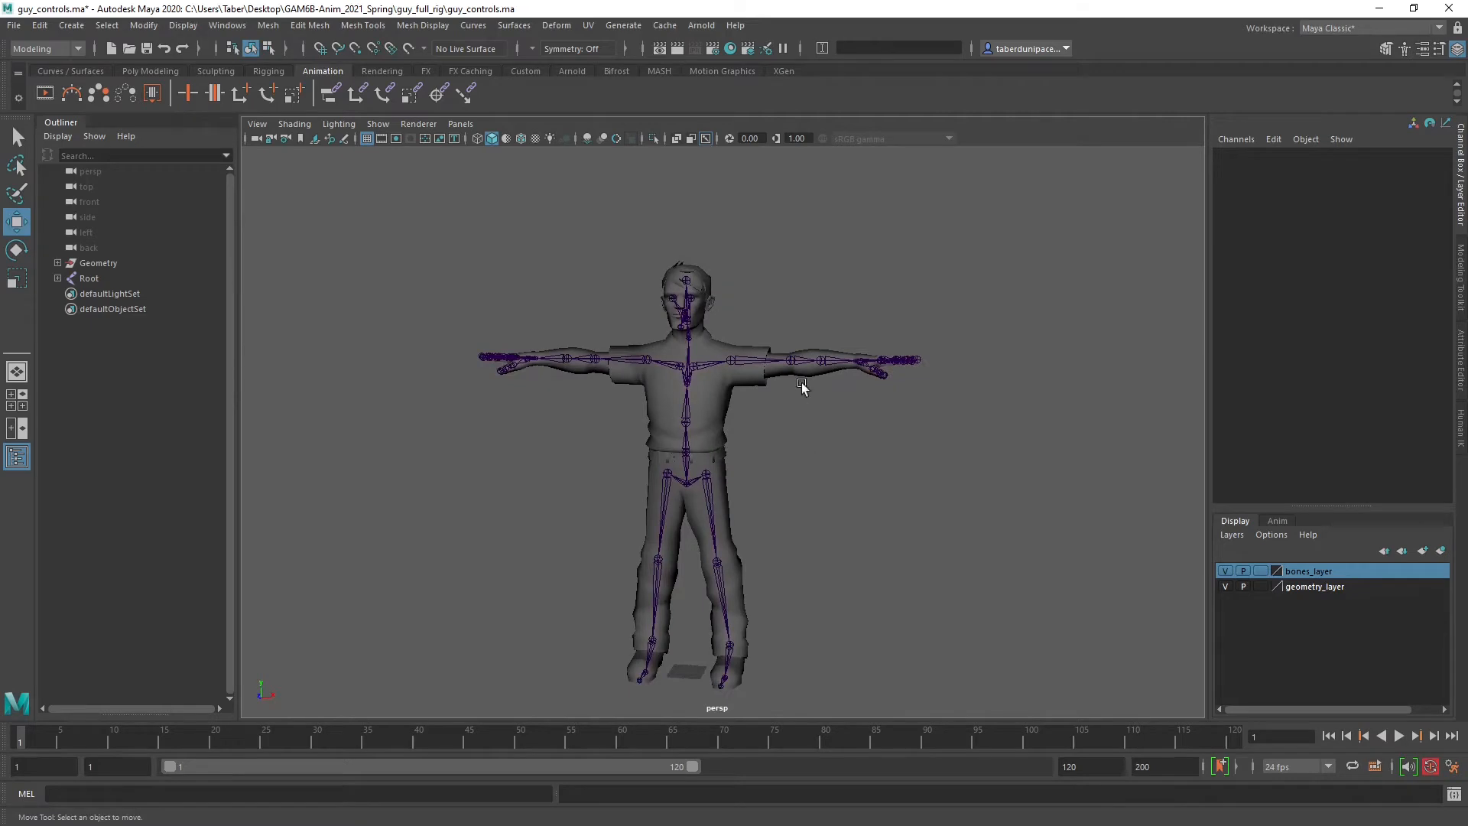
# Inspect the character's mesh and skeleton by selecting the Body mesh and the Spine1 joint, leaving nothing selected.
pyautogui.keyDown('alt'); pyautogui.moveTo(813, 459); pyautogui.dragTo(785, 457); pyautogui.keyUp('alt')
pyautogui.scroll(6, 783, 457)
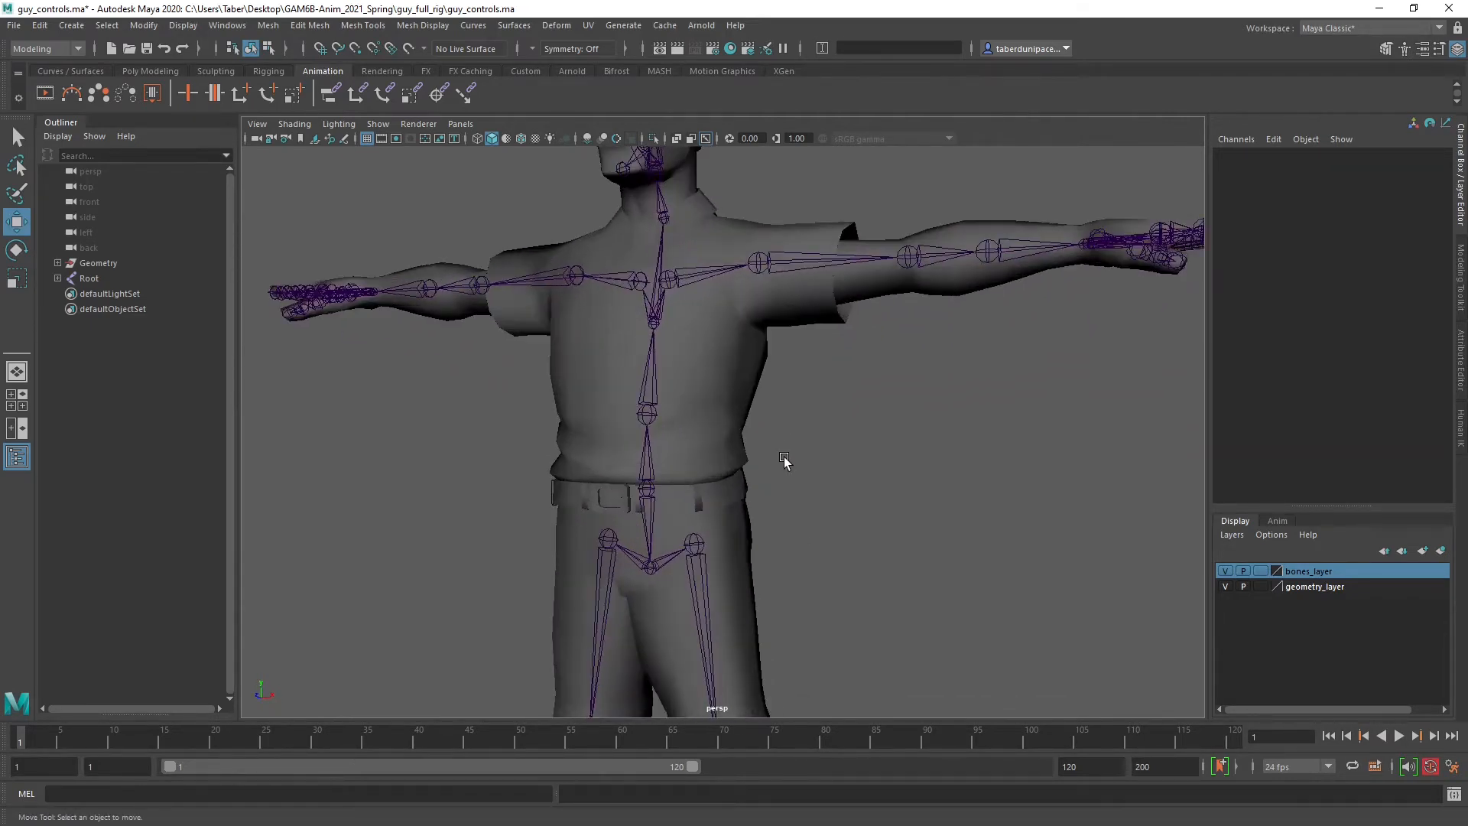
pyautogui.click(745, 398)
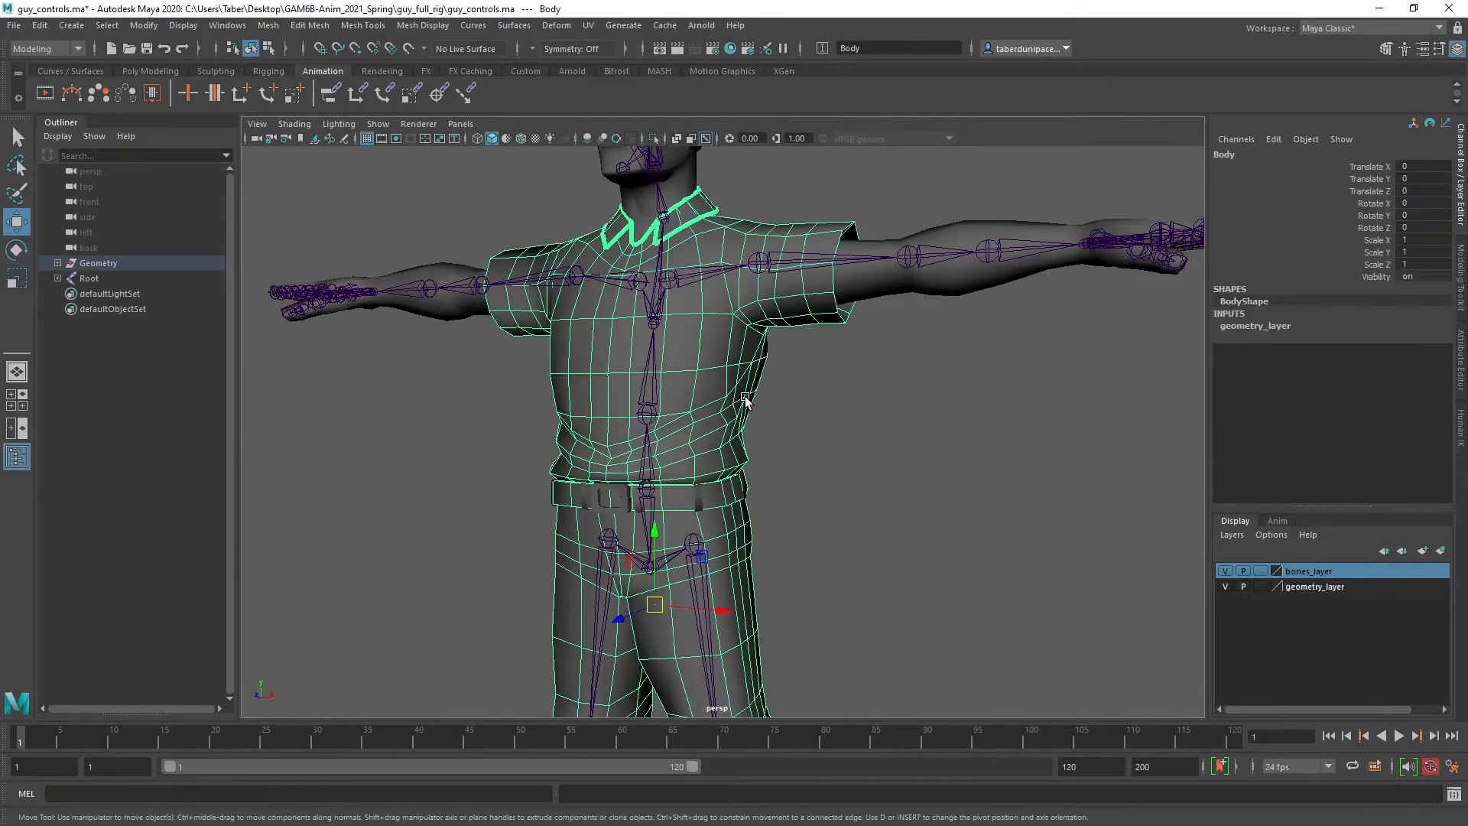
pyautogui.click(905, 429)
pyautogui.click(649, 414)
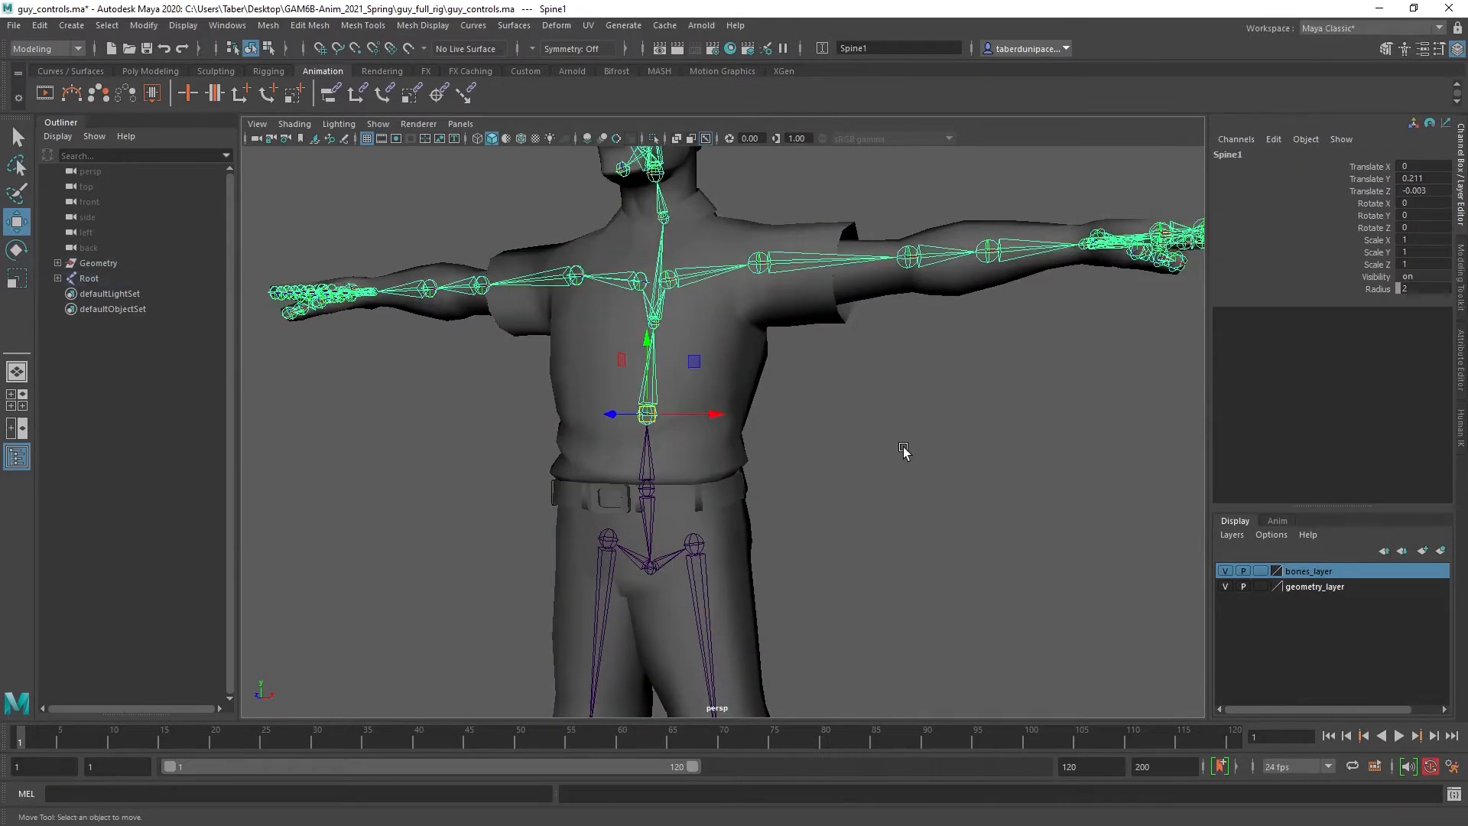
pyautogui.click(904, 448)
pyautogui.press('f')
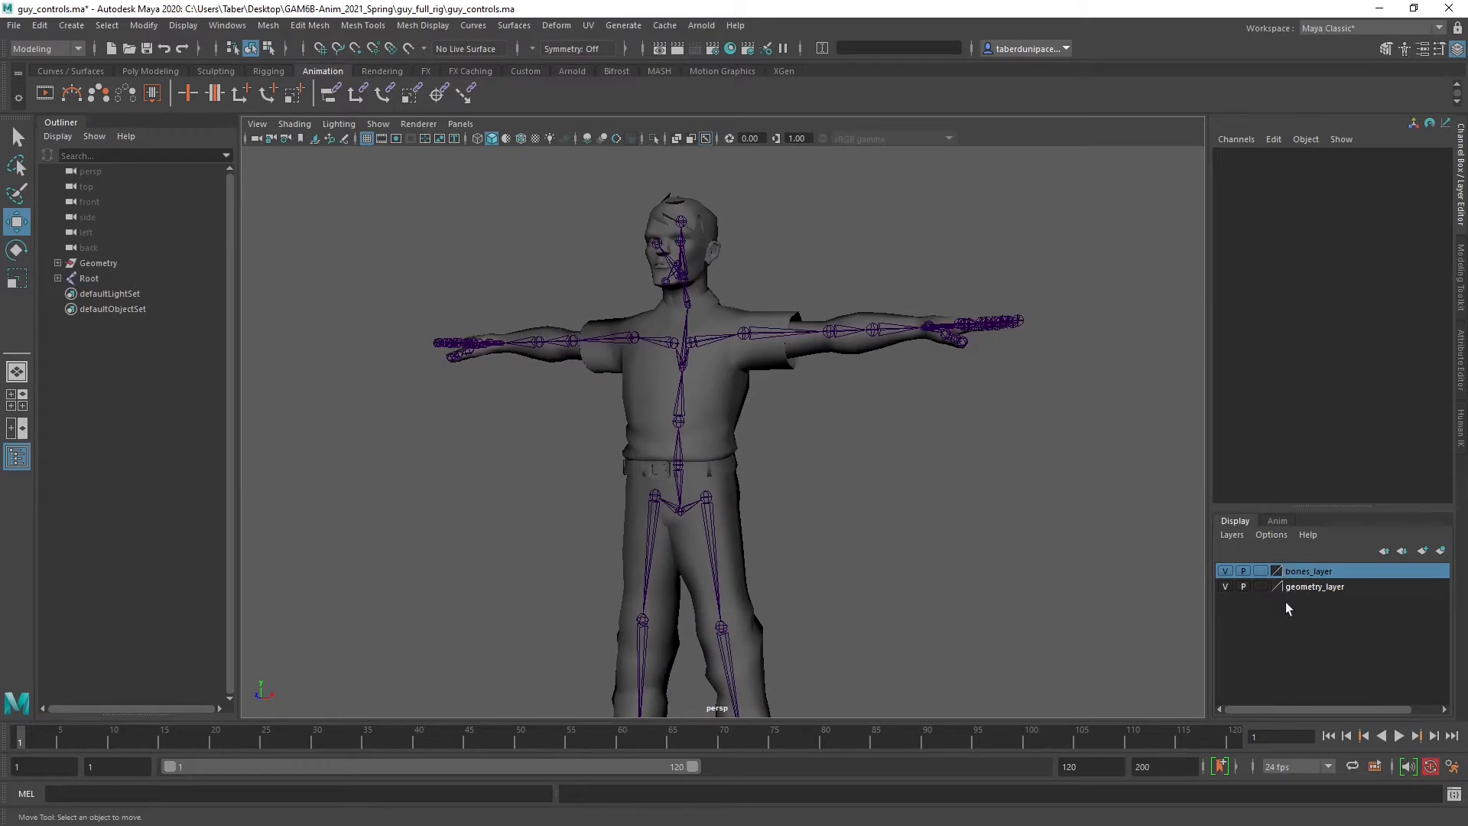
pyautogui.scroll(-4, 892, 462)
pyautogui.scroll(4, 869, 458)
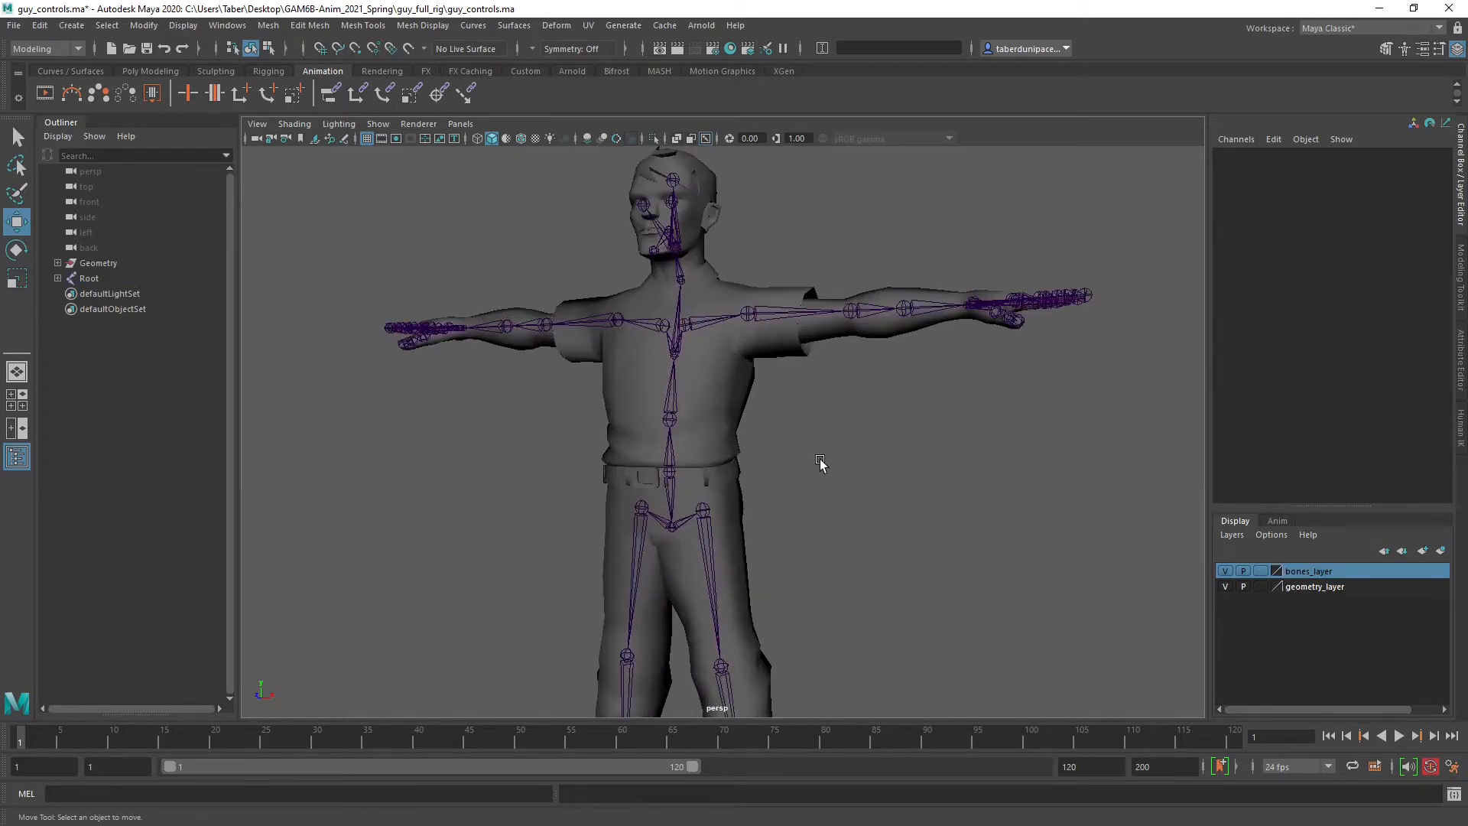
pyautogui.keyDown('alt'); pyautogui.moveTo(817, 459); pyautogui.dragTo(826, 473); pyautogui.keyUp('alt')
pyautogui.keyDown('alt'); pyautogui.moveTo(826, 473); pyautogui.dragTo(843, 410, button='middle'); pyautogui.keyUp('alt')
pyautogui.scroll(-4, 922, 437)
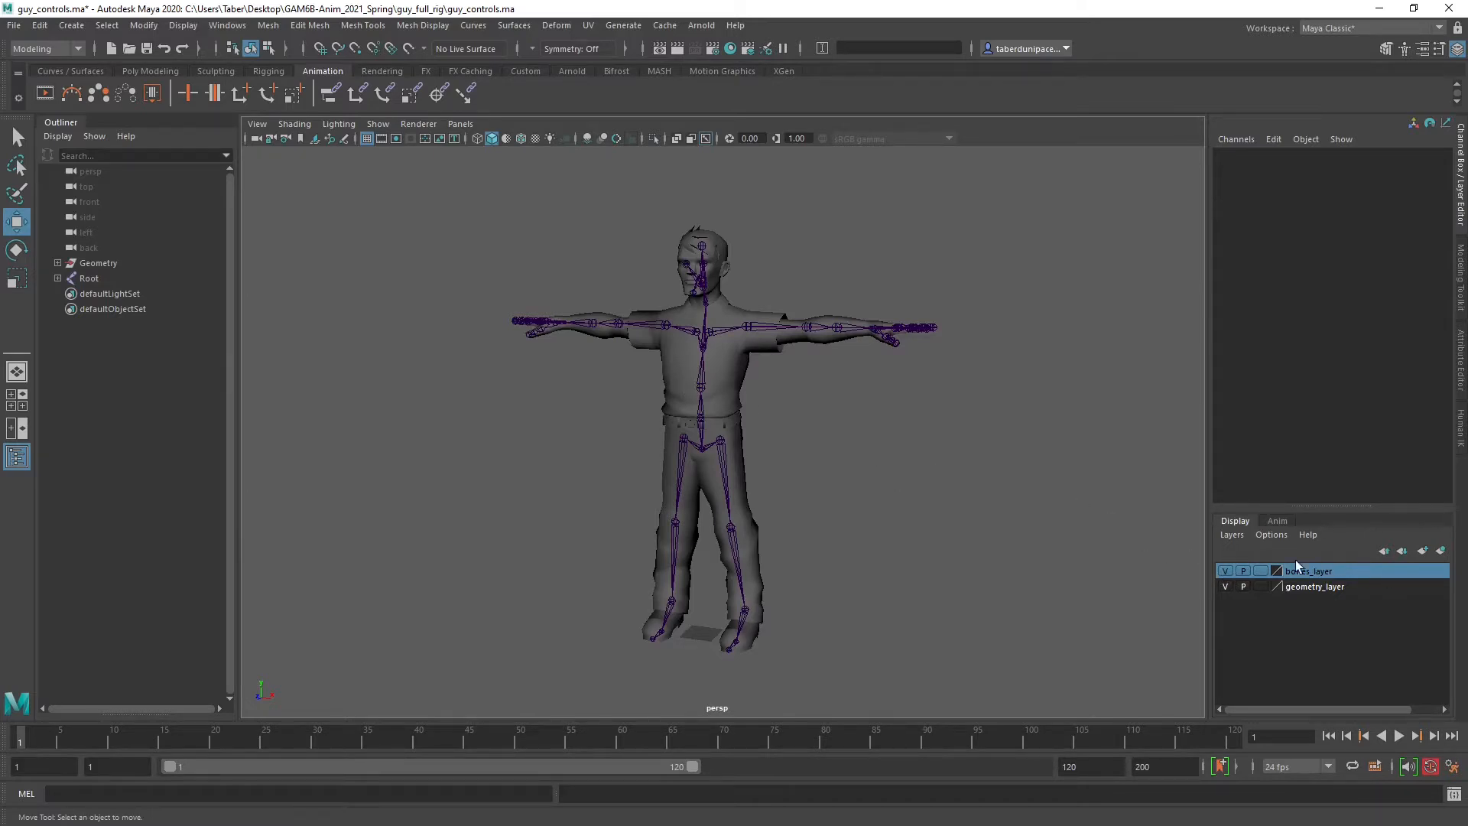
# Set bones_layer to Template and geometry_layer to Reference display mode.
pyautogui.click(1261, 571)
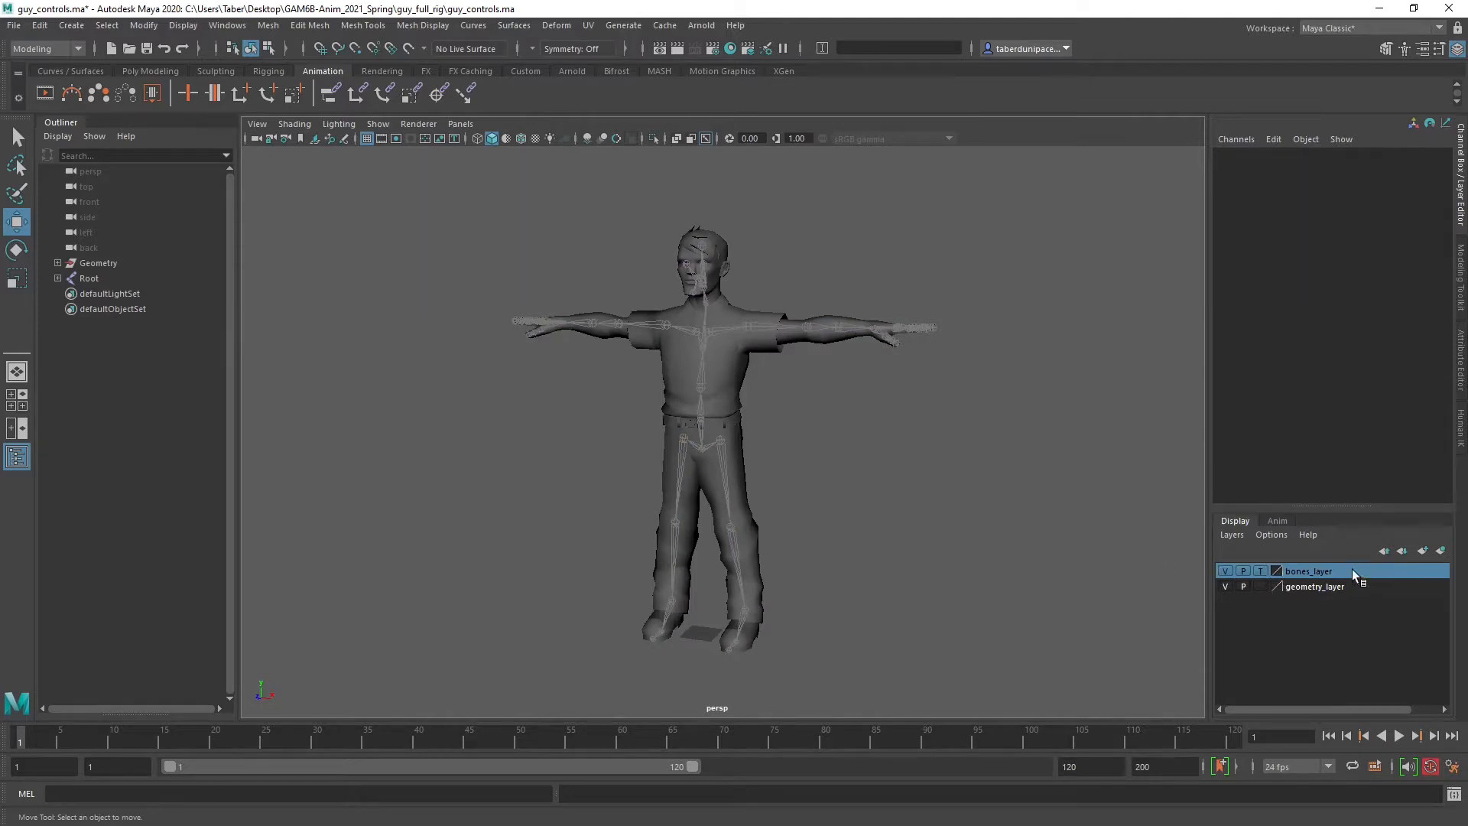
pyautogui.scroll(10, 699, 385)
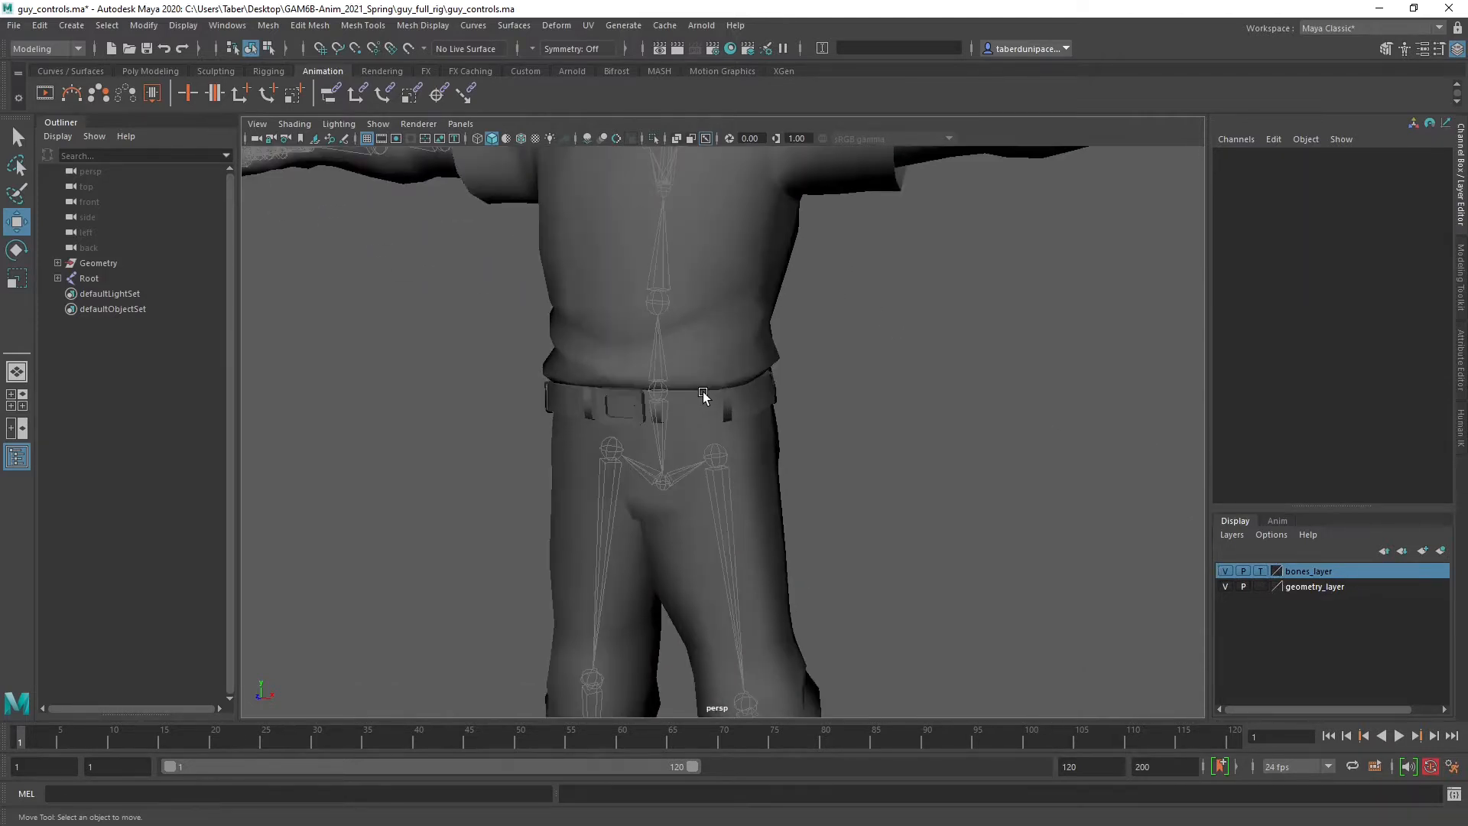
pyautogui.keyDown('alt'); pyautogui.moveTo(662, 306); pyautogui.dragTo(718, 413, button='middle'); pyautogui.keyUp('alt')
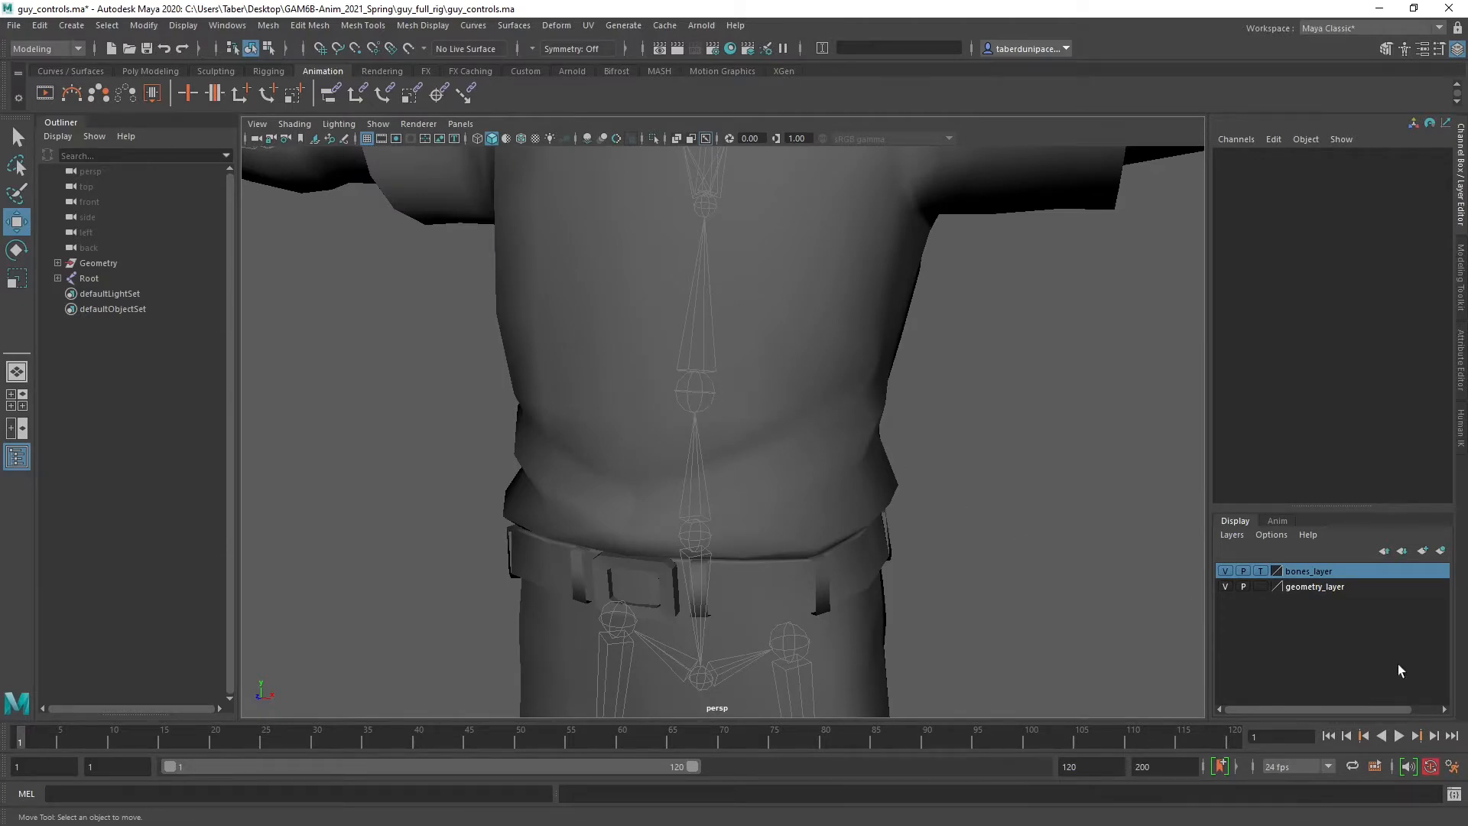
pyautogui.click(1262, 588)
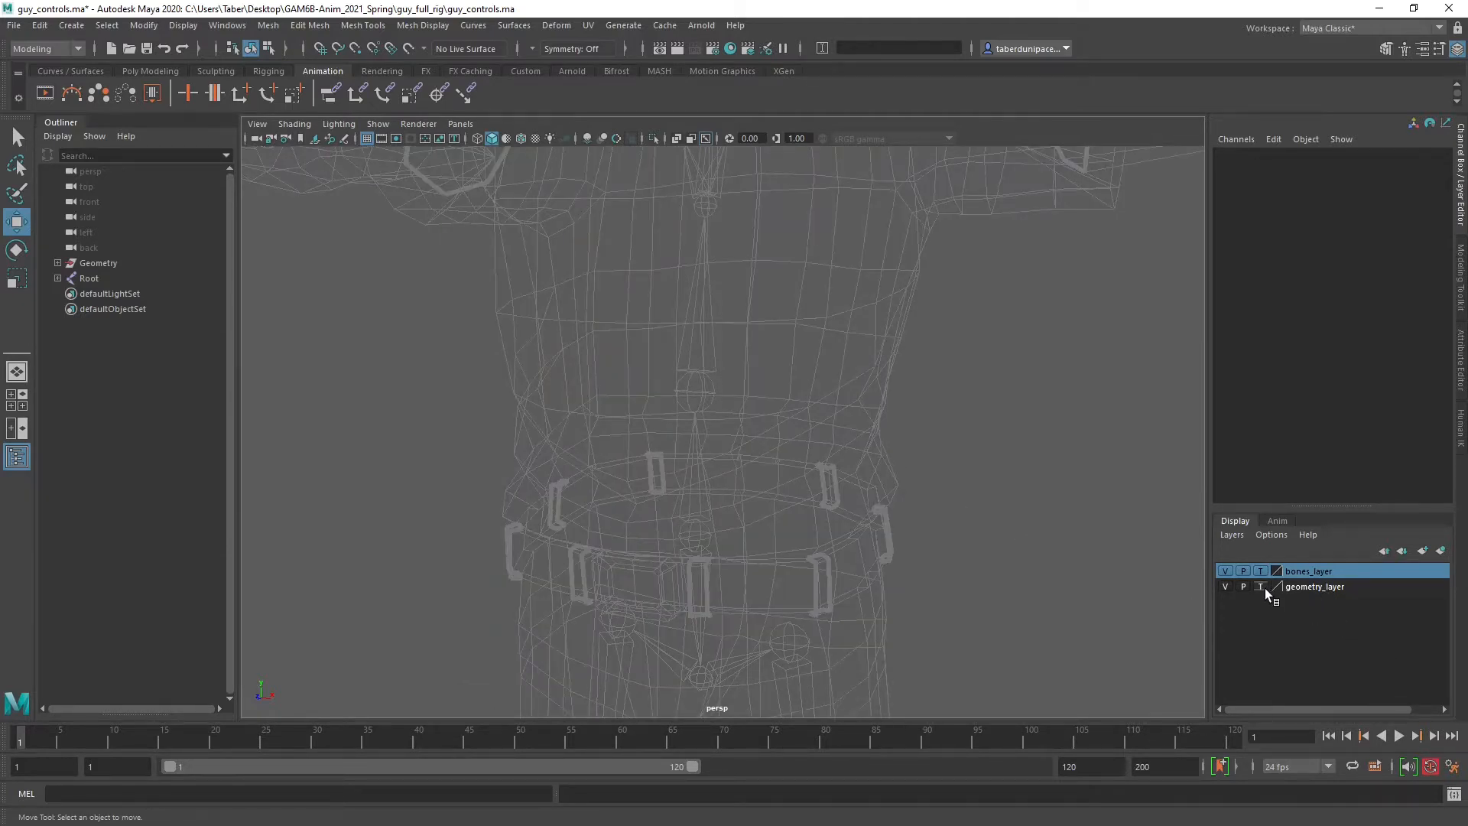
pyautogui.click(1262, 587)
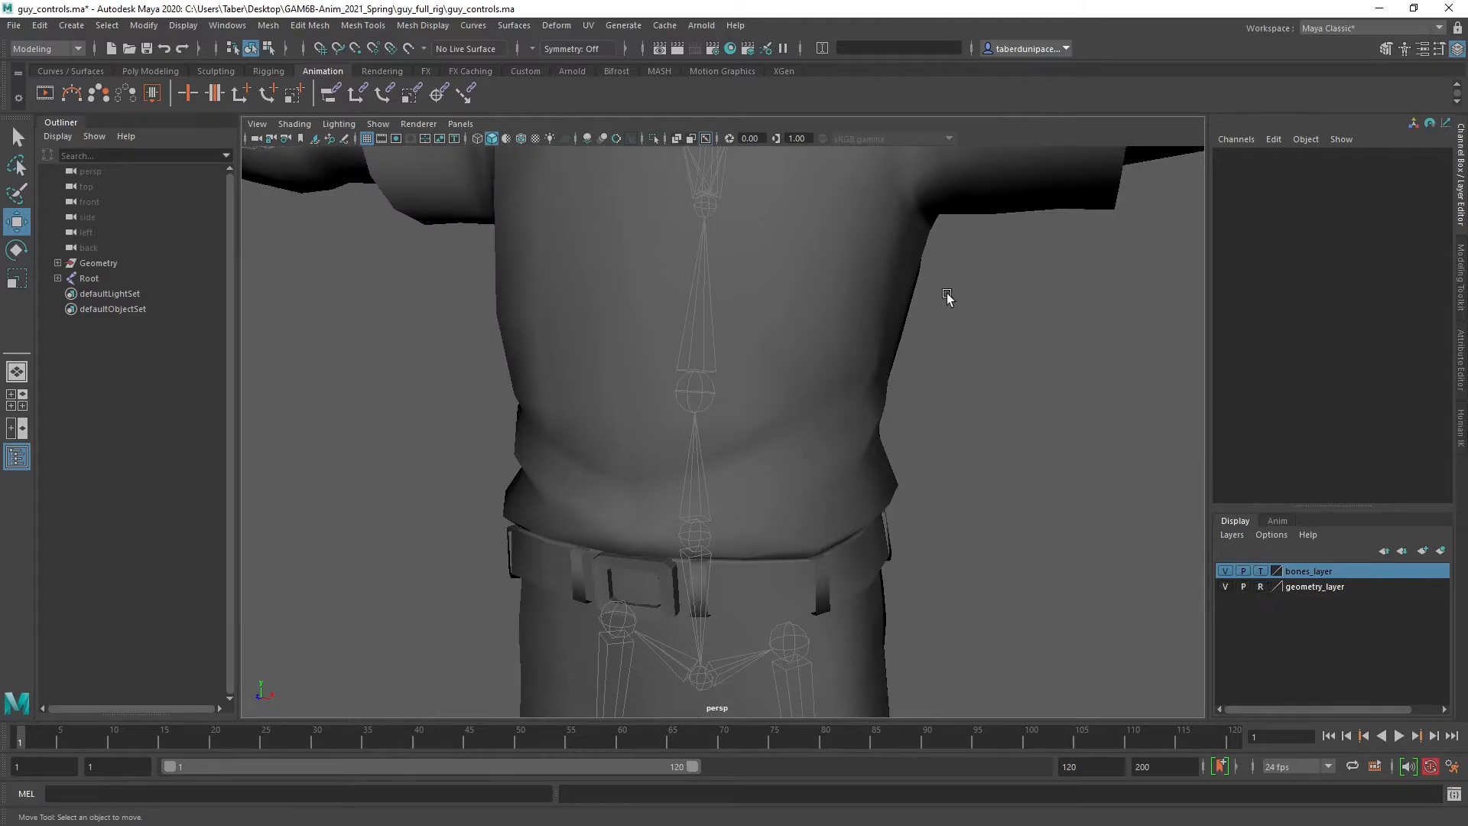
# Check the X-Ray Joints setting in the viewport's shading options.
pyautogui.scroll(-3, 846, 446)
pyautogui.keyDown('alt'); pyautogui.moveTo(846, 446); pyautogui.dragTo(642, 411); pyautogui.keyUp('alt')
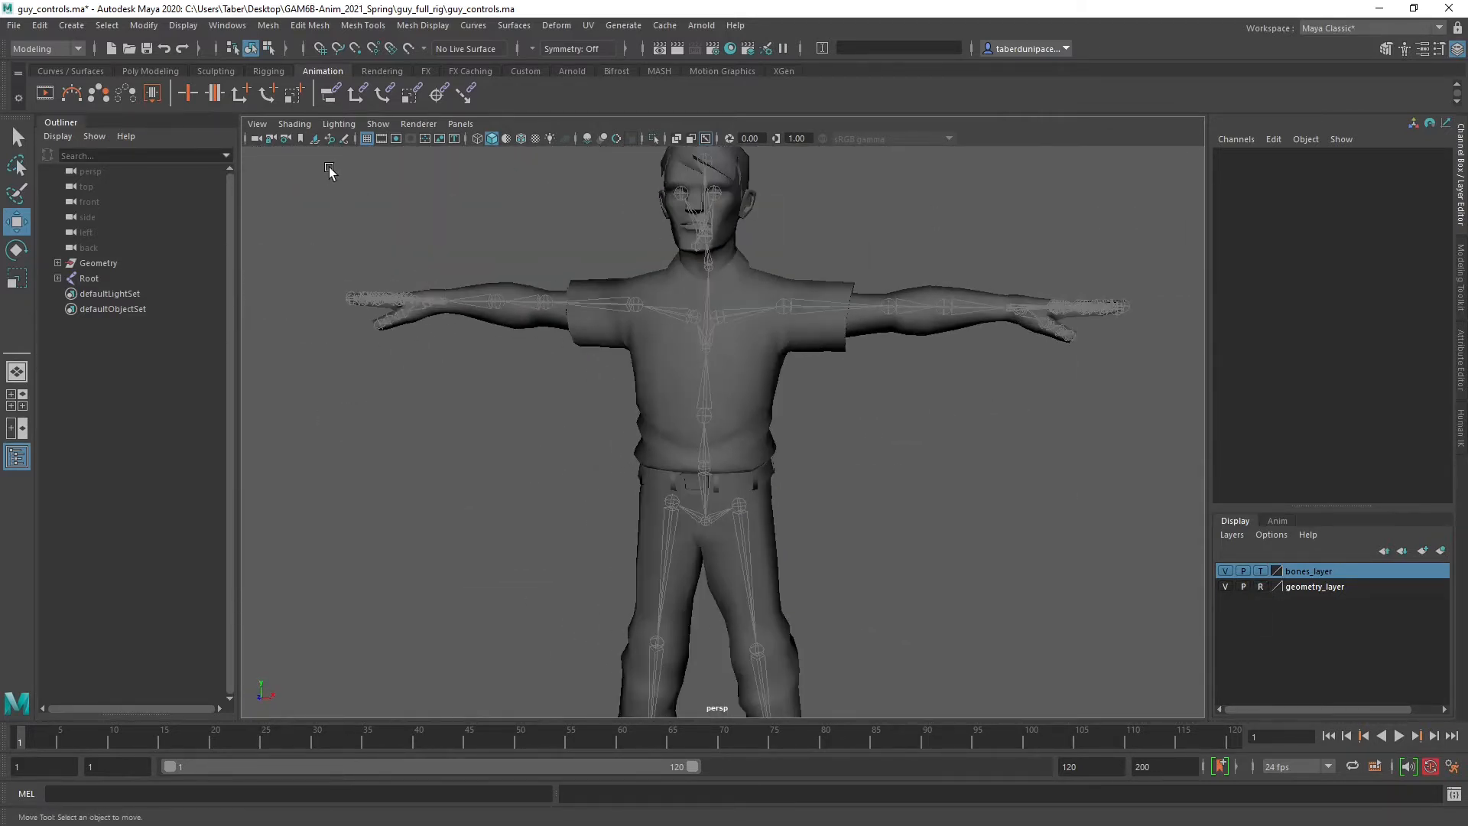
pyautogui.click(298, 123)
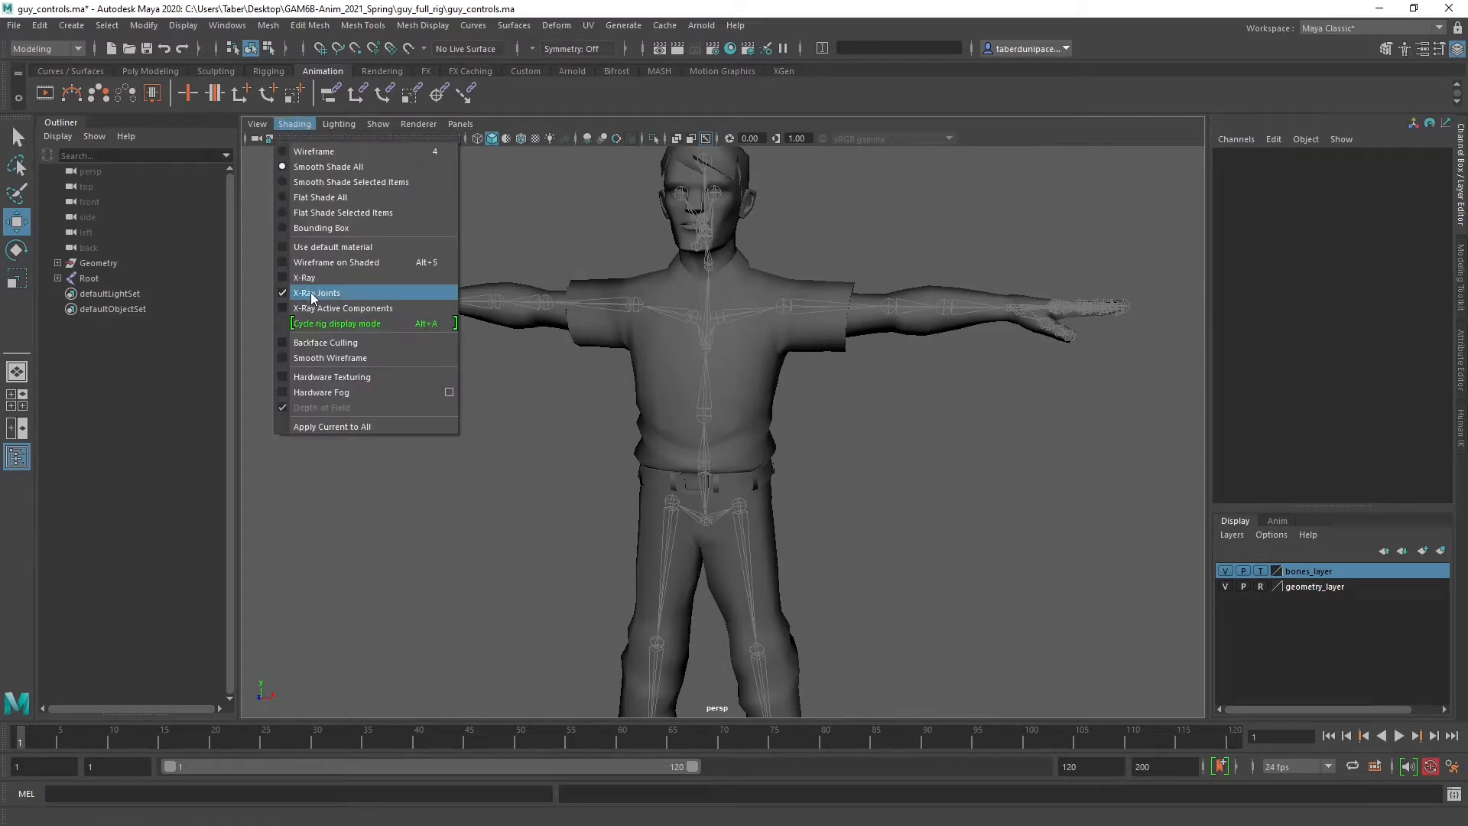
pyautogui.click(871, 402)
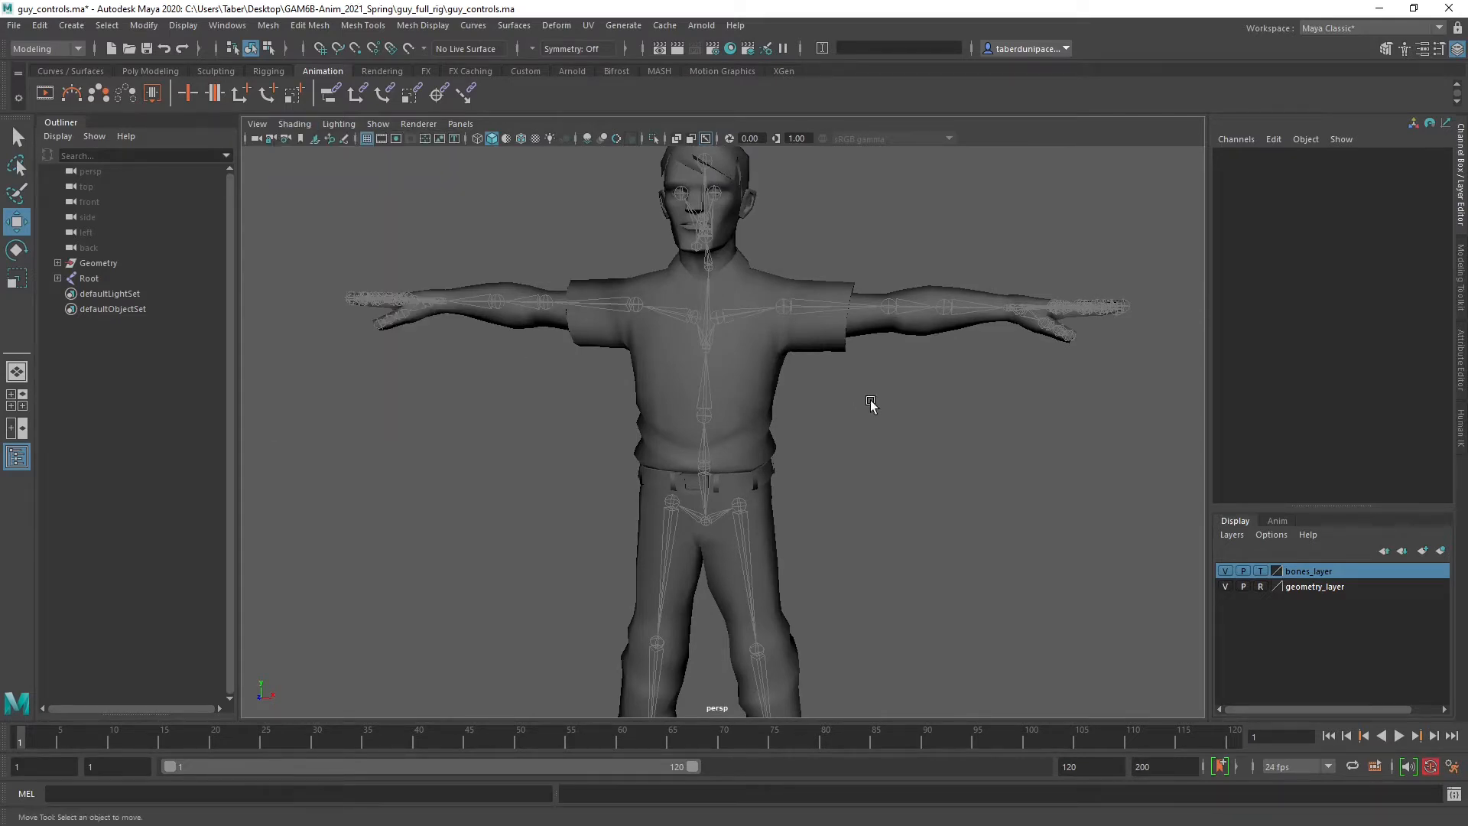
pyautogui.scroll(-3, 873, 403)
pyautogui.keyDown('alt'); pyautogui.moveTo(882, 406); pyautogui.dragTo(857, 425); pyautogui.keyUp('alt')
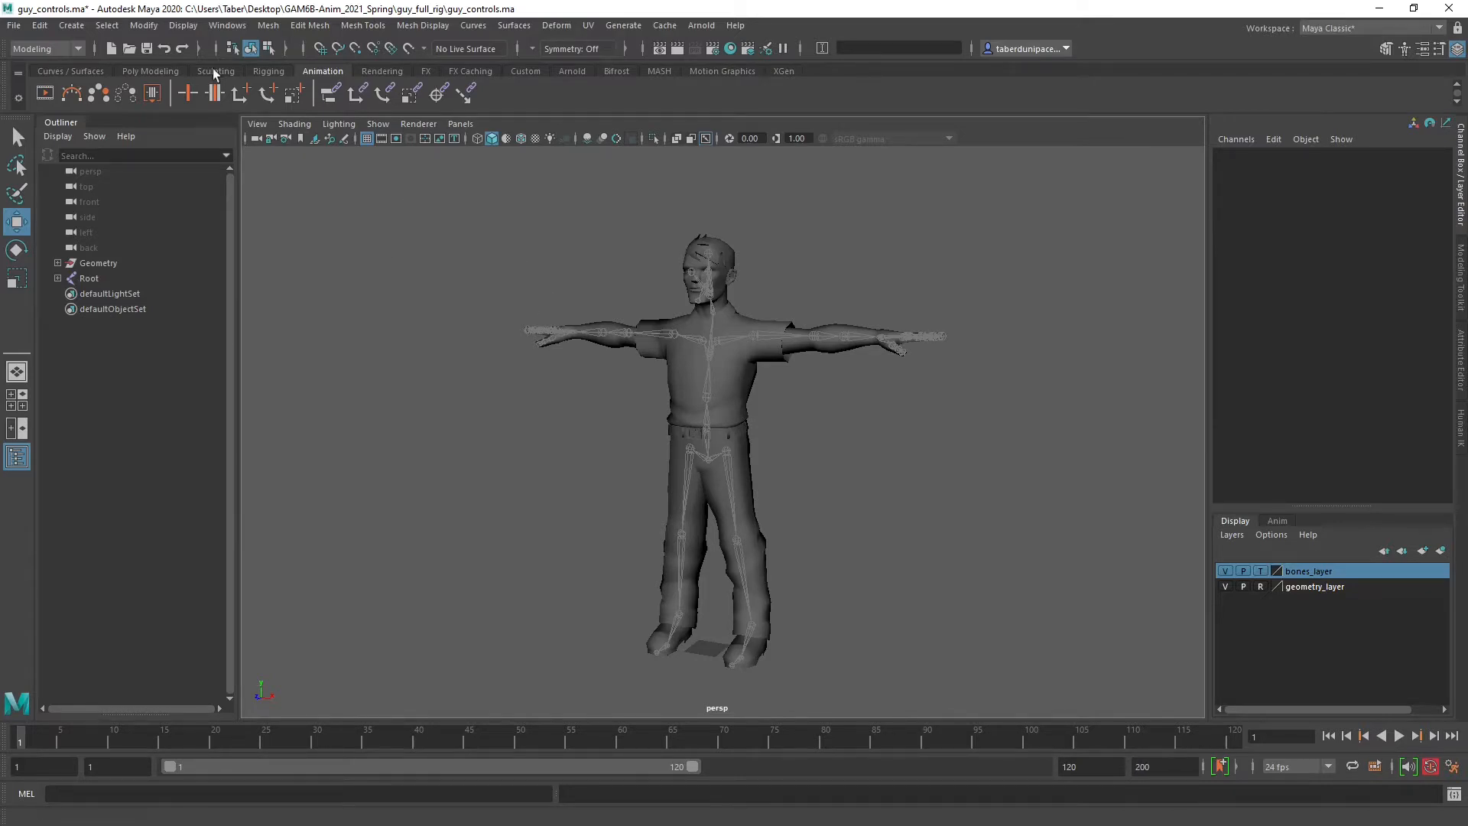
# Save the scene as an incremented version, accepting the student version notice, and check the files in the guy_full_rig folder.
pyautogui.click(13, 25)
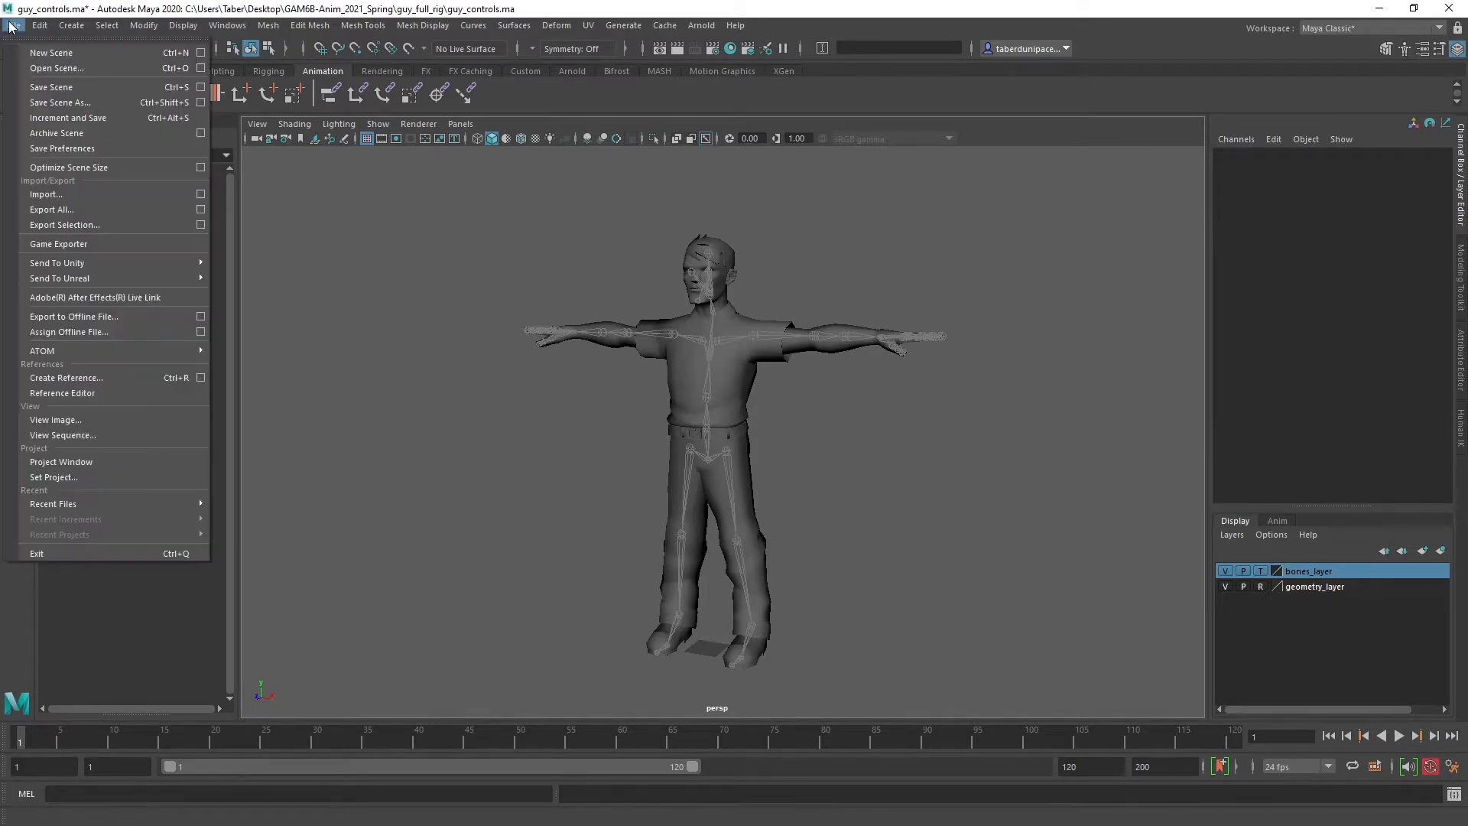
pyautogui.click(102, 118)
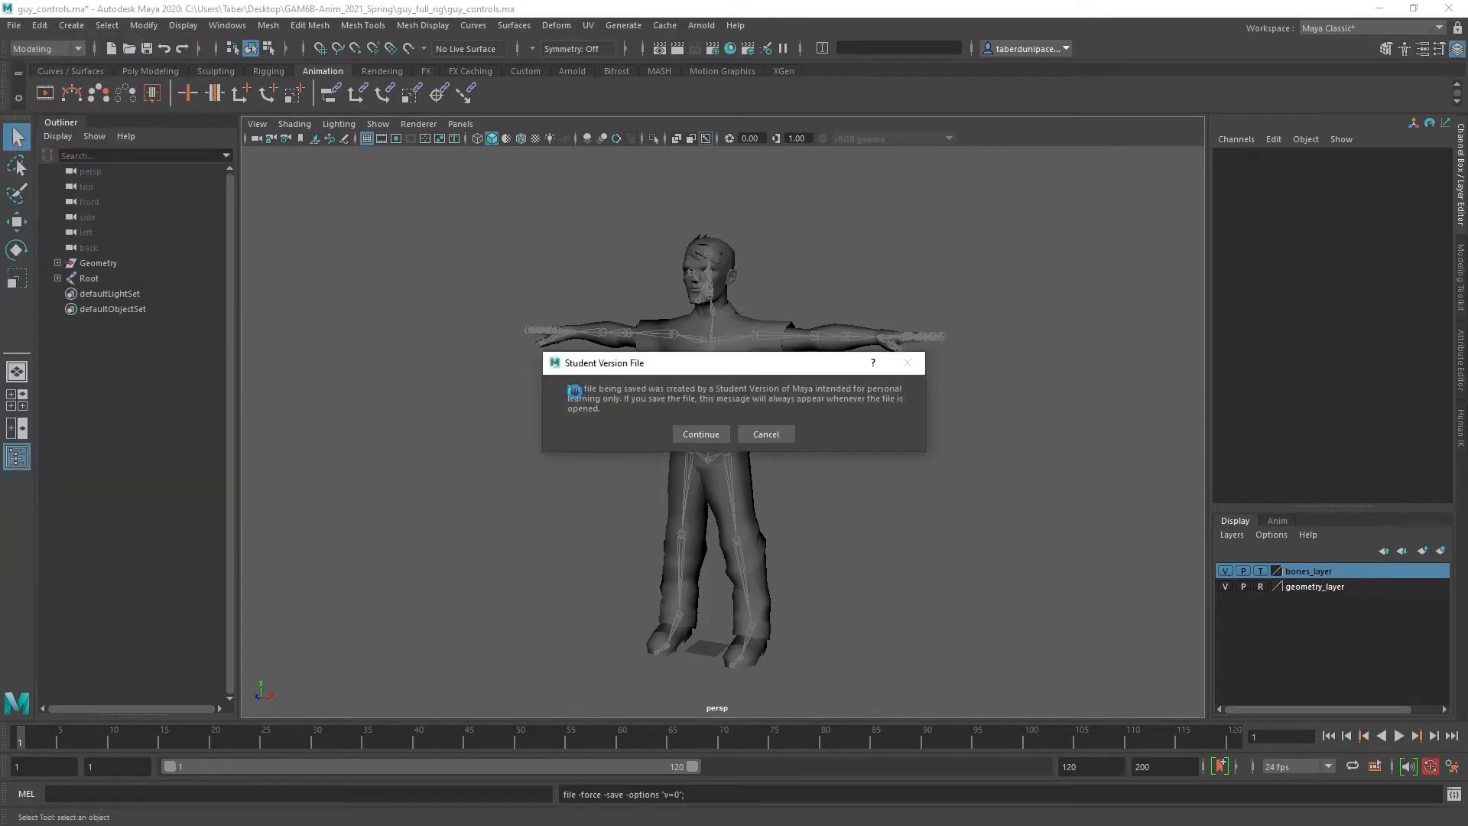
pyautogui.click(698, 431)
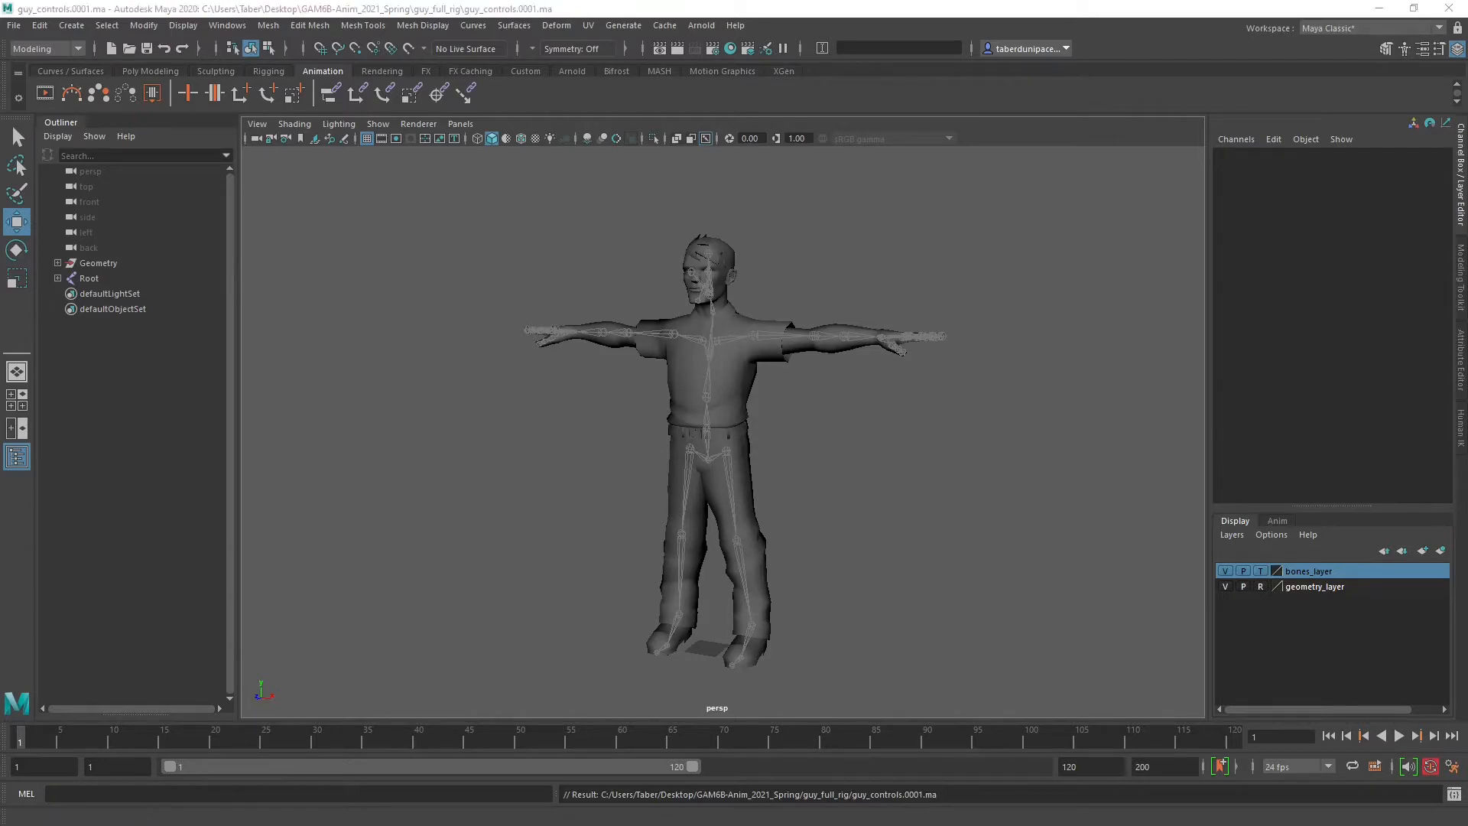
pyautogui.moveTo(0, 215); pyautogui.dragTo(736, 165)
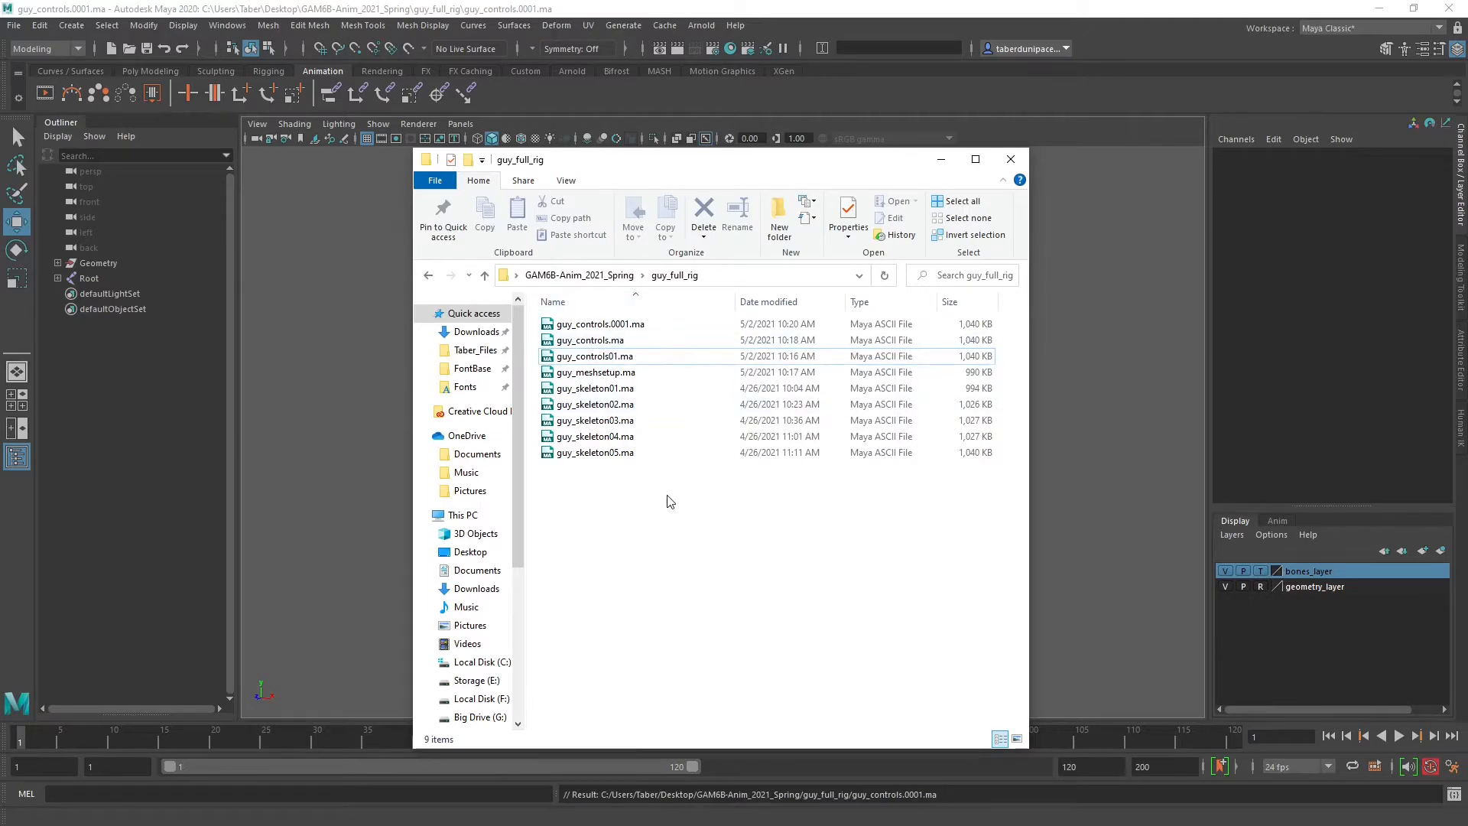
pyautogui.moveTo(688, 159); pyautogui.dragTo(0, 92)
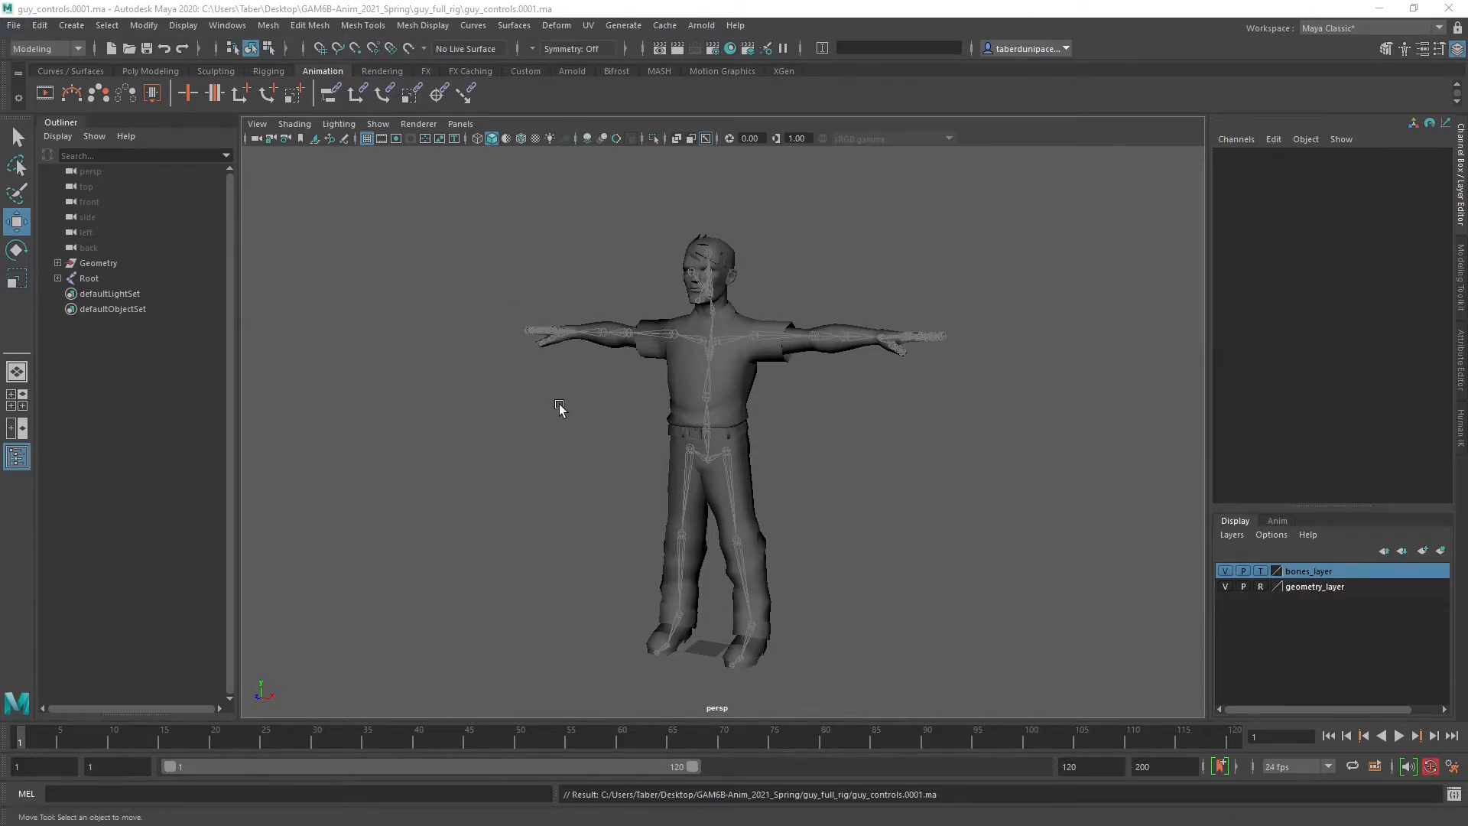
# Create a NURBS square and move it about 2 units along negative X, beside the character's feet.
pyautogui.keyDown('alt'); pyautogui.moveTo(594, 415); pyautogui.dragTo(736, 517); pyautogui.keyUp('alt')
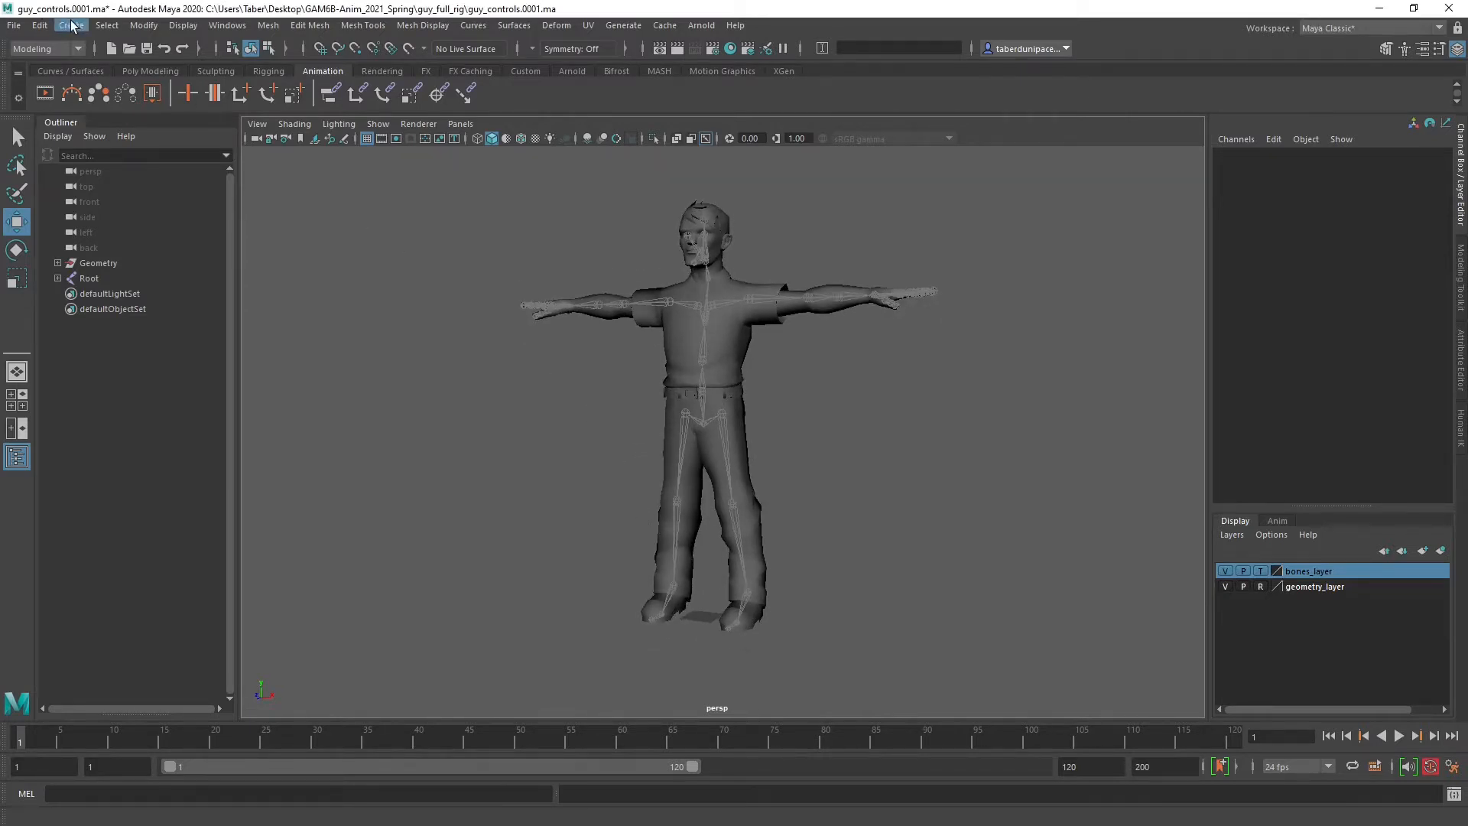
pyautogui.click(71, 26)
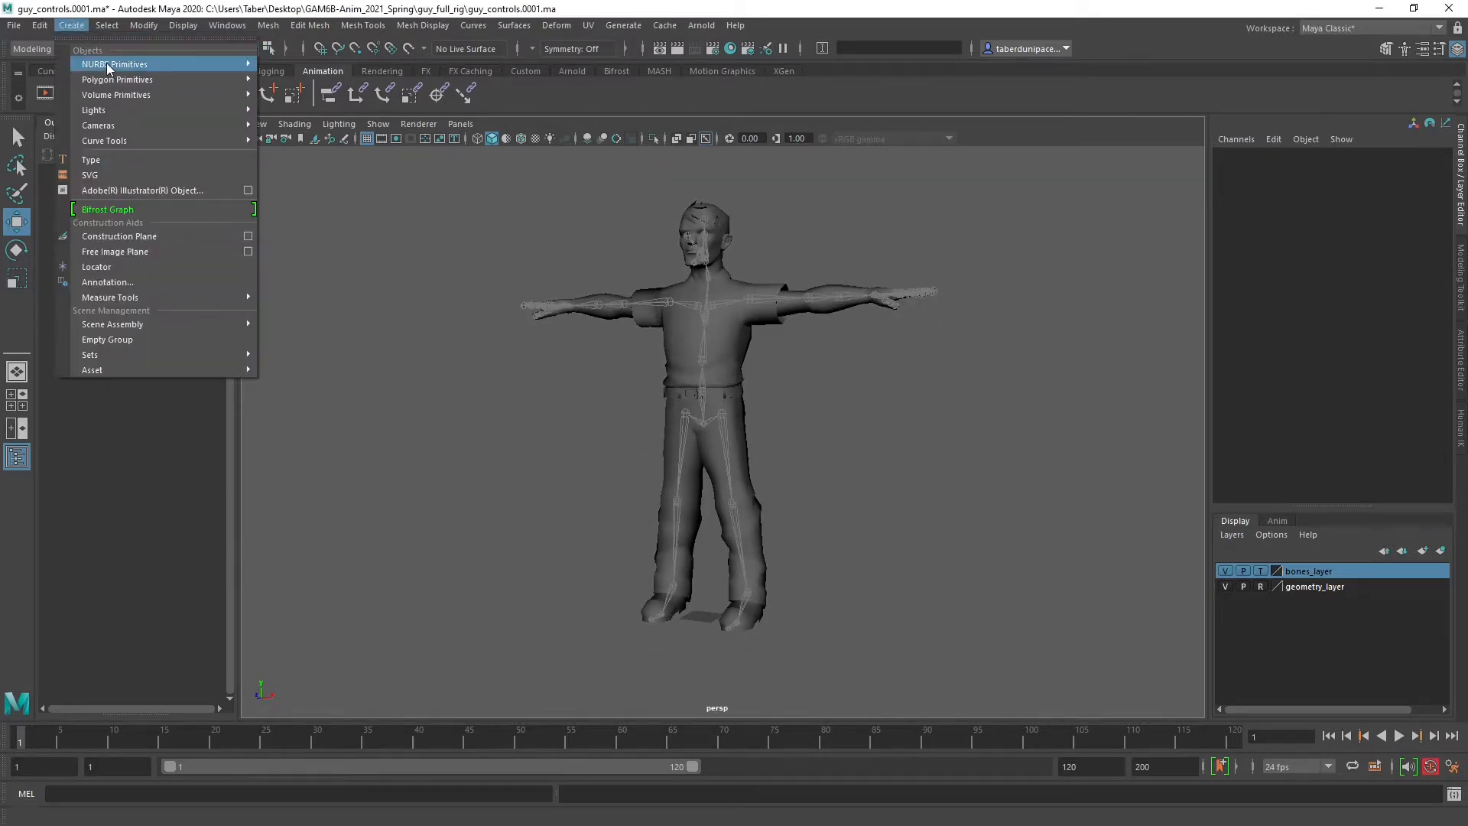
pyautogui.moveTo(108, 67)
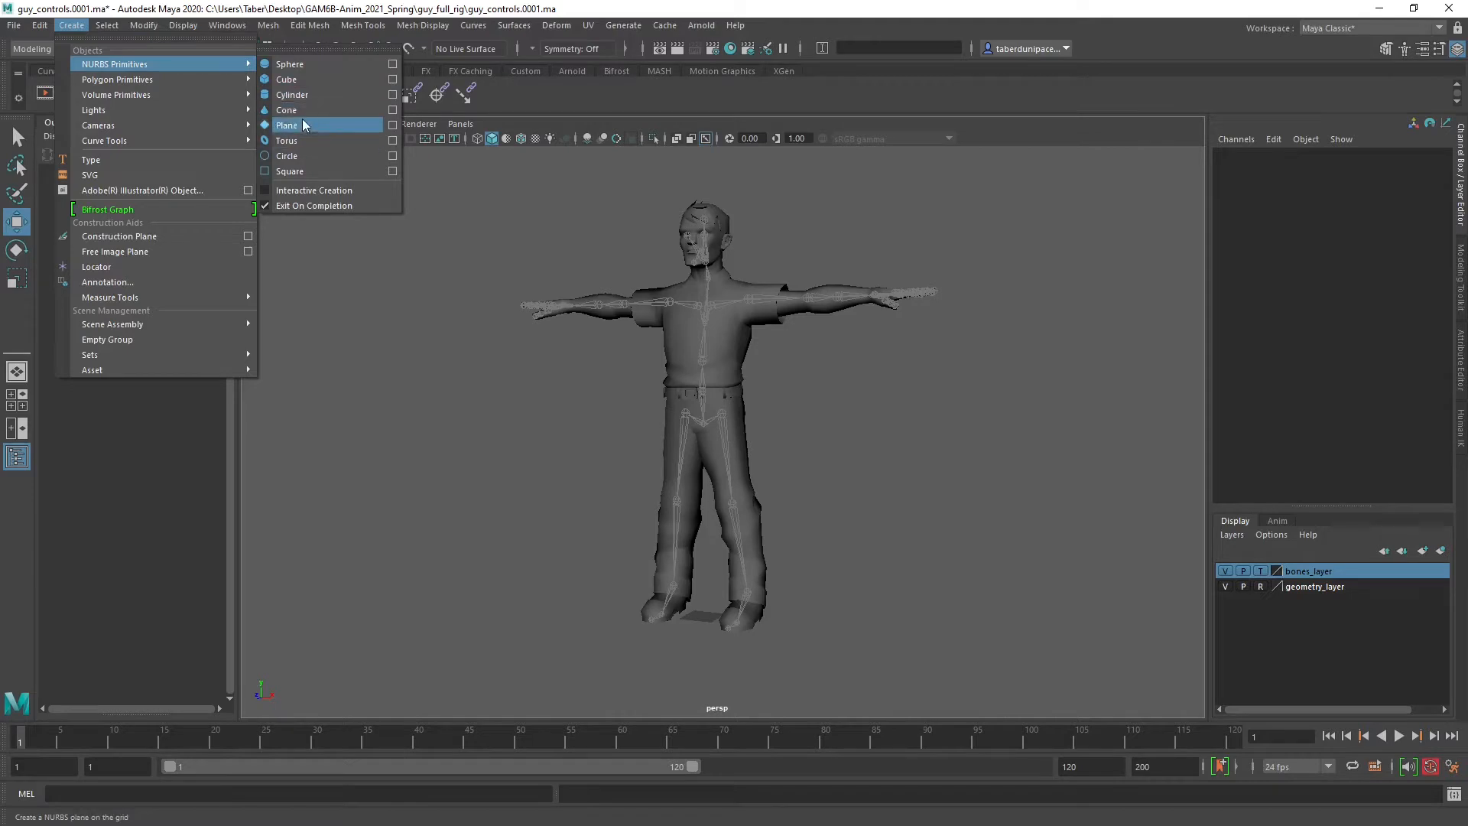
pyautogui.click(308, 175)
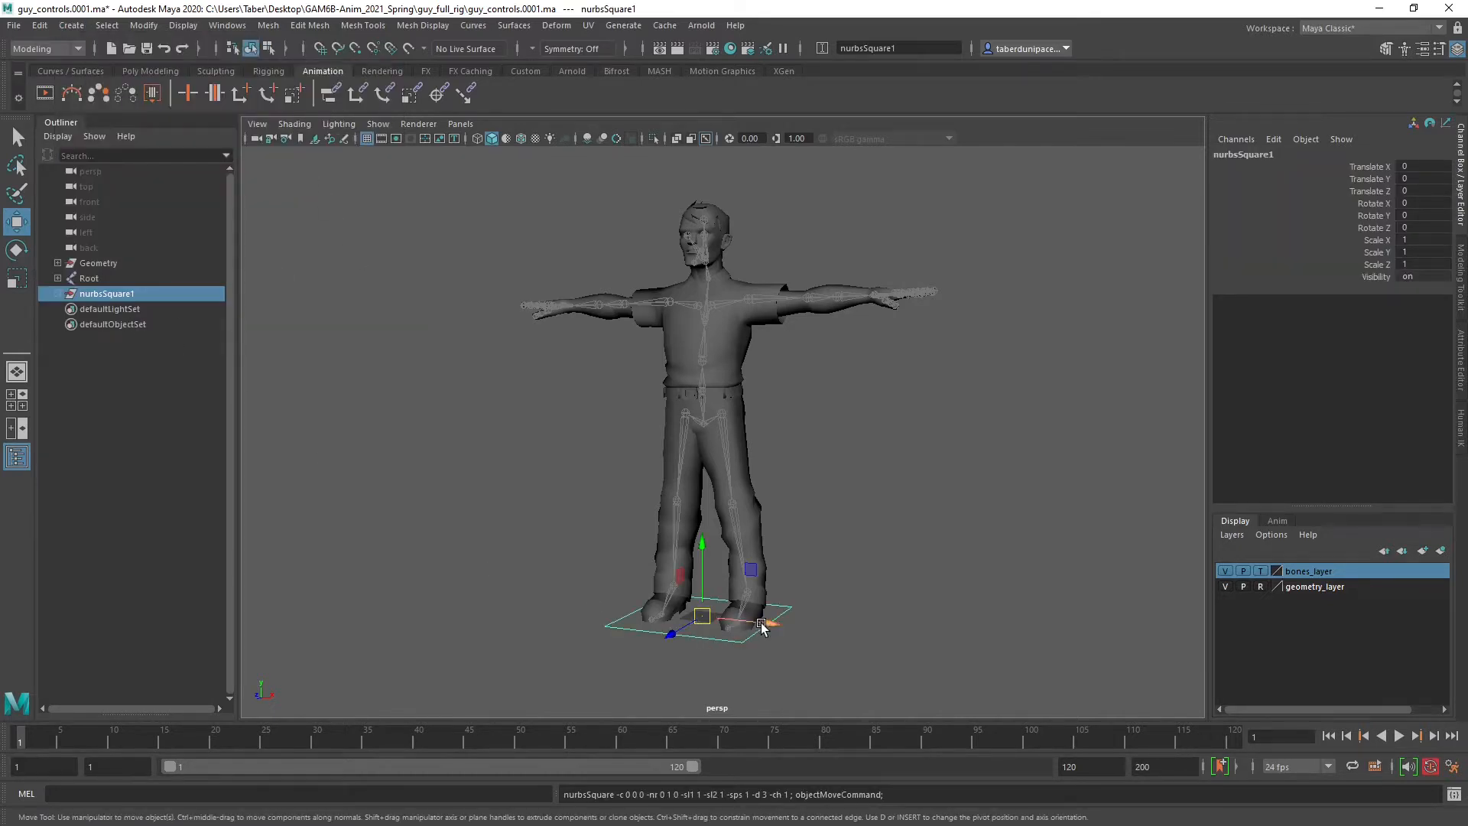
pyautogui.moveTo(761, 623); pyautogui.dragTo(514, 591)
pyautogui.keyDown('alt'); pyautogui.moveTo(459, 482); pyautogui.dragTo(429, 452); pyautogui.keyUp('alt')
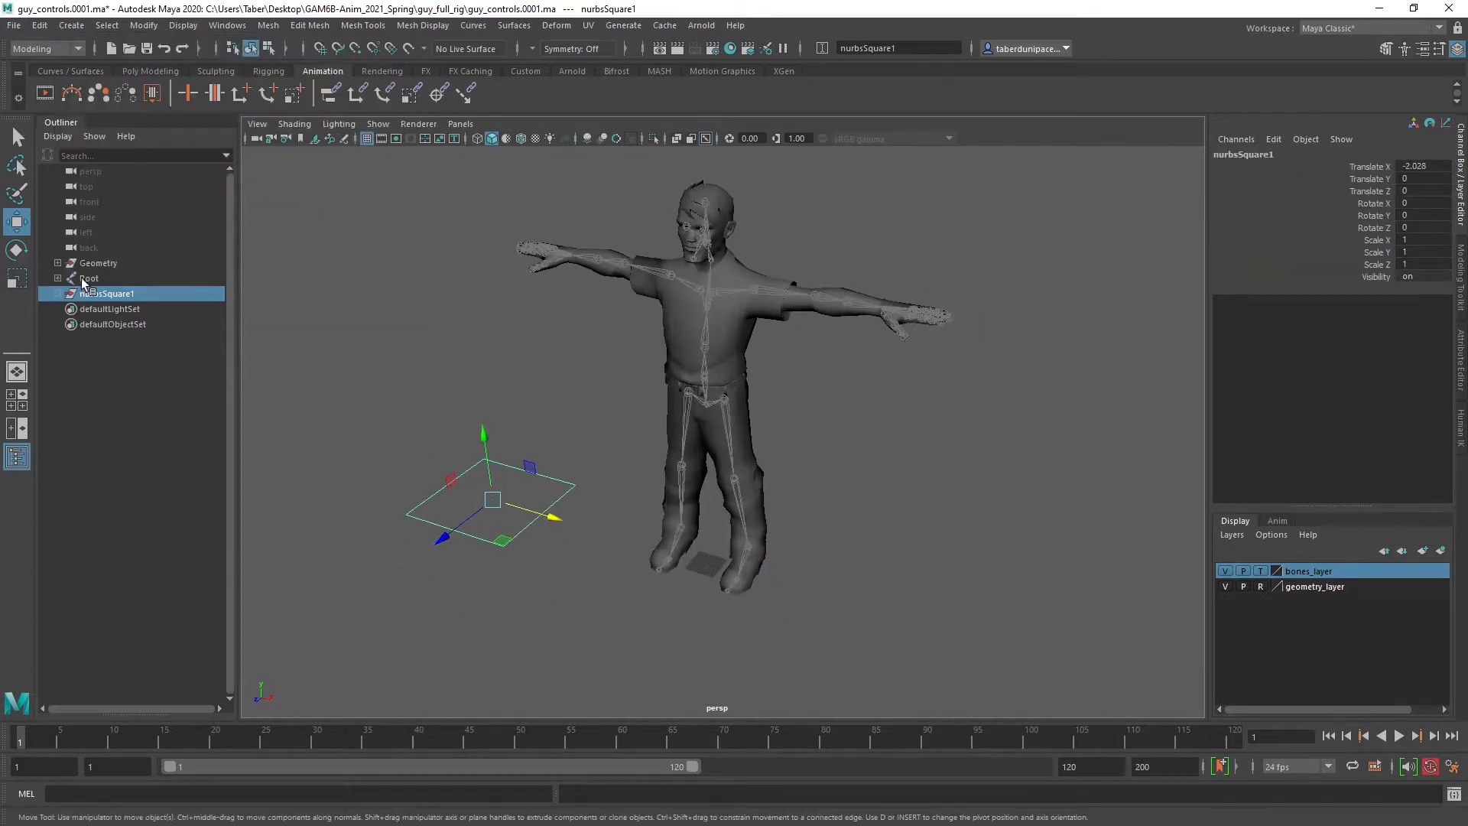
# Expand the NURBS square's group, move several of its edge curves apart, and delete the whole square.
pyautogui.click(59, 294)
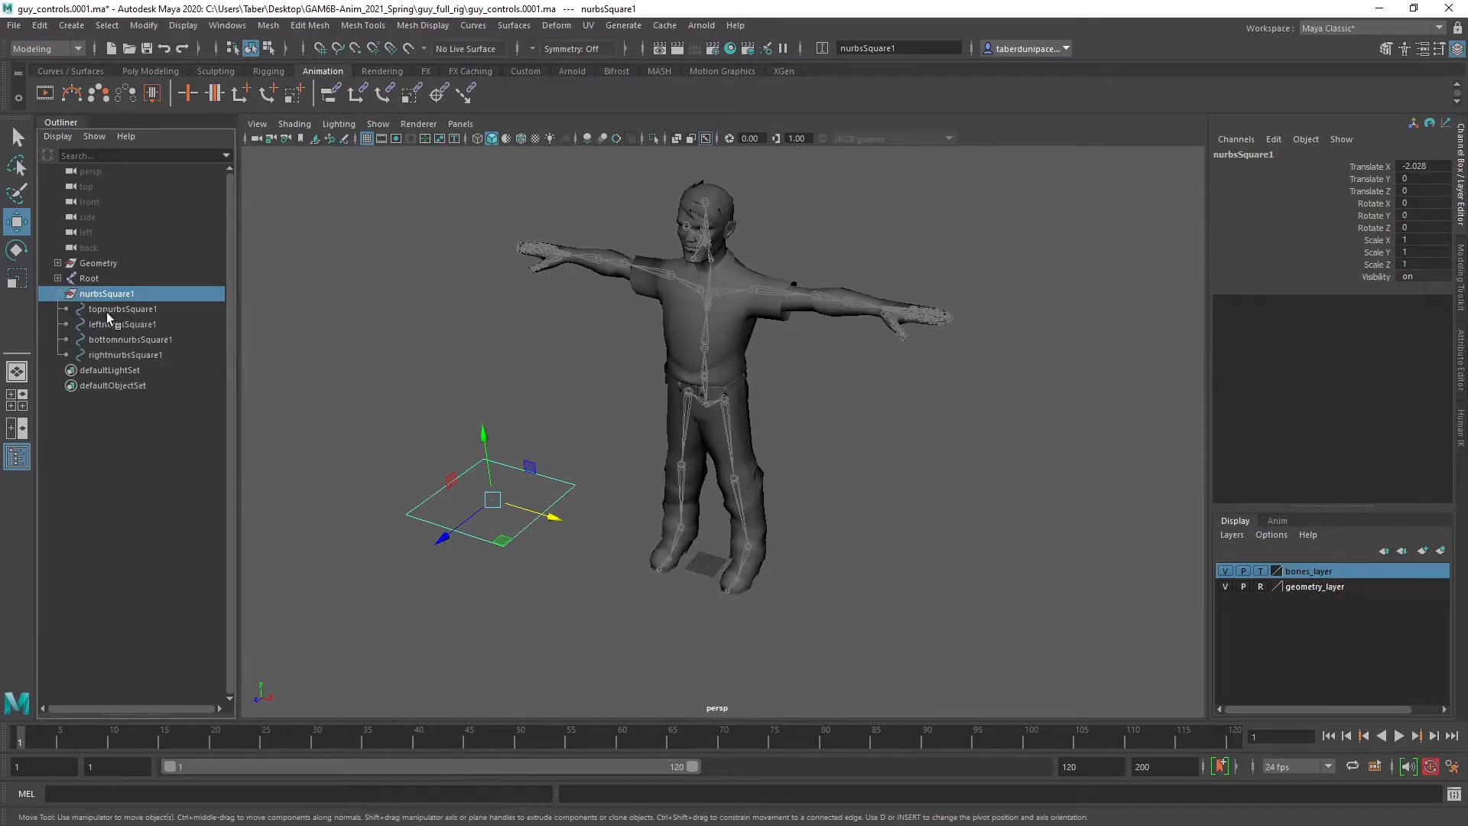
pyautogui.click(534, 430)
pyautogui.click(549, 471)
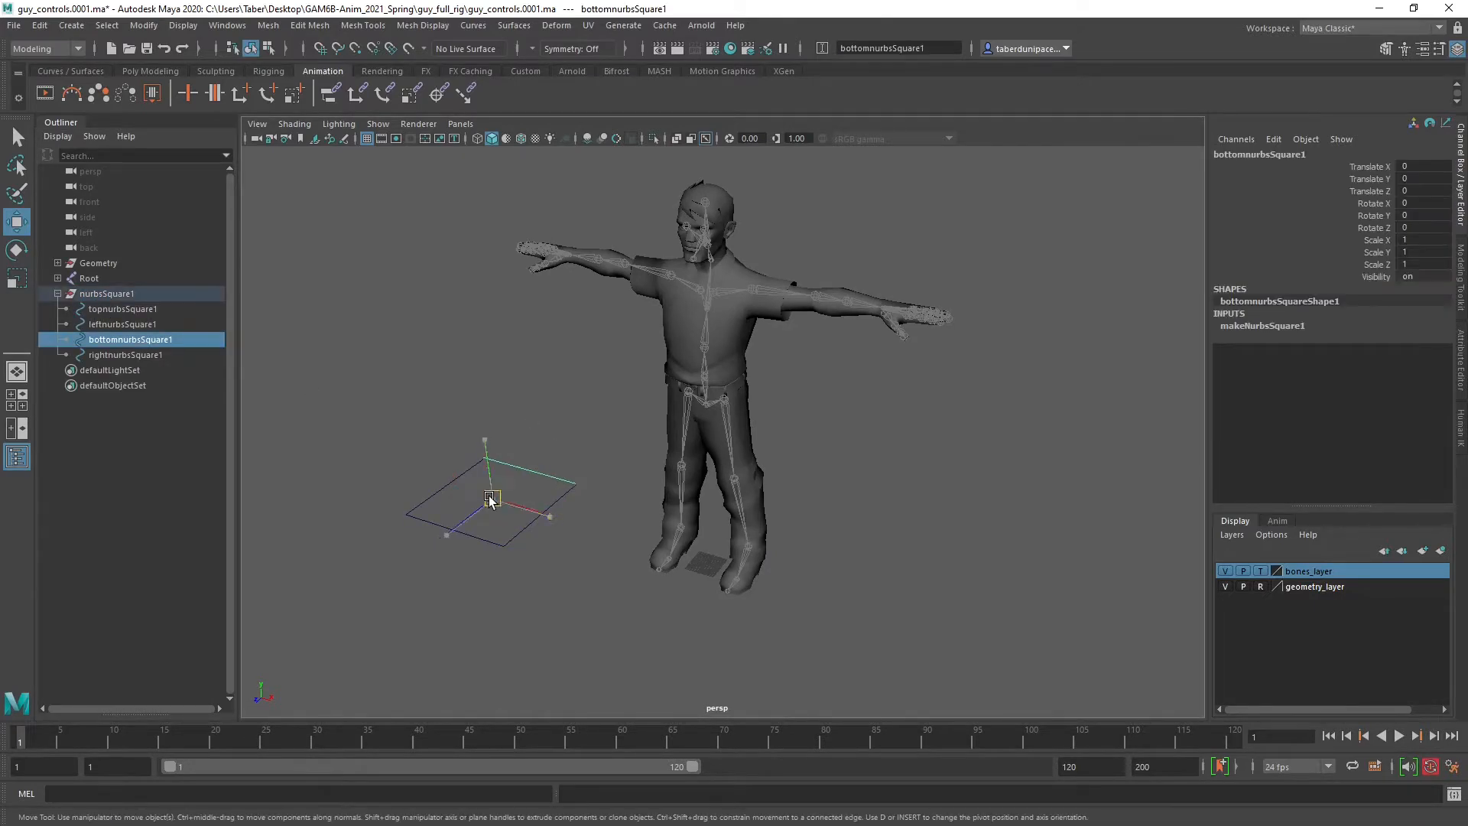
pyautogui.moveTo(489, 499); pyautogui.dragTo(451, 420)
pyautogui.moveTo(401, 476); pyautogui.dragTo(446, 522)
pyautogui.click(357, 446)
pyautogui.moveTo(362, 461); pyautogui.dragTo(425, 517)
pyautogui.click(354, 443)
pyautogui.moveTo(393, 462); pyautogui.dragTo(459, 485)
pyautogui.click(543, 599)
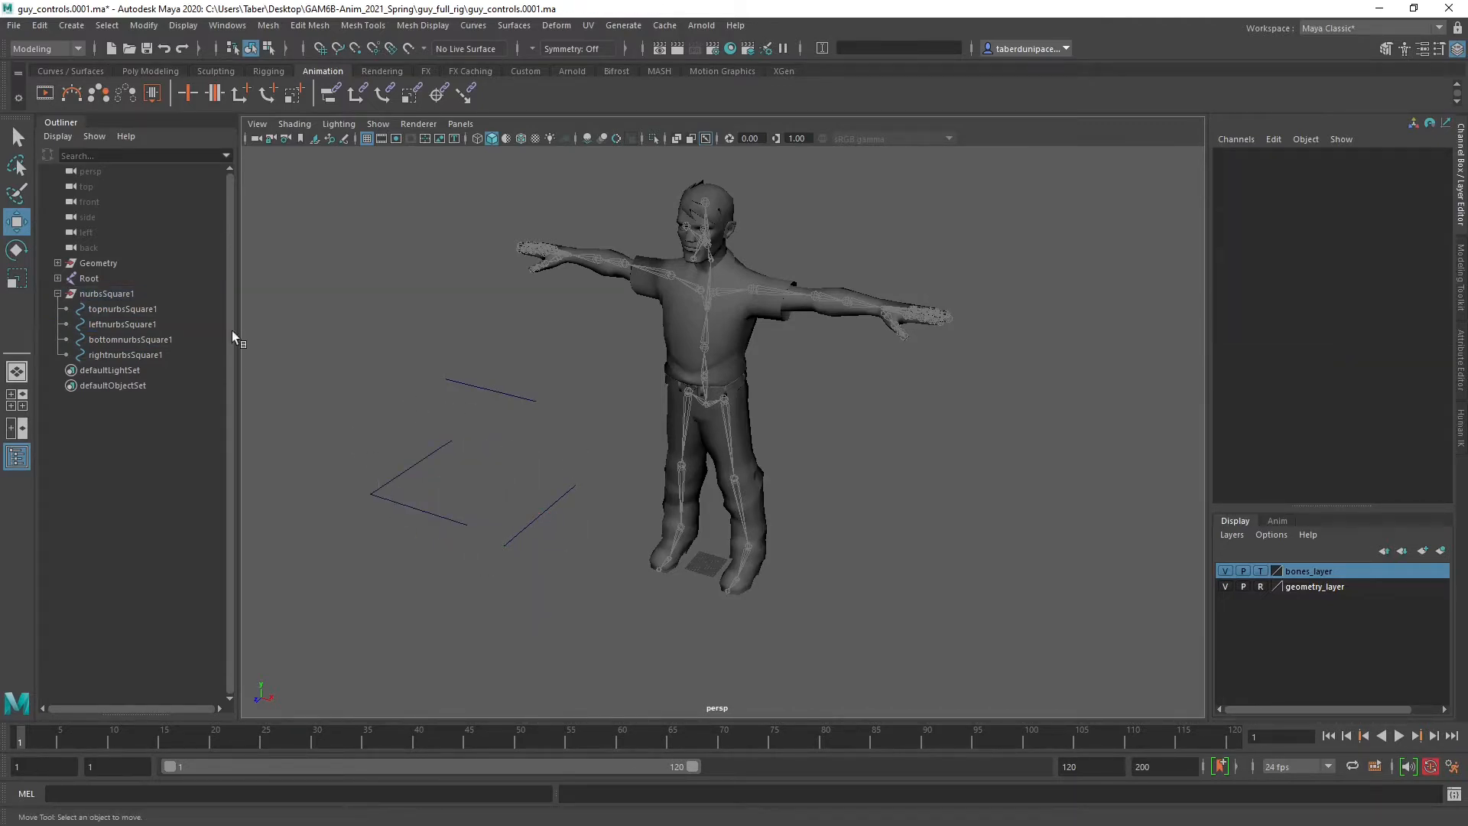
pyautogui.click(108, 293)
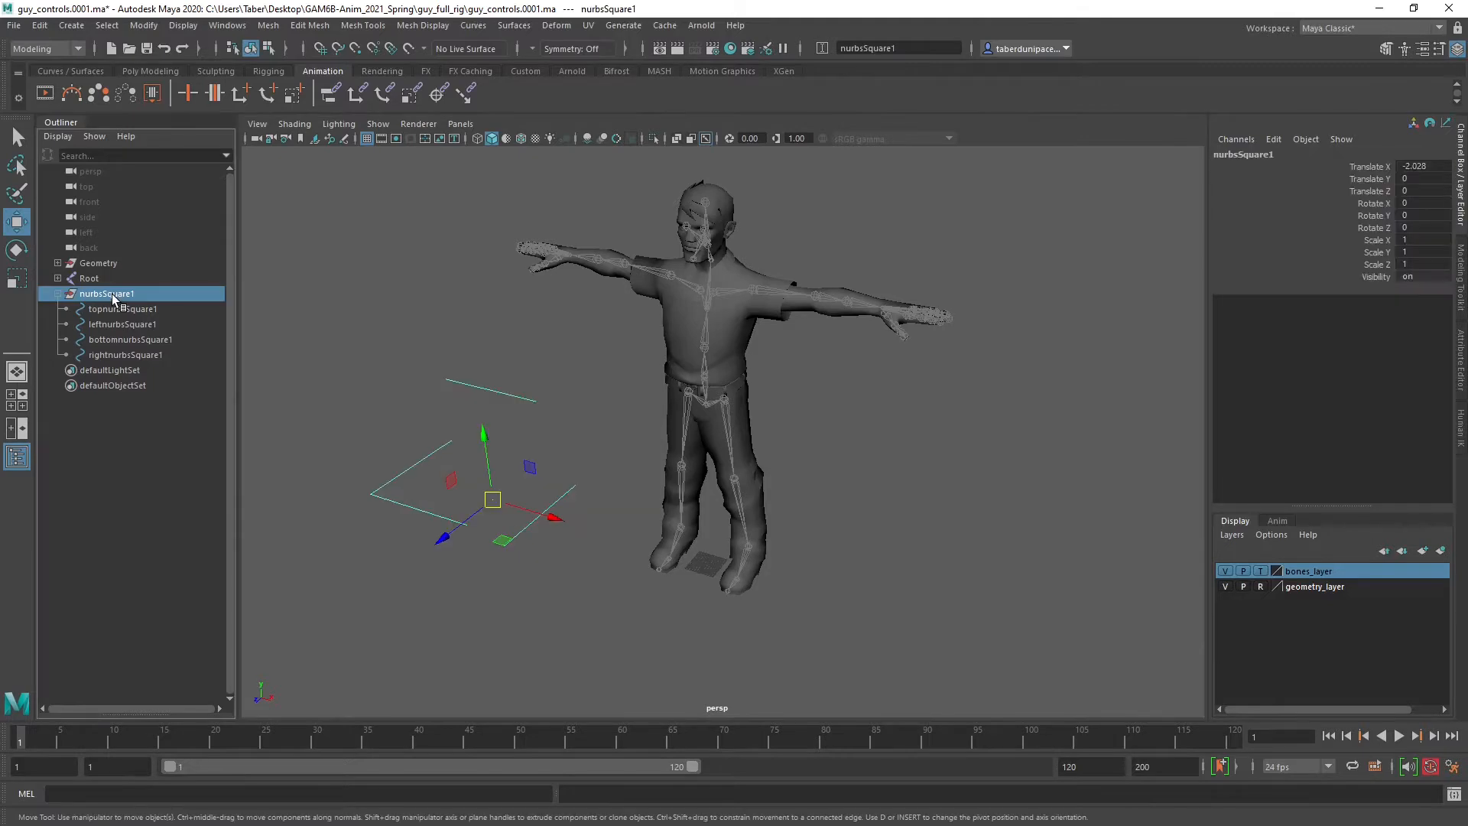
pyautogui.press('Delete')
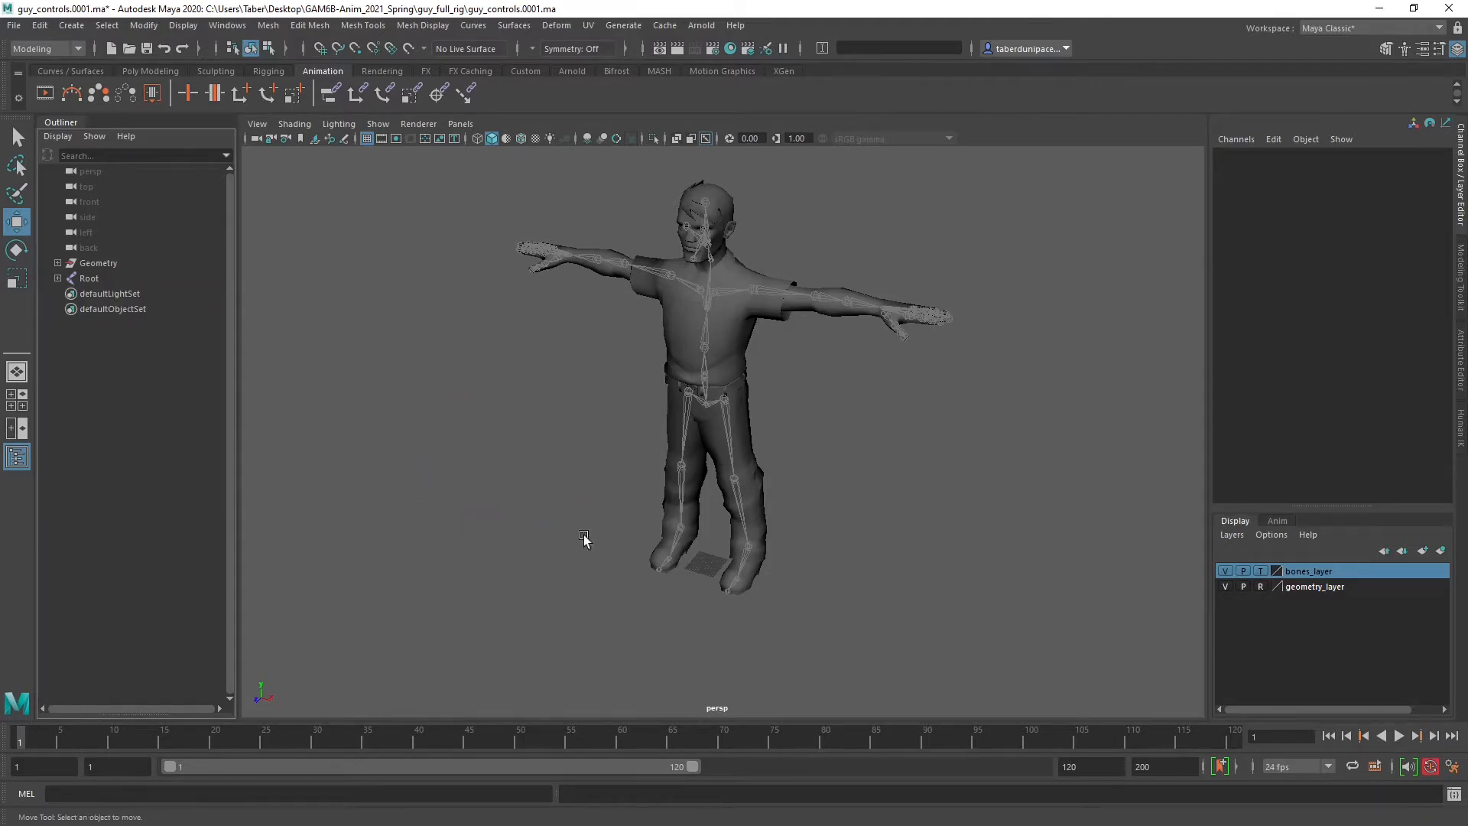
# Create a NURBS circle on the ground around the character's feet.
pyautogui.moveTo(480, 463)
pyautogui.keyDown('alt'); pyautogui.mouseDown()
pyautogui.moveTo(503, 436)
pyautogui.moveTo(475, 436)
pyautogui.mouseUp(); pyautogui.keyUp('alt')
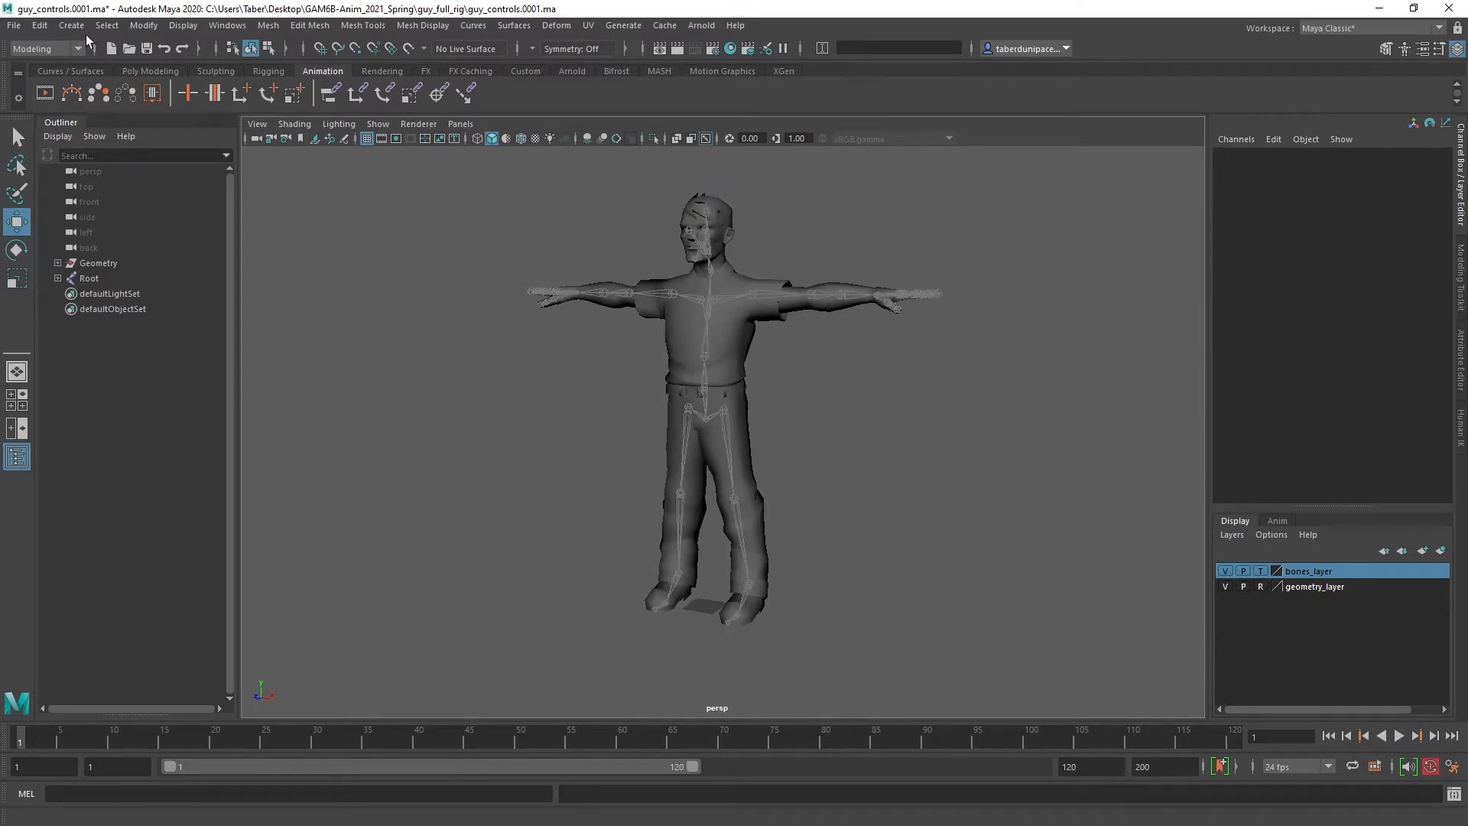
pyautogui.click(81, 27)
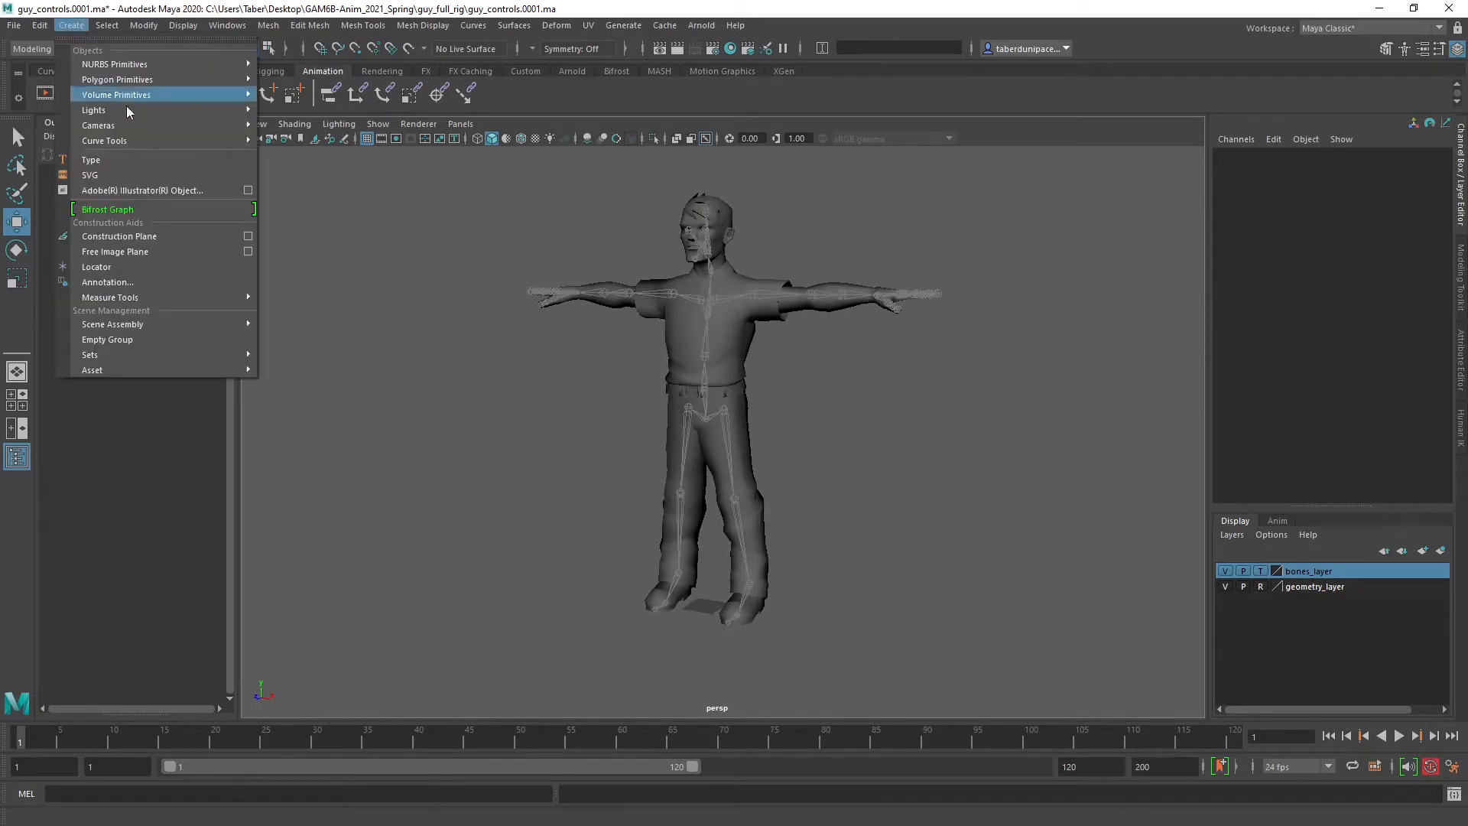
pyautogui.moveTo(149, 145)
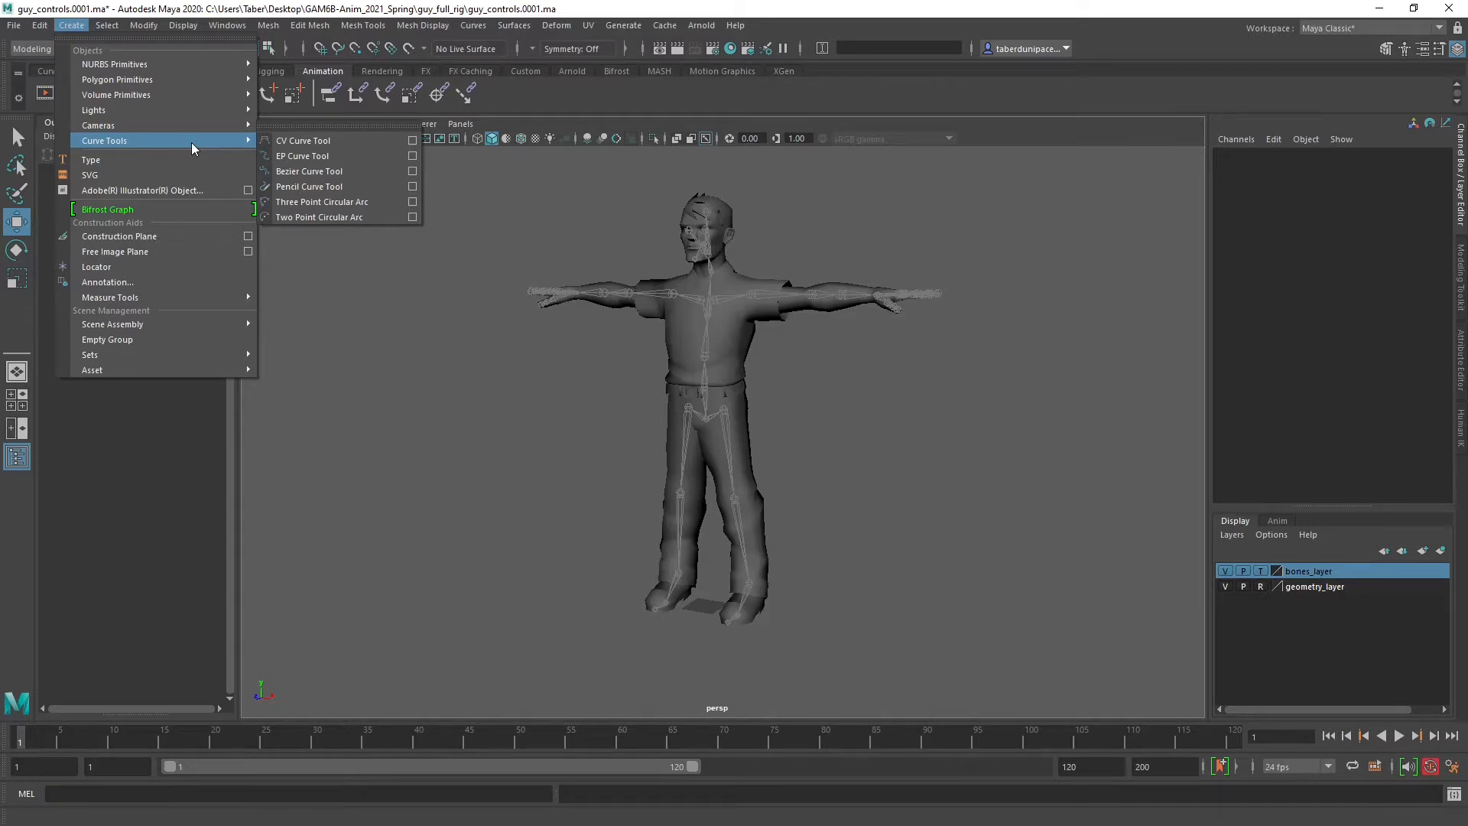
pyautogui.moveTo(160, 64)
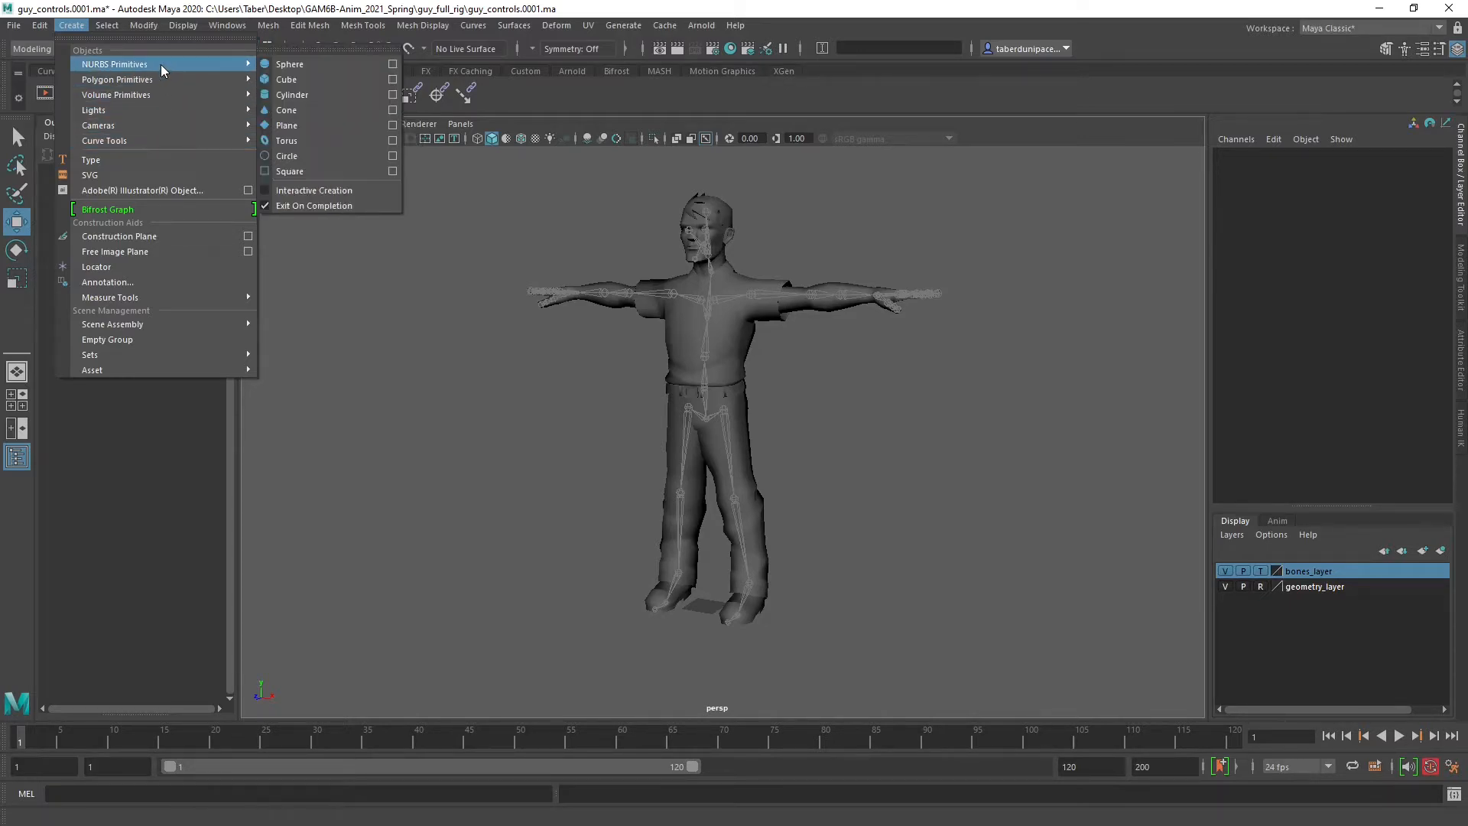
pyautogui.click(305, 156)
pyautogui.keyDown('alt'); pyautogui.moveTo(579, 351); pyautogui.dragTo(589, 475); pyautogui.keyUp('alt')
pyautogui.keyDown('alt'); pyautogui.moveTo(589, 474); pyautogui.dragTo(549, 283, button='middle'); pyautogui.keyUp('alt')
pyautogui.keyDown('alt'); pyautogui.moveTo(549, 283); pyautogui.dragTo(714, 544, button='right'); pyautogui.keyUp('alt')
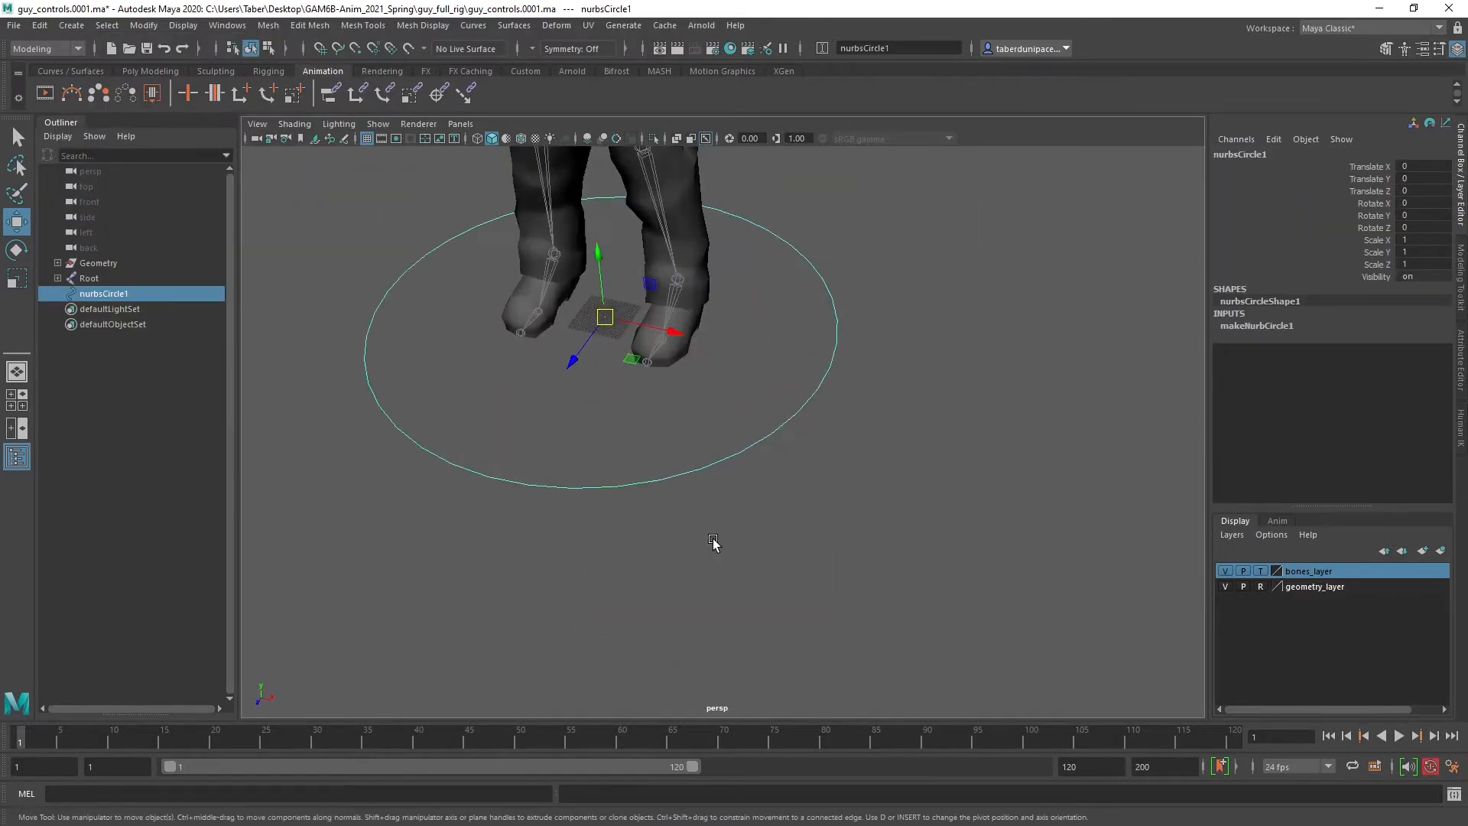
# Show the control vertices of the circle around the character's feet for component editing.
pyautogui.keyDown('alt'); pyautogui.moveTo(662, 407); pyautogui.dragTo(743, 517, button='middle'); pyautogui.keyUp('alt')
pyautogui.keyDown('alt'); pyautogui.moveTo(743, 517); pyautogui.dragTo(780, 535); pyautogui.keyUp('alt')
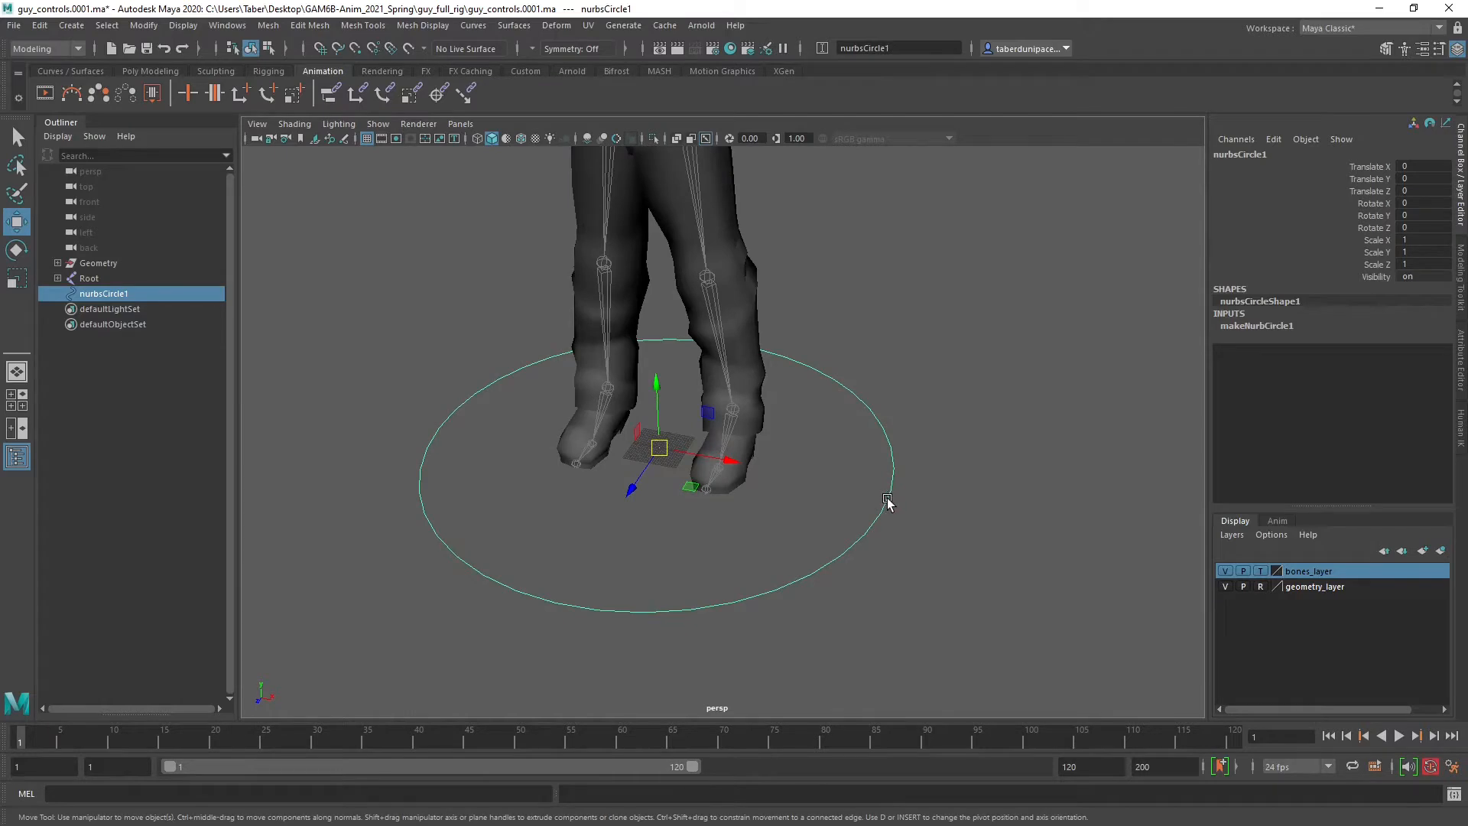
pyautogui.moveTo(888, 434); pyautogui.dragTo(890, 504, button='right')
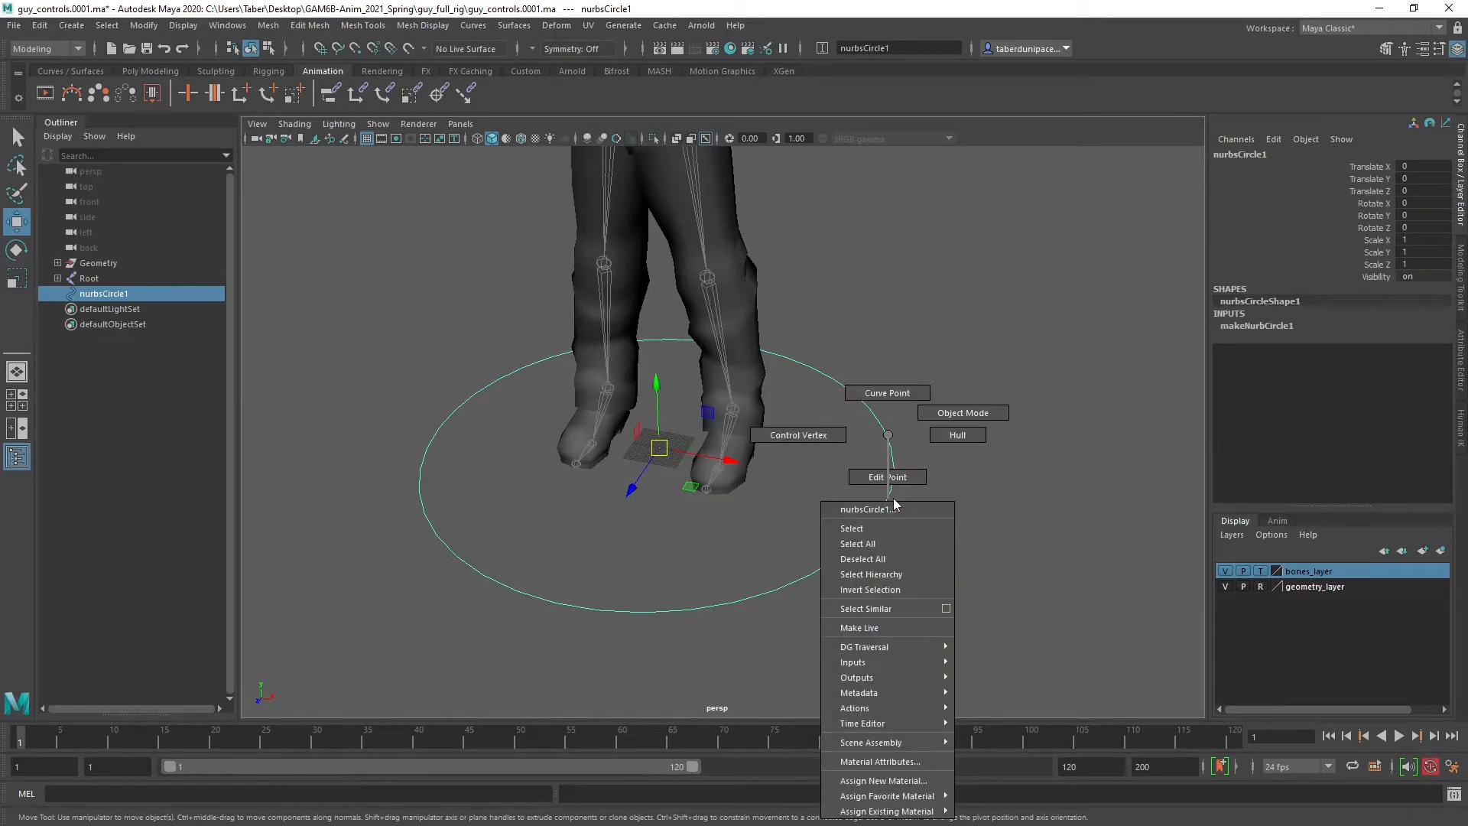
pyautogui.moveTo(896, 504); pyautogui.dragTo(957, 441, button='right')
pyautogui.moveTo(957, 438); pyautogui.dragTo(800, 434, button='right')
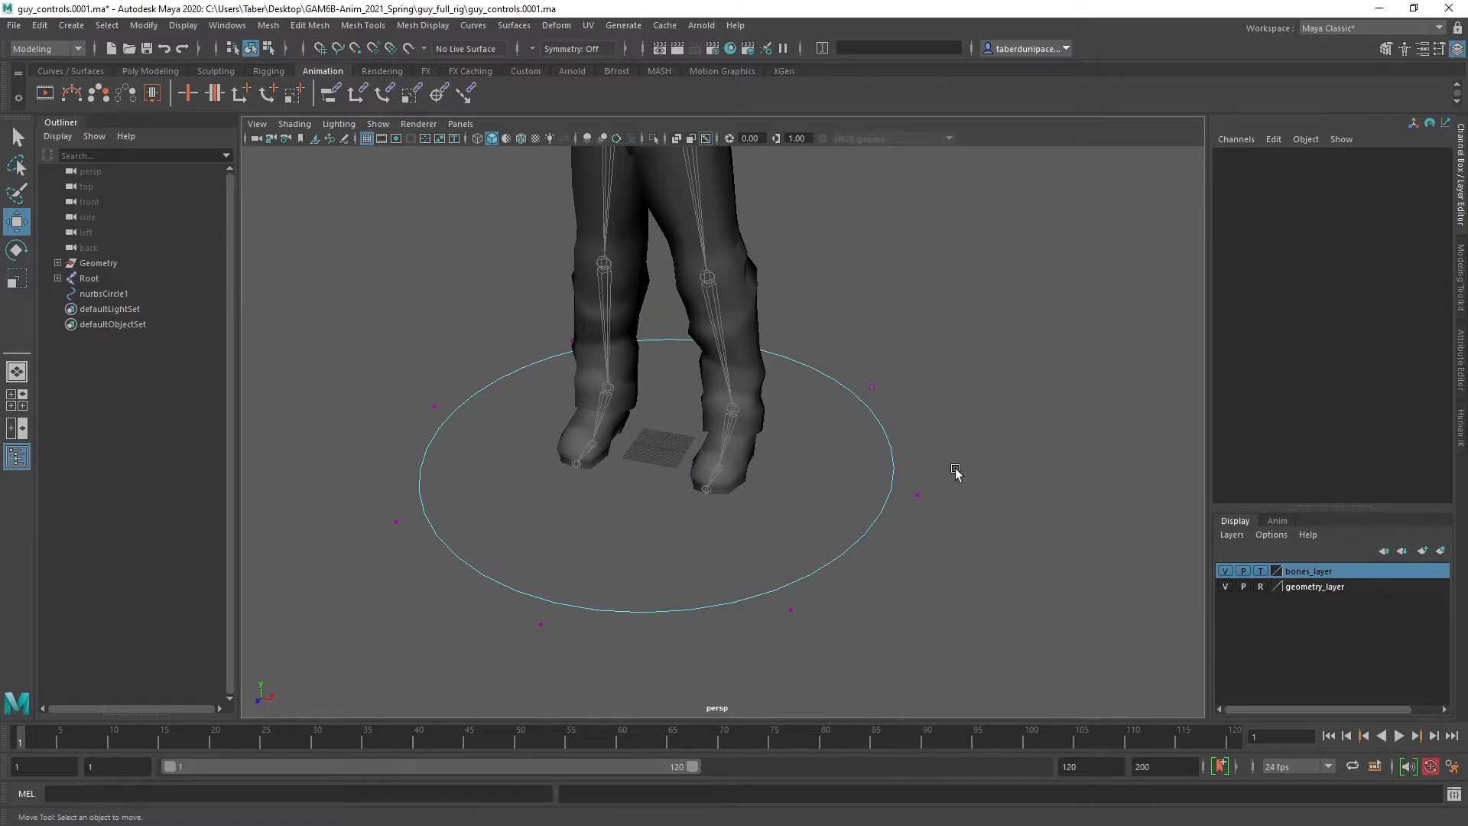
# Try pulling the circle's control vertex on the positive X side inward toward the feet, and undo the move.
pyautogui.moveTo(953, 469); pyautogui.dragTo(897, 545)
pyautogui.scroll(10, 842, 498)
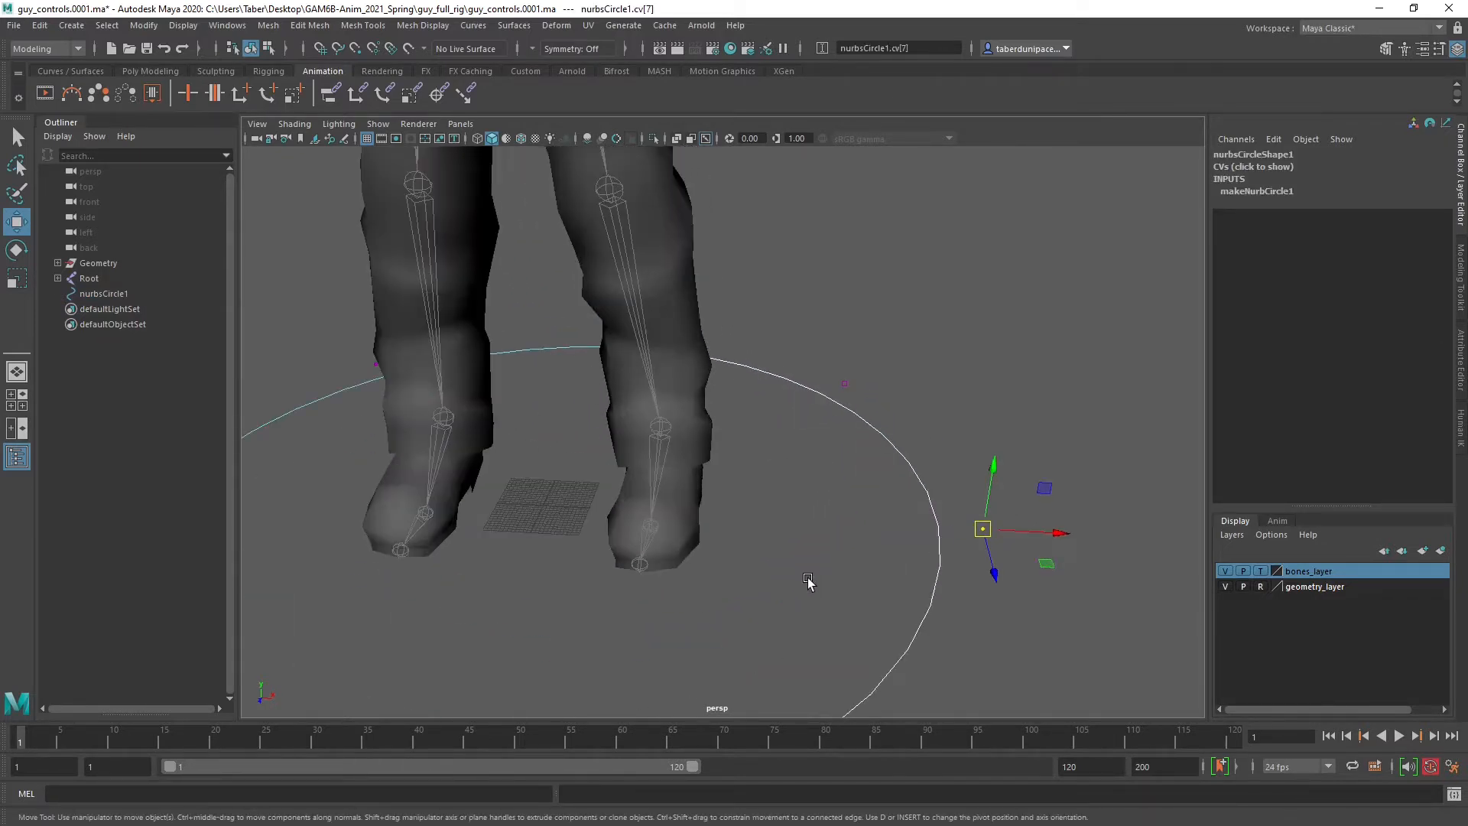
pyautogui.scroll(-10, 814, 327)
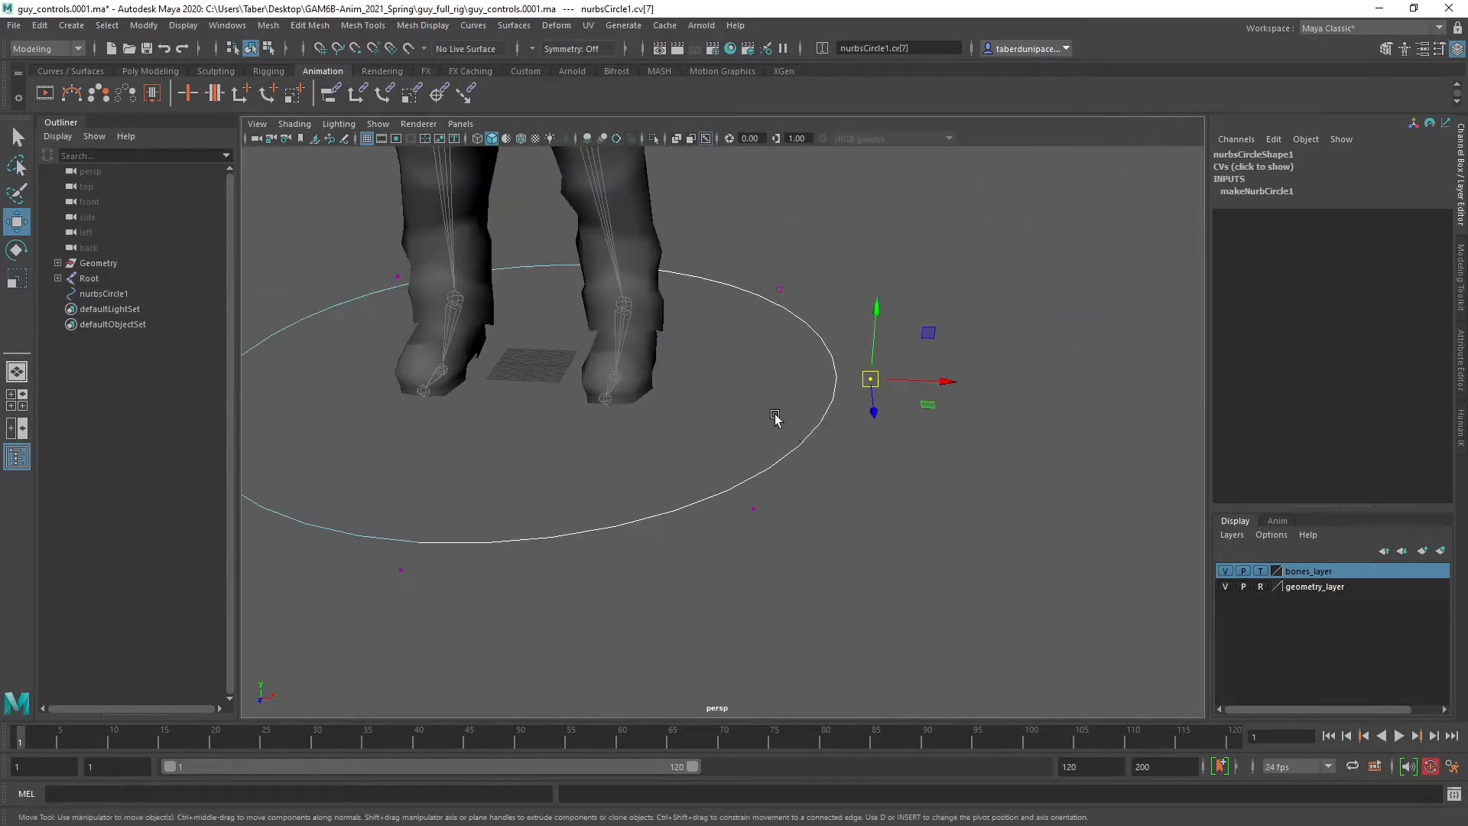
pyautogui.moveTo(962, 435); pyautogui.dragTo(673, 376)
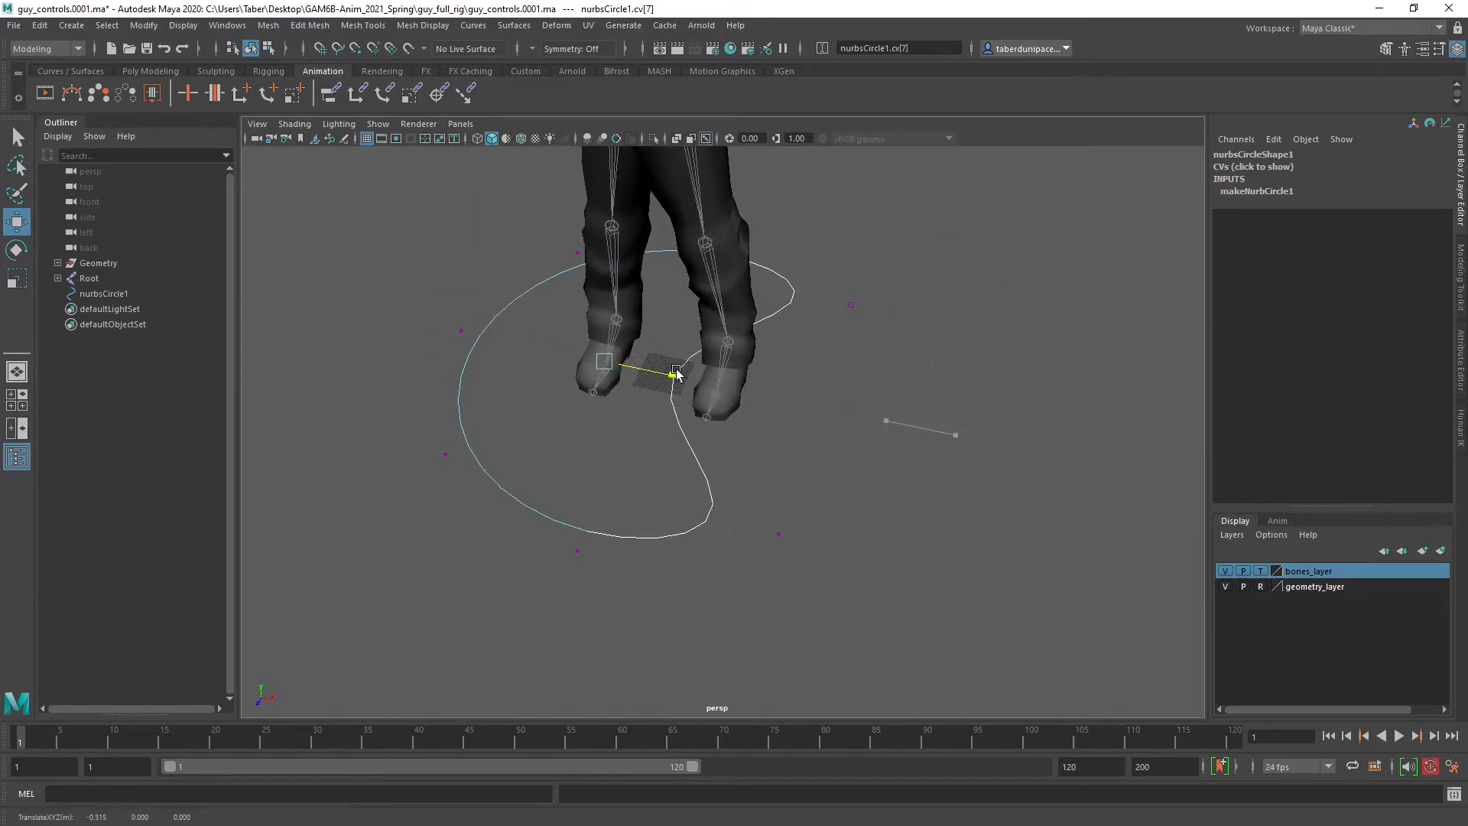
pyautogui.hotkey('ctrl', 'z')
# Select two opposite control vertices of the circle, try moving them together across the ground plane, and undo the changes.
pyautogui.keyDown('alt'); pyautogui.moveTo(765, 448); pyautogui.dragTo(600, 379); pyautogui.keyUp('alt')
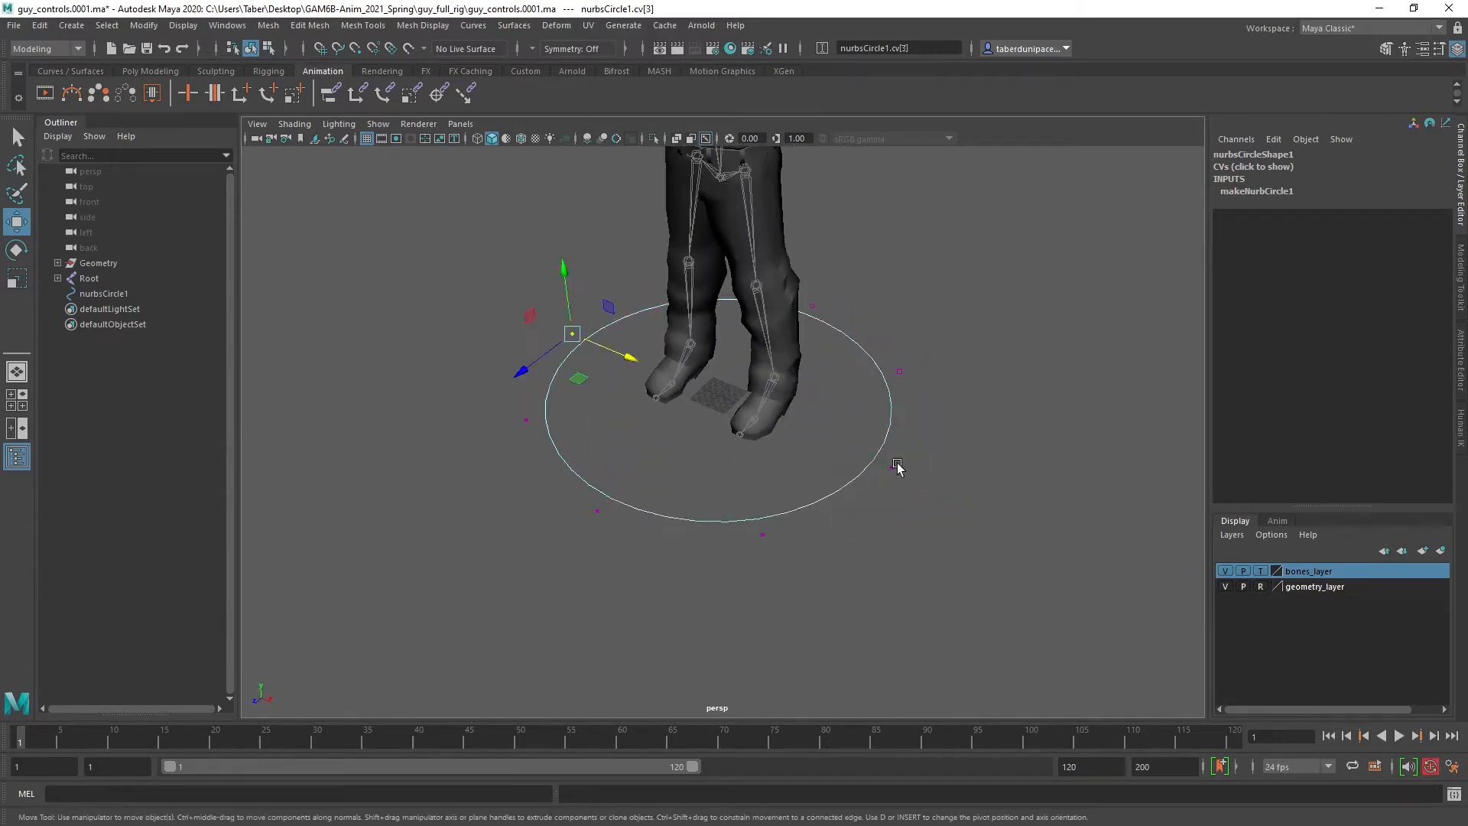
pyautogui.keyDown('shift'); pyautogui.moveTo(927, 445); pyautogui.dragTo(860, 491); pyautogui.keyUp('shift')
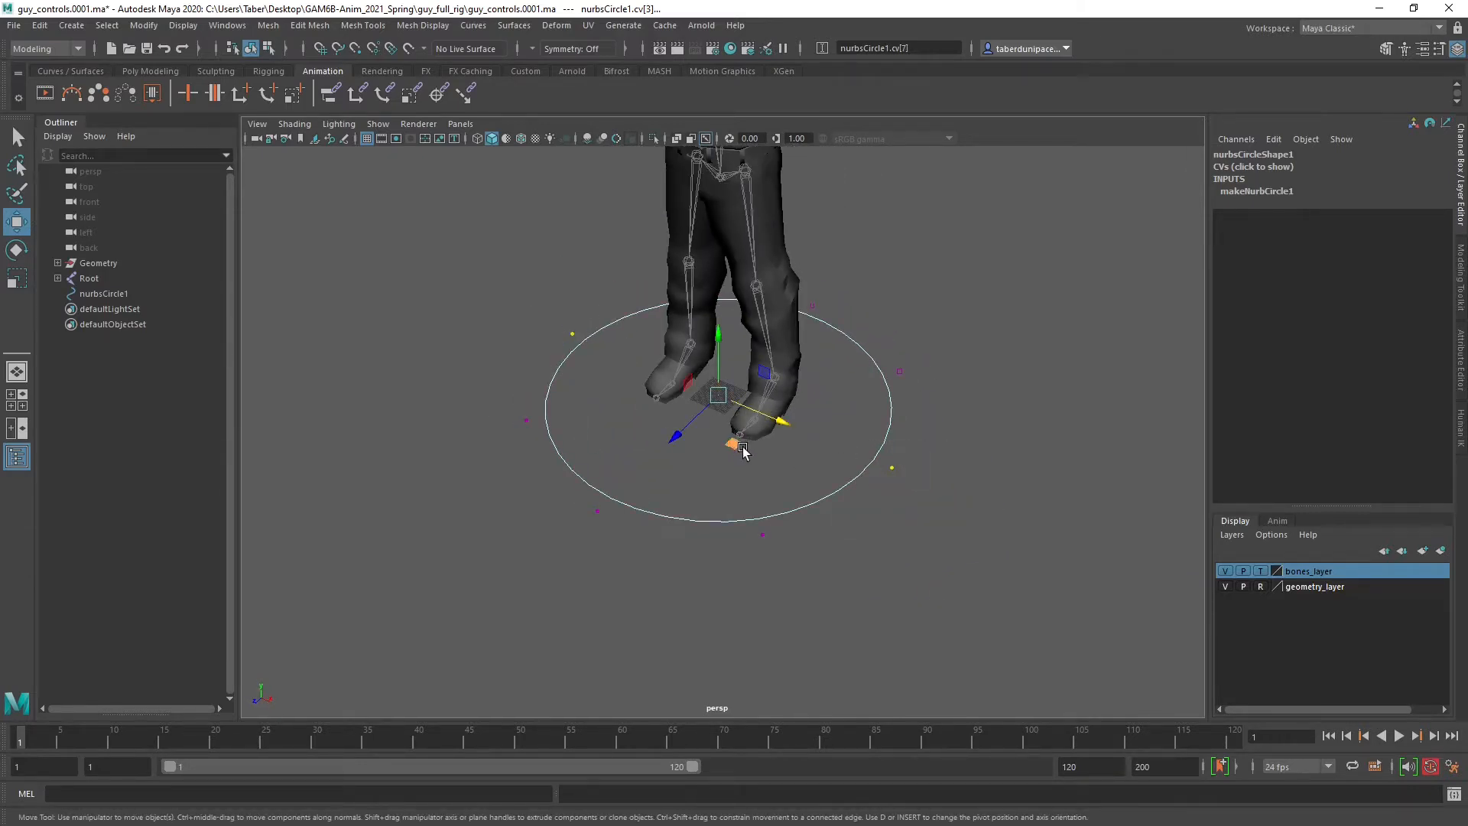
pyautogui.moveTo(736, 445)
pyautogui.mouseDown()
pyautogui.moveTo(587, 445)
pyautogui.moveTo(777, 352)
pyautogui.moveTo(842, 463)
pyautogui.moveTo(715, 461)
pyautogui.mouseUp()
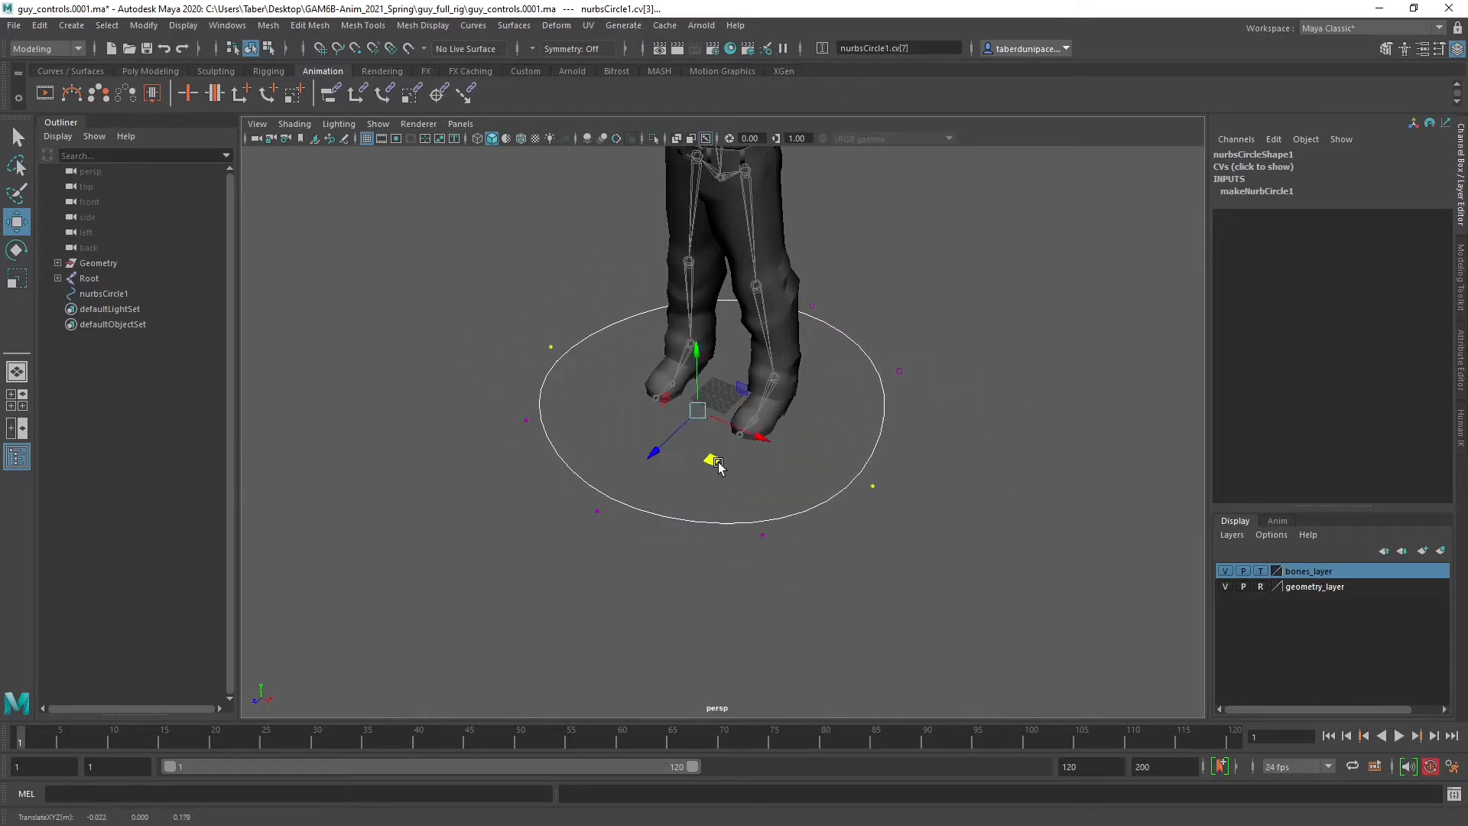
pyautogui.hotkey('ctrl', 'z')
pyautogui.moveTo(554, 534); pyautogui.dragTo(836, 335)
pyautogui.hotkey('ctrl', 'z')
# Examine the character and the circle around its feet from several angles and distances.
pyautogui.keyDown('alt'); pyautogui.moveTo(809, 451); pyautogui.dragTo(737, 462, button='right'); pyautogui.keyUp('alt')
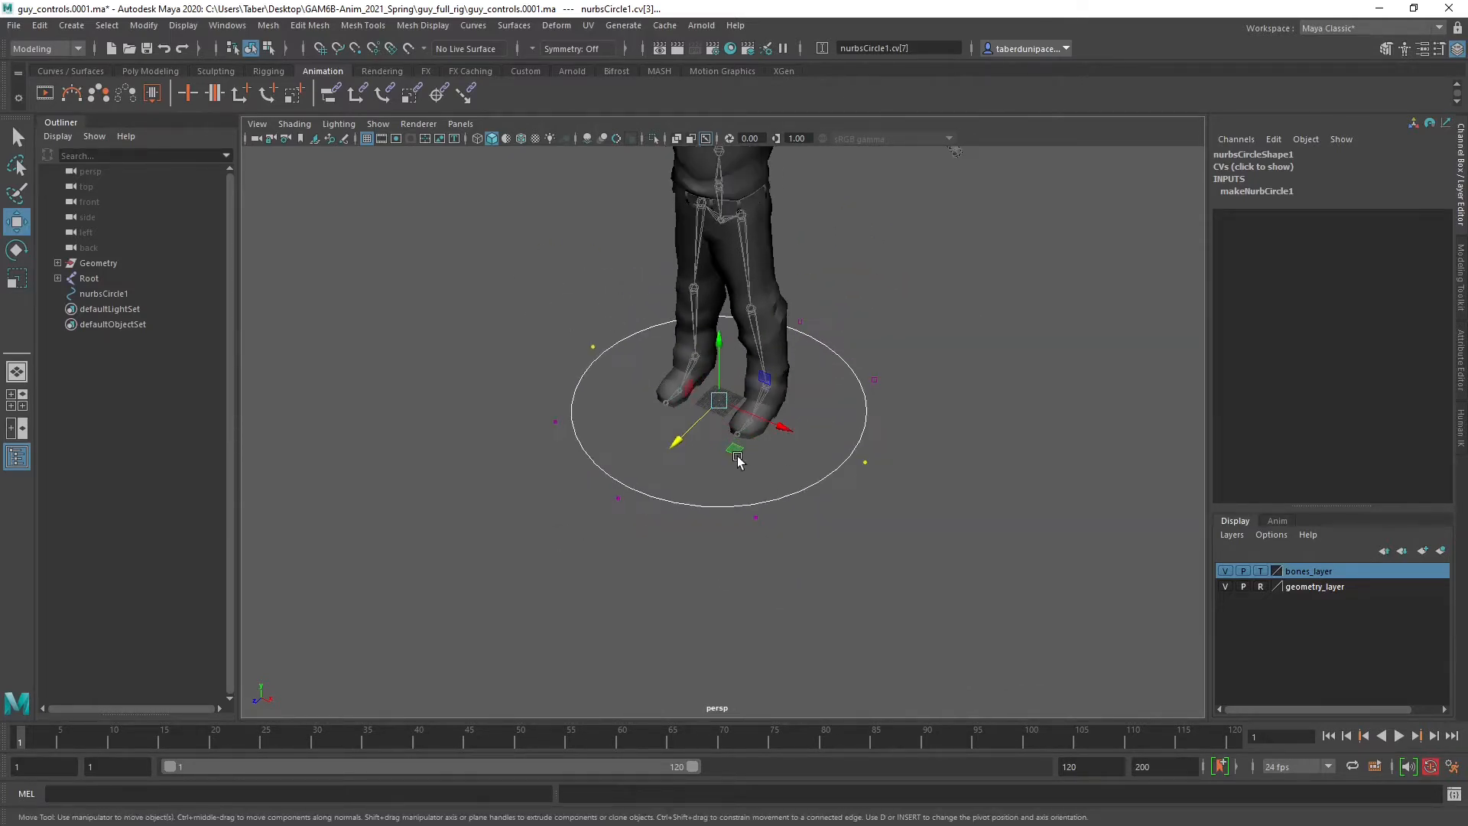
pyautogui.keyDown('alt'); pyautogui.moveTo(737, 462); pyautogui.dragTo(768, 497); pyautogui.keyUp('alt')
pyautogui.scroll(4, 806, 449)
pyautogui.keyDown('alt'); pyautogui.moveTo(768, 497); pyautogui.dragTo(809, 458, button='middle'); pyautogui.keyUp('alt')
pyautogui.scroll(-3, 809, 462)
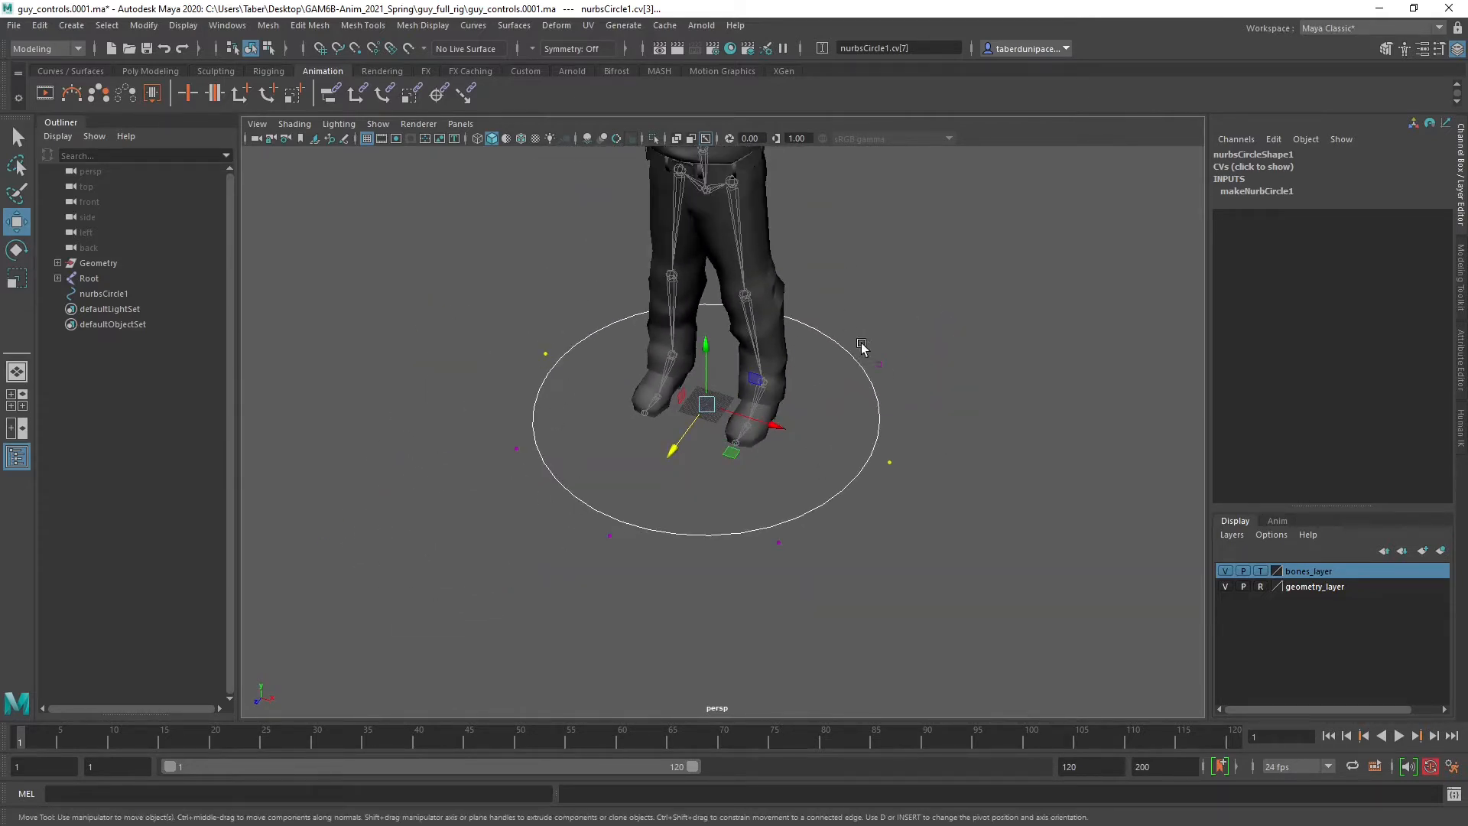
pyautogui.keyDown('alt'); pyautogui.moveTo(859, 397); pyautogui.dragTo(760, 312); pyautogui.keyUp('alt')
pyautogui.keyDown('alt'); pyautogui.moveTo(760, 310); pyautogui.dragTo(784, 420, button='middle'); pyautogui.keyUp('alt')
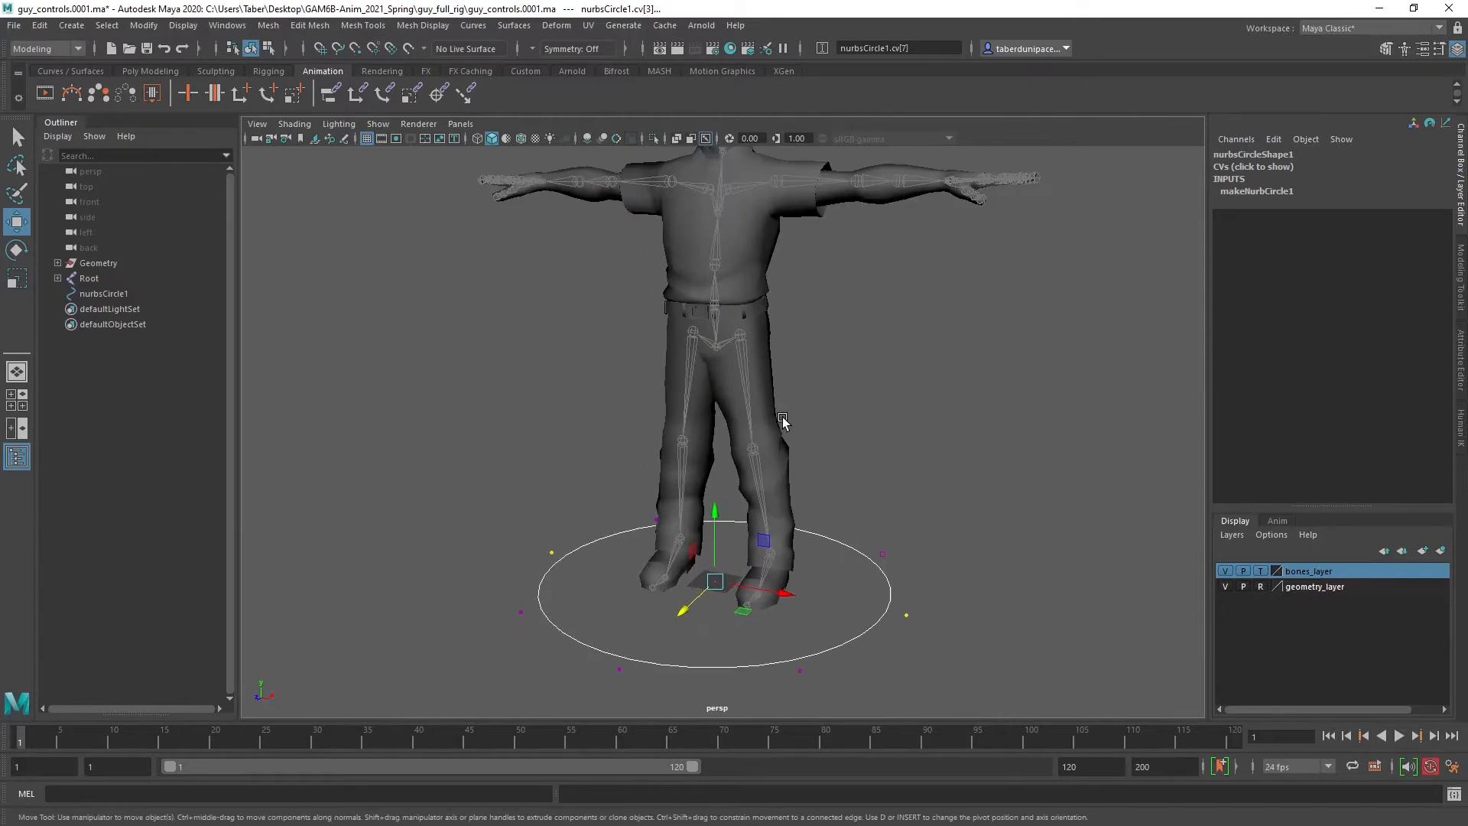
pyautogui.scroll(-4, 783, 420)
pyautogui.scroll(5, 783, 420)
pyautogui.keyDown('alt'); pyautogui.moveTo(796, 419); pyautogui.dragTo(812, 374); pyautogui.keyUp('alt')
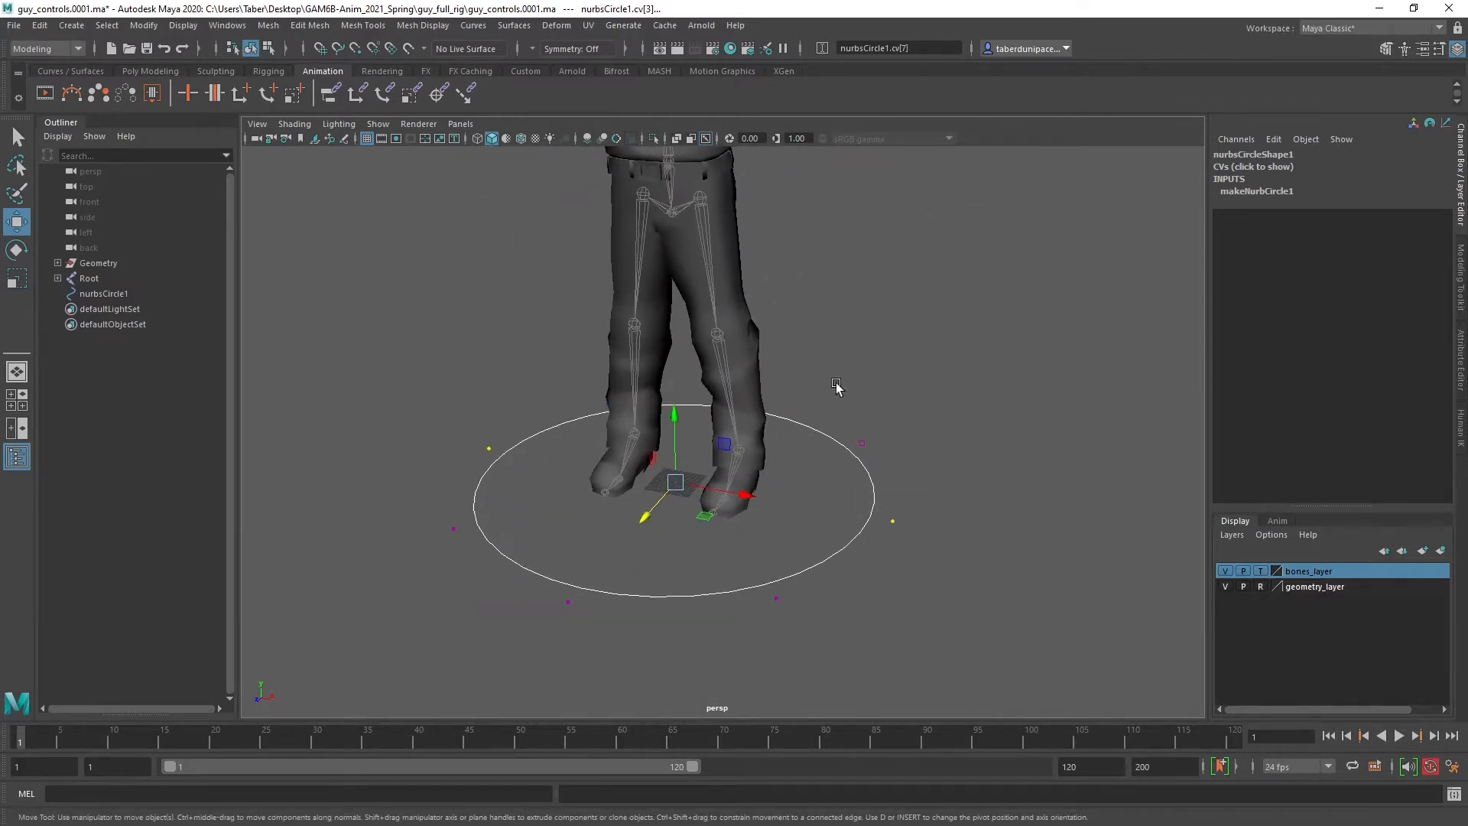
# Try moving the circle's single control vertex on the negative X side inward, and undo the move.
pyautogui.click(437, 415)
pyautogui.moveTo(438, 416); pyautogui.dragTo(539, 511)
pyautogui.moveTo(555, 462); pyautogui.dragTo(666, 504)
pyautogui.hotkey('ctrl', 'z')
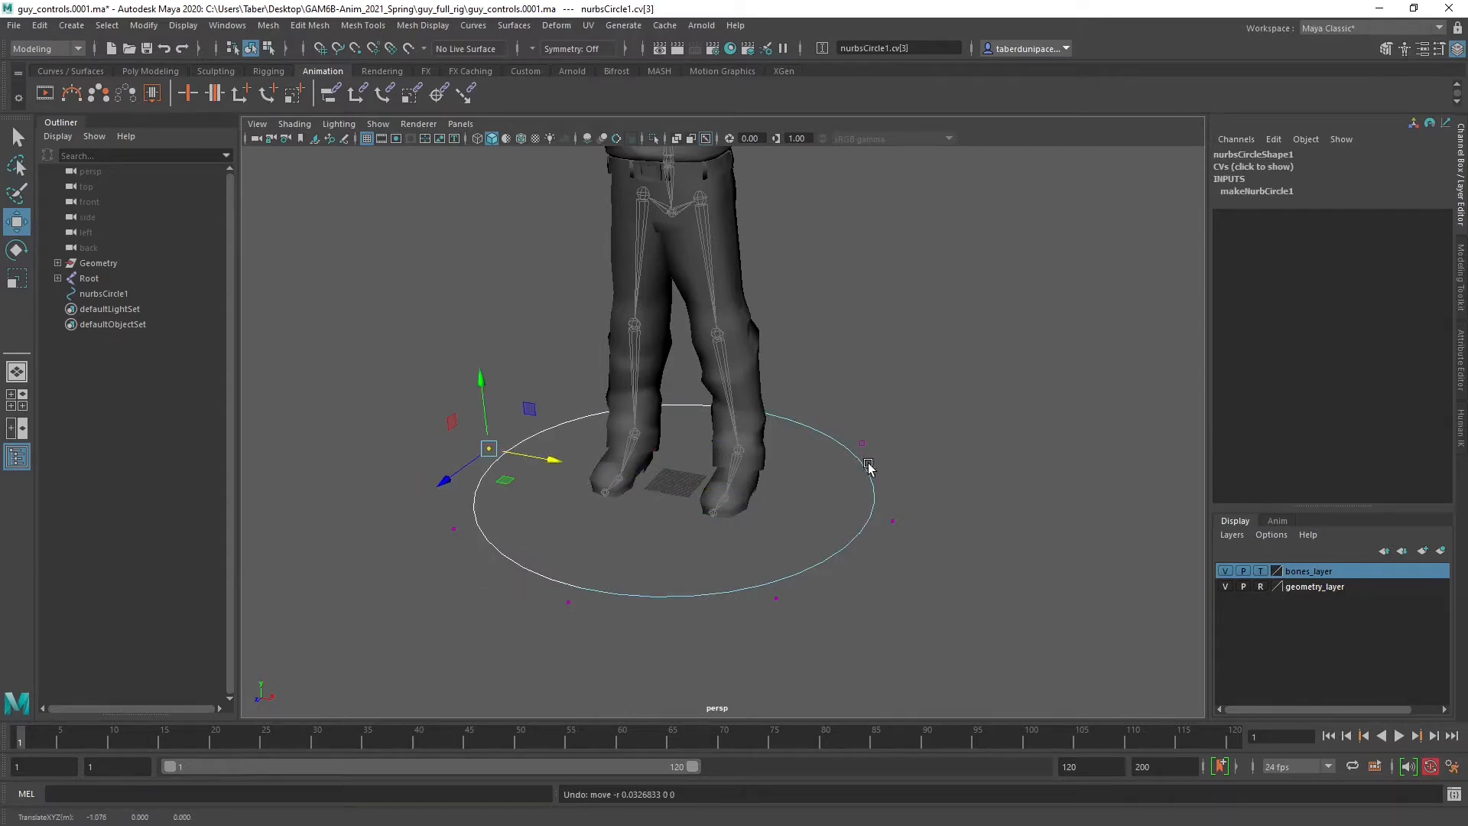
# Return the circle to object mode and select it as a whole.
pyautogui.moveTo(867, 434); pyautogui.dragTo(929, 413, button='right')
pyautogui.click(917, 462)
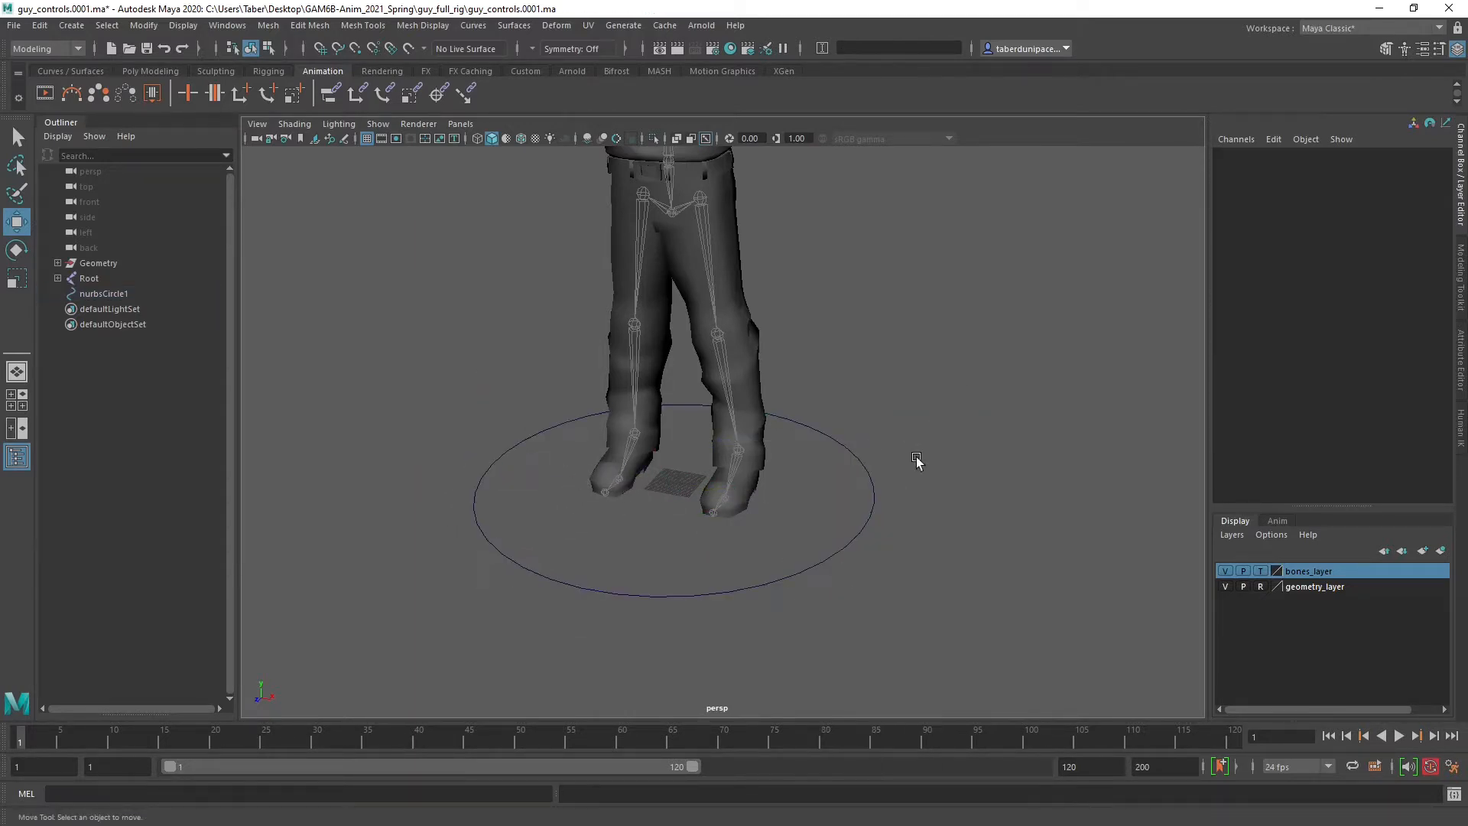
pyautogui.moveTo(894, 459); pyautogui.dragTo(903, 516)
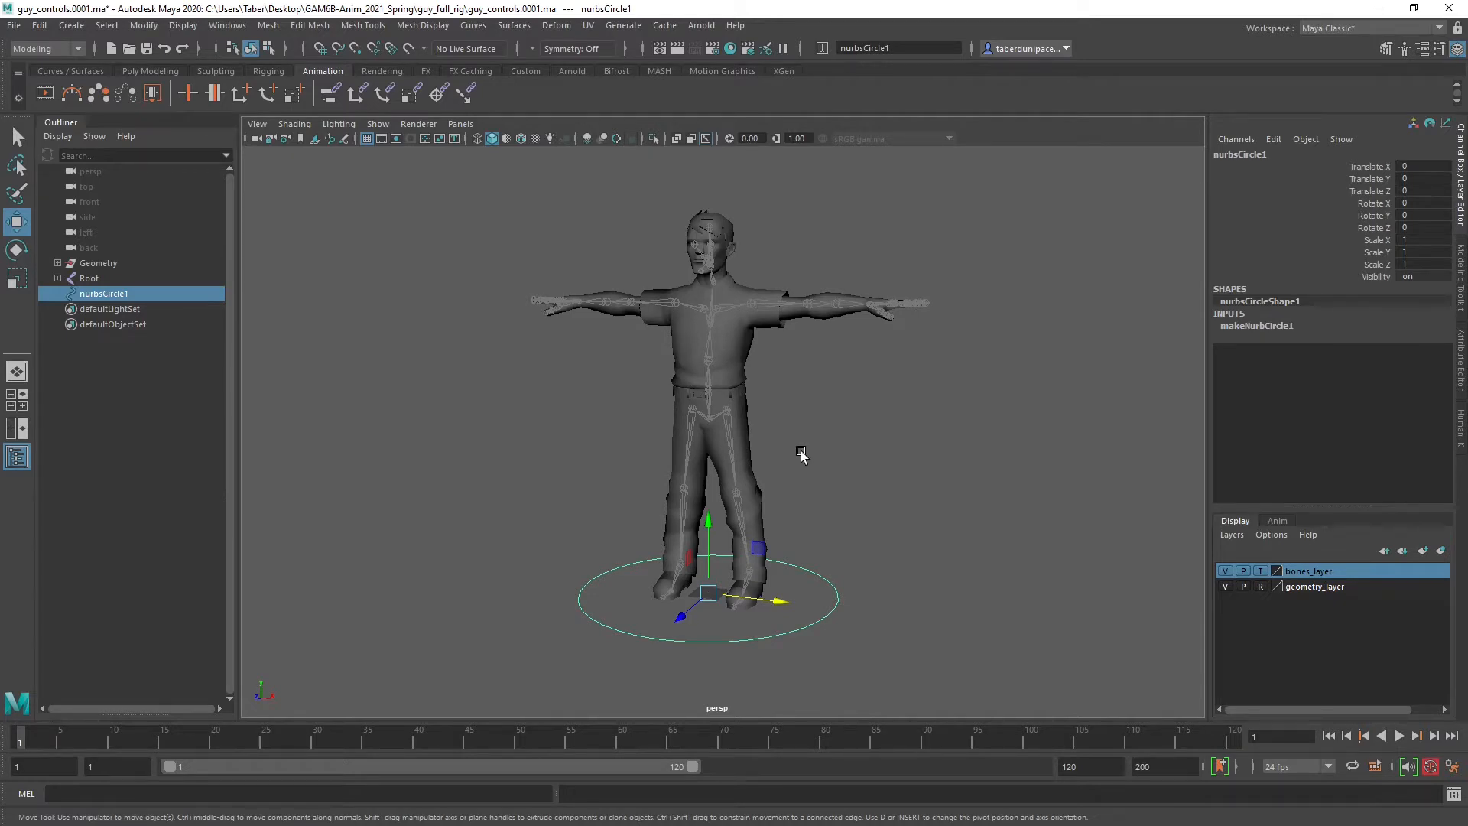
pyautogui.click(848, 543)
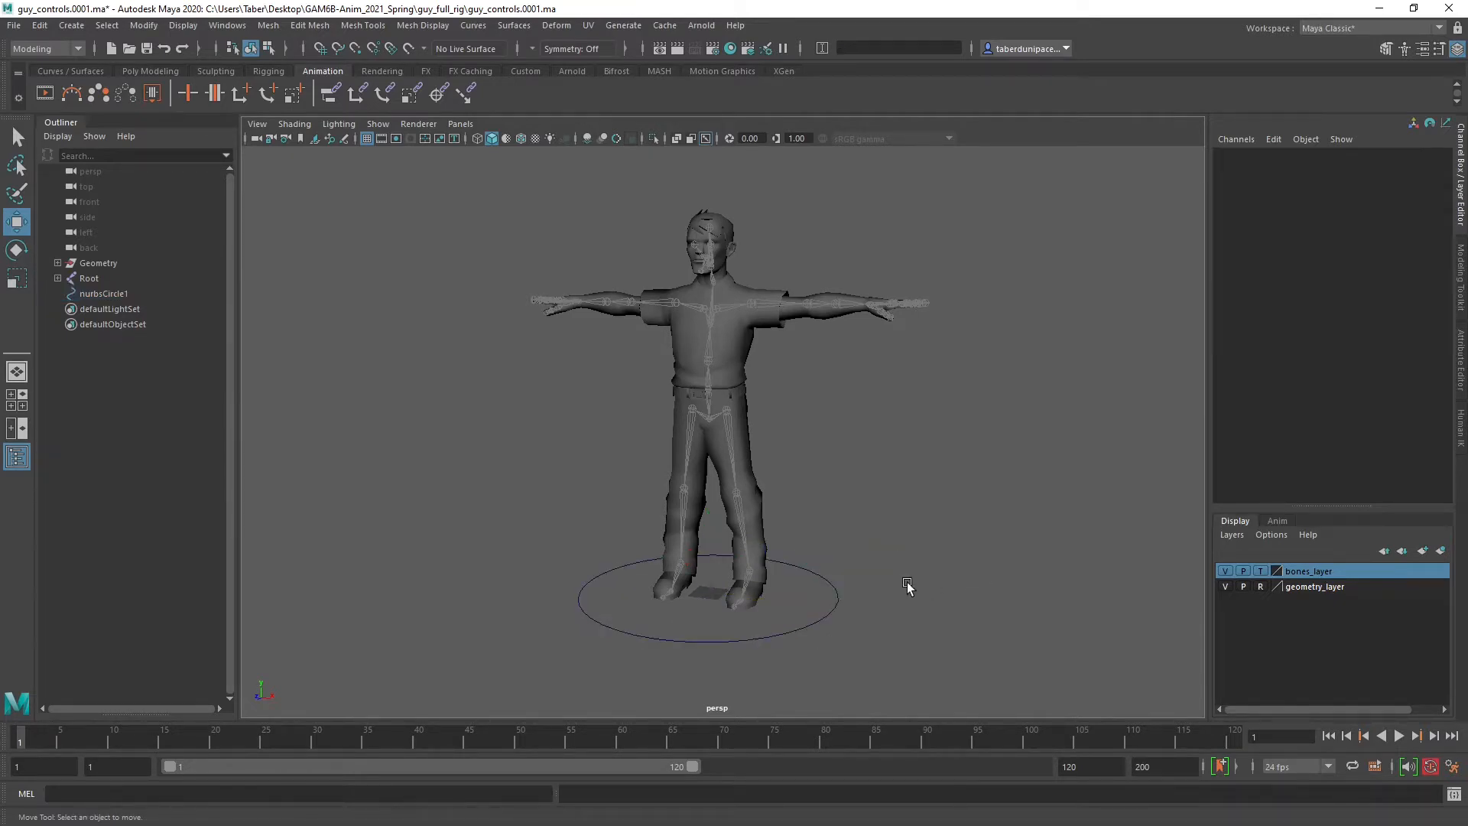
pyautogui.moveTo(873, 568); pyautogui.dragTo(806, 606)
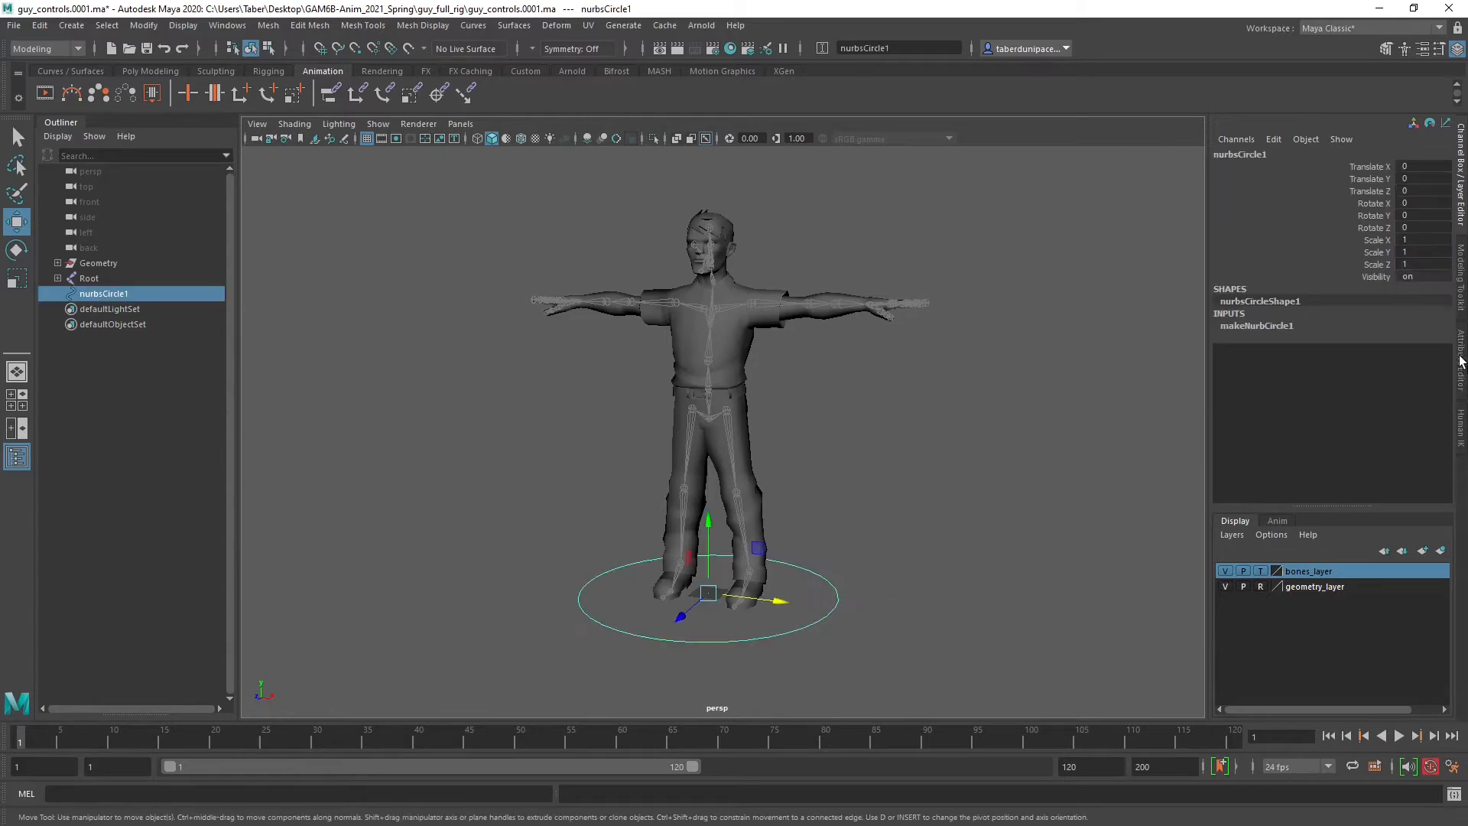
# Open the circle shape's display attributes and enable its drawing overrides.
pyautogui.click(1461, 362)
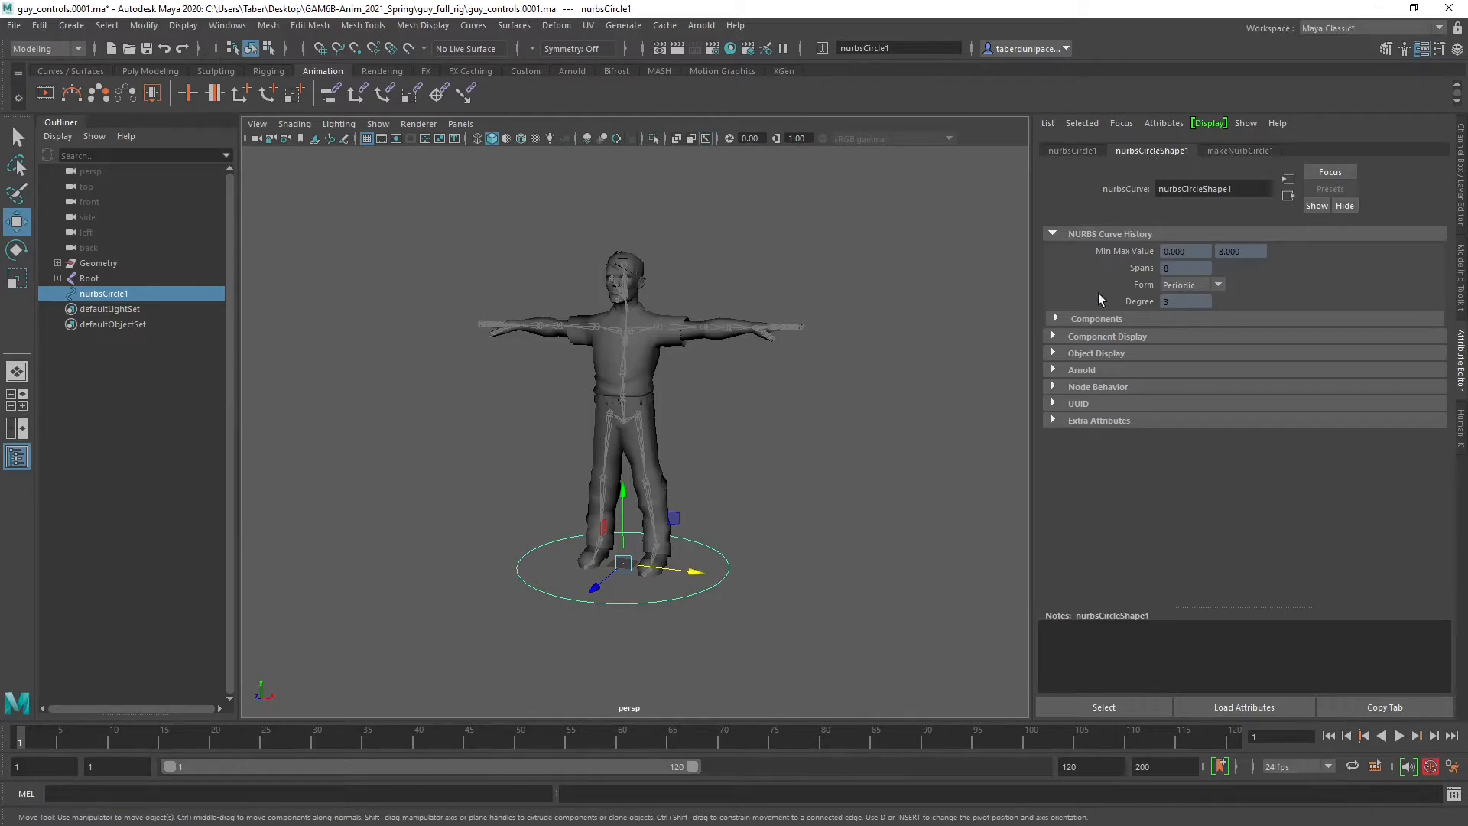
pyautogui.click(1054, 354)
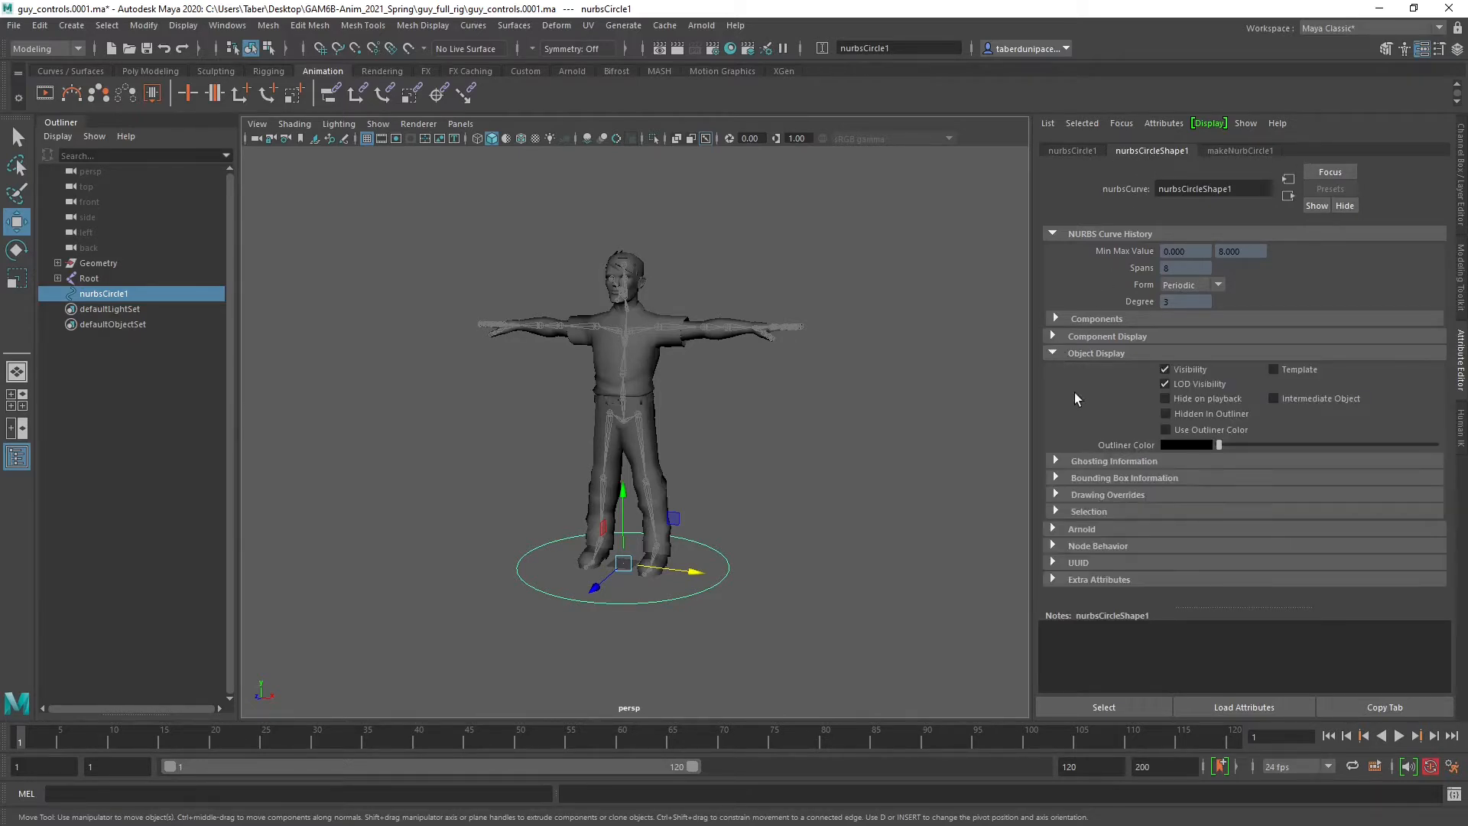
pyautogui.click(1056, 497)
pyautogui.scroll(-2, 1187, 540)
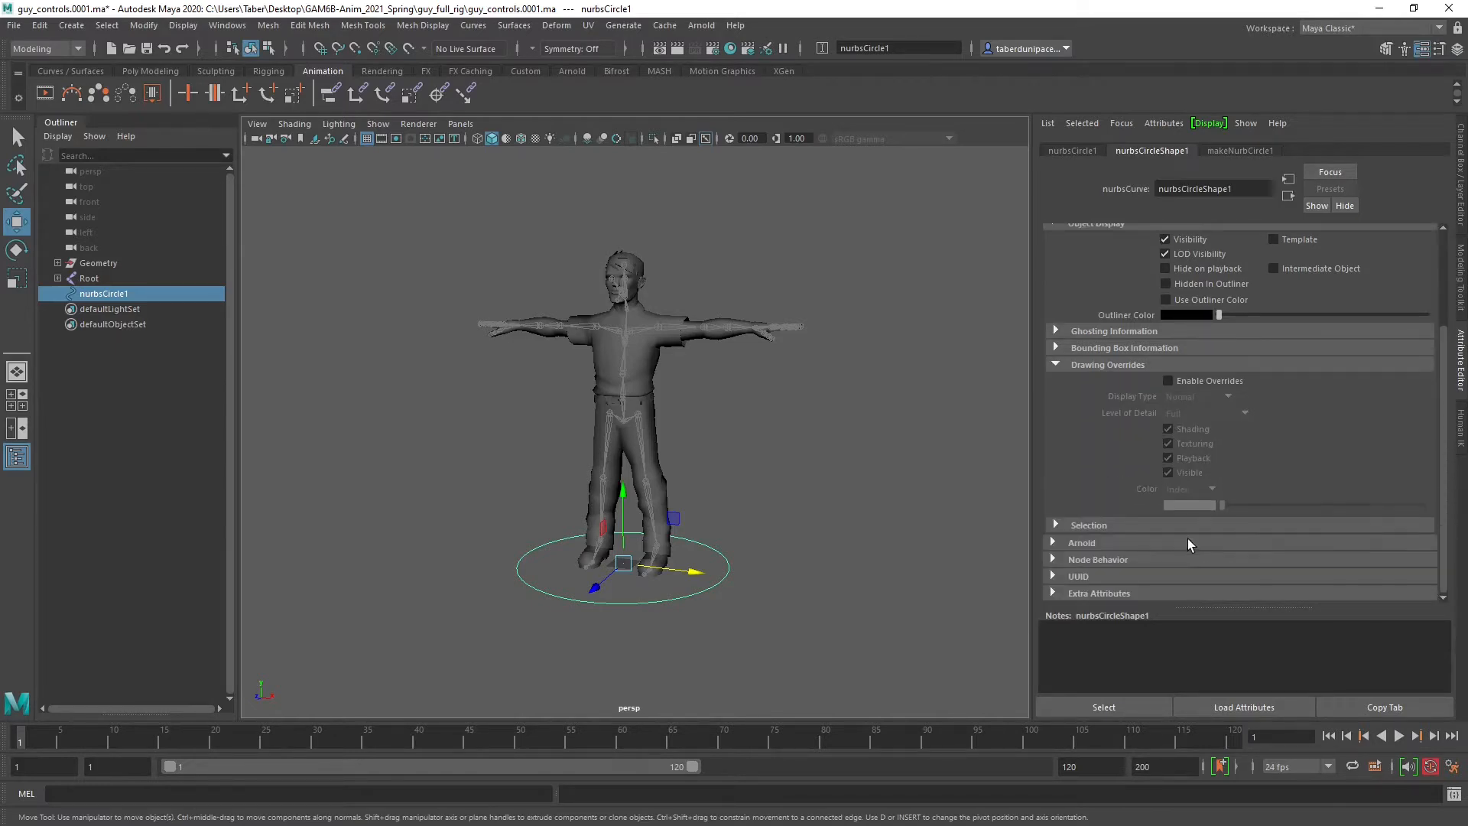
pyautogui.click(1168, 381)
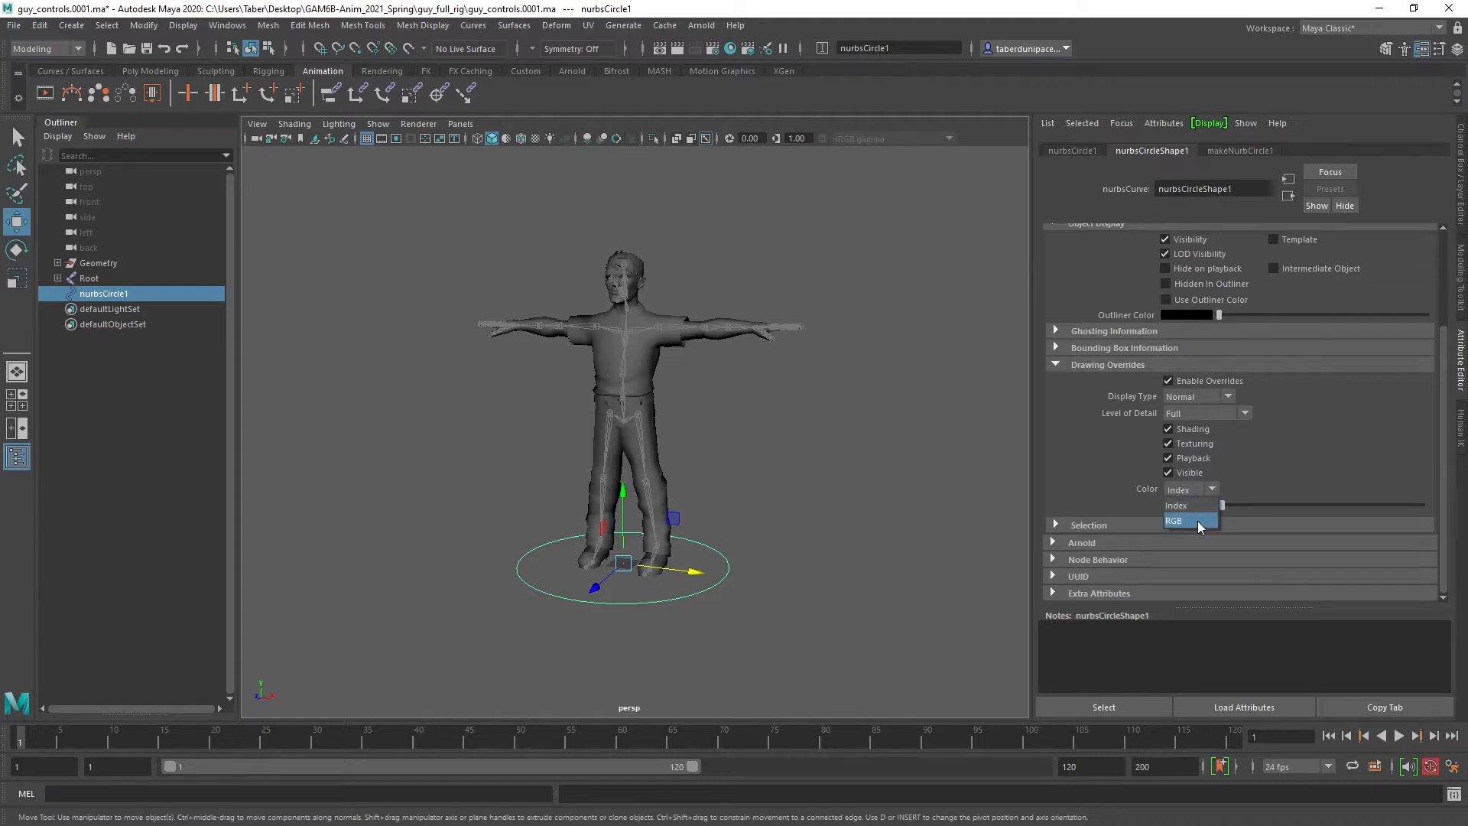
# Try the RGB override color mode, return to Index mode, and set the circle's color to dark purple.
pyautogui.click(1198, 521)
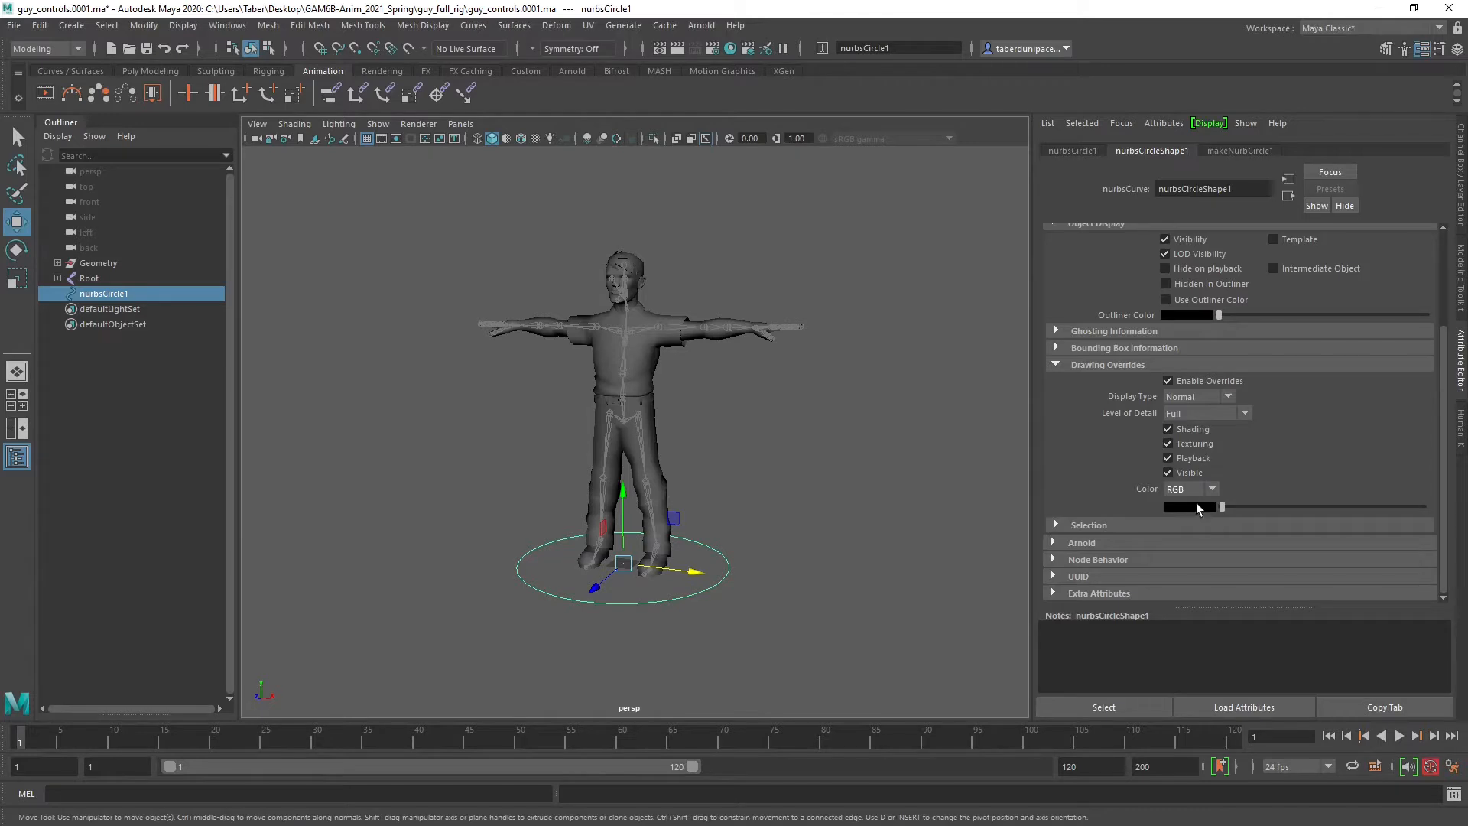
pyautogui.click(1195, 506)
pyautogui.click(1185, 507)
pyautogui.moveTo(1223, 504)
pyautogui.mouseDown()
pyautogui.moveTo(1422, 501)
pyautogui.moveTo(1274, 508)
pyautogui.mouseUp()
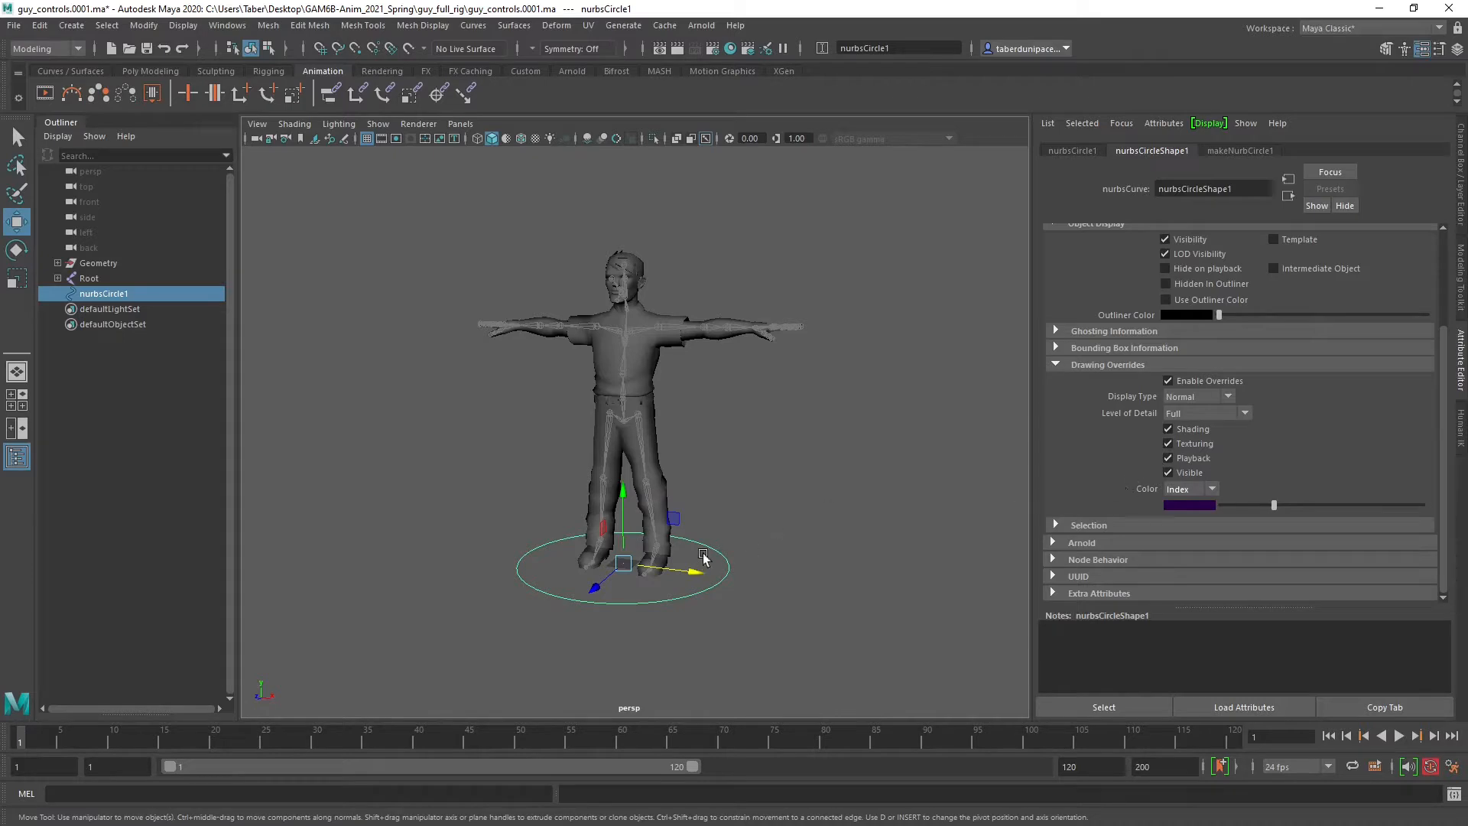
pyautogui.click(747, 530)
pyautogui.click(727, 563)
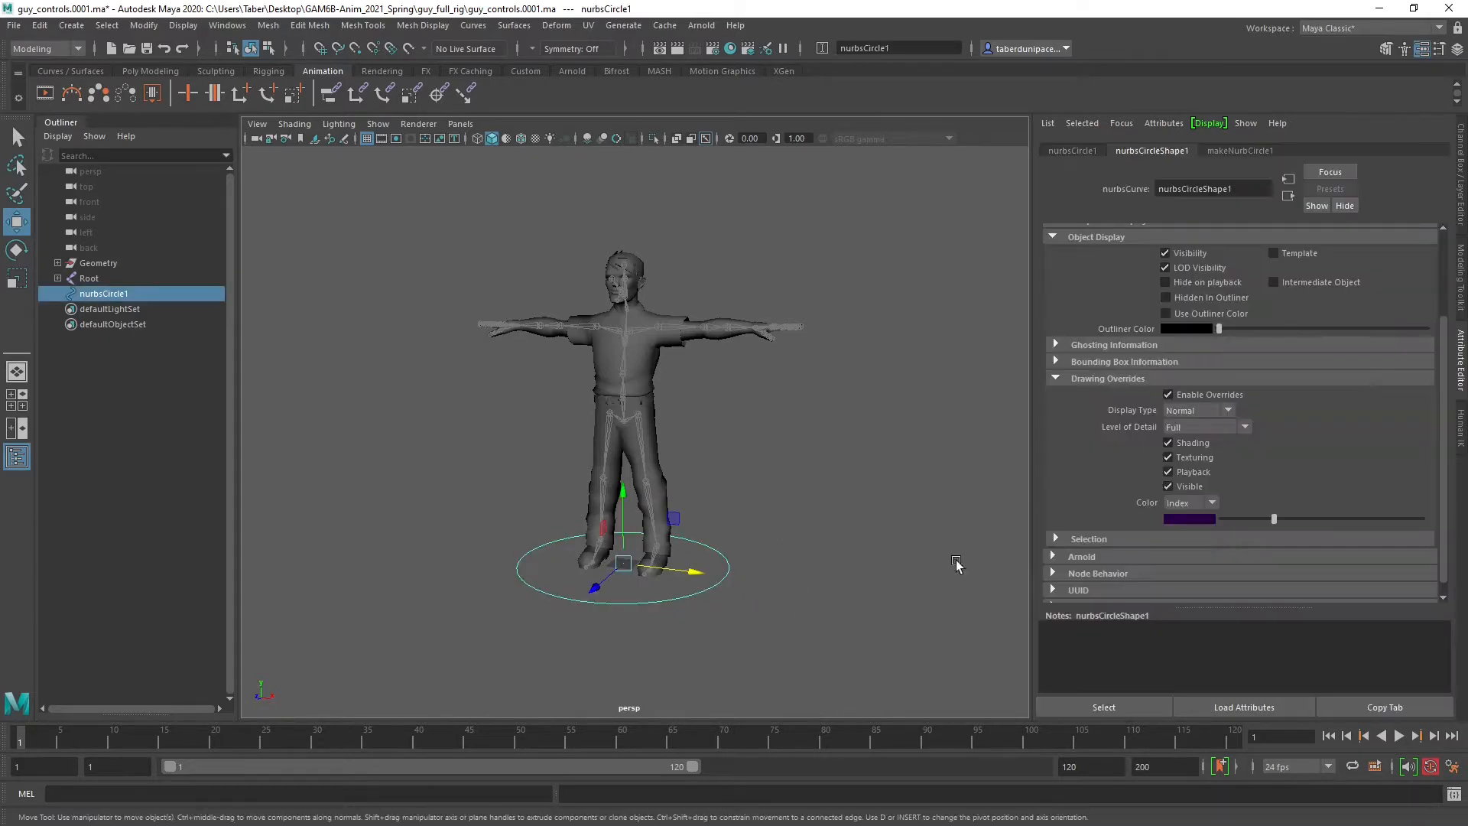
# Change the circle's override index color to magenta and deselect the circle.
pyautogui.moveTo(1259, 518)
pyautogui.mouseDown()
pyautogui.moveTo(1229, 516)
pyautogui.moveTo(1281, 516)
pyautogui.mouseUp()
pyautogui.click(921, 485)
pyautogui.scroll(5, 777, 502)
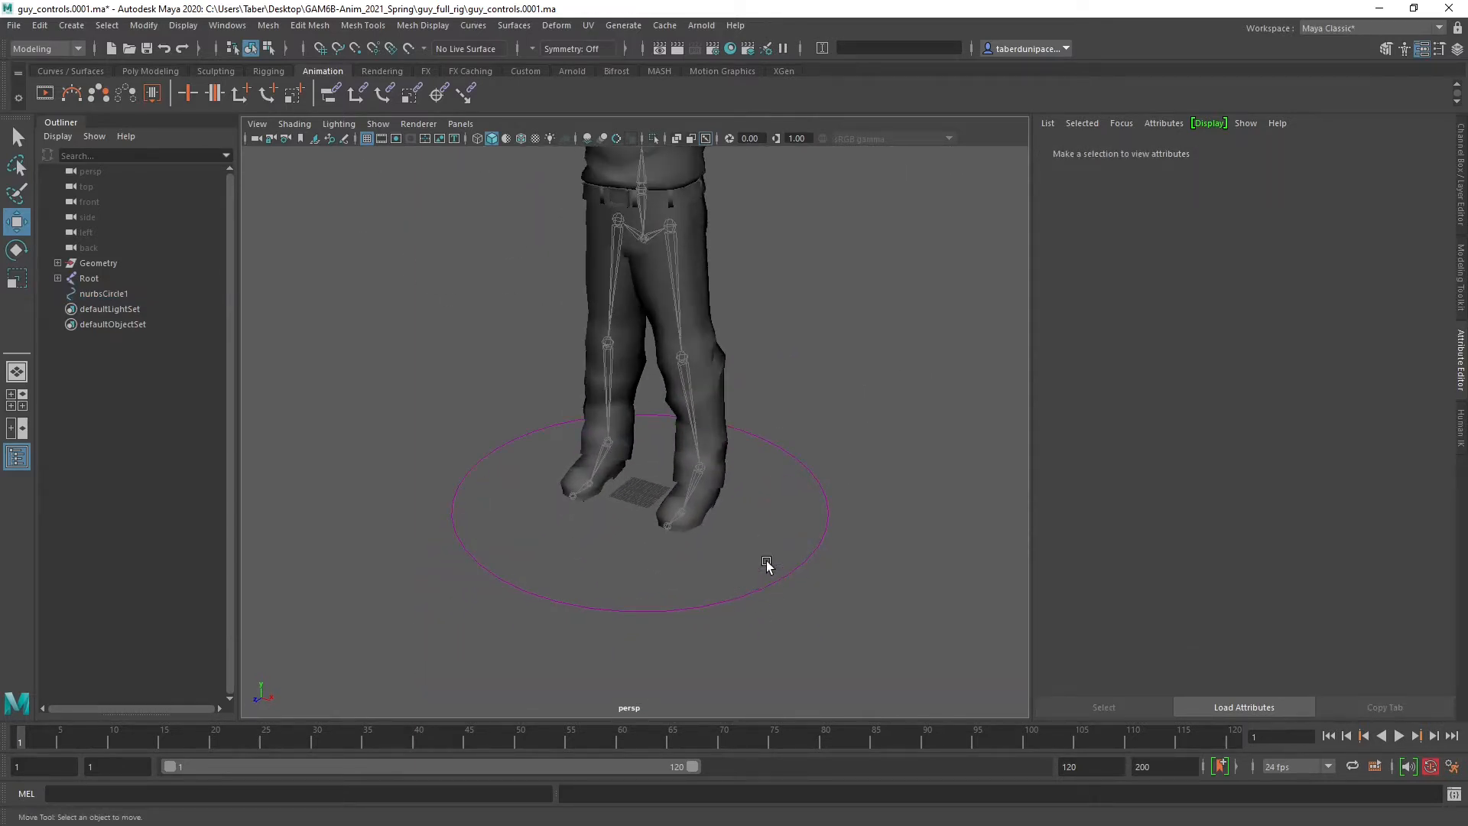
# Set the circle's override index color to red and view it deselected with the full character.
pyautogui.moveTo(766, 561); pyautogui.dragTo(789, 610)
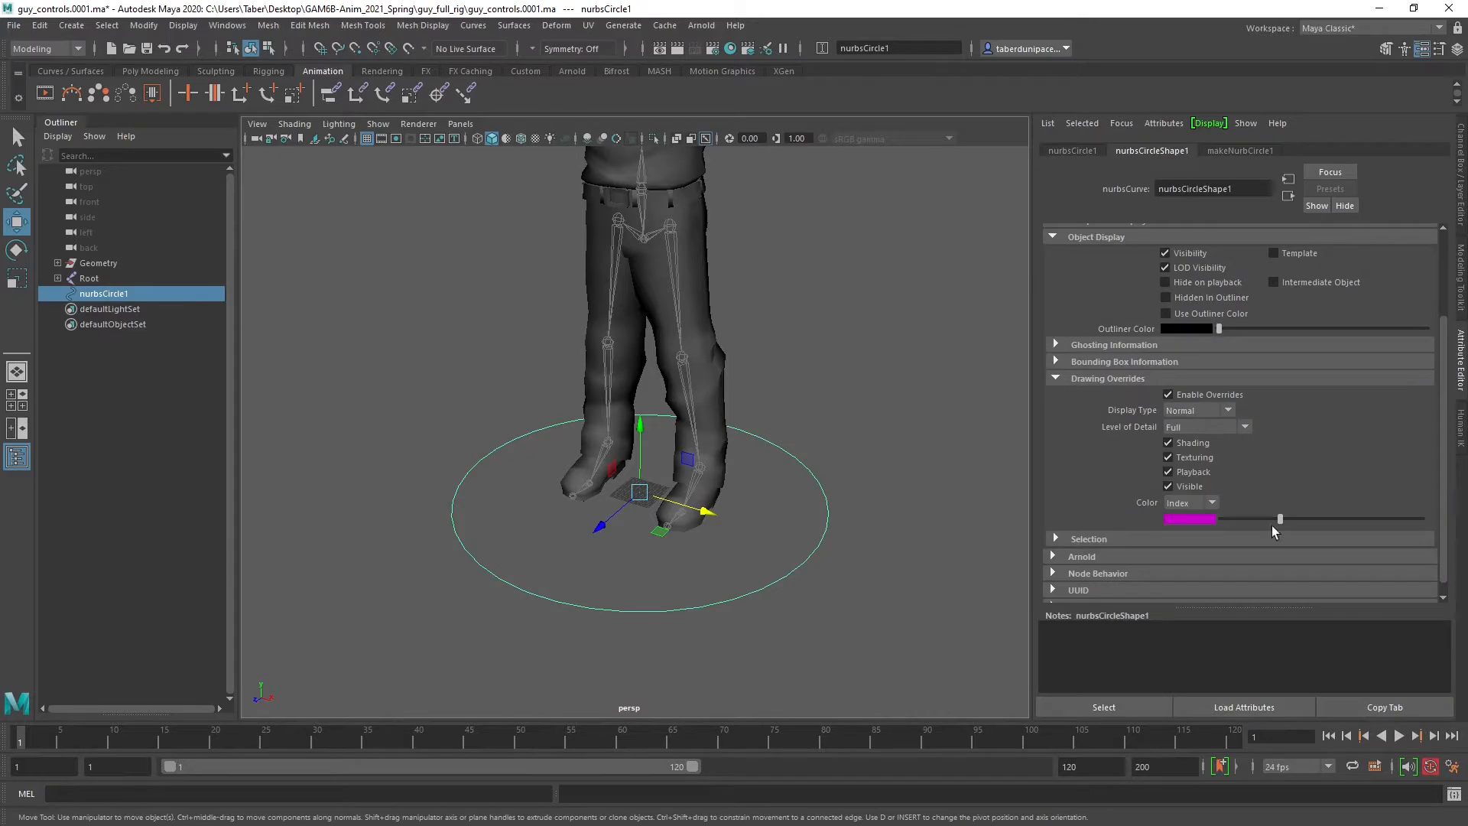
pyautogui.moveTo(1280, 523); pyautogui.dragTo(1306, 521)
pyautogui.click(852, 610)
pyautogui.scroll(-5, 852, 610)
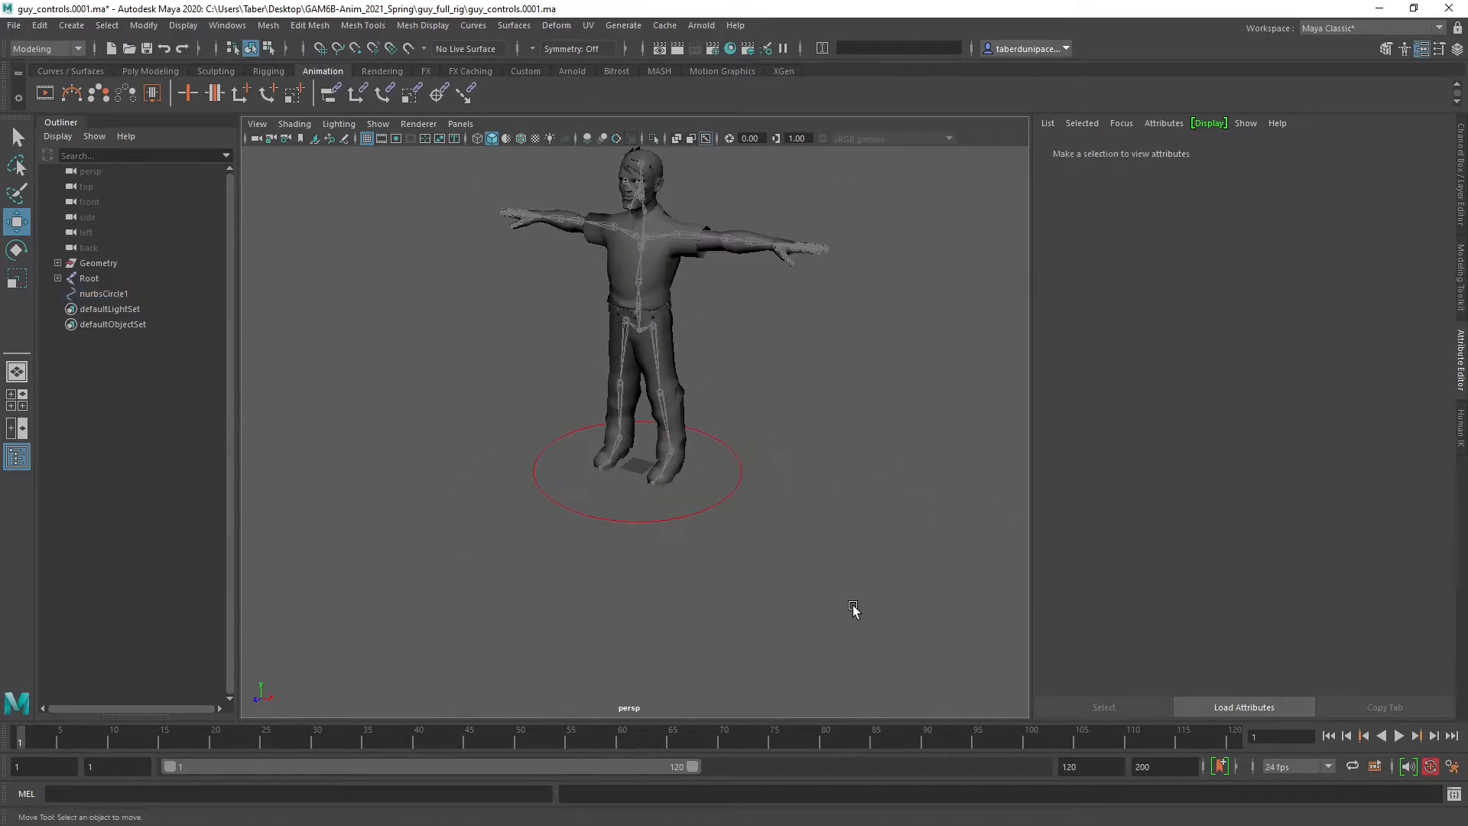
pyautogui.scroll(3, 835, 549)
pyautogui.scroll(-5, 842, 501)
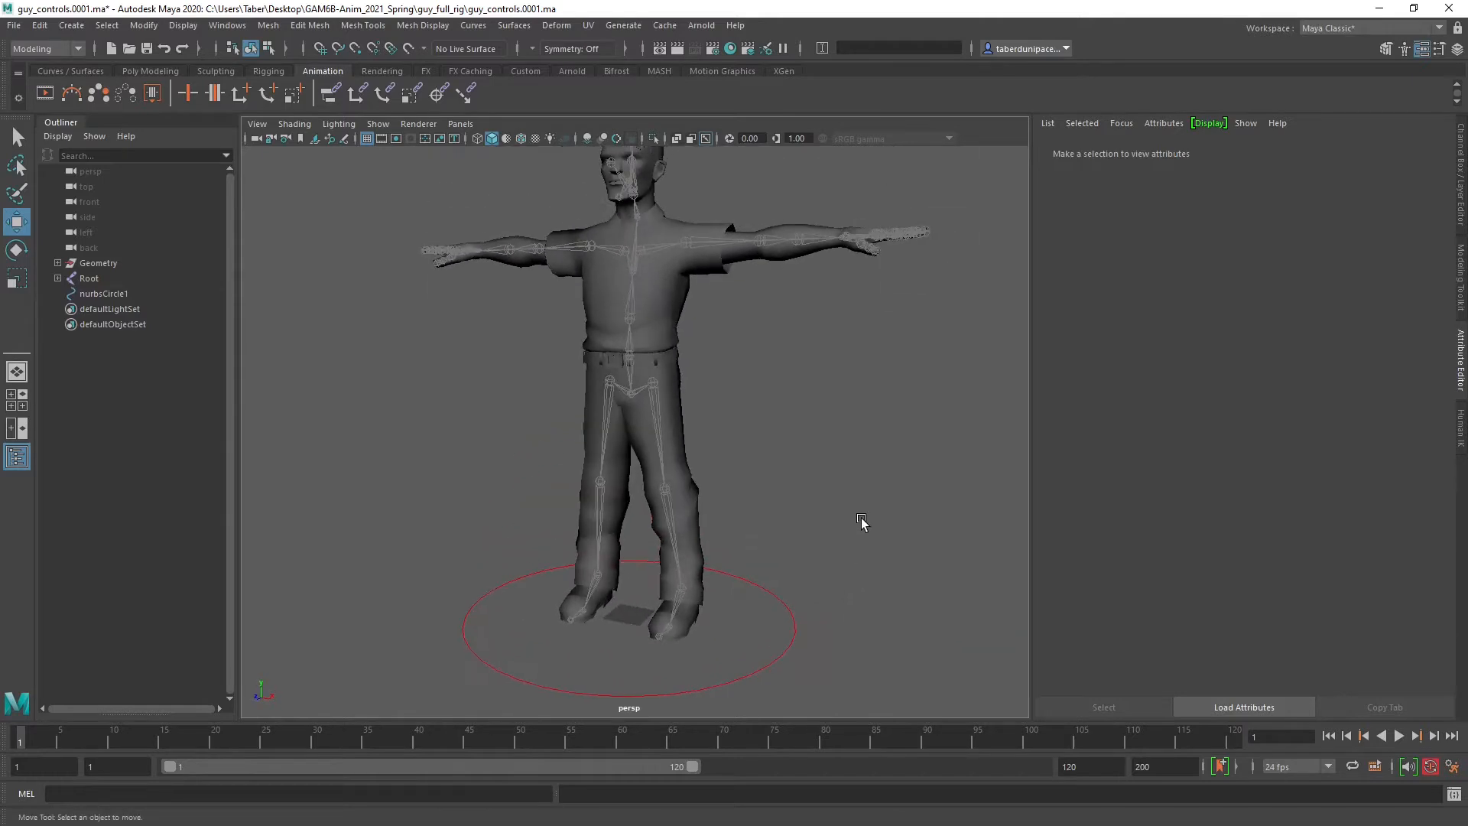
pyautogui.scroll(2, 774, 508)
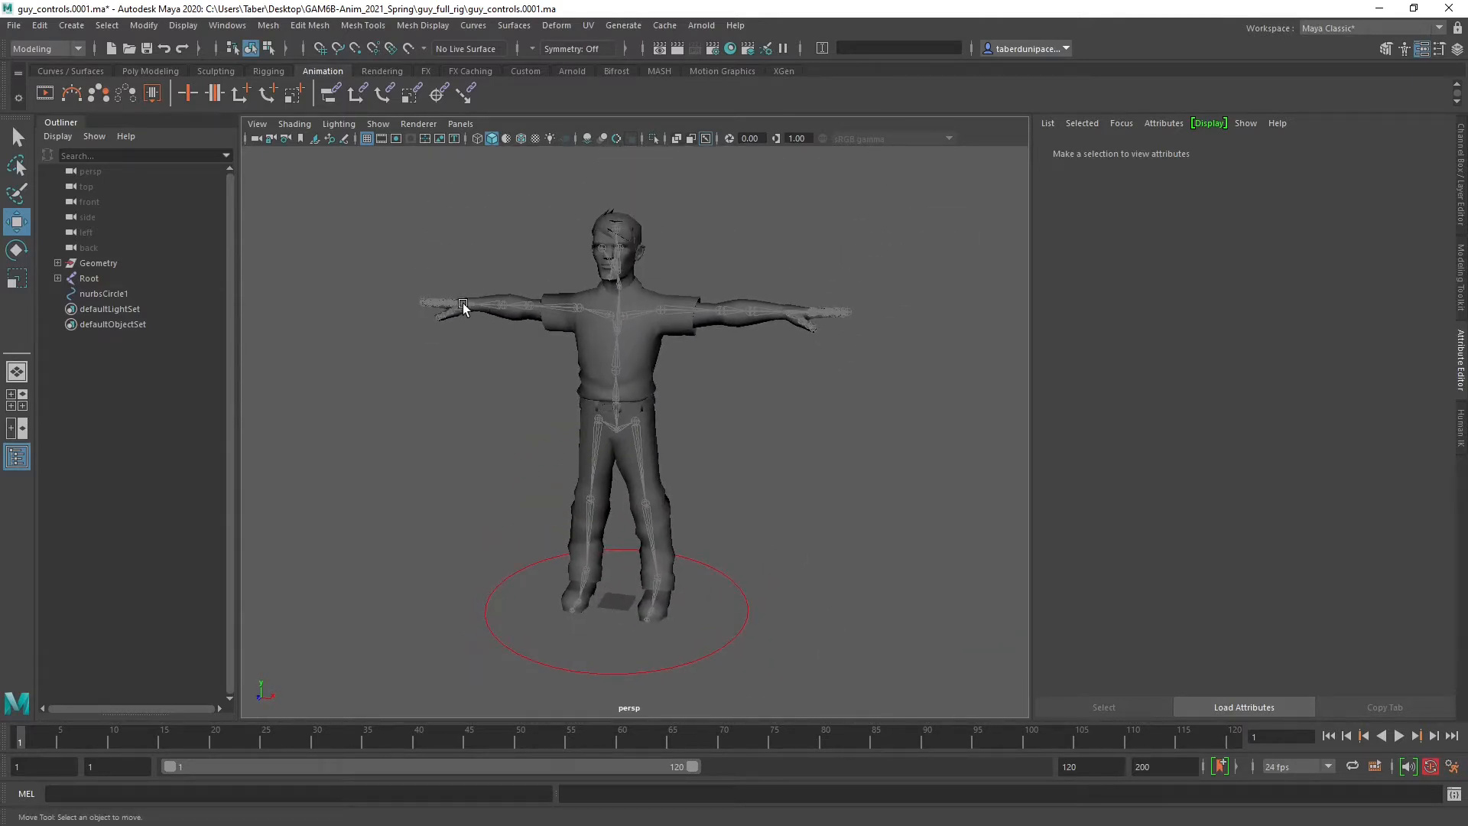
# Reselect the circle, set its override index color to bright green, and deselect it.
pyautogui.click(721, 649)
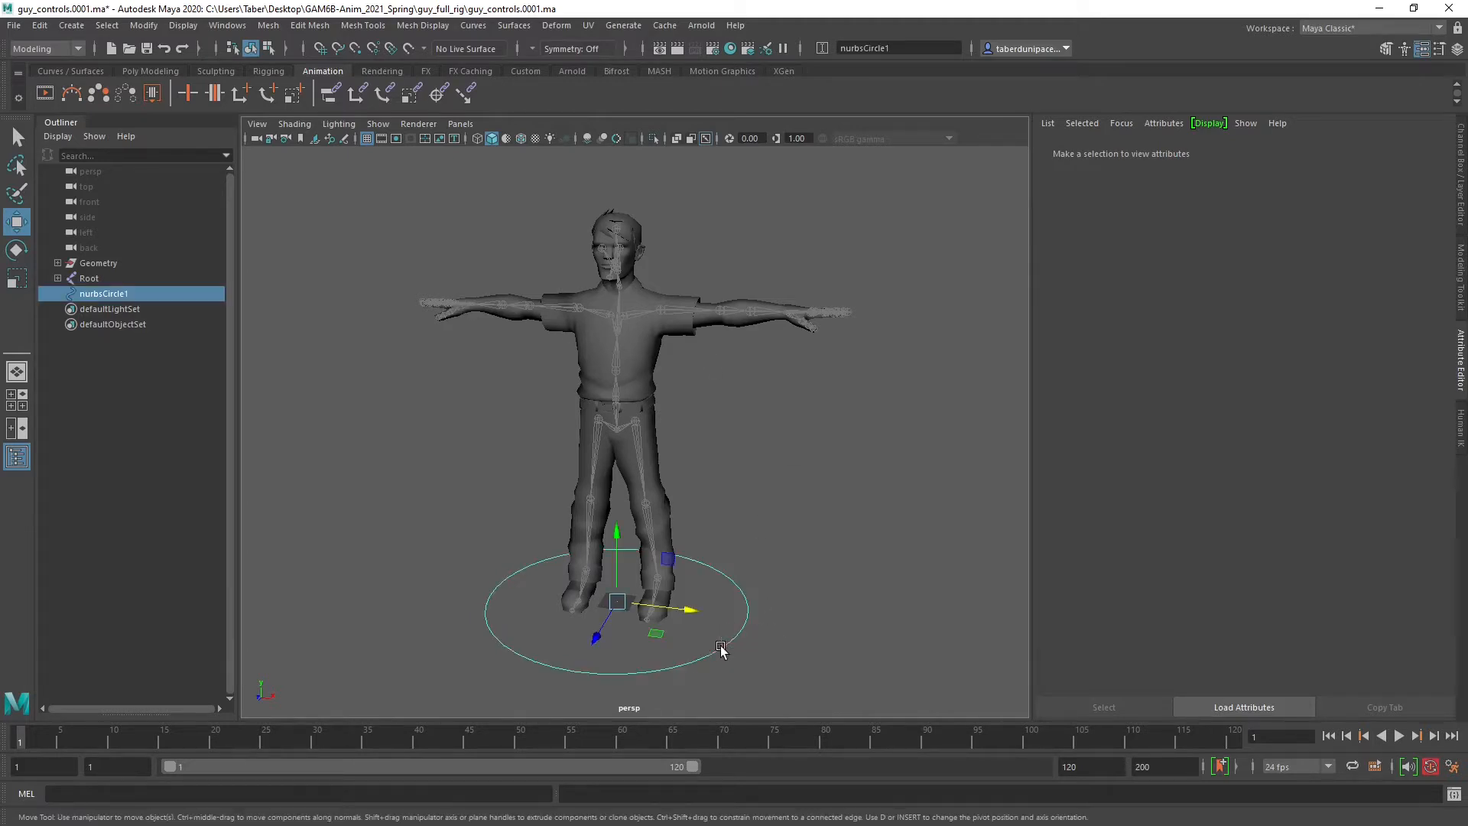
pyautogui.moveTo(1307, 521); pyautogui.dragTo(1314, 520)
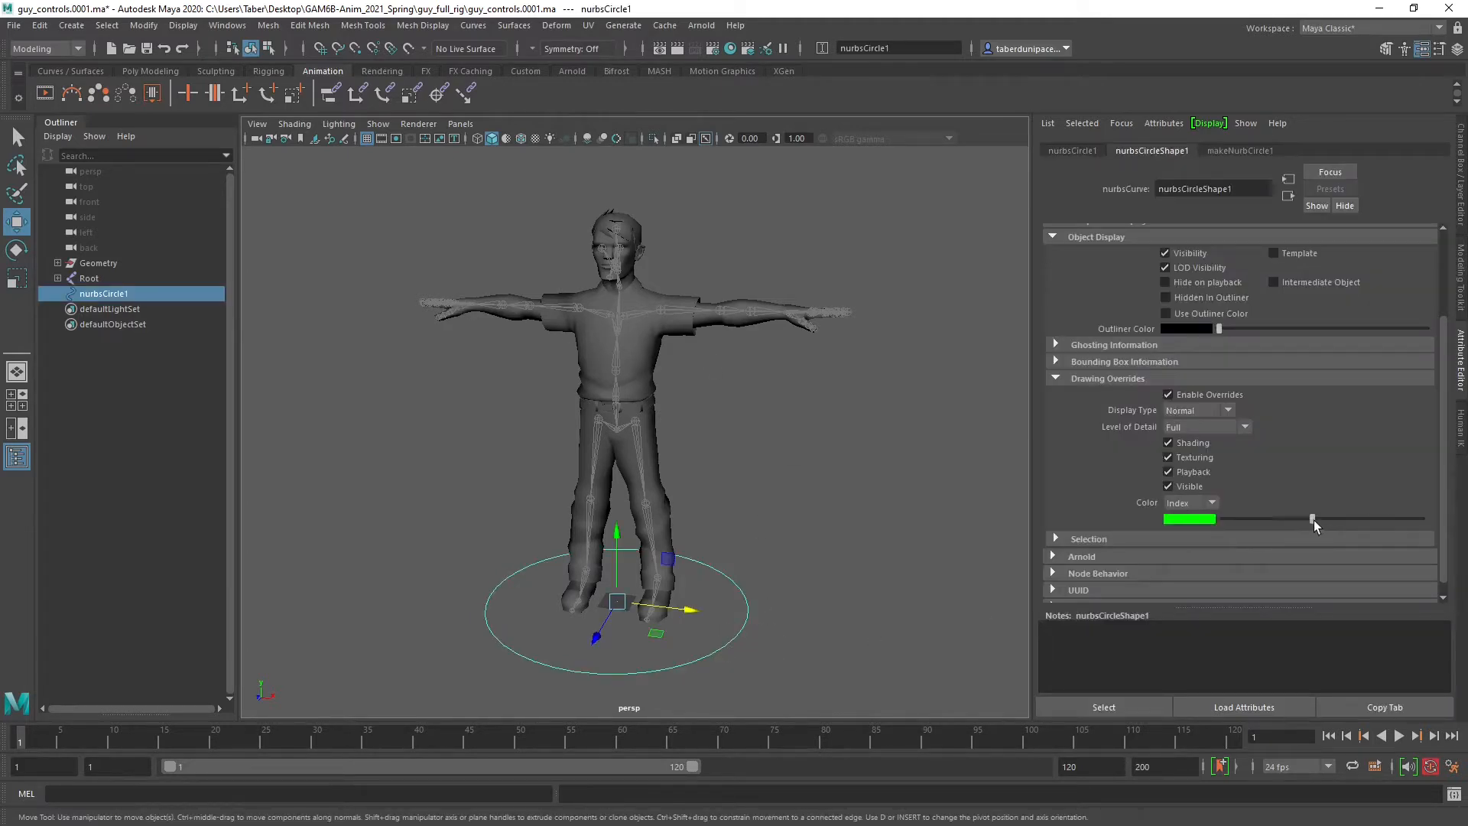
pyautogui.click(818, 520)
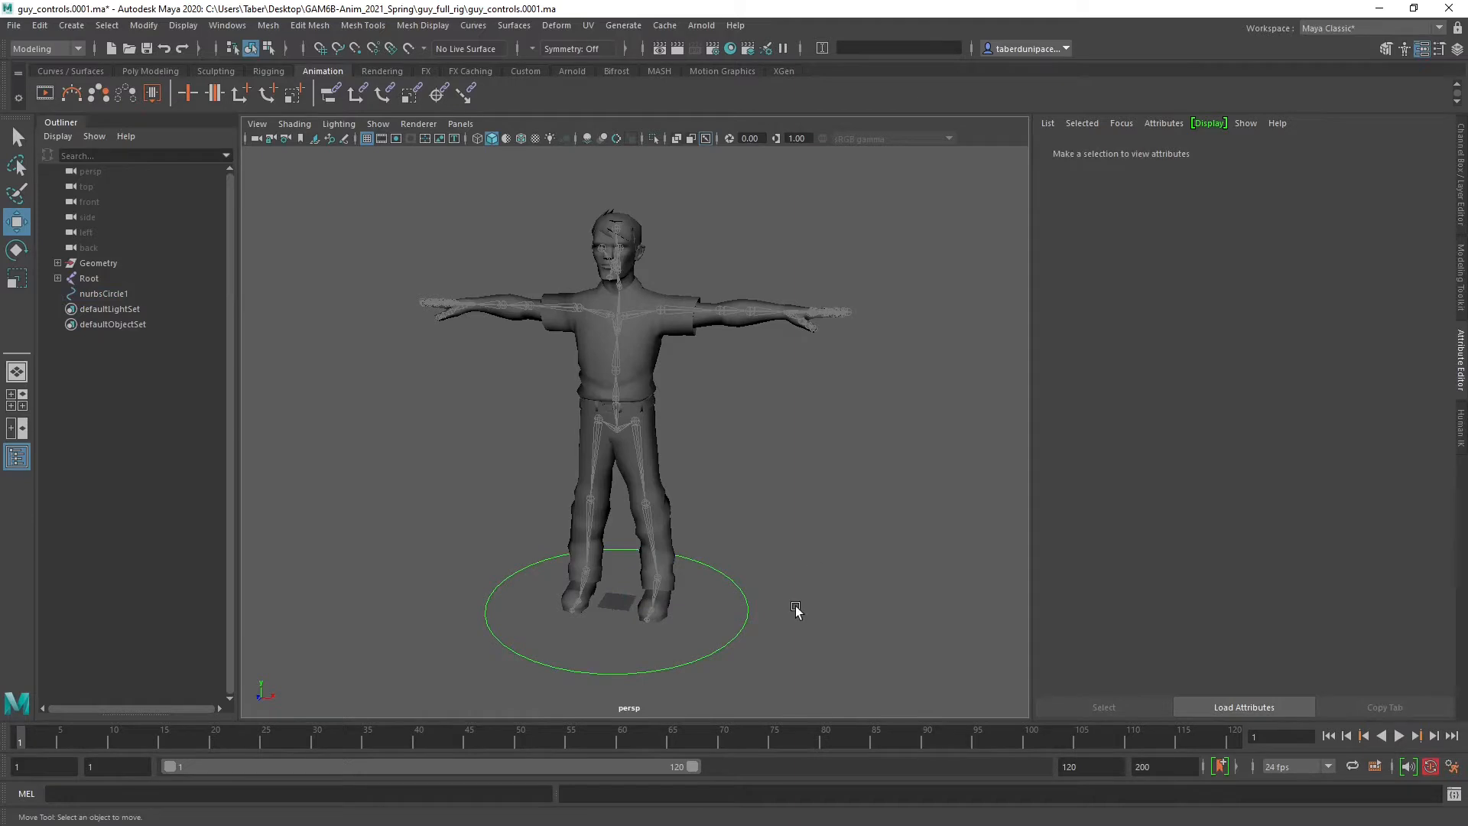
# Set the override index color of the circle around the feet to yellow and deselect it.
pyautogui.moveTo(796, 609); pyautogui.dragTo(738, 629)
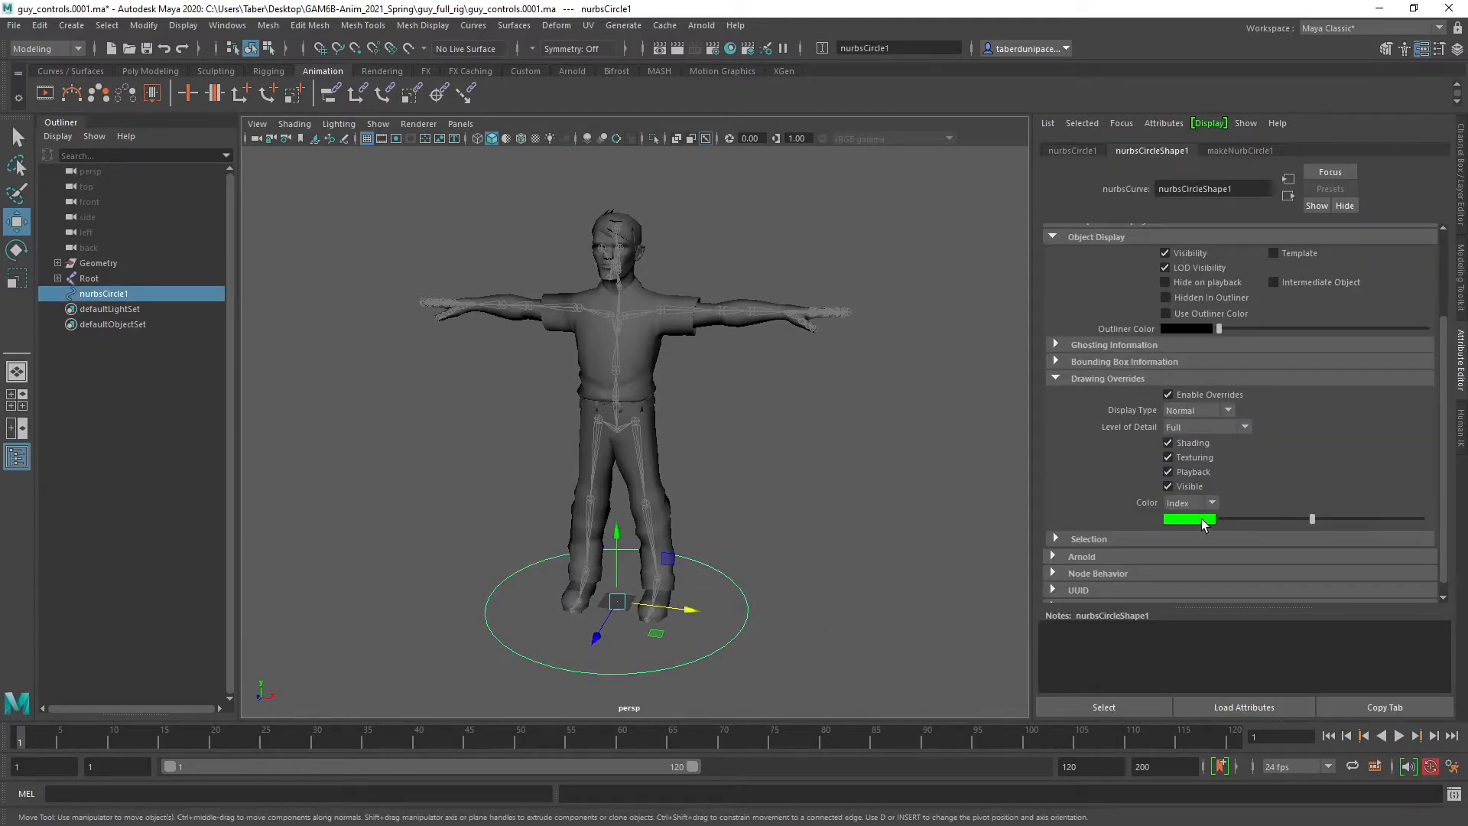
pyautogui.click(822, 532)
pyautogui.moveTo(776, 580); pyautogui.dragTo(735, 614)
pyautogui.moveTo(1311, 522); pyautogui.dragTo(1331, 520)
pyautogui.click(895, 607)
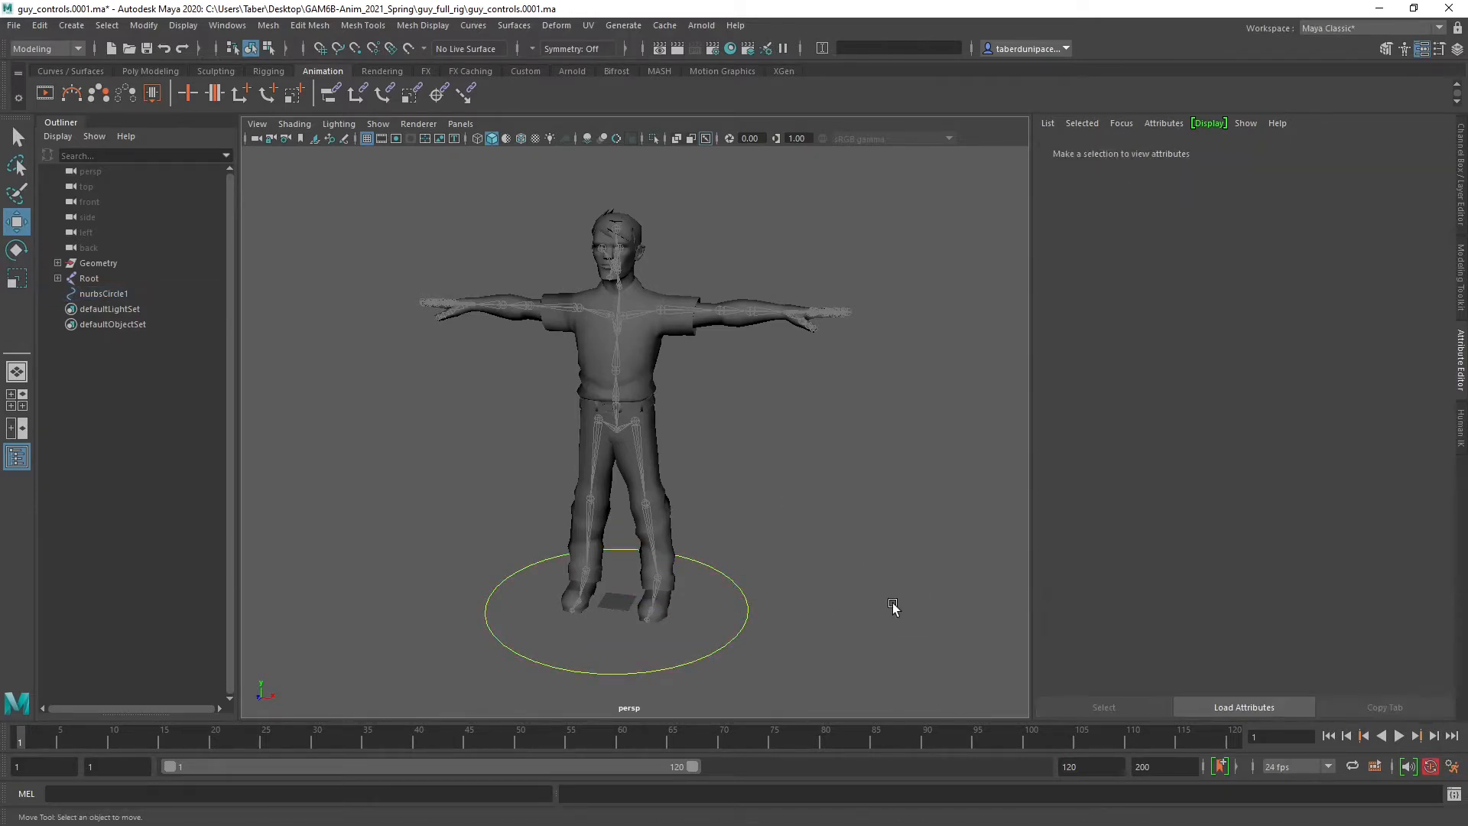
# Try the next two override index colors after yellow on the circle, including spring green, deselecting it after each change.
pyautogui.moveTo(777, 590); pyautogui.dragTo(765, 623)
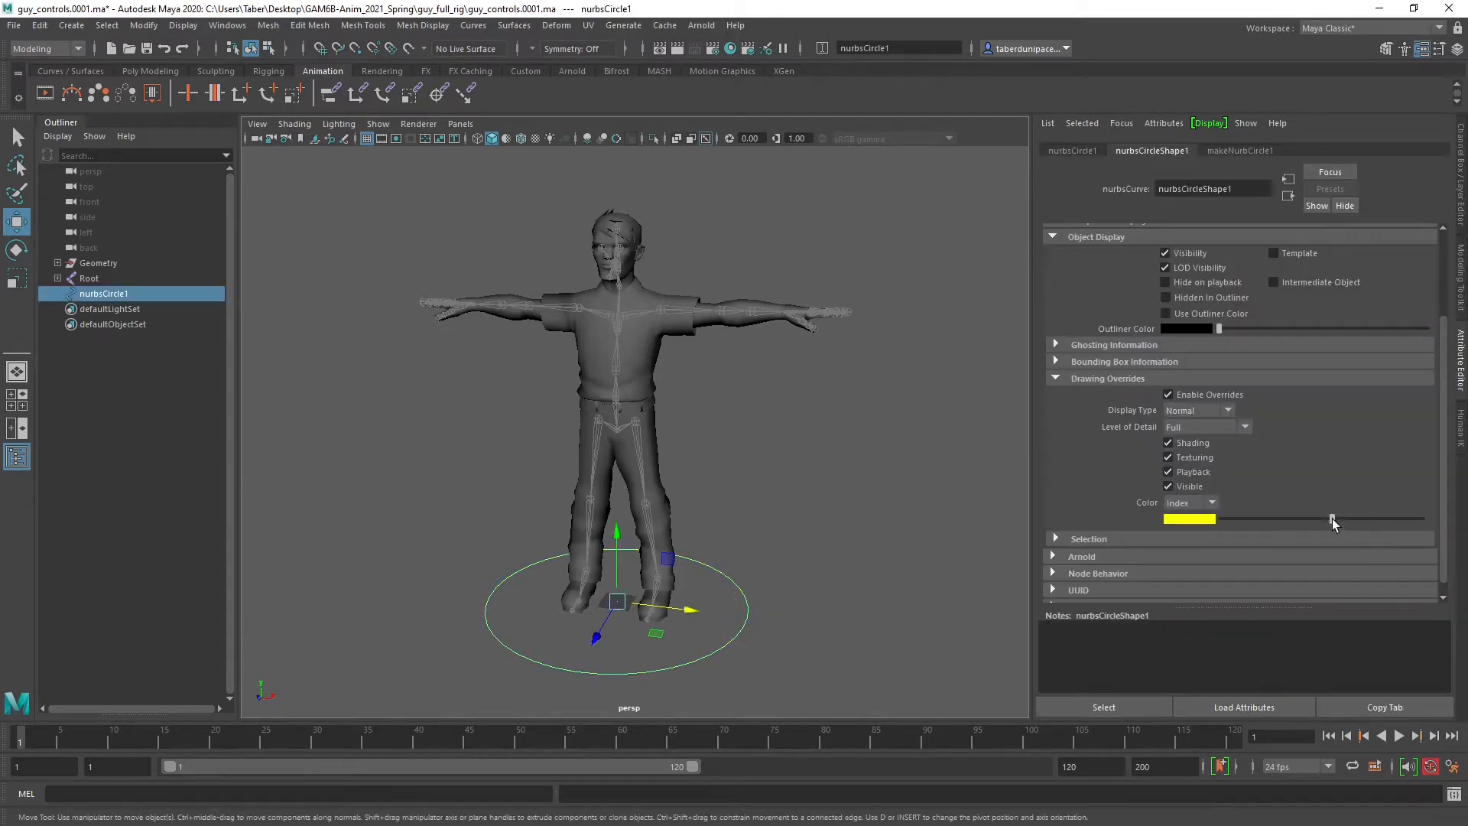
pyautogui.moveTo(1332, 520); pyautogui.dragTo(1338, 520)
pyautogui.click(928, 647)
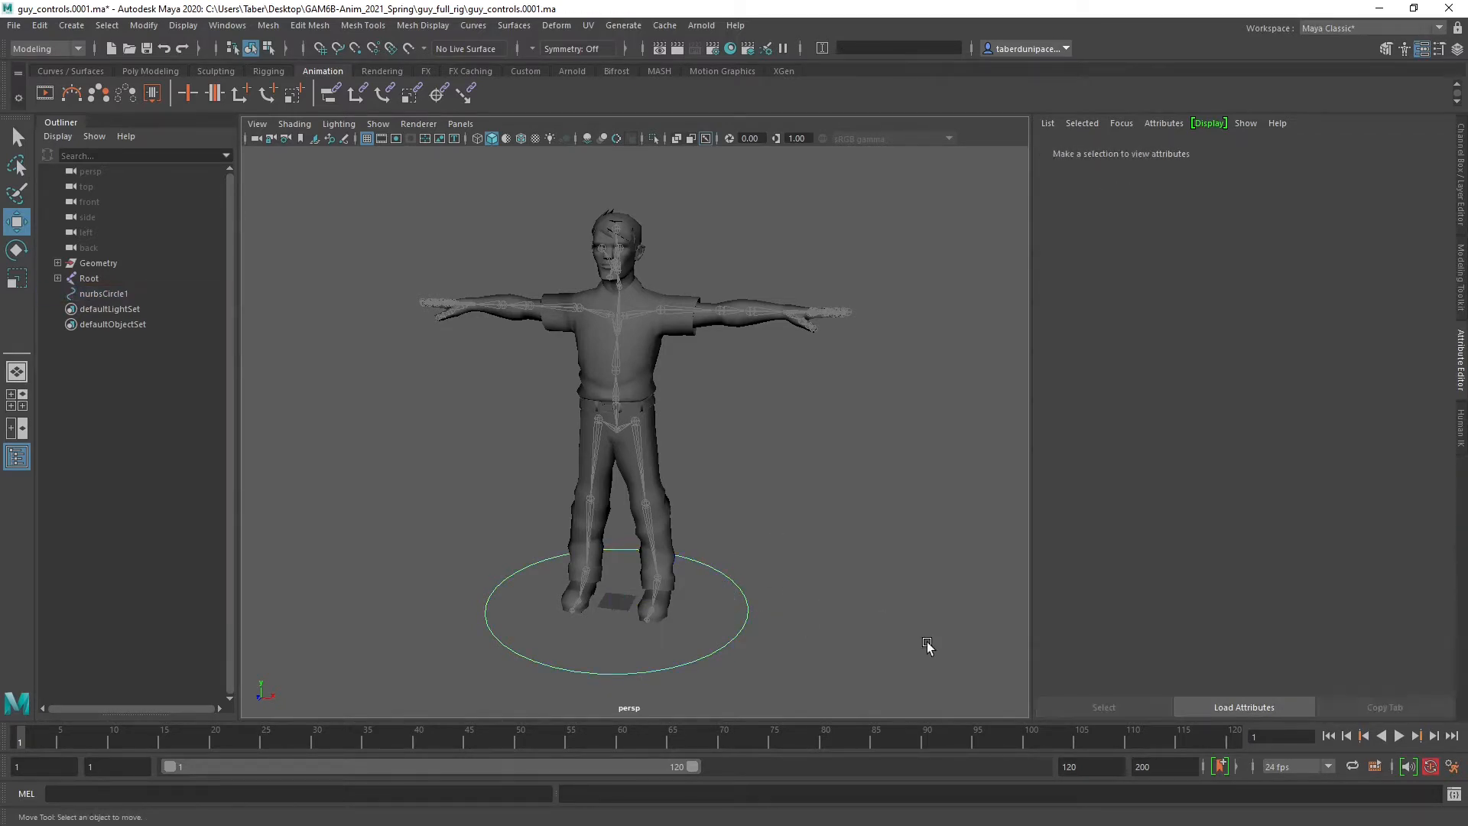
pyautogui.click(742, 597)
pyautogui.click(1343, 519)
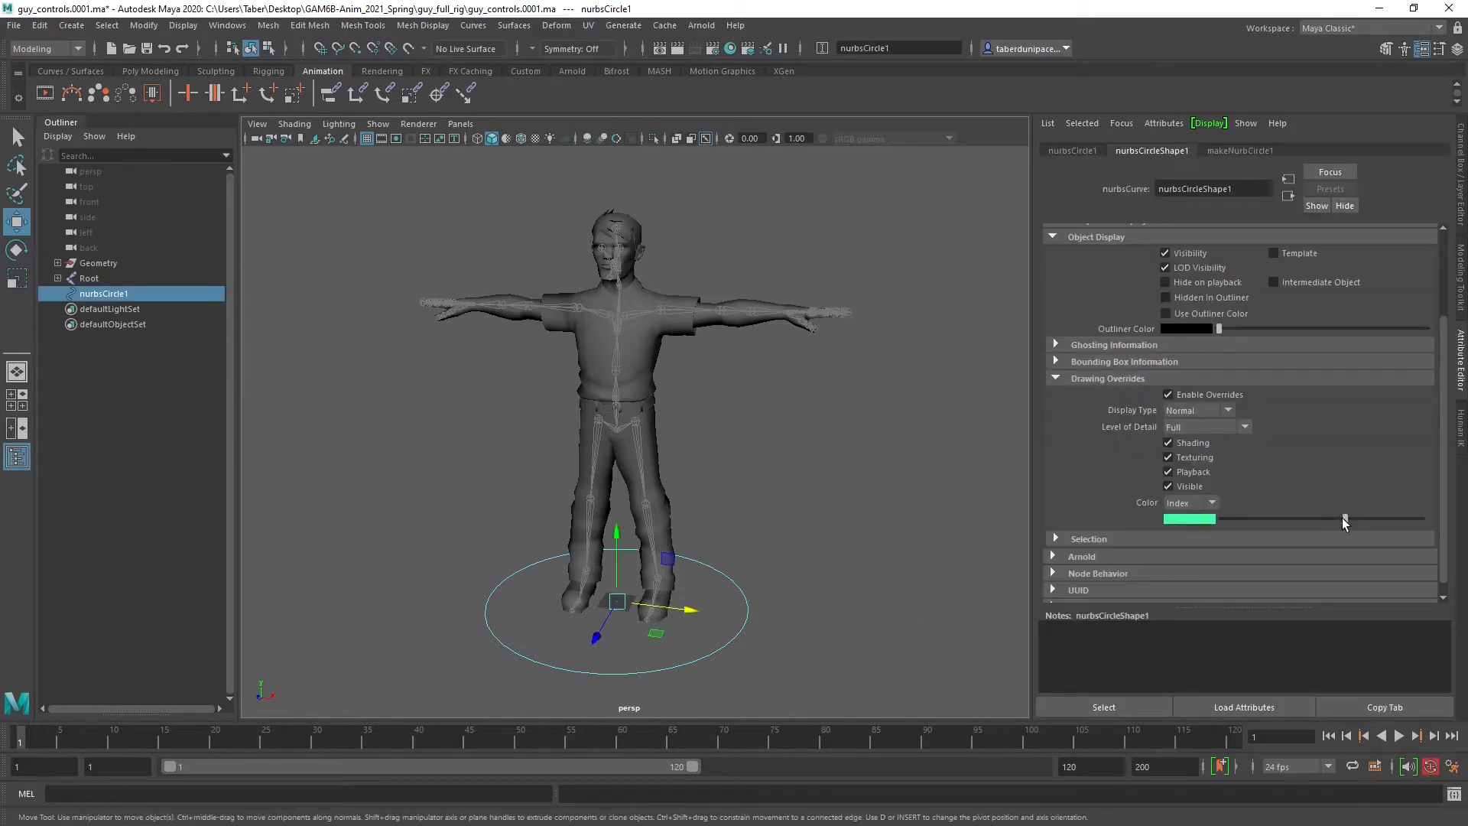
pyautogui.click(851, 478)
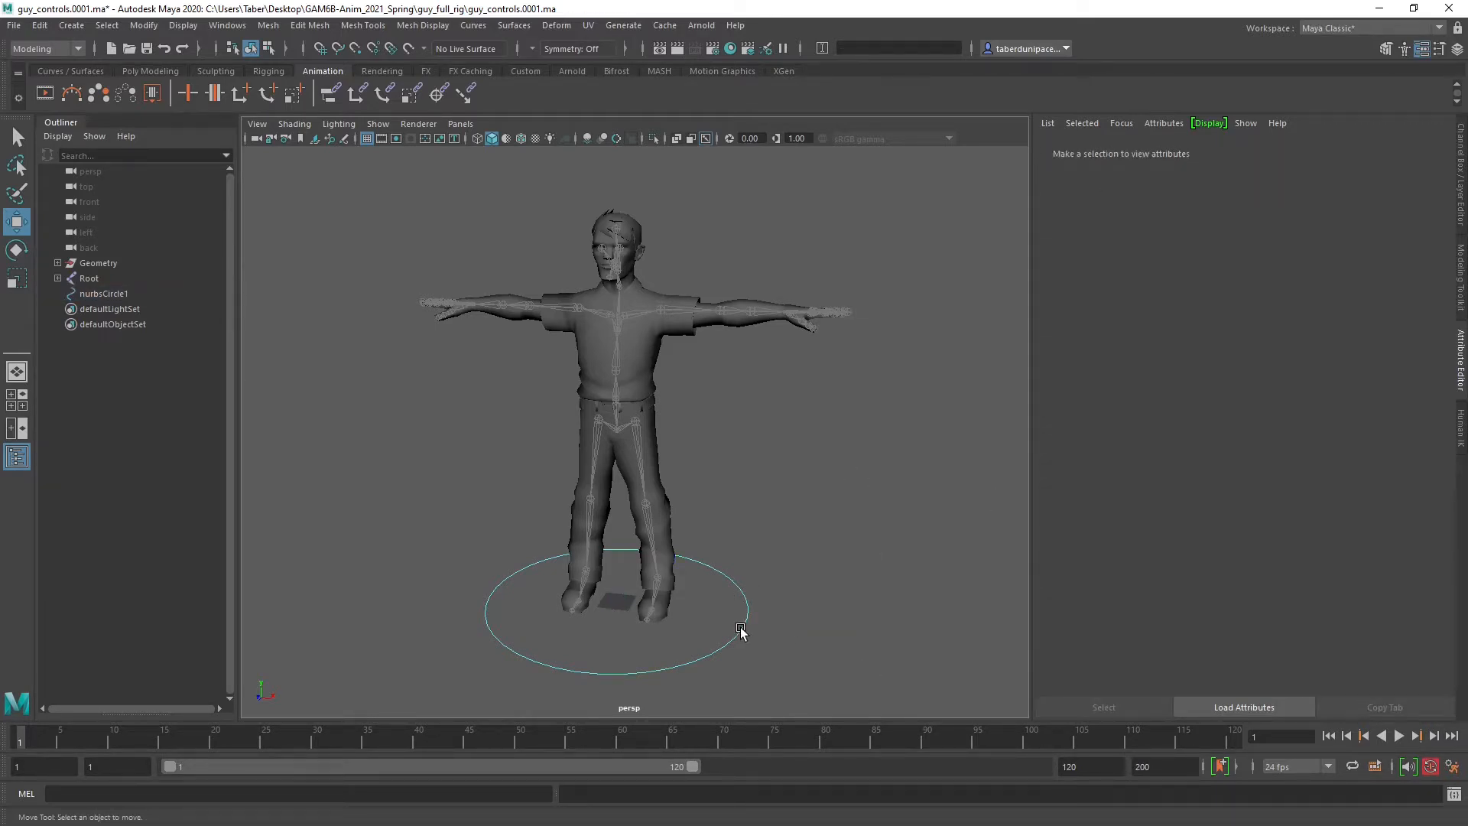
# Set the circle's override index color to dark green and deselect it.
pyautogui.click(740, 627)
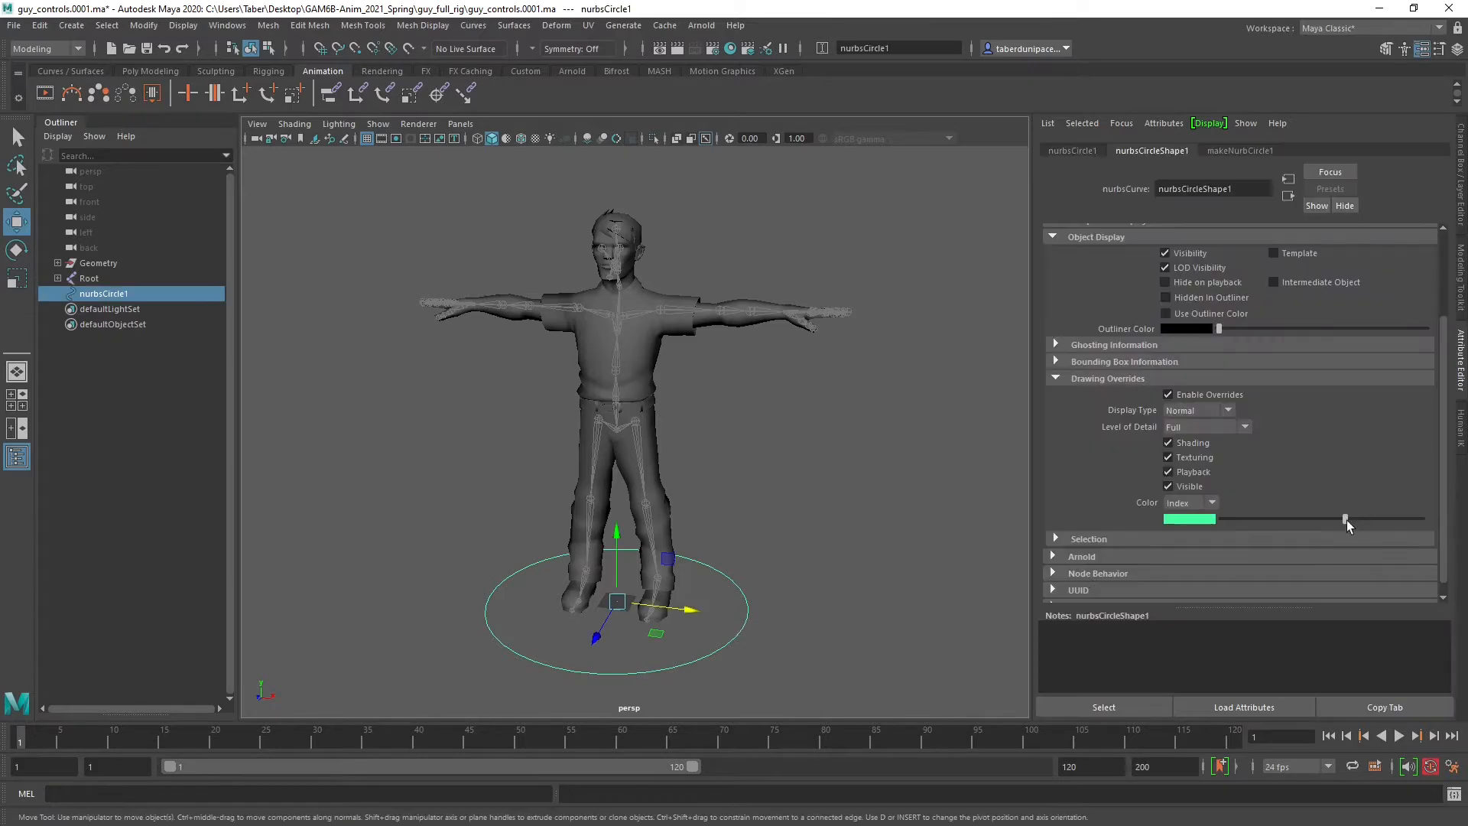
pyautogui.moveTo(1347, 520); pyautogui.dragTo(1365, 520)
pyautogui.click(863, 505)
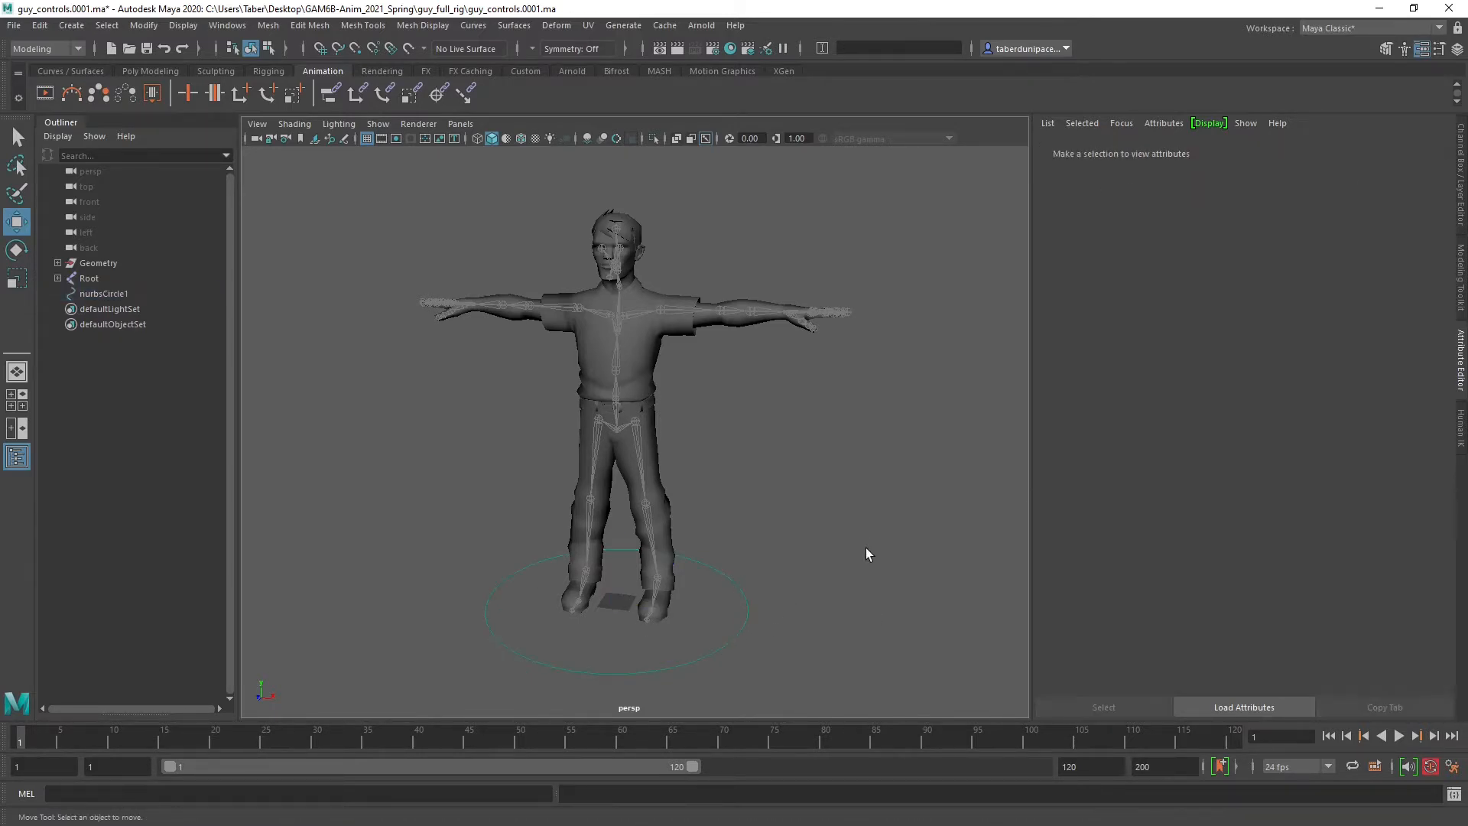
# Reselect the circle around the feet, return its override index color to magenta, and deselect it.
pyautogui.click(747, 604)
pyautogui.moveTo(1288, 520); pyautogui.dragTo(1281, 520)
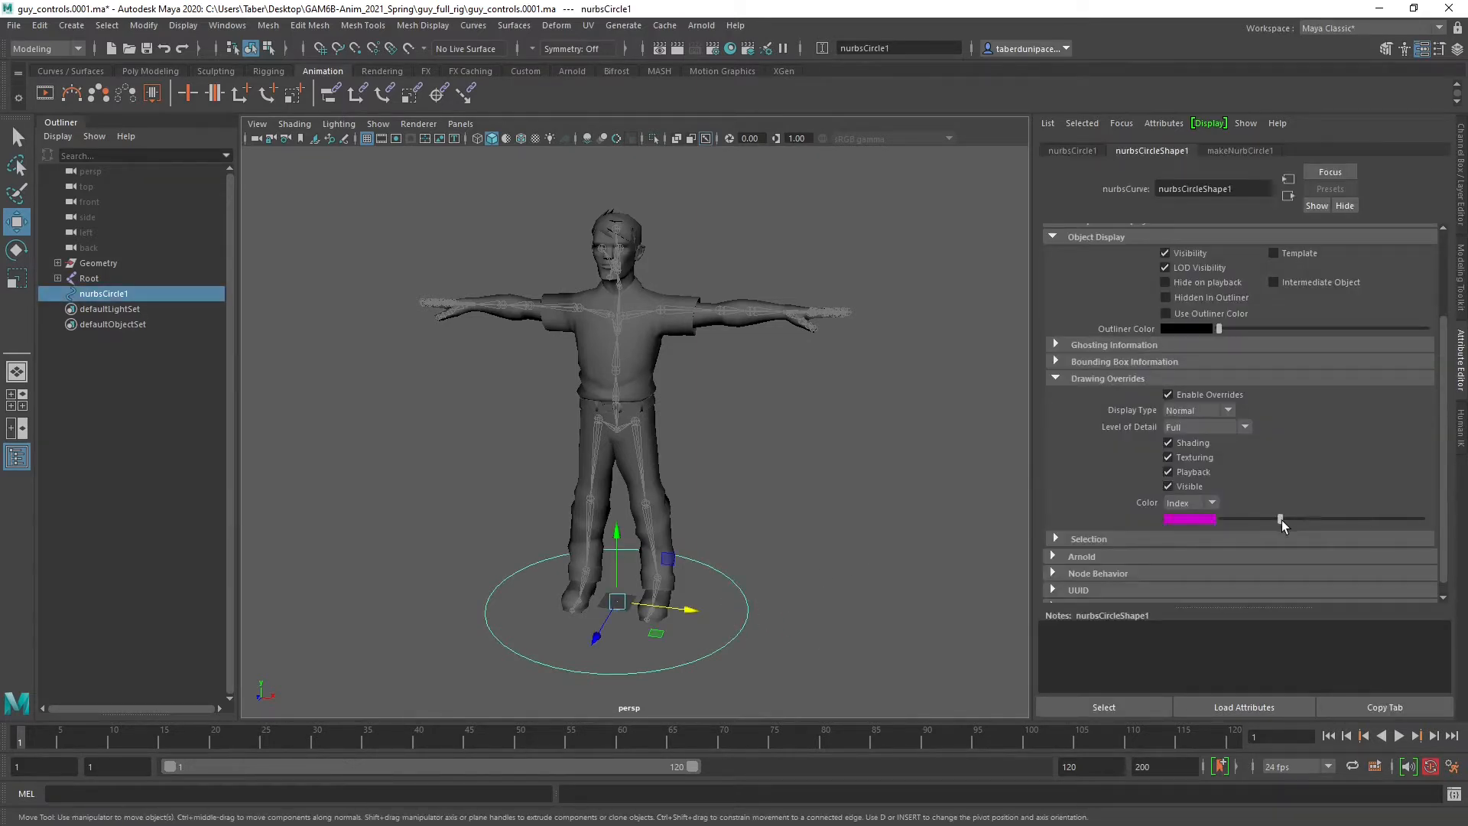
pyautogui.click(816, 513)
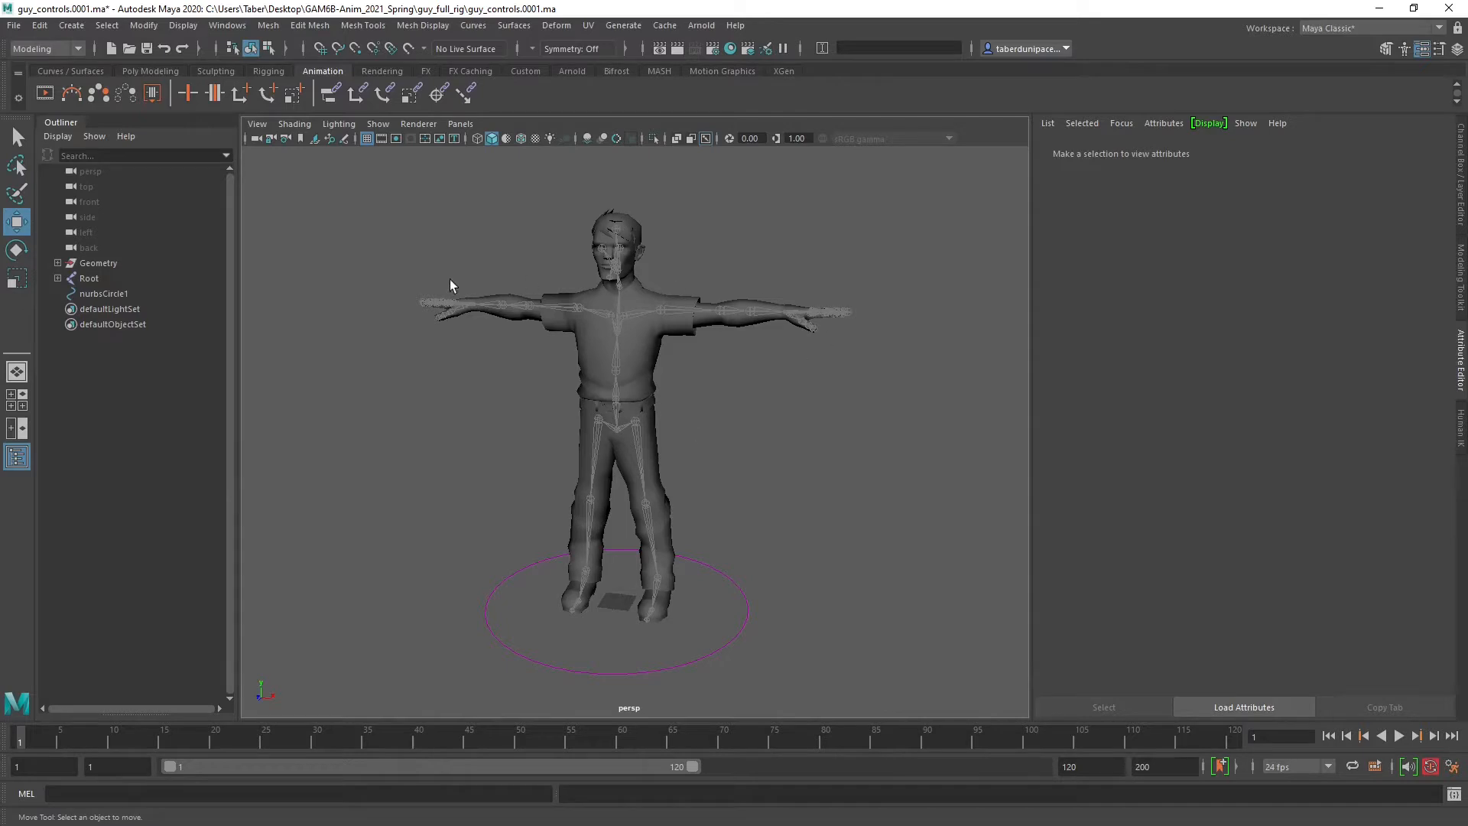
# Select the circle around the feet and examine its placement on the character from the front and side.
pyautogui.keyDown('alt'); pyautogui.moveTo(828, 442); pyautogui.dragTo(780, 502); pyautogui.keyUp('alt')
pyautogui.click(725, 594)
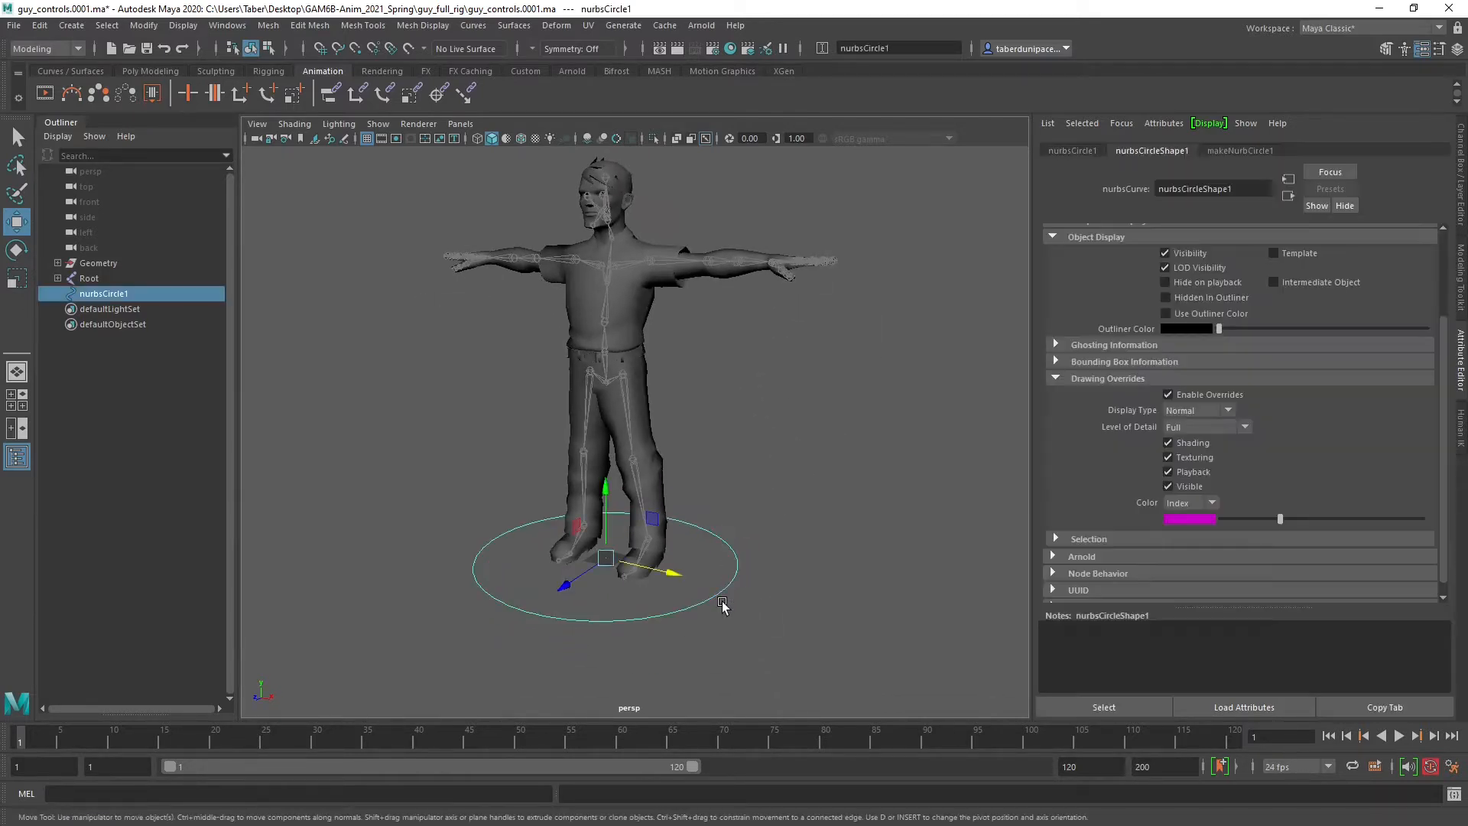
pyautogui.moveTo(698, 579)
pyautogui.keyDown('alt'); pyautogui.mouseDown()
pyautogui.moveTo(746, 522)
pyautogui.moveTo(722, 590)
pyautogui.mouseUp(); pyautogui.keyUp('alt')
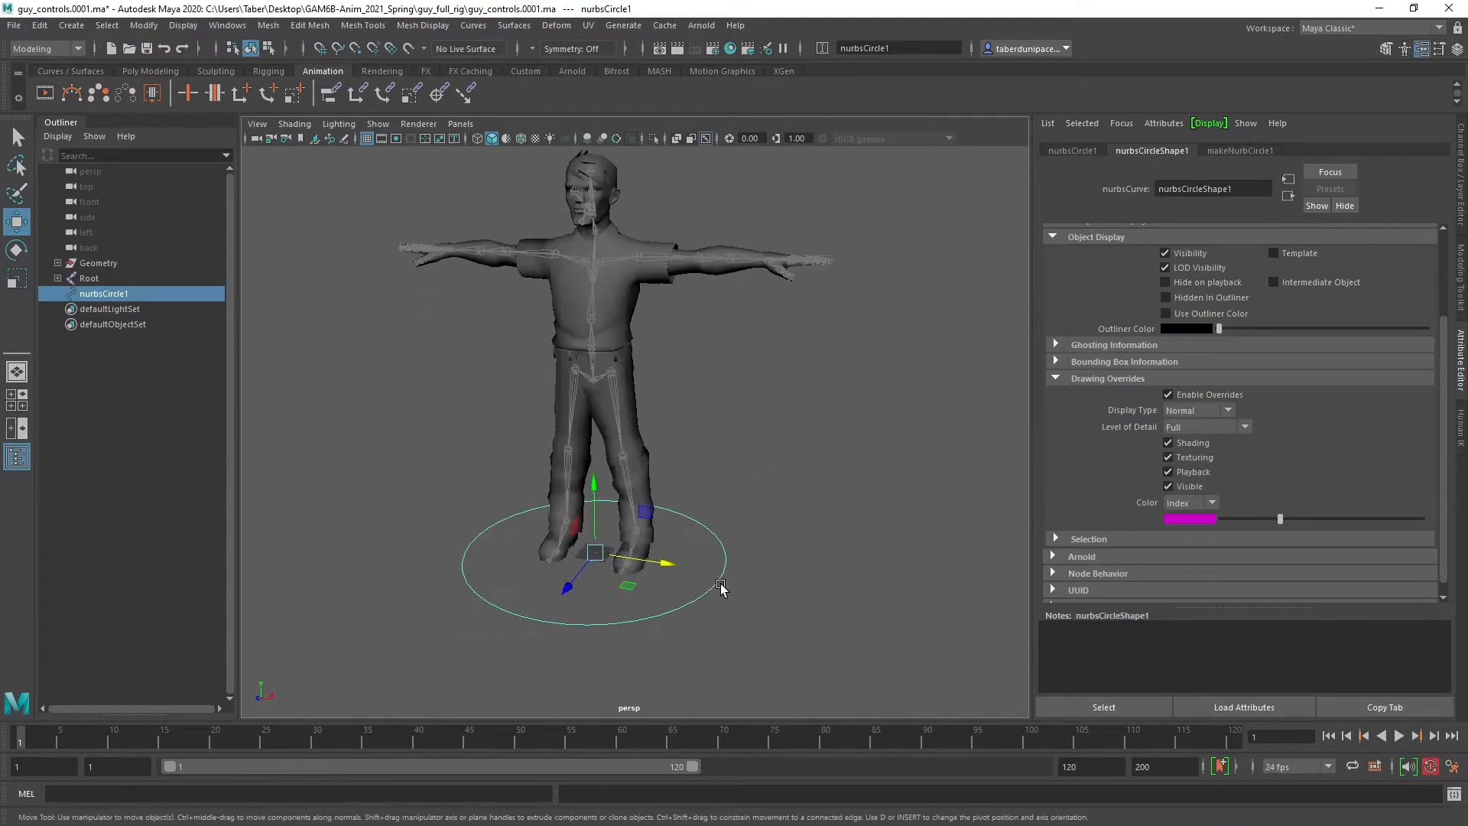
pyautogui.scroll(6, 721, 592)
pyautogui.keyDown('alt'); pyautogui.moveTo(721, 594); pyautogui.dragTo(780, 443, button='middle'); pyautogui.keyUp('alt')
pyautogui.scroll(-3, 759, 536)
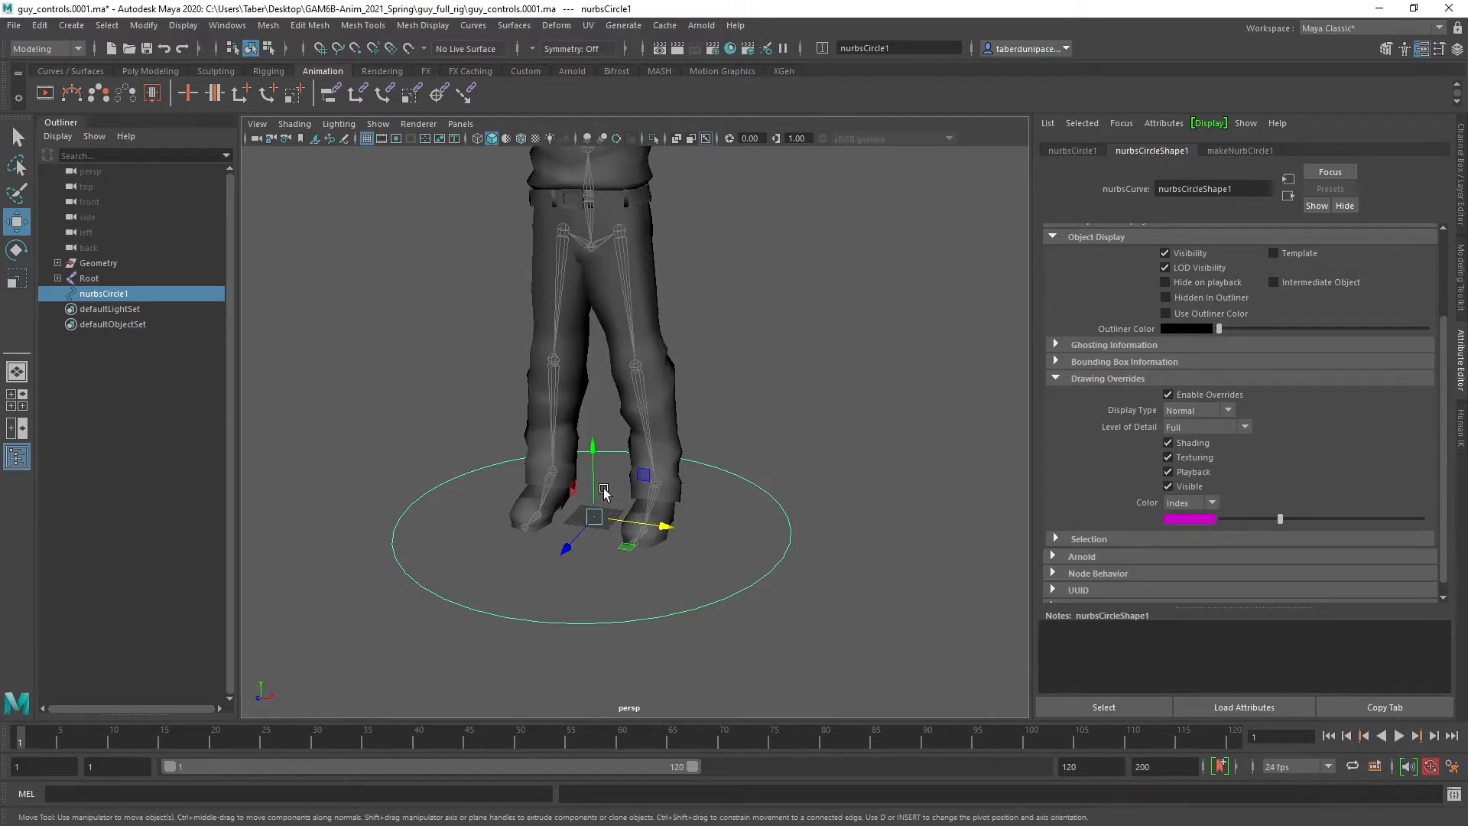
pyautogui.scroll(-5, 757, 443)
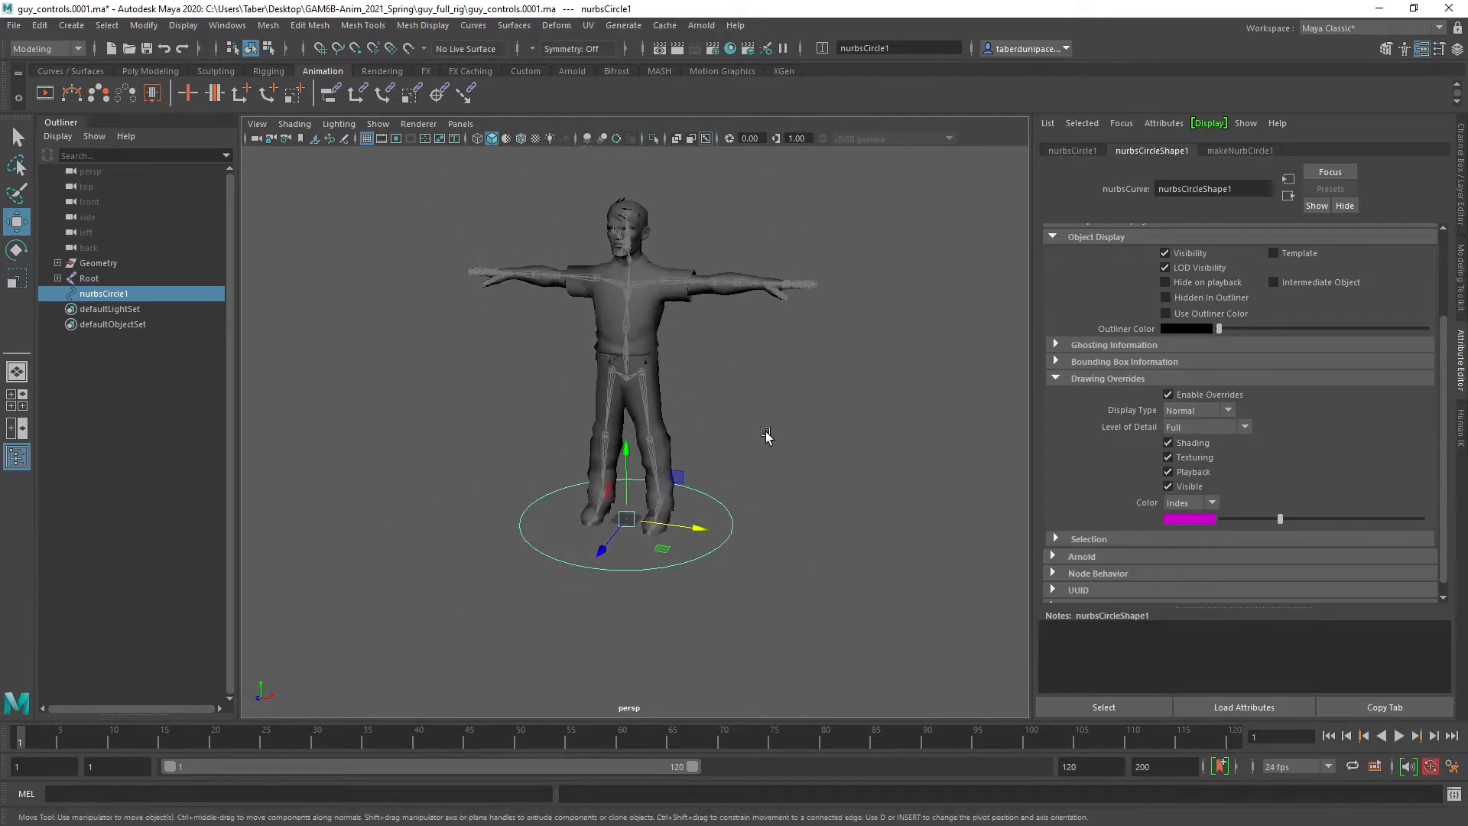
pyautogui.moveTo(767, 432)
pyautogui.keyDown('alt'); pyautogui.mouseDown()
pyautogui.moveTo(1063, 428)
pyautogui.moveTo(847, 403)
pyautogui.moveTo(777, 432)
pyautogui.mouseUp(); pyautogui.keyUp('alt')
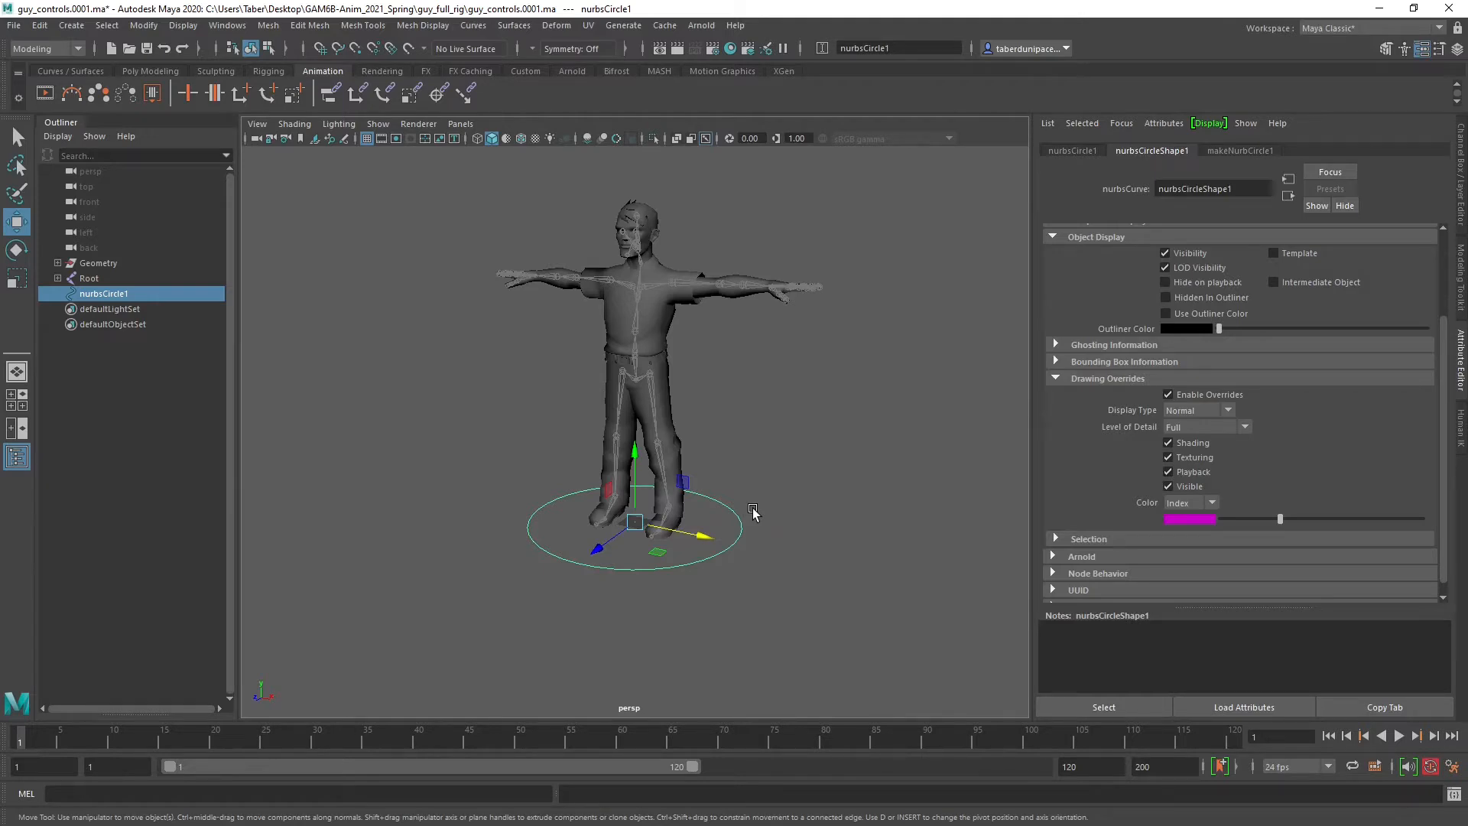
pyautogui.keyDown('alt'); pyautogui.moveTo(754, 506); pyautogui.dragTo(879, 507); pyautogui.keyUp('alt')
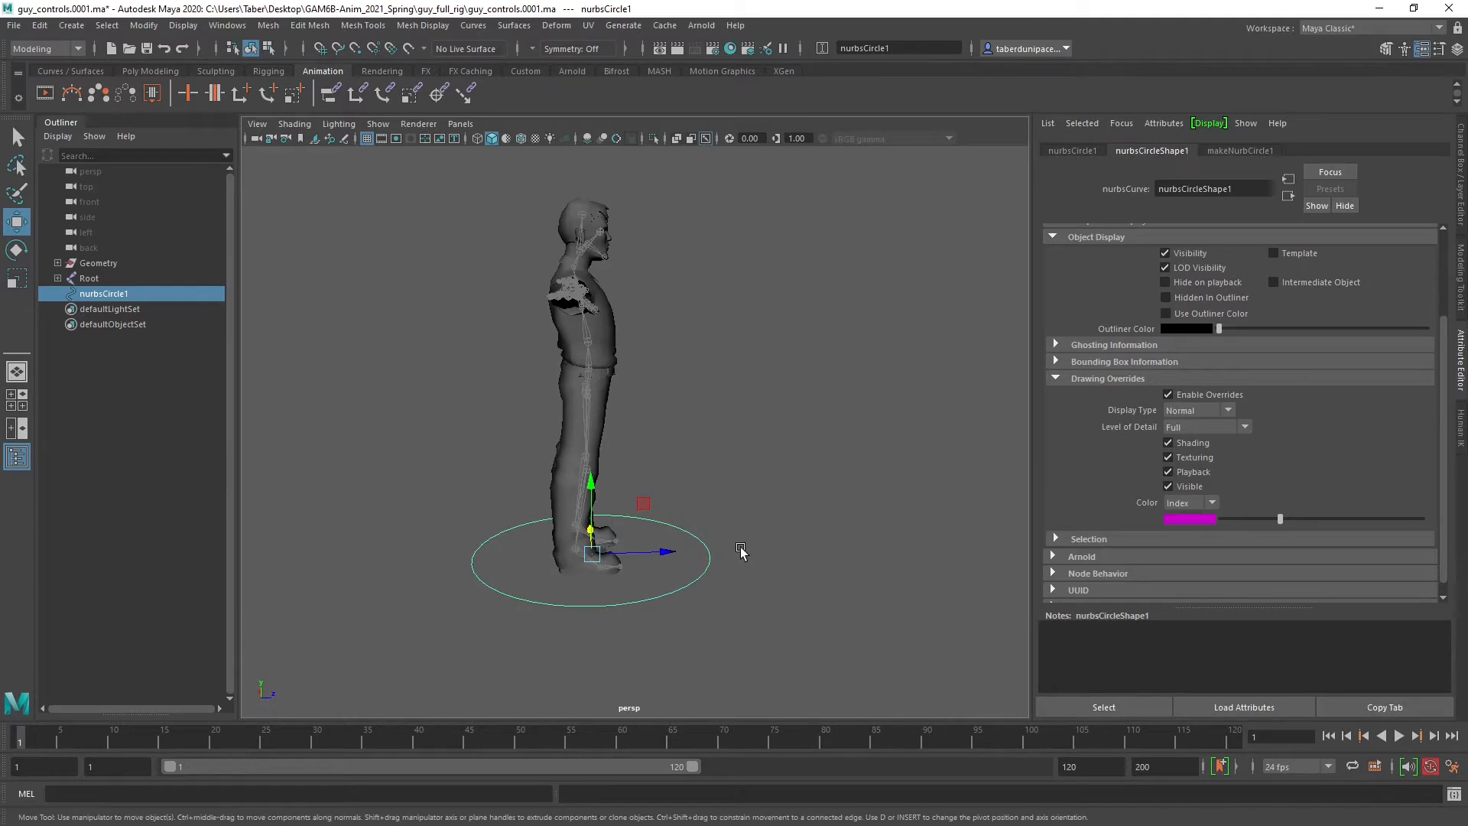
pyautogui.keyDown('alt'); pyautogui.moveTo(856, 574); pyautogui.dragTo(614, 585); pyautogui.keyUp('alt')
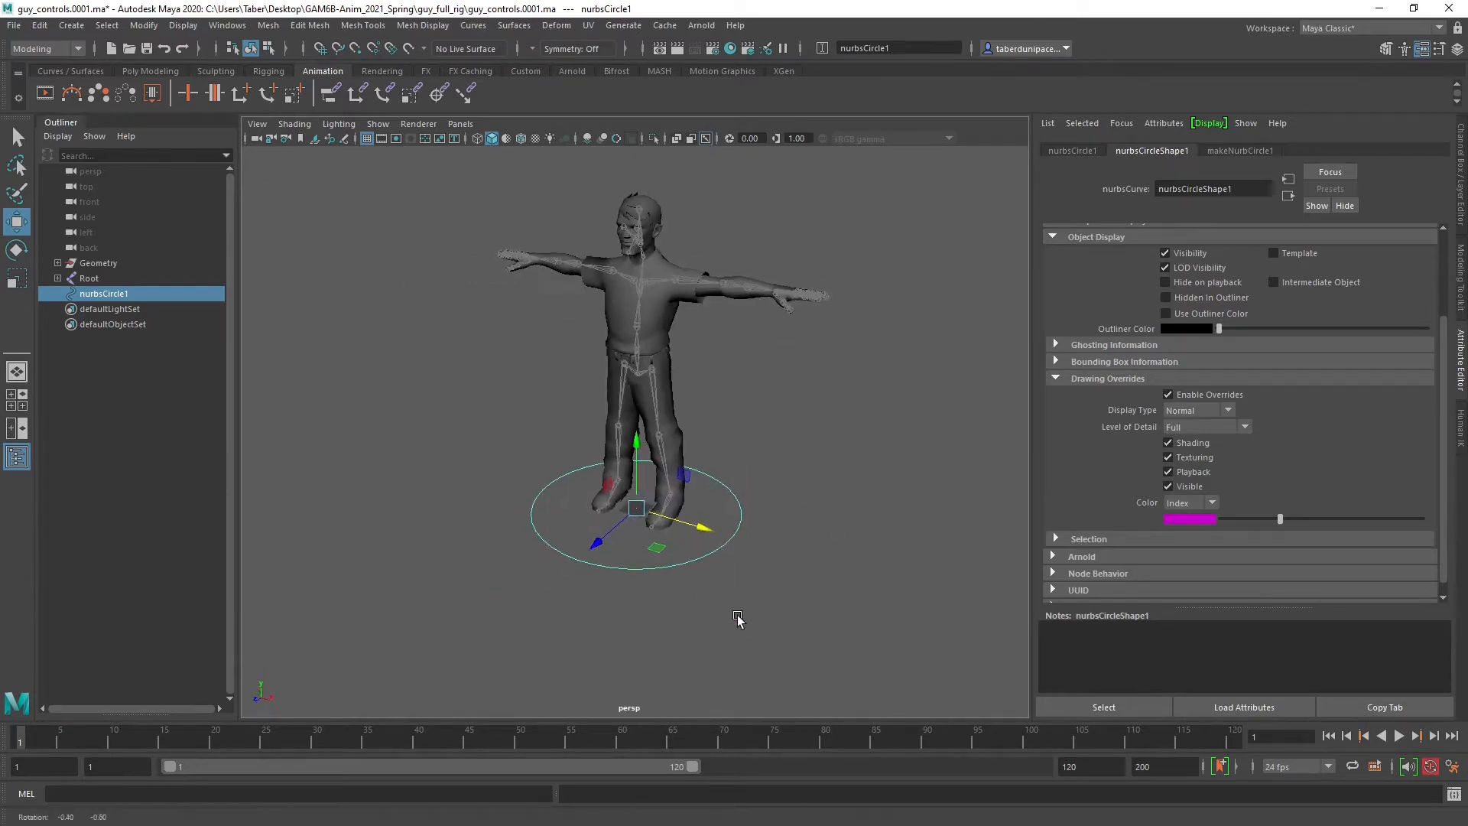
pyautogui.scroll(5, 747, 604)
pyautogui.scroll(-5, 863, 595)
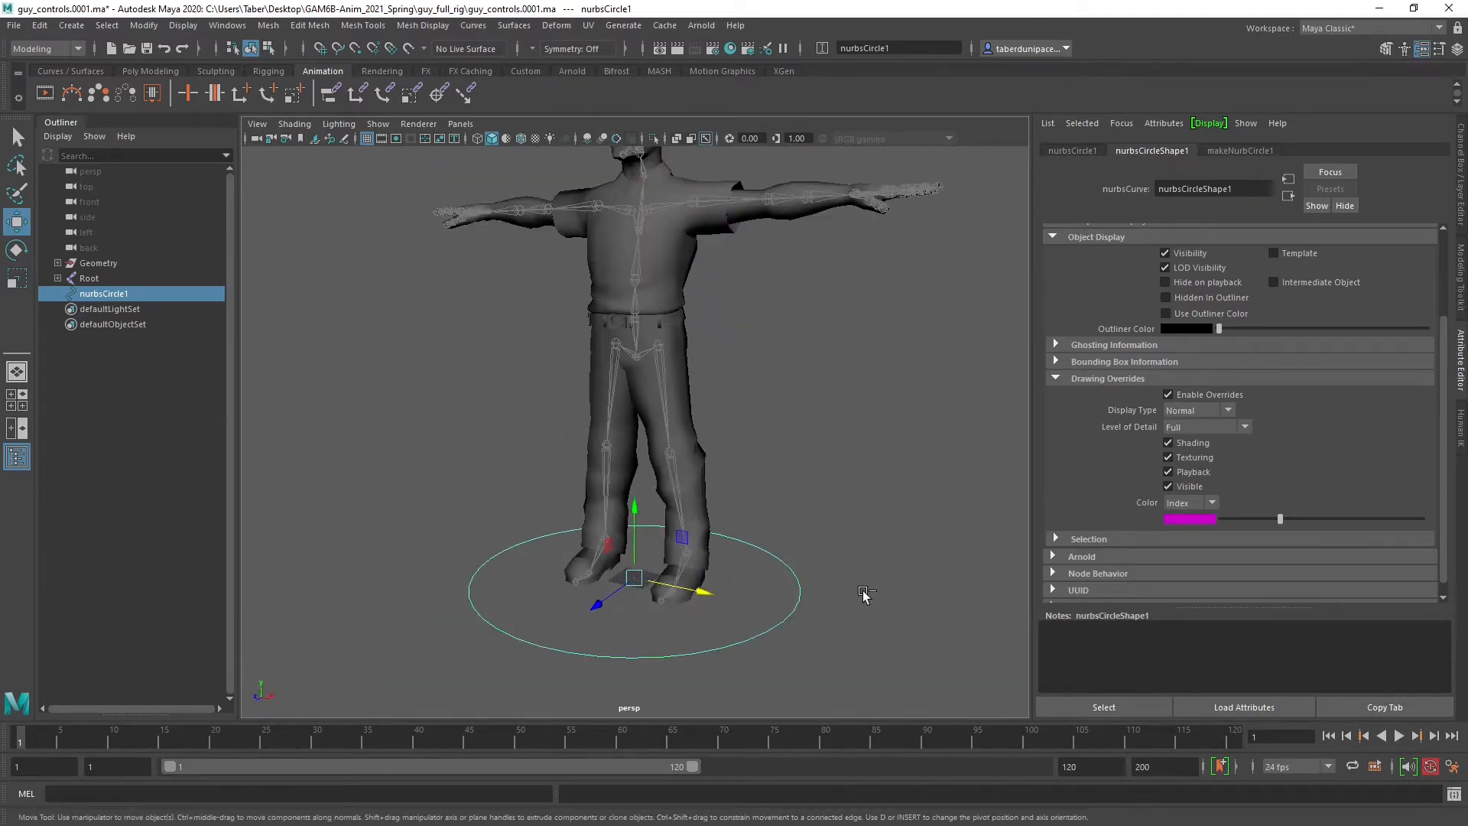
# Try a slightly smaller concentric duplicate of the circle around the feet, then delete the copy.
pyautogui.hotkey('ctrl', 'd')
pyautogui.press('r')
pyautogui.moveTo(635, 579); pyautogui.dragTo(601, 582)
pyautogui.click(905, 531)
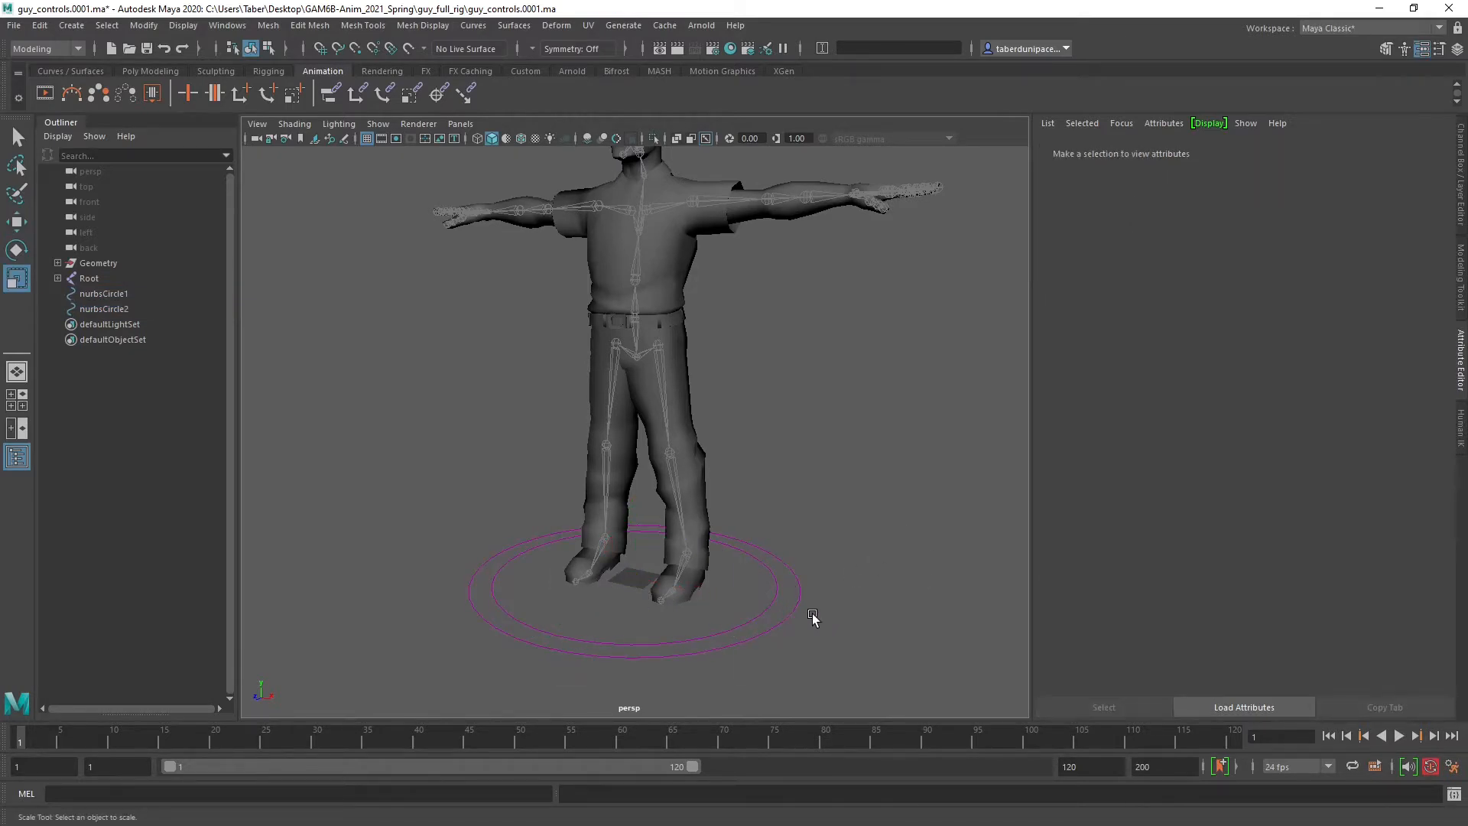
pyautogui.click(797, 594)
pyautogui.click(828, 599)
pyautogui.click(785, 584)
pyautogui.press('Delete')
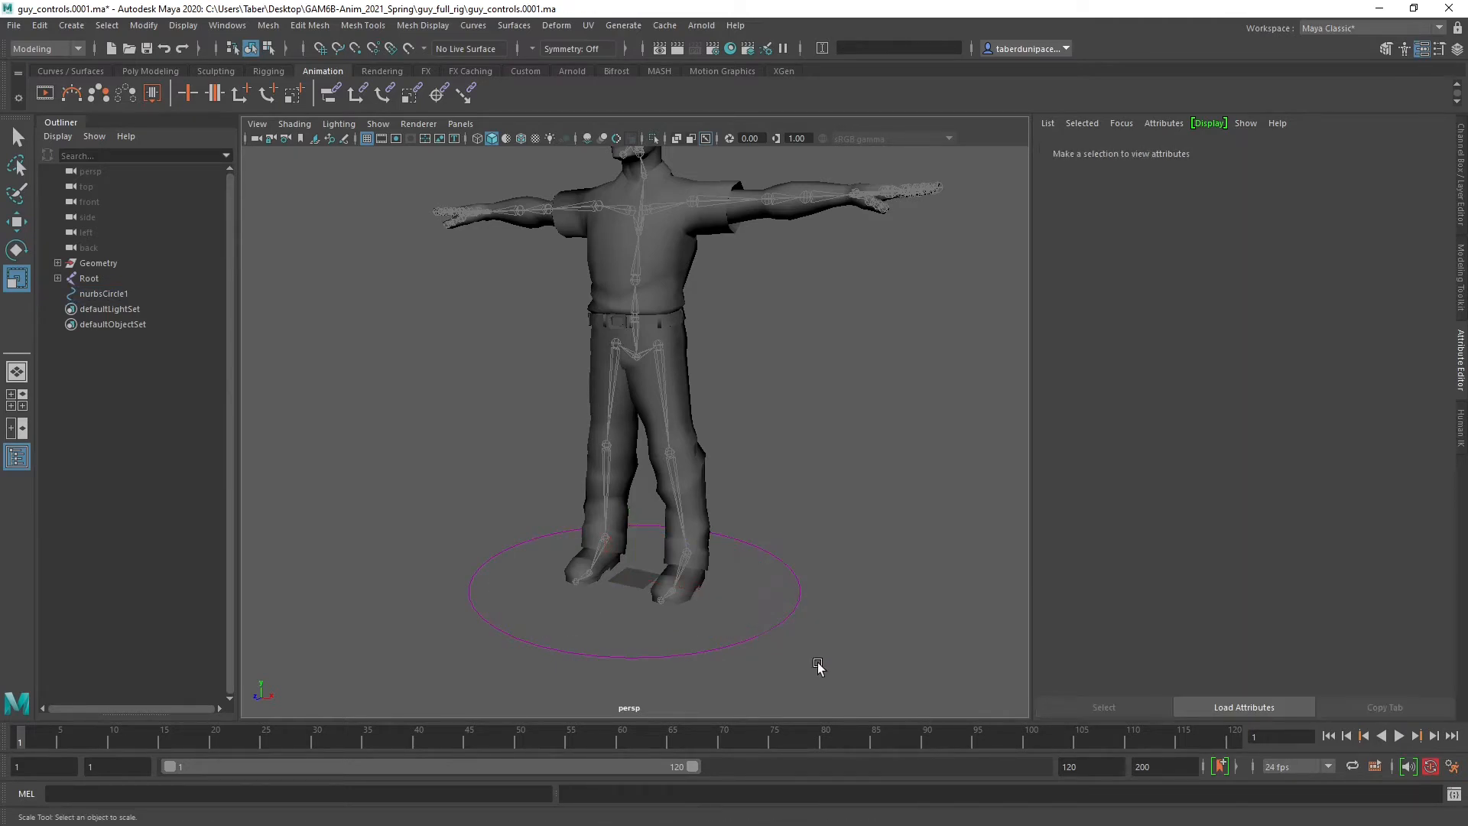
# Duplicate the circle around the feet and raise the copy to just above the character's knees.
pyautogui.moveTo(826, 569); pyautogui.dragTo(865, 544)
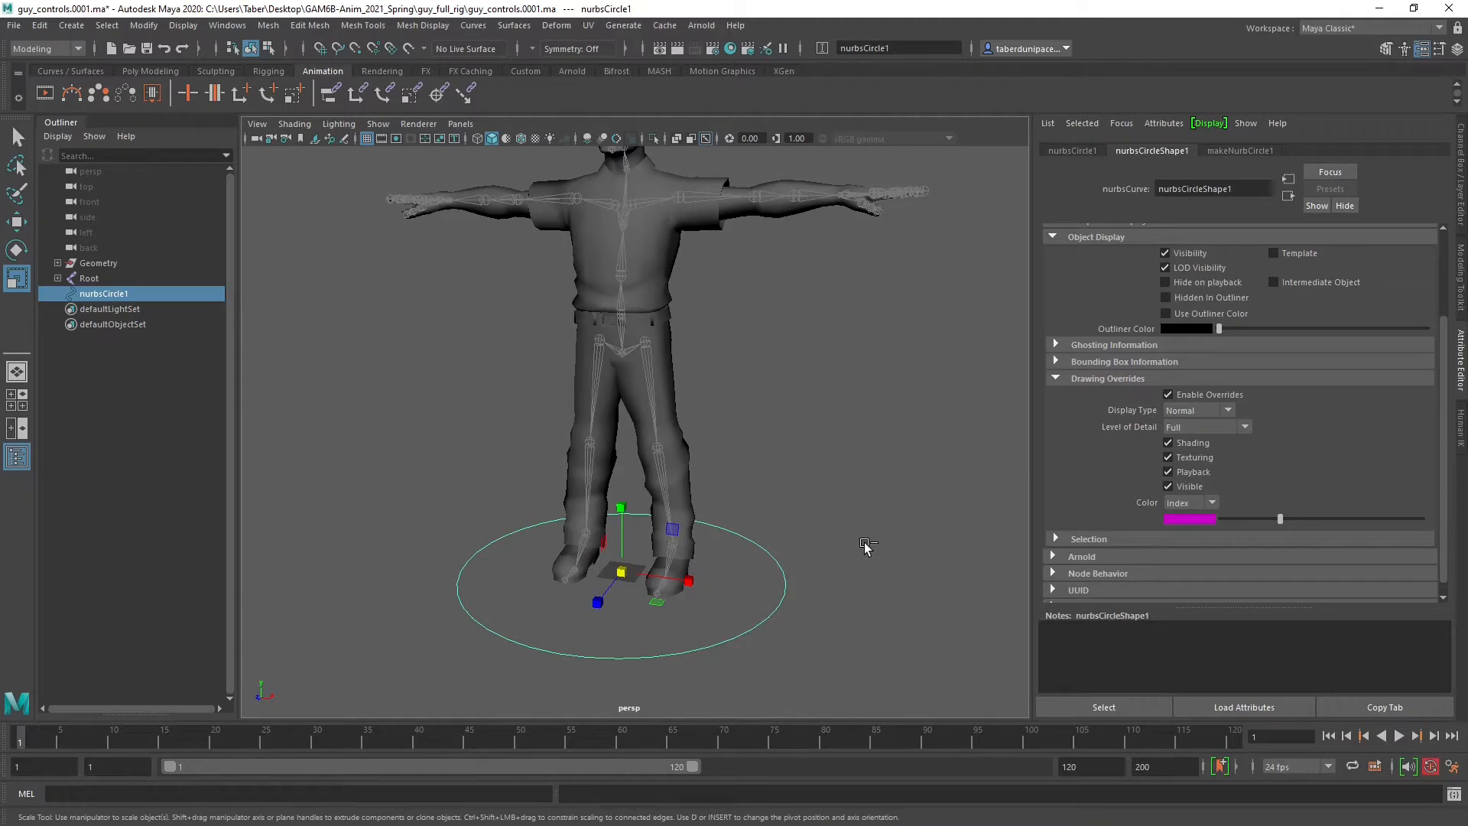
pyautogui.hotkey('ctrl', 'd')
pyautogui.press('w')
pyautogui.scroll(5, 771, 533)
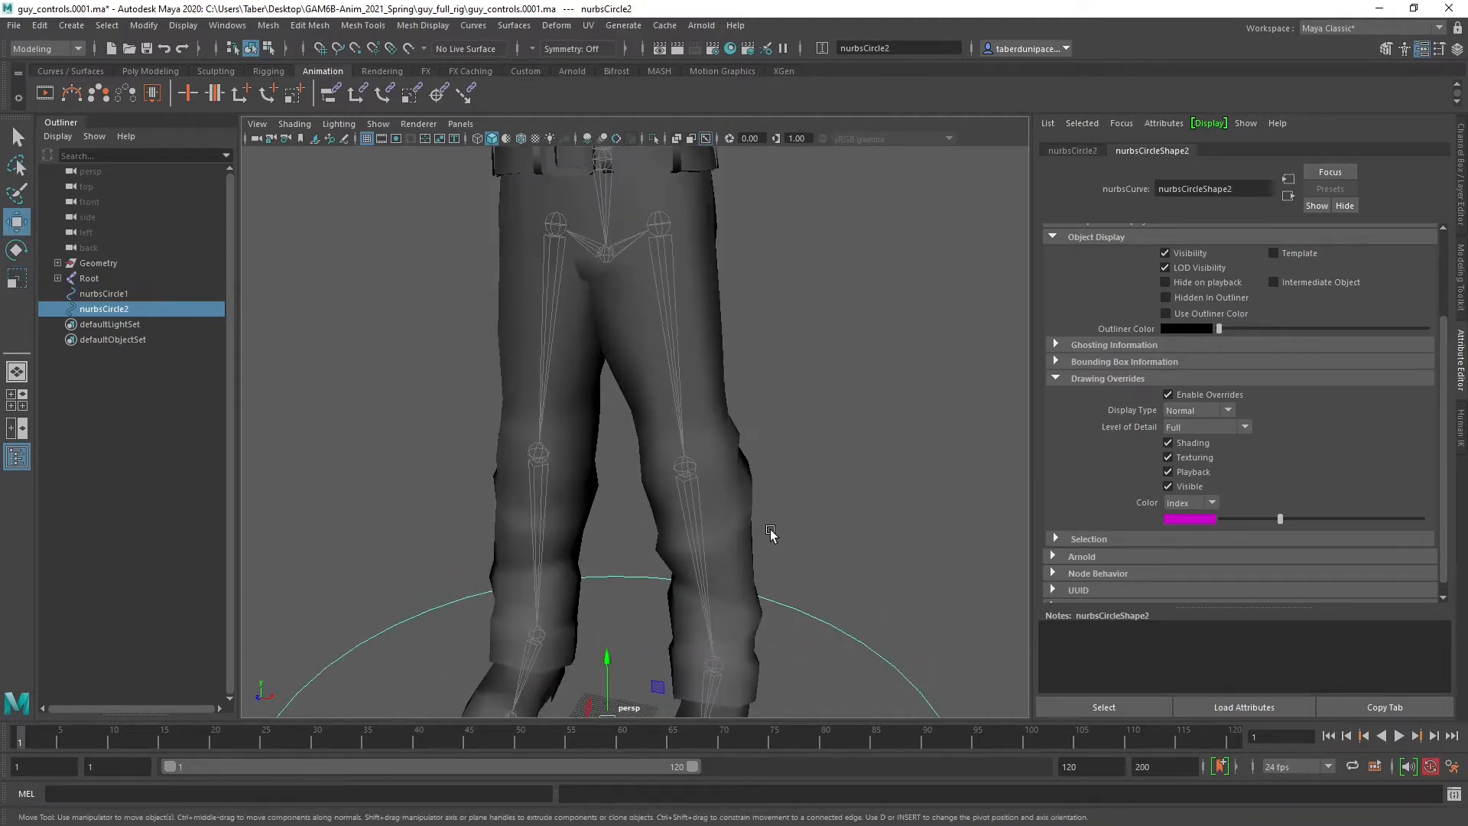
pyautogui.scroll(-5, 771, 533)
pyautogui.moveTo(610, 623); pyautogui.dragTo(611, 436)
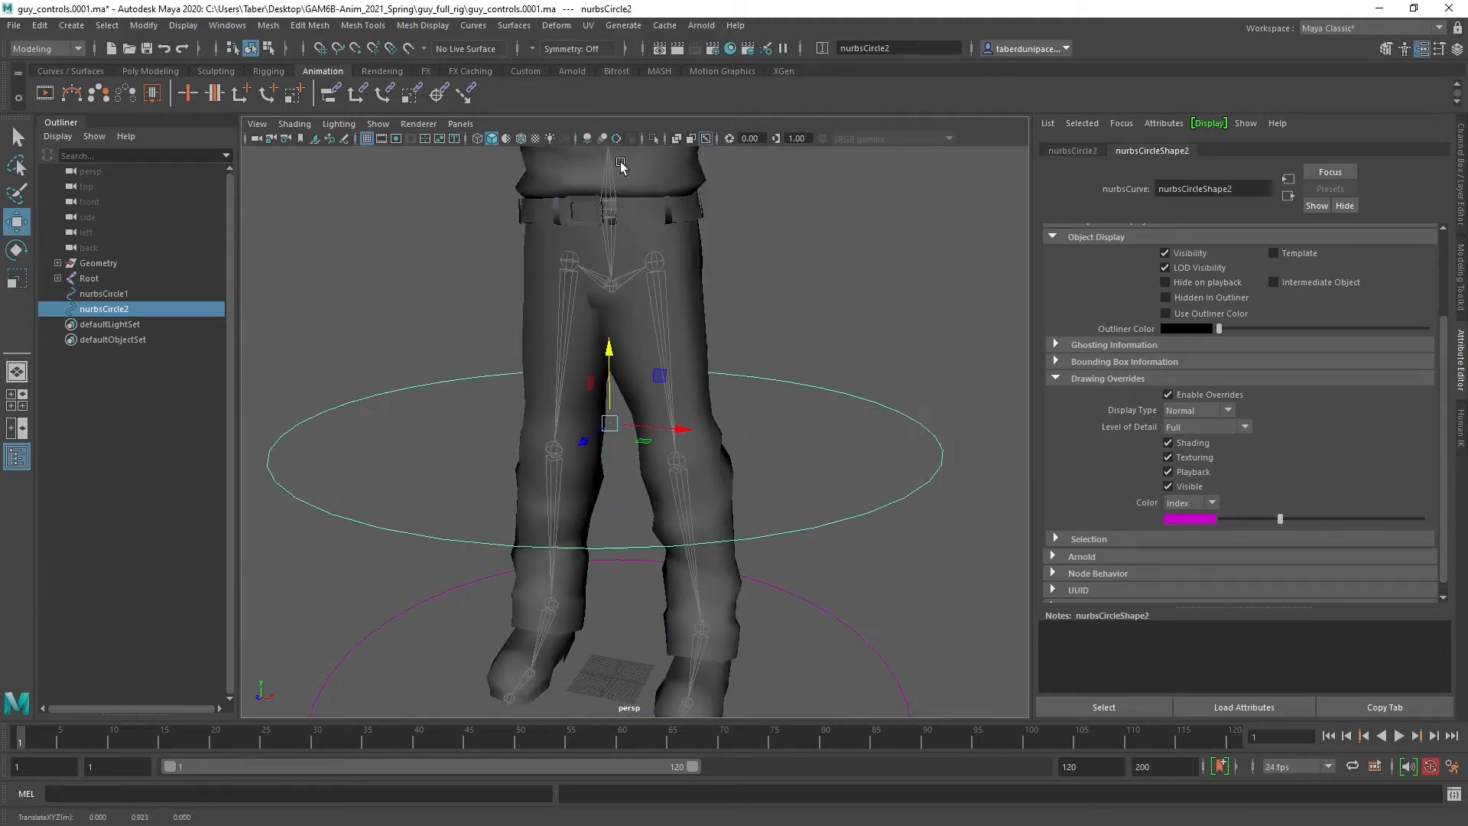
# Try to point-snap the duplicated circle to the spine joint at the character's waist.
pyautogui.keyDown('alt'); pyautogui.moveTo(697, 268); pyautogui.dragTo(692, 425); pyautogui.keyUp('alt')
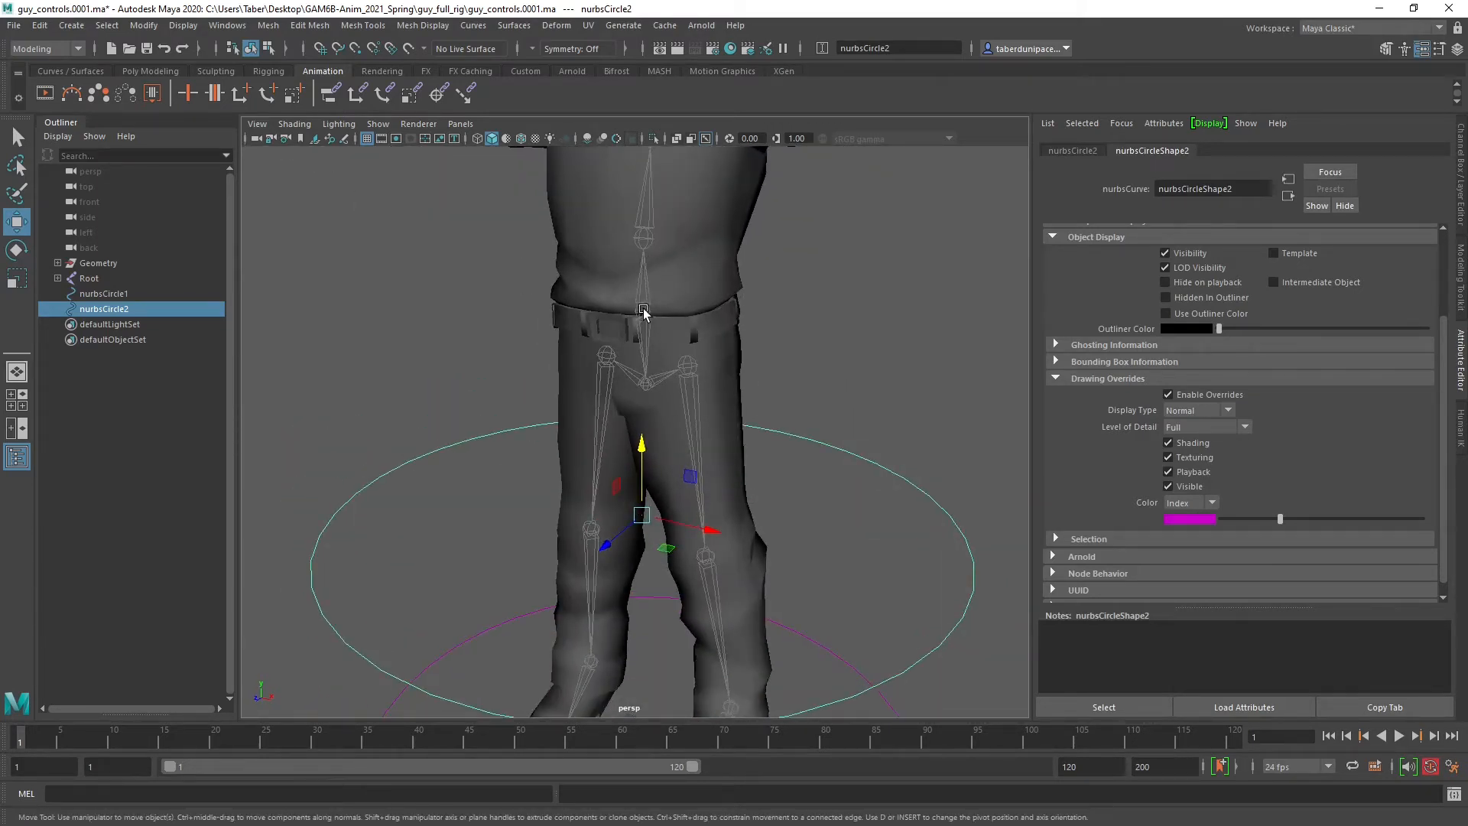
pyautogui.press('v')
pyautogui.moveTo(643, 517); pyautogui.dragTo(642, 313)
pyautogui.moveTo(643, 309); pyautogui.dragTo(644, 311)
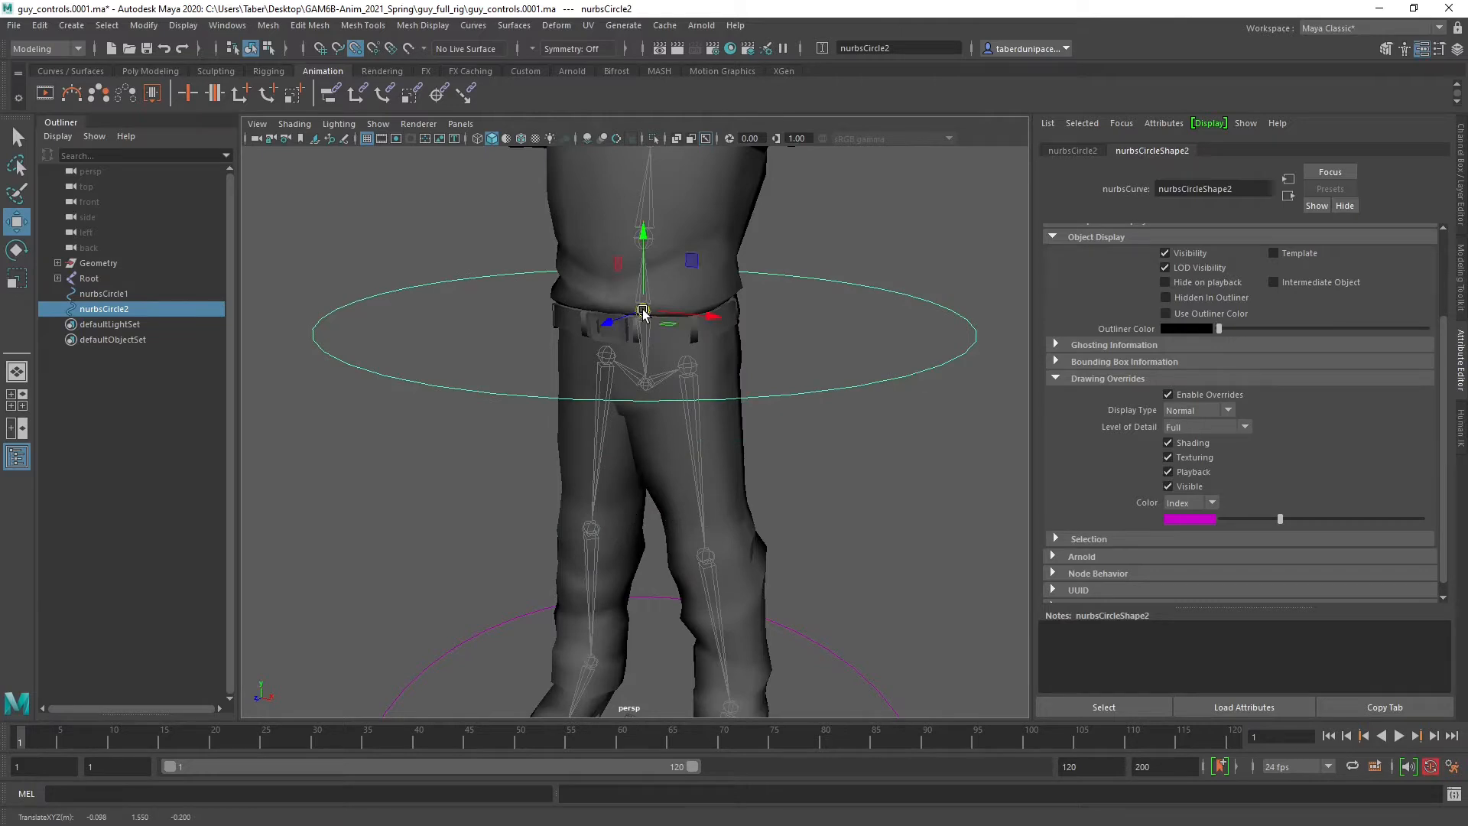
# Check the waist circle's alignment with the skeleton and retry snapping it to the joint at belt height.
pyautogui.scroll(-5, 862, 387)
pyautogui.keyDown('alt'); pyautogui.moveTo(885, 416); pyautogui.dragTo(639, 484); pyautogui.keyUp('alt')
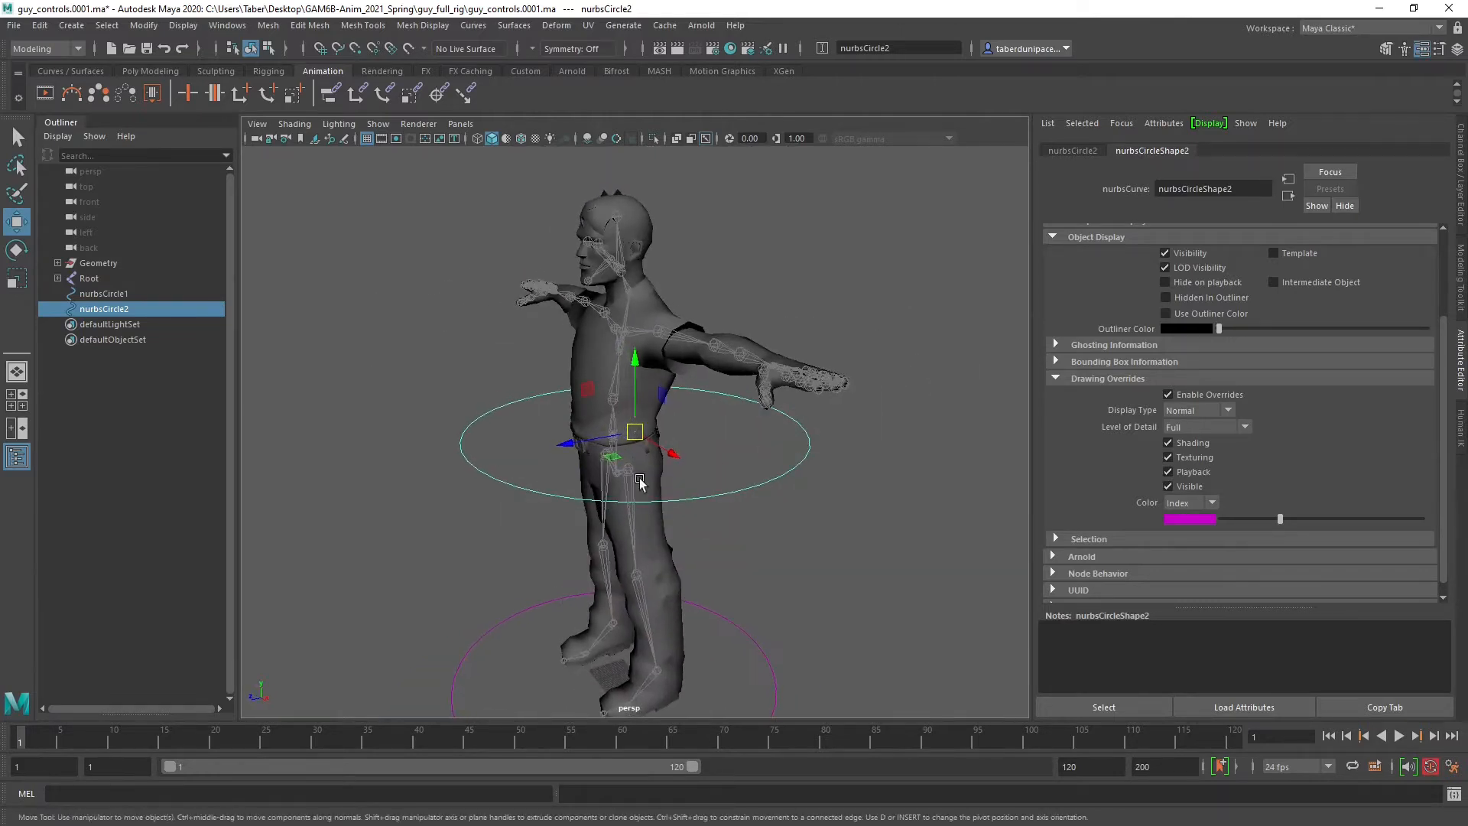
pyautogui.keyDown('alt'); pyautogui.moveTo(639, 484); pyautogui.dragTo(956, 540, button='right'); pyautogui.keyUp('alt')
pyautogui.moveTo(696, 548)
pyautogui.keyDown('alt'); pyautogui.mouseDown()
pyautogui.moveTo(662, 548)
pyautogui.moveTo(708, 524)
pyautogui.moveTo(642, 558)
pyautogui.moveTo(600, 547)
pyautogui.moveTo(701, 549)
pyautogui.mouseUp(); pyautogui.keyUp('alt')
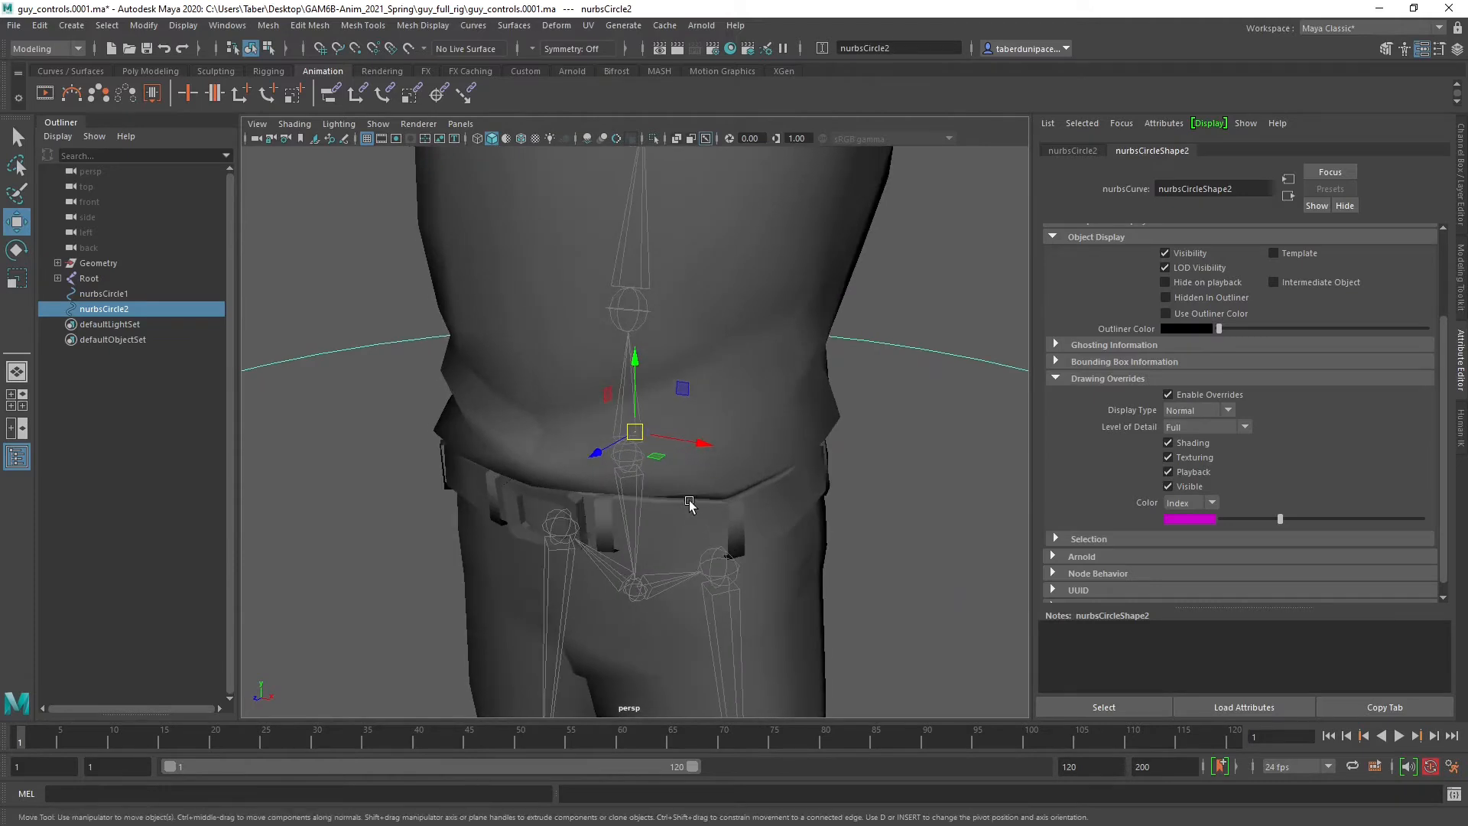
pyautogui.press('v')
pyautogui.moveTo(635, 432)
pyautogui.mouseDown()
pyautogui.moveTo(644, 467)
pyautogui.moveTo(632, 458)
pyautogui.mouseUp()
pyautogui.keyDown('alt'); pyautogui.moveTo(754, 370); pyautogui.dragTo(795, 450); pyautogui.keyUp('alt')
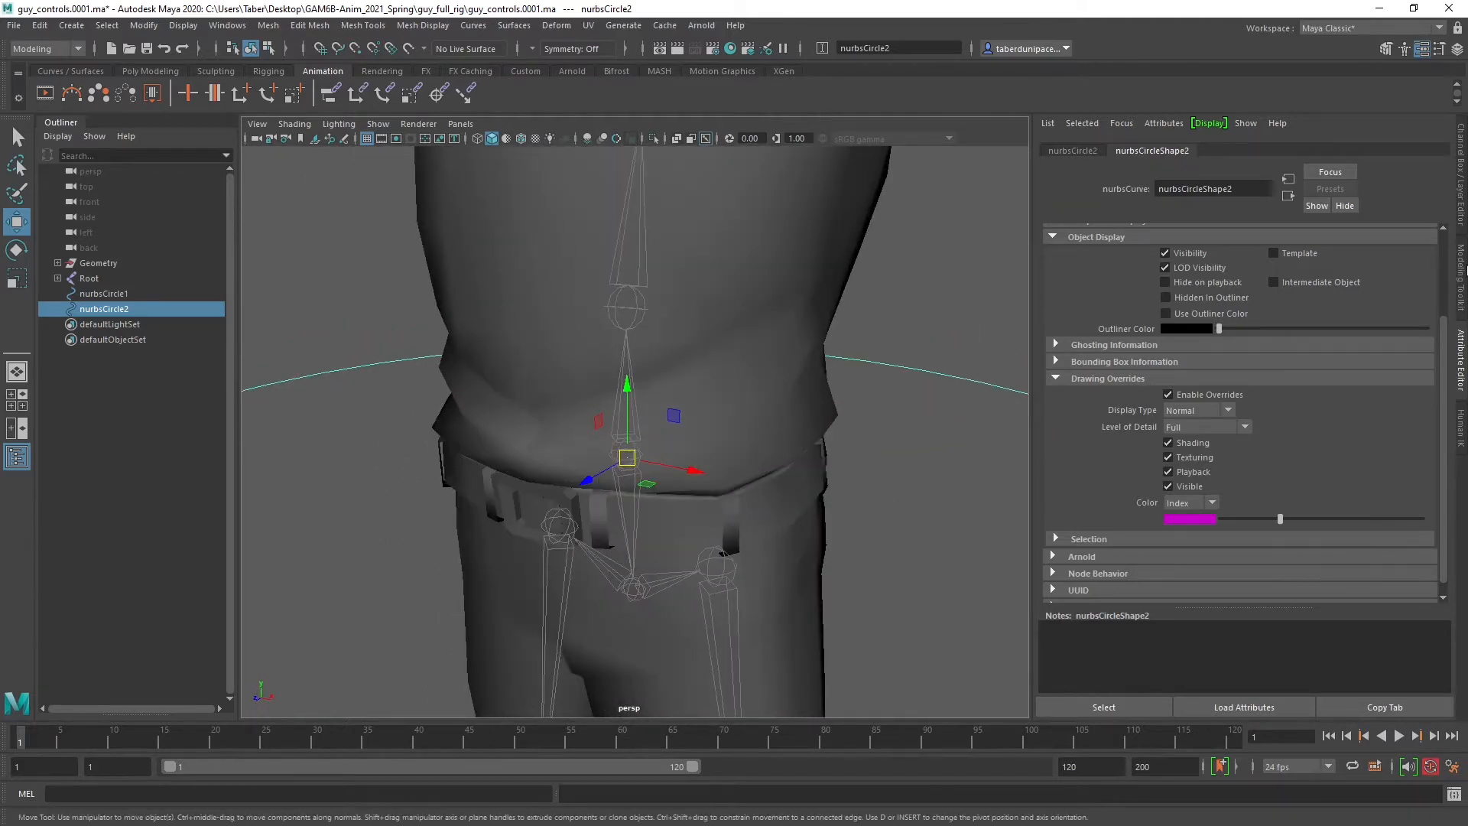
# Hide geometry_layer and try snapping the circle to the waist joint on the bare skeleton.
pyautogui.click(1463, 185)
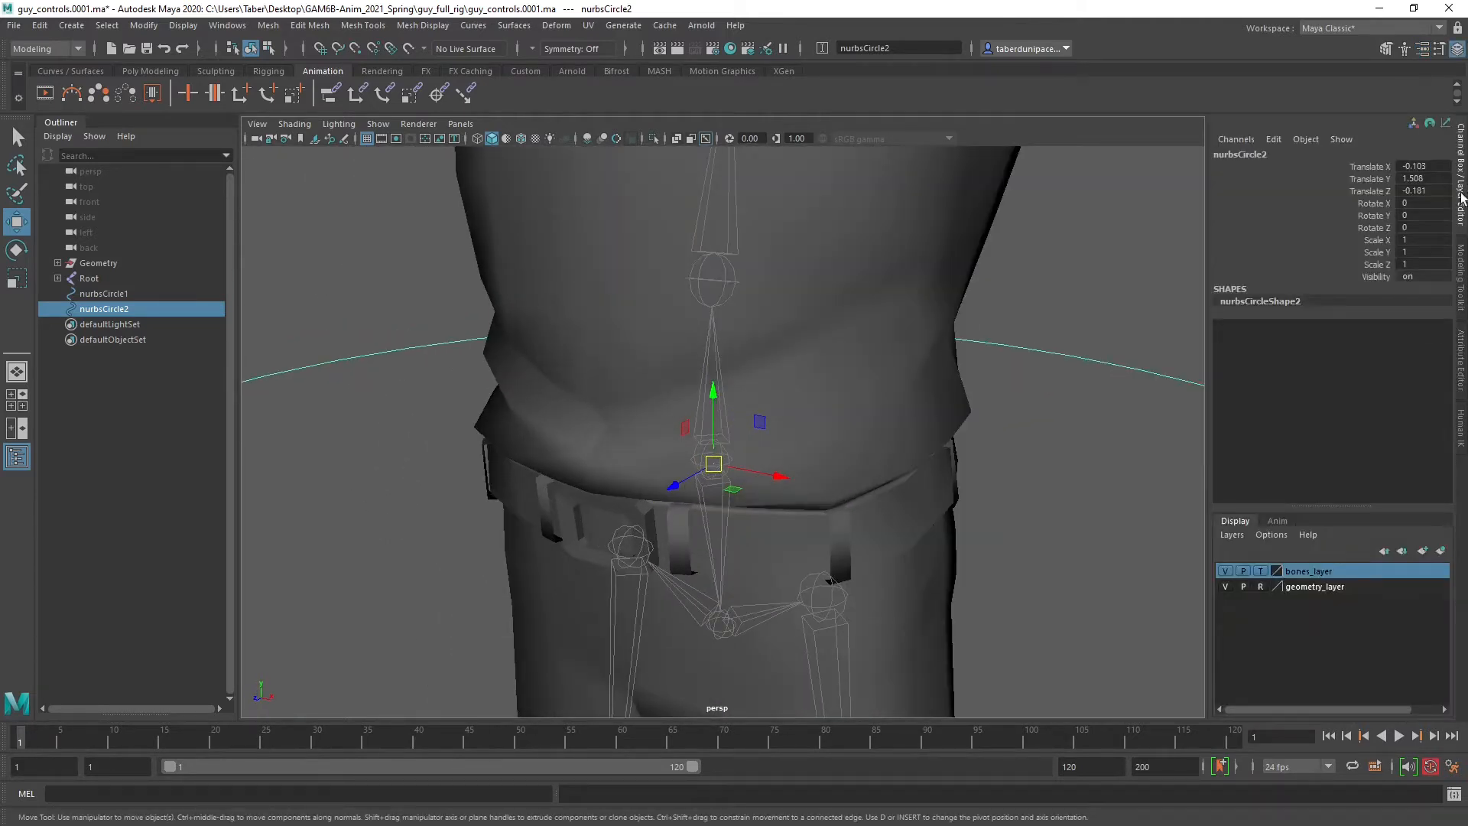
pyautogui.click(1226, 586)
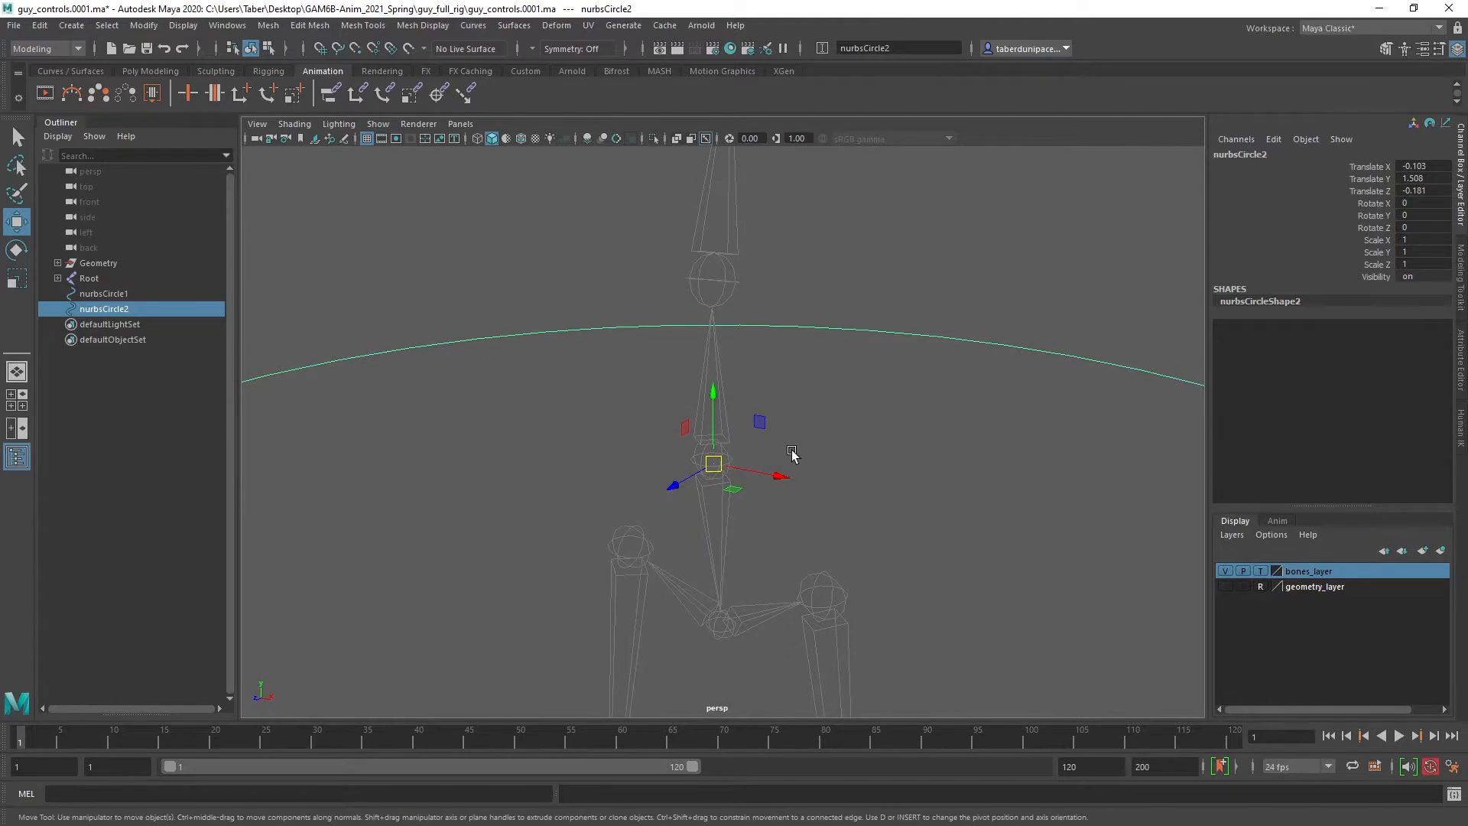
pyautogui.press('v')
pyautogui.moveTo(714, 469)
pyautogui.mouseDown()
pyautogui.moveTo(541, 451)
pyautogui.moveTo(797, 452)
pyautogui.moveTo(714, 459)
pyautogui.mouseUp()
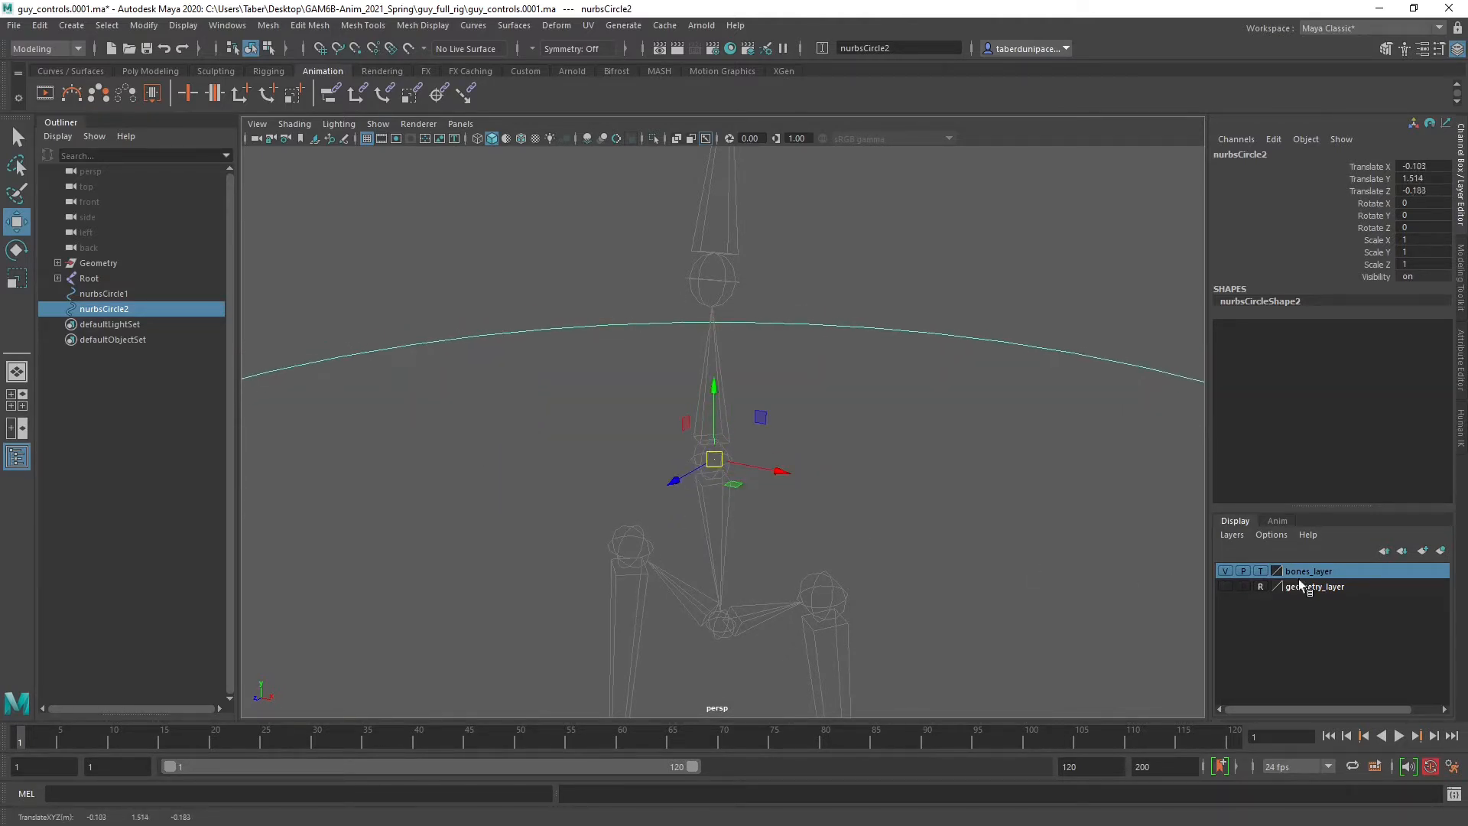
# Switch bones_layer from template to reference display and point-snap the circle to the waist joint.
pyautogui.click(1259, 571)
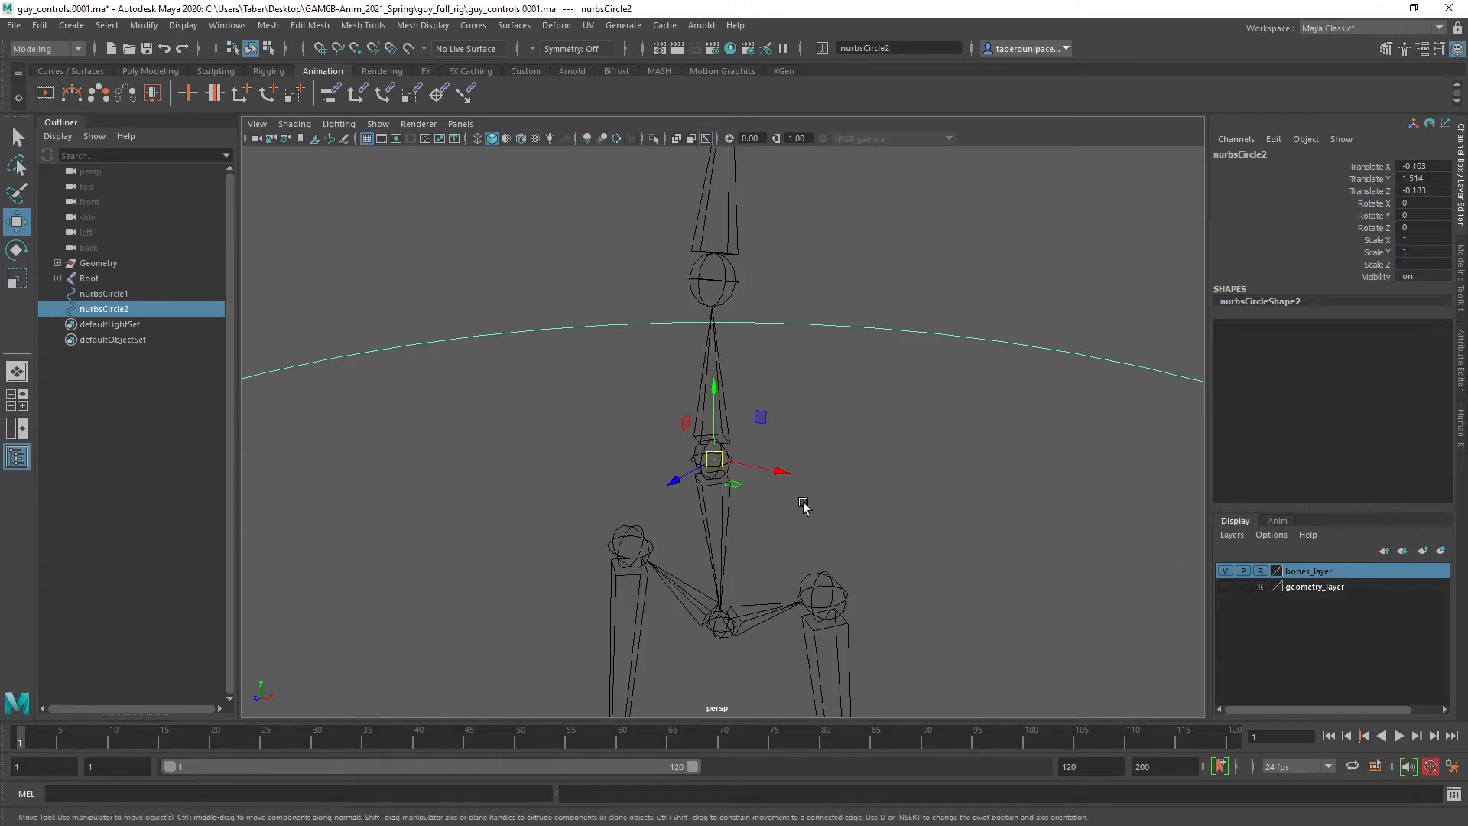
pyautogui.press('v')
pyautogui.moveTo(715, 459)
pyautogui.mouseDown()
pyautogui.moveTo(745, 475)
pyautogui.moveTo(712, 467)
pyautogui.mouseUp()
pyautogui.scroll(-5, 930, 548)
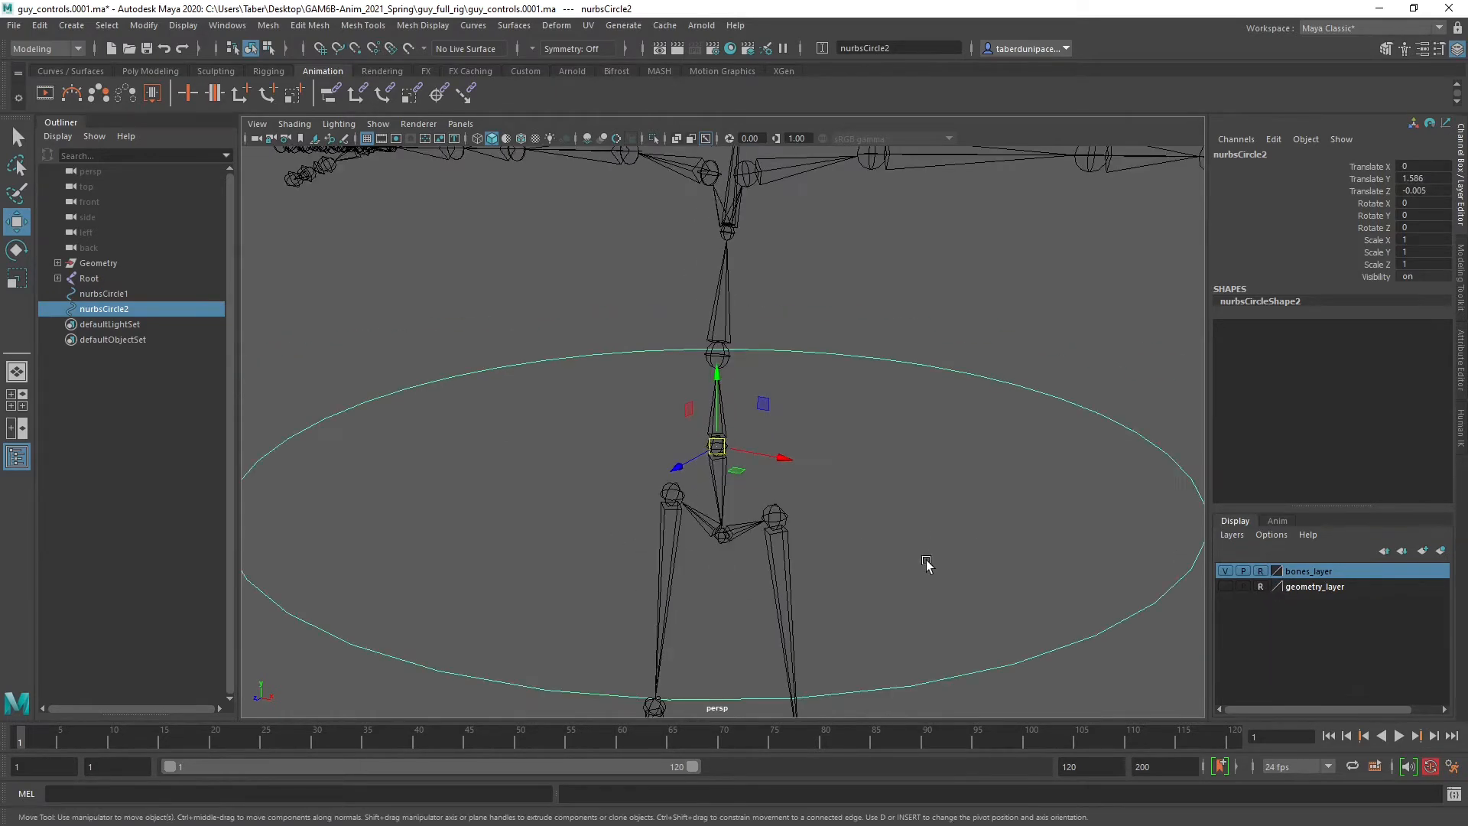
# Check the snapped circle on the skeleton, reselect it, and make geometry_layer visible again.
pyautogui.keyDown('alt'); pyautogui.moveTo(927, 564); pyautogui.dragTo(826, 213); pyautogui.keyUp('alt')
pyautogui.click(829, 220)
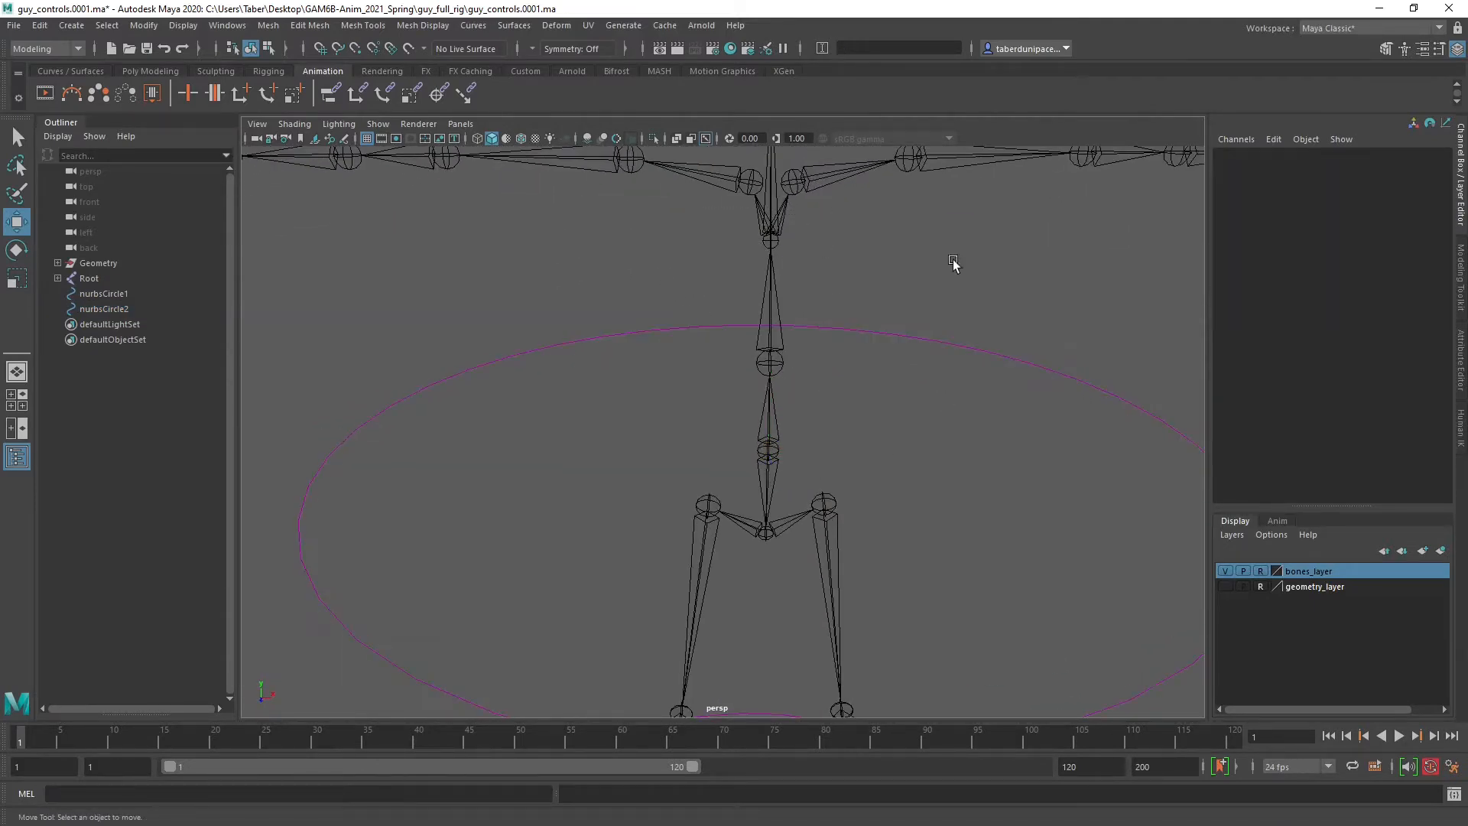
pyautogui.click(956, 348)
pyautogui.keyDown('alt'); pyautogui.moveTo(956, 349); pyautogui.dragTo(1219, 572); pyautogui.keyUp('alt')
pyautogui.click(1226, 586)
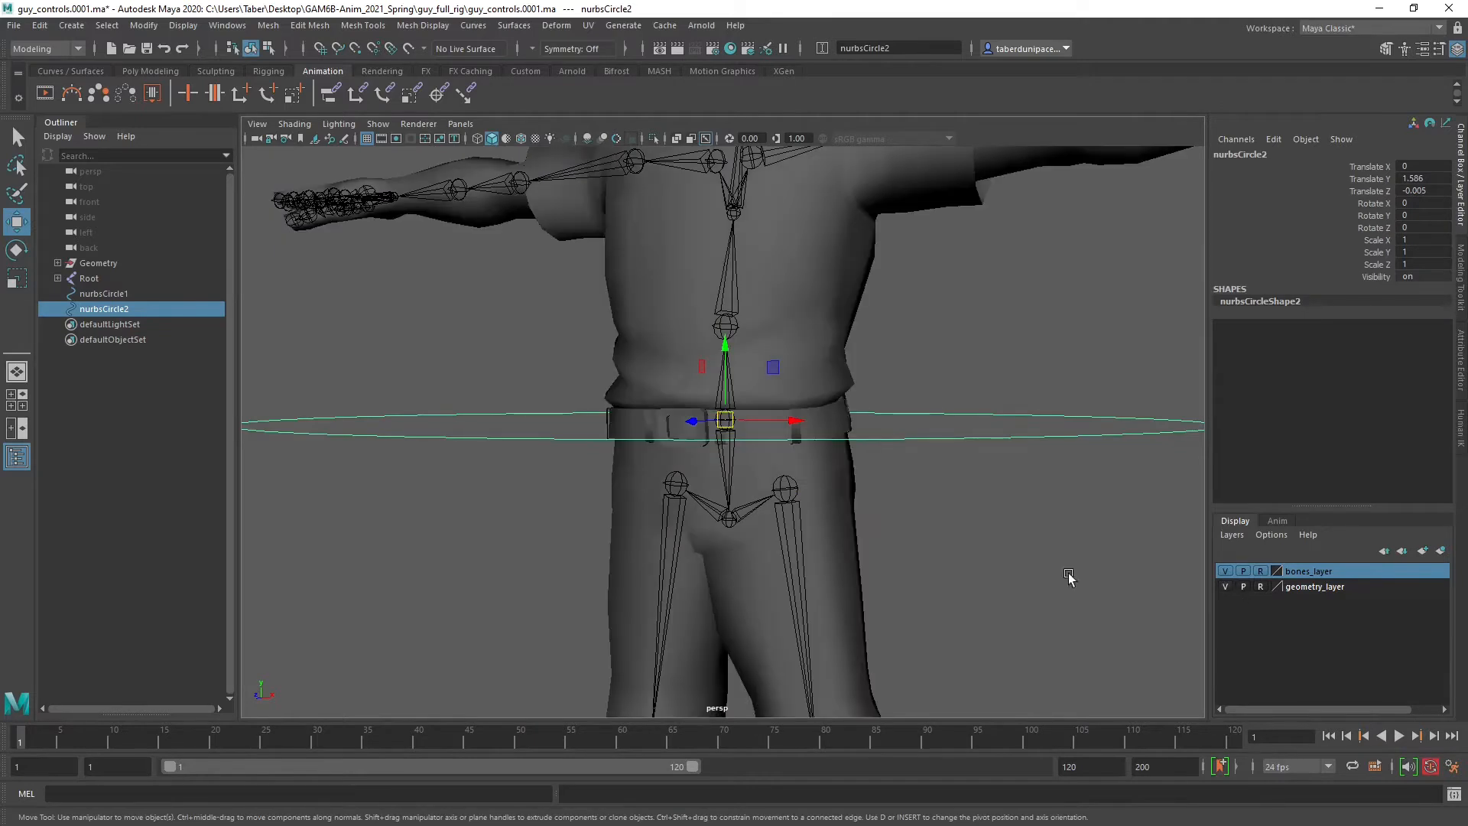
# Point-snap the waist circle to its joint again with the geometry shown.
pyautogui.scroll(4, 924, 498)
pyautogui.keyDown('alt'); pyautogui.moveTo(924, 498); pyautogui.dragTo(944, 566); pyautogui.keyUp('alt')
pyautogui.keyDown('alt'); pyautogui.moveTo(995, 478); pyautogui.dragTo(915, 491); pyautogui.keyUp('alt')
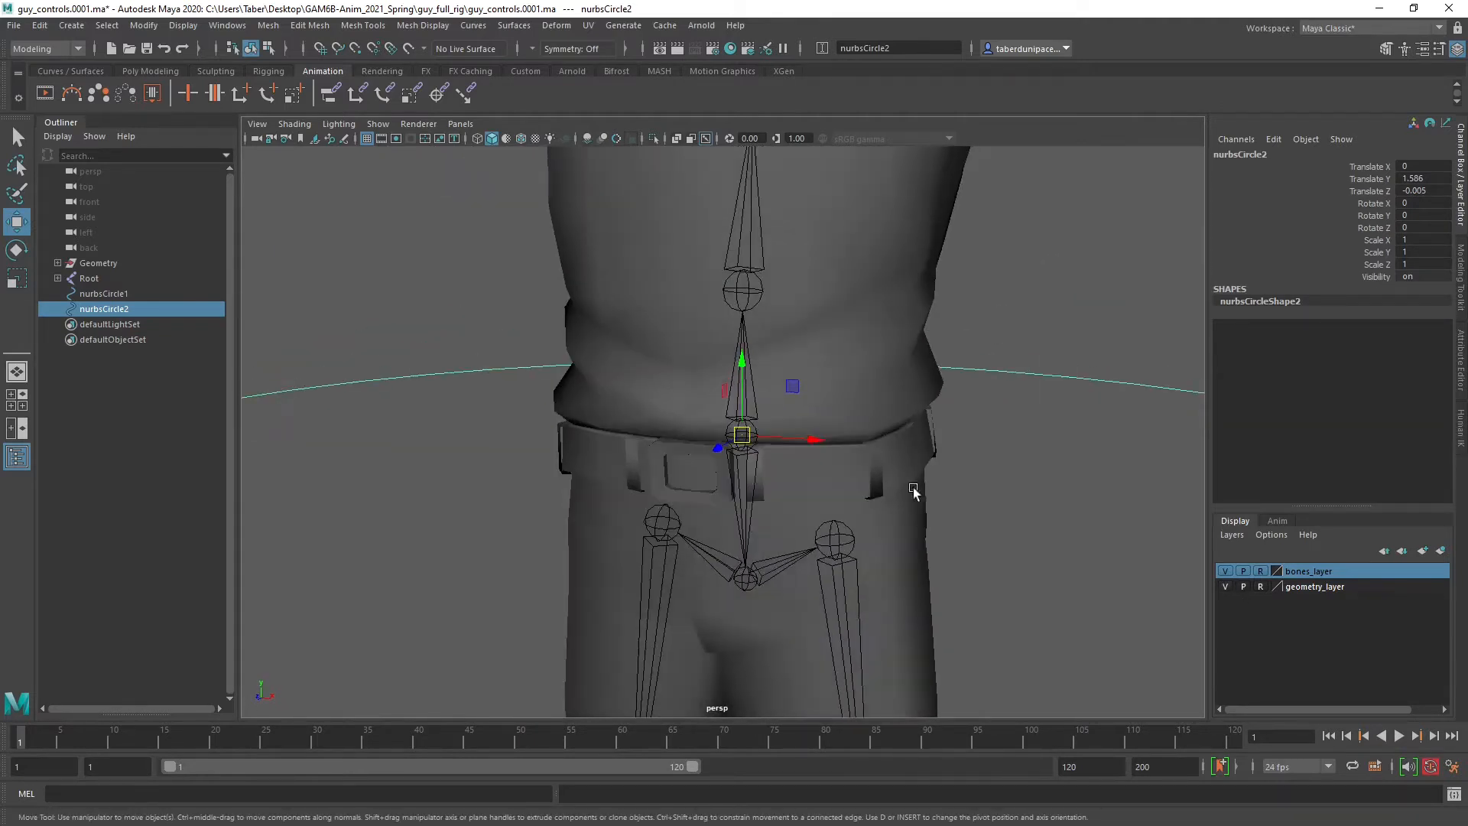
pyautogui.moveTo(738, 430)
pyautogui.mouseDown()
pyautogui.moveTo(1023, 498)
pyautogui.moveTo(813, 387)
pyautogui.moveTo(742, 434)
pyautogui.mouseUp()
pyautogui.press('v')
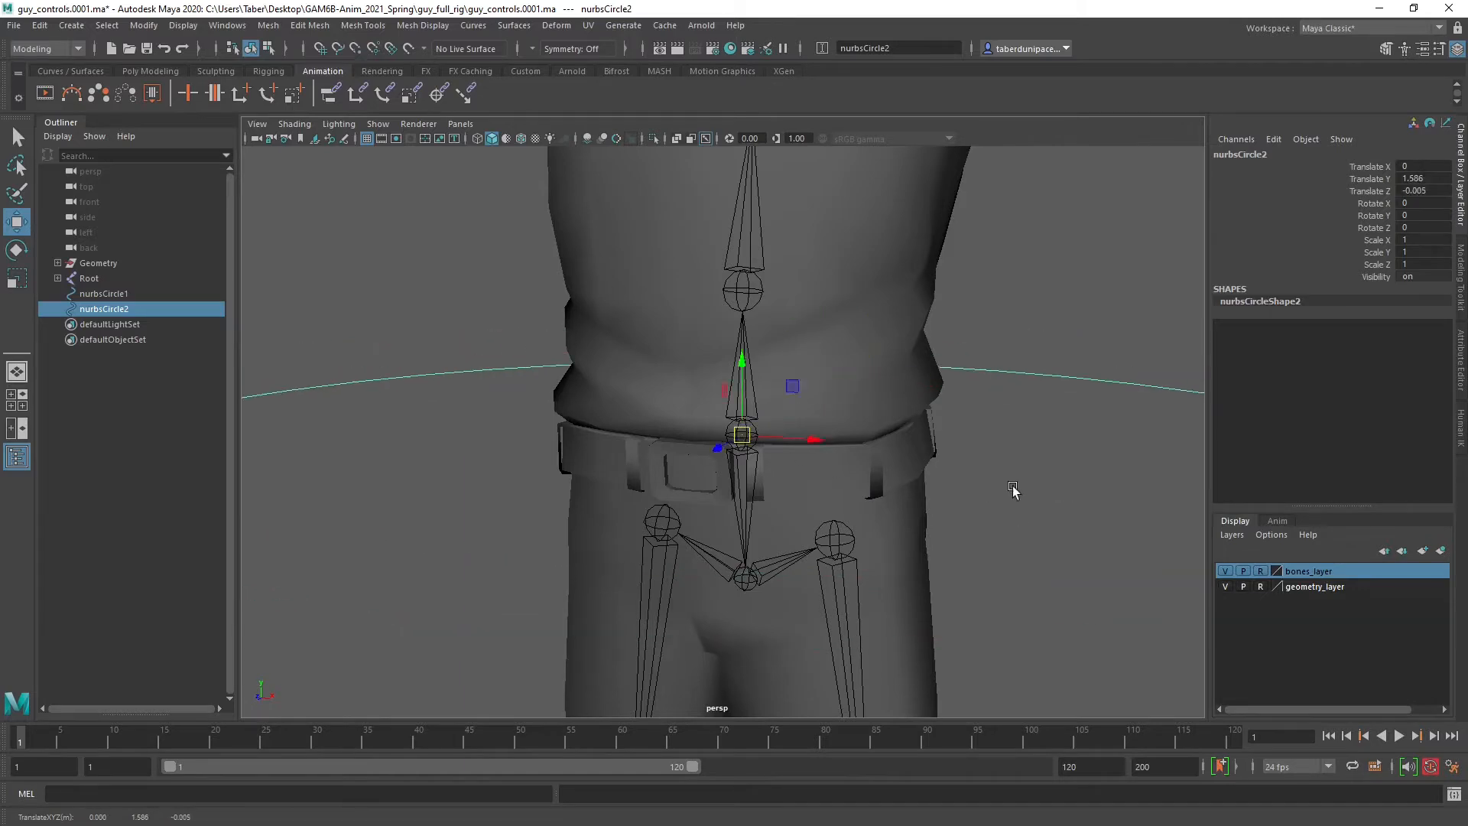
# Change the waist circle's drawing override index color to yellow.
pyautogui.keyDown('alt'); pyautogui.moveTo(1048, 493); pyautogui.dragTo(1003, 501); pyautogui.keyUp('alt')
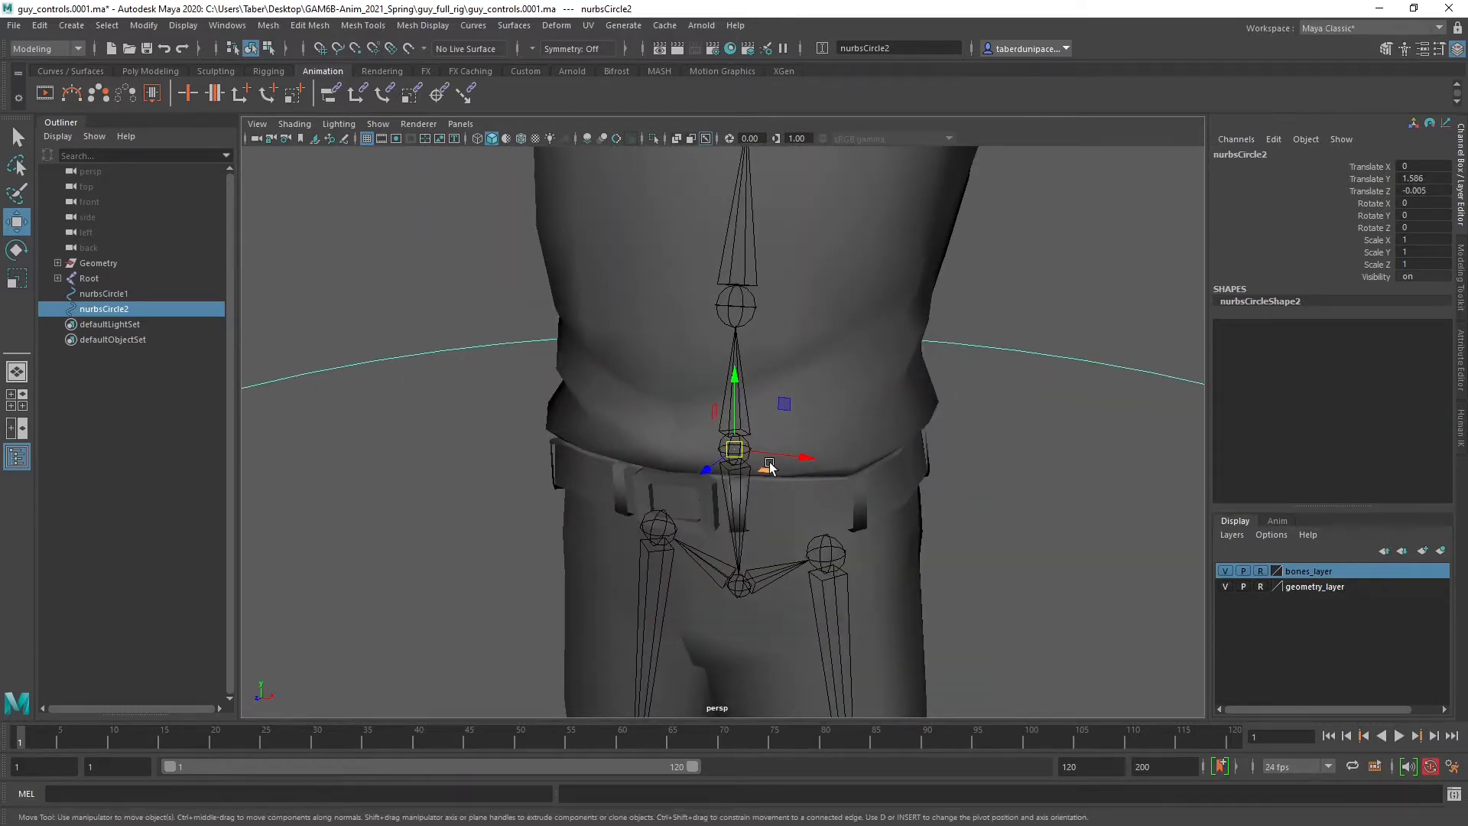
pyautogui.scroll(-5, 765, 460)
pyautogui.keyDown('alt'); pyautogui.moveTo(655, 513); pyautogui.dragTo(713, 514); pyautogui.keyUp('alt')
pyautogui.scroll(-4, 916, 480)
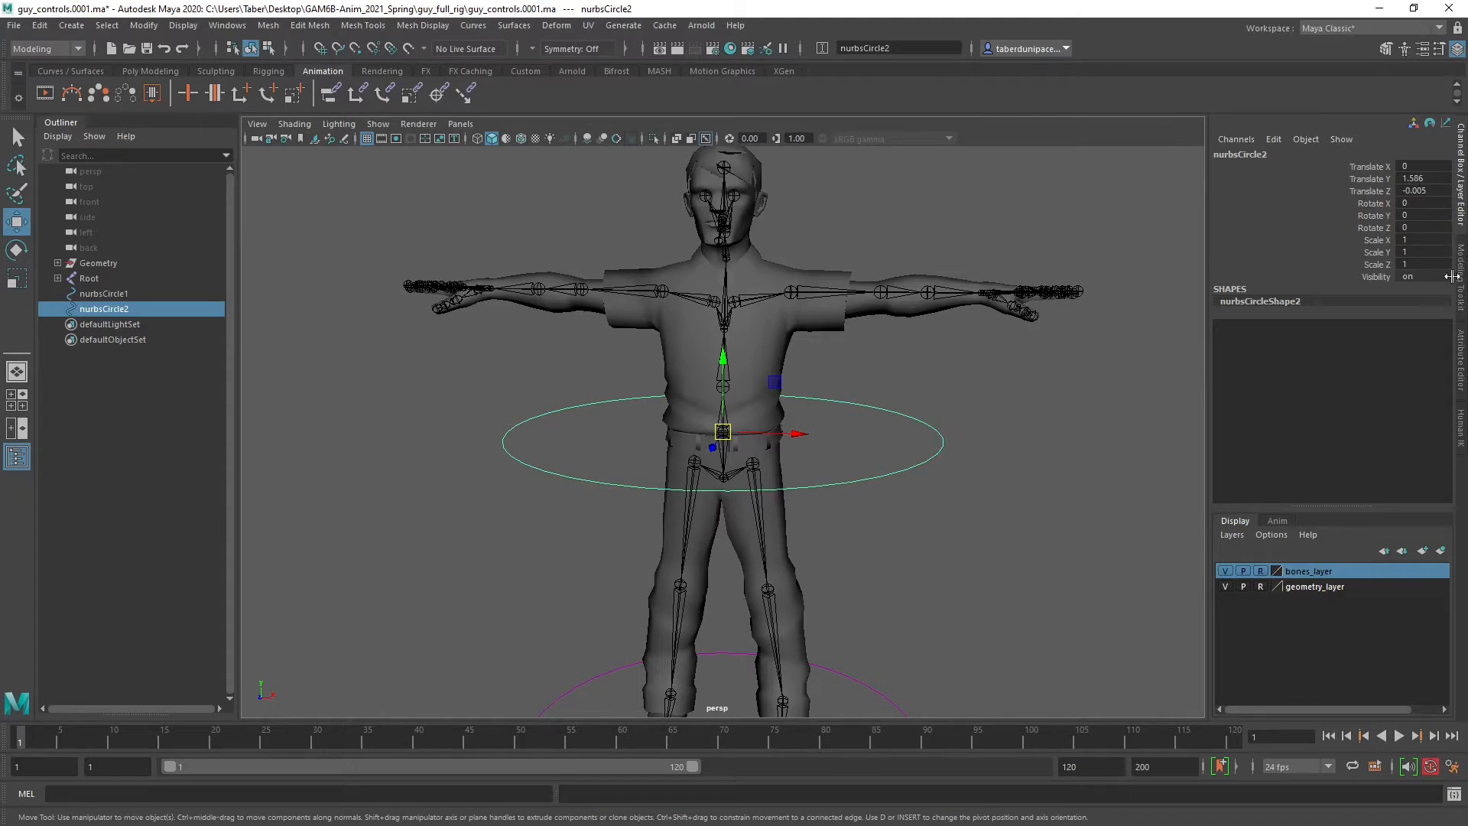
pyautogui.click(1463, 348)
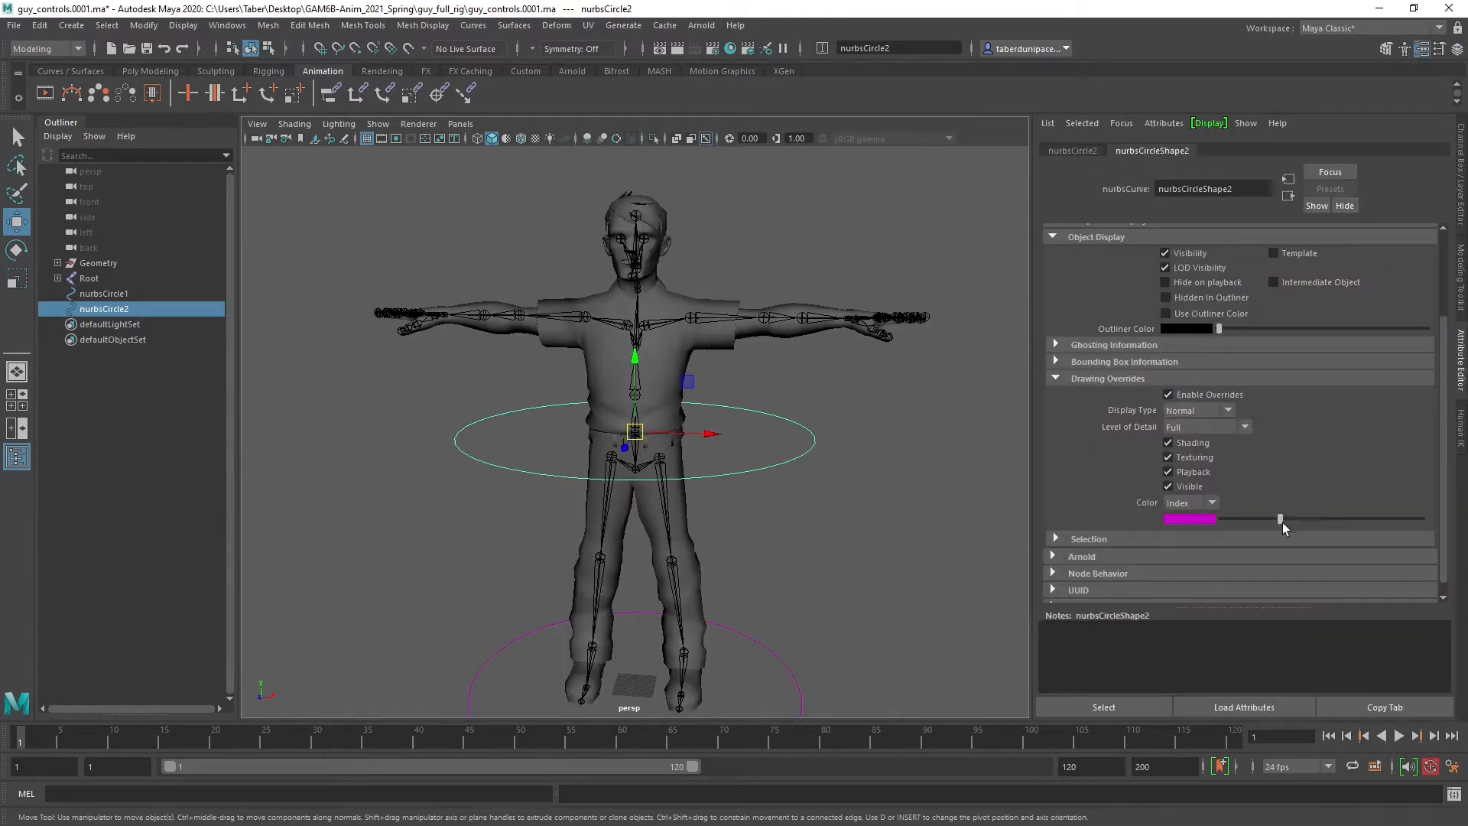
pyautogui.moveTo(1282, 522)
pyautogui.mouseDown()
pyautogui.moveTo(1262, 521)
pyautogui.moveTo(1326, 517)
pyautogui.mouseUp()
pyautogui.click(886, 432)
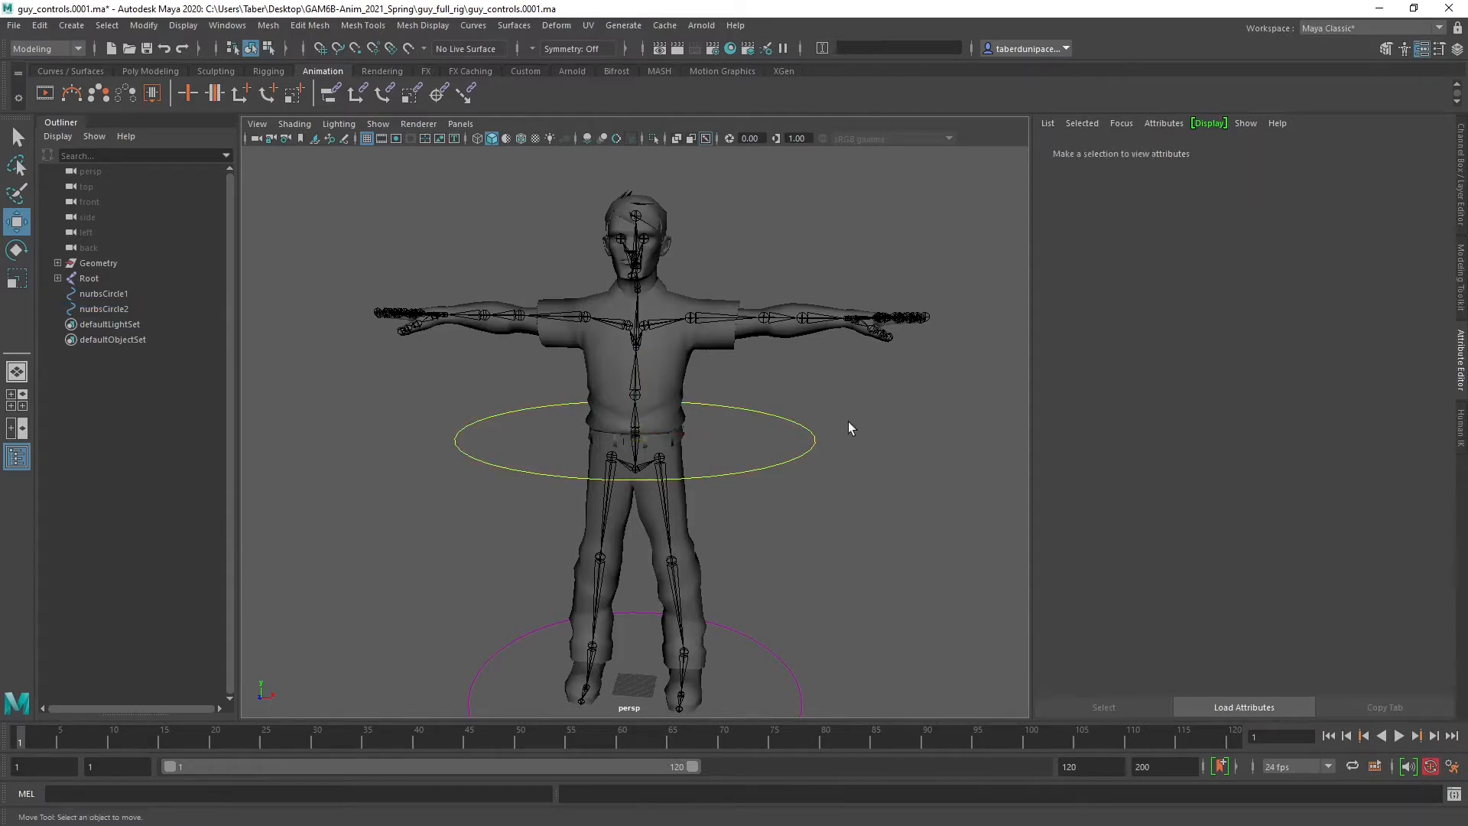
# Scale the yellow waist circle down uniformly so it sits closer around the character's waist.
pyautogui.click(791, 466)
pyautogui.press('r')
pyautogui.moveTo(635, 432); pyautogui.dragTo(521, 433)
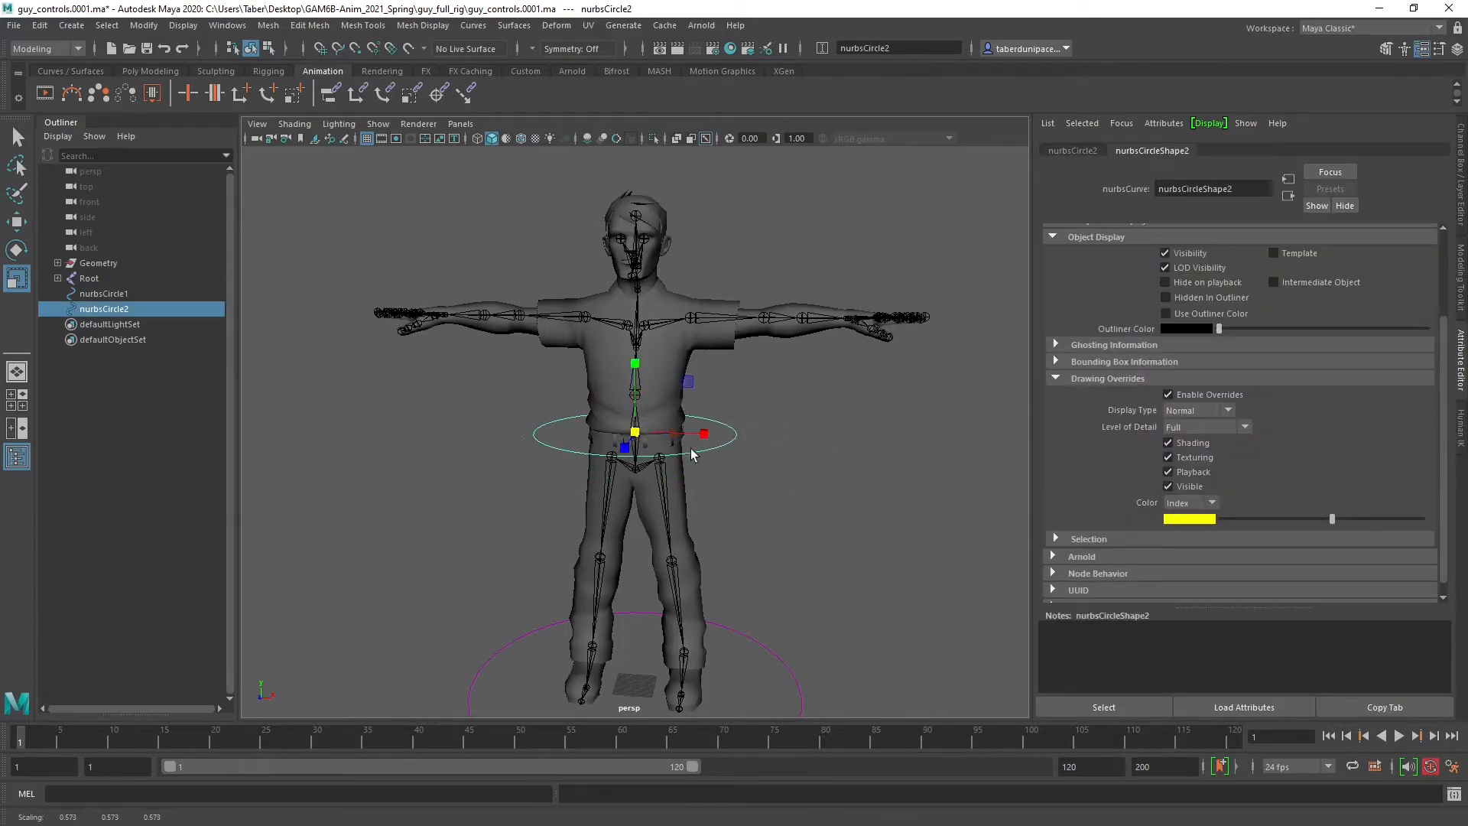
pyautogui.moveTo(635, 433); pyautogui.dragTo(658, 441)
pyautogui.keyDown('alt'); pyautogui.moveTo(819, 497); pyautogui.dragTo(779, 507); pyautogui.keyUp('alt')
pyautogui.scroll(5, 727, 516)
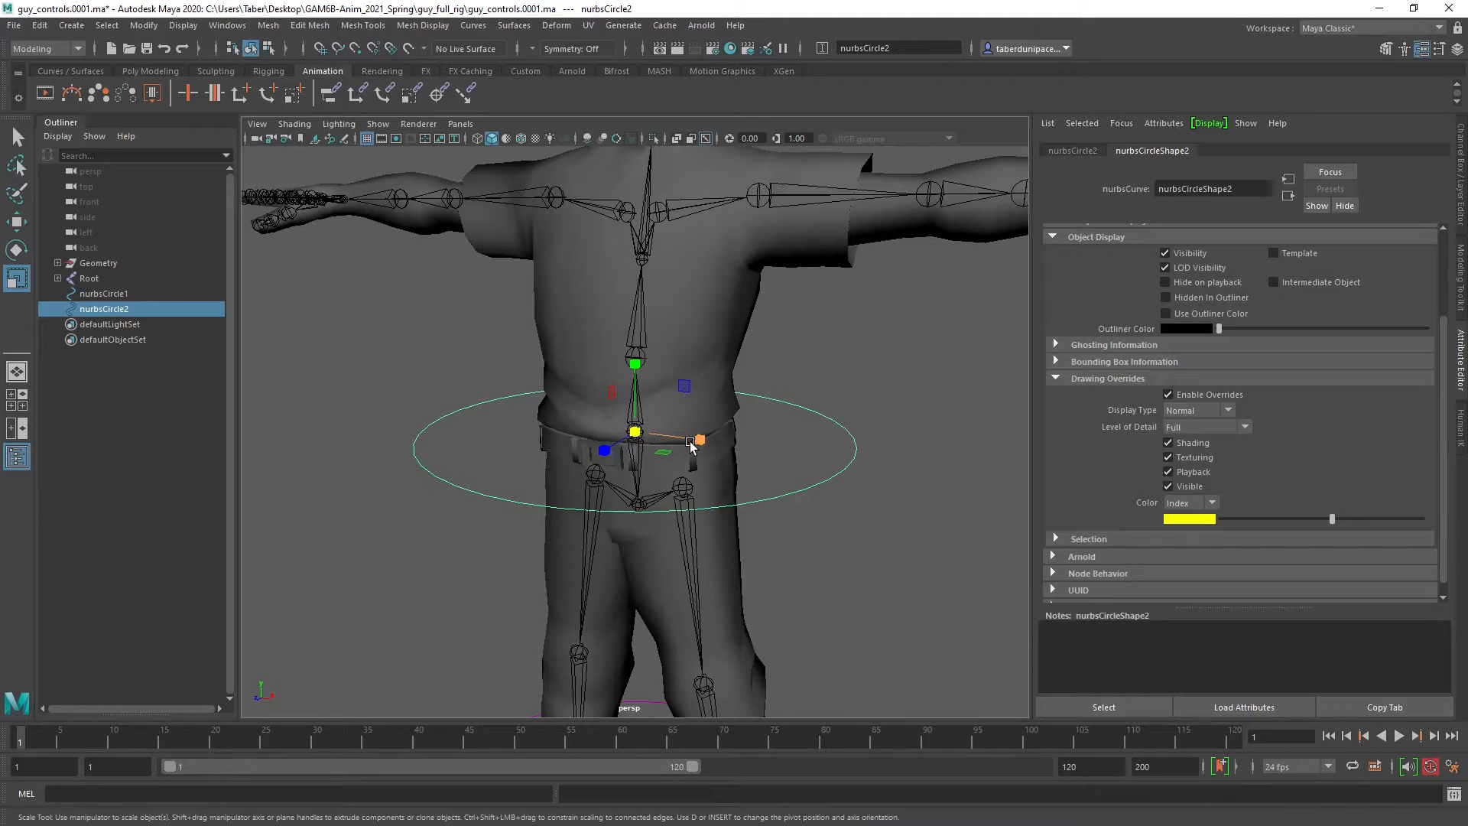
# Duplicate the yellow waist circle and scale the copy down uniformly to form a smaller concentric ring.
pyautogui.hotkey('ctrl', 'd')
pyautogui.moveTo(635, 432); pyautogui.dragTo(560, 447)
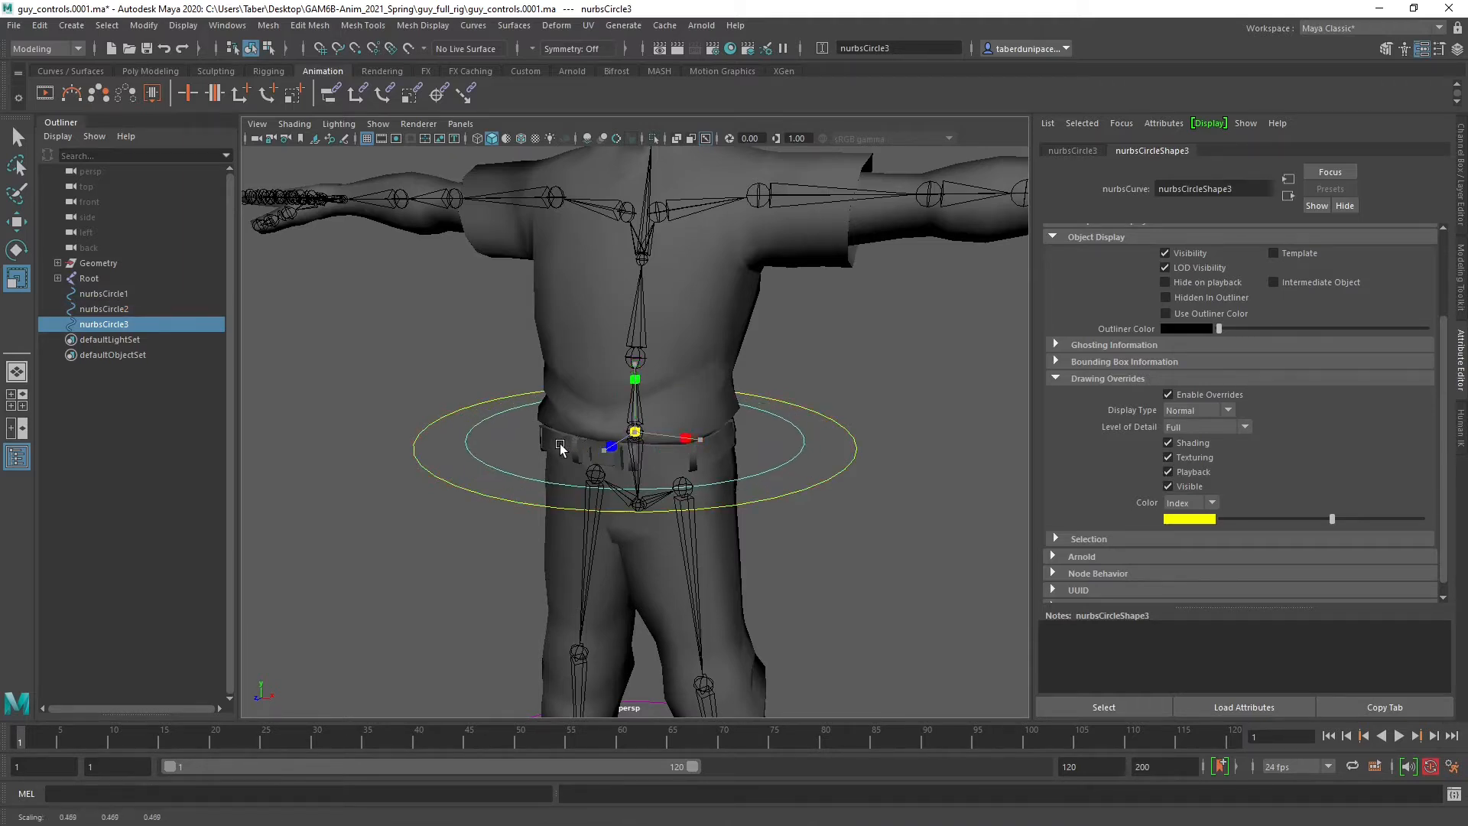
pyautogui.keyDown('alt'); pyautogui.moveTo(789, 455); pyautogui.dragTo(795, 442); pyautogui.keyUp('alt')
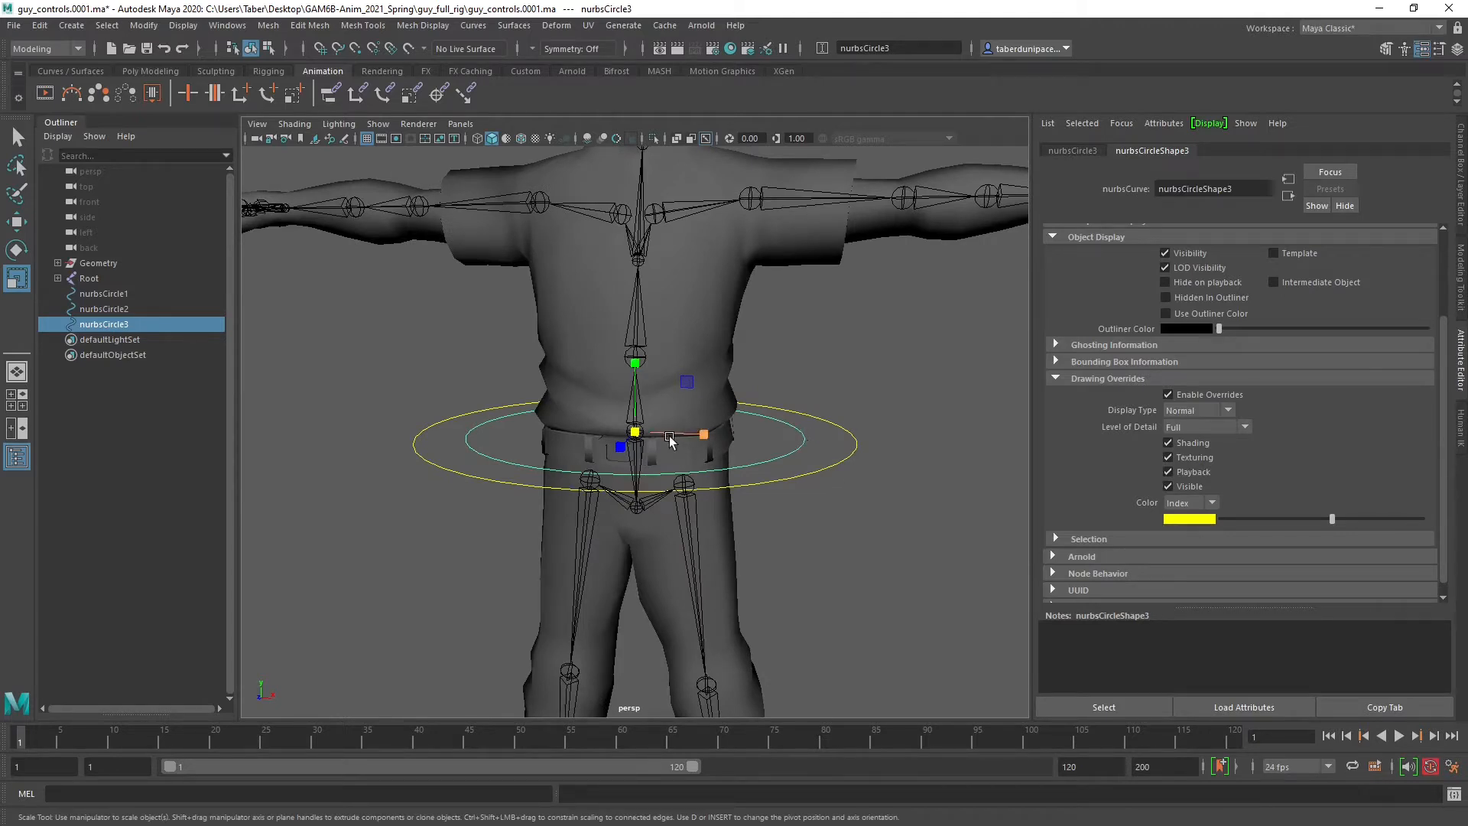
pyautogui.scroll(3, 641, 436)
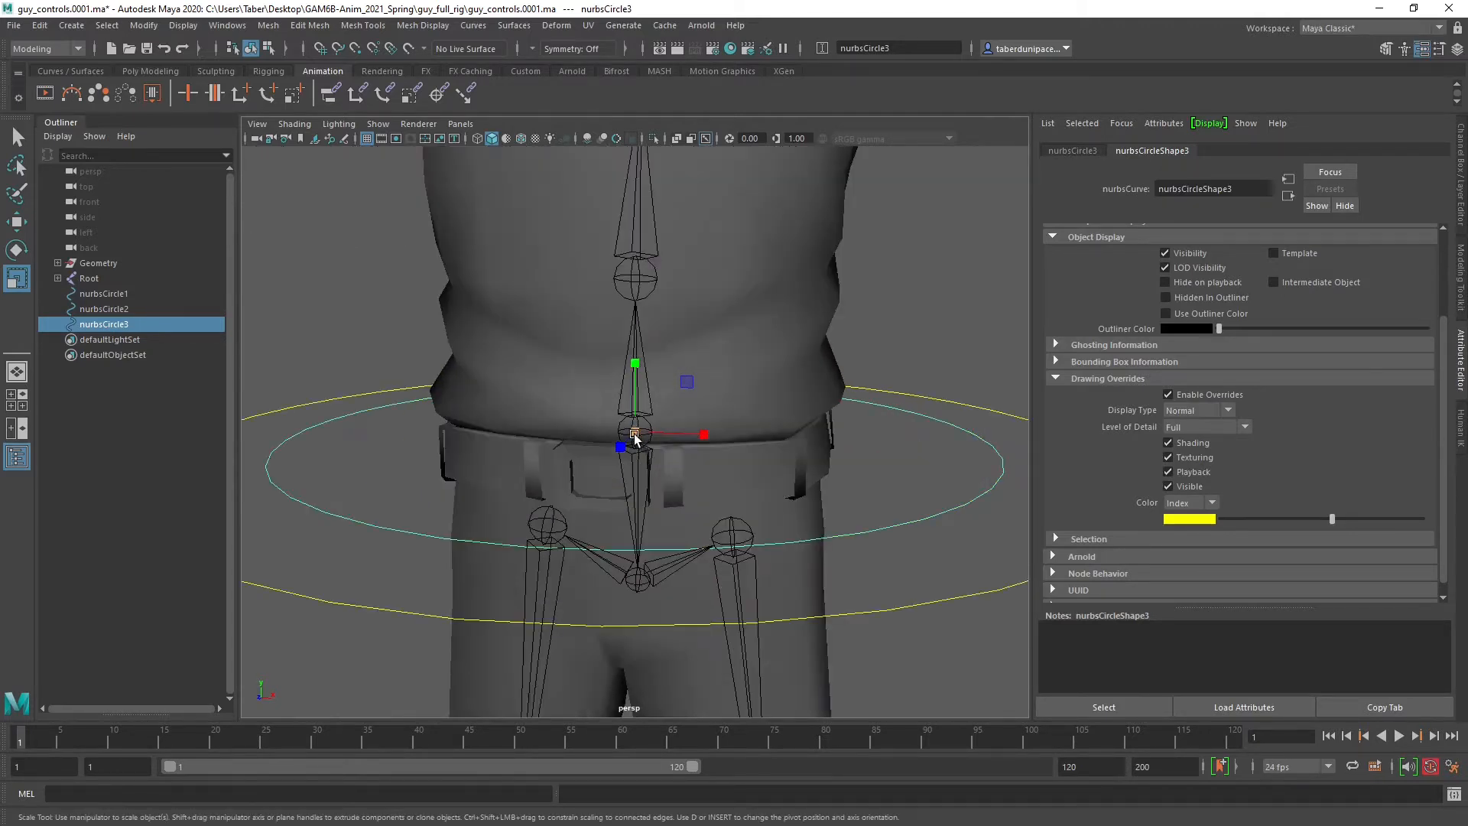
pyautogui.scroll(-3, 635, 437)
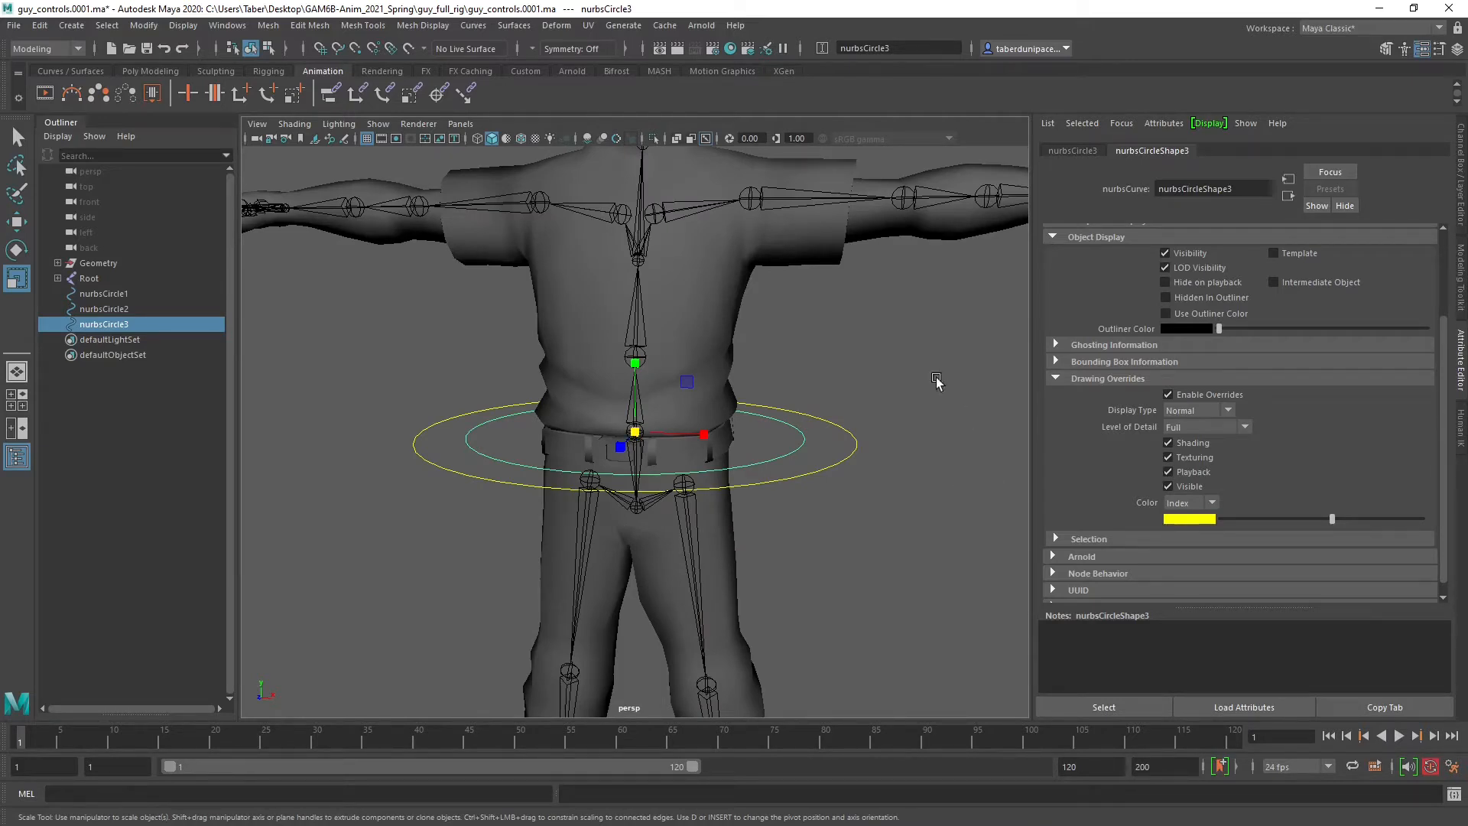
# Change the inner waist circle's drawing override index color to green.
pyautogui.click(797, 453)
pyautogui.click(794, 445)
pyautogui.scroll(-3, 750, 485)
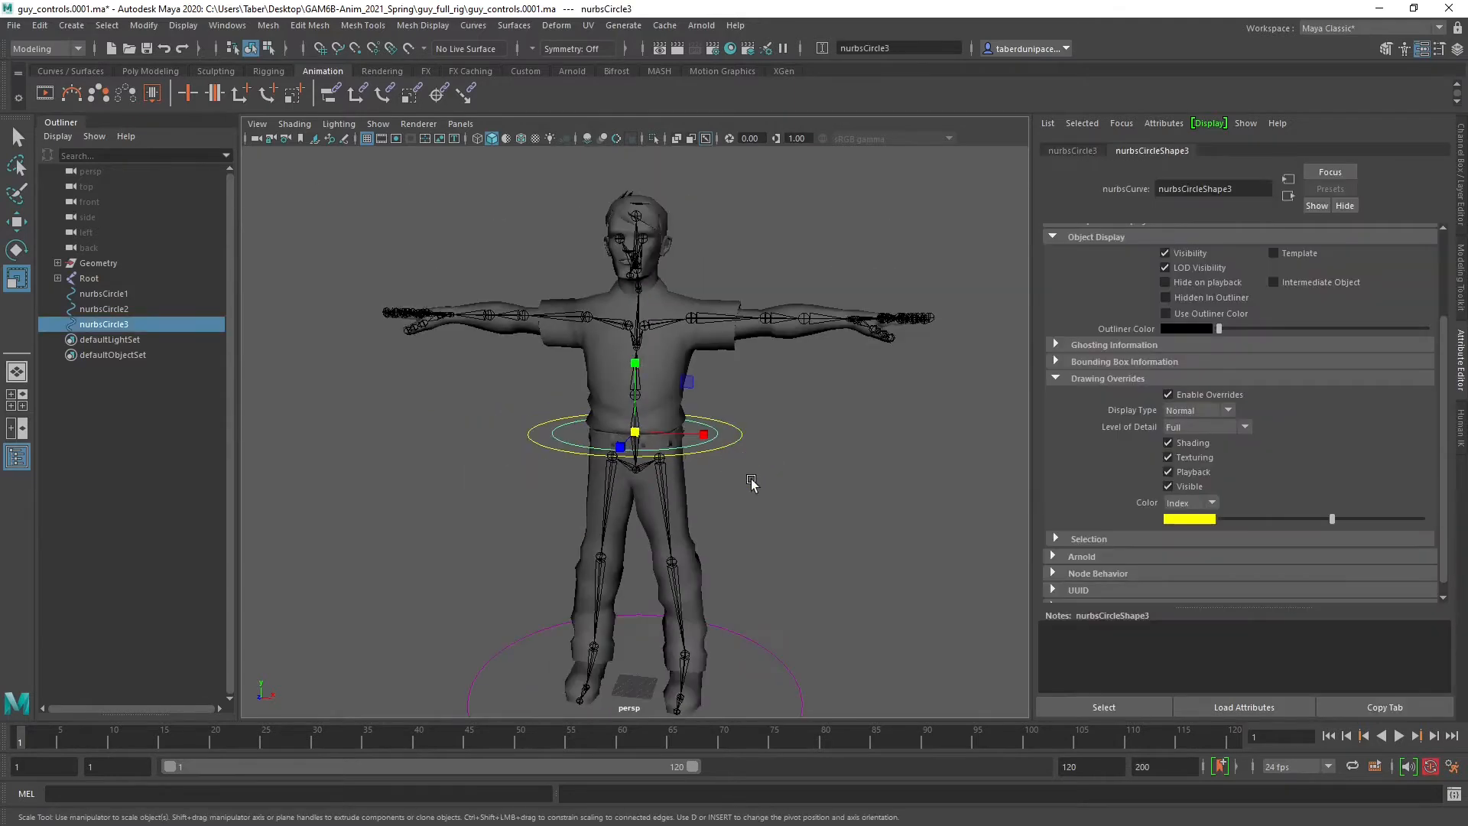
pyautogui.keyDown('alt'); pyautogui.moveTo(751, 485); pyautogui.dragTo(777, 507); pyautogui.keyUp('alt')
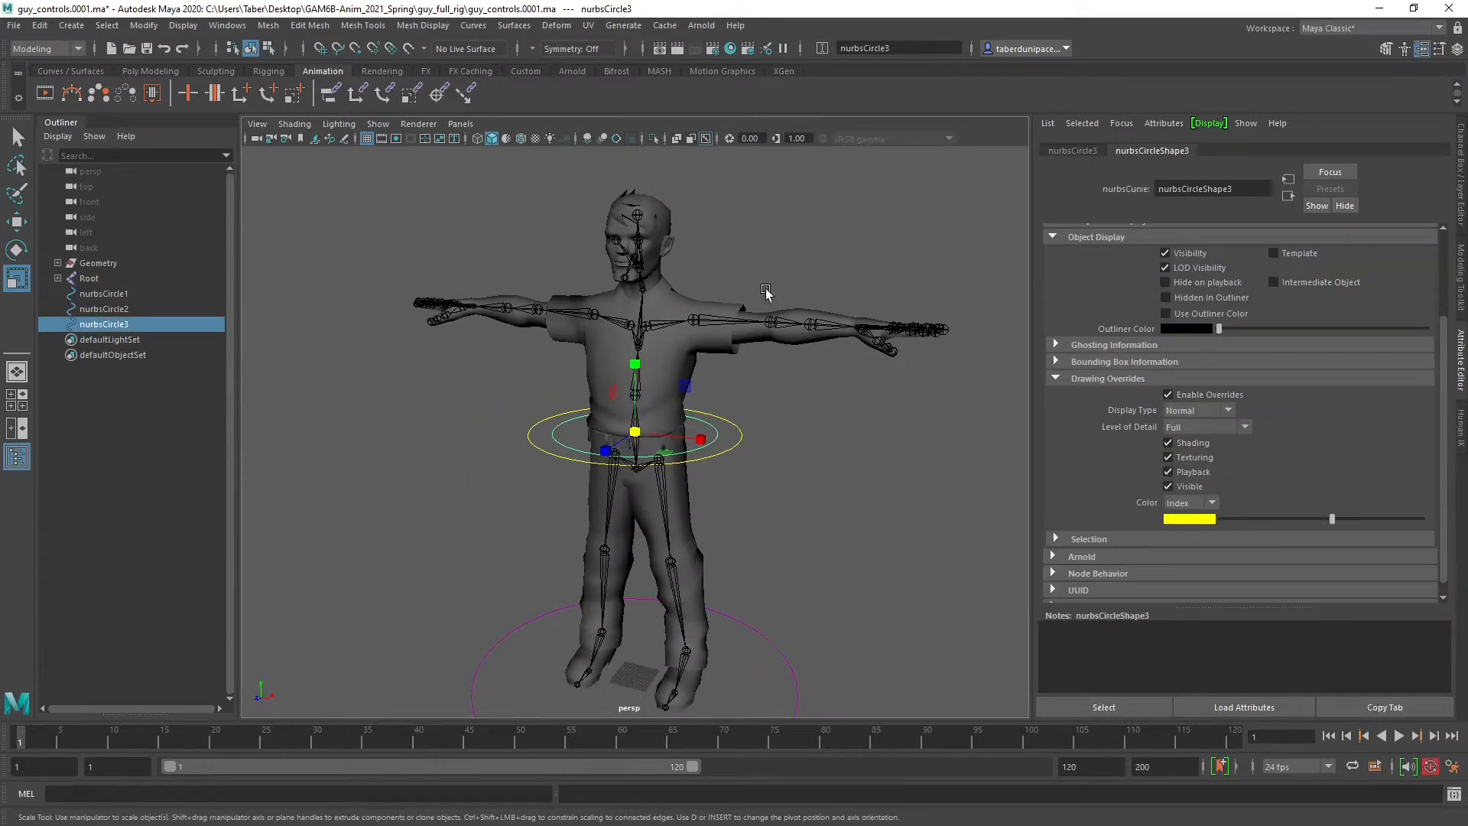
pyautogui.moveTo(1324, 522)
pyautogui.mouseDown()
pyautogui.moveTo(1298, 522)
pyautogui.moveTo(1310, 524)
pyautogui.mouseUp()
pyautogui.click(796, 433)
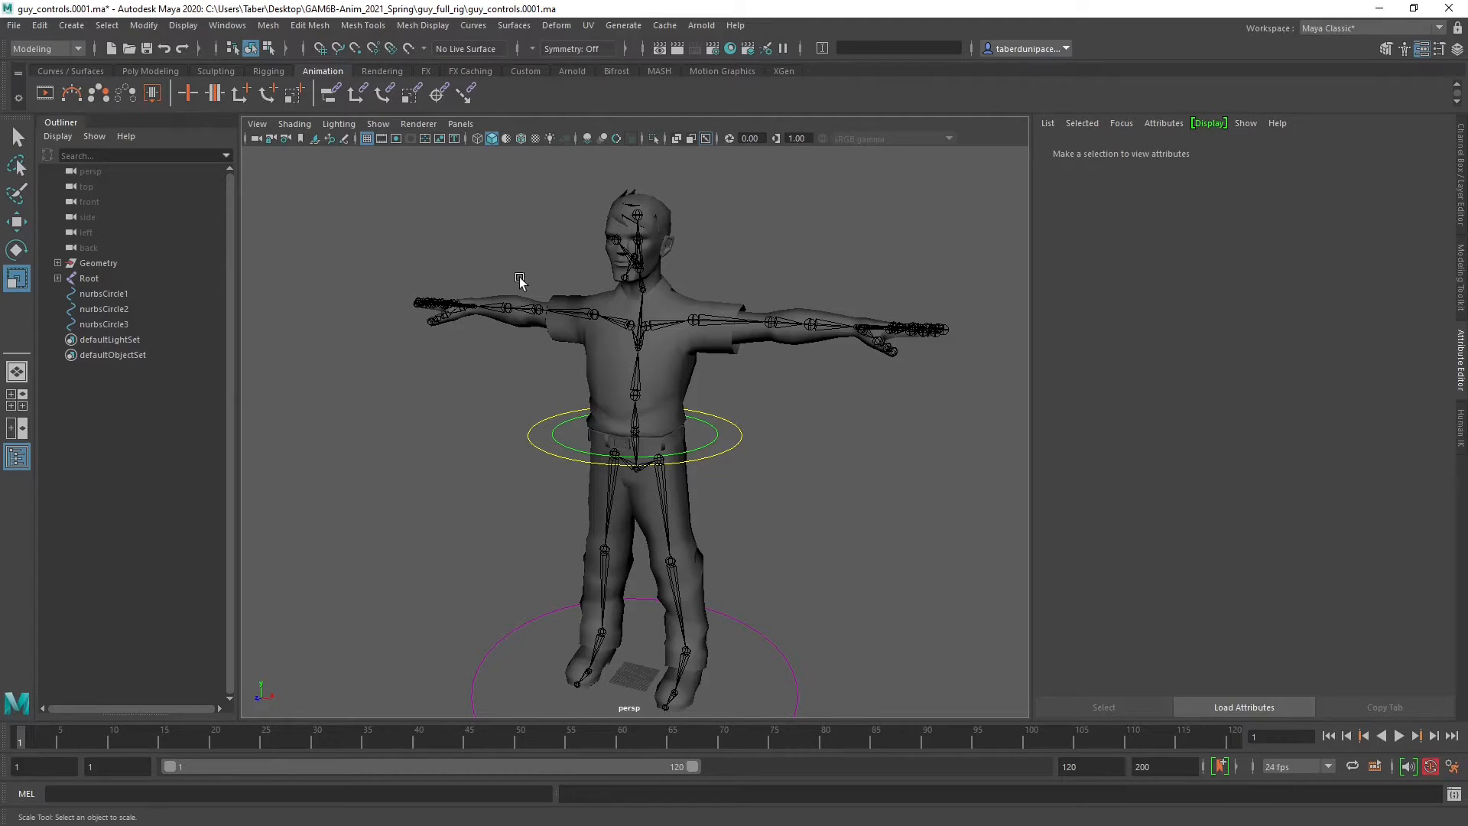
# Examine the concentric yellow and green waist circles against the body from near and far.
pyautogui.scroll(5, 745, 459)
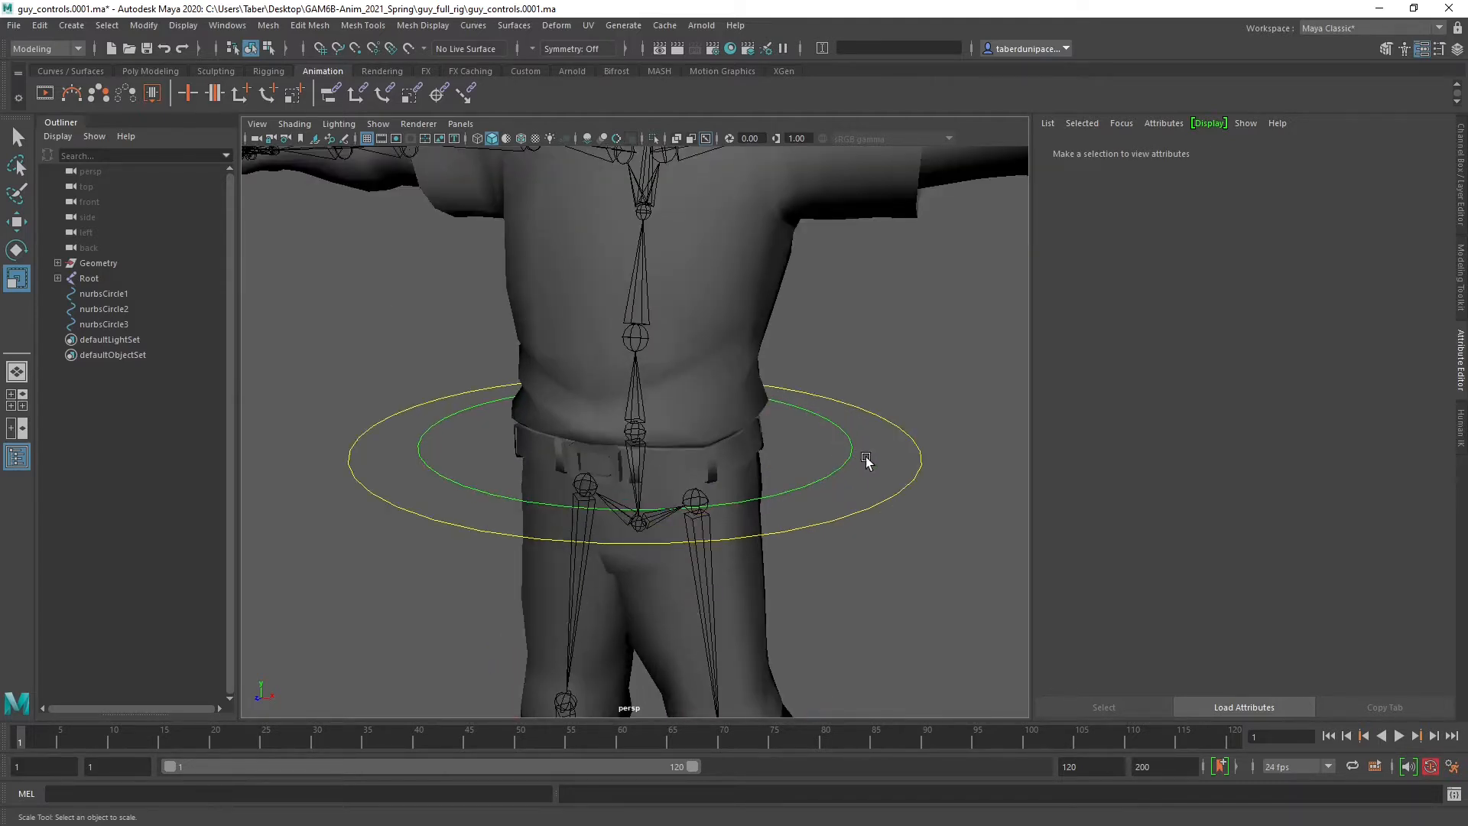
pyautogui.scroll(-5, 744, 465)
pyautogui.keyDown('alt'); pyautogui.moveTo(744, 465); pyautogui.dragTo(773, 460); pyautogui.keyUp('alt')
pyautogui.moveTo(803, 404); pyautogui.dragTo(749, 467)
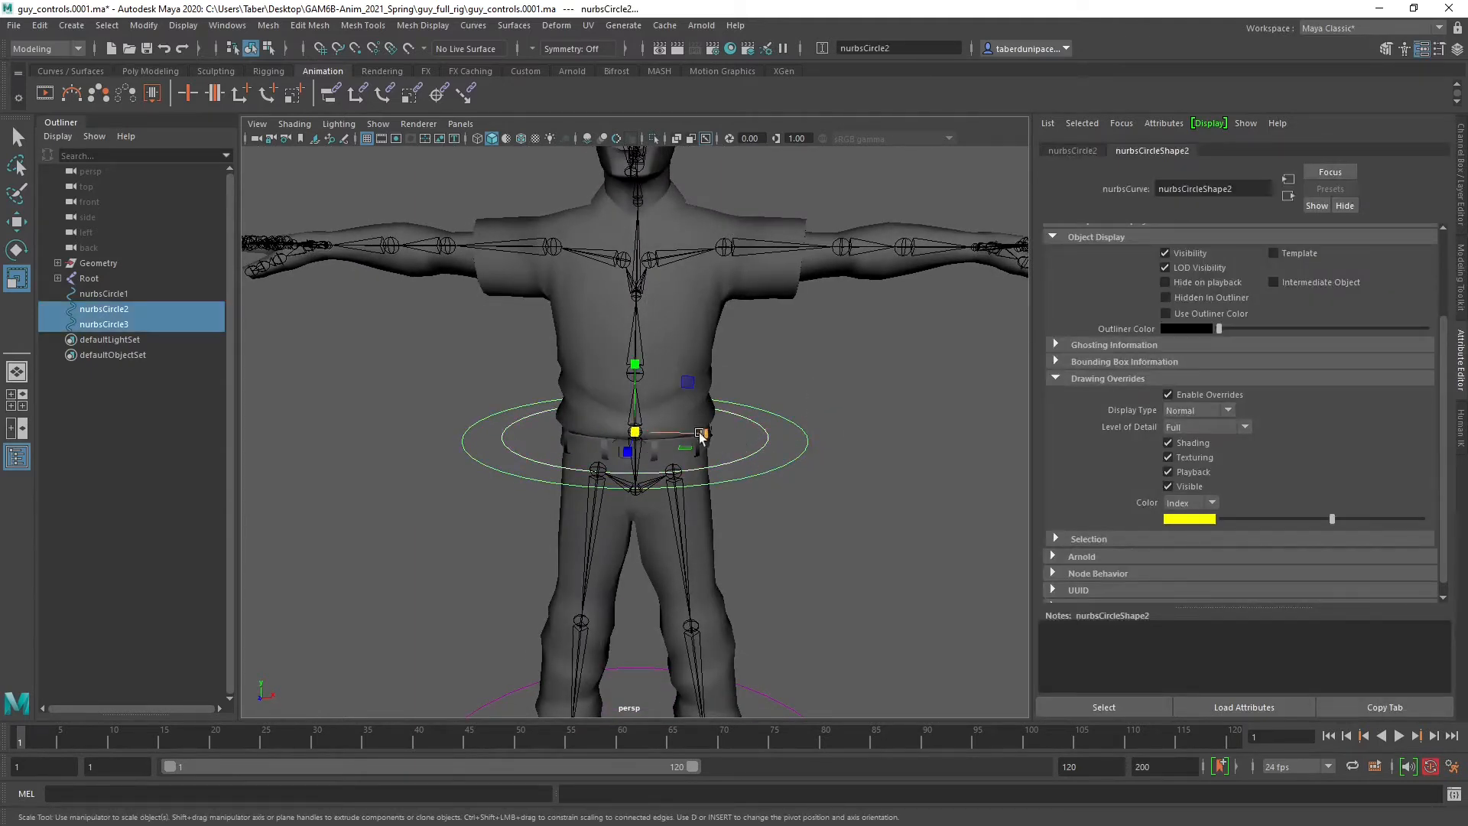
pyautogui.click(851, 391)
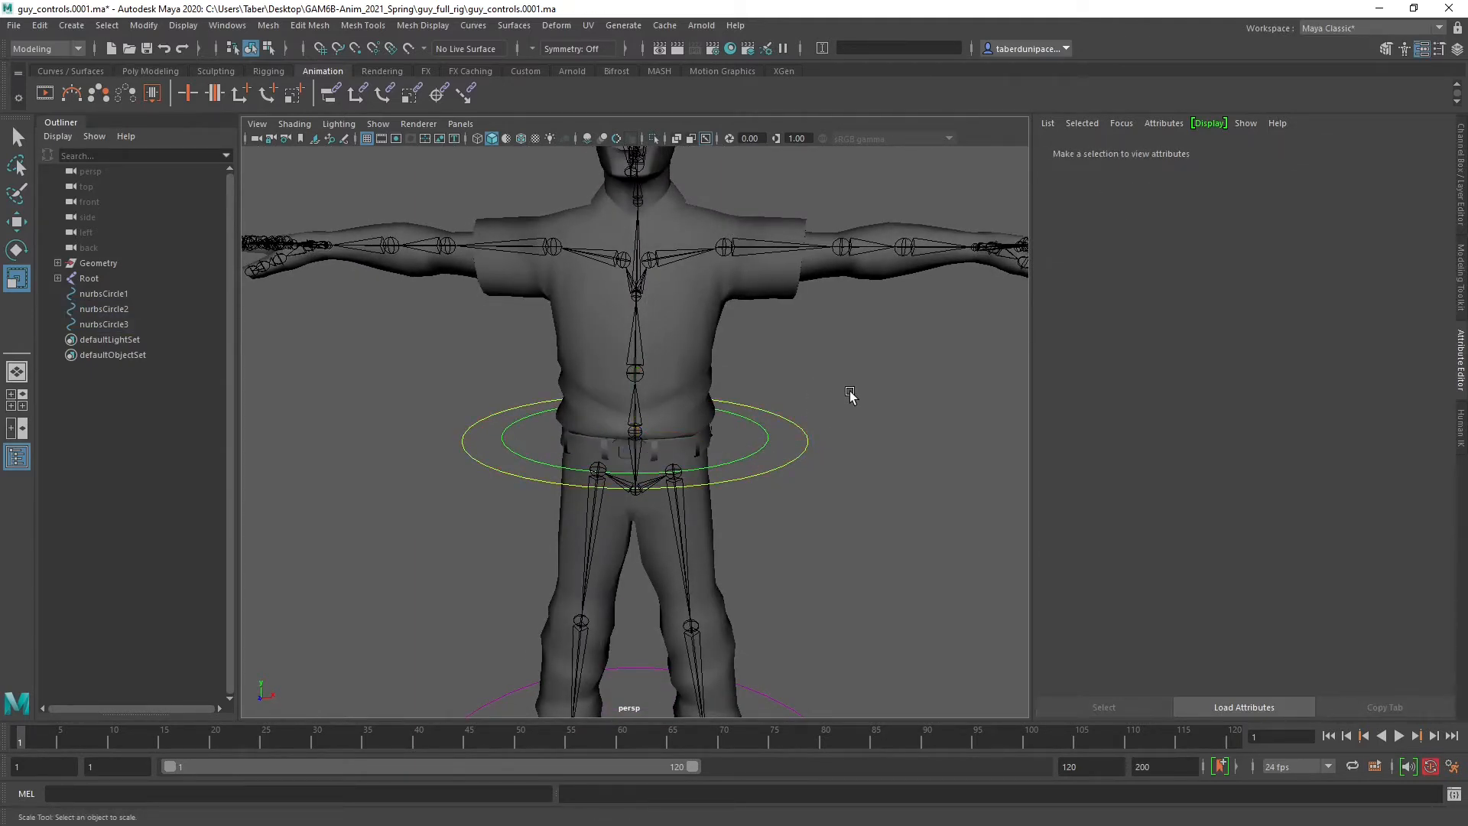
pyautogui.scroll(-5, 853, 427)
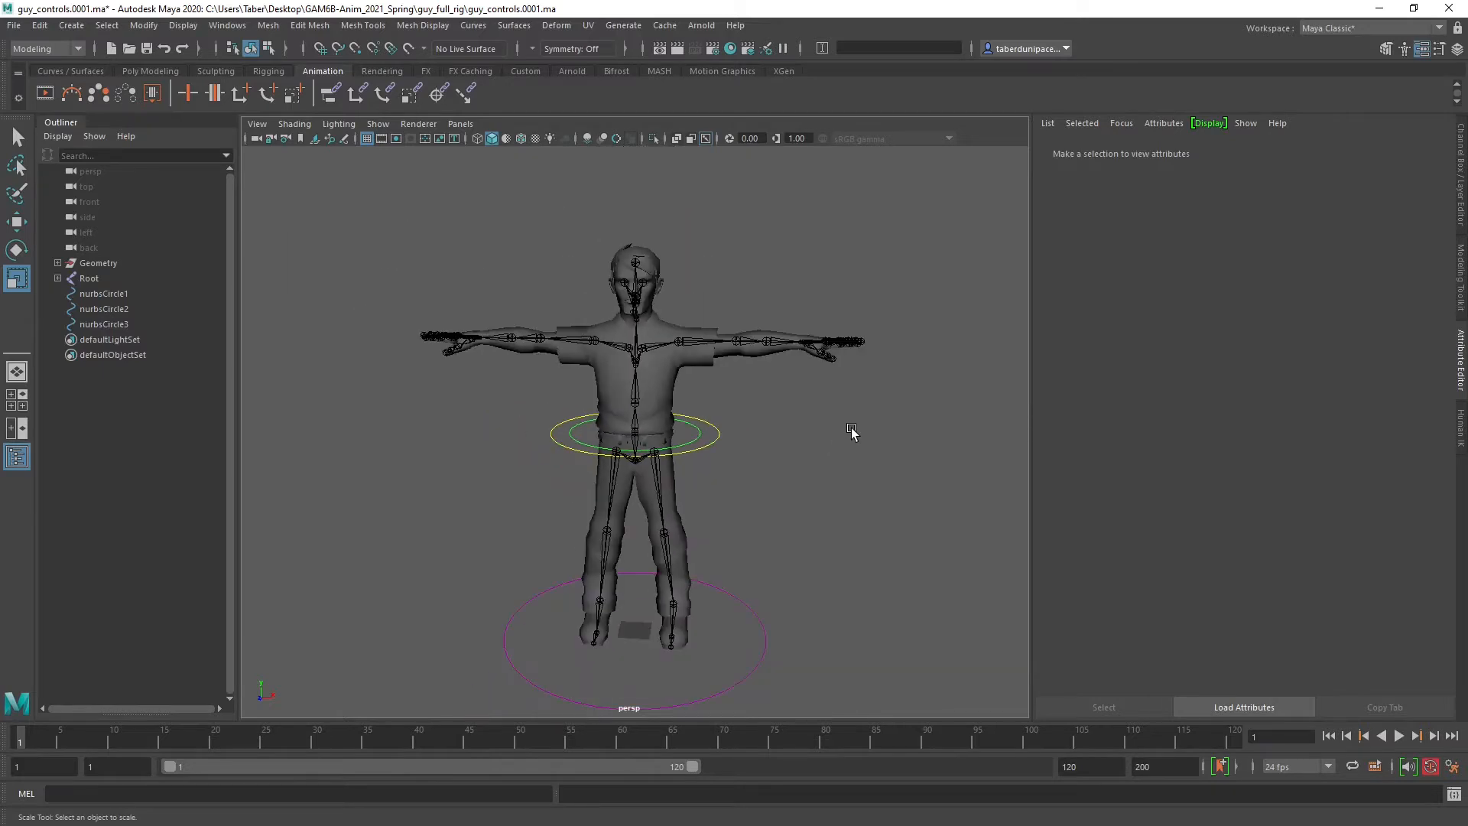
pyautogui.keyDown('alt'); pyautogui.moveTo(851, 429); pyautogui.dragTo(820, 433); pyautogui.keyUp('alt')
pyautogui.scroll(5, 754, 476)
pyautogui.moveTo(754, 476)
pyautogui.keyDown('alt'); pyautogui.mouseDown()
pyautogui.moveTo(713, 483)
pyautogui.moveTo(763, 485)
pyautogui.moveTo(750, 485)
pyautogui.mouseUp(); pyautogui.keyUp('alt')
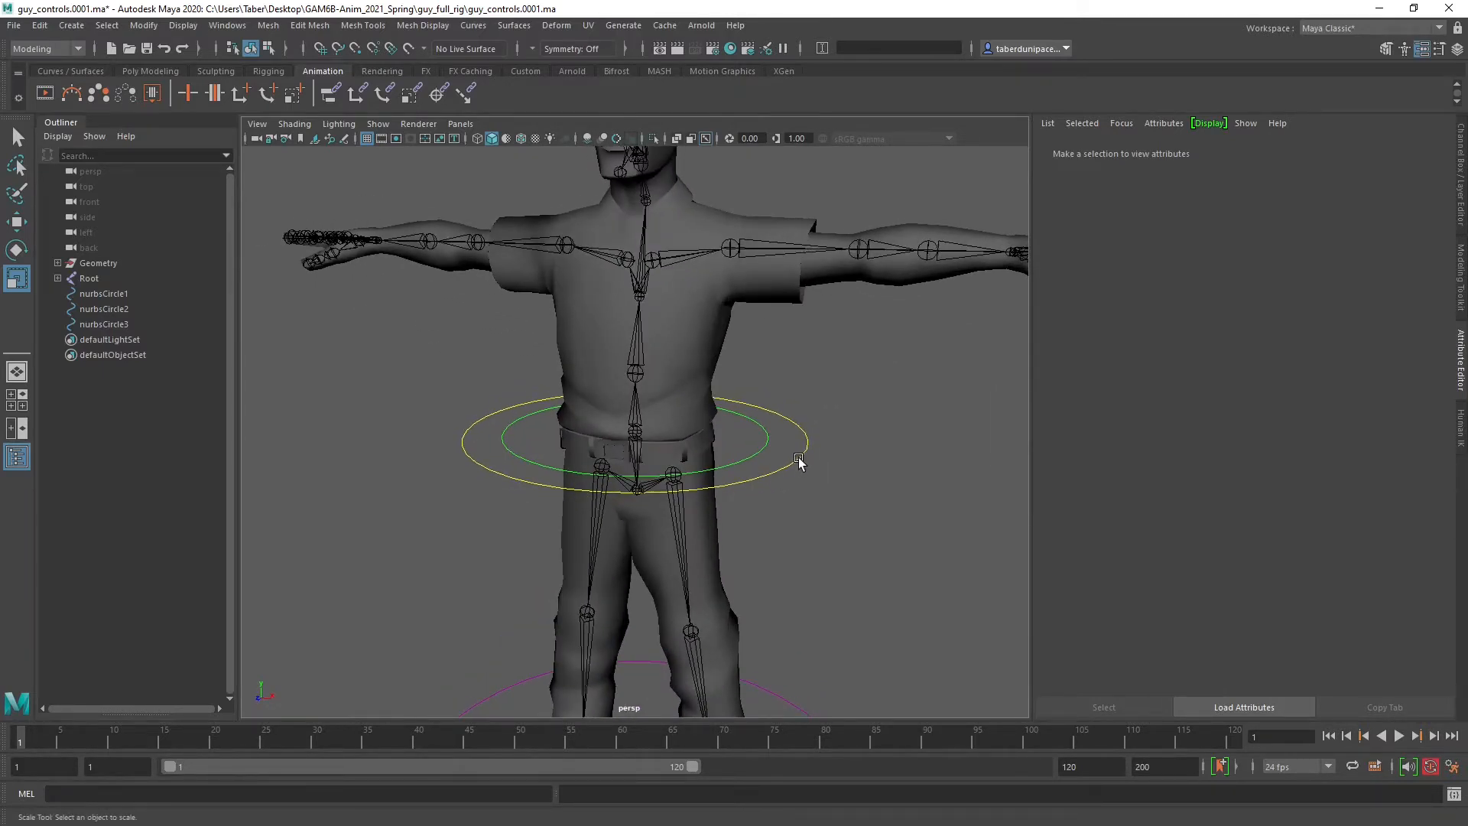
# Duplicate the yellow outer waist circle and snap the copy to the next spine joint above the waist.
pyautogui.keyDown('alt'); pyautogui.moveTo(773, 337); pyautogui.dragTo(662, 348); pyautogui.keyUp('alt')
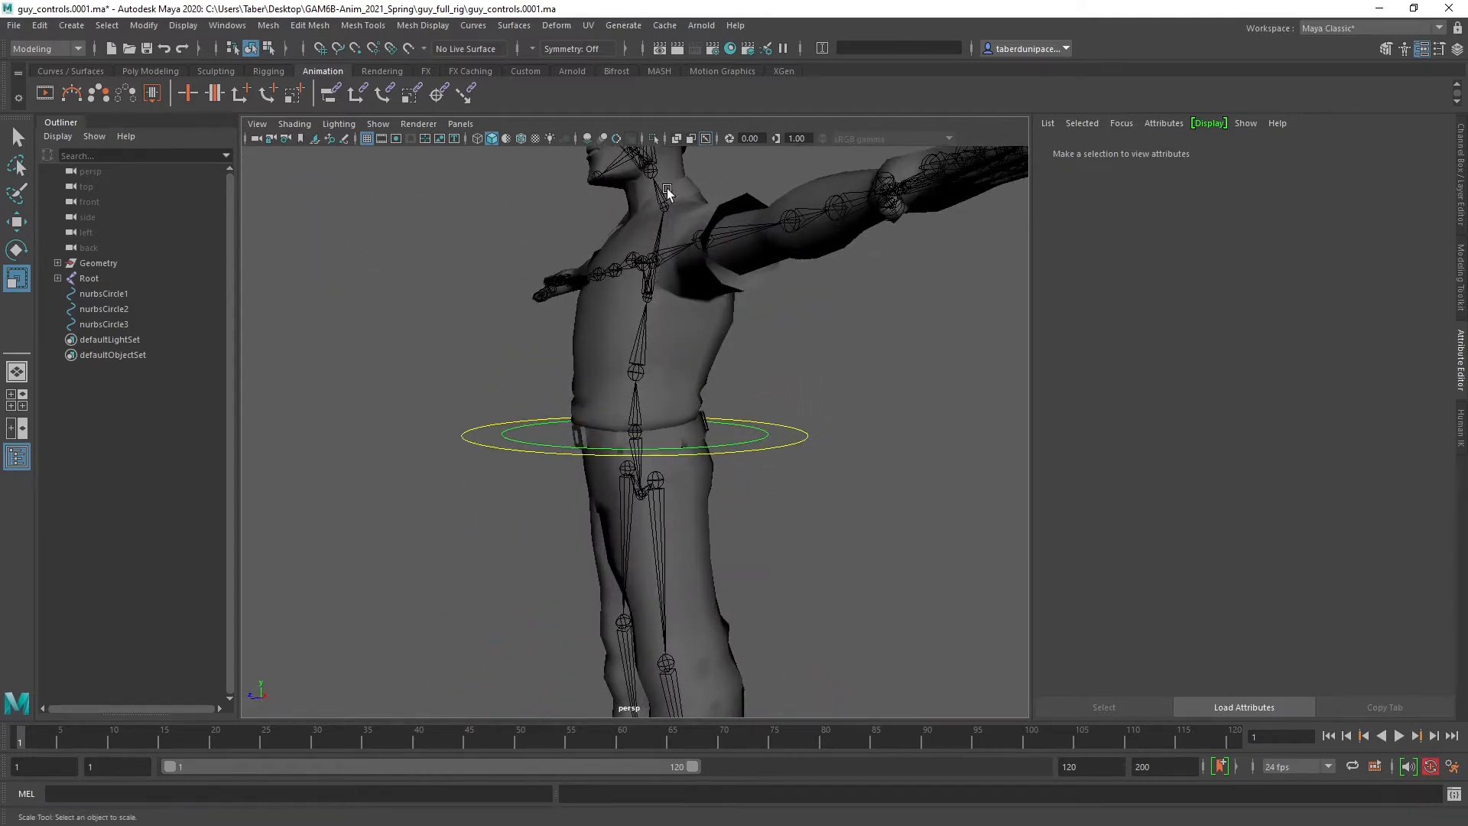
pyautogui.click(805, 437)
pyautogui.keyDown('alt'); pyautogui.moveTo(805, 438); pyautogui.dragTo(828, 450); pyautogui.keyUp('alt')
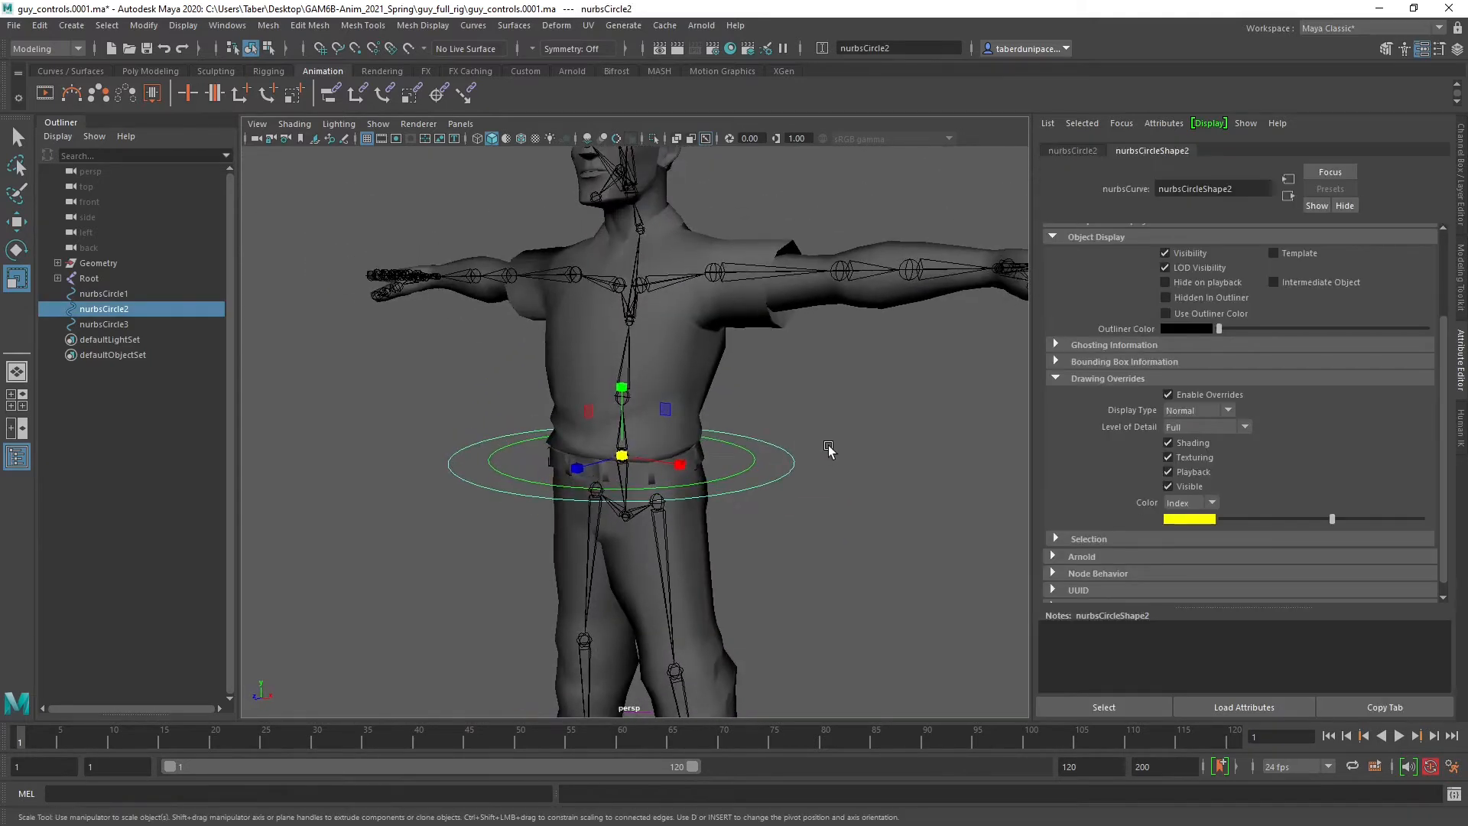
pyautogui.hotkey('ctrl', 'd')
pyautogui.press('w')
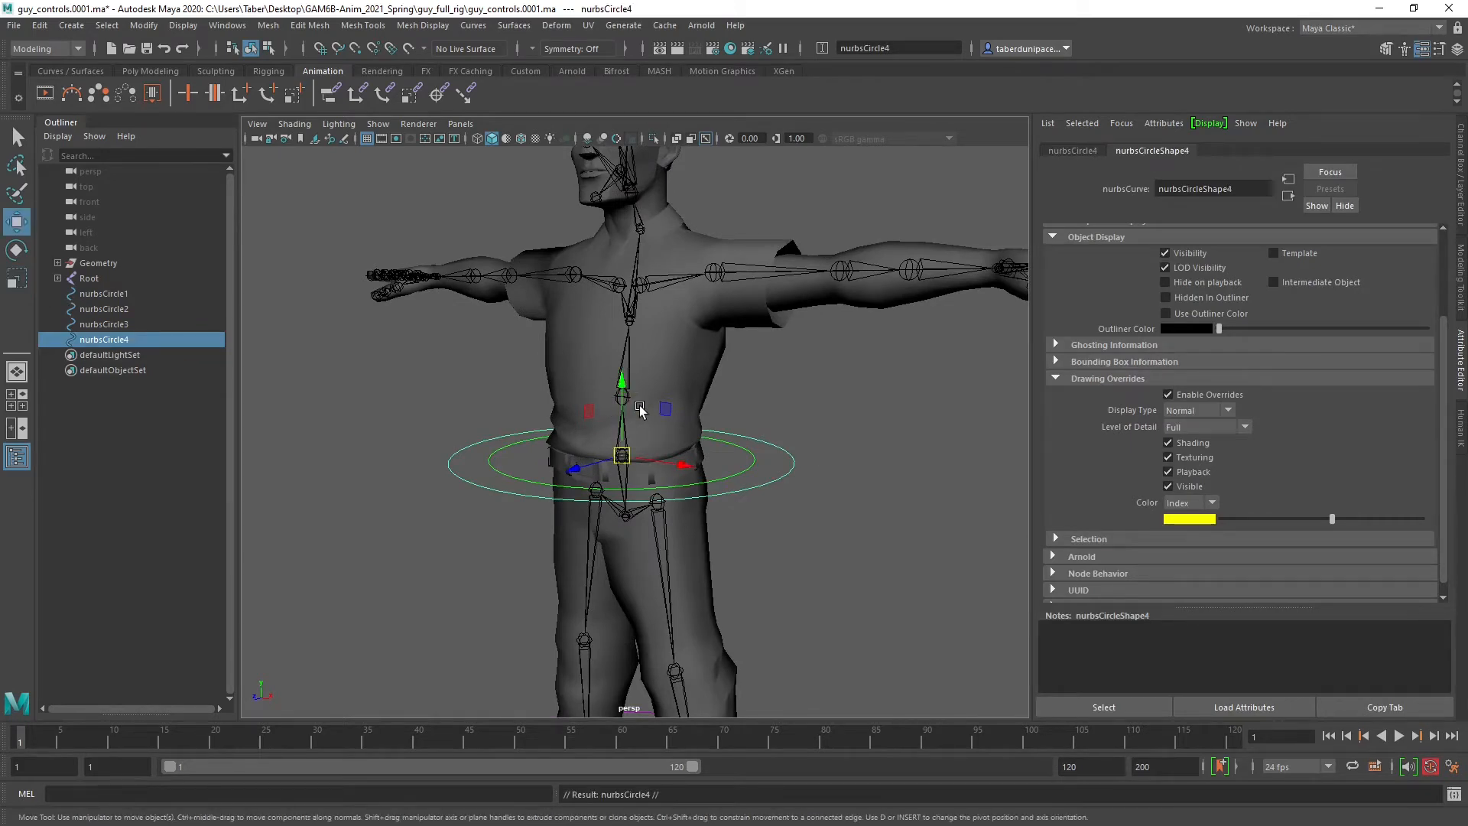
pyautogui.moveTo(631, 457); pyautogui.dragTo(731, 473)
pyautogui.scroll(8, 727, 482)
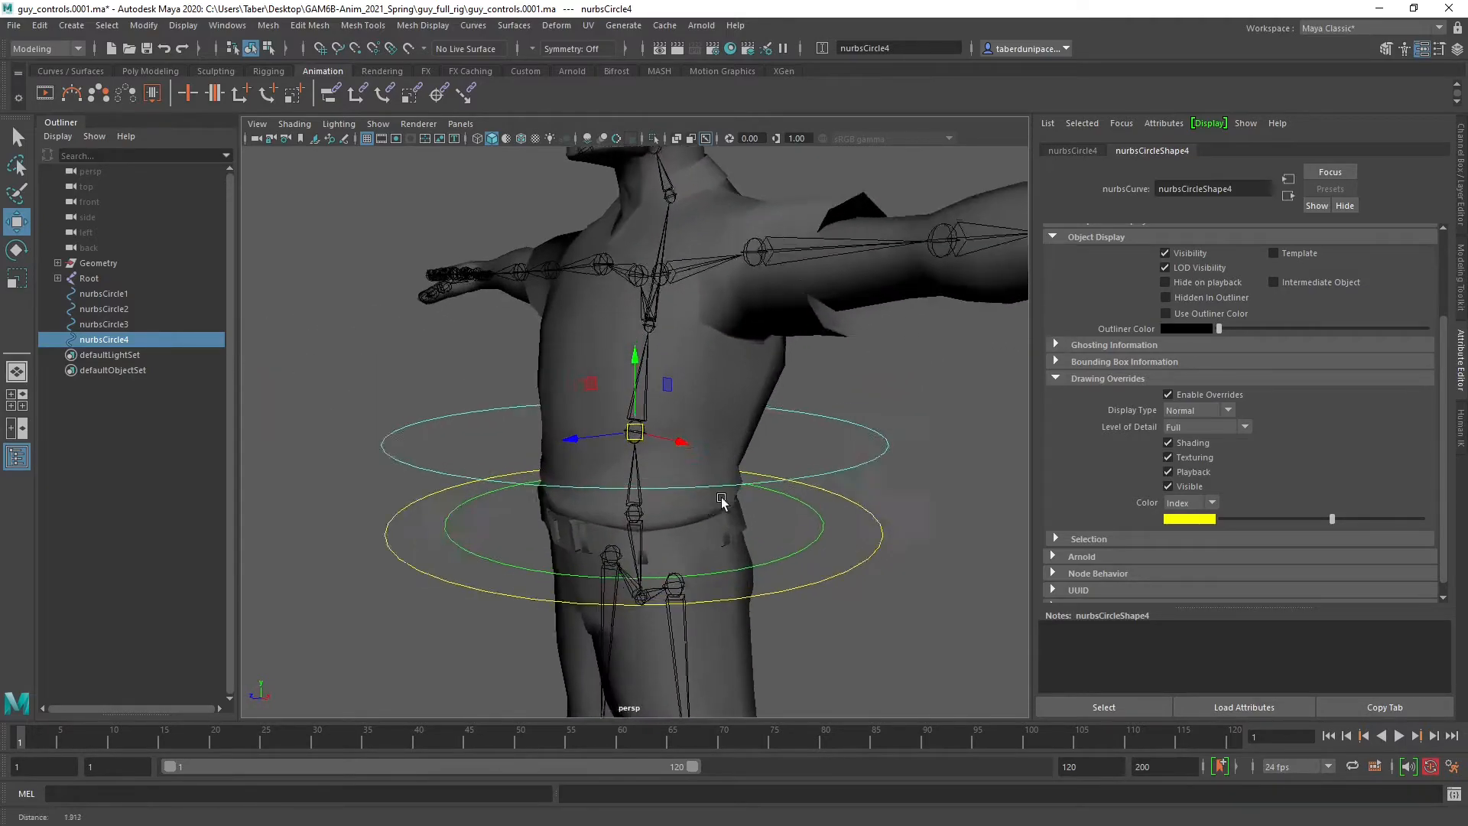
# Scale the abdomen circle down uniformly so it fits more closely around the torso.
pyautogui.keyDown('alt'); pyautogui.moveTo(558, 490); pyautogui.dragTo(589, 438); pyautogui.keyUp('alt')
pyautogui.press('r')
pyautogui.keyDown('alt'); pyautogui.moveTo(688, 455); pyautogui.dragTo(828, 458); pyautogui.keyUp('alt')
pyautogui.click(840, 421)
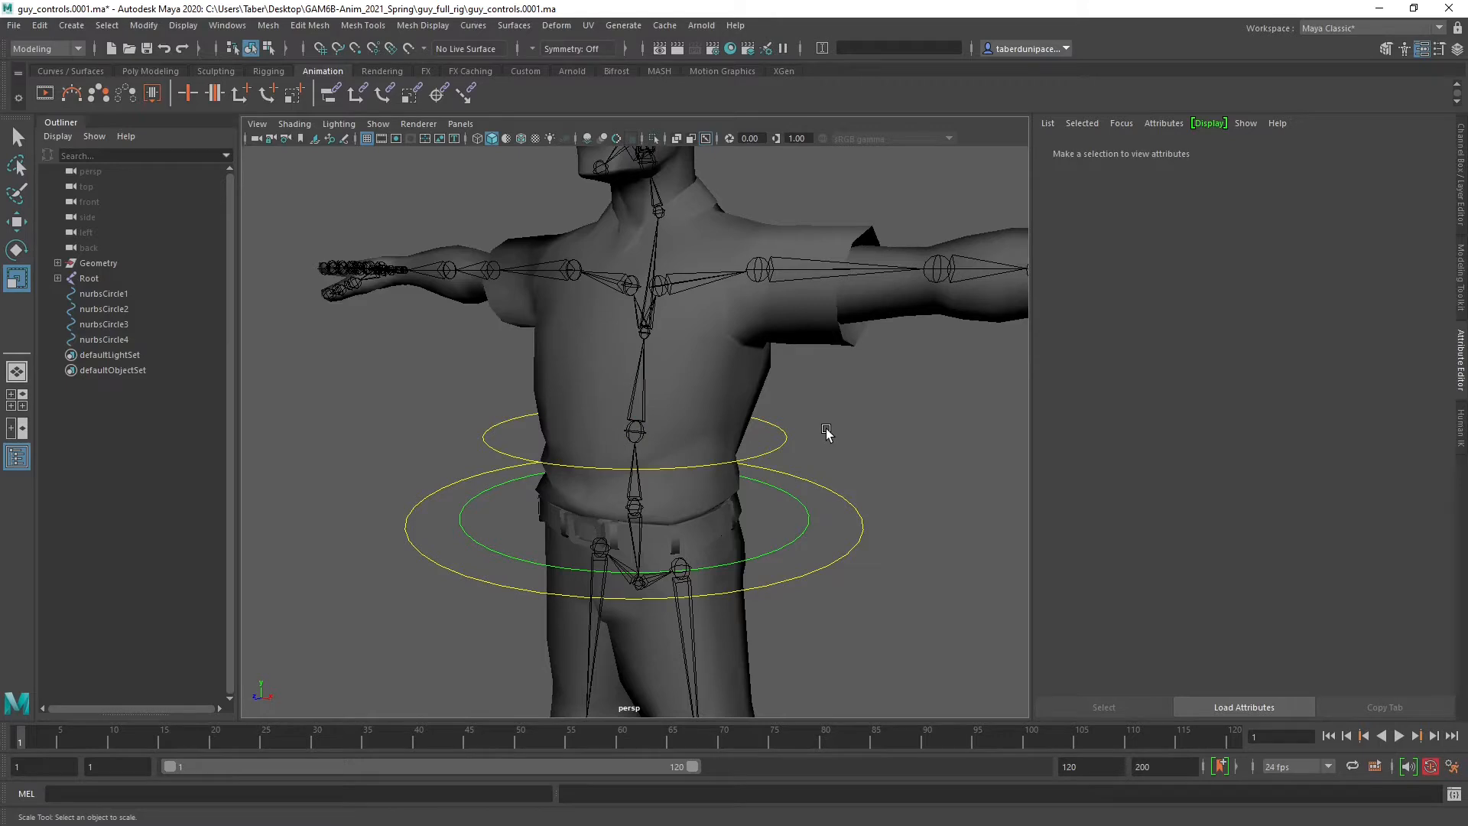
# Duplicate the abdomen circle and snap the copy to the chest joint where the collarbones branch.
pyautogui.keyDown('alt'); pyautogui.moveTo(819, 452); pyautogui.dragTo(696, 624); pyautogui.keyUp('alt')
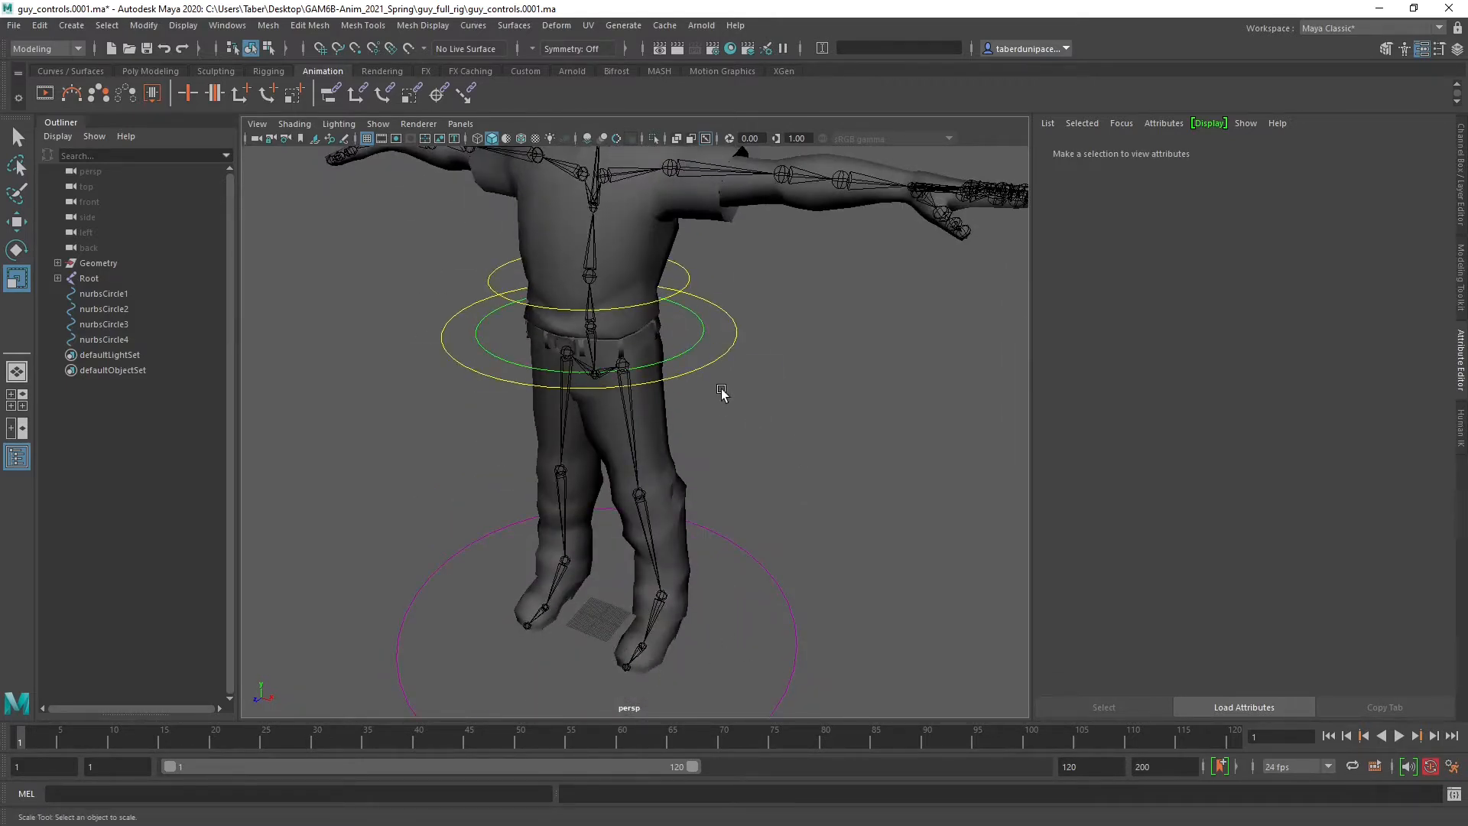
pyautogui.keyDown('alt'); pyautogui.moveTo(722, 390); pyautogui.dragTo(770, 555, button='middle'); pyautogui.keyUp('alt')
pyautogui.keyDown('alt'); pyautogui.moveTo(770, 555); pyautogui.dragTo(747, 498); pyautogui.keyUp('alt')
pyautogui.scroll(4, 758, 482)
pyautogui.keyDown('alt'); pyautogui.moveTo(768, 420); pyautogui.dragTo(798, 451); pyautogui.keyUp('alt')
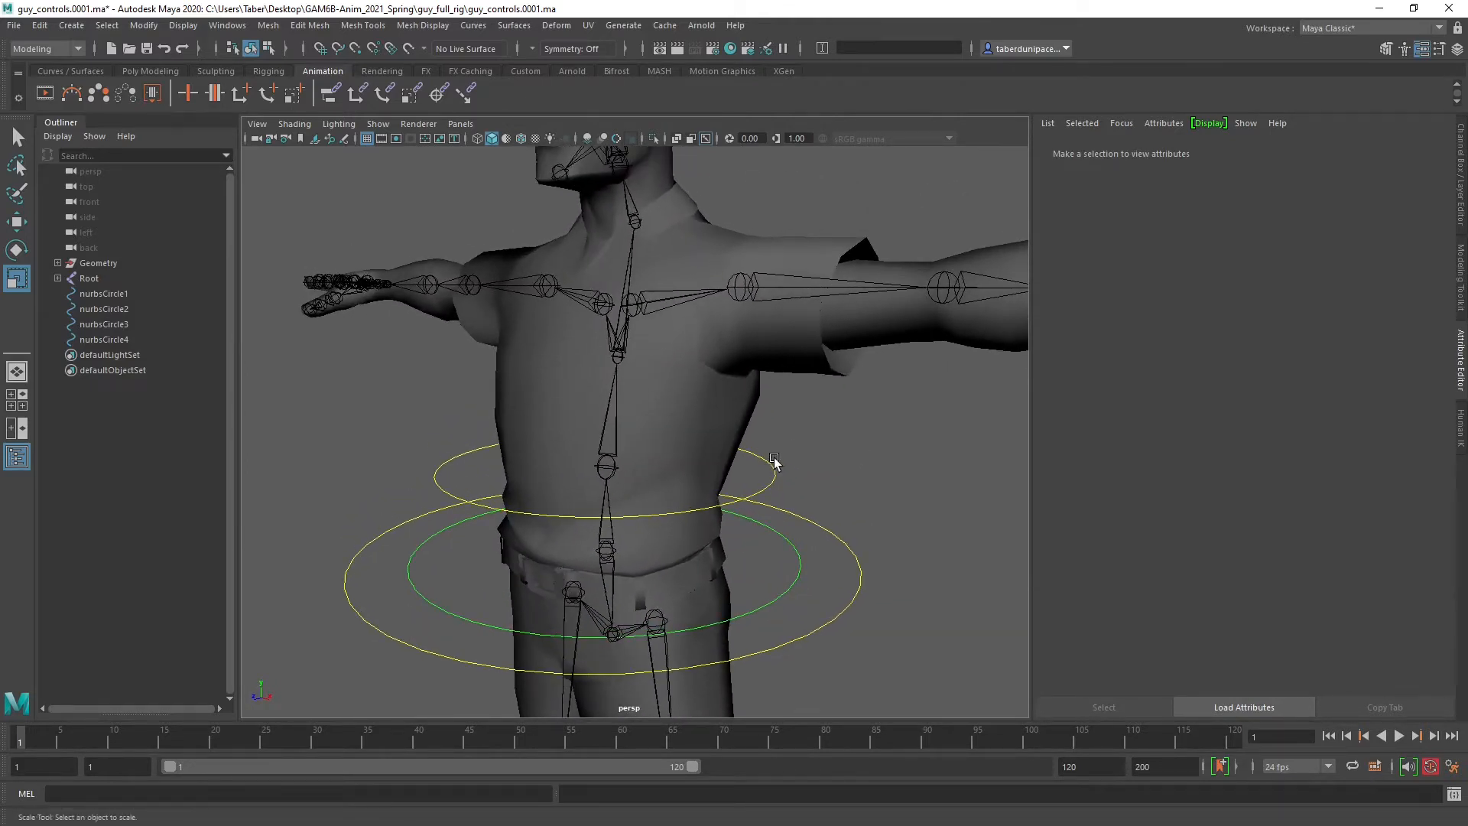
pyautogui.click(776, 470)
pyautogui.hotkey('ctrl', 'd')
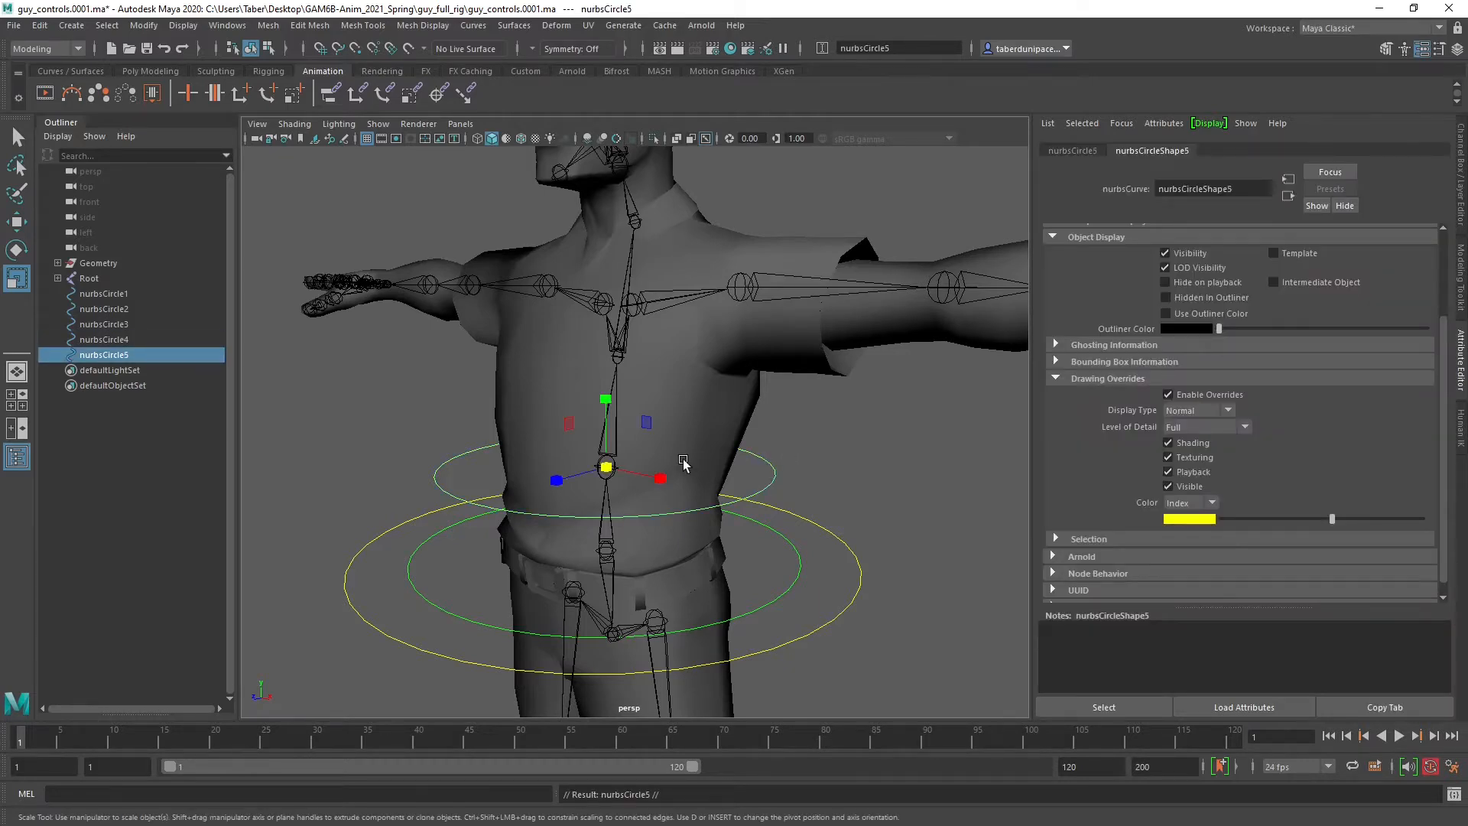
pyautogui.press('w')
pyautogui.moveTo(618, 443); pyautogui.dragTo(621, 360)
pyautogui.keyDown('alt'); pyautogui.moveTo(727, 420); pyautogui.dragTo(771, 487); pyautogui.keyUp('alt')
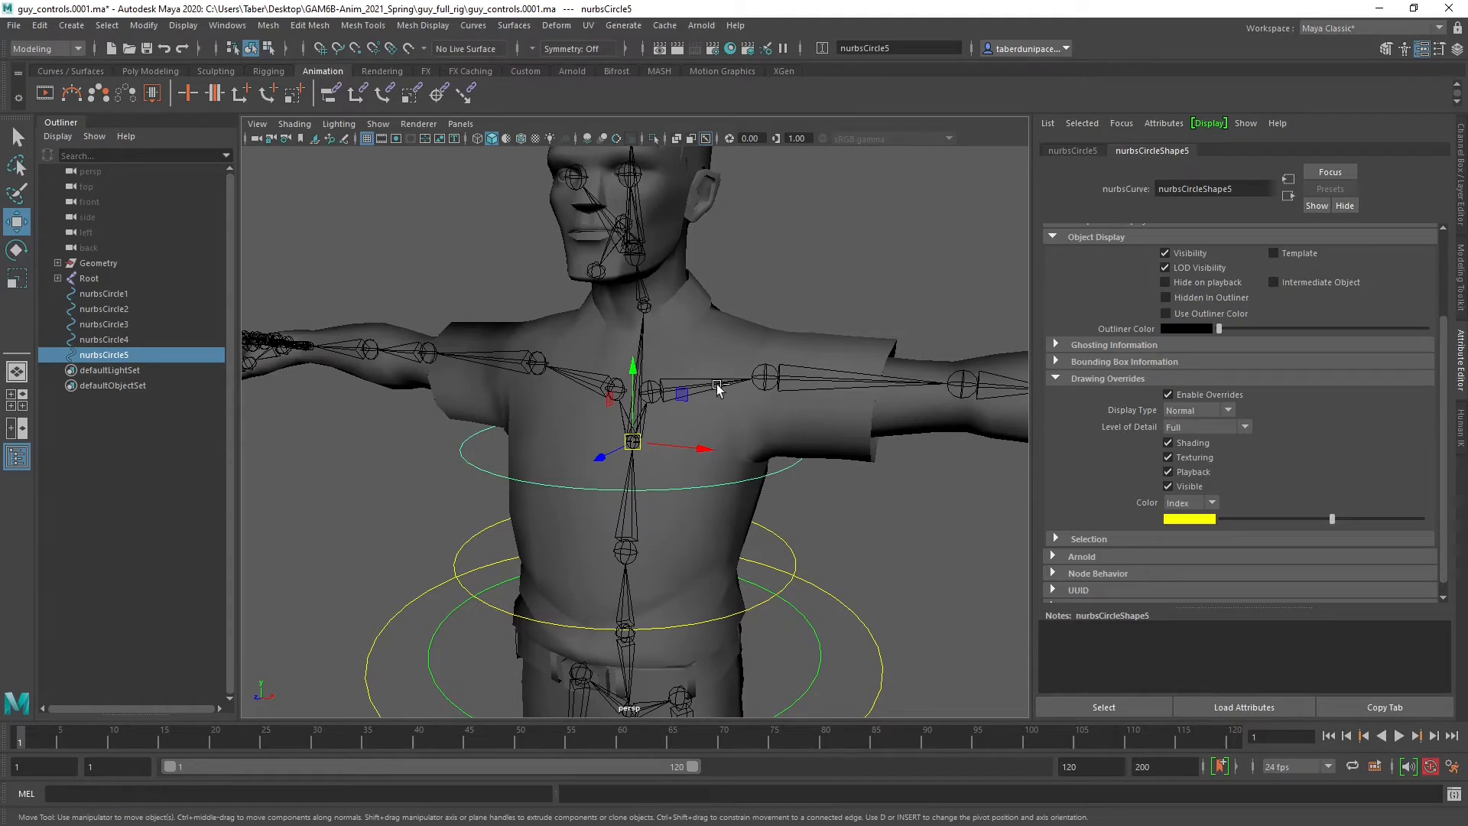
# Duplicate the chest circle and point-snap the copy to the joint at the base of the neck.
pyautogui.hotkey('ctrl', 'd')
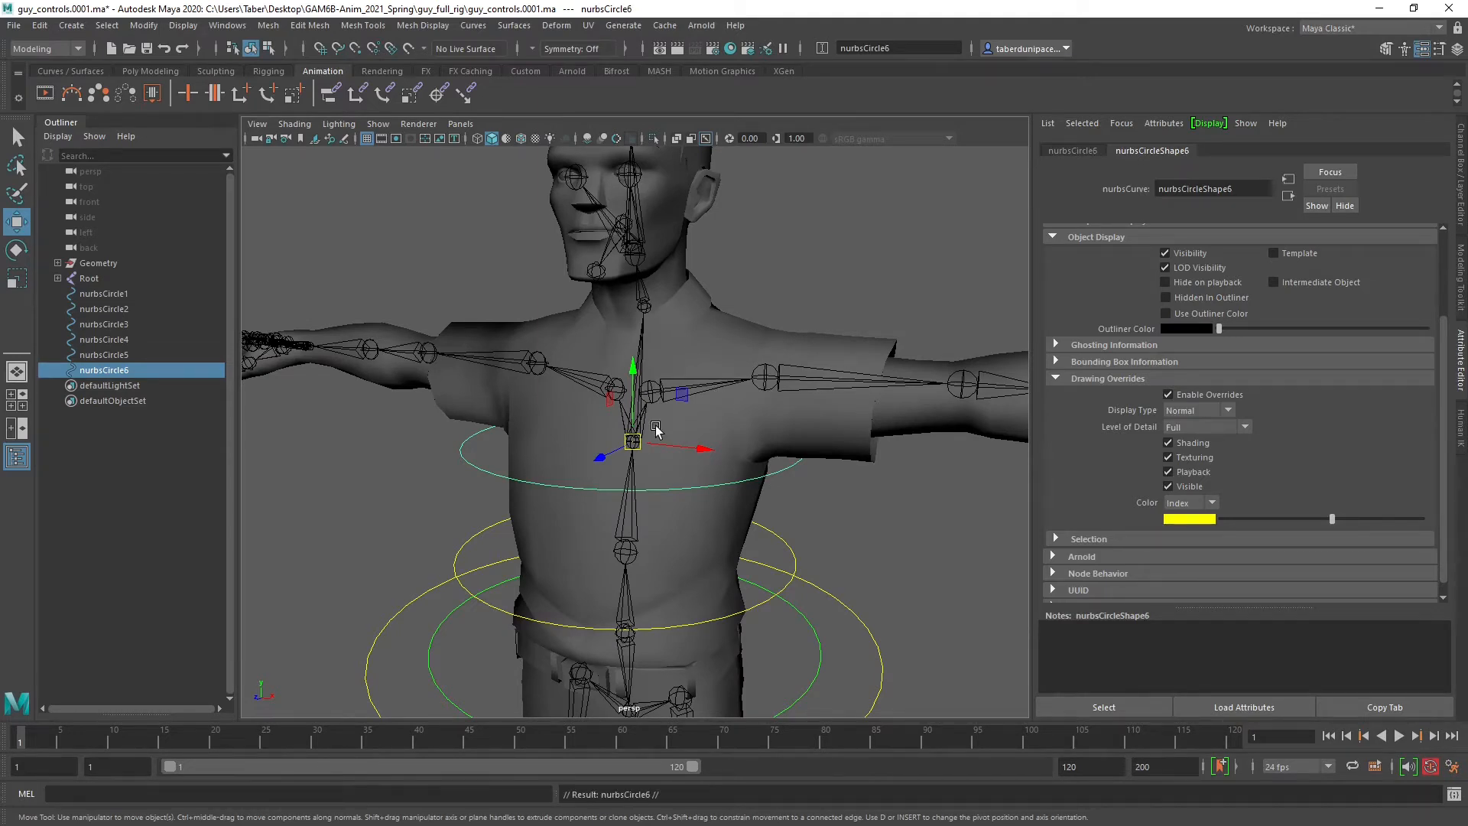
pyautogui.press('v')
pyautogui.moveTo(633, 440); pyautogui.dragTo(647, 313)
pyautogui.keyDown('alt'); pyautogui.moveTo(764, 339); pyautogui.dragTo(654, 327); pyautogui.keyUp('alt')
pyautogui.keyDown('alt'); pyautogui.moveTo(654, 327); pyautogui.dragTo(746, 459, button='middle'); pyautogui.keyUp('alt')
pyautogui.keyDown('alt'); pyautogui.moveTo(745, 458); pyautogui.dragTo(724, 426); pyautogui.keyUp('alt')
# Scale the neck circle down uniformly so it fits around the collar.
pyautogui.press('r')
pyautogui.moveTo(711, 412); pyautogui.dragTo(545, 394, button='middle')
pyautogui.scroll(5, 753, 404)
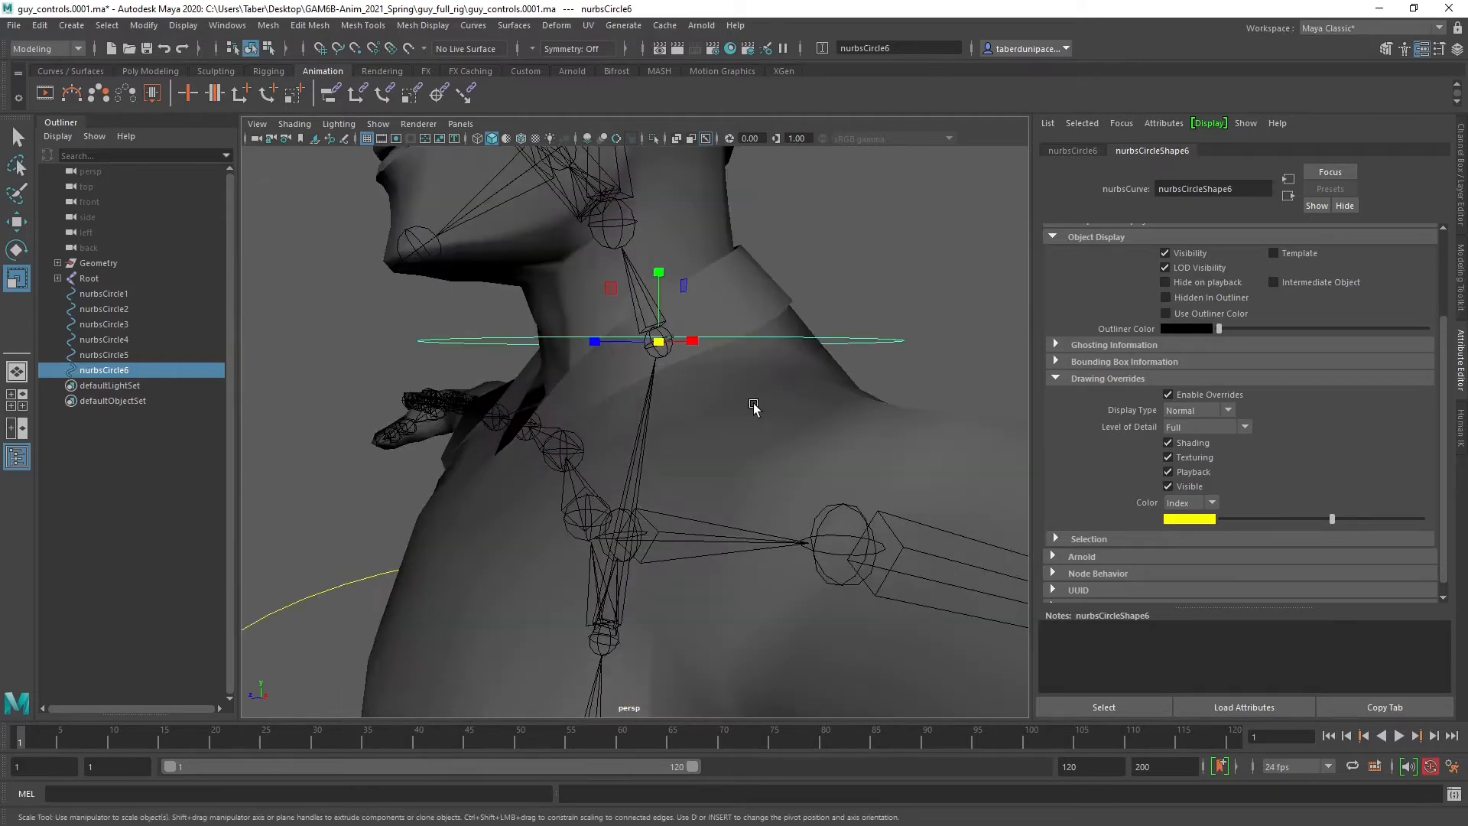
pyautogui.keyDown('alt'); pyautogui.moveTo(754, 406); pyautogui.dragTo(763, 413); pyautogui.keyUp('alt')
pyautogui.keyDown('alt'); pyautogui.moveTo(763, 413); pyautogui.dragTo(703, 398, button='middle'); pyautogui.keyUp('alt')
pyautogui.keyDown('alt'); pyautogui.moveTo(703, 398); pyautogui.dragTo(709, 391); pyautogui.keyUp('alt')
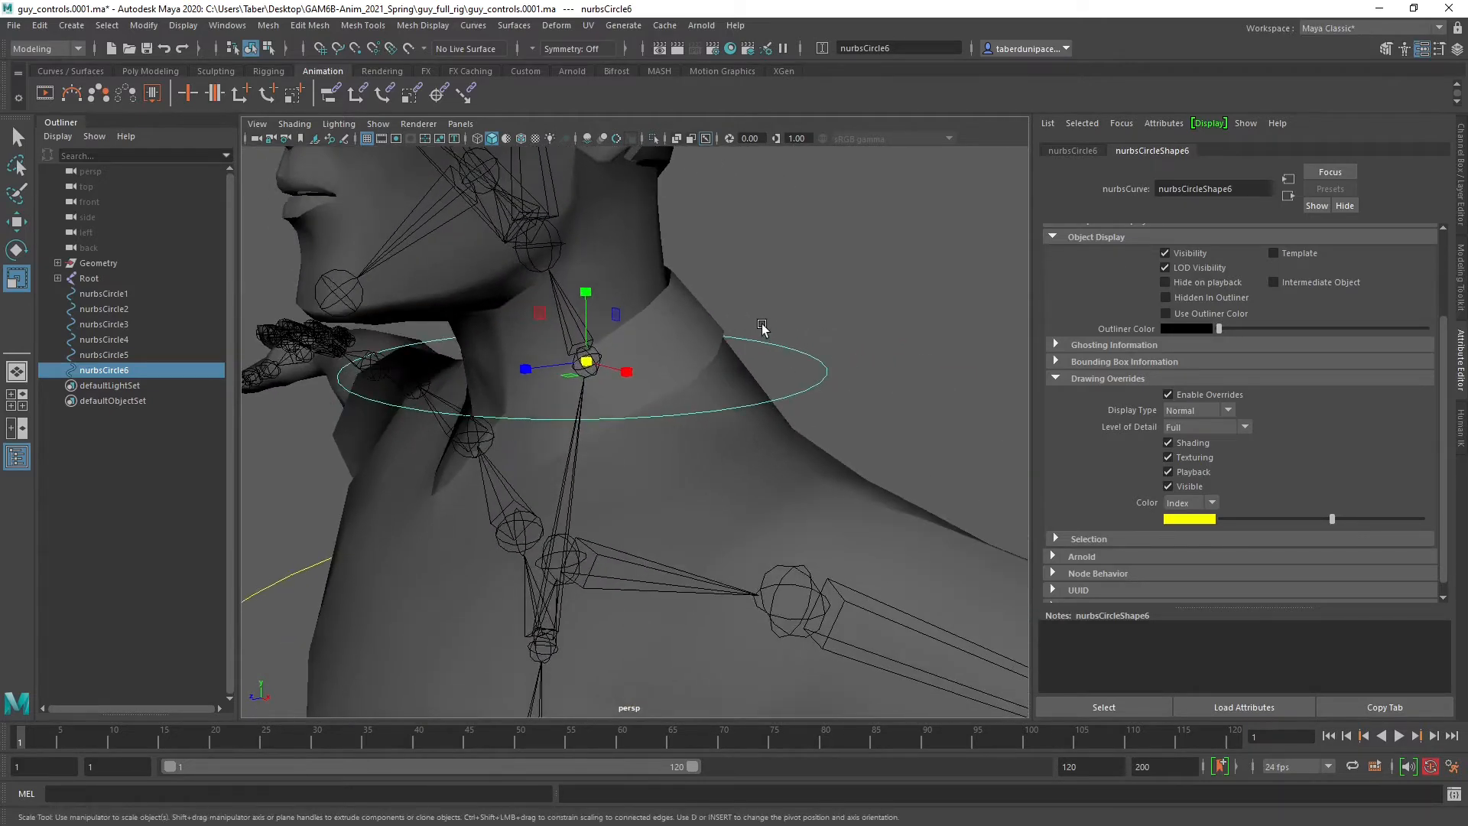
# Tilt the neck circle front to back so it follows the angle of the neck and collar.
pyautogui.press('e')
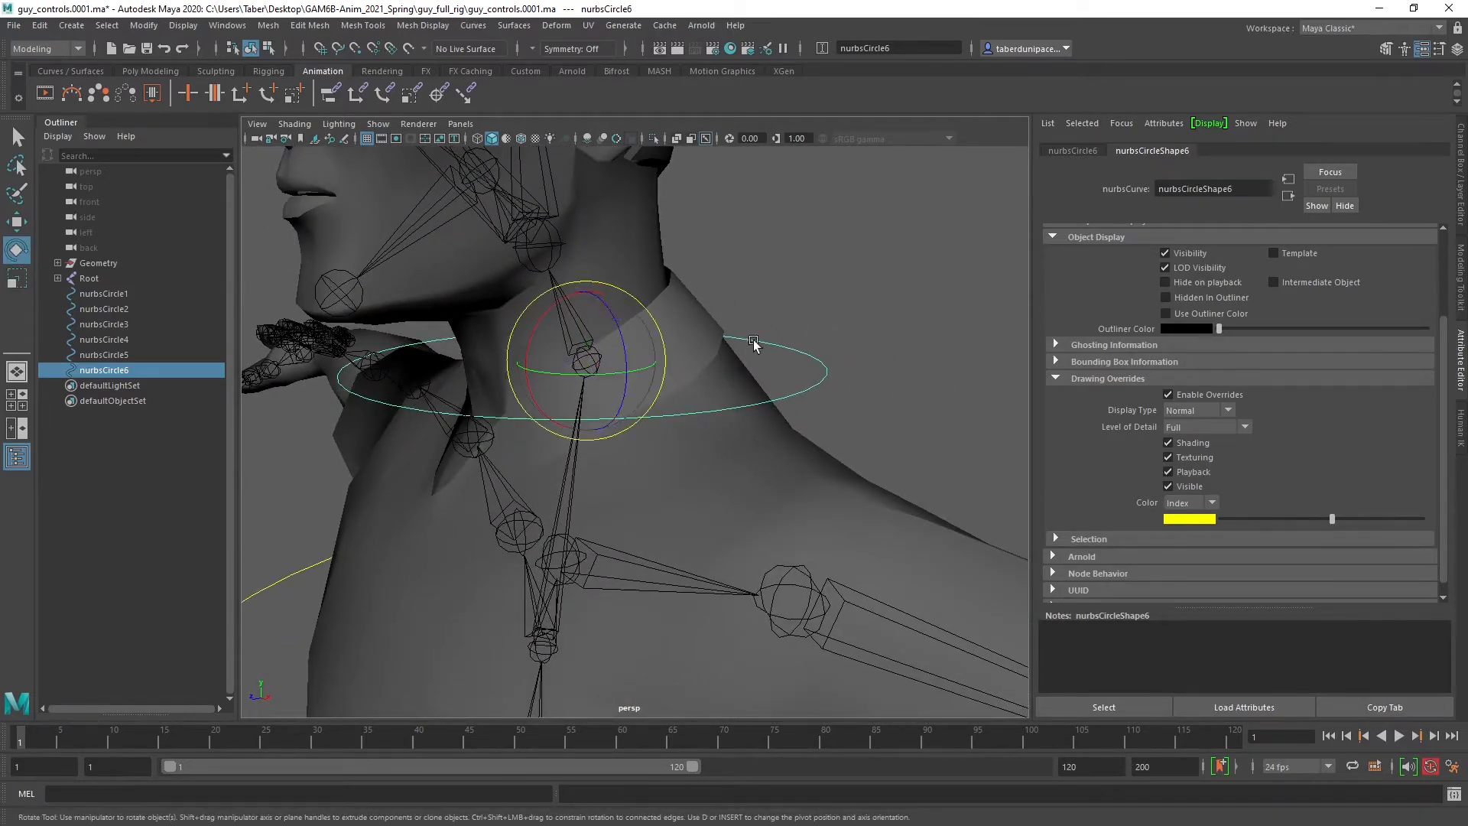
pyautogui.moveTo(576, 291); pyautogui.dragTo(540, 299)
pyautogui.keyDown('alt'); pyautogui.moveTo(629, 380); pyautogui.dragTo(582, 416); pyautogui.keyUp('alt')
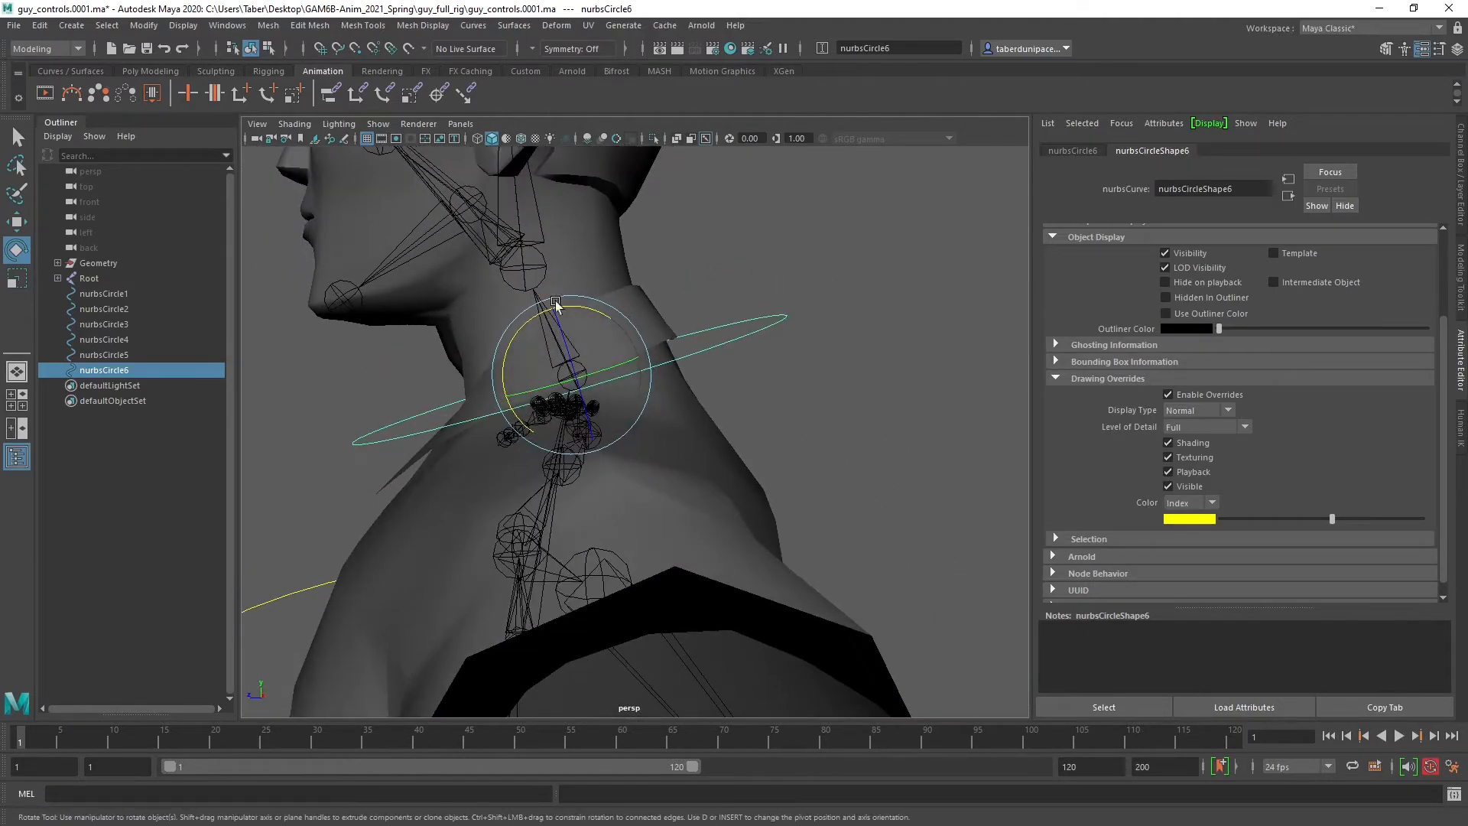
pyautogui.keyDown('alt'); pyautogui.moveTo(729, 448); pyautogui.dragTo(944, 351); pyautogui.keyUp('alt')
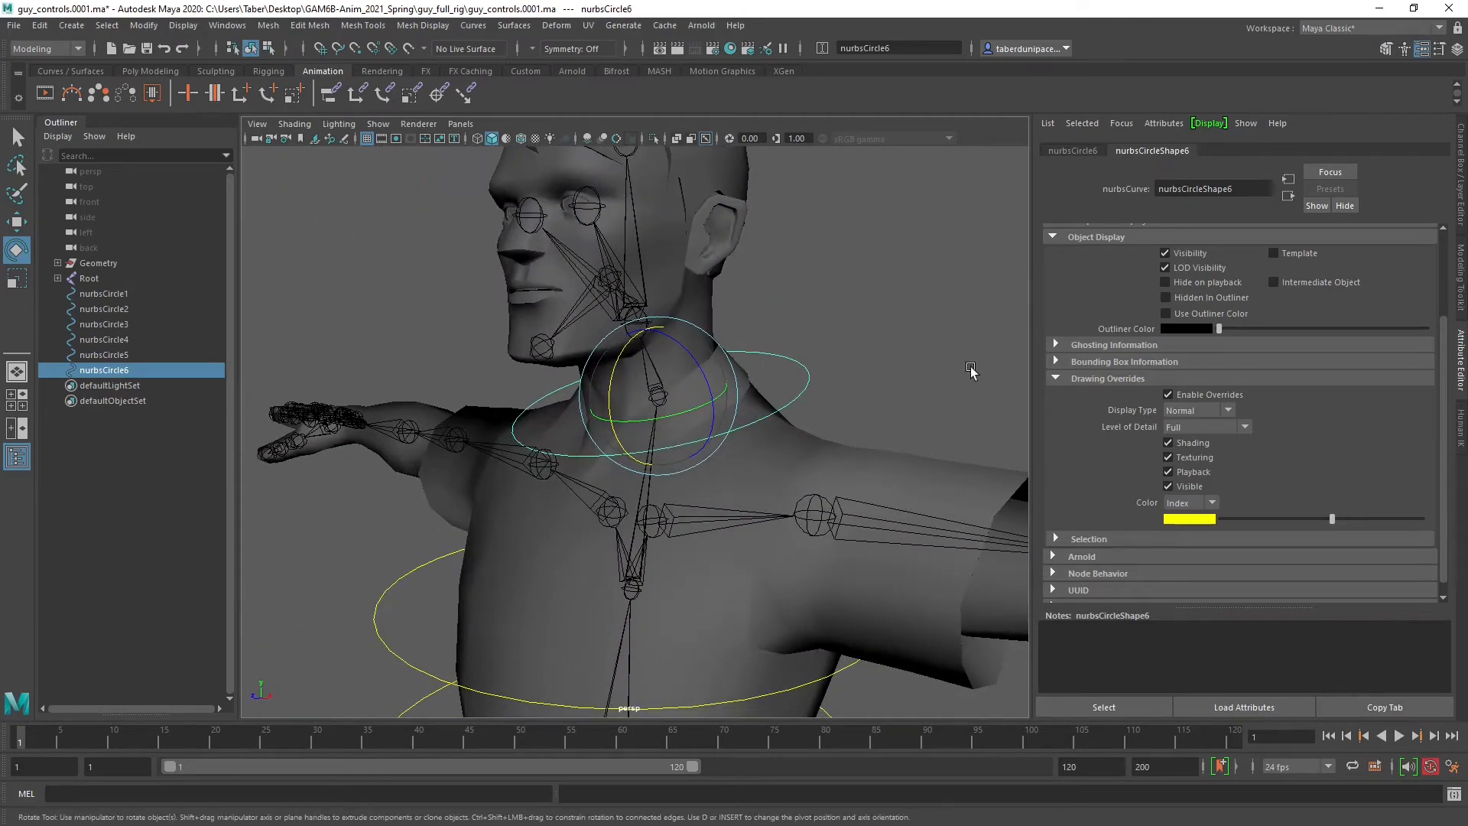
pyautogui.click(827, 434)
# Switch the neck circle to control vertex mode for shape editing.
pyautogui.scroll(-5, 827, 434)
pyautogui.keyDown('alt'); pyautogui.moveTo(813, 456); pyautogui.dragTo(728, 429); pyautogui.keyUp('alt')
pyautogui.scroll(5, 728, 429)
pyautogui.keyDown('alt'); pyautogui.moveTo(730, 430); pyautogui.dragTo(742, 444, button='middle'); pyautogui.keyUp('alt')
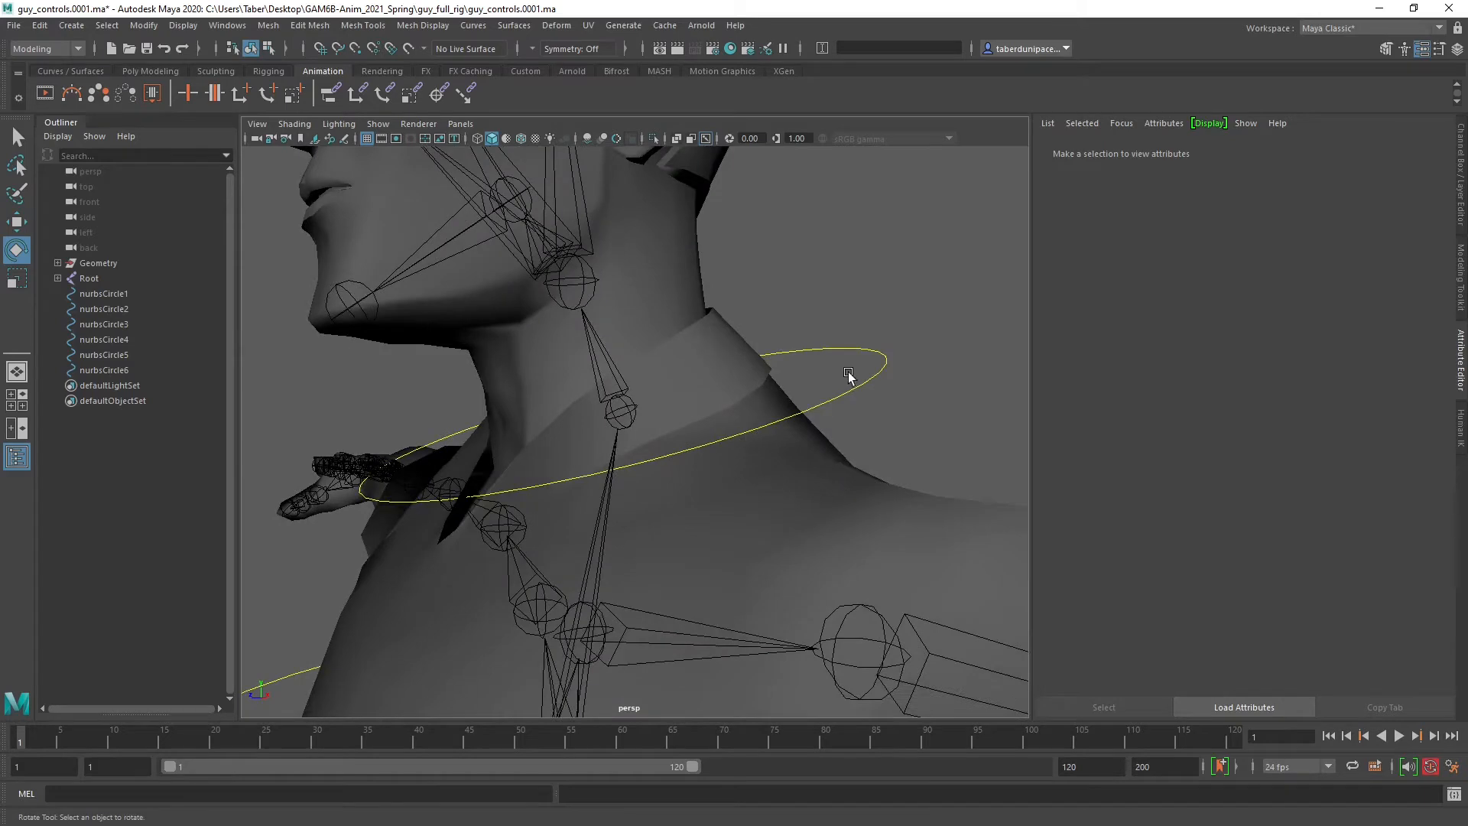
pyautogui.click(878, 372)
pyautogui.moveTo(878, 372); pyautogui.dragTo(811, 373, button='right')
pyautogui.scroll(-3, 876, 319)
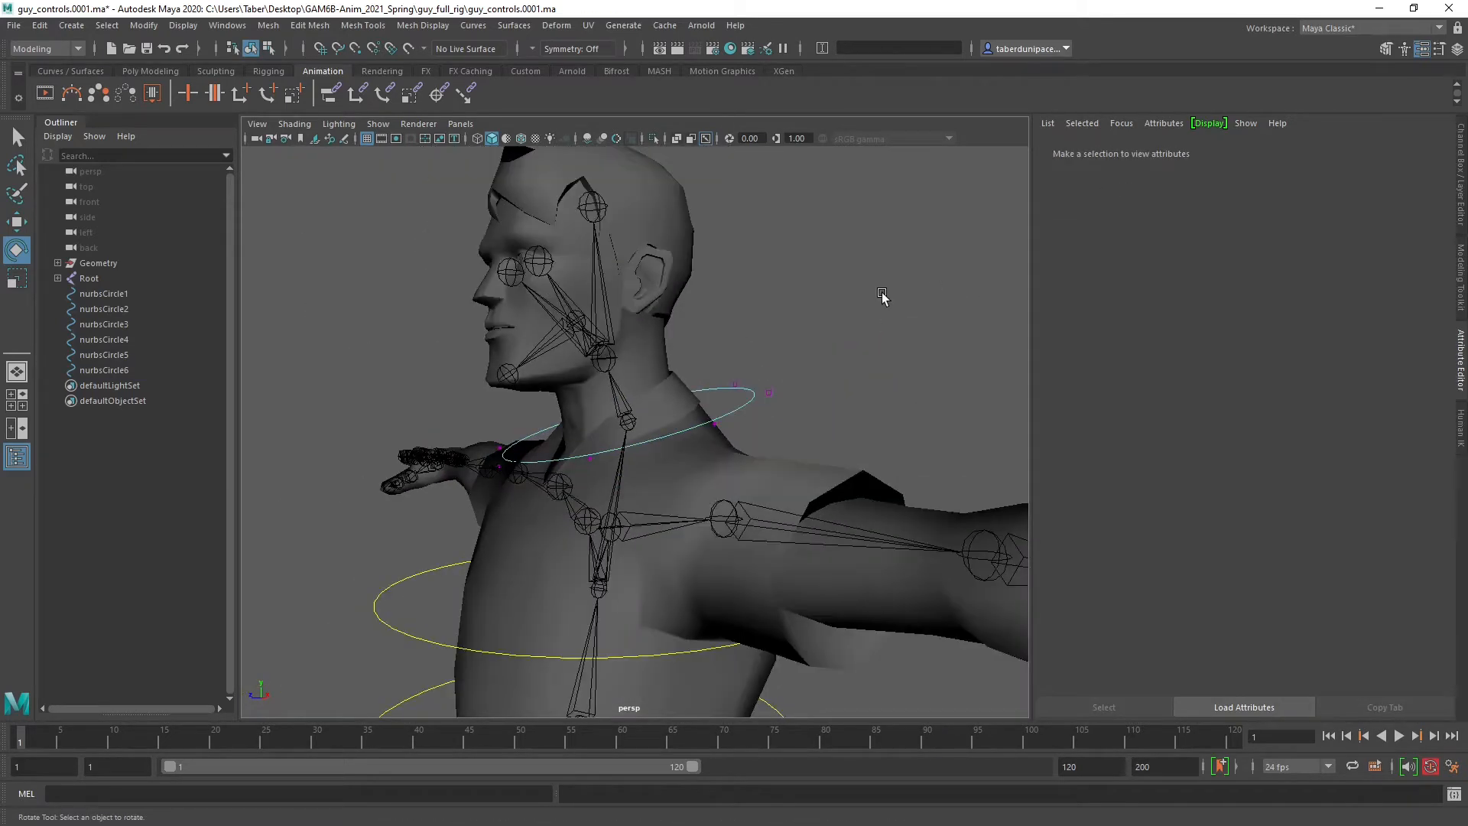
# Move all of the neck circle's control vertices up and slightly forward so the curve sits above the neck-base joint.
pyautogui.moveTo(881, 296); pyautogui.dragTo(400, 524)
pyautogui.scroll(3, 642, 460)
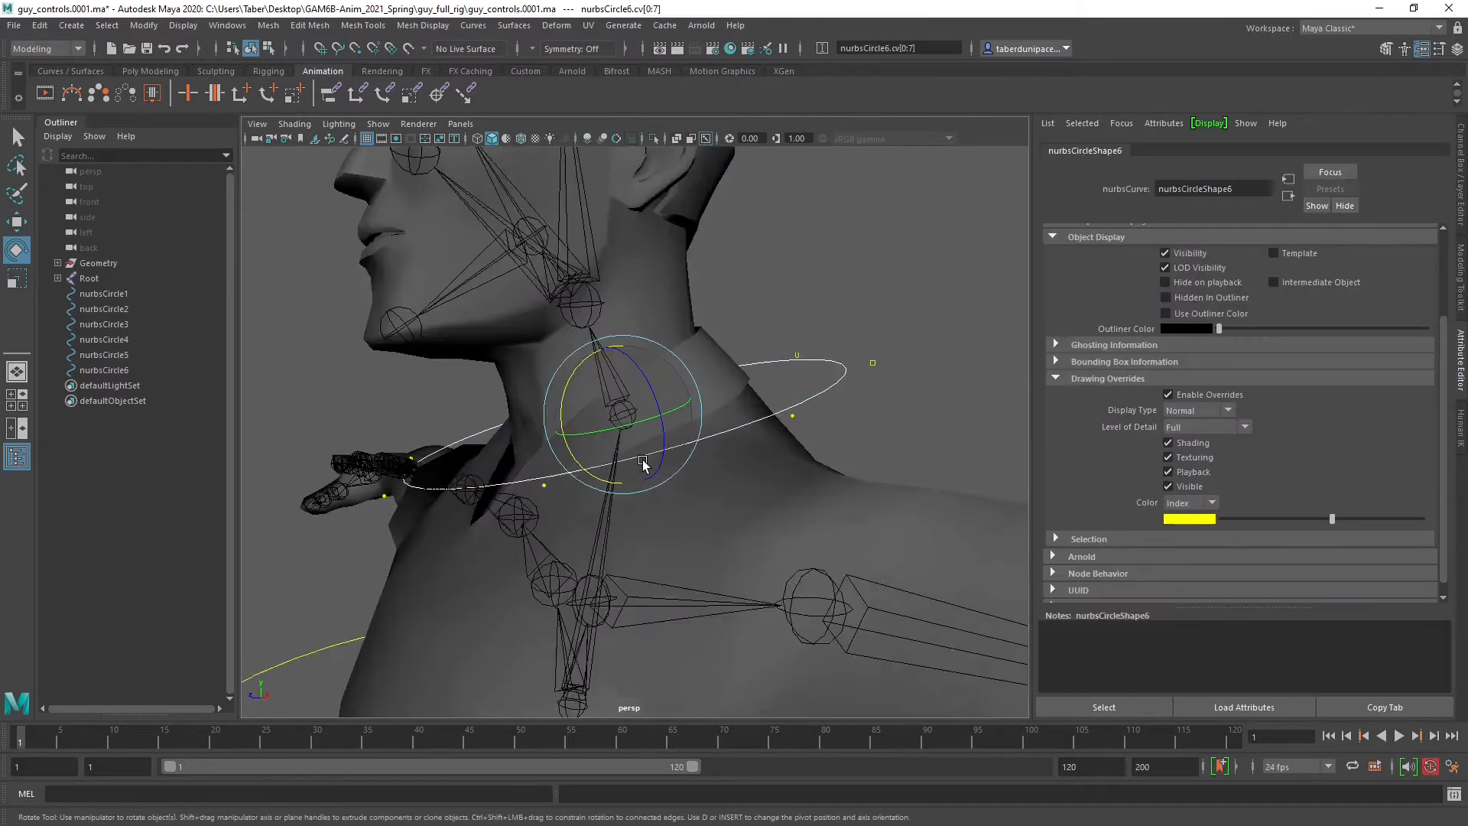
pyautogui.scroll(2, 643, 460)
pyautogui.press('w')
pyautogui.keyDown('alt'); pyautogui.moveTo(609, 457); pyautogui.dragTo(659, 448); pyautogui.keyUp('alt')
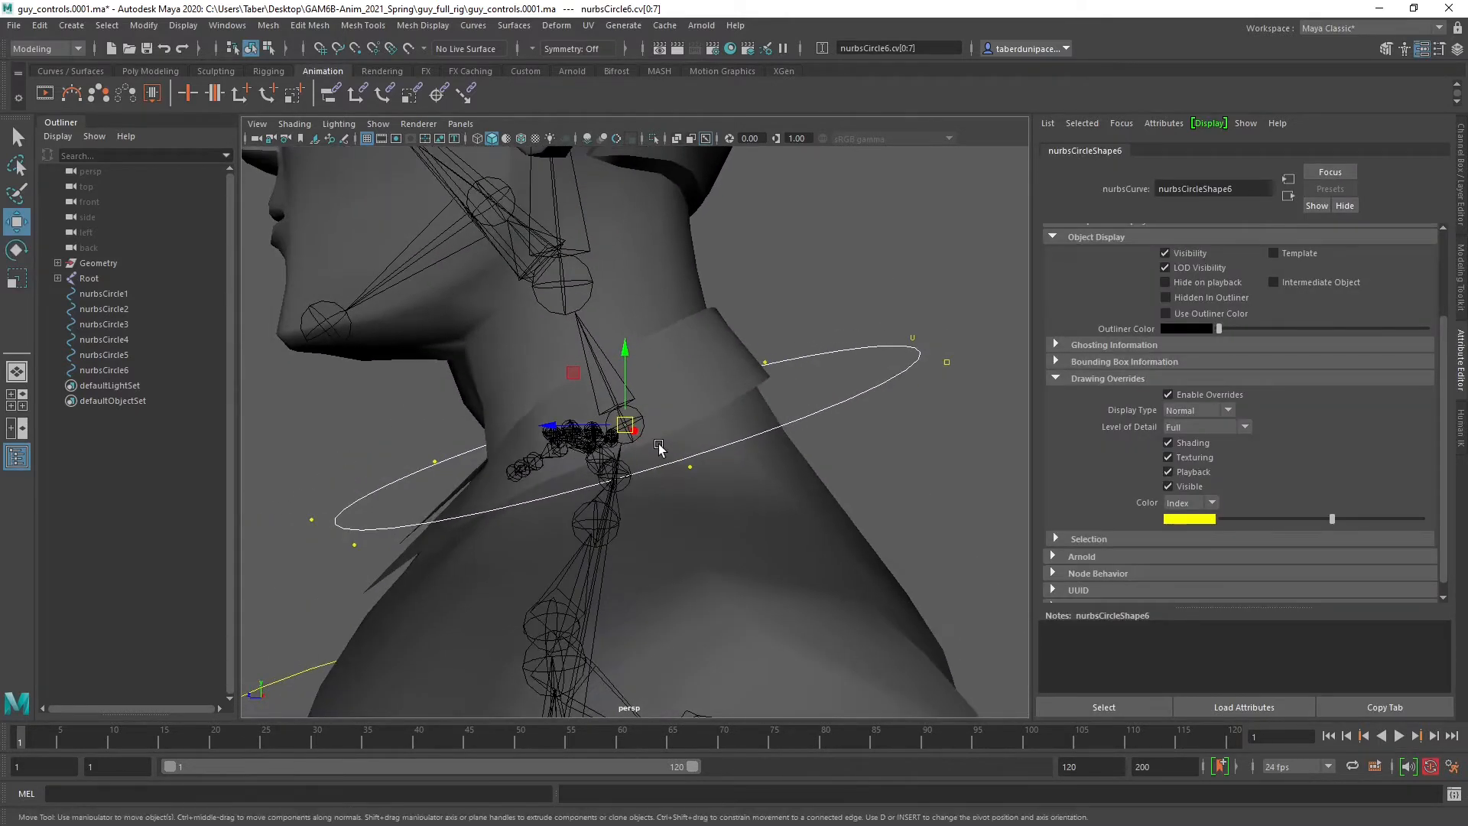
pyautogui.moveTo(572, 375); pyautogui.dragTo(552, 315)
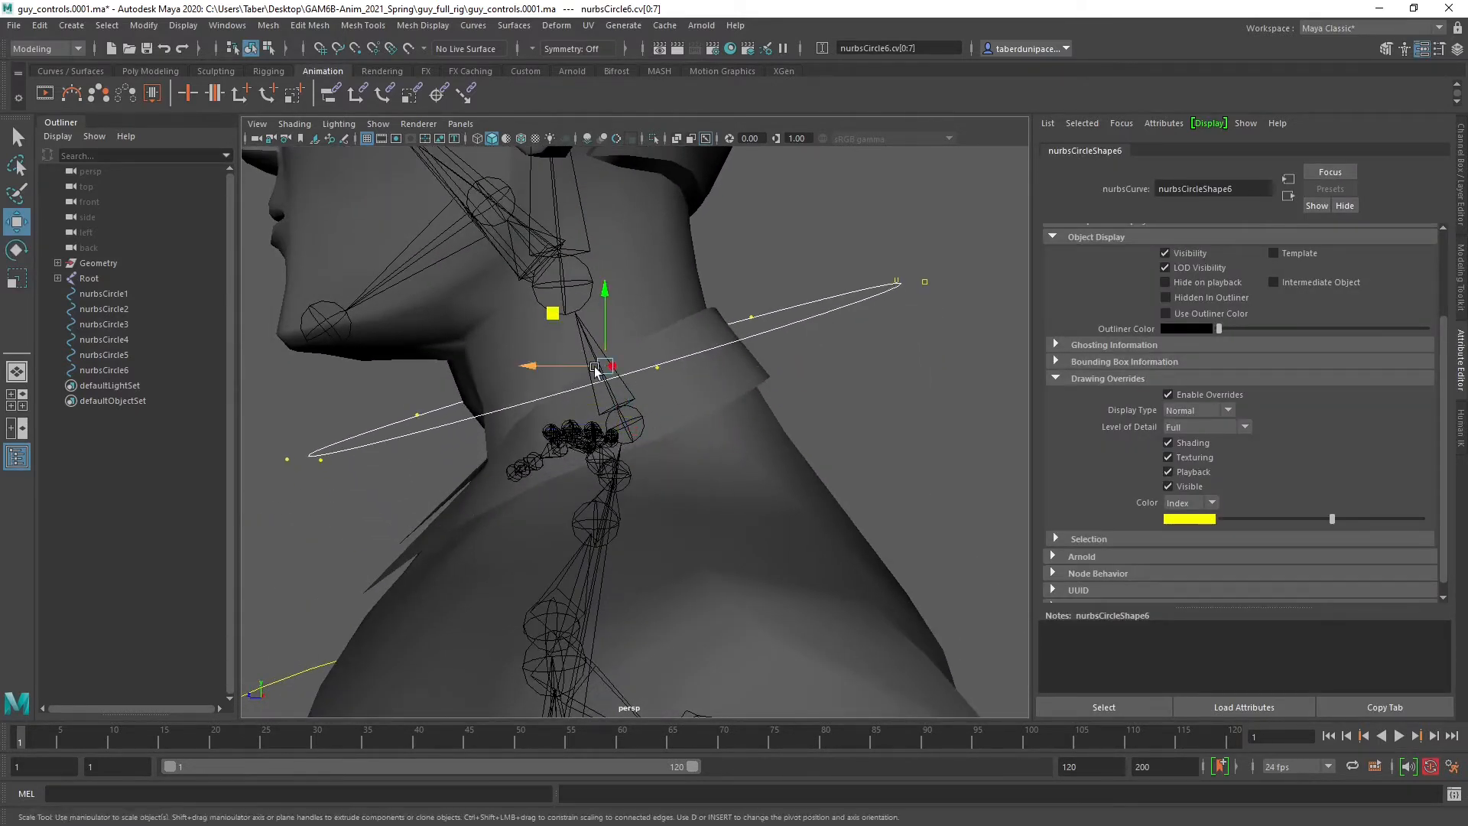
# Scale the neck circle's control vertices down to fit closer around the neck and nudge them slightly upward.
pyautogui.press('r')
pyautogui.keyDown('alt'); pyautogui.moveTo(607, 396); pyautogui.dragTo(533, 384); pyautogui.keyUp('alt')
pyautogui.press('w')
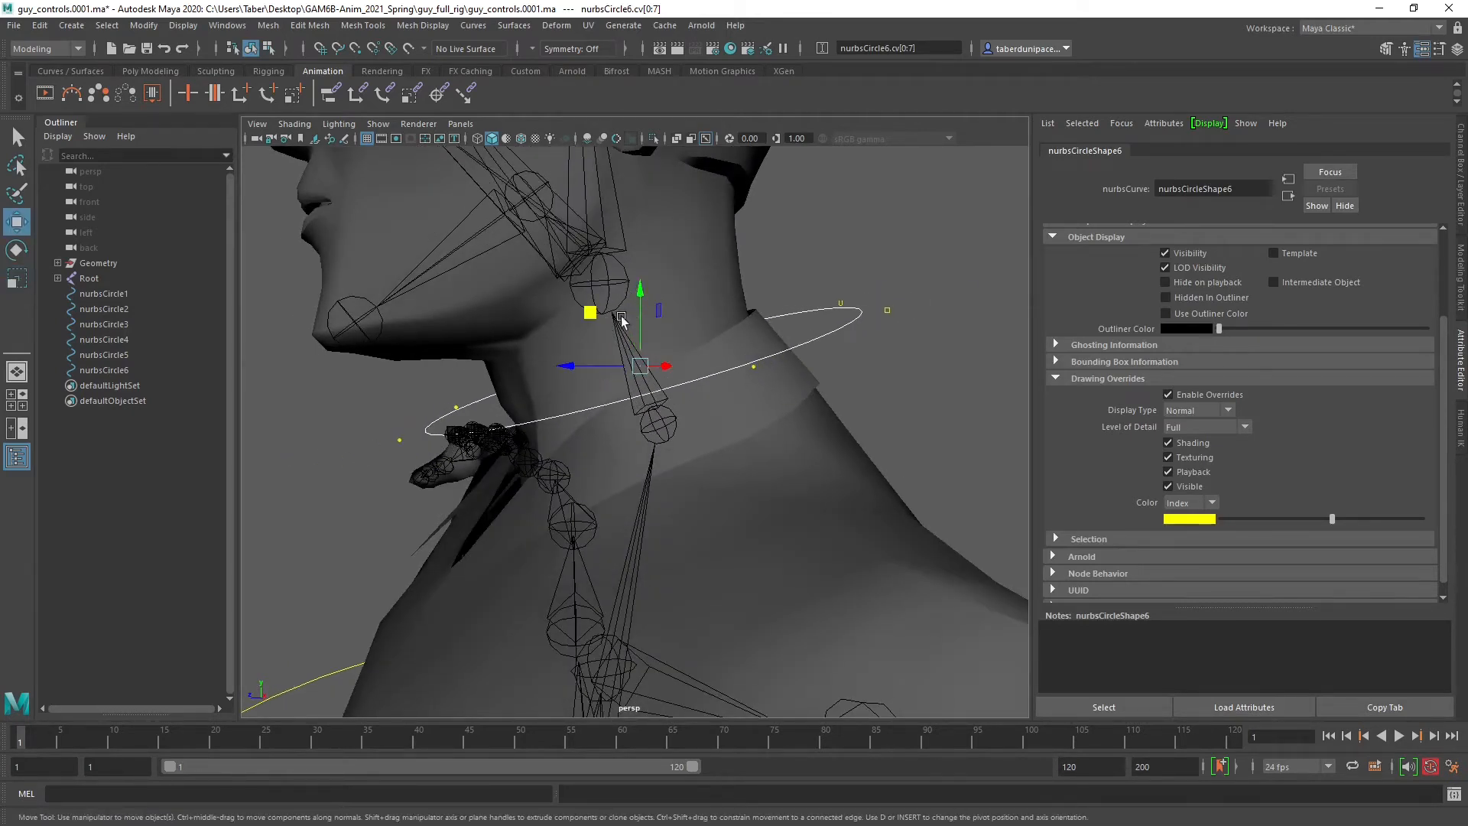
pyautogui.moveTo(590, 312); pyautogui.dragTo(584, 302)
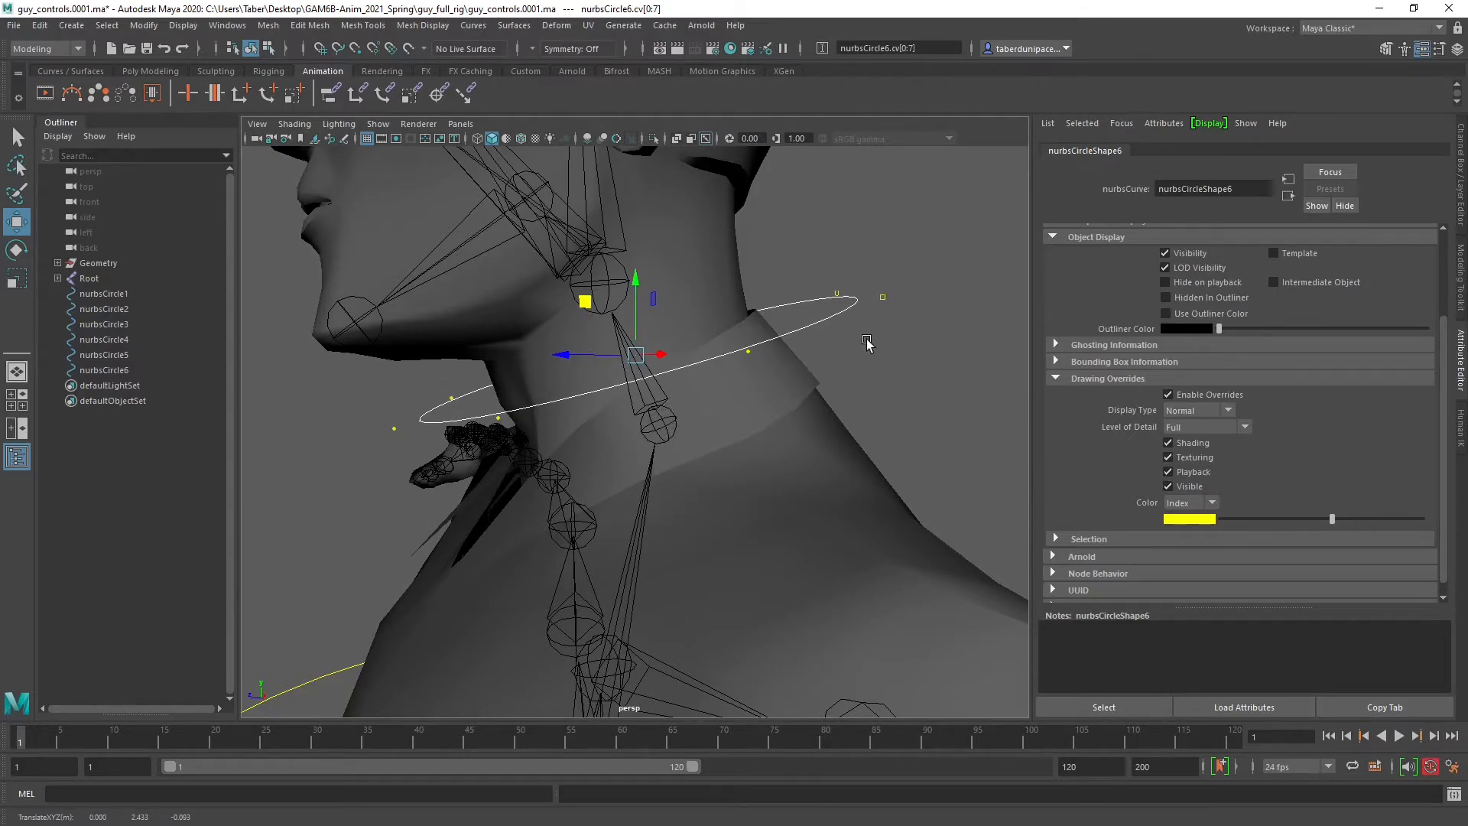
# Return the neck circle to object mode, select it to check its pivot, and clear the selection.
pyautogui.moveTo(844, 320); pyautogui.dragTo(922, 293, button='right')
pyautogui.click(827, 266)
pyautogui.moveTo(827, 266); pyautogui.dragTo(826, 385)
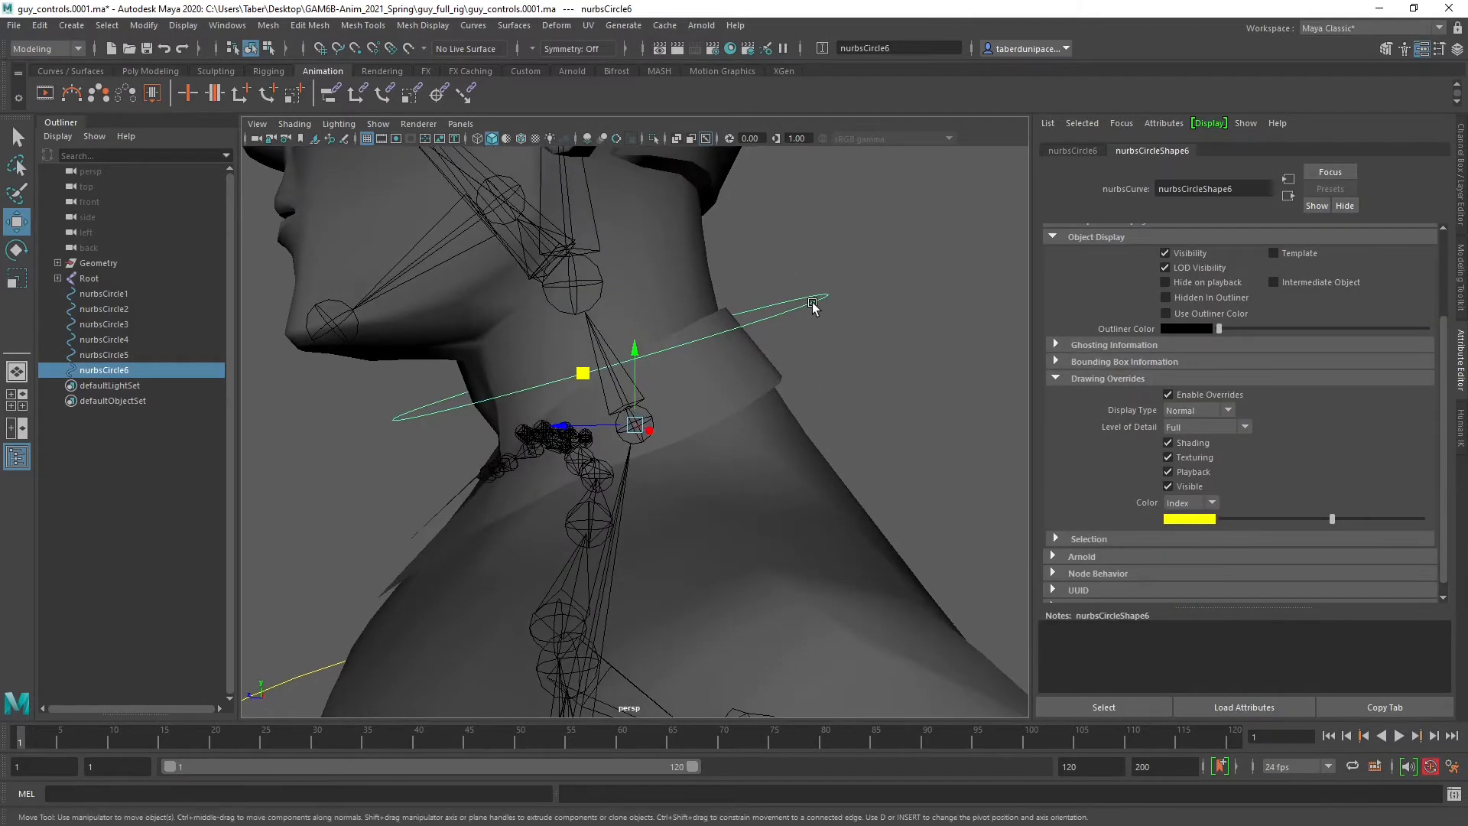
pyautogui.keyDown('alt'); pyautogui.moveTo(434, 380); pyautogui.dragTo(793, 305); pyautogui.keyUp('alt')
pyautogui.click(682, 407)
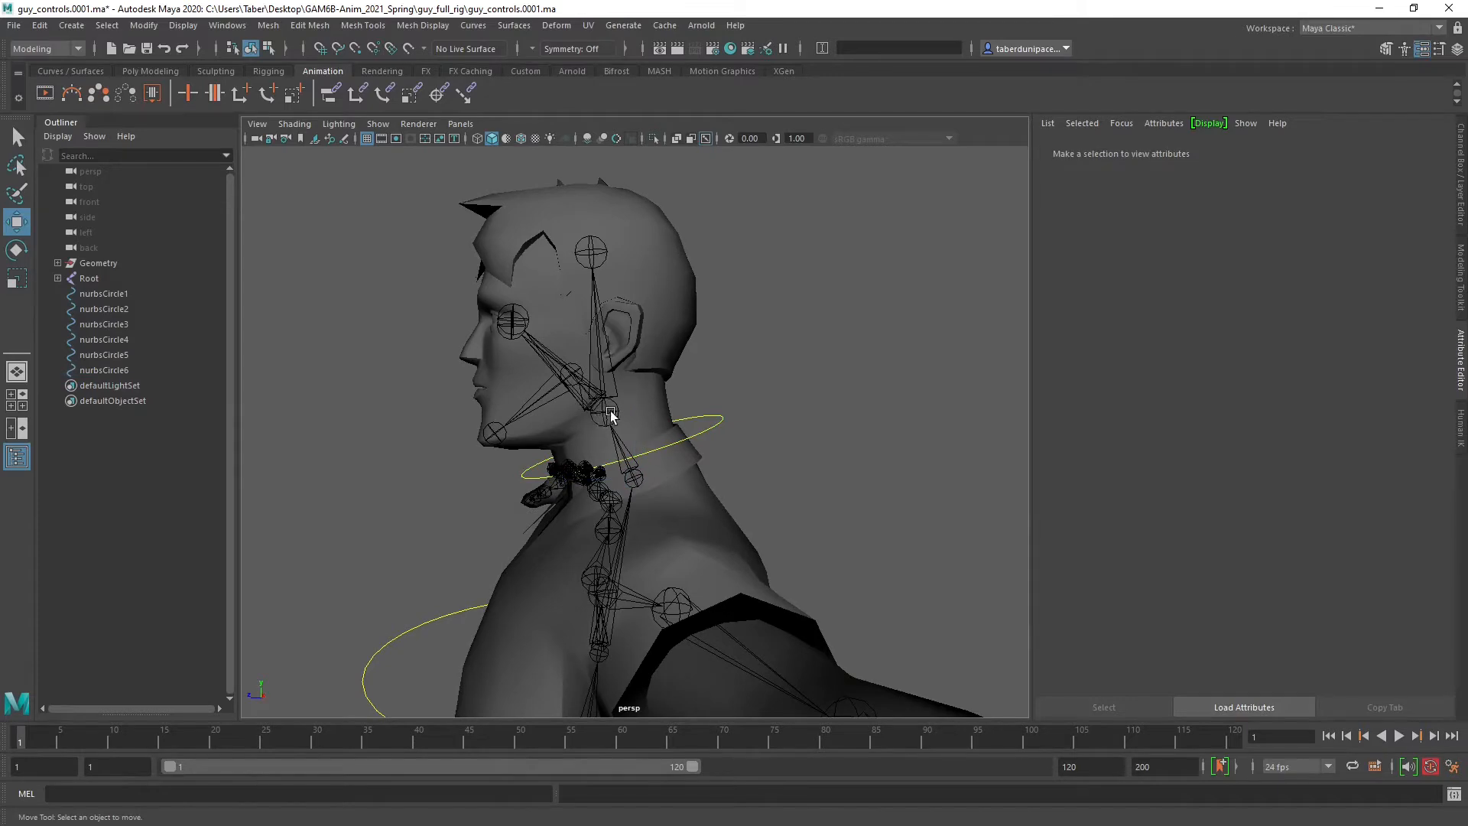
# Duplicate the chest circle and point-snap the copy to the head joint at the base of the skull.
pyautogui.keyDown('alt'); pyautogui.moveTo(622, 419); pyautogui.dragTo(685, 281); pyautogui.keyUp('alt')
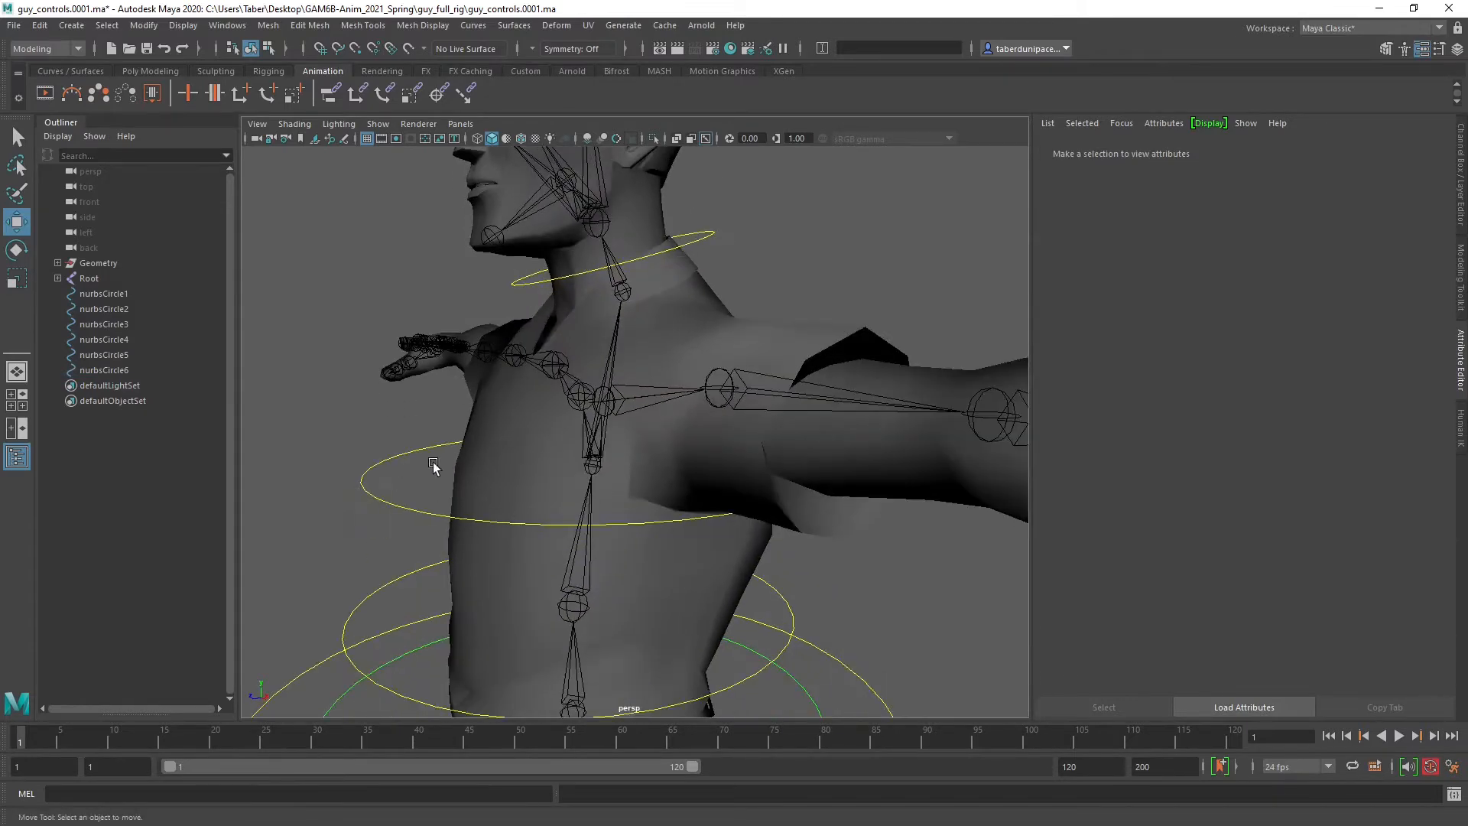
pyautogui.click(417, 511)
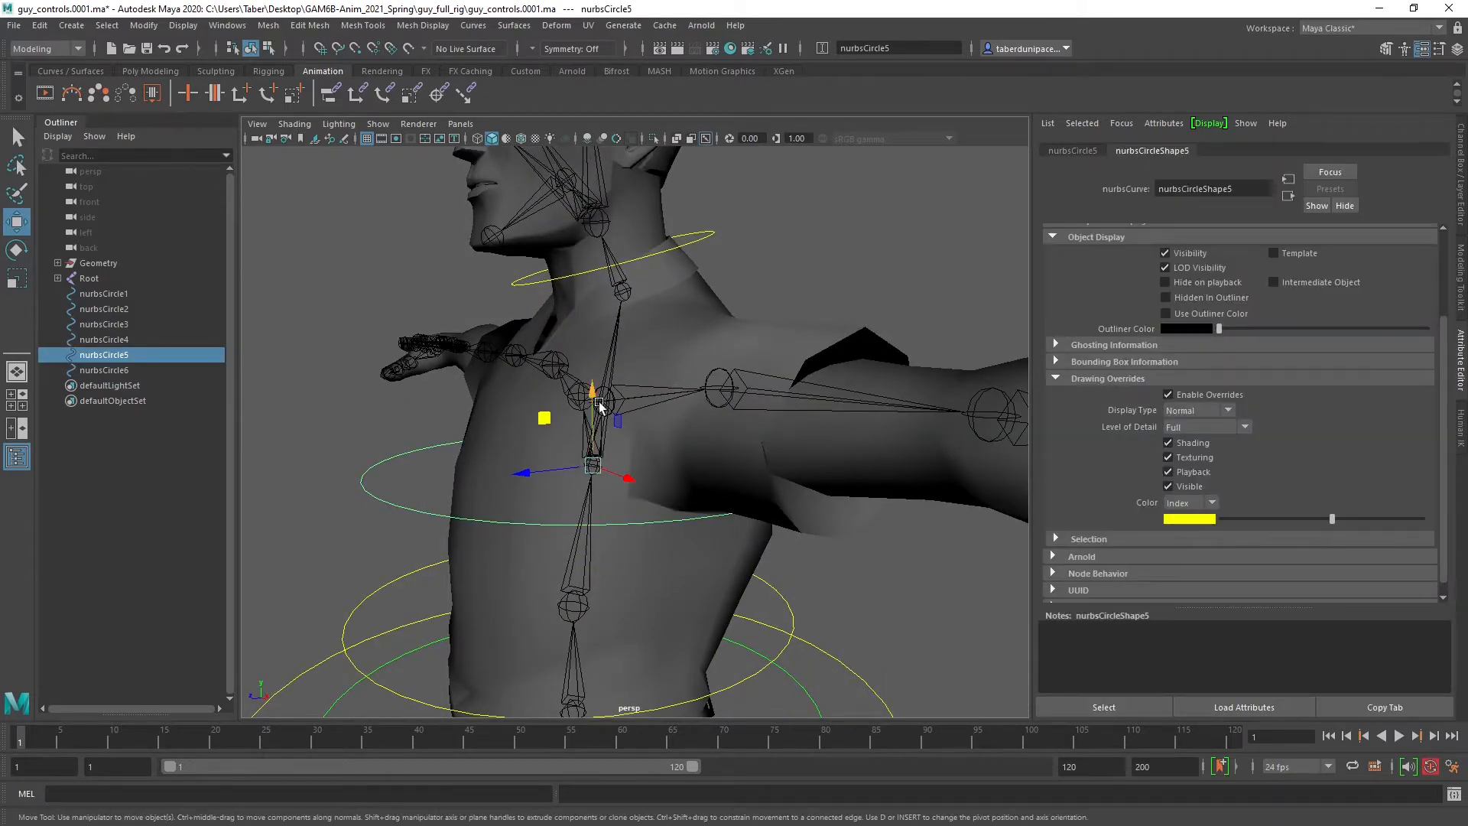
pyautogui.hotkey('ctrl', 'd')
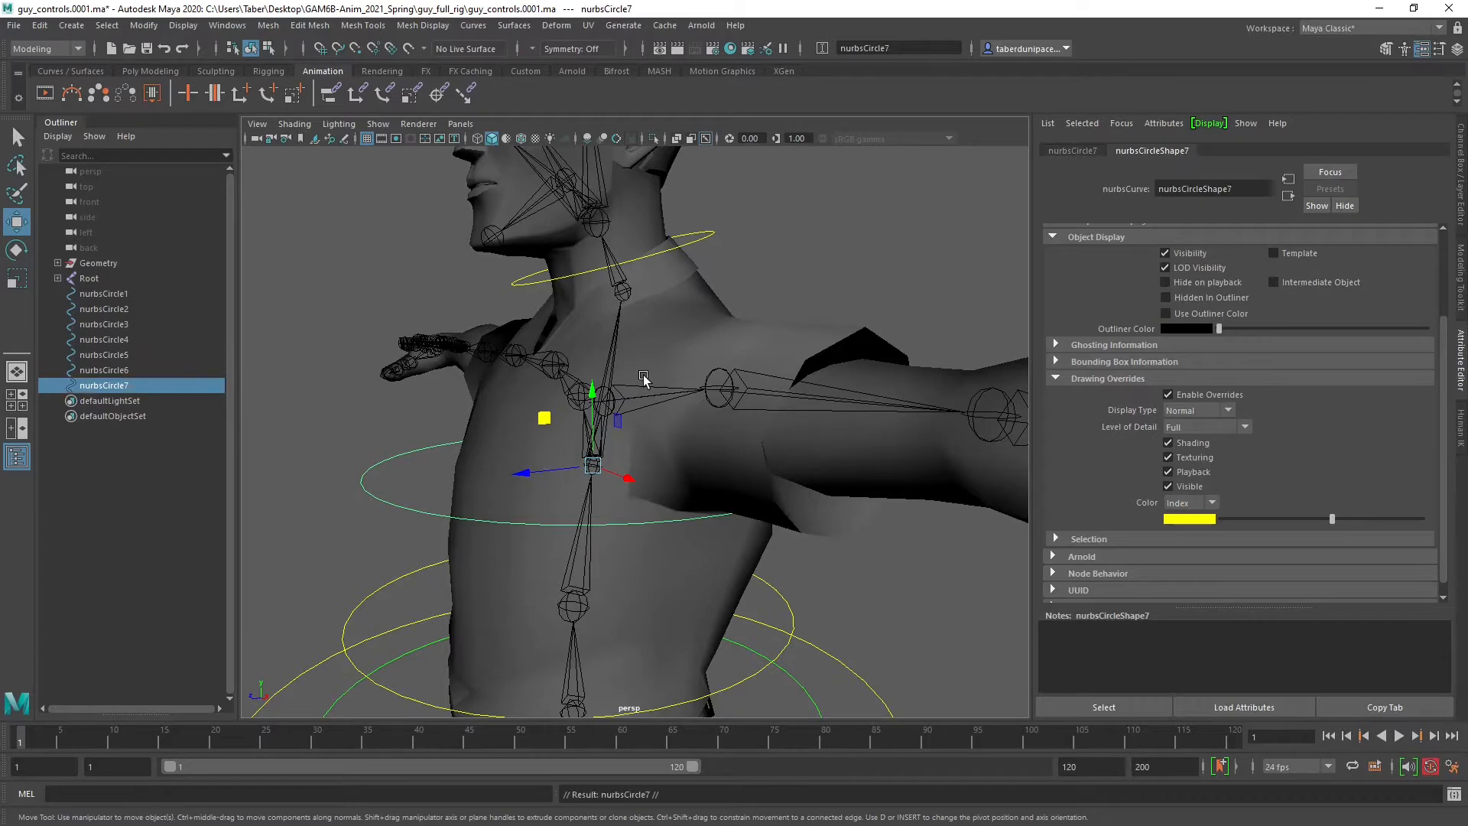
pyautogui.keyDown('alt'); pyautogui.moveTo(645, 380); pyautogui.dragTo(621, 262); pyautogui.keyUp('alt')
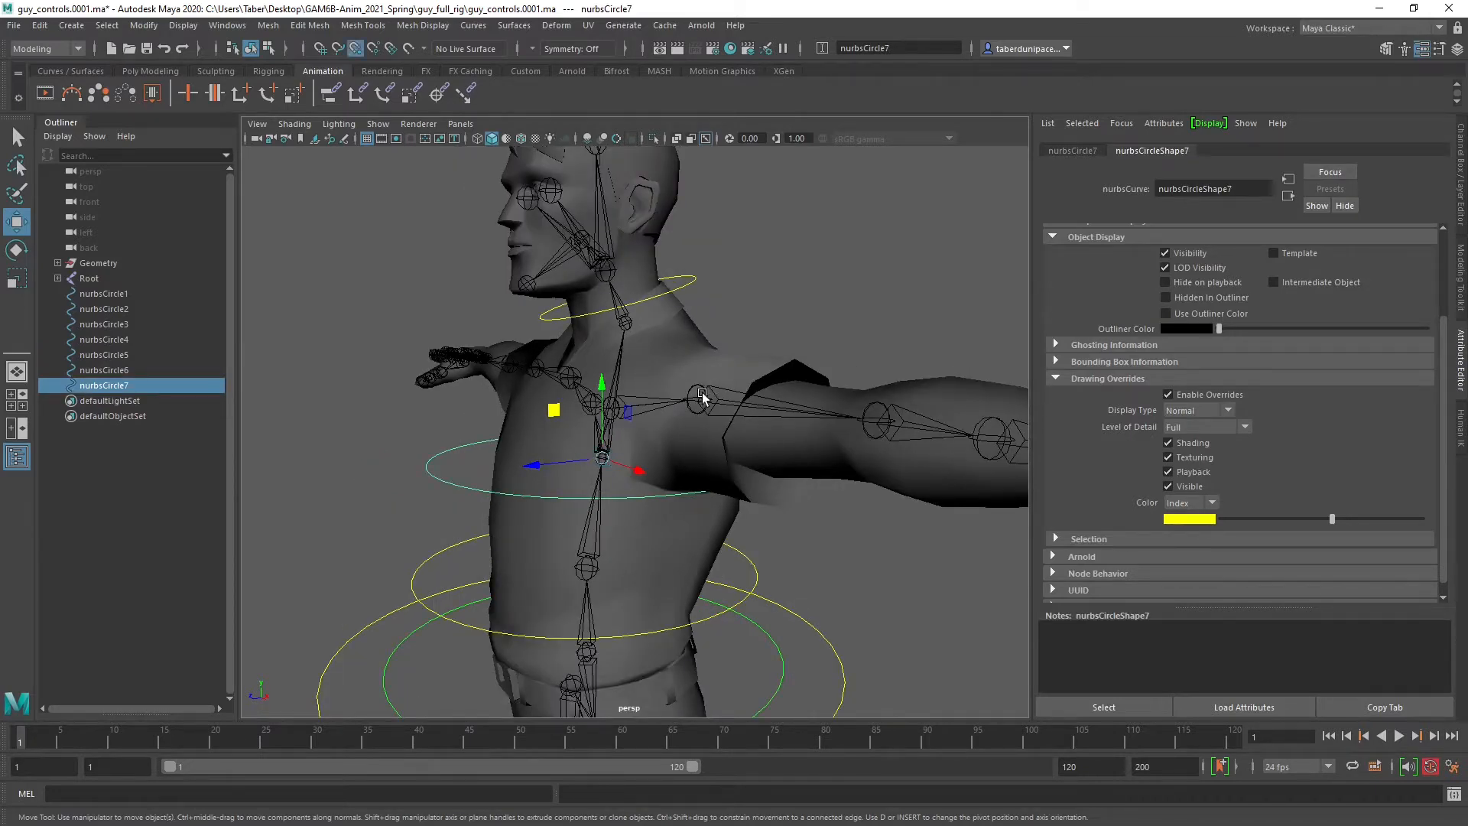
pyautogui.moveTo(605, 457); pyautogui.dragTo(605, 269)
# Raise all control vertices of the head circle to forehead height and scale them down to fit around the head.
pyautogui.keyDown('alt'); pyautogui.moveTo(601, 302); pyautogui.dragTo(608, 373, button='middle'); pyautogui.keyUp('alt')
pyautogui.keyDown('alt'); pyautogui.moveTo(607, 374); pyautogui.dragTo(564, 383); pyautogui.keyUp('alt')
pyautogui.keyDown('alt'); pyautogui.moveTo(564, 383); pyautogui.dragTo(640, 375, button='right'); pyautogui.keyUp('alt')
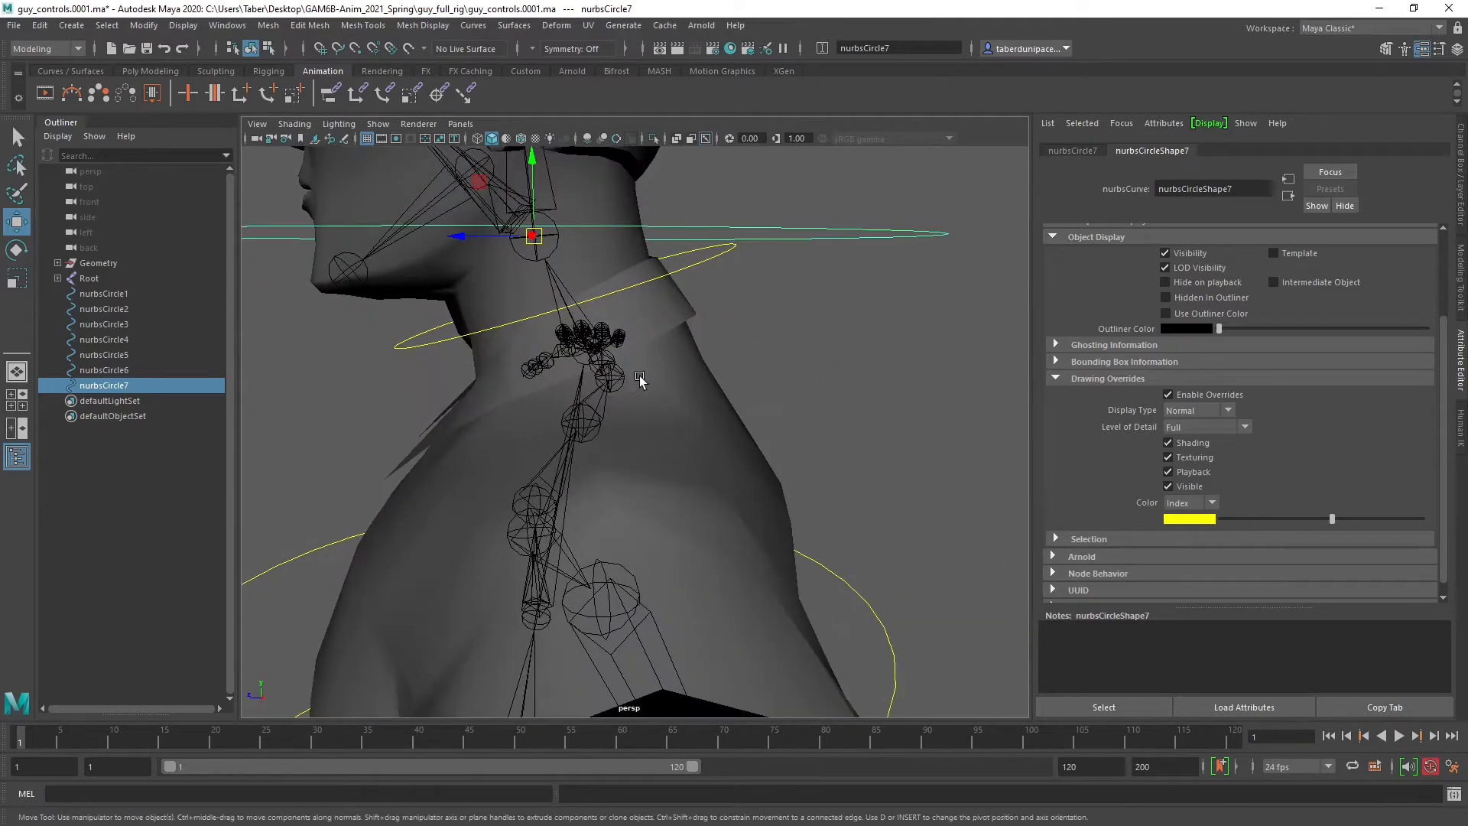
pyautogui.keyDown('alt'); pyautogui.moveTo(639, 375); pyautogui.dragTo(662, 386); pyautogui.keyUp('alt')
pyautogui.keyDown('alt'); pyautogui.moveTo(643, 312); pyautogui.dragTo(656, 373, button='middle'); pyautogui.keyUp('alt')
pyautogui.keyDown('alt'); pyautogui.moveTo(654, 370); pyautogui.dragTo(658, 410, button='right'); pyautogui.keyUp('alt')
pyautogui.keyDown('alt'); pyautogui.moveTo(657, 411); pyautogui.dragTo(655, 280); pyautogui.keyUp('alt')
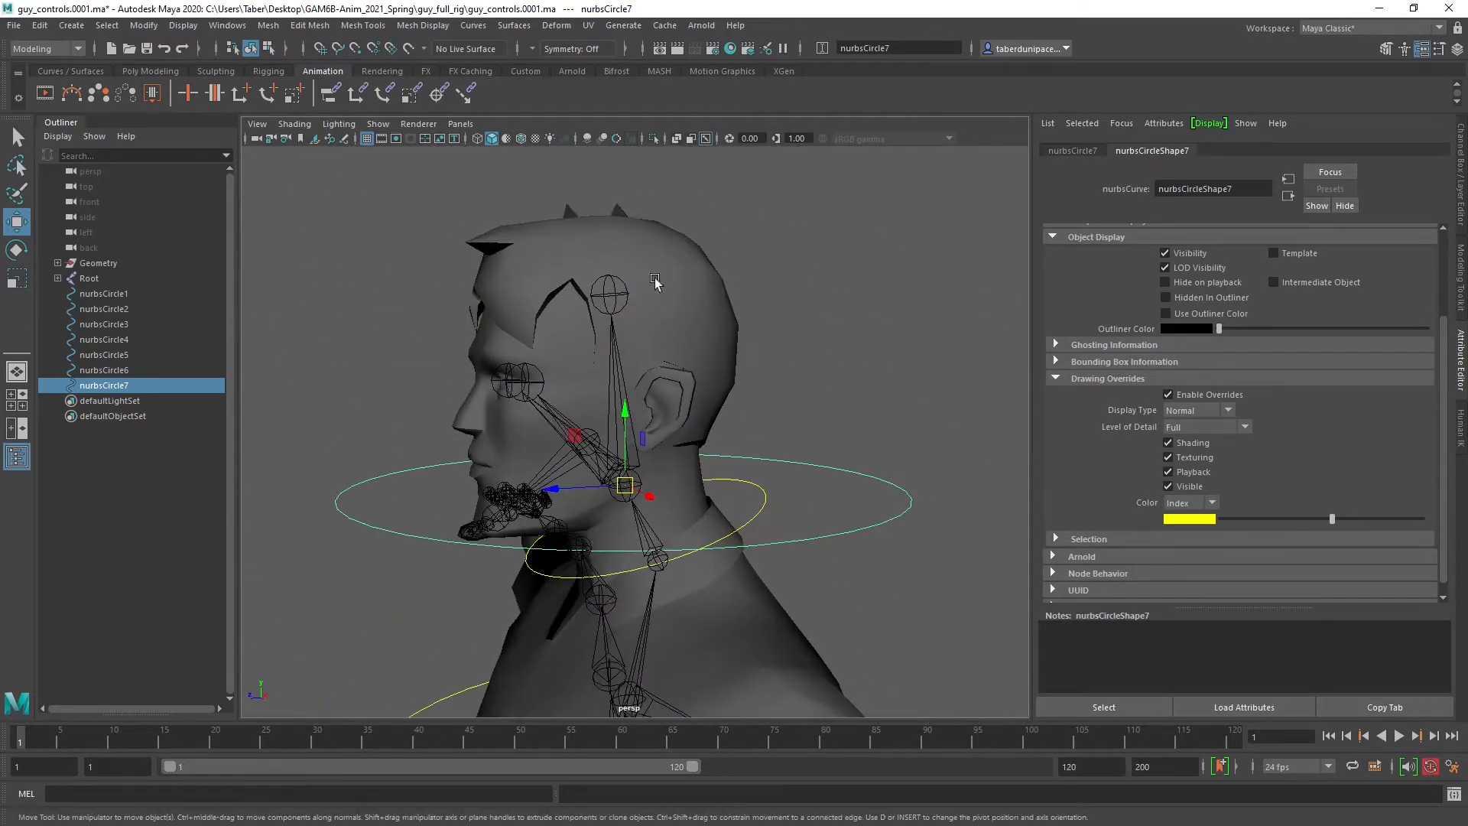
pyautogui.moveTo(831, 469); pyautogui.dragTo(830, 417, button='right')
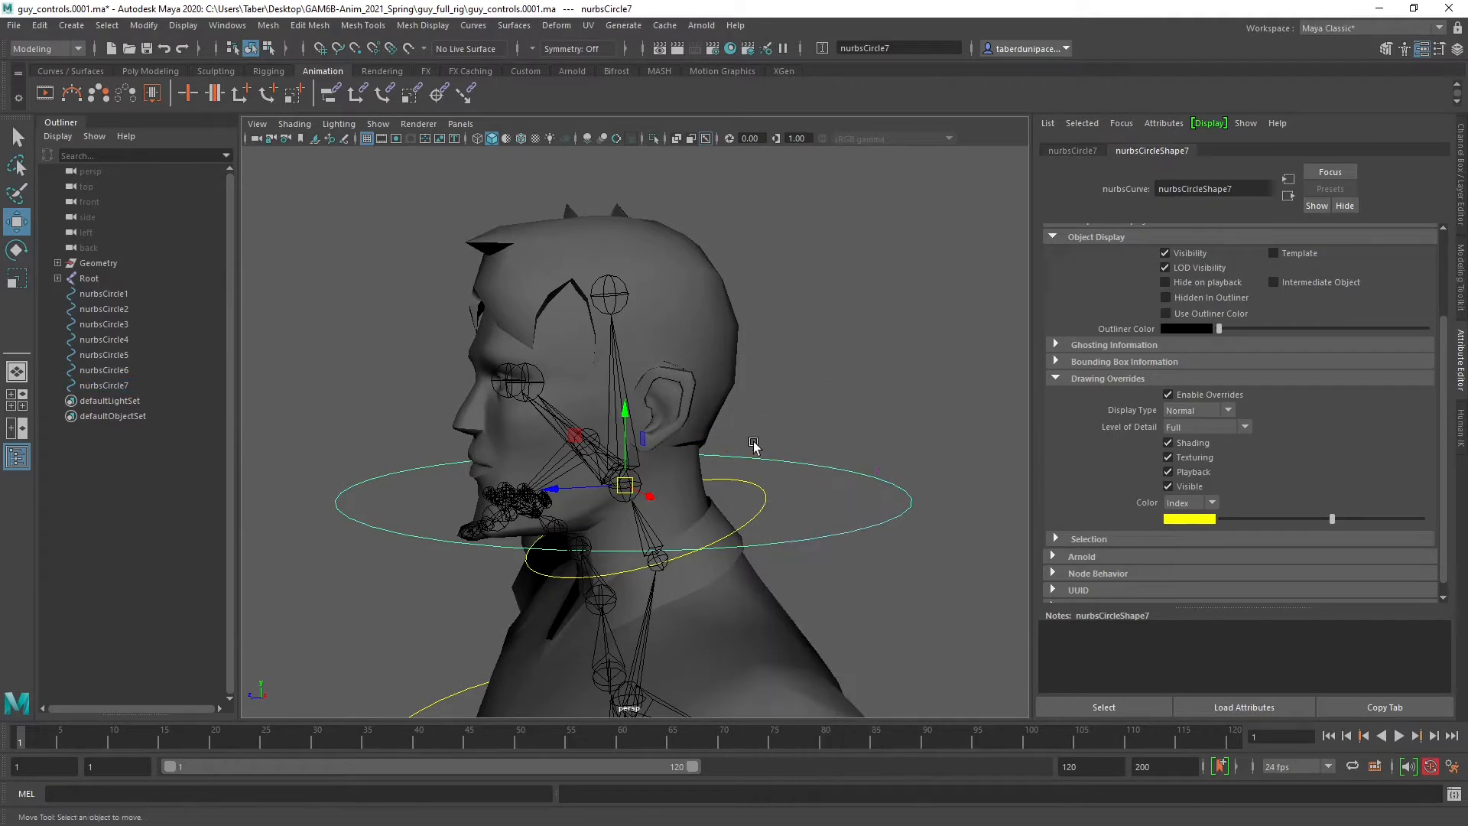
pyautogui.moveTo(273, 310); pyautogui.dragTo(961, 623)
pyautogui.moveTo(626, 417); pyautogui.dragTo(630, 250)
pyautogui.press('r')
pyautogui.keyDown('alt'); pyautogui.moveTo(634, 325); pyautogui.dragTo(579, 361); pyautogui.keyUp('alt')
pyautogui.press('w')
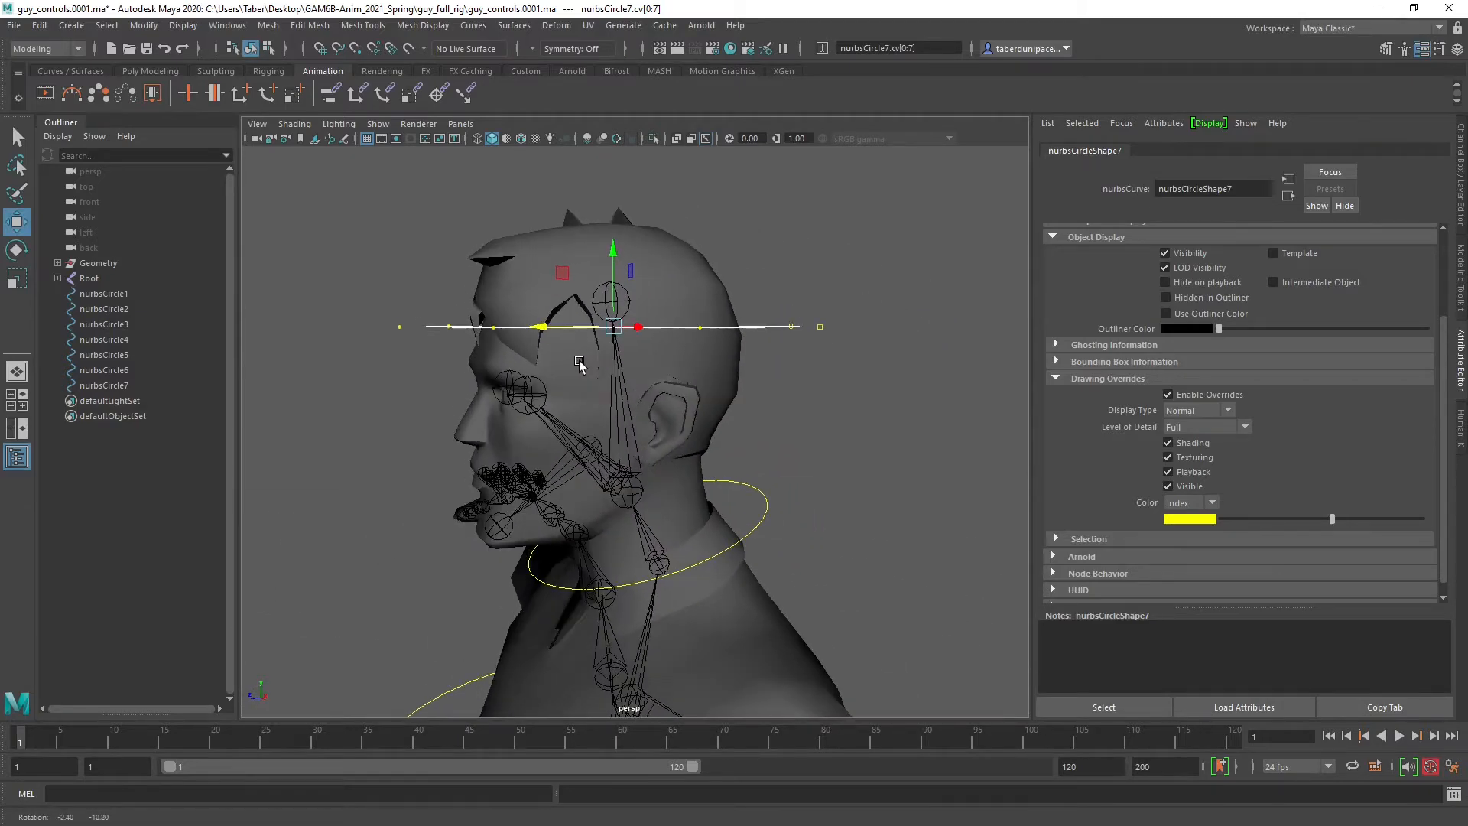
# Return the head circle to object mode and clear the selection.
pyautogui.keyDown('alt'); pyautogui.moveTo(768, 348); pyautogui.dragTo(819, 341); pyautogui.keyUp('alt')
pyautogui.moveTo(819, 341); pyautogui.dragTo(887, 311, button='right')
pyautogui.click(885, 312)
pyautogui.keyDown('alt'); pyautogui.moveTo(885, 312); pyautogui.dragTo(792, 325); pyautogui.keyUp('alt')
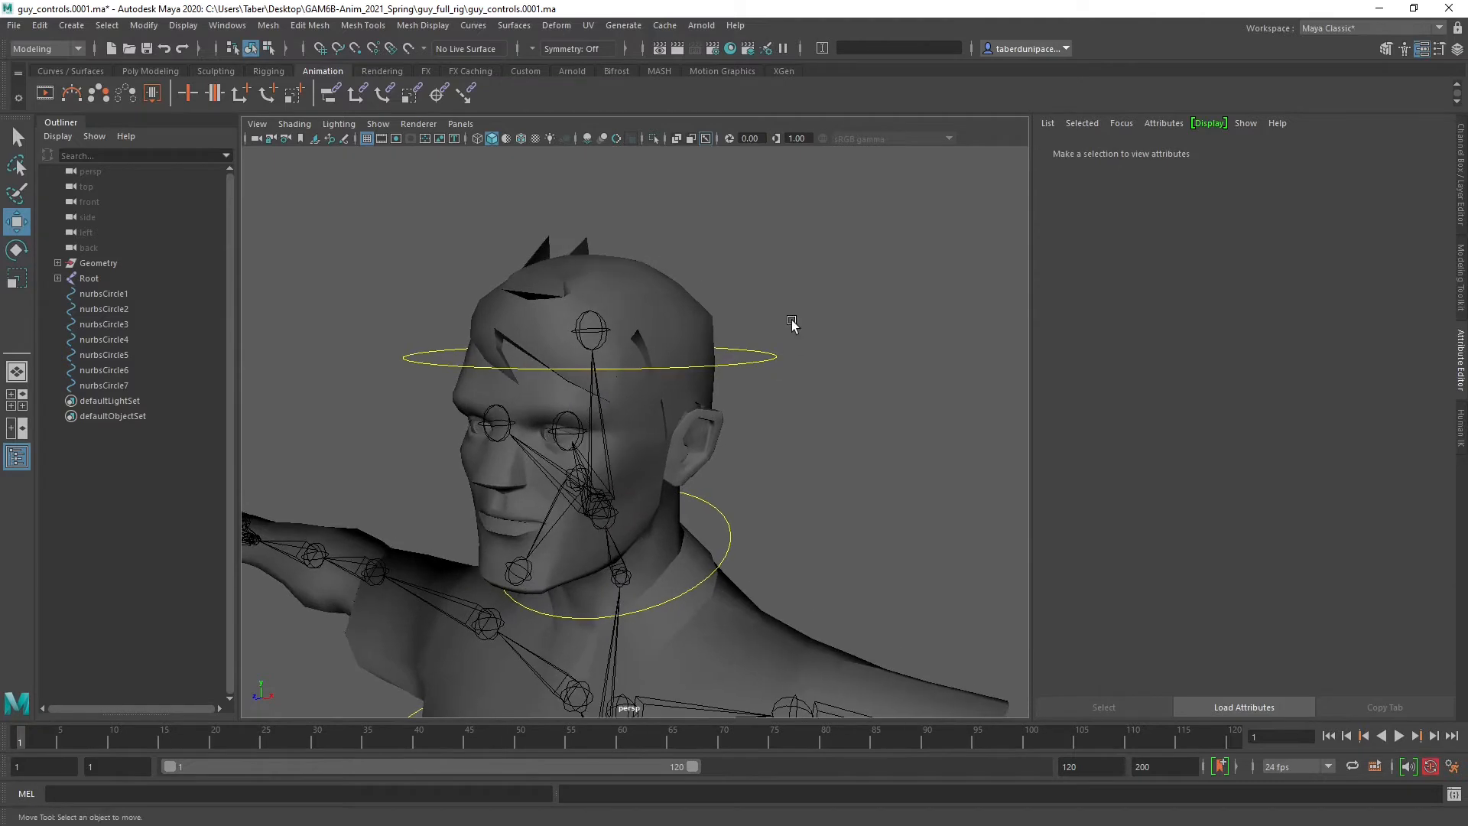
# Select the head and neck circles in turn to check their pivot positions against the joints, and inspect the face joints.
pyautogui.moveTo(757, 386); pyautogui.dragTo(757, 386)
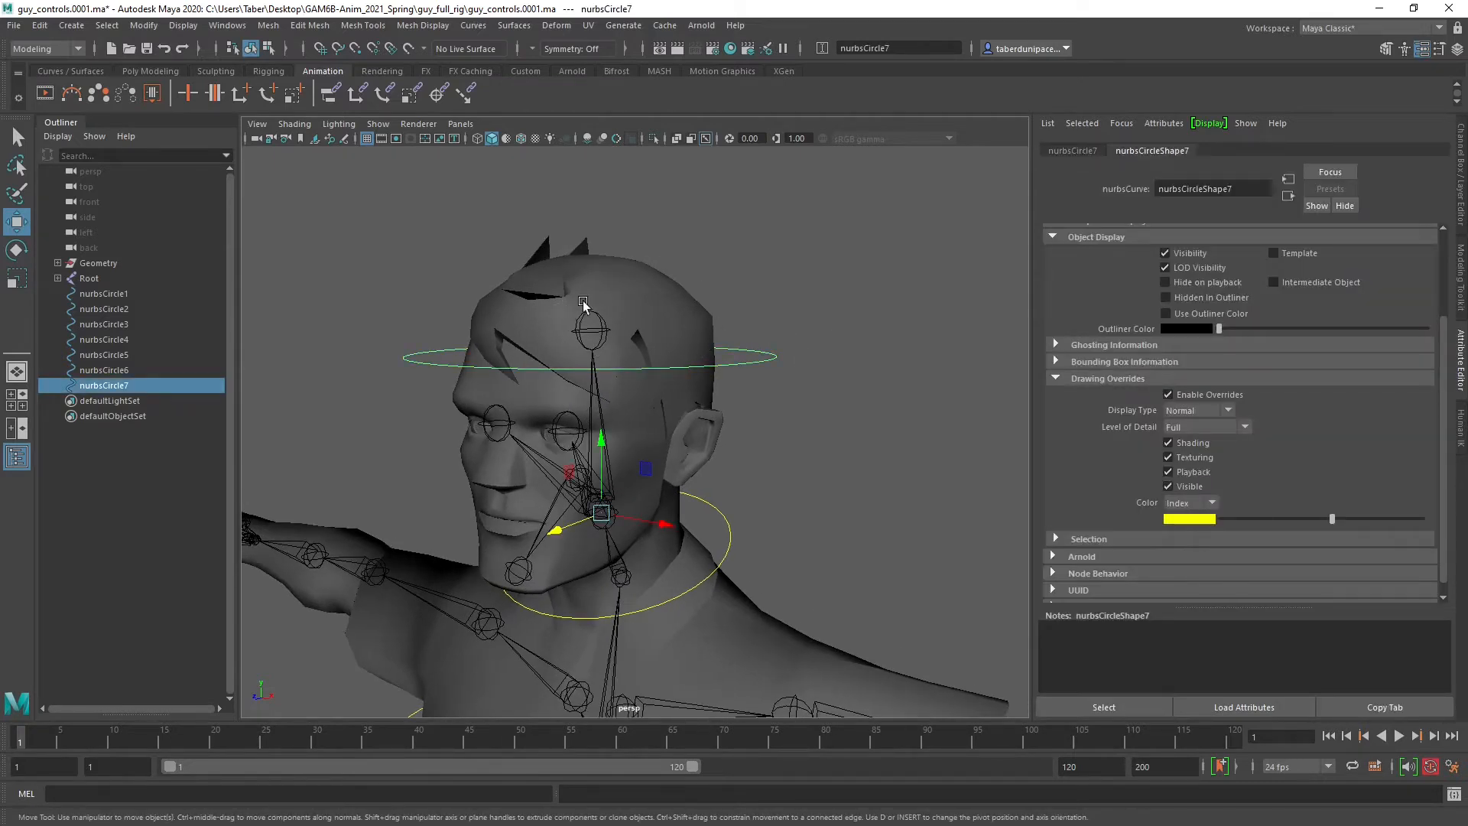
pyautogui.click(843, 508)
pyautogui.moveTo(749, 532); pyautogui.dragTo(725, 538)
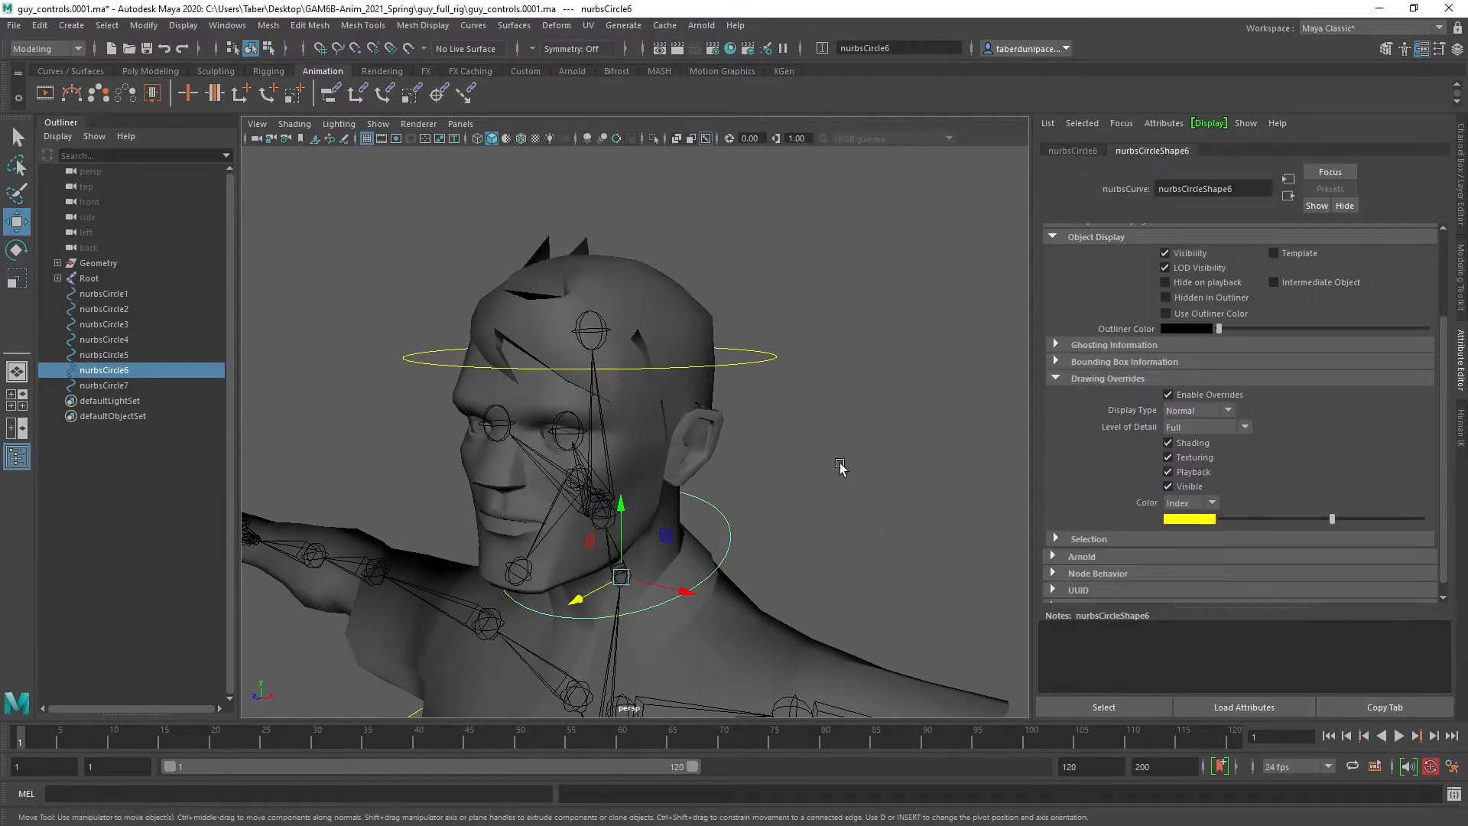
pyautogui.click(840, 467)
pyautogui.keyDown('alt'); pyautogui.moveTo(819, 468); pyautogui.dragTo(699, 478); pyautogui.keyUp('alt')
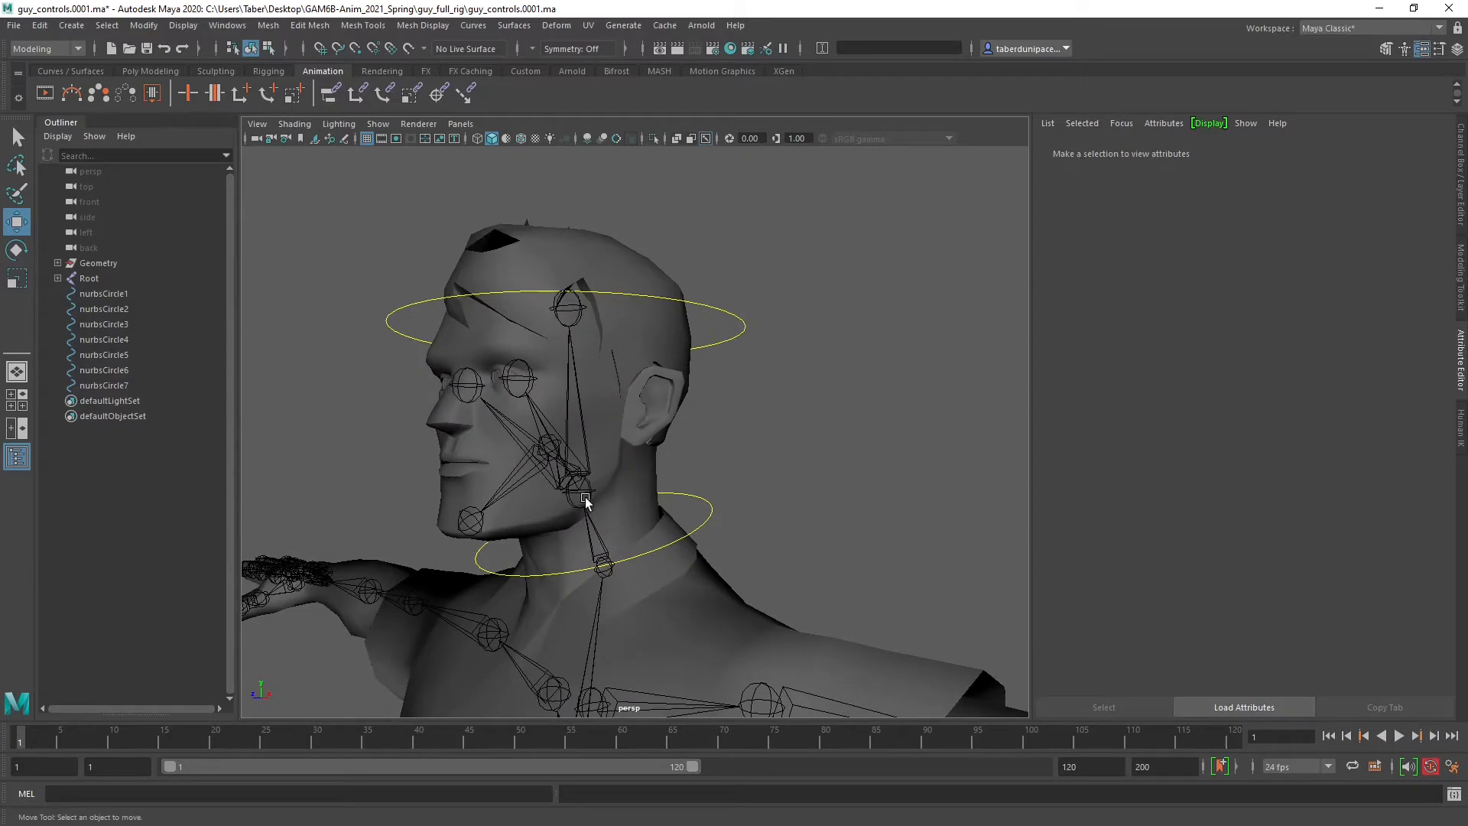
pyautogui.click(737, 315)
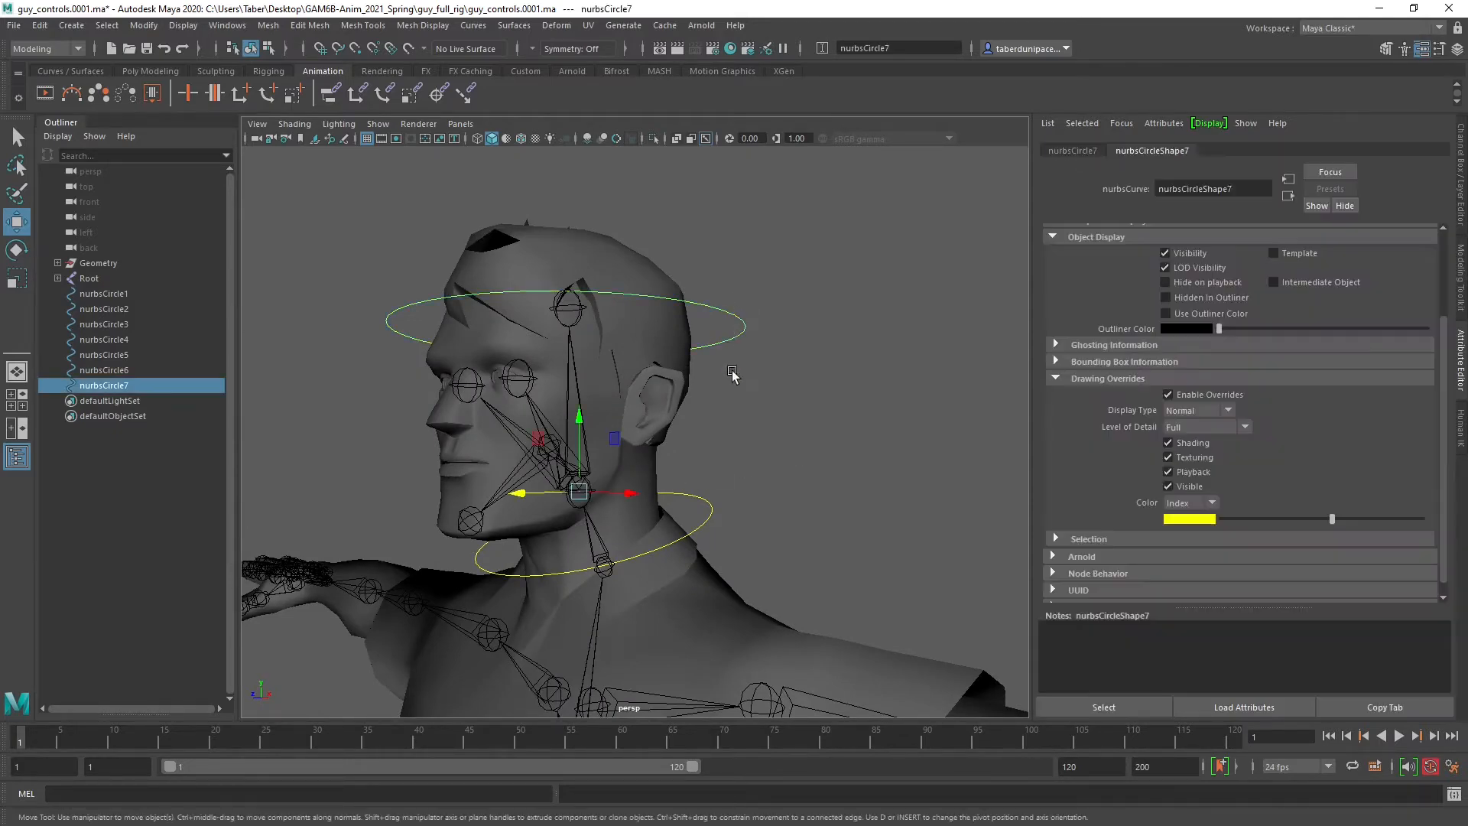
pyautogui.keyDown('alt'); pyautogui.moveTo(783, 436); pyautogui.dragTo(895, 407); pyautogui.keyUp('alt')
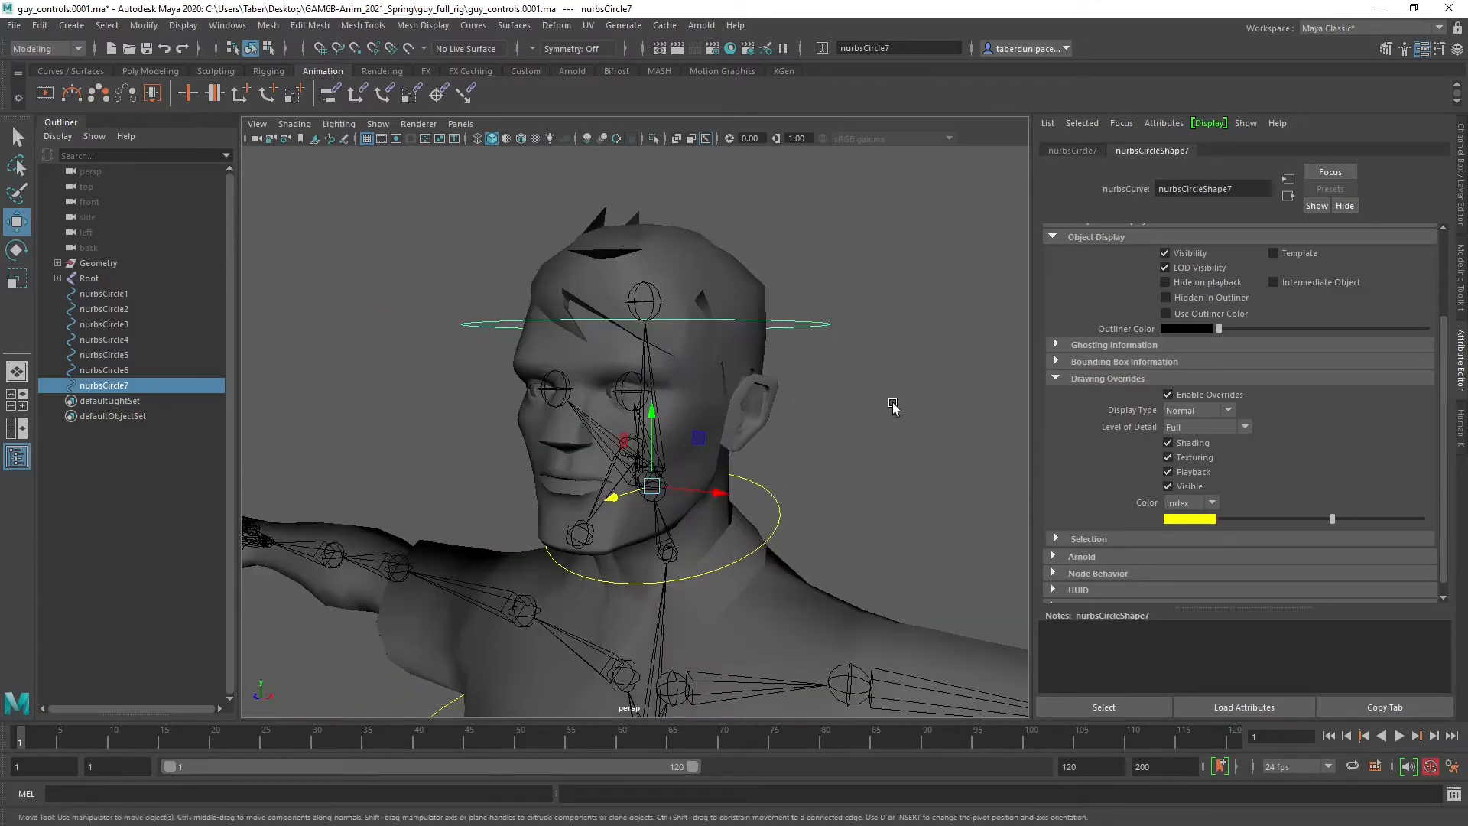
pyautogui.click(895, 407)
pyautogui.keyDown('alt'); pyautogui.moveTo(895, 407); pyautogui.dragTo(800, 426, button='right'); pyautogui.keyUp('alt')
pyautogui.keyDown('alt'); pyautogui.moveTo(799, 426); pyautogui.dragTo(738, 430); pyautogui.keyUp('alt')
pyautogui.keyDown('alt'); pyautogui.moveTo(739, 430); pyautogui.dragTo(963, 453, button='right'); pyautogui.keyUp('alt')
pyautogui.keyDown('alt'); pyautogui.moveTo(966, 456); pyautogui.dragTo(537, 400); pyautogui.keyUp('alt')
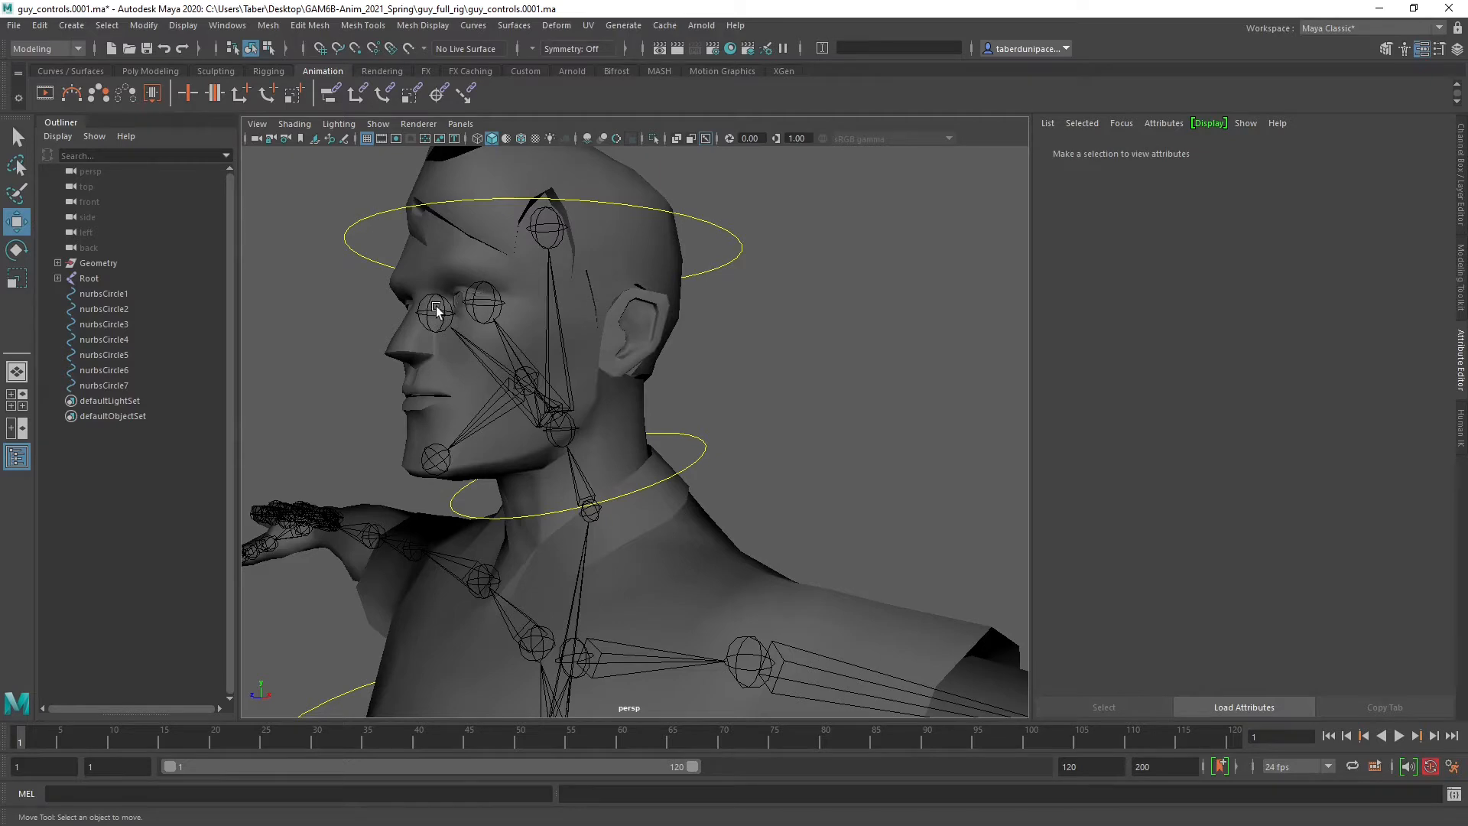
# Duplicate the chest circle again and point-snap the copy to the jaw joint.
pyautogui.scroll(-5, 746, 438)
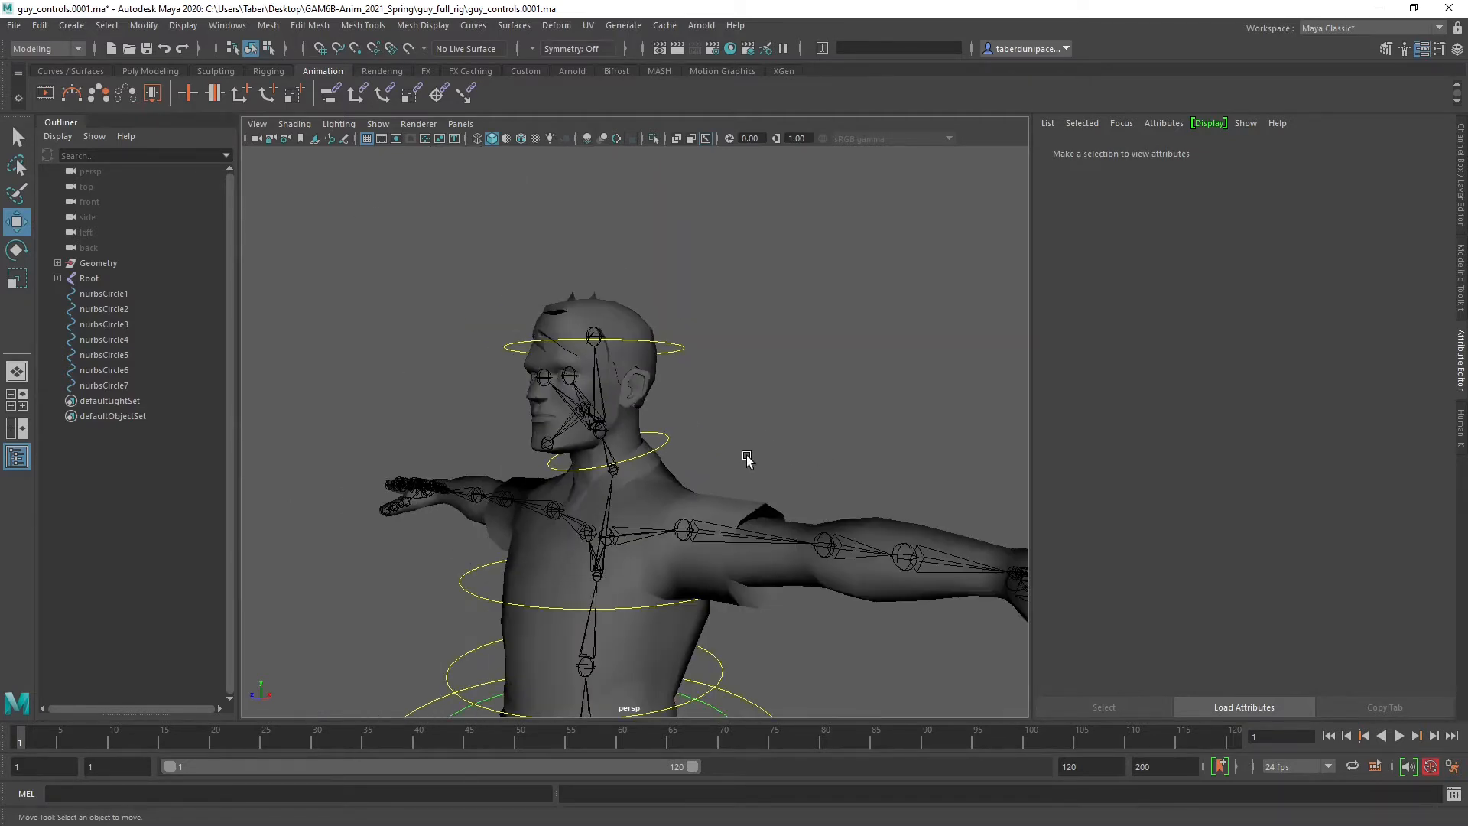
pyautogui.keyDown('alt'); pyautogui.moveTo(750, 567); pyautogui.dragTo(812, 438, button='middle'); pyautogui.keyUp('alt')
pyautogui.keyDown('alt'); pyautogui.moveTo(652, 513); pyautogui.dragTo(607, 517); pyautogui.keyUp('alt')
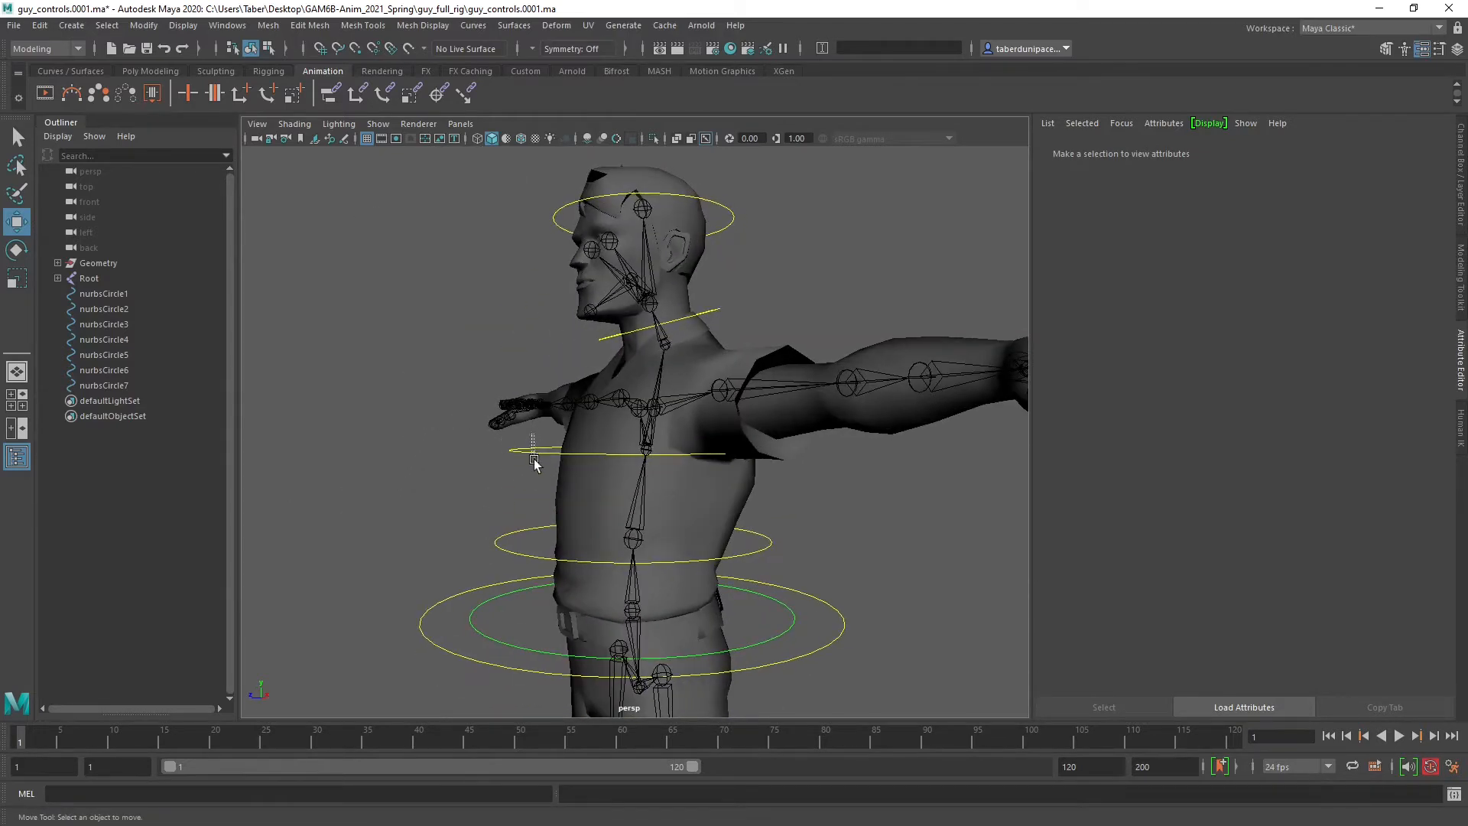
pyautogui.click(533, 461)
pyautogui.scroll(5, 557, 485)
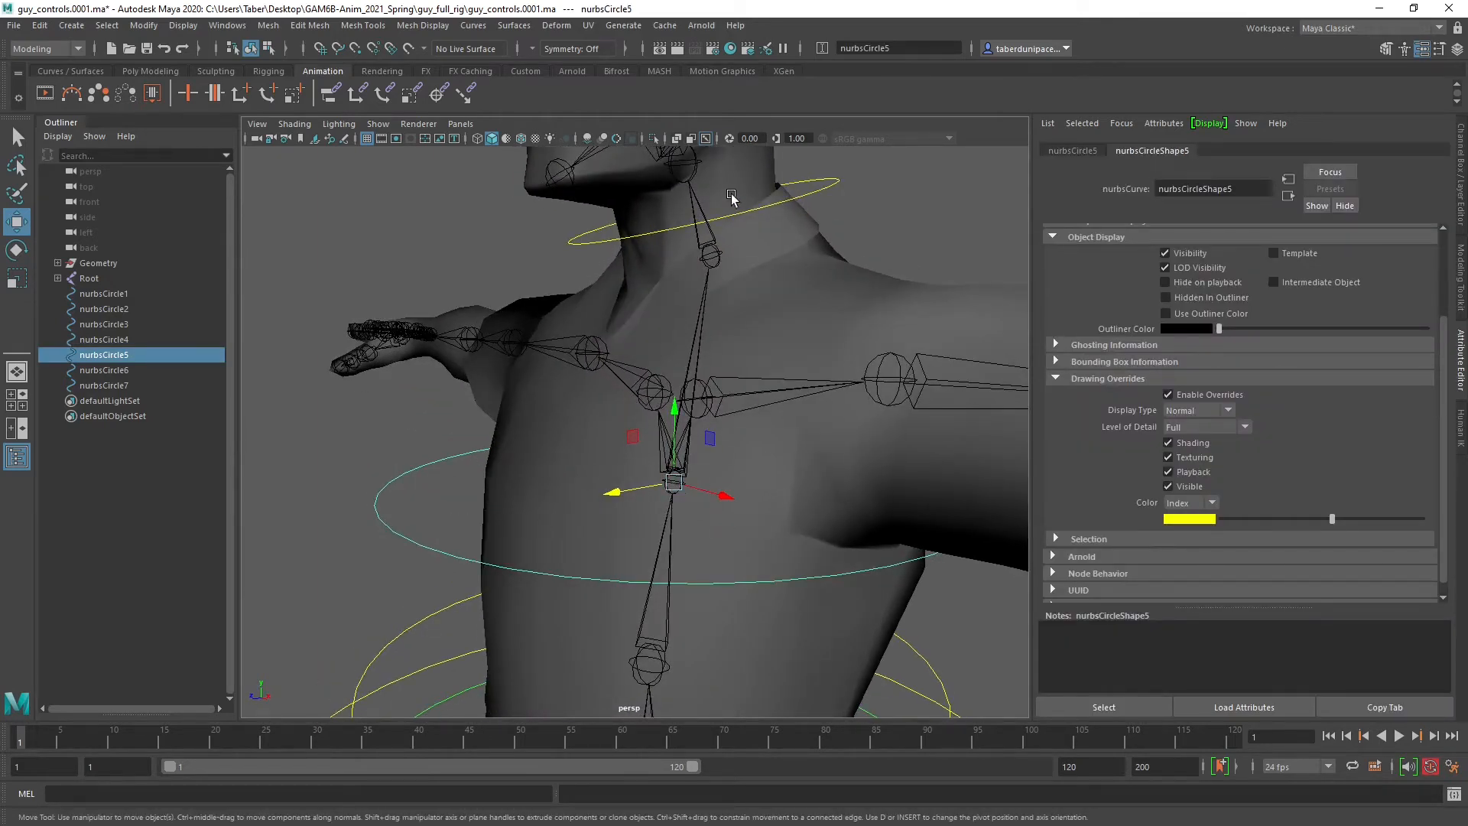
pyautogui.hotkey('ctrl', 'd')
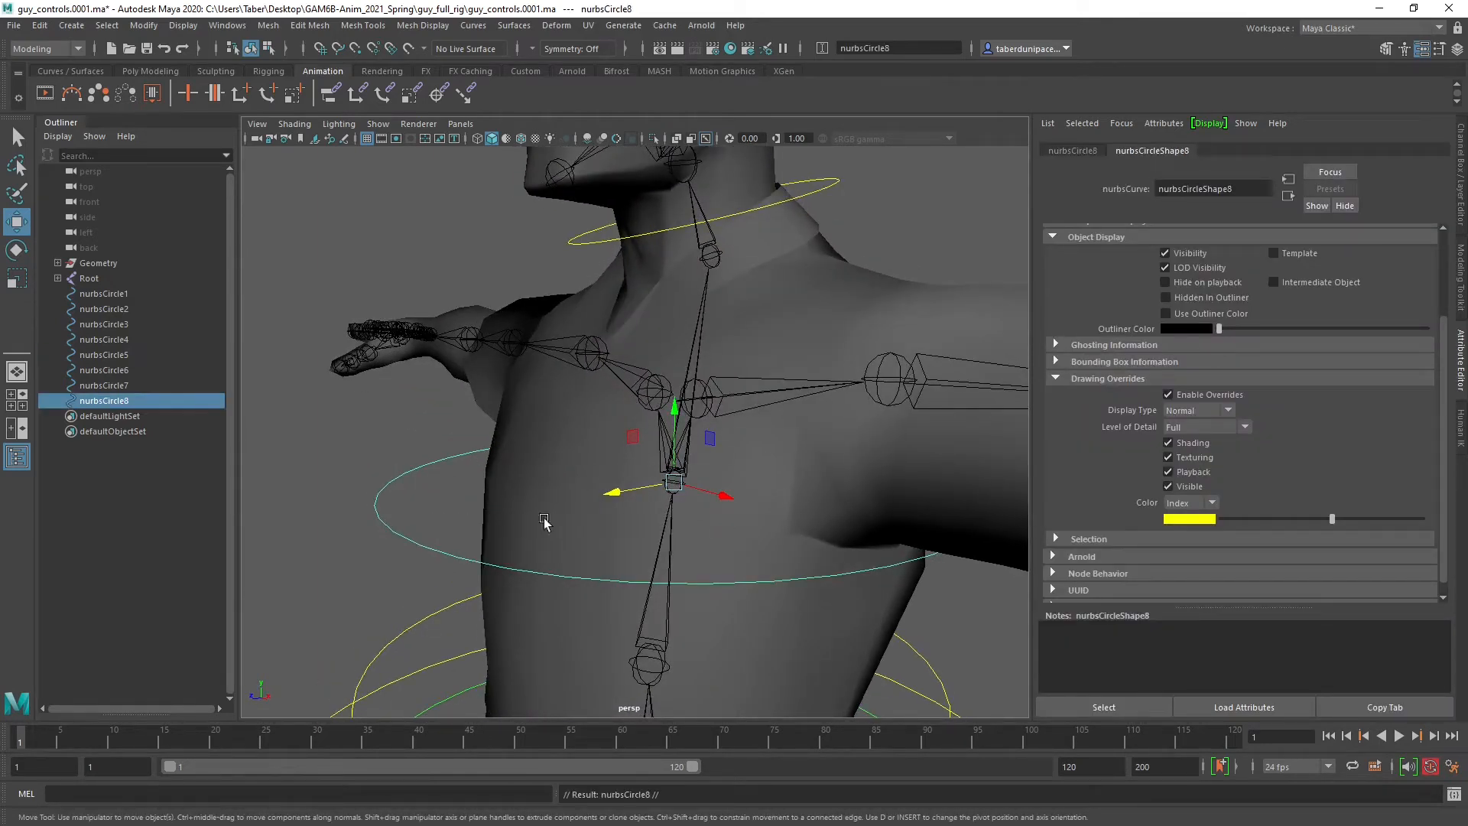
pyautogui.scroll(-3, 713, 465)
pyautogui.keyDown('alt'); pyautogui.moveTo(705, 436); pyautogui.dragTo(700, 504, button='middle'); pyautogui.keyUp('alt')
pyautogui.keyDown('alt'); pyautogui.moveTo(700, 505); pyautogui.dragTo(632, 490); pyautogui.keyUp('alt')
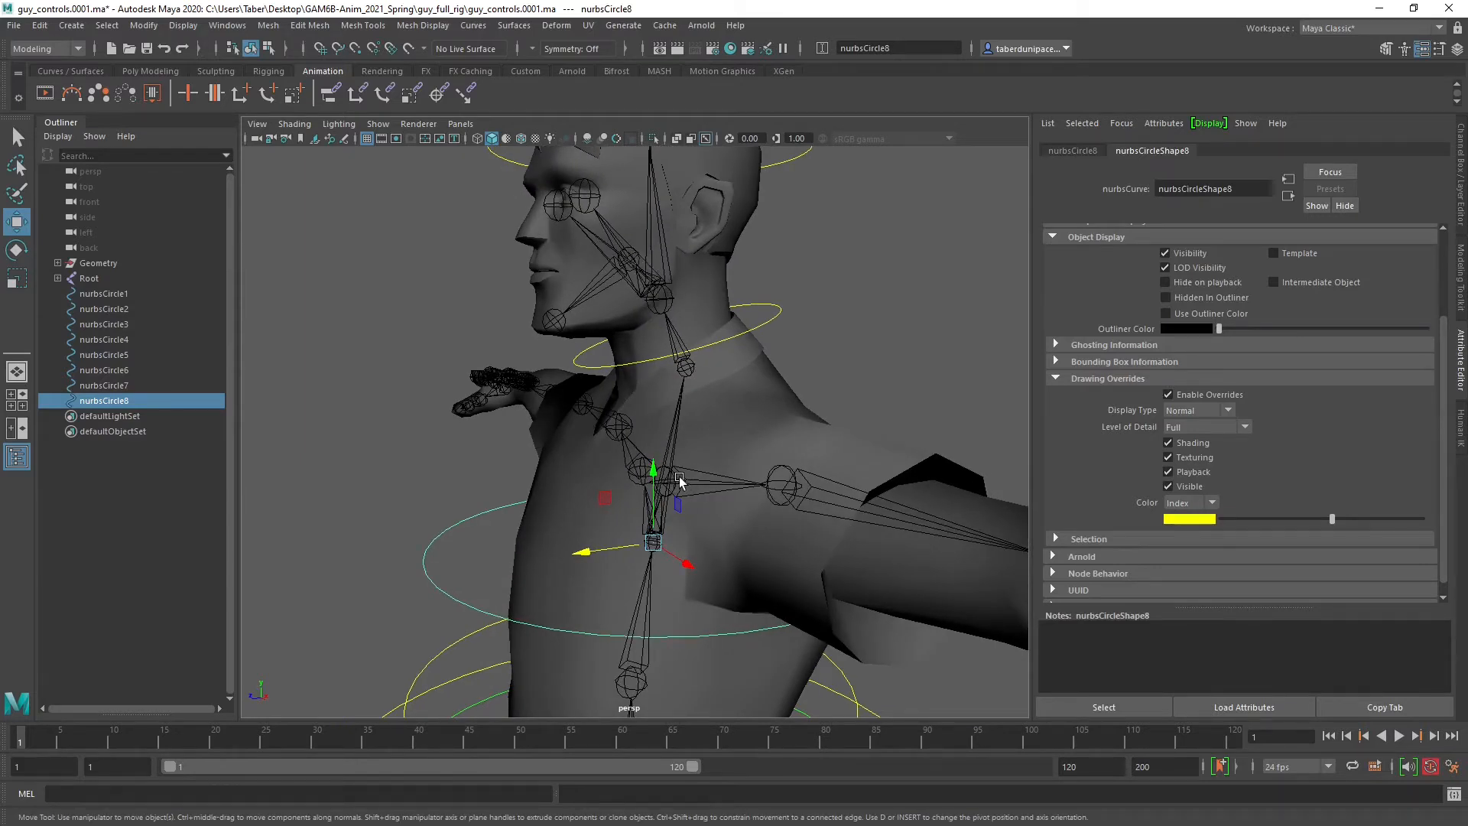
pyautogui.moveTo(652, 544); pyautogui.dragTo(630, 268)
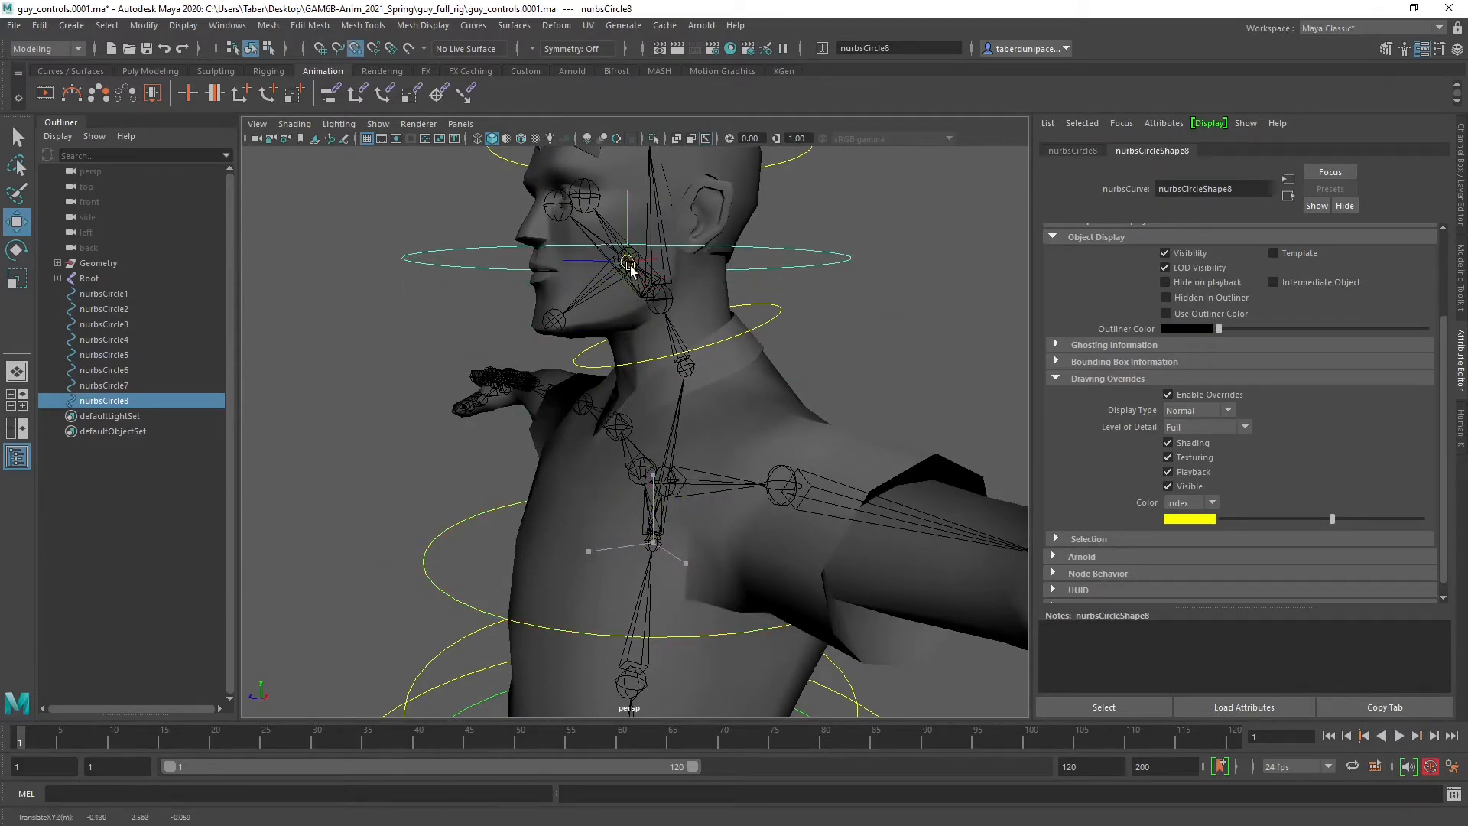
pyautogui.press('f')
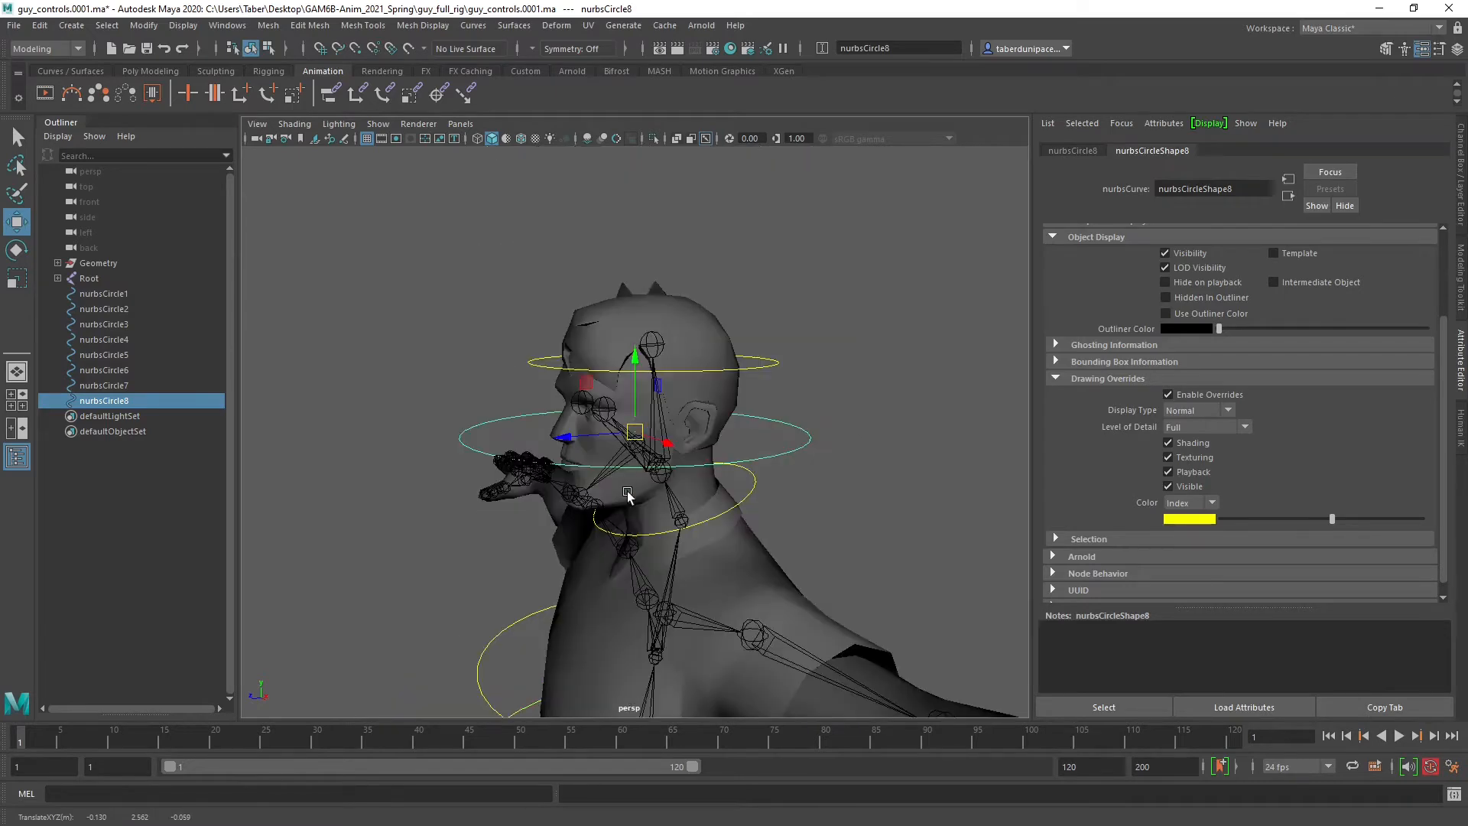
# Move the jaw circle's rear control vertices forward and scale them to shape the curve into a crescent around the face's front.
pyautogui.scroll(5, 627, 493)
pyautogui.keyDown('alt'); pyautogui.moveTo(626, 498); pyautogui.dragTo(597, 492); pyautogui.keyUp('alt')
pyautogui.scroll(-4, 613, 522)
pyautogui.scroll(-4, 752, 456)
pyautogui.scroll(6, 763, 506)
pyautogui.moveTo(796, 493)
pyautogui.keyDown('alt'); pyautogui.mouseDown()
pyautogui.moveTo(593, 488)
pyautogui.moveTo(961, 513)
pyautogui.moveTo(653, 503)
pyautogui.moveTo(796, 513)
pyautogui.moveTo(754, 469)
pyautogui.moveTo(695, 479)
pyautogui.moveTo(800, 484)
pyautogui.moveTo(785, 474)
pyautogui.mouseUp(); pyautogui.keyUp('alt')
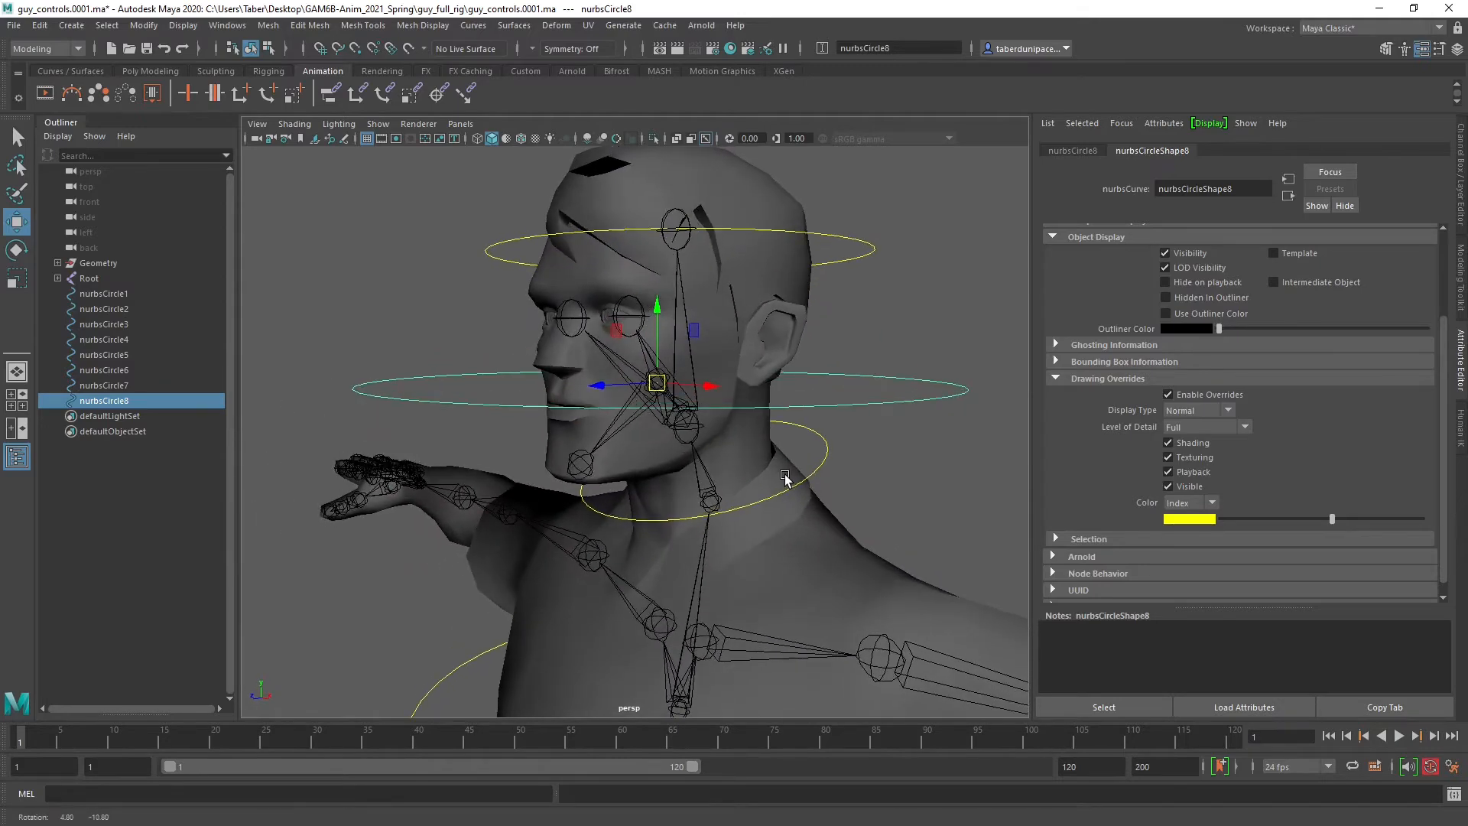
pyautogui.rightClick(910, 401)
pyautogui.click(826, 399)
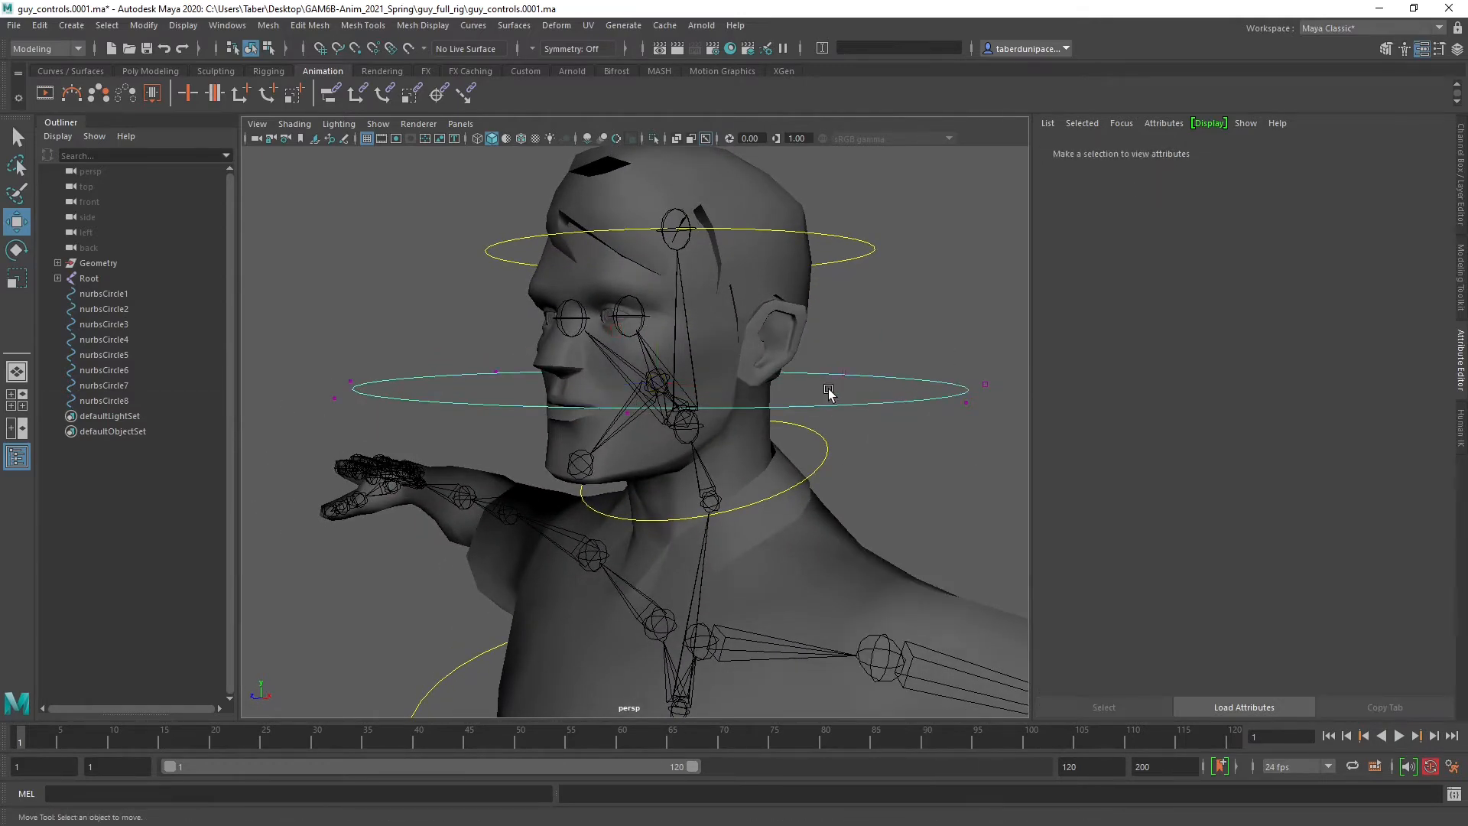
pyautogui.keyDown('alt'); pyautogui.moveTo(829, 390); pyautogui.dragTo(616, 505); pyautogui.keyUp('alt')
pyautogui.moveTo(832, 274); pyautogui.dragTo(715, 565)
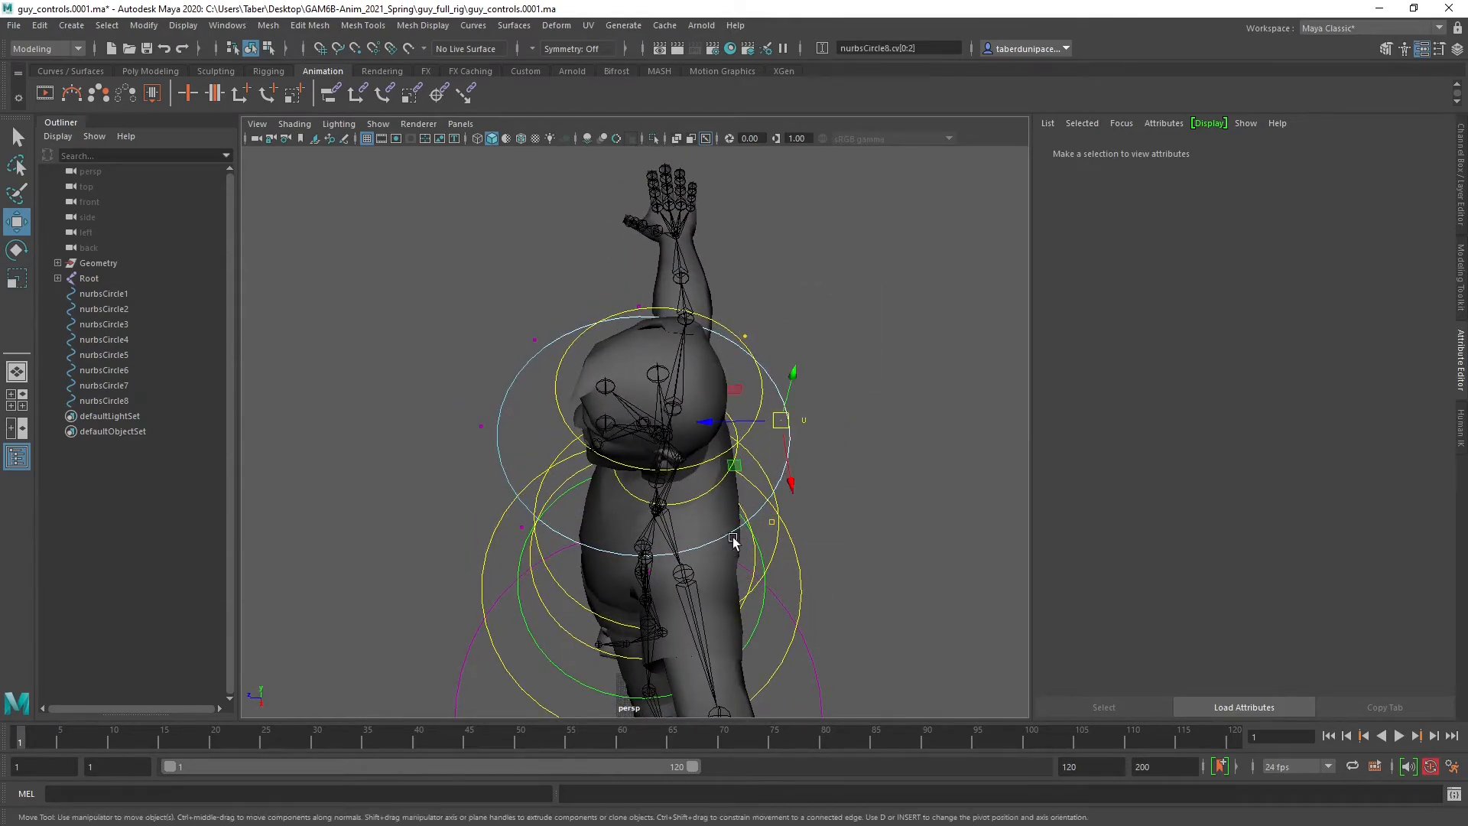
pyautogui.moveTo(742, 418); pyautogui.dragTo(640, 430)
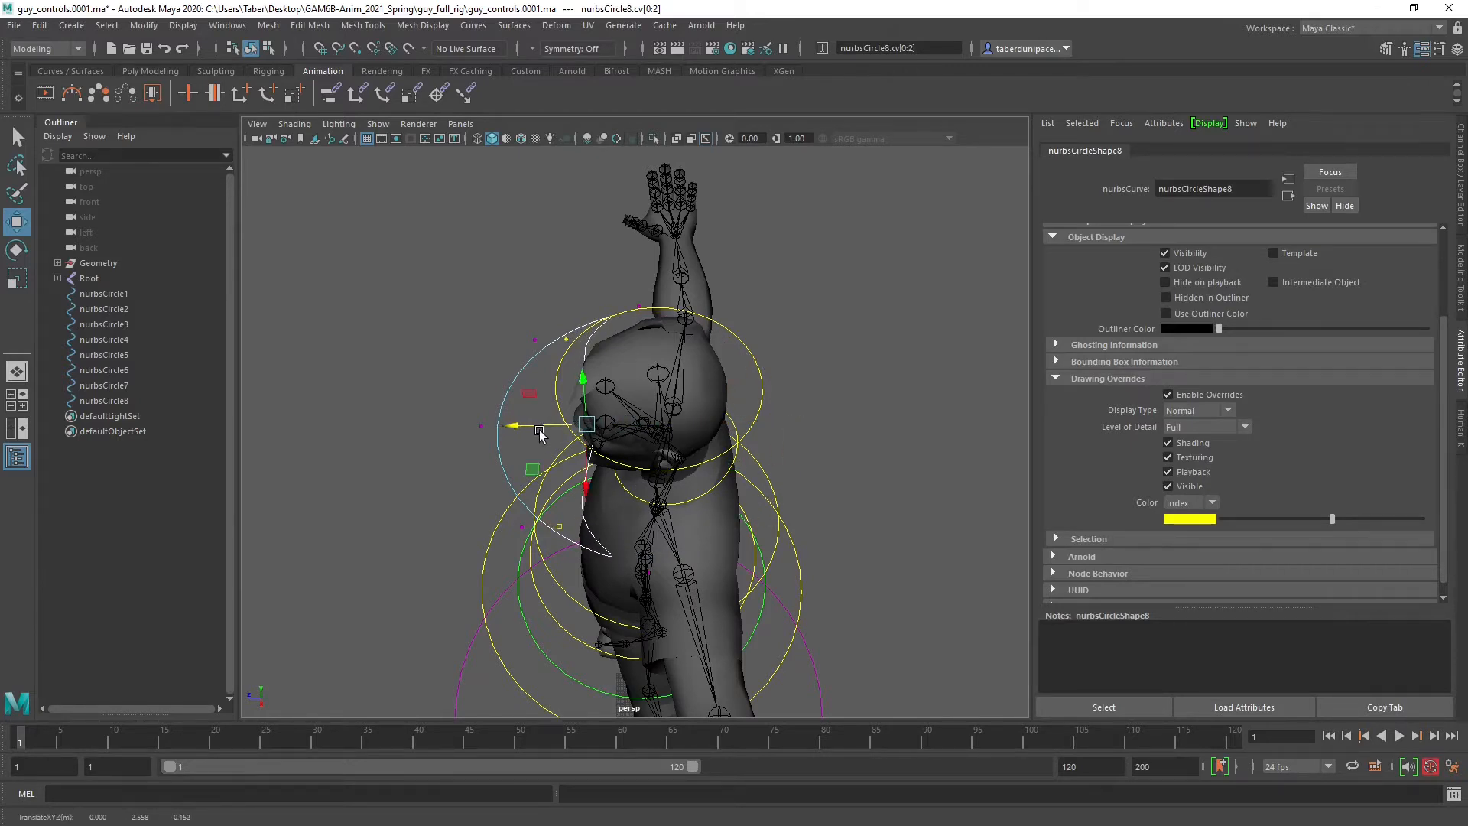
pyautogui.press('r')
pyautogui.moveTo(518, 426); pyautogui.dragTo(688, 329)
pyautogui.press('w')
pyautogui.scroll(3, 721, 416)
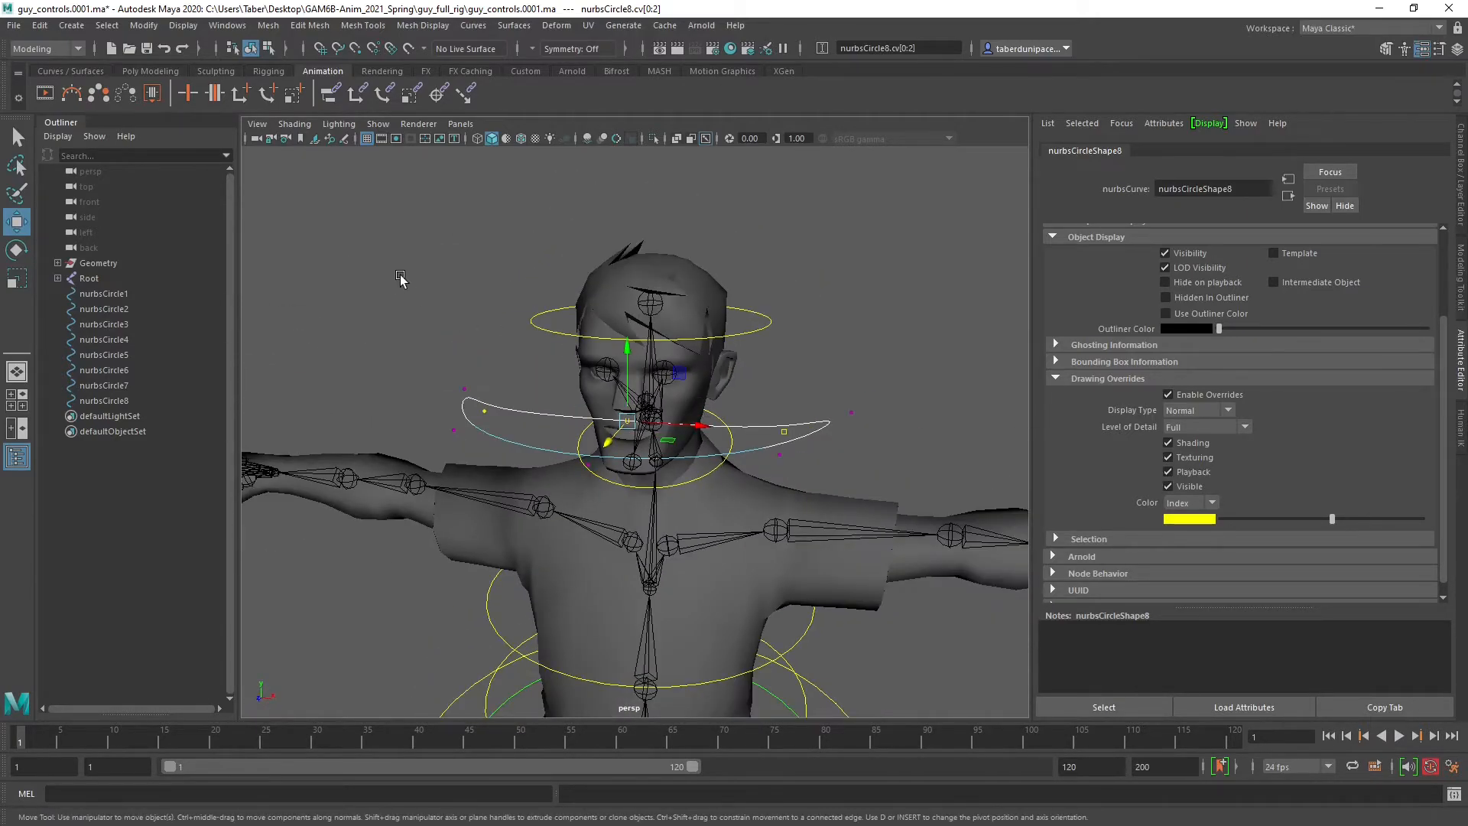
# Select all of the jaw curve's control vertices and scale them down to narrow the crescent in front of the mouth.
pyautogui.moveTo(400, 280); pyautogui.dragTo(948, 543)
pyautogui.press('r')
pyautogui.moveTo(694, 433); pyautogui.dragTo(531, 433)
pyautogui.scroll(5, 534, 435)
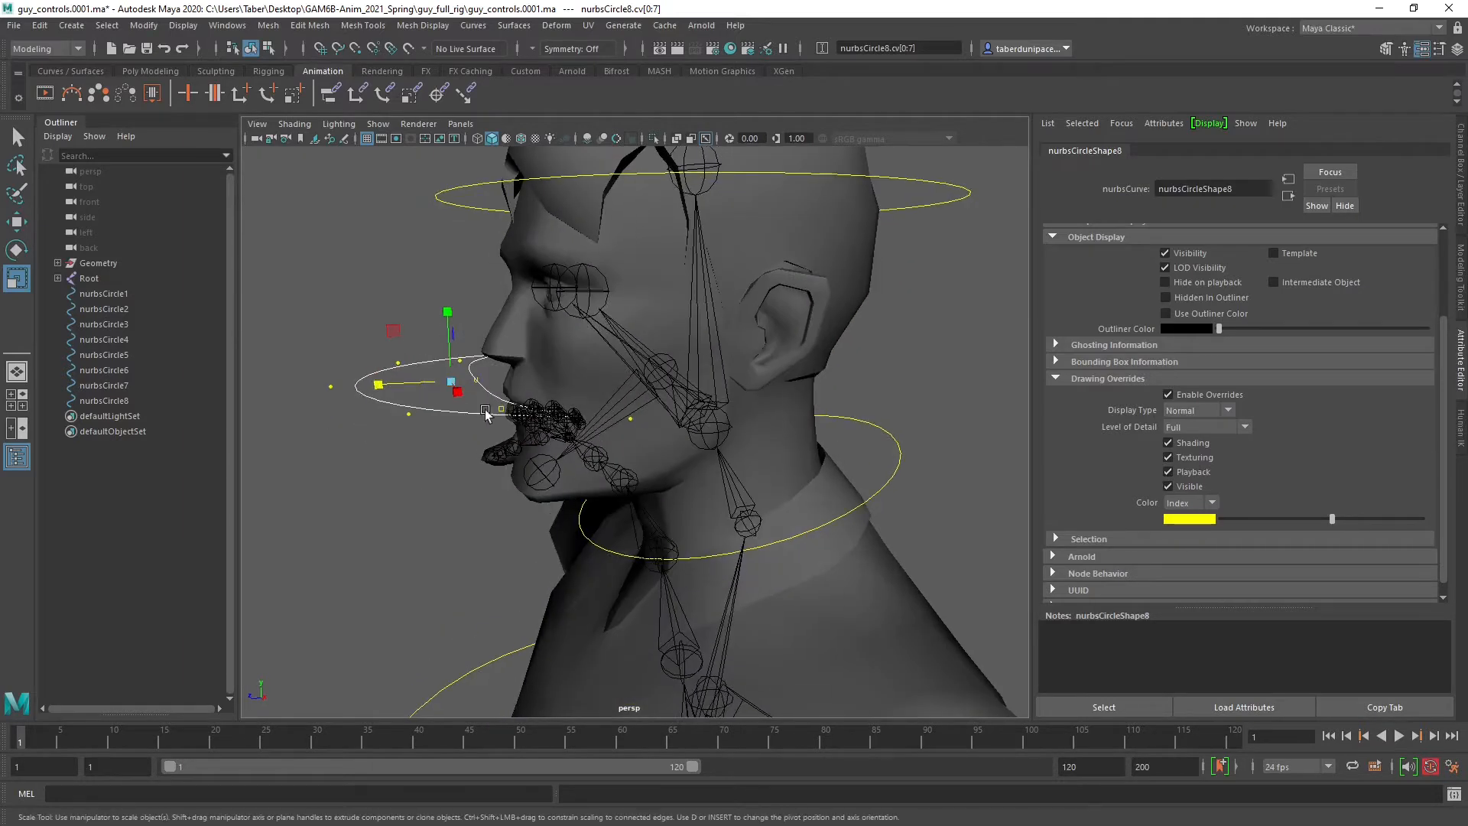
# Return the jaw curve to object mode and rotate it about the jaw joint so the crescent drops below the chin.
pyautogui.moveTo(344, 325); pyautogui.dragTo(405, 306, button='right')
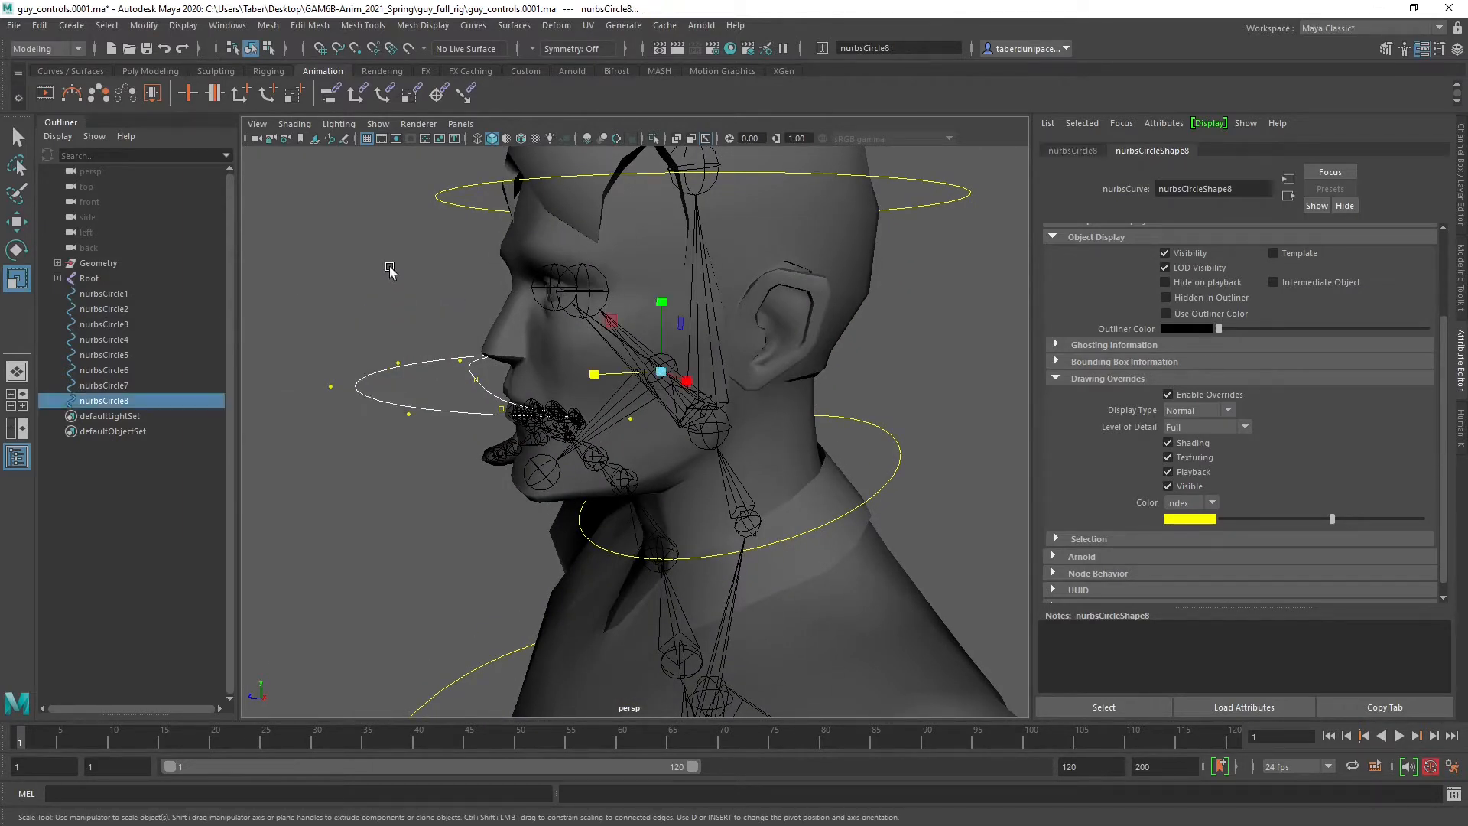
pyautogui.click(391, 329)
pyautogui.click(399, 365)
pyautogui.press('e')
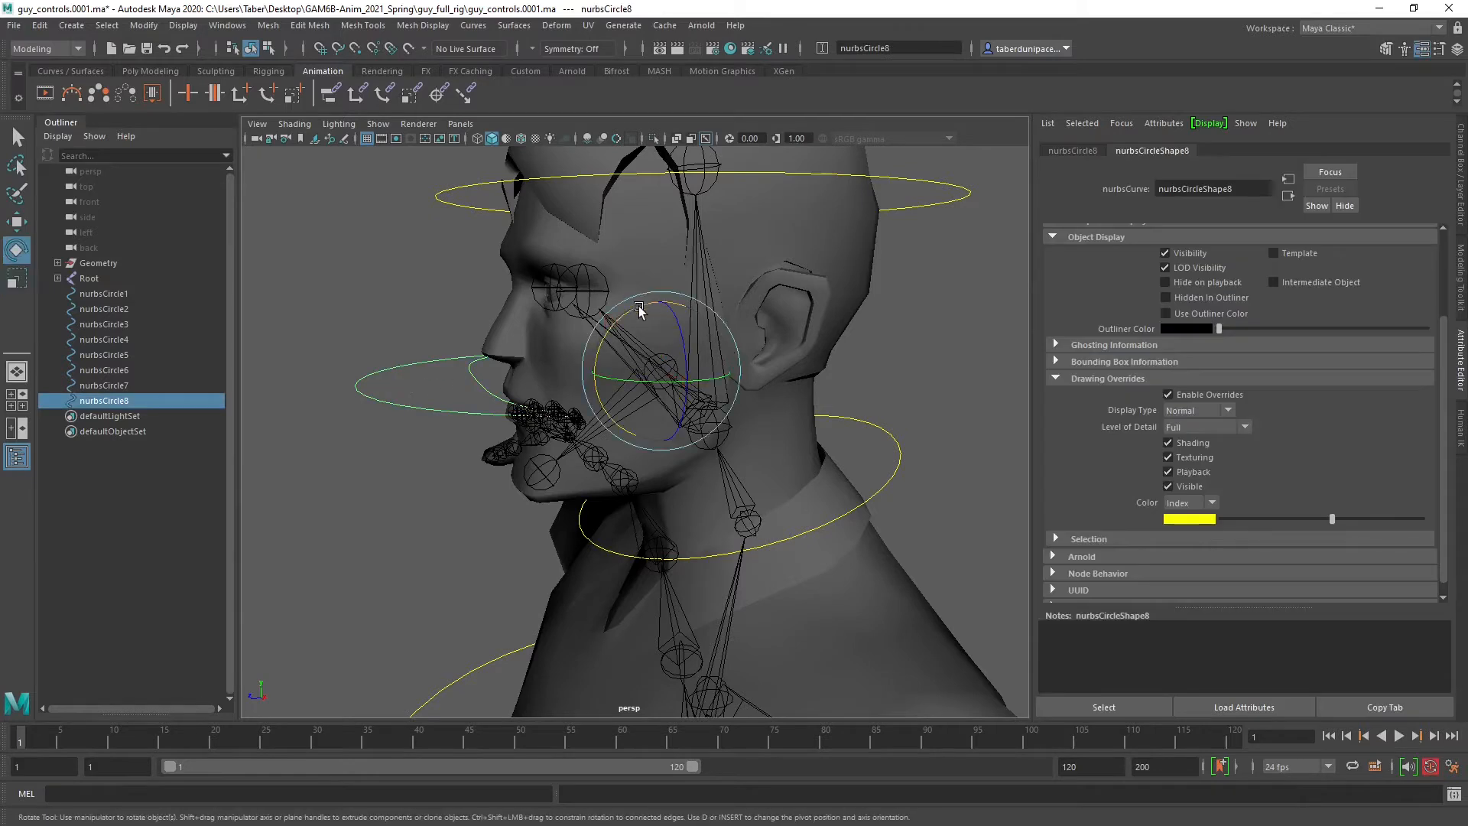
pyautogui.moveTo(639, 308); pyautogui.dragTo(586, 344)
pyautogui.keyDown('alt'); pyautogui.moveTo(426, 489); pyautogui.dragTo(512, 468); pyautogui.keyUp('alt')
# Scale all of the jaw curve's control vertices down to a small crescent under the chin and check its fit in object mode.
pyautogui.moveTo(471, 476); pyautogui.dragTo(390, 427, button='right')
pyautogui.moveTo(368, 375); pyautogui.dragTo(944, 673)
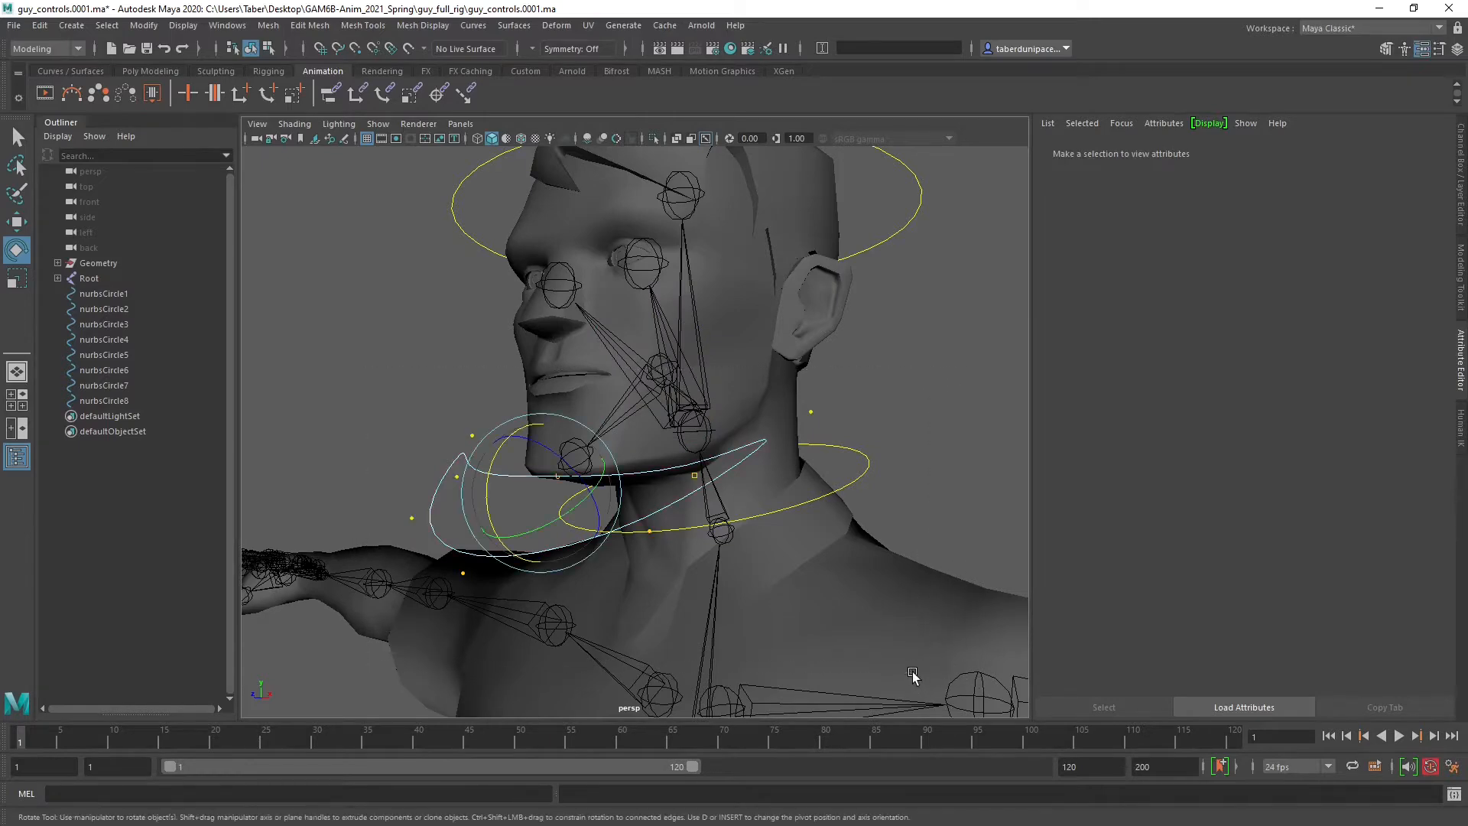
pyautogui.press('r')
pyautogui.keyDown('alt'); pyautogui.moveTo(627, 520); pyautogui.dragTo(548, 394); pyautogui.keyUp('alt')
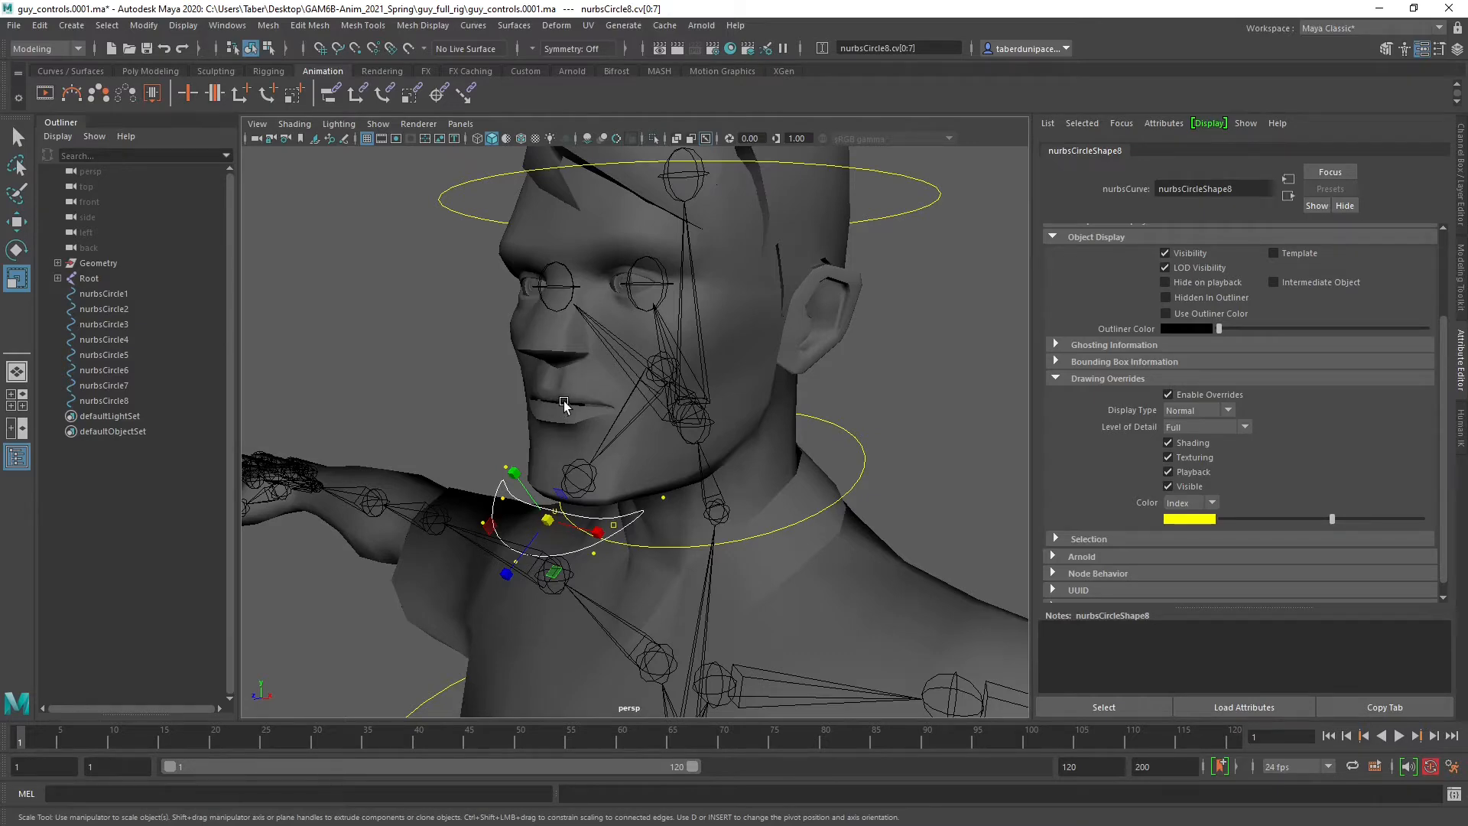
pyautogui.keyDown('alt'); pyautogui.moveTo(592, 441); pyautogui.dragTo(553, 437); pyautogui.keyUp('alt')
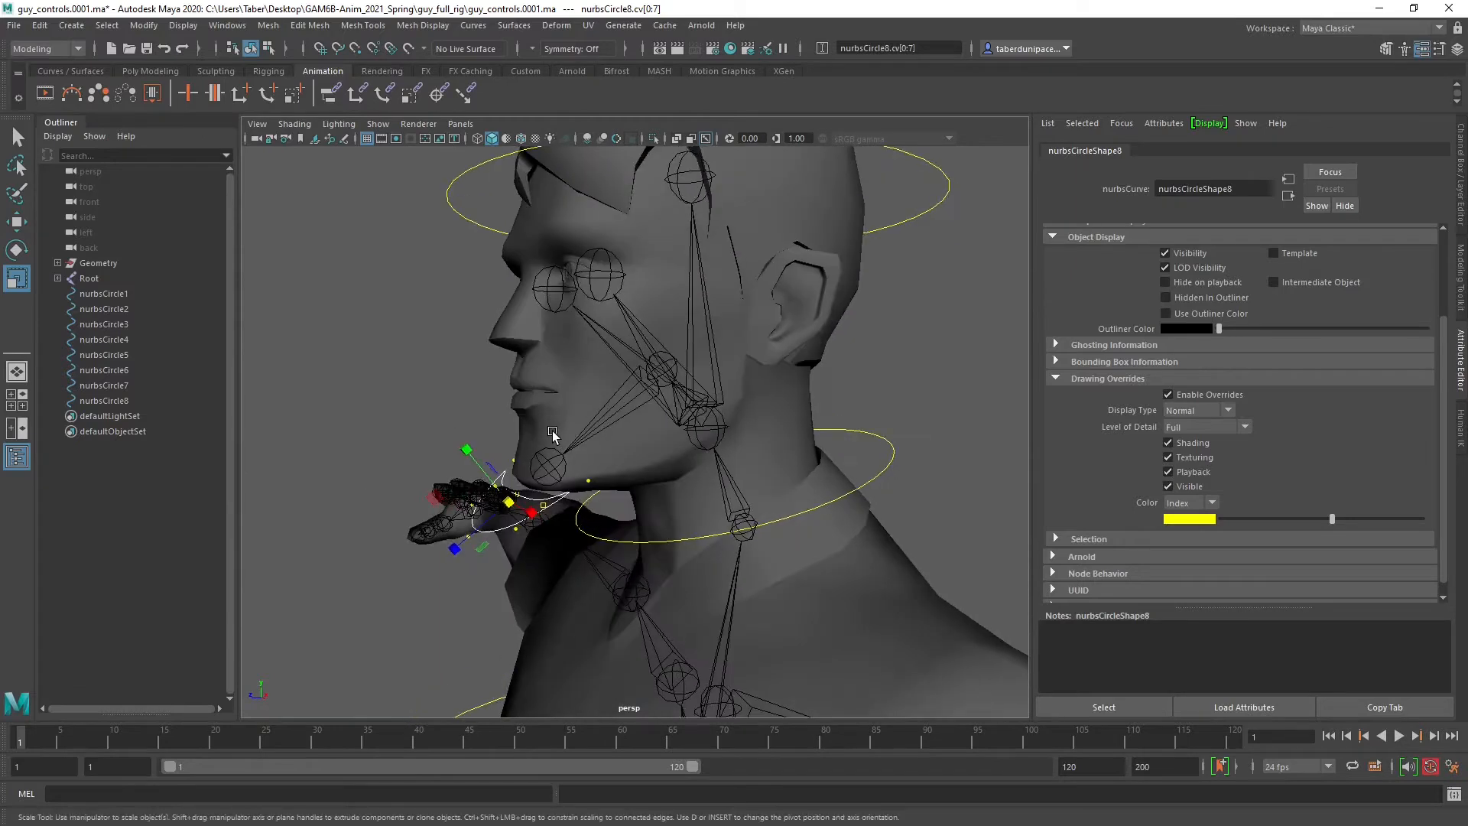
pyautogui.press('w')
pyautogui.moveTo(432, 385); pyautogui.dragTo(503, 384, button='right')
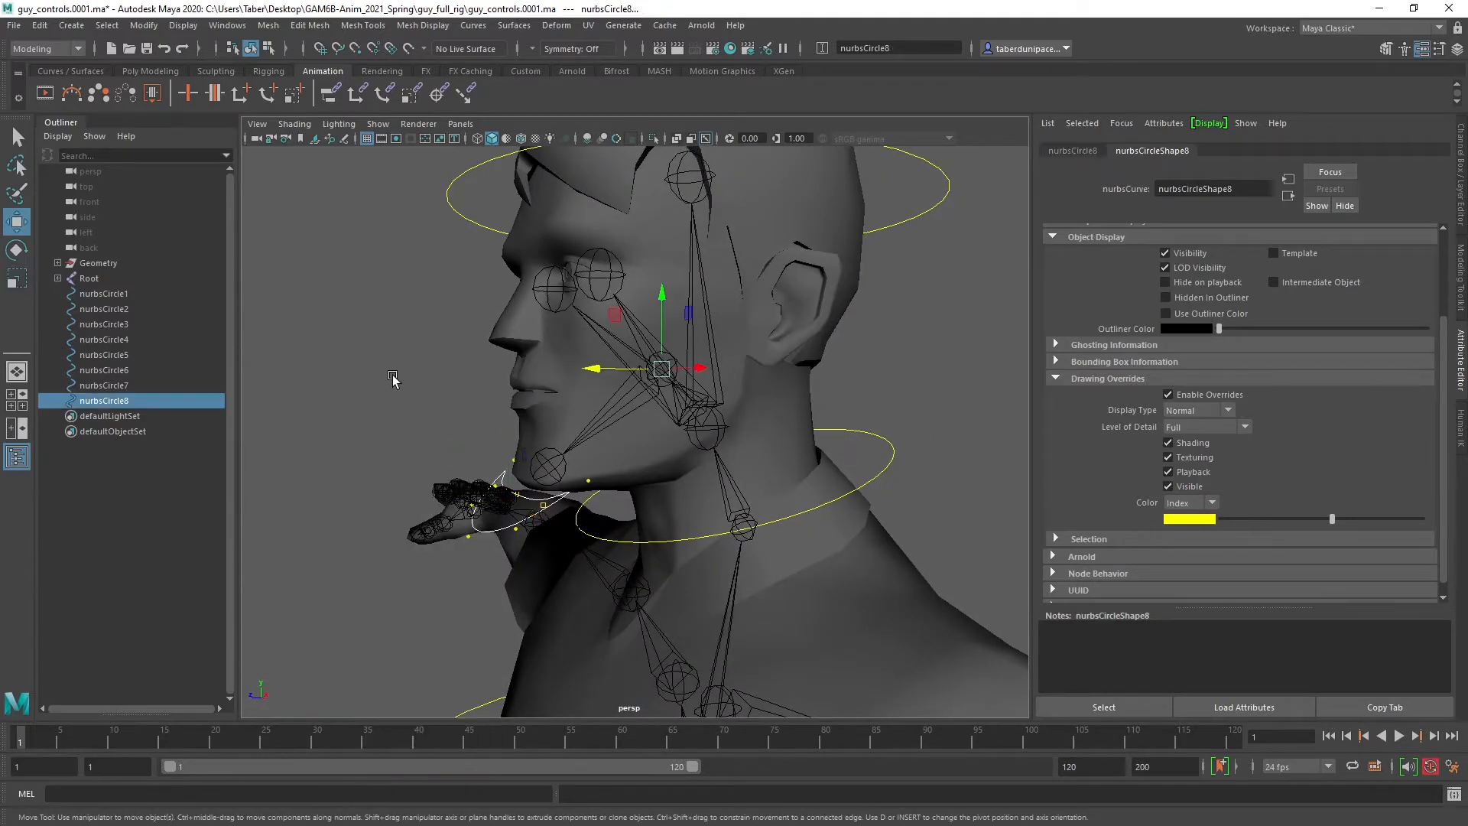
pyautogui.click(503, 499)
pyautogui.keyDown('alt'); pyautogui.moveTo(545, 508); pyautogui.dragTo(498, 525); pyautogui.keyUp('alt')
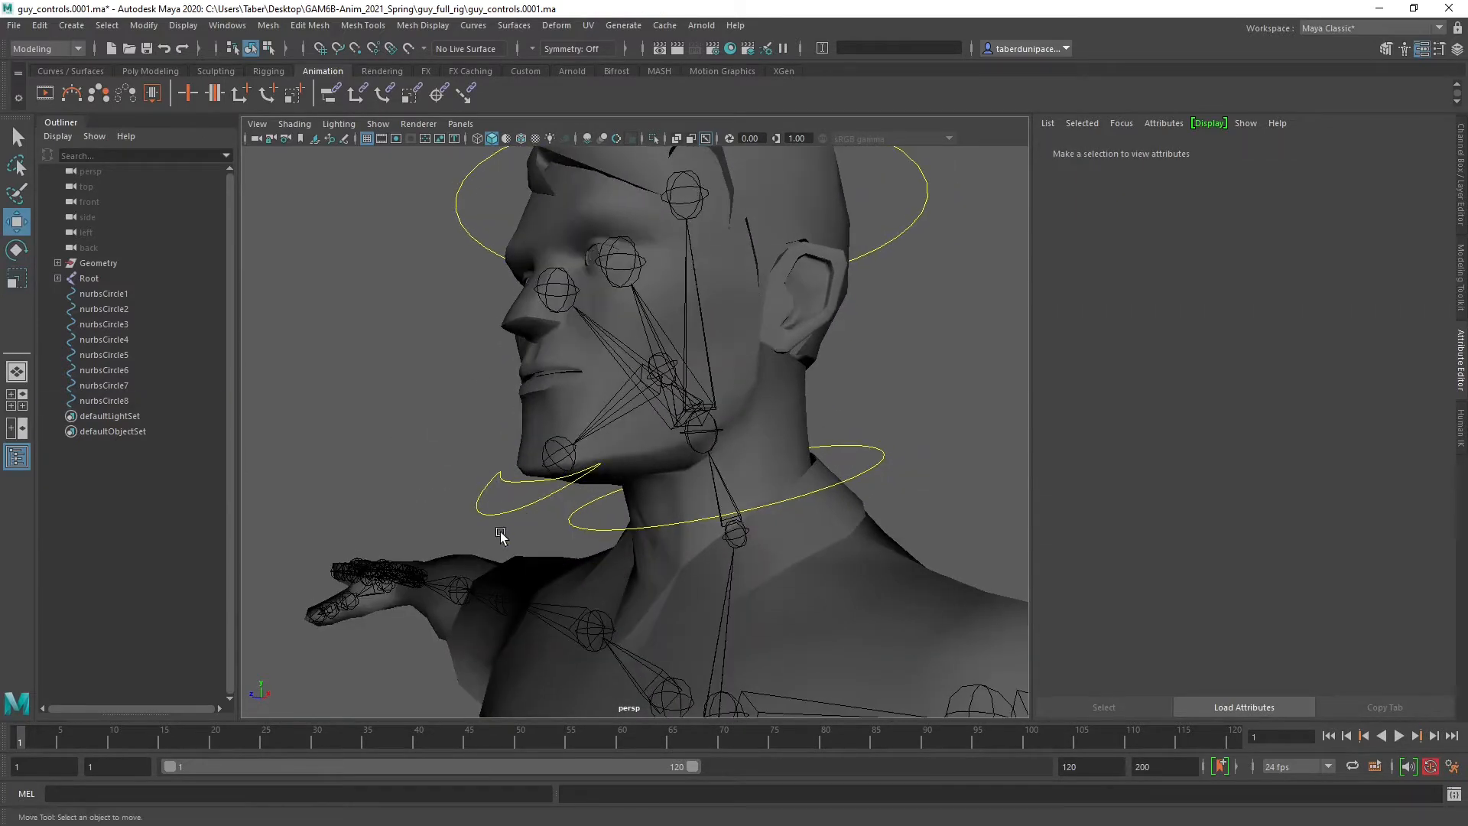
pyautogui.click(596, 487)
pyautogui.press('e')
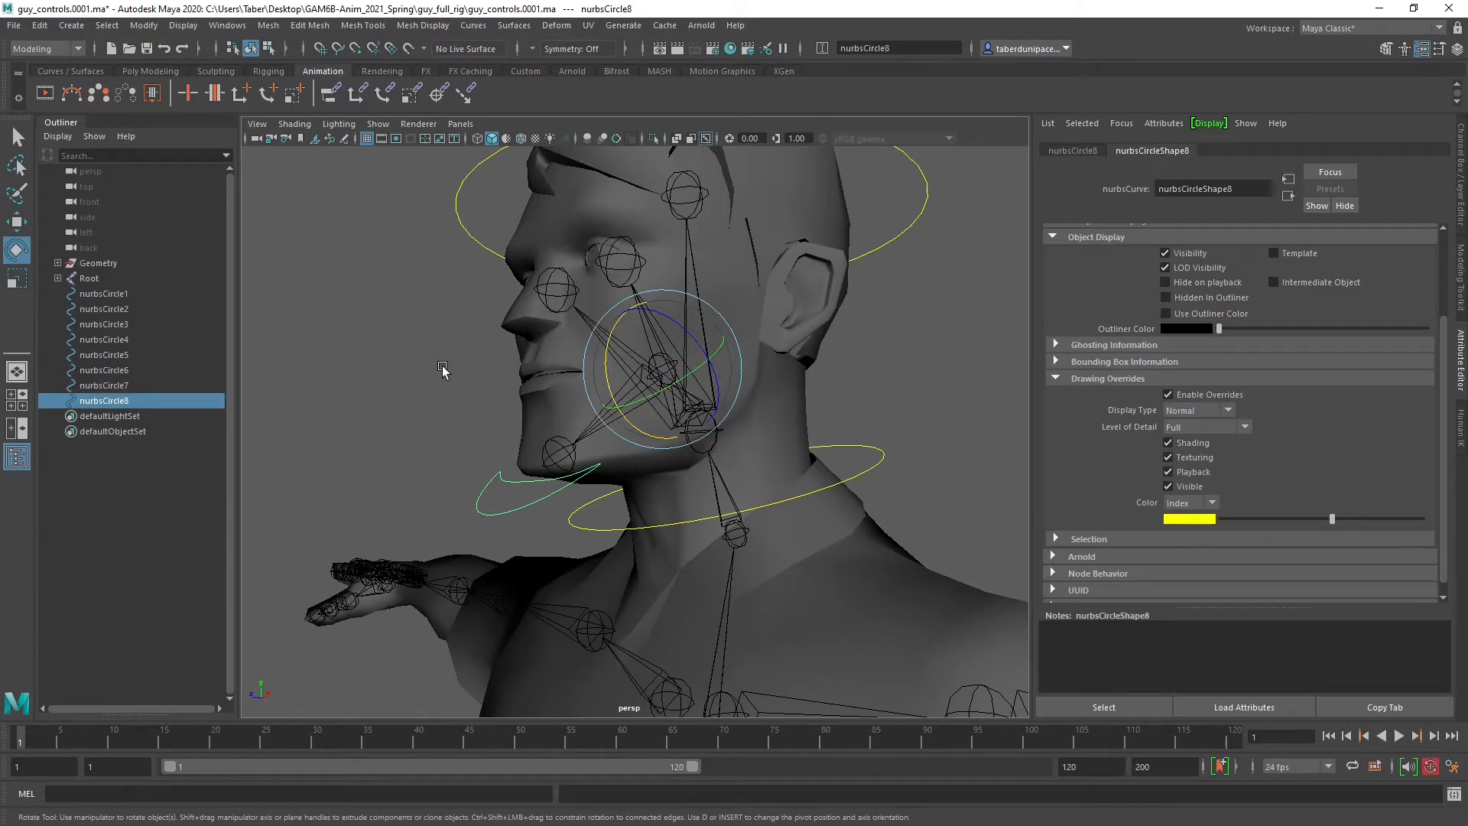
pyautogui.keyDown('alt'); pyautogui.moveTo(442, 369); pyautogui.dragTo(469, 435); pyautogui.keyUp('alt')
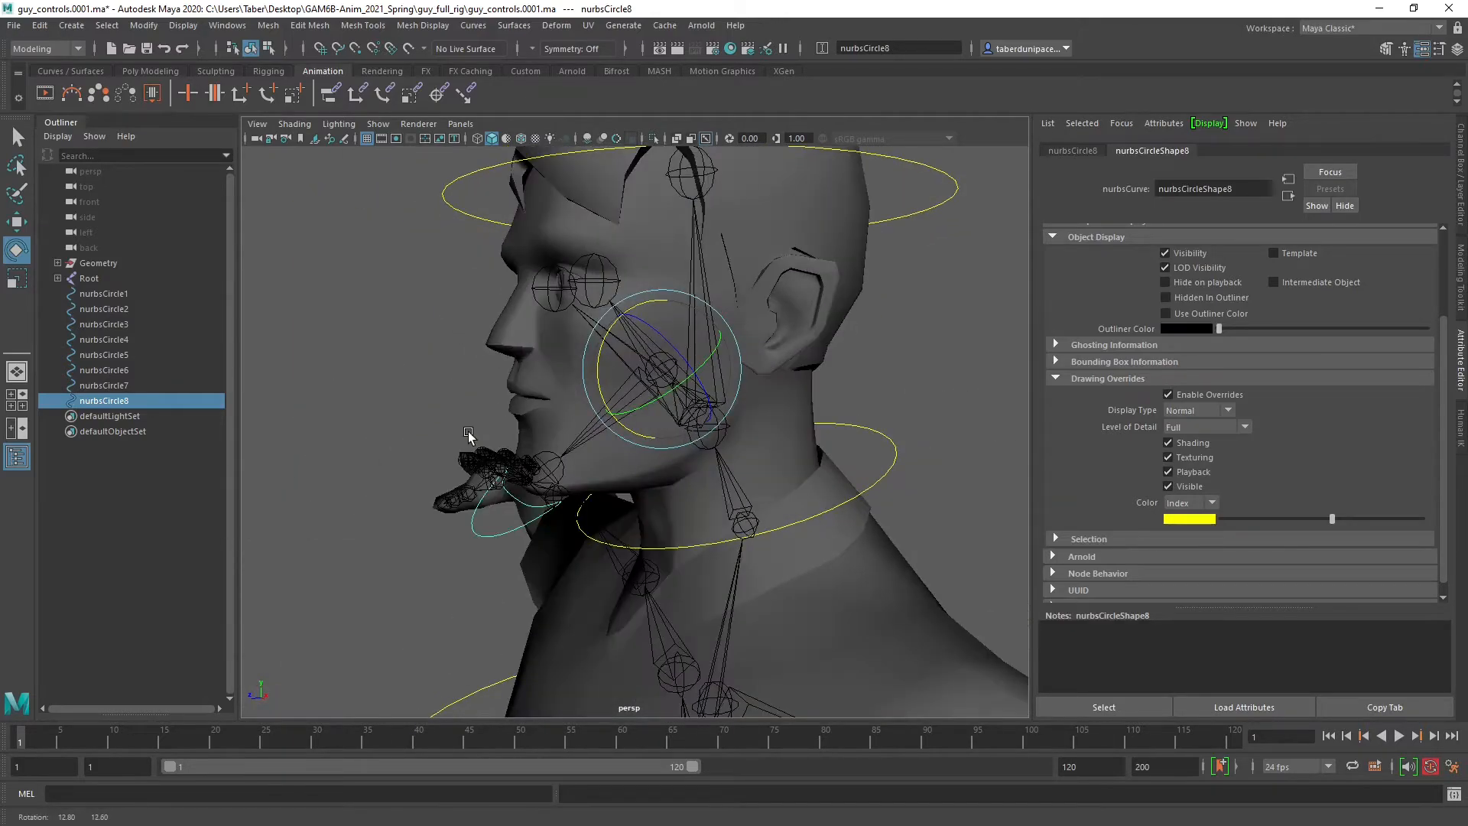
pyautogui.click(430, 388)
# Duplicate the chest circle and point-snap the copy to the jaw joint.
pyautogui.scroll(-5, 554, 507)
pyautogui.keyDown('alt'); pyautogui.moveTo(553, 508); pyautogui.dragTo(581, 484); pyautogui.keyUp('alt')
pyautogui.hotkey('ctrl', 'd')
pyautogui.scroll(4, 616, 489)
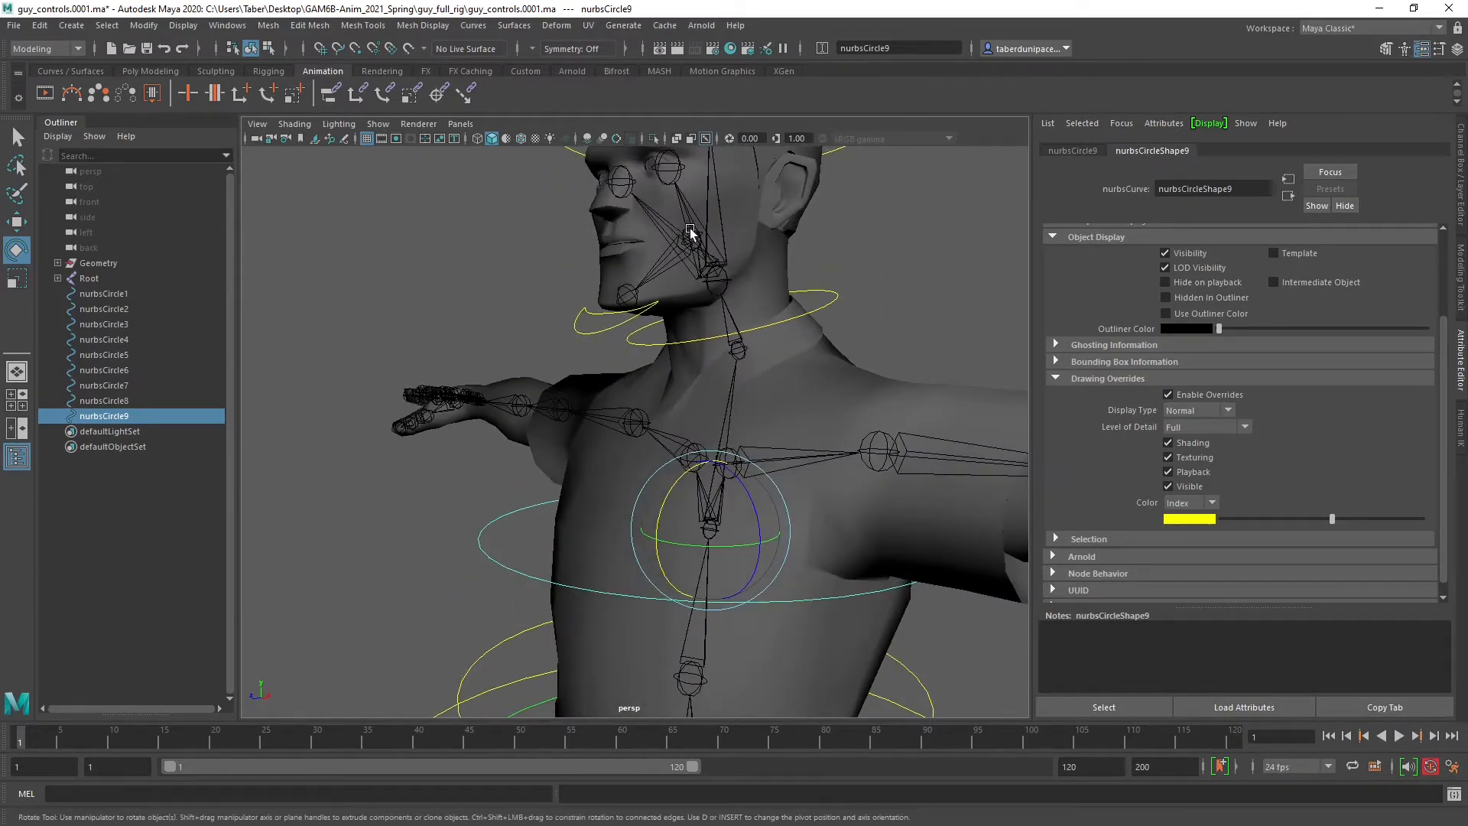
pyautogui.press('v')
pyautogui.press('w')
pyautogui.moveTo(709, 526); pyautogui.dragTo(692, 242)
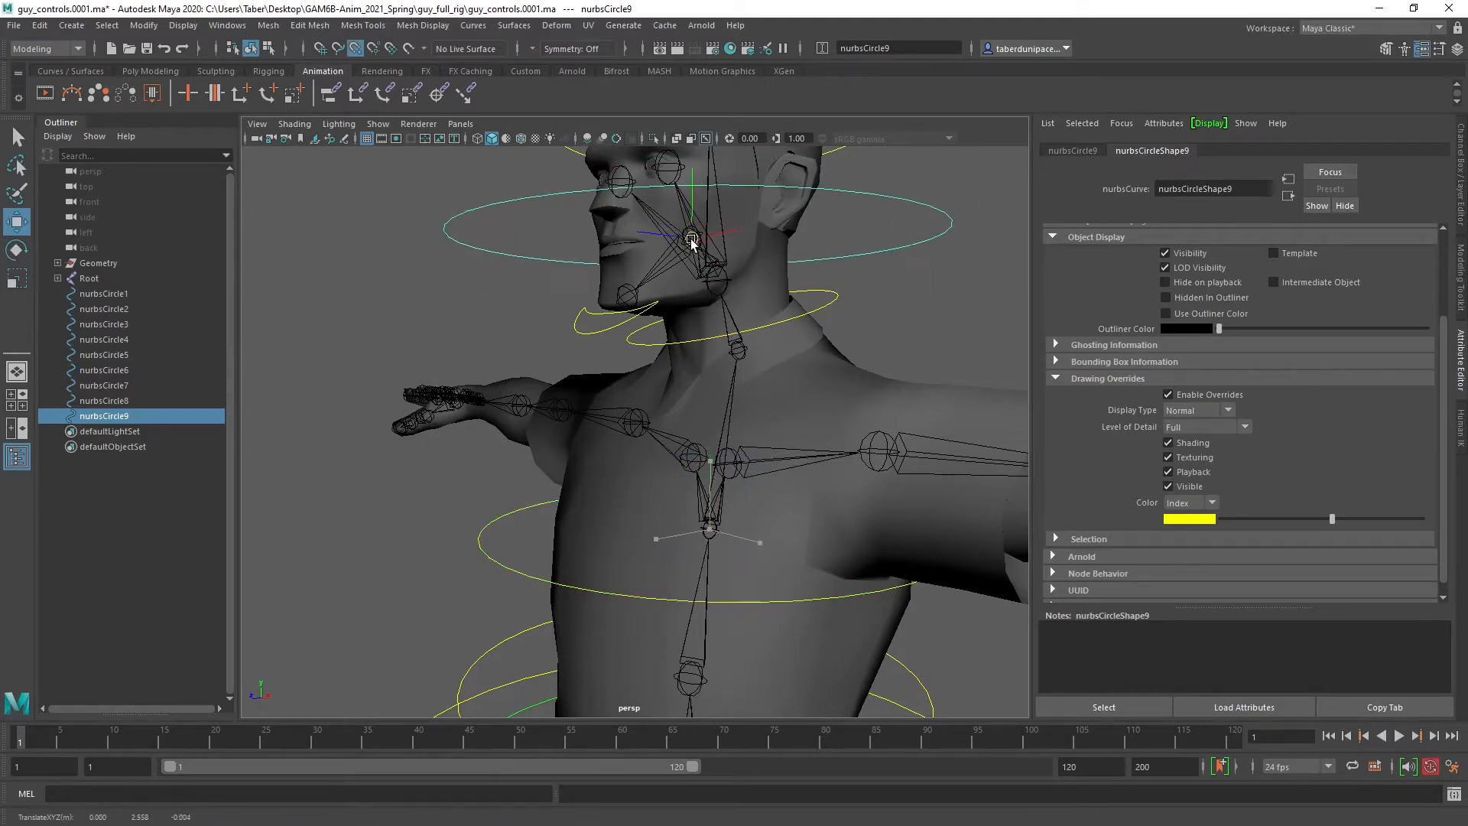
# Raise the new circle vertically to the height of the eye joints using point snapping.
pyautogui.keyDown('alt'); pyautogui.moveTo(716, 304); pyautogui.dragTo(720, 434); pyautogui.keyUp('alt')
pyautogui.moveTo(610, 423)
pyautogui.keyDown('alt'); pyautogui.mouseDown()
pyautogui.moveTo(587, 403)
pyautogui.moveTo(596, 413)
pyautogui.mouseUp(); pyautogui.keyUp('alt')
pyautogui.scroll(-5, 582, 393)
pyautogui.keyDown('alt'); pyautogui.moveTo(564, 383); pyautogui.dragTo(588, 383, button='middle'); pyautogui.keyUp('alt')
pyautogui.keyDown('alt'); pyautogui.moveTo(587, 387); pyautogui.dragTo(470, 307); pyautogui.keyUp('alt')
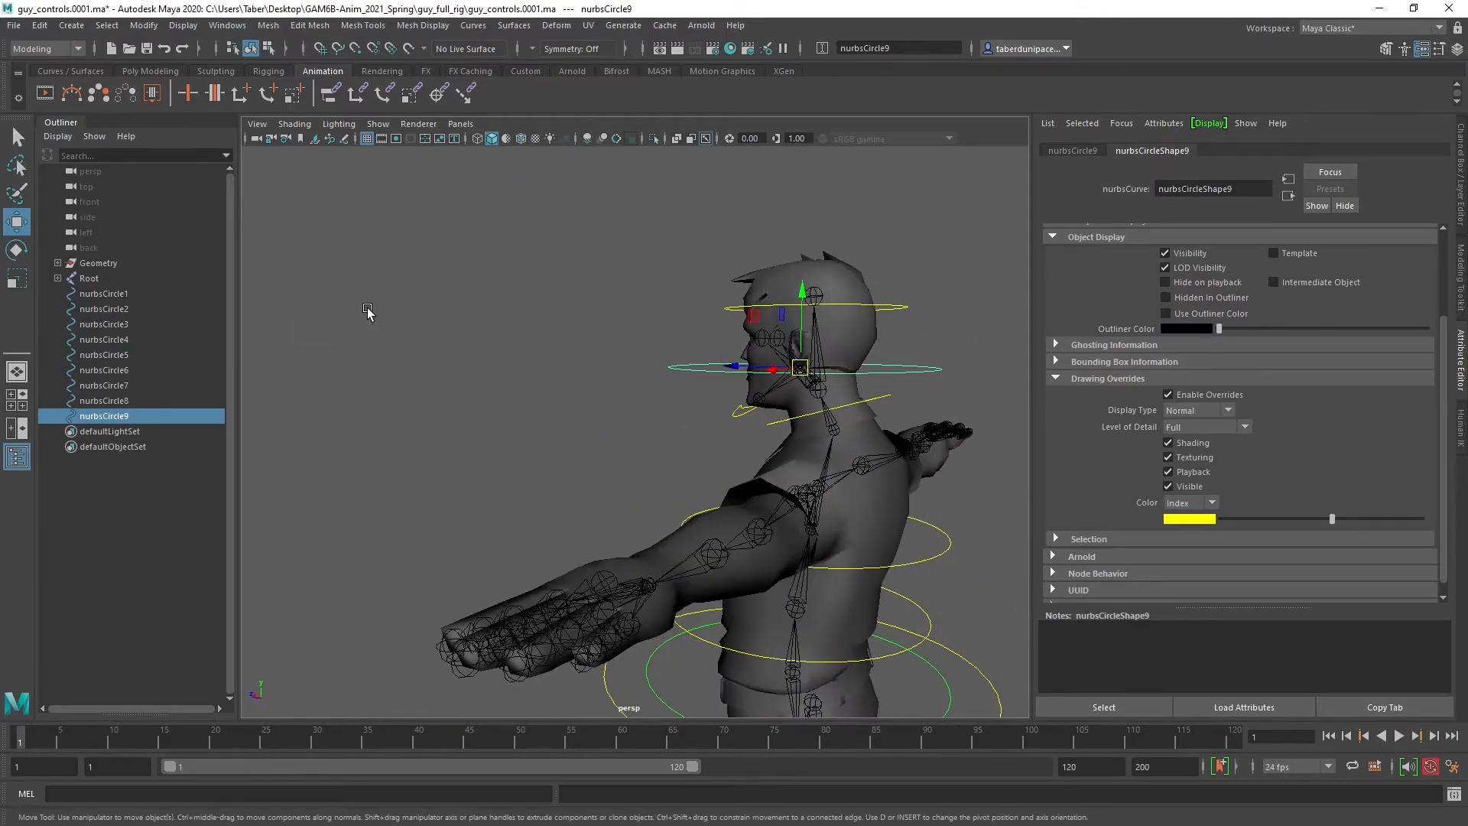
pyautogui.keyDown('alt'); pyautogui.moveTo(444, 359); pyautogui.dragTo(540, 374); pyautogui.keyUp('alt')
pyautogui.scroll(4, 544, 365)
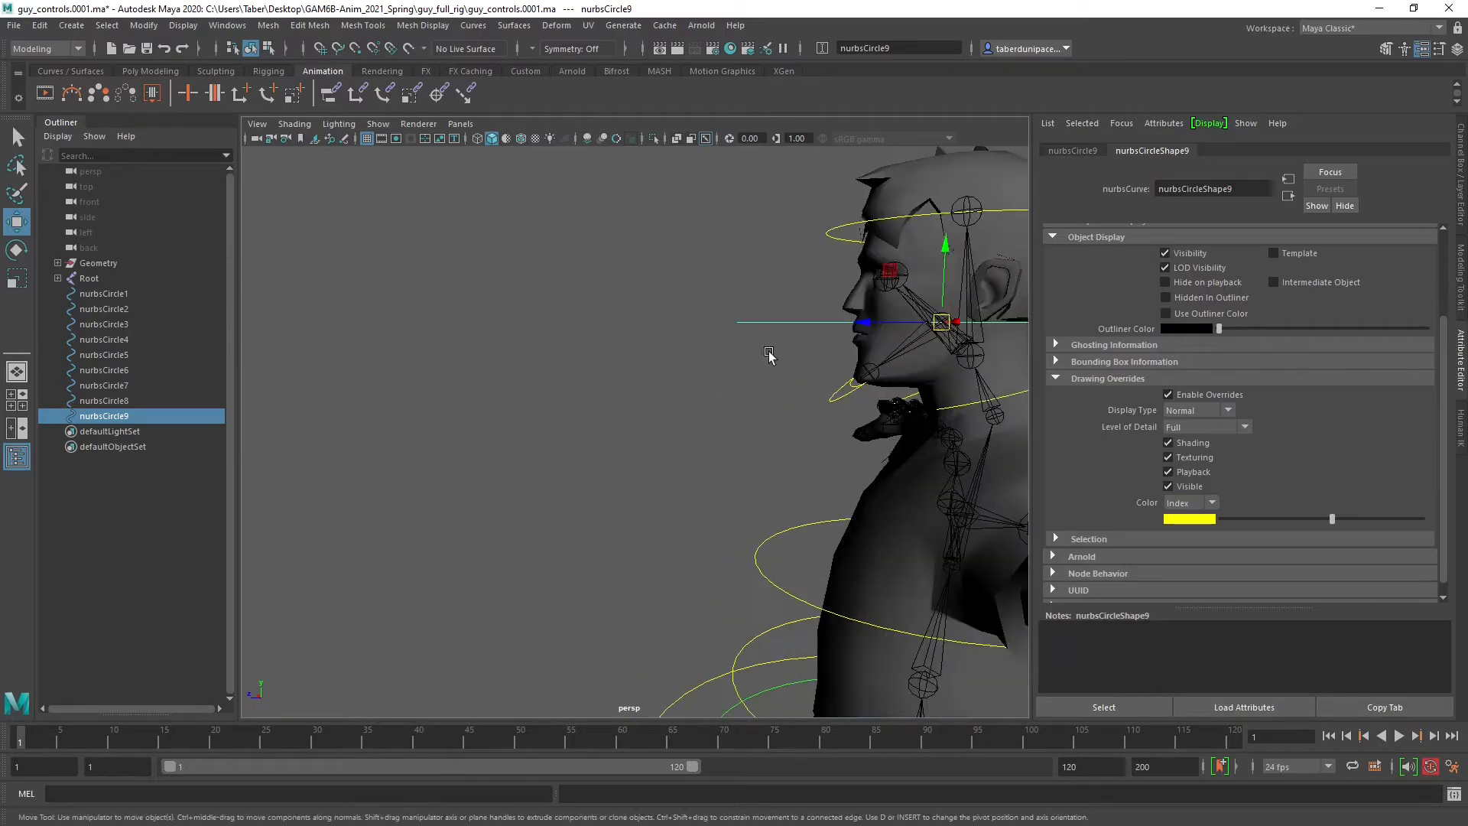
pyautogui.keyDown('alt'); pyautogui.moveTo(770, 354); pyautogui.dragTo(576, 397, button='middle'); pyautogui.keyUp('alt')
pyautogui.keyDown('alt'); pyautogui.moveTo(576, 397); pyautogui.dragTo(601, 396); pyautogui.keyUp('alt')
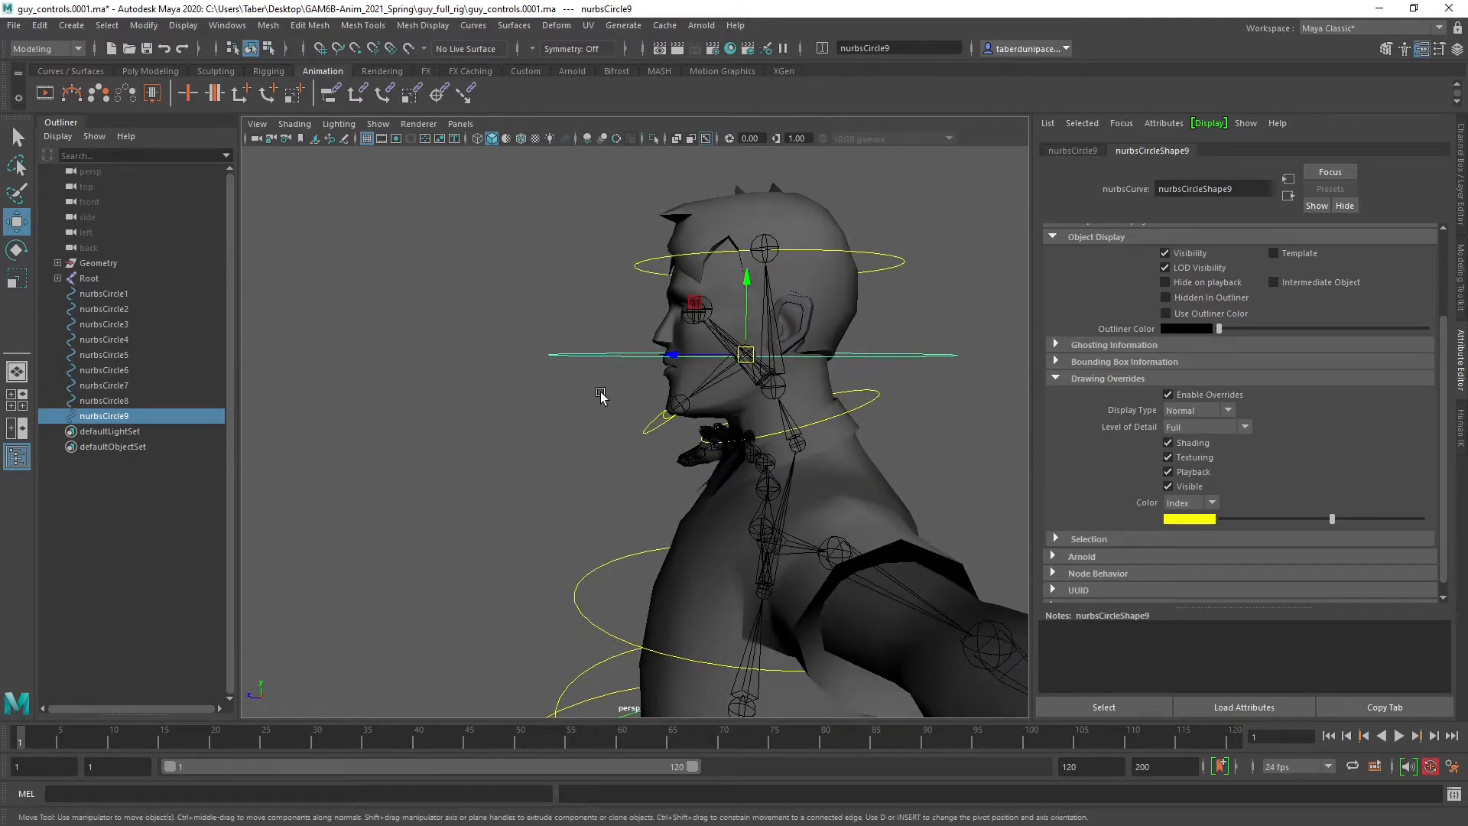
pyautogui.scroll(5, 602, 392)
pyautogui.keyDown('alt'); pyautogui.moveTo(713, 320); pyautogui.dragTo(629, 428, button='middle'); pyautogui.keyUp('alt')
pyautogui.keyDown('alt'); pyautogui.moveTo(629, 428); pyautogui.dragTo(621, 399); pyautogui.keyUp('alt')
pyautogui.keyDown('alt'); pyautogui.moveTo(733, 303); pyautogui.dragTo(686, 291); pyautogui.keyUp('alt')
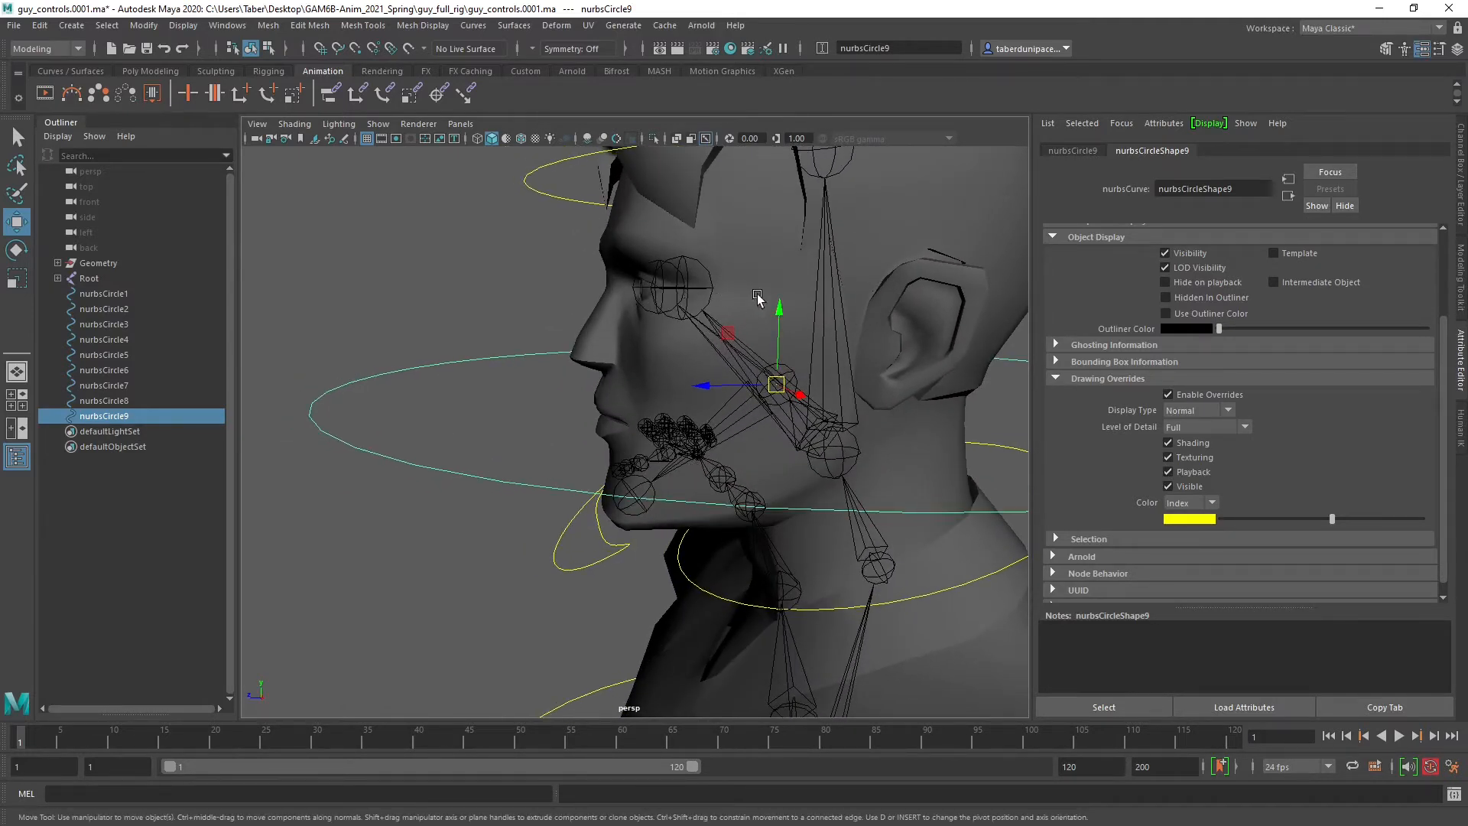
pyautogui.press('v')
pyautogui.moveTo(777, 312); pyautogui.dragTo(683, 290)
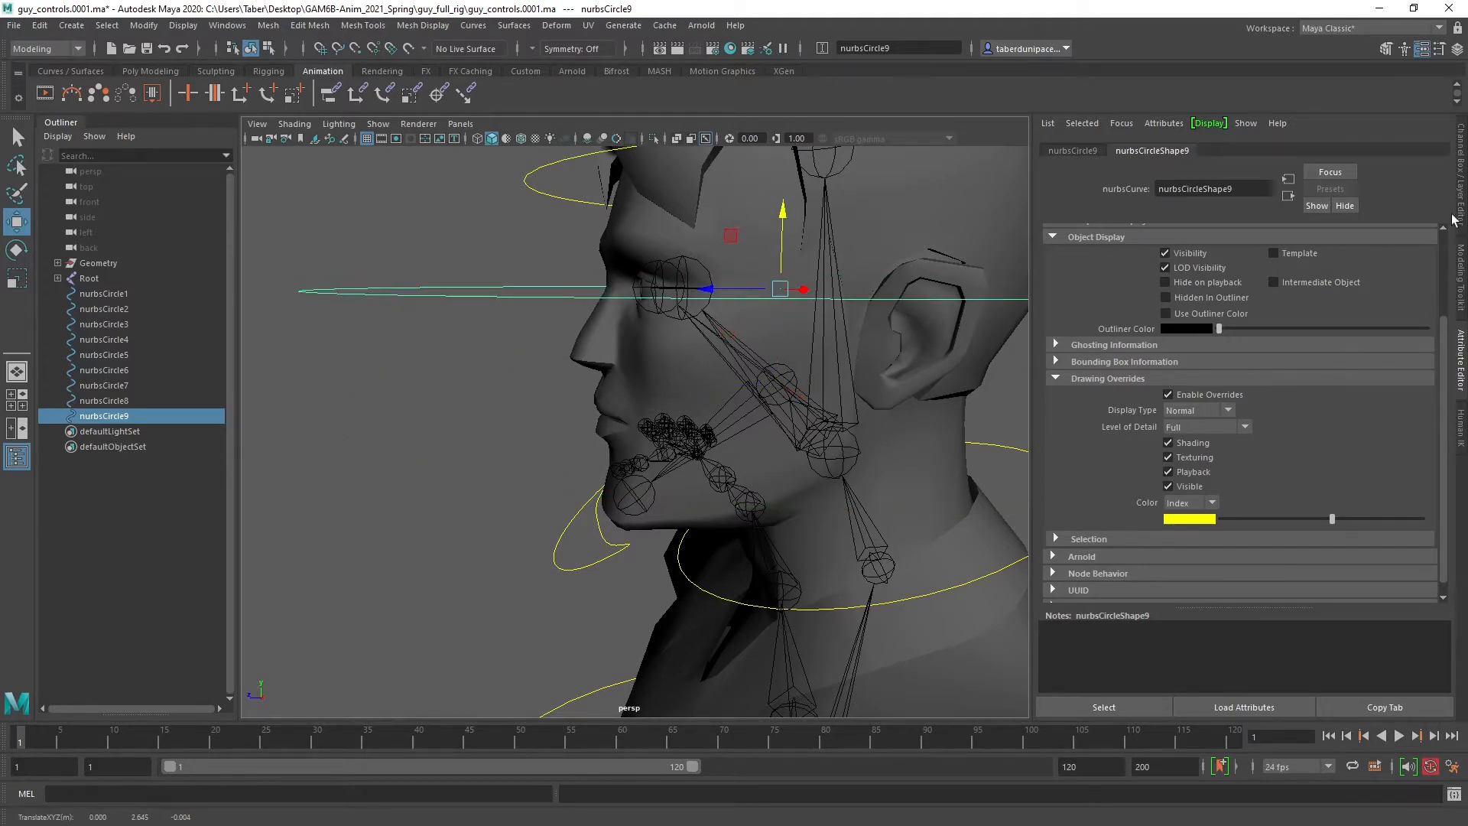
# Hide geometry_layer and point-snap the new circle's height and depth to the eye joints.
pyautogui.click(1462, 181)
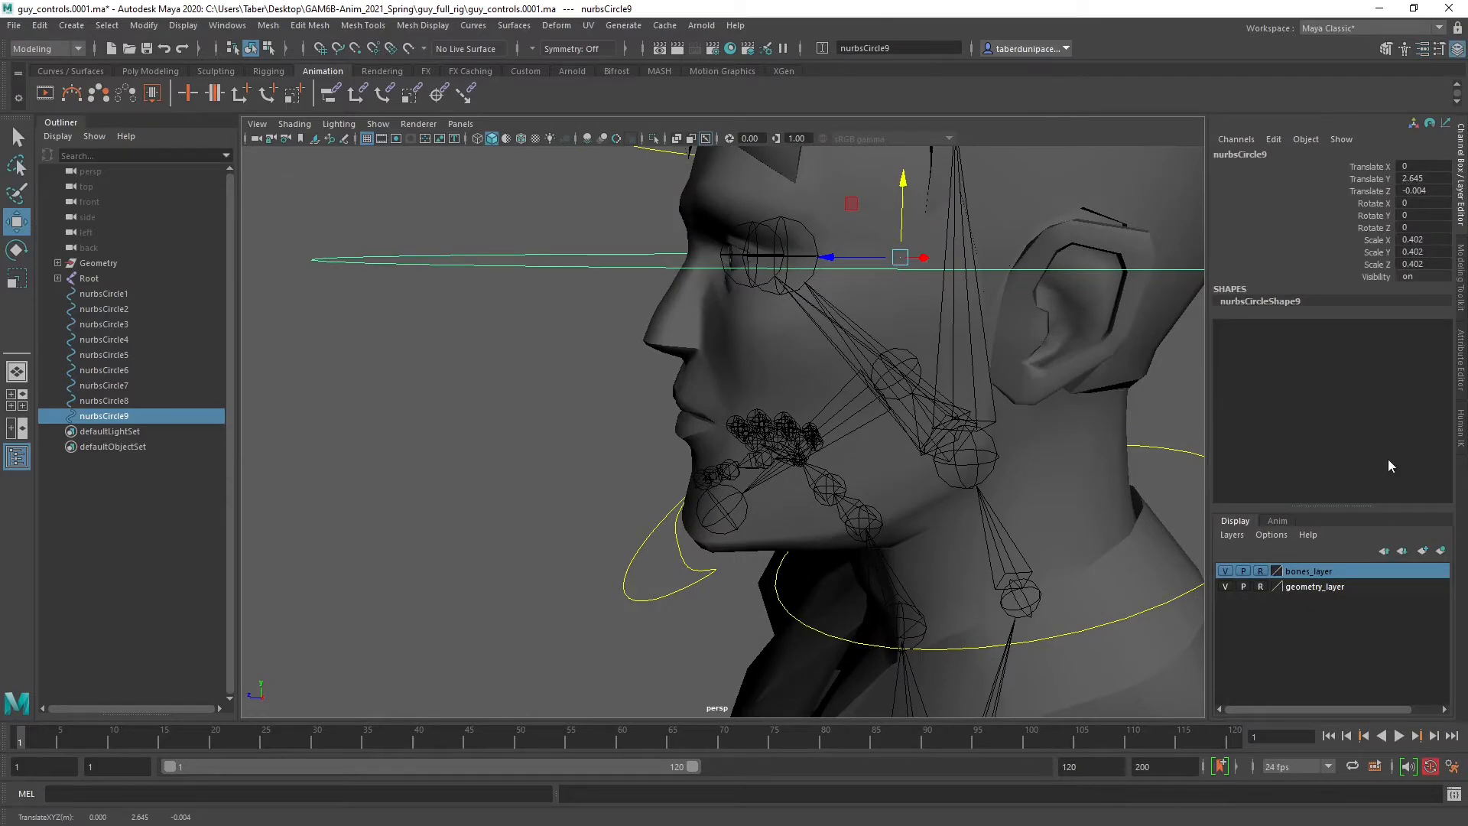
pyautogui.click(1226, 586)
pyautogui.press('v')
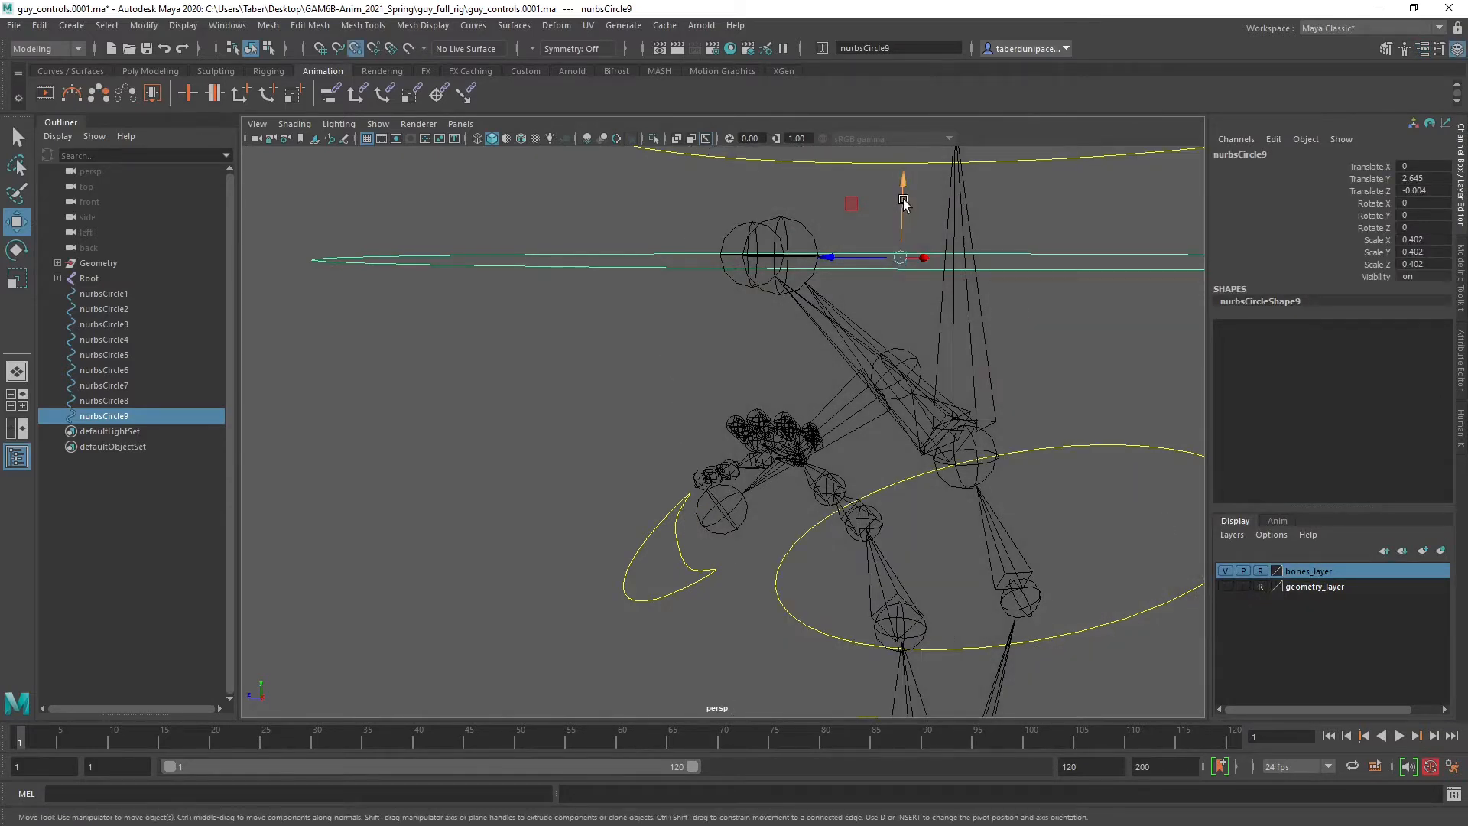
pyautogui.moveTo(904, 202); pyautogui.dragTo(728, 300)
pyautogui.press('v')
# Rotate the eye control circle upright and set its Rotate X to 90.
pyautogui.keyDown('alt'); pyautogui.moveTo(789, 338); pyautogui.dragTo(954, 341); pyautogui.keyUp('alt')
pyautogui.keyDown('alt'); pyautogui.moveTo(954, 341); pyautogui.dragTo(810, 384, button='right'); pyautogui.keyUp('alt')
pyautogui.keyDown('alt'); pyautogui.moveTo(810, 384); pyautogui.dragTo(875, 410); pyautogui.keyUp('alt')
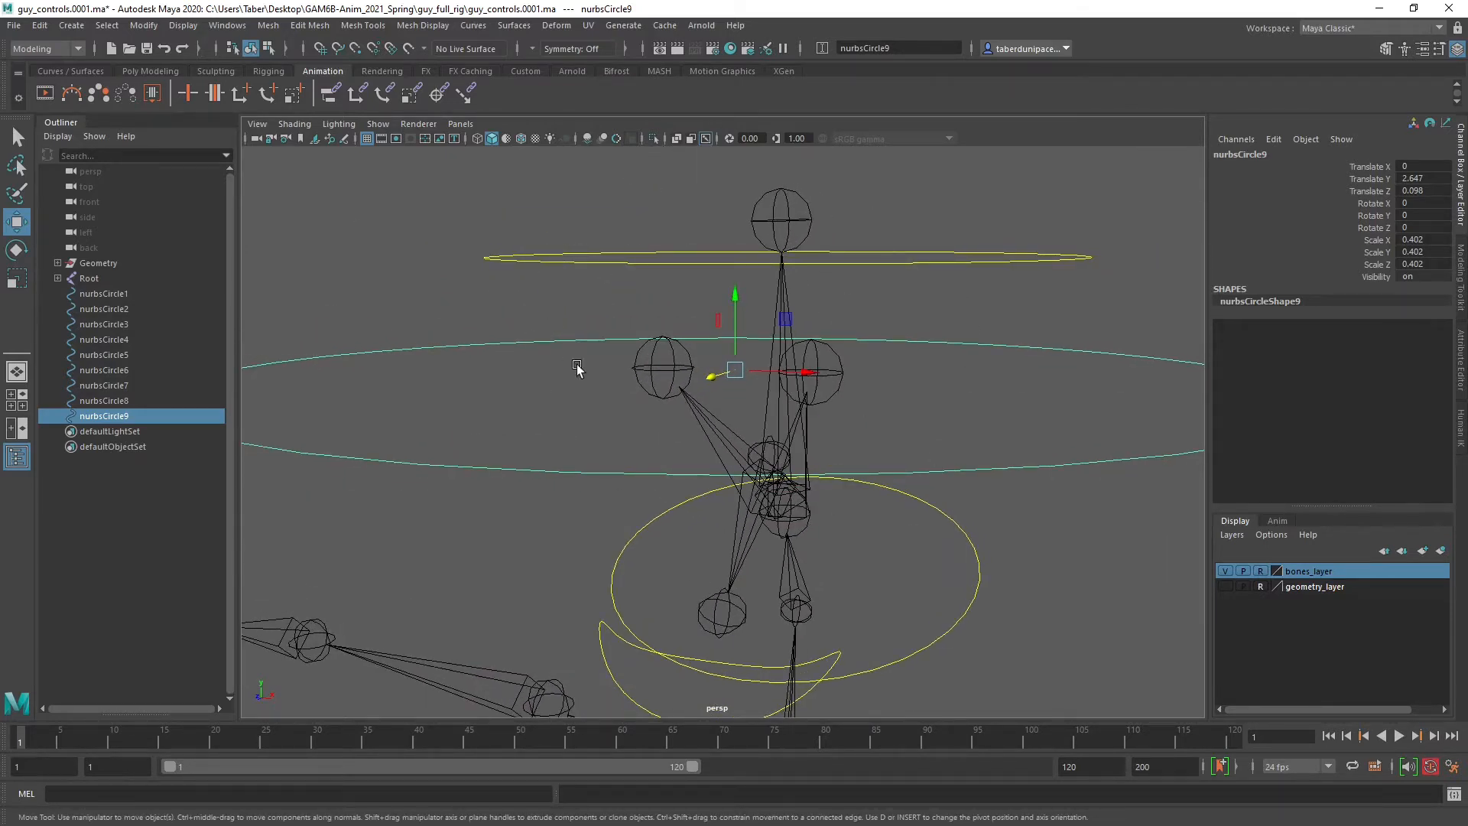
pyautogui.press('e')
pyautogui.moveTo(721, 328); pyautogui.dragTo(998, 323)
pyautogui.doubleClick(1435, 202)
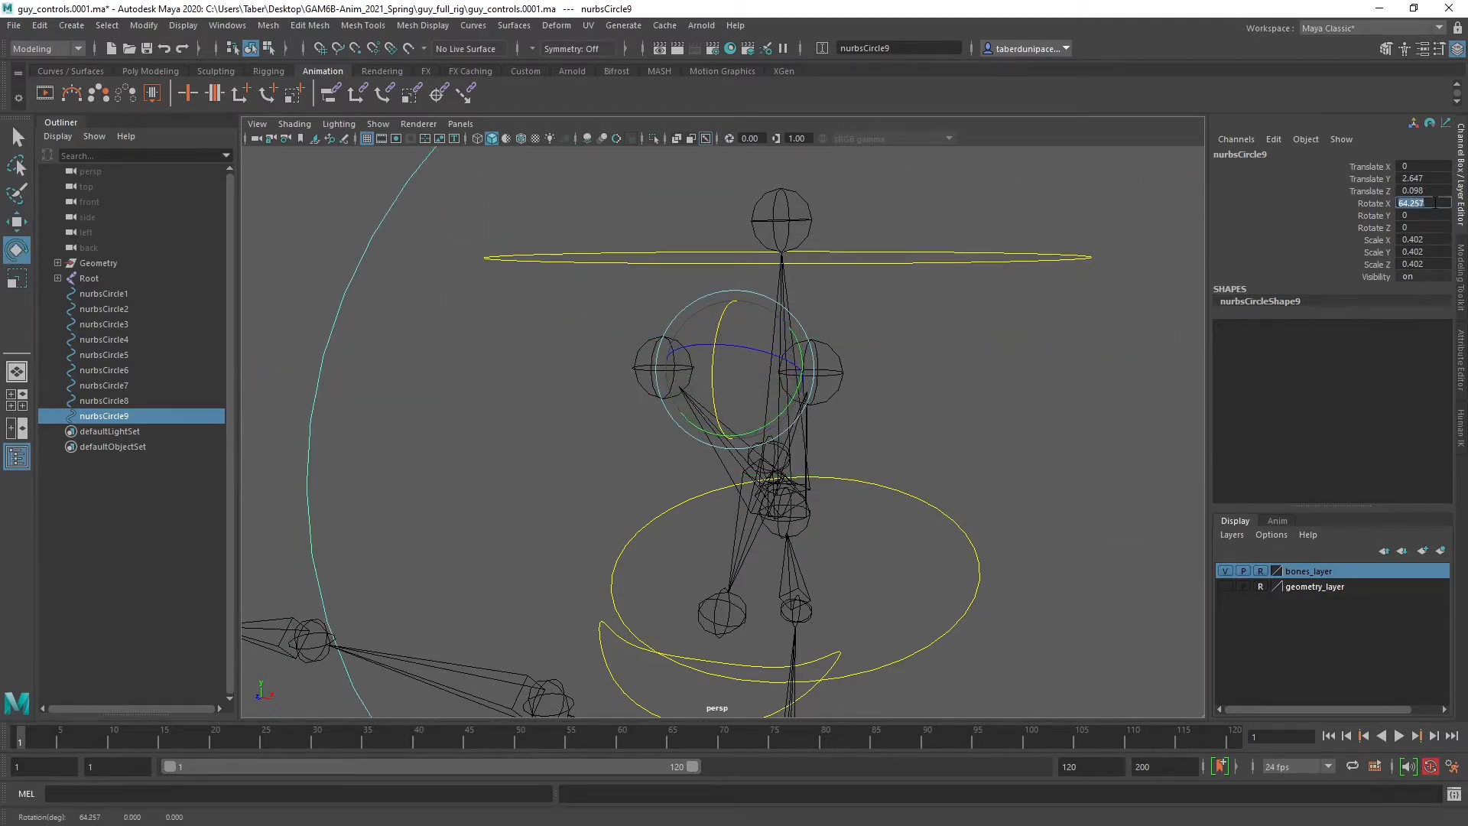
pyautogui.write('90')
pyautogui.press('Return')
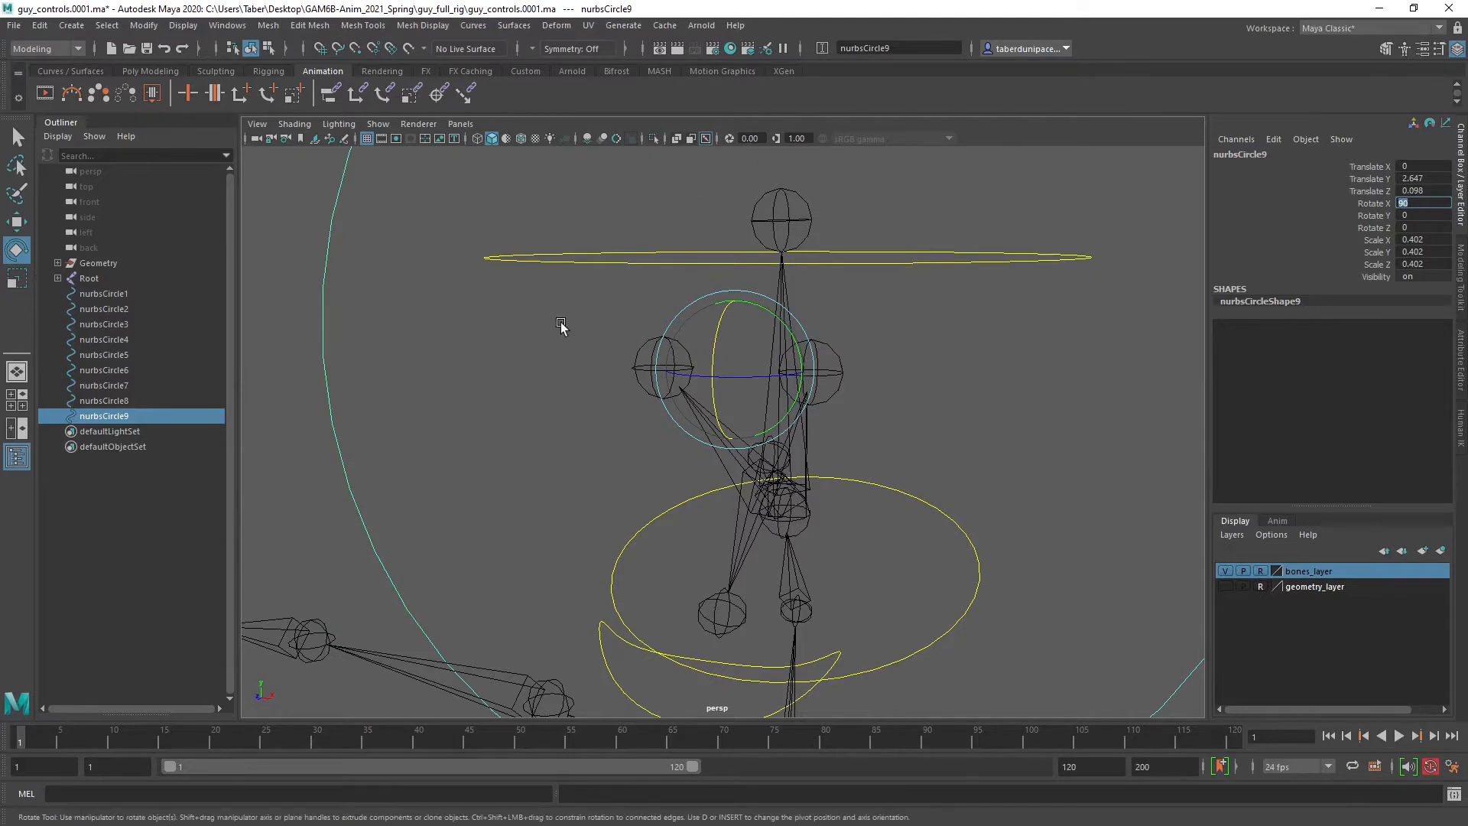
# Select all of the eye circle's control vertices and scale them down to a ring surrounding both eye joints.
pyautogui.keyDown('alt'); pyautogui.moveTo(563, 324); pyautogui.dragTo(359, 324); pyautogui.keyUp('alt')
pyautogui.click(595, 230)
pyautogui.click(588, 223)
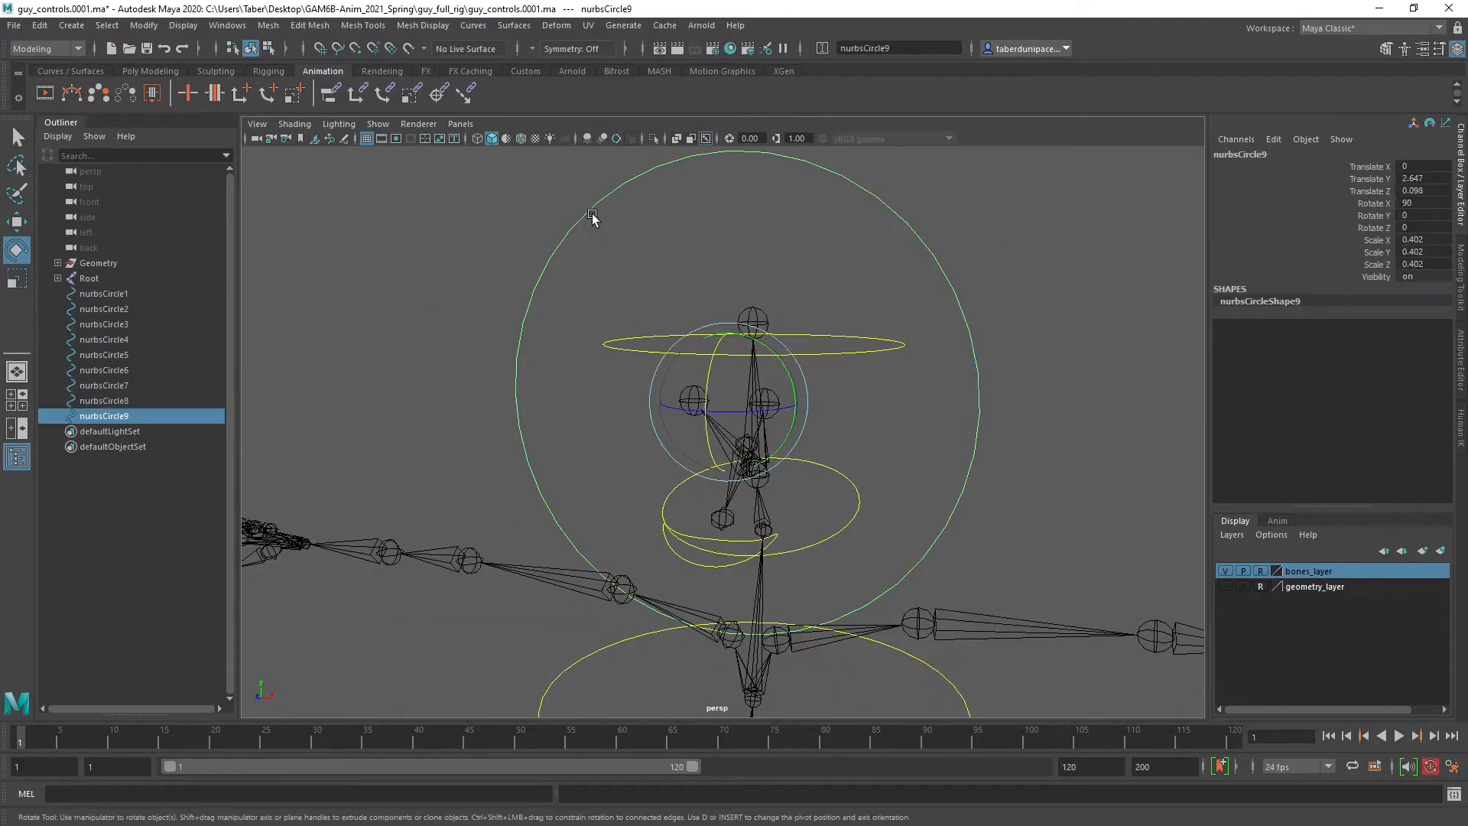
pyautogui.moveTo(591, 213); pyautogui.dragTo(491, 210, button='right')
pyautogui.scroll(-4, 539, 240)
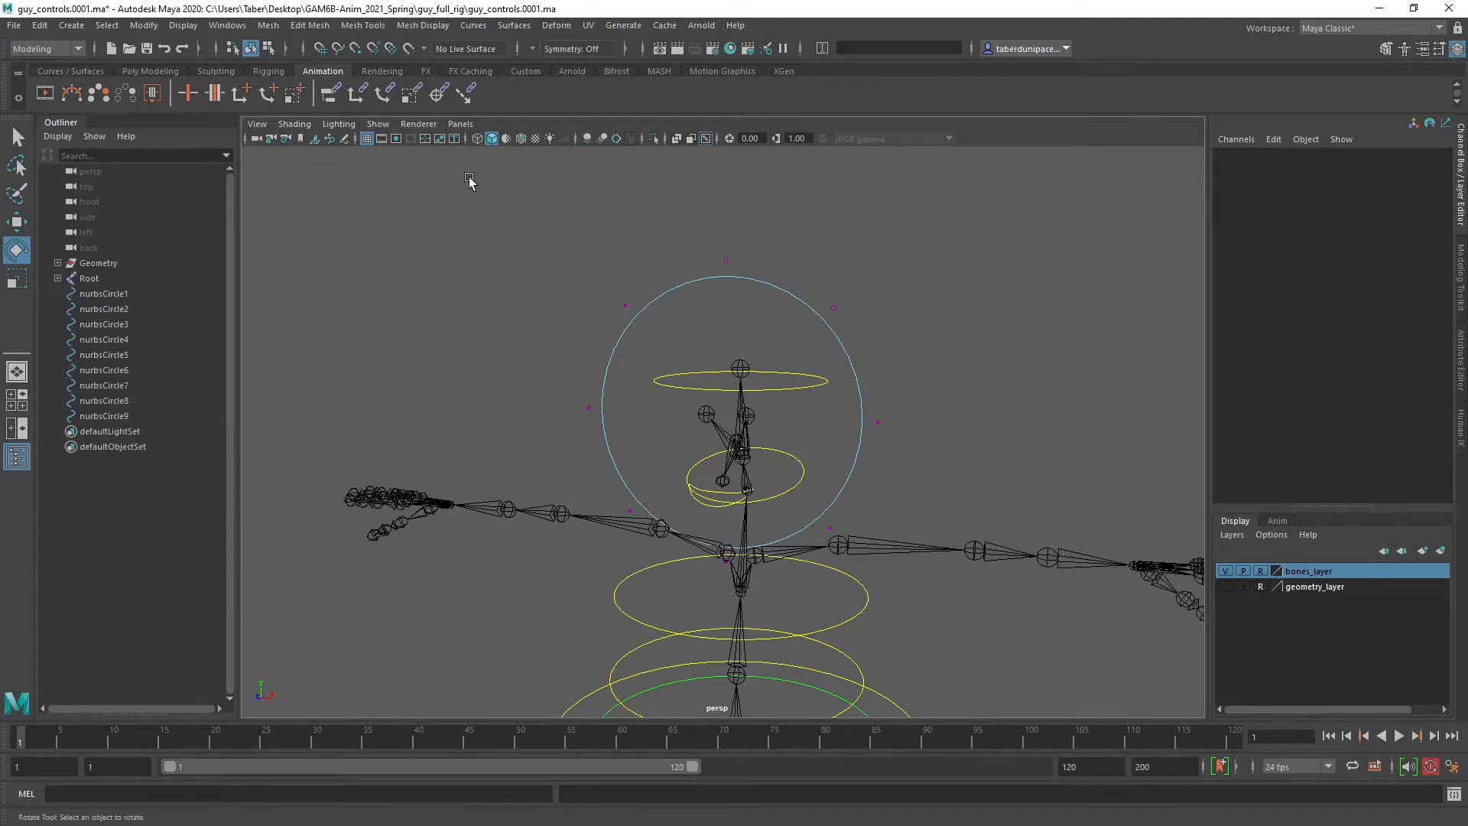
pyautogui.moveTo(469, 181); pyautogui.dragTo(960, 569)
pyautogui.scroll(5, 811, 387)
pyautogui.press('r')
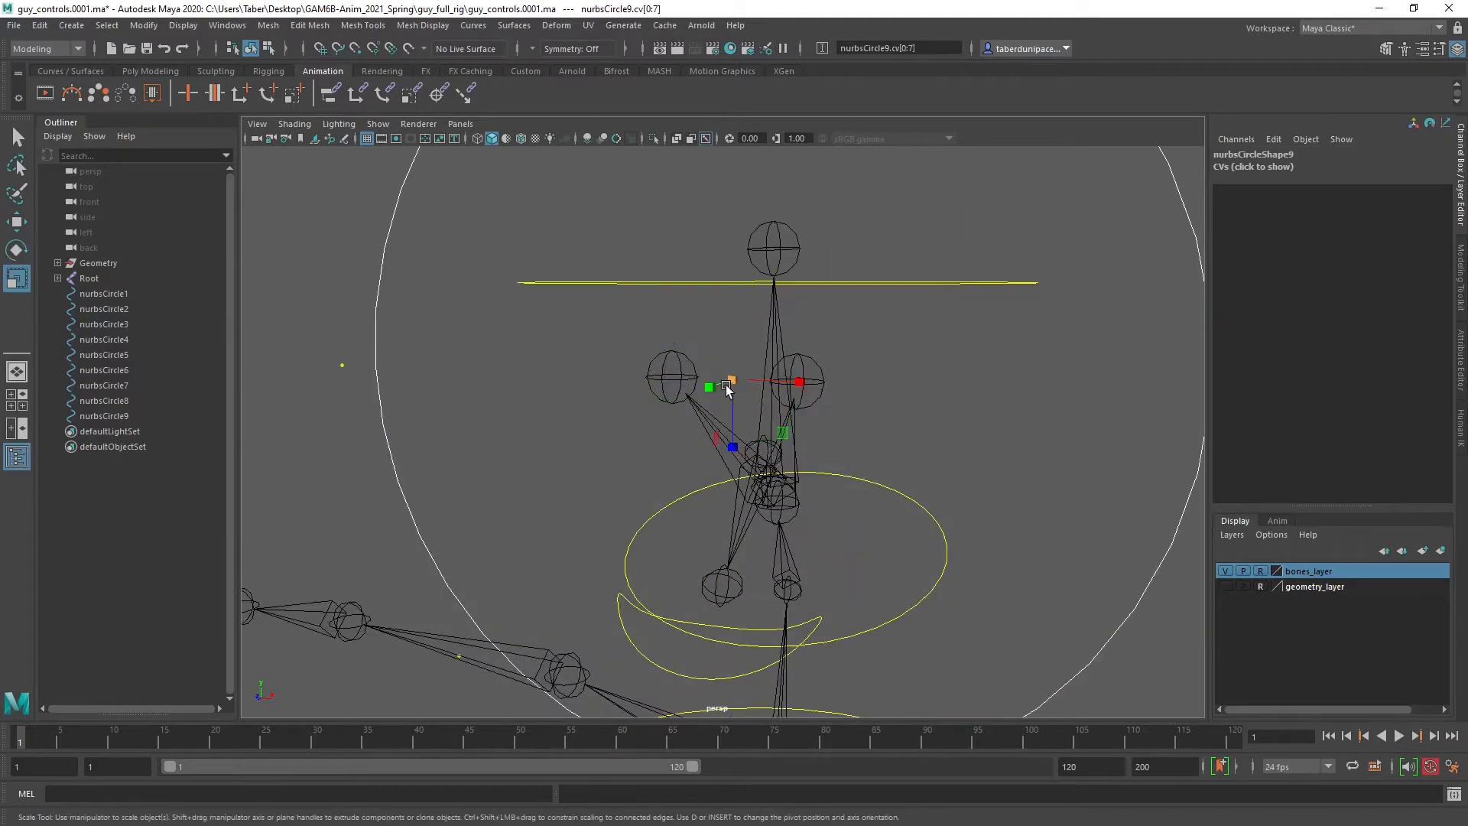
pyautogui.moveTo(734, 378); pyautogui.dragTo(273, 402)
# Flatten the eye curve's three upper control vertices into a level row and lower them toward the eye joints.
pyautogui.keyDown('alt'); pyautogui.moveTo(567, 301); pyautogui.dragTo(618, 291); pyautogui.keyUp('alt')
pyautogui.moveTo(590, 194); pyautogui.dragTo(887, 302)
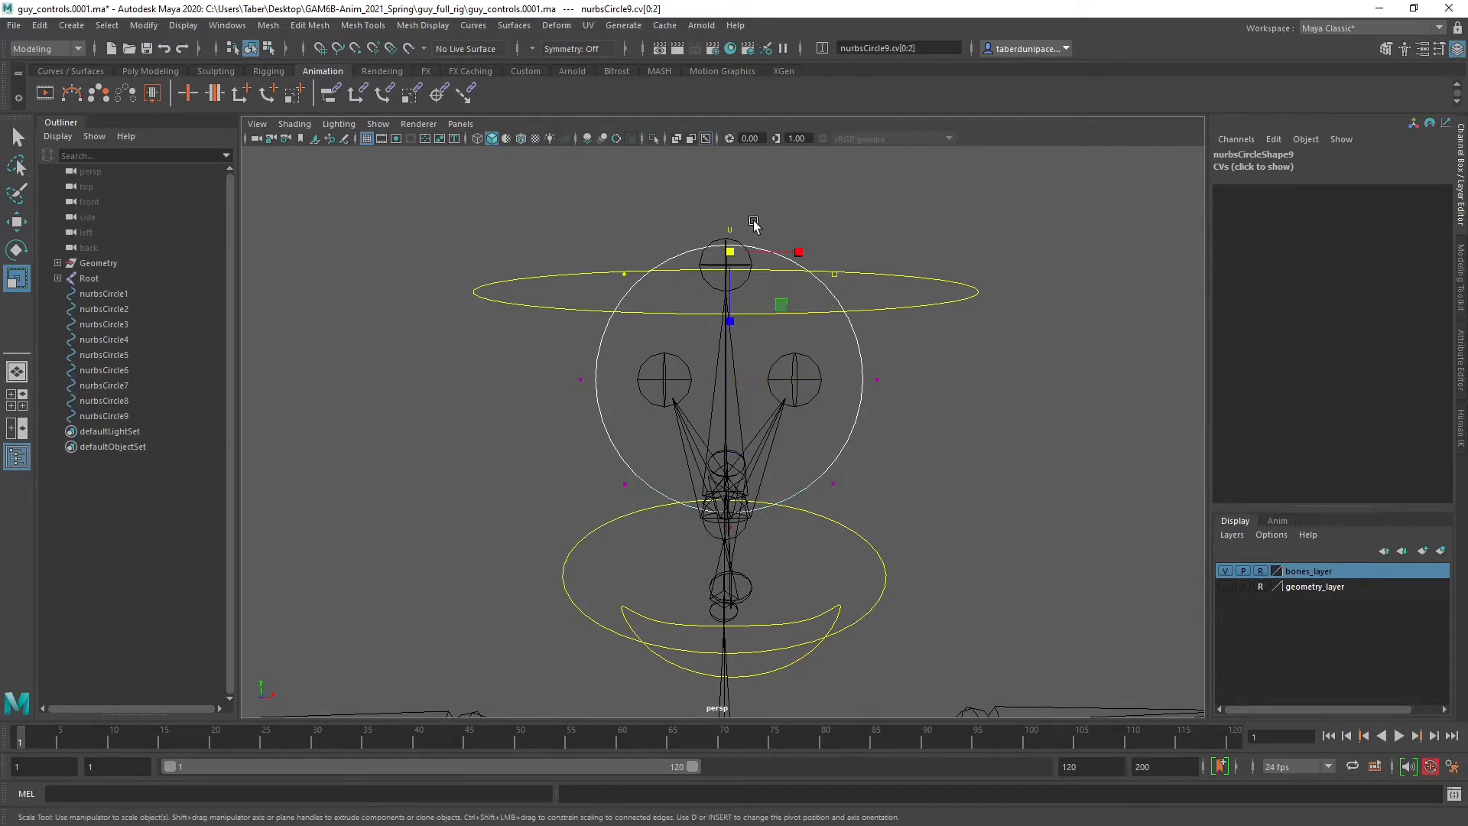
pyautogui.press('w')
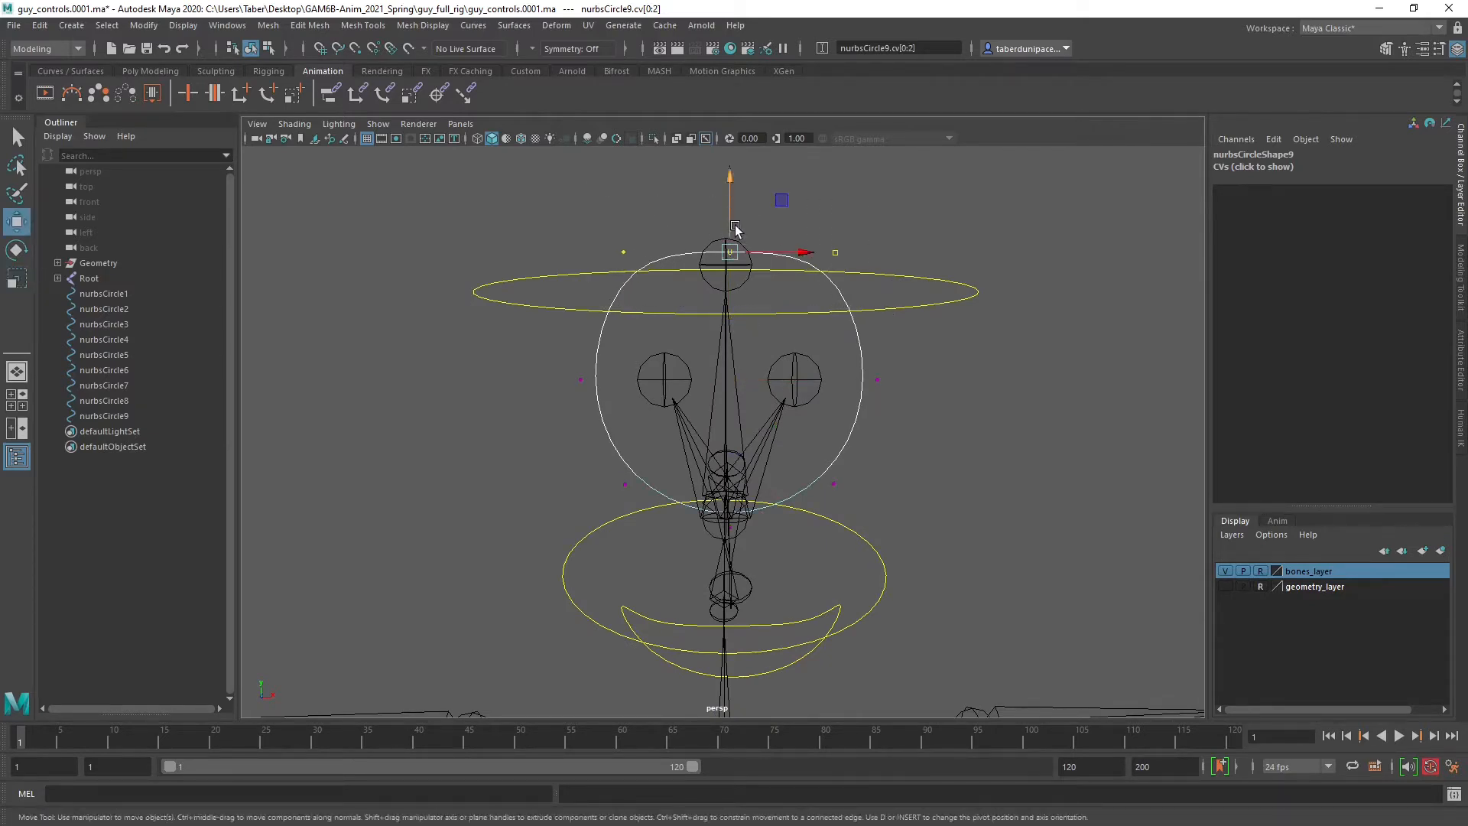
pyautogui.moveTo(728, 175); pyautogui.dragTo(730, 229)
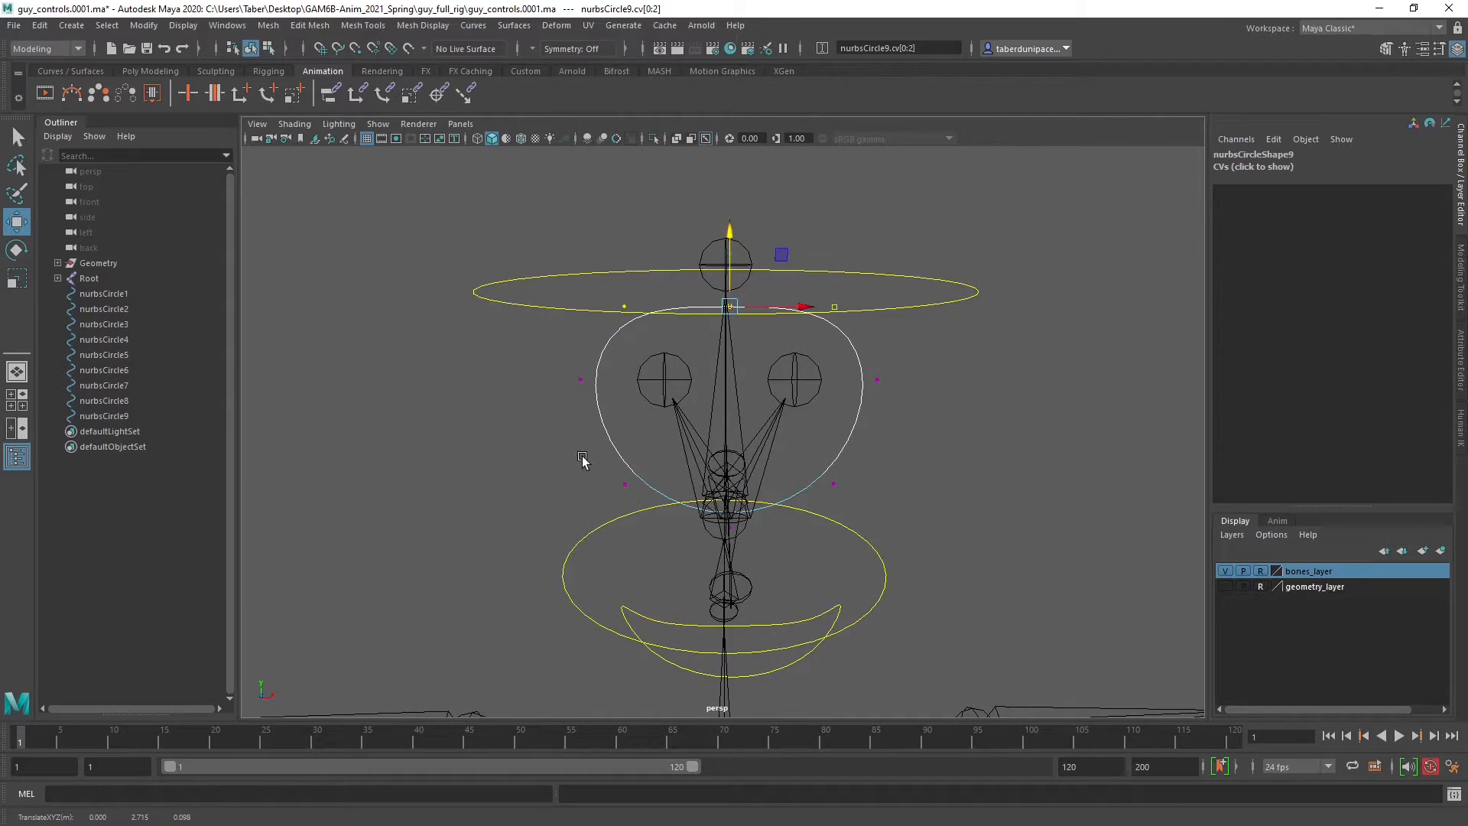
# Flatten the eye curve's three lower control vertices, raise them to form a rounded mask shape, and return to object mode.
pyautogui.moveTo(573, 455); pyautogui.dragTo(933, 630)
pyautogui.press('r')
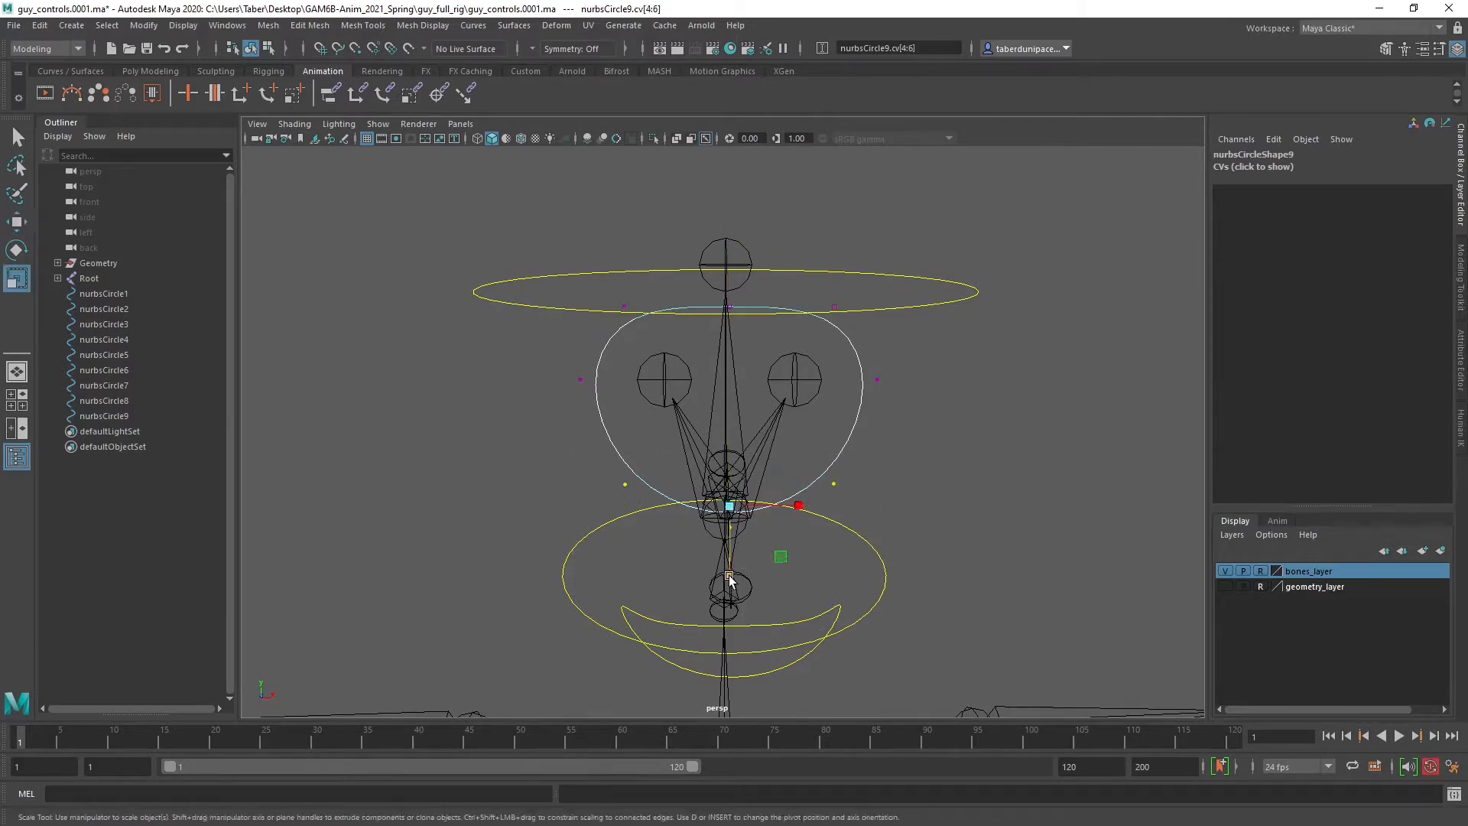
pyautogui.moveTo(729, 579); pyautogui.dragTo(735, 375)
pyautogui.press('w')
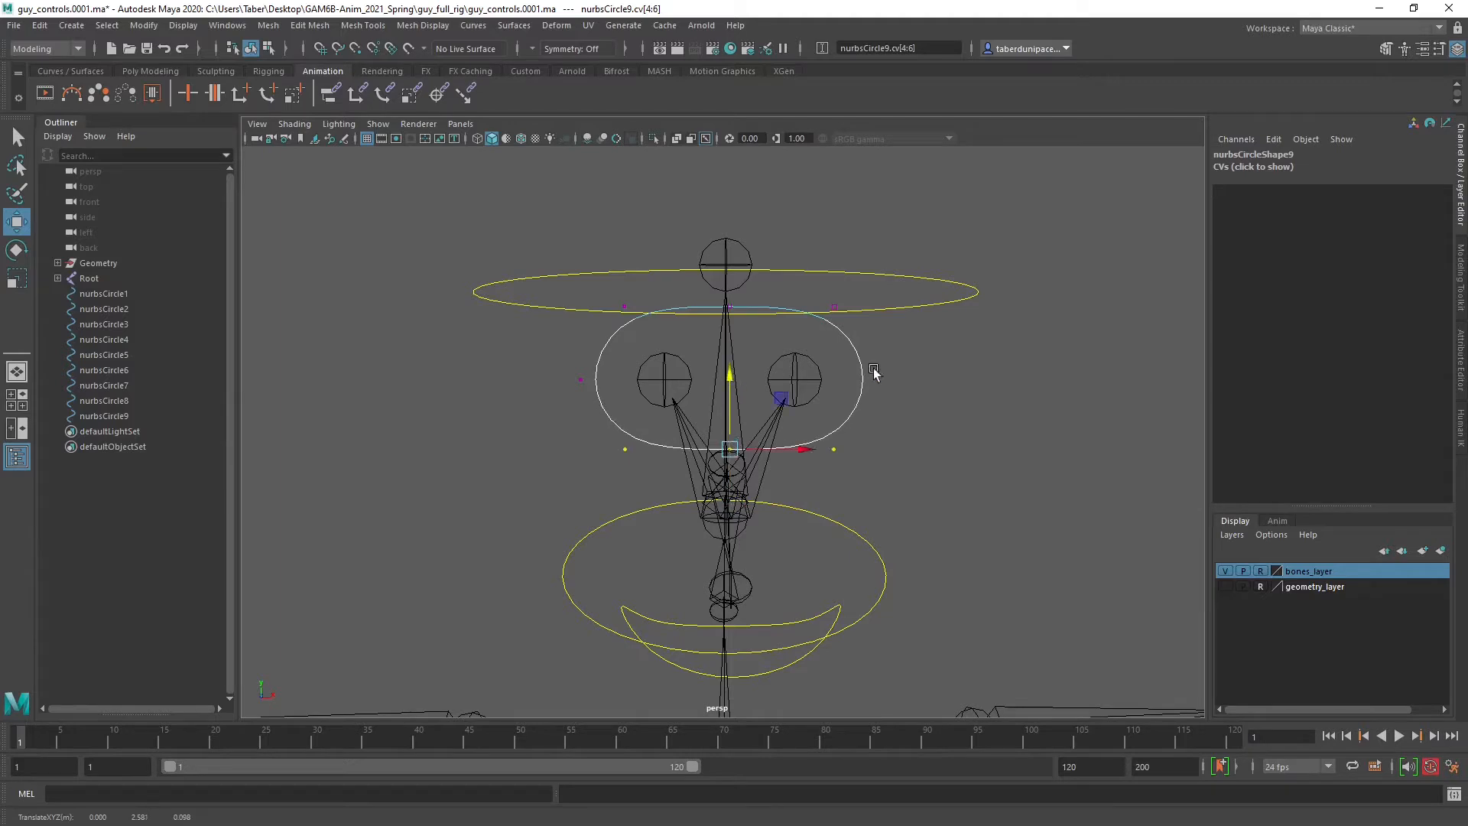
pyautogui.keyDown('alt'); pyautogui.moveTo(933, 387); pyautogui.dragTo(740, 318); pyautogui.keyUp('alt')
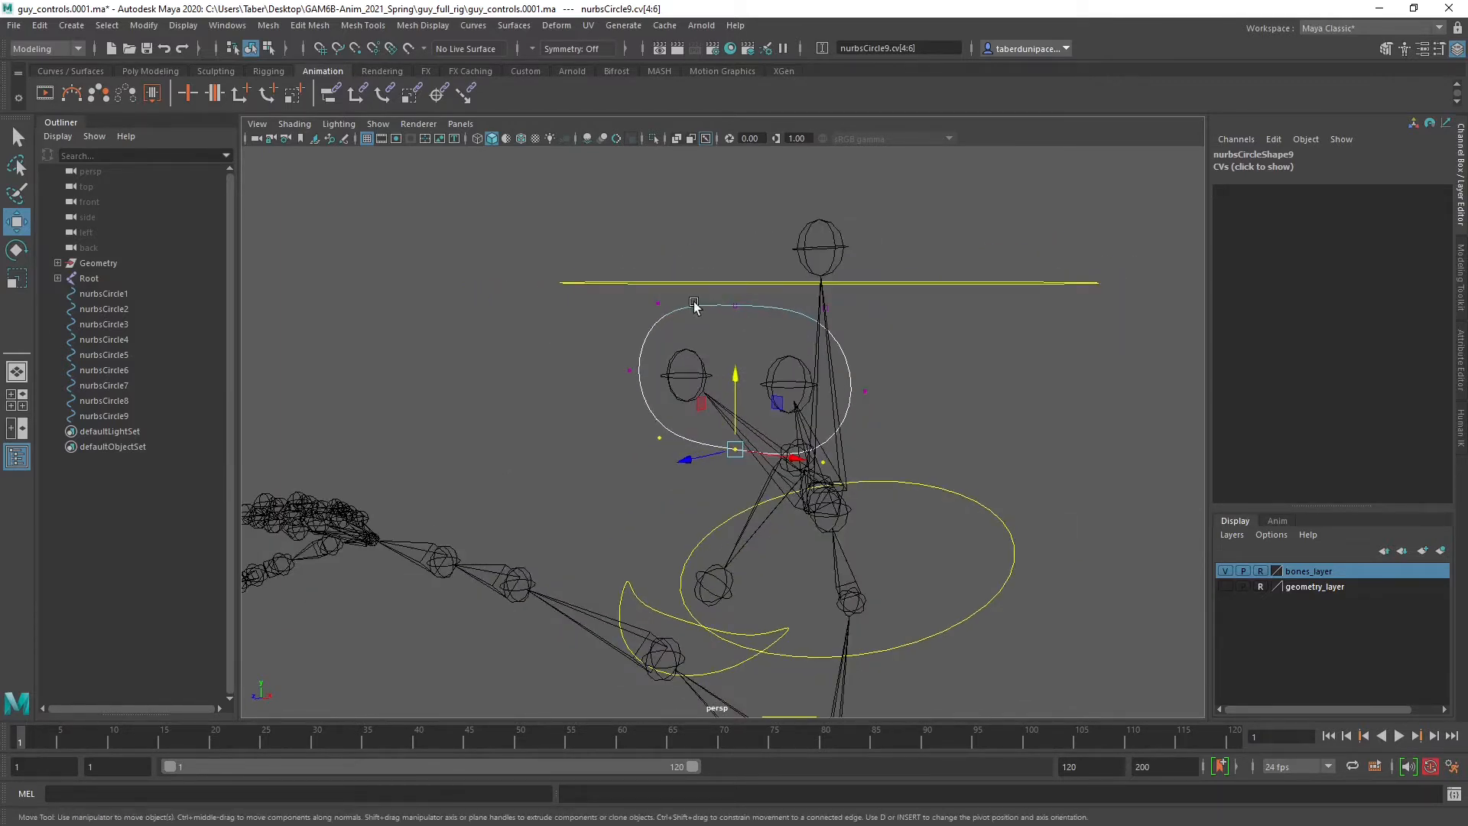
pyautogui.moveTo(696, 312); pyautogui.dragTo(750, 285, button='right')
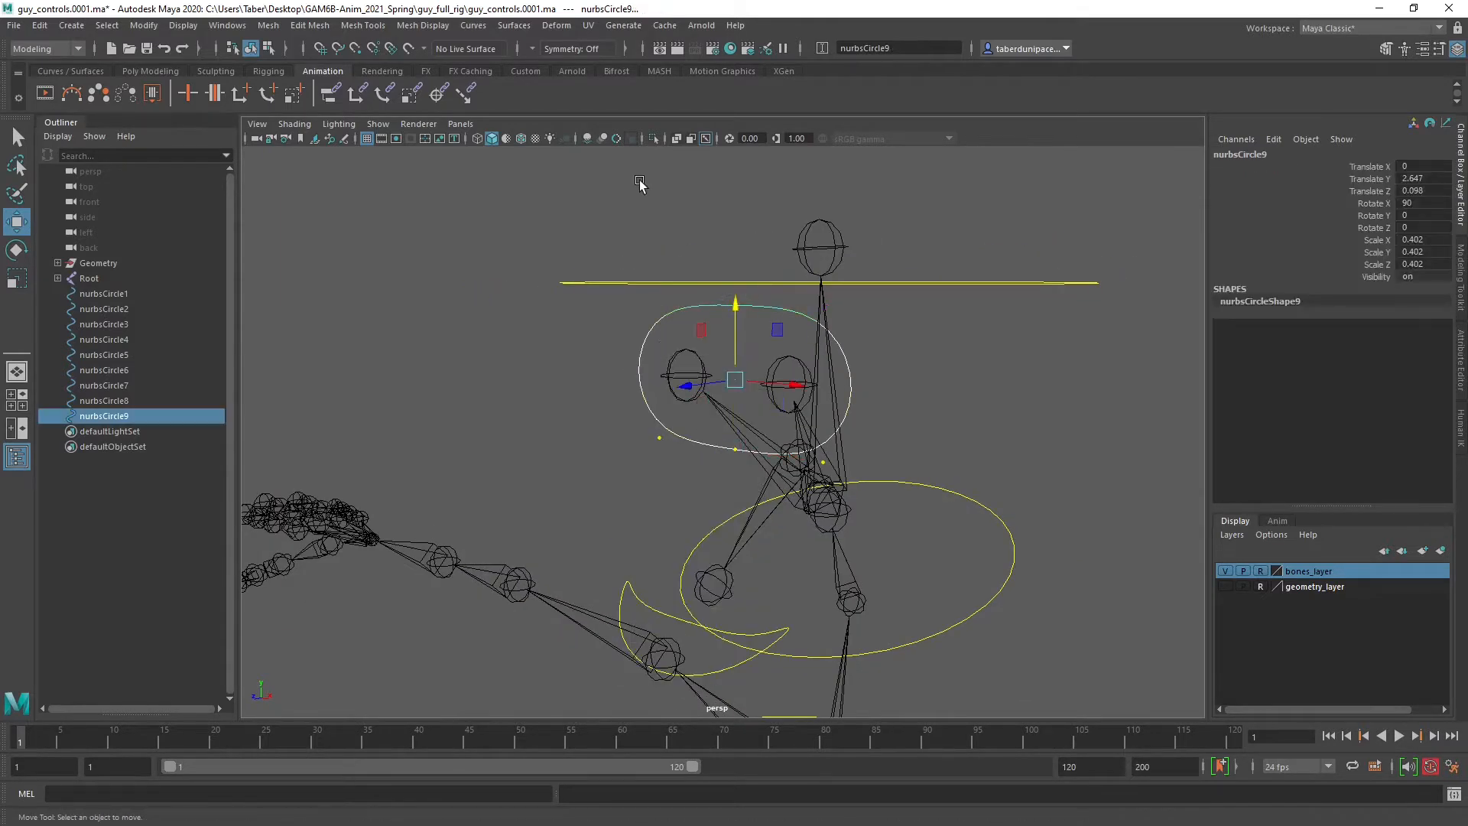
pyautogui.click(717, 341)
# Duplicate the chest circle again and point-snap the copy to the character's right eye joint.
pyautogui.keyDown('alt'); pyautogui.moveTo(718, 342); pyautogui.dragTo(610, 681); pyautogui.keyUp('alt')
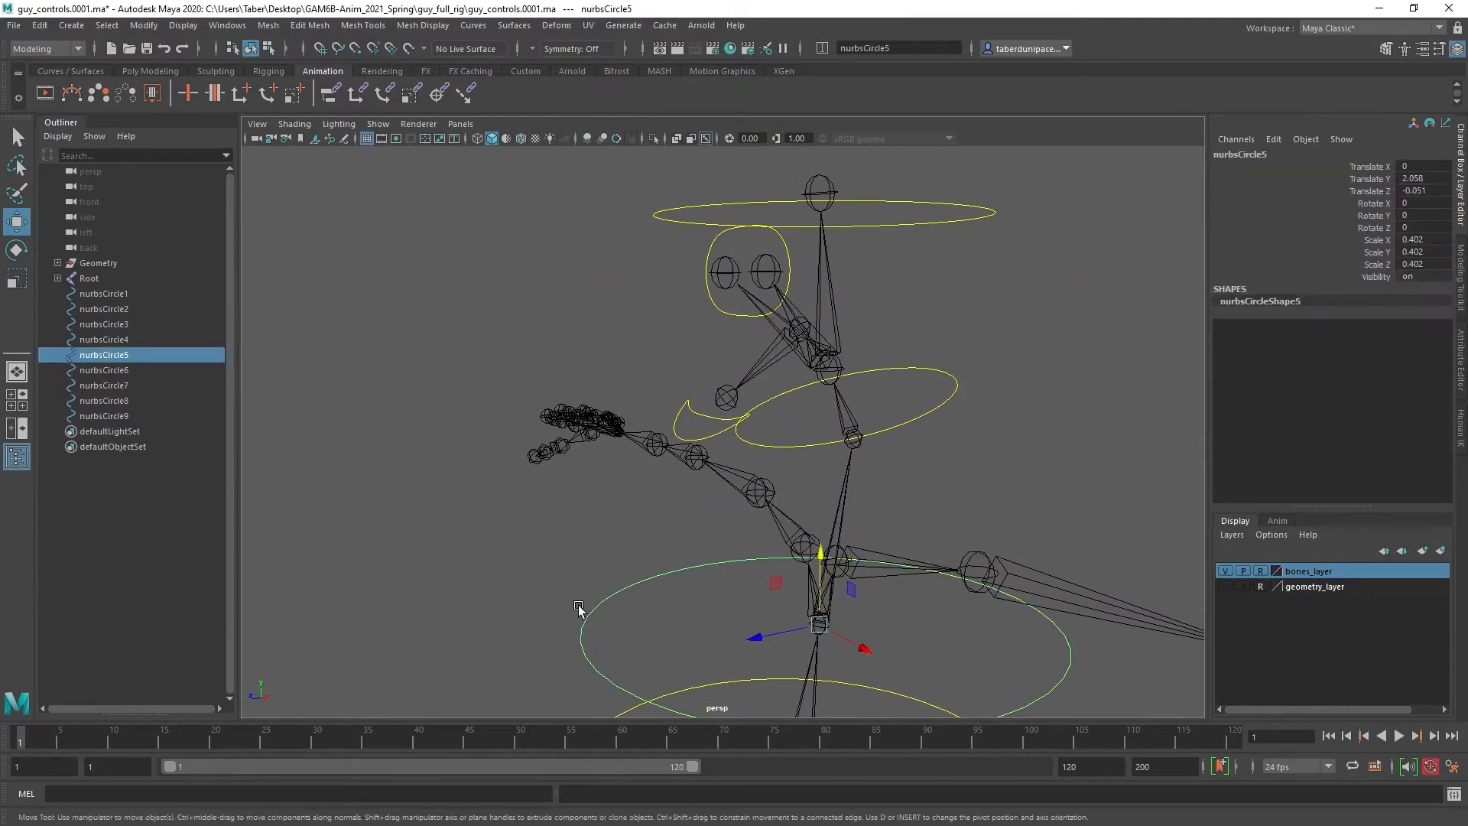
pyautogui.hotkey('ctrl', 'd')
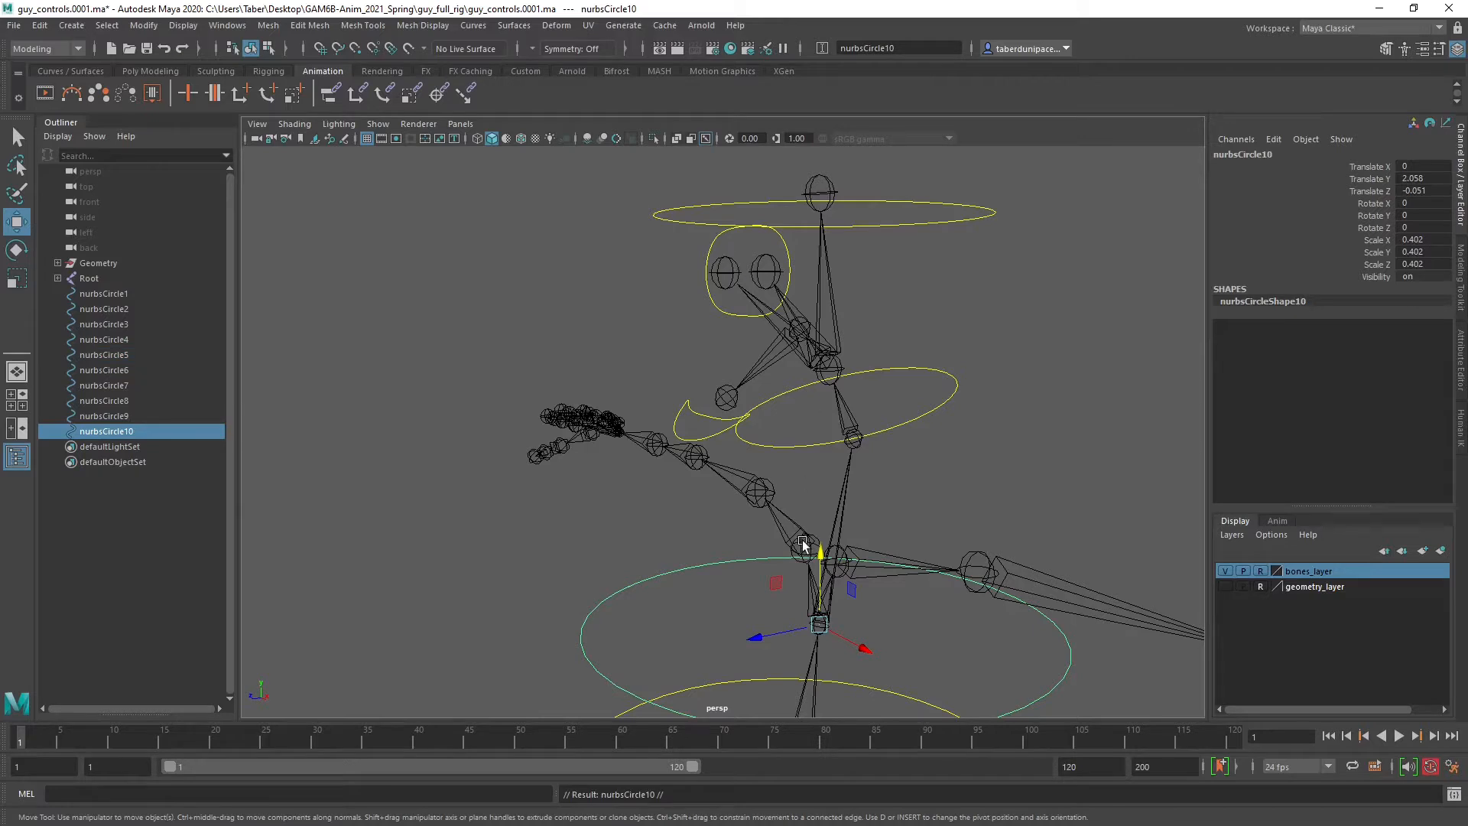
pyautogui.press('v')
pyautogui.moveTo(819, 625); pyautogui.dragTo(727, 285)
pyautogui.keyDown('alt'); pyautogui.moveTo(719, 364); pyautogui.dragTo(842, 432); pyautogui.keyUp('alt')
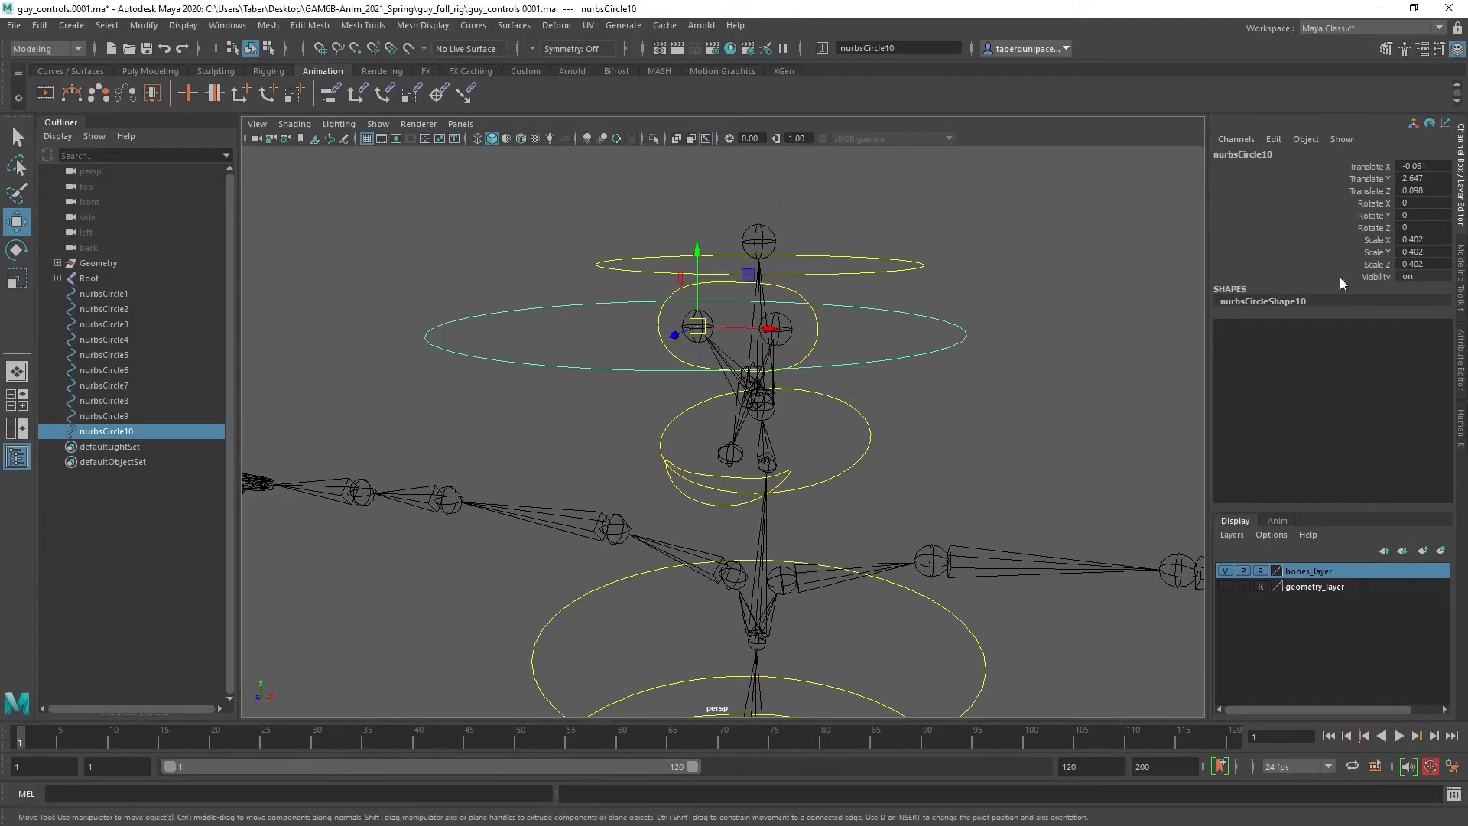
# Set the single-eye circle's Rotate X to 90 and scale it uniformly to 0.038 around the eye joint.
pyautogui.click(1425, 205)
pyautogui.press('Return')
pyautogui.click(1052, 289)
pyautogui.moveTo(1053, 282); pyautogui.dragTo(934, 343)
pyautogui.press('r')
pyautogui.moveTo(702, 327); pyautogui.dragTo(326, 348)
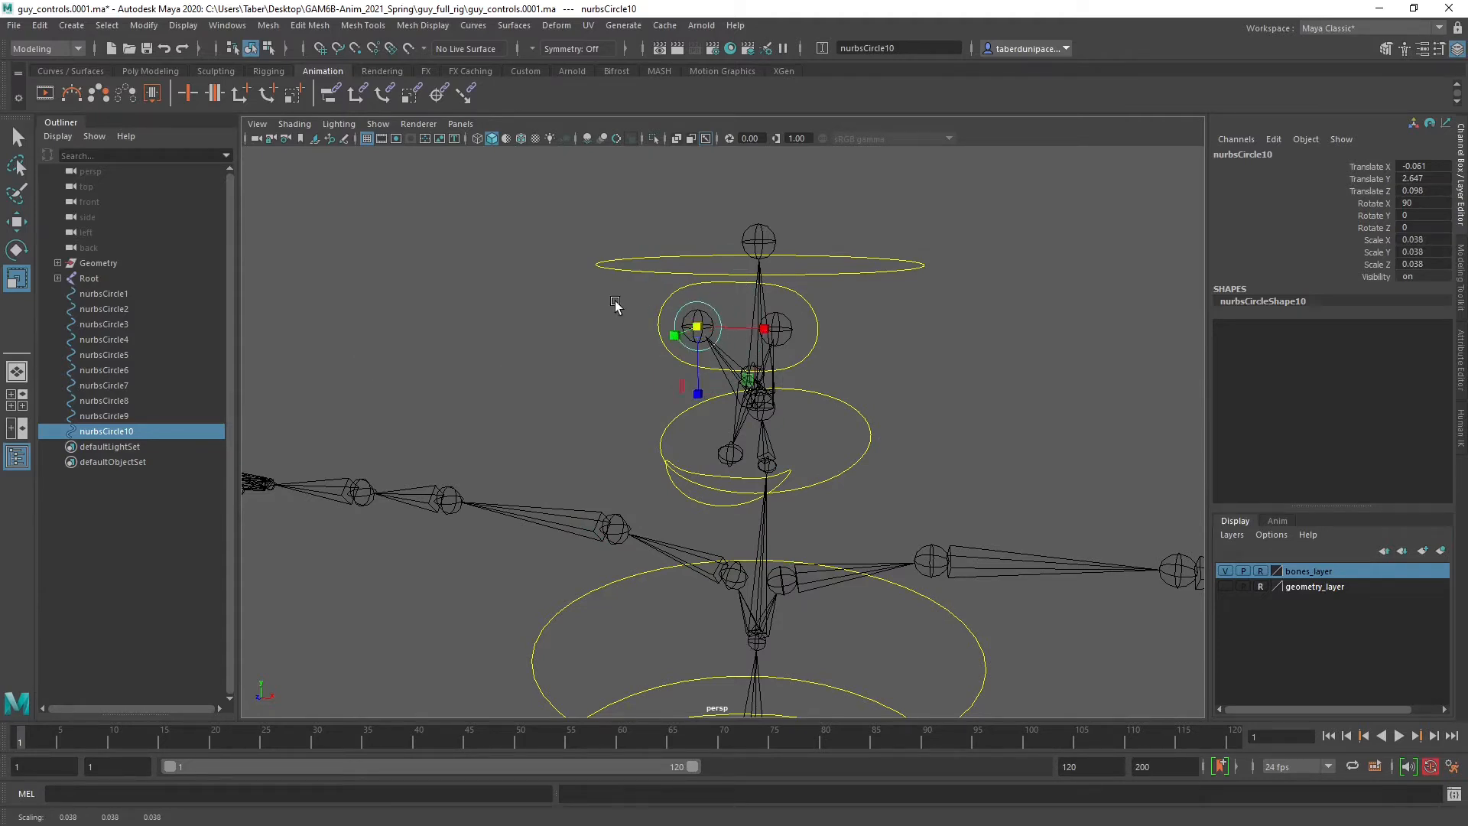
# Duplicate the right-eye circle and point-snap the copy to the character's left eye joint.
pyautogui.keyDown('alt'); pyautogui.moveTo(621, 359); pyautogui.dragTo(658, 370); pyautogui.keyUp('alt')
pyautogui.keyDown('alt'); pyautogui.moveTo(659, 370); pyautogui.dragTo(861, 393, button='right'); pyautogui.keyUp('alt')
pyautogui.keyDown('alt'); pyautogui.moveTo(750, 315); pyautogui.dragTo(757, 457, button='middle'); pyautogui.keyUp('alt')
pyautogui.keyDown('alt'); pyautogui.moveTo(757, 457); pyautogui.dragTo(777, 454); pyautogui.keyUp('alt')
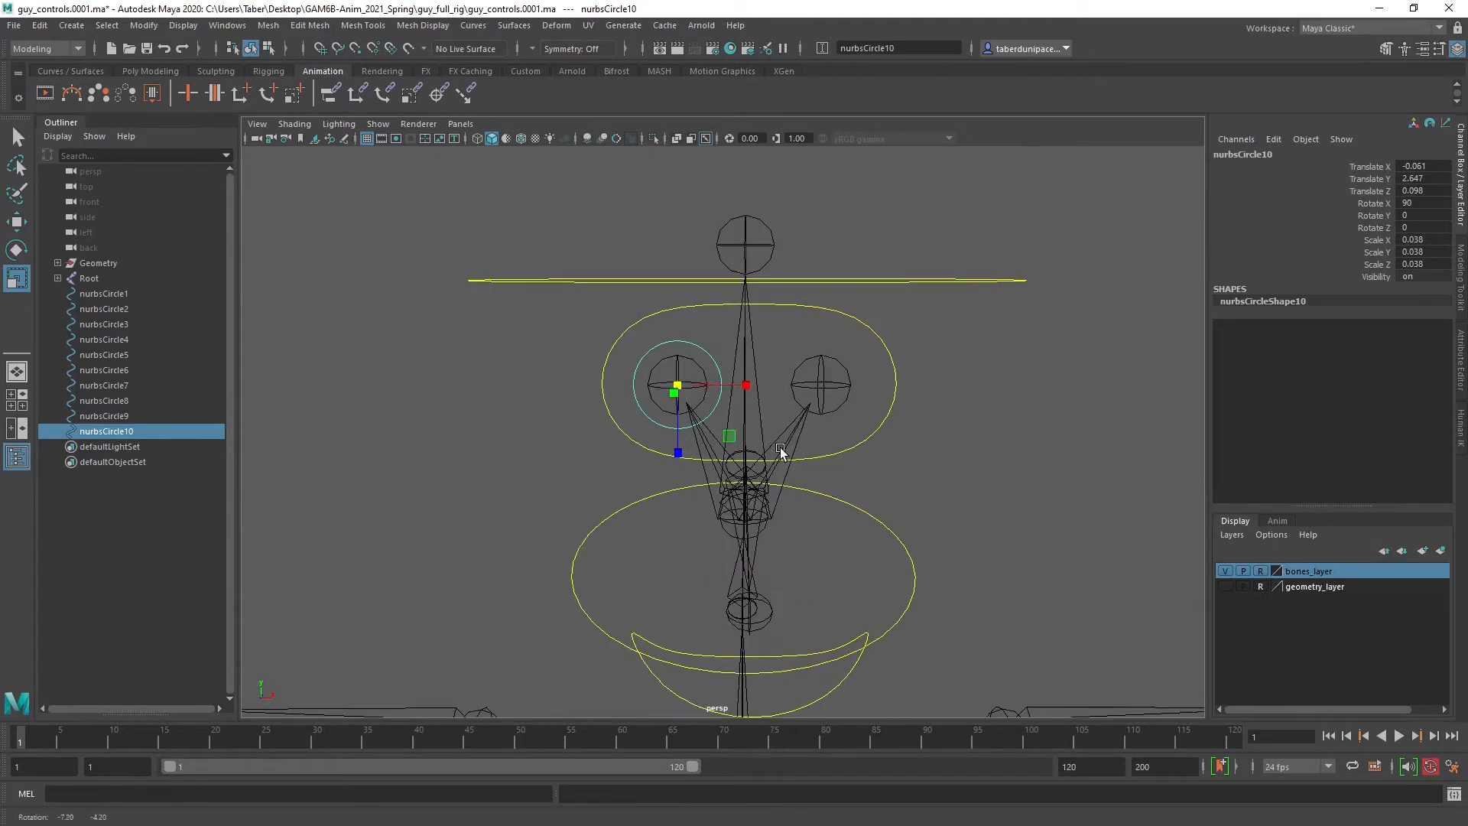
pyautogui.hotkey('ctrl', 'd')
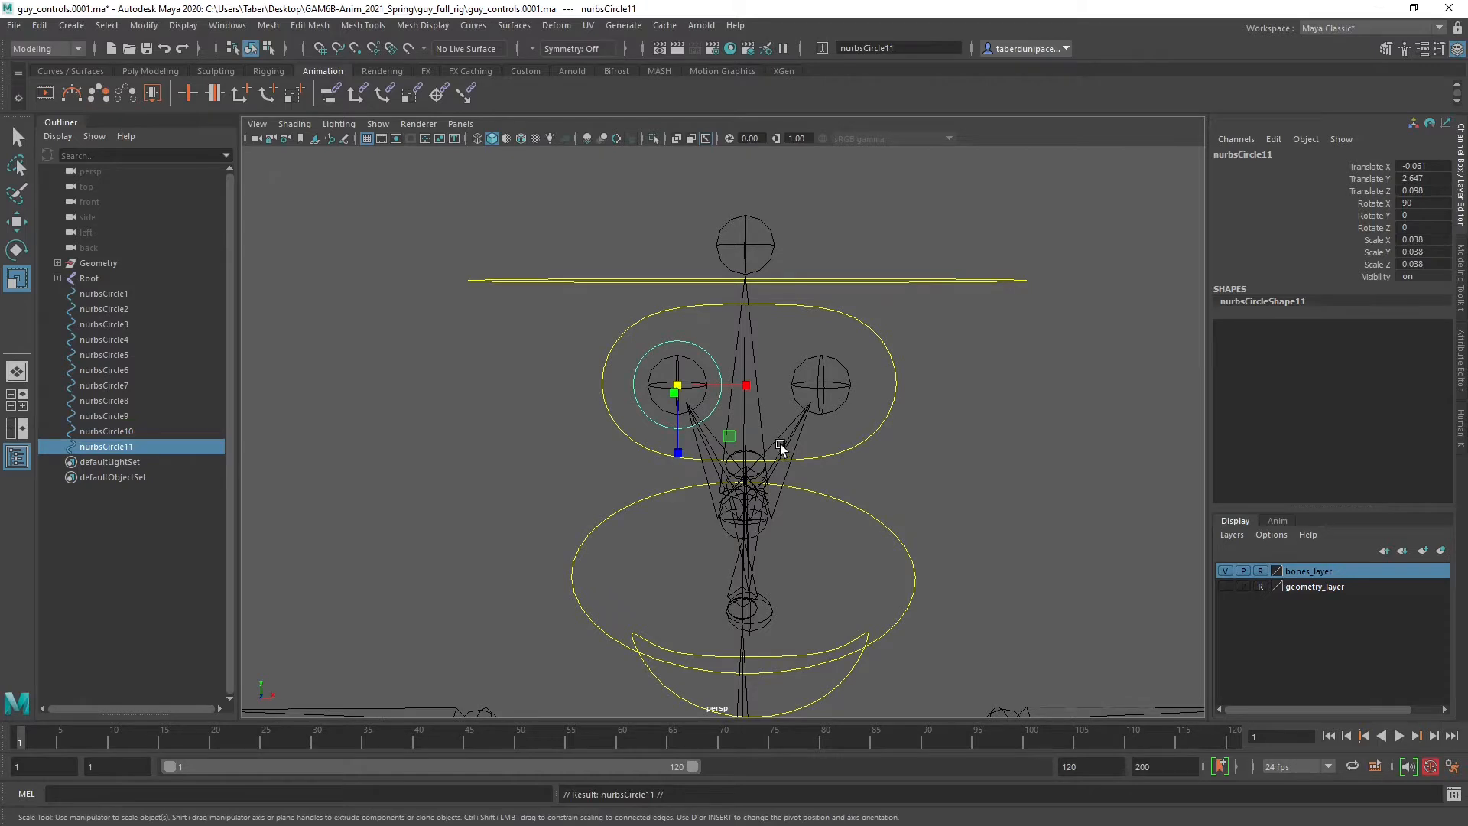
pyautogui.press('w')
pyautogui.press('v')
pyautogui.moveTo(677, 385); pyautogui.dragTo(817, 383)
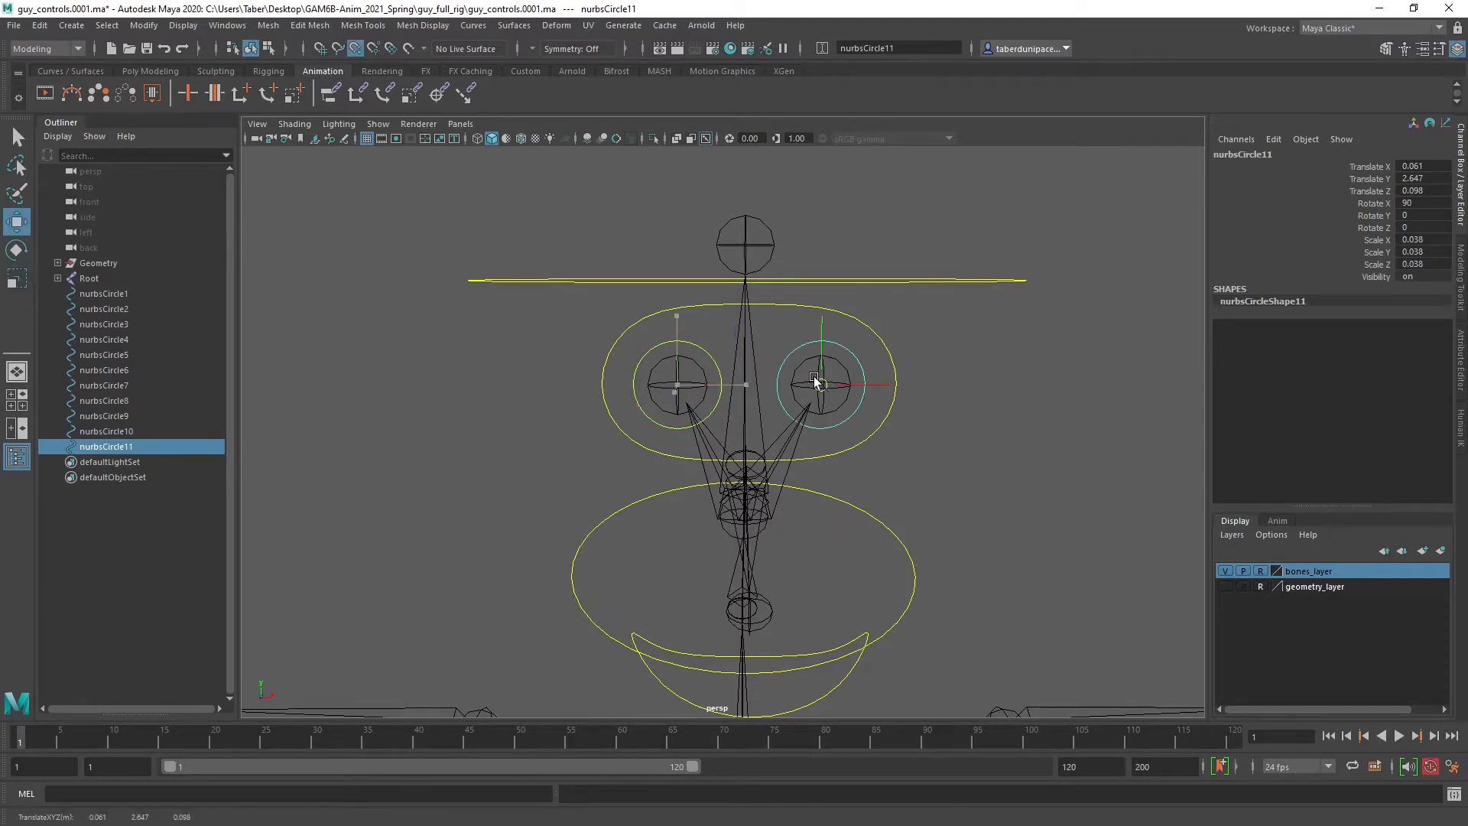
pyautogui.keyDown('alt'); pyautogui.moveTo(925, 426); pyautogui.dragTo(531, 366); pyautogui.keyUp('alt')
pyautogui.click(665, 422)
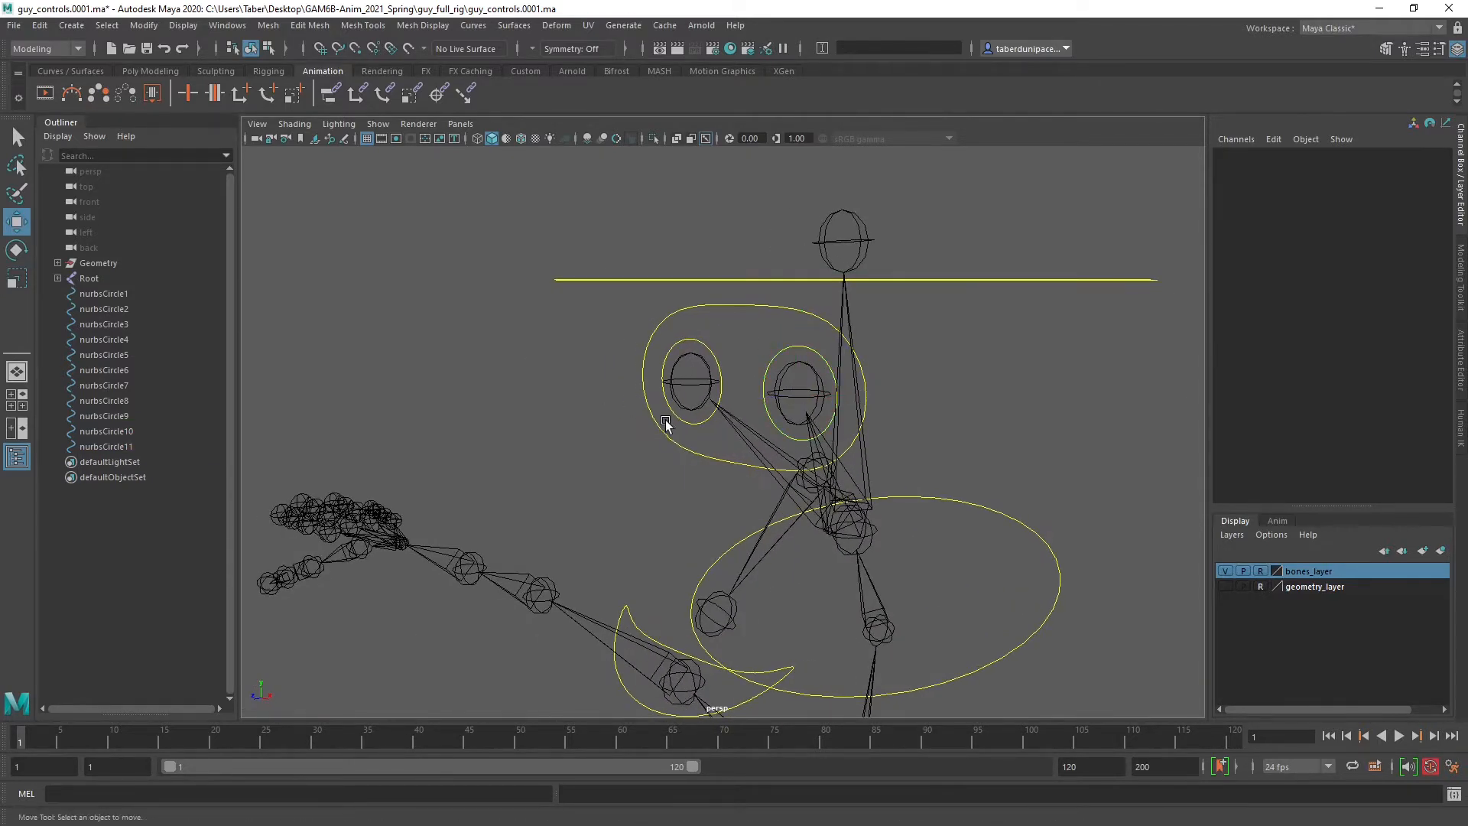
pyautogui.scroll(5, 673, 421)
pyautogui.scroll(-5, 682, 420)
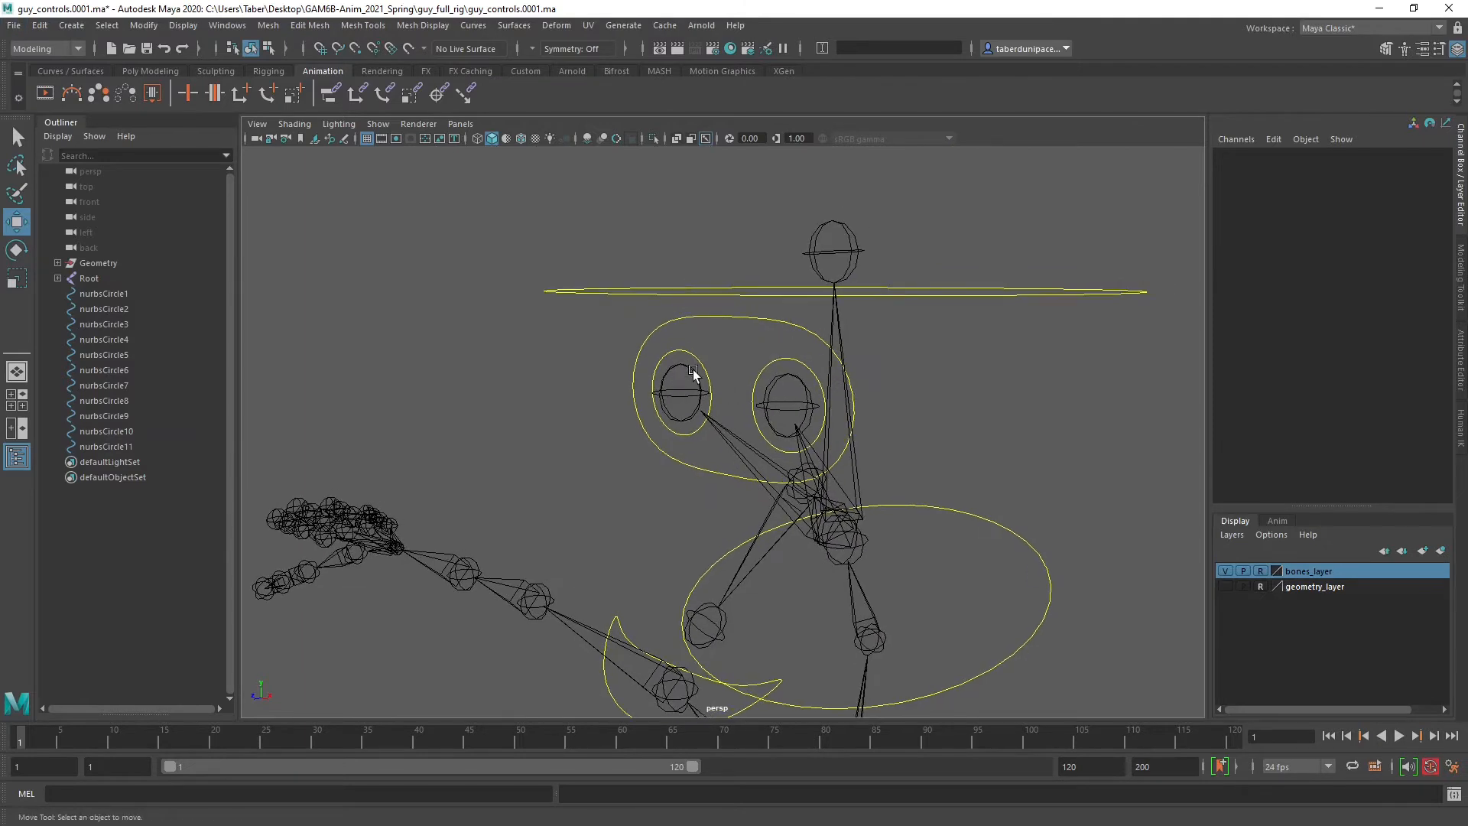
# Try sliding the two eye circles inward toward each other along X, and undo both moves.
pyautogui.click(689, 391)
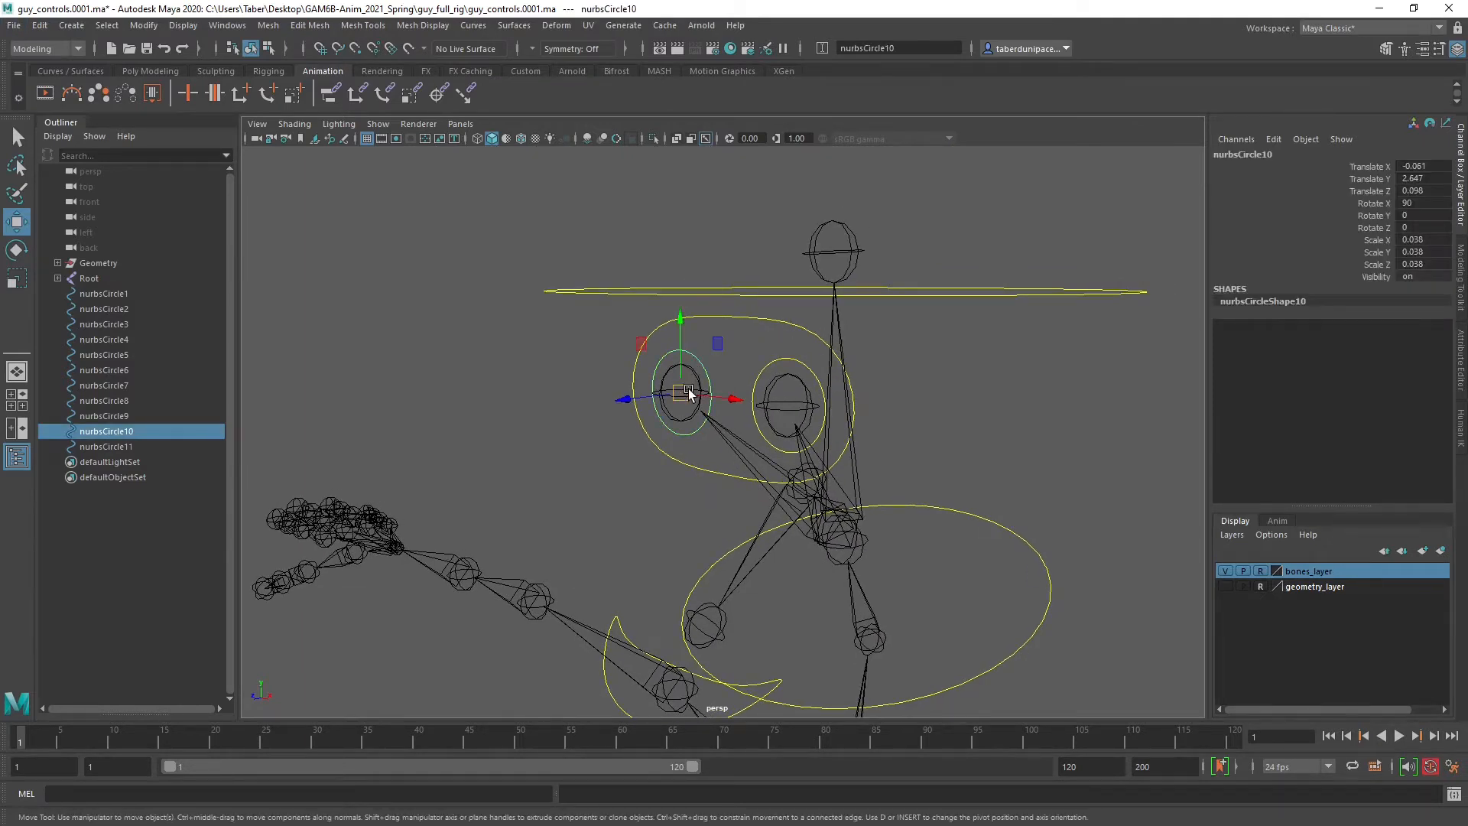
pyautogui.click(788, 365)
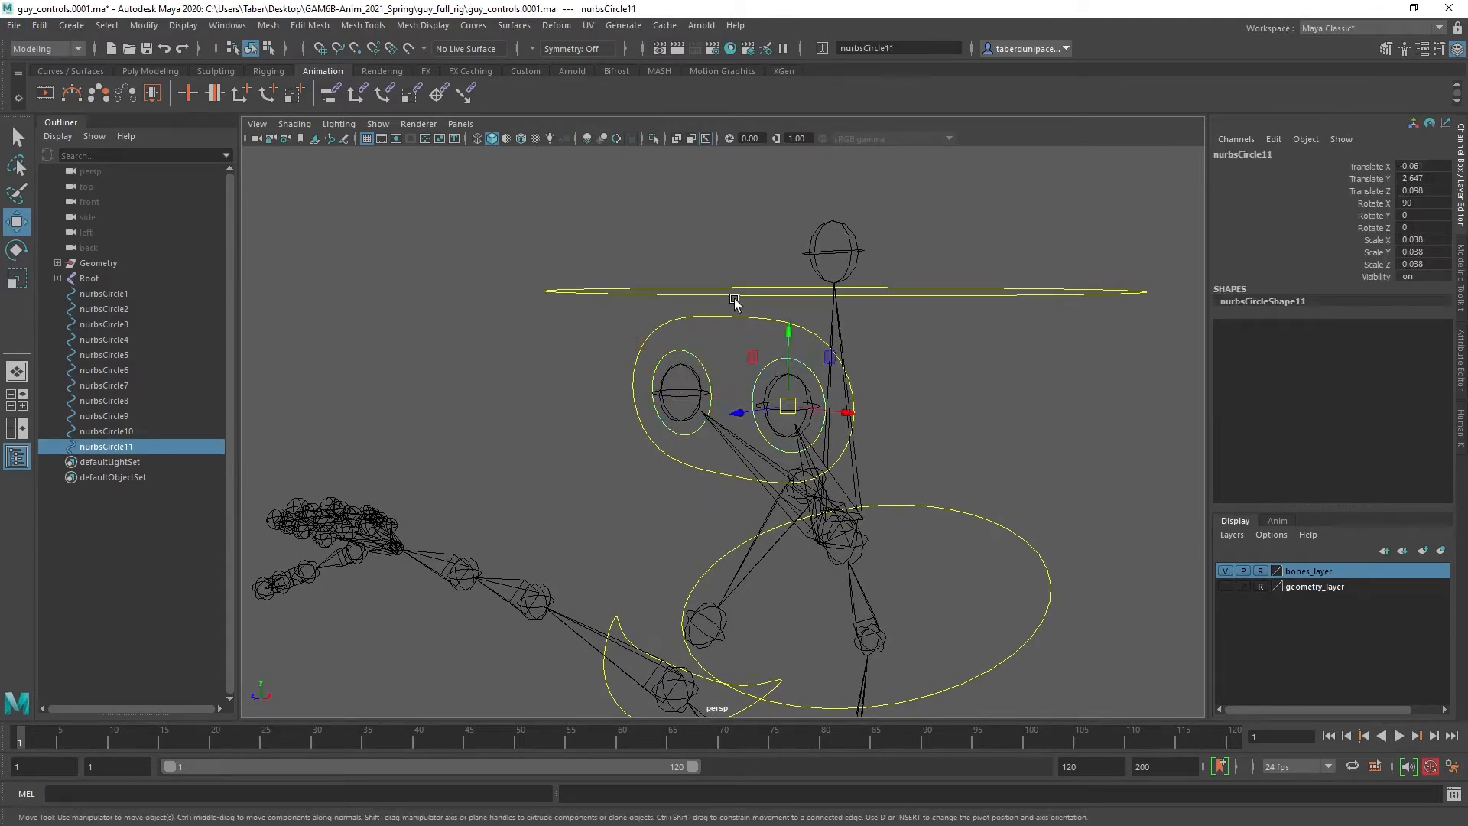
pyautogui.click(737, 326)
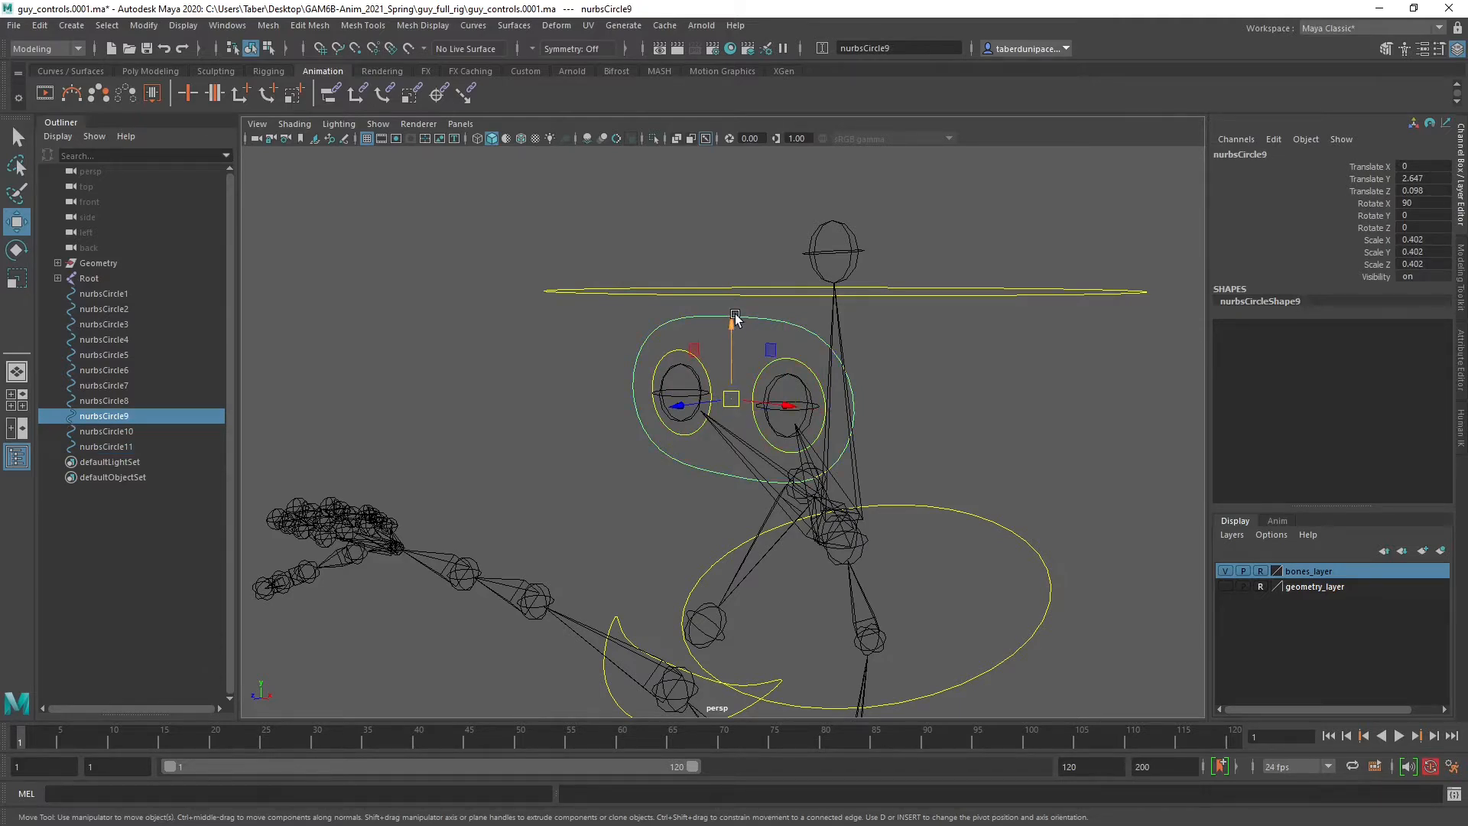
pyautogui.click(811, 368)
pyautogui.moveTo(818, 406); pyautogui.dragTo(756, 404)
pyautogui.click(701, 365)
pyautogui.click(695, 360)
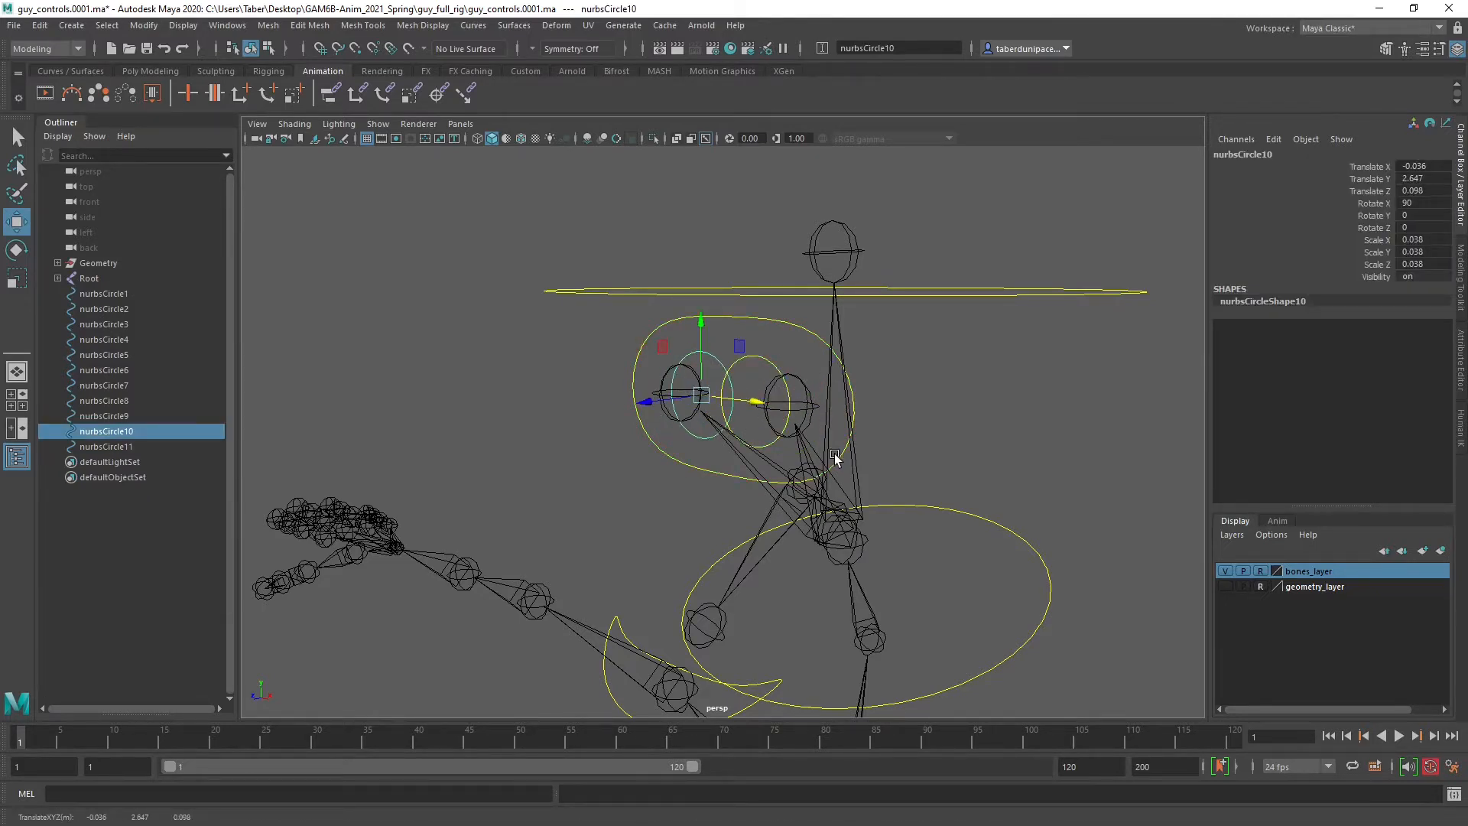
pyautogui.hotkey('ctrl', 'z')
pyautogui.hotkey('ctrl', 'z')
pyautogui.hotkey('ctrl', 'z')
pyautogui.hotkey('ctrl', 'z')
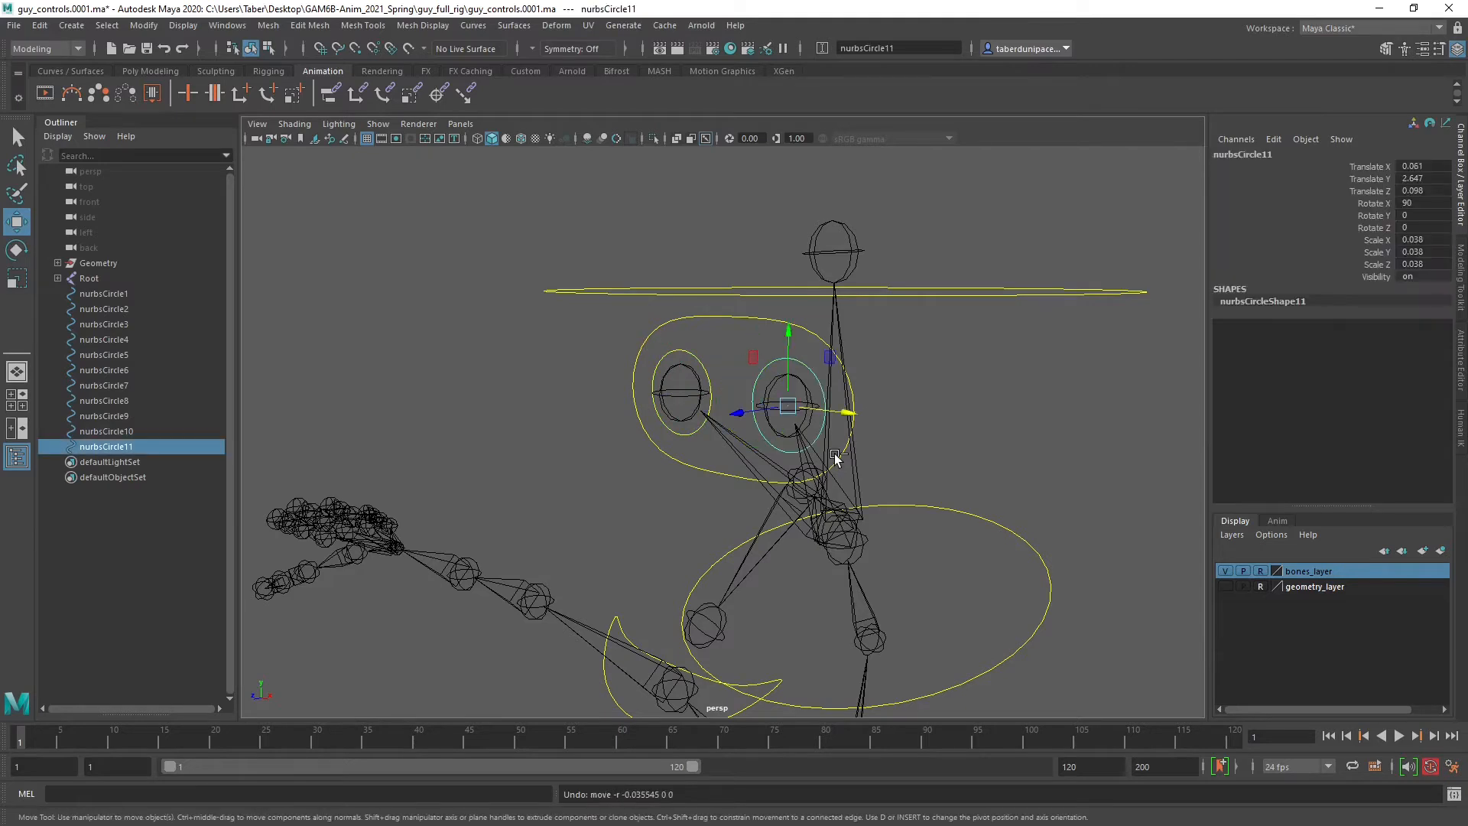
# Try sliding the two eye circles outward along X, away from each other, and undo both moves.
pyautogui.moveTo(846, 415); pyautogui.dragTo(861, 415)
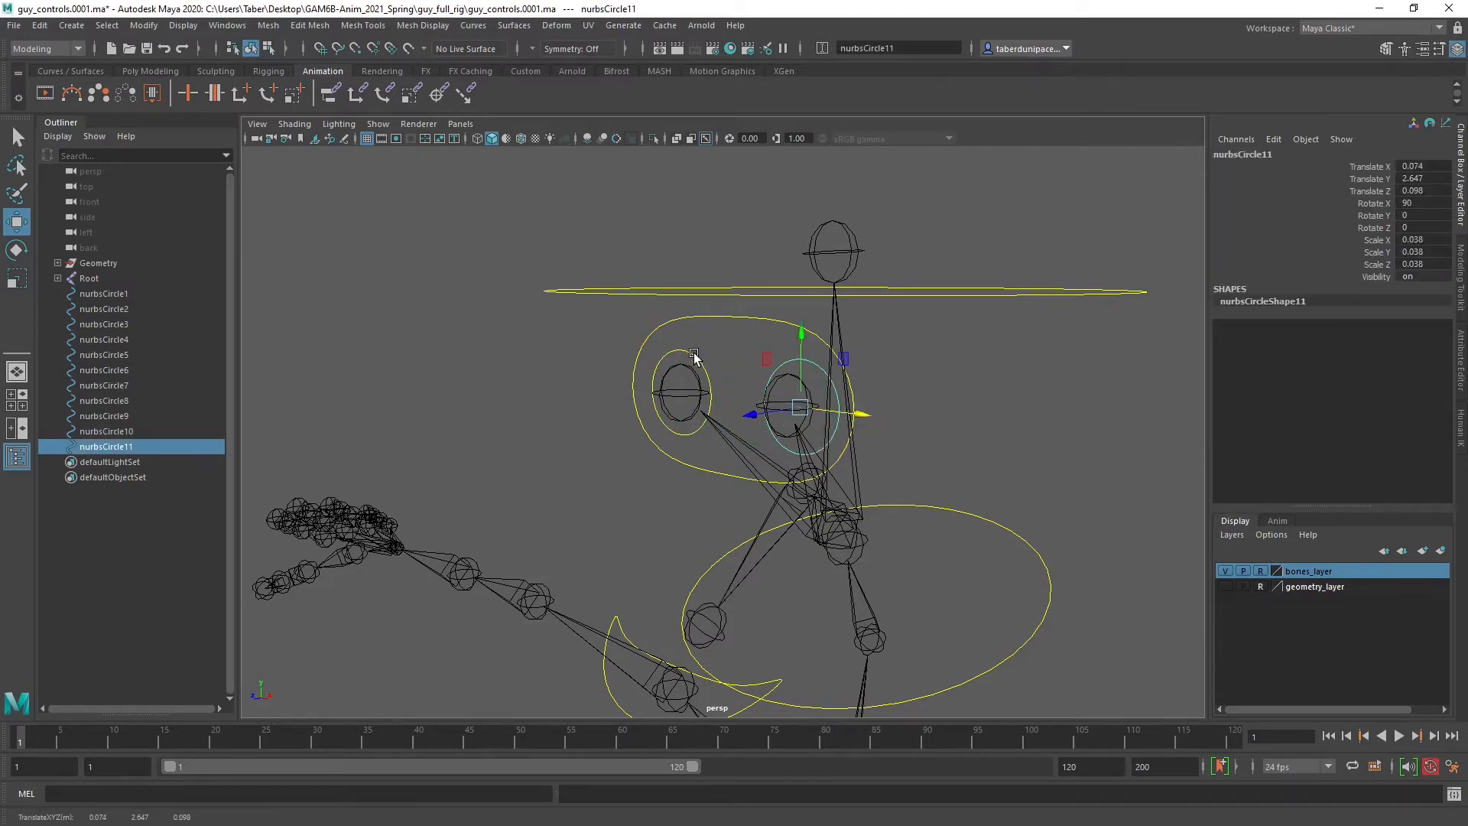
pyautogui.click(694, 351)
pyautogui.moveTo(740, 397); pyautogui.dragTo(727, 396)
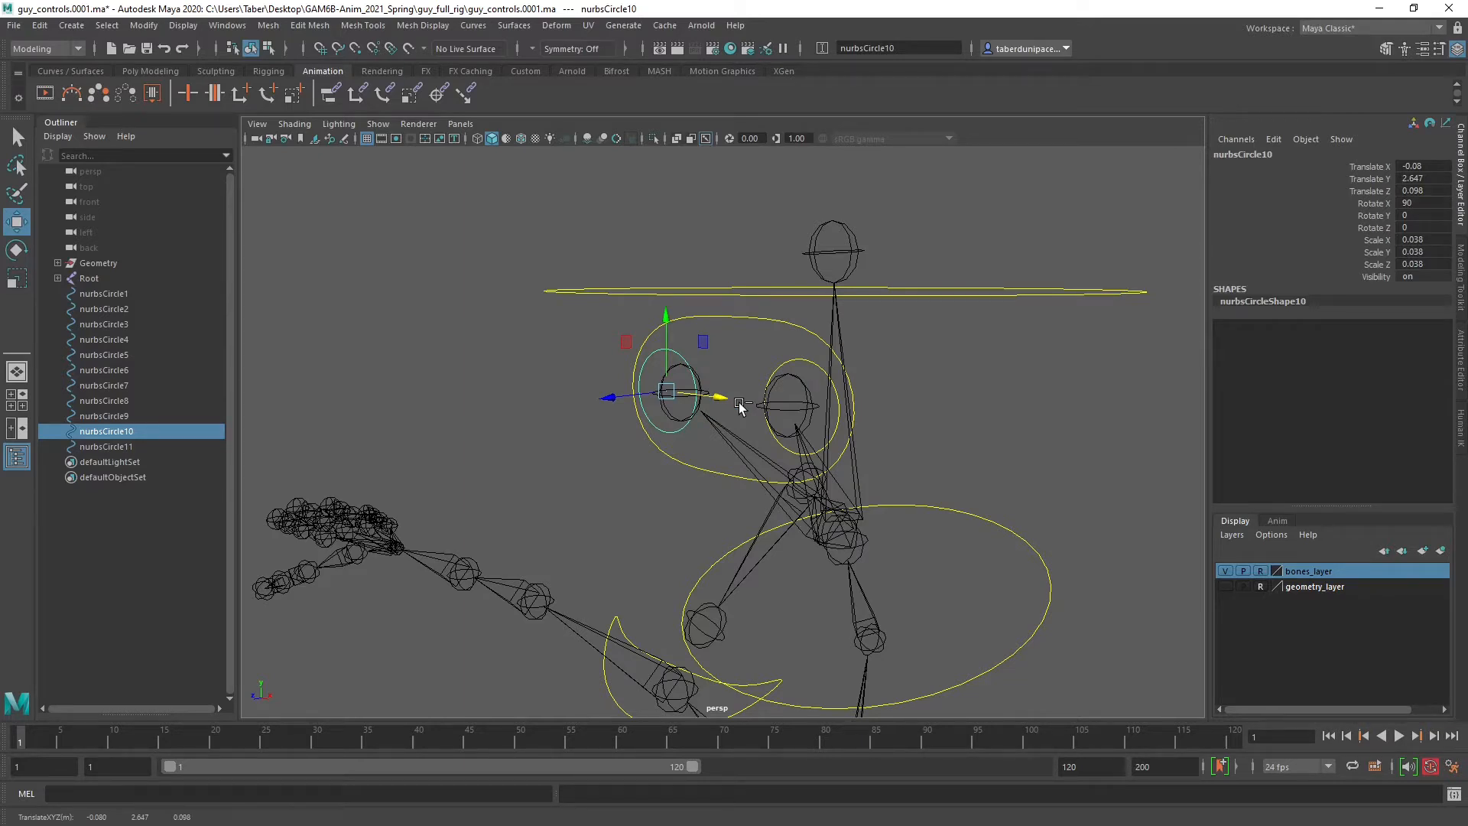
pyautogui.hotkey('ctrl', 'z')
pyautogui.hotkey('ctrl', 'z')
pyautogui.hotkey('ctrl', 'z')
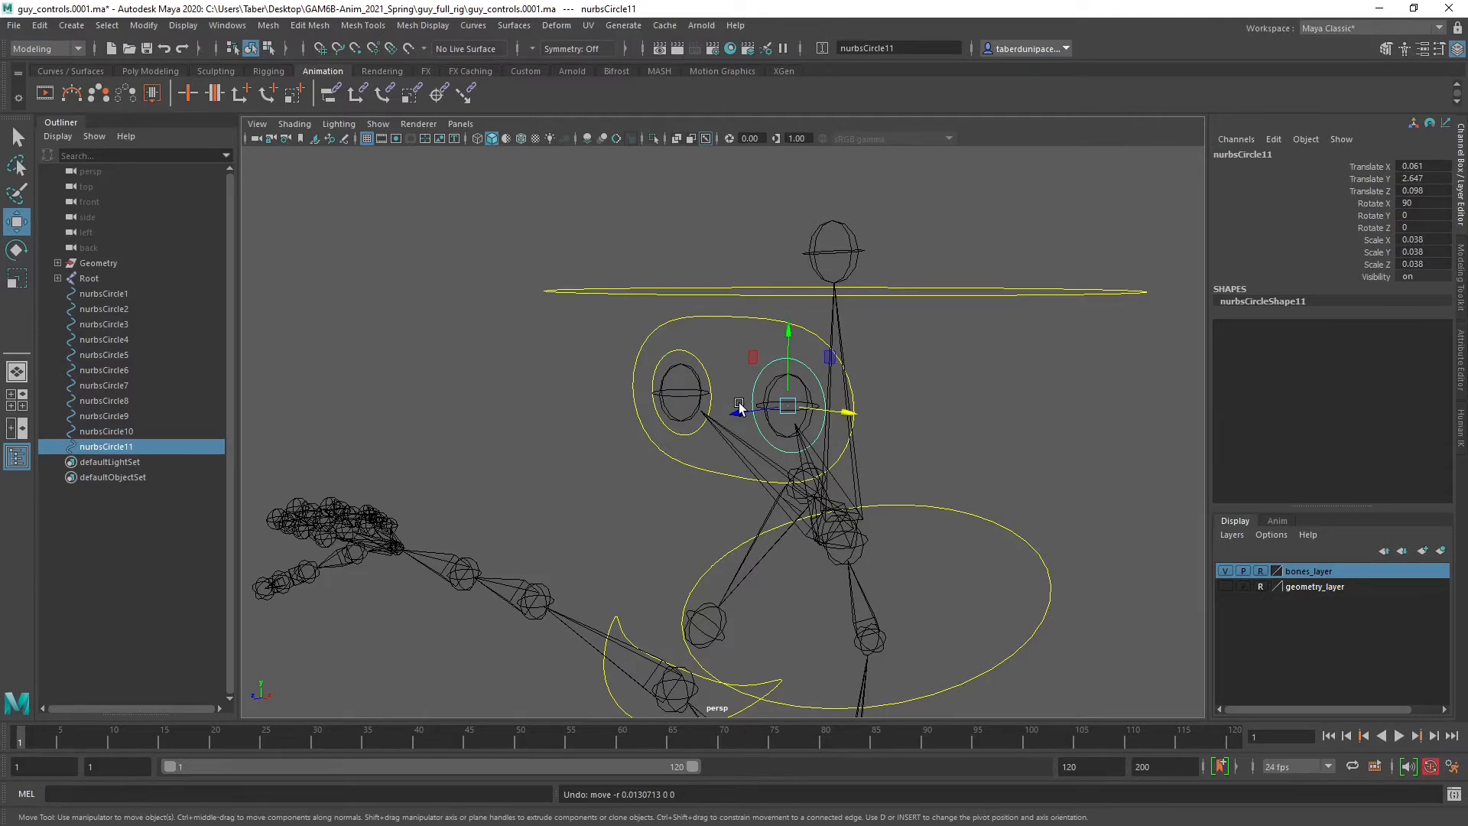
# Show the character geometry to examine how the eye, jaw and head controls sit against the face, and hide it again.
pyautogui.keyDown('alt'); pyautogui.moveTo(739, 407); pyautogui.dragTo(776, 407); pyautogui.keyUp('alt')
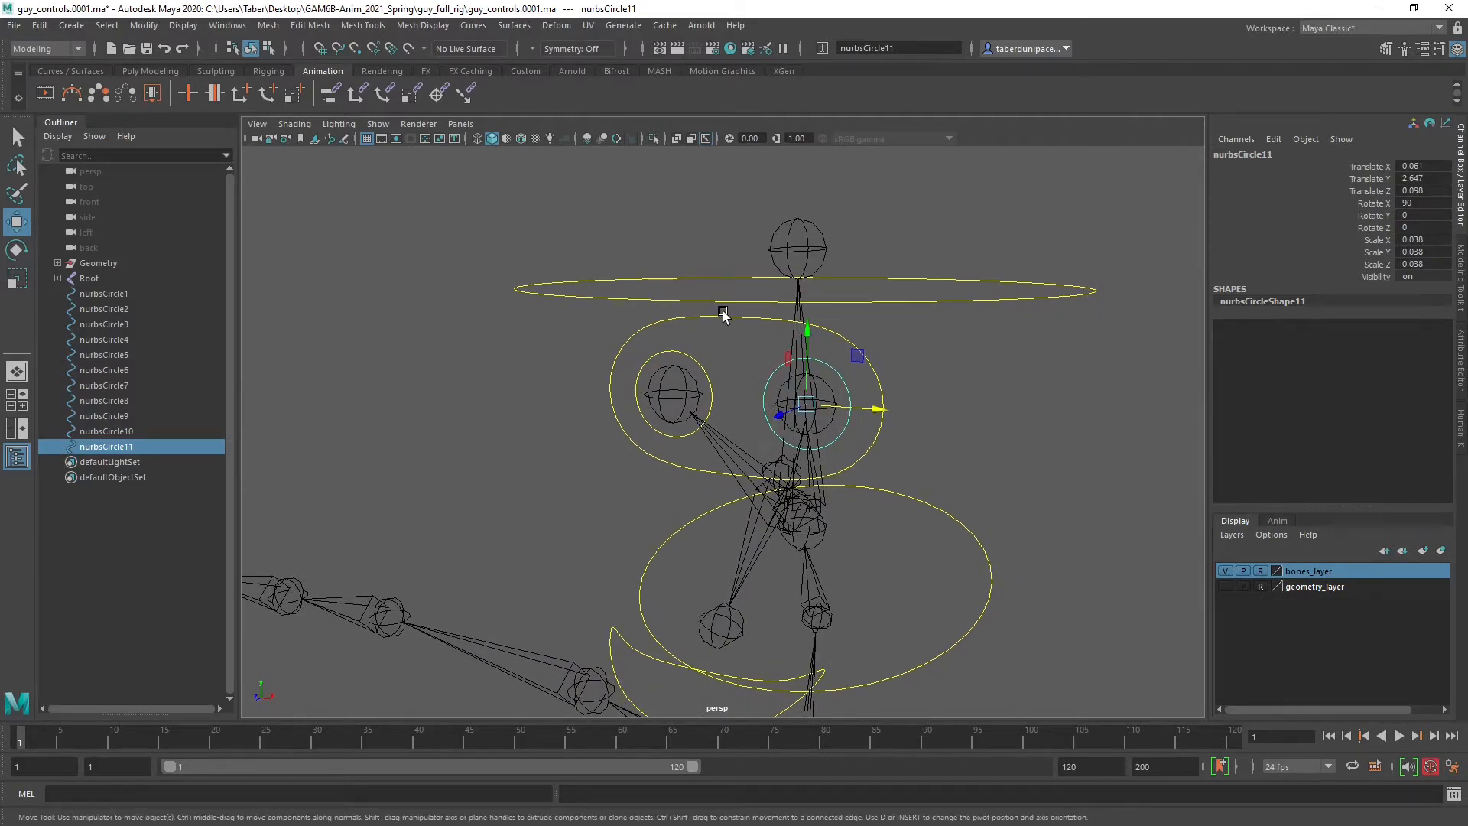
pyautogui.click(536, 364)
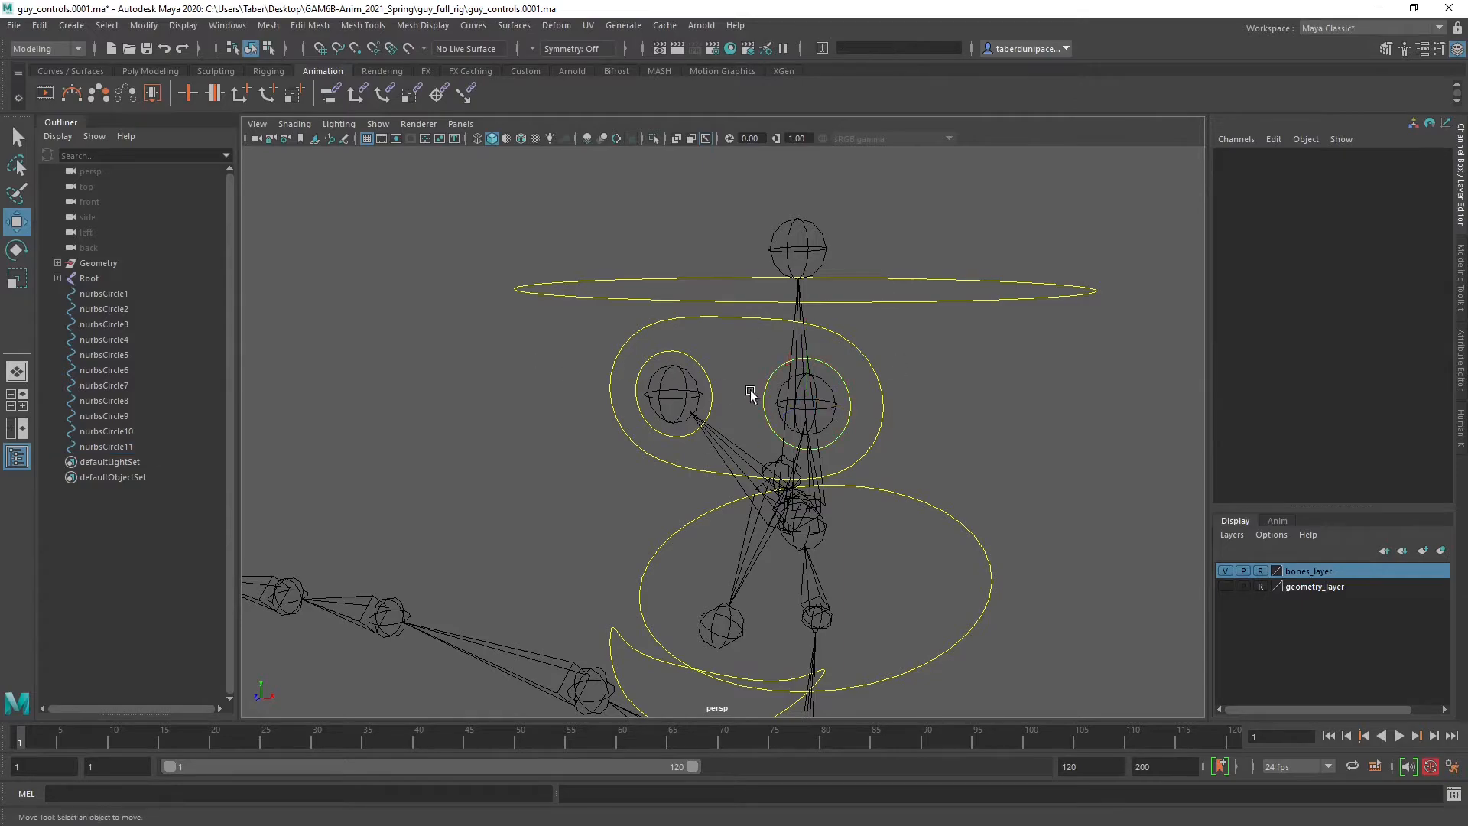
pyautogui.keyDown('alt'); pyautogui.moveTo(761, 398); pyautogui.dragTo(799, 487); pyautogui.keyUp('alt')
pyautogui.click(1226, 586)
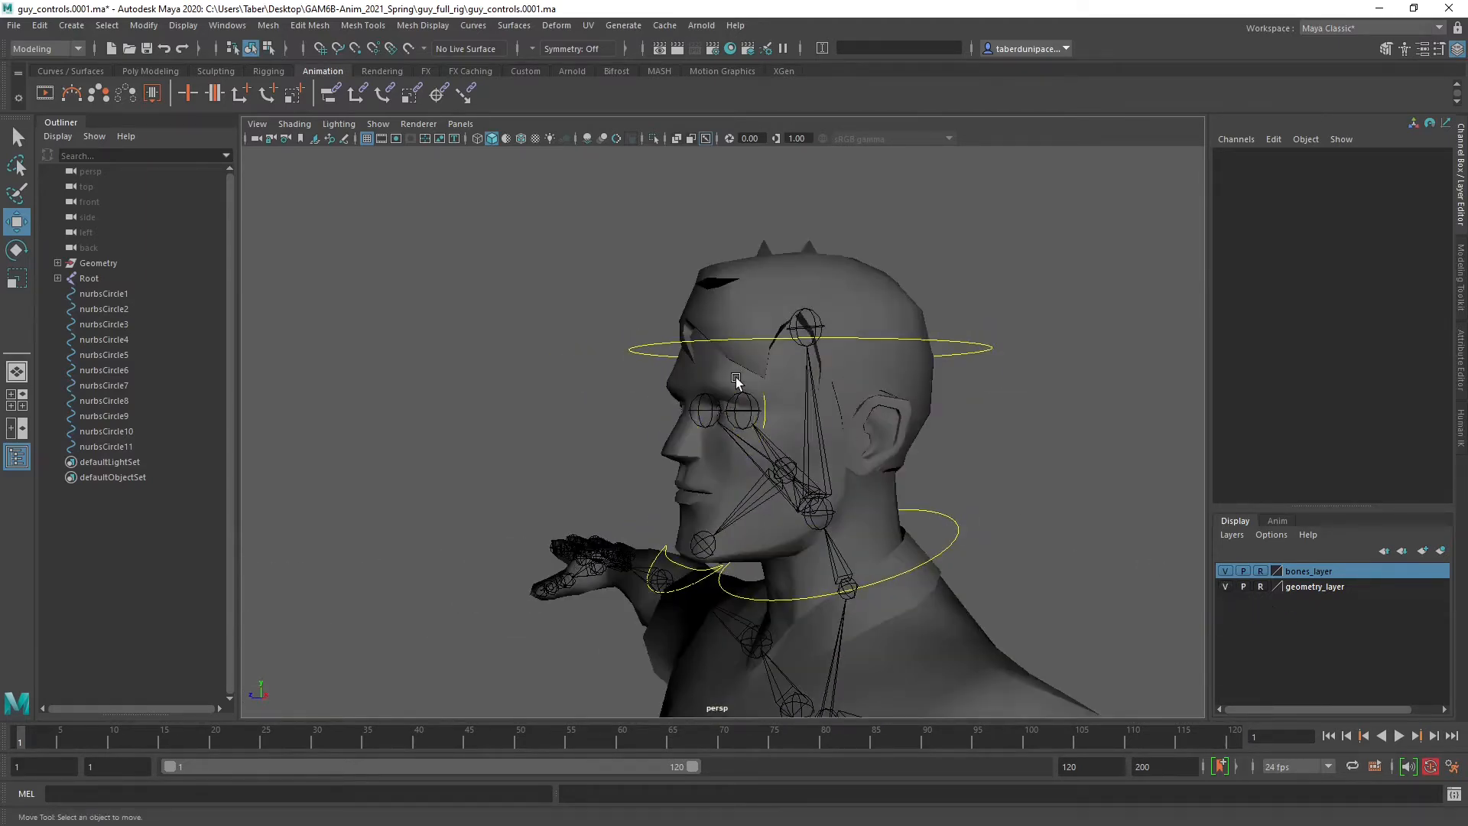
pyautogui.keyDown('alt'); pyautogui.moveTo(731, 470); pyautogui.dragTo(719, 397); pyautogui.keyUp('alt')
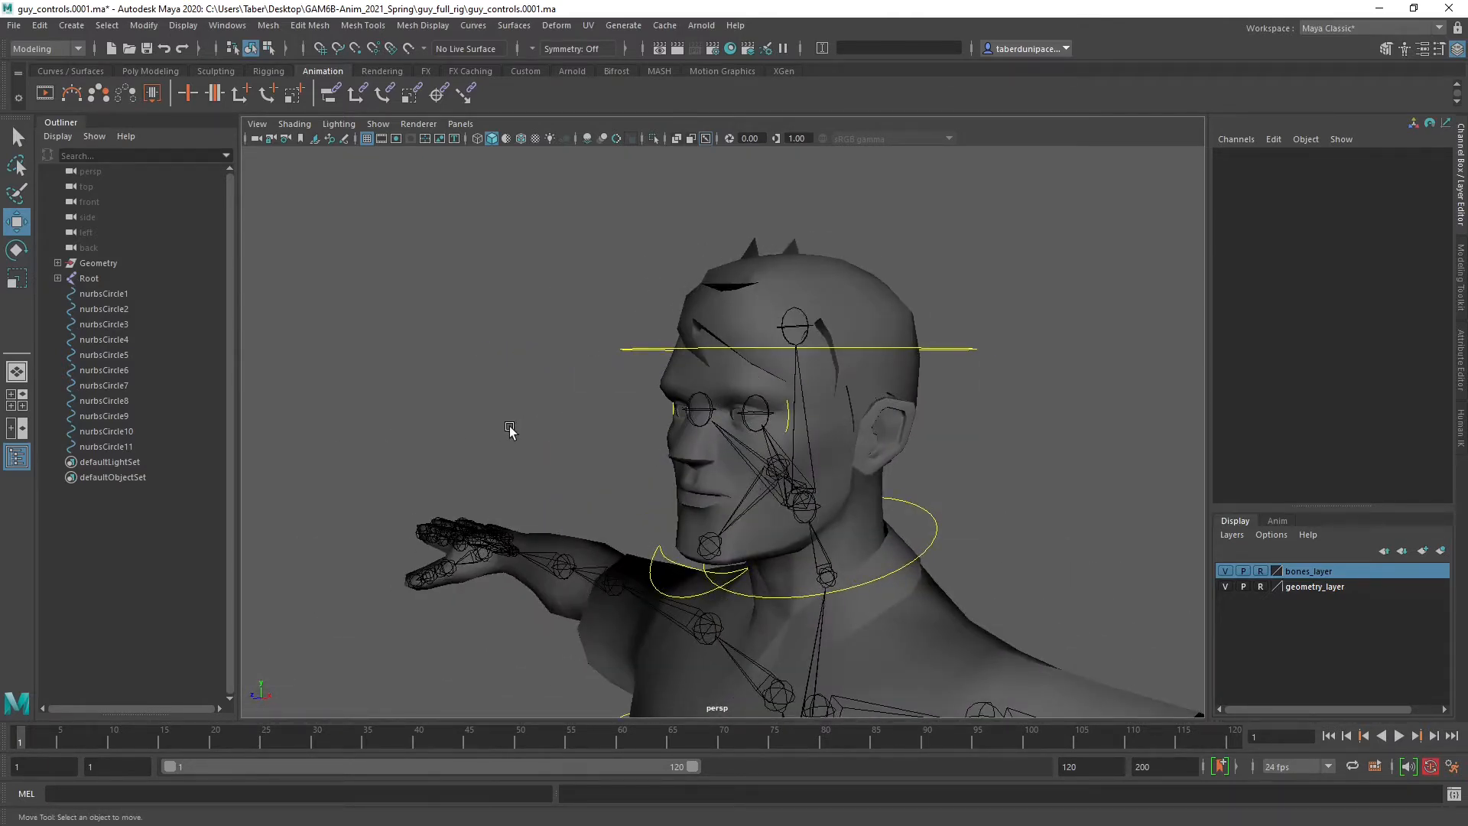
pyautogui.scroll(-5, 583, 494)
pyautogui.keyDown('alt'); pyautogui.moveTo(584, 495); pyautogui.dragTo(571, 438); pyautogui.keyUp('alt')
pyautogui.scroll(5, 571, 438)
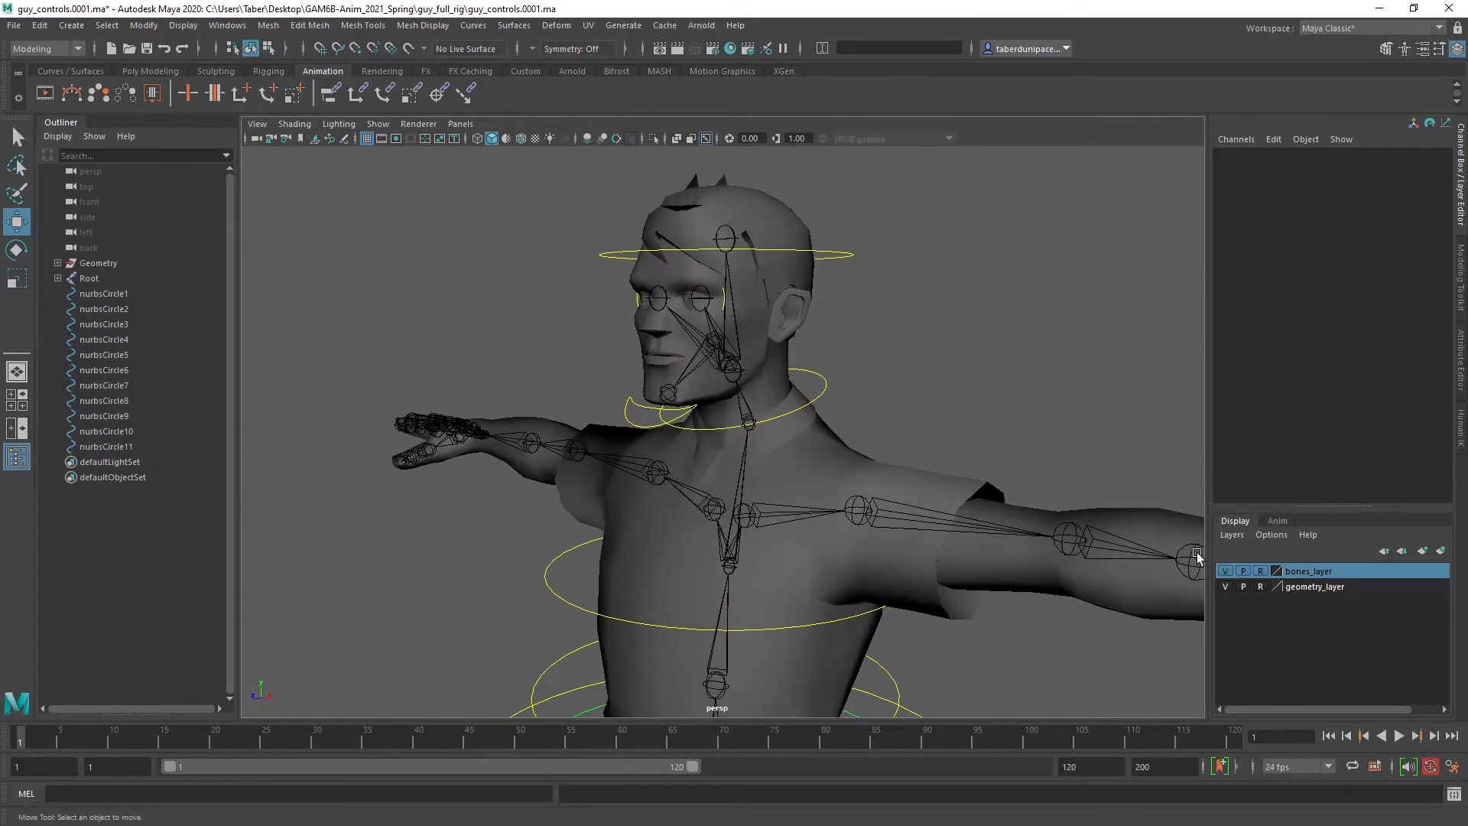
pyautogui.click(1226, 586)
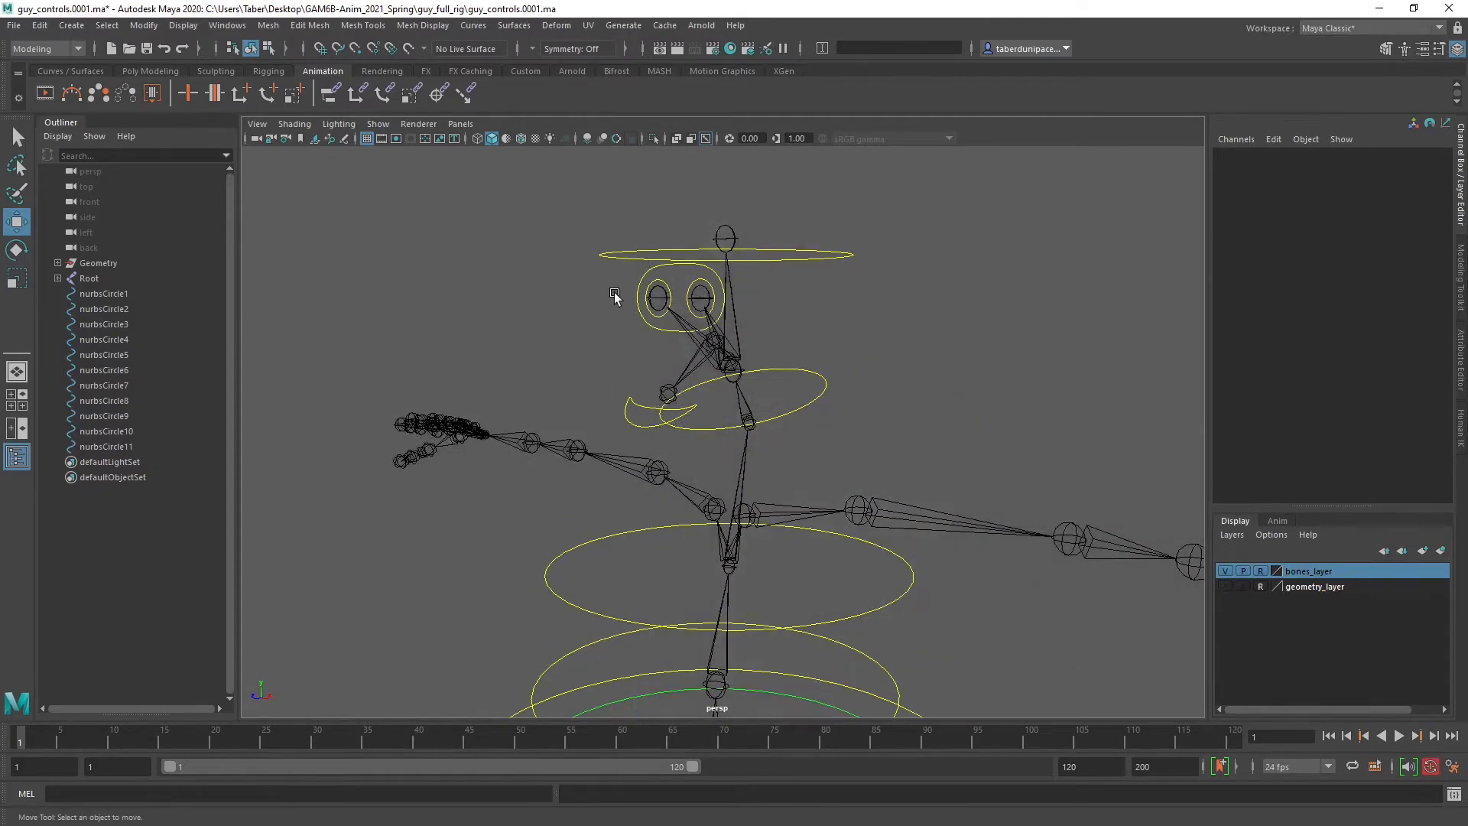
# Move the eye mask curve and both eye circles forward together to Translate Z 1.258, then show the character geometry.
pyautogui.moveTo(615, 297); pyautogui.dragTo(655, 387)
pyautogui.moveTo(717, 338); pyautogui.dragTo(724, 481)
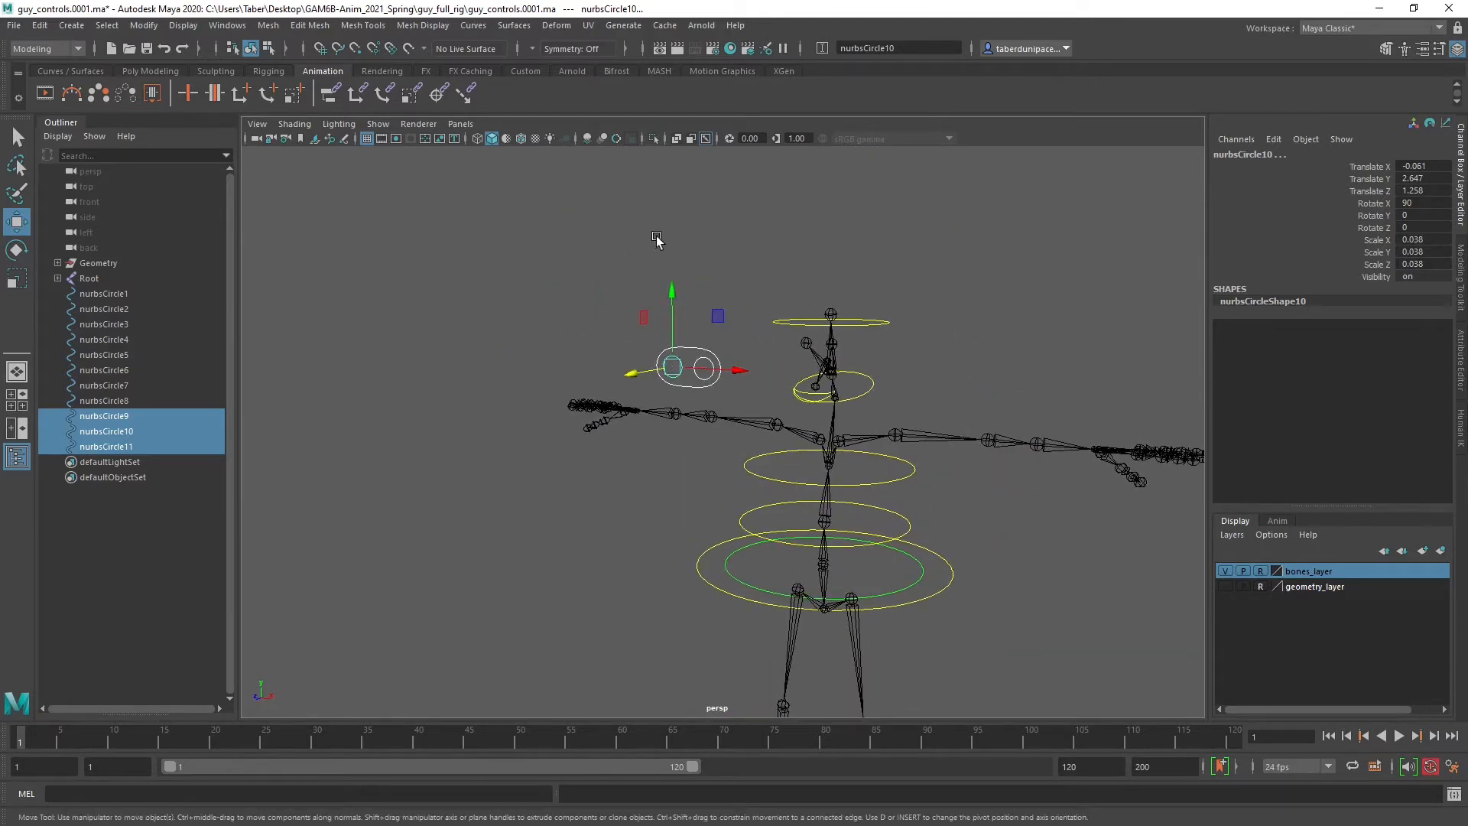
pyautogui.click(1226, 586)
pyautogui.click(968, 314)
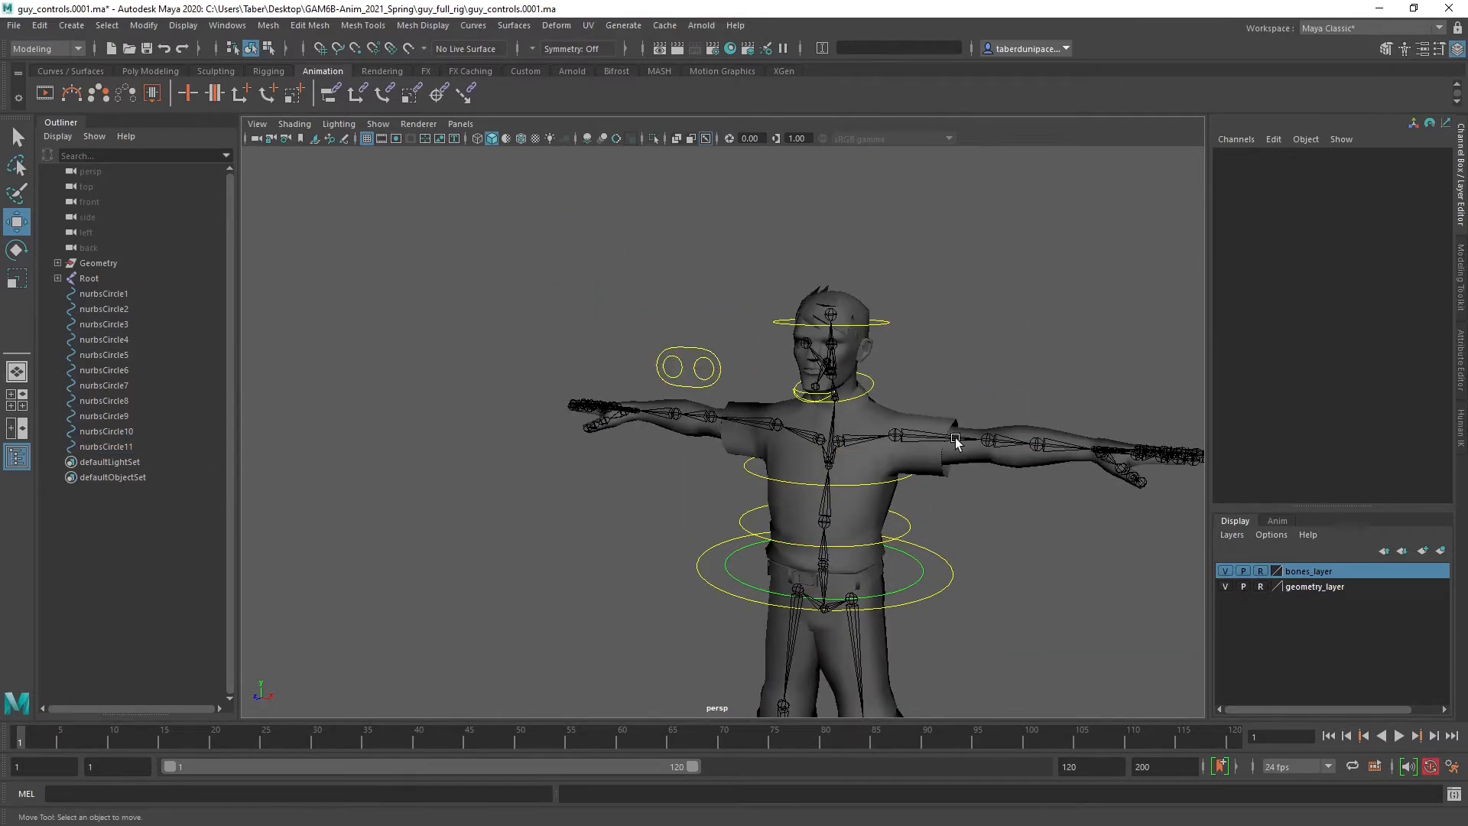
# Duplicate the large ground circle around the feet and scale the copy uniformly to 0.338.
pyautogui.keyDown('alt'); pyautogui.moveTo(967, 313); pyautogui.dragTo(877, 474); pyautogui.keyUp('alt')
pyautogui.keyDown('alt'); pyautogui.moveTo(878, 474); pyautogui.dragTo(834, 344, button='middle'); pyautogui.keyUp('alt')
pyautogui.keyDown('alt'); pyautogui.moveTo(833, 344); pyautogui.dragTo(895, 557); pyautogui.keyUp('alt')
pyautogui.scroll(-4, 750, 458)
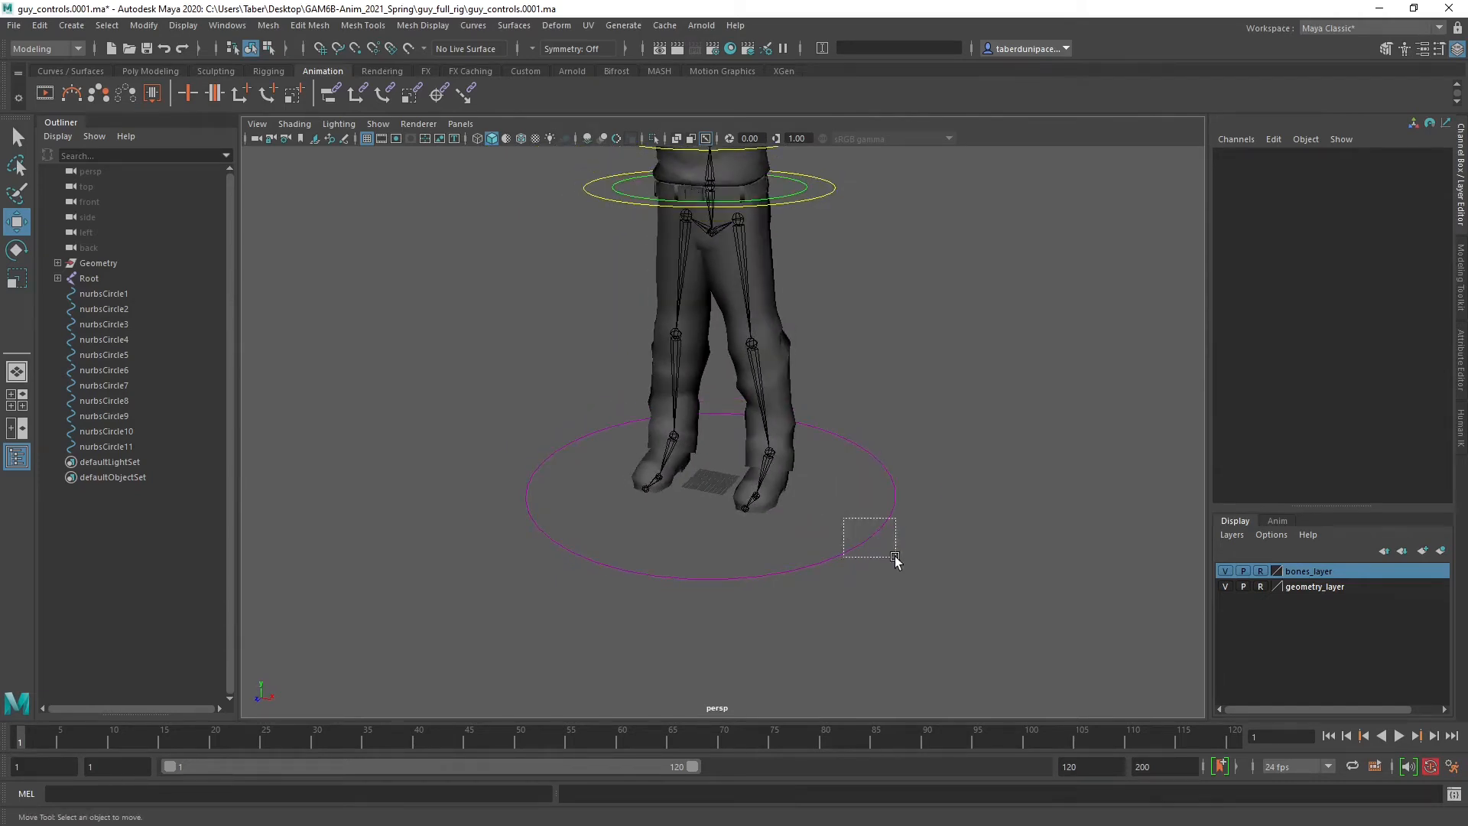
pyautogui.scroll(5, 834, 536)
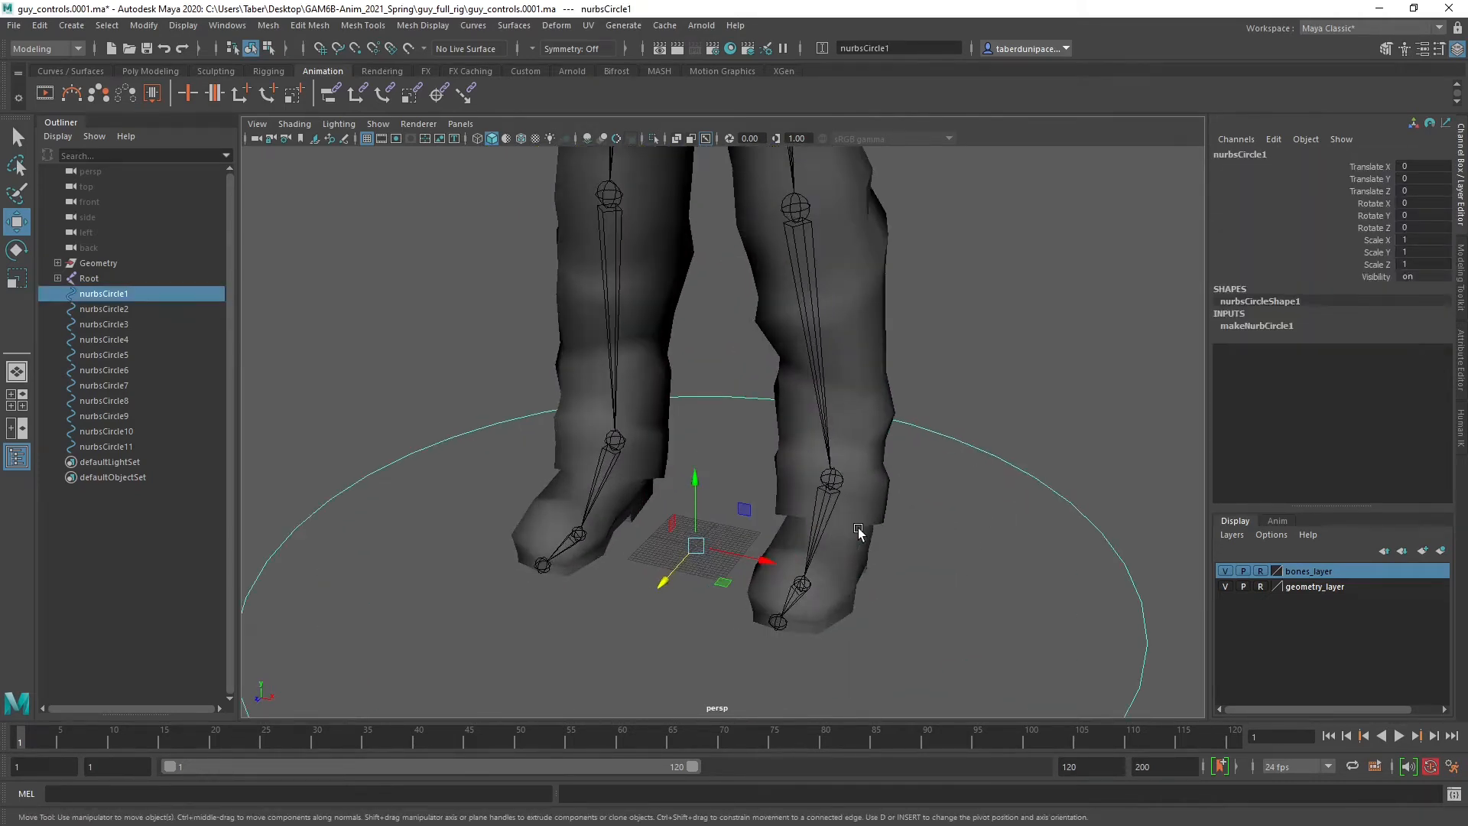
pyautogui.hotkey('ctrl', 'd')
pyautogui.keyDown('alt'); pyautogui.moveTo(790, 550); pyautogui.dragTo(823, 564); pyautogui.keyUp('alt')
pyautogui.press('r')
pyautogui.moveTo(669, 538); pyautogui.dragTo(248, 543)
pyautogui.press('w')
# Try point-snapping the small foot circle to the character's left ankle joint, and undo the move.
pyautogui.keyDown('alt'); pyautogui.moveTo(743, 543); pyautogui.dragTo(992, 486); pyautogui.keyUp('alt')
pyautogui.keyDown('alt'); pyautogui.moveTo(826, 434); pyautogui.dragTo(749, 458); pyautogui.keyUp('alt')
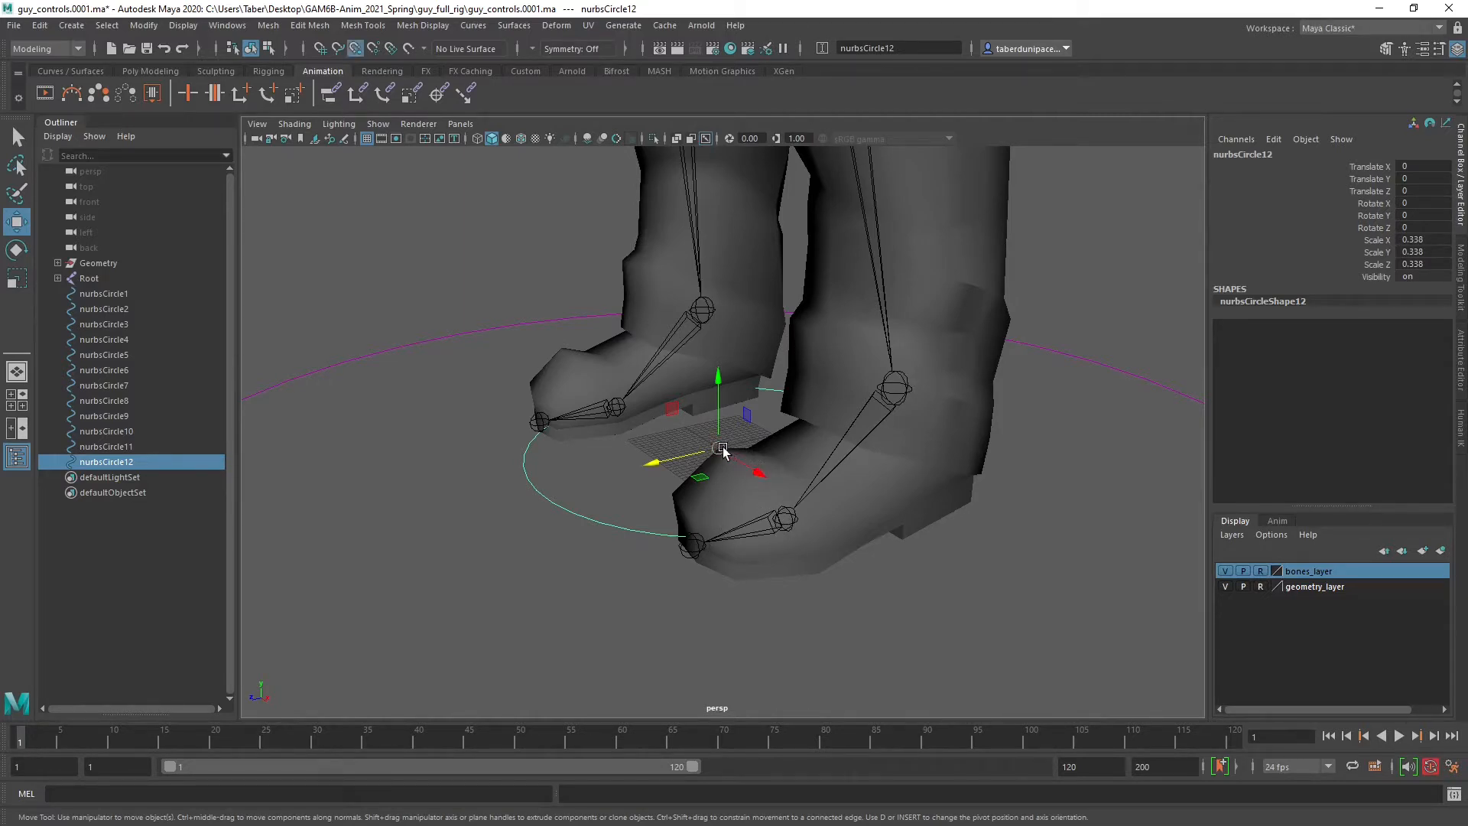
pyautogui.moveTo(721, 451); pyautogui.dragTo(893, 387)
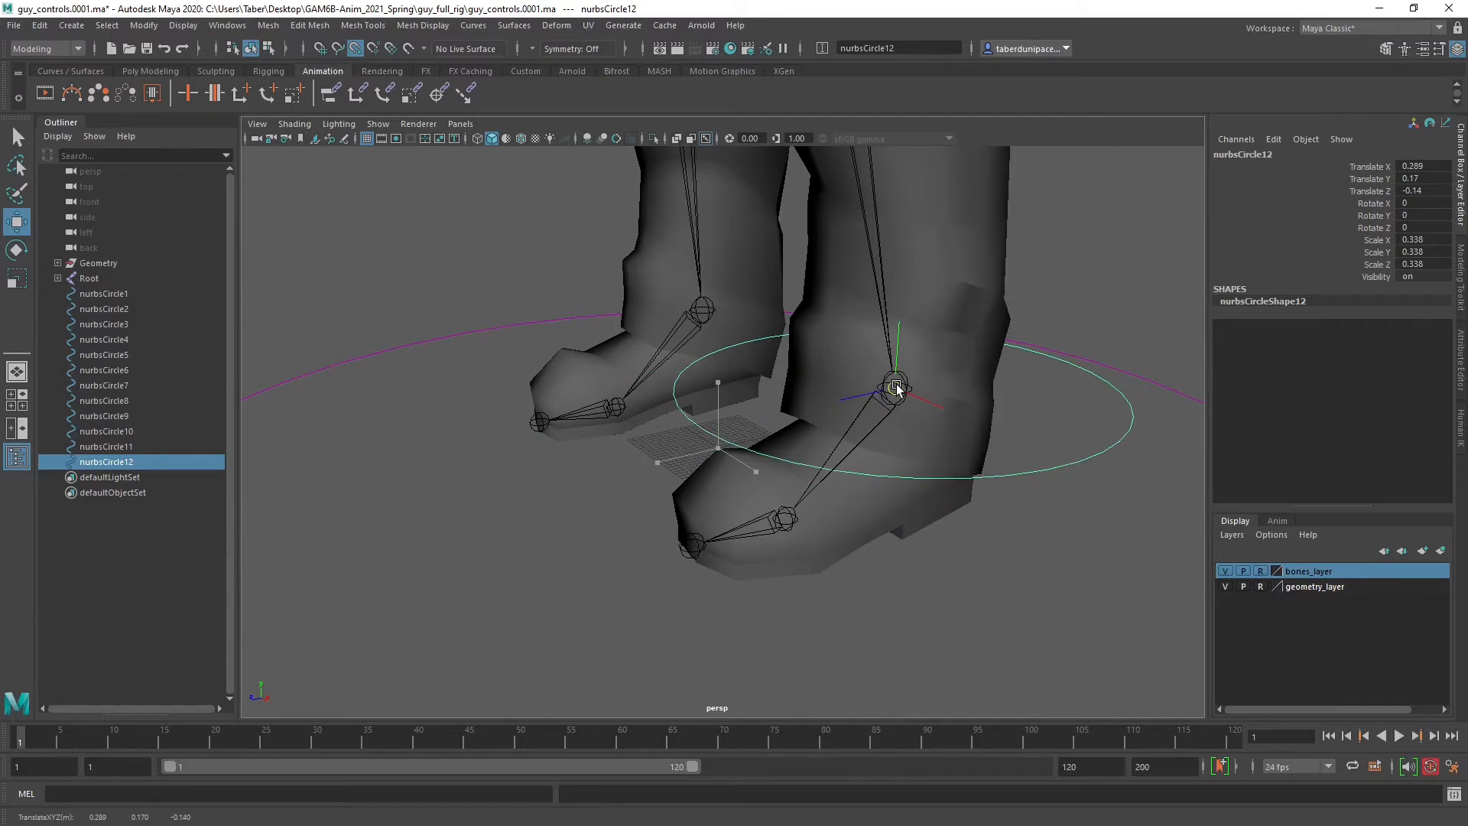
pyautogui.keyDown('alt'); pyautogui.moveTo(967, 435); pyautogui.dragTo(894, 388); pyautogui.keyUp('alt')
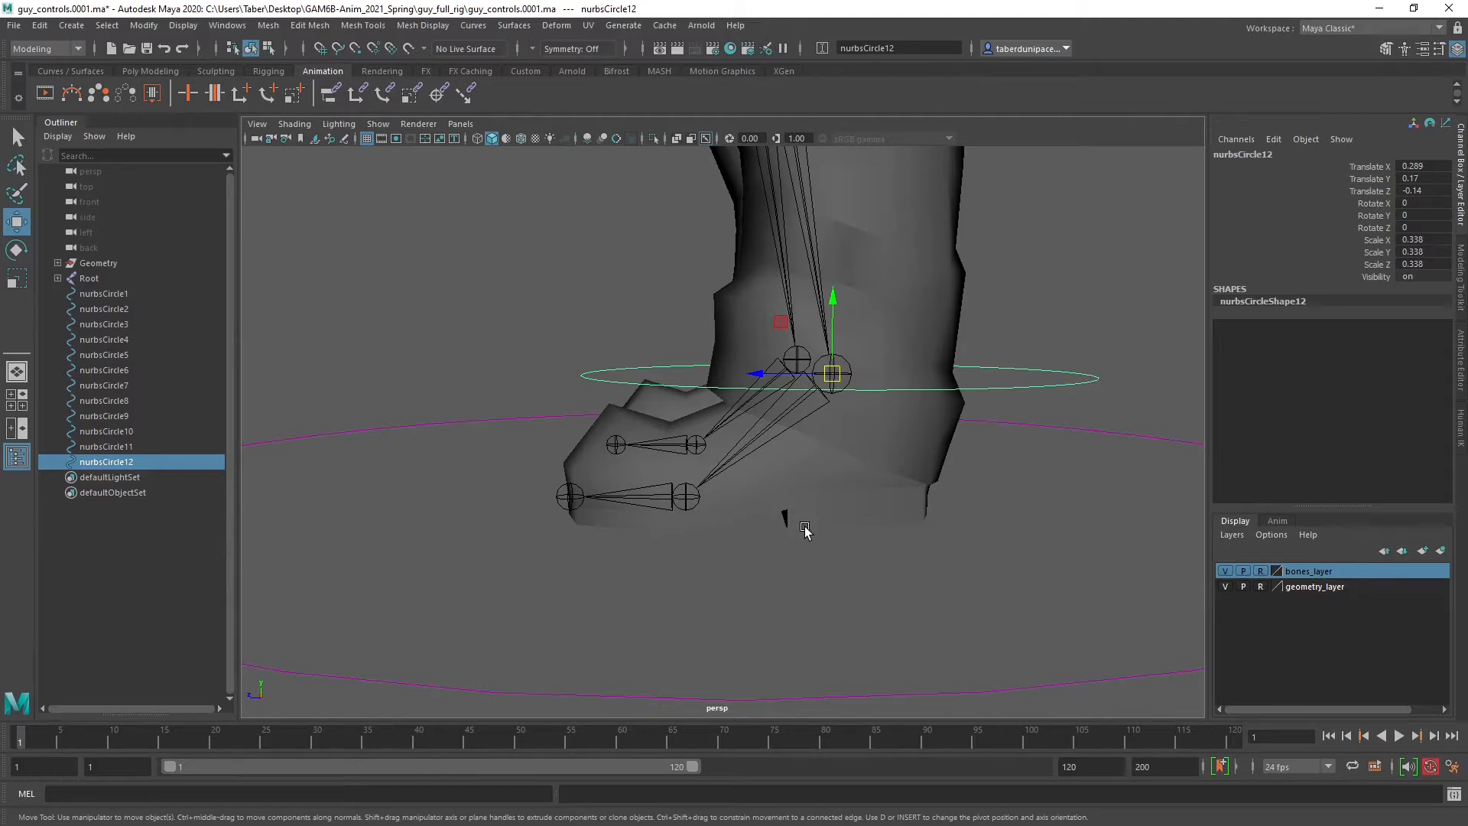
pyautogui.click(688, 493)
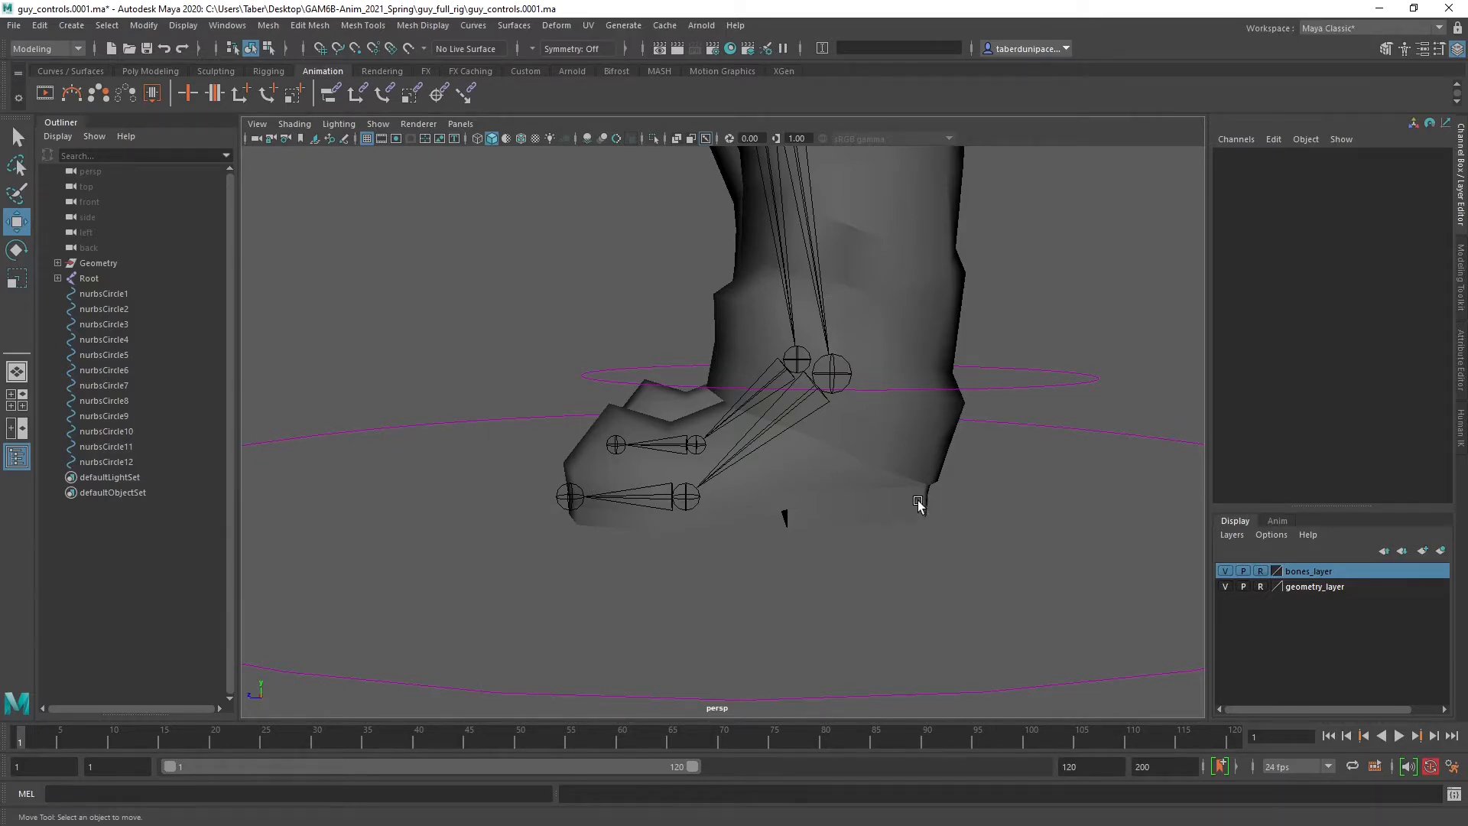
pyautogui.click(1023, 376)
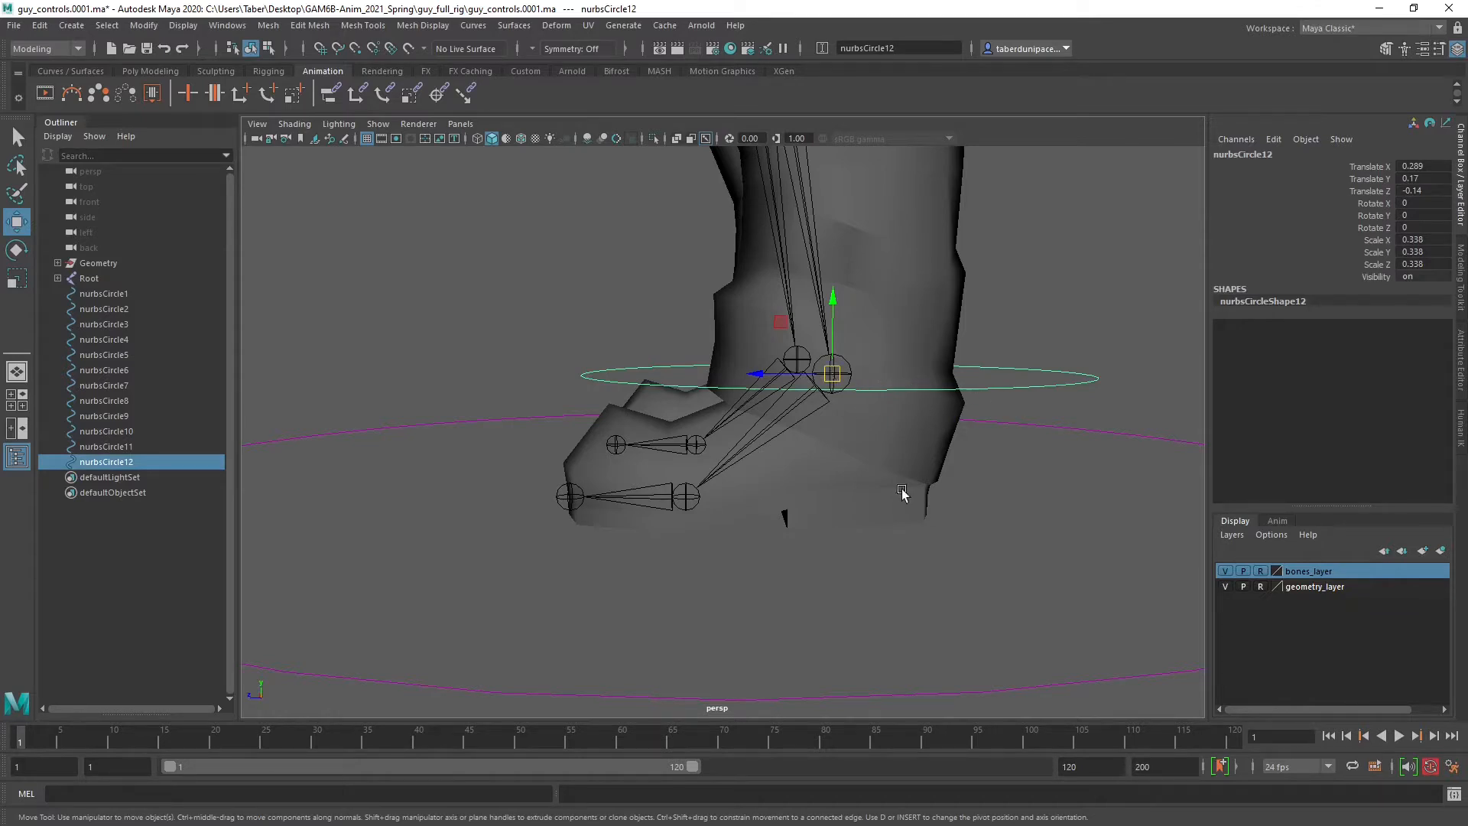
pyautogui.moveTo(925, 511)
pyautogui.keyDown('alt'); pyautogui.mouseDown()
pyautogui.moveTo(943, 522)
pyautogui.moveTo(1104, 502)
pyautogui.moveTo(826, 507)
pyautogui.moveTo(1086, 488)
pyautogui.moveTo(915, 492)
pyautogui.moveTo(943, 492)
pyautogui.mouseUp(); pyautogui.keyUp('alt')
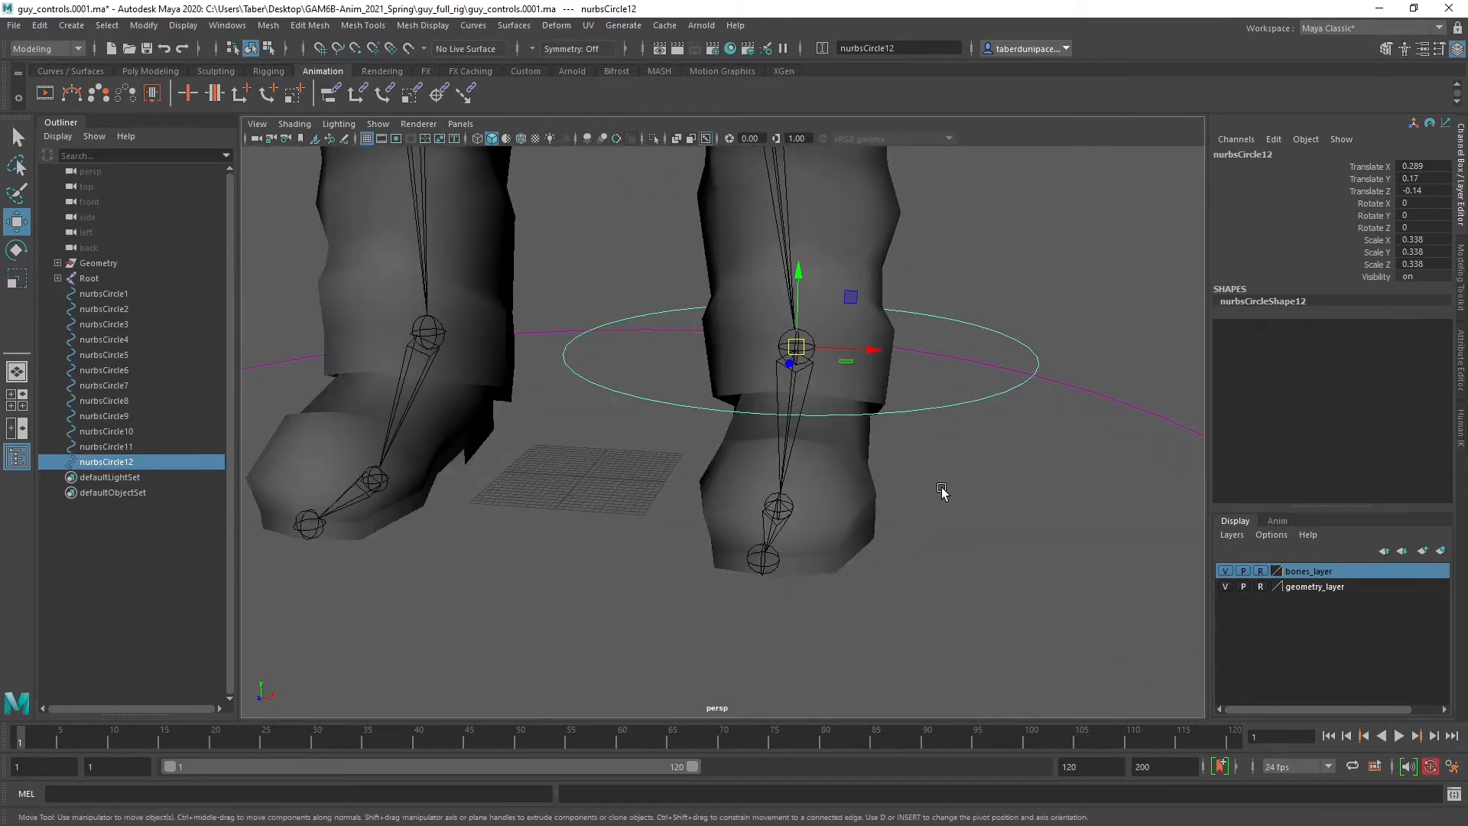
pyautogui.click(943, 492)
pyautogui.hotkey('ctrl', 'z')
pyautogui.hotkey('ctrl', 'z')
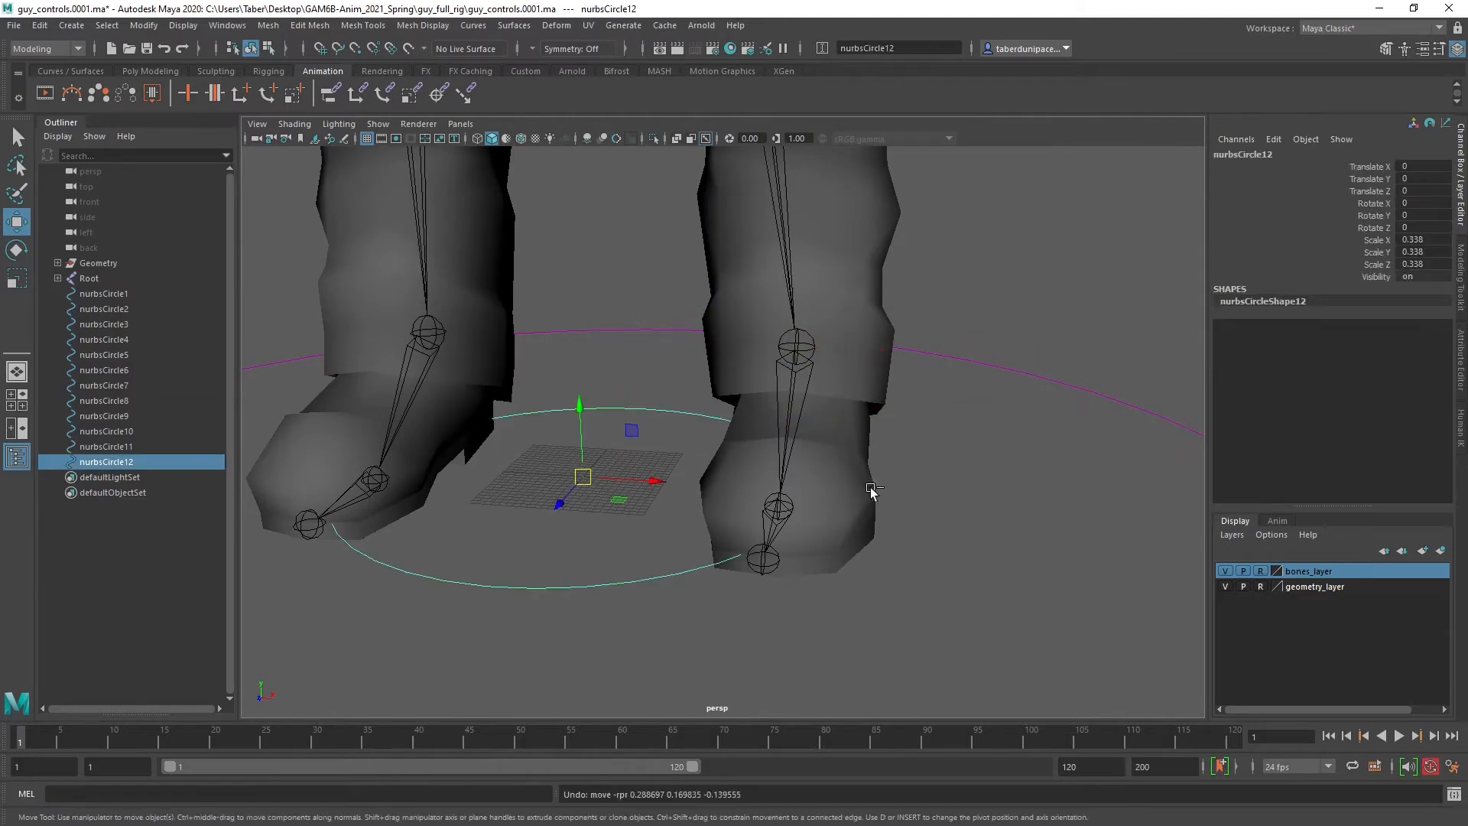
# Move the foot circle along the ground to the back of the left heel, at Translate X 0.289 and Translate Z -0.27.
pyautogui.moveTo(656, 482); pyautogui.dragTo(832, 525)
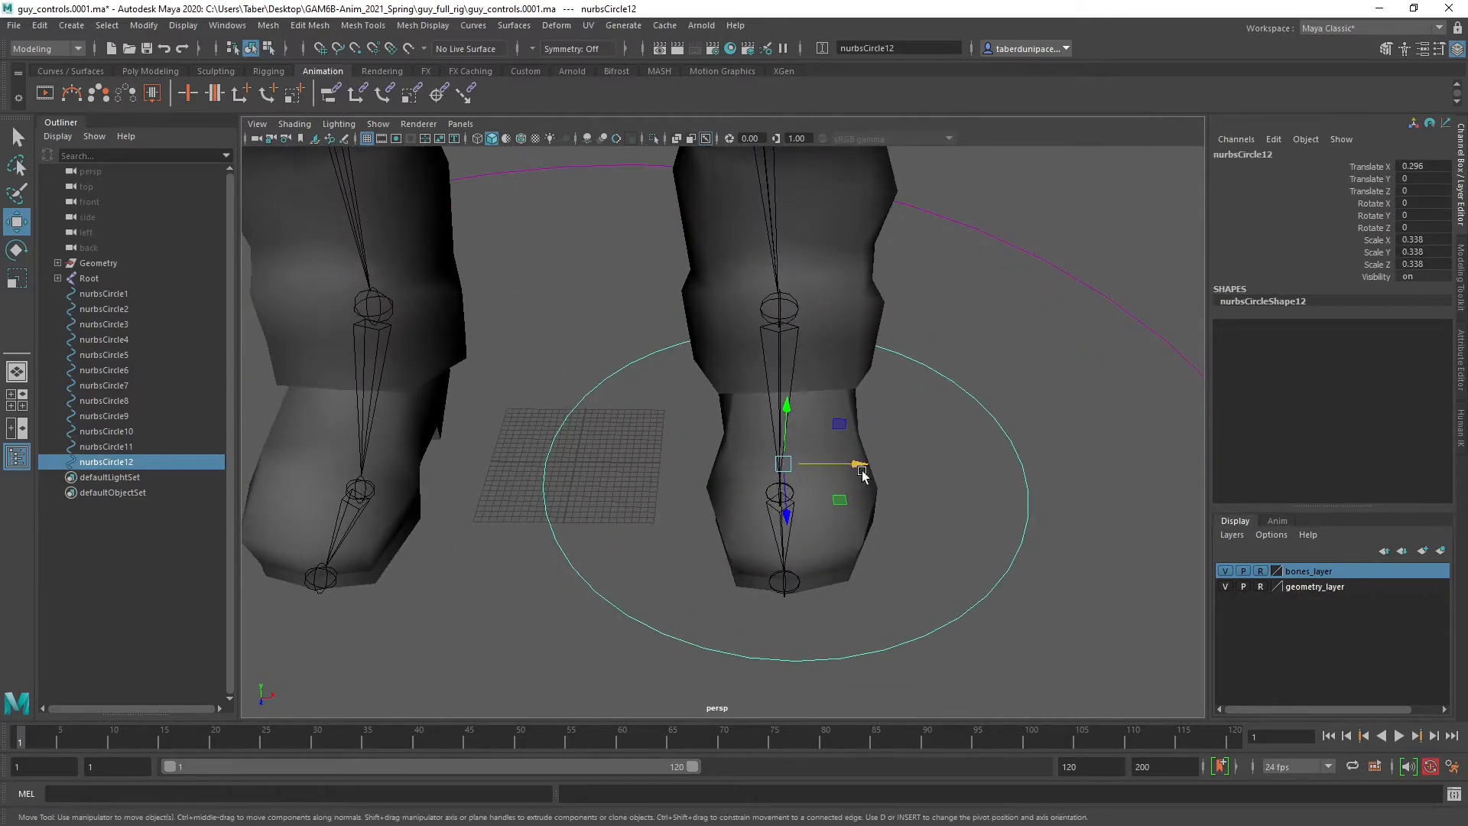
pyautogui.moveTo(862, 474); pyautogui.dragTo(783, 493)
pyautogui.keyDown('alt'); pyautogui.moveTo(911, 509); pyautogui.dragTo(835, 472); pyautogui.keyUp('alt')
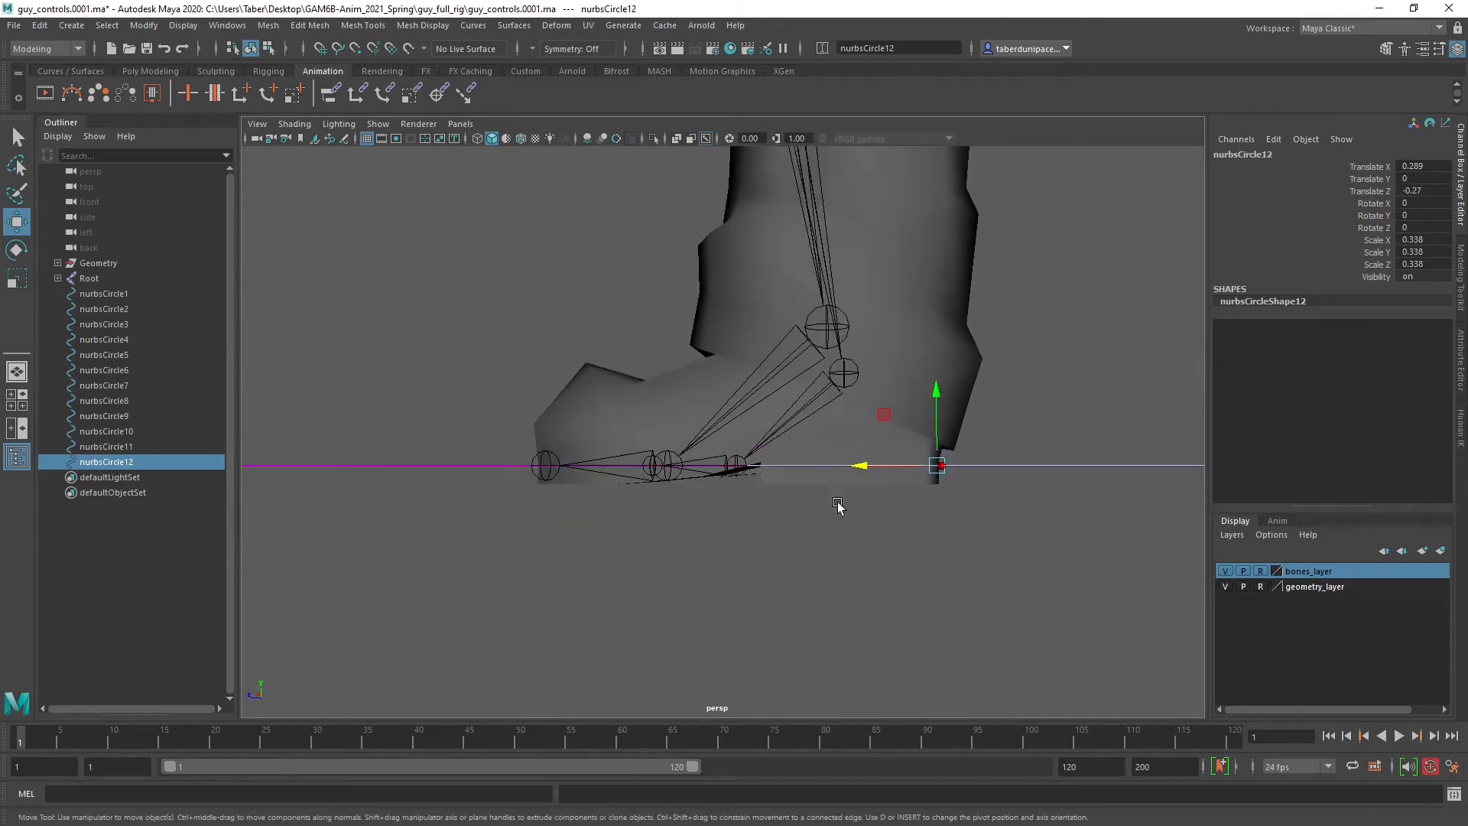
pyautogui.keyDown('alt'); pyautogui.moveTo(844, 416); pyautogui.dragTo(959, 472); pyautogui.keyUp('alt')
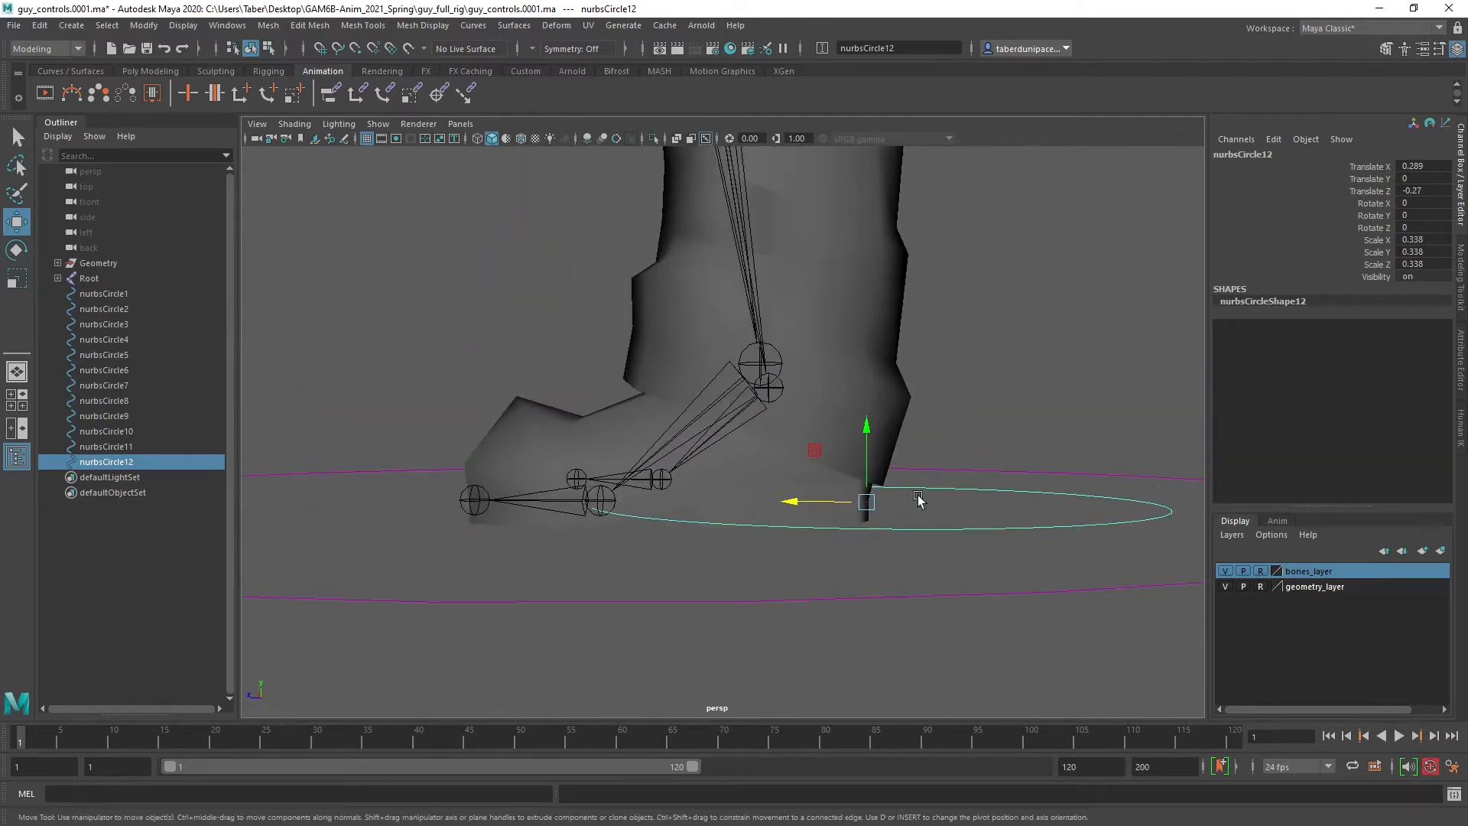
pyautogui.moveTo(865, 425); pyautogui.dragTo(904, 469)
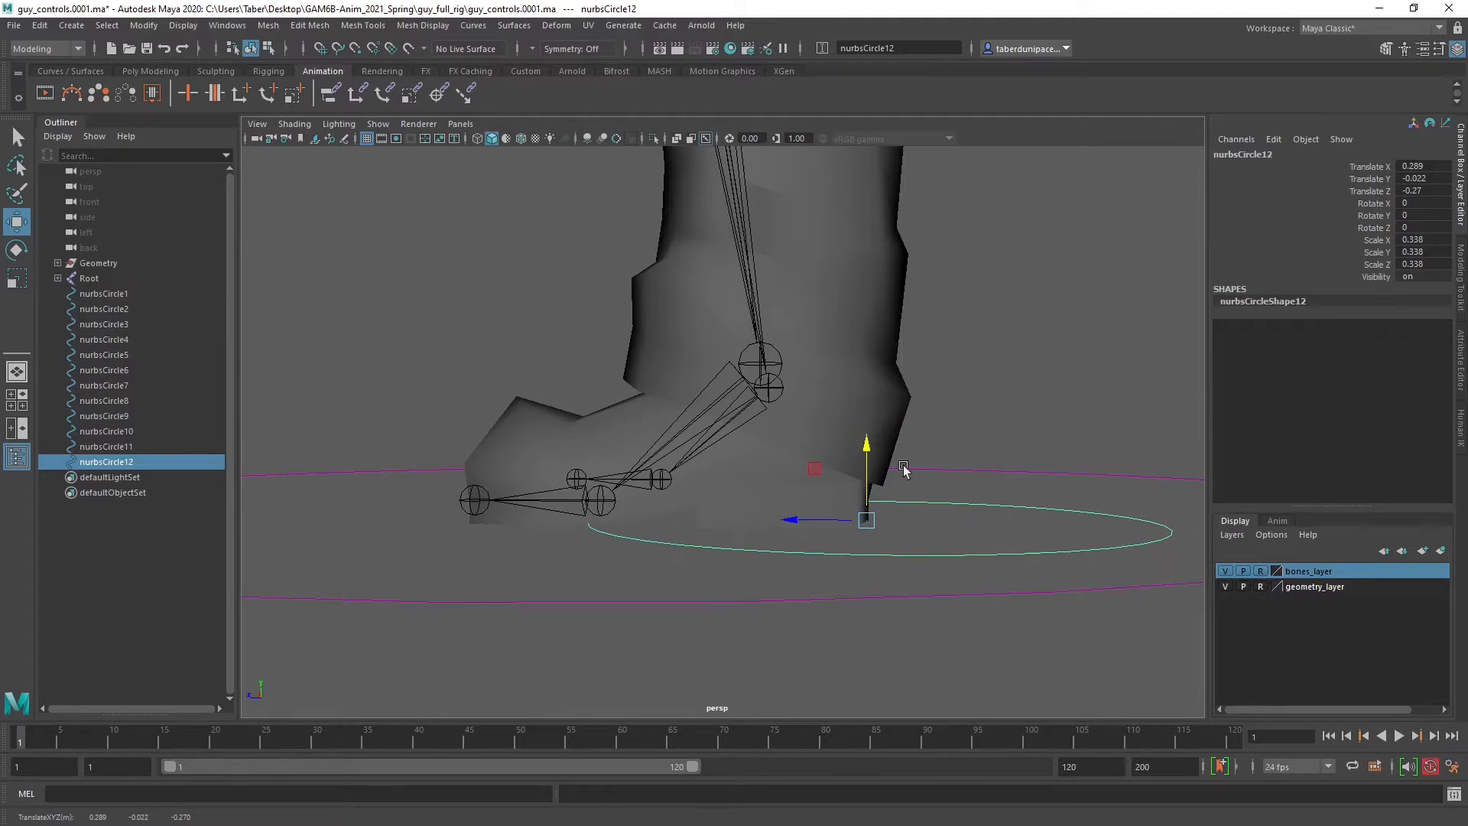
pyautogui.hotkey('ctrl', 'z')
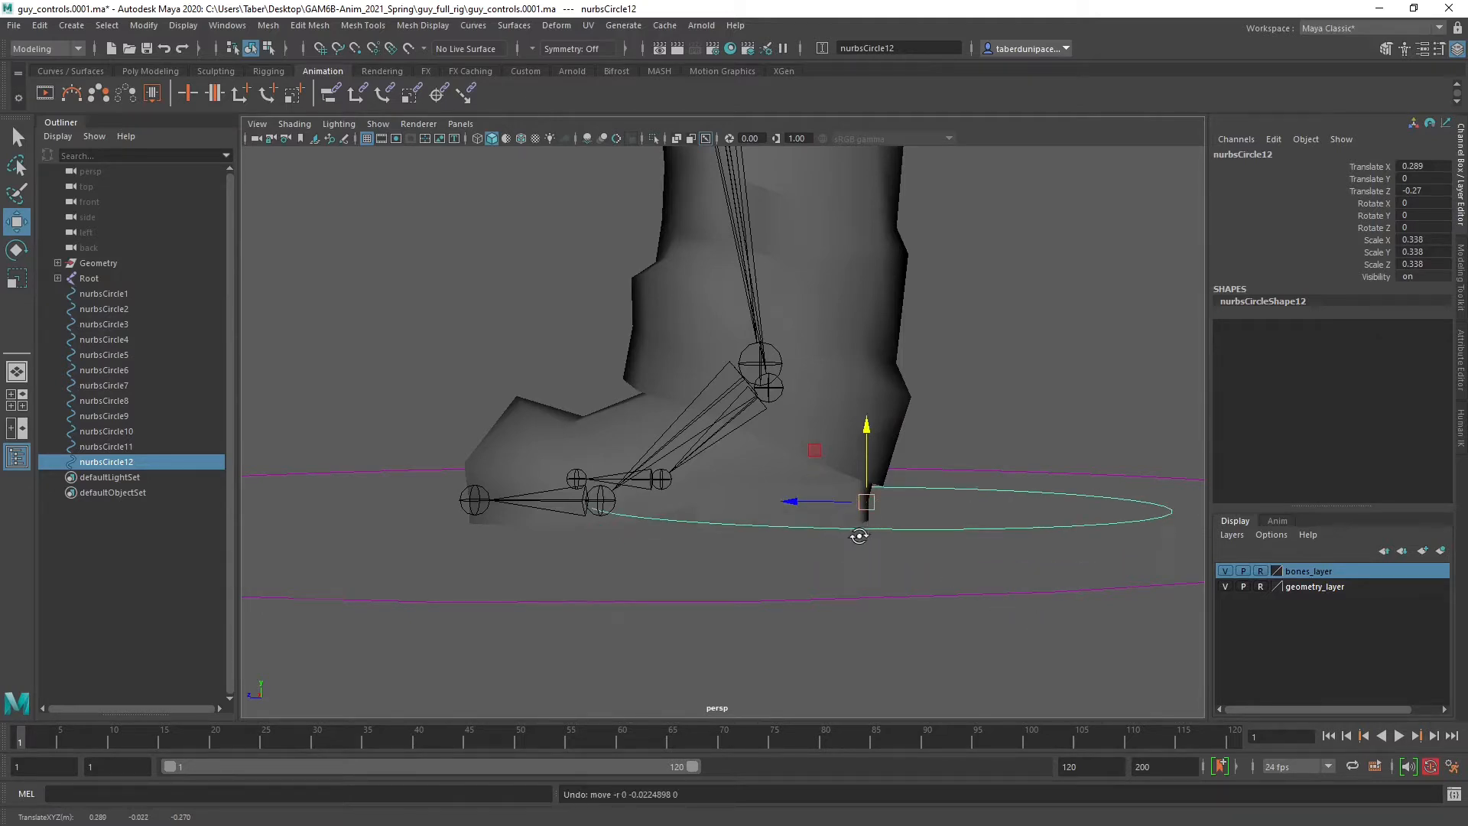
# Select all control vertices of the foot circle and move them forward so the curve surrounds the left foot while its pivot stays at the heel.
pyautogui.moveTo(860, 536)
pyautogui.keyDown('alt'); pyautogui.mouseDown()
pyautogui.moveTo(918, 540)
pyautogui.moveTo(872, 521)
pyautogui.mouseUp(); pyautogui.keyUp('alt')
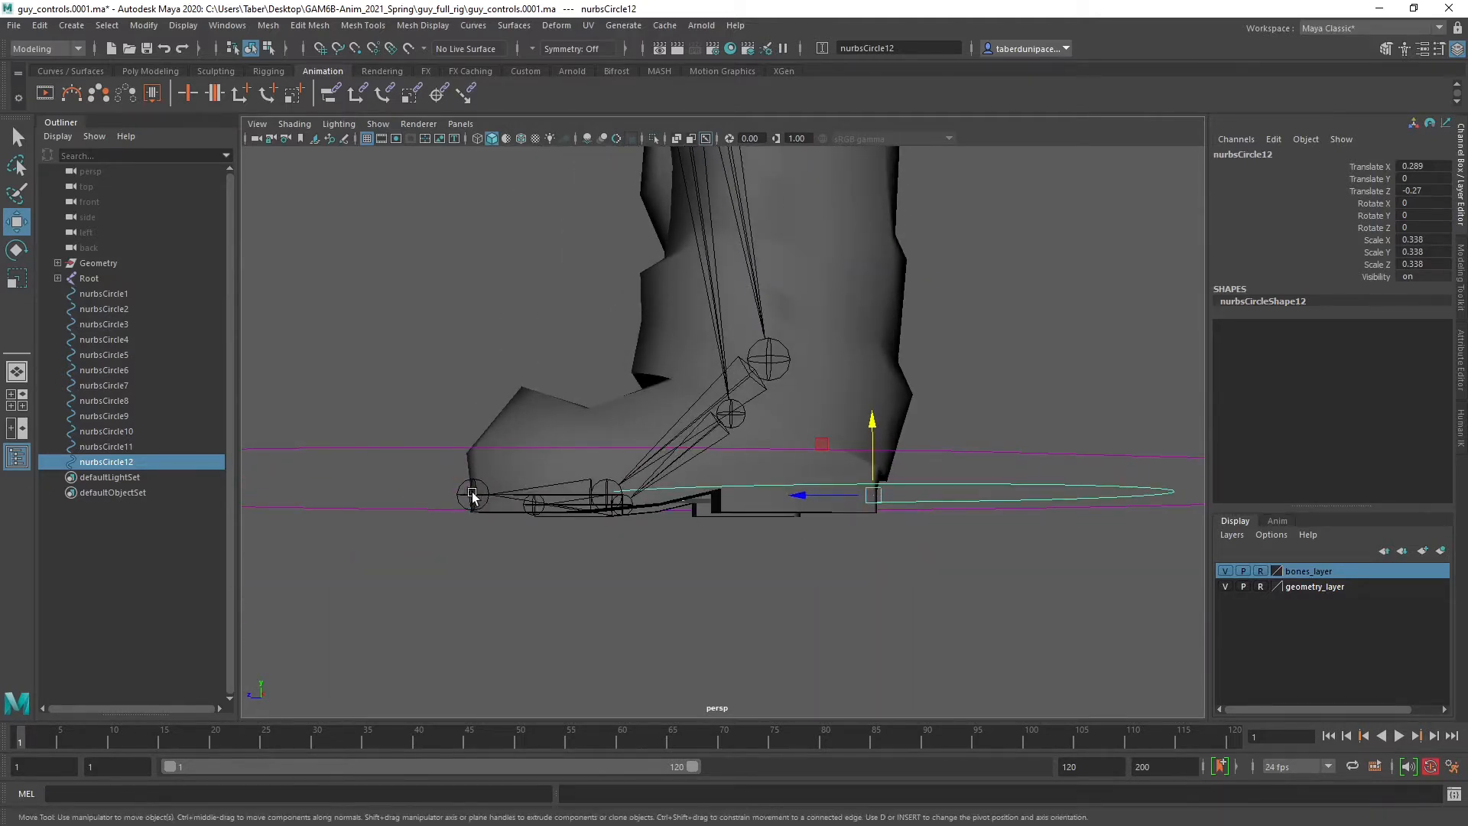
pyautogui.keyDown('alt'); pyautogui.moveTo(473, 495); pyautogui.dragTo(898, 578); pyautogui.keyUp('alt')
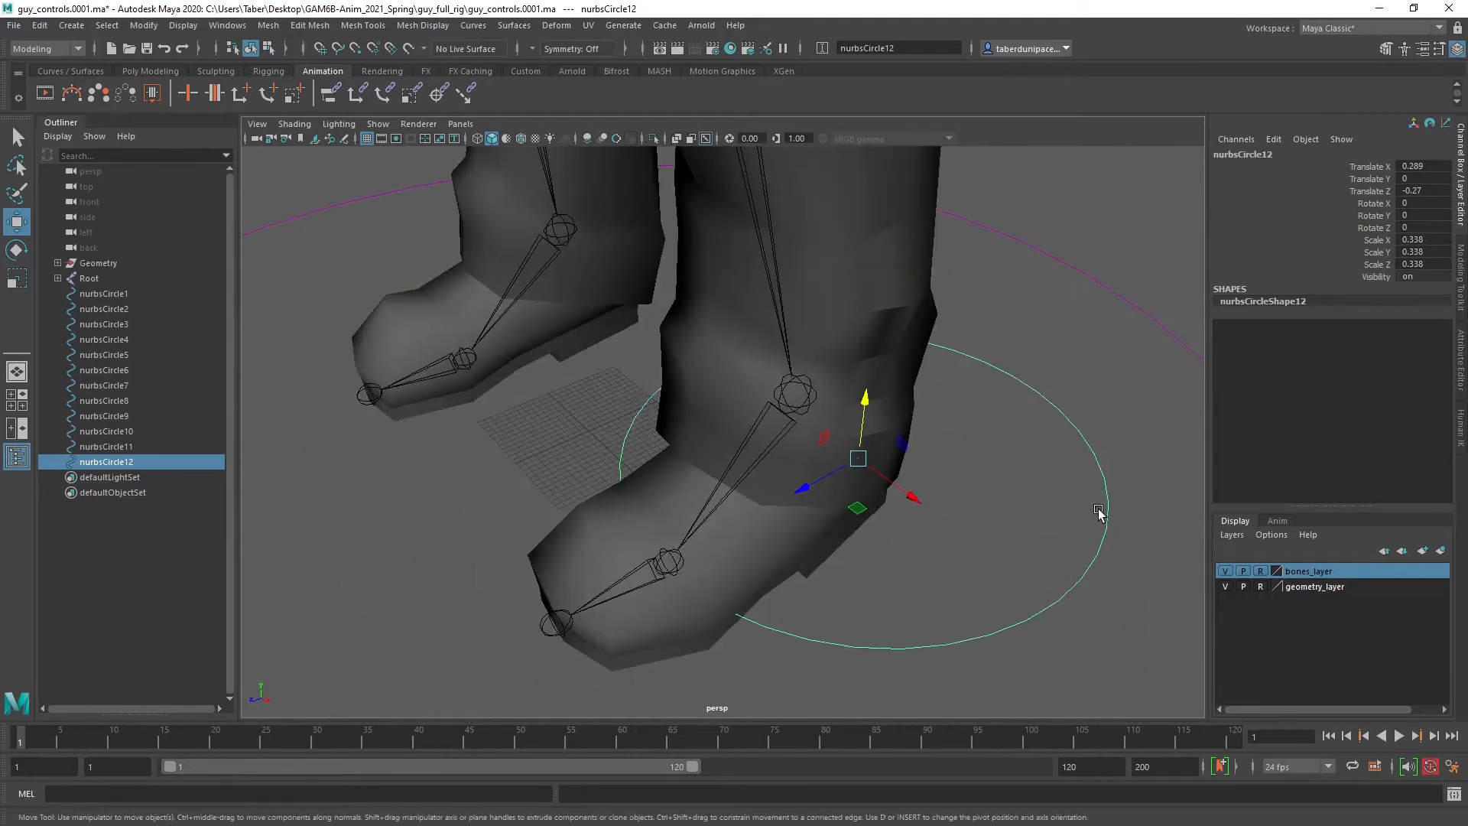
pyautogui.moveTo(1109, 499); pyautogui.dragTo(796, 541, button='right')
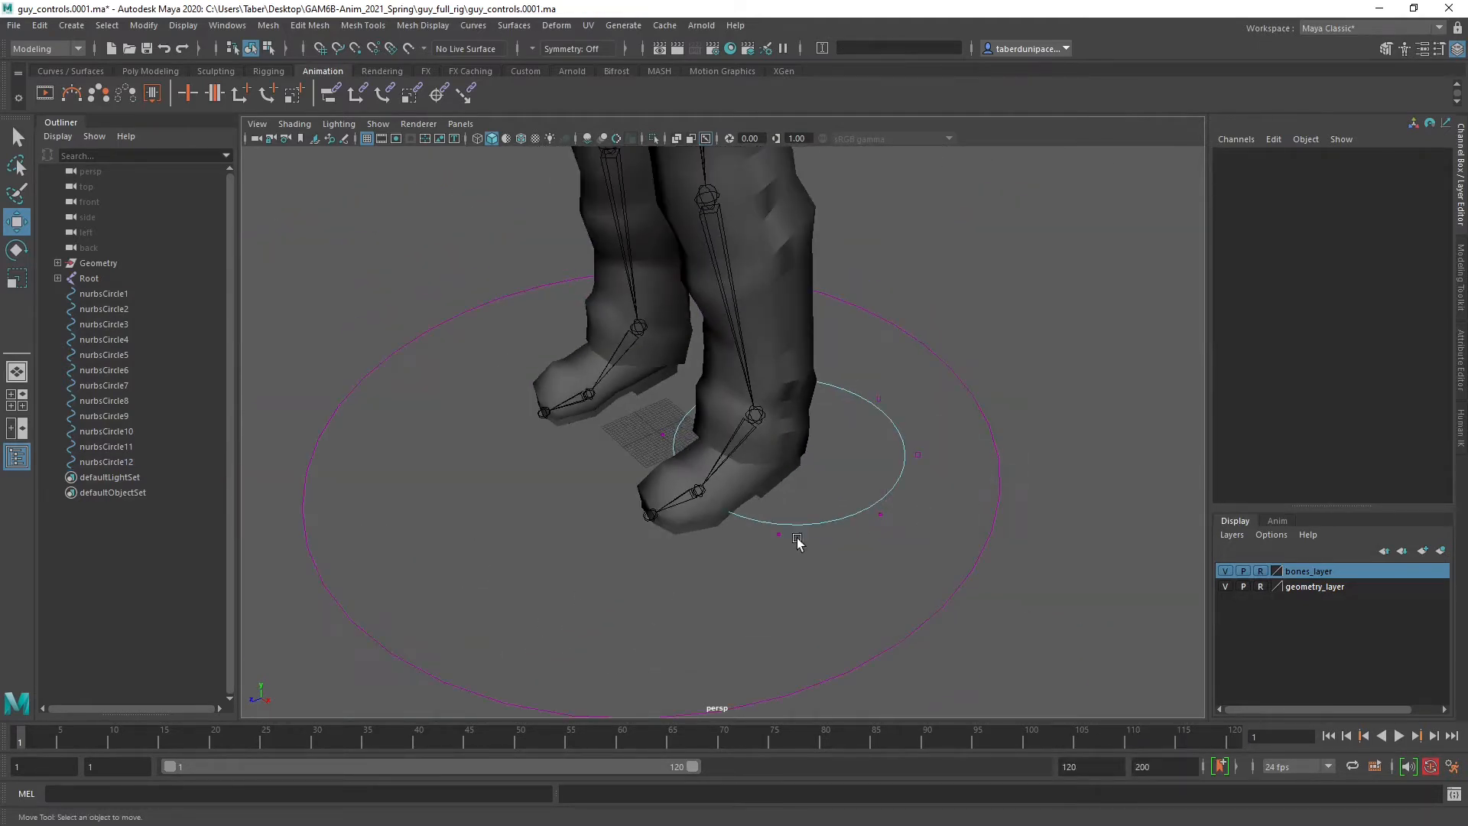
pyautogui.keyDown('alt'); pyautogui.moveTo(776, 543); pyautogui.dragTo(868, 551); pyautogui.keyUp('alt')
pyautogui.moveTo(514, 269); pyautogui.dragTo(1023, 609)
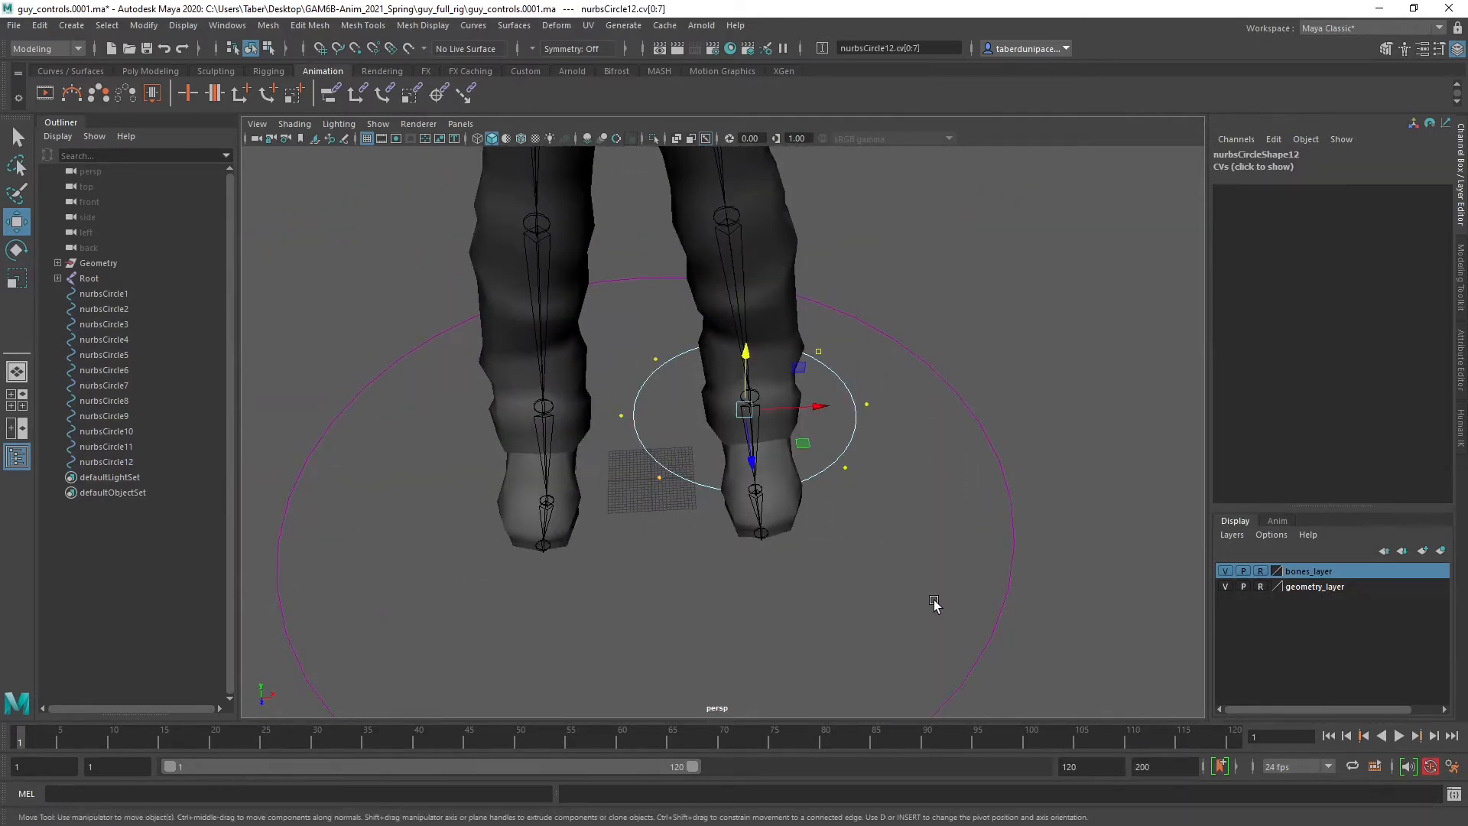
pyautogui.keyDown('alt'); pyautogui.moveTo(954, 570); pyautogui.dragTo(738, 547); pyautogui.keyUp('alt')
# Narrow the foot curve by pulling its inner and outer side control vertices in toward the left foot.
pyautogui.press('r')
pyautogui.moveTo(583, 437); pyautogui.dragTo(630, 530)
pyautogui.moveTo(578, 360); pyautogui.dragTo(681, 602)
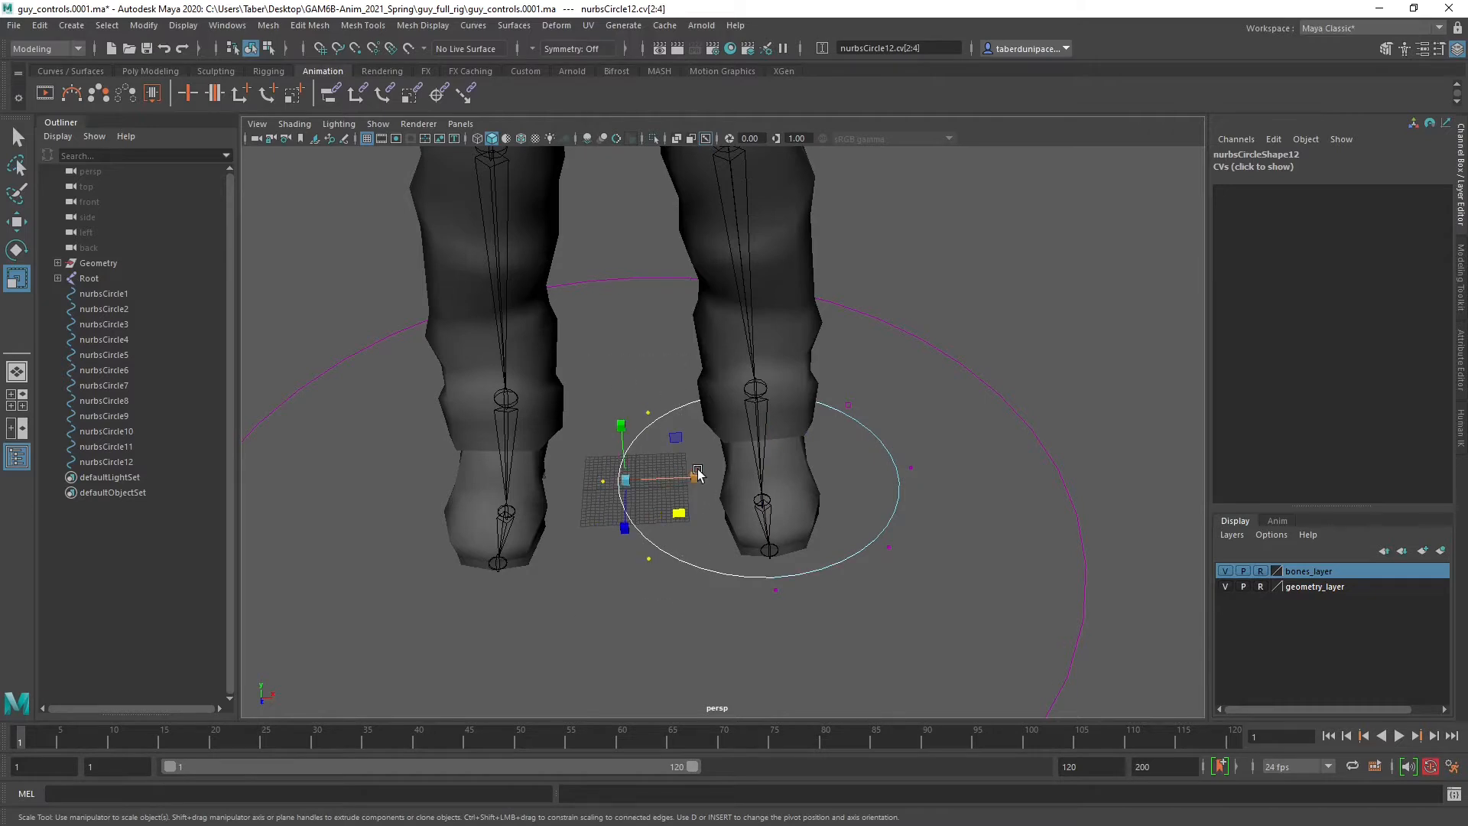
pyautogui.press('w')
pyautogui.moveTo(701, 479); pyautogui.dragTo(746, 480)
pyautogui.moveTo(919, 368); pyautogui.dragTo(852, 589)
pyautogui.press('r')
pyautogui.moveTo(973, 468); pyautogui.dragTo(663, 462)
pyautogui.press('w')
pyautogui.keyDown('alt'); pyautogui.moveTo(873, 480); pyautogui.dragTo(927, 598); pyautogui.keyUp('alt')
pyautogui.click(926, 598)
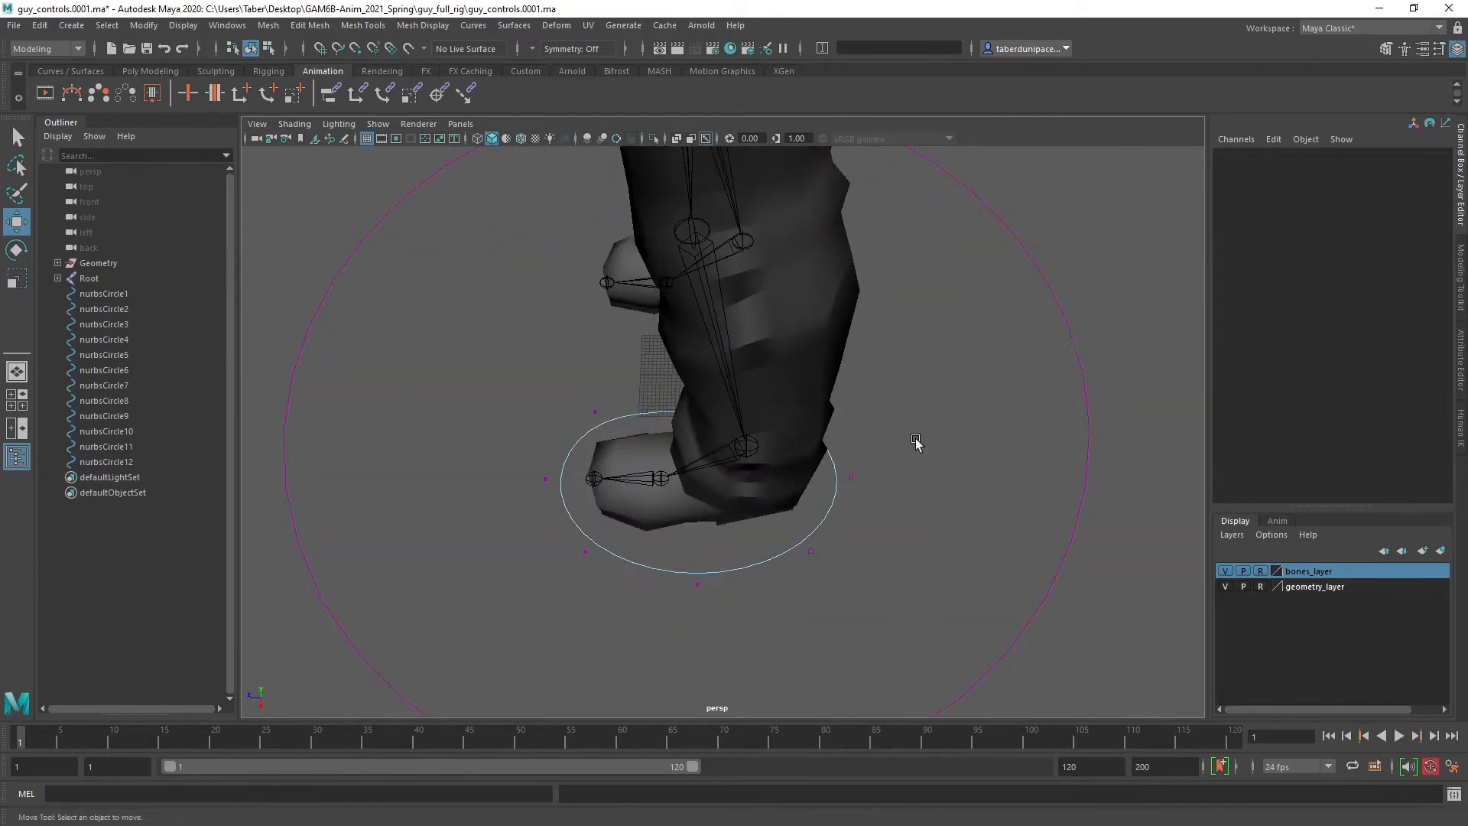
# Refine individual control vertices so the curve follows the left foot's outline, then select the whole curve as an object.
pyautogui.keyDown('alt'); pyautogui.moveTo(914, 443); pyautogui.dragTo(680, 561); pyautogui.keyUp('alt')
pyautogui.moveTo(593, 520); pyautogui.dragTo(567, 550)
pyautogui.moveTo(820, 493); pyautogui.dragTo(731, 525)
pyautogui.moveTo(597, 478); pyautogui.dragTo(701, 512)
pyautogui.click(744, 515)
pyautogui.moveTo(790, 438); pyautogui.dragTo(928, 498)
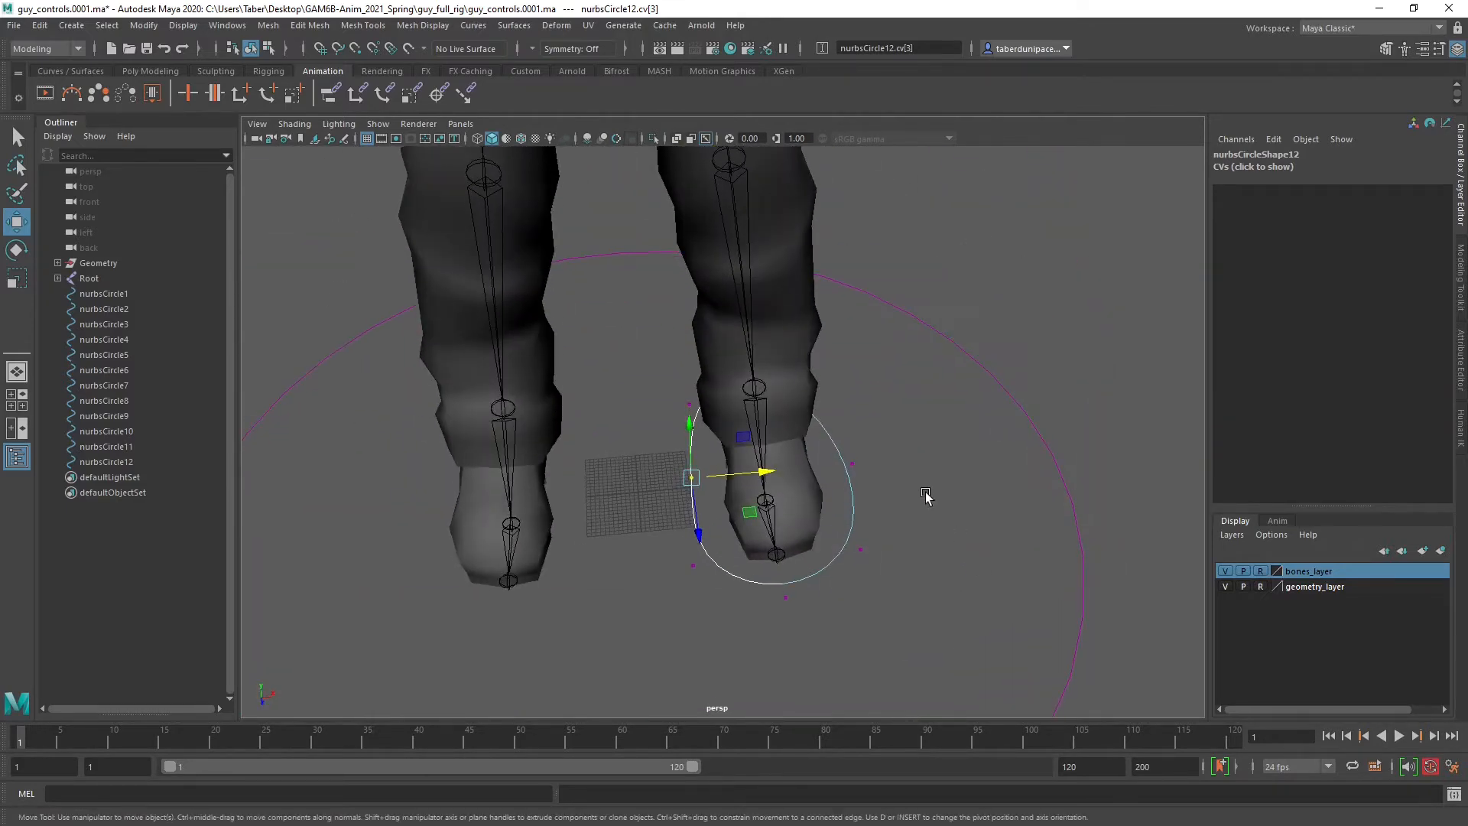
pyautogui.click(883, 490)
pyautogui.moveTo(851, 489); pyautogui.dragTo(889, 459, button='right')
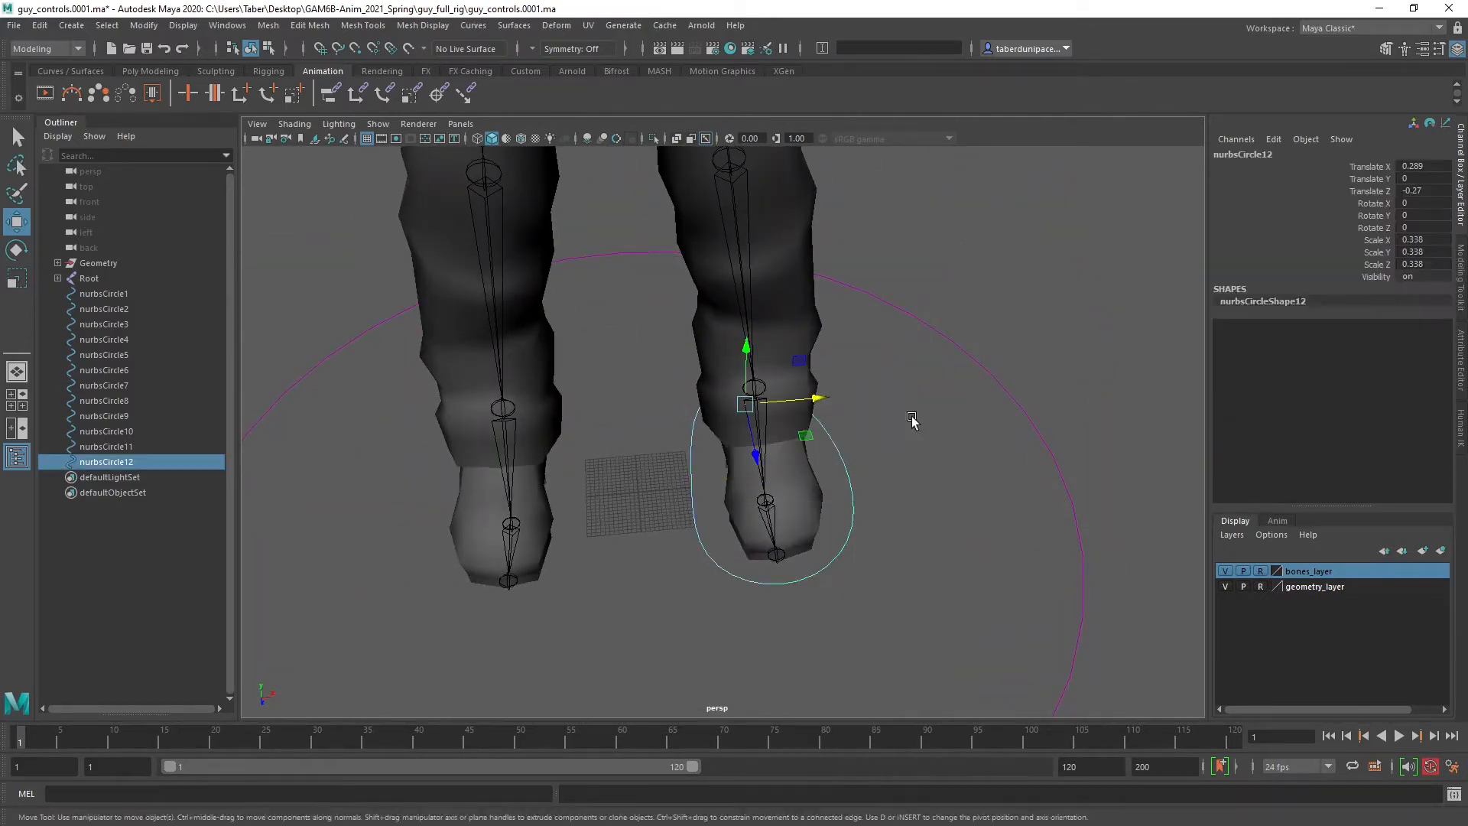
pyautogui.click(942, 464)
pyautogui.click(839, 457)
# Inspect the shaped foot curve and the knee and ankle joints above it from several angles.
pyautogui.keyDown('alt'); pyautogui.moveTo(918, 502); pyautogui.dragTo(825, 421); pyautogui.keyUp('alt')
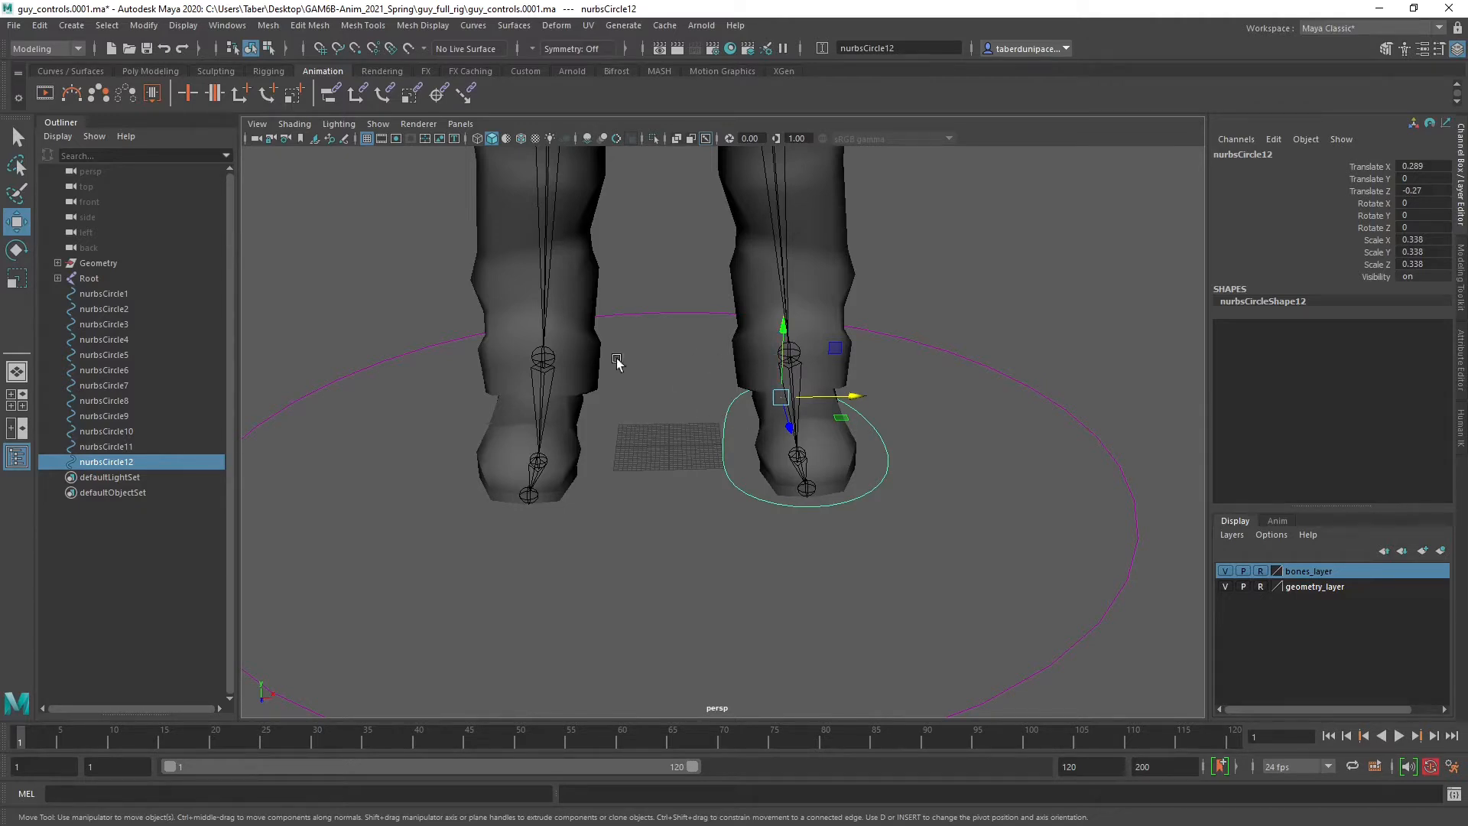
pyautogui.keyDown('alt'); pyautogui.moveTo(713, 371); pyautogui.dragTo(746, 511, button='middle'); pyautogui.keyUp('alt')
pyautogui.keyDown('alt'); pyautogui.moveTo(772, 504); pyautogui.dragTo(731, 428); pyautogui.keyUp('alt')
pyautogui.keyDown('alt'); pyautogui.moveTo(933, 257); pyautogui.dragTo(899, 503, button='middle'); pyautogui.keyUp('alt')
pyautogui.scroll(-4, 899, 502)
pyautogui.keyDown('alt'); pyautogui.moveTo(768, 505); pyautogui.dragTo(721, 509); pyautogui.keyUp('alt')
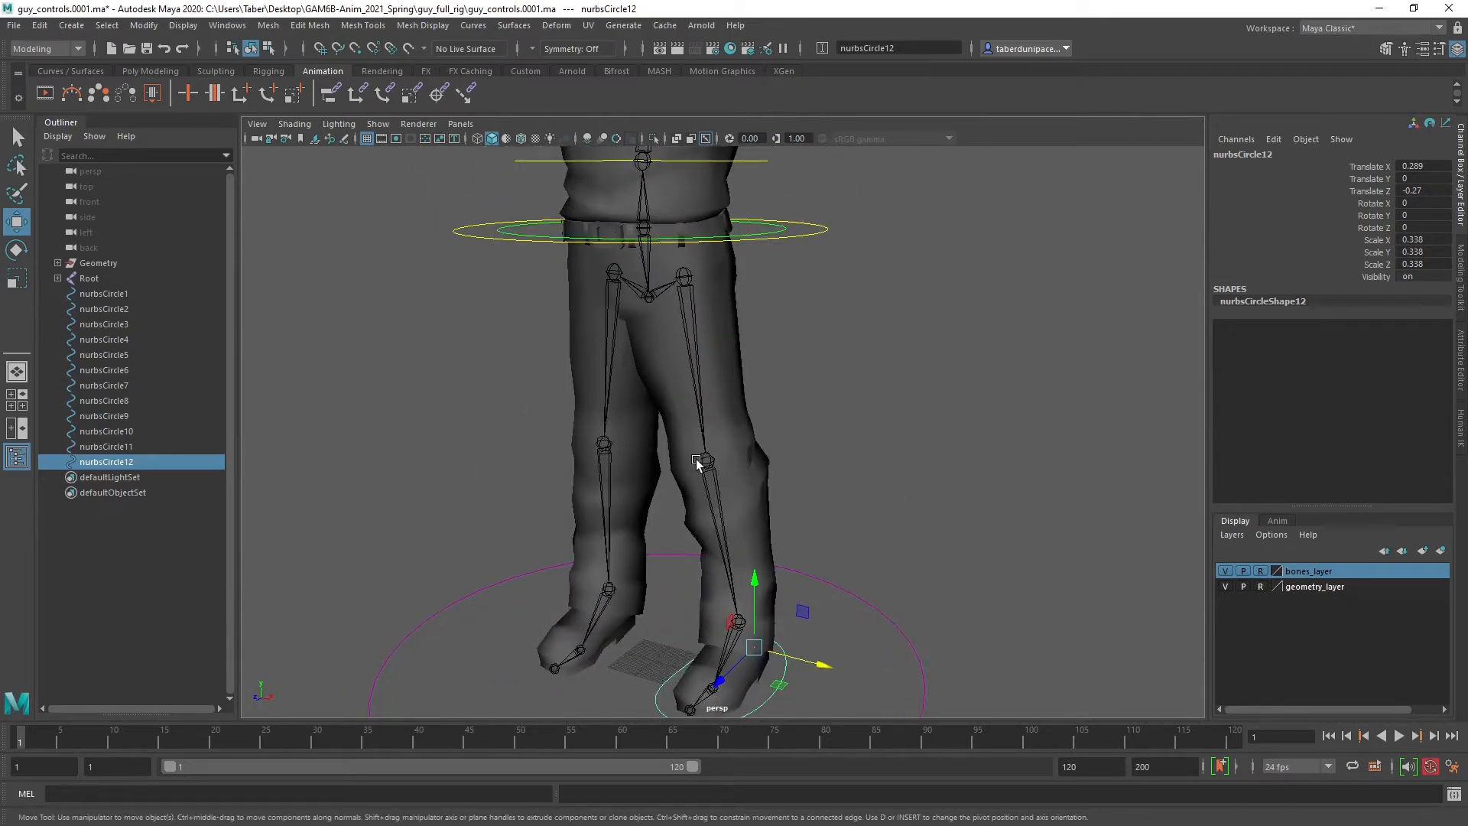
pyautogui.keyDown('alt'); pyautogui.moveTo(697, 462); pyautogui.dragTo(786, 437); pyautogui.keyUp('alt')
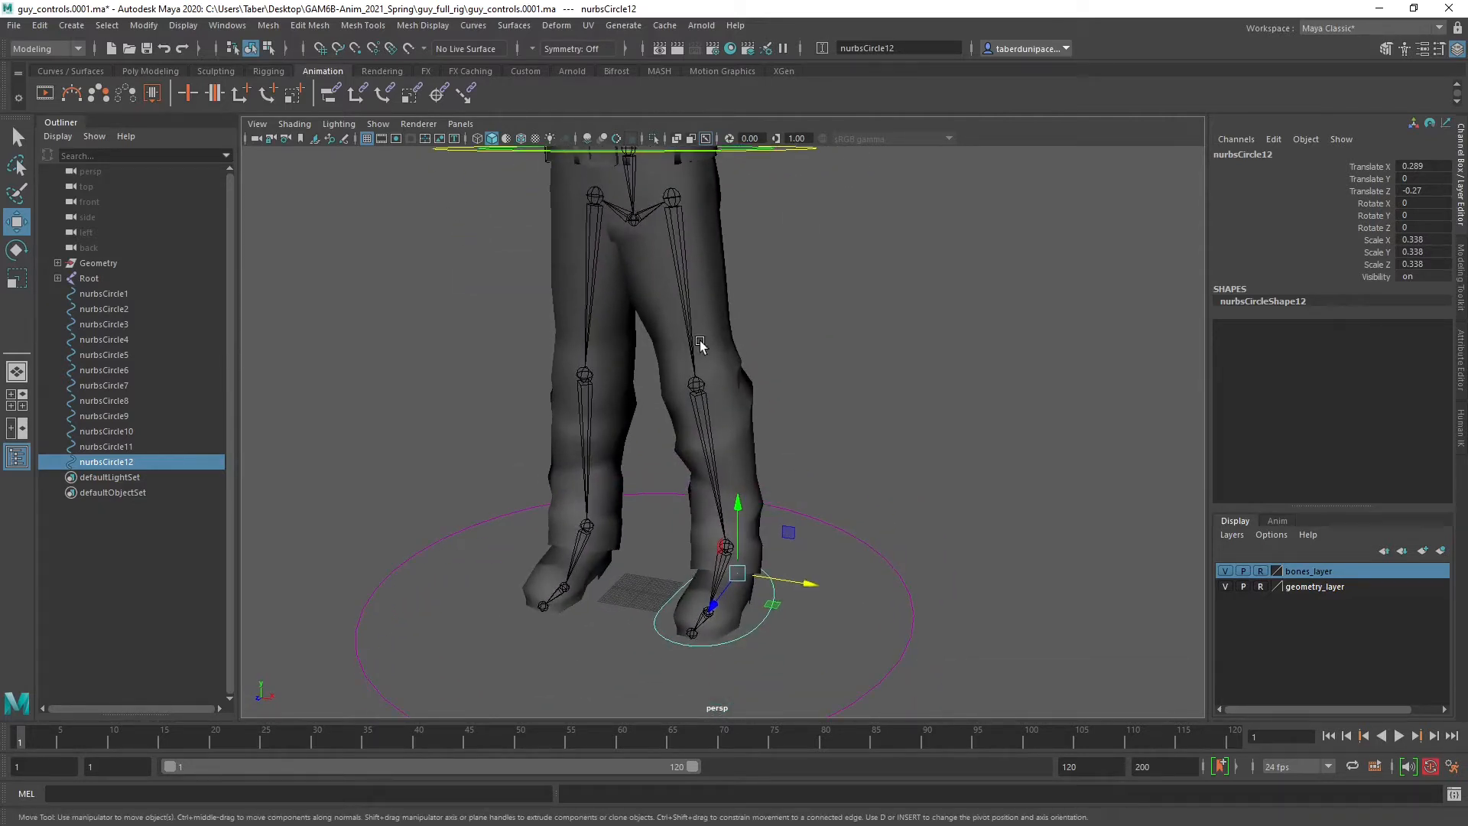
pyautogui.click(786, 659)
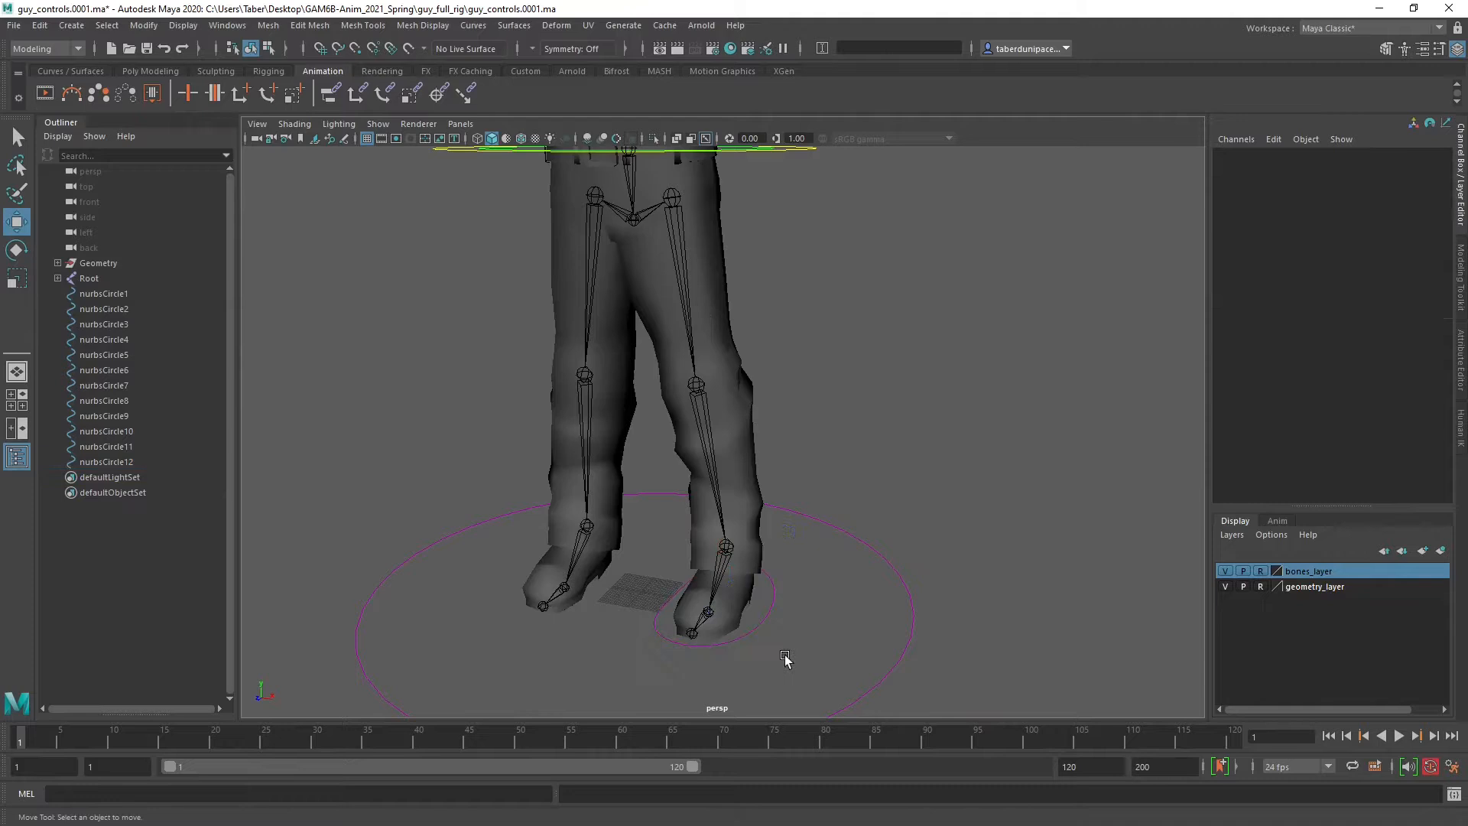
pyautogui.click(758, 627)
pyautogui.keyDown('alt'); pyautogui.moveTo(754, 629); pyautogui.dragTo(785, 488); pyautogui.keyUp('alt')
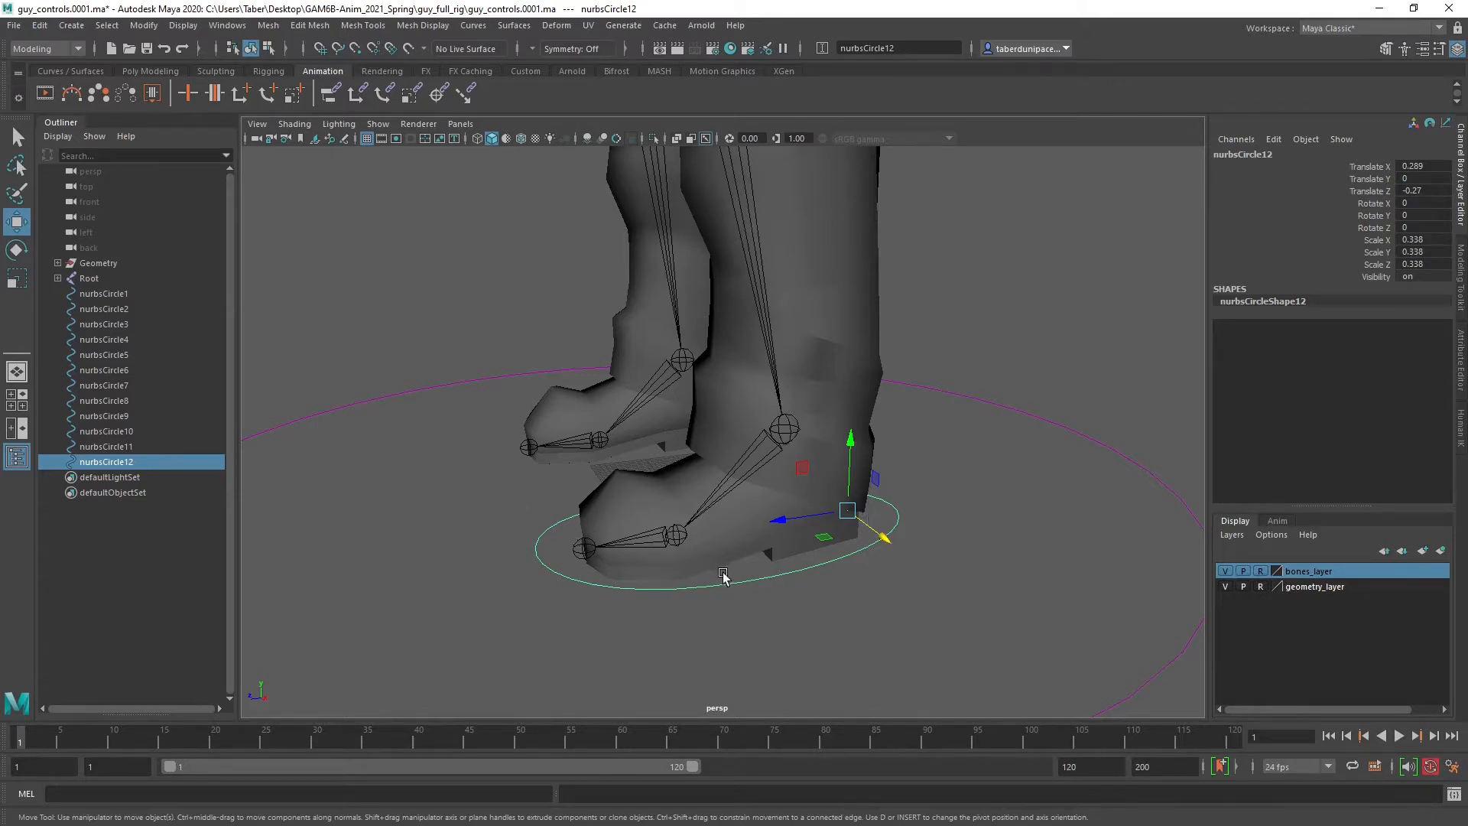
pyautogui.moveTo(725, 574); pyautogui.dragTo(732, 602)
pyautogui.keyDown('alt'); pyautogui.moveTo(879, 268); pyautogui.dragTo(893, 448, button='middle'); pyautogui.keyUp('alt')
pyautogui.keyDown('alt'); pyautogui.moveTo(893, 448); pyautogui.dragTo(735, 441, button='right'); pyautogui.keyUp('alt')
pyautogui.keyDown('alt'); pyautogui.moveTo(735, 440); pyautogui.dragTo(810, 435); pyautogui.keyUp('alt')
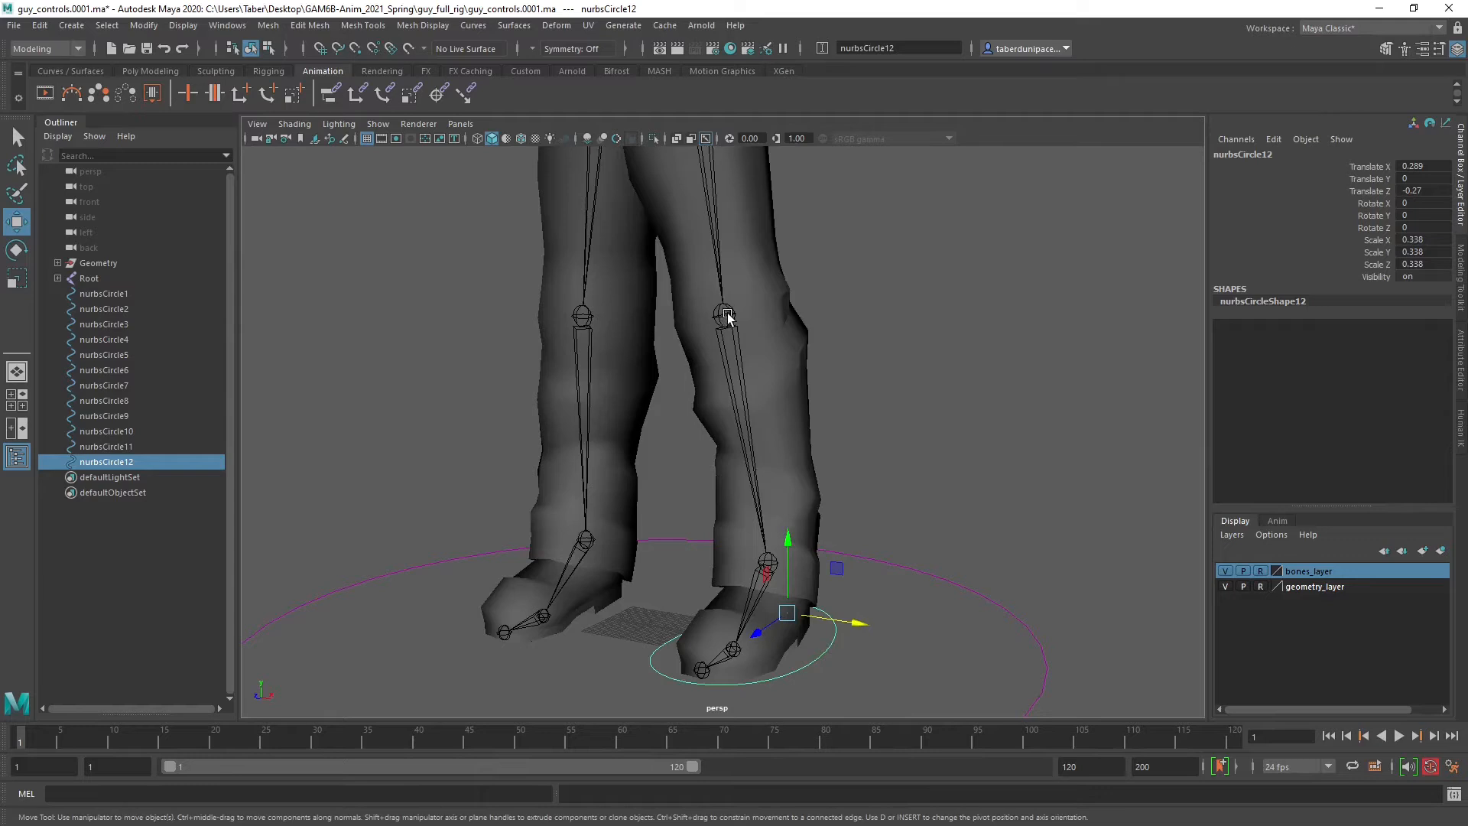
pyautogui.scroll(-4, 727, 316)
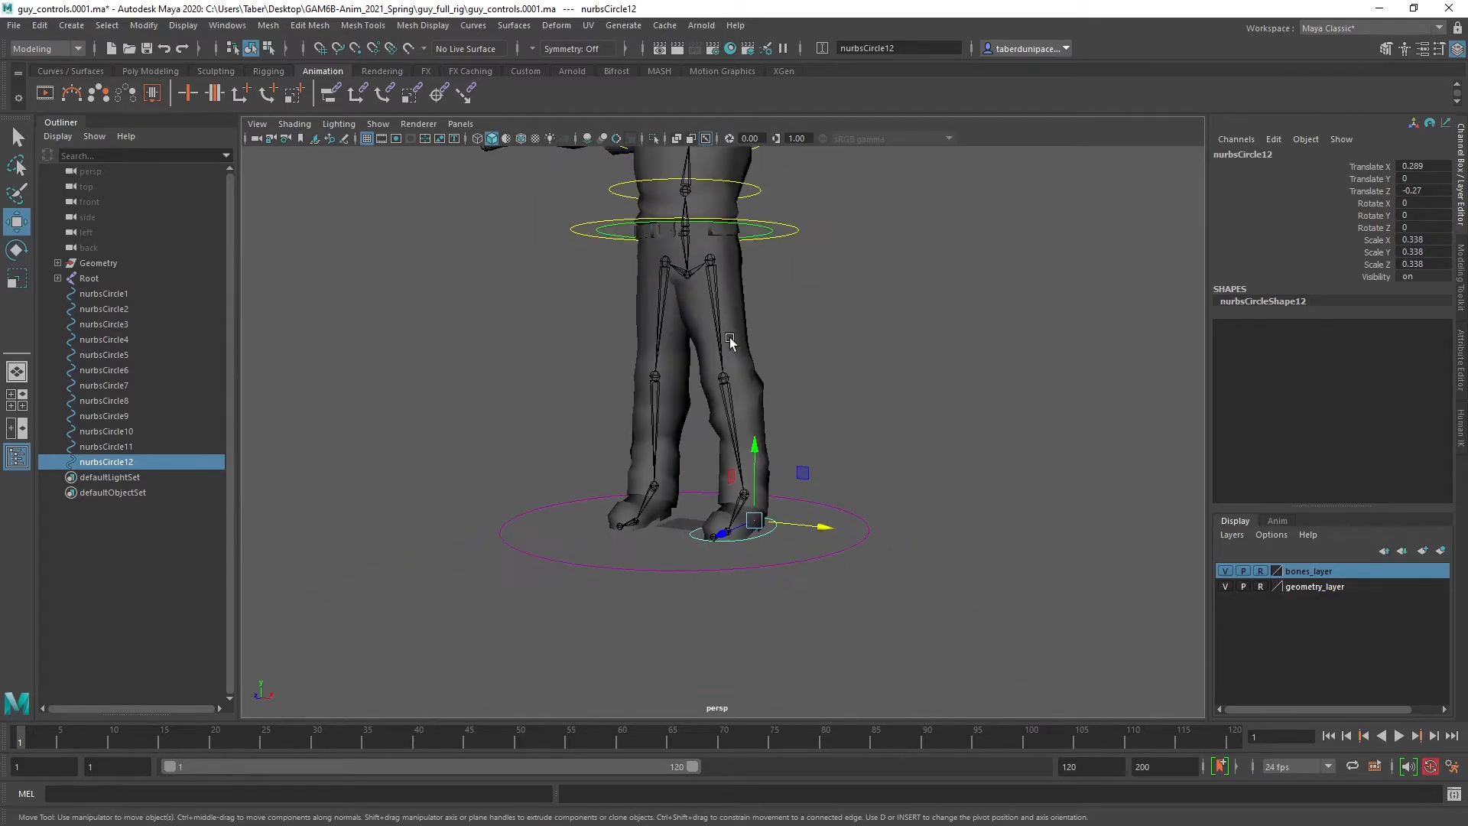
pyautogui.keyDown('alt'); pyautogui.moveTo(731, 341); pyautogui.dragTo(814, 394); pyautogui.keyUp('alt')
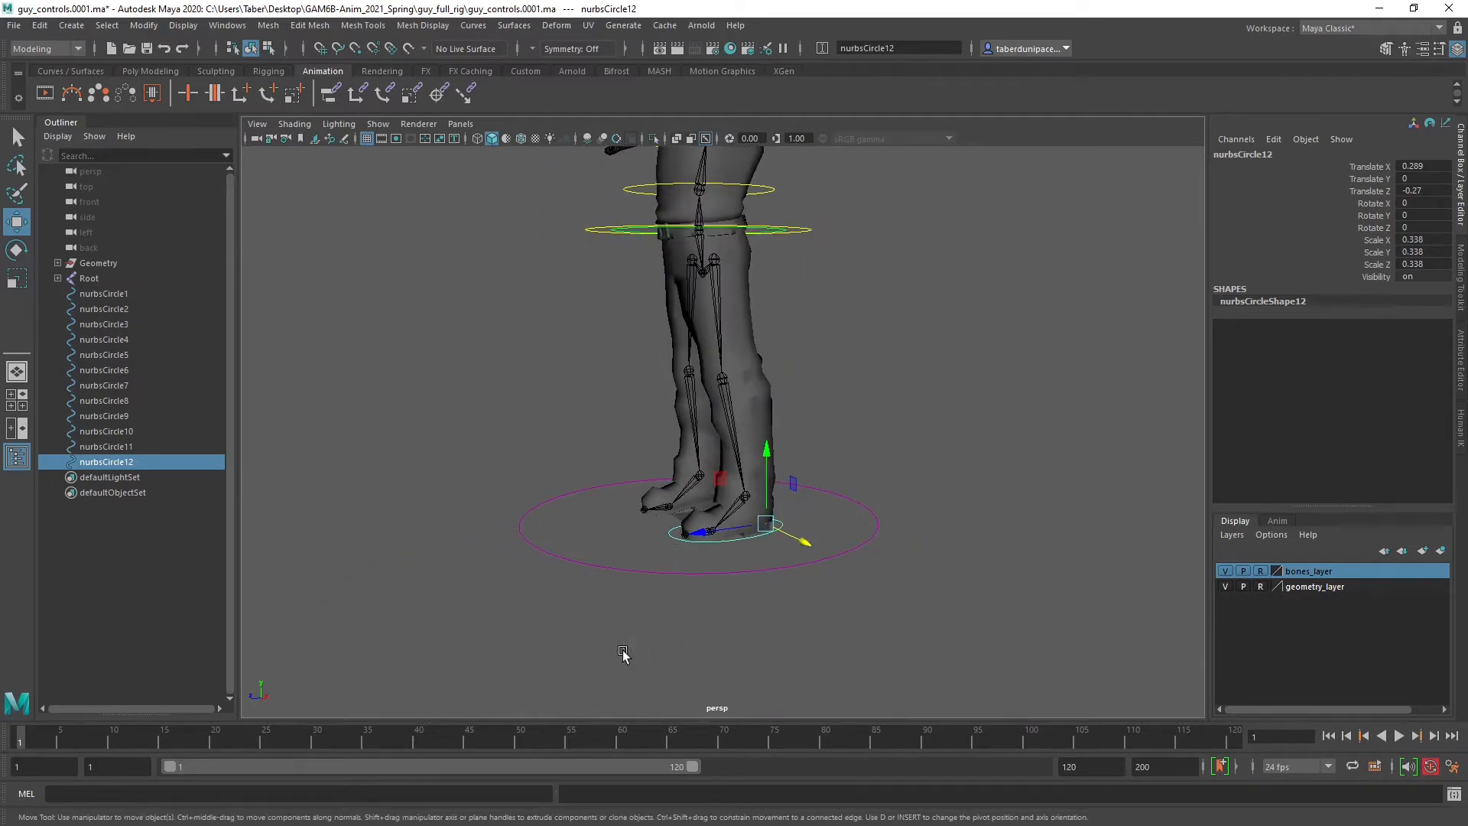
# Duplicate the large ground circle and snap the copy to the left knee joint.
pyautogui.click(634, 571)
pyautogui.hotkey('ctrl', 'd')
pyautogui.scroll(4, 648, 586)
pyautogui.keyDown('alt'); pyautogui.moveTo(646, 578); pyautogui.dragTo(748, 582); pyautogui.keyUp('alt')
pyautogui.scroll(-3, 714, 512)
pyautogui.keyDown('alt'); pyautogui.moveTo(708, 484); pyautogui.dragTo(722, 522, button='middle'); pyautogui.keyUp('alt')
pyautogui.keyDown('alt'); pyautogui.moveTo(722, 522); pyautogui.dragTo(733, 551); pyautogui.keyUp('alt')
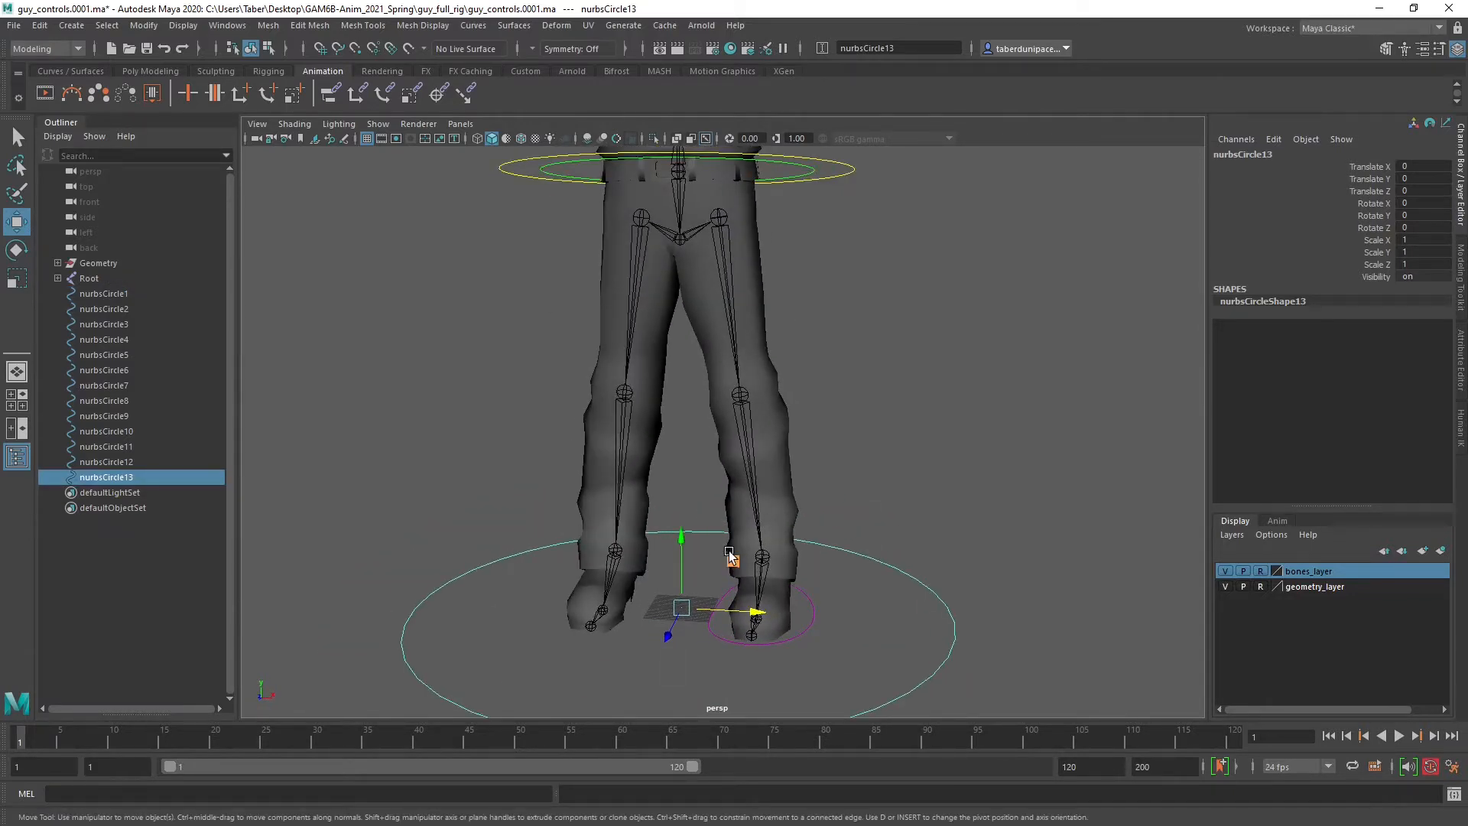
pyautogui.press('v')
pyautogui.moveTo(681, 608); pyautogui.dragTo(747, 400)
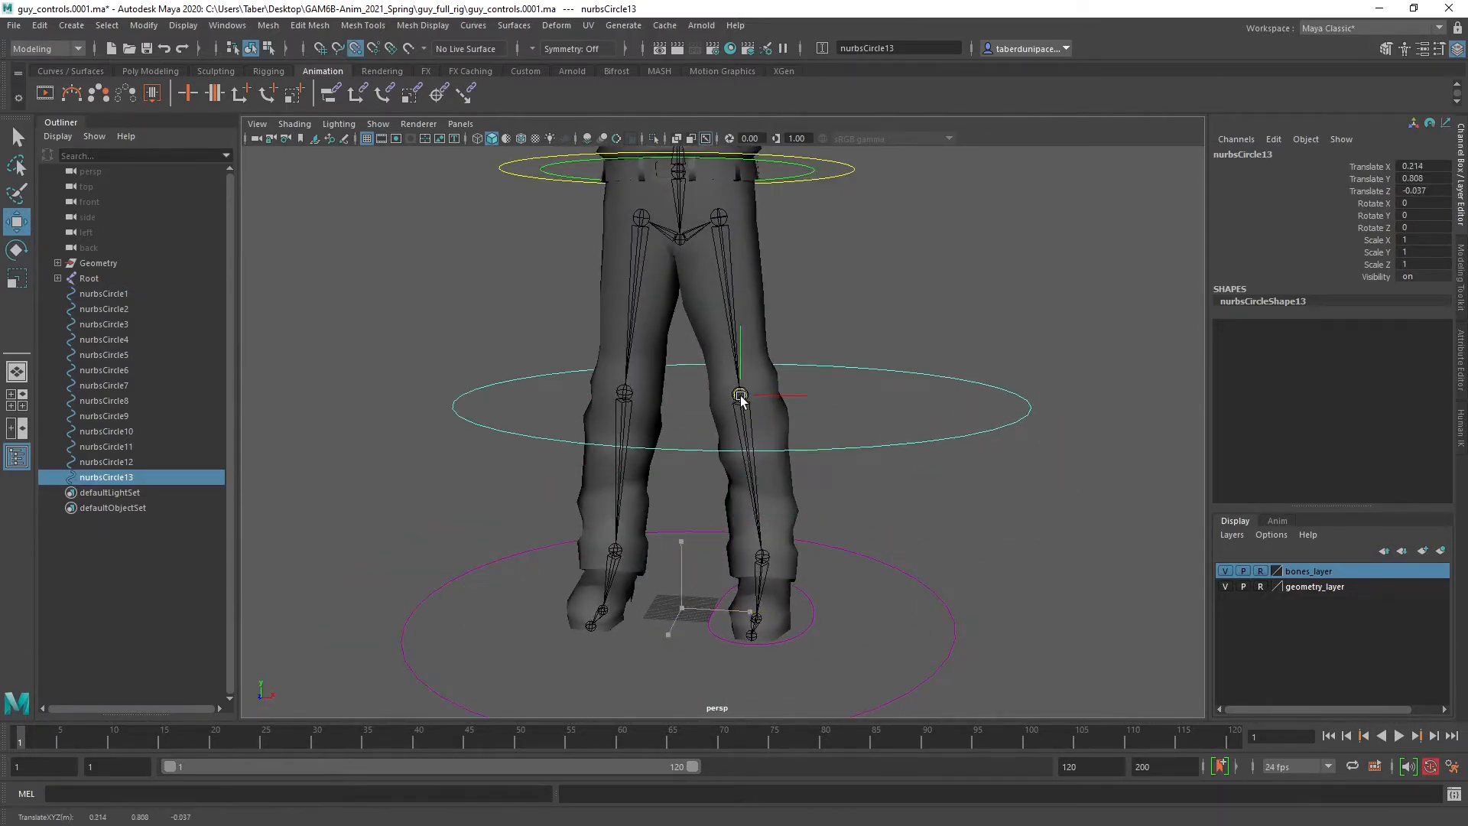
# Move the knee circle straight forward in front of the leg to Translate Z 0.74.
pyautogui.scroll(3, 829, 474)
pyautogui.keyDown('alt'); pyautogui.moveTo(830, 474); pyautogui.dragTo(346, 459); pyautogui.keyUp('alt')
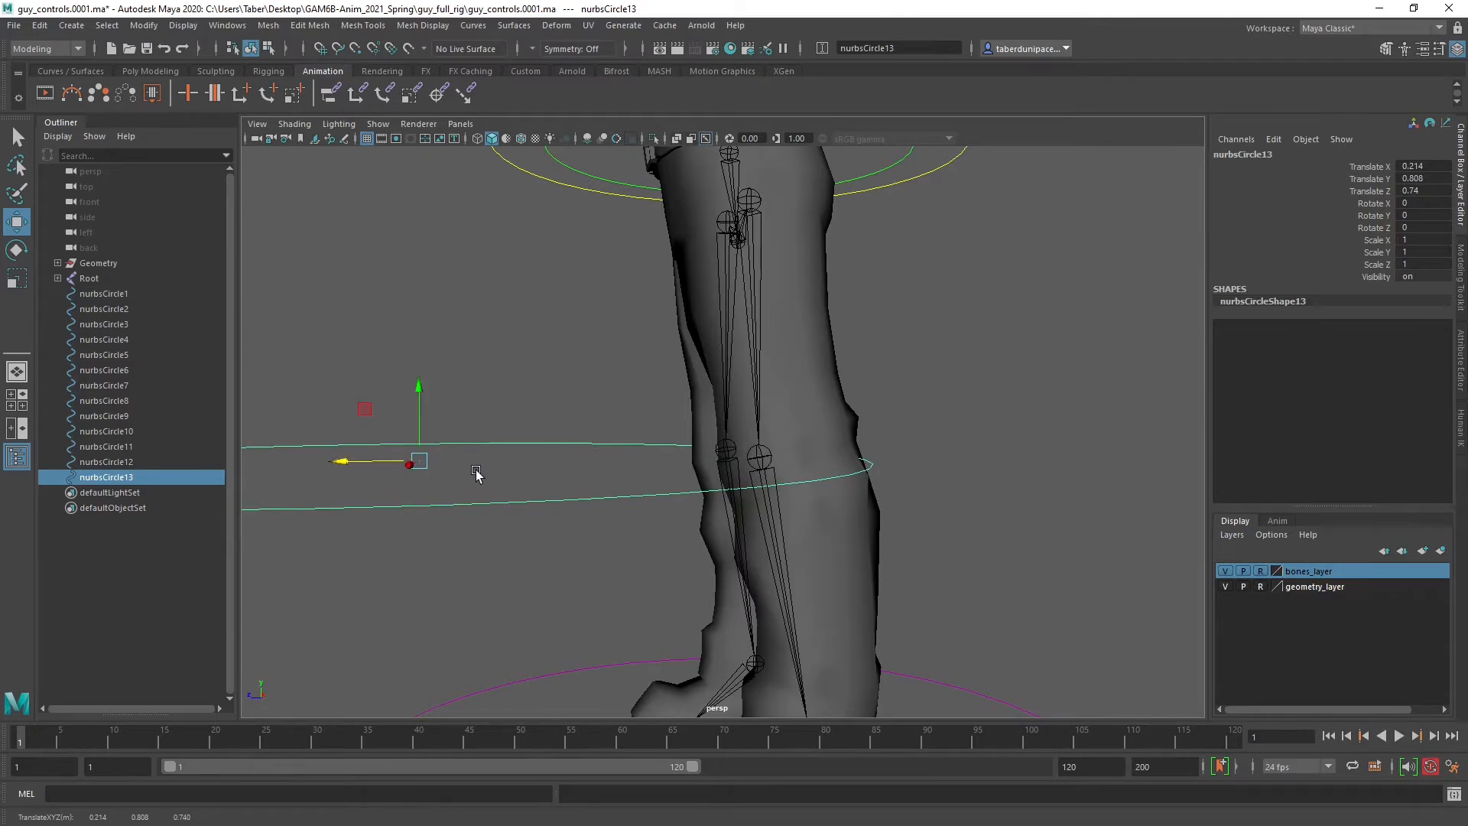
pyautogui.scroll(5, 764, 501)
pyautogui.scroll(2, 822, 495)
pyautogui.scroll(-6, 823, 496)
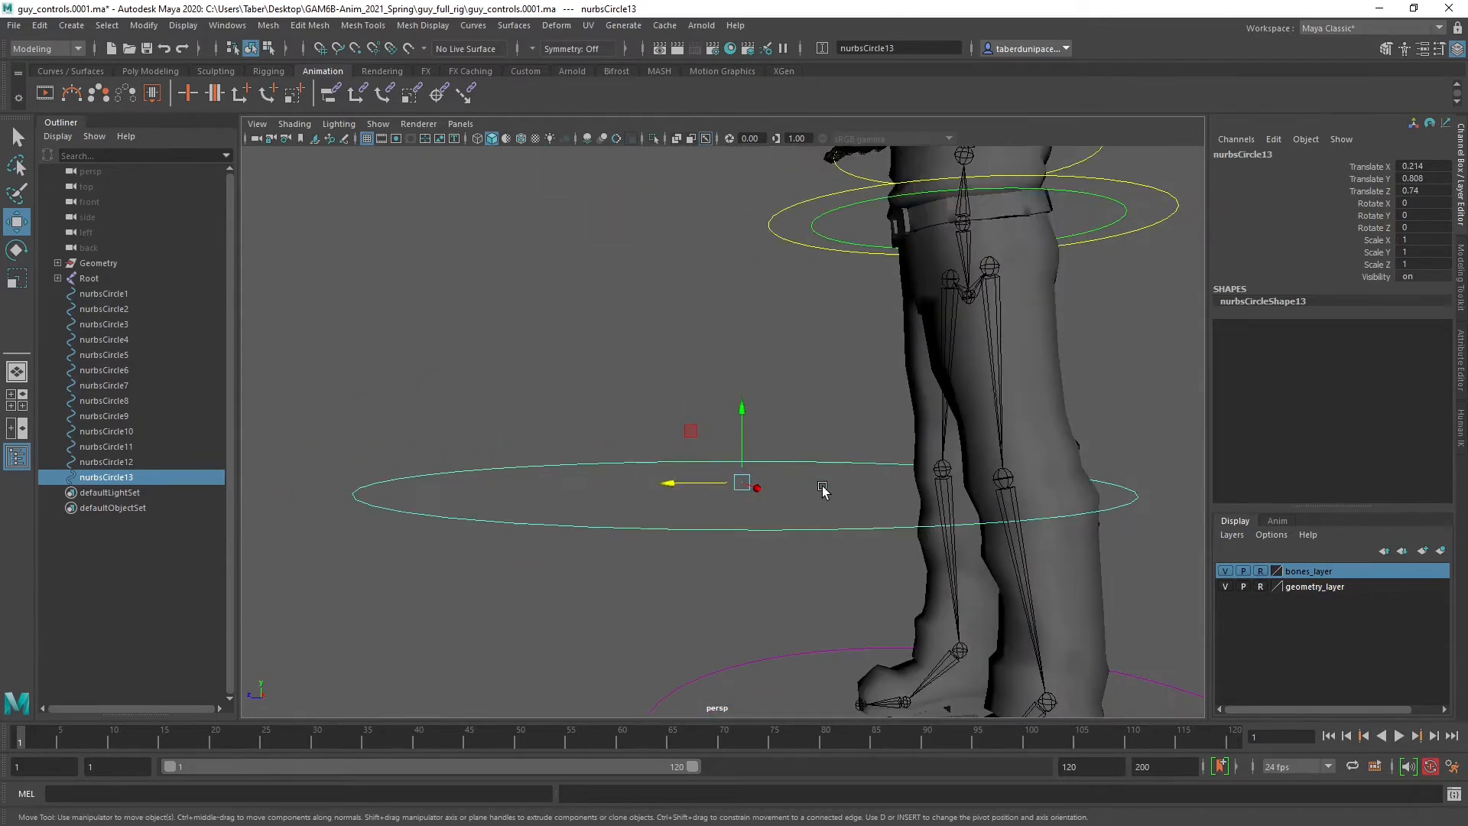
# Turn the knee circle upright by setting its Rotate X to 90.
pyautogui.press('e')
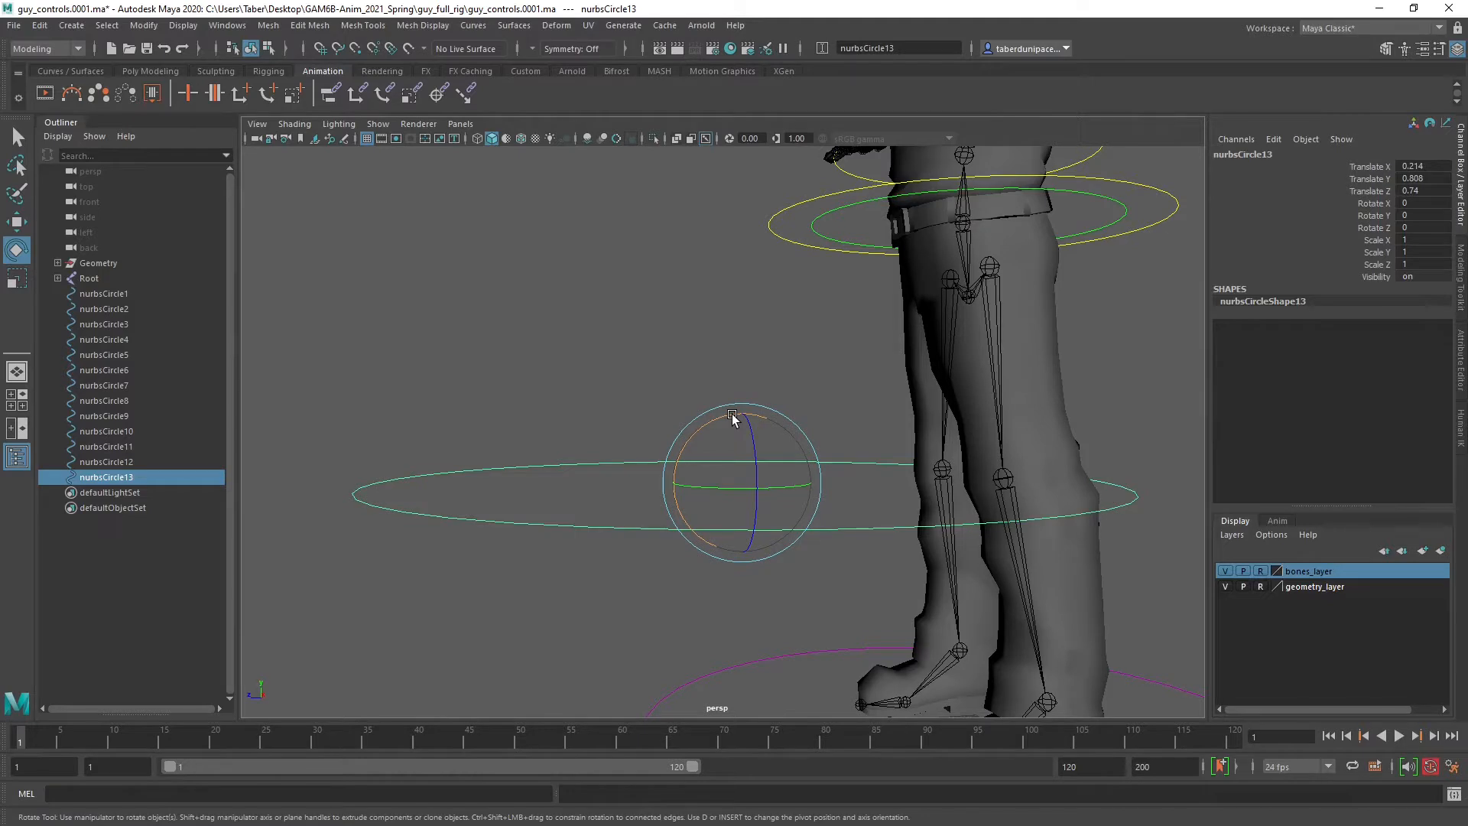
pyautogui.moveTo(732, 414); pyautogui.dragTo(664, 497)
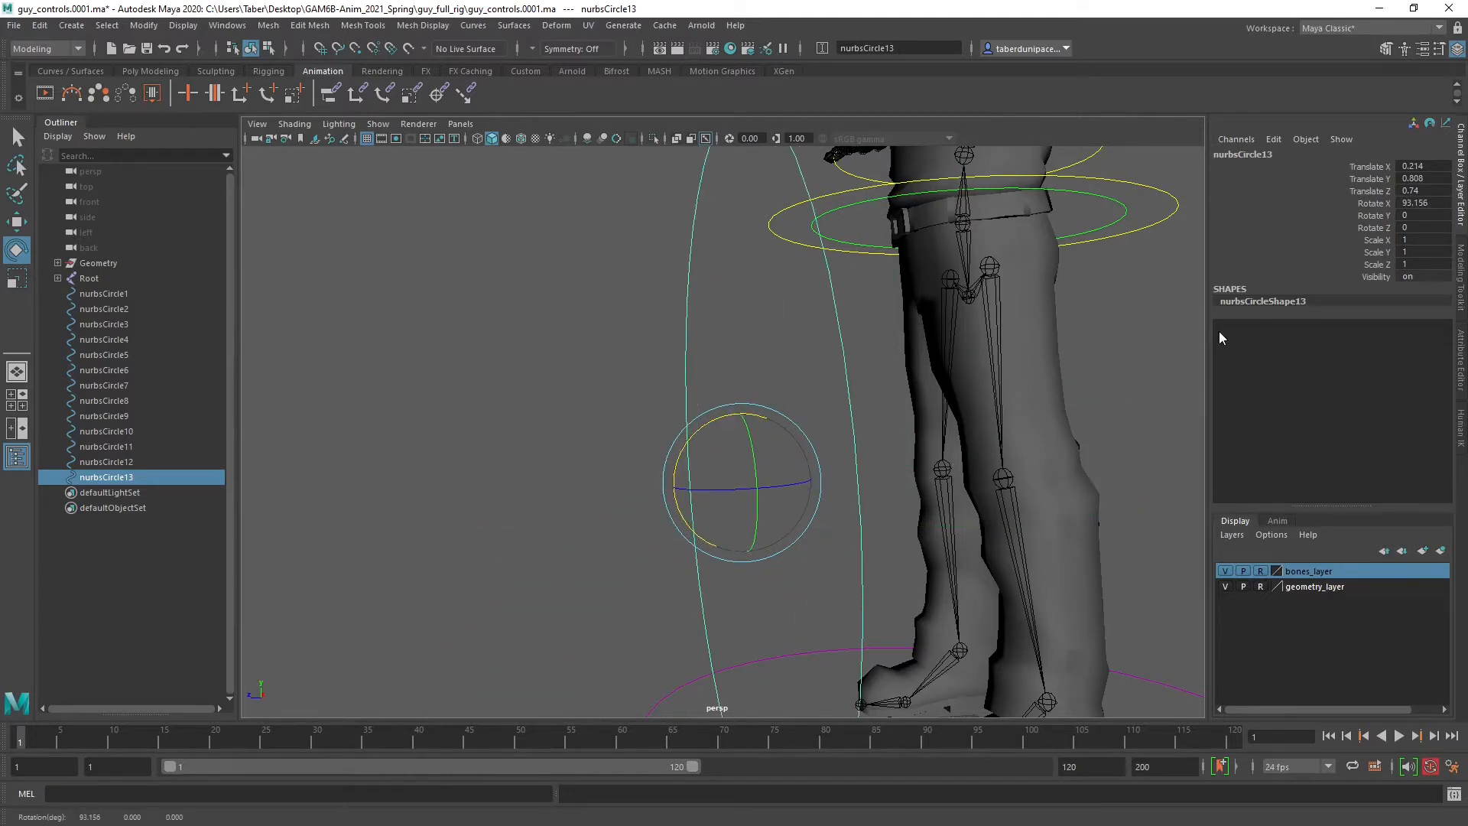
pyautogui.click(1437, 203)
pyautogui.write('90')
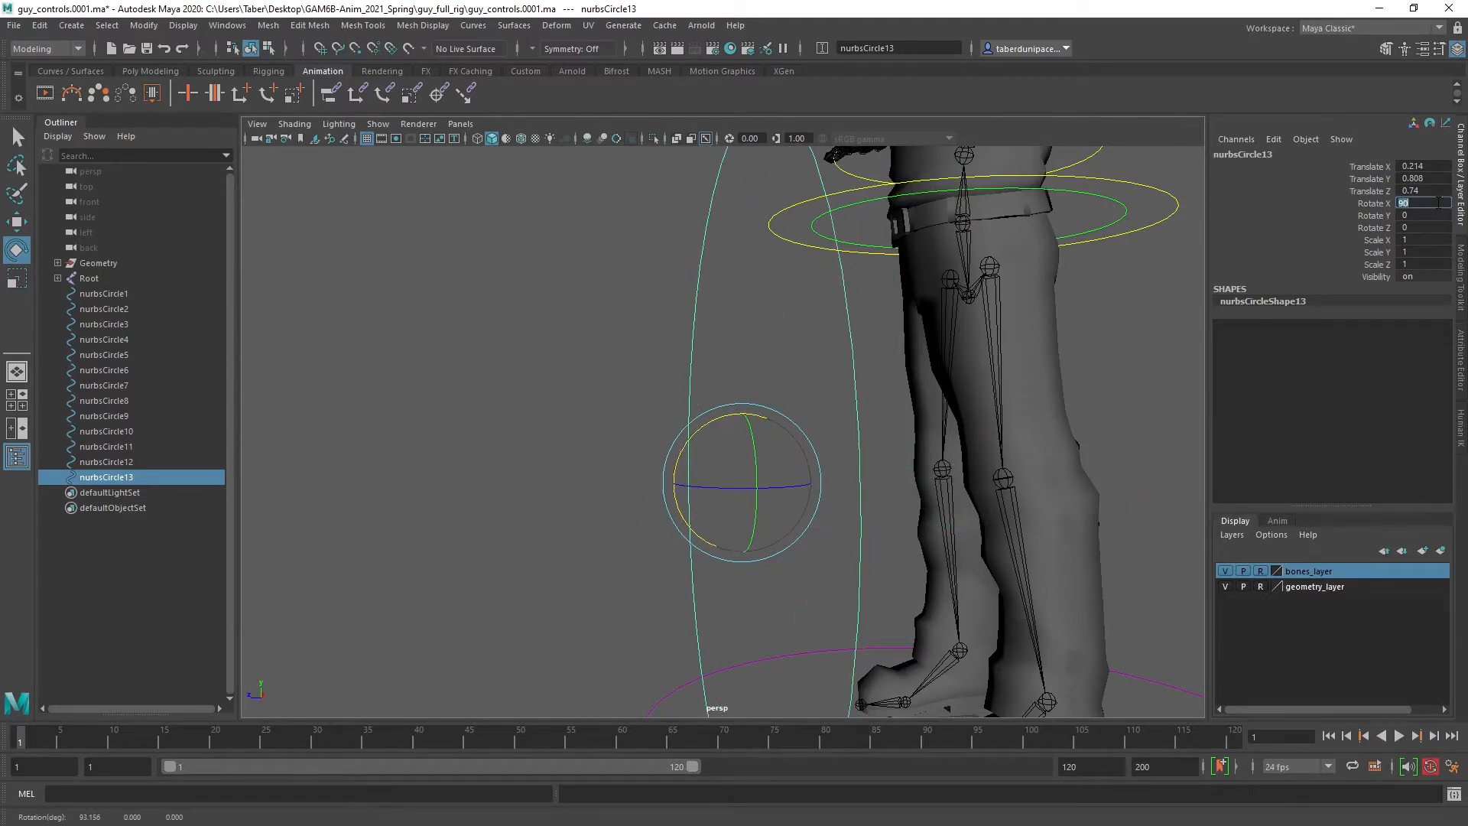
pyautogui.press('Return')
pyautogui.keyDown('alt'); pyautogui.moveTo(819, 459); pyautogui.dragTo(698, 393); pyautogui.keyUp('alt')
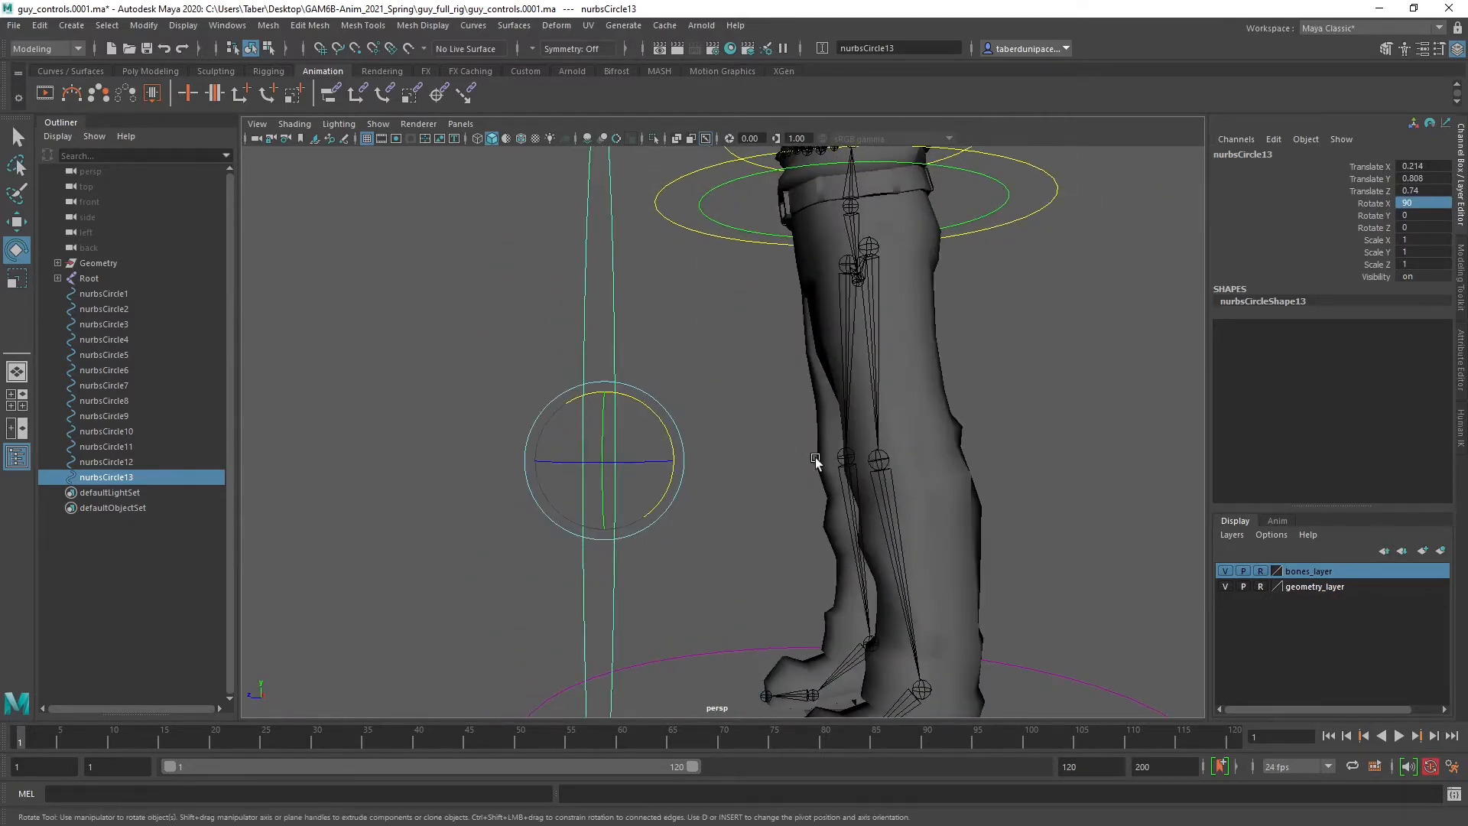
# Scale the knee circle uniformly down to 0.072.
pyautogui.click(567, 326)
pyautogui.click(640, 388)
pyautogui.press('r')
pyautogui.moveTo(605, 462); pyautogui.dragTo(353, 499)
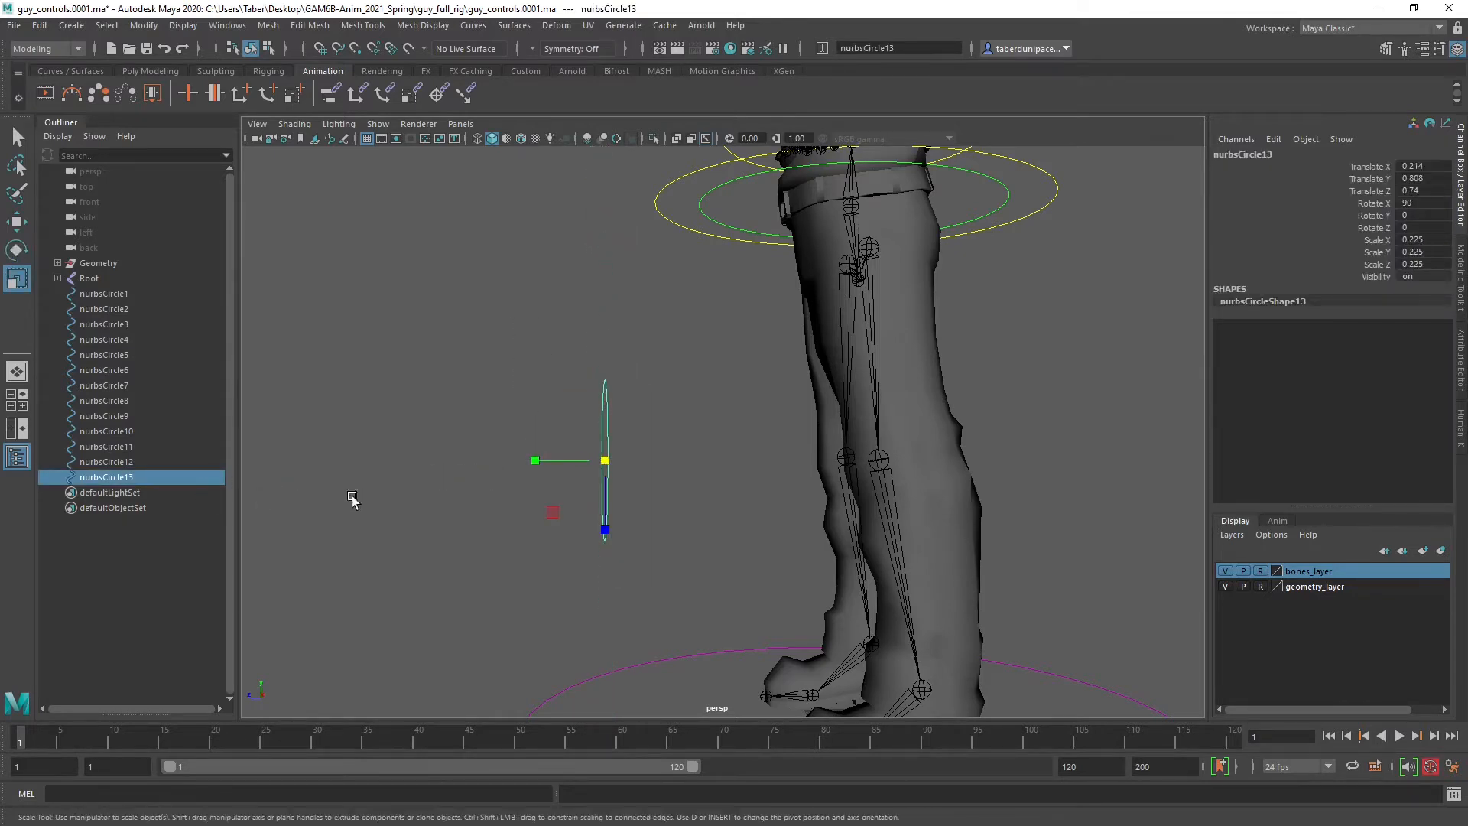
pyautogui.scroll(4, 645, 506)
pyautogui.keyDown('alt'); pyautogui.moveTo(635, 522); pyautogui.dragTo(928, 398); pyautogui.keyUp('alt')
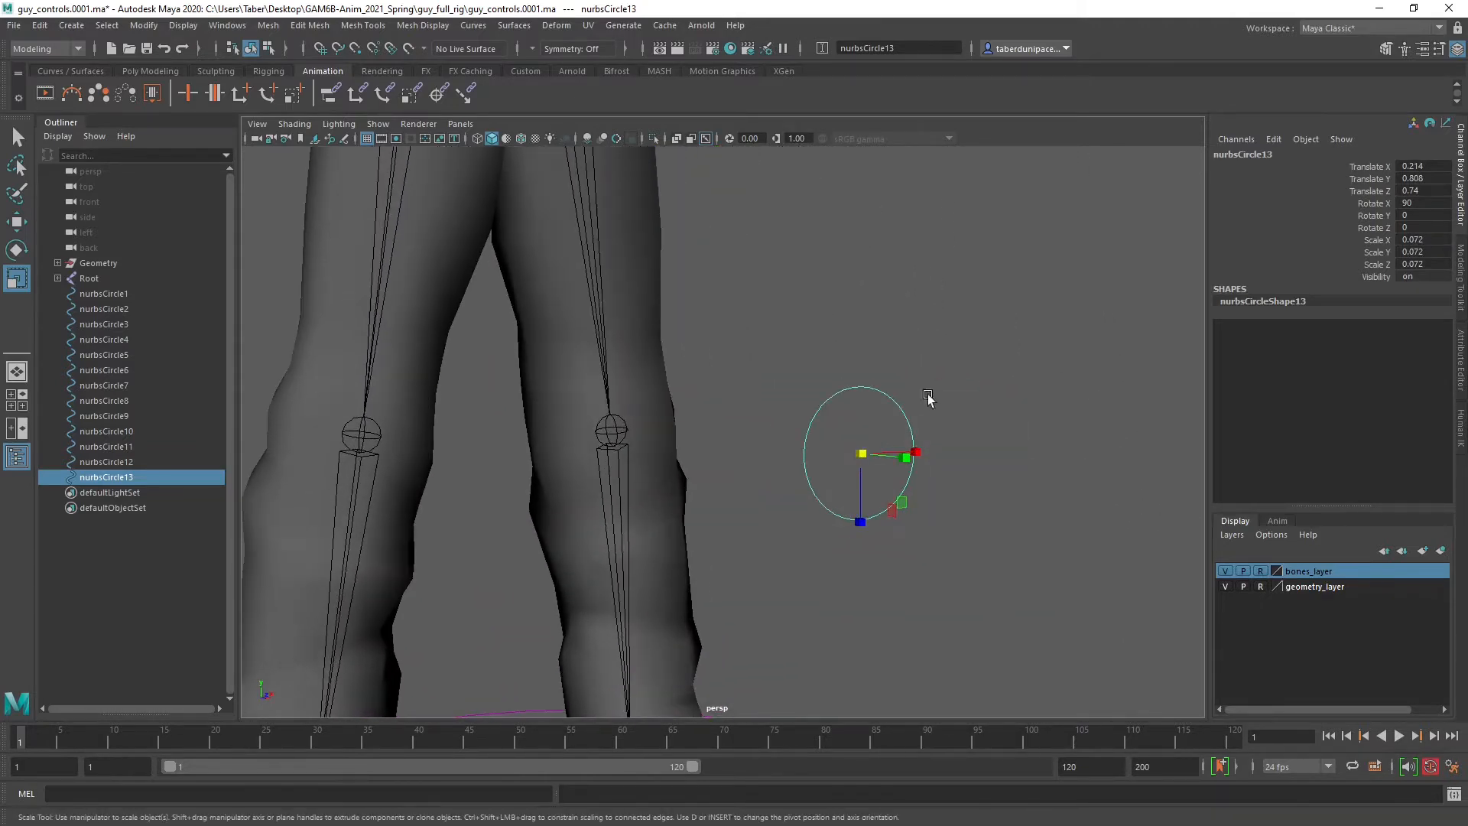
pyautogui.click(900, 367)
pyautogui.scroll(-6, 887, 448)
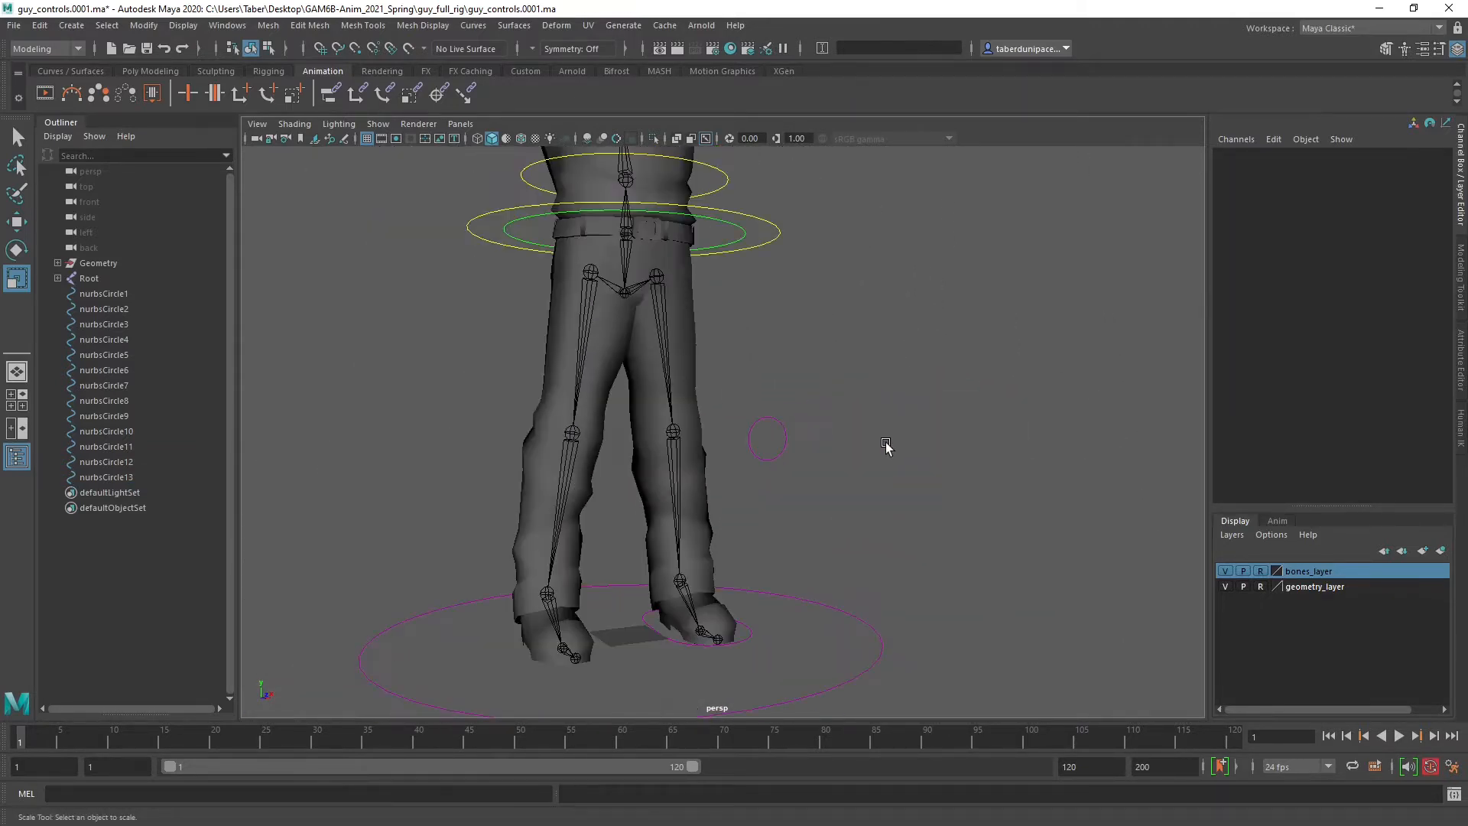
pyautogui.scroll(6, 887, 447)
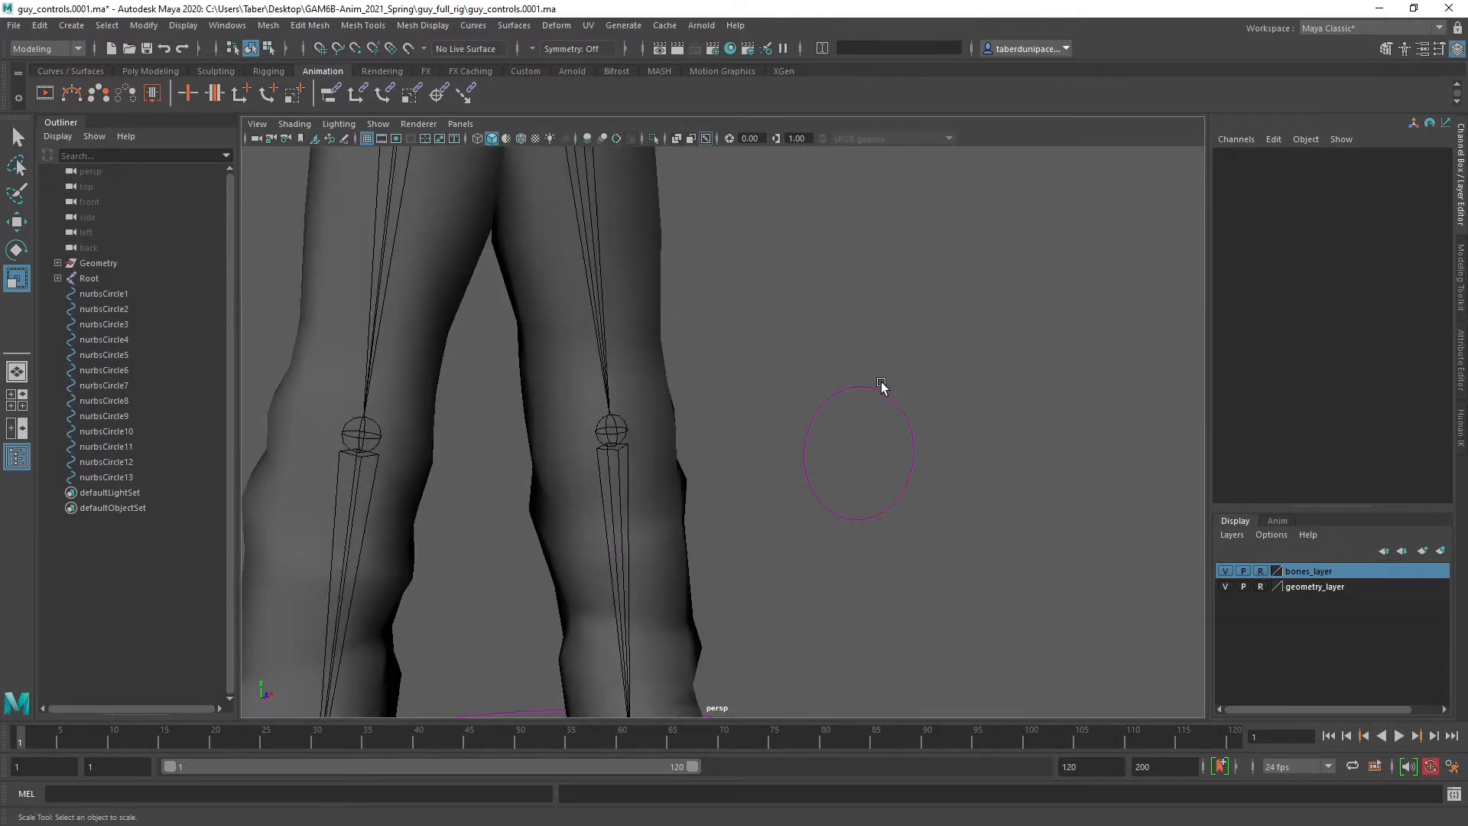
# Scale the knee circle's four diagonal control vertices inward to form a four-pointed star, then return to object selection.
pyautogui.click(878, 388)
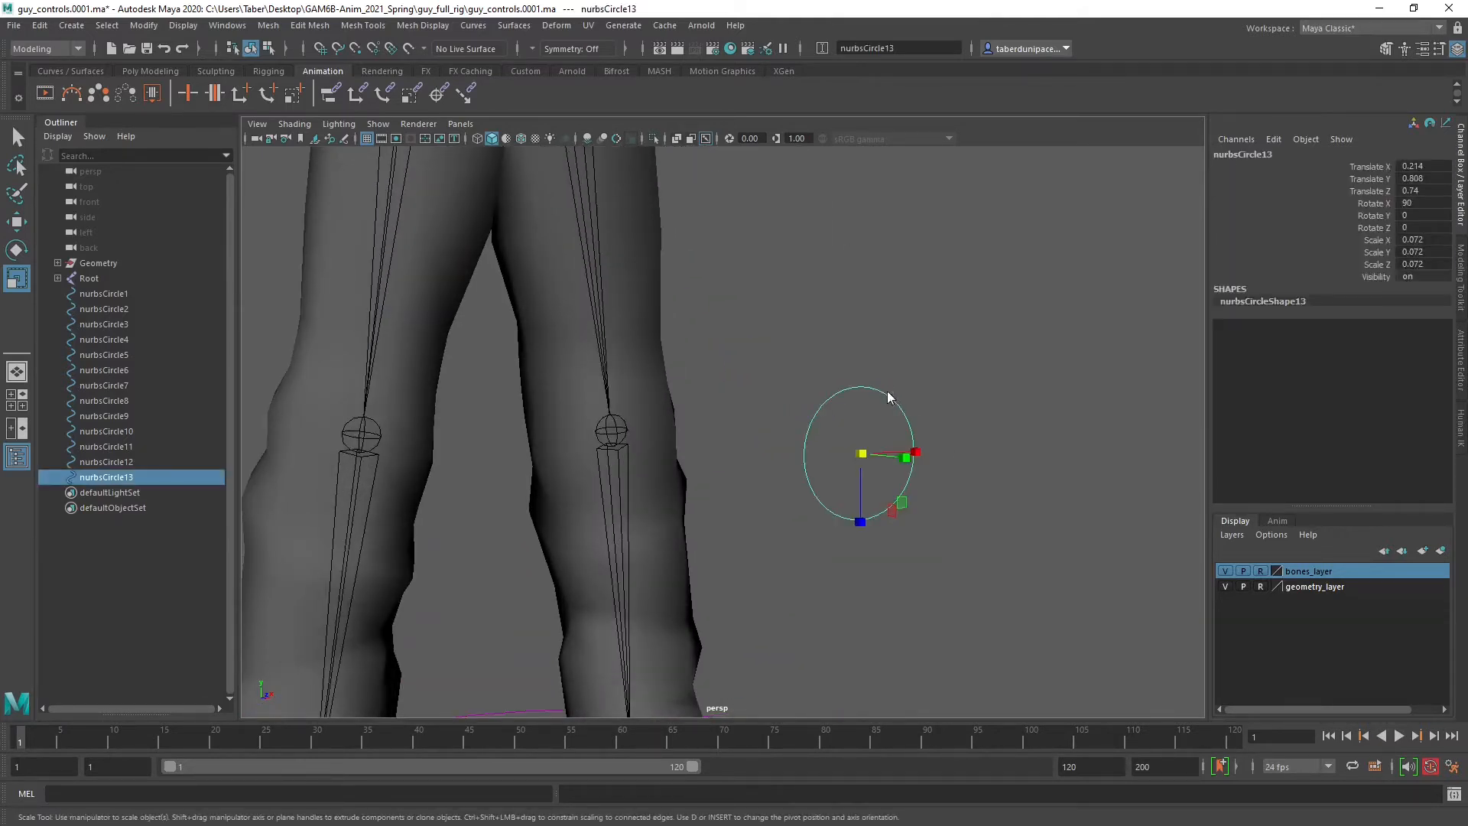
pyautogui.moveTo(887, 396); pyautogui.dragTo(799, 394, button='right')
pyautogui.moveTo(797, 379); pyautogui.dragTo(833, 417)
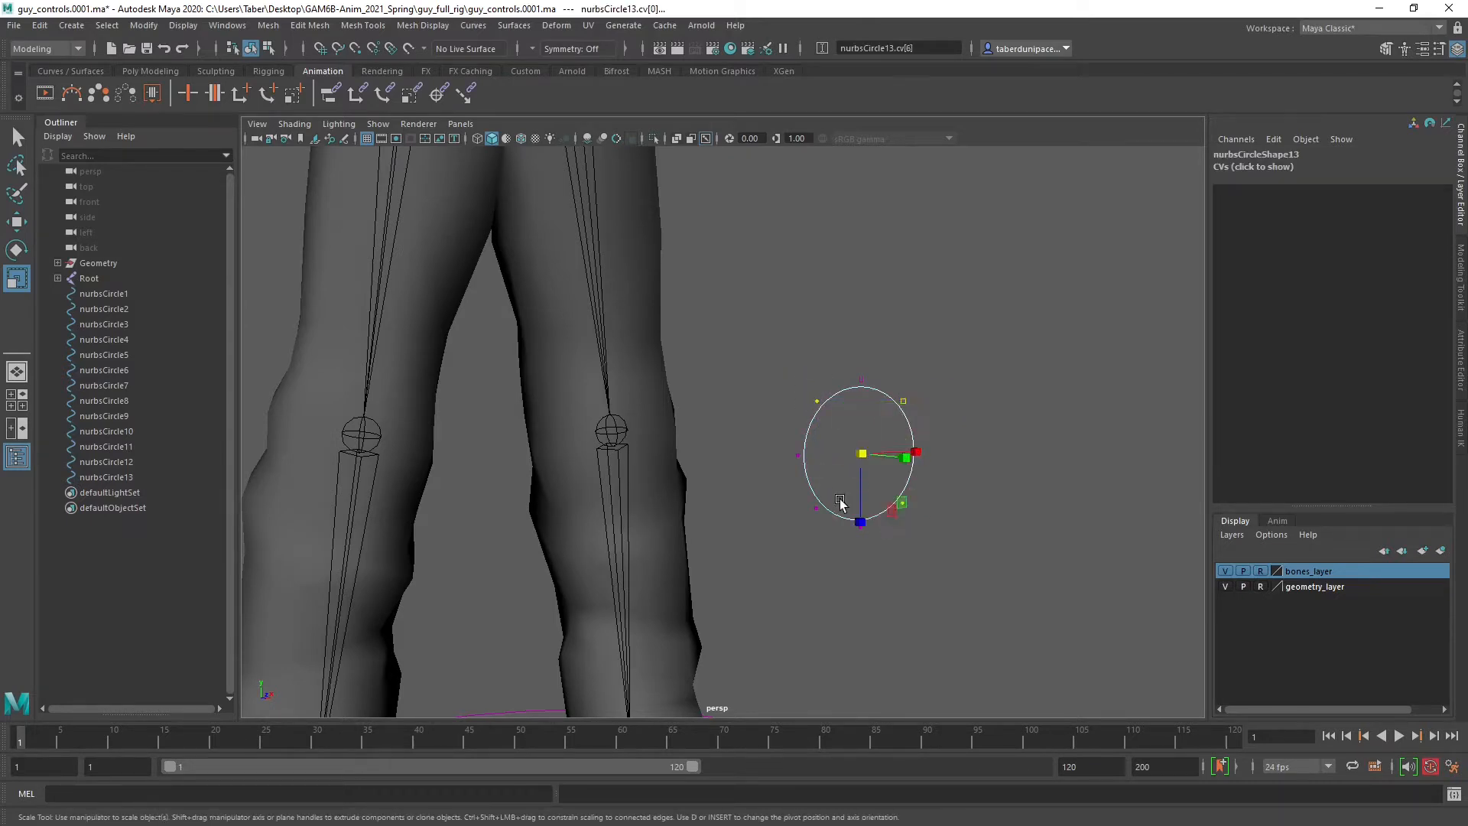
pyautogui.keyDown('shift'); pyautogui.moveTo(837, 492); pyautogui.dragTo(807, 518); pyautogui.keyUp('shift')
pyautogui.scroll(2, 815, 514)
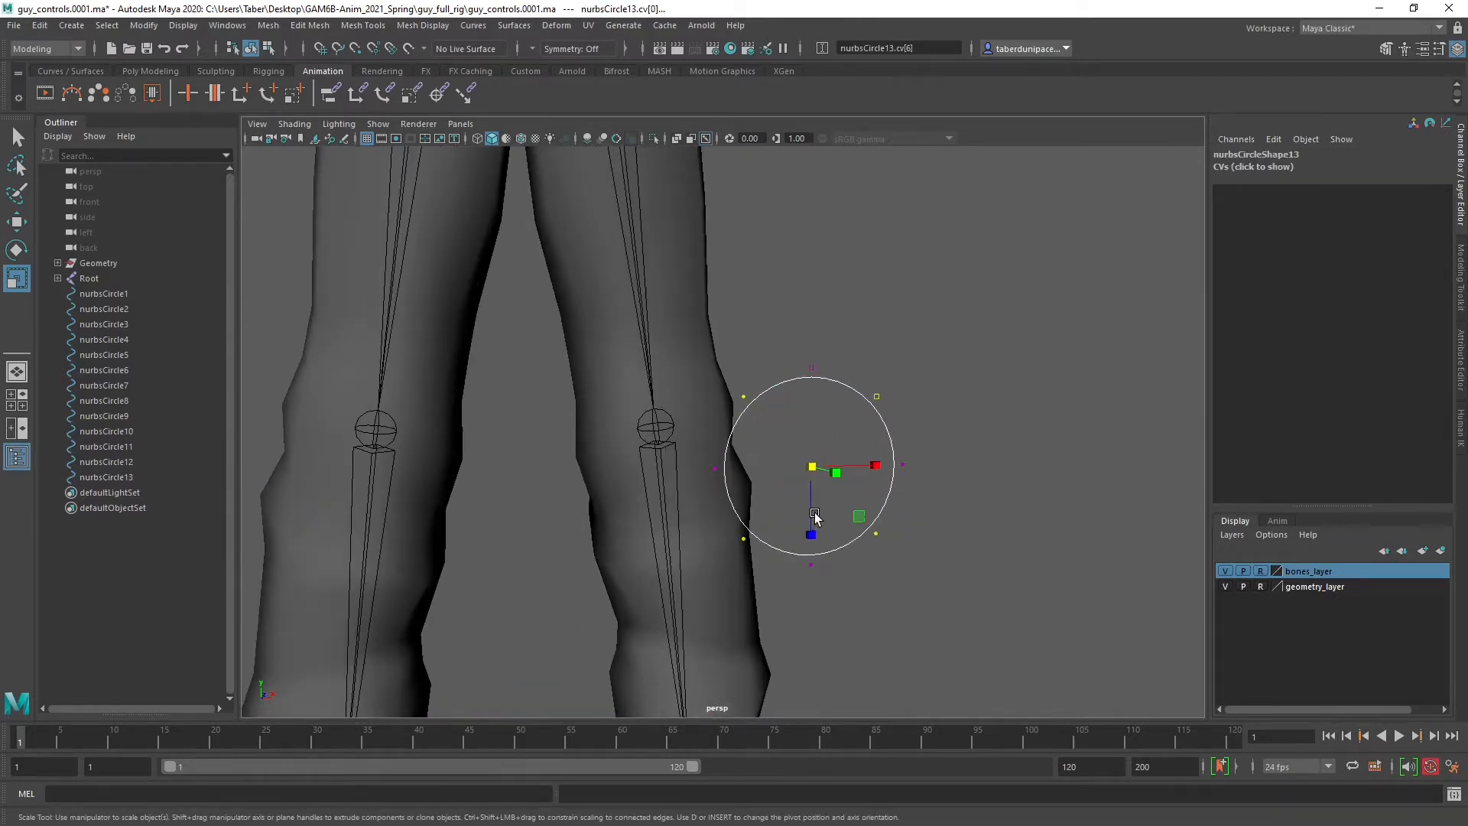
pyautogui.moveTo(811, 468); pyautogui.dragTo(735, 538)
pyautogui.scroll(4, 806, 508)
pyautogui.moveTo(934, 505)
pyautogui.keyDown('alt'); pyautogui.mouseDown(button='middle')
pyautogui.moveTo(921, 485)
pyautogui.moveTo(923, 508)
pyautogui.mouseUp(button='middle'); pyautogui.keyUp('alt')
pyautogui.scroll(-2, 920, 485)
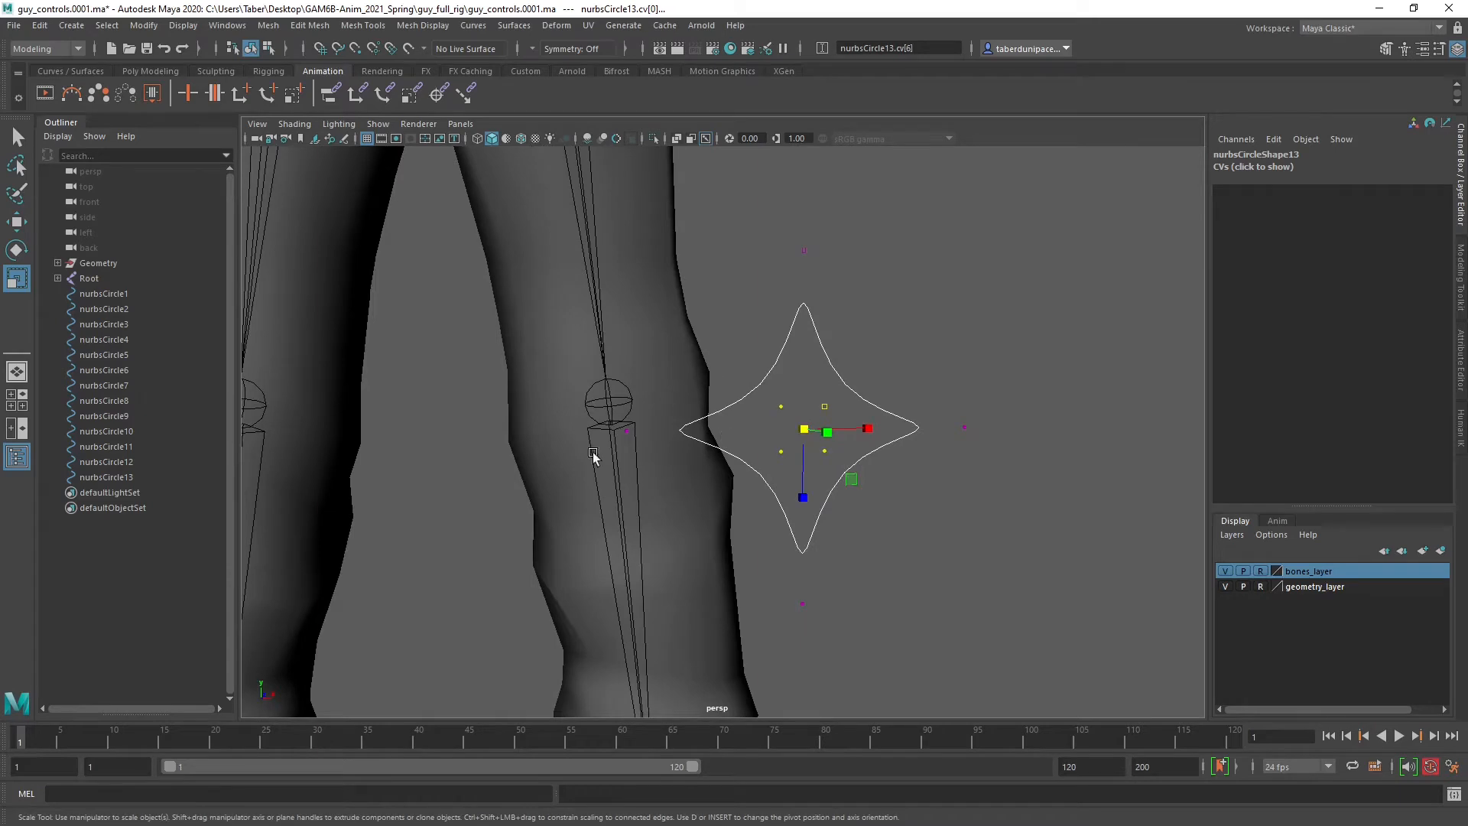
pyautogui.scroll(-3, 703, 403)
pyautogui.keyDown('alt'); pyautogui.moveTo(723, 409); pyautogui.dragTo(627, 419); pyautogui.keyUp('alt')
pyautogui.keyDown('alt'); pyautogui.moveTo(627, 419); pyautogui.dragTo(808, 415, button='middle'); pyautogui.keyUp('alt')
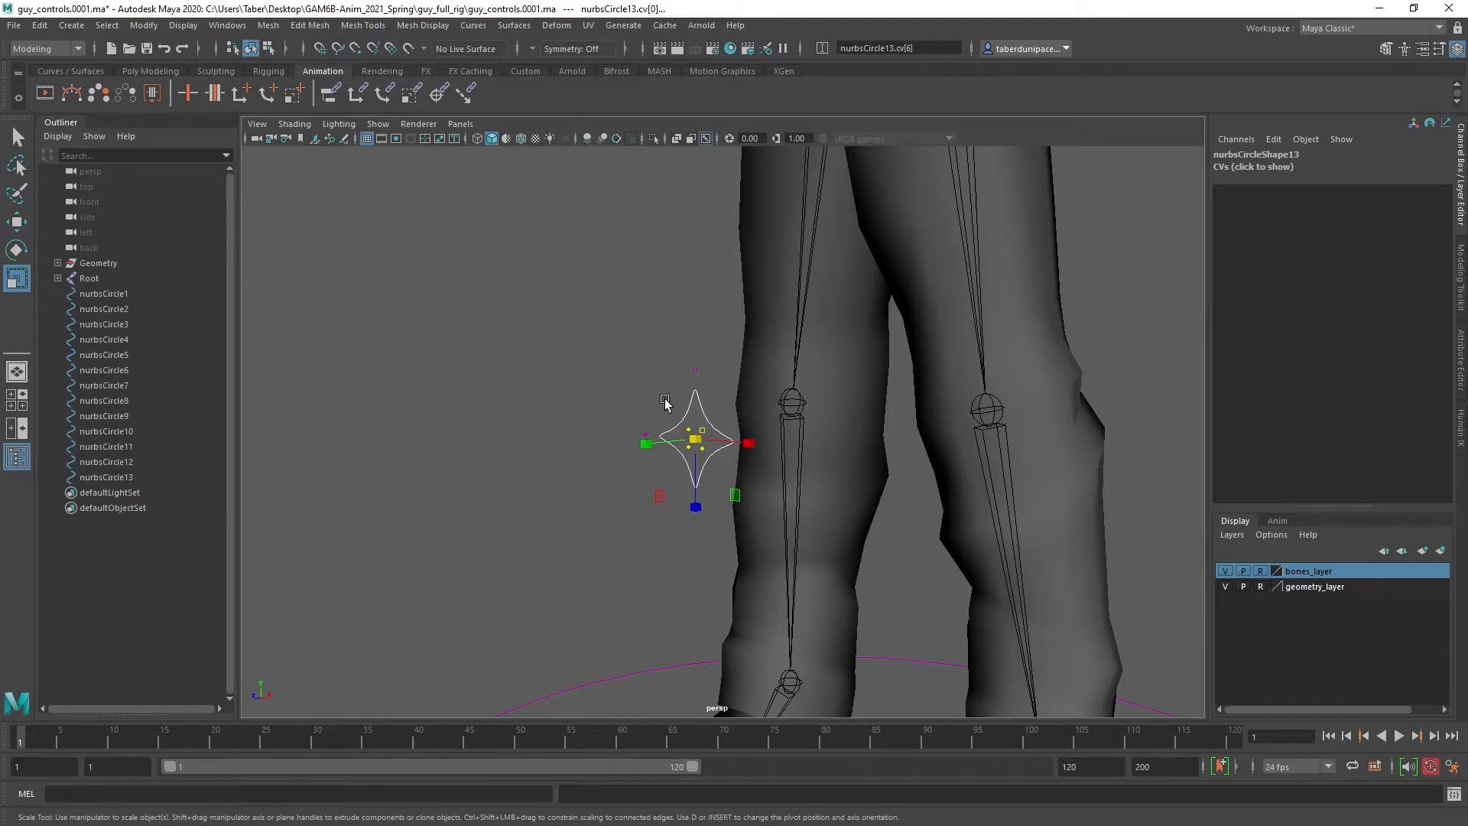
pyautogui.moveTo(665, 404); pyautogui.dragTo(738, 374, button='right')
pyautogui.click(733, 475)
# Check the star curve's placement in front of the left knee from the front and the side.
pyautogui.keyDown('alt'); pyautogui.moveTo(733, 475); pyautogui.dragTo(780, 422); pyautogui.keyUp('alt')
pyautogui.keyDown('alt'); pyautogui.moveTo(875, 465); pyautogui.dragTo(708, 471); pyautogui.keyUp('alt')
pyautogui.moveTo(653, 417); pyautogui.dragTo(579, 469)
pyautogui.keyDown('alt'); pyautogui.moveTo(732, 486); pyautogui.dragTo(846, 447); pyautogui.keyUp('alt')
pyautogui.press('w')
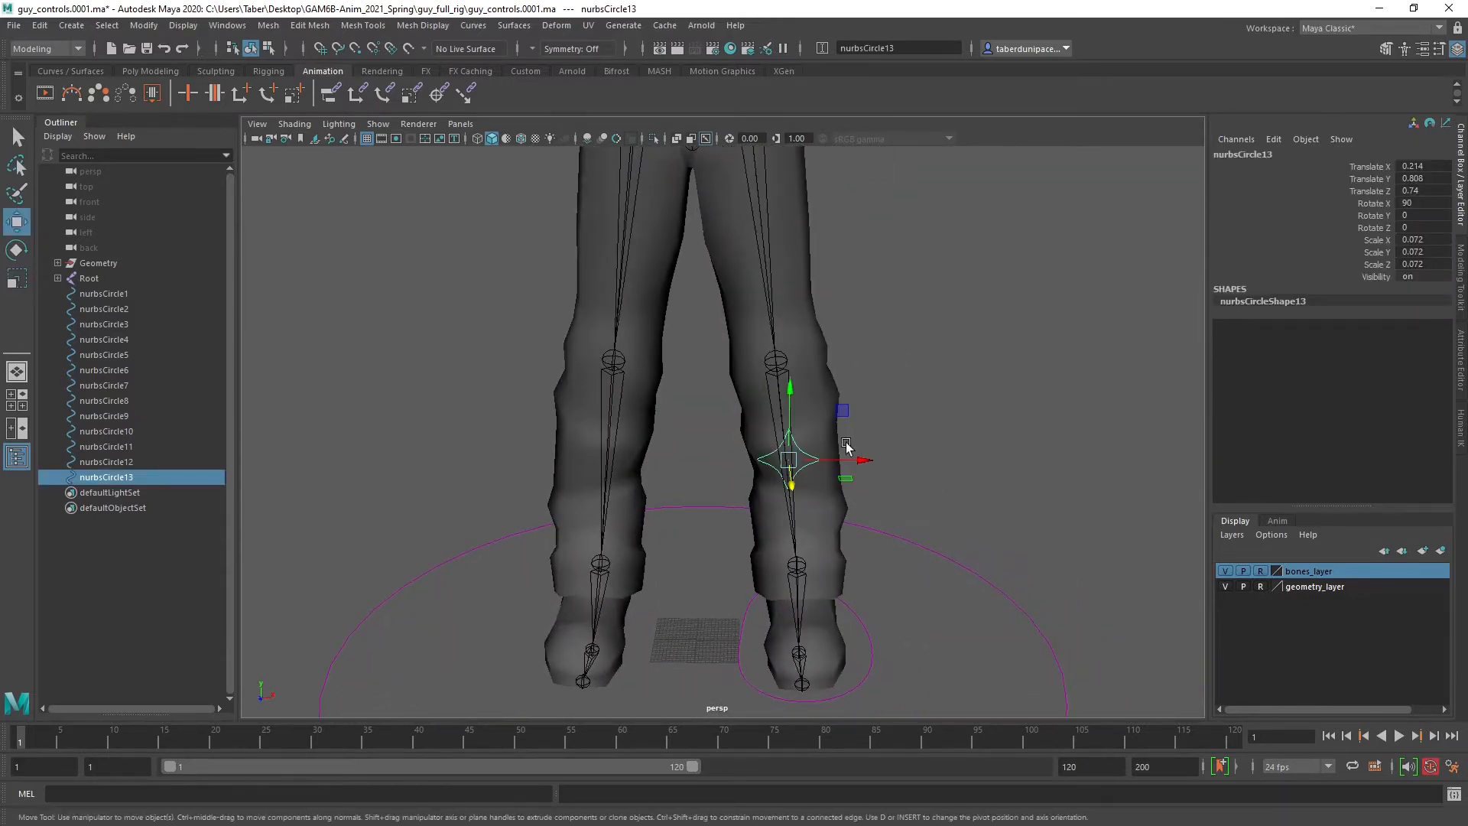
pyautogui.keyDown('alt'); pyautogui.moveTo(614, 362); pyautogui.dragTo(892, 469); pyautogui.keyUp('alt')
pyautogui.click(956, 422)
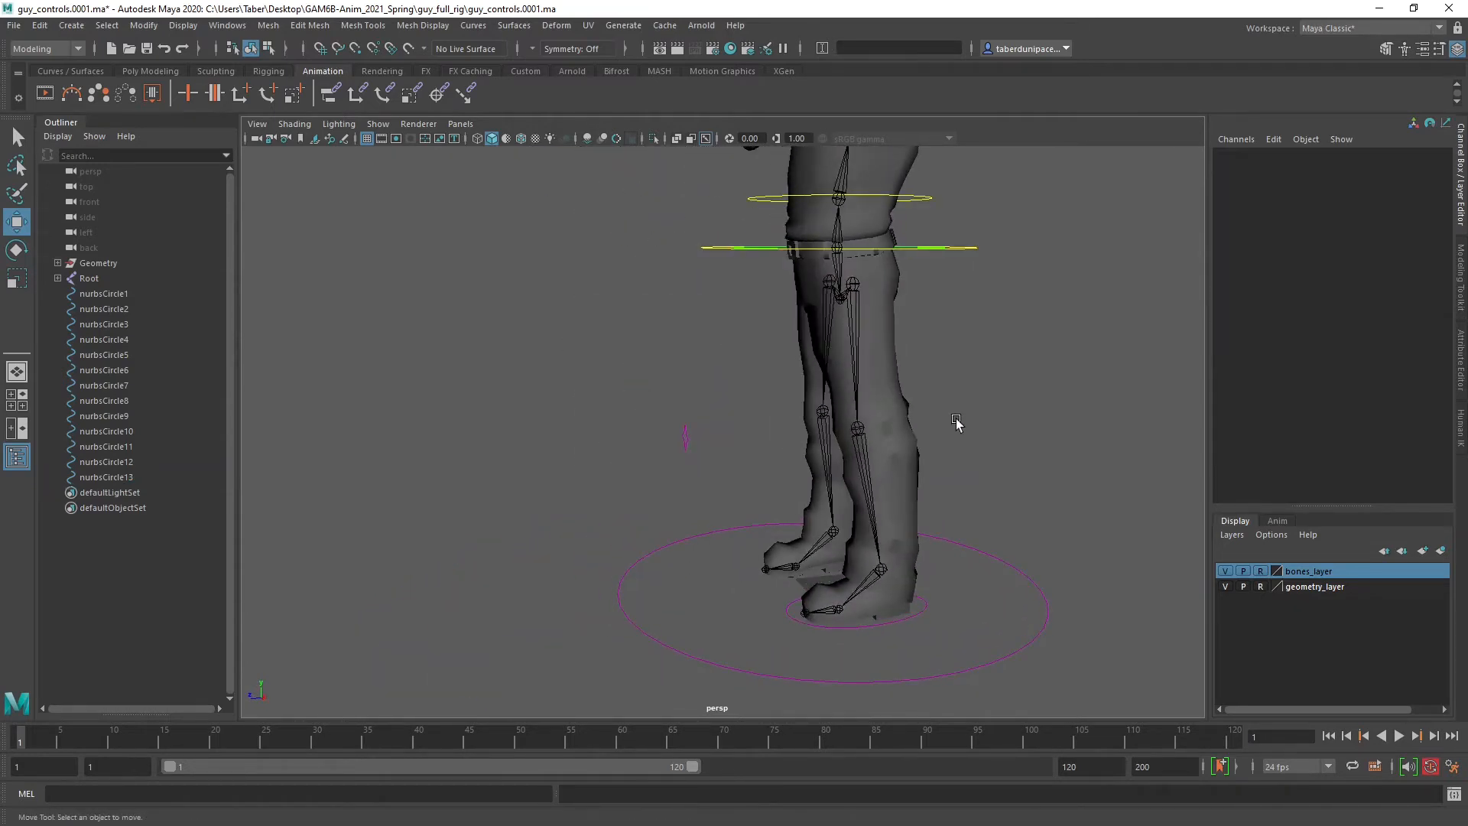
# Change the left foot control curve's drawing override colour from magenta to blue, then deselect it.
pyautogui.hotkey('alt', 'space')
pyautogui.press('alt')
pyautogui.keyDown('alt'); pyautogui.moveTo(802, 425); pyautogui.dragTo(875, 483); pyautogui.keyUp('alt')
pyautogui.click(863, 500)
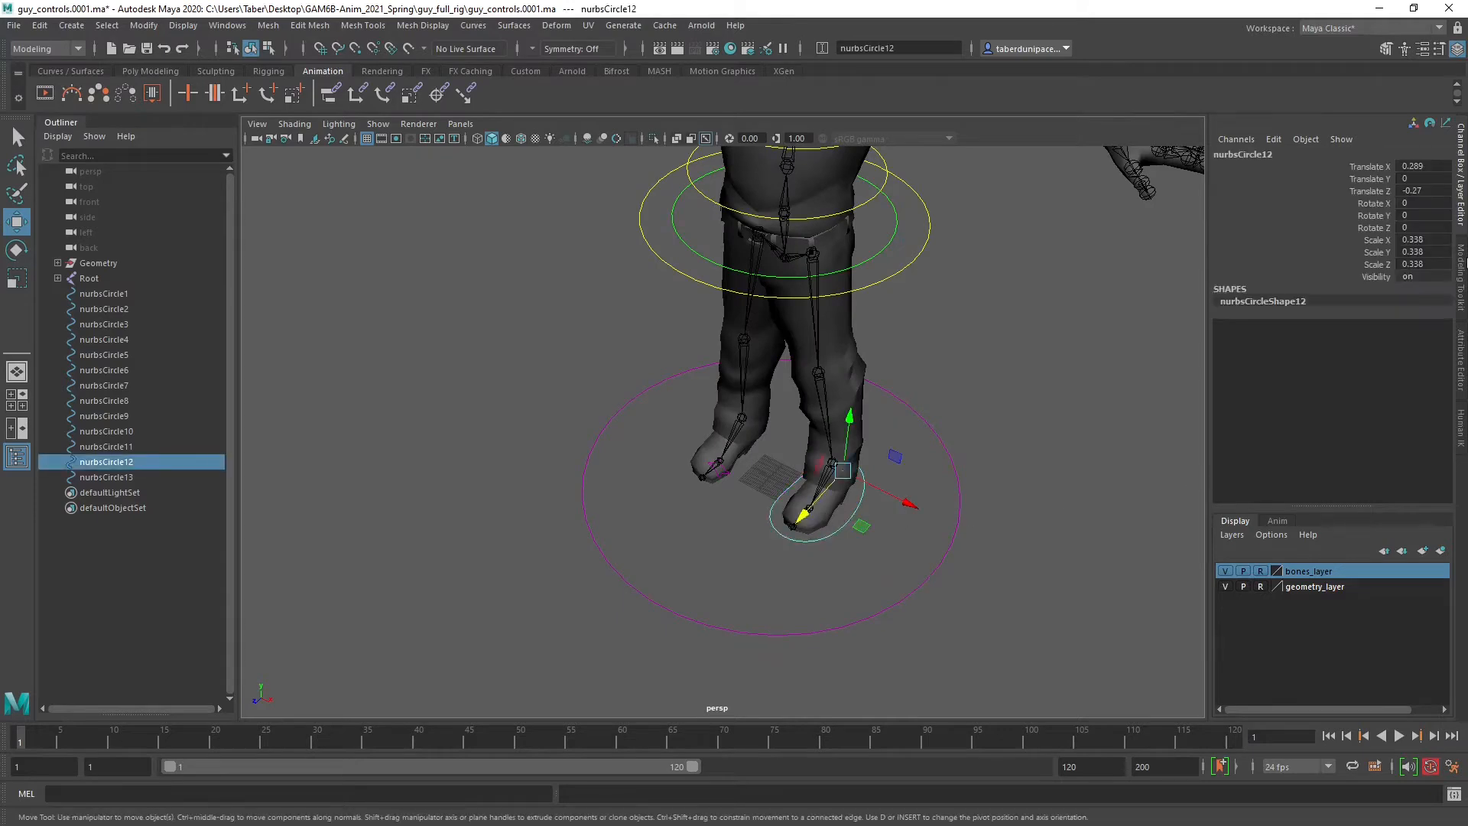
pyautogui.click(1461, 360)
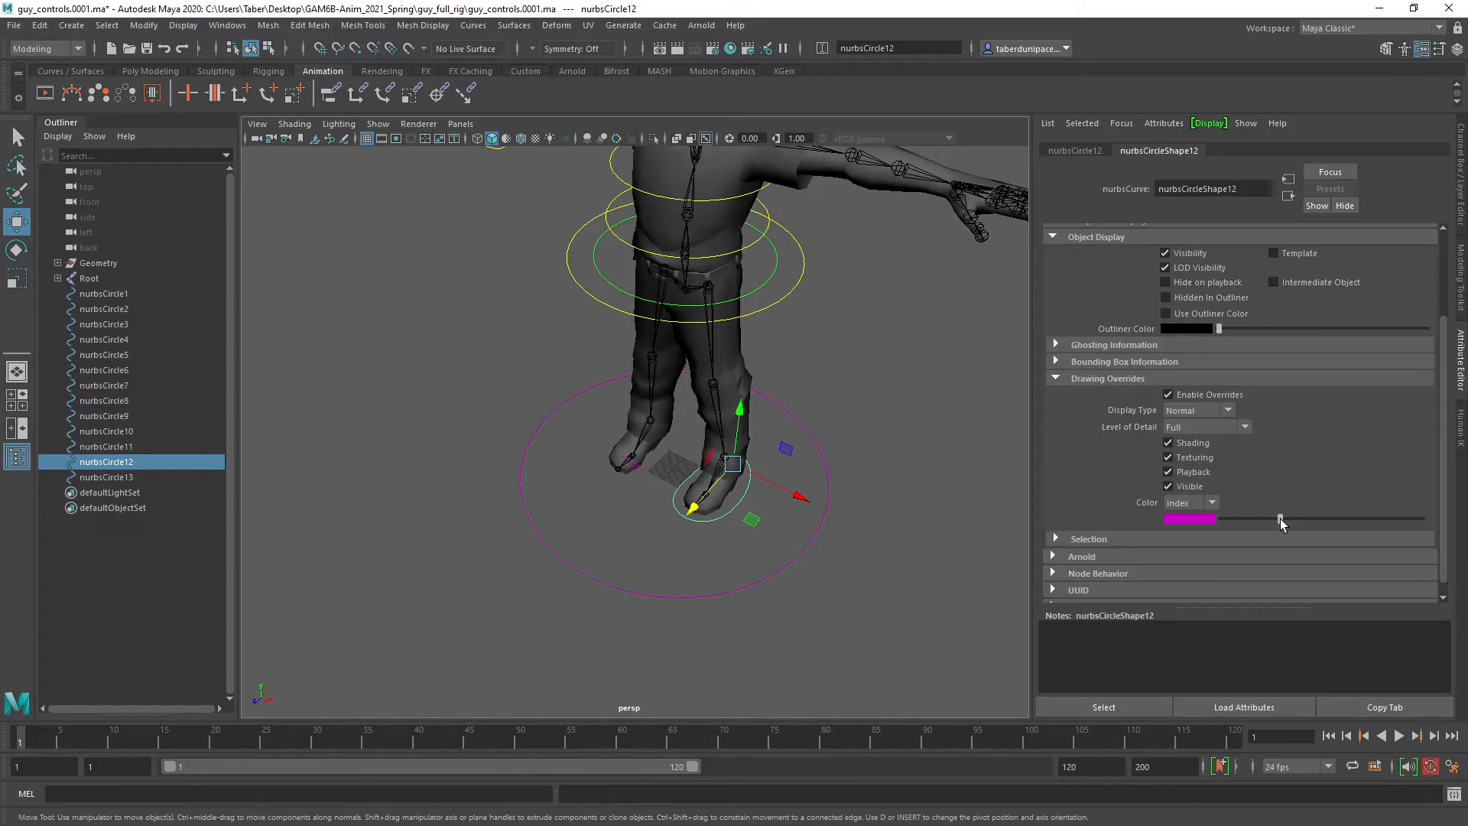
pyautogui.moveTo(1280, 519); pyautogui.dragTo(1258, 520)
pyautogui.click(897, 455)
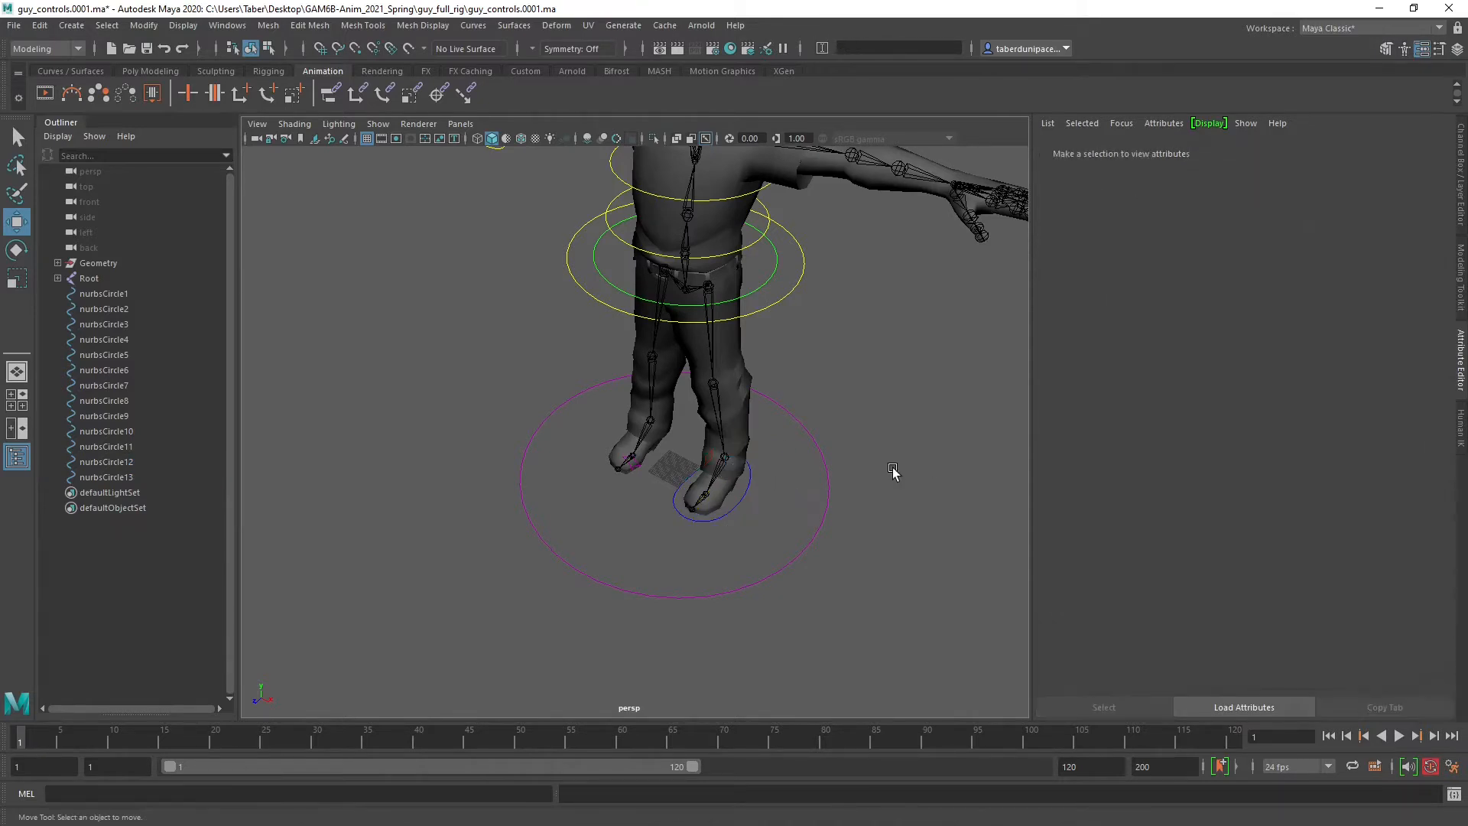
# Set the star-shaped knee control's override colour to the same blue as the foot control.
pyautogui.scroll(6, 836, 525)
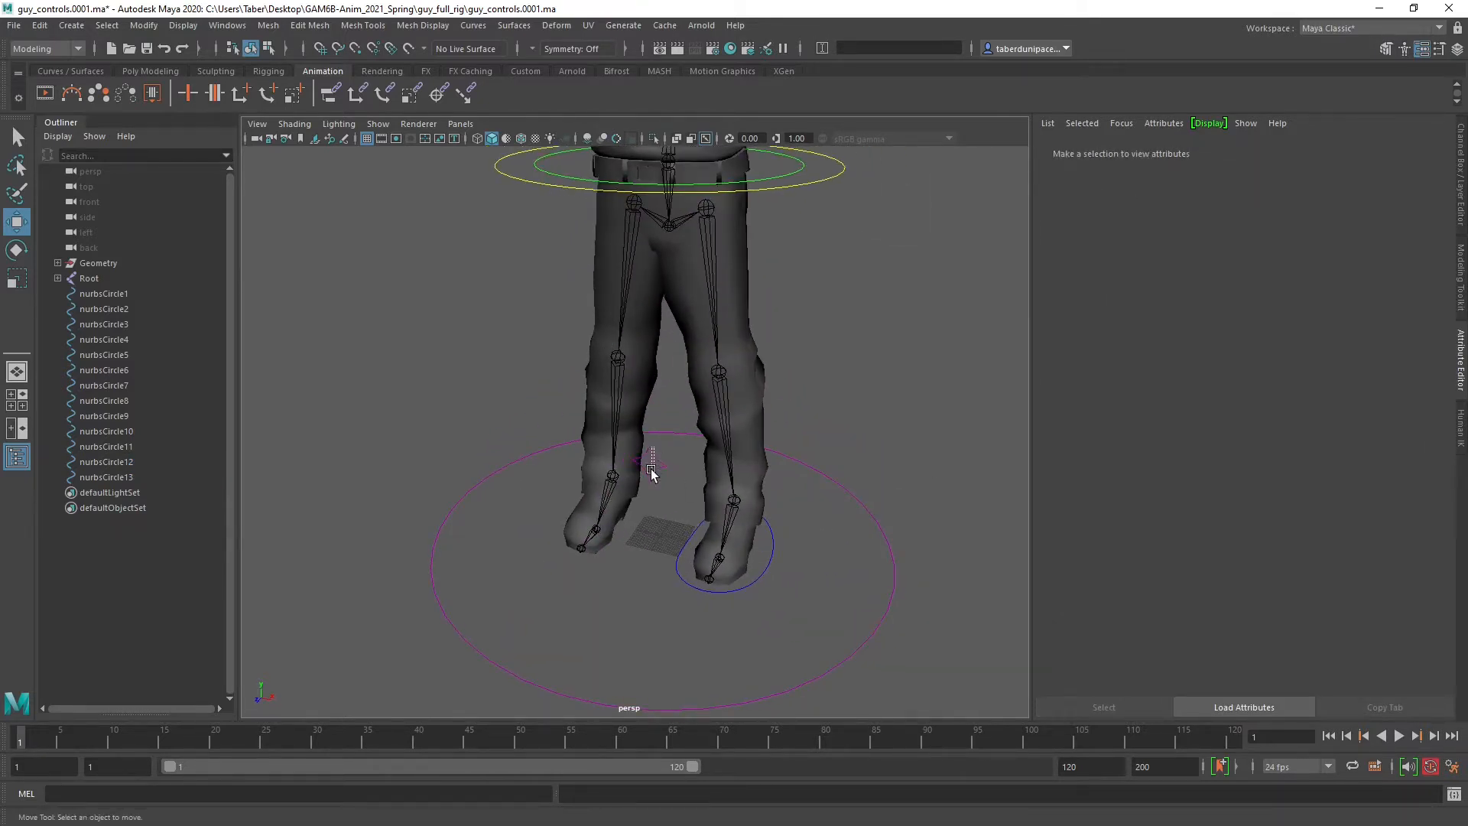
pyautogui.click(652, 469)
pyautogui.moveTo(1280, 520); pyautogui.dragTo(1227, 516)
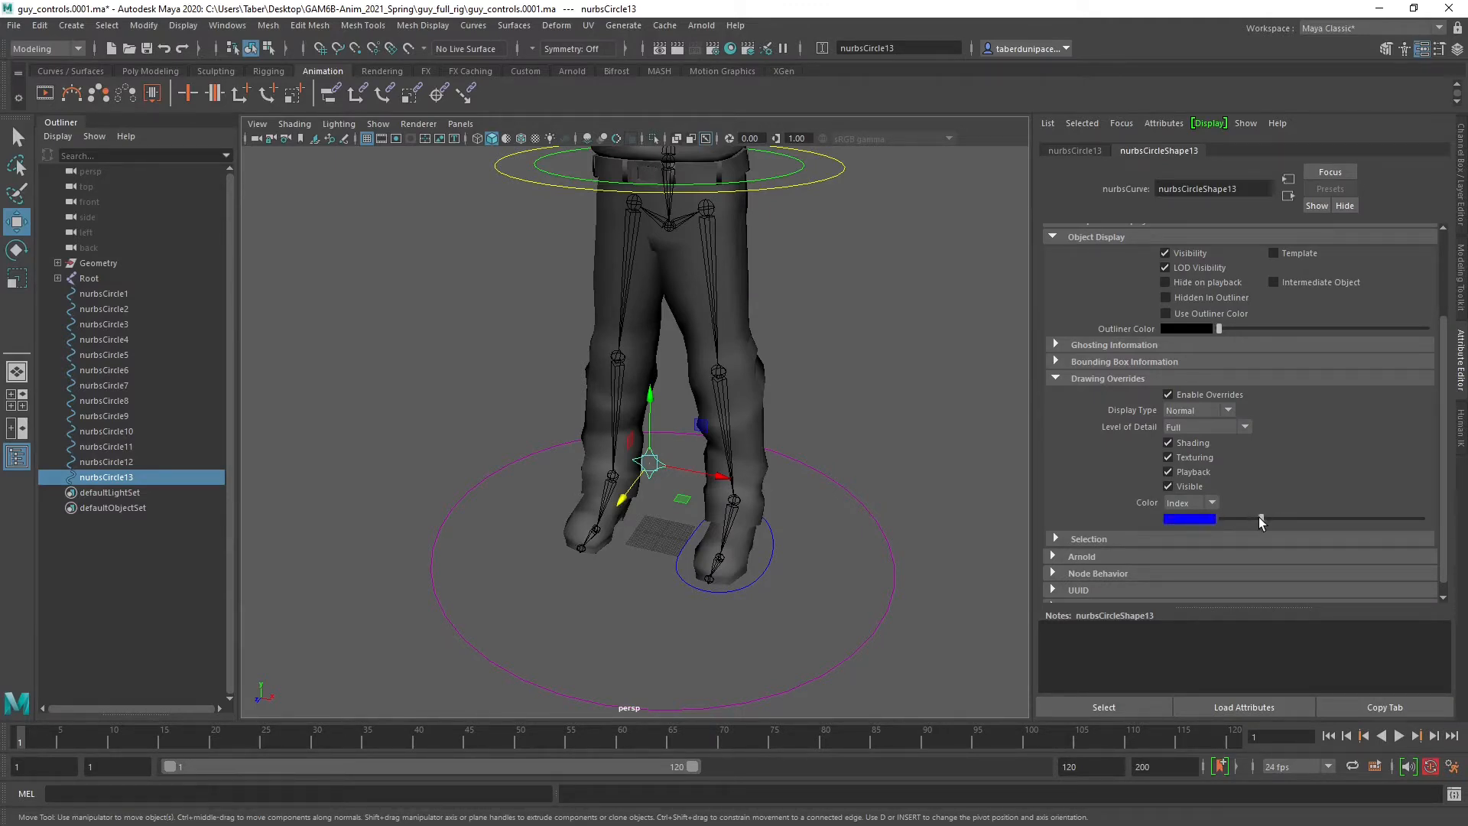
pyautogui.click(829, 403)
pyautogui.scroll(5, 813, 438)
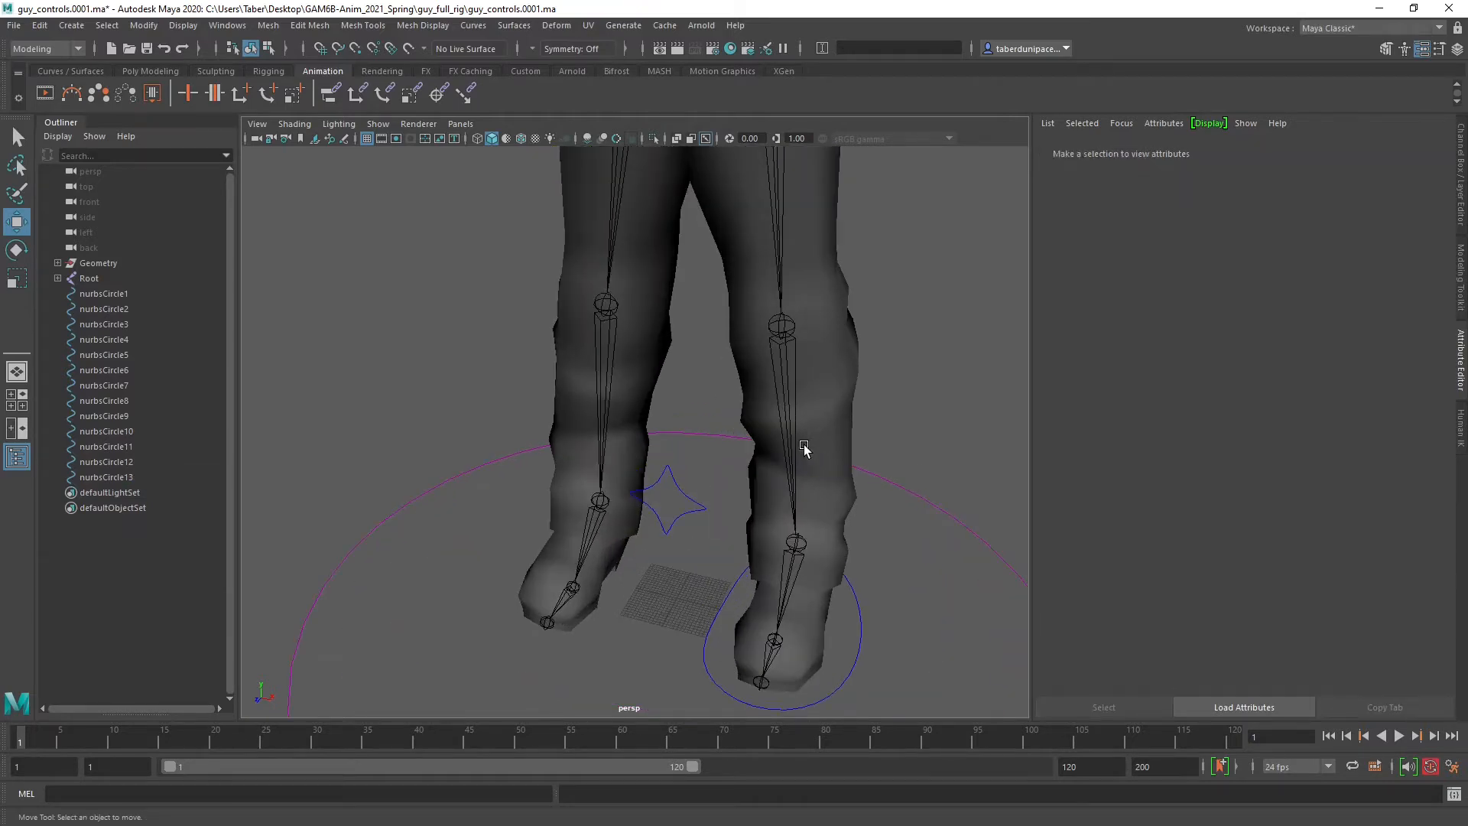
# Duplicate the blue knee star and snap the copy onto the left elbow joint.
pyautogui.keyDown('alt'); pyautogui.moveTo(803, 444); pyautogui.dragTo(736, 431); pyautogui.keyUp('alt')
pyautogui.click(608, 451)
pyautogui.hotkey('ctrl', 'd')
pyautogui.press('v')
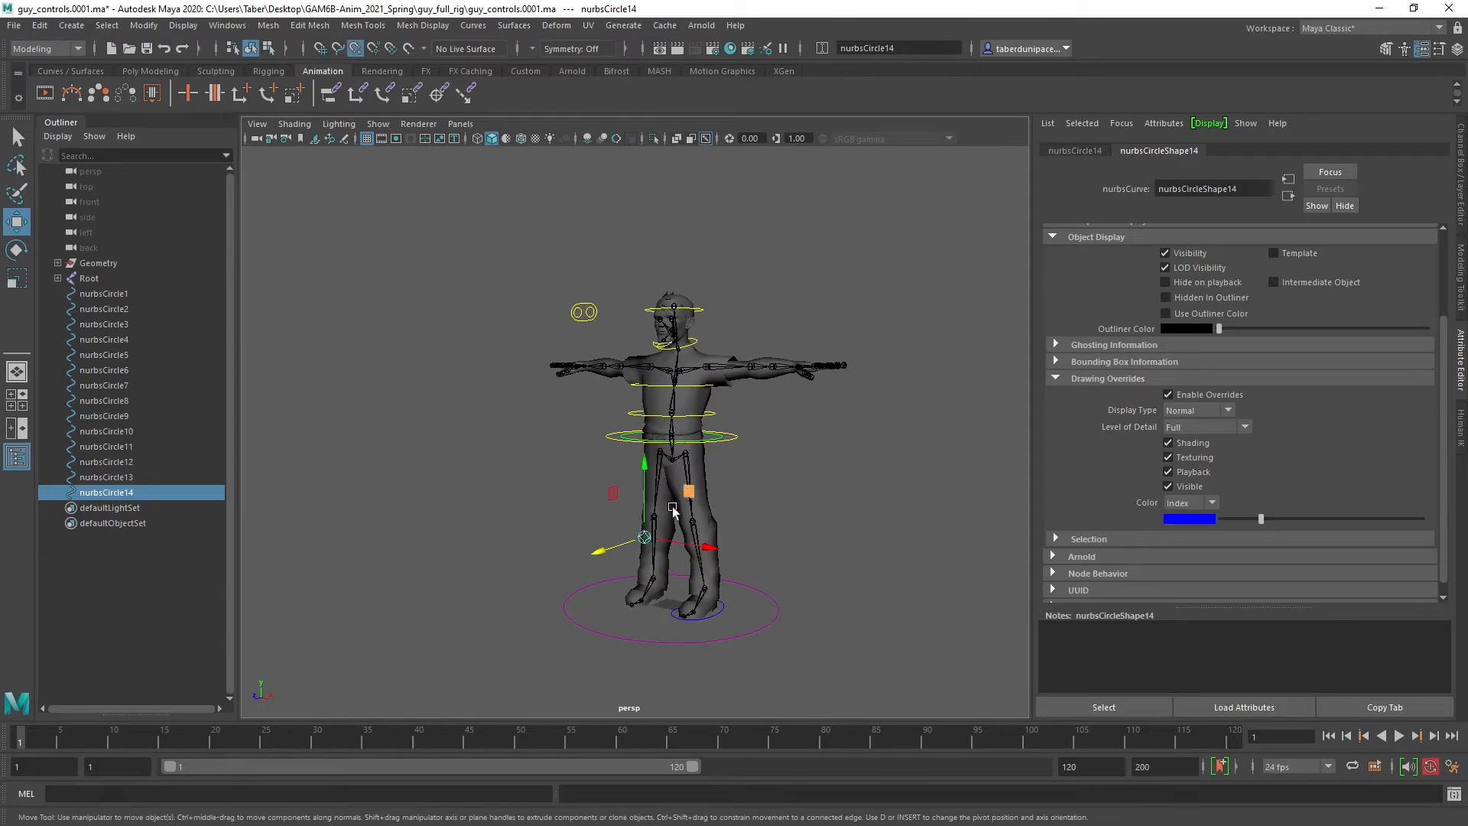
pyautogui.moveTo(644, 538); pyautogui.dragTo(750, 368)
pyautogui.press('f')
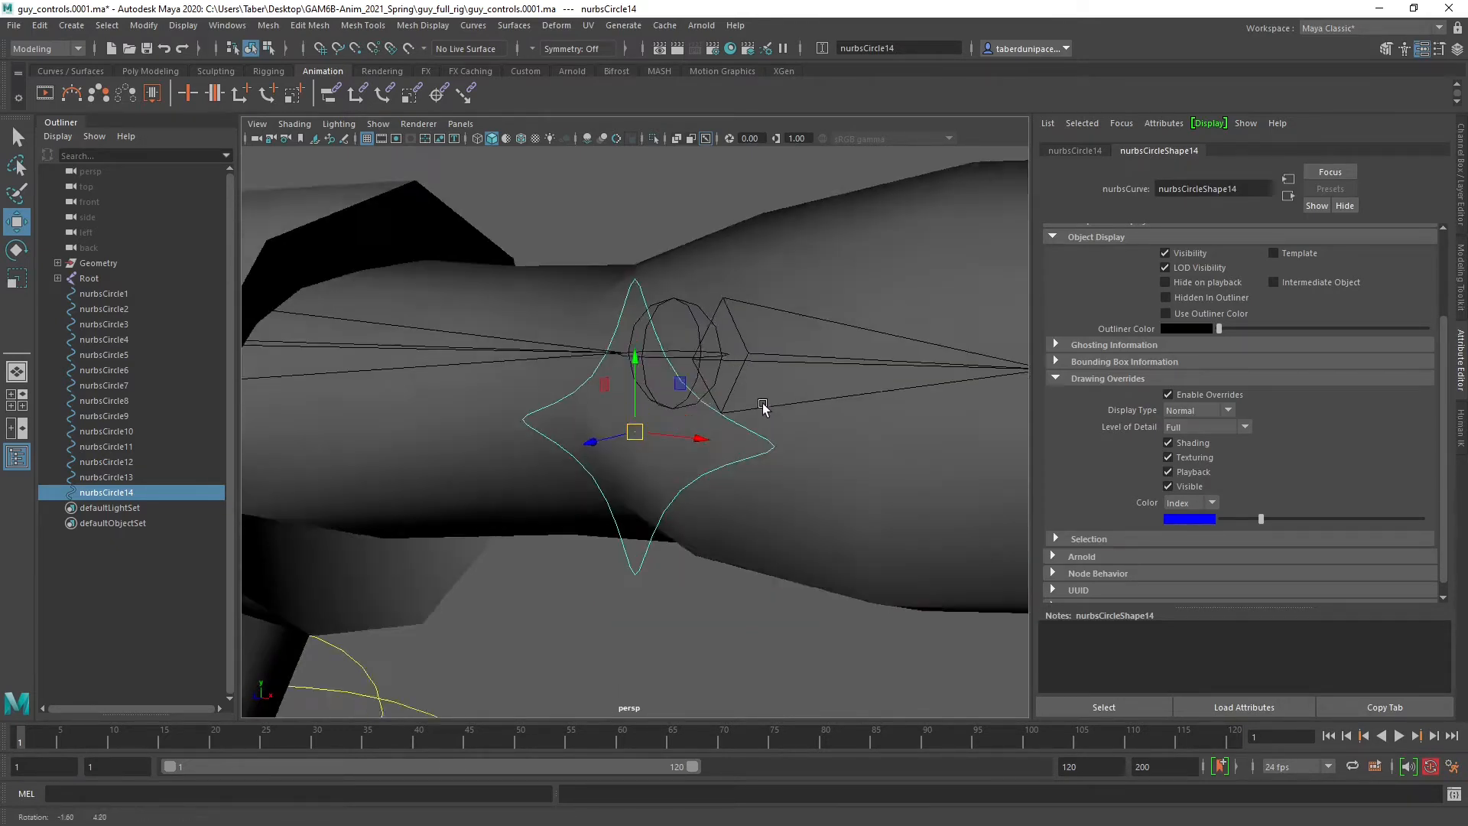
pyautogui.press('v')
pyautogui.moveTo(635, 433); pyautogui.dragTo(673, 329)
# Move the copied star straight back along Z so it sits behind the left elbow, then deselect it.
pyautogui.scroll(-8, 700, 354)
pyautogui.keyDown('alt'); pyautogui.moveTo(705, 402); pyautogui.dragTo(818, 423); pyautogui.keyUp('alt')
pyautogui.keyDown('alt'); pyautogui.moveTo(724, 456); pyautogui.dragTo(908, 355); pyautogui.keyUp('alt')
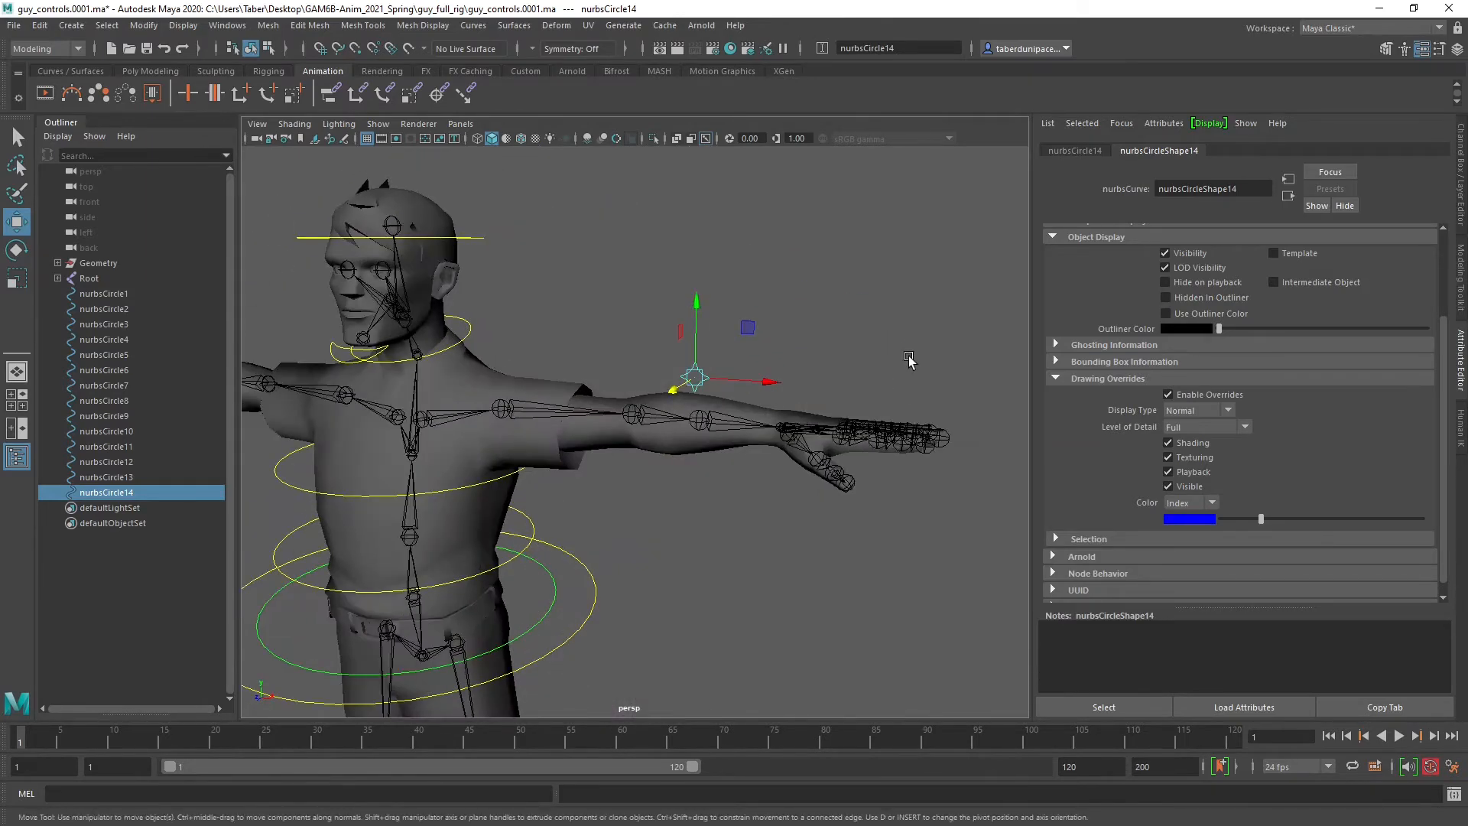
pyautogui.click(907, 355)
# Duplicate the large magenta ground circle and move the copy up and out toward the left hand.
pyautogui.keyDown('alt'); pyautogui.moveTo(908, 355); pyautogui.dragTo(746, 530, button='right'); pyautogui.keyUp('alt')
pyautogui.keyDown('alt'); pyautogui.moveTo(746, 530); pyautogui.dragTo(793, 411, button='middle'); pyautogui.keyUp('alt')
pyautogui.keyDown('alt'); pyautogui.moveTo(793, 411); pyautogui.dragTo(768, 326); pyautogui.keyUp('alt')
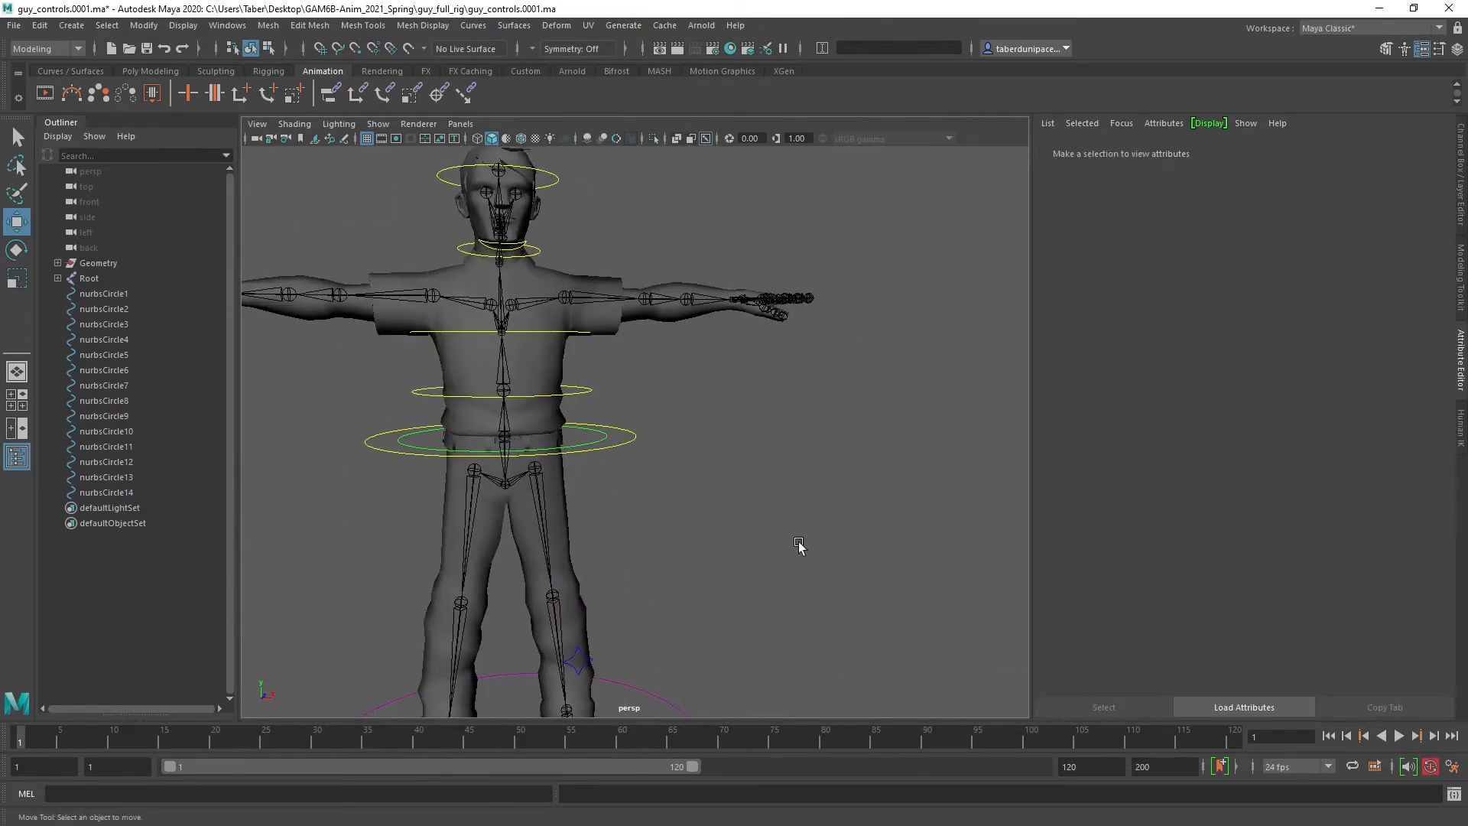
pyautogui.keyDown('alt'); pyautogui.moveTo(800, 545); pyautogui.dragTo(721, 436, button='middle'); pyautogui.keyUp('alt')
pyautogui.keyDown('alt'); pyautogui.moveTo(721, 435); pyautogui.dragTo(640, 501); pyautogui.keyUp('alt')
pyautogui.click(614, 516)
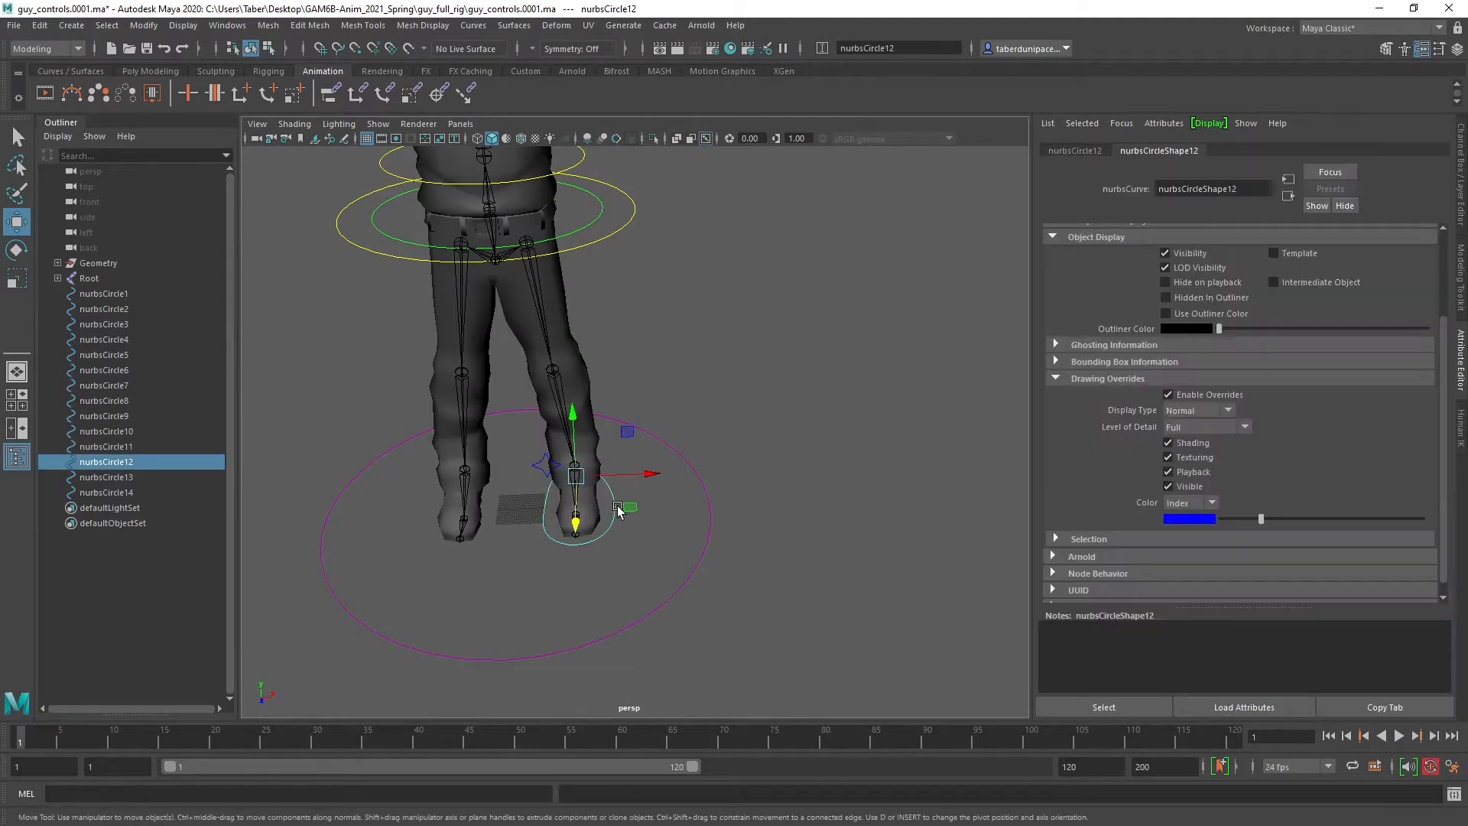
pyautogui.click(842, 456)
pyautogui.moveTo(684, 509); pyautogui.dragTo(744, 480)
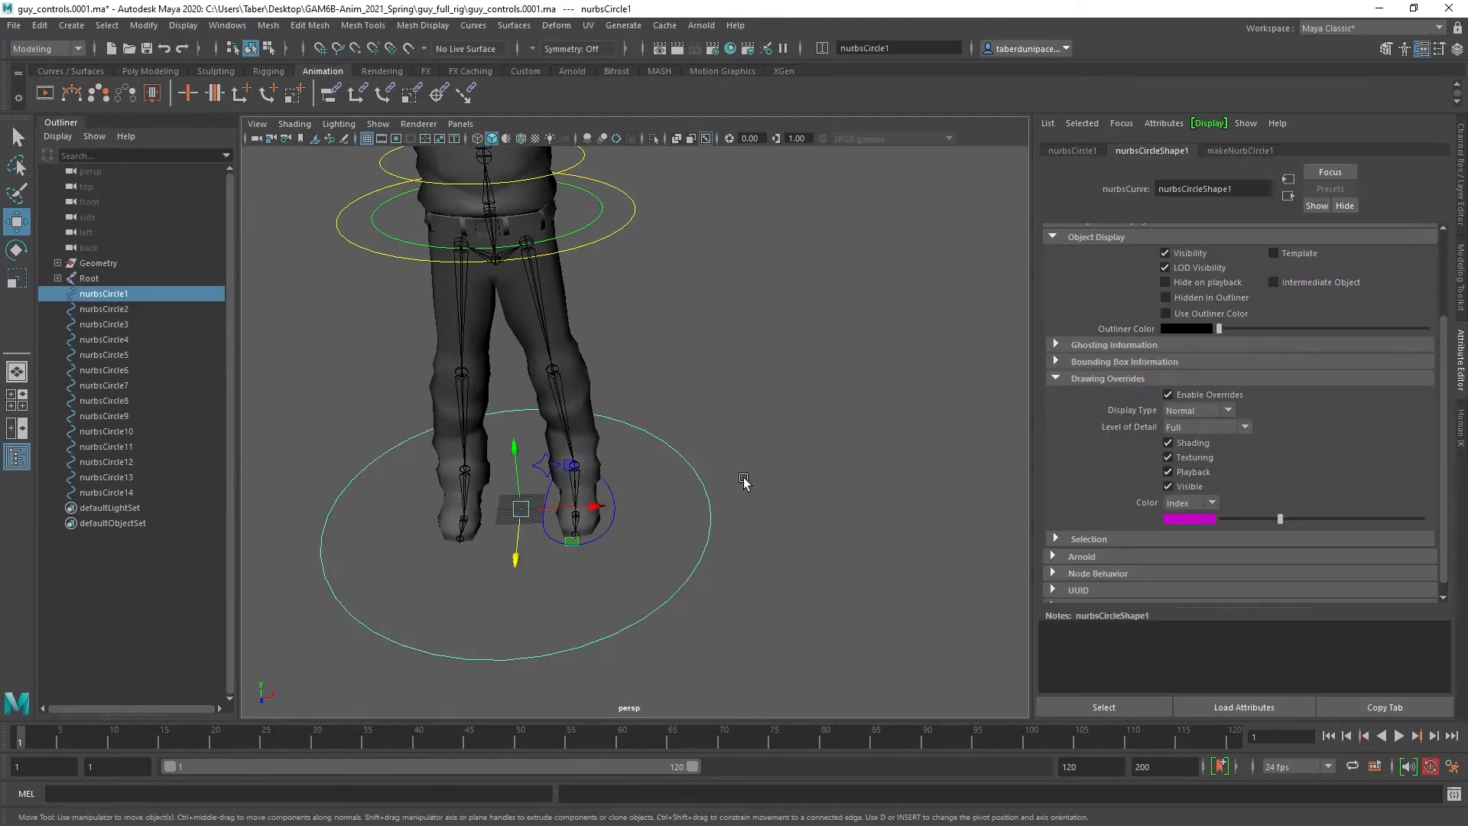
pyautogui.hotkey('ctrl', 'd')
pyautogui.moveTo(520, 508); pyautogui.dragTo(746, 323)
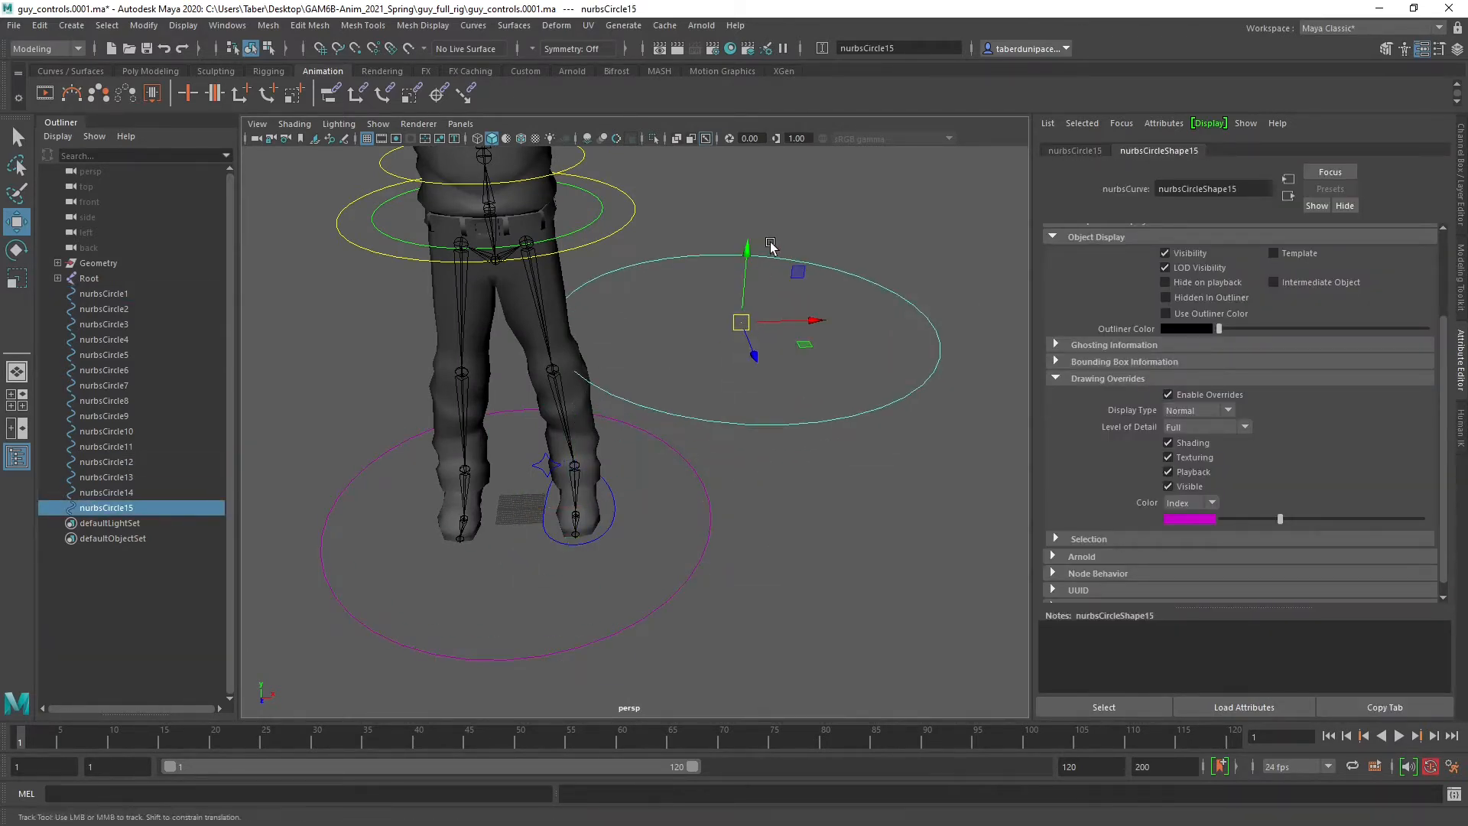
# Snap the copied circle's centre exactly onto the left wrist joint.
pyautogui.keyDown('alt'); pyautogui.moveTo(770, 250); pyautogui.dragTo(756, 493, button='middle'); pyautogui.keyUp('alt')
pyautogui.keyDown('alt'); pyautogui.moveTo(756, 496); pyautogui.dragTo(754, 380); pyautogui.keyUp('alt')
pyautogui.press('v')
pyautogui.press('f')
pyautogui.scroll(10, 667, 522)
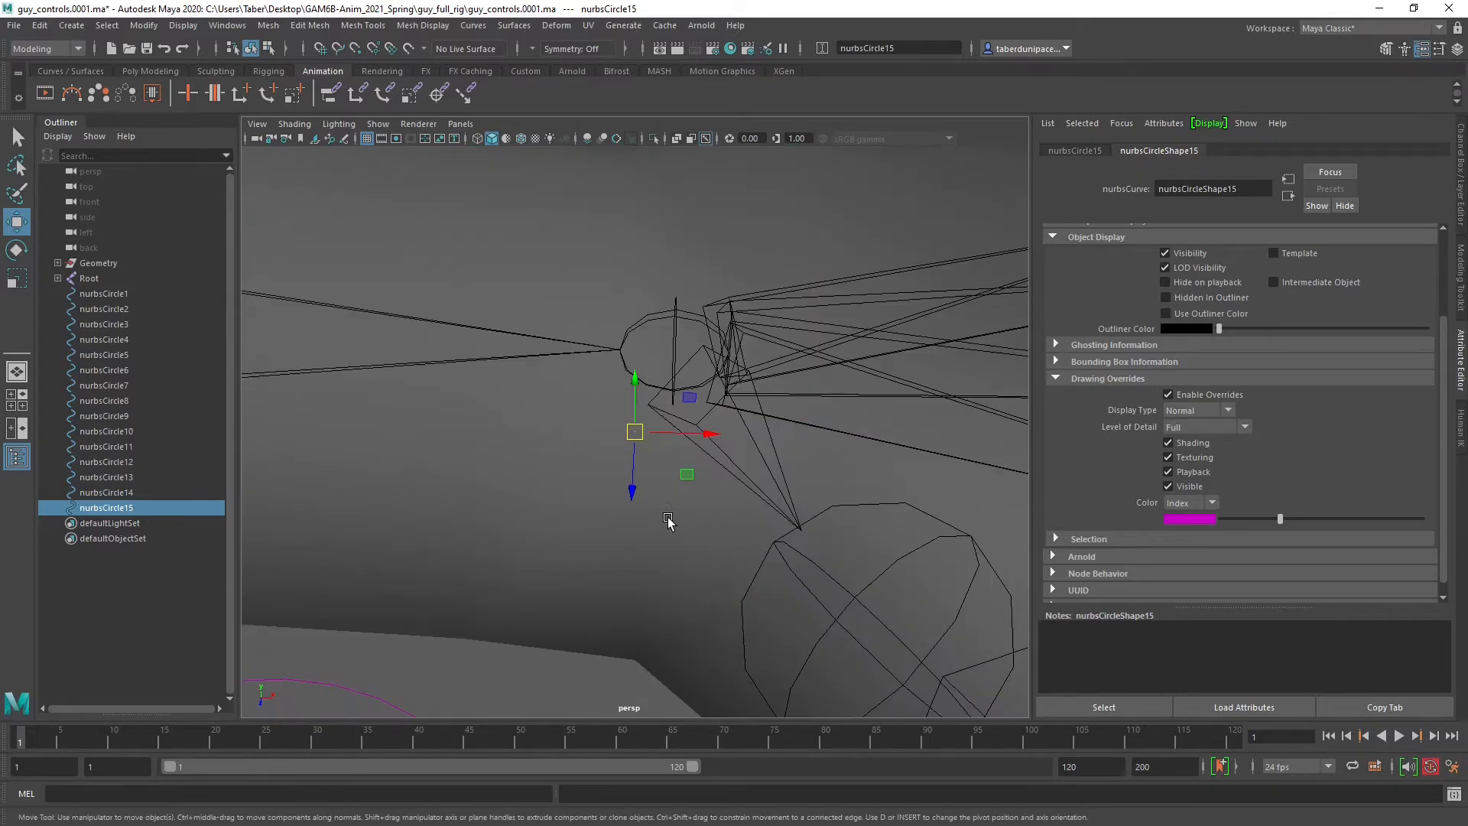
pyautogui.press('v')
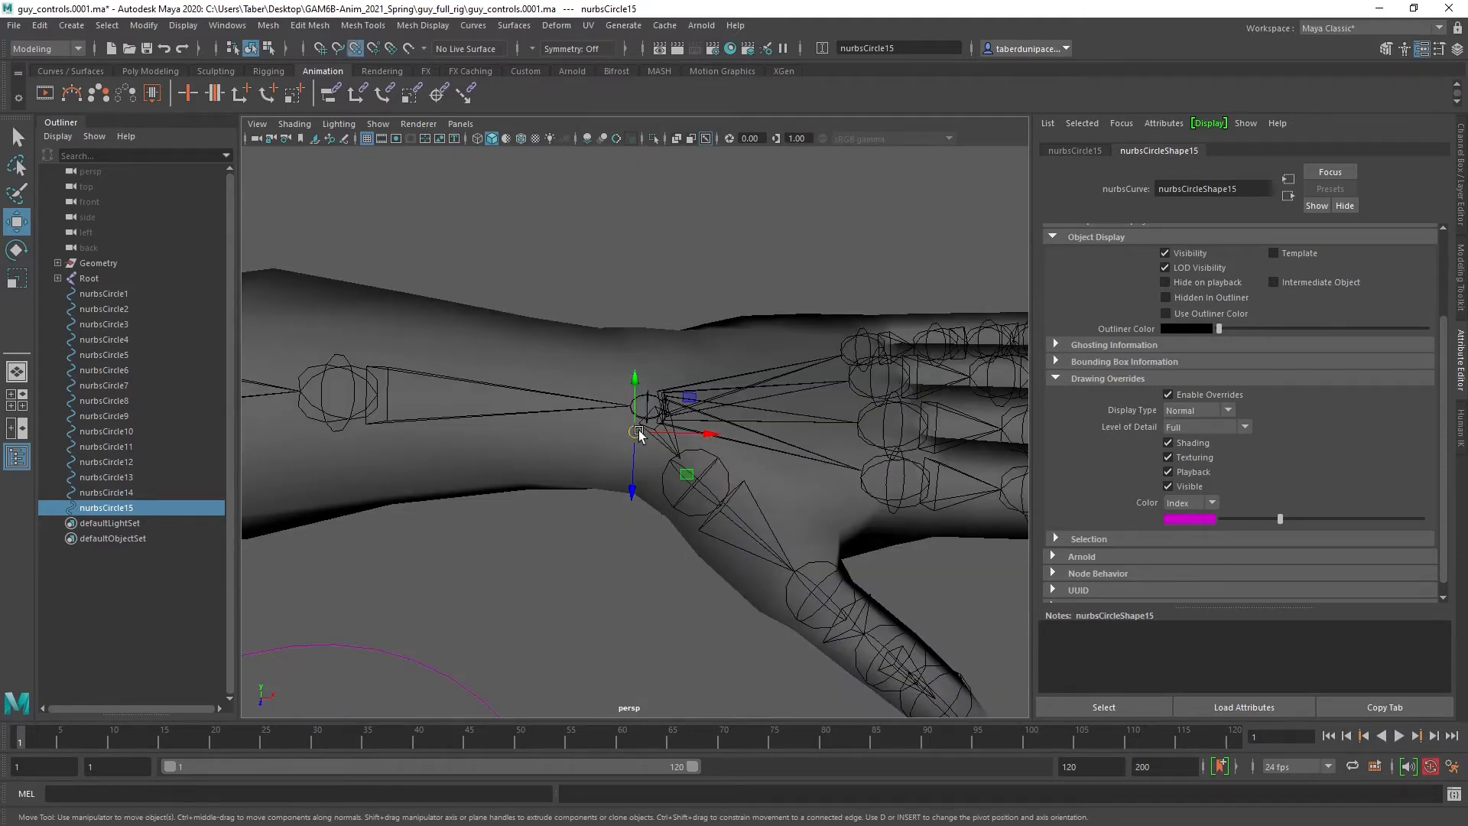
pyautogui.moveTo(639, 436); pyautogui.dragTo(97, 430)
# Scale the wrist circle uniformly to about 0.229 and stand it around the wrist with Rotate Z set to 90.
pyautogui.scroll(-8, 686, 489)
pyautogui.press('r')
pyautogui.press('e')
pyautogui.moveTo(680, 361); pyautogui.dragTo(734, 350)
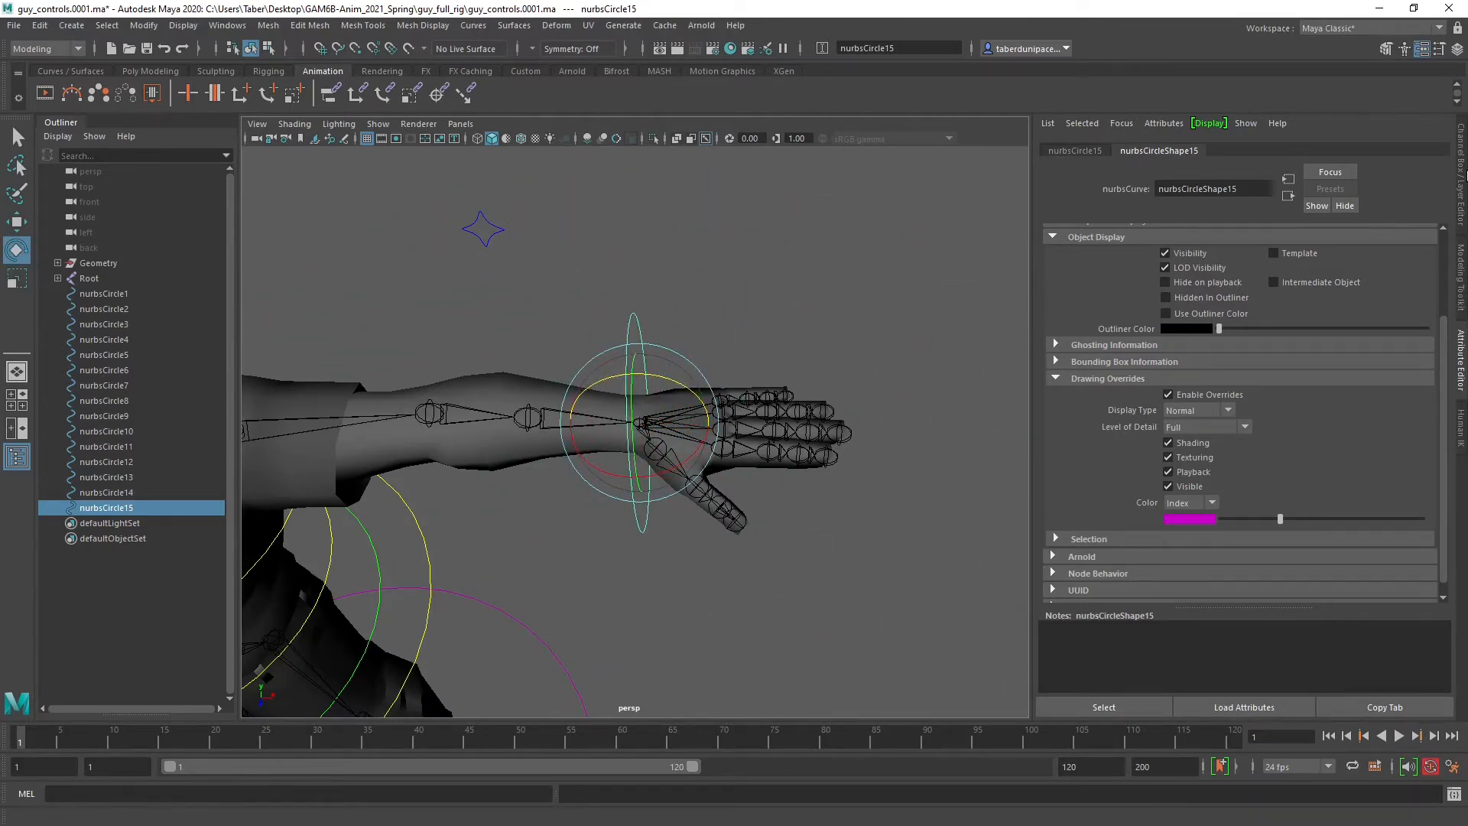
pyautogui.click(1457, 175)
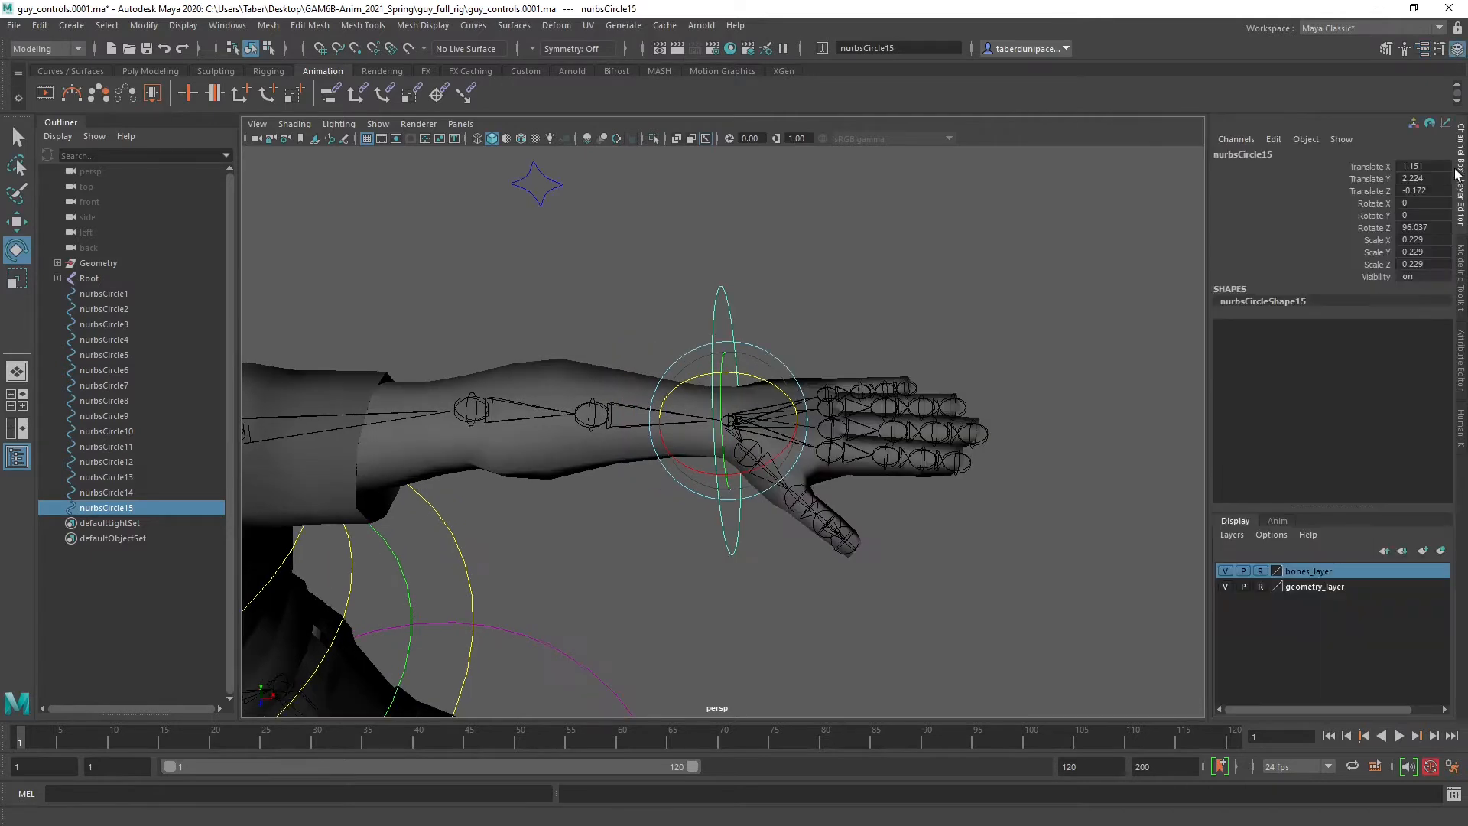
pyautogui.doubleClick(1424, 227)
pyautogui.write('90')
pyautogui.press('Return')
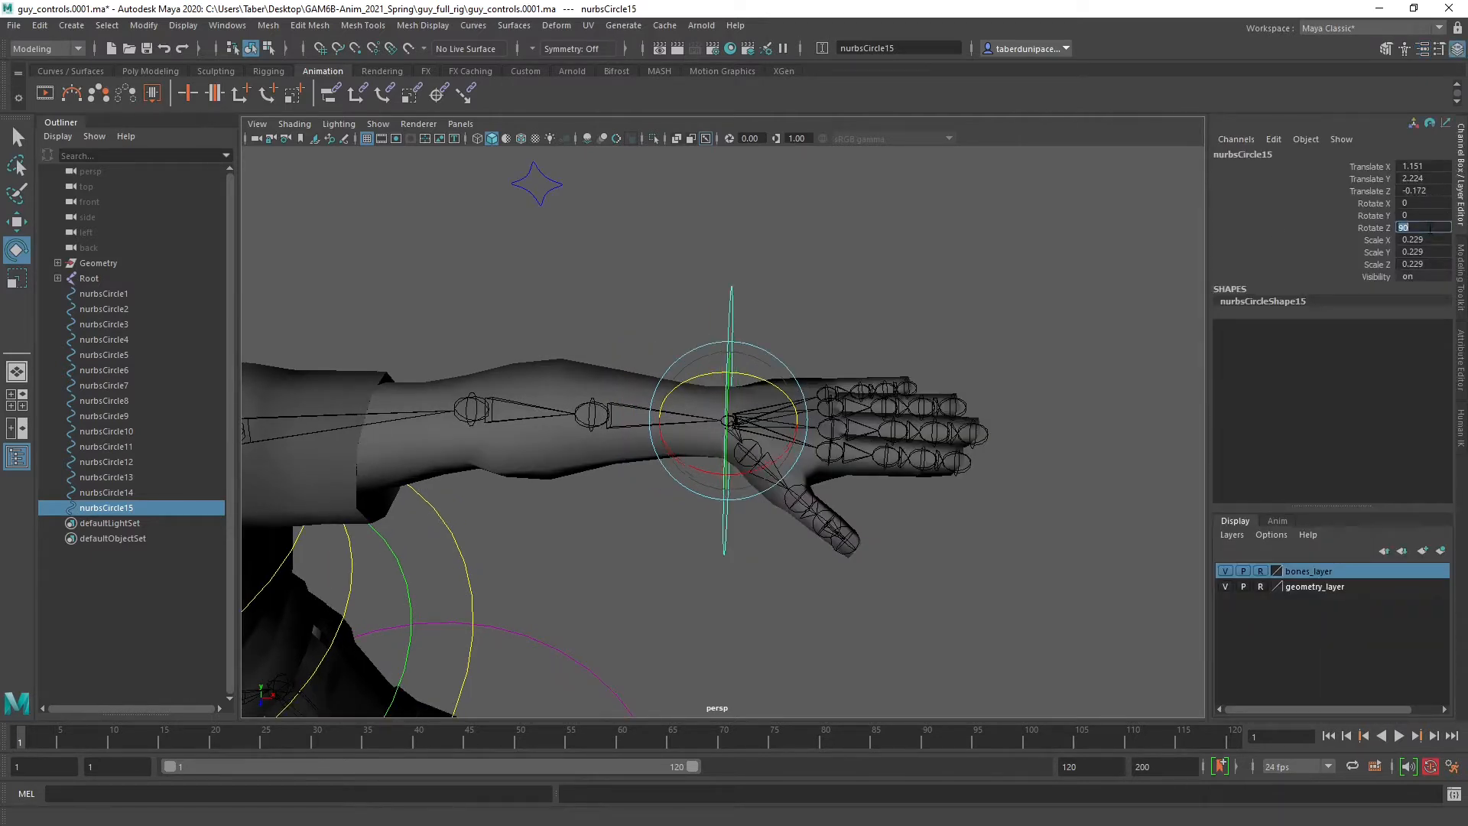
# Scale the wrist circle uniformly down to about 0.137 so it fits closely around the left wrist.
pyautogui.click(738, 295)
pyautogui.click(732, 294)
pyautogui.press('r')
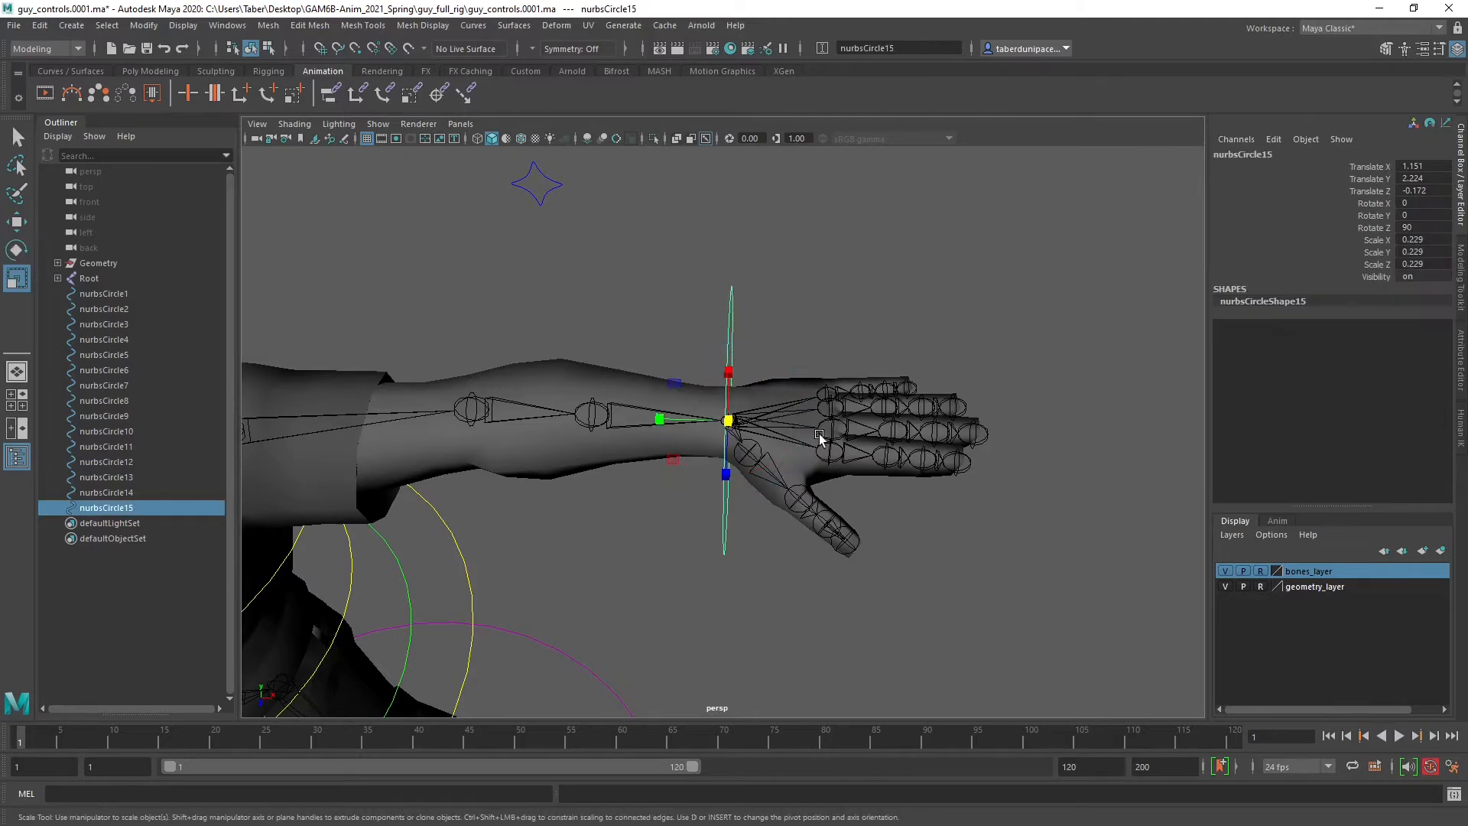
pyautogui.keyDown('alt'); pyautogui.moveTo(793, 426); pyautogui.dragTo(661, 439); pyautogui.keyUp('alt')
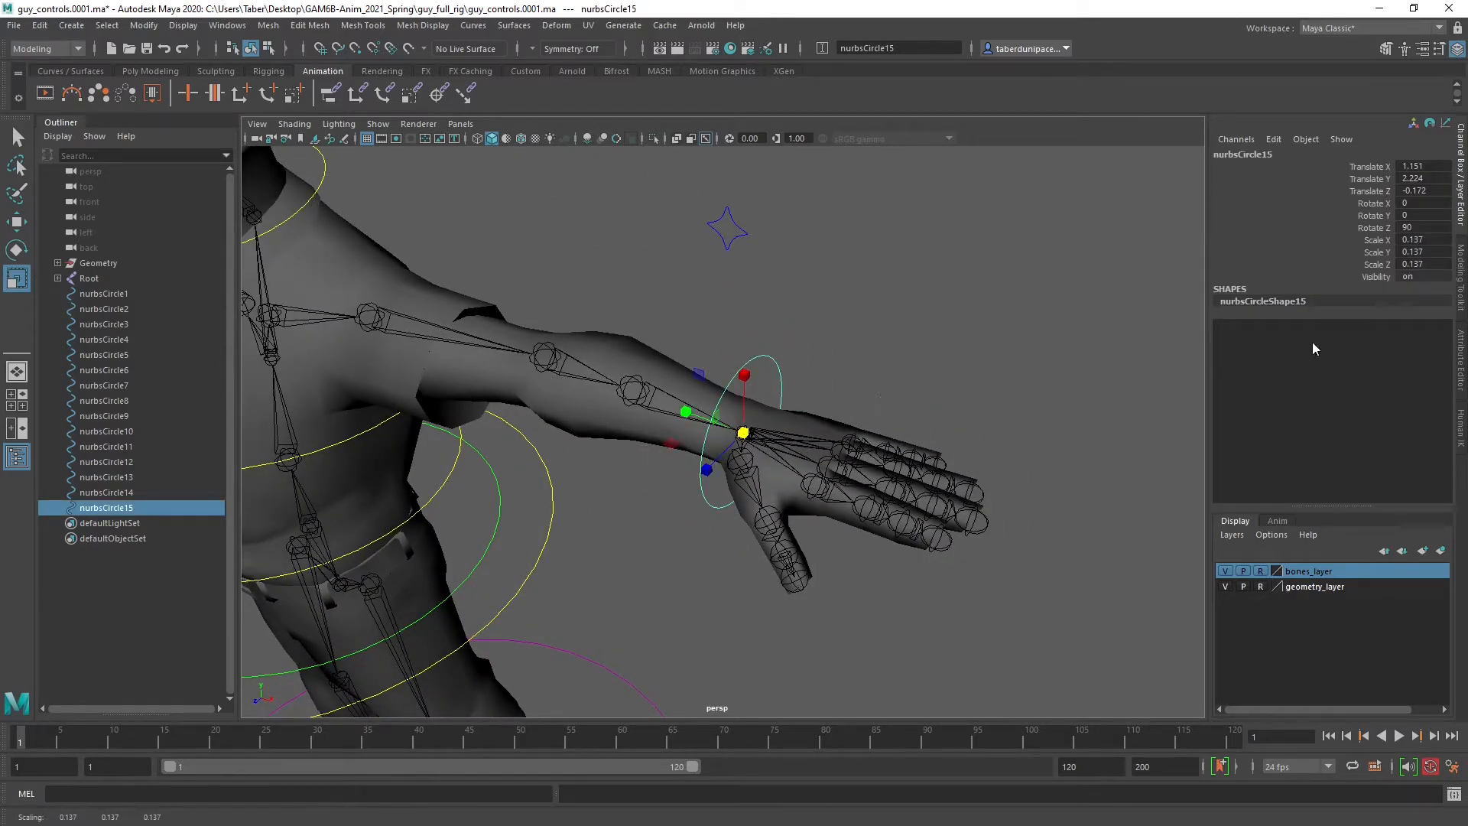
# Change the wrist circle's override colour to the blue used for the left-side controls and deselect it.
pyautogui.click(1460, 362)
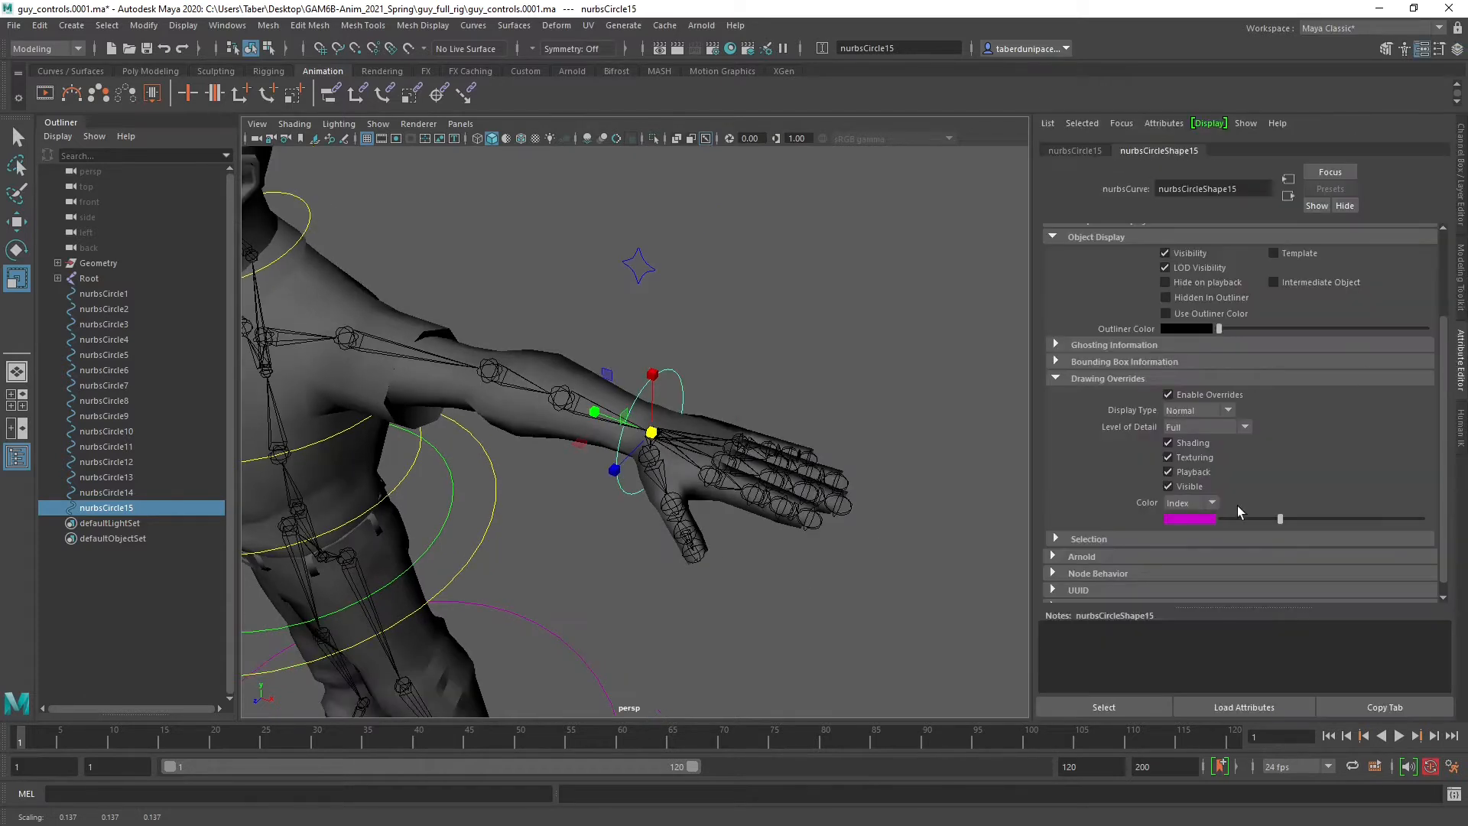
pyautogui.moveTo(1279, 523); pyautogui.dragTo(1257, 520)
pyautogui.click(764, 298)
pyautogui.keyDown('alt'); pyautogui.moveTo(764, 298); pyautogui.dragTo(753, 328); pyautogui.keyUp('alt')
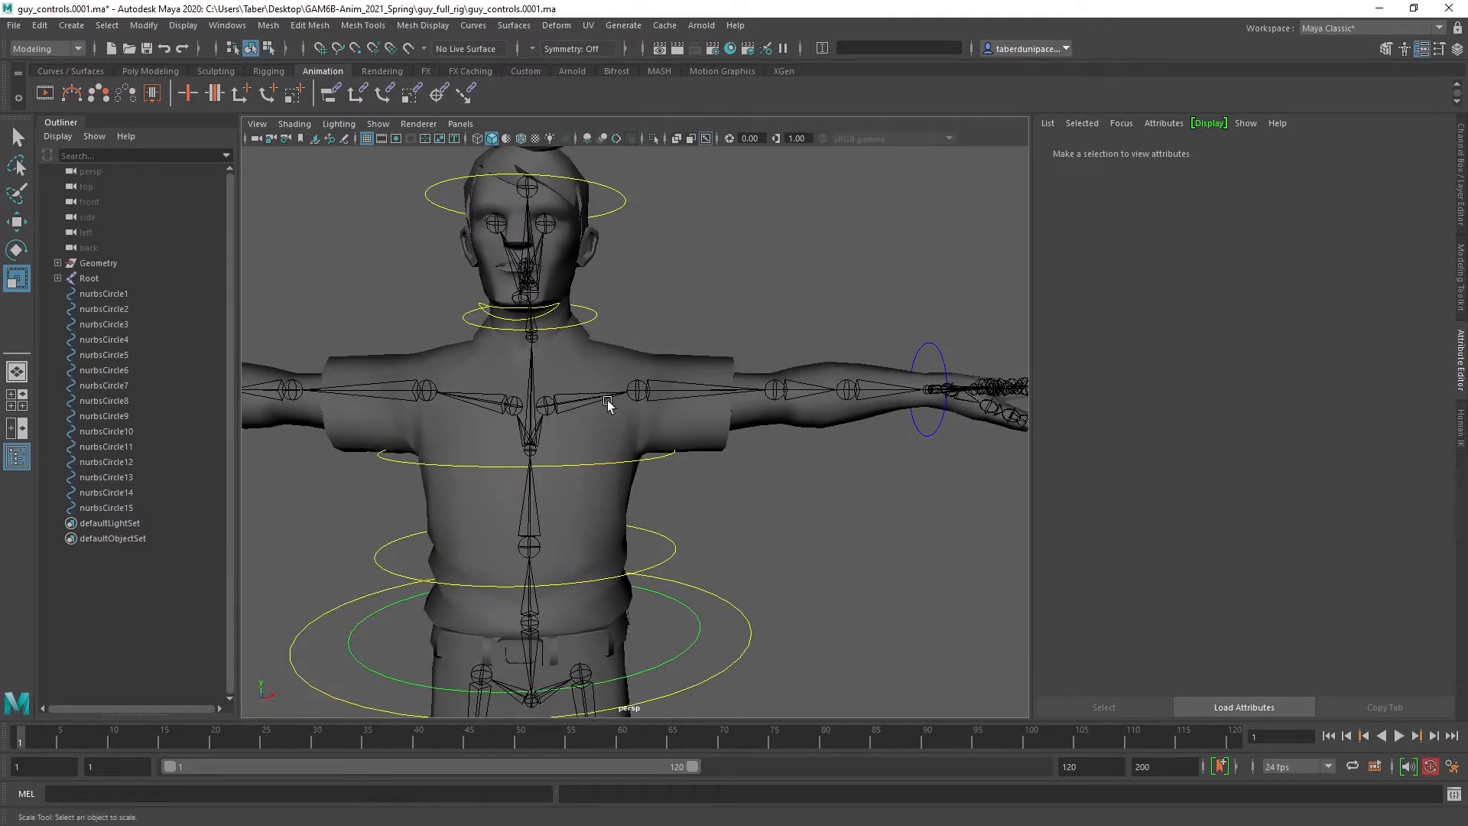
# Duplicate the blue wrist circle and snap the copy onto the inner joint of the left clavicle.
pyautogui.moveTo(931, 354); pyautogui.dragTo(927, 359)
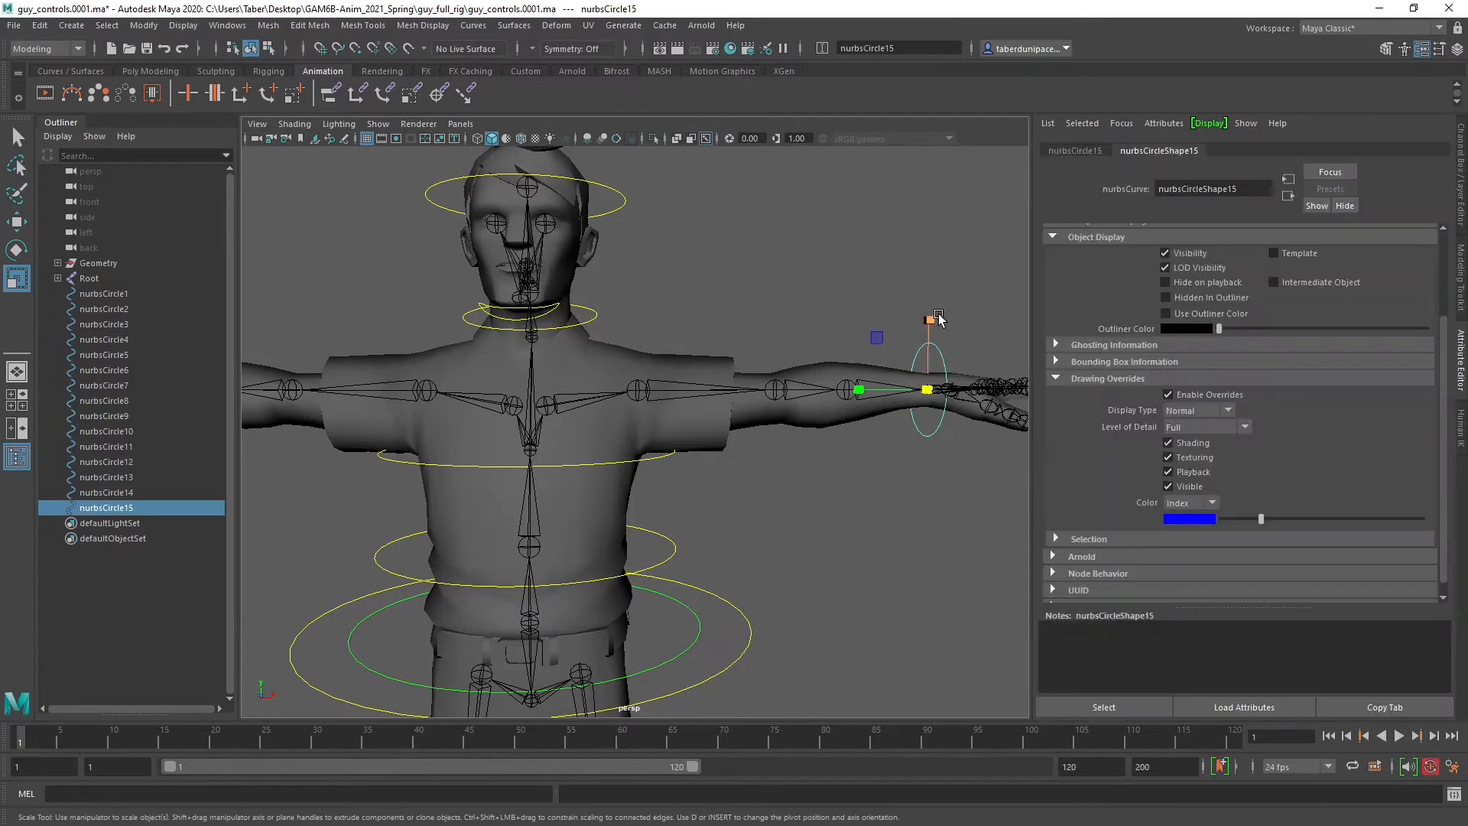
pyautogui.press('w')
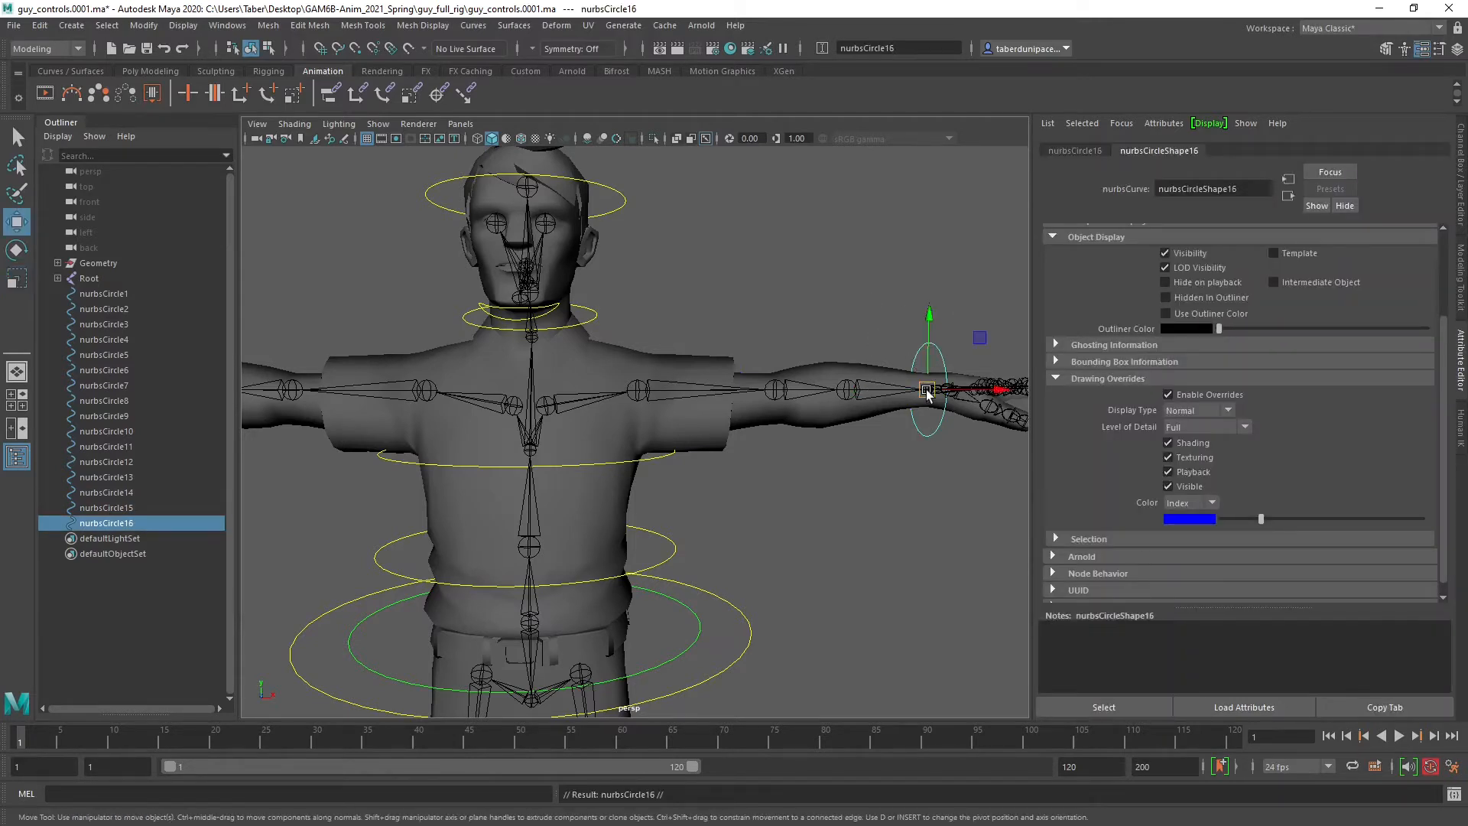
pyautogui.press('v')
pyautogui.moveTo(929, 390); pyautogui.dragTo(549, 411)
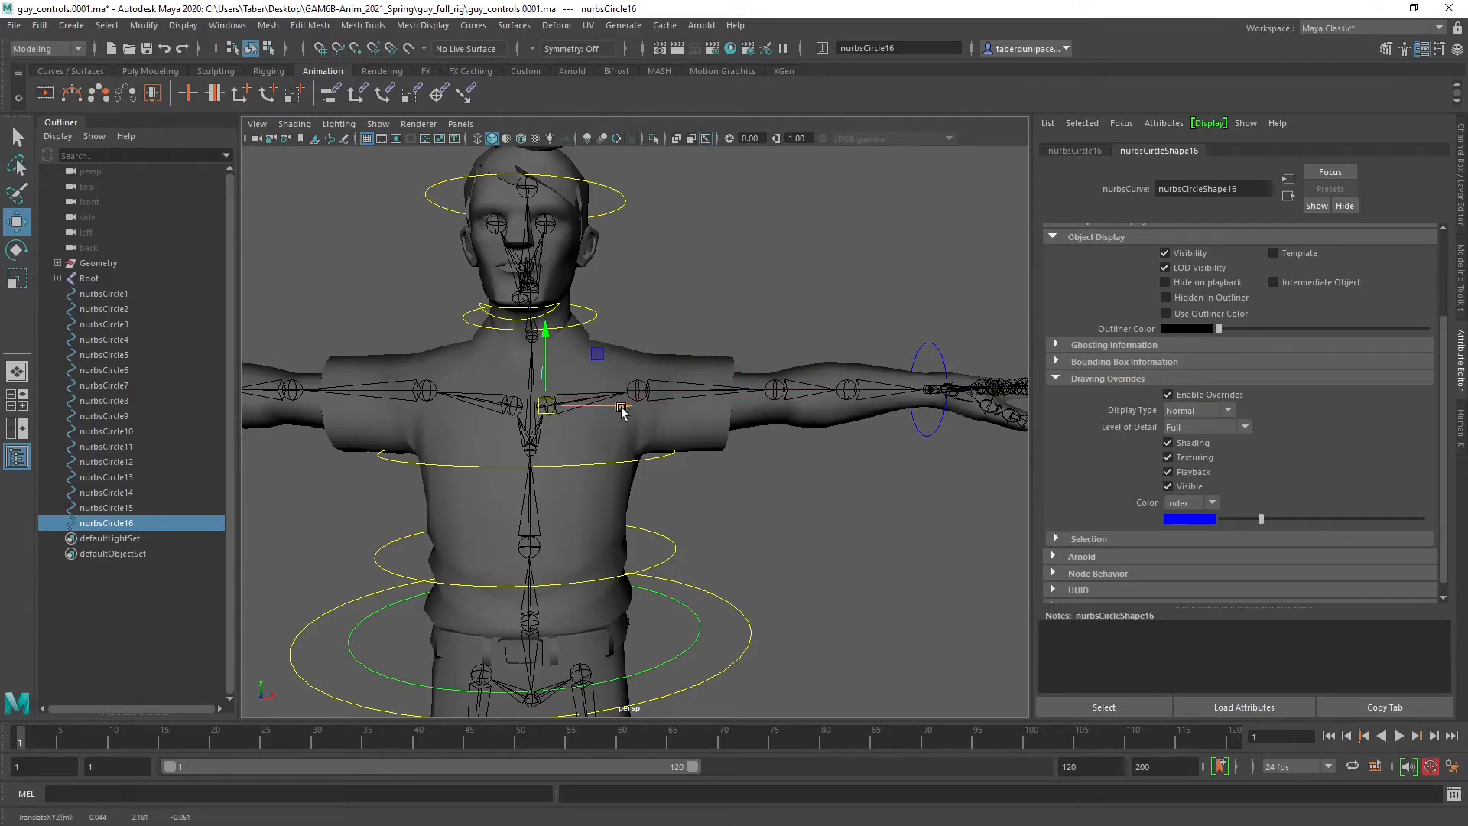
# Select all control vertices of the clavicle circle and move them outward and up above the left shoulder, leaving the pivot at the clavicle joint.
pyautogui.press('f')
pyautogui.moveTo(744, 427)
pyautogui.keyDown('alt'); pyautogui.mouseDown()
pyautogui.moveTo(622, 436)
pyautogui.moveTo(727, 433)
pyautogui.mouseUp(); pyautogui.keyUp('alt')
pyautogui.scroll(-6, 622, 436)
pyautogui.keyDown('alt'); pyautogui.moveTo(627, 430); pyautogui.dragTo(682, 430); pyautogui.keyUp('alt')
pyautogui.scroll(3, 670, 437)
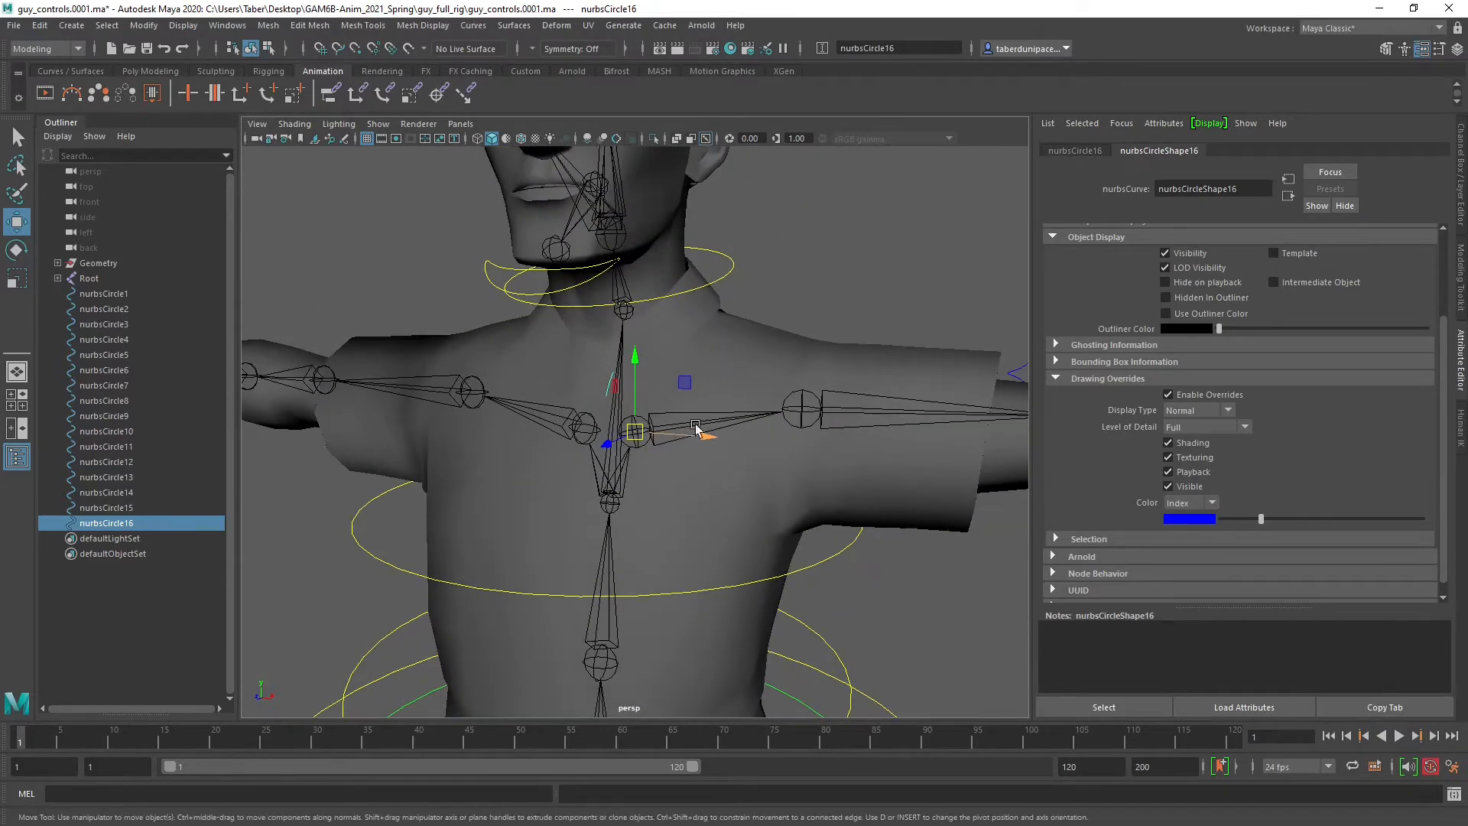
pyautogui.rightClick(778, 267)
pyautogui.click(688, 266)
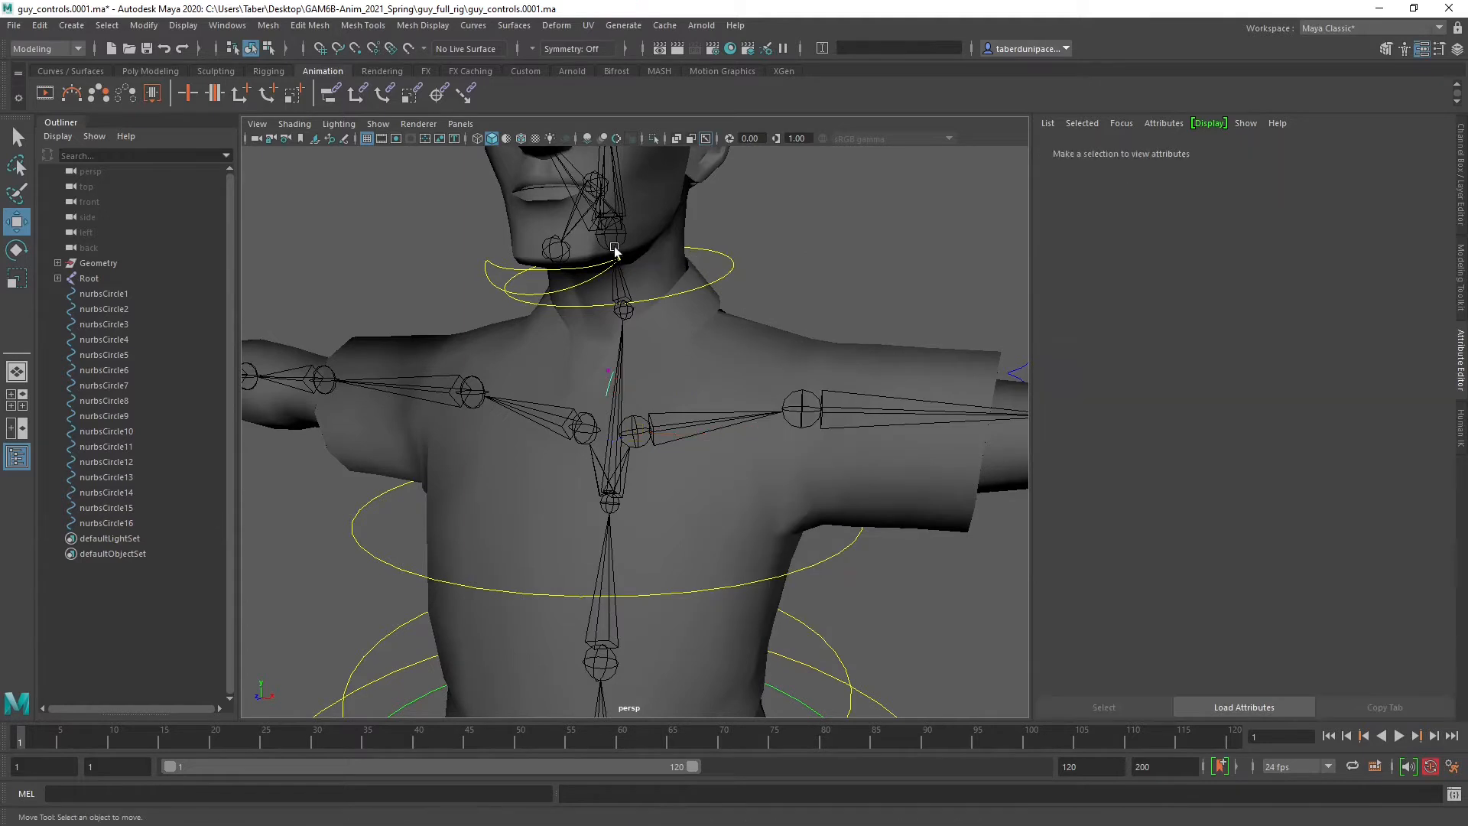
pyautogui.moveTo(406, 183); pyautogui.dragTo(922, 710)
pyautogui.moveTo(692, 436); pyautogui.dragTo(846, 449)
pyautogui.moveTo(792, 388); pyautogui.dragTo(793, 273)
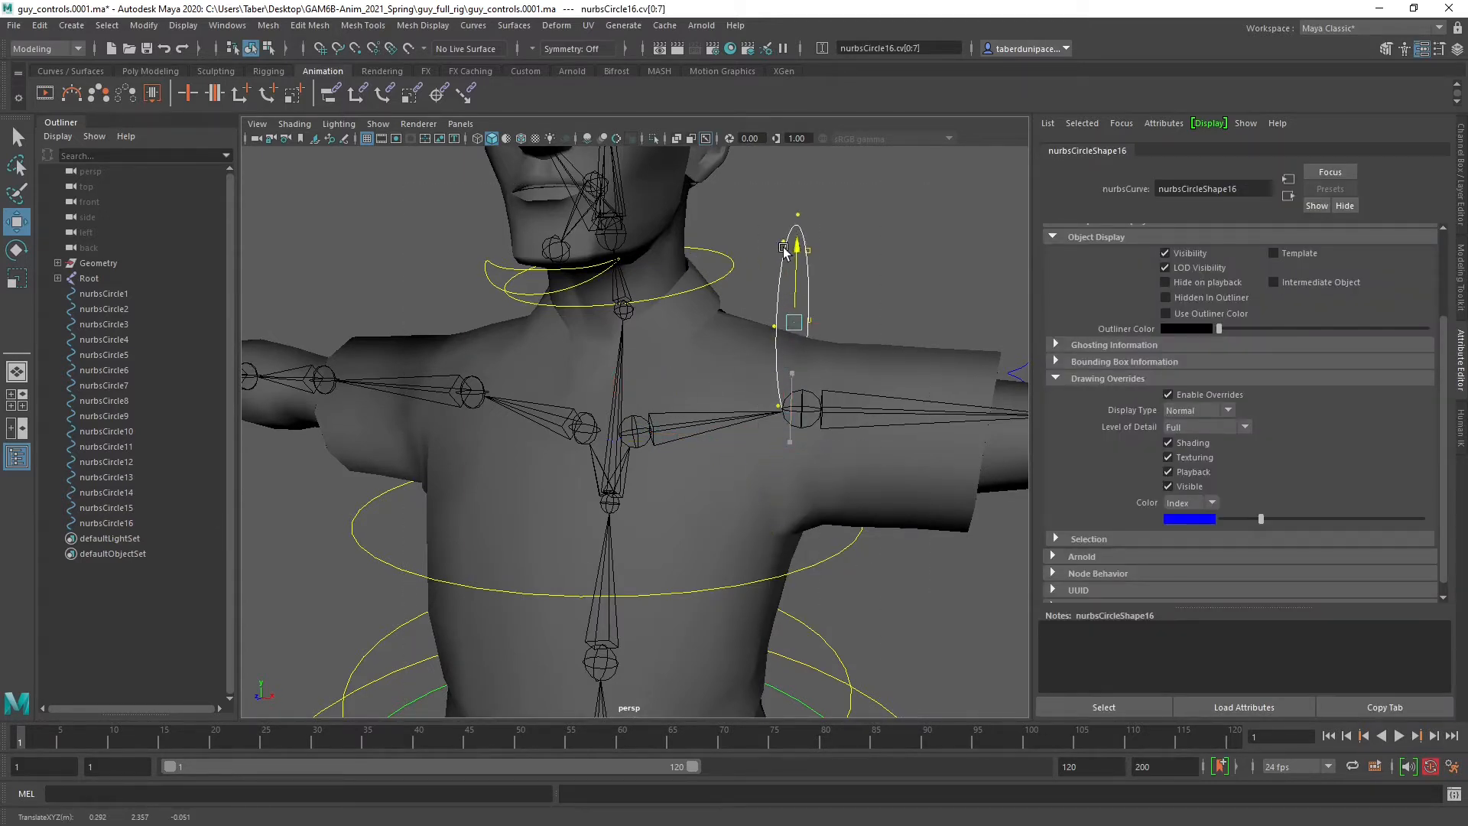
# Shift the clavicle circle's control vertices backward to centre them over the left shoulder joint.
pyautogui.keyDown('alt'); pyautogui.moveTo(837, 327); pyautogui.dragTo(705, 321); pyautogui.keyUp('alt')
pyautogui.keyDown('alt'); pyautogui.moveTo(706, 318); pyautogui.dragTo(706, 343, button='middle'); pyautogui.keyUp('alt')
pyautogui.moveTo(636, 393); pyautogui.dragTo(674, 393)
pyautogui.moveTo(710, 313); pyautogui.dragTo(788, 339)
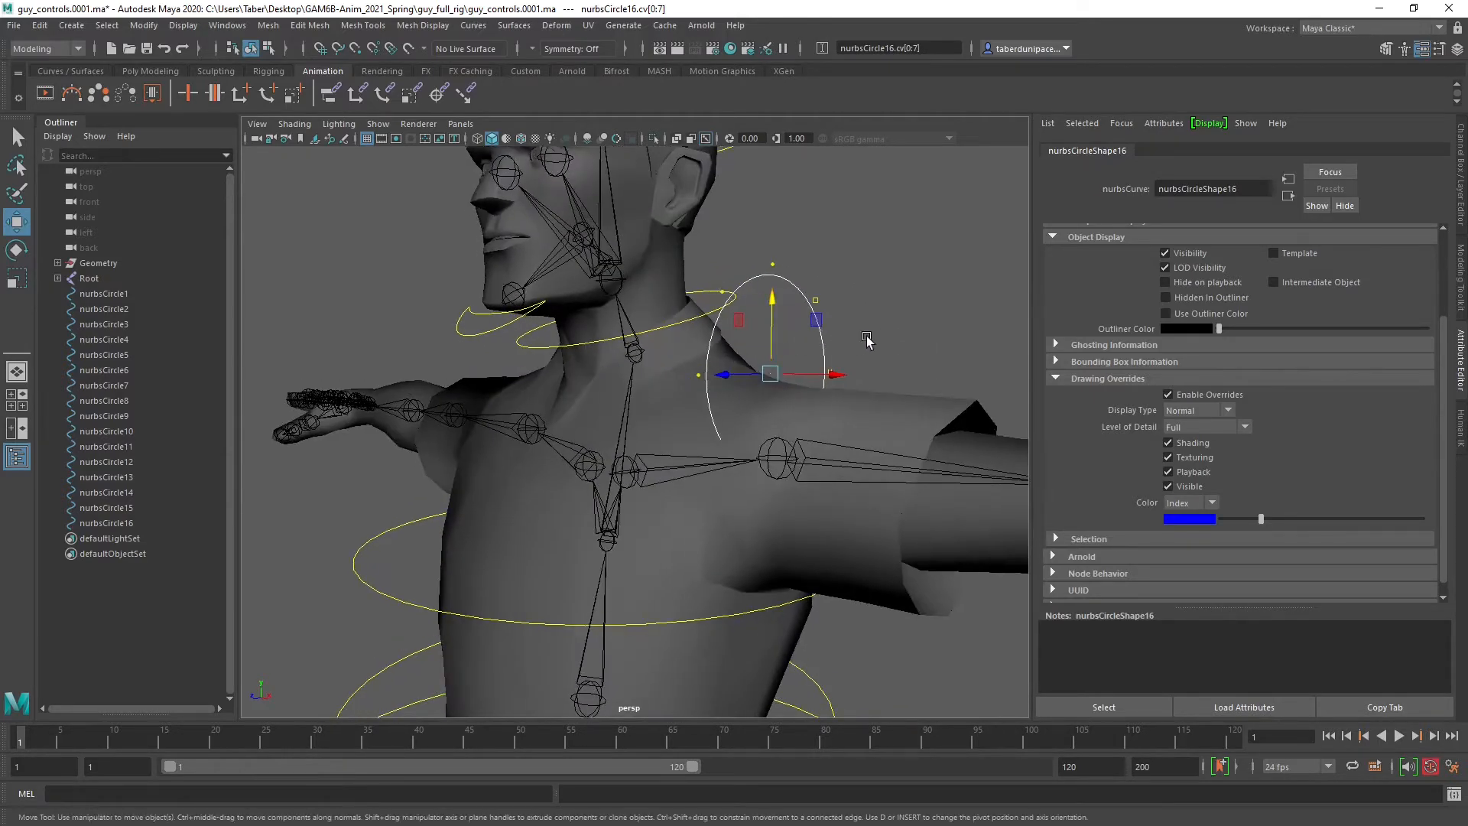
# In wireframe display, raise the clavicle circle's three lower control vertices to form an upward-arching crescent.
pyautogui.press('4')
pyautogui.moveTo(833, 421); pyautogui.dragTo(673, 517)
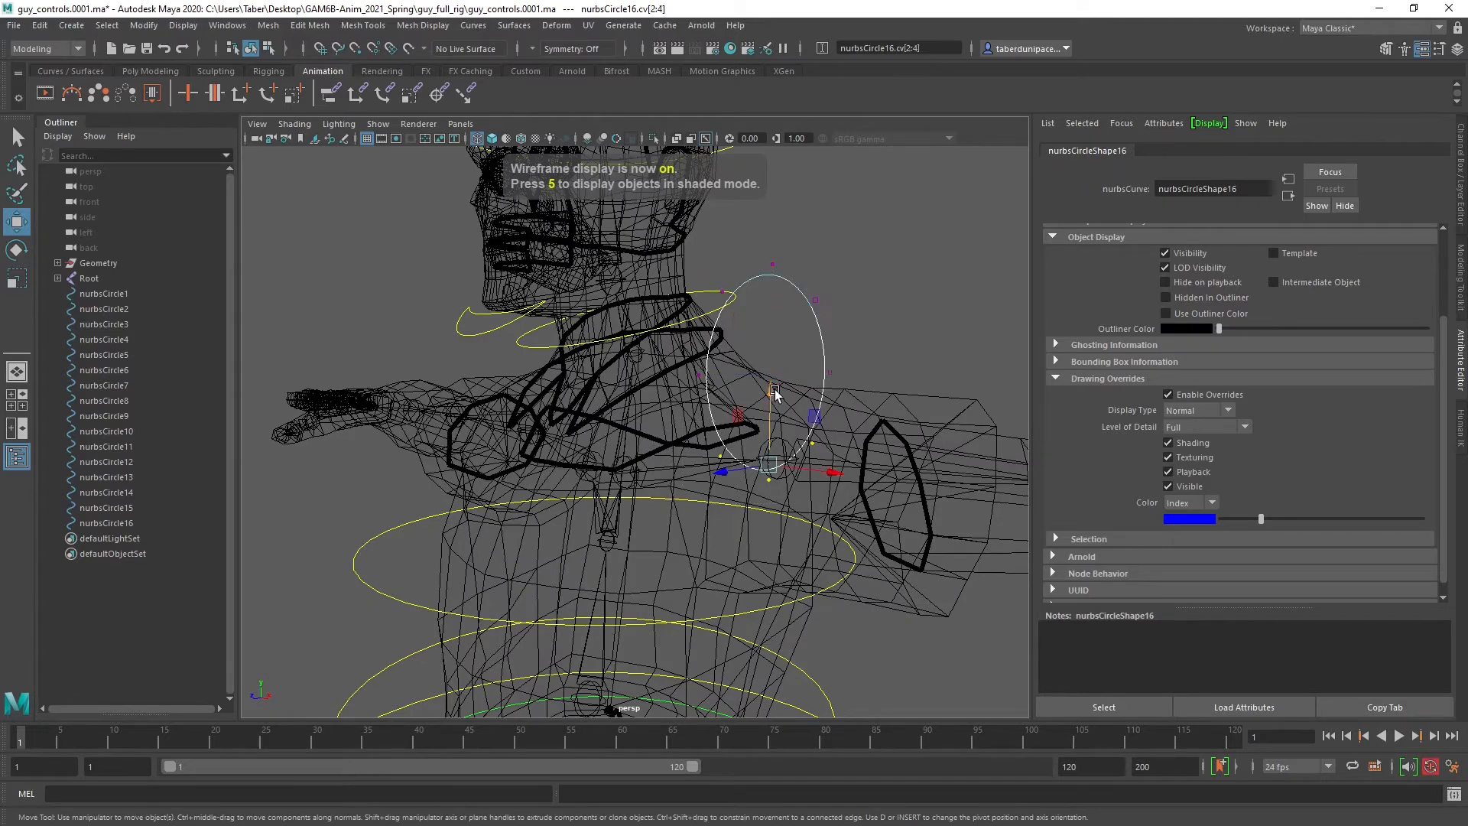
pyautogui.press('r')
pyautogui.press('w')
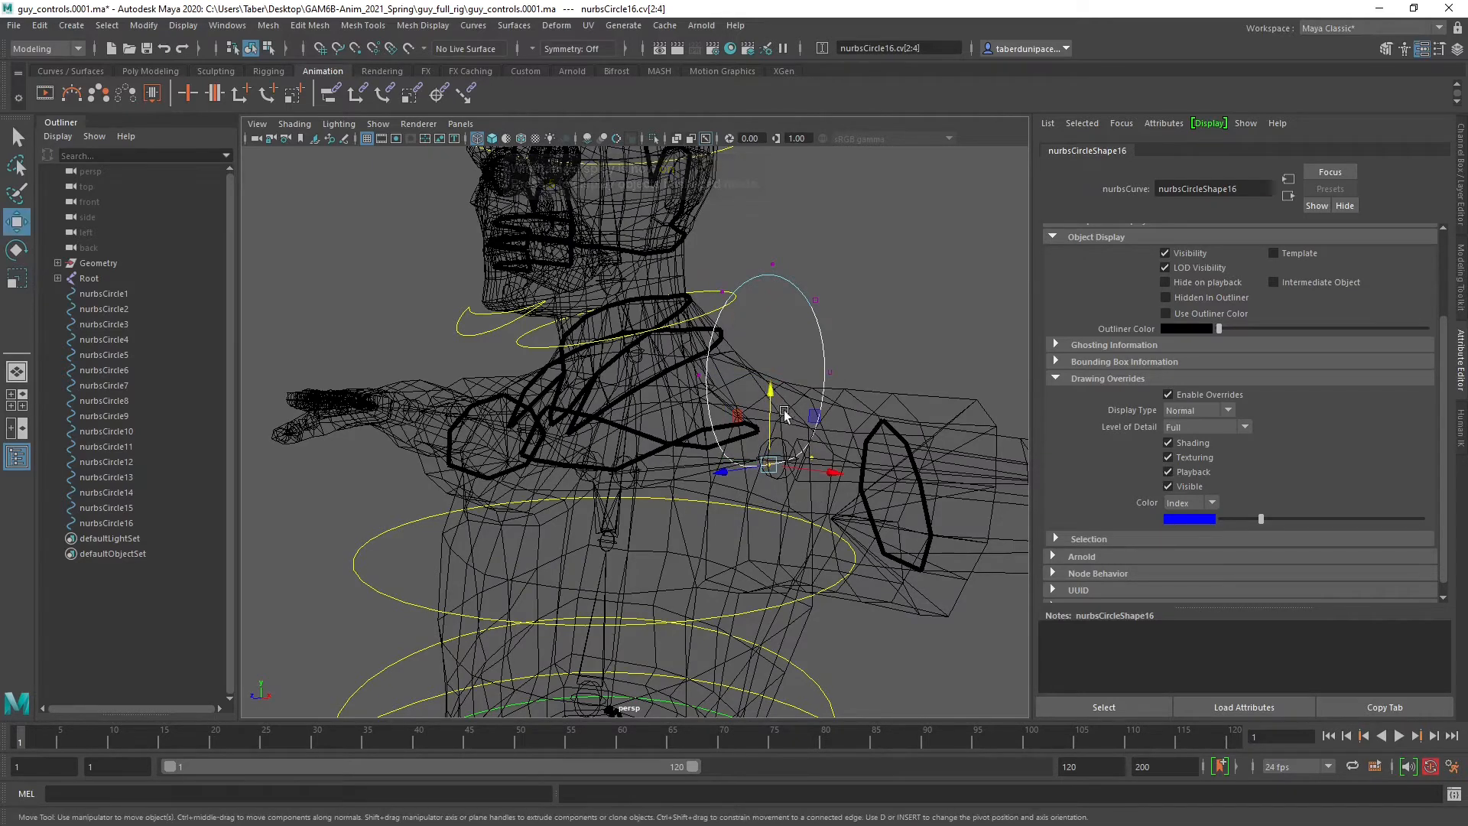
pyautogui.moveTo(769, 392); pyautogui.dragTo(771, 266)
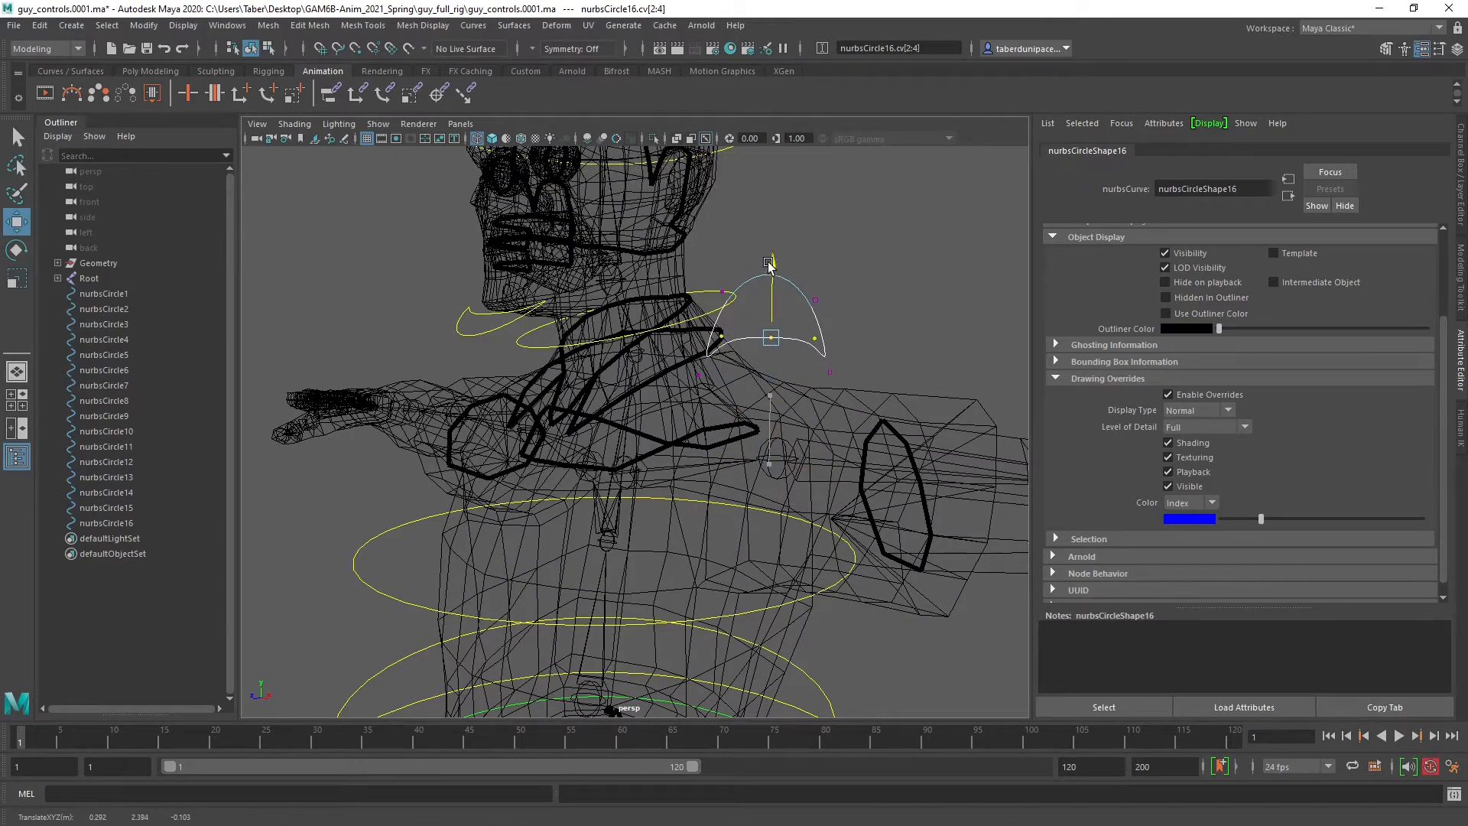
# Scale the crescent's three lower control vertices along the front-to-back axis and deselect them.
pyautogui.keyDown('alt'); pyautogui.moveTo(896, 297); pyautogui.dragTo(788, 310); pyautogui.keyUp('alt')
pyautogui.press('r')
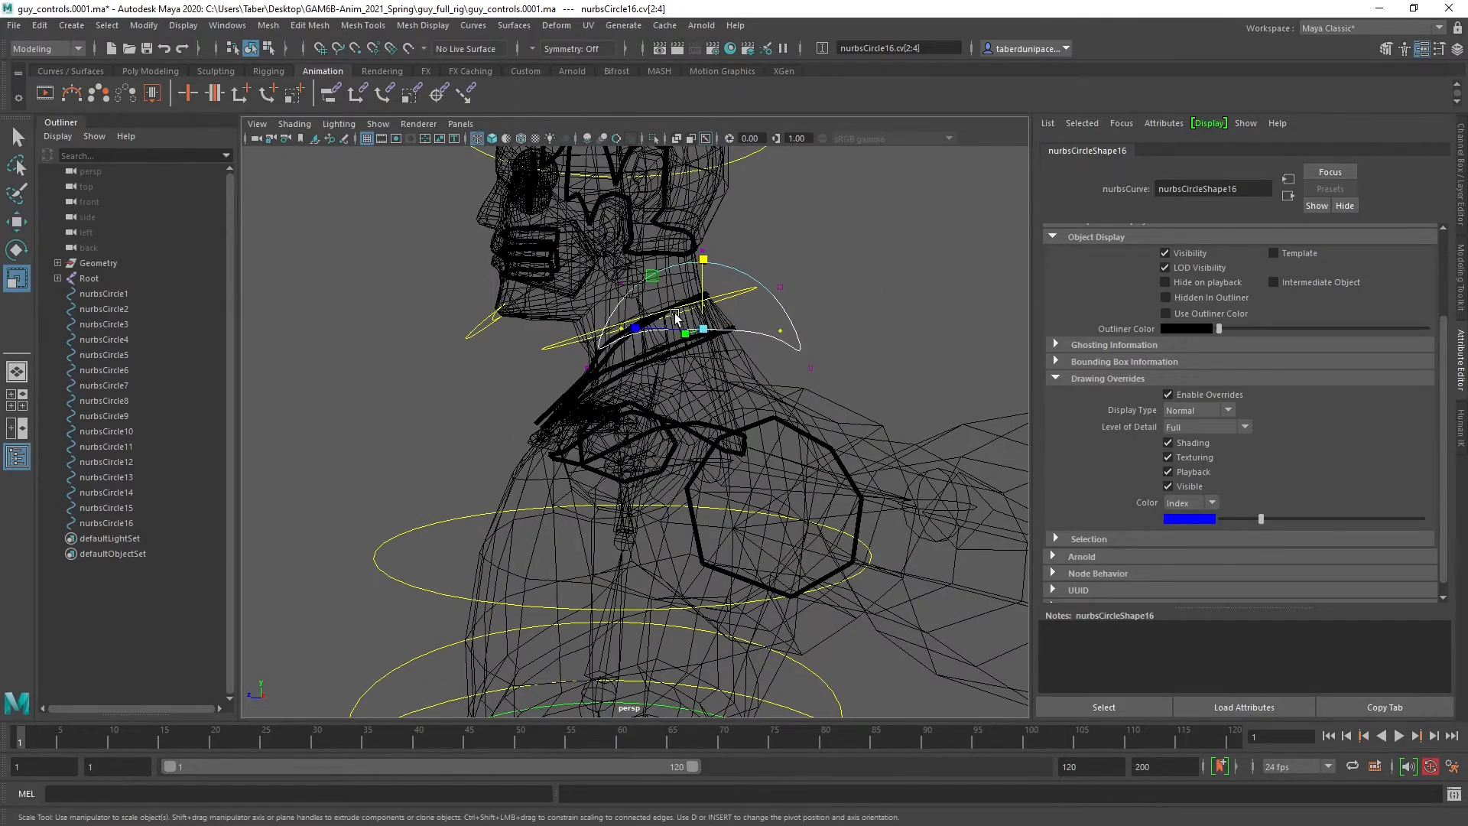
pyautogui.moveTo(635, 328); pyautogui.dragTo(814, 370)
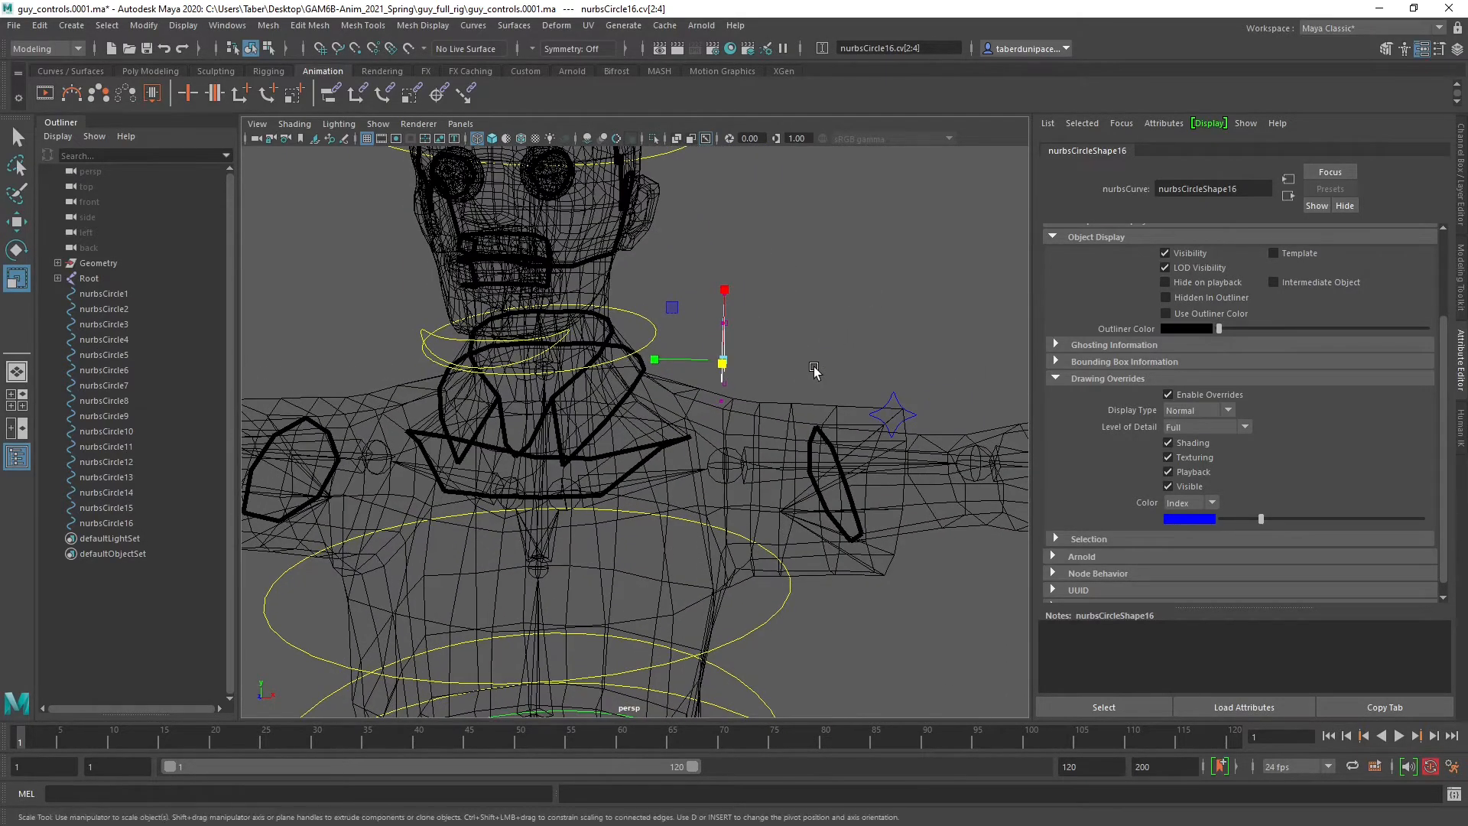
pyautogui.click(796, 342)
# Restore shaded display, return to object selection and select the crescent-shaped clavicle control.
pyautogui.press('5')
pyautogui.moveTo(795, 338); pyautogui.dragTo(849, 329, button='right')
pyautogui.click(848, 327)
pyautogui.moveTo(848, 328)
pyautogui.keyDown('alt'); pyautogui.mouseDown()
pyautogui.moveTo(814, 349)
pyautogui.moveTo(606, 352)
pyautogui.moveTo(783, 359)
pyautogui.moveTo(873, 342)
pyautogui.mouseUp(); pyautogui.keyUp('alt')
pyautogui.moveTo(754, 292); pyautogui.dragTo(678, 368)
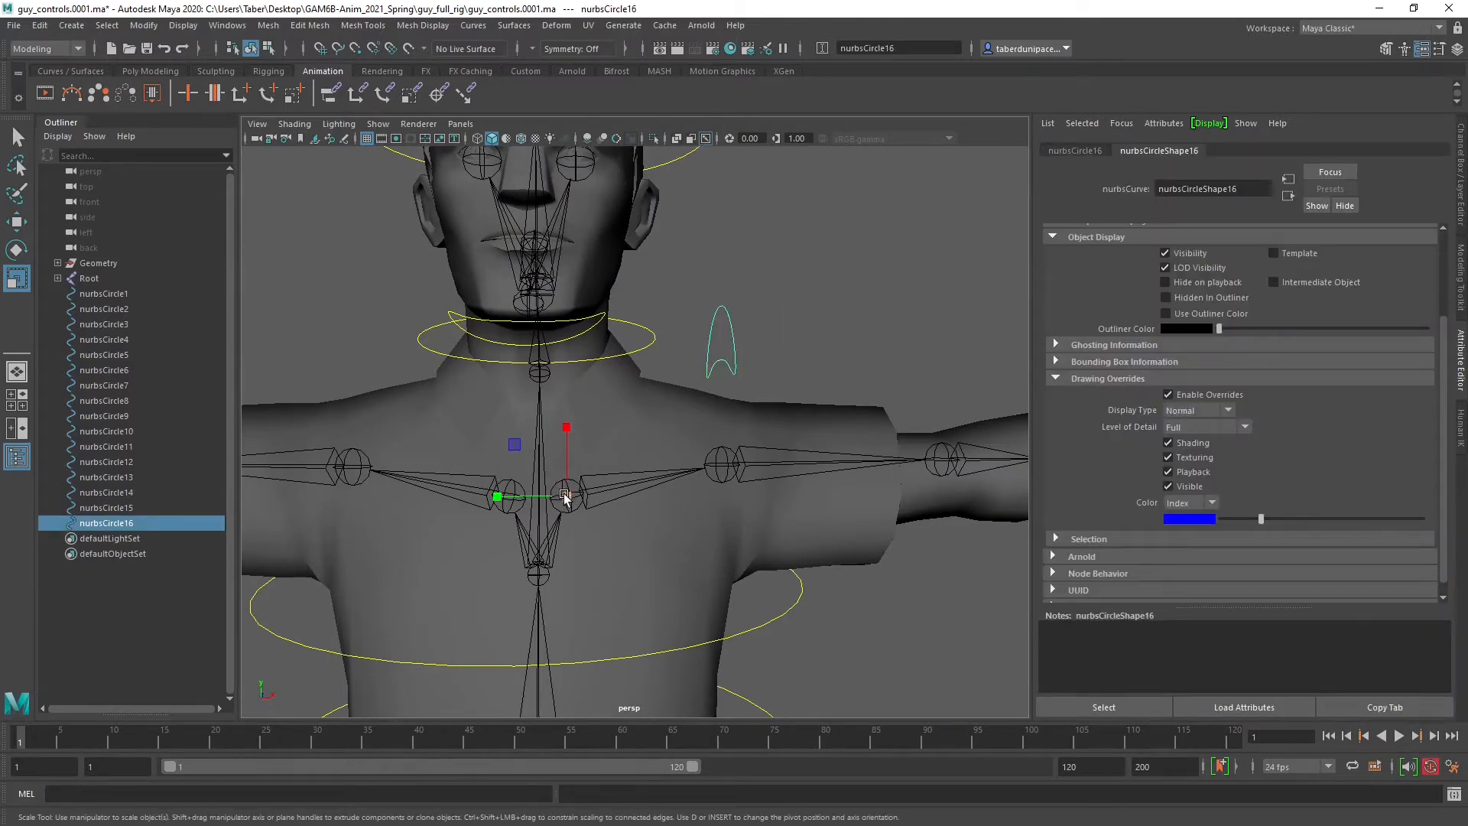
# Select all control vertices of the left clavicle crescent and rotate them so the curve leans outward towards the shoulder.
pyautogui.scroll(-5, 773, 358)
pyautogui.press('e')
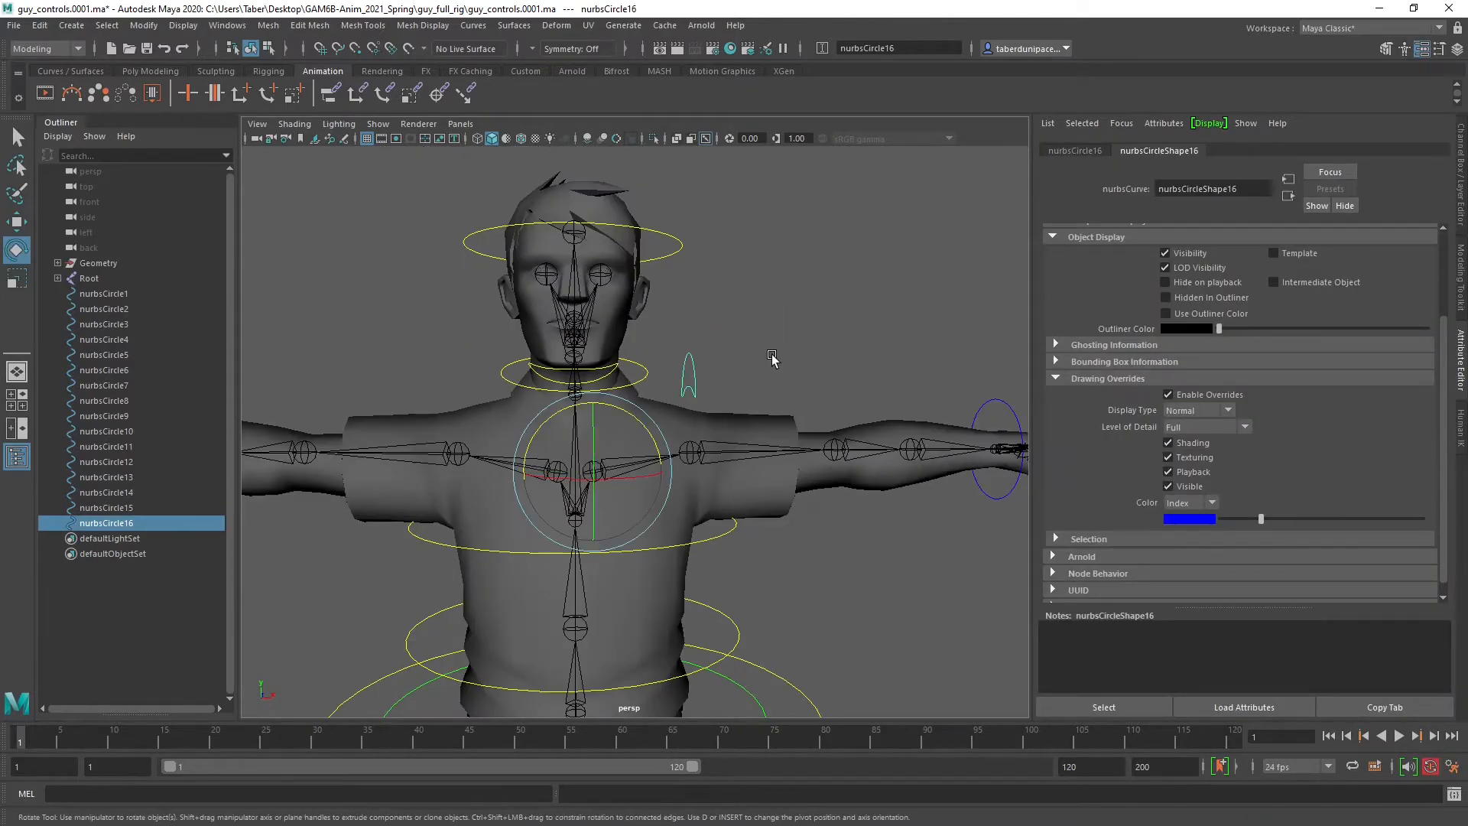
pyautogui.click(774, 360)
pyautogui.scroll(-2, 775, 361)
pyautogui.keyDown('alt'); pyautogui.moveTo(776, 363); pyautogui.dragTo(661, 348); pyautogui.keyUp('alt')
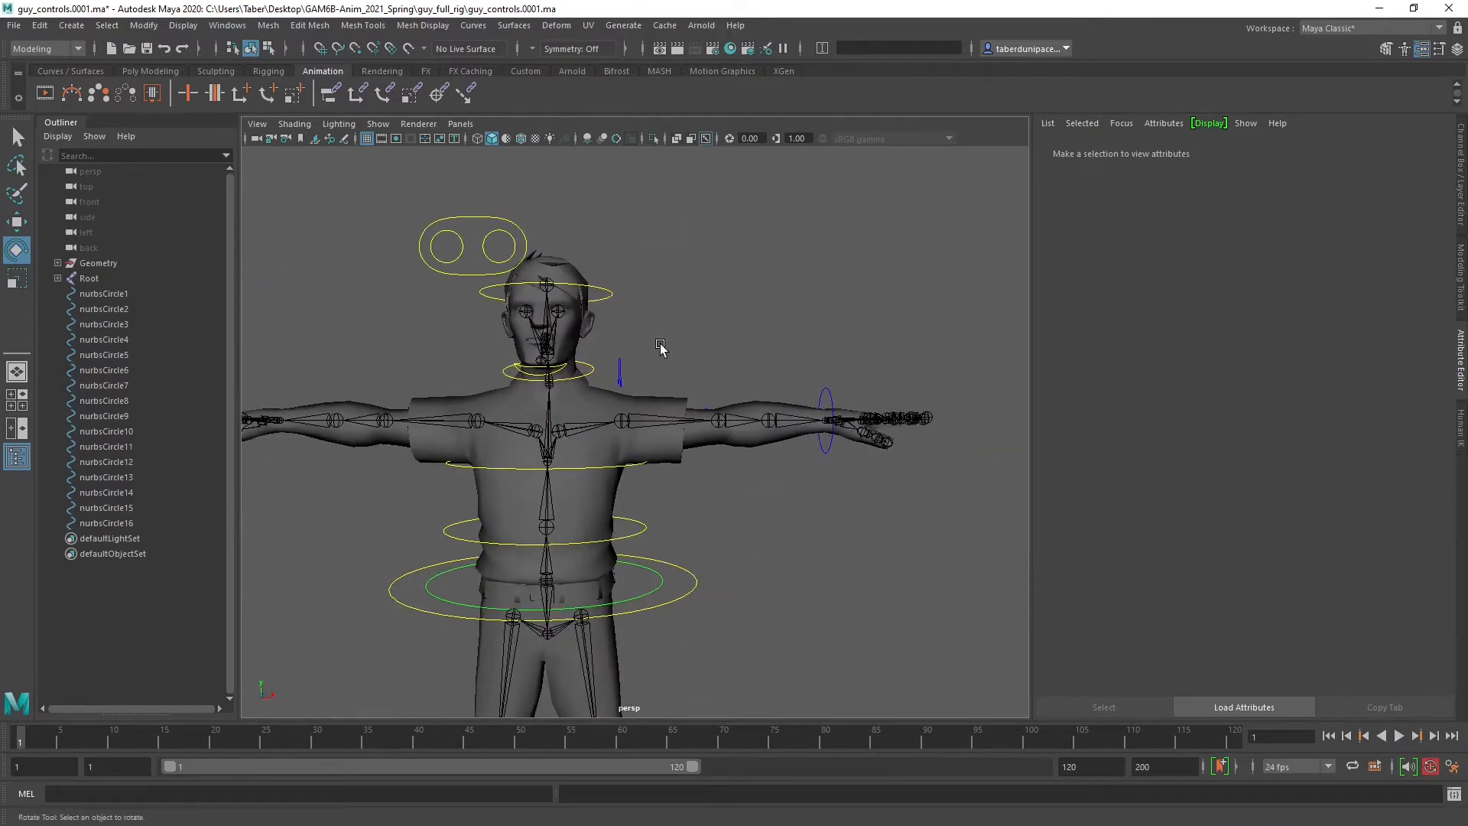
pyautogui.scroll(6, 660, 349)
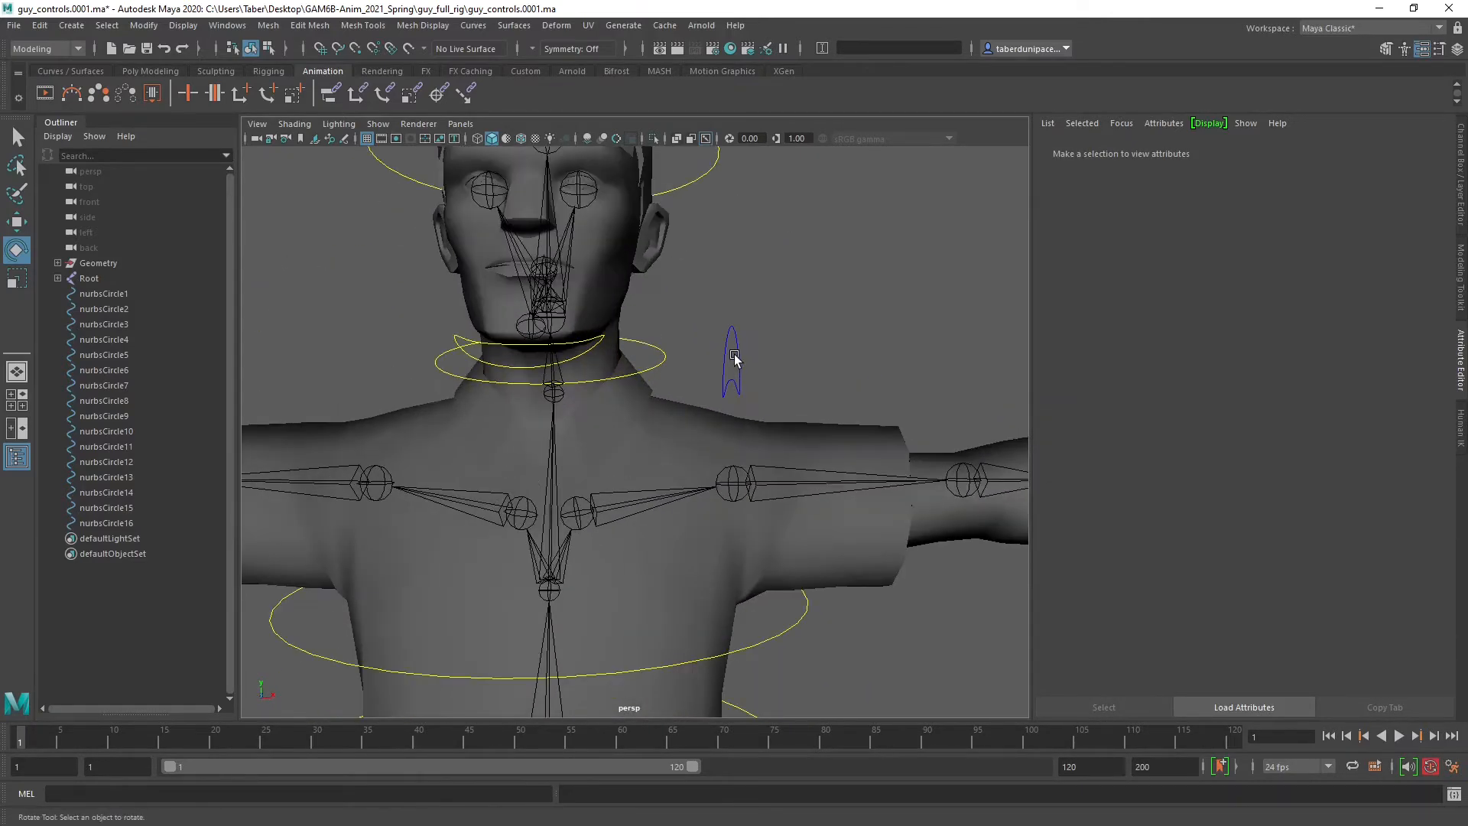
pyautogui.click(734, 355)
pyautogui.moveTo(735, 355); pyautogui.dragTo(657, 329, button='right')
pyautogui.moveTo(685, 287); pyautogui.dragTo(826, 475)
pyautogui.moveTo(686, 314); pyautogui.dragTo(712, 295)
# Move the clavicle crescent's control vertices outward and slightly down over the shoulder, restore object selection and deselect the curve.
pyautogui.press('w')
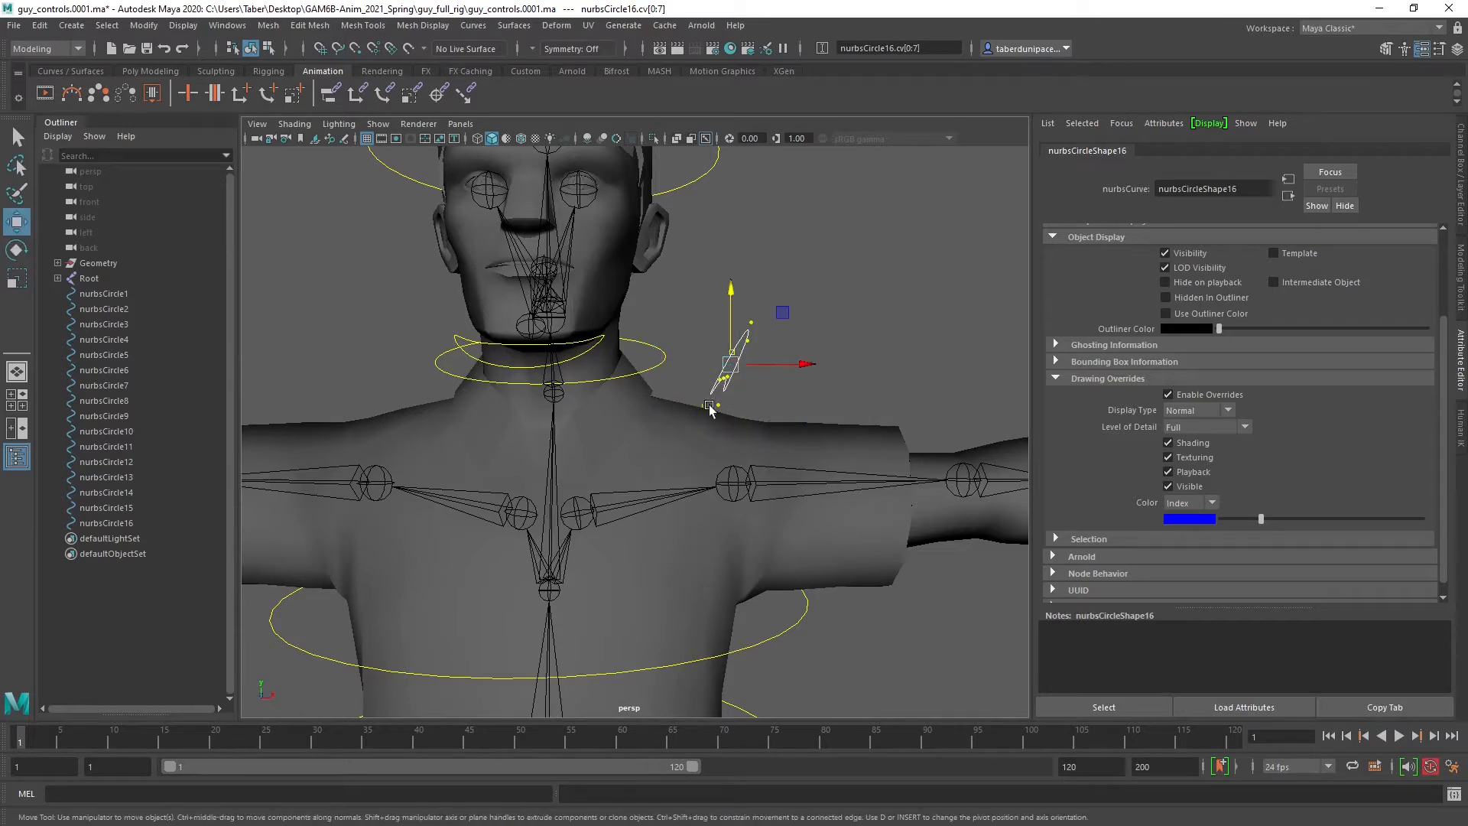
pyautogui.moveTo(782, 353); pyautogui.dragTo(808, 358)
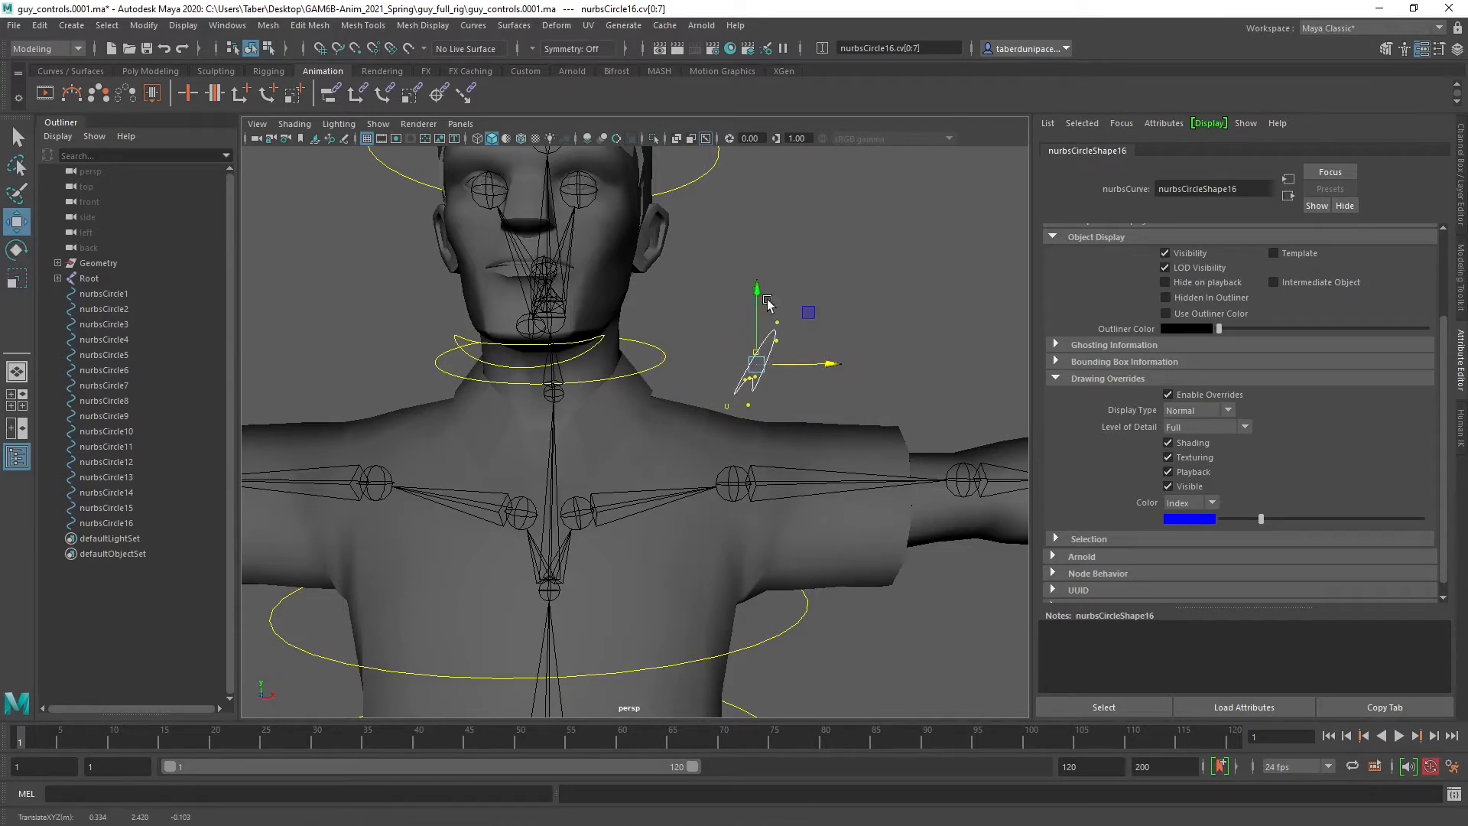
pyautogui.moveTo(753, 285); pyautogui.dragTo(754, 296)
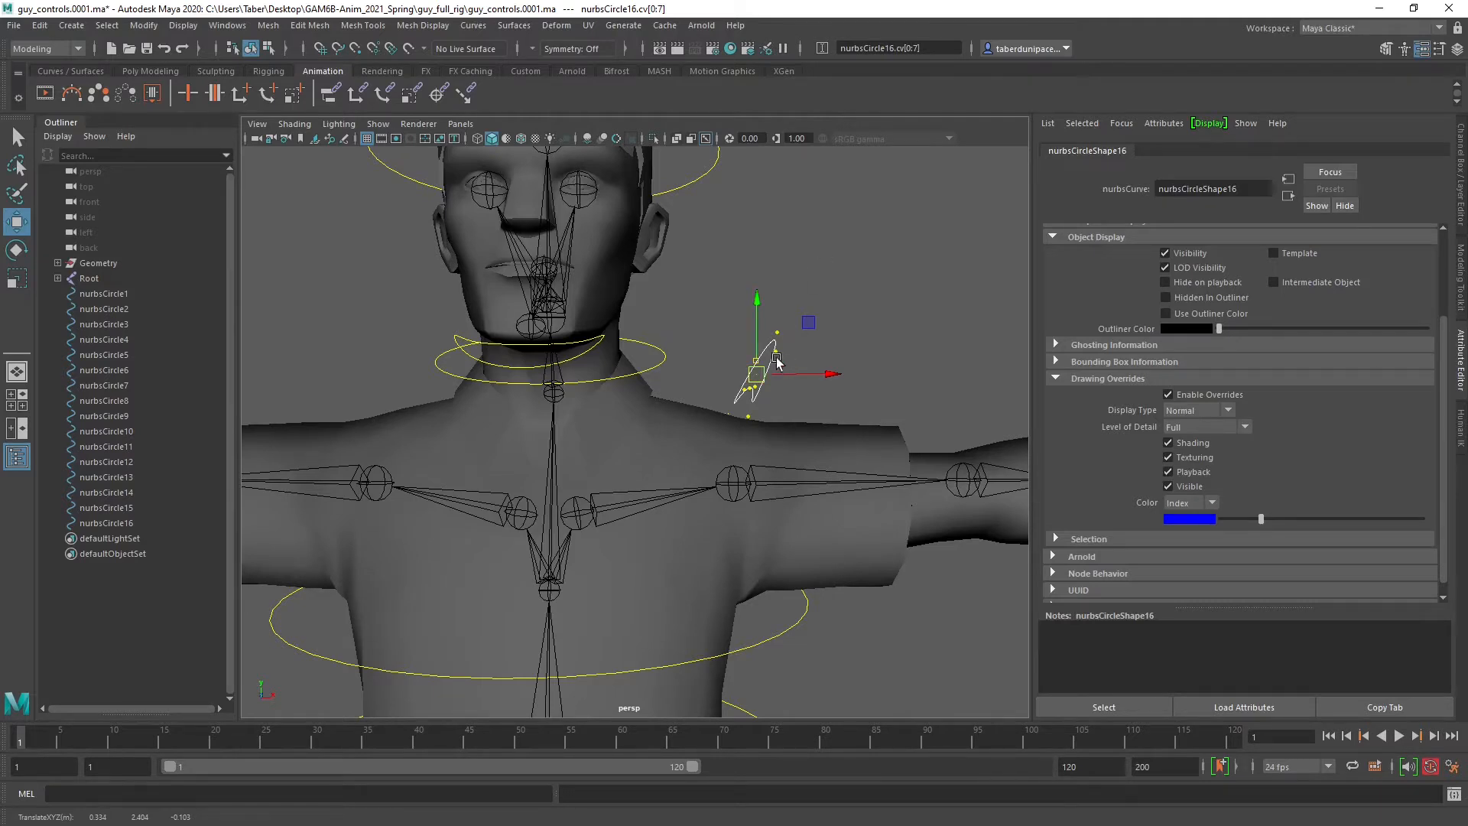
pyautogui.moveTo(780, 346); pyautogui.dragTo(810, 318, button='right')
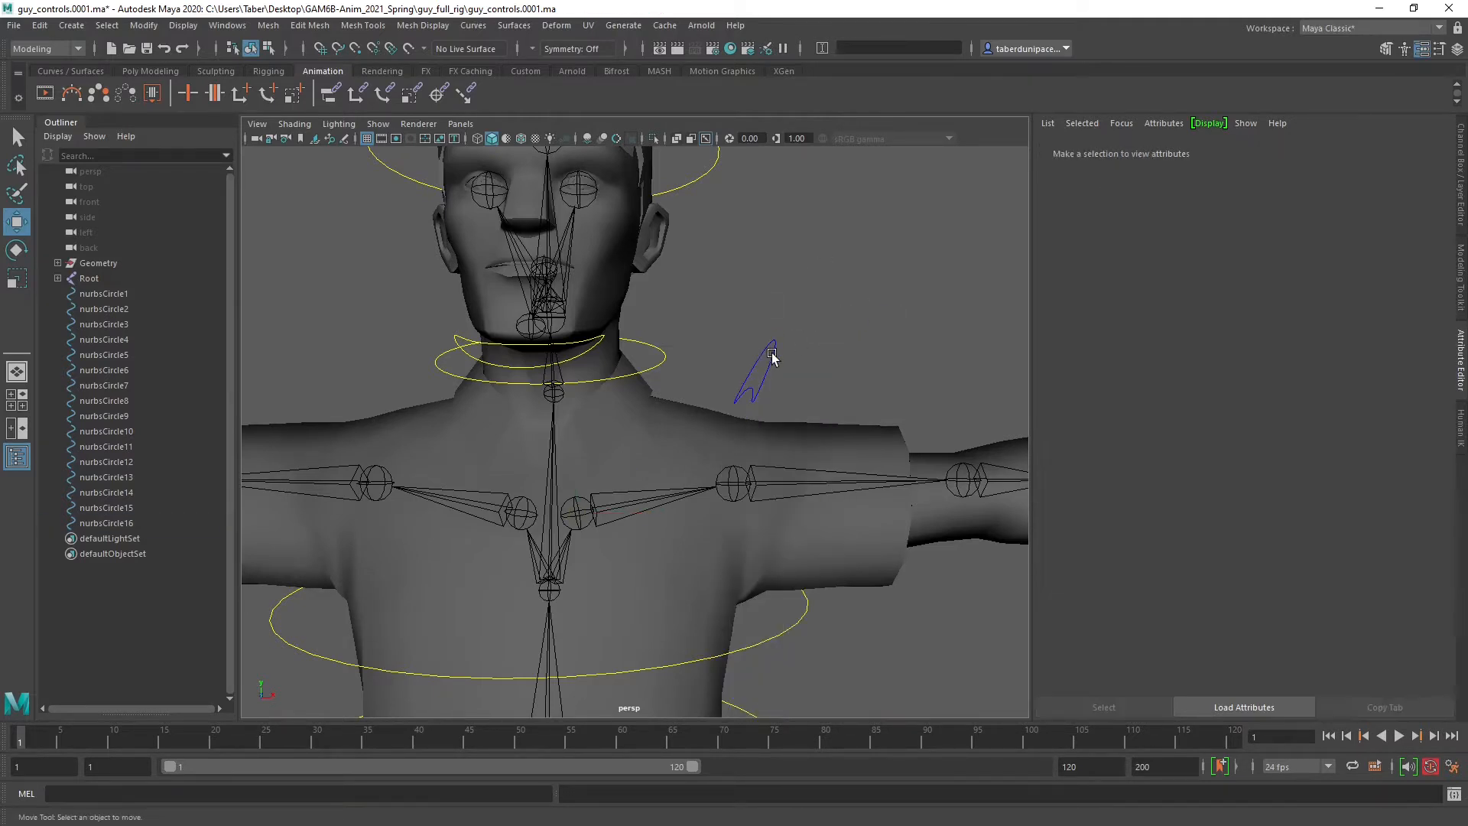
pyautogui.press('e')
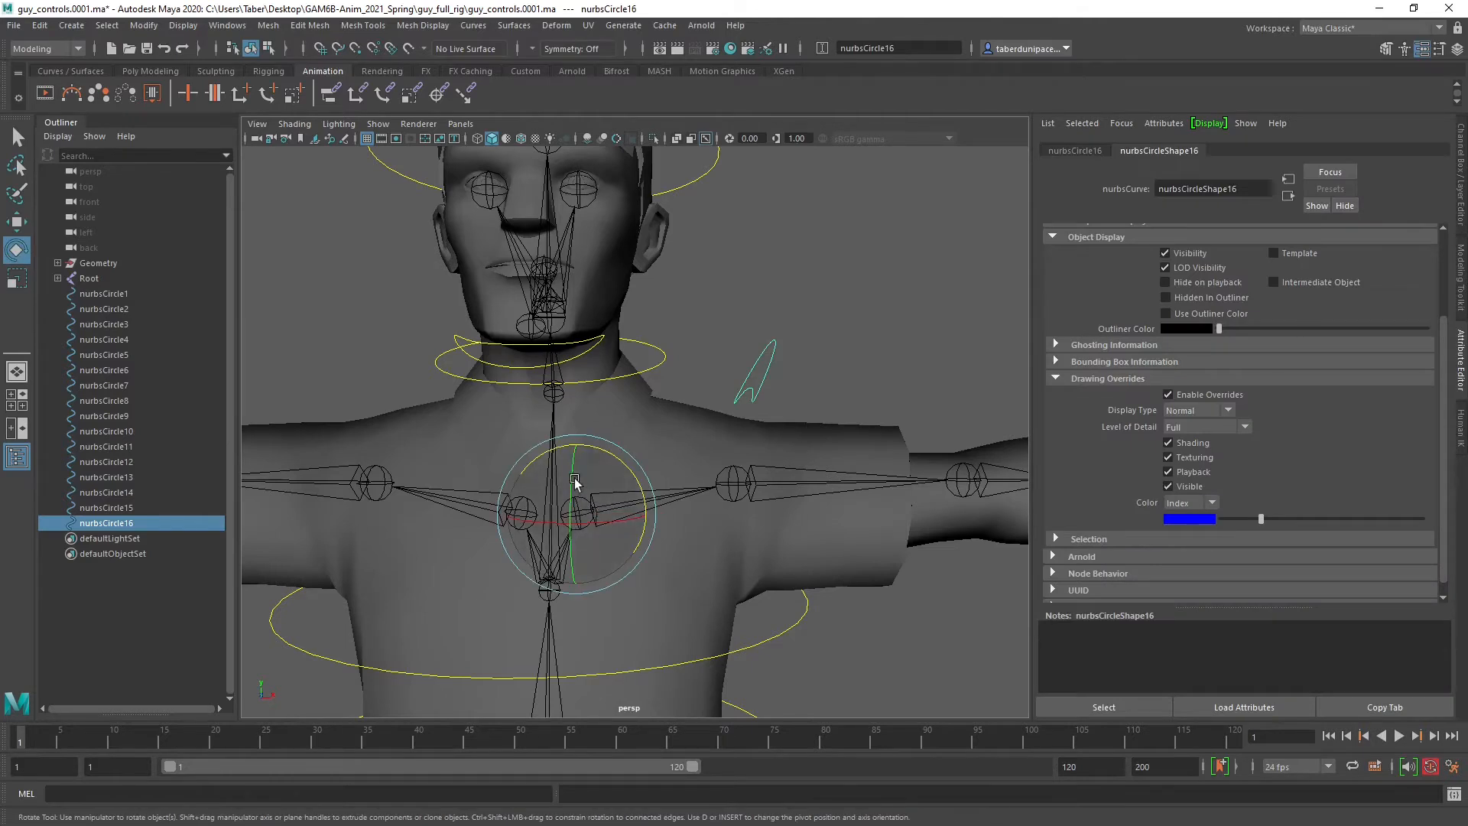
pyautogui.click(872, 320)
# Examine the control curves placed over the whole body from the head down to the feet.
pyautogui.keyDown('alt'); pyautogui.moveTo(872, 367); pyautogui.dragTo(754, 553, button='right'); pyautogui.keyUp('alt')
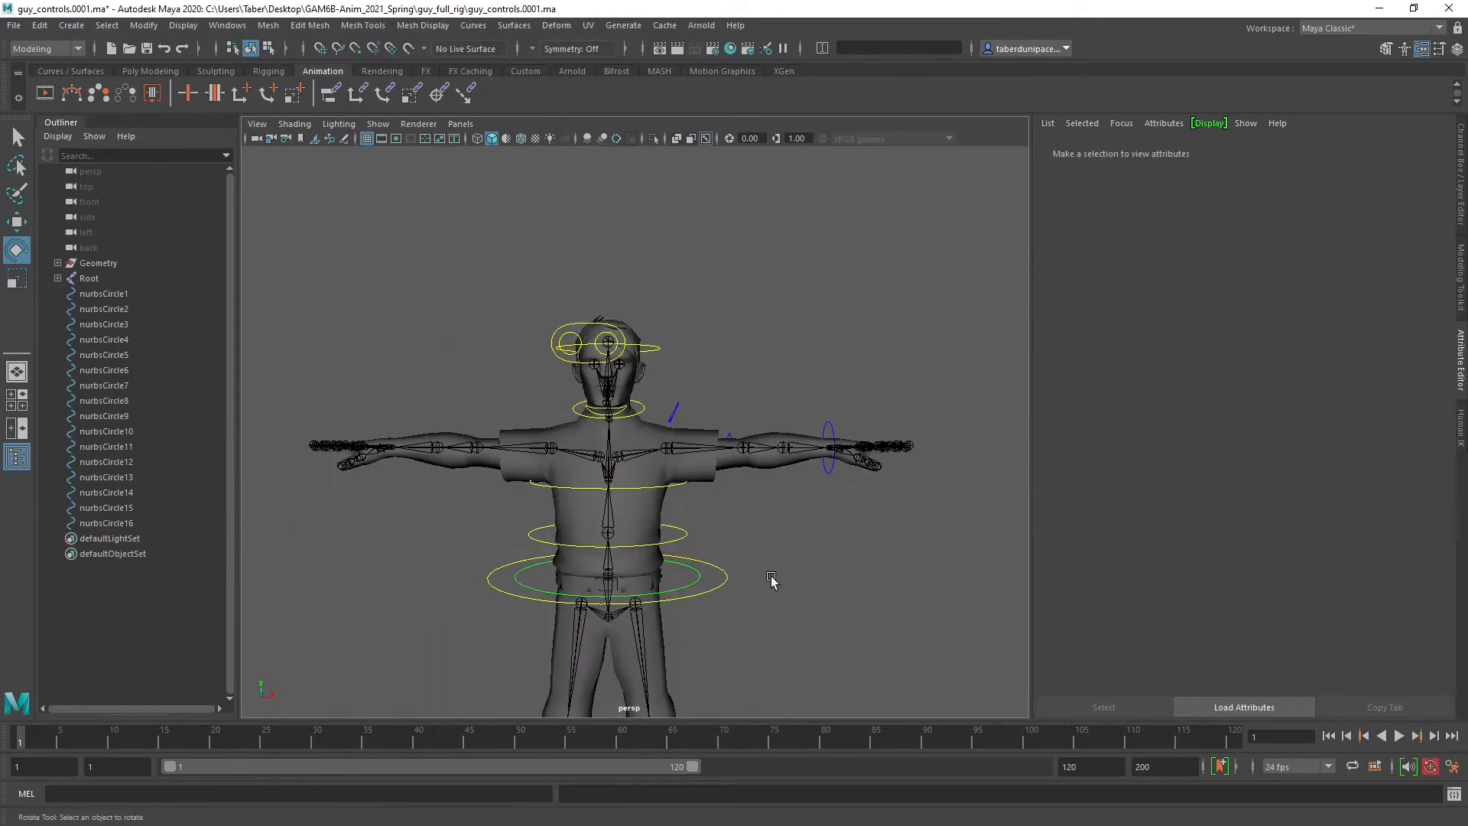
pyautogui.keyDown('alt'); pyautogui.moveTo(770, 581); pyautogui.dragTo(774, 493, button='middle'); pyautogui.keyUp('alt')
pyautogui.keyDown('alt'); pyautogui.moveTo(805, 490); pyautogui.dragTo(753, 467); pyautogui.keyUp('alt')
pyautogui.keyDown('alt'); pyautogui.moveTo(768, 459); pyautogui.dragTo(761, 350, button='middle'); pyautogui.keyUp('alt')
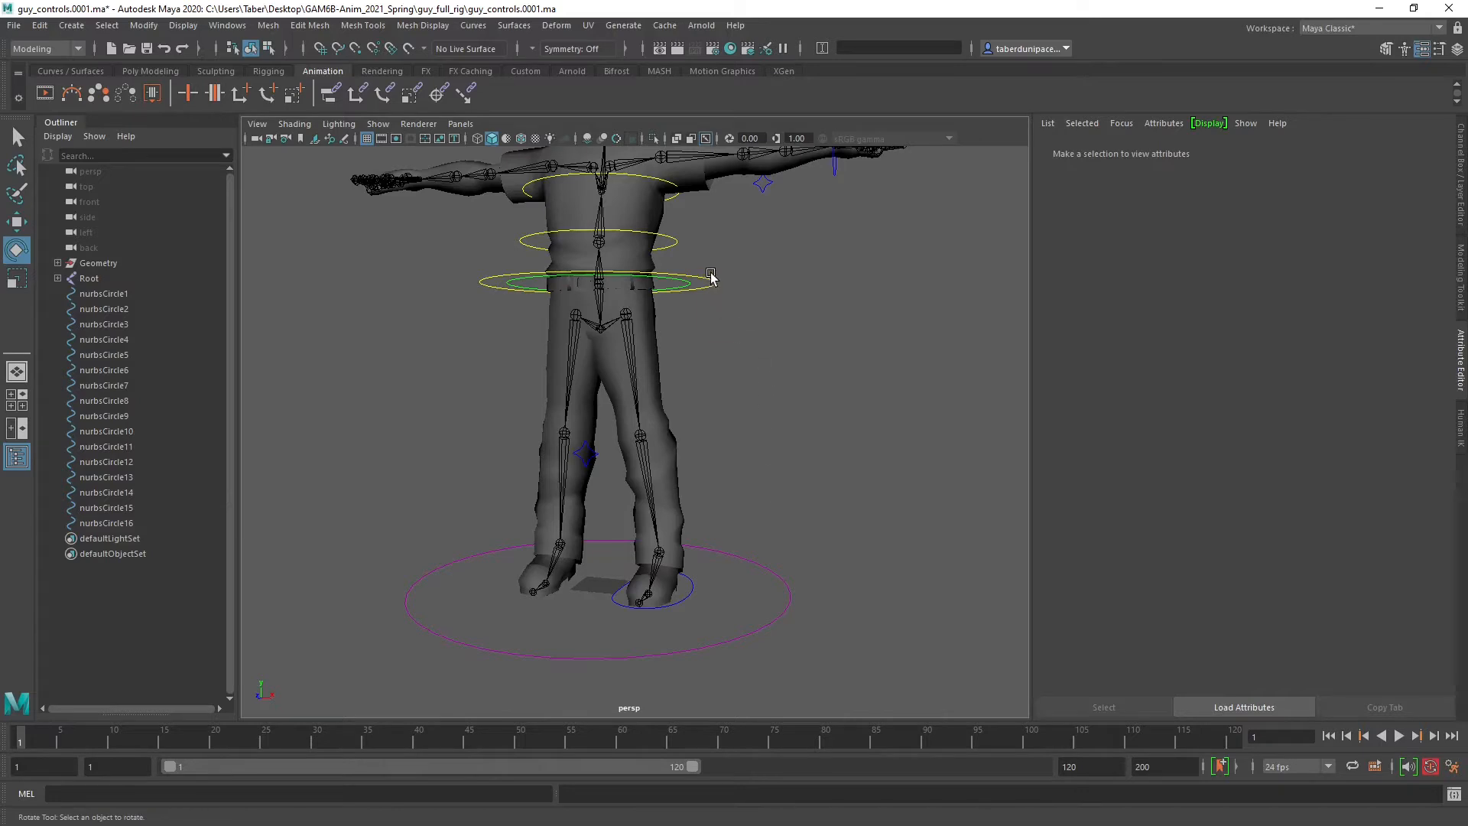
pyautogui.keyDown('alt'); pyautogui.moveTo(719, 254); pyautogui.dragTo(746, 447, button='middle'); pyautogui.keyUp('alt')
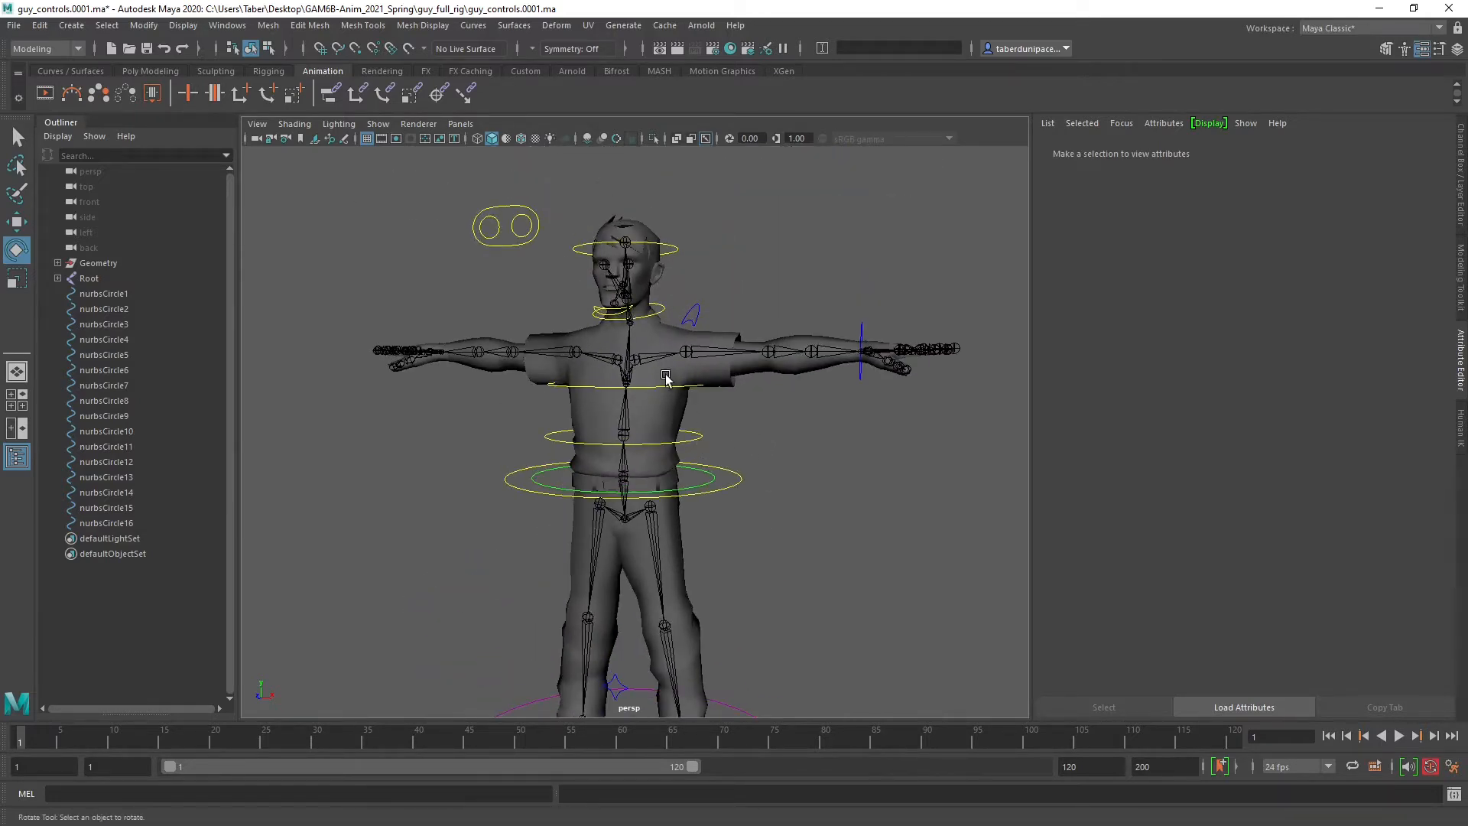
pyautogui.keyDown('alt'); pyautogui.moveTo(666, 378); pyautogui.dragTo(664, 412); pyautogui.keyUp('alt')
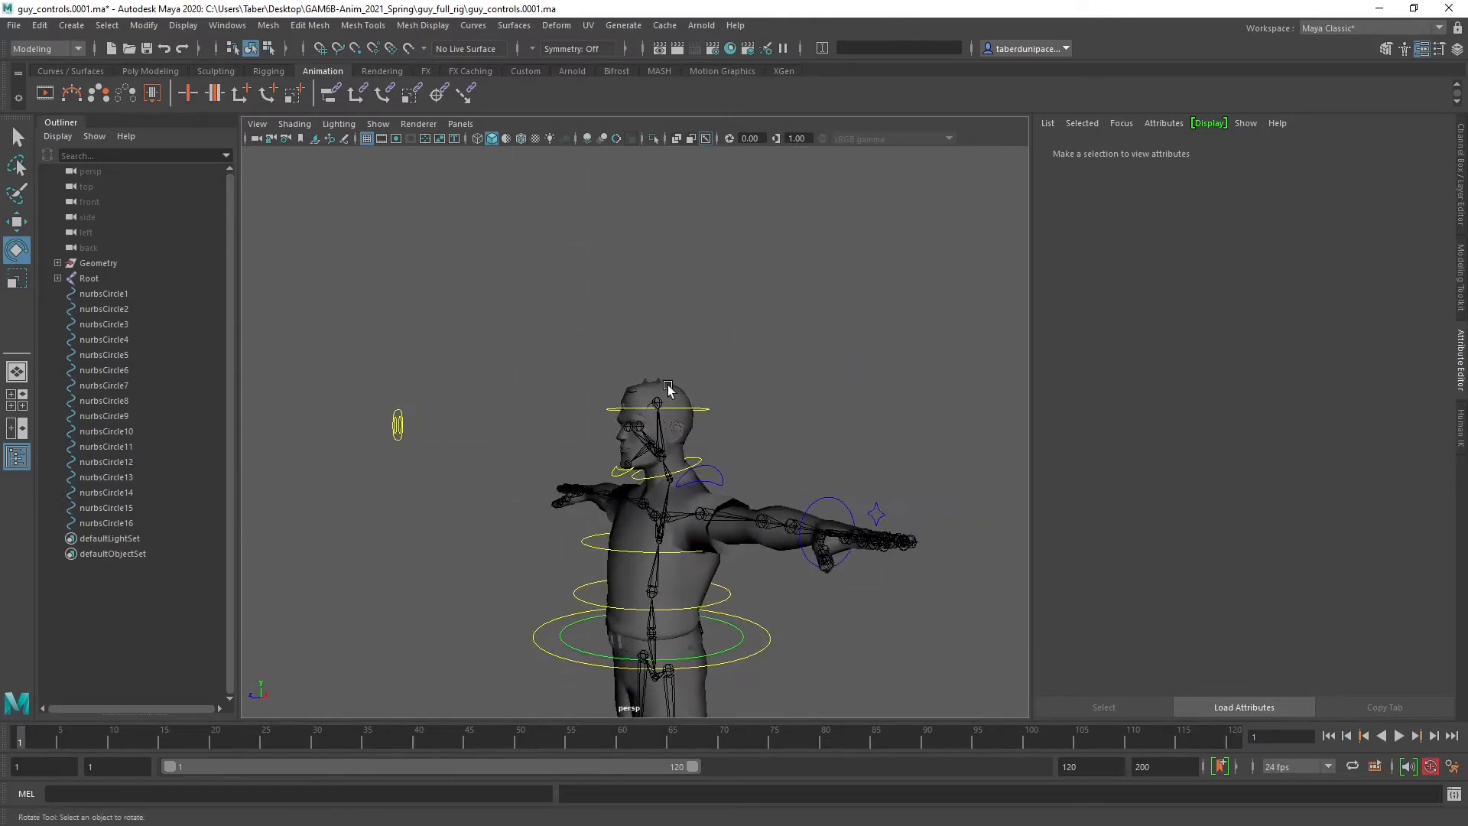
pyautogui.keyDown('alt'); pyautogui.moveTo(634, 504); pyautogui.dragTo(727, 469); pyautogui.keyUp('alt')
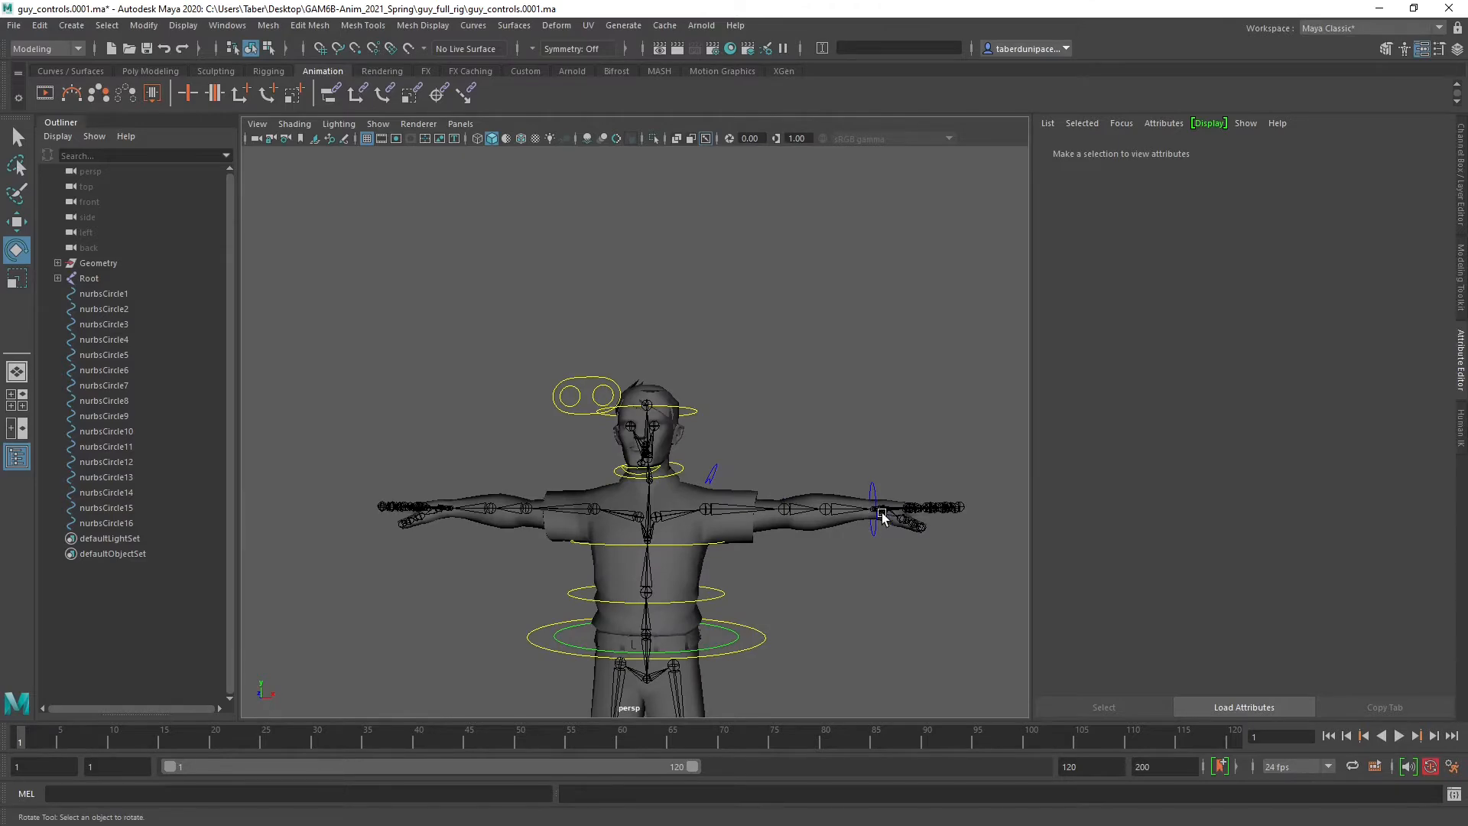
pyautogui.moveTo(836, 516)
pyautogui.keyDown('alt'); pyautogui.mouseDown()
pyautogui.moveTo(811, 566)
pyautogui.moveTo(850, 537)
pyautogui.mouseUp(); pyautogui.keyUp('alt')
# Examine the left hand's finger joints and the wrist circle control from several angles.
pyautogui.keyDown('alt'); pyautogui.moveTo(852, 535); pyautogui.dragTo(715, 478, button='middle'); pyautogui.keyUp('alt')
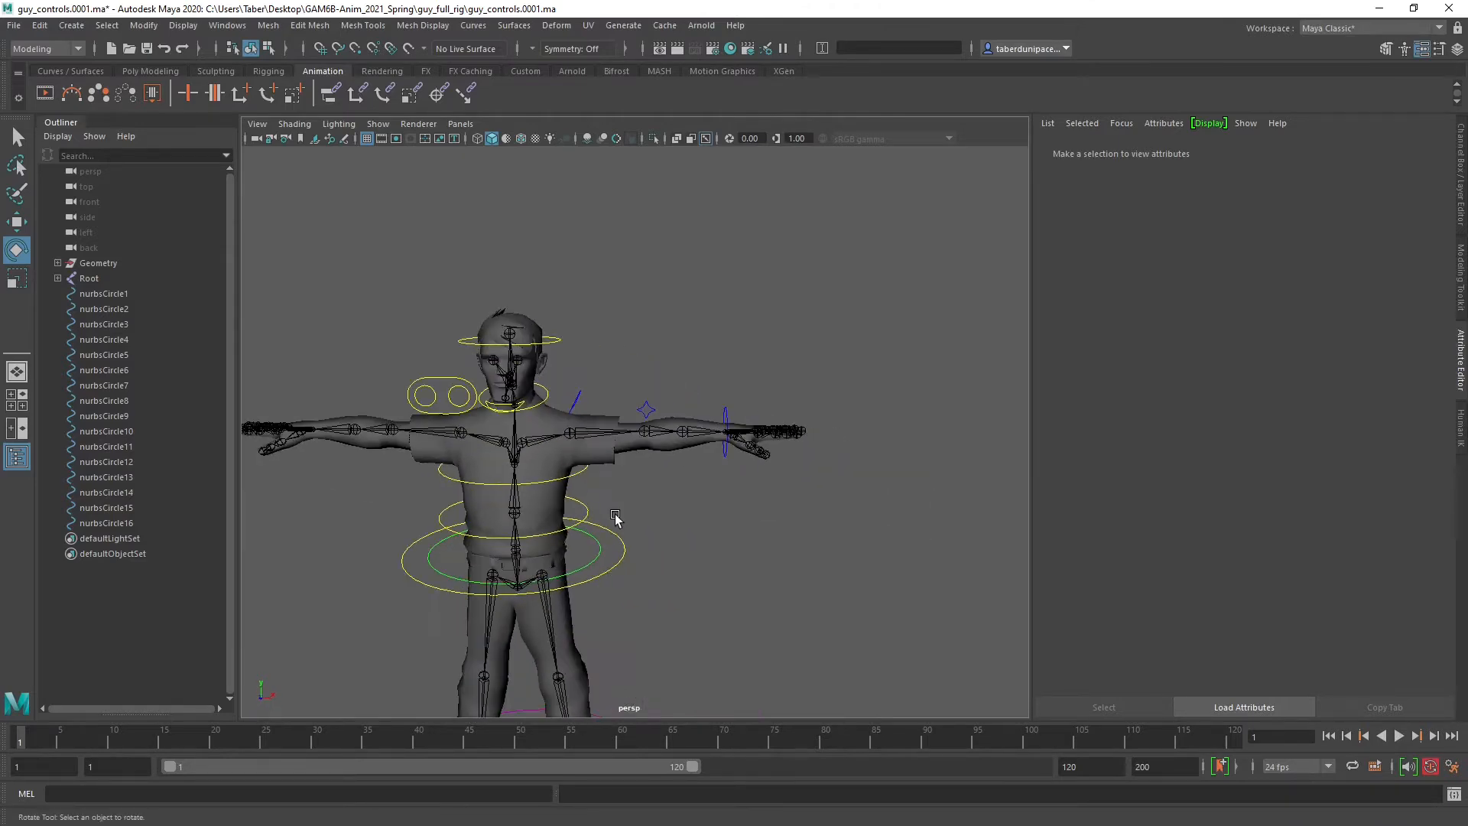
pyautogui.keyDown('alt'); pyautogui.moveTo(617, 518); pyautogui.dragTo(849, 518, button='right'); pyautogui.keyUp('alt')
pyautogui.keyDown('alt'); pyautogui.moveTo(849, 518); pyautogui.dragTo(570, 485, button='middle'); pyautogui.keyUp('alt')
pyautogui.keyDown('alt'); pyautogui.moveTo(571, 485); pyautogui.dragTo(759, 519); pyautogui.keyUp('alt')
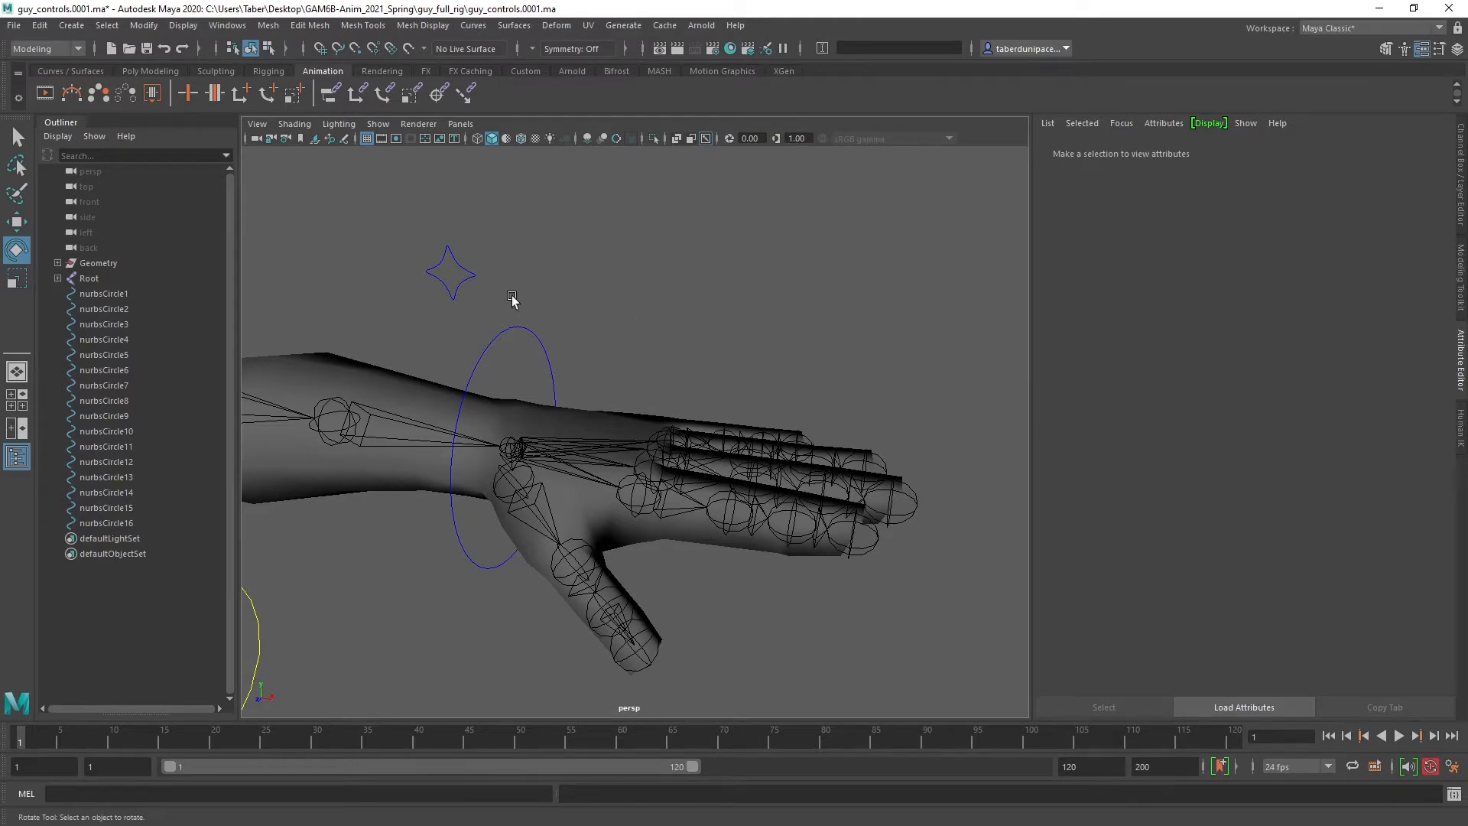
pyautogui.click(505, 342)
pyautogui.click(608, 320)
pyautogui.keyDown('alt'); pyautogui.moveTo(631, 416); pyautogui.dragTo(654, 346); pyautogui.keyUp('alt')
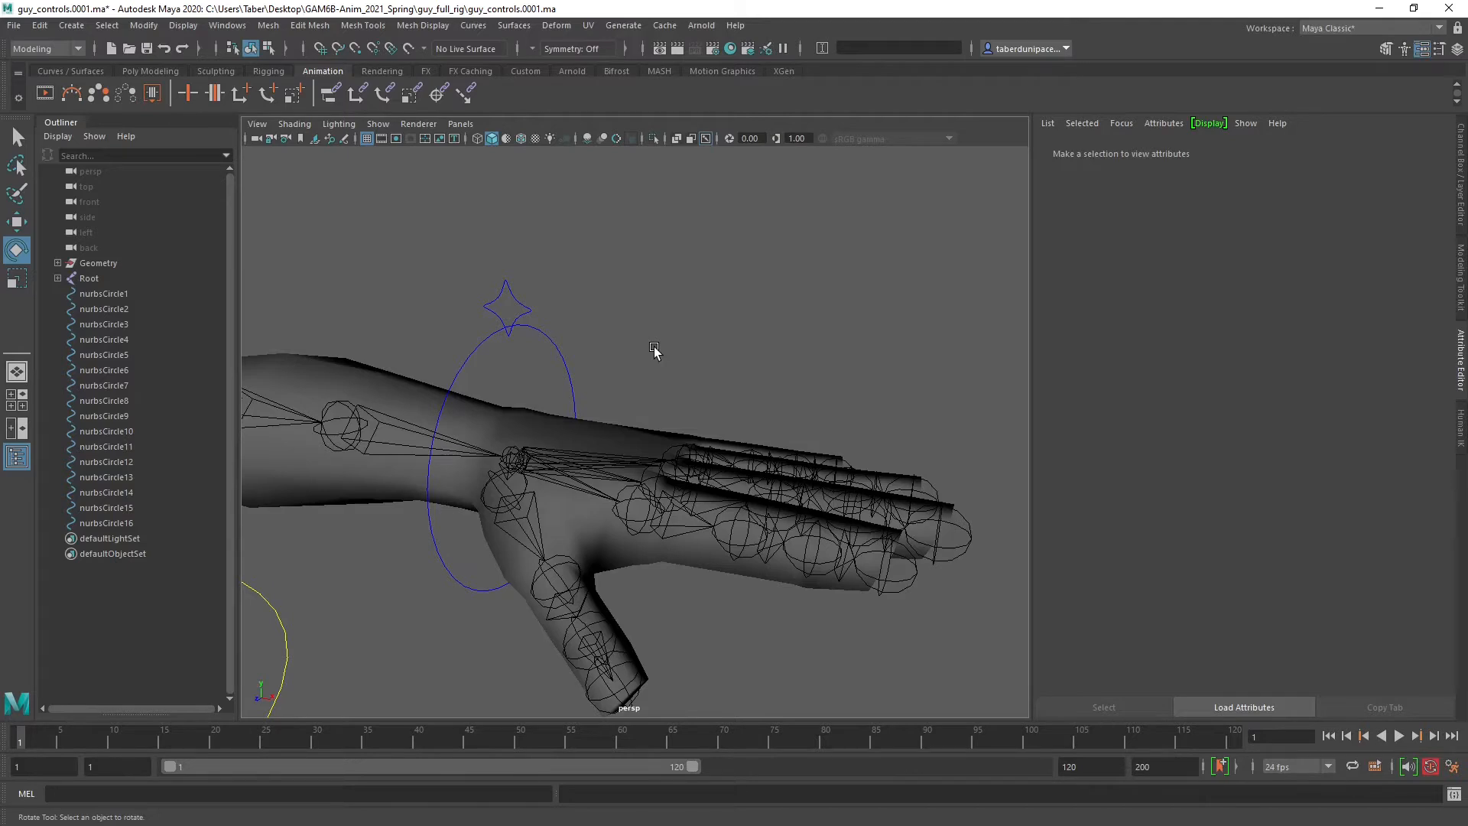
pyautogui.scroll(-8, 654, 346)
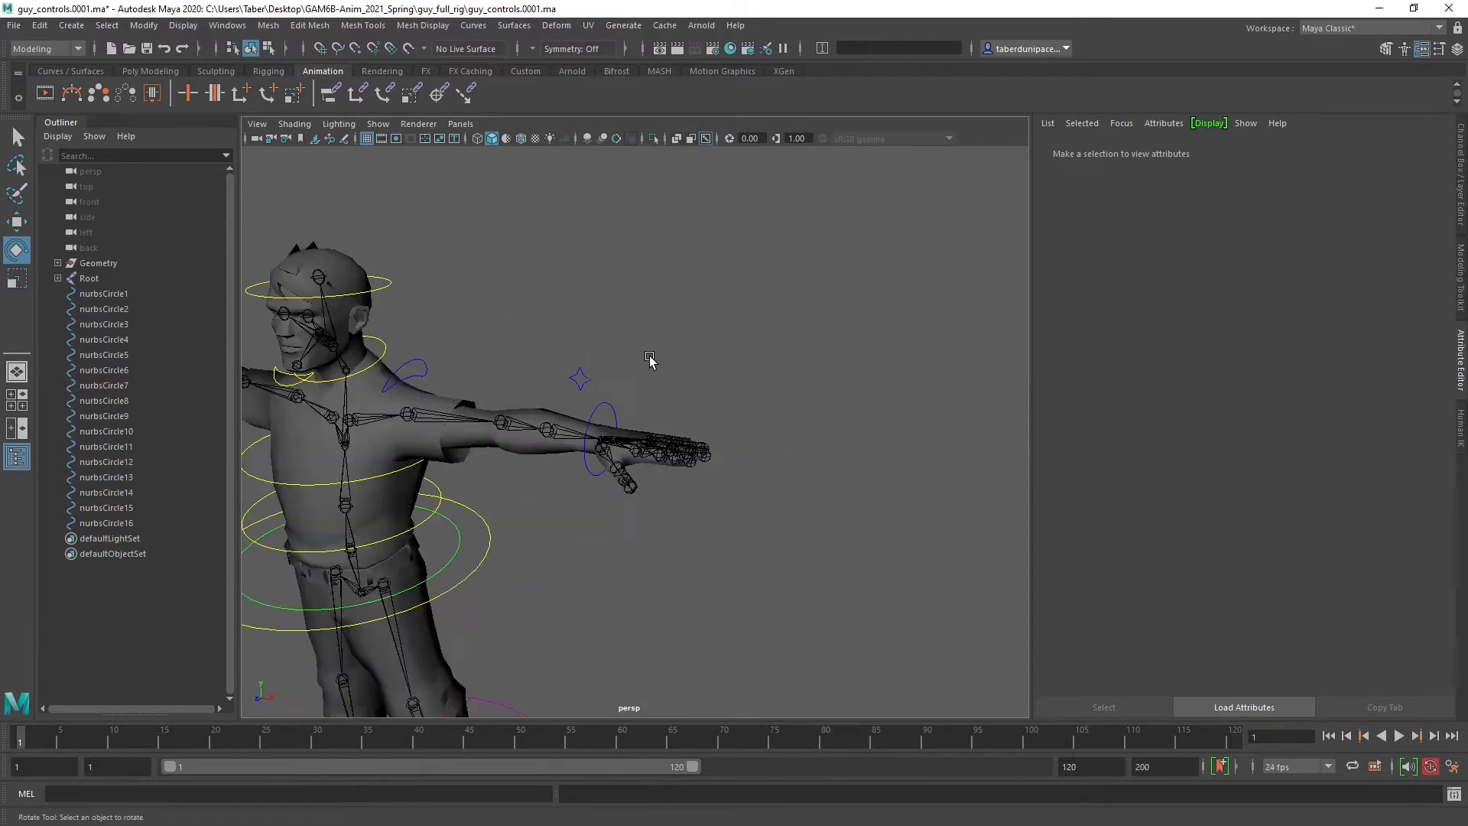
pyautogui.scroll(7, 719, 446)
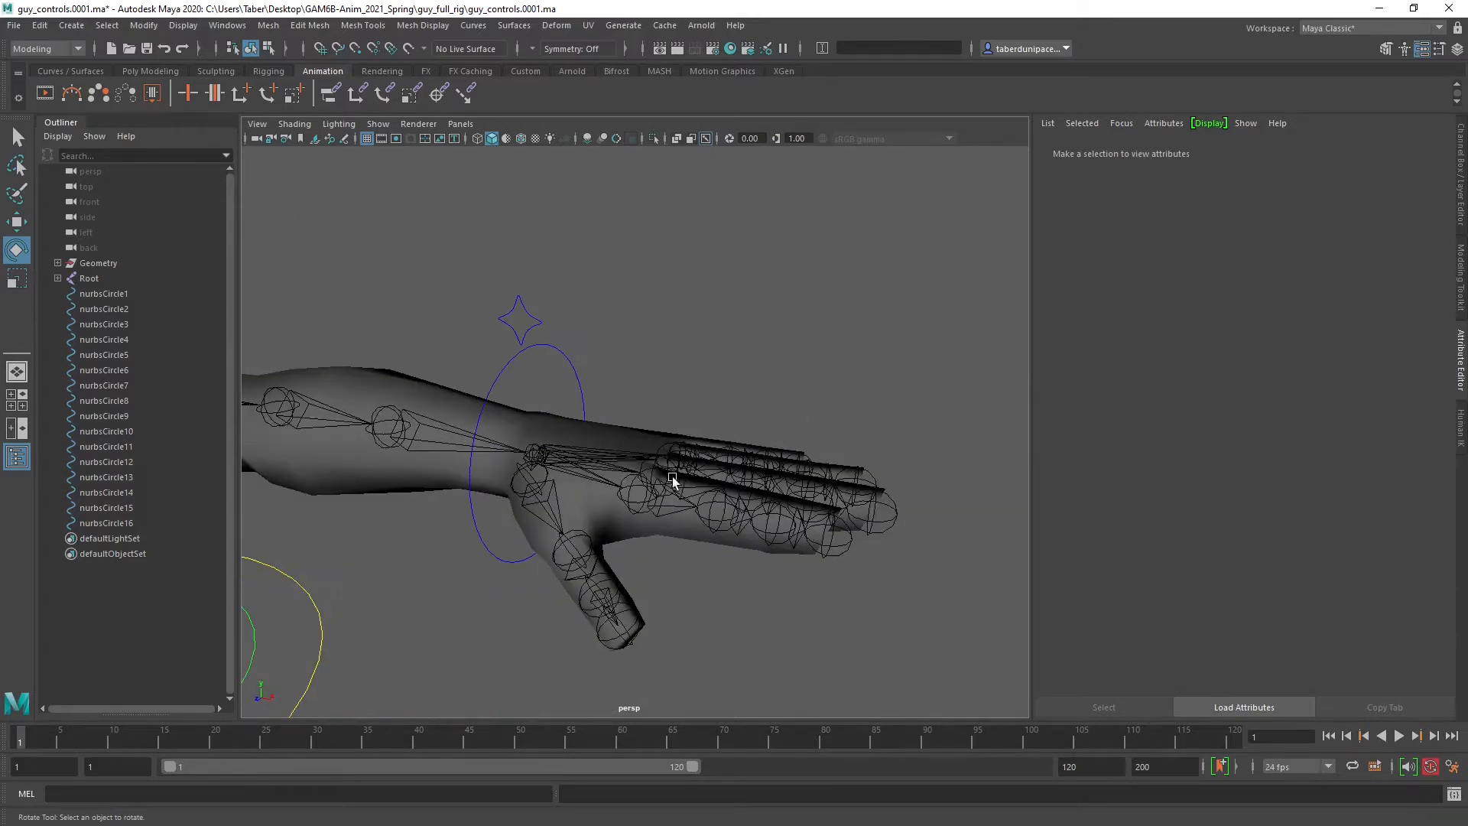
pyautogui.click(543, 345)
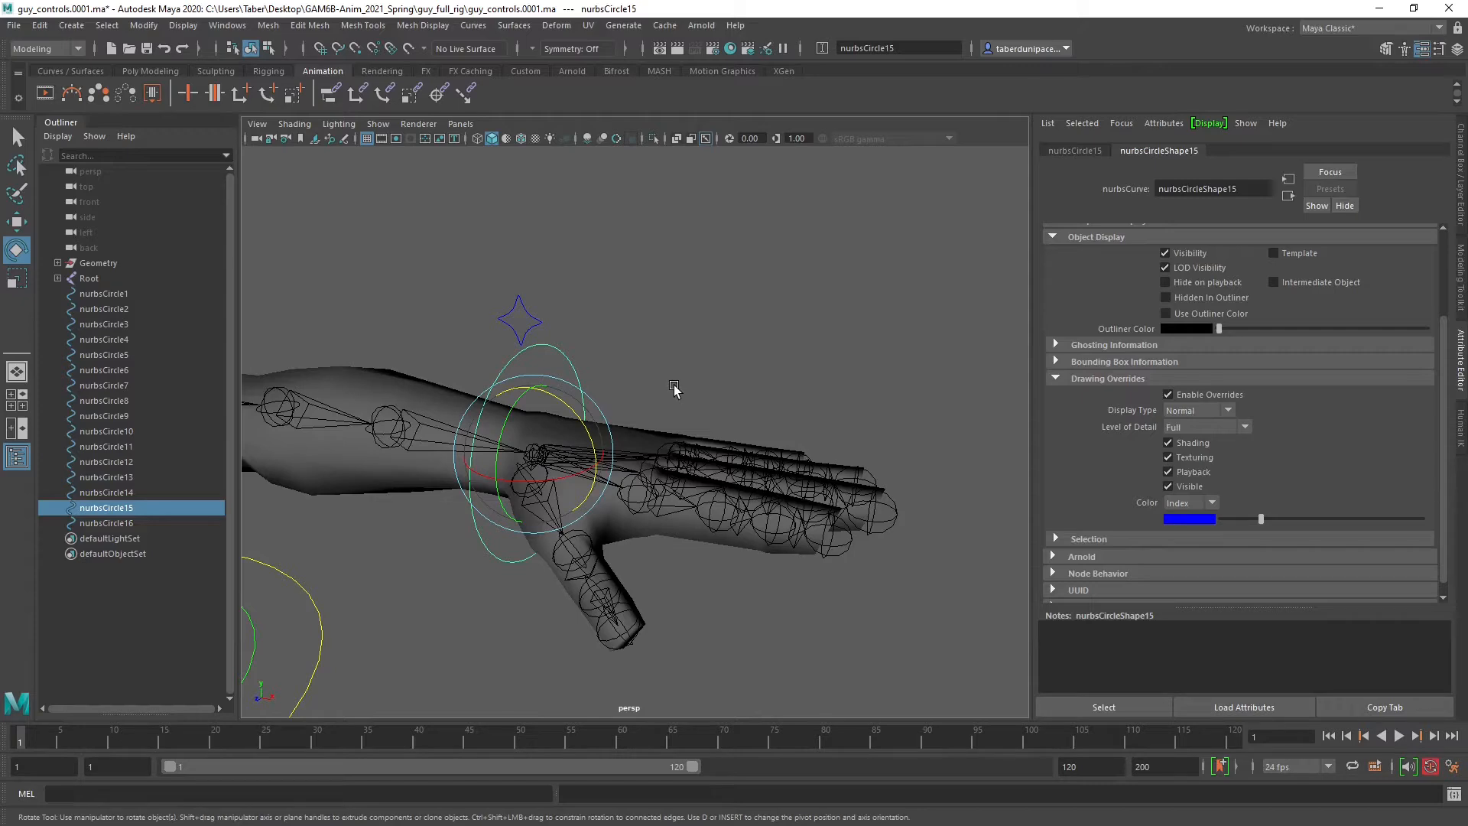
pyautogui.keyDown('alt'); pyautogui.moveTo(673, 388); pyautogui.dragTo(728, 429); pyautogui.keyUp('alt')
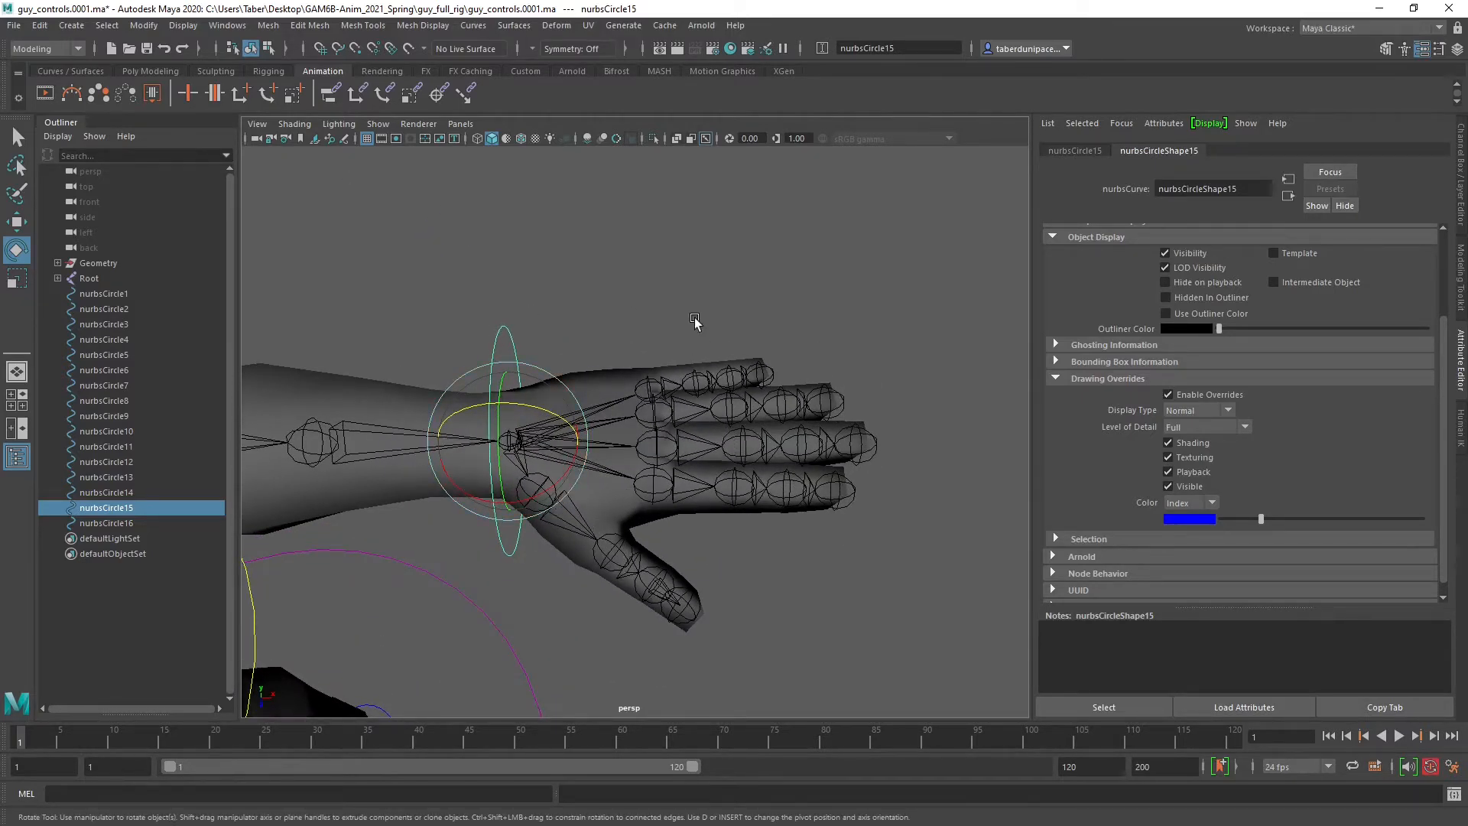
pyautogui.keyDown('alt'); pyautogui.moveTo(713, 360); pyautogui.dragTo(691, 324); pyautogui.keyUp('alt')
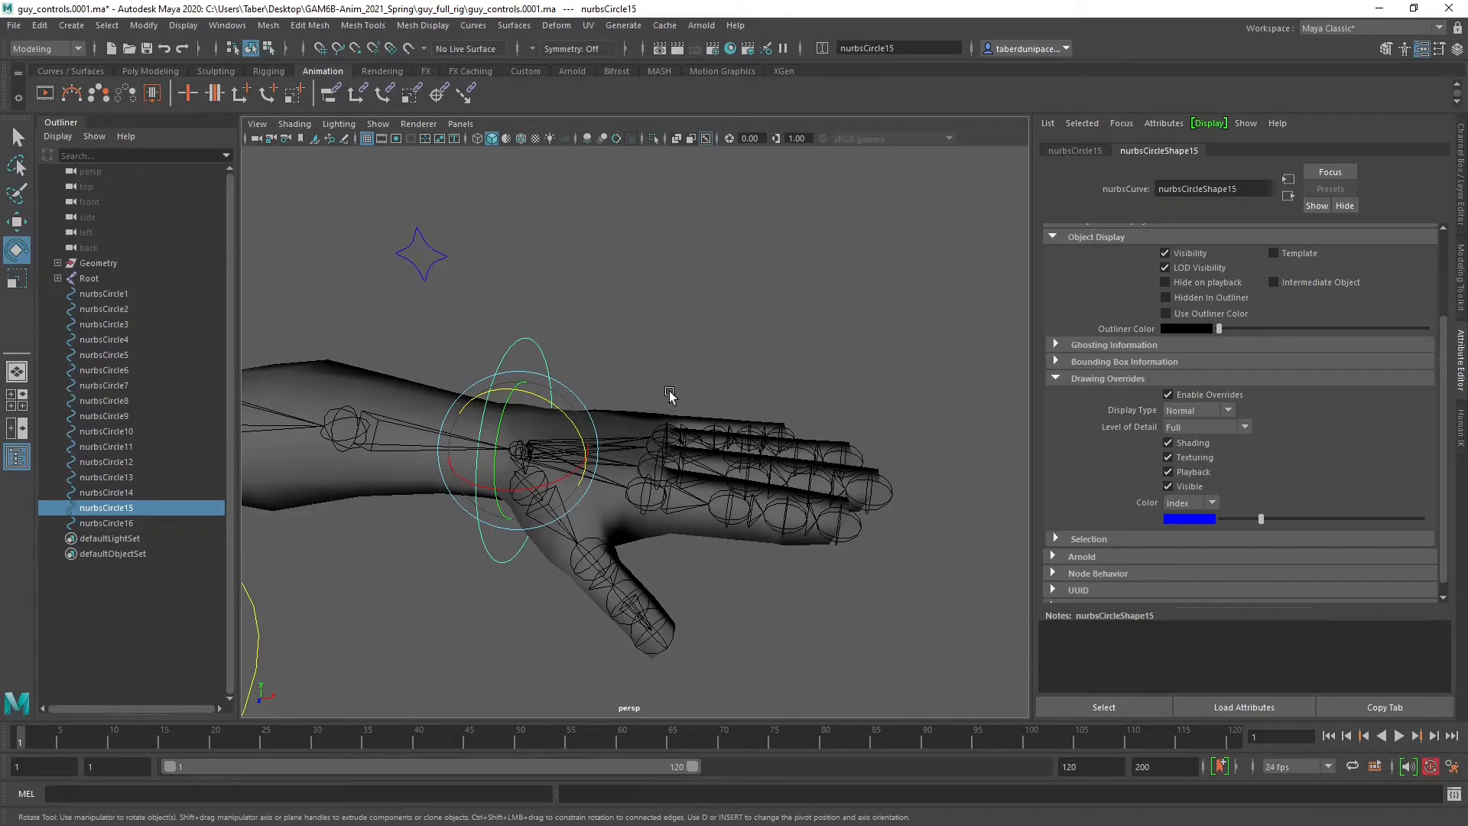
# Duplicate the left wrist circle control and snap the copy to the index finger's knuckle joint.
pyautogui.click(647, 361)
pyautogui.click(549, 370)
pyautogui.scroll(5, 596, 385)
pyautogui.scroll(-5, 644, 342)
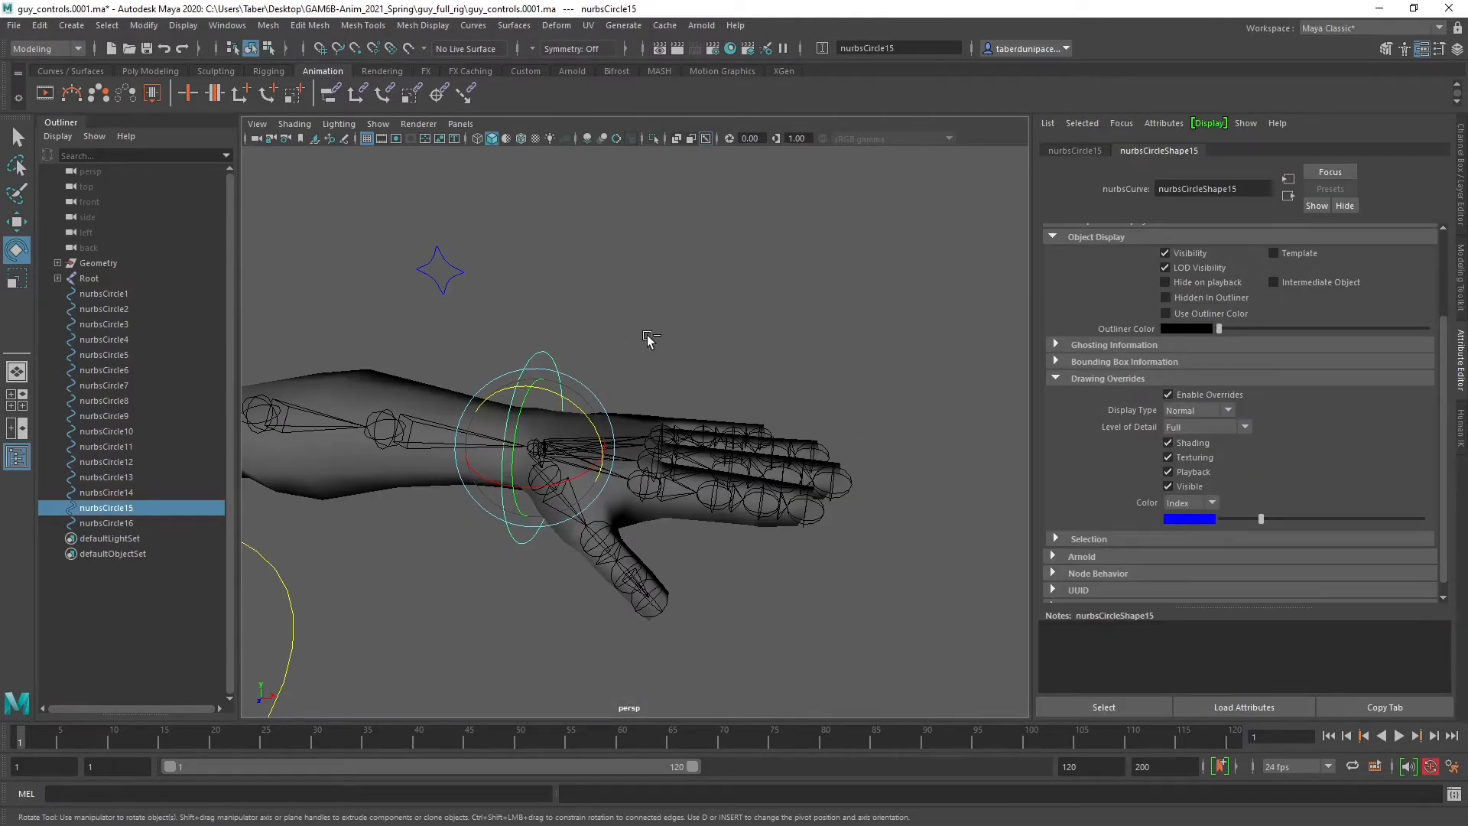
pyautogui.hotkey('ctrl', 'd')
pyautogui.press('w')
pyautogui.scroll(1, 606, 462)
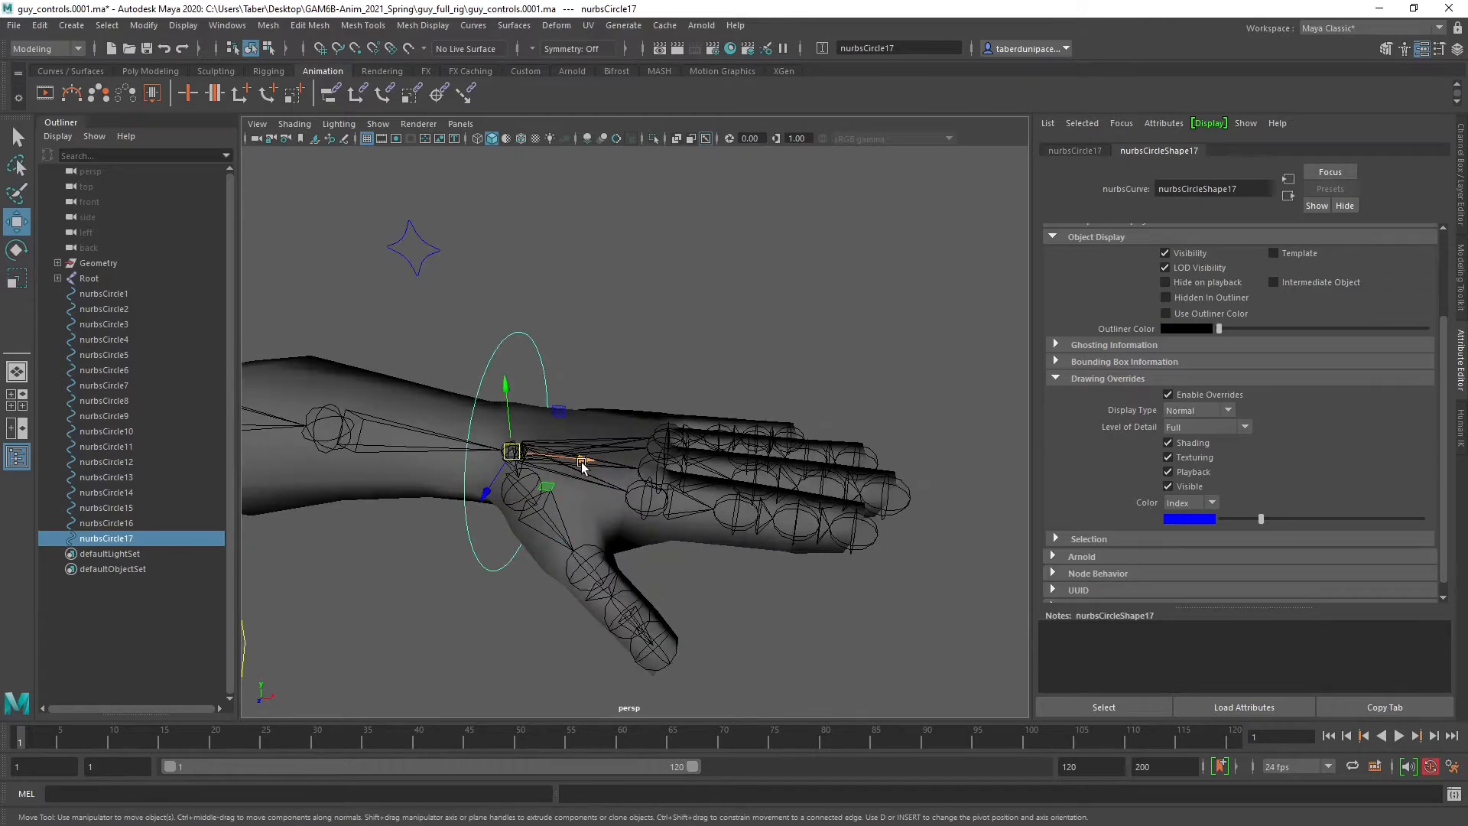
pyautogui.press('v')
pyautogui.moveTo(511, 451); pyautogui.dragTo(661, 340)
# Select all control vertices of the knuckle circle, scale them down and raise them above the index knuckle.
pyautogui.moveTo(641, 325); pyautogui.dragTo(543, 320, button='right')
pyautogui.moveTo(464, 204); pyautogui.dragTo(798, 701)
pyautogui.press('r')
pyautogui.keyDown('ctrl'); pyautogui.moveTo(629, 454); pyautogui.dragTo(509, 465); pyautogui.keyUp('ctrl')
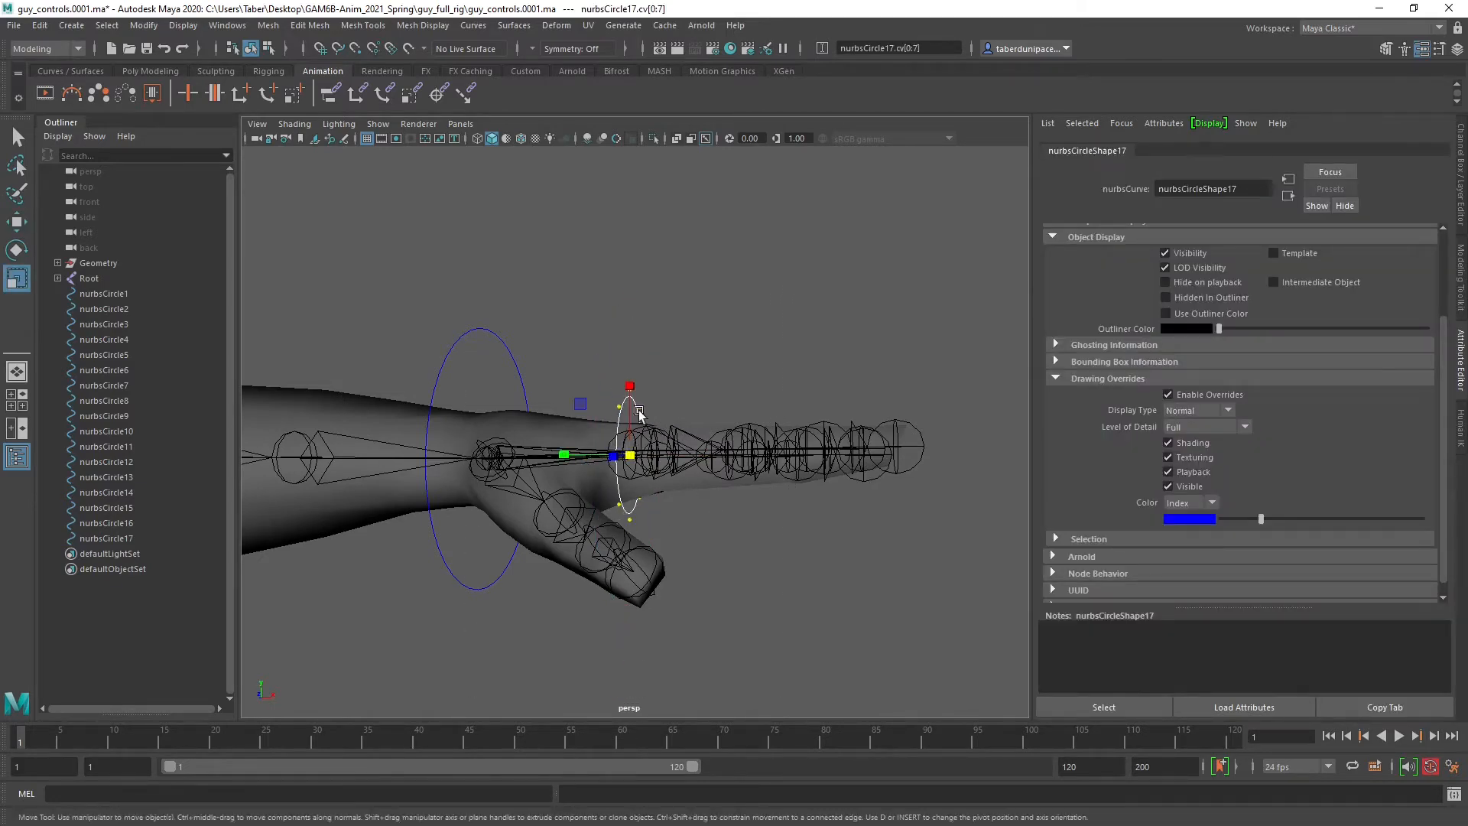
pyautogui.press('w')
pyautogui.moveTo(630, 382); pyautogui.dragTo(688, 399)
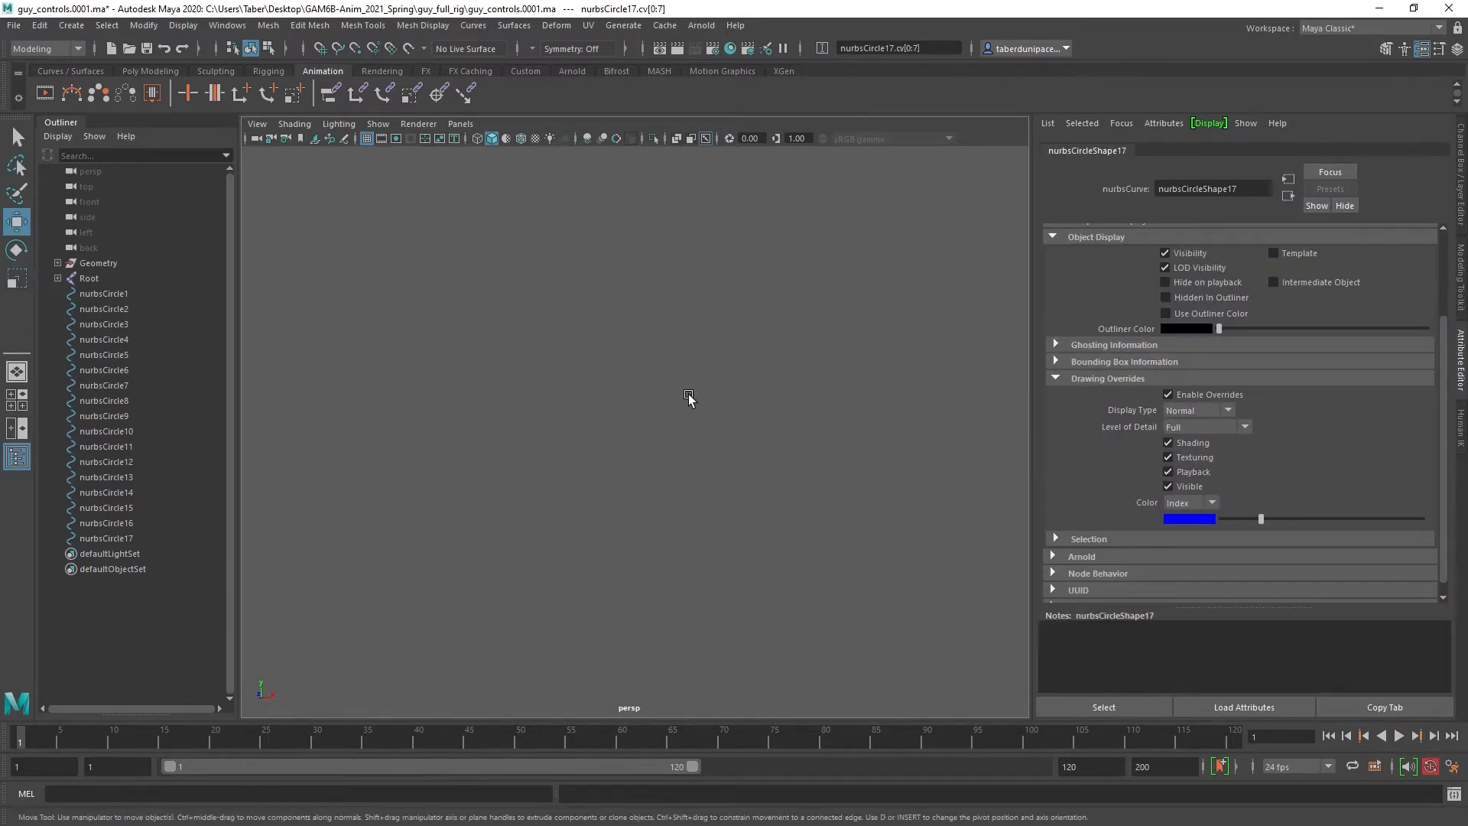
# Raise the knuckle circle's three lower control vertices to form an upward-arching crescent.
pyautogui.moveTo(568, 435); pyautogui.dragTo(711, 548)
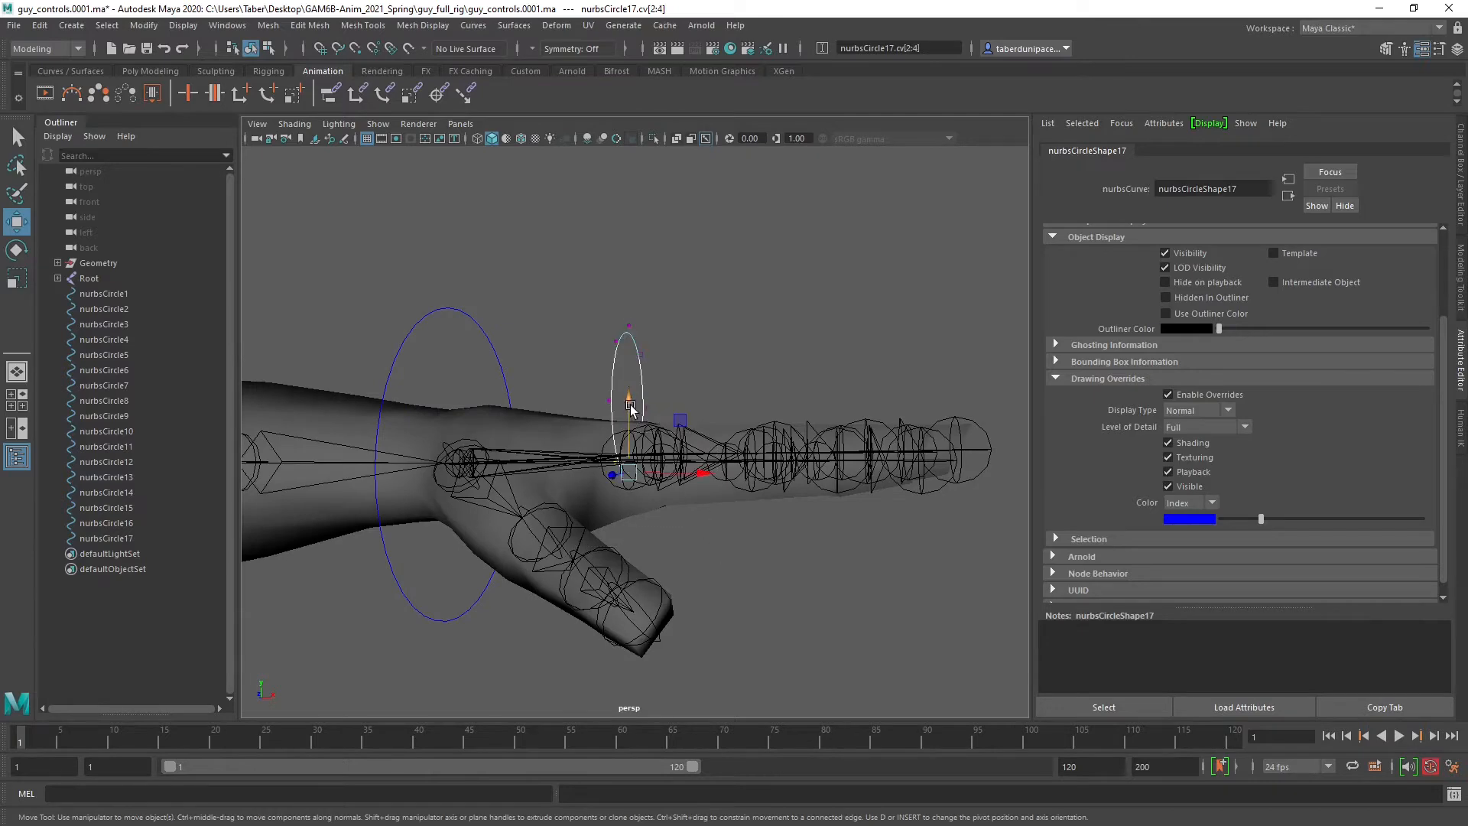
pyautogui.moveTo(632, 406); pyautogui.dragTo(744, 462)
pyautogui.press('r')
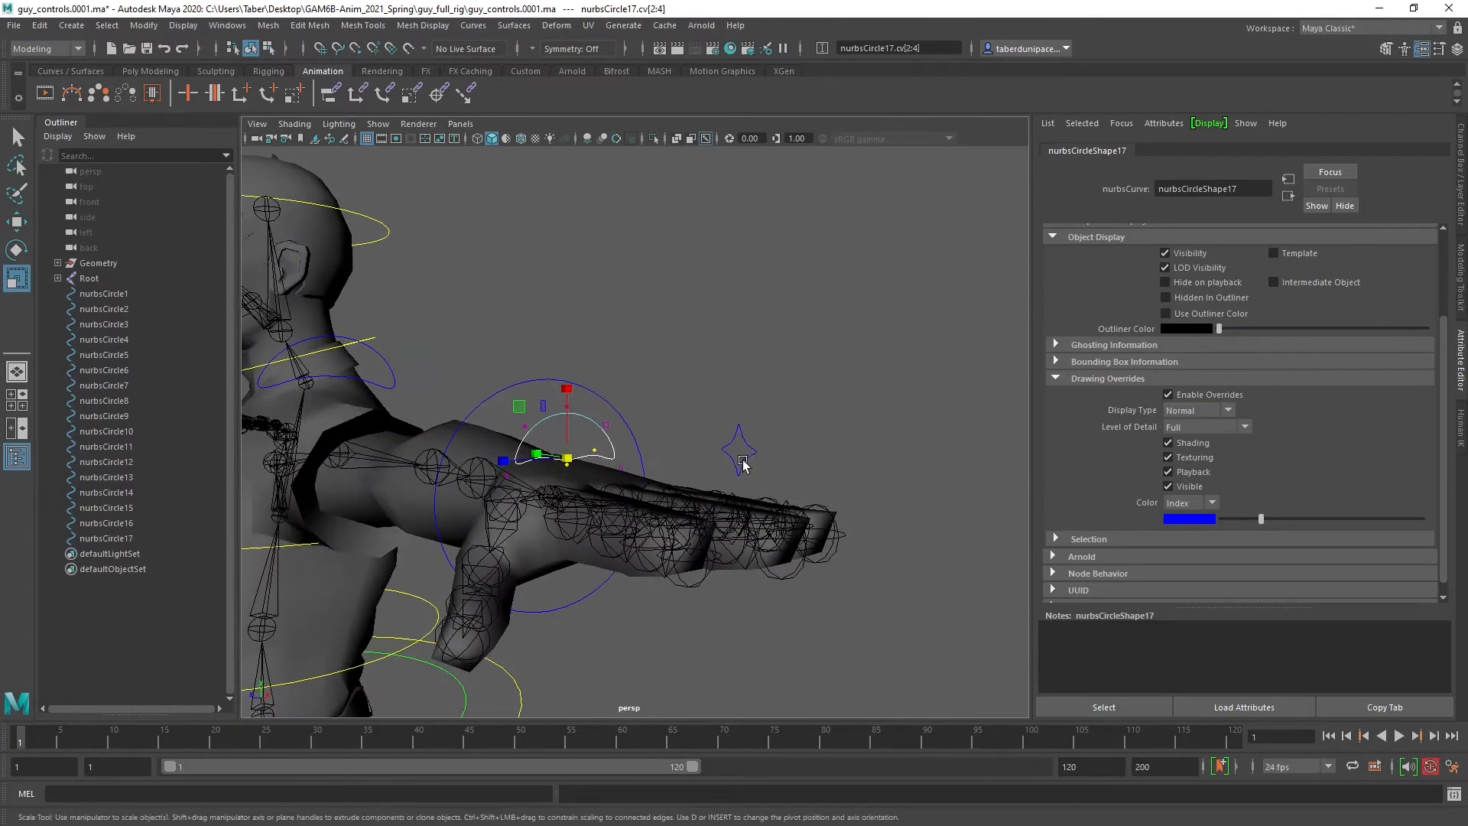
pyautogui.click(567, 391)
pyautogui.press('f')
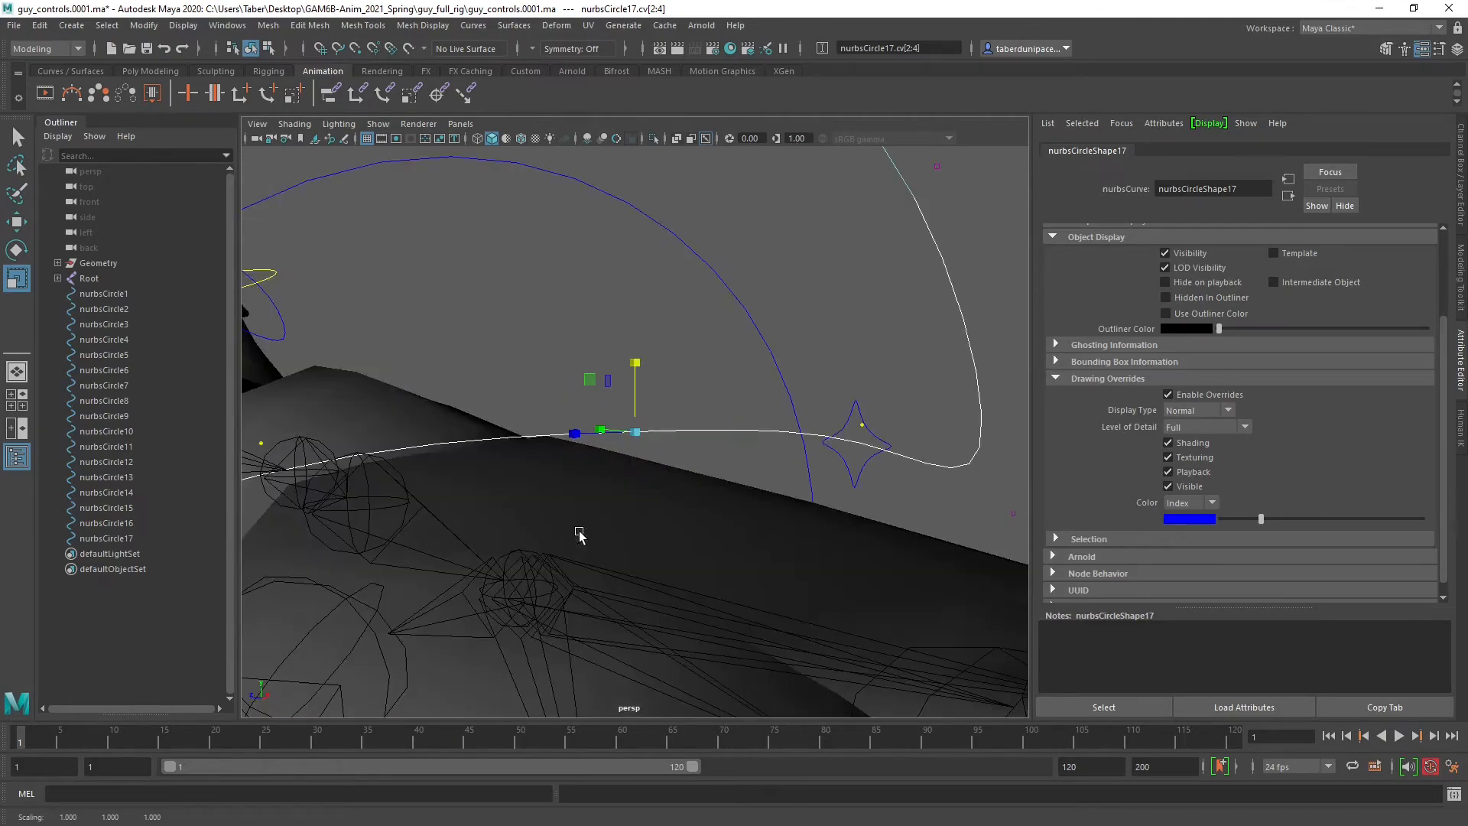
pyautogui.keyDown('alt'); pyautogui.moveTo(681, 529); pyautogui.dragTo(613, 547, button='right'); pyautogui.keyUp('alt')
pyautogui.keyDown('alt'); pyautogui.moveTo(612, 547); pyautogui.dragTo(655, 484); pyautogui.keyUp('alt')
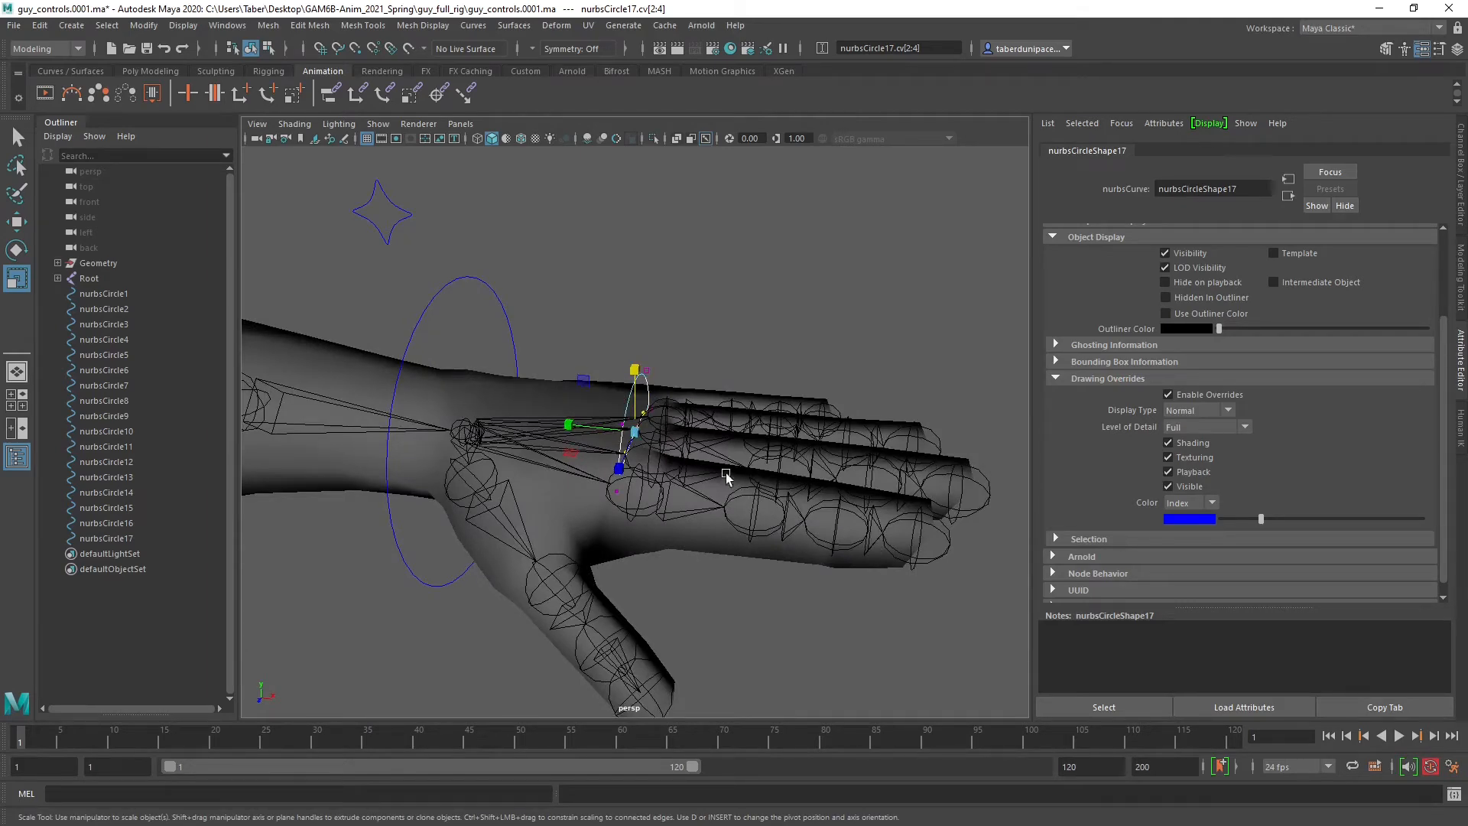
# Scale down all of the knuckle crescent's control vertices and lower them closer to the back of the hand.
pyautogui.keyDown('alt'); pyautogui.moveTo(723, 472); pyautogui.dragTo(577, 428); pyautogui.keyUp('alt')
pyautogui.moveTo(456, 273); pyautogui.dragTo(883, 526)
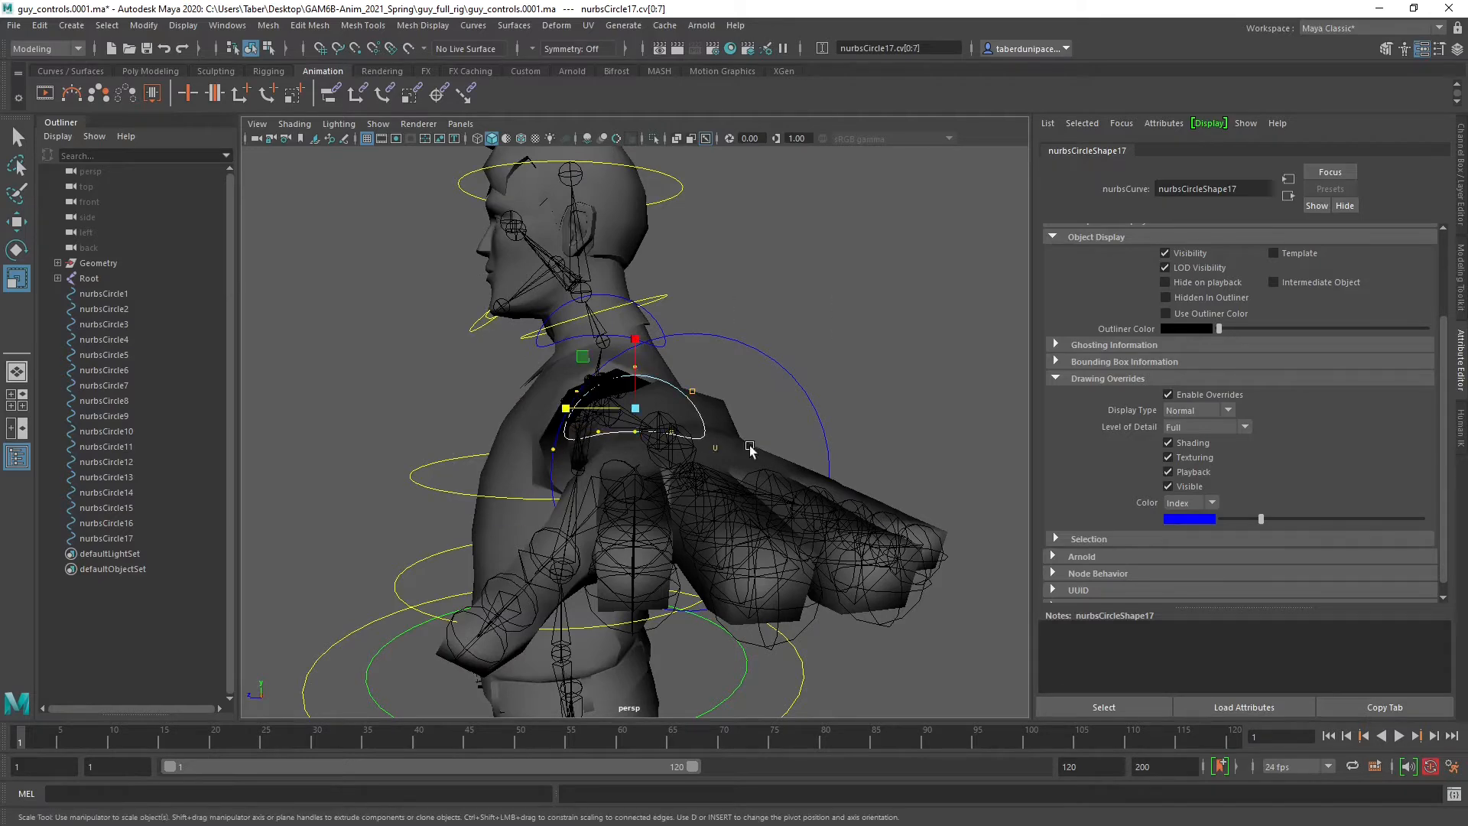
pyautogui.moveTo(637, 410); pyautogui.dragTo(575, 407)
pyautogui.keyDown('alt'); pyautogui.moveTo(645, 472); pyautogui.dragTo(820, 467); pyautogui.keyUp('alt')
pyautogui.keyDown('alt'); pyautogui.moveTo(693, 337); pyautogui.dragTo(724, 439, button='middle'); pyautogui.keyUp('alt')
pyautogui.press('w')
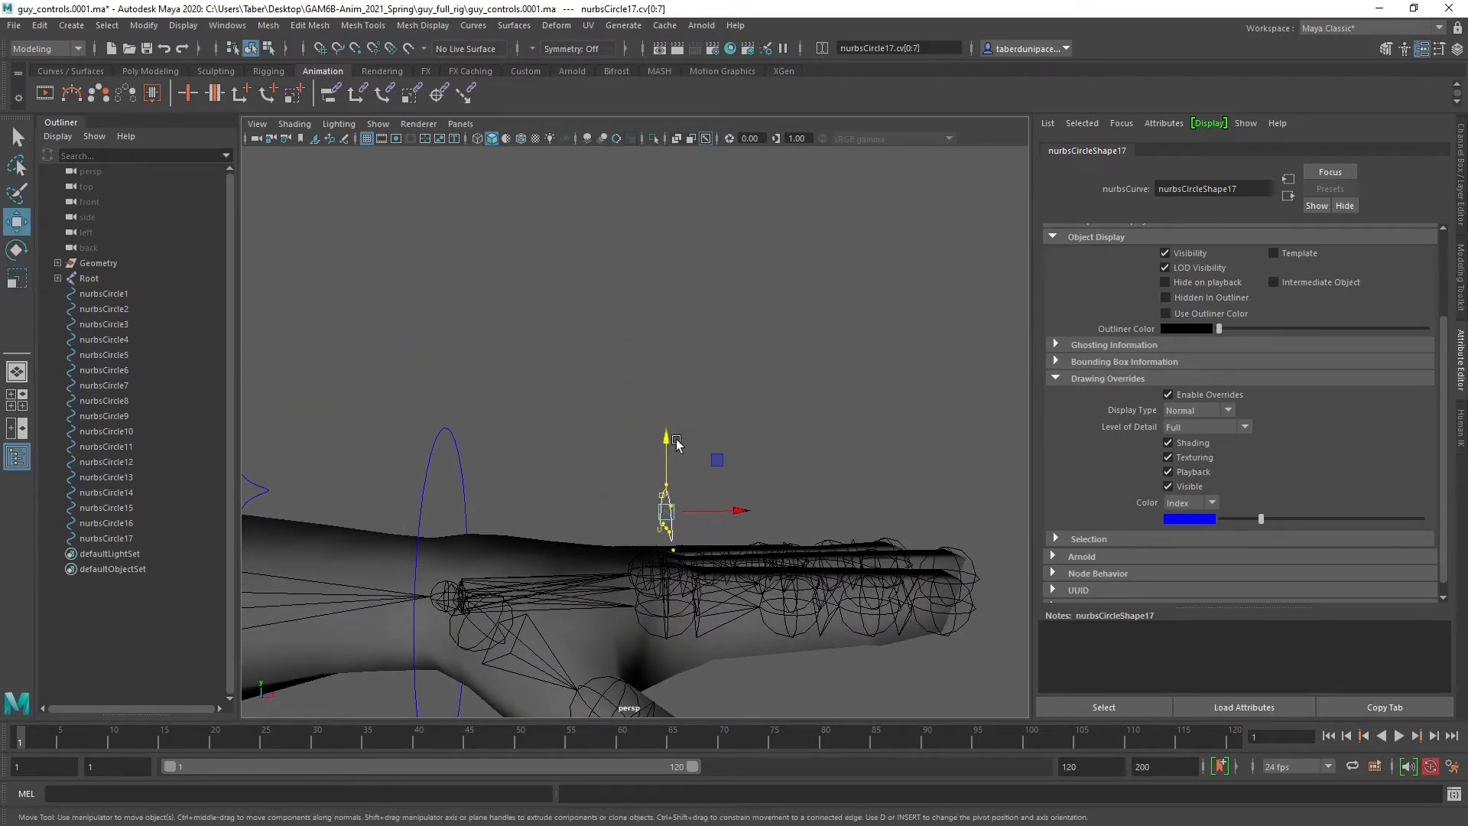
pyautogui.moveTo(663, 438); pyautogui.dragTo(656, 461)
# Scale the knuckle crescent's control vertices narrower and shorter, then restore object selection and select the curve.
pyautogui.keyDown('alt'); pyautogui.moveTo(747, 482); pyautogui.dragTo(577, 479); pyautogui.keyUp('alt')
pyautogui.scroll(5, 639, 435)
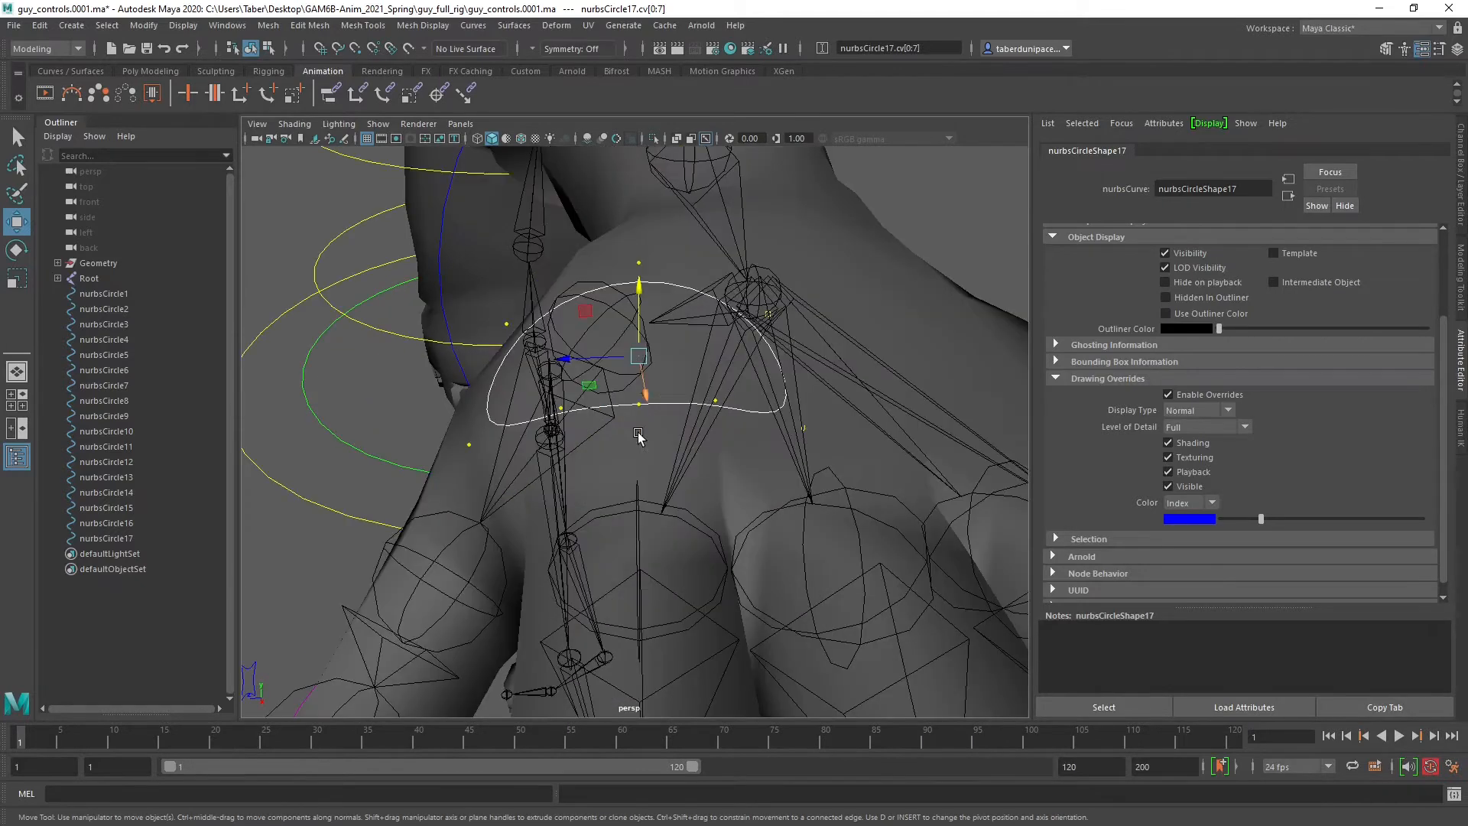
pyautogui.press('r')
pyautogui.moveTo(571, 360); pyautogui.dragTo(594, 360)
pyautogui.keyDown('alt'); pyautogui.moveTo(748, 482); pyautogui.dragTo(740, 462); pyautogui.keyUp('alt')
pyautogui.moveTo(639, 277); pyautogui.dragTo(638, 330)
pyautogui.press('w')
pyautogui.moveTo(570, 358); pyautogui.dragTo(649, 323, button='right')
pyautogui.click(442, 311)
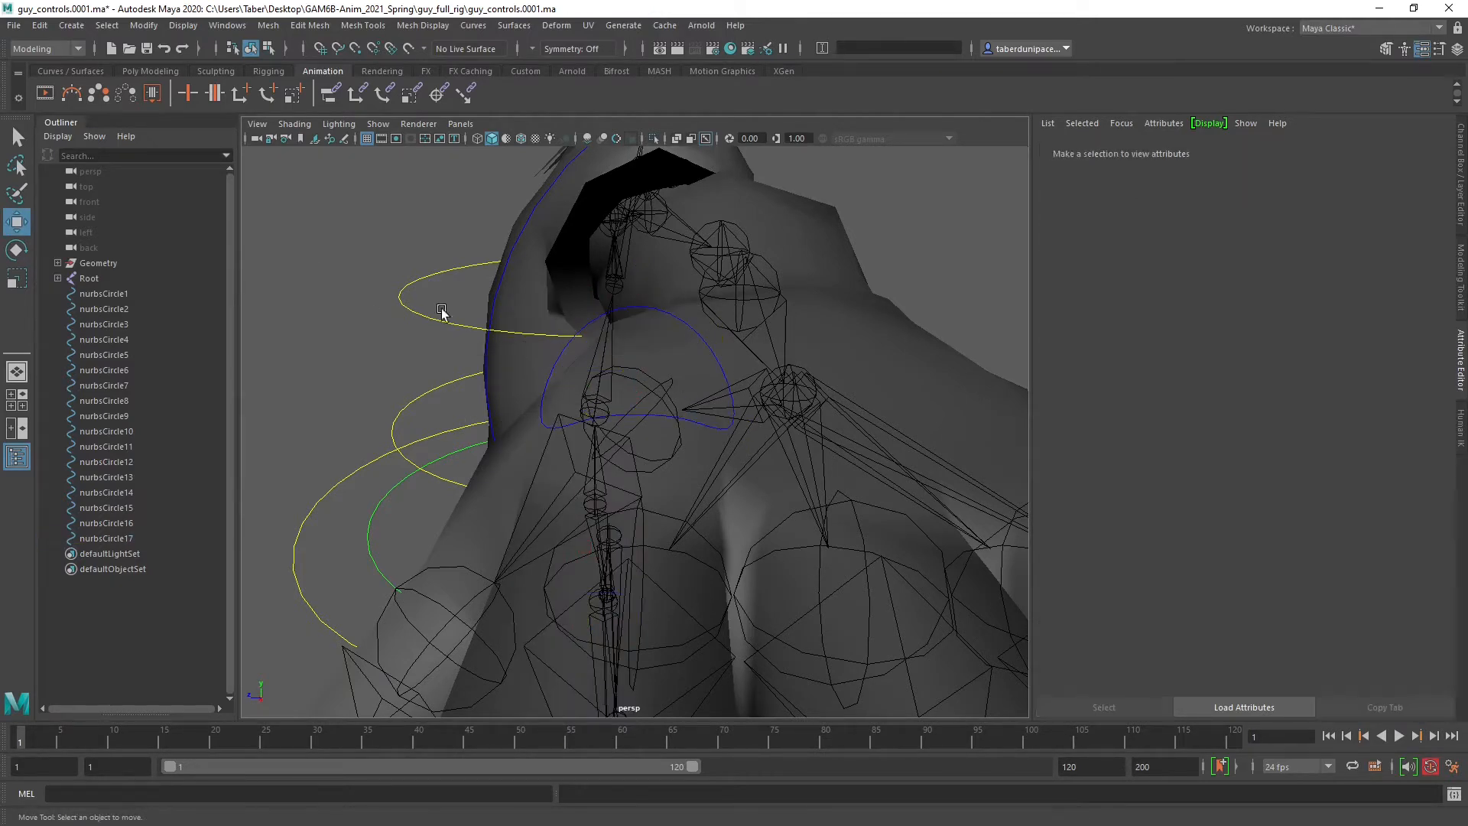
pyautogui.click(559, 355)
# Duplicate the index knuckle crescent and move the copy over to the middle finger's knuckle.
pyautogui.scroll(-6, 647, 485)
pyautogui.keyDown('alt'); pyautogui.moveTo(663, 498); pyautogui.dragTo(691, 522); pyautogui.keyUp('alt')
pyautogui.keyDown('alt'); pyautogui.moveTo(692, 522); pyautogui.dragTo(778, 560, button='right'); pyautogui.keyUp('alt')
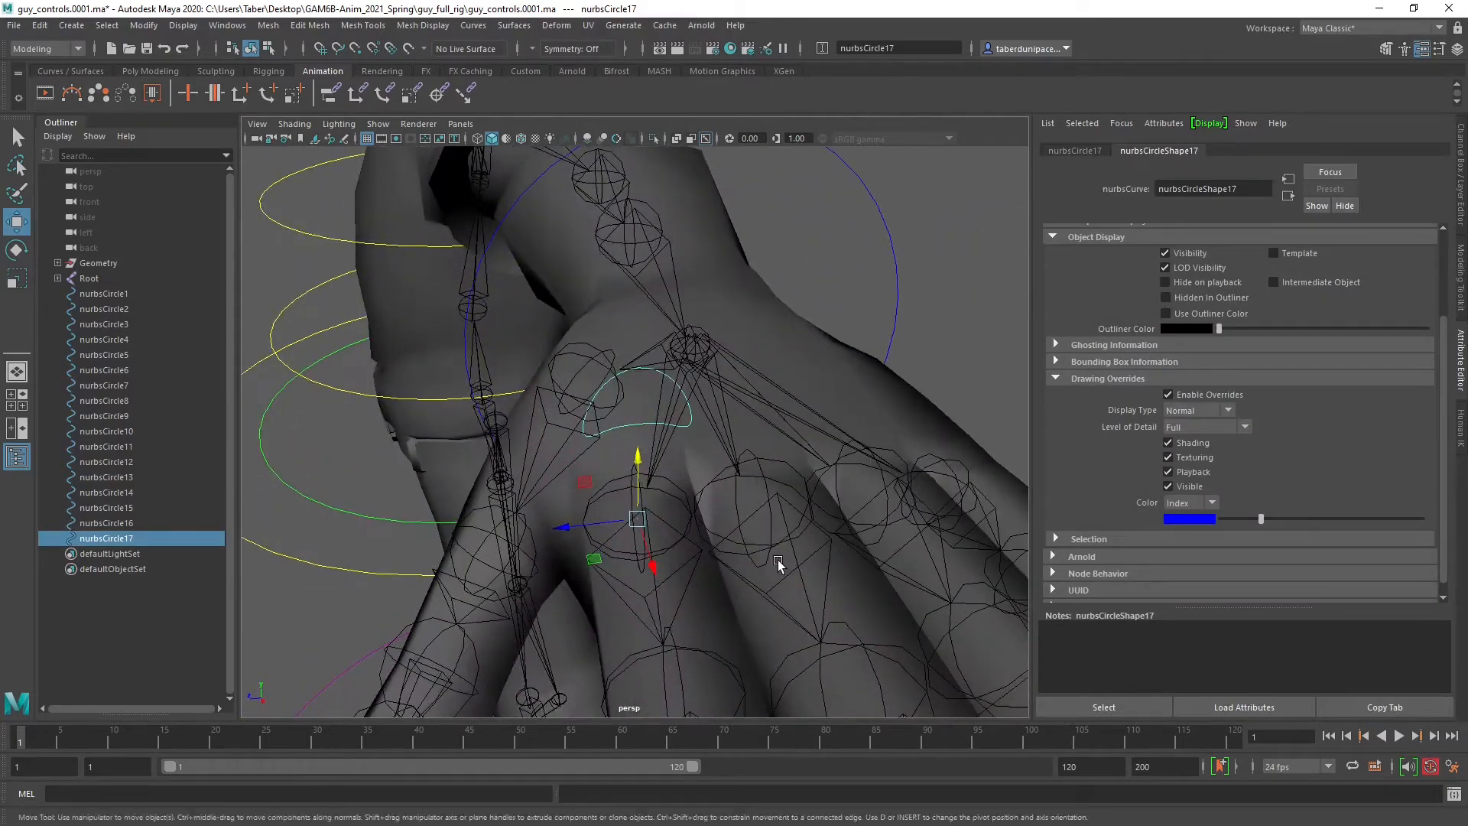
pyautogui.keyDown('alt'); pyautogui.moveTo(778, 560); pyautogui.dragTo(705, 538); pyautogui.keyUp('alt')
pyautogui.hotkey('ctrl', 'd')
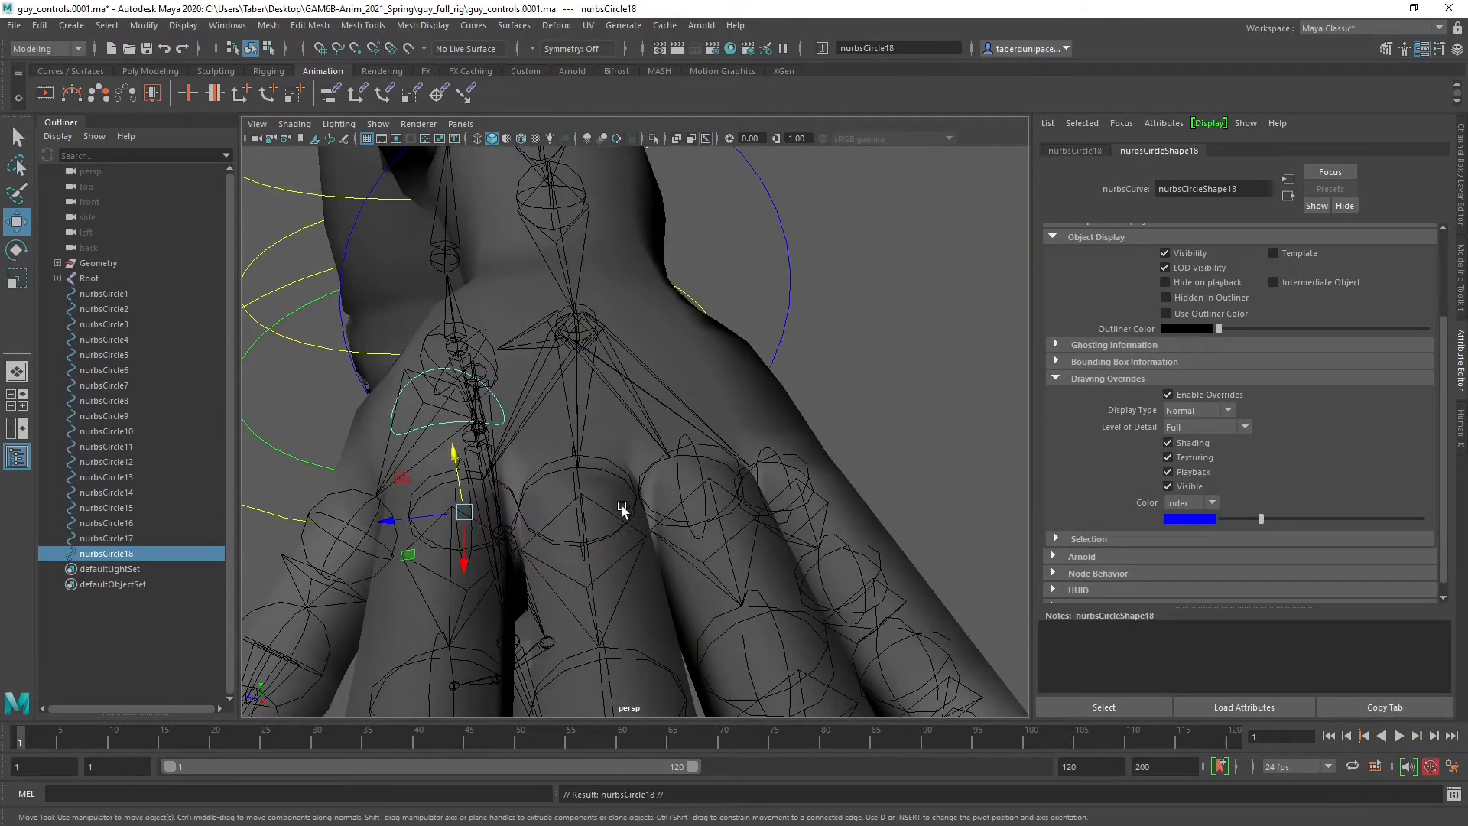
pyautogui.press('v')
pyautogui.moveTo(464, 512); pyautogui.dragTo(701, 551)
pyautogui.keyDown('alt'); pyautogui.moveTo(701, 551); pyautogui.dragTo(617, 544, button='right'); pyautogui.keyUp('alt')
pyautogui.keyDown('alt'); pyautogui.moveTo(615, 541); pyautogui.dragTo(636, 517); pyautogui.keyUp('alt')
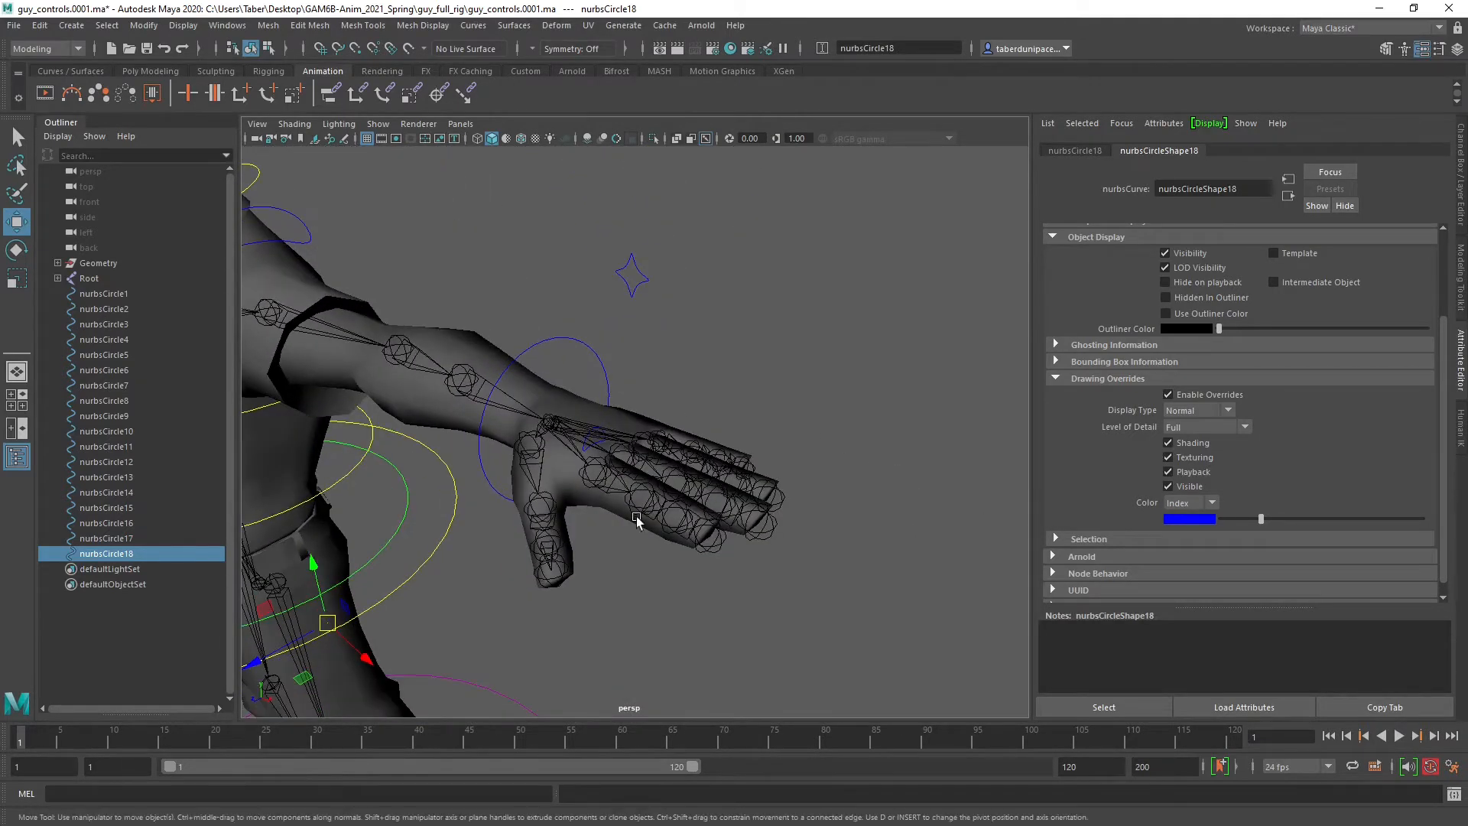
pyautogui.press('v')
pyautogui.moveTo(326, 623); pyautogui.dragTo(621, 456)
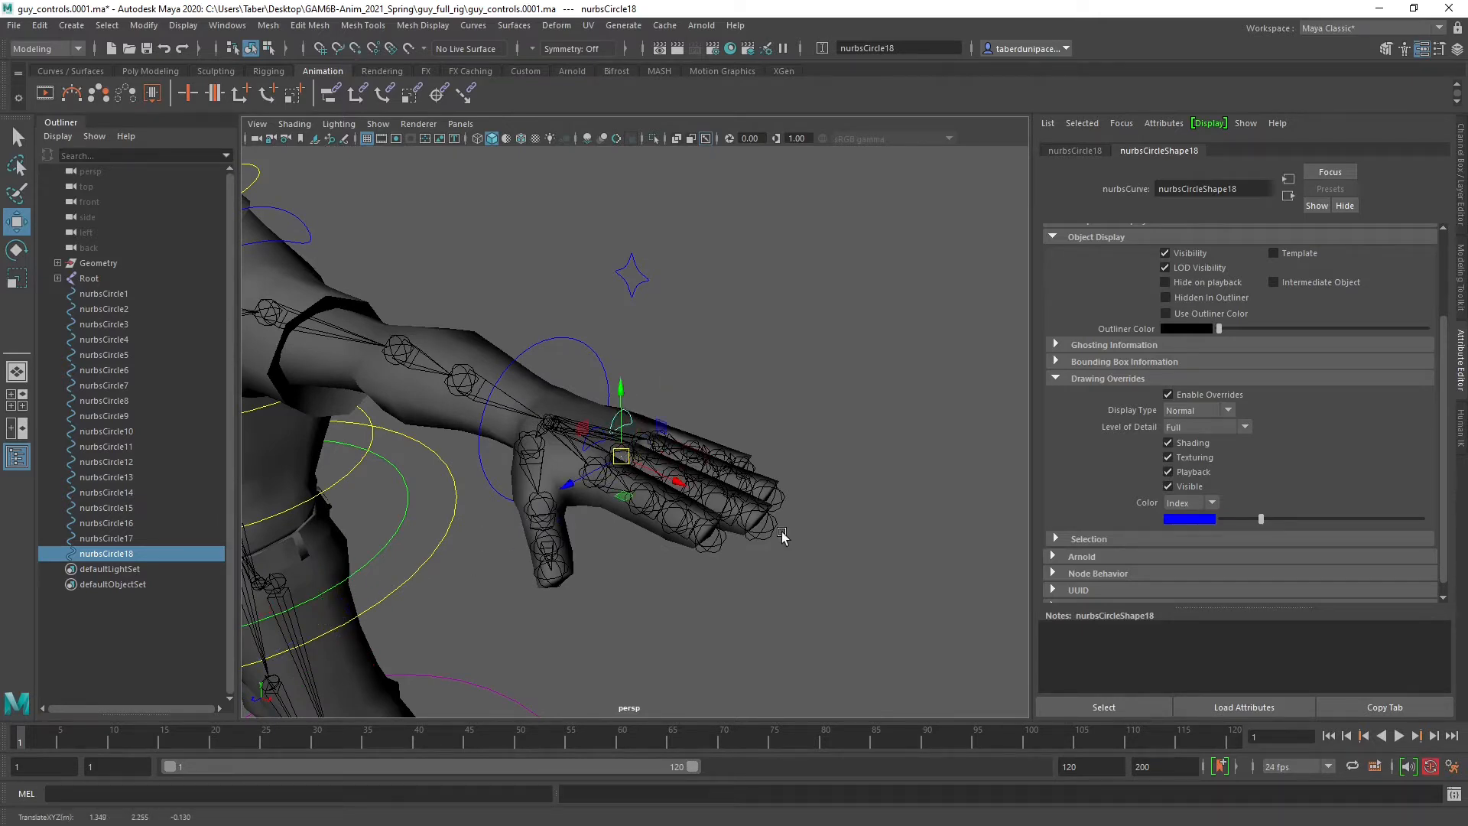
# Hide geometry_layer and snap the copied crescent onto the middle finger's knuckle joint.
pyautogui.click(1462, 184)
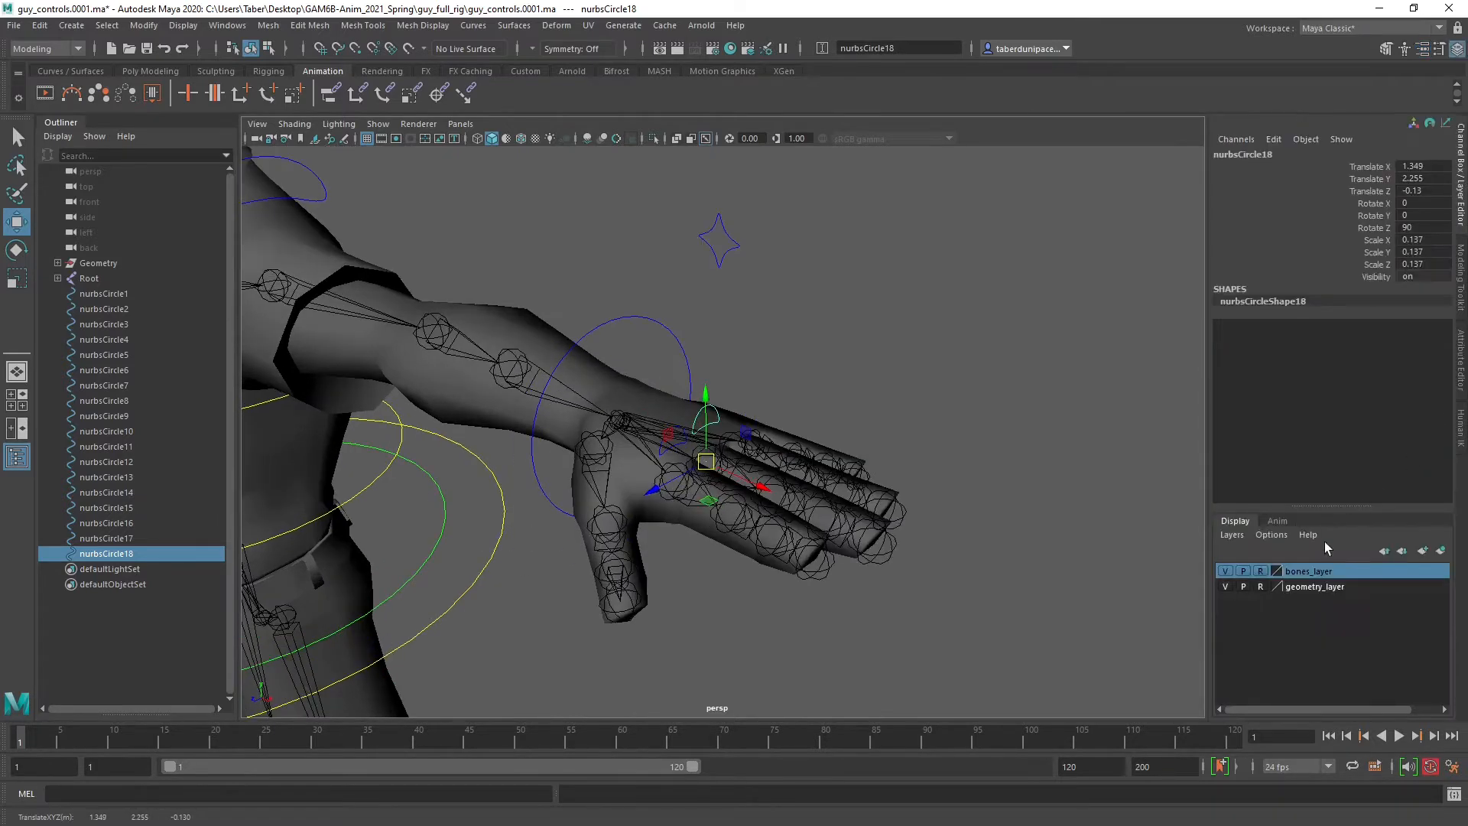
pyautogui.click(1224, 586)
pyautogui.scroll(5, 678, 548)
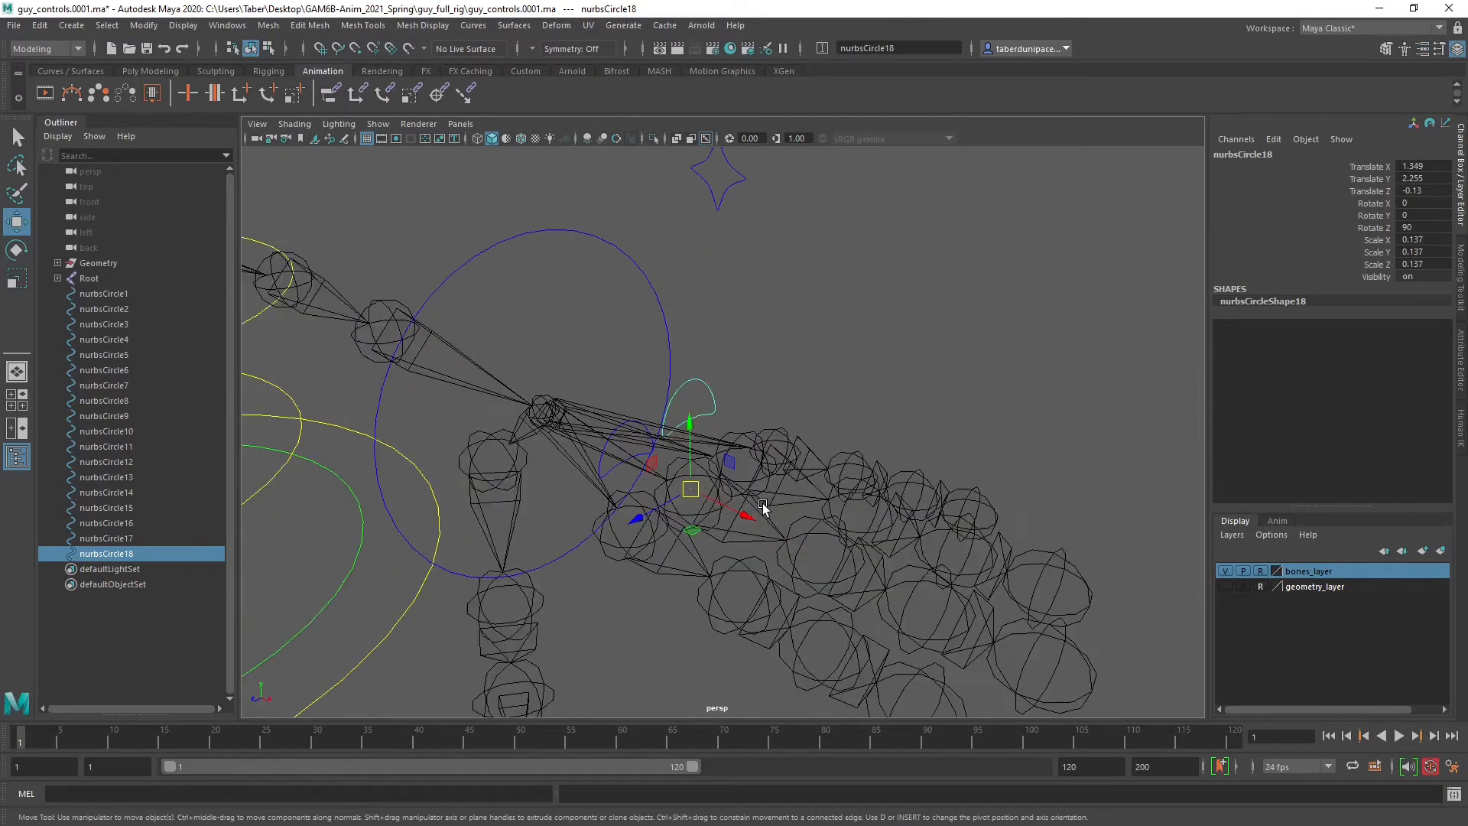
pyautogui.press('v')
pyautogui.moveTo(648, 566); pyautogui.dragTo(655, 567)
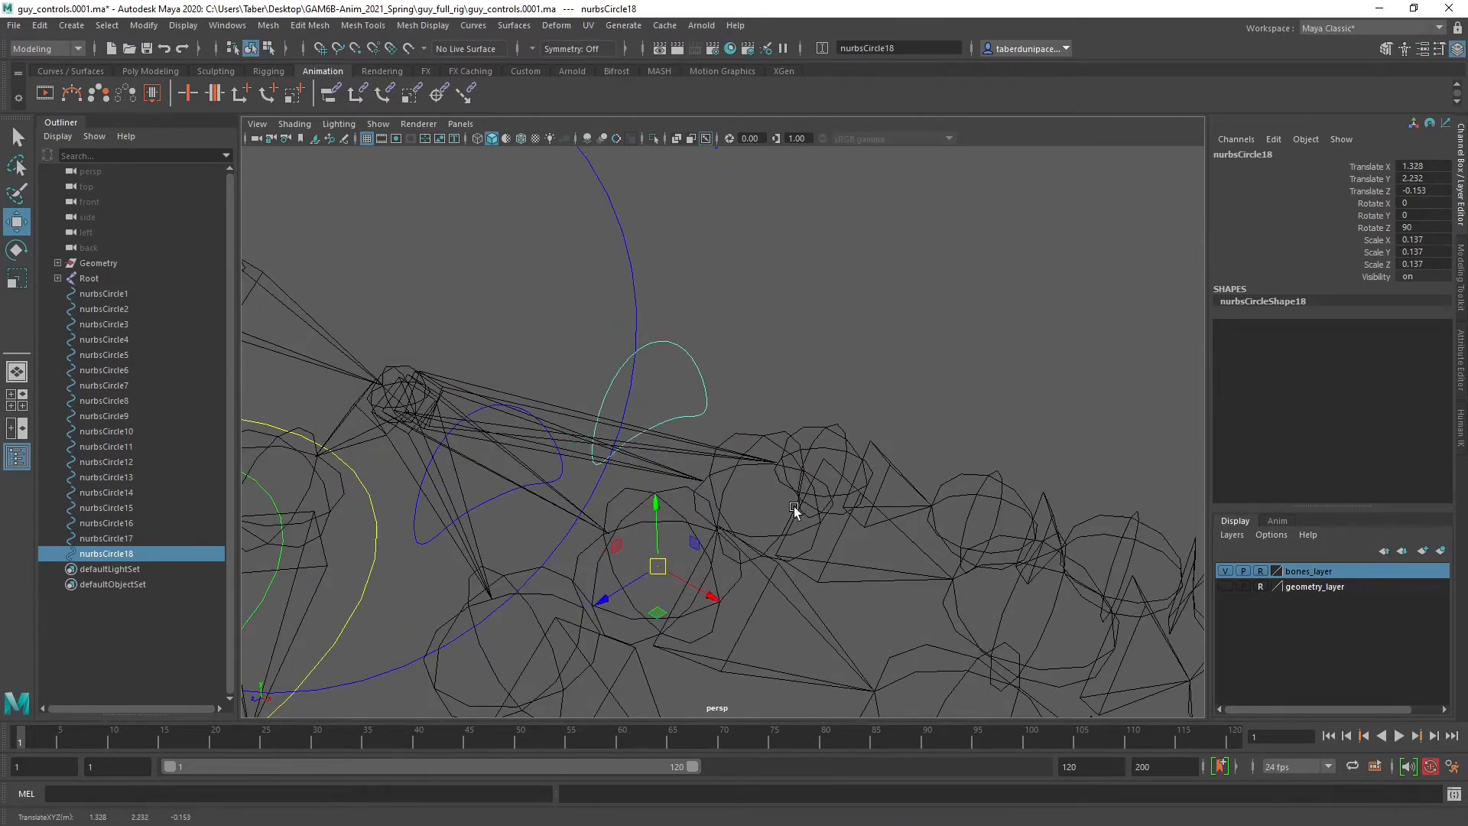
# Make two more copies of the knuckle crescent, snapping one to the ring finger's knuckle joint and one to the pinky's.
pyautogui.moveTo(793, 511)
pyautogui.keyDown('alt'); pyautogui.mouseDown()
pyautogui.moveTo(681, 535)
pyautogui.moveTo(845, 531)
pyautogui.moveTo(875, 501)
pyautogui.moveTo(796, 527)
pyautogui.mouseUp(); pyautogui.keyUp('alt')
pyautogui.hotkey('ctrl', 'd')
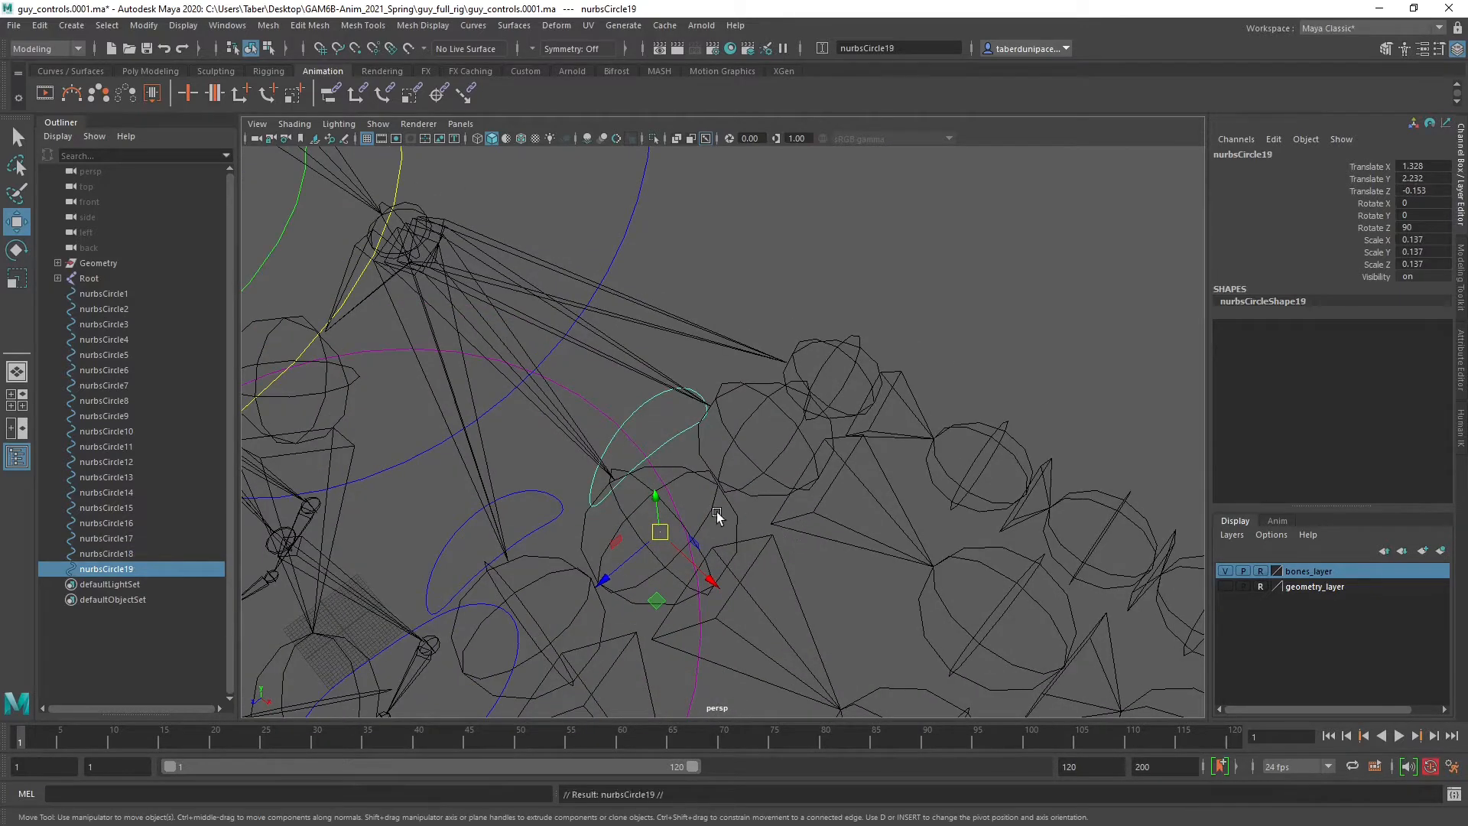
pyautogui.press('v')
pyautogui.moveTo(655, 532); pyautogui.dragTo(834, 378)
pyautogui.hotkey('ctrl', 'd')
pyautogui.press('v')
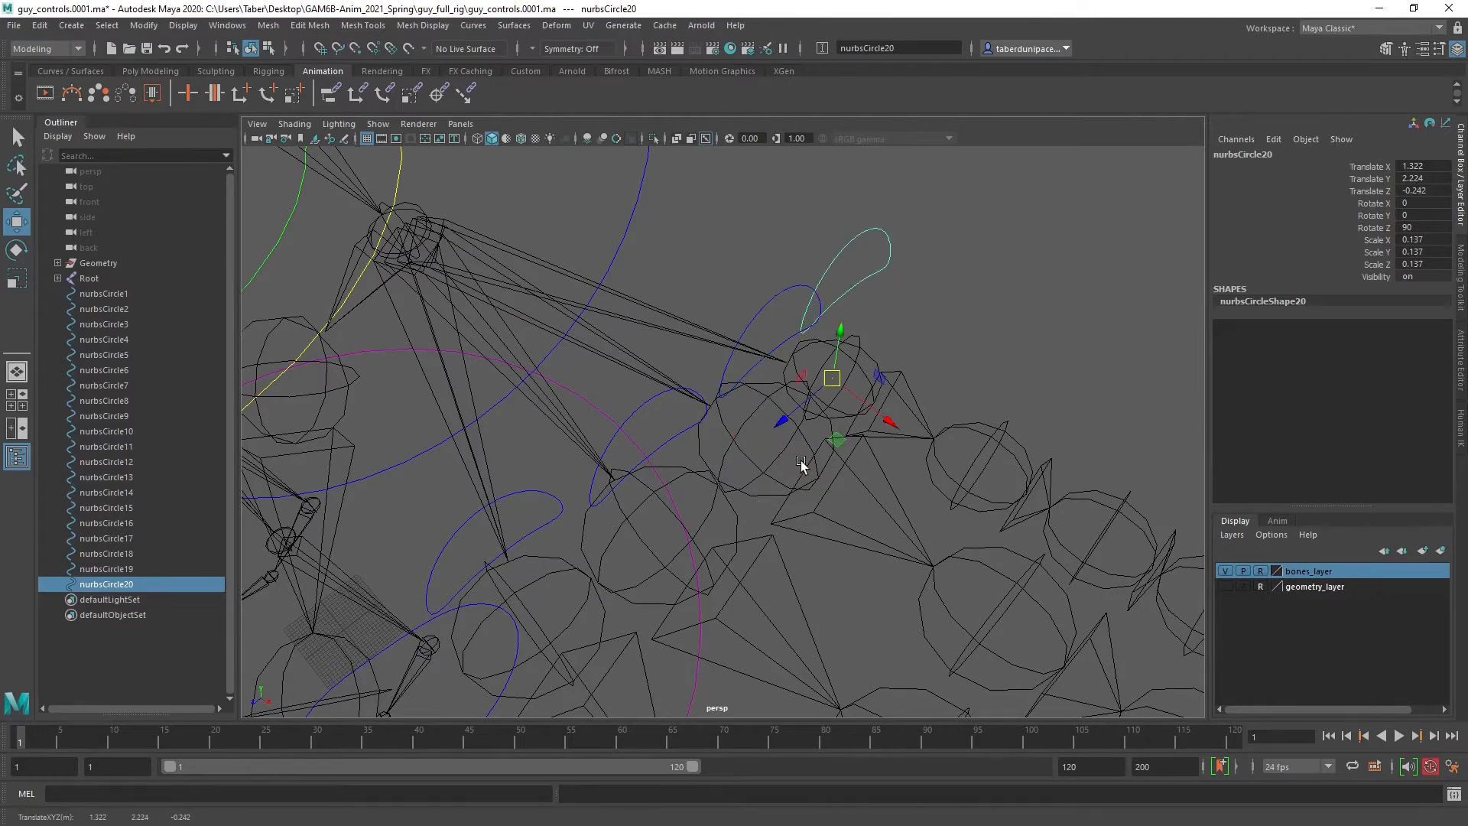
# Duplicate the index knuckle crescent and snap the copy to the thumb's base joint.
pyautogui.keyDown('alt'); pyautogui.moveTo(800, 460); pyautogui.dragTo(618, 476); pyautogui.keyUp('alt')
pyautogui.click(618, 457)
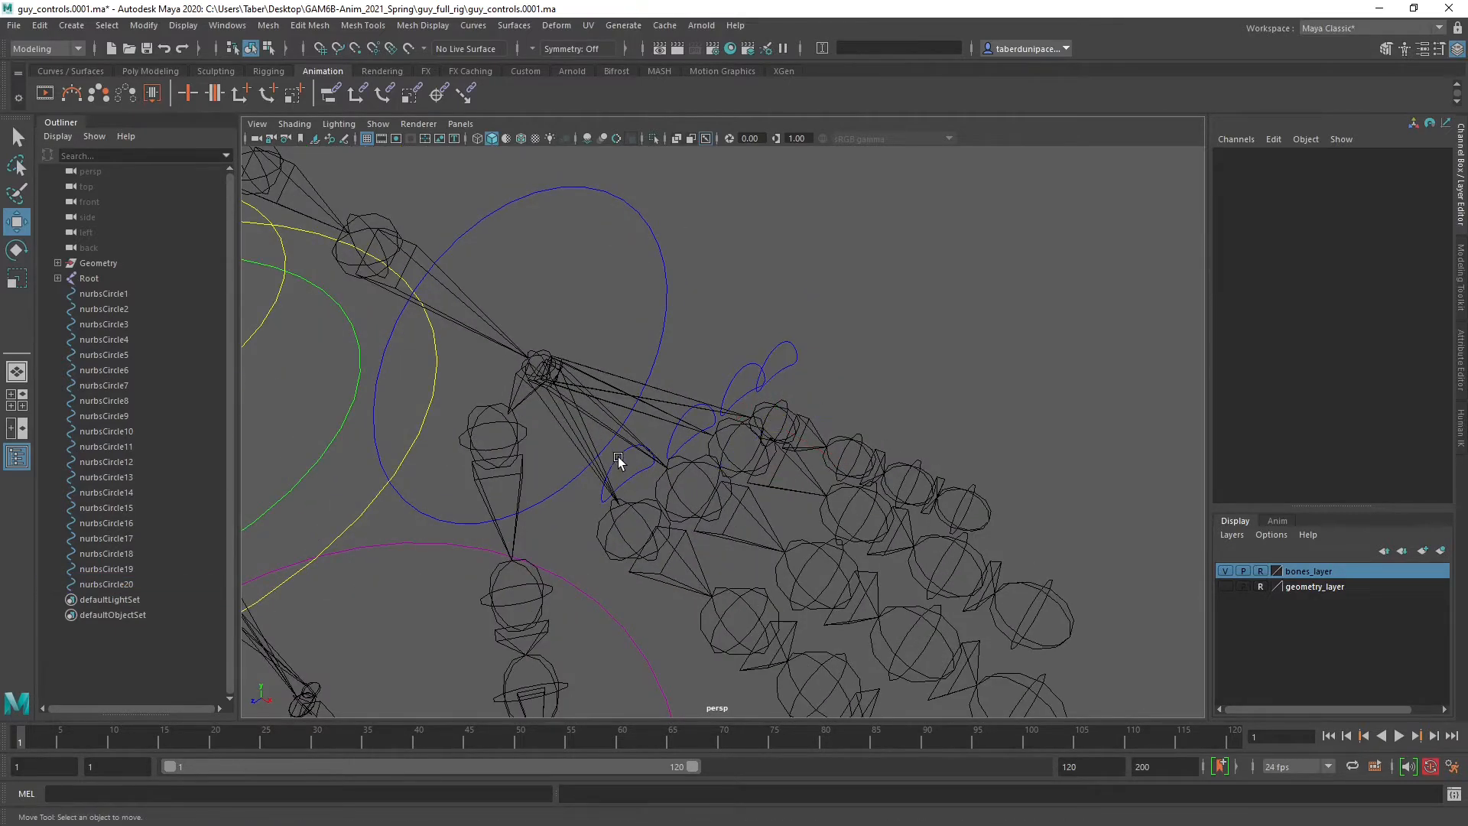
pyautogui.click(621, 460)
pyautogui.hotkey('ctrl', 'd')
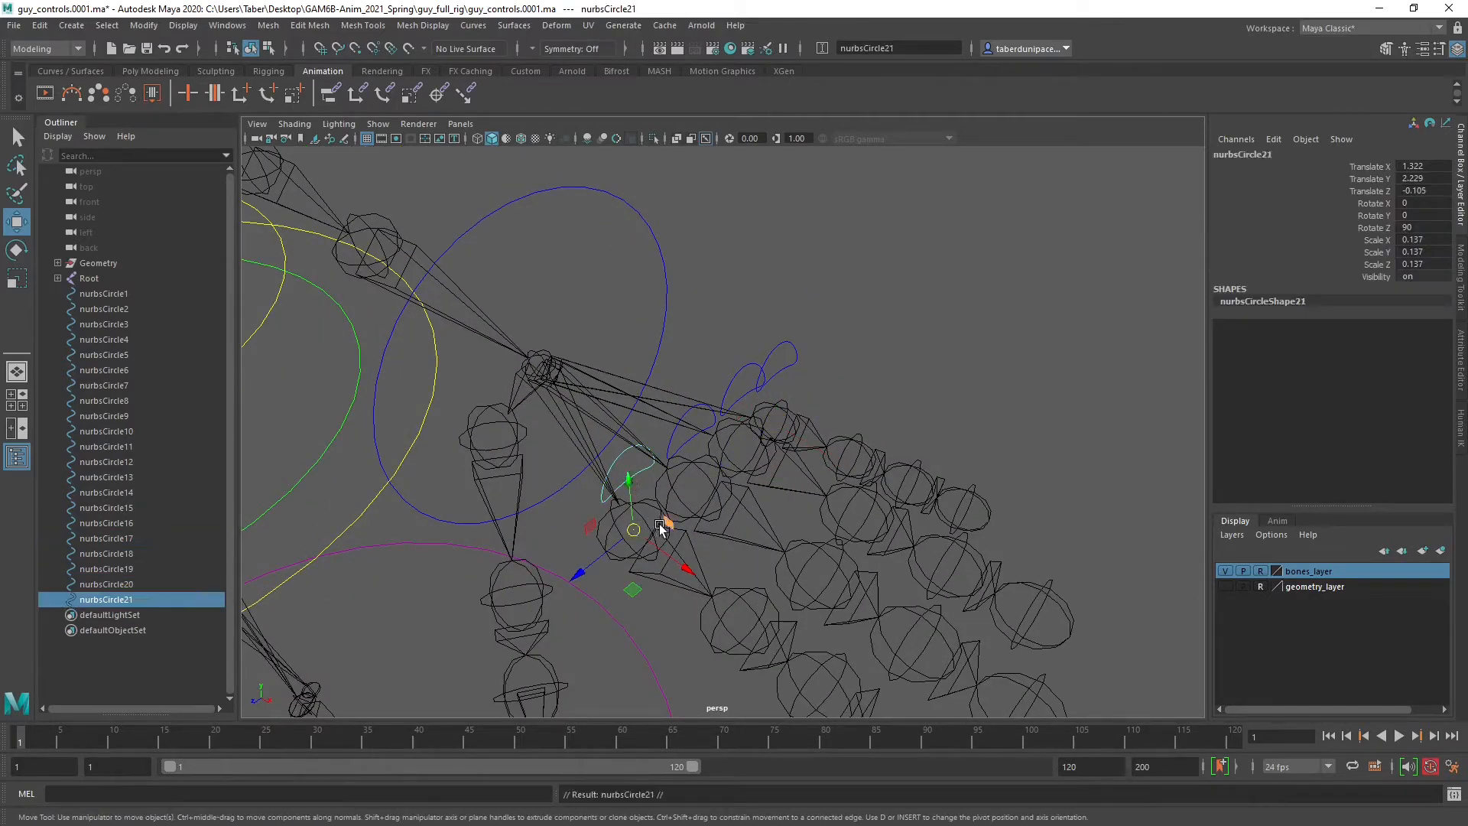
pyautogui.moveTo(631, 512); pyautogui.dragTo(526, 437)
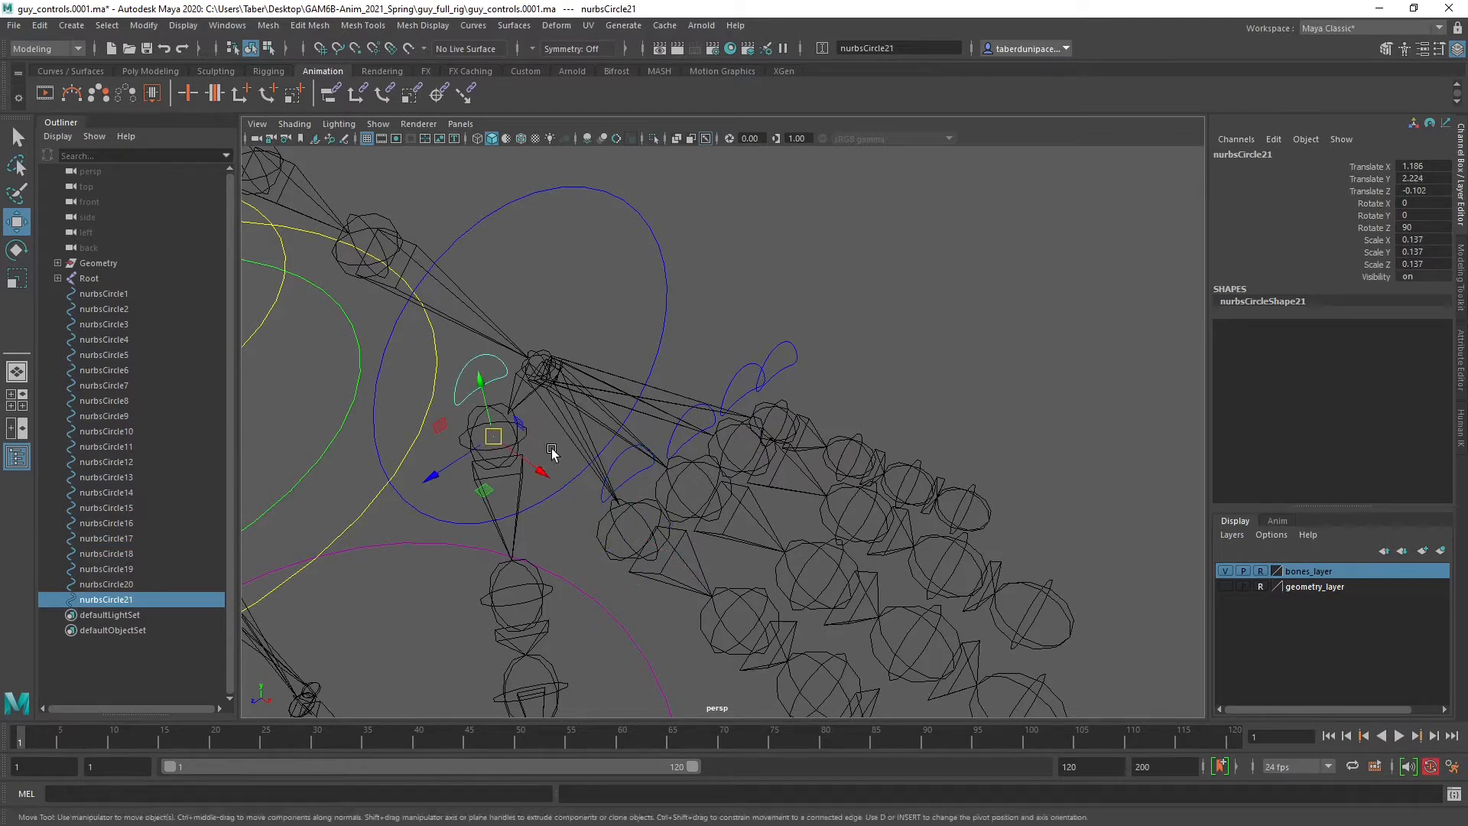
# Make bones_layer selectable and select the Thumb_L1 joint to check its orientation with the Rotate tool.
pyautogui.click(521, 433)
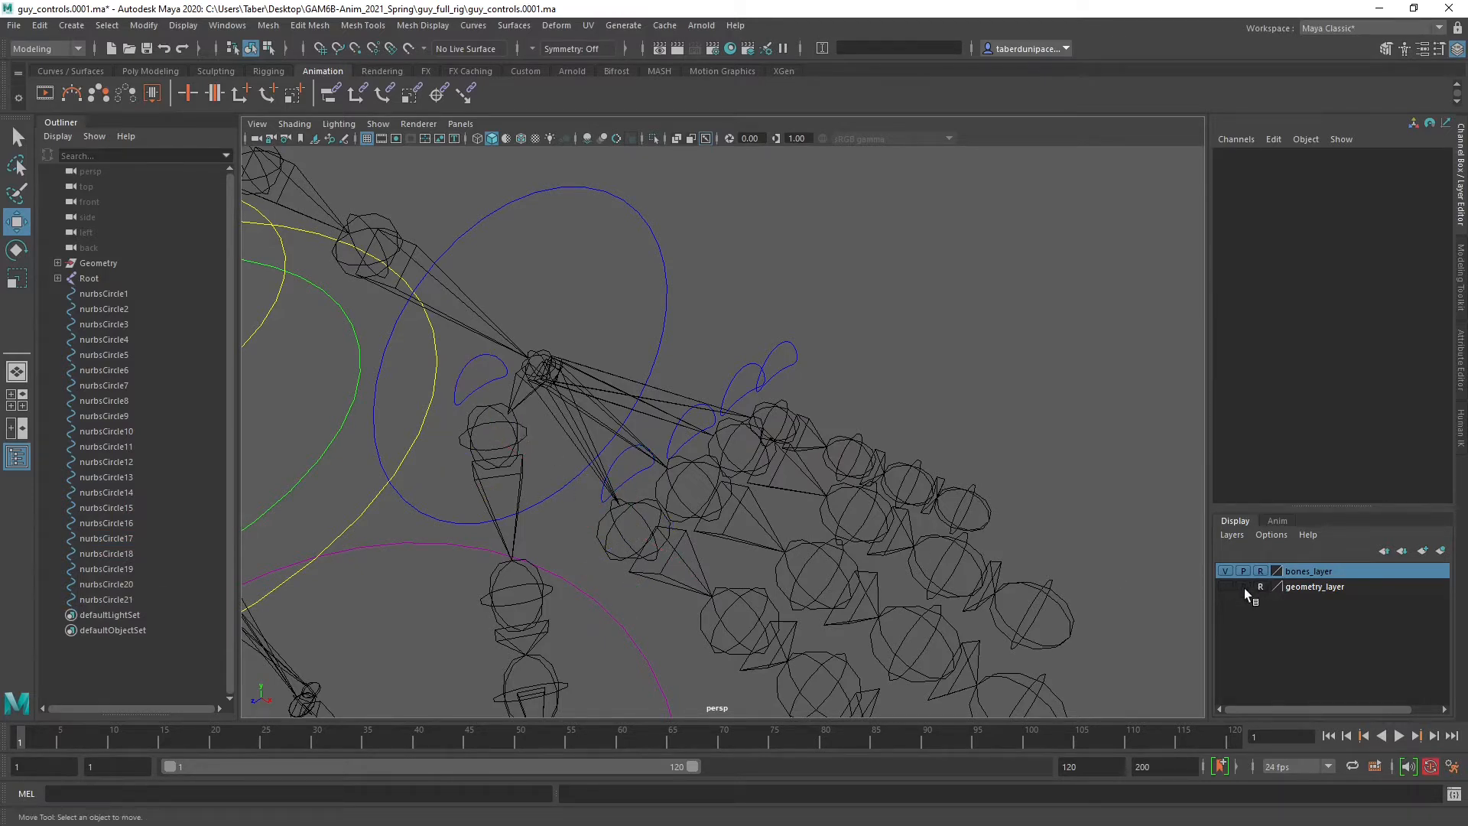
pyautogui.click(527, 438)
pyautogui.keyDown('alt'); pyautogui.moveTo(526, 437); pyautogui.dragTo(637, 441); pyautogui.keyUp('alt')
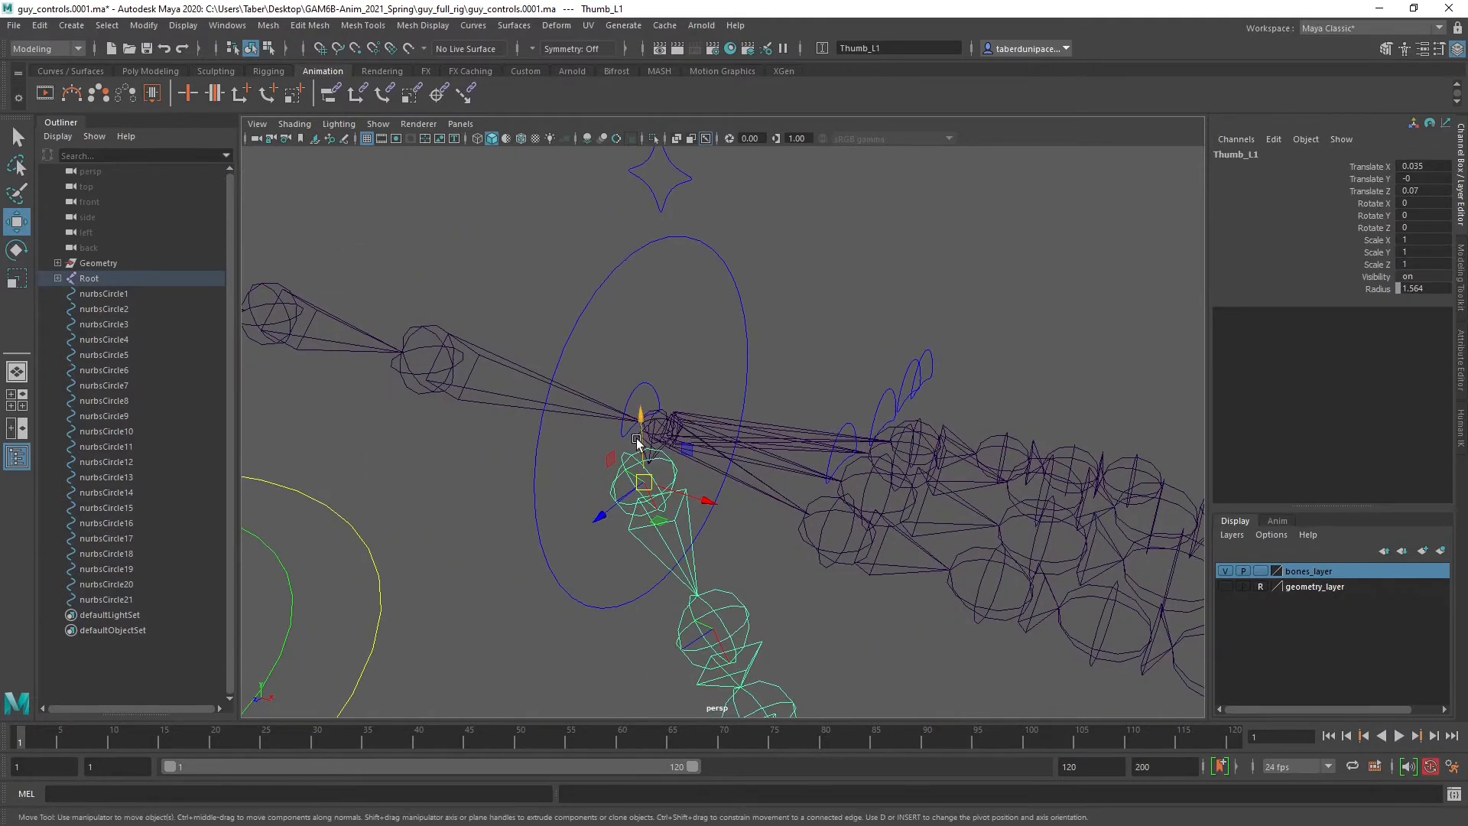
pyautogui.keyDown('alt'); pyautogui.moveTo(551, 507); pyautogui.dragTo(525, 491); pyautogui.keyUp('alt')
pyautogui.scroll(5, 549, 497)
pyautogui.press('e')
pyautogui.hotkey('ctrl', 'z')
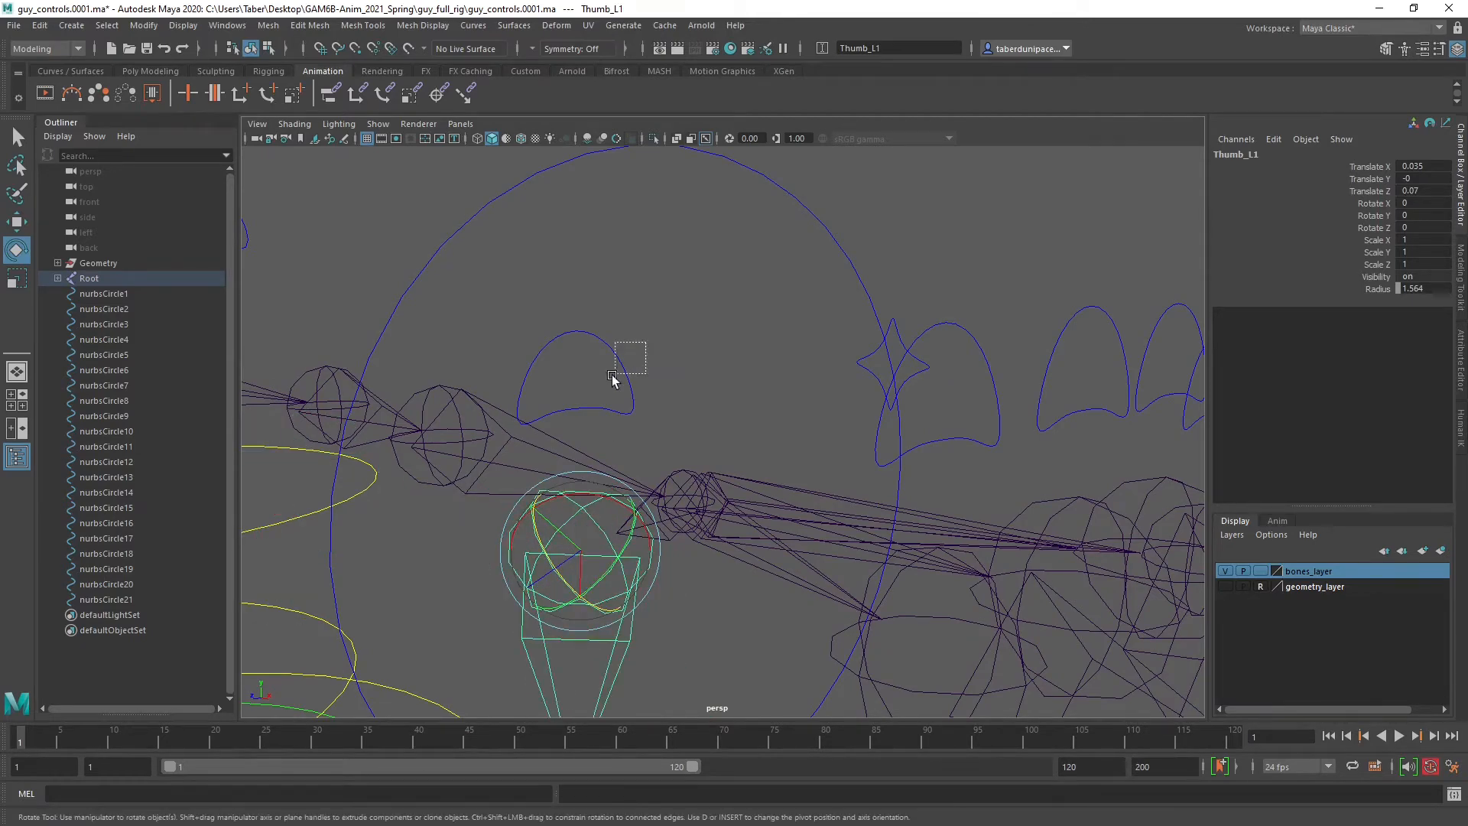
# Try rotating the thumb crescent to line up with the thumb joint, and undo the rotation.
pyautogui.click(604, 409)
pyautogui.moveTo(658, 419)
pyautogui.keyDown('alt'); pyautogui.mouseDown()
pyautogui.moveTo(714, 439)
pyautogui.moveTo(787, 435)
pyautogui.moveTo(649, 436)
pyautogui.mouseUp(); pyautogui.keyUp('alt')
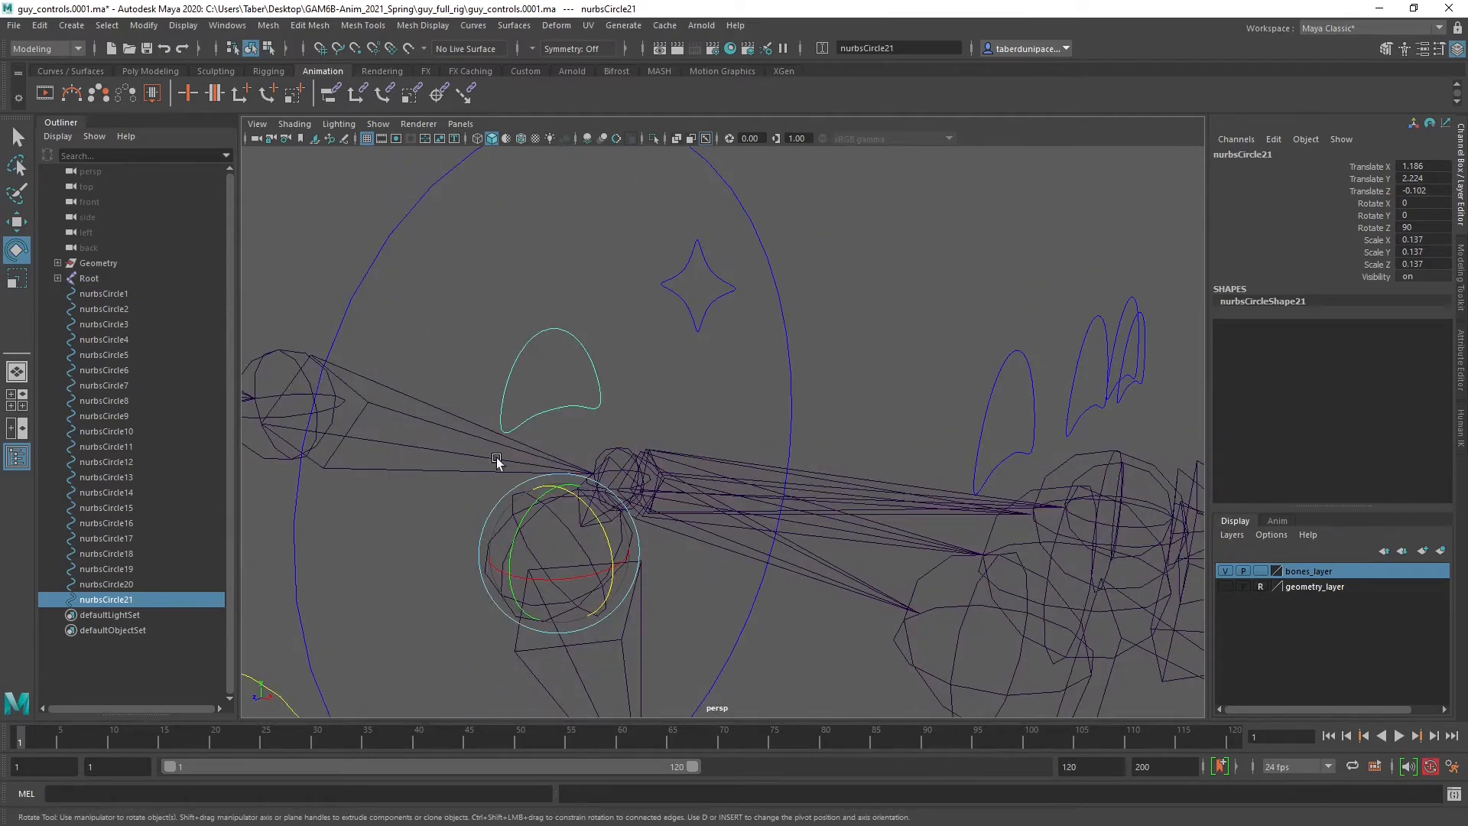
pyautogui.moveTo(595, 517); pyautogui.dragTo(499, 527)
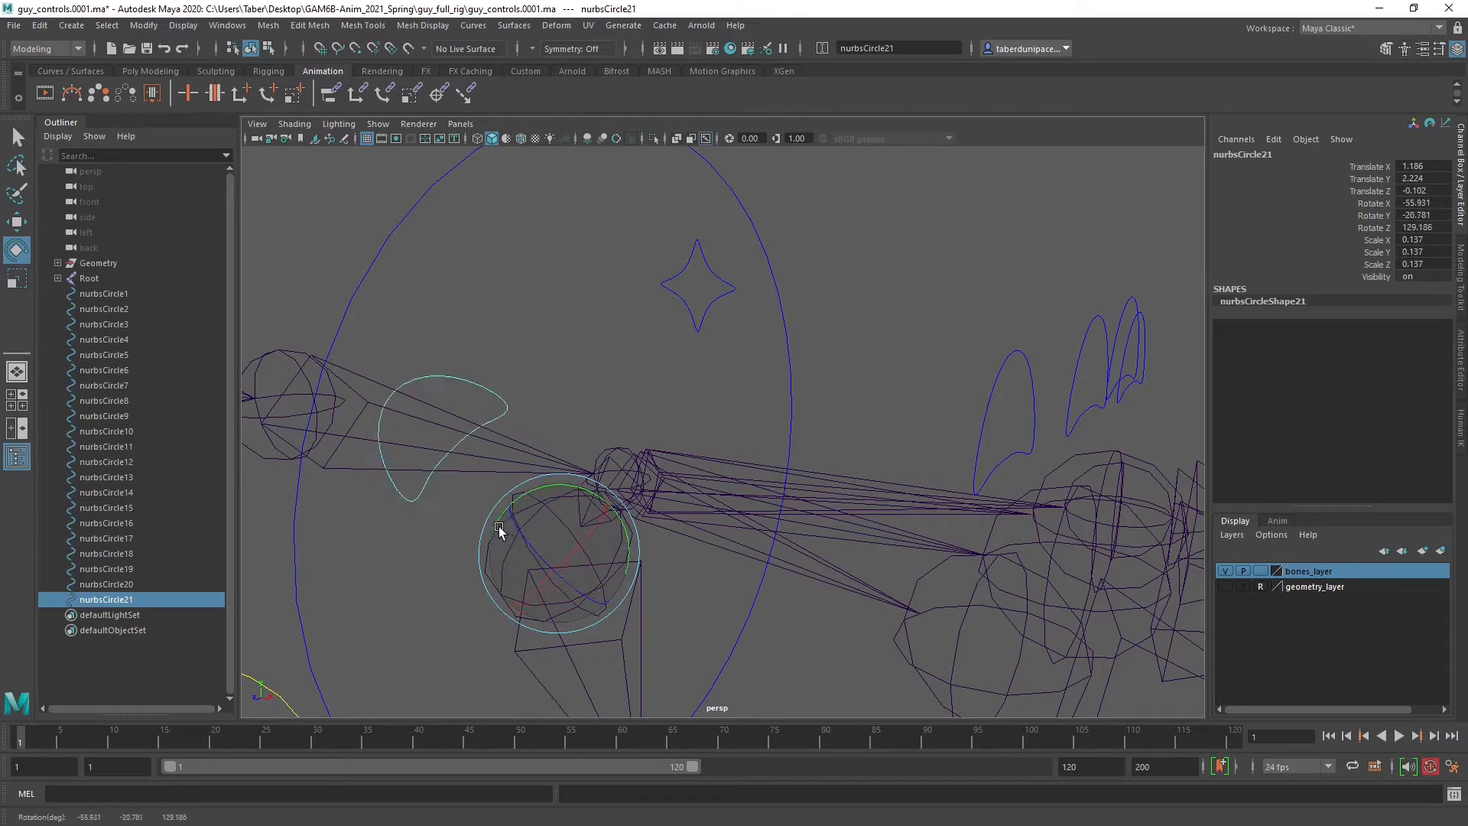
pyautogui.hotkey('ctrl', 'z')
pyautogui.hotkey('ctrl', 'z')
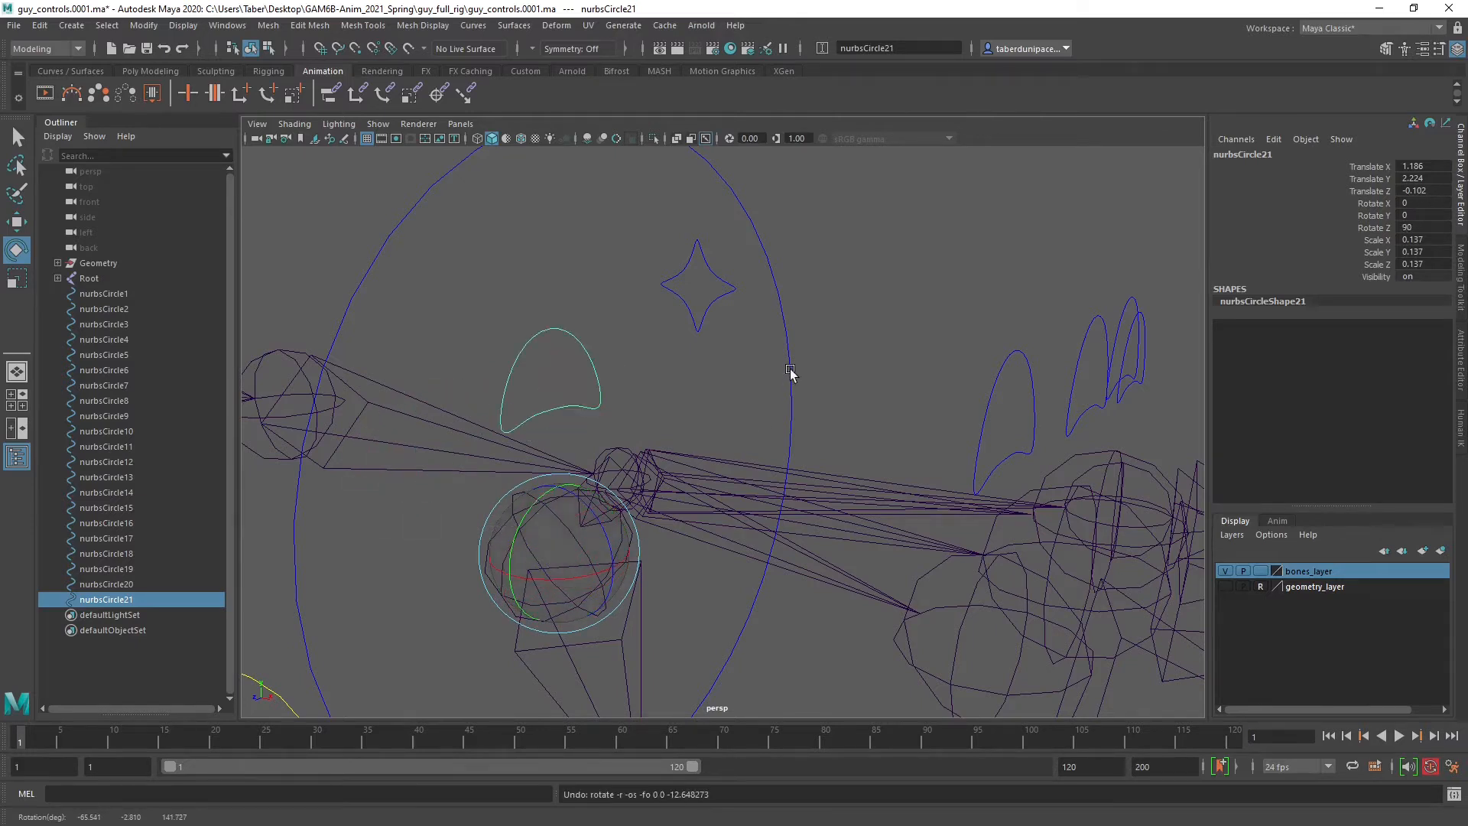
# Set bones_layer back to reference mode and show geometry_layer again.
pyautogui.click(725, 428)
pyautogui.click(1260, 585)
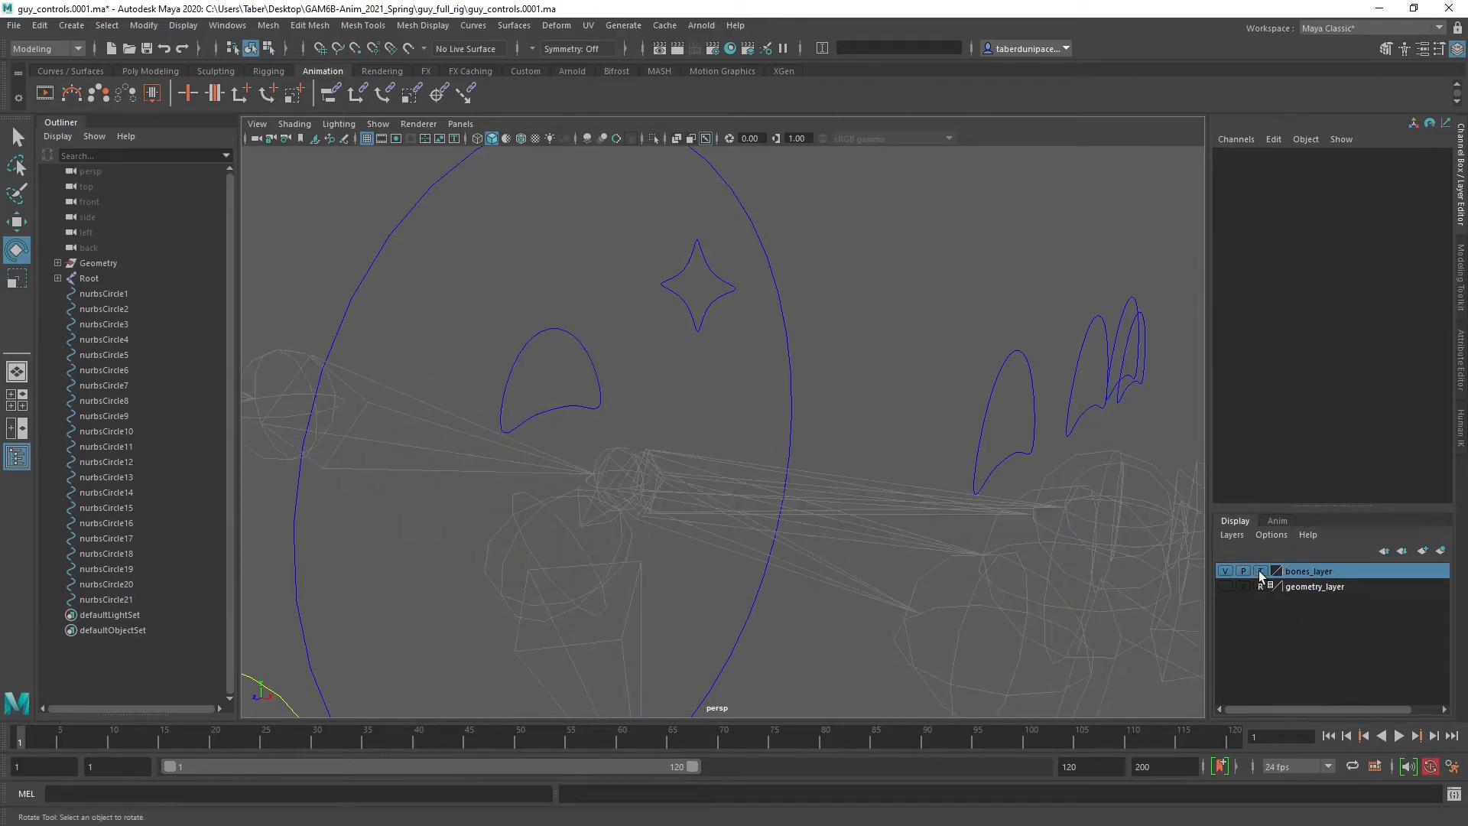
pyautogui.click(1262, 581)
pyautogui.keyDown('alt'); pyautogui.moveTo(902, 305); pyautogui.dragTo(816, 386); pyautogui.keyUp('alt')
pyautogui.click(677, 370)
pyautogui.click(880, 349)
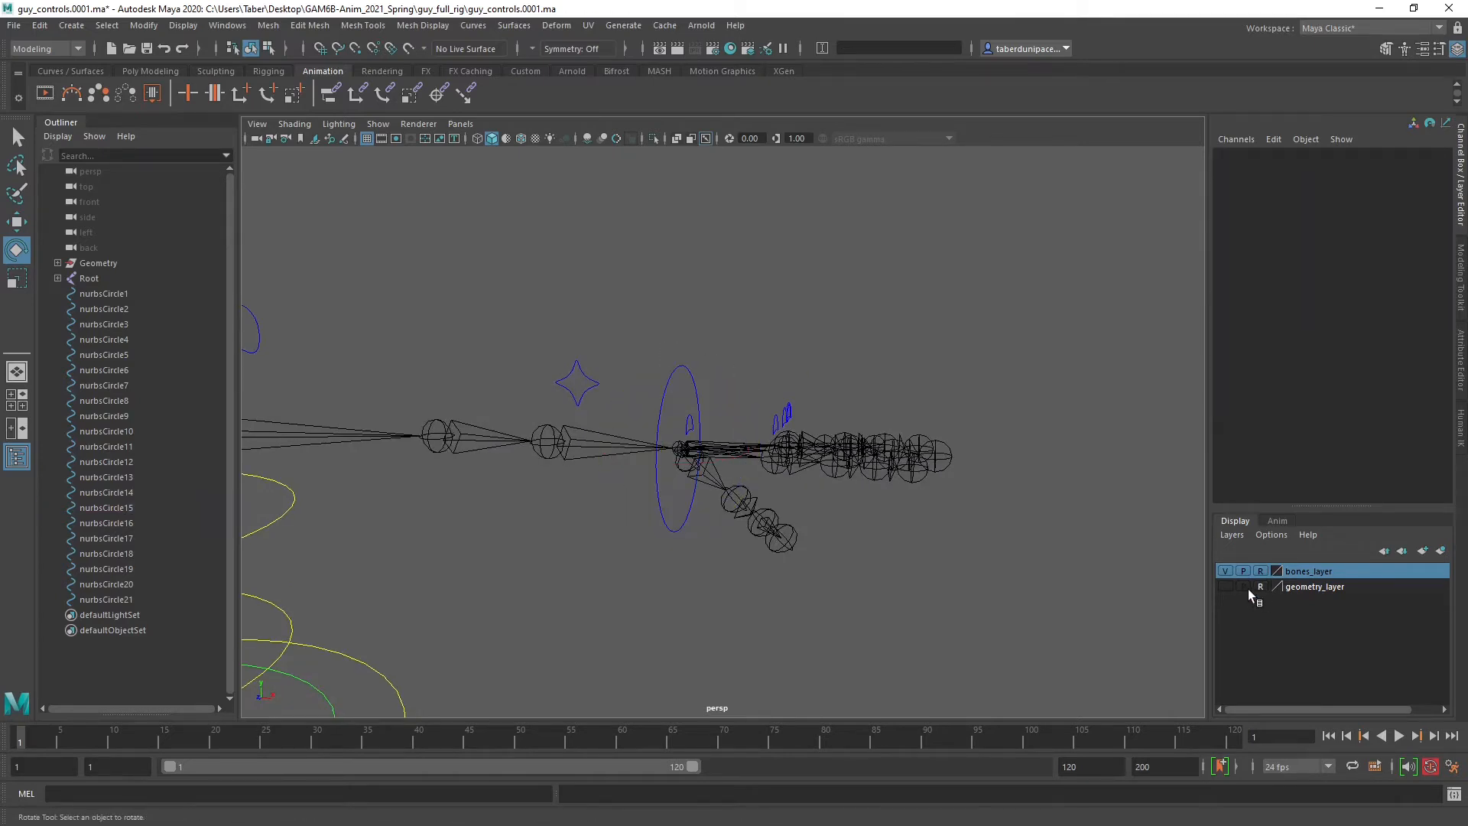
pyautogui.click(1226, 587)
# Rename the large magenta circle around the character's feet to Guy_Master_CTRL.
pyautogui.keyDown('alt'); pyautogui.moveTo(880, 520); pyautogui.dragTo(798, 423); pyautogui.keyUp('alt')
pyautogui.keyDown('alt'); pyautogui.moveTo(700, 414); pyautogui.dragTo(528, 439); pyautogui.keyUp('alt')
pyautogui.scroll(-3, 747, 416)
pyautogui.keyDown('alt'); pyautogui.moveTo(506, 339); pyautogui.dragTo(786, 393); pyautogui.keyUp('alt')
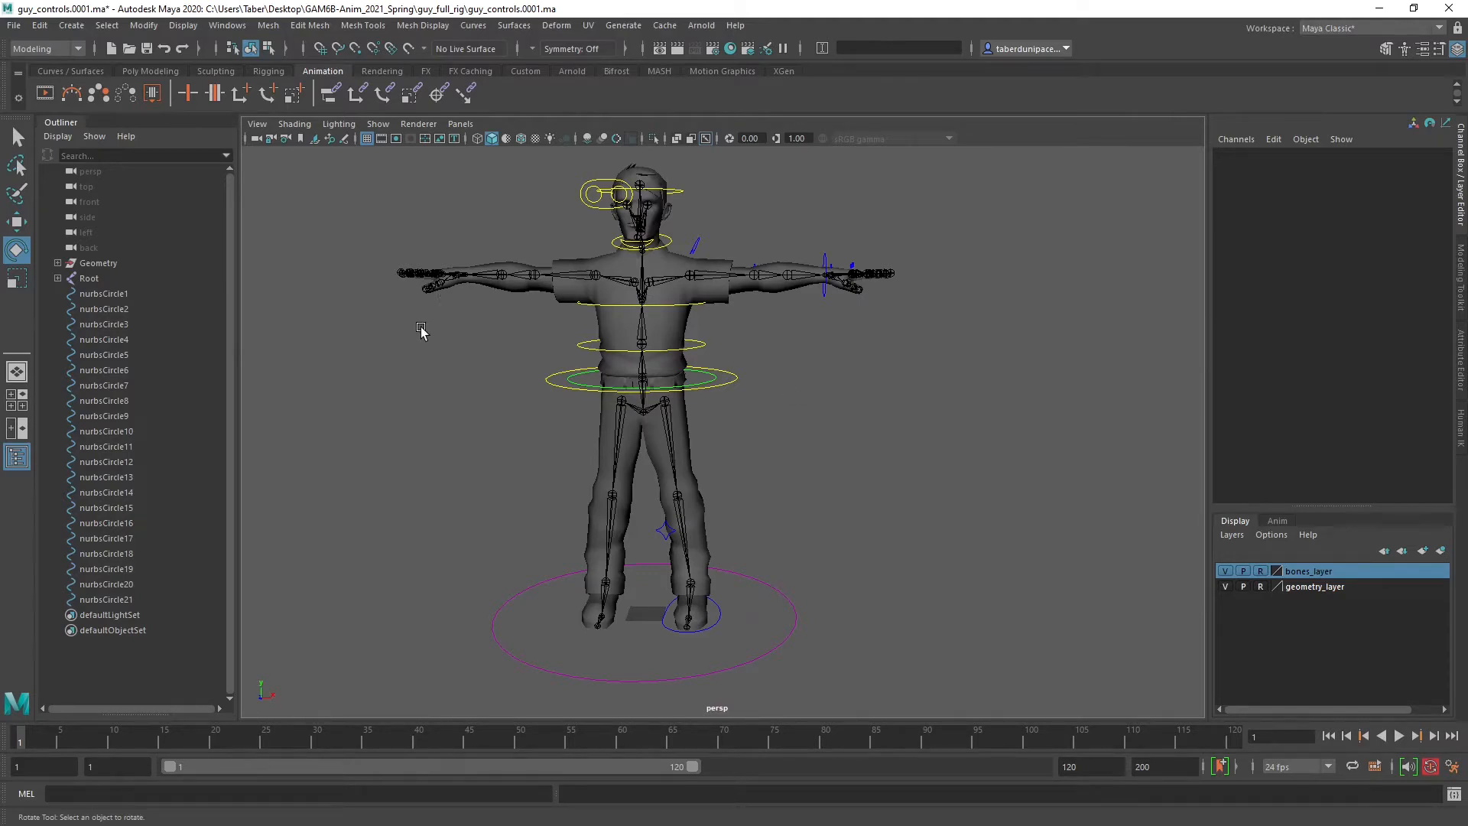
pyautogui.keyDown('alt'); pyautogui.moveTo(724, 501); pyautogui.dragTo(860, 618); pyautogui.keyUp('alt')
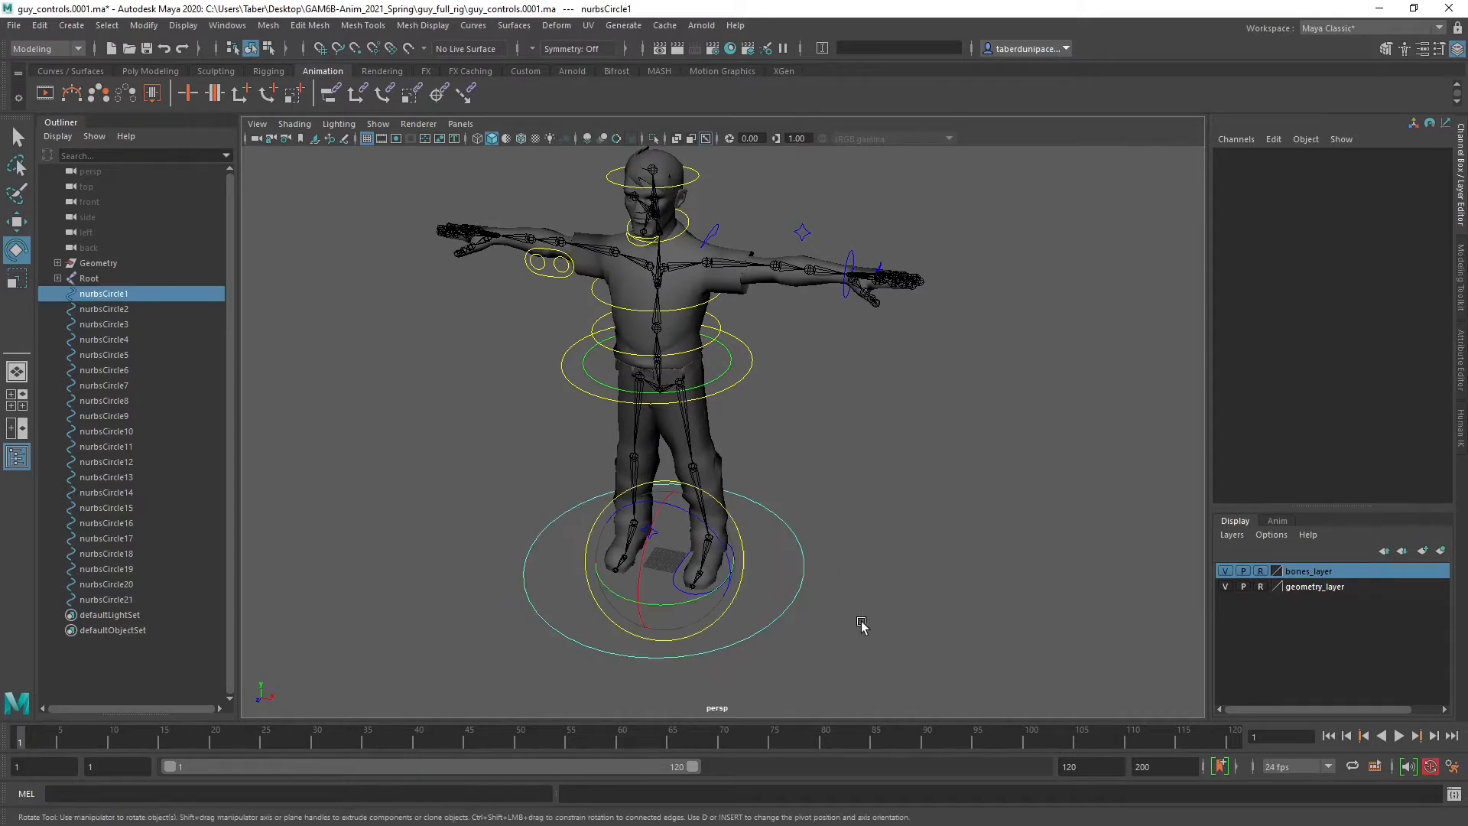
pyautogui.doubleClick(123, 293)
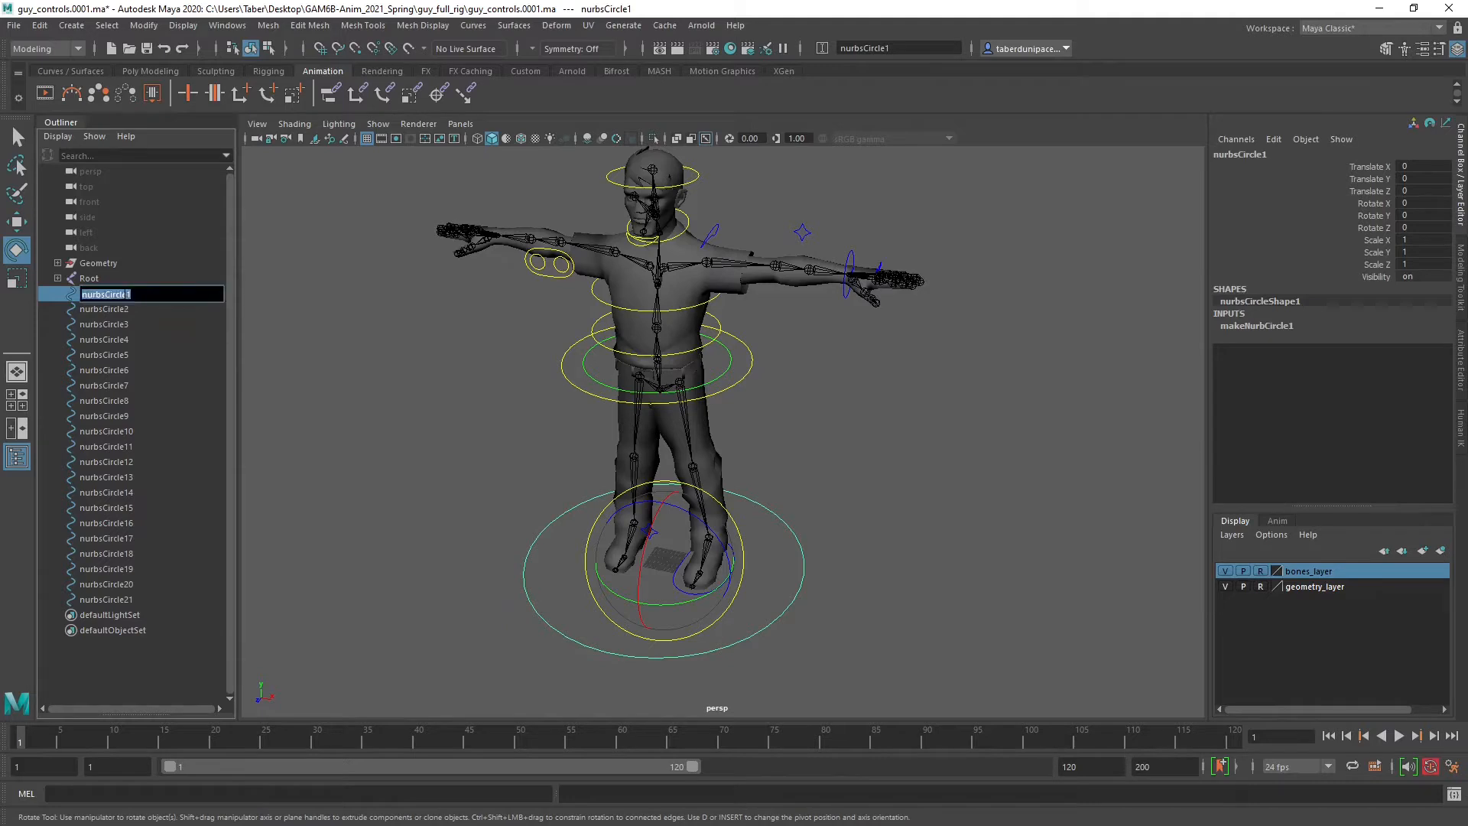
pyautogui.write('Guy')
pyautogui.write('_Placer')
pyautogui.press('BackSpace')
pyautogui.press('BackSpace')
pyautogui.press('BackSpace')
pyautogui.press('BackSpace')
pyautogui.write('Master_CTRL')
pyautogui.press('Return')
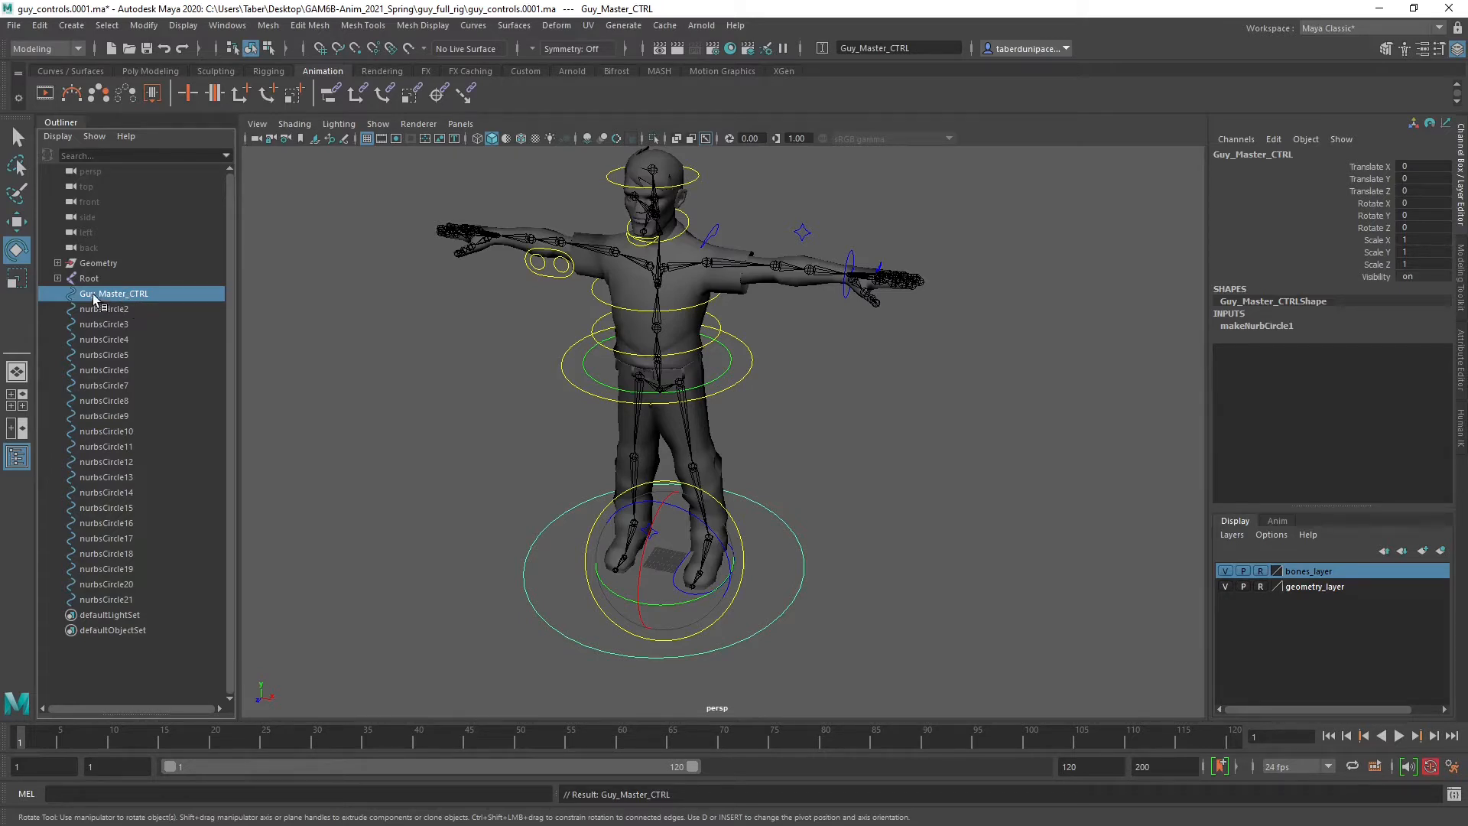
# Select the blue control curve around the left foot and open its name for editing.
pyautogui.click(841, 547)
pyautogui.click(798, 589)
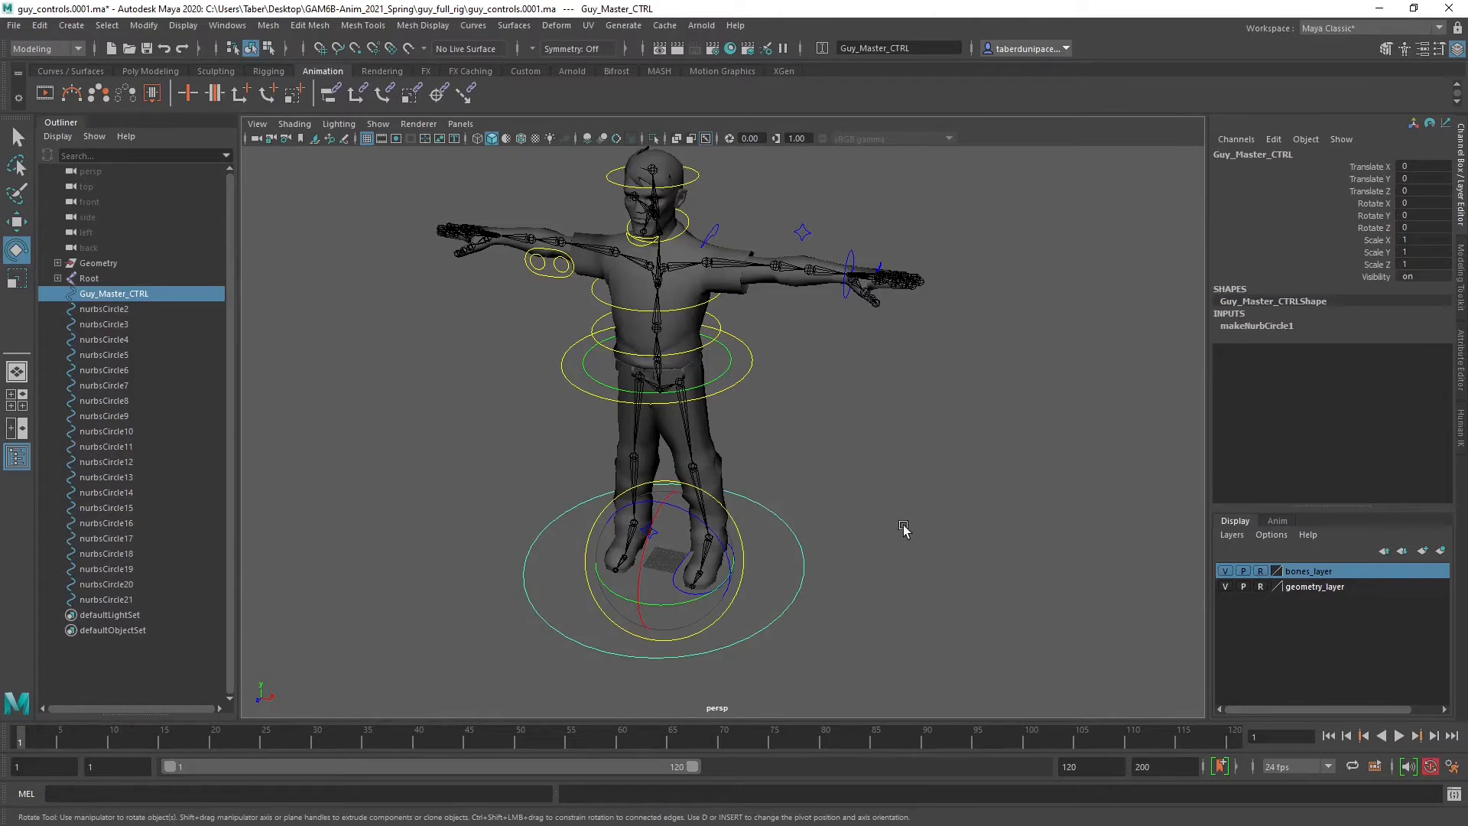
pyautogui.click(887, 543)
pyautogui.scroll(5, 846, 576)
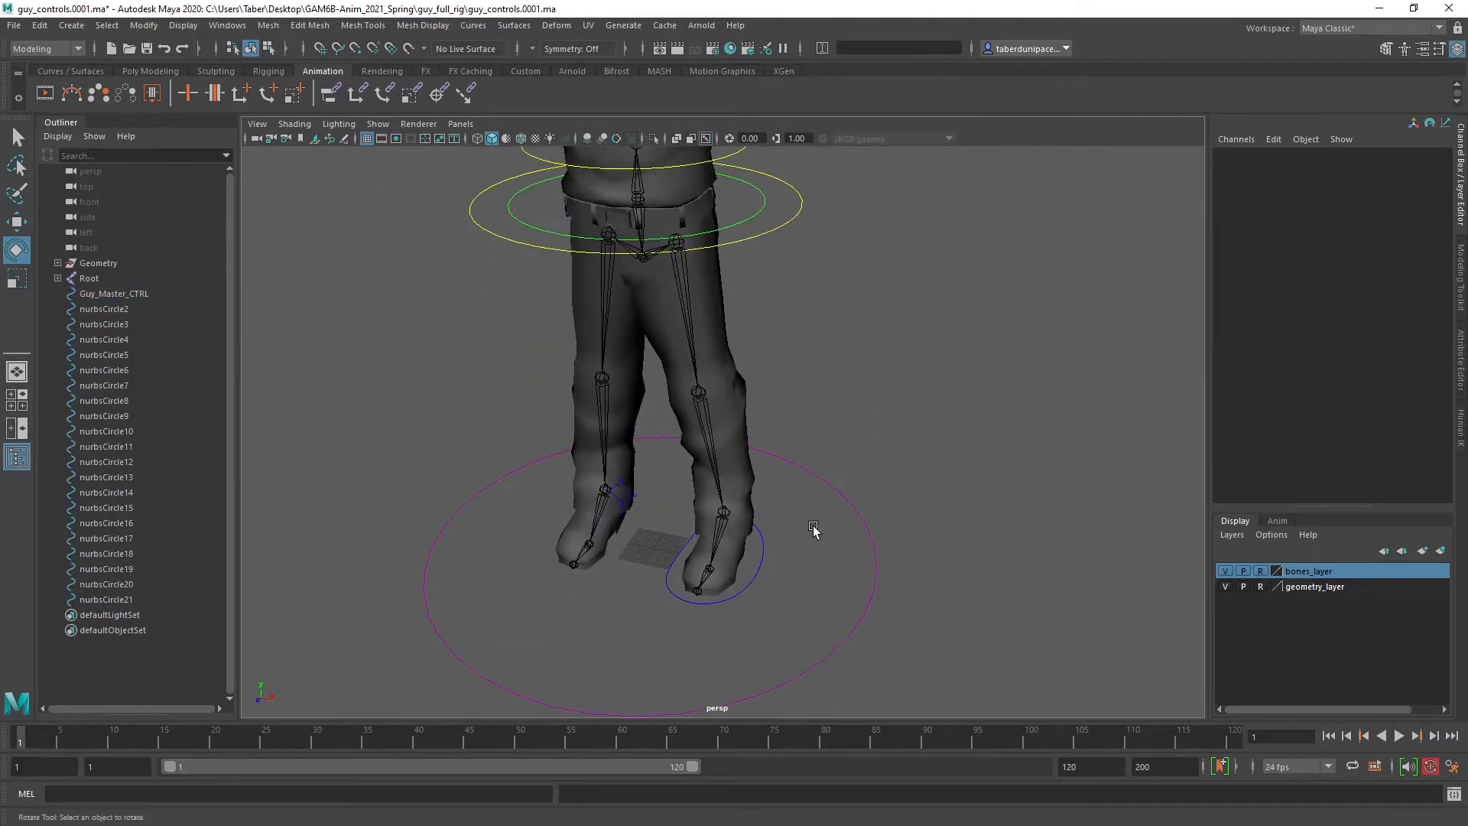
pyautogui.click(762, 548)
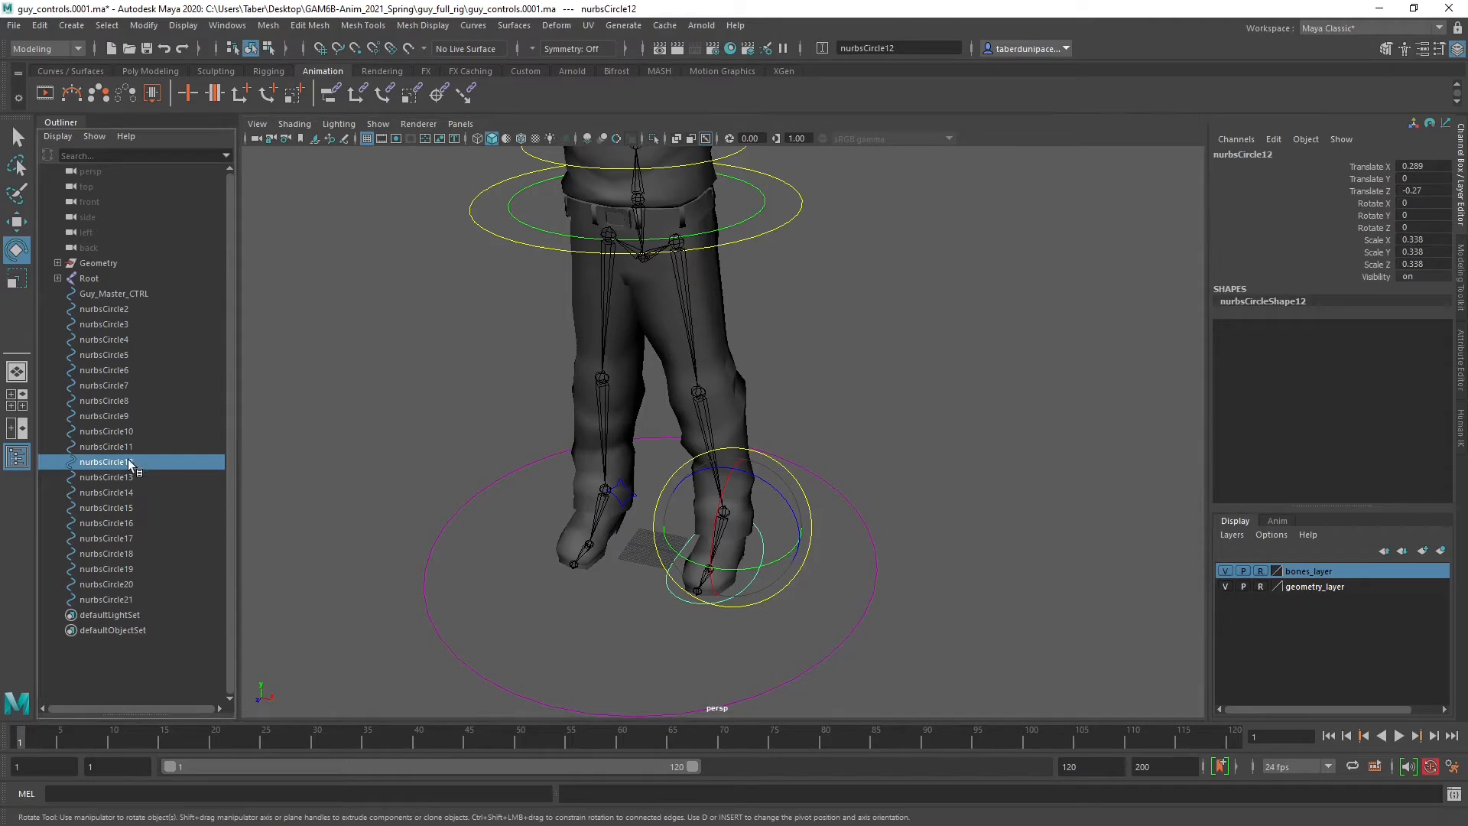
pyautogui.click(1269, 154)
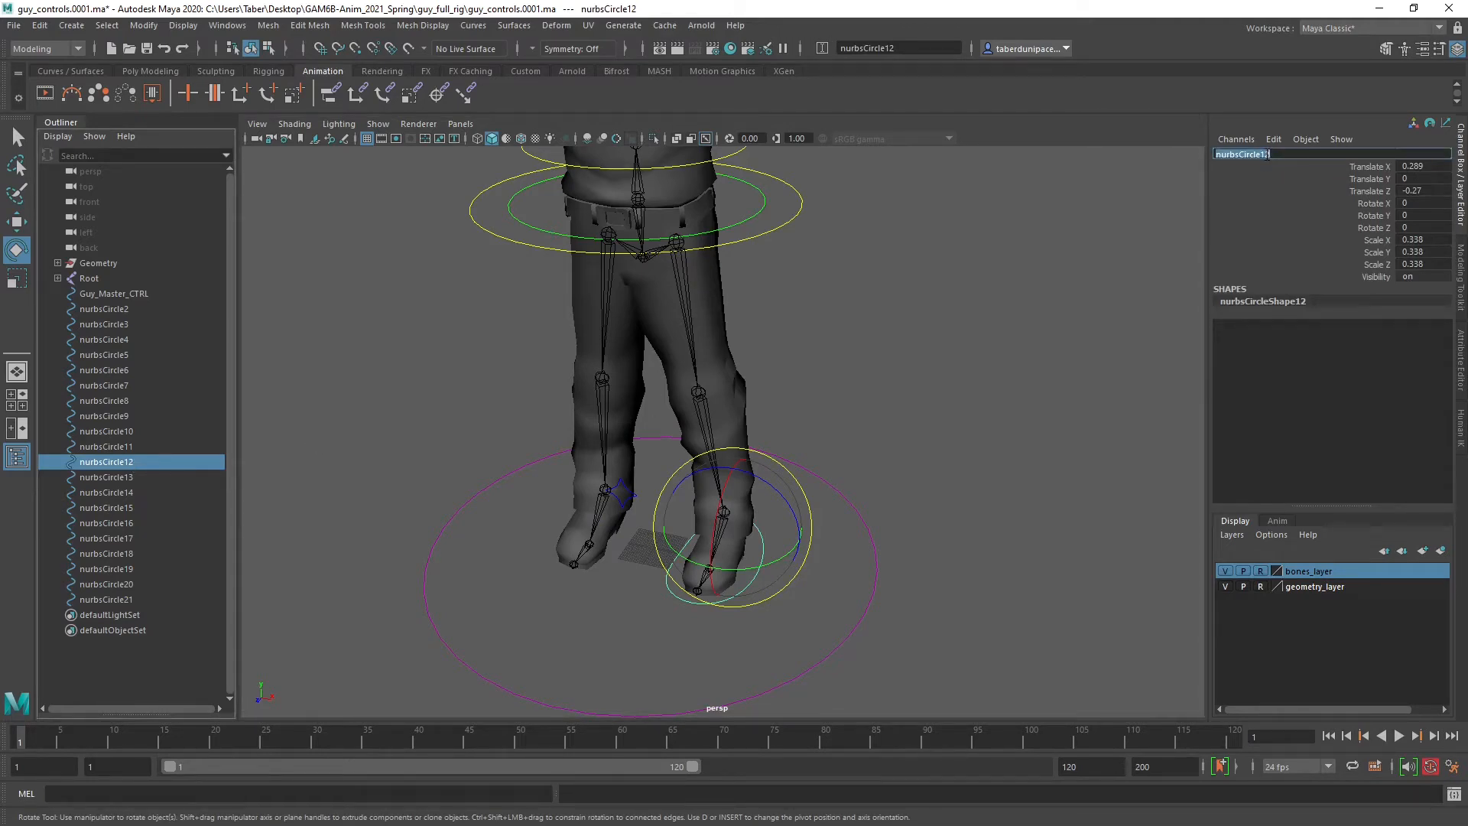
# Rename the control curve around the character's left foot to Foot_L_CTRL.
pyautogui.write('Foot_L_CTRL')
pyautogui.moveTo(1268, 155); pyautogui.dragTo(1236, 154)
pyautogui.press('Return')
# Rename the blue star-shaped control curve in front of the left knee to Knee_L_CTRL.
pyautogui.click(648, 487)
pyautogui.click(631, 497)
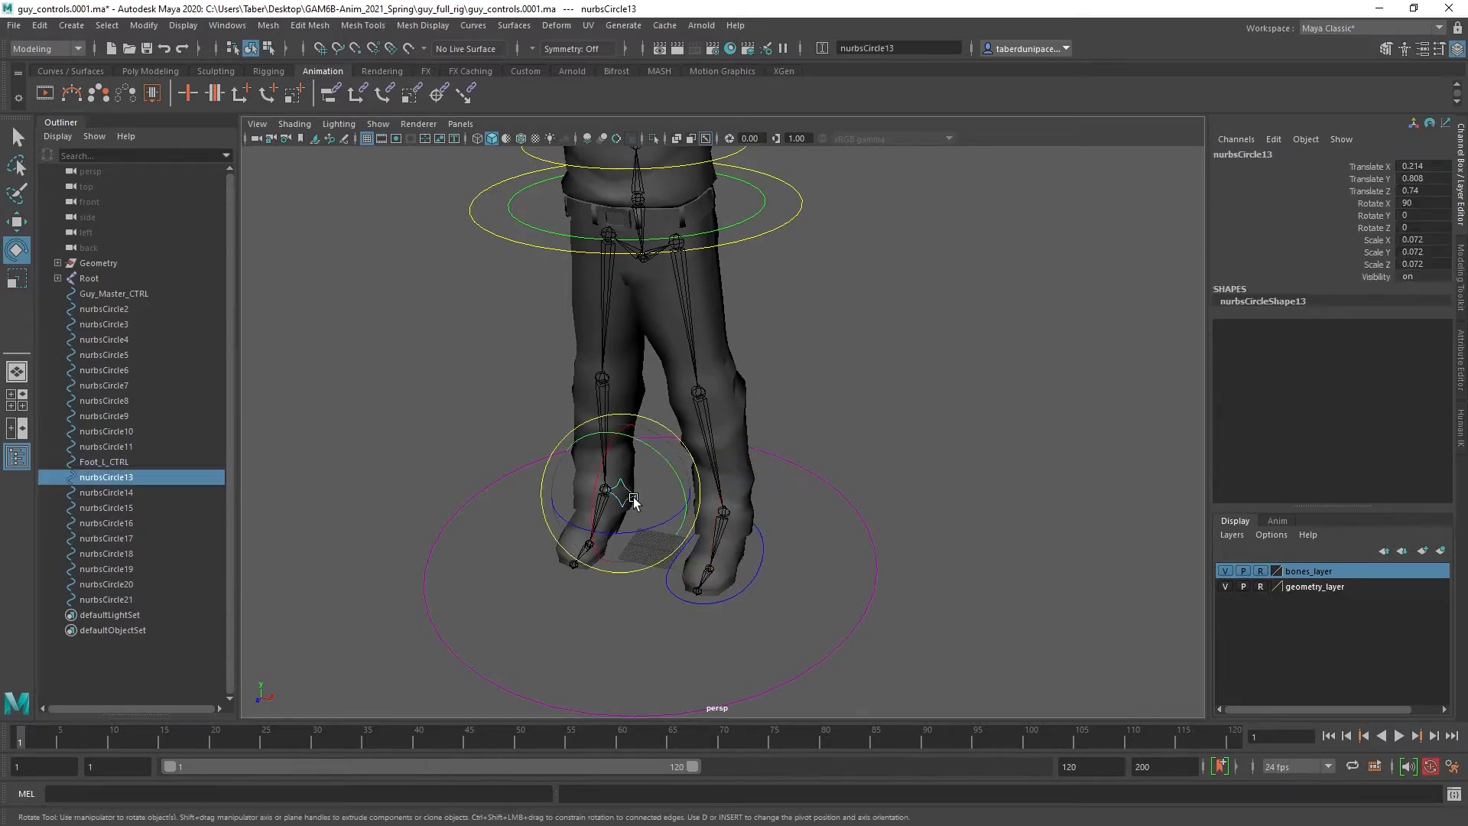
pyautogui.click(1272, 154)
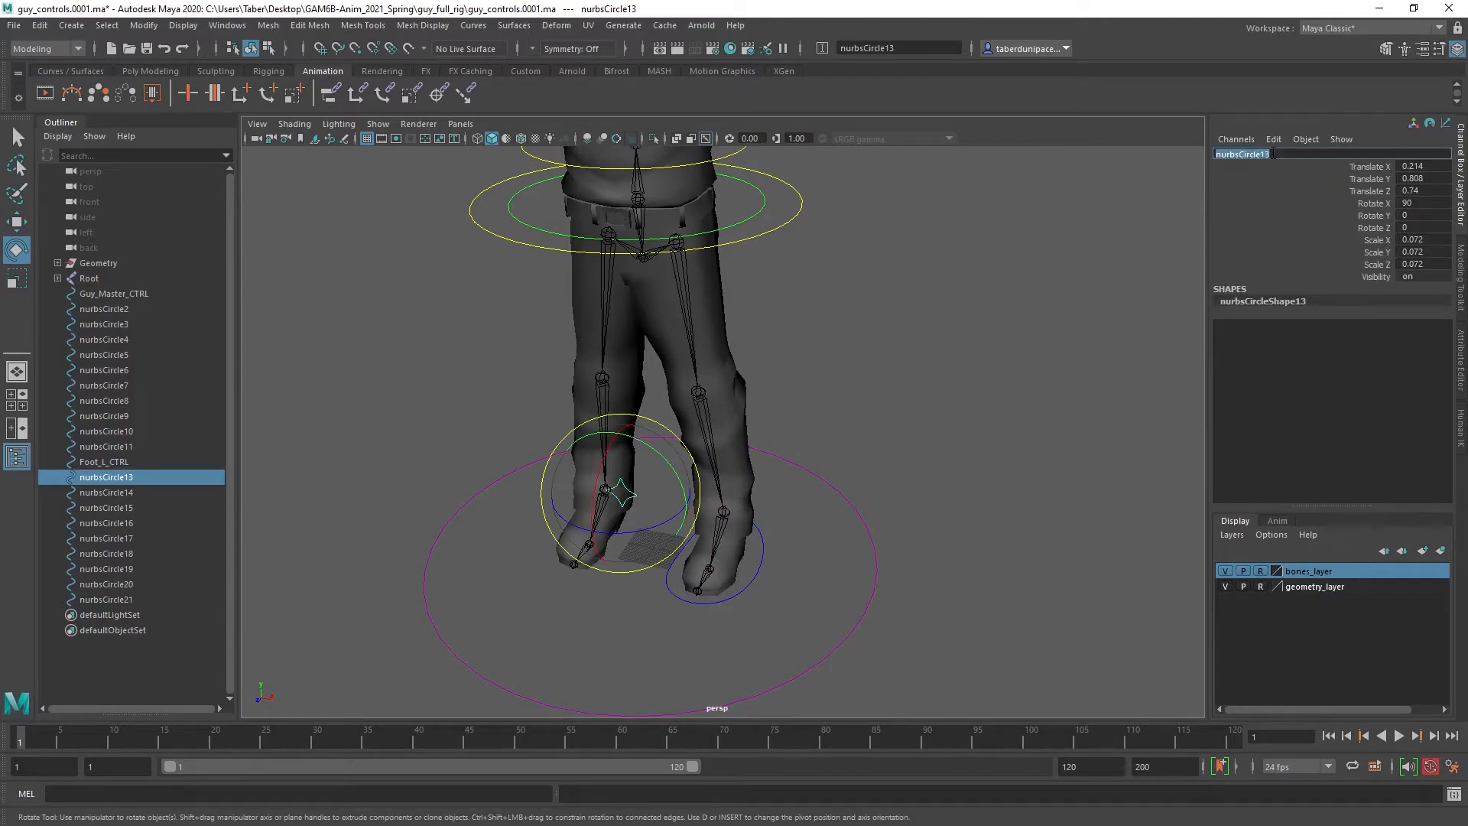
pyautogui.write('Knee_L_CTRL')
pyautogui.press('Return')
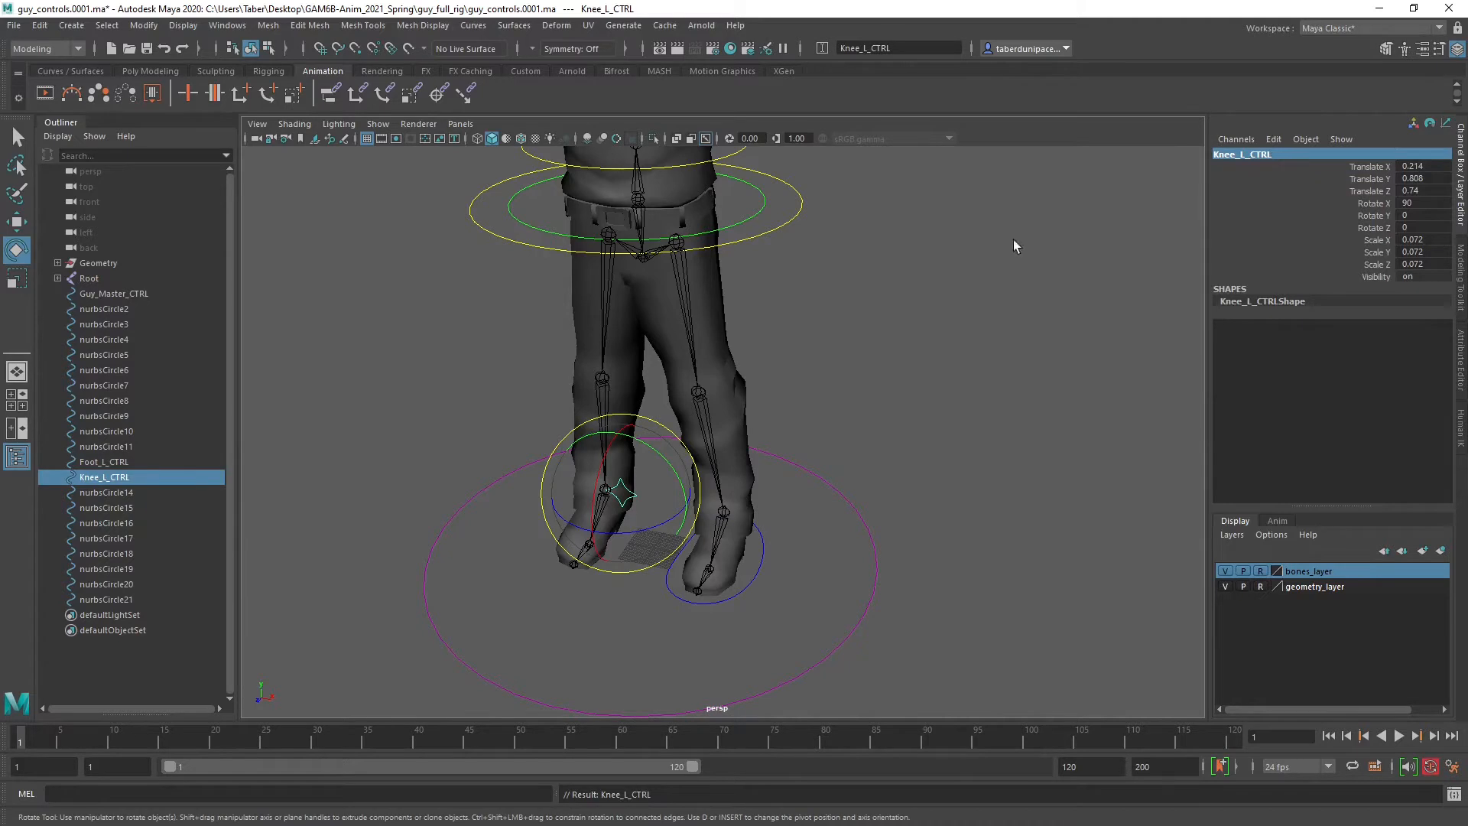
# Rename the large outer yellow circle around the pelvis to Root_CTRL.
pyautogui.keyDown('alt'); pyautogui.moveTo(899, 266); pyautogui.dragTo(948, 378, button='middle'); pyautogui.keyUp('alt')
pyautogui.keyDown('alt'); pyautogui.moveTo(949, 378); pyautogui.dragTo(892, 390); pyautogui.keyUp('alt')
pyautogui.click(826, 312)
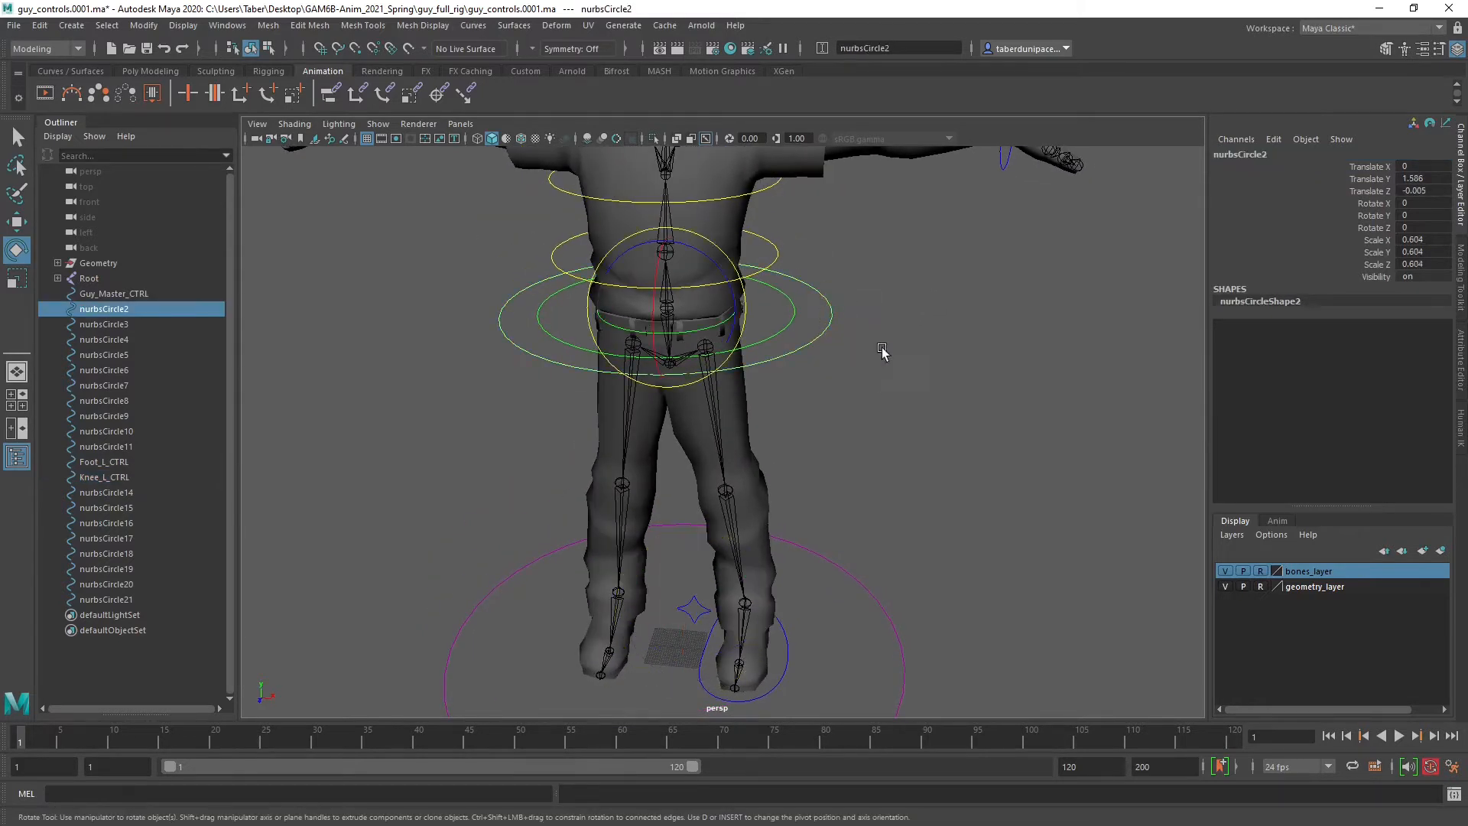
pyautogui.click(1283, 156)
pyautogui.write('R')
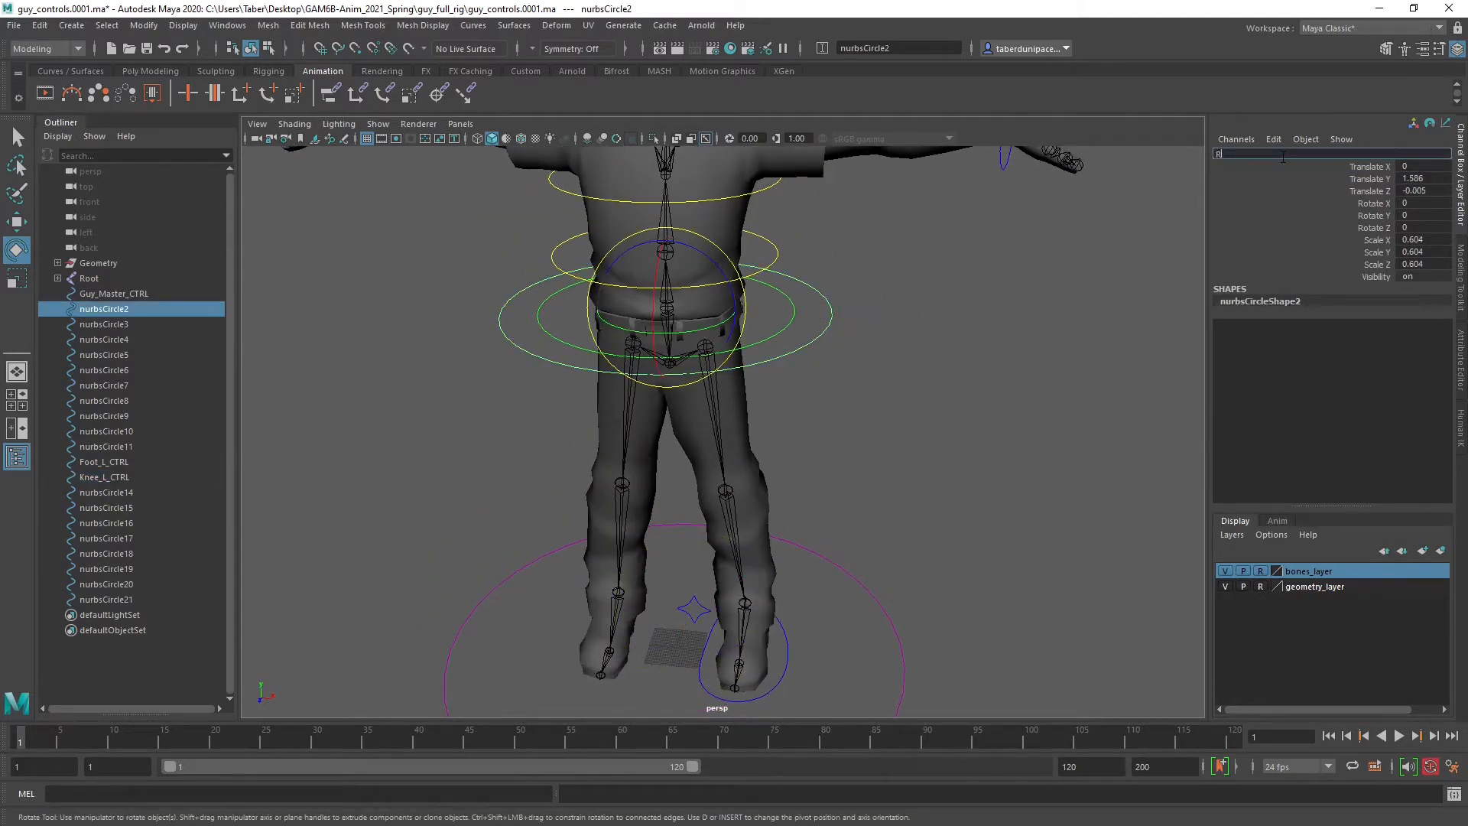
pyautogui.write('oot_CTRL')
pyautogui.press('Return')
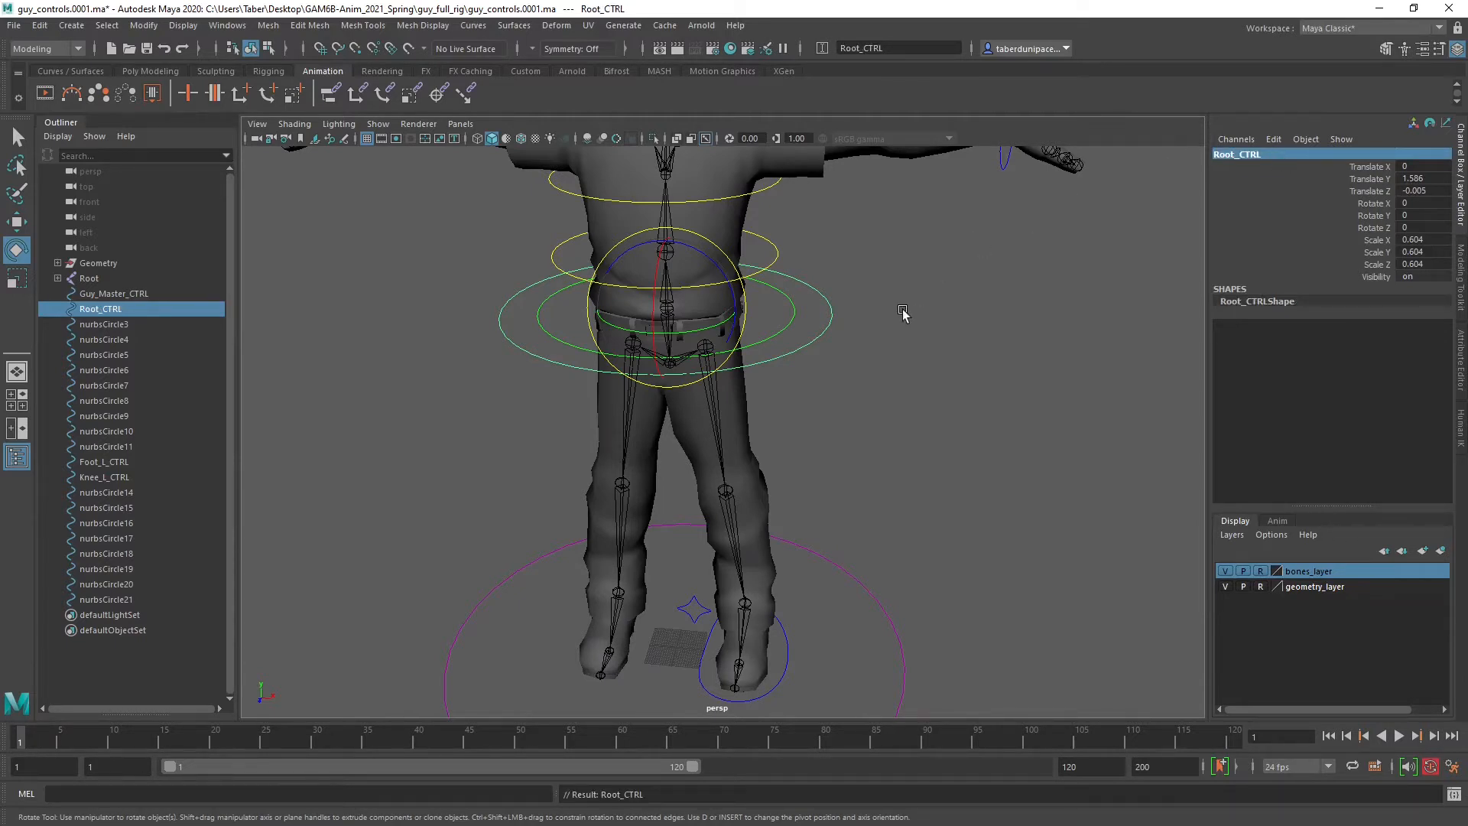
# Rename the green circle inside the root control at the pelvis to Hips_CTRL.
pyautogui.keyDown('alt'); pyautogui.moveTo(903, 312); pyautogui.dragTo(948, 374, button='middle'); pyautogui.keyUp('alt')
pyautogui.keyDown('alt'); pyautogui.moveTo(947, 374); pyautogui.dragTo(917, 364); pyautogui.keyUp('alt')
pyautogui.click(1008, 346)
pyautogui.click(871, 371)
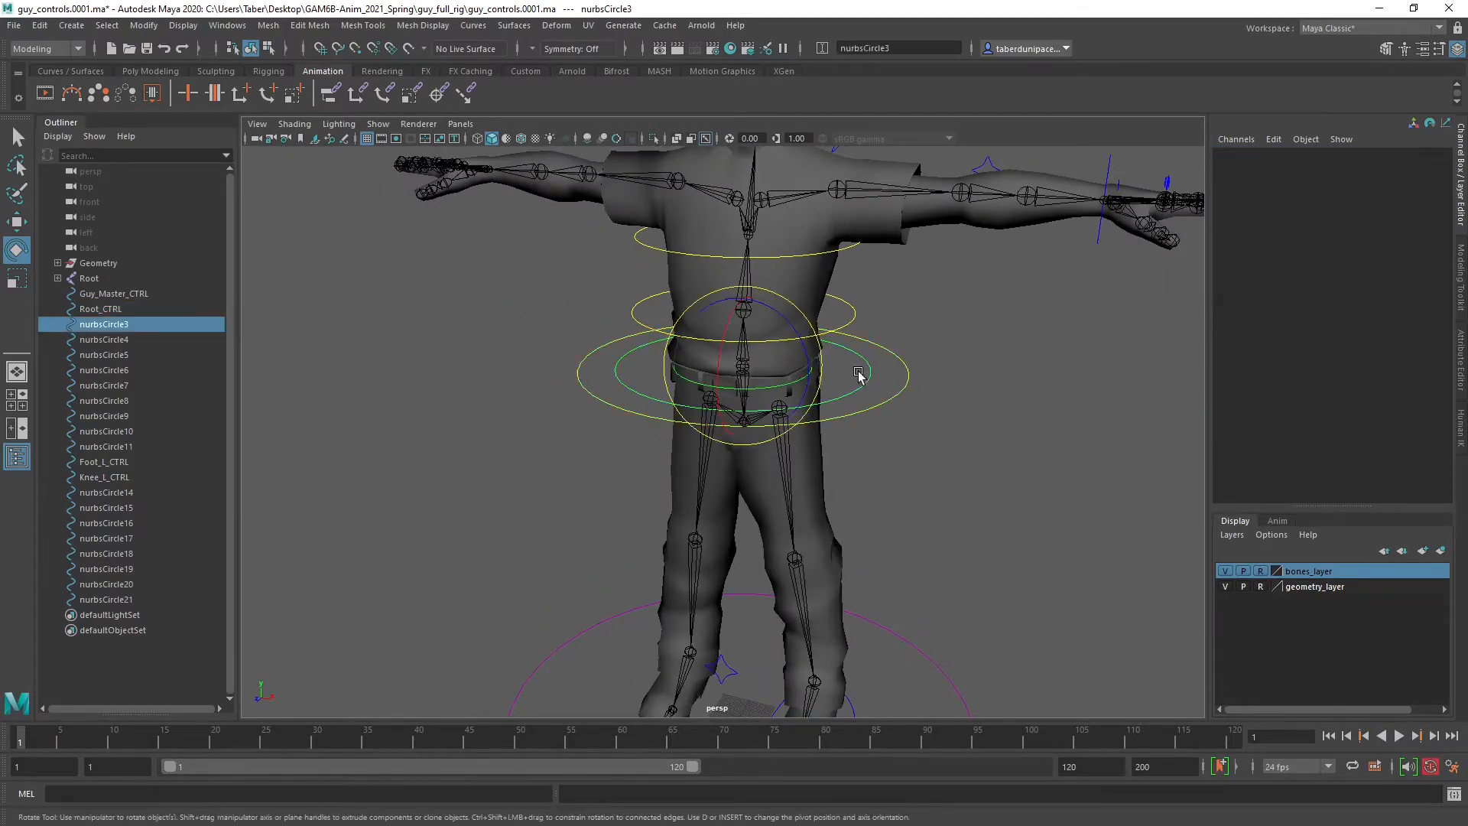
pyautogui.click(1278, 156)
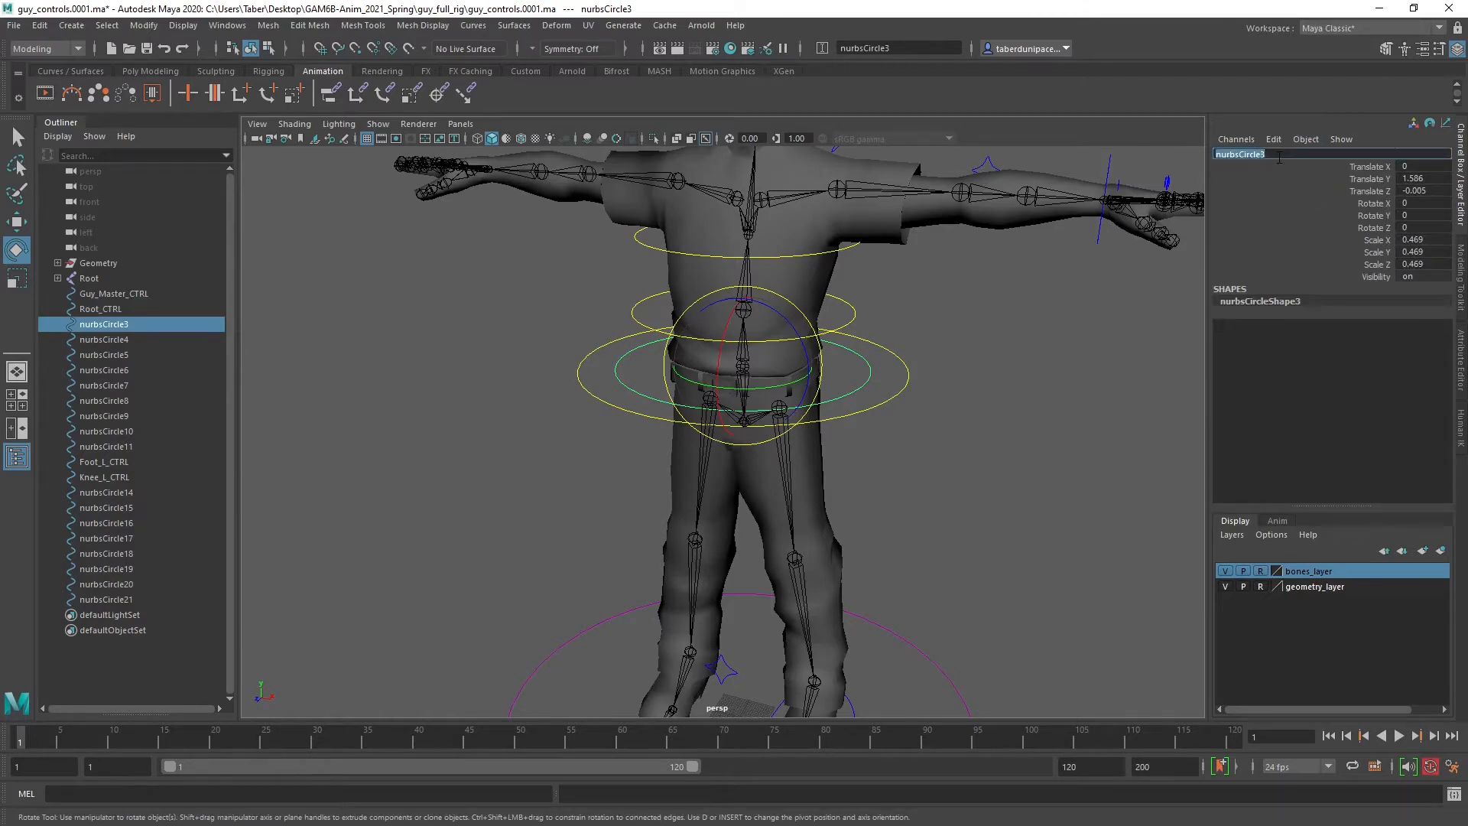
pyautogui.write('Hips_CTRL')
pyautogui.press('Return')
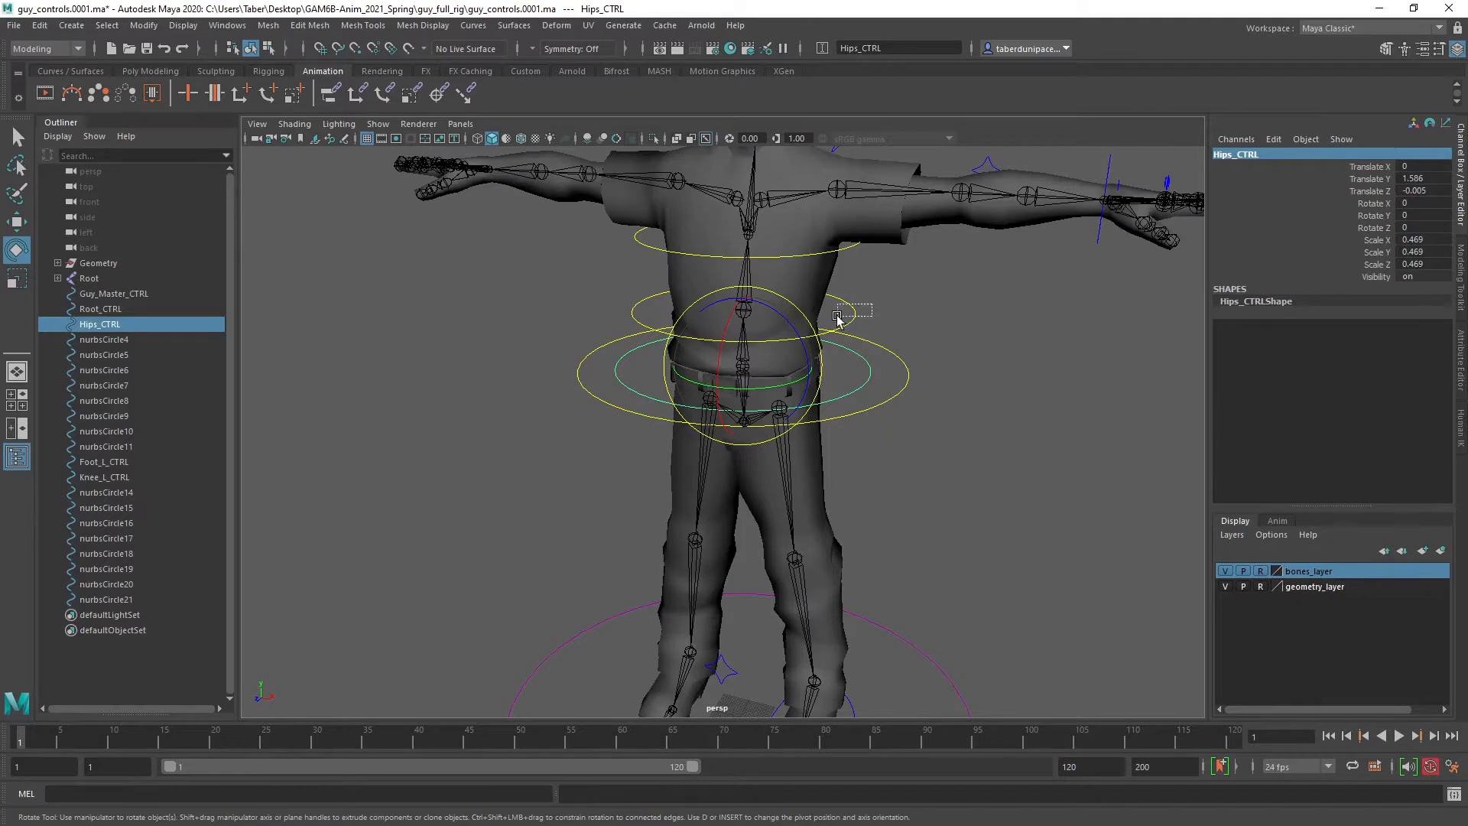
# Rename the yellow circle around the abdomen, just above the hips control, to Spine01_CTRL.
pyautogui.click(845, 315)
pyautogui.click(1278, 154)
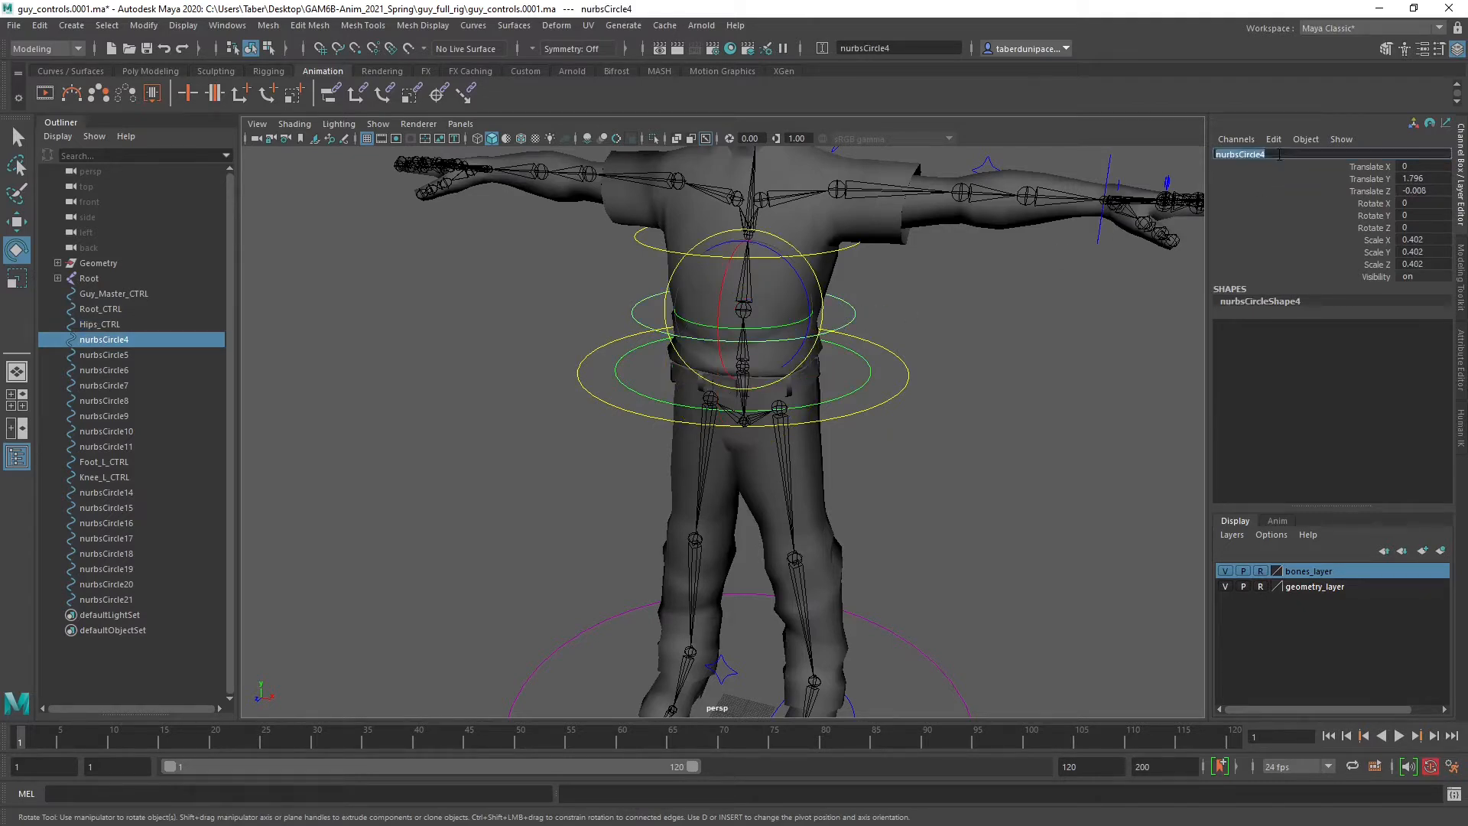
pyautogui.write('Spine')
pyautogui.write('01_CTRL')
pyautogui.press('Return')
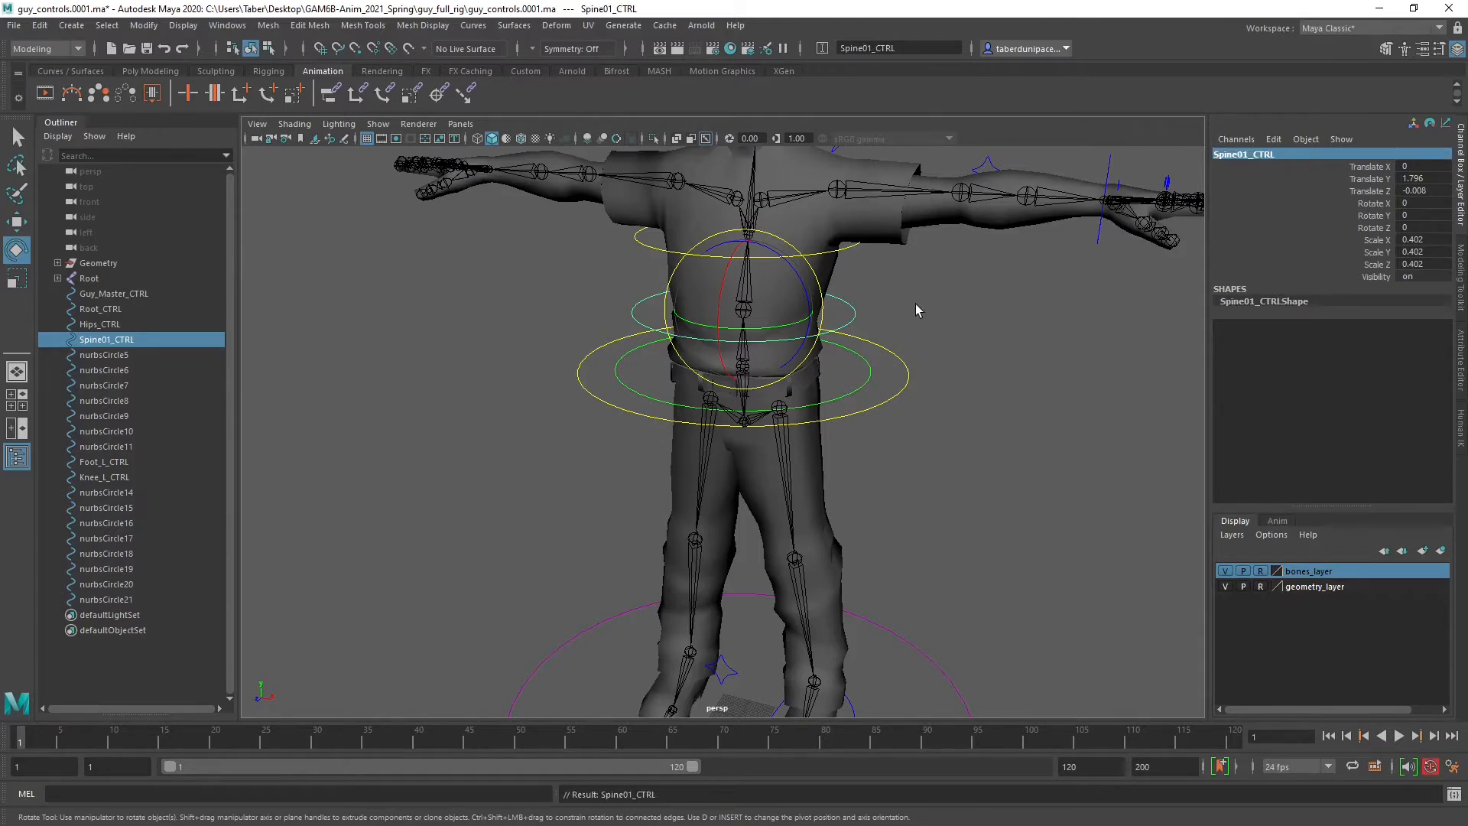
# Rename the yellow circle around the chest to Spine02_CTRL.
pyautogui.keyDown('alt'); pyautogui.moveTo(916, 305); pyautogui.dragTo(927, 386, button='middle'); pyautogui.keyUp('alt')
pyautogui.click(928, 387)
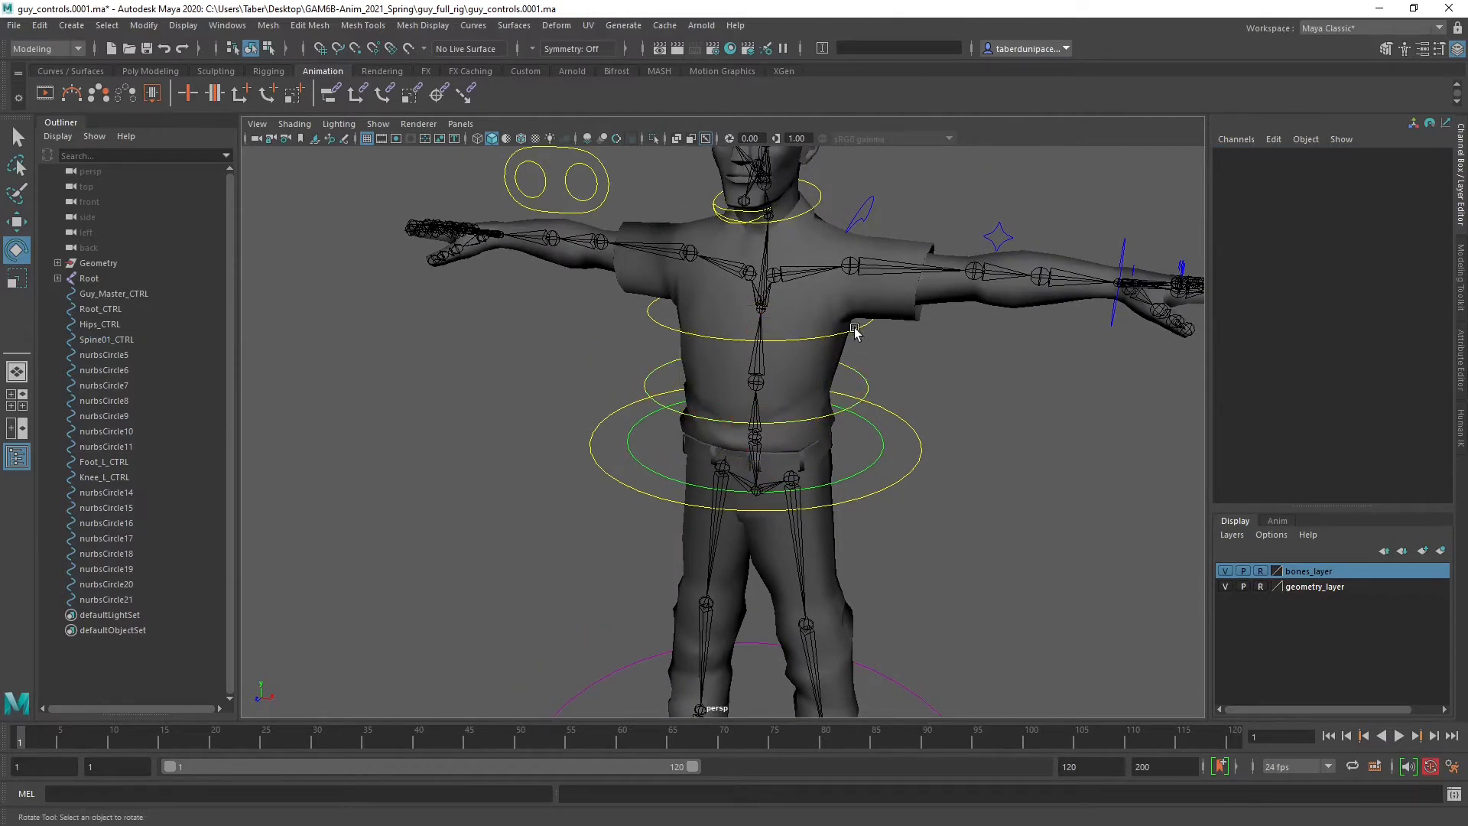
pyautogui.click(855, 330)
pyautogui.click(1287, 155)
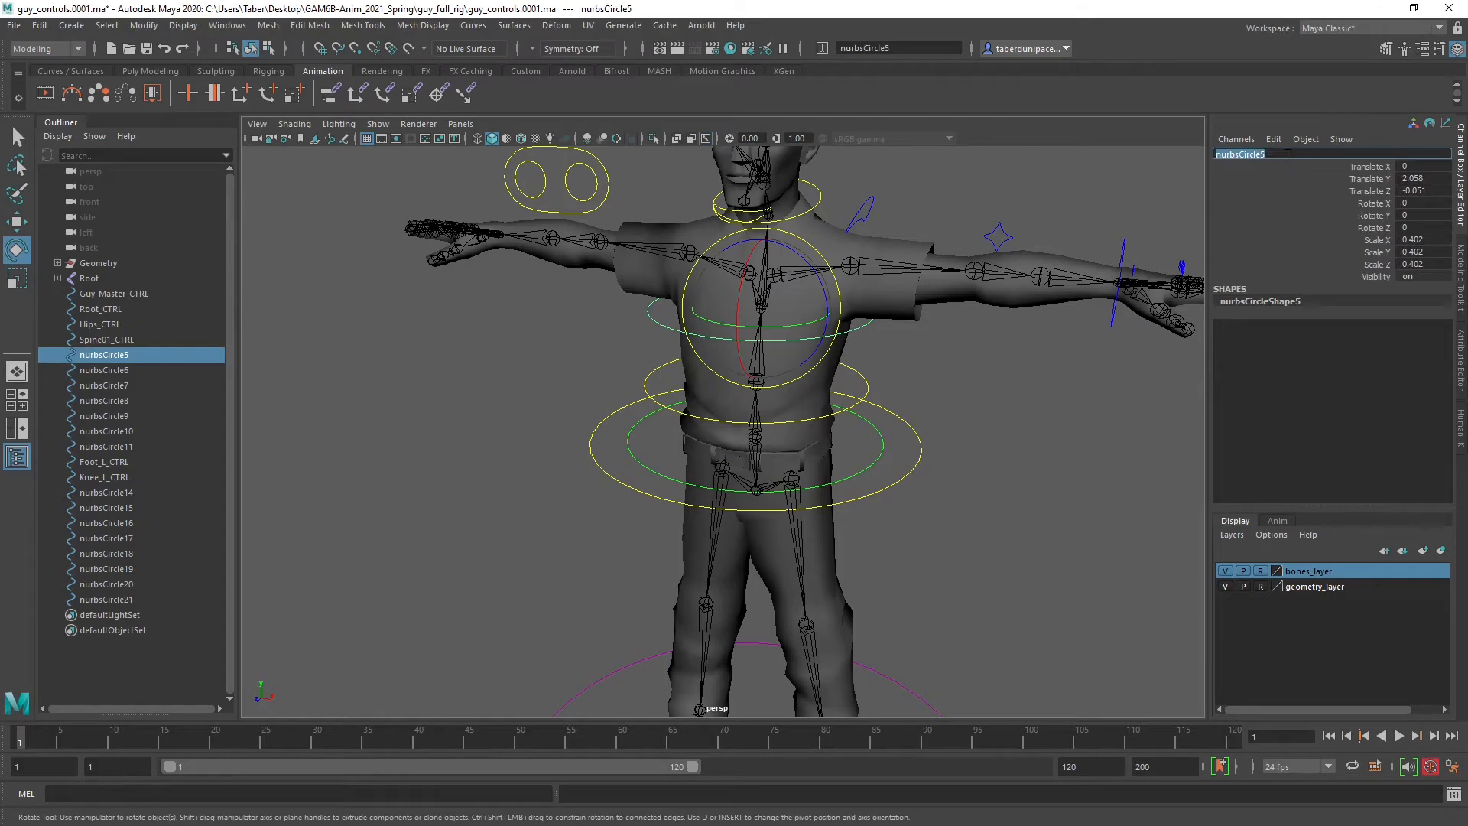
pyautogui.write('Spine02_CTRL')
pyautogui.press('Return')
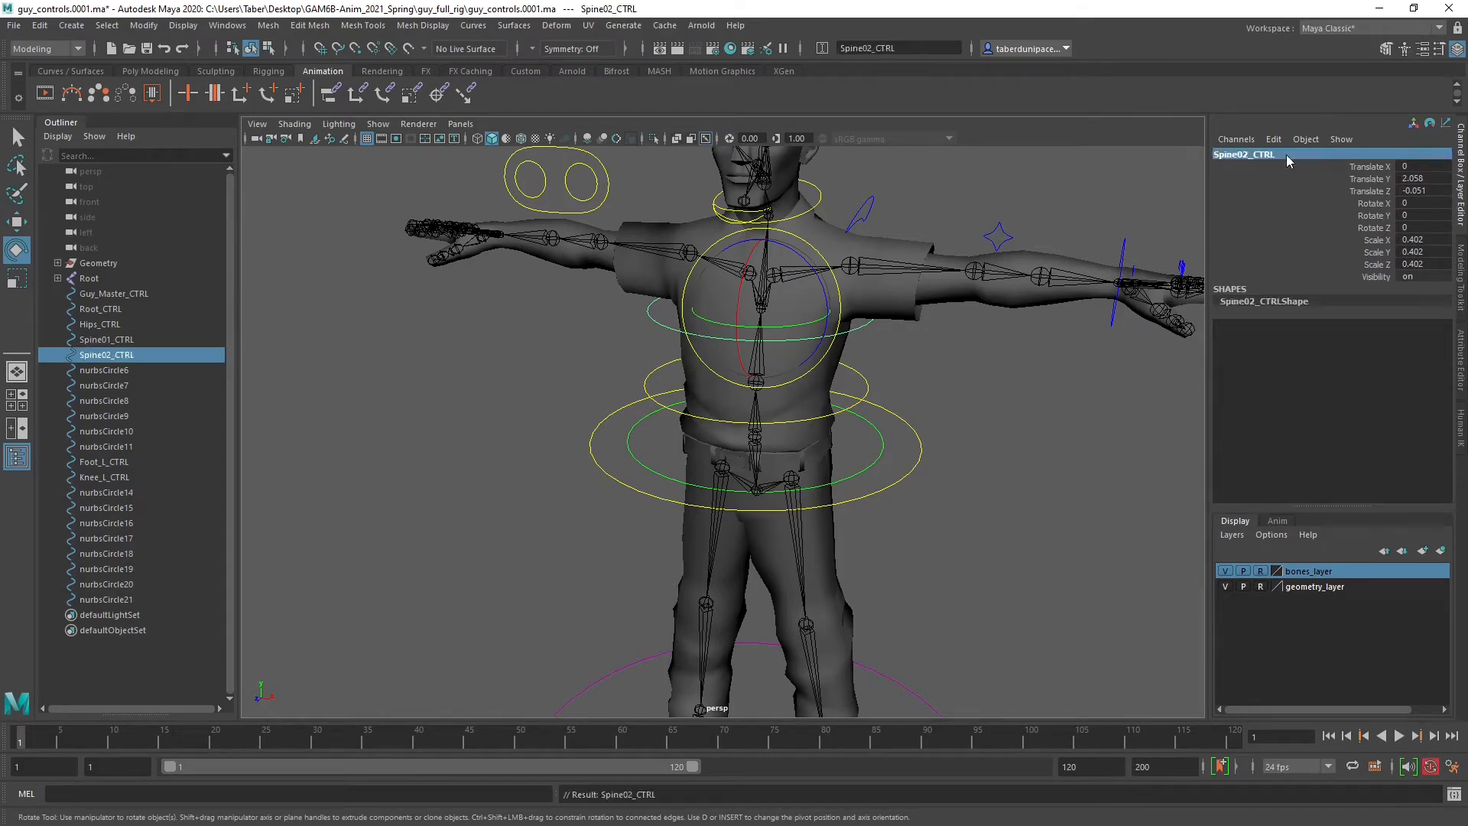
# Rename the yellow circle around the neck to Neck_CTRL.
pyautogui.keyDown('alt'); pyautogui.moveTo(808, 243); pyautogui.dragTo(885, 436, button='middle'); pyautogui.keyUp('alt')
pyautogui.keyDown('alt'); pyautogui.moveTo(885, 436); pyautogui.dragTo(861, 411); pyautogui.keyUp('alt')
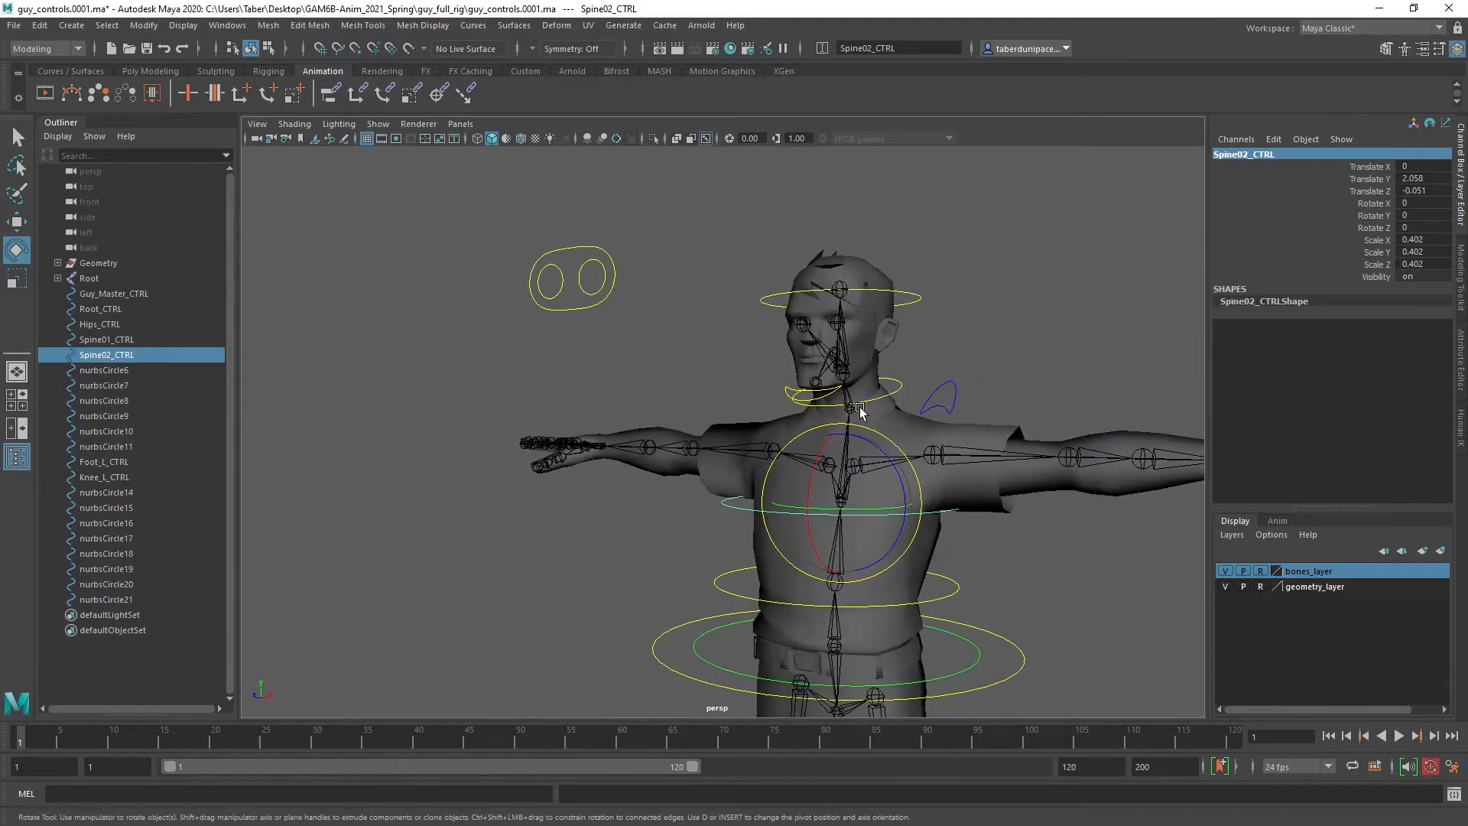
pyautogui.click(901, 386)
pyautogui.doubleClick(1255, 155)
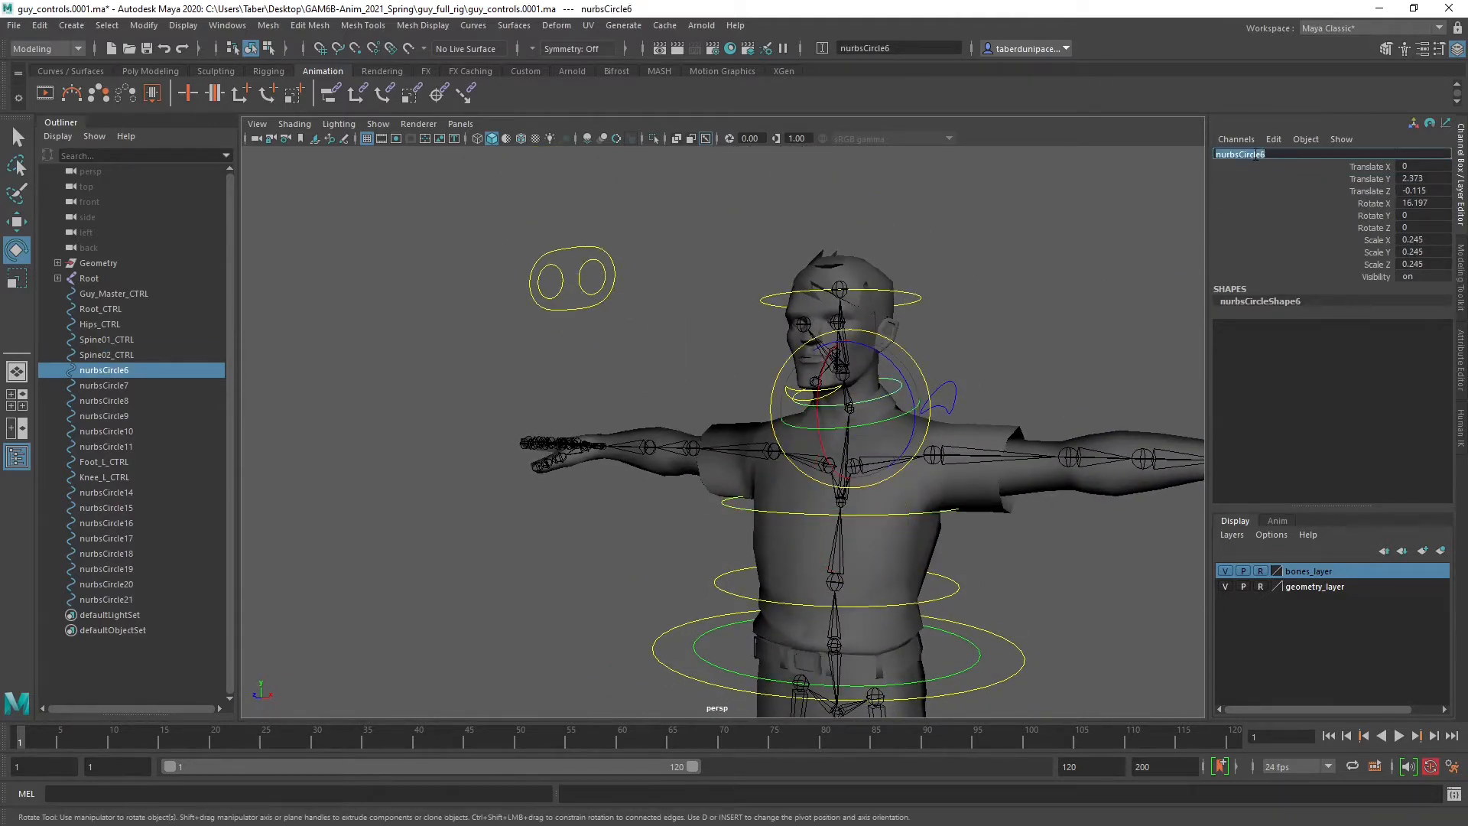
pyautogui.write('Neck_CTRL')
pyautogui.press('Return')
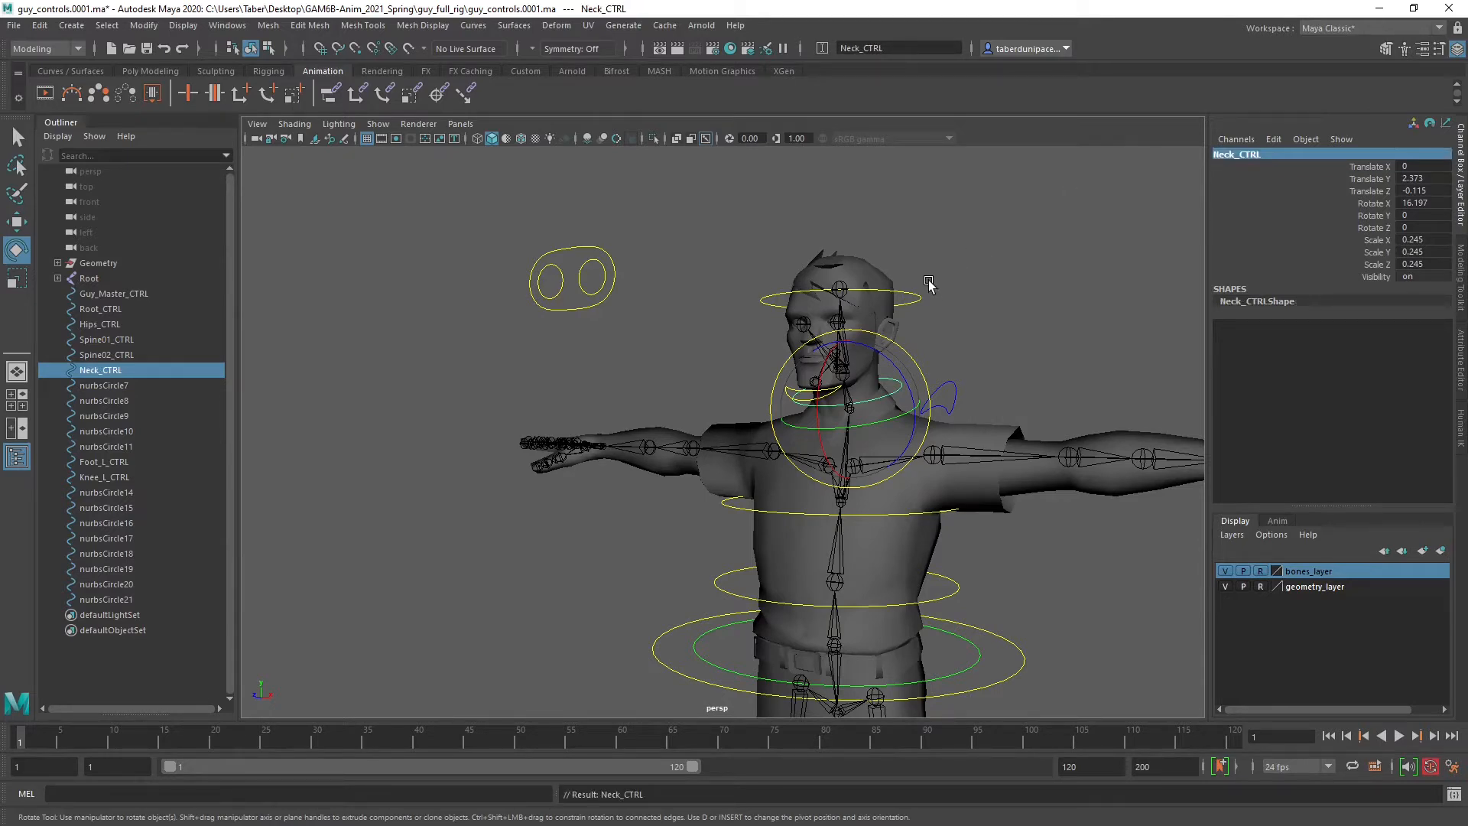
# Rename the yellow circle around the head to Head_CTRL.
pyautogui.click(911, 295)
pyautogui.doubleClick(1251, 154)
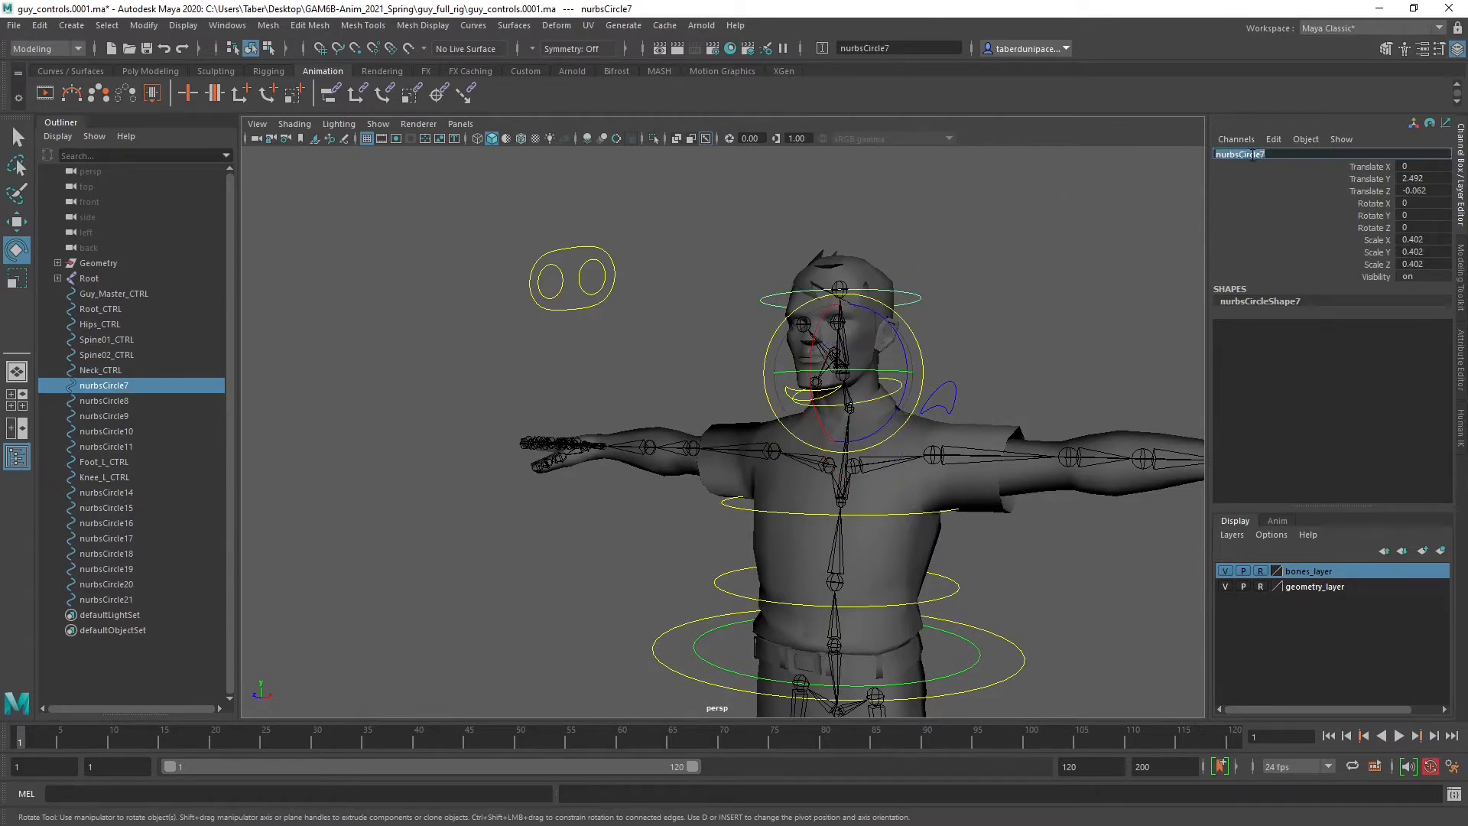
pyautogui.write('Head_CTRL')
pyautogui.press('Return')
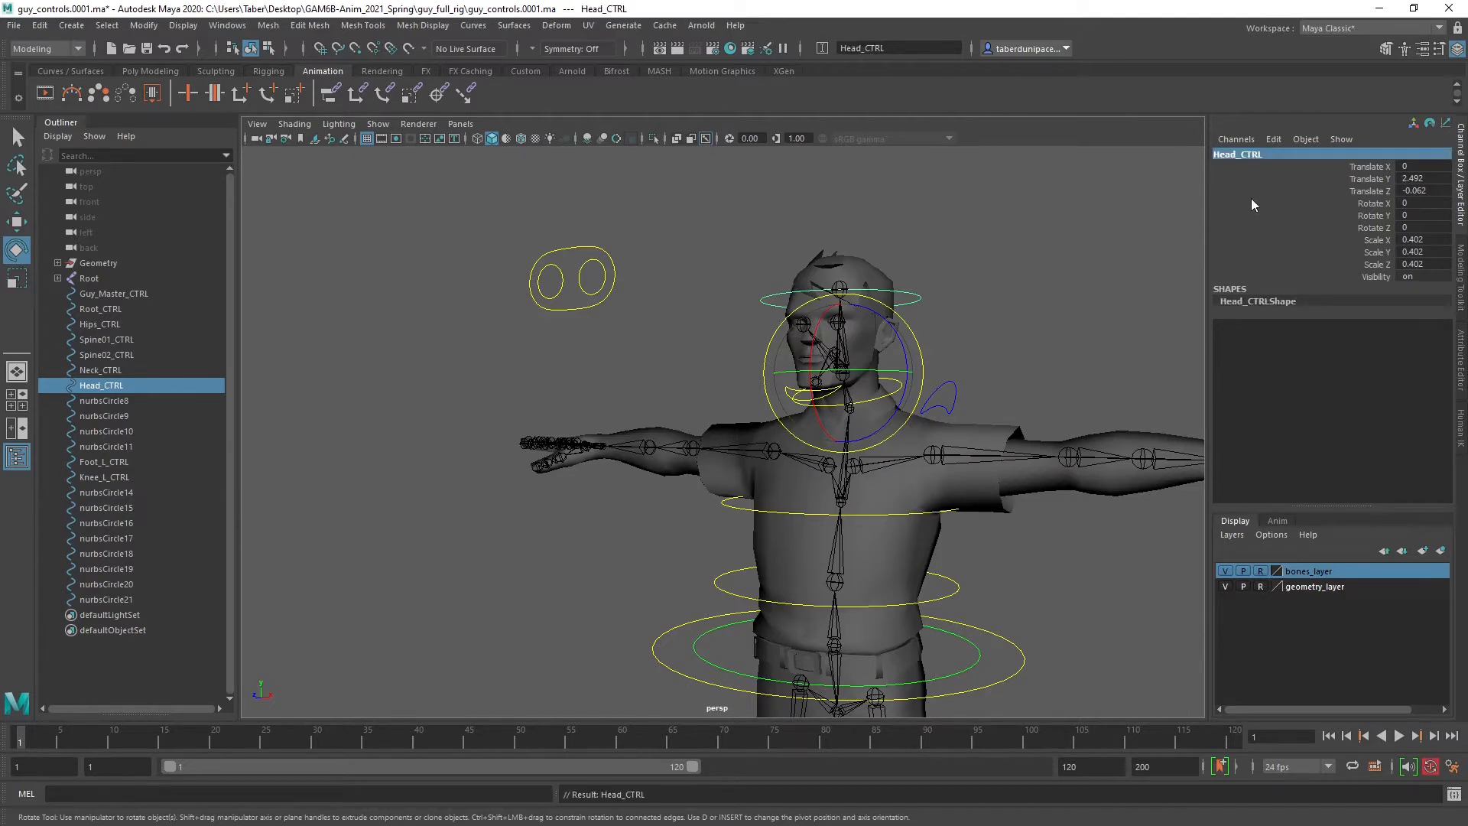
# Rename the small yellow curve at the chin to Jaw_CTRL.
pyautogui.click(998, 335)
pyautogui.click(794, 388)
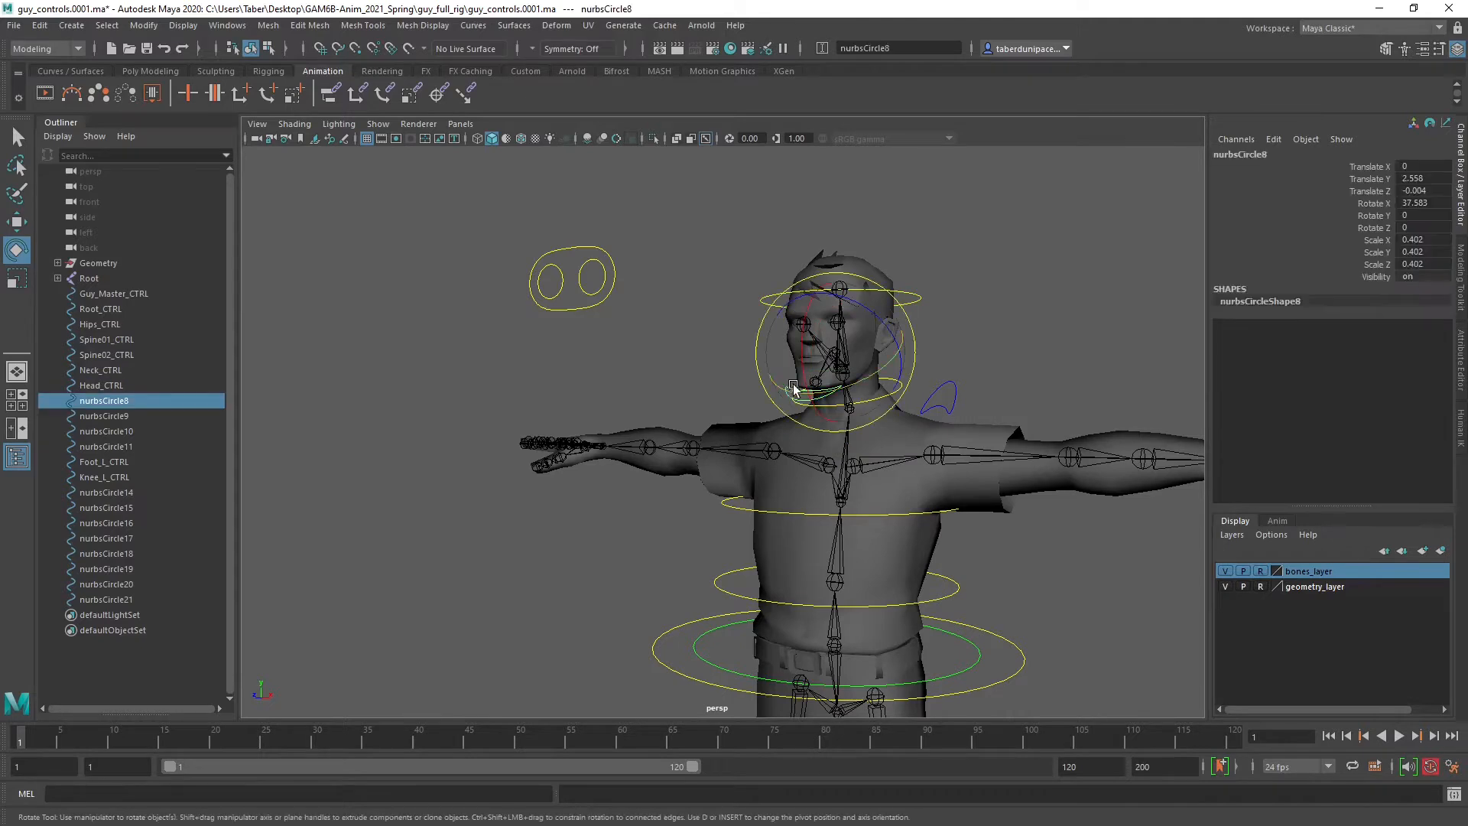
pyautogui.doubleClick(1267, 154)
pyautogui.write('Ja')
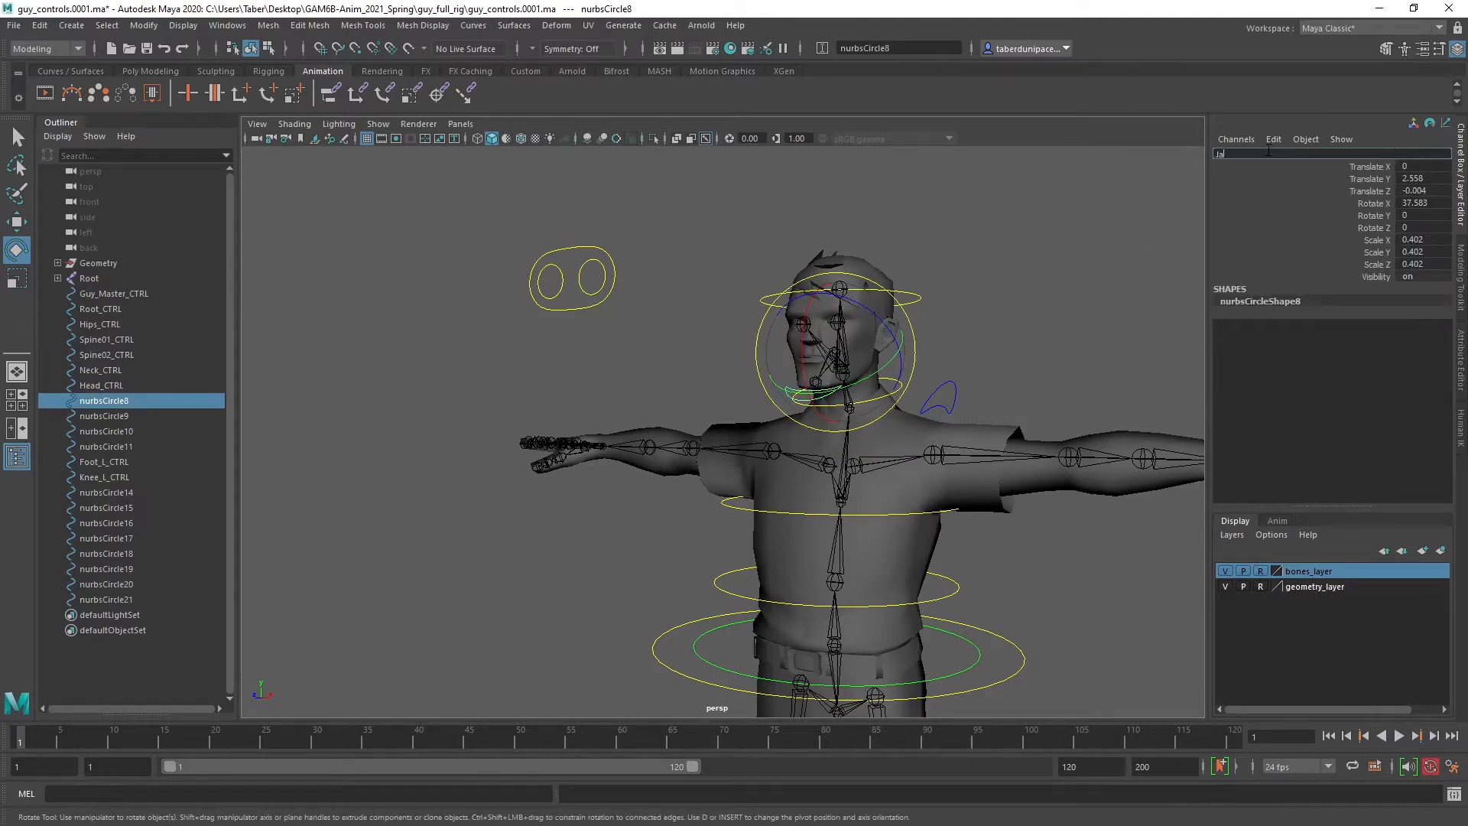
pyautogui.write('w_CTRL')
pyautogui.press('Return')
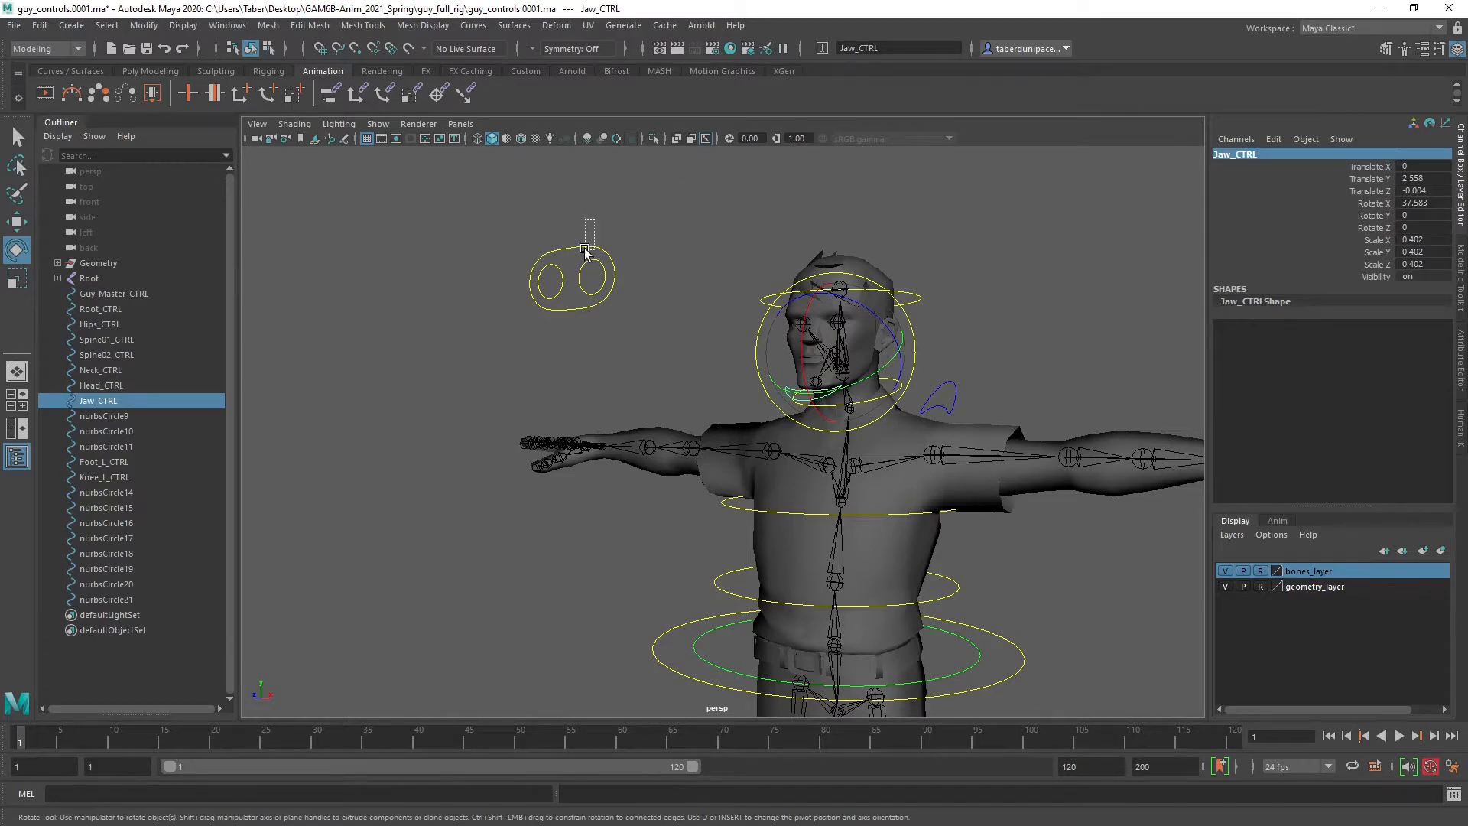
# Rename the rounded outline enclosing the two small eye circles in front of the face to Look_At_CTRL.
pyautogui.click(585, 249)
pyautogui.doubleClick(1290, 155)
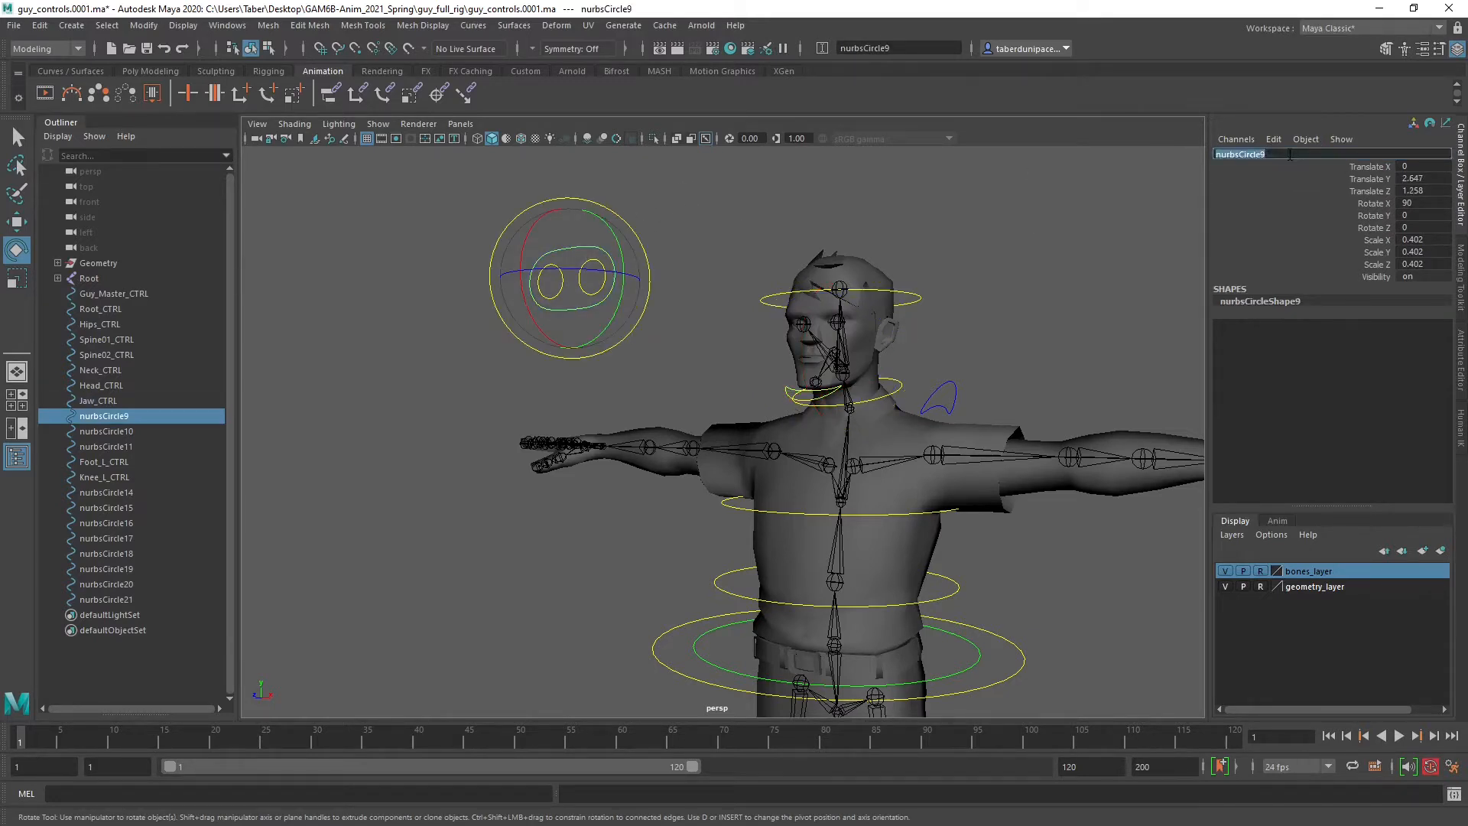
pyautogui.write('Look At CTR')
pyautogui.press('Return')
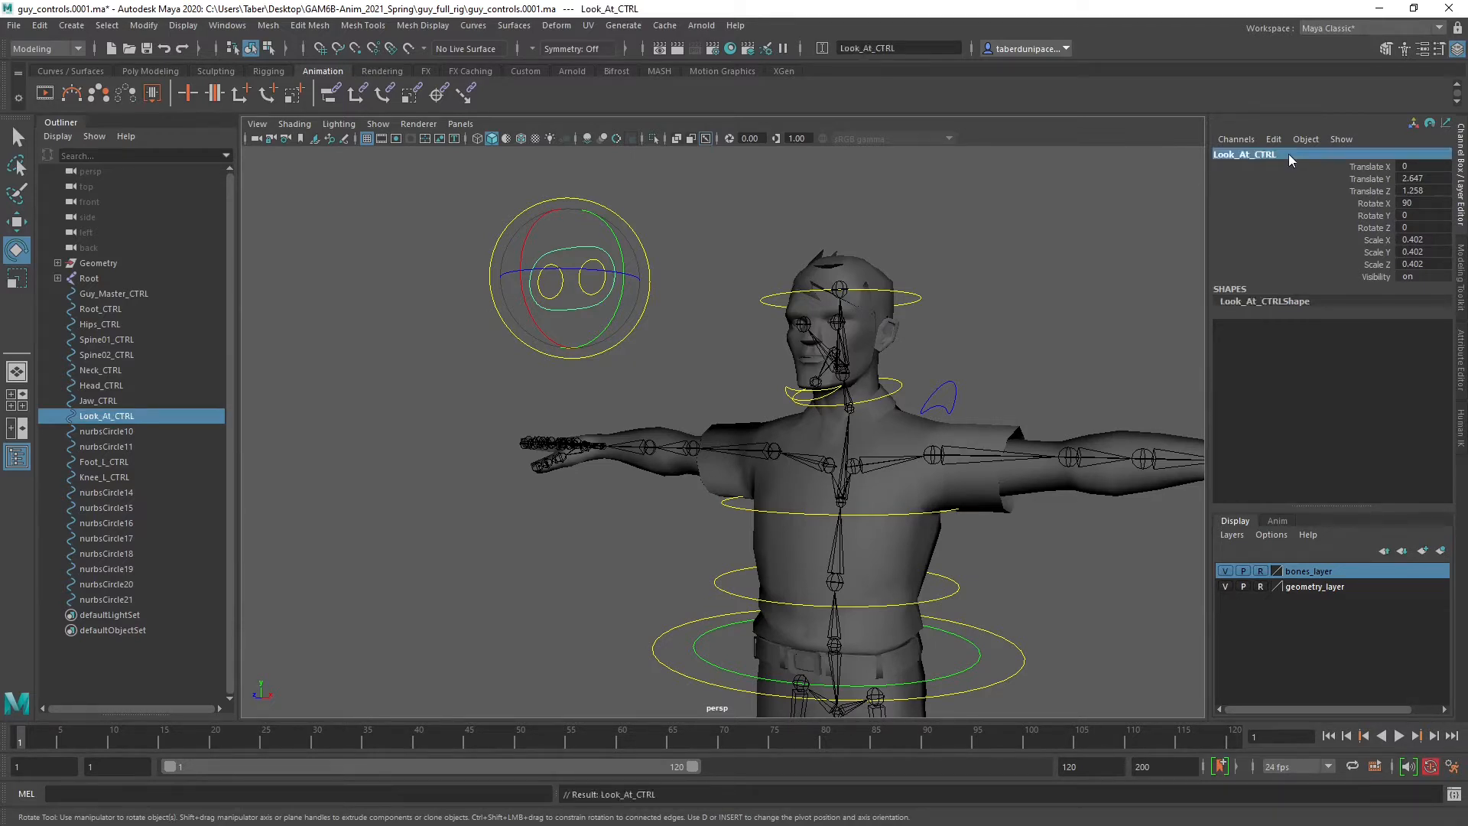
# Set the drawing override colour of the character's left eye circle, nurbsCircle11, to blue.
pyautogui.click(725, 223)
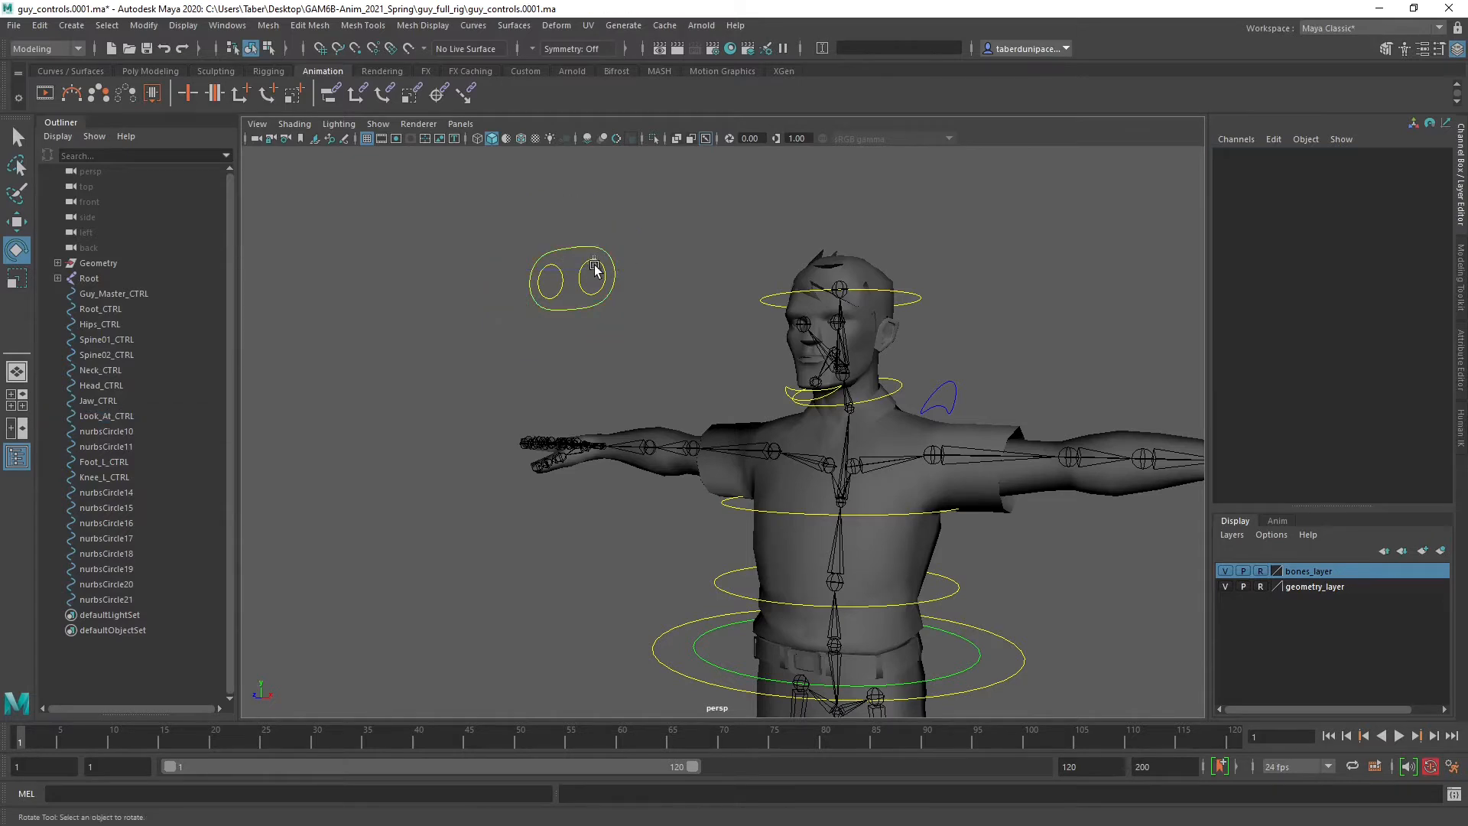
pyautogui.click(593, 262)
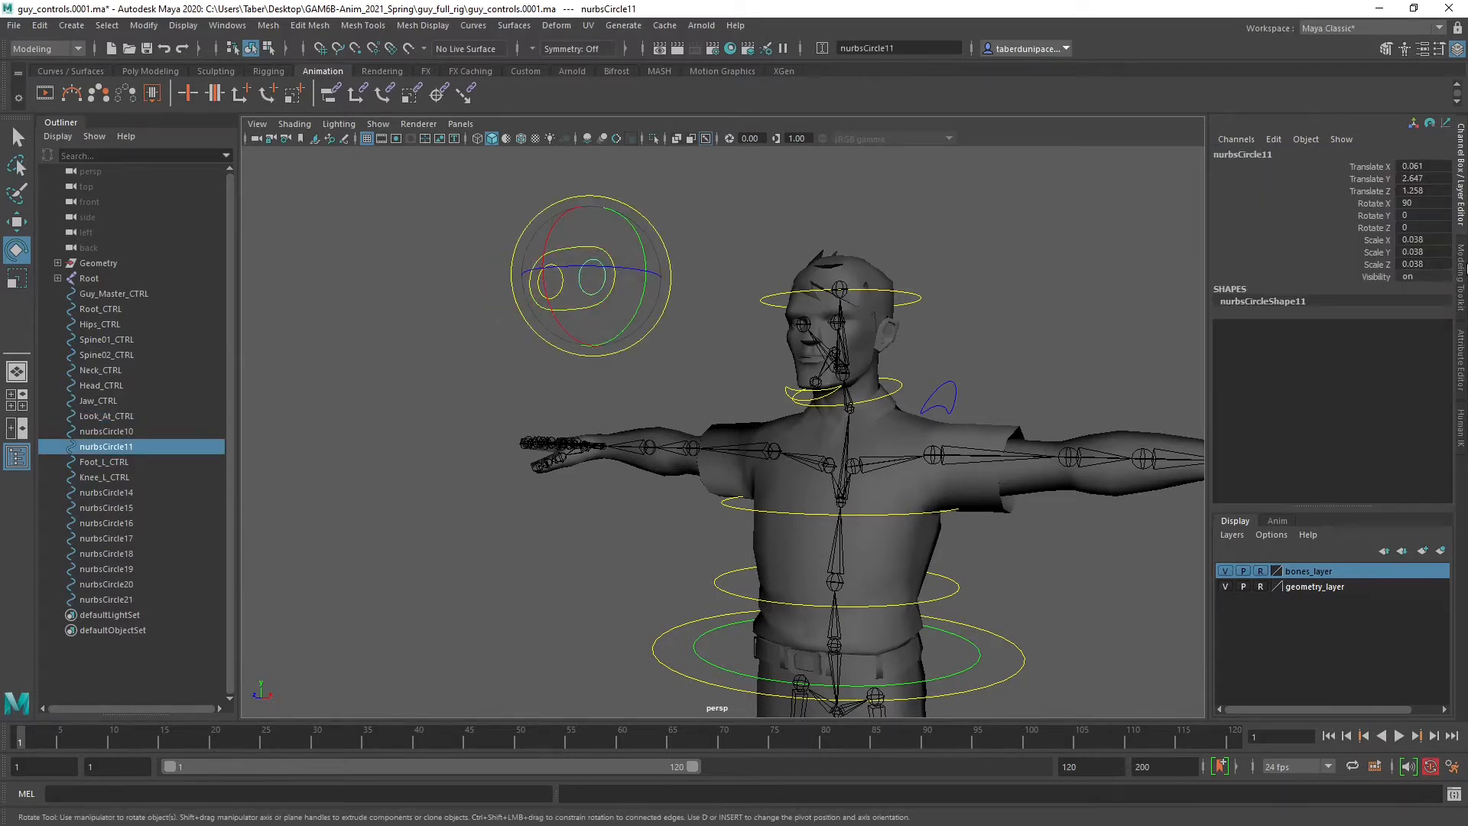
pyautogui.click(1461, 356)
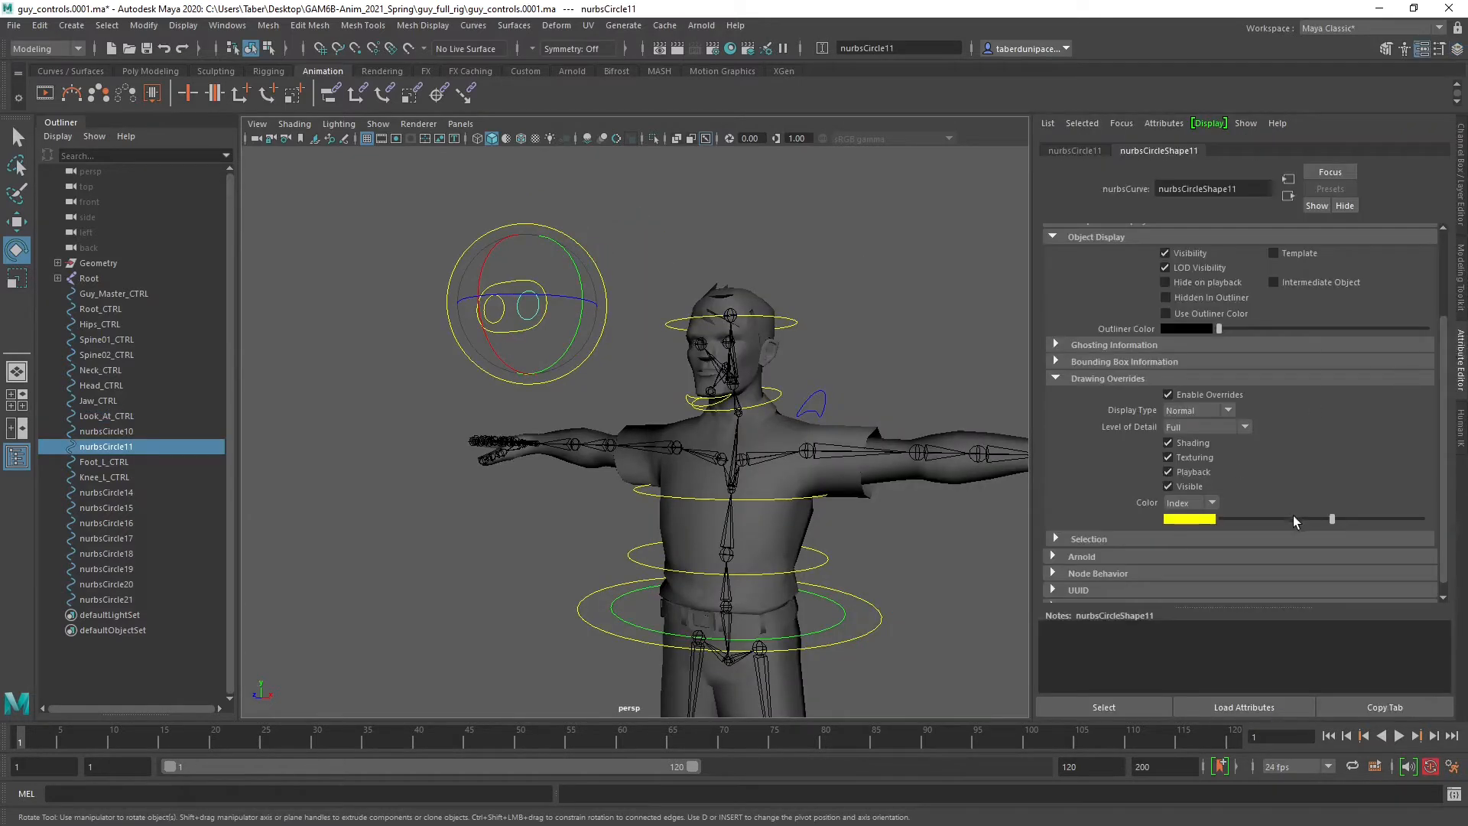
pyautogui.moveTo(1294, 518); pyautogui.dragTo(1261, 518)
pyautogui.click(562, 263)
# Set the drawing override colour of the character's right eye circle, nurbsCircle10, to red.
pyautogui.click(500, 300)
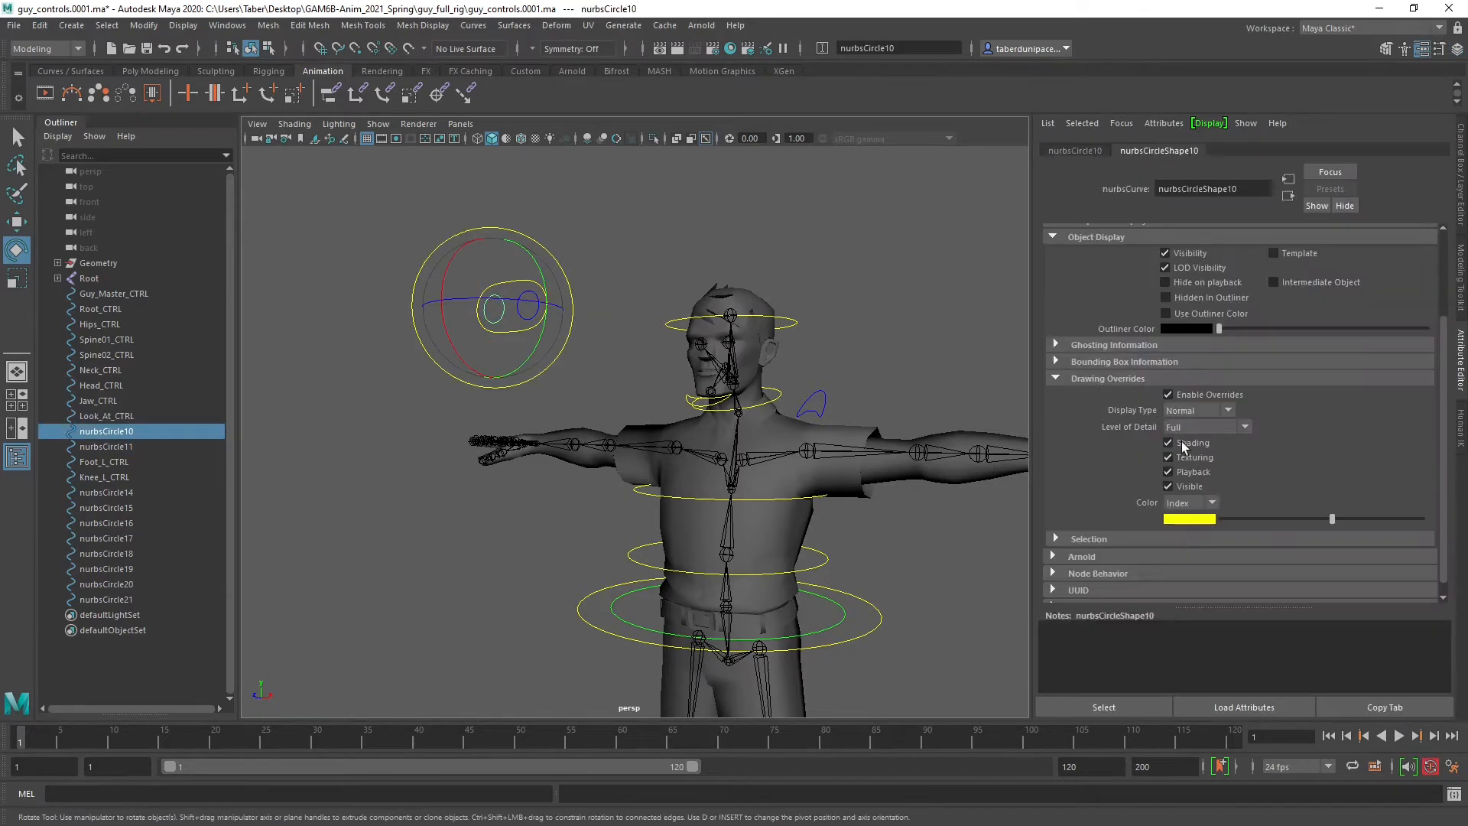
pyautogui.moveTo(1291, 518)
pyautogui.mouseDown()
pyautogui.moveTo(1229, 519)
pyautogui.moveTo(1306, 524)
pyautogui.mouseUp()
pyautogui.click(774, 252)
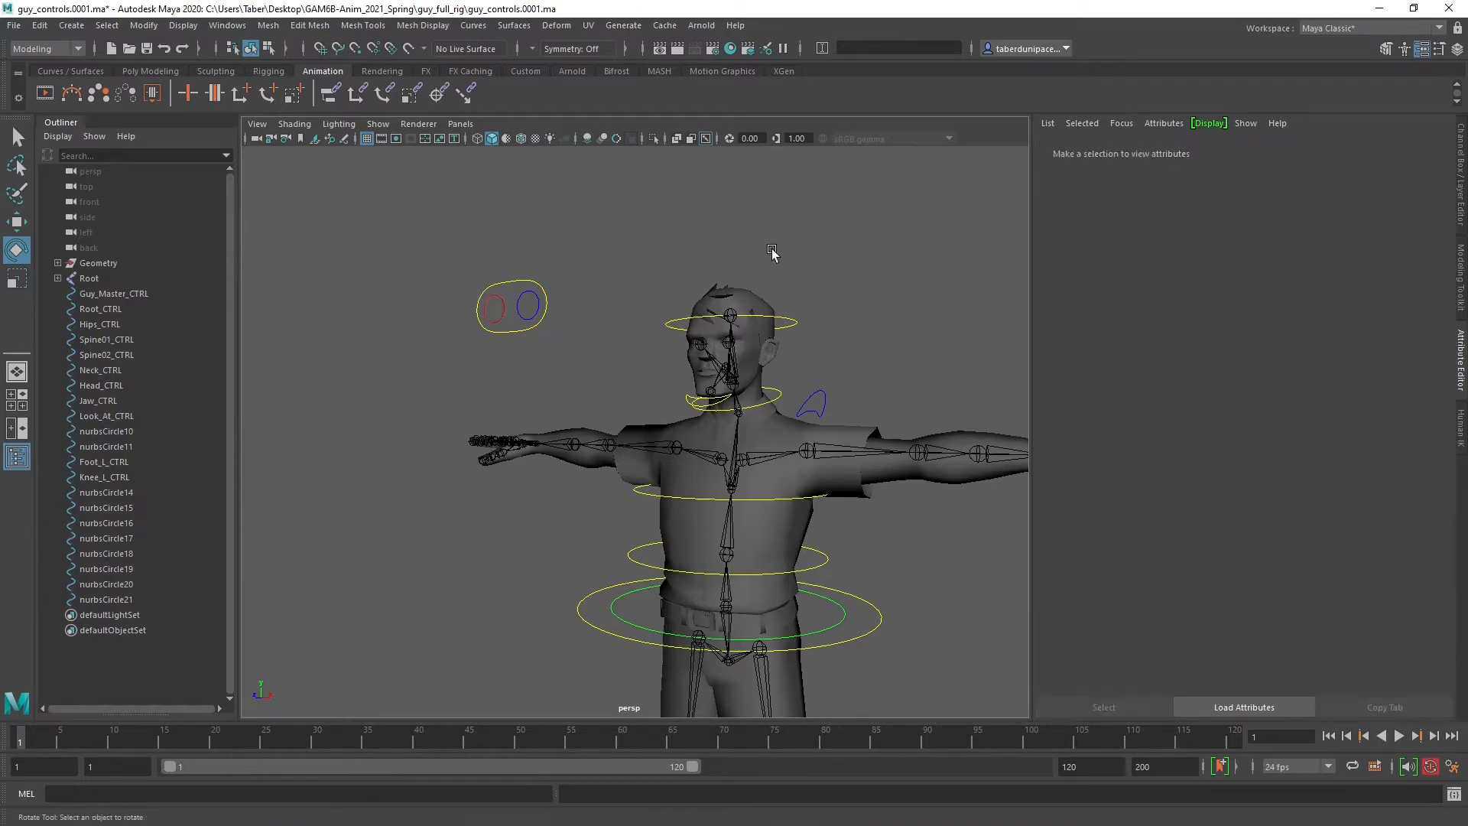
# Rename the blue eye circle to Eye_L_CTRL.
pyautogui.click(519, 304)
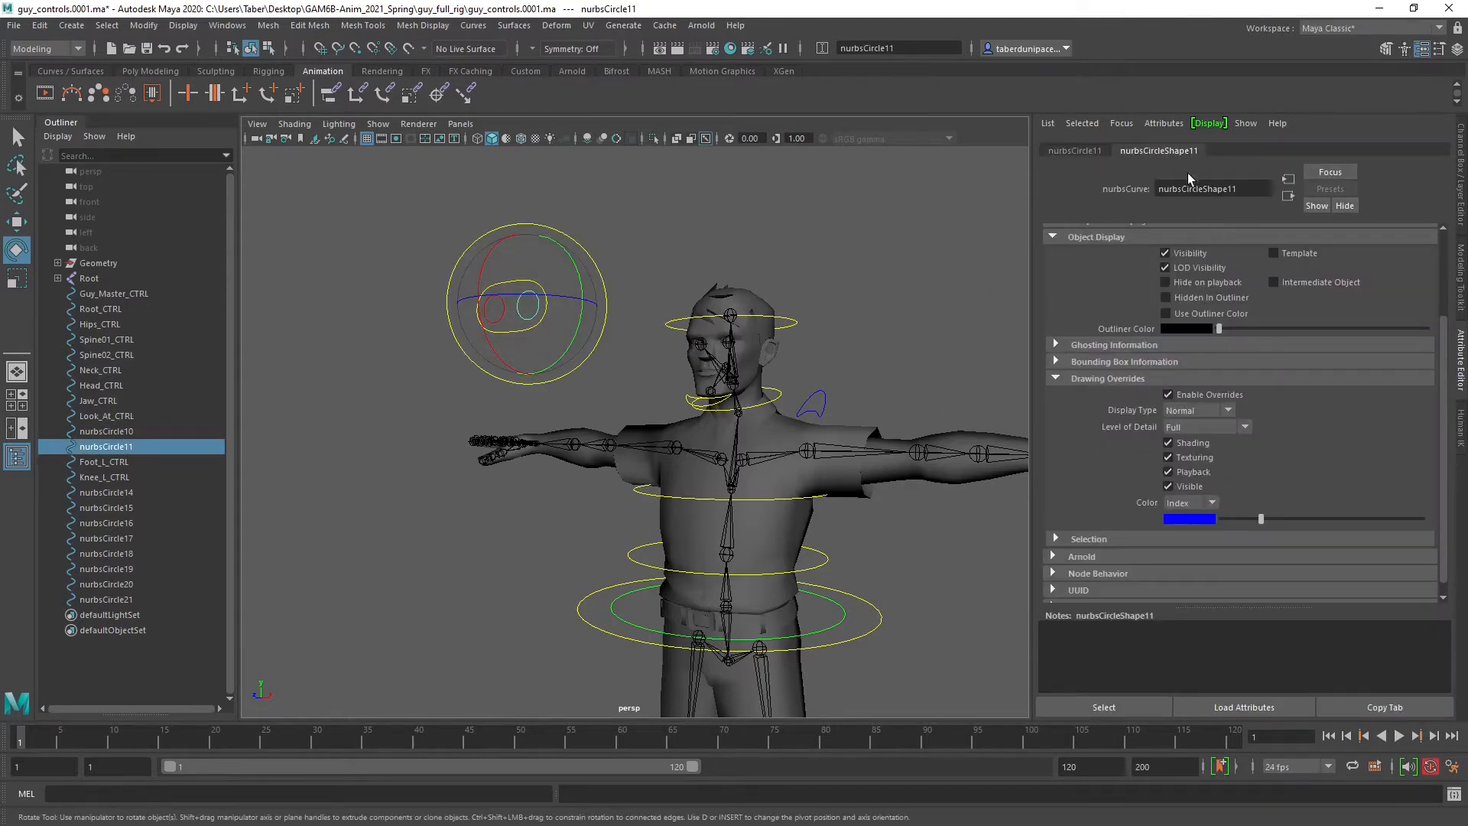
pyautogui.click(1461, 157)
pyautogui.doubleClick(1267, 152)
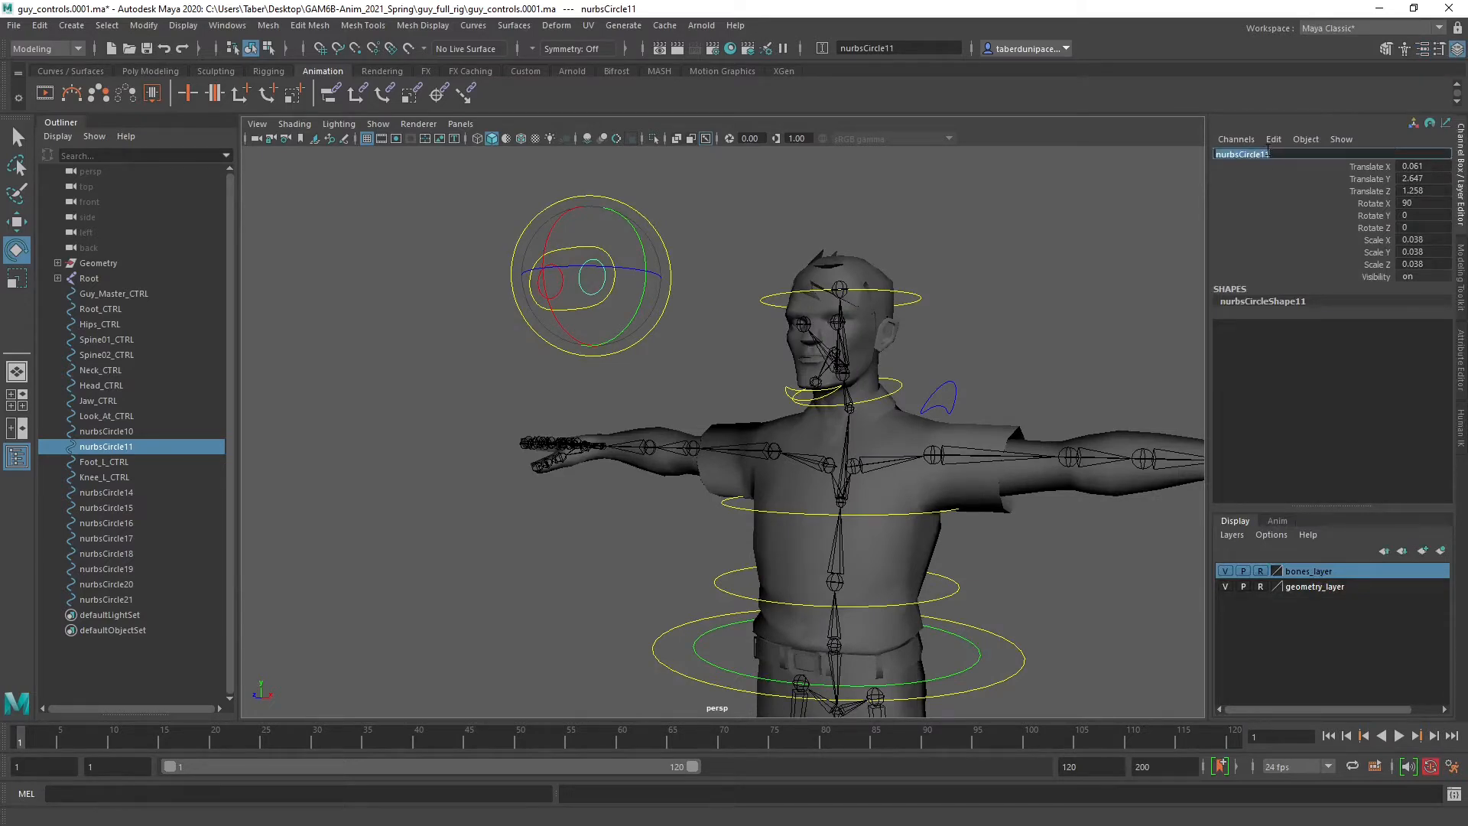
pyautogui.write('Eye_L')
pyautogui.press('Return')
pyautogui.click(1267, 150)
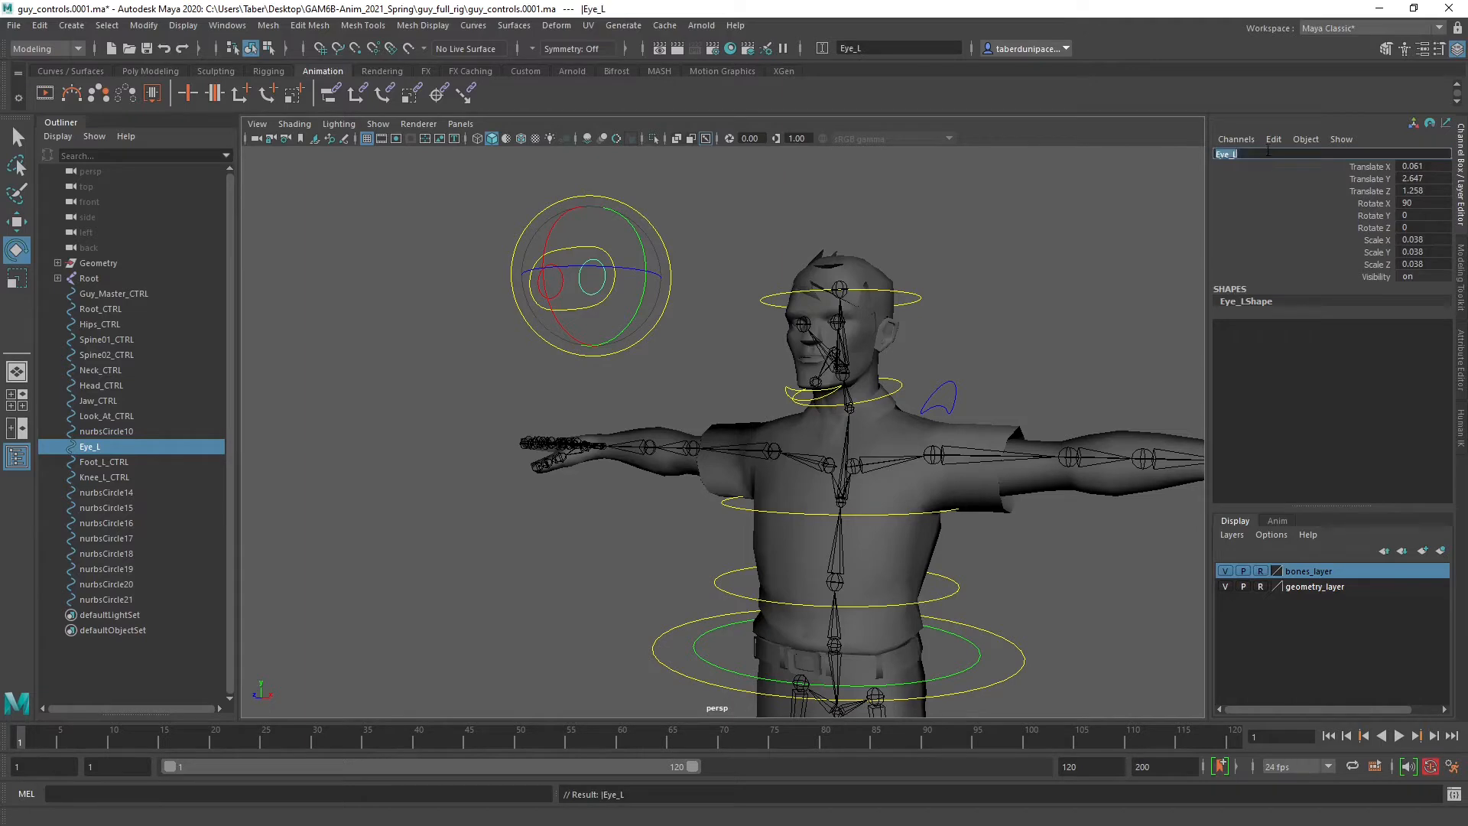
pyautogui.write('_CTRL')
pyautogui.press('Return')
pyautogui.click(700, 175)
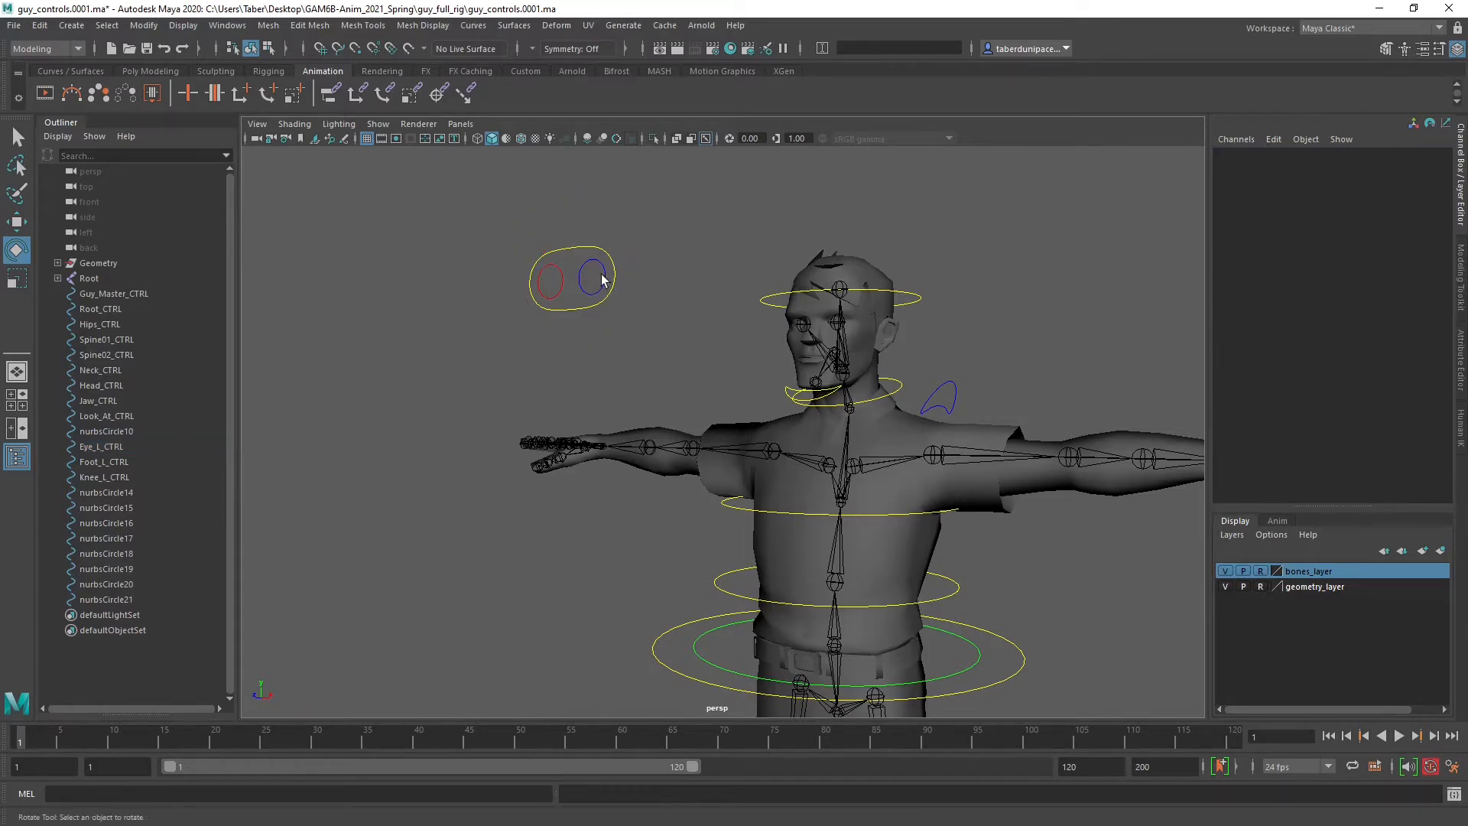
# Rename the red eye circle to Eye_R_CTRL.
pyautogui.click(561, 269)
pyautogui.click(1266, 155)
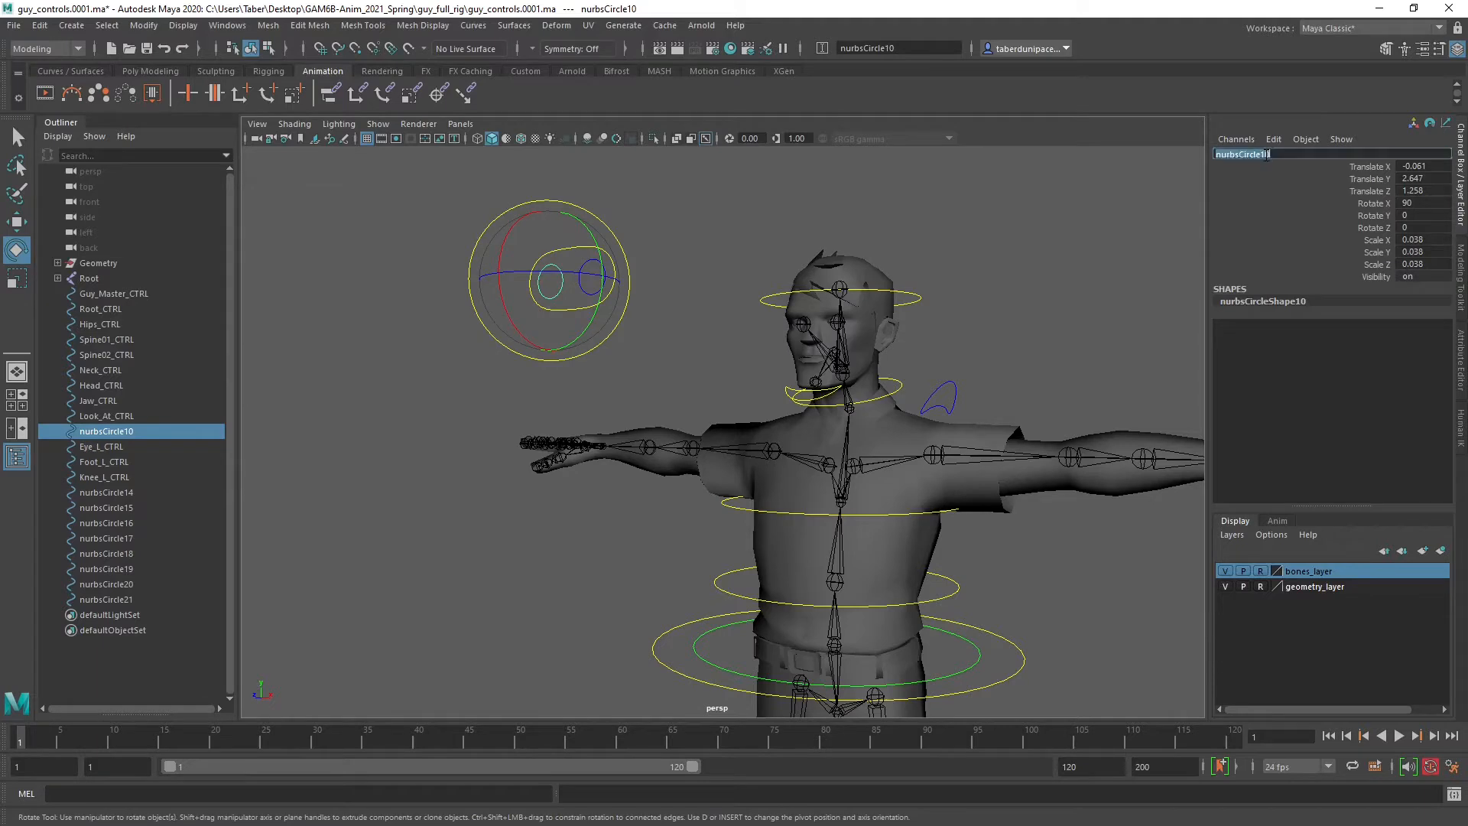
pyautogui.write('Eye_R_CTRL')
pyautogui.press('Return')
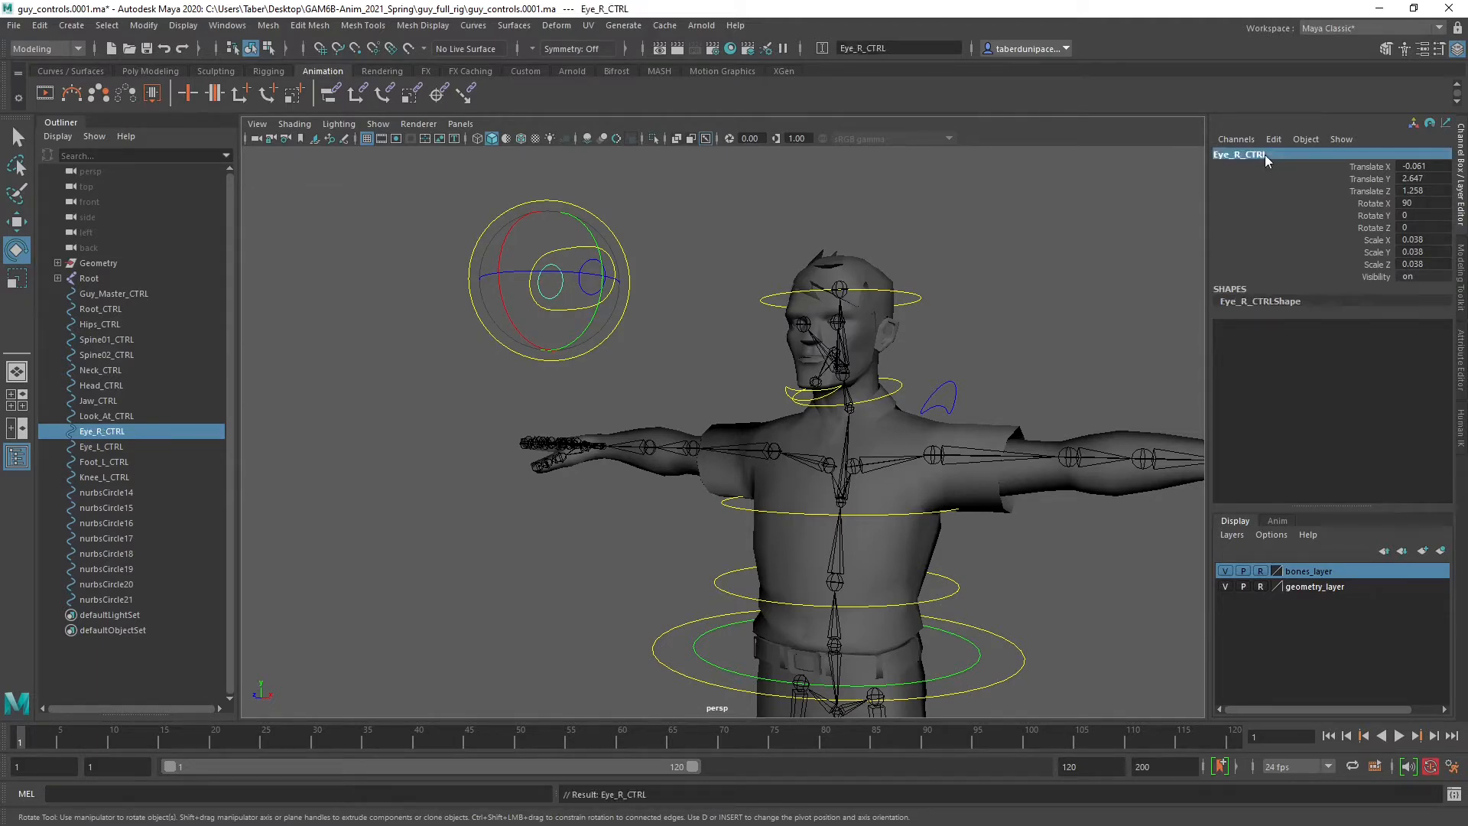
# Rename the blue curve above the character's left shoulder, nurbsCircle16, to Shoulder_L_CTRL.
pyautogui.click(687, 221)
pyautogui.keyDown('alt'); pyautogui.moveTo(688, 223); pyautogui.dragTo(698, 269); pyautogui.keyUp('alt')
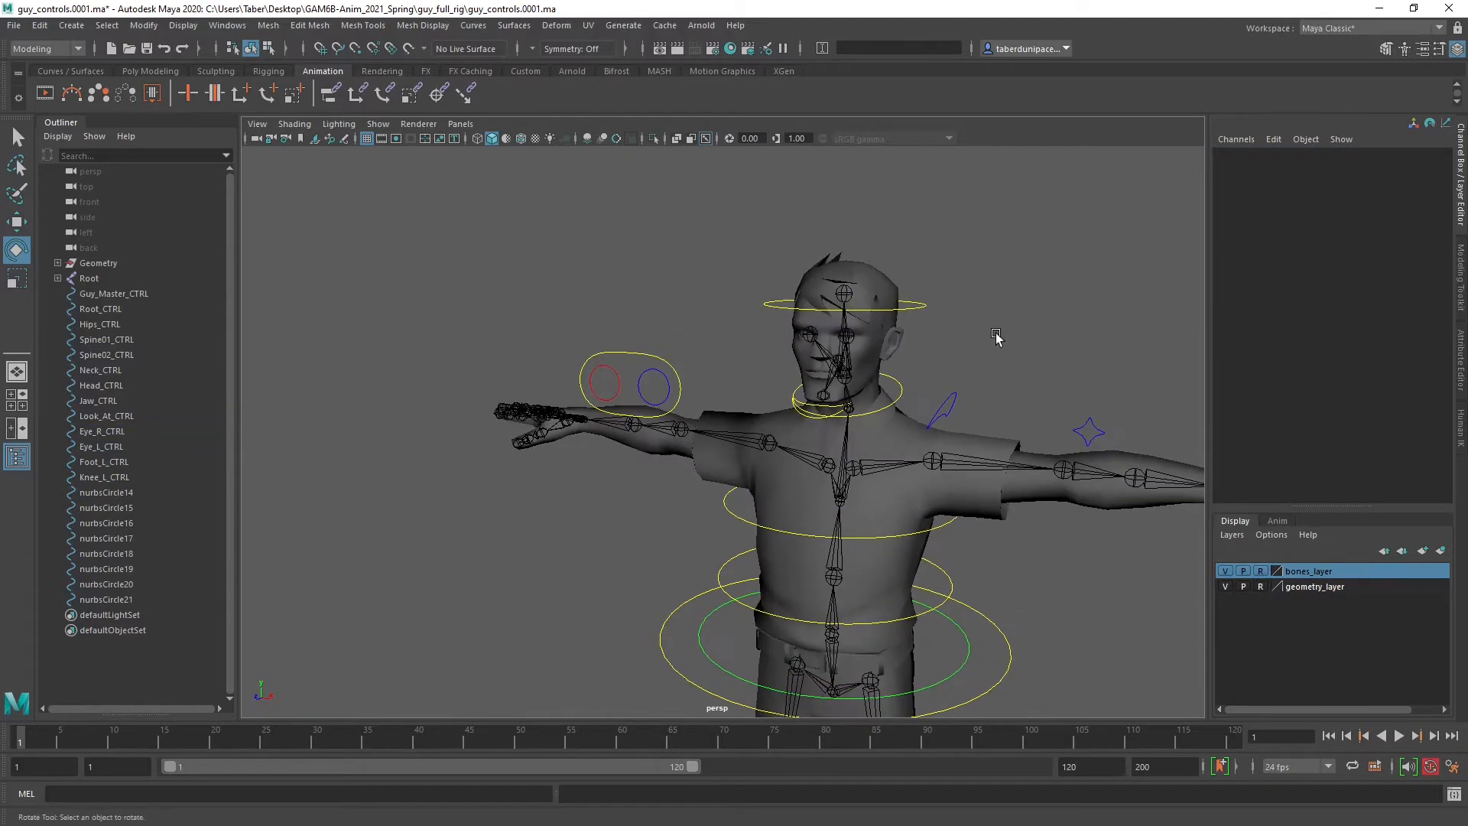
pyautogui.keyDown('alt'); pyautogui.moveTo(999, 337); pyautogui.dragTo(852, 245, button='middle'); pyautogui.keyUp('alt')
pyautogui.moveTo(816, 283); pyautogui.dragTo(798, 305)
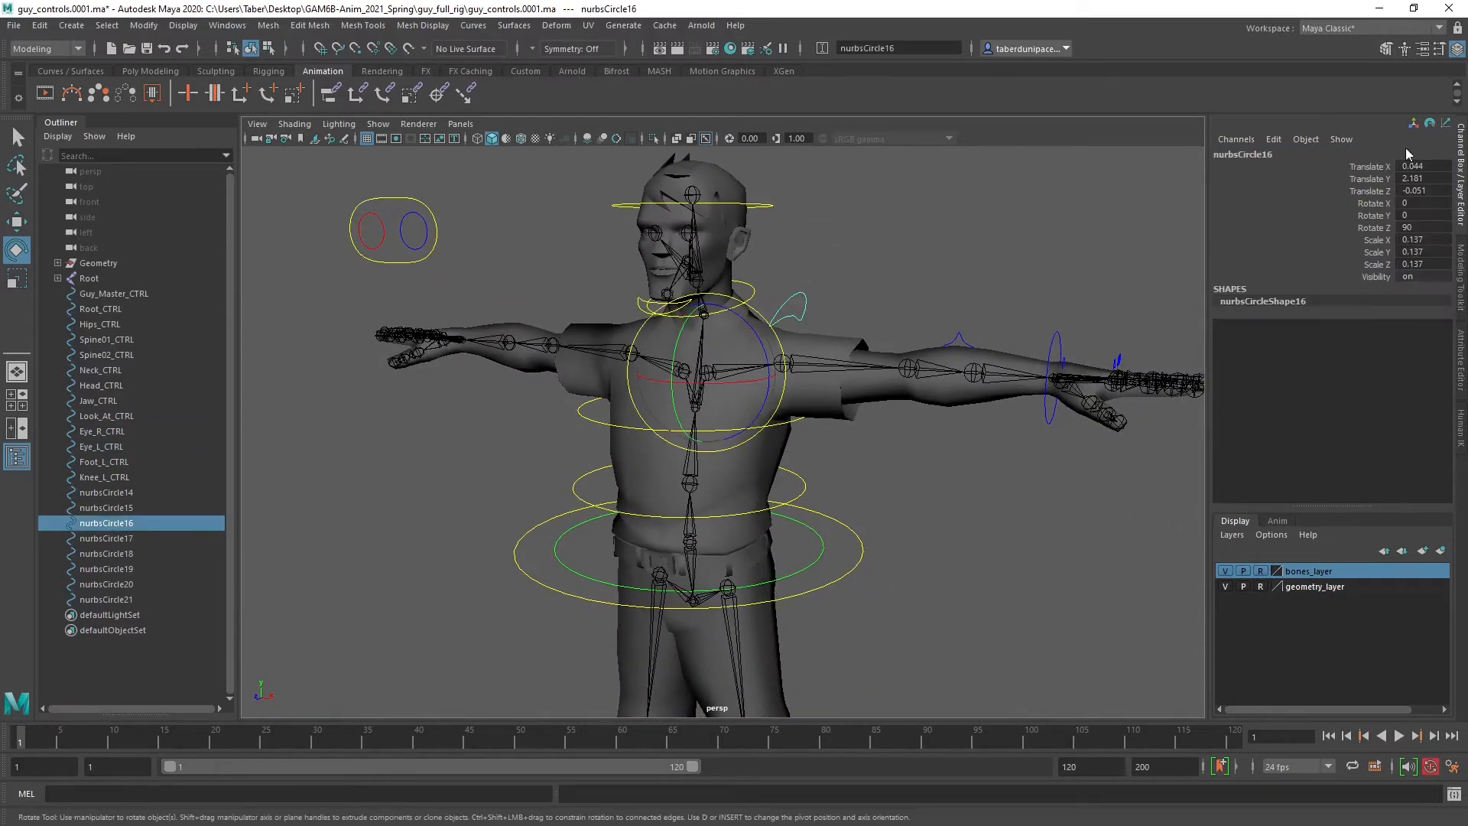
pyautogui.click(1282, 154)
pyautogui.write('Should')
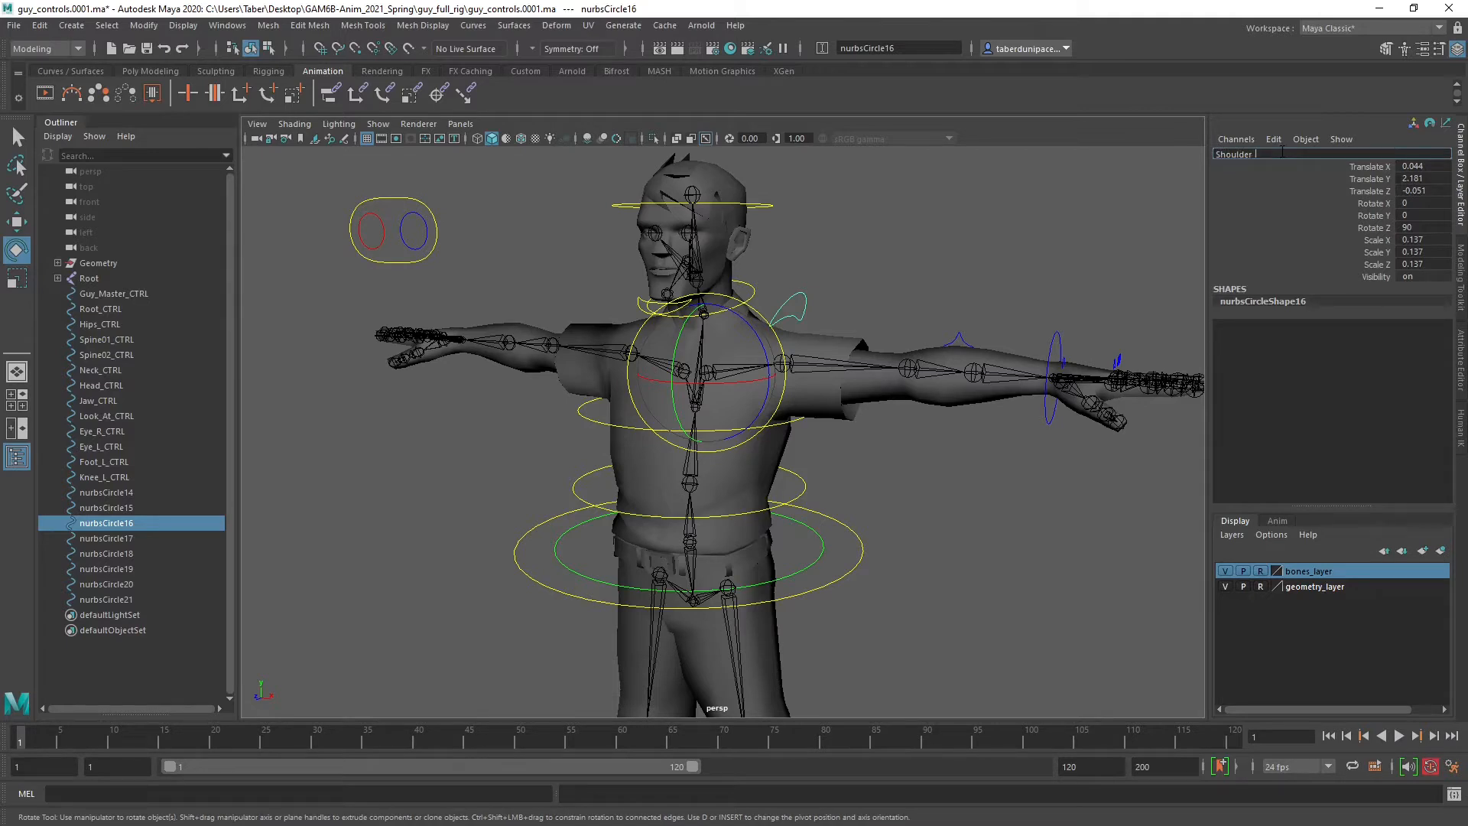
pyautogui.write('er_L_CTRL')
pyautogui.press('Return')
pyautogui.click(965, 272)
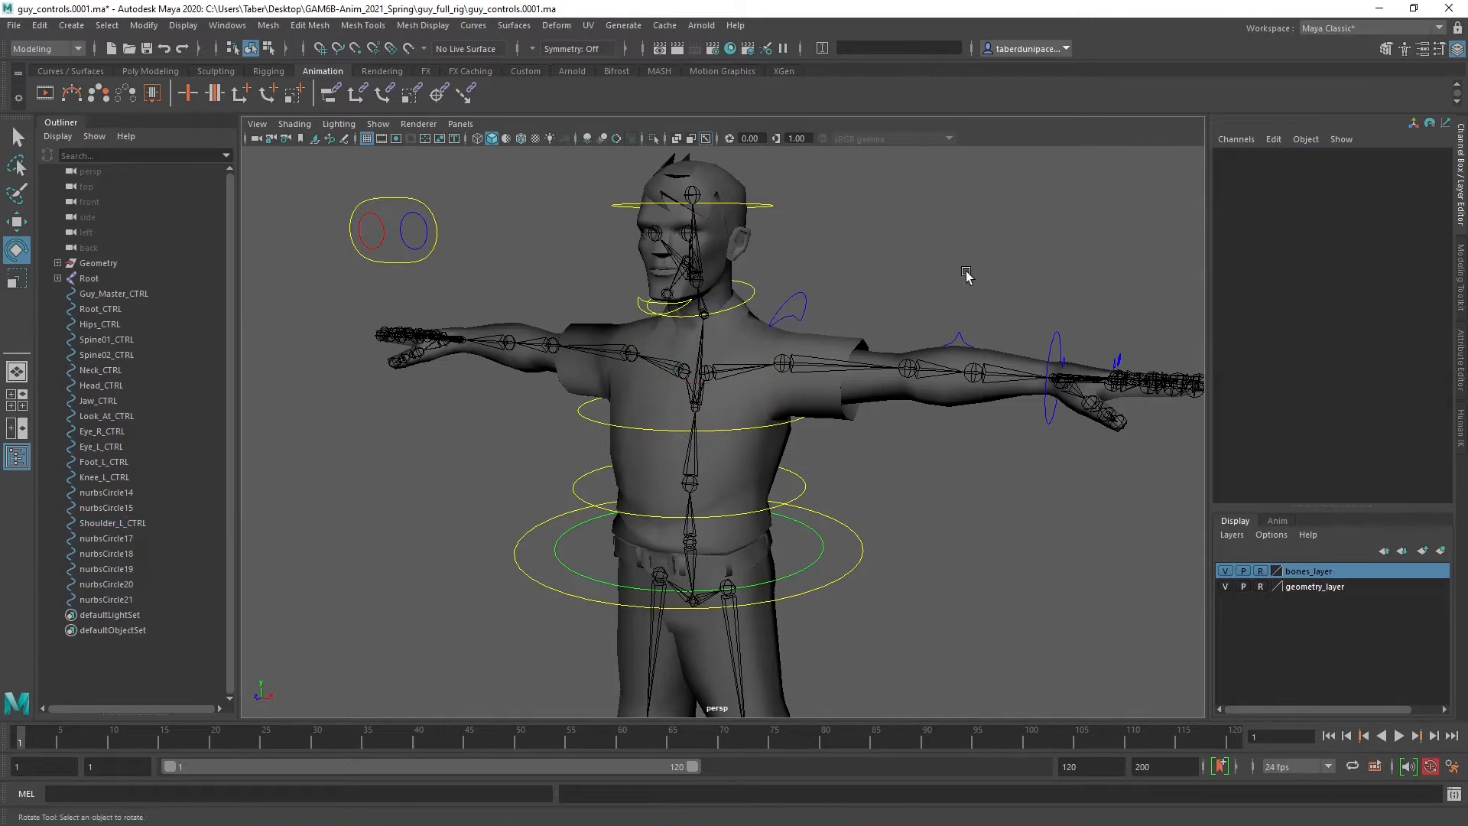
# Rename the star-shaped curve behind the character's left elbow, nurbsCircle14, to Elowbow_L_CTRL.
pyautogui.keyDown('alt'); pyautogui.moveTo(967, 273); pyautogui.dragTo(957, 299); pyautogui.keyUp('alt')
pyautogui.click(957, 299)
pyautogui.click(1282, 155)
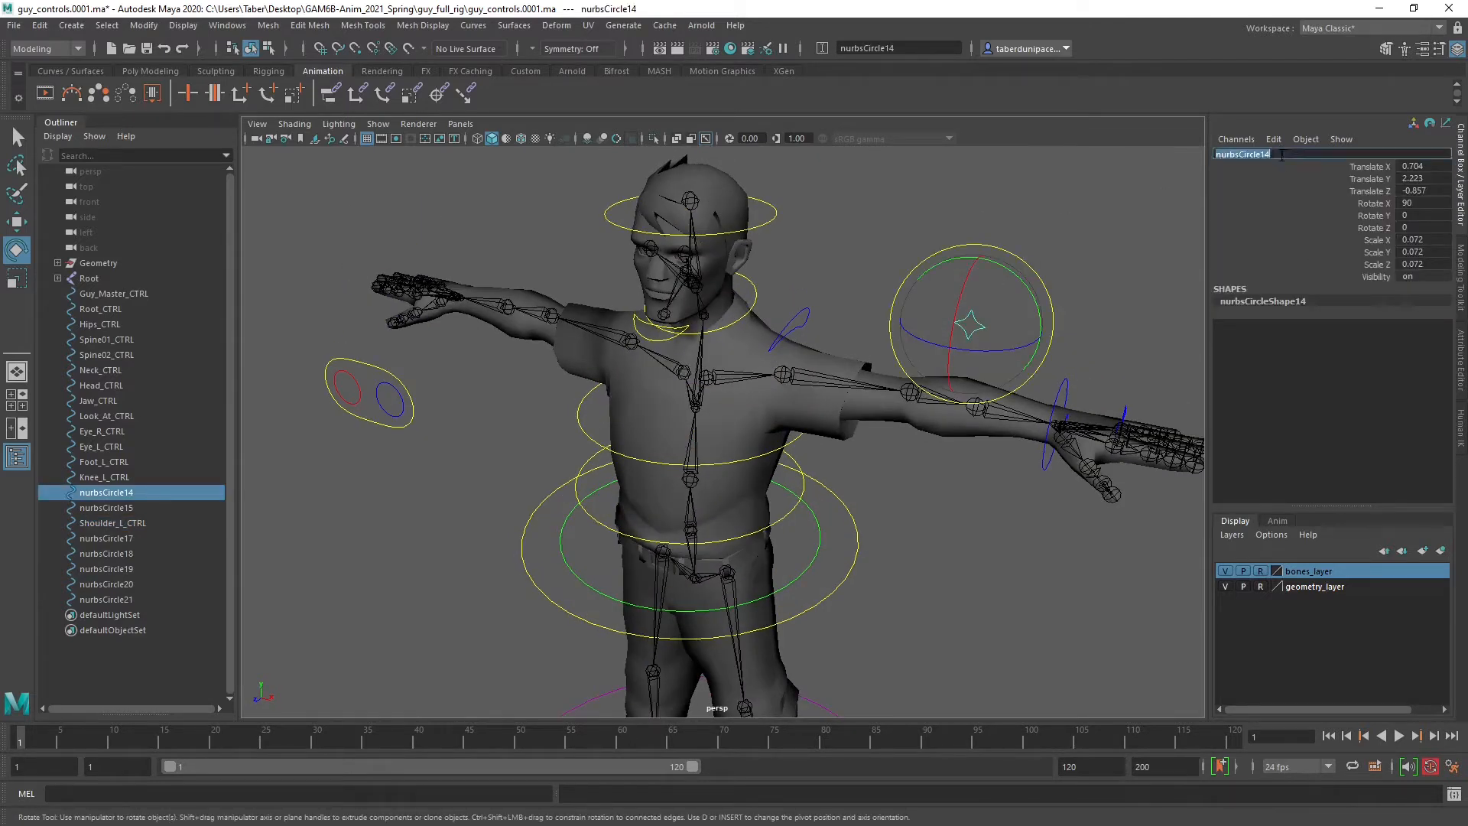
pyautogui.write('Elowbow_L_CTRL')
pyautogui.press('Return')
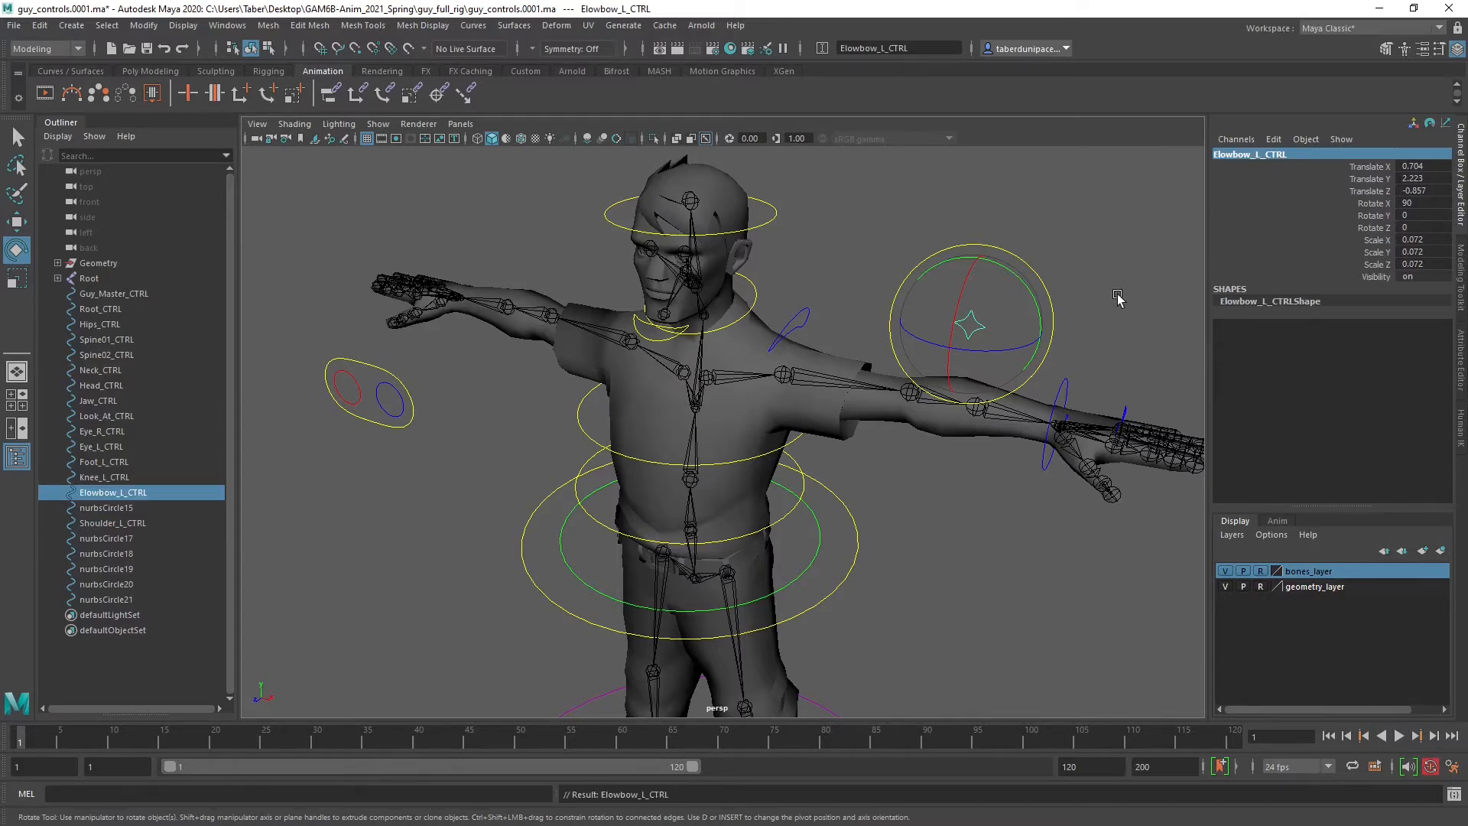
# Rename the circle around the character's left wrist, nurbsCircle15, to Hand_L_CTRL.
pyautogui.keyDown('alt'); pyautogui.moveTo(1118, 296); pyautogui.dragTo(979, 274, button='middle'); pyautogui.keyUp('alt')
pyautogui.click(924, 357)
pyautogui.click(897, 359)
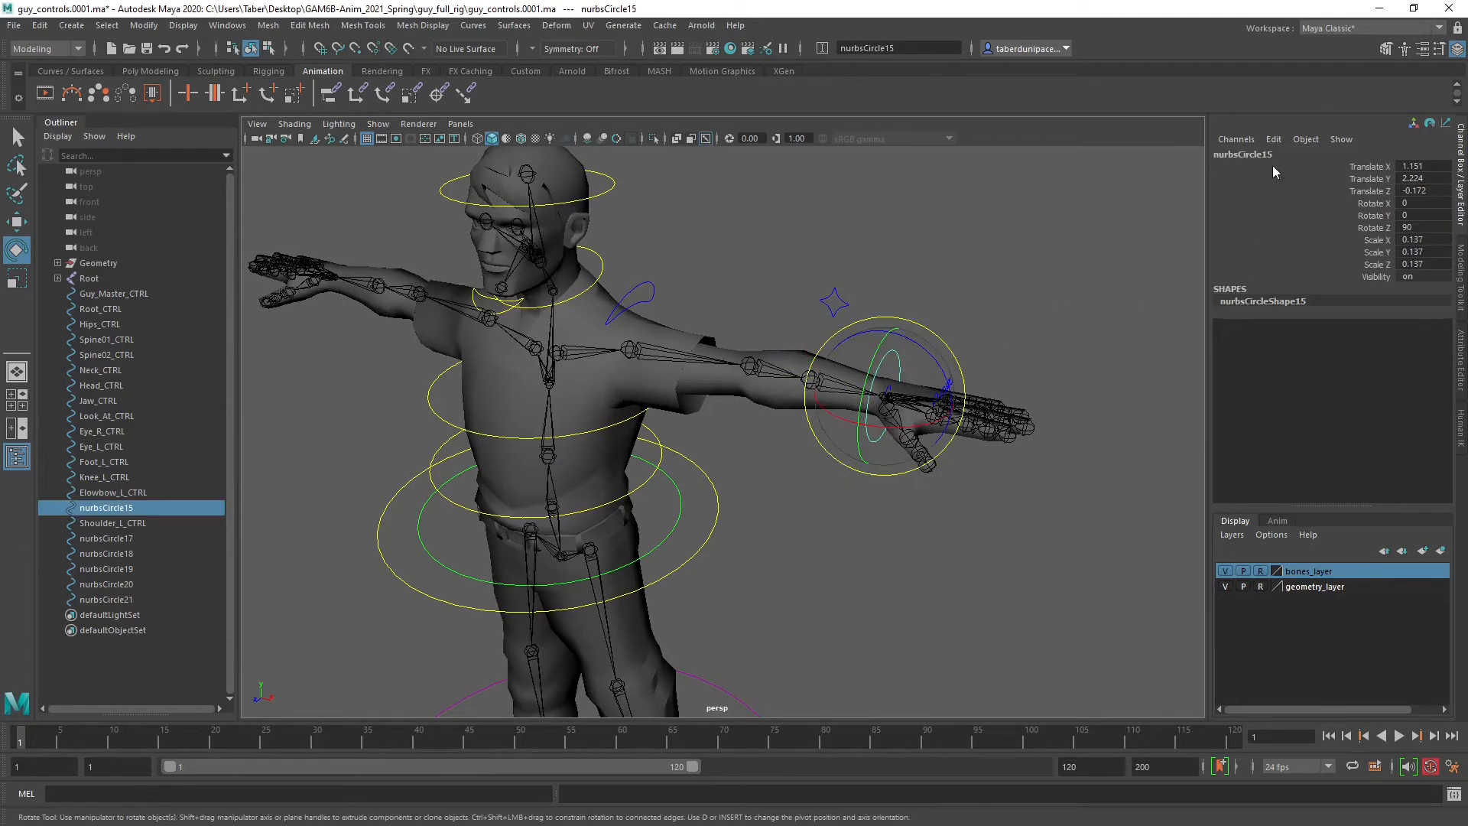
pyautogui.click(1274, 154)
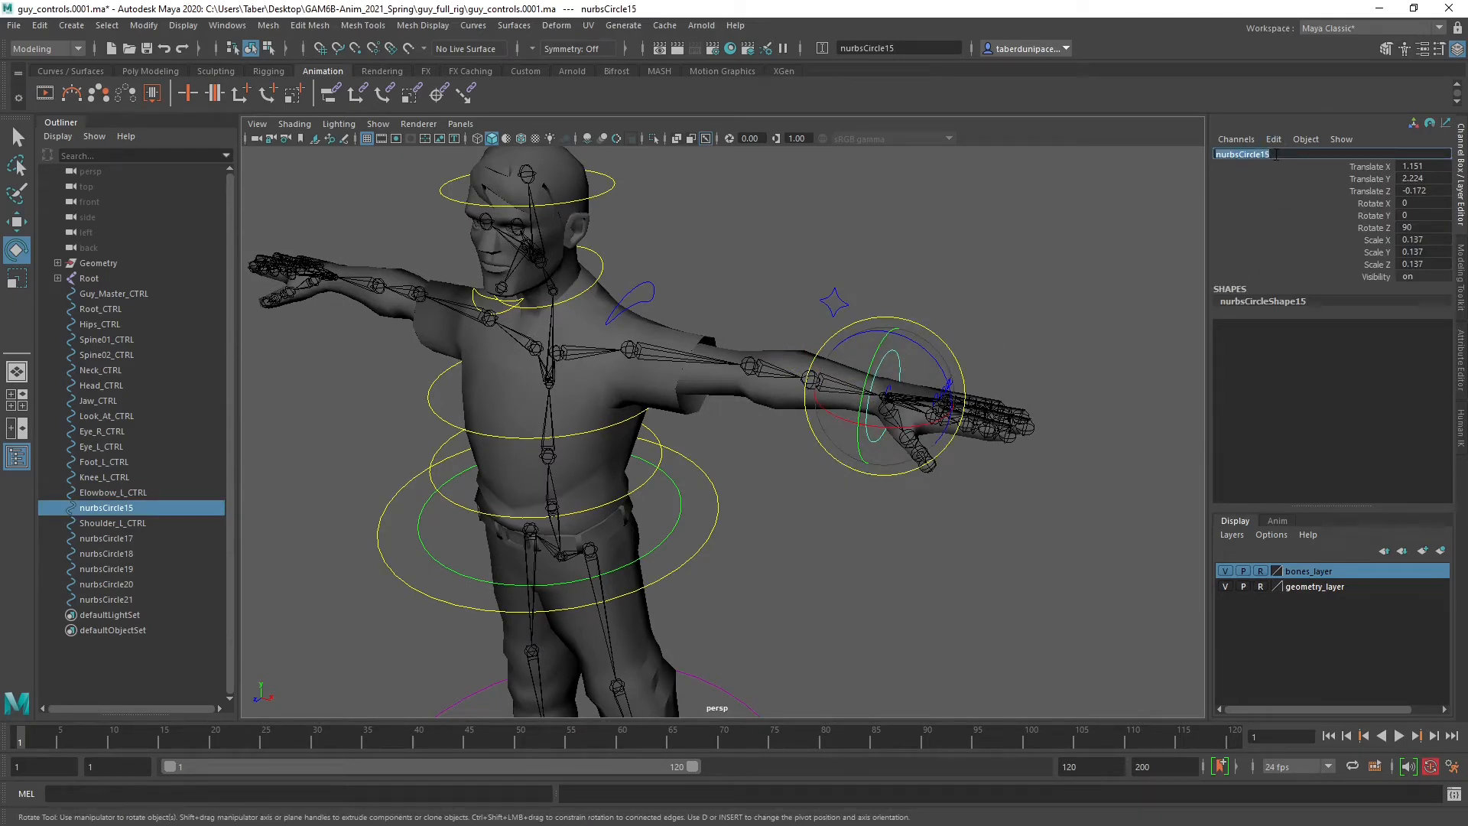
pyautogui.write('Hand_L_CTRL')
pyautogui.press('Return')
# Rename the curve above the left index finger's base, nurbsCircle17, to Pointer_L_CTRL.
pyautogui.scroll(2, 1055, 341)
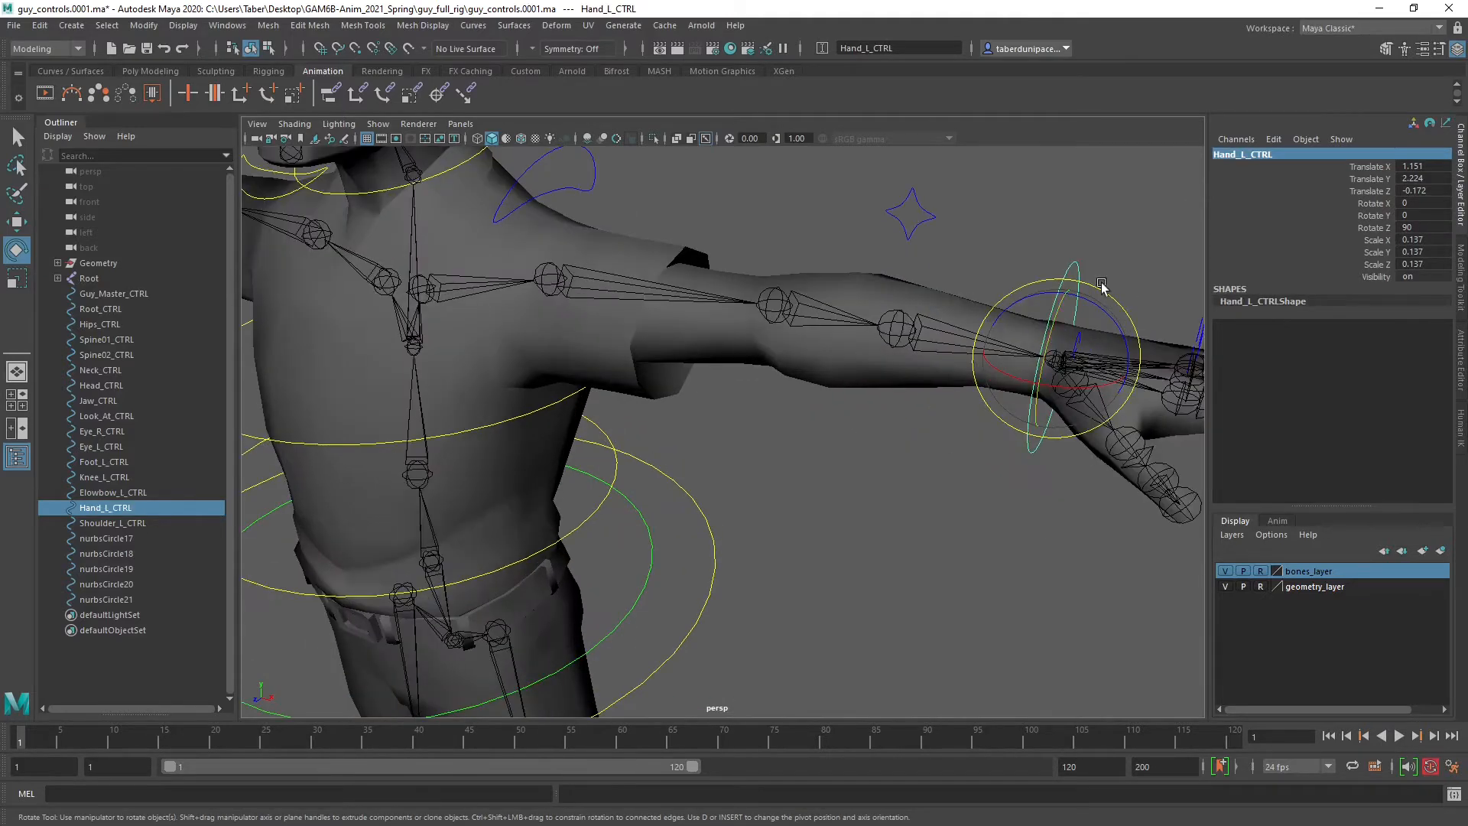
pyautogui.keyDown('alt'); pyautogui.moveTo(1102, 287); pyautogui.dragTo(920, 236, button='middle'); pyautogui.keyUp('alt')
pyautogui.click(989, 318)
pyautogui.keyDown('alt'); pyautogui.moveTo(990, 318); pyautogui.dragTo(937, 318); pyautogui.keyUp('alt')
pyautogui.keyDown('alt'); pyautogui.moveTo(938, 318); pyautogui.dragTo(1013, 308, button='right'); pyautogui.keyUp('alt')
pyautogui.keyDown('alt'); pyautogui.moveTo(1013, 308); pyautogui.dragTo(979, 299); pyautogui.keyUp('alt')
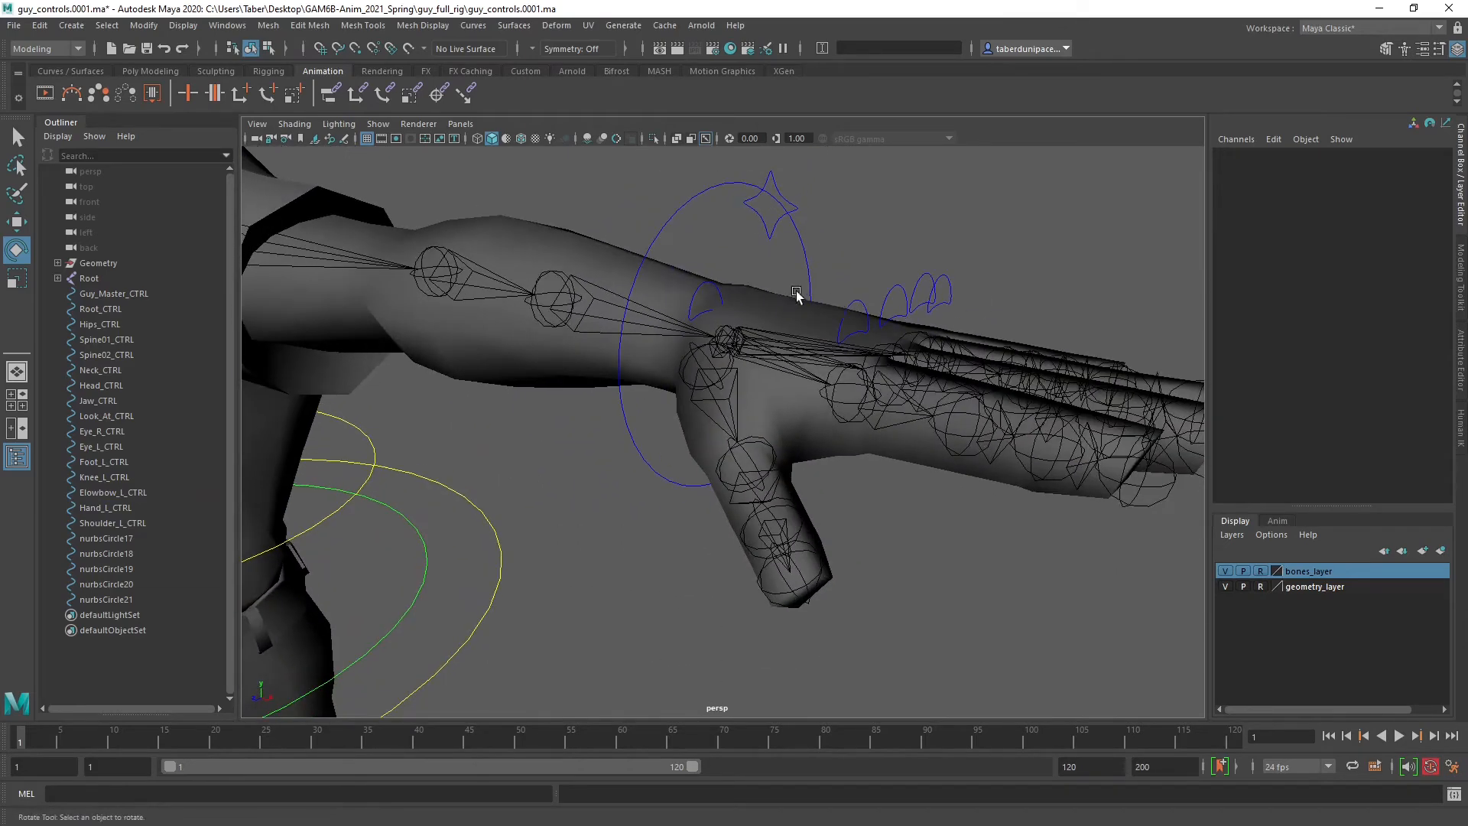
pyautogui.click(851, 303)
pyautogui.click(1255, 154)
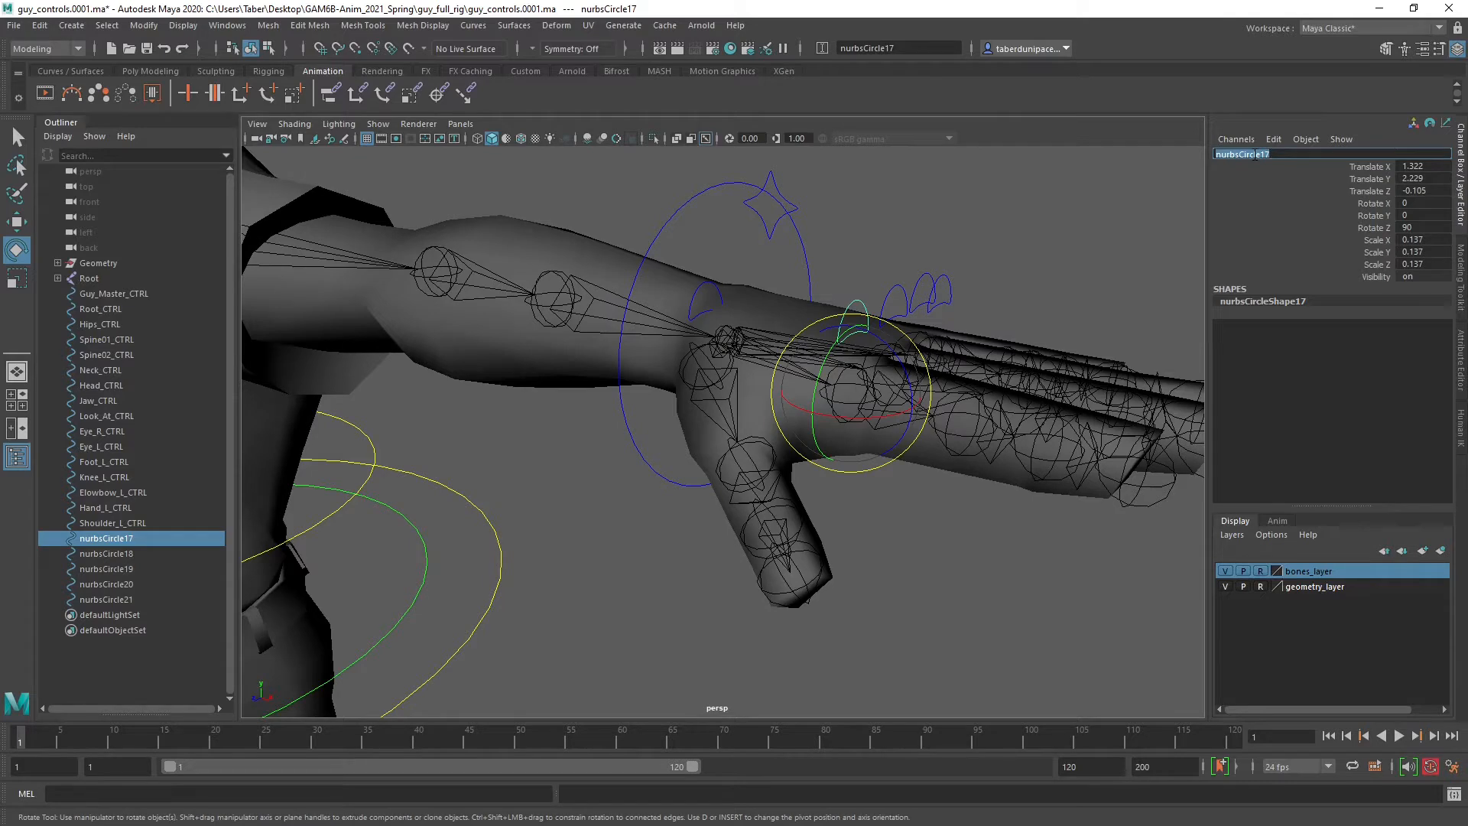
pyautogui.write('Pointer_L_CTRL')
pyautogui.press('Return')
pyautogui.click(900, 248)
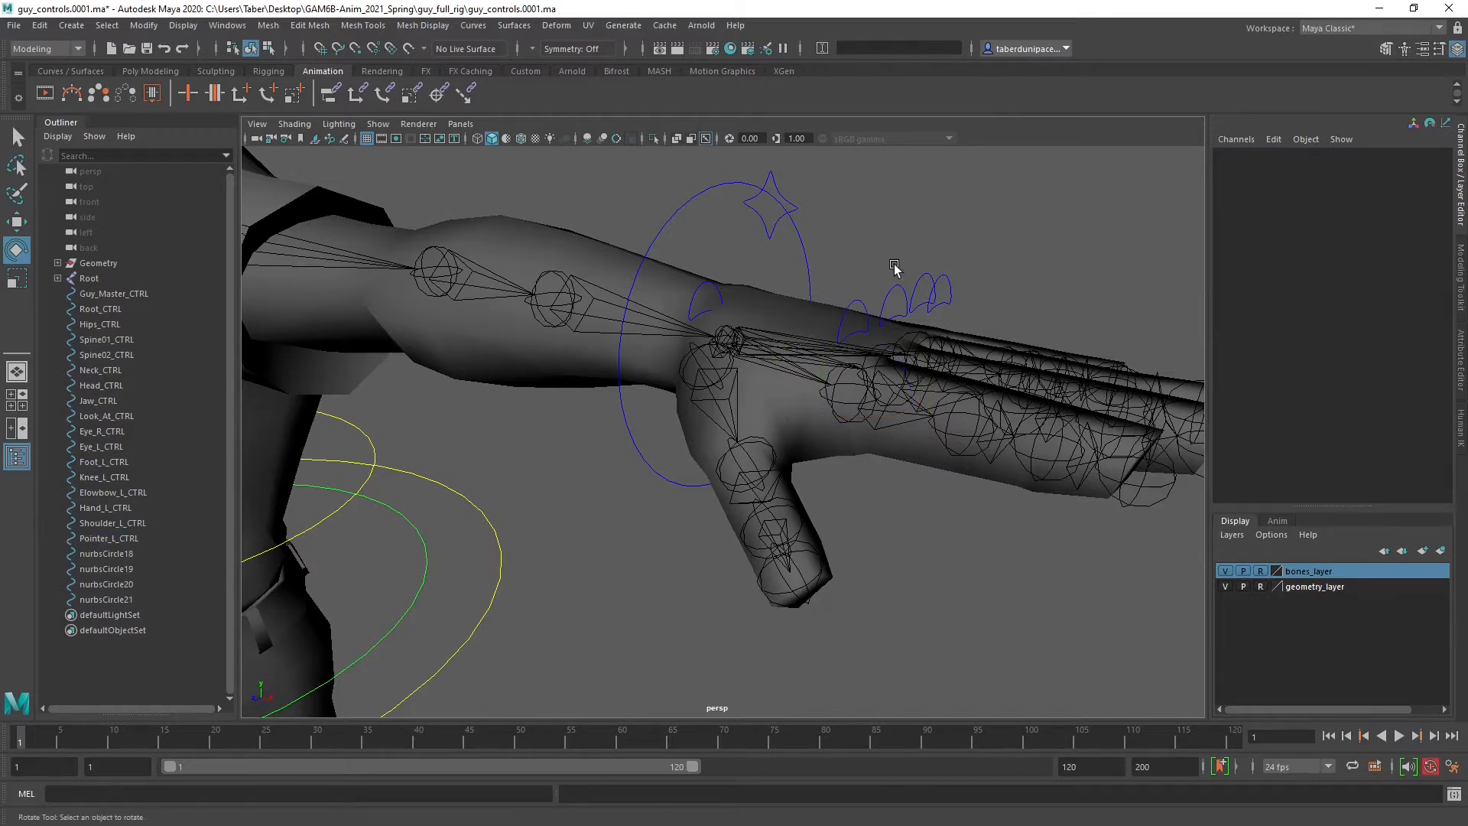
# Rename the curve above the left middle finger, nurbsCircle18, to Middle_L_CTRL.
pyautogui.click(895, 288)
pyautogui.doubleClick(1270, 155)
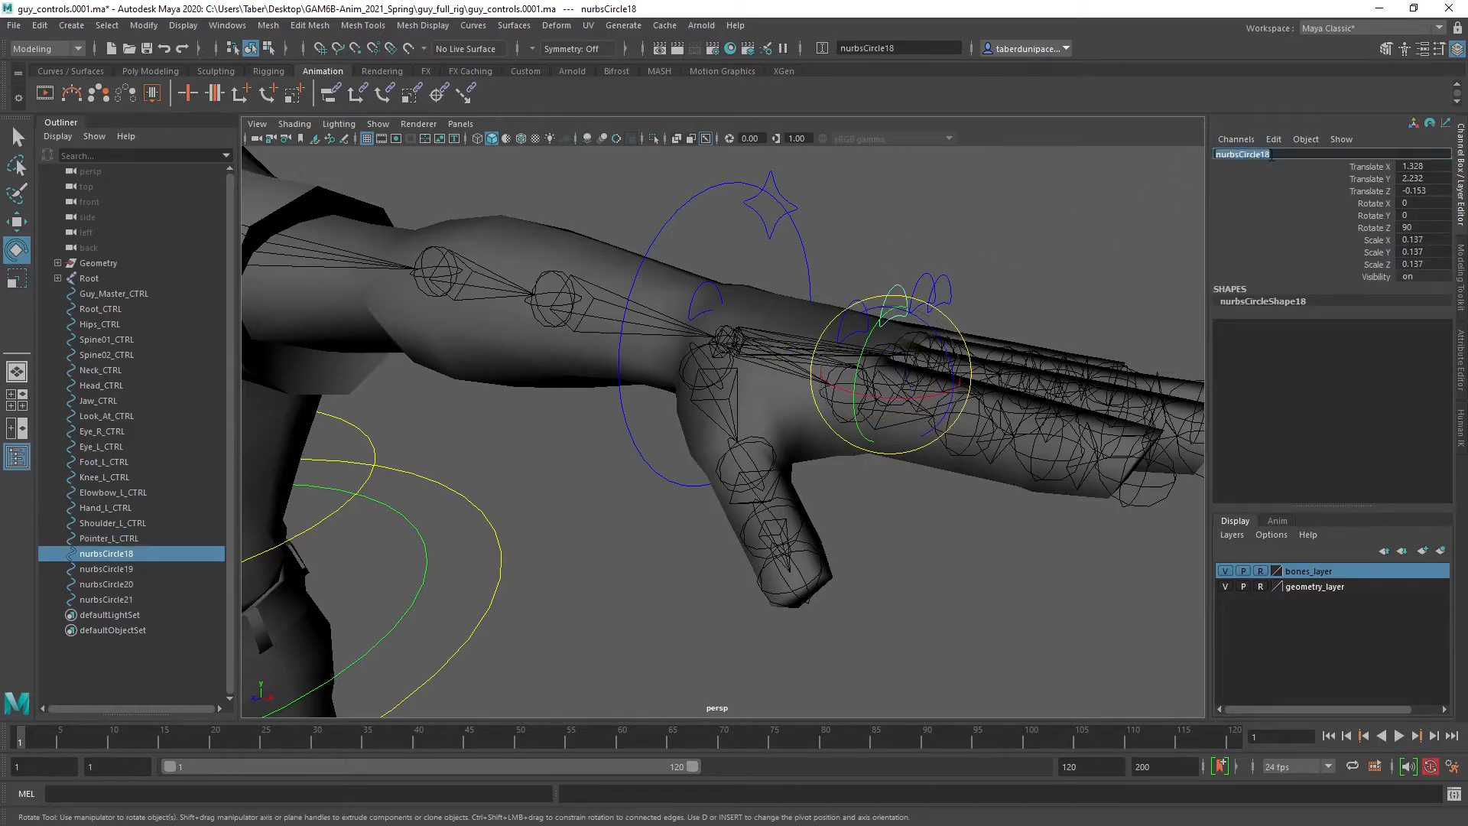
pyautogui.write('Middle_L_CTRL')
pyautogui.press('Return')
# Rename the curve above the left ring finger, nurbsCircle19, to Ring_L_CTRL.
pyautogui.moveTo(921, 222); pyautogui.dragTo(929, 284)
pyautogui.doubleClick(1265, 153)
pyautogui.write('R')
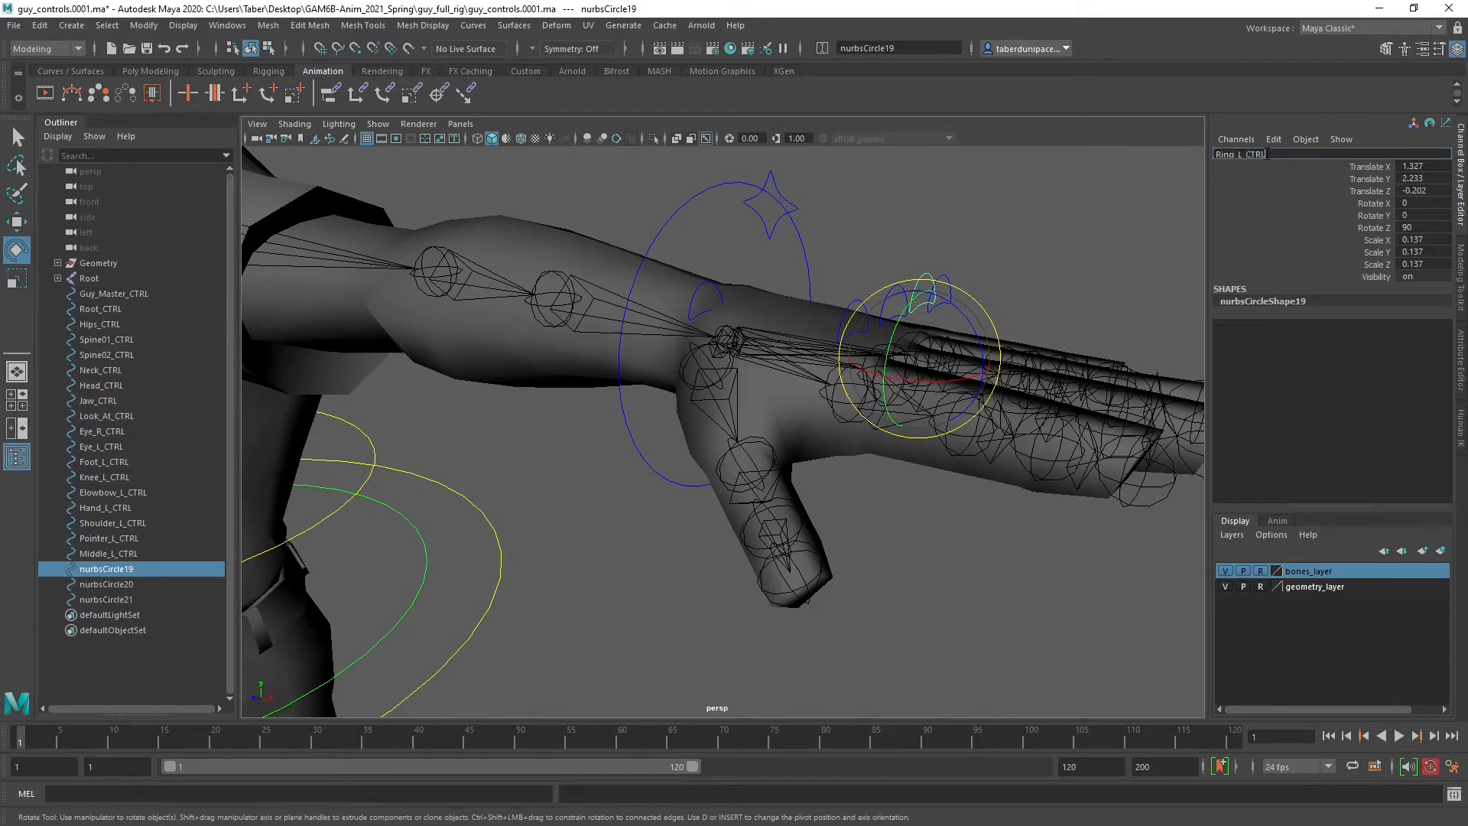
pyautogui.write('ing_L_CTRL')
pyautogui.press('Return')
# Rename the curve above the left little finger, nurbsCircle20, to Pinky_L_CTRL.
pyautogui.click(937, 261)
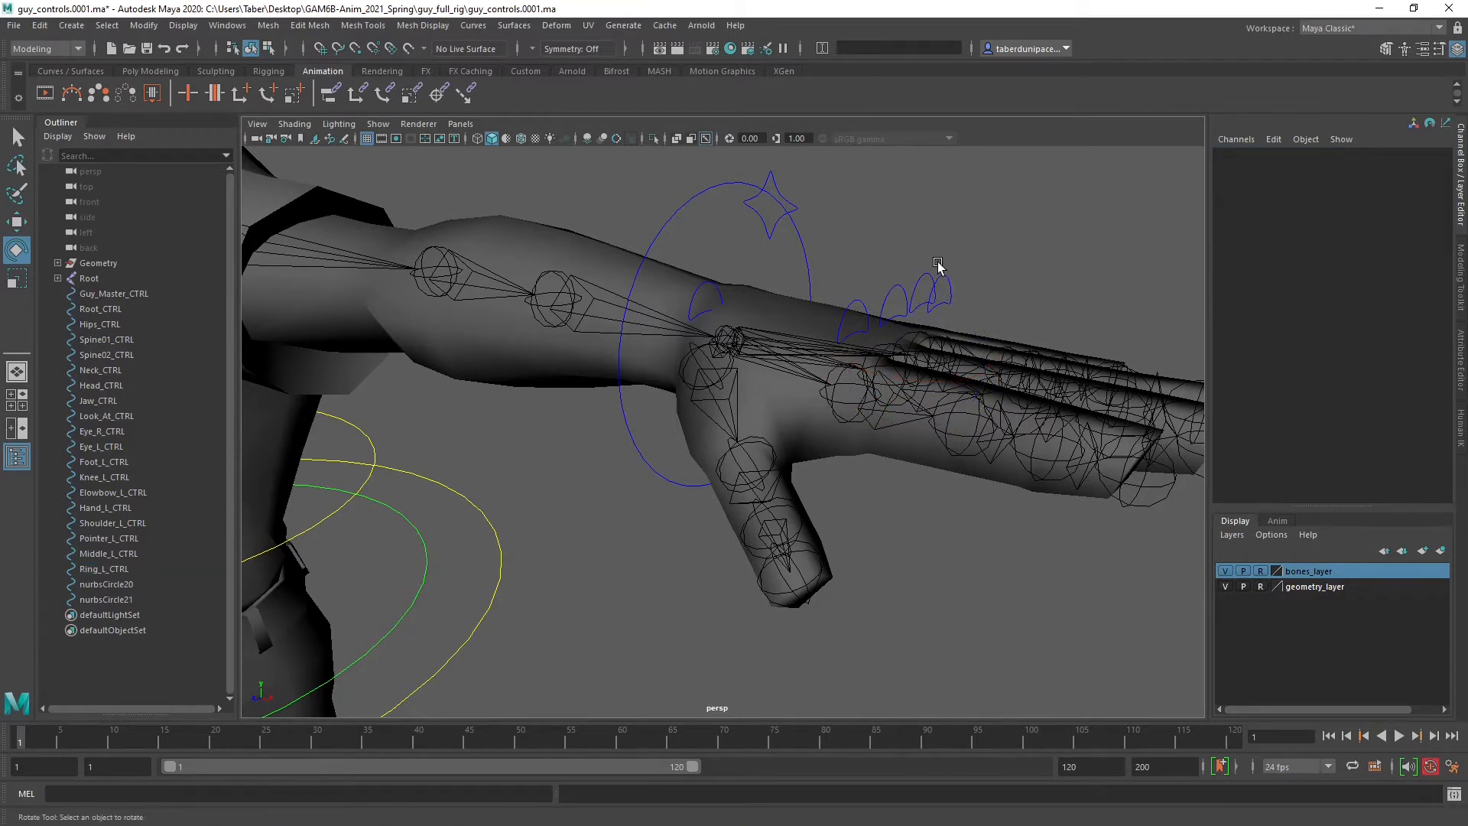
pyautogui.moveTo(938, 262); pyautogui.dragTo(956, 300)
pyautogui.doubleClick(1259, 154)
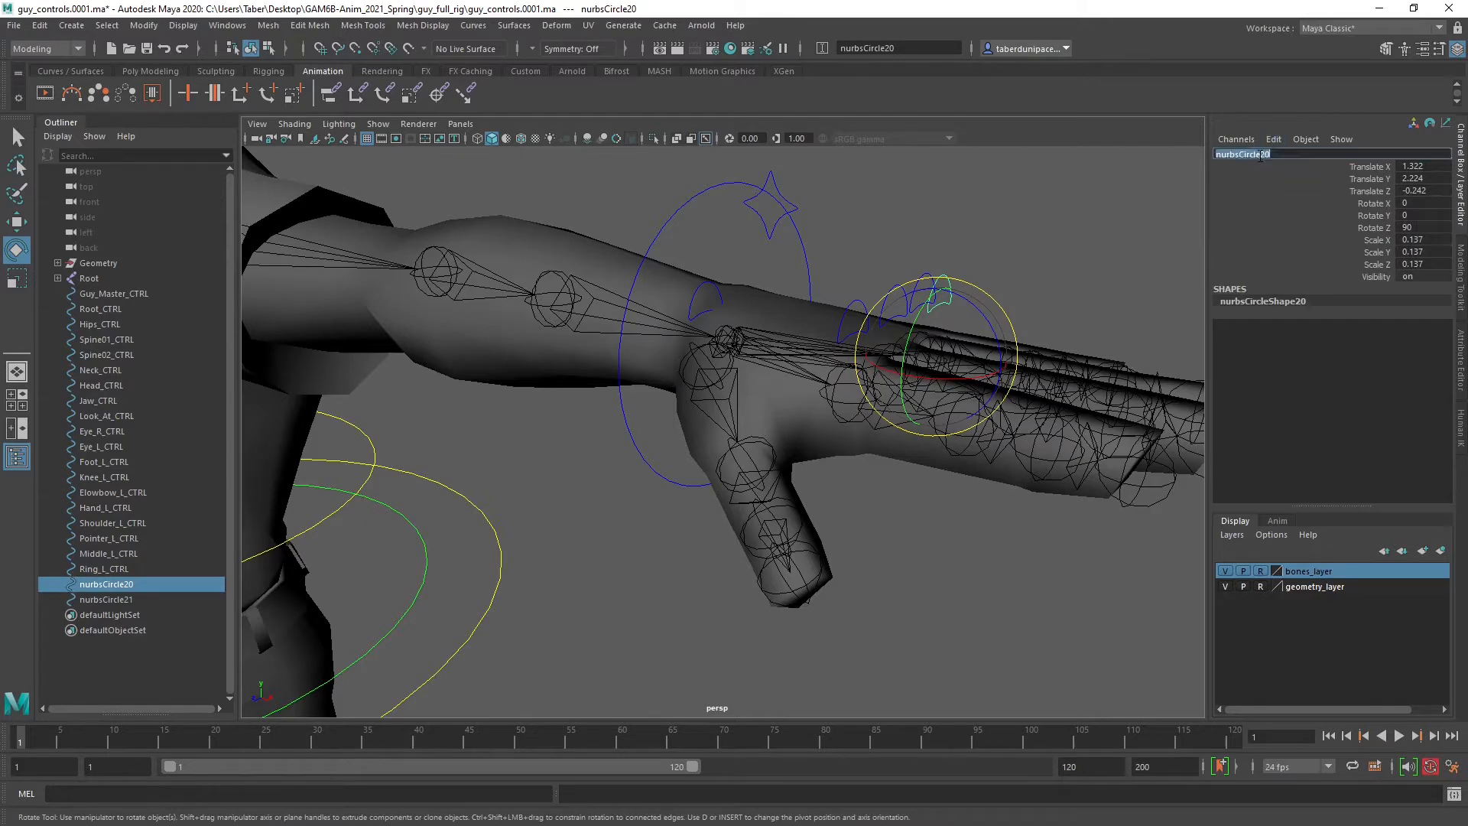
pyautogui.write('Pinky_L_CTRL')
pyautogui.press('Return')
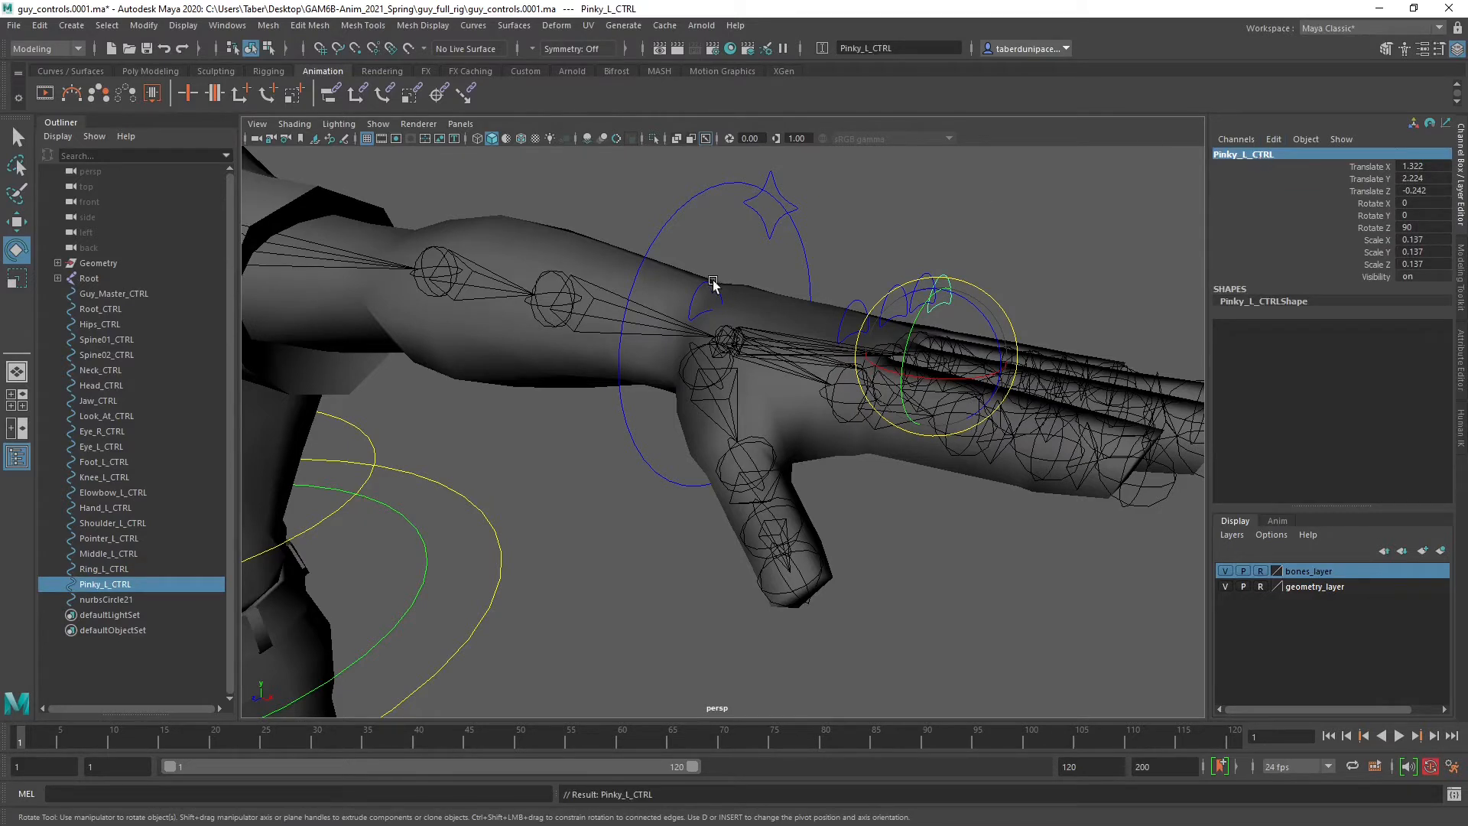
# Rename the curve above the left thumb's base, nurbsCircle21, to Thumb_L_CTRL.
pyautogui.click(713, 283)
pyautogui.doubleClick(1276, 154)
pyautogui.write('T')
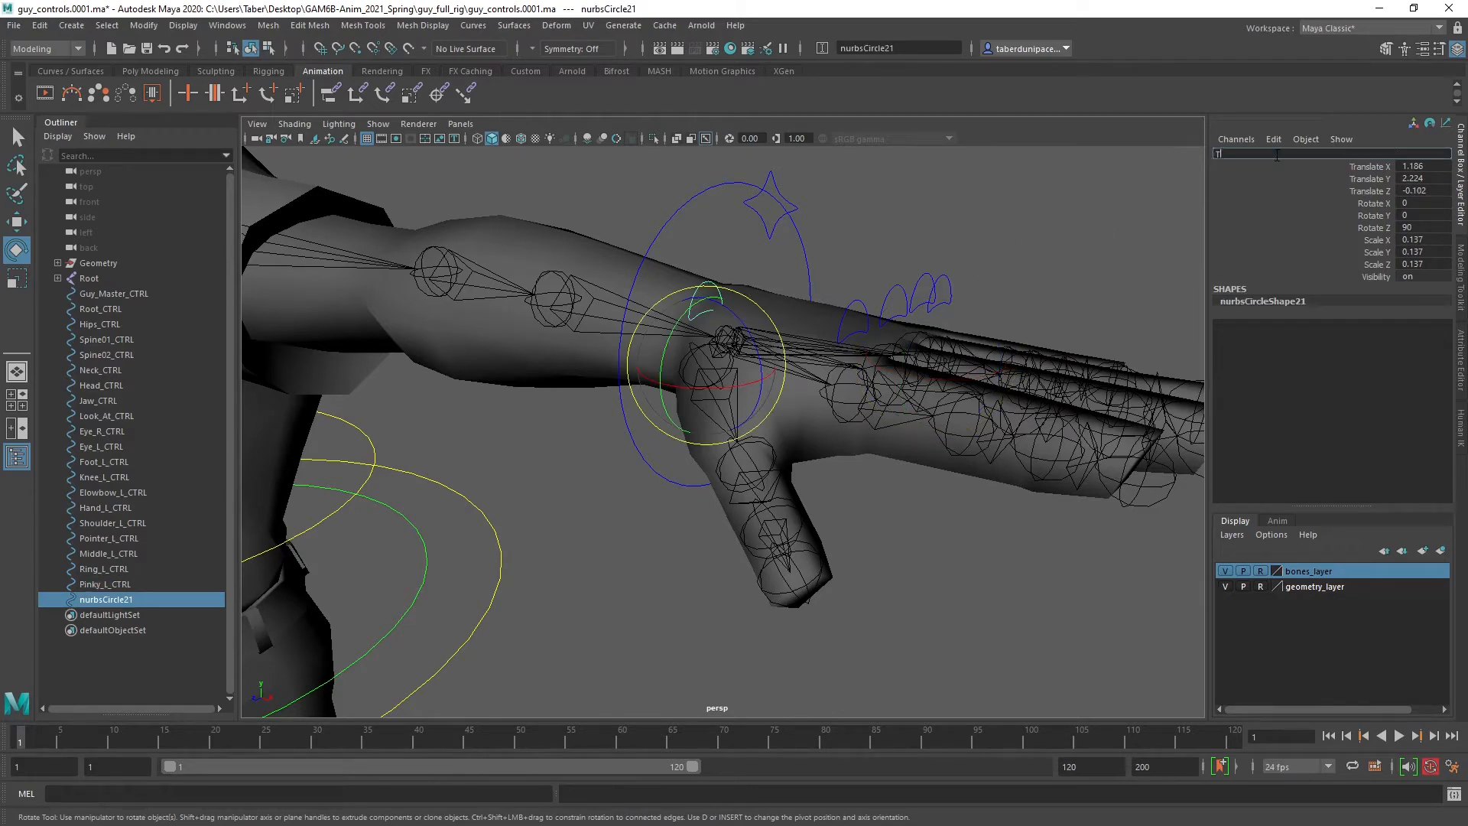
pyautogui.write('humb')
pyautogui.write('_L_CTRL')
pyautogui.press('Return')
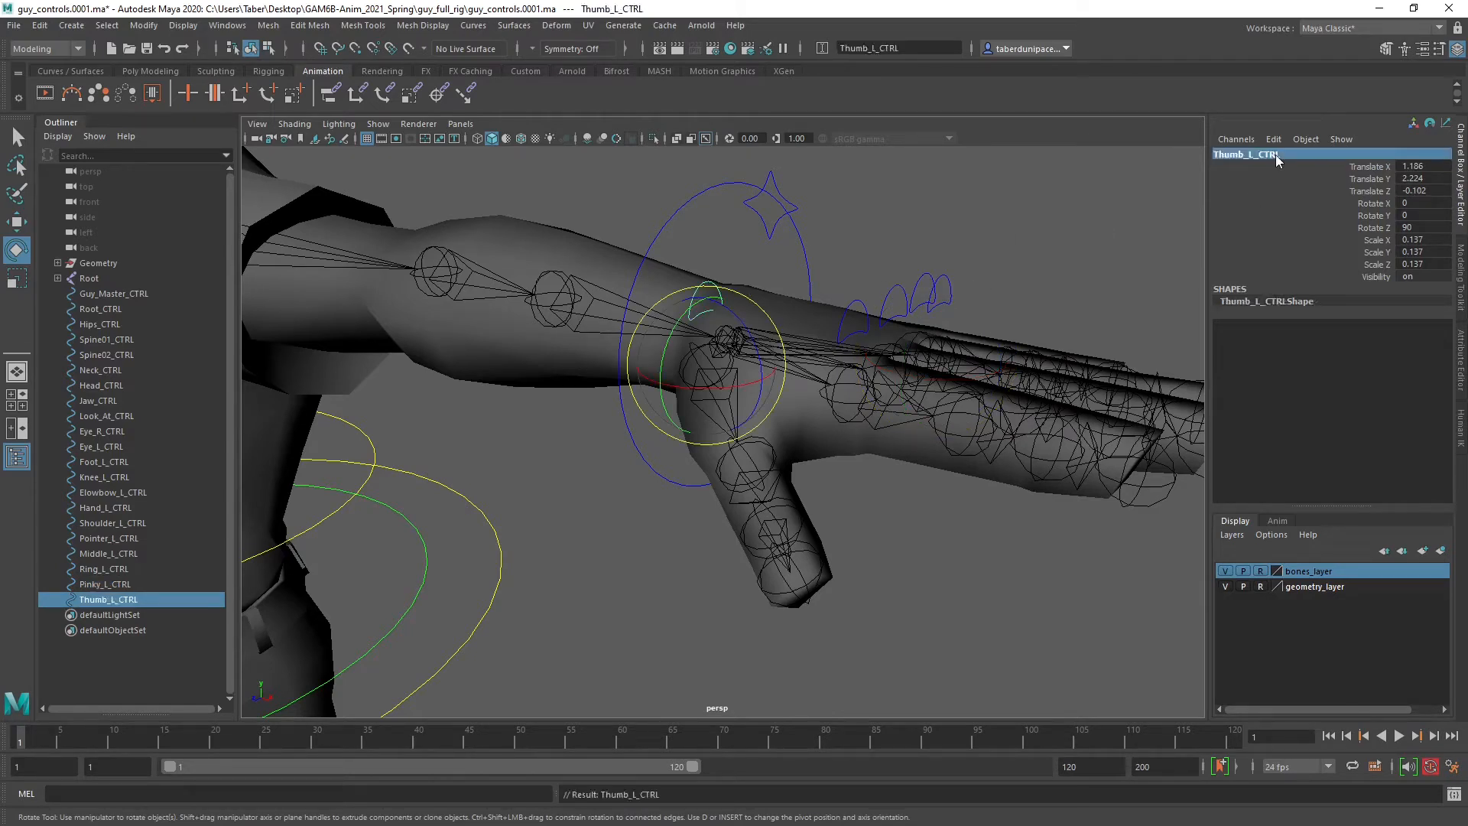
# Examine the control curves over the whole character, from the left arm down to the hips and feet.
pyautogui.click(839, 231)
pyautogui.scroll(-3, 838, 231)
pyautogui.scroll(-3, 826, 233)
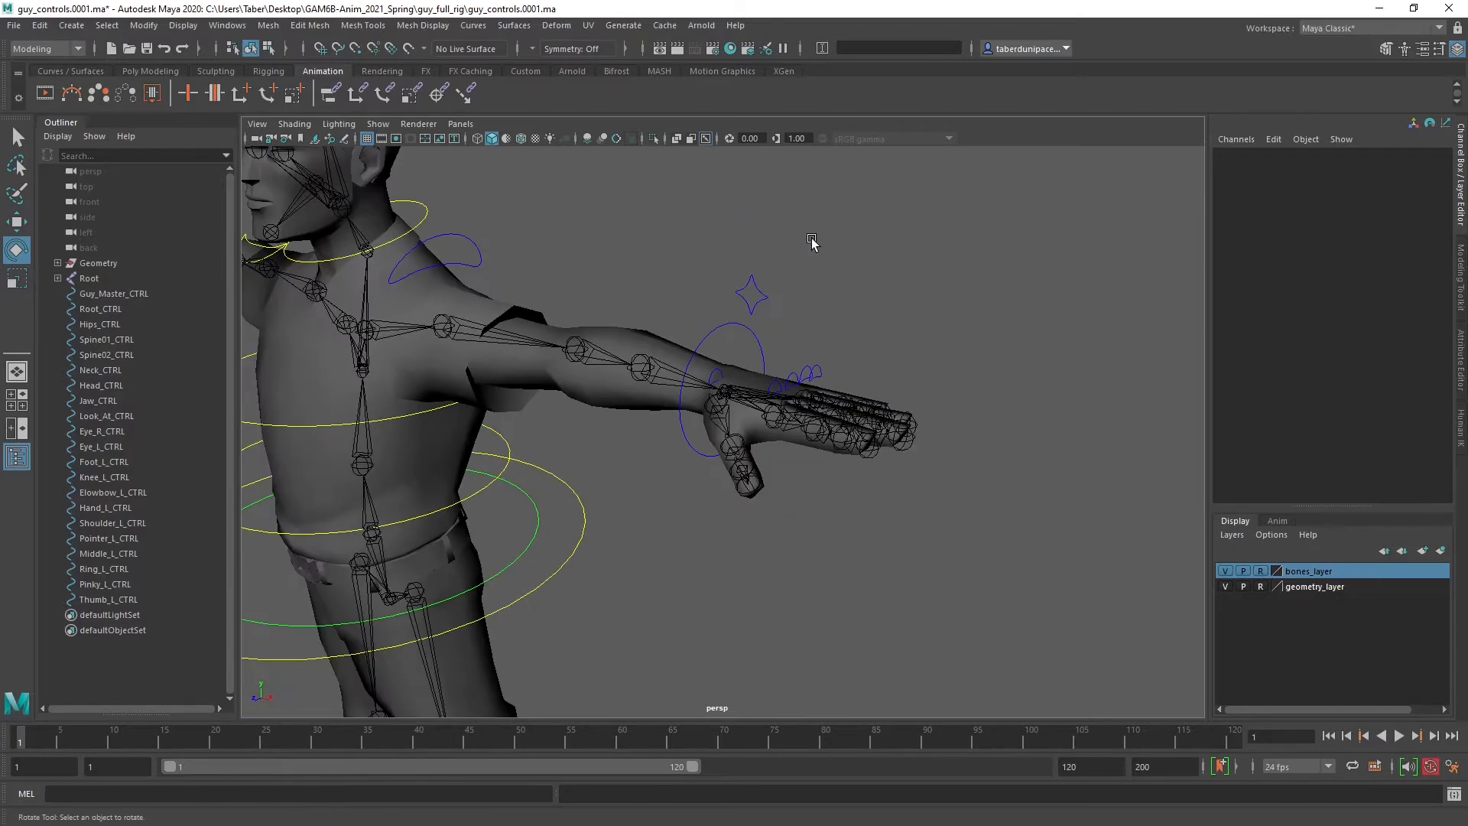
pyautogui.keyDown('alt'); pyautogui.moveTo(617, 269); pyautogui.dragTo(898, 275, button='middle'); pyautogui.keyUp('alt')
pyautogui.keyDown('alt'); pyautogui.moveTo(898, 275); pyautogui.dragTo(734, 276, button='right'); pyautogui.keyUp('alt')
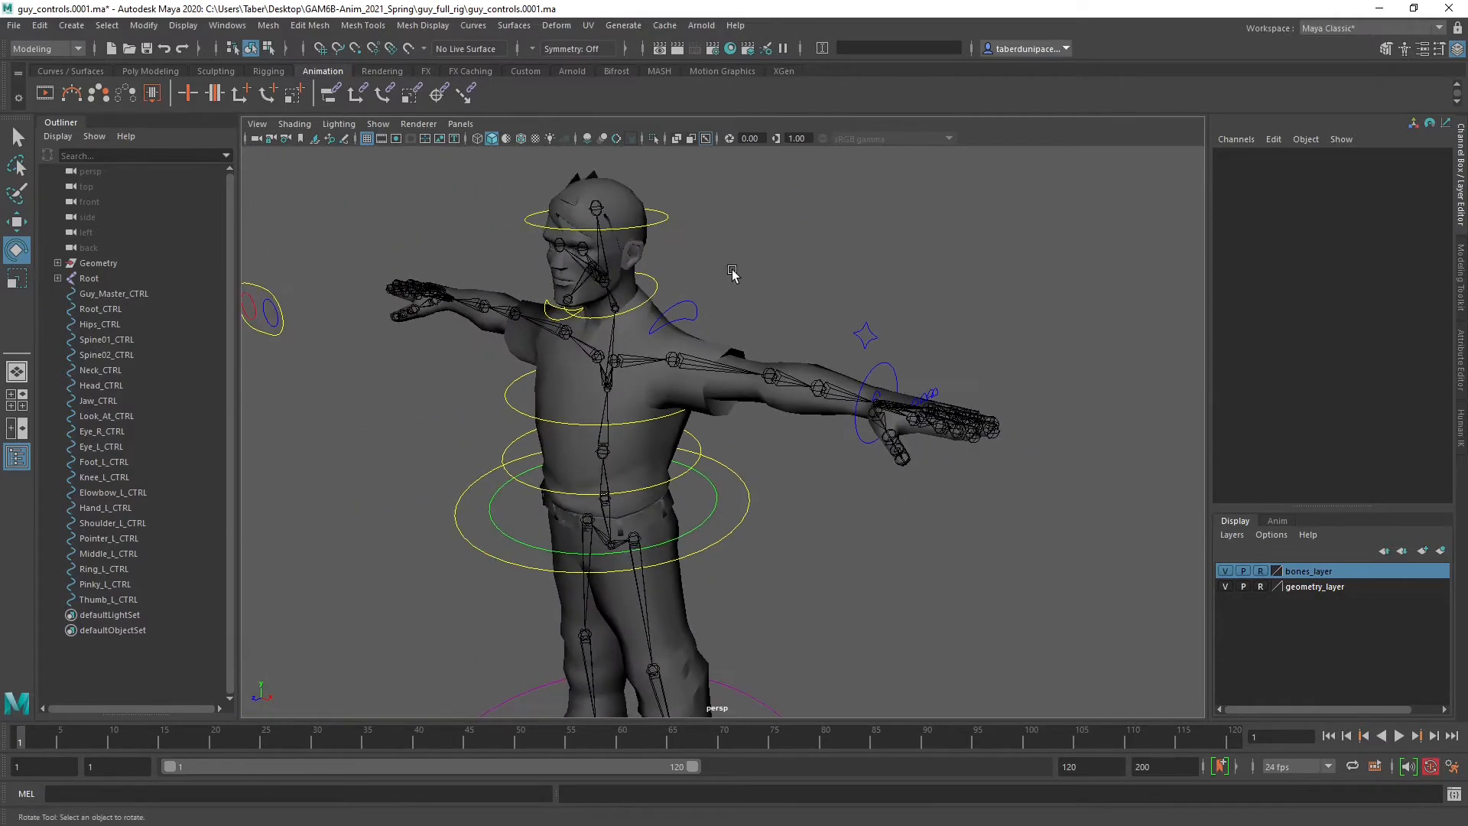
pyautogui.keyDown('alt'); pyautogui.moveTo(734, 275); pyautogui.dragTo(848, 241); pyautogui.keyUp('alt')
pyautogui.keyDown('alt'); pyautogui.moveTo(847, 241); pyautogui.dragTo(711, 382, button='right'); pyautogui.keyUp('alt')
pyautogui.keyDown('alt'); pyautogui.moveTo(787, 422); pyautogui.dragTo(761, 262, button='middle'); pyautogui.keyUp('alt')
pyautogui.keyDown('alt'); pyautogui.moveTo(762, 262); pyautogui.dragTo(839, 370); pyautogui.keyUp('alt')
pyautogui.click(769, 247)
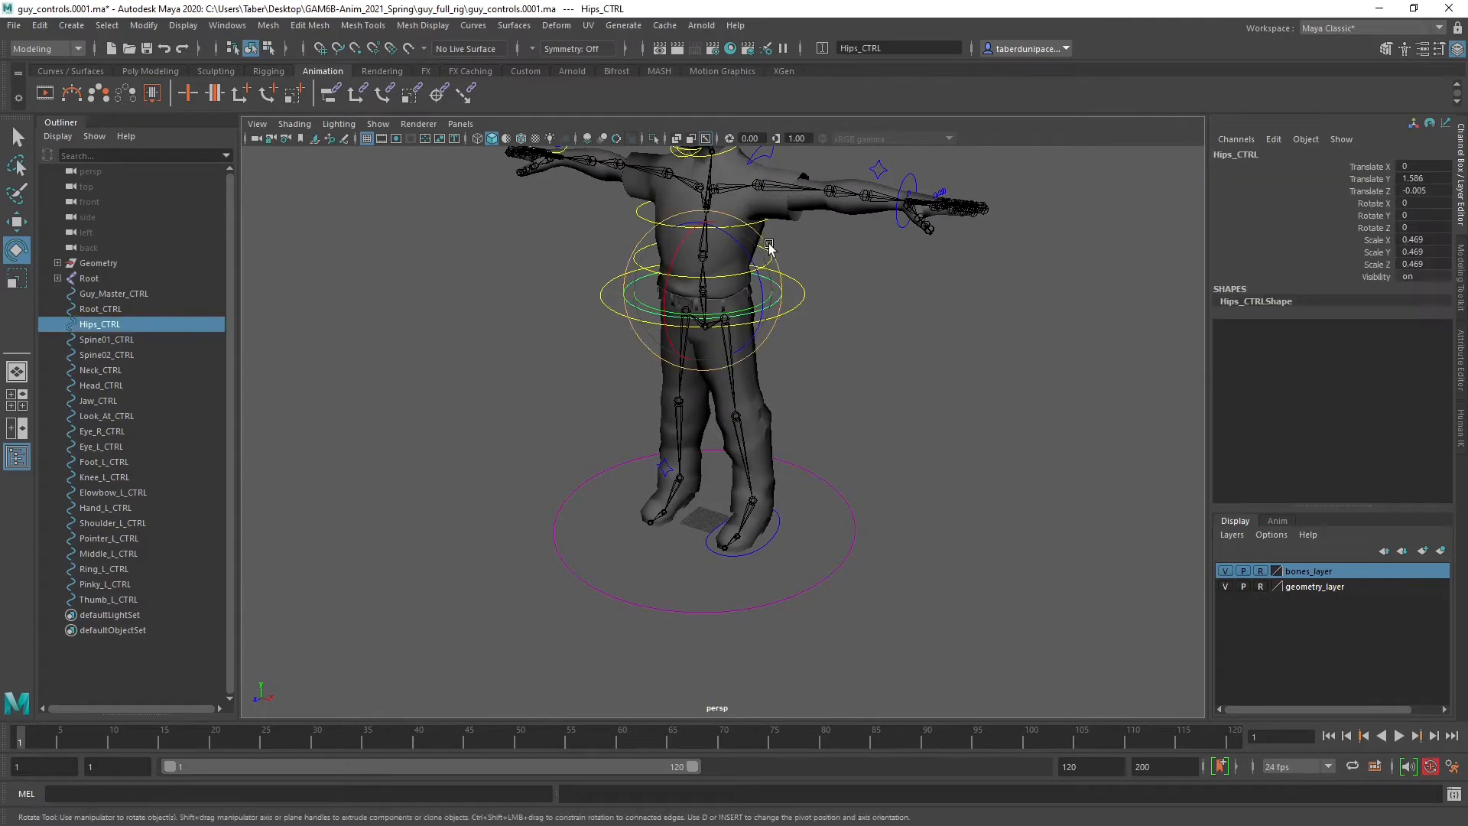
pyautogui.click(954, 311)
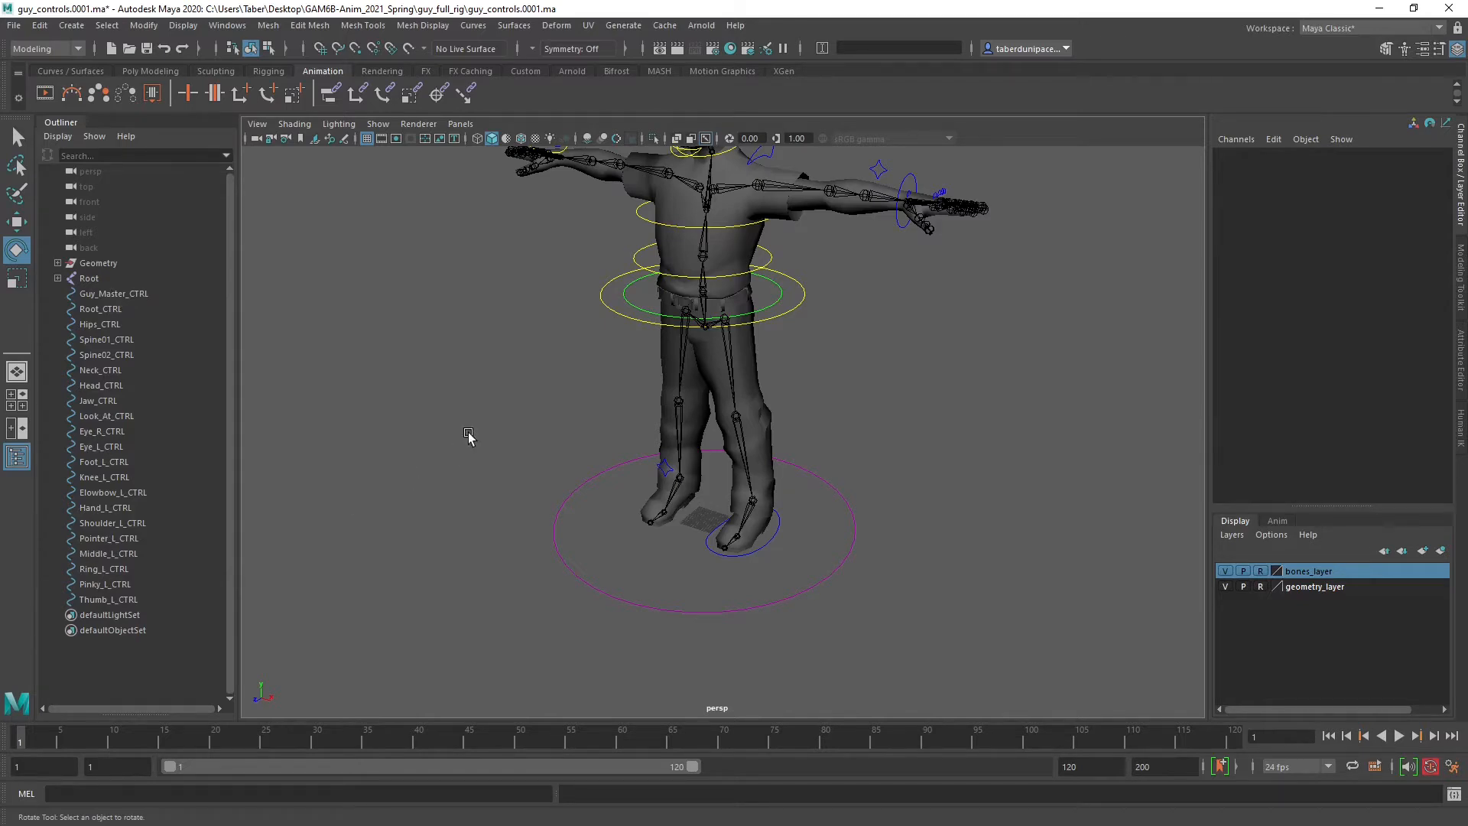
# Frame the whole character and save the scene as the next version, guy_controls.0002.ma.
pyautogui.press('f')
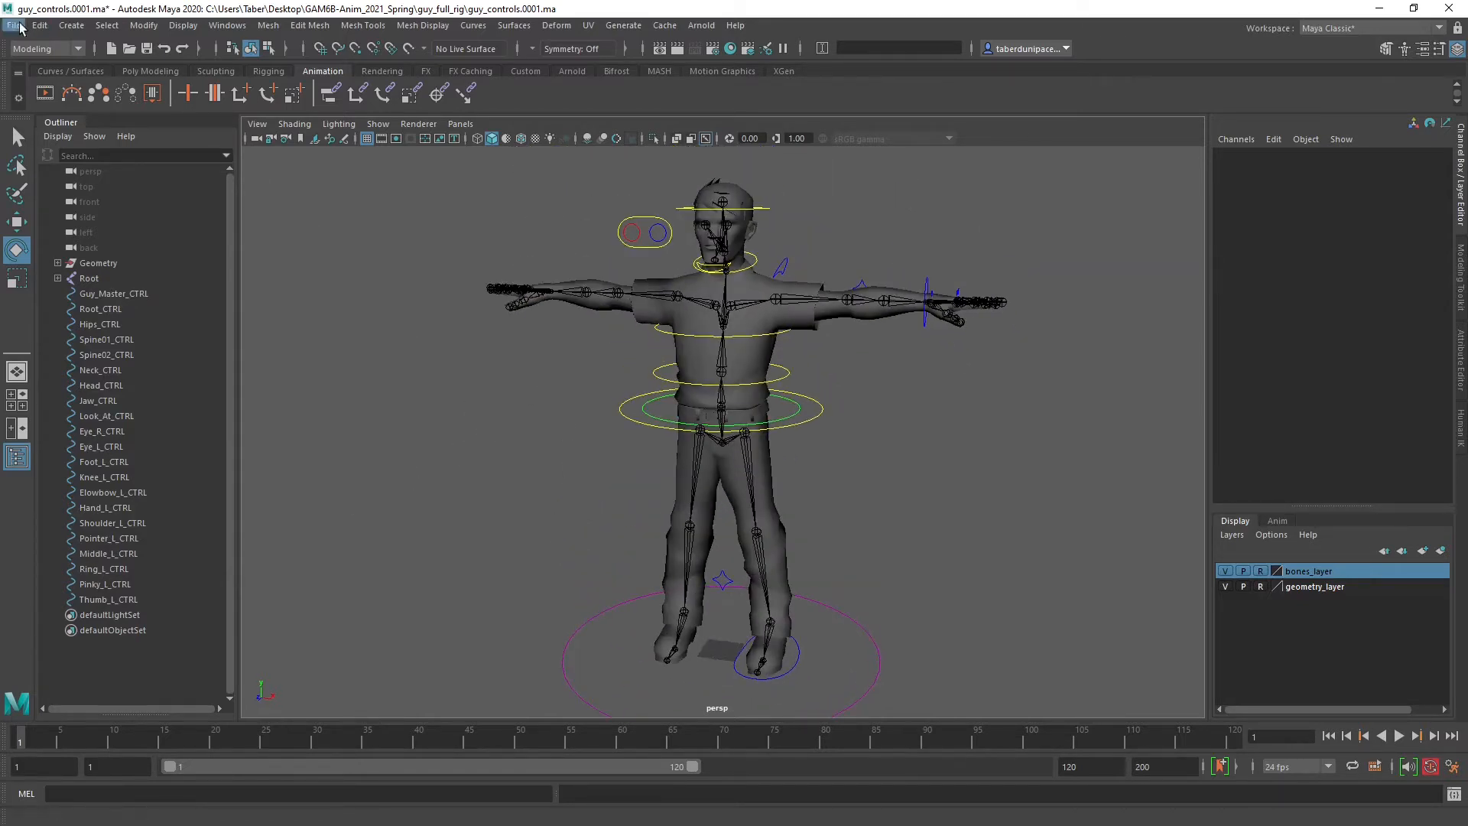
pyautogui.click(15, 25)
pyautogui.click(77, 116)
pyautogui.click(698, 432)
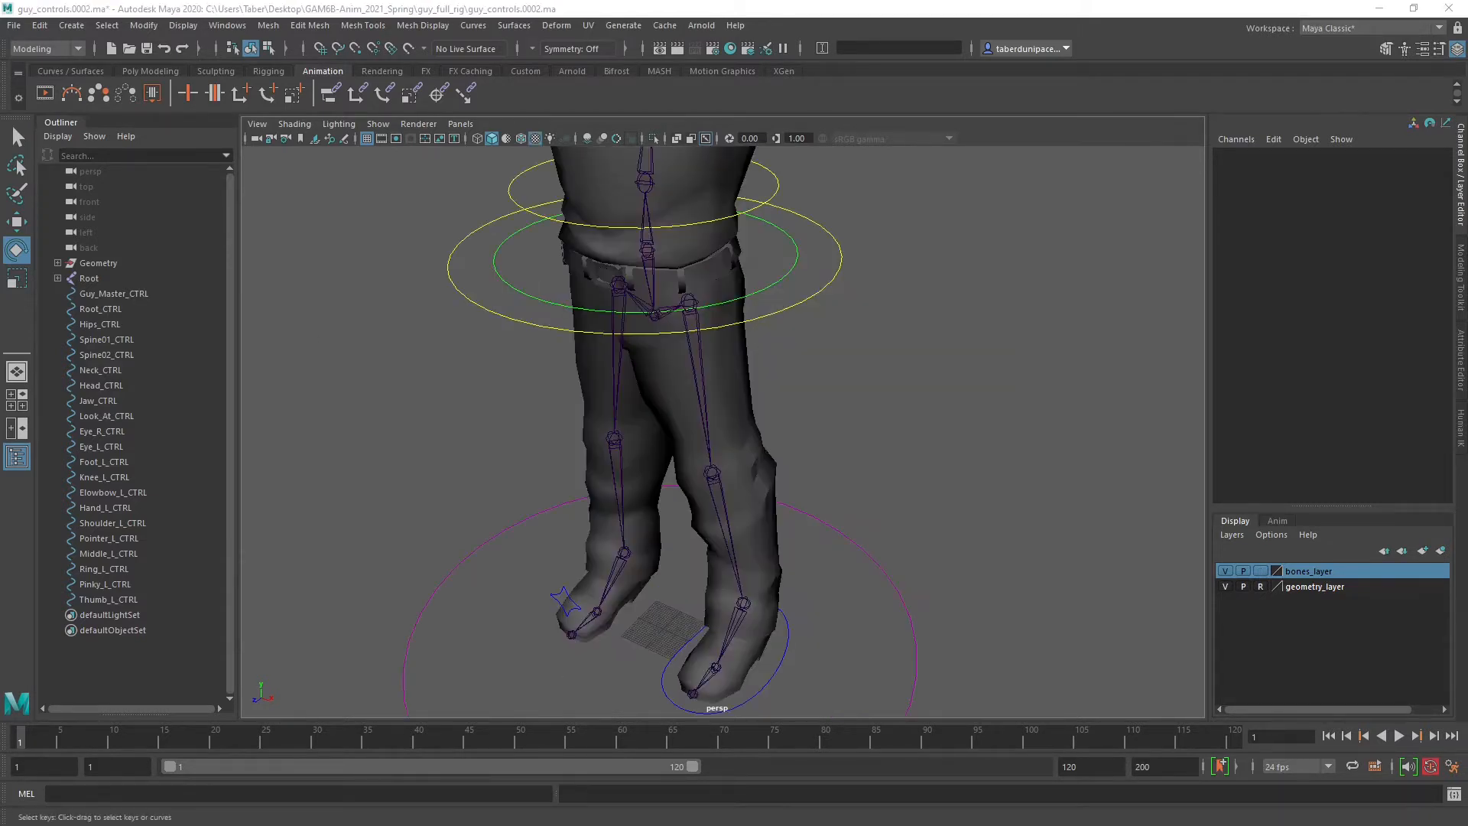
# Set the display type of bones_layer to Reference, leaving no object selected.
pyautogui.click(904, 379)
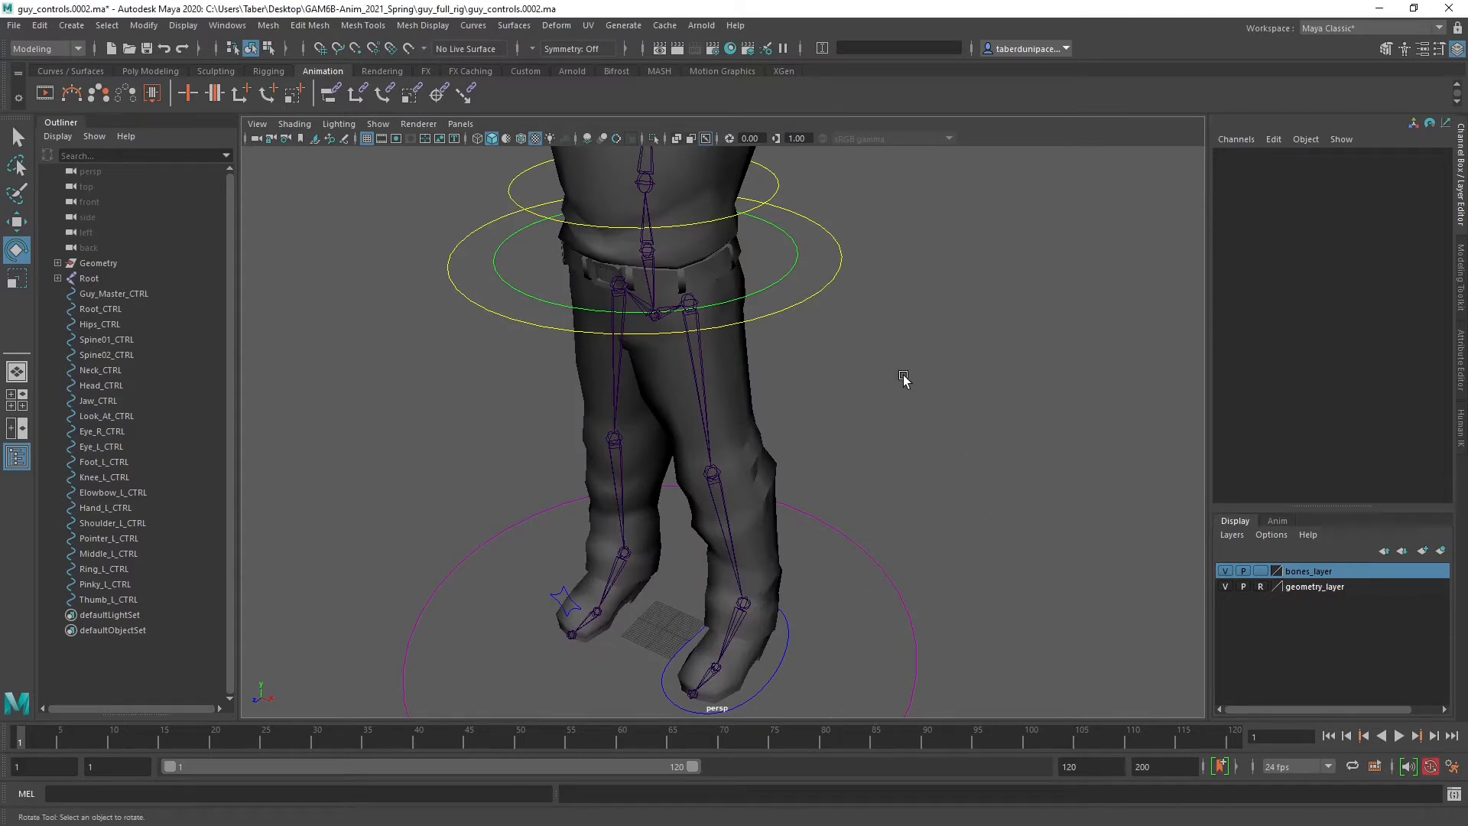
pyautogui.keyDown('alt'); pyautogui.moveTo(876, 322); pyautogui.dragTo(898, 386, button='middle'); pyautogui.keyUp('alt')
pyautogui.keyDown('alt'); pyautogui.moveTo(897, 386); pyautogui.dragTo(883, 341); pyautogui.keyUp('alt')
pyautogui.click(832, 369)
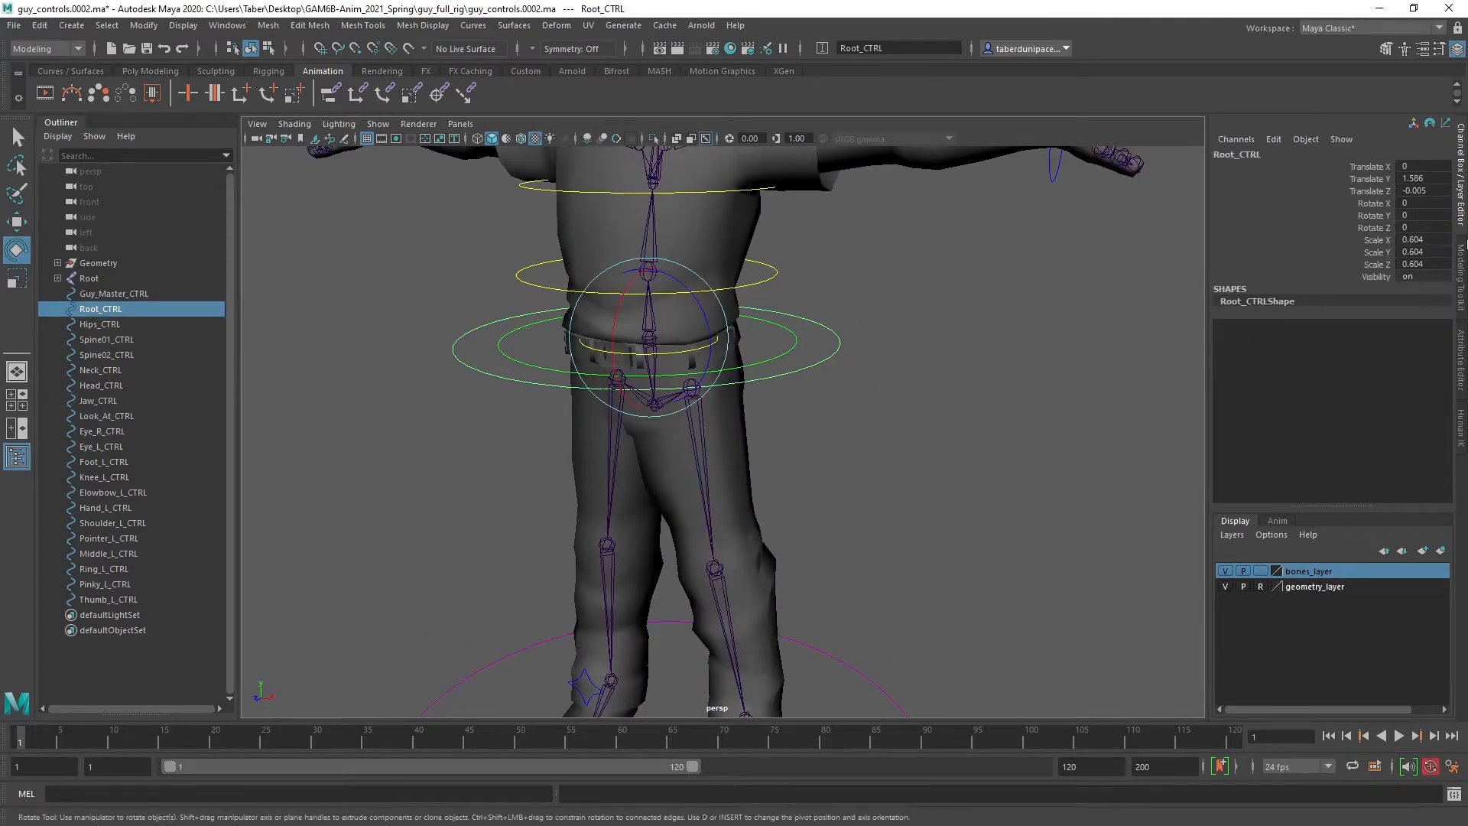
pyautogui.scroll(-4, 896, 386)
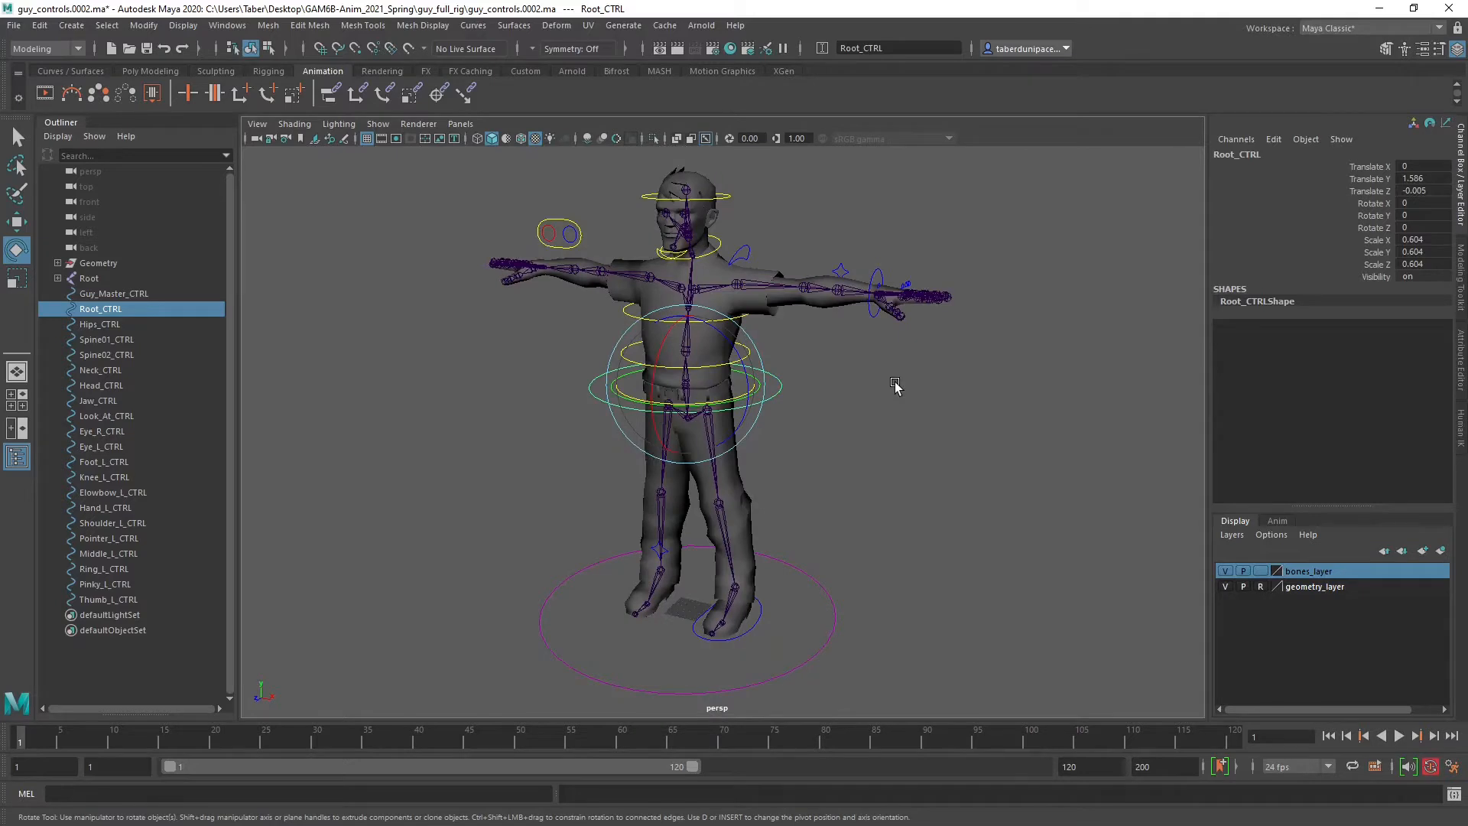
pyautogui.scroll(-2, 896, 386)
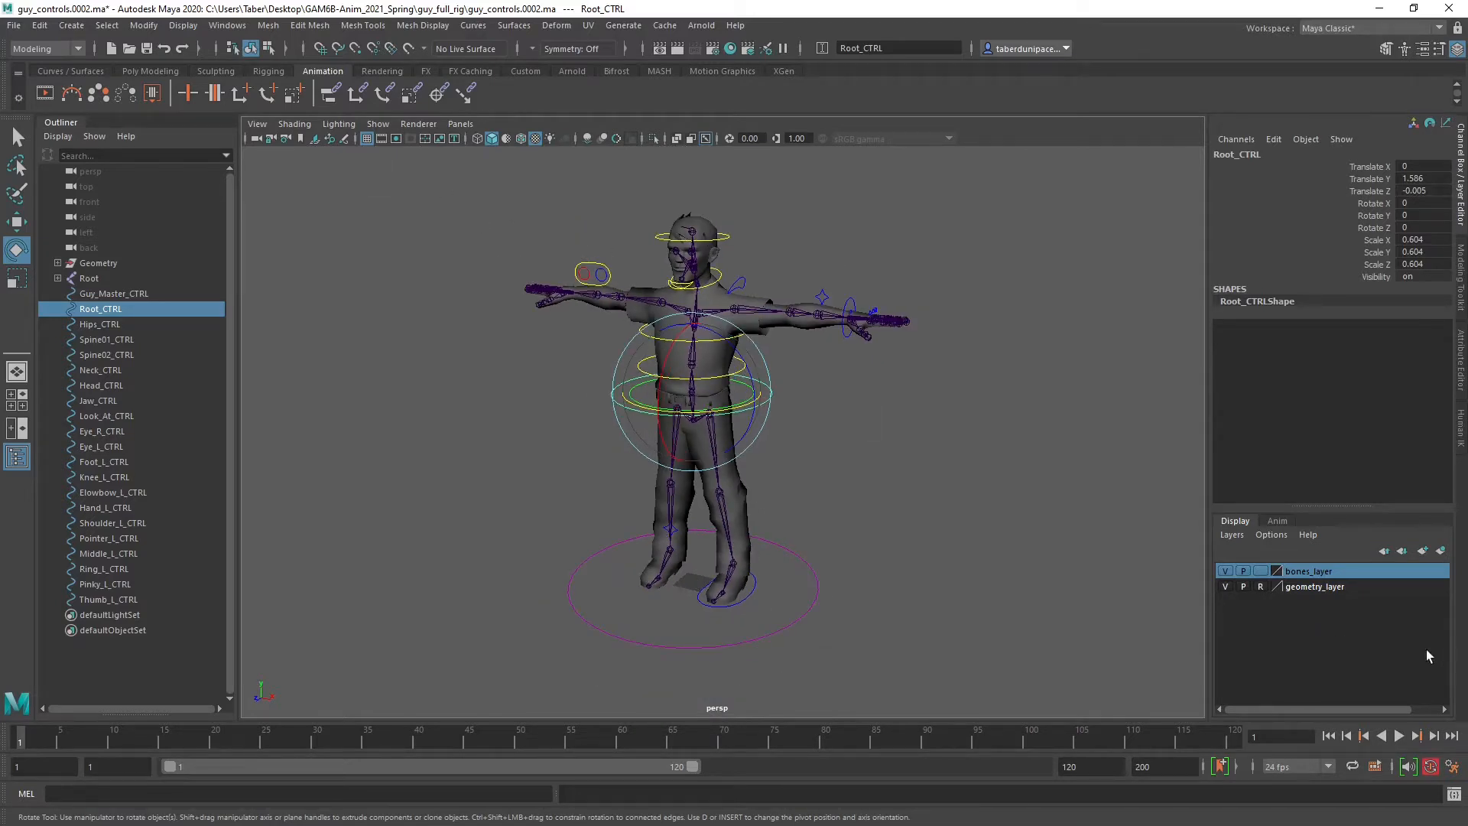
pyautogui.click(1262, 572)
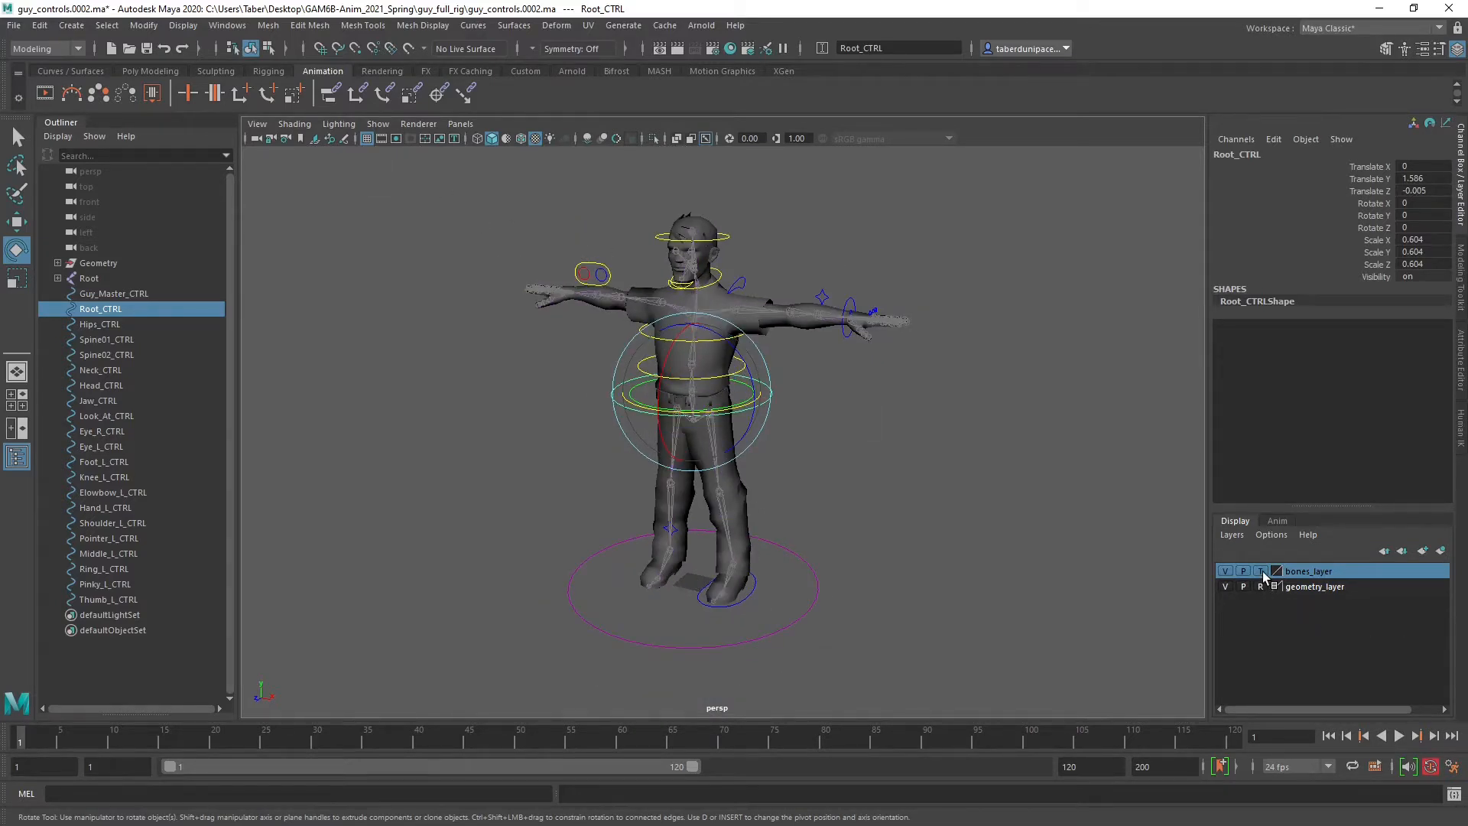
pyautogui.click(1262, 572)
pyautogui.click(928, 456)
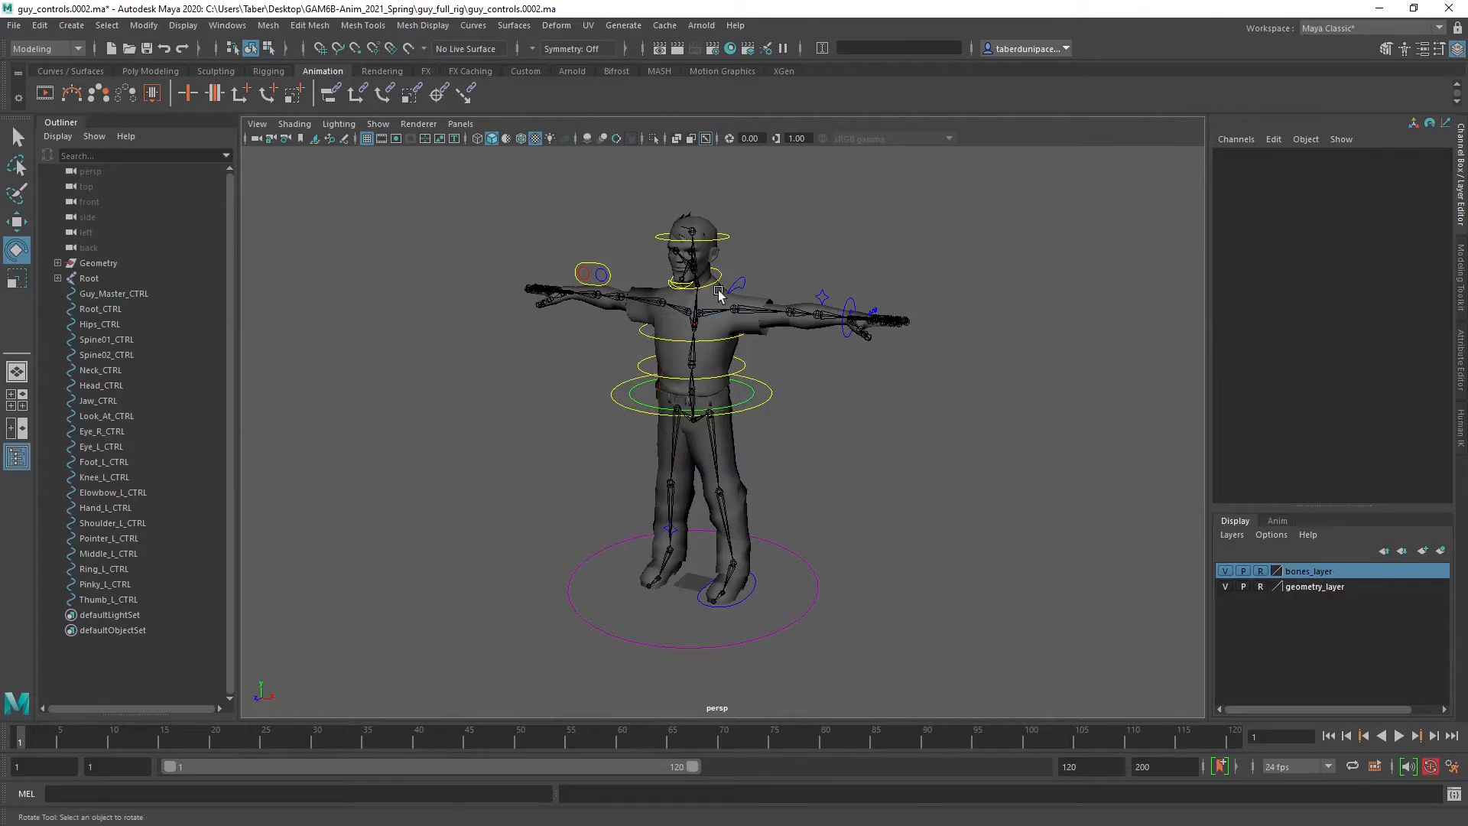
# Freeze the translation, rotation and scale of all control curves, from Guy_Master_CTRL to Thumb_L_CTRL.
pyautogui.moveTo(459, 174); pyautogui.dragTo(998, 704)
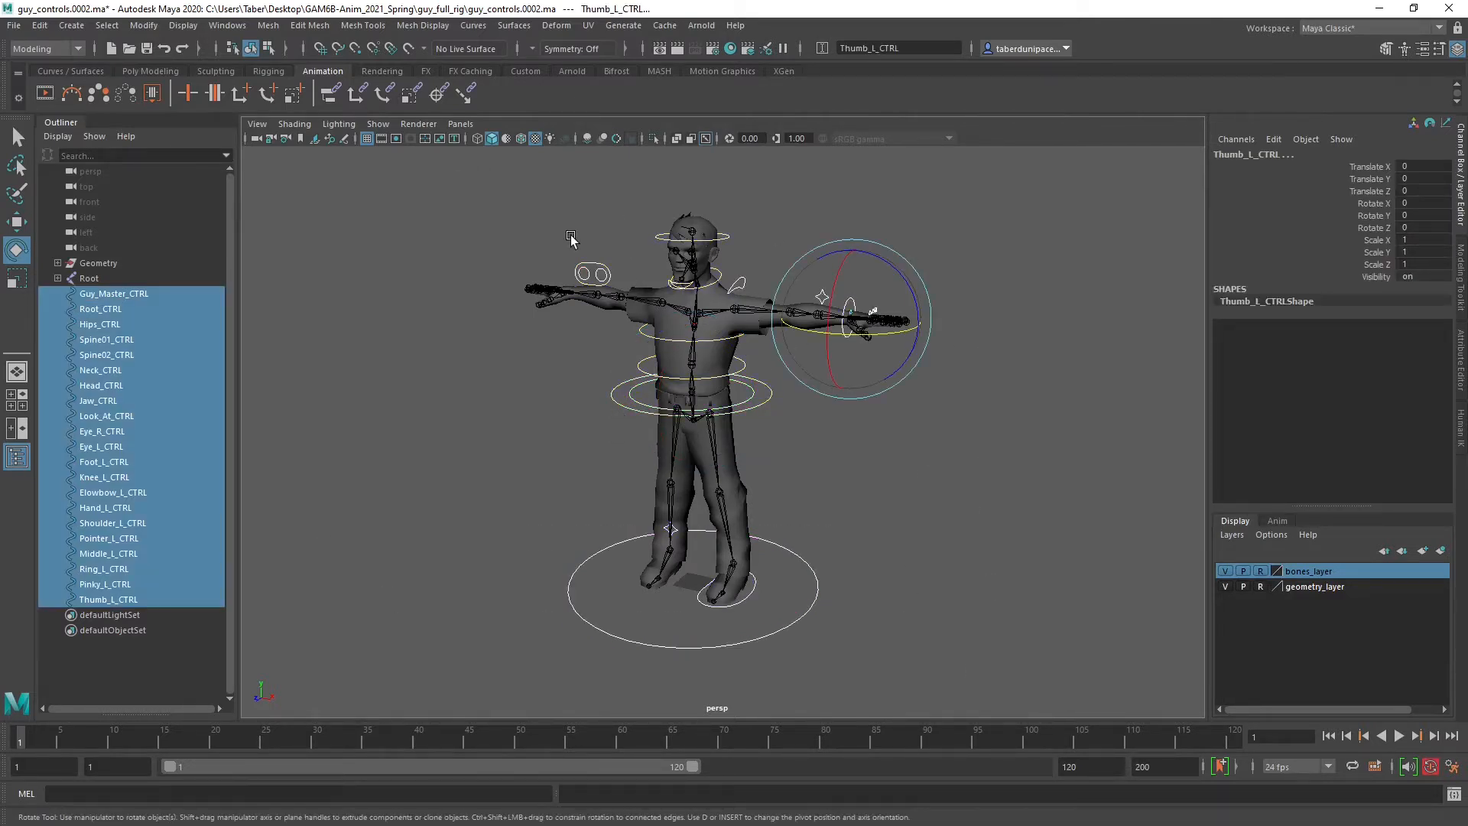
pyautogui.click(144, 25)
pyautogui.click(169, 95)
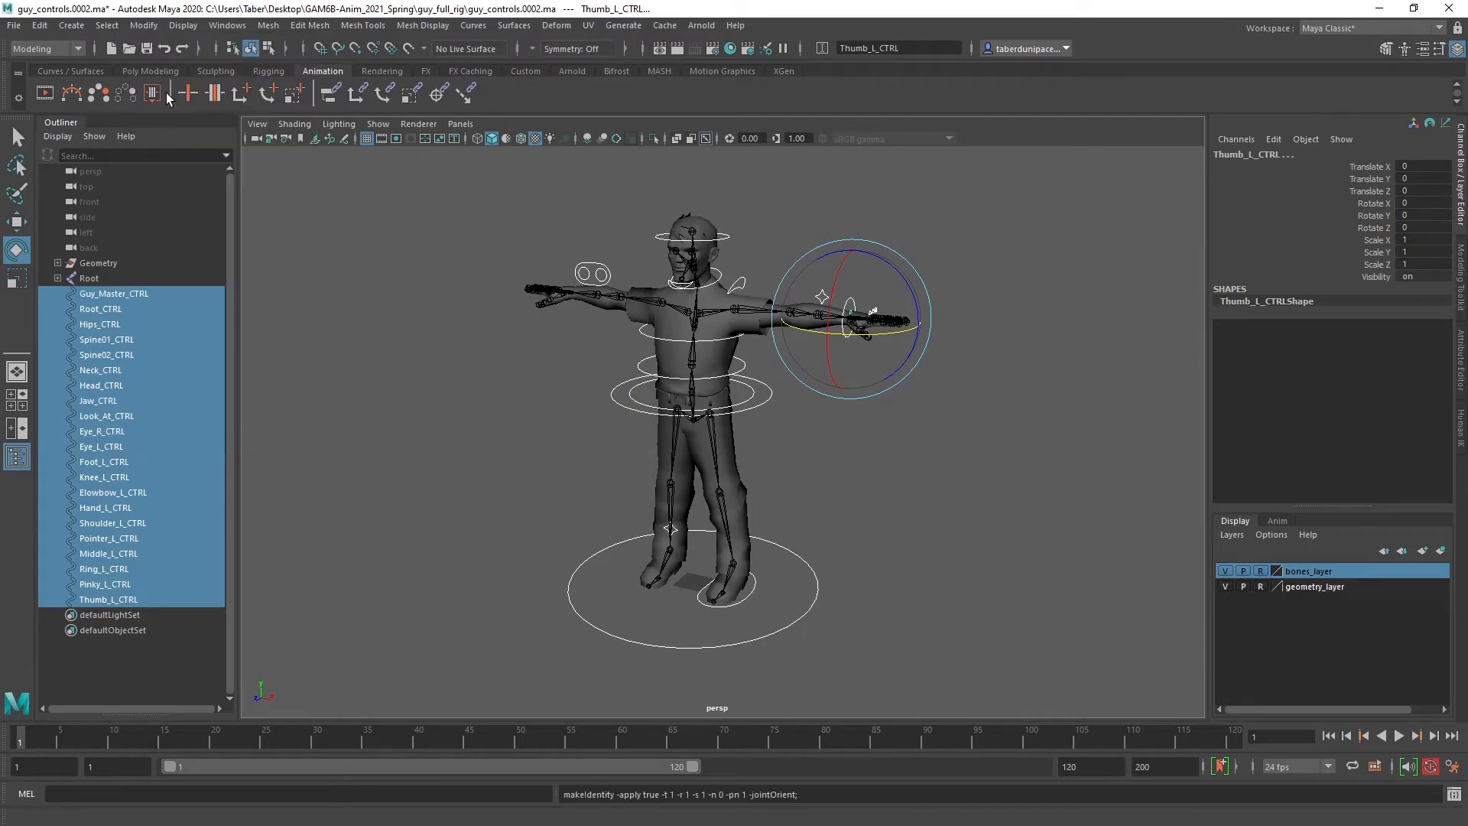
pyautogui.click(412, 345)
# Check the translate, rotate and scale values of each control curve, from Guy_Master_CTRL down to Thumb_L_CTRL.
pyautogui.click(592, 263)
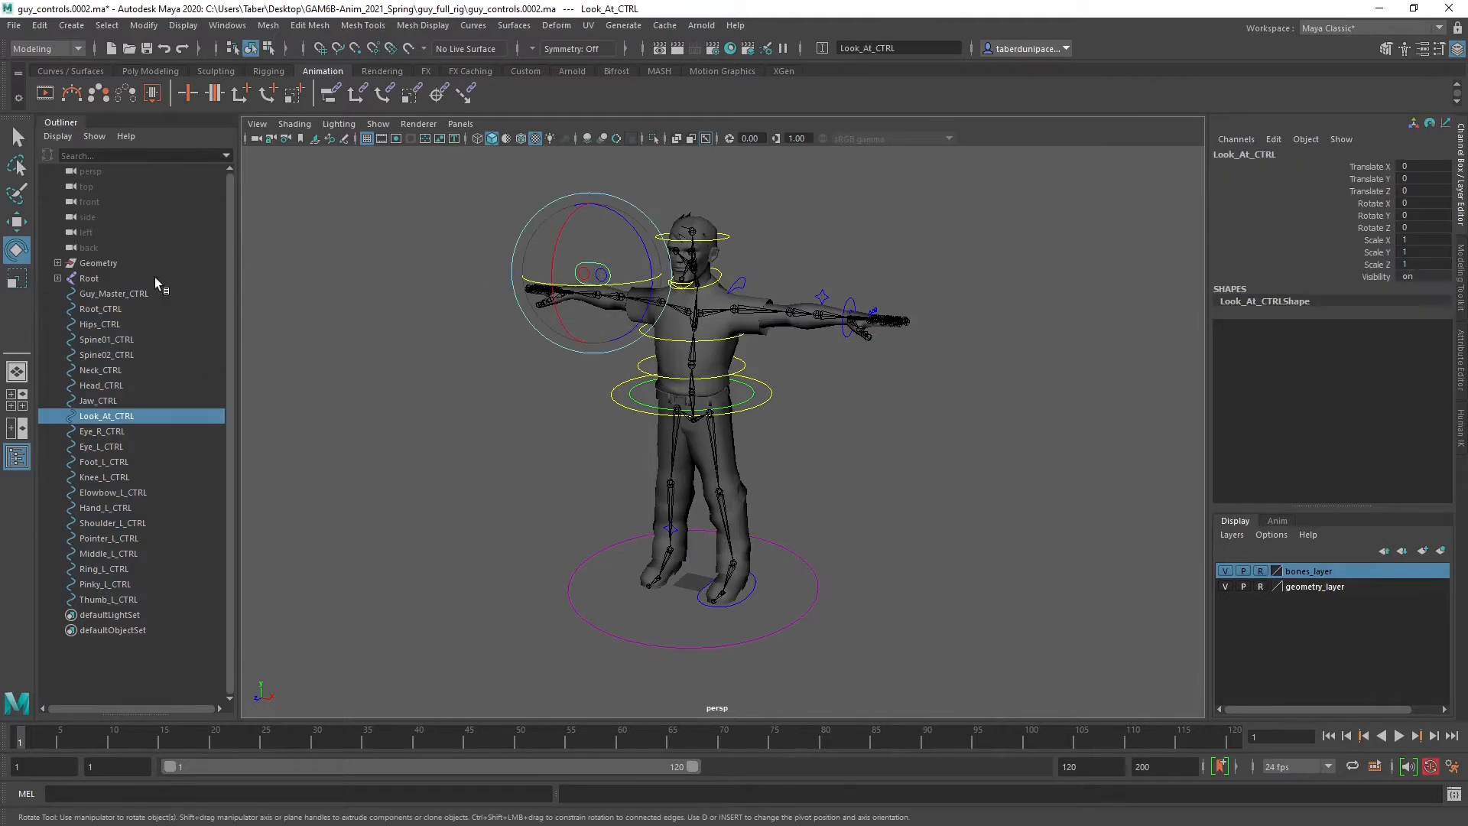
pyautogui.click(137, 295)
pyautogui.press('Down')
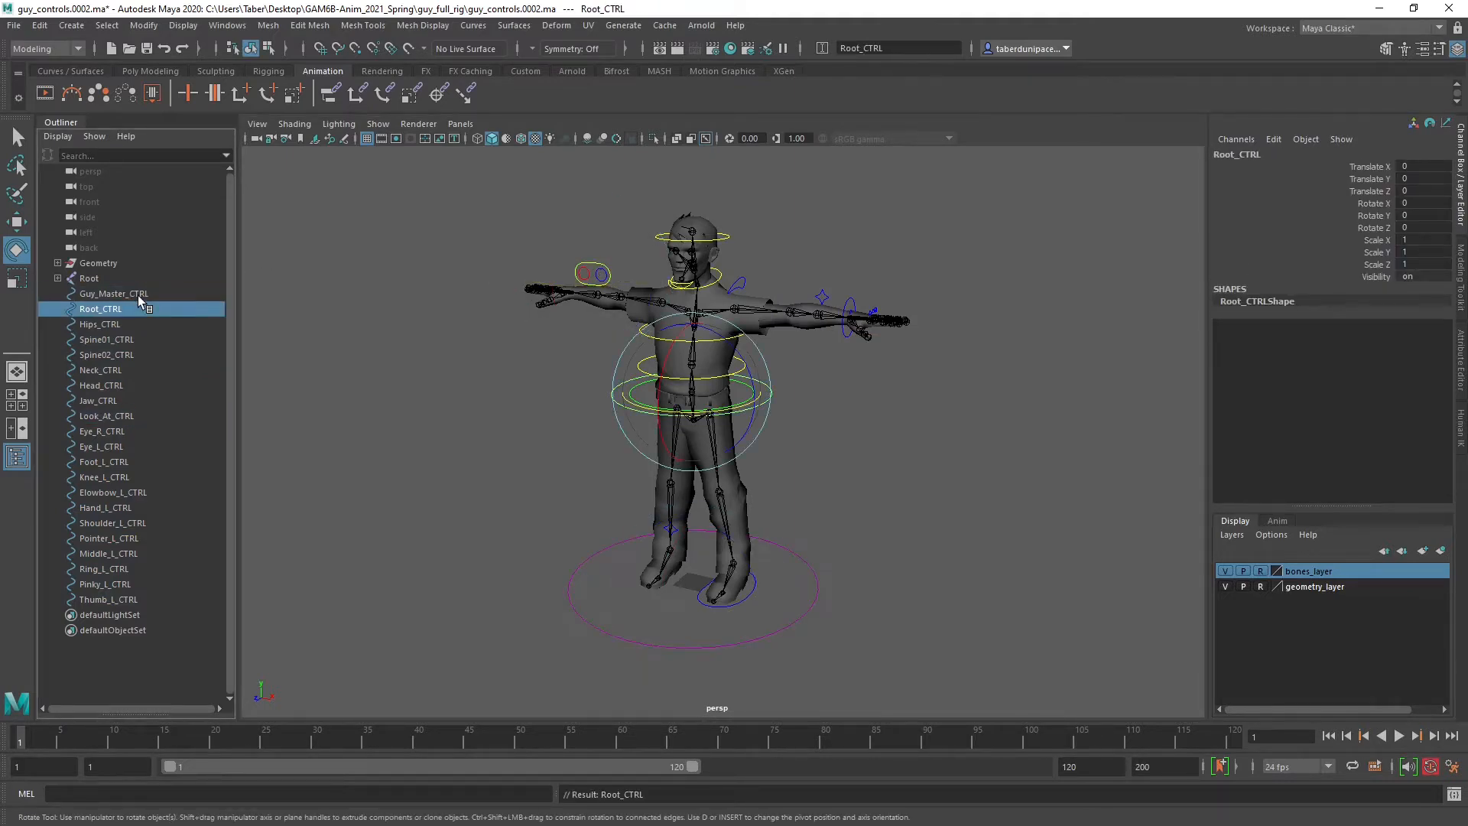
pyautogui.press('Down')
pyautogui.press('Down')
pyautogui.press('Down')
pyautogui.press('Down')
pyautogui.press('Down')
pyautogui.press('Down')
pyautogui.press('Down')
pyautogui.press('Down')
pyautogui.press('Down')
pyautogui.press('Down')
pyautogui.press('Down')
pyautogui.press('Down')
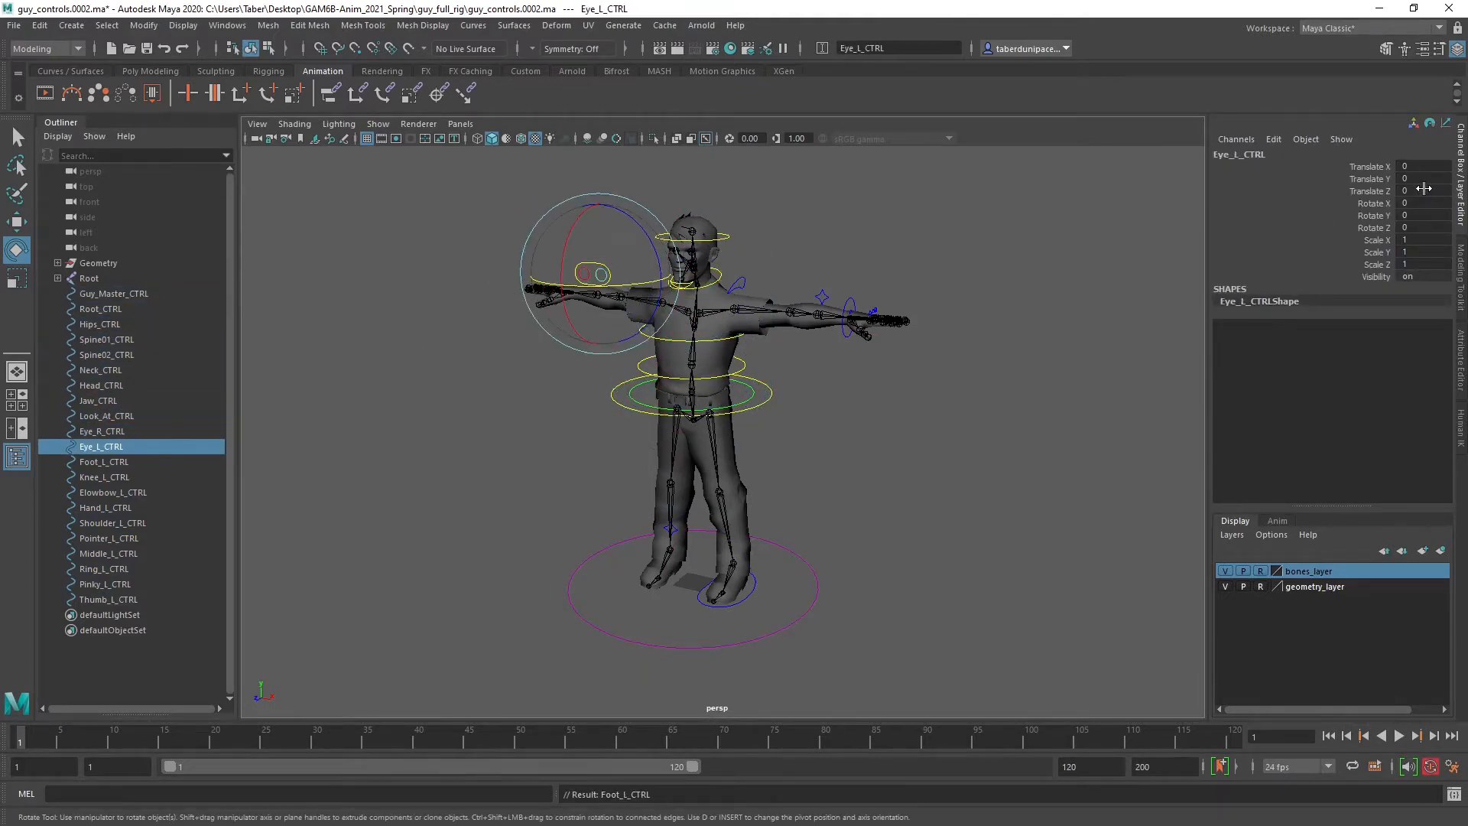
pyautogui.press('Down')
pyautogui.press('Down')
pyautogui.press('Down')
pyautogui.press('Down')
pyautogui.press('Down')
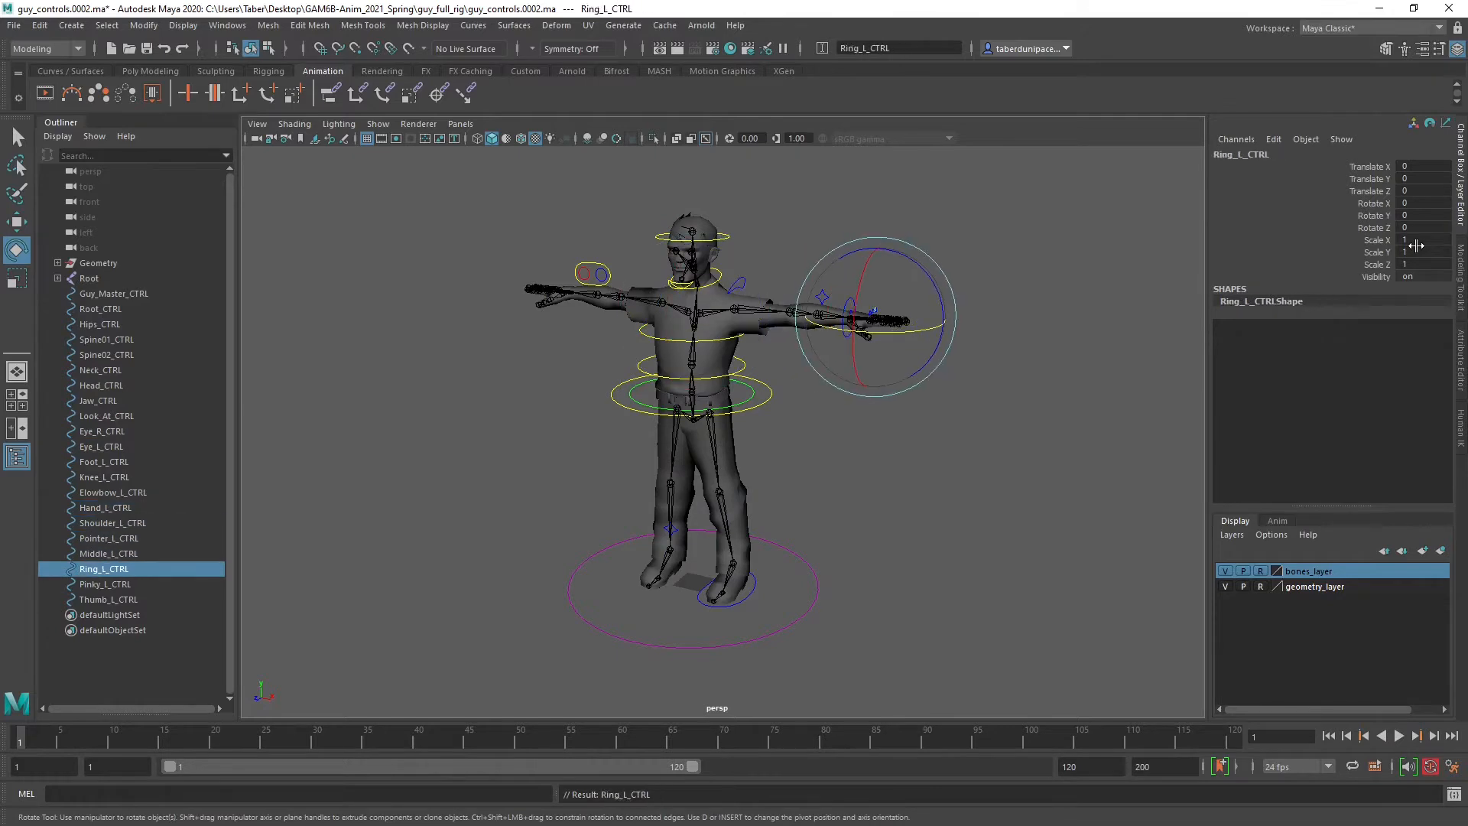
pyautogui.press('Up')
pyautogui.press('Up')
pyautogui.press('Up')
pyautogui.press('Down')
pyautogui.press('Down')
pyautogui.press('Down')
pyautogui.press('Down')
pyautogui.press('Down')
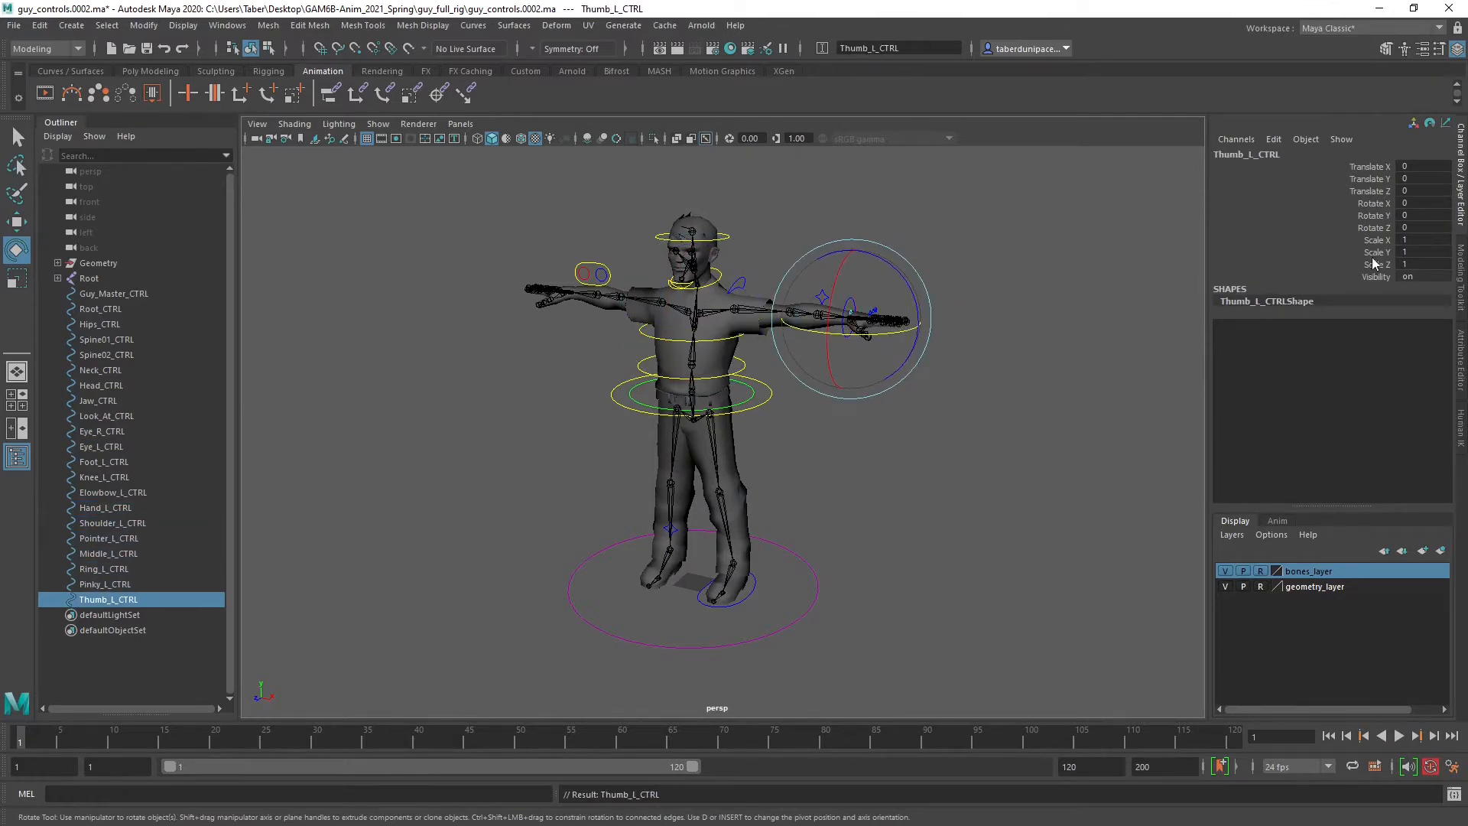
pyautogui.click(1004, 392)
# Examine the pivot positions of the hips control and the left foot control relative to the joints.
pyautogui.scroll(5, 846, 430)
pyautogui.moveTo(846, 430)
pyautogui.keyDown('alt'); pyautogui.mouseDown()
pyautogui.moveTo(869, 406)
pyautogui.moveTo(854, 439)
pyautogui.mouseUp(); pyautogui.keyUp('alt')
pyautogui.click(764, 351)
pyautogui.keyDown('alt'); pyautogui.moveTo(764, 351); pyautogui.dragTo(896, 374); pyautogui.keyUp('alt')
pyautogui.scroll(3, 878, 434)
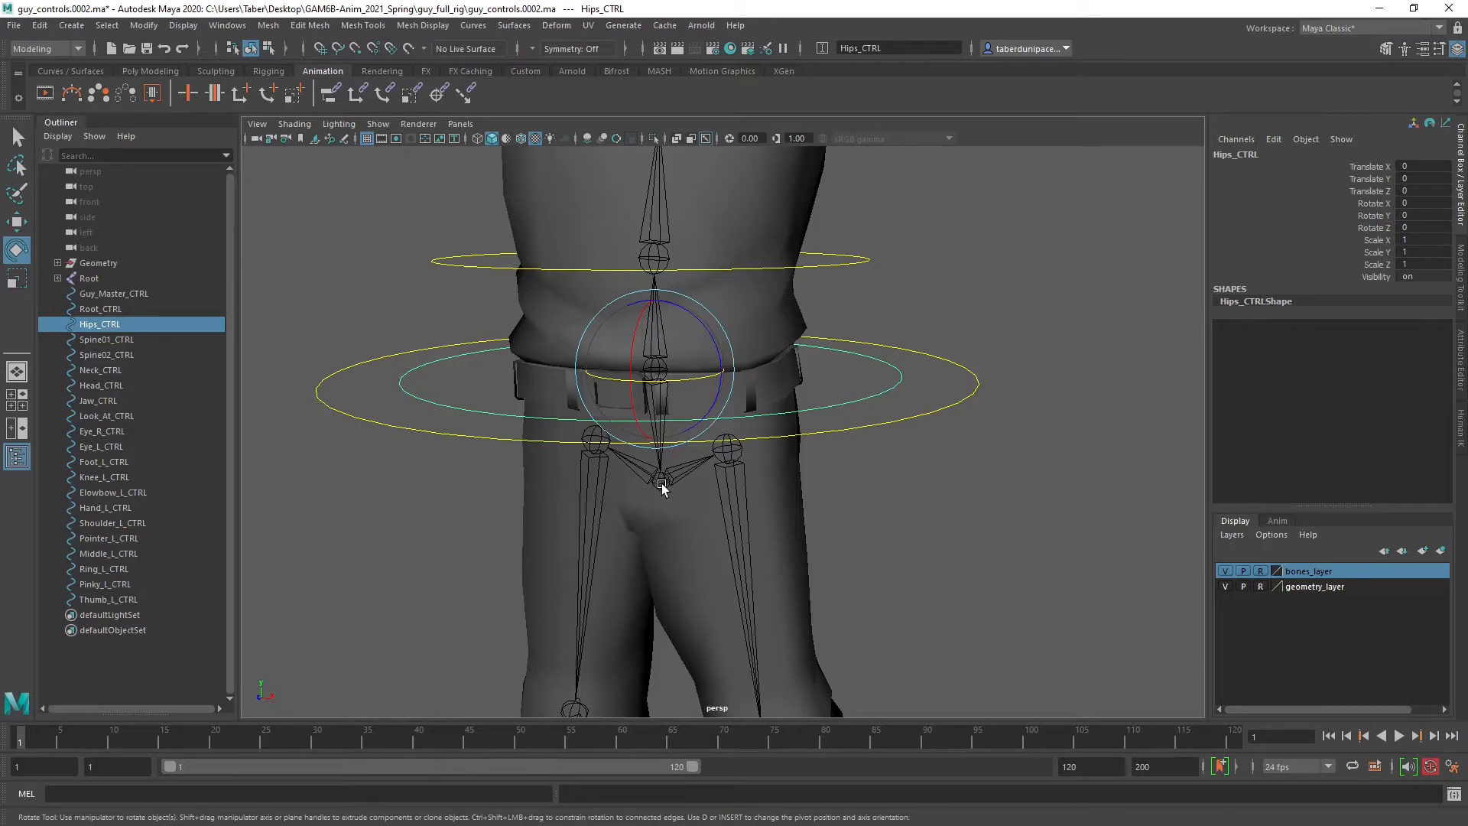
pyautogui.click(1032, 404)
pyautogui.scroll(-5, 1033, 405)
pyautogui.keyDown('alt'); pyautogui.moveTo(994, 511); pyautogui.dragTo(981, 383, button='middle'); pyautogui.keyUp('alt')
pyautogui.keyDown('alt'); pyautogui.moveTo(933, 493); pyautogui.dragTo(879, 480); pyautogui.keyUp('alt')
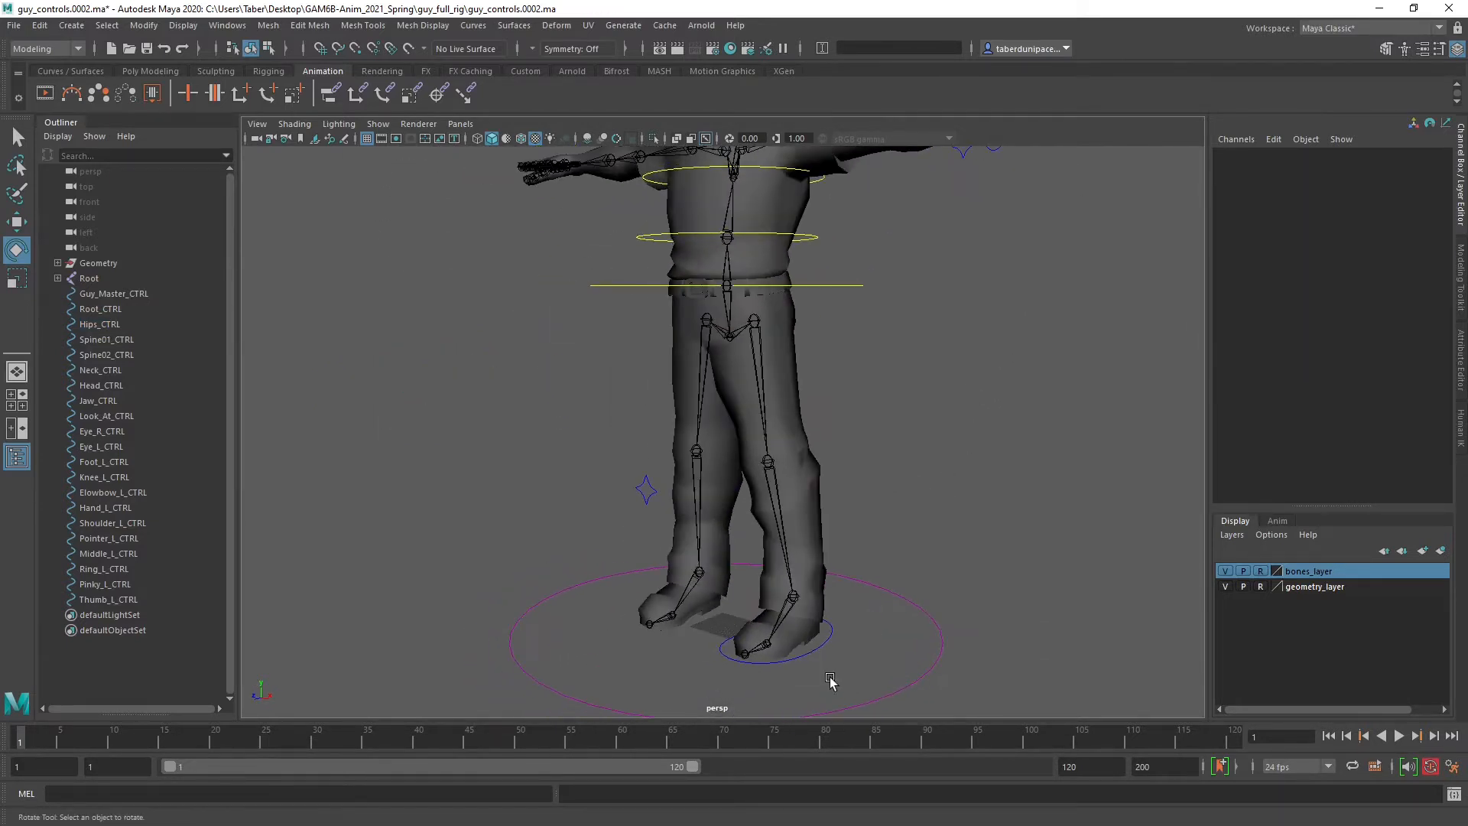
pyautogui.click(825, 639)
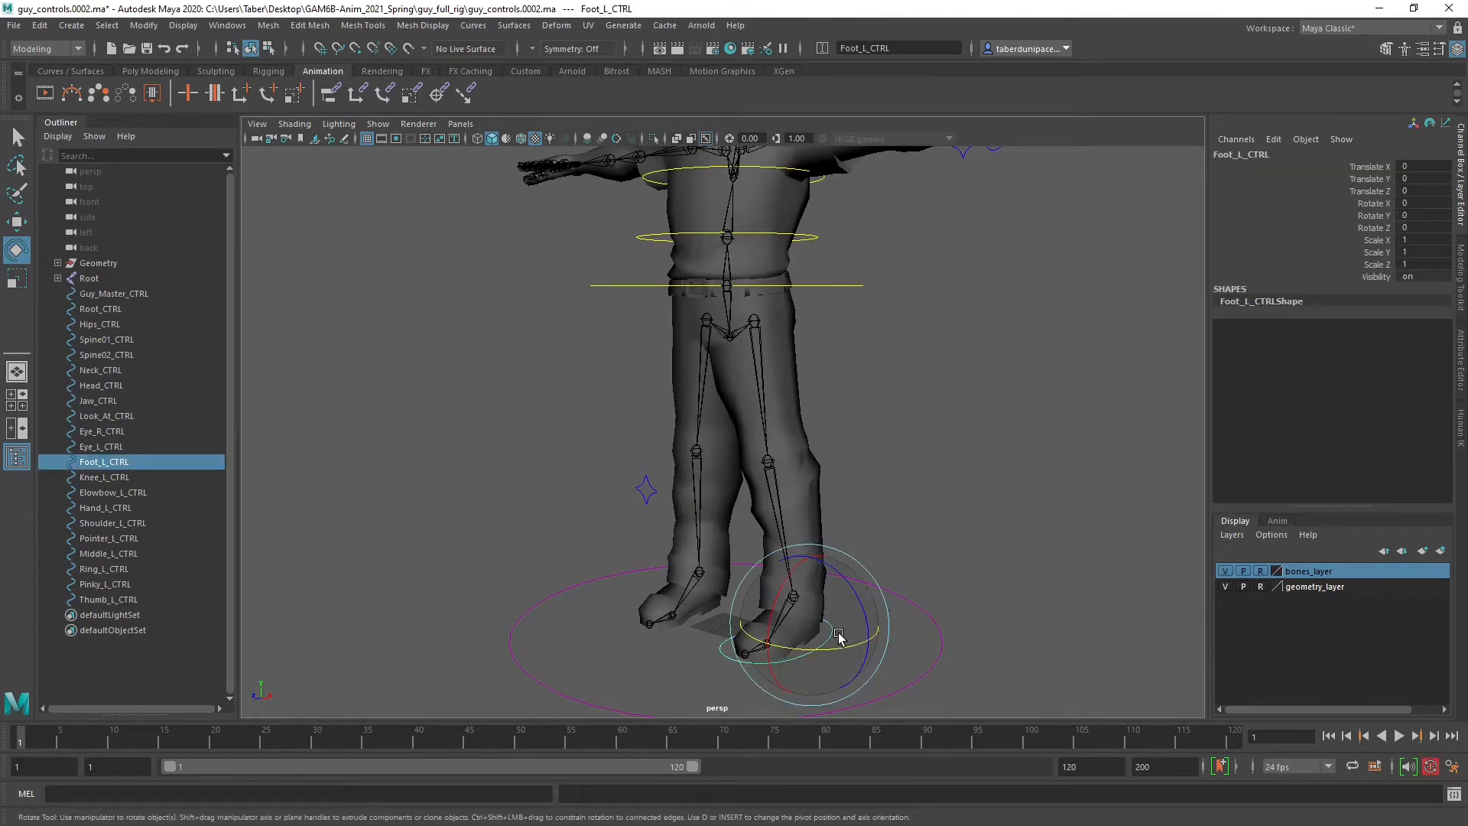
pyautogui.click(967, 490)
# Examine the shoulder, elbow, hand and finger controls along the character's left arm.
pyautogui.keyDown('alt'); pyautogui.moveTo(829, 360); pyautogui.dragTo(711, 554, button='middle'); pyautogui.keyUp('alt')
pyautogui.keyDown('alt'); pyautogui.moveTo(711, 553); pyautogui.dragTo(770, 549); pyautogui.keyUp('alt')
pyautogui.keyDown('alt'); pyautogui.moveTo(548, 495); pyautogui.dragTo(776, 494, button='right'); pyautogui.keyUp('alt')
pyautogui.keyDown('alt'); pyautogui.moveTo(687, 482); pyautogui.dragTo(888, 489, button='middle'); pyautogui.keyUp('alt')
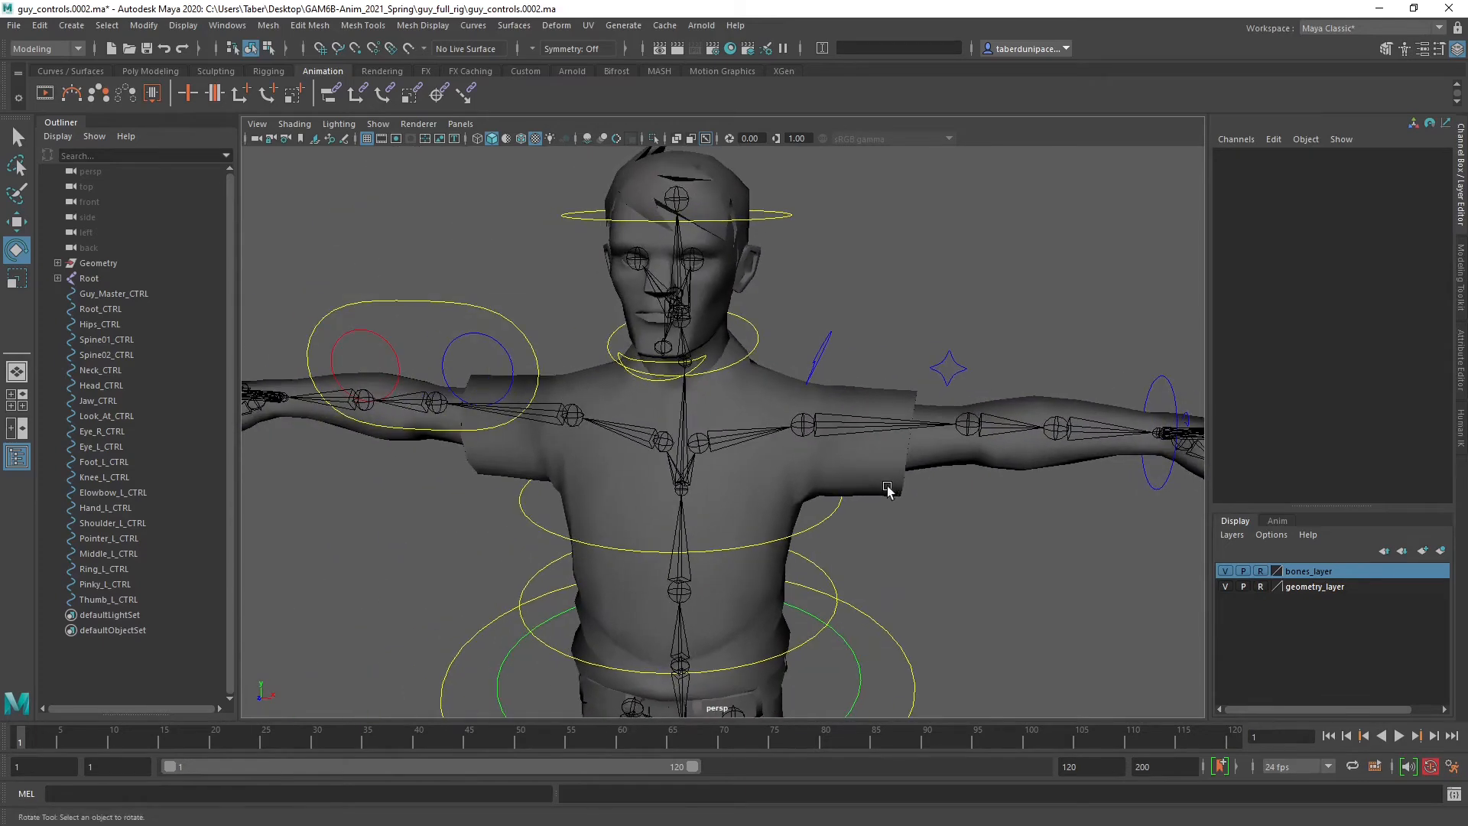
pyautogui.keyDown('alt'); pyautogui.moveTo(888, 489); pyautogui.dragTo(769, 475); pyautogui.keyUp('alt')
pyautogui.keyDown('alt'); pyautogui.moveTo(768, 476); pyautogui.dragTo(655, 456, button='middle'); pyautogui.keyUp('alt')
pyautogui.keyDown('alt'); pyautogui.moveTo(655, 456); pyautogui.dragTo(717, 481); pyautogui.keyUp('alt')
pyautogui.keyDown('alt'); pyautogui.moveTo(787, 501); pyautogui.dragTo(727, 475, button='middle'); pyautogui.keyUp('alt')
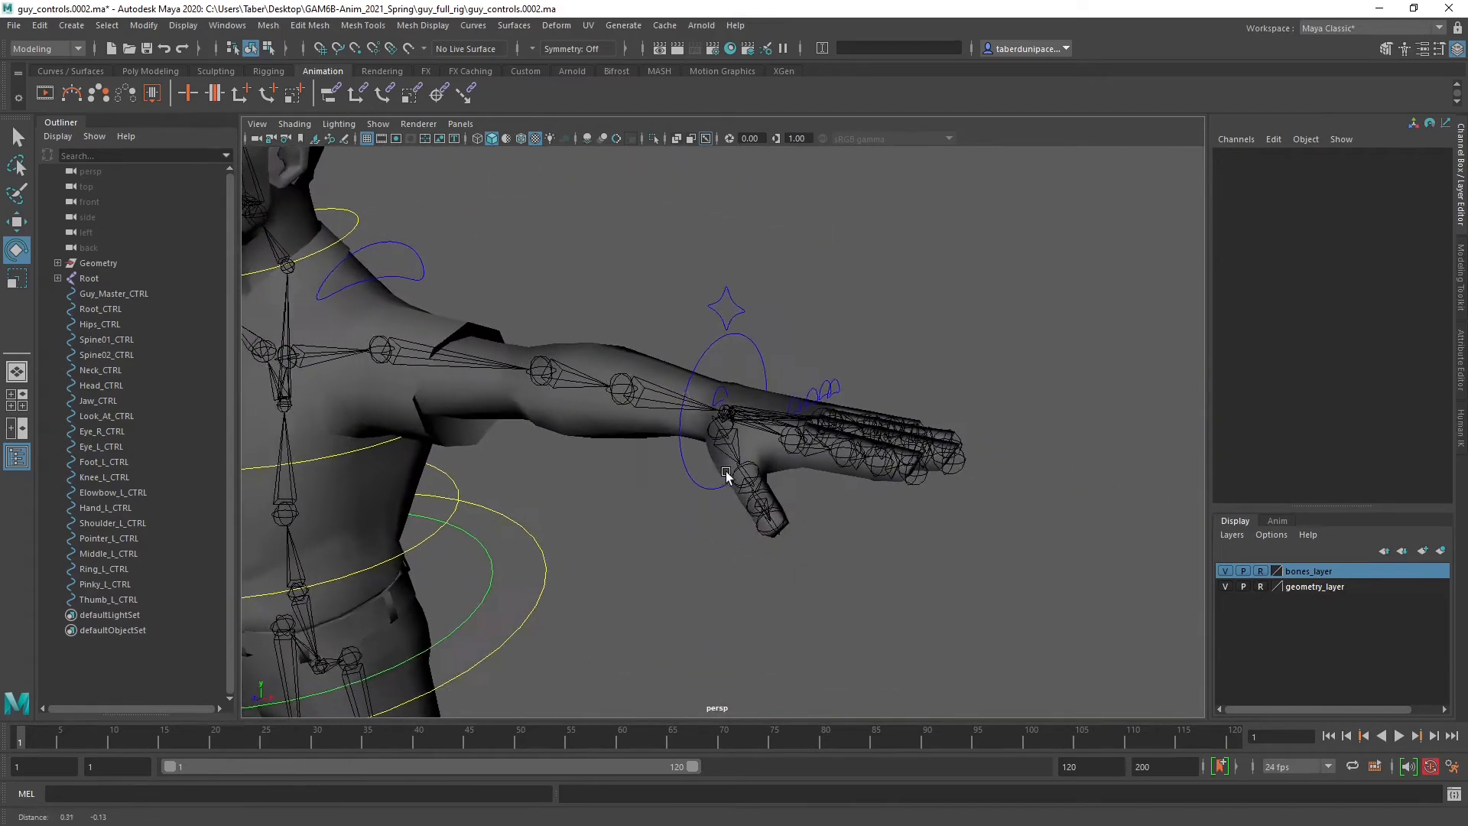
pyautogui.keyDown('alt'); pyautogui.moveTo(728, 475); pyautogui.dragTo(751, 490); pyautogui.keyUp('alt')
pyautogui.keyDown('alt'); pyautogui.moveTo(750, 489); pyautogui.dragTo(780, 495, button='right'); pyautogui.keyUp('alt')
pyautogui.keyDown('alt'); pyautogui.moveTo(780, 495); pyautogui.dragTo(715, 480, button='middle'); pyautogui.keyUp('alt')
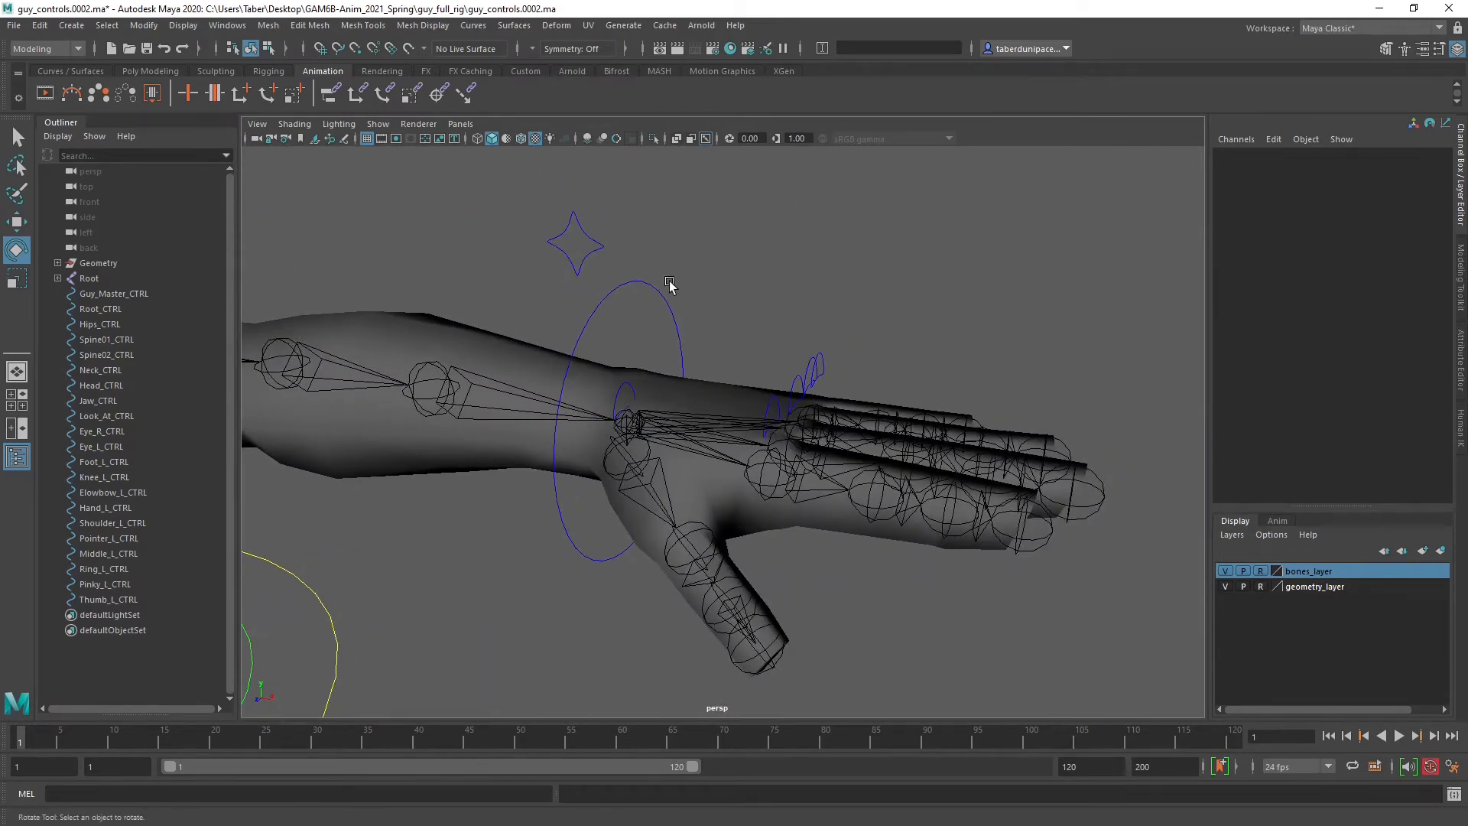
pyautogui.click(667, 317)
pyautogui.click(771, 540)
# Parent Eye_R_CTRL and Eye_L_CTRL to Look_At_CTRL and expand its hierarchy.
pyautogui.keyDown('alt'); pyautogui.moveTo(676, 485); pyautogui.dragTo(801, 487, button='right'); pyautogui.keyUp('alt')
pyautogui.keyDown('alt'); pyautogui.moveTo(802, 487); pyautogui.dragTo(535, 361); pyautogui.keyUp('alt')
pyautogui.moveTo(562, 301); pyautogui.dragTo(643, 308)
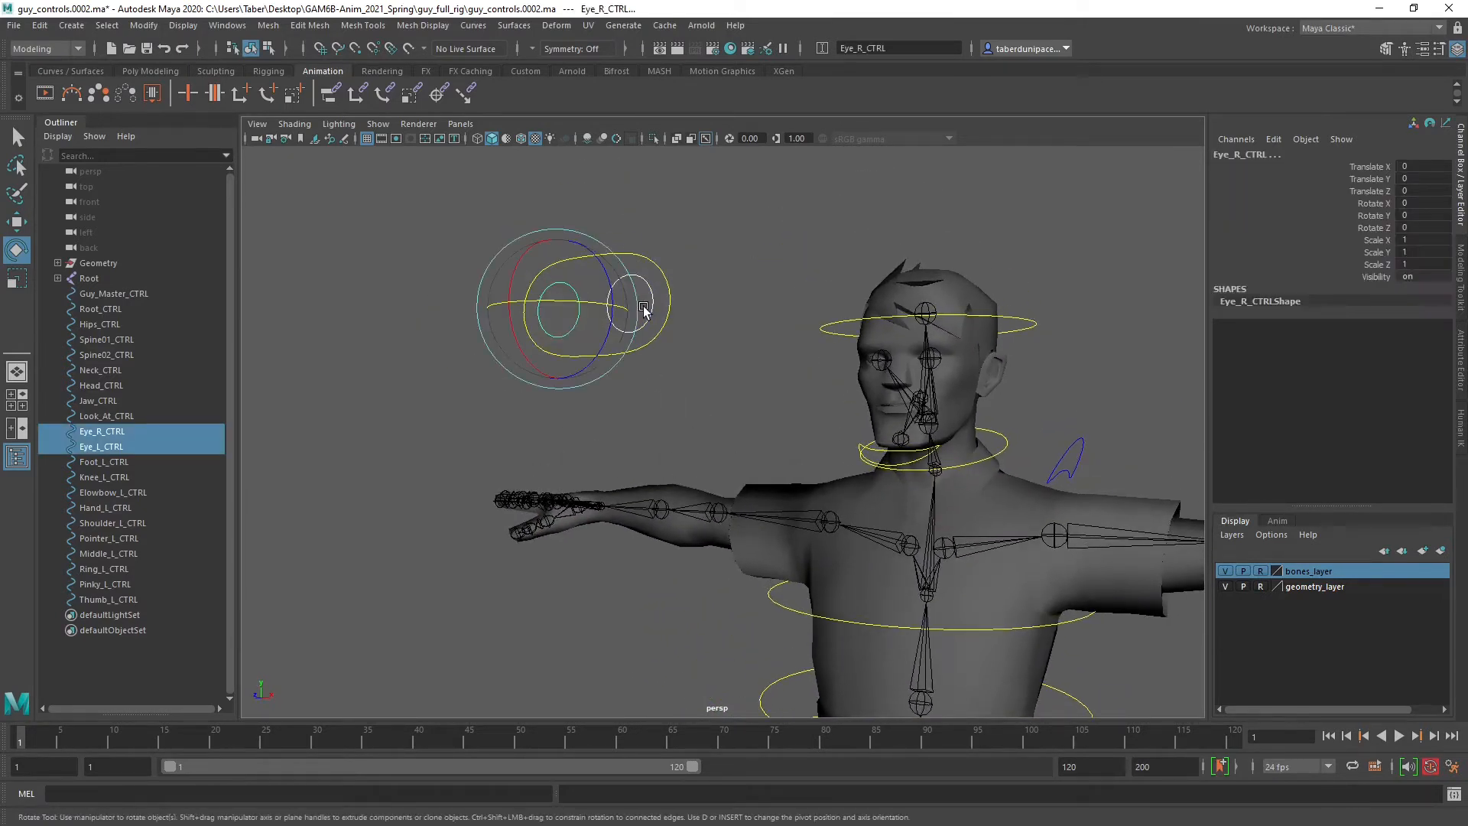
pyautogui.keyDown('shift'); pyautogui.click(665, 271); pyautogui.keyUp('shift')
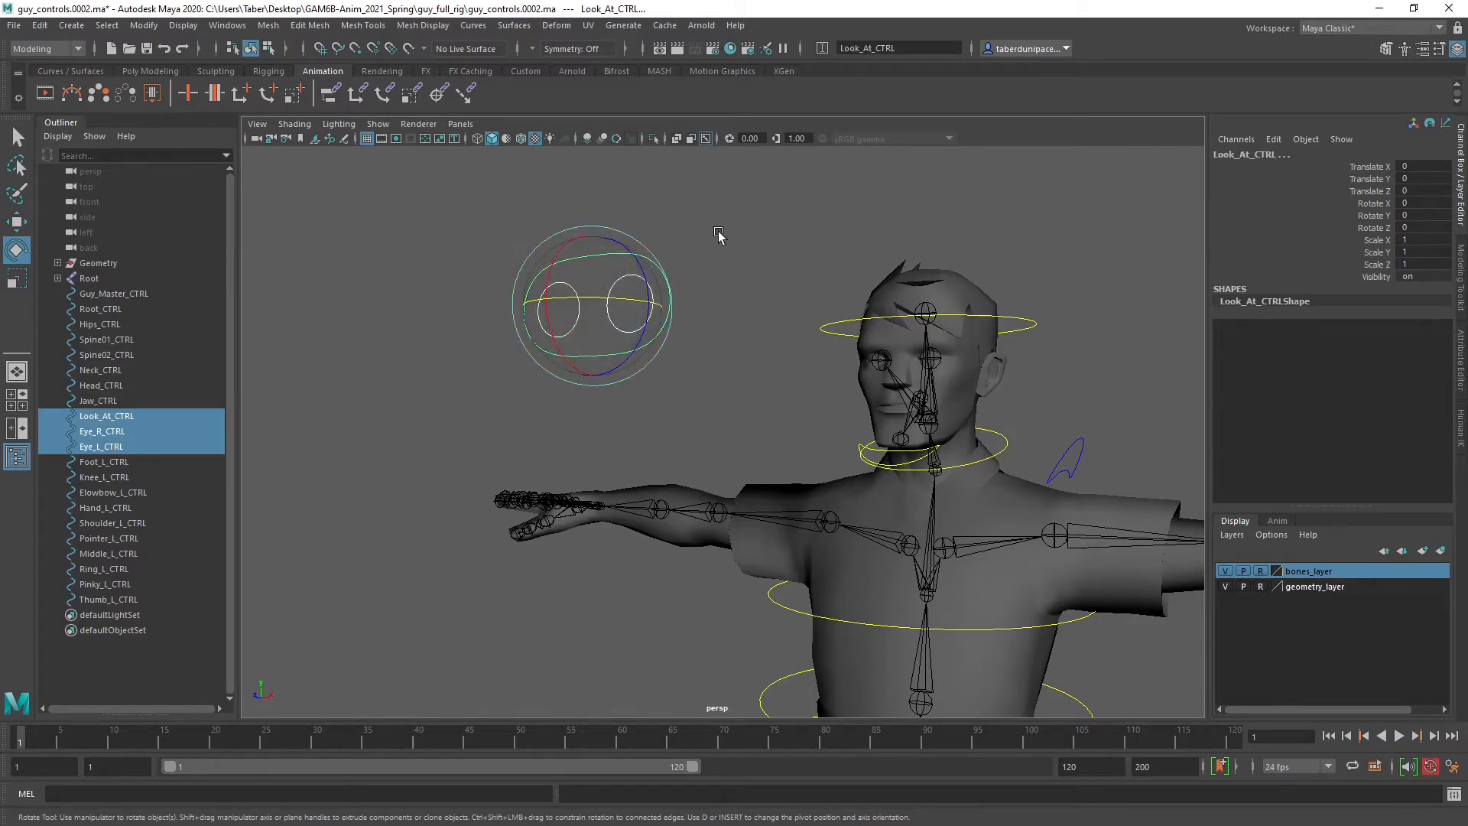
pyautogui.press('p')
pyautogui.click(58, 415)
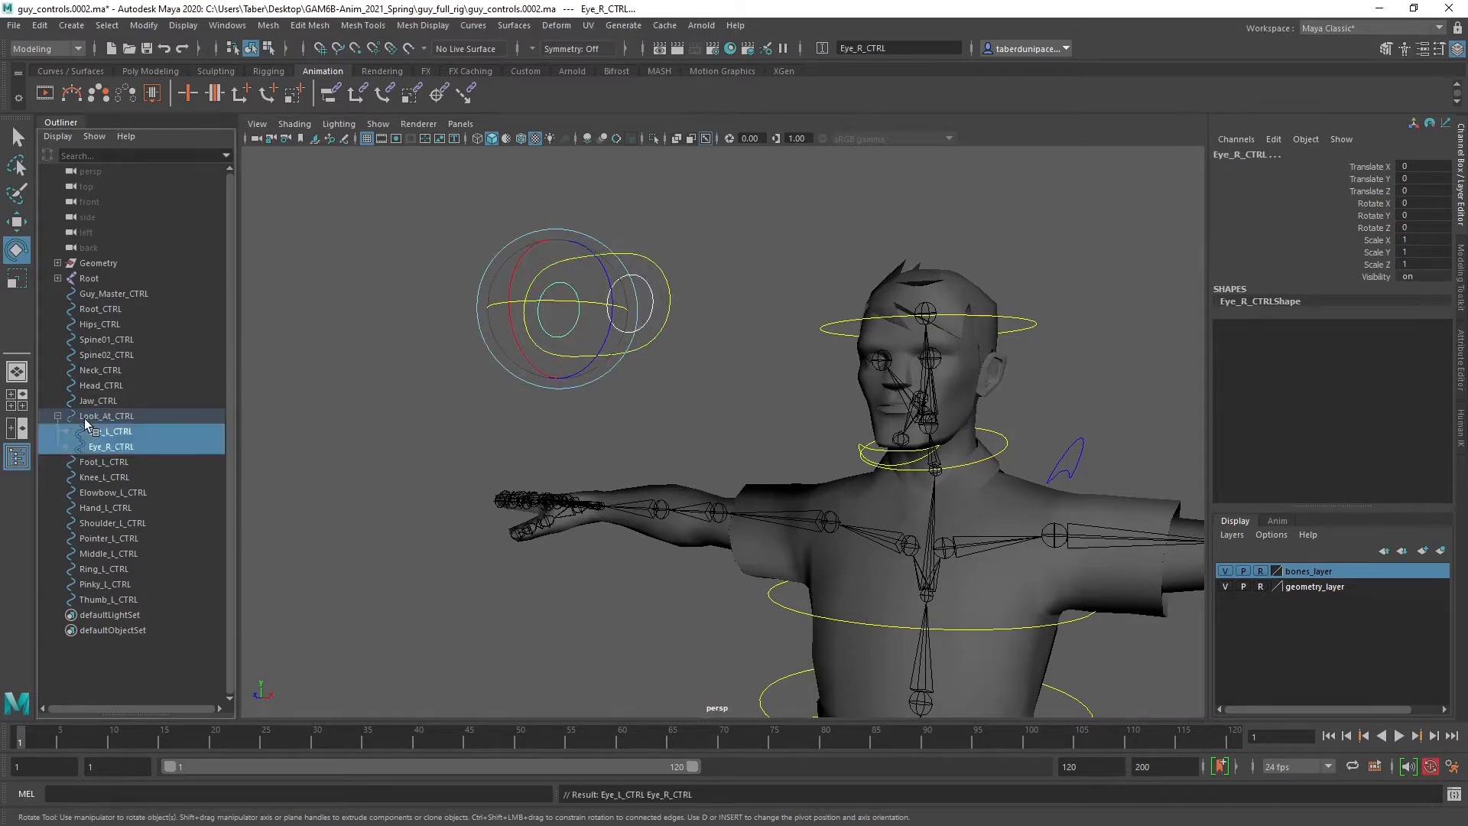
# Test the eye hierarchy by moving Look_At_CTRL and Eye_L_CTRL in turn, undoing each move.
pyautogui.click(103, 416)
pyautogui.press('w')
pyautogui.moveTo(592, 308); pyautogui.dragTo(525, 280)
pyautogui.hotkey('ctrl', 'z')
pyautogui.click(114, 432)
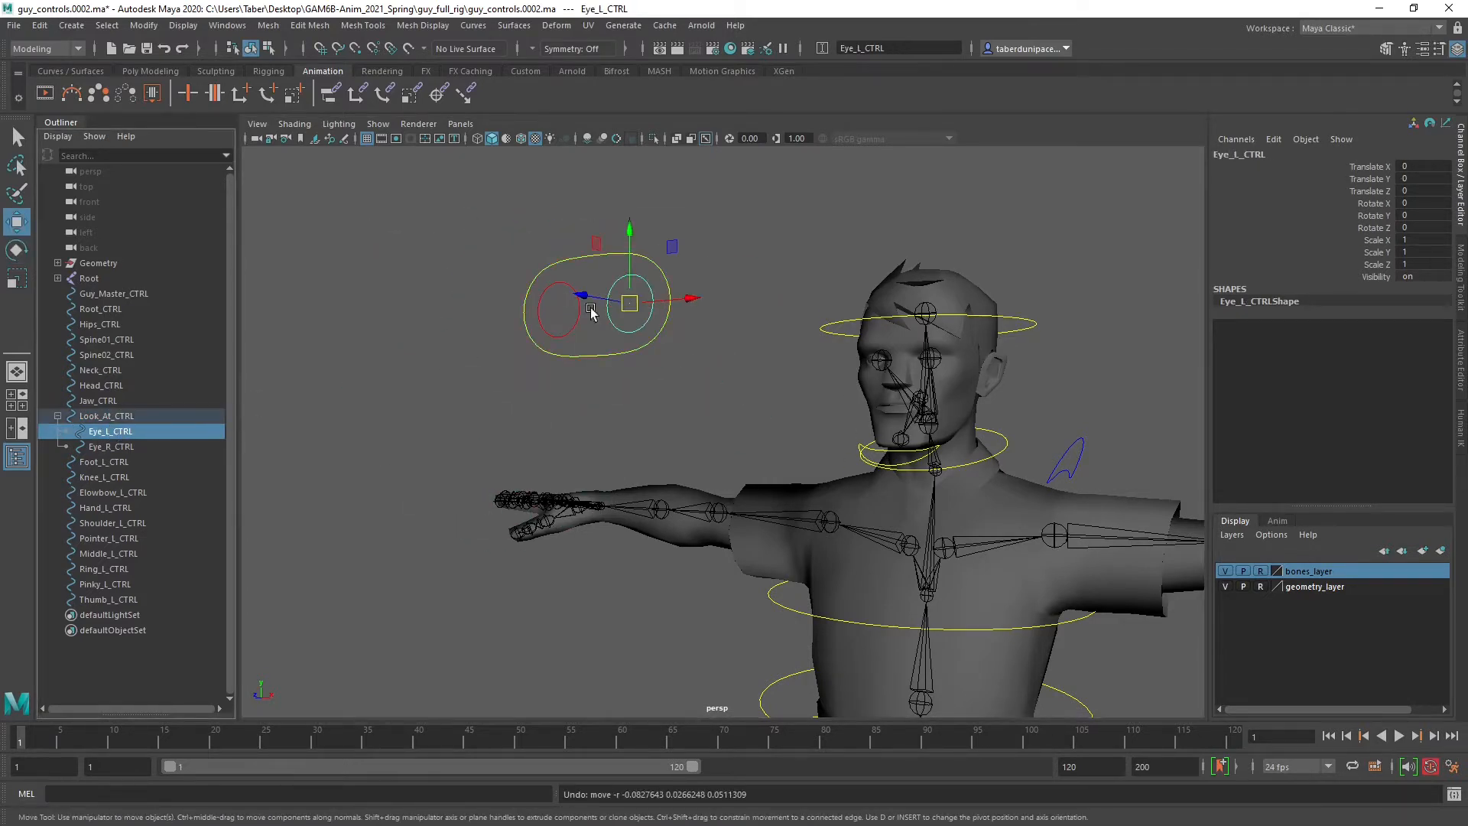
pyautogui.moveTo(630, 307); pyautogui.dragTo(587, 301)
pyautogui.hotkey('ctrl', 'z')
pyautogui.click(730, 303)
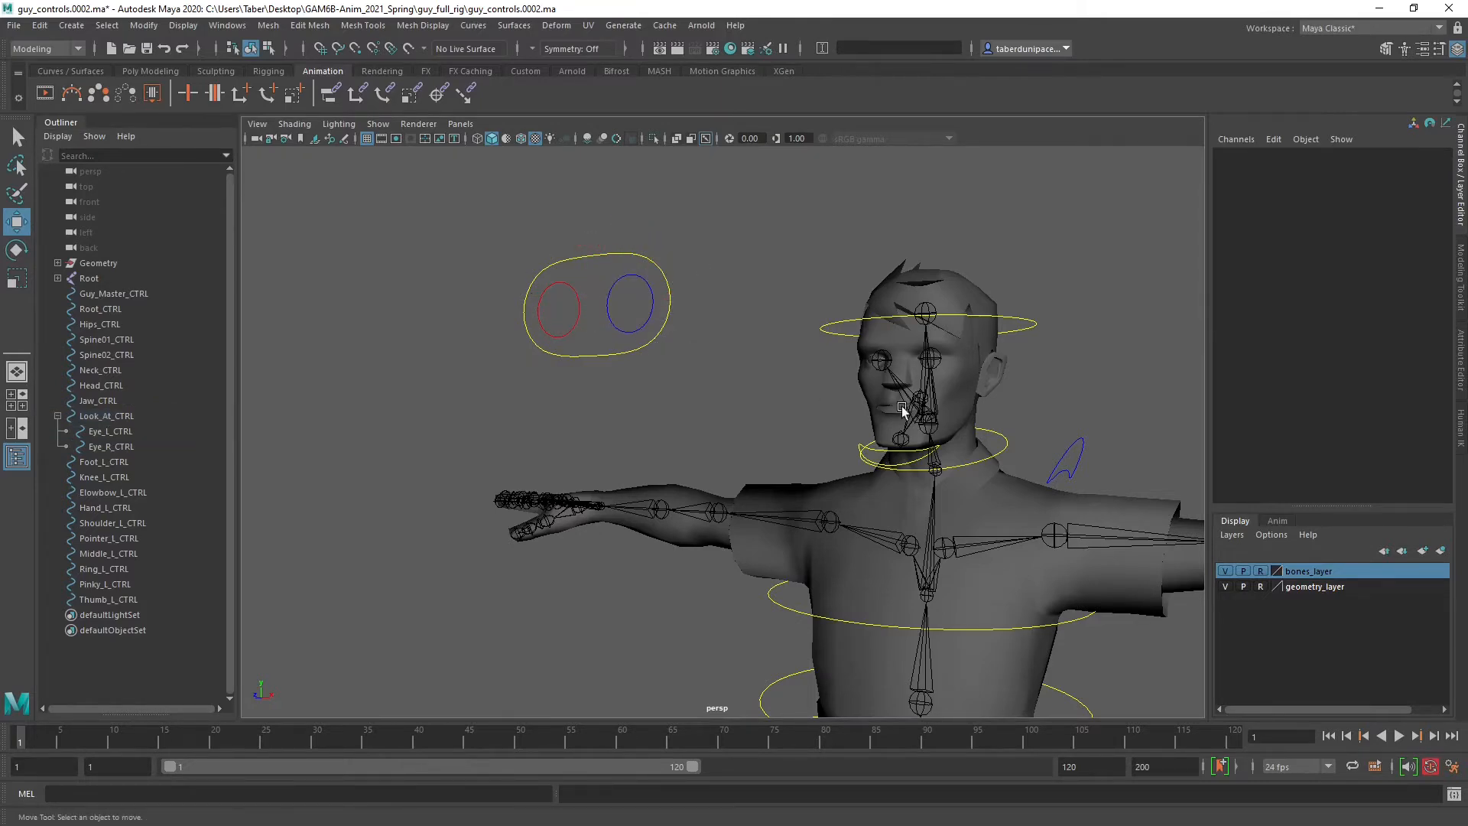
# Test rotating Thumb_L_CTRL around its pivot at the thumb's base joint, and undo the rotations.
pyautogui.keyDown('alt'); pyautogui.moveTo(902, 412); pyautogui.dragTo(725, 380); pyautogui.keyUp('alt')
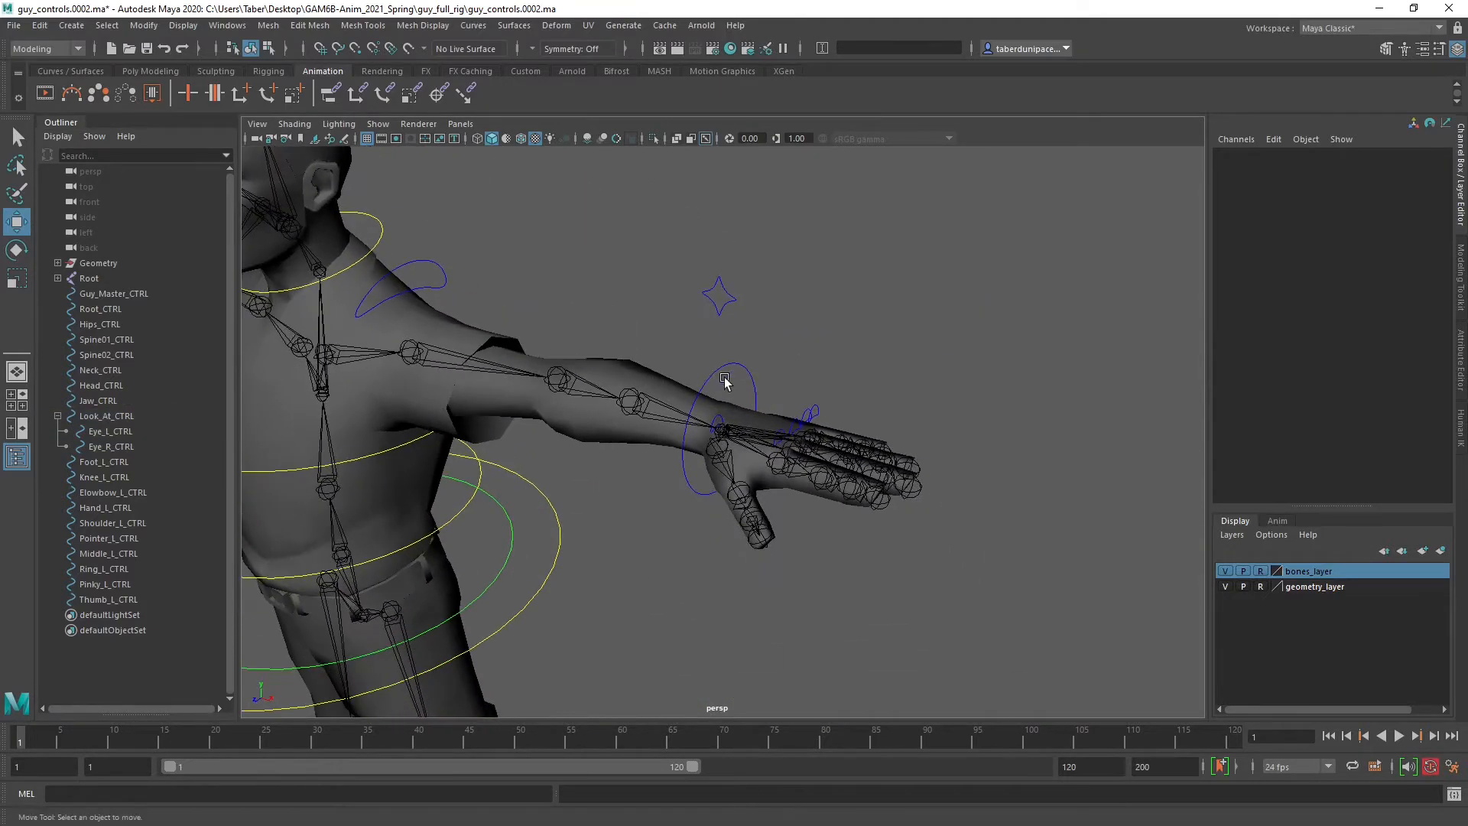
pyautogui.click(721, 416)
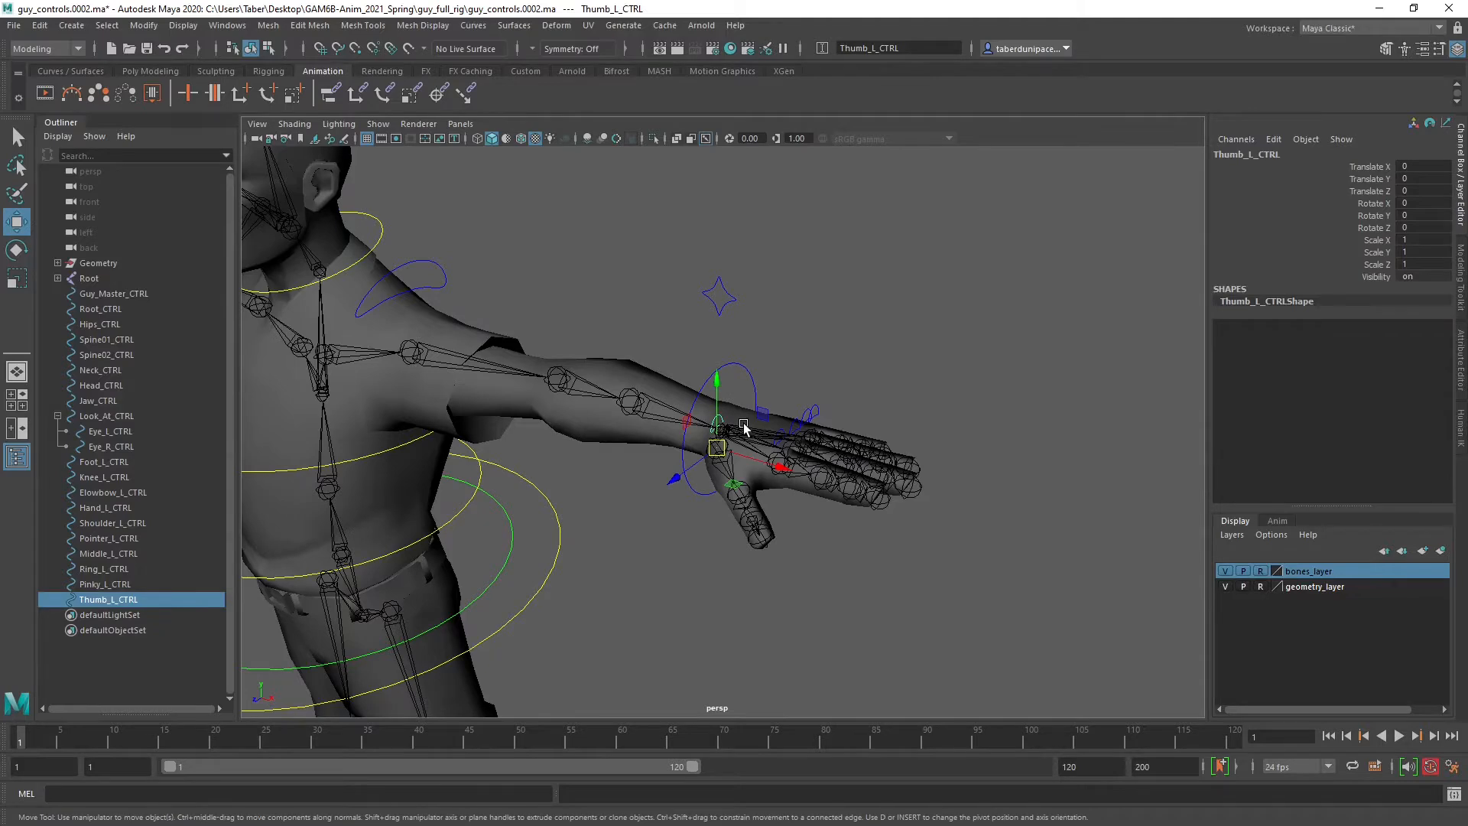
pyautogui.press('f')
pyautogui.keyDown('alt'); pyautogui.moveTo(983, 492); pyautogui.dragTo(872, 429); pyautogui.keyUp('alt')
pyautogui.click(782, 577)
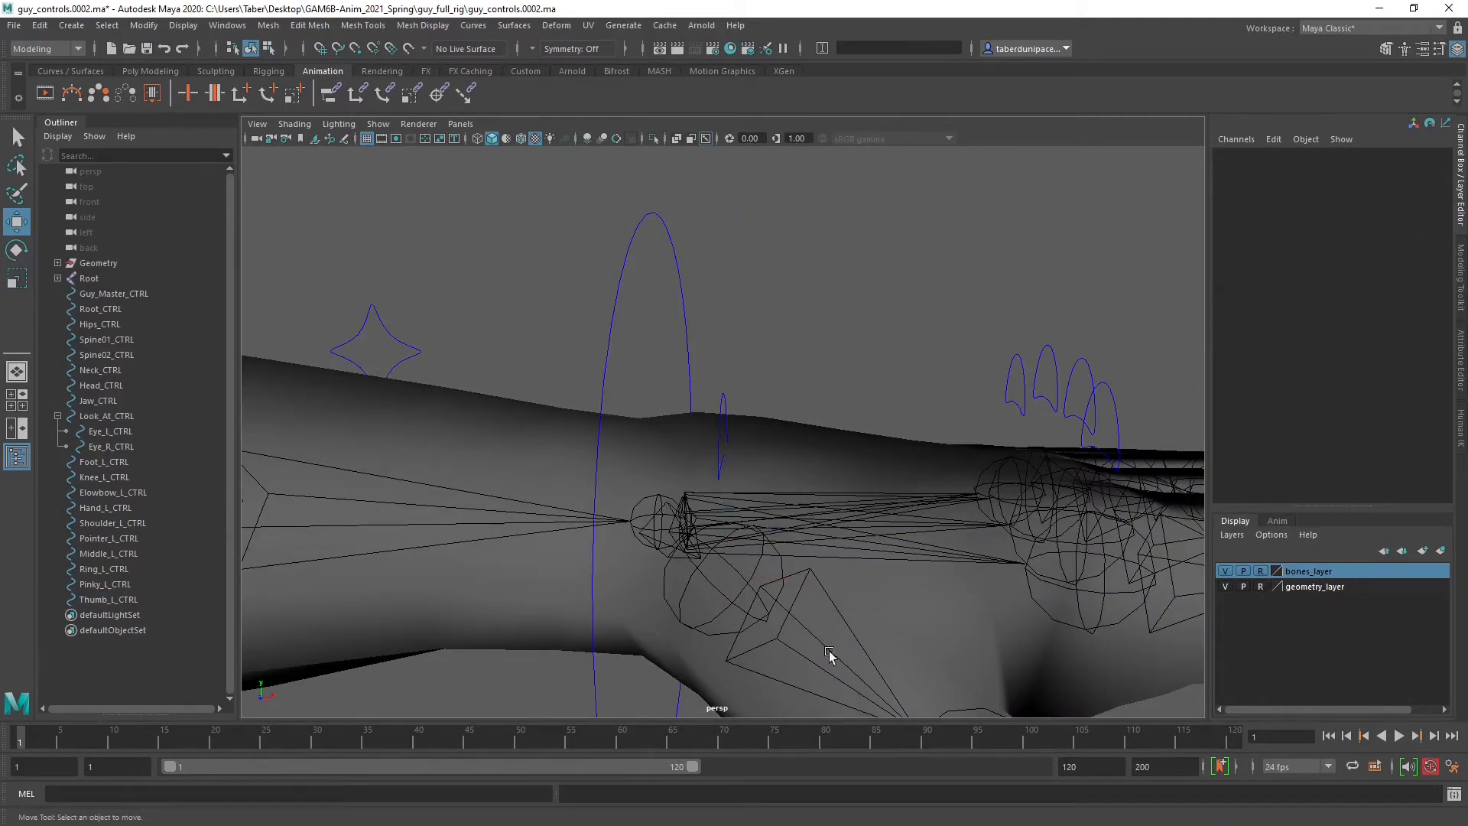
pyautogui.keyDown('alt'); pyautogui.moveTo(829, 650); pyautogui.dragTo(629, 318); pyautogui.keyUp('alt')
pyautogui.click(709, 412)
pyautogui.press('e')
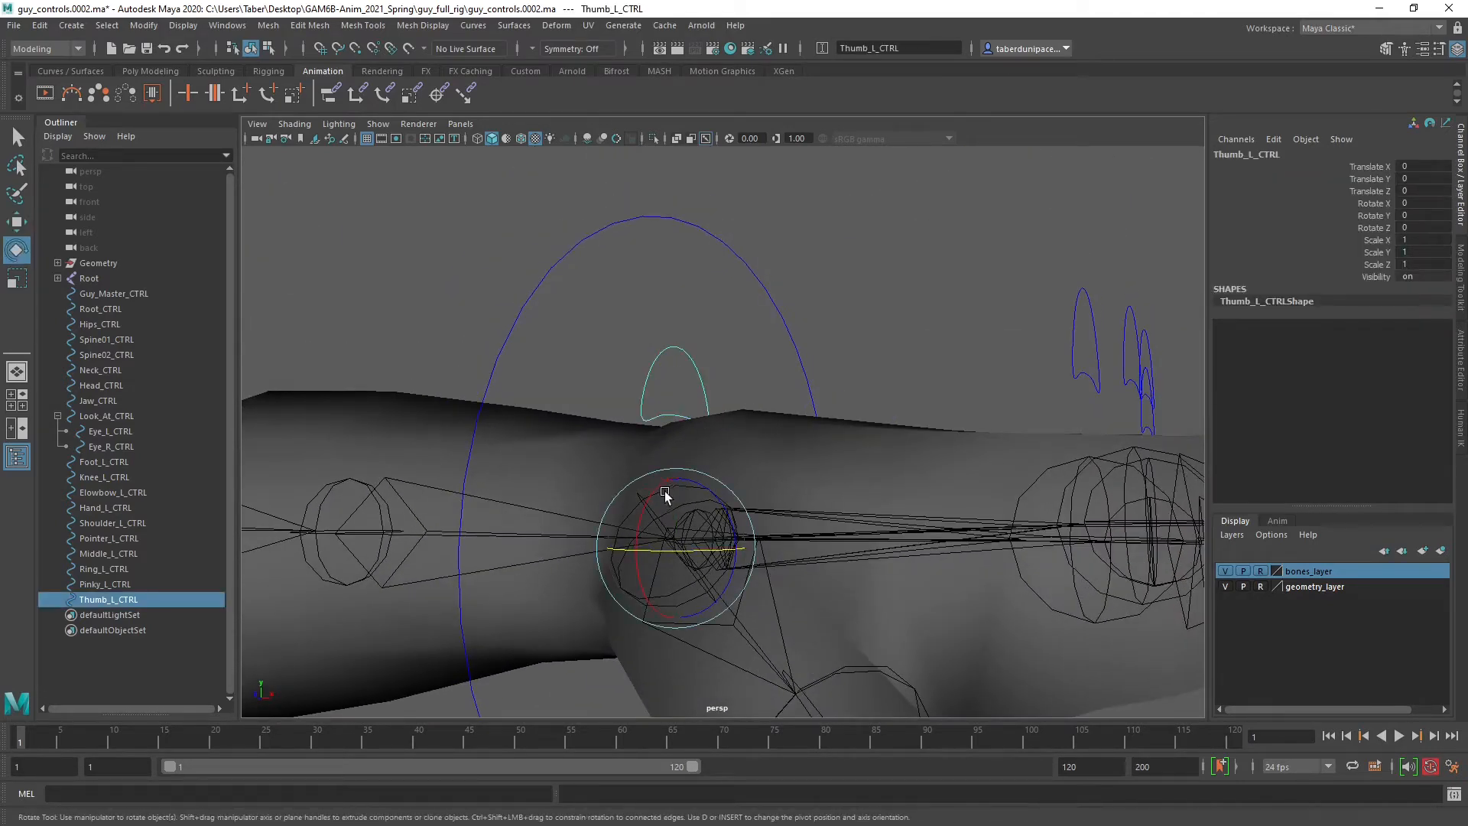
pyautogui.moveTo(662, 498); pyautogui.dragTo(623, 557)
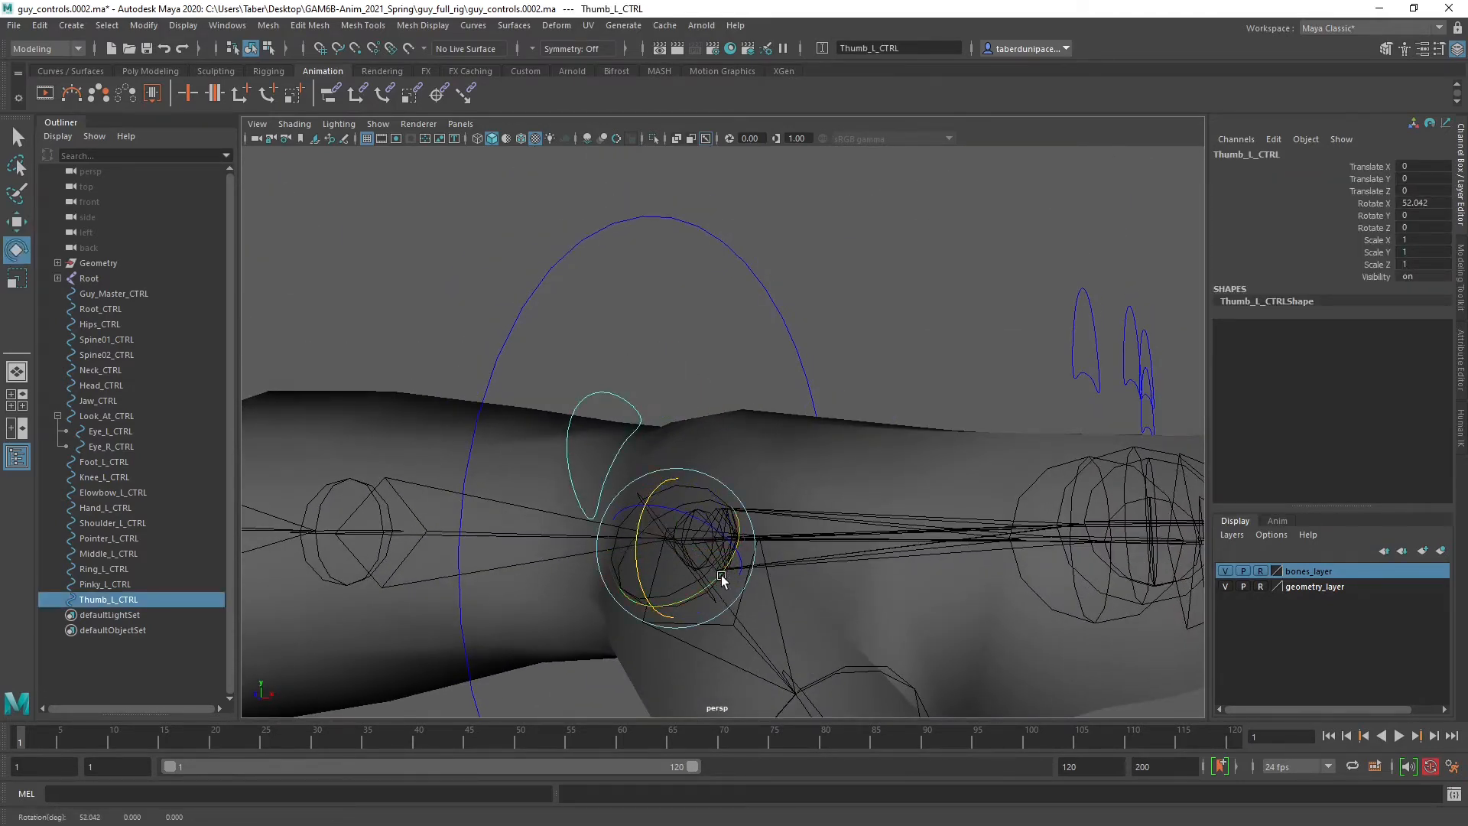
pyautogui.moveTo(722, 579); pyautogui.dragTo(761, 556)
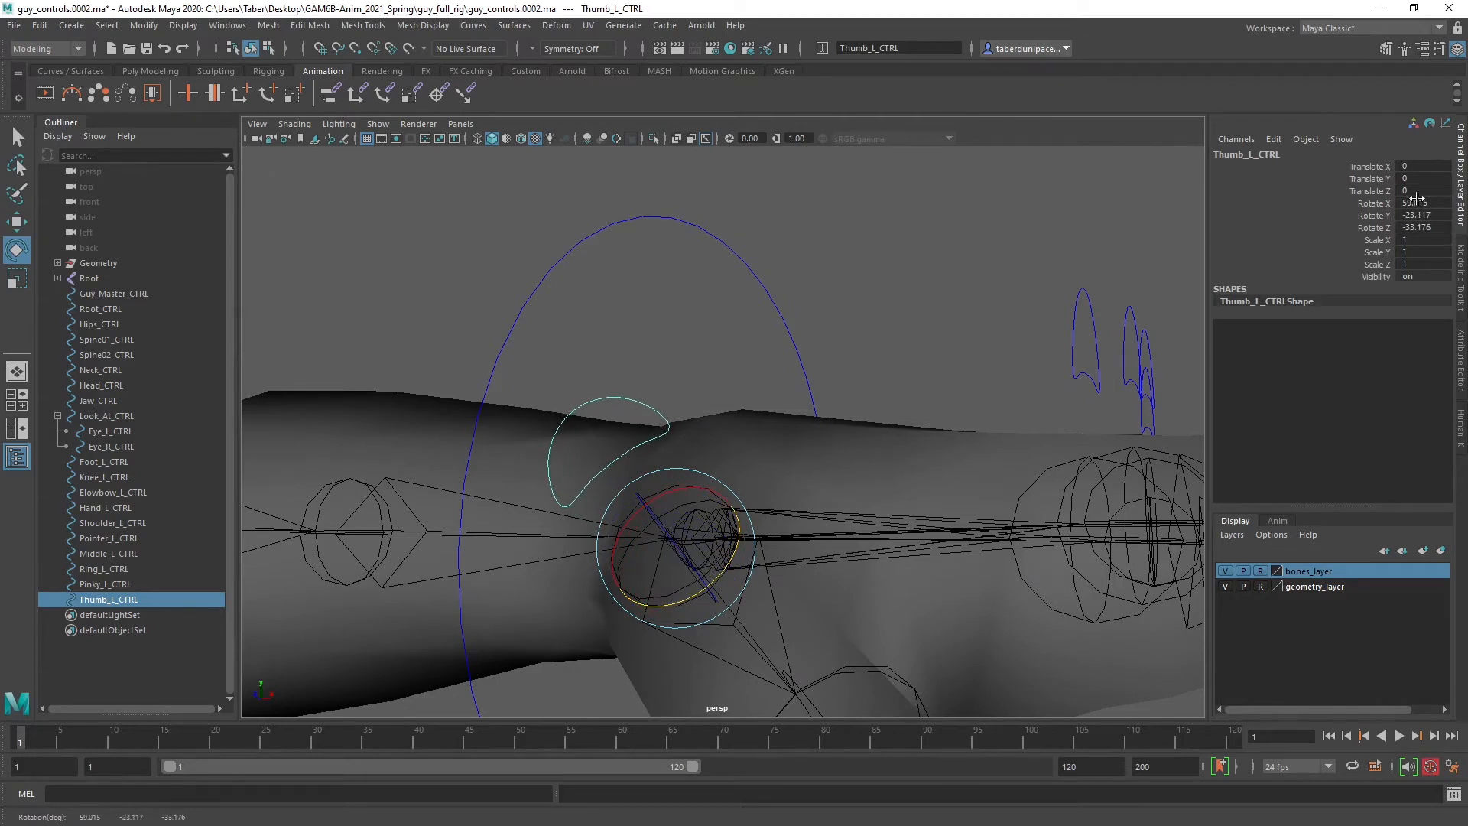
pyautogui.moveTo(669, 535); pyautogui.dragTo(683, 545)
pyautogui.hotkey('ctrl', 'z')
pyautogui.hotkey('ctrl', 'z')
pyautogui.hotkey('ctrl', 'z')
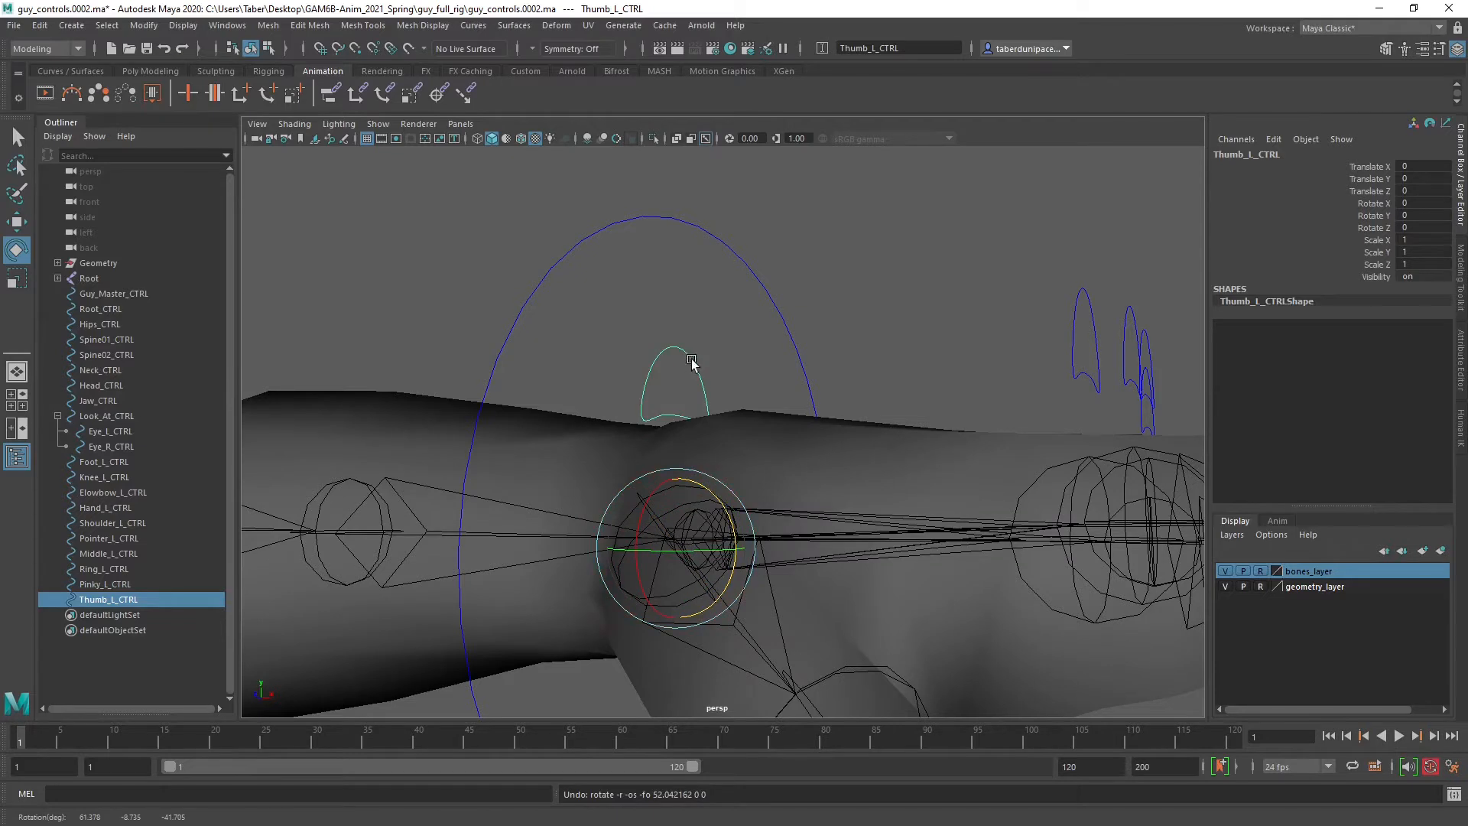
pyautogui.click(687, 329)
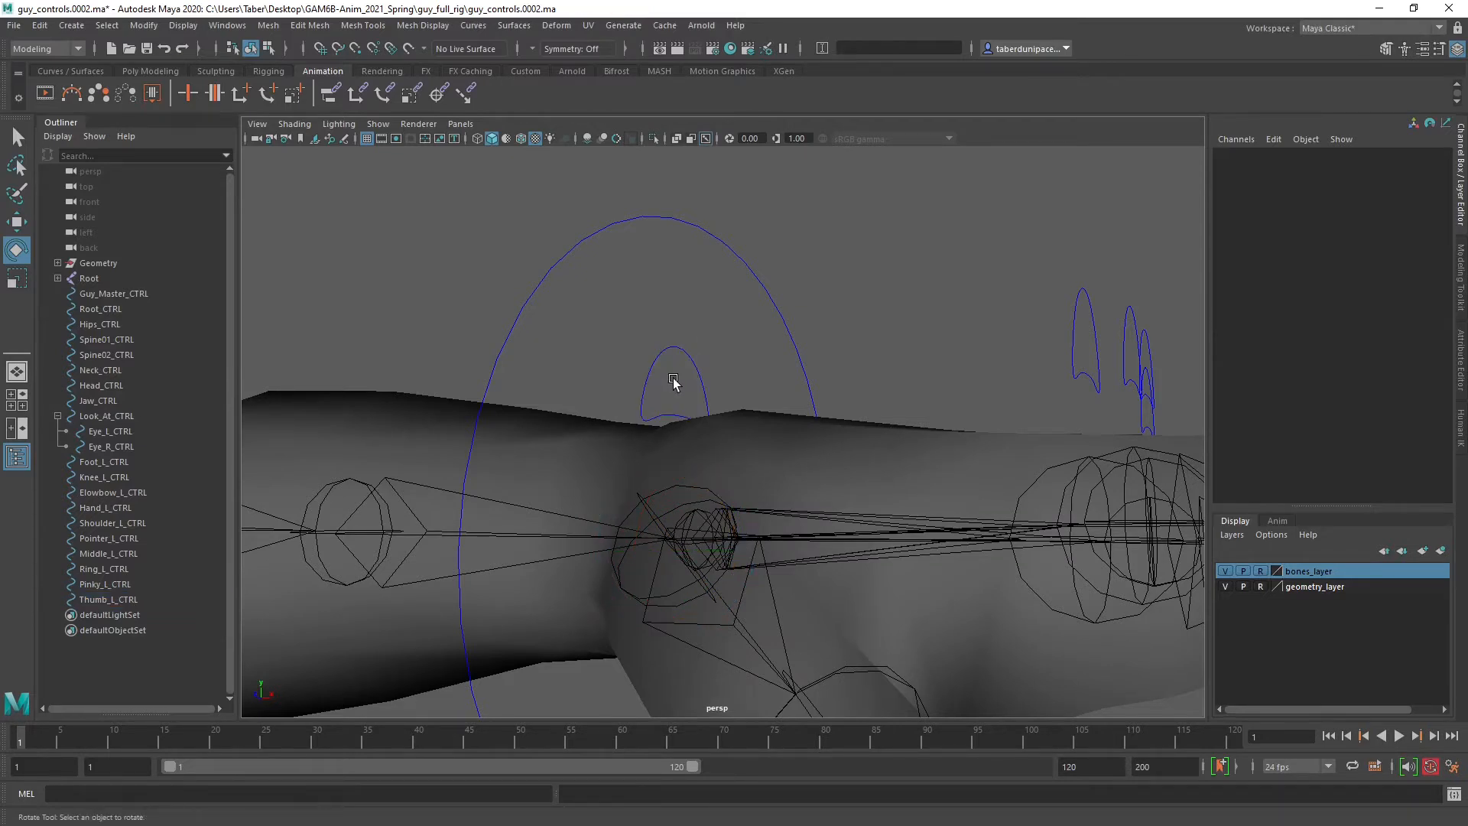
# Group Thumb_L_CTRL by itself.
pyautogui.moveTo(702, 316); pyautogui.dragTo(668, 382)
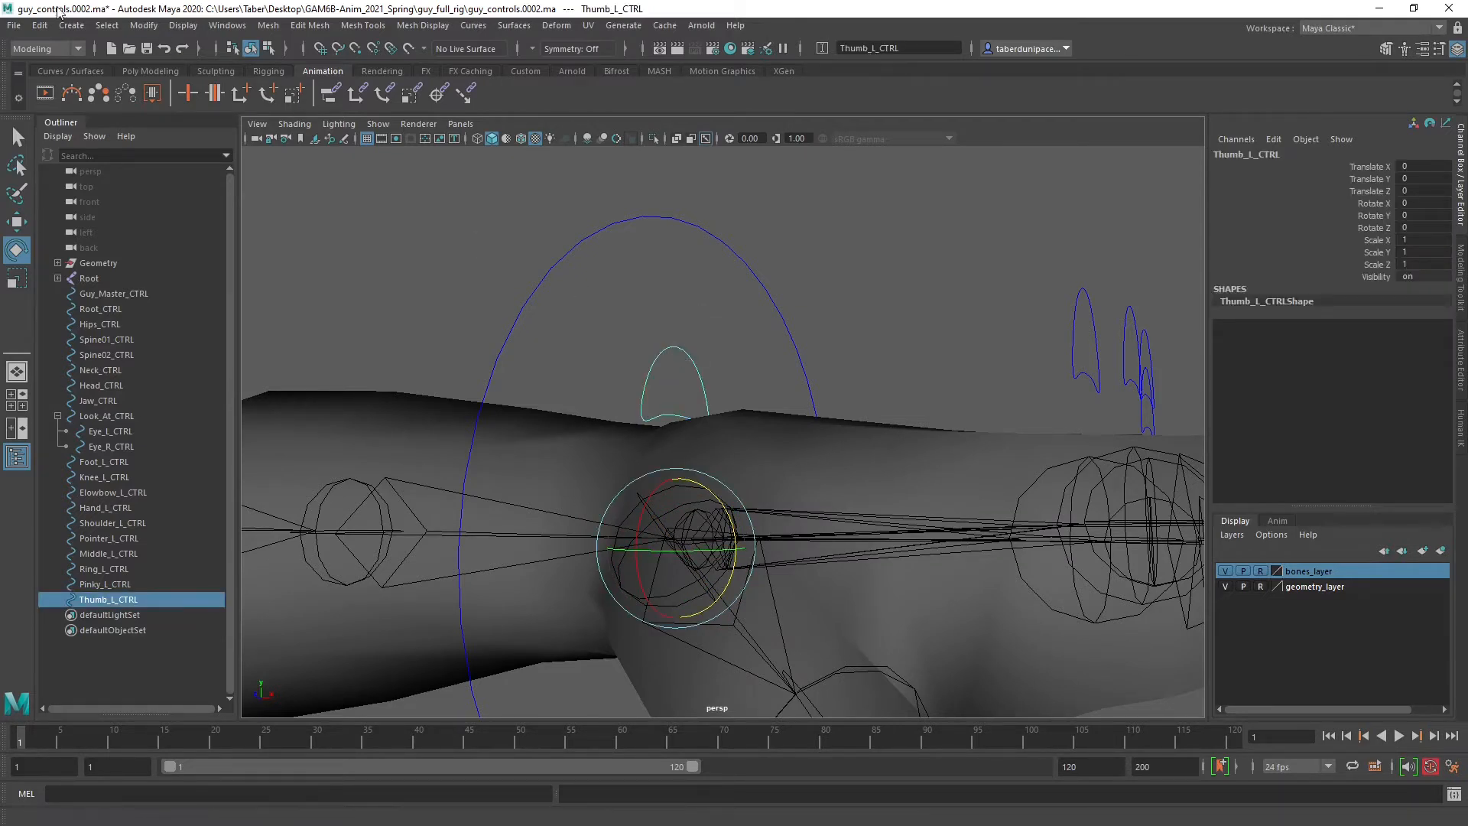
pyautogui.click(49, 25)
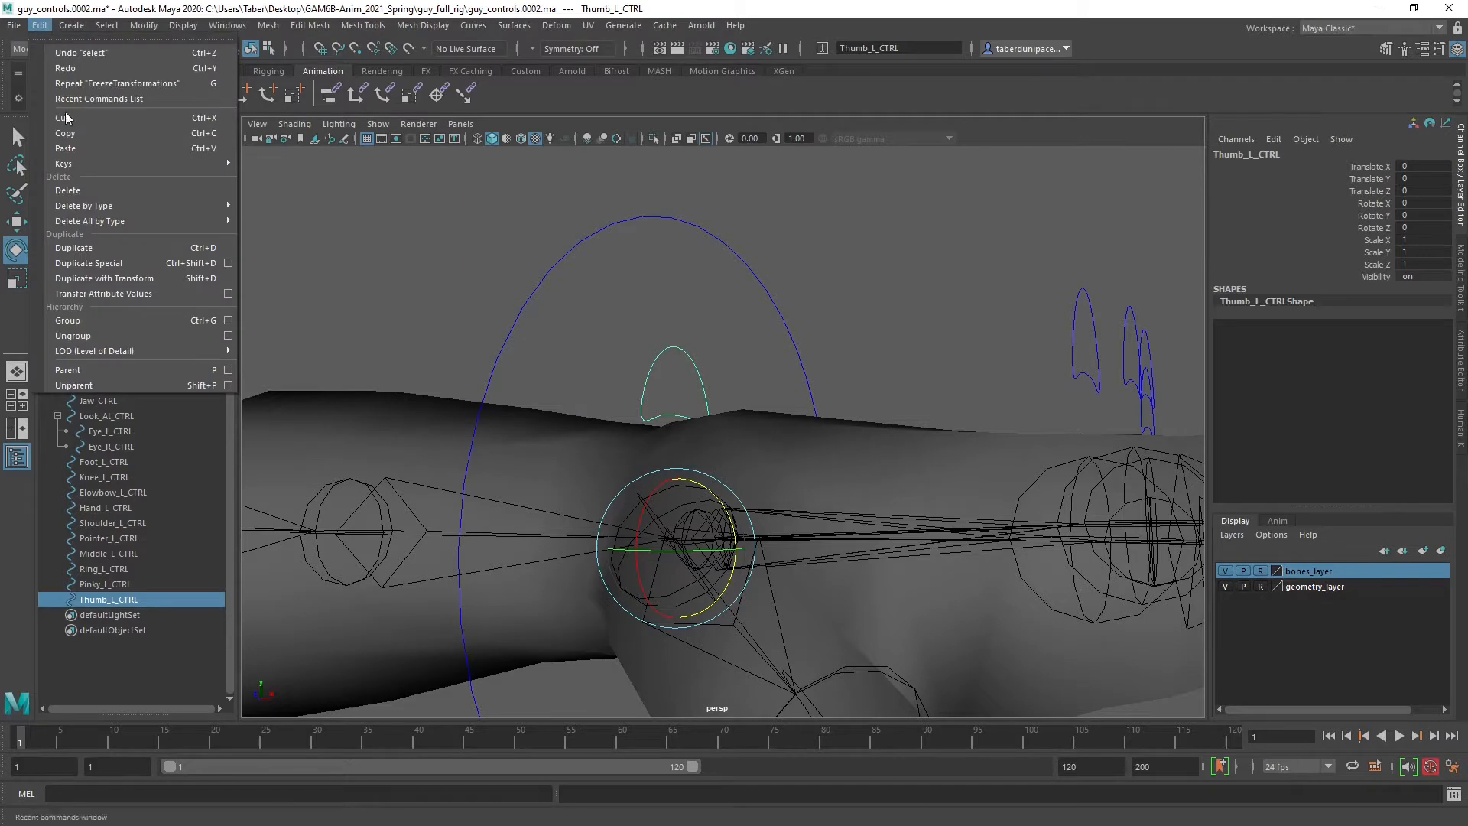
pyautogui.click(95, 324)
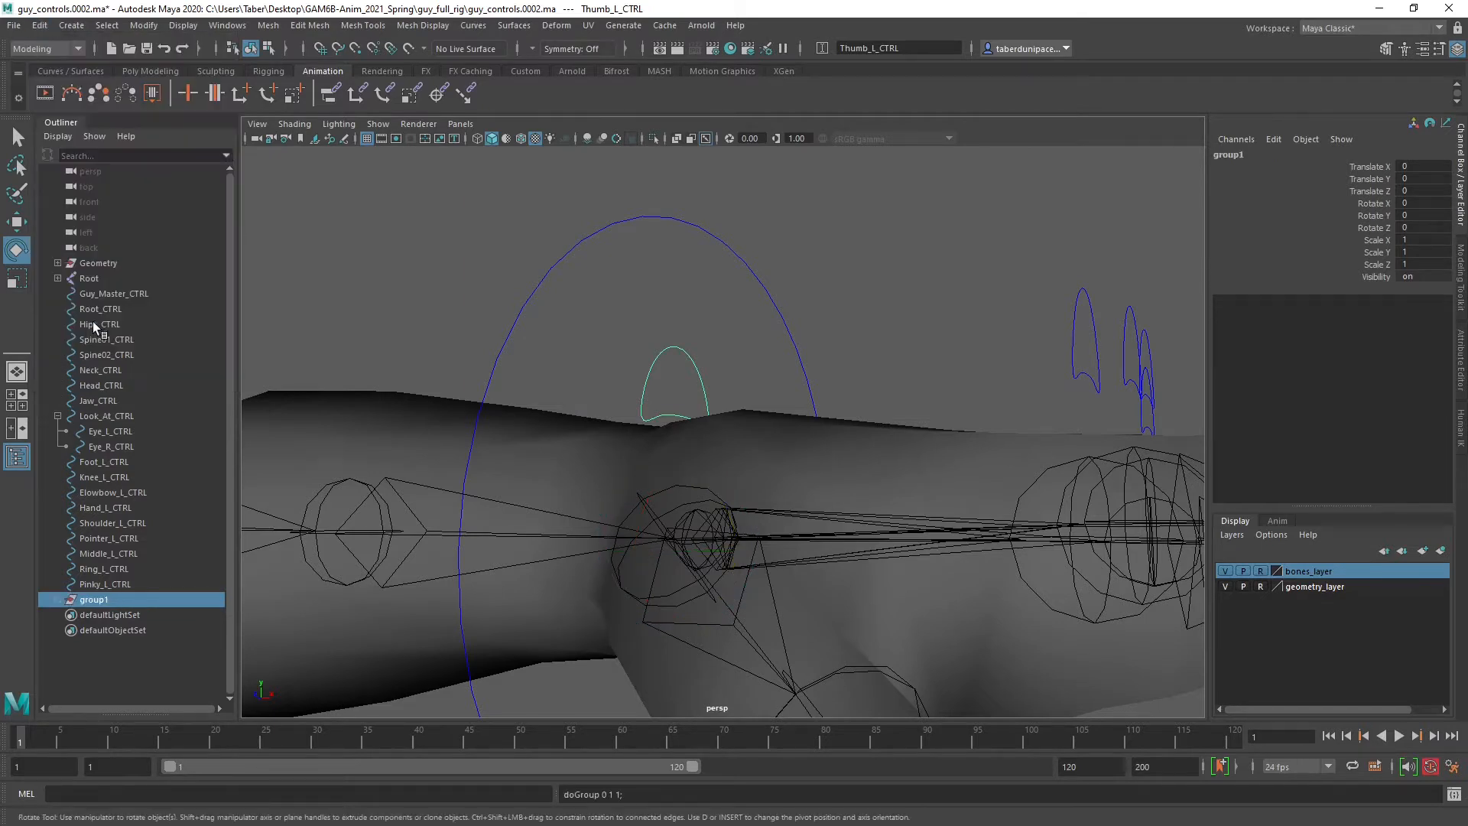
# Freeze the transformations of the thumb control's new group and center its pivot.
pyautogui.click(144, 25)
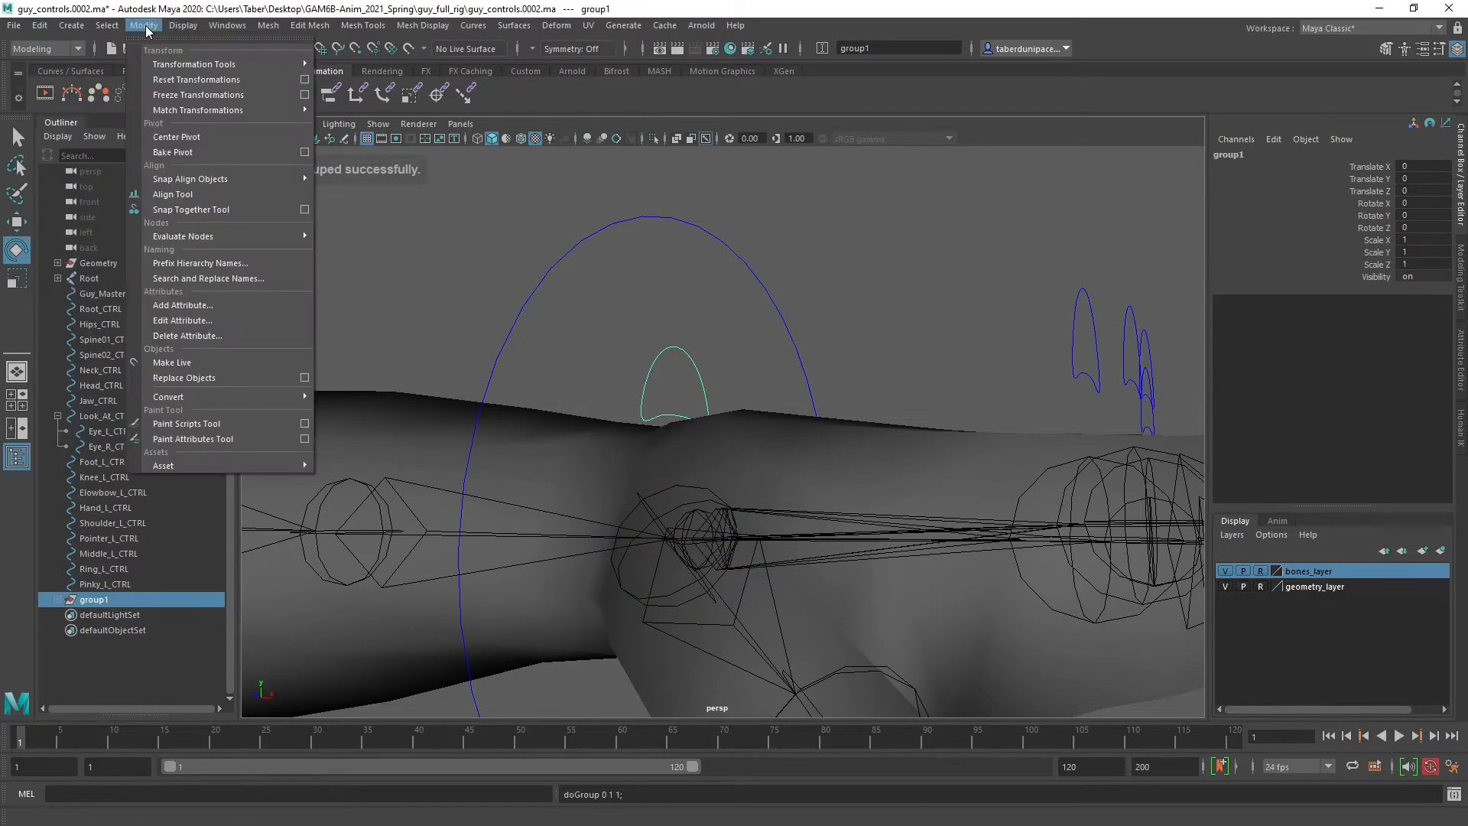
pyautogui.click(197, 95)
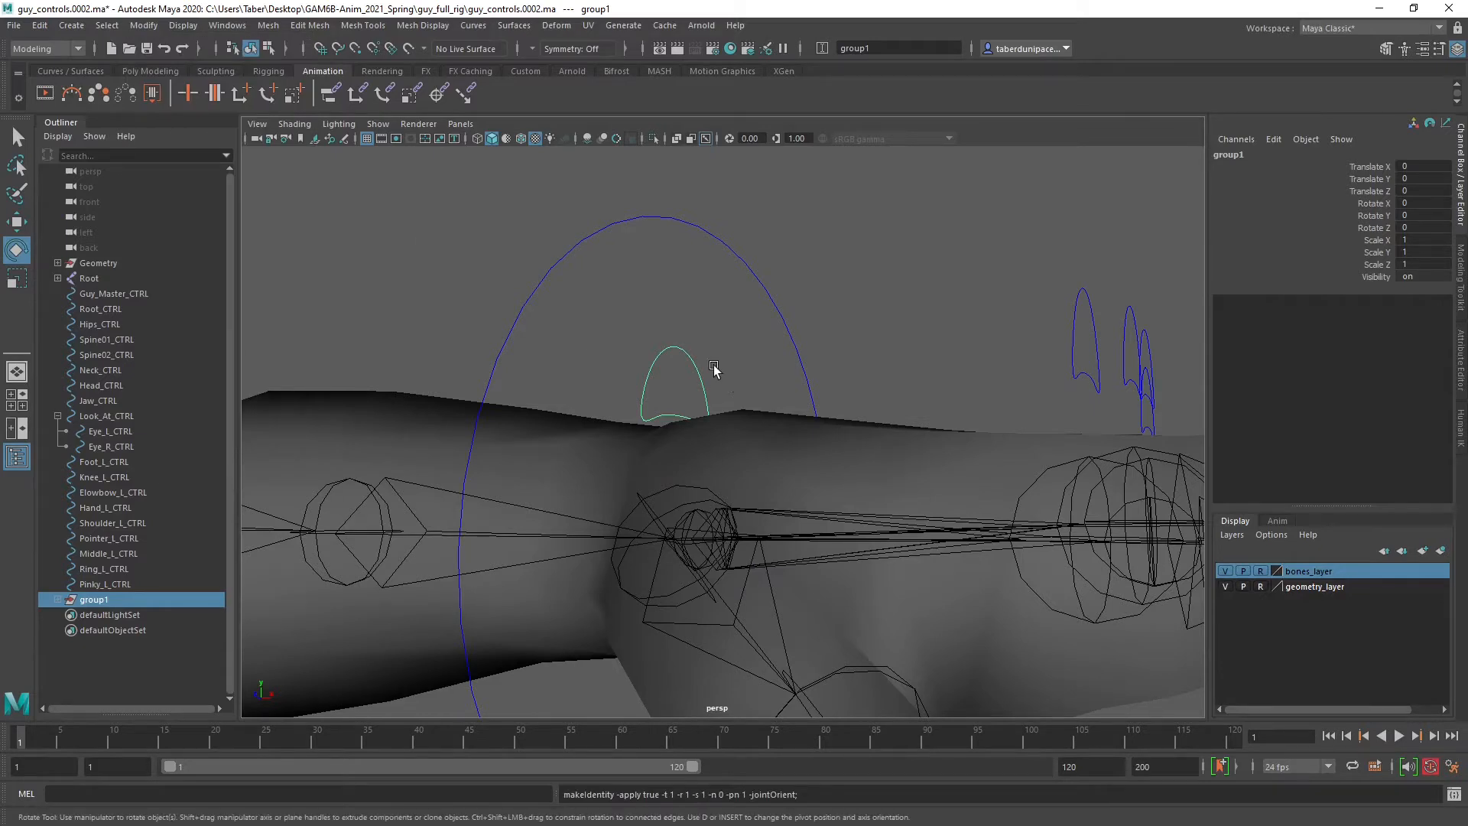
pyautogui.click(144, 25)
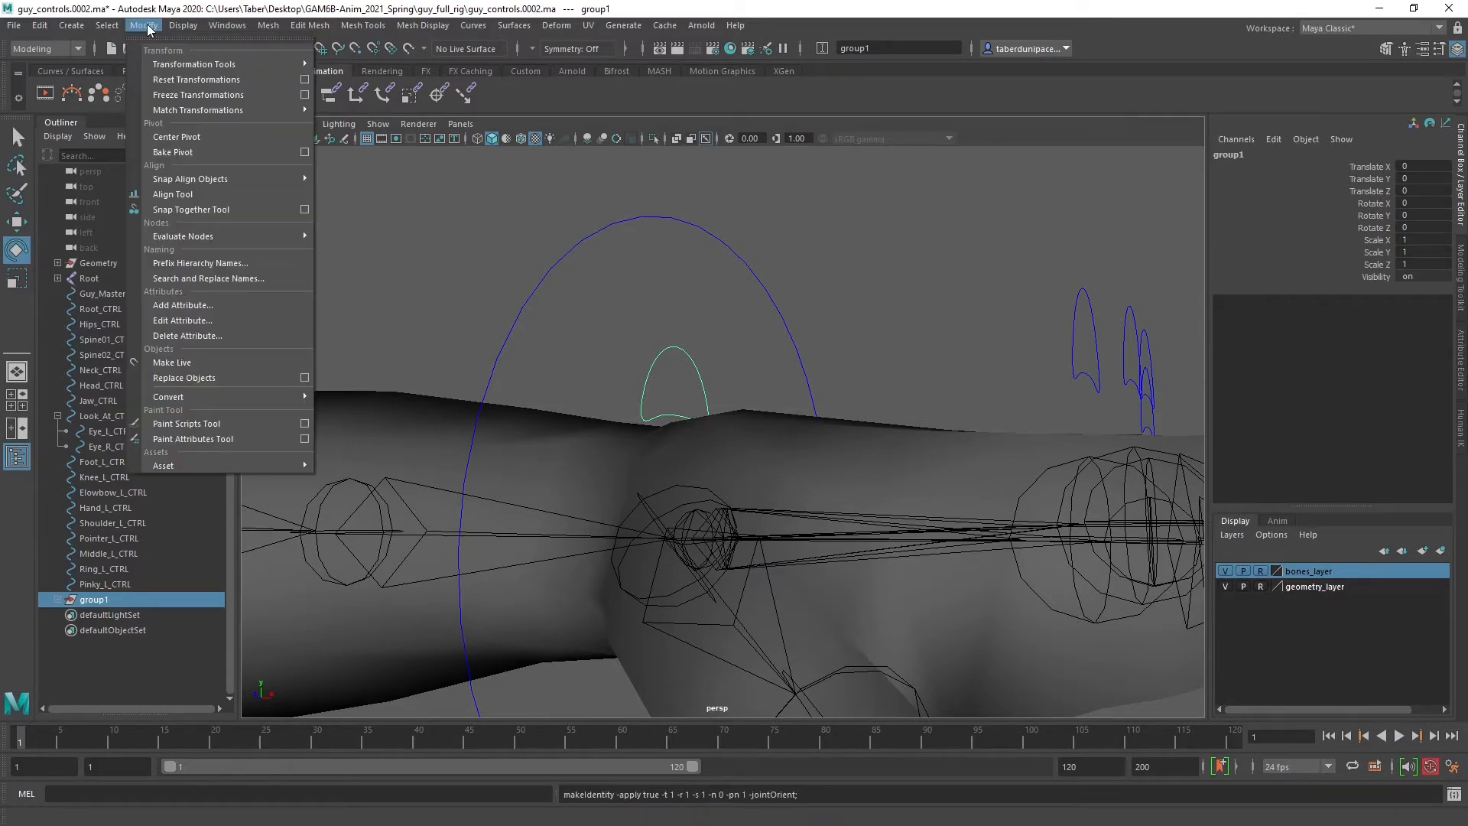
pyautogui.click(198, 138)
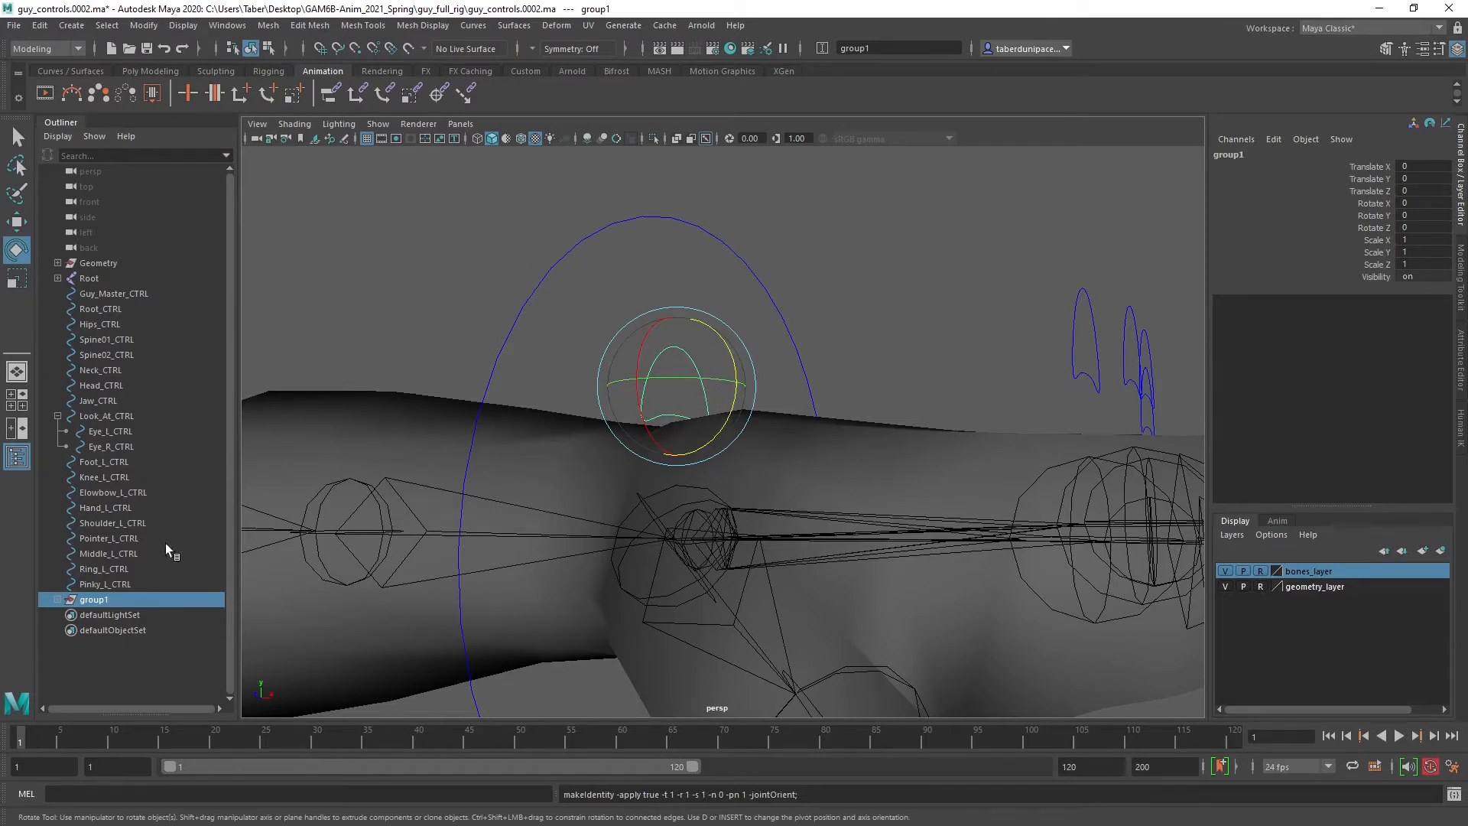
# Expand the thumb control's group, rename it Thumb_L_GRP, and leave nothing selected.
pyautogui.click(57, 600)
pyautogui.click(59, 601)
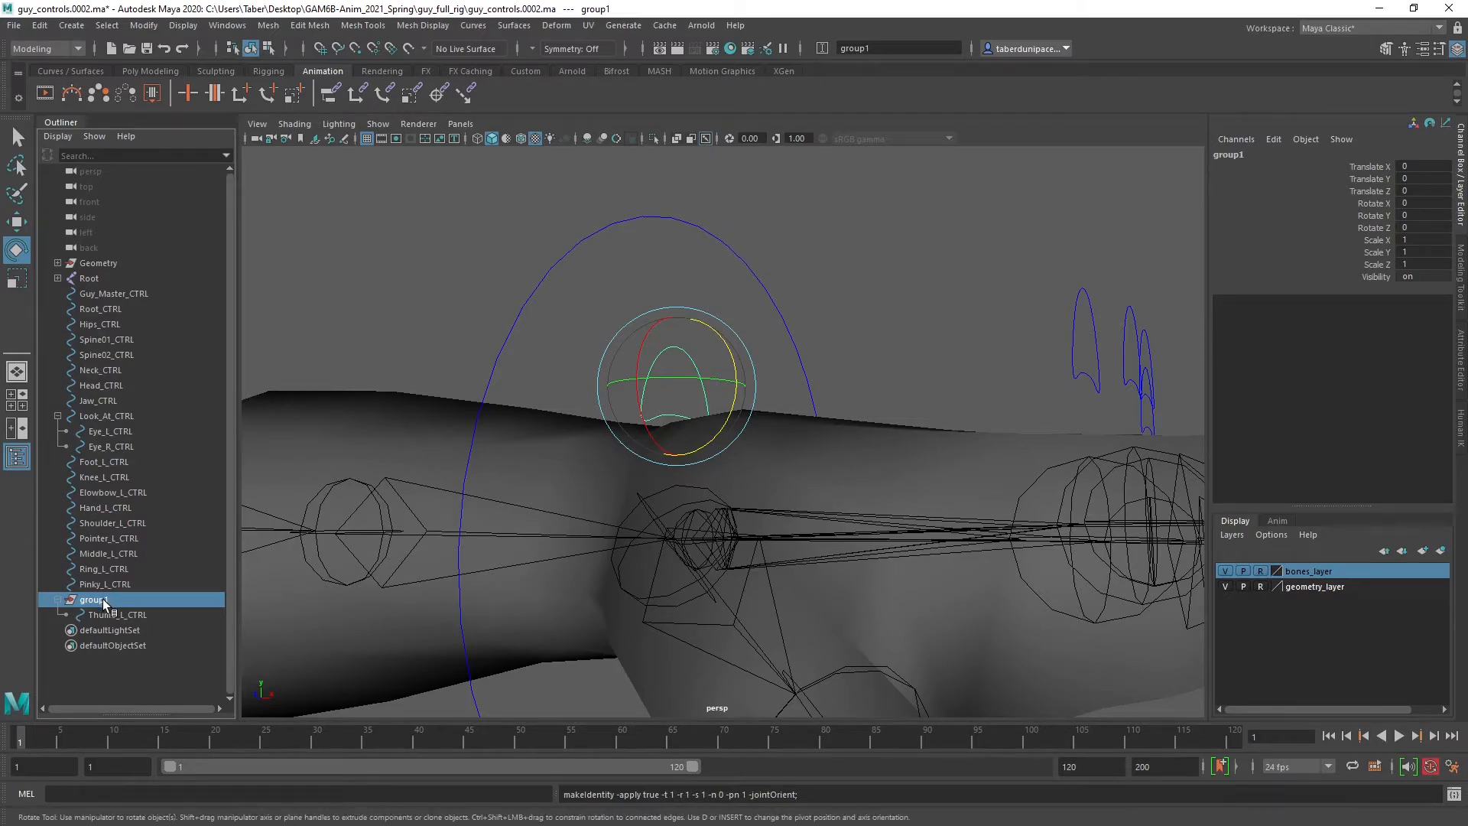
pyautogui.doubleClick(105, 601)
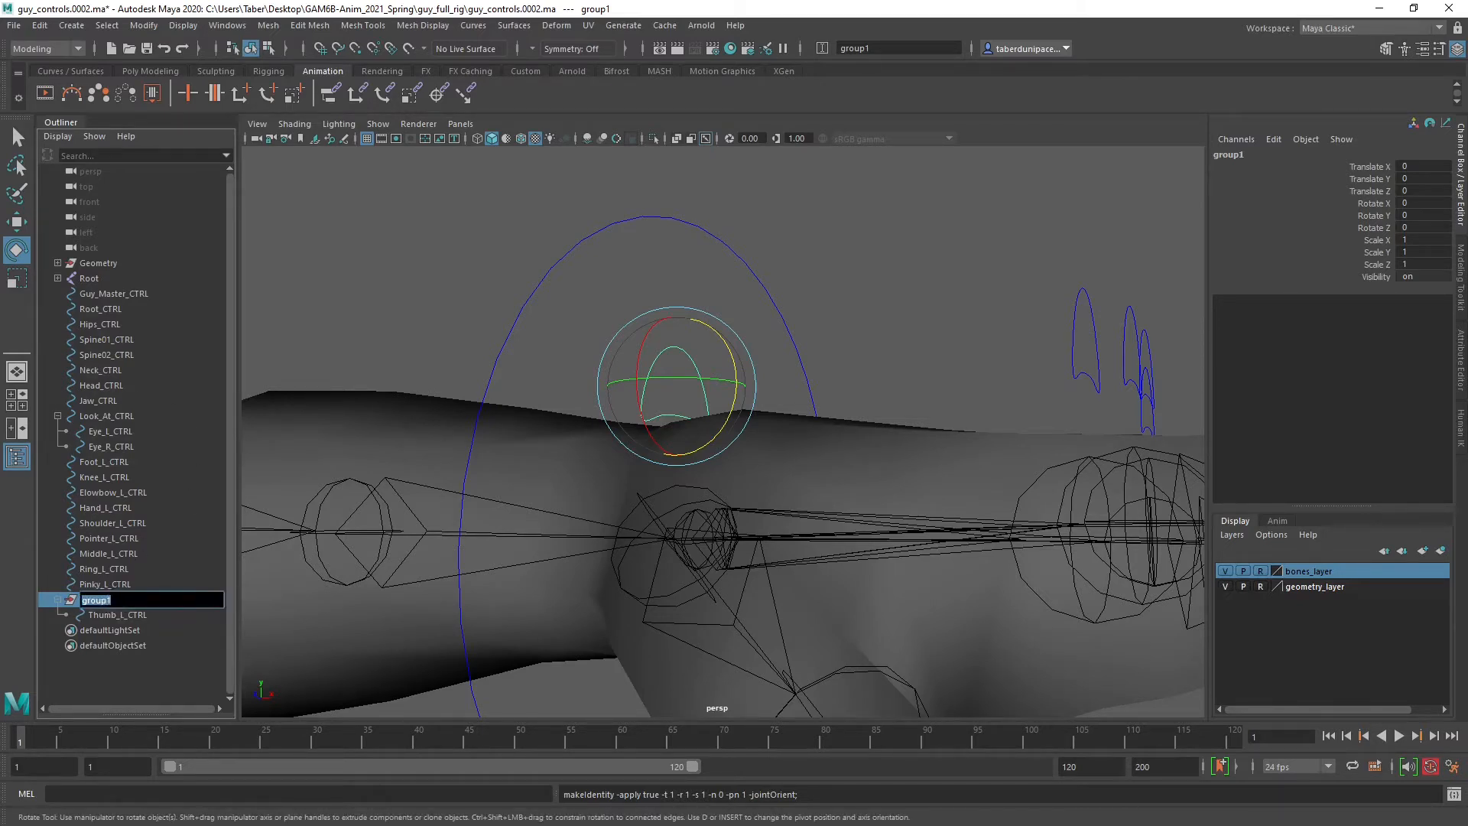
pyautogui.write('Thumb_L_GRP')
pyautogui.press('Return')
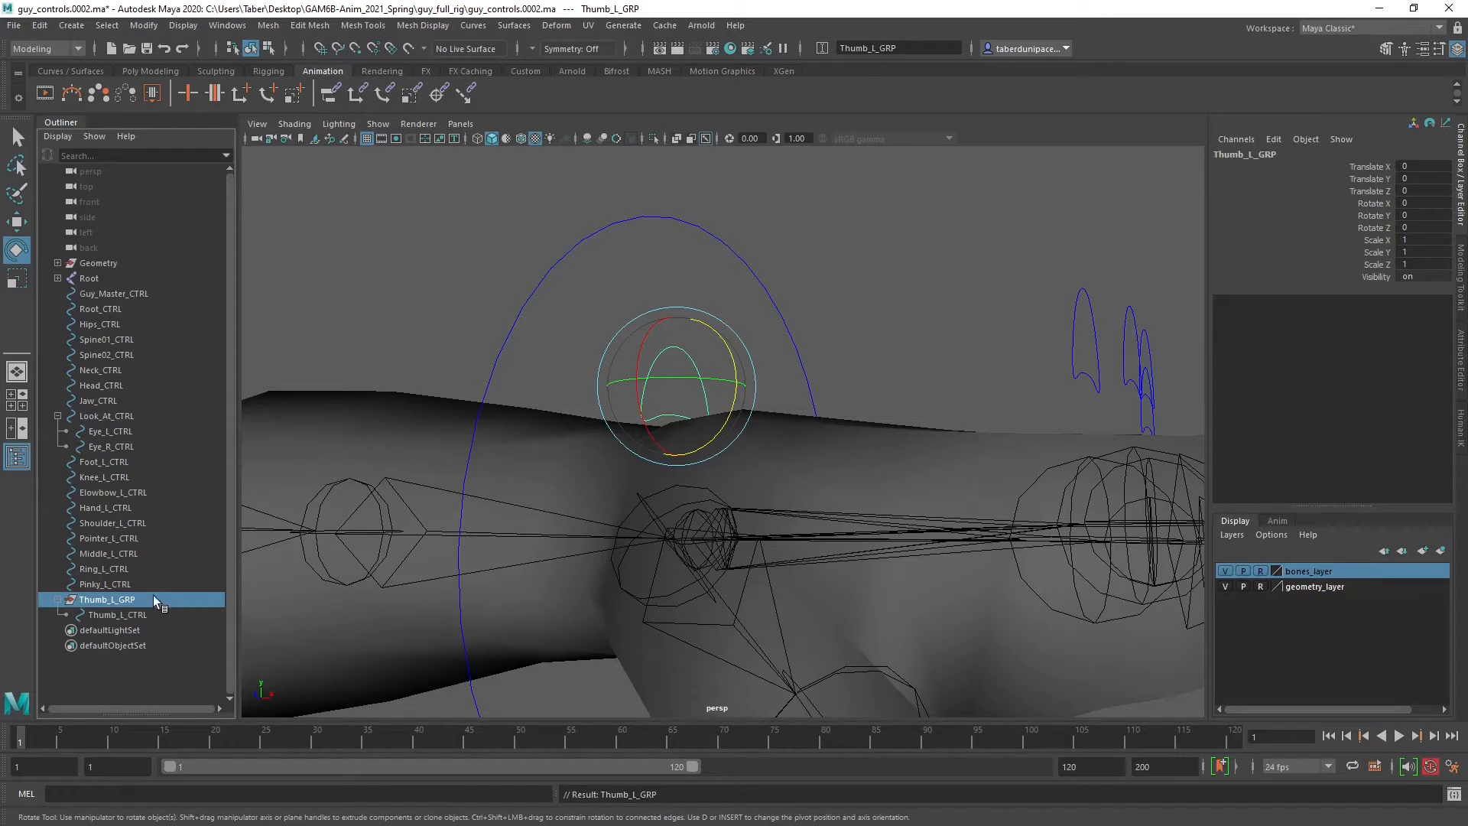
pyautogui.click(678, 328)
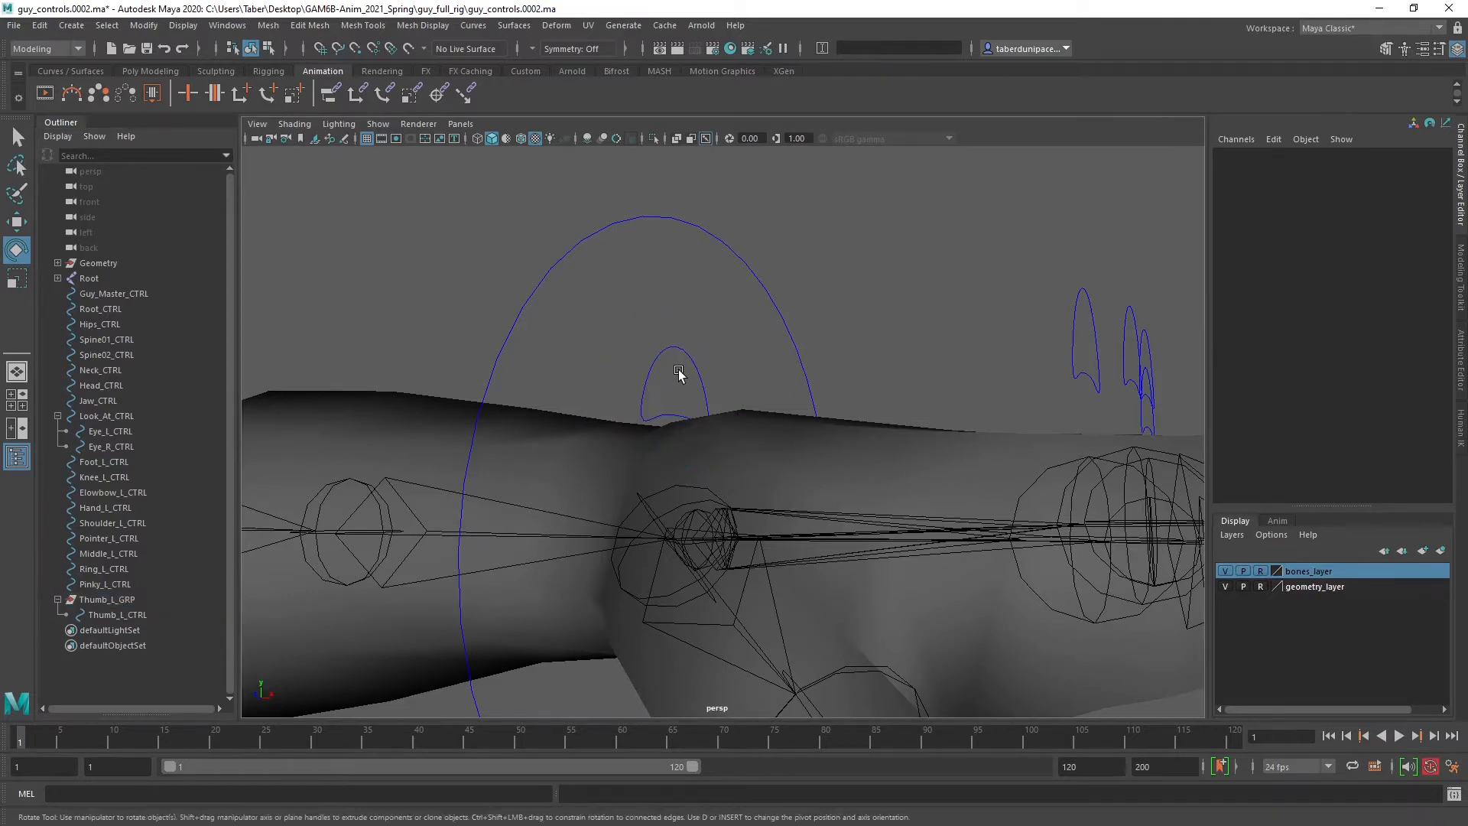
# Select Thumb_L_CTRL to check where its rotation pivot sits.
pyautogui.click(674, 349)
pyautogui.click(711, 321)
pyautogui.click(660, 371)
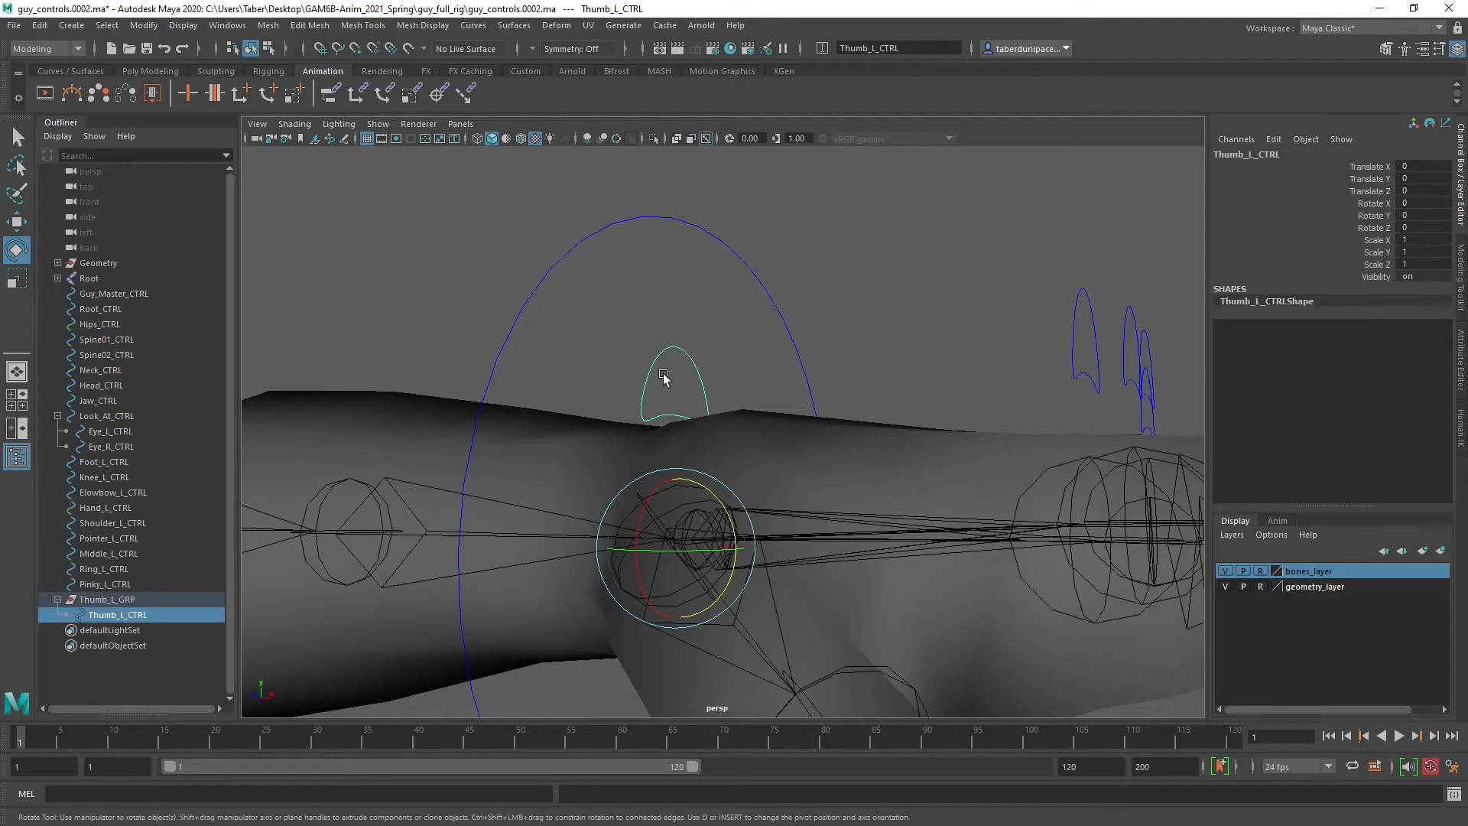
# Snap the pivot of Thumb_L_GRP onto the thumb's base joint, check that Thumb_L_CTRL shares it, and clear the selection.
pyautogui.click(139, 600)
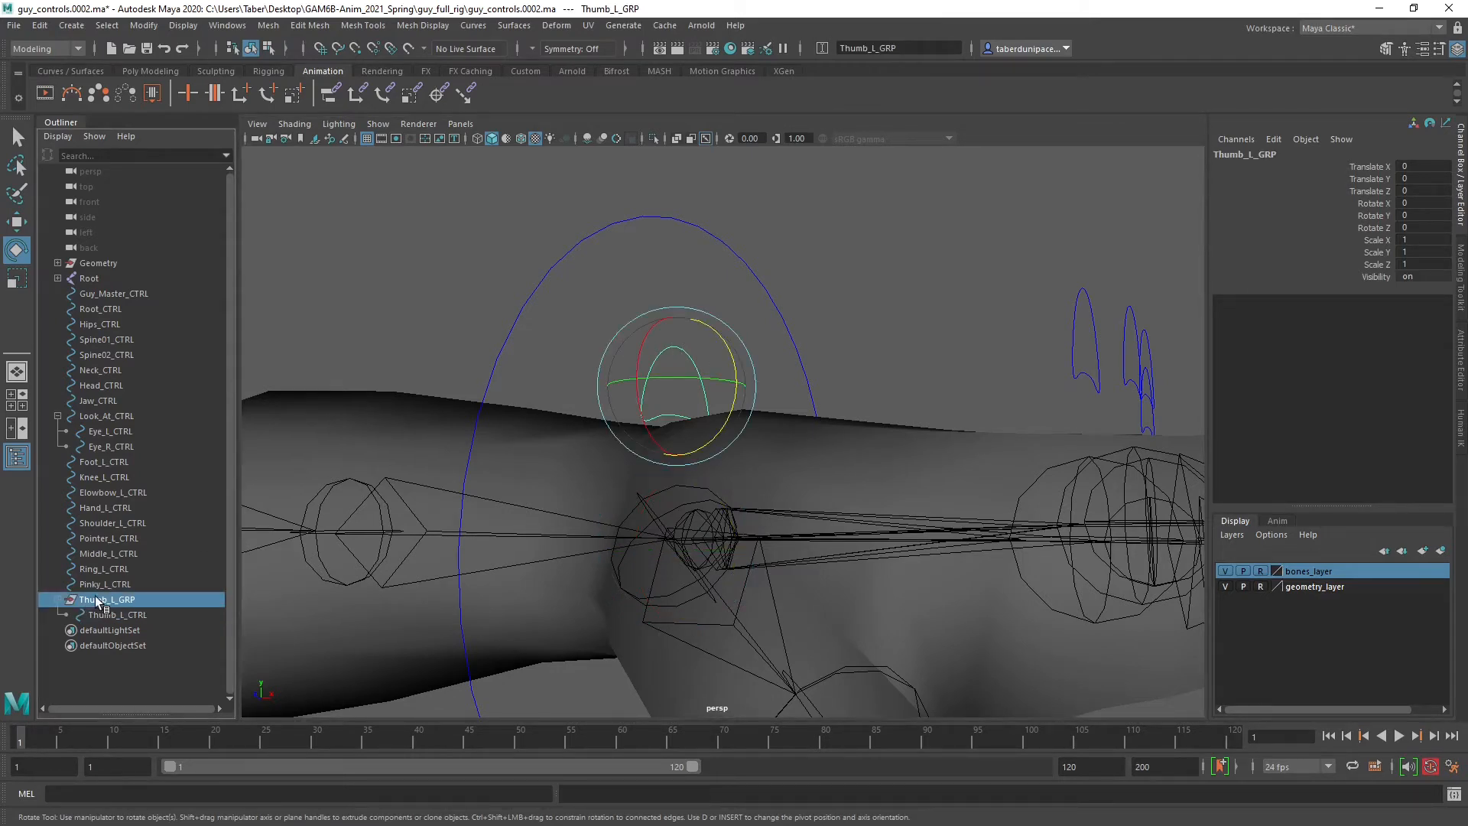
pyautogui.keyDown('alt'); pyautogui.moveTo(849, 229); pyautogui.dragTo(579, 540); pyautogui.keyUp('alt')
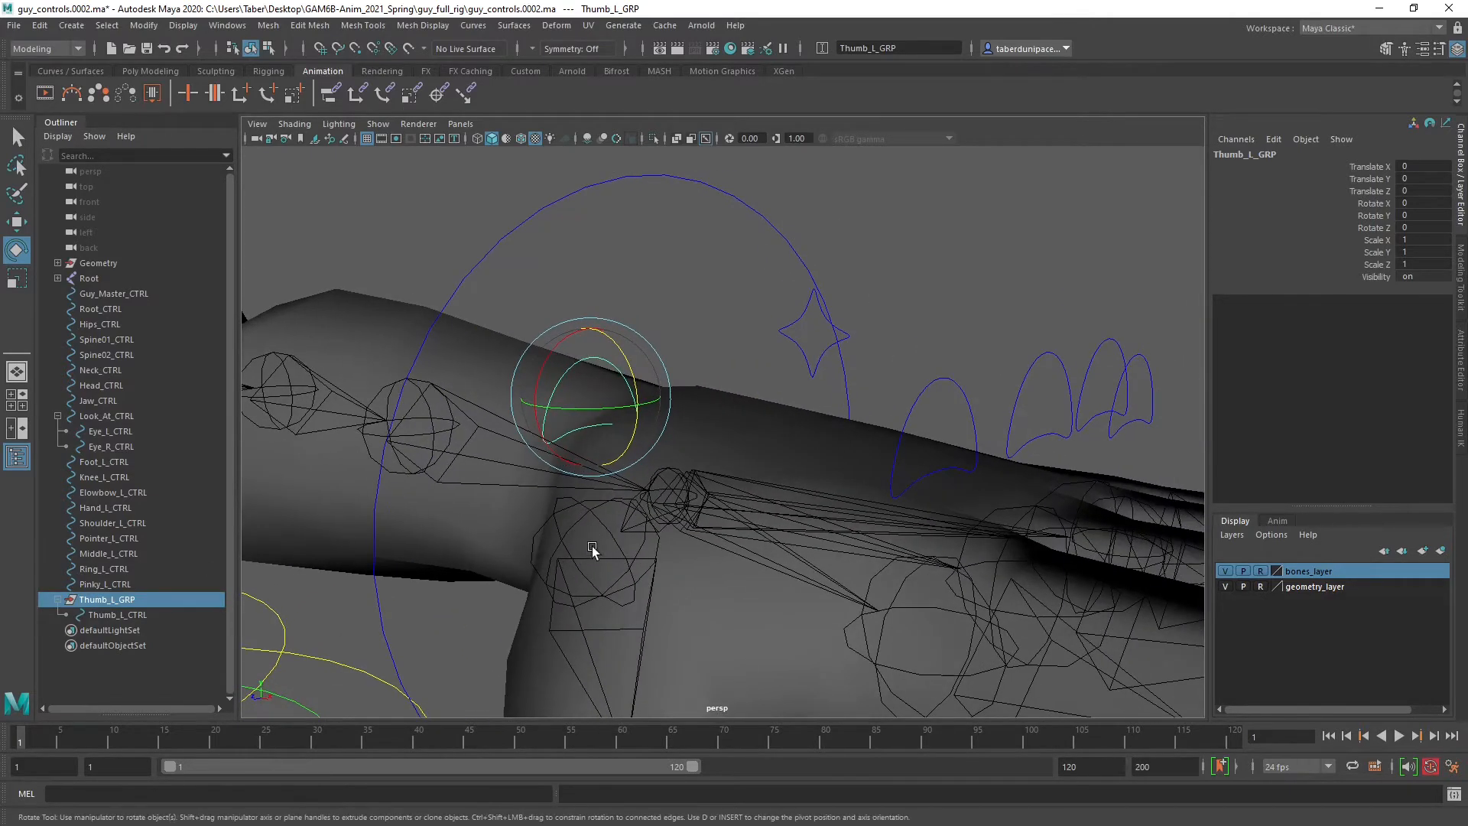
pyautogui.press('d')
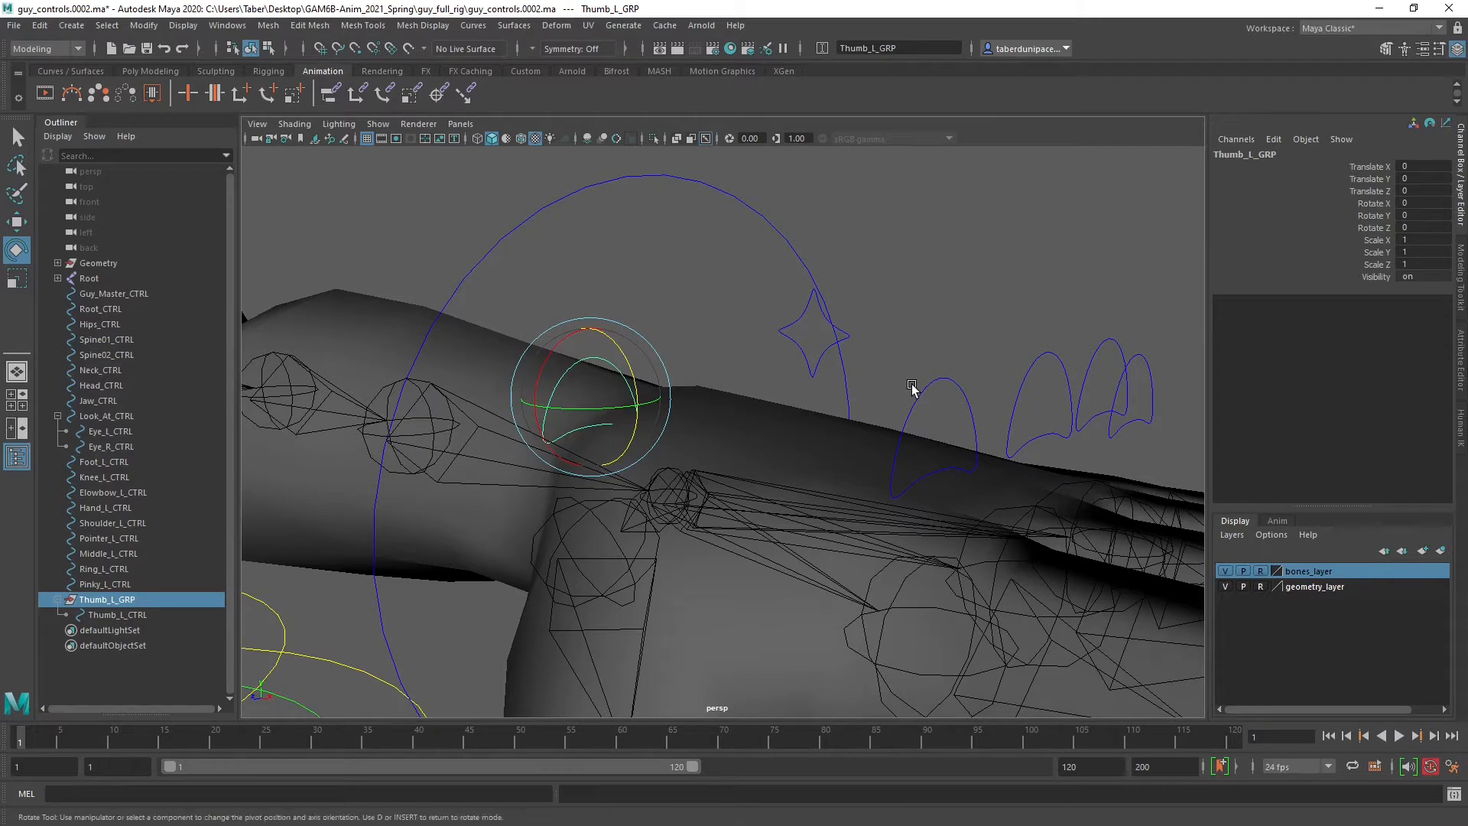
pyautogui.press('v')
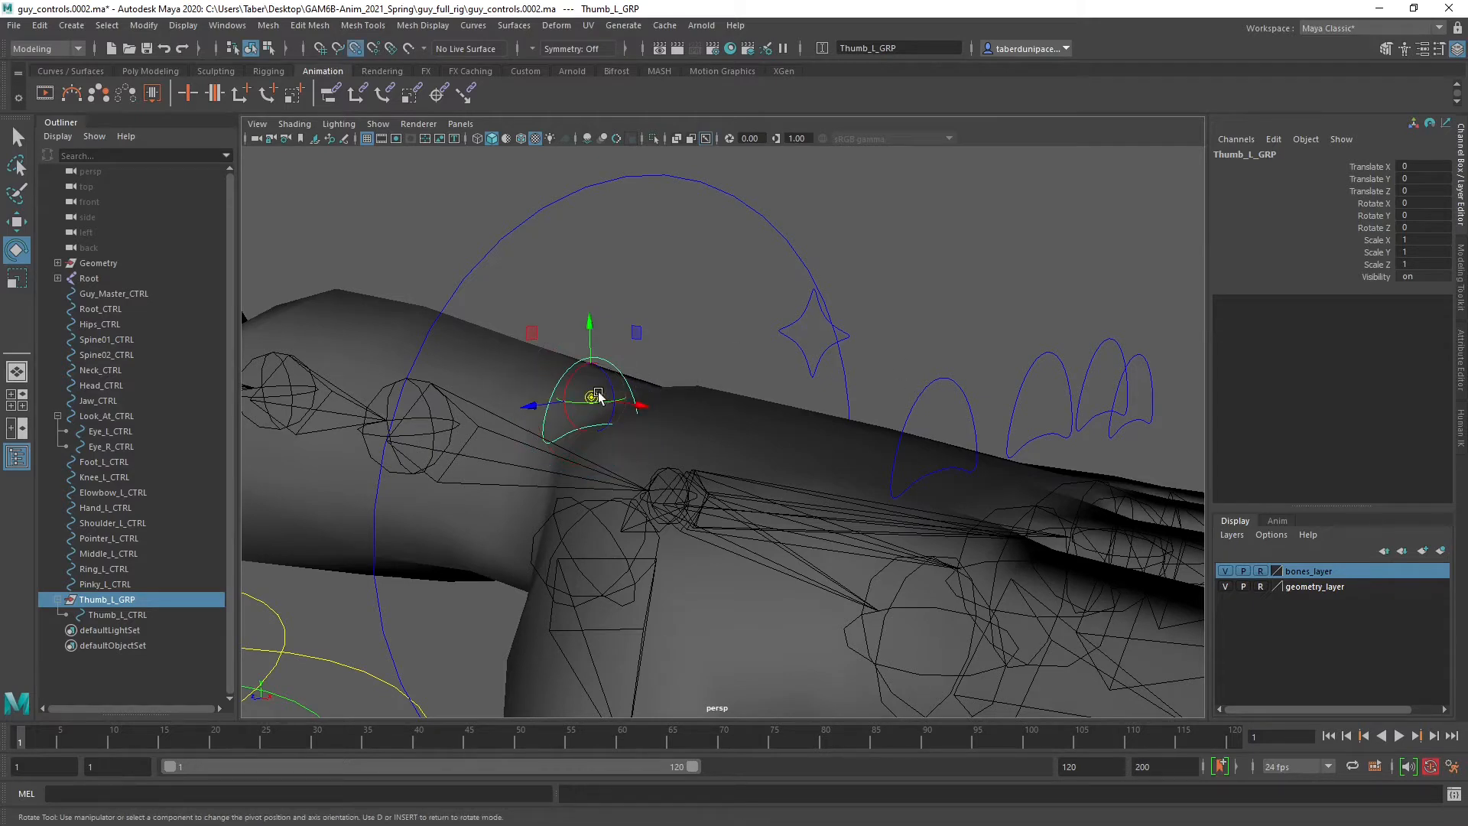
pyautogui.moveTo(591, 397); pyautogui.dragTo(597, 547)
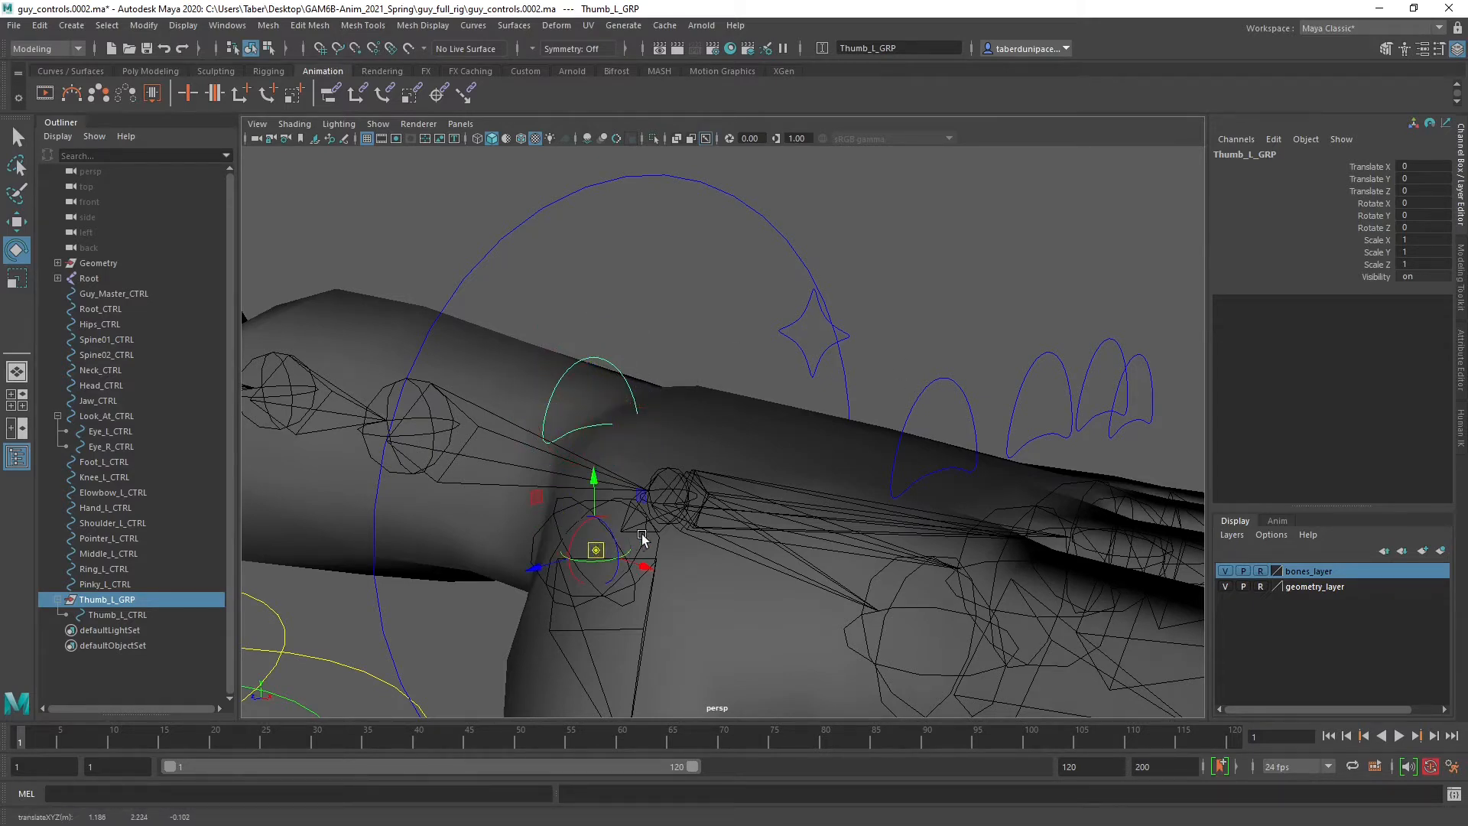
pyautogui.press('d')
pyautogui.moveTo(718, 473)
pyautogui.keyDown('alt'); pyautogui.mouseDown()
pyautogui.moveTo(760, 455)
pyautogui.moveTo(737, 462)
pyautogui.mouseUp(); pyautogui.keyUp('alt')
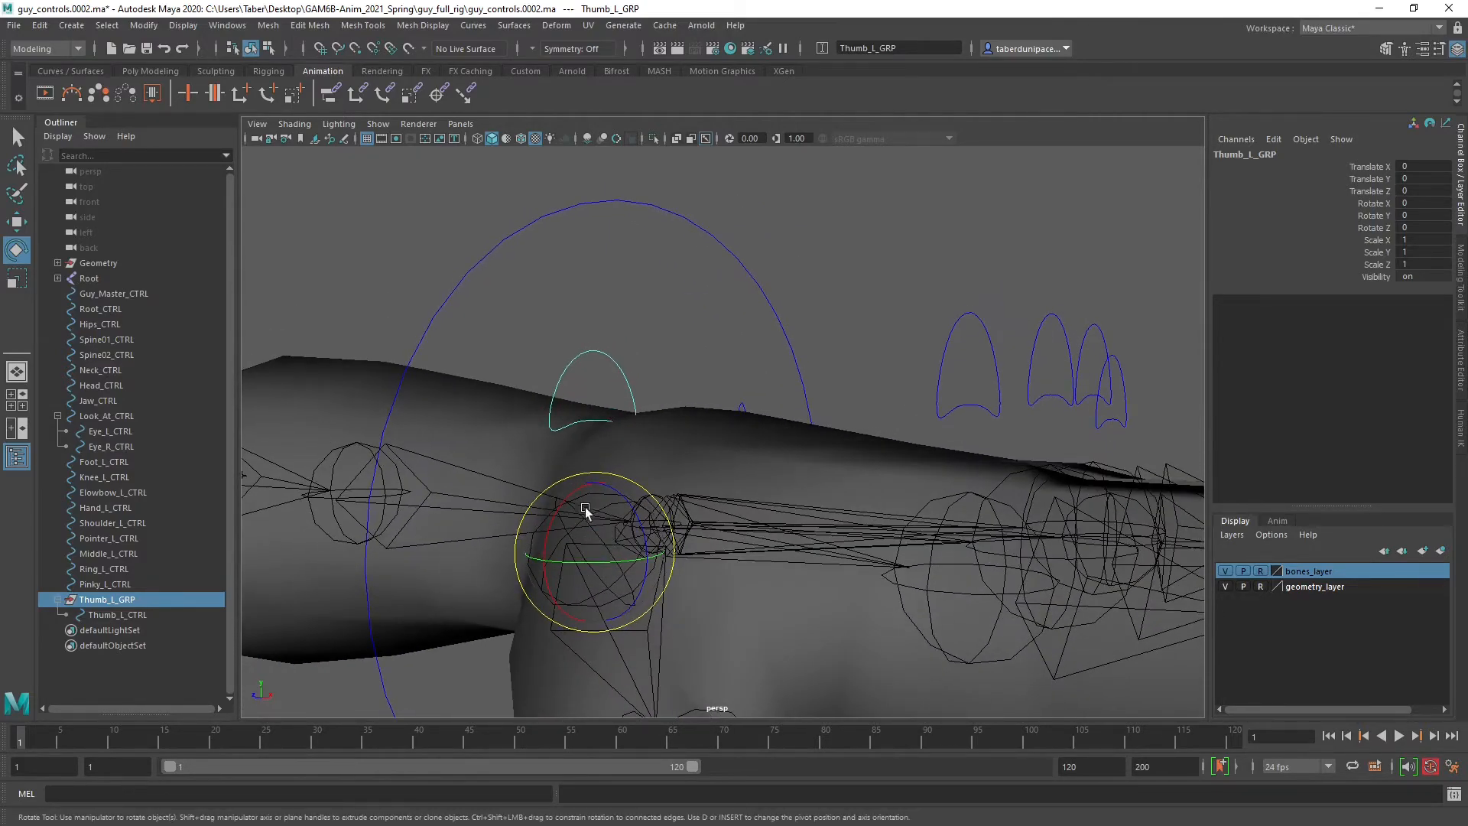
pyautogui.keyDown('alt'); pyautogui.moveTo(583, 508); pyautogui.dragTo(859, 492); pyautogui.keyUp('alt')
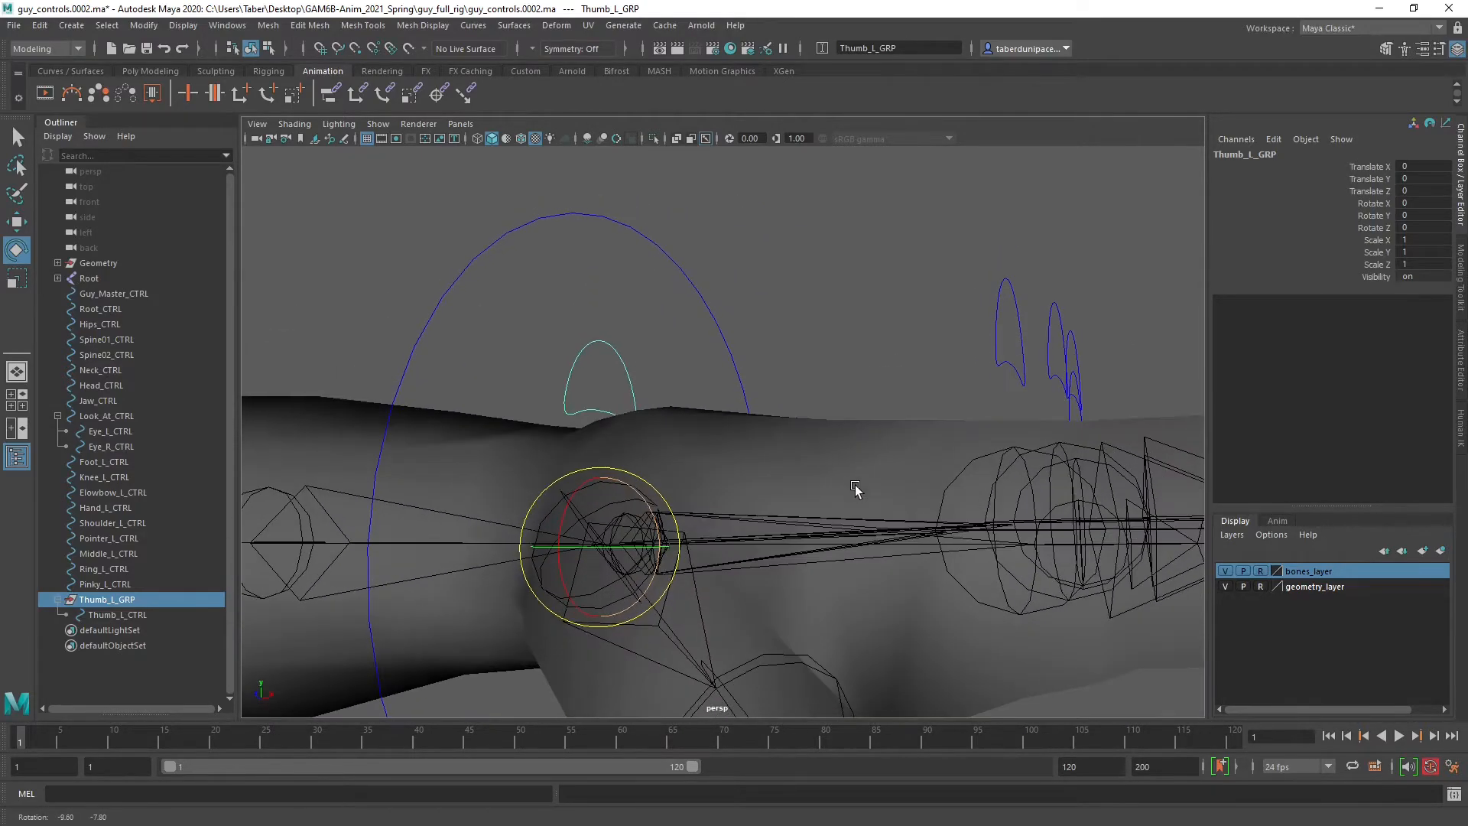
pyautogui.click(602, 345)
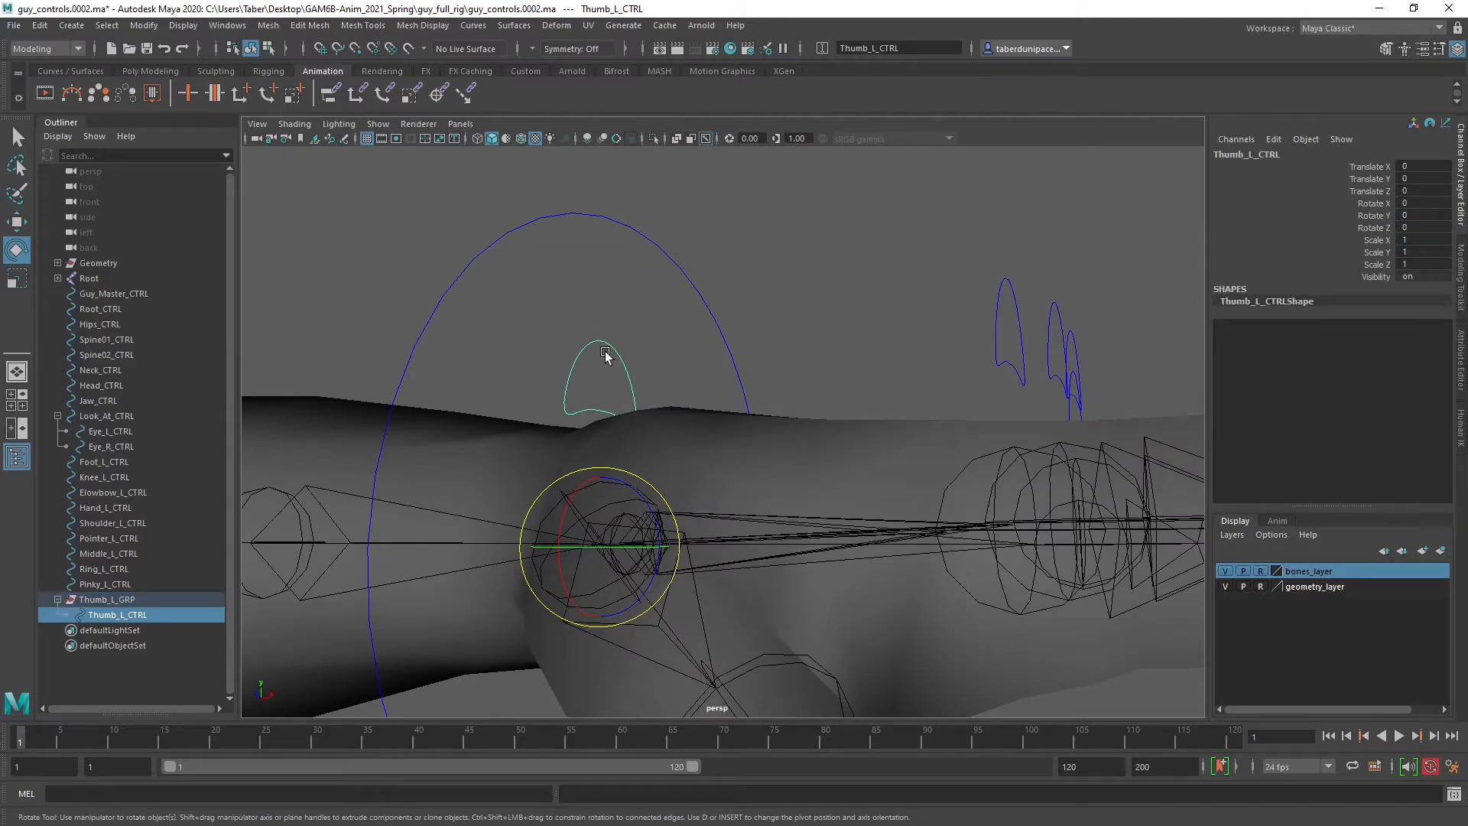
pyautogui.click(630, 317)
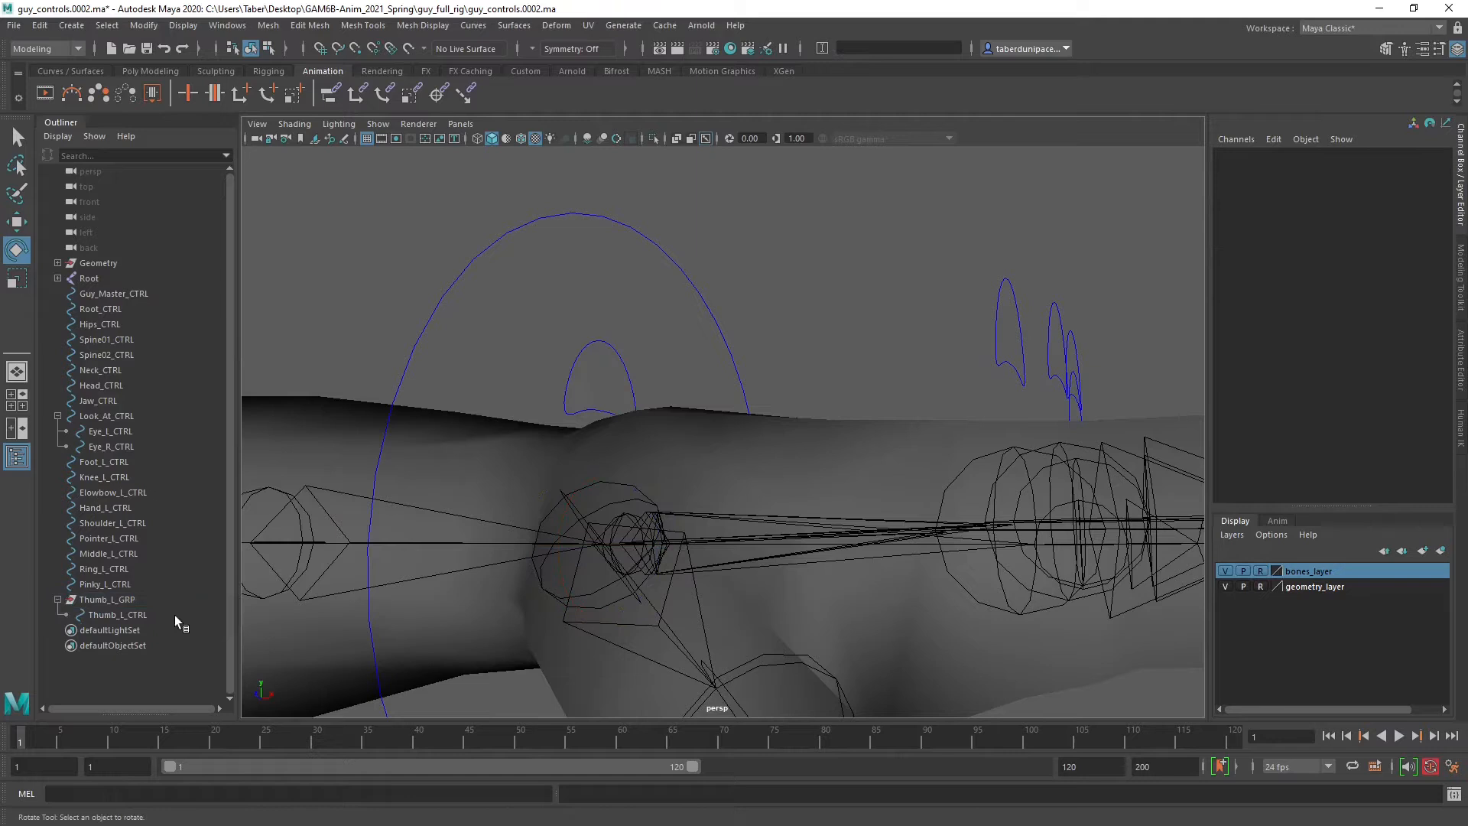
# Select Thumb_L_GRP and turn off reference display for bones_layer so its joints can be selected.
pyautogui.click(125, 599)
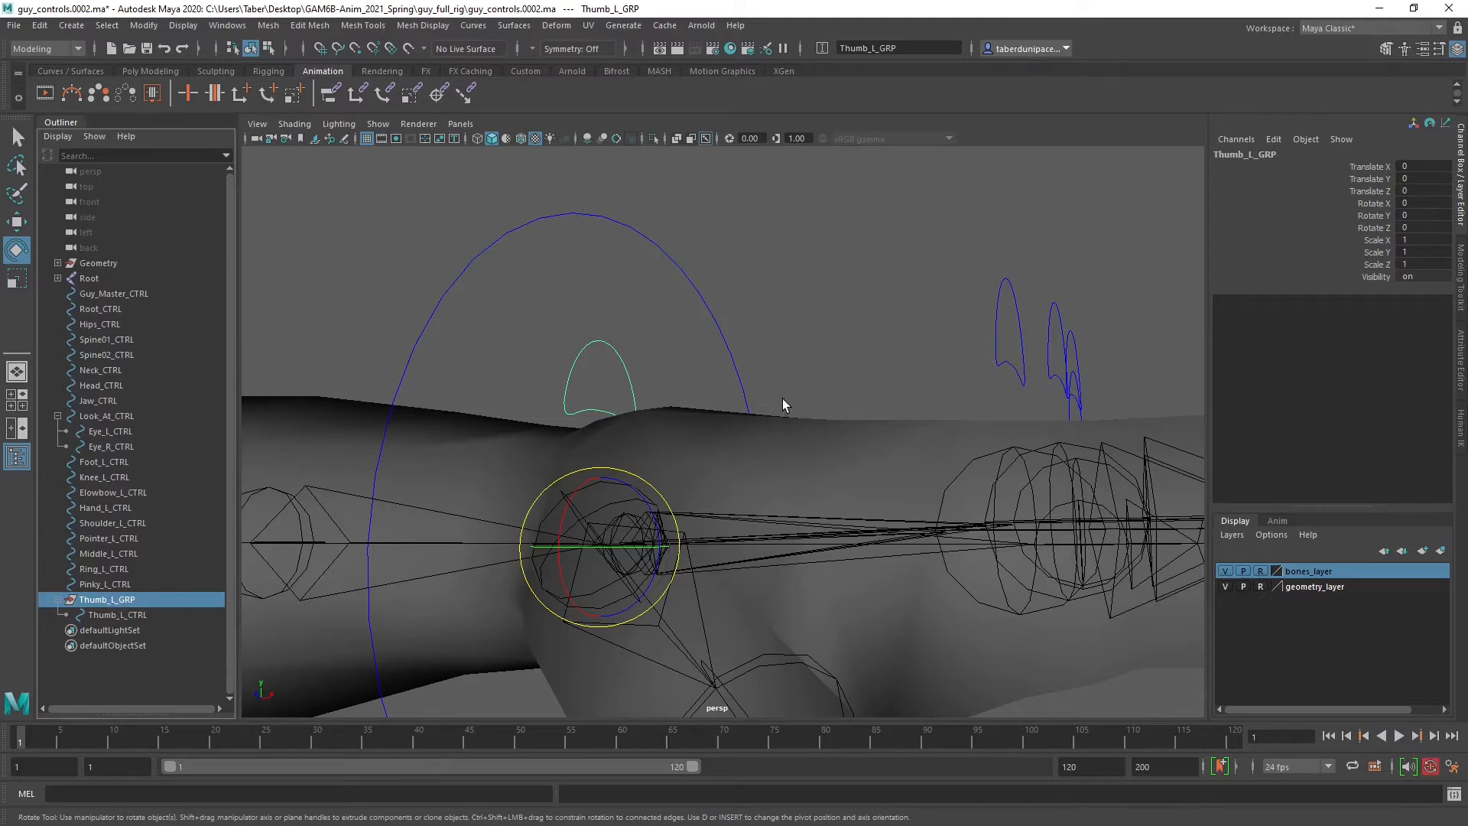
pyautogui.keyDown('alt'); pyautogui.moveTo(788, 405); pyautogui.dragTo(709, 485); pyautogui.keyUp('alt')
pyautogui.press('q')
pyautogui.keyDown('alt'); pyautogui.moveTo(659, 382); pyautogui.dragTo(1028, 595); pyautogui.keyUp('alt')
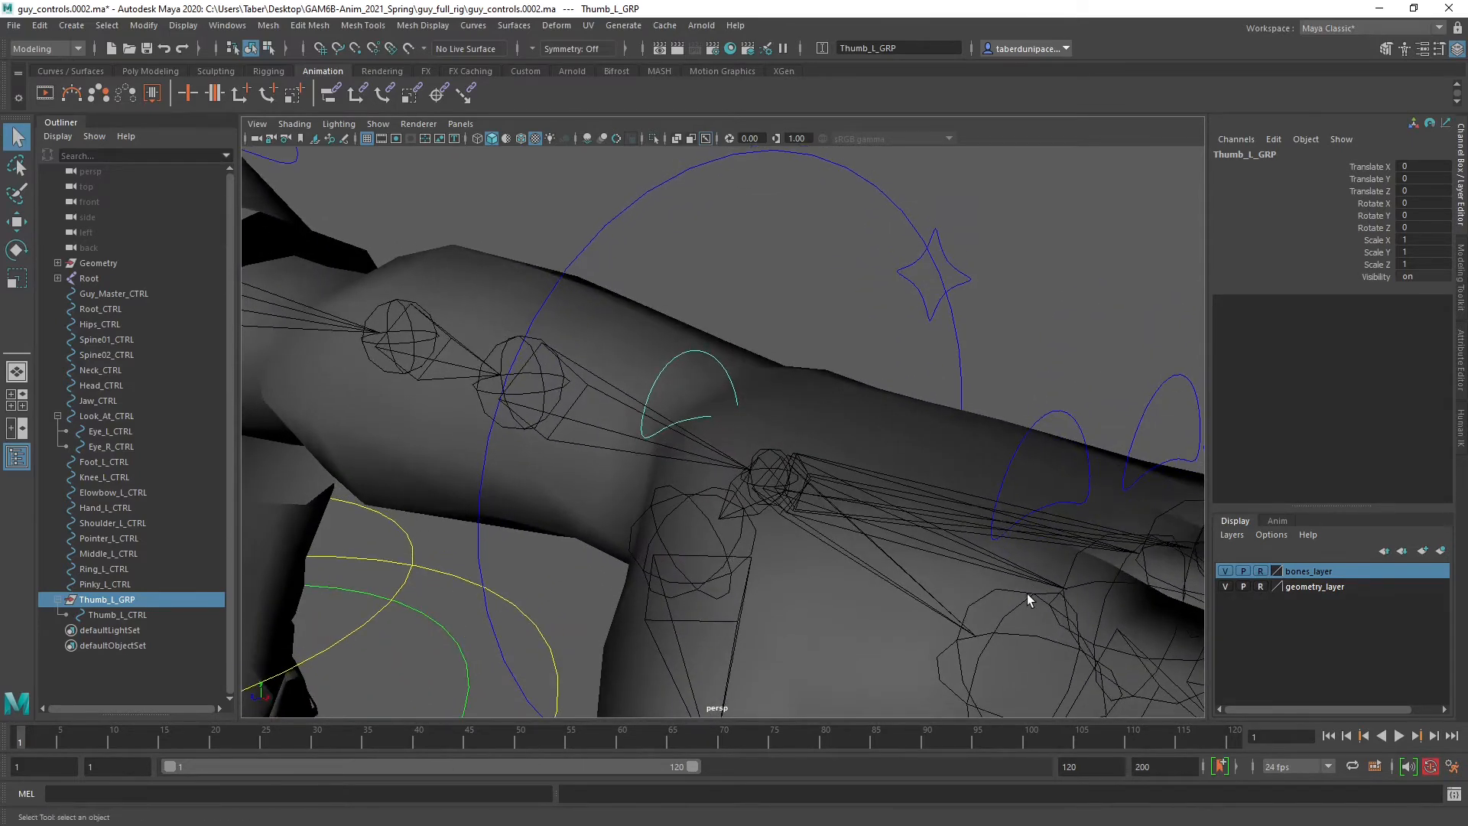
pyautogui.click(1261, 571)
# Add the thumb's base joint Thumb_L1 to the Thumb_L_GRP selection and match the group's rotation to the joint.
pyautogui.keyDown('alt'); pyautogui.moveTo(681, 516); pyautogui.dragTo(672, 518); pyautogui.keyUp('alt')
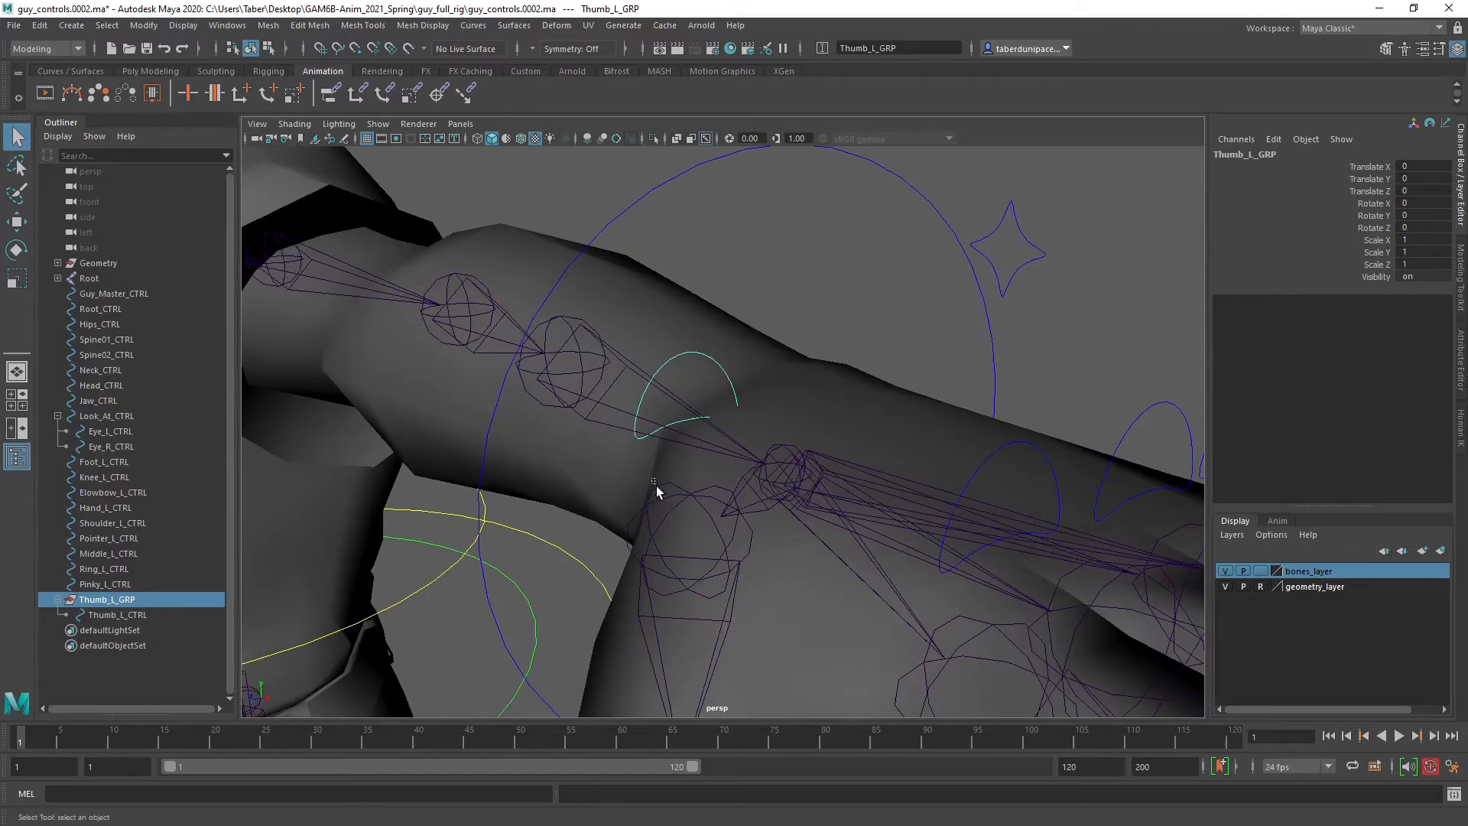
pyautogui.click(665, 503)
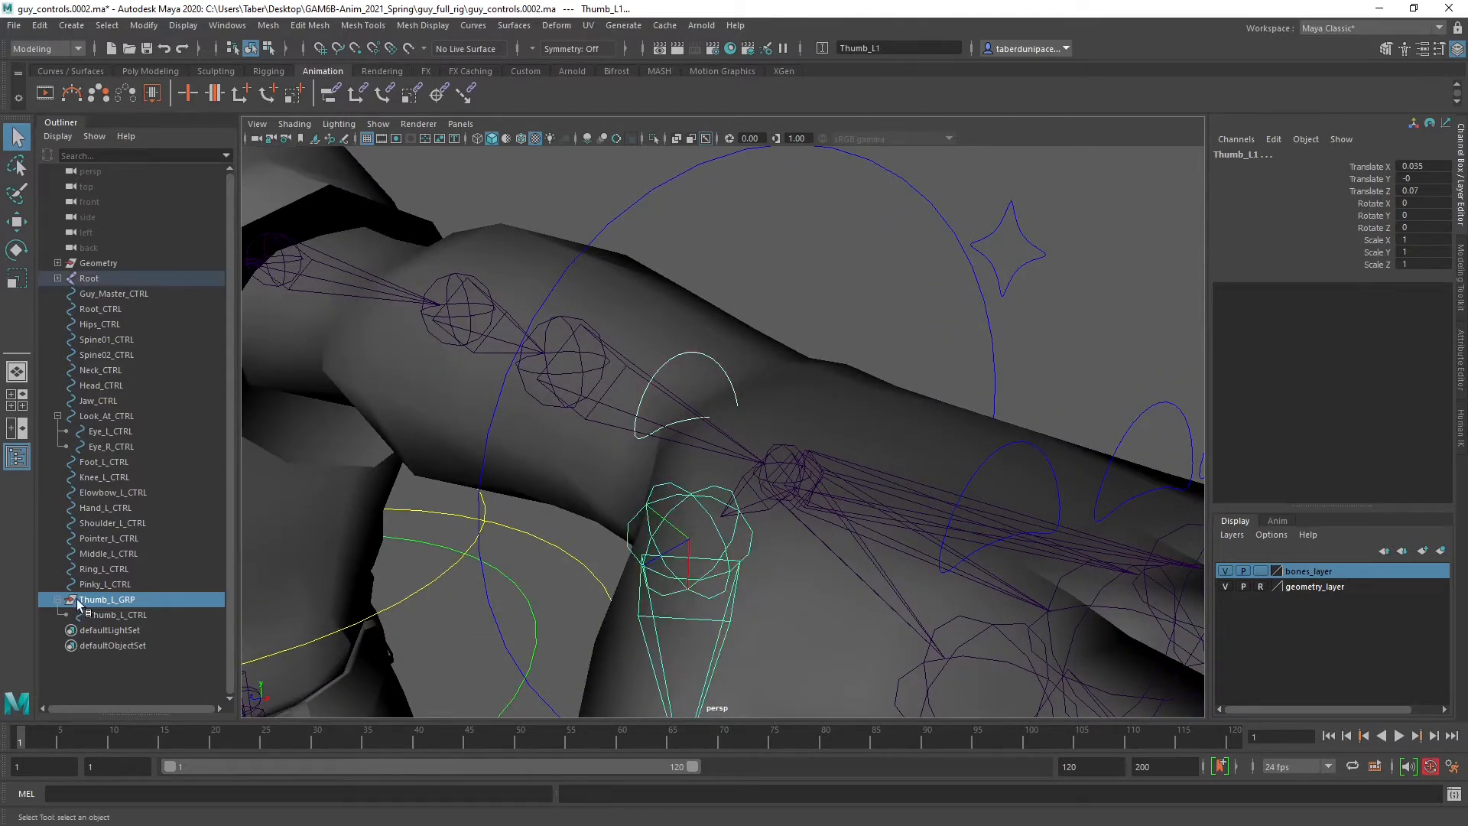
pyautogui.moveTo(75, 603); pyautogui.dragTo(113, 320)
pyautogui.moveTo(65, 273); pyautogui.dragTo(113, 360)
pyautogui.moveTo(164, 466); pyautogui.dragTo(113, 370)
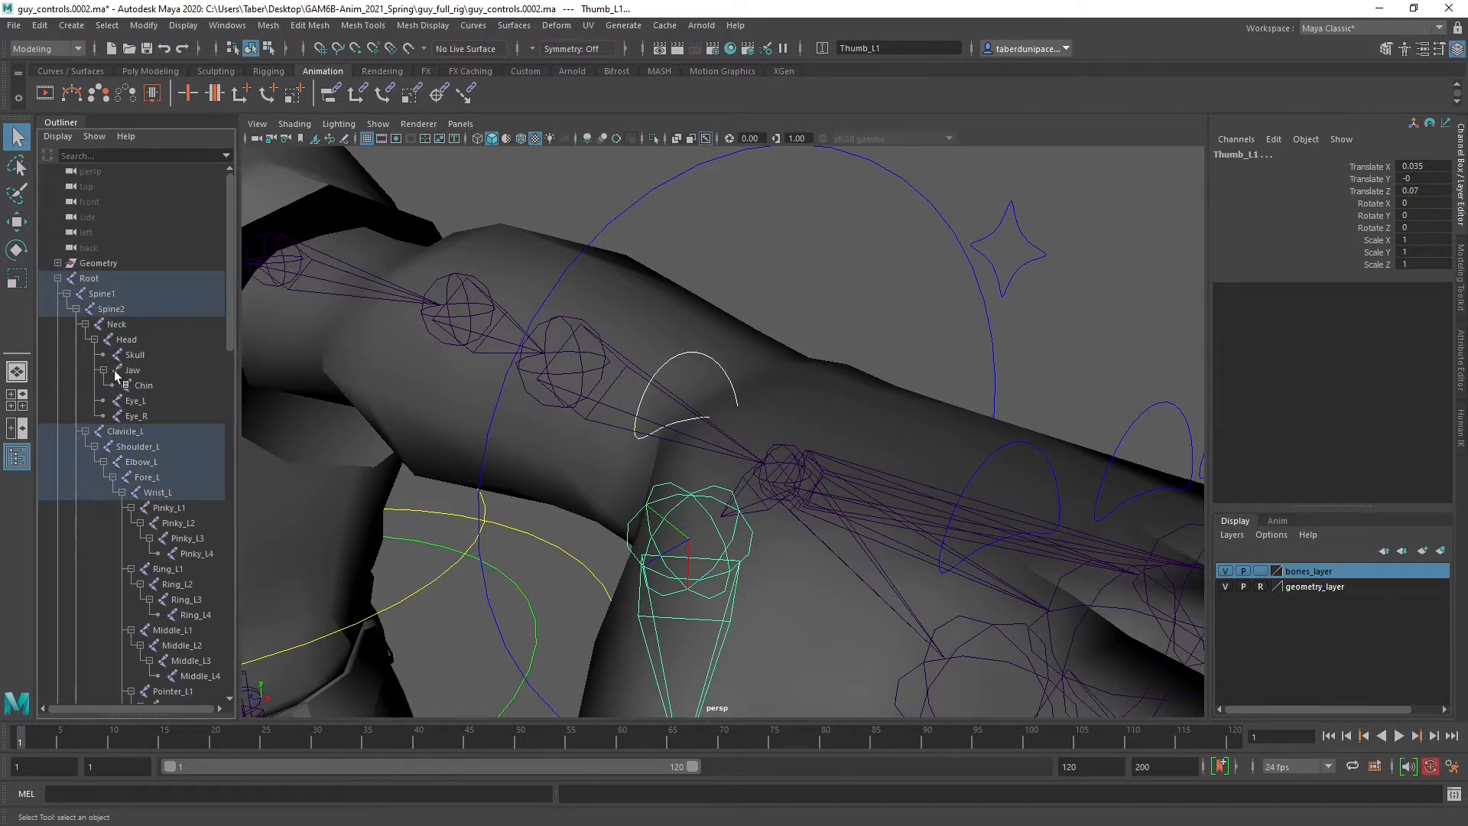
pyautogui.click(59, 278)
pyautogui.keyDown('alt'); pyautogui.moveTo(689, 525); pyautogui.dragTo(580, 405); pyautogui.keyUp('alt')
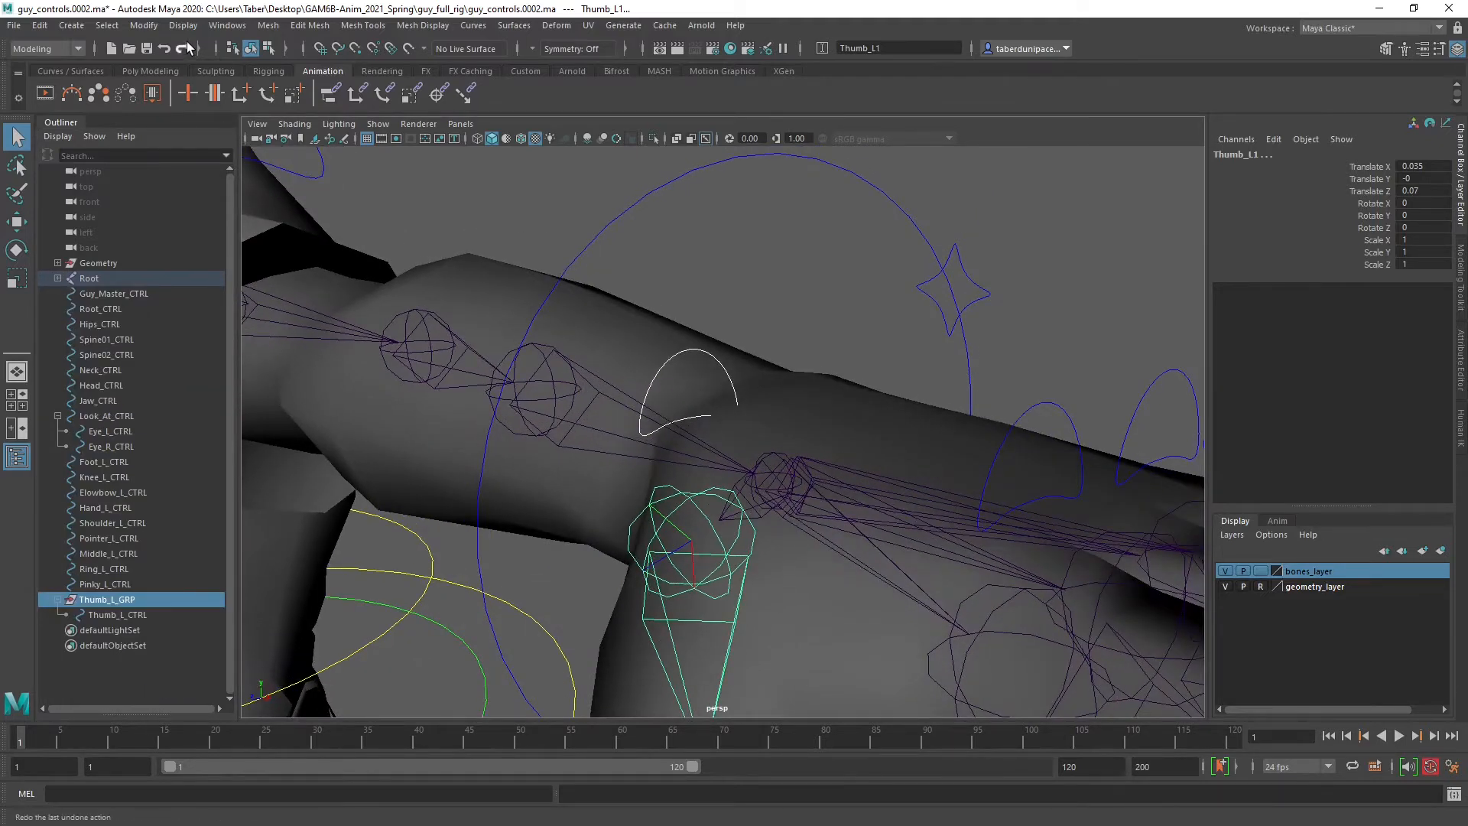
pyautogui.click(146, 26)
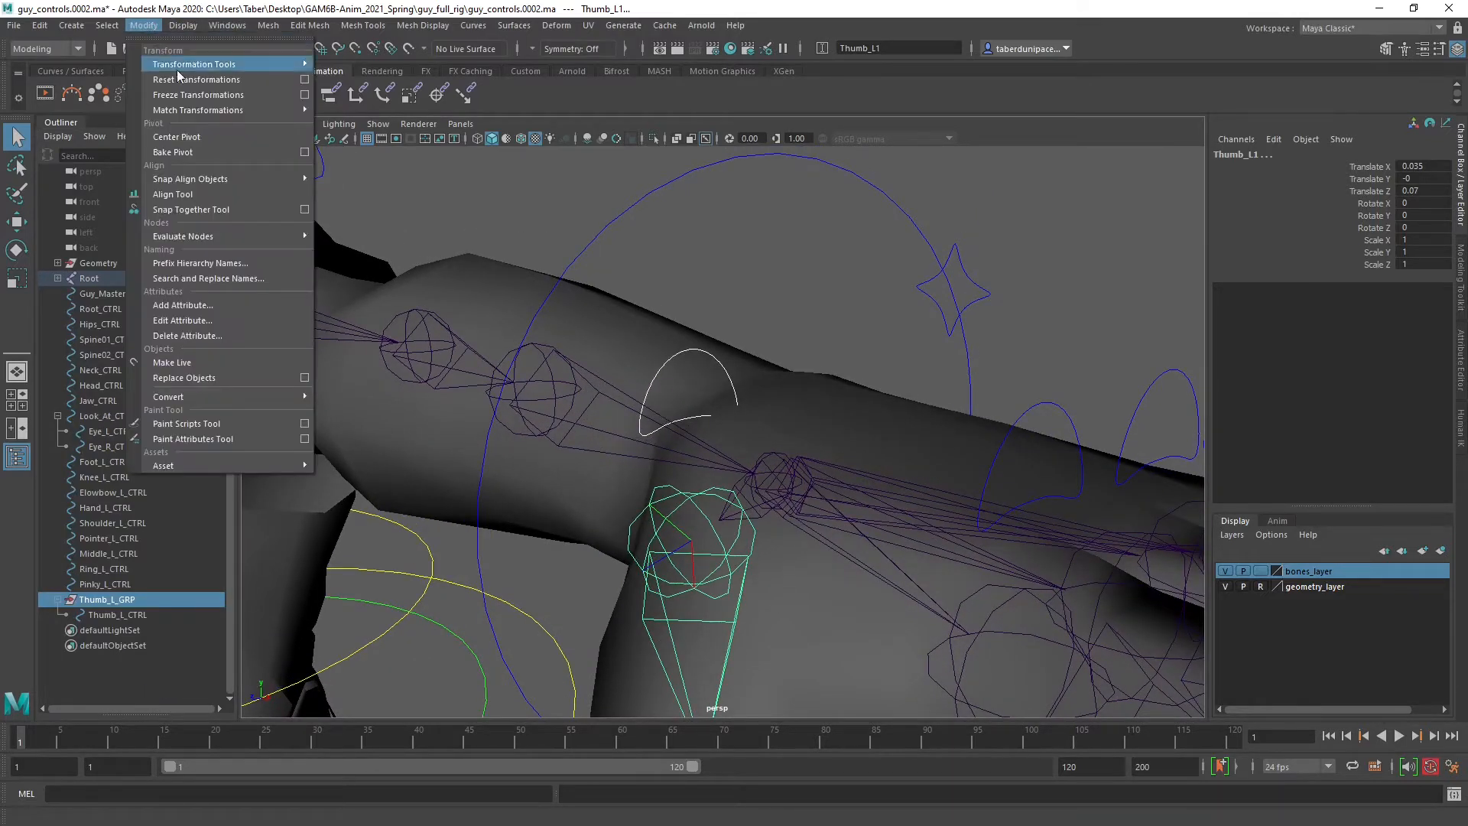
pyautogui.moveTo(211, 113)
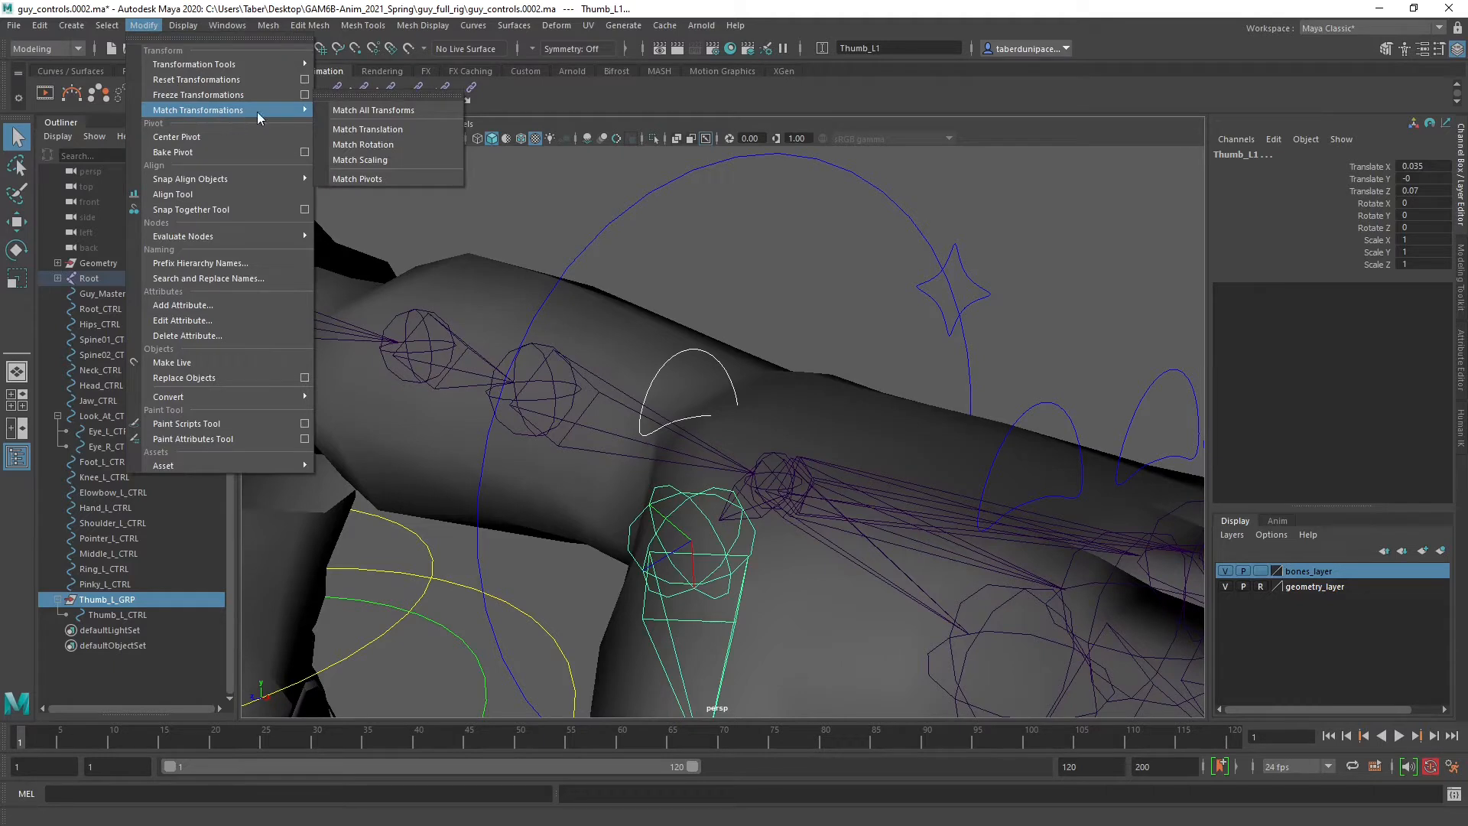
pyautogui.click(405, 144)
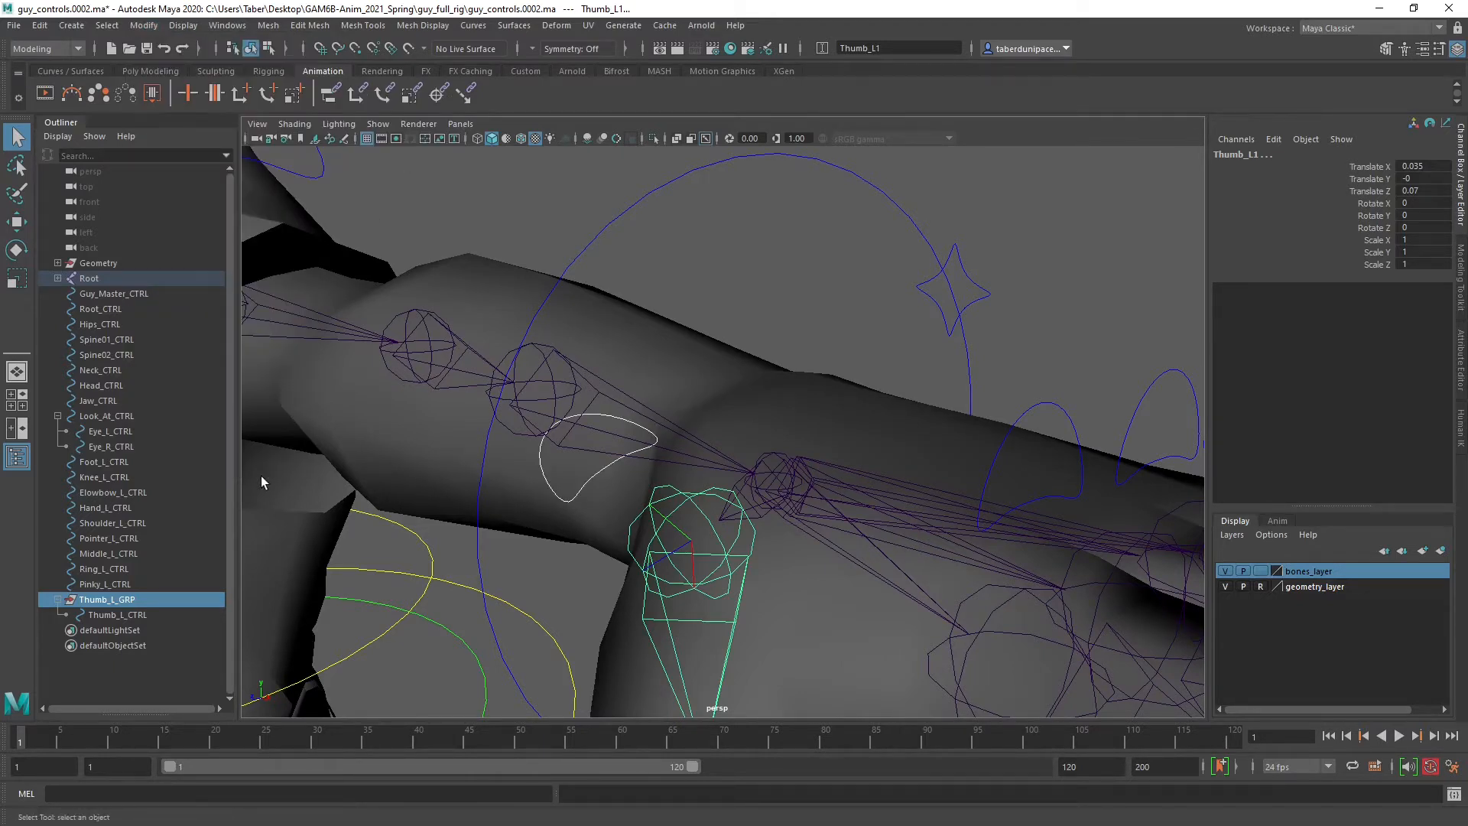
# Compare the rotation values of Thumb_L_GRP and joint Thumb_L1, undo the rotation match, and clear the selection.
pyautogui.click(157, 601)
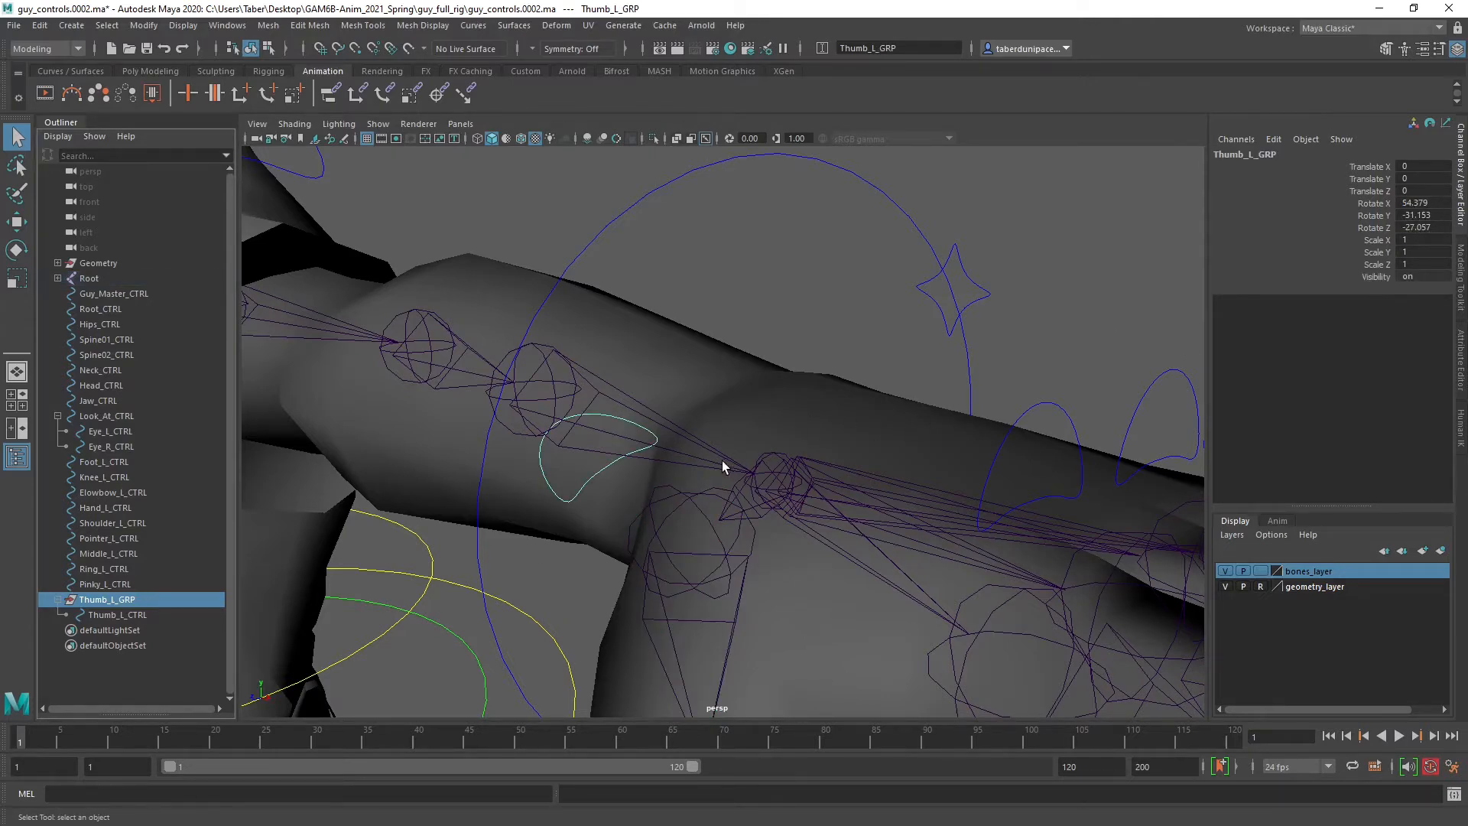
pyautogui.keyDown('alt'); pyautogui.moveTo(722, 460); pyautogui.dragTo(776, 451); pyautogui.keyUp('alt')
pyautogui.click(667, 523)
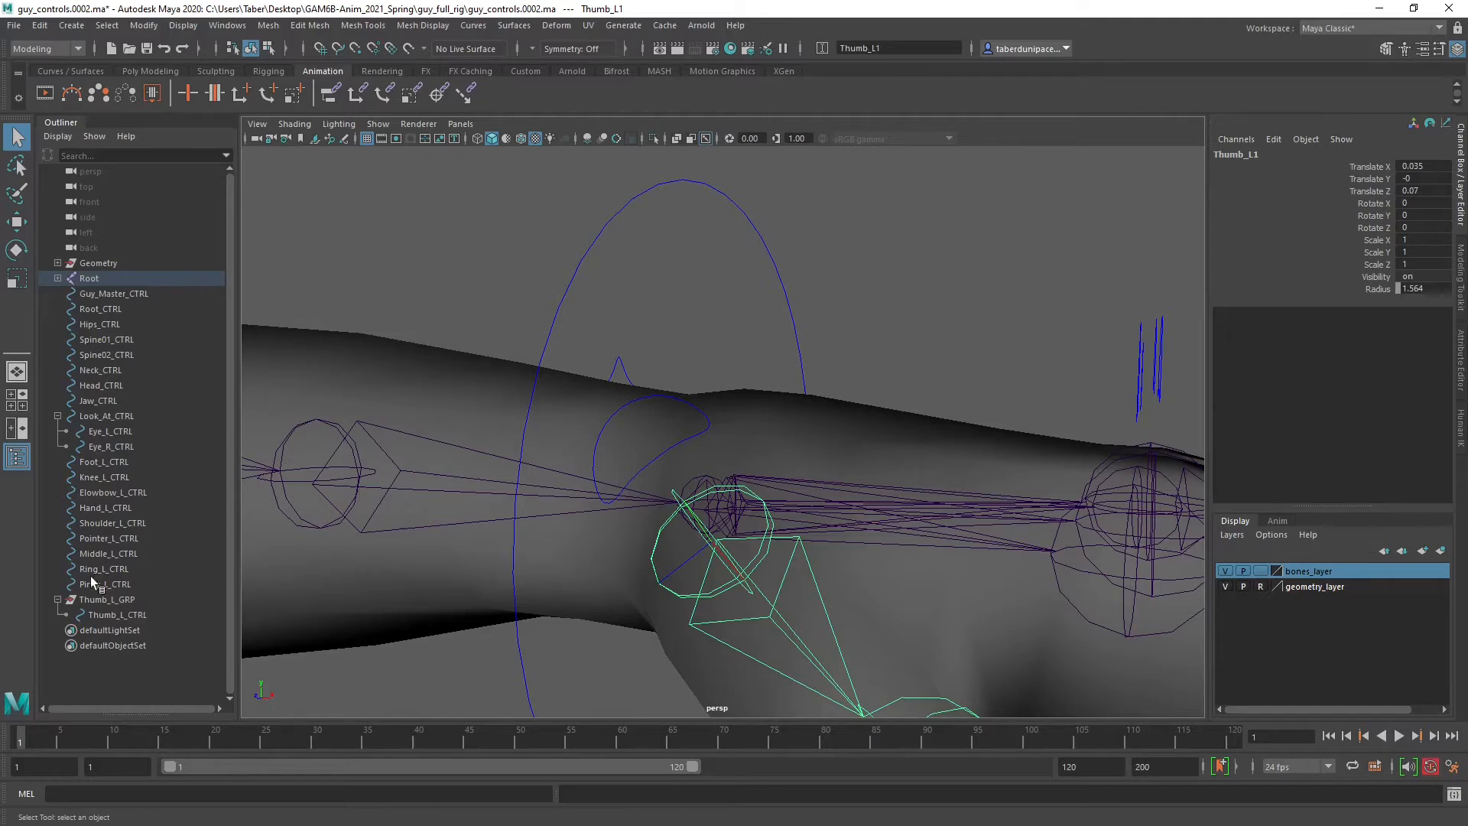
pyautogui.moveTo(810, 459)
pyautogui.keyDown('alt'); pyautogui.mouseDown()
pyautogui.moveTo(742, 448)
pyautogui.moveTo(791, 453)
pyautogui.mouseUp(); pyautogui.keyUp('alt')
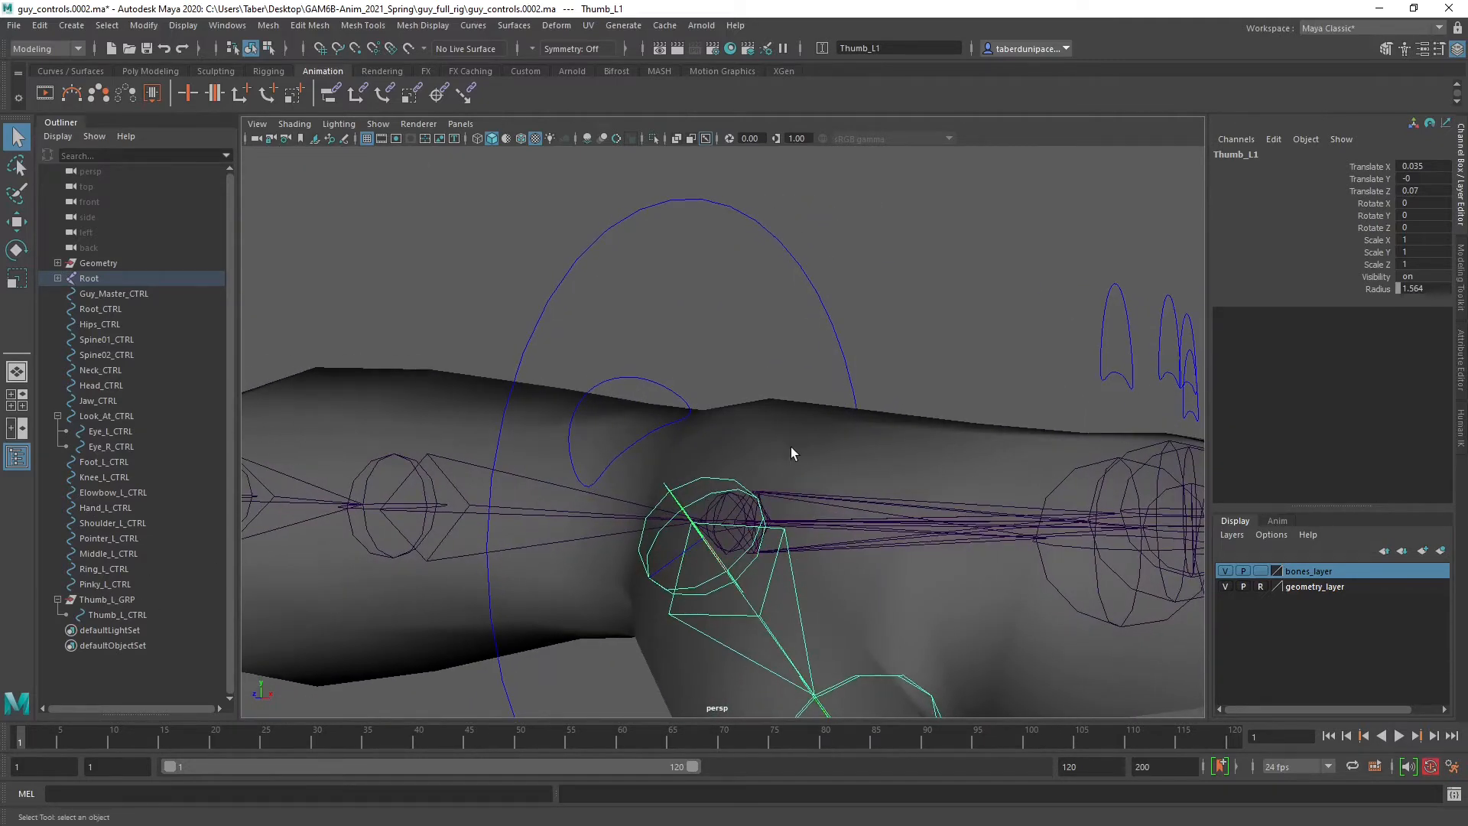
pyautogui.hotkey('ctrl', 'z')
pyautogui.hotkey('ctrl', 'z')
pyautogui.hotkey('ctrl', 'z')
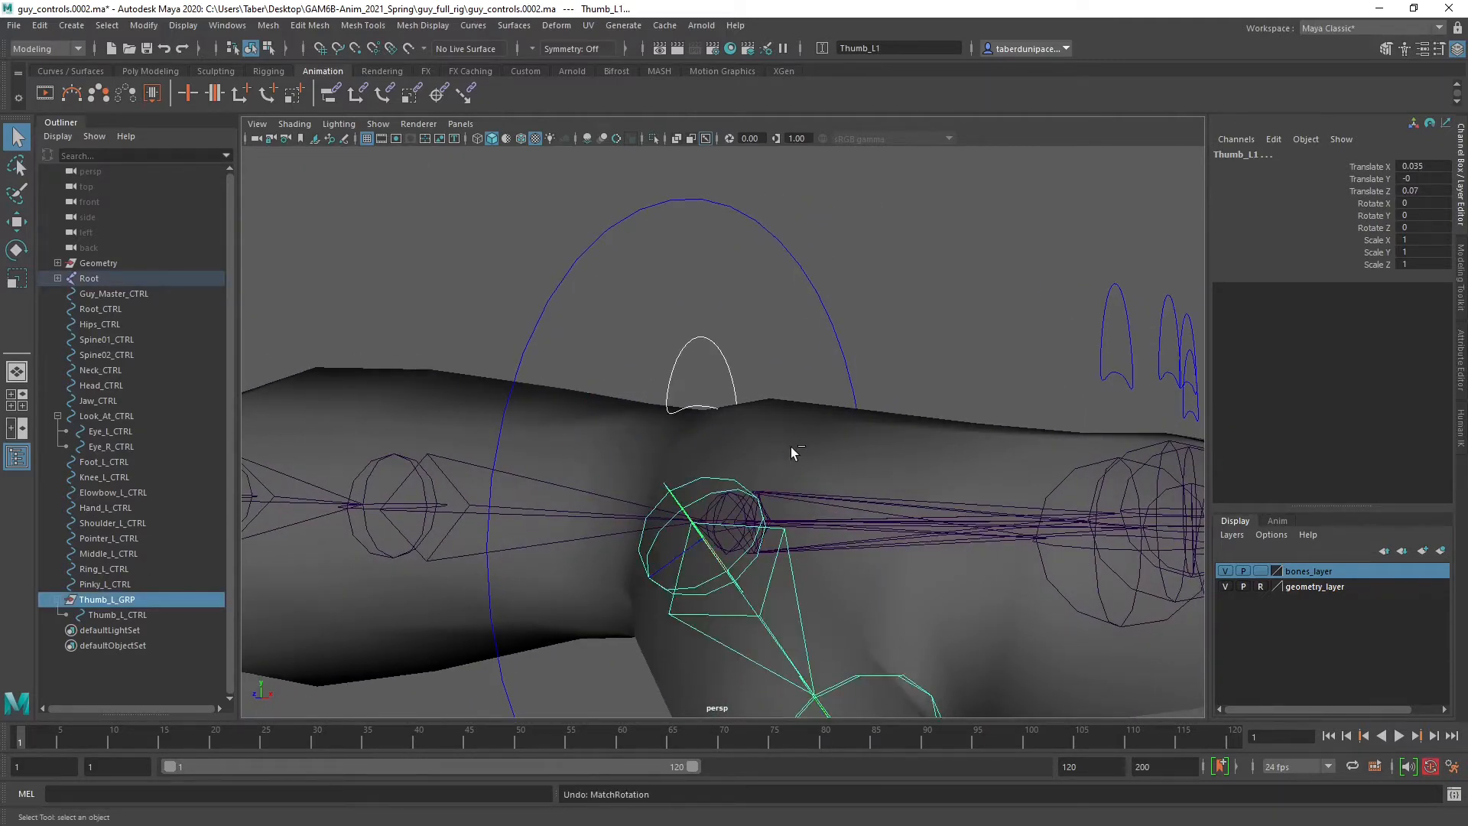
pyautogui.keyDown('alt'); pyautogui.moveTo(791, 447); pyautogui.dragTo(787, 449); pyautogui.keyUp('alt')
pyautogui.click(741, 306)
pyautogui.keyDown('alt'); pyautogui.moveTo(740, 306); pyautogui.dragTo(733, 324); pyautogui.keyUp('alt')
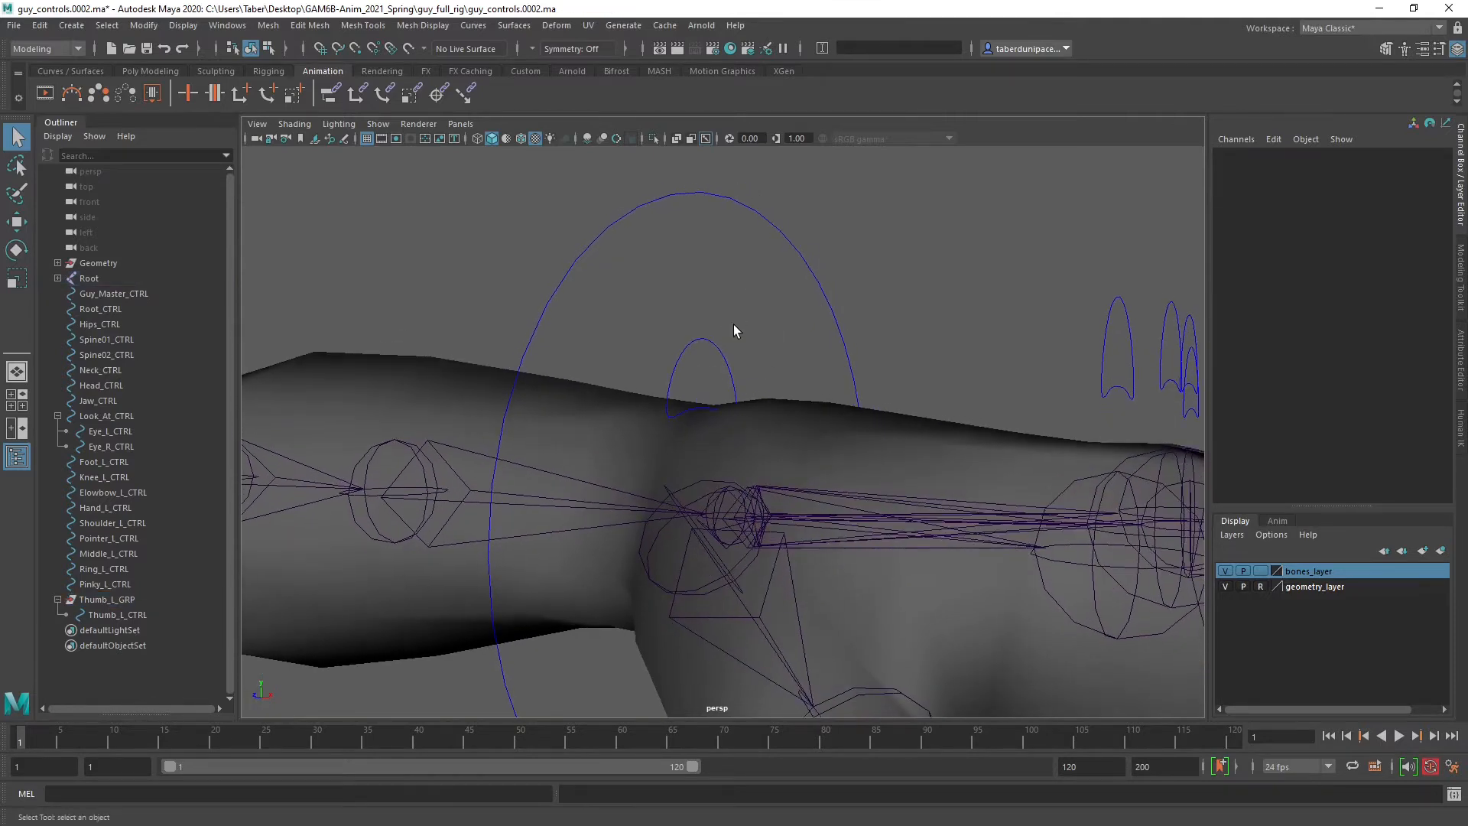
# Try matching rotation with joint Thumb_L1 selected first and Thumb_L_GRP last, undo it, and clear the selection.
pyautogui.click(685, 490)
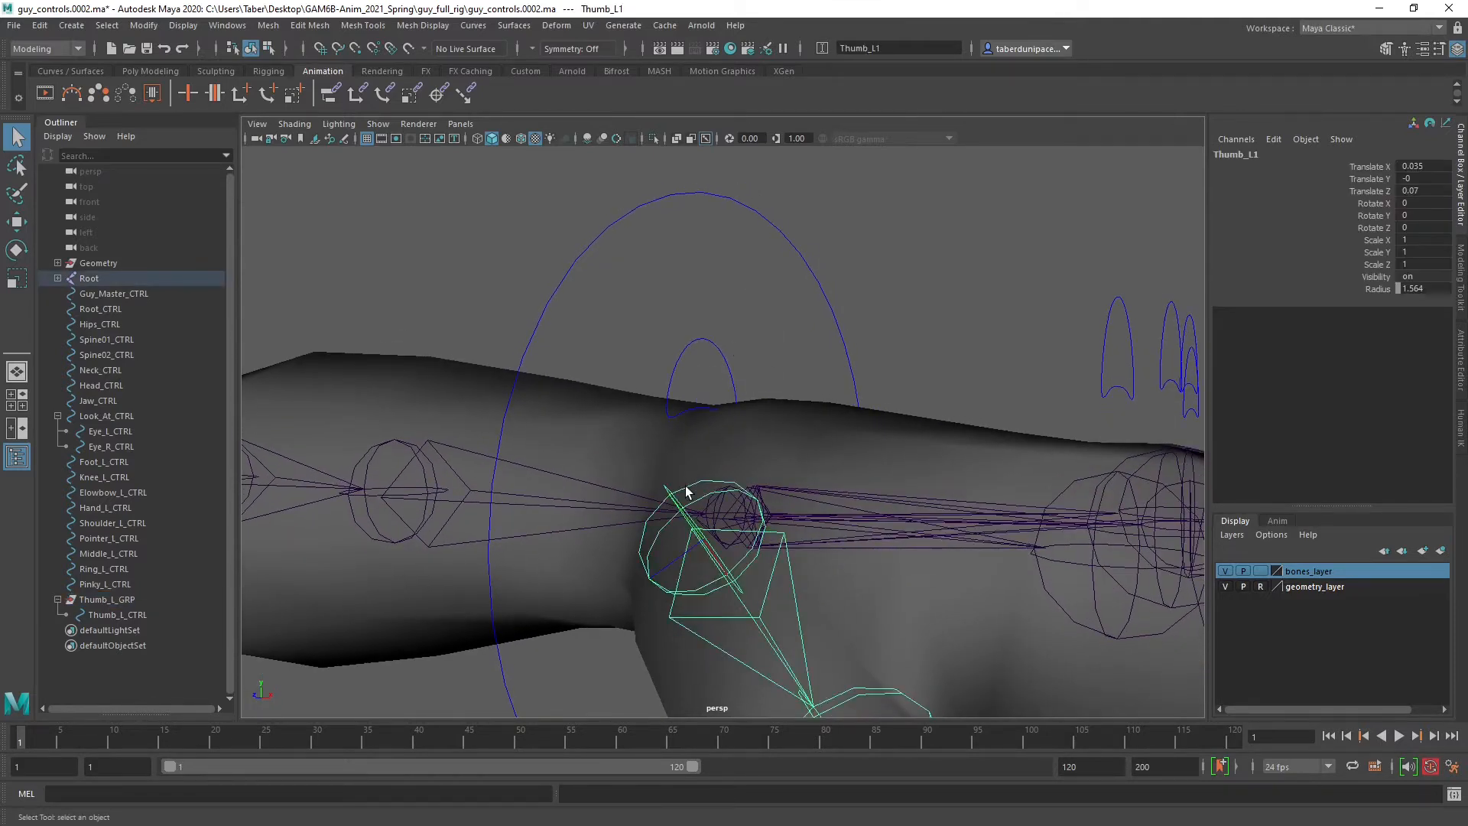
pyautogui.click(120, 599)
pyautogui.click(144, 25)
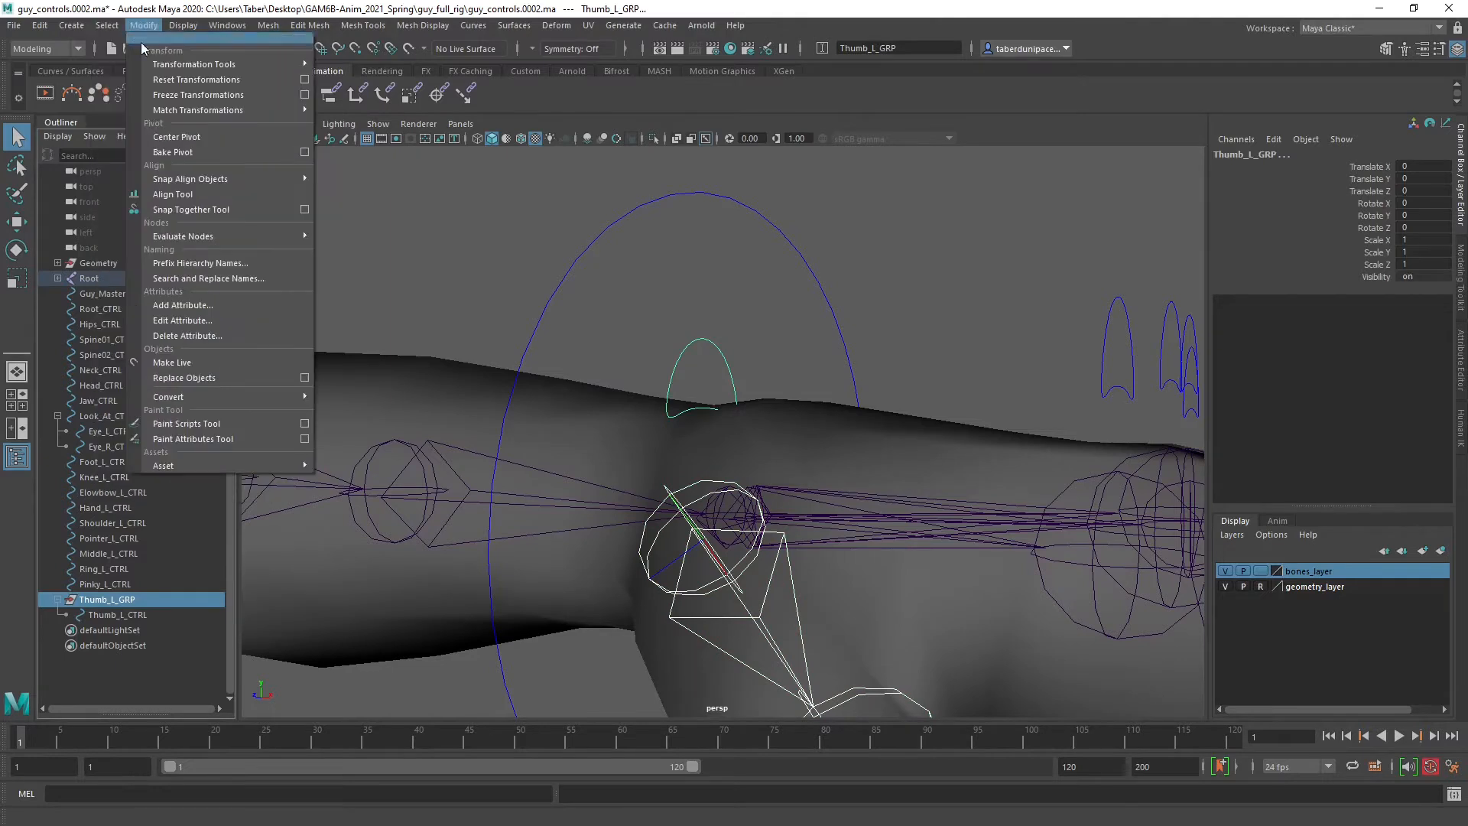
pyautogui.moveTo(177, 112)
pyautogui.click(365, 145)
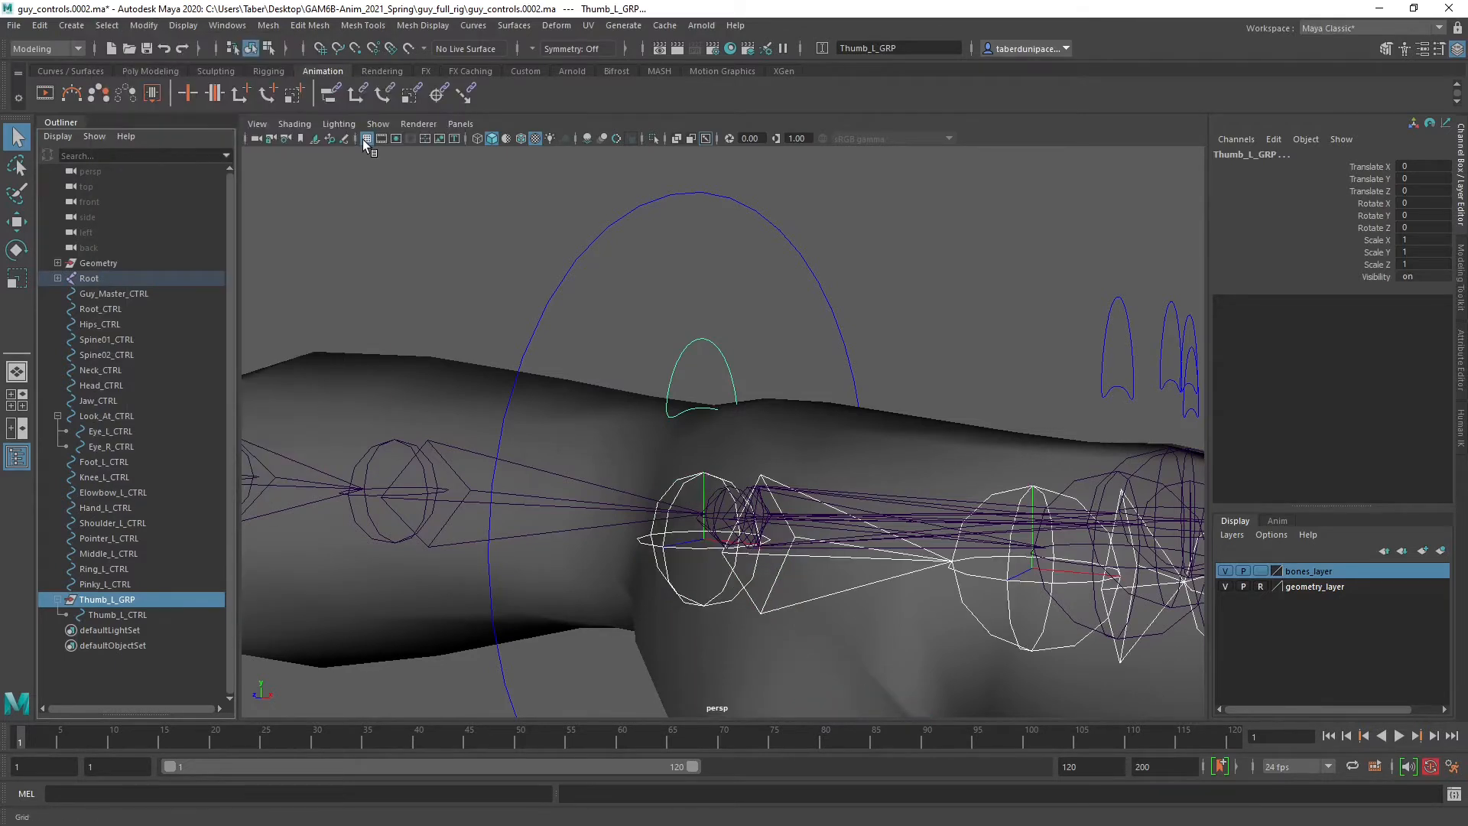
pyautogui.hotkey('ctrl', 'z')
pyautogui.hotkey('ctrl', 'z')
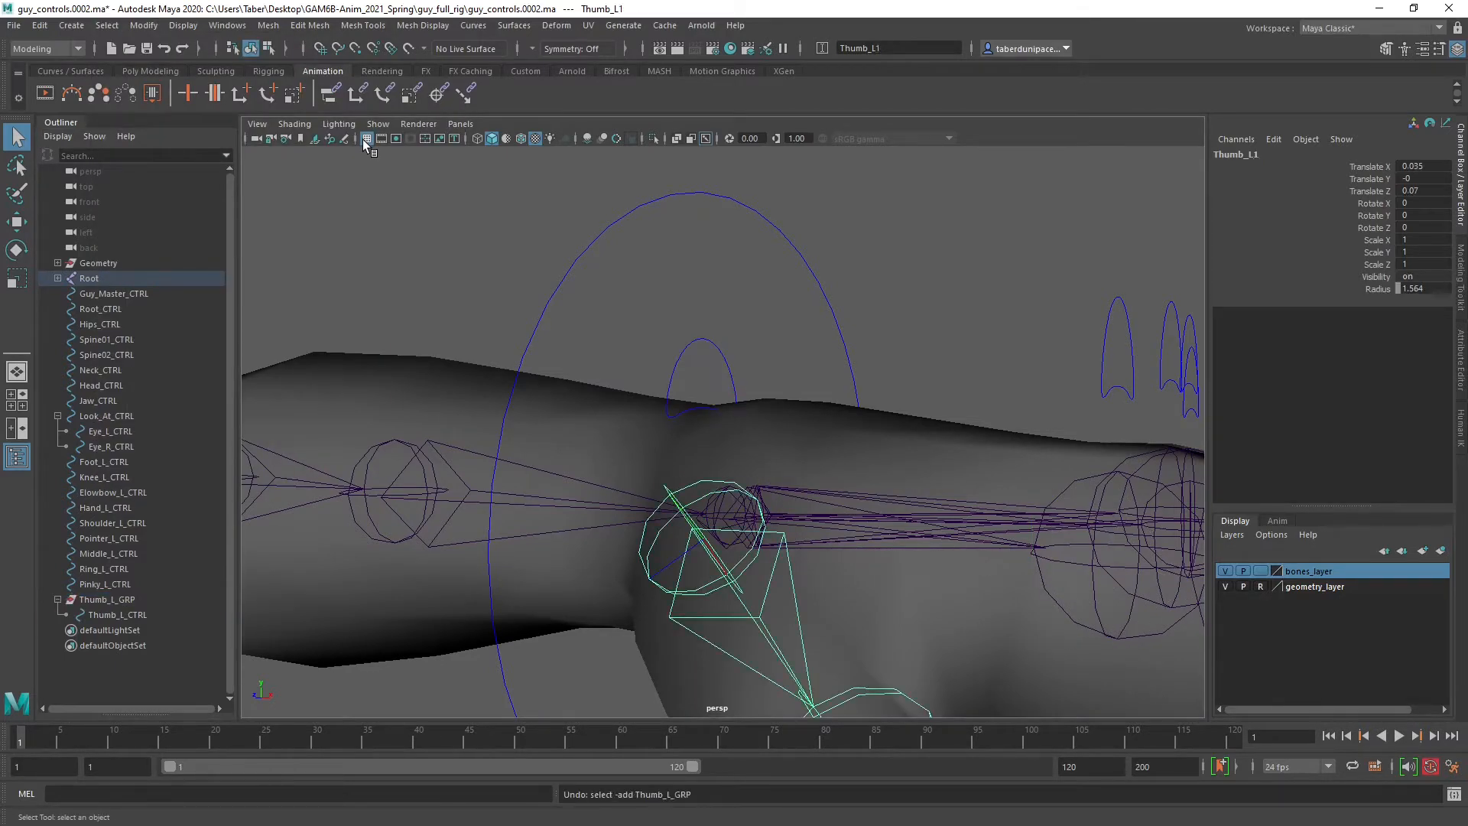
pyautogui.click(738, 348)
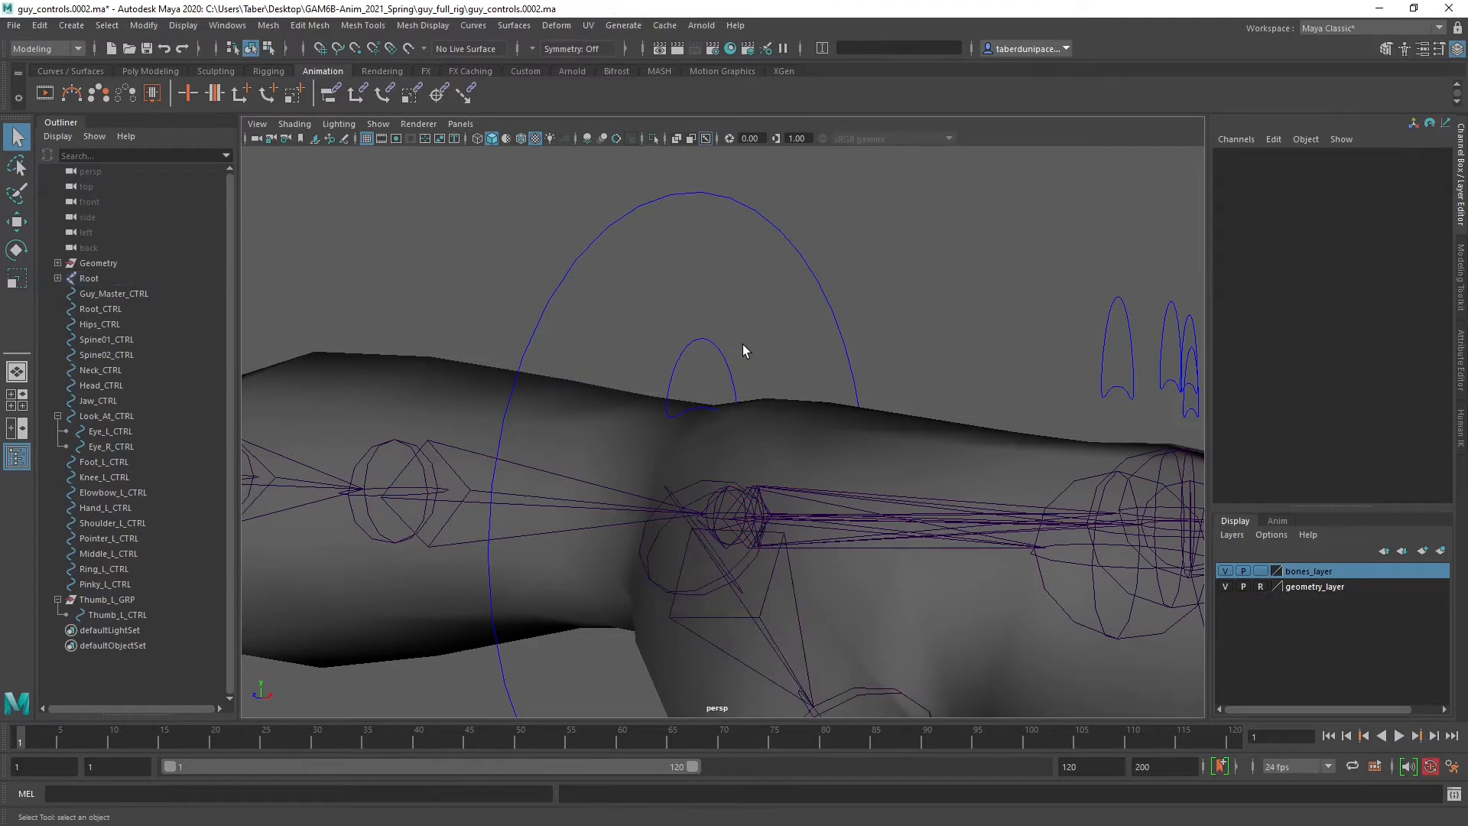
# Match the rotation of Thumb_L_GRP to joint Thumb_L1, selecting the group first and the joint last, and clear the selection.
pyautogui.click(111, 601)
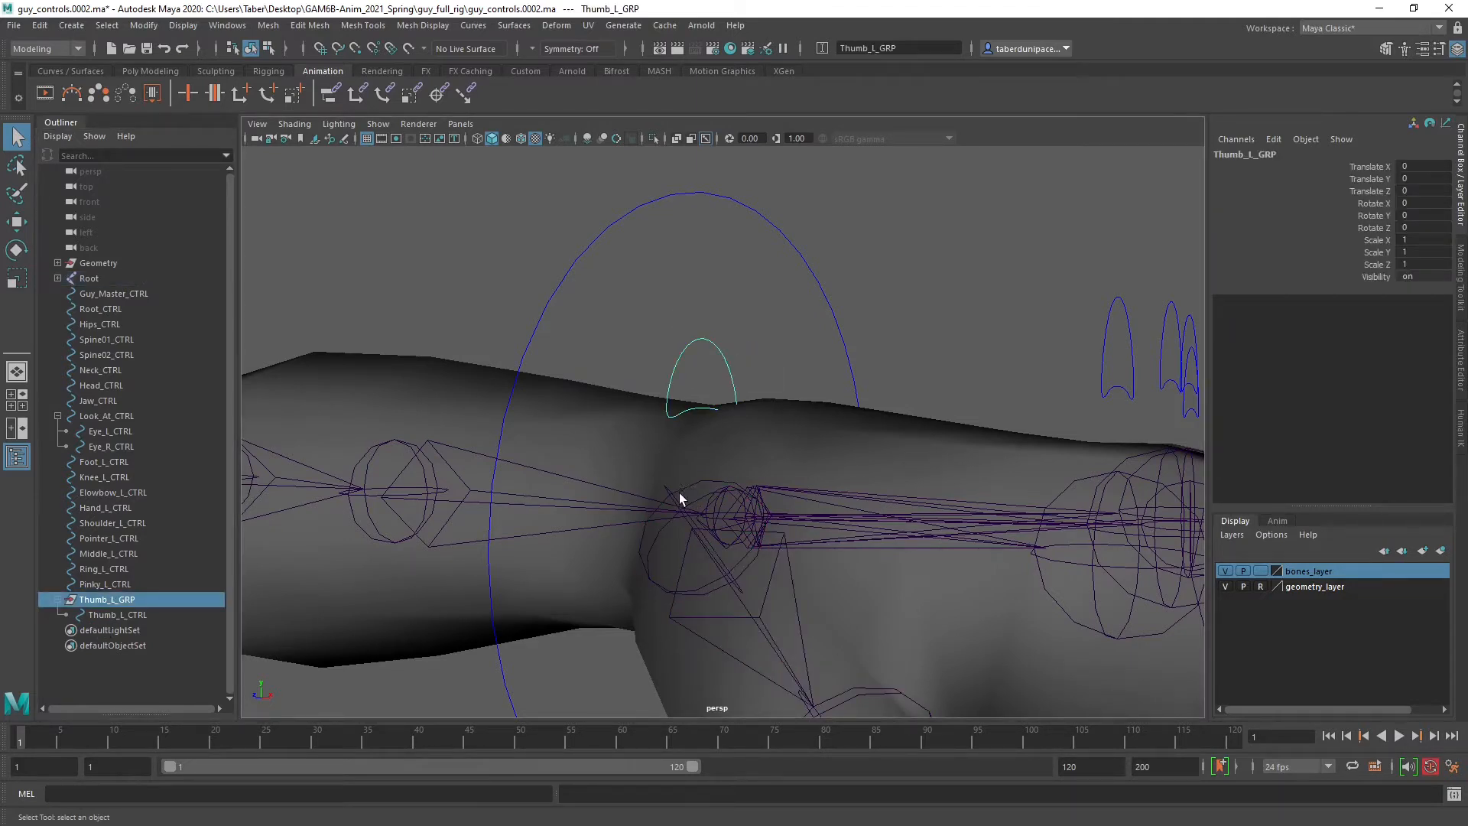
pyautogui.click(681, 494)
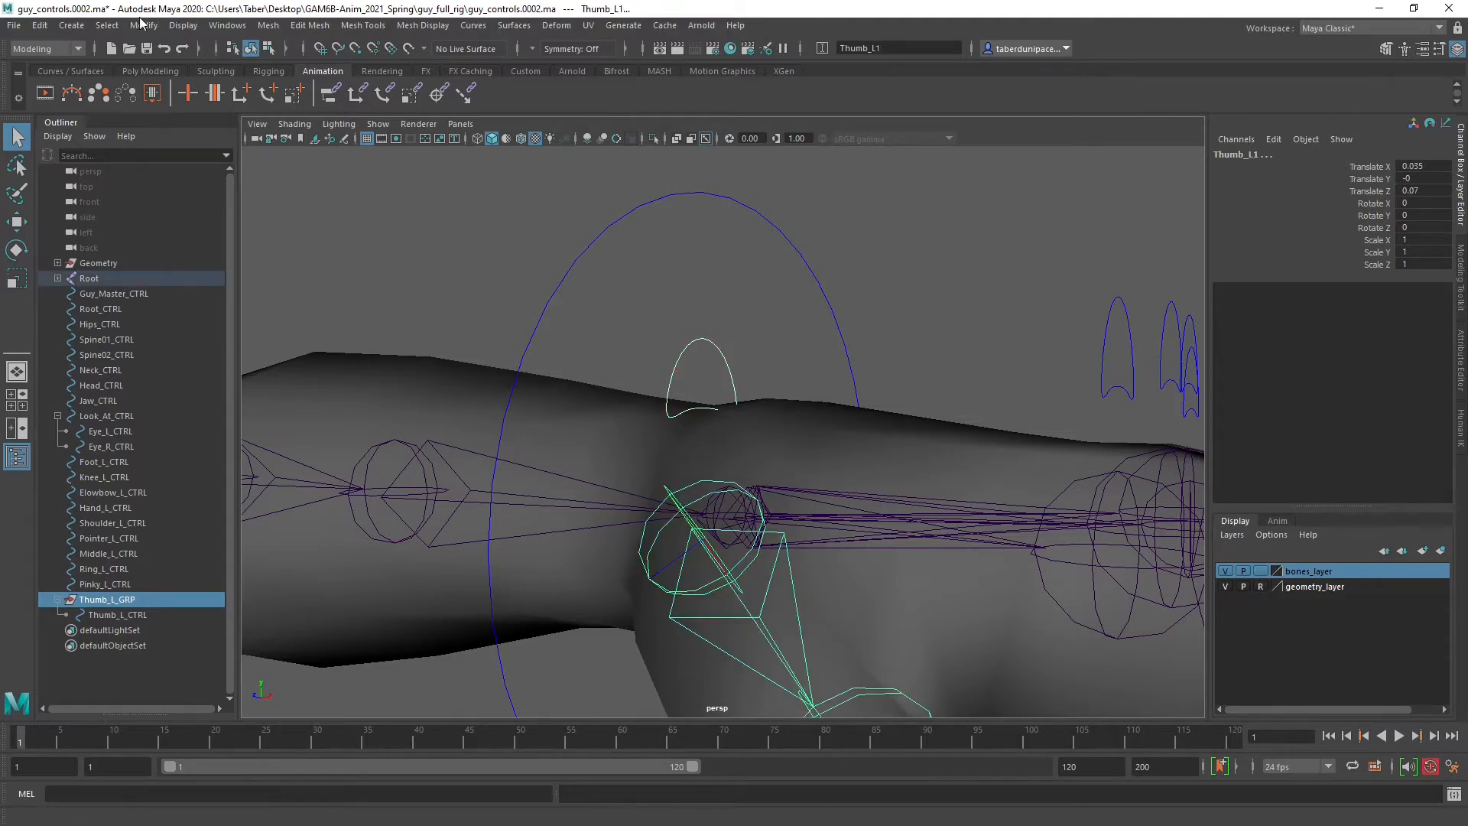
pyautogui.click(144, 26)
pyautogui.moveTo(199, 110)
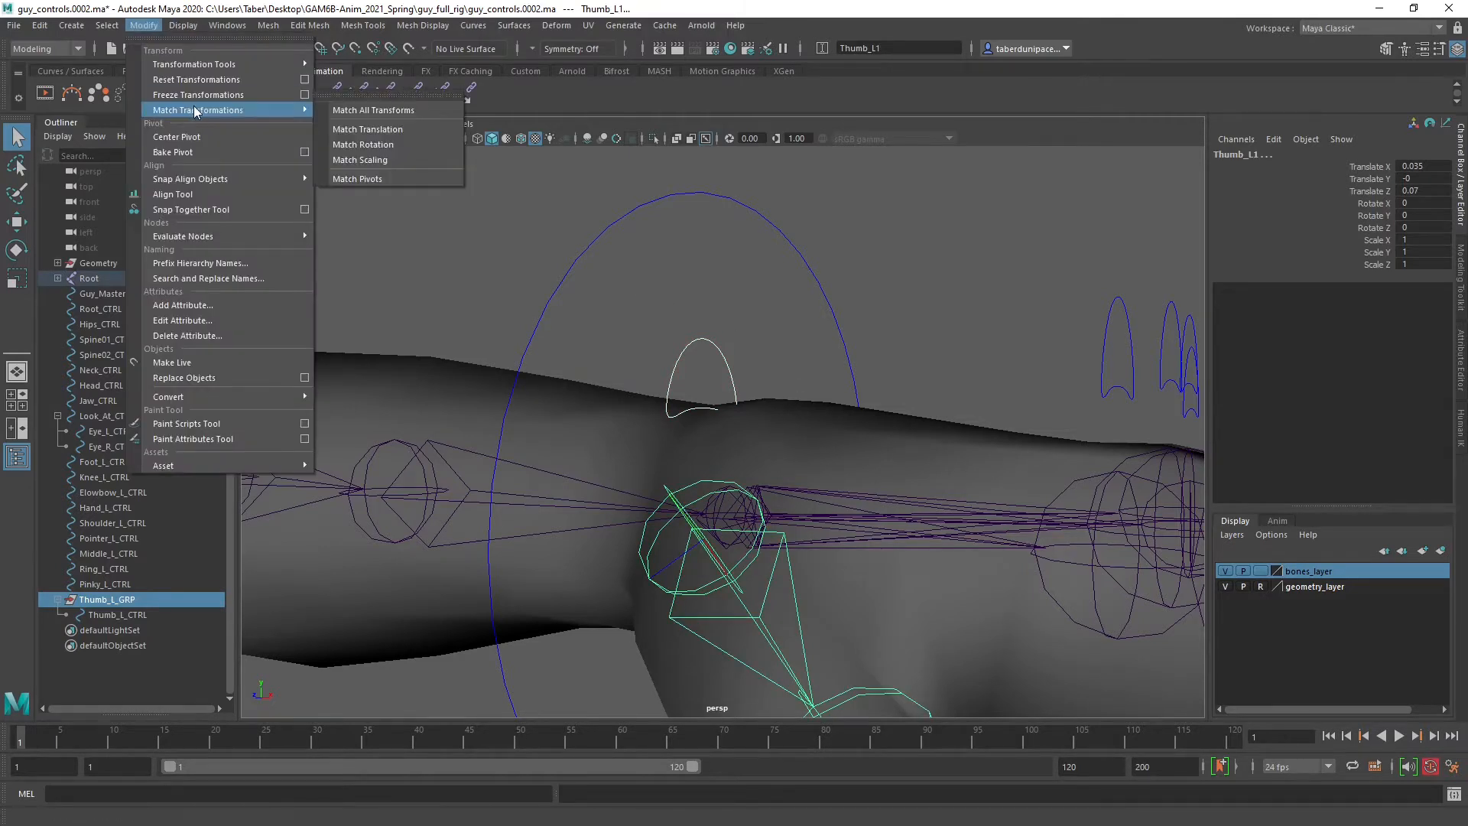
pyautogui.click(403, 145)
pyautogui.click(722, 291)
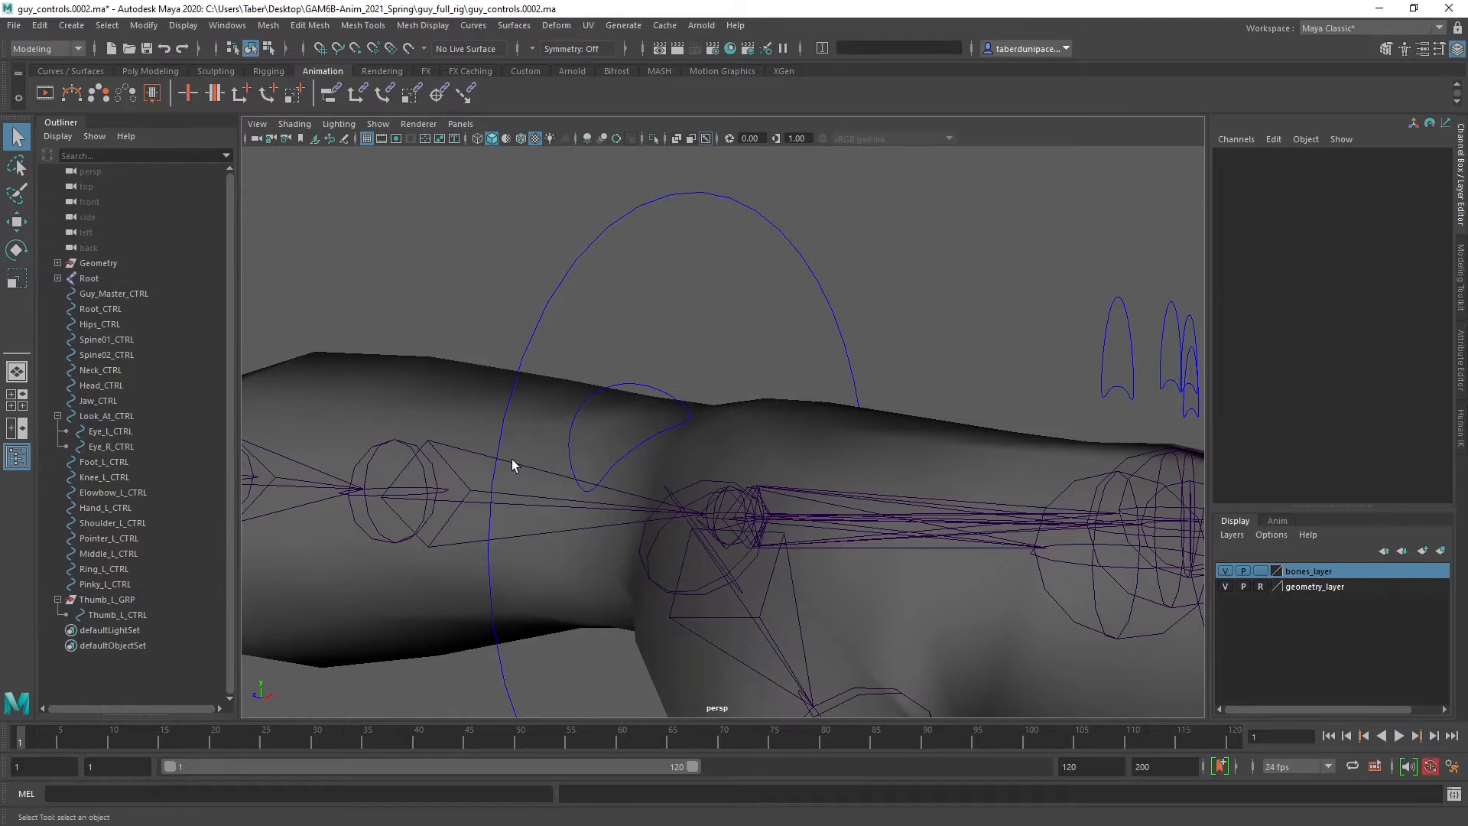
# Compare the rotation values of Thumb_L_GRP and Thumb_L_CTRL, and leave nothing selected.
pyautogui.click(107, 599)
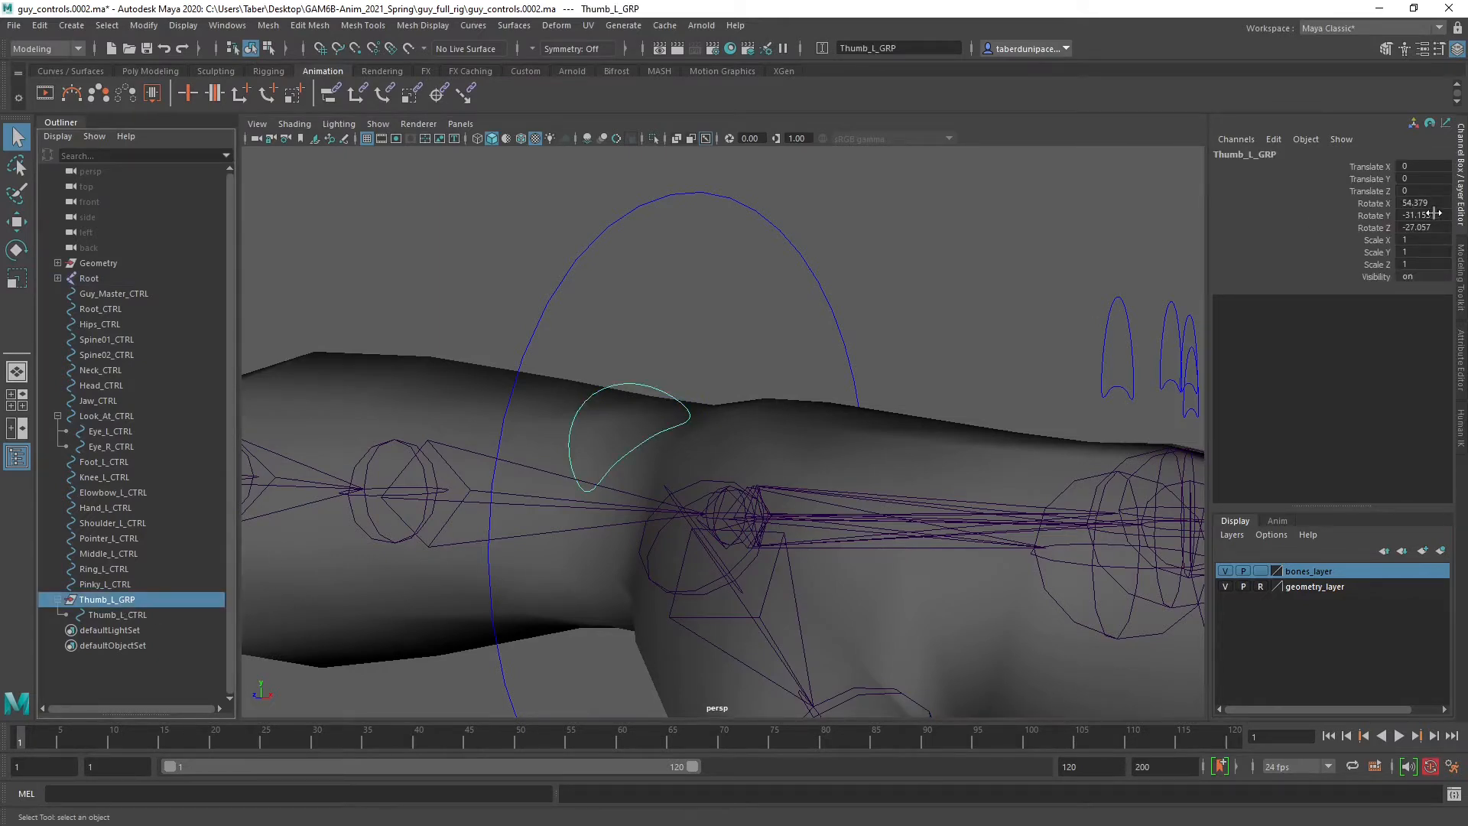
pyautogui.click(122, 616)
pyautogui.click(670, 330)
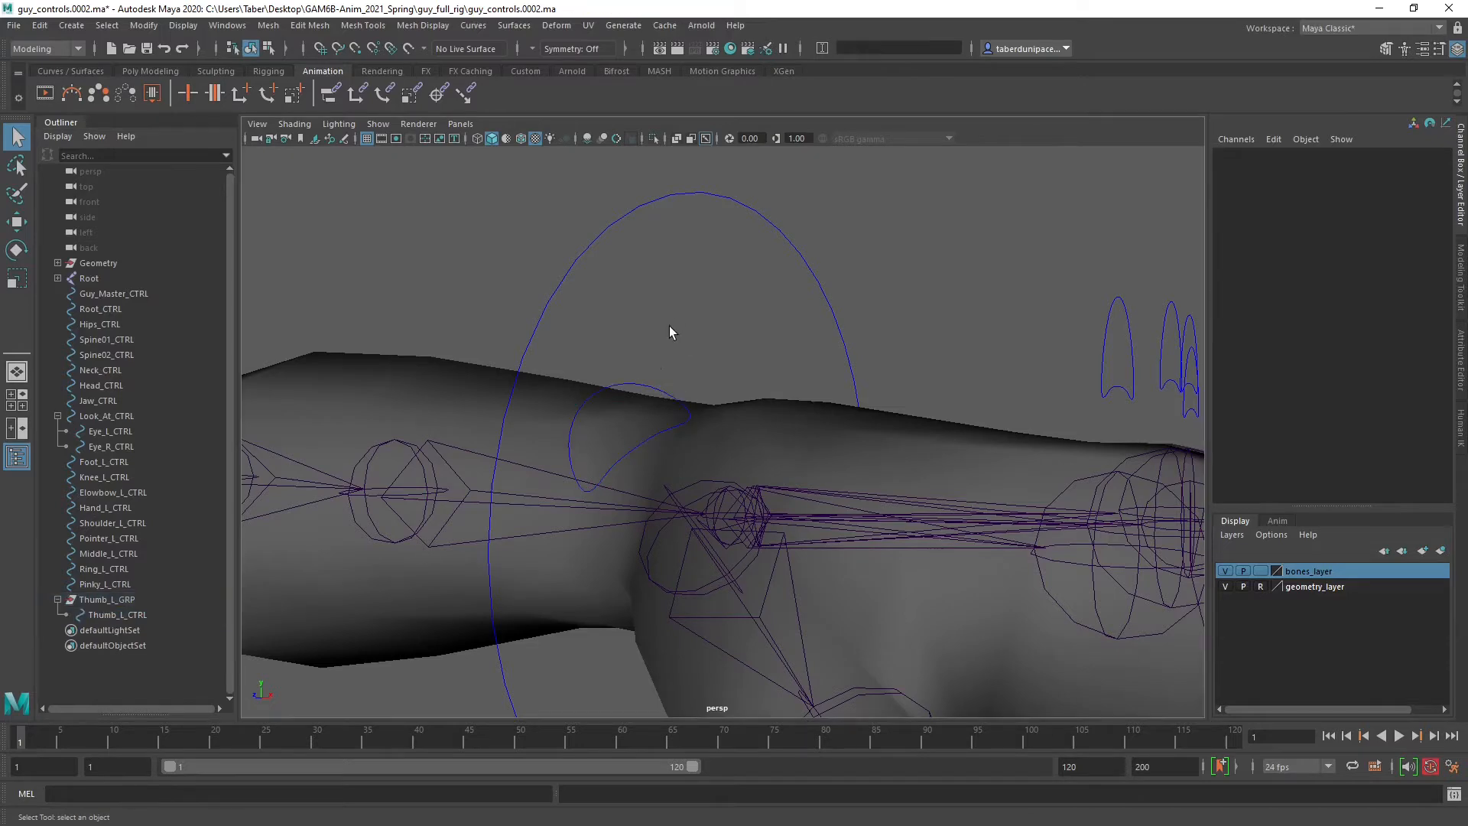
# Examine the rotation values and rotation axes of Thumb_L_CTRL, and clear the selection.
pyautogui.click(636, 384)
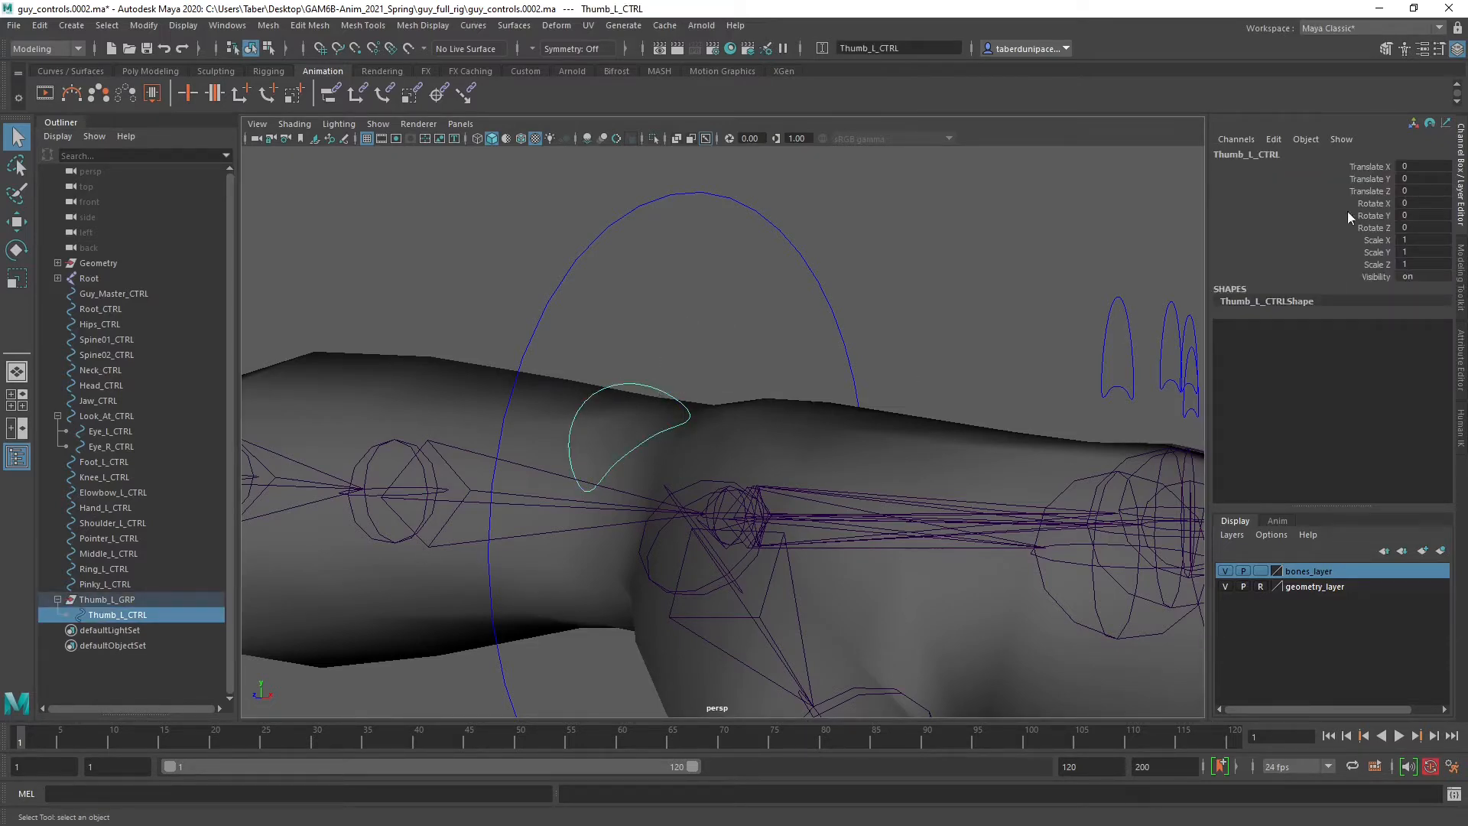
pyautogui.press('e')
pyautogui.keyDown('alt'); pyautogui.moveTo(754, 484); pyautogui.dragTo(584, 410); pyautogui.keyUp('alt')
pyautogui.hotkey('ctrl', 'z')
pyautogui.keyDown('alt'); pyautogui.moveTo(706, 315); pyautogui.dragTo(892, 406); pyautogui.keyUp('alt')
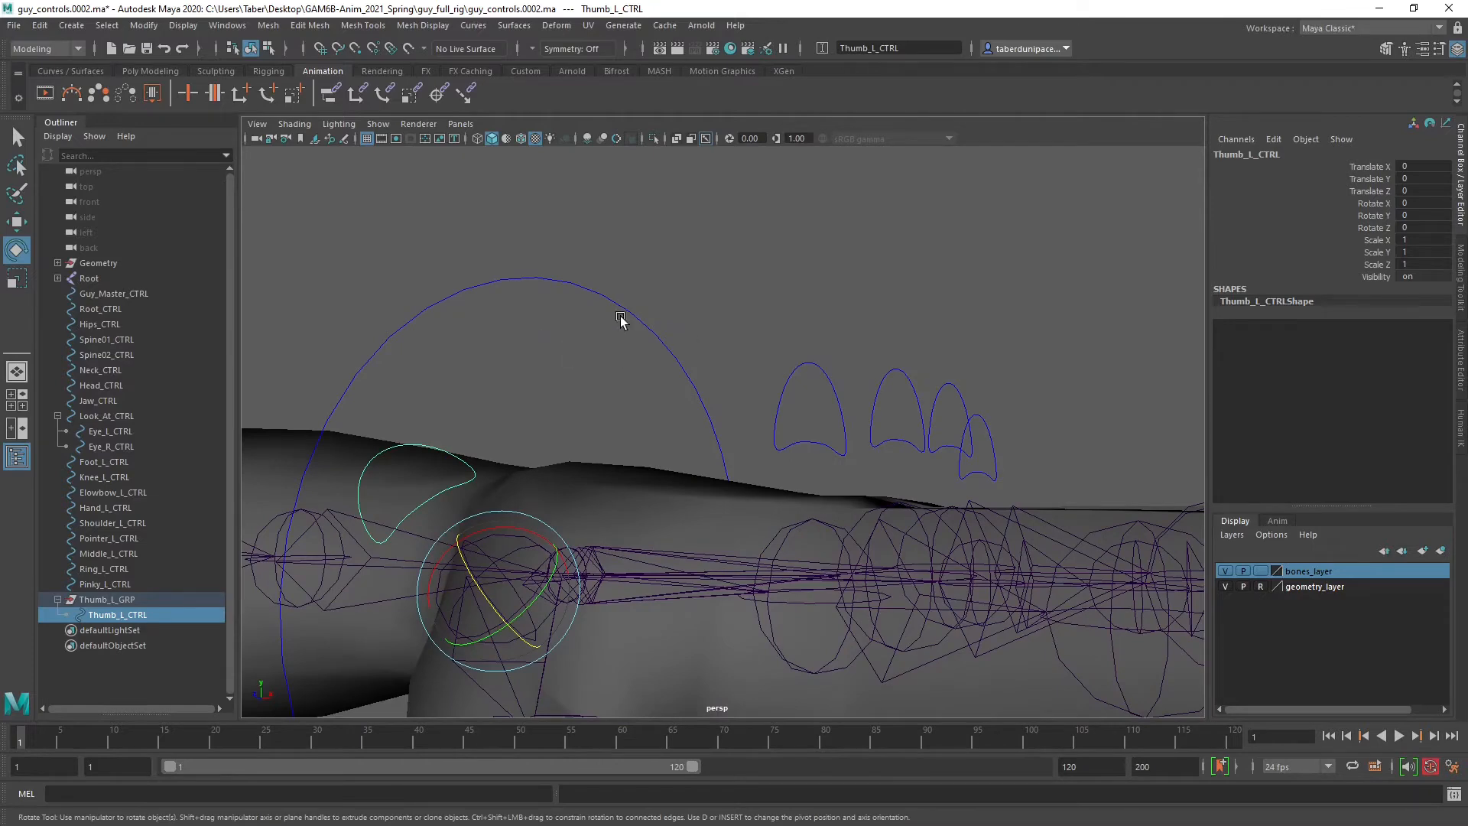
pyautogui.click(736, 401)
# Parent Pointer_L_CTRL, Middle_L_CTRL, Ring_L_CTRL and Pinky_L_CTRL under Hand_L_CTRL.
pyautogui.scroll(-10, 738, 409)
pyautogui.keyDown('alt'); pyautogui.moveTo(749, 359); pyautogui.dragTo(695, 318); pyautogui.keyUp('alt')
pyautogui.scroll(2, 742, 373)
pyautogui.scroll(5, 736, 382)
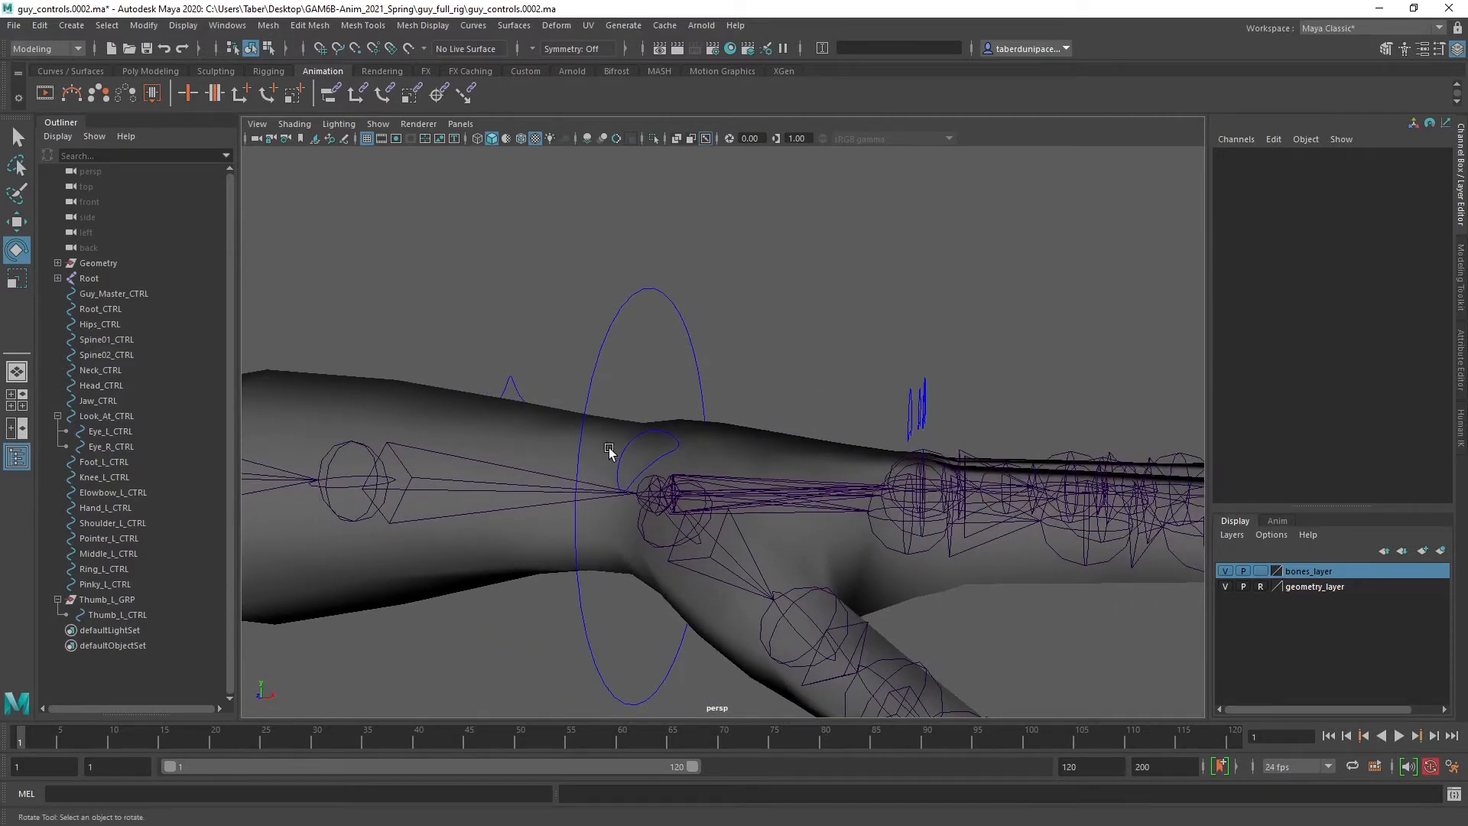
pyautogui.click(655, 288)
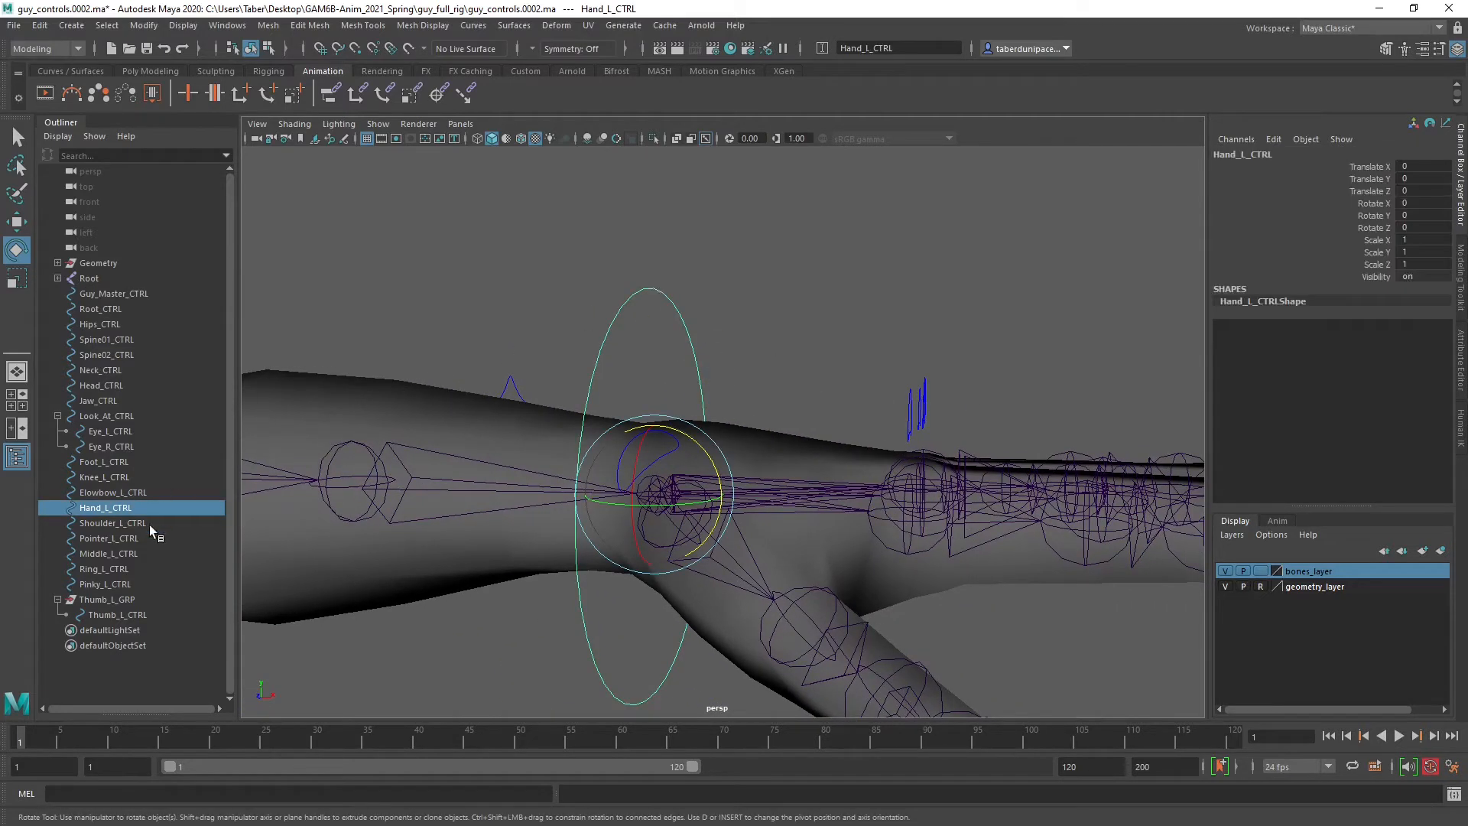
pyautogui.moveTo(1003, 375); pyautogui.dragTo(868, 462)
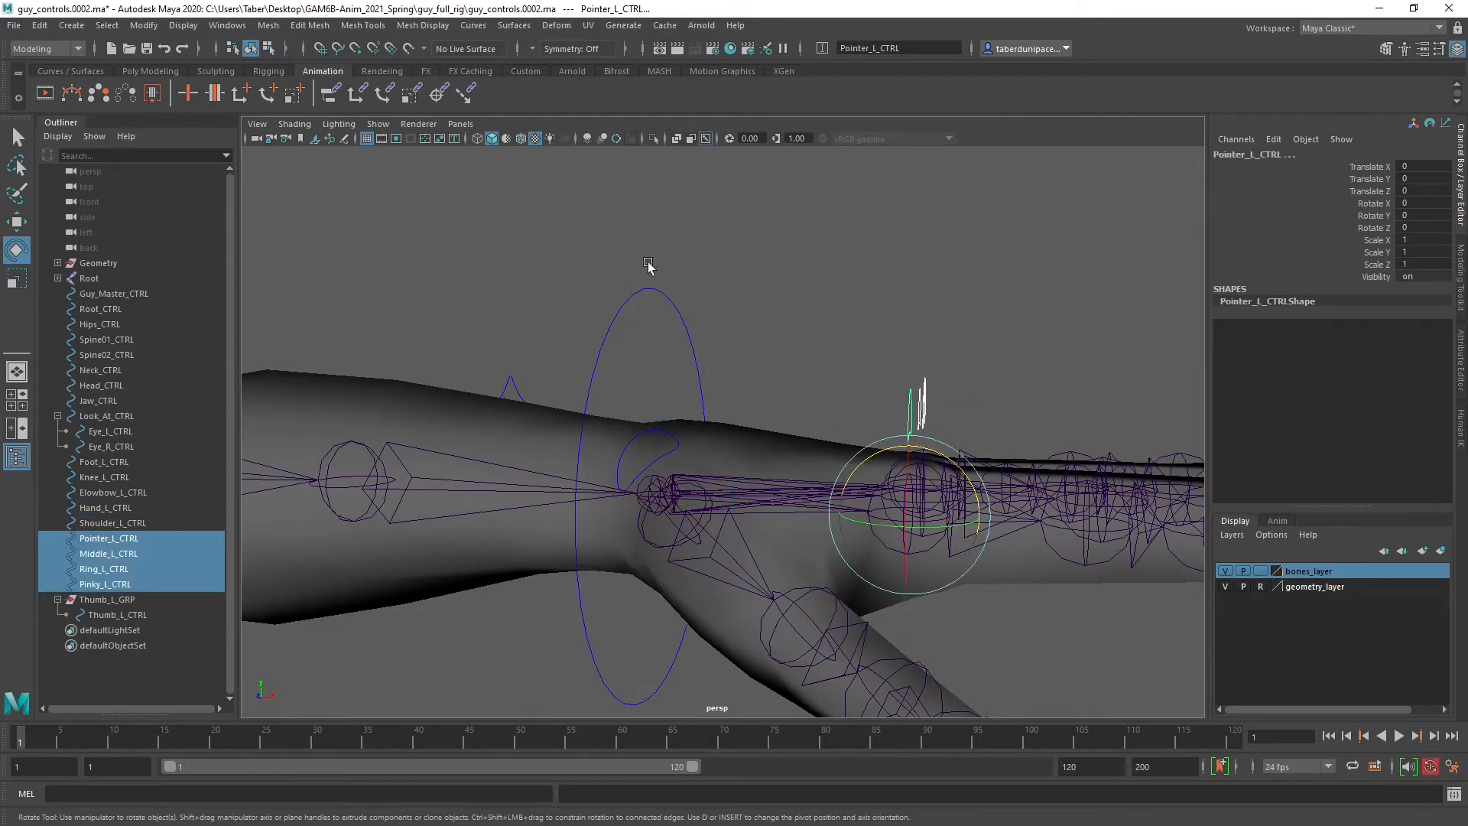
pyautogui.moveTo(637, 259); pyautogui.dragTo(650, 353)
pyautogui.press('p')
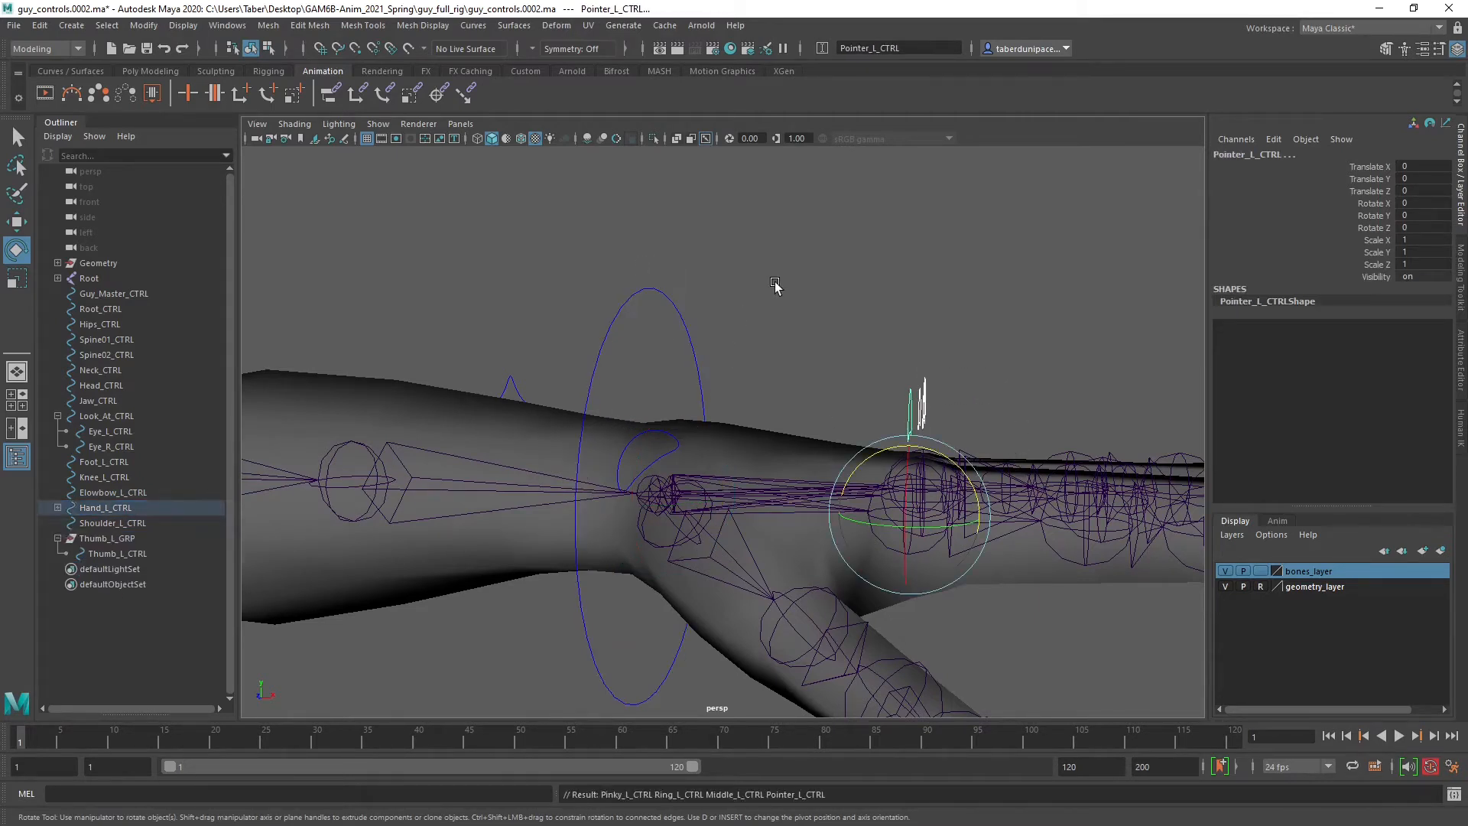
# Parent Thumb_L_GRP under Hand_L_CTRL as well, and expand the hand control's hierarchy.
pyautogui.click(774, 285)
pyautogui.click(112, 539)
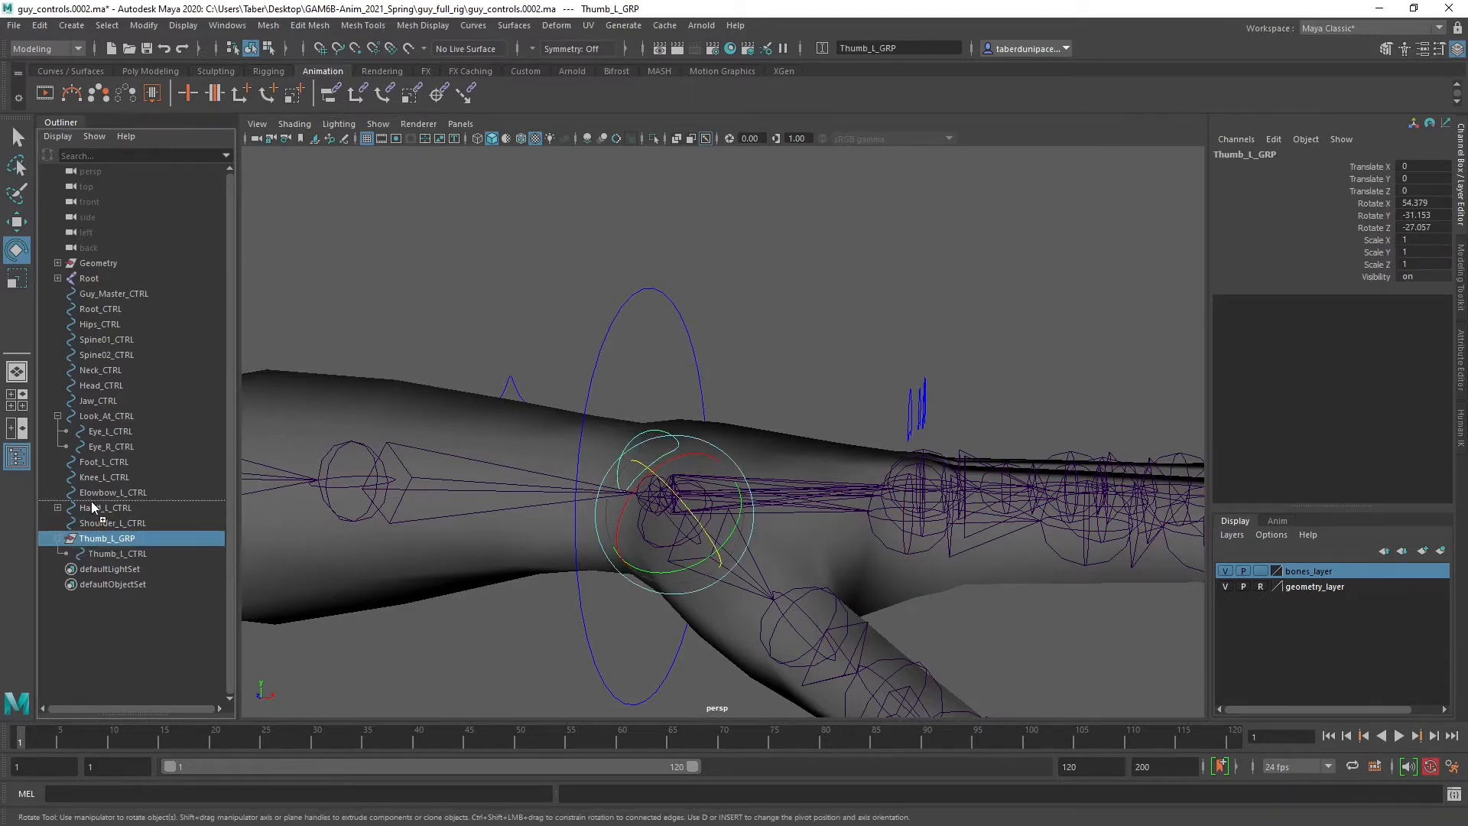
pyautogui.moveTo(91, 502); pyautogui.dragTo(92, 506, button='middle')
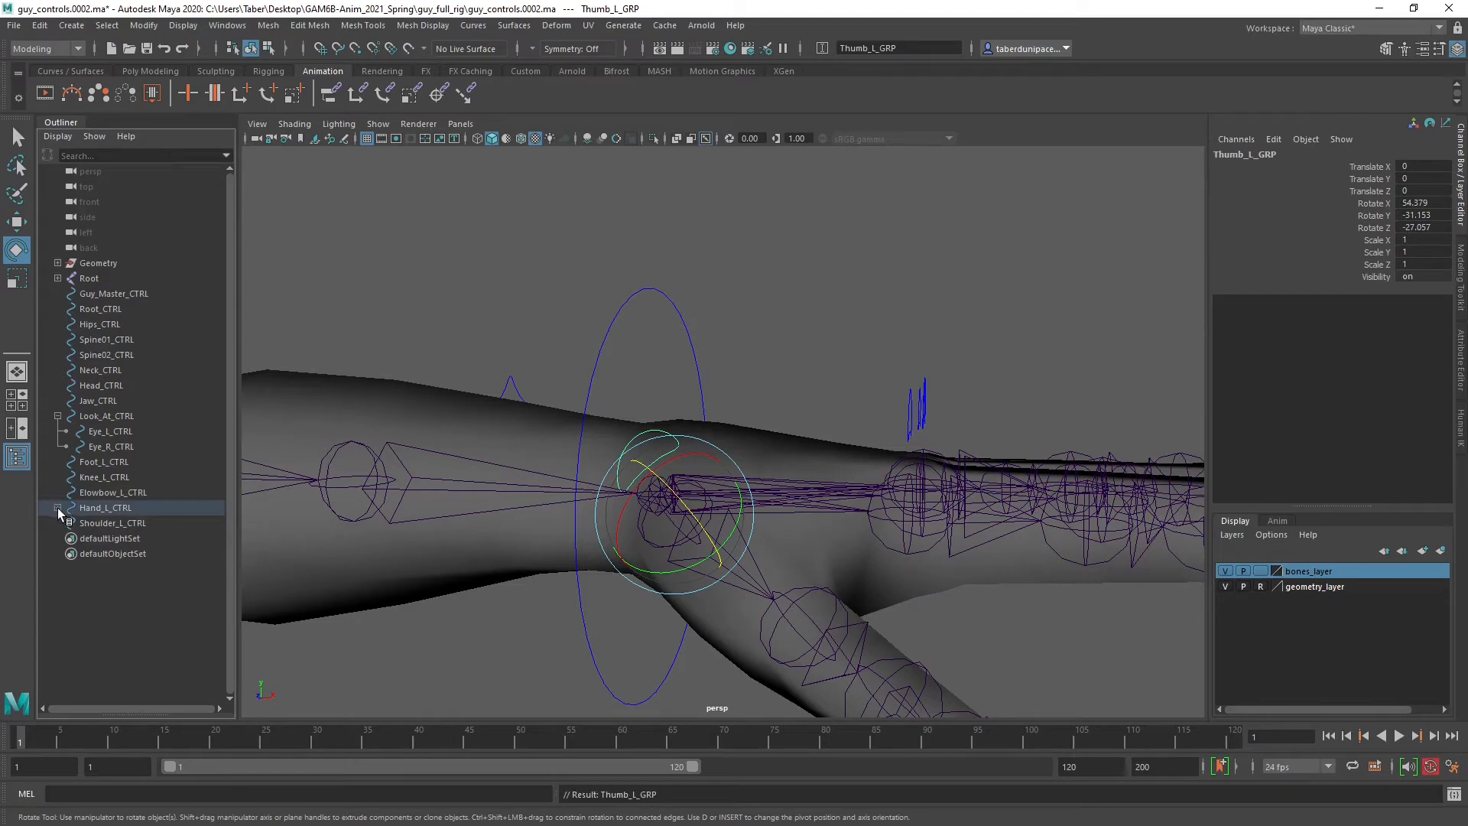
pyautogui.click(56, 507)
# Test-rotate Hand_L_CTRL about Z in both directions to check its child controls, undo the rotations, and clear the selection.
pyautogui.click(117, 510)
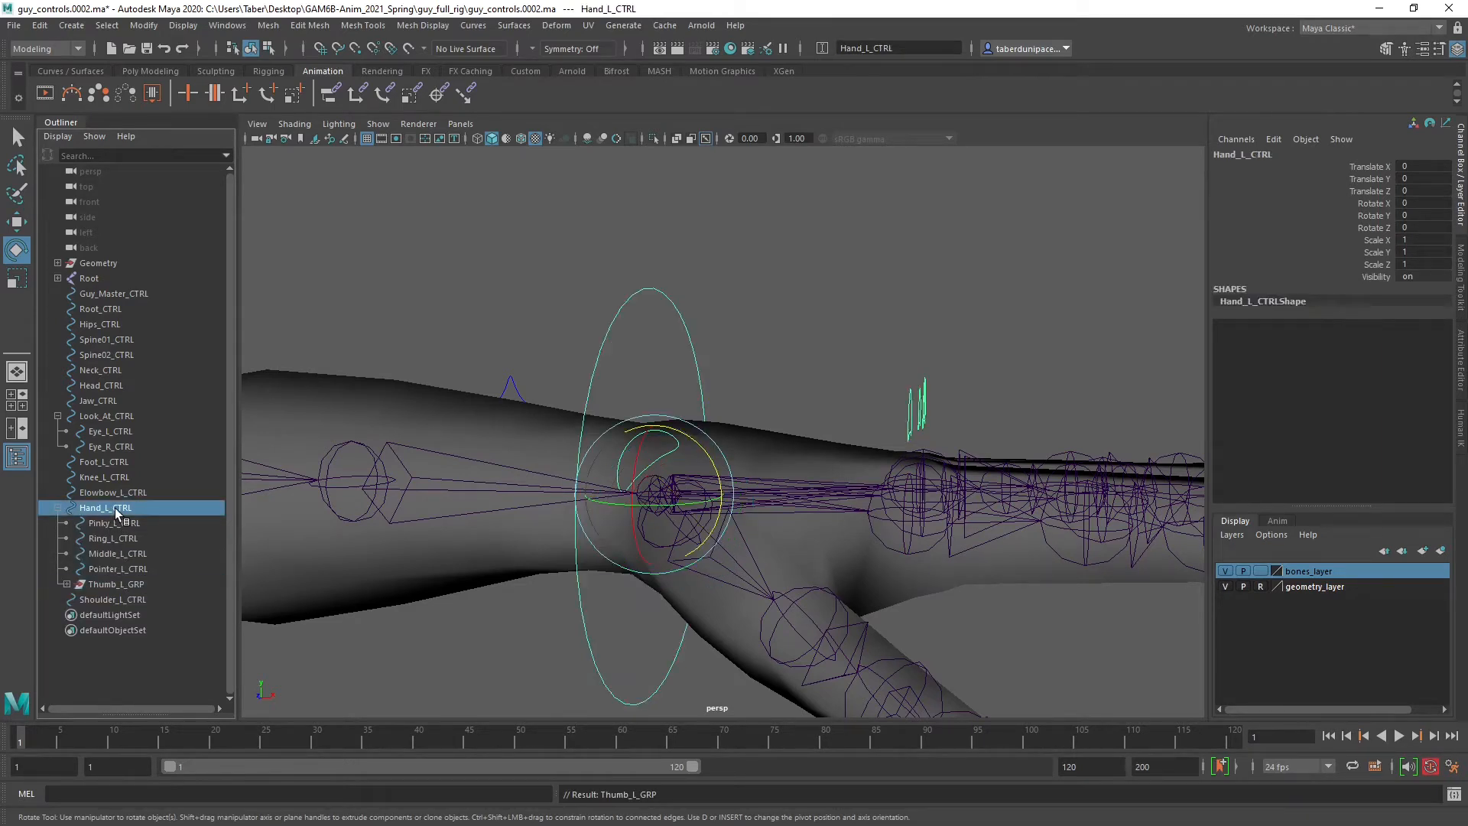
pyautogui.moveTo(709, 463); pyautogui.dragTo(763, 501)
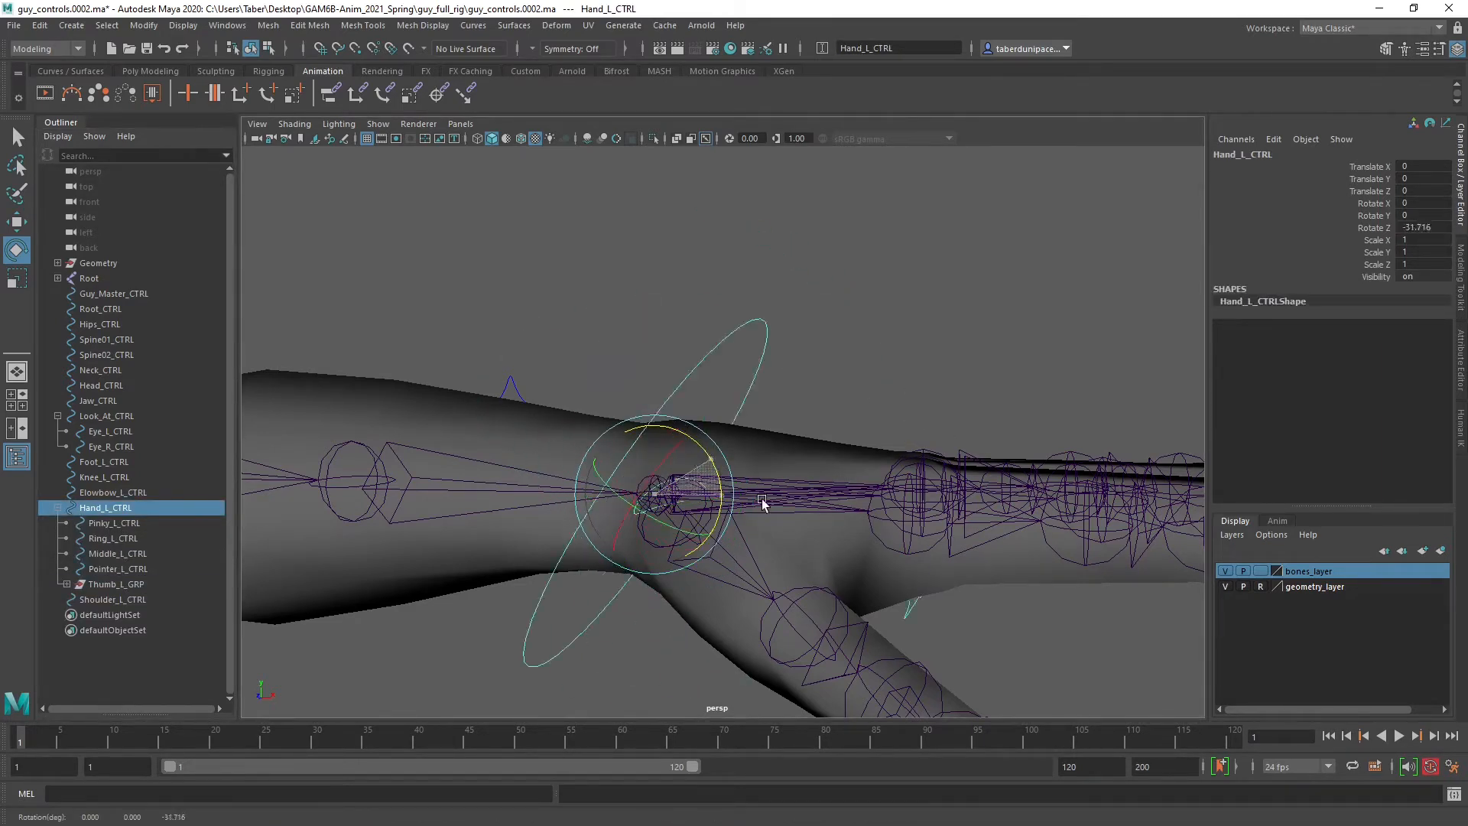
pyautogui.hotkey('ctrl', 'z')
pyautogui.hotkey('ctrl', 'z')
pyautogui.hotkey('ctrl', 'z')
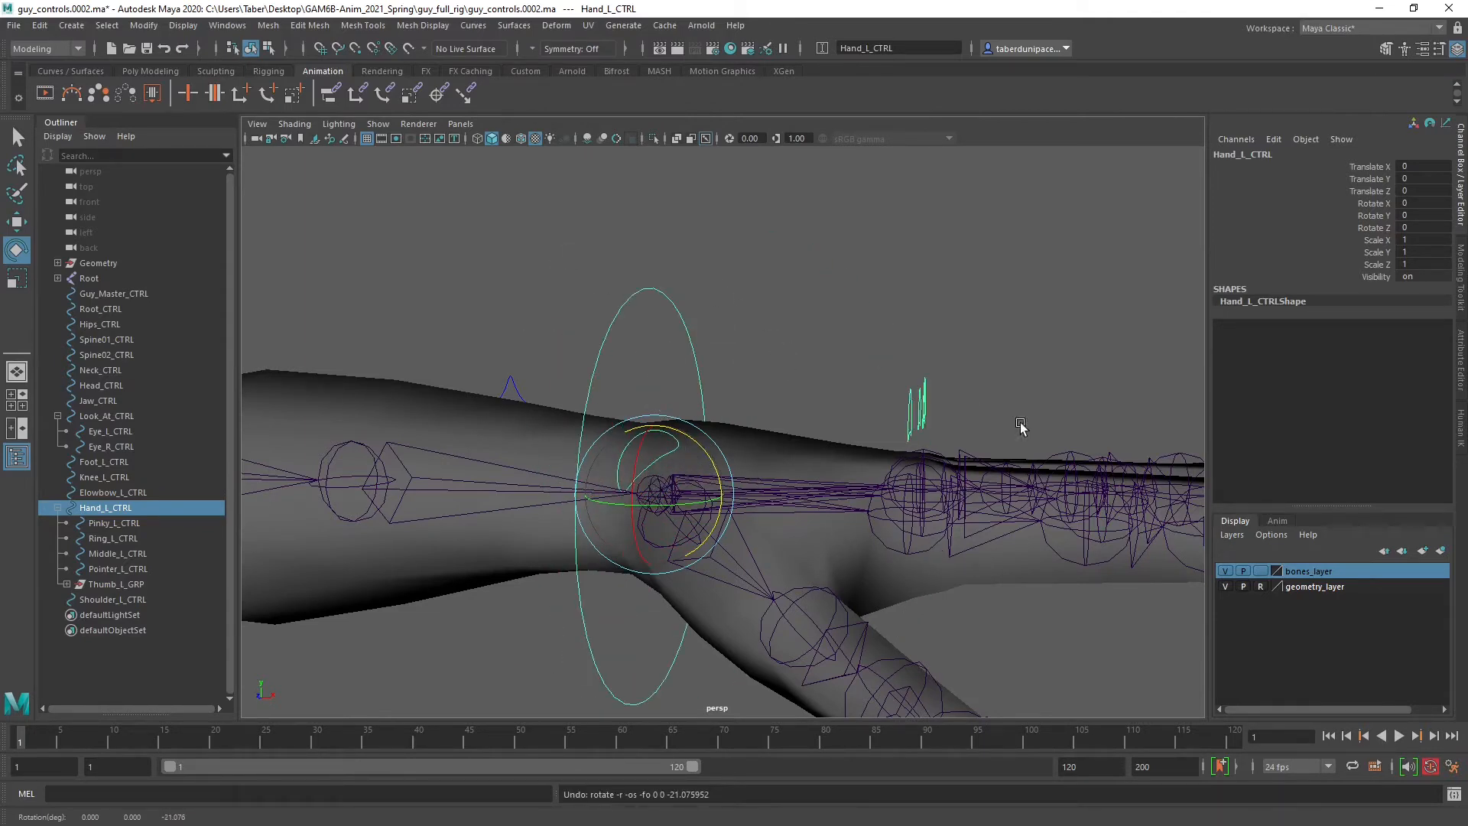
pyautogui.moveTo(698, 449); pyautogui.dragTo(715, 410)
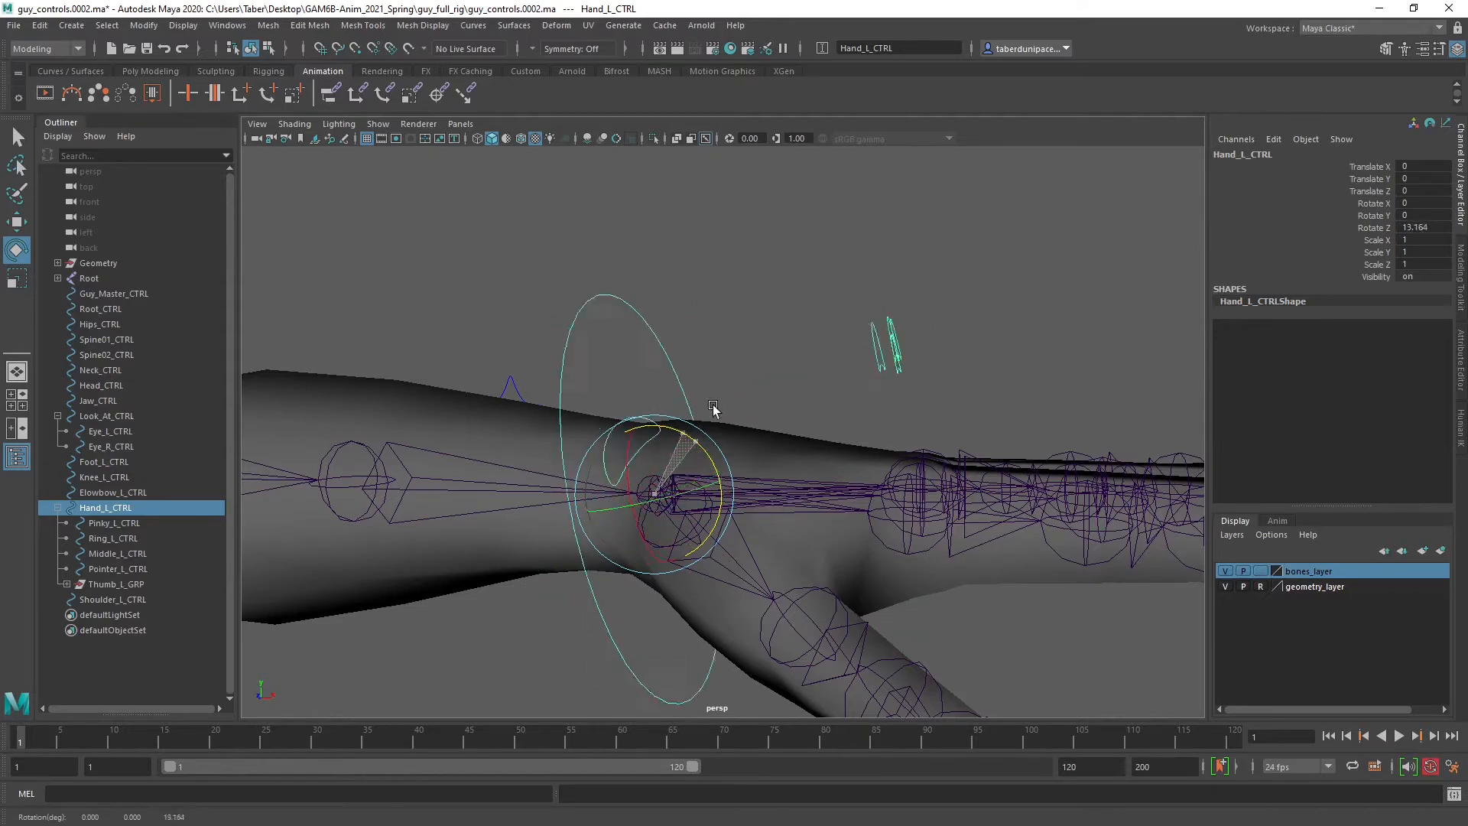
pyautogui.hotkey('ctrl', 'z')
pyautogui.click(801, 351)
# Examine the left arm's hand and elbow controls, and compare both arms of the rig from the front and back.
pyautogui.click(671, 297)
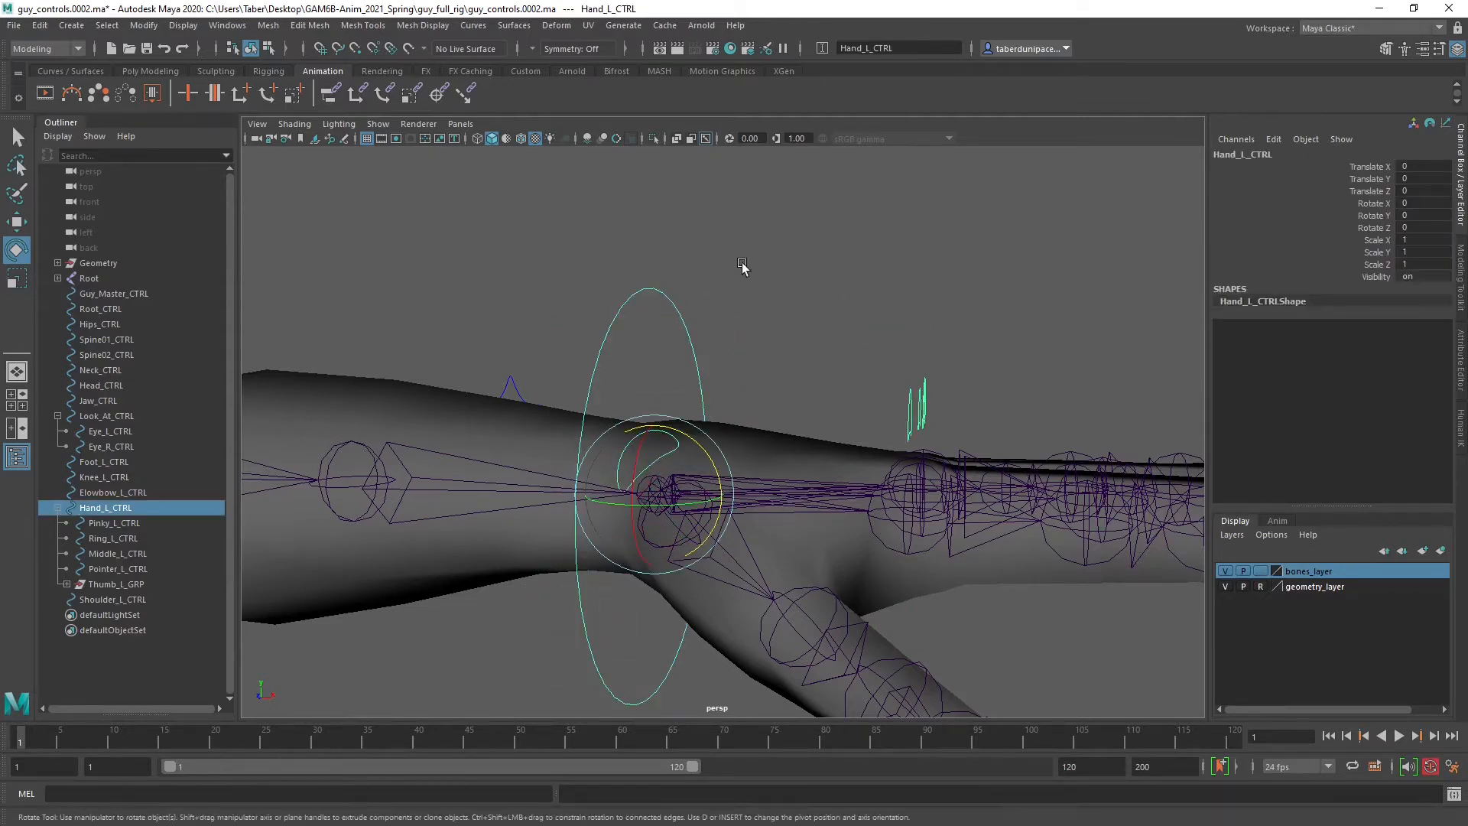
pyautogui.press('f')
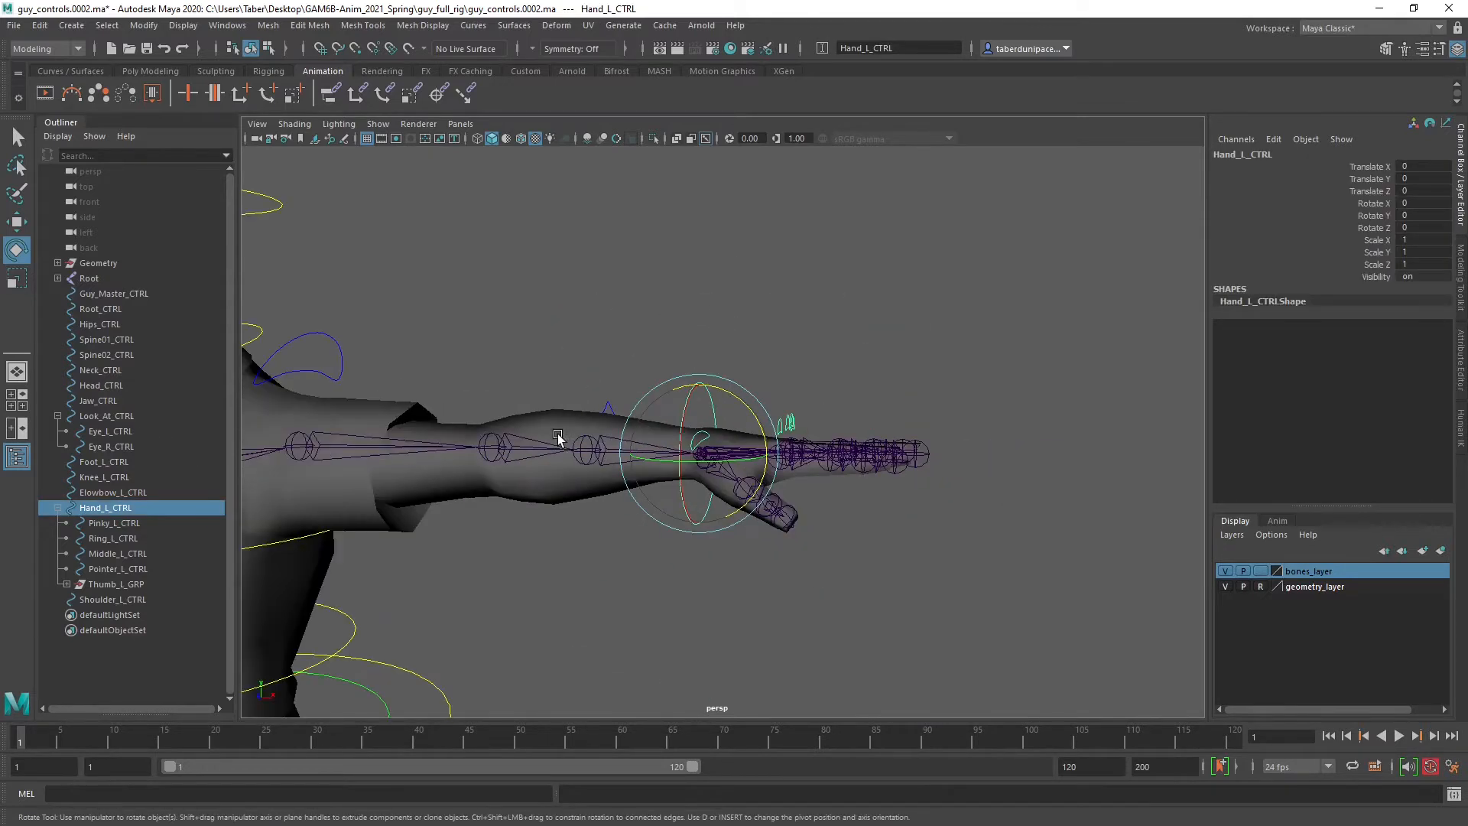
pyautogui.keyDown('alt'); pyautogui.moveTo(558, 459); pyautogui.dragTo(498, 485); pyautogui.keyUp('alt')
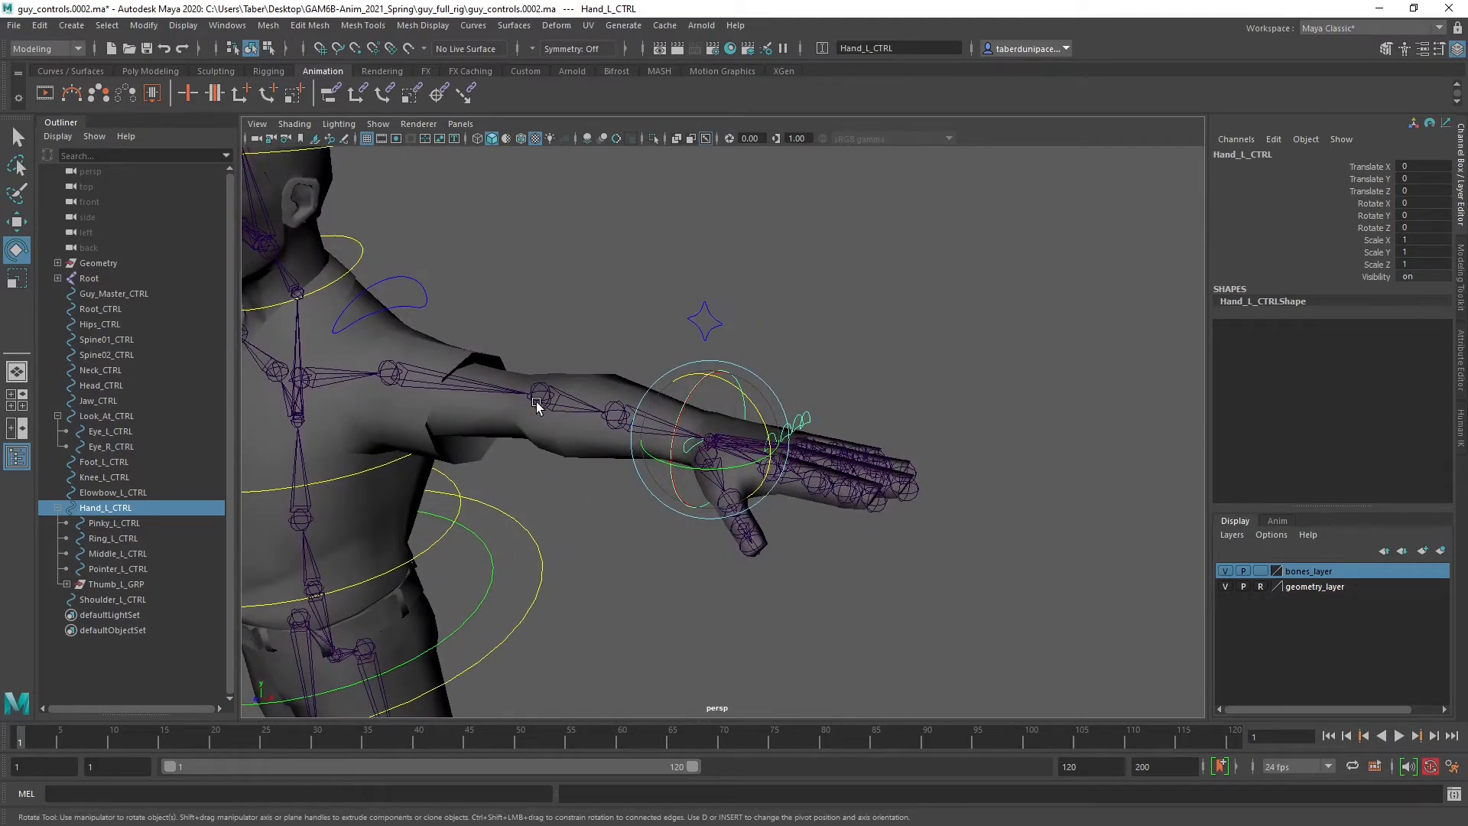
pyautogui.scroll(5, 589, 434)
pyautogui.moveTo(596, 487)
pyautogui.keyDown('alt'); pyautogui.mouseDown()
pyautogui.moveTo(535, 474)
pyautogui.moveTo(599, 465)
pyautogui.mouseUp(); pyautogui.keyUp('alt')
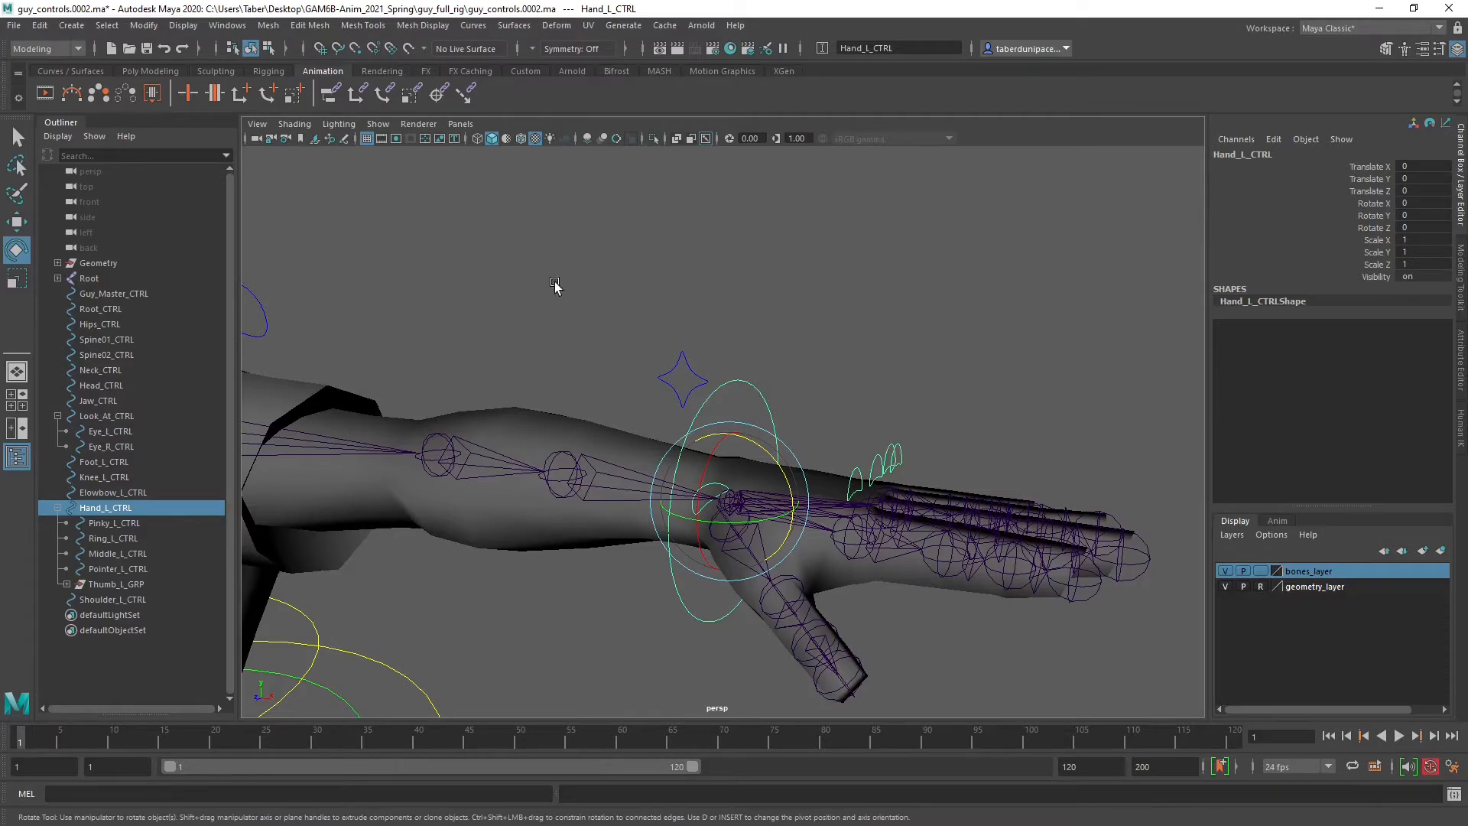
pyautogui.click(572, 314)
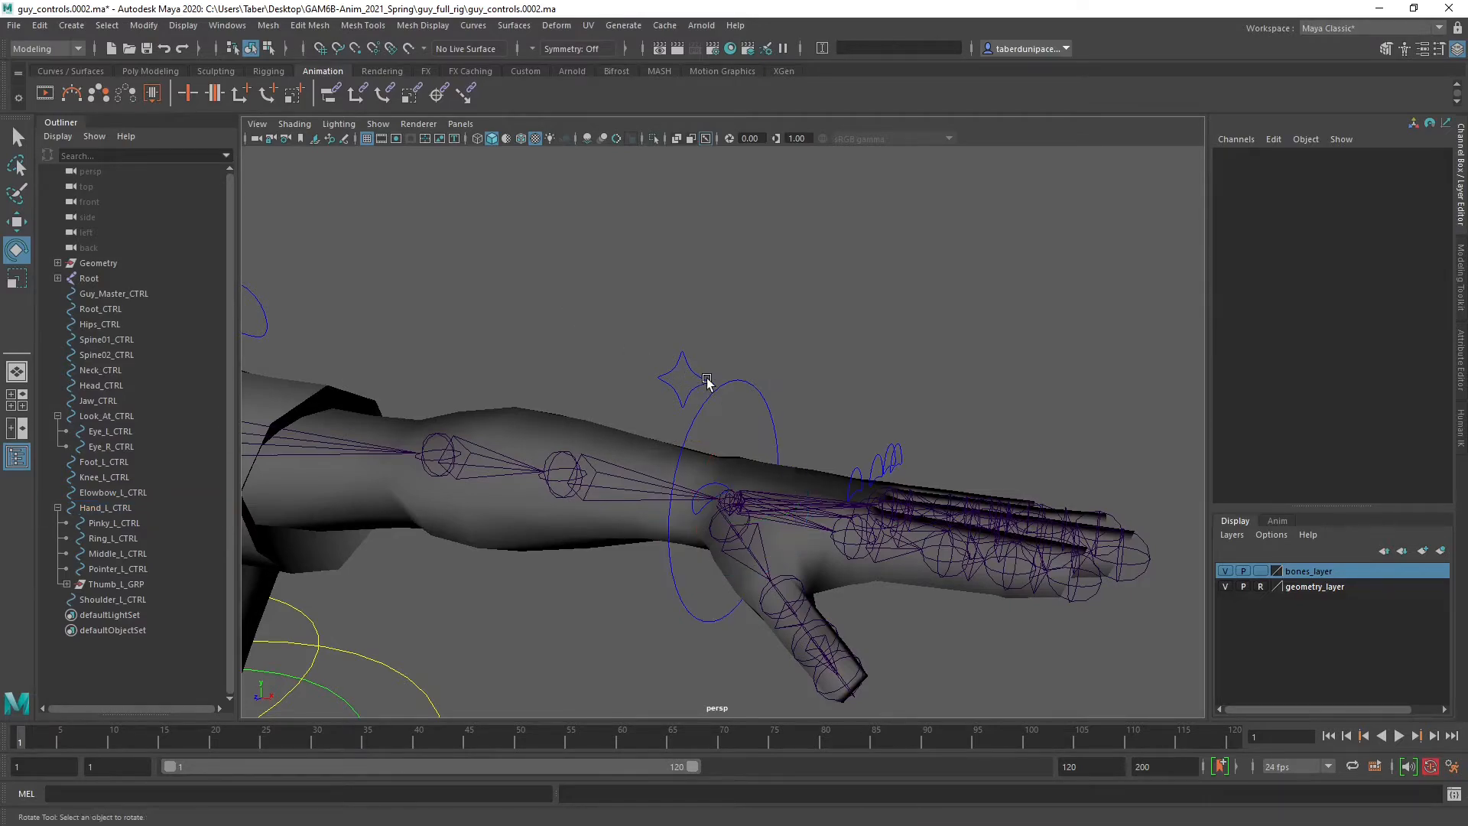
pyautogui.keyDown('alt'); pyautogui.moveTo(708, 383); pyautogui.dragTo(846, 328); pyautogui.keyUp('alt')
pyautogui.click(714, 406)
pyautogui.click(789, 383)
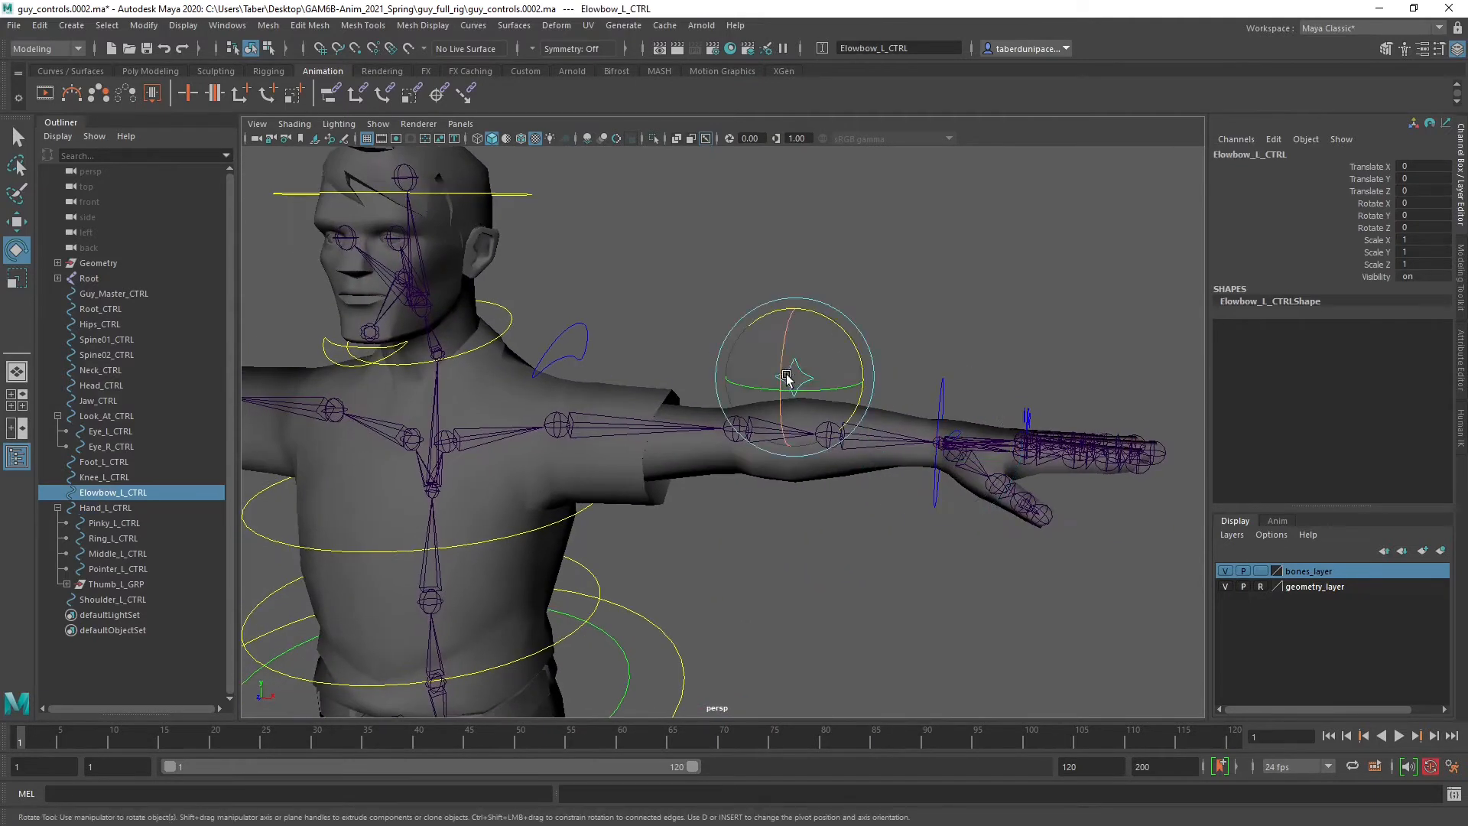
pyautogui.click(579, 341)
pyautogui.keyDown('alt'); pyautogui.moveTo(735, 317); pyautogui.dragTo(608, 268); pyautogui.keyUp('alt')
pyautogui.click(571, 266)
pyautogui.click(645, 336)
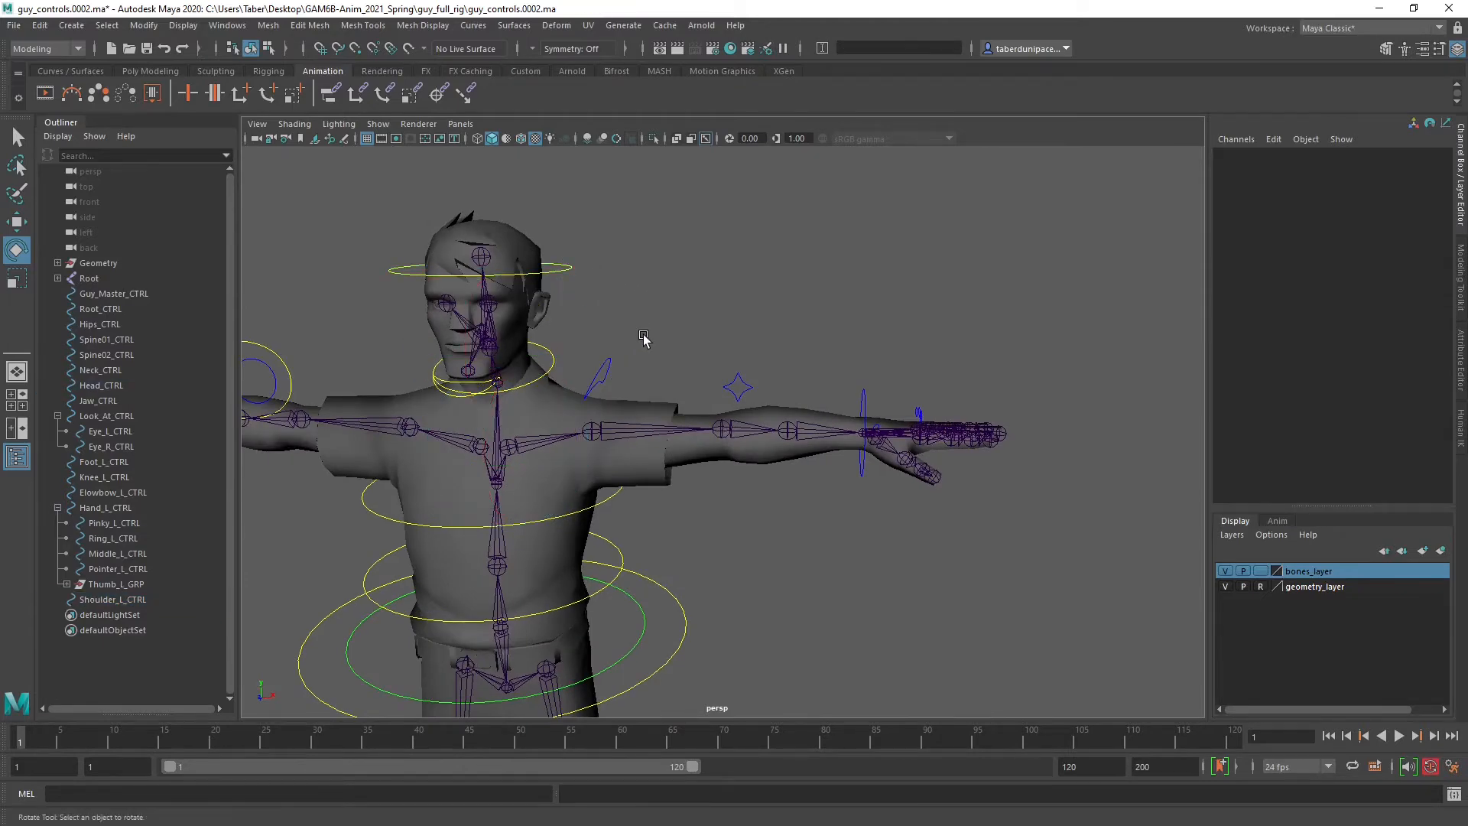
pyautogui.keyDown('alt'); pyautogui.moveTo(646, 341); pyautogui.dragTo(921, 328, button='middle'); pyautogui.keyUp('alt')
pyautogui.keyDown('alt'); pyautogui.moveTo(921, 328); pyautogui.dragTo(672, 334, button='right'); pyautogui.keyUp('alt')
pyautogui.keyDown('alt'); pyautogui.moveTo(822, 360); pyautogui.dragTo(777, 343); pyautogui.keyUp('alt')
pyautogui.keyDown('alt'); pyautogui.moveTo(865, 413); pyautogui.dragTo(791, 297, button='middle'); pyautogui.keyUp('alt')
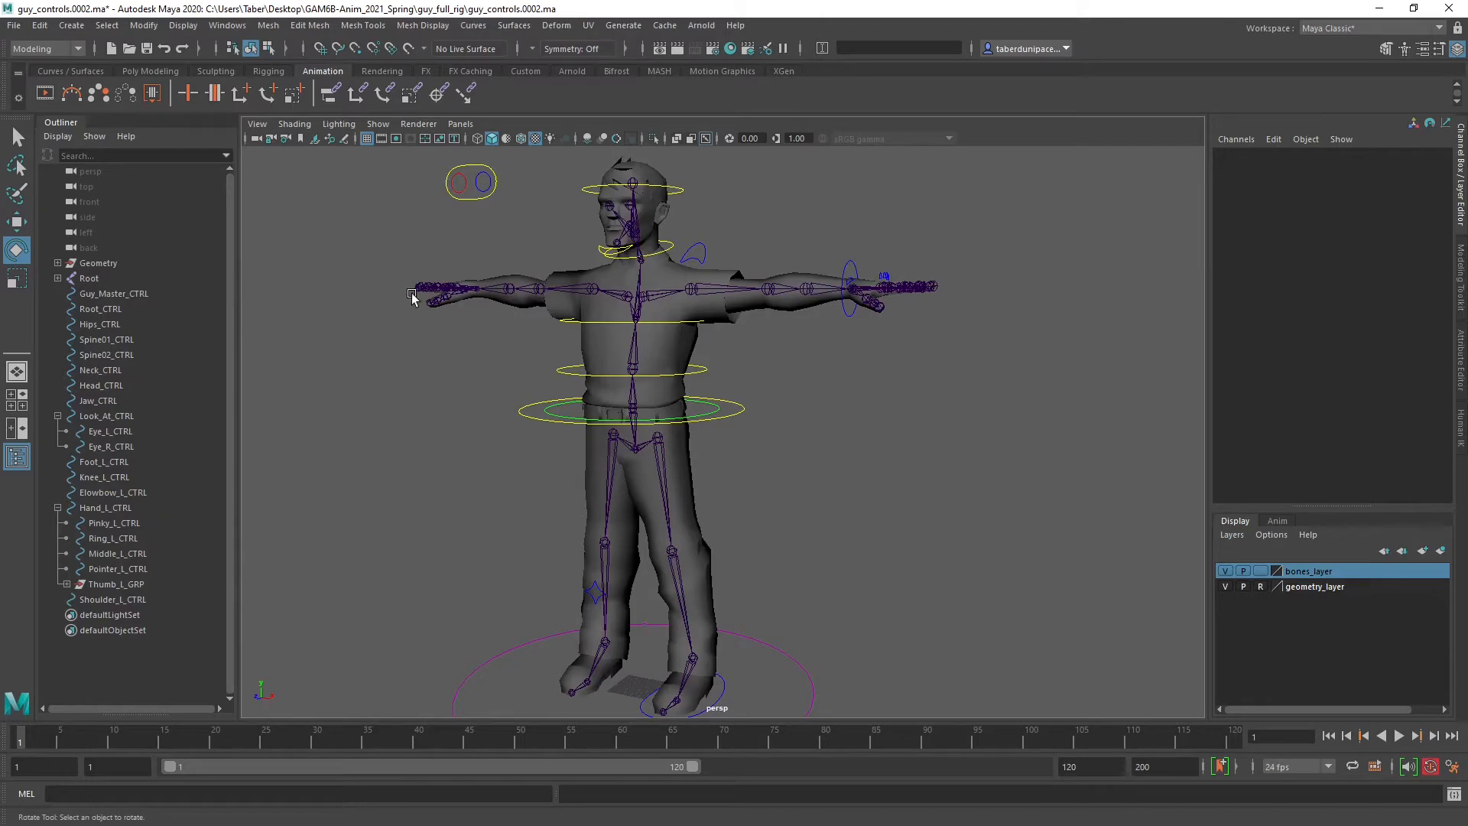
pyautogui.keyDown('alt'); pyautogui.moveTo(734, 342); pyautogui.dragTo(433, 361); pyautogui.keyUp('alt')
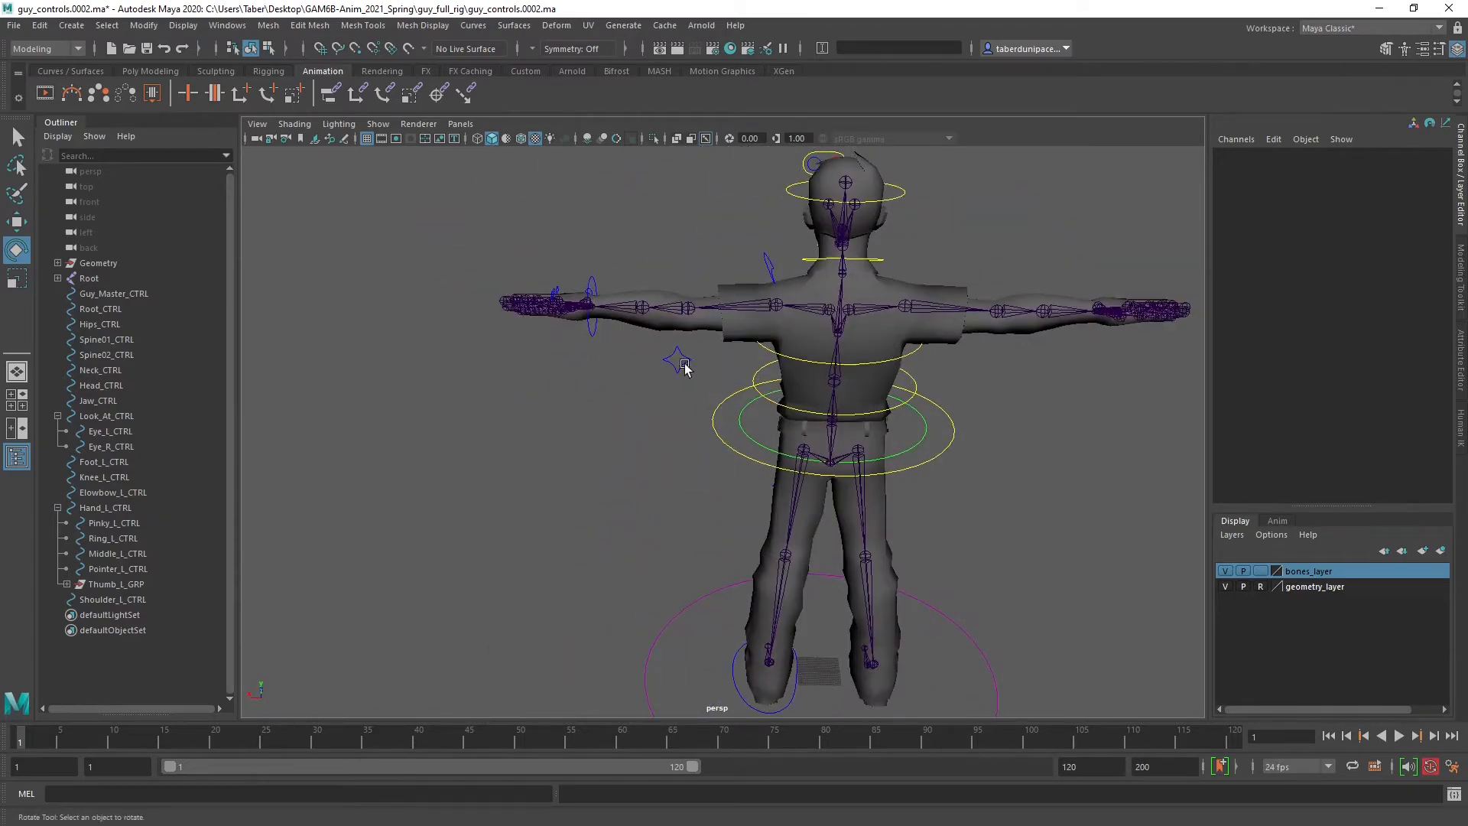
pyautogui.keyDown('alt'); pyautogui.moveTo(698, 352); pyautogui.dragTo(613, 390); pyautogui.keyUp('alt')
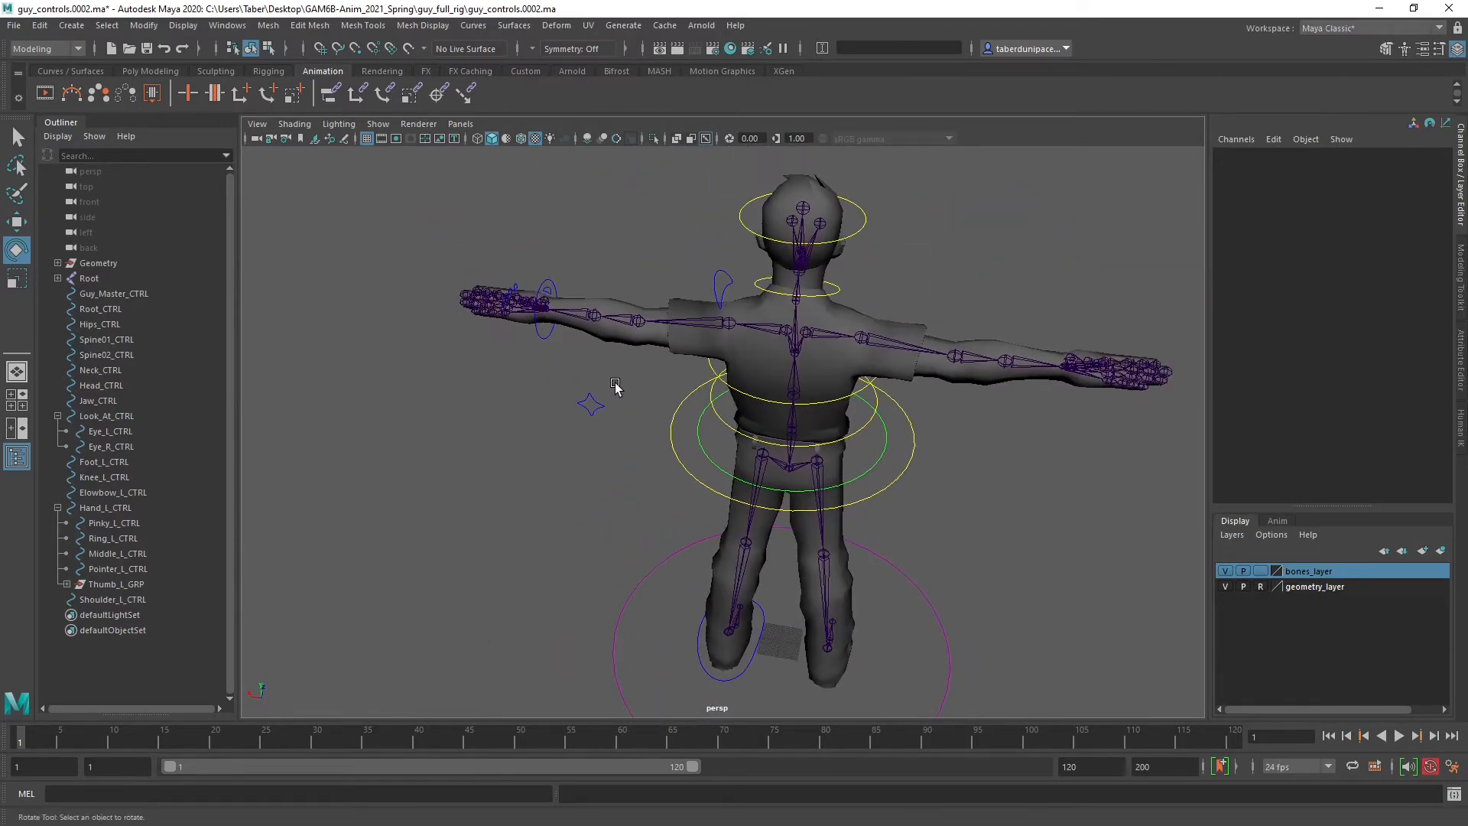
# Duplicate Elowbow_L_CTRL and snap the copy along X to the right elbow joint, at about -1.409, with geometry_layer hidden.
pyautogui.click(591, 417)
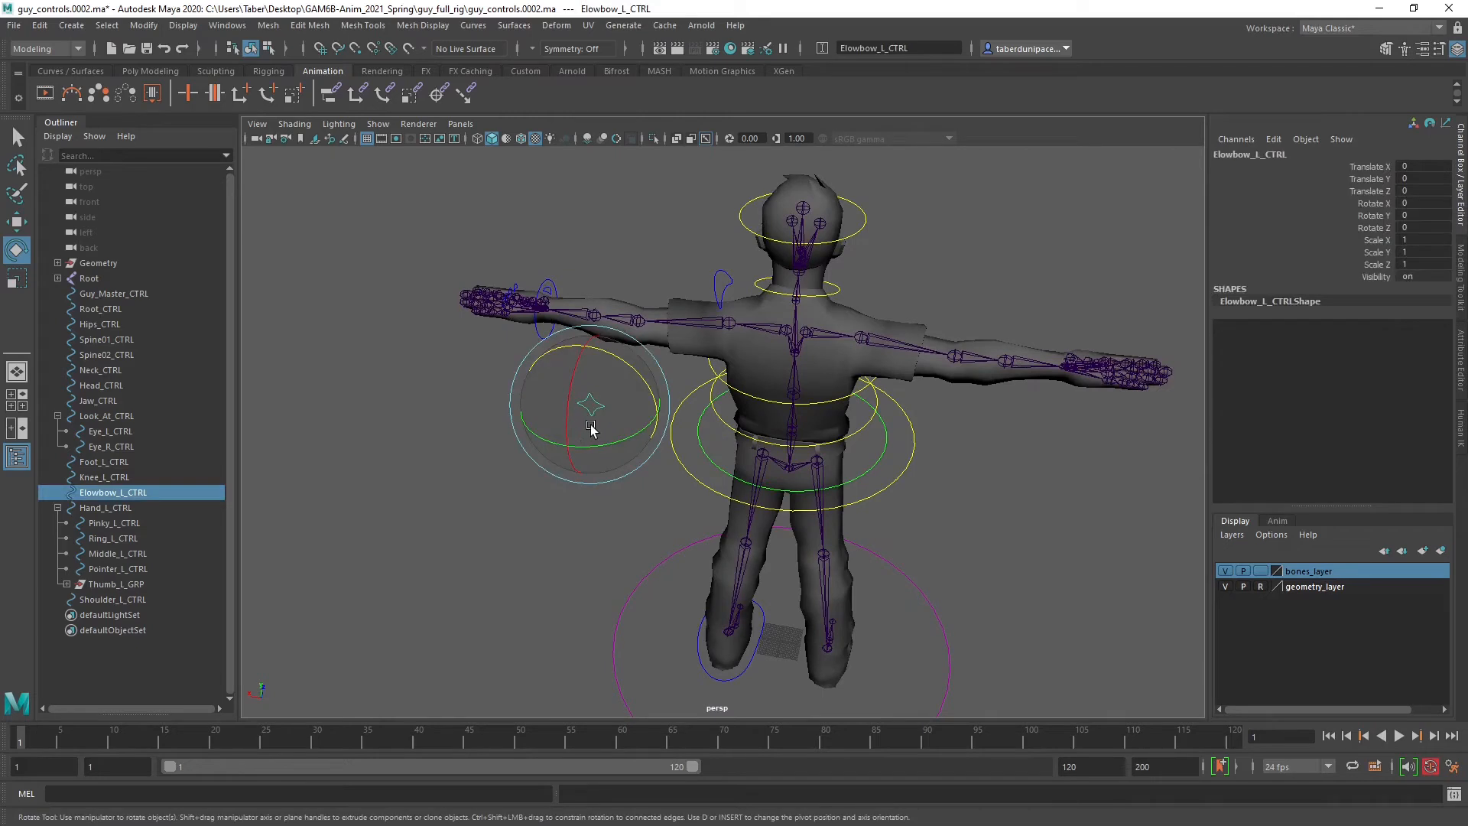
pyautogui.hotkey('ctrl', 'd')
pyautogui.press('w')
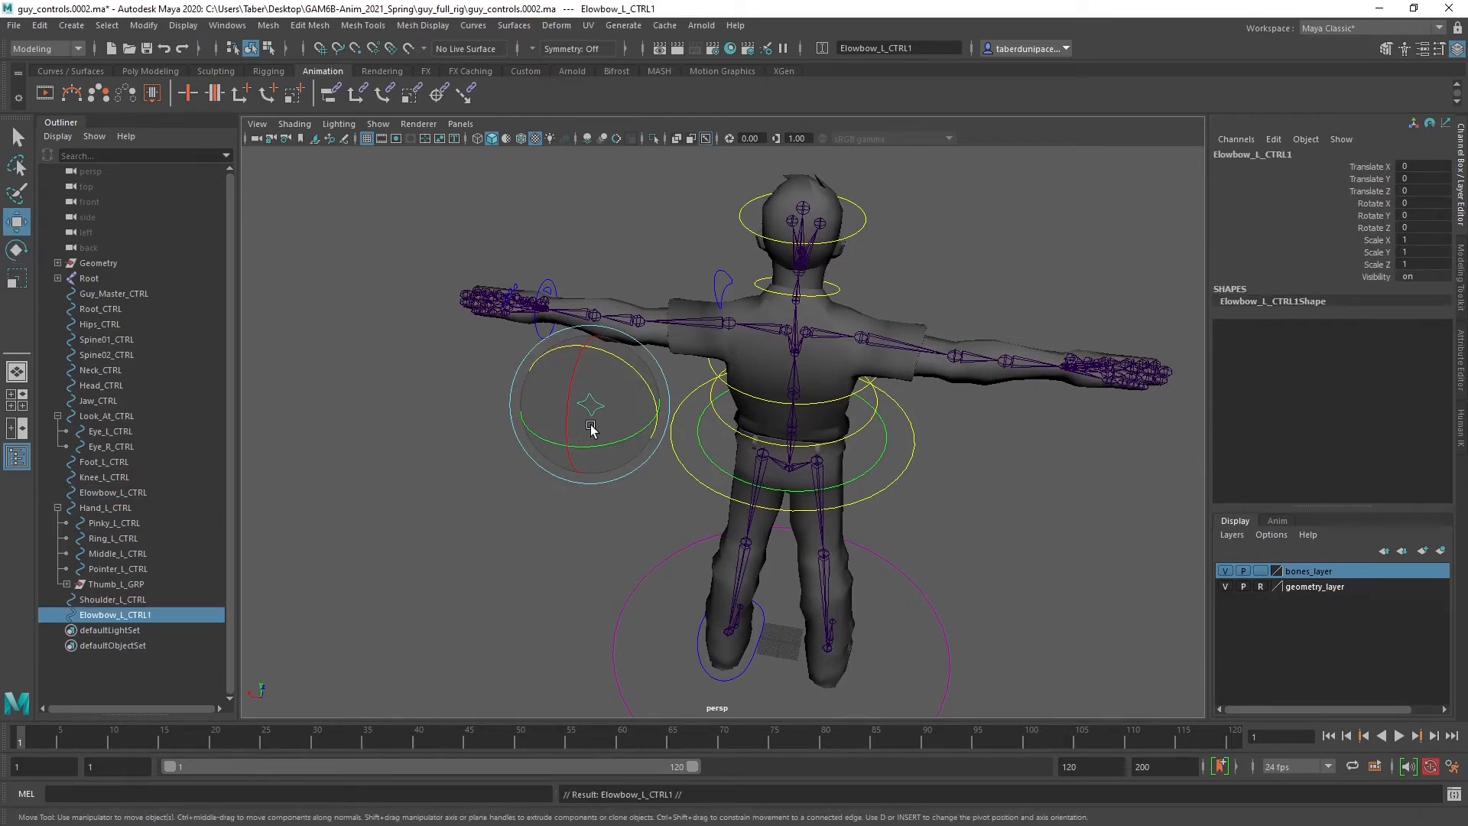
pyautogui.press('v')
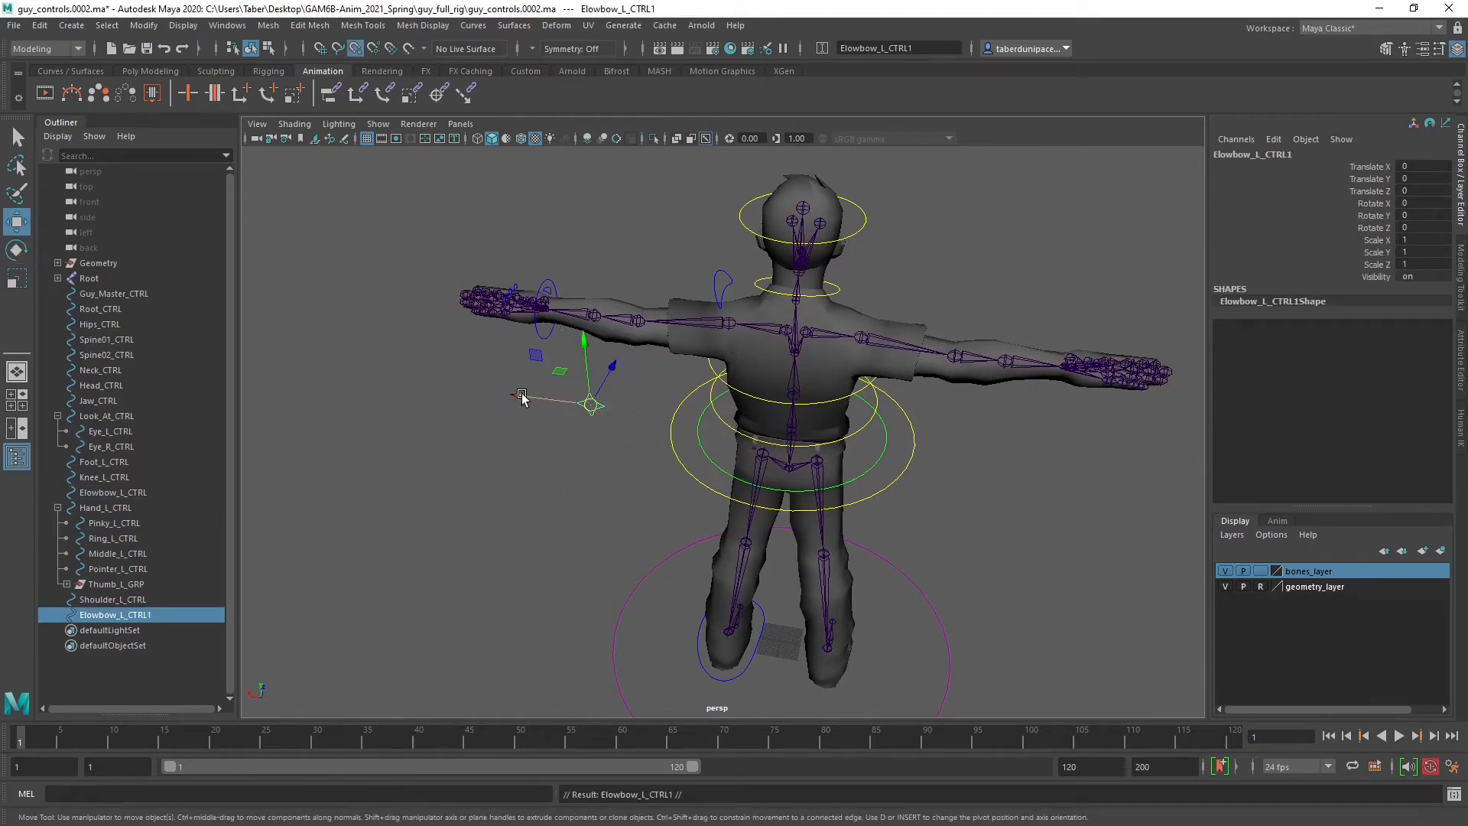
pyautogui.moveTo(522, 397); pyautogui.dragTo(955, 359)
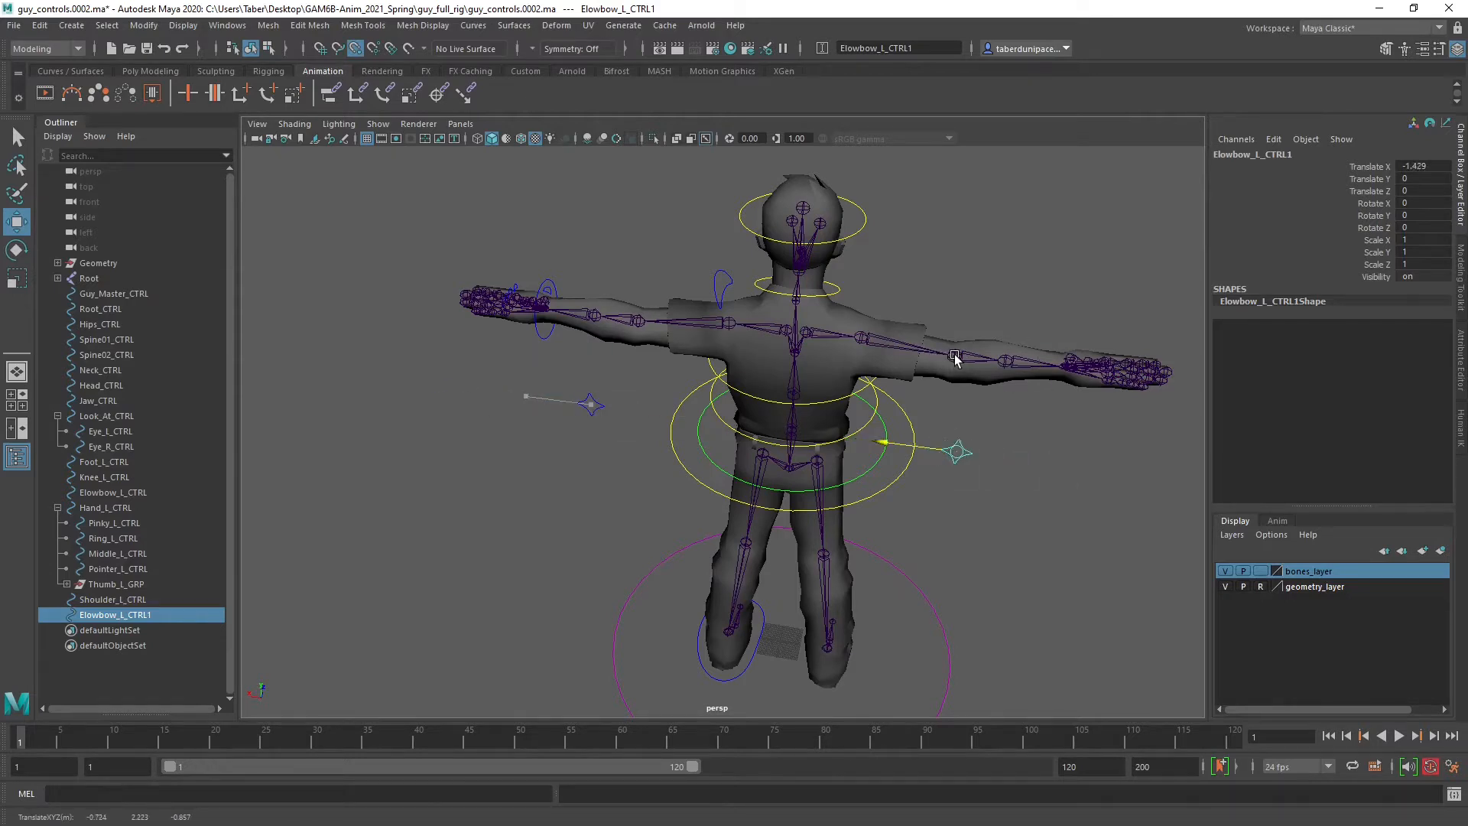
pyautogui.click(1225, 586)
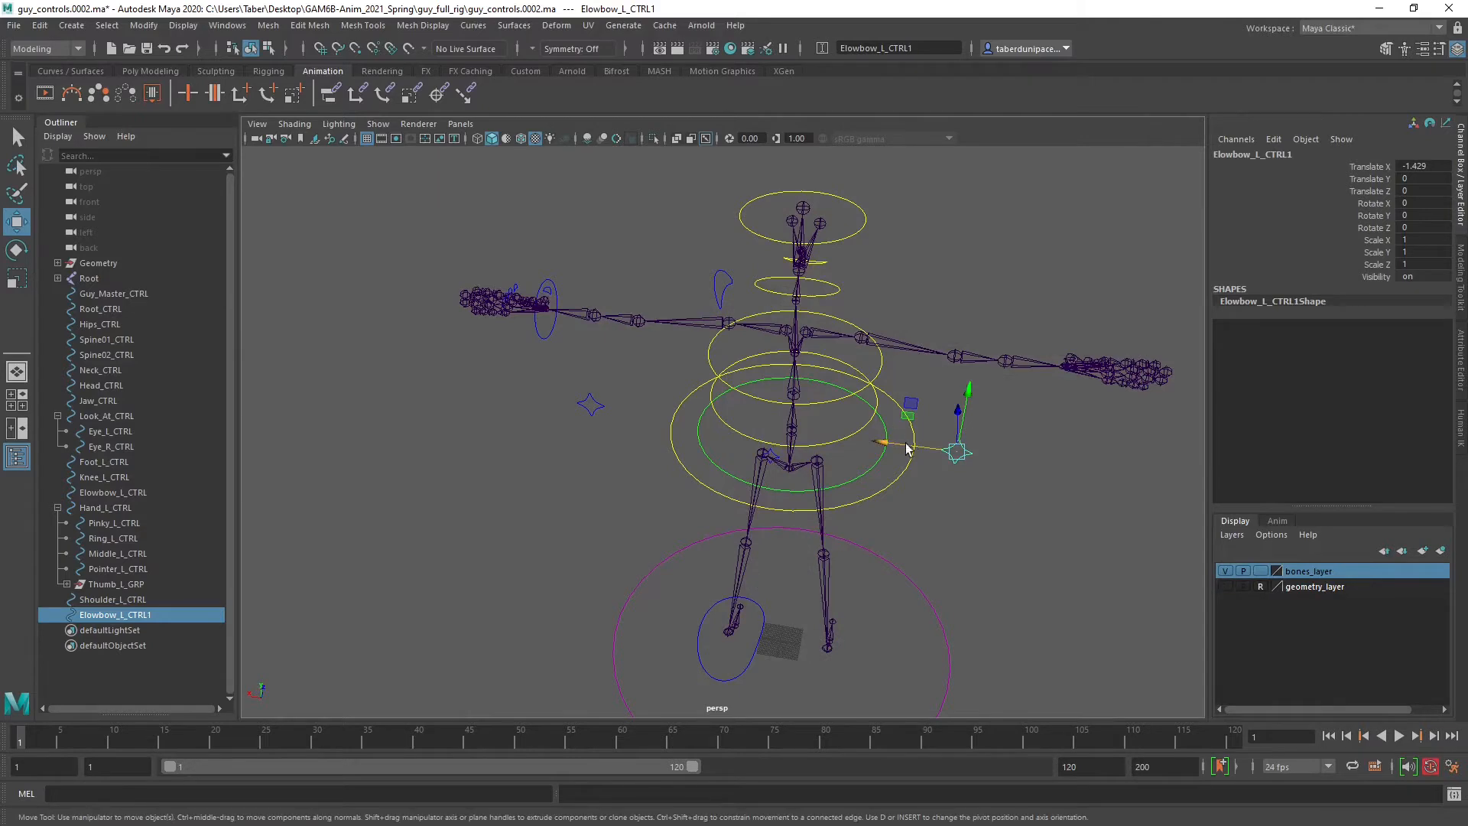
pyautogui.press('v')
pyautogui.moveTo(923, 453); pyautogui.dragTo(961, 357)
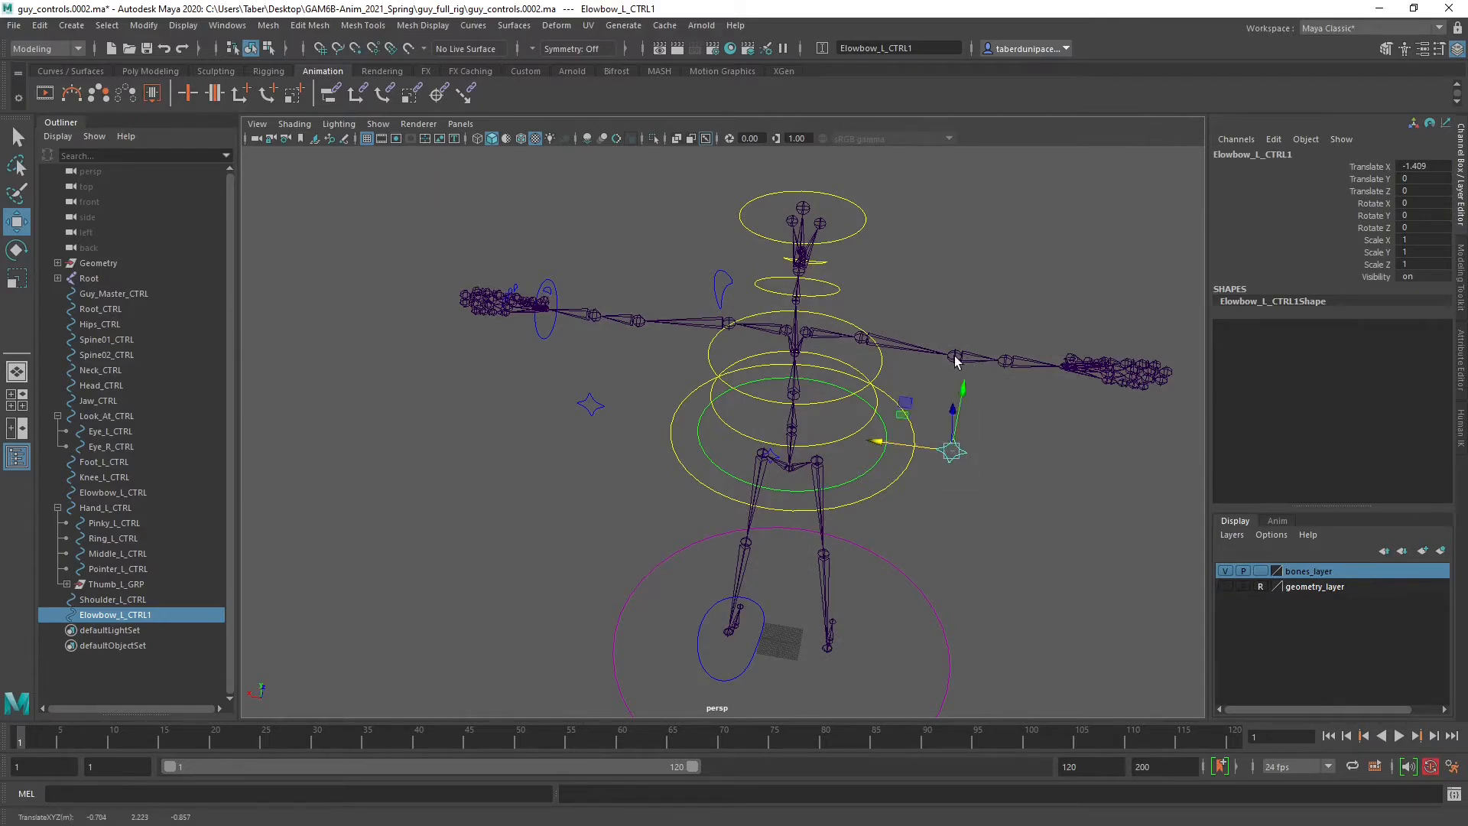
# Duplicate Hand_L_CTRL with its child controls and snap the copy along X to the right wrist joint, at about -2.302.
pyautogui.click(557, 297)
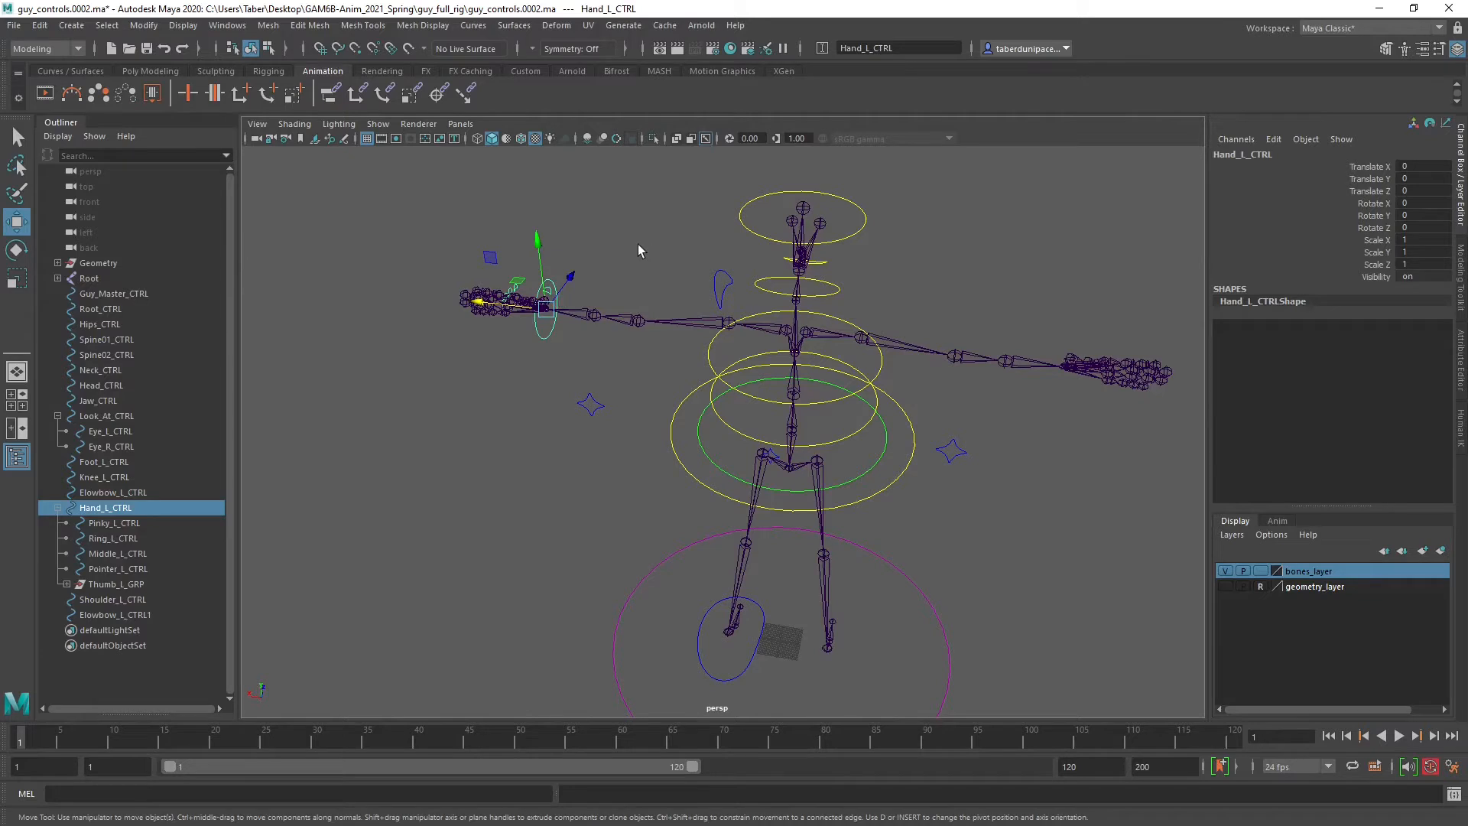
pyautogui.hotkey('ctrl', 'd')
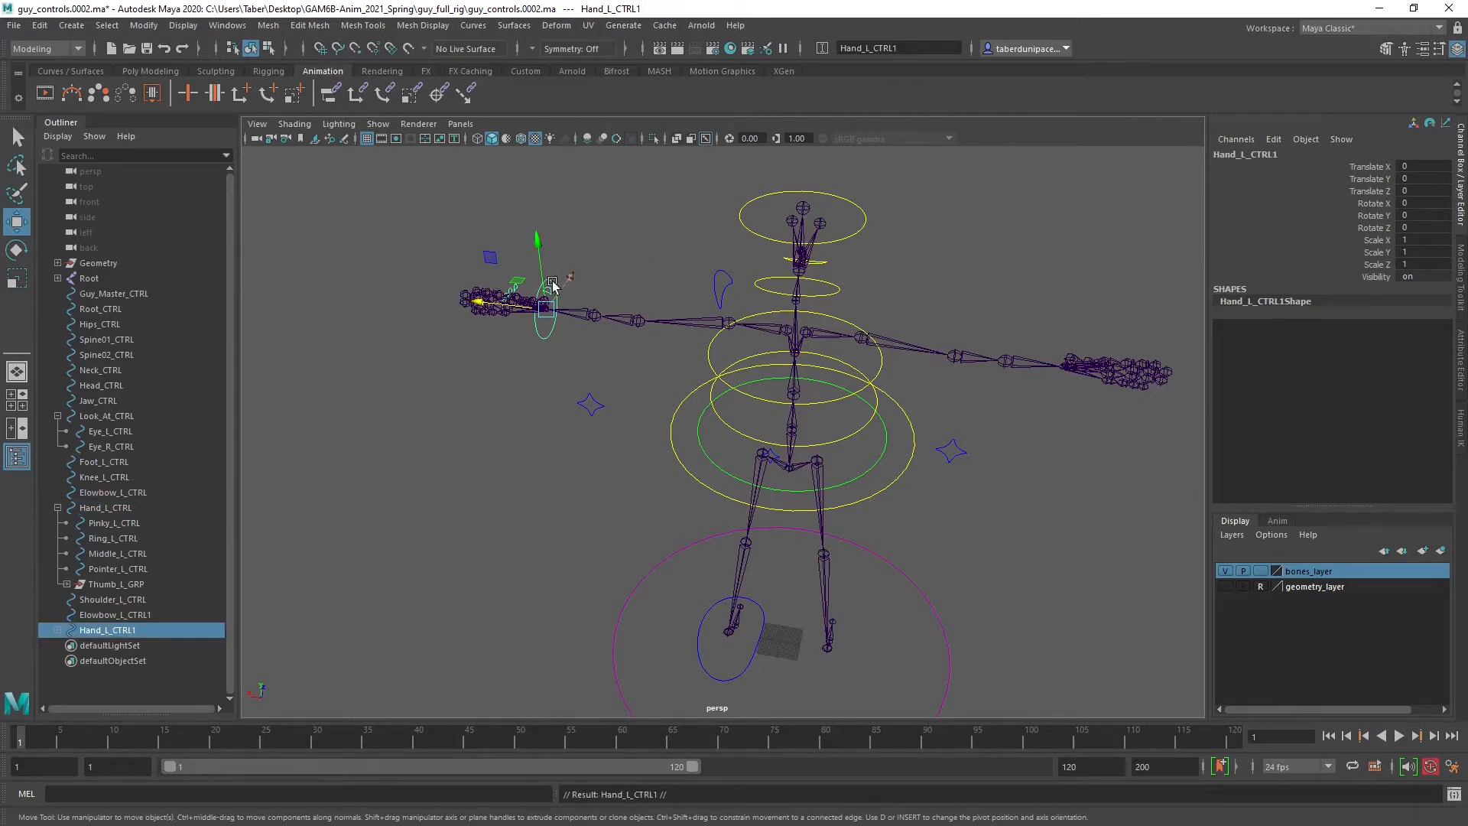
pyautogui.moveTo(497, 302); pyautogui.dragTo(1062, 370)
pyautogui.press('f')
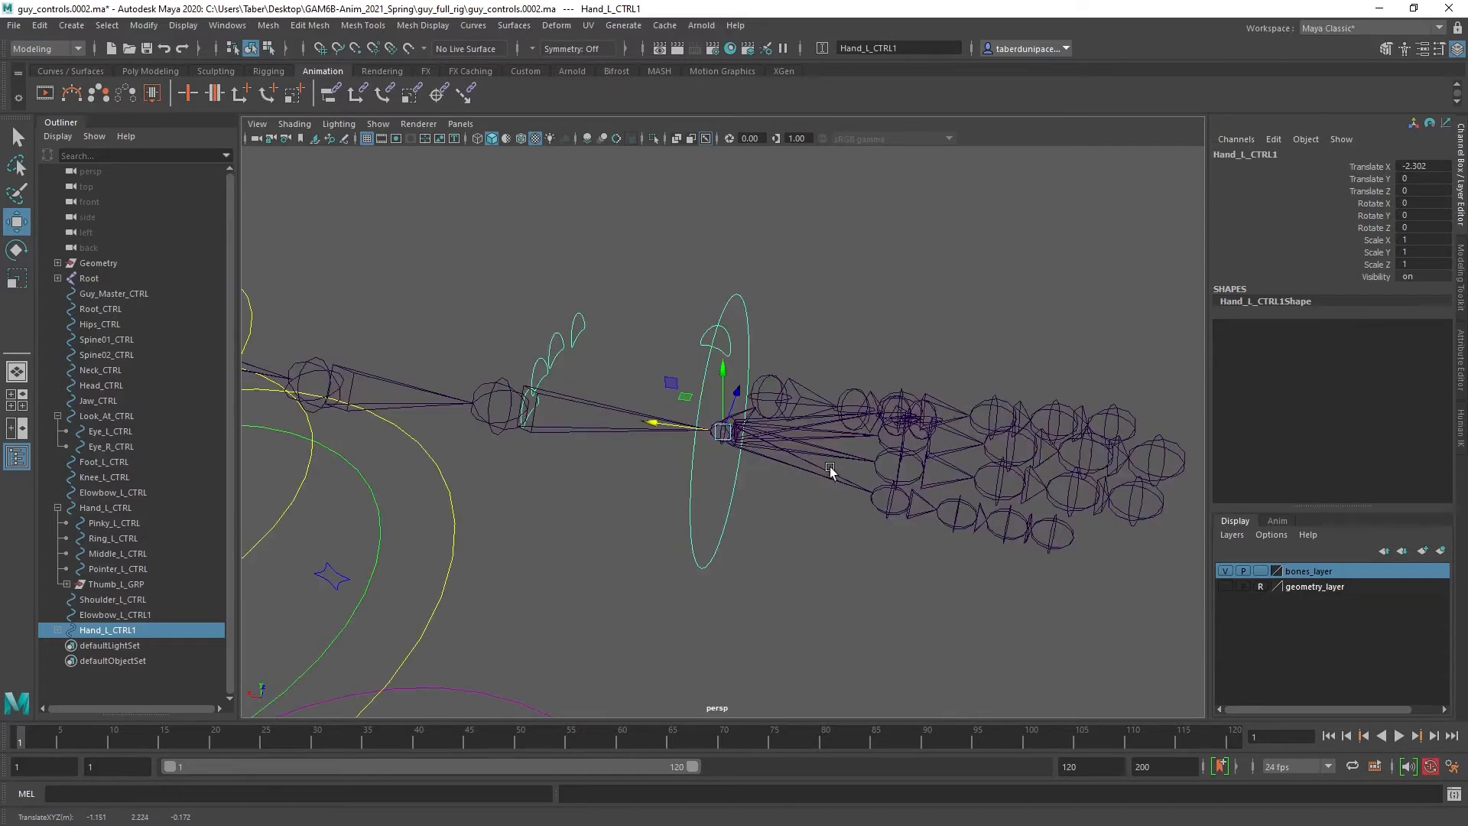
pyautogui.moveTo(728, 486)
pyautogui.keyDown('alt'); pyautogui.mouseDown()
pyautogui.moveTo(757, 497)
pyautogui.moveTo(726, 489)
pyautogui.mouseUp(); pyautogui.keyUp('alt')
pyautogui.press('r')
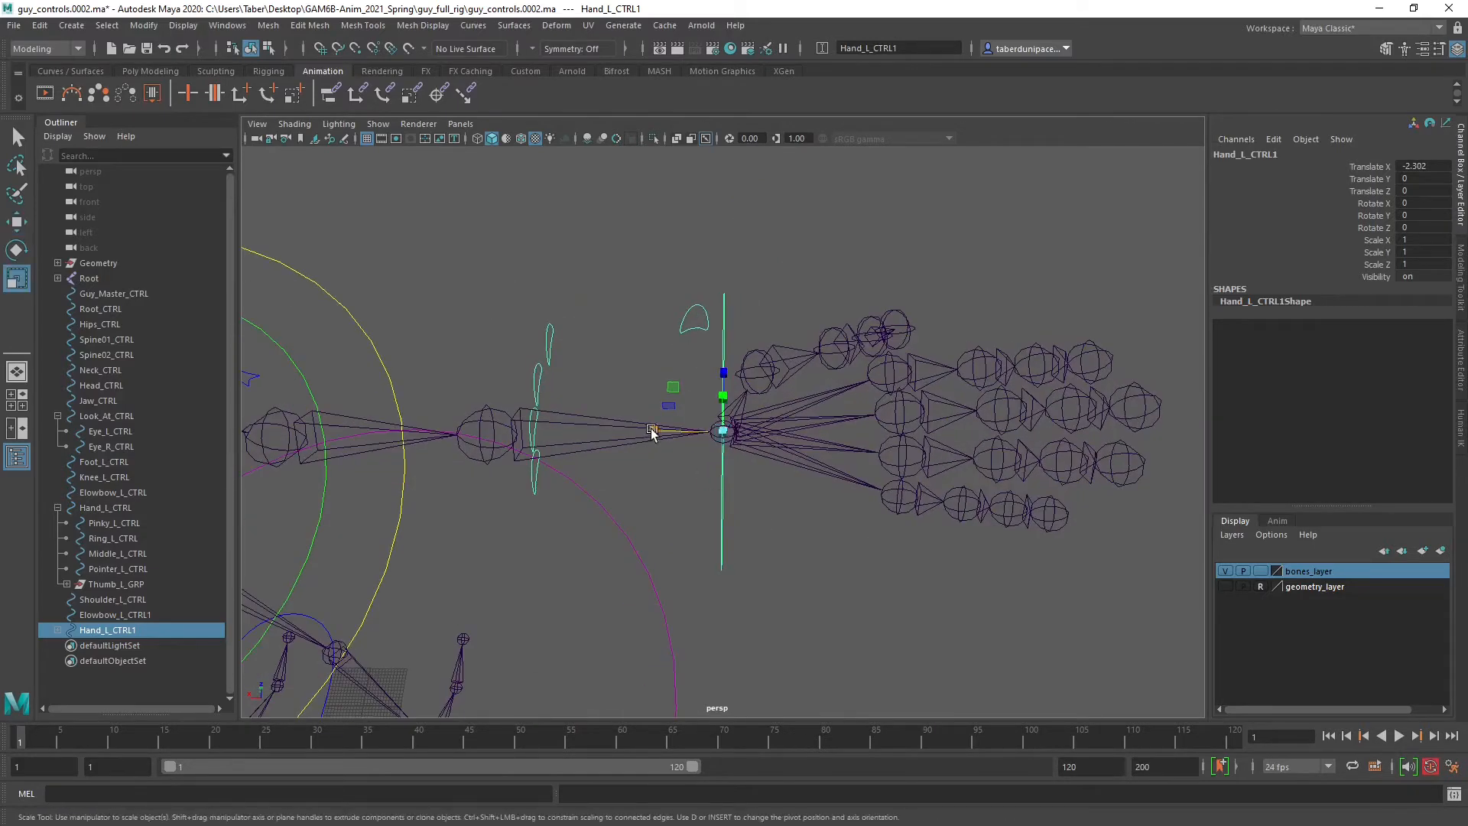
pyautogui.moveTo(656, 428); pyautogui.dragTo(679, 429)
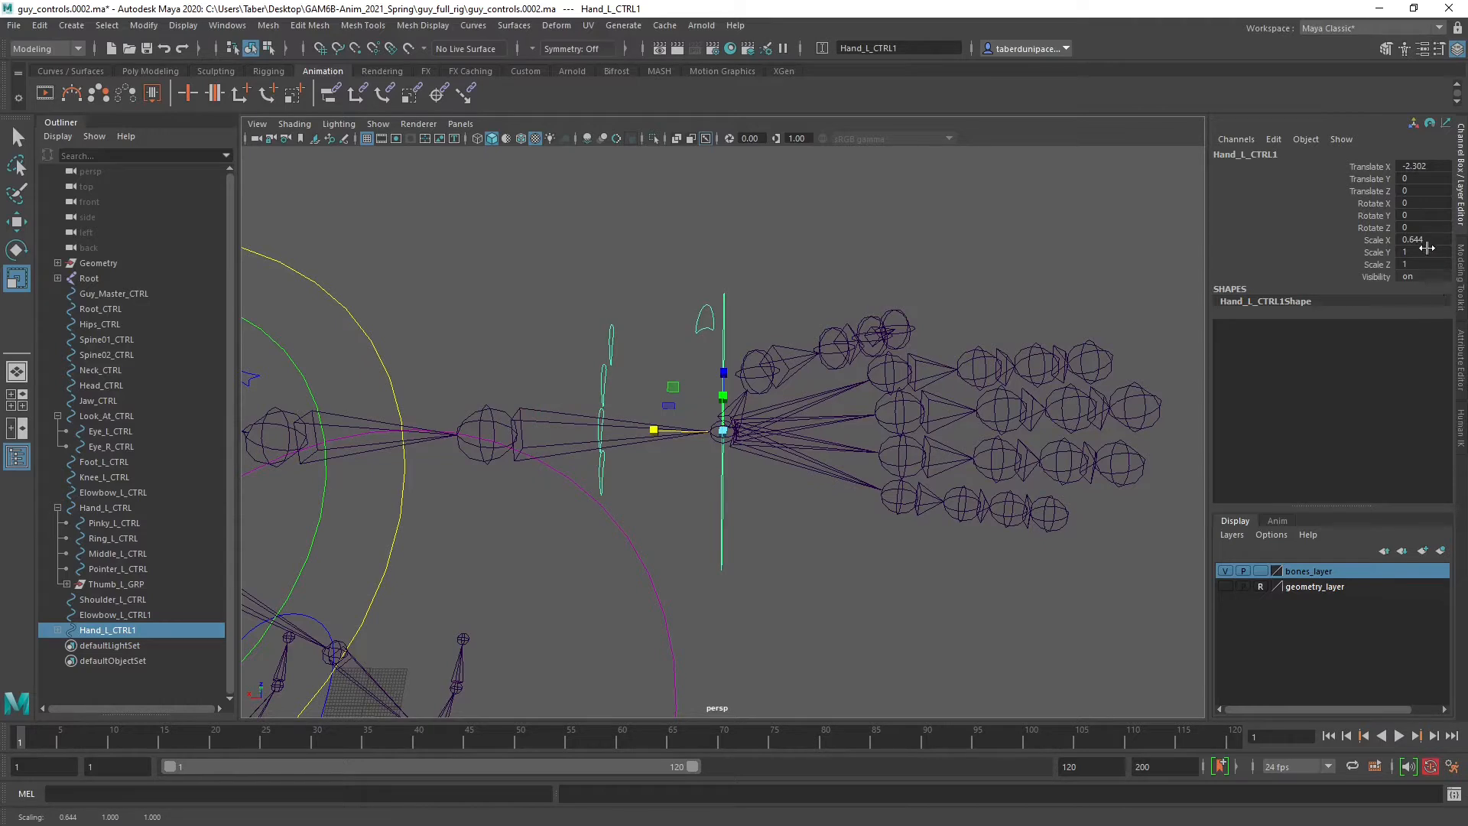
pyautogui.hotkey('ctrl', 'z')
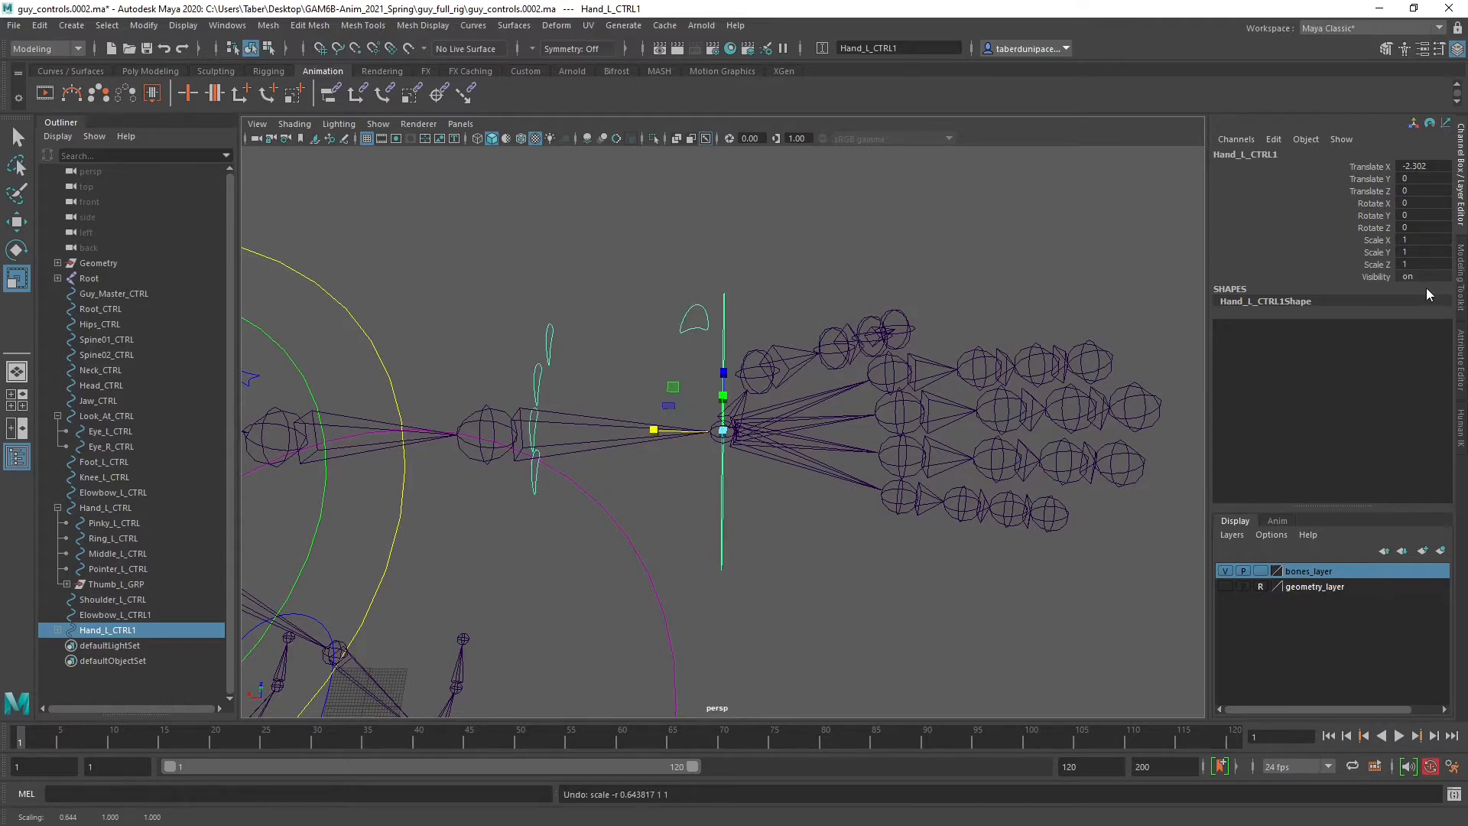
# Mirror the duplicated hand control and its children by setting Scale X to -1.
pyautogui.doubleClick(1423, 240)
pyautogui.write('-1')
pyautogui.press('Return')
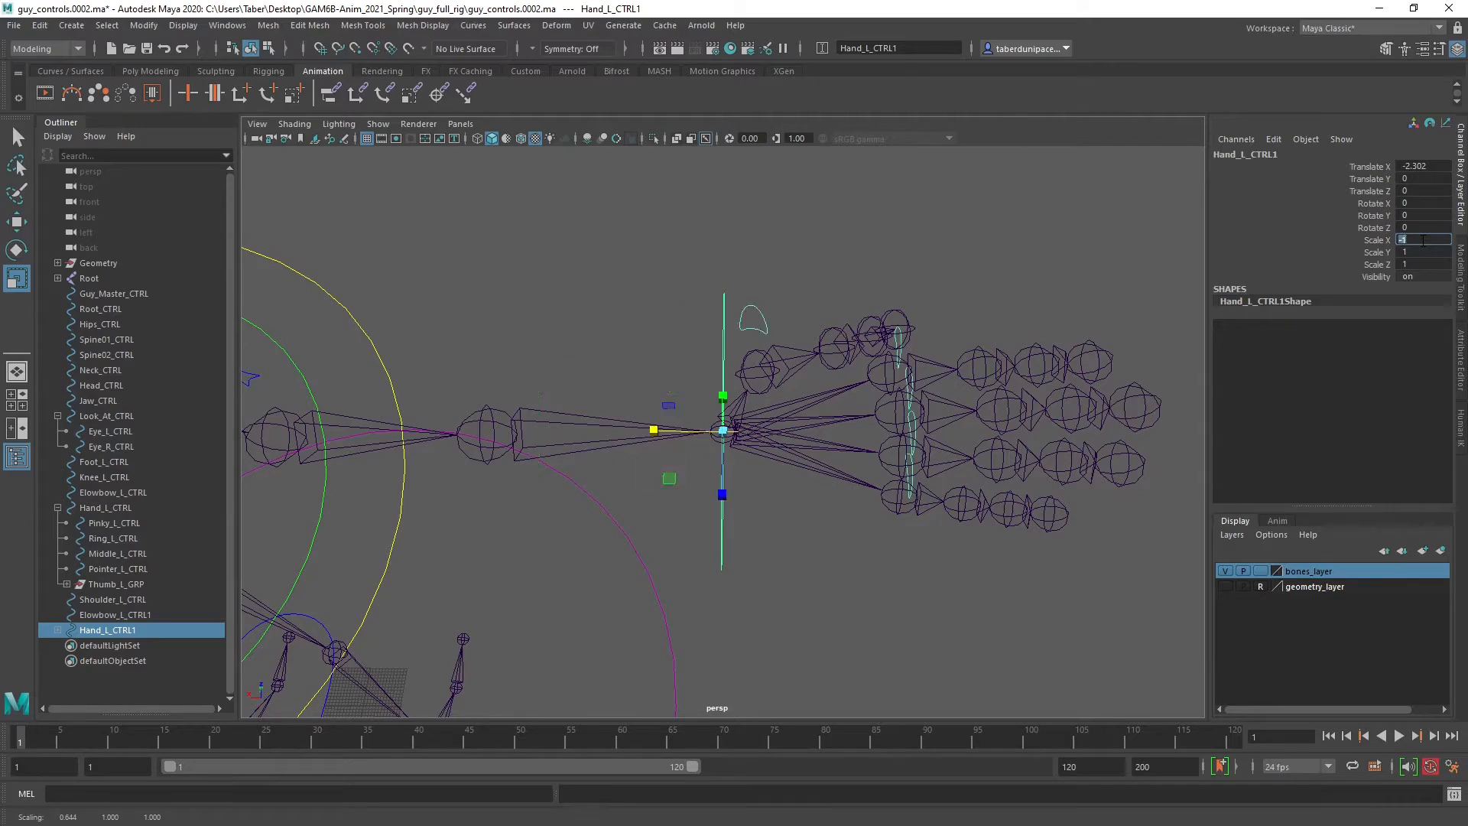
# Freeze the translate, rotate and scale transformations of the mirrored Hand_L_CTRL1.
pyautogui.moveTo(777, 492)
pyautogui.keyDown('alt'); pyautogui.mouseDown()
pyautogui.moveTo(1013, 469)
pyautogui.moveTo(779, 484)
pyautogui.mouseUp(); pyautogui.keyUp('alt')
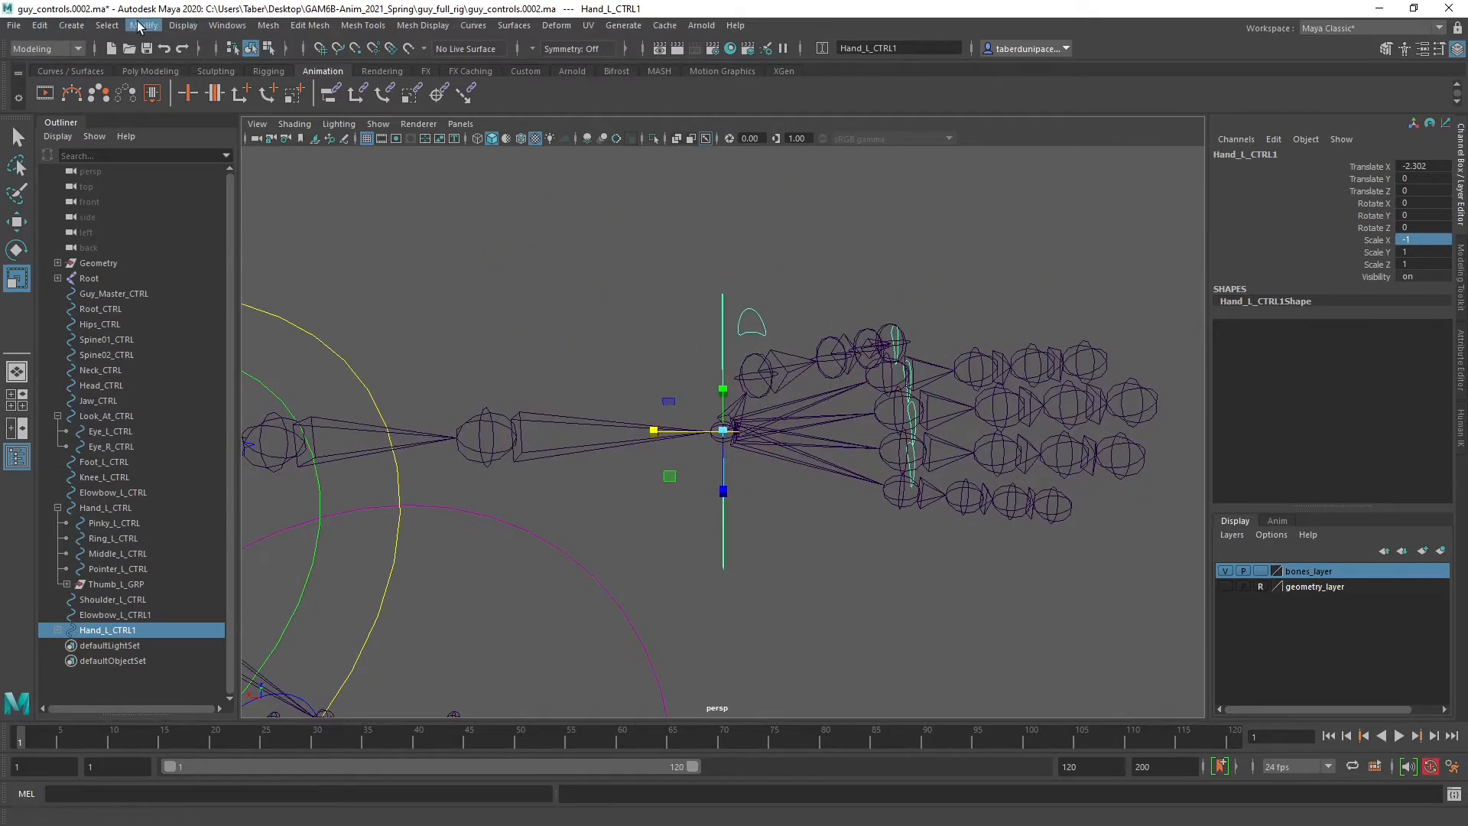
pyautogui.click(140, 26)
pyautogui.click(192, 94)
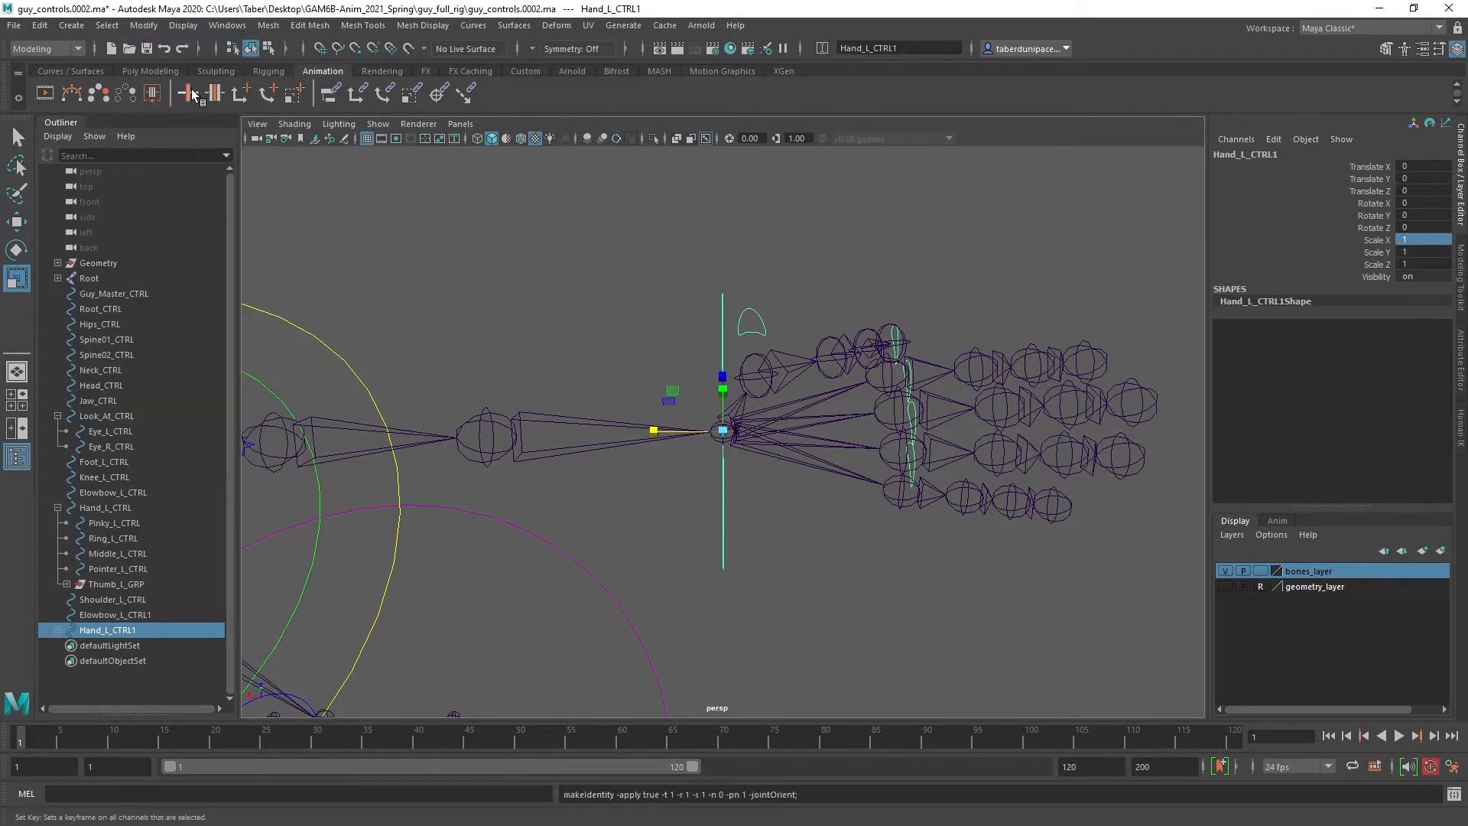
pyautogui.click(482, 196)
pyautogui.keyDown('alt'); pyautogui.moveTo(482, 197); pyautogui.dragTo(671, 263); pyautogui.keyUp('alt')
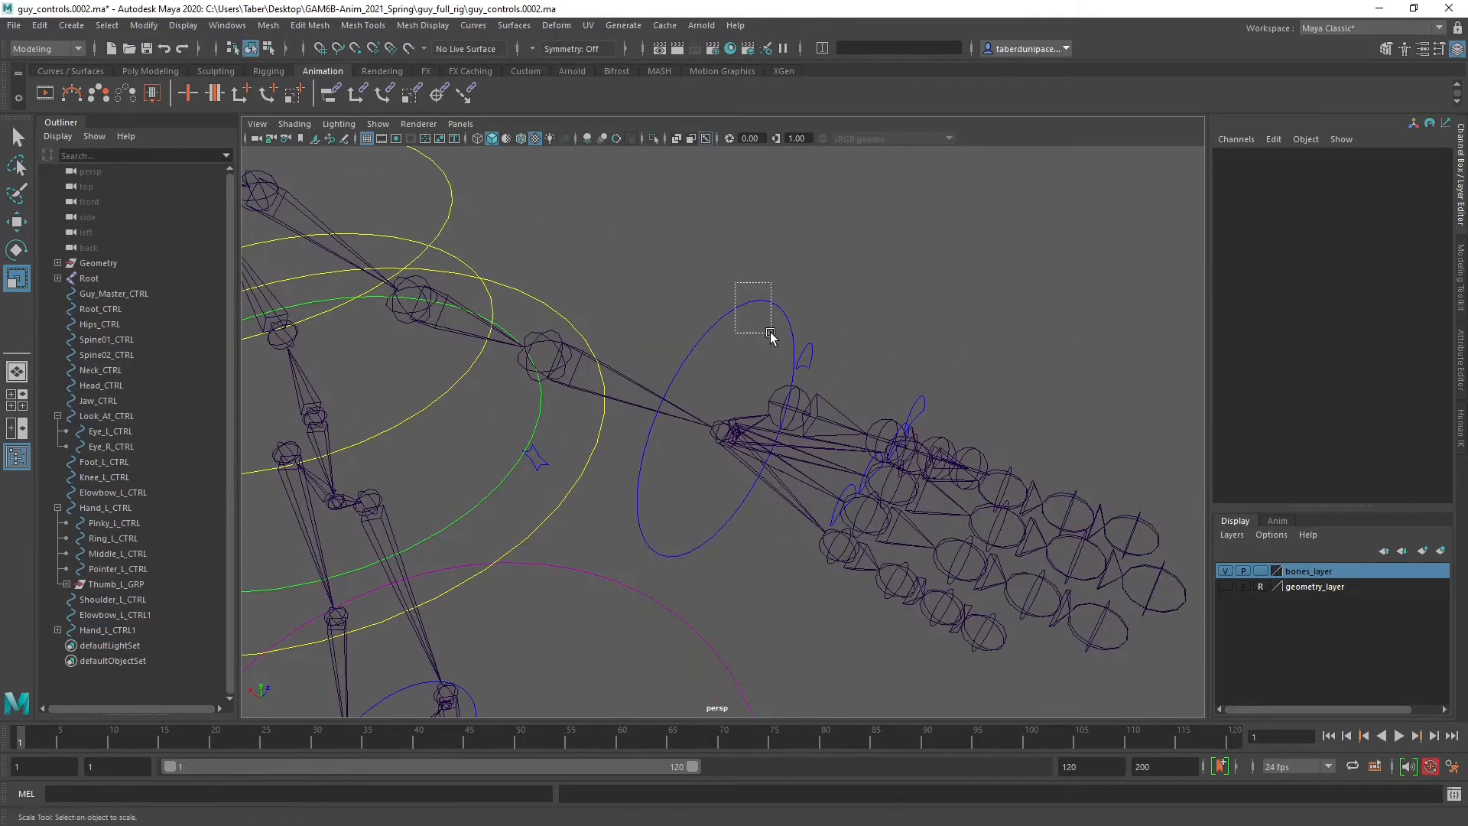
# Freeze the translate, rotate and scale transformations of the duplicated elbow control Elowbow_L_CTRL1.
pyautogui.click(755, 306)
pyautogui.press('e')
pyautogui.keyDown('alt'); pyautogui.moveTo(791, 367); pyautogui.dragTo(620, 347); pyautogui.keyUp('alt')
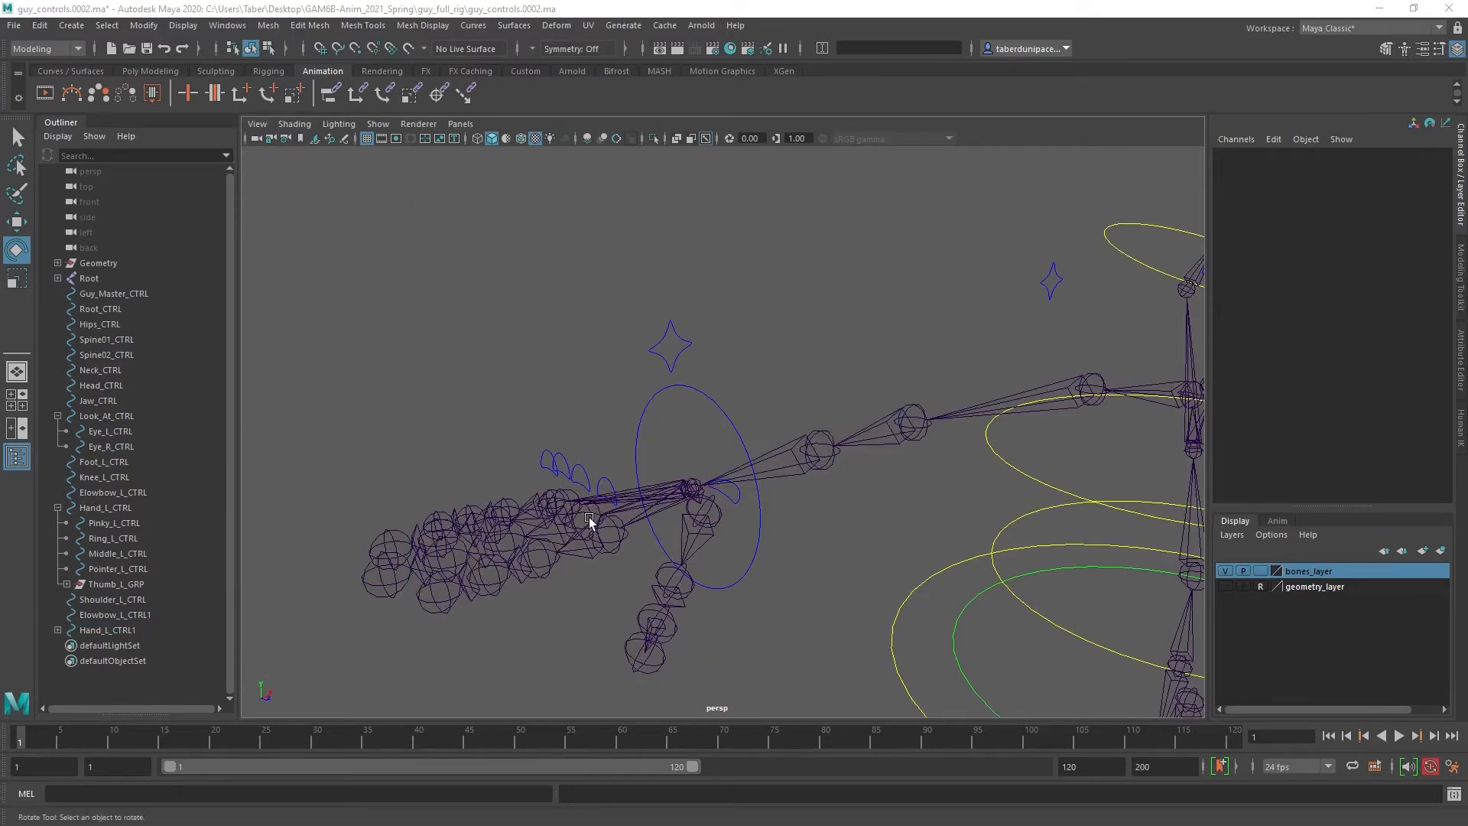
pyautogui.keyDown('alt'); pyautogui.moveTo(774, 510); pyautogui.dragTo(750, 485); pyautogui.keyUp('alt')
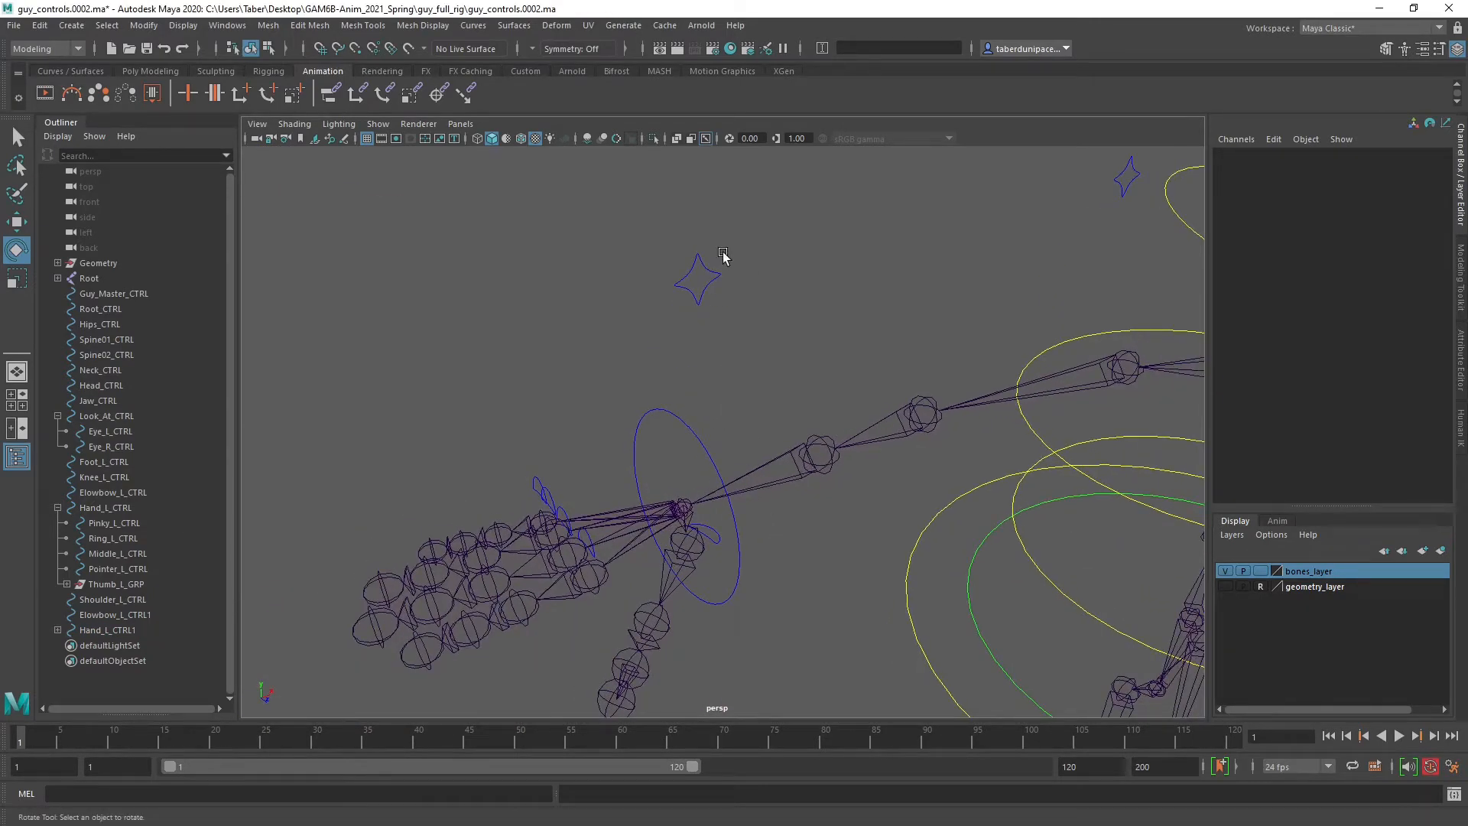
pyautogui.click(698, 290)
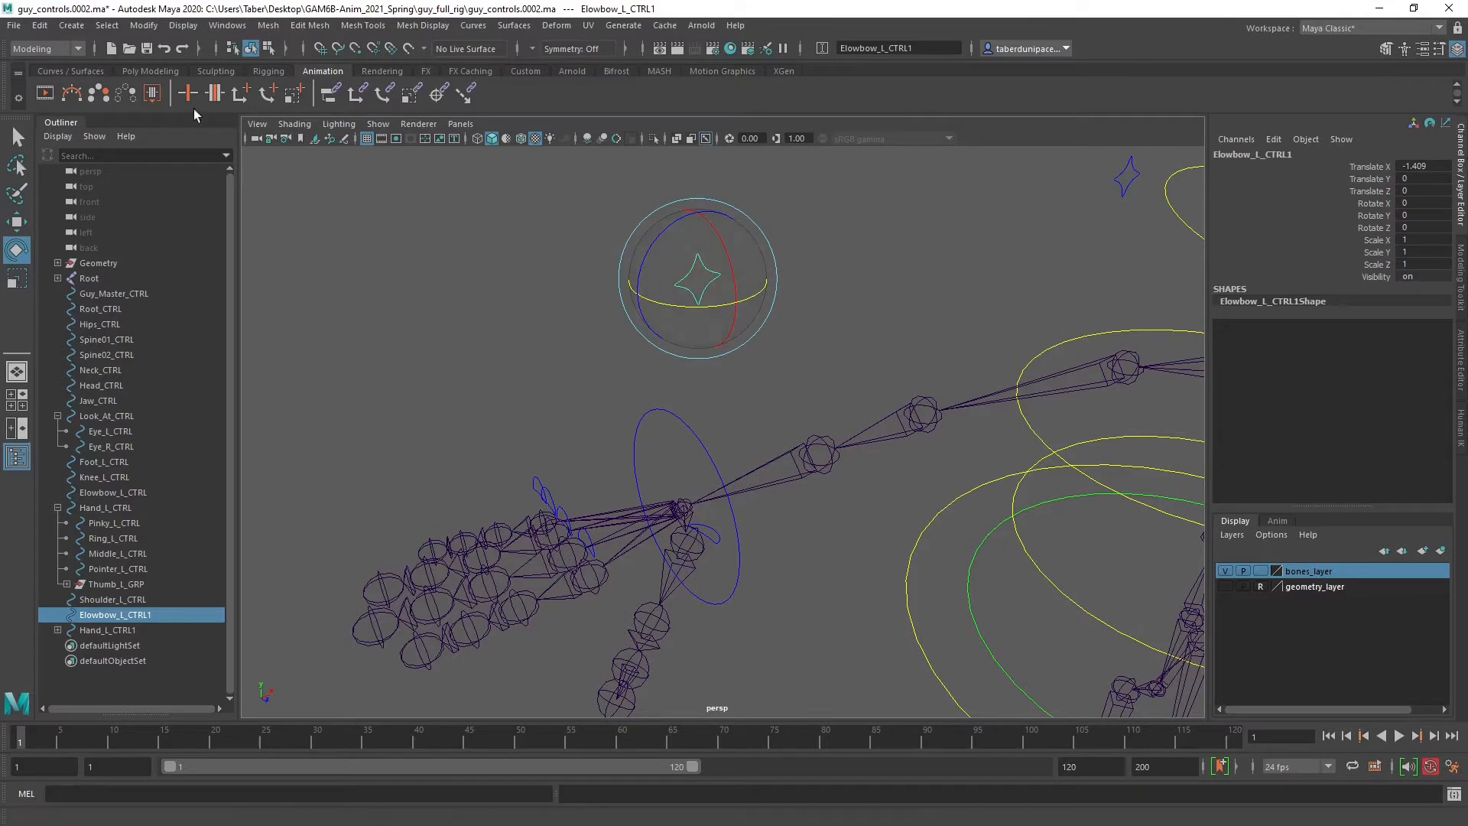
pyautogui.click(38, 25)
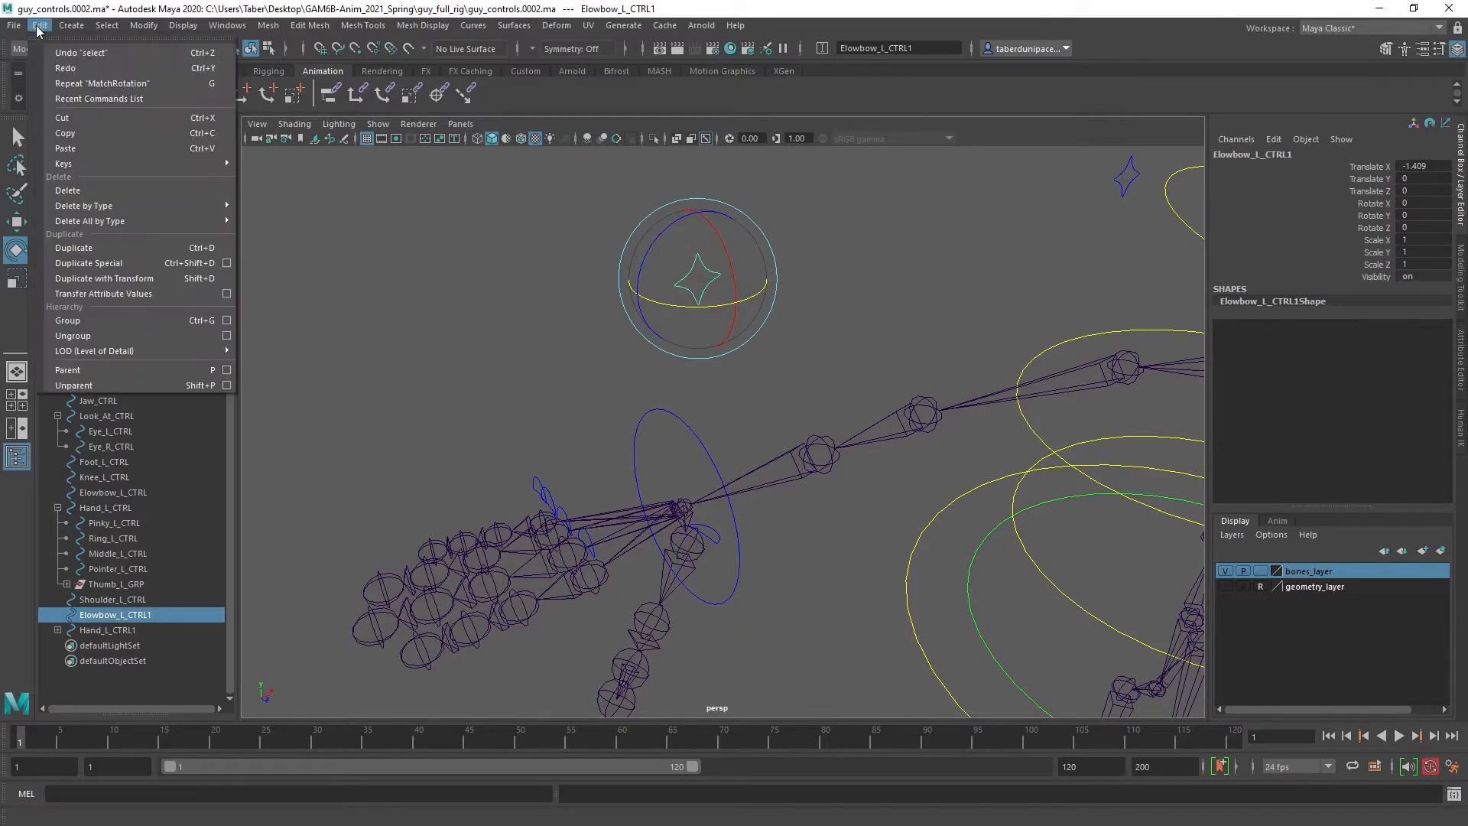
pyautogui.moveTo(122, 211)
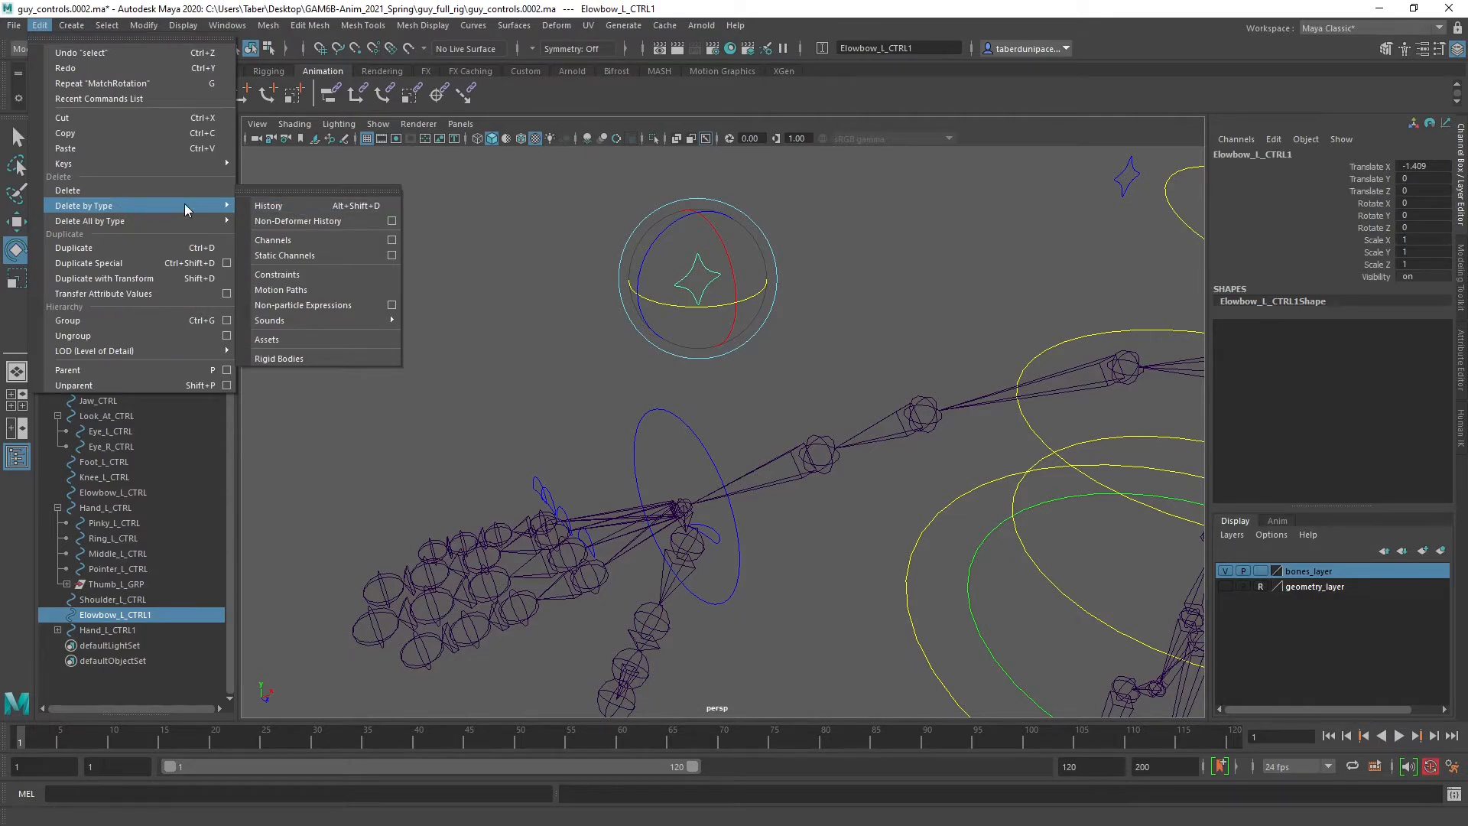
pyautogui.moveTo(144, 25)
pyautogui.click(176, 90)
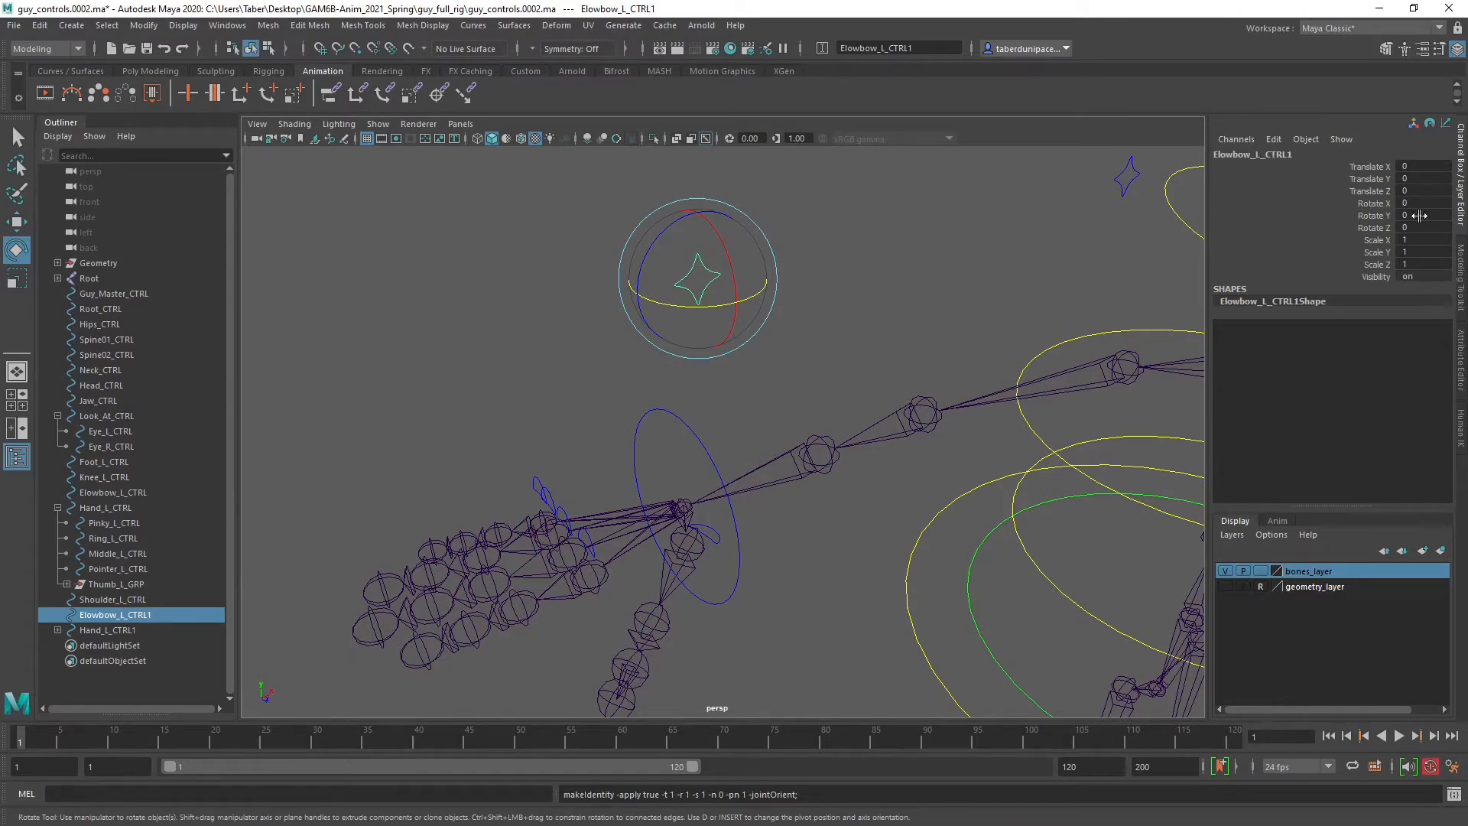
# Rename the duplicated elbow control to Elowbow_R_CTRL and the duplicated hand control to Hand_R_CTRL.
pyautogui.doubleClick(1294, 153)
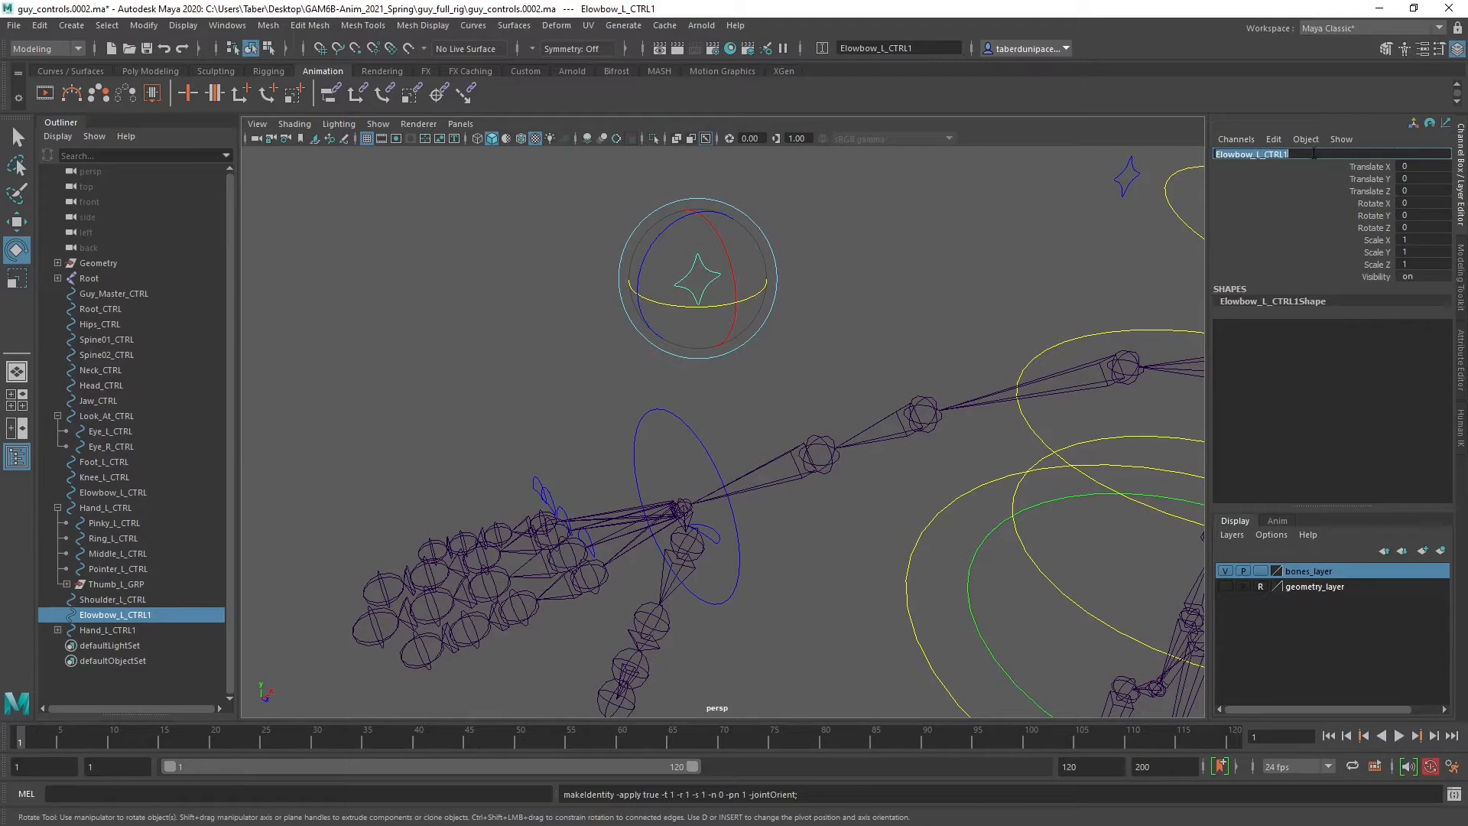
pyautogui.click(1312, 155)
pyautogui.press('Return')
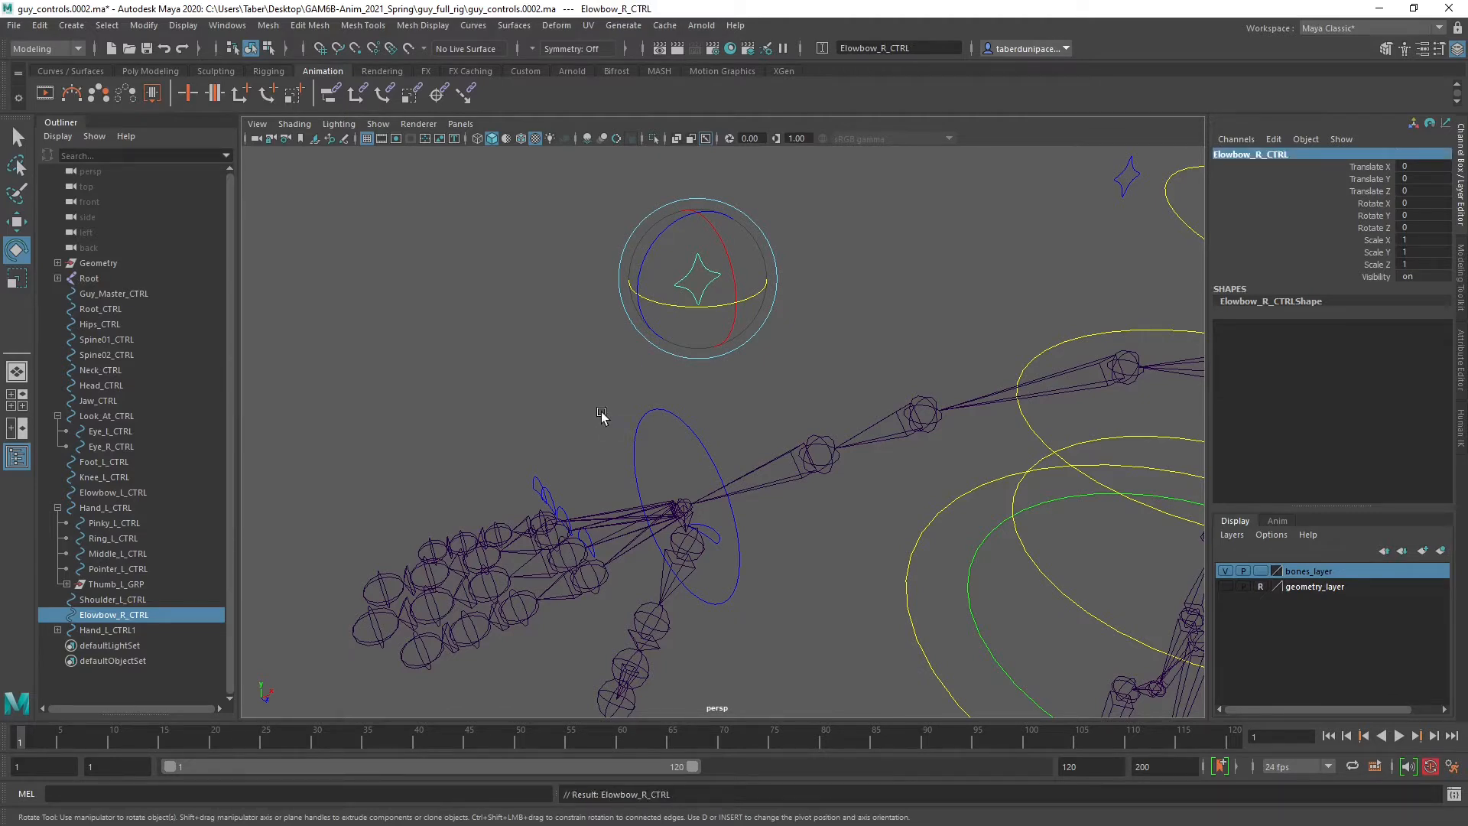
pyautogui.click(650, 416)
pyautogui.click(1273, 153)
pyautogui.click(1290, 154)
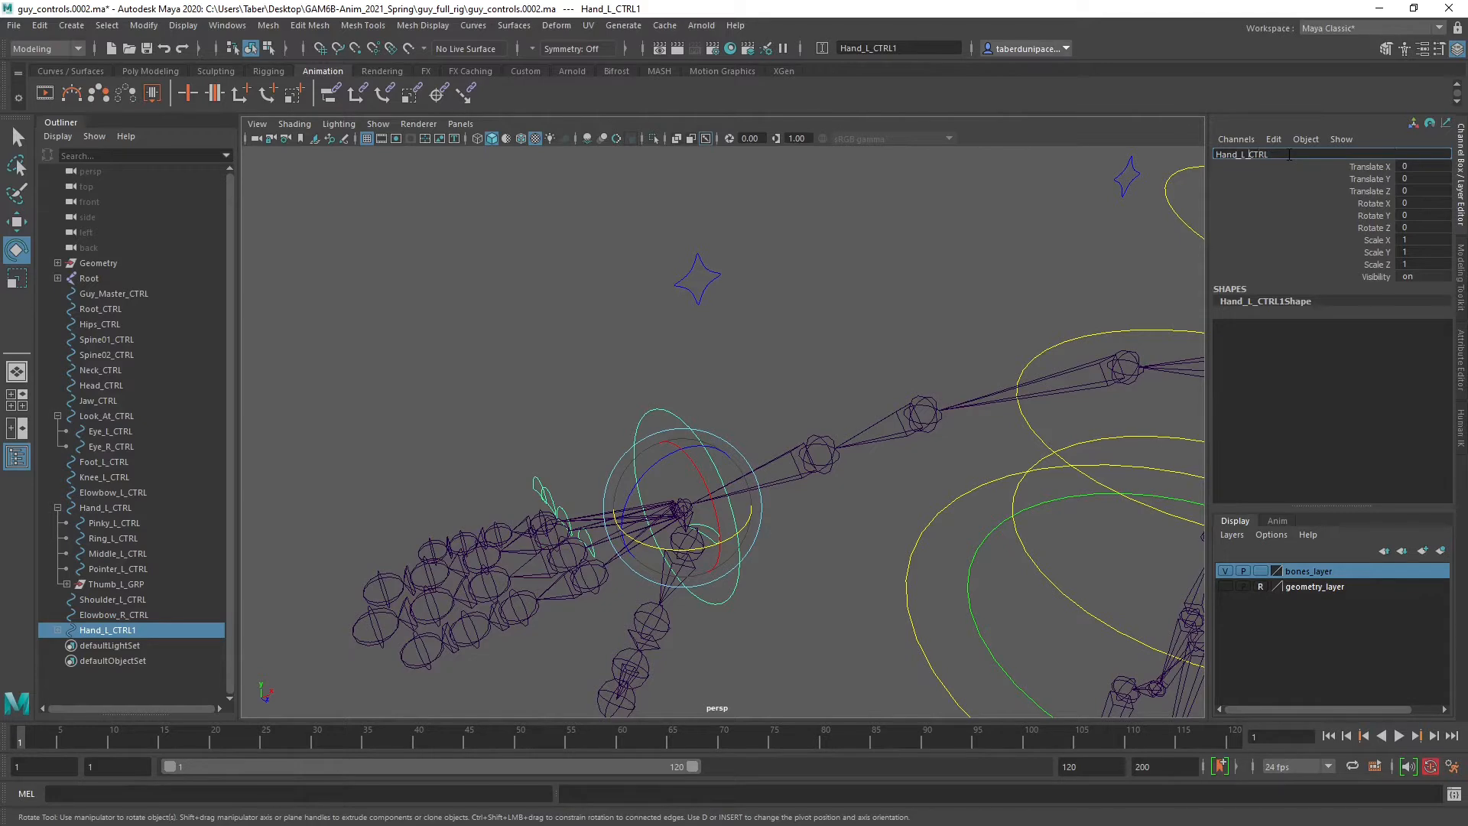
pyautogui.press('Return')
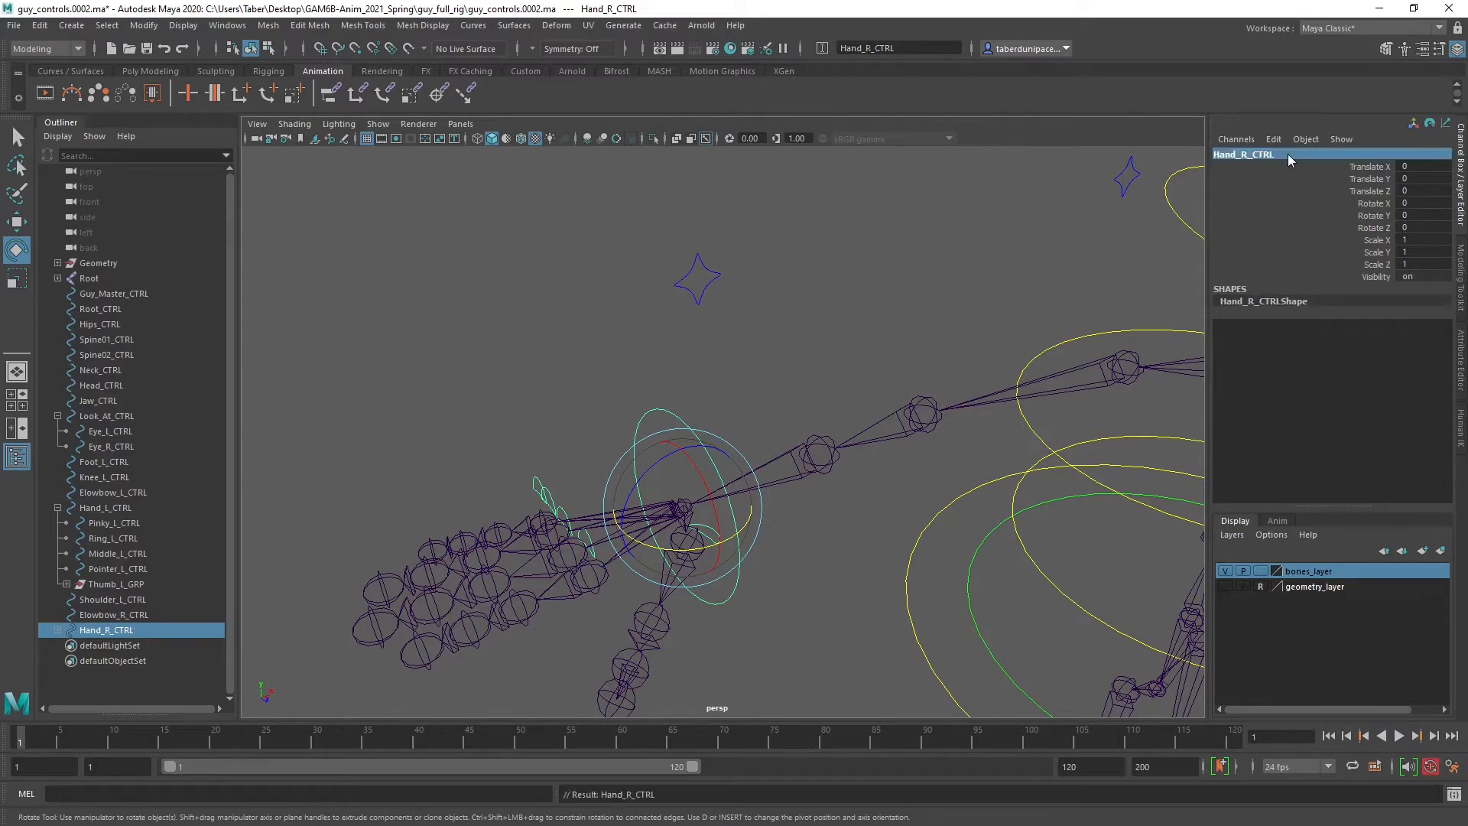
# Expand Hand_R_CTRL with its thumb group and rename its pinky control to Pinky_R_CTRL.
pyautogui.click(59, 630)
pyautogui.click(136, 584)
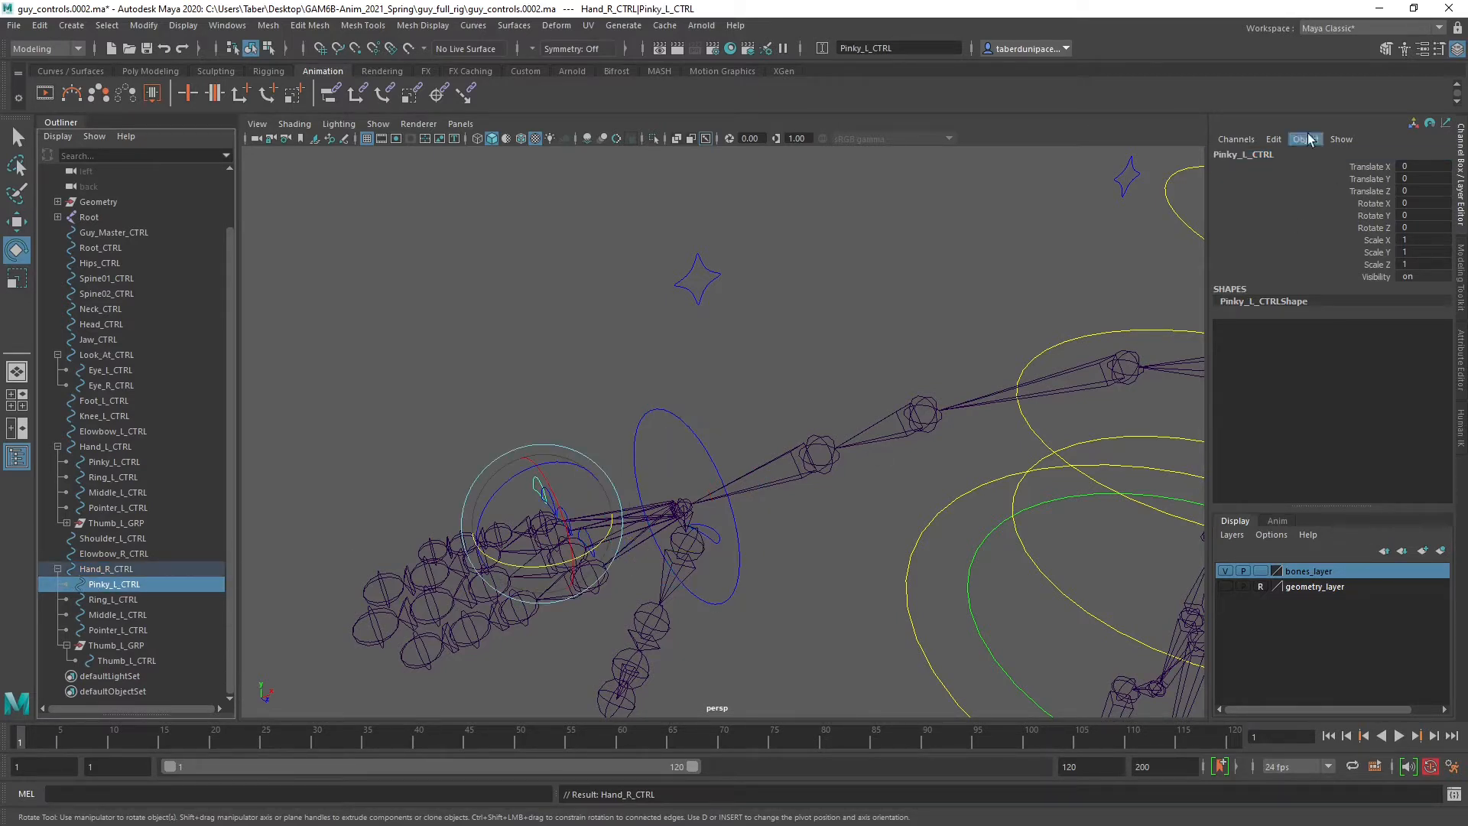
pyautogui.doubleClick(1252, 154)
pyautogui.click(1250, 154)
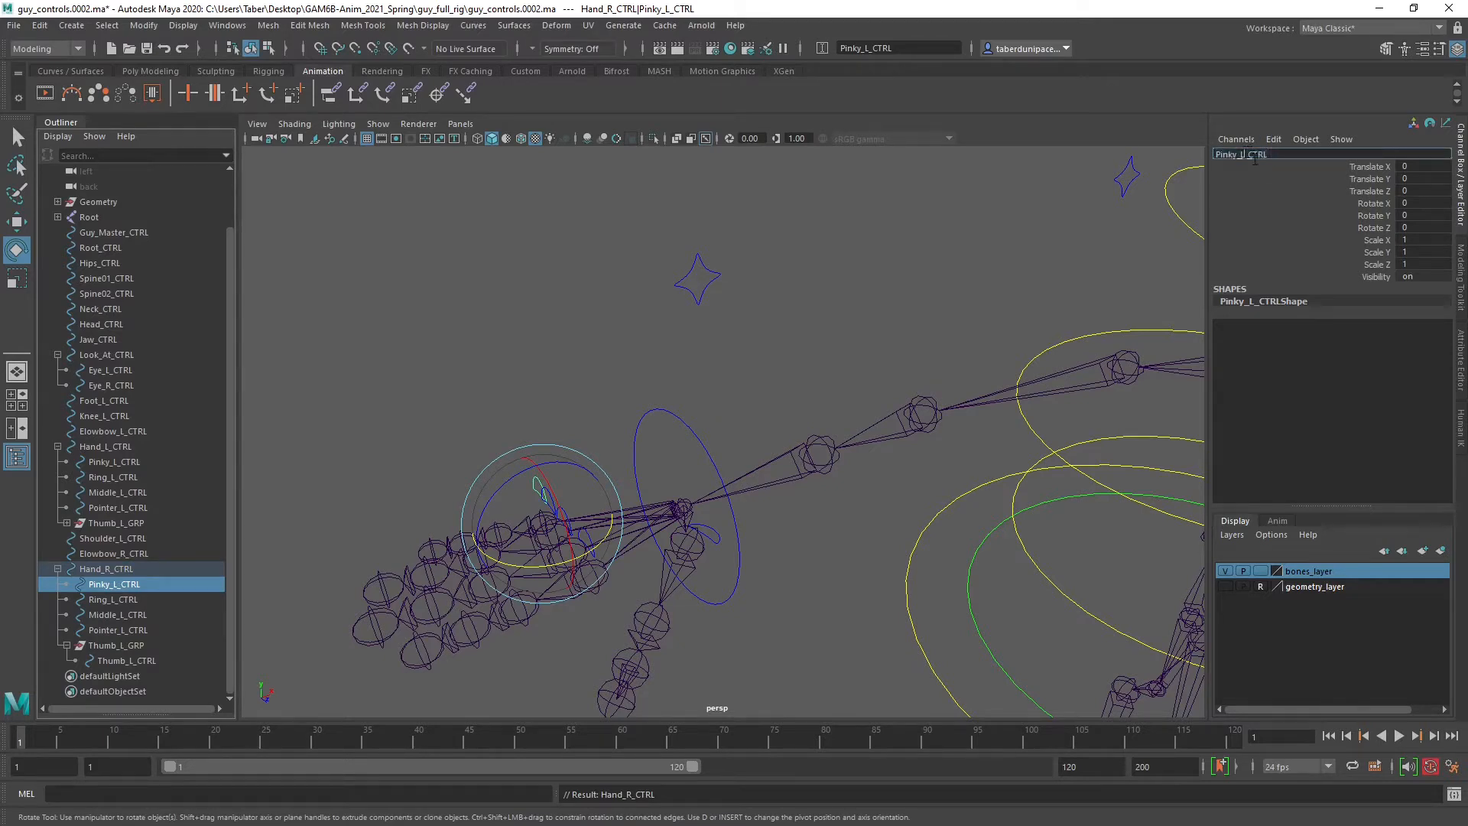
pyautogui.write('R')
pyautogui.press('Return')
# Rename the ring finger control under Hand_R_CTRL to Ring_R_CTRL.
pyautogui.click(127, 601)
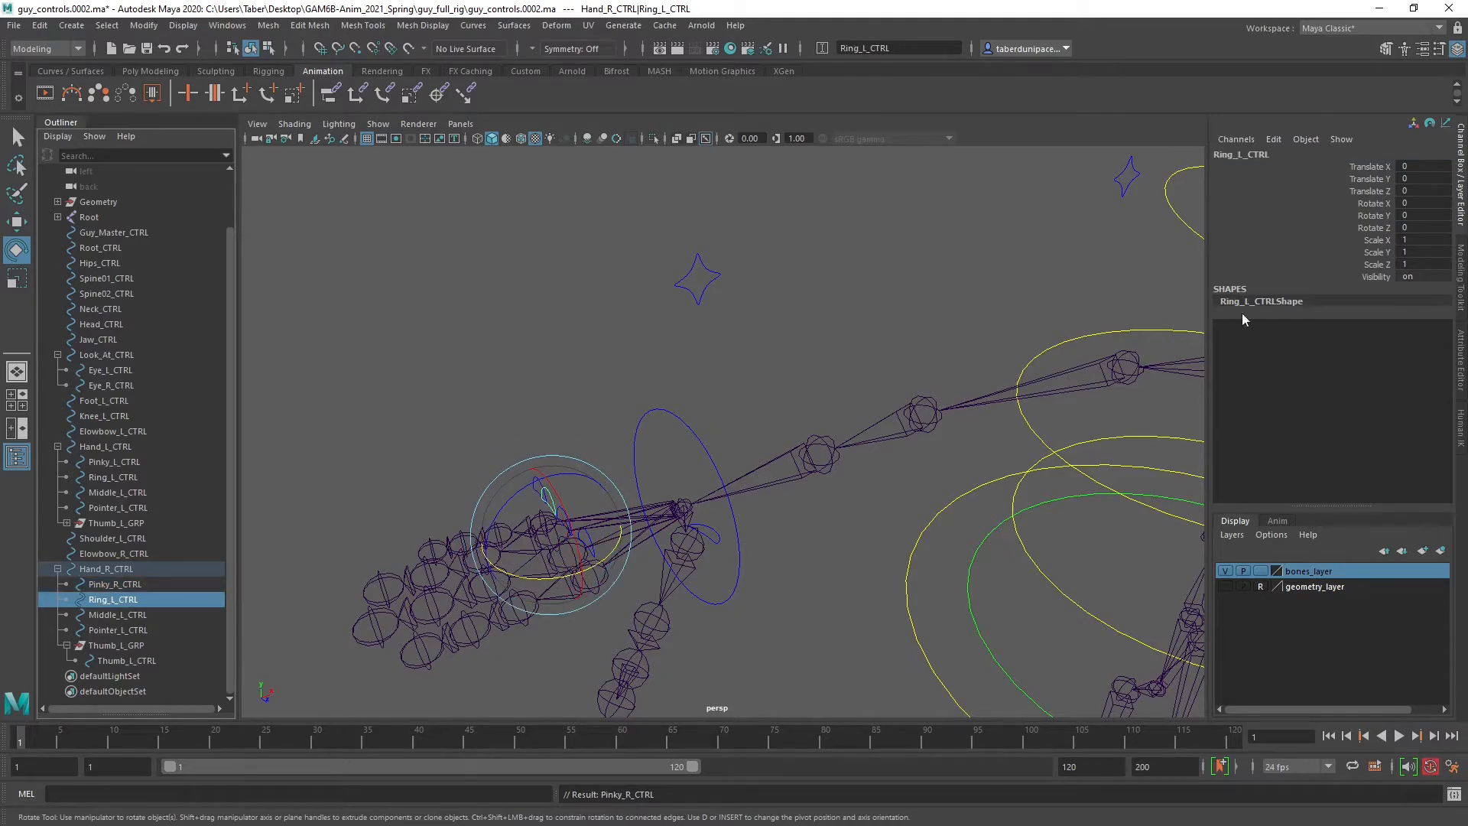
pyautogui.click(1240, 153)
pyautogui.click(1246, 154)
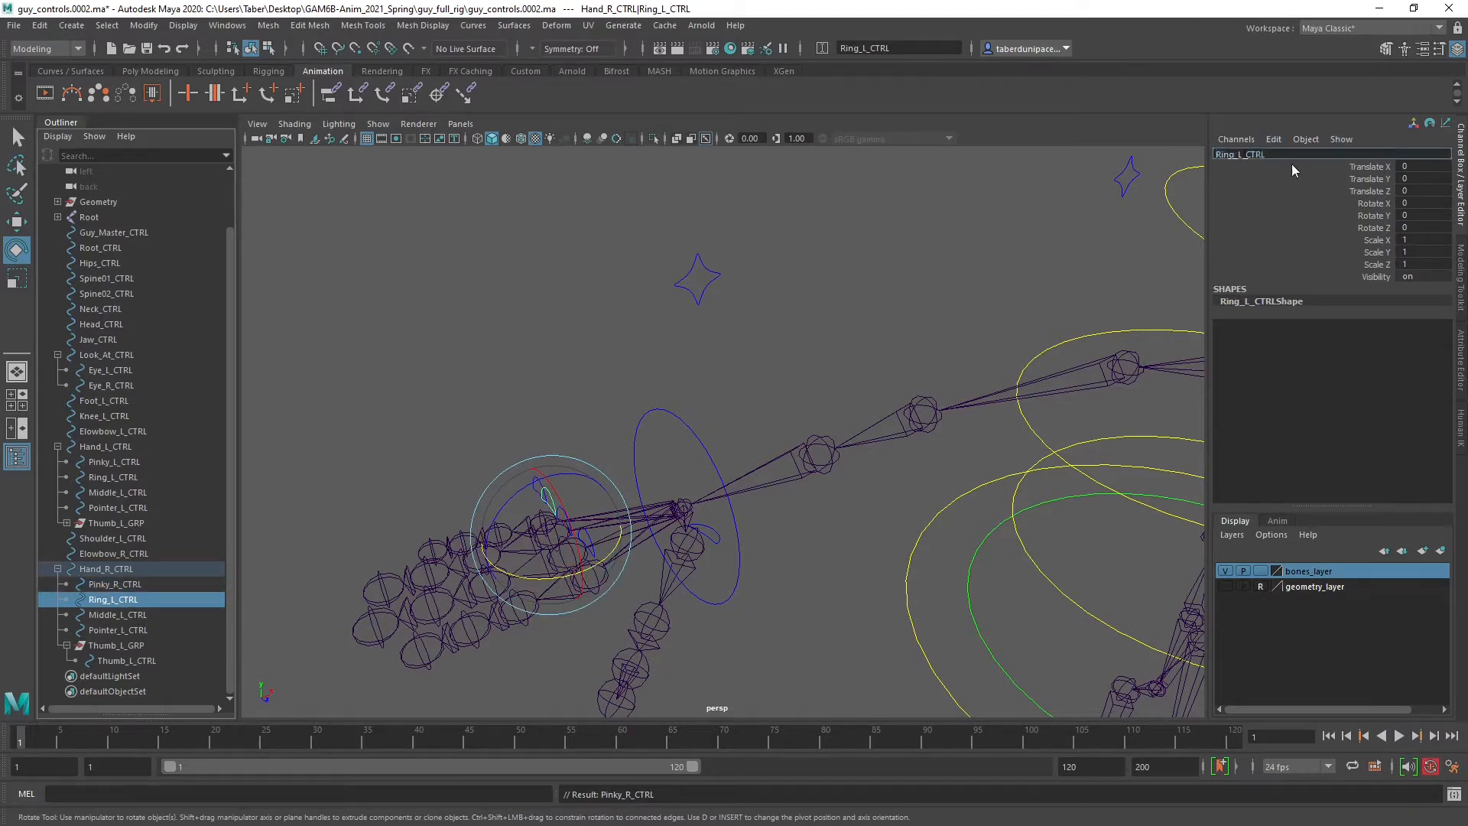
pyautogui.press('BackSpace')
pyautogui.write('R')
pyautogui.press('Return')
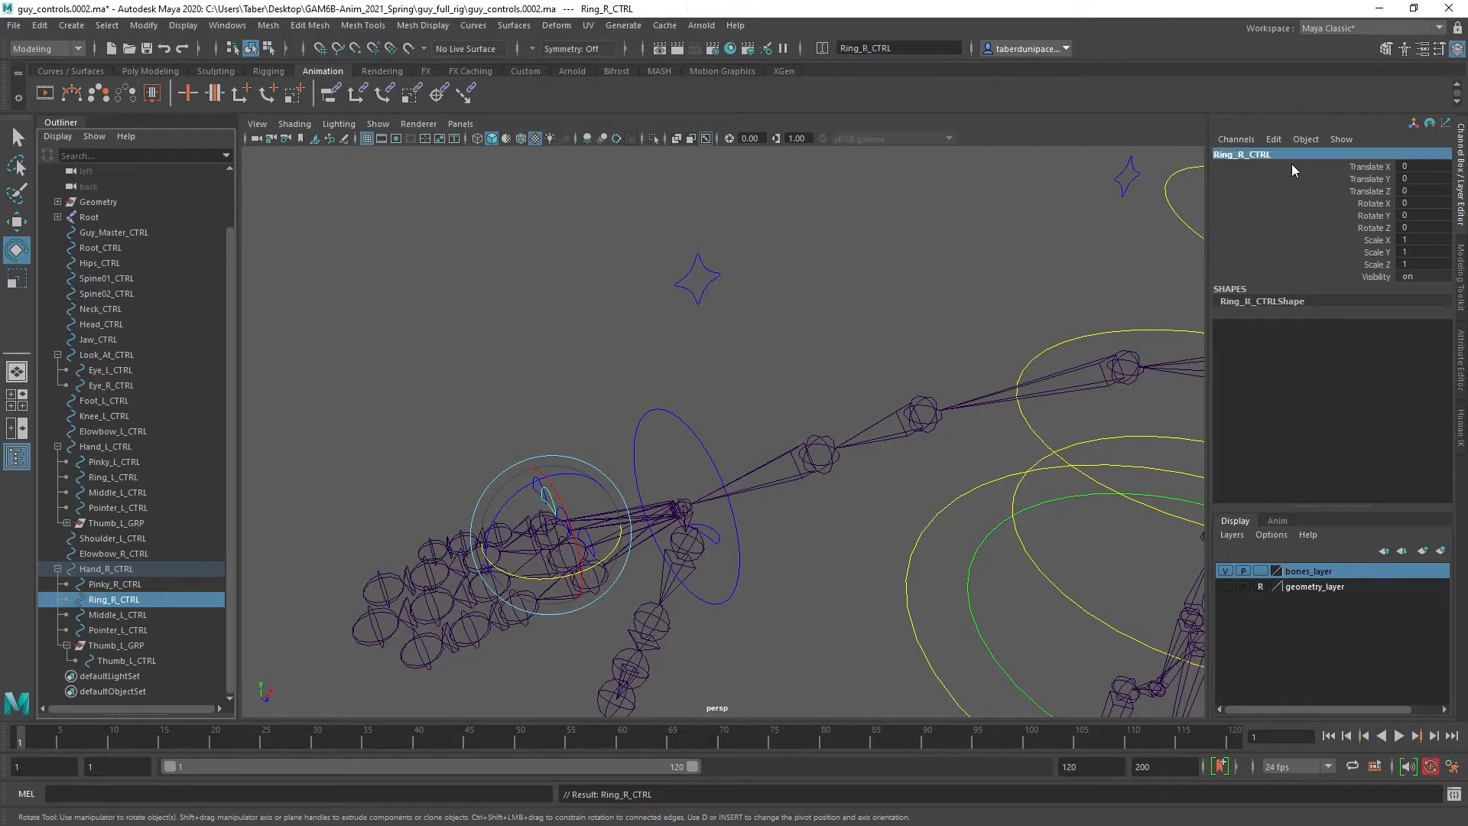
# Rename the middle finger control under Hand_R_CTRL to Middle_R_CTRL.
pyautogui.click(135, 617)
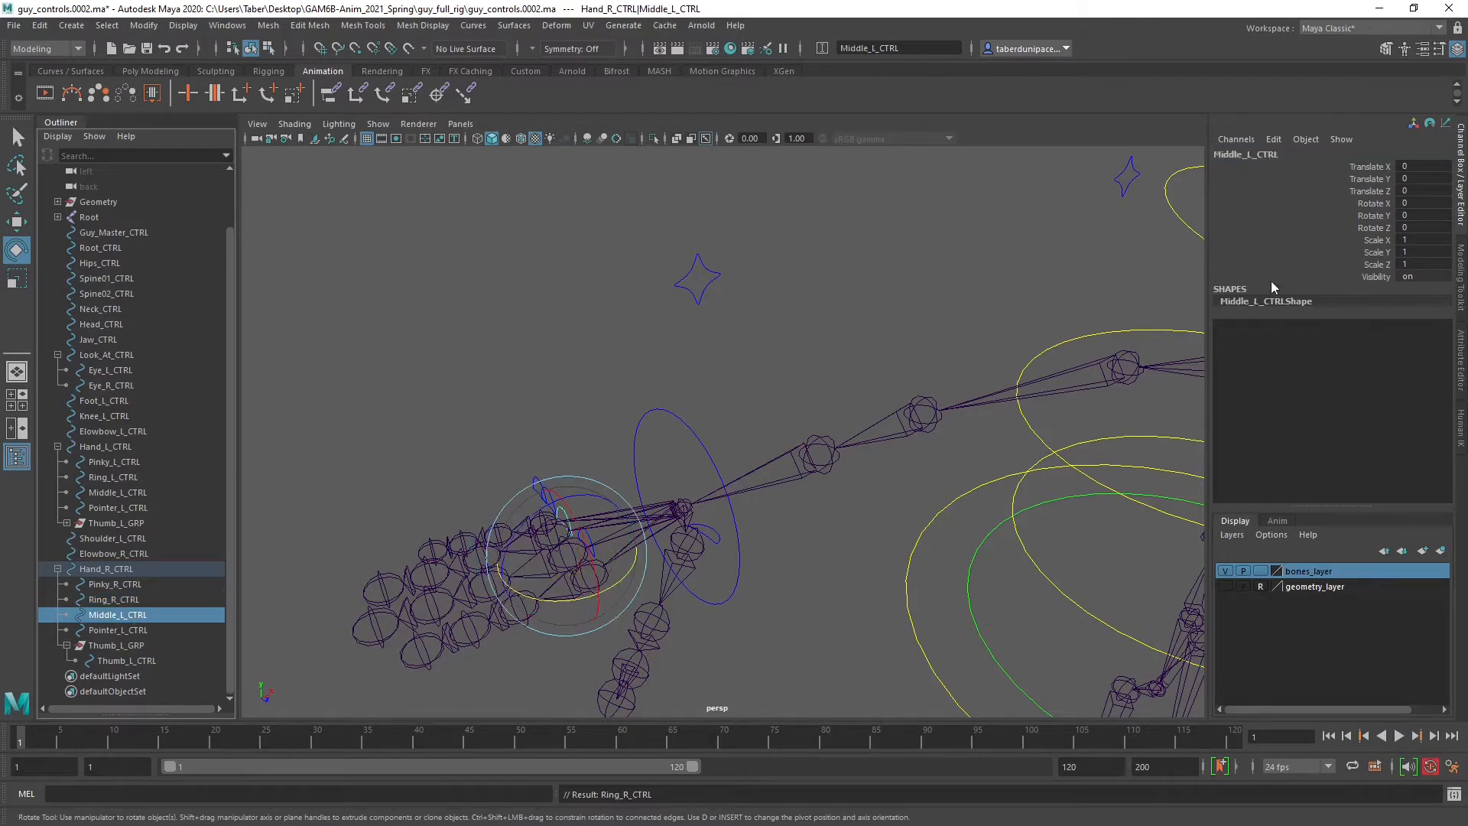
pyautogui.click(1260, 154)
pyautogui.click(1252, 154)
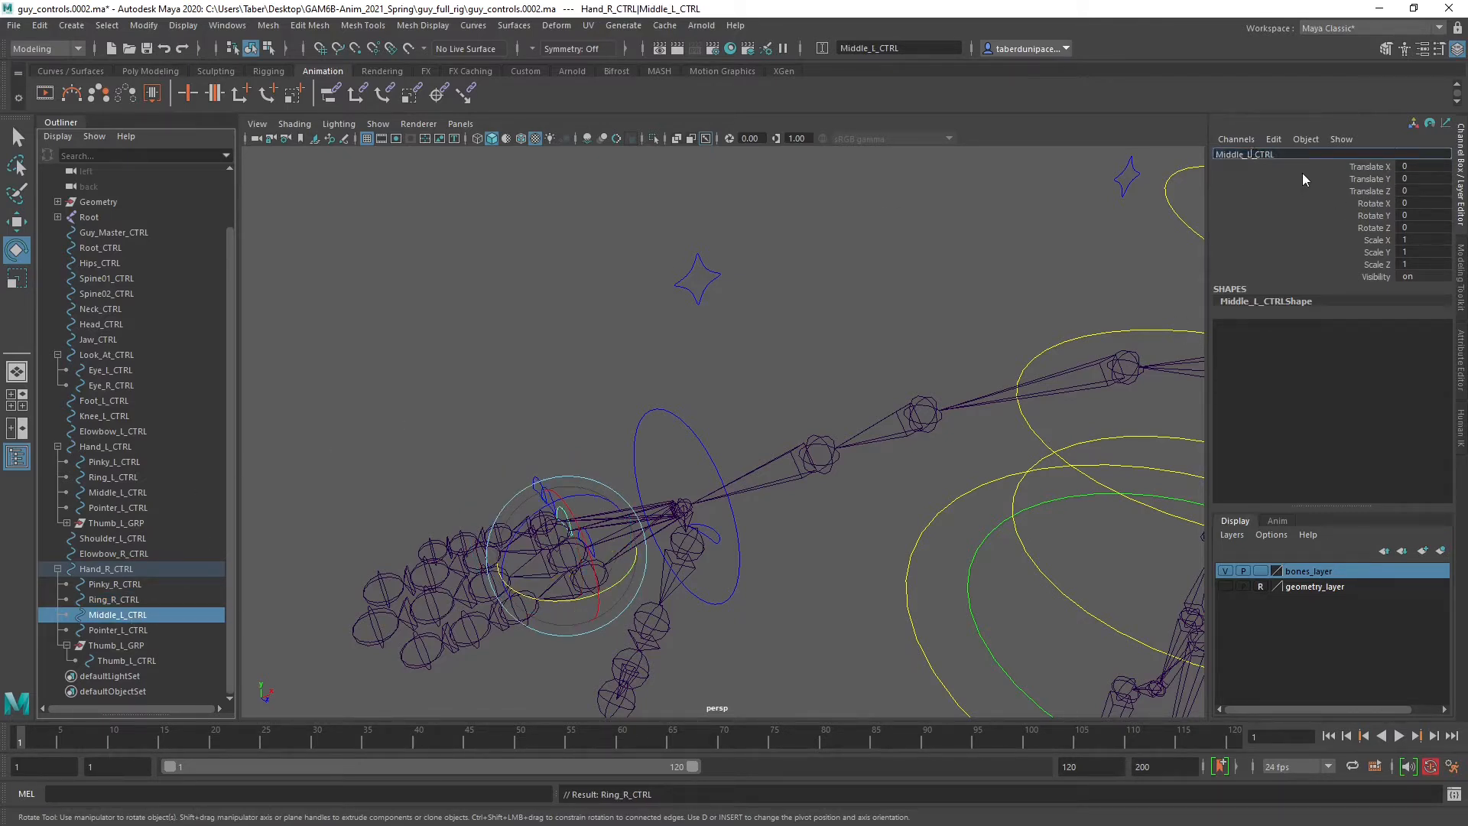
pyautogui.write('R')
pyautogui.press('Return')
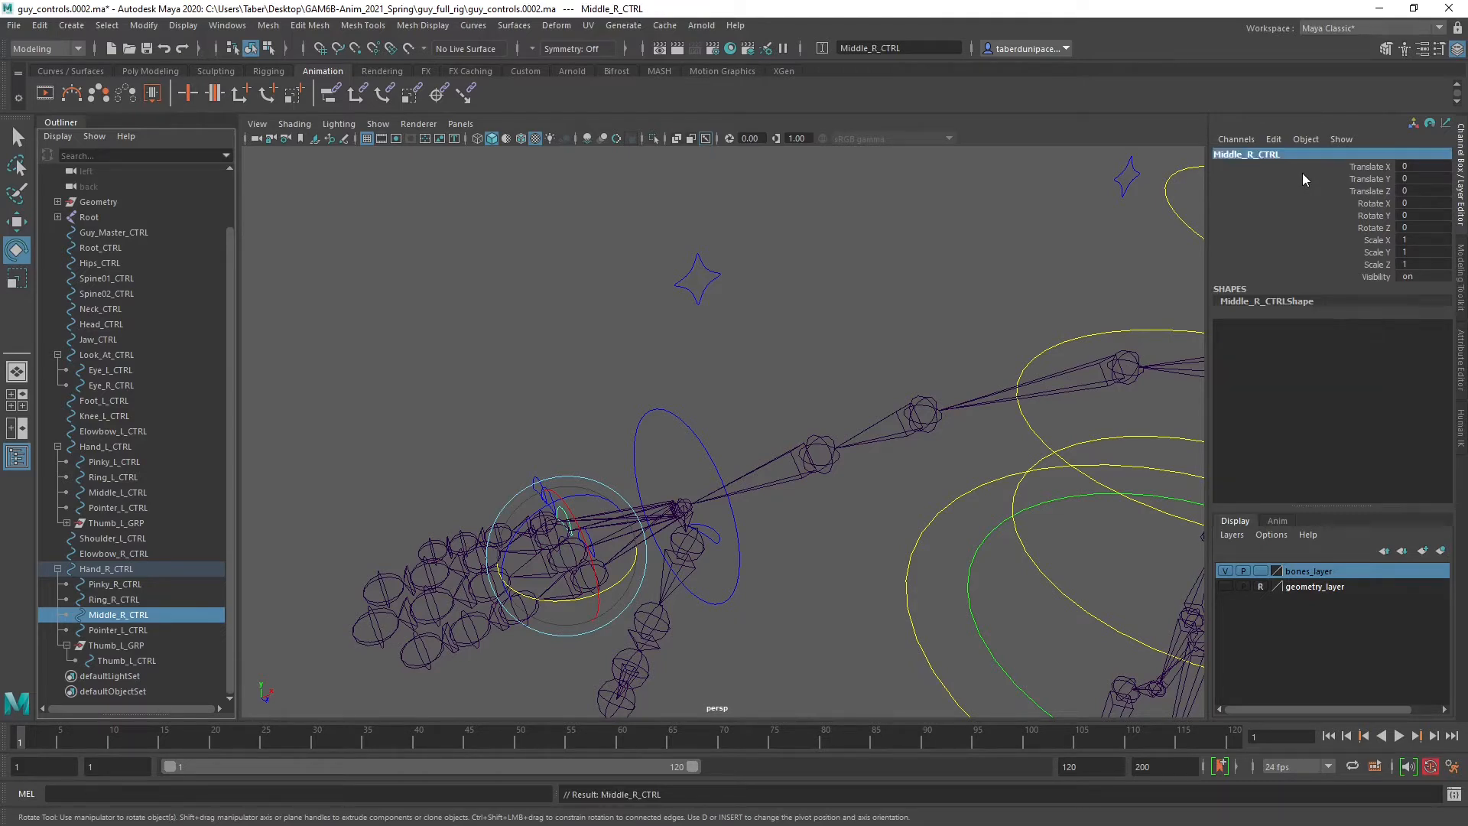
# Rename the pointer finger control under Hand_R_CTRL to Pointer_R_CTRL.
pyautogui.click(122, 630)
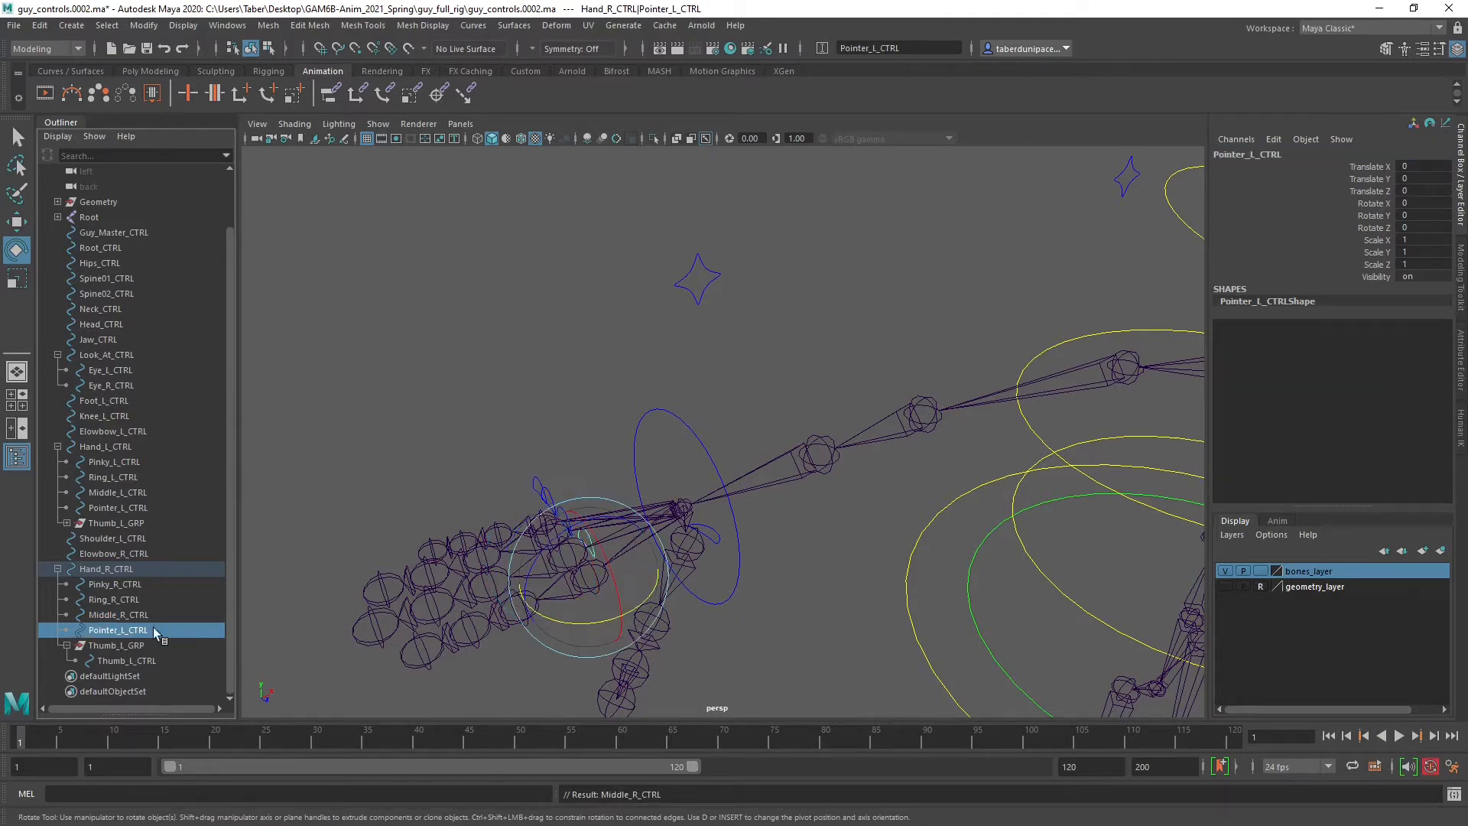
pyautogui.click(1251, 154)
pyautogui.click(1258, 155)
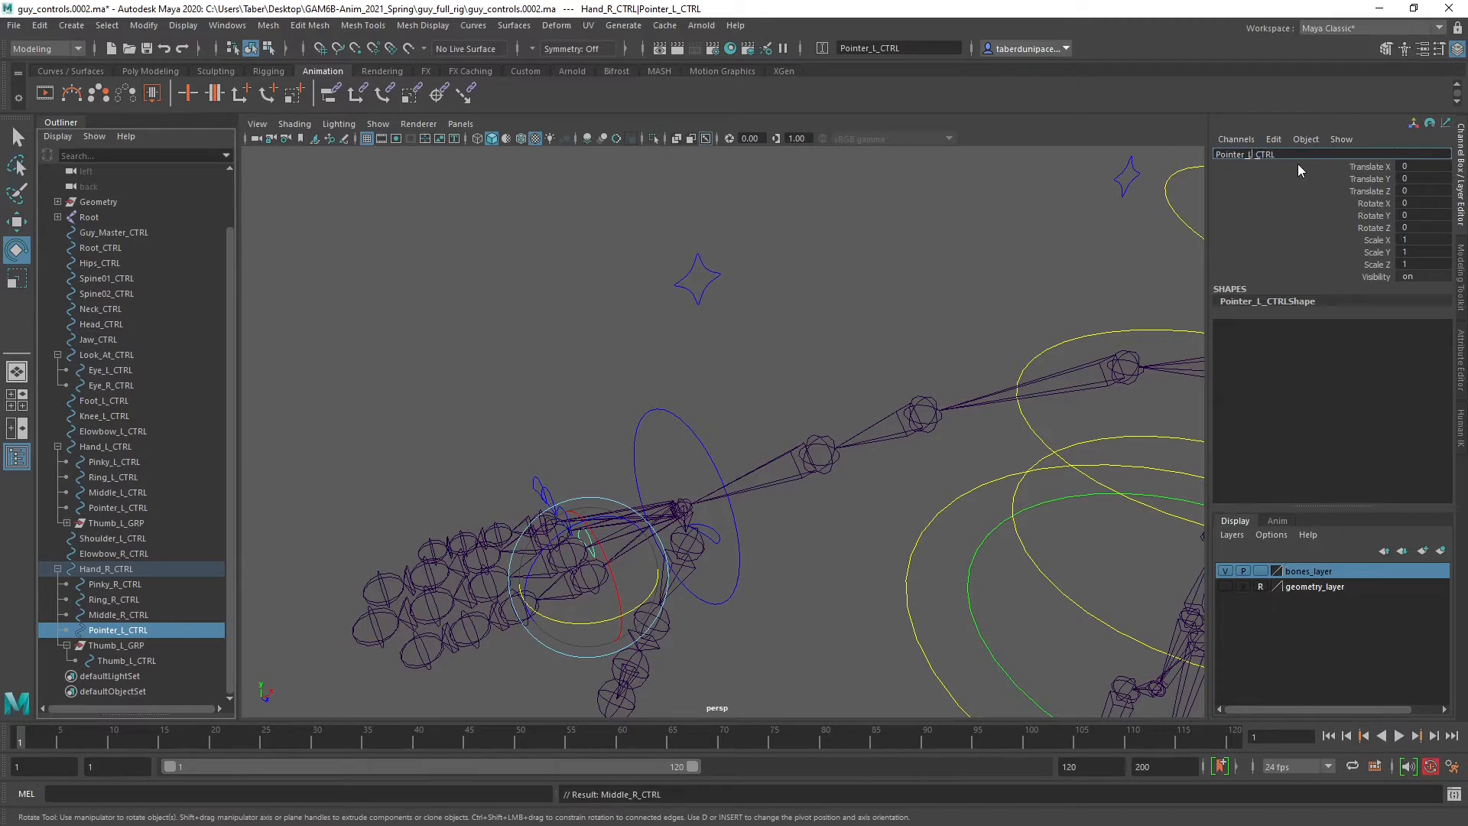
pyautogui.write('R')
pyautogui.press('Return')
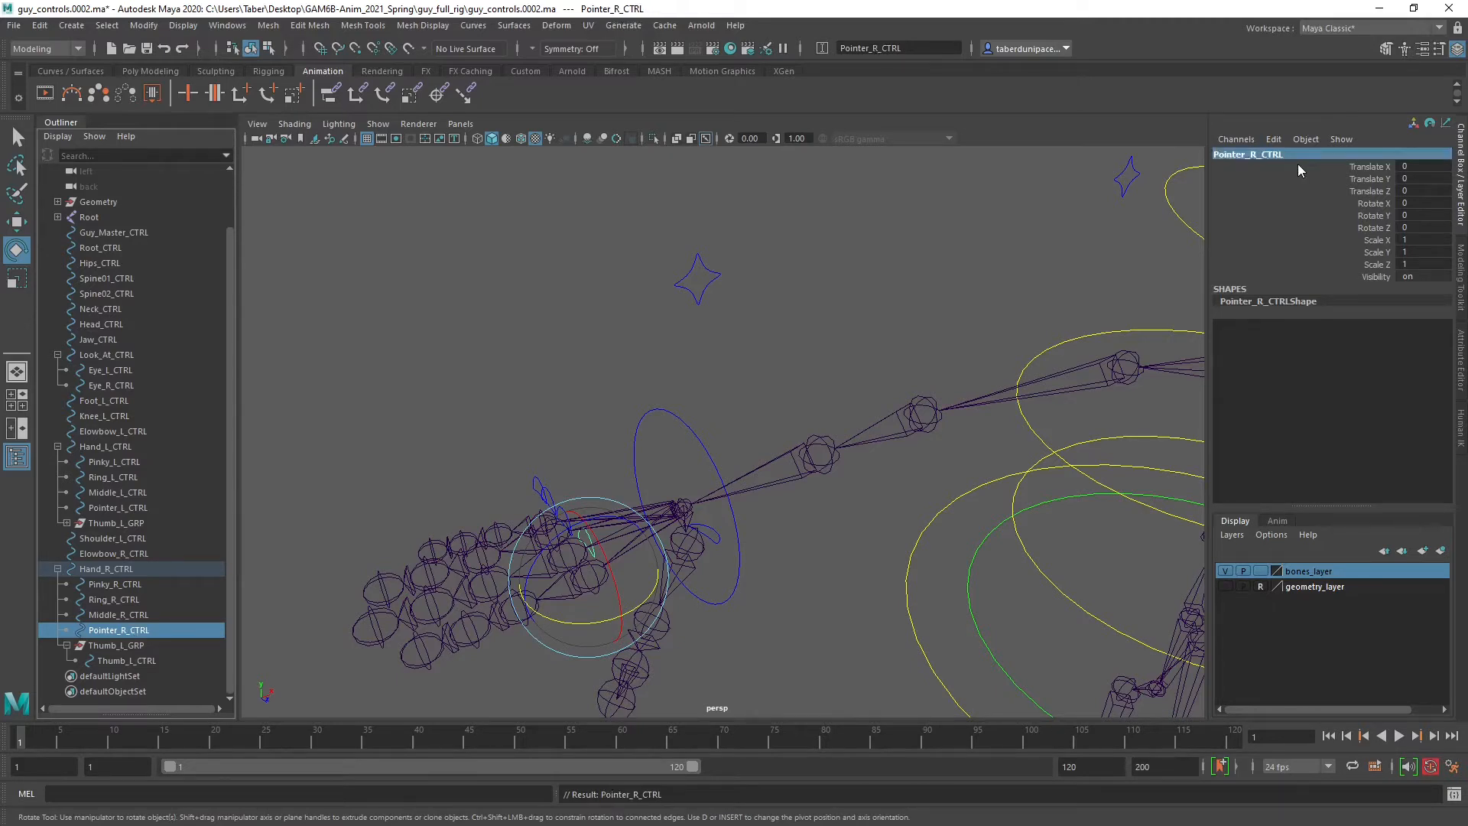
# Rename the thumb group under Hand_R_CTRL to Thumb_R_GRP and its child control to Thumb_R_CTRL.
pyautogui.click(113, 644)
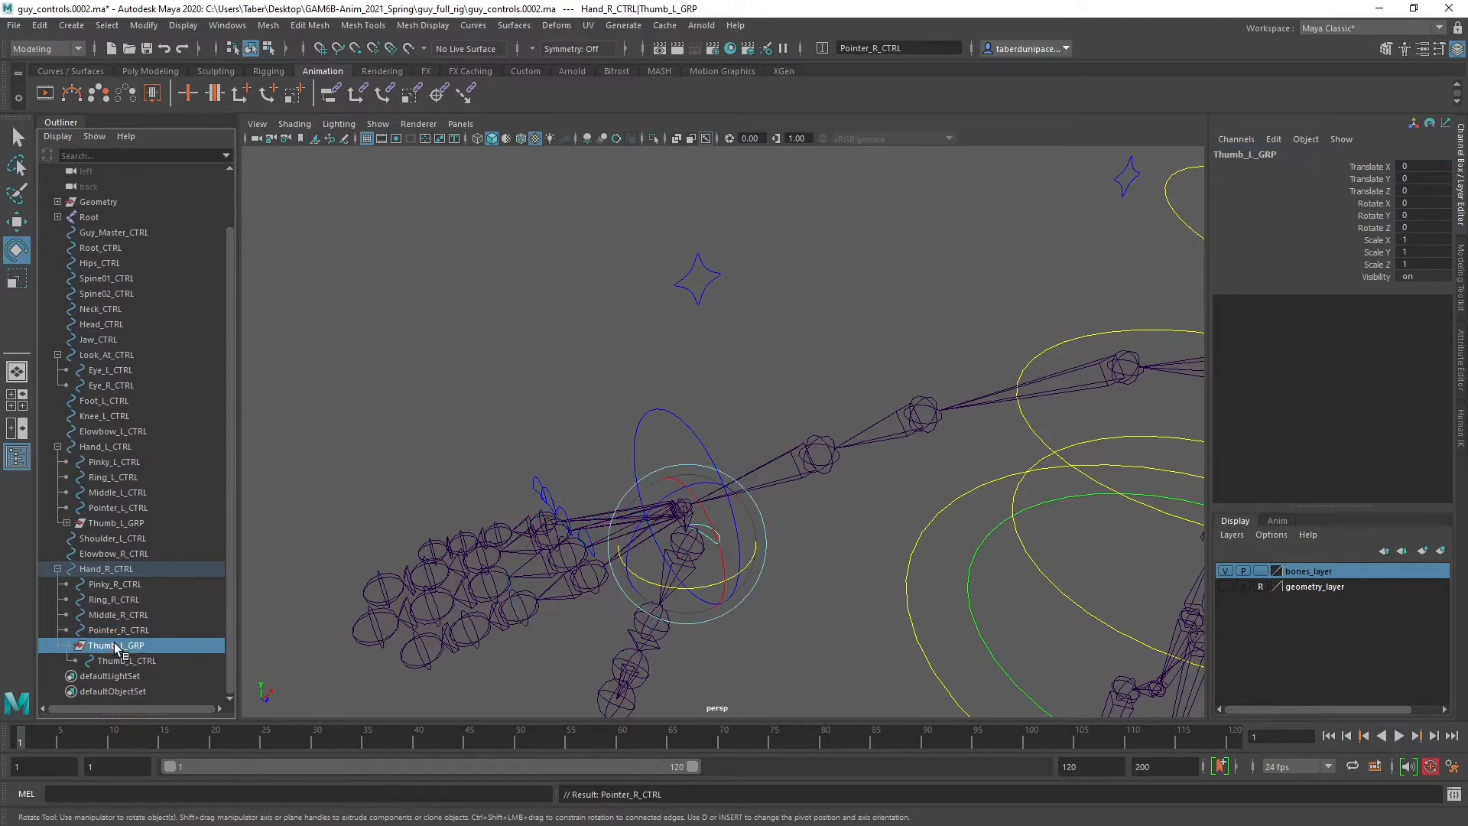
pyautogui.click(1253, 153)
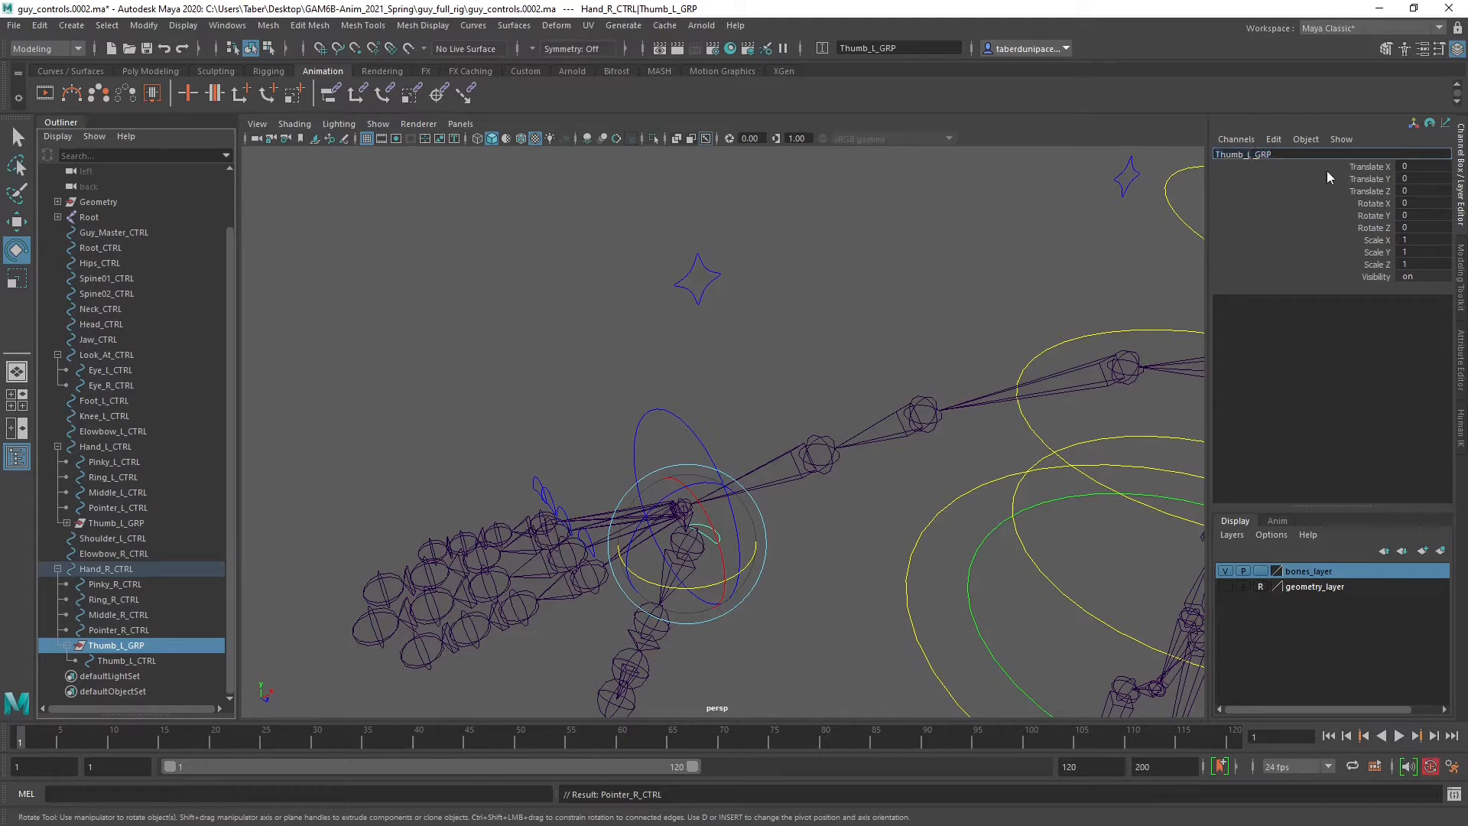
pyautogui.press('BackSpace')
pyautogui.write('R')
pyautogui.press('Return')
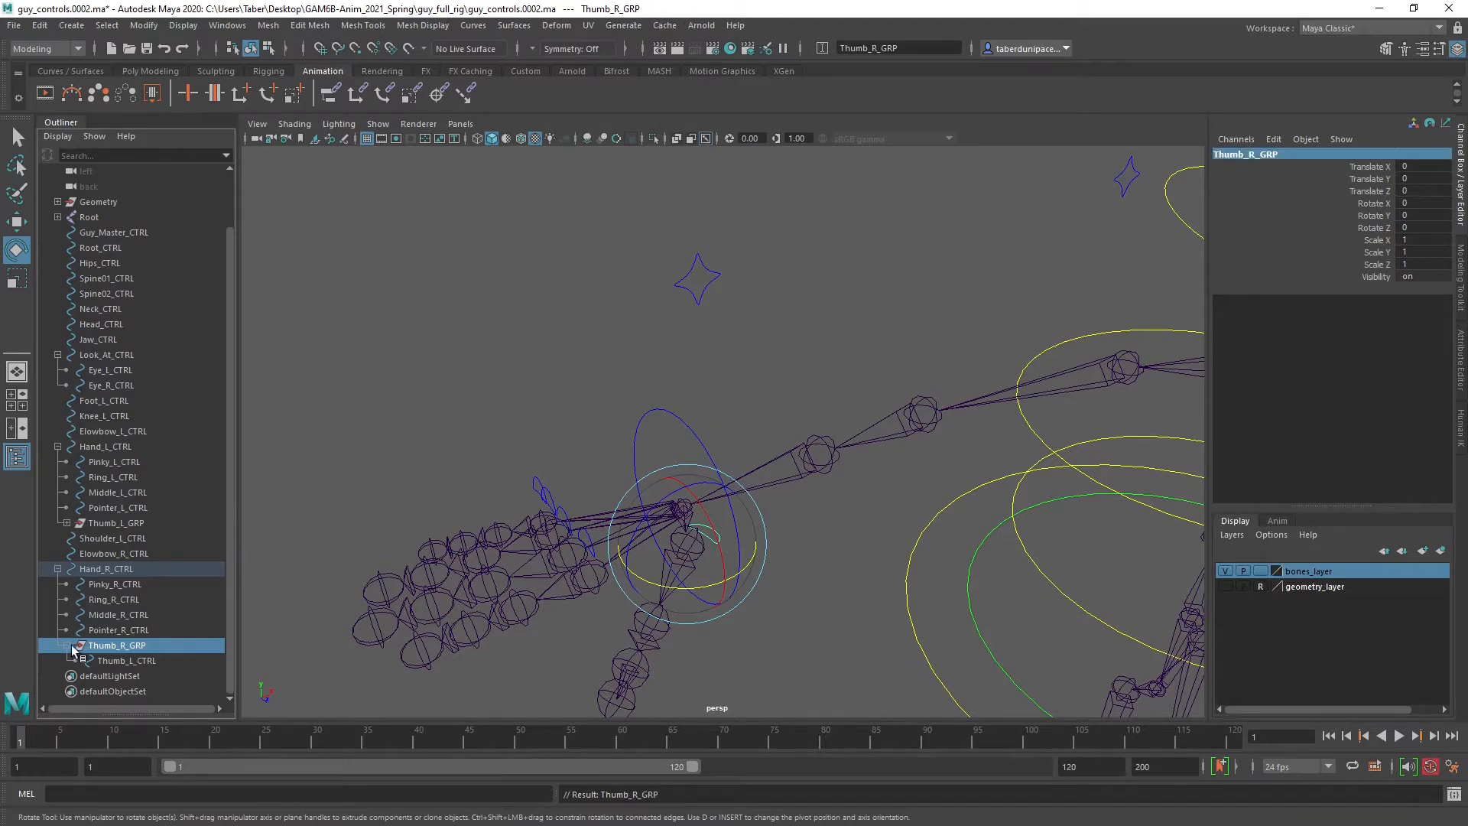
pyautogui.click(114, 661)
pyautogui.click(1254, 156)
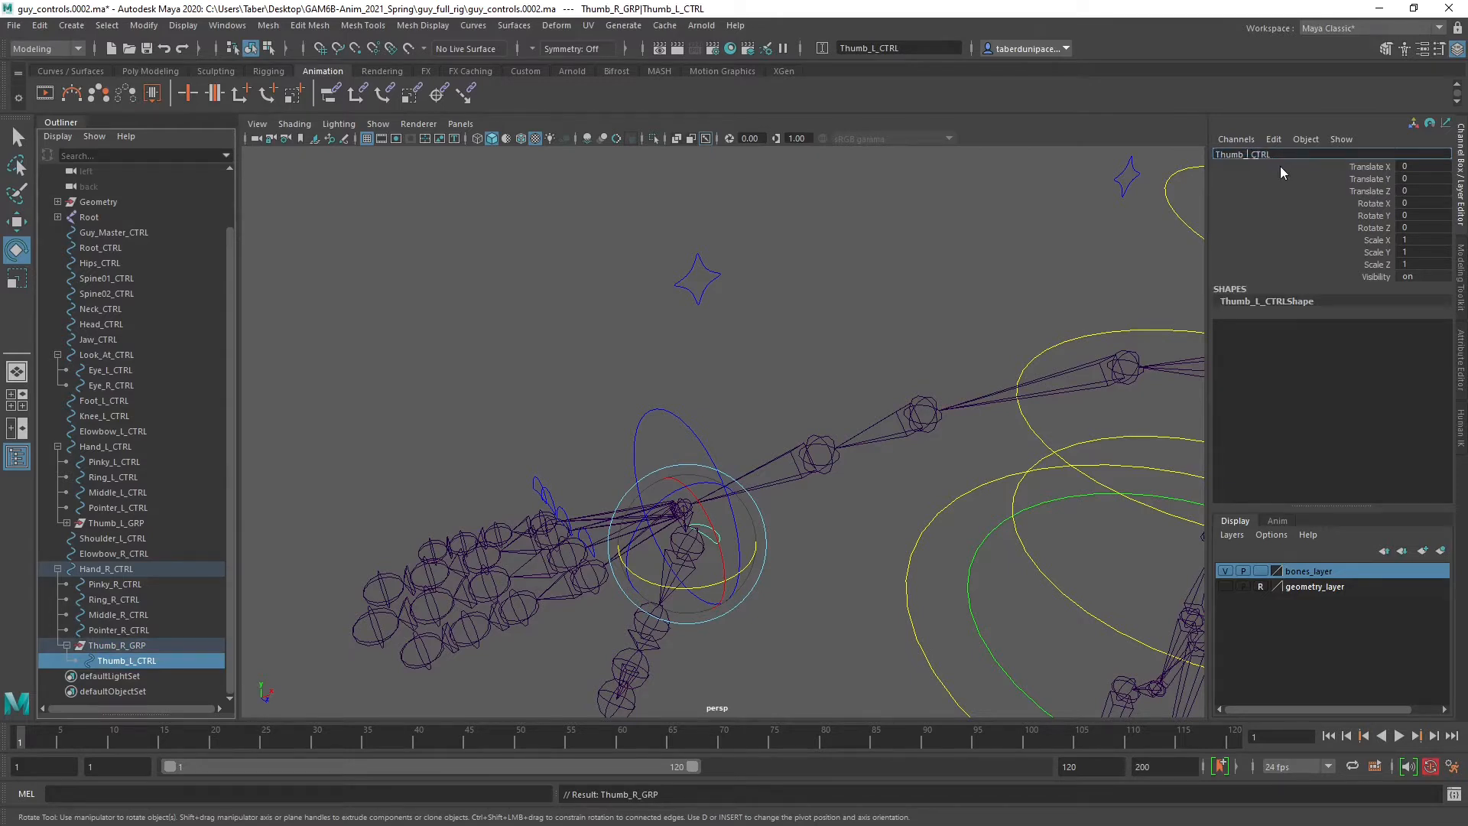
pyautogui.write('R')
pyautogui.press('Return')
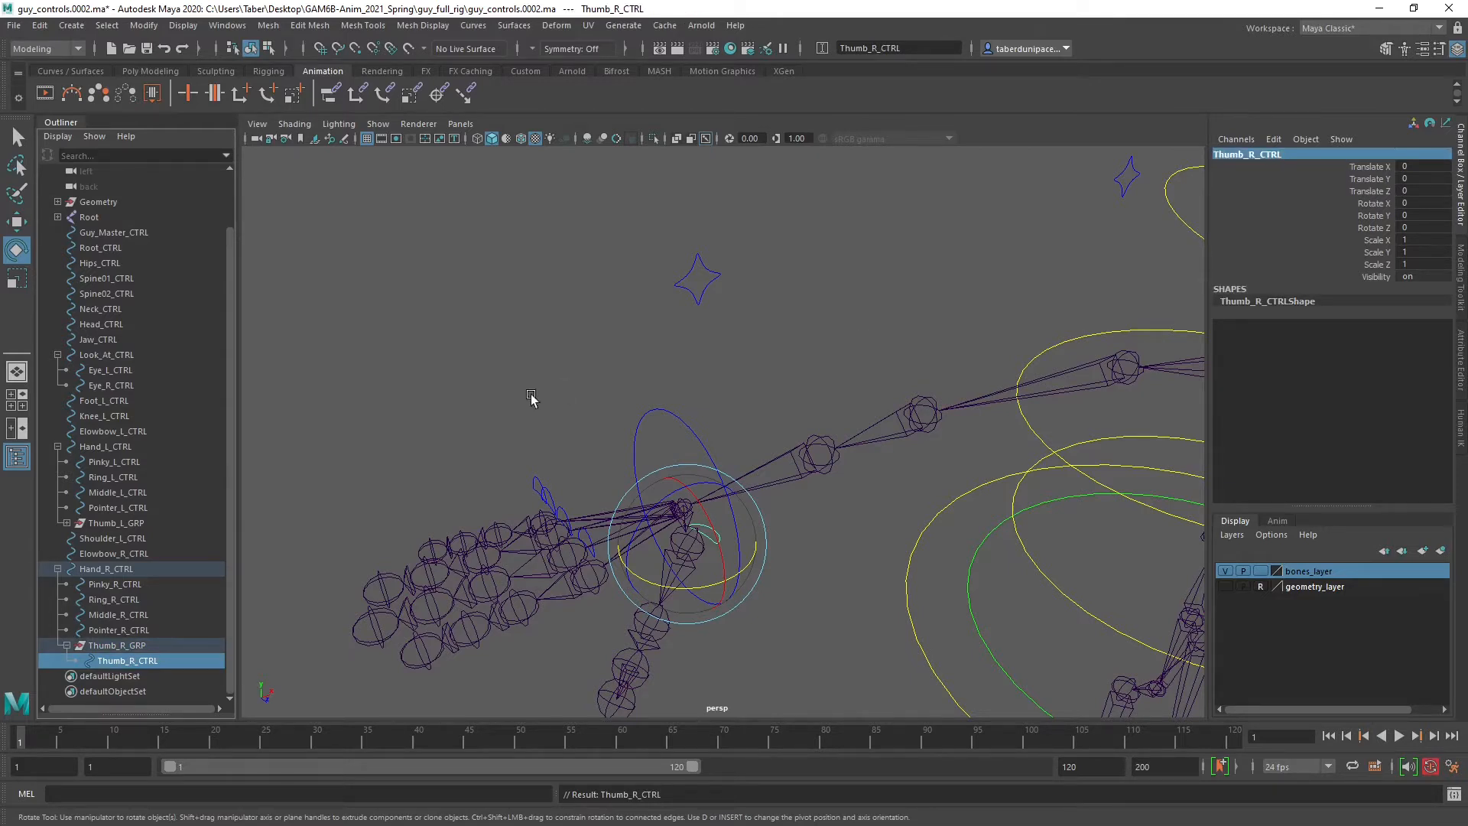
# Set the drawing override color of Elowbow_R_CTRL and Hand_R_CTRL to red.
pyautogui.click(405, 451)
pyautogui.keyDown('alt'); pyautogui.moveTo(672, 436); pyautogui.dragTo(717, 483); pyautogui.keyUp('alt')
pyautogui.keyDown('alt'); pyautogui.moveTo(716, 480); pyautogui.dragTo(702, 462, button='middle'); pyautogui.keyUp('alt')
pyautogui.moveTo(627, 306); pyautogui.dragTo(590, 368)
pyautogui.keyDown('alt'); pyautogui.moveTo(736, 386); pyautogui.dragTo(777, 339); pyautogui.keyUp('alt')
pyautogui.click(777, 339)
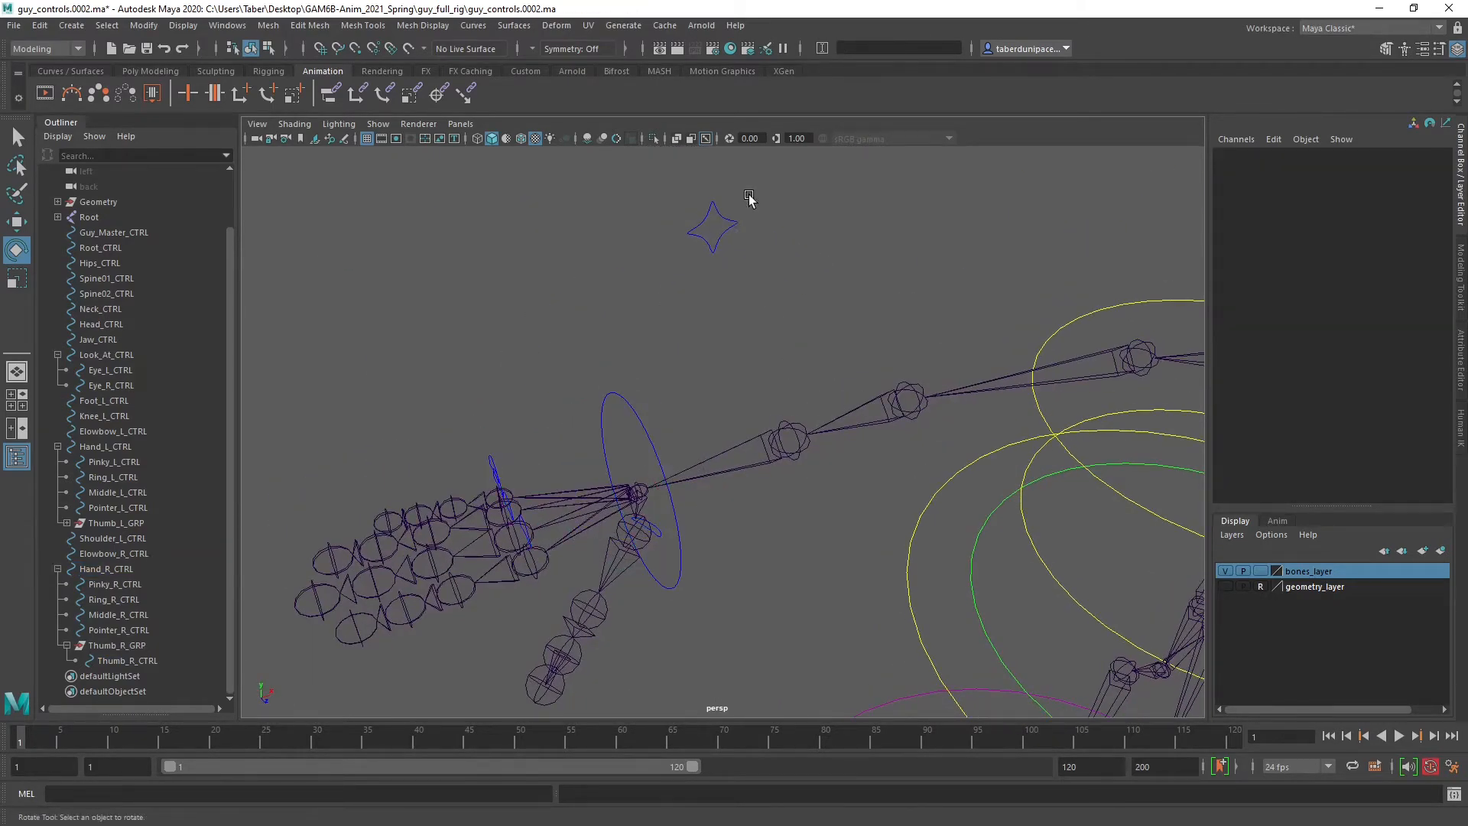
pyautogui.moveTo(751, 198); pyautogui.dragTo(713, 239)
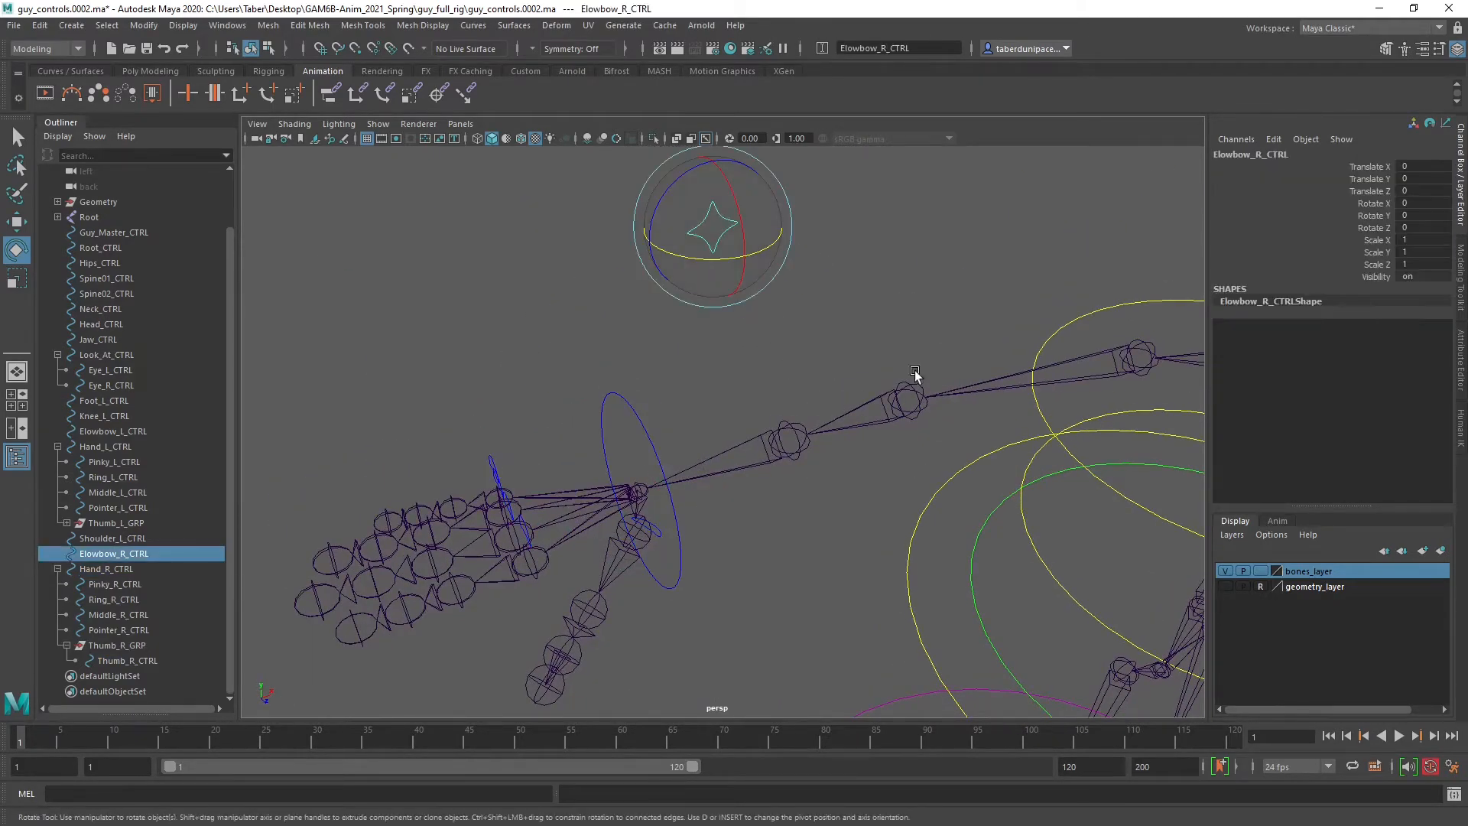
pyautogui.click(1462, 367)
pyautogui.moveTo(1261, 518); pyautogui.dragTo(1309, 518)
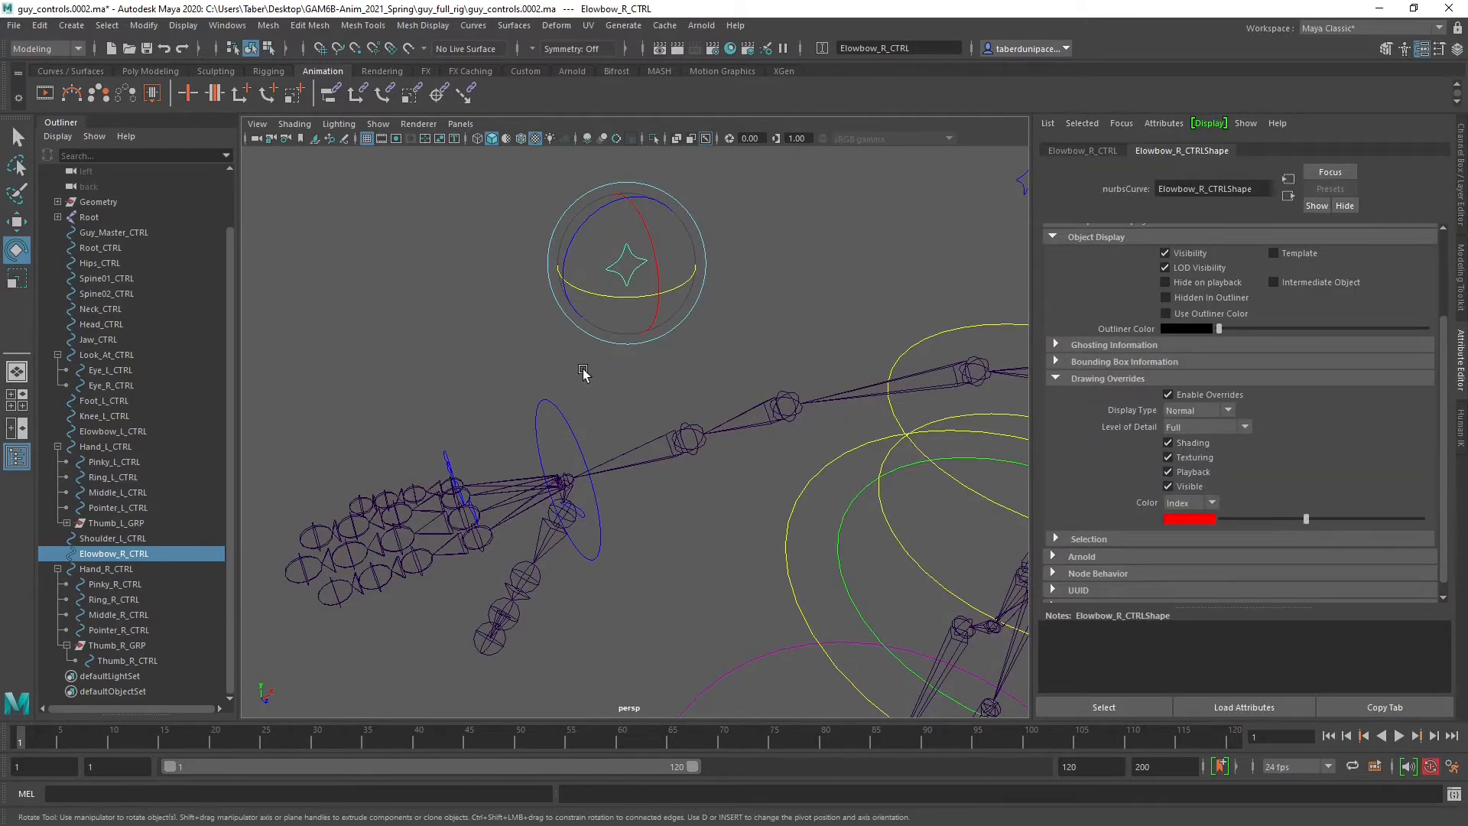
pyautogui.moveTo(586, 383); pyautogui.dragTo(537, 436)
pyautogui.moveTo(1283, 521); pyautogui.dragTo(1305, 521)
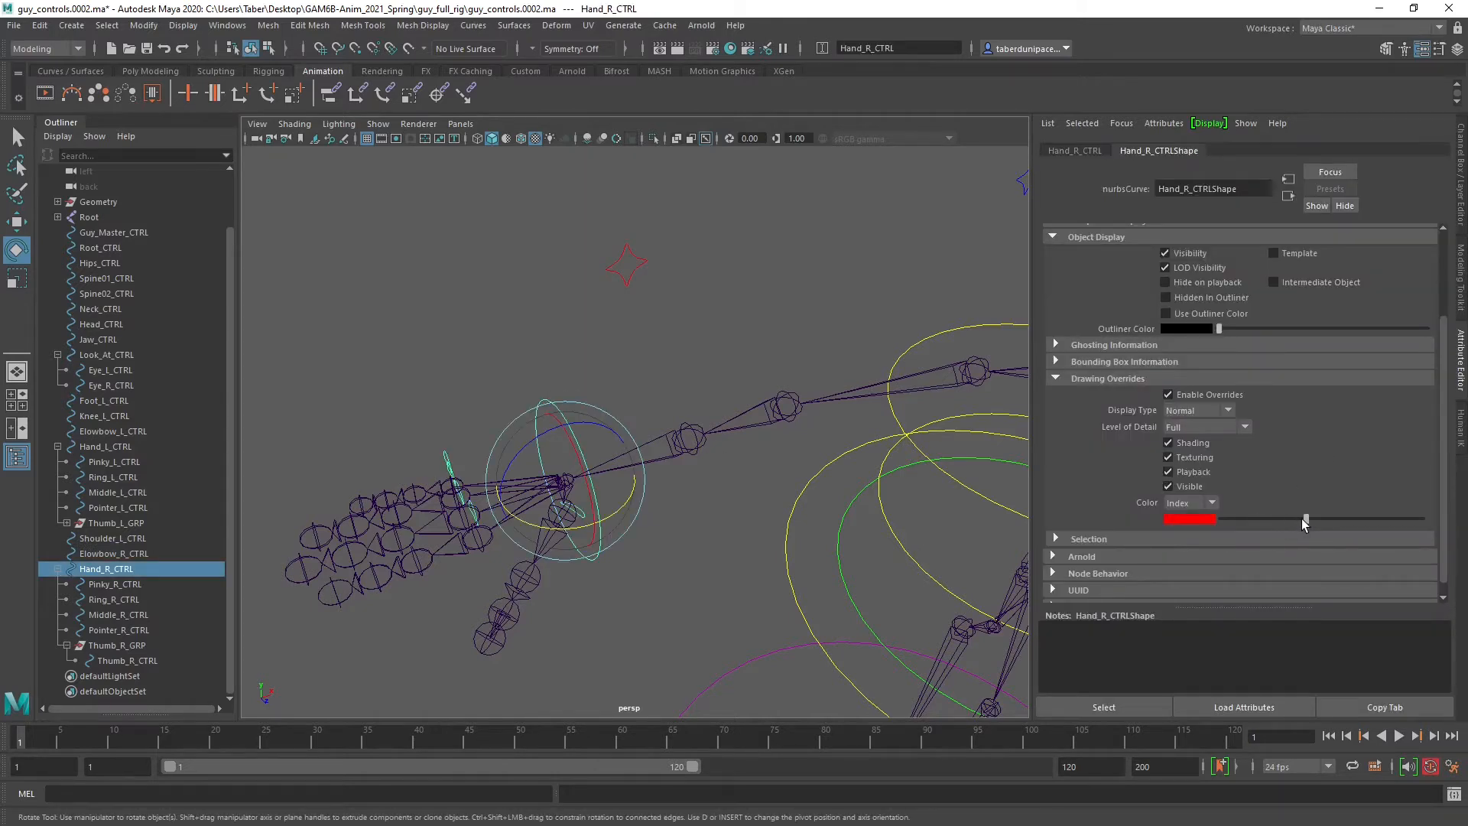
# Set the drawing override color of Middle_R_CTRL and Pointer_R_CTRL to red.
pyautogui.click(462, 413)
pyautogui.keyDown('alt'); pyautogui.moveTo(462, 413); pyautogui.dragTo(491, 425); pyautogui.keyUp('alt')
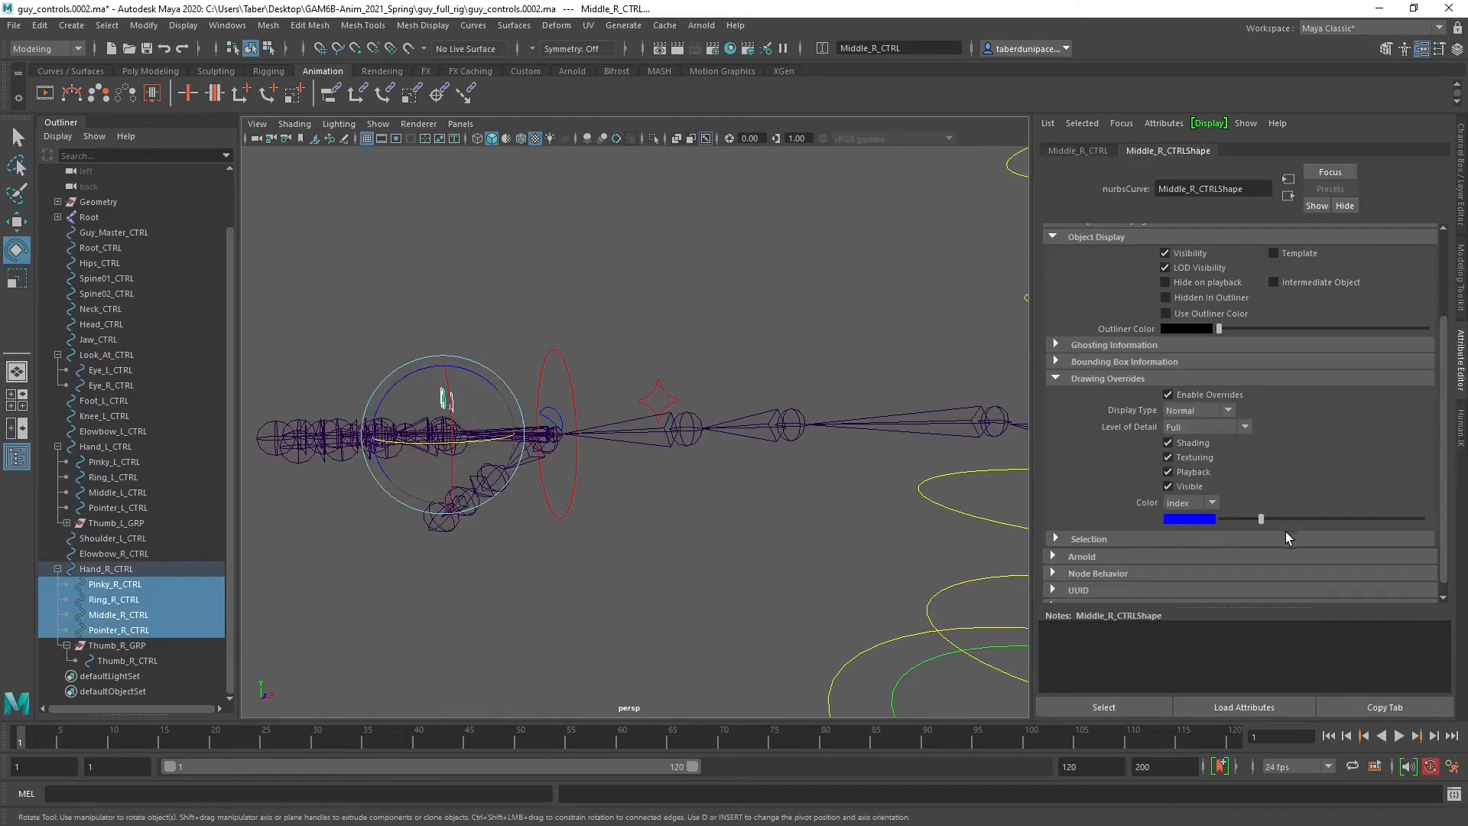
pyautogui.moveTo(1274, 521); pyautogui.dragTo(1307, 524)
pyautogui.click(525, 246)
pyautogui.keyDown('alt'); pyautogui.moveTo(525, 246); pyautogui.dragTo(491, 340); pyautogui.keyUp('alt')
pyautogui.click(485, 391)
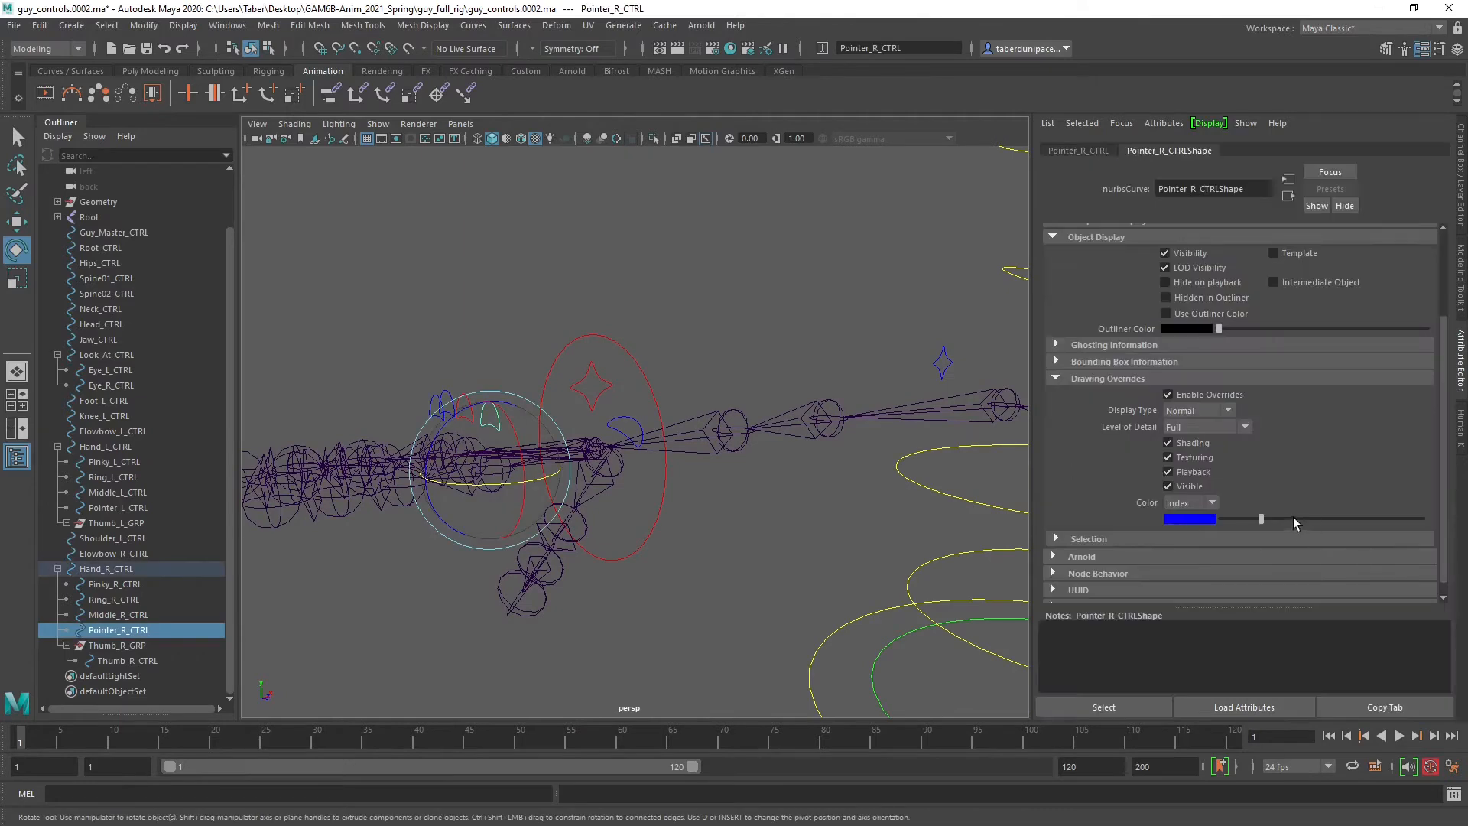
pyautogui.moveTo(1294, 523); pyautogui.dragTo(1308, 523)
pyautogui.click(443, 319)
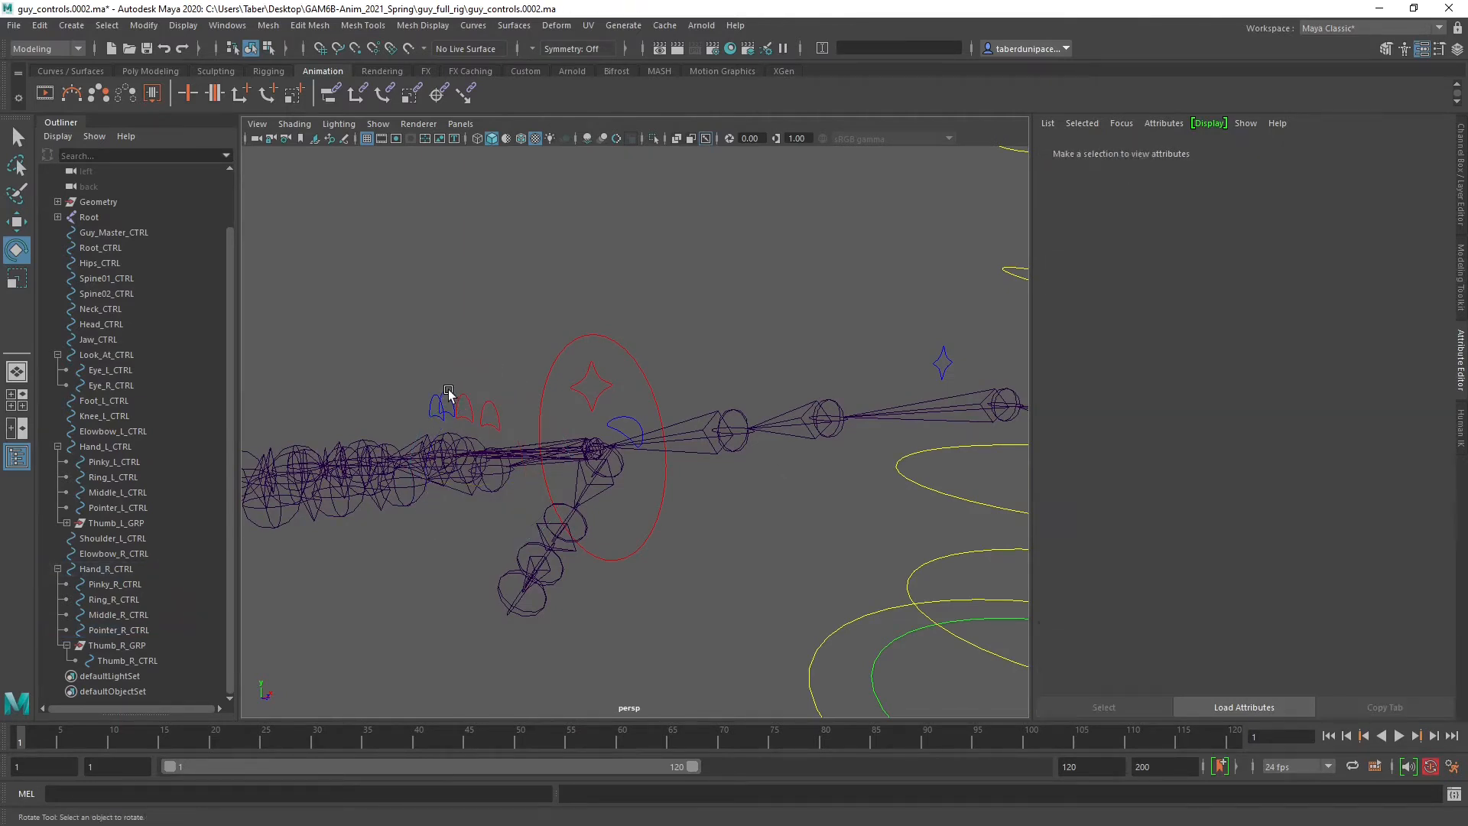
# Set the drawing override color of Ring_R_CTRL and Pinky_R_CTRL to red.
pyautogui.click(448, 391)
pyautogui.moveTo(1274, 522); pyautogui.dragTo(1305, 522)
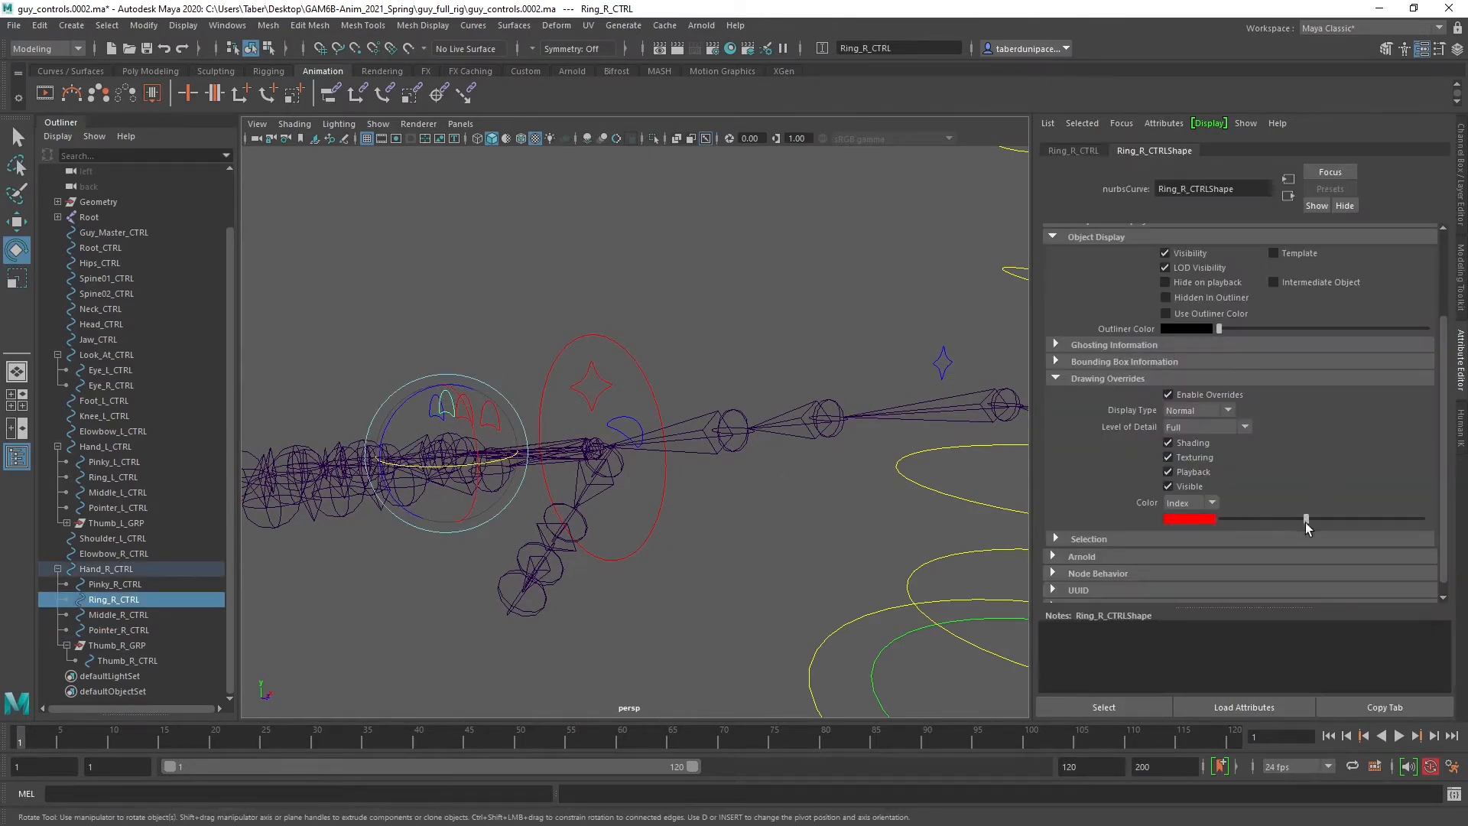
pyautogui.click(478, 303)
pyautogui.click(432, 406)
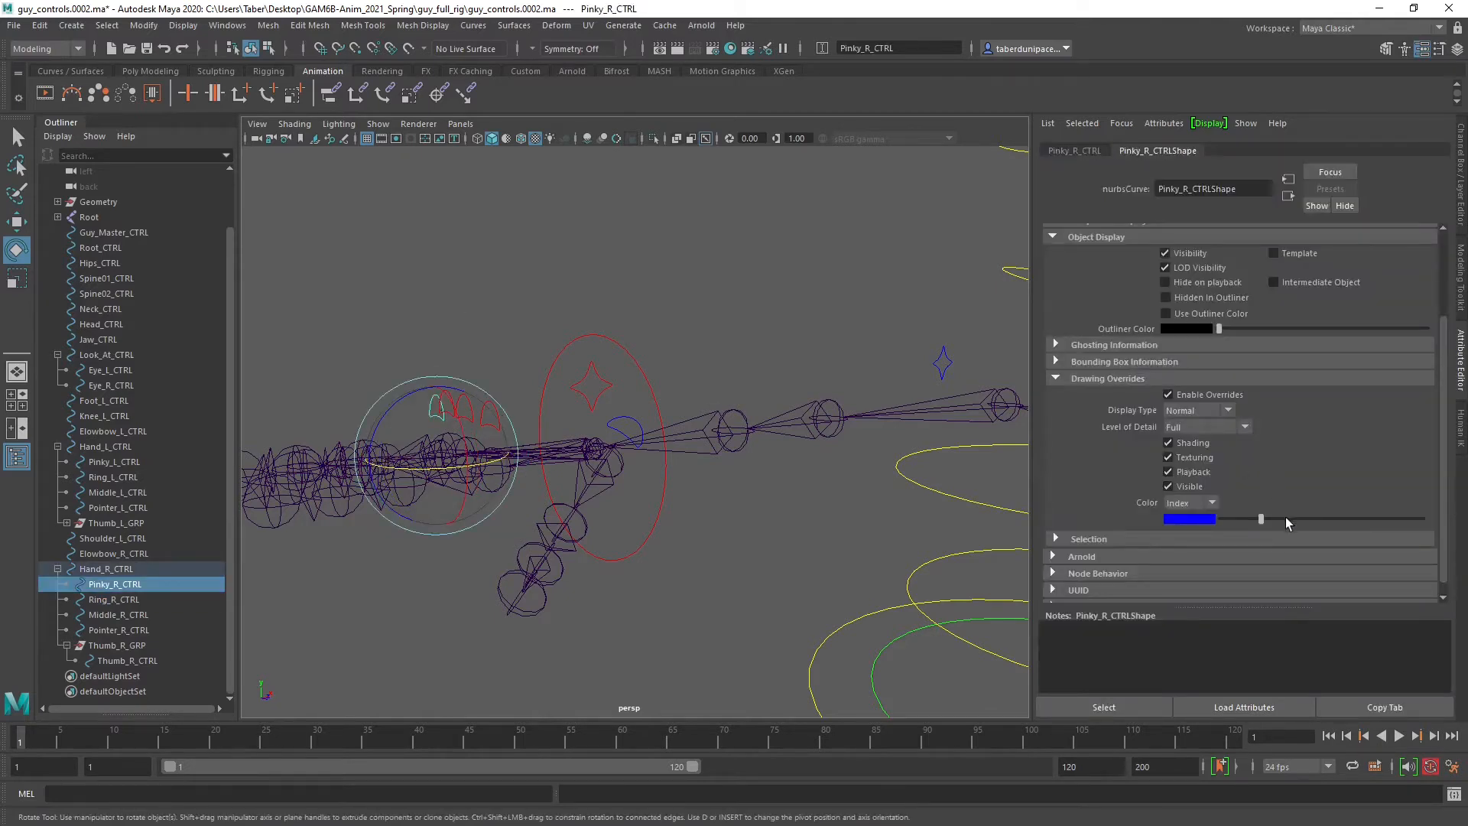
pyautogui.moveTo(1286, 517); pyautogui.dragTo(1305, 521)
pyautogui.click(662, 297)
# Set the drawing override color of Thumb_R_CTRL to red.
pyautogui.click(635, 430)
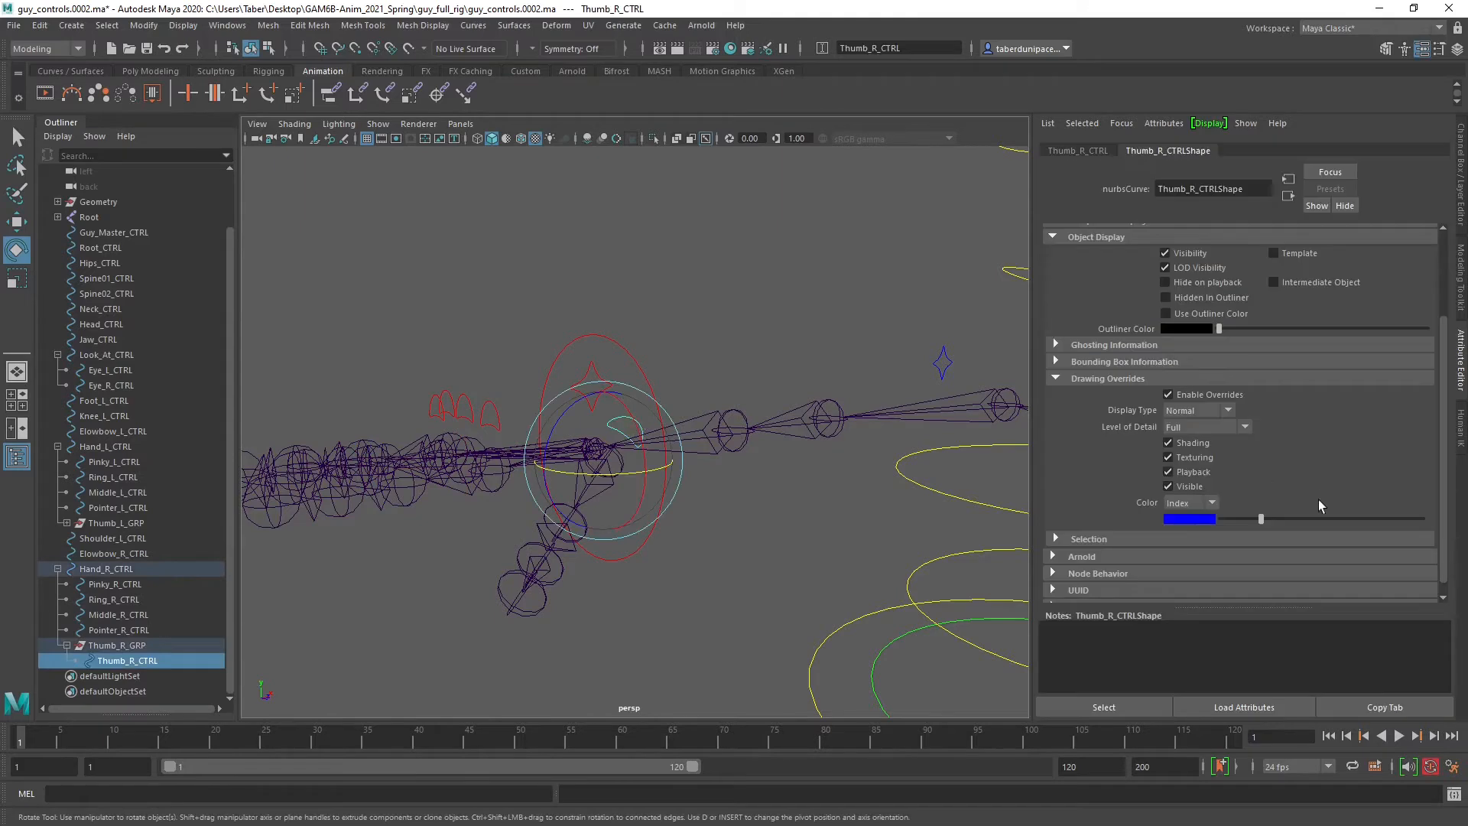
pyautogui.moveTo(1278, 516); pyautogui.dragTo(1306, 521)
pyautogui.click(709, 309)
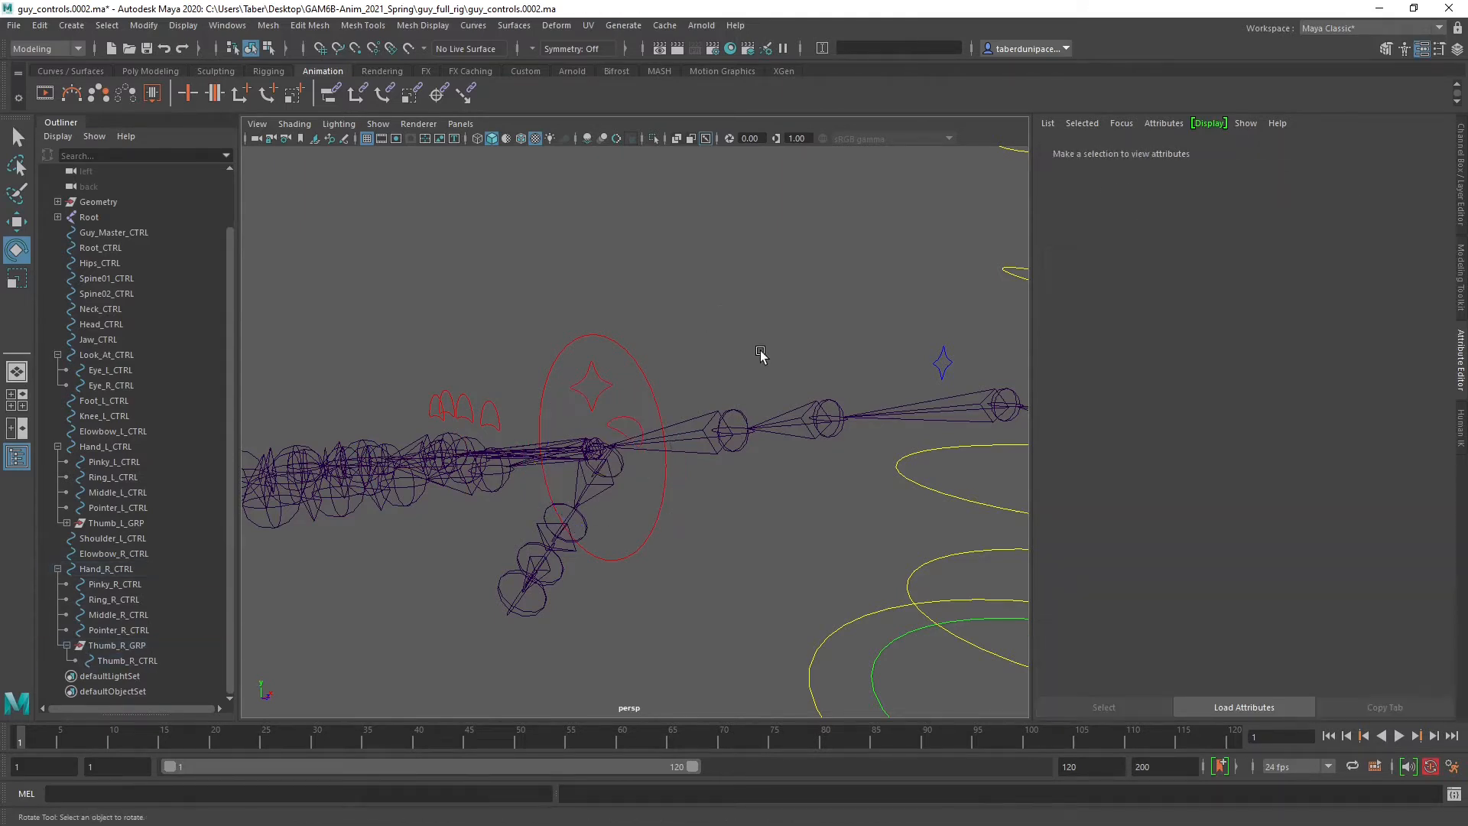
# Test-rotate Hand_R_CTRL about its Z axis and undo the rotation.
pyautogui.keyDown('alt'); pyautogui.moveTo(761, 354); pyautogui.dragTo(610, 407); pyautogui.keyUp('alt')
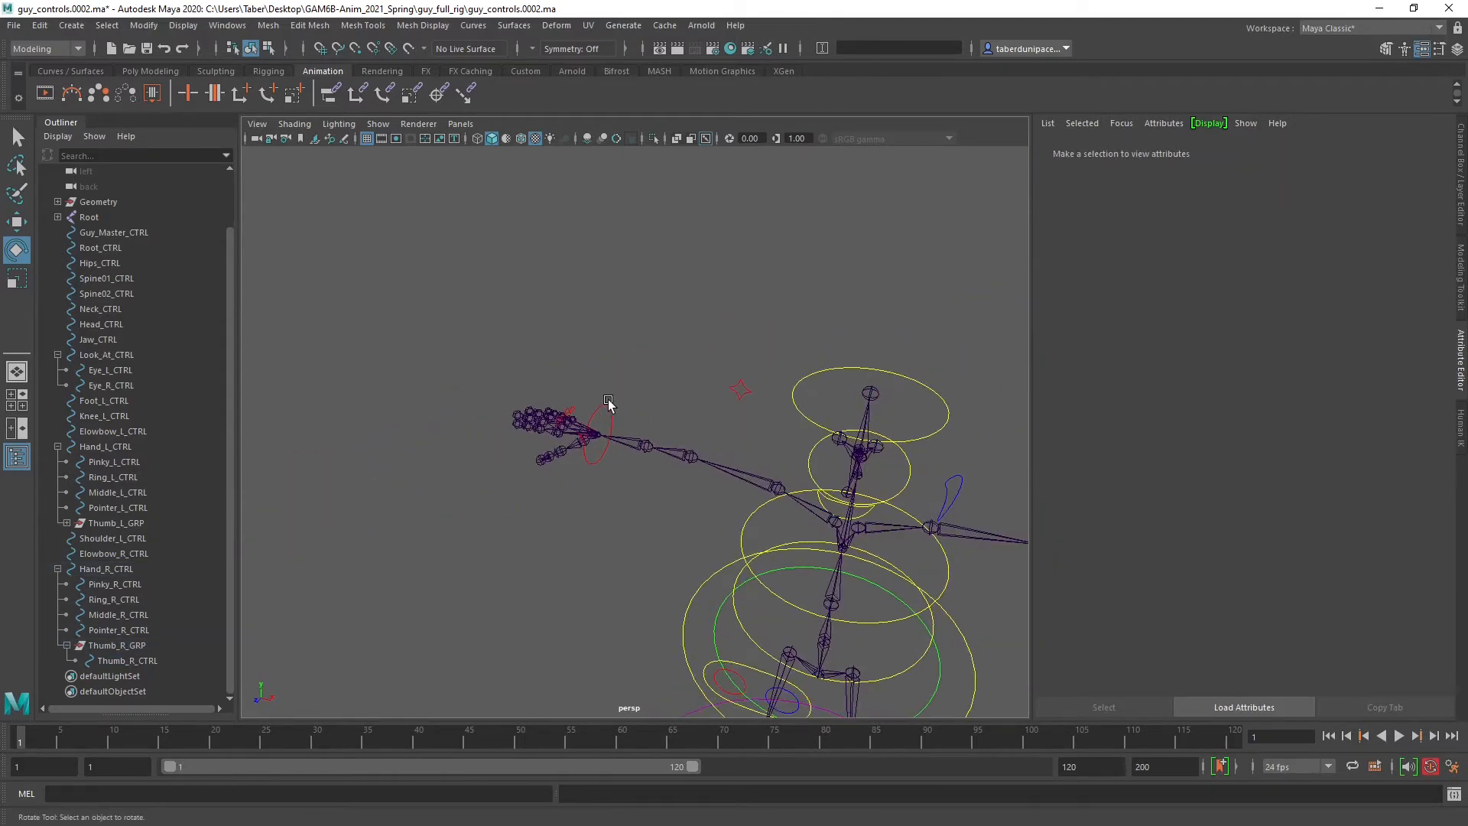
pyautogui.click(642, 420)
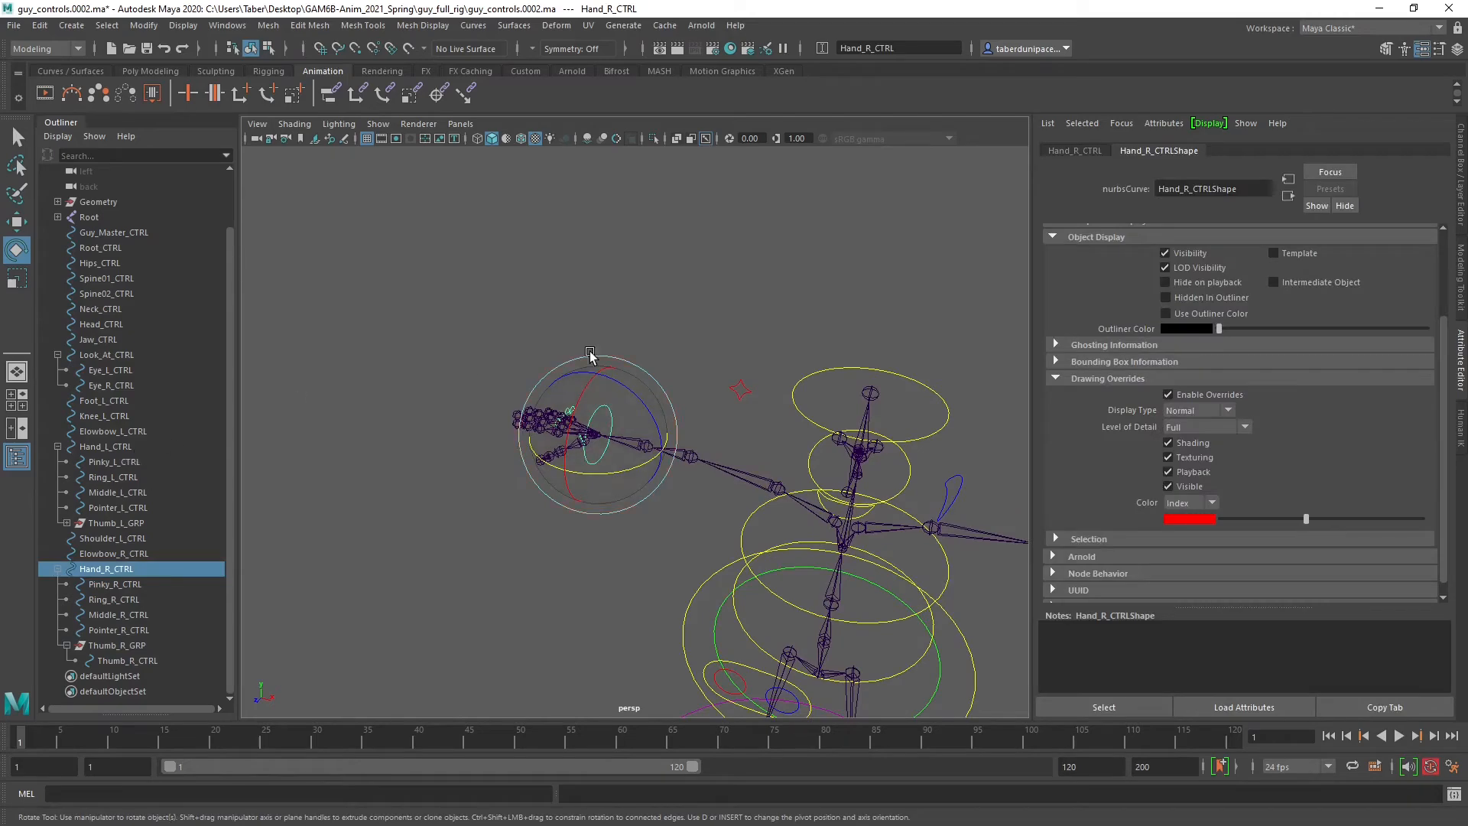
pyautogui.click(746, 384)
pyautogui.keyDown('alt'); pyautogui.moveTo(738, 393); pyautogui.dragTo(646, 446); pyautogui.keyUp('alt')
pyautogui.scroll(3, 700, 413)
pyautogui.click(636, 414)
pyautogui.scroll(3, 645, 447)
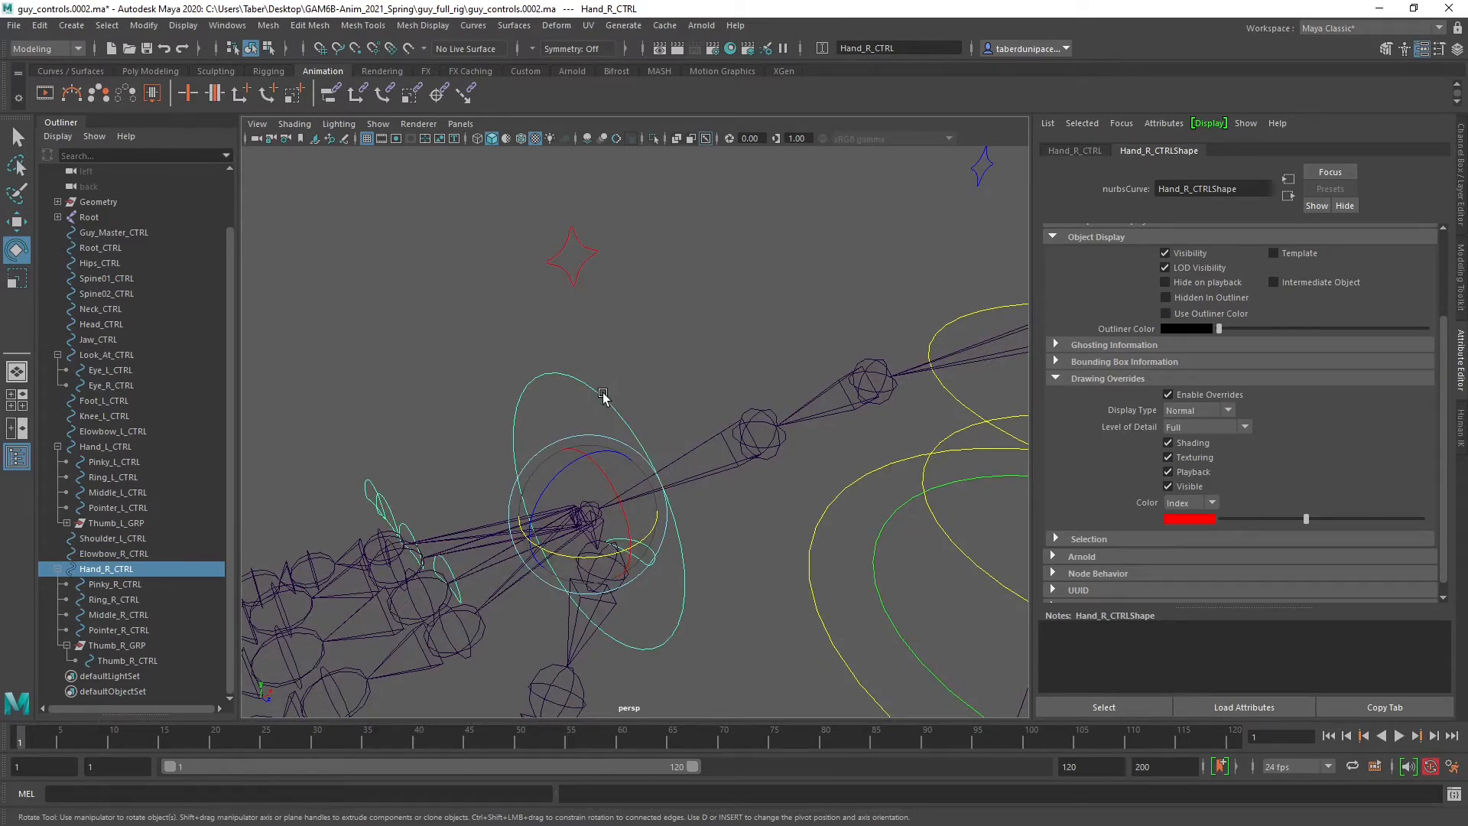
pyautogui.press('w')
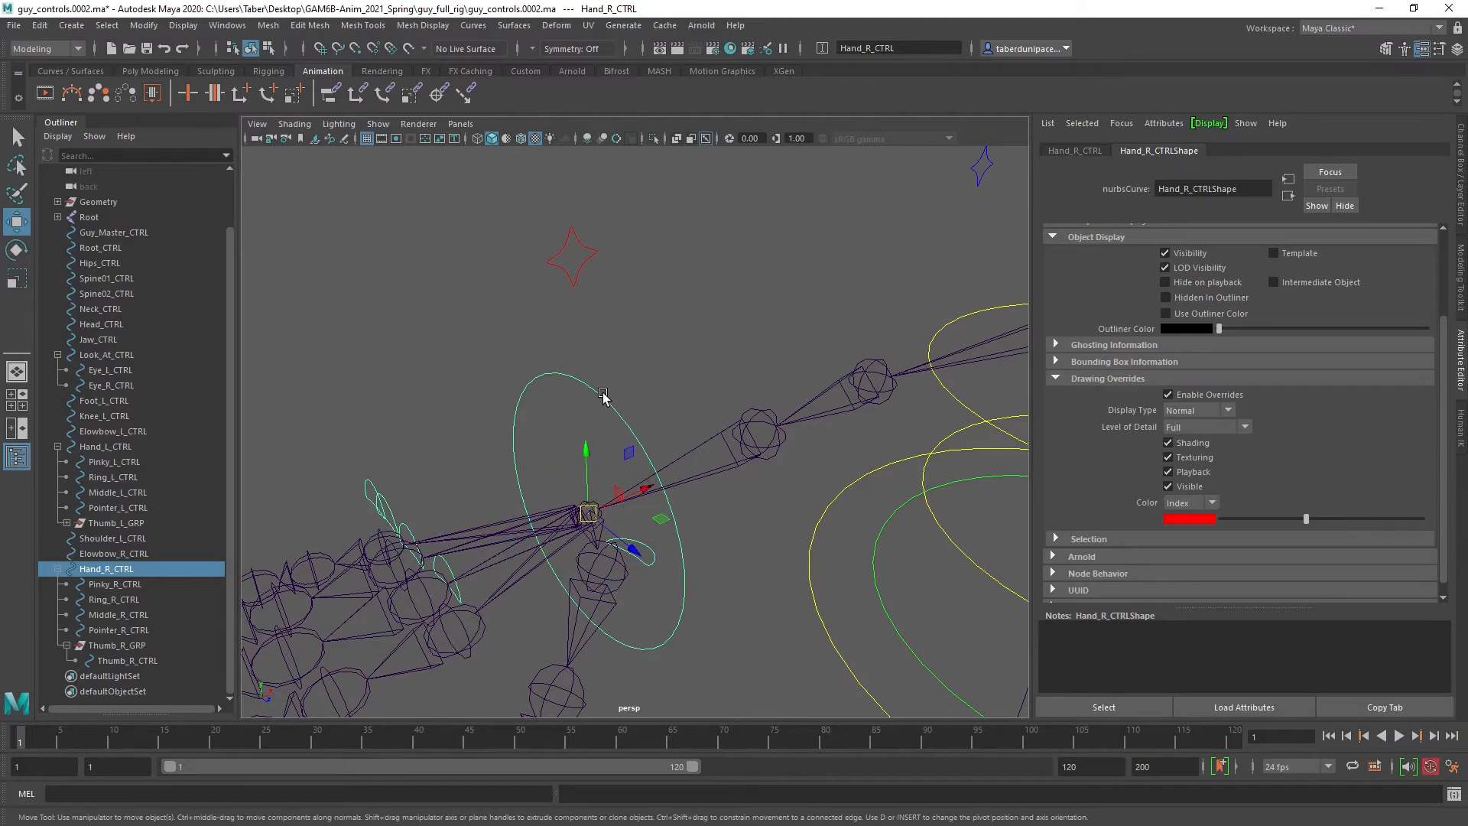
pyautogui.keyDown('alt'); pyautogui.moveTo(604, 396); pyautogui.dragTo(634, 407); pyautogui.keyUp('alt')
pyautogui.scroll(-2, 641, 418)
pyautogui.press('e')
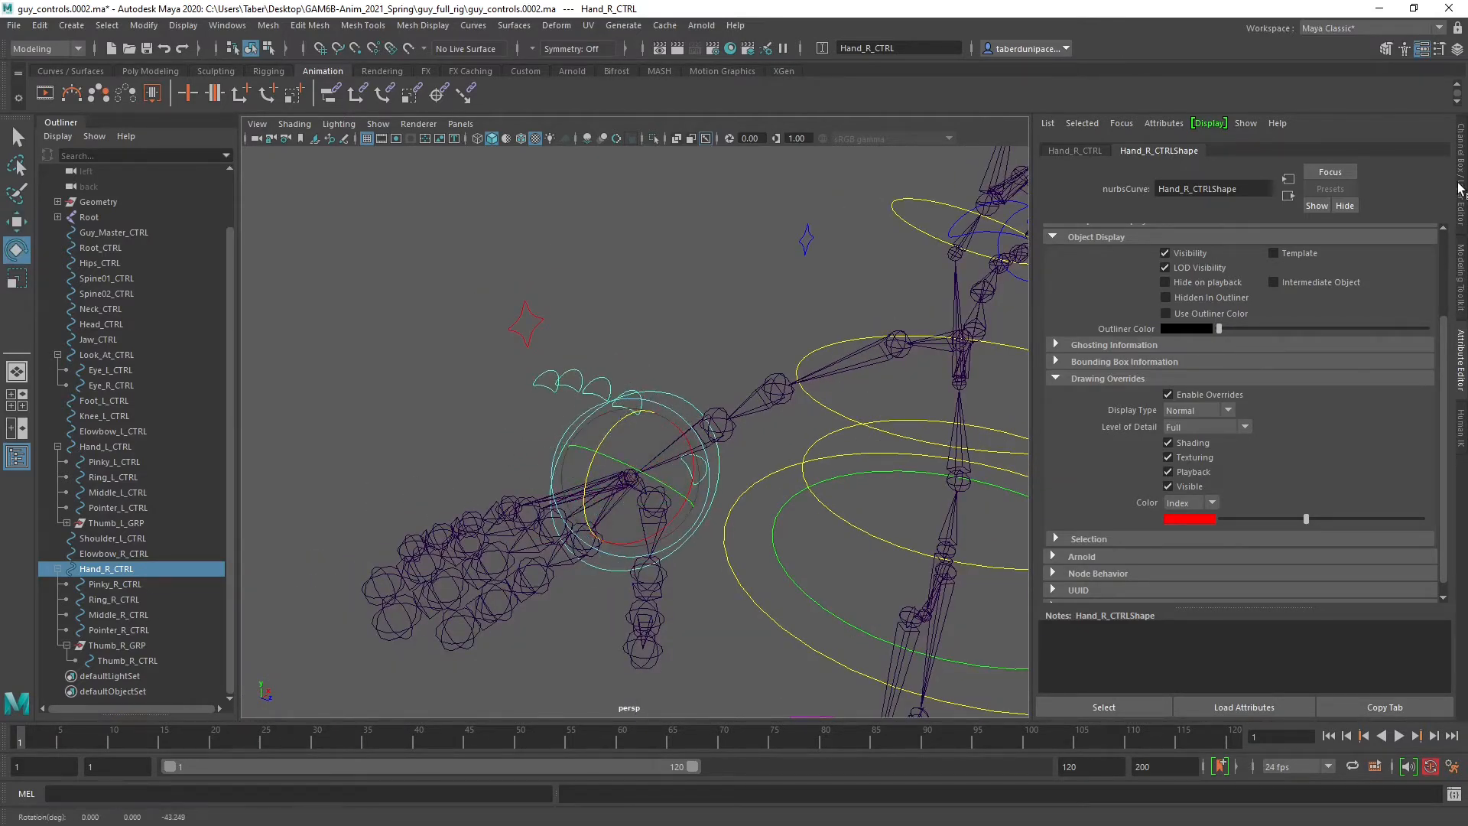
pyautogui.click(1461, 189)
pyautogui.hotkey('ctrl', 'z')
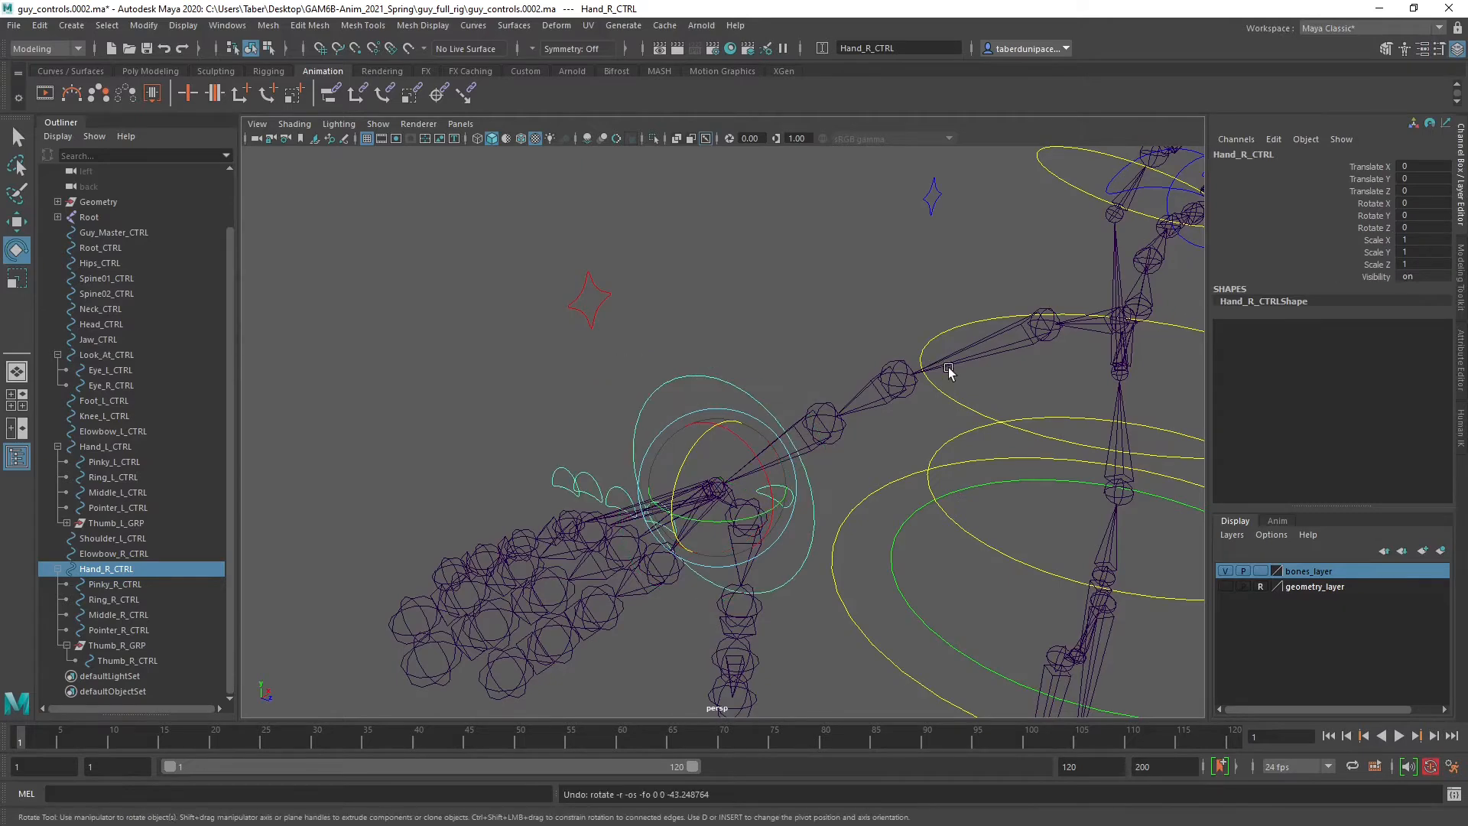
# Test-rotate Hand_L_CTRL about its Z axis, undo the rotation and clear the selection.
pyautogui.keyDown('alt'); pyautogui.moveTo(948, 370); pyautogui.dragTo(584, 433, button='middle'); pyautogui.keyUp('alt')
pyautogui.scroll(-2, 584, 433)
pyautogui.click(947, 231)
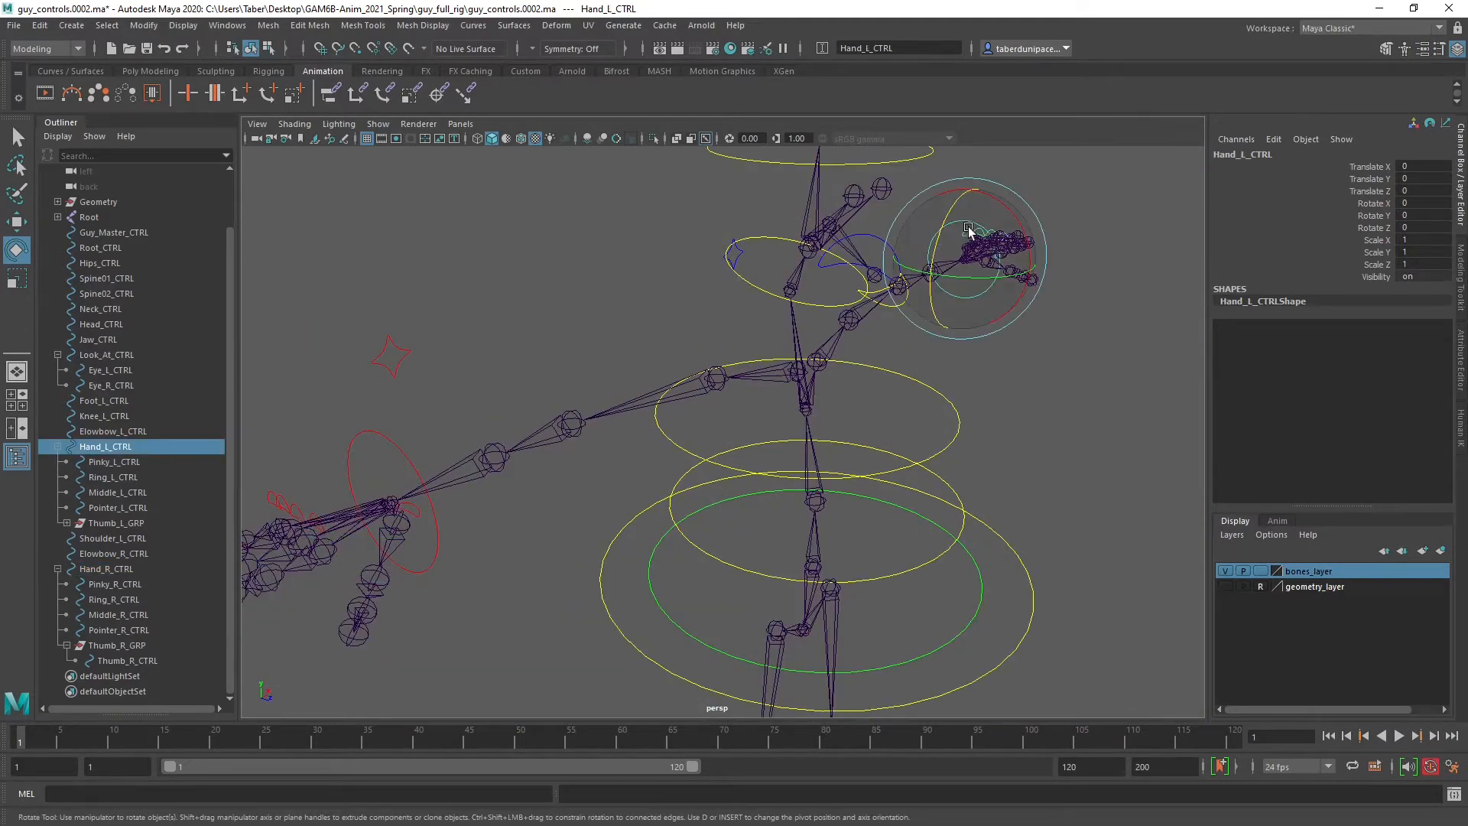
pyautogui.moveTo(961, 223); pyautogui.dragTo(956, 229)
pyautogui.hotkey('ctrl', 'z')
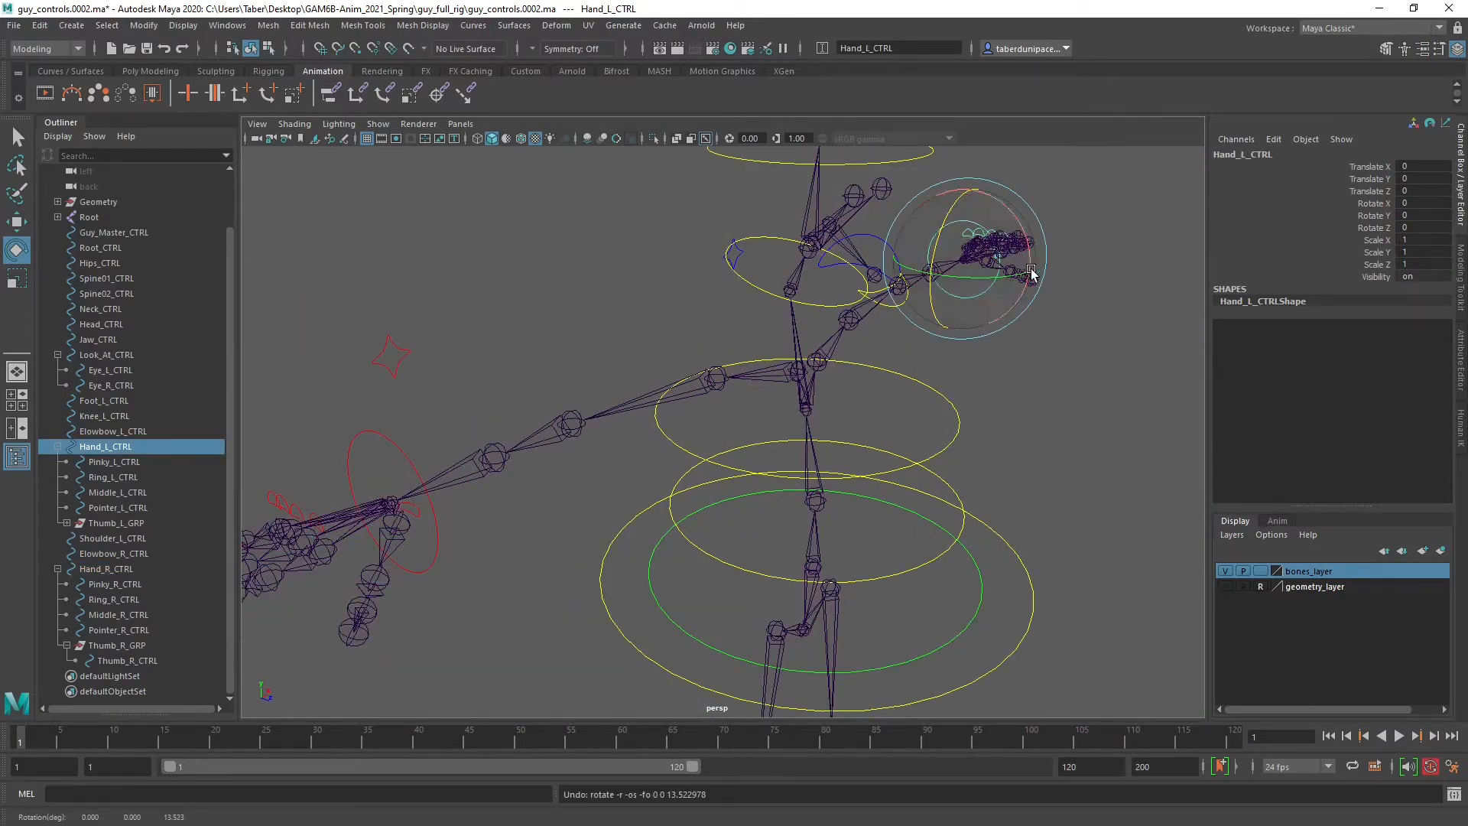
pyautogui.keyDown('alt'); pyautogui.moveTo(347, 452); pyautogui.dragTo(550, 420, button='middle'); pyautogui.keyUp('alt')
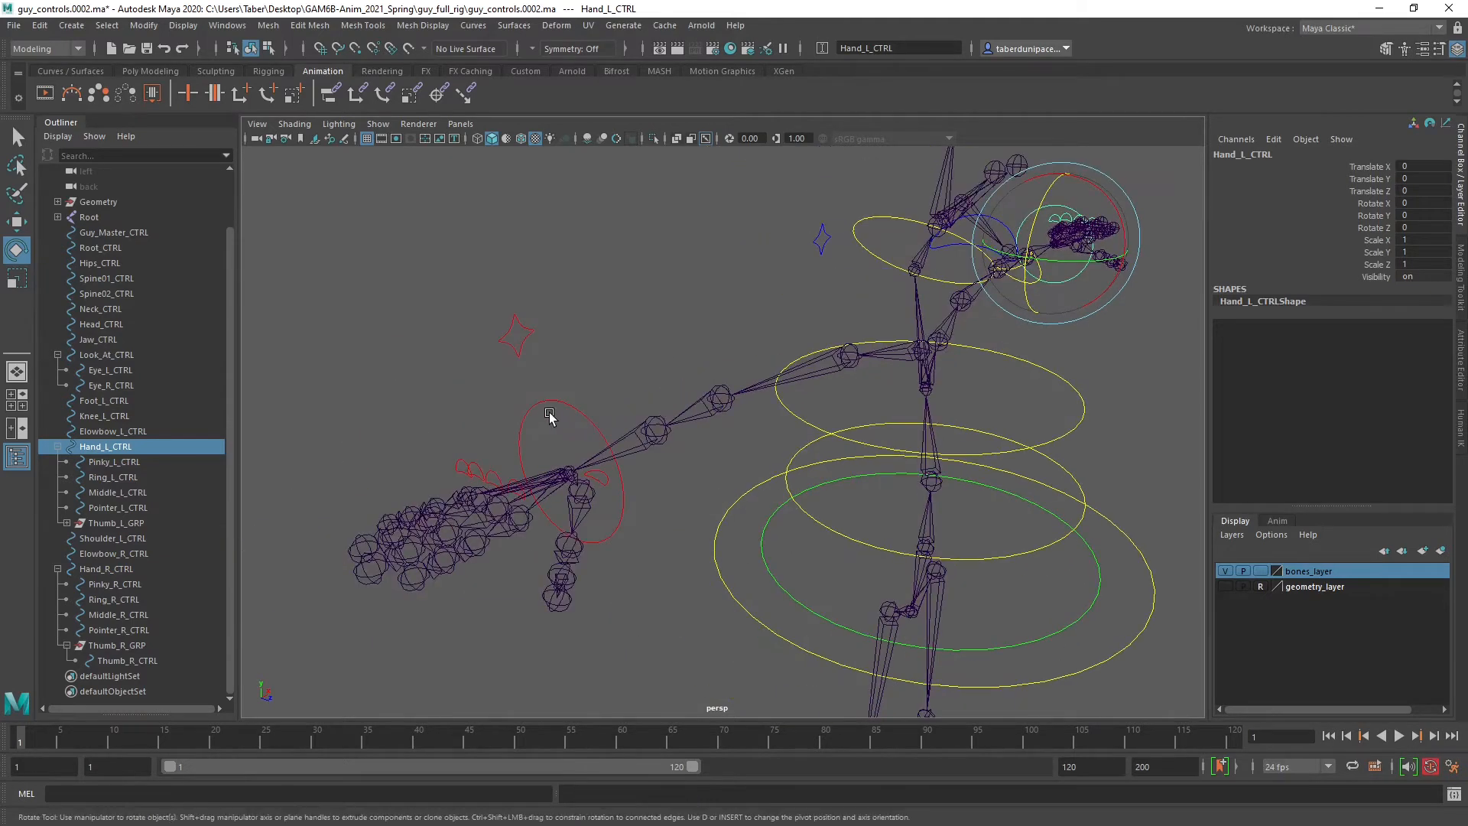
pyautogui.click(560, 392)
pyautogui.click(564, 404)
pyautogui.click(615, 361)
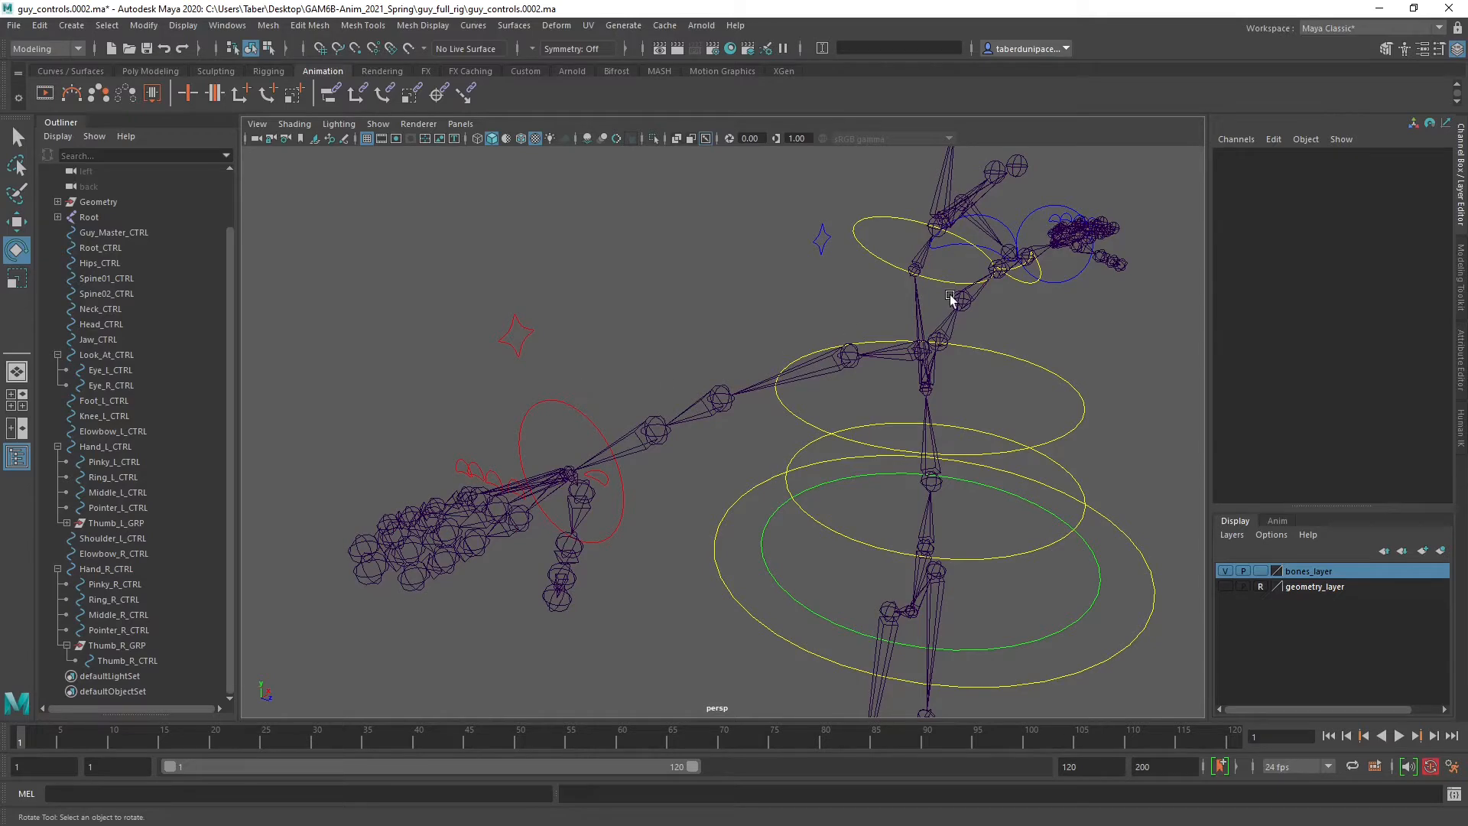
# Duplicate Shoulder_L_CTRL and snap the copy's pivot onto the character's right clavicle joint.
pyautogui.keyDown('alt'); pyautogui.moveTo(948, 336); pyautogui.dragTo(964, 420); pyautogui.keyUp('alt')
pyautogui.keyDown('alt'); pyautogui.moveTo(700, 439); pyautogui.dragTo(805, 466); pyautogui.keyUp('alt')
pyautogui.click(846, 327)
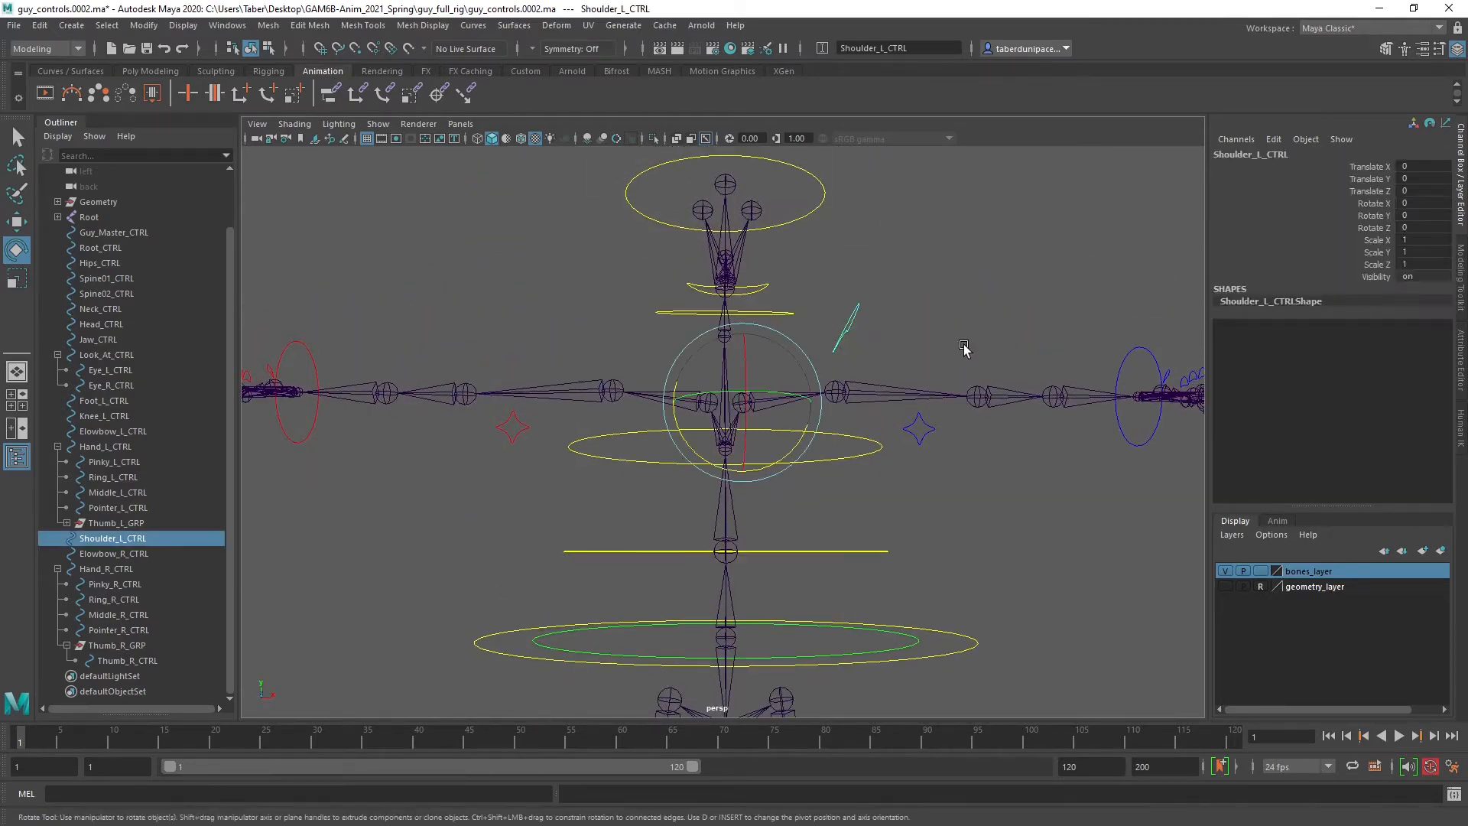
pyautogui.hotkey('ctrl', 'd')
pyautogui.keyDown('alt'); pyautogui.moveTo(868, 334); pyautogui.dragTo(968, 421); pyautogui.keyUp('alt')
pyautogui.press('w')
pyautogui.press('v')
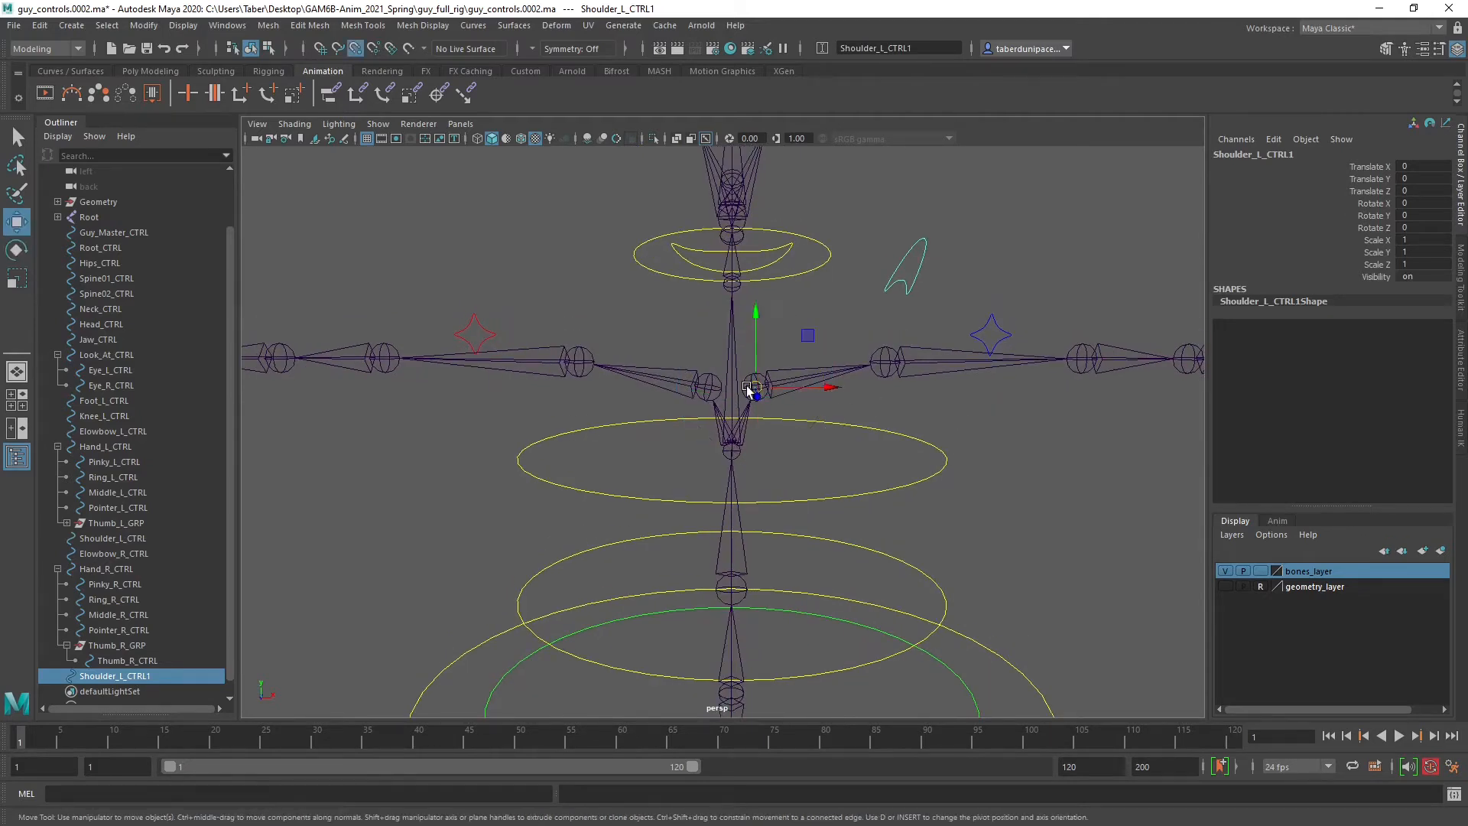
pyautogui.moveTo(757, 388); pyautogui.dragTo(777, 356)
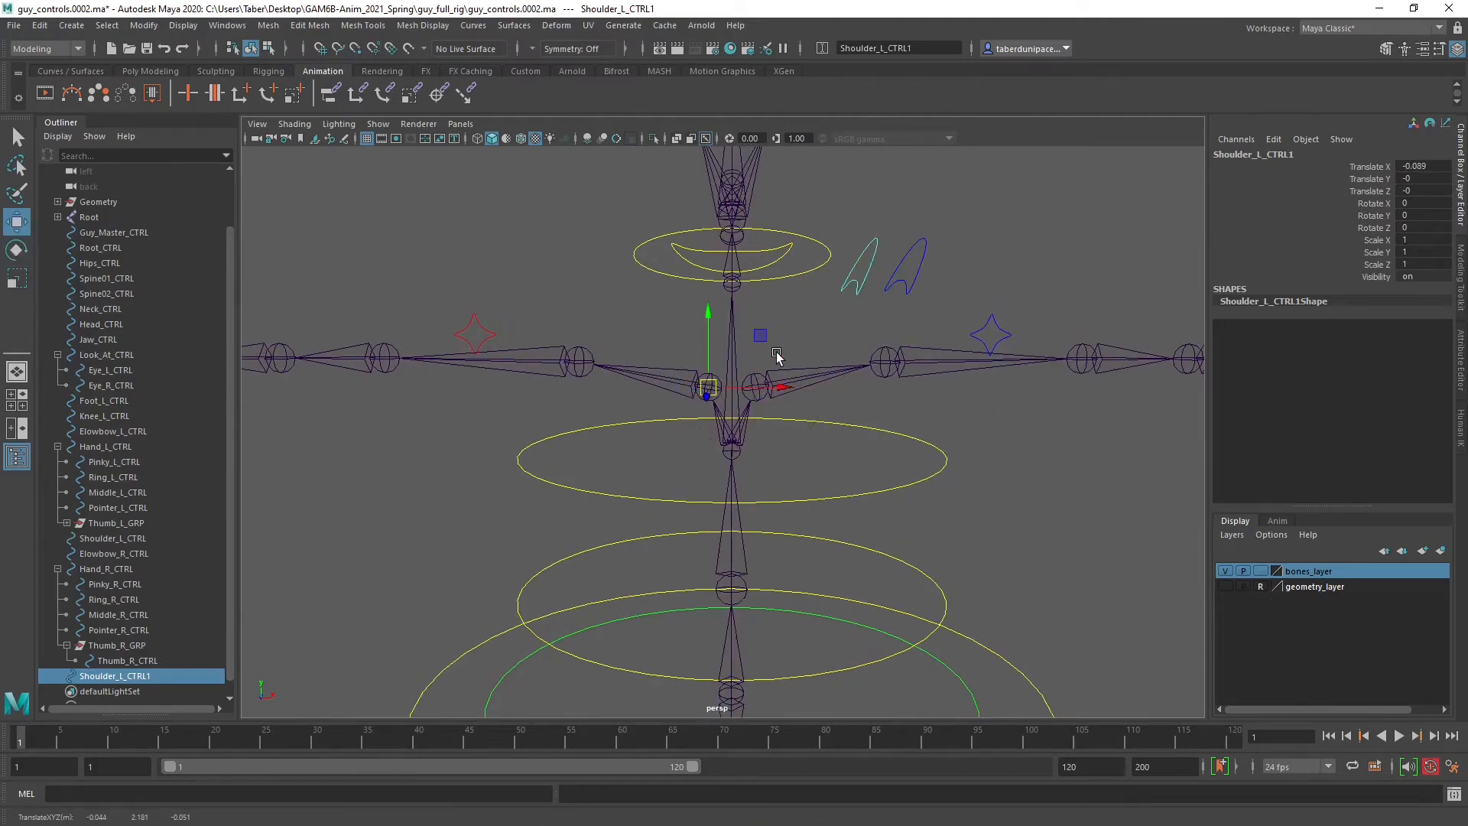
# Mirror the duplicated shoulder control by setting its Scale X to -1 and freeze its transformations.
pyautogui.press('r')
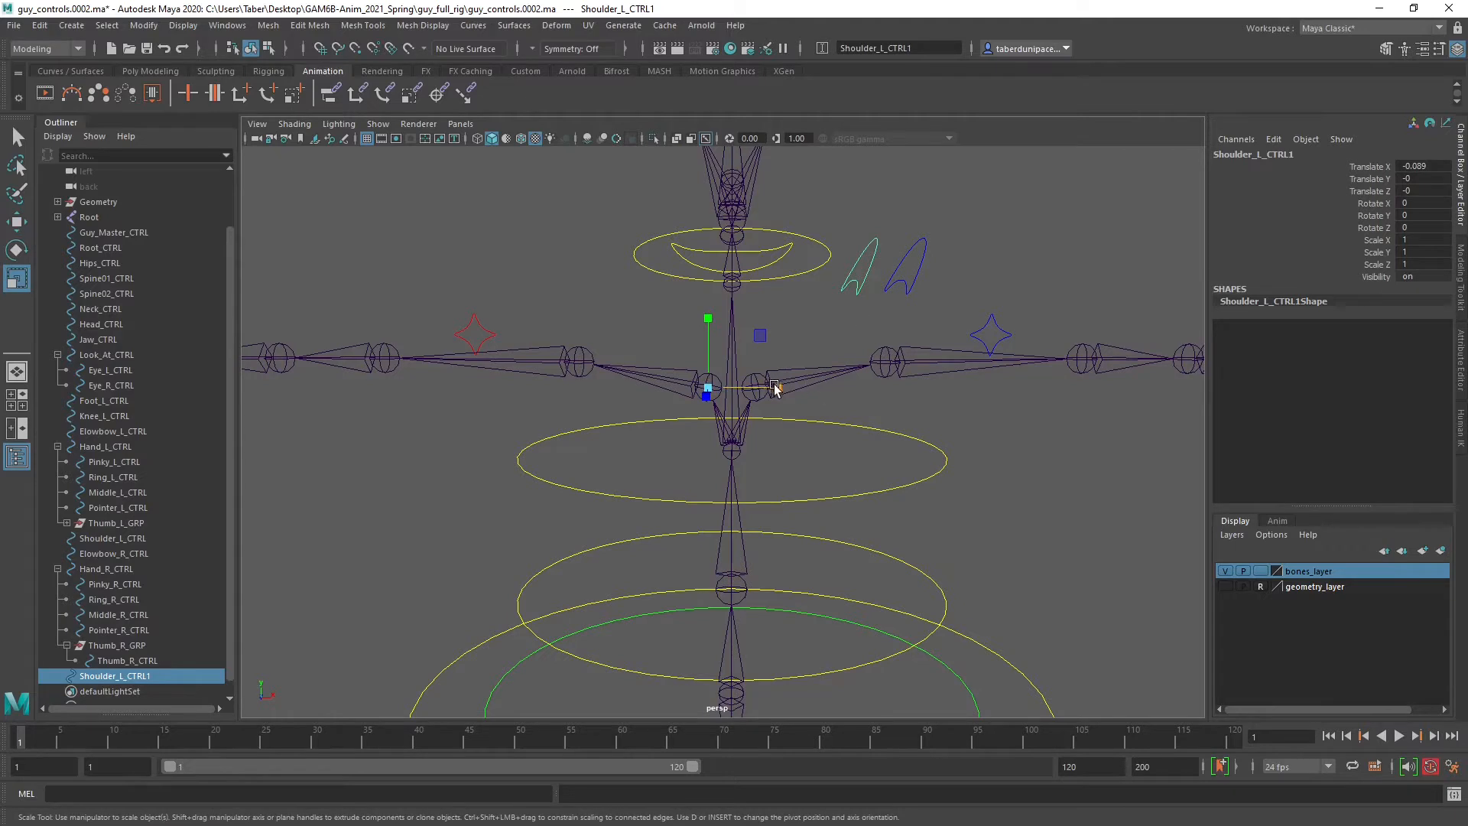
pyautogui.moveTo(777, 387); pyautogui.dragTo(640, 384)
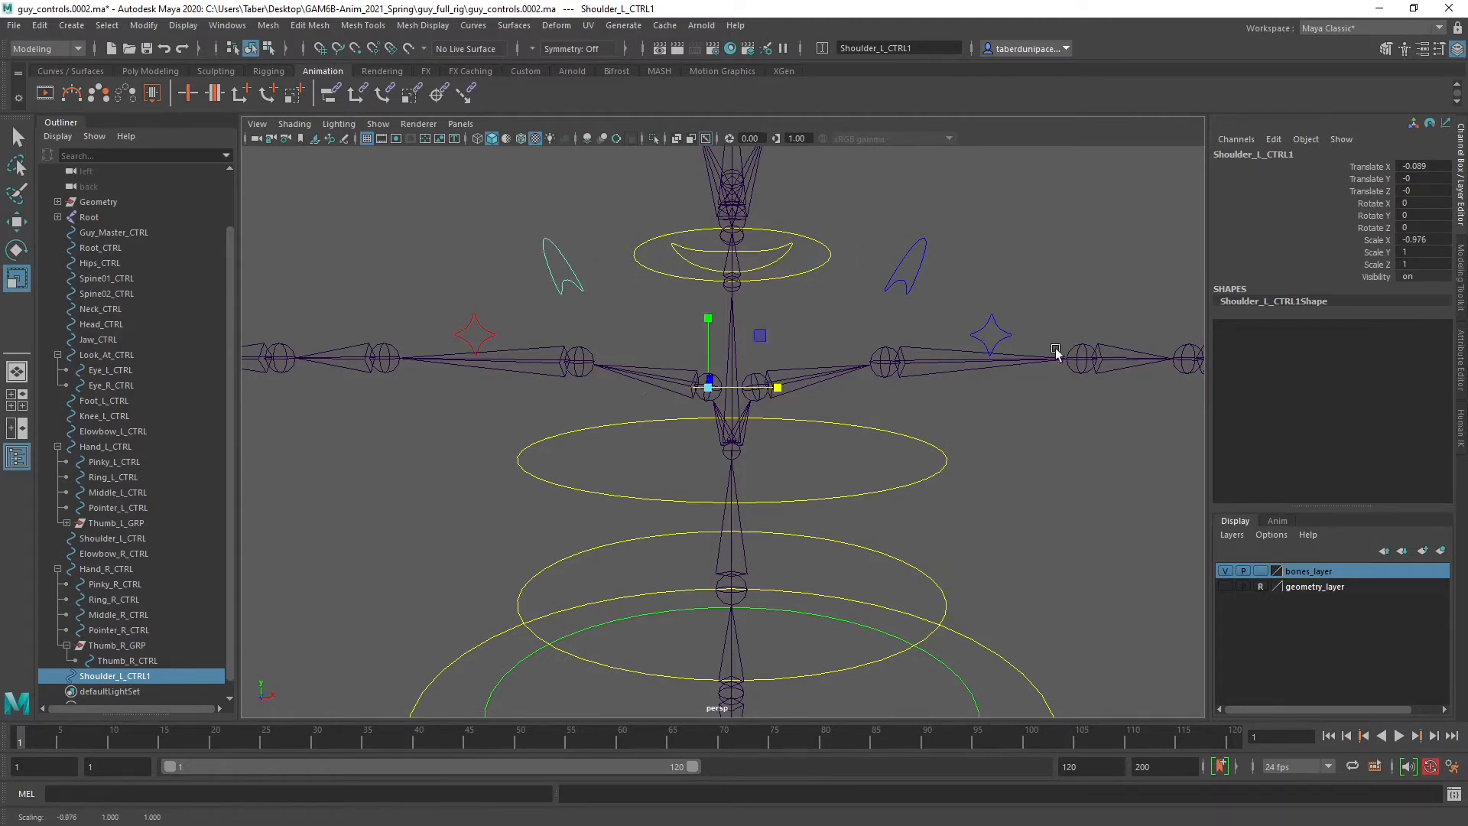
pyautogui.click(1436, 239)
pyautogui.write('-1')
pyautogui.press('Return')
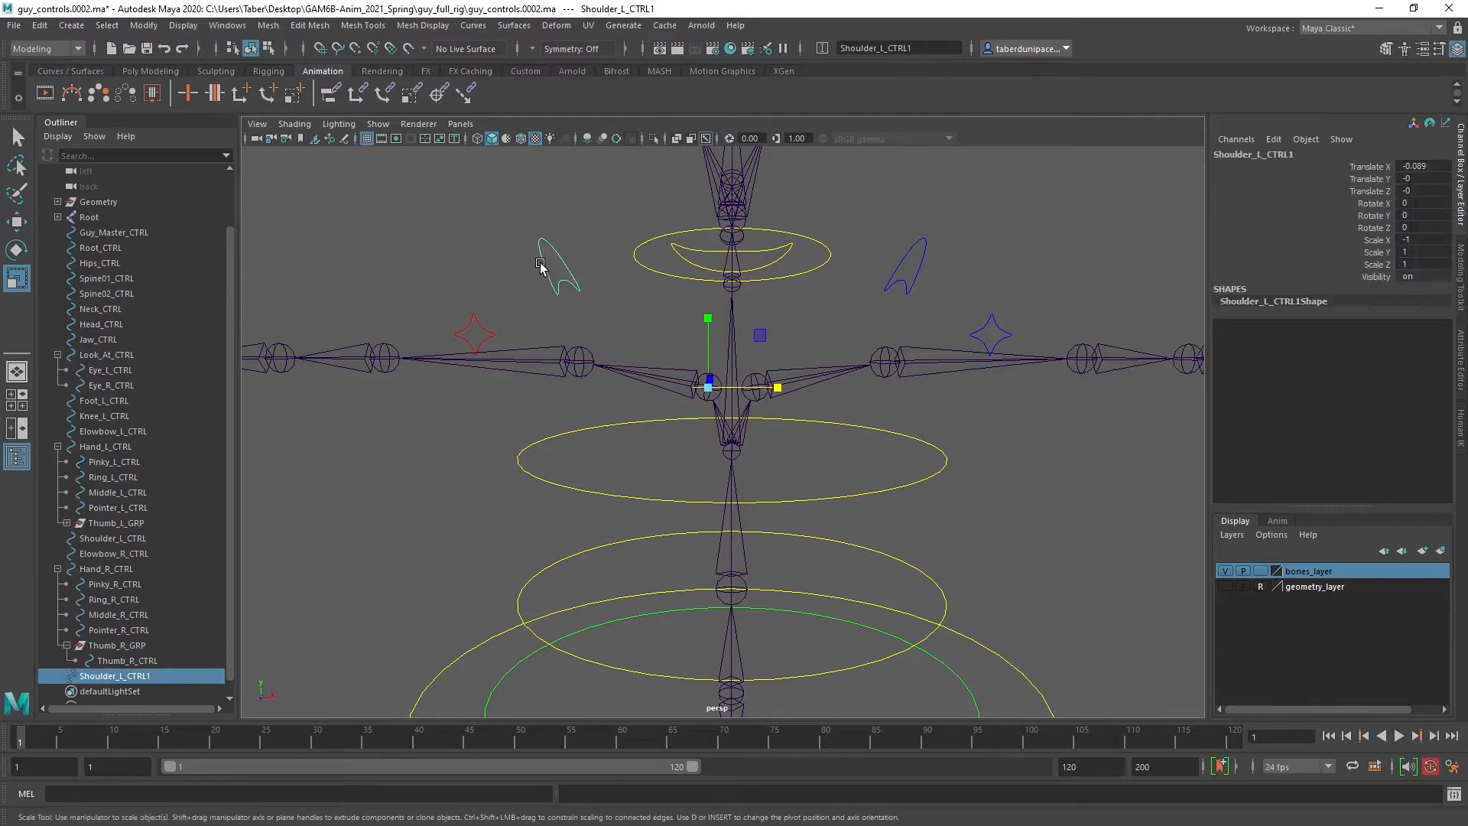
pyautogui.click(71, 25)
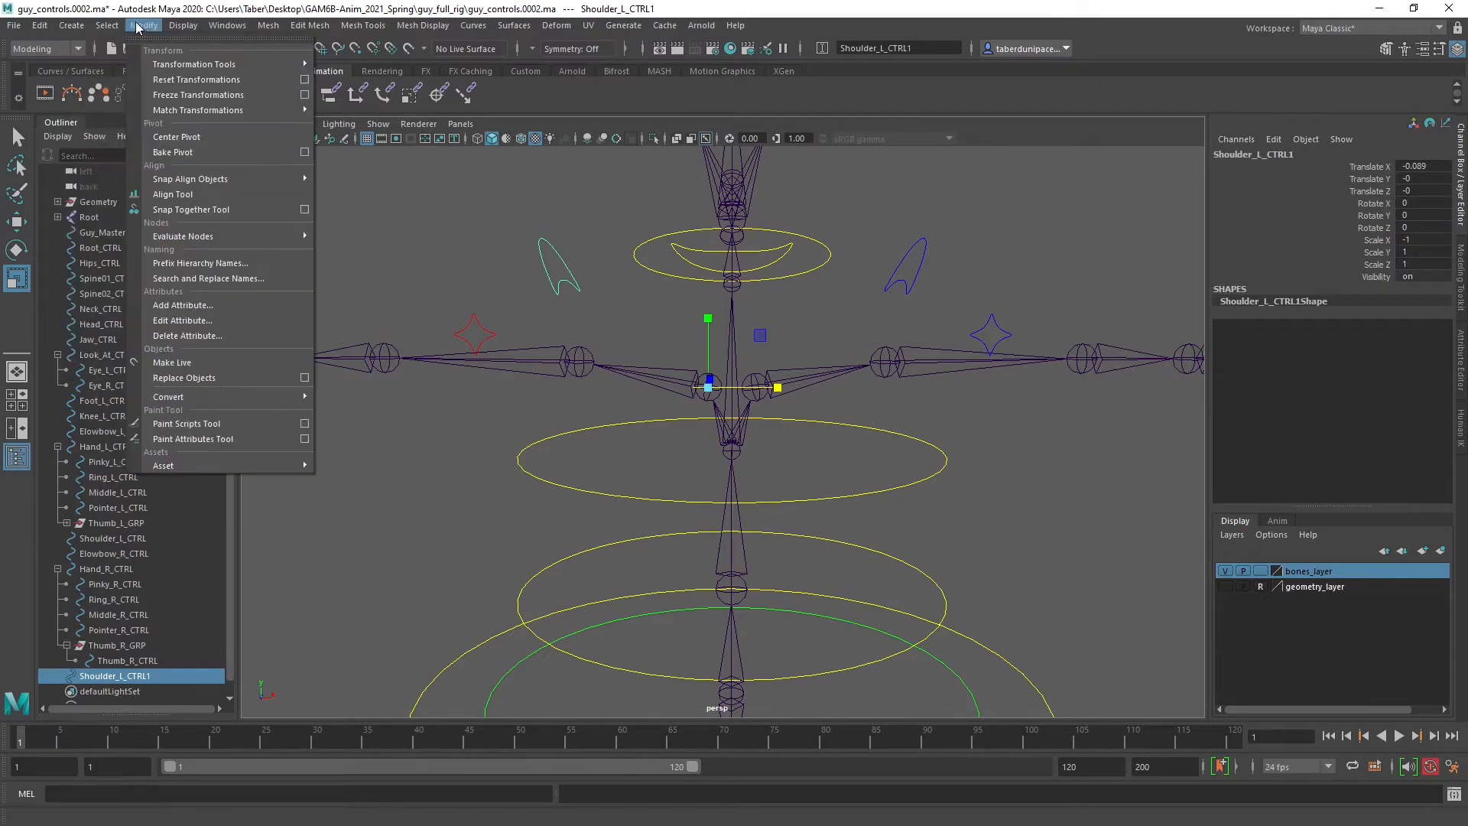
pyautogui.click(198, 95)
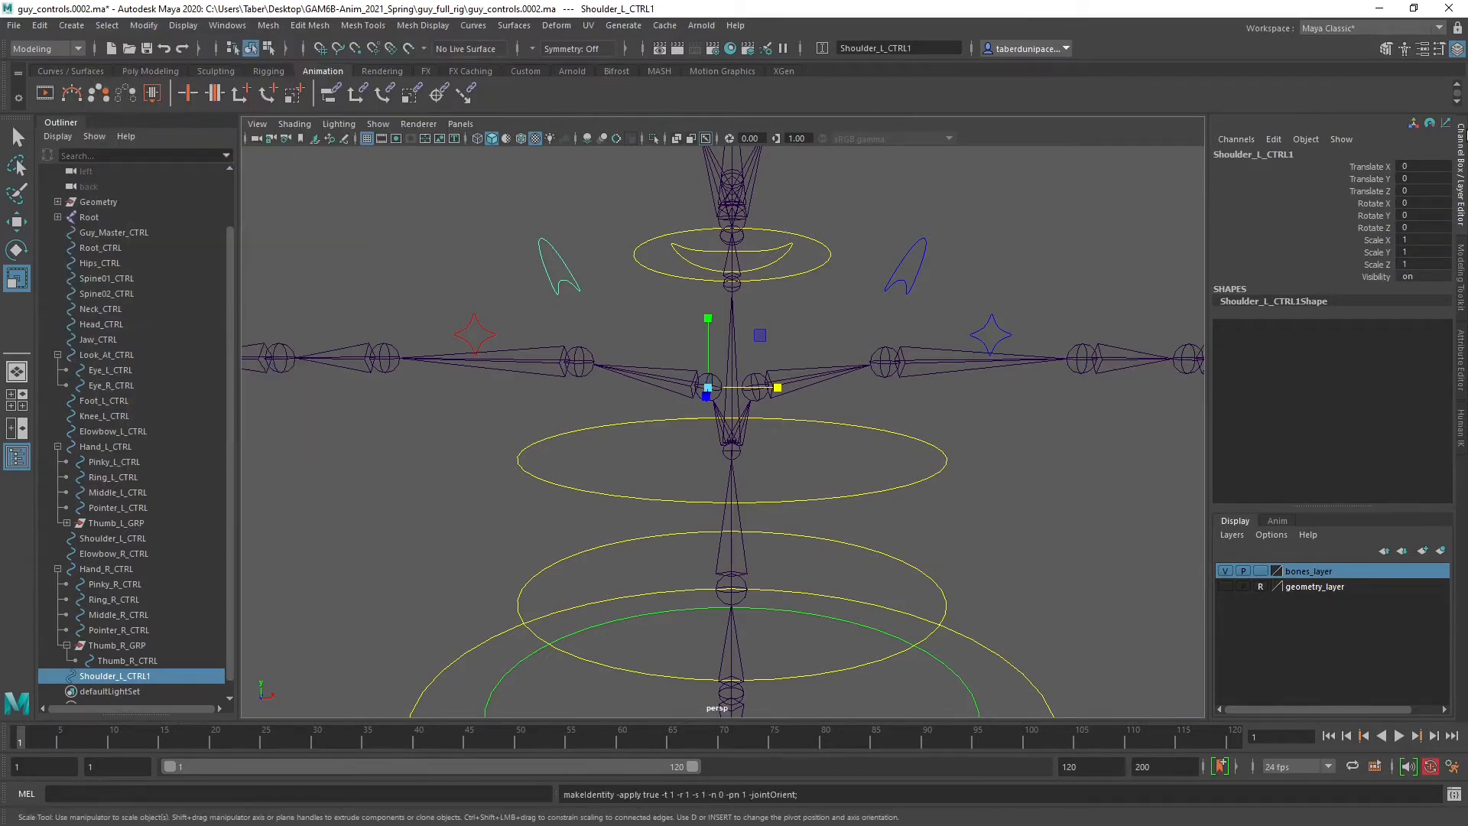
# Set the drawing override color of the mirrored shoulder control to red.
pyautogui.click(1461, 358)
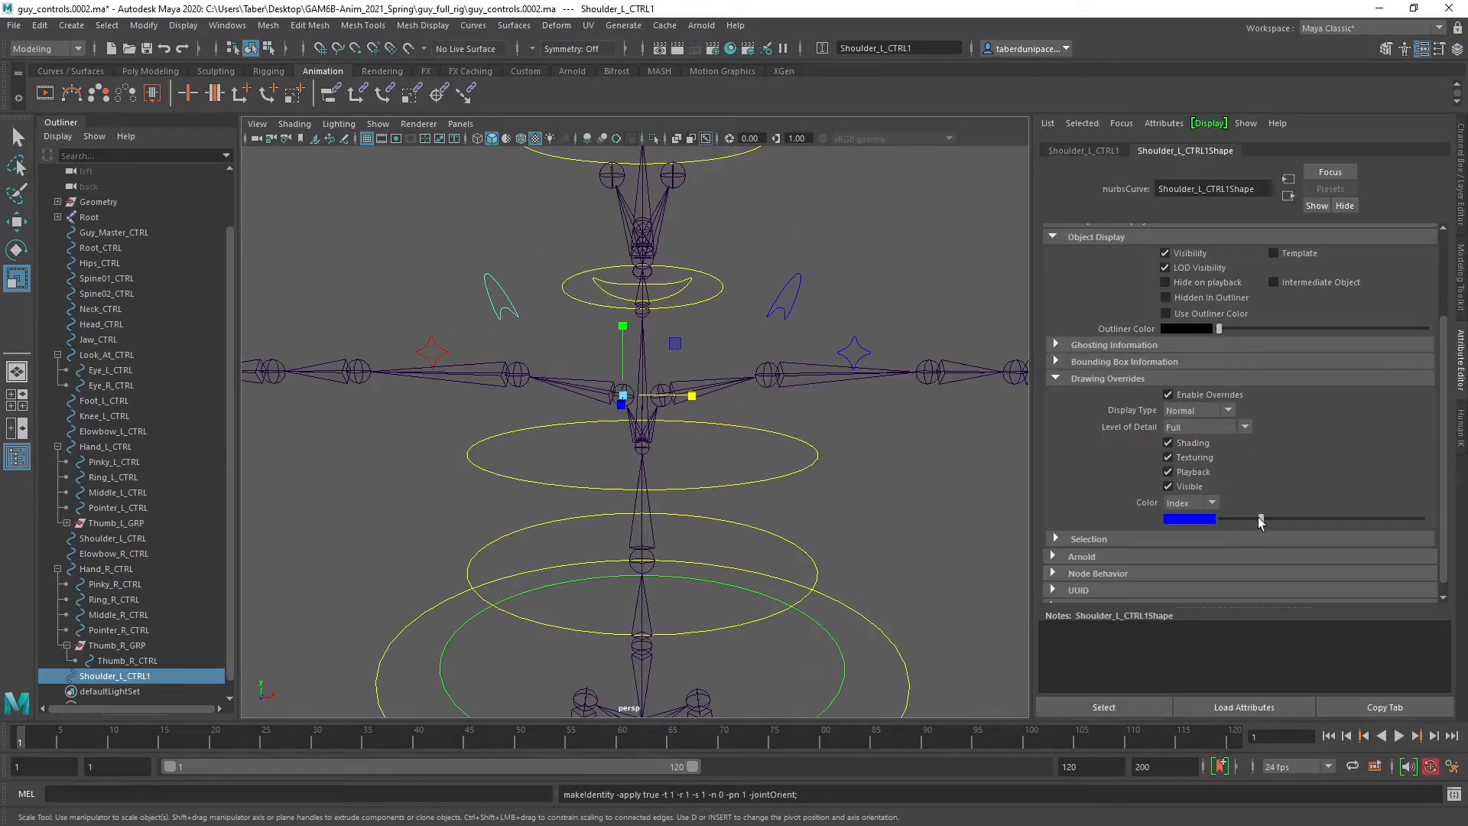
pyautogui.moveTo(1274, 519); pyautogui.dragTo(1303, 521)
pyautogui.click(817, 288)
pyautogui.keyDown('alt'); pyautogui.moveTo(817, 287); pyautogui.dragTo(813, 272); pyautogui.keyUp('alt')
pyautogui.click(476, 295)
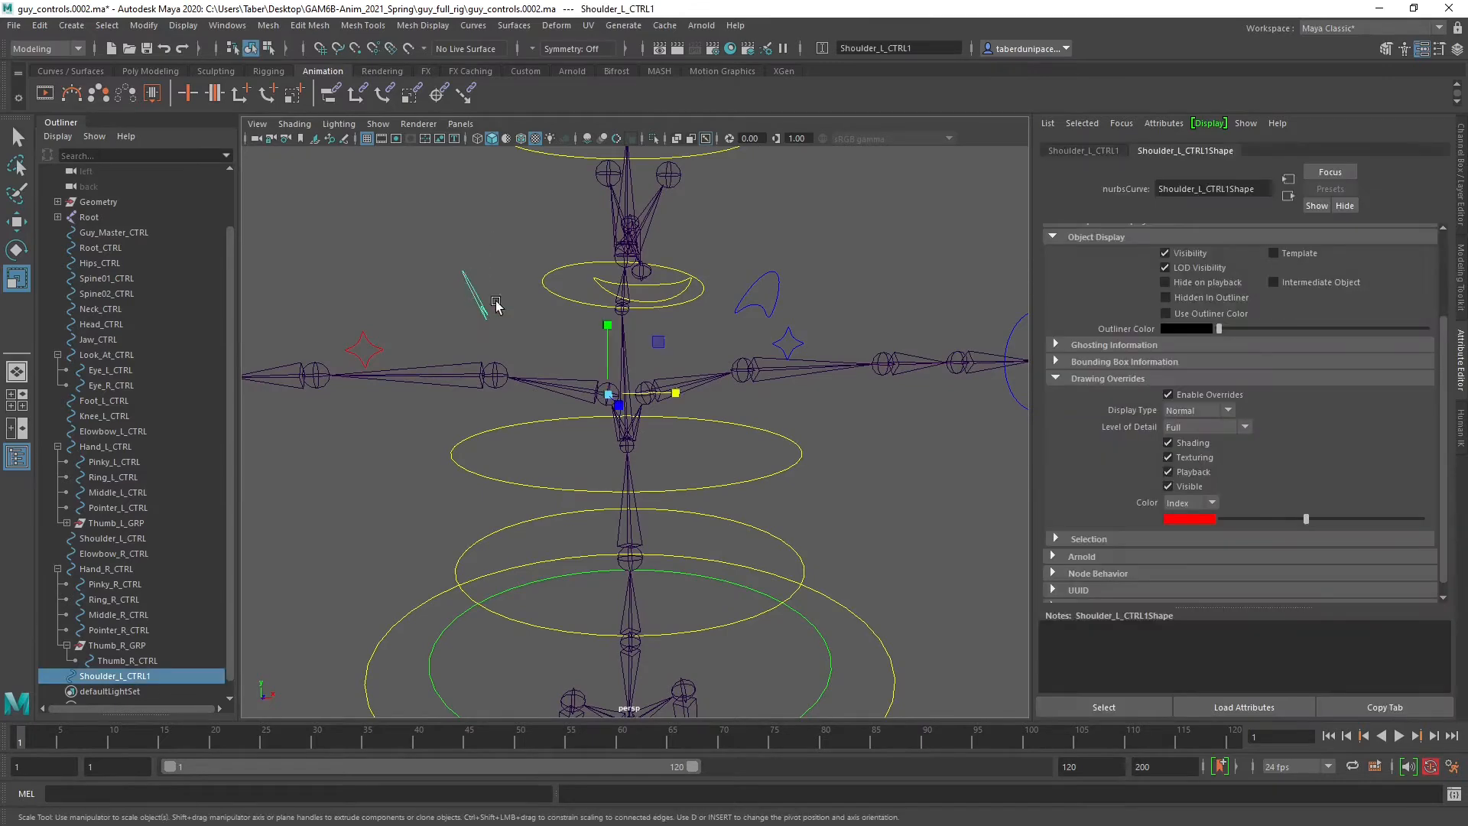
# Set the drawing override color of Jaw_CTRL to green, using Hips_CTRL as the color reference.
pyautogui.keyDown('alt'); pyautogui.moveTo(740, 379); pyautogui.dragTo(796, 426, button='right'); pyautogui.keyUp('alt')
pyautogui.keyDown('alt'); pyautogui.moveTo(796, 426); pyautogui.dragTo(881, 393, button='middle'); pyautogui.keyUp('alt')
pyautogui.keyDown('alt'); pyautogui.moveTo(882, 393); pyautogui.dragTo(787, 420, button='right'); pyautogui.keyUp('alt')
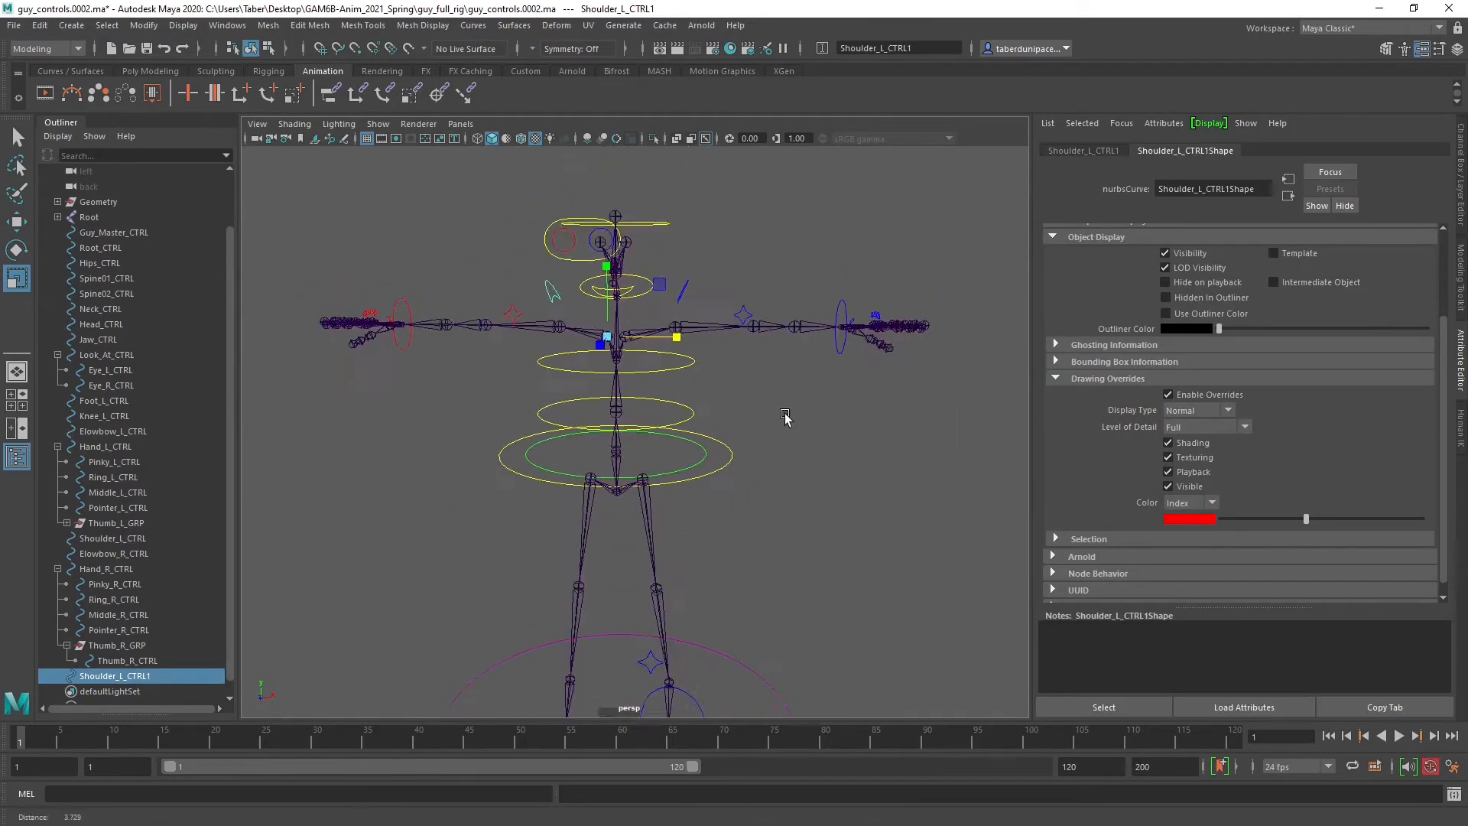
pyautogui.keyDown('alt'); pyautogui.moveTo(787, 420); pyautogui.dragTo(775, 358, button='middle'); pyautogui.keyUp('alt')
pyautogui.keyDown('alt'); pyautogui.moveTo(776, 361); pyautogui.dragTo(715, 381); pyautogui.keyUp('alt')
pyautogui.scroll(3, 711, 351)
pyautogui.keyDown('alt'); pyautogui.moveTo(717, 310); pyautogui.dragTo(686, 462, button='middle'); pyautogui.keyUp('alt')
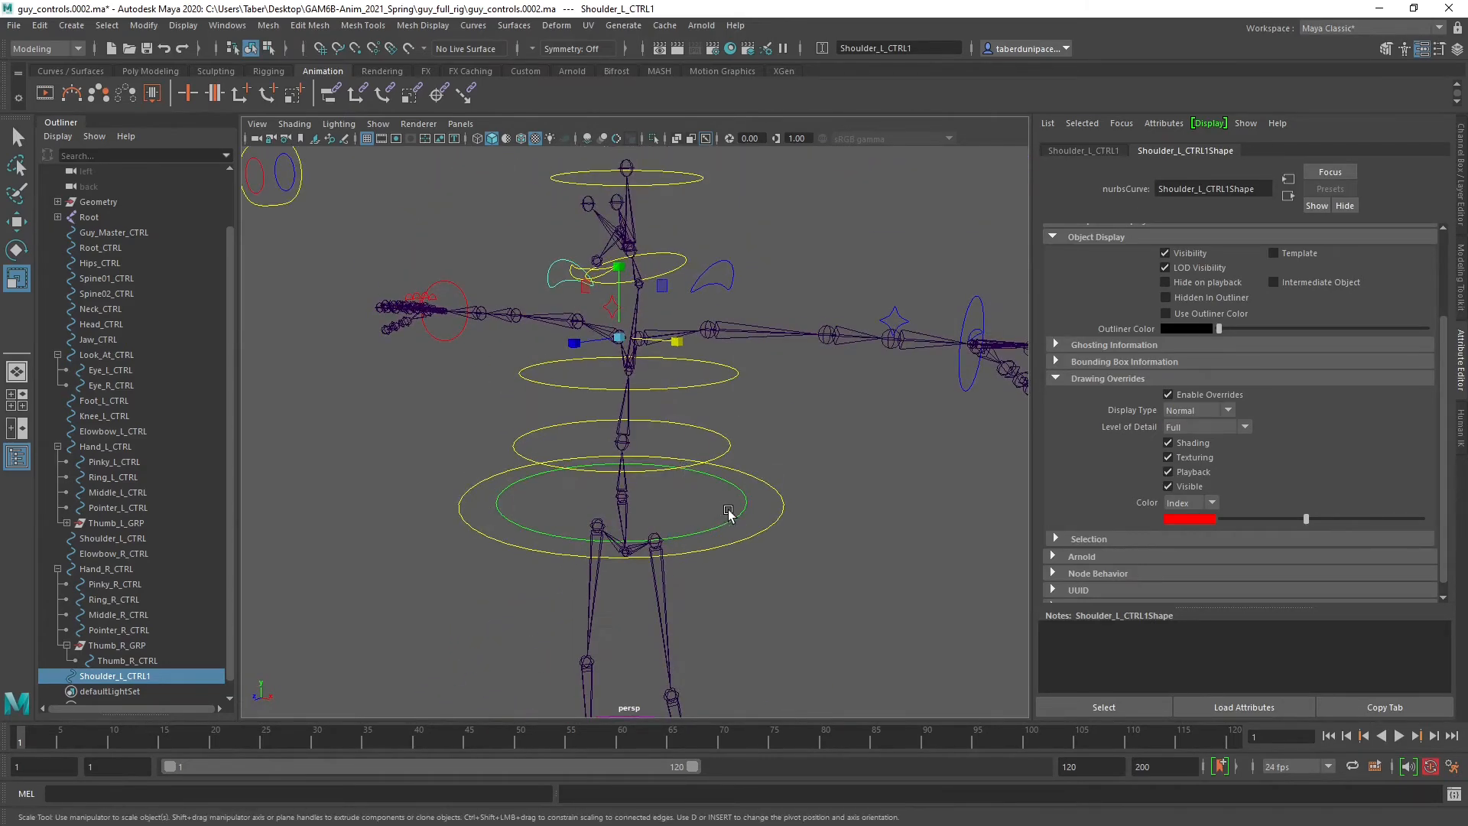
pyautogui.moveTo(726, 509); pyautogui.dragTo(750, 526)
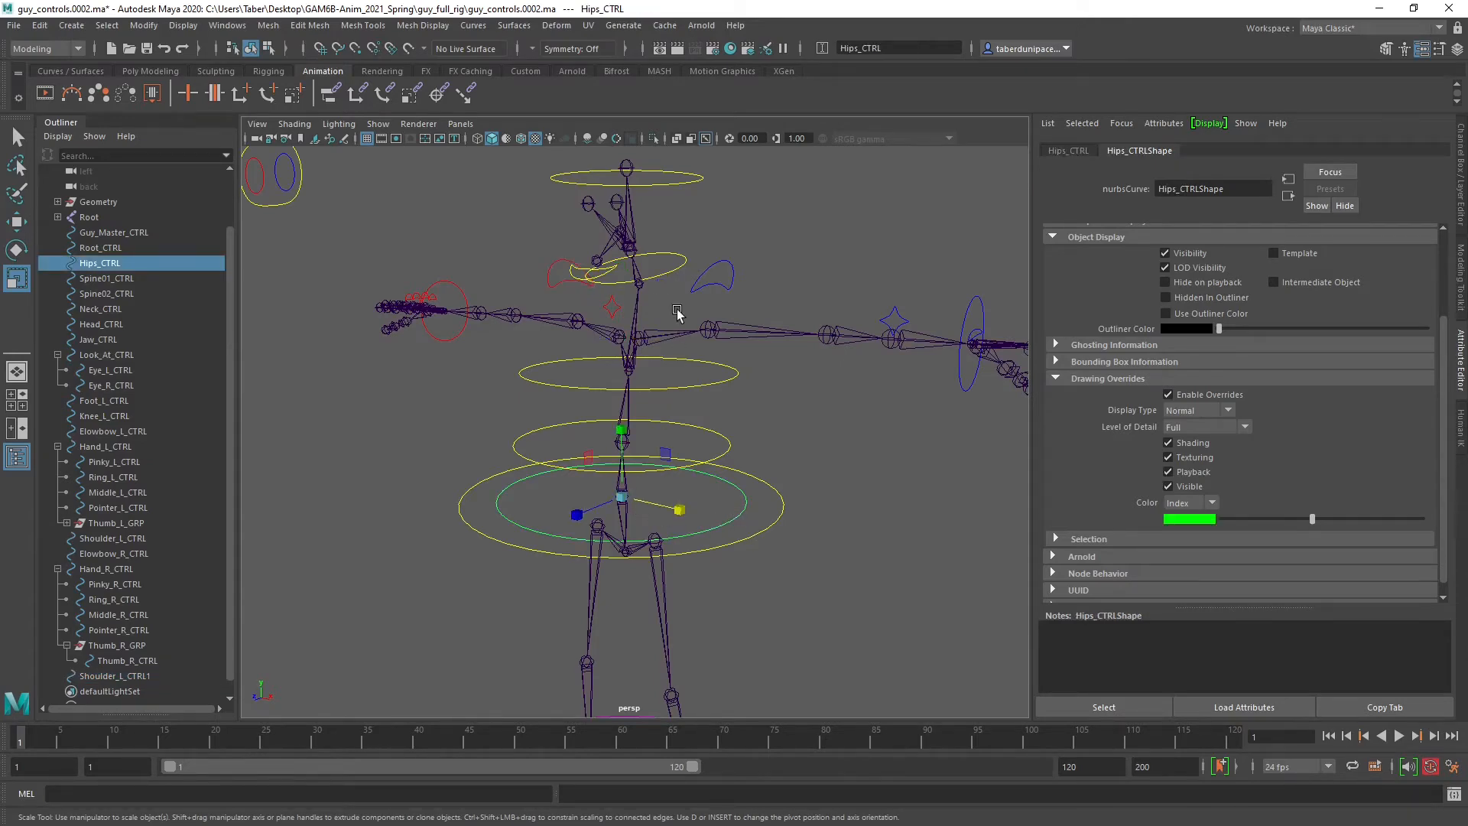
pyautogui.keyDown('alt'); pyautogui.moveTo(677, 314); pyautogui.dragTo(658, 436); pyautogui.keyUp('alt')
pyautogui.click(586, 348)
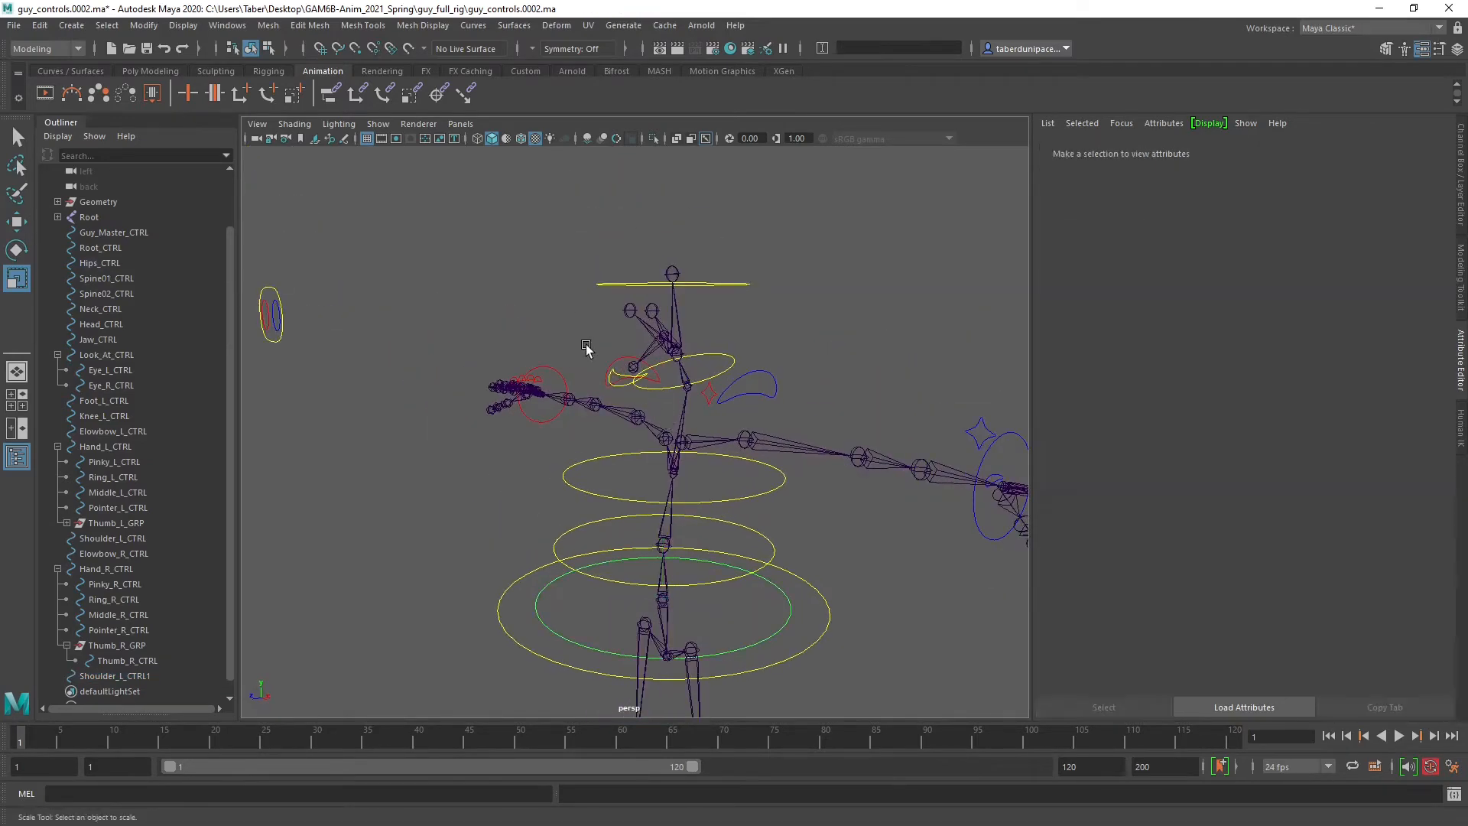
pyautogui.scroll(3, 595, 320)
pyautogui.click(578, 280)
pyautogui.scroll(-3, 650, 179)
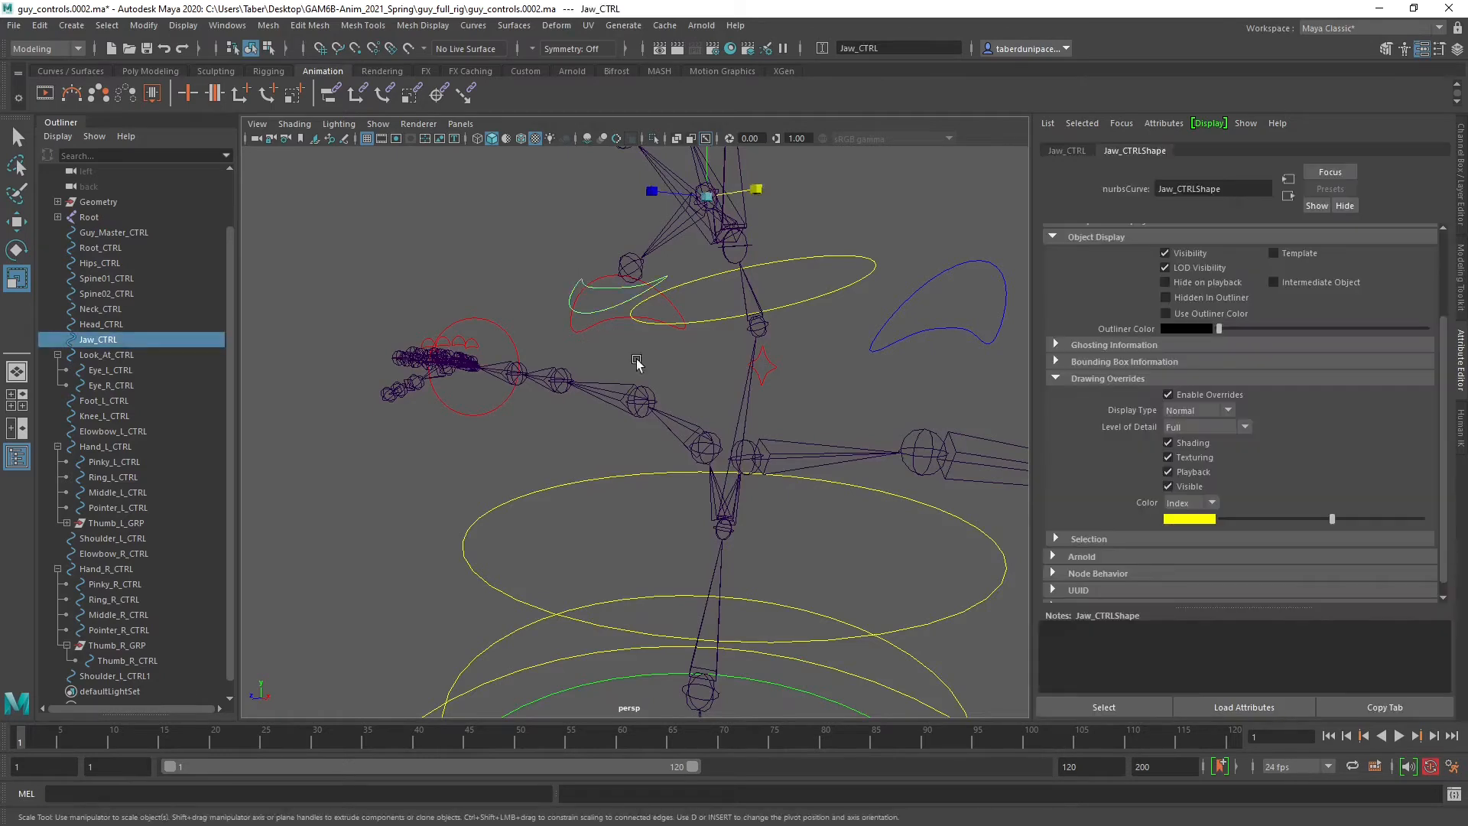
pyautogui.moveTo(1324, 520); pyautogui.dragTo(1313, 520)
pyautogui.click(858, 309)
# Inspect the channel values of the left knee, right elbow, duplicated shoulder, right eye and look-at controls.
pyautogui.keyDown('alt'); pyautogui.moveTo(803, 459); pyautogui.dragTo(827, 404); pyautogui.keyUp('alt')
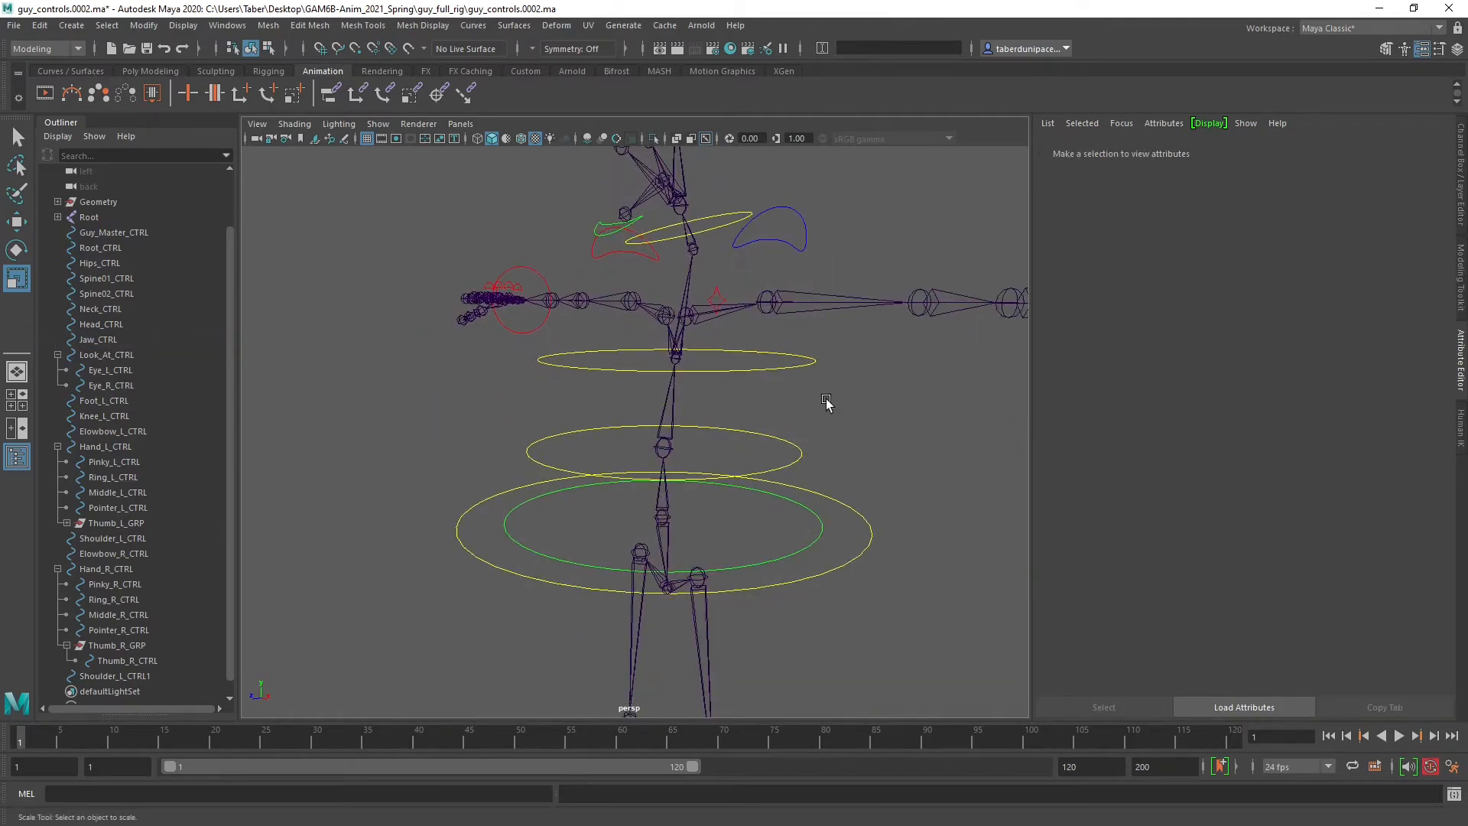
pyautogui.keyDown('alt'); pyautogui.moveTo(781, 354); pyautogui.dragTo(708, 354); pyautogui.keyUp('alt')
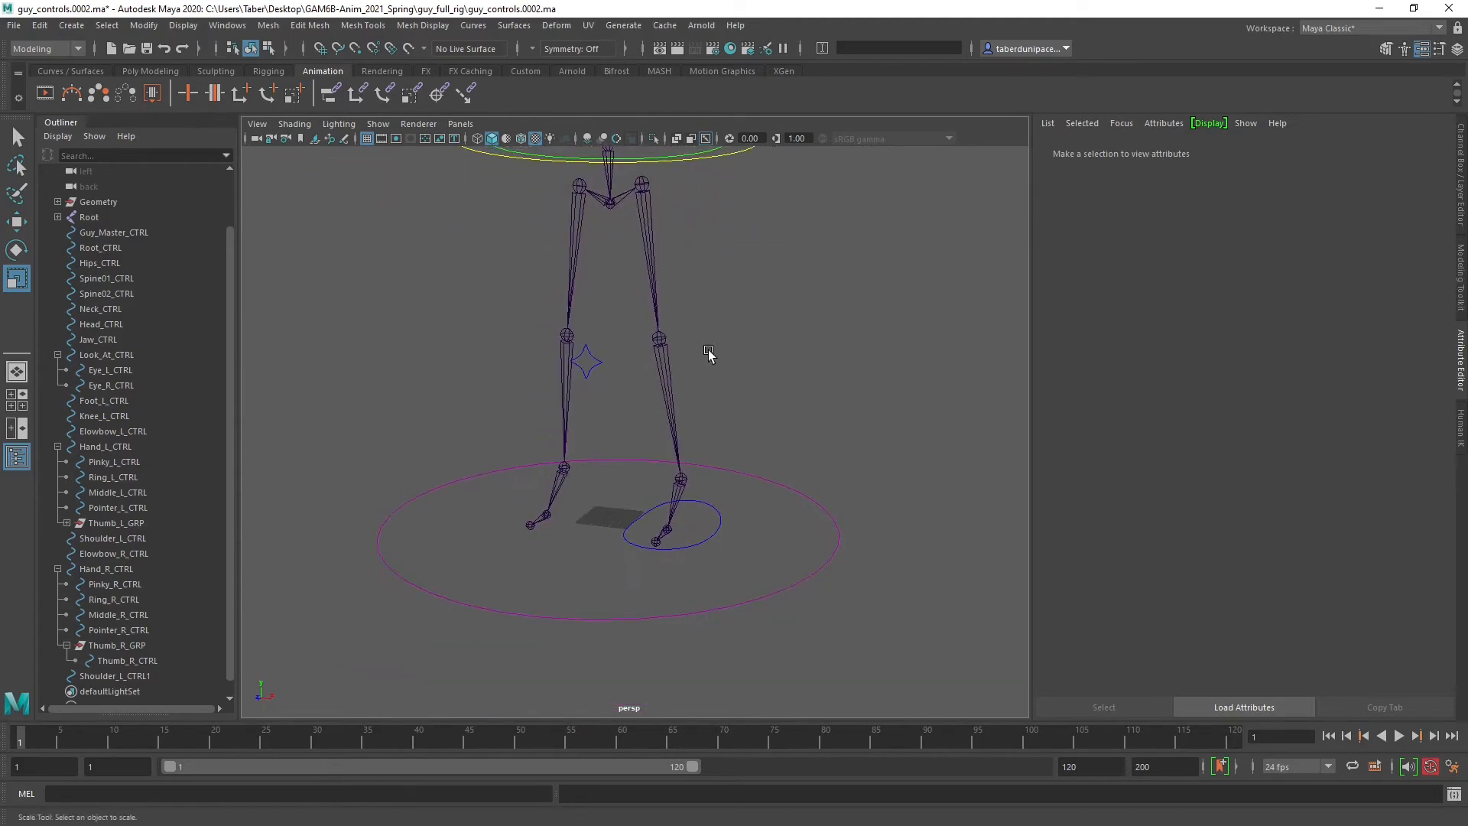
pyautogui.click(595, 376)
pyautogui.click(1463, 151)
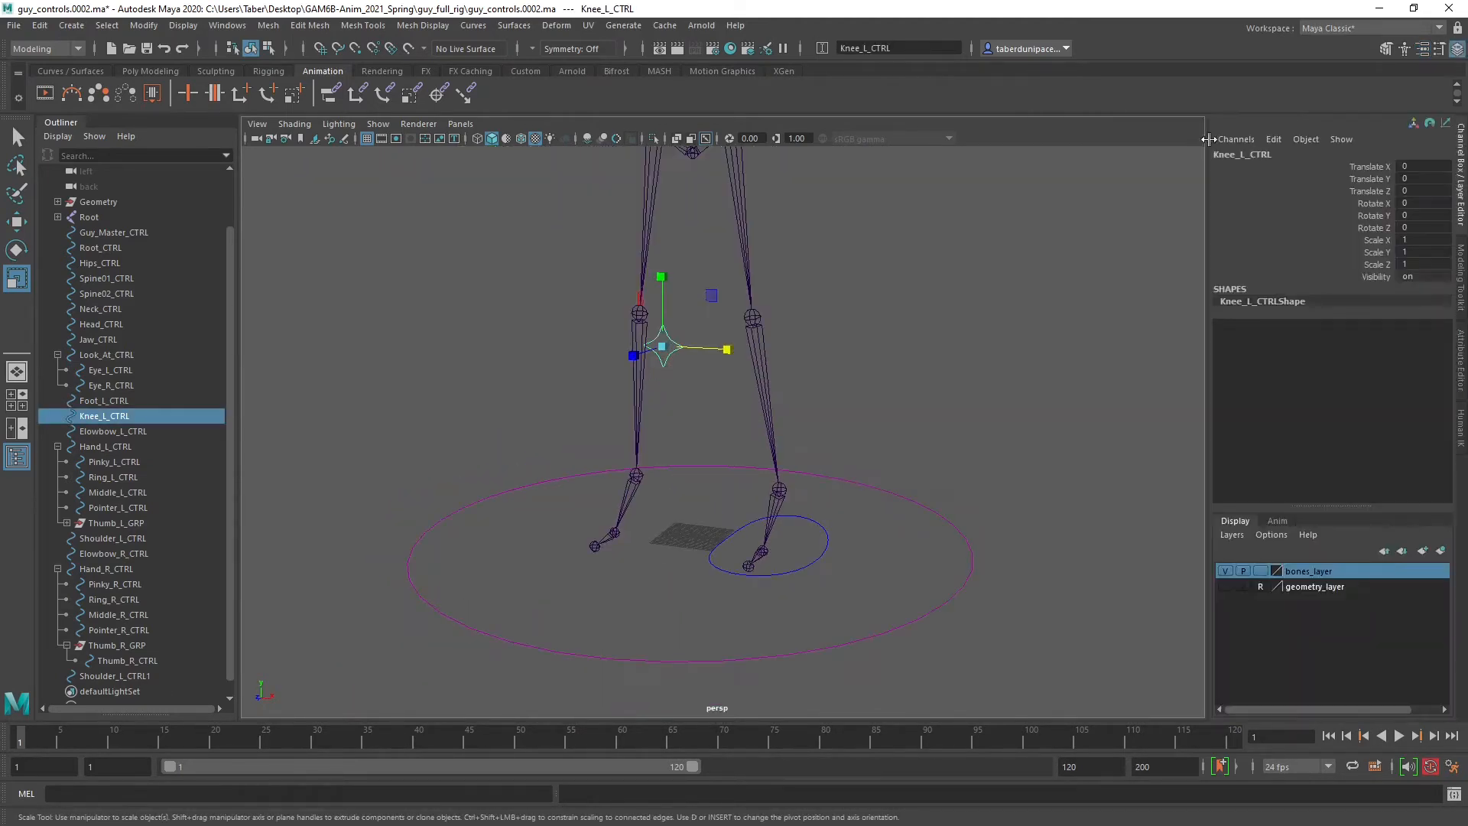
pyautogui.keyDown('alt'); pyautogui.moveTo(719, 237); pyautogui.dragTo(745, 462); pyautogui.keyUp('alt')
pyautogui.keyDown('alt'); pyautogui.moveTo(783, 326); pyautogui.dragTo(715, 325); pyautogui.keyUp('alt')
pyautogui.click(635, 256)
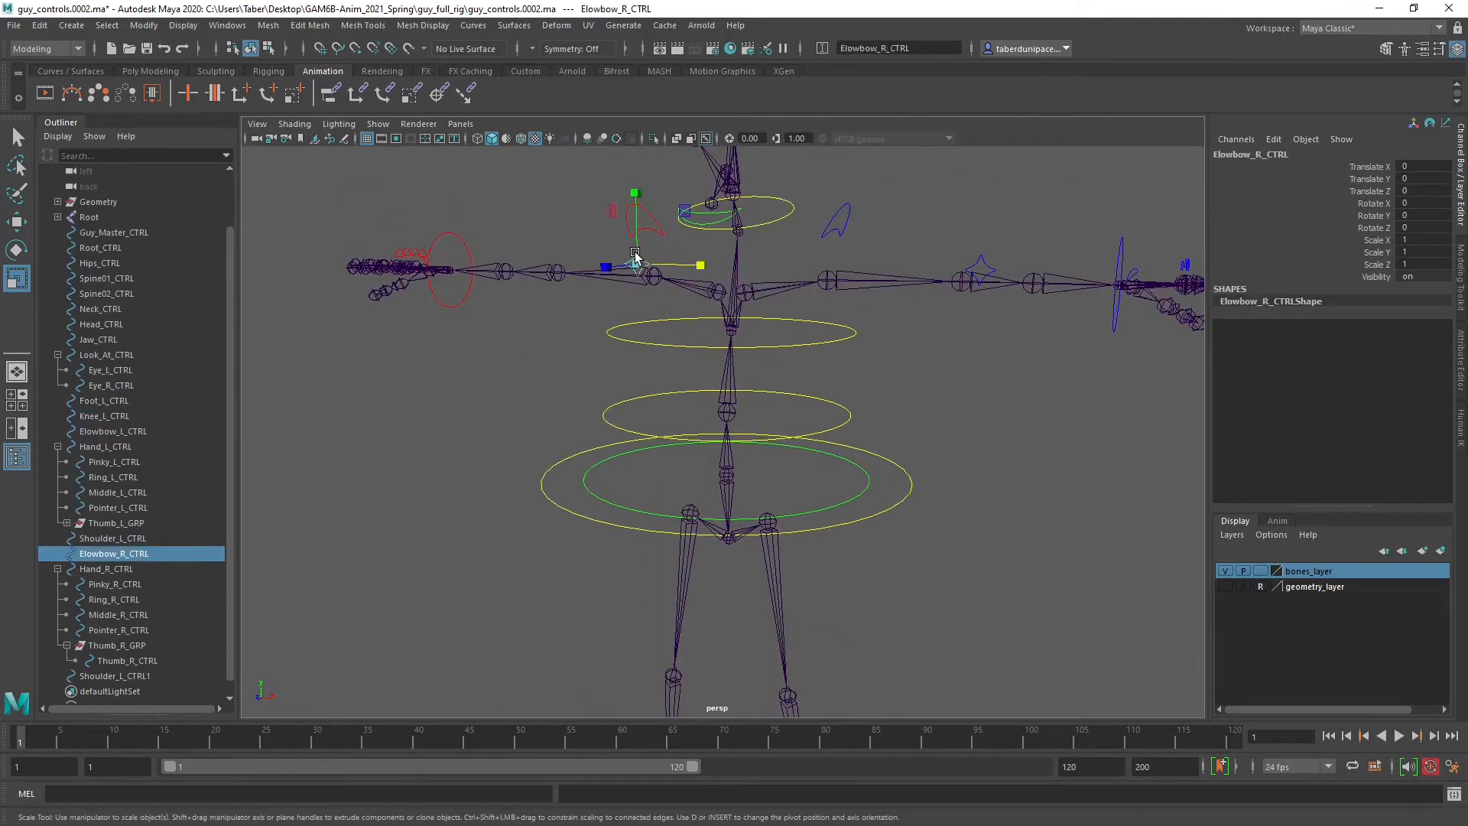
pyautogui.click(463, 236)
pyautogui.keyDown('alt'); pyautogui.moveTo(599, 208); pyautogui.dragTo(593, 295, button='middle'); pyautogui.keyUp('alt')
pyautogui.click(632, 287)
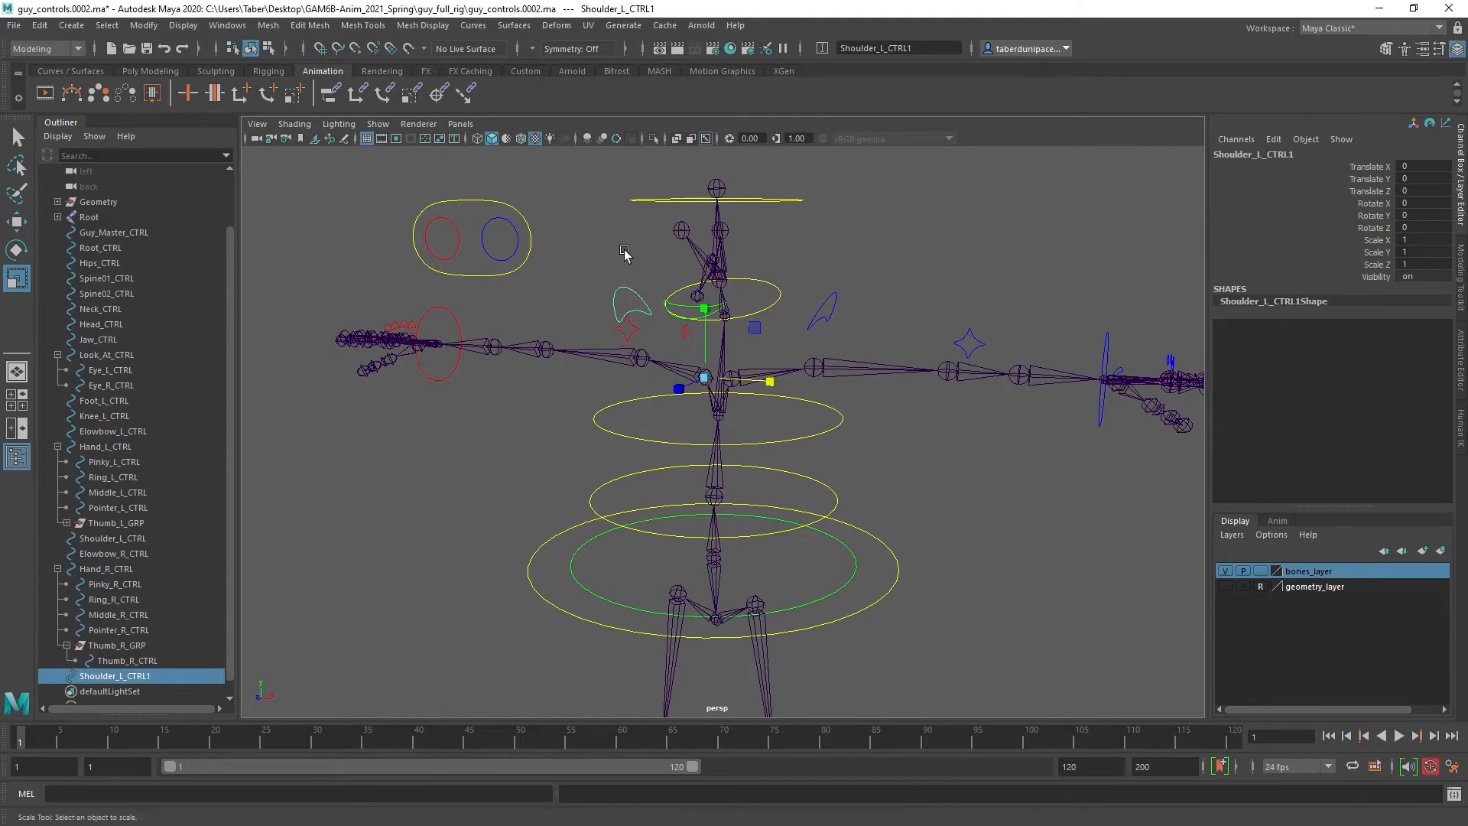
pyautogui.click(625, 255)
pyautogui.click(451, 230)
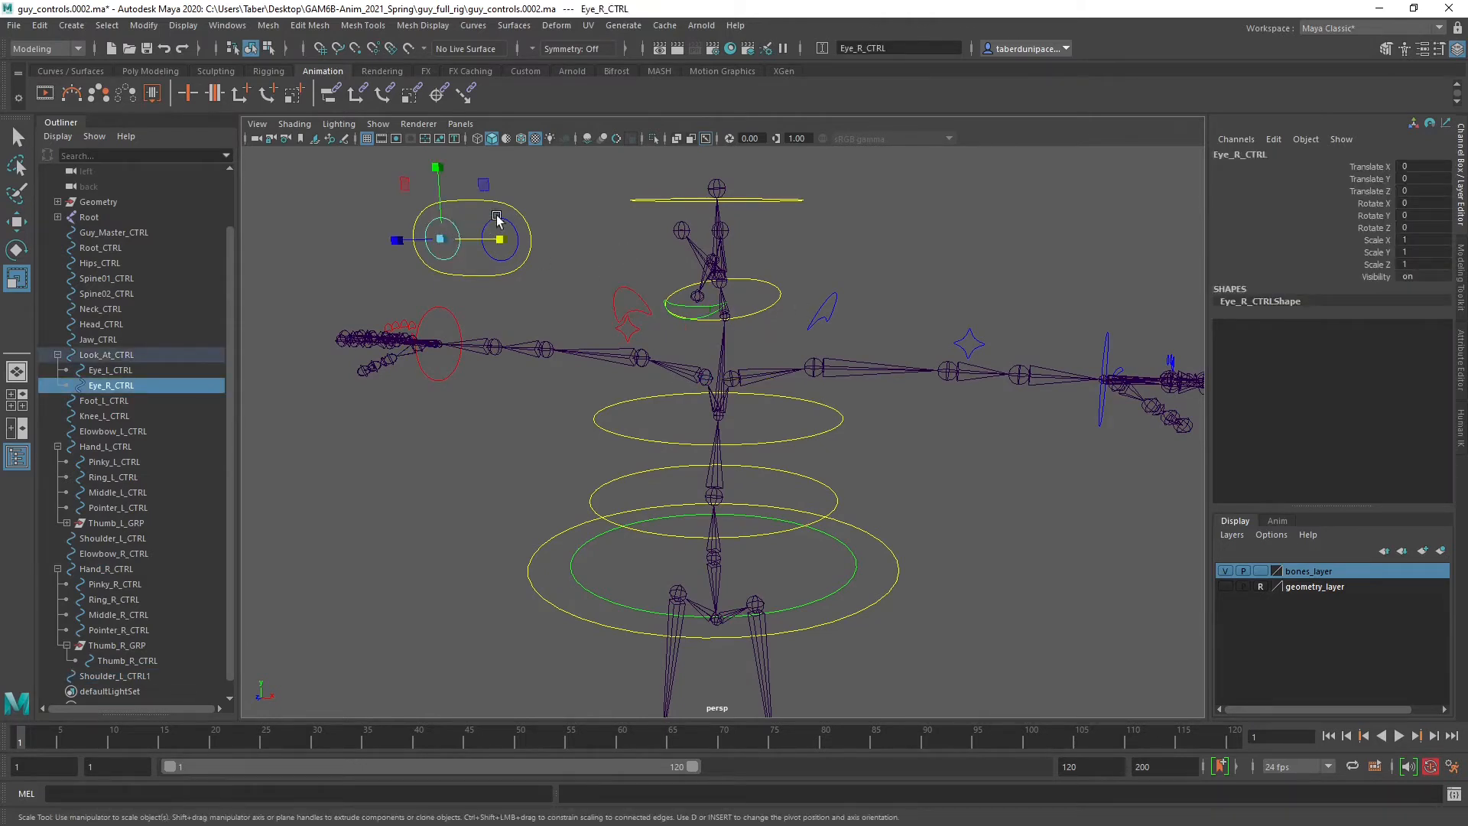
pyautogui.click(517, 208)
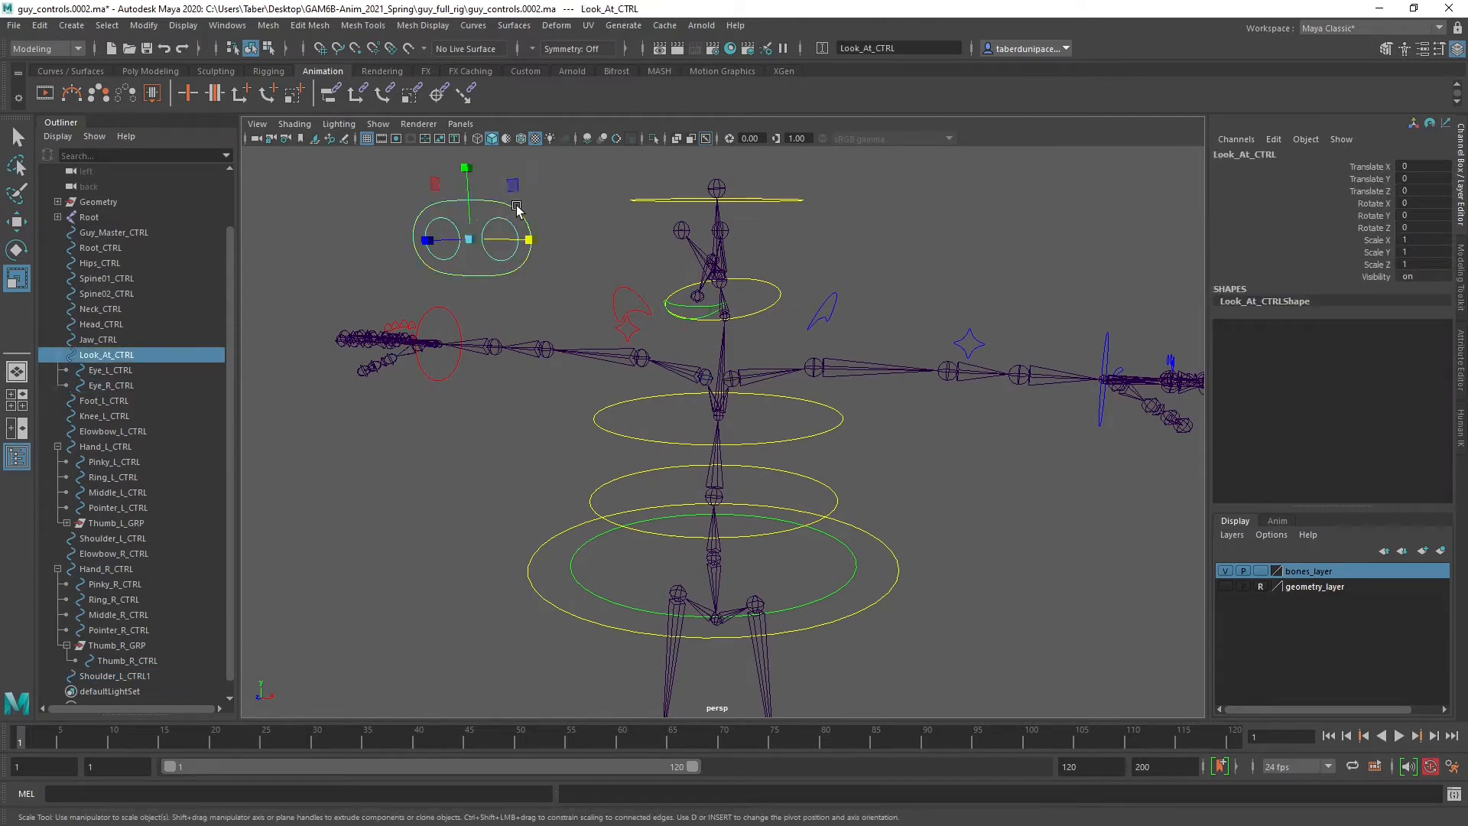
pyautogui.click(466, 502)
# Duplicate Knee_L_CTRL to start the character's right knee control.
pyautogui.keyDown('alt'); pyautogui.moveTo(722, 566); pyautogui.dragTo(659, 155, button='middle'); pyautogui.keyUp('alt')
pyautogui.moveTo(630, 414); pyautogui.dragTo(622, 416)
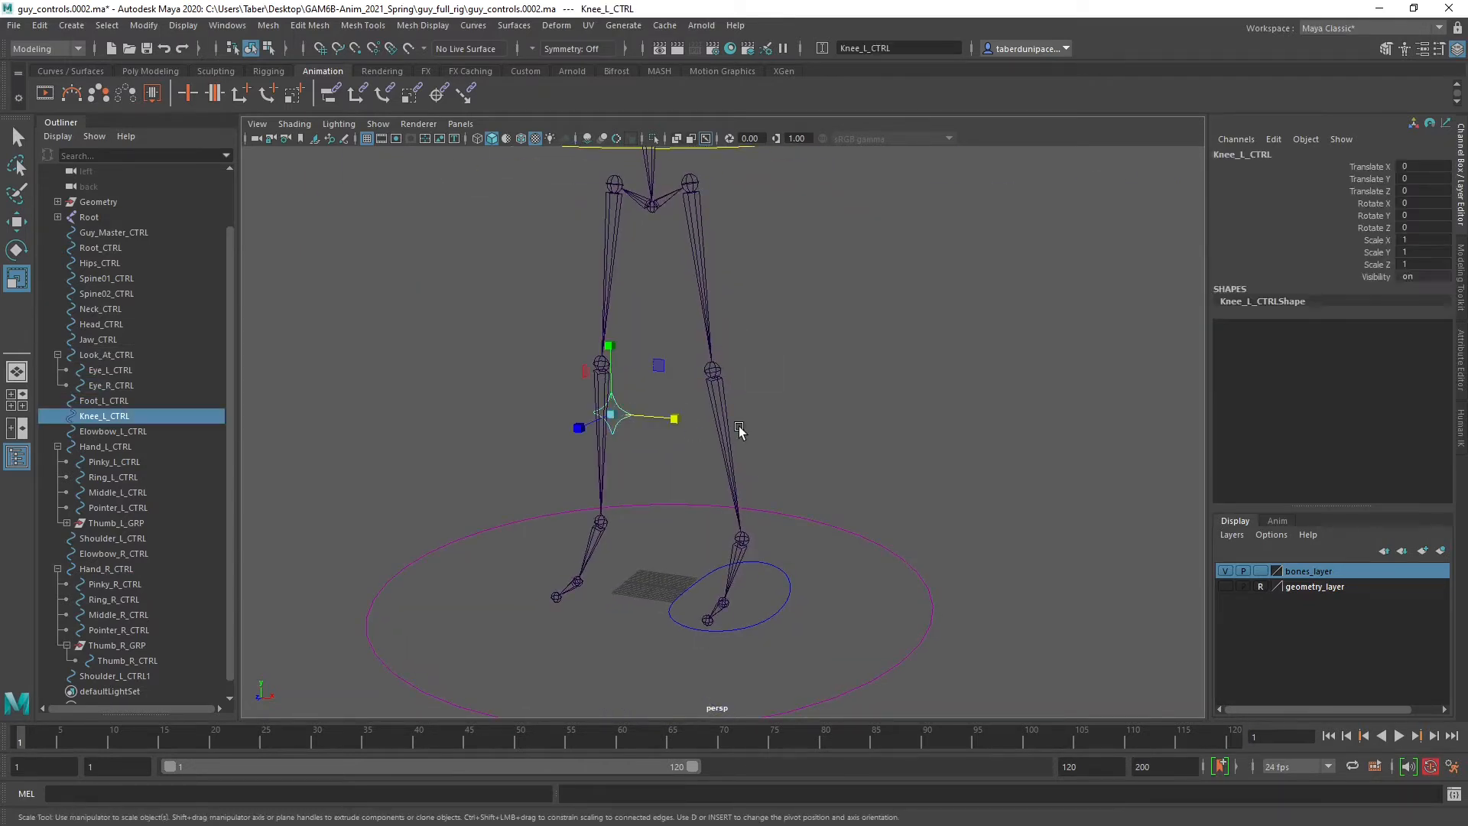
pyautogui.keyDown('alt'); pyautogui.moveTo(747, 429); pyautogui.dragTo(764, 436); pyautogui.keyUp('alt')
pyautogui.hotkey('ctrl', 'd')
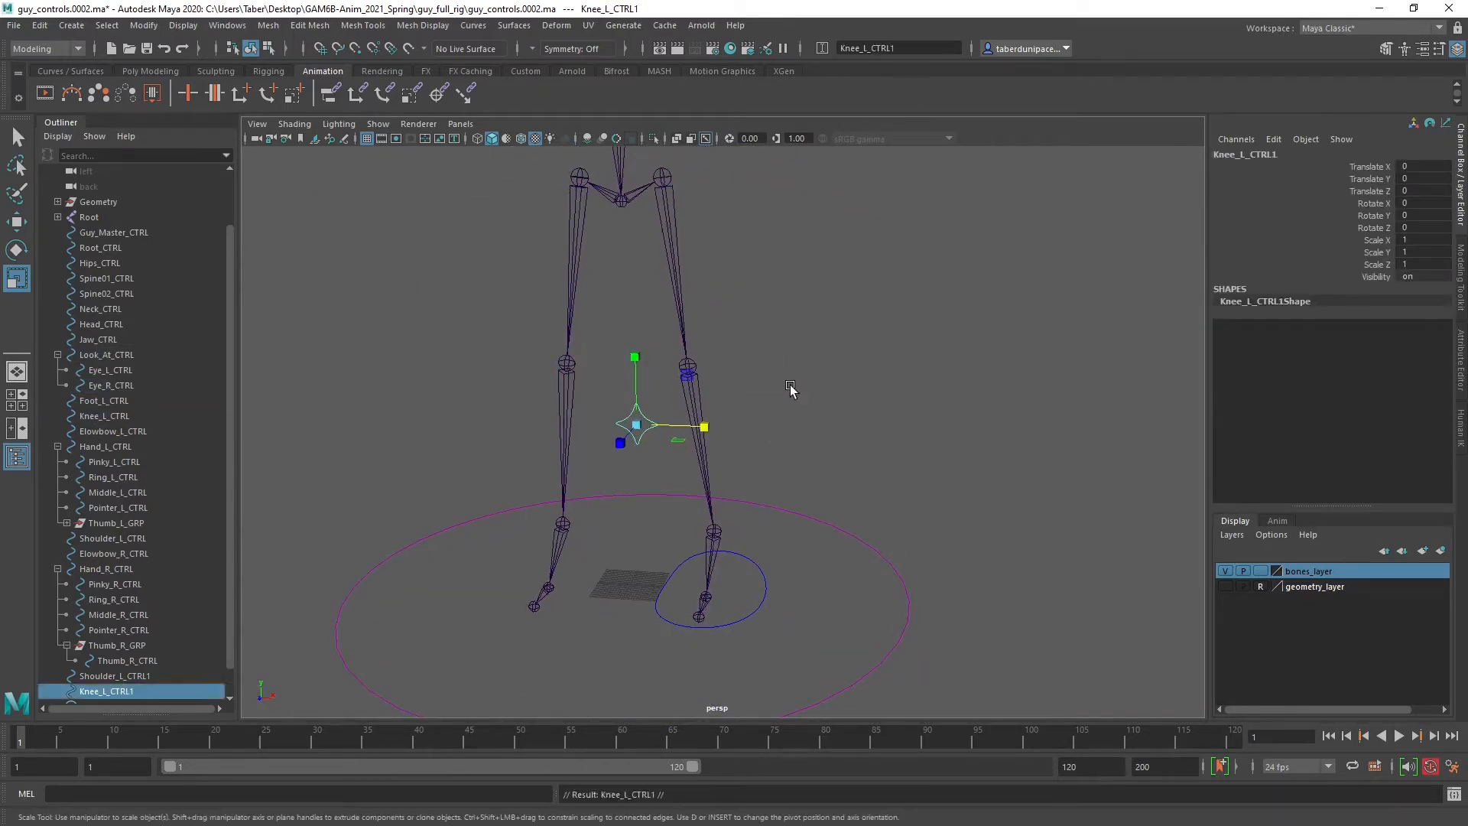
# Snap the duplicated knee control along X to line up with the character's right knee and freeze its transformations.
pyautogui.keyDown('alt'); pyautogui.moveTo(701, 393); pyautogui.dragTo(893, 419); pyautogui.keyUp('alt')
pyautogui.press('w')
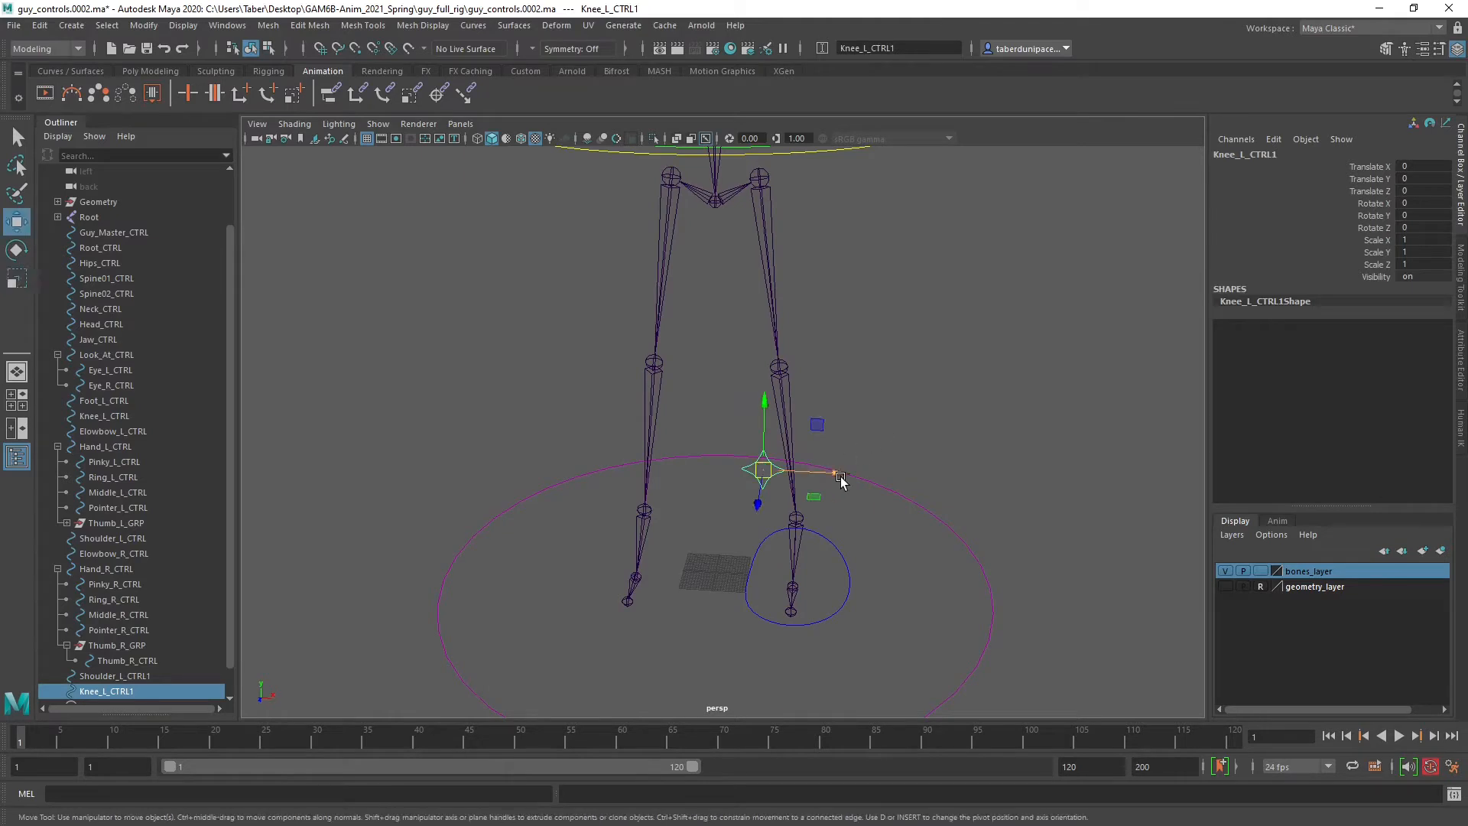
pyautogui.press('v')
pyautogui.moveTo(839, 478); pyautogui.dragTo(662, 399)
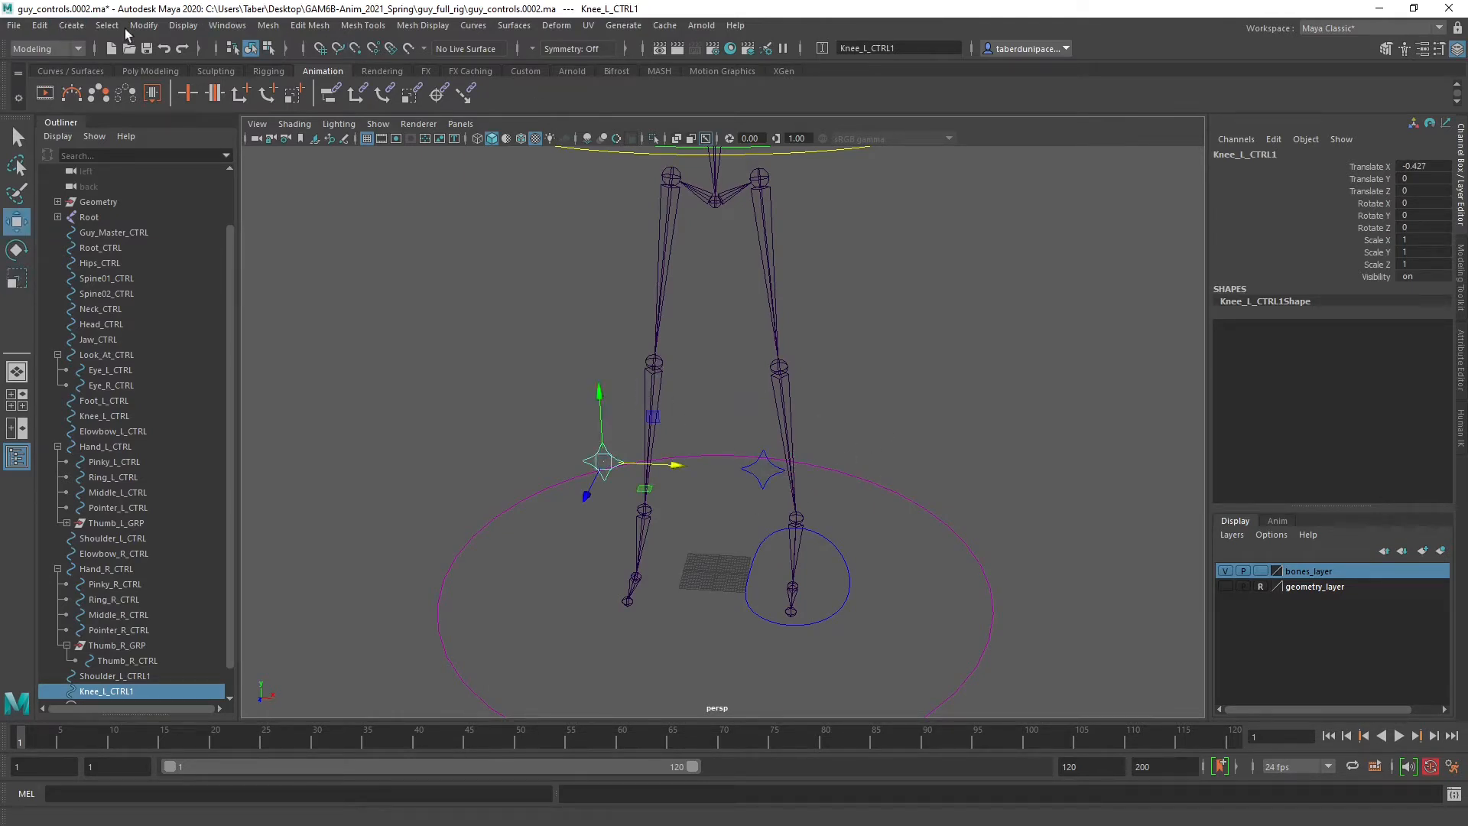
pyautogui.click(142, 26)
pyautogui.click(190, 94)
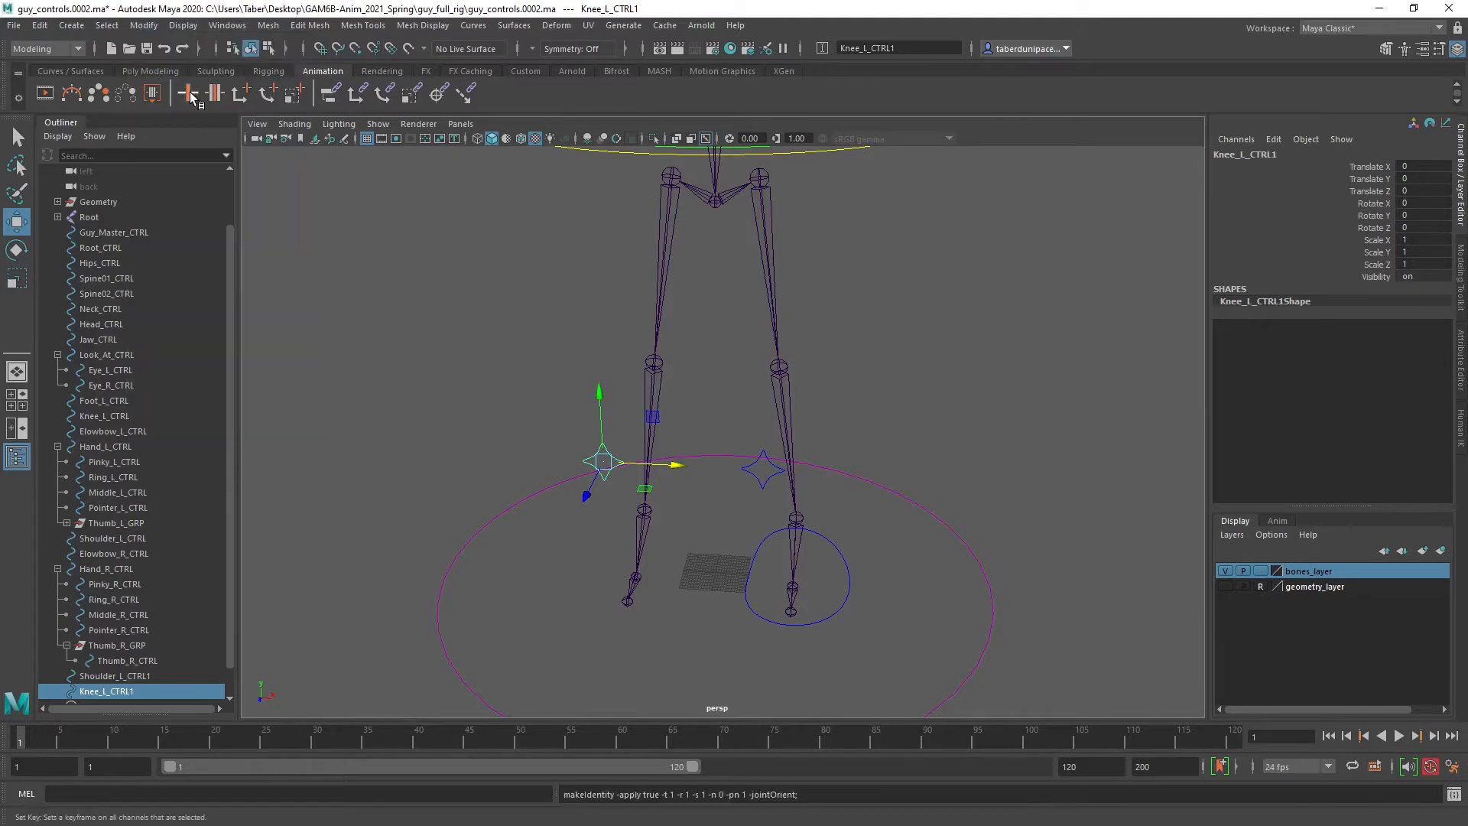
# Set the drawing override color of the duplicated knee control to red.
pyautogui.click(1463, 360)
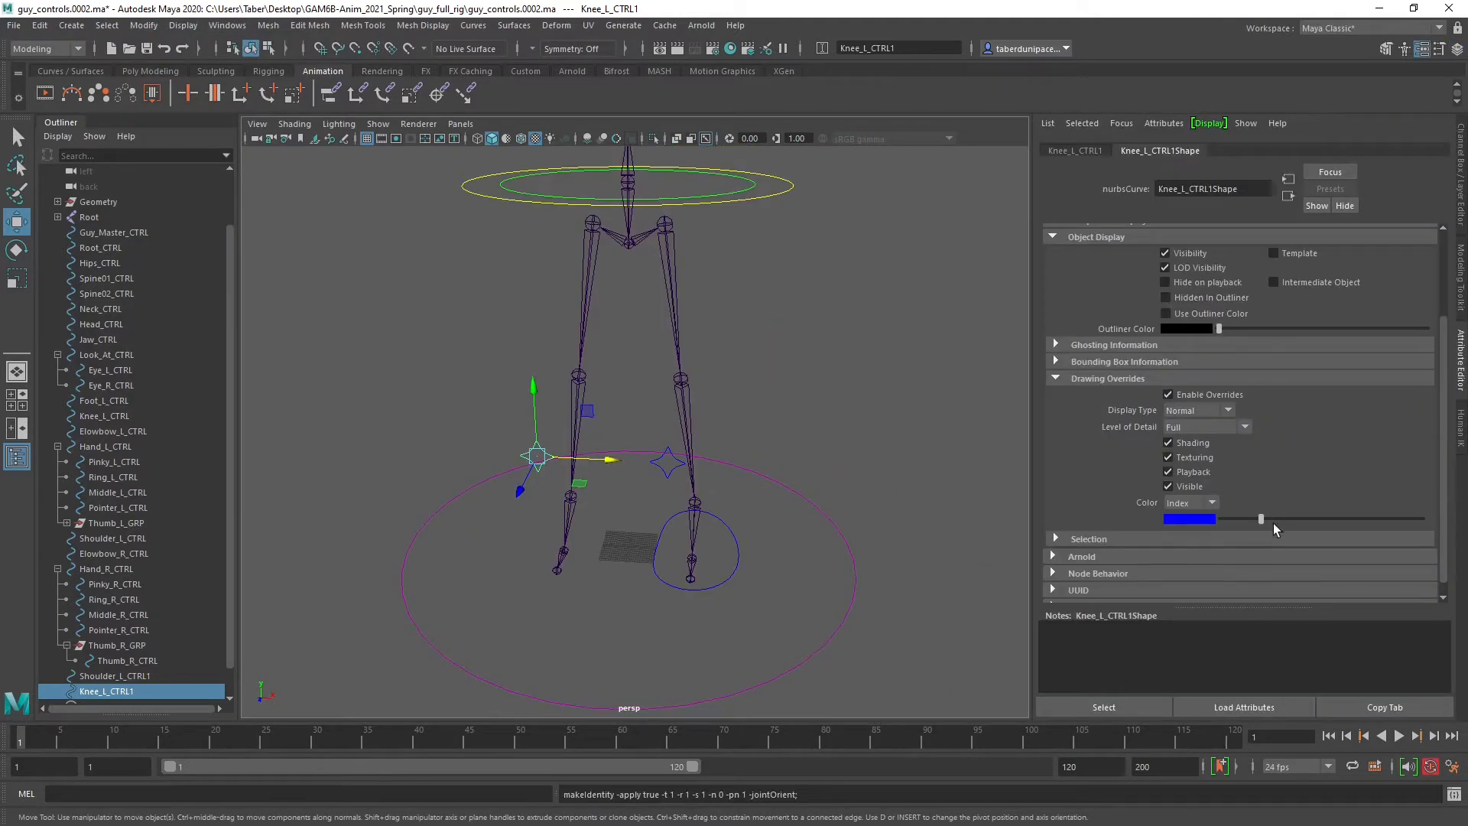
pyautogui.moveTo(1274, 523); pyautogui.dragTo(1306, 527)
pyautogui.click(800, 367)
# Duplicate Foot_L_CTRL onto the character's right ankle joint and set the copy's drawing override color to red.
pyautogui.click(740, 549)
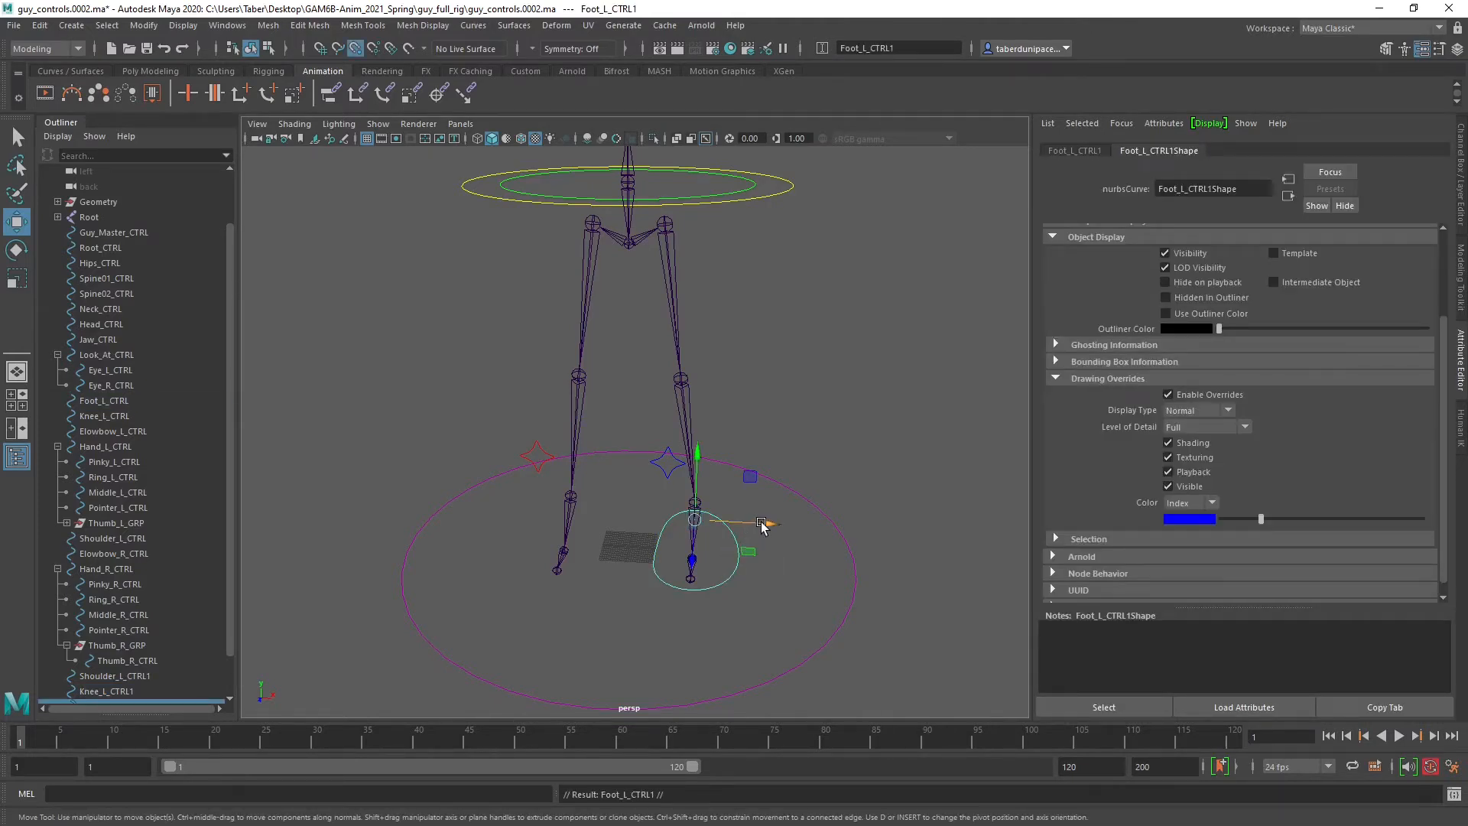
pyautogui.moveTo(753, 534); pyautogui.dragTo(664, 572)
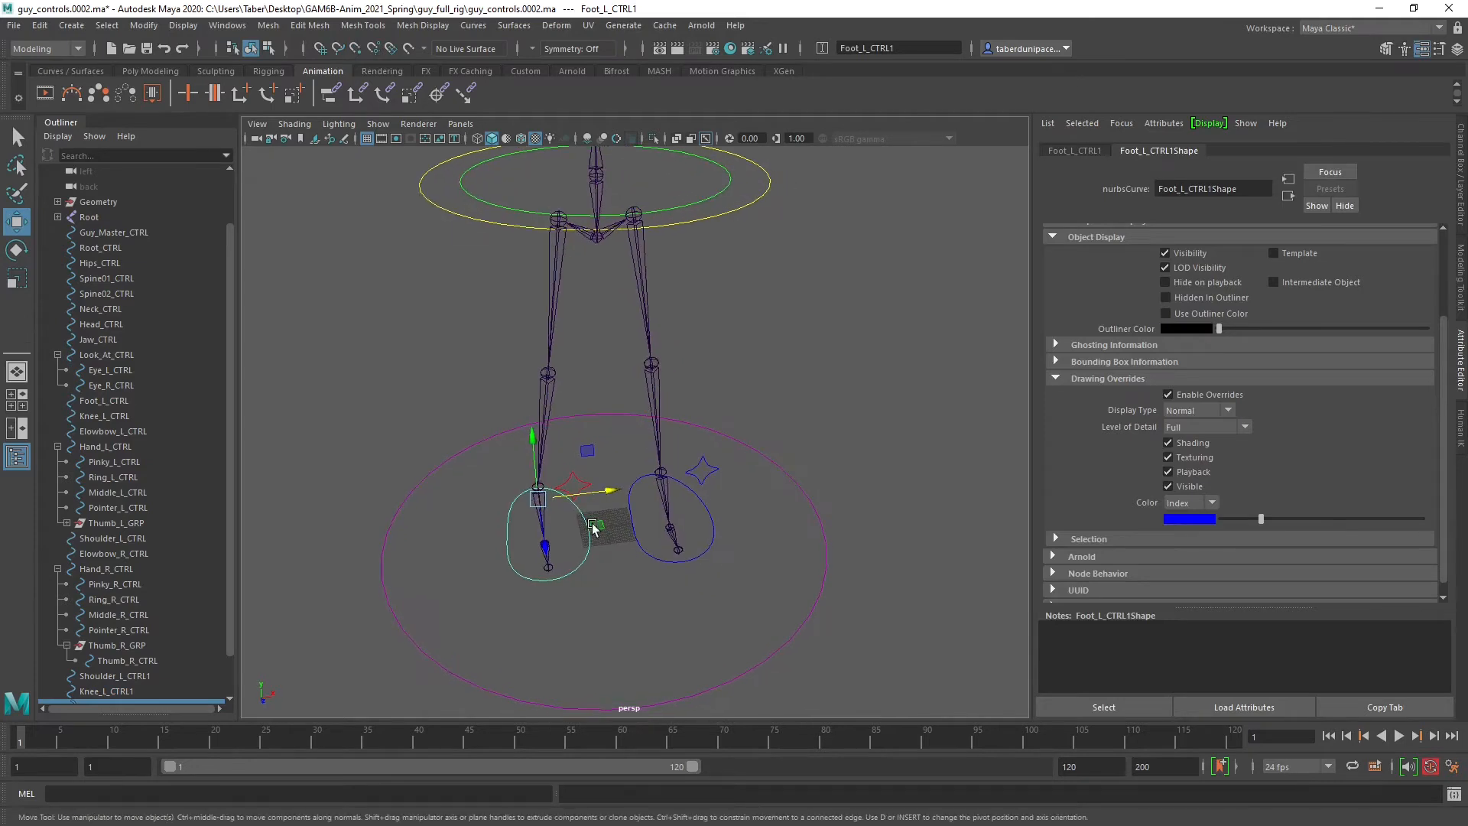
pyautogui.keyDown('alt'); pyautogui.moveTo(594, 528); pyautogui.dragTo(659, 534, button='middle'); pyautogui.keyUp('alt')
pyautogui.keyDown('alt'); pyautogui.moveTo(659, 534); pyautogui.dragTo(632, 515); pyautogui.keyUp('alt')
pyautogui.moveTo(1261, 520); pyautogui.dragTo(1307, 519)
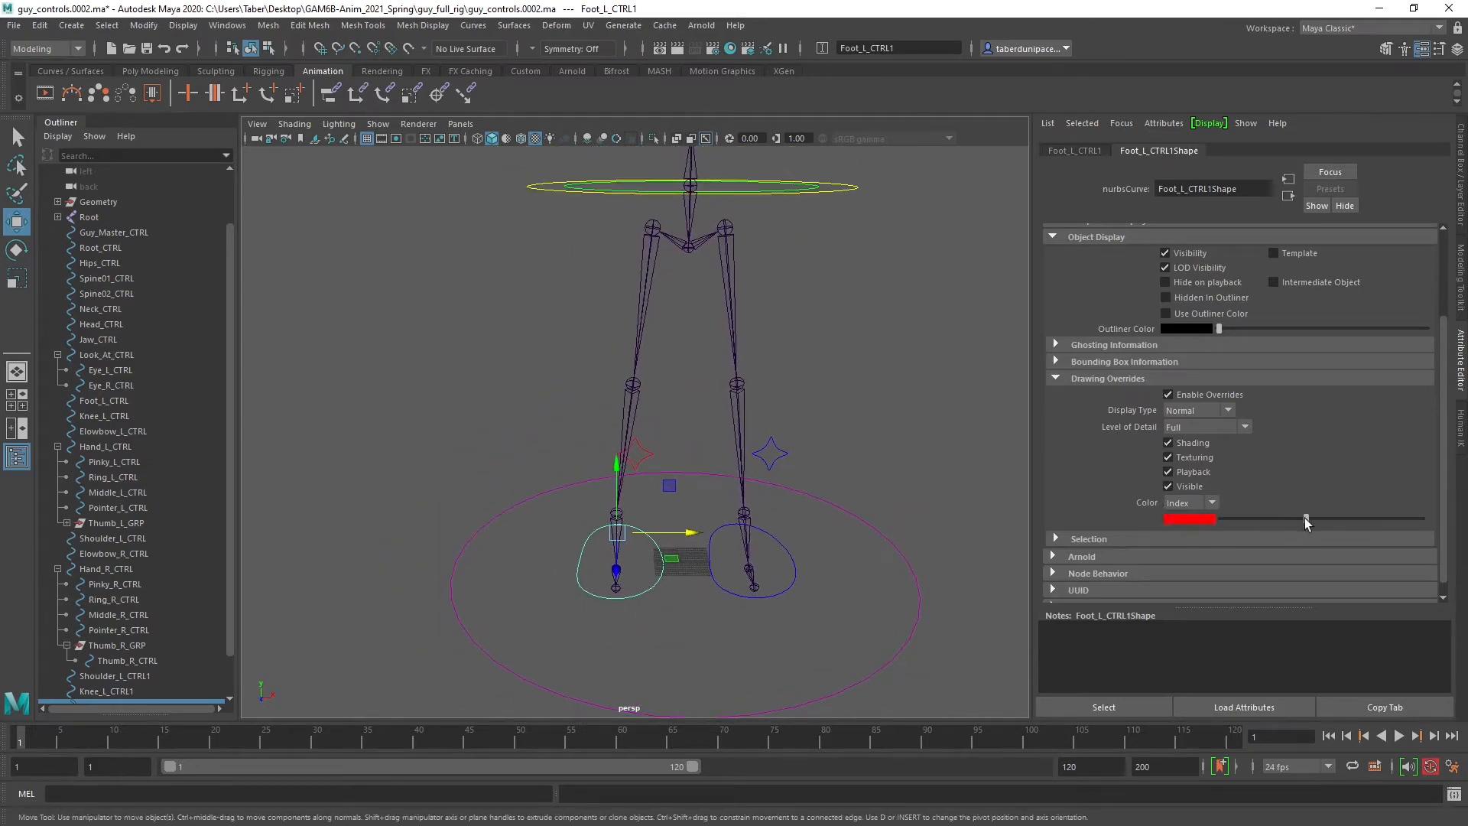
pyautogui.click(860, 451)
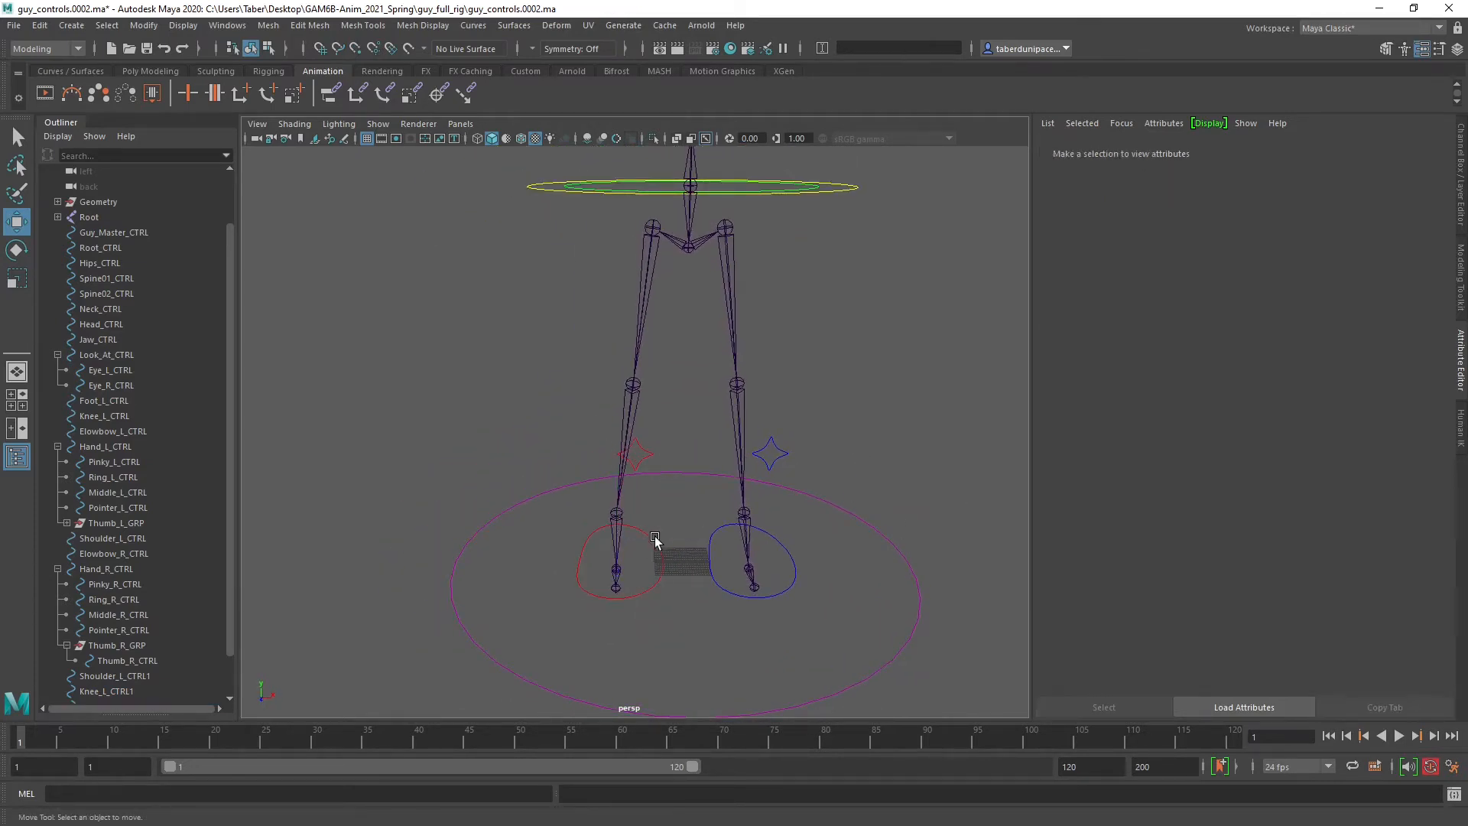
# Mirror the duplicated foot control by setting its Scale X to -1 and freeze its transformations.
pyautogui.click(659, 545)
pyautogui.press('r')
pyautogui.moveTo(691, 533); pyautogui.dragTo(589, 527)
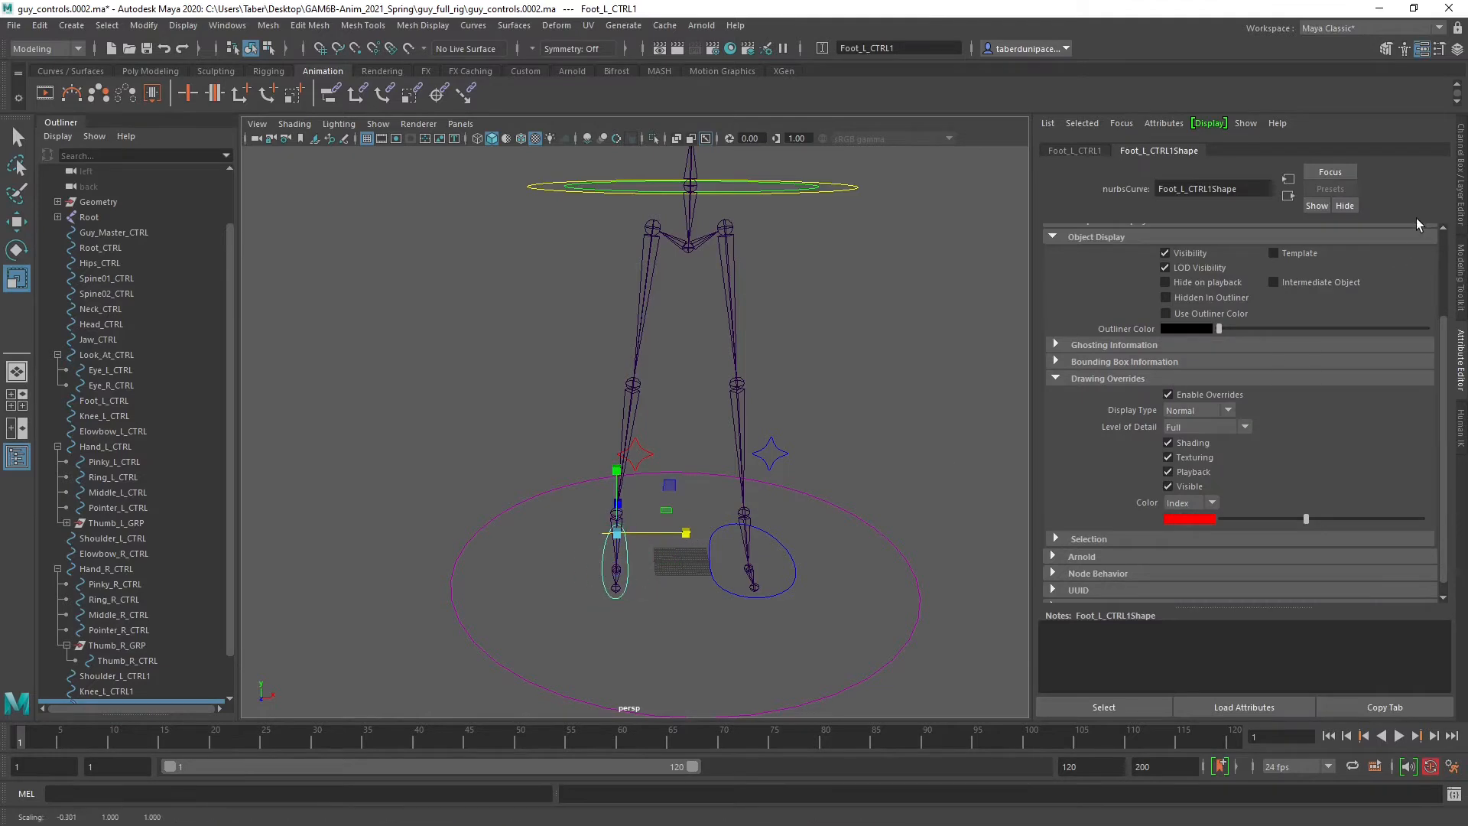
pyautogui.click(1462, 172)
pyautogui.click(1423, 241)
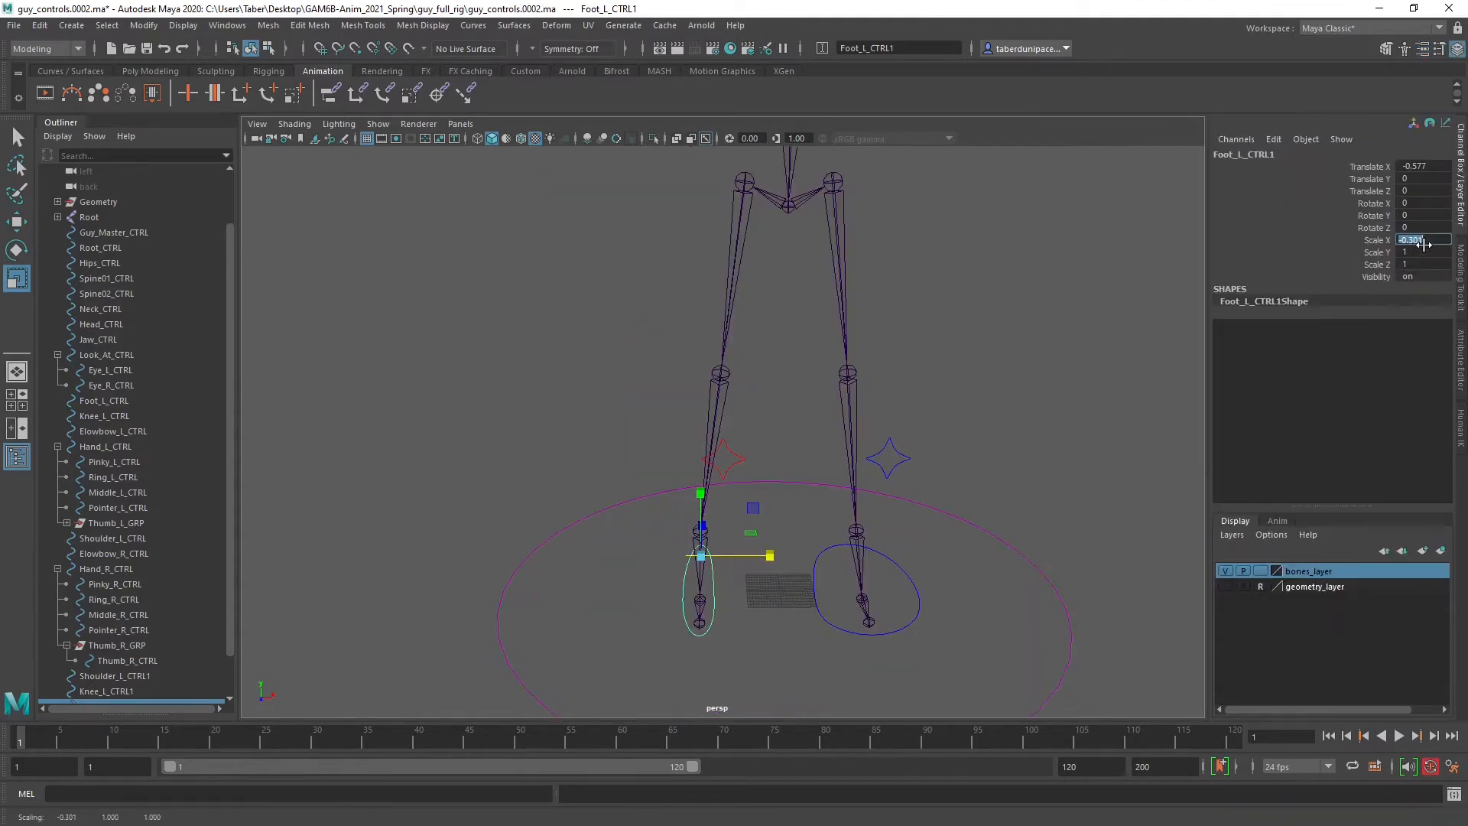
pyautogui.write('-1')
pyautogui.press('Return')
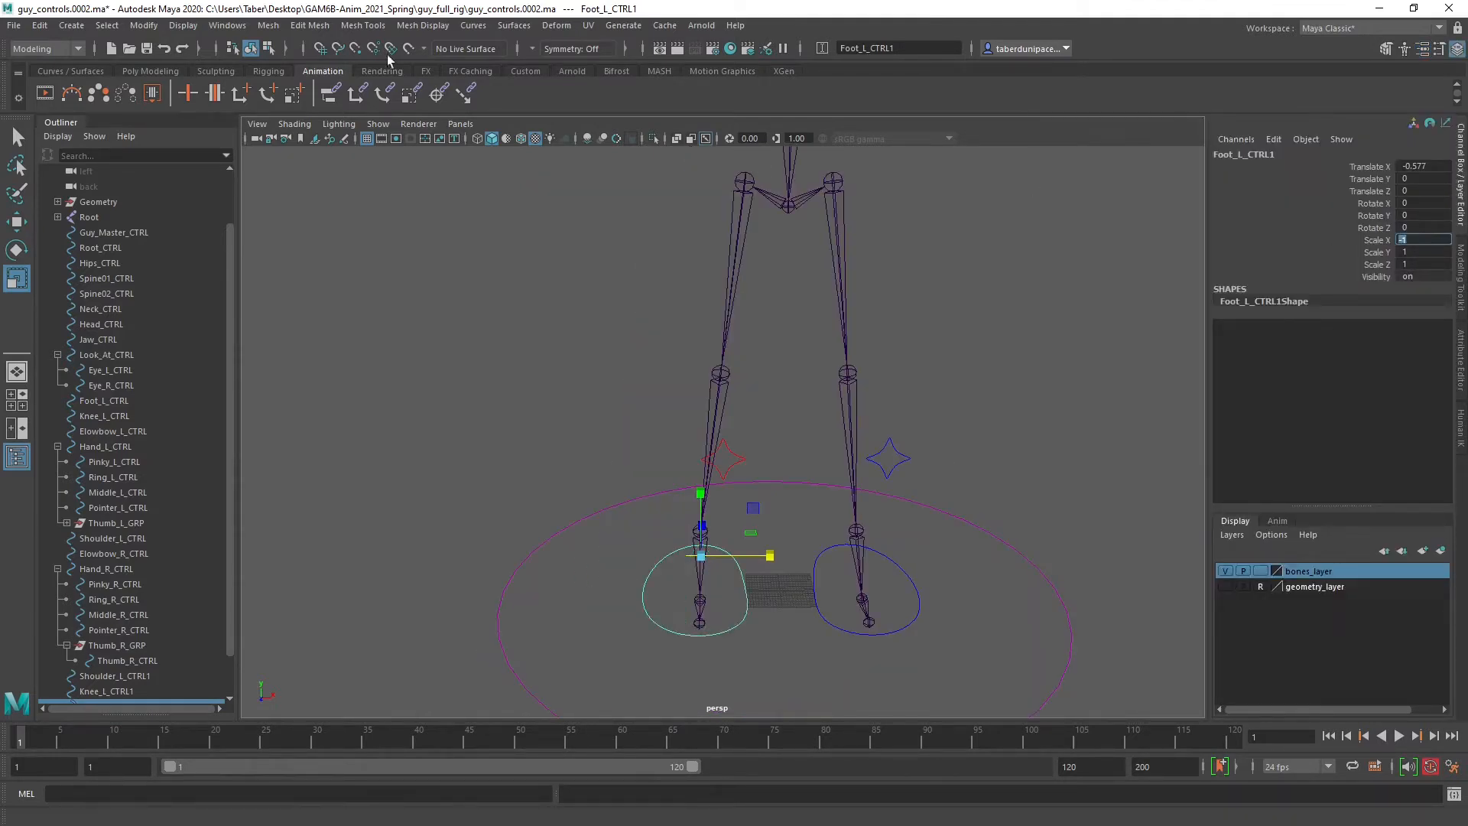
pyautogui.click(143, 26)
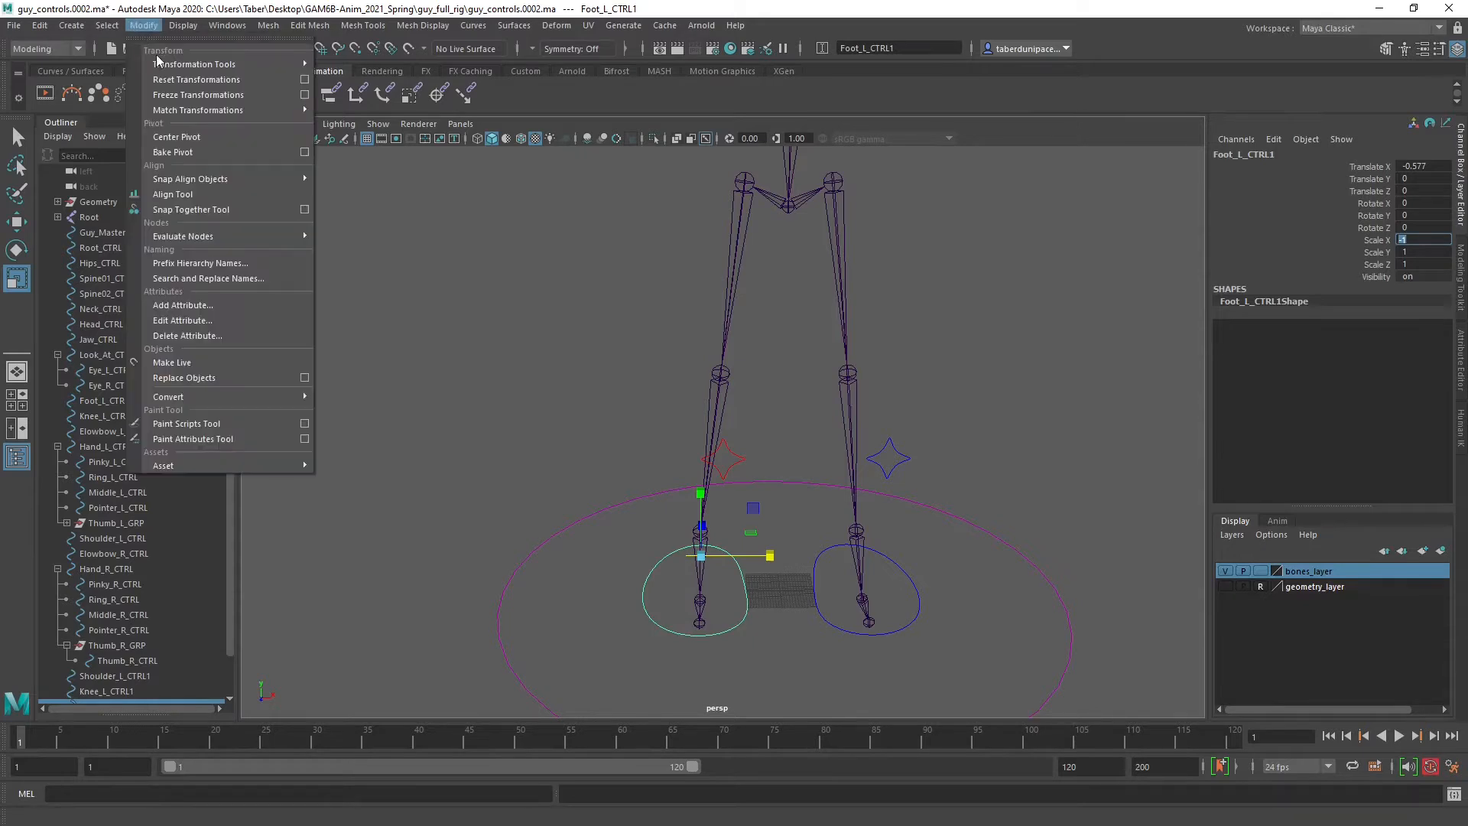
pyautogui.click(176, 95)
# Rename the red duplicated knee control as Knee_R_CTRL.
pyautogui.keyDown('alt'); pyautogui.moveTo(704, 398); pyautogui.dragTo(658, 391); pyautogui.keyUp('alt')
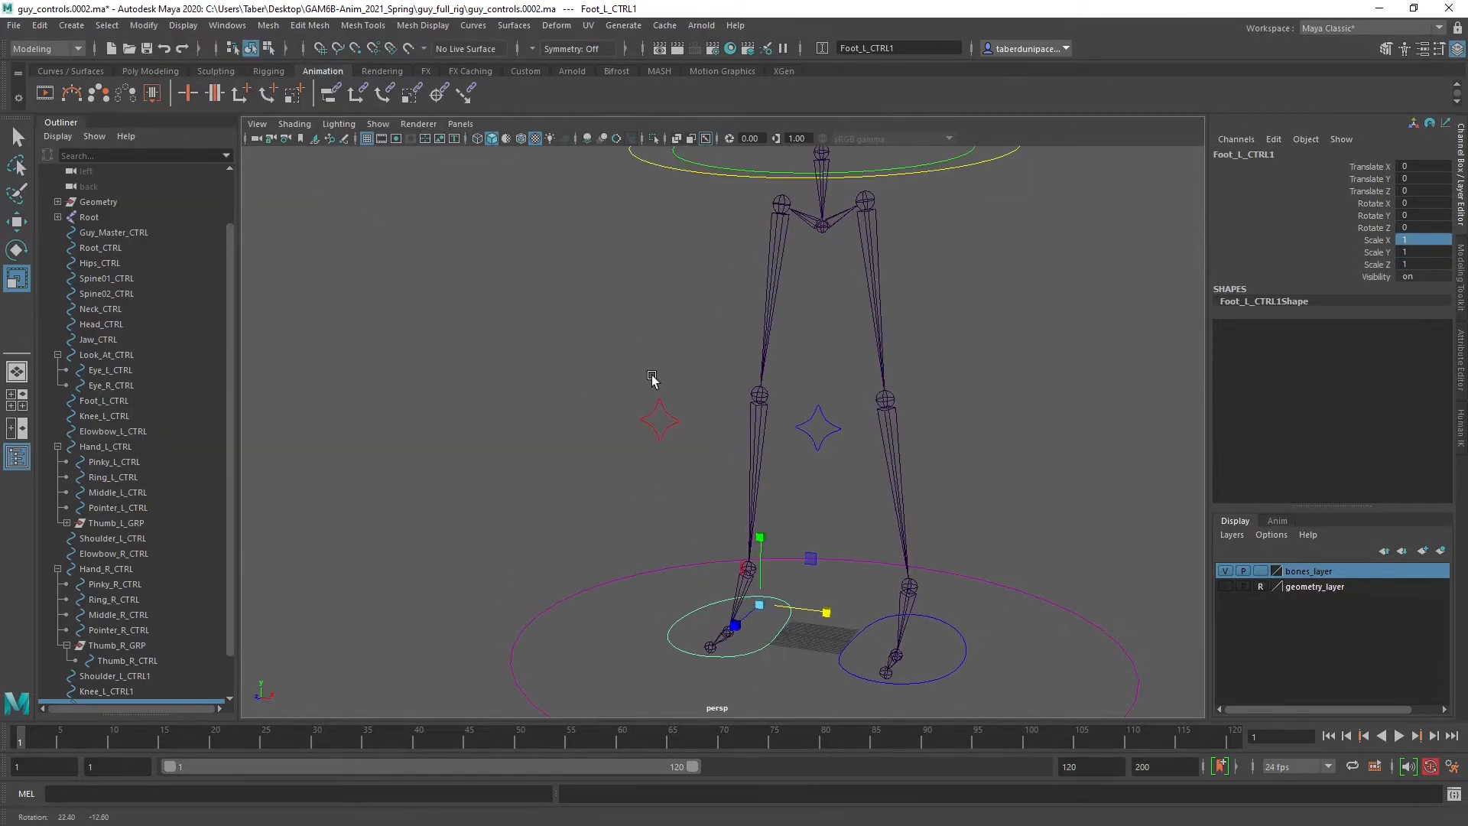
pyautogui.click(673, 422)
pyautogui.click(1287, 155)
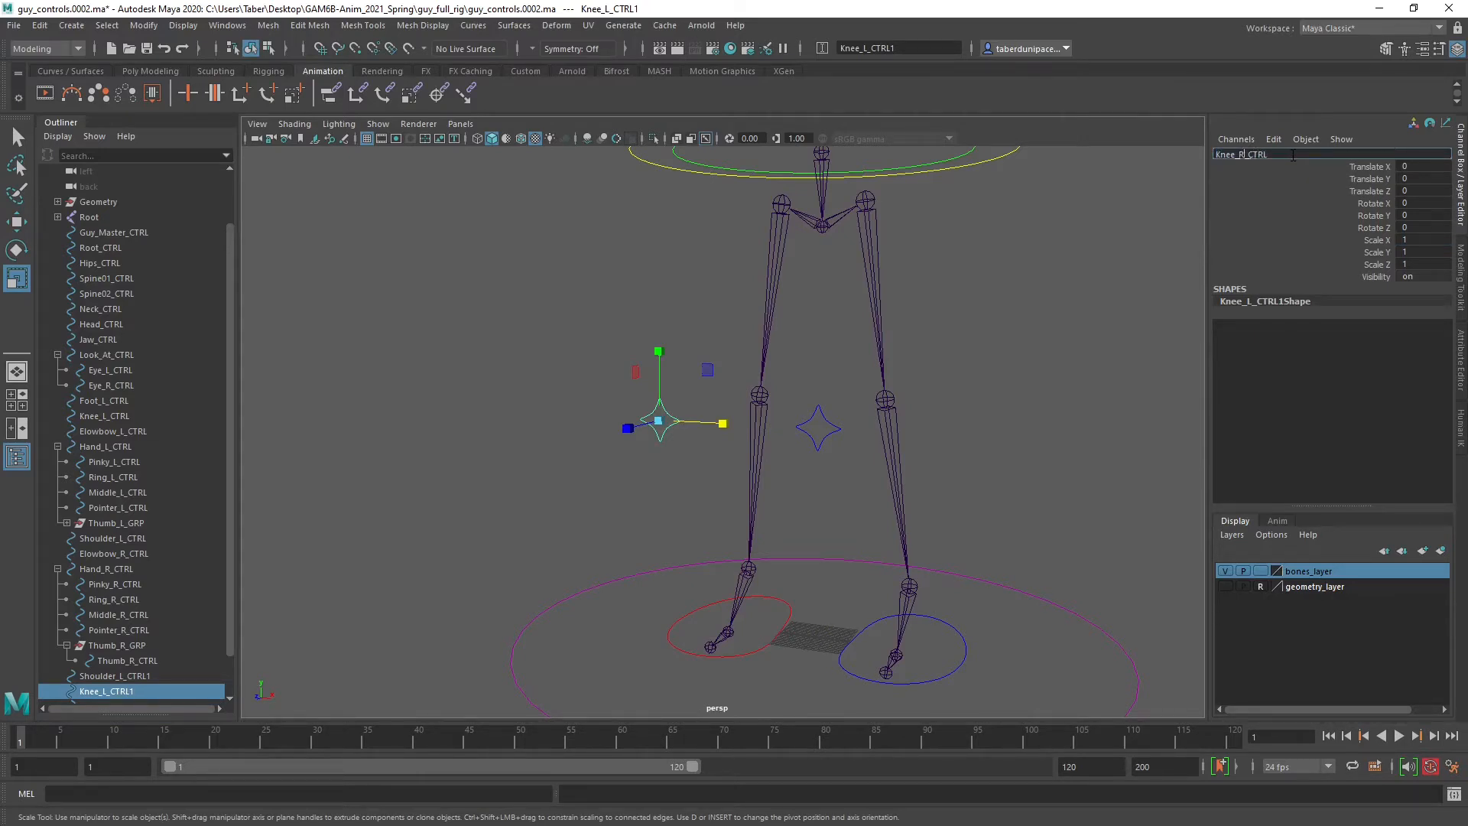
pyautogui.press('Return')
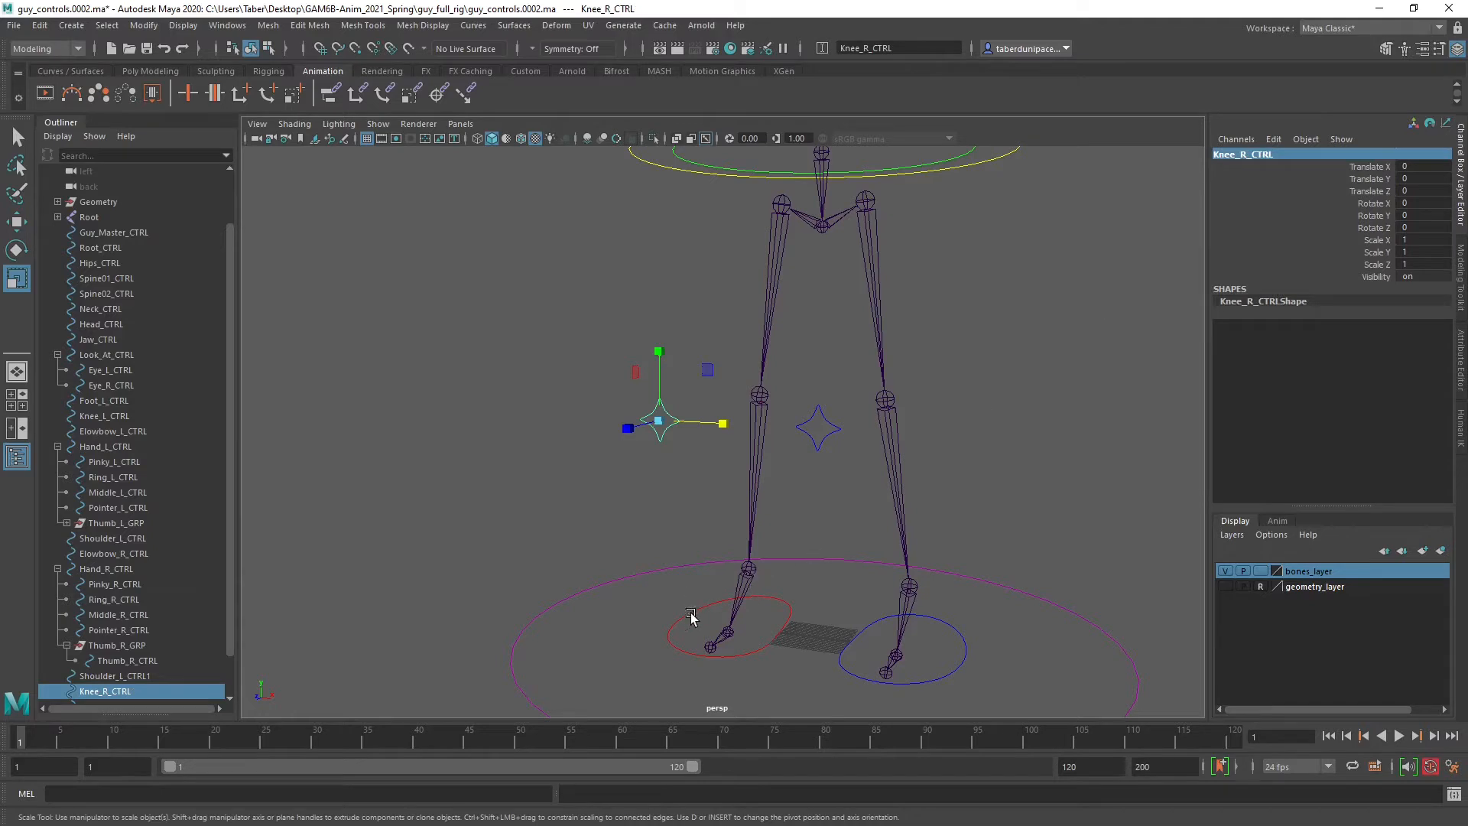
# Rename the red duplicated foot control as Foot_R_CTRL.
pyautogui.click(695, 615)
pyautogui.click(1278, 154)
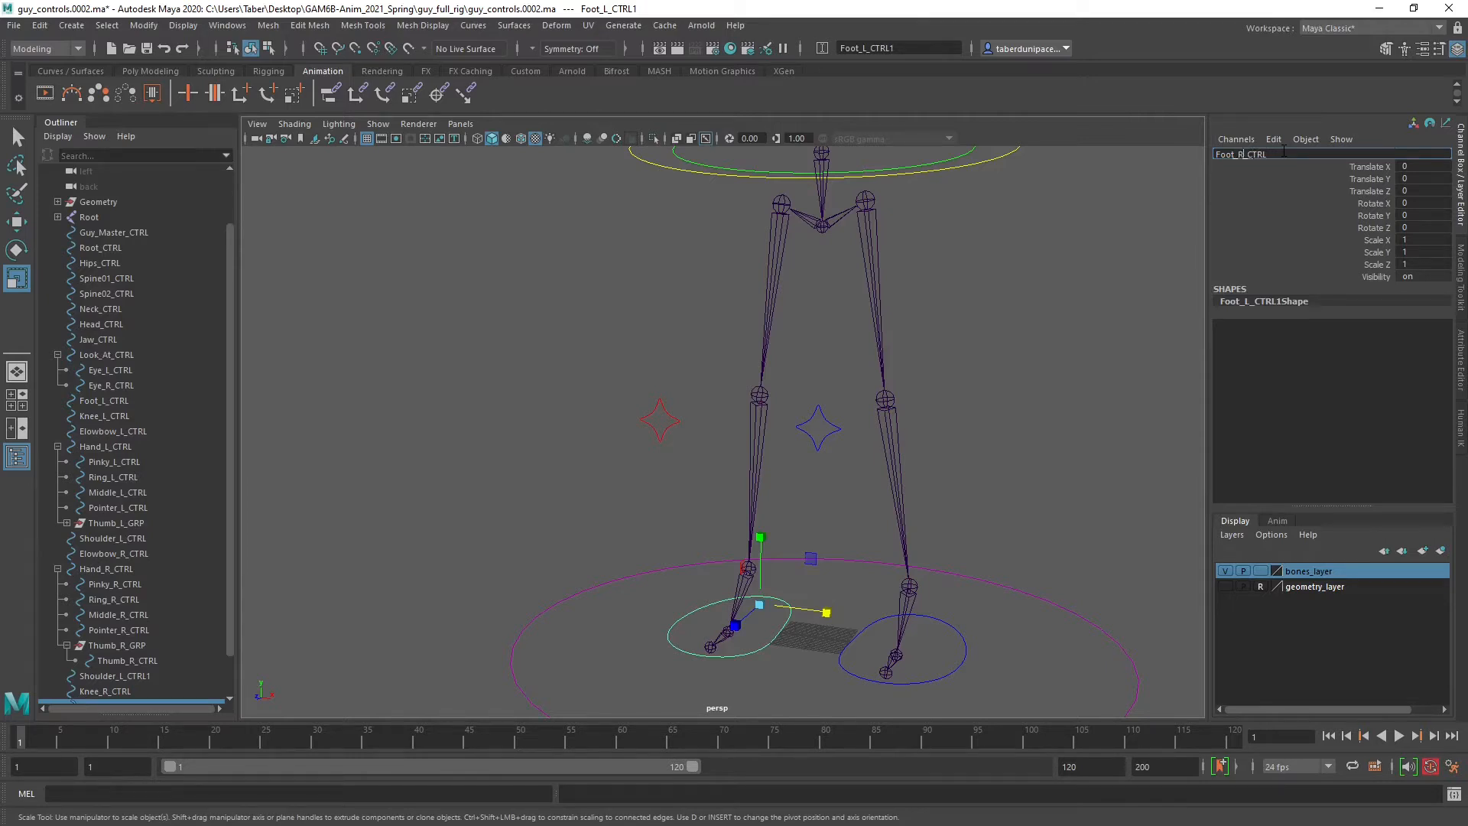
pyautogui.press('Return')
pyautogui.click(1048, 387)
# Test-move Root_CTRL freely in the viewport and undo the move.
pyautogui.keyDown('alt'); pyautogui.moveTo(1025, 394); pyautogui.dragTo(1024, 427); pyautogui.keyUp('alt')
pyautogui.keyDown('alt'); pyautogui.moveTo(1025, 426); pyautogui.dragTo(911, 426, button='right'); pyautogui.keyUp('alt')
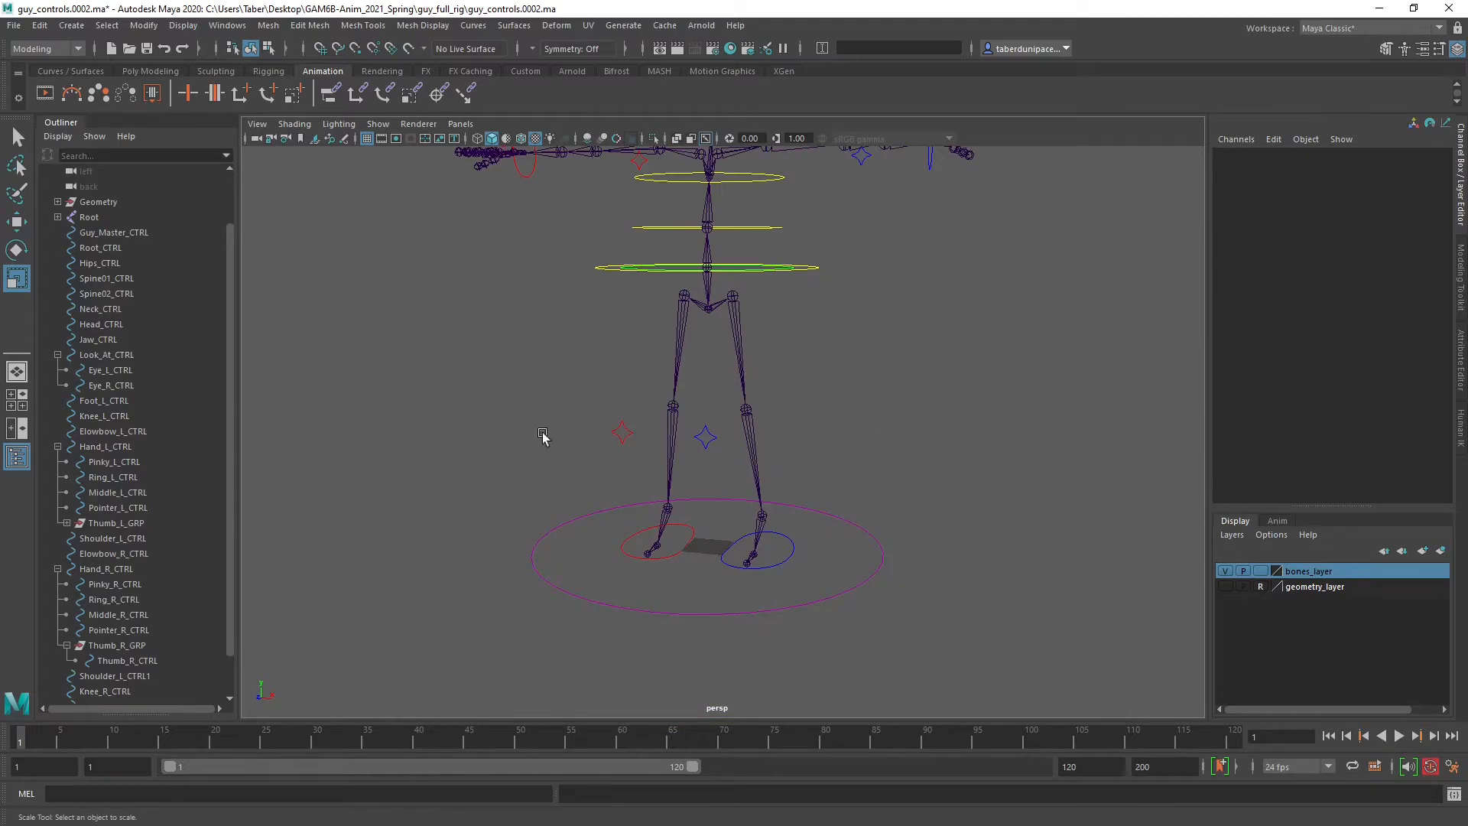
pyautogui.scroll(-1, 111, 461)
pyautogui.scroll(3, 118, 467)
pyautogui.scroll(-2, 835, 388)
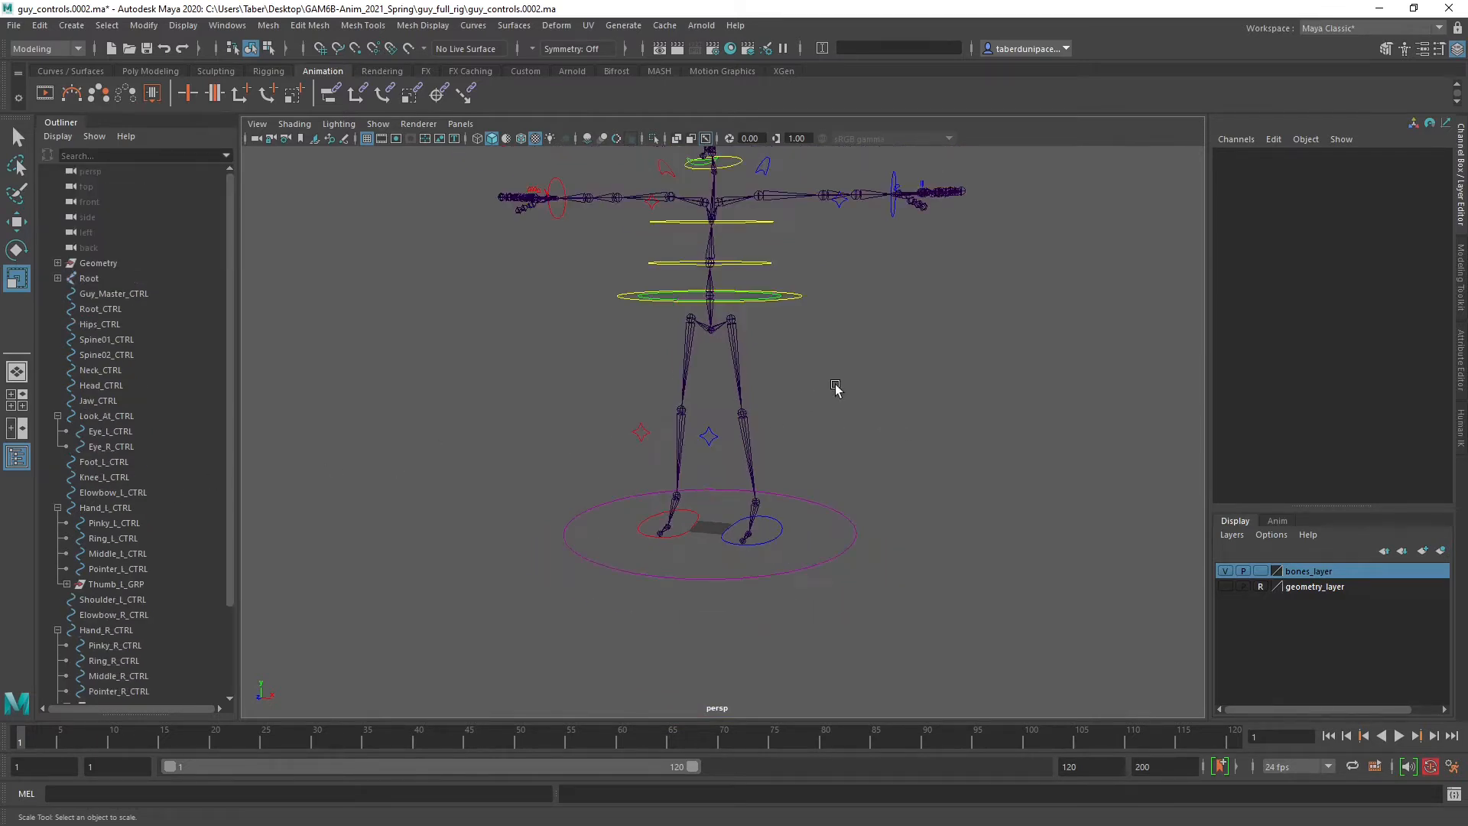
pyautogui.keyDown('alt'); pyautogui.moveTo(824, 392); pyautogui.dragTo(767, 469); pyautogui.keyUp('alt')
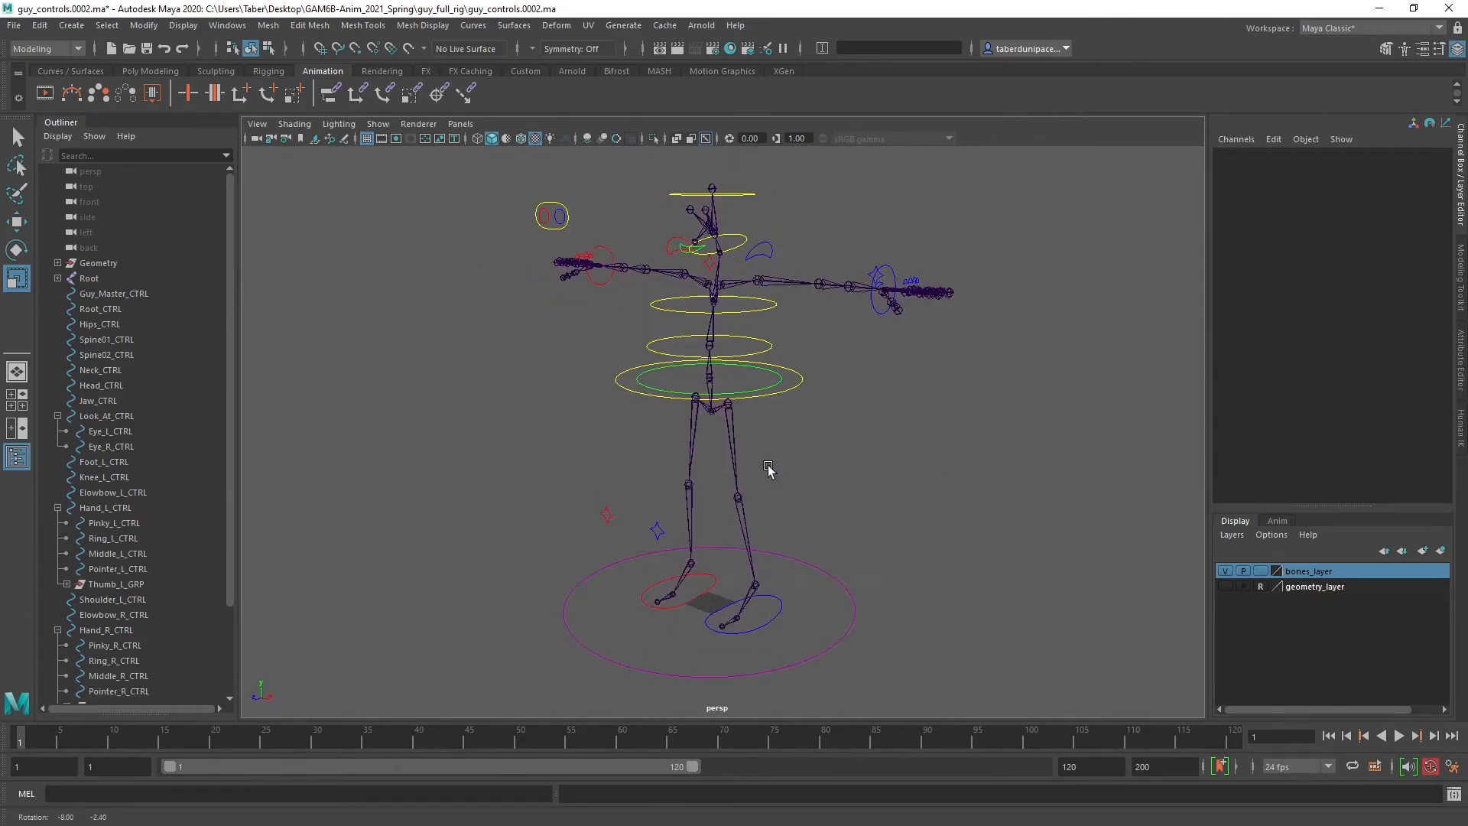
pyautogui.click(798, 386)
pyautogui.press('w')
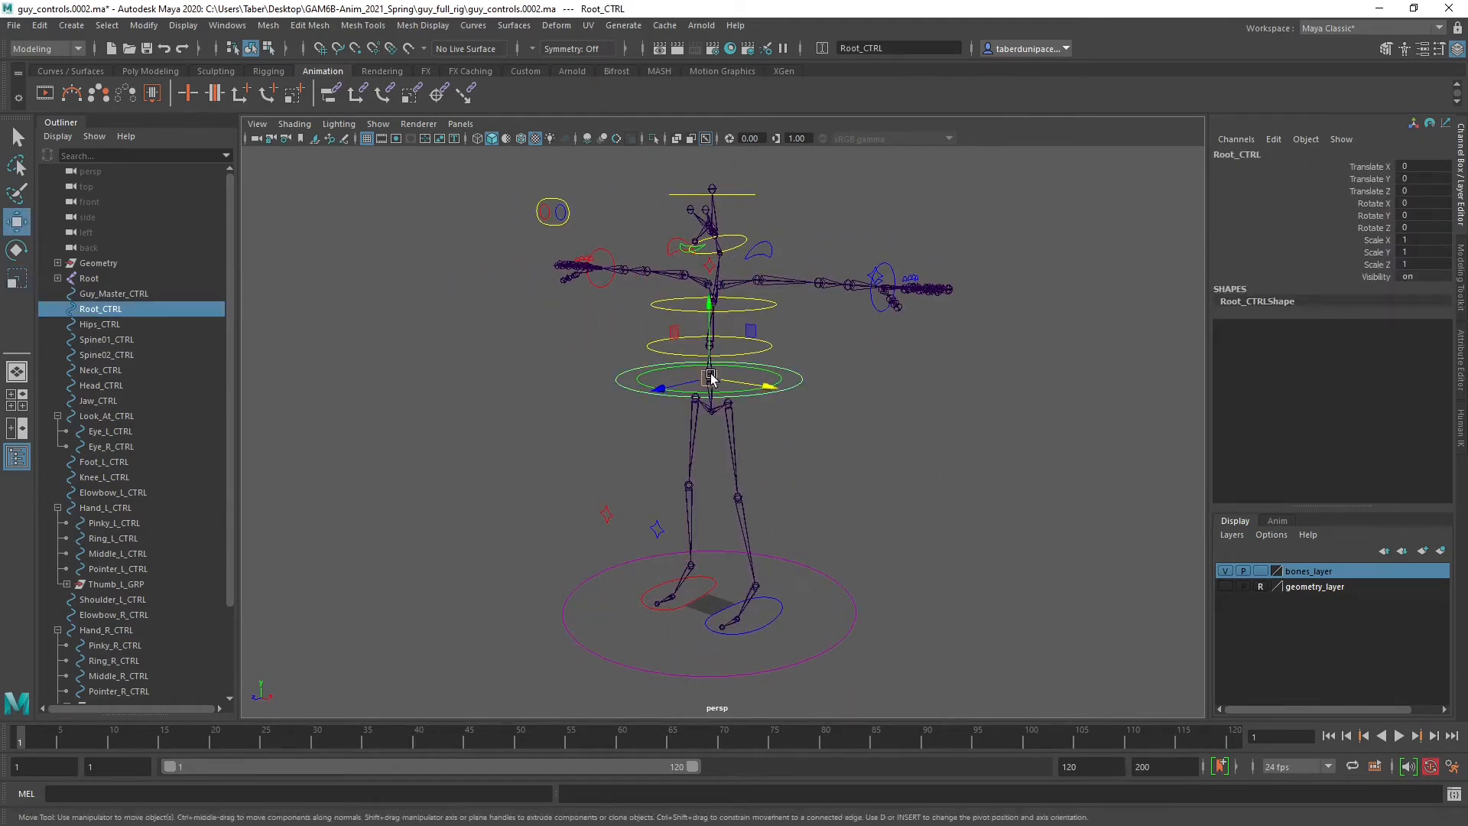
pyautogui.moveTo(709, 379); pyautogui.dragTo(803, 458)
pyautogui.hotkey('ctrl', 'z')
# Test-move Spine02_CTRL and Knee_R_CTRL freely in the viewport, undoing each move.
pyautogui.click(846, 346)
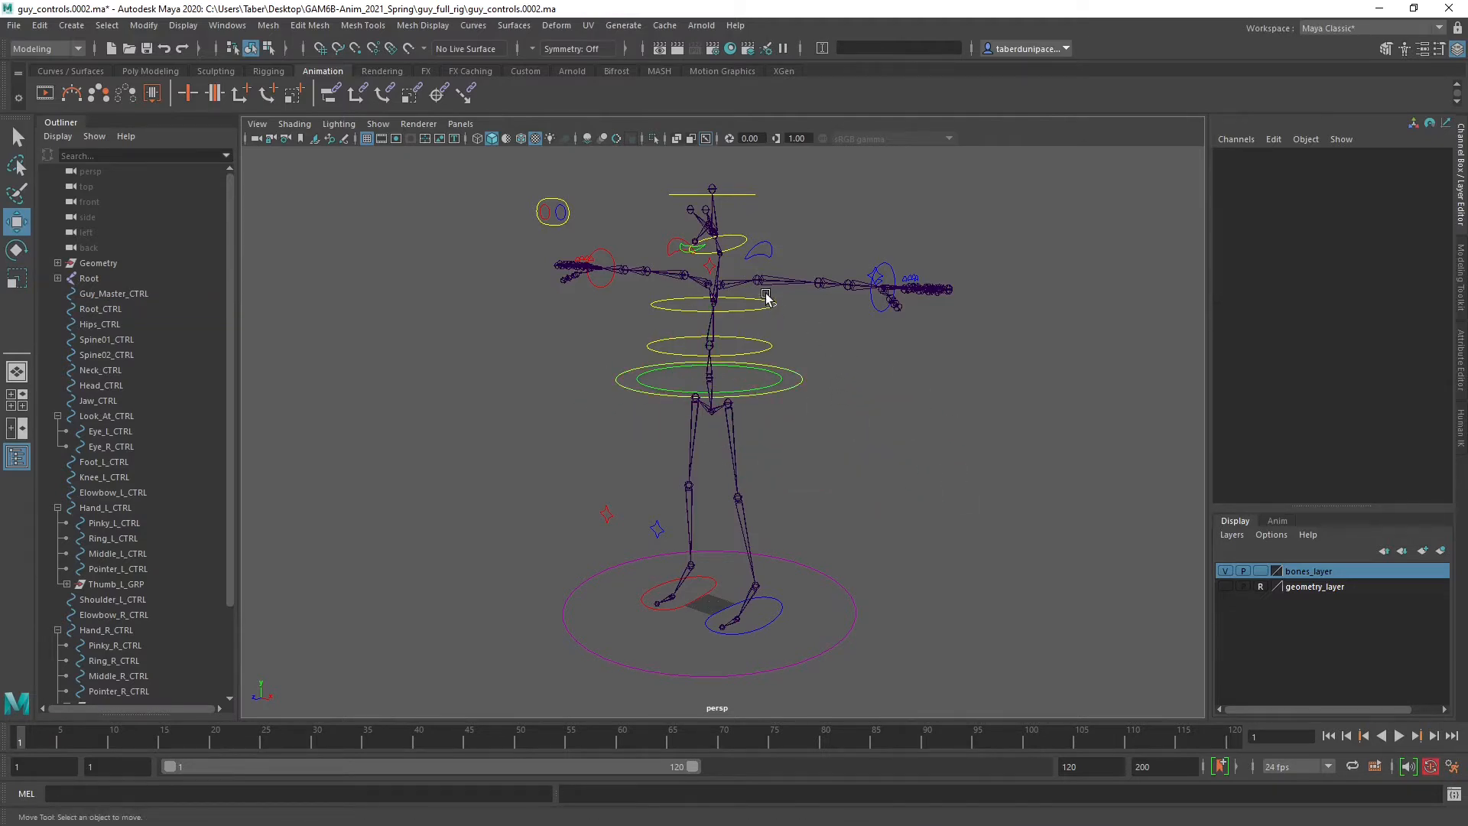
pyautogui.click(763, 306)
pyautogui.moveTo(720, 310); pyautogui.dragTo(847, 373)
pyautogui.hotkey('ctrl', 'z')
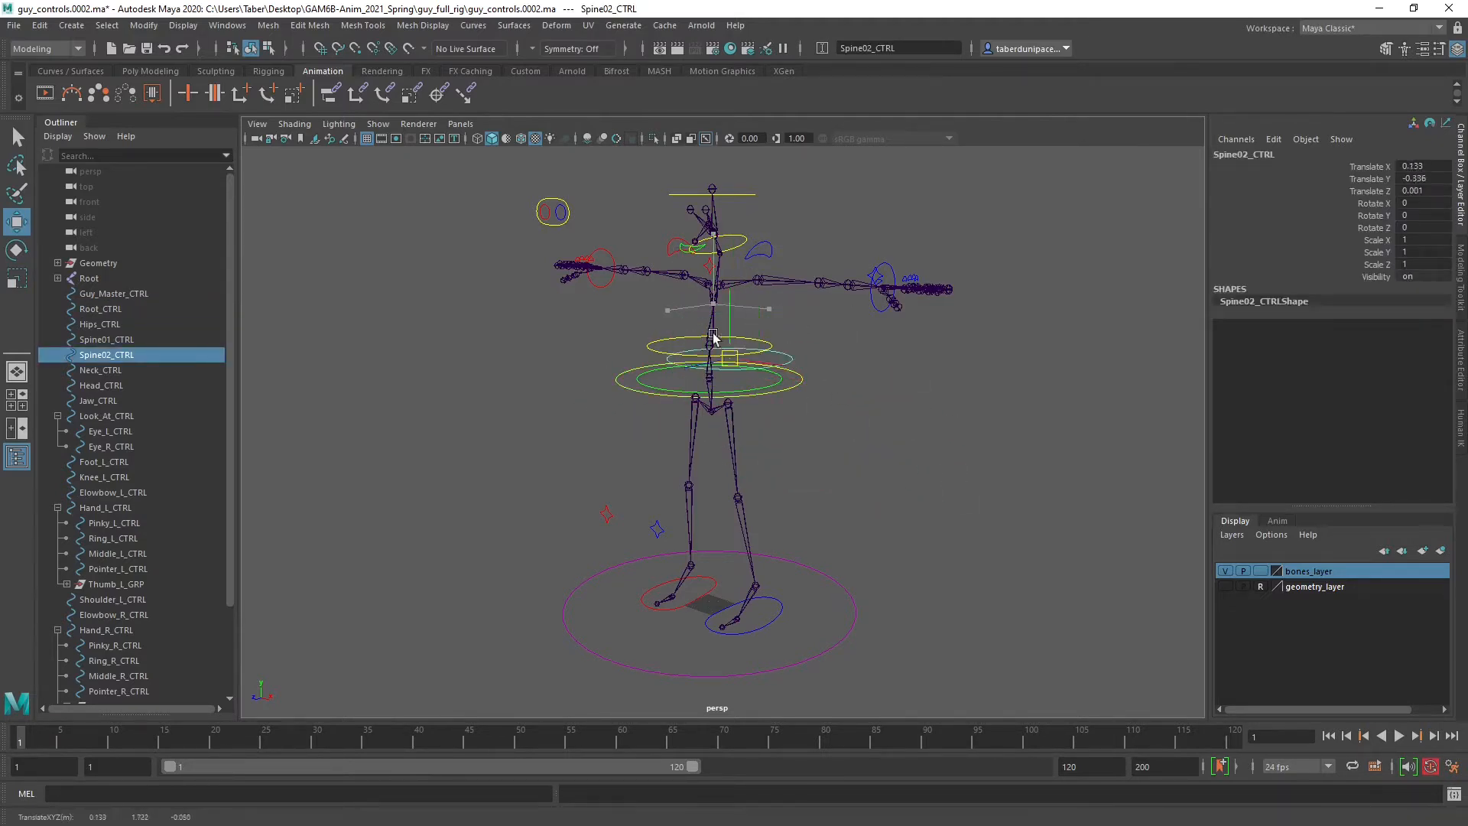
pyautogui.click(606, 513)
pyautogui.moveTo(604, 512); pyautogui.dragTo(515, 478)
pyautogui.hotkey('ctrl', 'z')
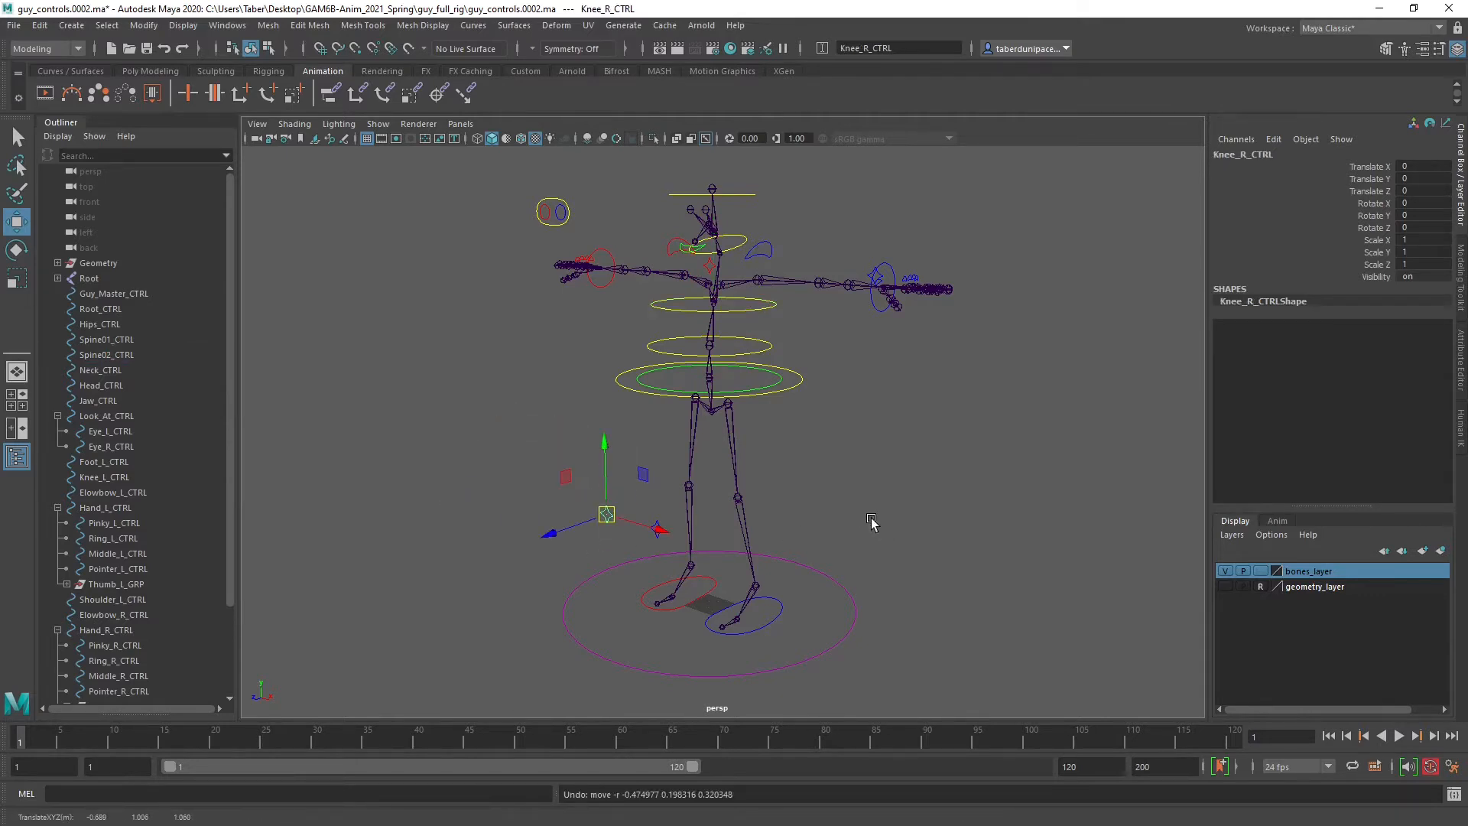
pyautogui.click(994, 518)
pyautogui.keyDown('alt'); pyautogui.moveTo(998, 518); pyautogui.dragTo(887, 487); pyautogui.keyUp('alt')
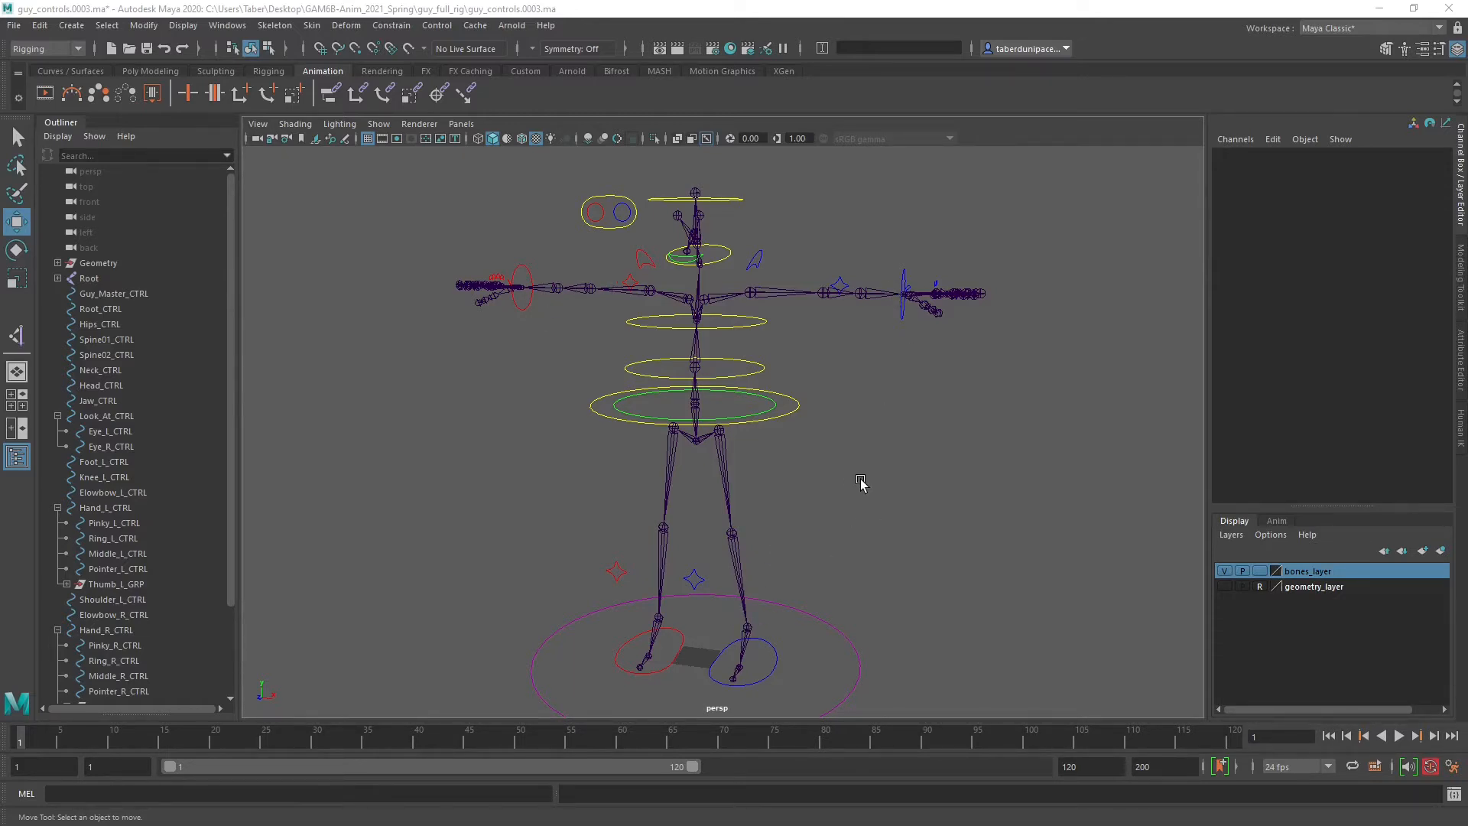
pyautogui.moveTo(847, 404)
pyautogui.keyDown('alt'); pyautogui.mouseDown()
pyautogui.moveTo(927, 413)
pyautogui.moveTo(862, 400)
pyautogui.mouseUp(); pyautogui.keyUp('alt')
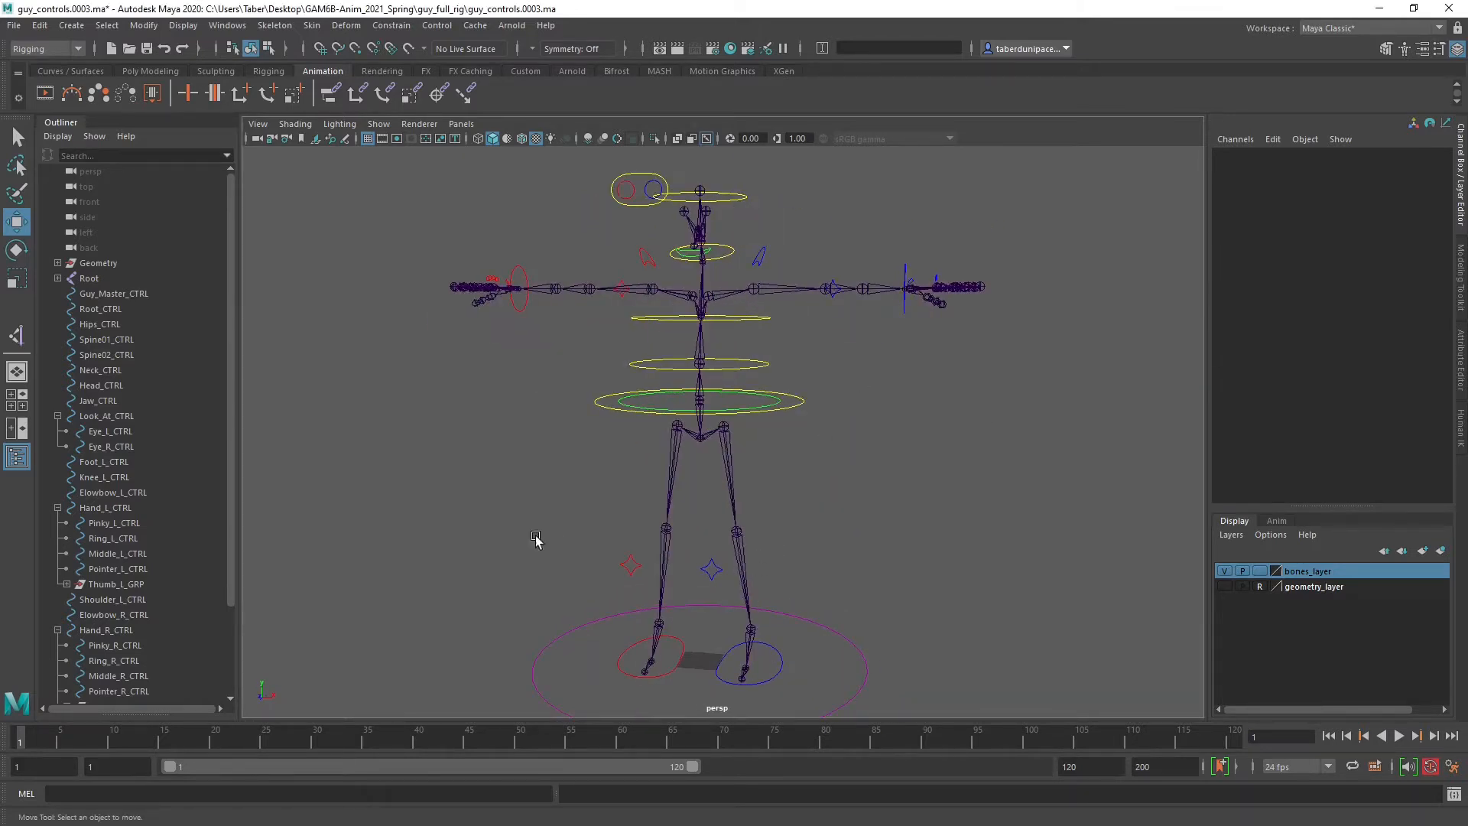
pyautogui.keyDown('alt'); pyautogui.moveTo(842, 452); pyautogui.dragTo(801, 459); pyautogui.keyUp('alt')
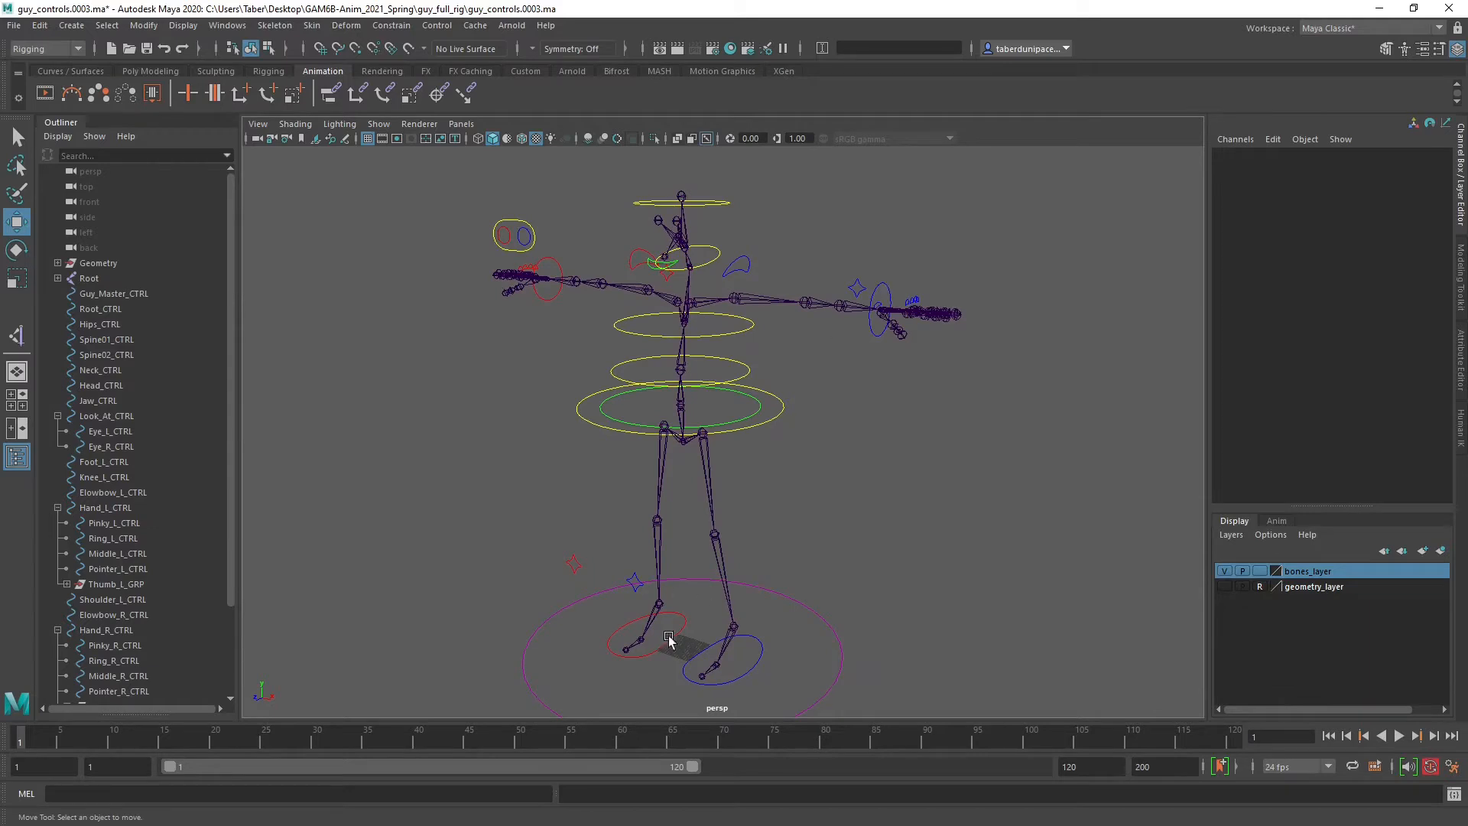
# Examine the left arm's joint chain around the forearm joint.
pyautogui.keyDown('alt'); pyautogui.moveTo(839, 411); pyautogui.dragTo(724, 451); pyautogui.keyUp('alt')
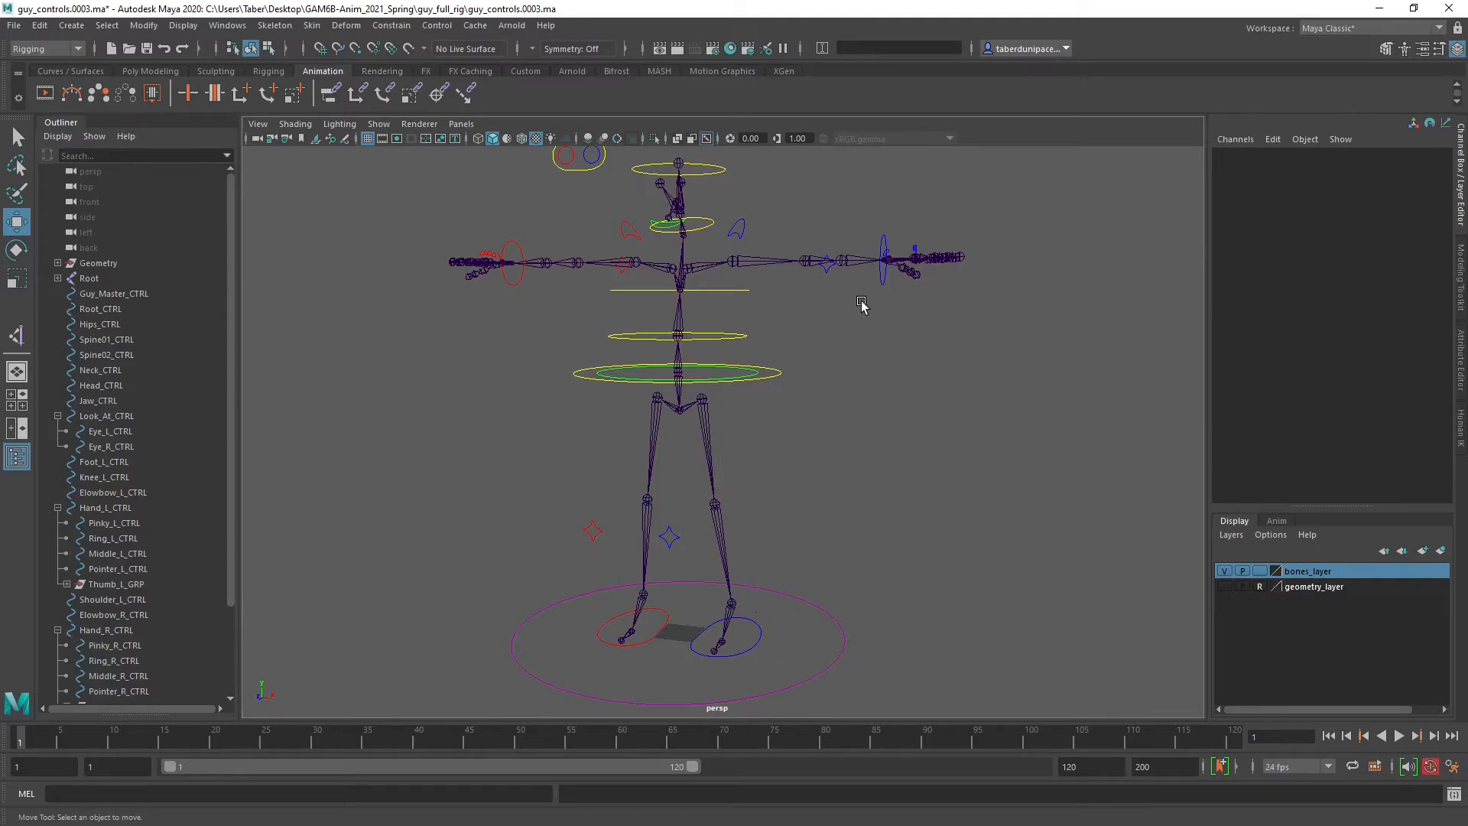
pyautogui.keyDown('alt'); pyautogui.moveTo(865, 305); pyautogui.dragTo(728, 458); pyautogui.keyUp('alt')
pyautogui.scroll(-2, 902, 378)
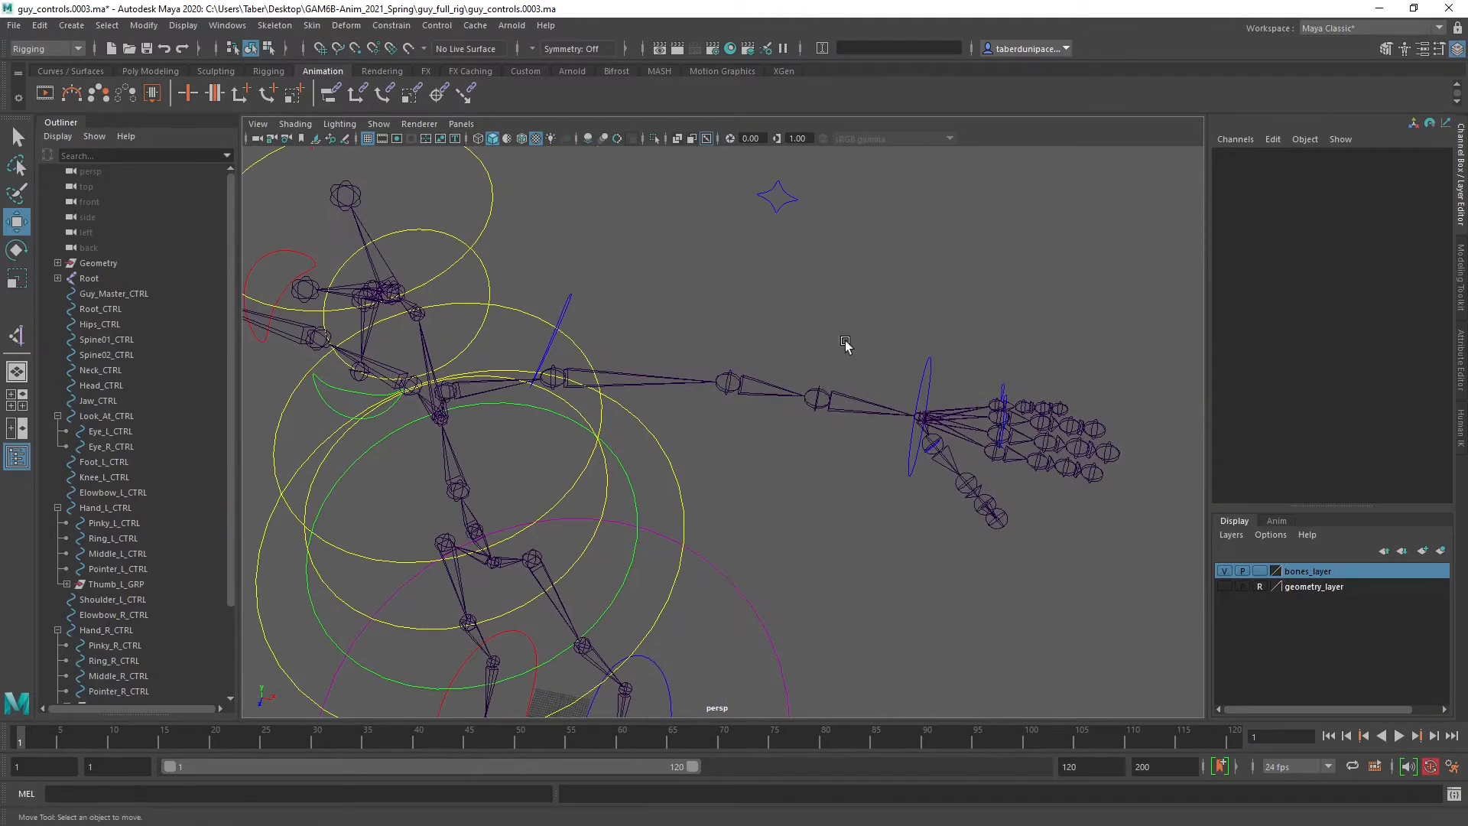
pyautogui.click(818, 397)
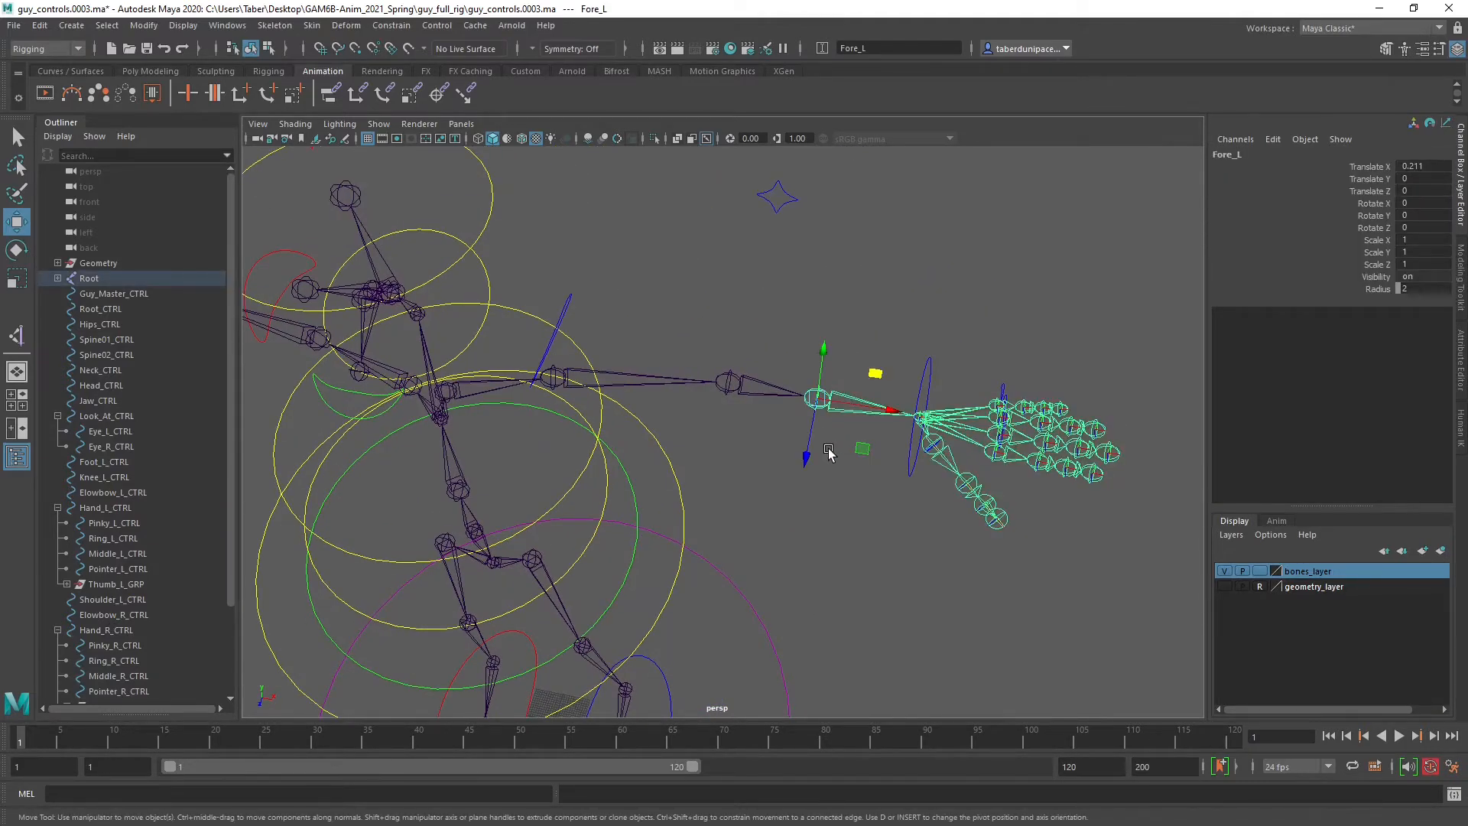
pyautogui.click(771, 307)
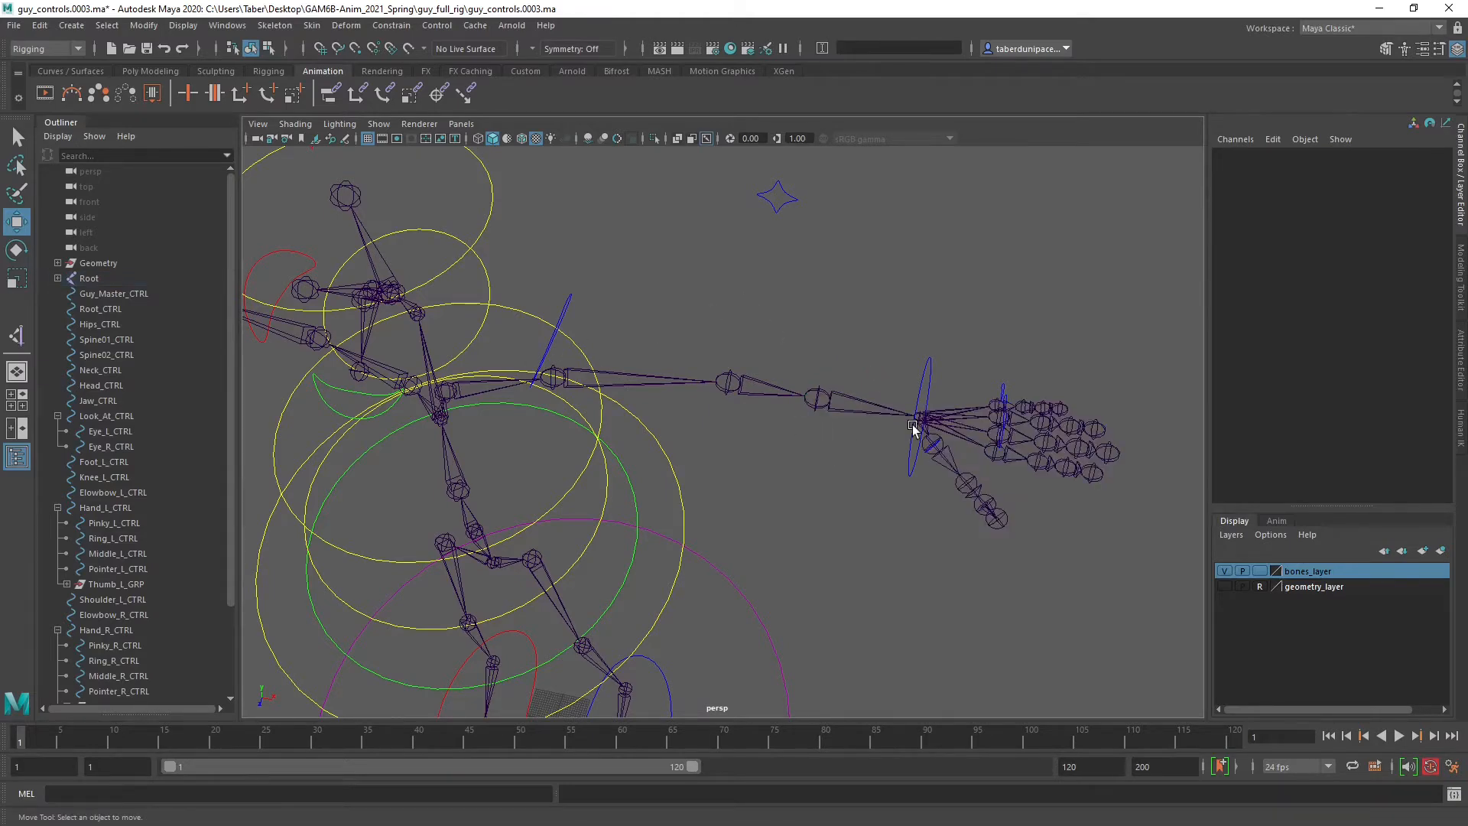
pyautogui.keyDown('alt'); pyautogui.moveTo(780, 502); pyautogui.dragTo(868, 417); pyautogui.keyUp('alt')
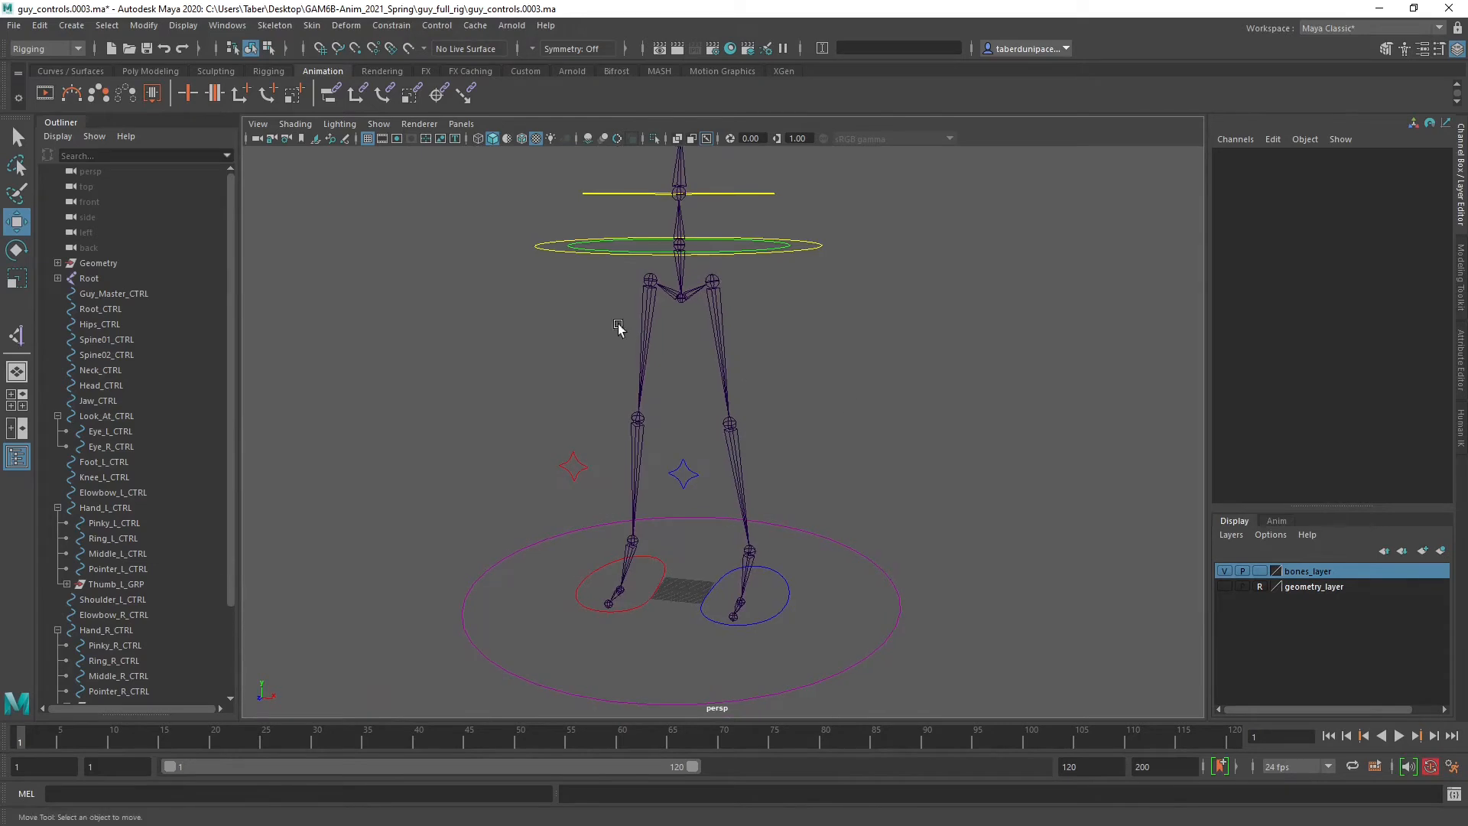
# Reset the IK Handle tool's options with the Rotate-Plane Solver as the current solver and close its settings.
pyautogui.click(274, 25)
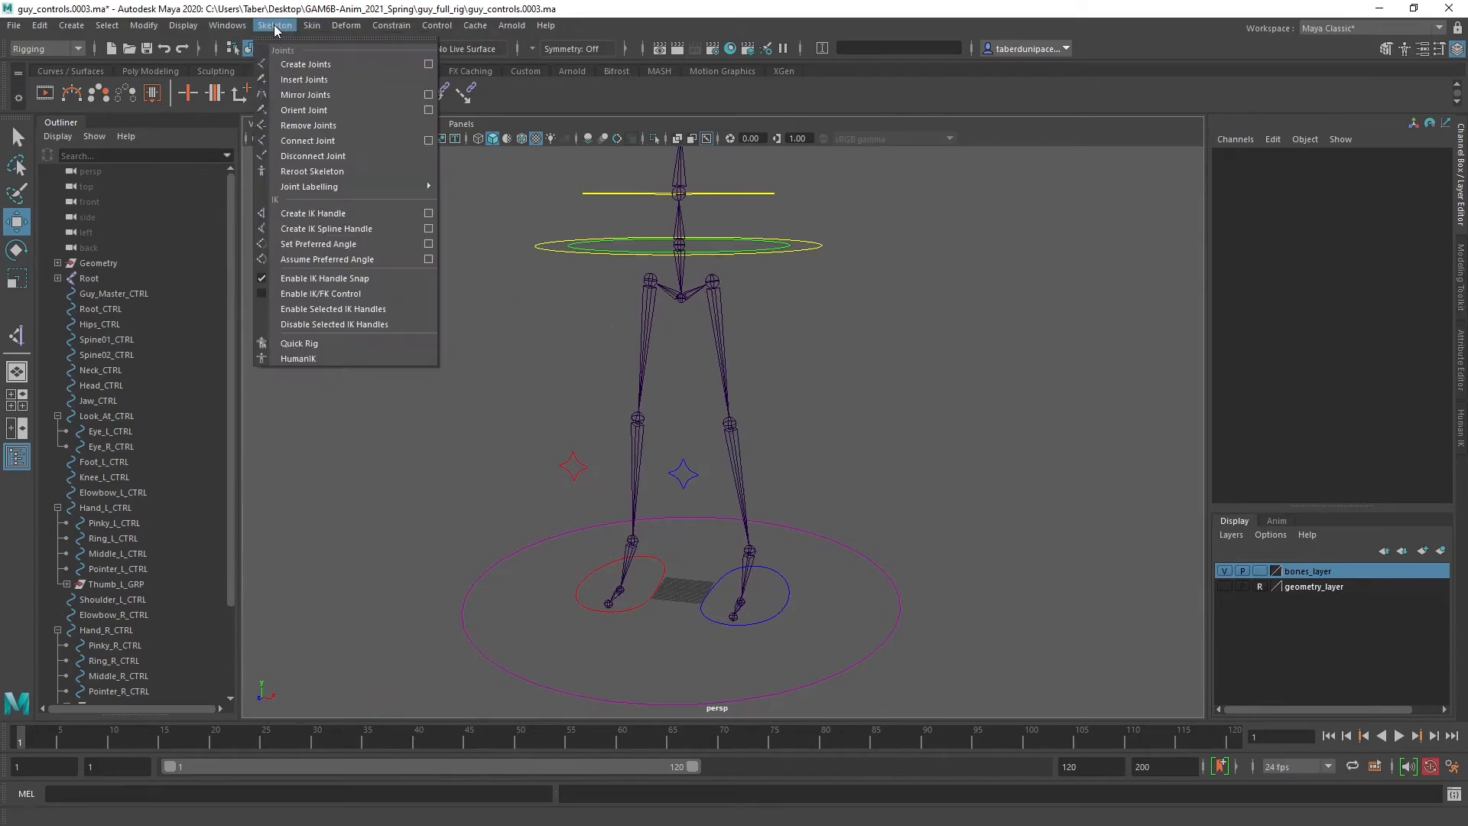
pyautogui.click(274, 26)
pyautogui.click(25, 51)
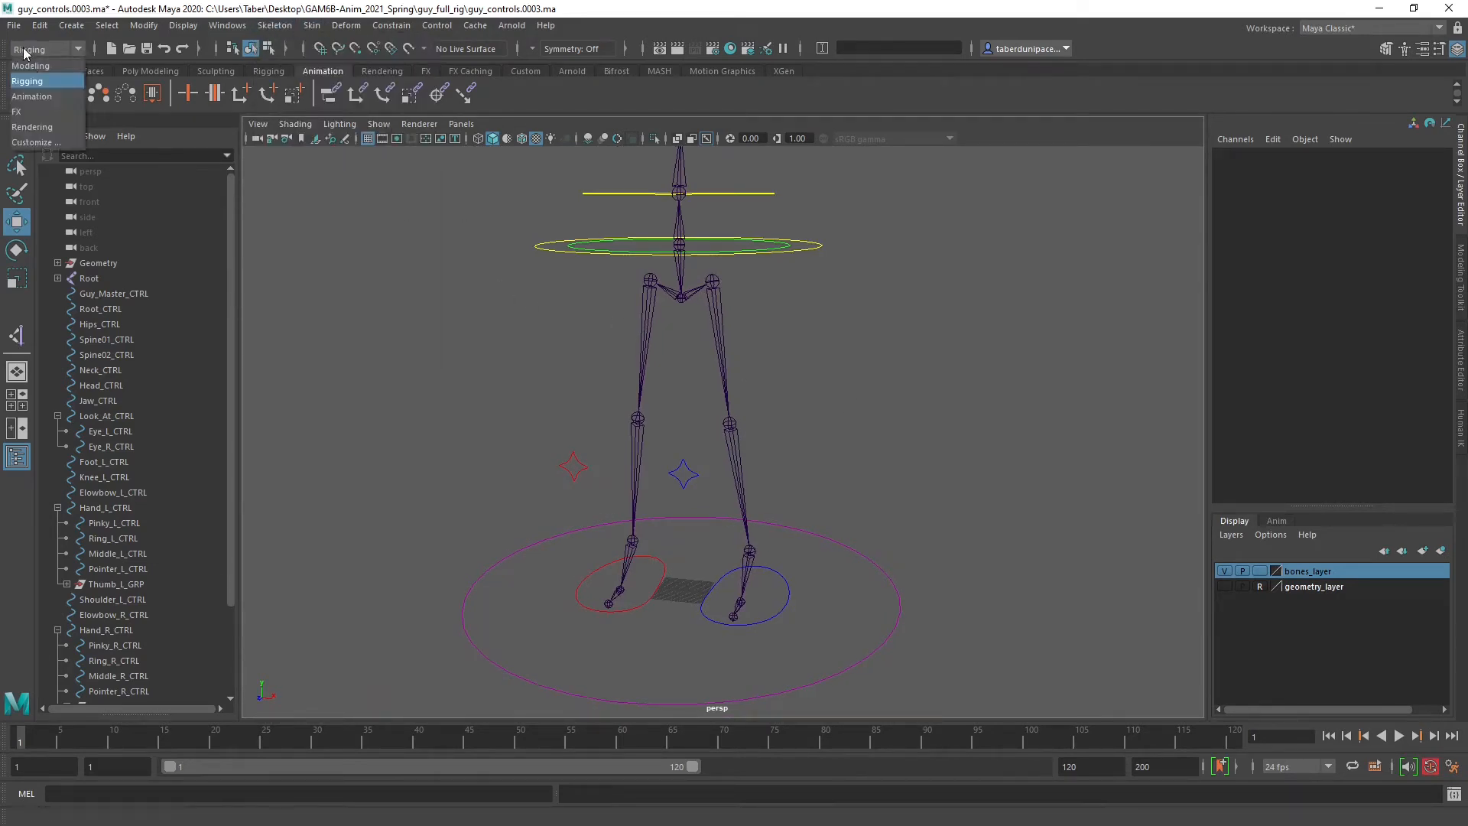
pyautogui.click(23, 52)
pyautogui.click(277, 26)
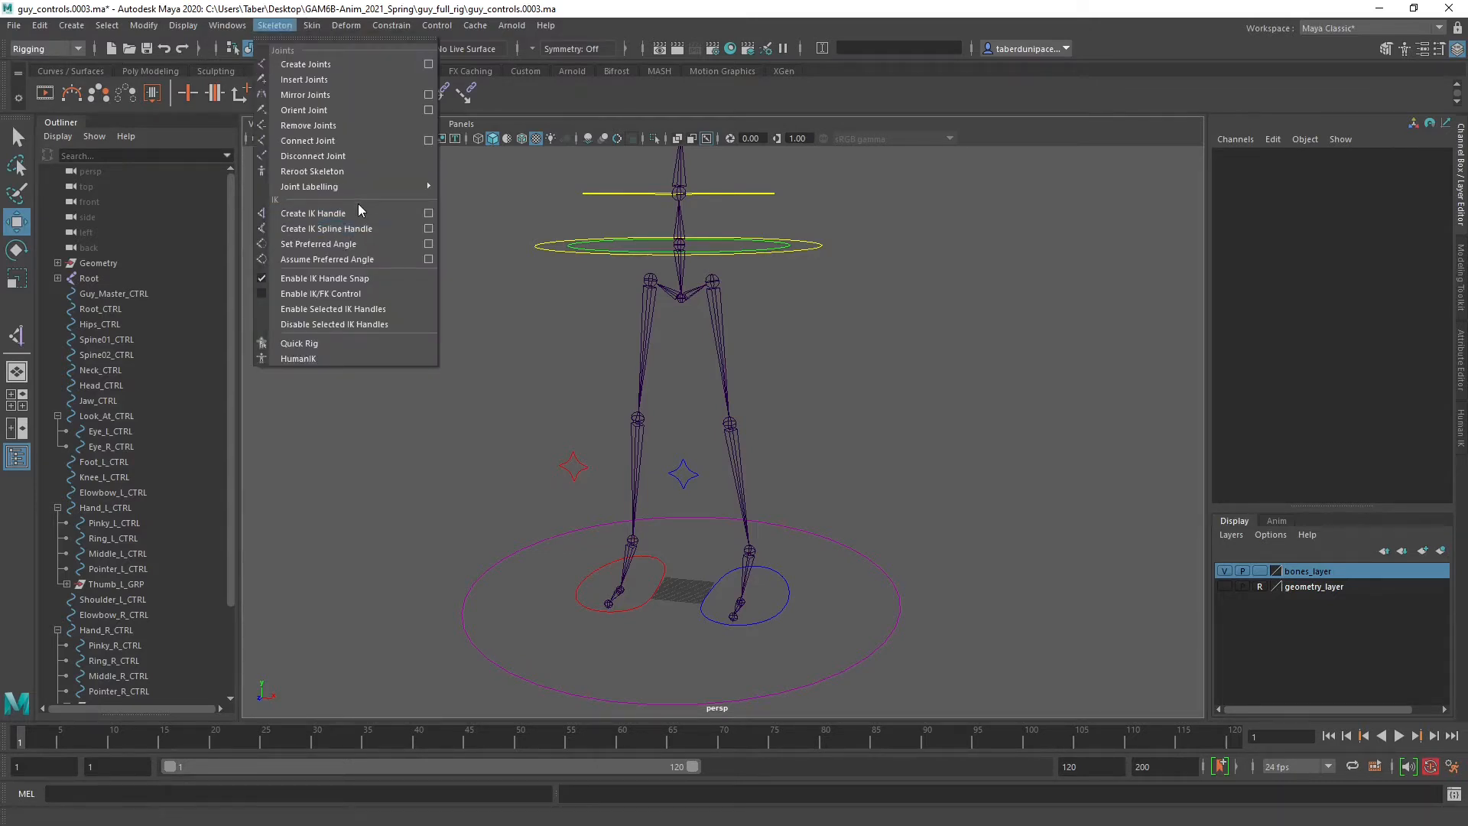
pyautogui.click(429, 214)
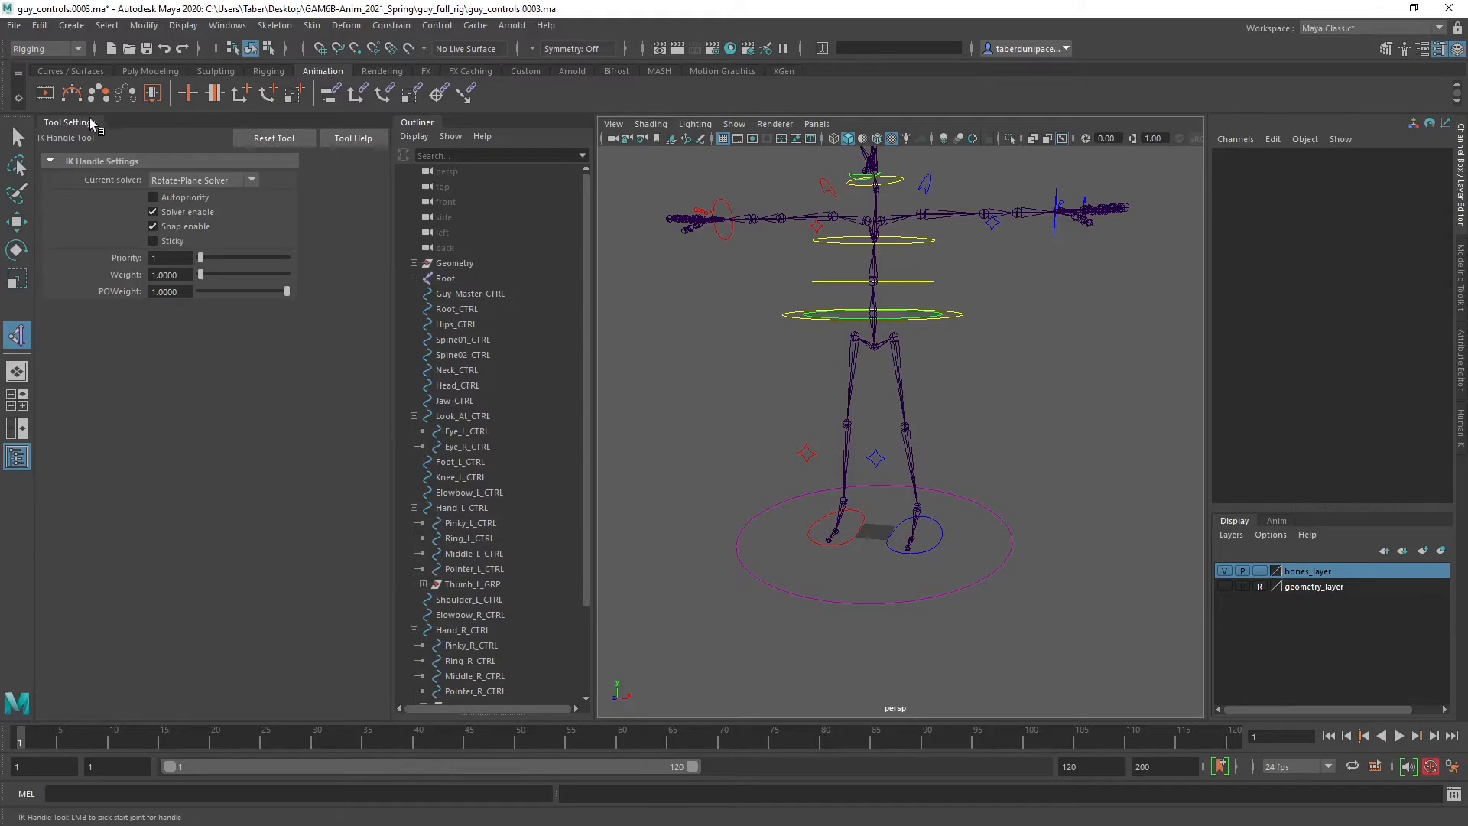
pyautogui.click(248, 181)
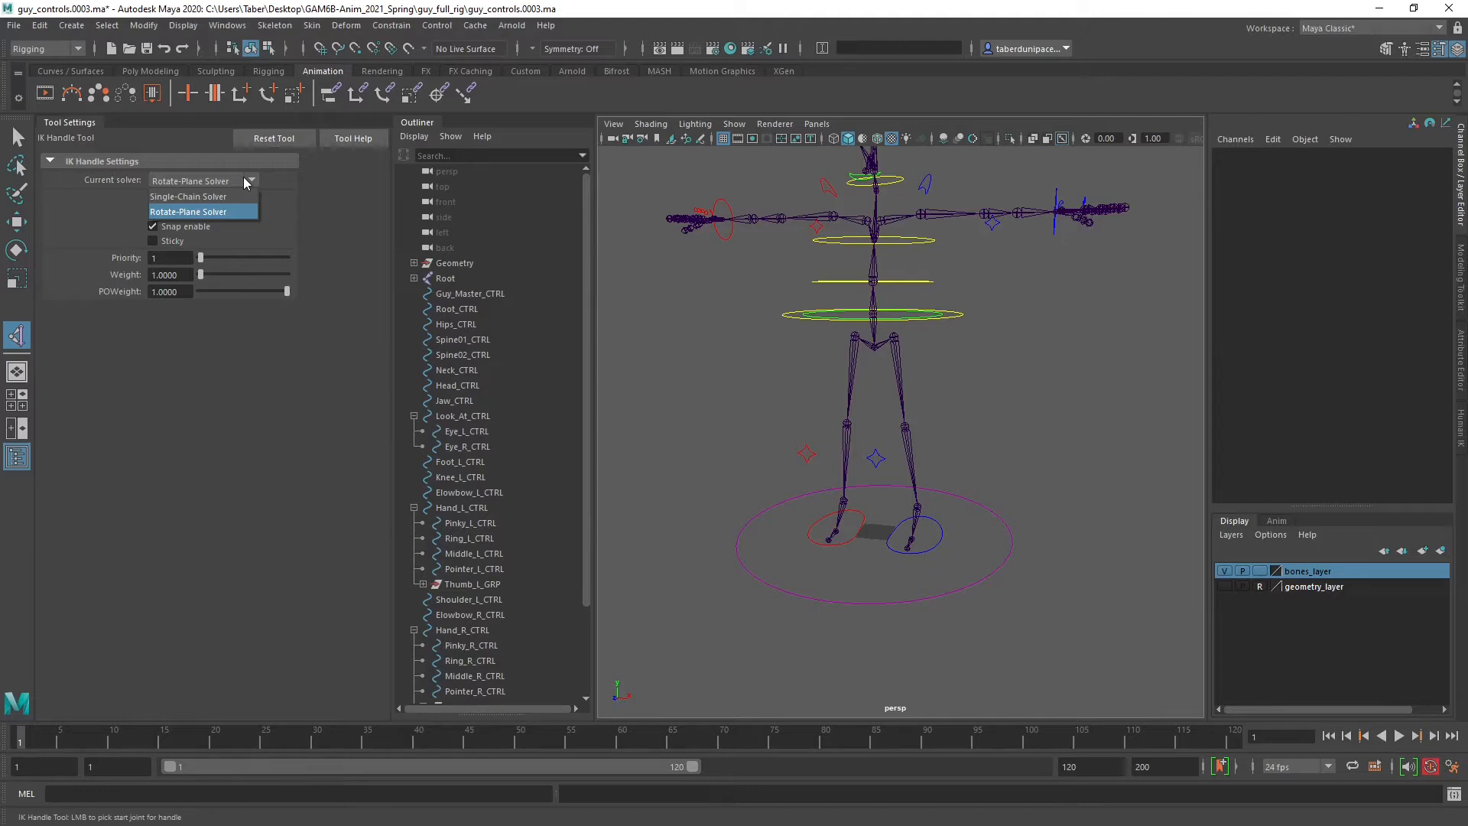
pyautogui.click(255, 139)
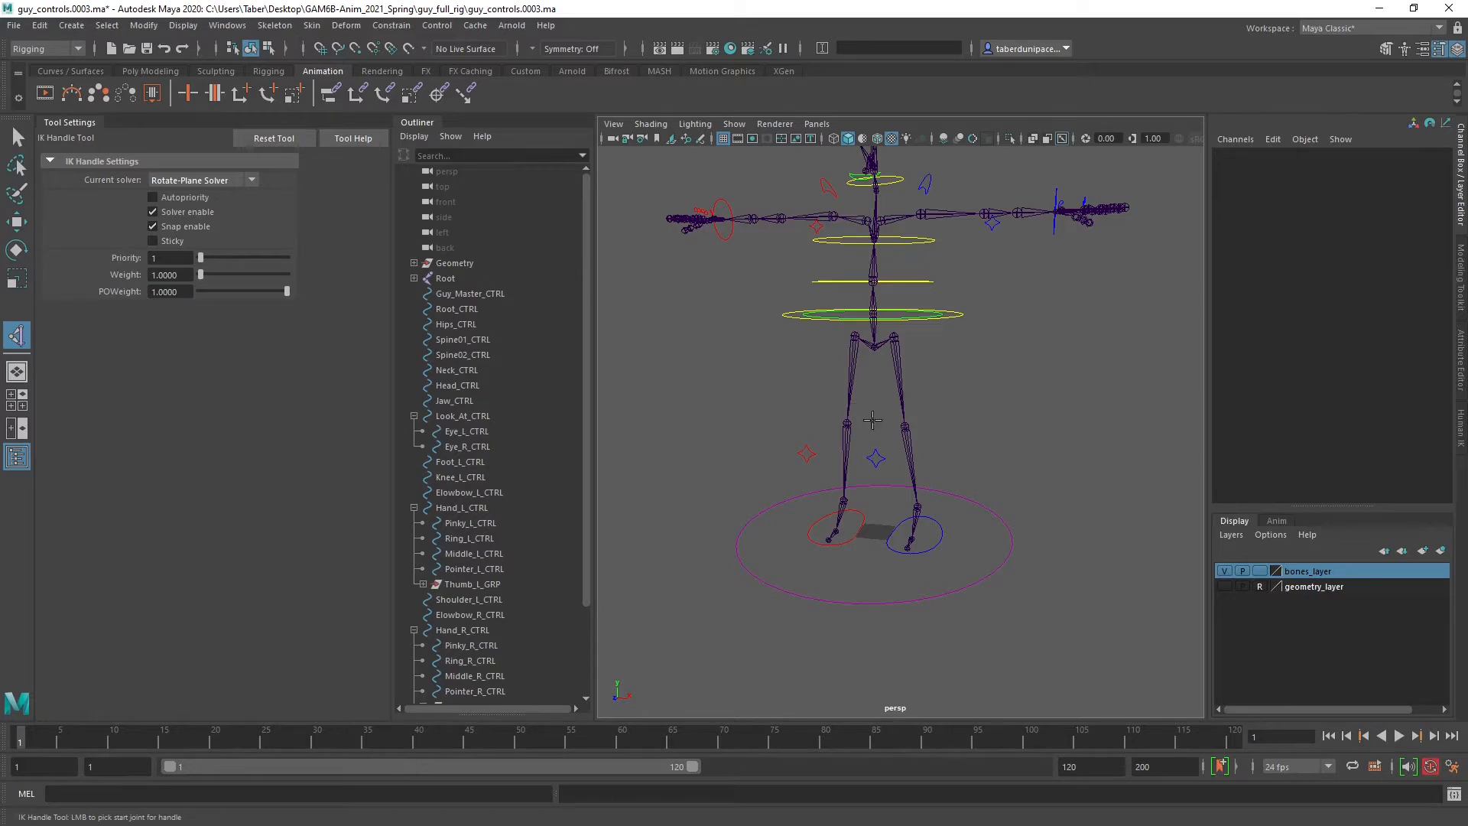
pyautogui.scroll(5, 984, 446)
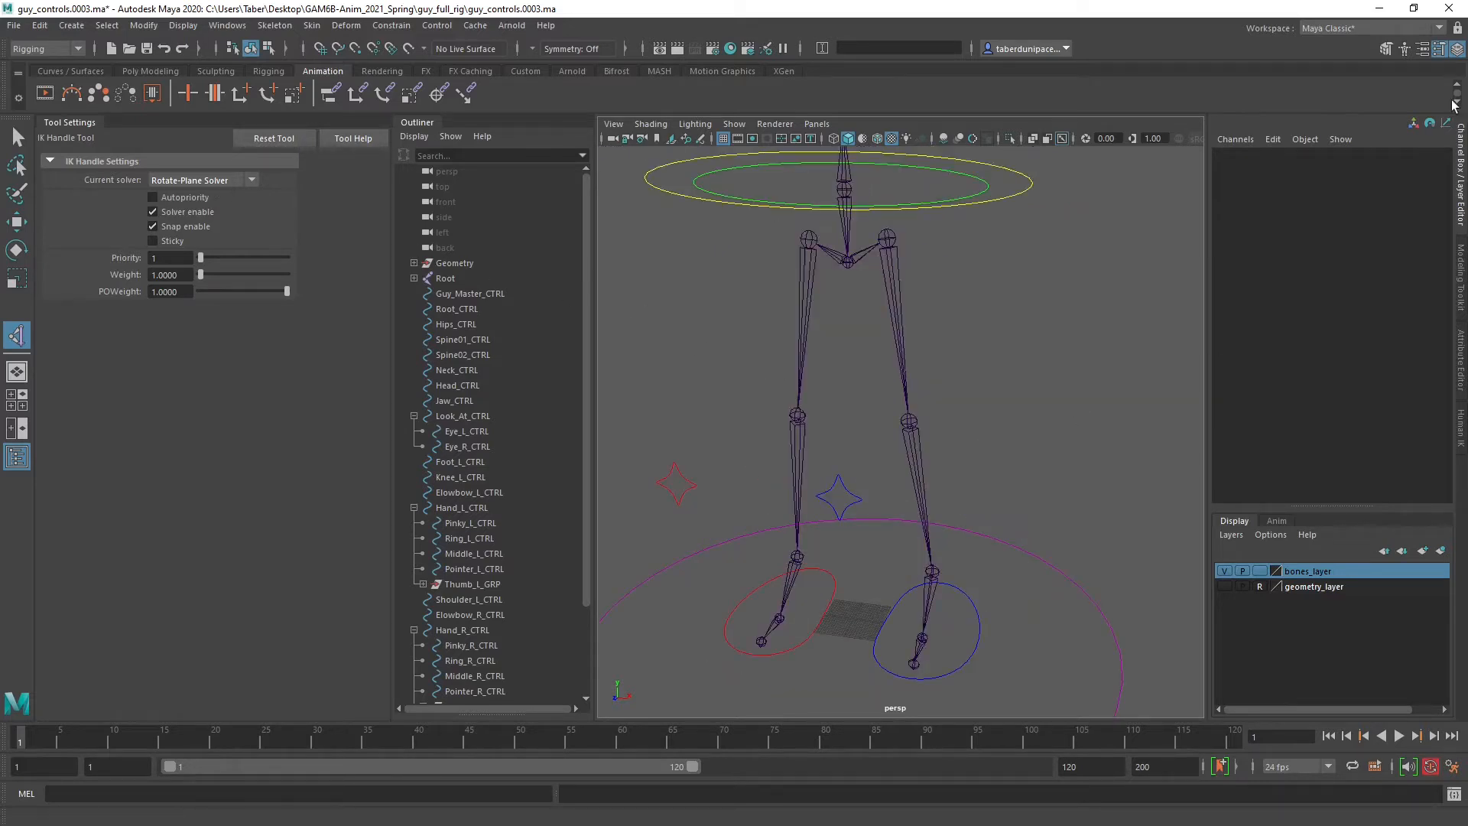
pyautogui.click(1440, 49)
# Create an IK handle running from the left hip joint to the left ankle joint.
pyautogui.scroll(-2, 870, 352)
pyautogui.keyDown('alt'); pyautogui.moveTo(814, 304); pyautogui.dragTo(877, 371, button='middle'); pyautogui.keyUp('alt')
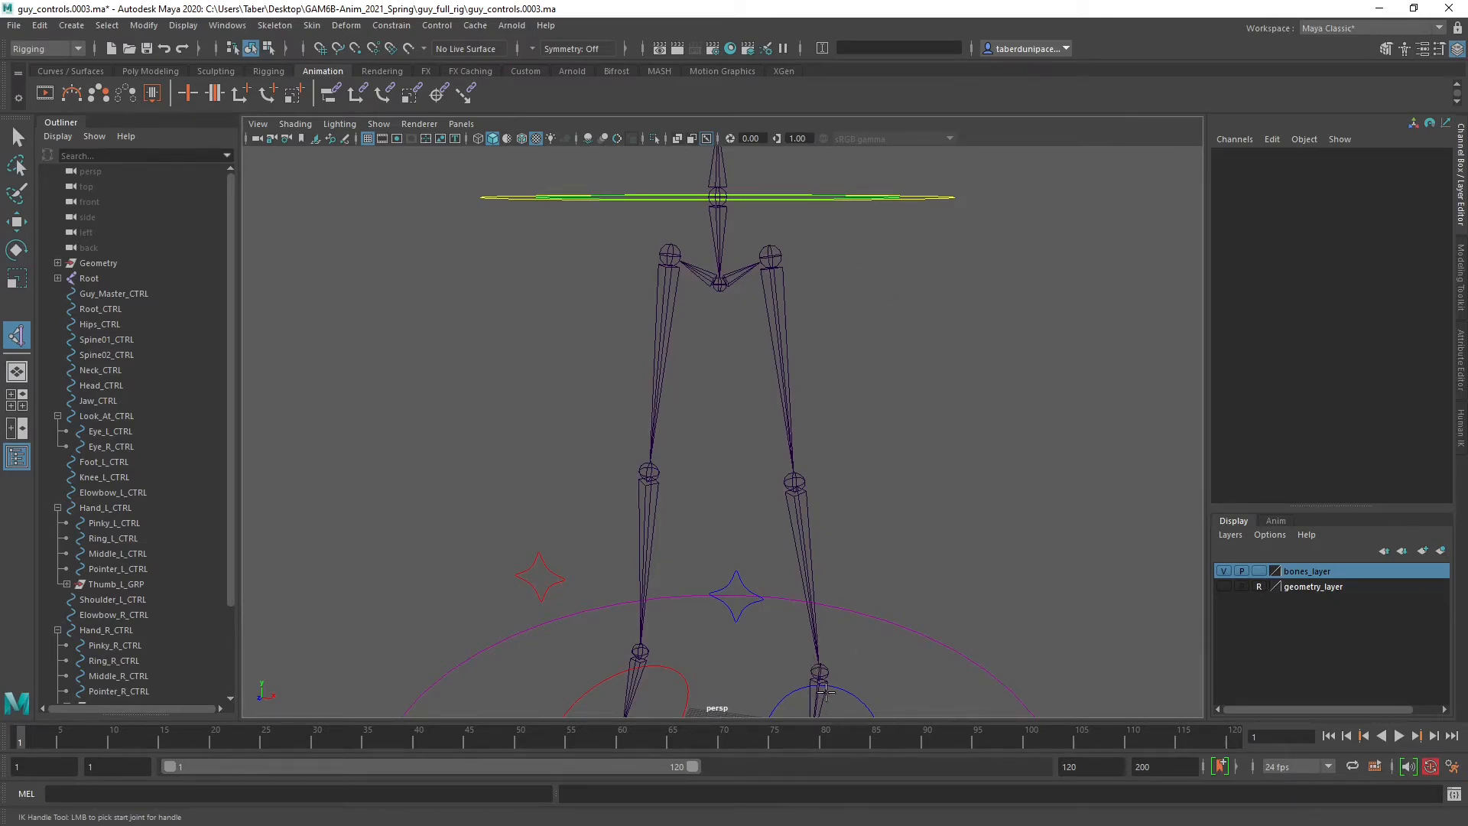
pyautogui.moveTo(912, 305)
pyautogui.keyDown('alt'); pyautogui.mouseDown(button='middle')
pyautogui.moveTo(859, 511)
pyautogui.moveTo(896, 308)
pyautogui.mouseUp(button='middle'); pyautogui.keyUp('alt')
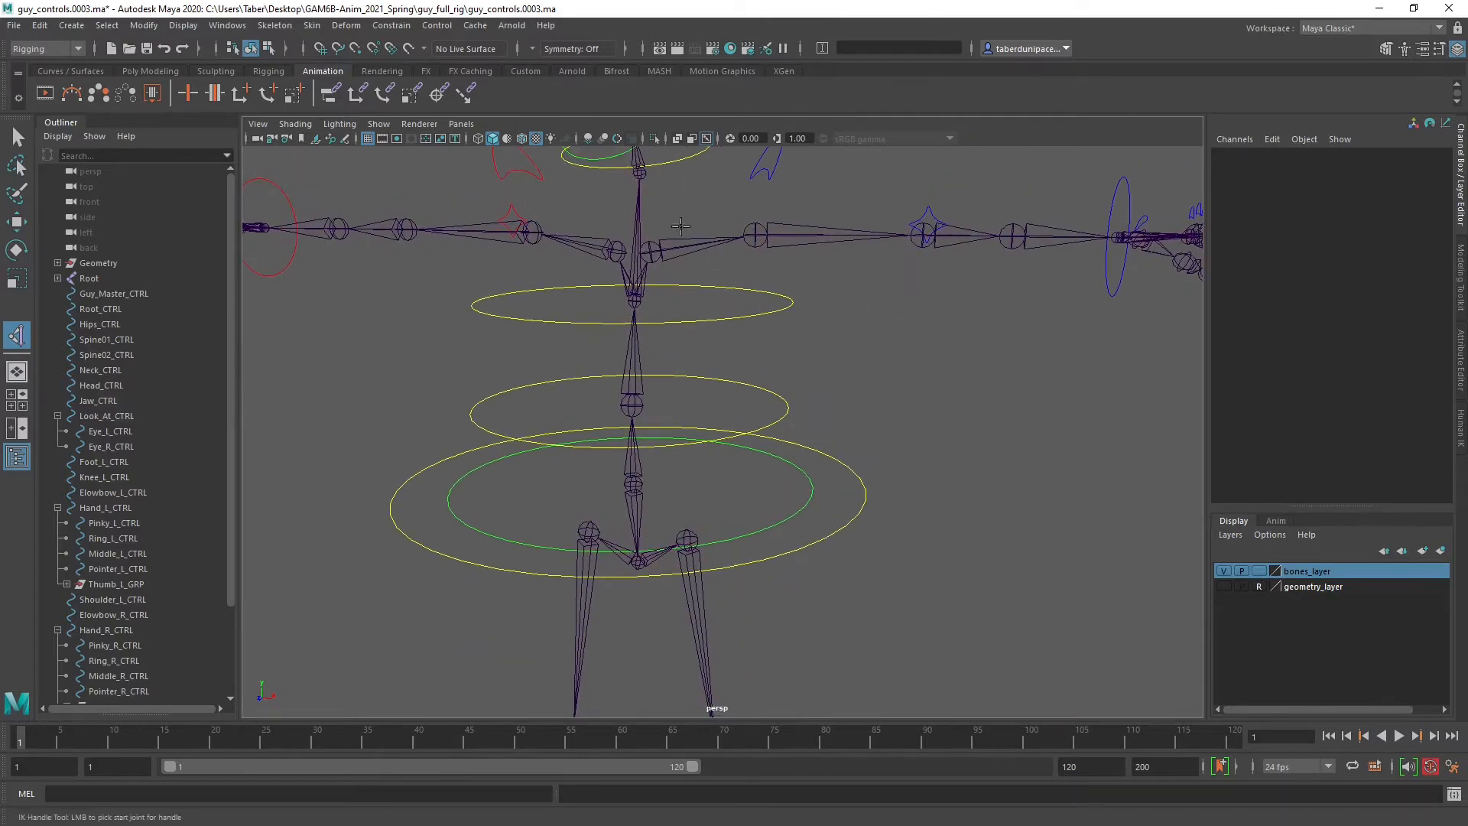
pyautogui.keyDown('alt'); pyautogui.moveTo(953, 560); pyautogui.dragTo(892, 393, button='middle'); pyautogui.keyUp('alt')
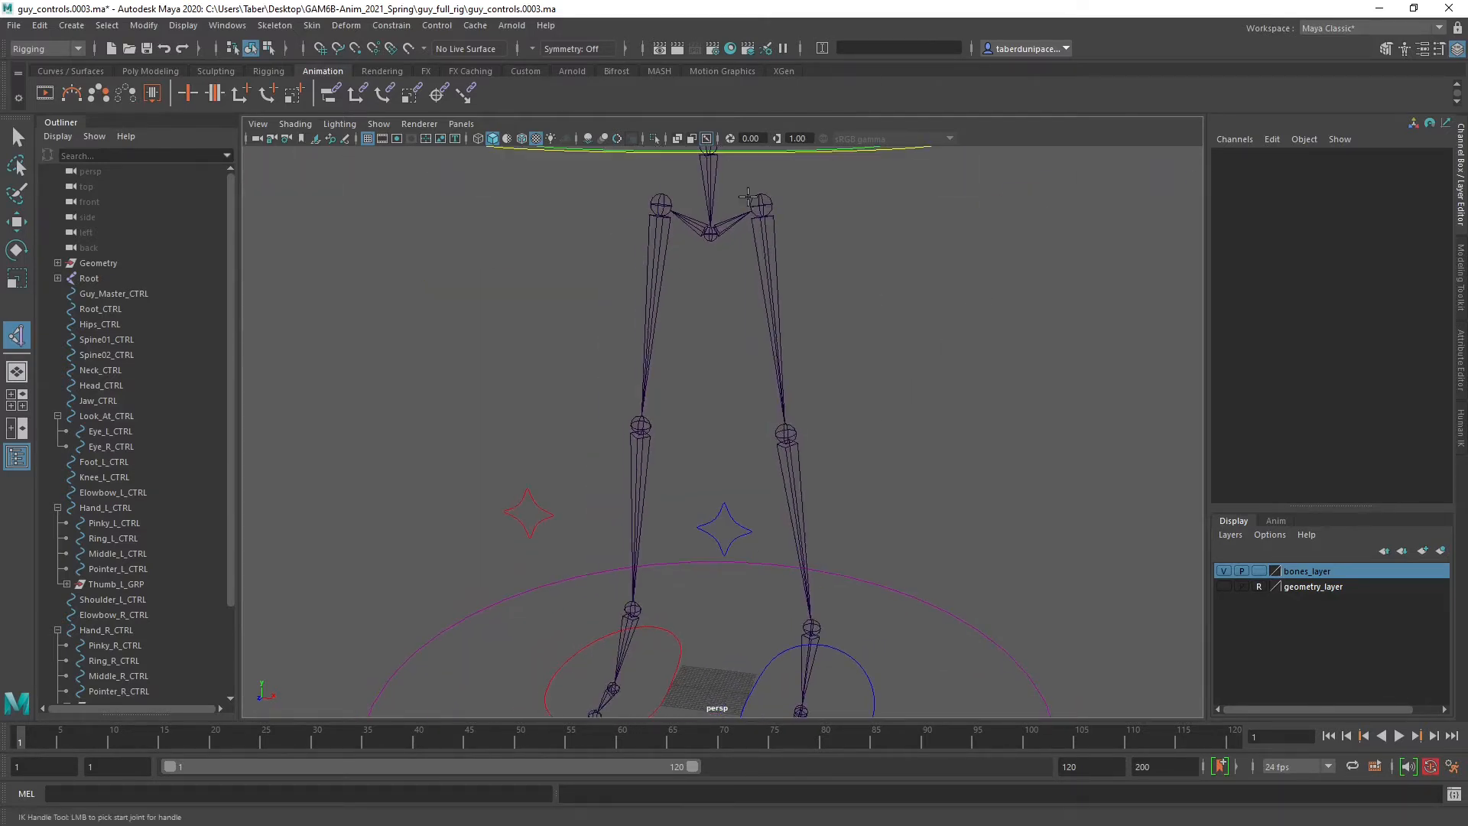
pyautogui.click(762, 204)
pyautogui.keyDown('alt'); pyautogui.moveTo(818, 601); pyautogui.dragTo(821, 446, button='middle'); pyautogui.keyUp('alt')
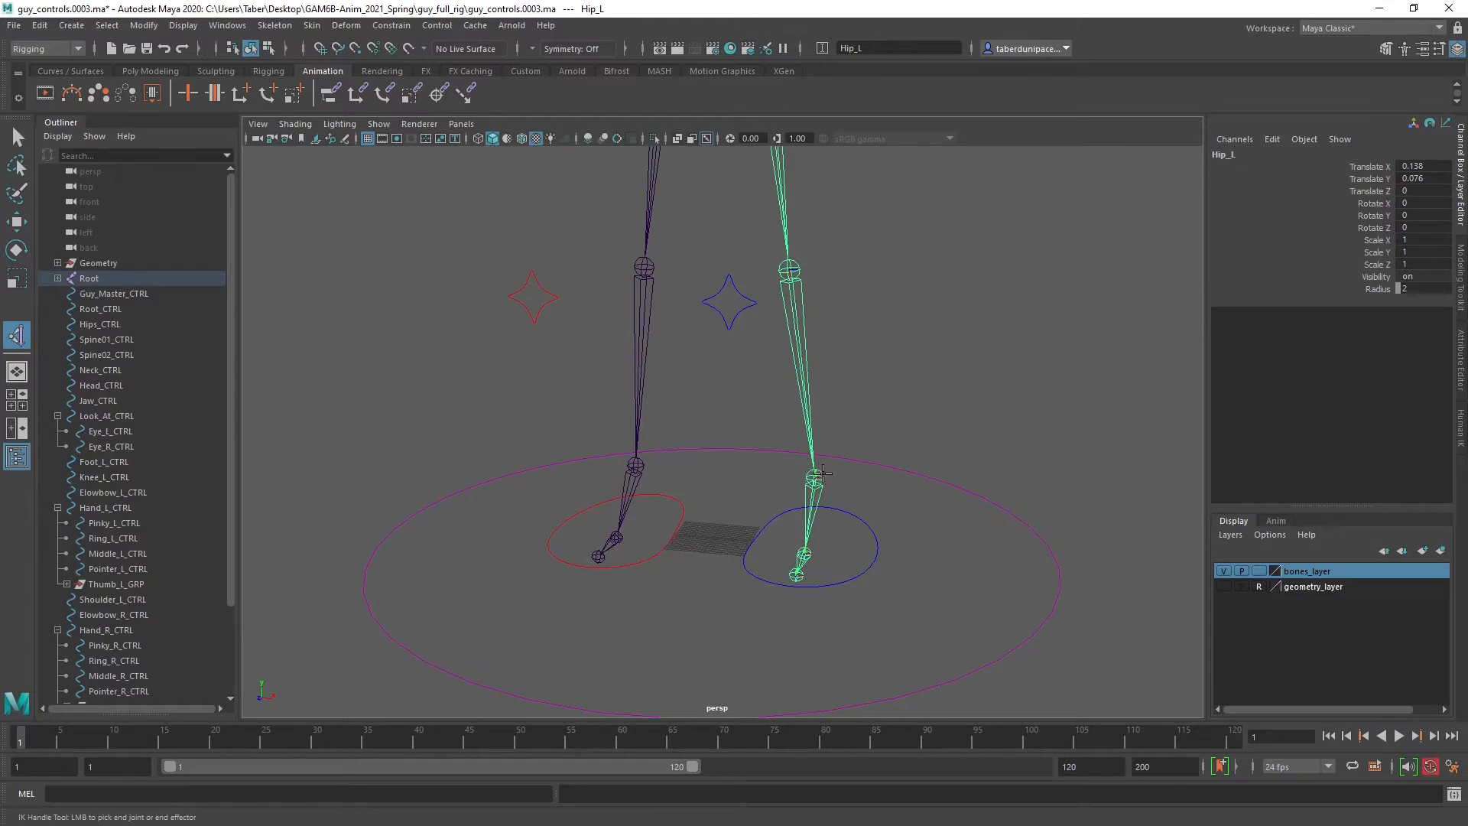
pyautogui.click(817, 478)
pyautogui.press('w')
# Test-move the left ankle joint freely in the viewport and undo the move.
pyautogui.keyDown('alt'); pyautogui.moveTo(1122, 429); pyautogui.dragTo(954, 426); pyautogui.keyUp('alt')
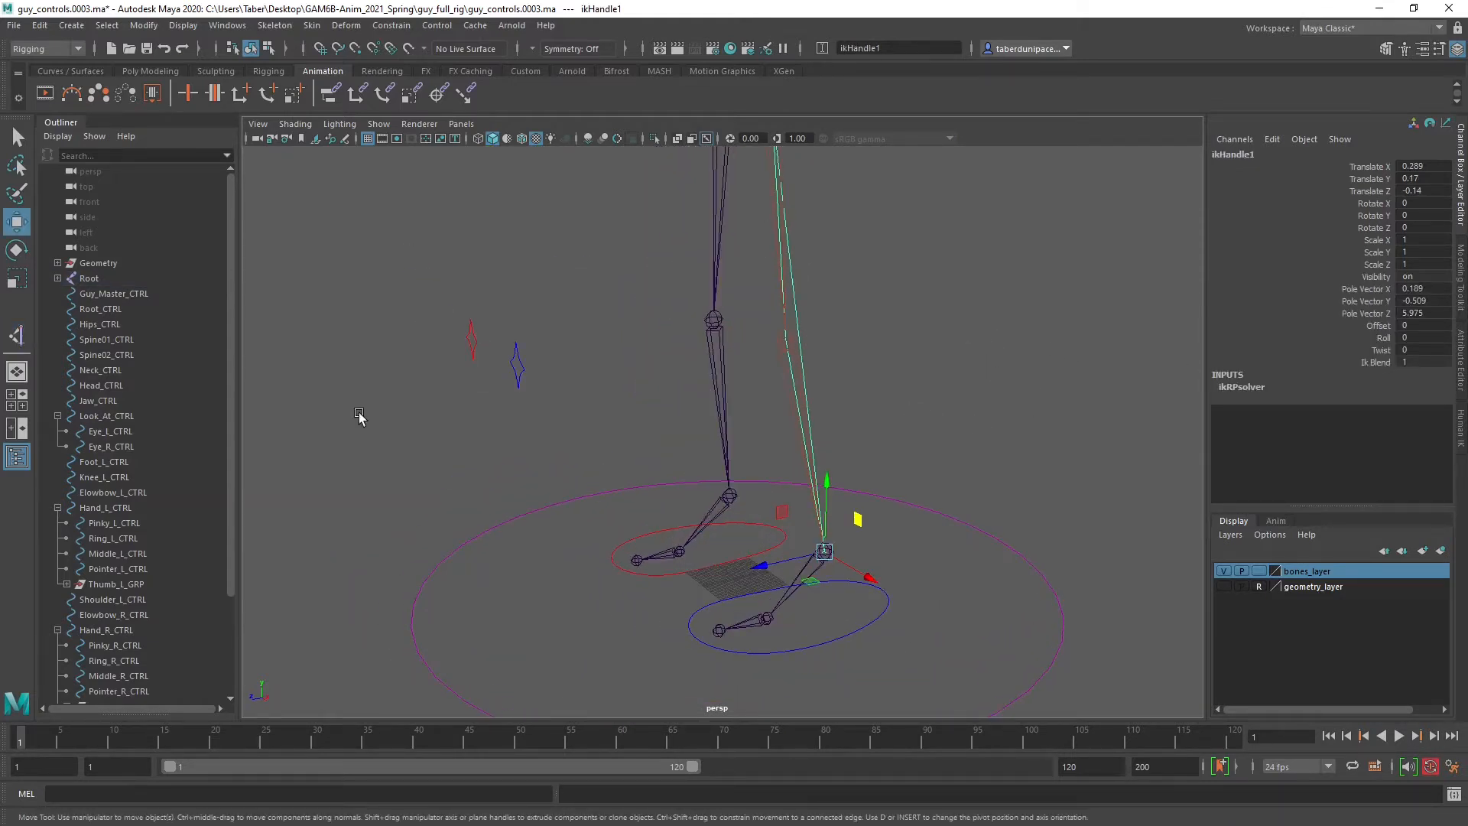
pyautogui.scroll(-3, 126, 430)
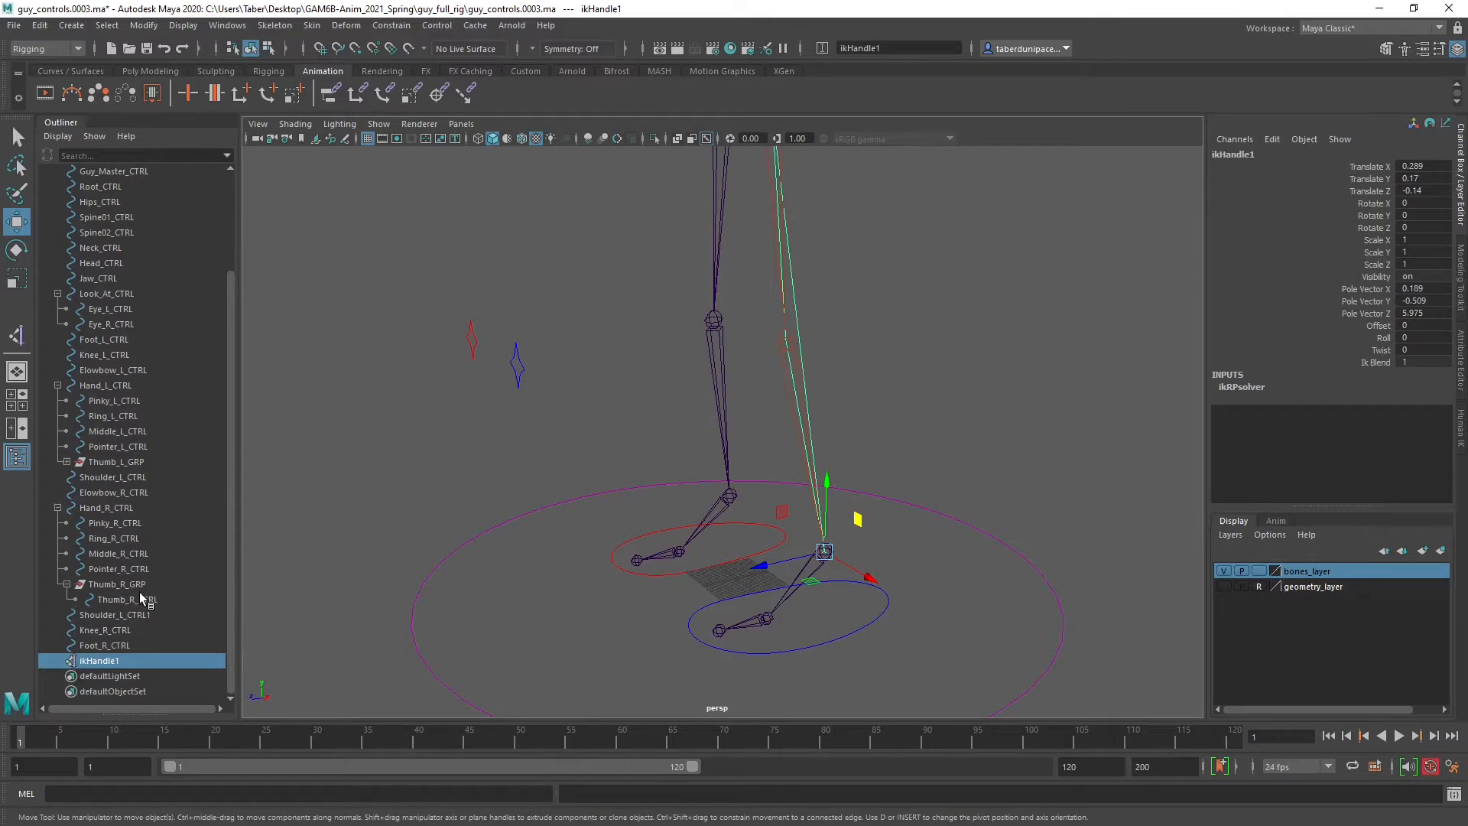
pyautogui.click(347, 475)
pyautogui.click(835, 552)
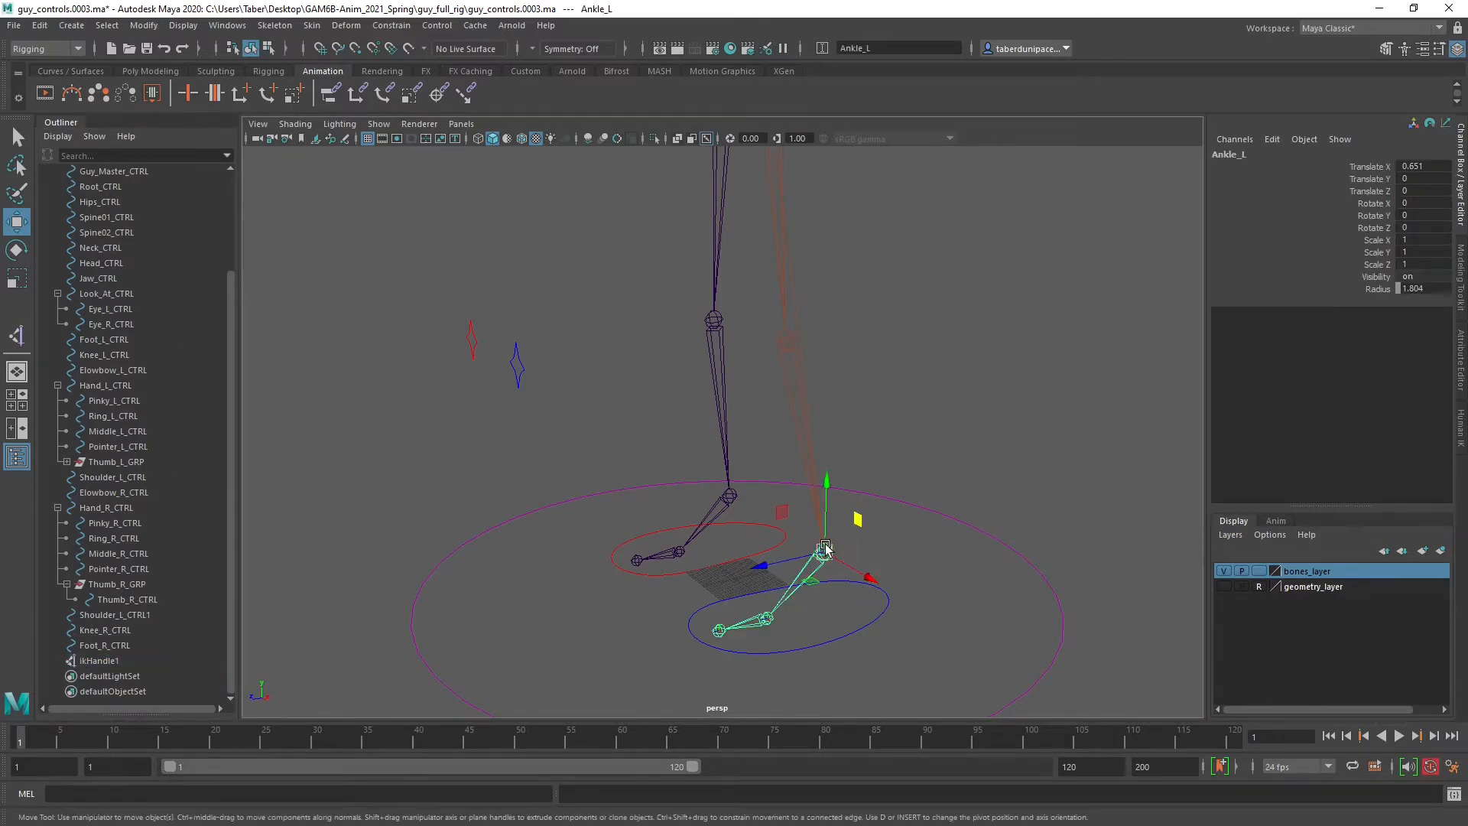
pyautogui.moveTo(836, 552); pyautogui.dragTo(908, 491)
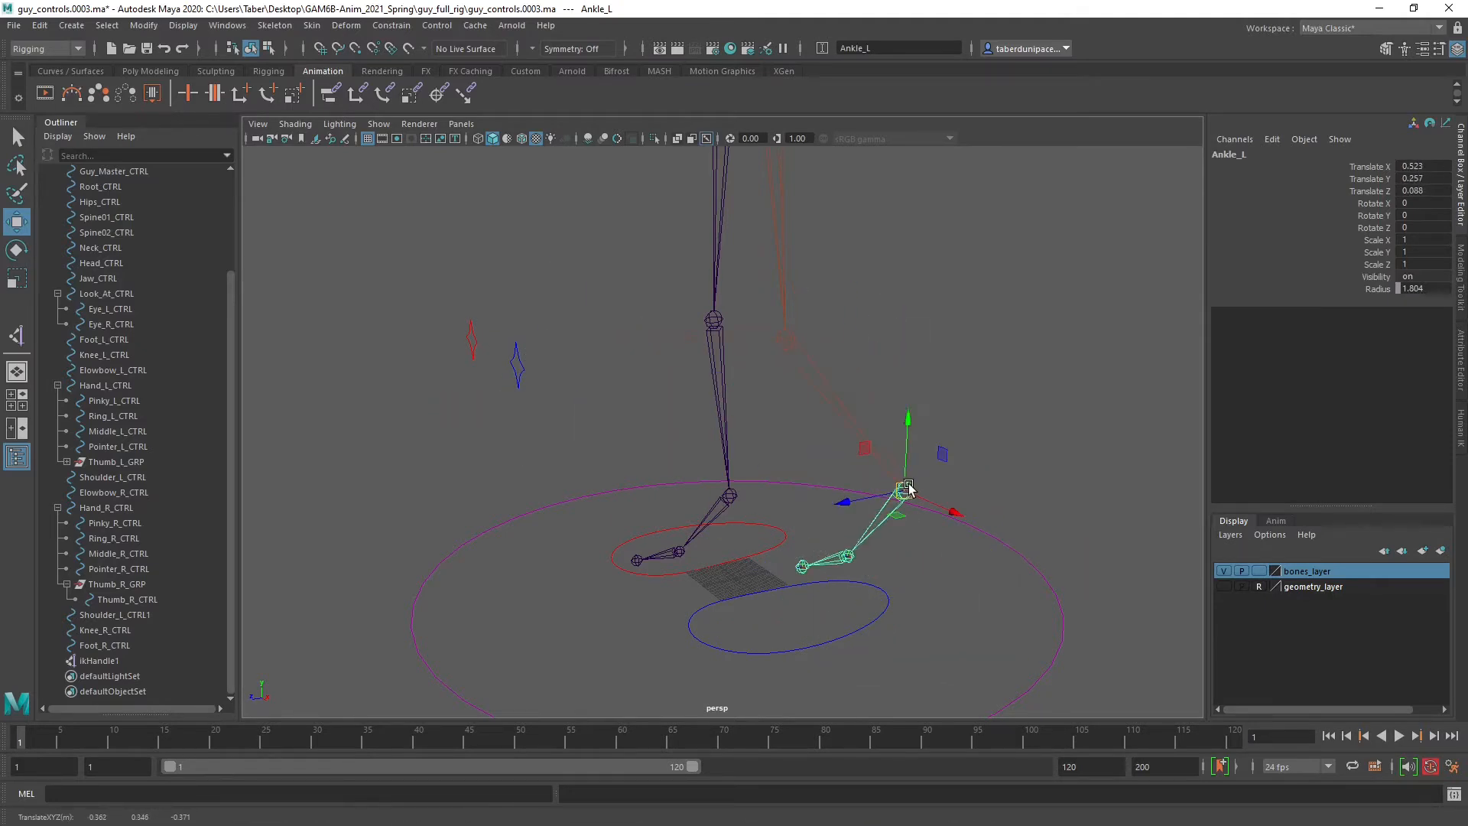
pyautogui.hotkey('ctrl', 'z')
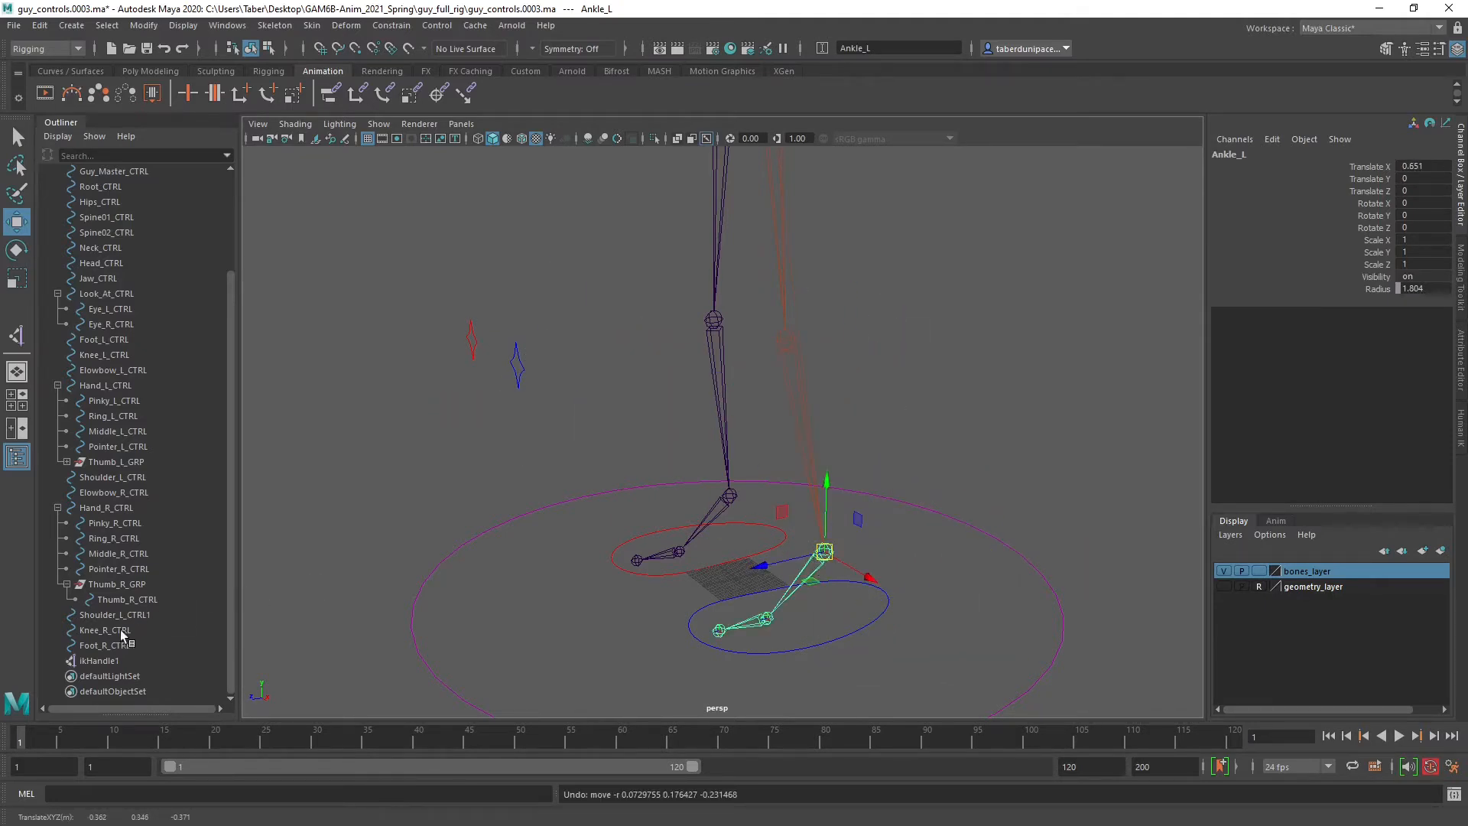
# Raise the left leg's IK handle and shift it freely to test how the knee bends.
pyautogui.click(91, 660)
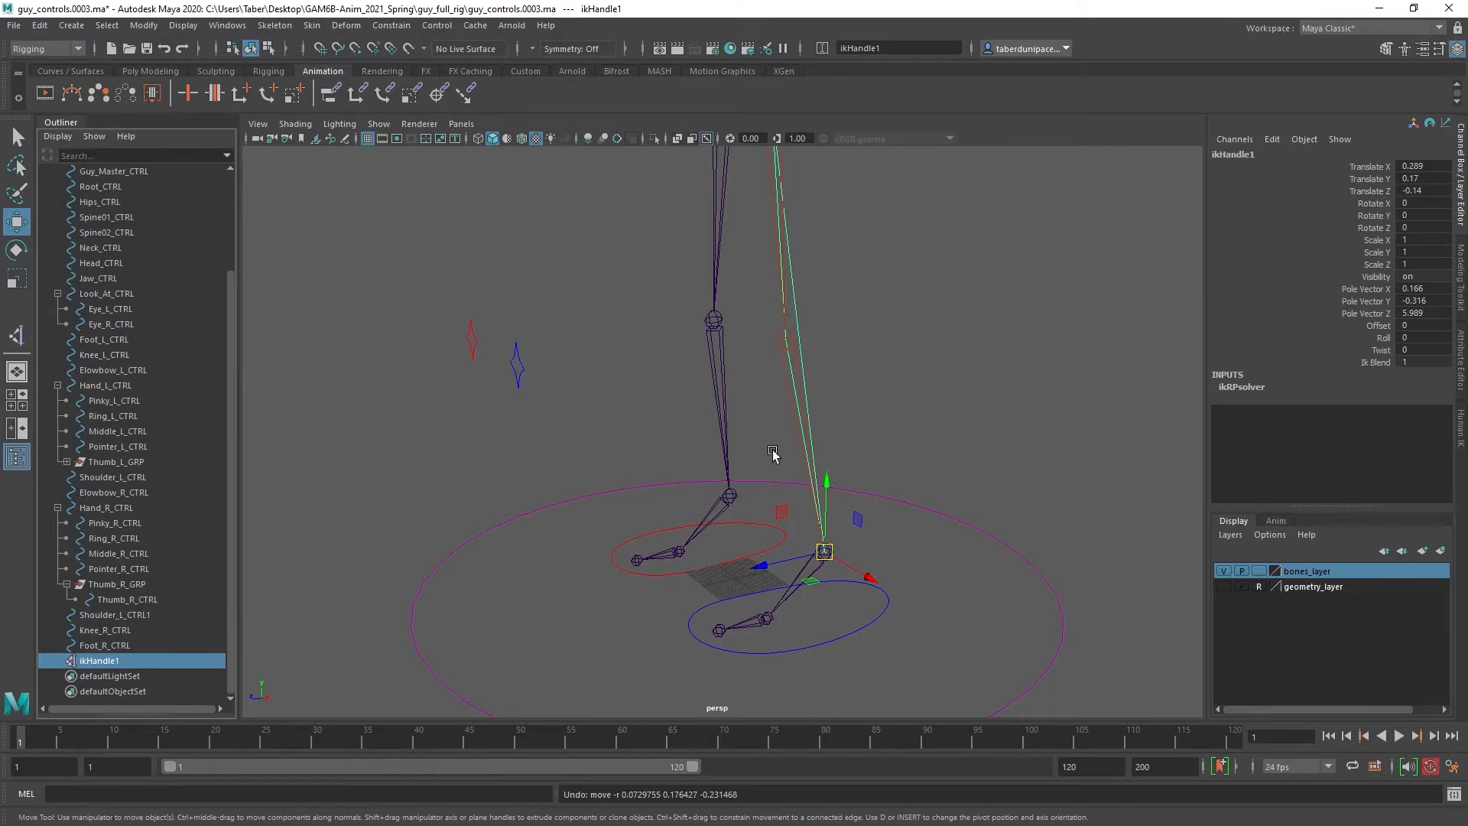
pyautogui.scroll(-3, 870, 479)
pyautogui.keyDown('alt'); pyautogui.moveTo(727, 524); pyautogui.dragTo(836, 498); pyautogui.keyUp('alt')
pyautogui.keyDown('alt'); pyautogui.moveTo(836, 498); pyautogui.dragTo(806, 542, button='middle'); pyautogui.keyUp('alt')
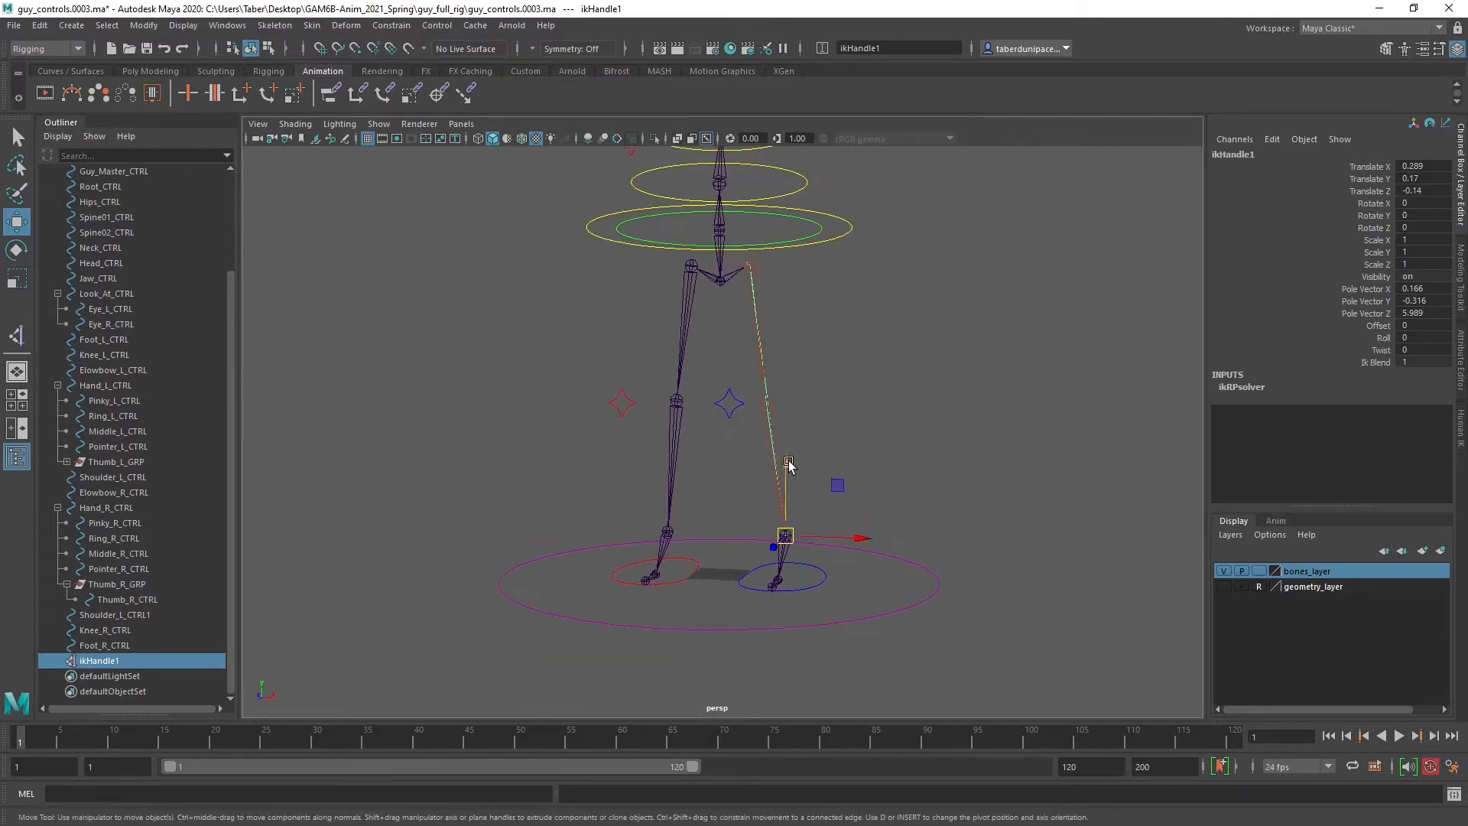
pyautogui.moveTo(789, 464); pyautogui.dragTo(794, 356)
pyautogui.keyDown('alt'); pyautogui.moveTo(787, 409); pyautogui.dragTo(609, 420); pyautogui.keyUp('alt')
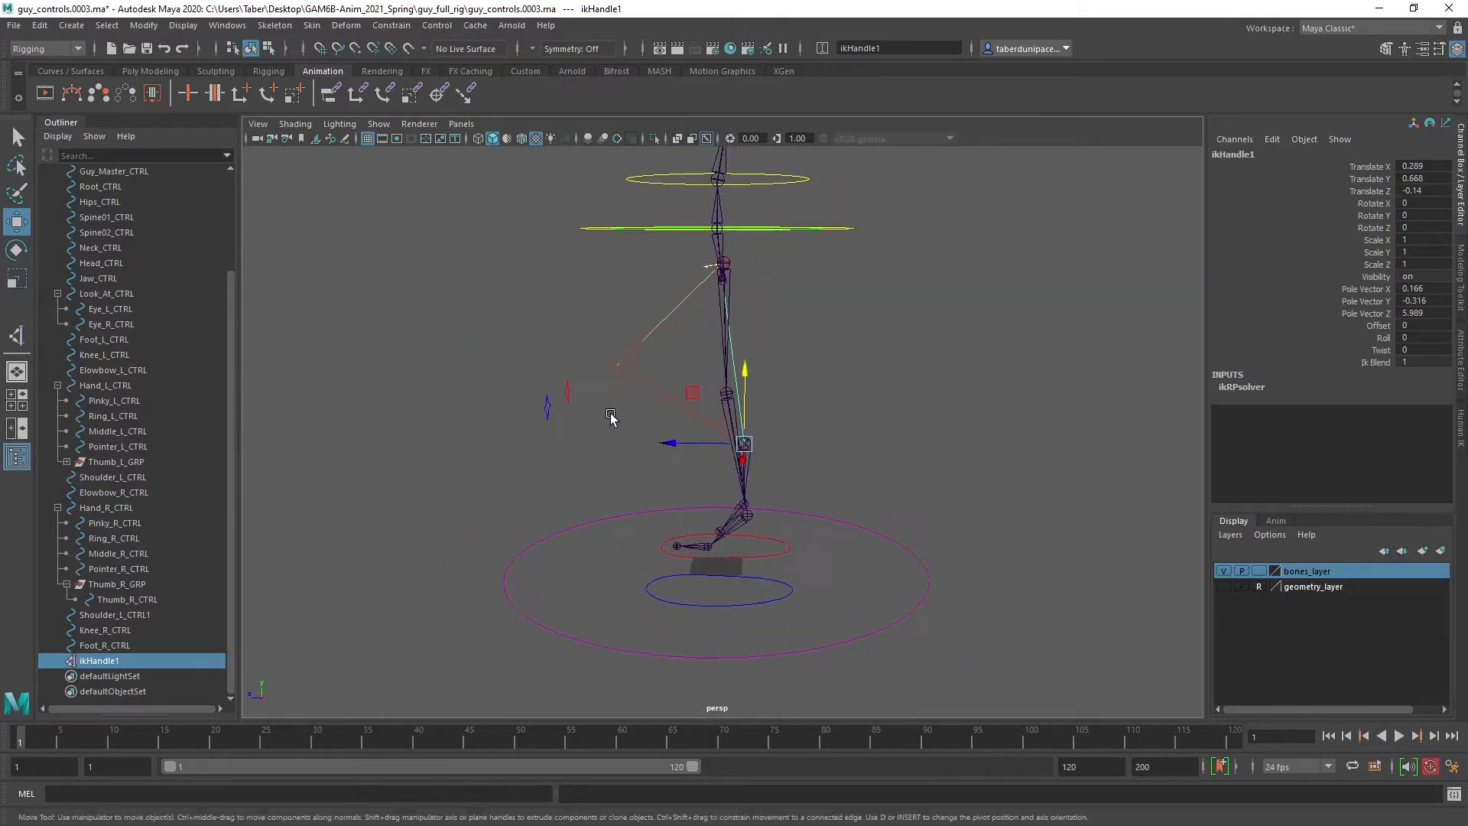
pyautogui.keyDown('alt'); pyautogui.moveTo(610, 419); pyautogui.dragTo(774, 482, button='right'); pyautogui.keyUp('alt')
pyautogui.keyDown('alt'); pyautogui.moveTo(775, 482); pyautogui.dragTo(823, 479); pyautogui.keyUp('alt')
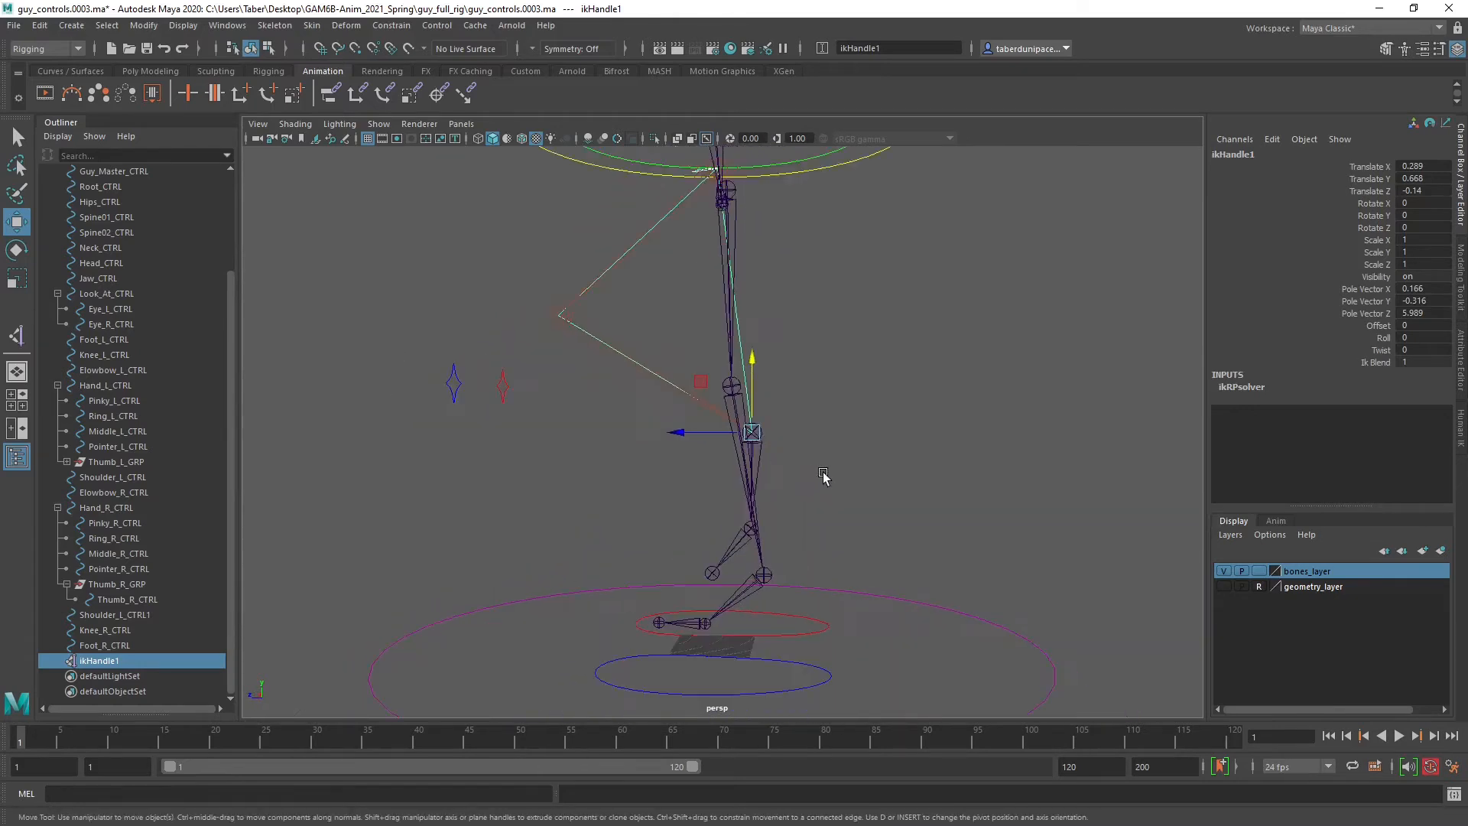
pyautogui.keyDown('alt'); pyautogui.moveTo(795, 458); pyautogui.dragTo(796, 542, button='middle'); pyautogui.keyUp('alt')
pyautogui.moveTo(699, 475); pyautogui.dragTo(729, 464, button='middle')
pyautogui.keyDown('alt'); pyautogui.moveTo(728, 465); pyautogui.dragTo(905, 469); pyautogui.keyUp('alt')
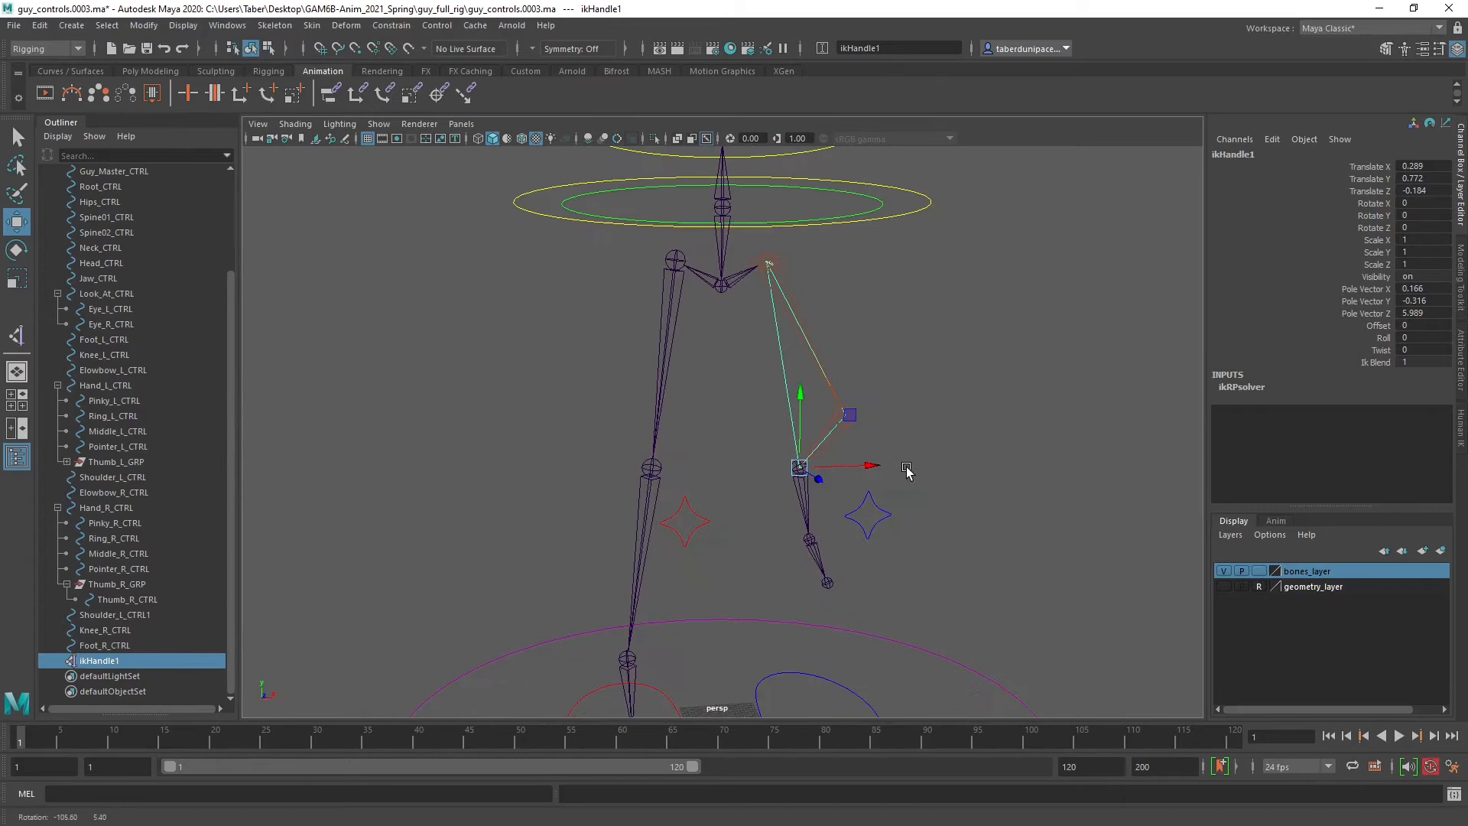
# Test-move Knee_L_CTRL sideways and undo that move along with the IK handle's test moves.
pyautogui.click(866, 514)
pyautogui.moveTo(923, 496); pyautogui.dragTo(1015, 492, button='middle')
pyautogui.hotkey('ctrl', 'z')
pyautogui.hotkey('ctrl', 'z')
pyautogui.hotkey('ctrl', 'z')
pyautogui.hotkey('ctrl', 'z')
pyautogui.hotkey('ctrl', 'z')
pyautogui.hotkey('ctrl', 'z')
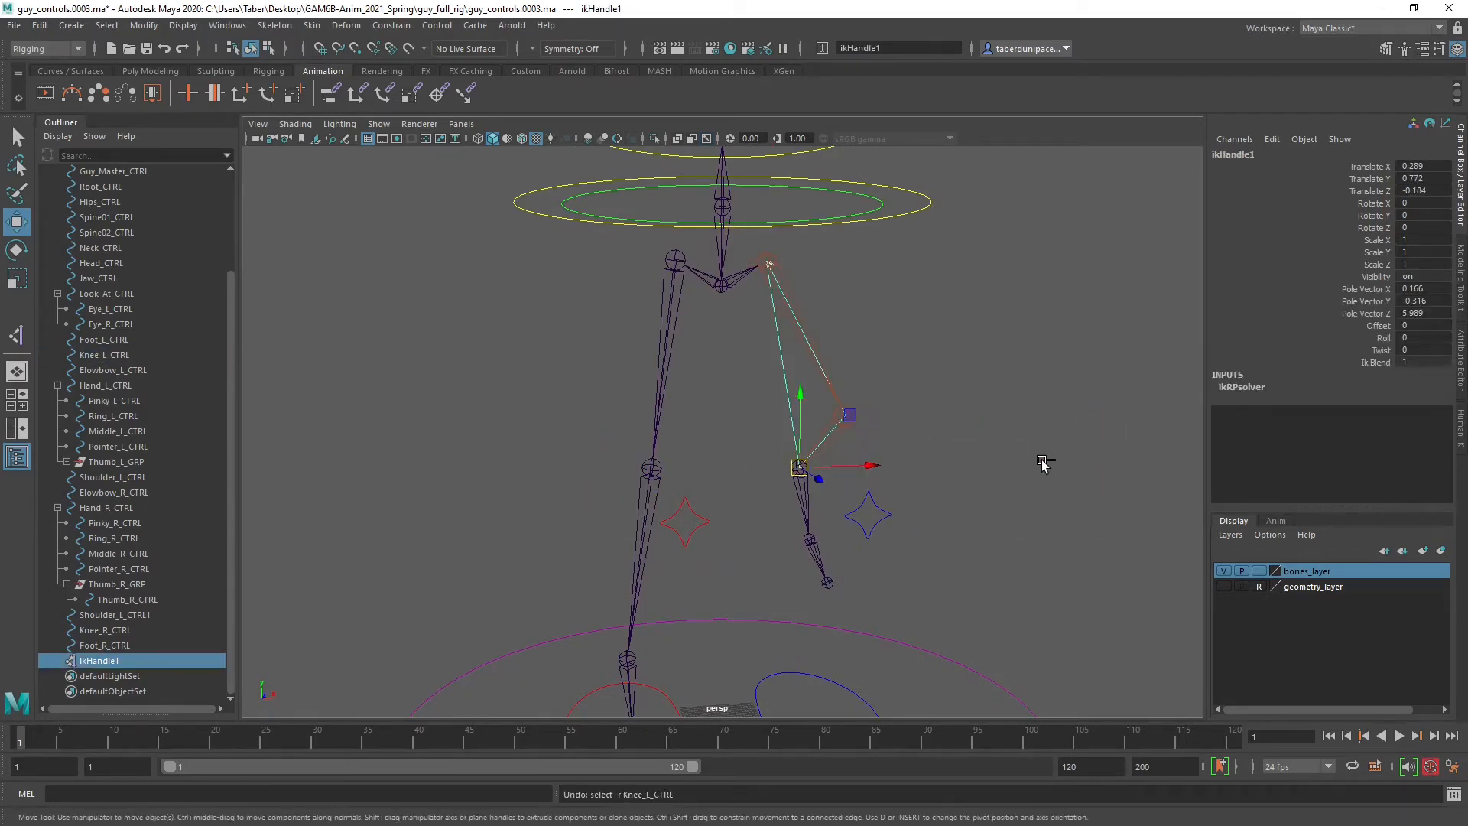
pyautogui.hotkey('ctrl', 'z')
# Rename the left leg's IK handle as IK_L_Foot.
pyautogui.keyDown('alt'); pyautogui.moveTo(1043, 462); pyautogui.dragTo(741, 410); pyautogui.keyUp('alt')
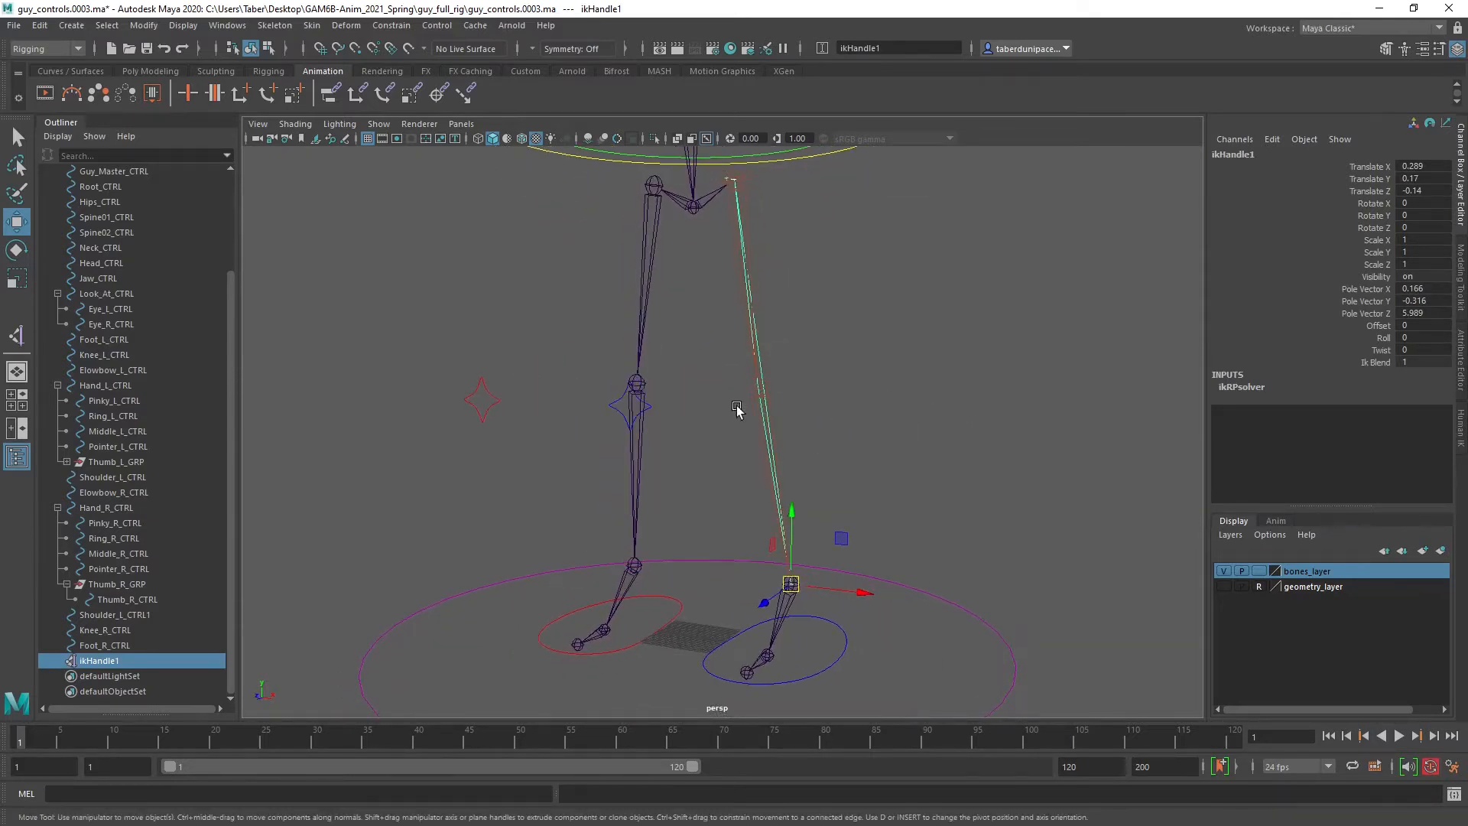
pyautogui.doubleClick(1270, 155)
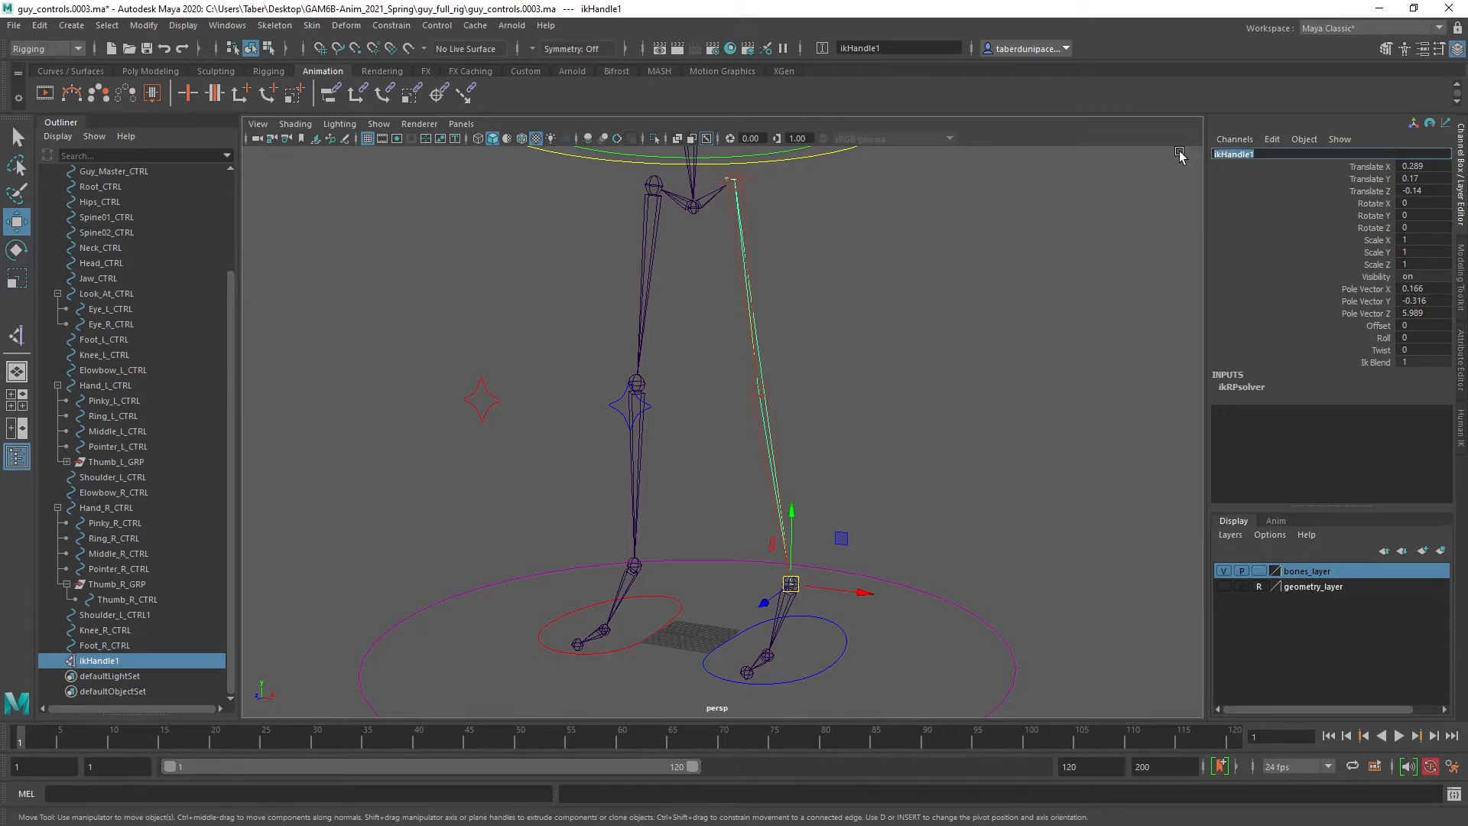
pyautogui.write('i')
pyautogui.press('Return')
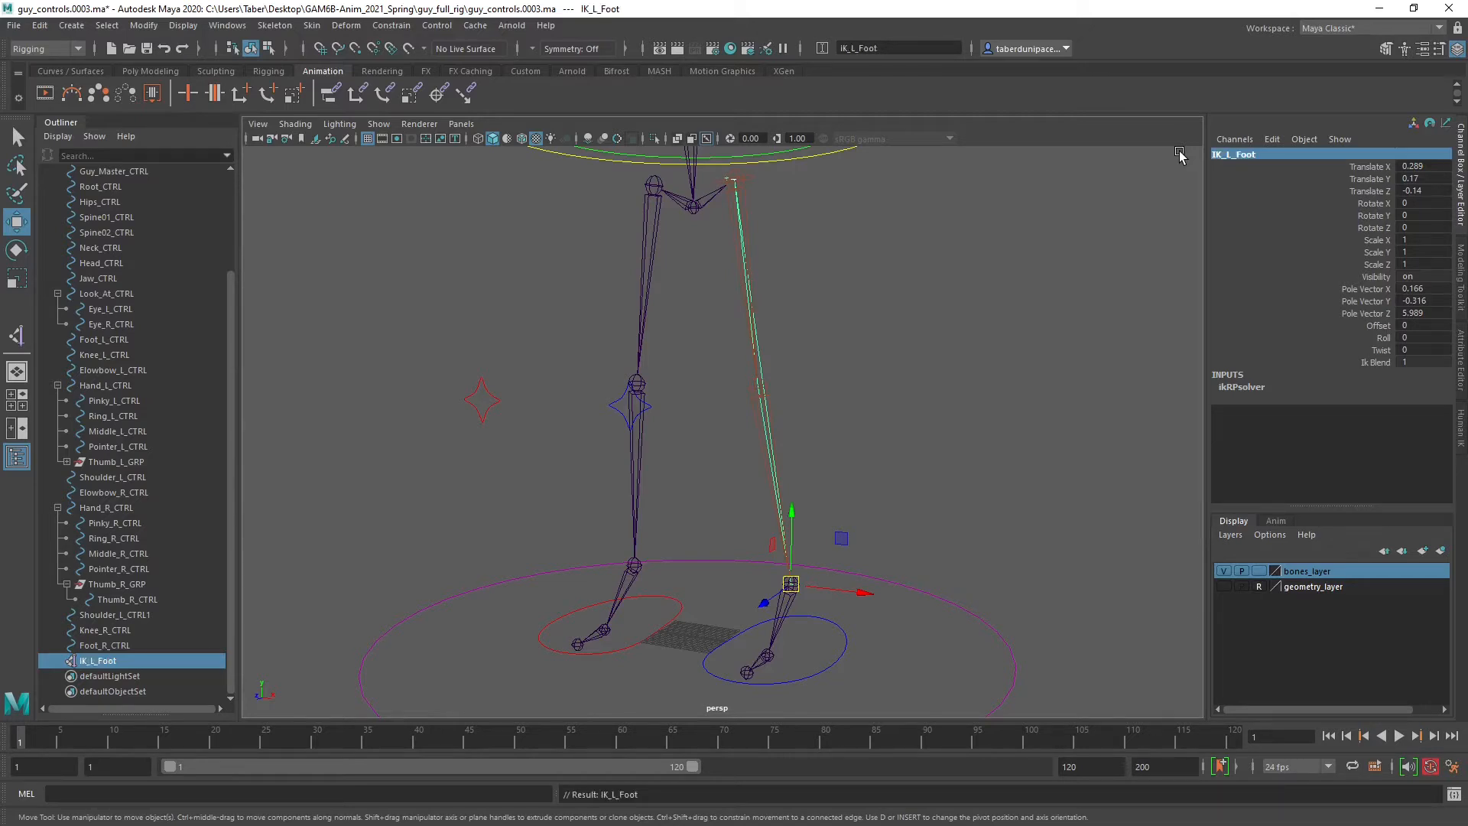
# Create an IK handle running from the right hip joint to the right ankle joint.
pyautogui.keyDown('alt'); pyautogui.moveTo(891, 396); pyautogui.dragTo(912, 401); pyautogui.keyUp('alt')
pyautogui.keyDown('alt'); pyautogui.moveTo(891, 410); pyautogui.dragTo(1020, 419, button='middle'); pyautogui.keyUp('alt')
pyautogui.click(1020, 412)
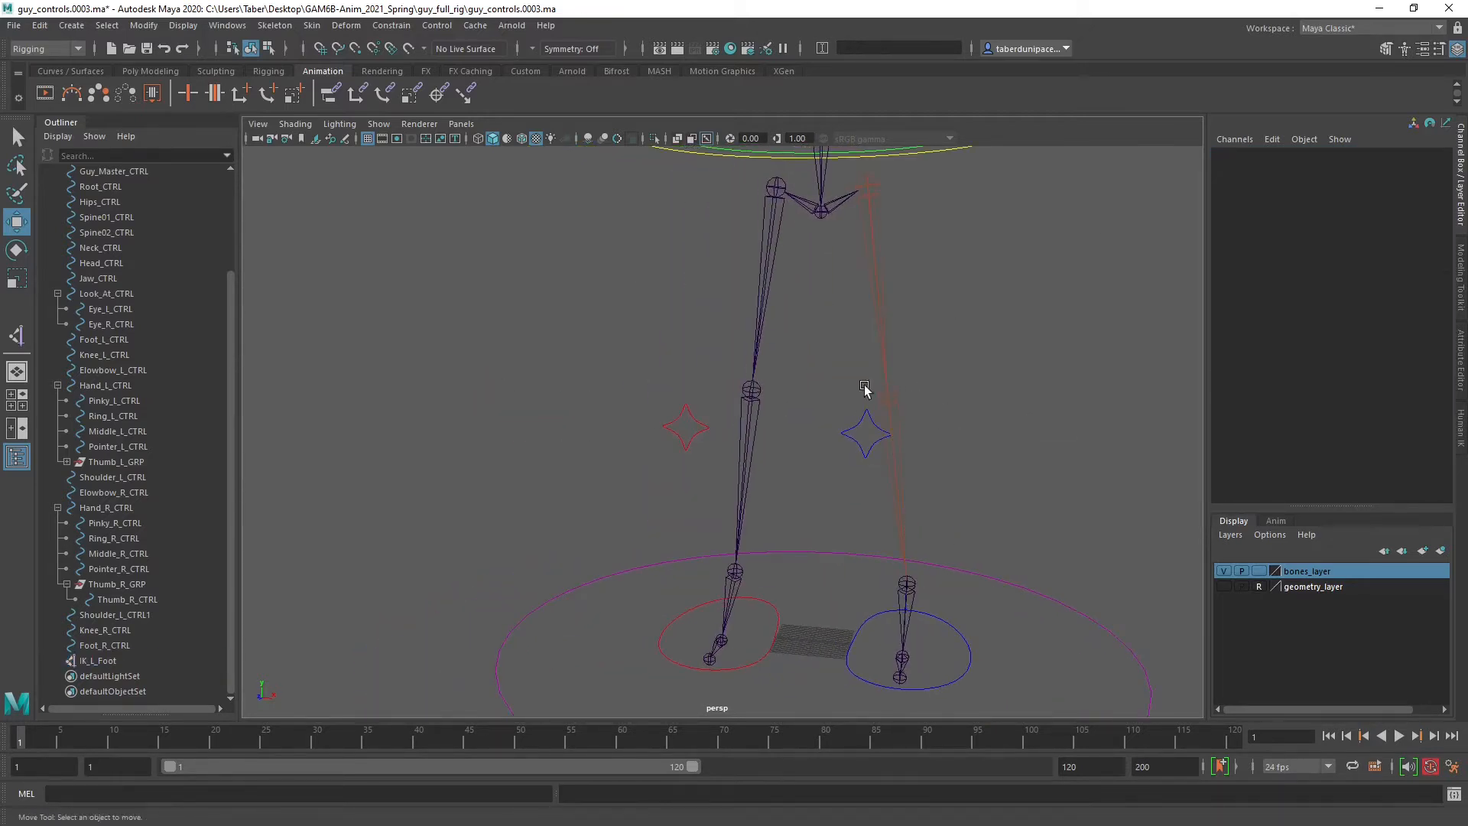
pyautogui.click(275, 25)
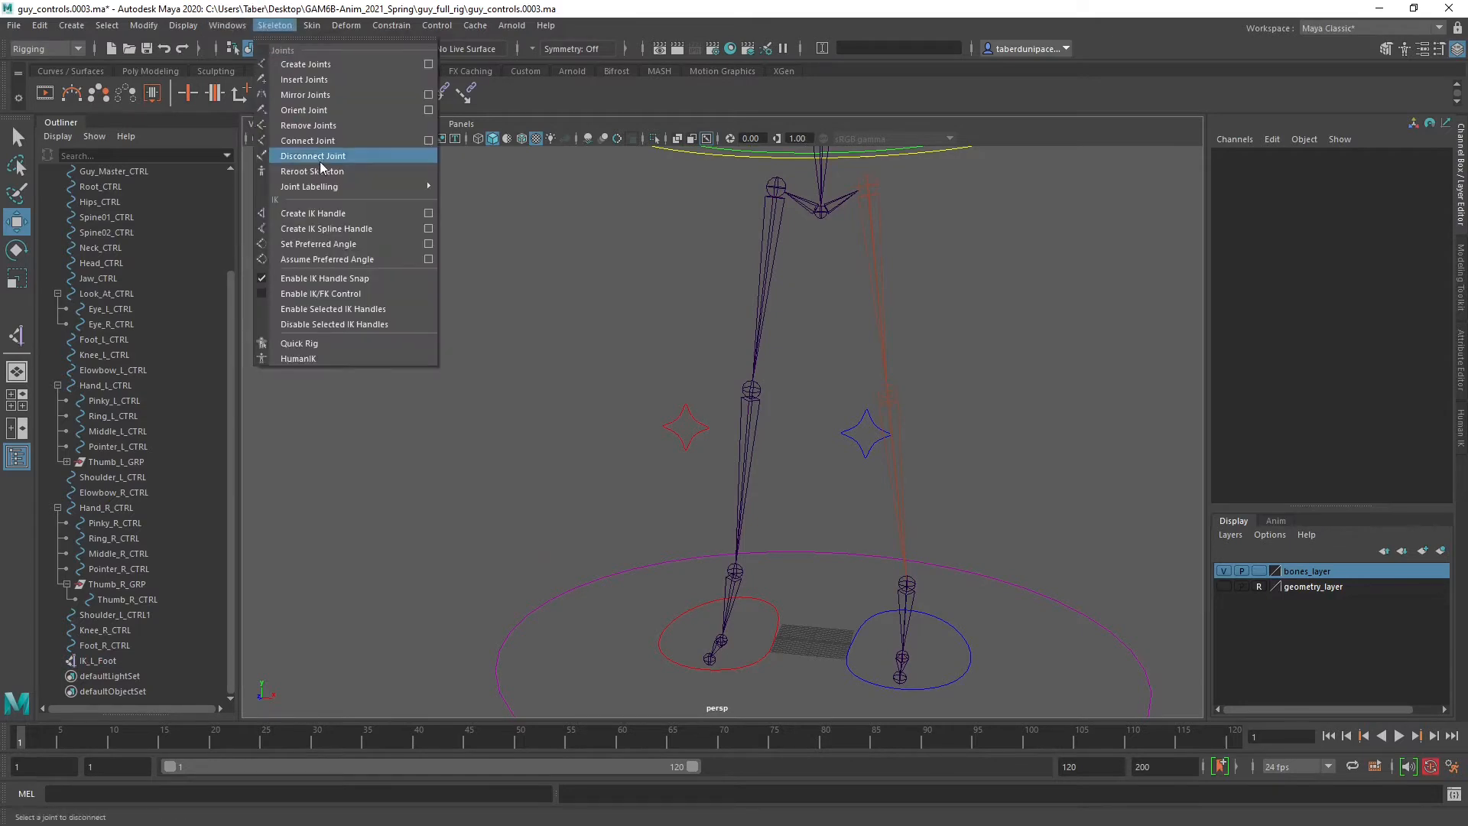
pyautogui.click(338, 214)
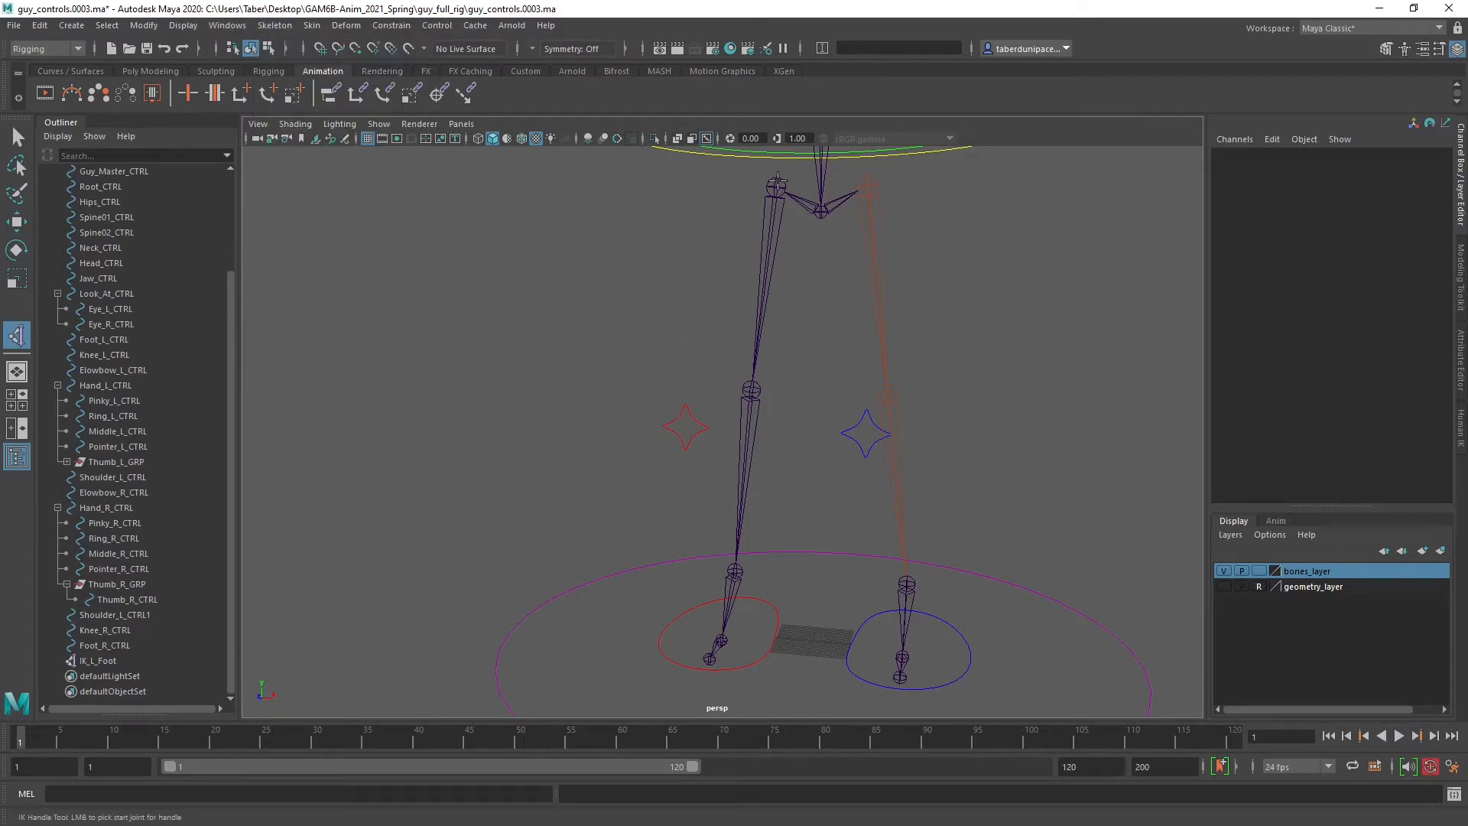
pyautogui.click(777, 182)
pyautogui.click(735, 571)
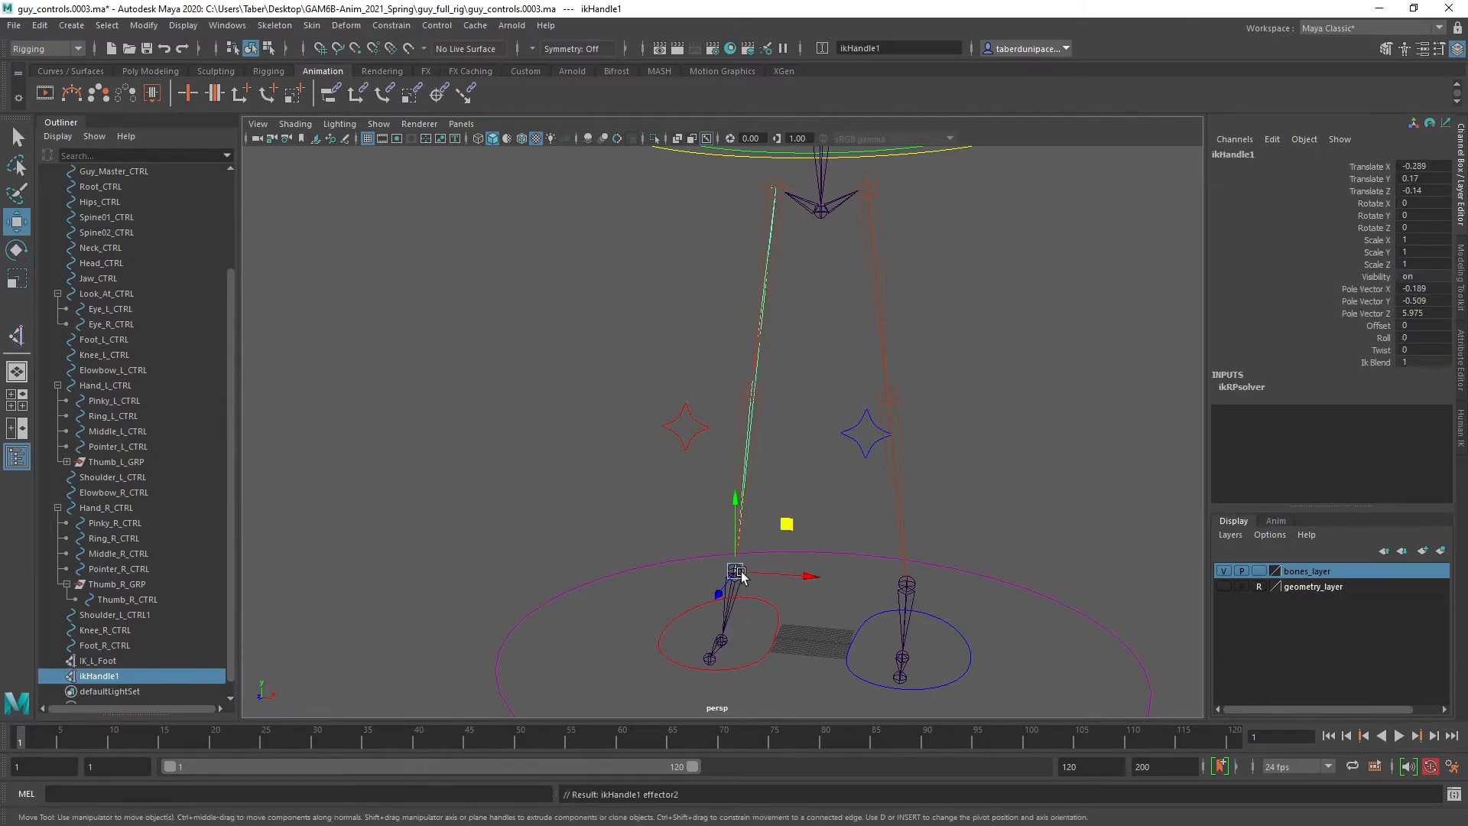
pyautogui.press('w')
# Rename the right leg's IK handle as IK_R_Foot and deselect it.
pyautogui.click(1269, 153)
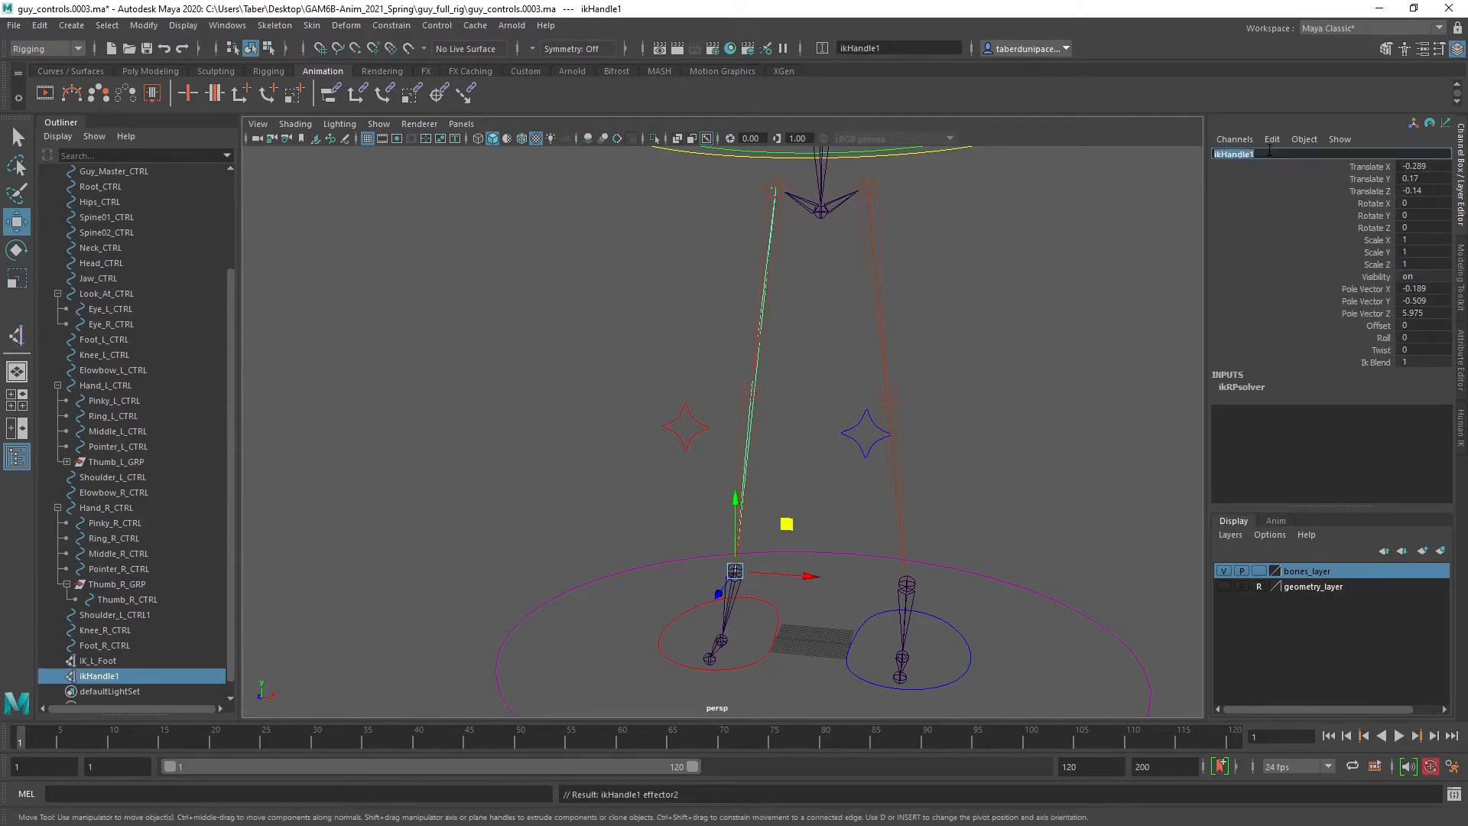
pyautogui.write('IK_R_Foot')
pyautogui.press('Return')
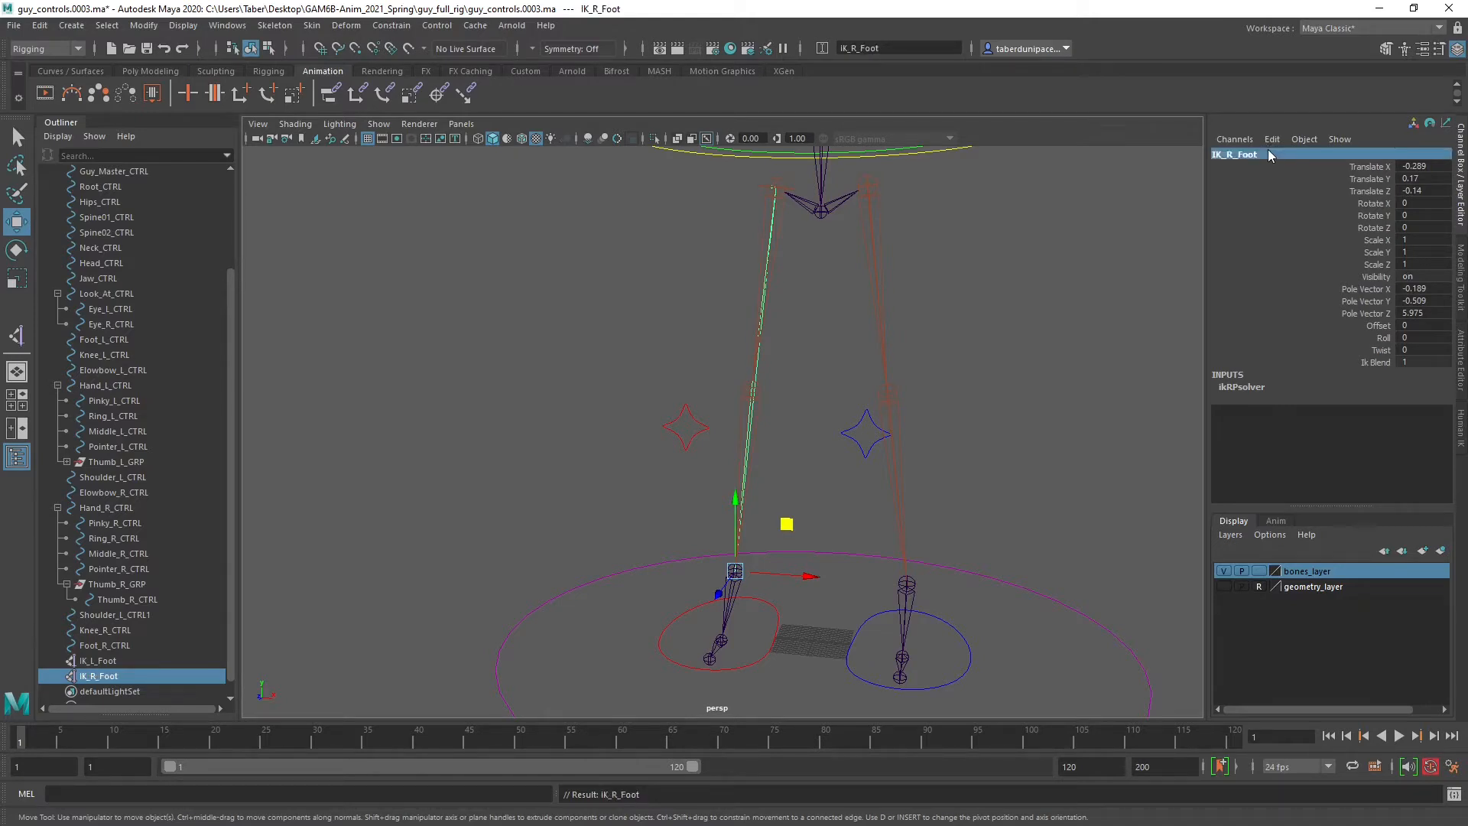
pyautogui.keyDown('alt'); pyautogui.moveTo(977, 451); pyautogui.dragTo(1043, 469); pyautogui.keyUp('alt')
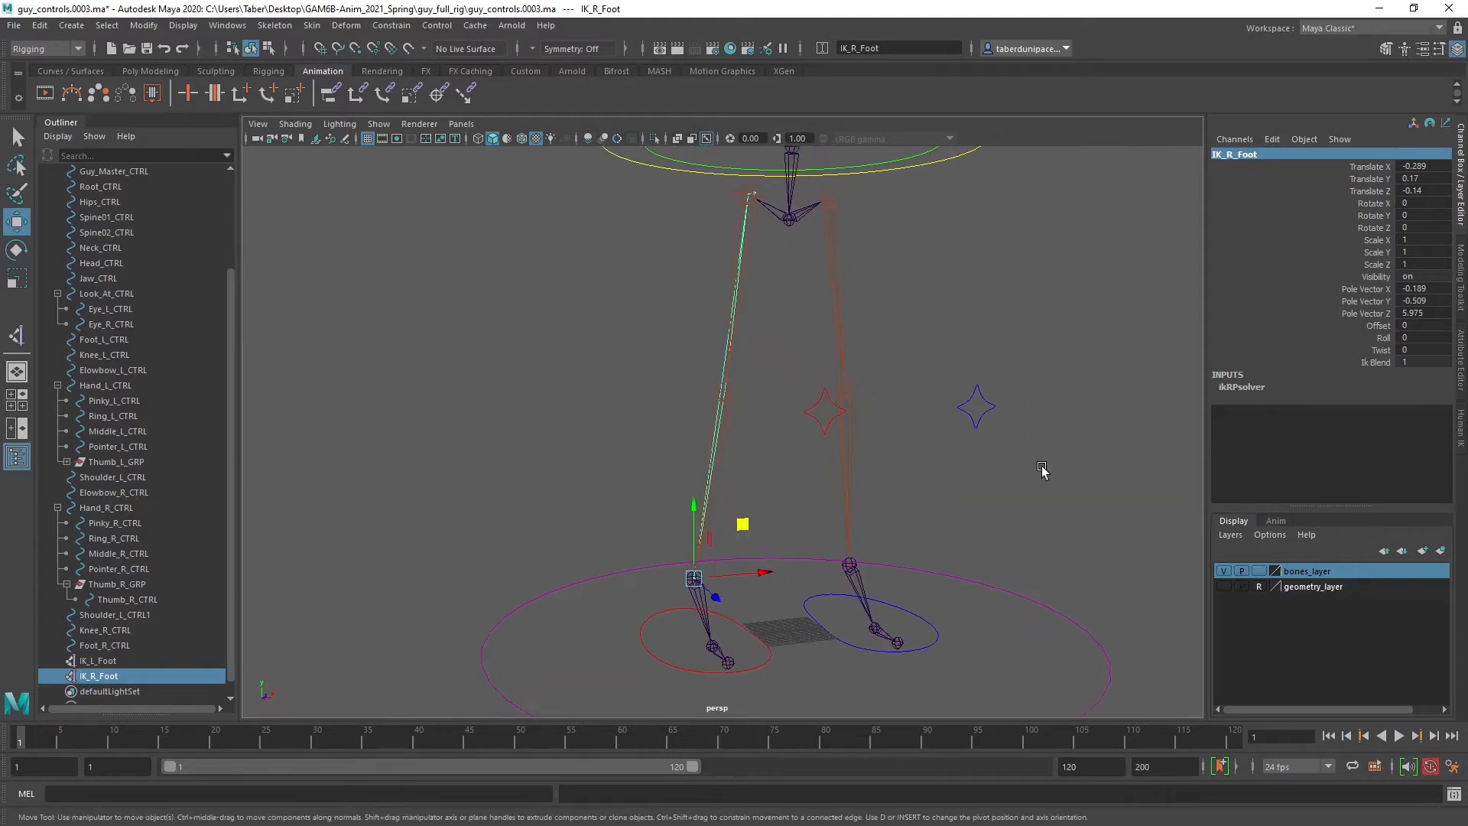
pyautogui.click(1042, 469)
pyautogui.keyDown('alt'); pyautogui.moveTo(772, 554); pyautogui.dragTo(842, 562); pyautogui.keyUp('alt')
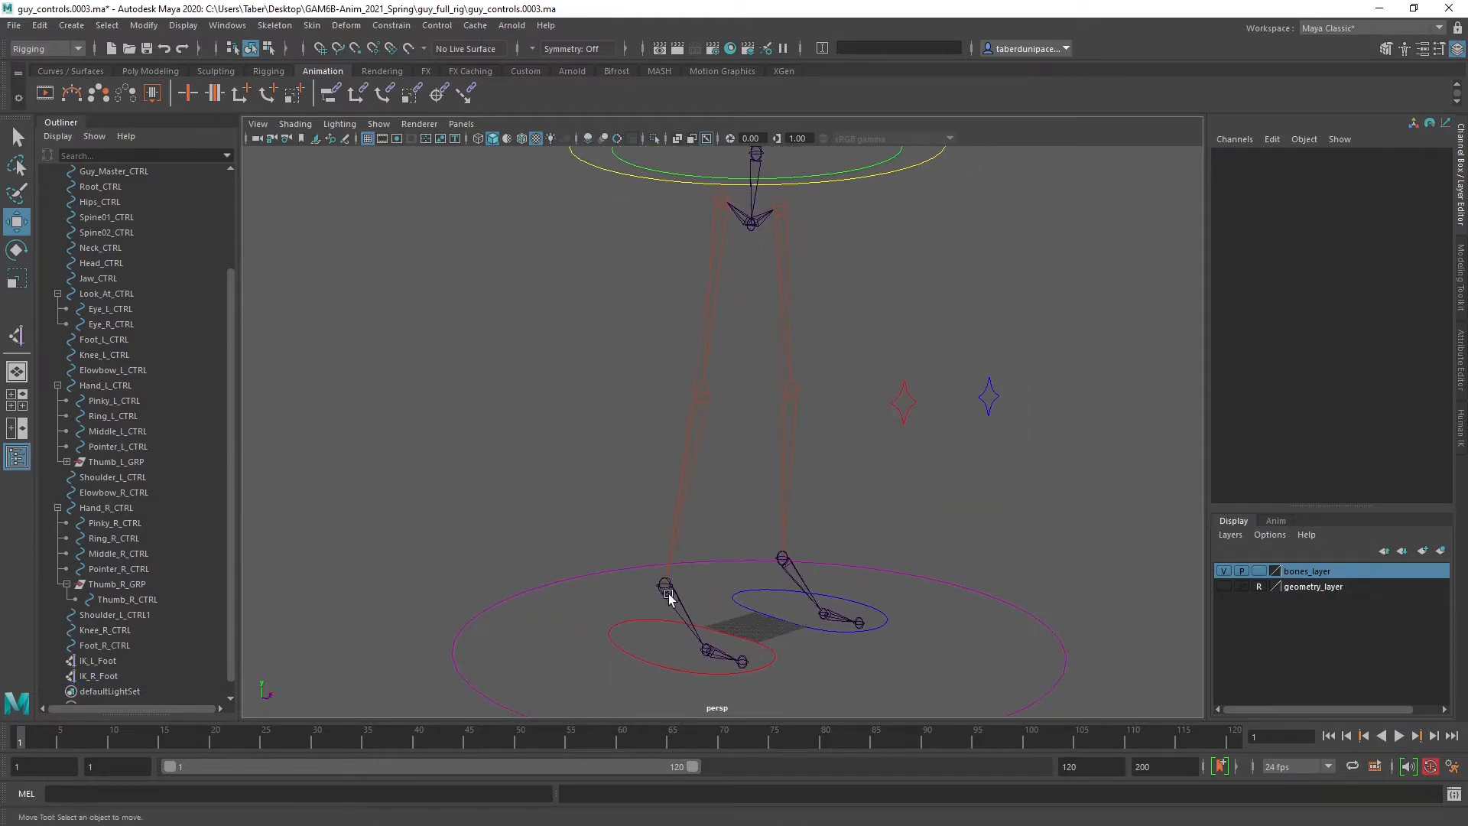
pyautogui.click(649, 662)
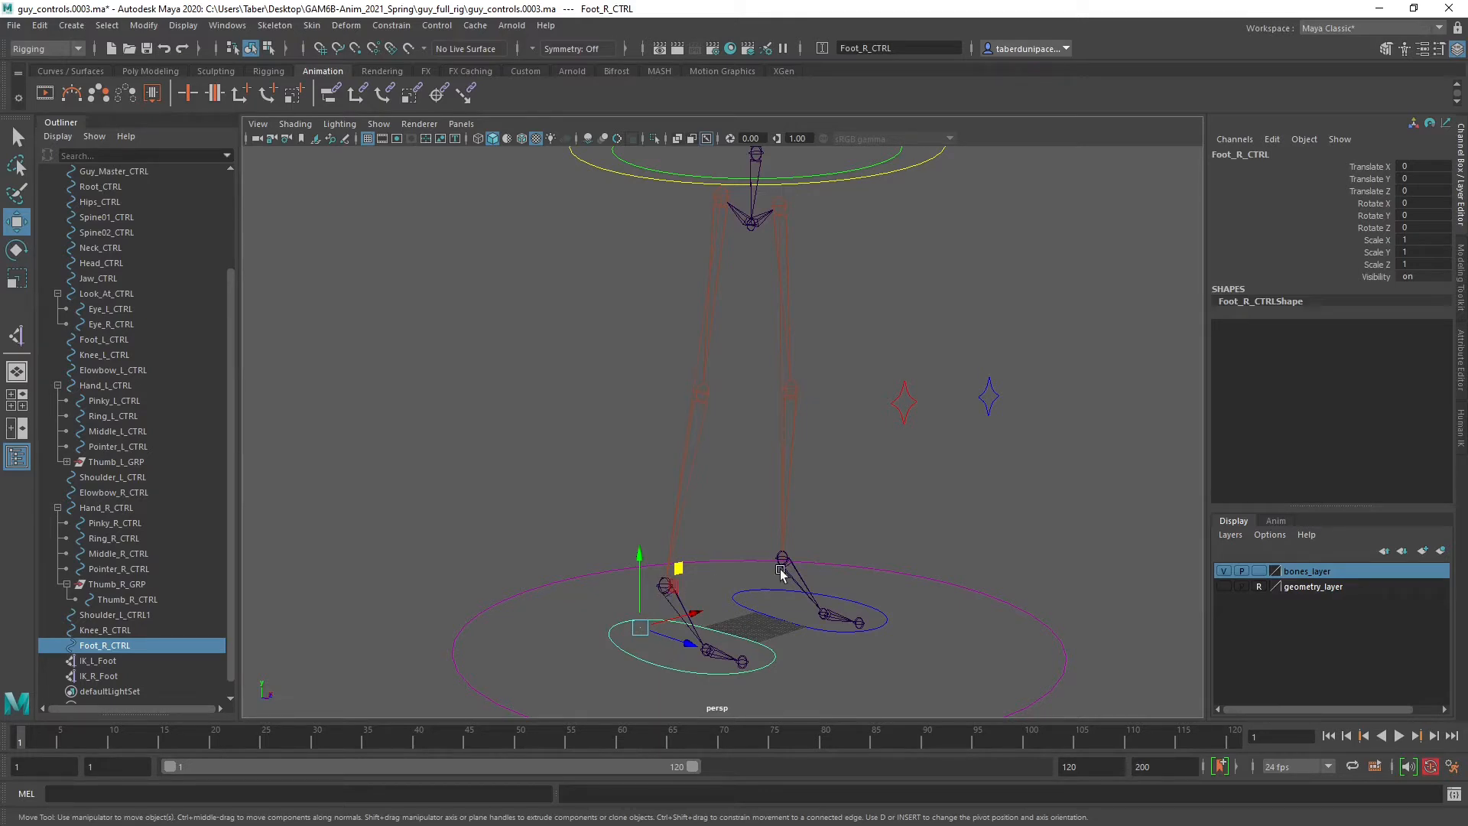
pyautogui.keyDown('alt'); pyautogui.moveTo(782, 574); pyautogui.dragTo(722, 593); pyautogui.keyUp('alt')
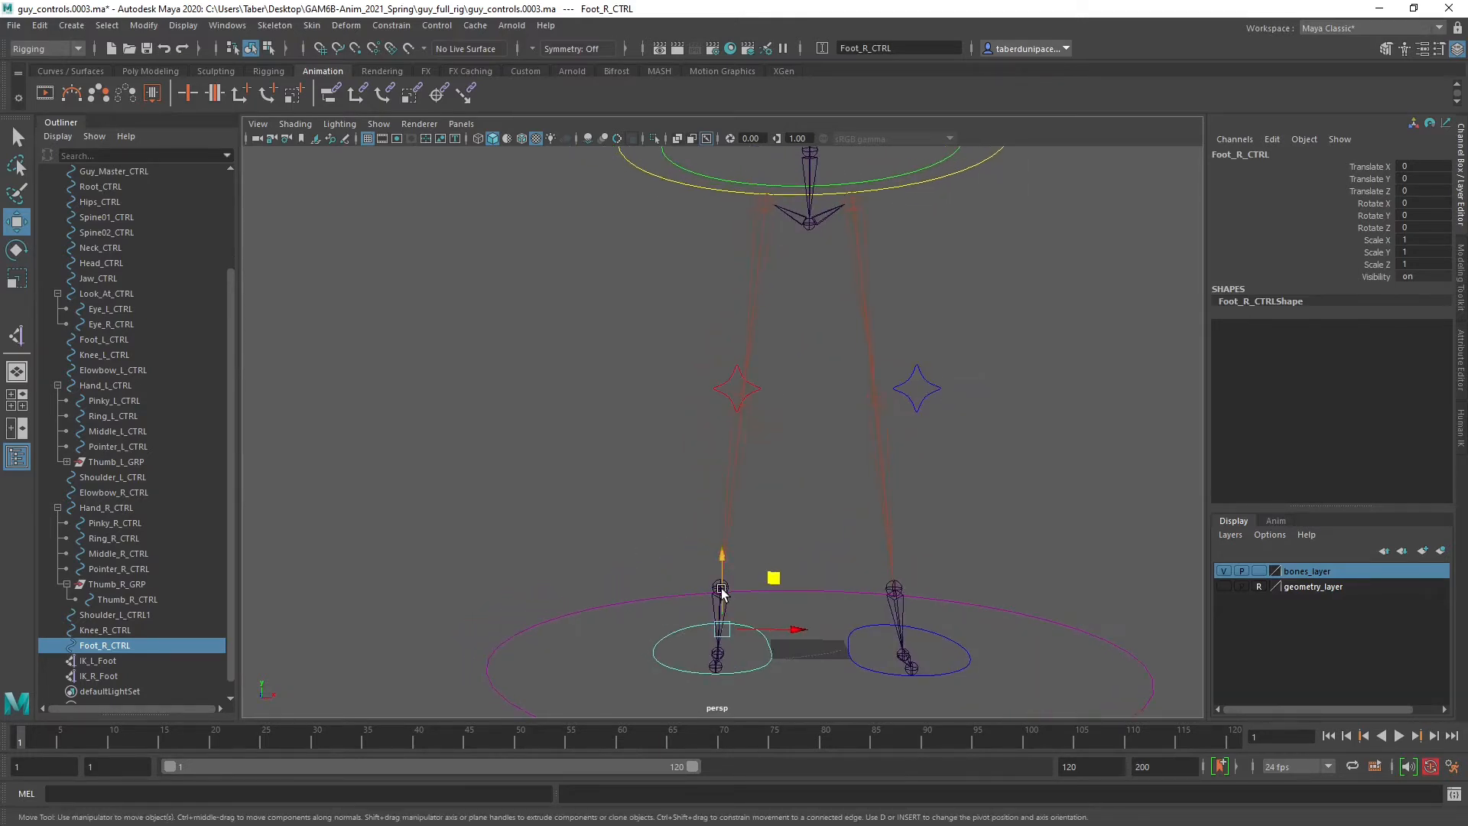
pyautogui.keyDown('alt'); pyautogui.moveTo(980, 502); pyautogui.dragTo(980, 452); pyautogui.keyUp('alt')
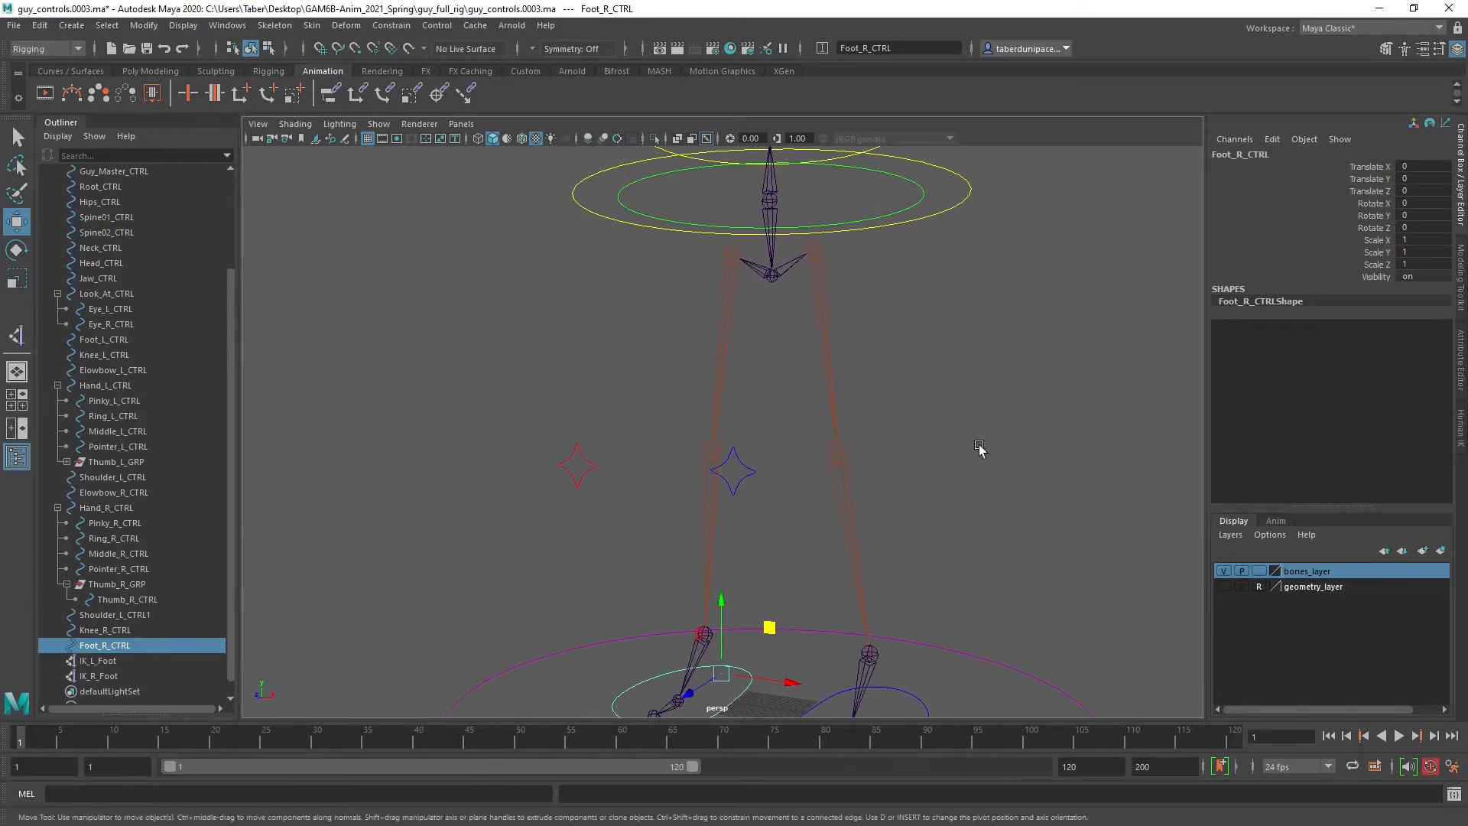
pyautogui.click(943, 340)
pyautogui.keyDown('alt'); pyautogui.moveTo(944, 340); pyautogui.dragTo(902, 558); pyautogui.keyUp('alt')
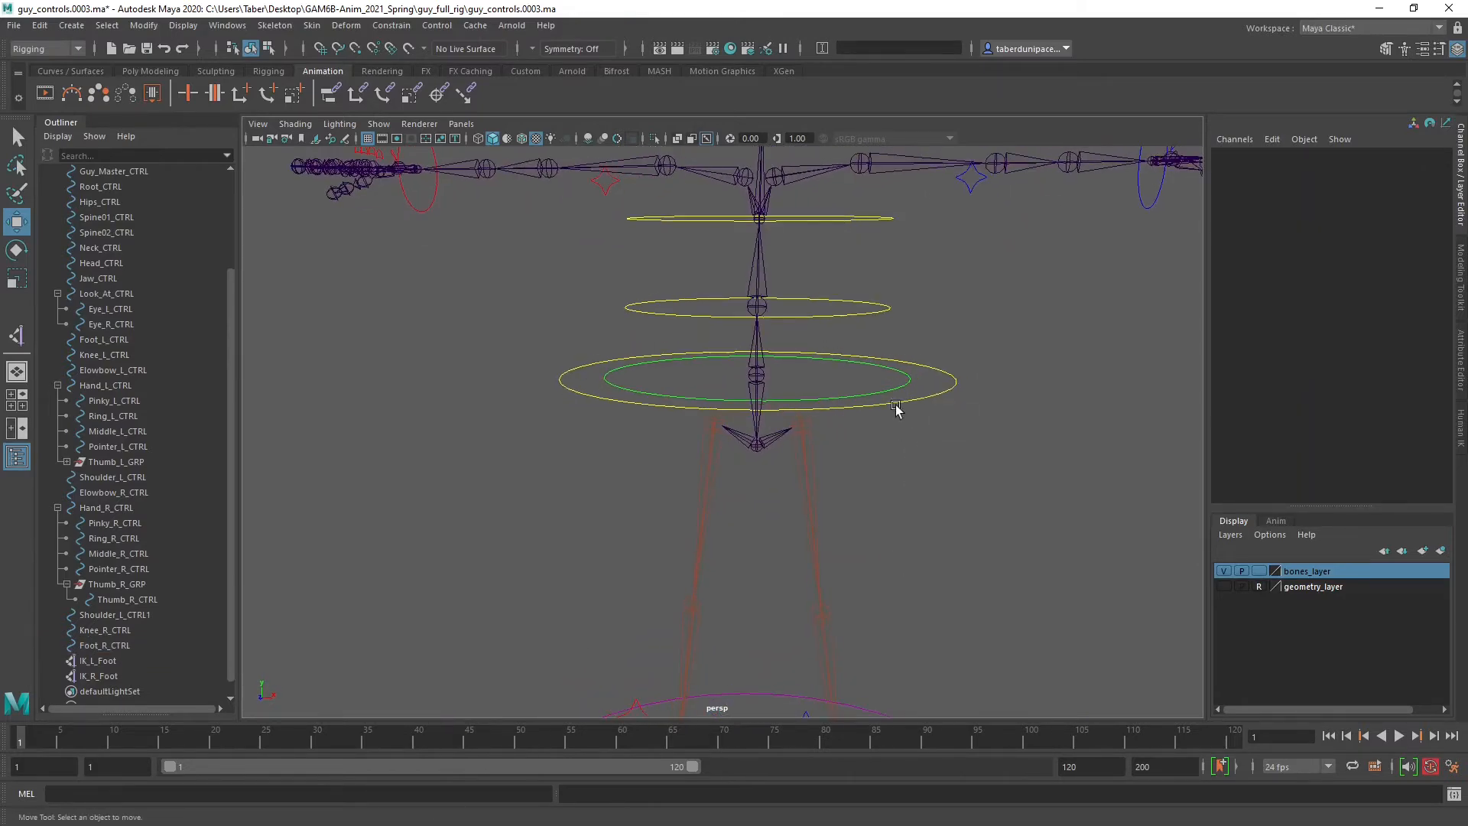
# Create an IK handle running from the Shoulder_L joint to the left wrist joint.
pyautogui.keyDown('alt'); pyautogui.moveTo(1009, 367); pyautogui.dragTo(834, 530); pyautogui.keyUp('alt')
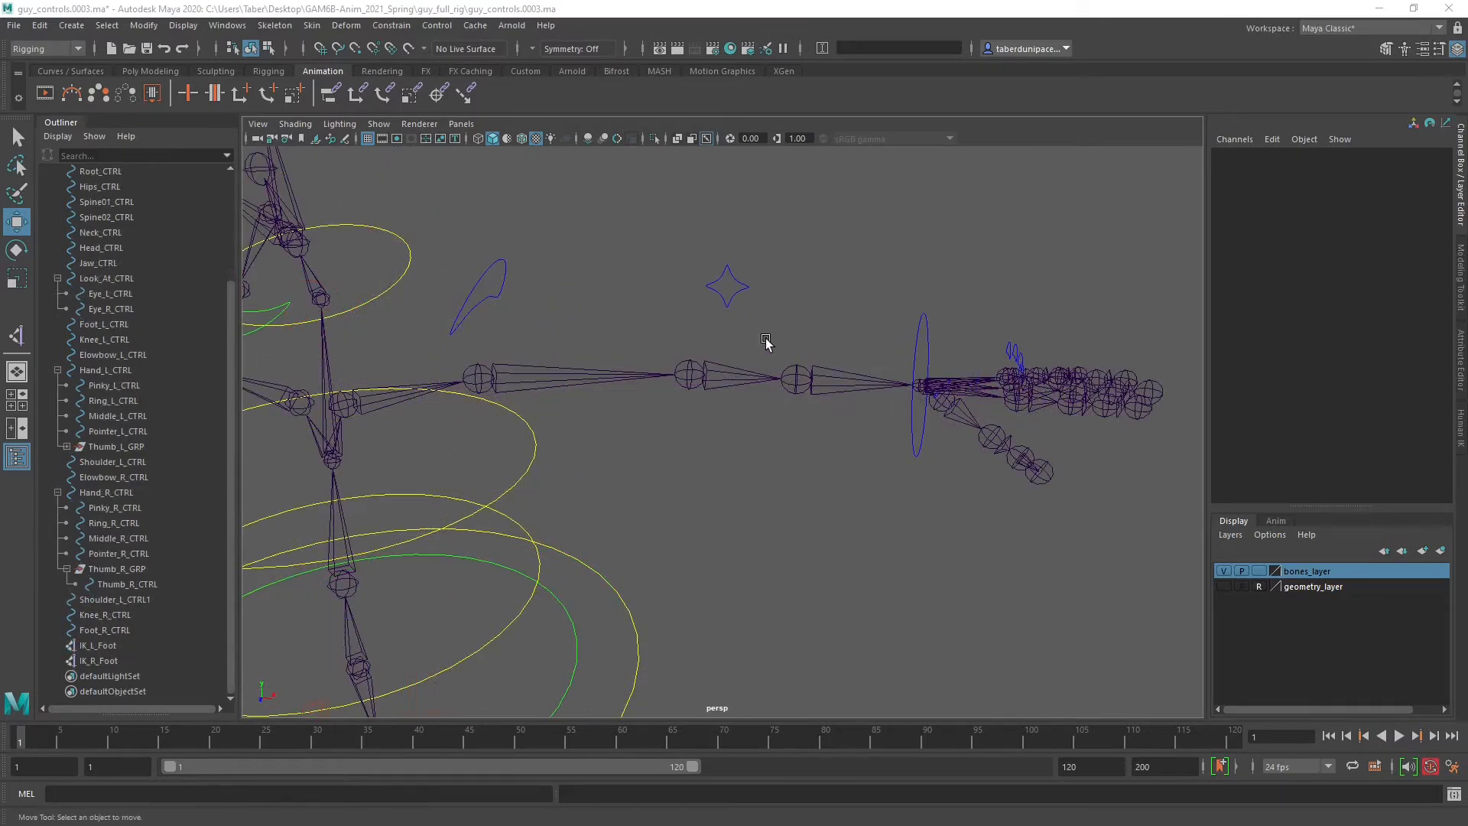
pyautogui.click(289, 26)
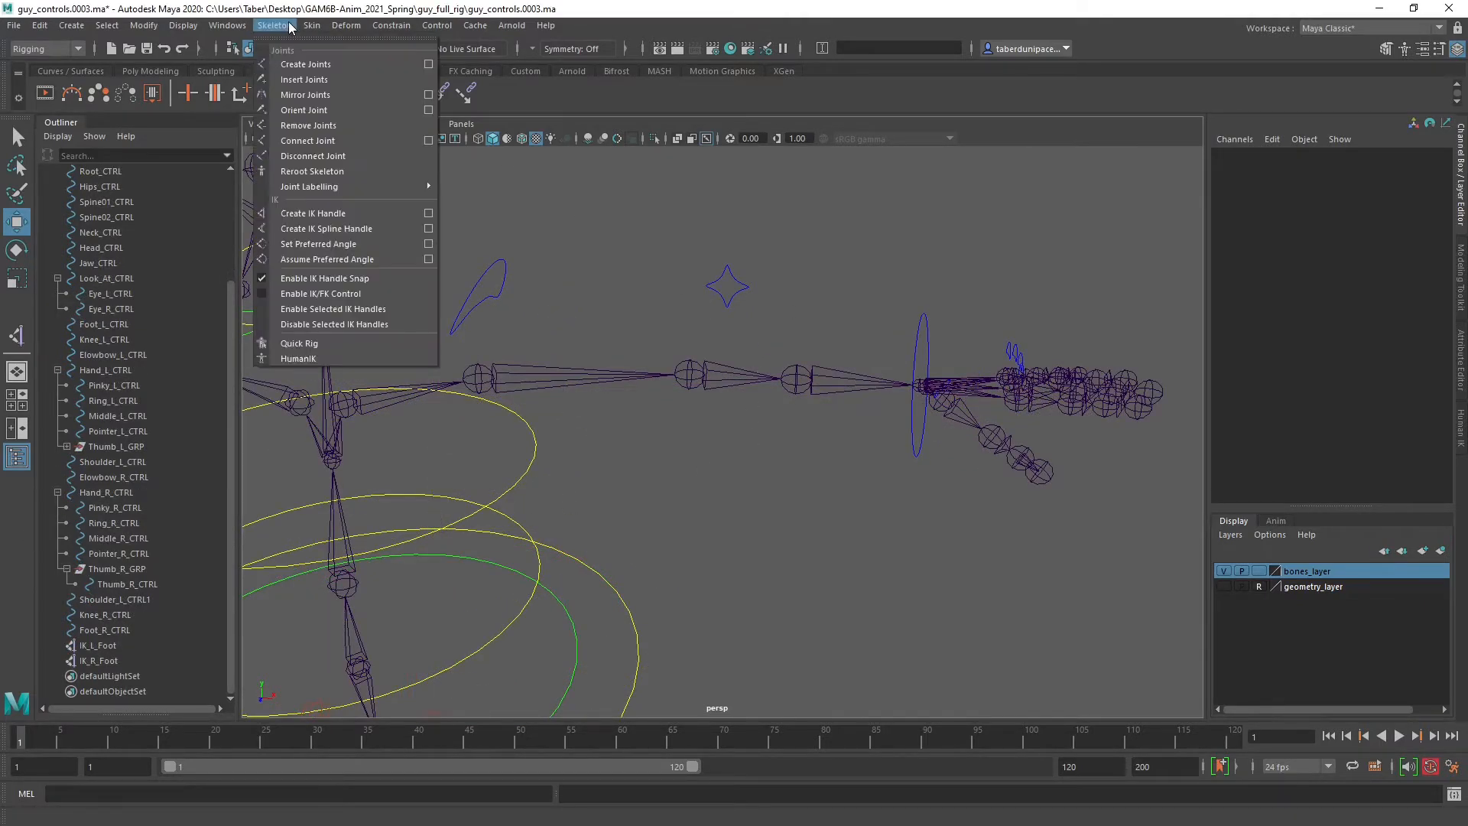
pyautogui.click(344, 215)
pyautogui.click(477, 363)
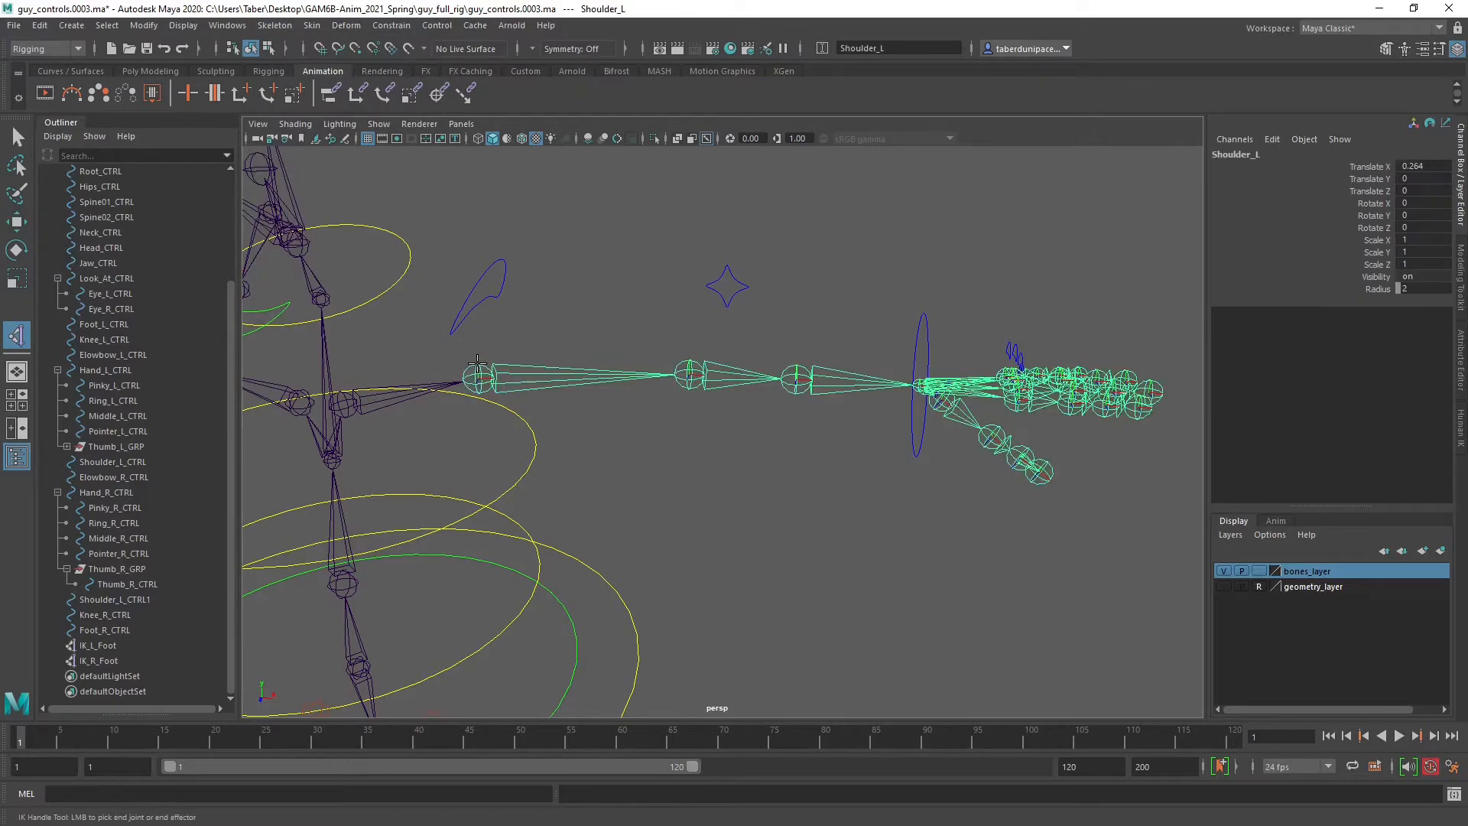
pyautogui.click(918, 385)
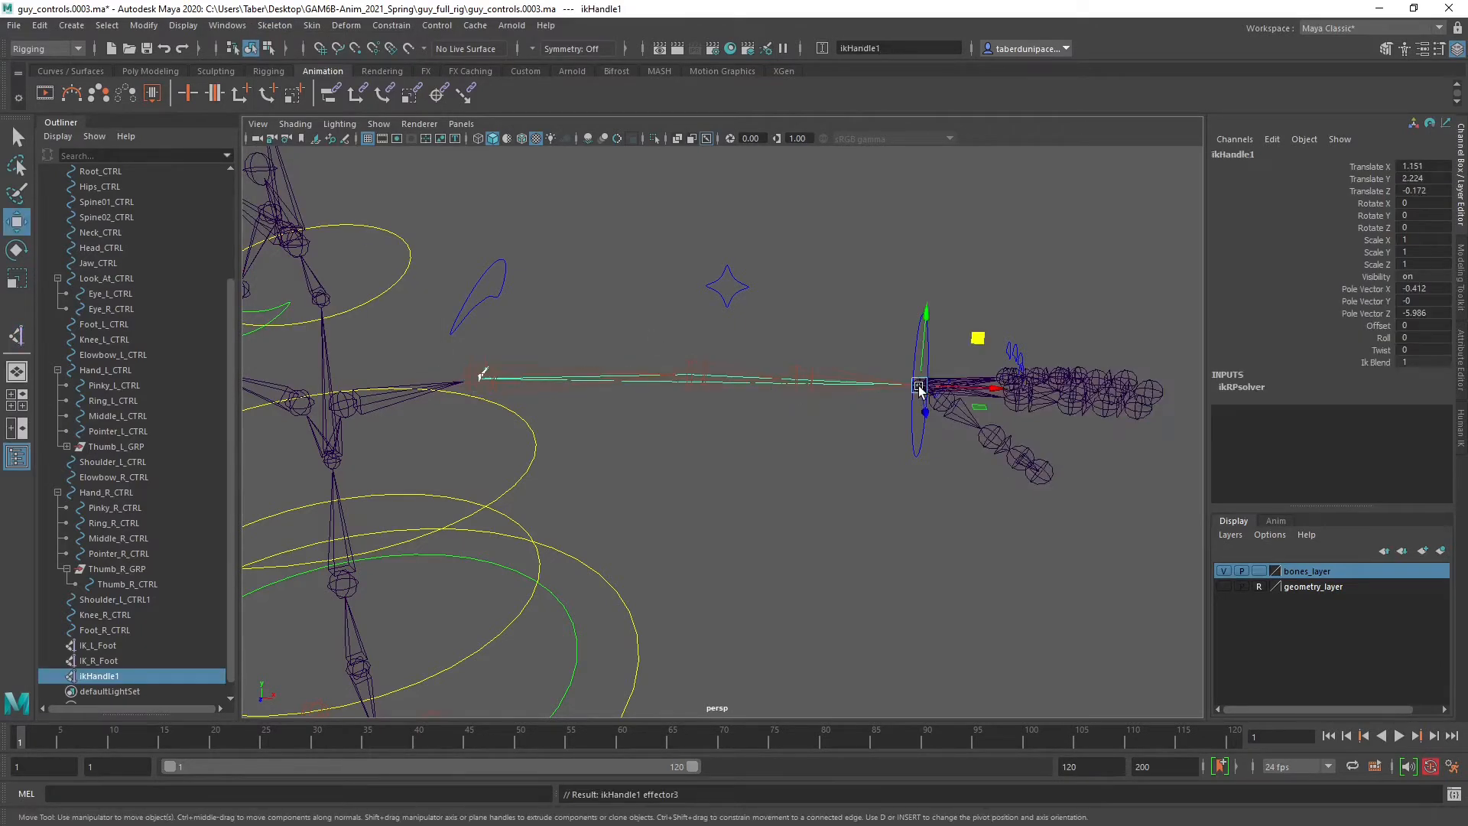
# Test-move the wrist IK handle to see how the left arm bends, and undo the moves together with the handle.
pyautogui.moveTo(968, 388); pyautogui.dragTo(793, 391)
pyautogui.keyDown('alt'); pyautogui.moveTo(774, 343); pyautogui.dragTo(715, 382); pyautogui.keyUp('alt')
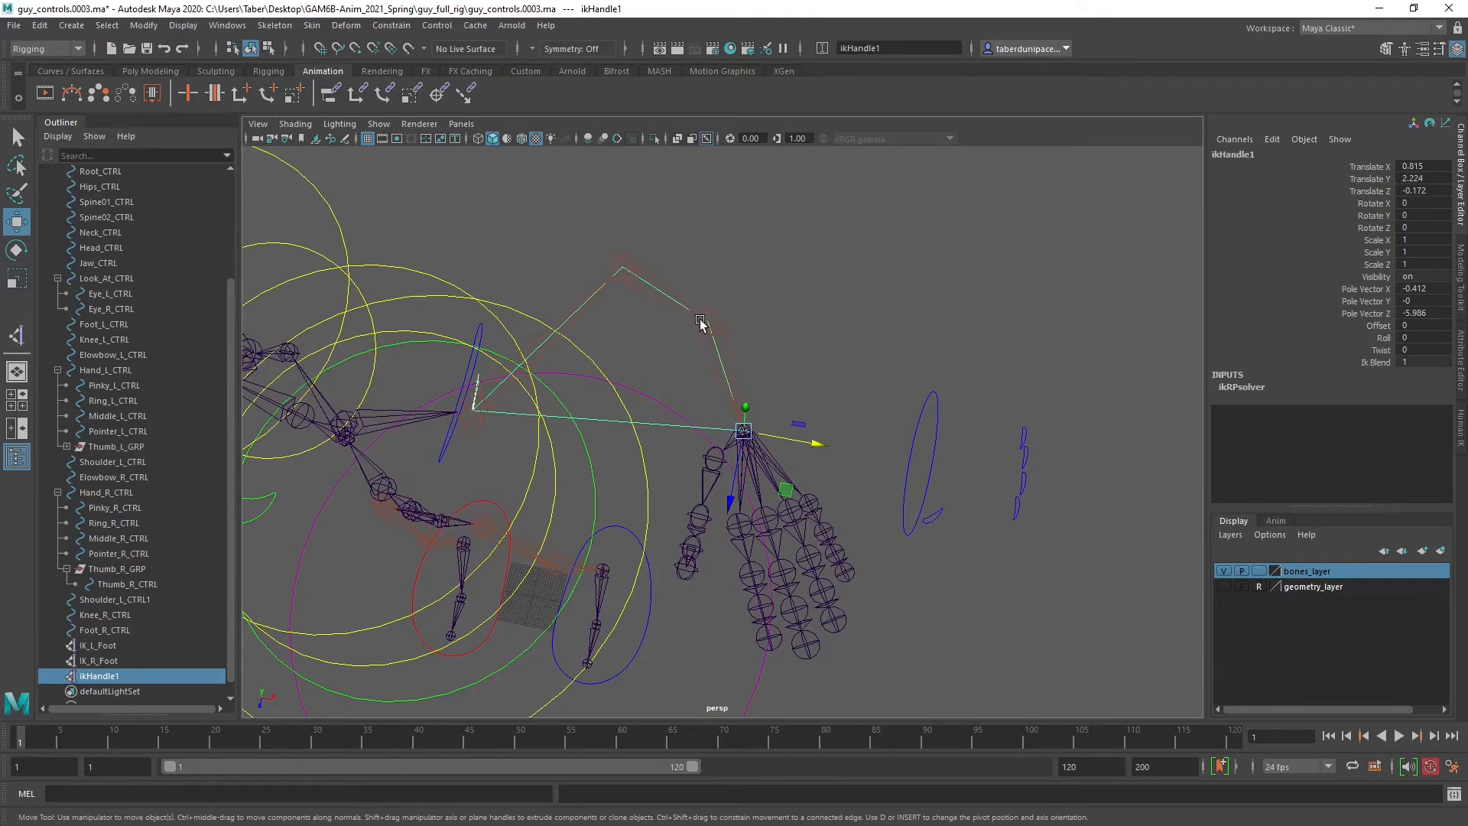
pyautogui.moveTo(813, 435); pyautogui.dragTo(842, 420)
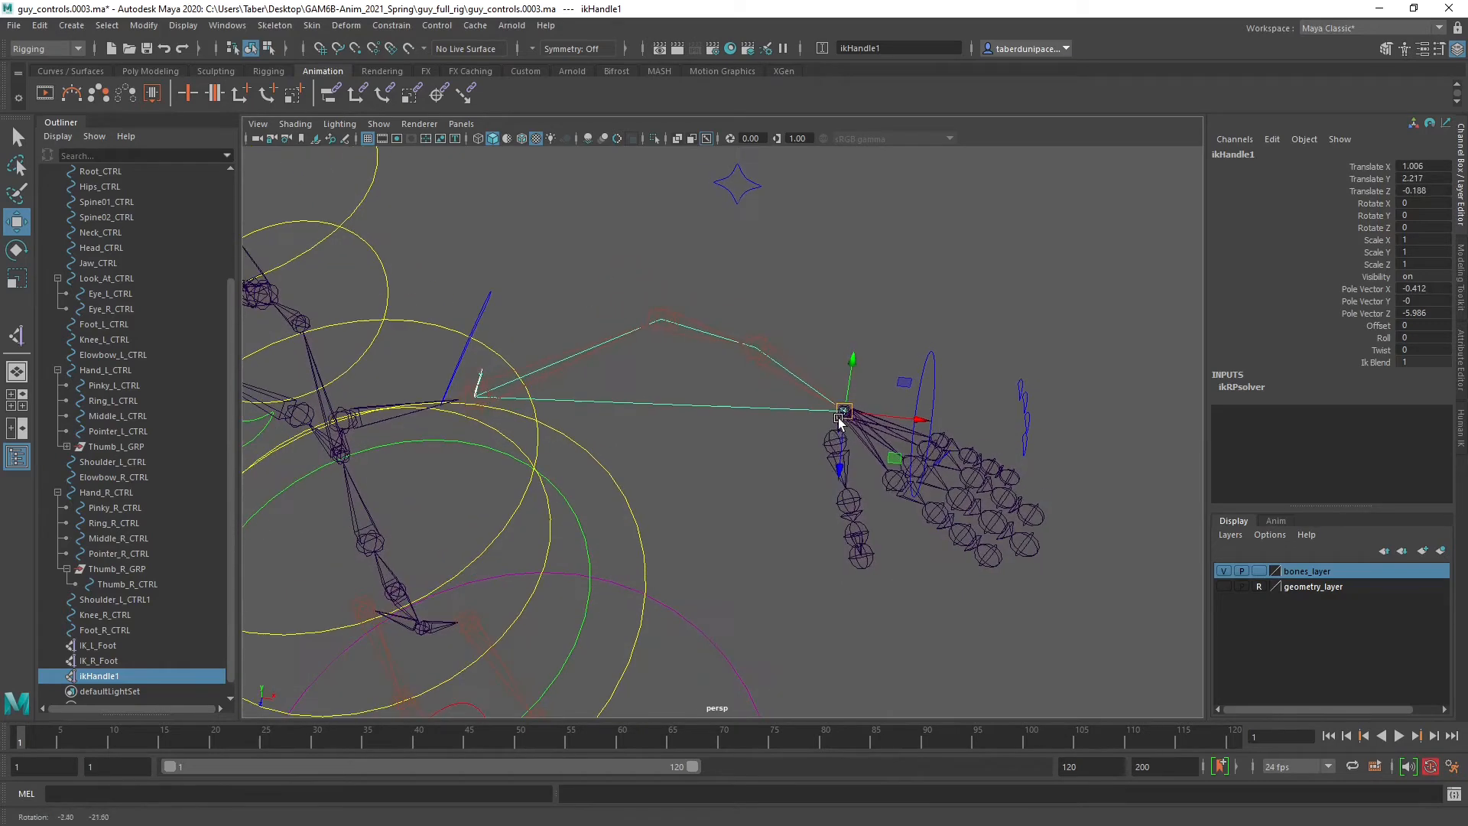
pyautogui.hotkey('ctrl', 'z')
pyautogui.hotkey('ctrl', 'z')
pyautogui.hotkey('ctrl', 'z')
pyautogui.hotkey('ctrl', 'z')
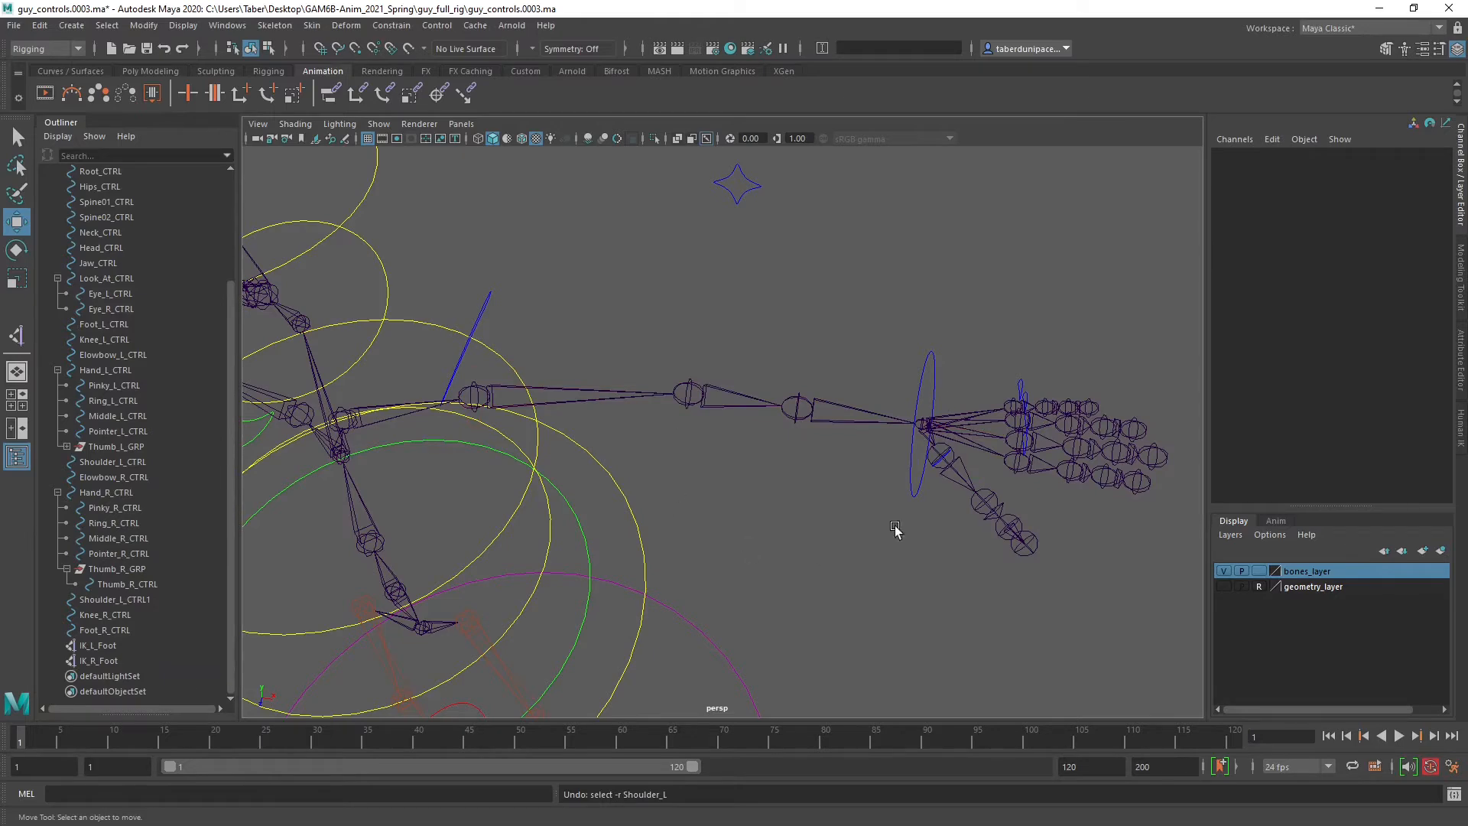
# Create an IK handle running from the Shoulder_L joint to the Fore_L forearm joint.
pyautogui.moveTo(734, 488)
pyautogui.keyDown('alt'); pyautogui.mouseDown()
pyautogui.moveTo(751, 456)
pyautogui.moveTo(738, 482)
pyautogui.mouseUp(); pyautogui.keyUp('alt')
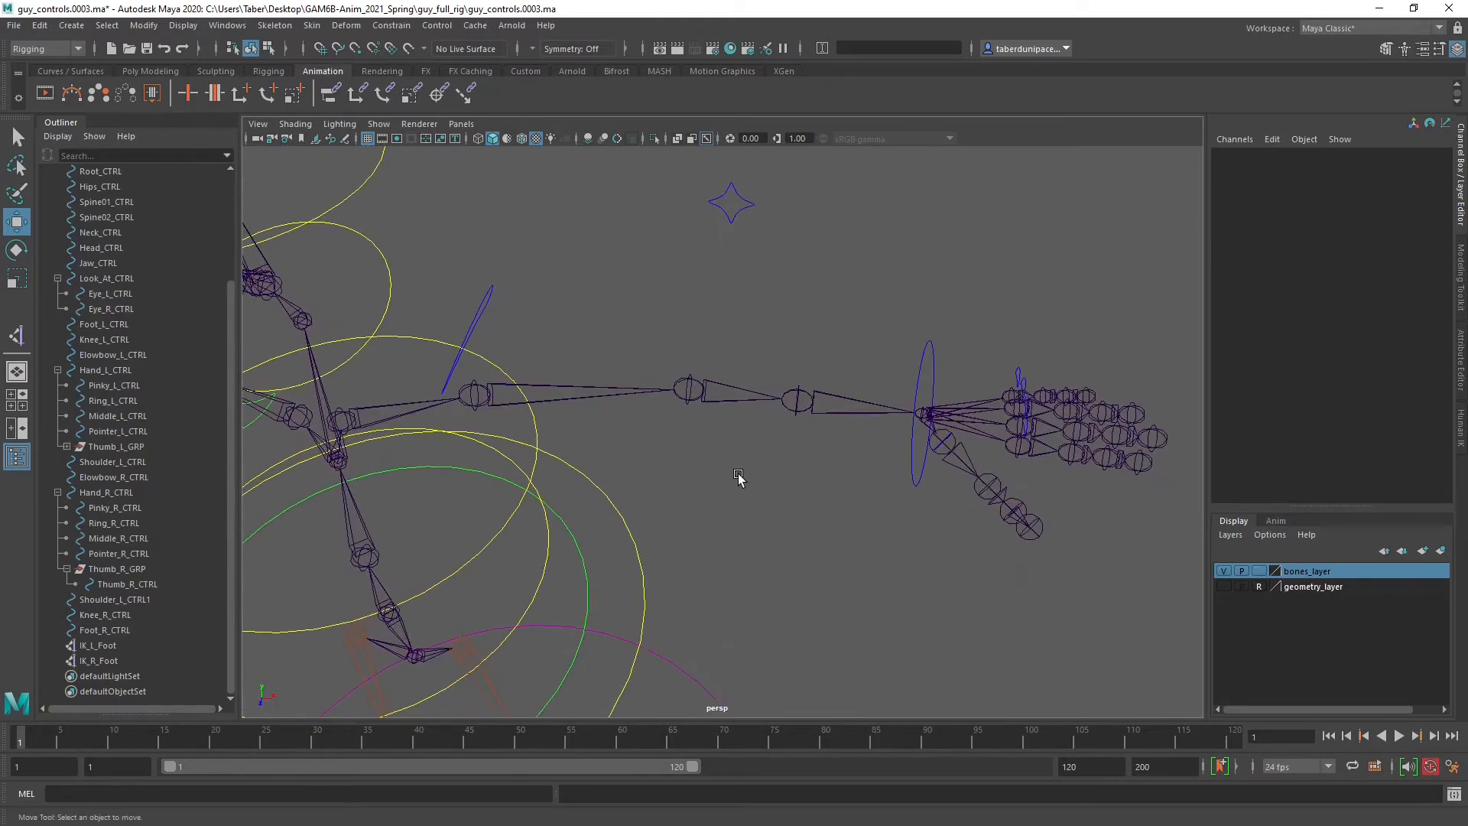
pyautogui.click(274, 26)
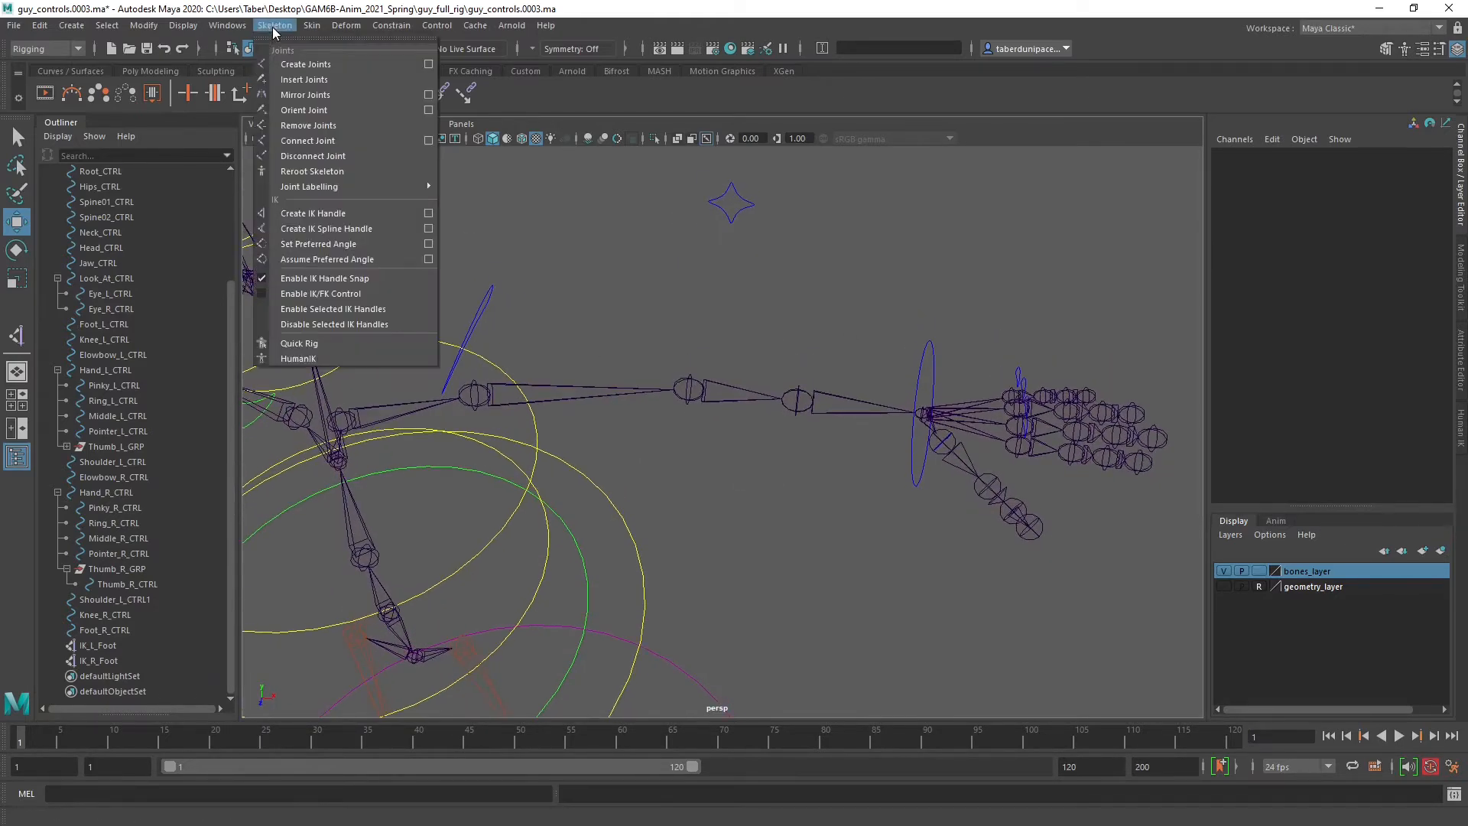
pyautogui.click(313, 213)
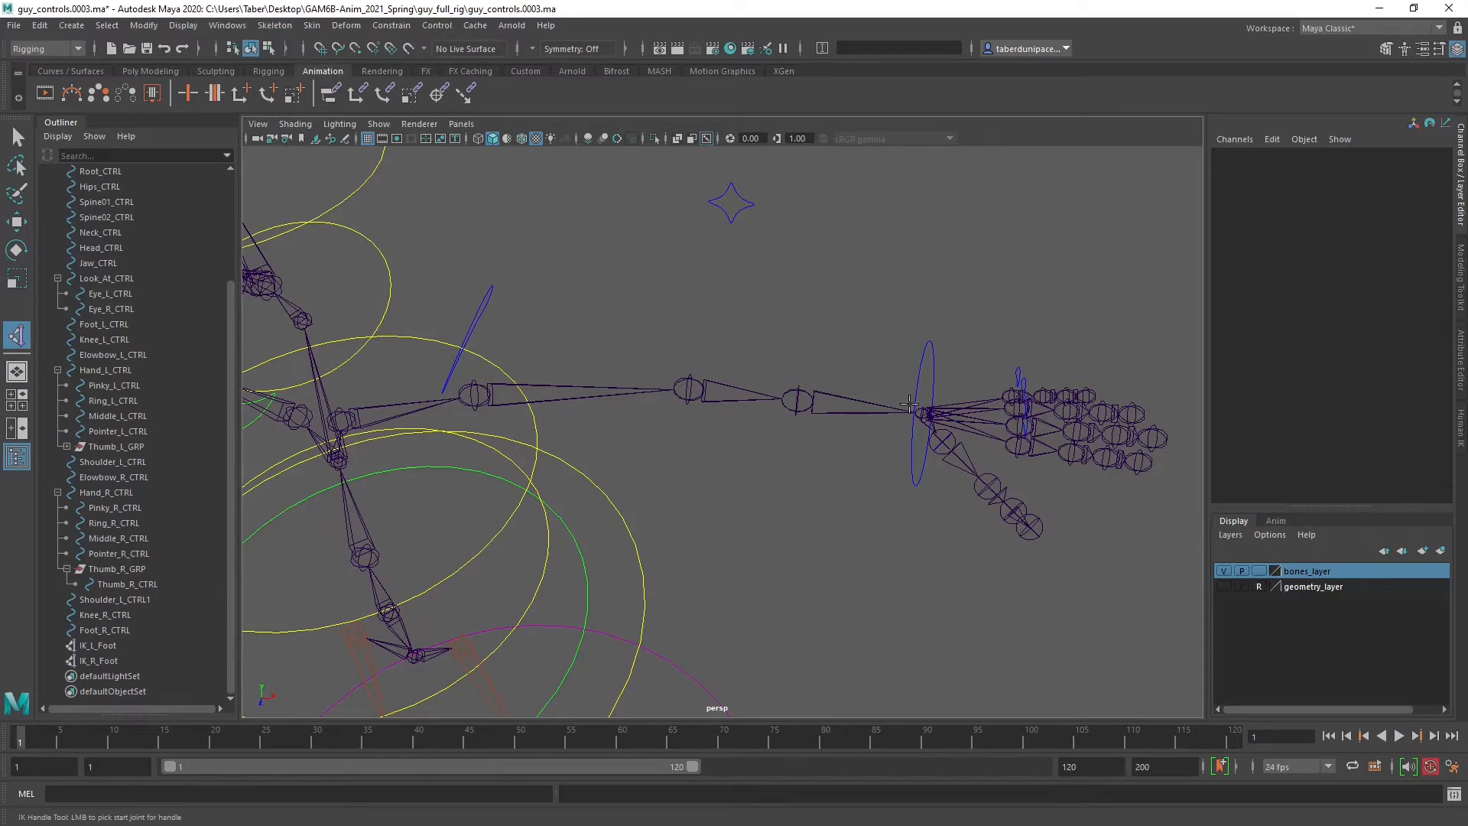
pyautogui.click(474, 384)
pyautogui.click(799, 396)
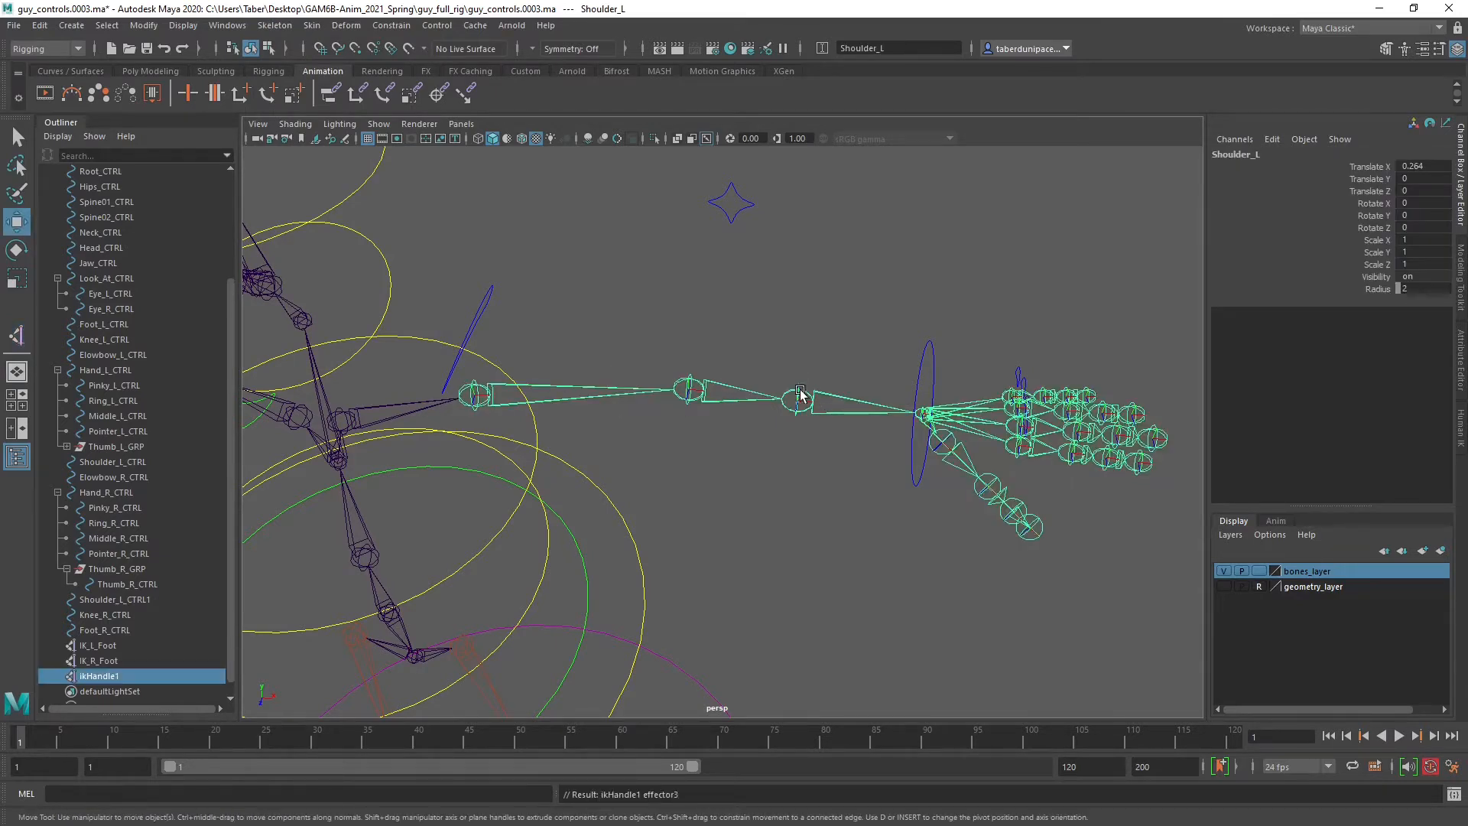
# Test-move the forearm IK handle to check the elbow bend and undo the moves.
pyautogui.press('w')
pyautogui.moveTo(800, 399); pyautogui.dragTo(727, 381)
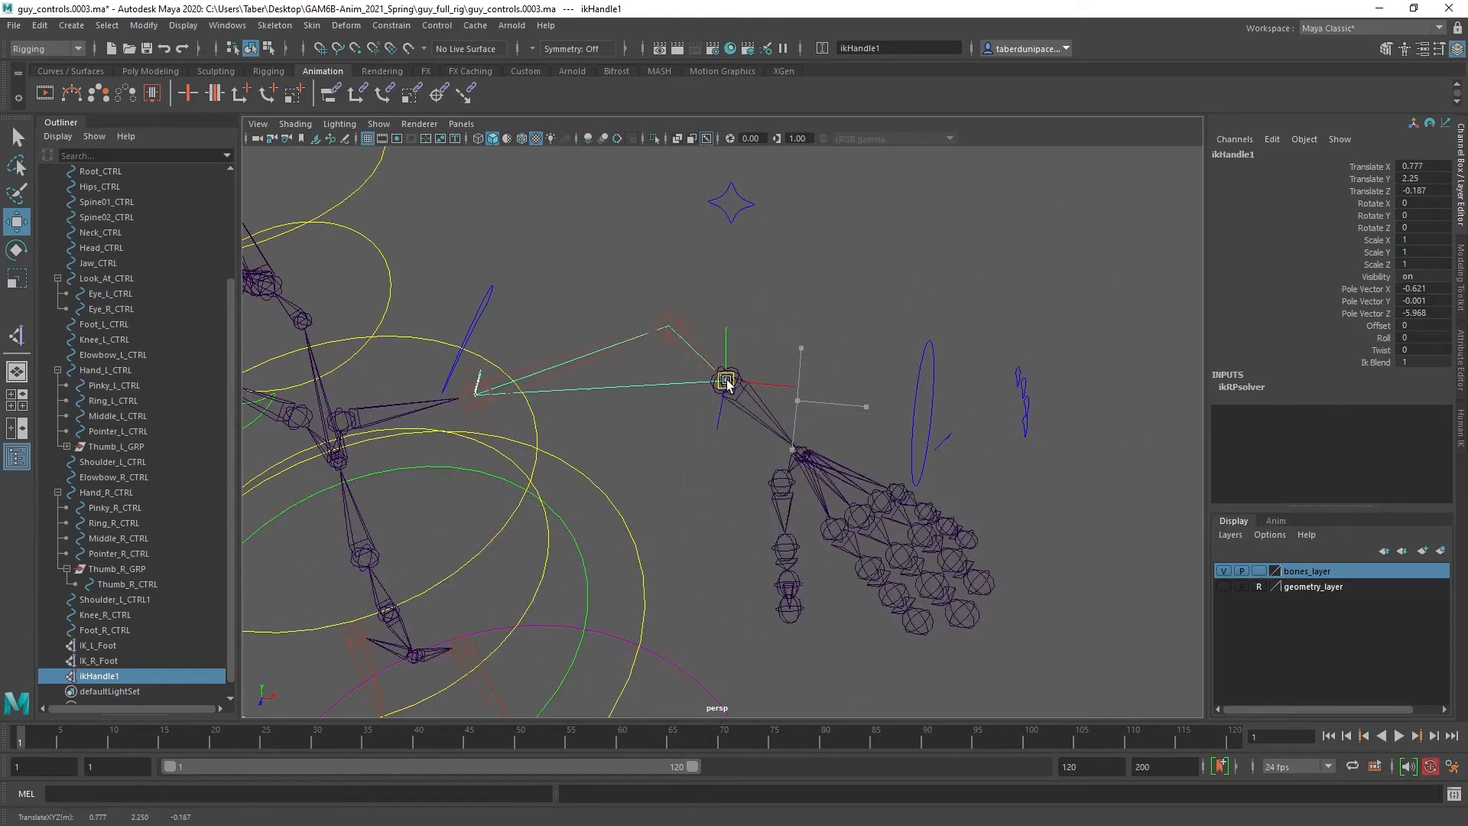
pyautogui.hotkey('ctrl', 'z')
pyautogui.keyDown('alt'); pyautogui.moveTo(780, 464); pyautogui.dragTo(776, 419); pyautogui.keyUp('alt')
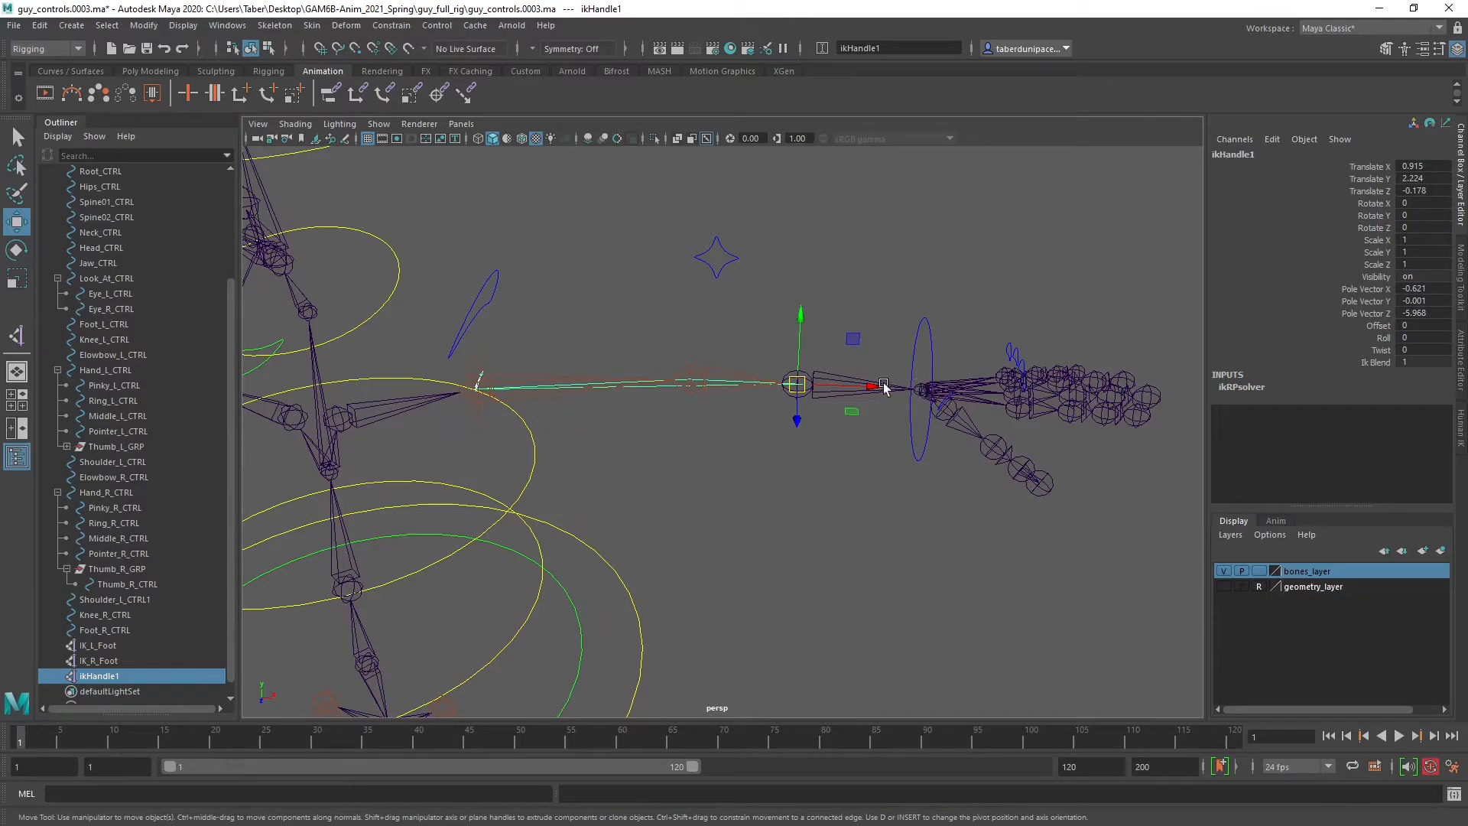
pyautogui.keyDown('alt'); pyautogui.moveTo(850, 387); pyautogui.dragTo(773, 465); pyautogui.keyUp('alt')
pyautogui.hotkey('ctrl', 'z')
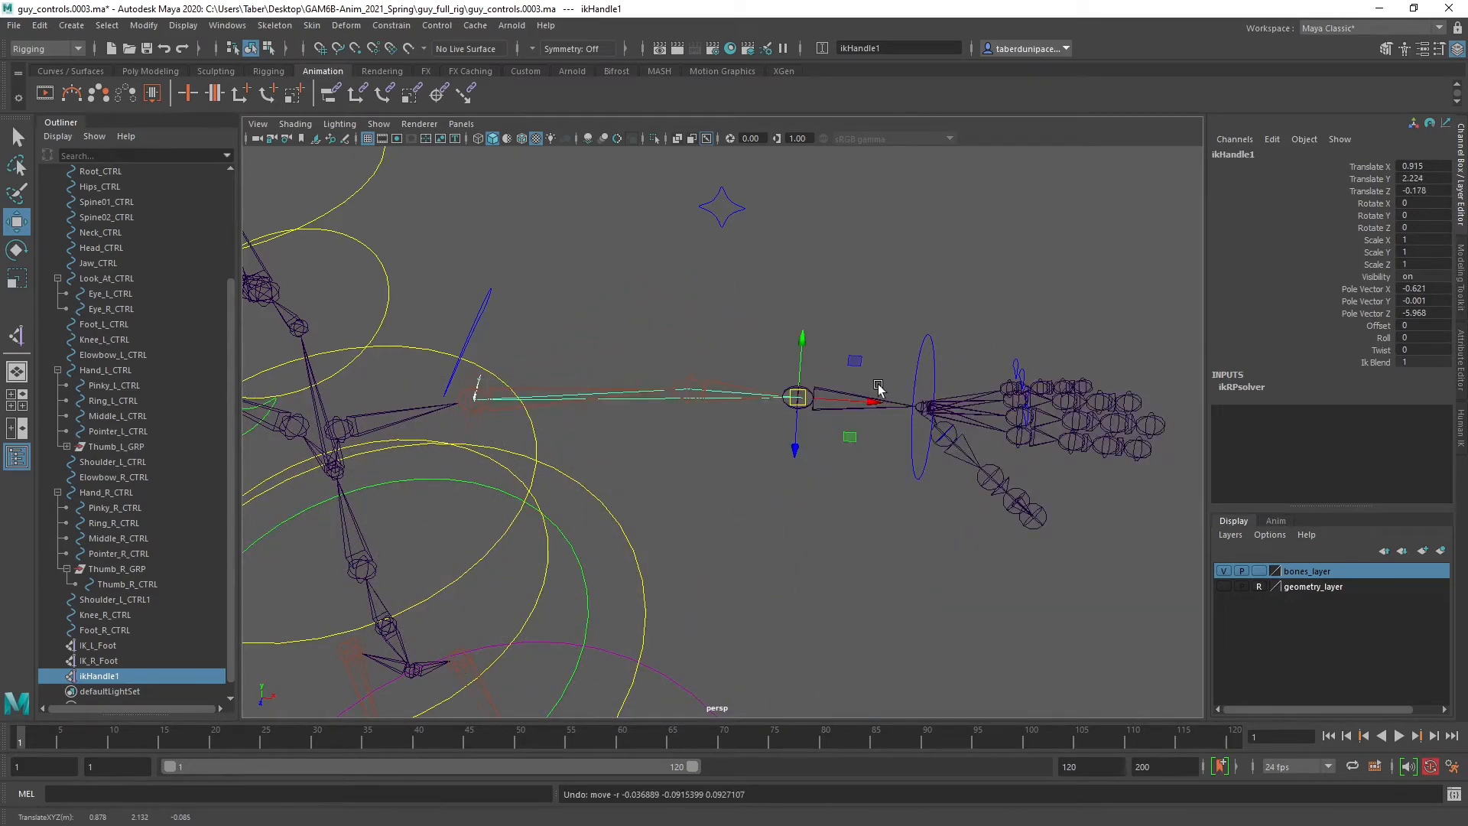
pyautogui.keyDown('alt'); pyautogui.moveTo(879, 390); pyautogui.dragTo(755, 502); pyautogui.keyUp('alt')
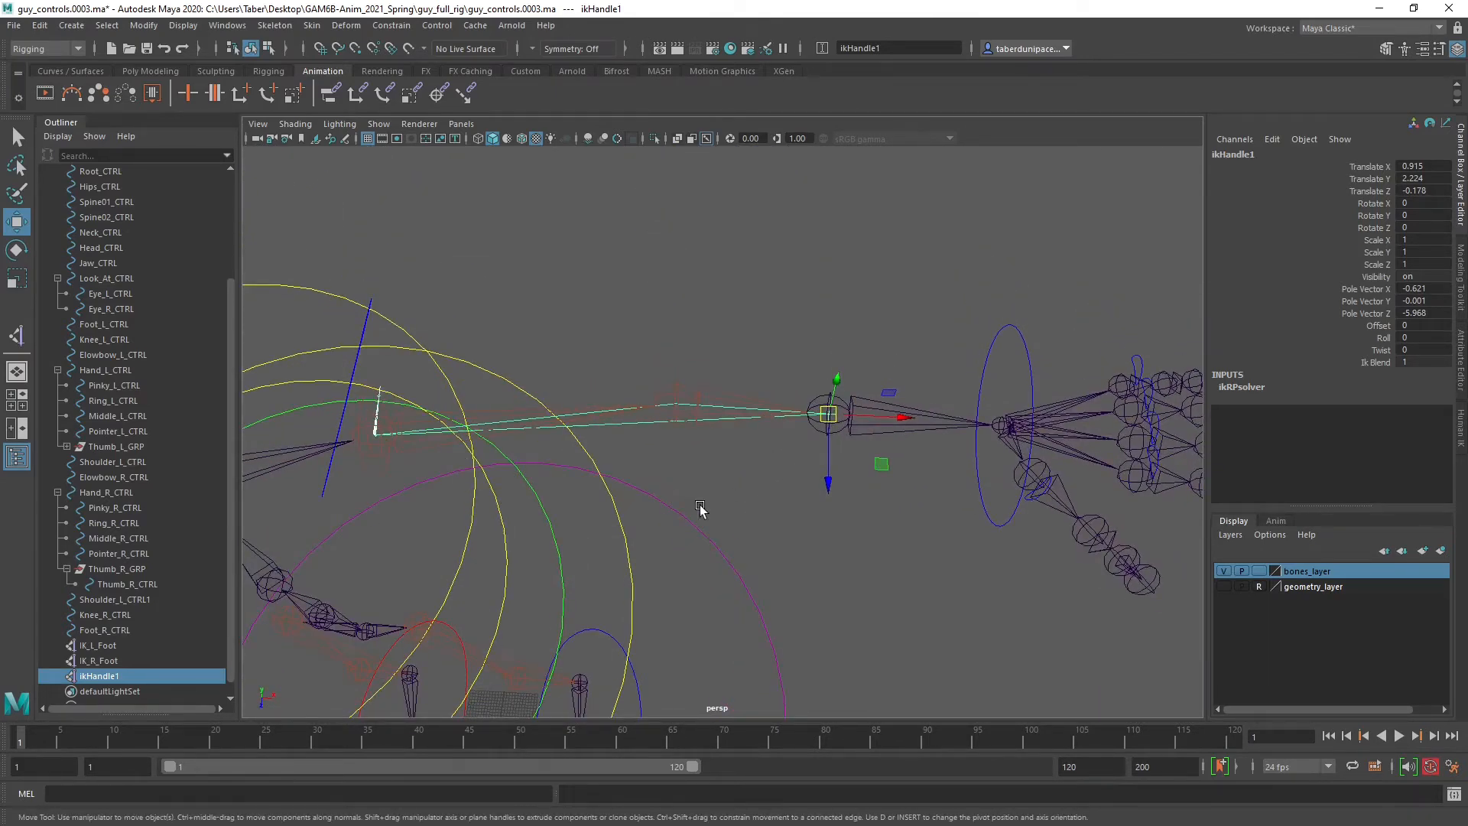
# Try relocating the forearm IK handle's pivot with snapping, test-move the handle, and undo back to before the handle was created.
pyautogui.press('d')
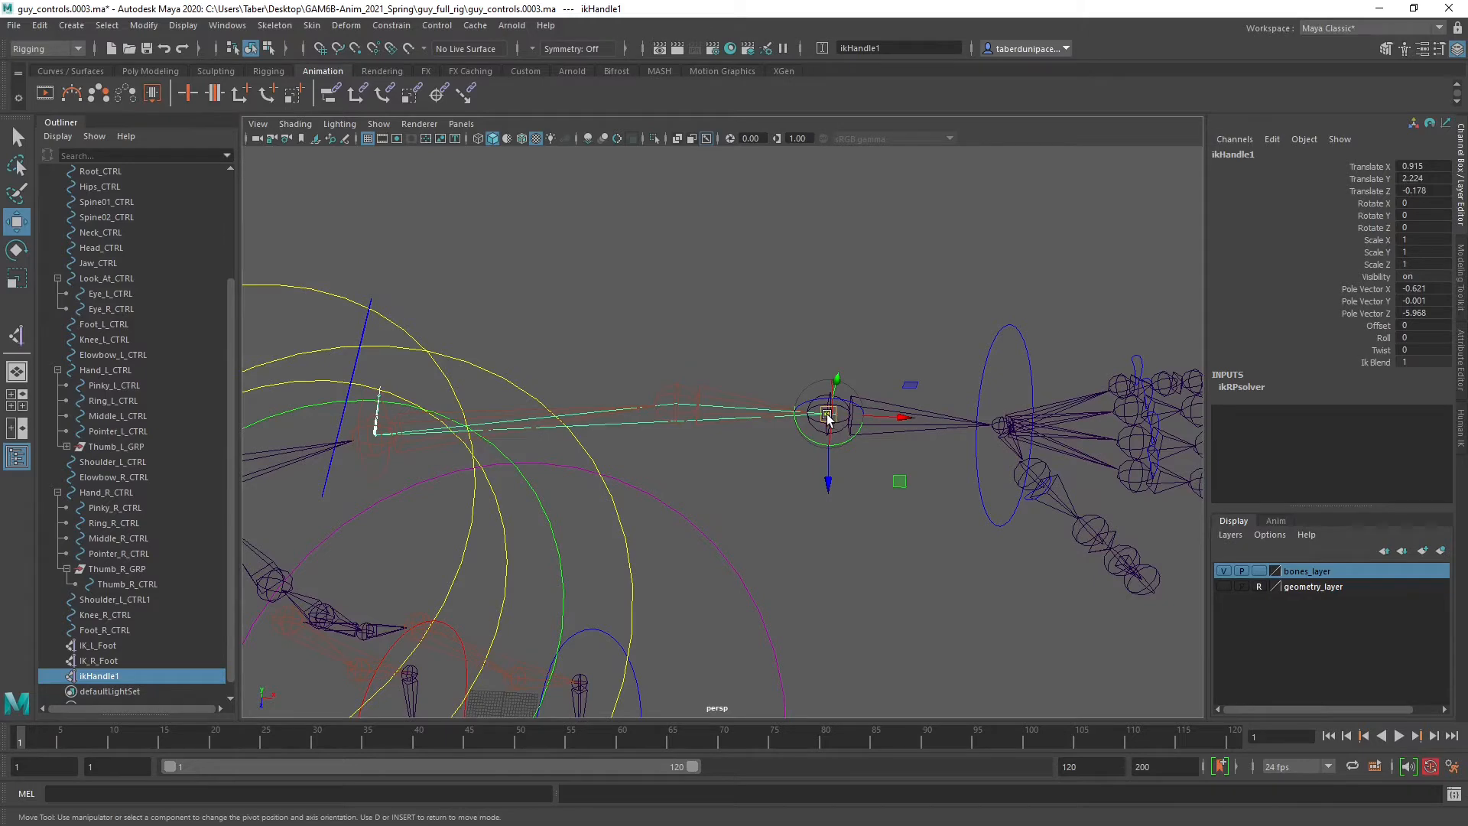
pyautogui.press('v')
pyautogui.moveTo(827, 417); pyautogui.dragTo(863, 540)
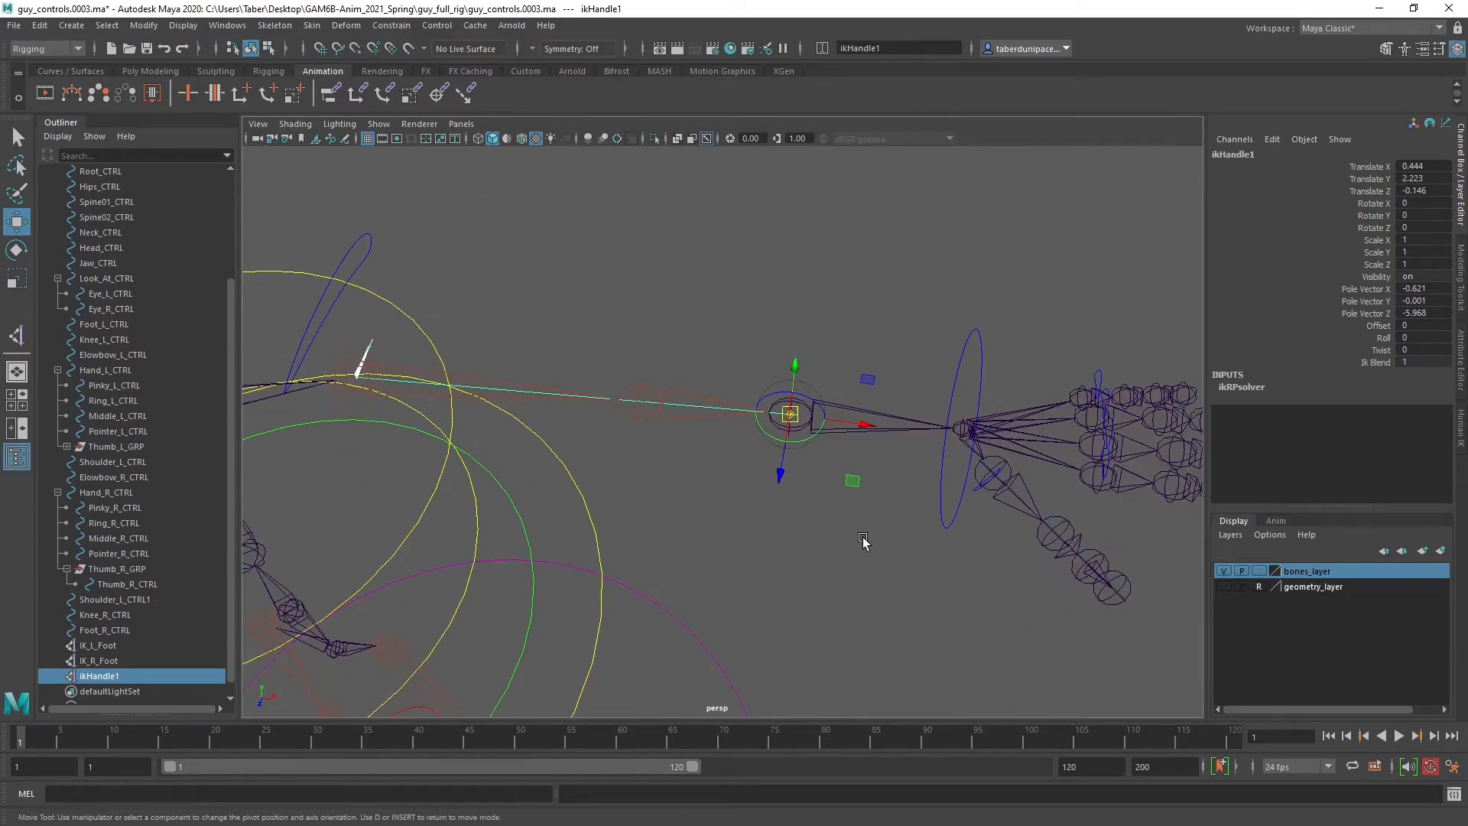
pyautogui.moveTo(790, 414); pyautogui.dragTo(709, 380)
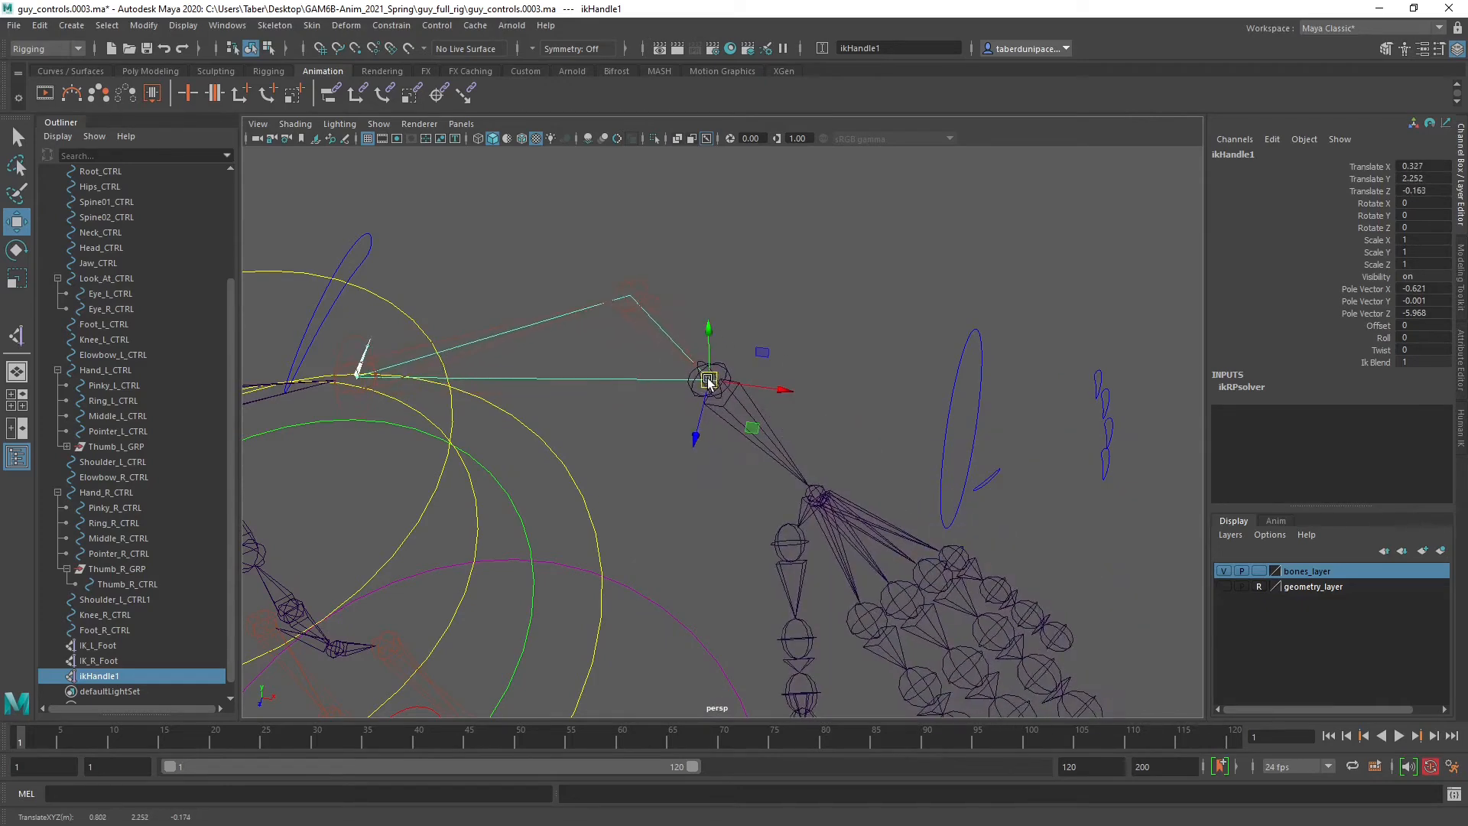
pyautogui.hotkey('ctrl', 'z')
pyautogui.hotkey('ctrl', 'z')
pyautogui.hotkey('ctrl', 'z')
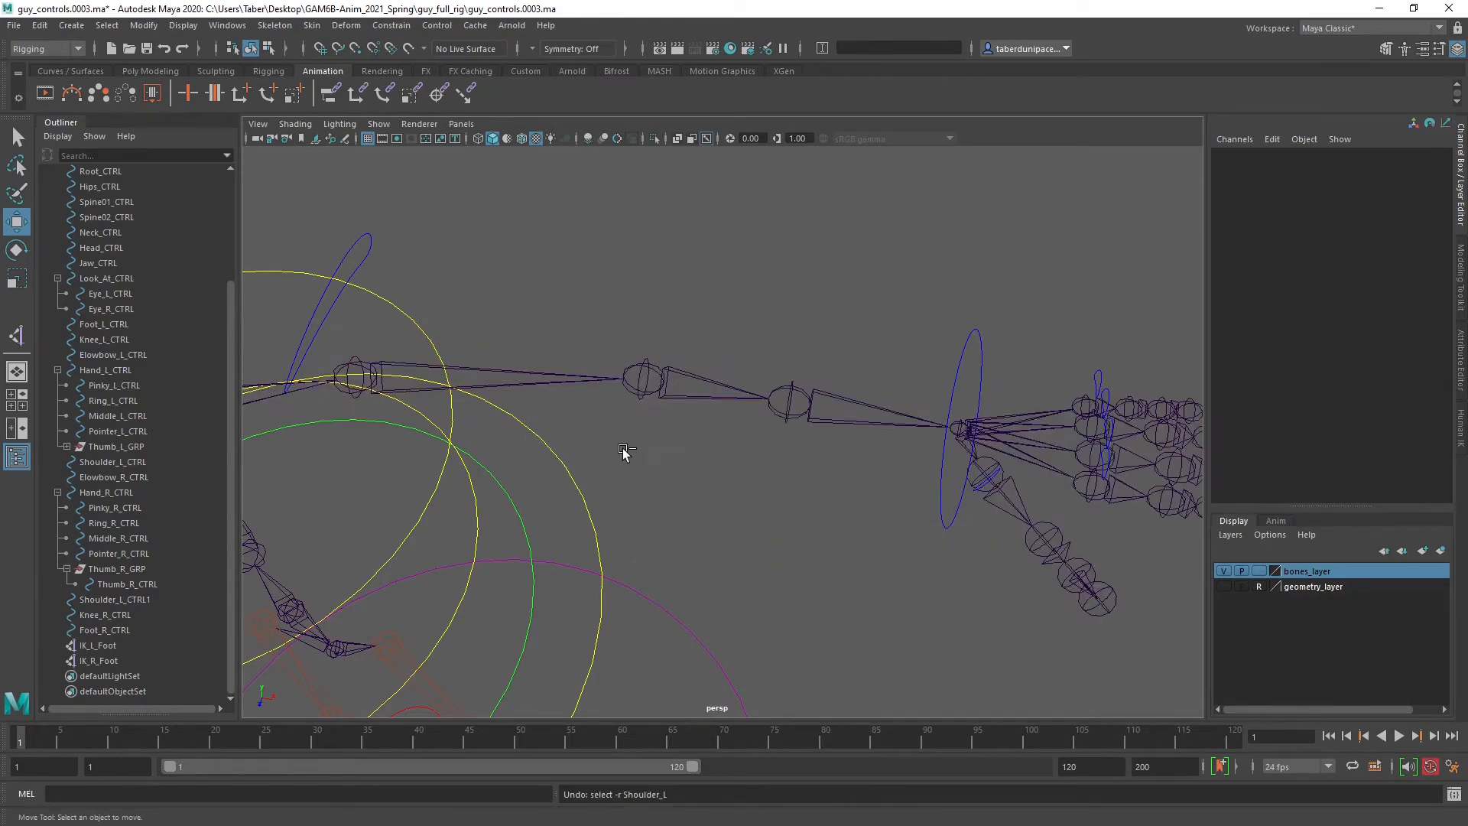
# Test-rotate the Fore_L joint slightly about its X axis and undo the rotation.
pyautogui.keyDown('alt'); pyautogui.moveTo(688, 535); pyautogui.dragTo(717, 507); pyautogui.keyUp('alt')
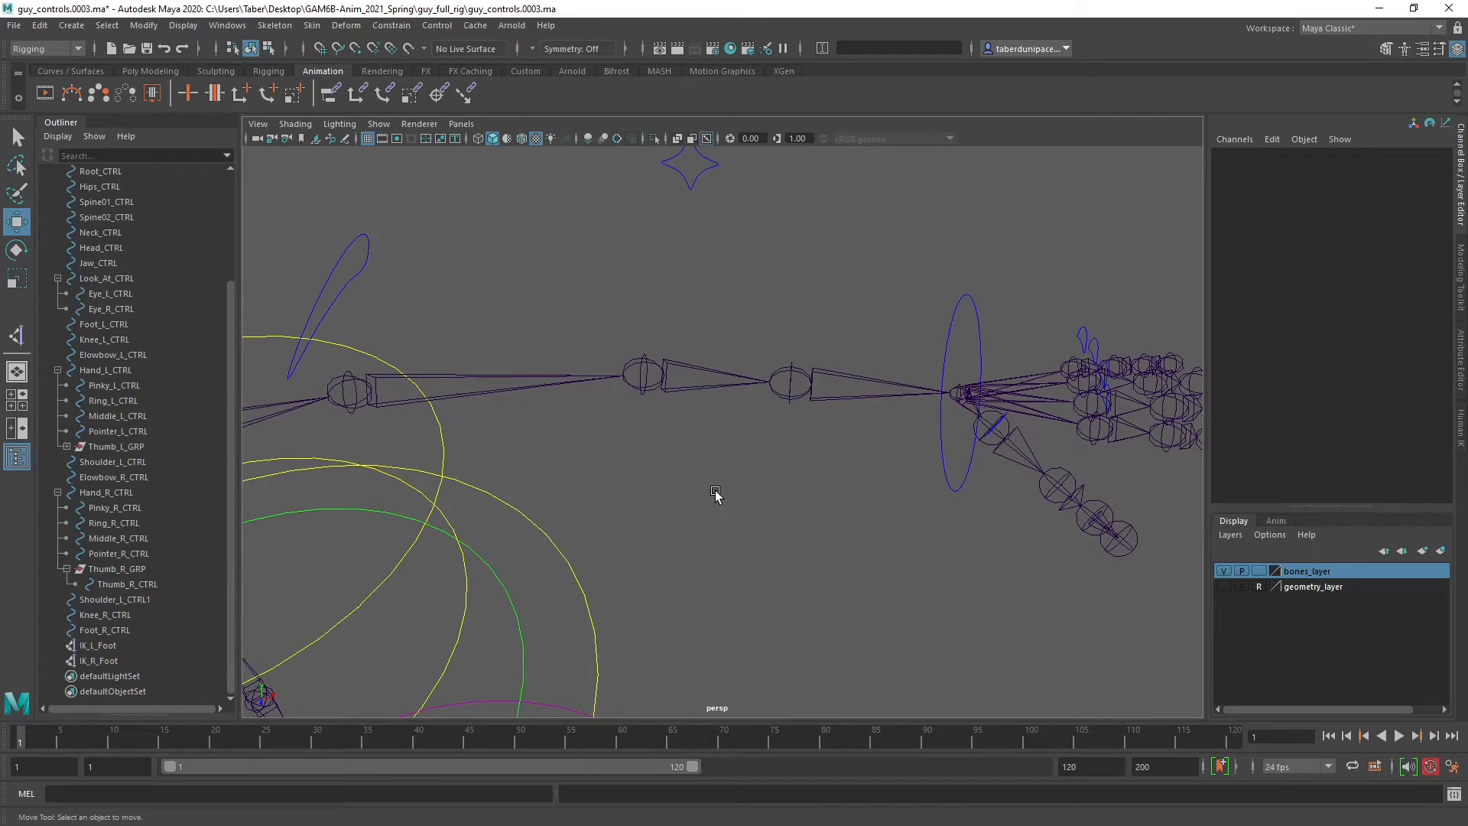
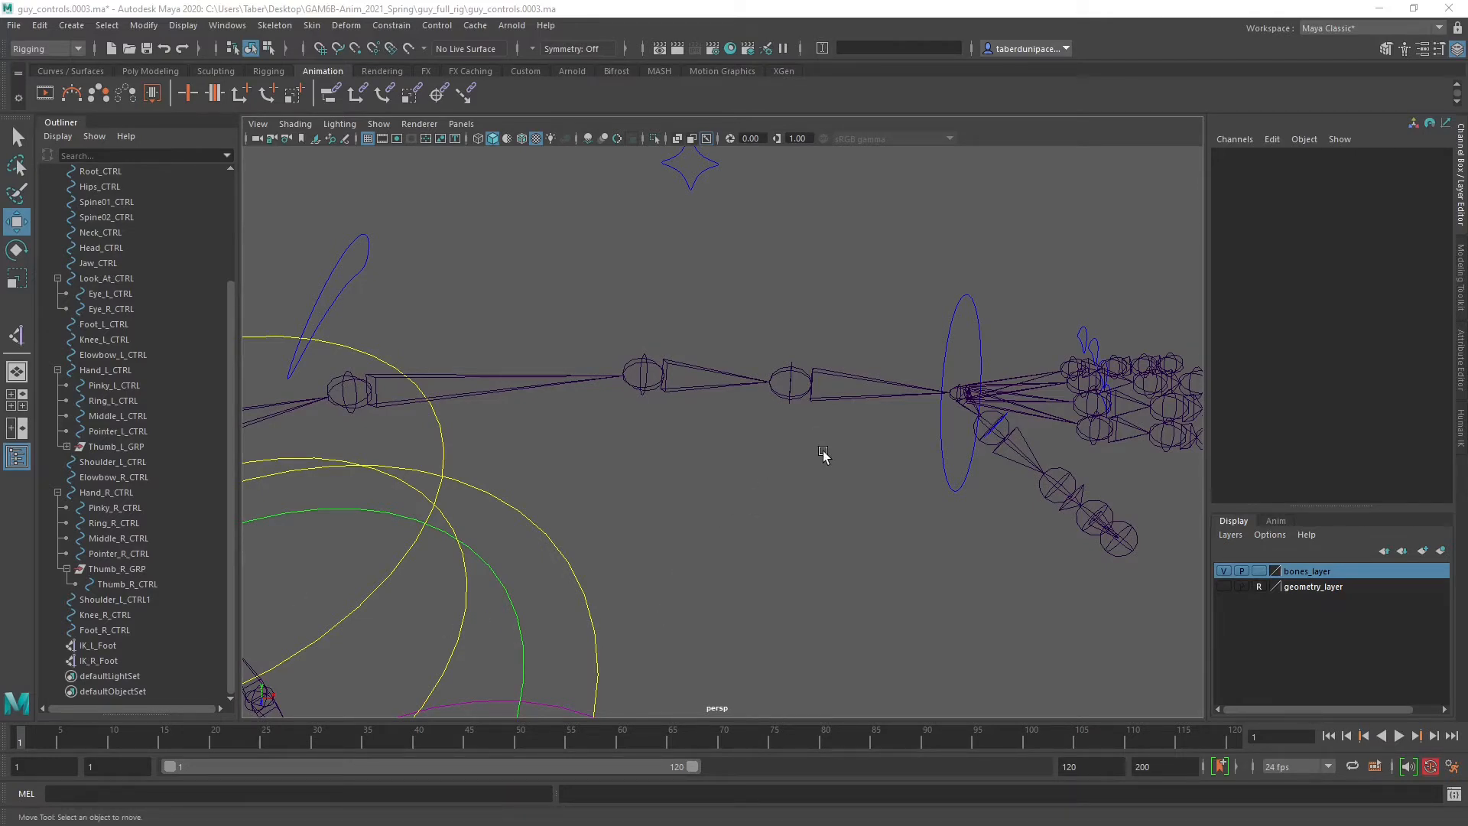
pyautogui.click(792, 374)
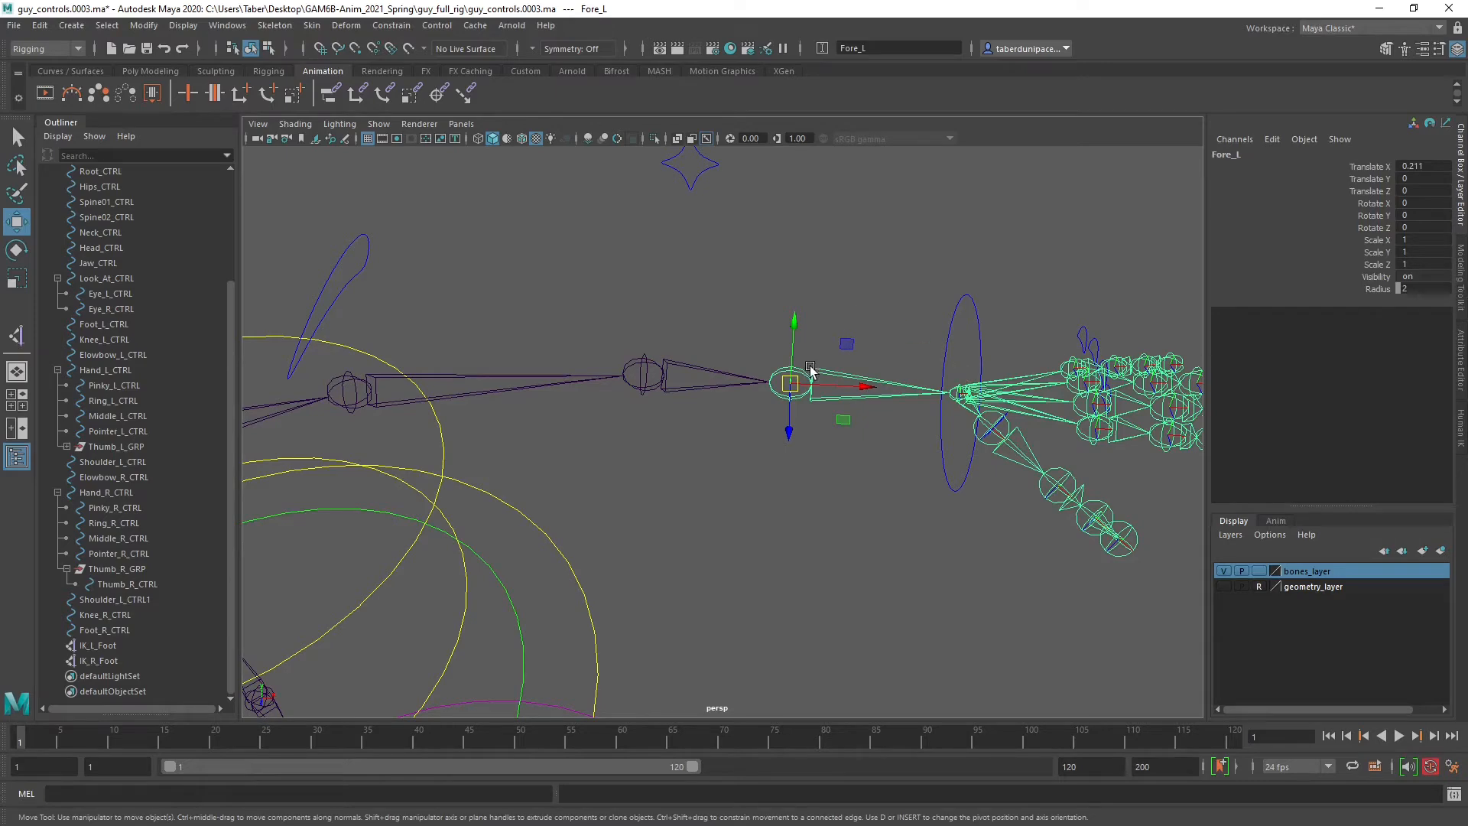
pyautogui.press('e')
pyautogui.moveTo(795, 348)
pyautogui.mouseDown()
pyautogui.moveTo(796, 416)
pyautogui.moveTo(803, 325)
pyautogui.moveTo(794, 411)
pyautogui.moveTo(805, 349)
pyautogui.mouseUp()
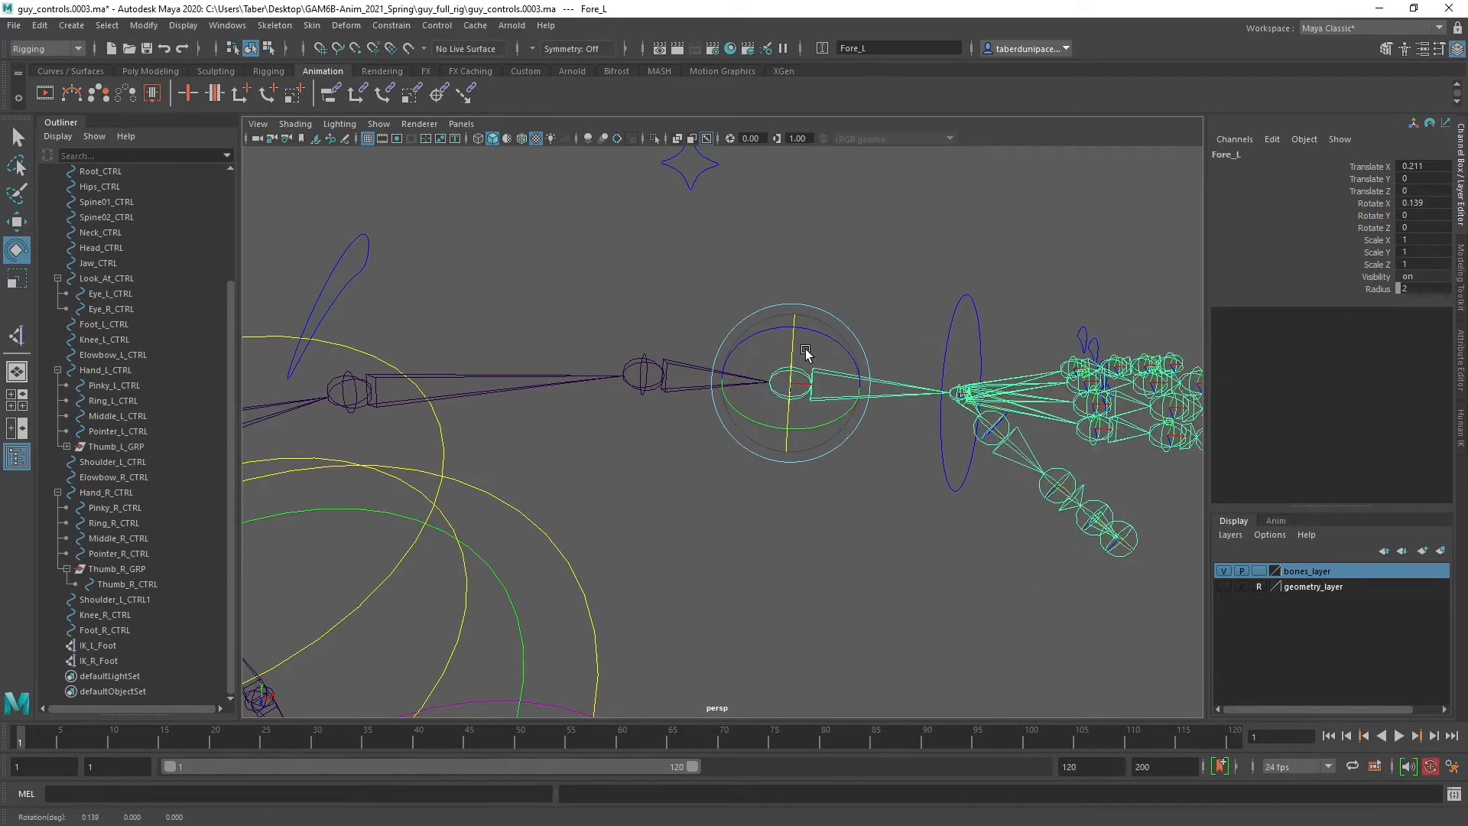
pyautogui.hotkey('ctrl', 'z')
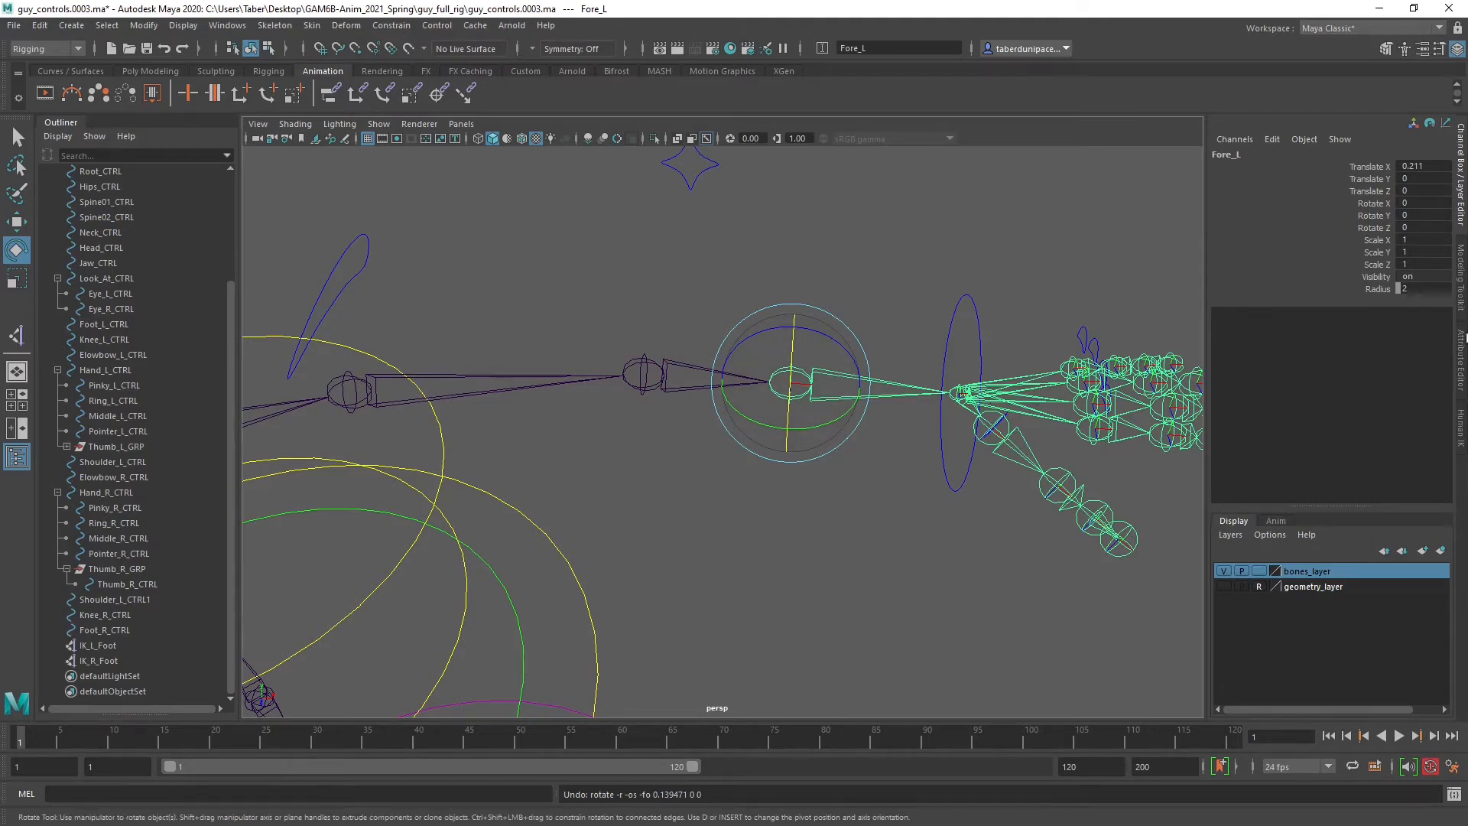
# Enable the Fore_L joint's Y and Z rotation limits, both with minimum 0 and maximum 0.
pyautogui.click(1461, 353)
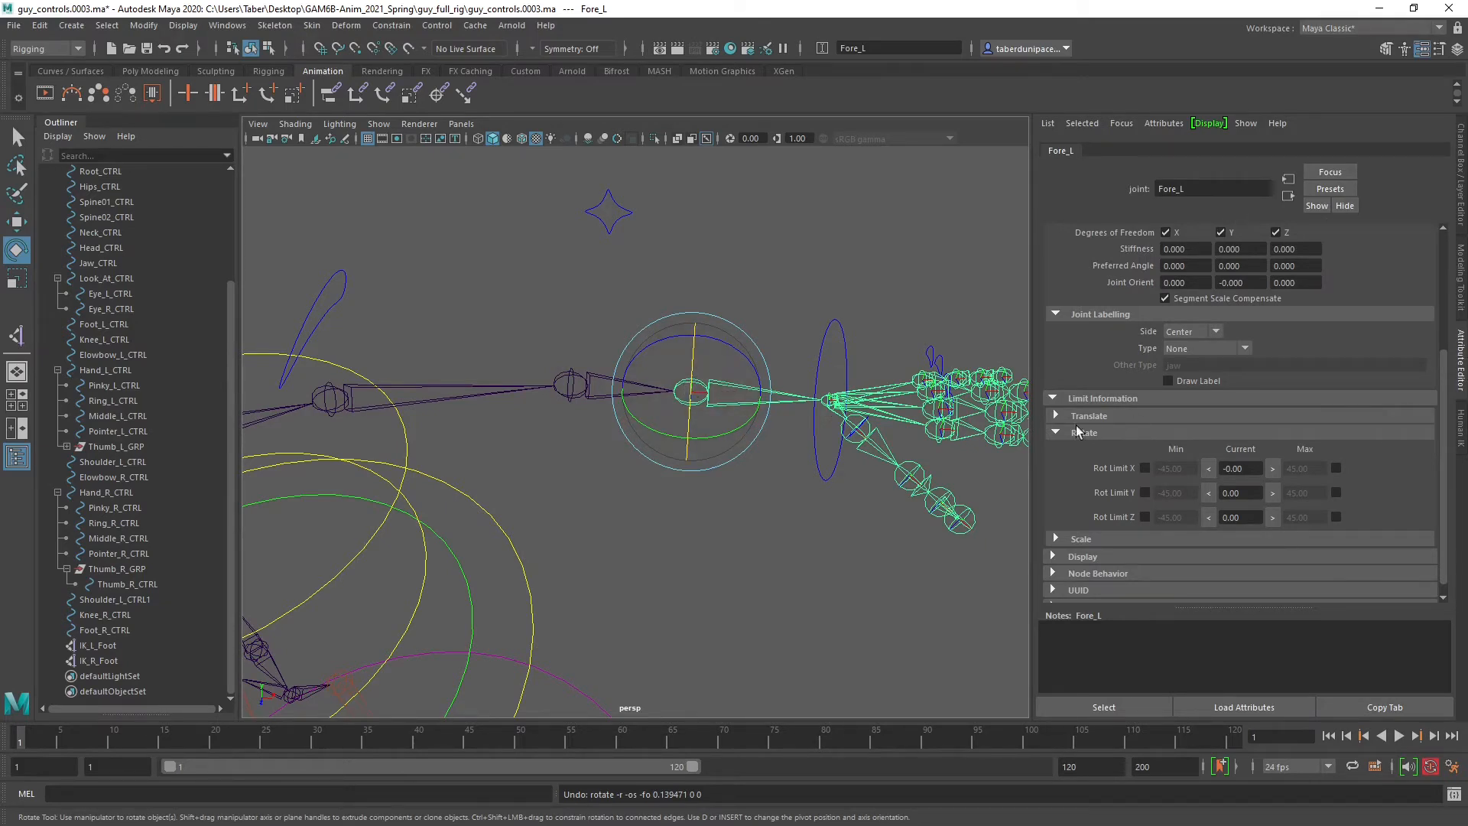
pyautogui.click(1052, 398)
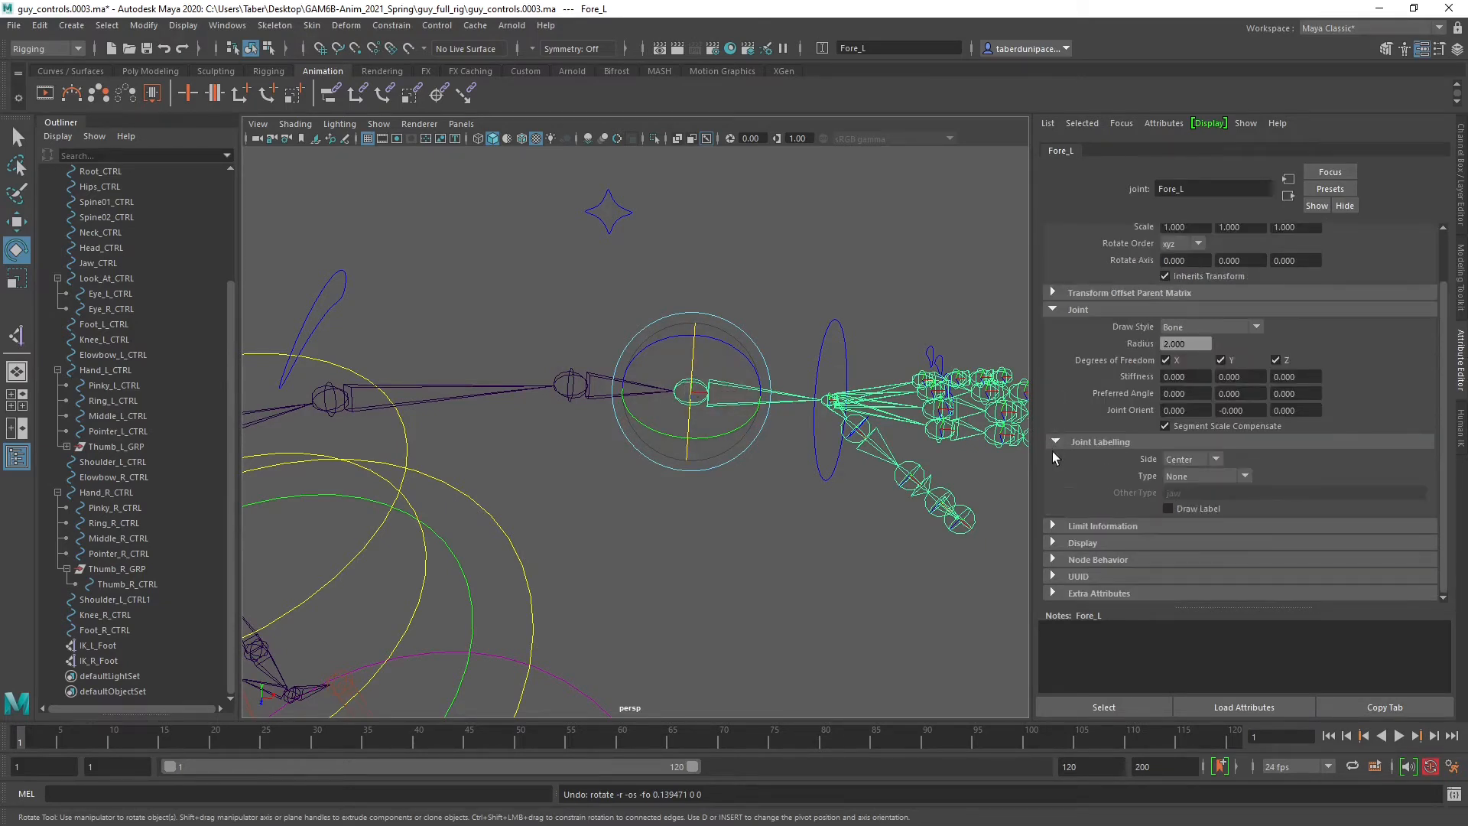
pyautogui.click(1054, 525)
pyautogui.click(1065, 547)
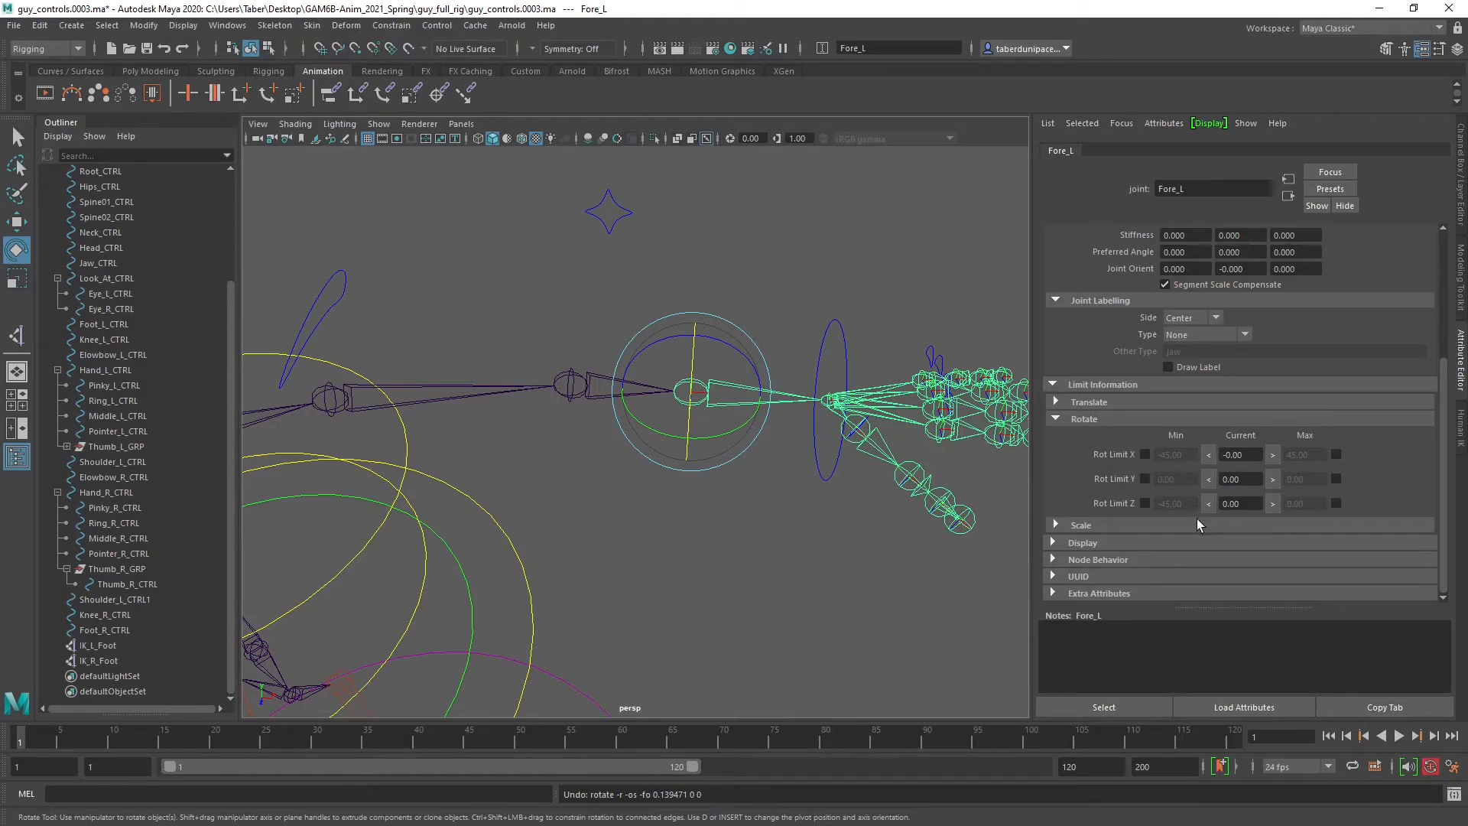
pyautogui.click(1145, 479)
pyautogui.click(1337, 504)
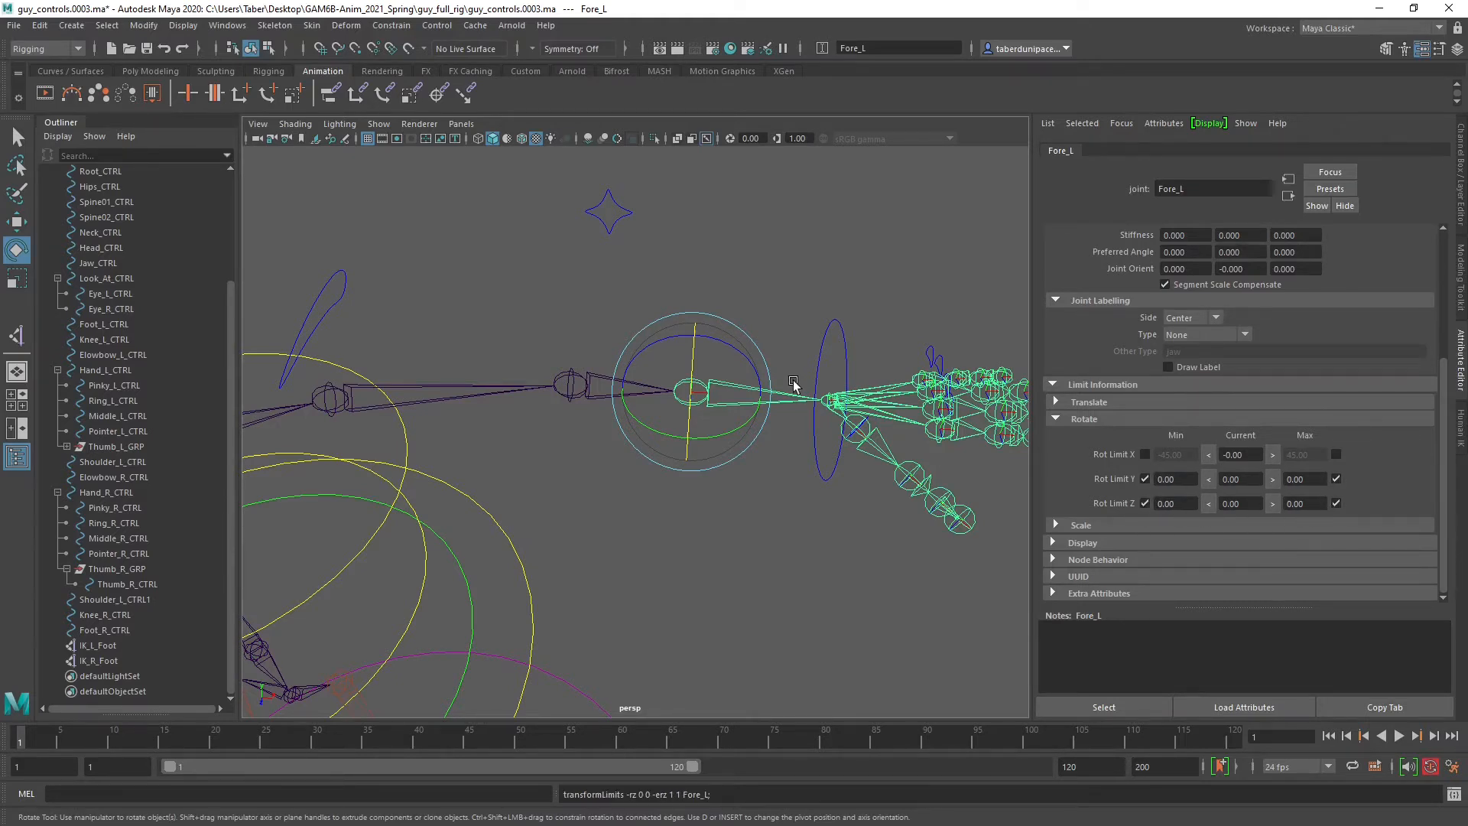
# Test-rotate the Fore_L joint against its rotation limits, undo the rotation and clear the selection.
pyautogui.moveTo(738, 351); pyautogui.dragTo(736, 432)
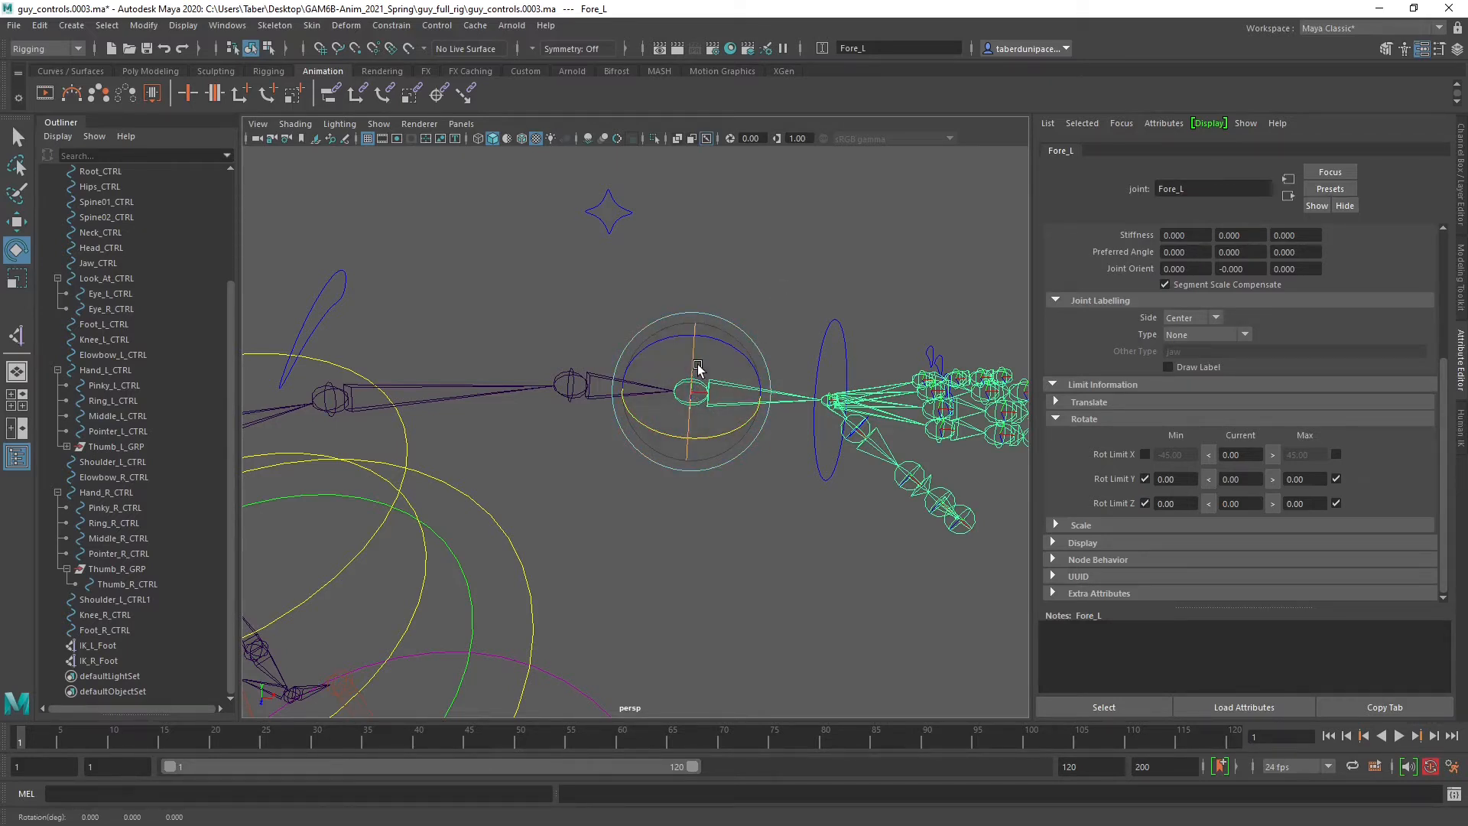
pyautogui.moveTo(694, 367)
pyautogui.mouseDown()
pyautogui.moveTo(695, 317)
pyautogui.moveTo(696, 387)
pyautogui.mouseUp()
pyautogui.hotkey('ctrl', 'z')
pyautogui.click(743, 276)
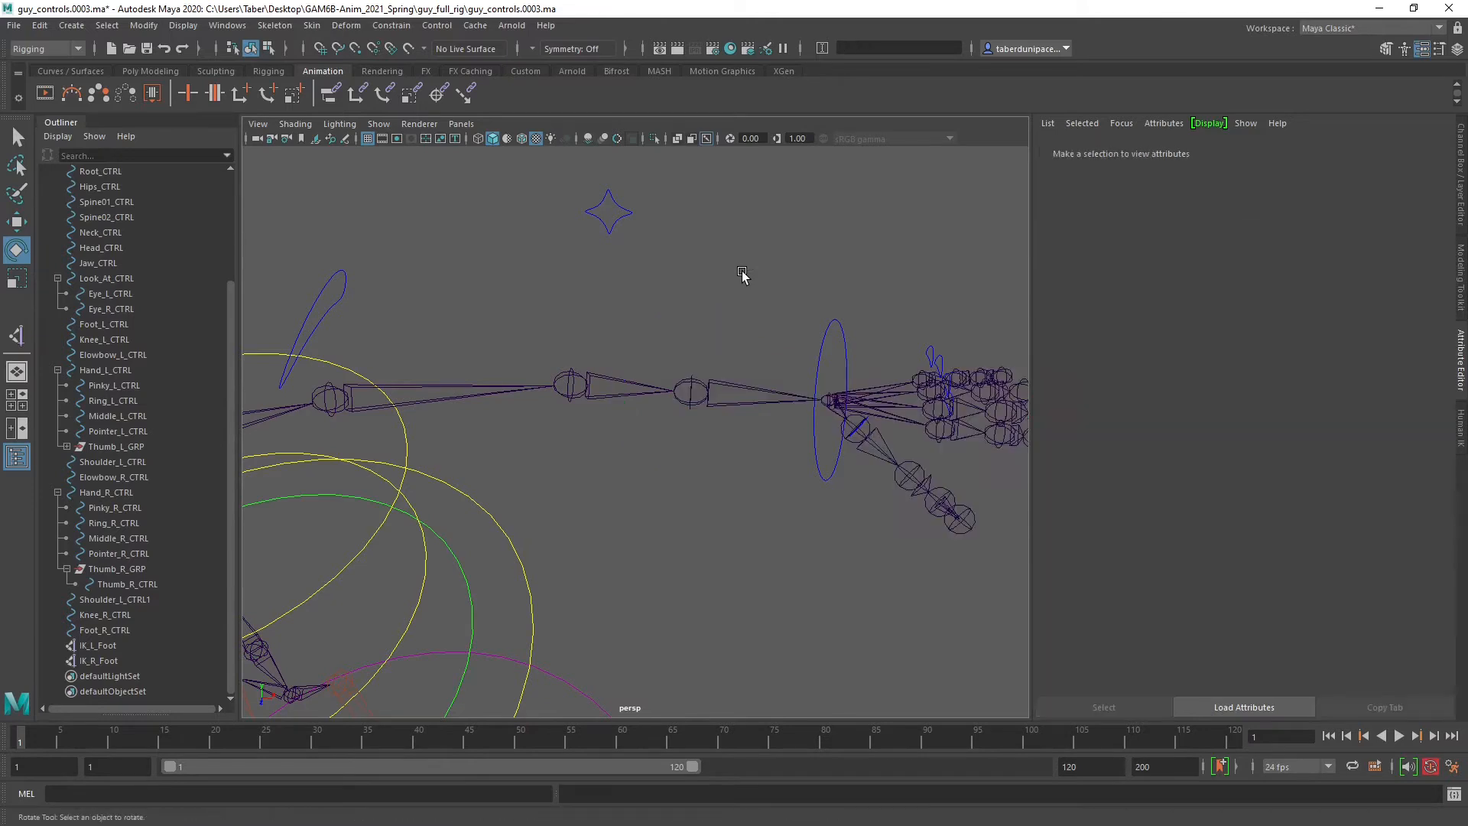
# Create an IK handle from the Shoulder_L joint to the left wrist joint and move it toward the shoulder to test the bend.
pyautogui.click(312, 25)
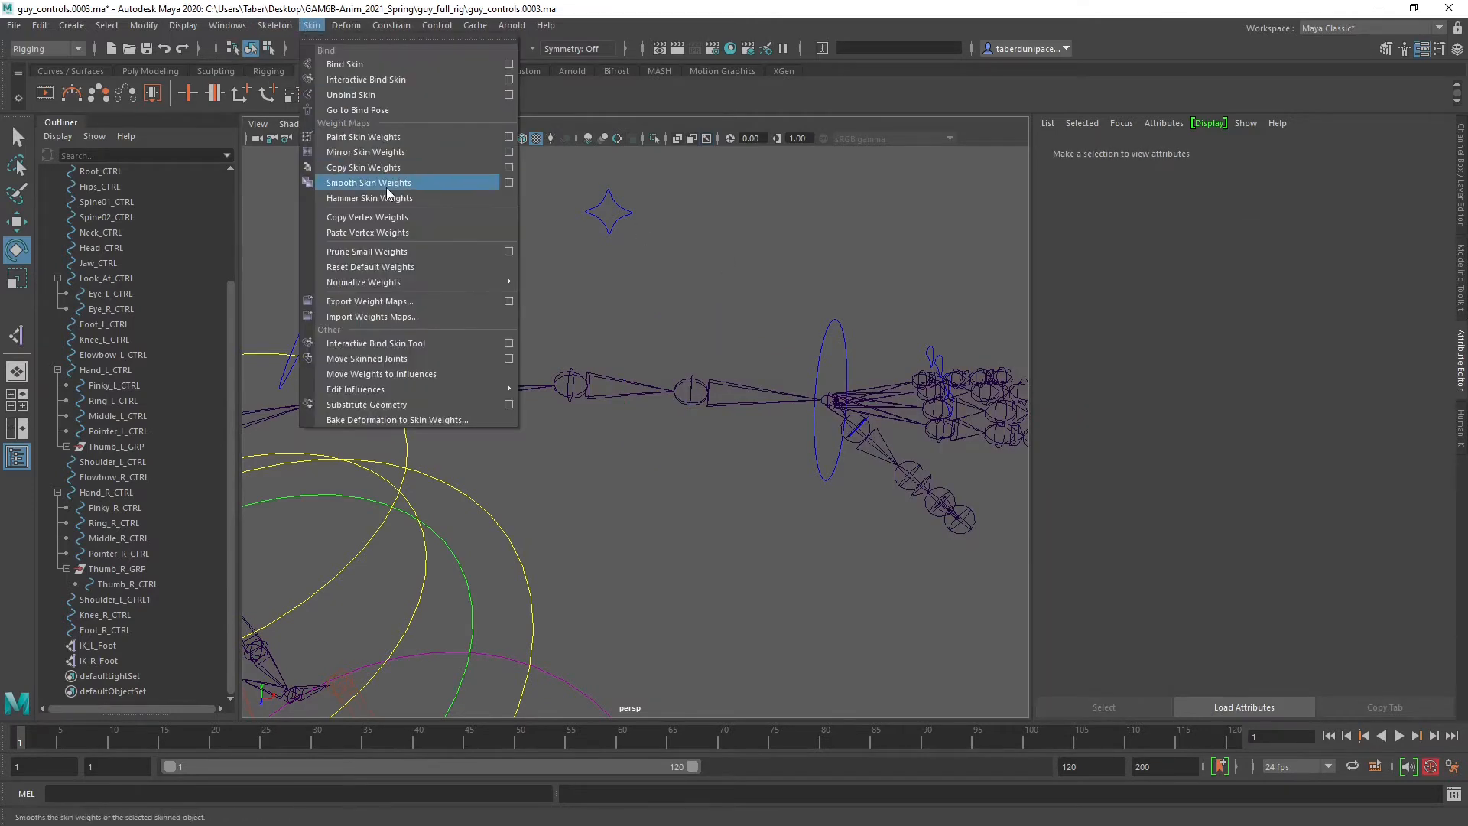
pyautogui.moveTo(275, 25)
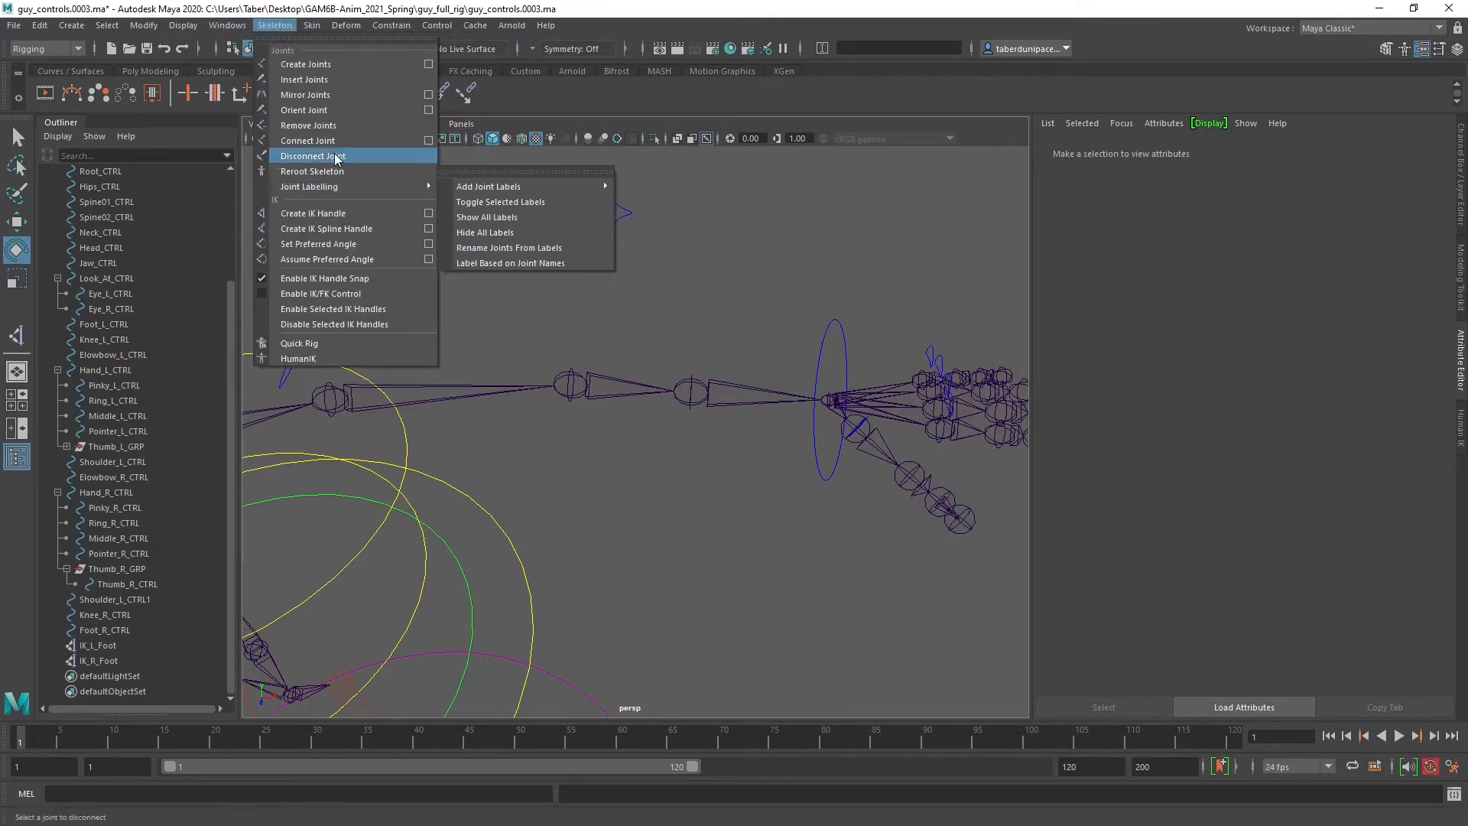
pyautogui.click(341, 214)
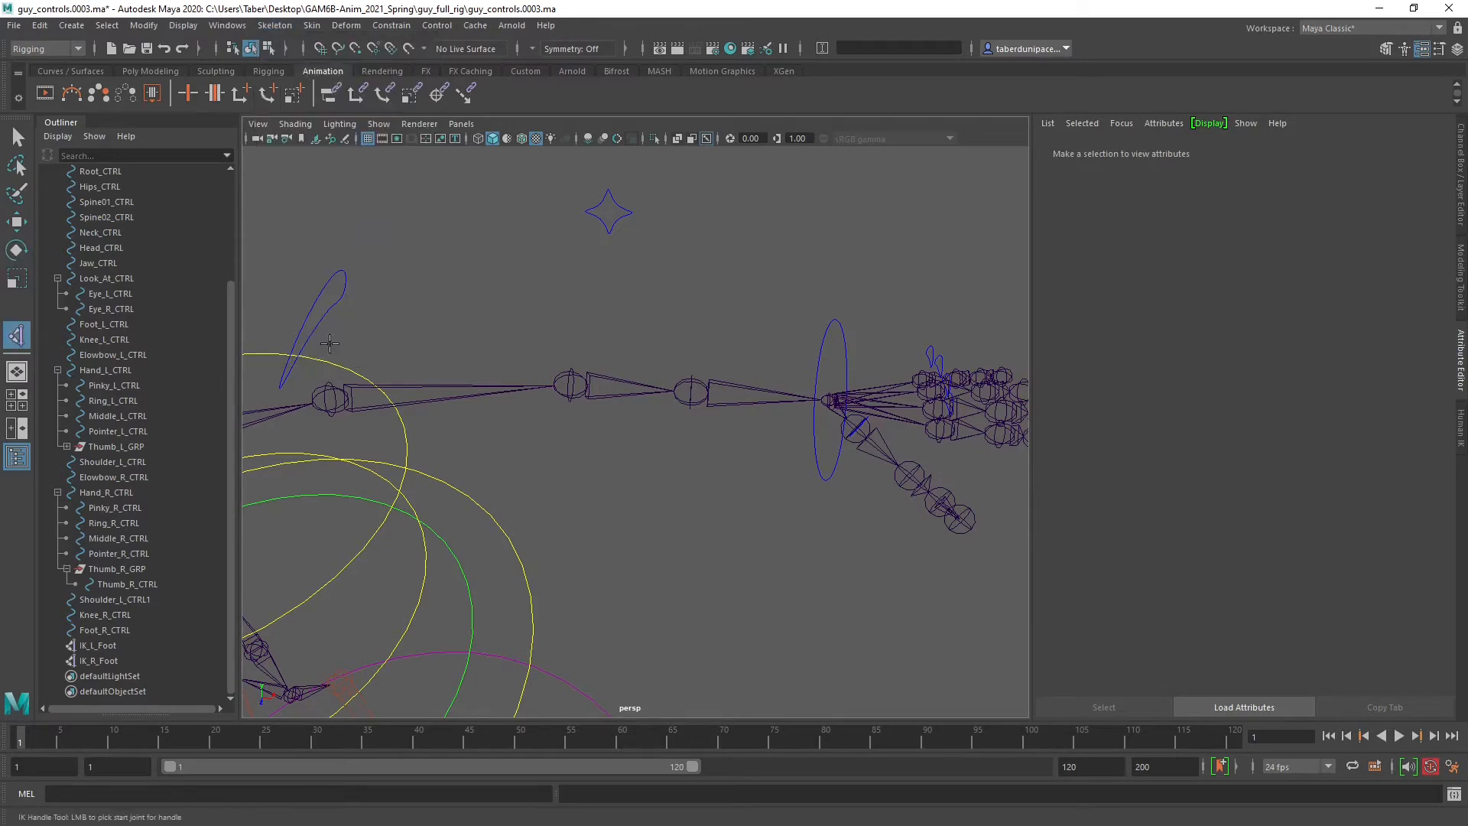
pyautogui.click(327, 386)
pyautogui.click(829, 400)
pyautogui.press('w')
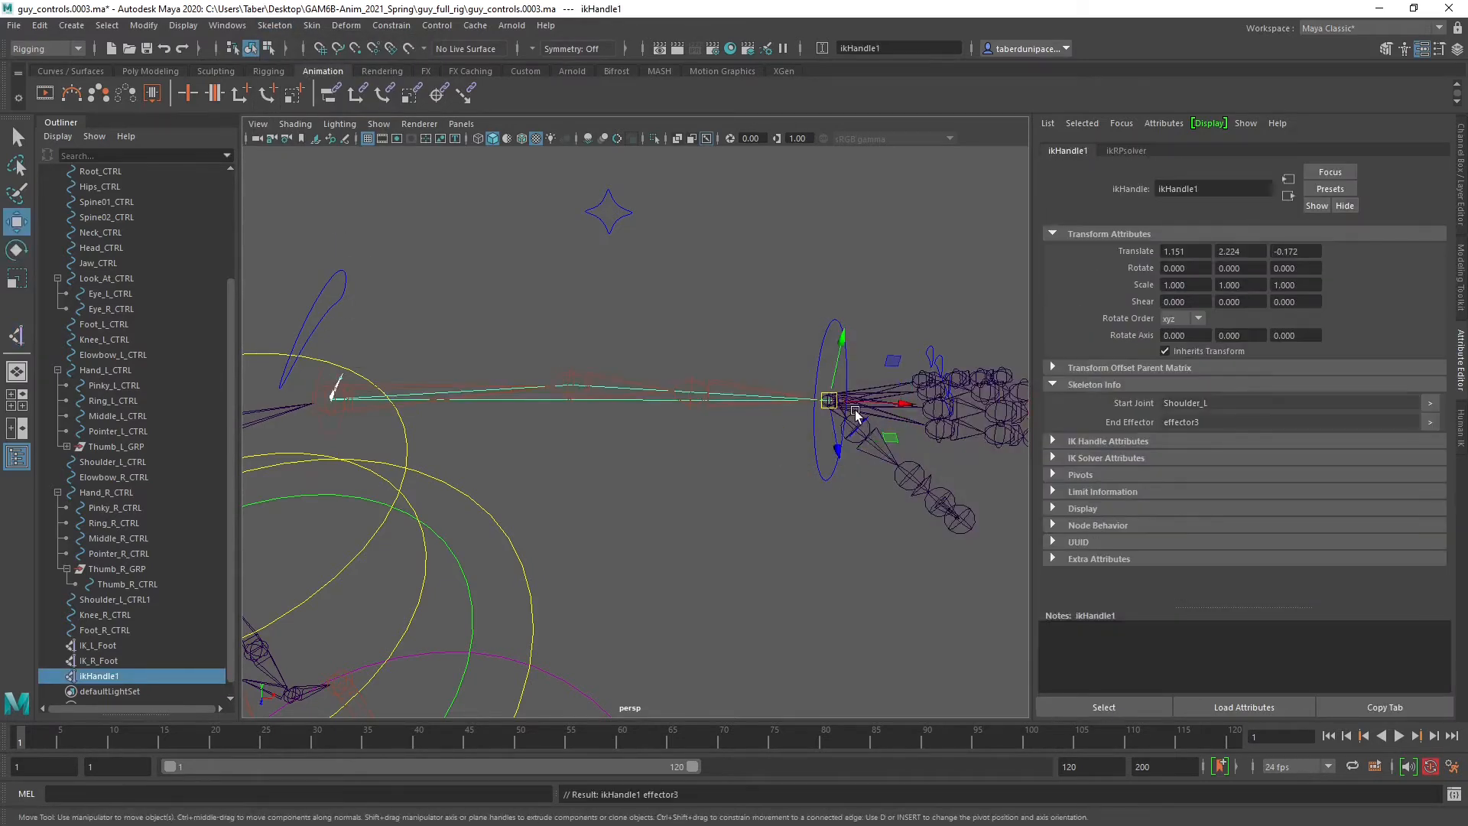
pyautogui.moveTo(828, 399); pyautogui.dragTo(680, 407)
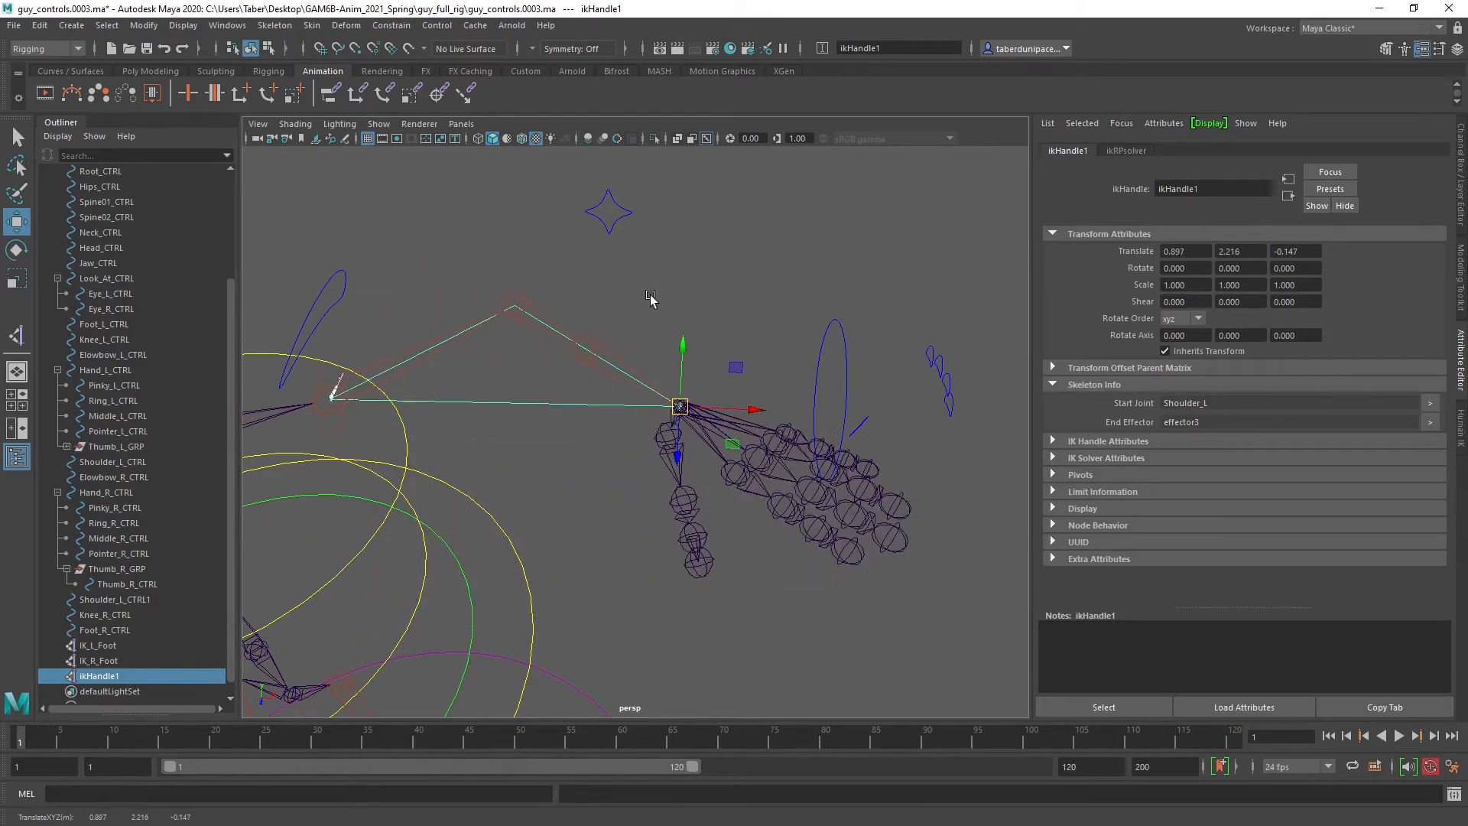
# Test-rotate the Fore_L joint while the arm is bent, then nudge the wrist IK handle slightly.
pyautogui.click(609, 314)
pyautogui.click(594, 338)
pyautogui.press('e')
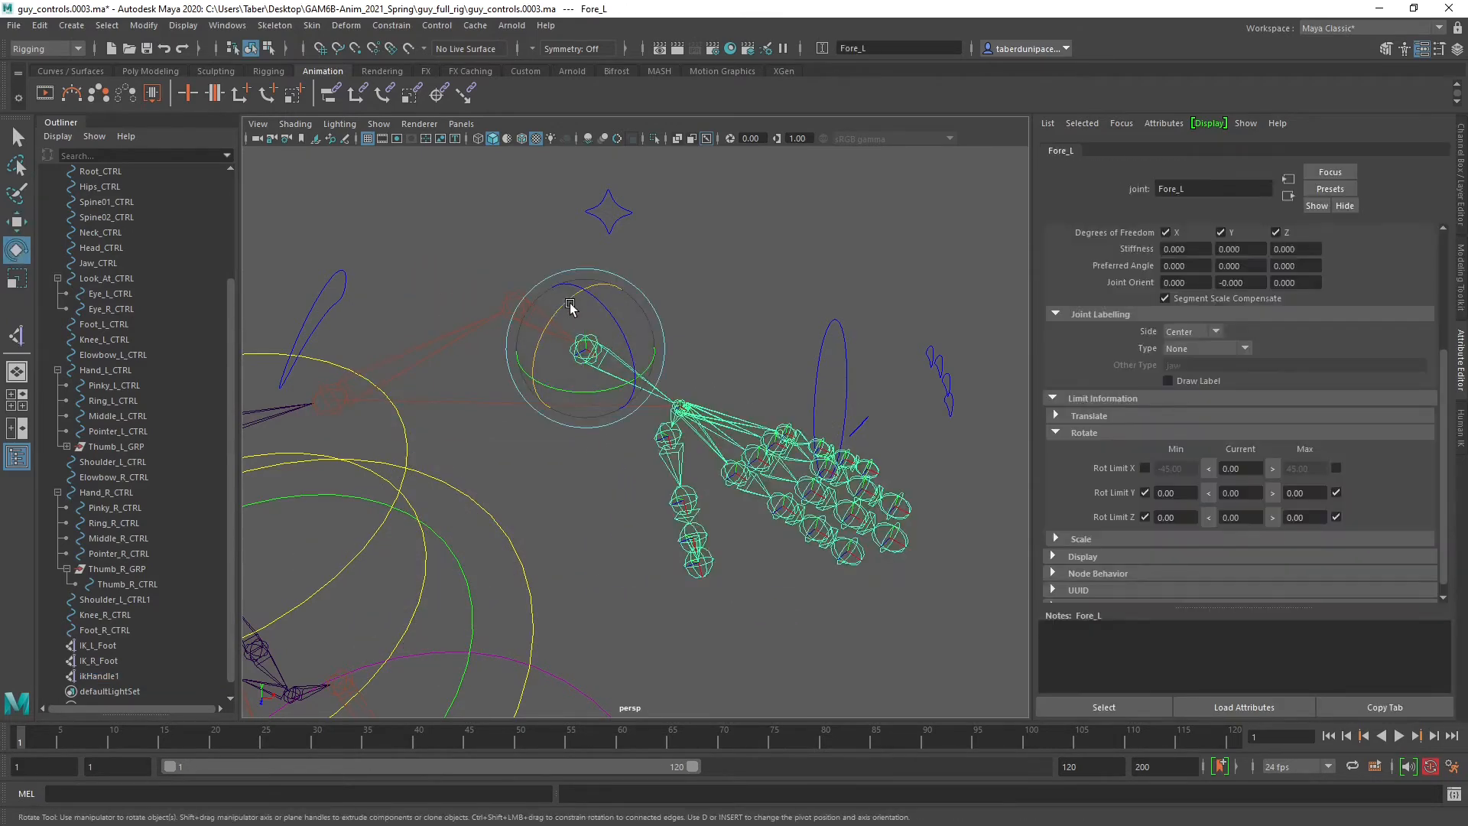
pyautogui.moveTo(570, 306); pyautogui.dragTo(545, 351)
pyautogui.click(787, 305)
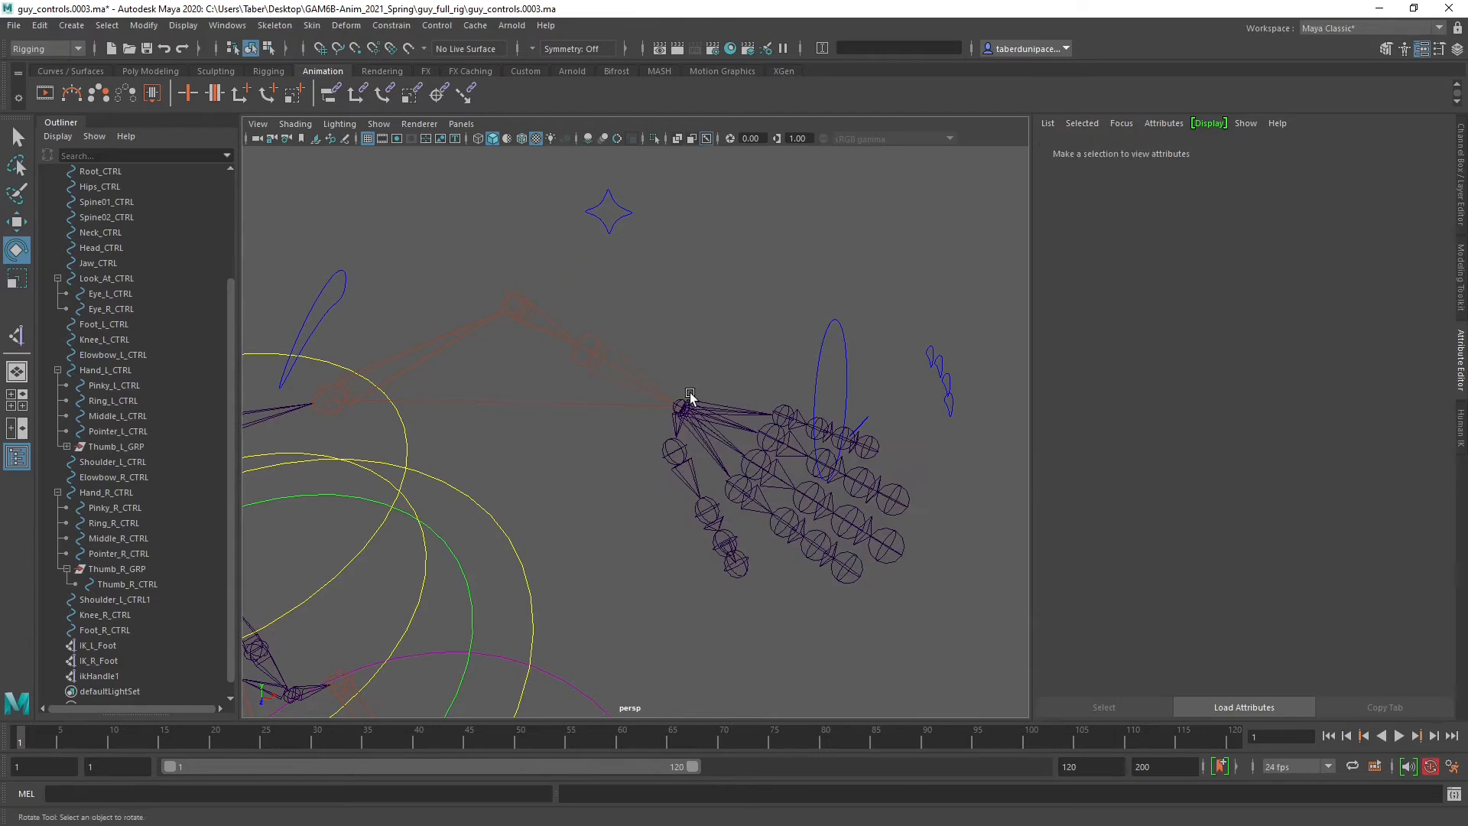
pyautogui.click(112, 677)
pyautogui.press('w')
pyautogui.moveTo(680, 405); pyautogui.dragTo(682, 402)
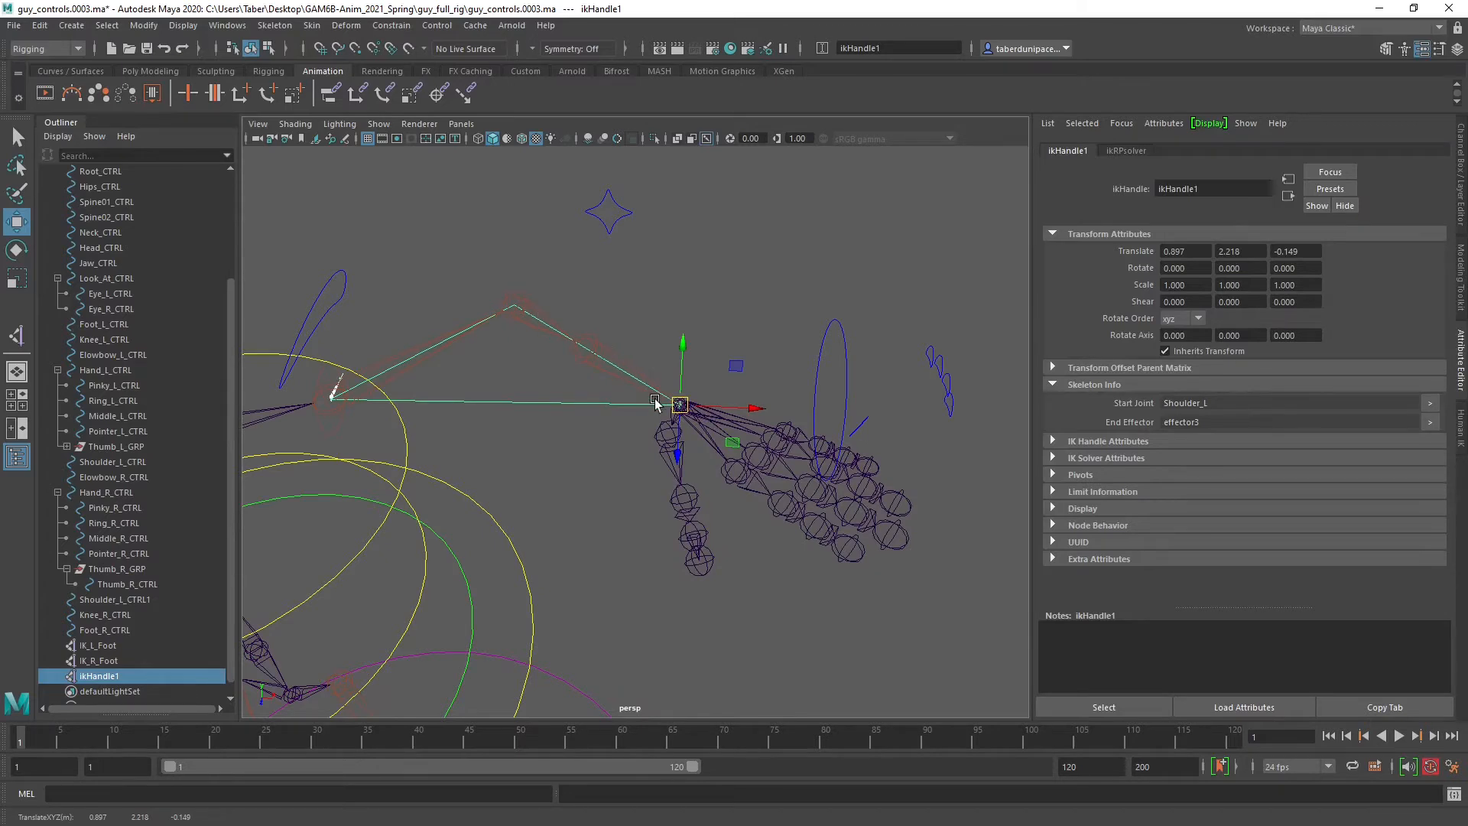
# Inspect the Fore_L joint's channels, then undo back through the wrist IK handle and the Fore_L rotation limits.
pyautogui.click(599, 339)
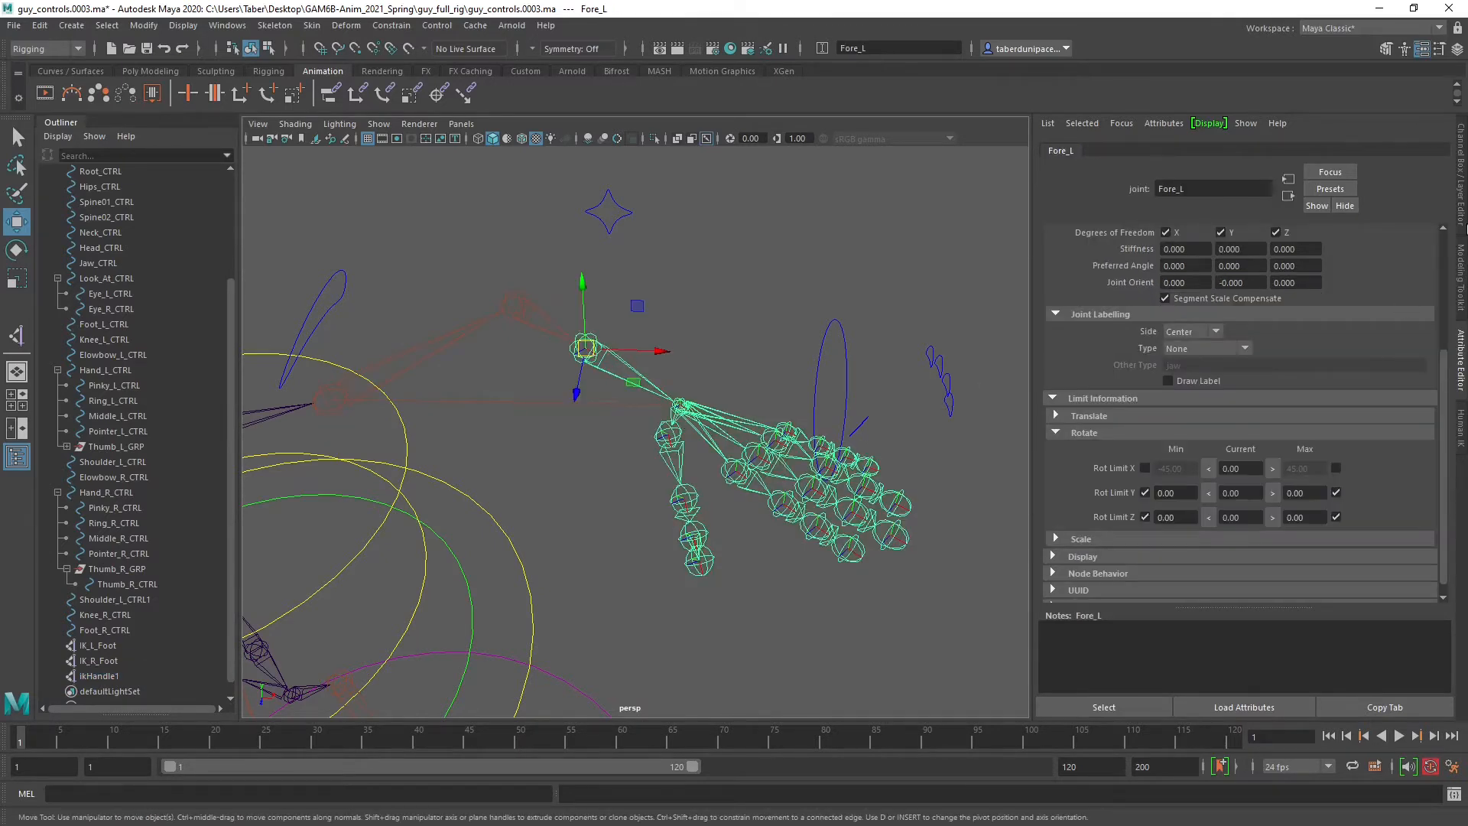
pyautogui.click(1463, 178)
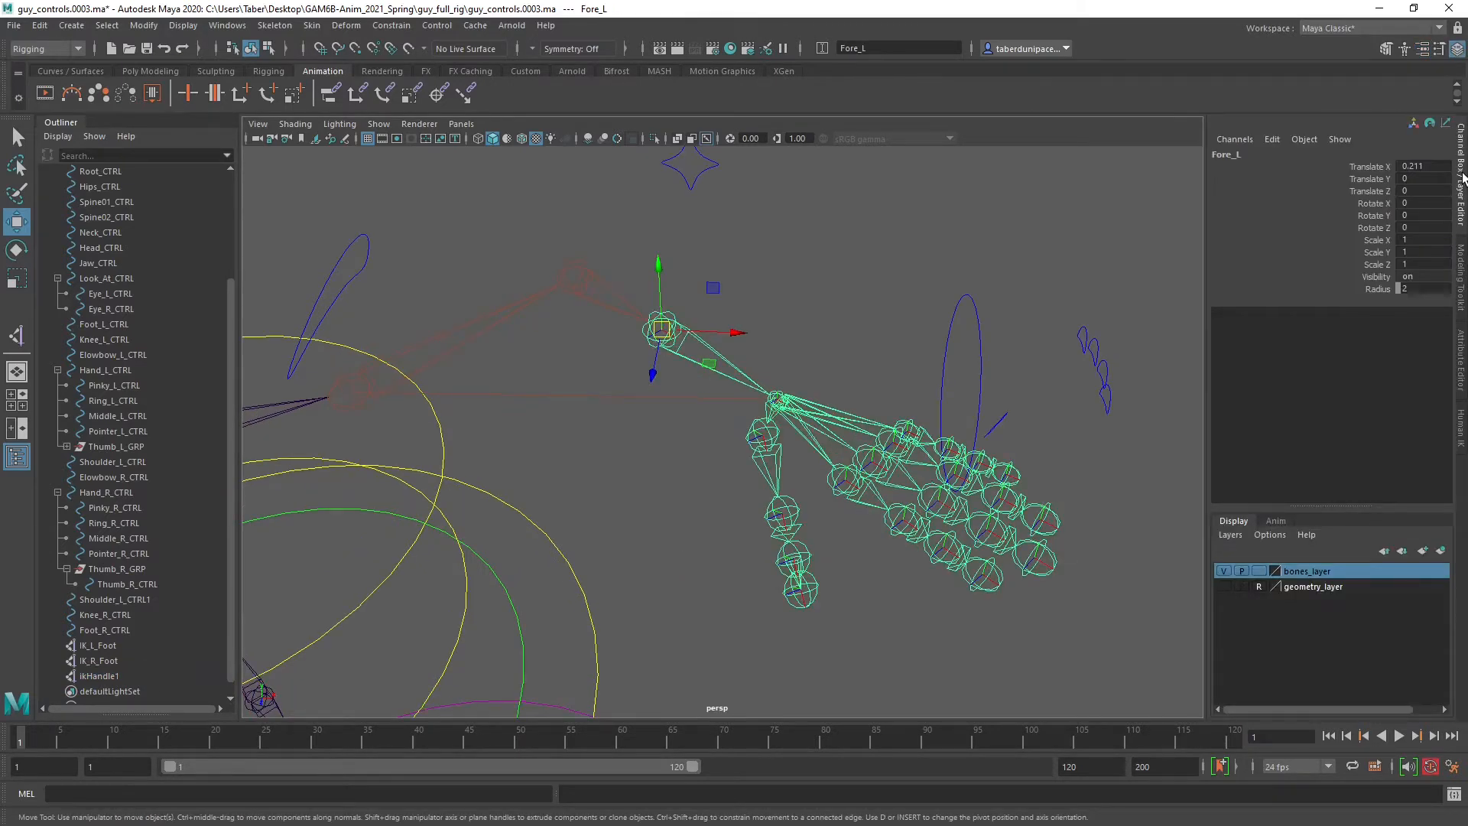
pyautogui.click(844, 292)
pyautogui.hotkey('ctrl', 'z')
pyautogui.hotkey('ctrl', 'z')
pyautogui.hotkey('ctrl', 'z')
pyautogui.hotkey('ctrl', 'z')
pyautogui.hotkey('ctrl', 'z')
pyautogui.hotkey('ctrl', 'z')
pyautogui.hotkey('ctrl', 'z')
pyautogui.hotkey('ctrl', 'z')
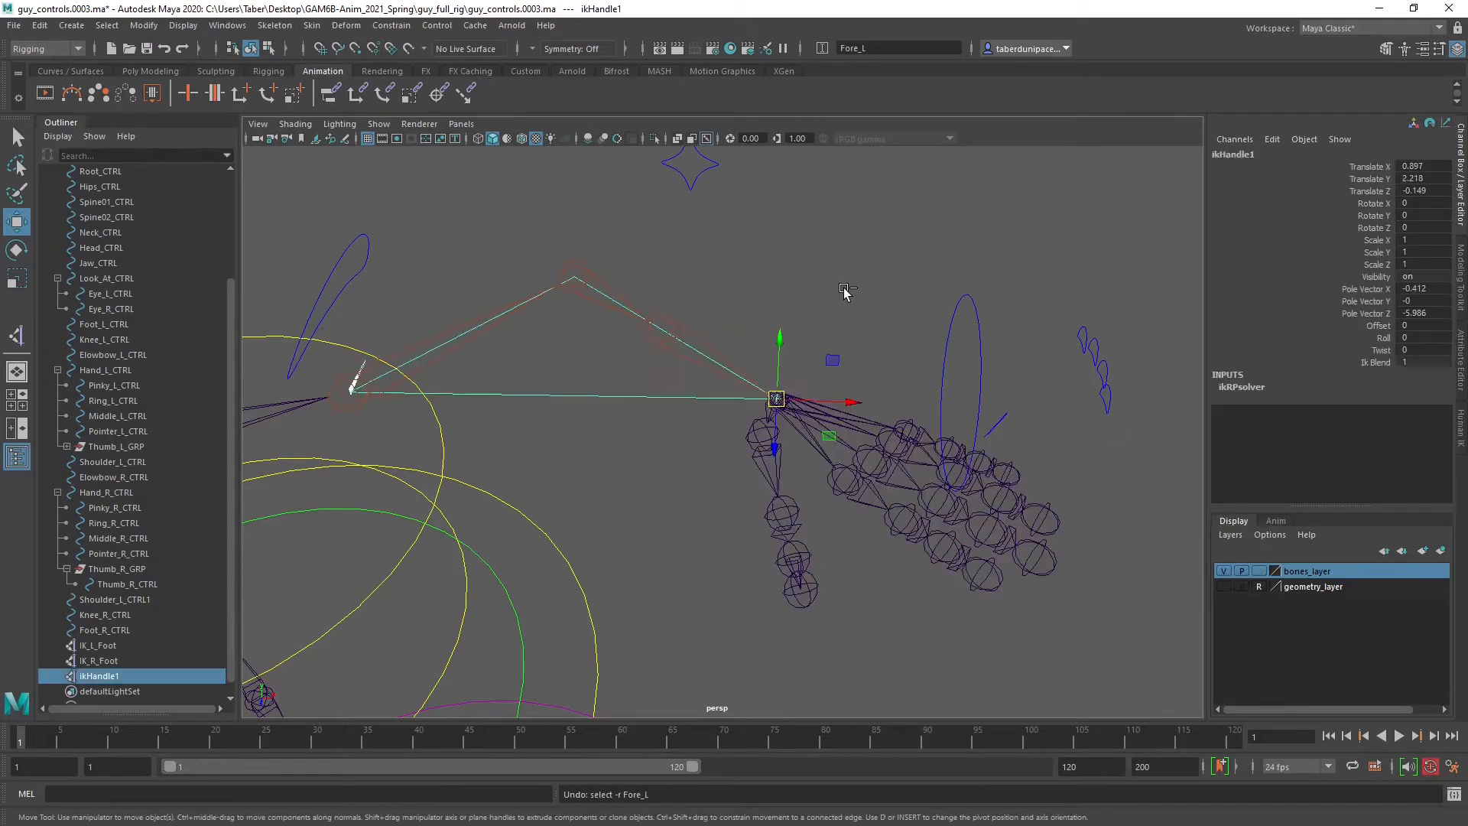
pyautogui.hotkey('ctrl', 'z')
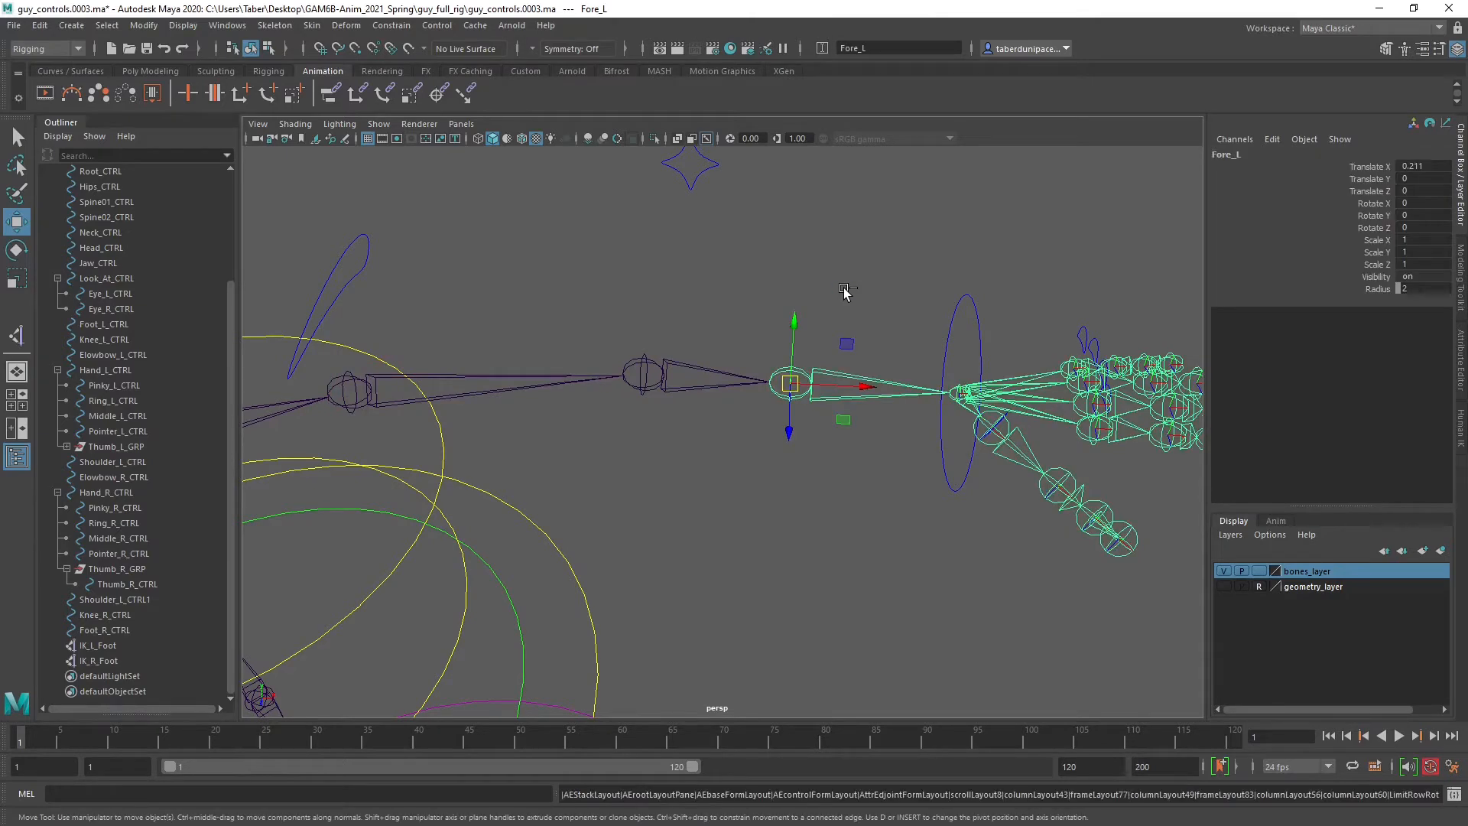
pyautogui.click(1461, 359)
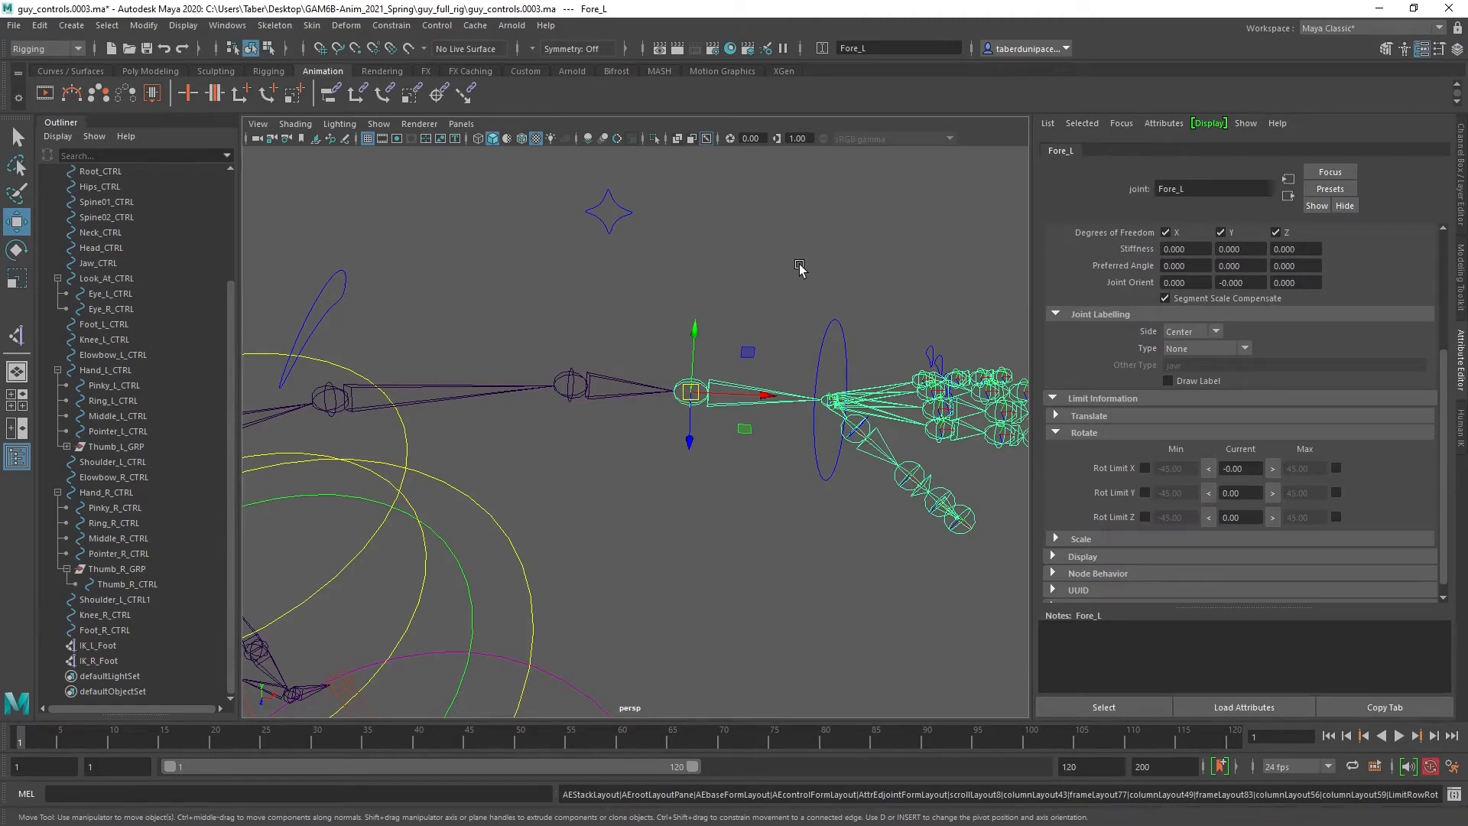
pyautogui.click(799, 268)
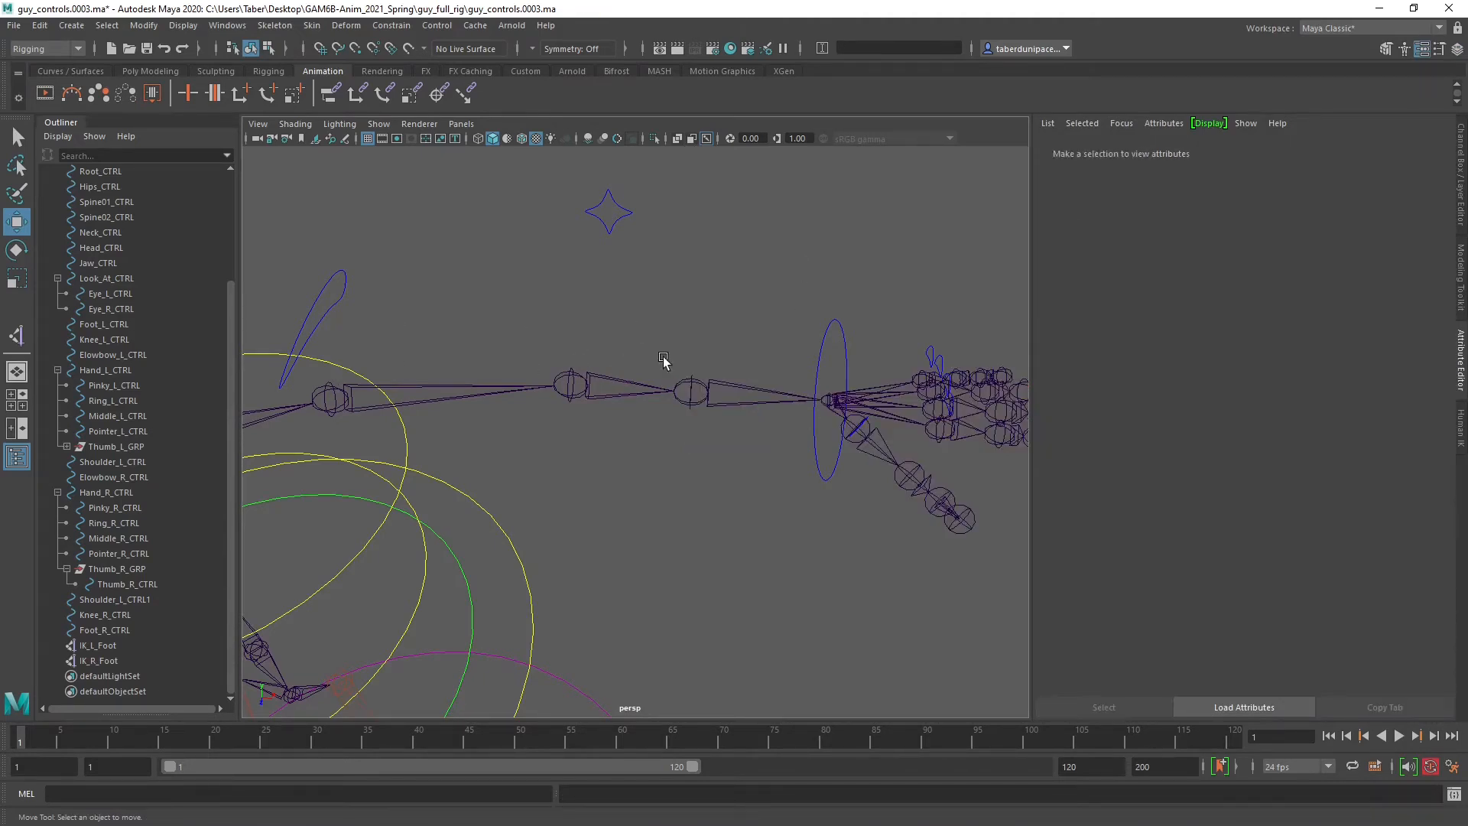
# Create an IK handle running from the Shoulder_L joint to the Fore_L joint.
pyautogui.moveTo(673, 323)
pyautogui.keyDown('alt'); pyautogui.mouseDown(button='middle')
pyautogui.moveTo(715, 328)
pyautogui.moveTo(682, 329)
pyautogui.mouseUp(button='middle'); pyautogui.keyUp('alt')
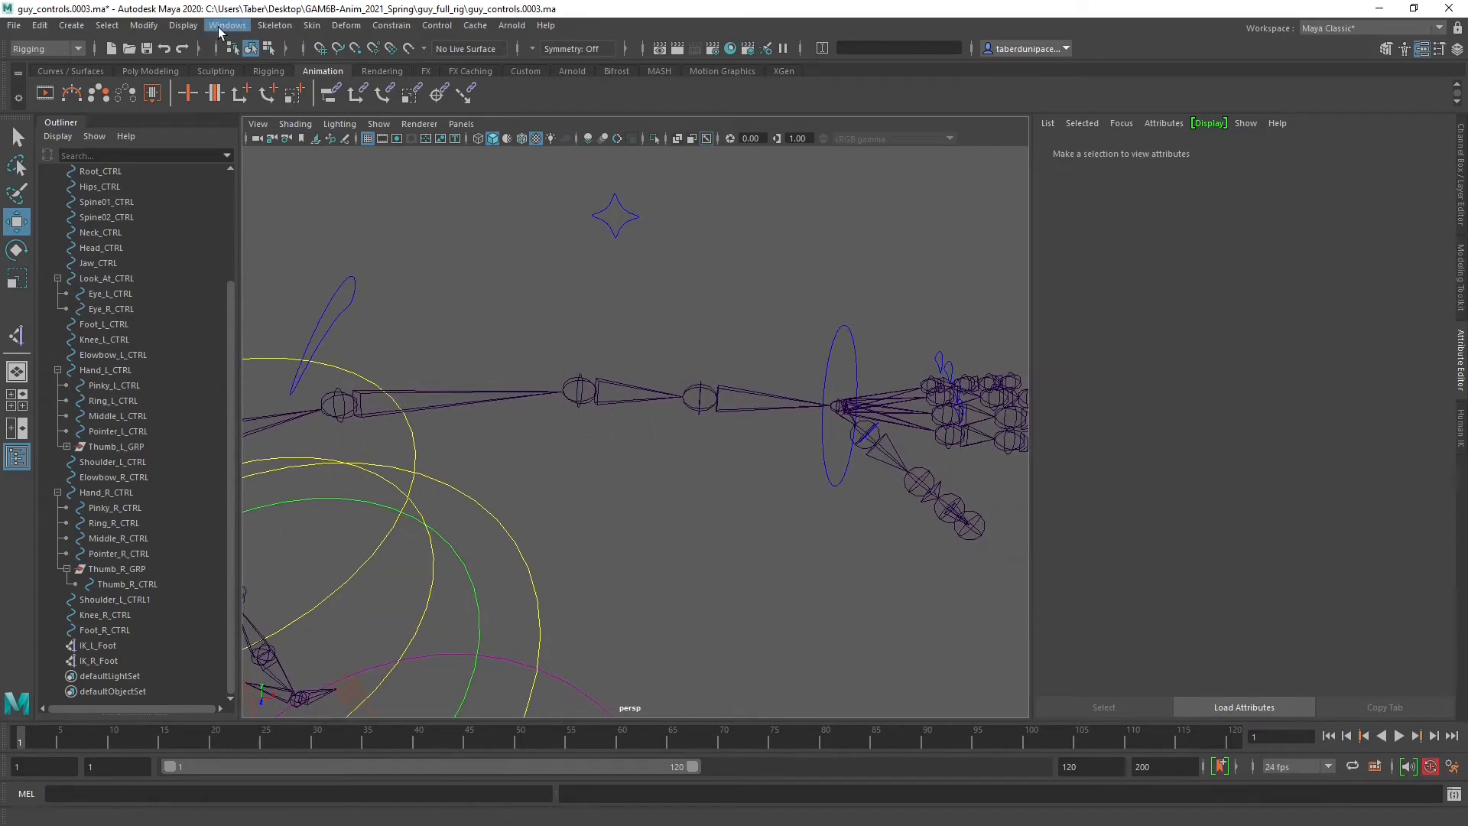
pyautogui.click(274, 26)
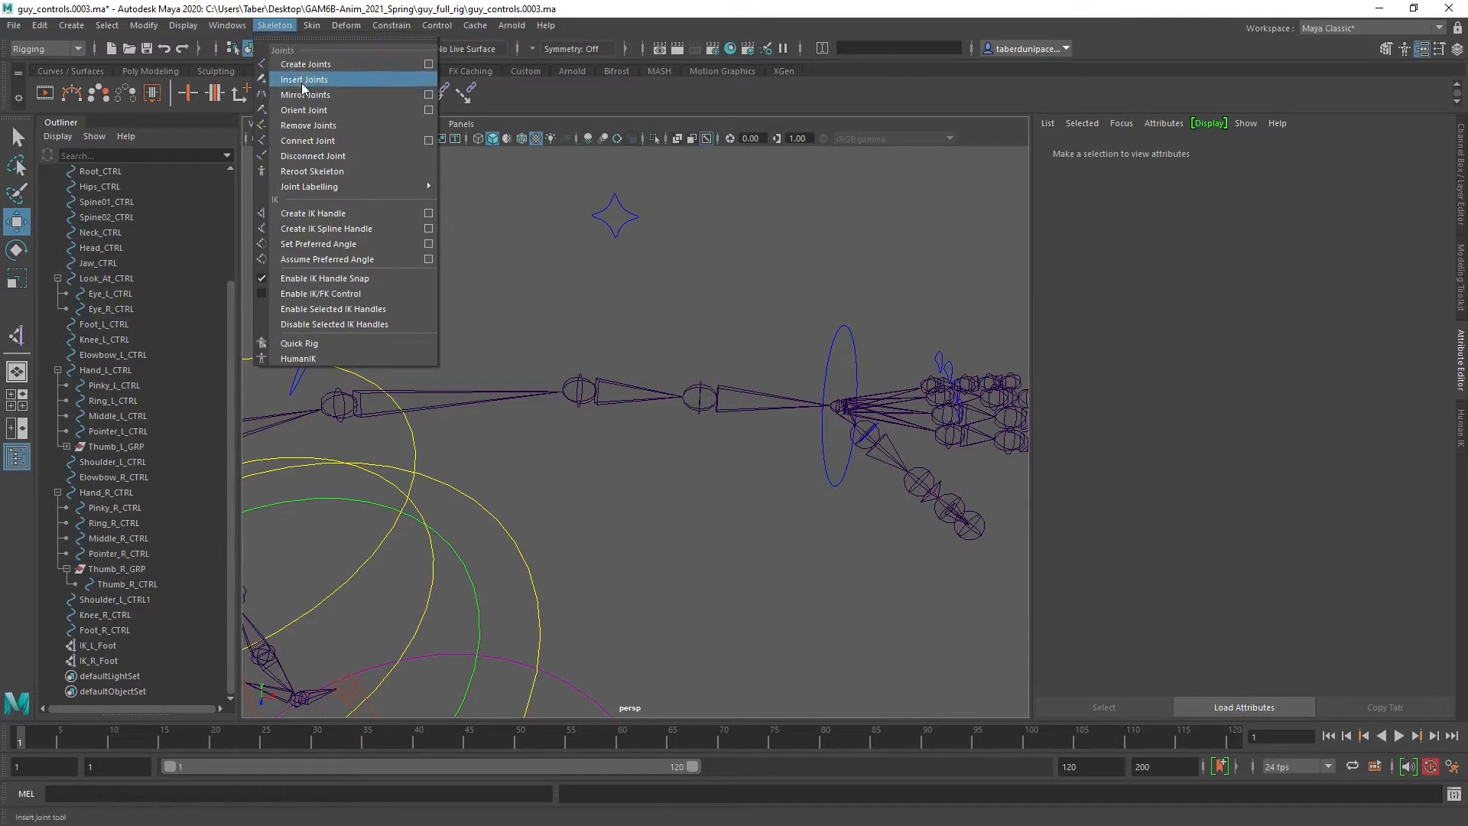
pyautogui.click(340, 215)
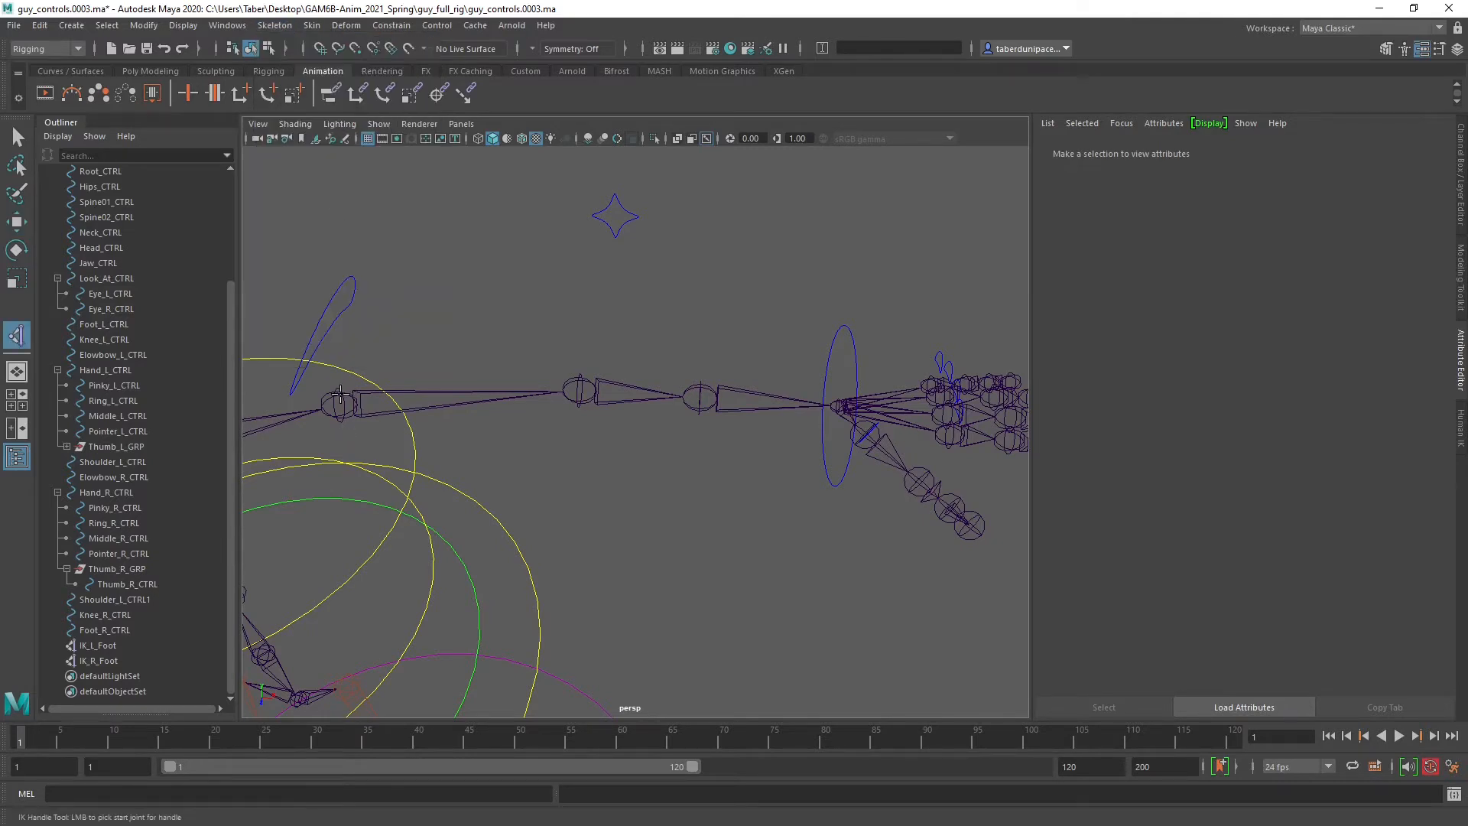
pyautogui.click(340, 395)
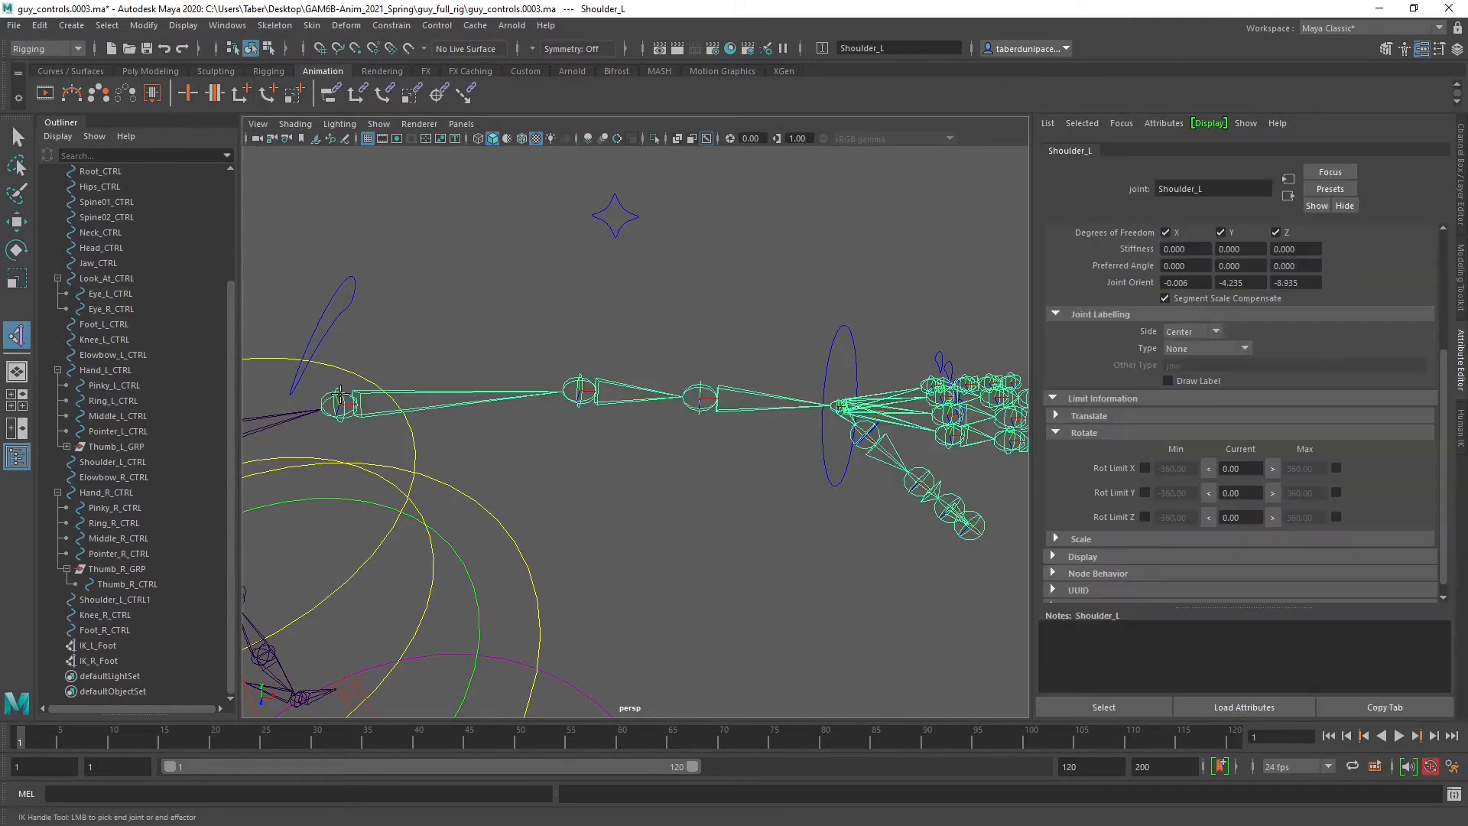
pyautogui.click(703, 389)
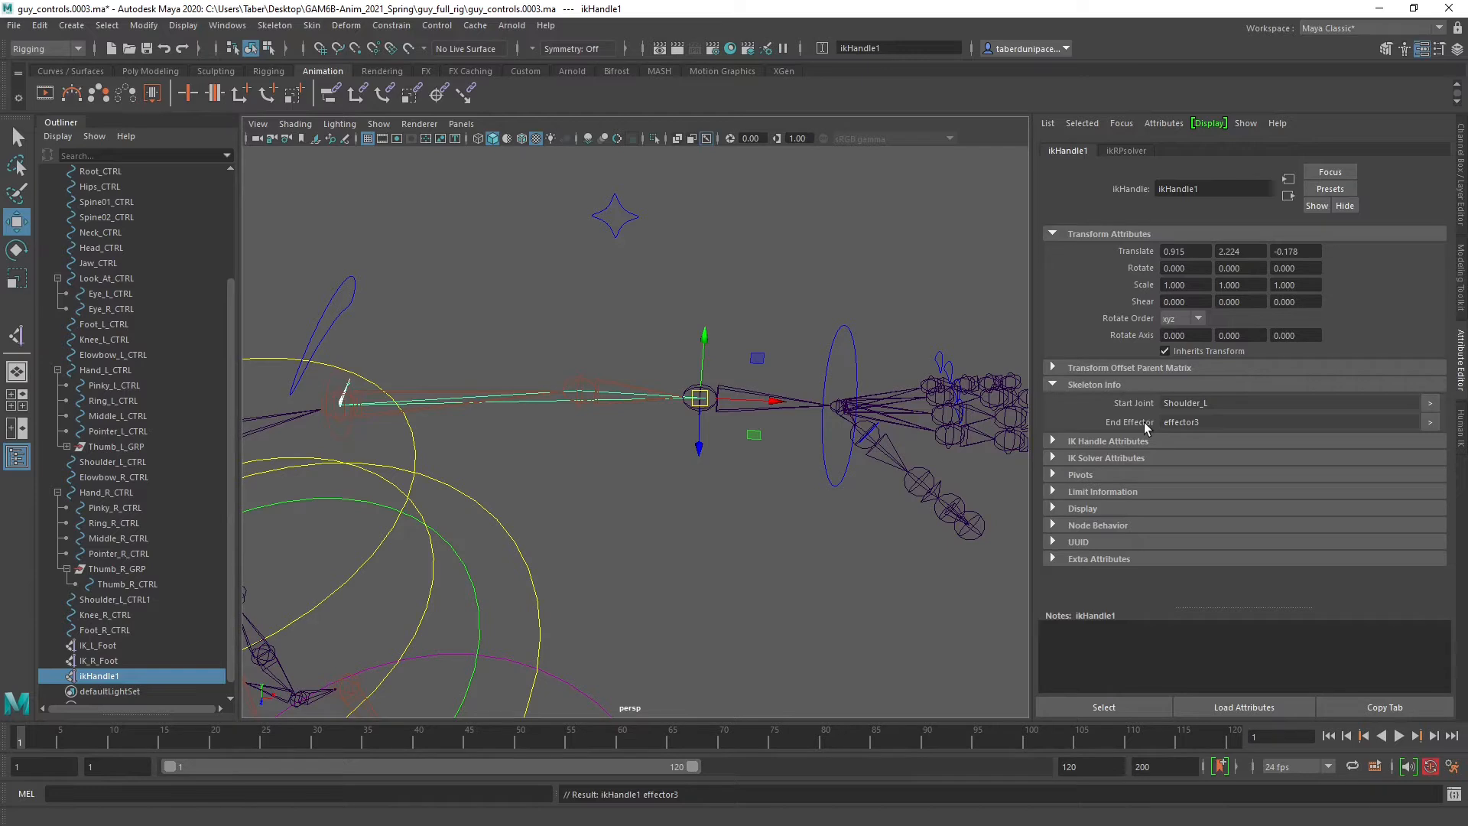
# Open the handle's end effector attributes and try to snap the pivot from the forearm joint to the wrist.
pyautogui.click(1431, 423)
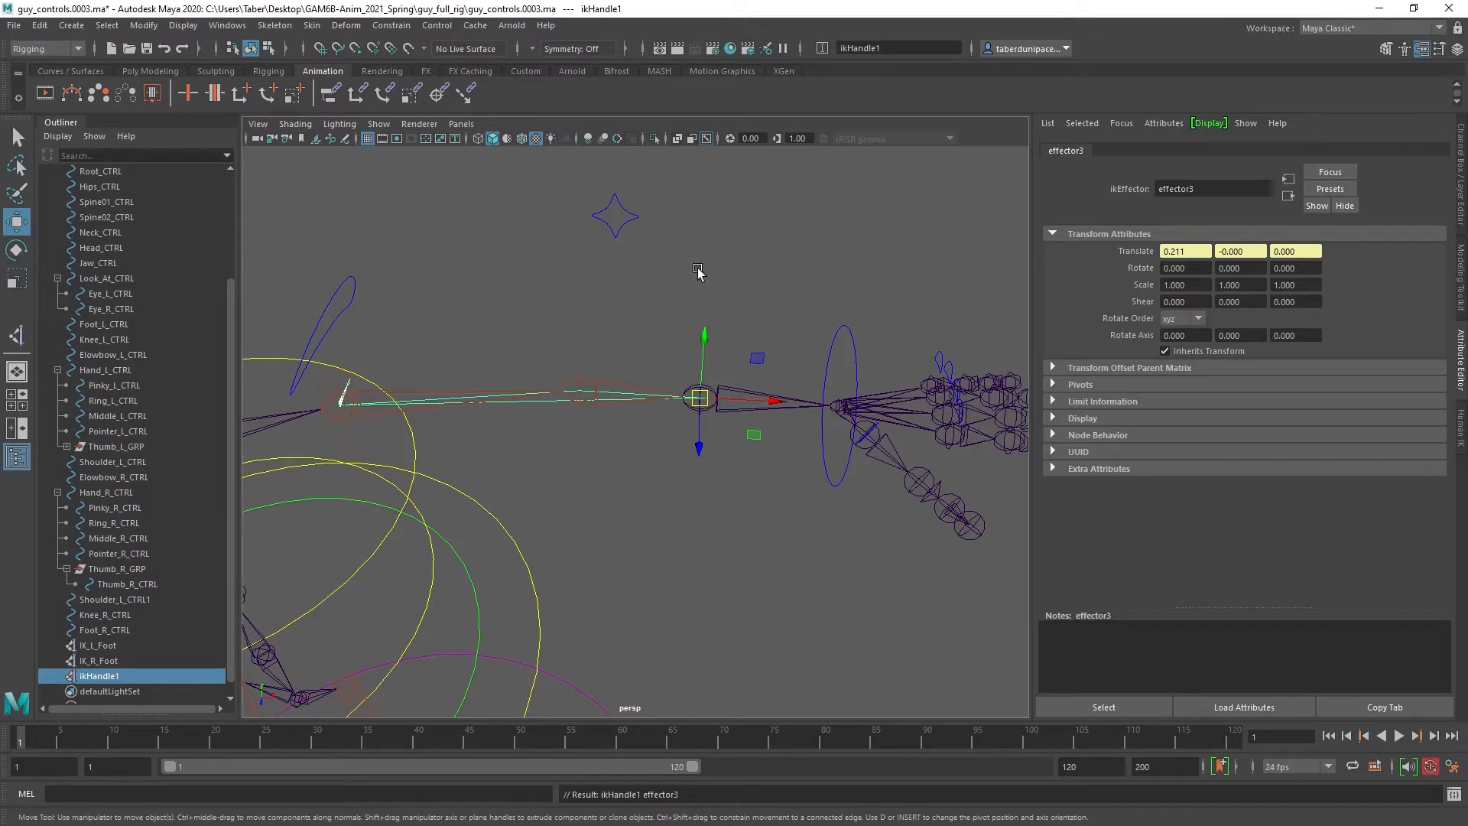
pyautogui.press('d')
pyautogui.press('v')
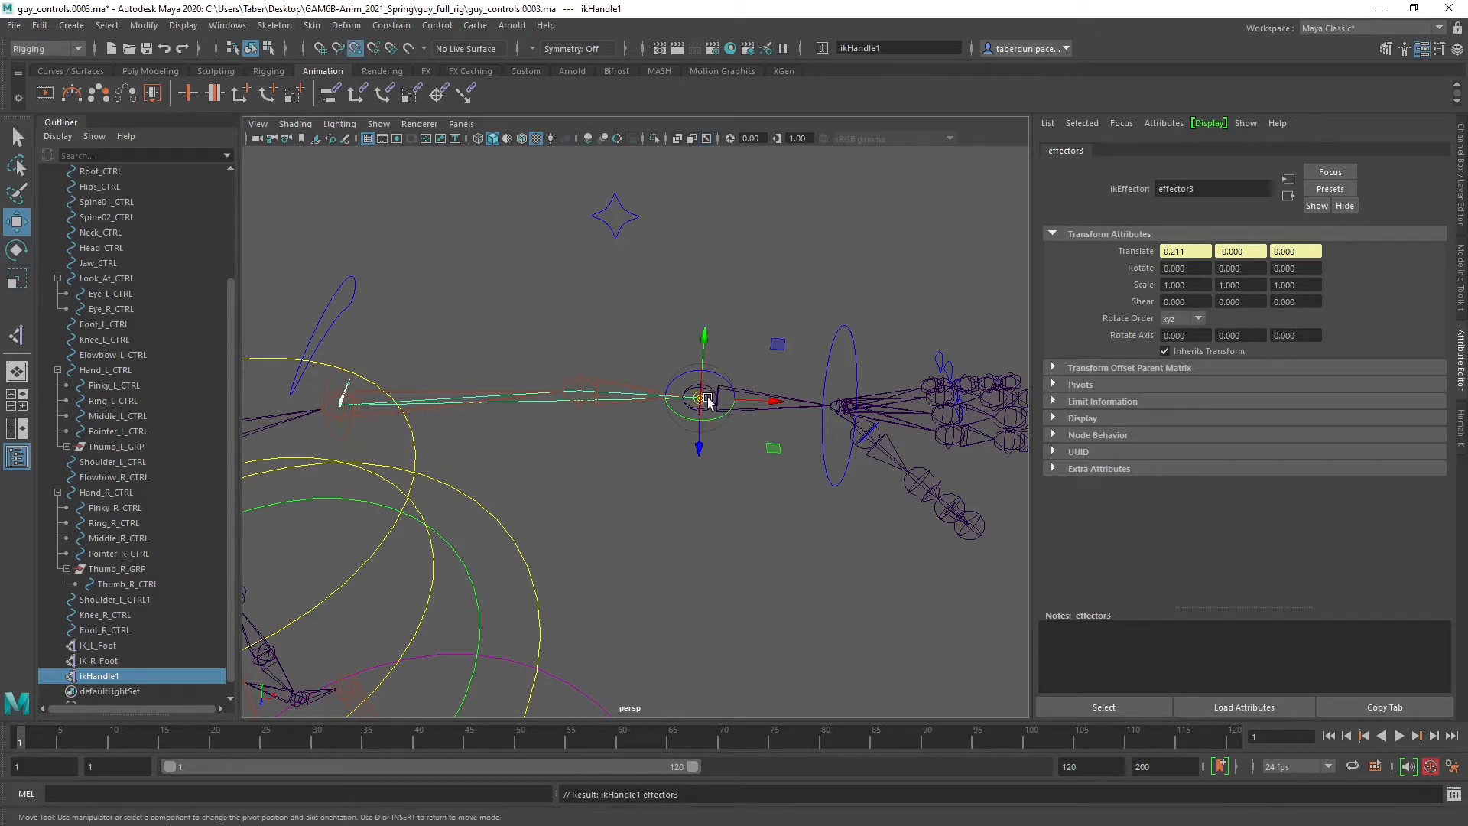
pyautogui.moveTo(708, 402); pyautogui.dragTo(855, 404)
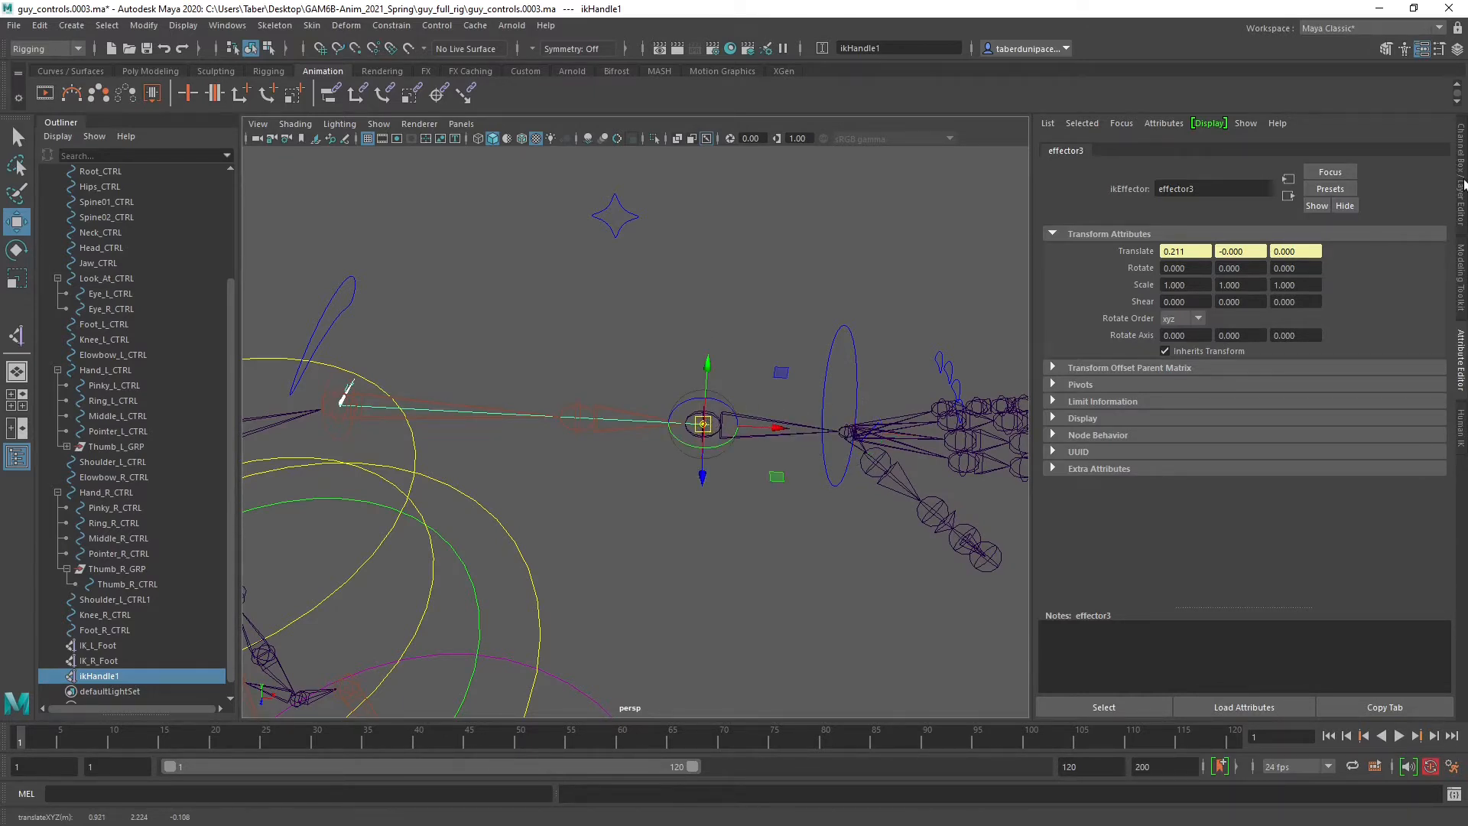
pyautogui.press('d')
# Try setting the IK handle's translate values to 0, then undo the change.
pyautogui.click(1462, 184)
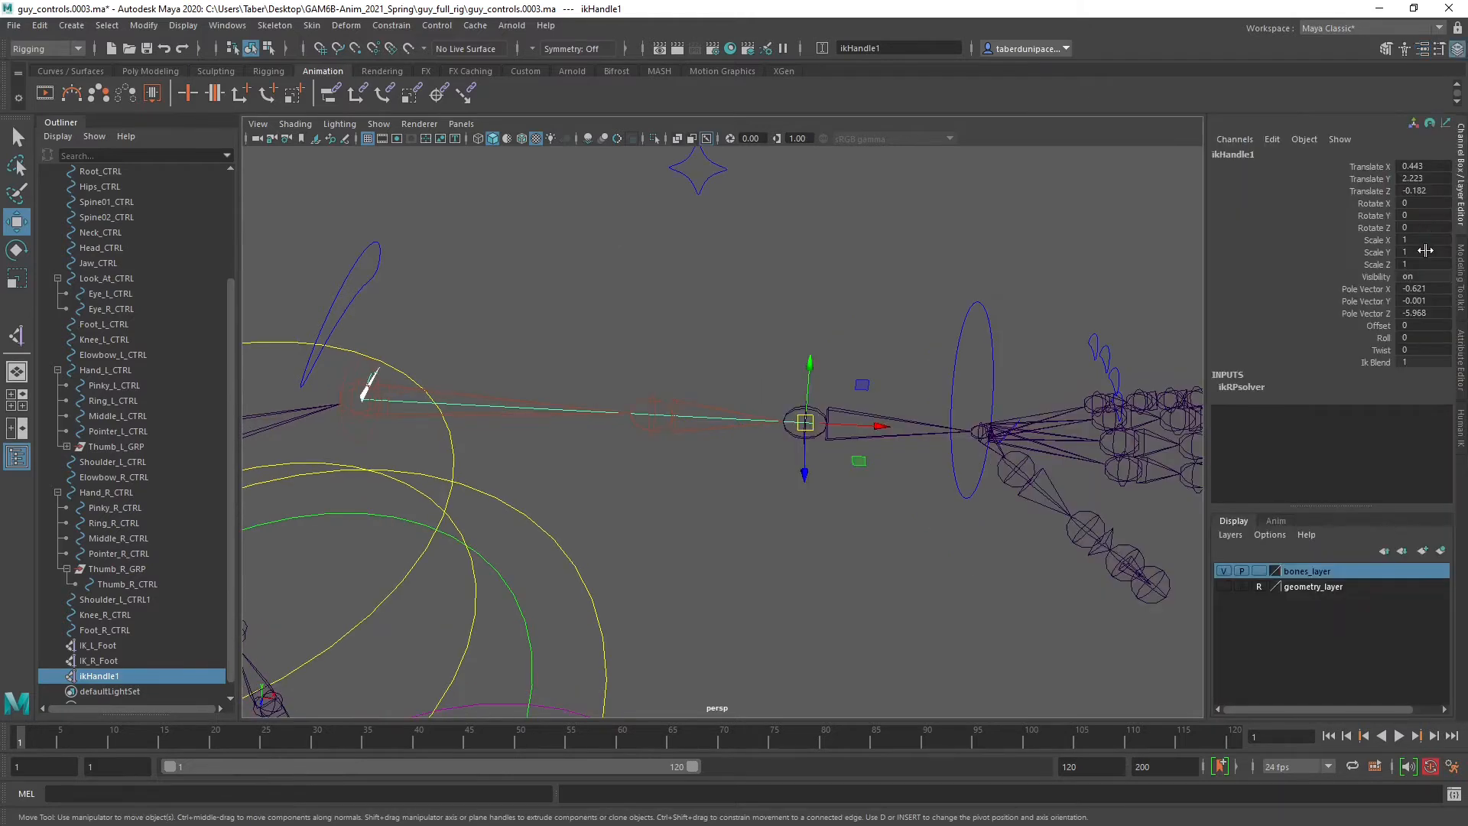
pyautogui.moveTo(1423, 166); pyautogui.dragTo(1421, 200)
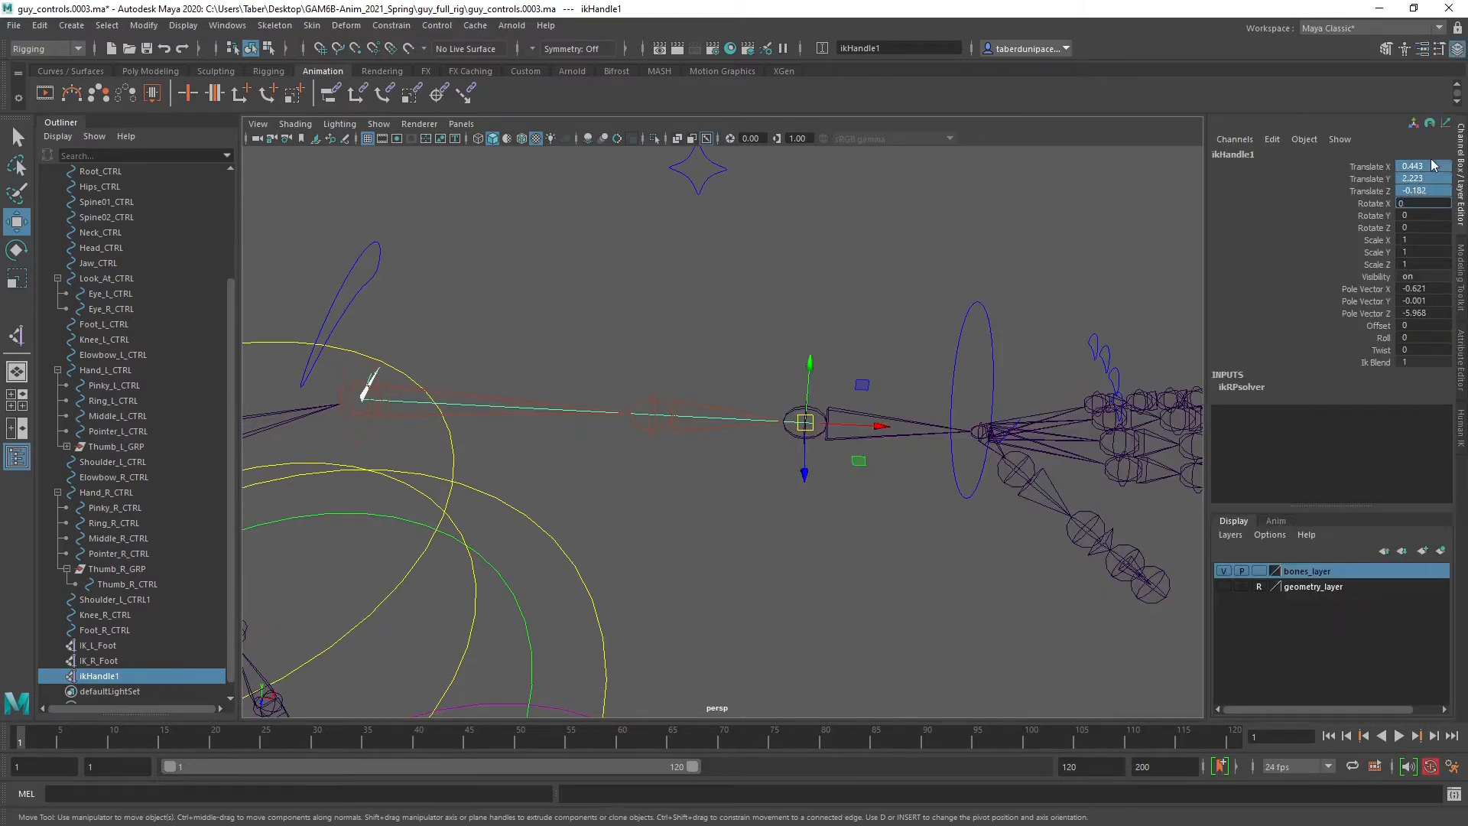
pyautogui.press('Return')
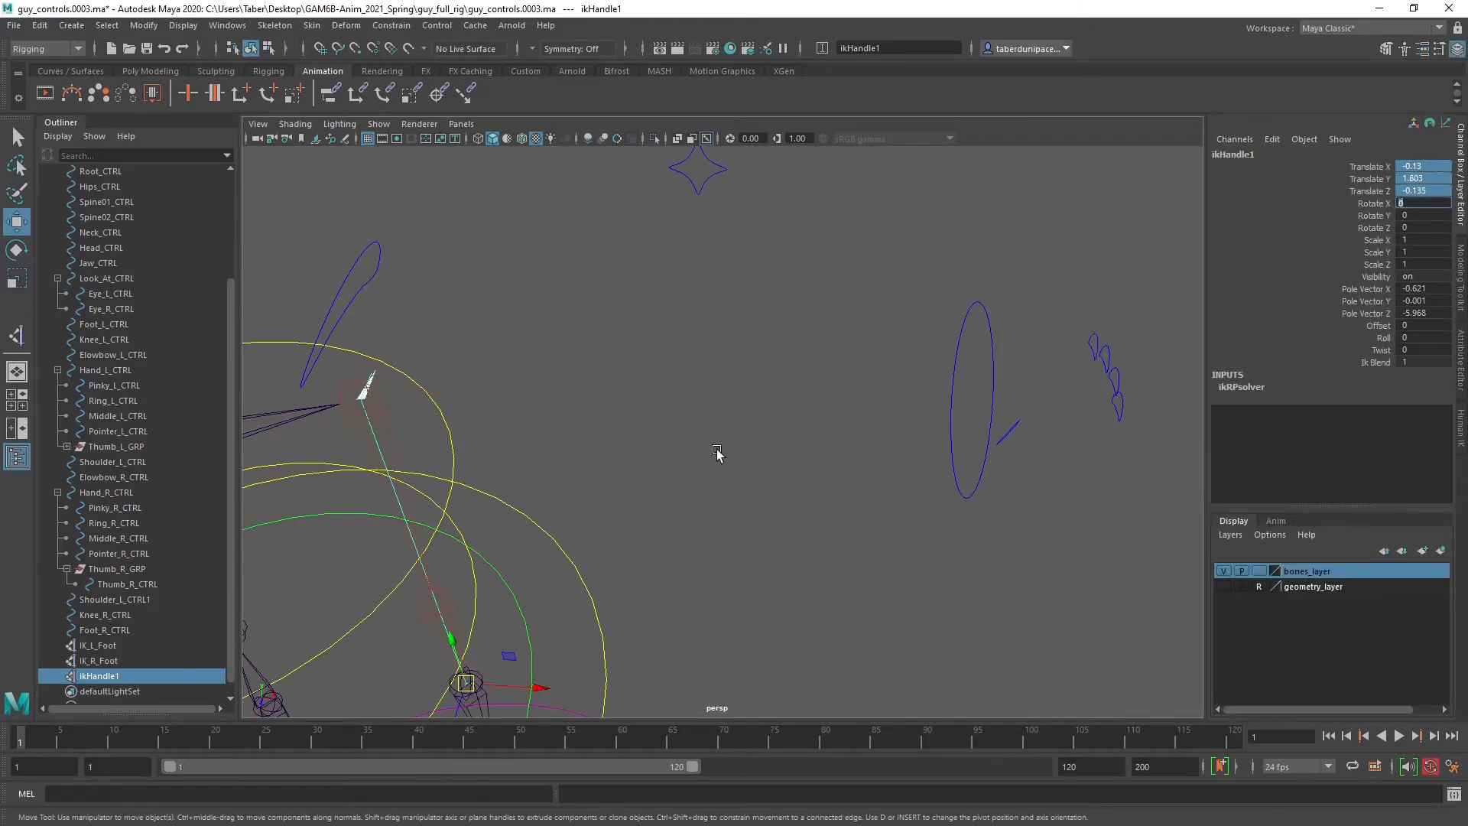
pyautogui.click(717, 448)
pyautogui.hotkey('ctrl', 'z')
pyautogui.hotkey('ctrl', 'z')
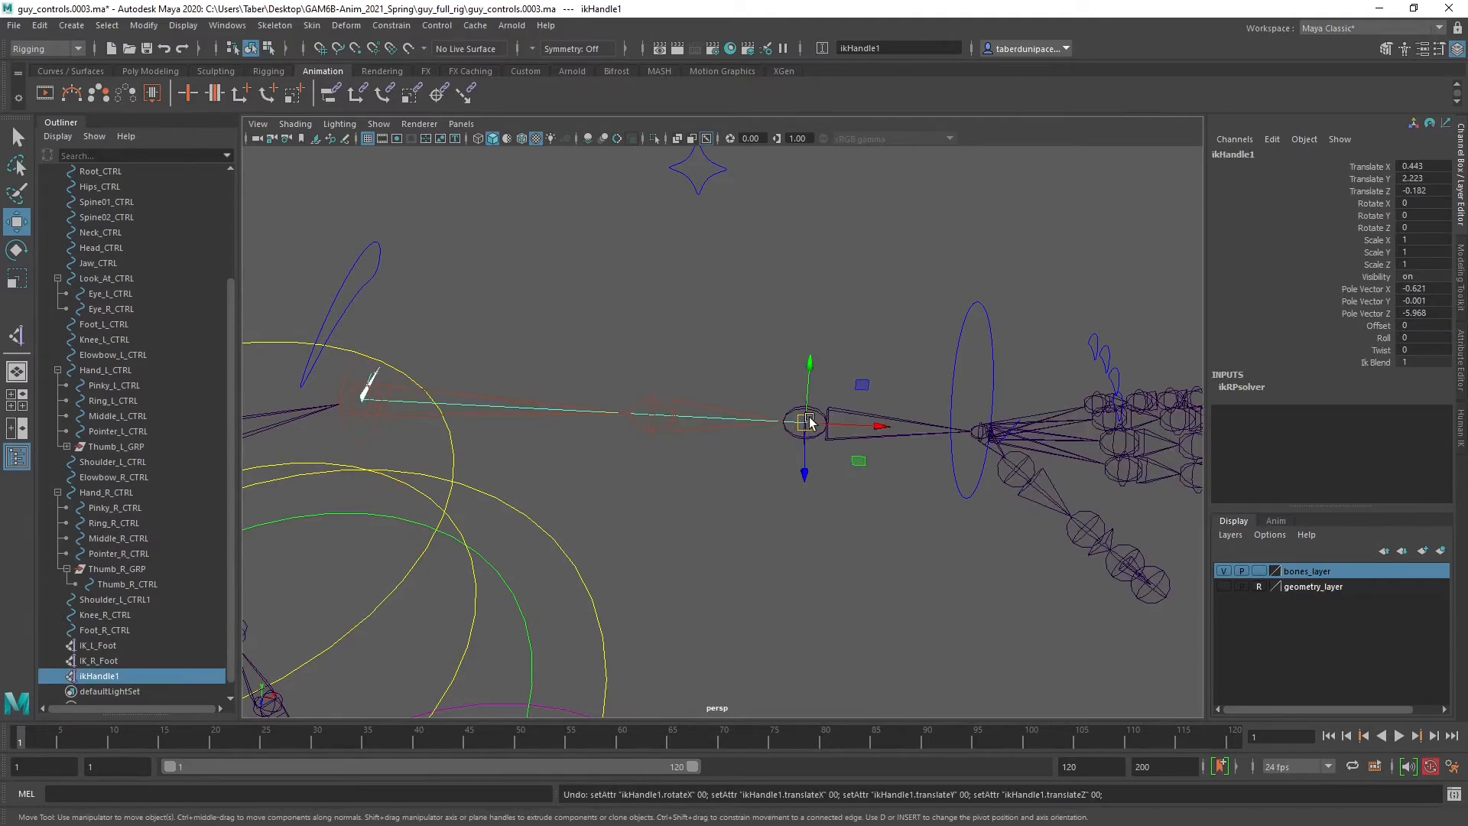
# Test-move the forearm IK handle, then undo back to before the handle was created.
pyautogui.moveTo(805, 419); pyautogui.dragTo(767, 385)
pyautogui.hotkey('ctrl', 'z')
pyautogui.hotkey('ctrl', 'z')
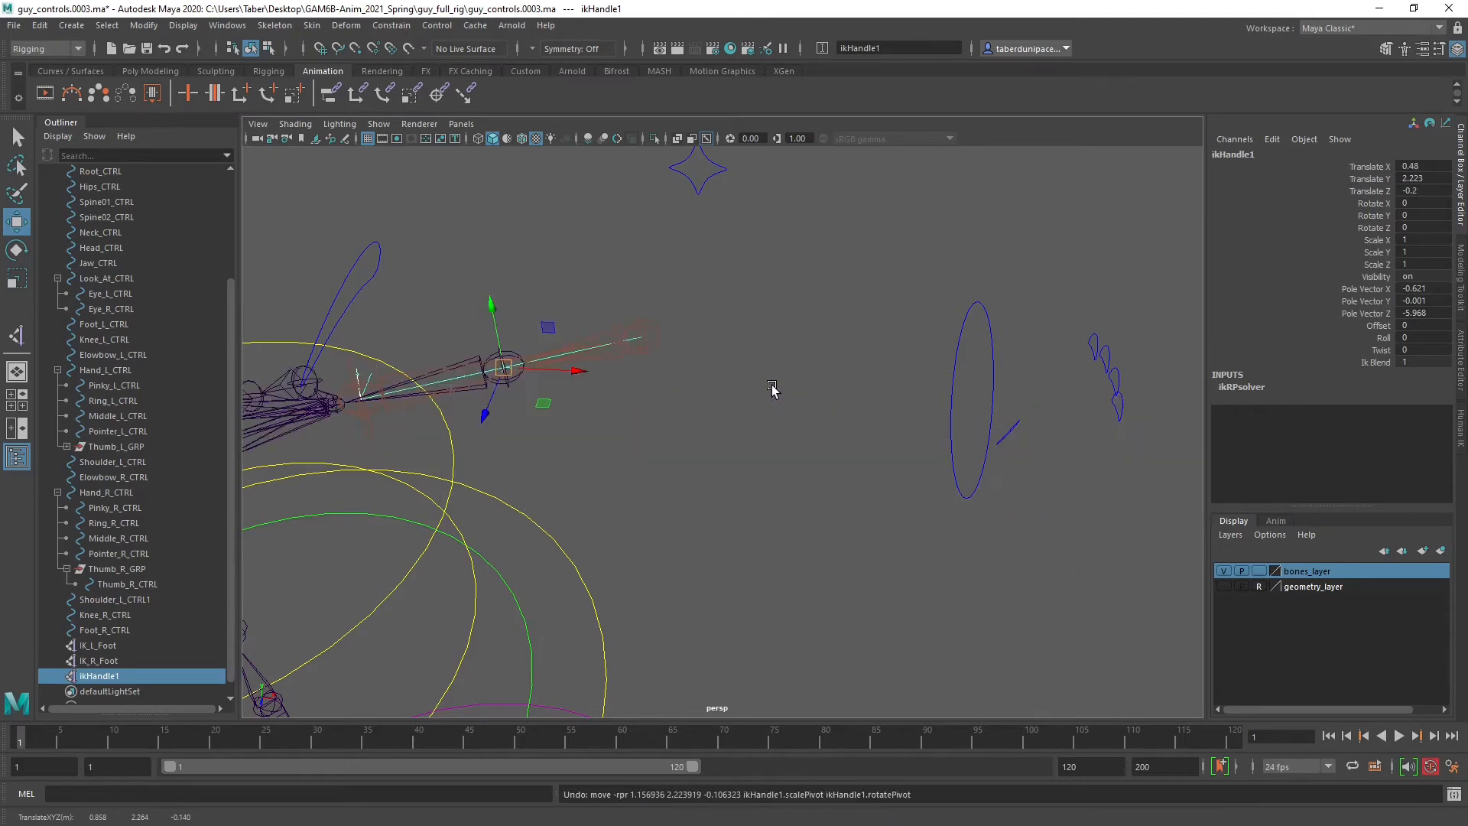
pyautogui.hotkey('ctrl', 'z')
pyautogui.hotkey('ctrl', 'z')
pyautogui.hotkey('ctrl', 'z')
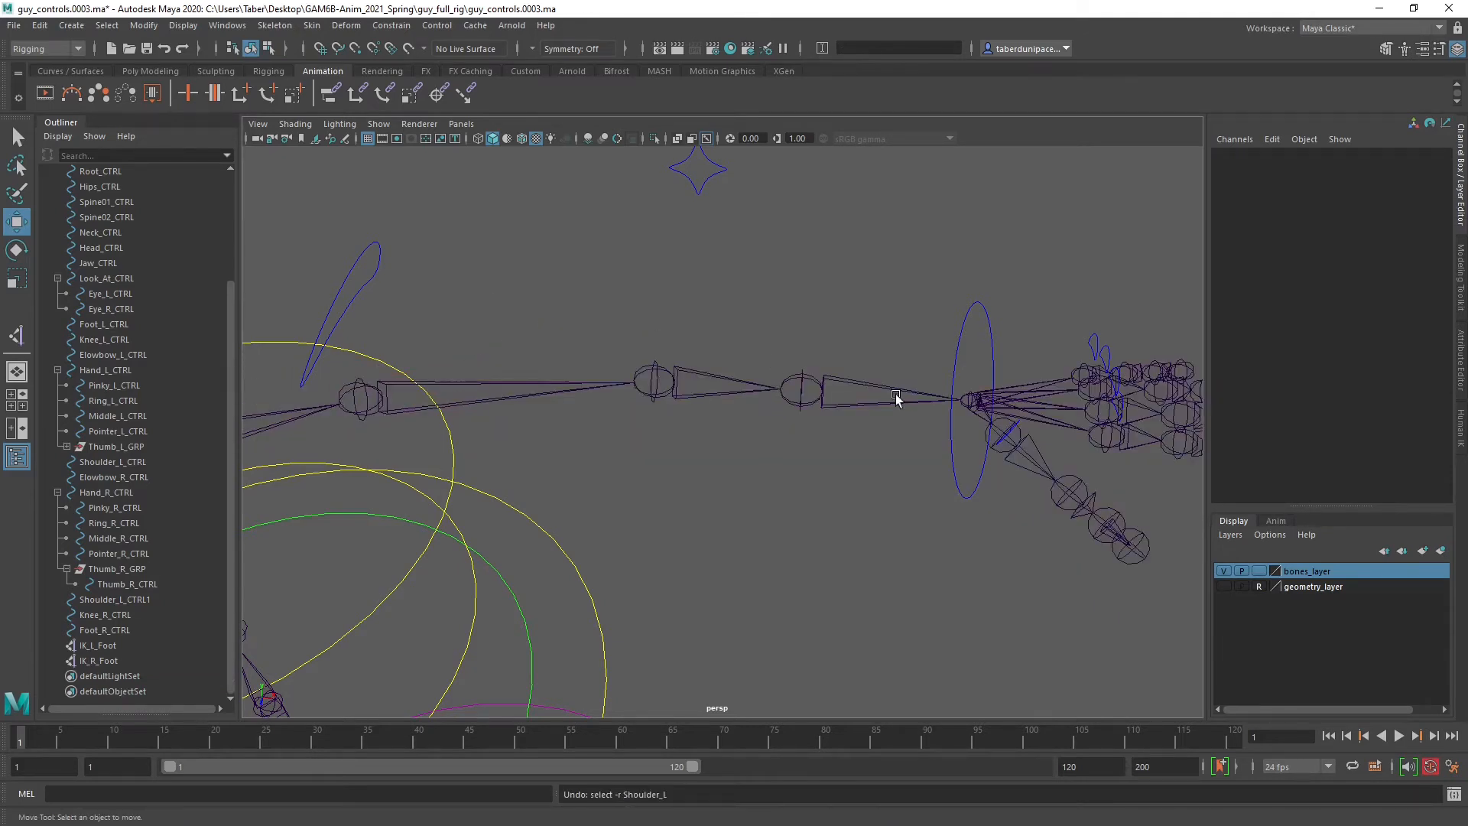
# Start a new IK handle with the Shoulder_L joint as its start joint.
pyautogui.click(274, 26)
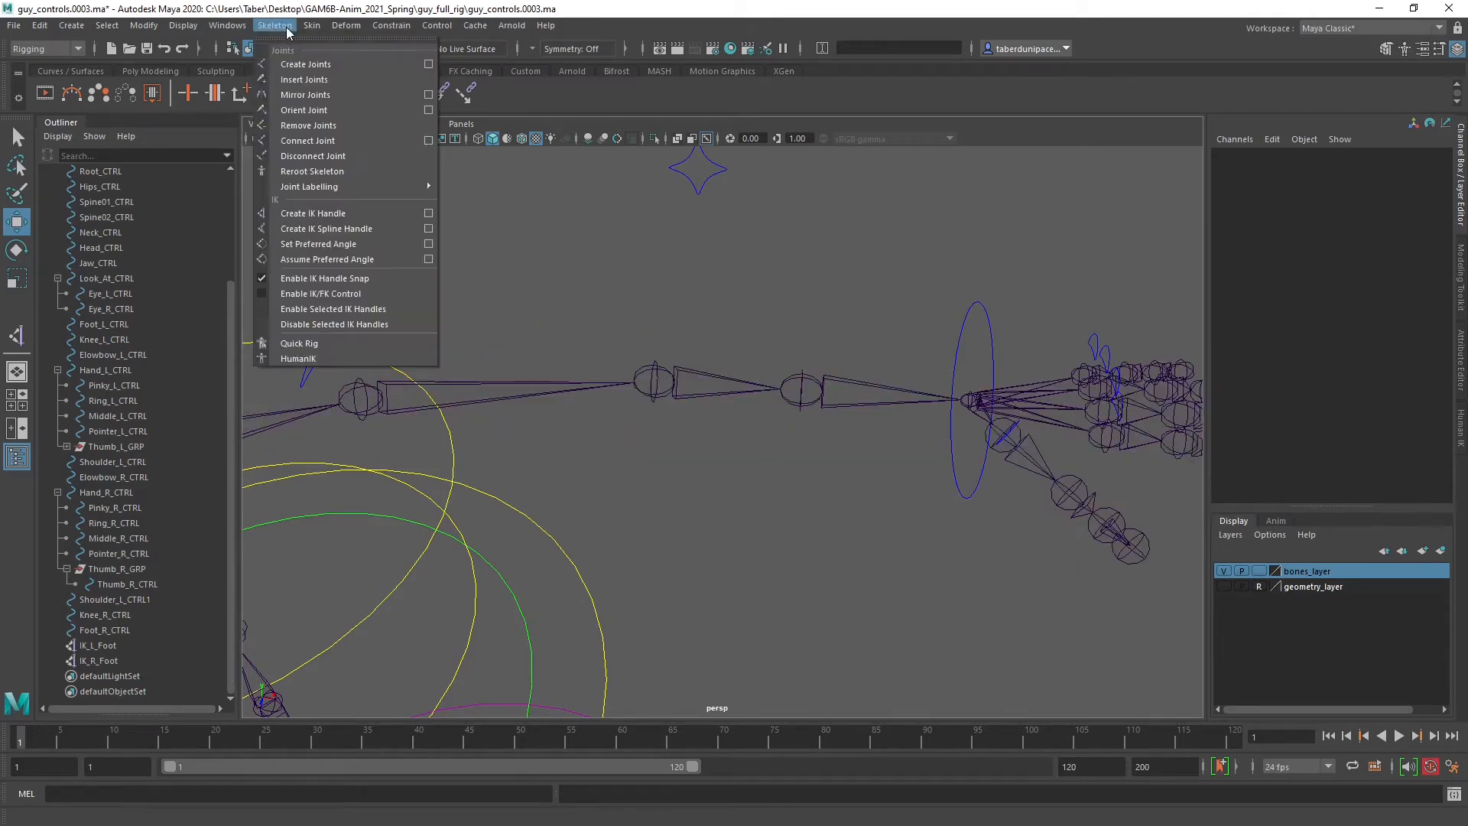
pyautogui.click(314, 213)
pyautogui.click(360, 394)
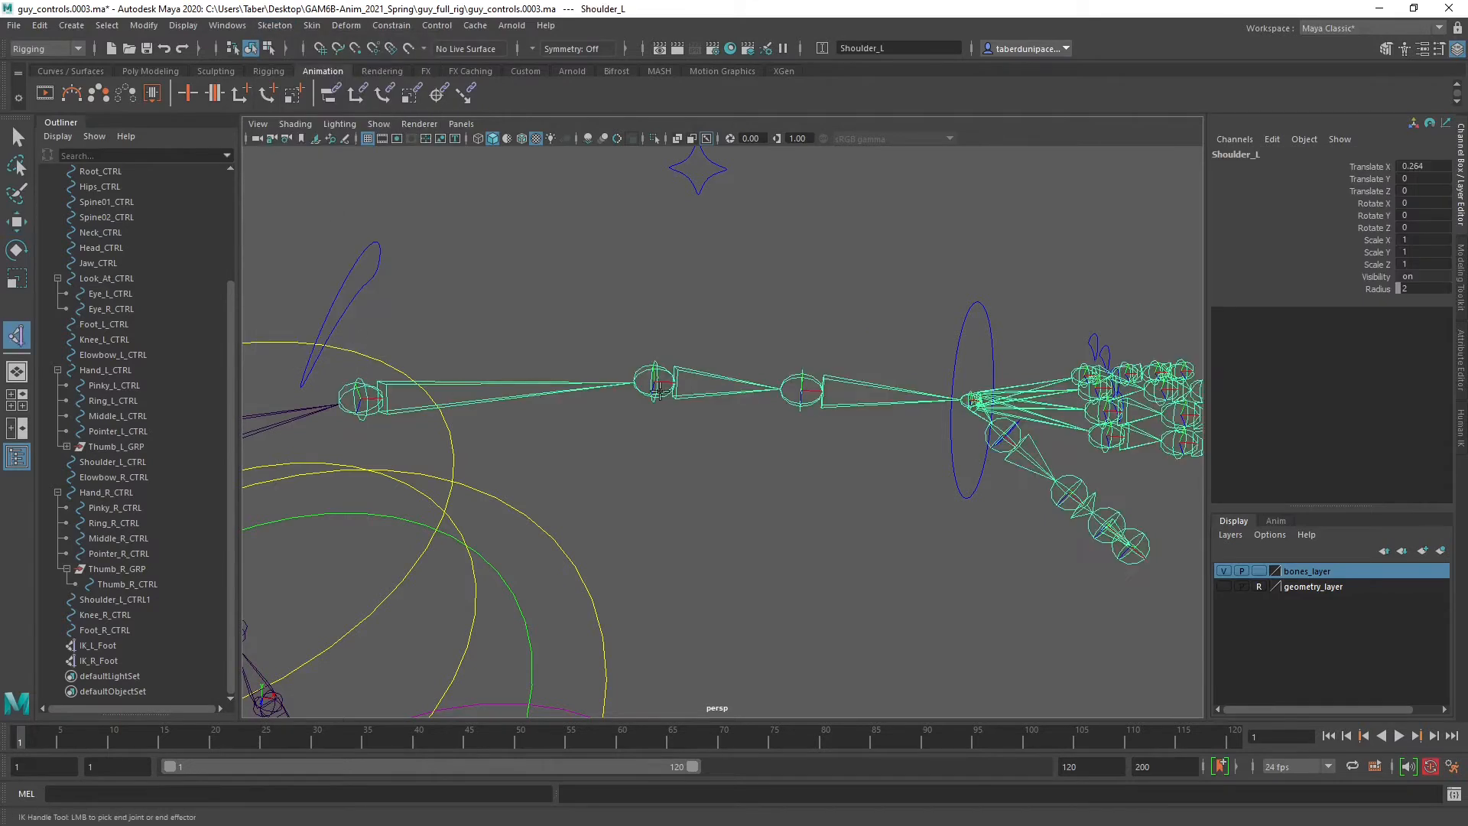
pyautogui.click(807, 377)
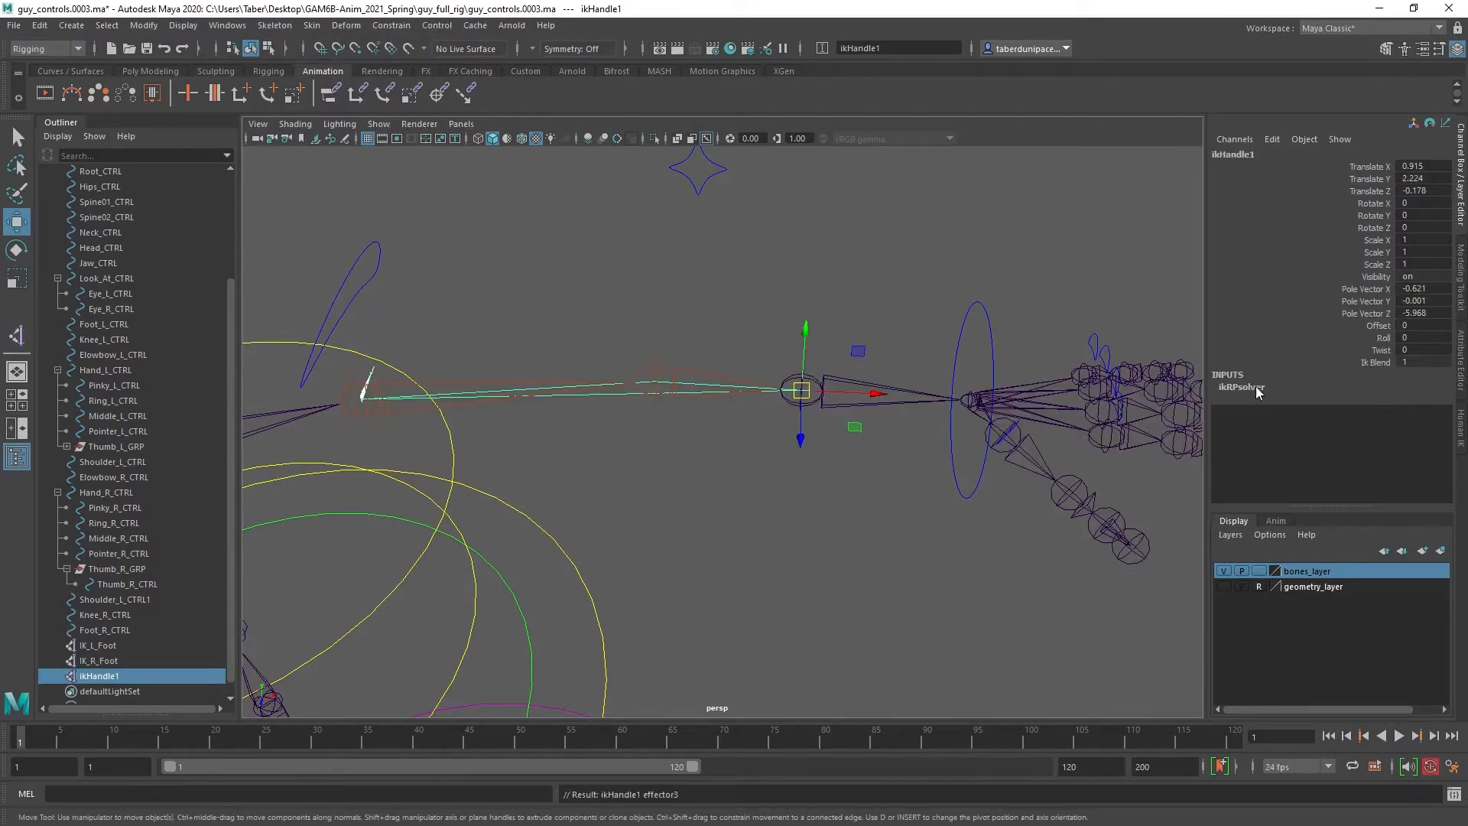
pyautogui.click(1461, 360)
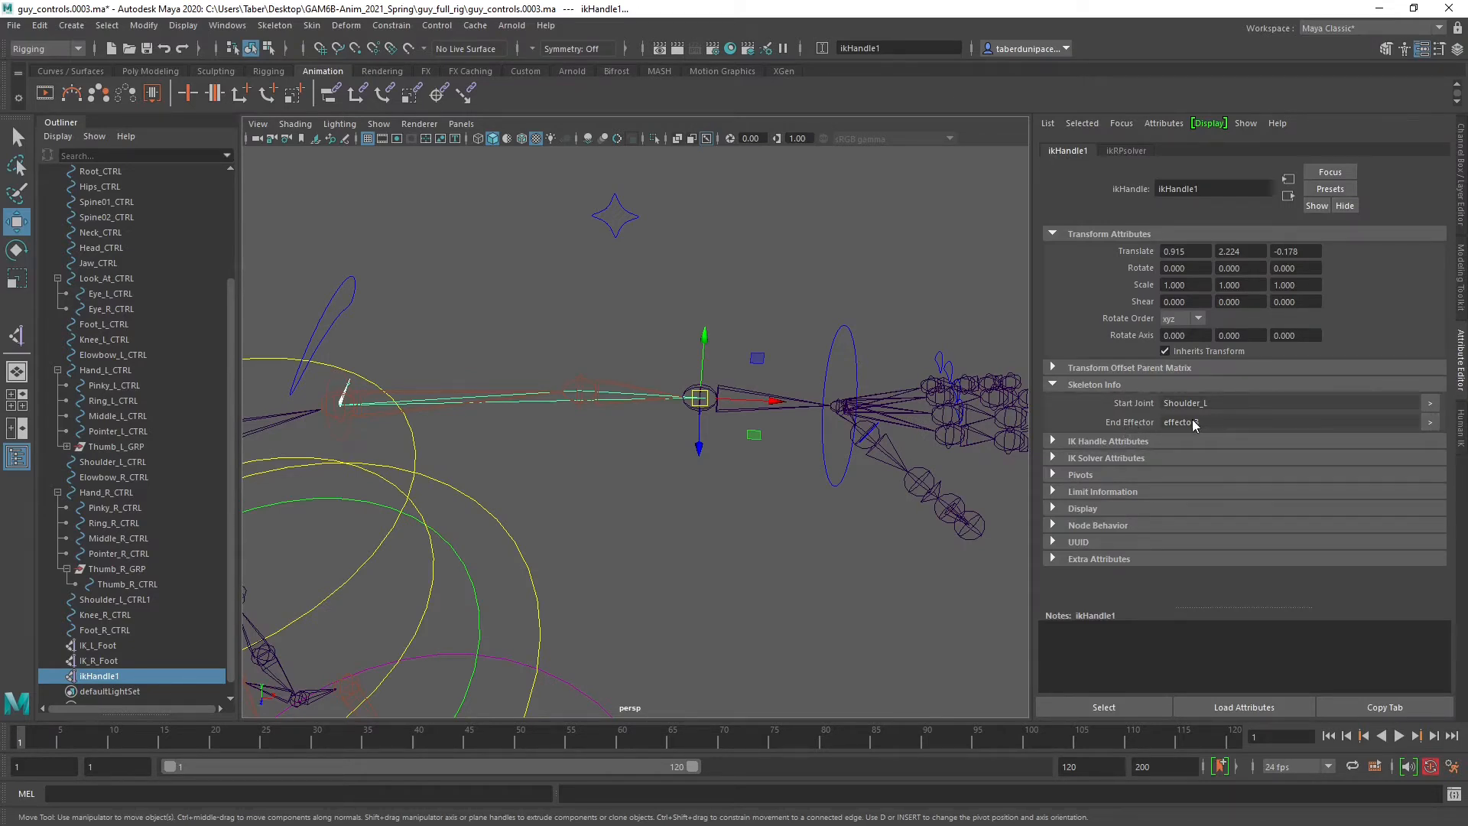
pyautogui.click(1429, 422)
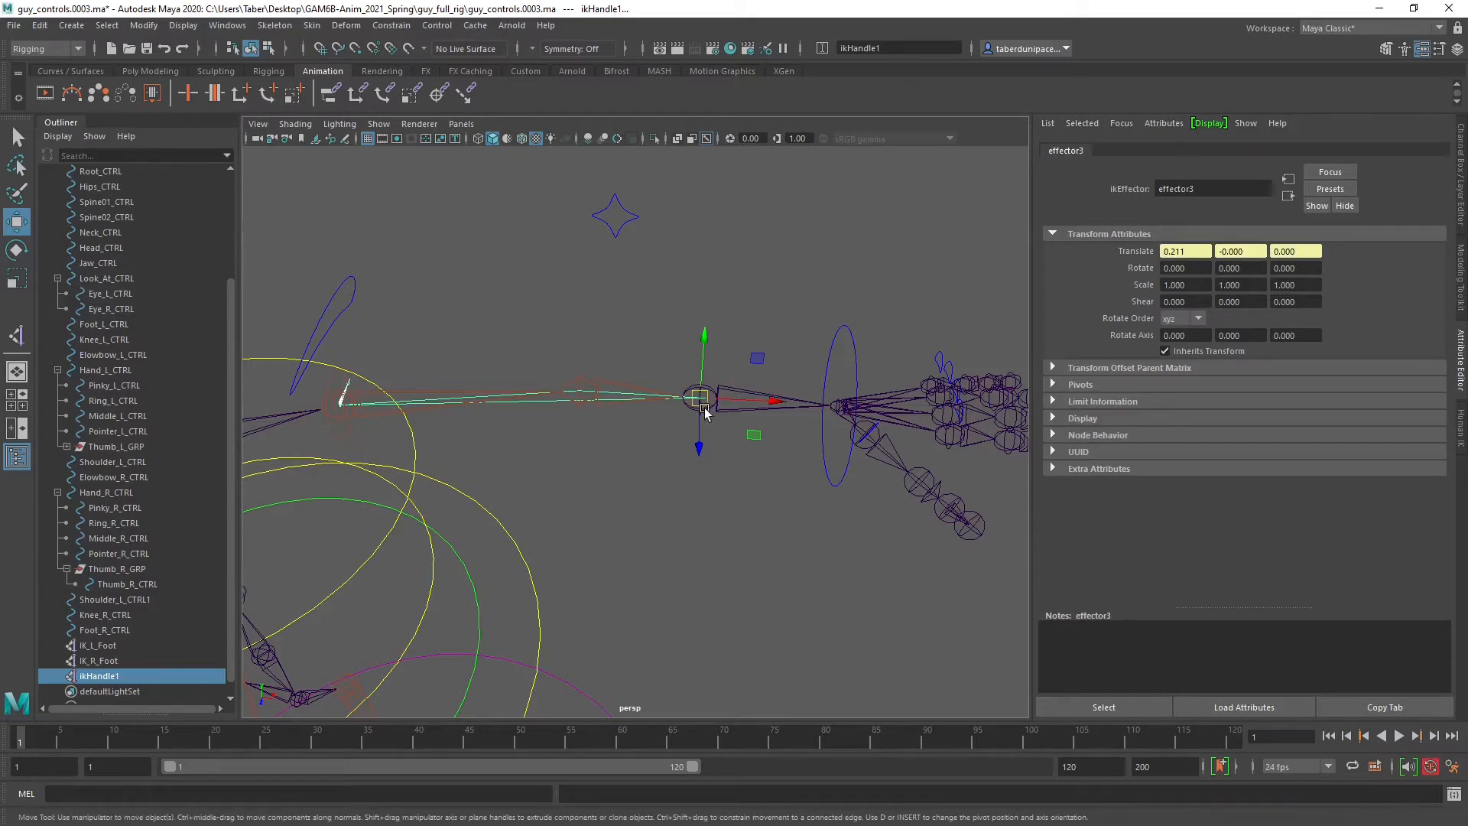
pyautogui.press('v')
pyautogui.moveTo(703, 402)
pyautogui.mouseDown()
pyautogui.moveTo(649, 397)
pyautogui.moveTo(702, 392)
pyautogui.mouseUp()
pyautogui.hotkey('ctrl', 'z')
pyautogui.press('Delete')
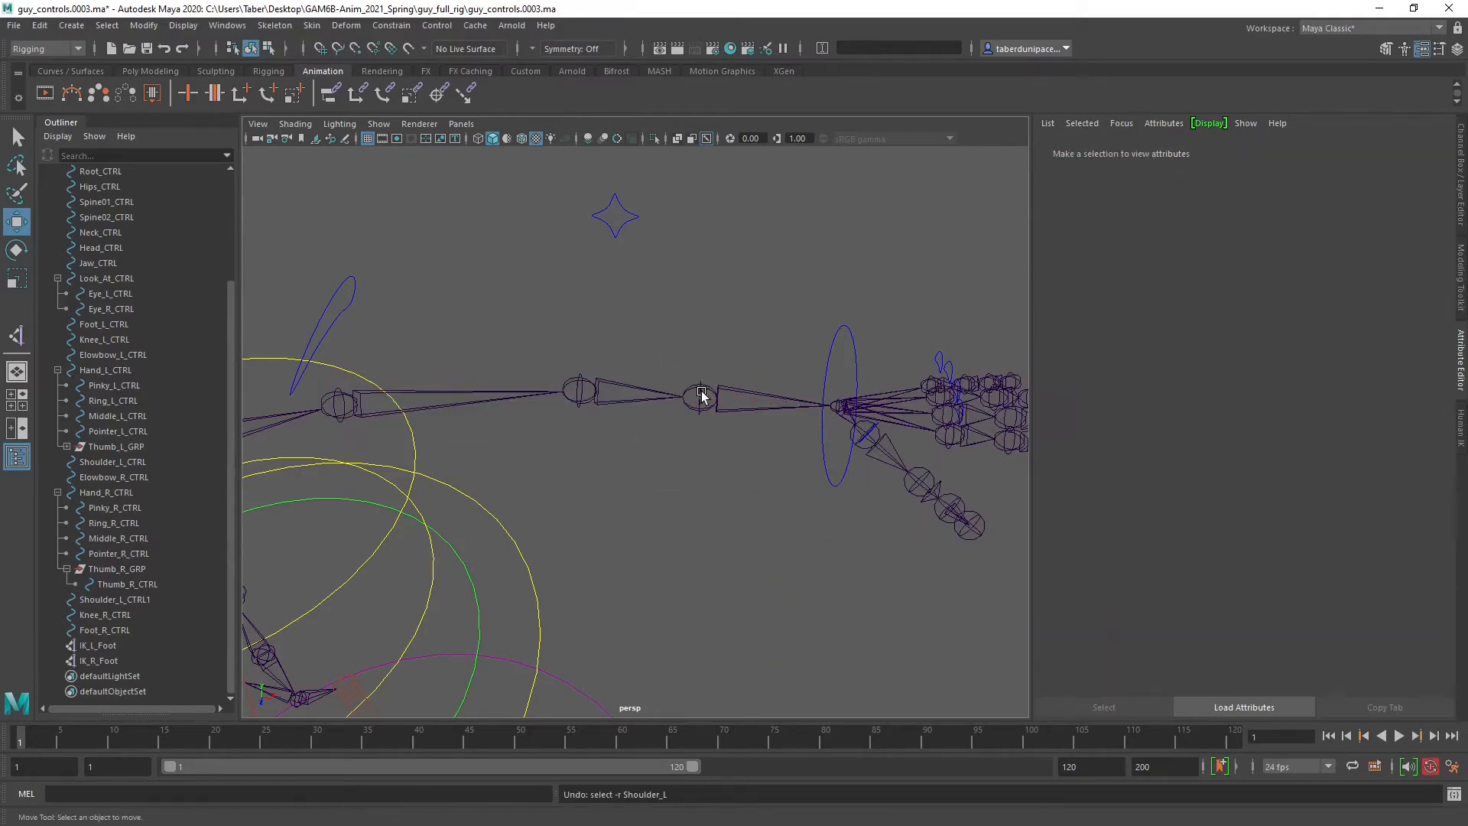
# Create an IK handle from the left shoulder joint to the mid-forearm joint and switch to the Move tool.
pyautogui.click(275, 25)
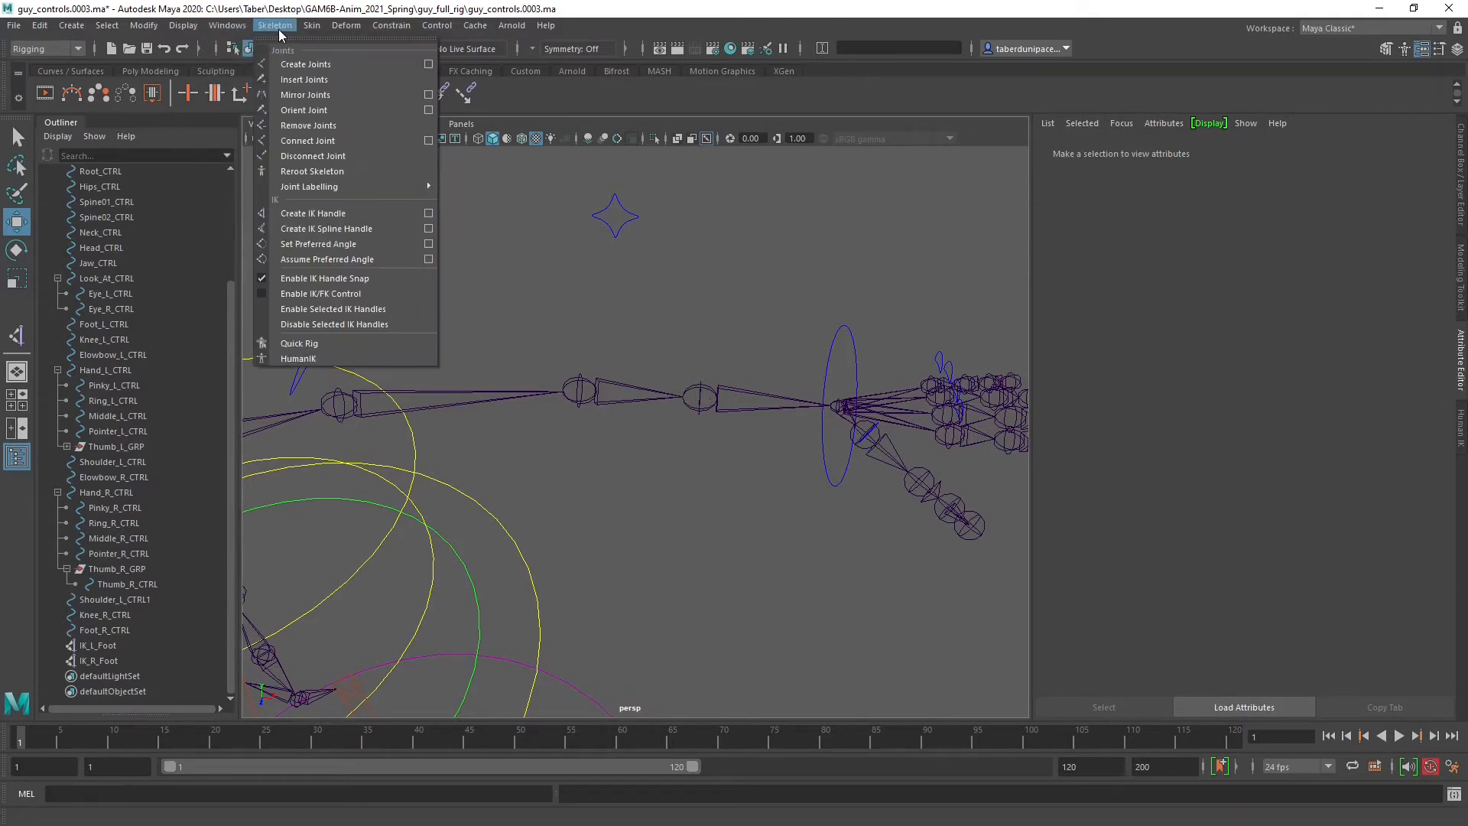
pyautogui.click(327, 214)
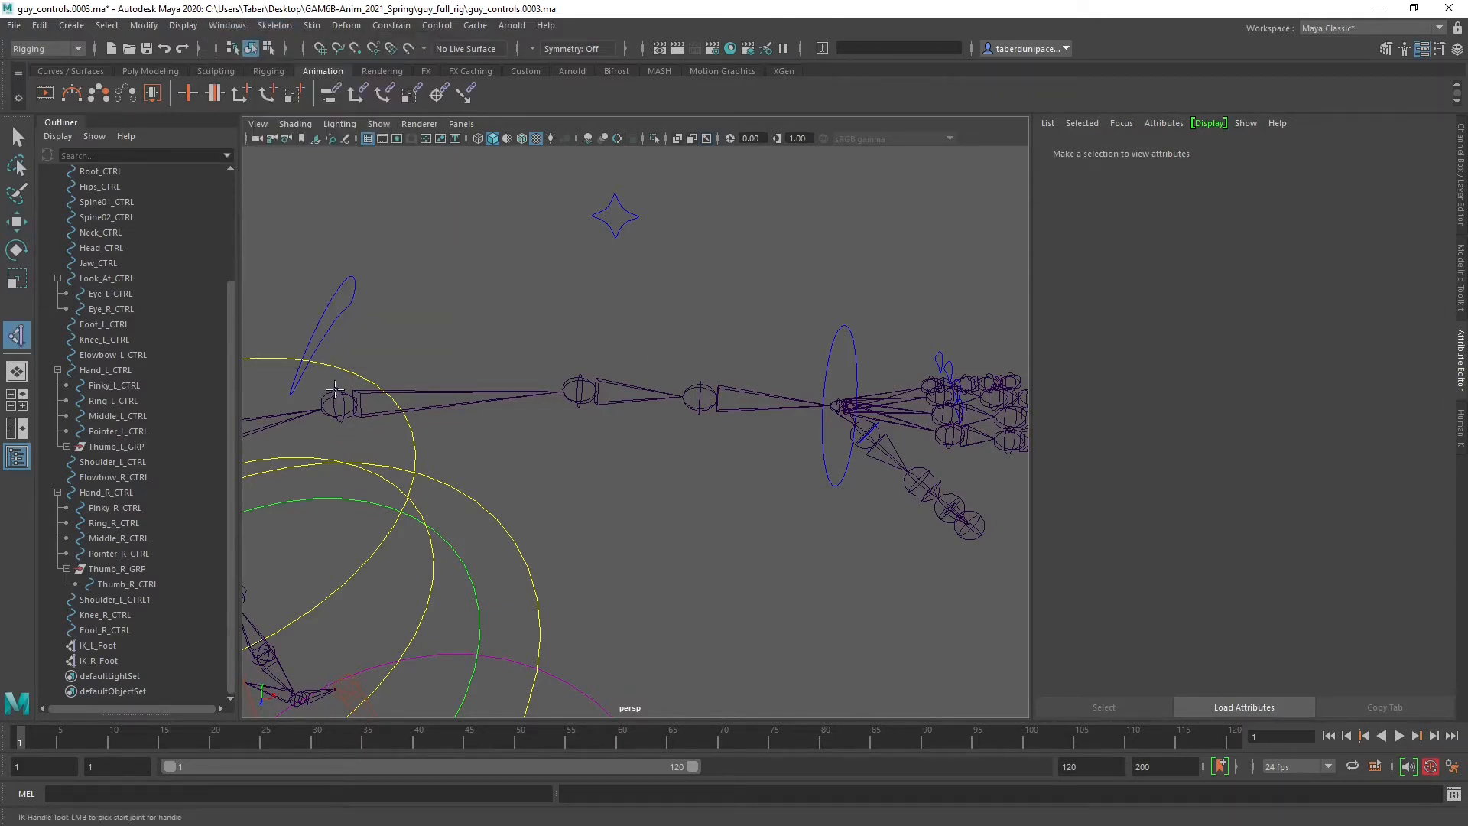
pyautogui.click(336, 401)
pyautogui.click(701, 390)
pyautogui.press('w')
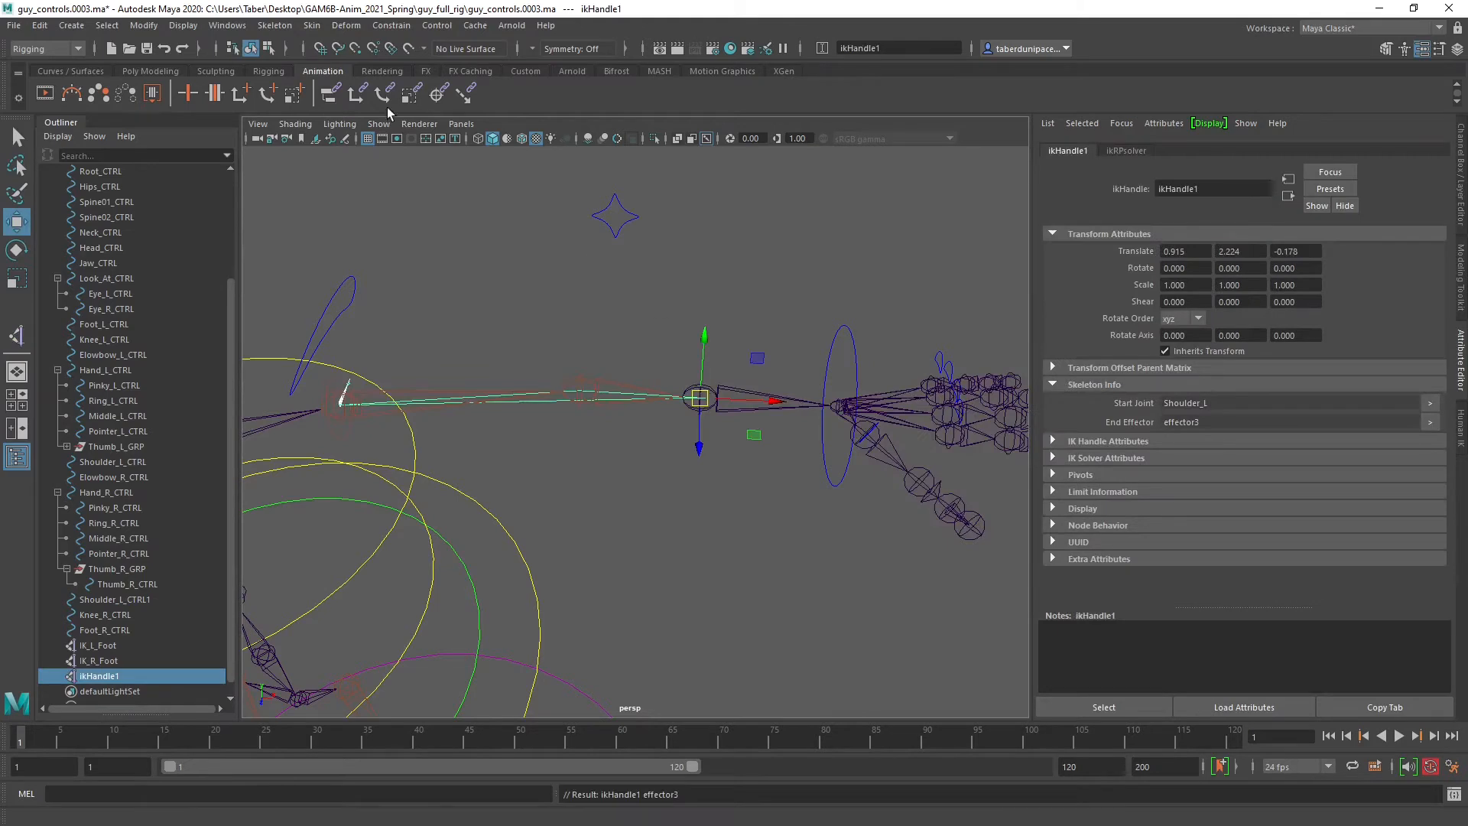
# Open the Hypergraph connections graph for the new arm IK handle and shrink its window to fit the screen.
pyautogui.click(227, 25)
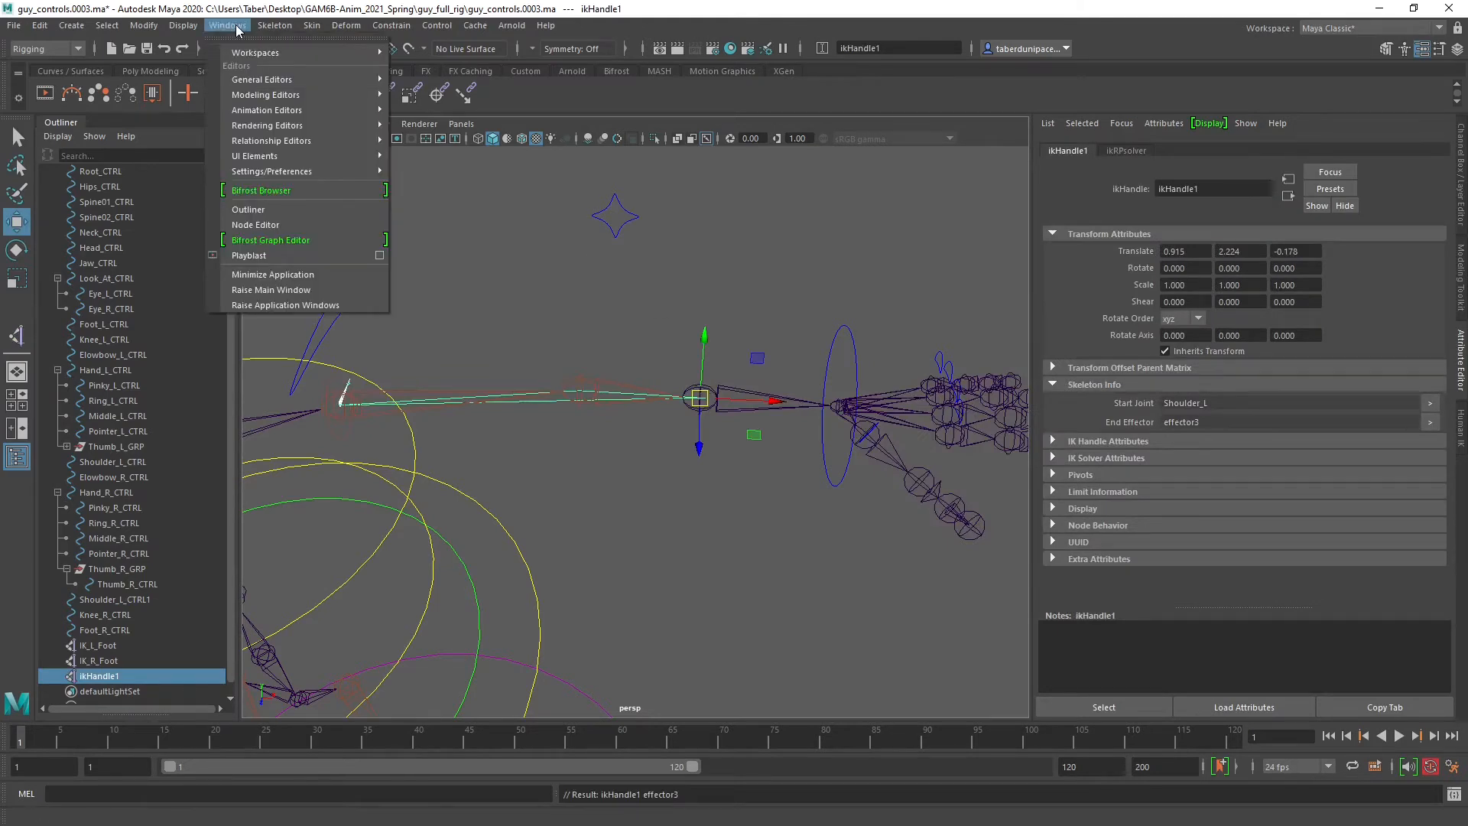
pyautogui.moveTo(304, 144)
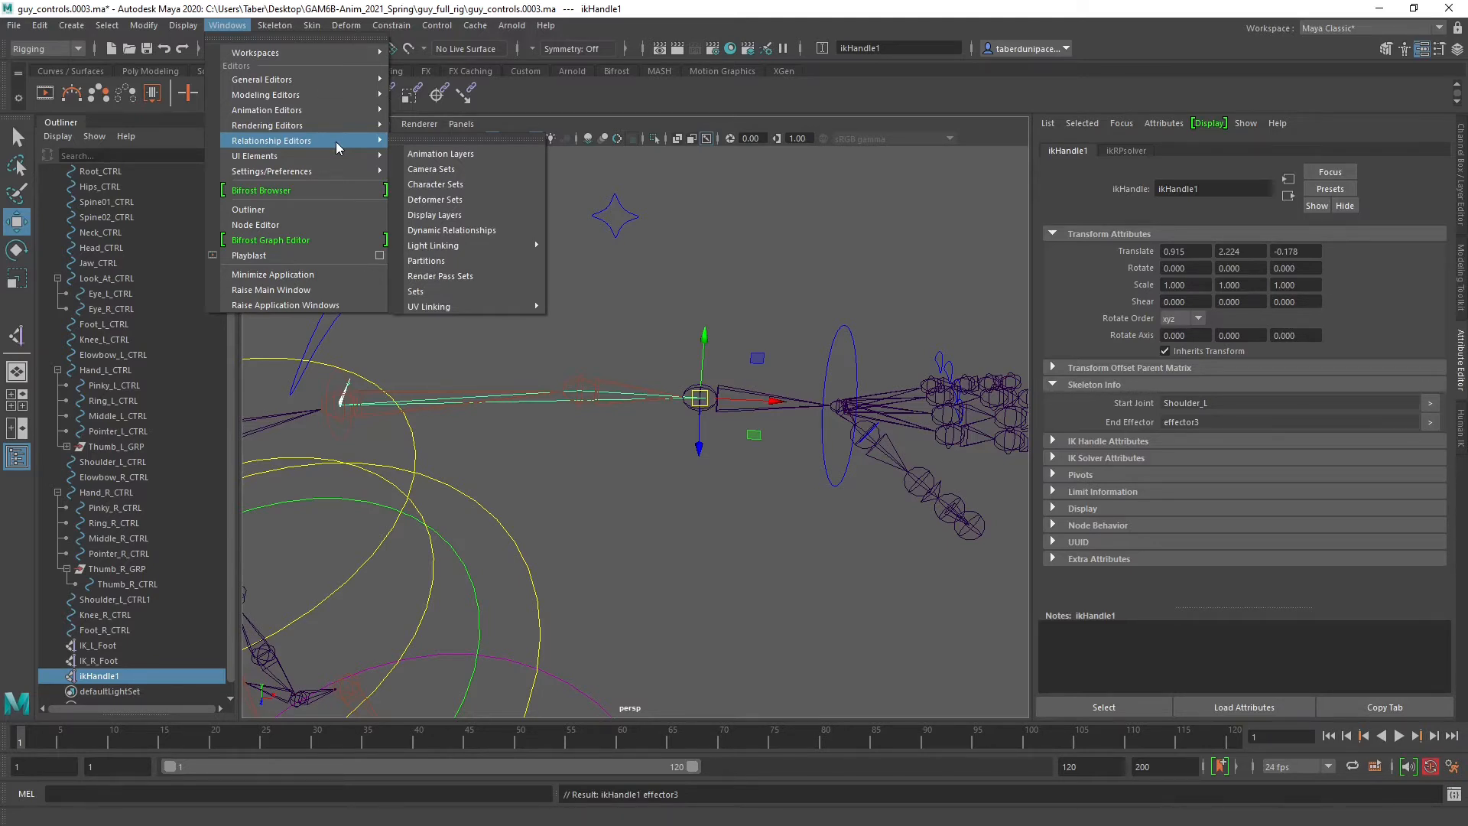
pyautogui.moveTo(314, 80)
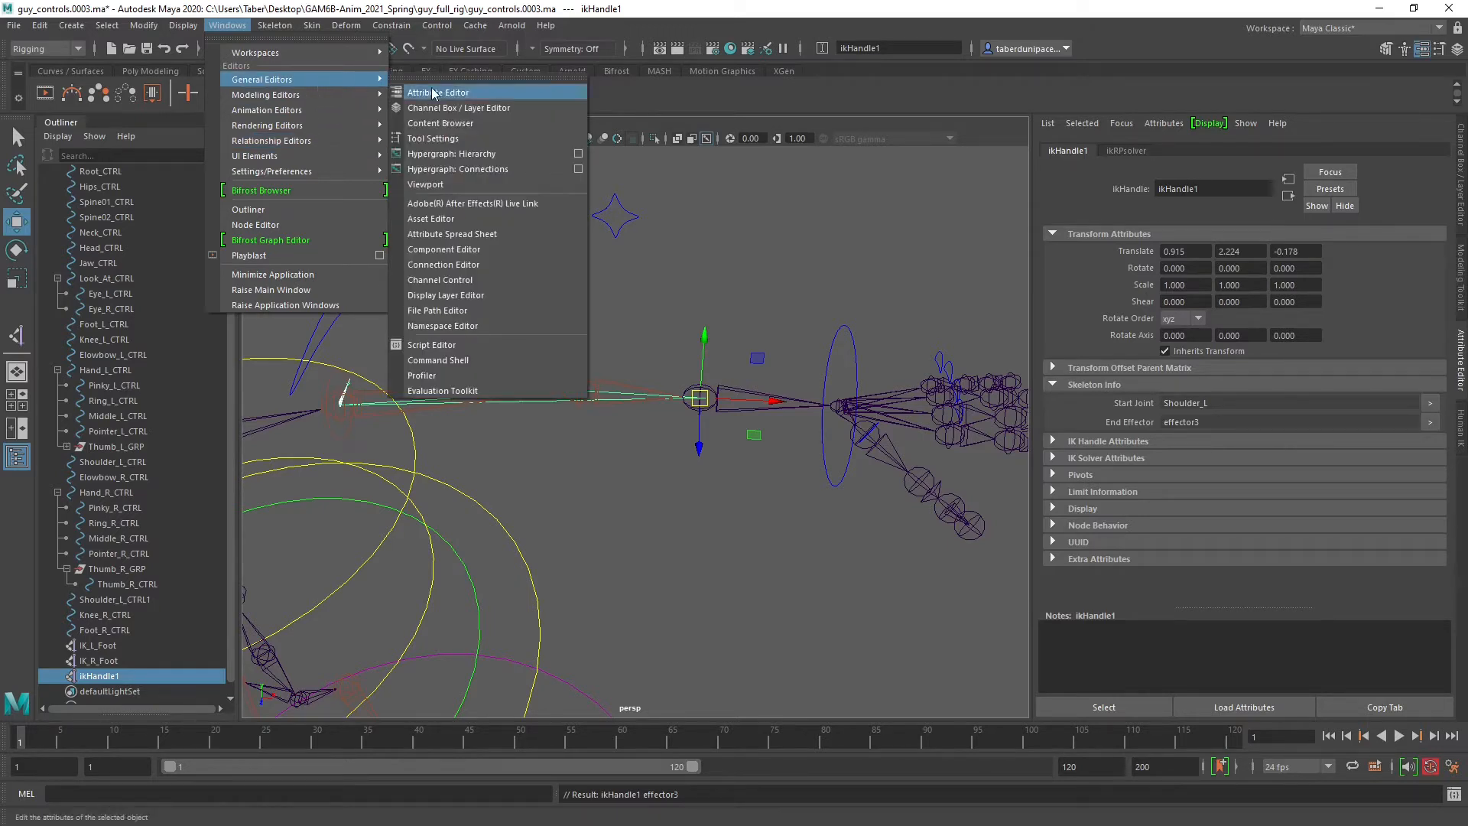
pyautogui.click(479, 170)
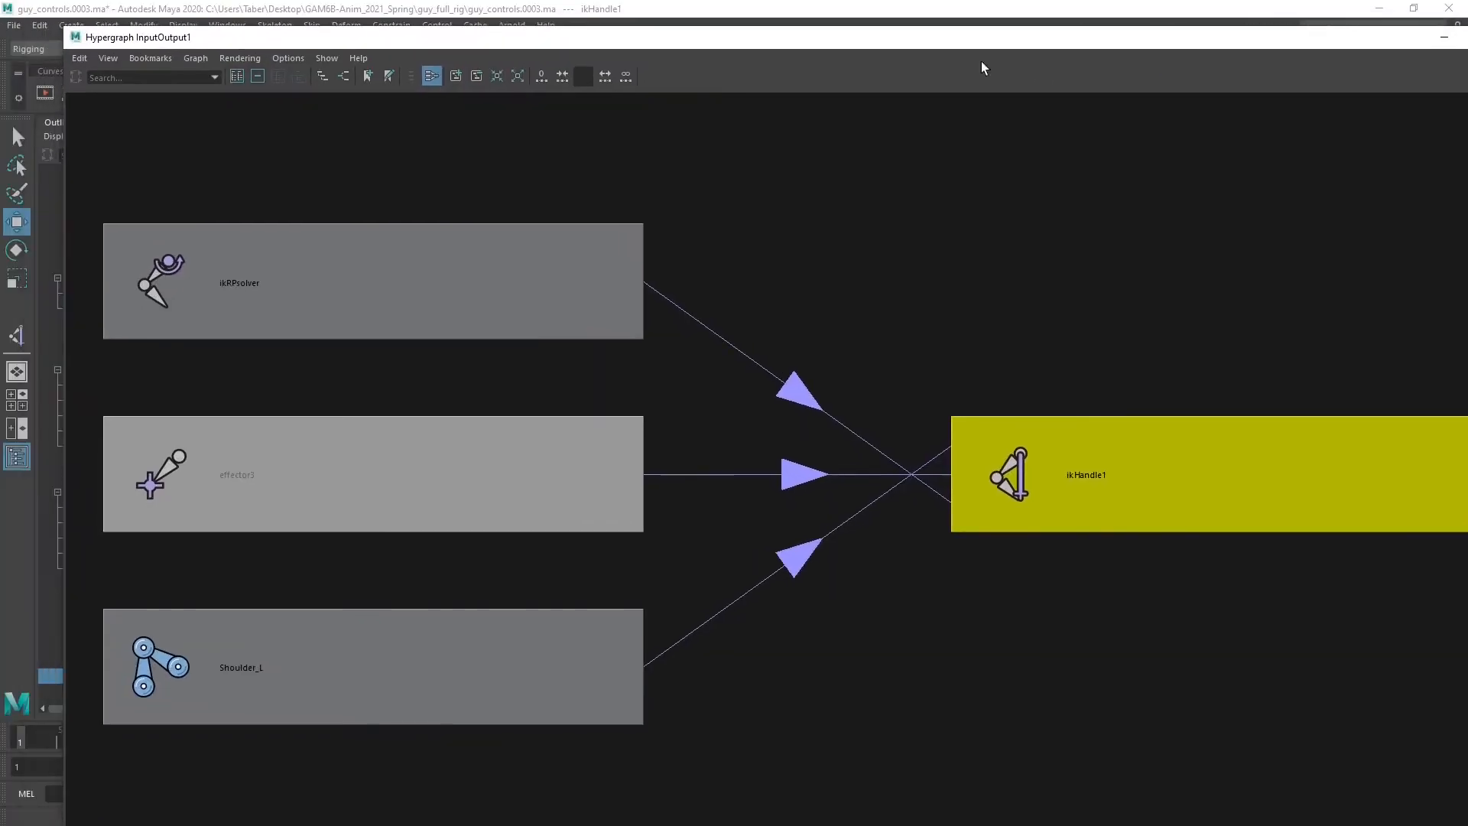
pyautogui.moveTo(68, 28); pyautogui.dragTo(374, 159)
pyautogui.moveTo(999, 173); pyautogui.dragTo(693, 73)
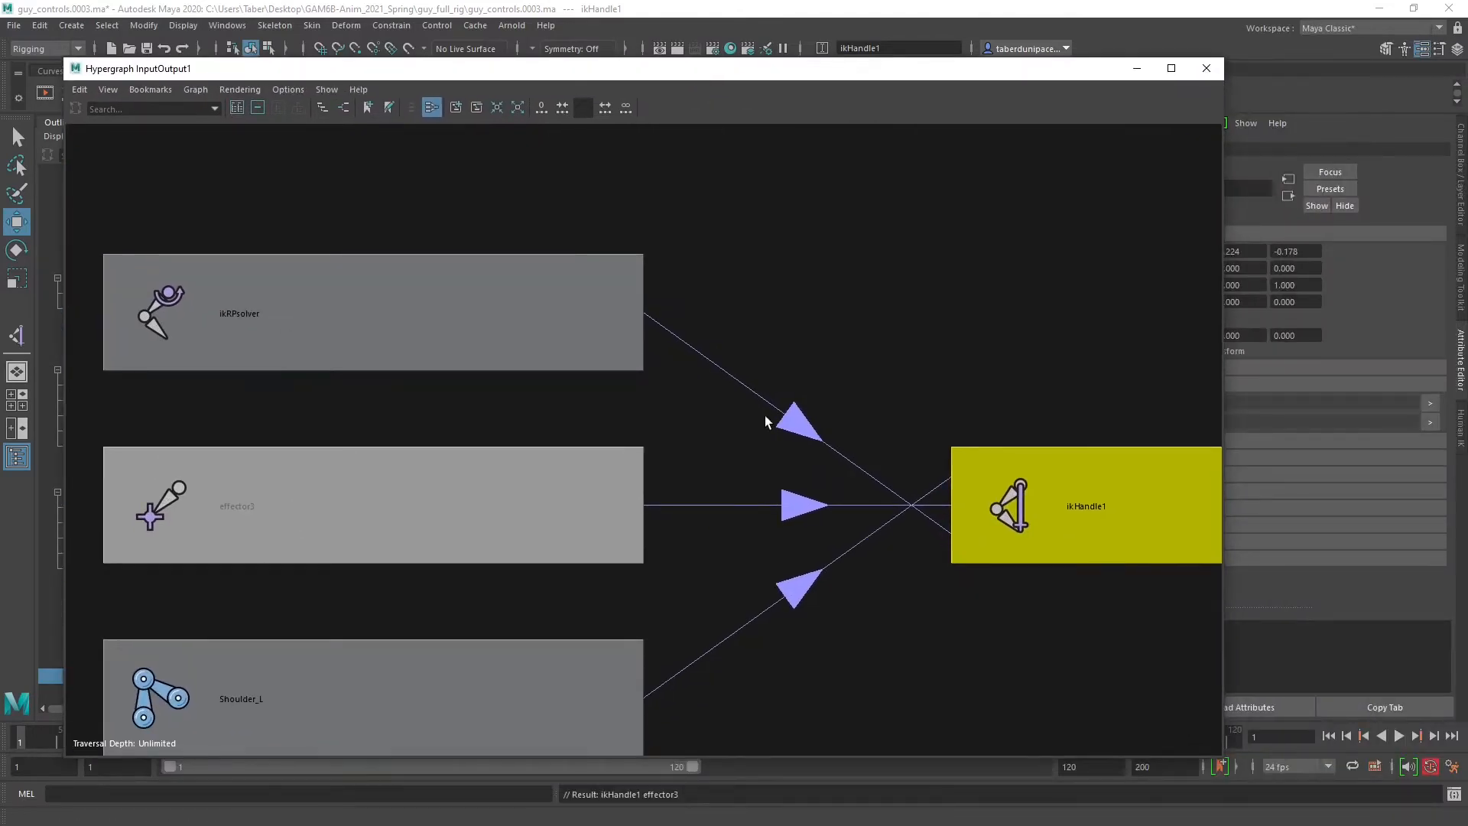
pyautogui.scroll(-4, 765, 417)
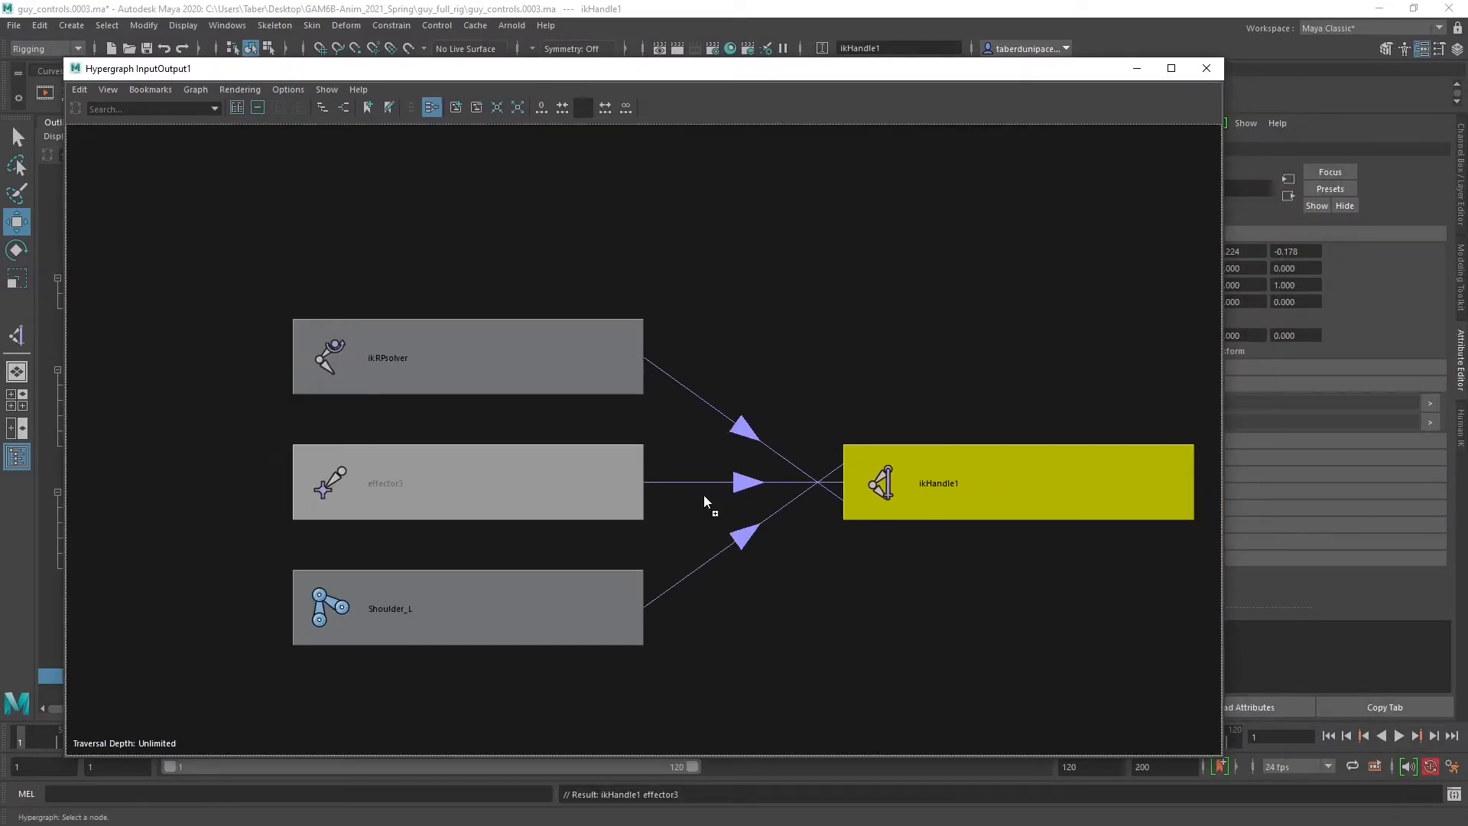
pyautogui.keyDown('shift'); pyautogui.click(996, 480); pyautogui.keyUp('shift')
pyautogui.click(973, 464)
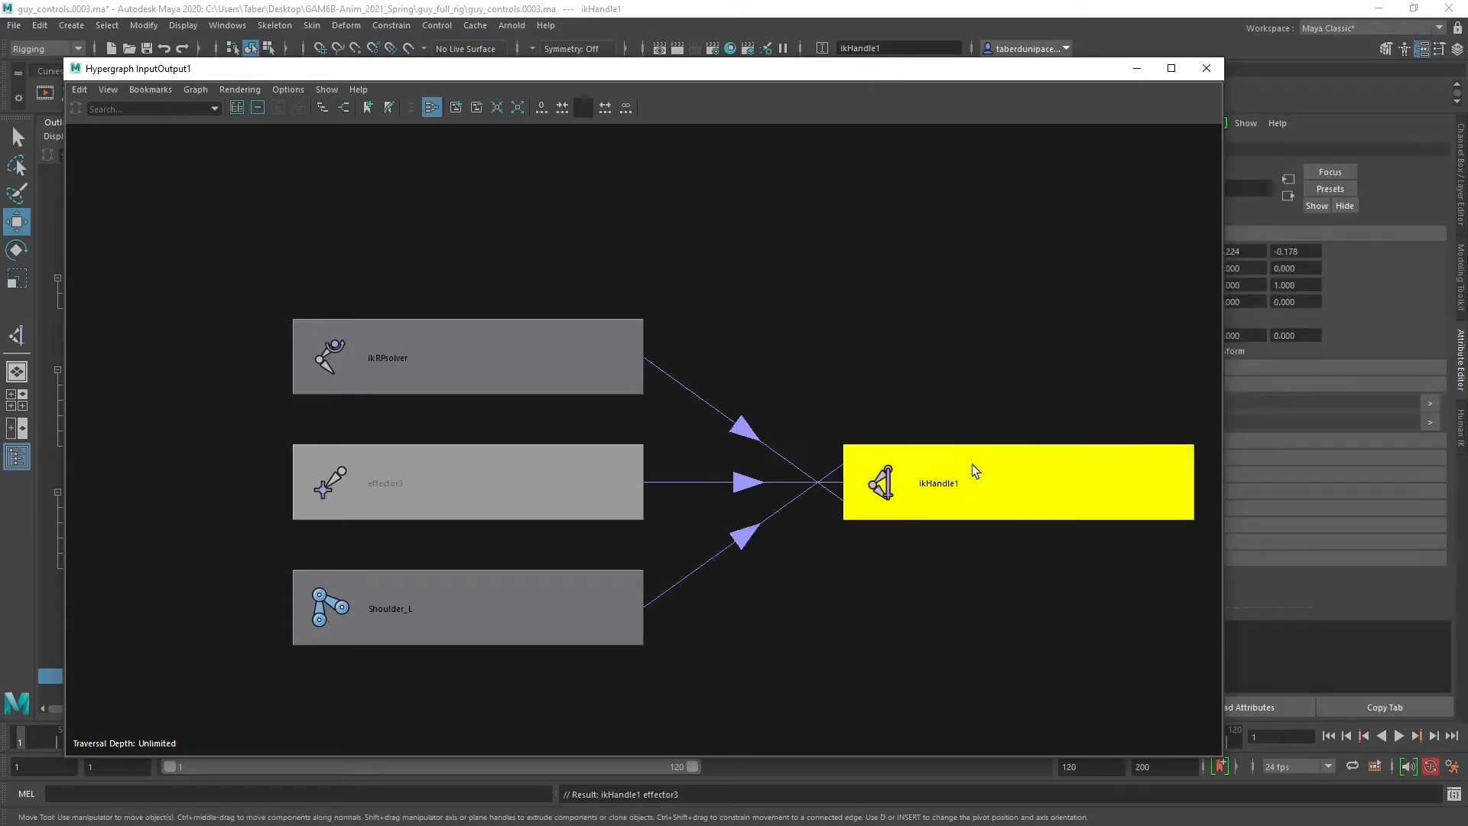
# Switch the Hypergraph to the scene hierarchy and examine where the joints, effectors and IK handles sit in it.
pyautogui.click(321, 110)
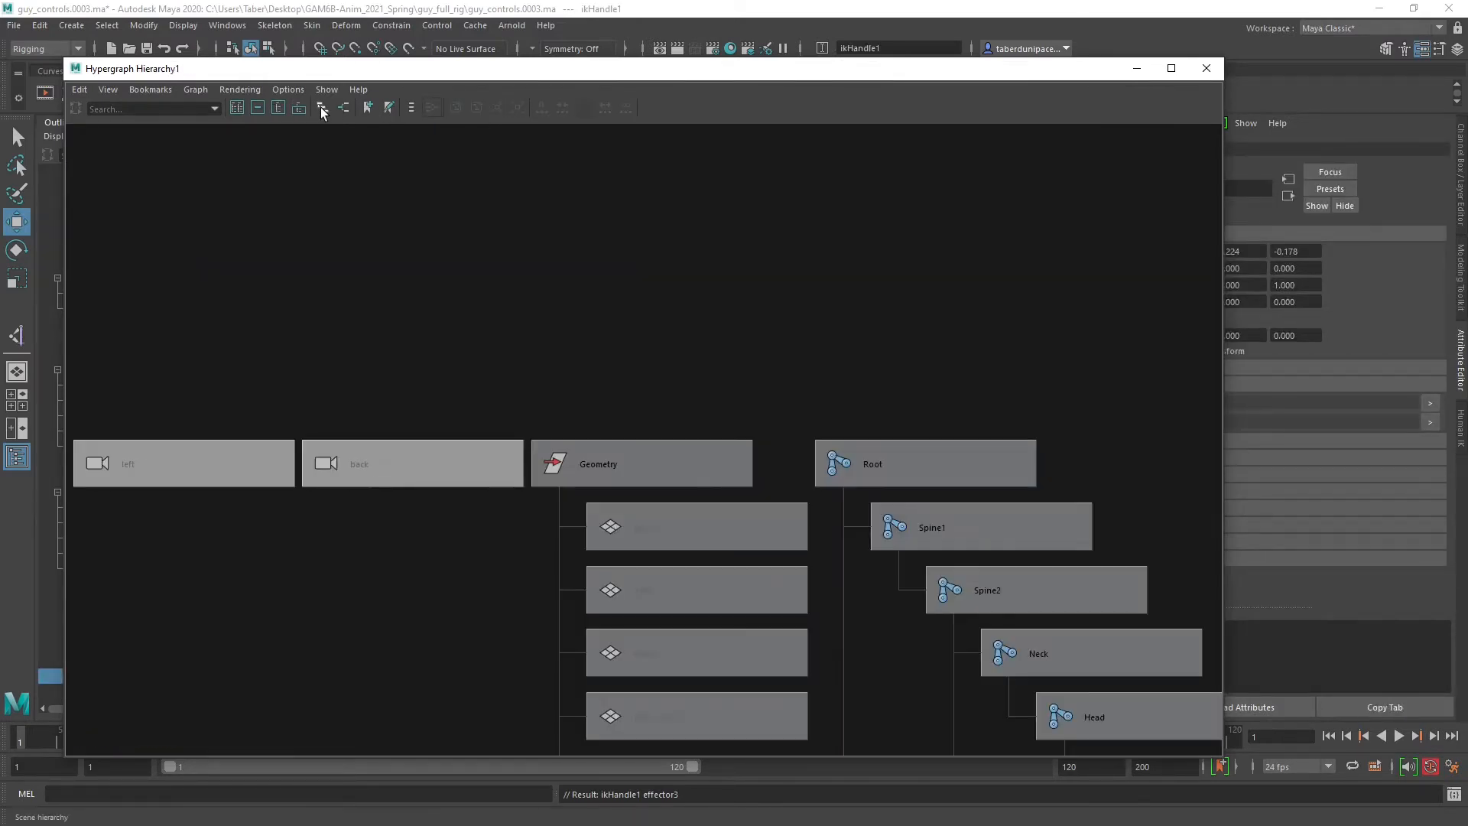
pyautogui.scroll(-3, 697, 424)
pyautogui.scroll(-6, 705, 413)
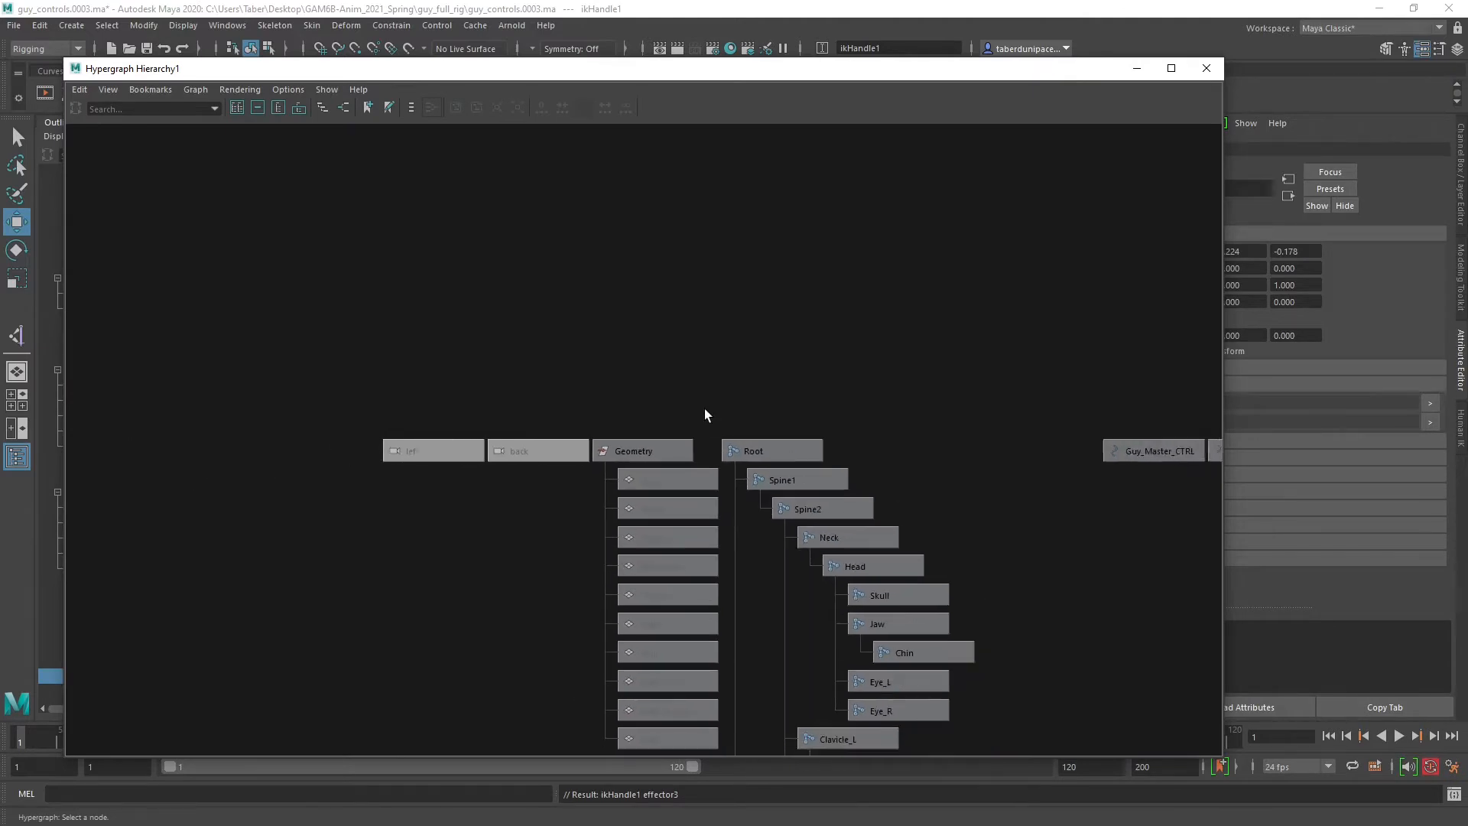
pyautogui.keyDown('alt'); pyautogui.moveTo(812, 617); pyautogui.dragTo(745, 336, button='middle'); pyautogui.keyUp('alt')
pyautogui.keyDown('alt'); pyautogui.moveTo(997, 596); pyautogui.dragTo(845, 488, button='middle'); pyautogui.keyUp('alt')
pyautogui.keyDown('alt'); pyautogui.moveTo(846, 489); pyautogui.dragTo(652, 508, button='right'); pyautogui.keyUp('alt')
pyautogui.keyDown('alt'); pyautogui.moveTo(722, 387); pyautogui.dragTo(655, 535, button='middle'); pyautogui.keyUp('alt')
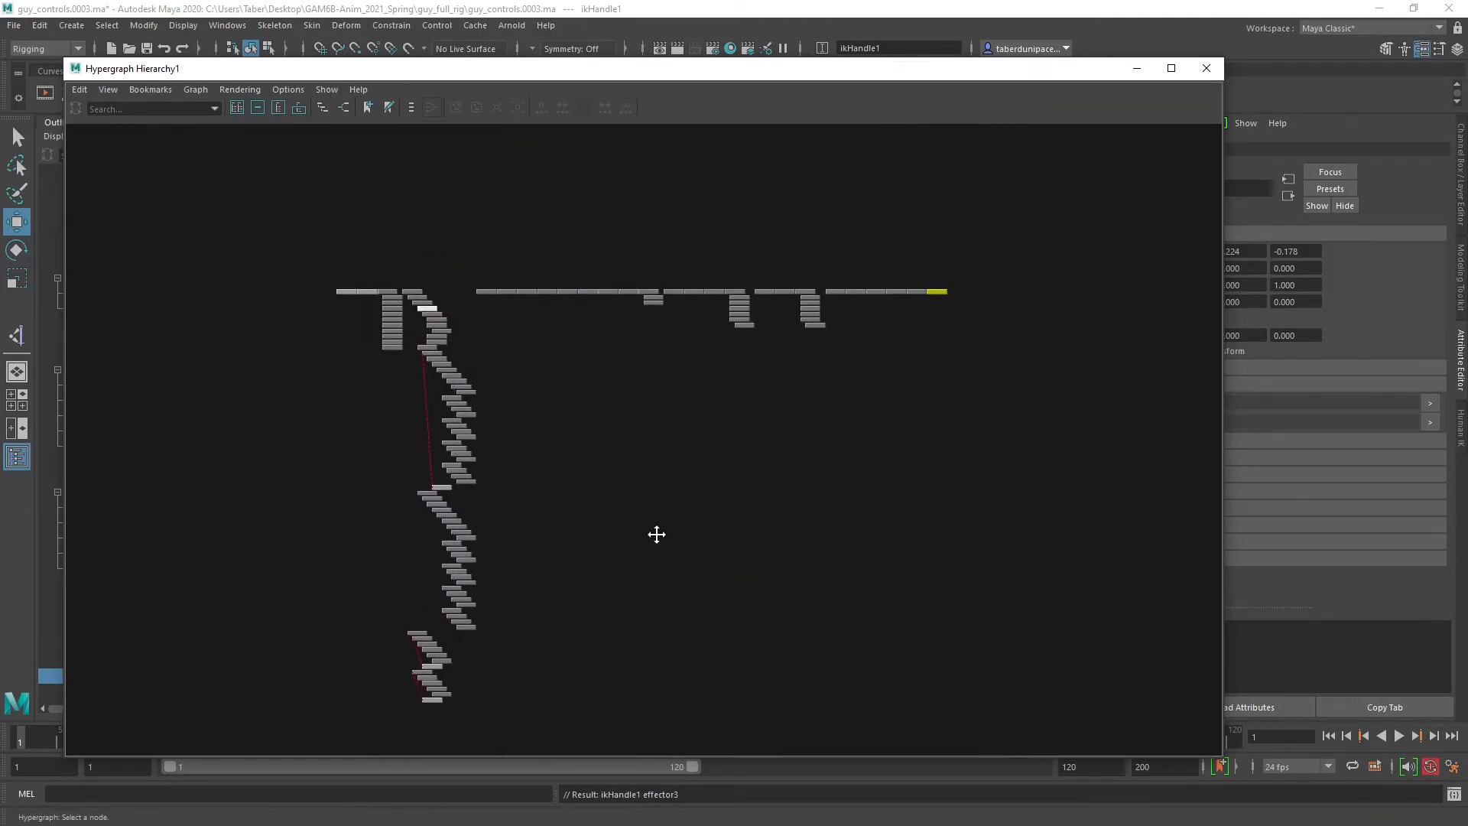
pyautogui.keyDown('alt'); pyautogui.moveTo(540, 501); pyautogui.dragTo(591, 501, button='right'); pyautogui.keyUp('alt')
pyautogui.keyDown('alt'); pyautogui.moveTo(1019, 374); pyautogui.dragTo(719, 589, button='middle'); pyautogui.keyUp('alt')
pyautogui.keyDown('alt'); pyautogui.moveTo(718, 590); pyautogui.dragTo(1088, 632, button='right'); pyautogui.keyUp('alt')
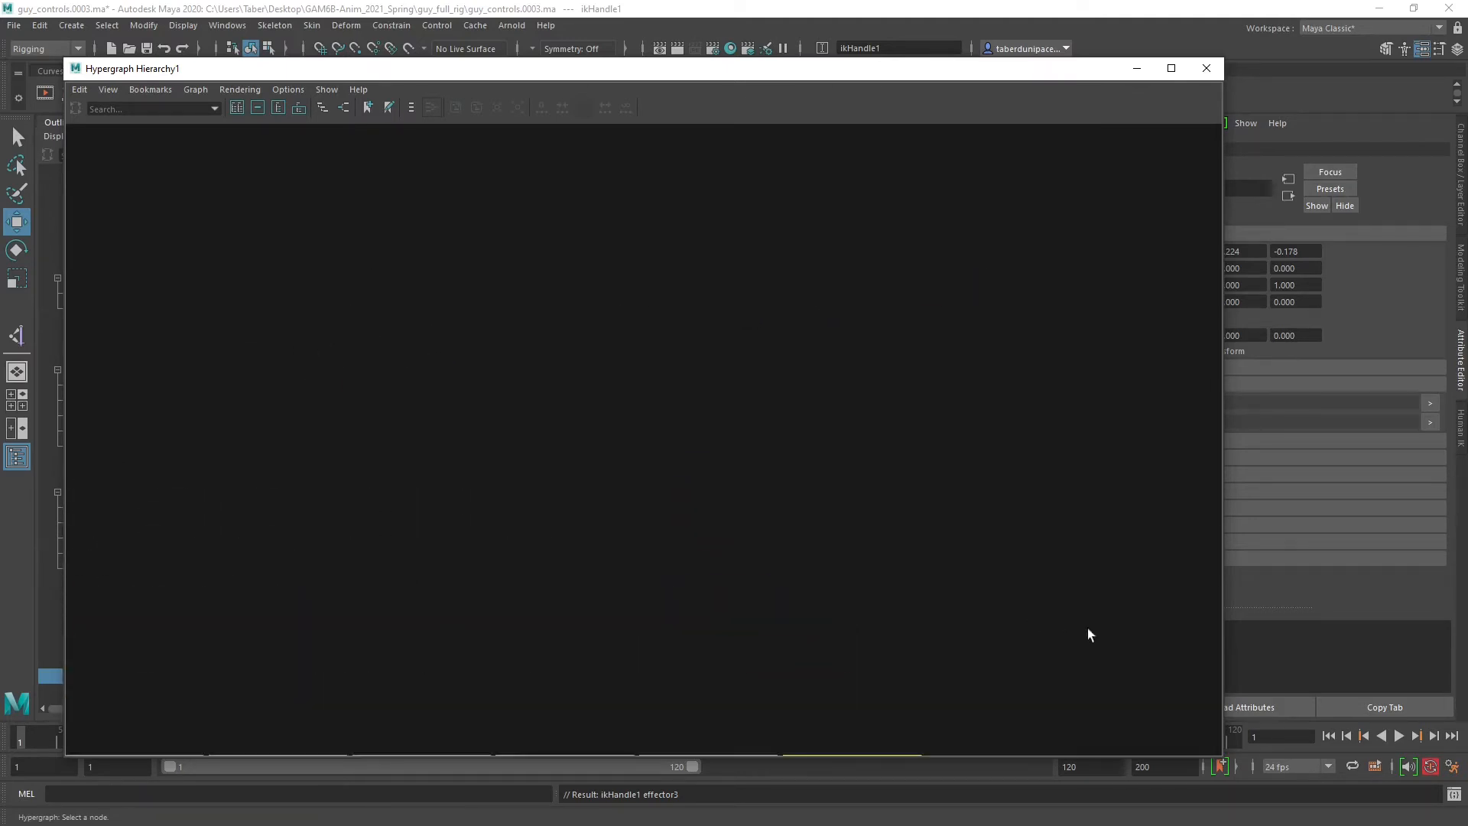
pyautogui.keyDown('alt'); pyautogui.moveTo(855, 660); pyautogui.dragTo(813, 479, button='middle'); pyautogui.keyUp('alt')
pyautogui.keyDown('alt'); pyautogui.moveTo(503, 425); pyautogui.dragTo(947, 432, button='middle'); pyautogui.keyUp('alt')
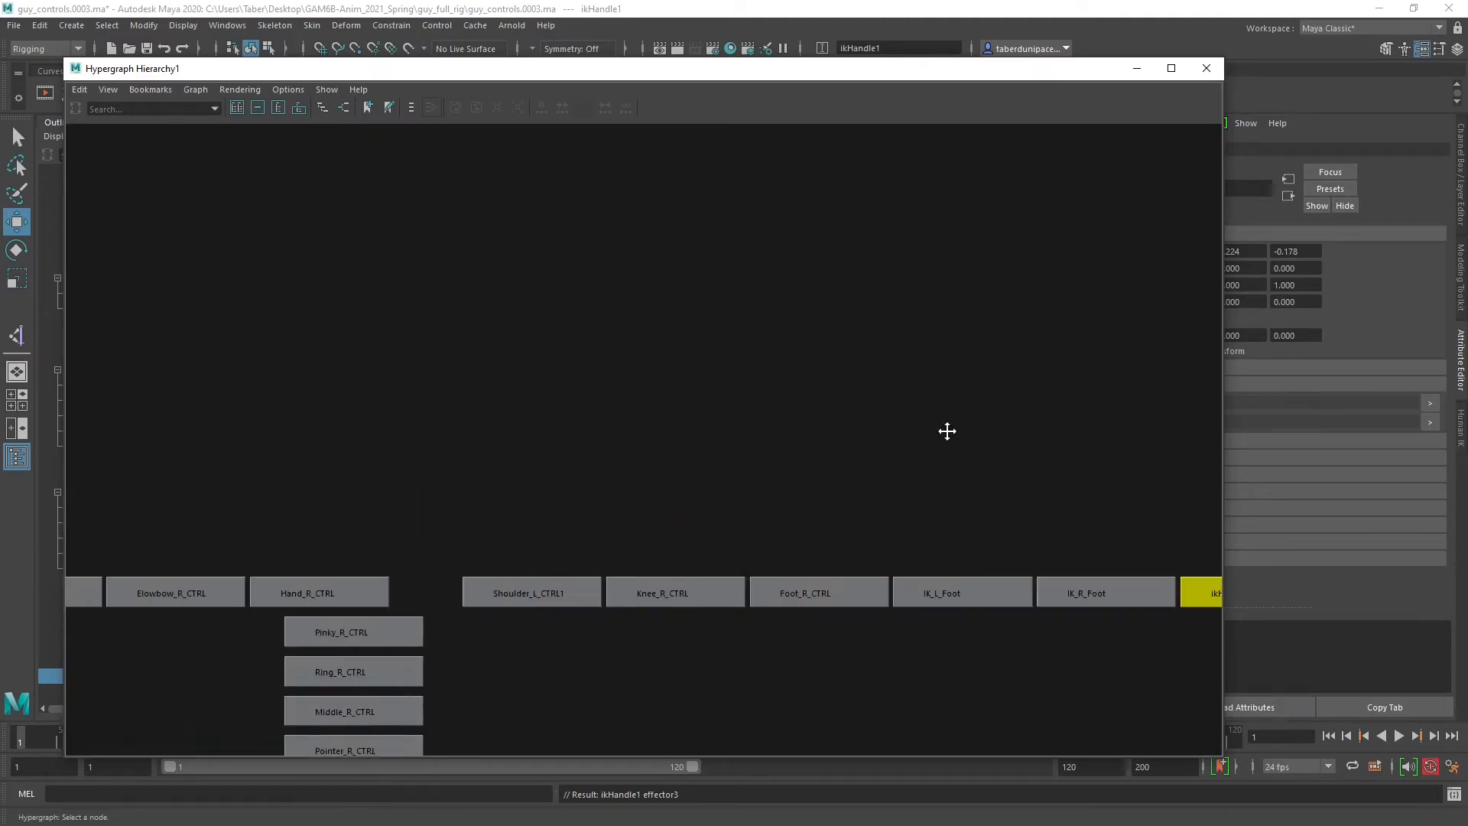
# Show the arm IK handle's input and output connections again, select its effector3 node and move the Hypergraph window off the viewport.
pyautogui.click(345, 108)
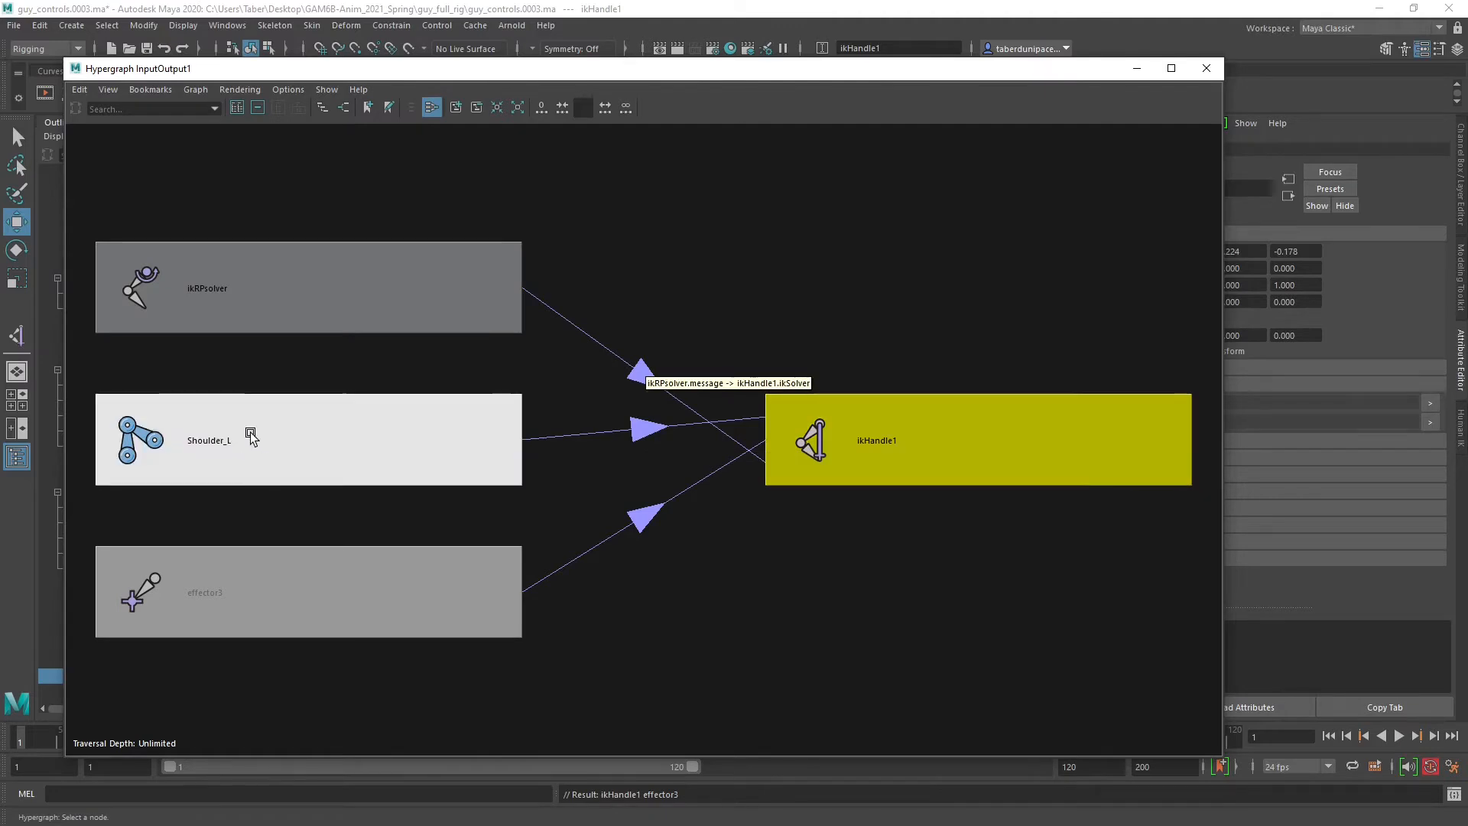
pyautogui.click(215, 608)
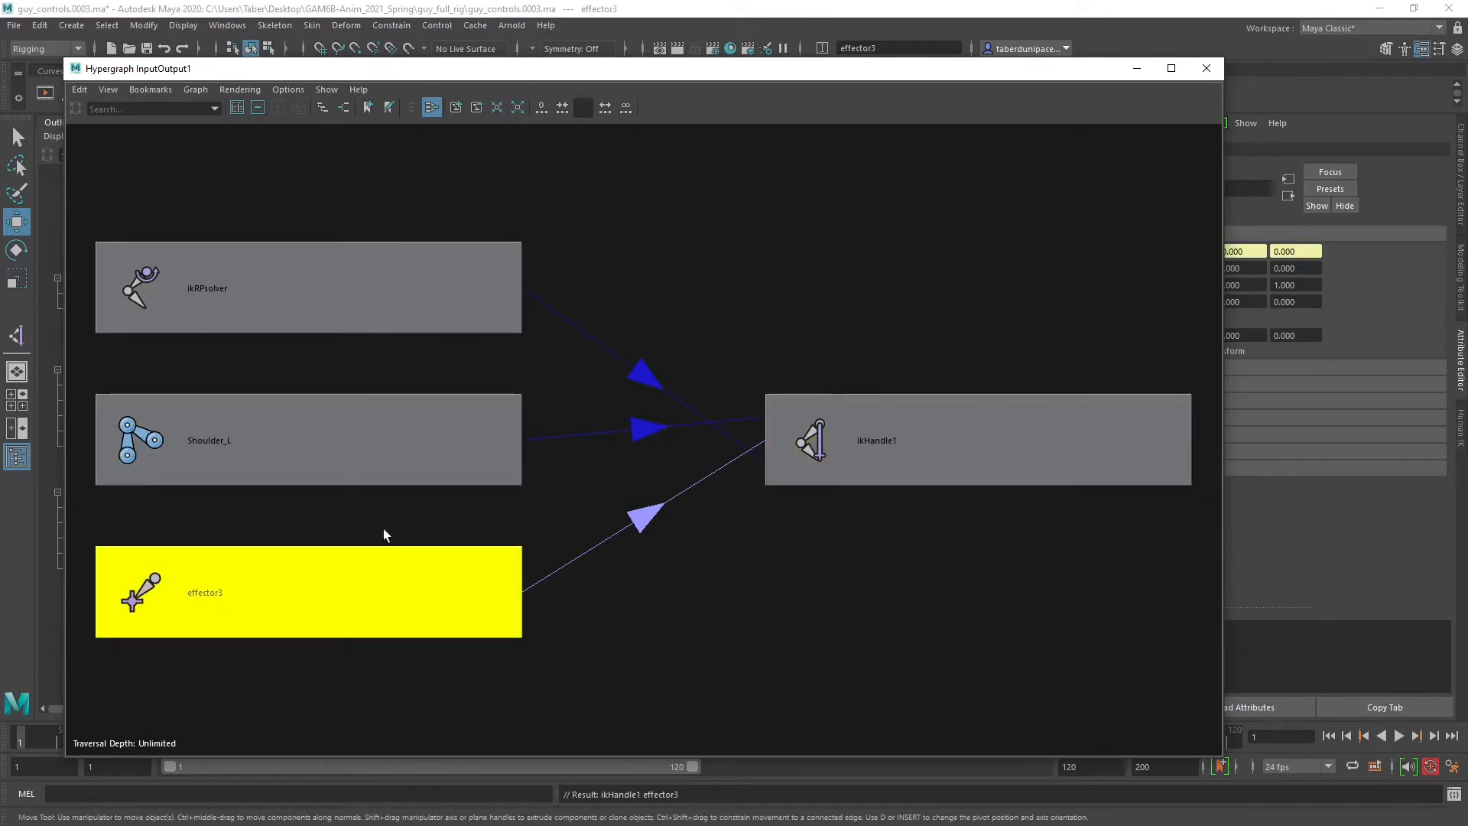
pyautogui.moveTo(845, 72); pyautogui.dragTo(797, 579)
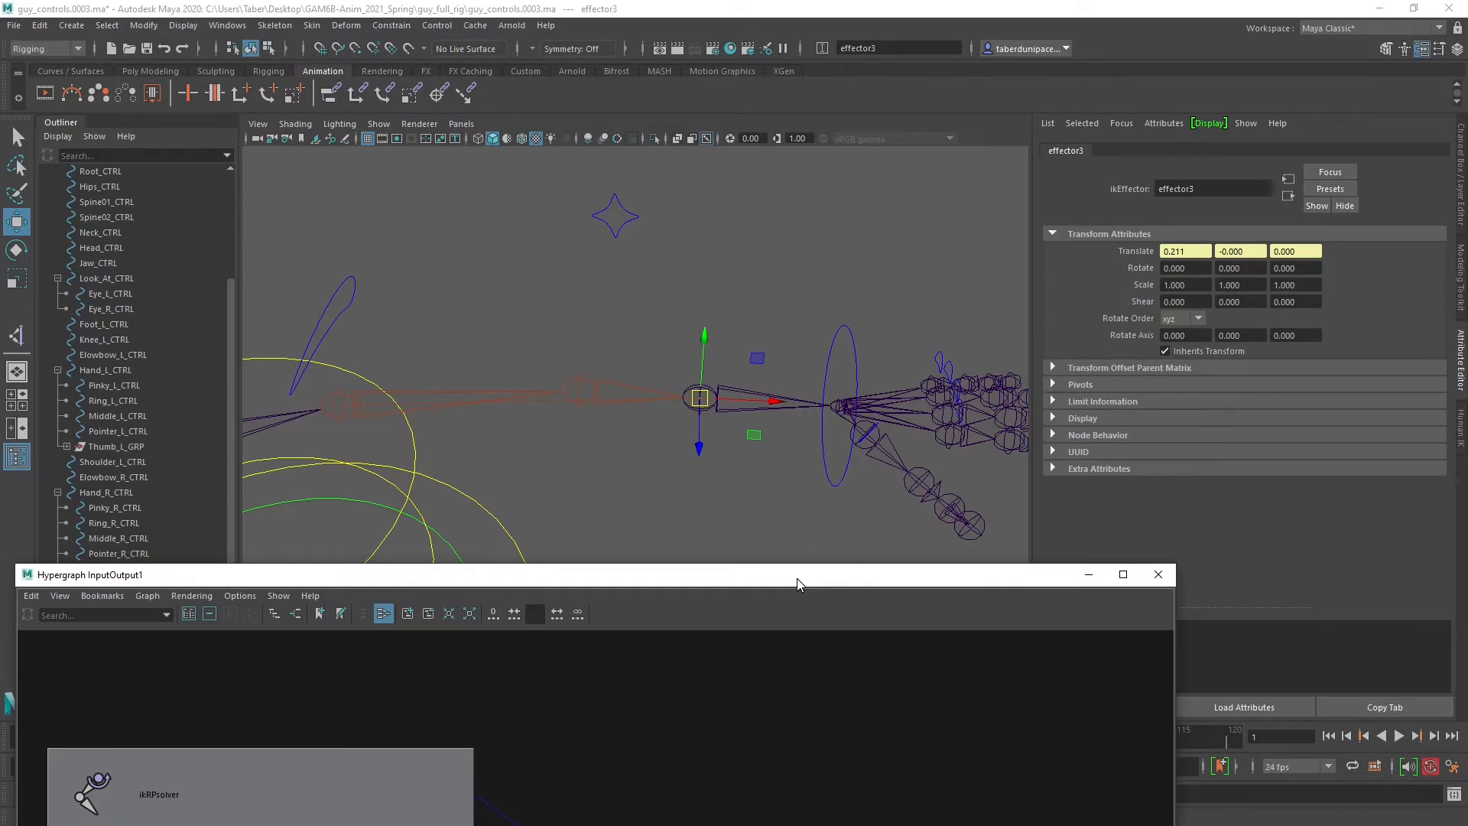
pyautogui.moveTo(796, 578); pyautogui.dragTo(0, 413)
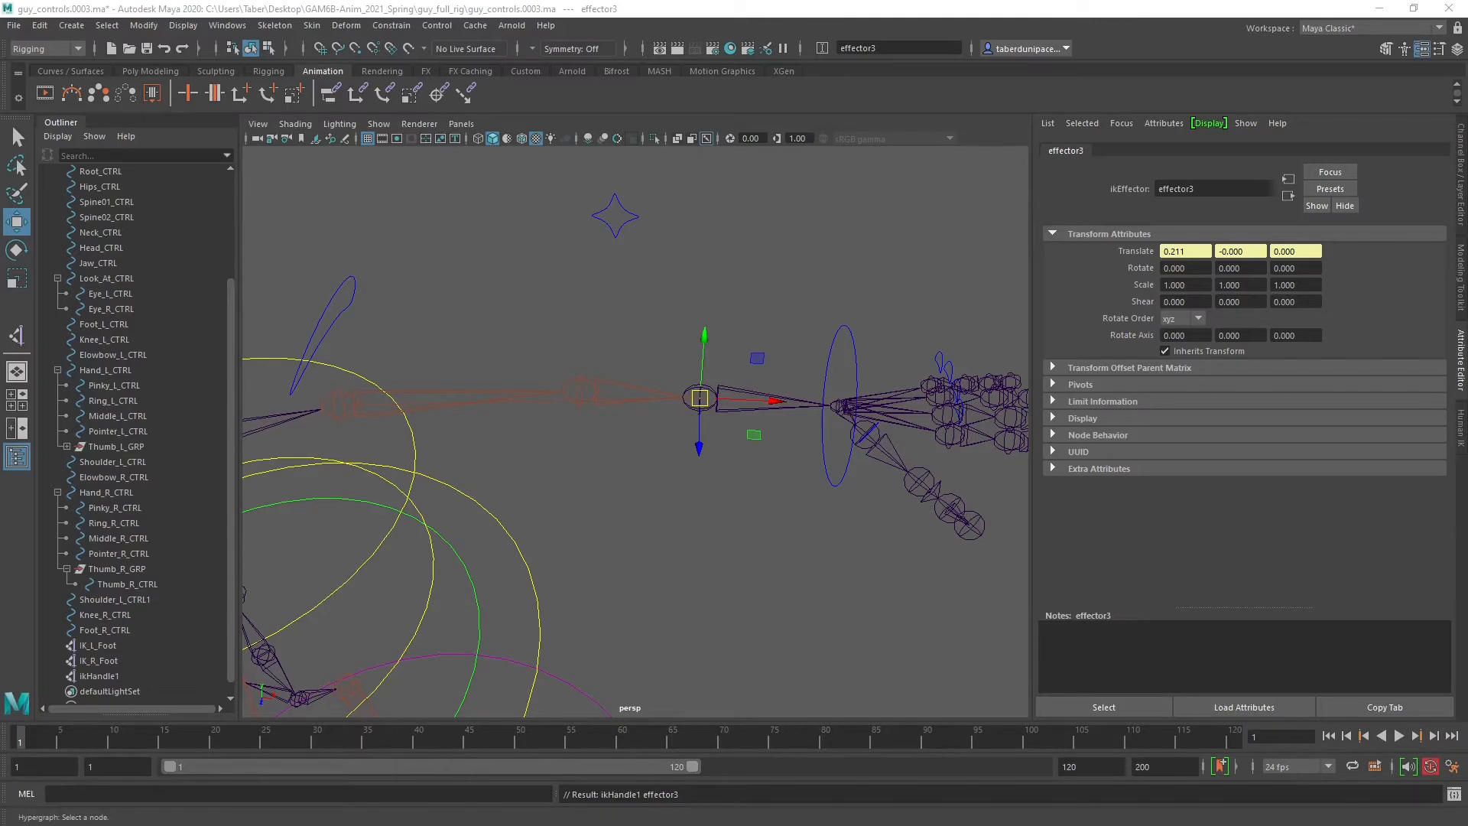
# Move the pivot of effector3 from the mid-forearm joint to the left wrist joint, snapped to the joint point.
pyautogui.scroll(-4, 767, 529)
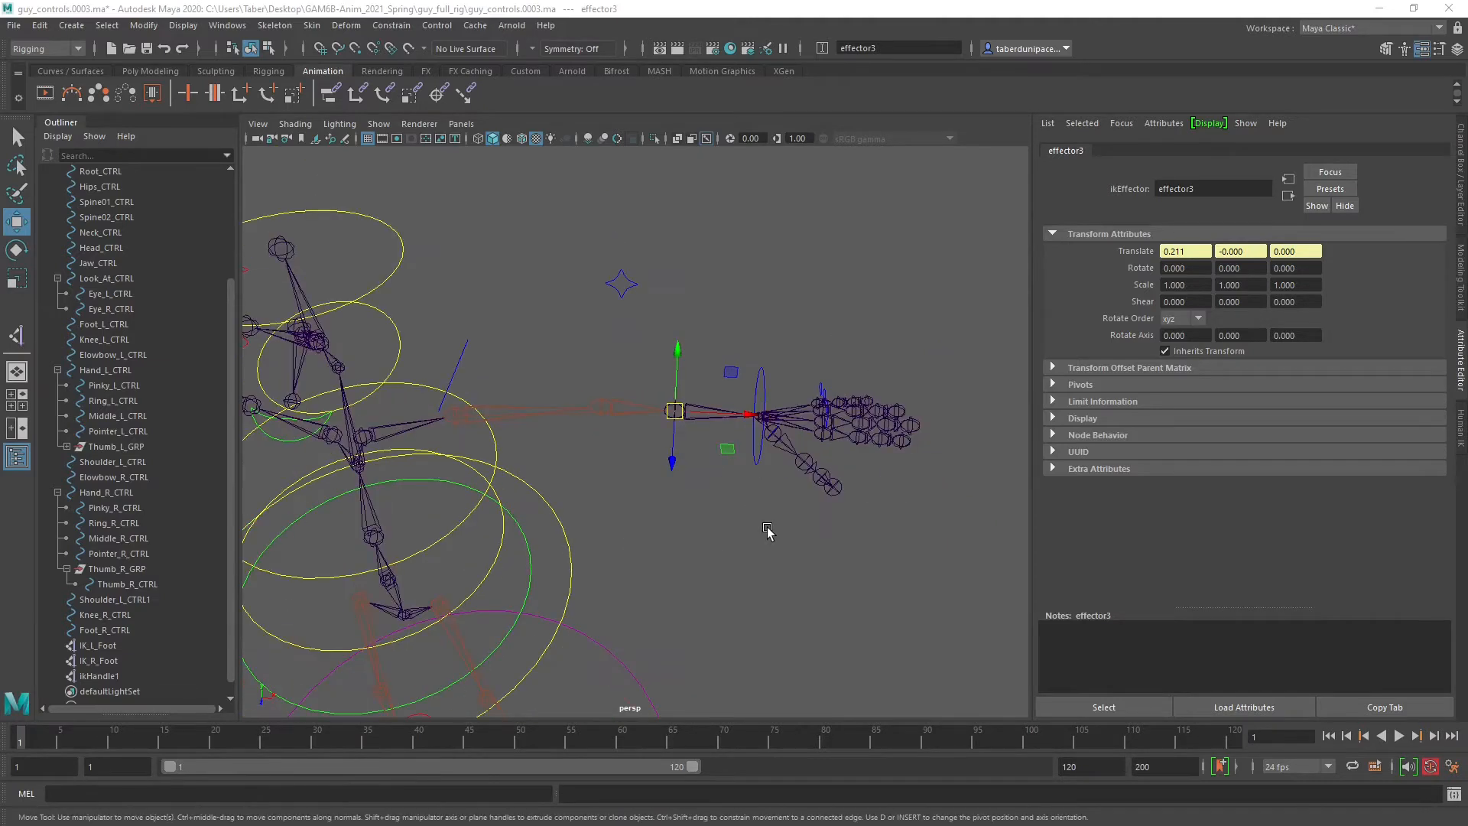
pyautogui.scroll(4, 767, 528)
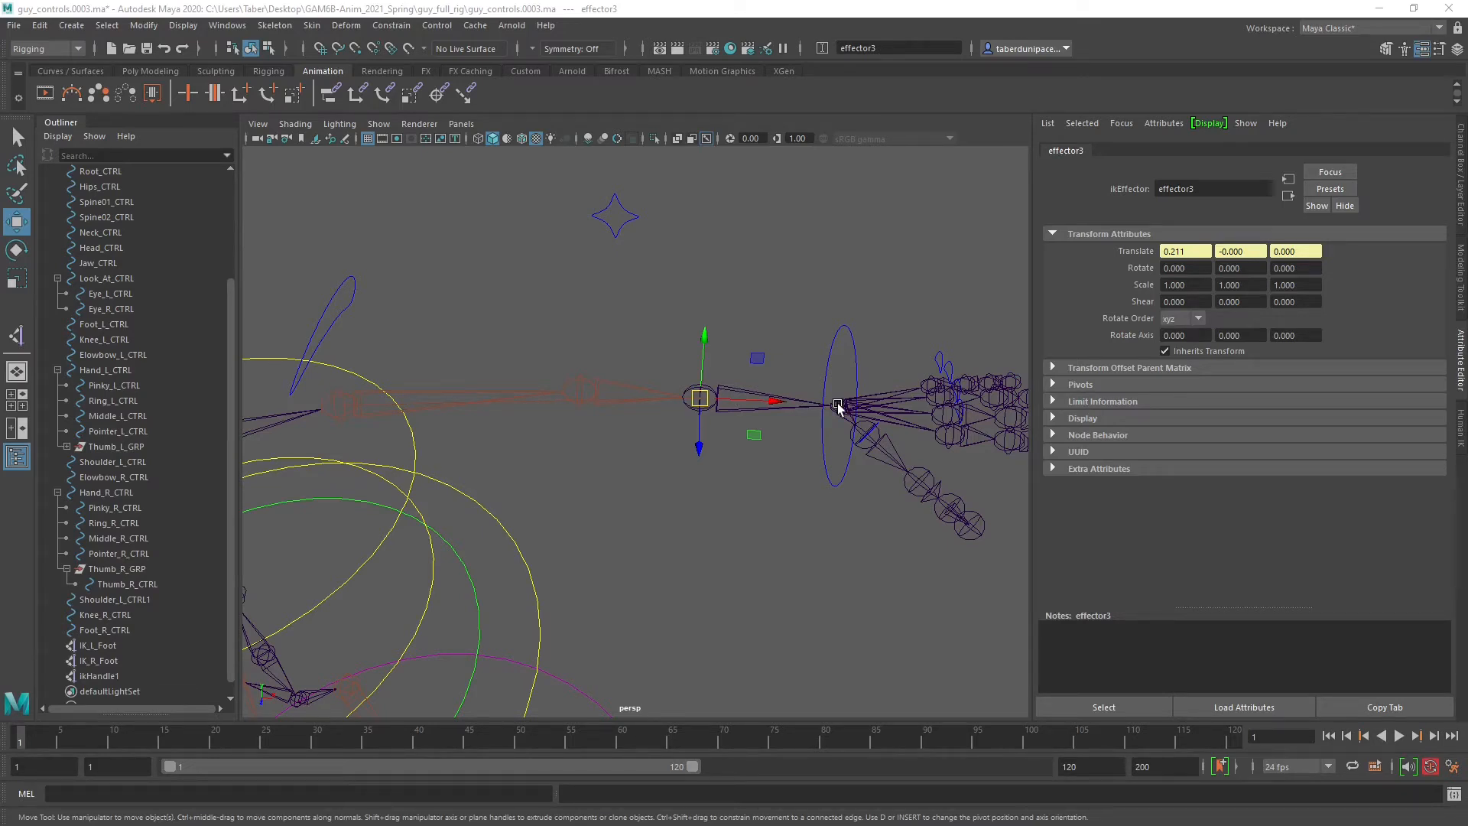
pyautogui.keyDown('alt'); pyautogui.moveTo(767, 511); pyautogui.dragTo(765, 516); pyautogui.keyUp('alt')
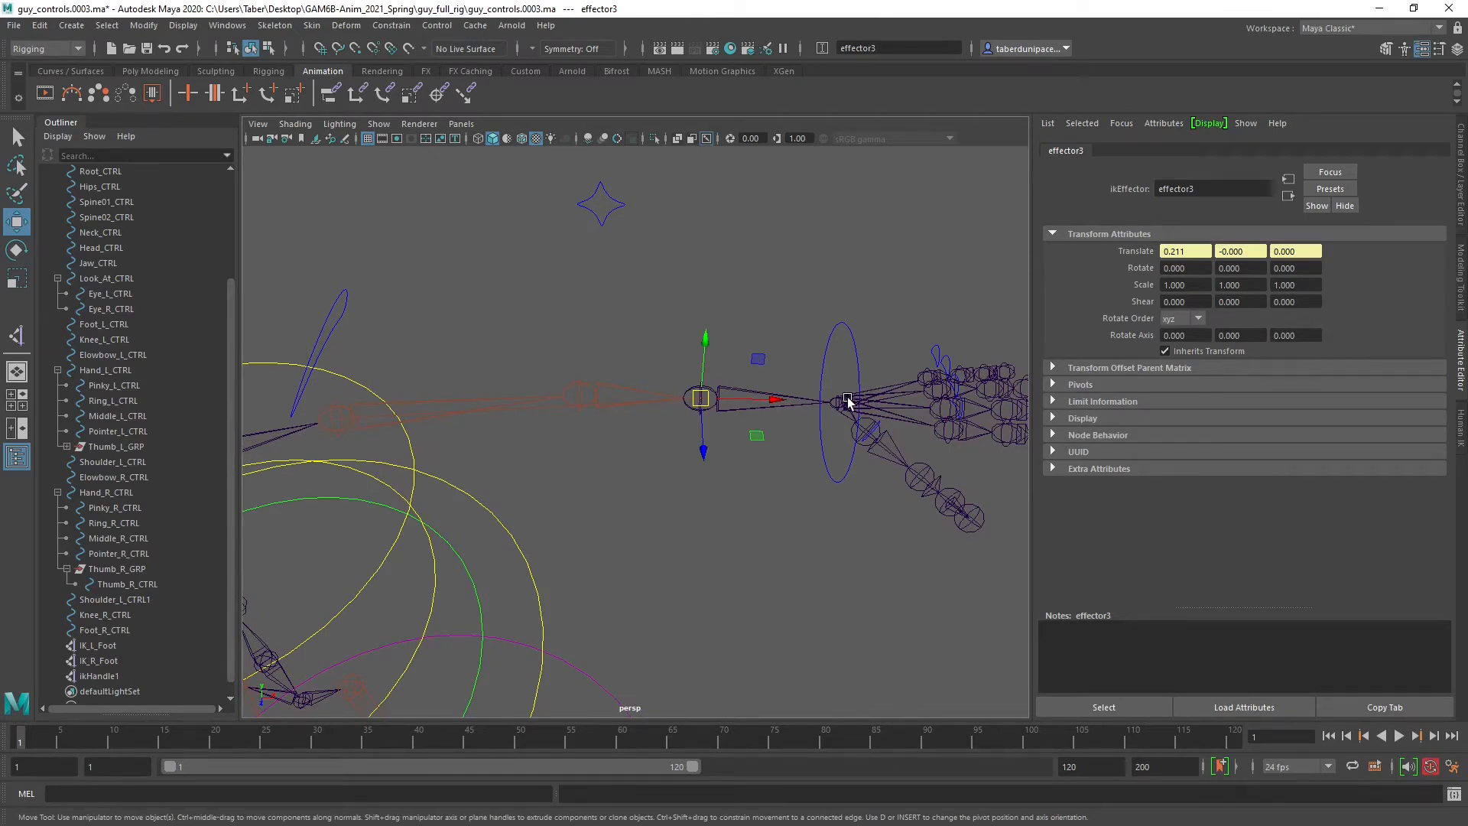
pyautogui.press('d')
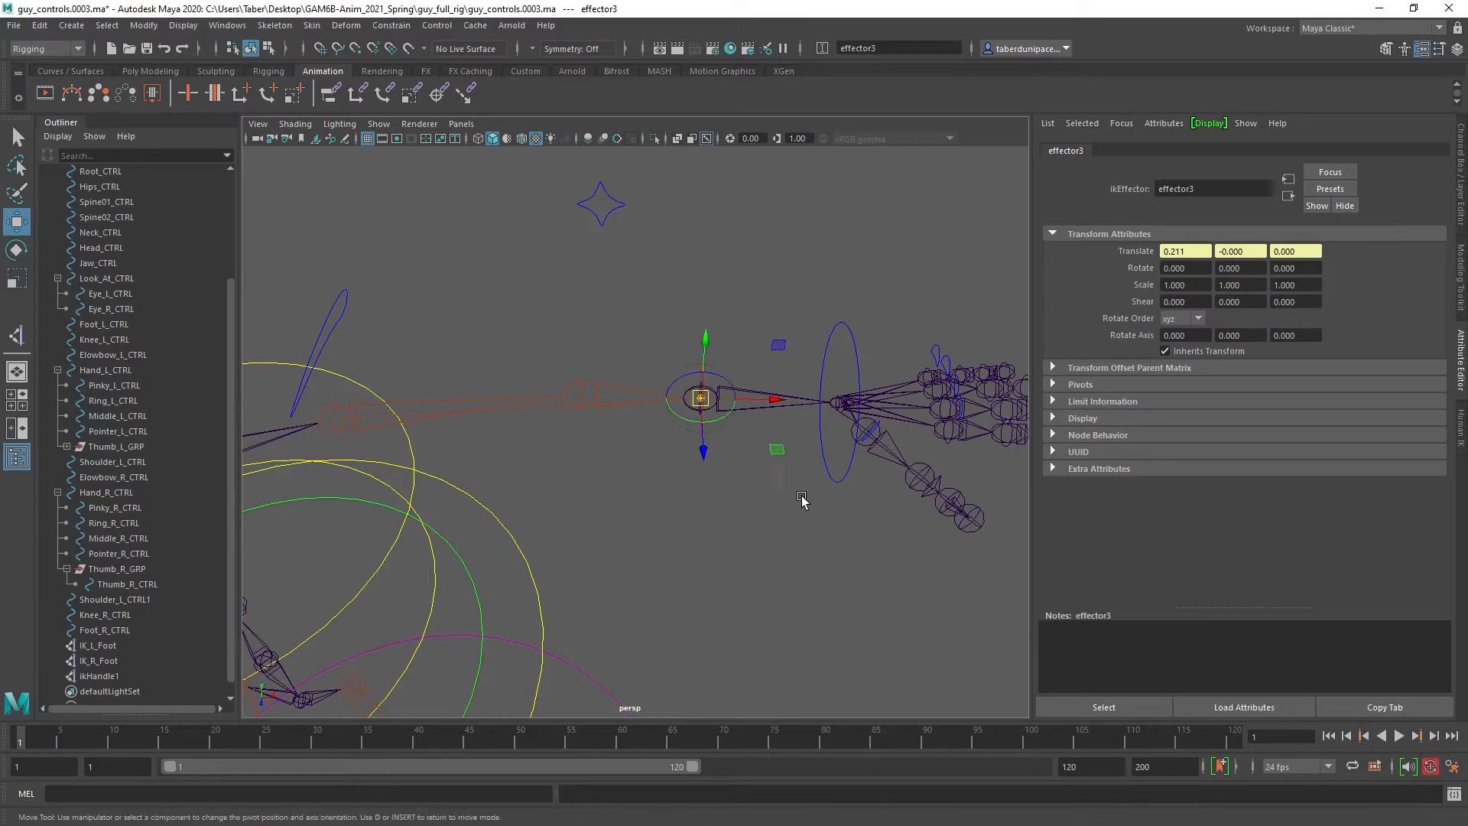
pyautogui.press('v')
pyautogui.moveTo(699, 399); pyautogui.dragTo(839, 403)
pyautogui.press('d')
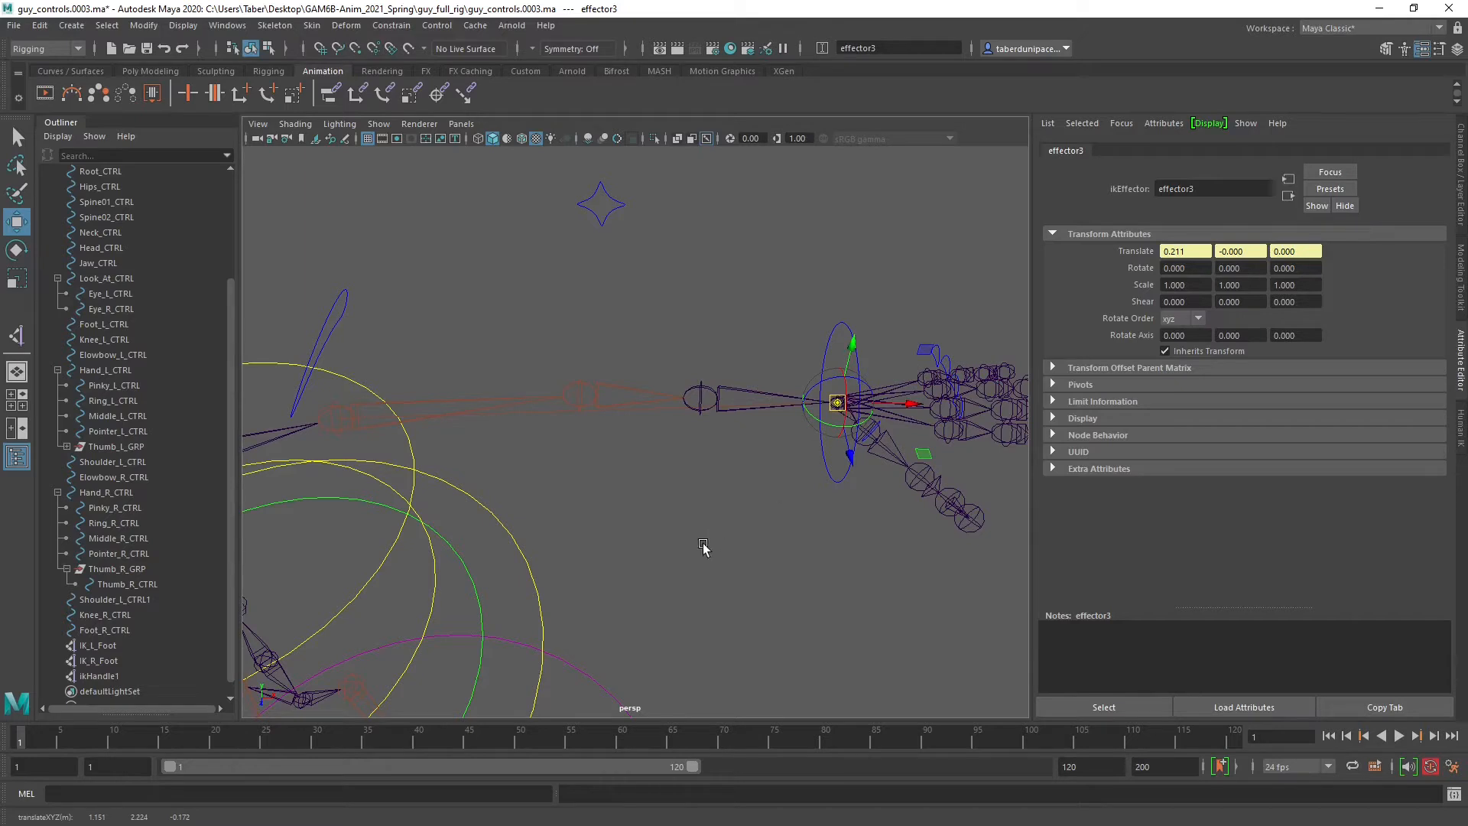
pyautogui.press('d')
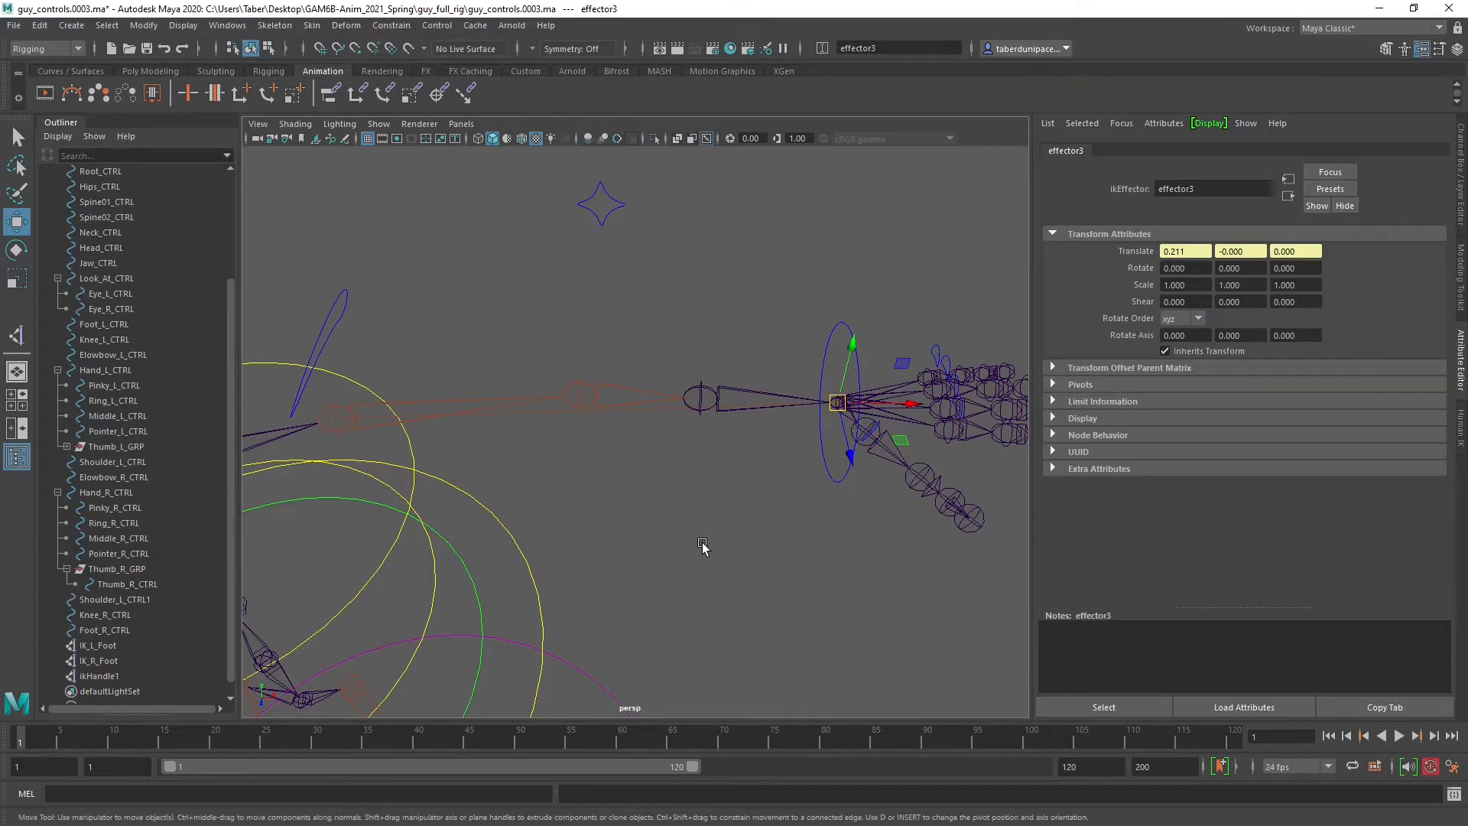
# Test the arm bend by moving ikHandle1 down and toward the body, and undo the move.
pyautogui.scroll(-1, 115, 654)
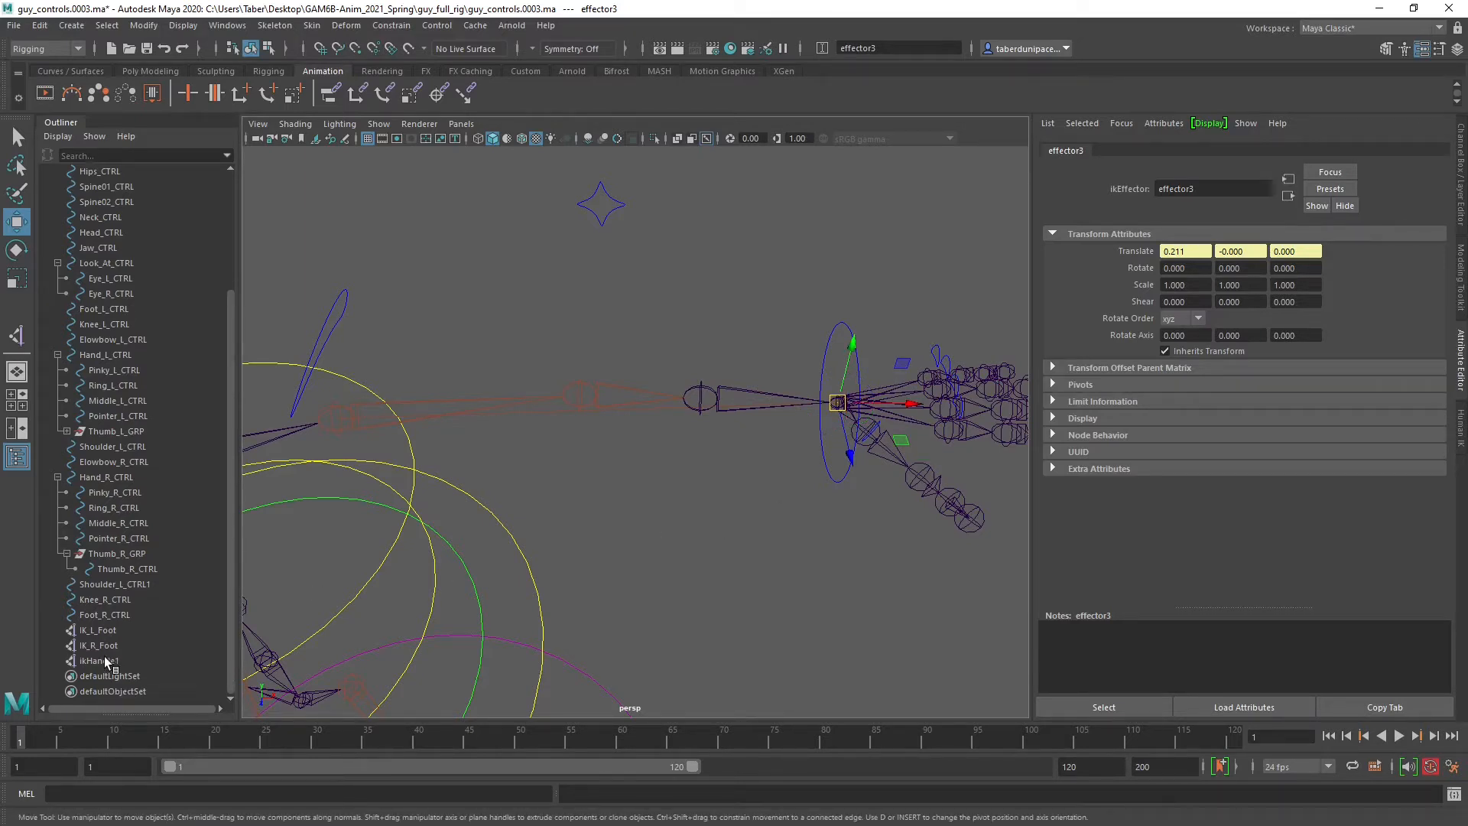
pyautogui.click(99, 661)
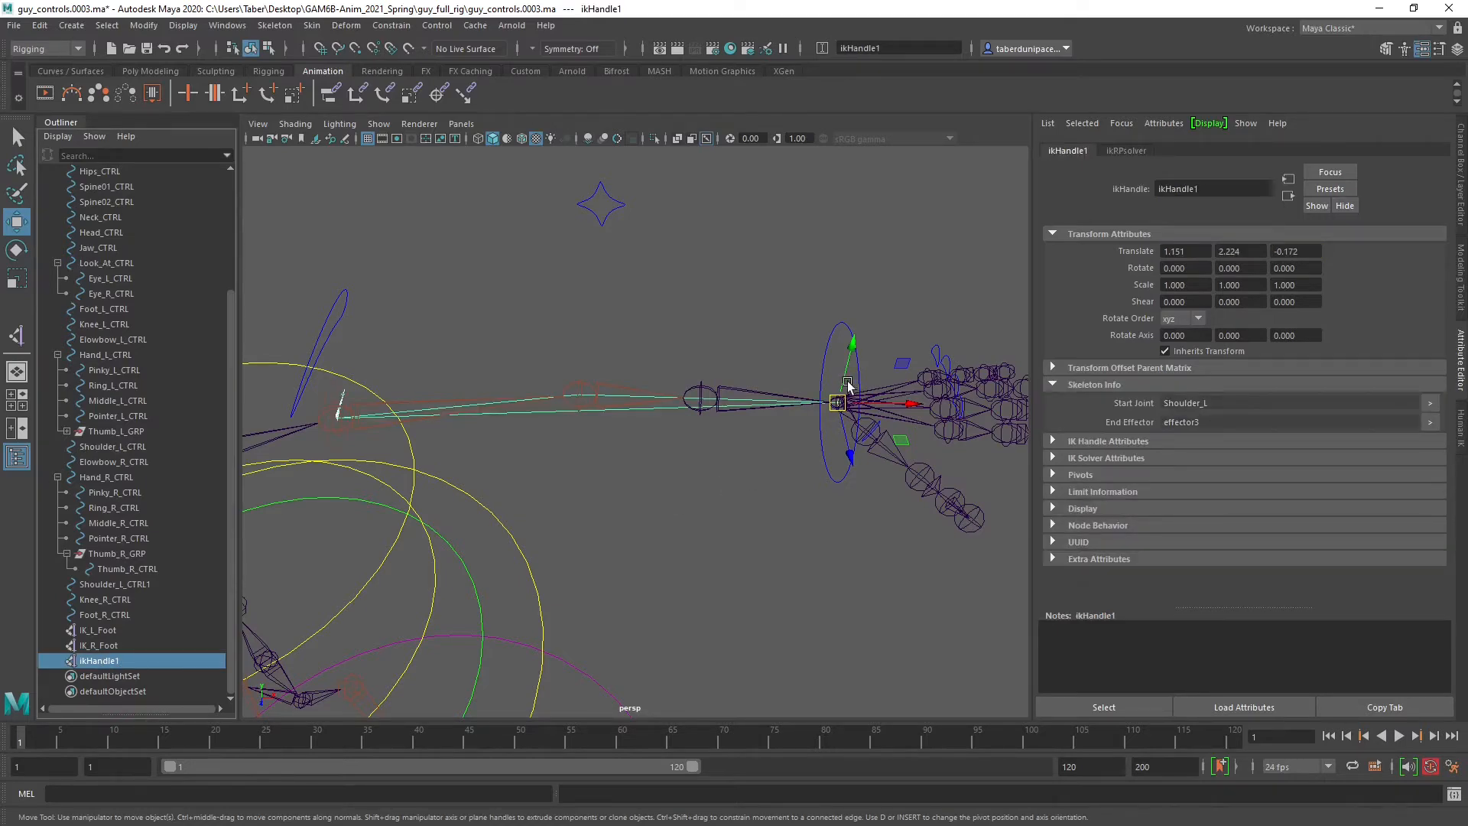
pyautogui.moveTo(837, 402); pyautogui.dragTo(719, 496)
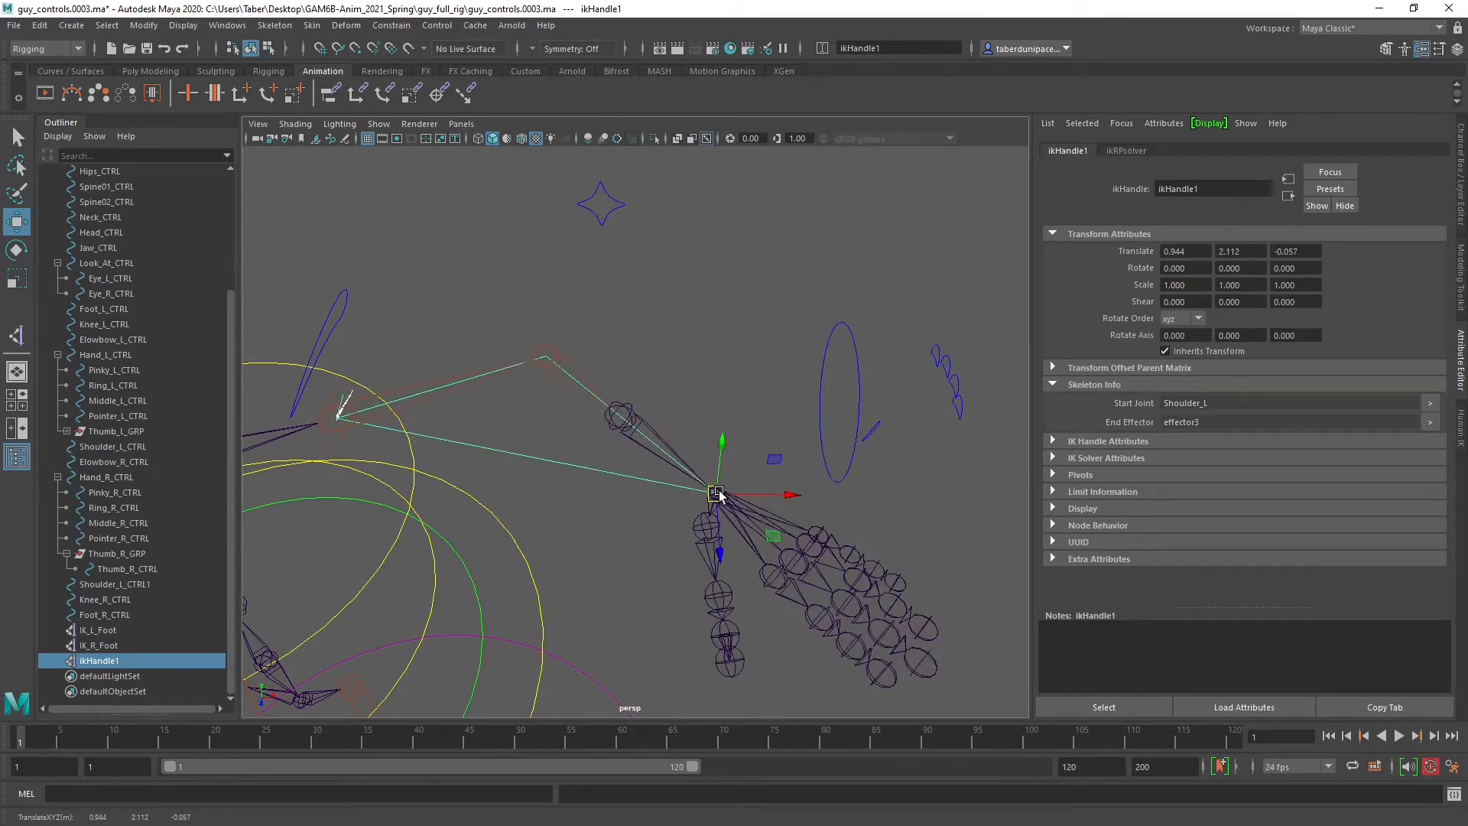
pyautogui.hotkey('ctrl', 'z')
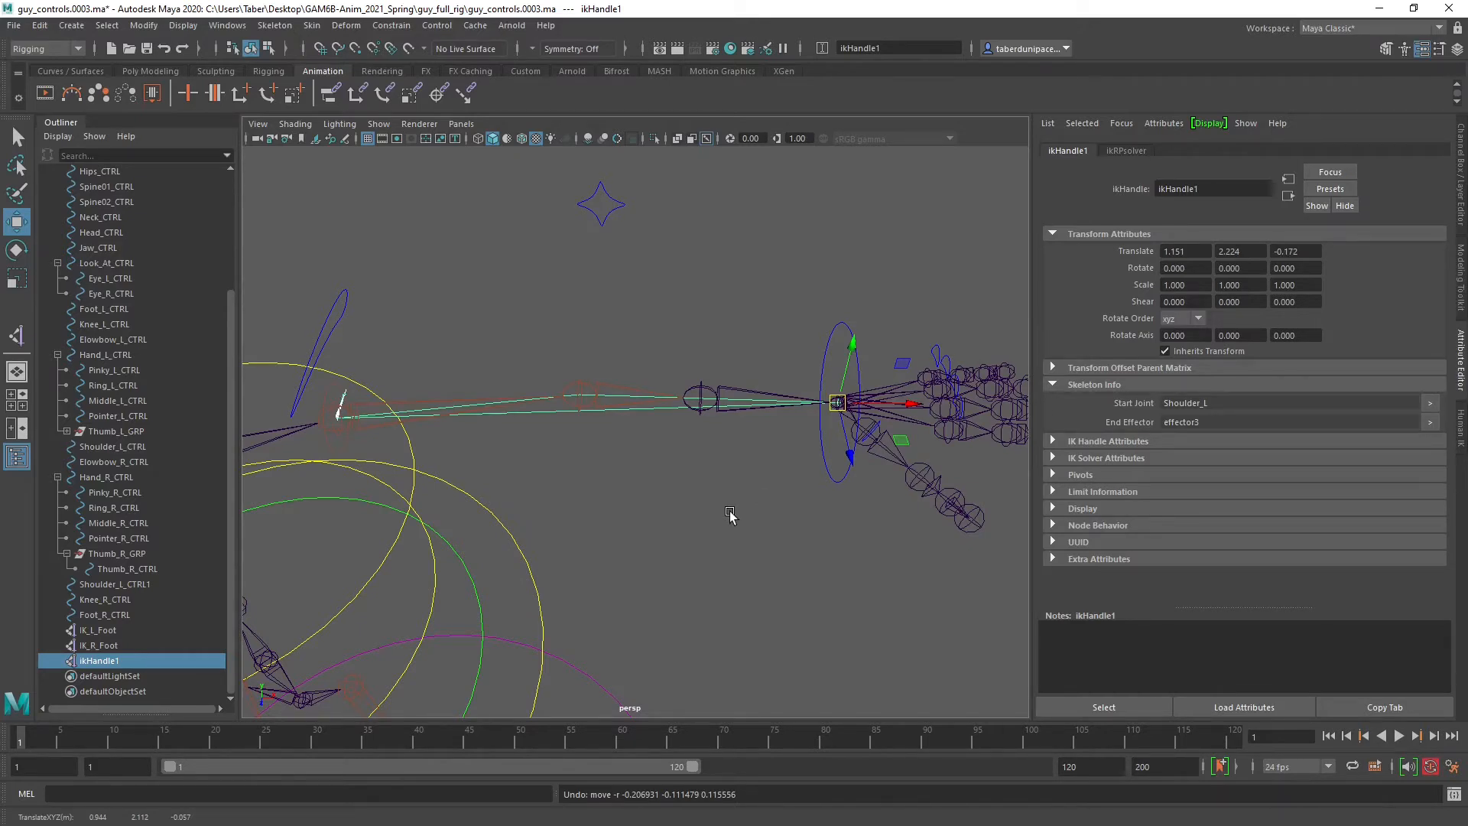
# Delete ikHandle1 from the scene and select the left elbow joint.
pyautogui.click(731, 517)
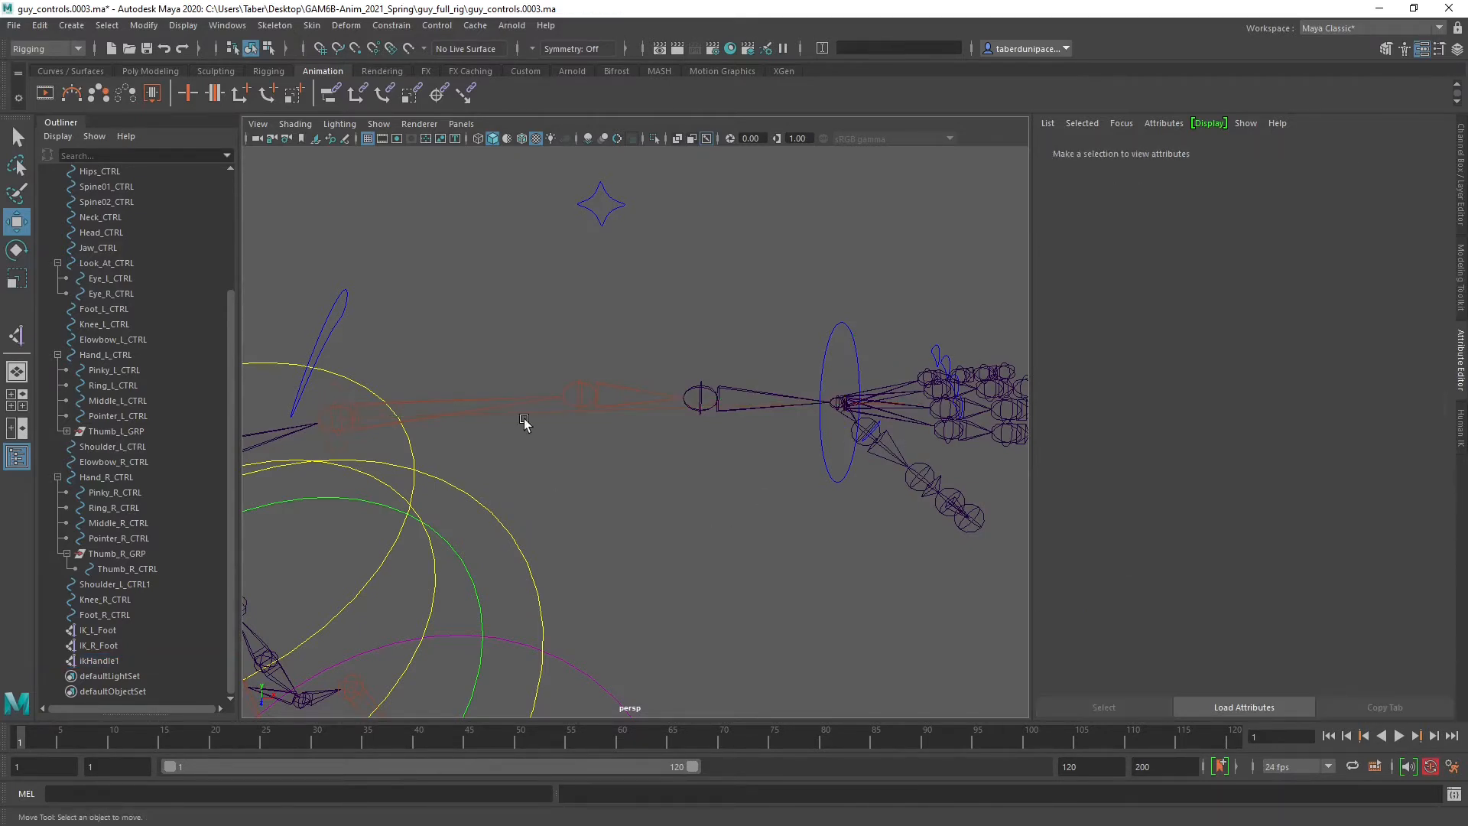
pyautogui.click(109, 659)
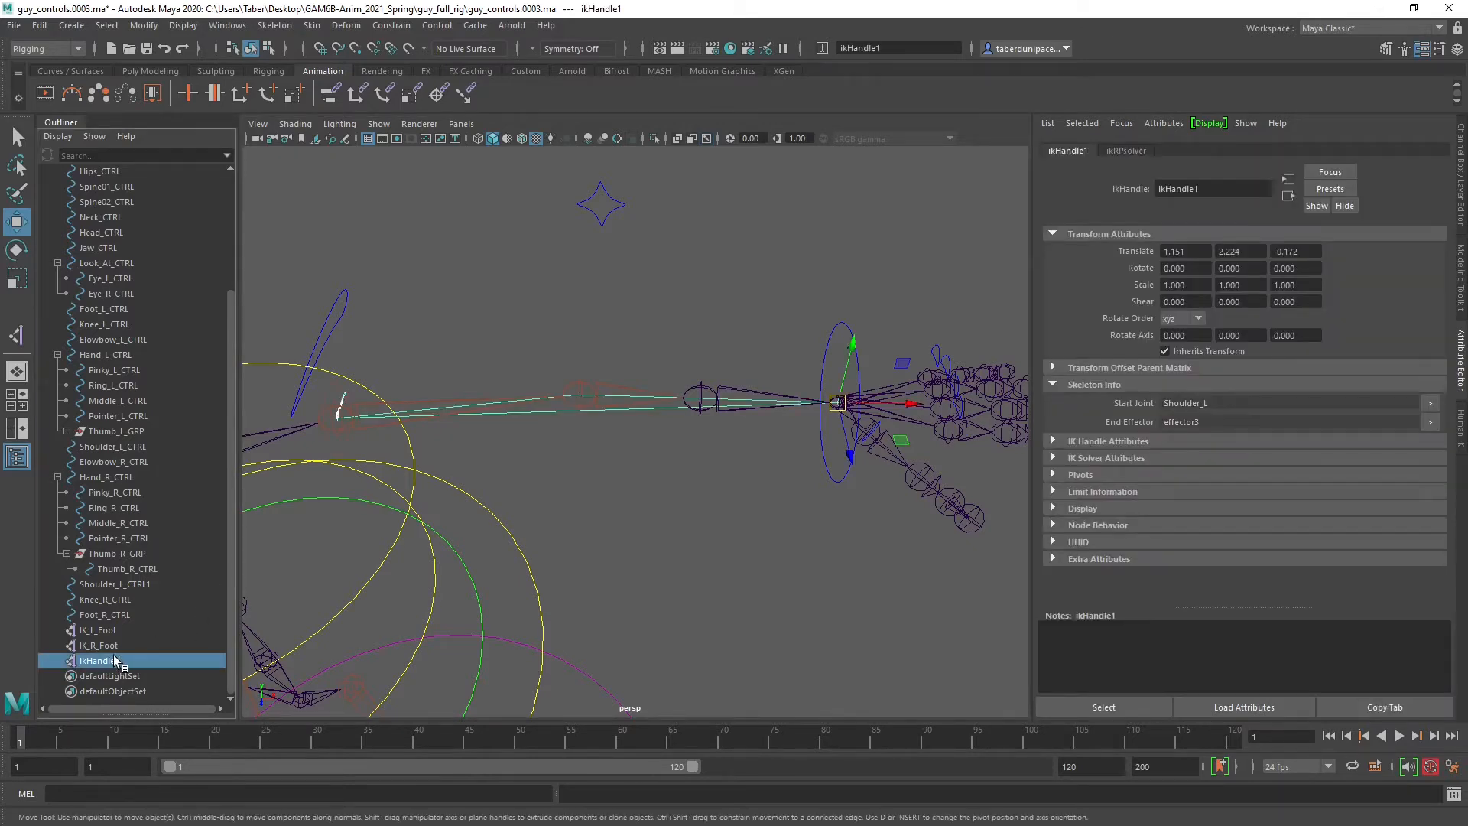
pyautogui.press('Delete')
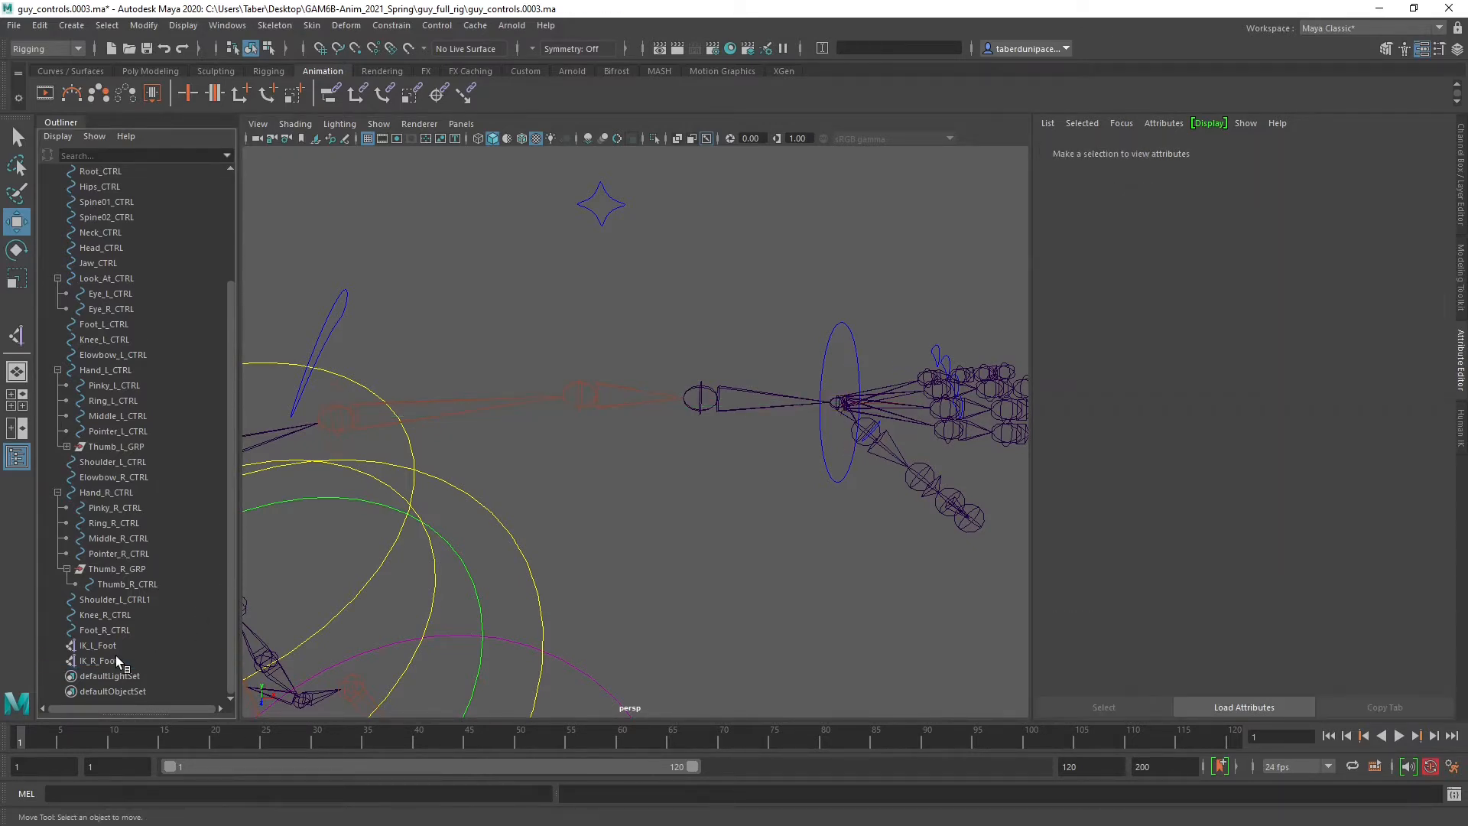
pyautogui.click(590, 391)
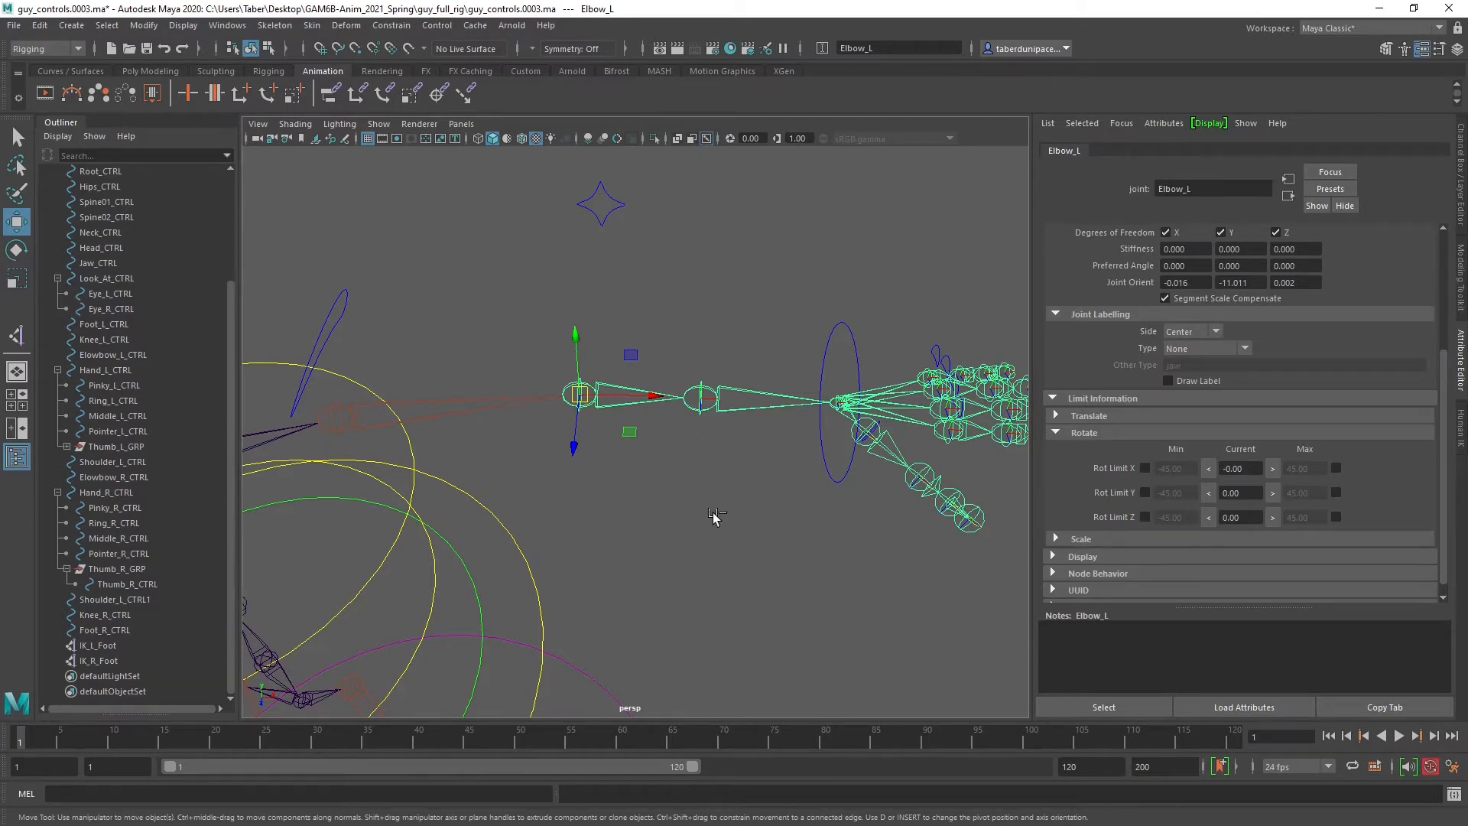
# Undo the recent actions back to the point before the left arm's IK handle was created.
pyautogui.hotkey('ctrl', 'z')
pyautogui.hotkey('ctrl', 'z')
pyautogui.hotkey('ctrl', 'z')
pyautogui.hotkey('ctrl', 'z')
pyautogui.hotkey('ctrl', 'z')
pyautogui.hotkey('ctrl', 'z')
pyautogui.hotkey('ctrl', 'z')
pyautogui.hotkey('ctrl', 'z')
pyautogui.hotkey('ctrl', 'z')
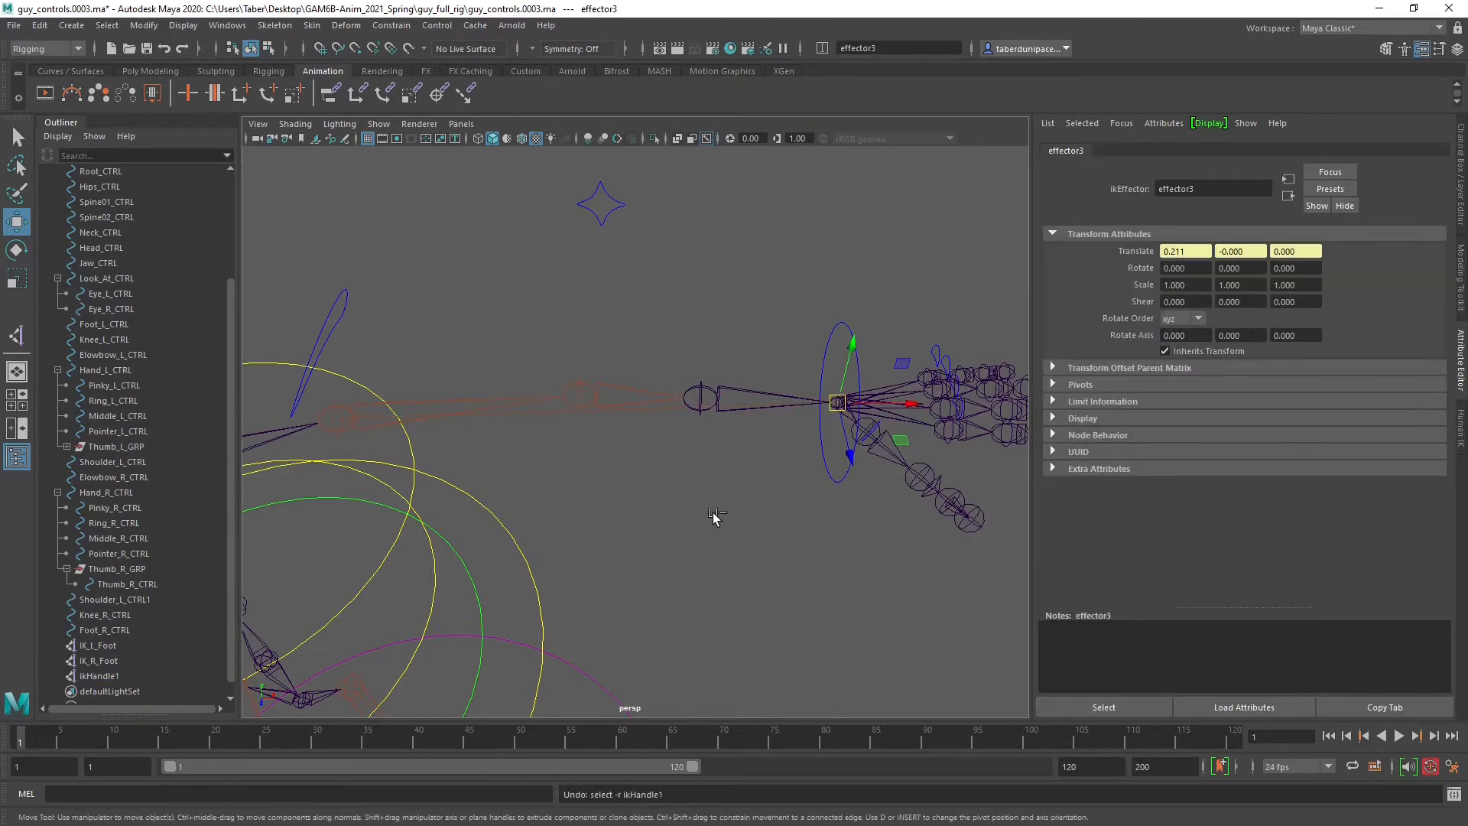
pyautogui.hotkey('ctrl', 'z')
pyautogui.hotkey('ctrl', 'z')
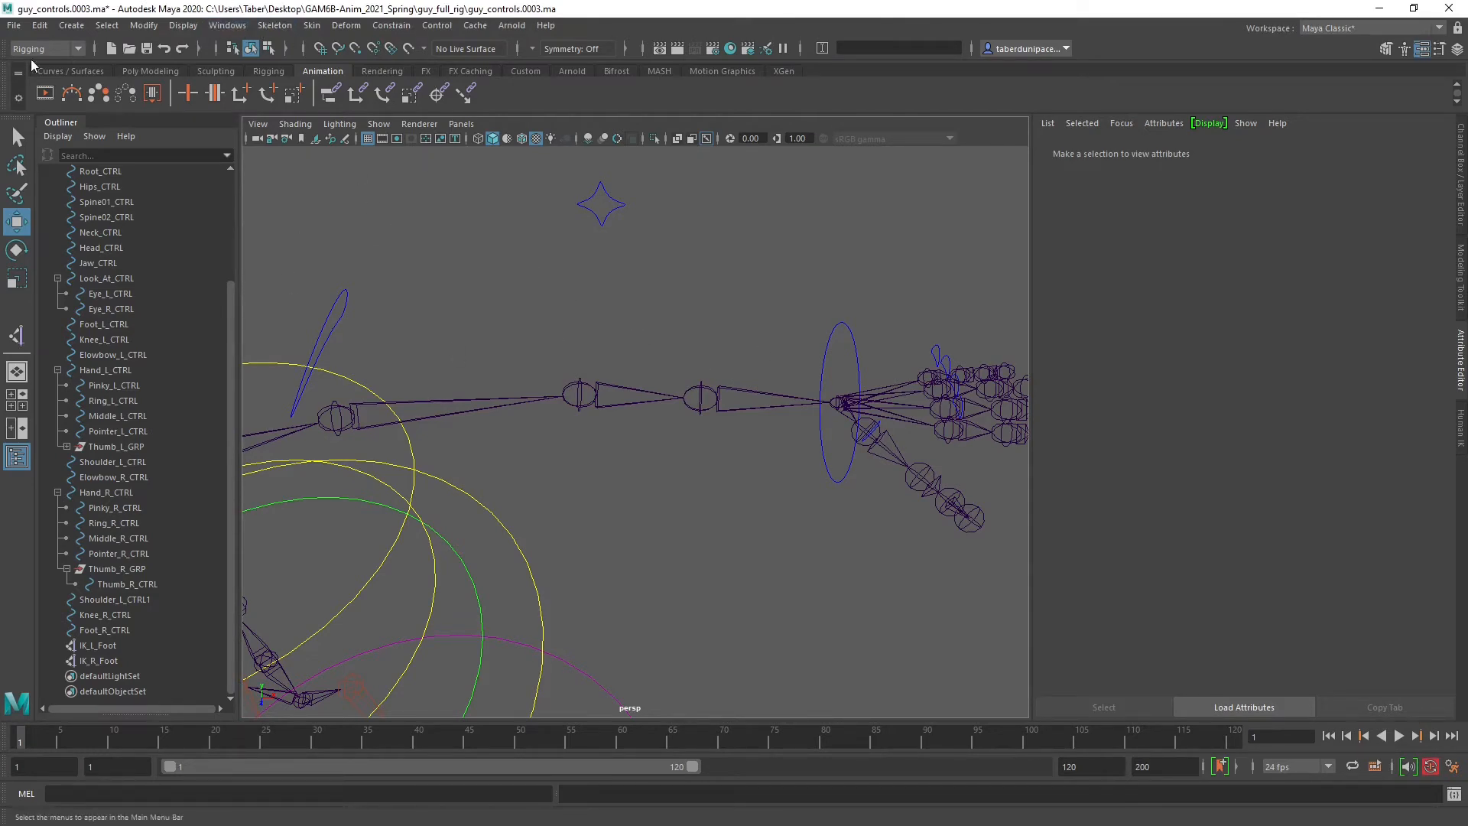
# Create an IK handle on the left arm from the shoulder joint to the mid-forearm joint and return to the Move tool.
pyautogui.click(274, 25)
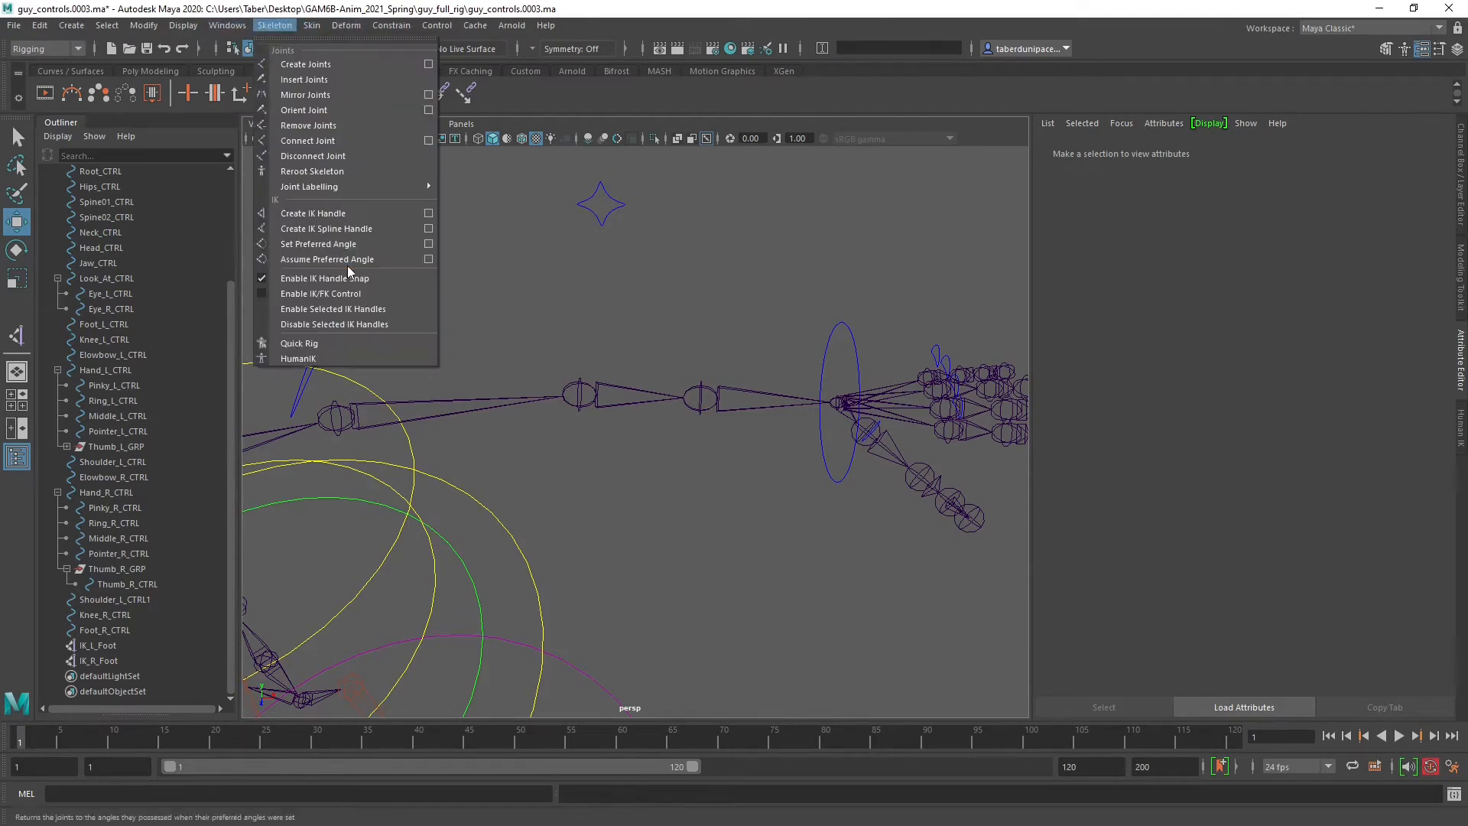
pyautogui.click(321, 213)
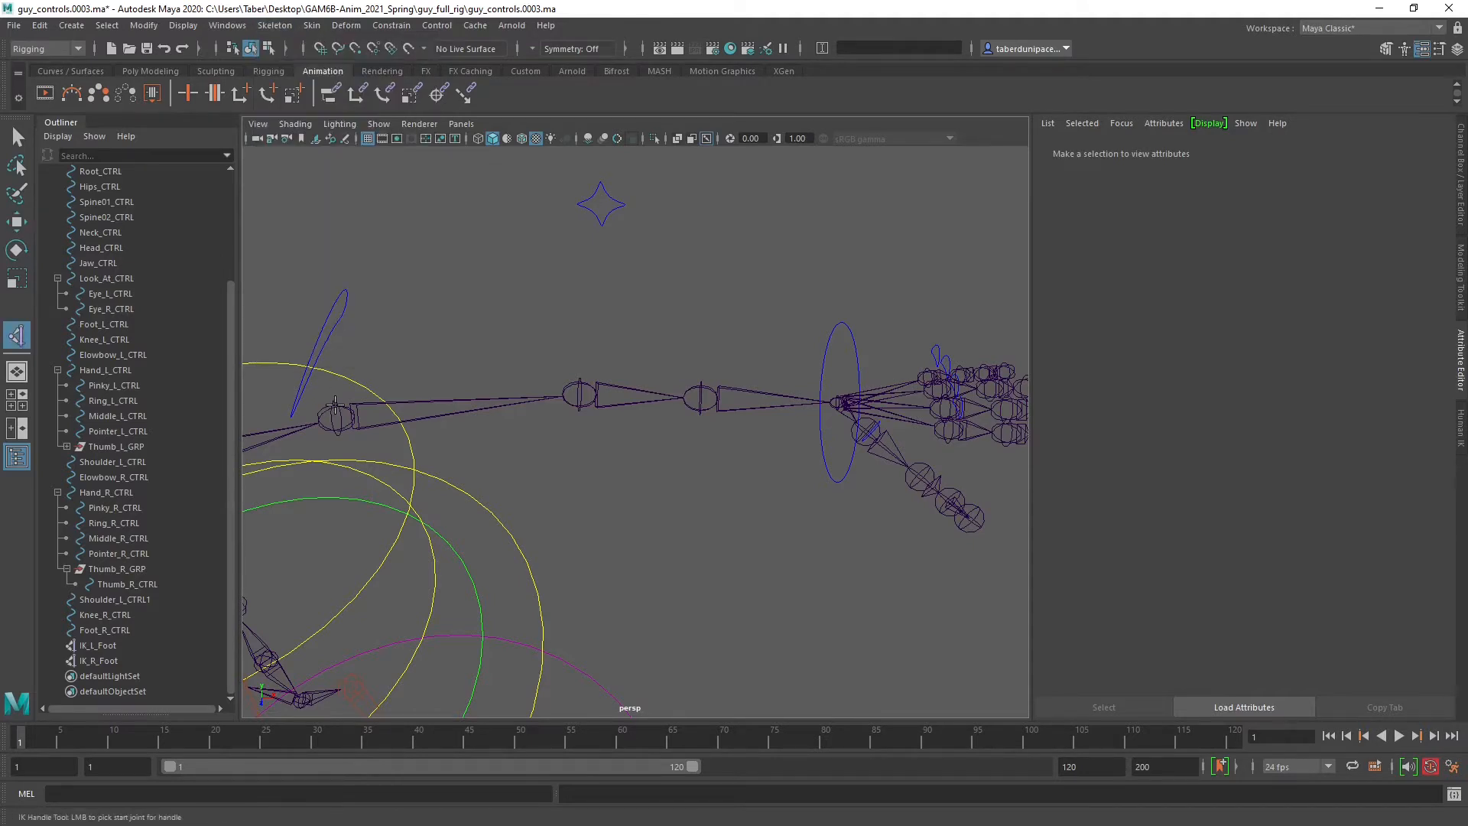
pyautogui.click(335, 406)
pyautogui.click(699, 397)
pyautogui.press('w')
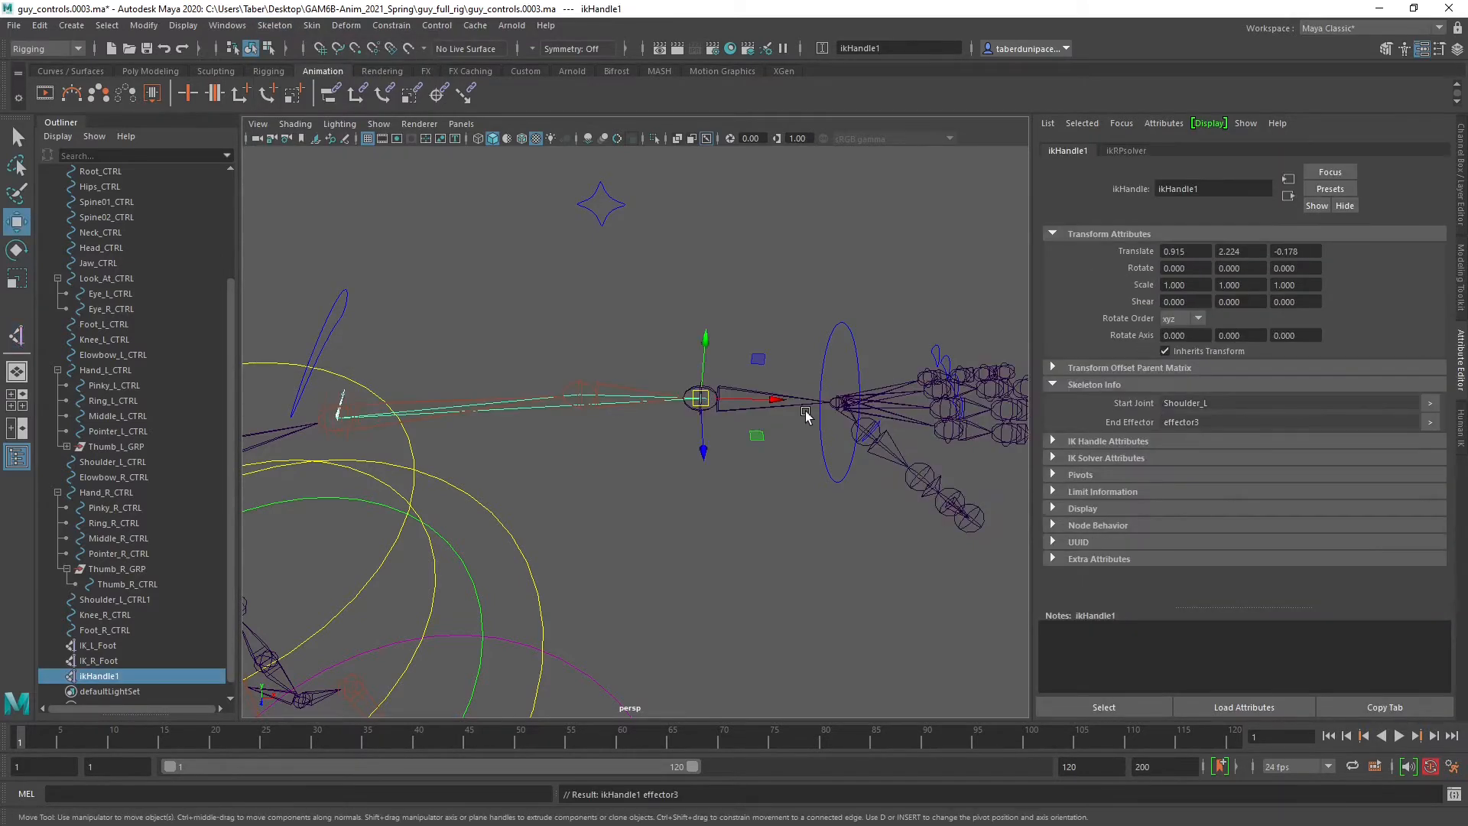
# Show ikHandle1's connections in the Hypergraph, select its effector3 node and move the Hypergraph window off the viewport.
pyautogui.click(245, 27)
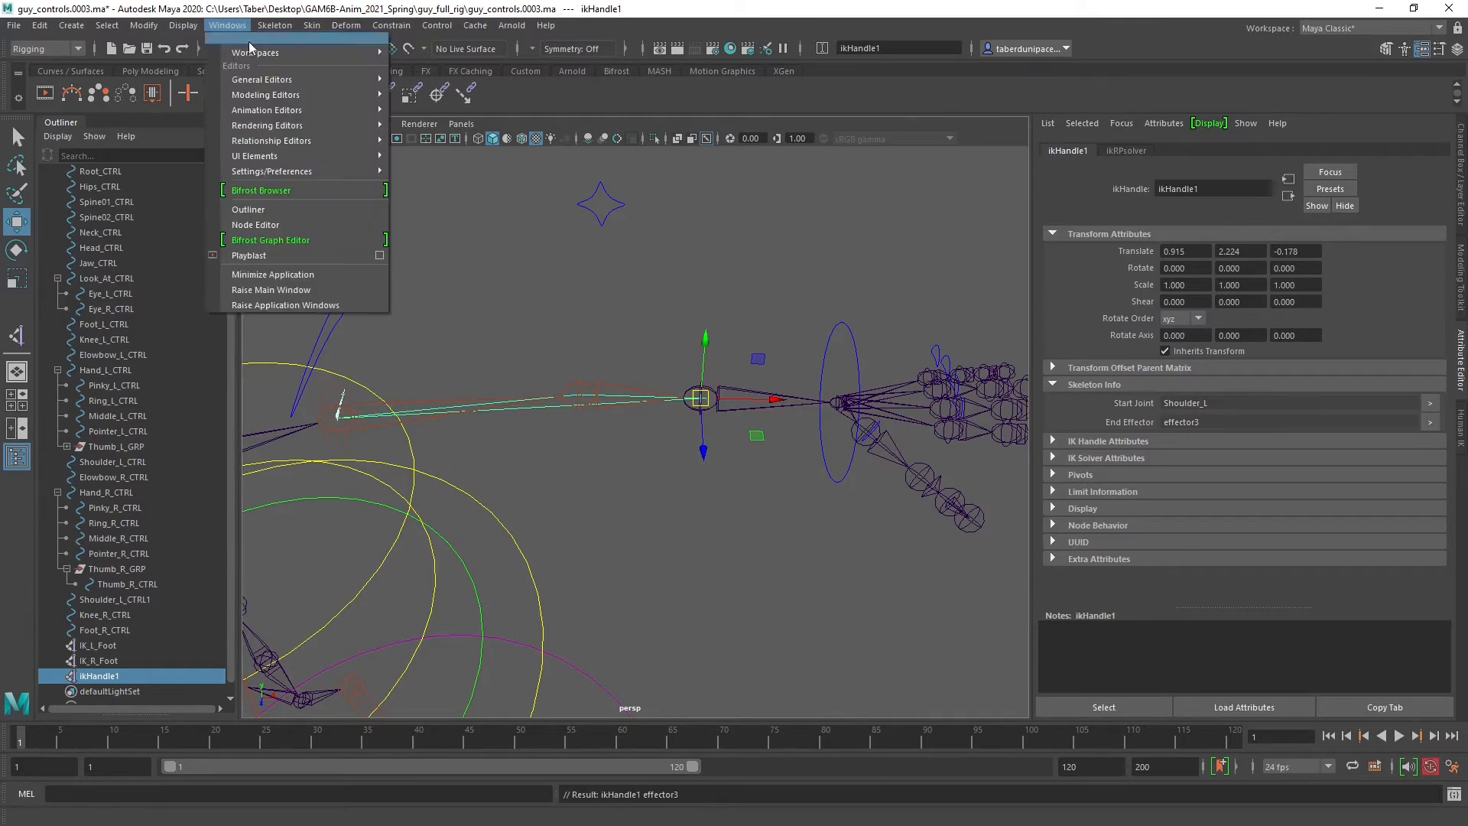
pyautogui.moveTo(270, 80)
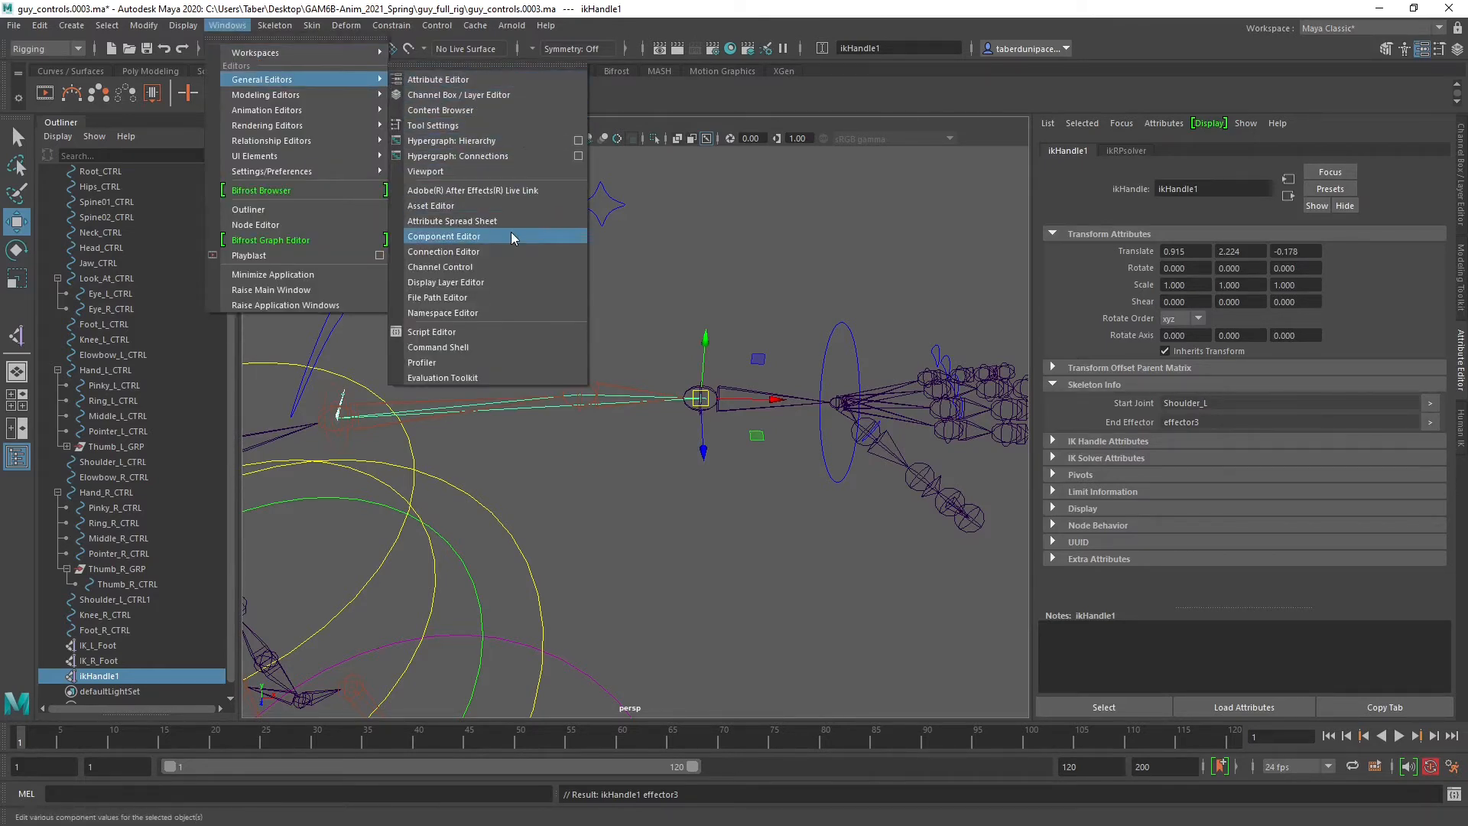
pyautogui.click(482, 156)
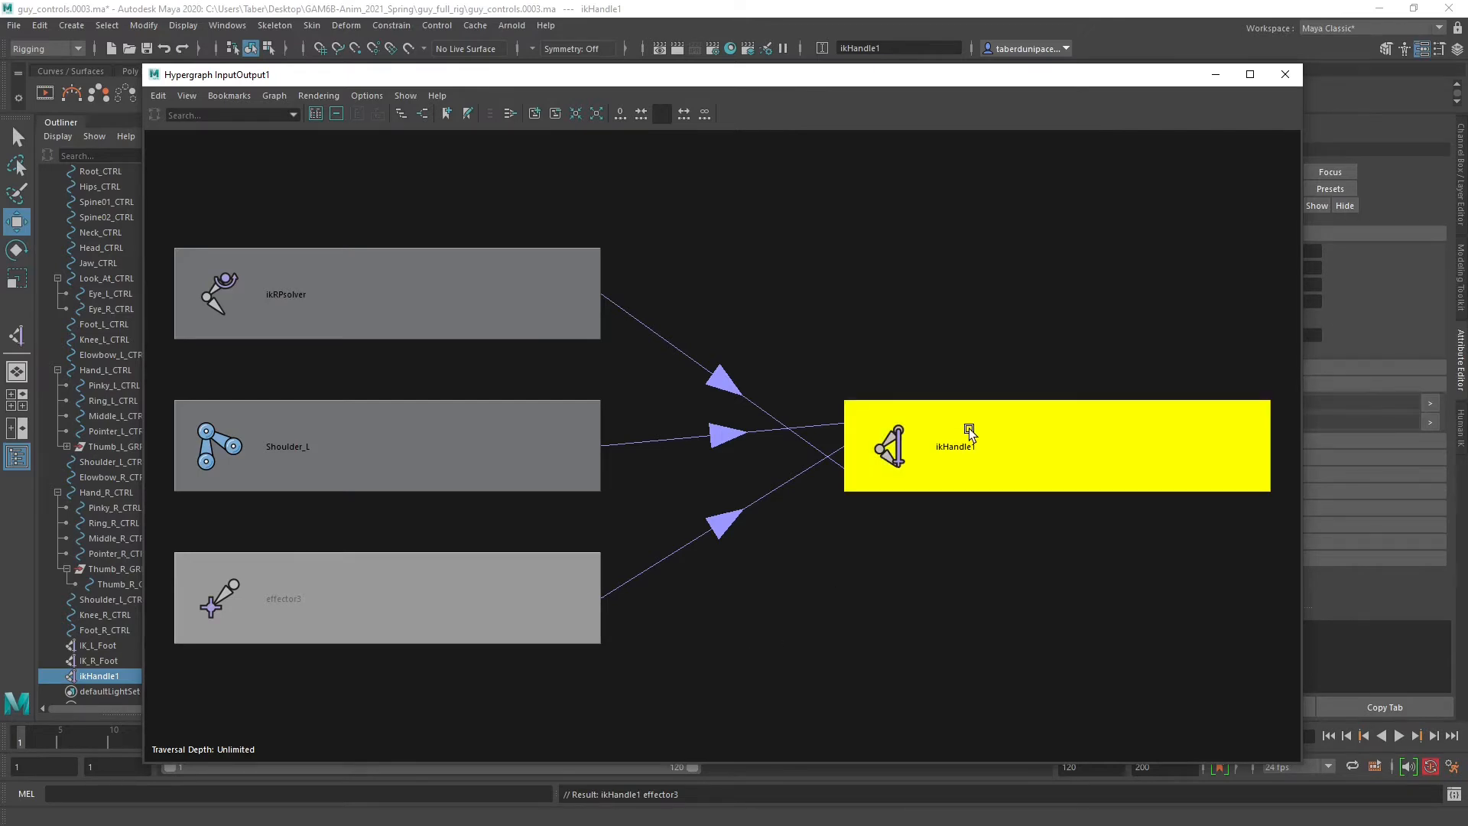
pyautogui.moveTo(629, 79); pyautogui.dragTo(813, 447)
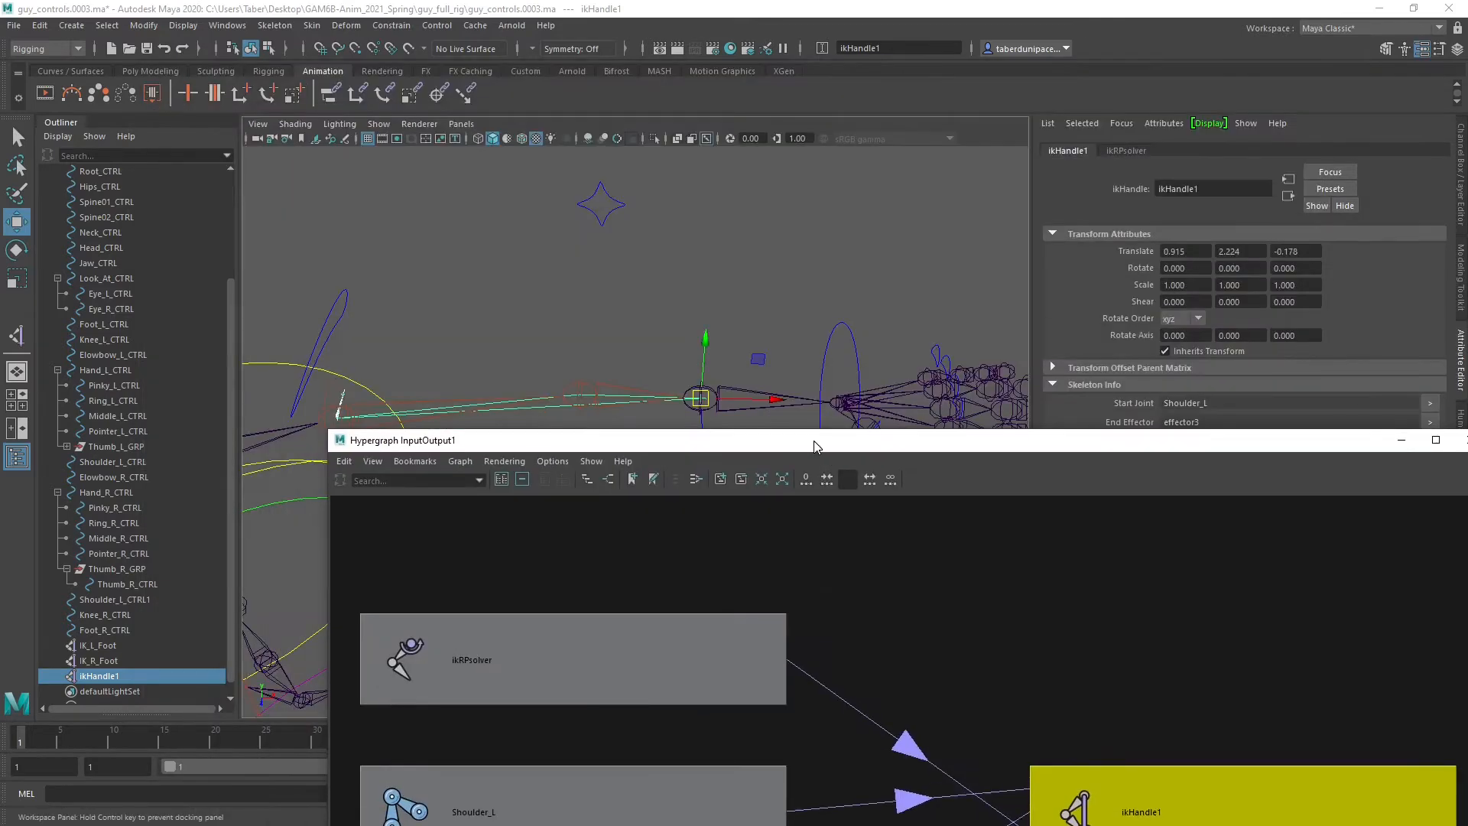
pyautogui.moveTo(990, 449); pyautogui.dragTo(791, 129)
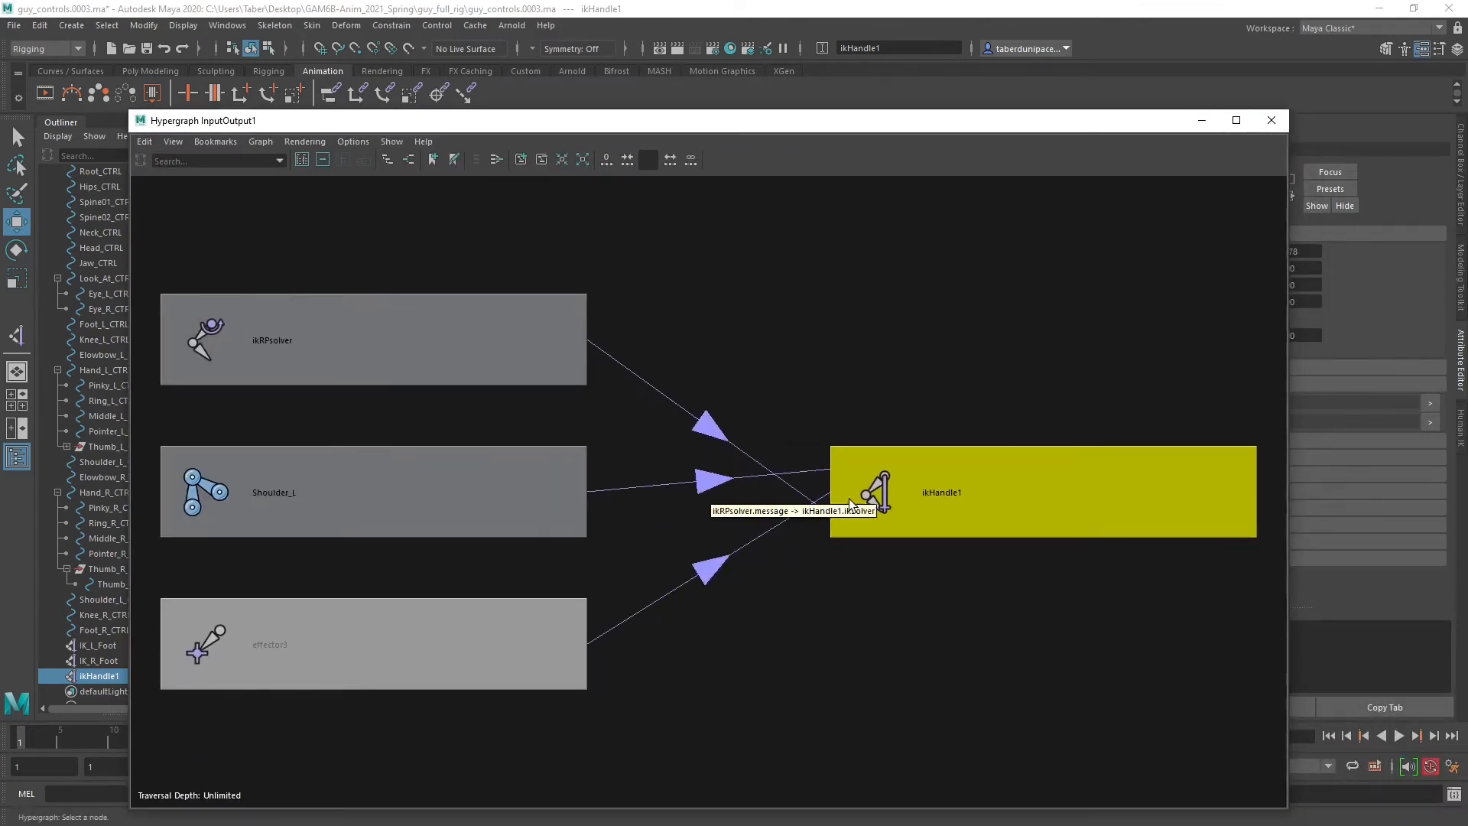
pyautogui.click(319, 649)
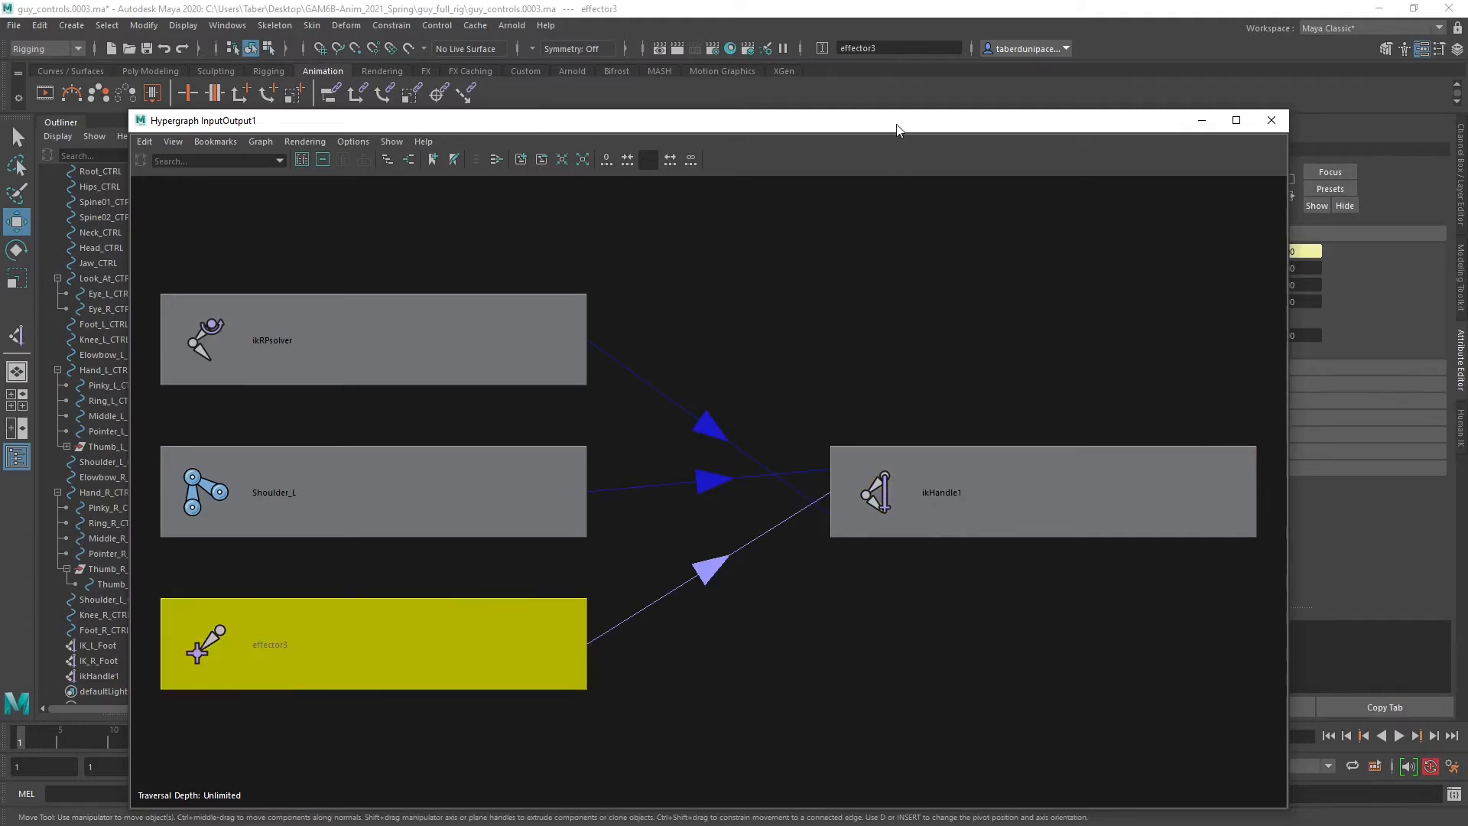
pyautogui.moveTo(897, 125); pyautogui.dragTo(0, 150)
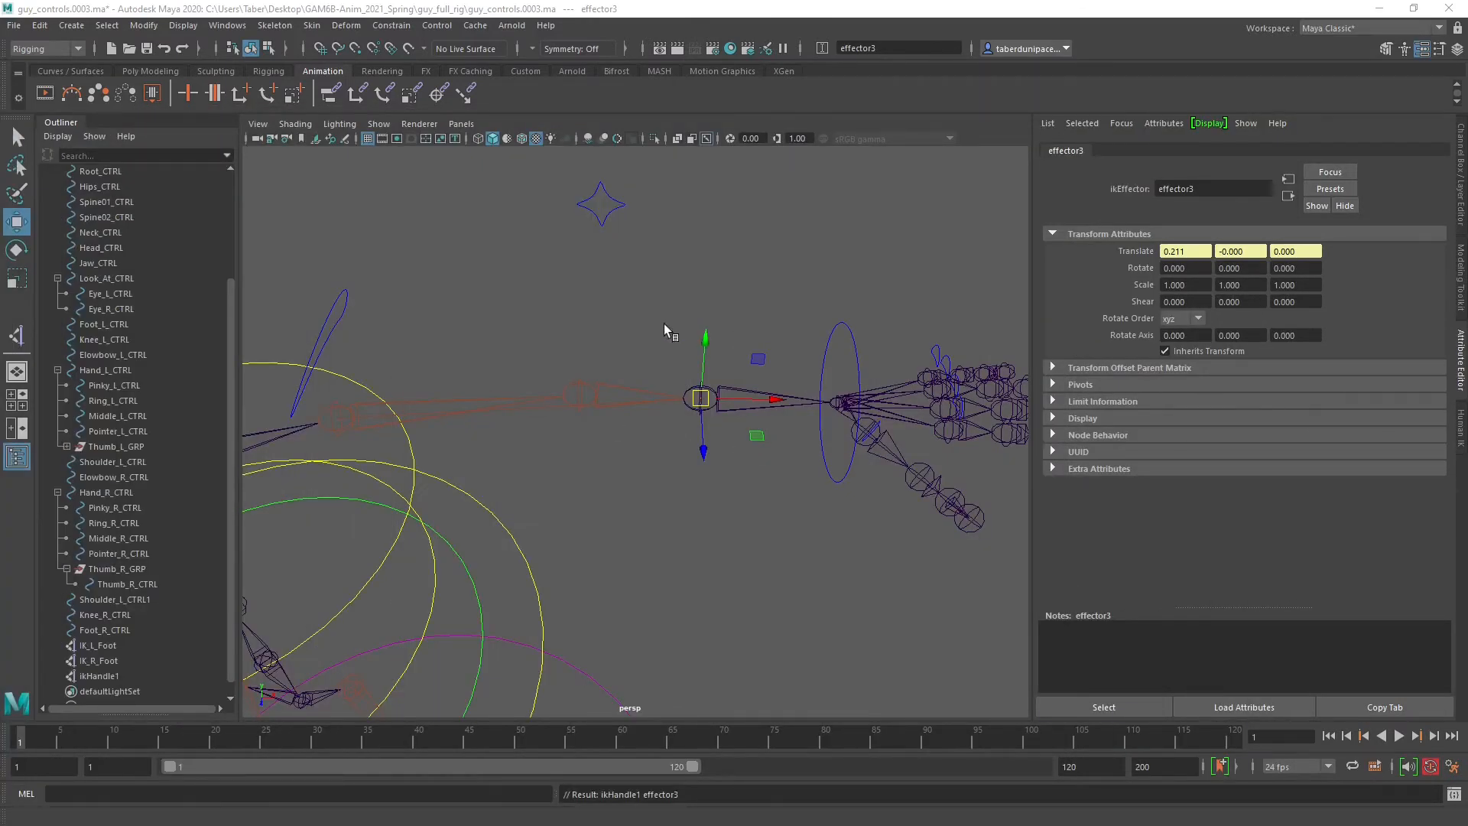
# Move effector3's pivot from the left mid-forearm joint to the wrist joint, snapped to the joint point.
pyautogui.press('d')
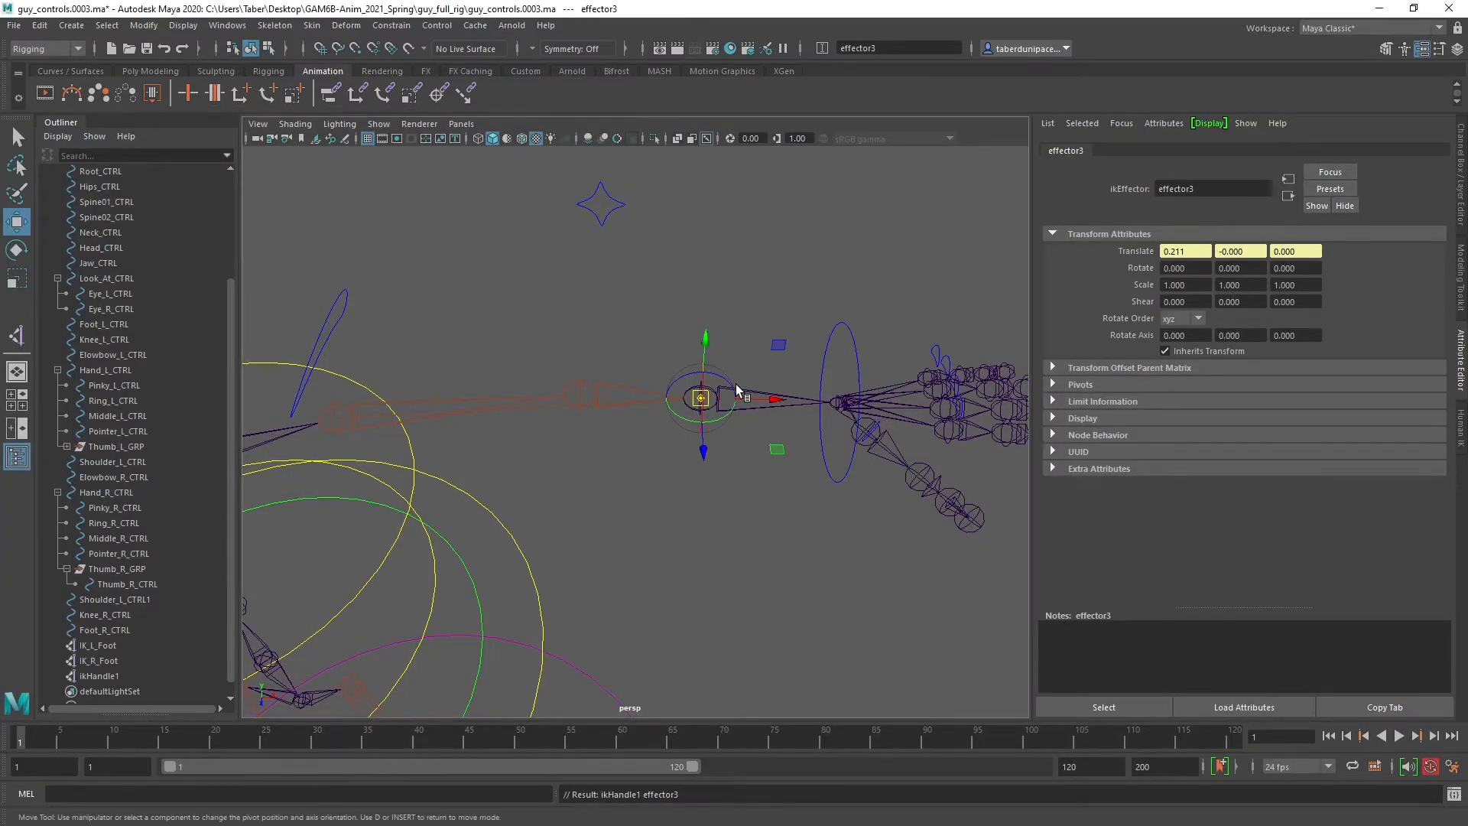
pyautogui.press('v')
pyautogui.moveTo(698, 401); pyautogui.dragTo(757, 393)
pyautogui.press('d')
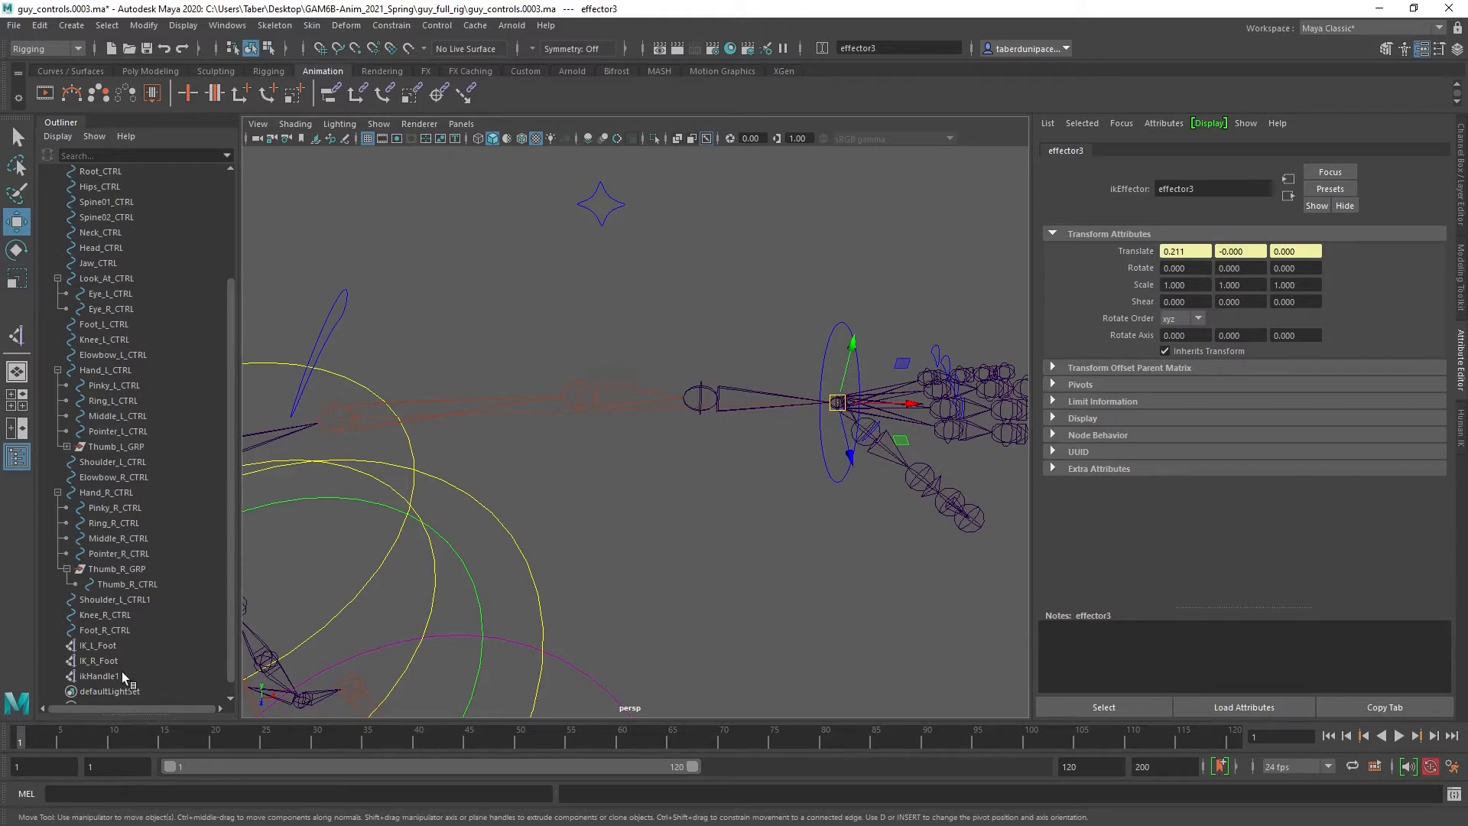
# Test the left arm bend by moving ikHandle1 down and toward the body, and undo the move.
pyautogui.click(98, 676)
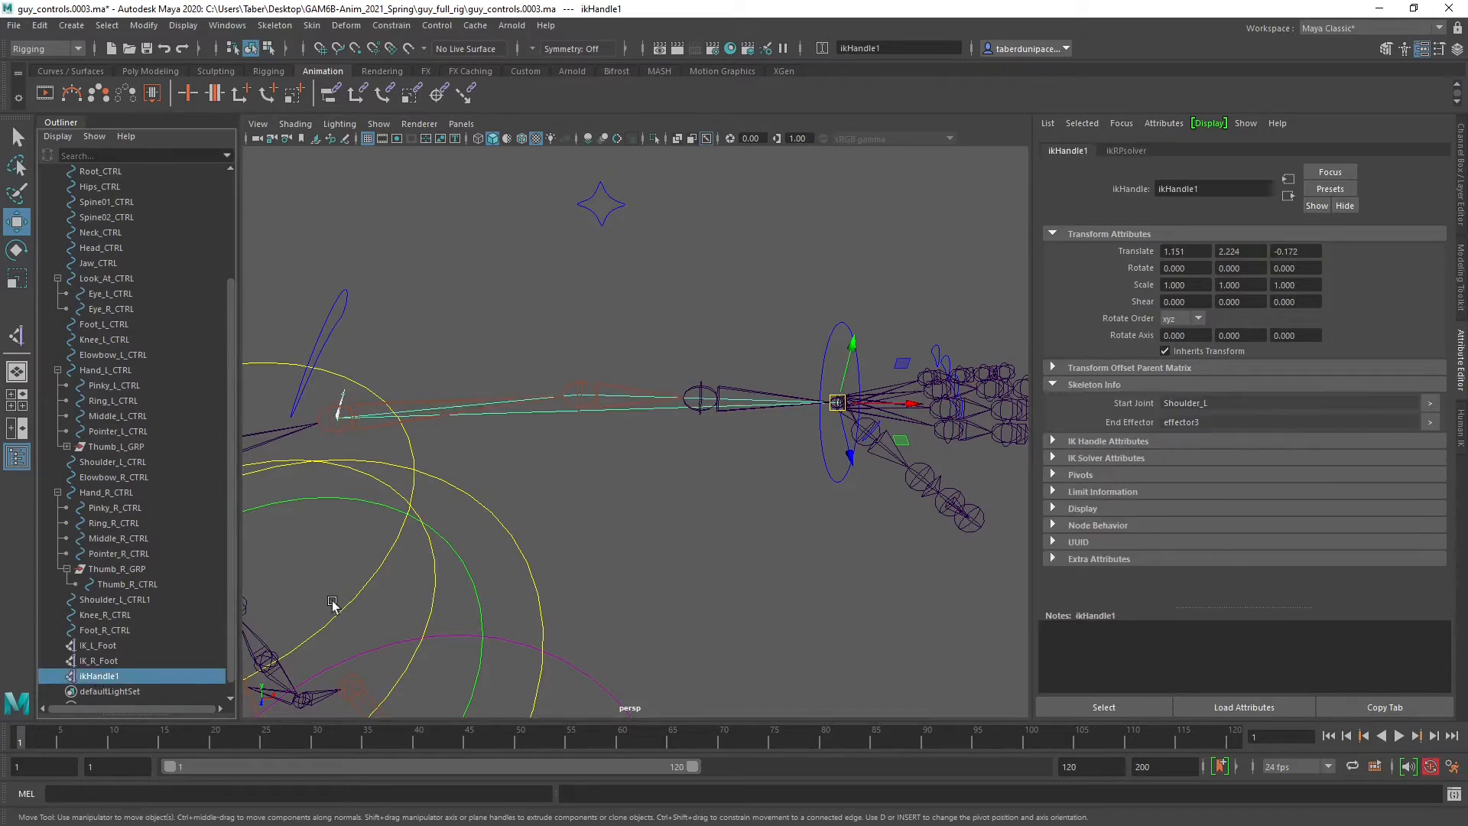
pyautogui.moveTo(836, 412); pyautogui.dragTo(750, 440)
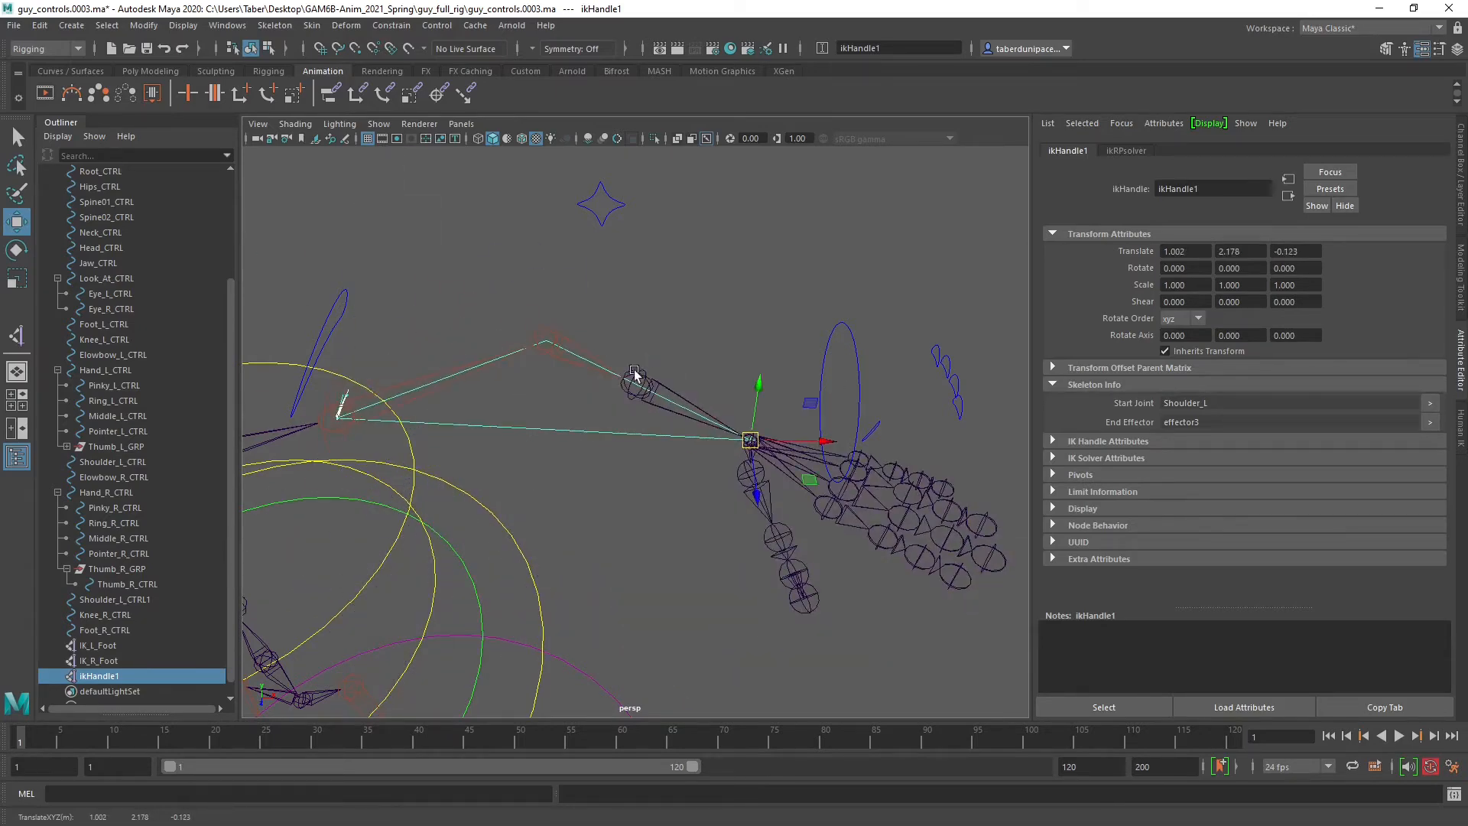
pyautogui.hotkey('ctrl', 'z')
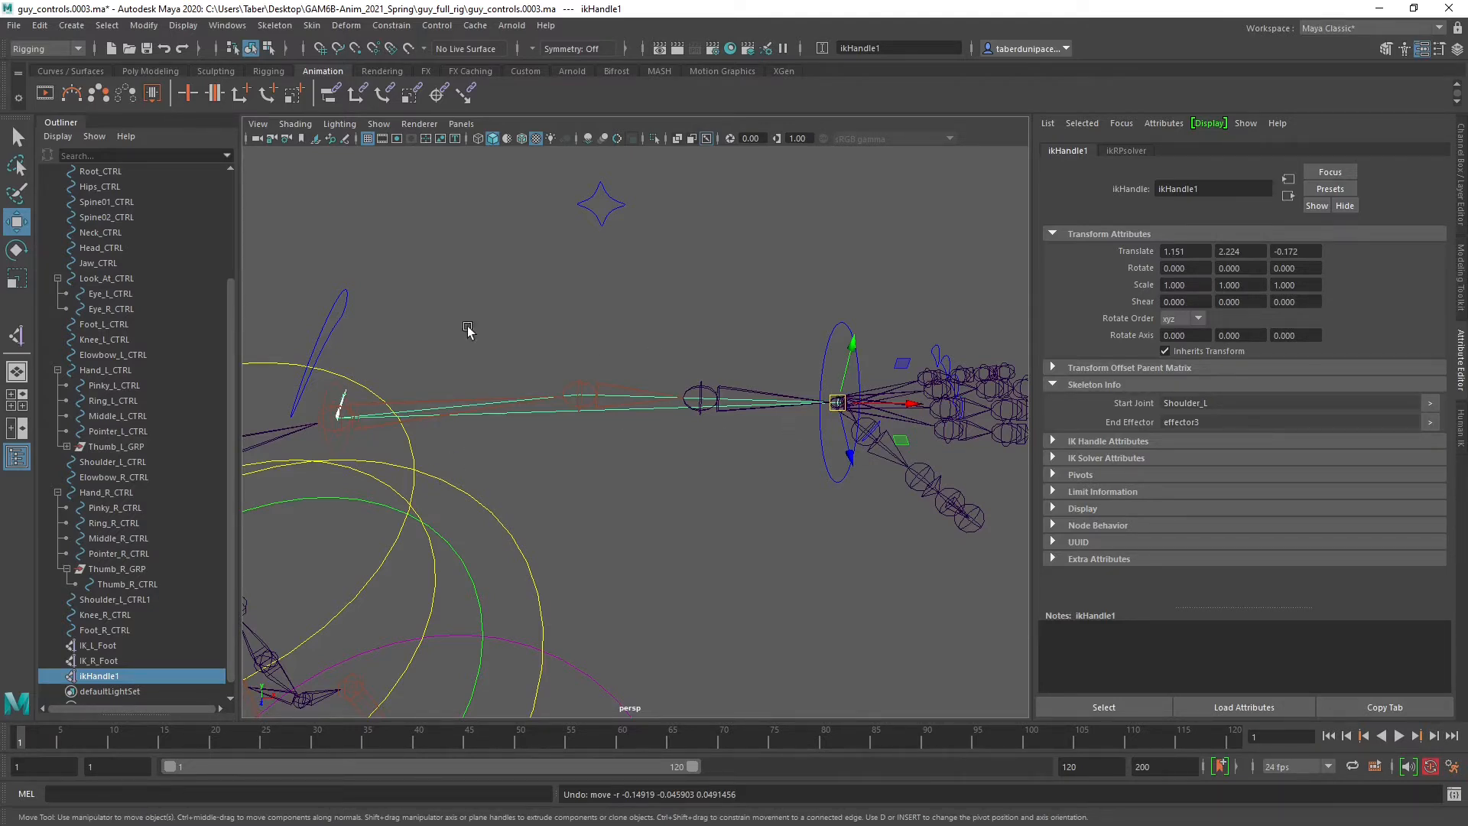
# Create an IK handle on the right arm from the Shoulder_R joint to the mid-forearm joint.
pyautogui.keyDown('alt'); pyautogui.moveTo(402, 341); pyautogui.dragTo(718, 370); pyautogui.keyUp('alt')
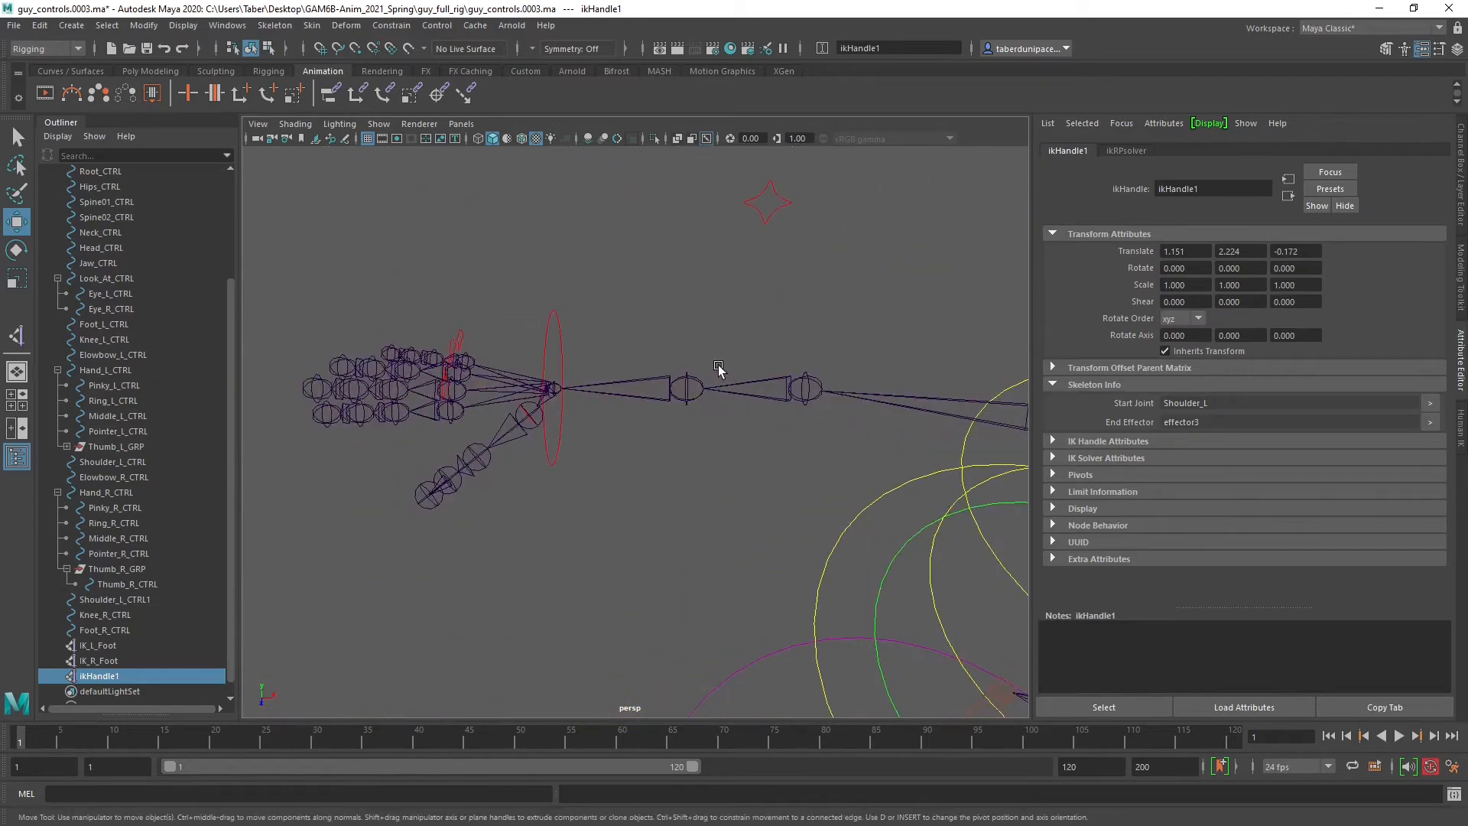
pyautogui.keyDown('alt'); pyautogui.moveTo(597, 413); pyautogui.dragTo(612, 402); pyautogui.keyUp('alt')
pyautogui.keyDown('alt'); pyautogui.moveTo(783, 397); pyautogui.dragTo(604, 407, button='middle'); pyautogui.keyUp('alt')
pyautogui.keyDown('alt'); pyautogui.moveTo(603, 406); pyautogui.dragTo(623, 389); pyautogui.keyUp('alt')
pyautogui.click(275, 25)
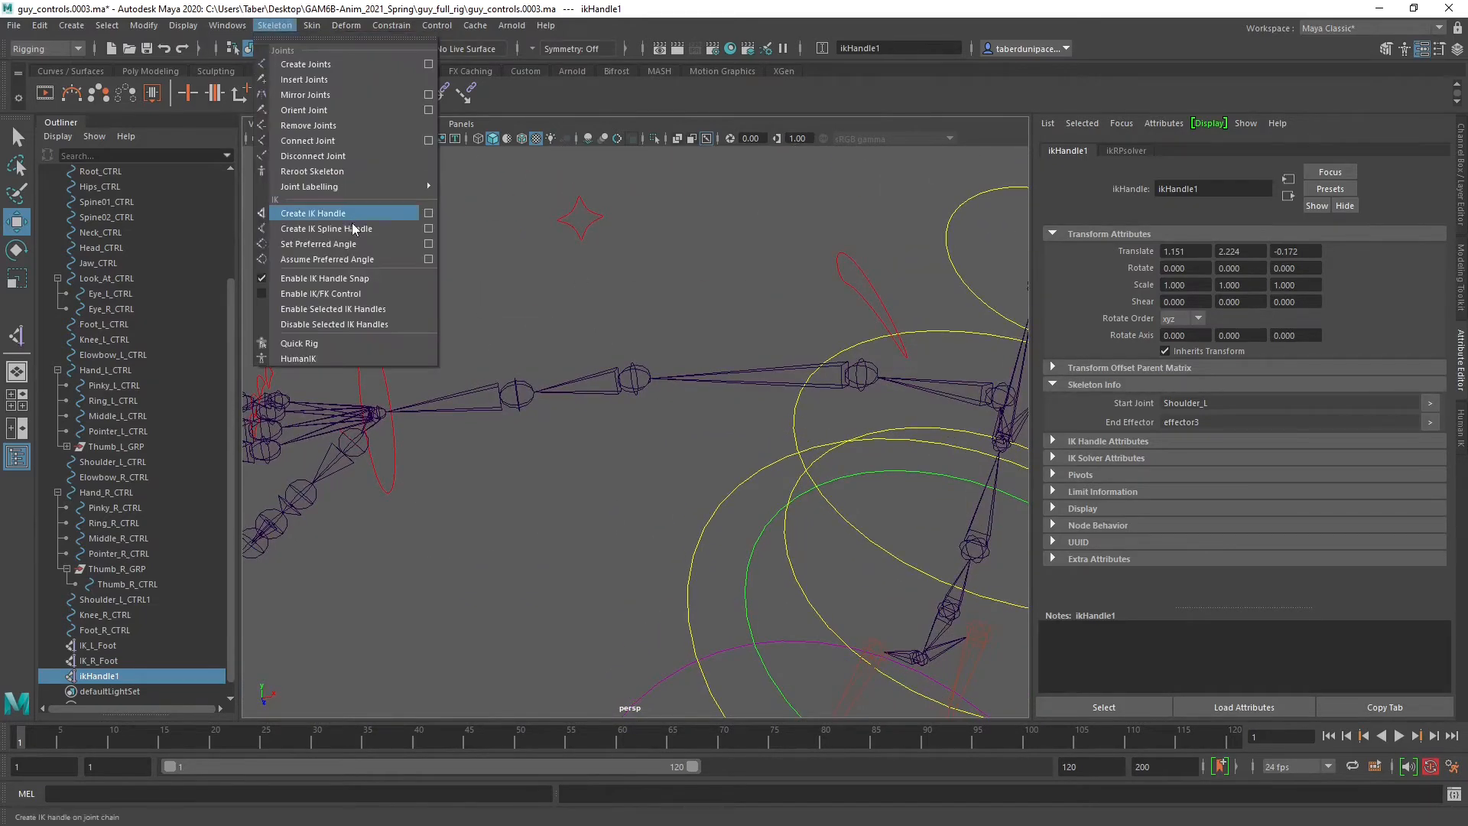
pyautogui.click(342, 213)
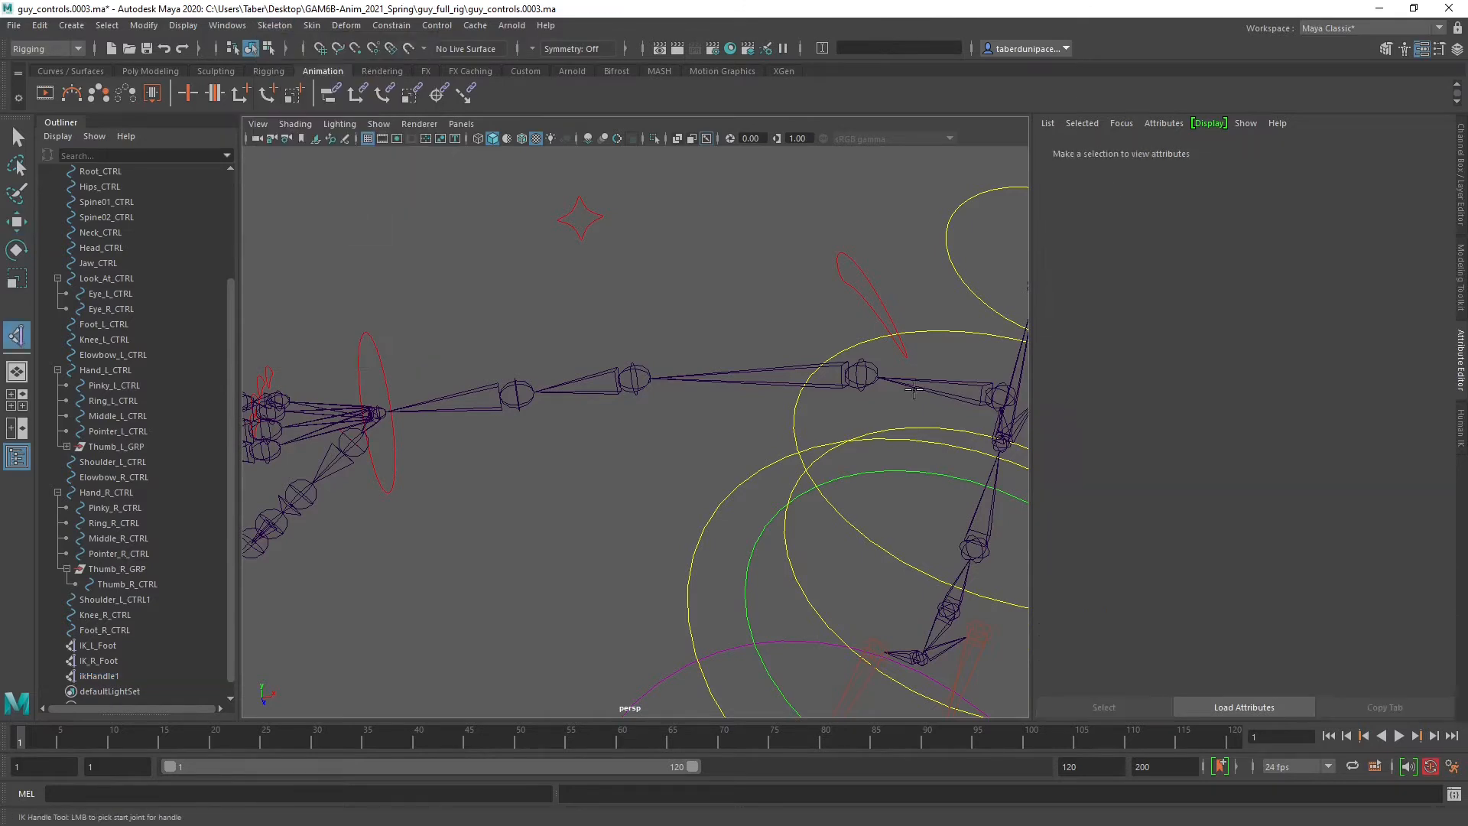
pyautogui.click(869, 362)
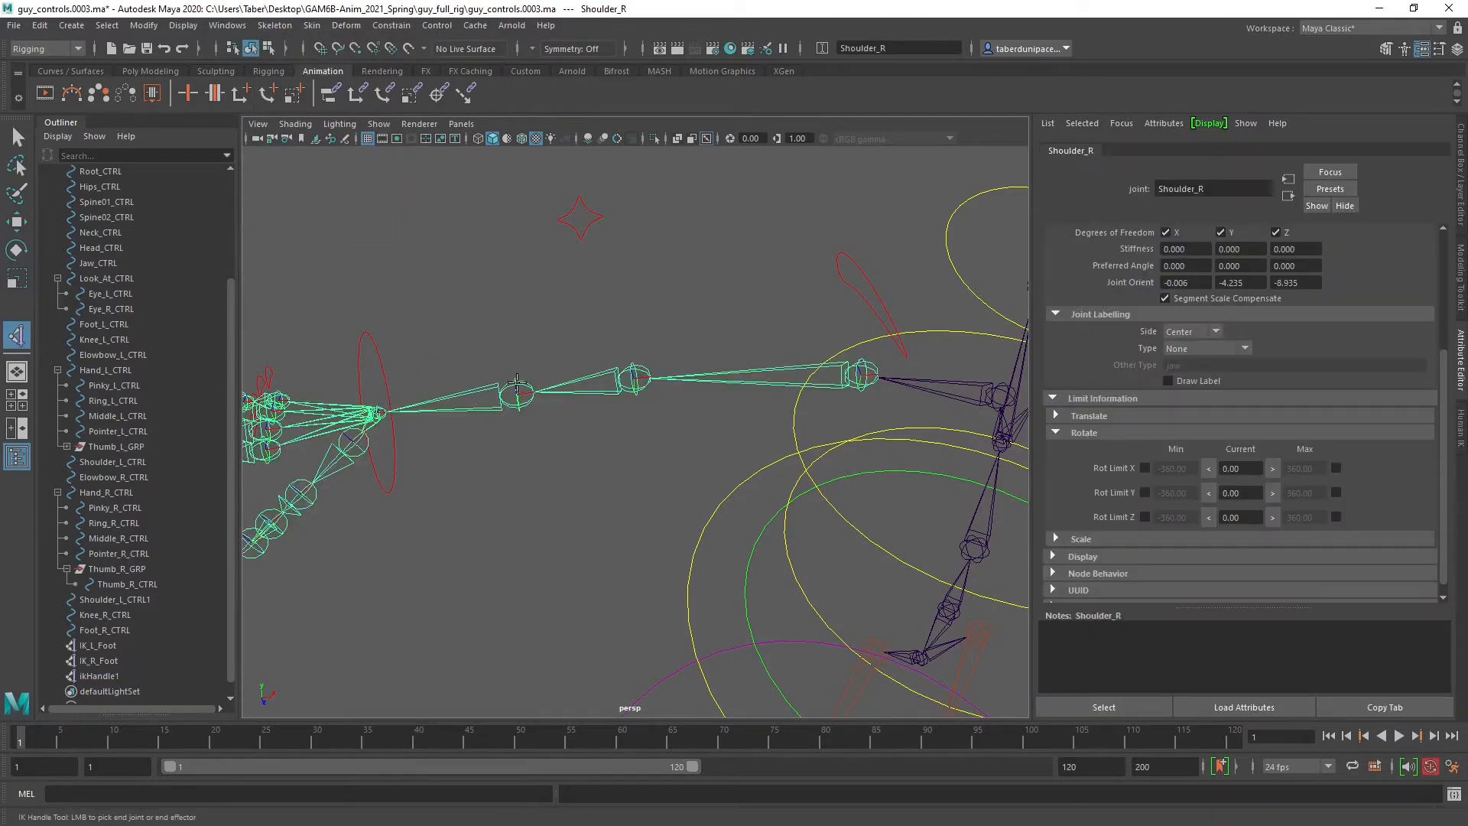
pyautogui.click(517, 384)
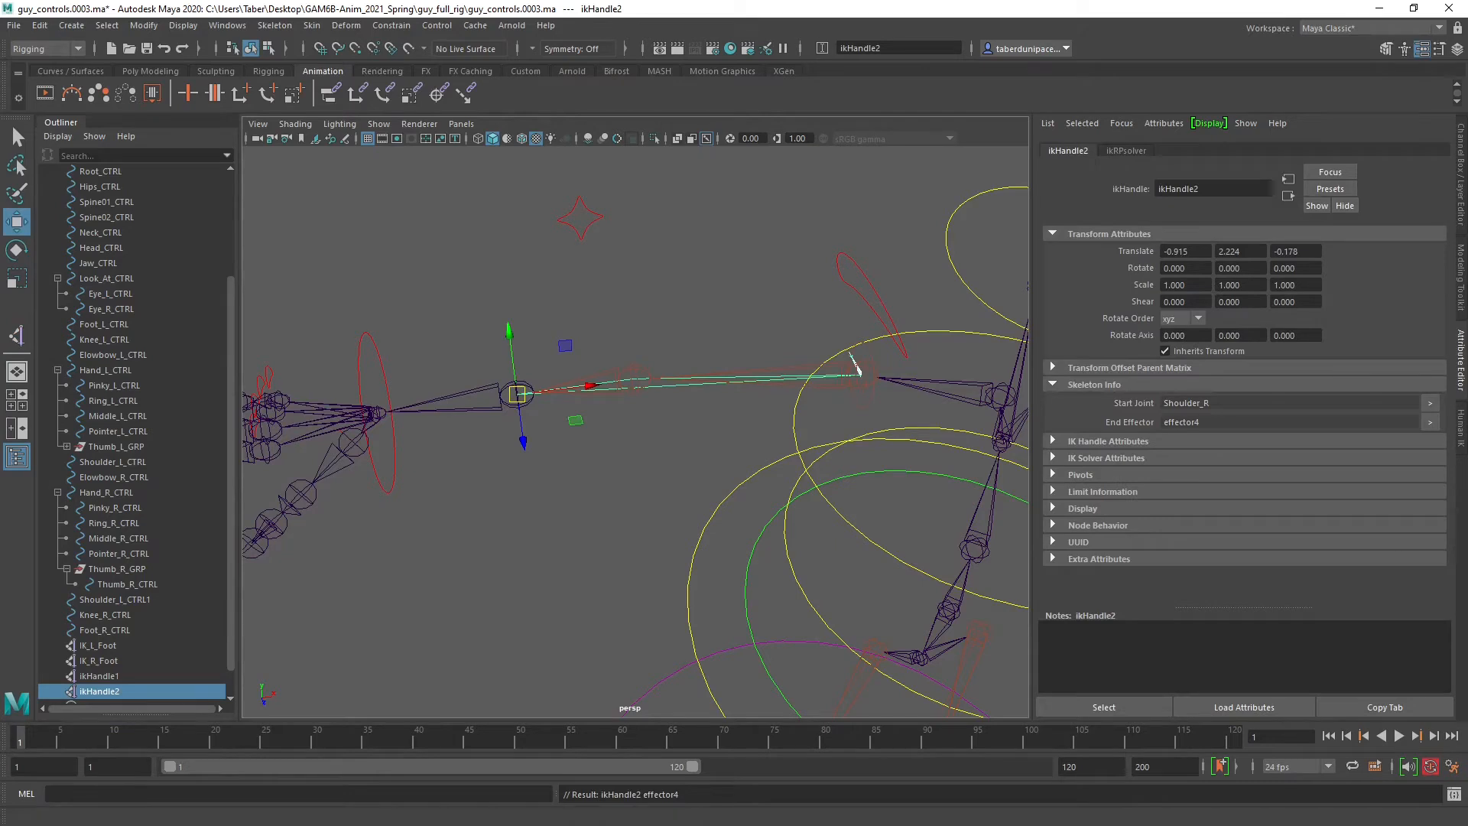
# Graph ikHandle2's connections in the Hypergraph, select its effector4 node and move the window off the viewport.
pyautogui.moveTo(0, 119); pyautogui.dragTo(926, 97)
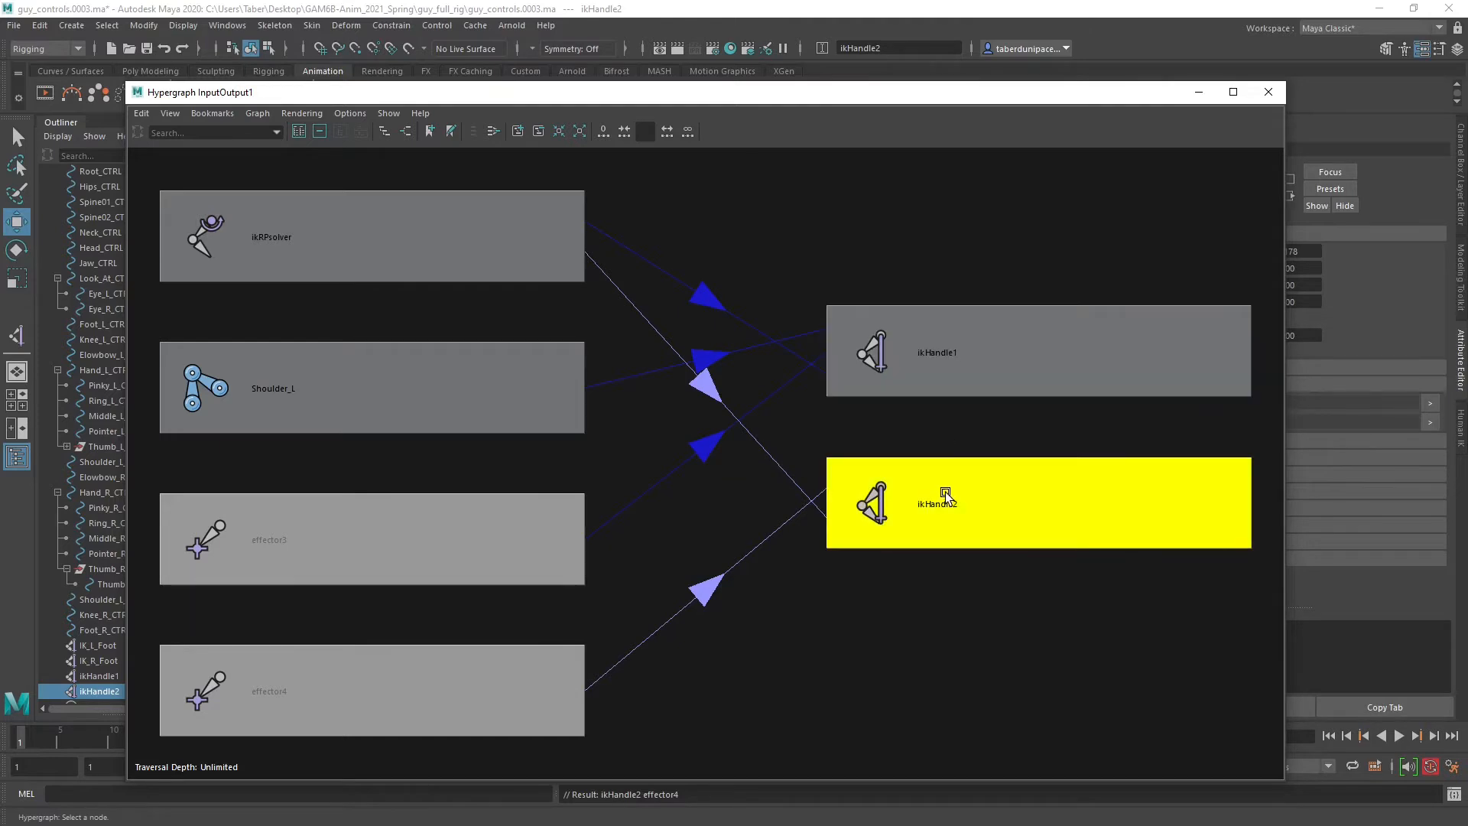
pyautogui.click(406, 132)
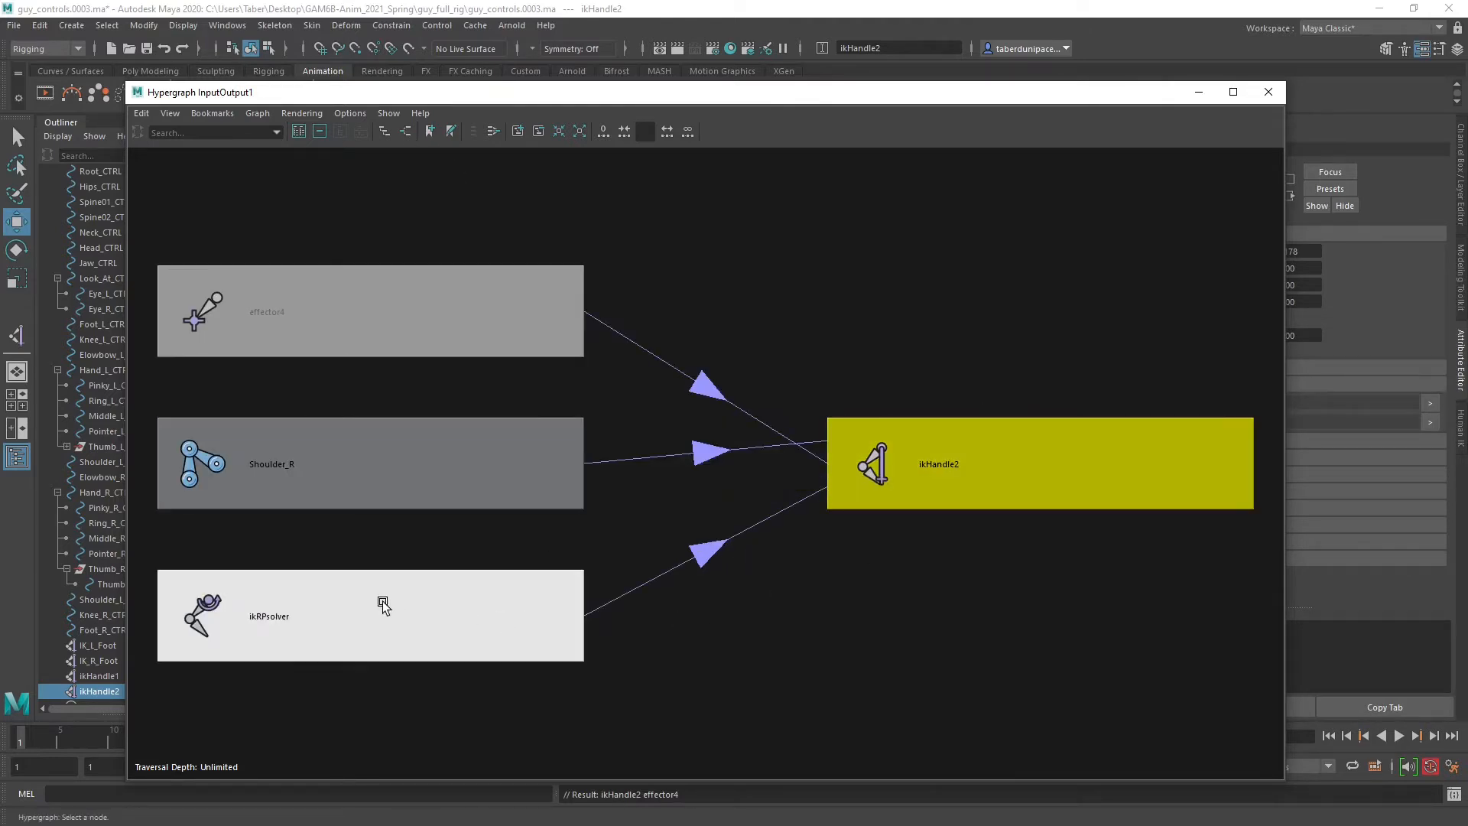
pyautogui.click(314, 312)
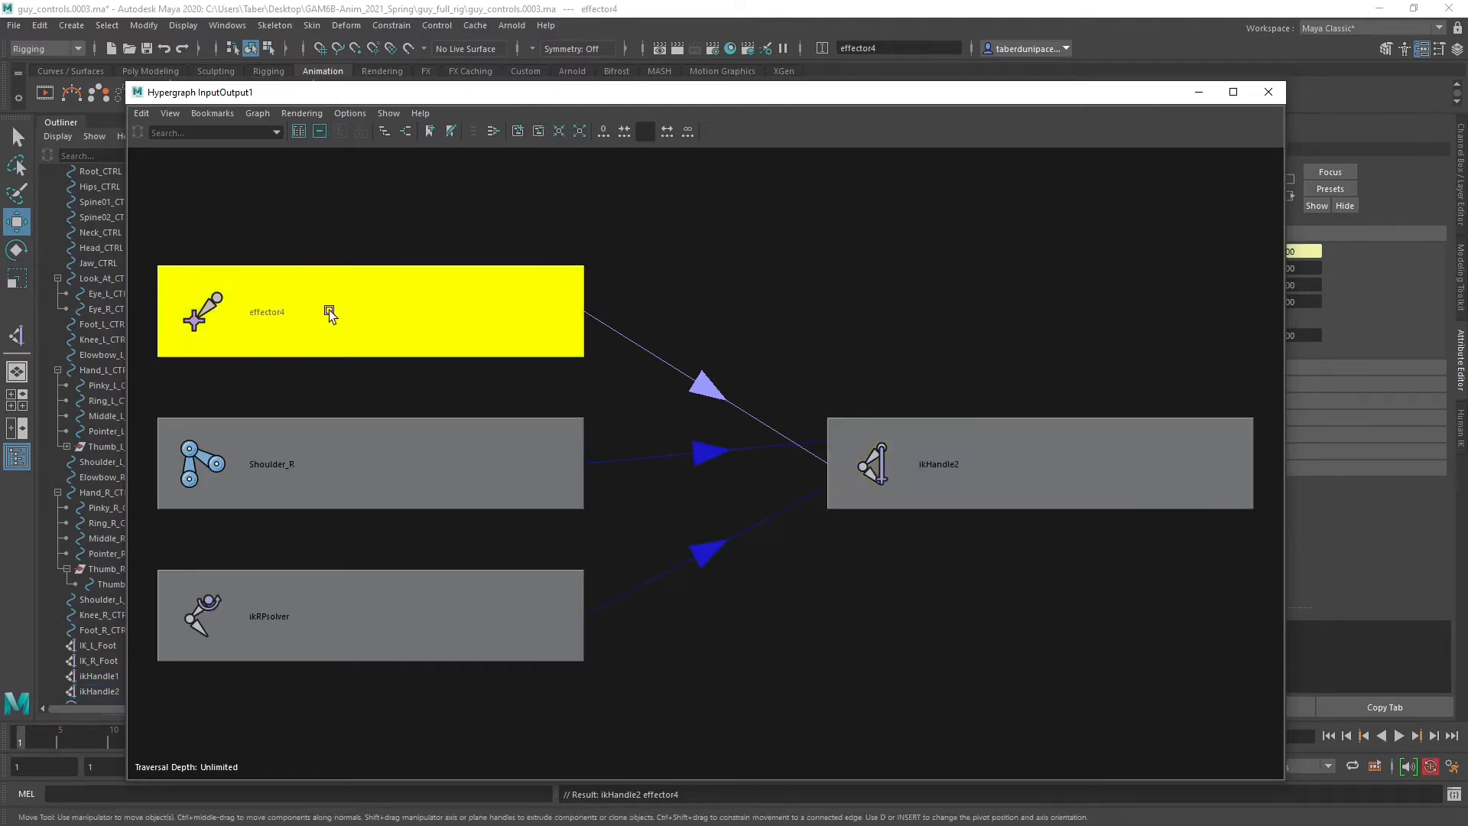
pyautogui.moveTo(930, 95); pyautogui.dragTo(0, 107)
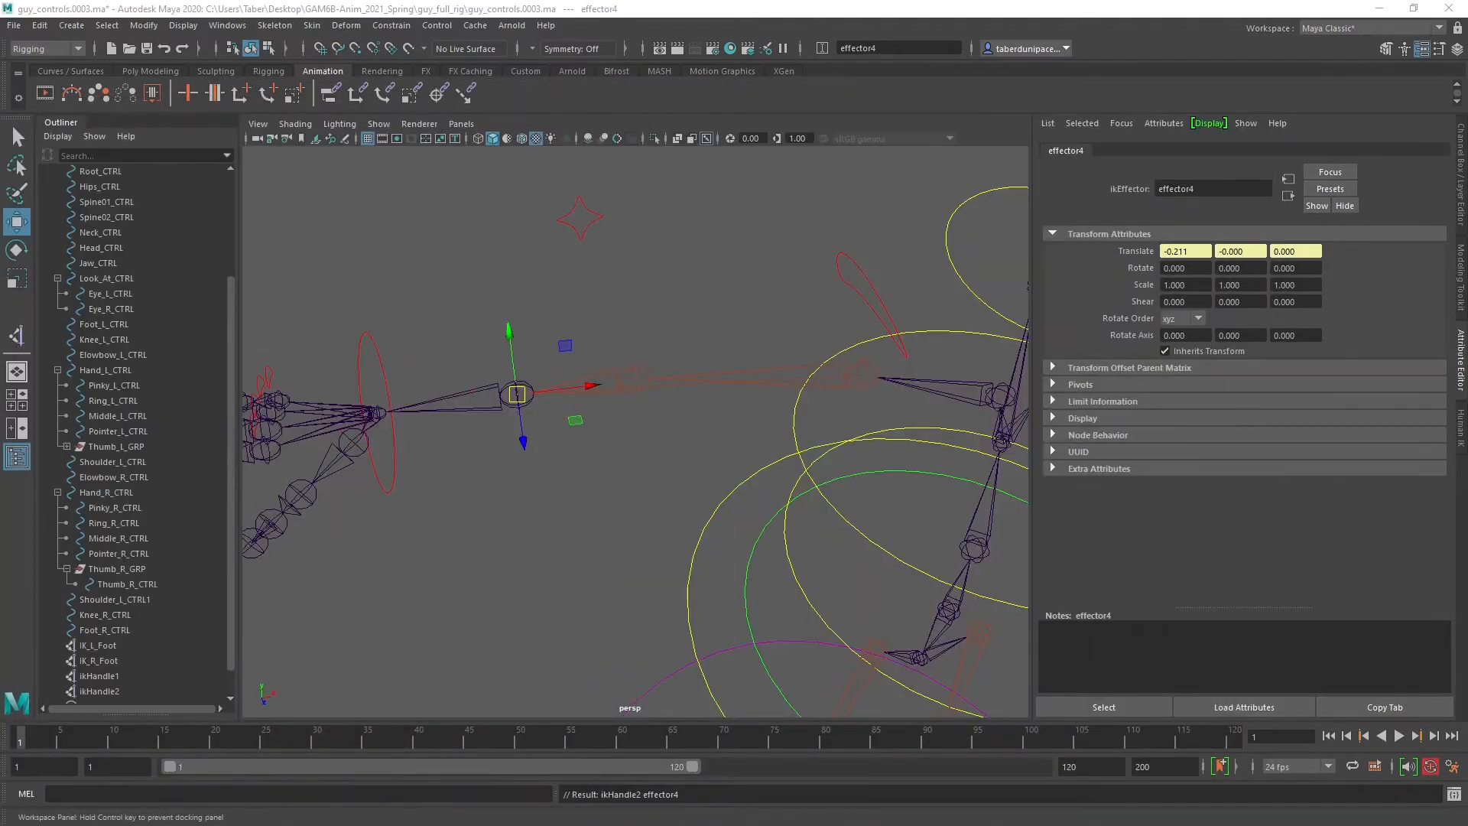
# Move effector4's pivot from the right mid-forearm joint to the wrist joint, snapped to the joint point.
pyautogui.press('d')
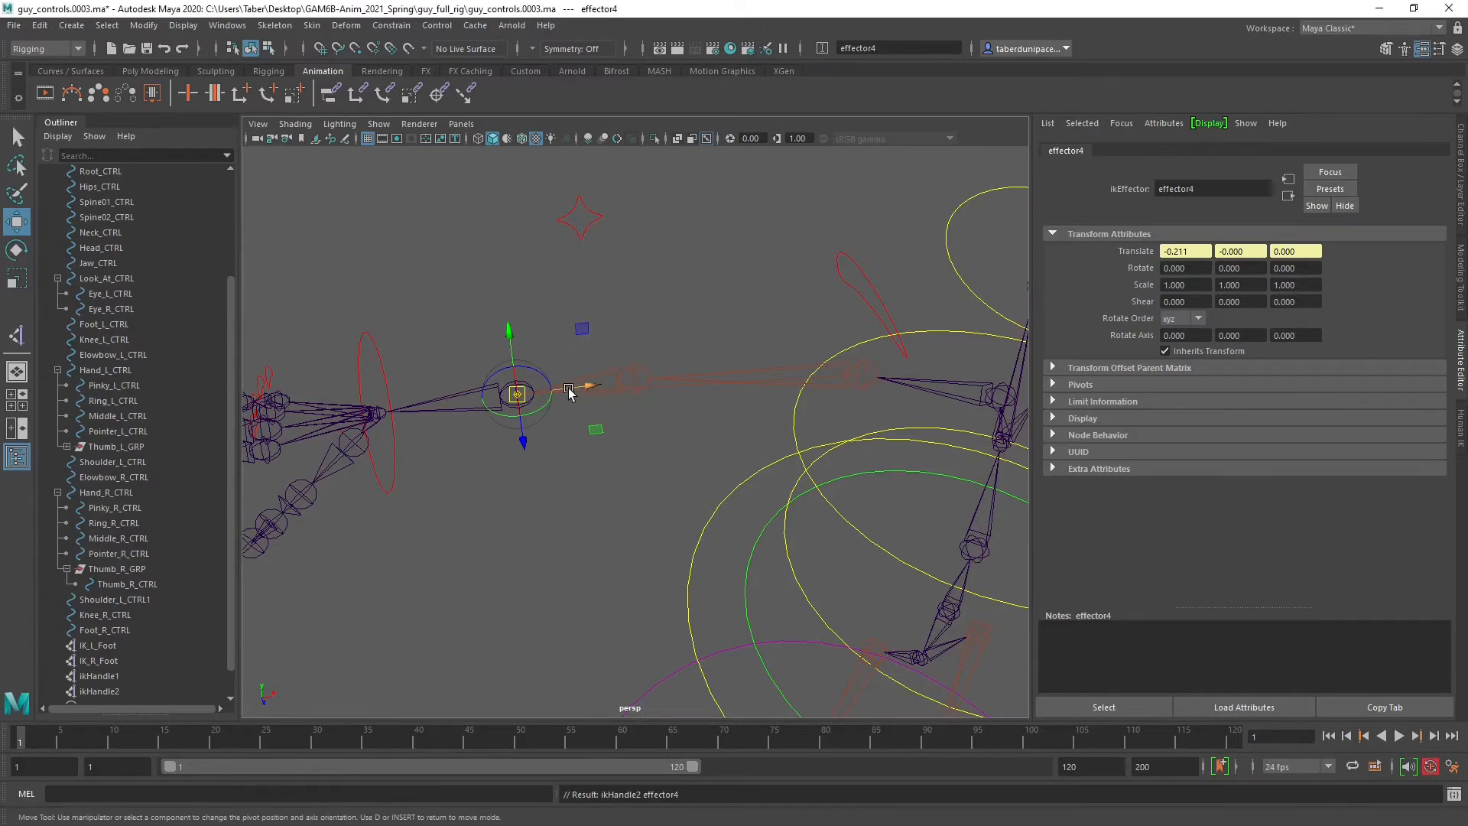
pyautogui.press('v')
pyautogui.moveTo(521, 395); pyautogui.dragTo(374, 413)
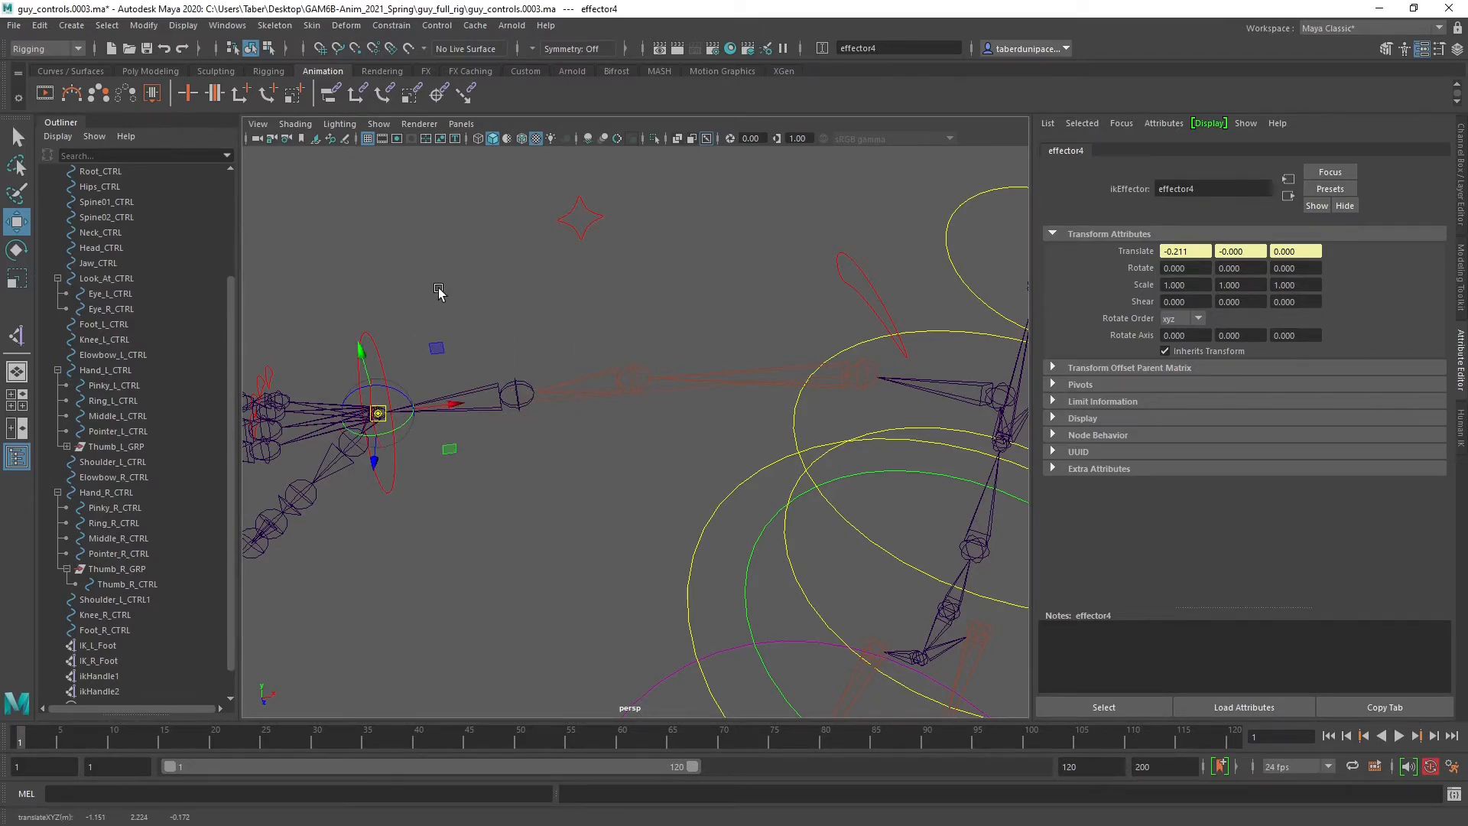
# Test the right arm bend by moving ikHandle2 down and toward the body, and undo the move.
pyautogui.scroll(-1, 117, 601)
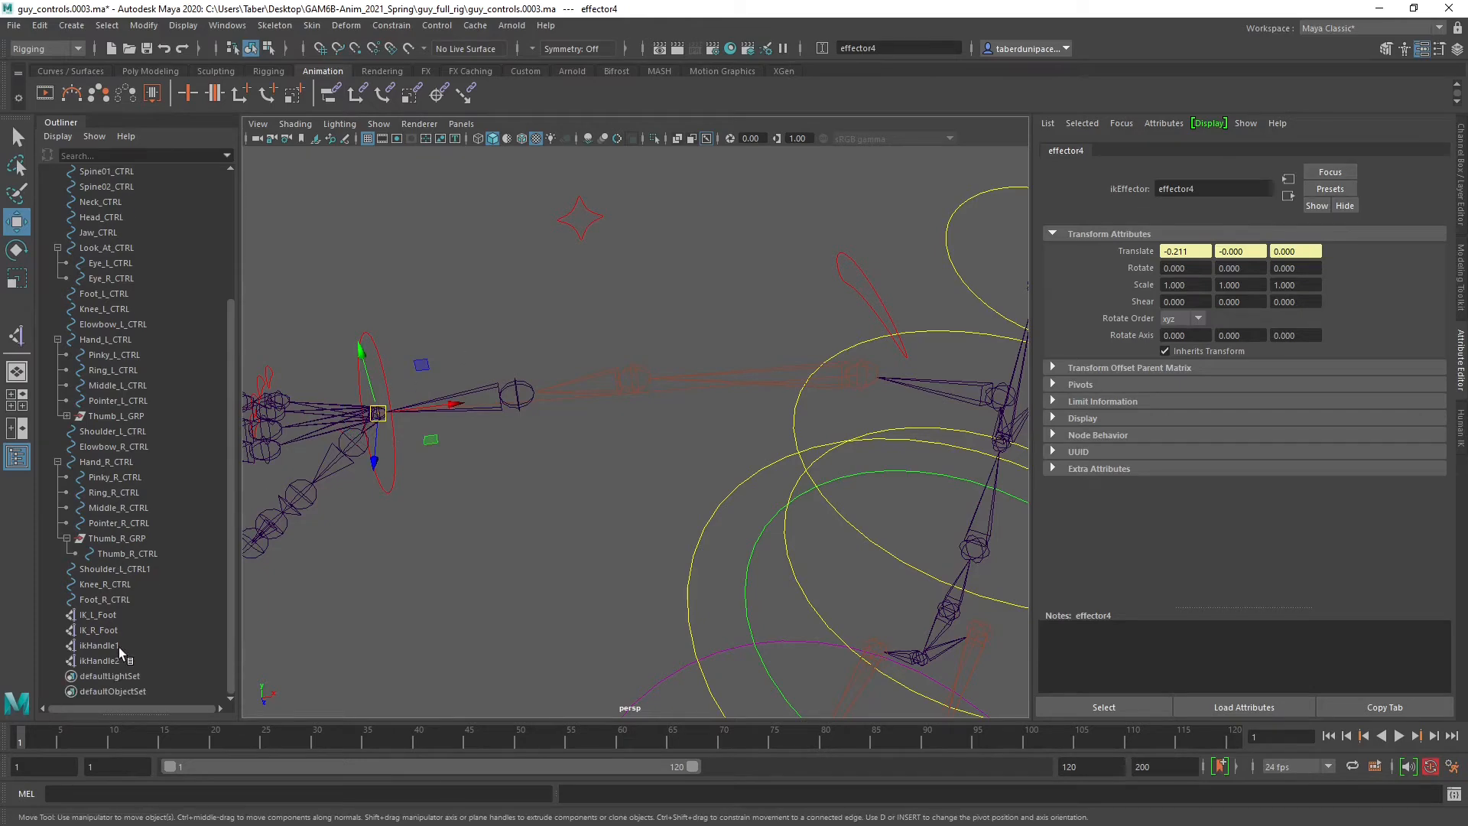
pyautogui.click(107, 661)
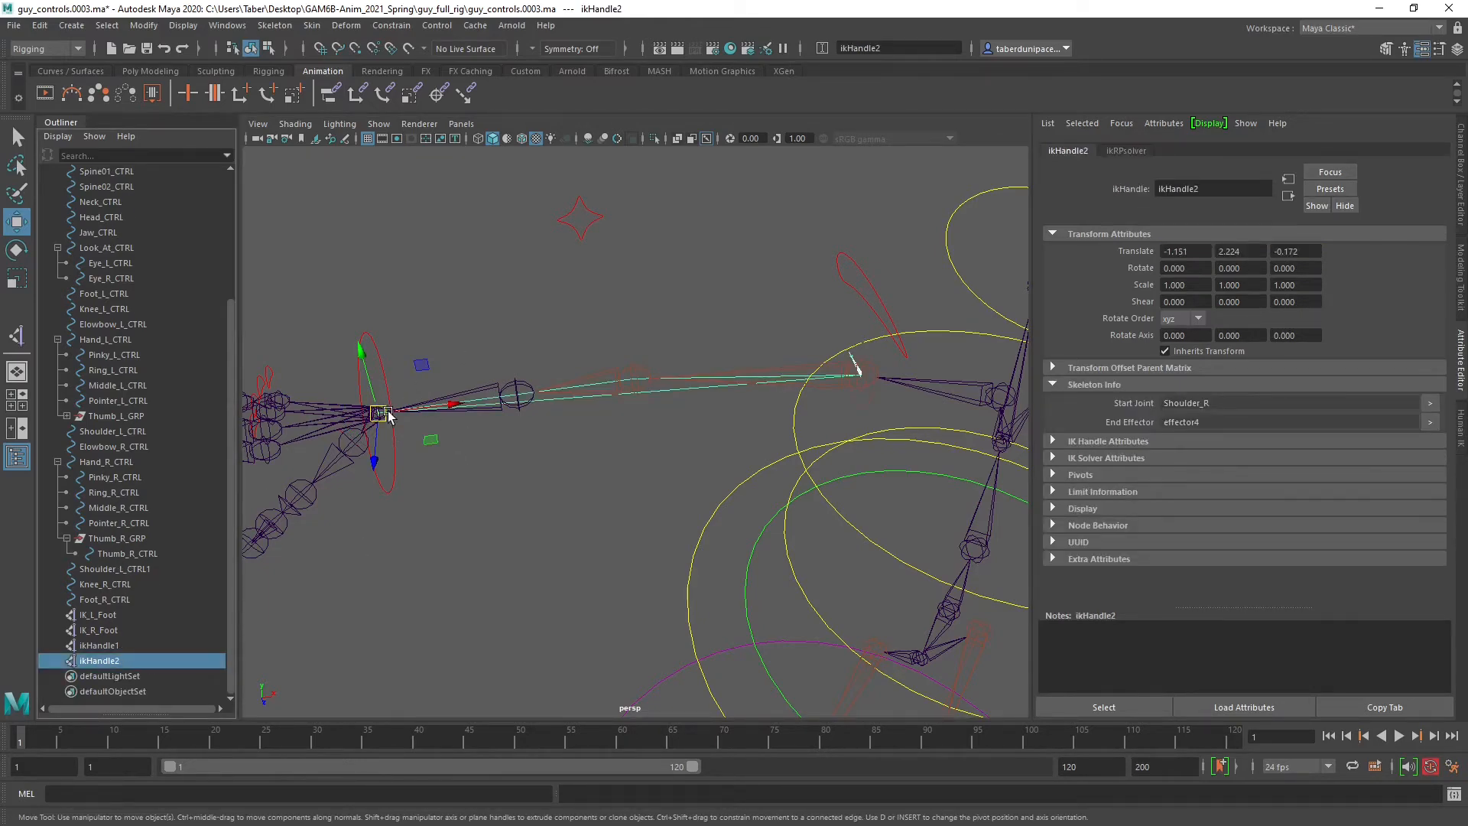
pyautogui.moveTo(379, 414); pyautogui.dragTo(304, 369)
pyautogui.hotkey('ctrl', 'z')
pyautogui.hotkey('ctrl', 'z')
pyautogui.hotkey('ctrl', 'z')
pyautogui.hotkey('ctrl', 'z')
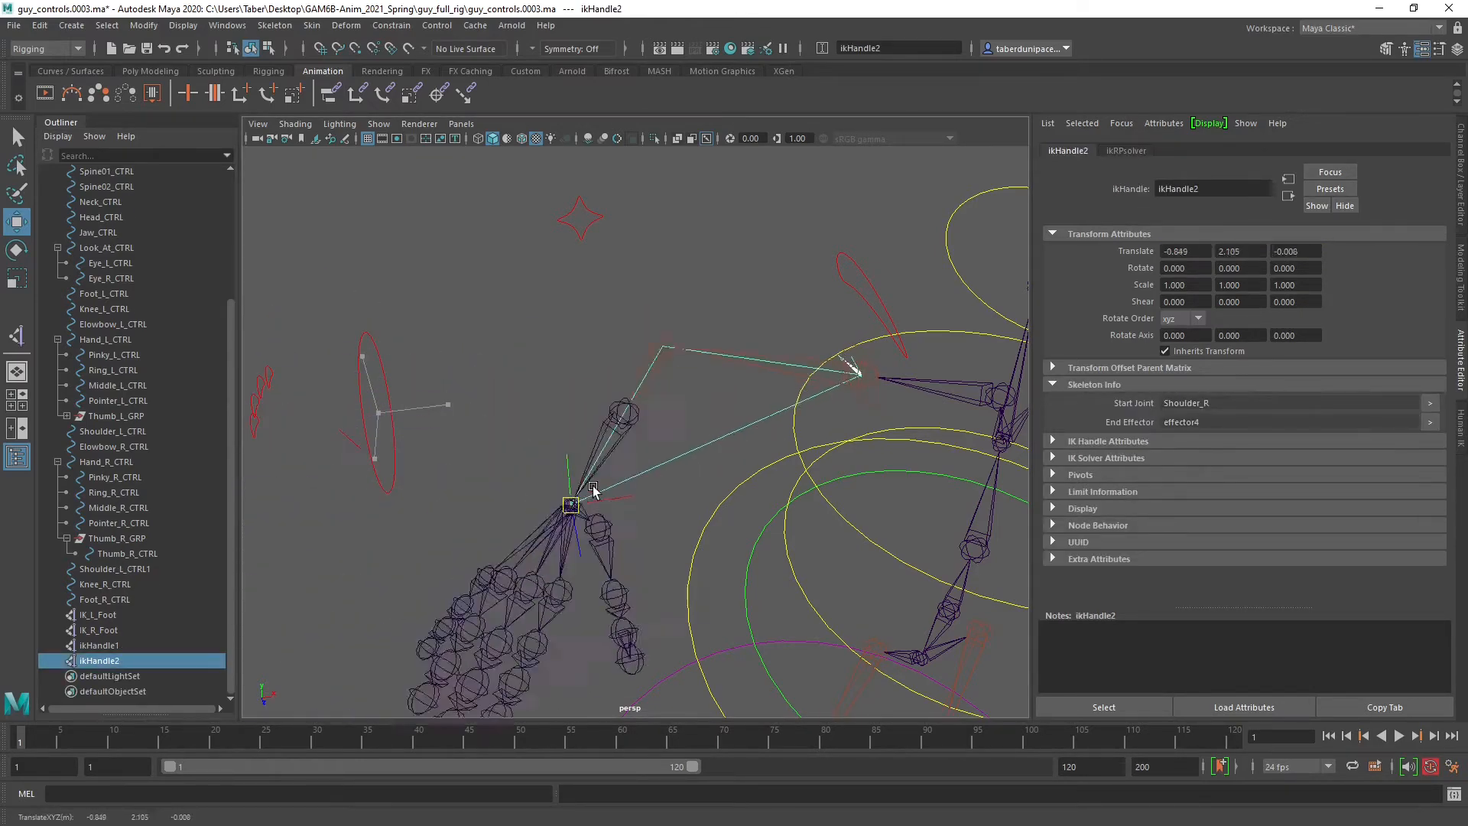
# Clear the selection, close the Hypergraph window and bring the whole upper body with both arms into view.
pyautogui.click(564, 300)
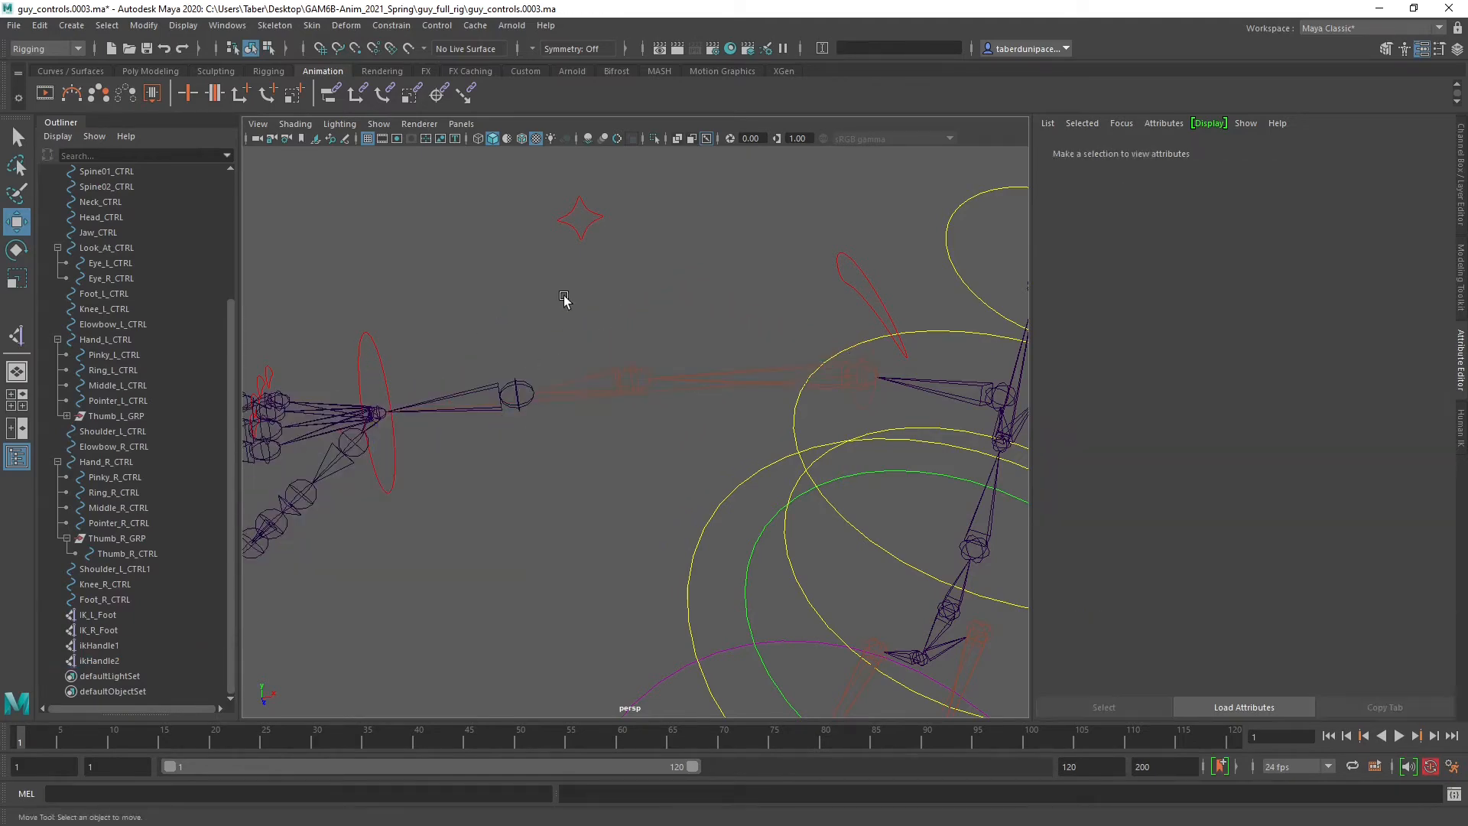
pyautogui.moveTo(0, 154); pyautogui.dragTo(917, 62)
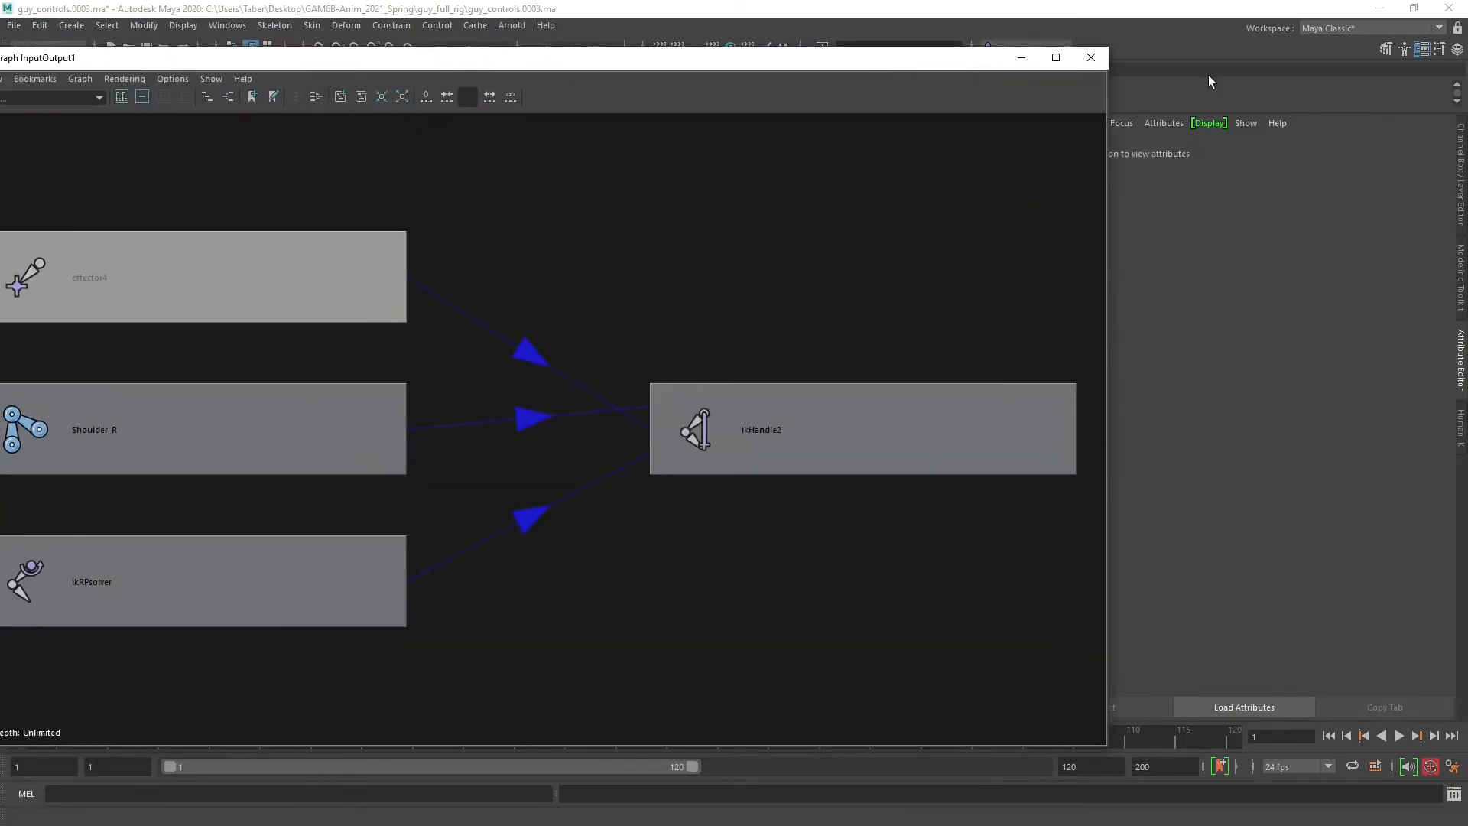
pyautogui.click(1101, 62)
pyautogui.keyDown('alt'); pyautogui.moveTo(747, 482); pyautogui.dragTo(760, 443); pyautogui.keyUp('alt')
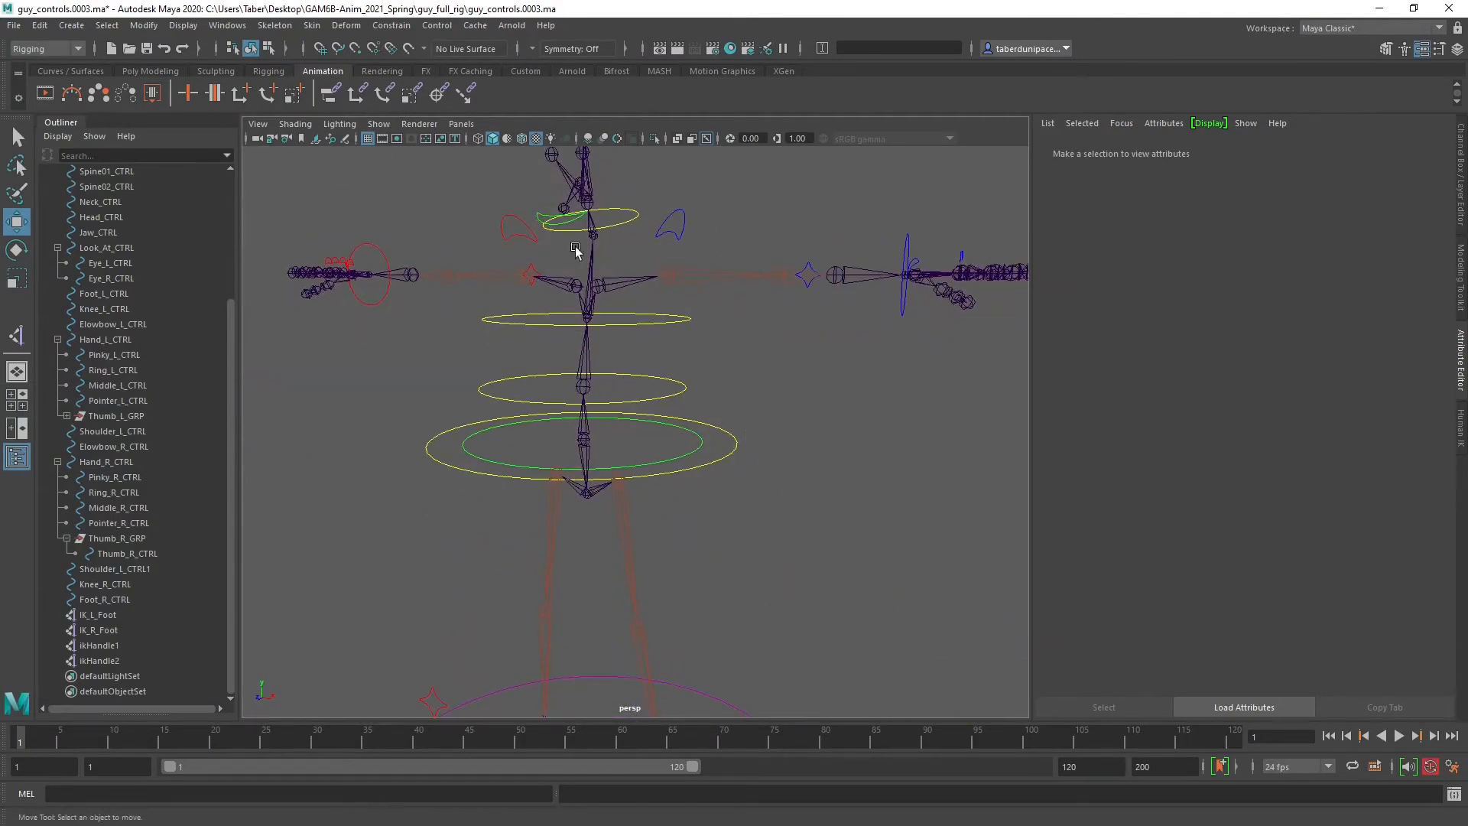
pyautogui.keyDown('alt'); pyautogui.moveTo(681, 501); pyautogui.dragTo(638, 565); pyautogui.keyUp('alt')
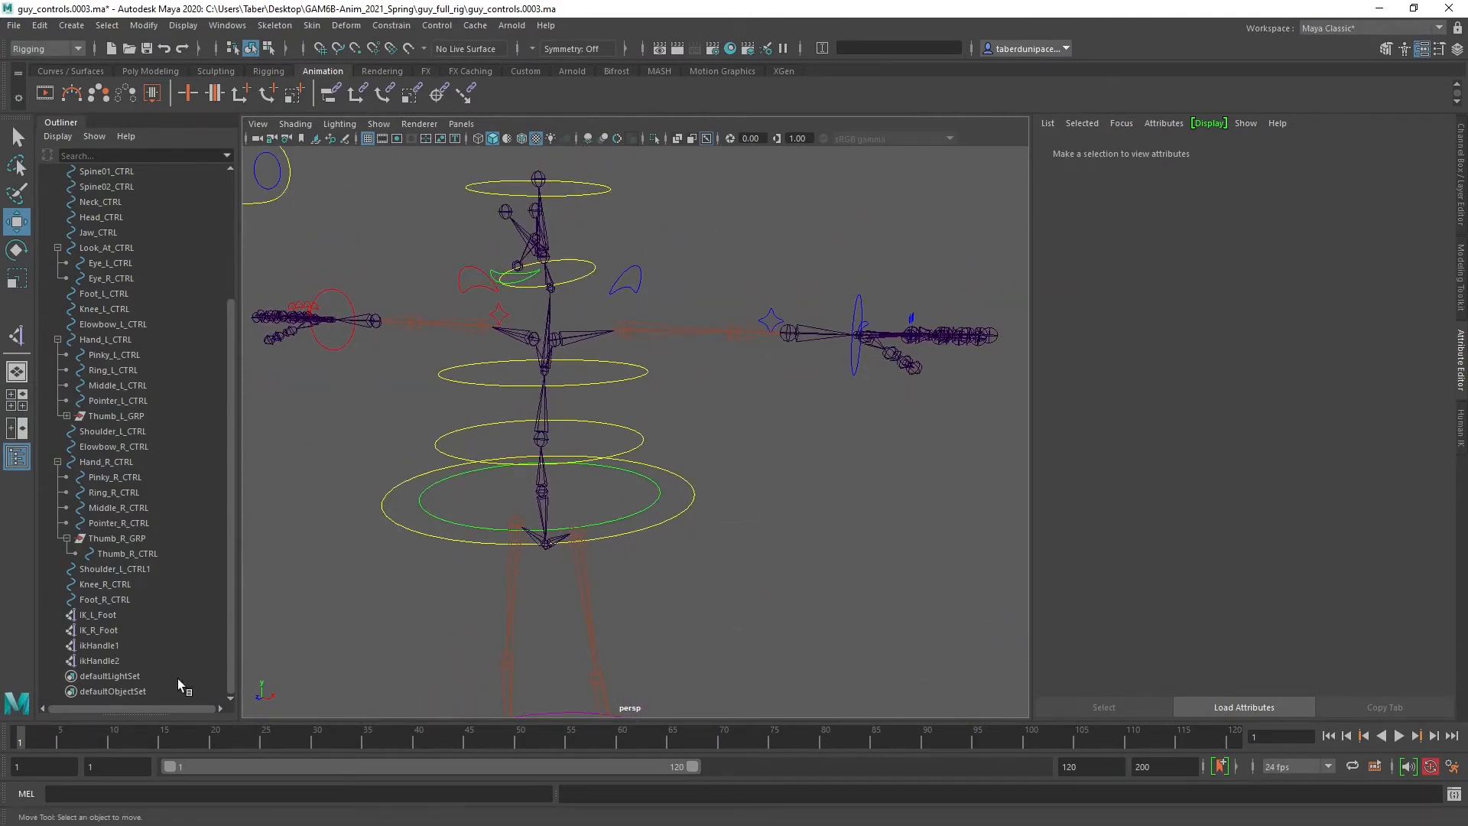
# Rename ikHandle1 on the left arm as IK_L_Hand.
pyautogui.click(112, 642)
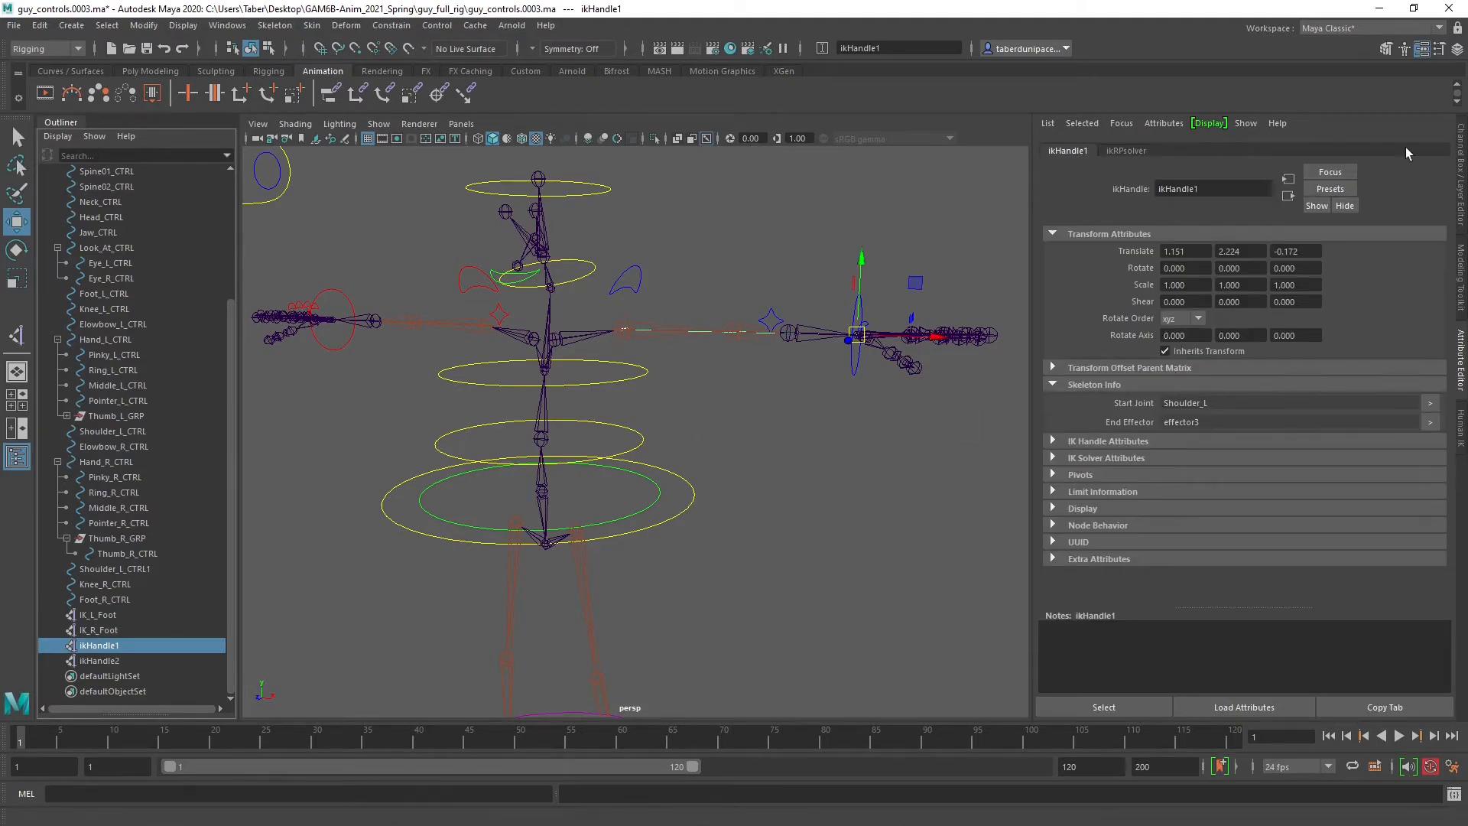
pyautogui.click(1462, 148)
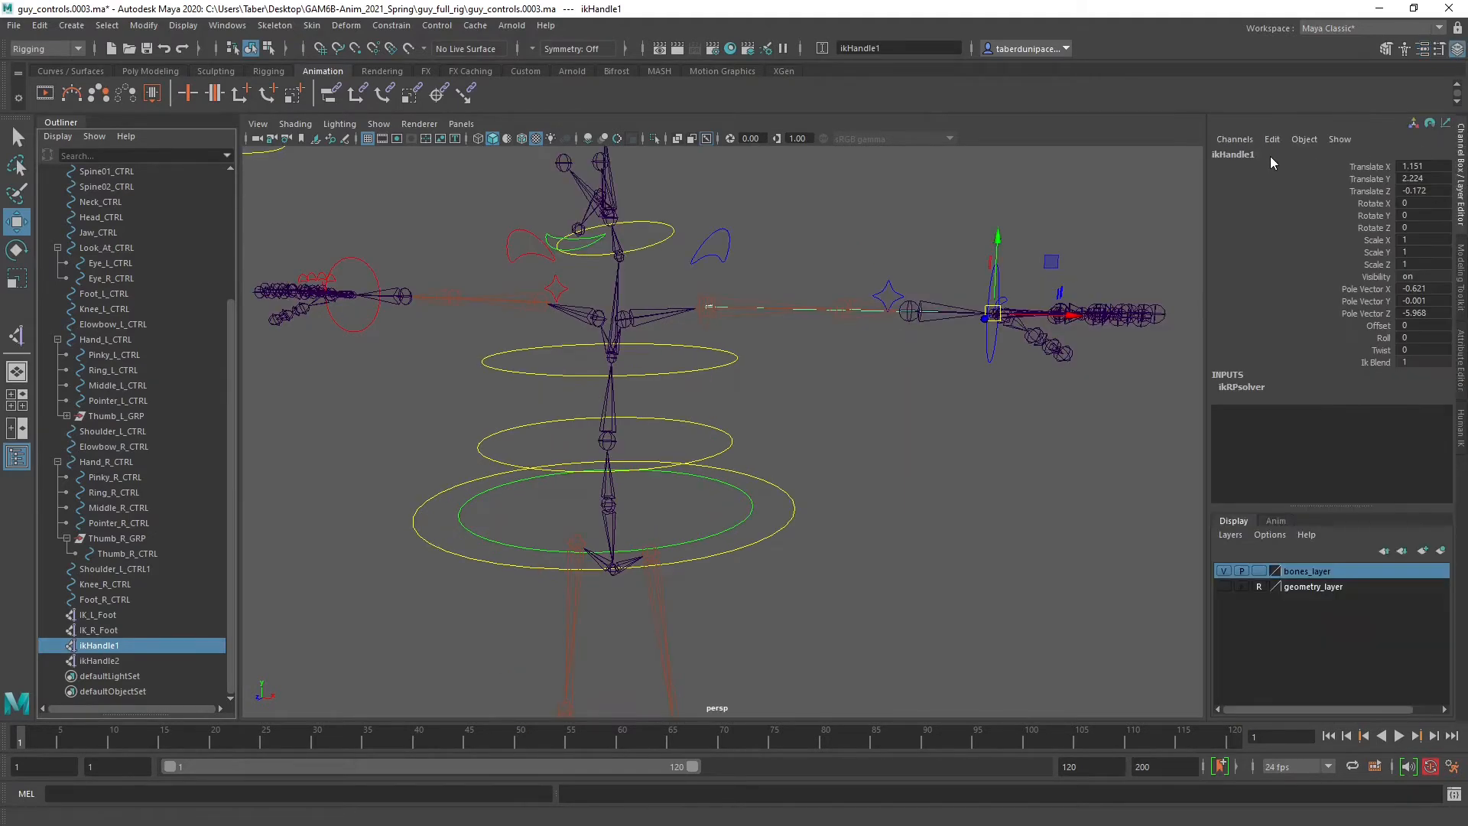
pyautogui.click(1270, 156)
pyautogui.press('BackSpace')
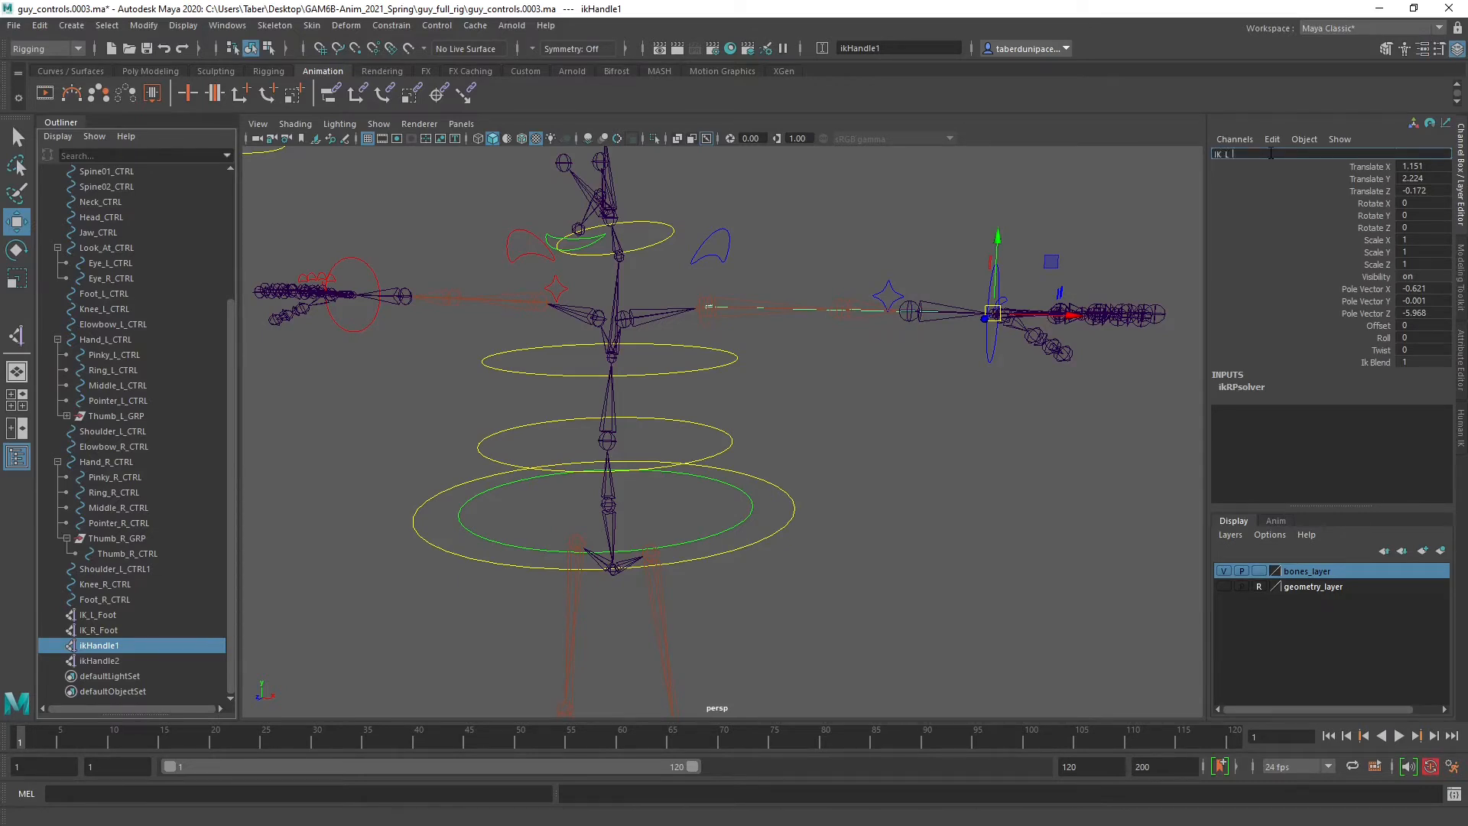
pyautogui.write('IK_L_Hand')
pyautogui.press('Return')
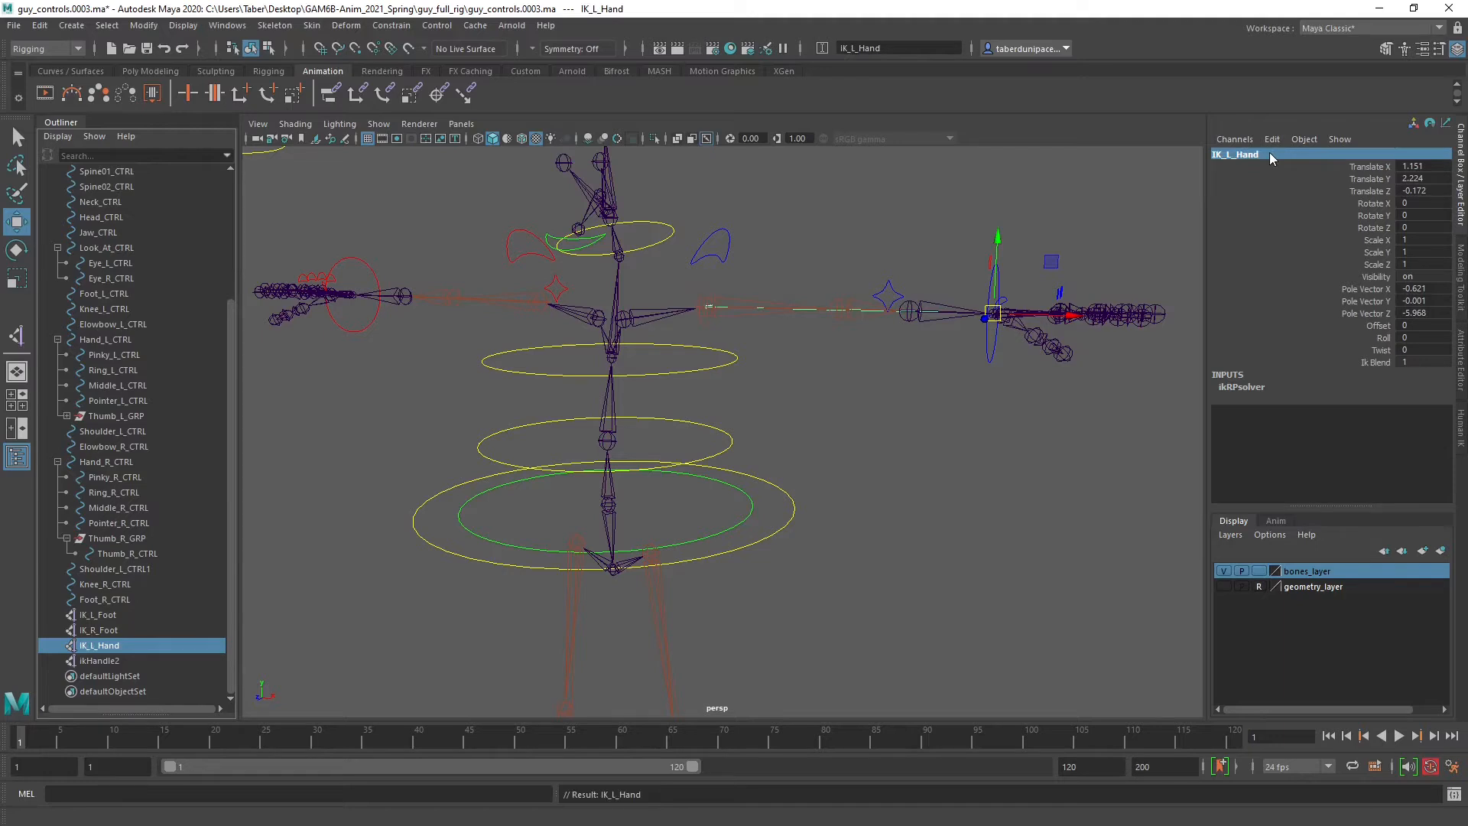
# Rename ikHandle2 on the right arm as IK_R_Hand and clear the selection.
pyautogui.click(90, 661)
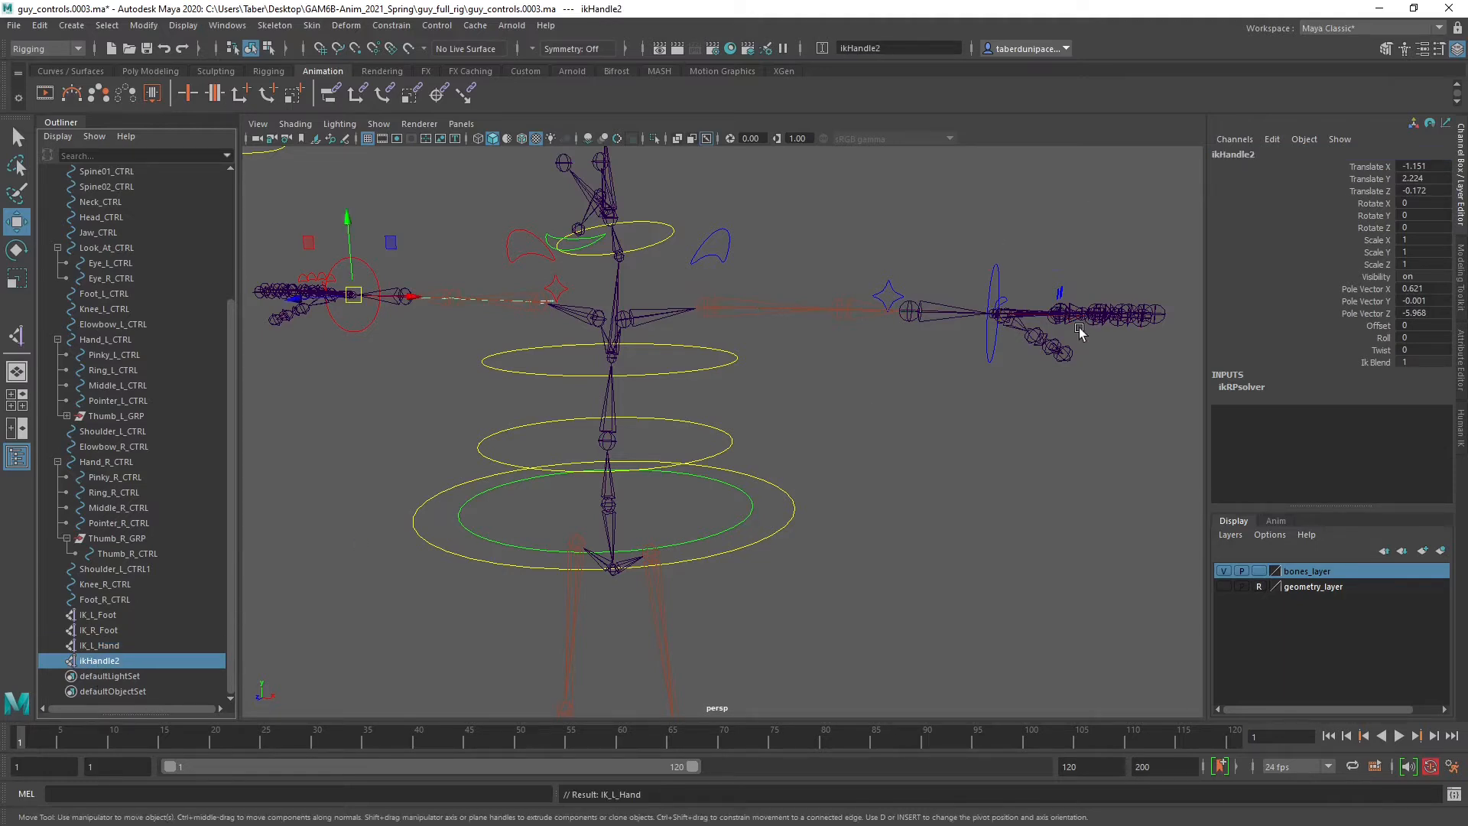
pyautogui.doubleClick(1279, 156)
pyautogui.press('BackSpace')
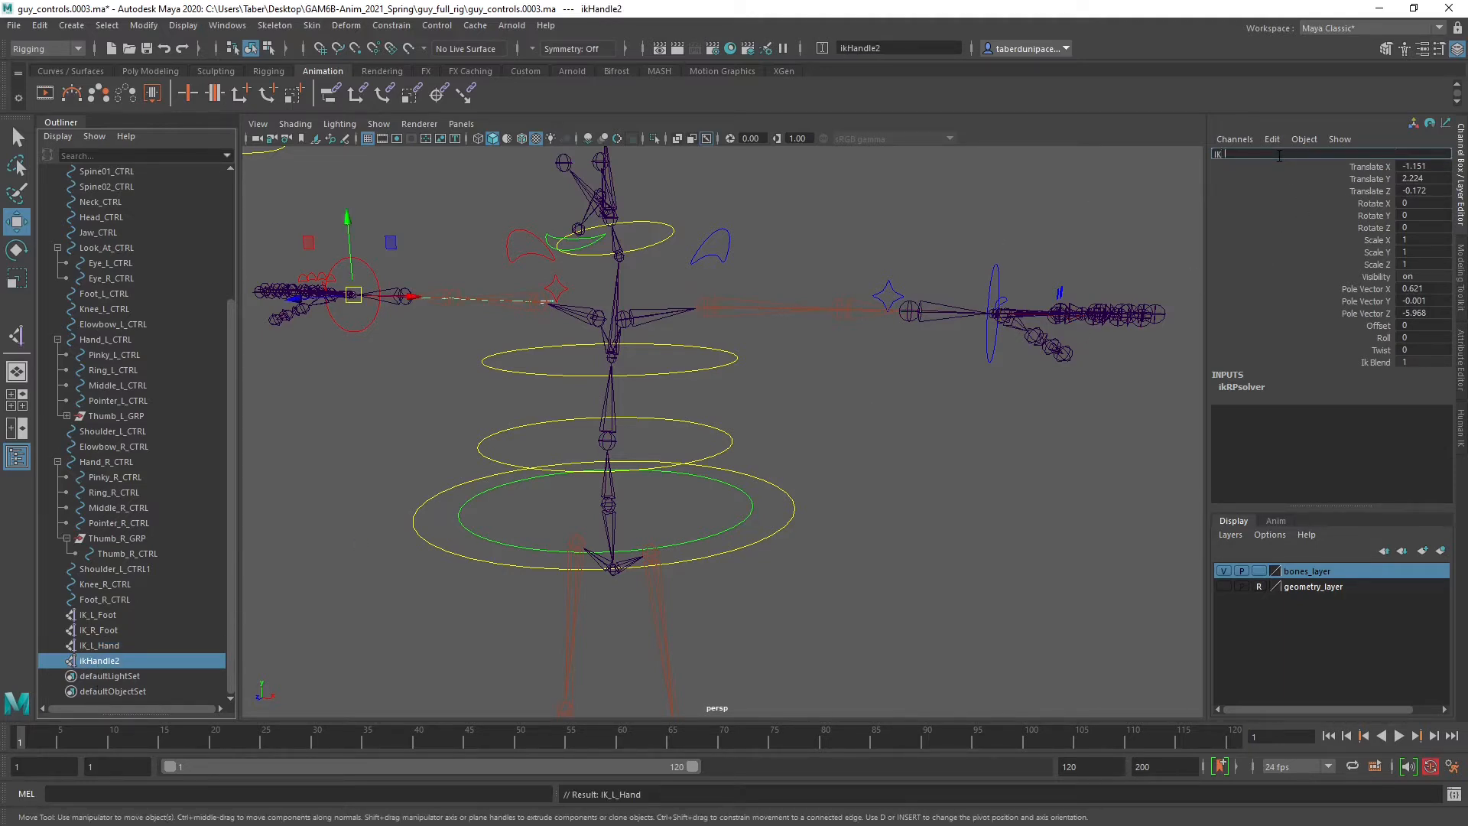
pyautogui.write('IK_R_Hand')
pyautogui.press('Return')
pyautogui.keyDown('alt'); pyautogui.moveTo(727, 383); pyautogui.dragTo(885, 306); pyautogui.keyUp('alt')
pyautogui.click(879, 419)
pyautogui.keyDown('alt'); pyautogui.moveTo(879, 420); pyautogui.dragTo(849, 446); pyautogui.keyUp('alt')
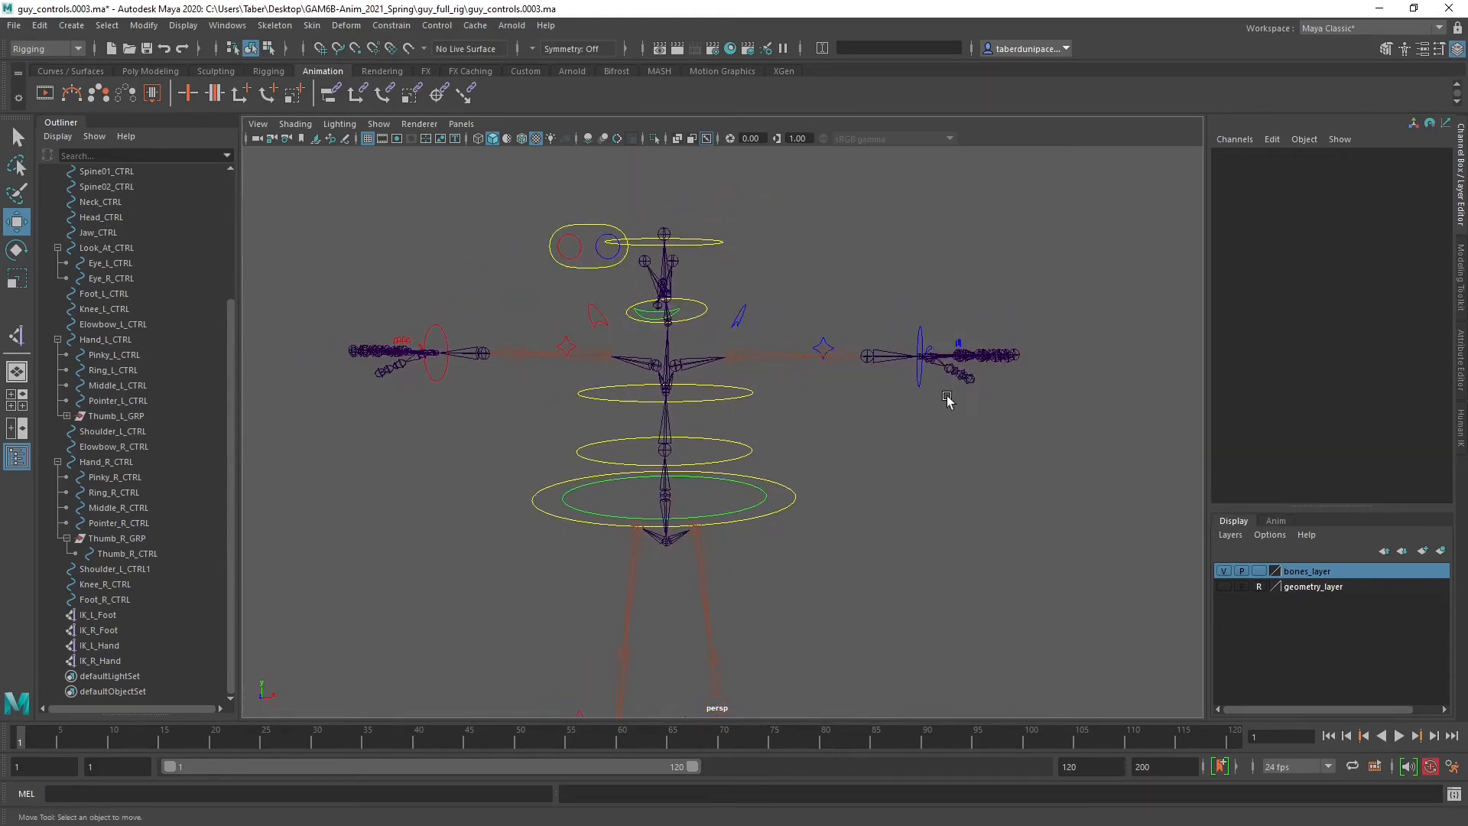
# Select the mid-forearm joint Fore_L on the left arm and show its rotation limit attributes.
pyautogui.keyDown('alt'); pyautogui.moveTo(948, 399); pyautogui.dragTo(803, 411); pyautogui.keyUp('alt')
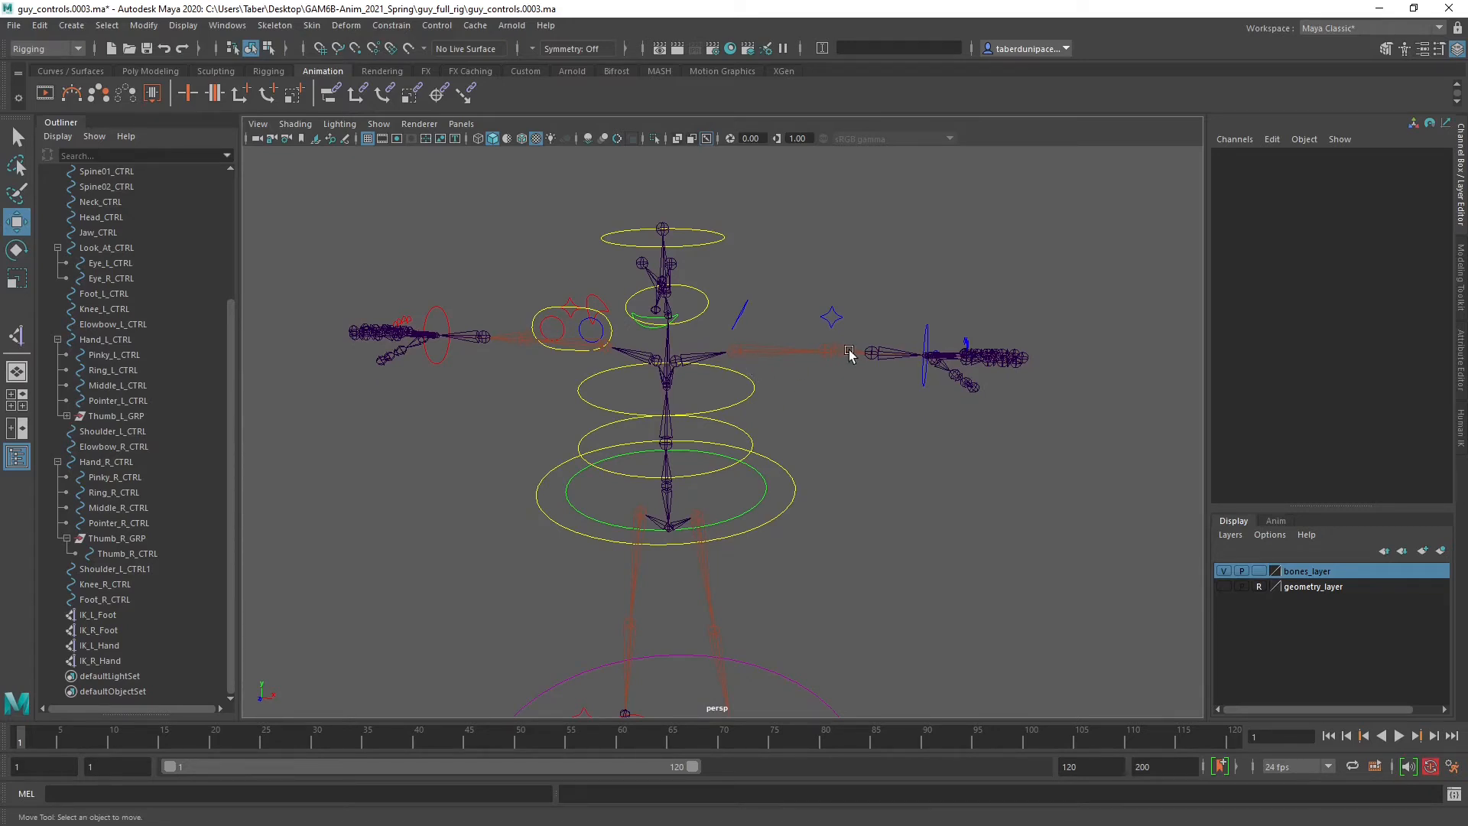
pyautogui.keyDown('alt'); pyautogui.moveTo(848, 352); pyautogui.dragTo(905, 361, button='right'); pyautogui.keyUp('alt')
pyautogui.keyDown('alt'); pyautogui.moveTo(949, 327); pyautogui.dragTo(704, 403, button='middle'); pyautogui.keyUp('alt')
pyautogui.keyDown('alt'); pyautogui.moveTo(704, 403); pyautogui.dragTo(724, 417); pyautogui.keyUp('alt')
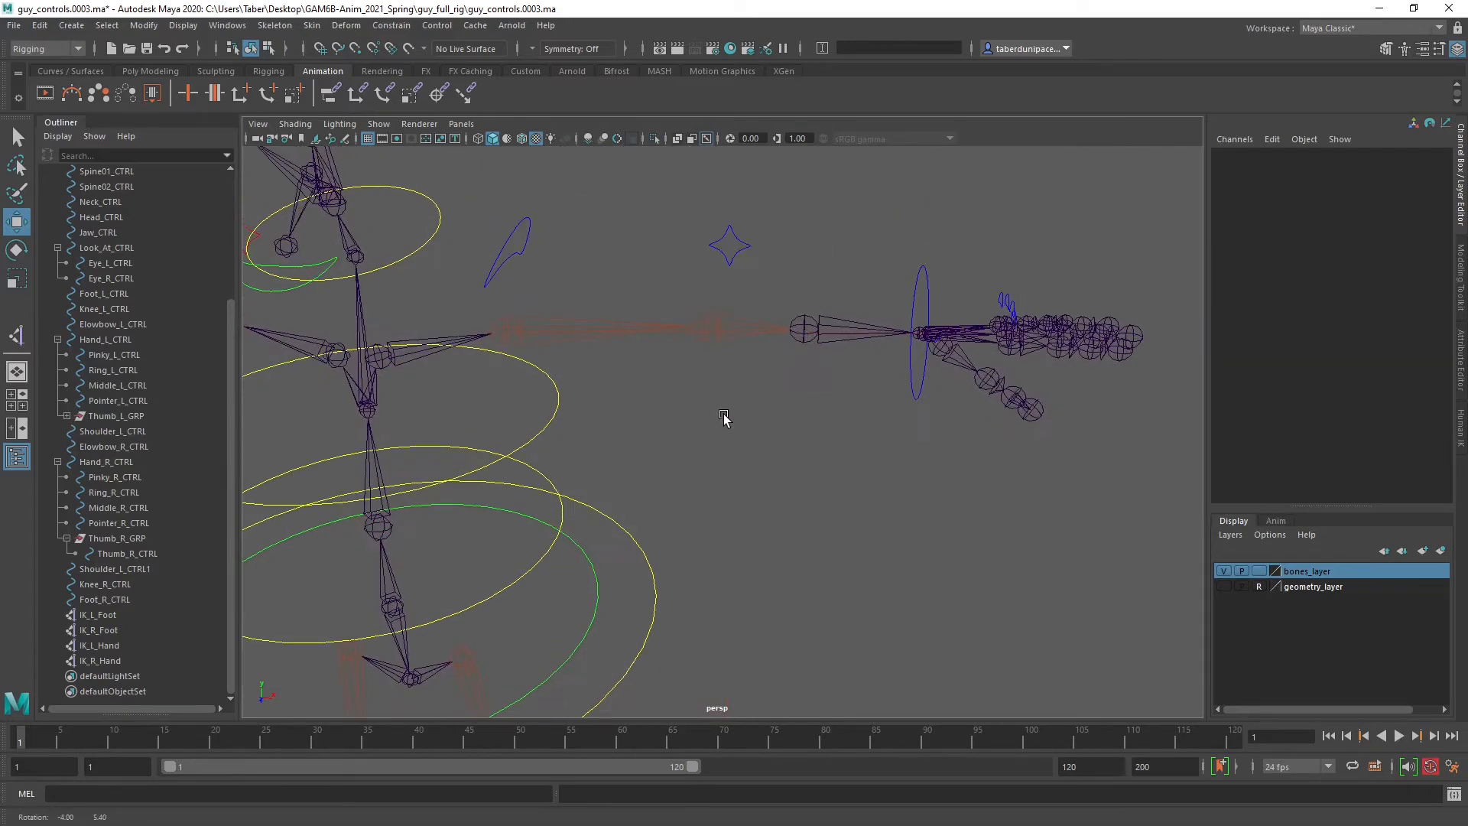
pyautogui.click(815, 314)
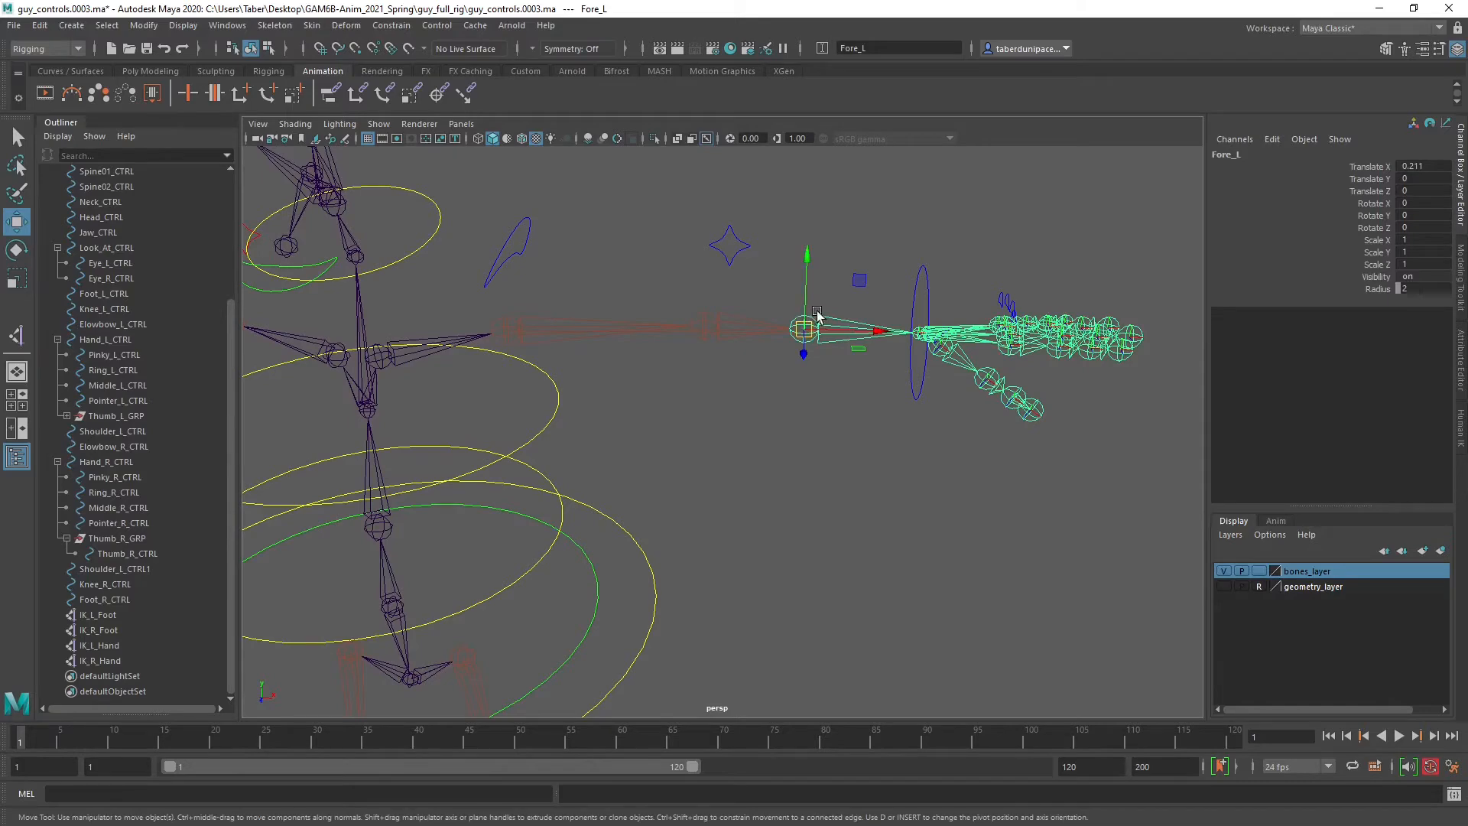
pyautogui.scroll(-3, 815, 322)
pyautogui.keyDown('alt'); pyautogui.moveTo(672, 366); pyautogui.dragTo(726, 360, button='middle'); pyautogui.keyUp('alt')
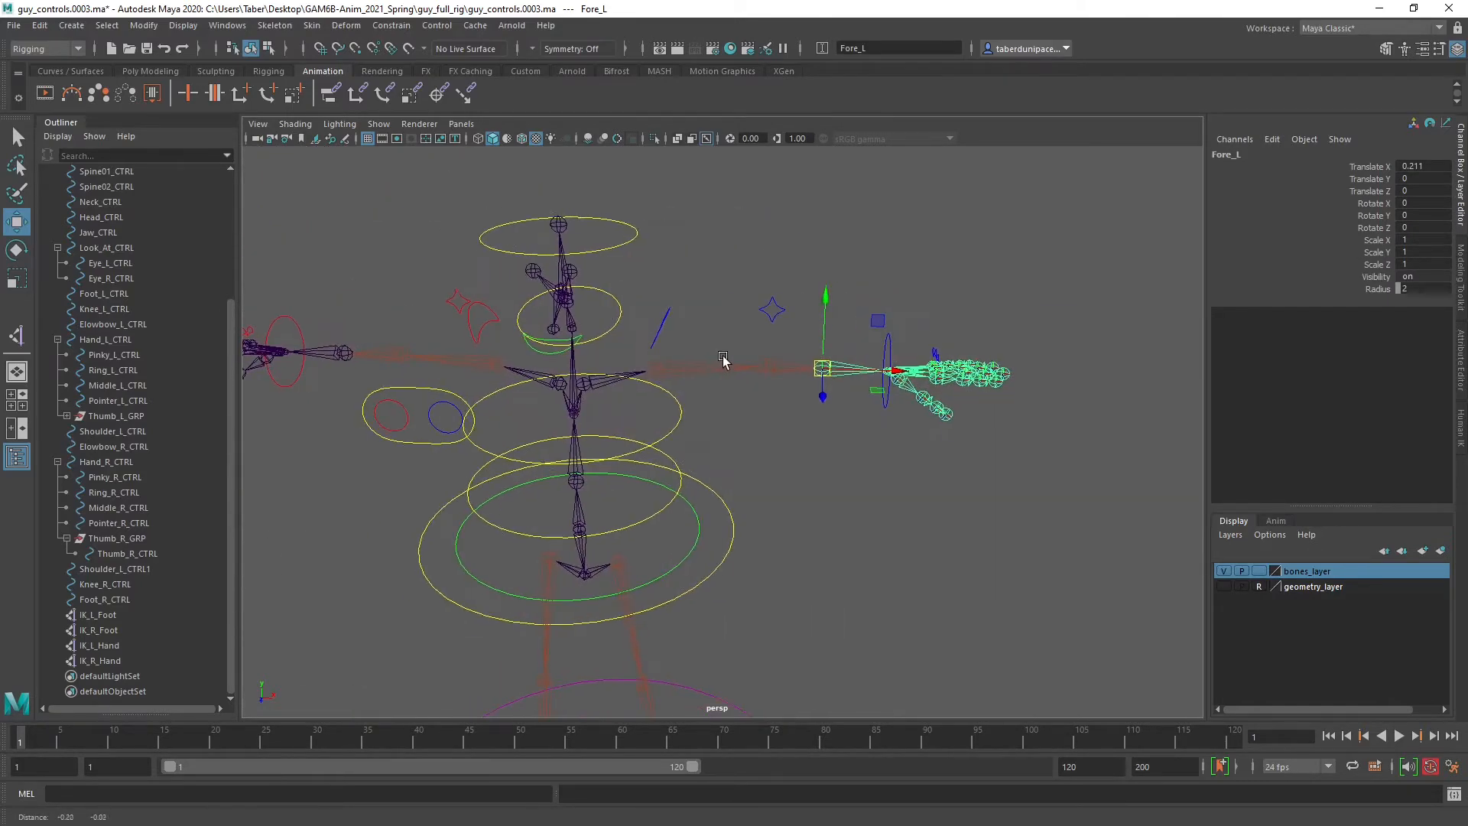
pyautogui.click(1461, 356)
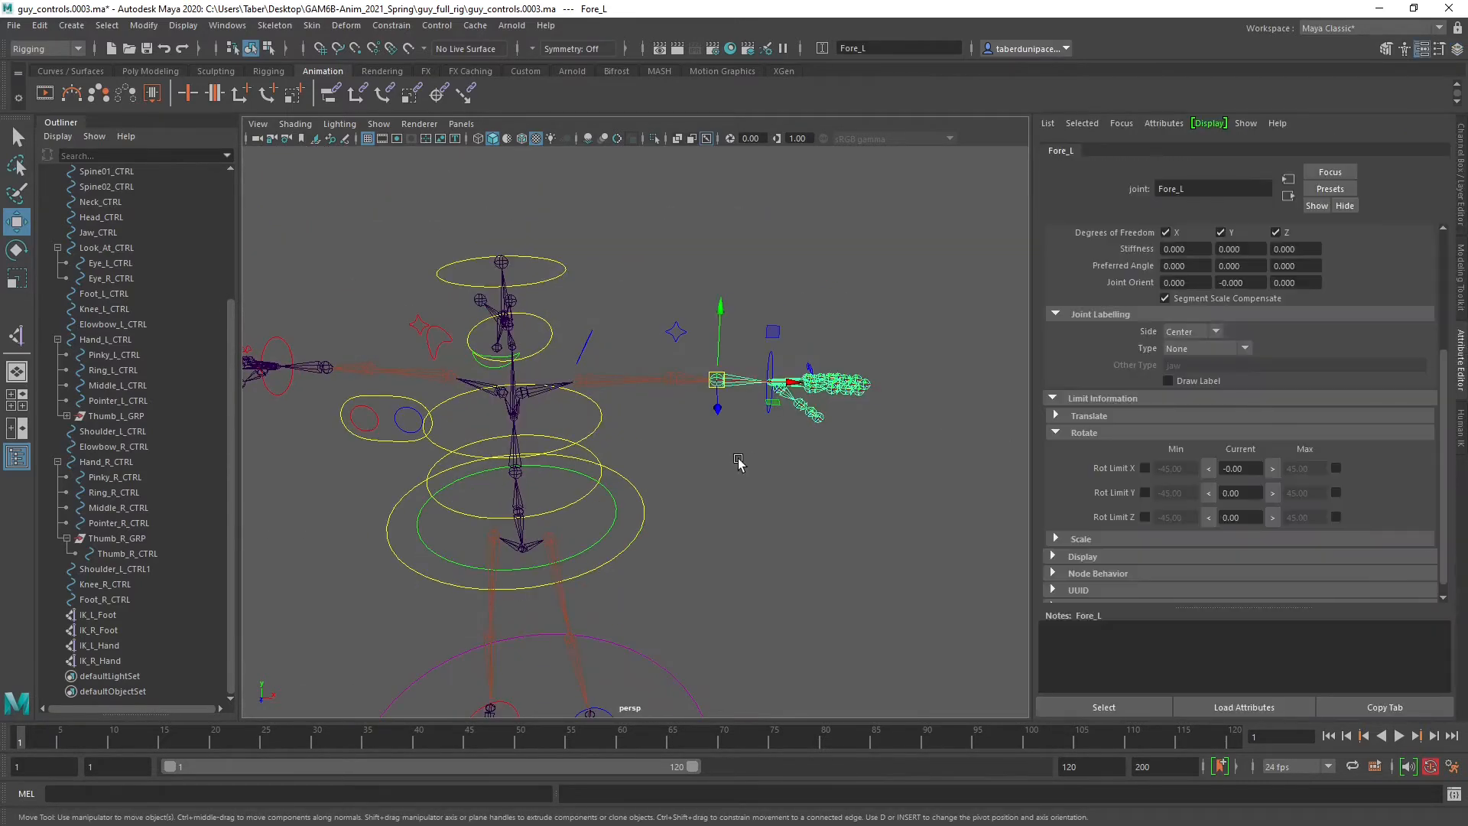
# Test the left forearm twist by rotating Fore_L around its X axis, and undo the rotation.
pyautogui.scroll(3, 761, 449)
pyautogui.press('e')
pyautogui.moveTo(813, 337); pyautogui.dragTo(842, 380)
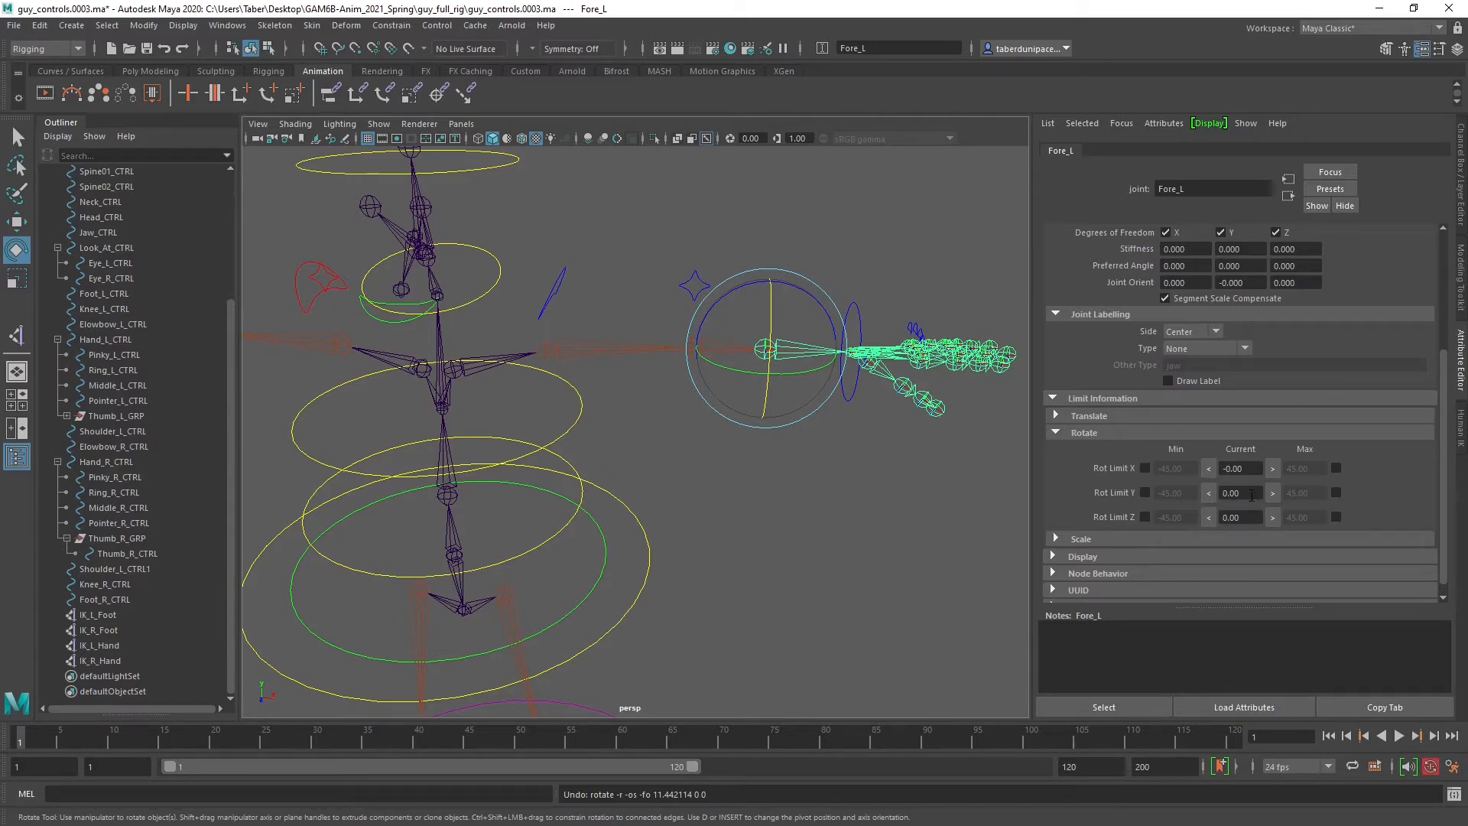
# Lock Fore_L's Y and Z rotation by enabling minimum and maximum limits of 0.00 on both axes.
pyautogui.click(1207, 493)
pyautogui.click(1274, 493)
pyautogui.click(1145, 493)
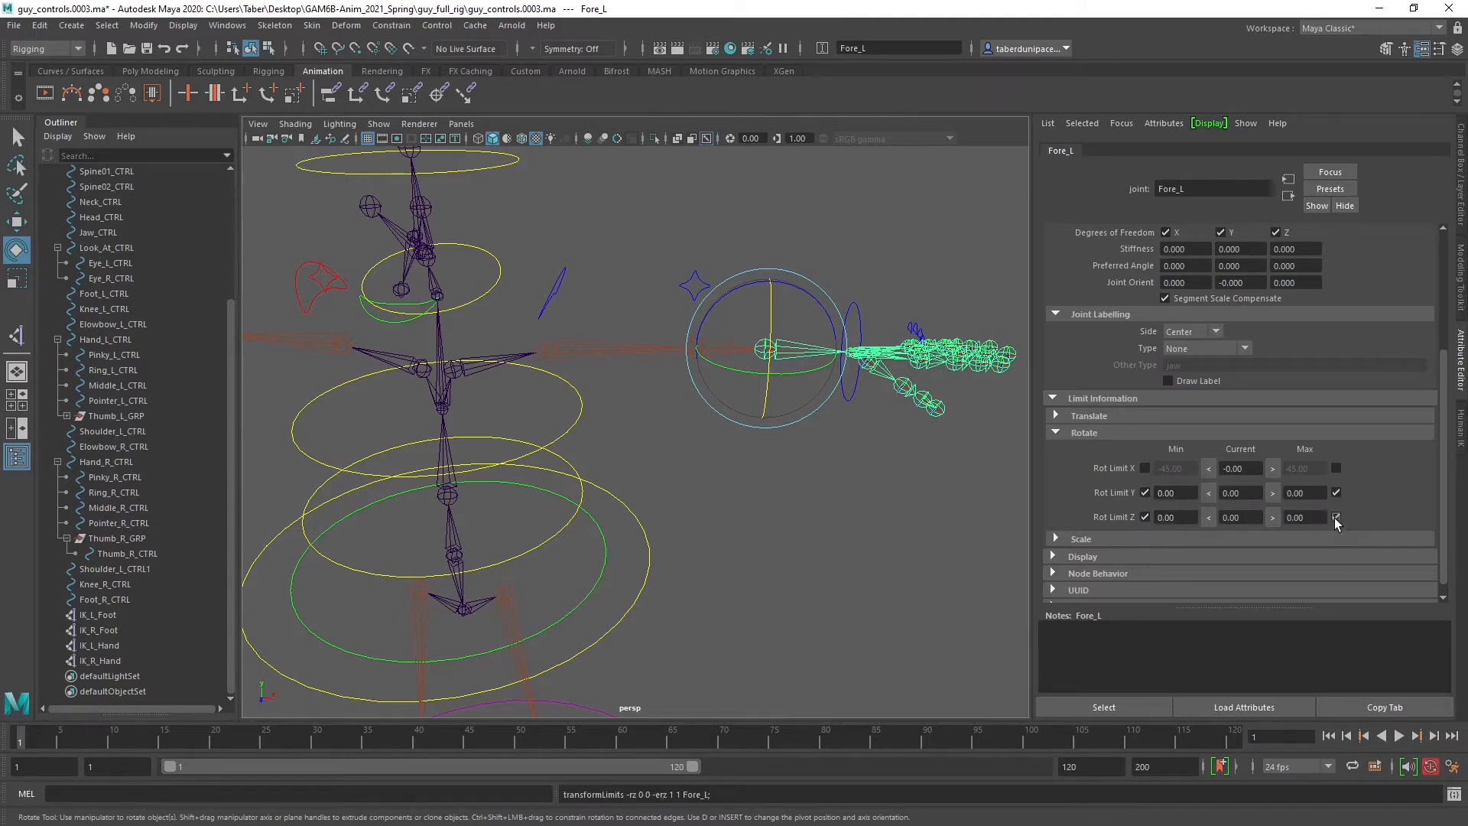
# Test the limited rotation of Fore_L on its different axes and undo the X twist.
pyautogui.moveTo(809, 298); pyautogui.dragTo(797, 279)
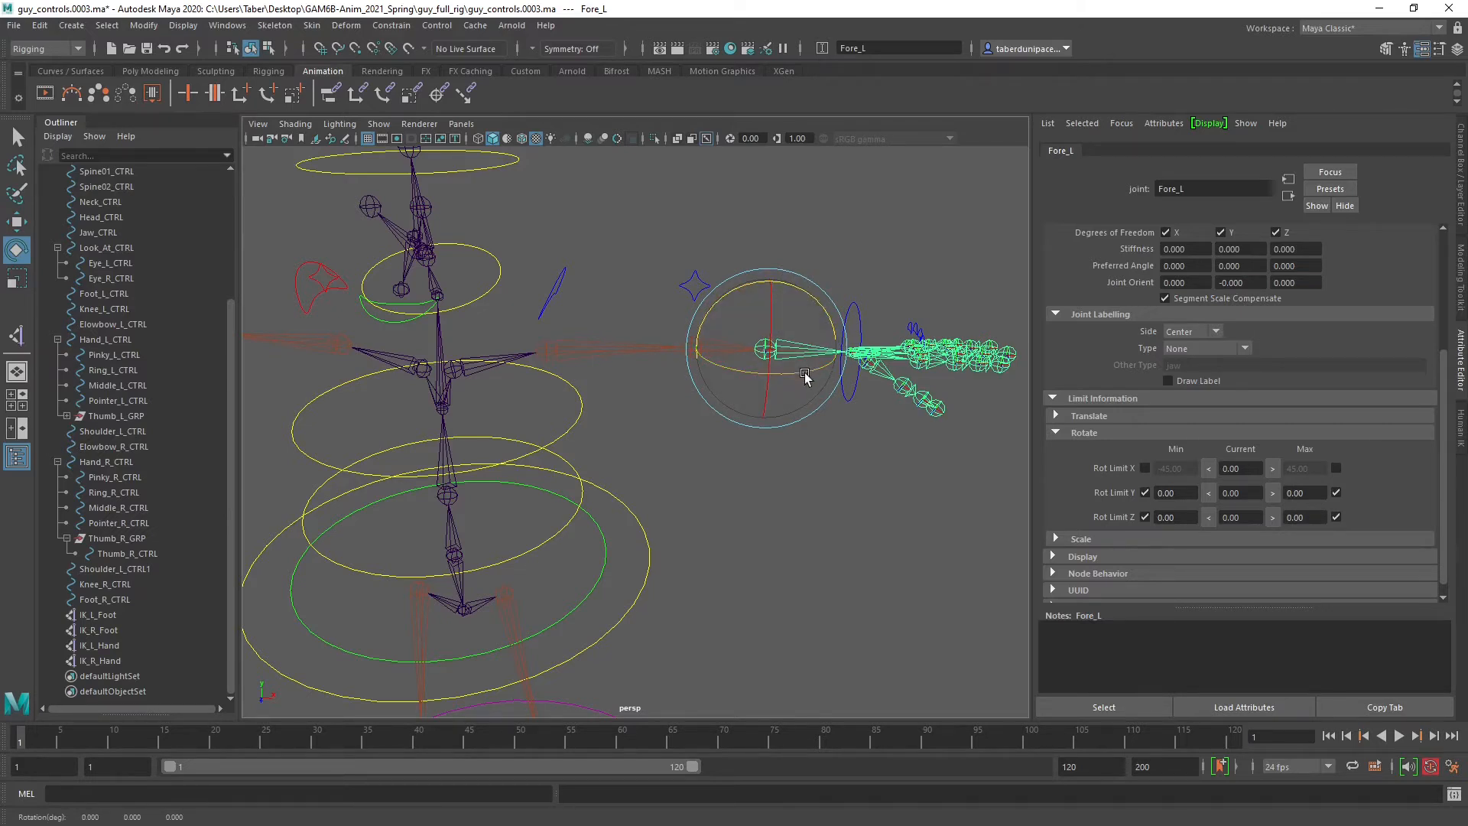
pyautogui.moveTo(787, 347)
pyautogui.mouseDown()
pyautogui.moveTo(773, 351)
pyautogui.moveTo(786, 353)
pyautogui.mouseUp()
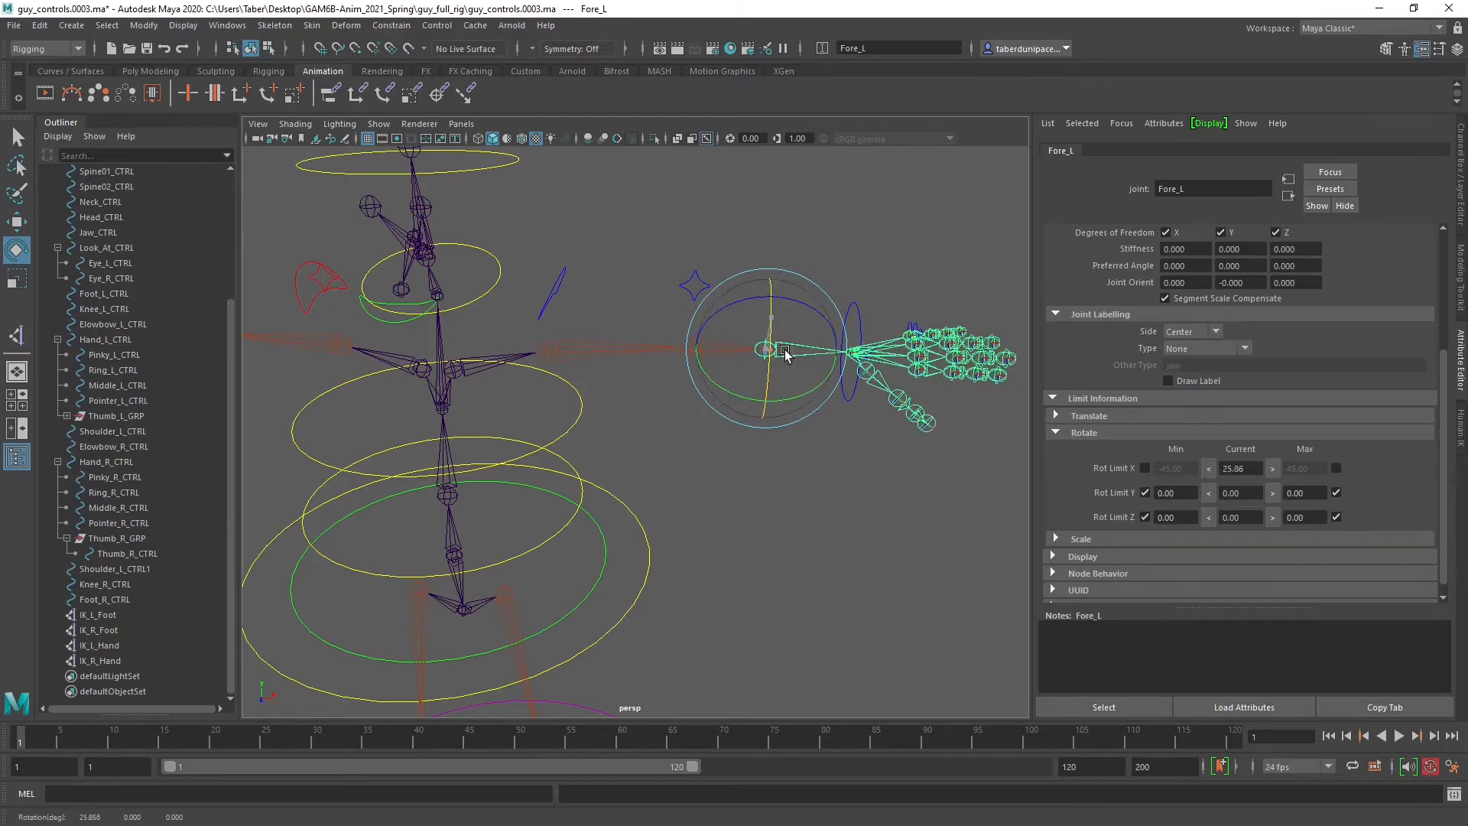
pyautogui.hotkey('ctrl', 'z')
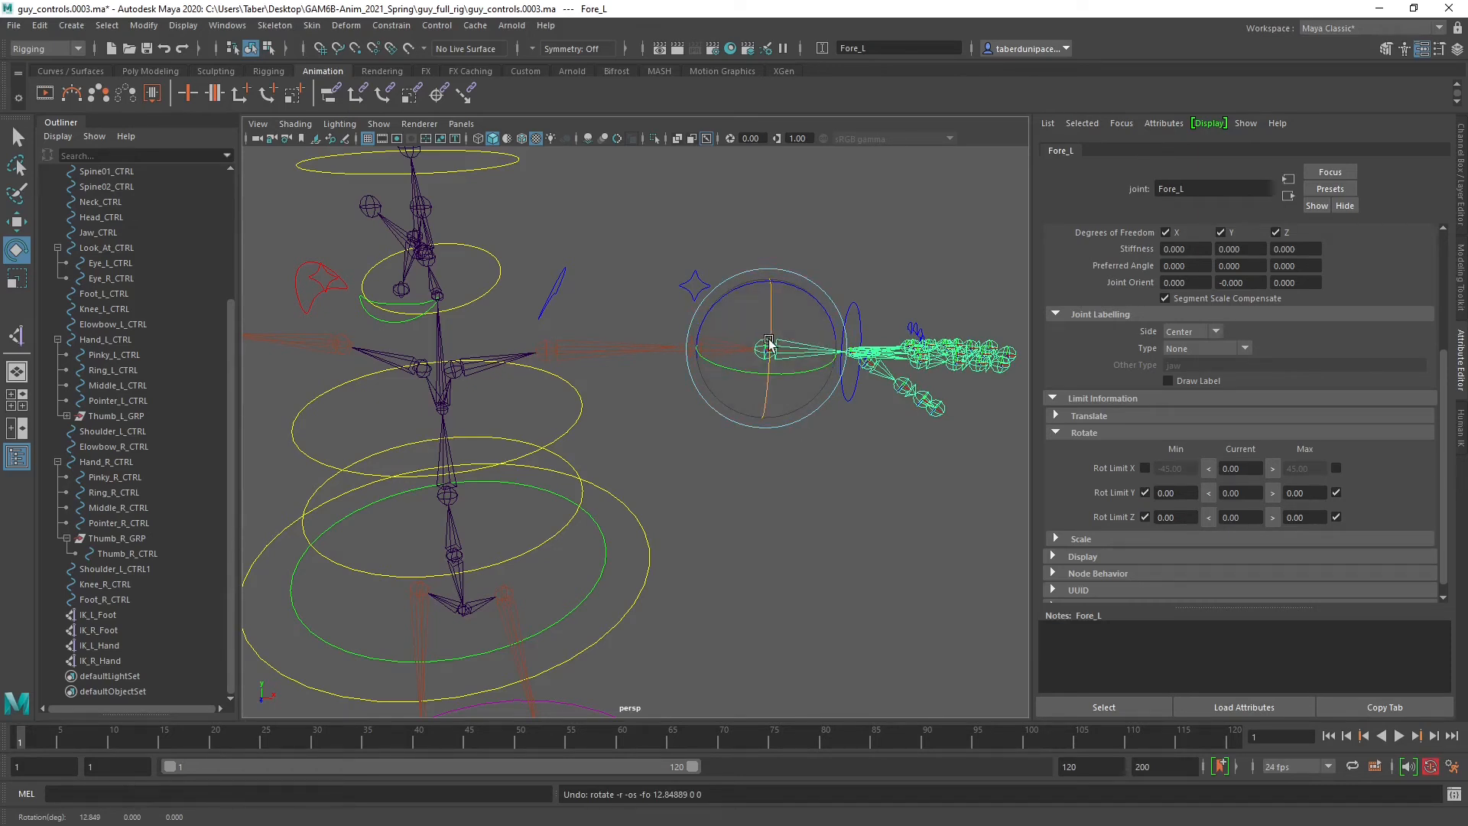
# Lock the Y and Z rotation of the right mid-forearm joint Fore_R with minimum and maximum limits of 0.00.
pyautogui.keyDown('alt'); pyautogui.moveTo(557, 351); pyautogui.dragTo(618, 346); pyautogui.keyUp('alt')
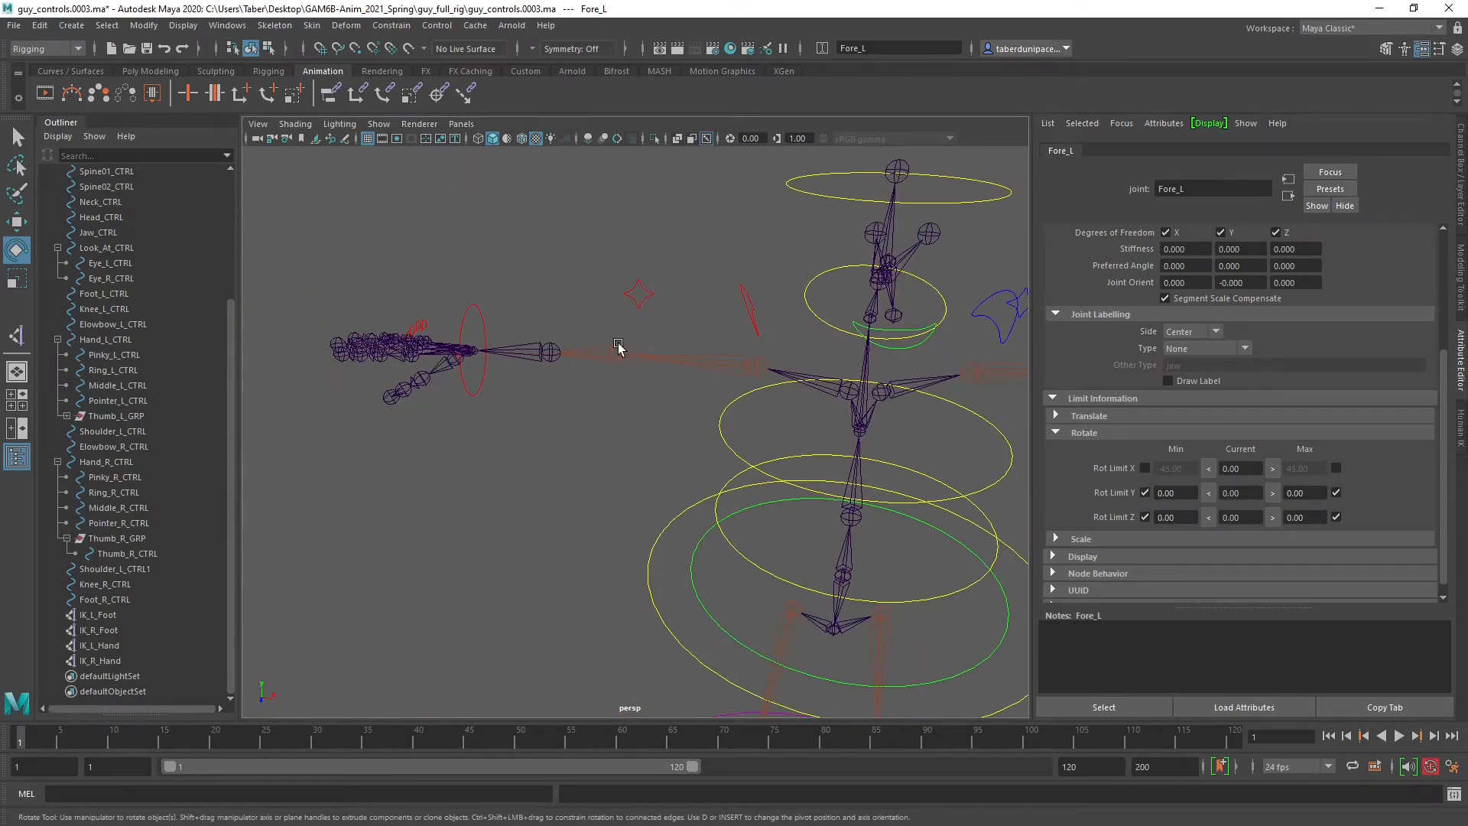
pyautogui.click(618, 344)
pyautogui.keyDown('alt'); pyautogui.moveTo(497, 429); pyautogui.dragTo(539, 471); pyautogui.keyUp('alt')
pyautogui.click(482, 308)
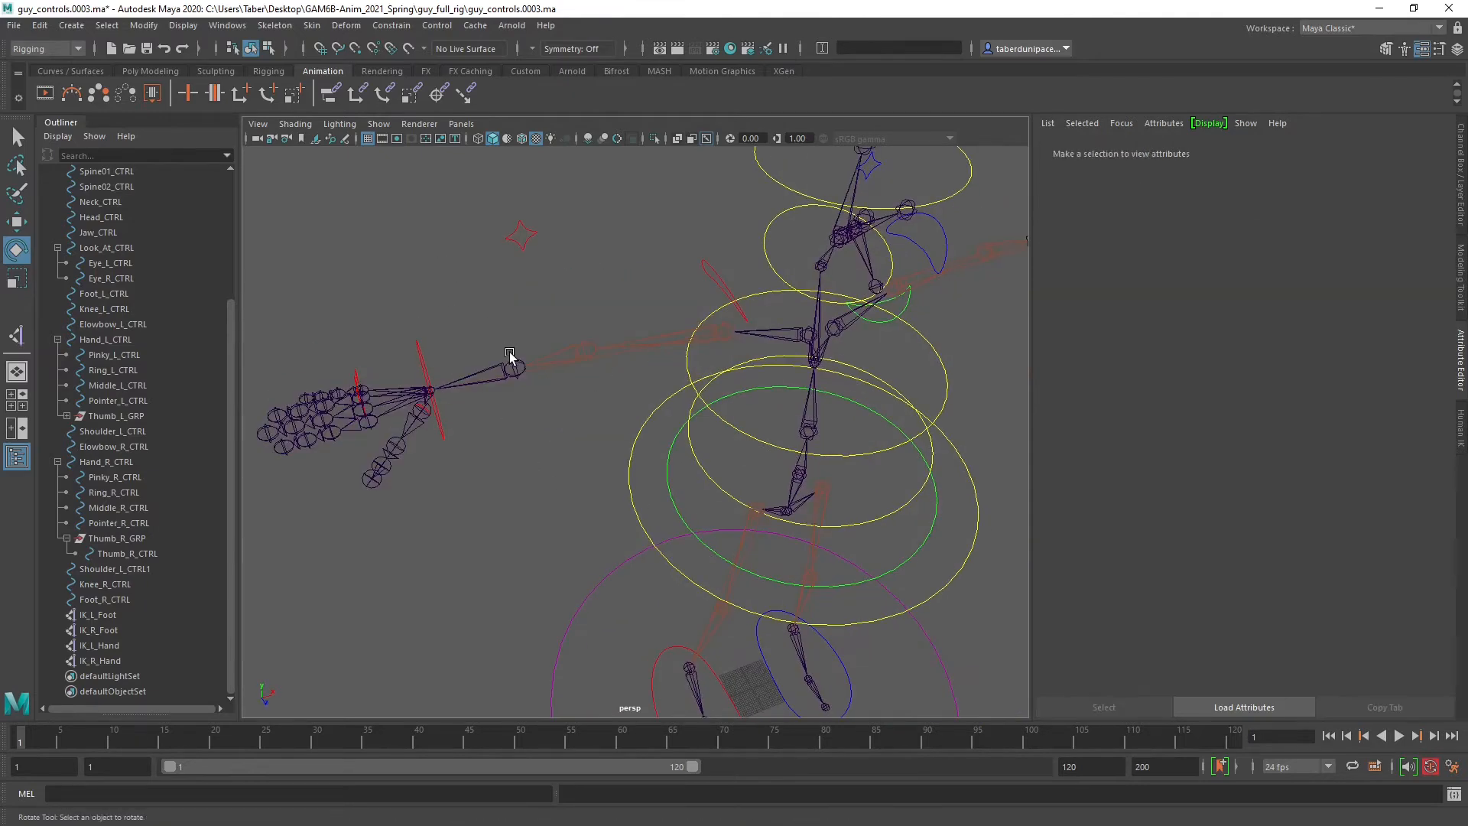
pyautogui.click(516, 361)
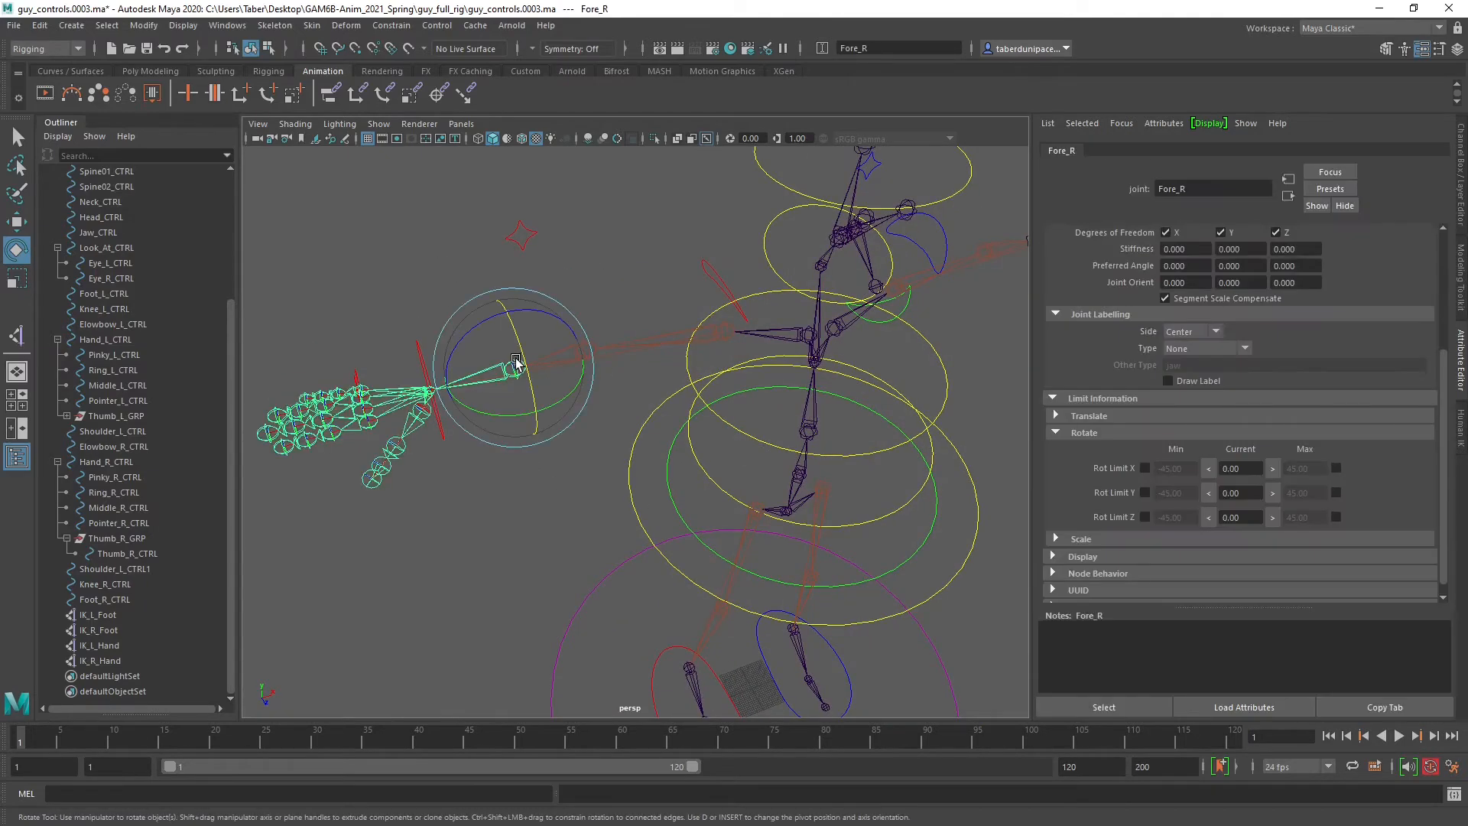
pyautogui.click(1212, 494)
pyautogui.click(1211, 518)
pyautogui.click(1145, 492)
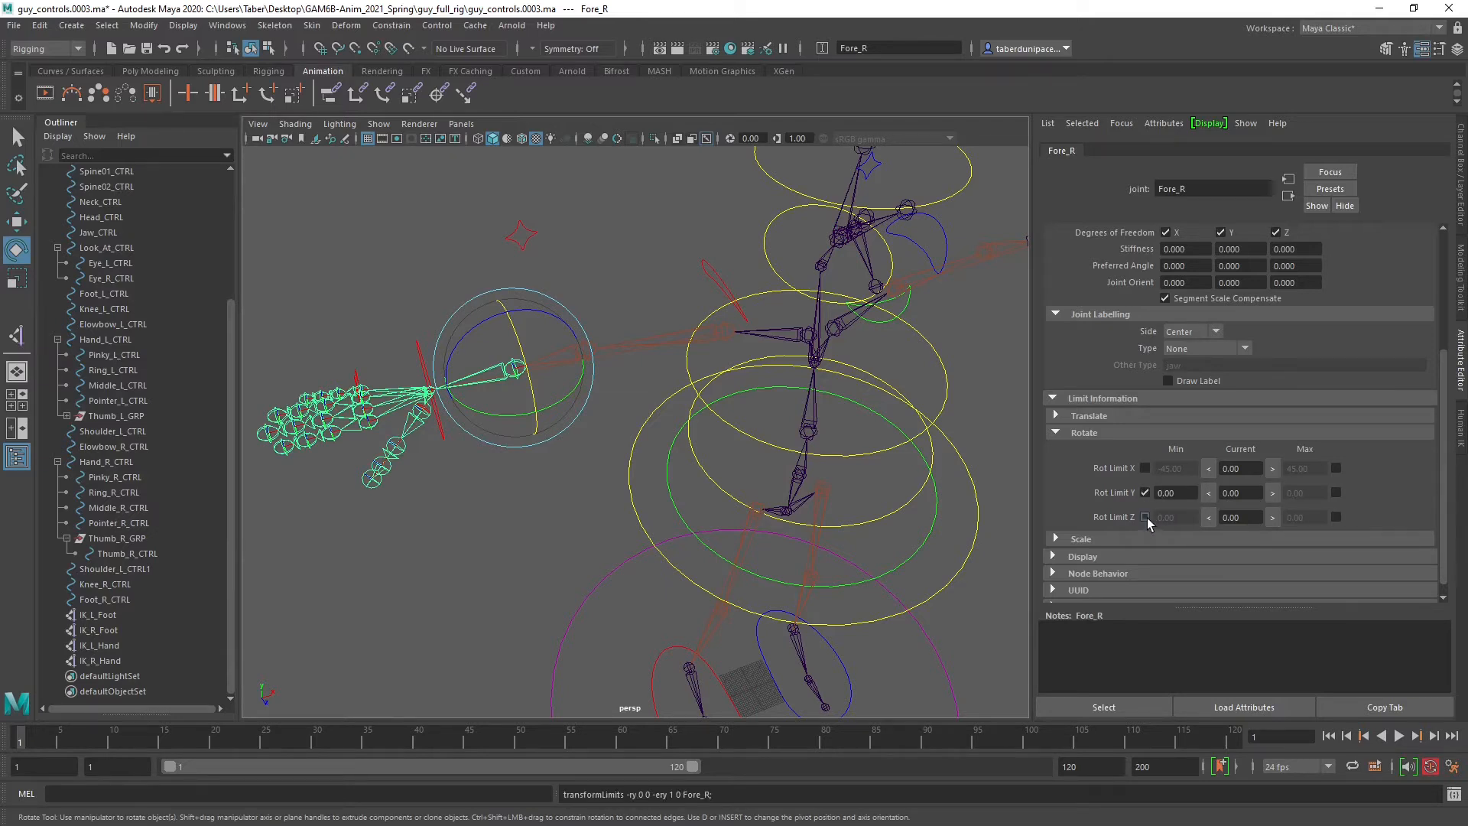
pyautogui.click(1145, 517)
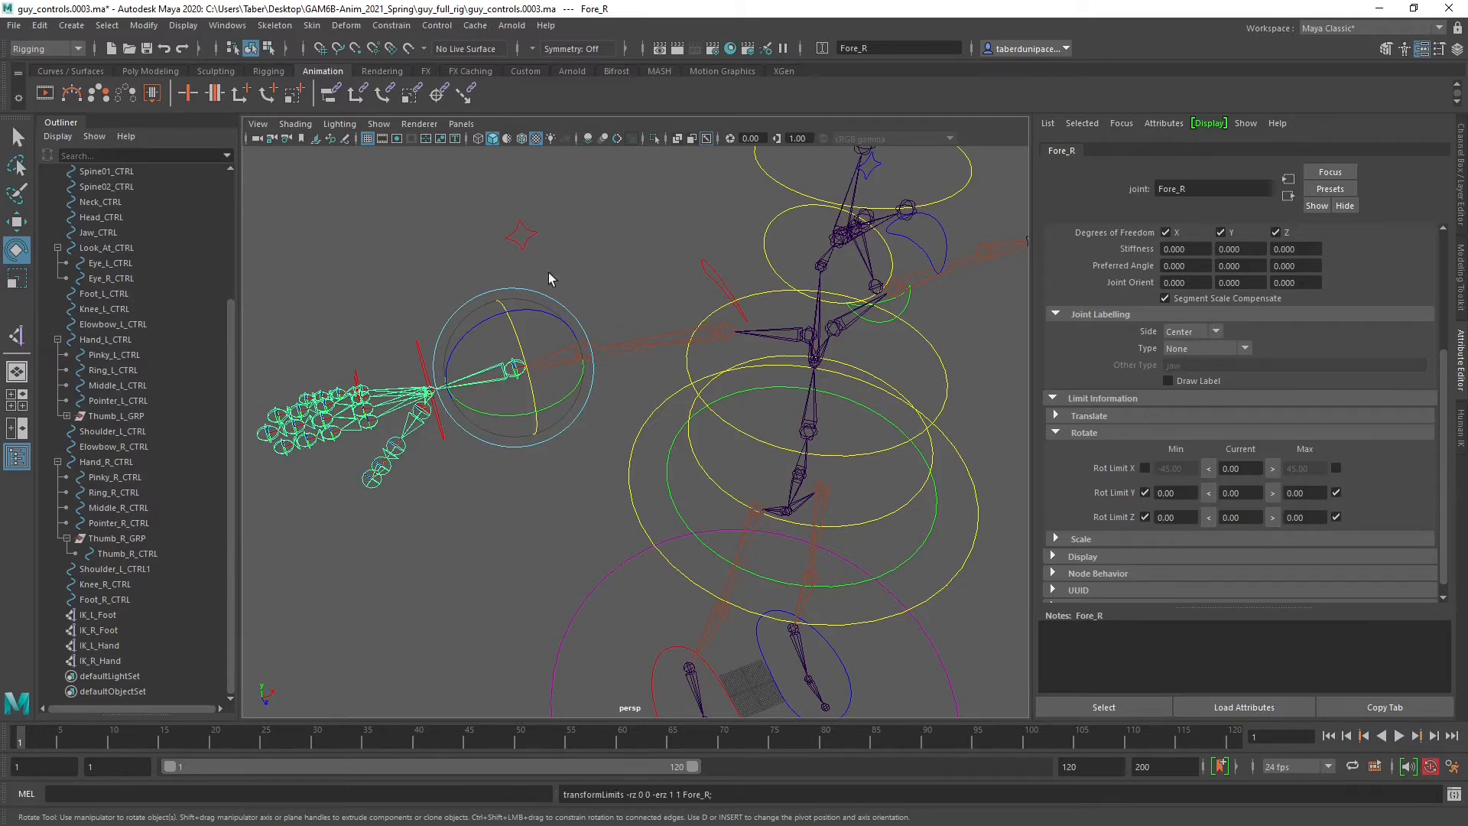
# Test the limited rotation of Fore_R, restore its pose and clear the selection.
pyautogui.click(525, 234)
pyautogui.click(508, 363)
pyautogui.moveTo(515, 328)
pyautogui.mouseDown()
pyautogui.moveTo(498, 265)
pyautogui.moveTo(536, 330)
pyautogui.mouseUp()
pyautogui.click(637, 270)
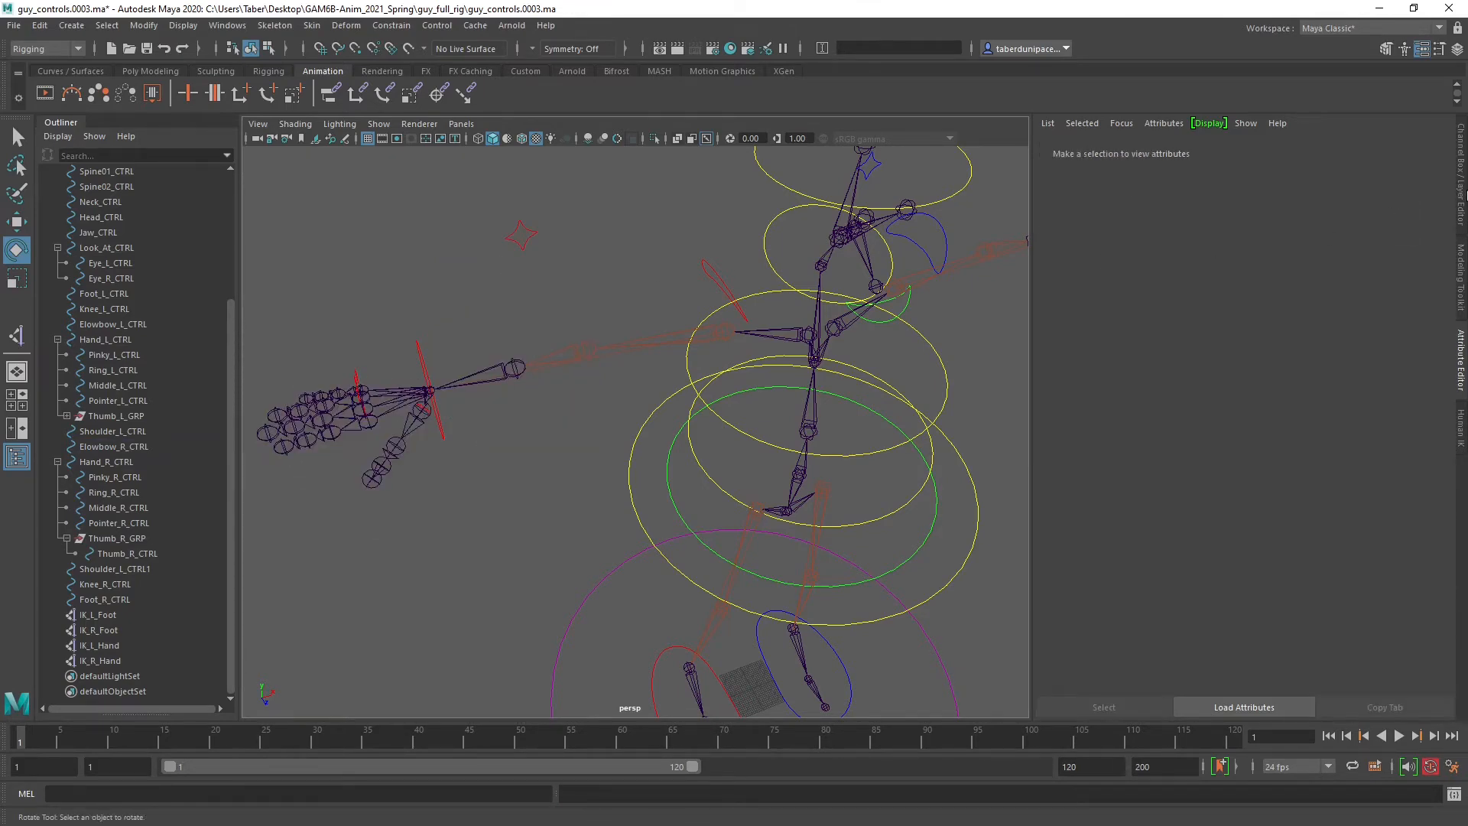
# Show the channel values and move Hand_L_CTRL to about -0.148, 0.063, 0.056 to bend the left arm.
pyautogui.click(1462, 193)
pyautogui.keyDown('alt'); pyautogui.moveTo(971, 436); pyautogui.dragTo(977, 468); pyautogui.keyUp('alt')
pyautogui.keyDown('alt'); pyautogui.moveTo(976, 466); pyautogui.dragTo(836, 484, button='right'); pyautogui.keyUp('alt')
pyautogui.keyDown('alt'); pyautogui.moveTo(836, 483); pyautogui.dragTo(839, 455, button='middle'); pyautogui.keyUp('alt')
pyautogui.keyDown('alt'); pyautogui.moveTo(839, 455); pyautogui.dragTo(936, 461); pyautogui.keyUp('alt')
pyautogui.keyDown('alt'); pyautogui.moveTo(937, 460); pyautogui.dragTo(901, 458, button='right'); pyautogui.keyUp('alt')
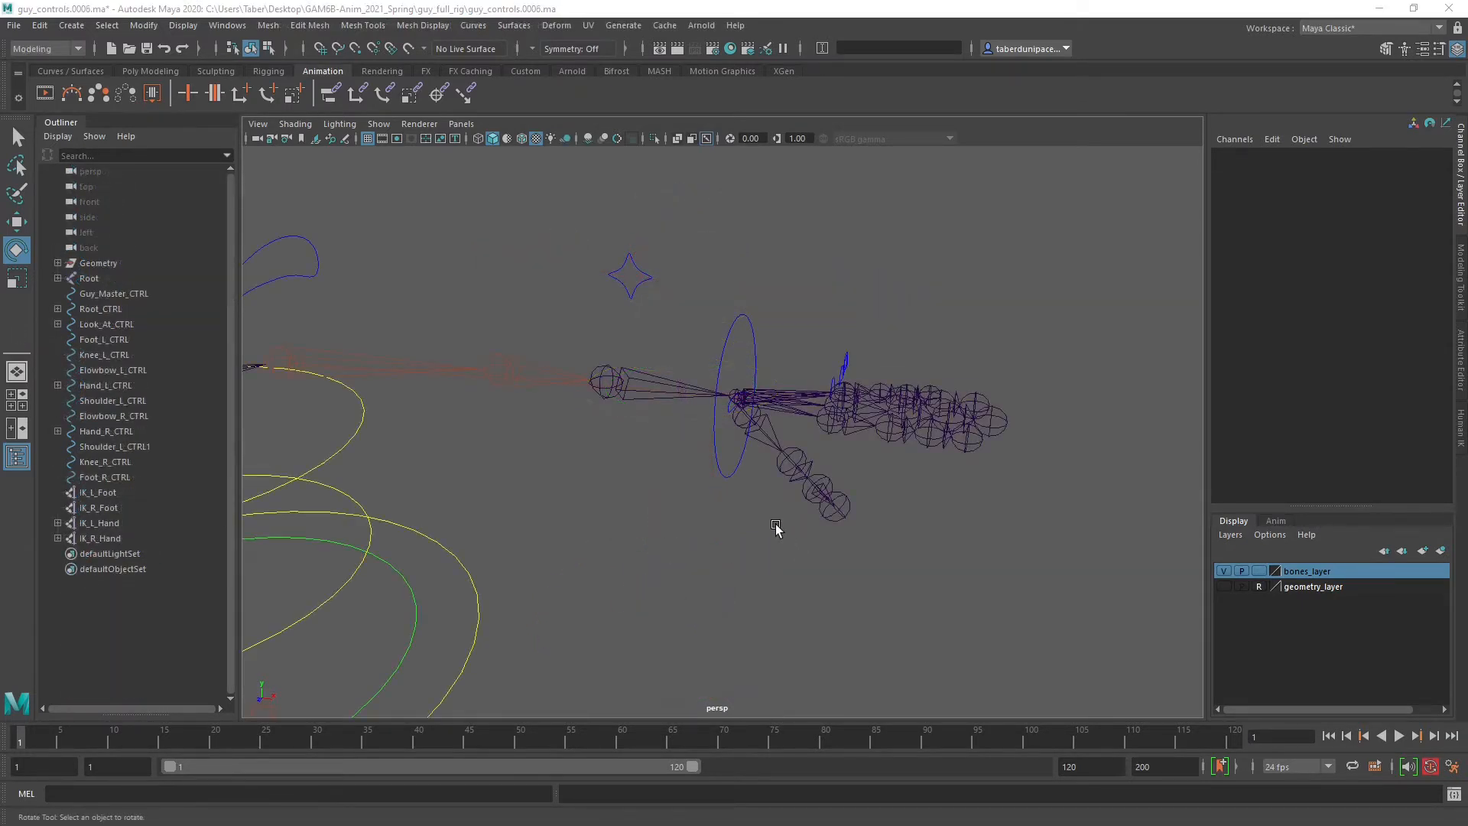
pyautogui.keyDown('alt'); pyautogui.moveTo(777, 528); pyautogui.dragTo(701, 535); pyautogui.keyUp('alt')
pyautogui.keyDown('alt'); pyautogui.moveTo(701, 535); pyautogui.dragTo(819, 561, button='right'); pyautogui.keyUp('alt')
pyautogui.keyDown('alt'); pyautogui.moveTo(719, 526); pyautogui.dragTo(808, 508, button='middle'); pyautogui.keyUp('alt')
pyautogui.keyDown('alt'); pyautogui.moveTo(878, 537); pyautogui.dragTo(758, 535, button='right'); pyautogui.keyUp('alt')
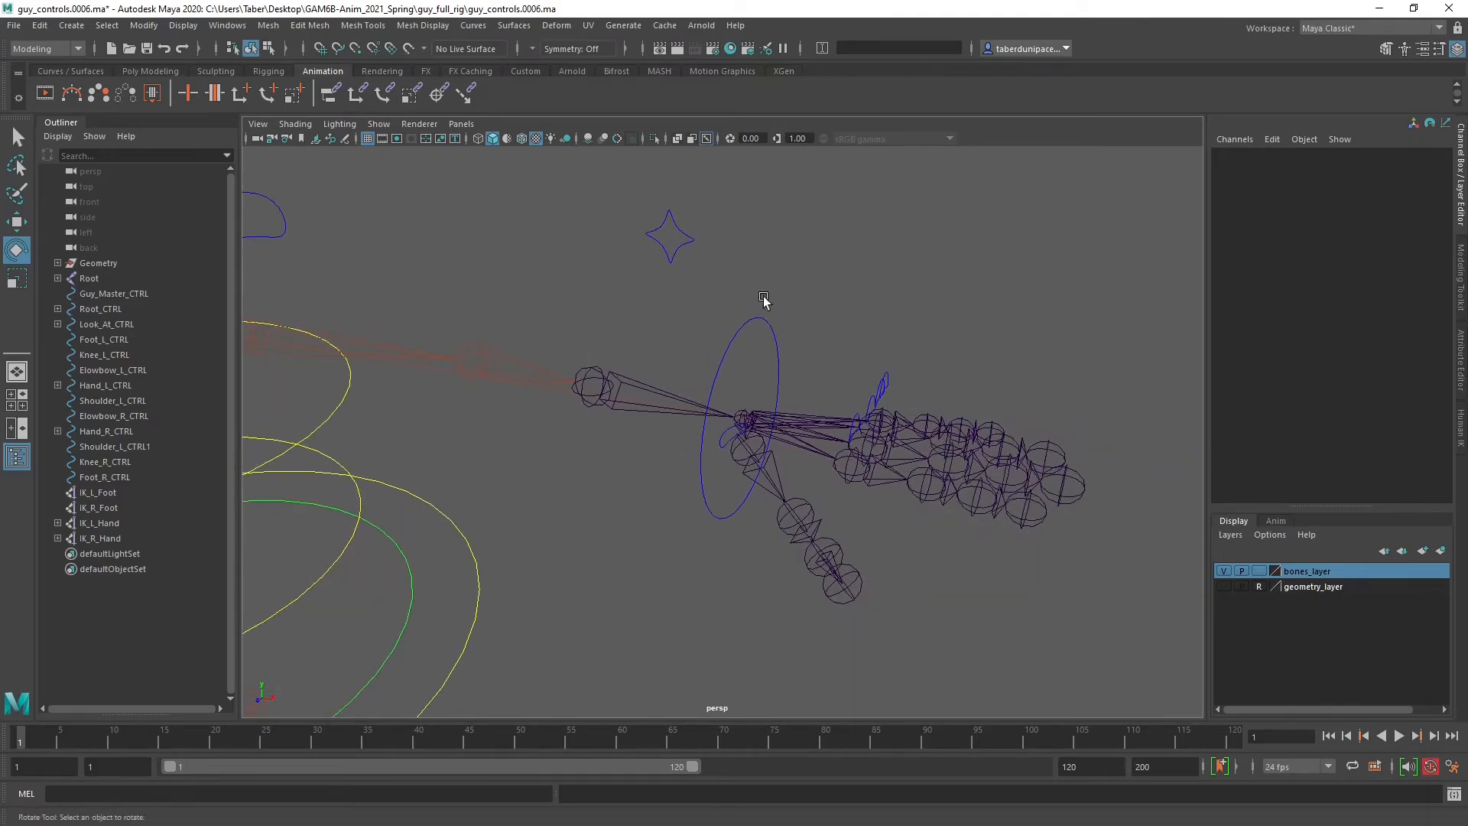
pyautogui.click(774, 351)
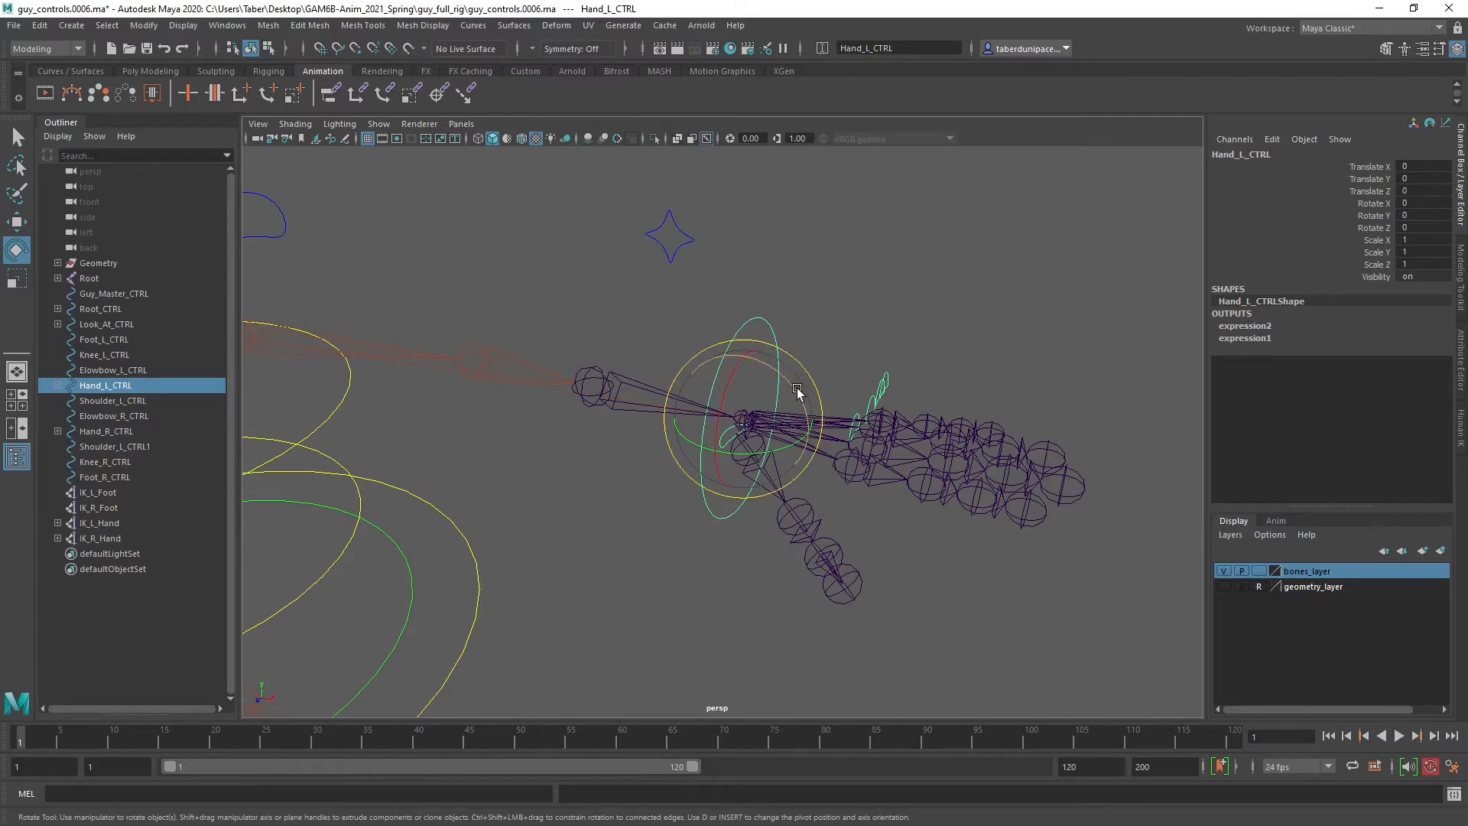
pyautogui.press('w')
pyautogui.moveTo(742, 420); pyautogui.dragTo(728, 452)
pyautogui.scroll(-5, 514, 394)
pyautogui.scroll(4, 726, 468)
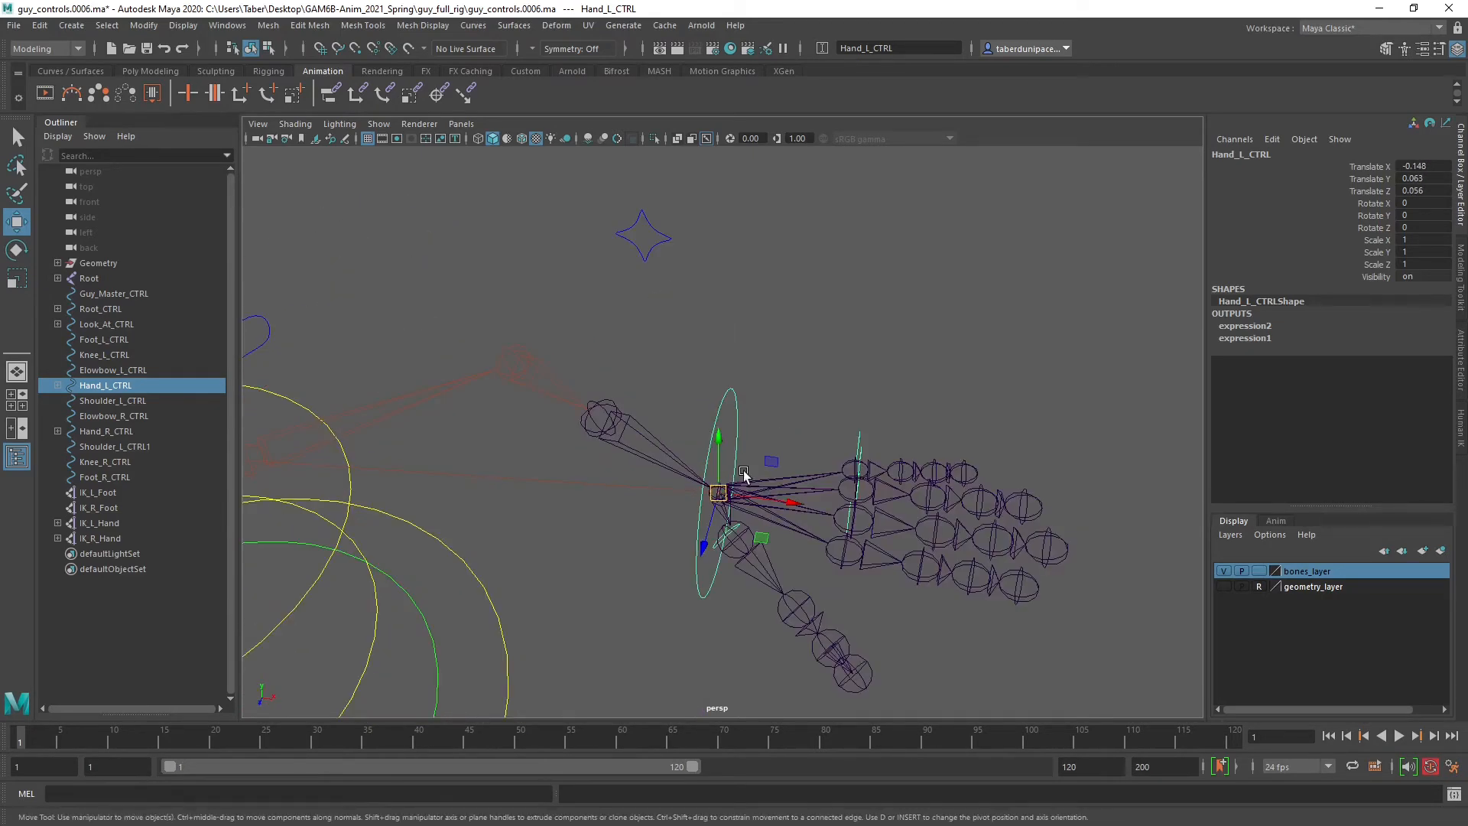
# Rotate Hand_L_CTRL about 28 degrees around Z, twist the hand around the forearm's length and clear the selection.
pyautogui.press('e')
pyautogui.moveTo(745, 458)
pyautogui.mouseDown()
pyautogui.moveTo(758, 478)
pyautogui.moveTo(738, 456)
pyautogui.mouseUp()
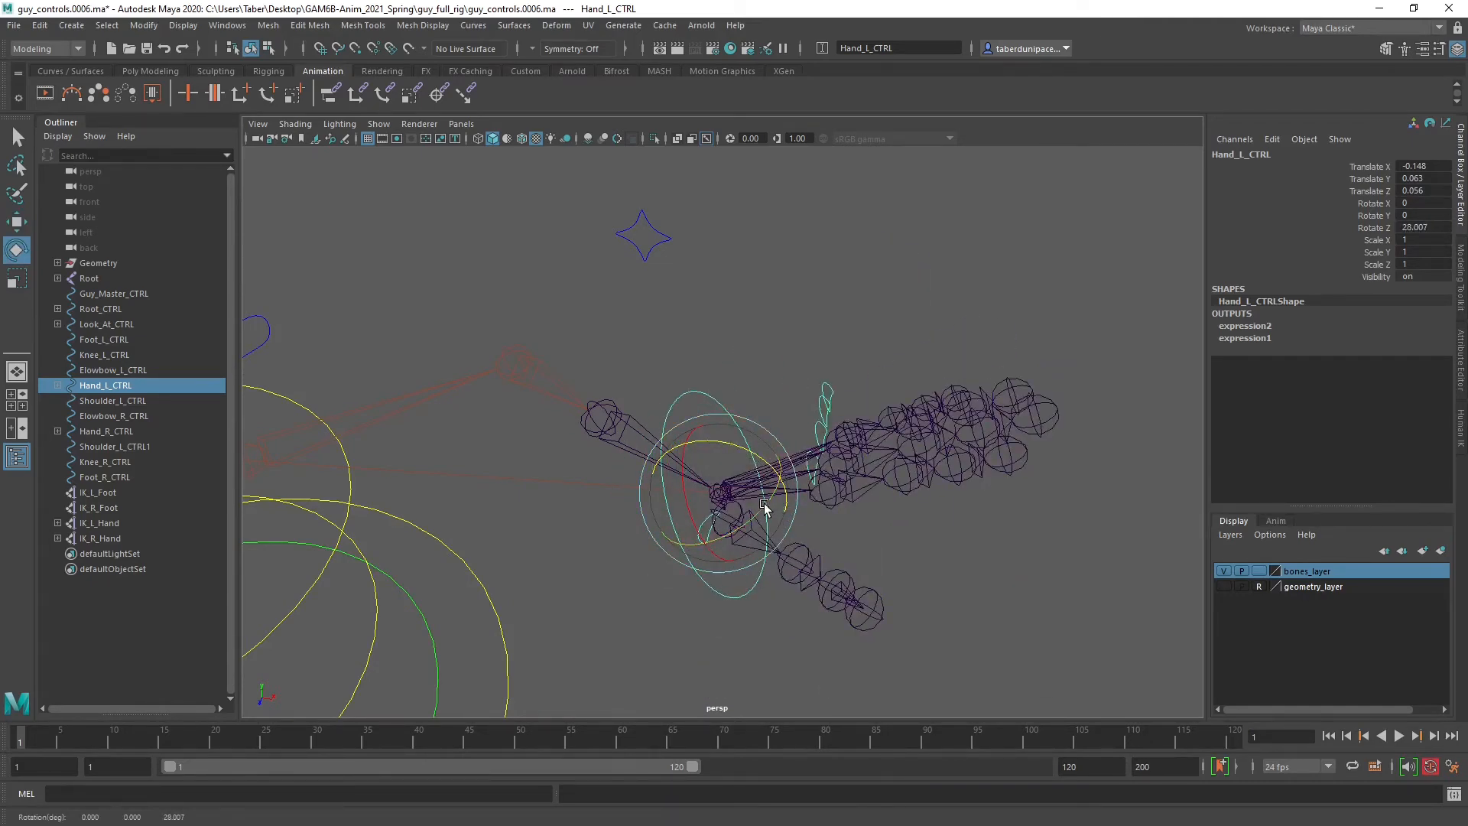
pyautogui.moveTo(764, 503); pyautogui.dragTo(747, 387)
pyautogui.click(784, 277)
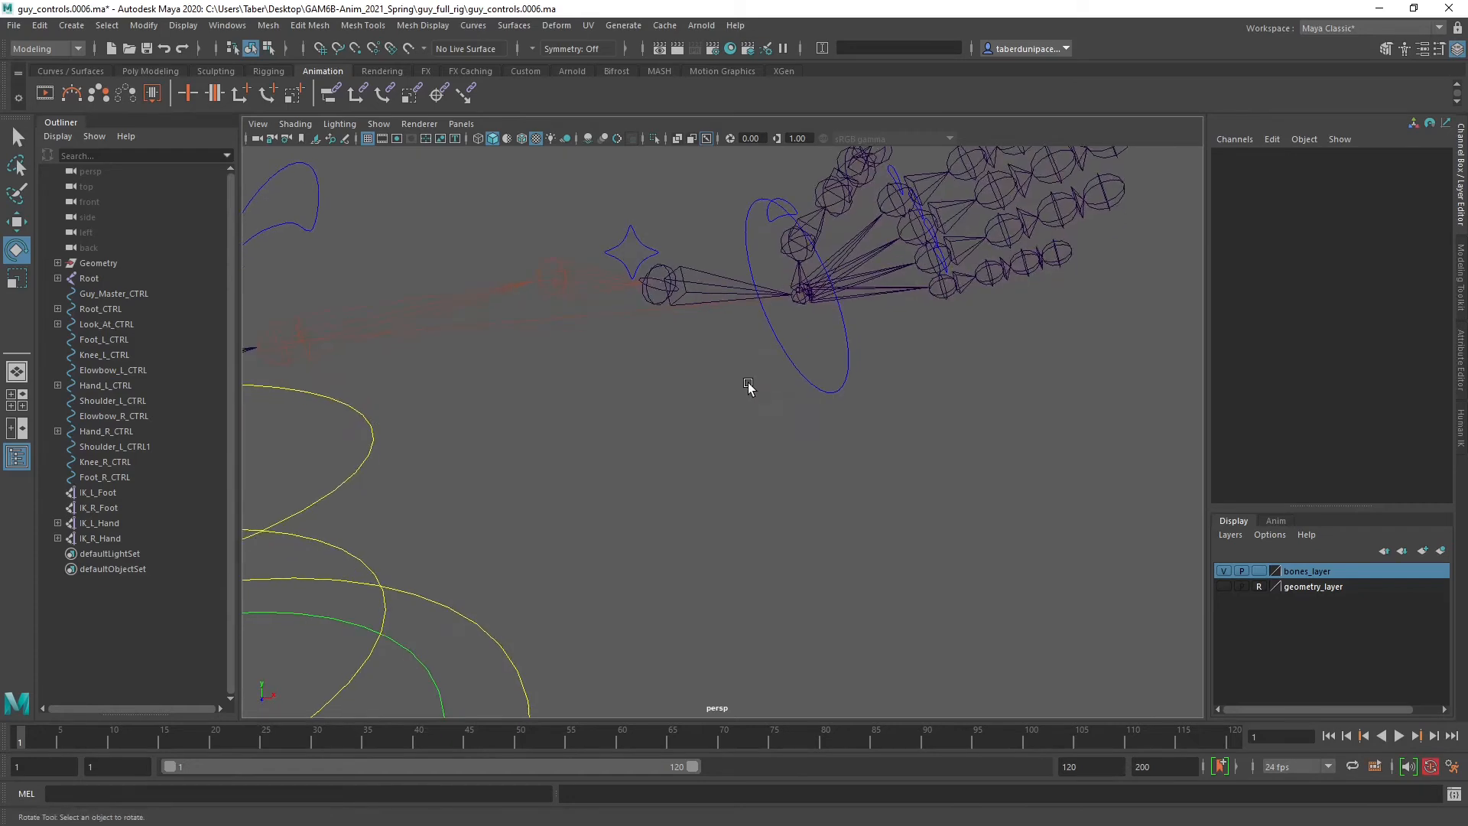
# Inspect the Rotate X value of the Fore_L joint on the twisted left forearm, and deselect the joint.
pyautogui.keyDown('alt'); pyautogui.moveTo(747, 386); pyautogui.dragTo(803, 331, button='right'); pyautogui.keyUp('alt')
pyautogui.keyDown('alt'); pyautogui.moveTo(803, 331); pyautogui.dragTo(774, 387, button='middle'); pyautogui.keyUp('alt')
pyautogui.click(555, 337)
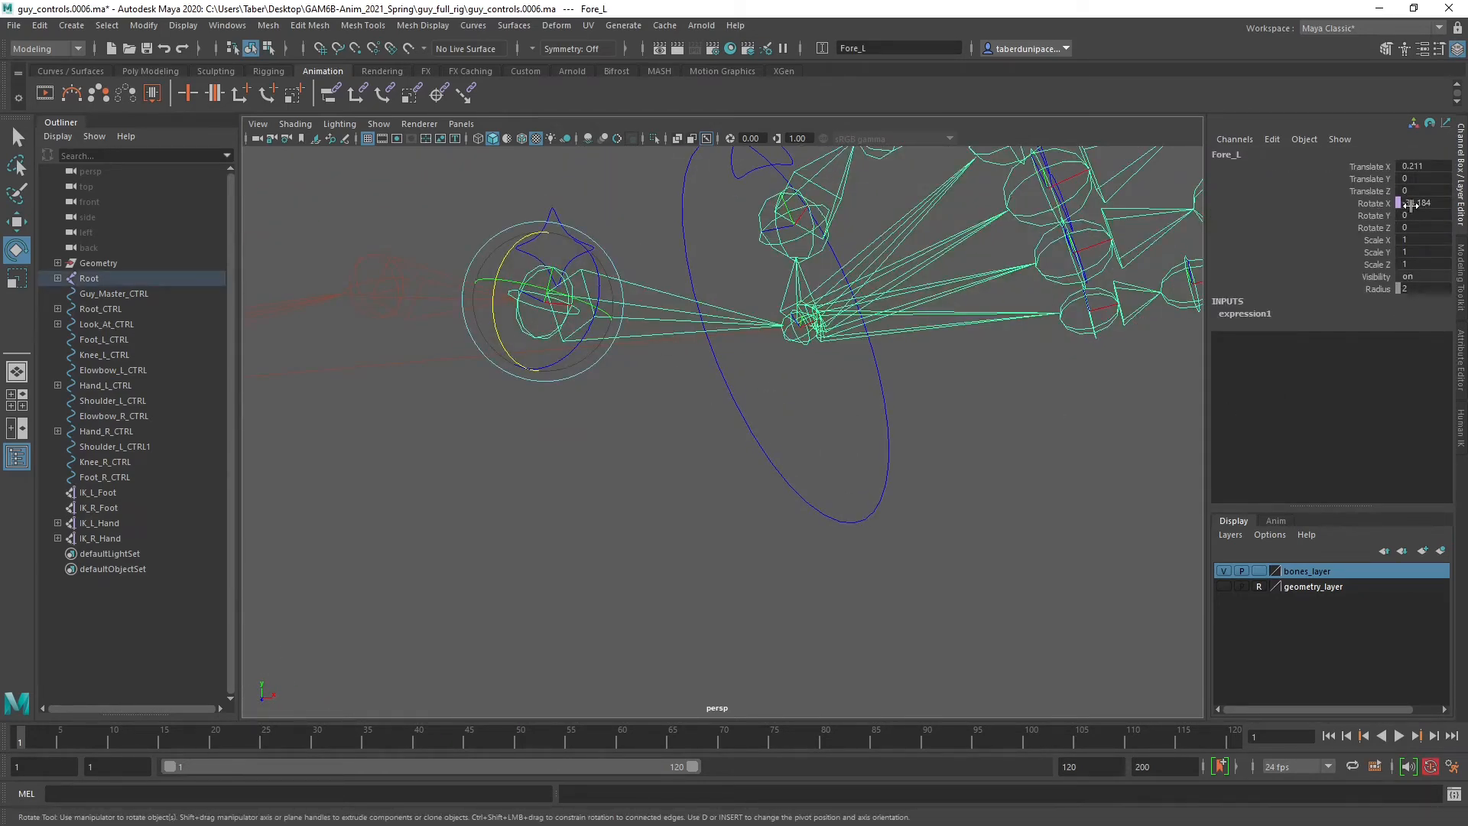
pyautogui.click(842, 394)
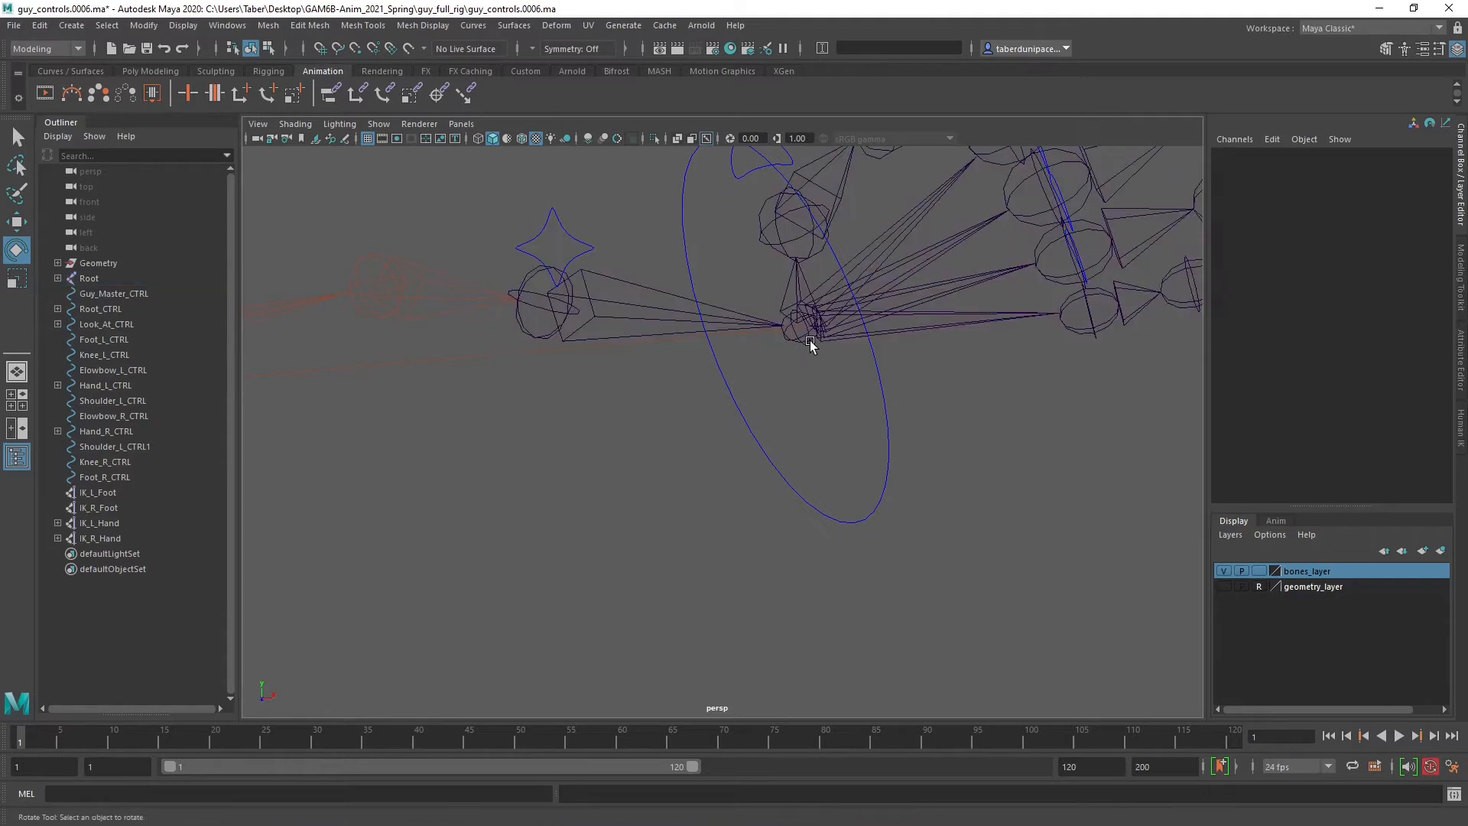
# Check the rotation channels of the Wrist_L joint, reset Hand_L_CTRL's translation and rotation values to 0, and clear the selection.
pyautogui.click(810, 341)
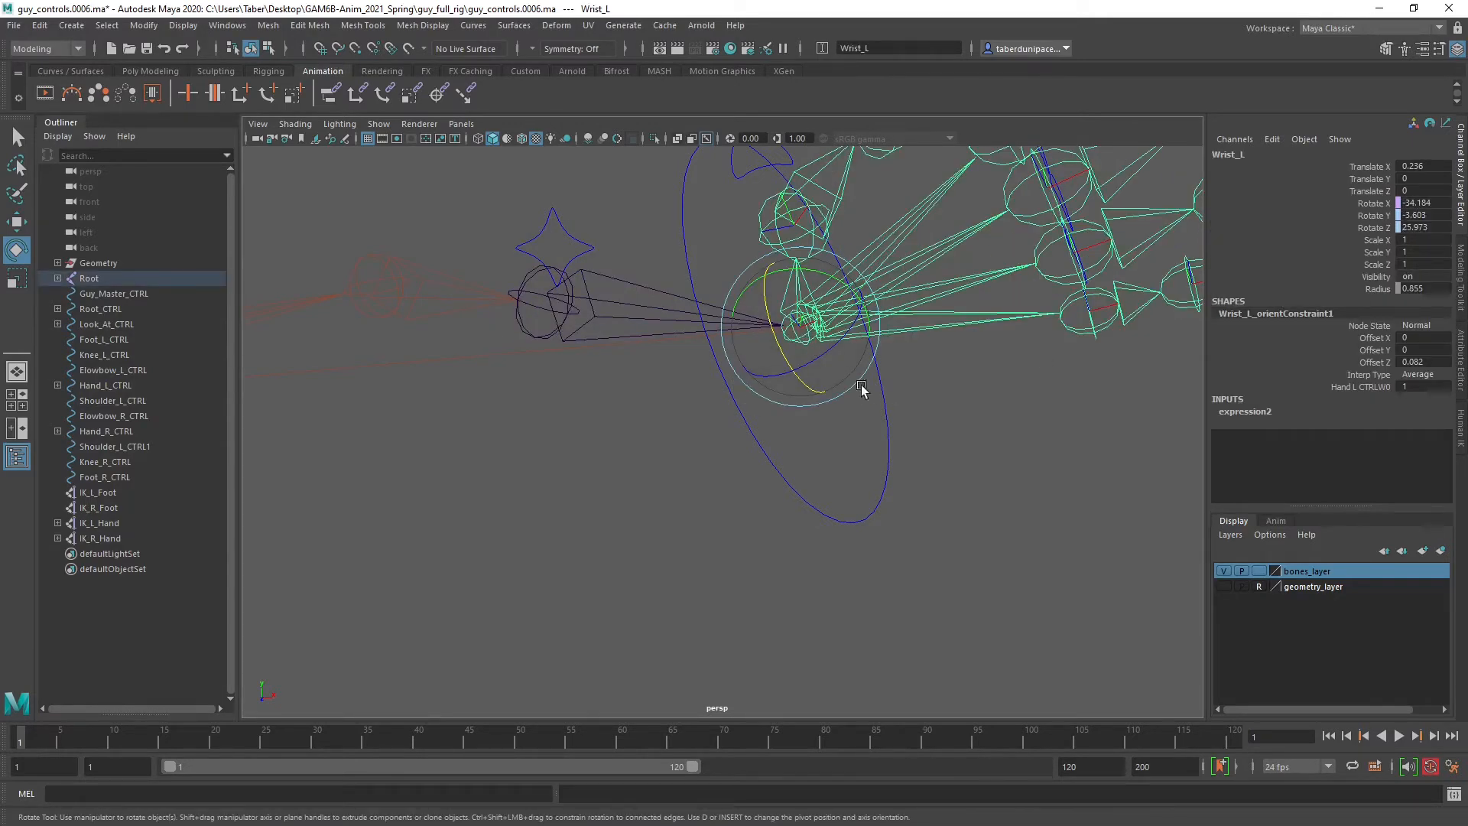
pyautogui.keyDown('alt'); pyautogui.moveTo(781, 459); pyautogui.dragTo(777, 420); pyautogui.keyUp('alt')
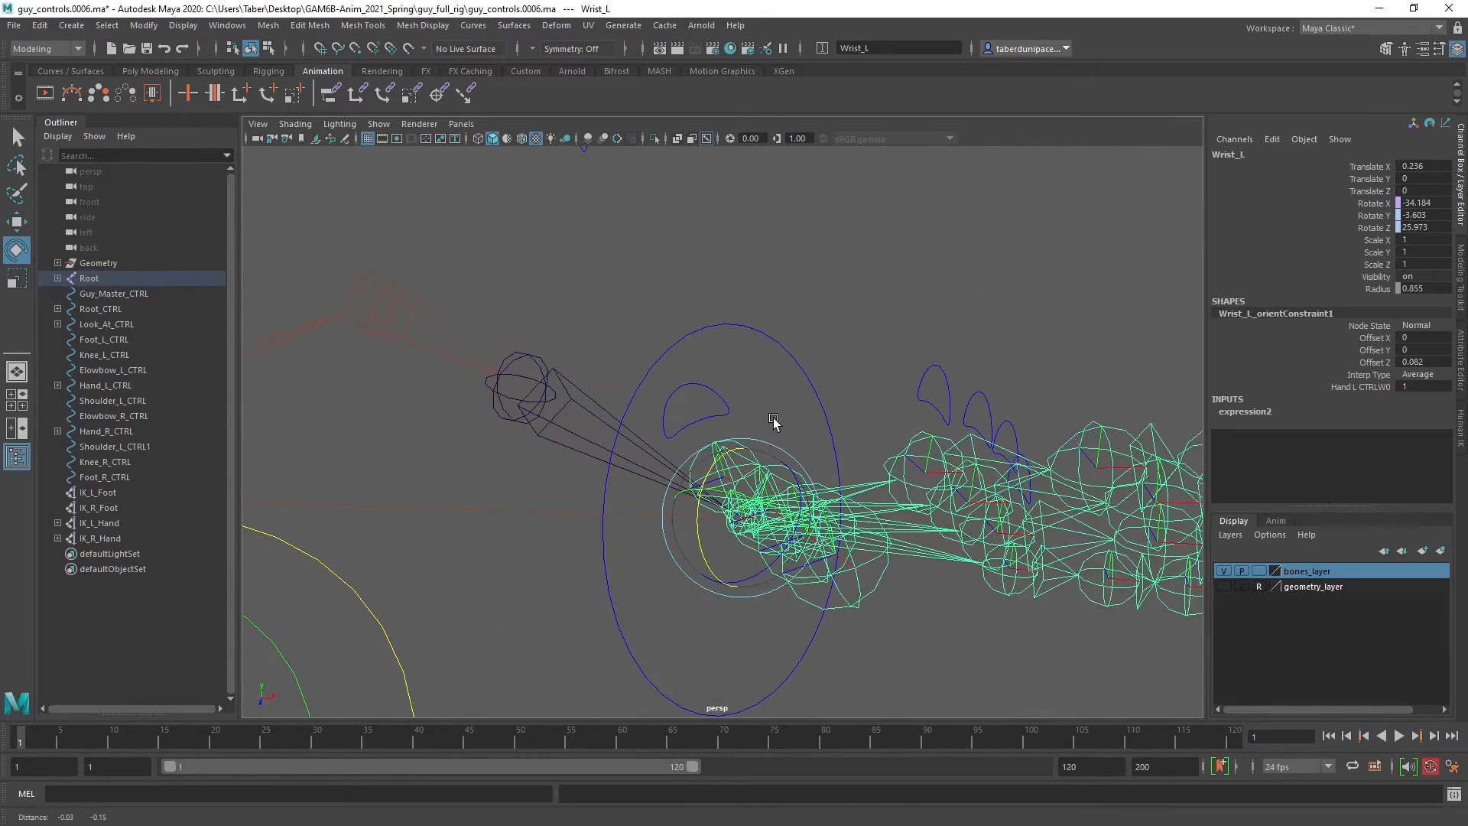
pyautogui.click(719, 322)
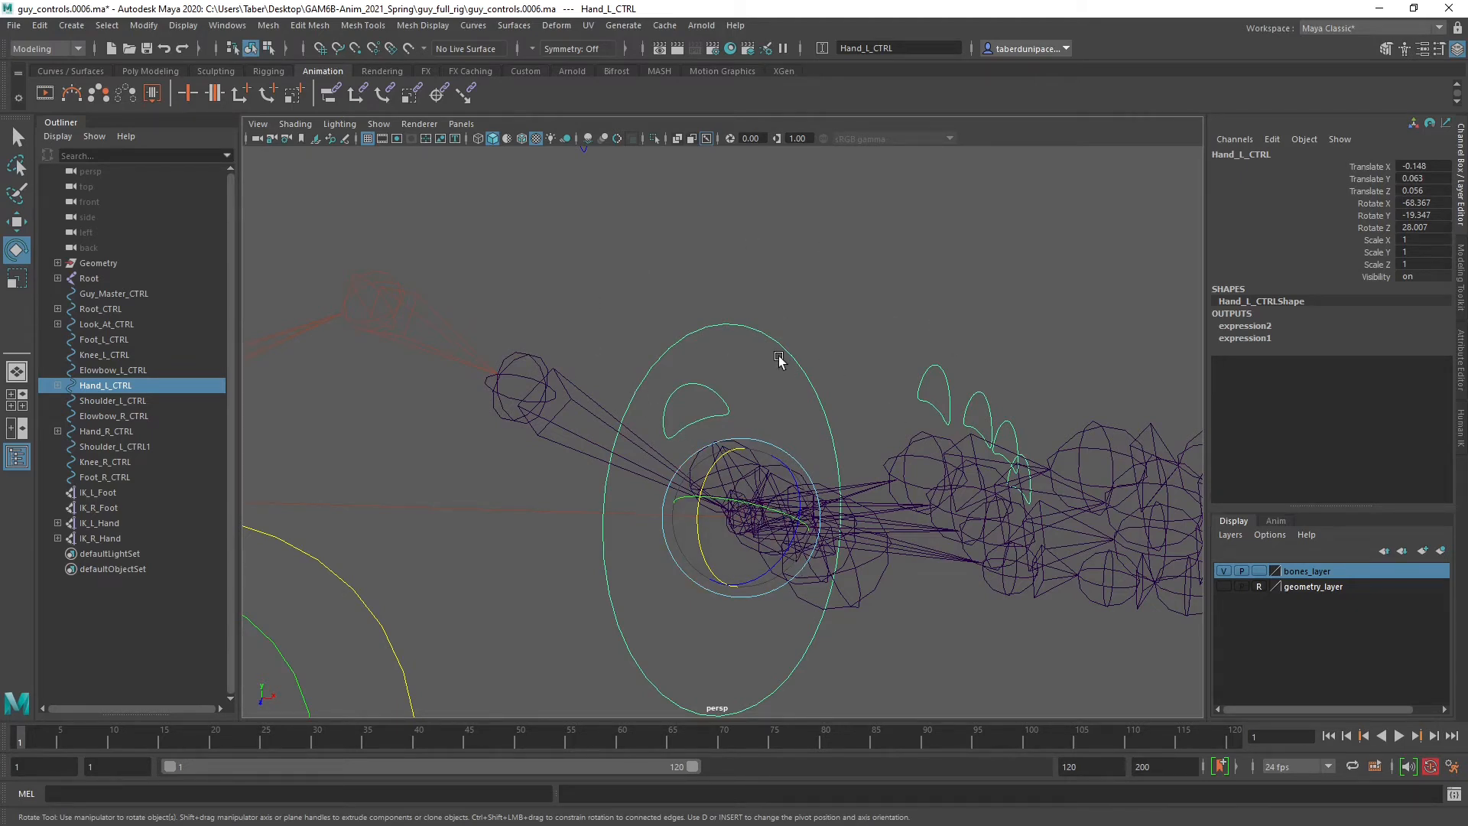
pyautogui.click(789, 284)
pyautogui.moveTo(760, 290); pyautogui.dragTo(776, 364)
pyautogui.moveTo(1423, 227); pyautogui.dragTo(1428, 168)
pyautogui.write('0')
pyautogui.press('Return')
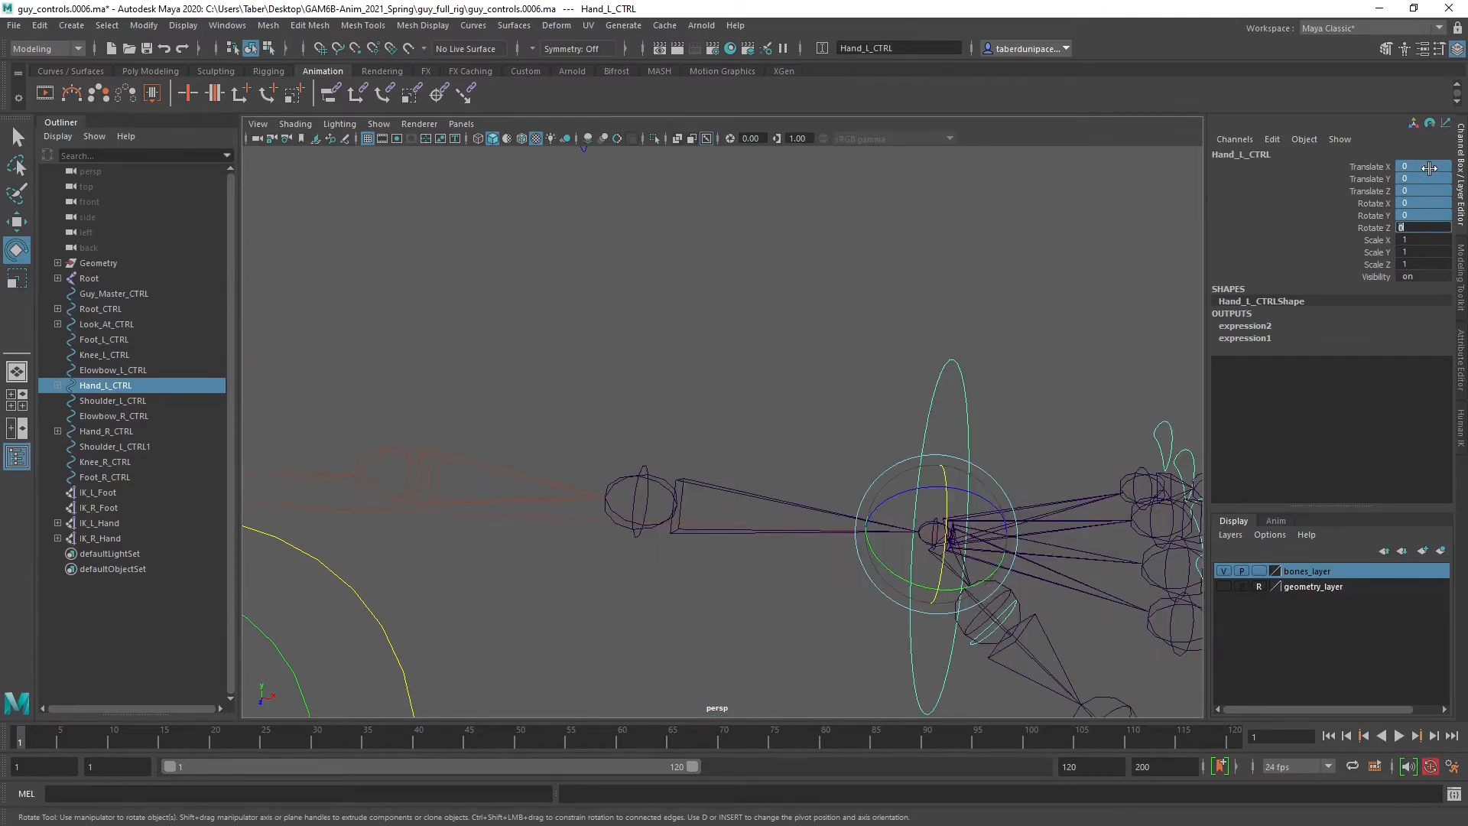
pyautogui.click(941, 367)
pyautogui.keyDown('alt'); pyautogui.moveTo(940, 367); pyautogui.dragTo(878, 382); pyautogui.keyUp('alt')
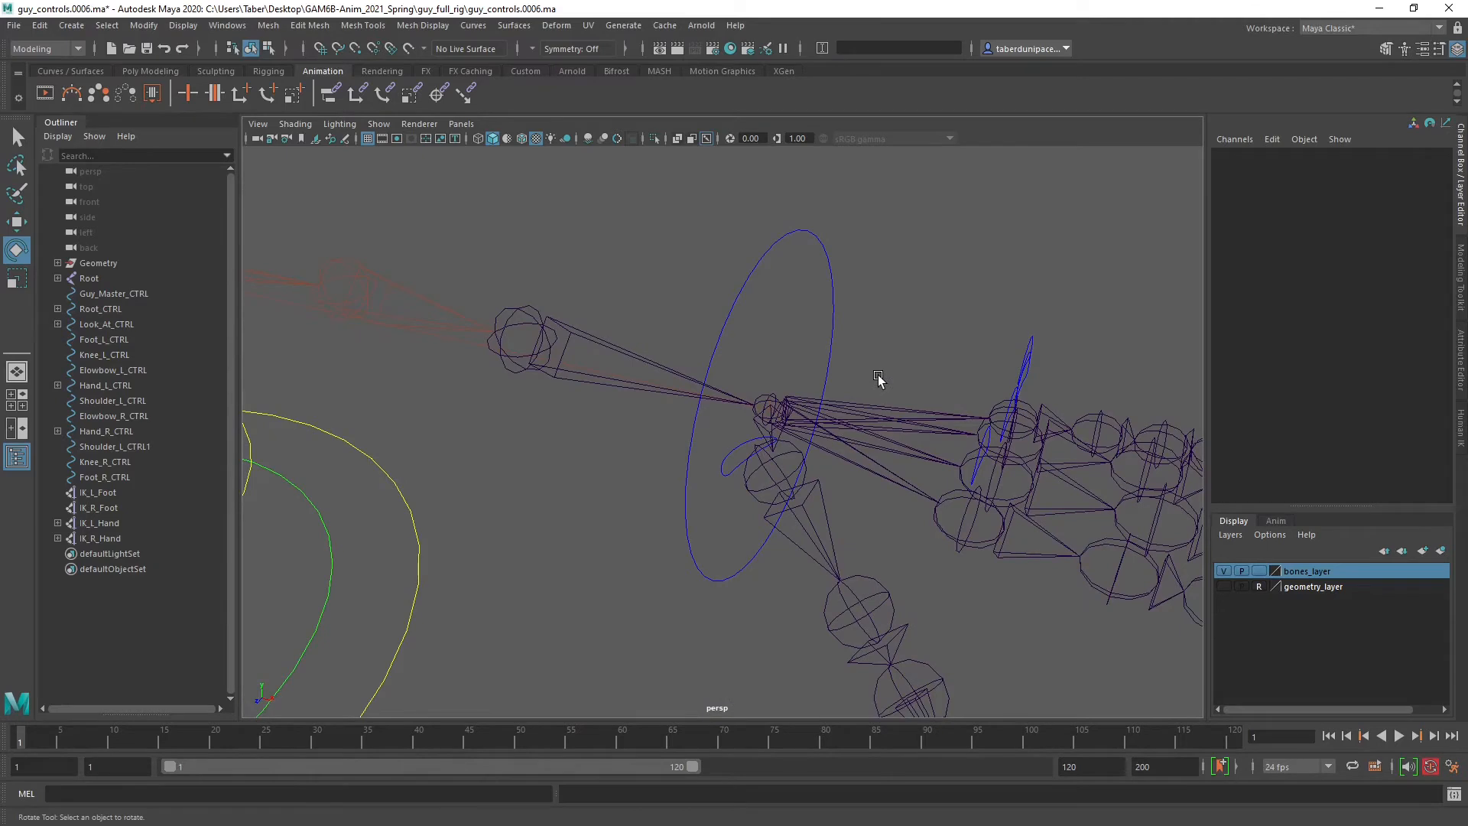
# Examine the rotation inputs and orient constraint of Wrist_L alongside the Hand_L_CTRL channels, viewing the left arm from several angles.
pyautogui.click(777, 395)
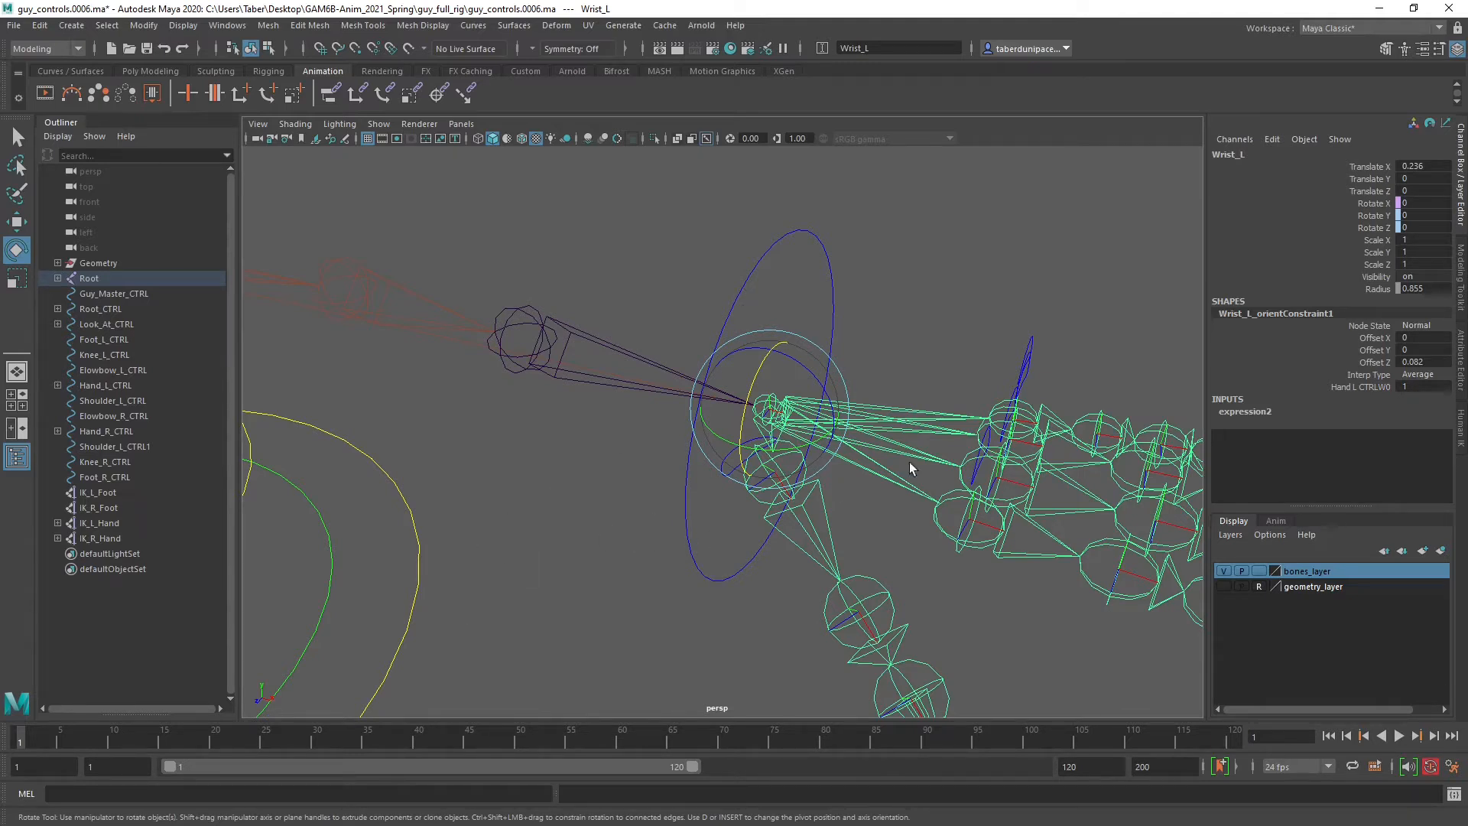
pyautogui.keyDown('alt'); pyautogui.moveTo(780, 330); pyautogui.dragTo(840, 325); pyautogui.keyUp('alt')
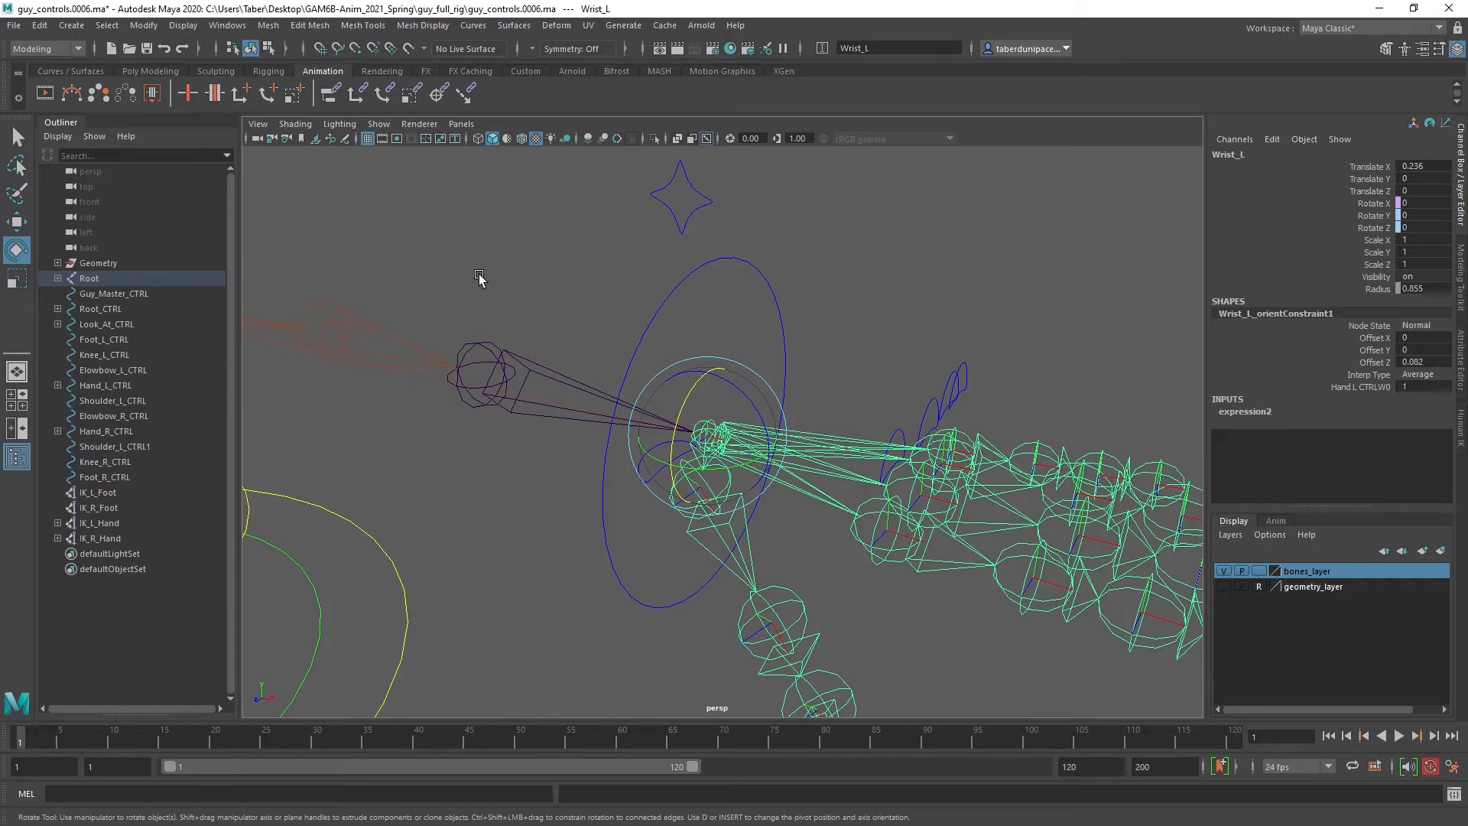
pyautogui.keyDown('alt'); pyautogui.moveTo(621, 375); pyautogui.dragTo(738, 296); pyautogui.keyUp('alt')
pyautogui.click(737, 297)
pyautogui.scroll(-2, 817, 387)
pyautogui.keyDown('alt'); pyautogui.moveTo(817, 387); pyautogui.dragTo(742, 428); pyautogui.keyUp('alt')
pyautogui.keyDown('alt'); pyautogui.moveTo(742, 432); pyautogui.dragTo(853, 407, button='middle'); pyautogui.keyUp('alt')
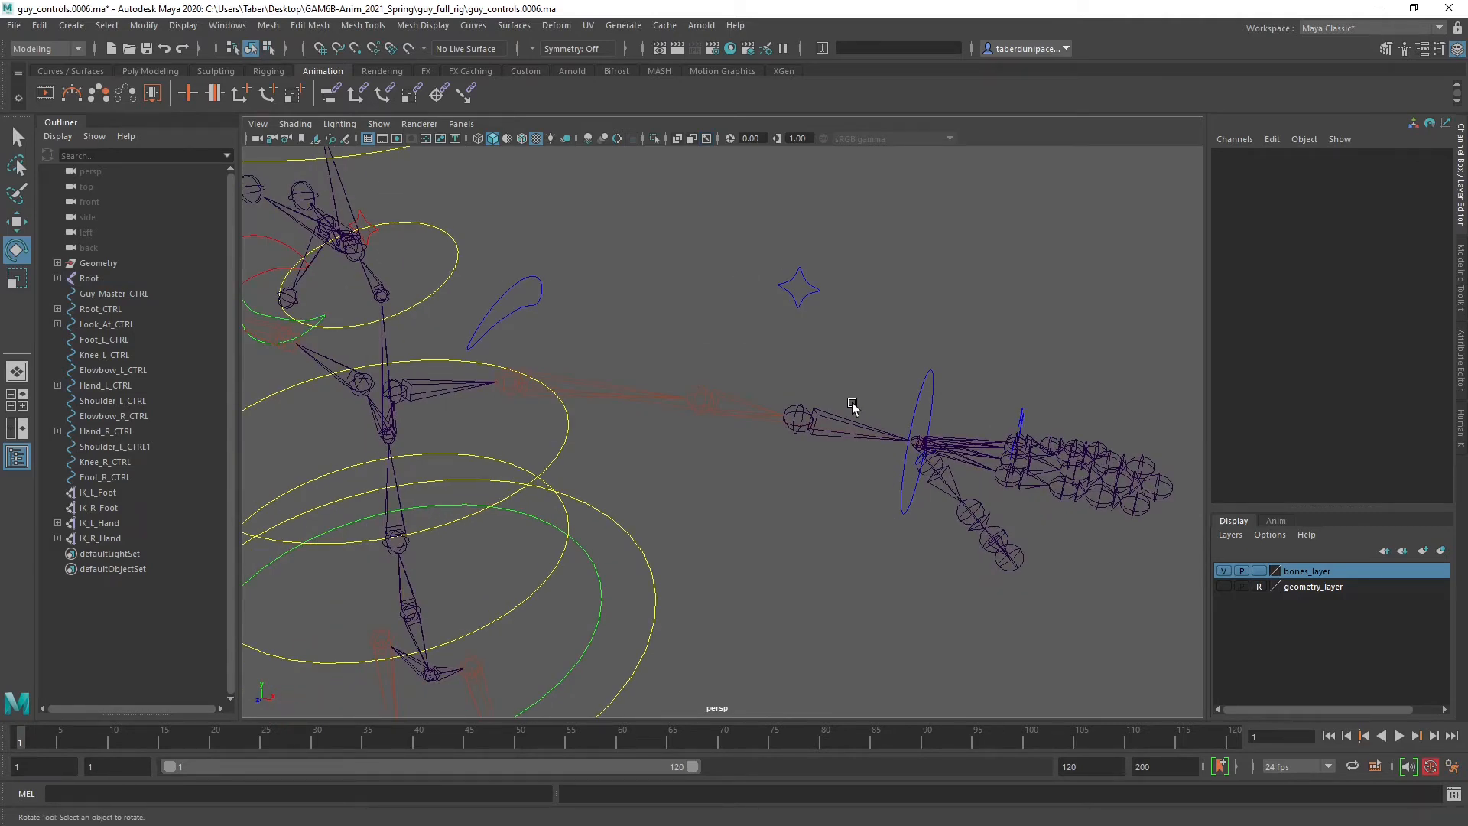
pyautogui.scroll(3, 852, 403)
pyautogui.keyDown('alt'); pyautogui.moveTo(874, 403); pyautogui.dragTo(777, 409, button='middle'); pyautogui.keyUp('alt')
pyautogui.keyDown('alt'); pyautogui.moveTo(777, 418); pyautogui.dragTo(791, 443); pyautogui.keyUp('alt')
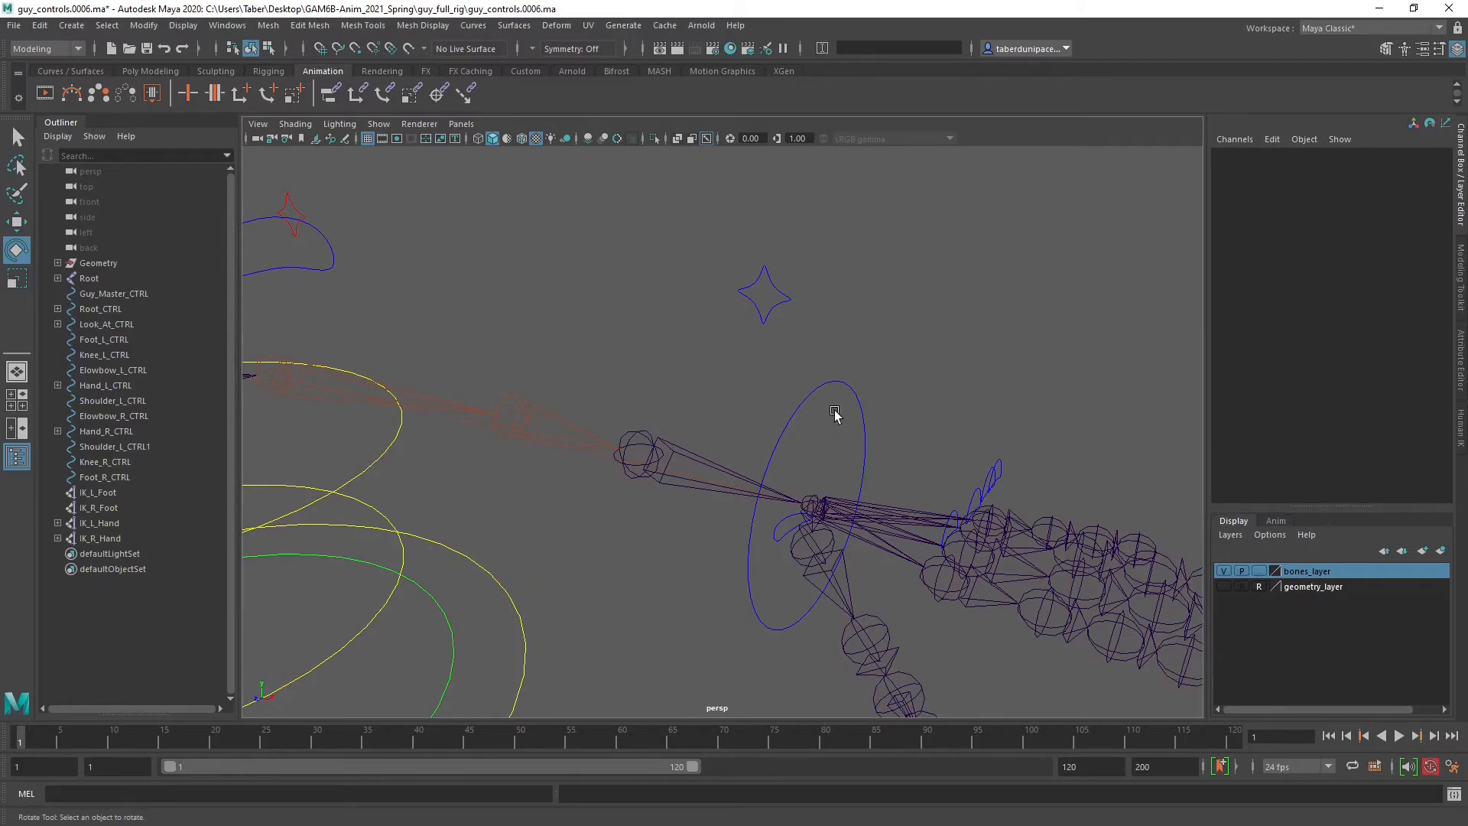
pyautogui.click(816, 495)
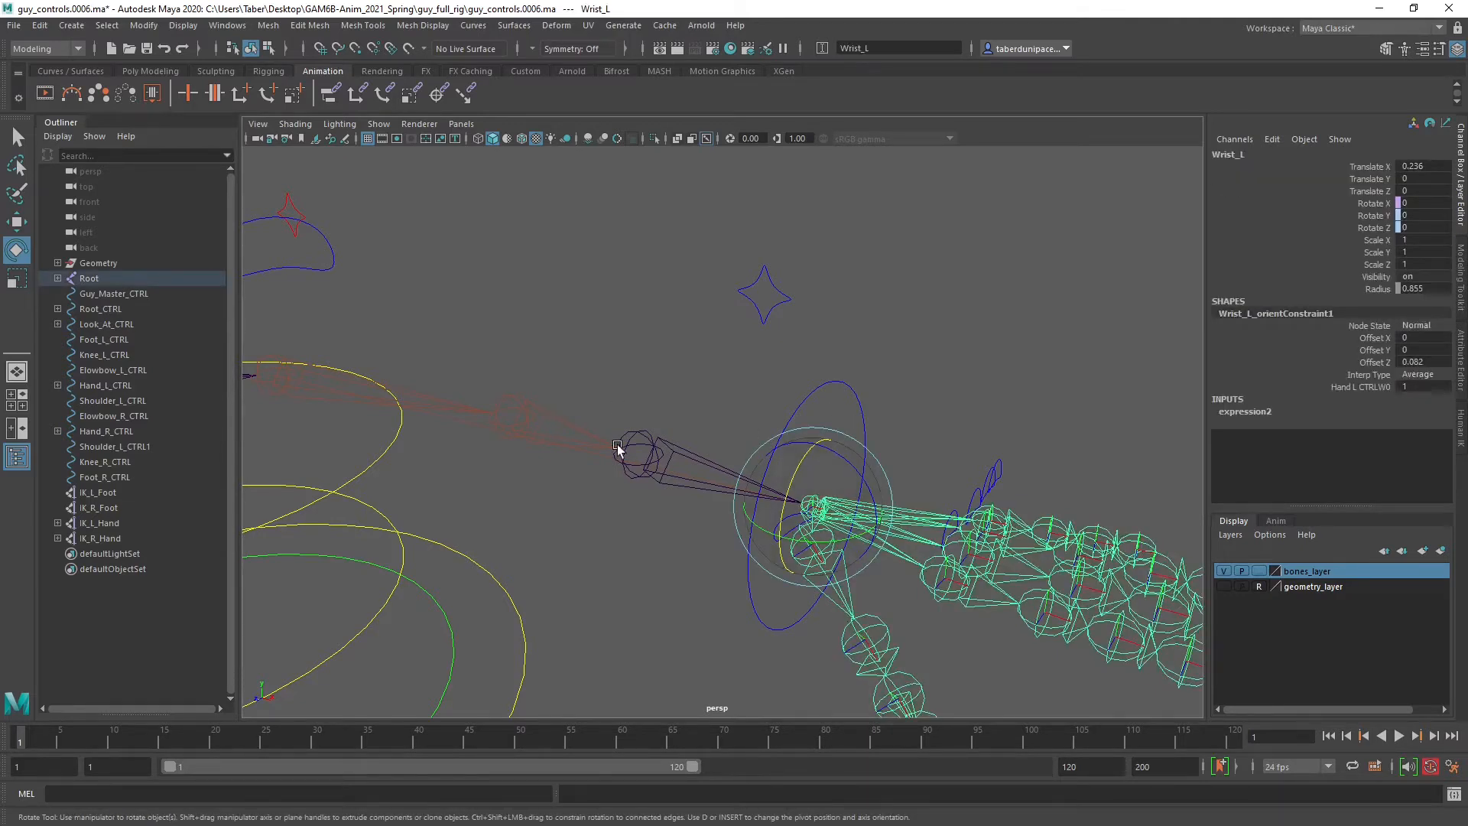
pyautogui.click(848, 375)
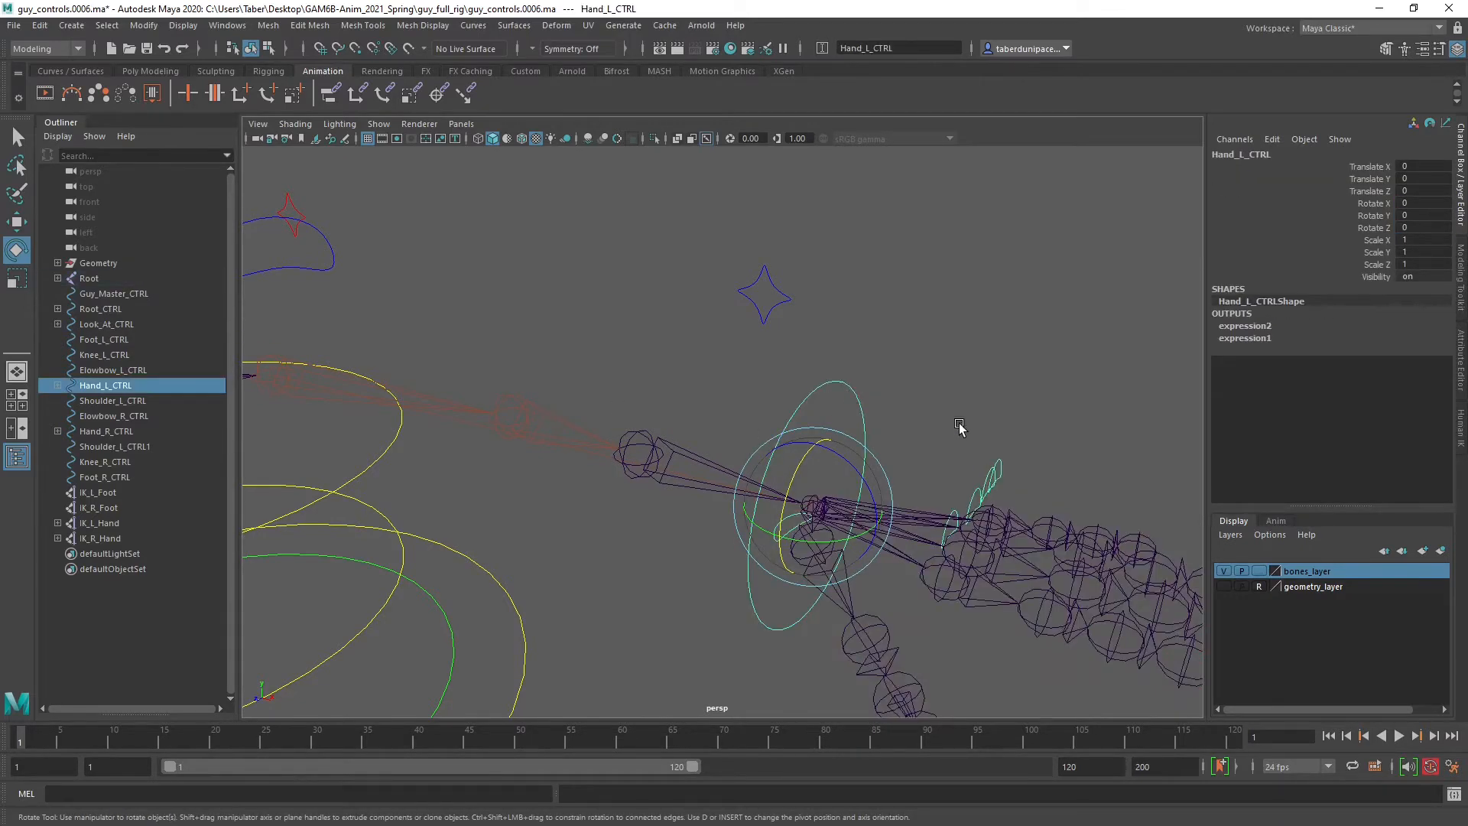
pyautogui.click(918, 336)
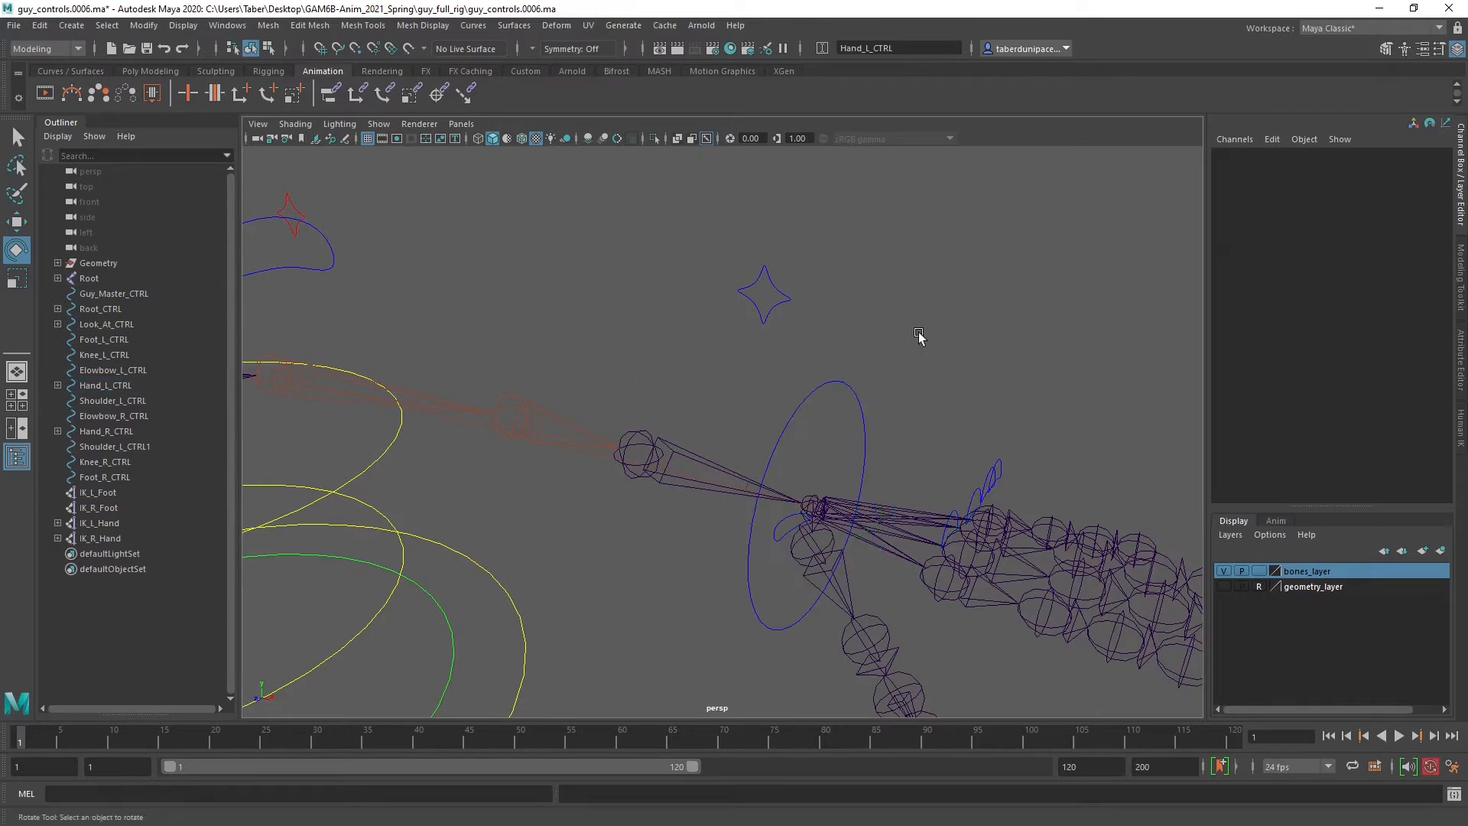
# Break the Rotate X connection on the Wrist_L joint and delete all of its constraints.
pyautogui.click(813, 501)
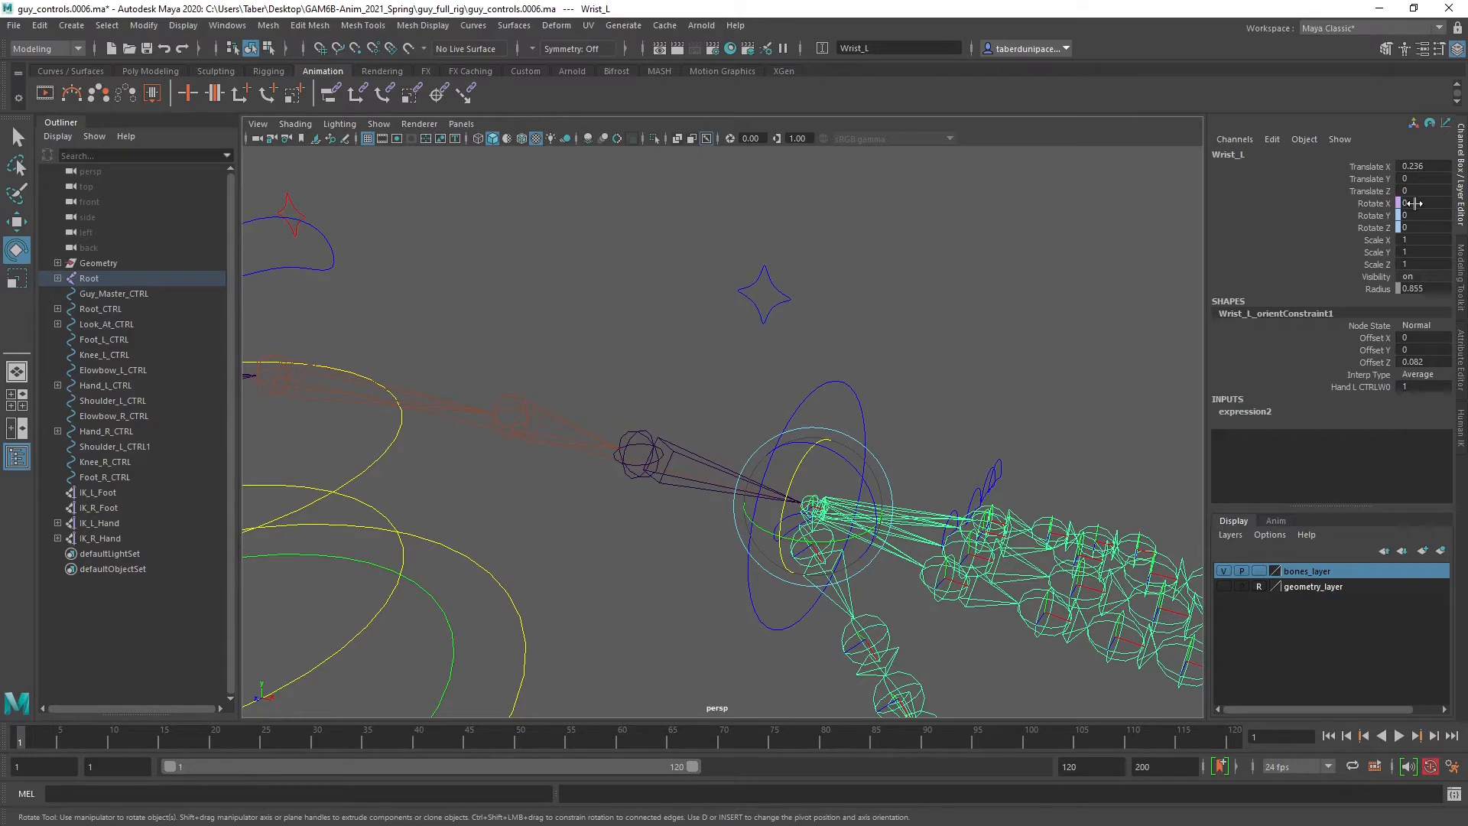
pyautogui.click(1369, 204)
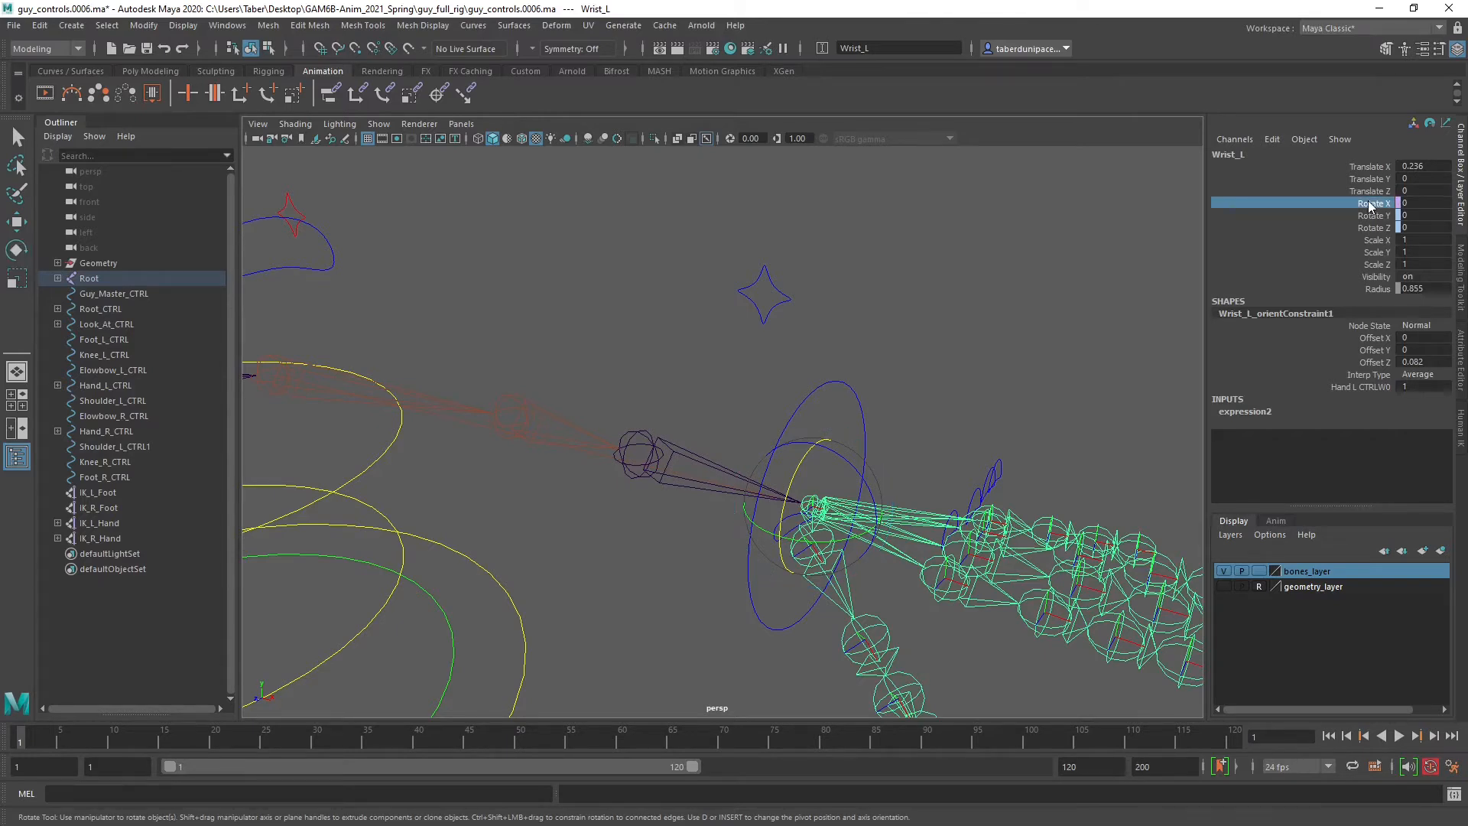
pyautogui.rightClick(1370, 204)
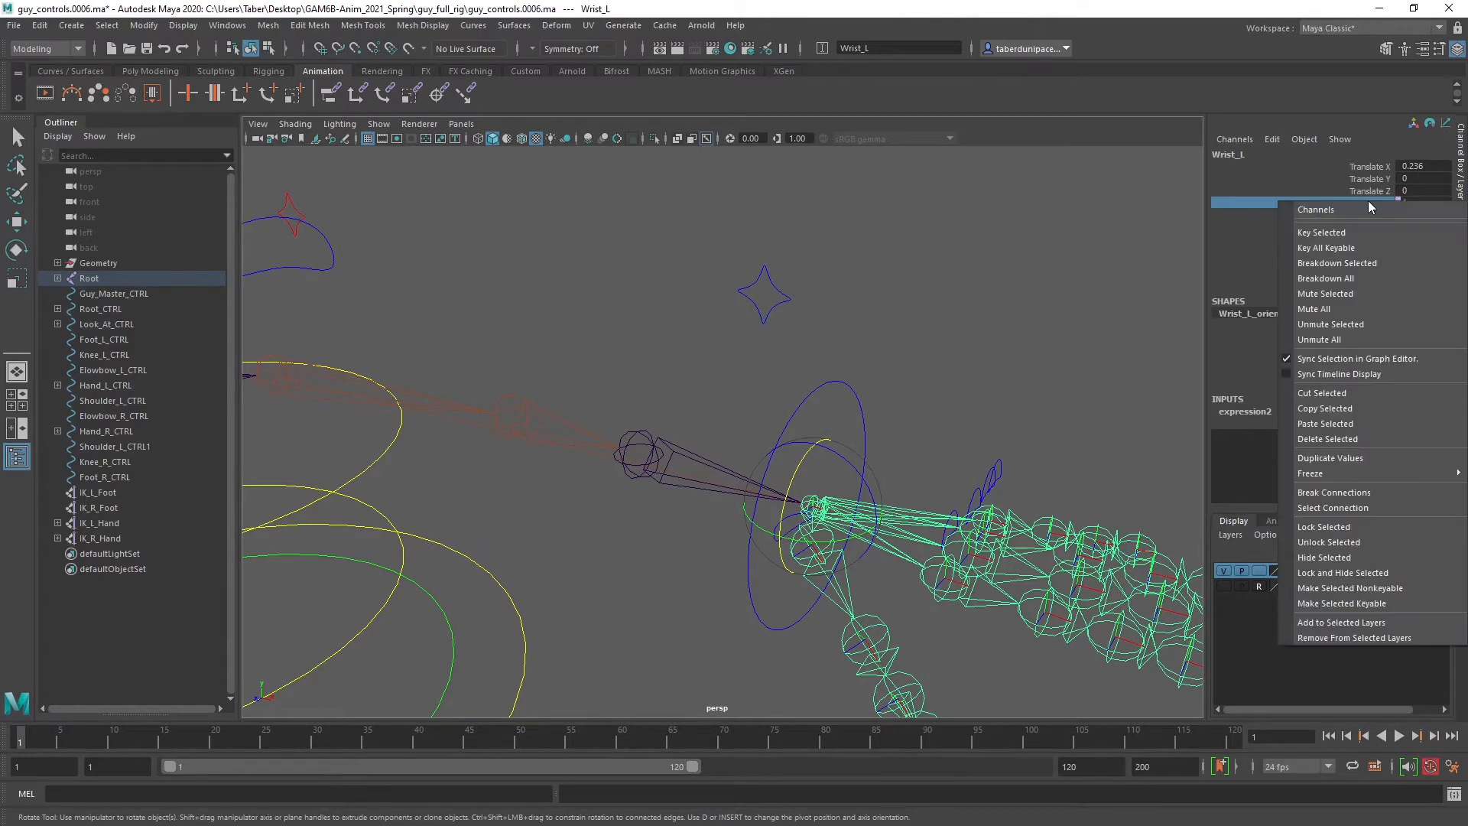
pyautogui.click(1348, 494)
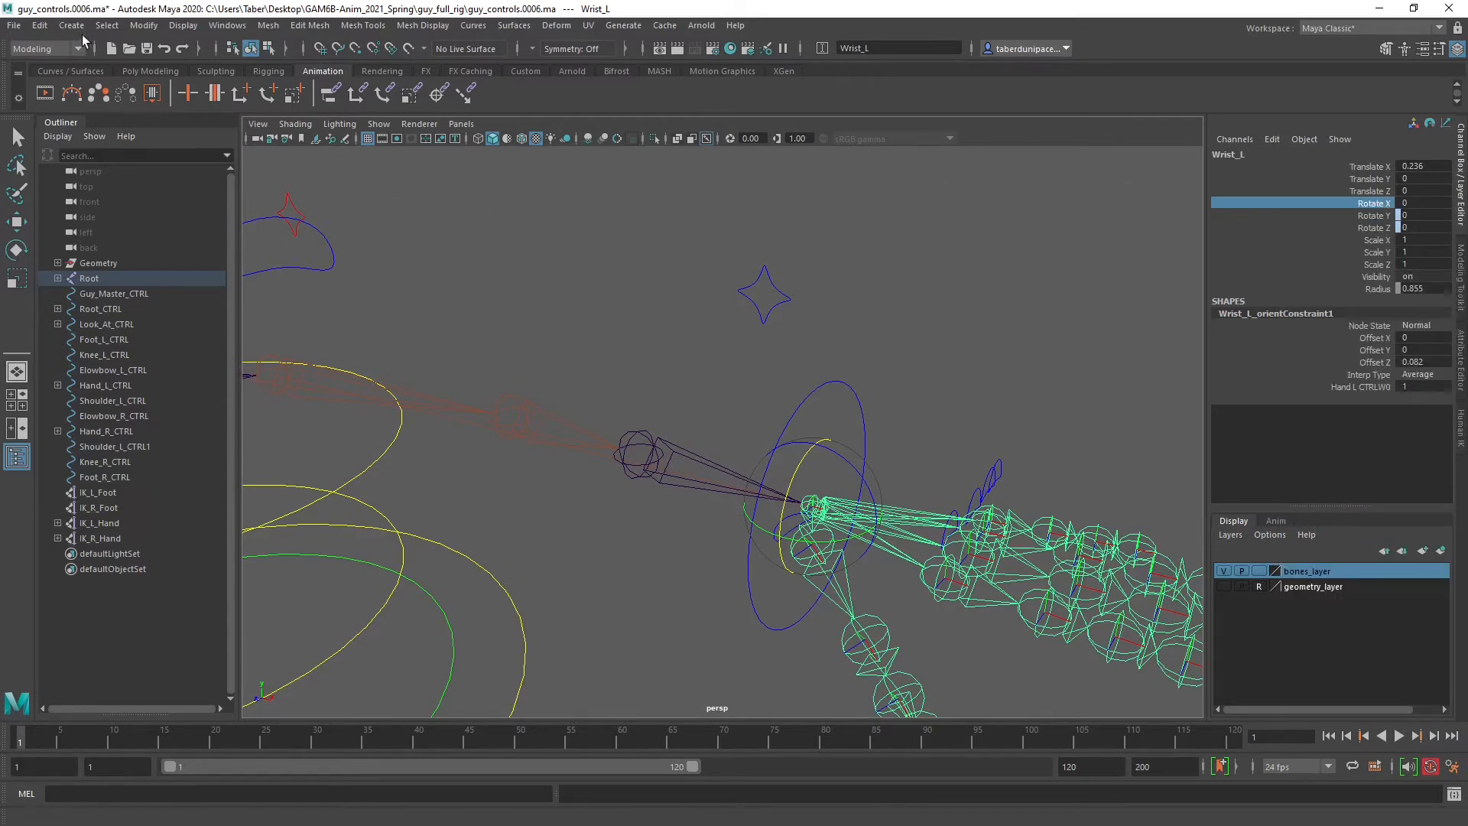
pyautogui.click(39, 25)
pyautogui.moveTo(122, 207)
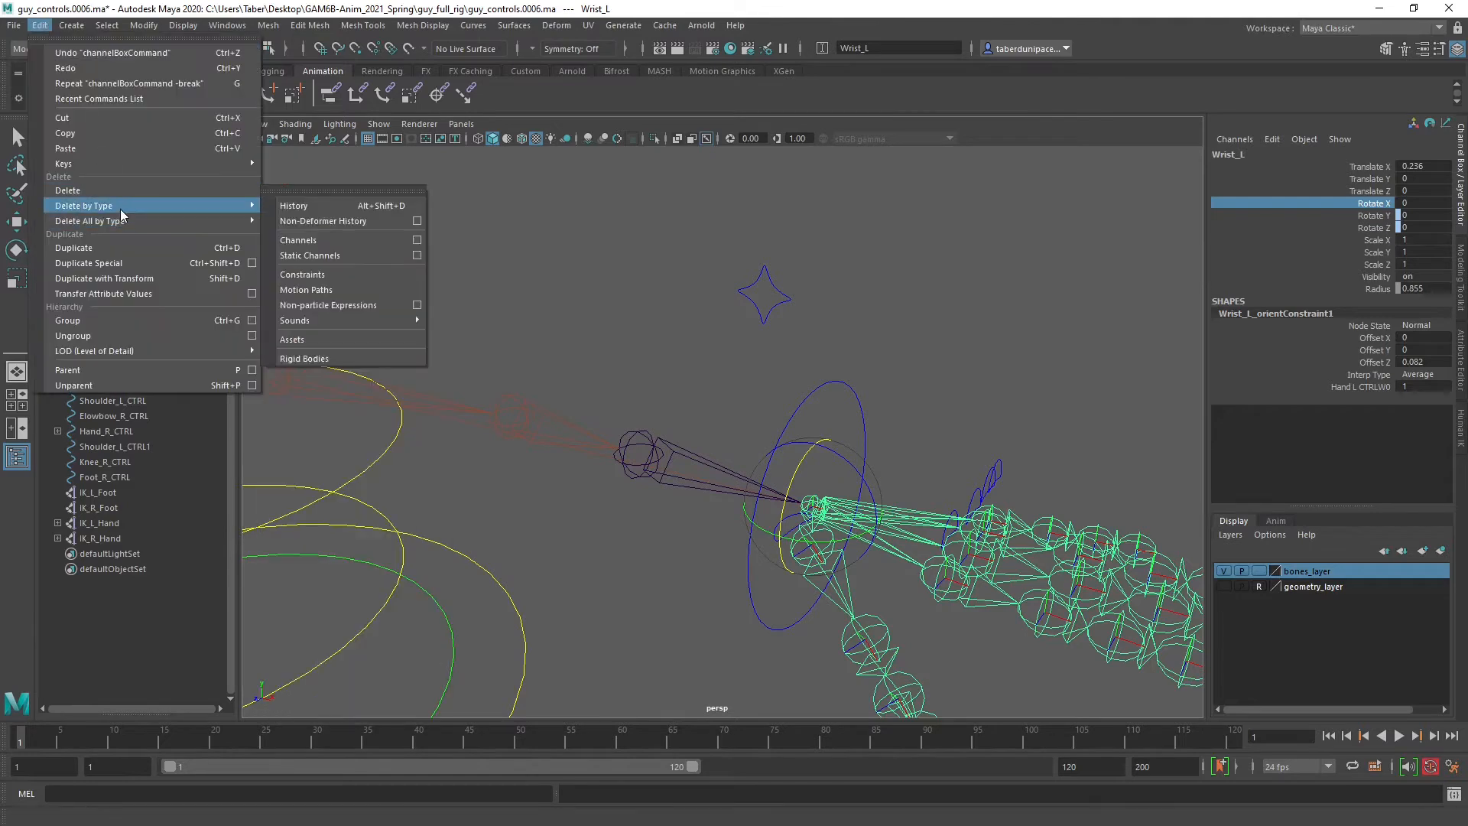
pyautogui.click(339, 277)
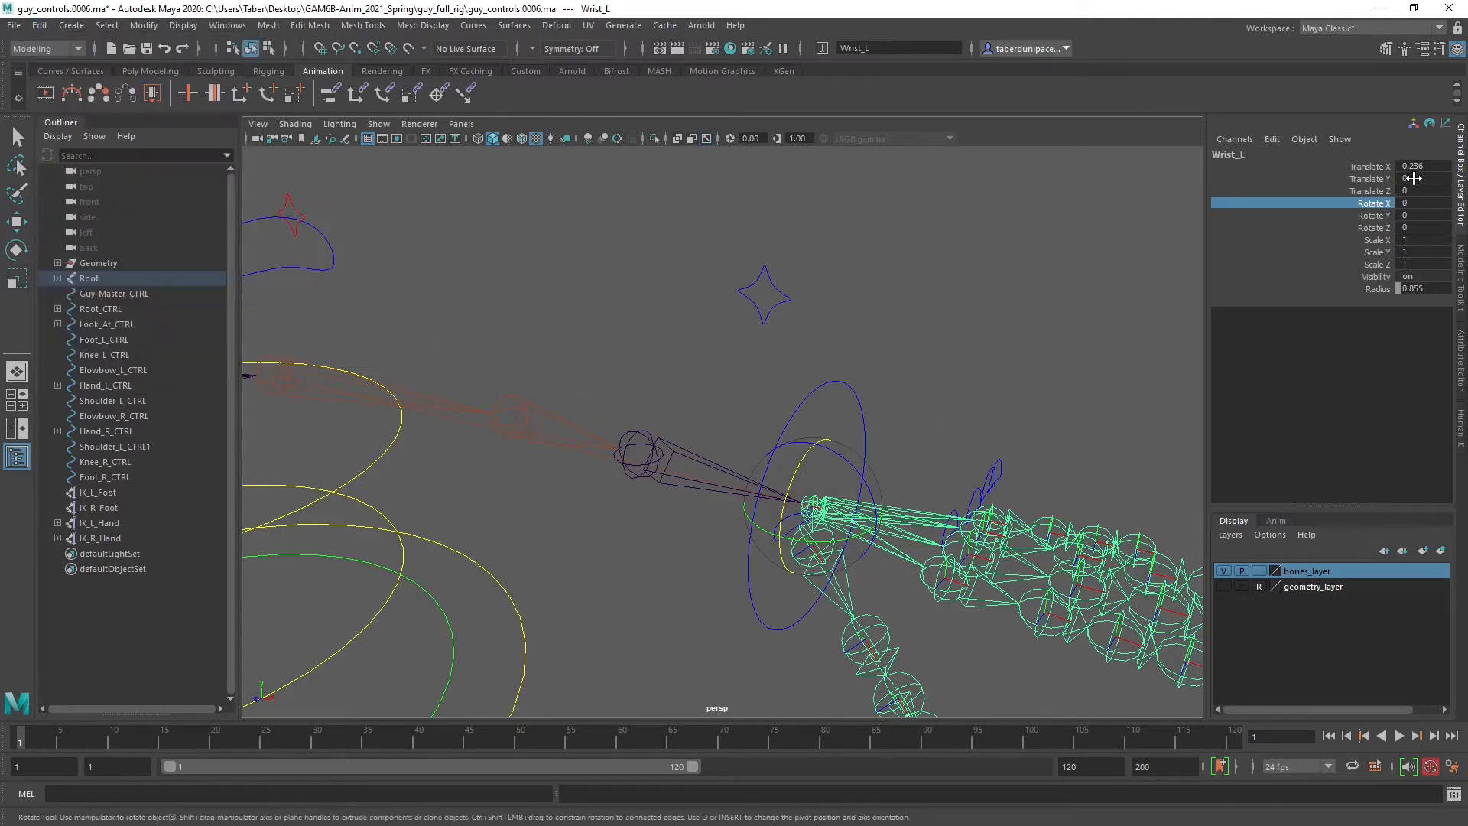
pyautogui.click(834, 323)
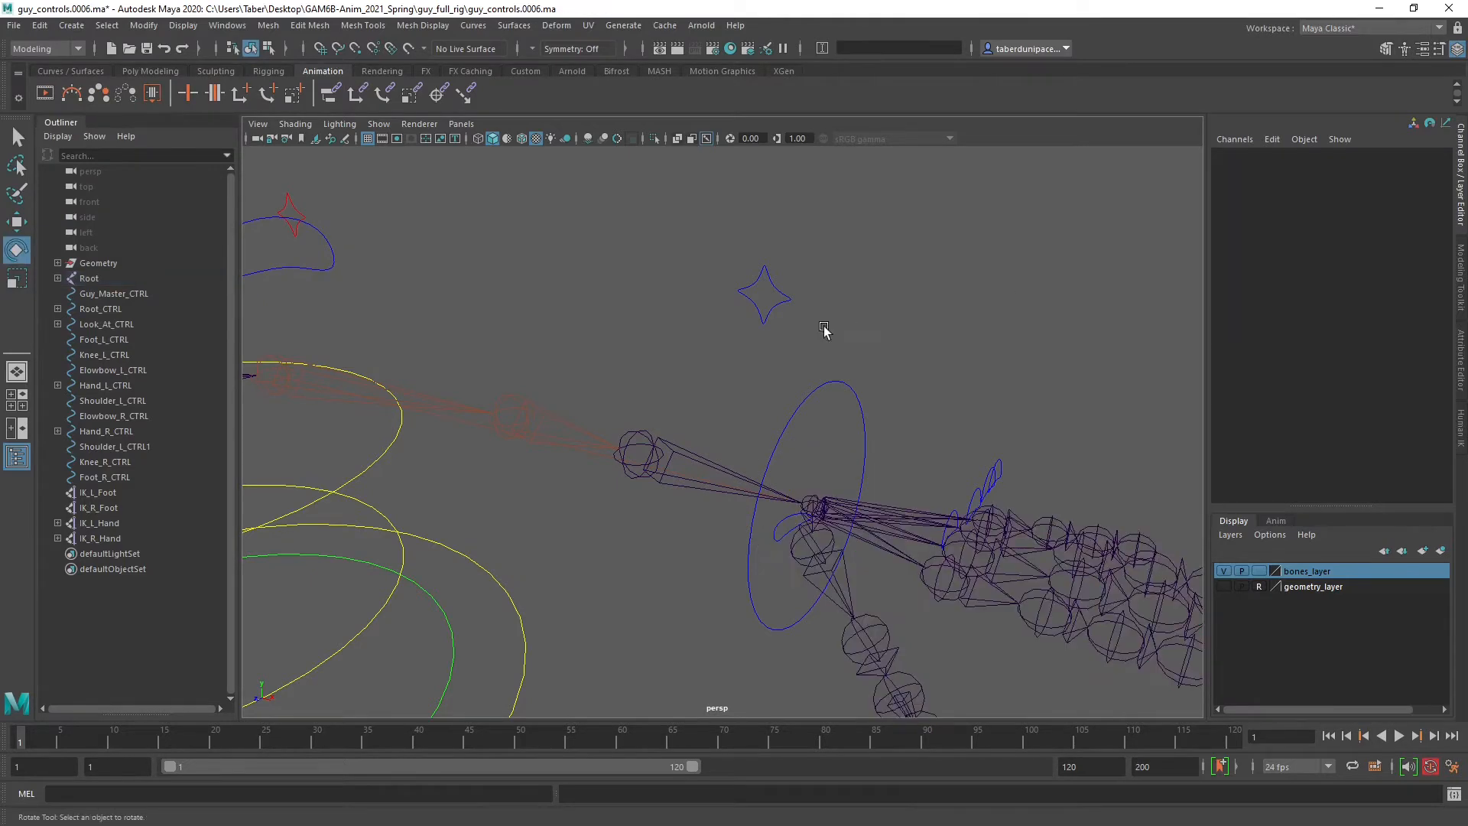
# Break the Rotate X connection on the Fore_L joint and clear the selection.
pyautogui.click(650, 434)
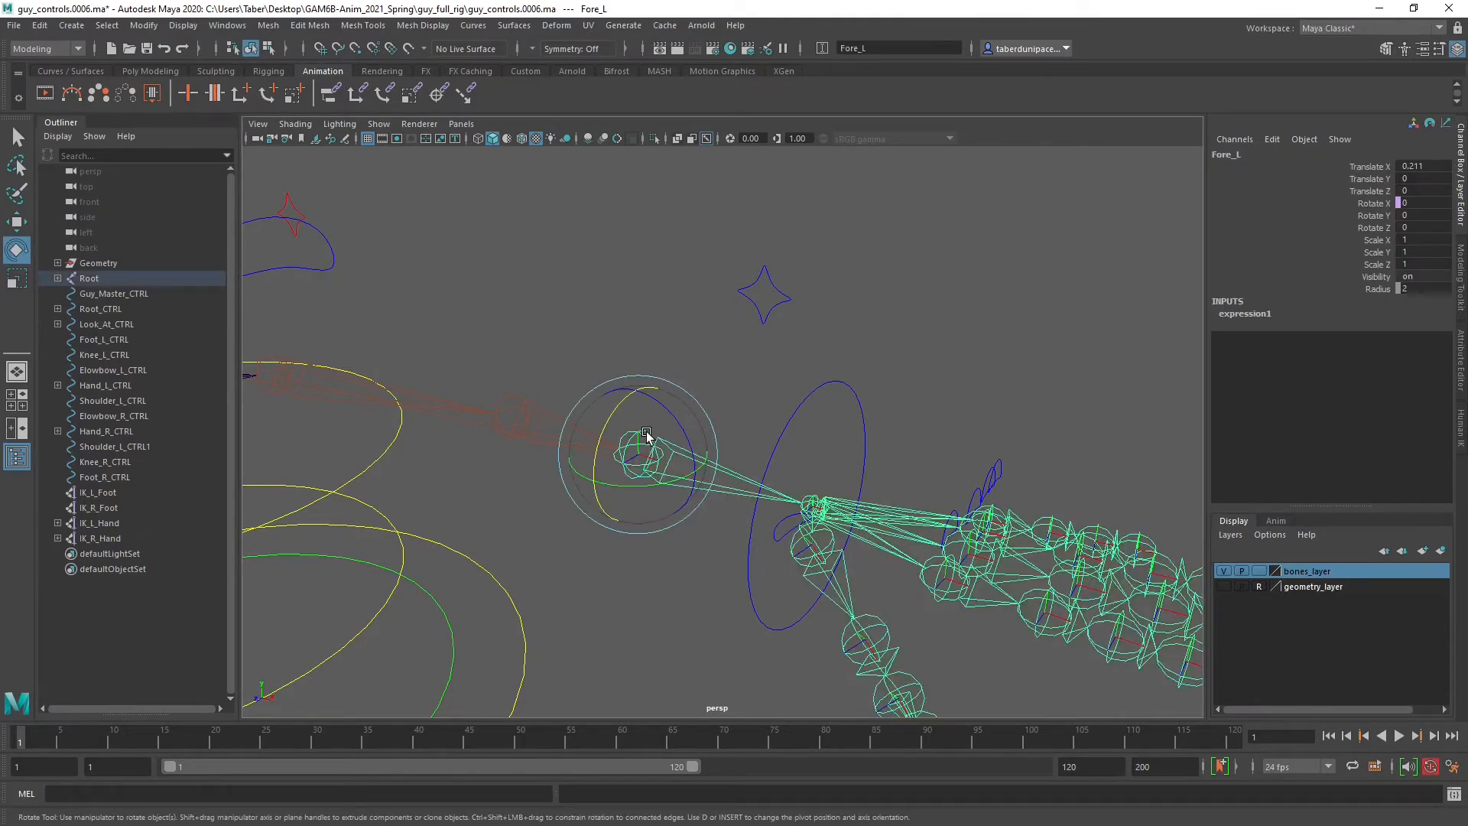
pyautogui.click(1371, 203)
pyautogui.rightClick(1371, 203)
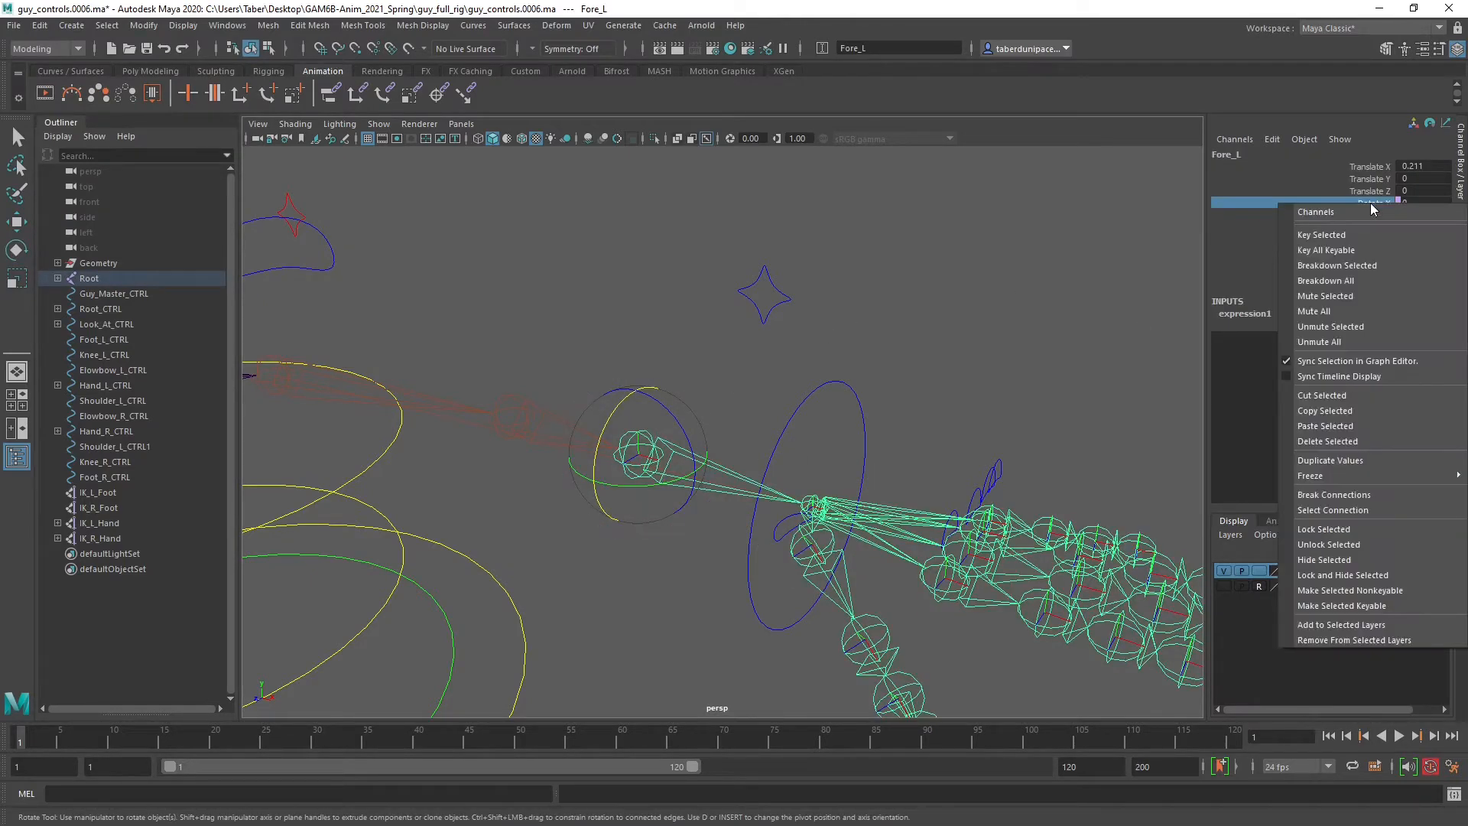
pyautogui.click(1346, 509)
pyautogui.click(798, 348)
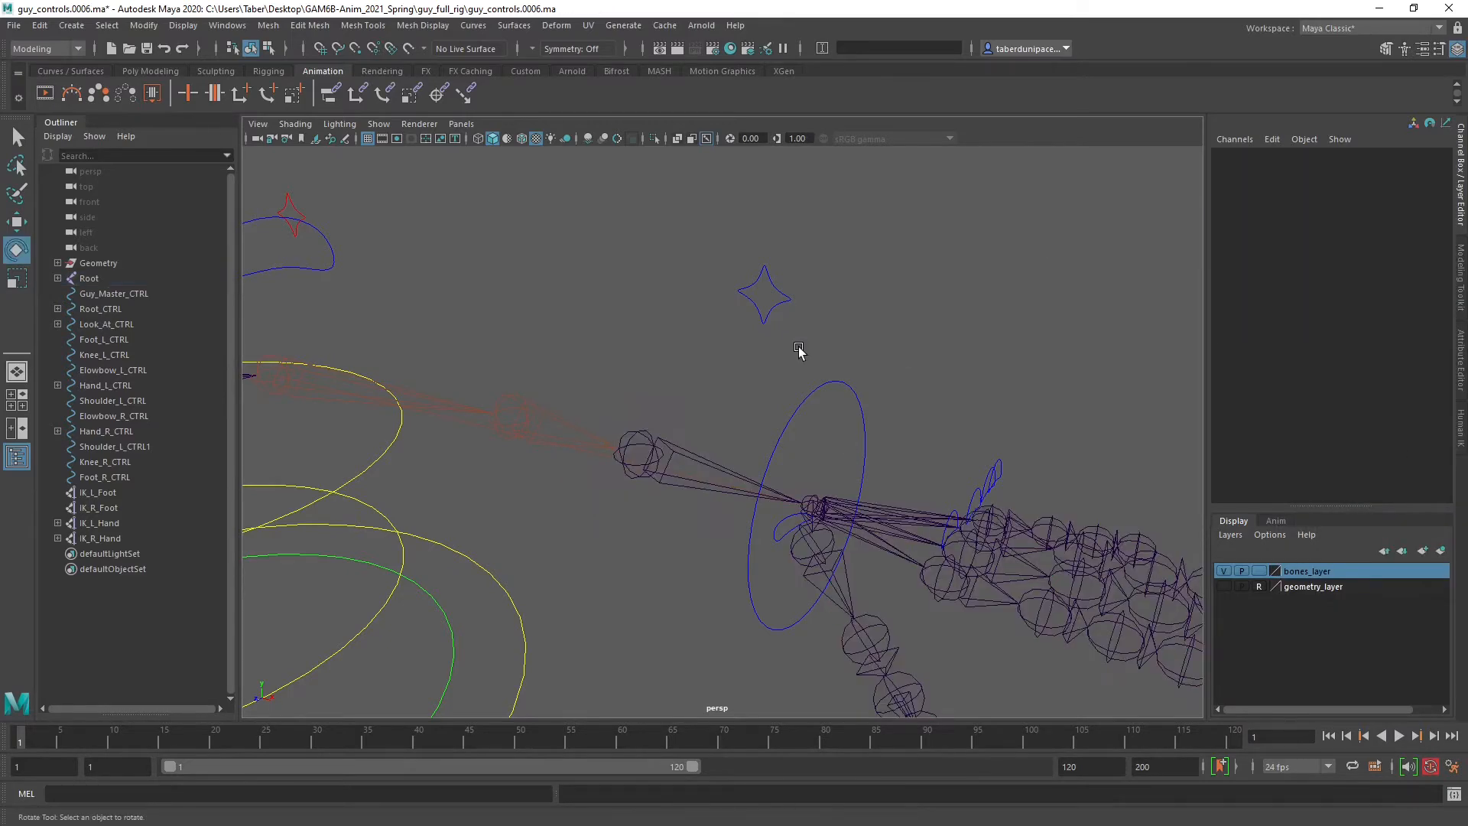
# Try moving Hand_L_CTRL to about -0.2, 0.088, 0.077 and rotating it freely, and undo both transformations.
pyautogui.click(862, 443)
pyautogui.press('w')
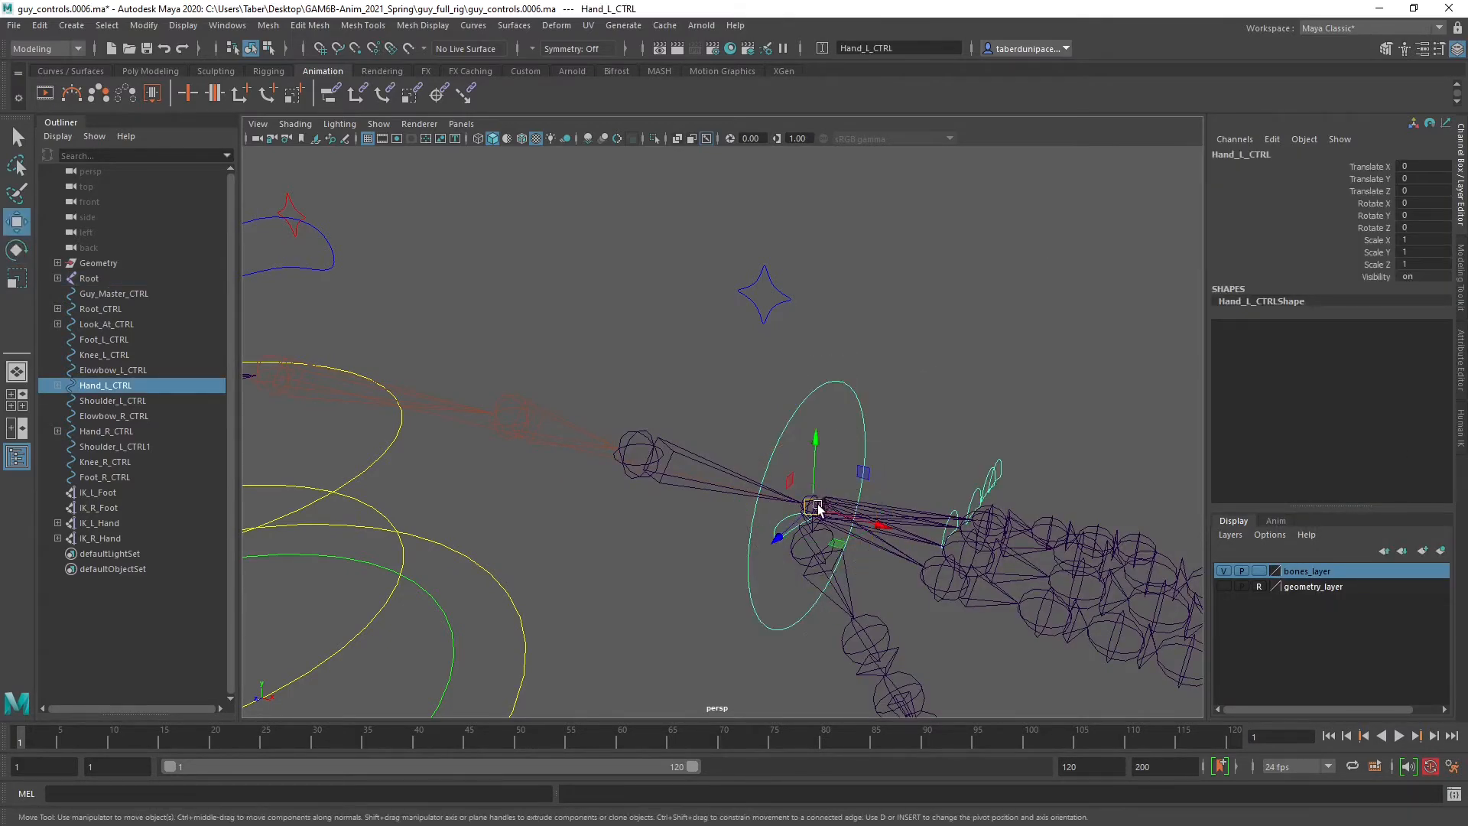
pyautogui.moveTo(818, 510); pyautogui.dragTo(755, 334)
pyautogui.press('e')
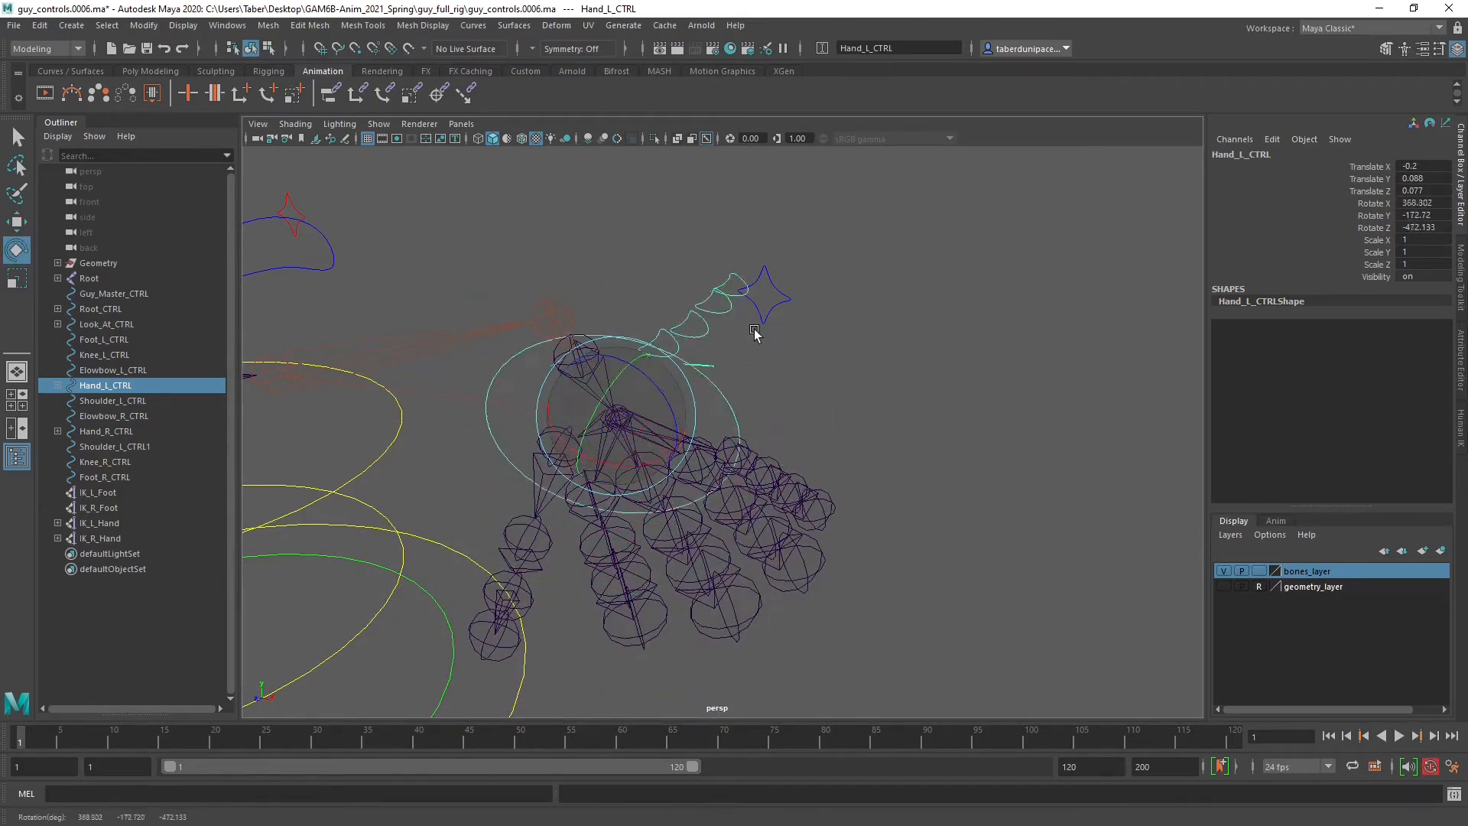
pyautogui.hotkey('ctrl', 'z')
pyautogui.hotkey('ctrl', 'z')
pyautogui.hotkey('ctrl', 'z')
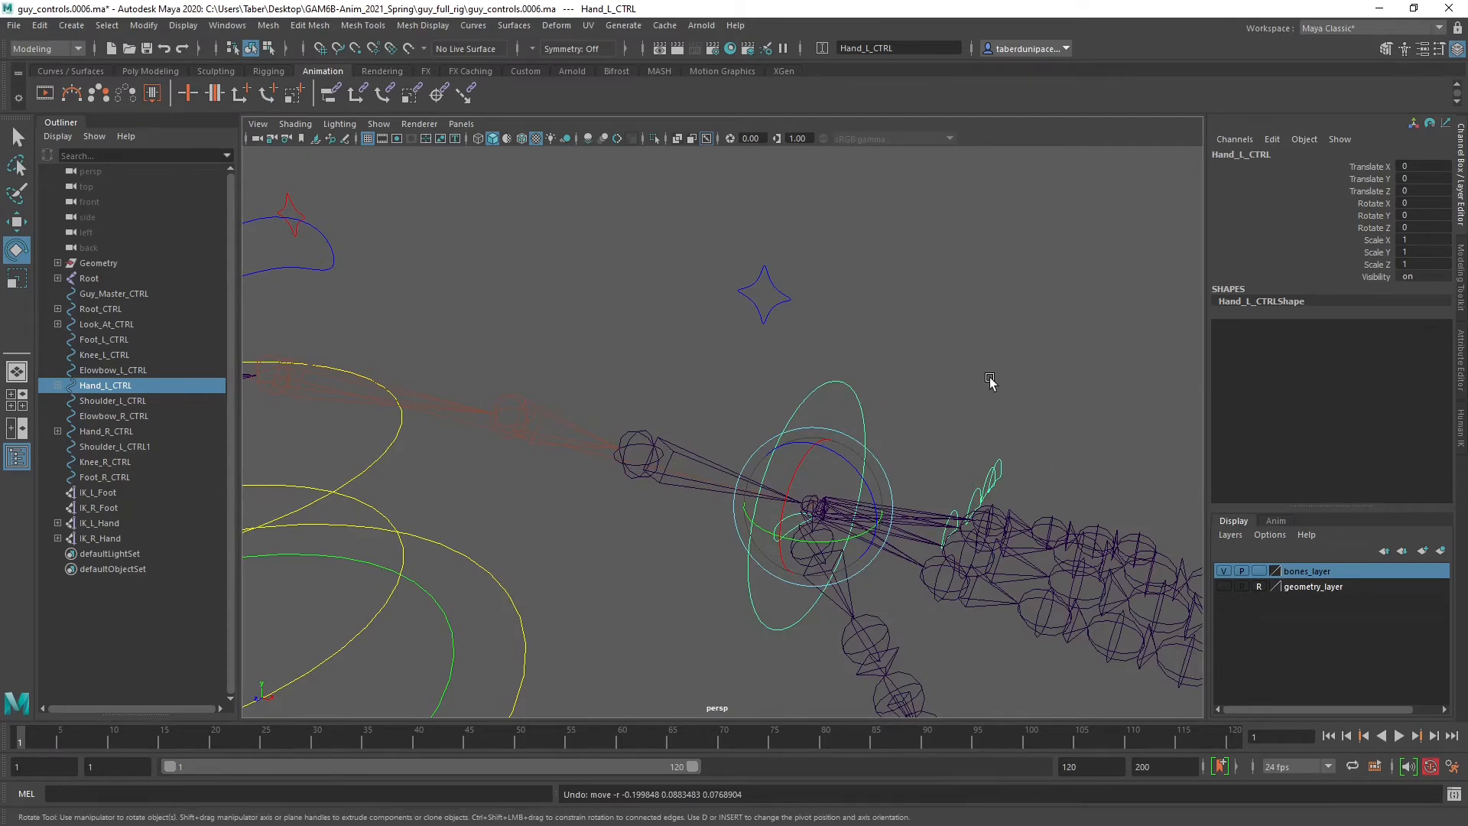
# Switch to the Rigging toolset and open the Orient constraint options, keeping the dialog clear of the left hand.
pyautogui.click(990, 382)
pyautogui.keyDown('alt'); pyautogui.moveTo(991, 383); pyautogui.dragTo(793, 393); pyautogui.keyUp('alt')
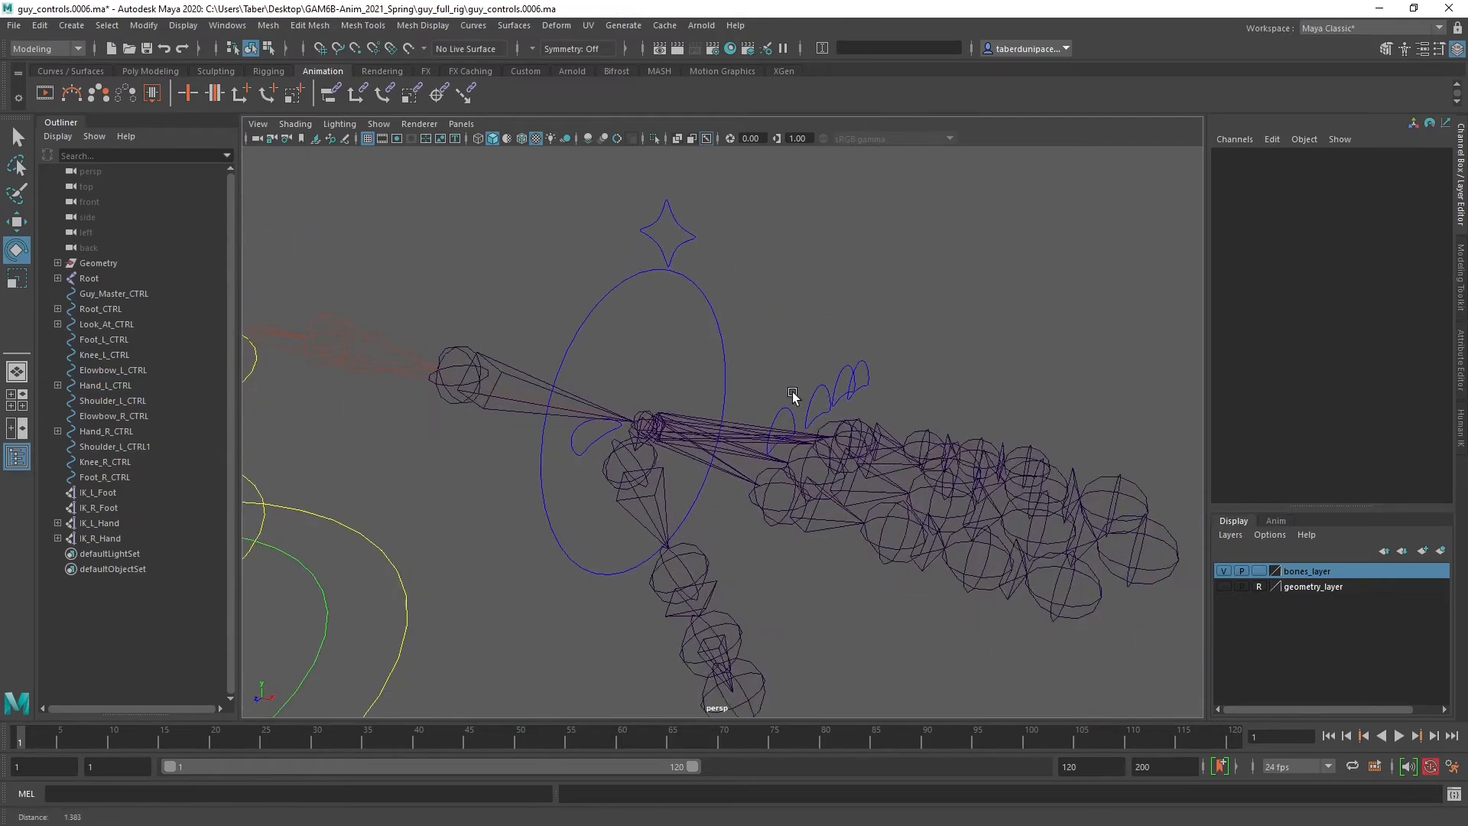
pyautogui.keyDown('alt'); pyautogui.moveTo(719, 361); pyautogui.dragTo(803, 404, button='middle'); pyautogui.keyUp('alt')
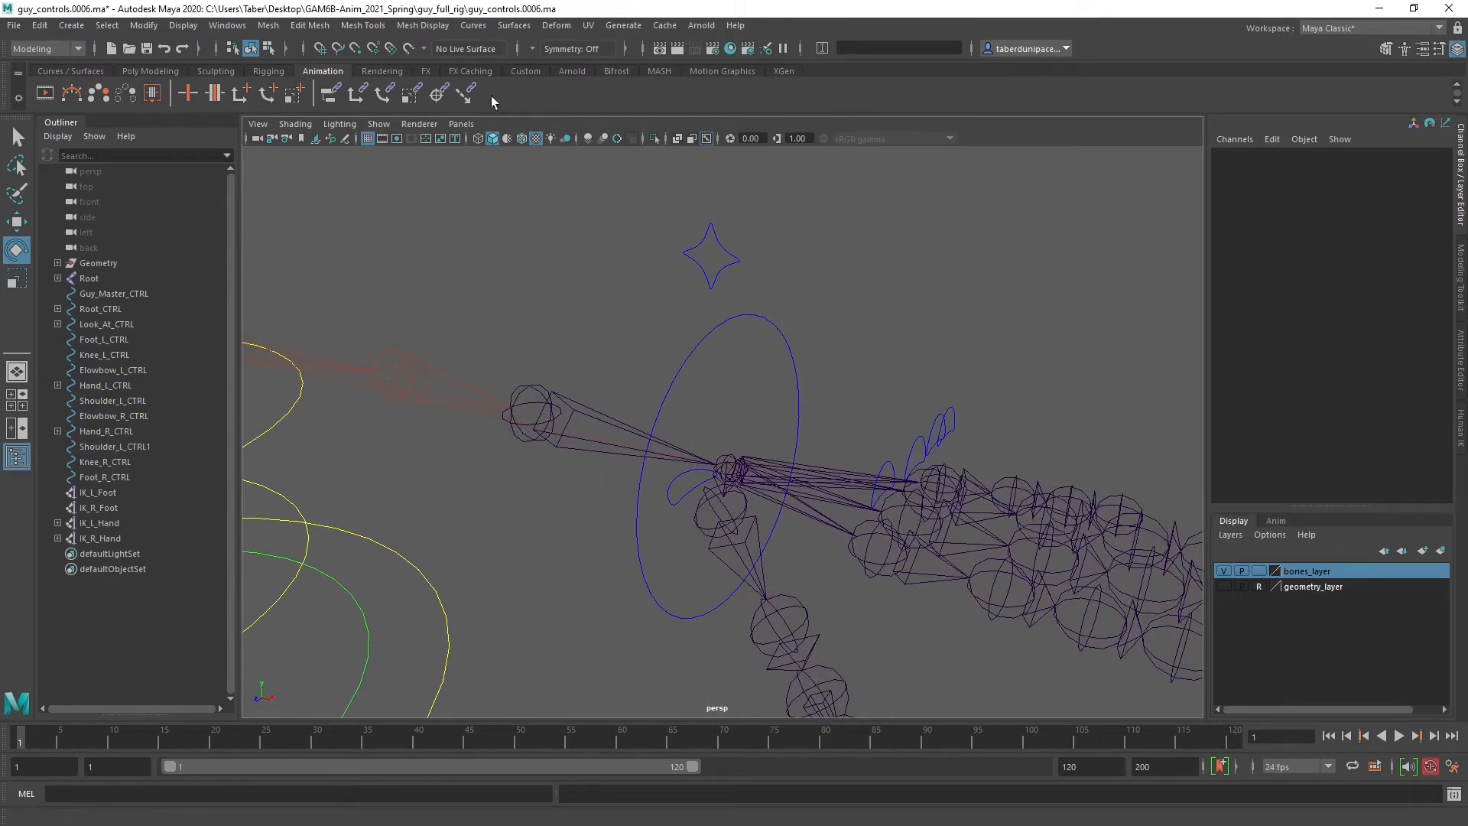
pyautogui.click(52, 50)
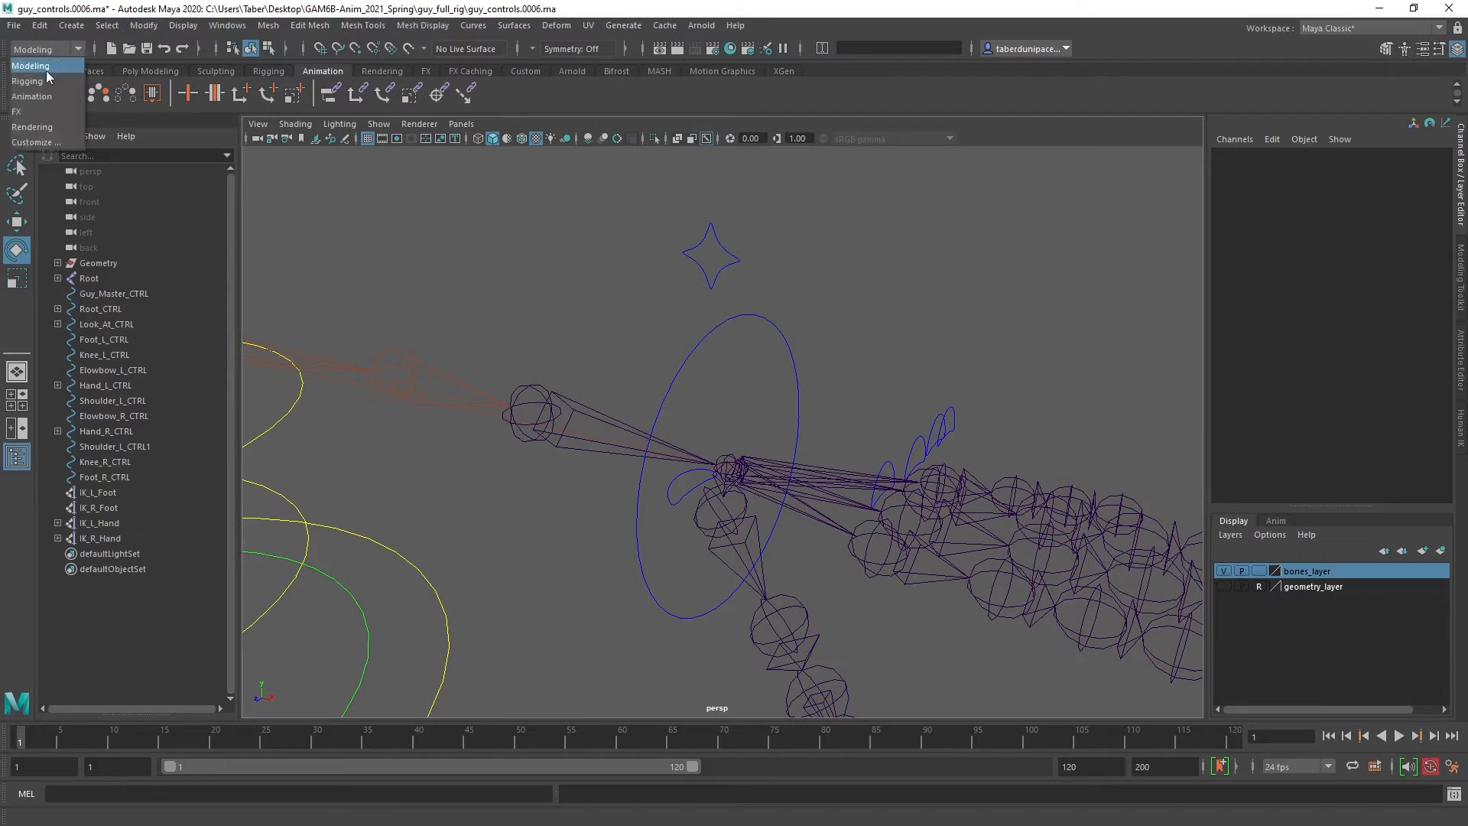
pyautogui.click(28, 80)
pyautogui.click(392, 25)
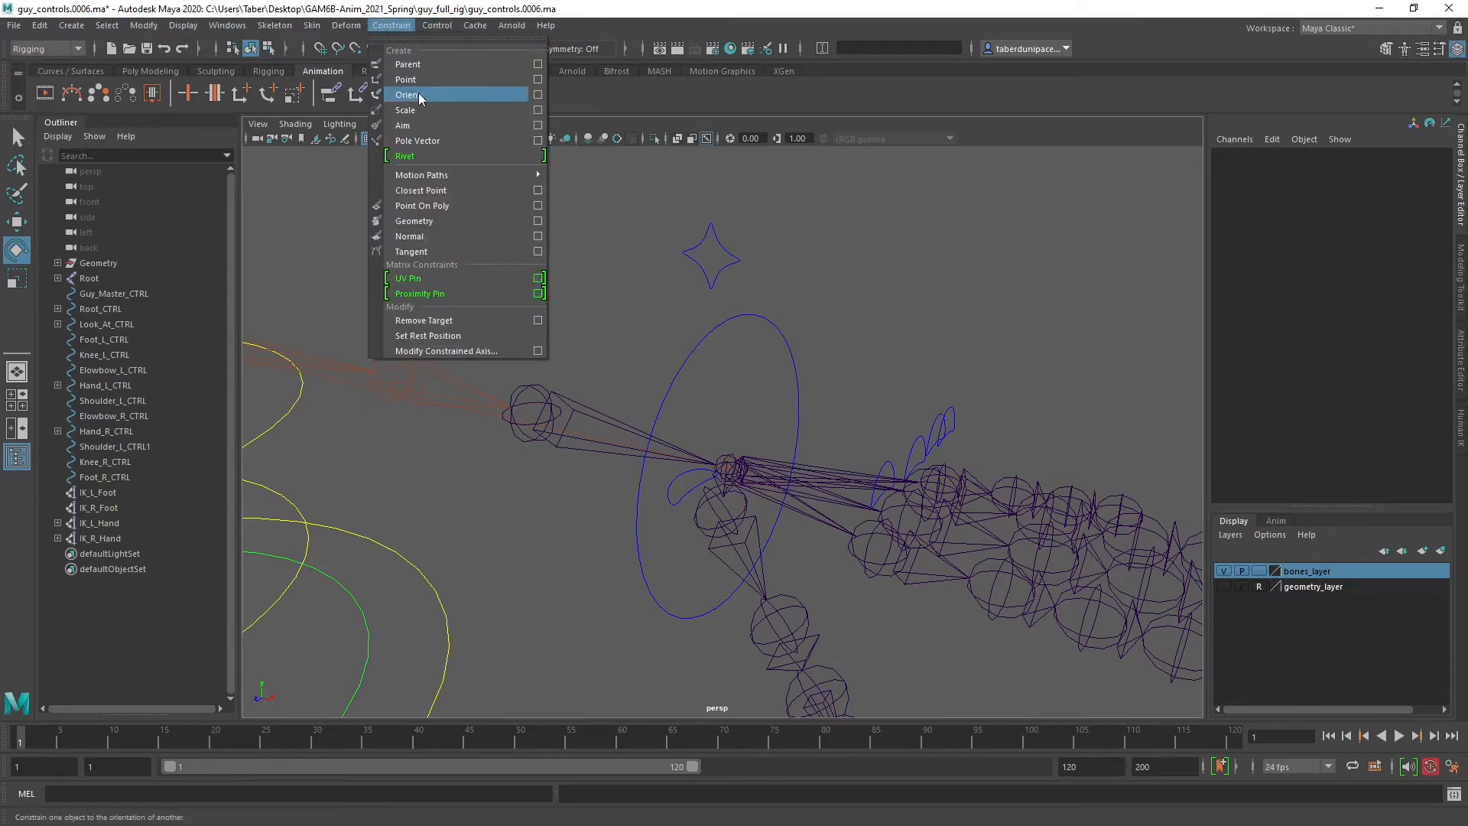
pyautogui.click(539, 95)
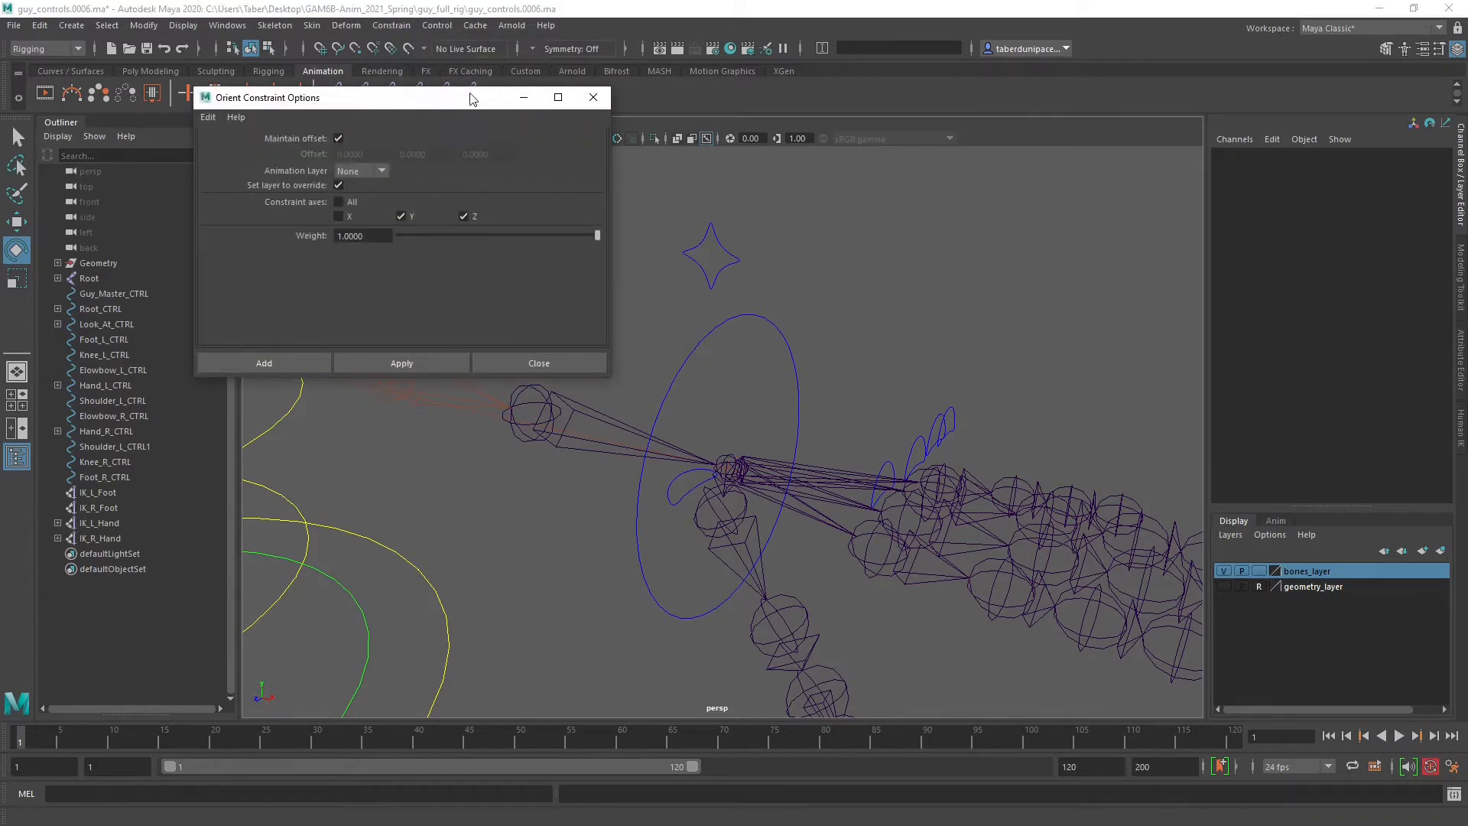
pyautogui.moveTo(474, 101); pyautogui.dragTo(402, 106)
# Orient-constrain the Wrist_L joint to Hand_L_CTRL on Y and Z only, with Maintain offset on and weight 1.
pyautogui.click(777, 303)
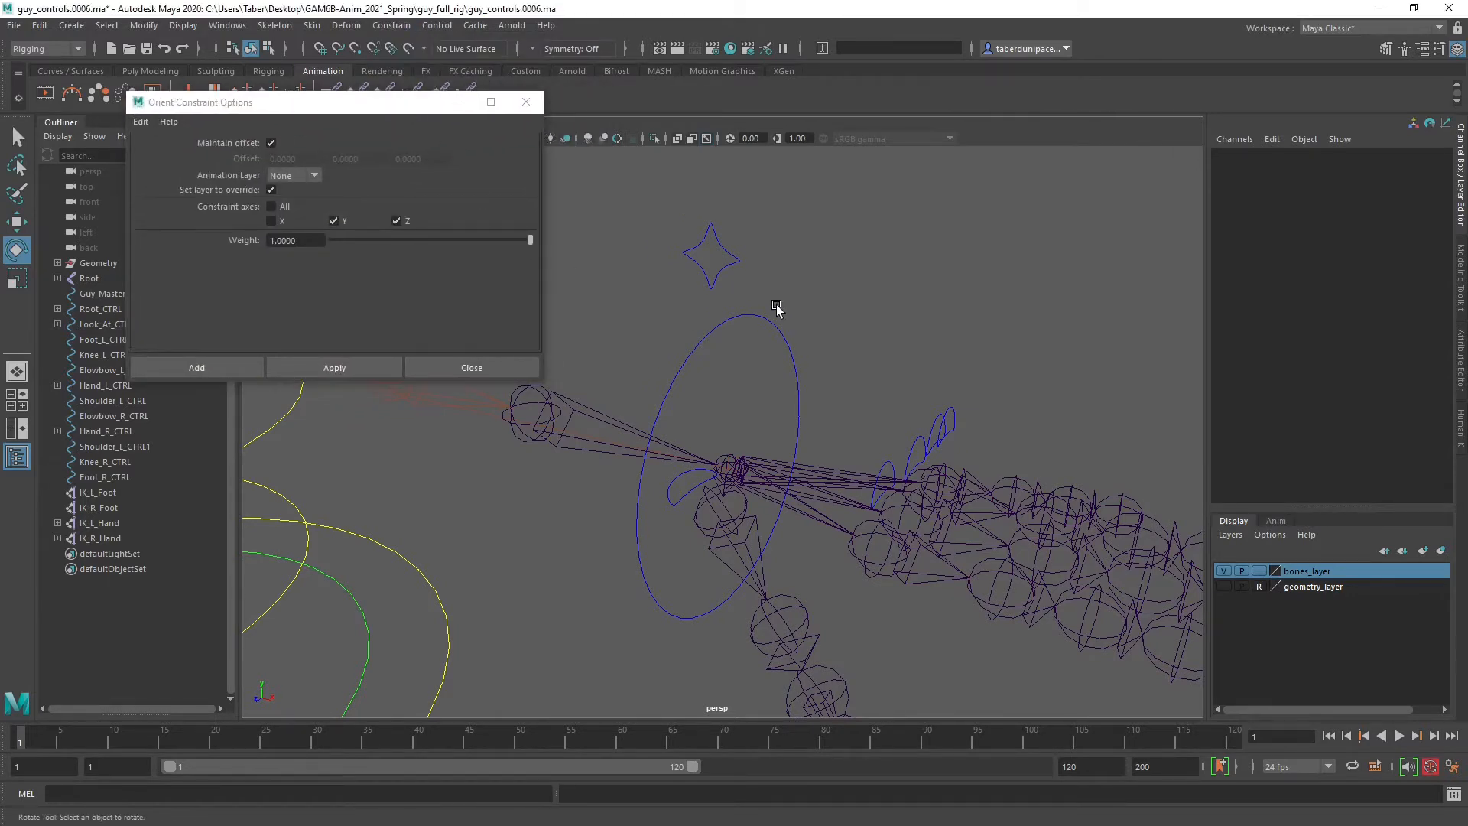
pyautogui.click(785, 360)
pyautogui.press('q')
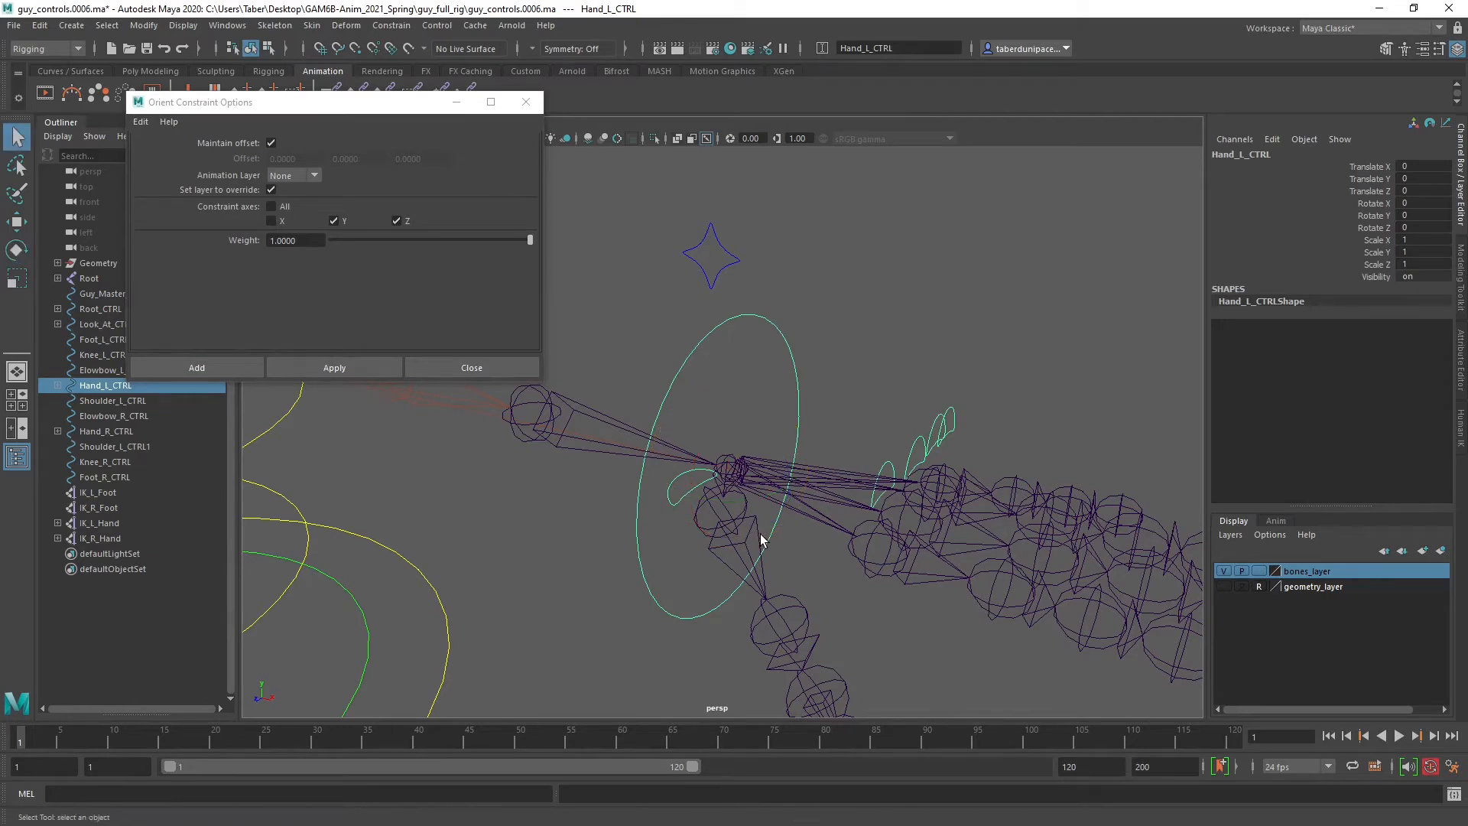
pyautogui.scroll(2, 739, 476)
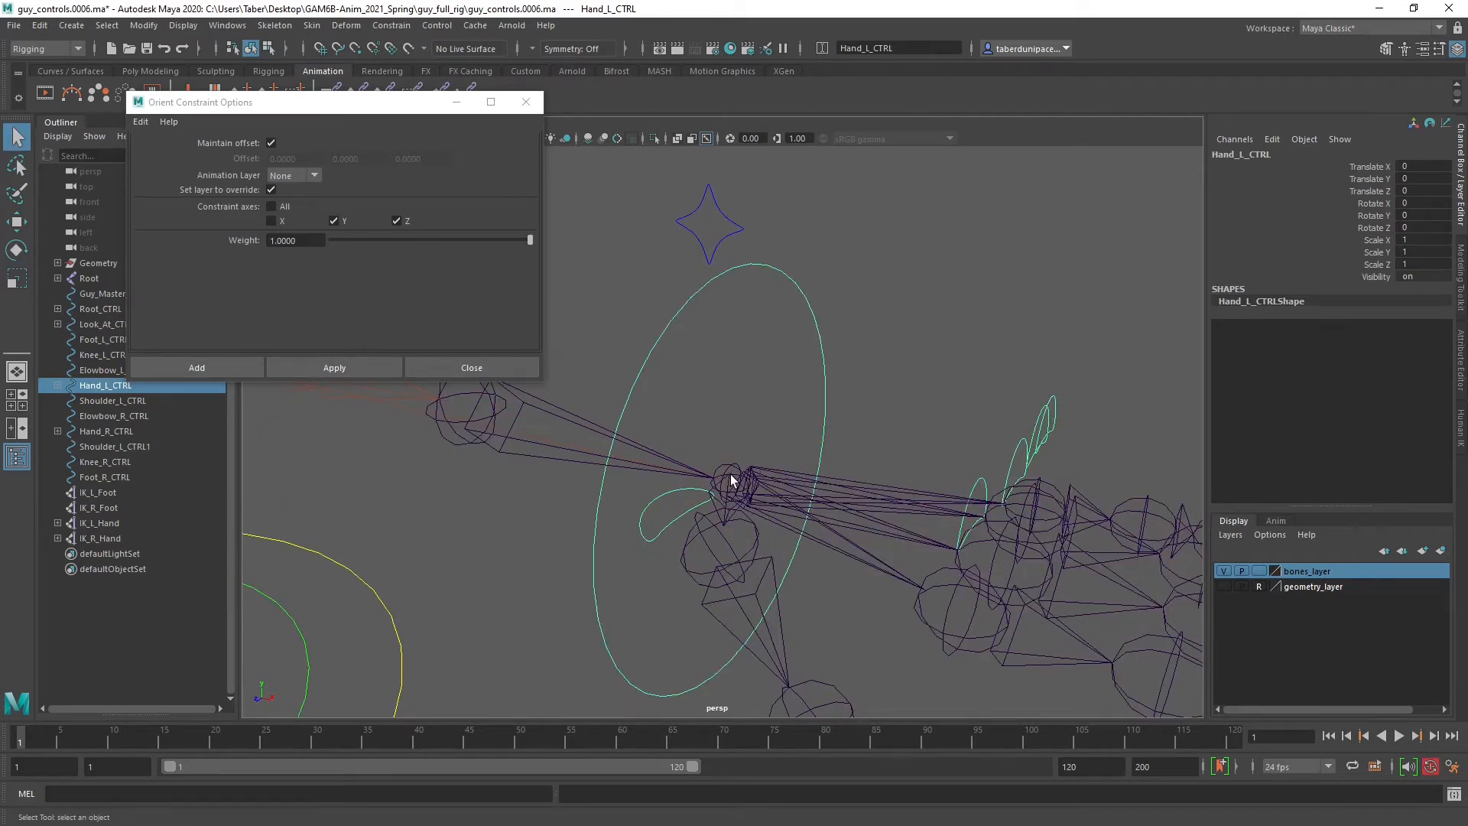
pyautogui.keyDown('shift'); pyautogui.click(736, 465); pyautogui.keyUp('shift')
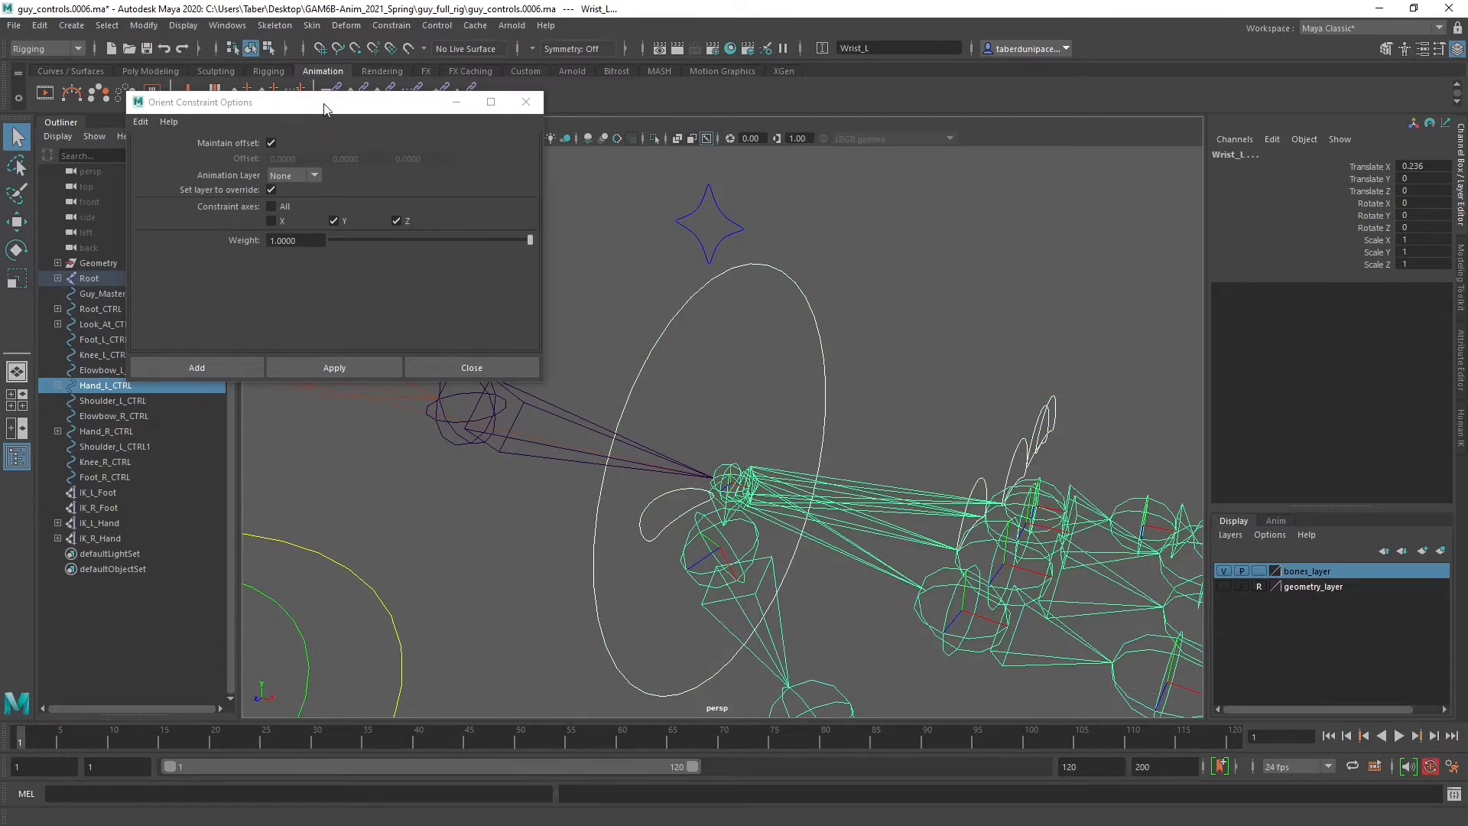
pyautogui.moveTo(325, 108); pyautogui.dragTo(441, 111)
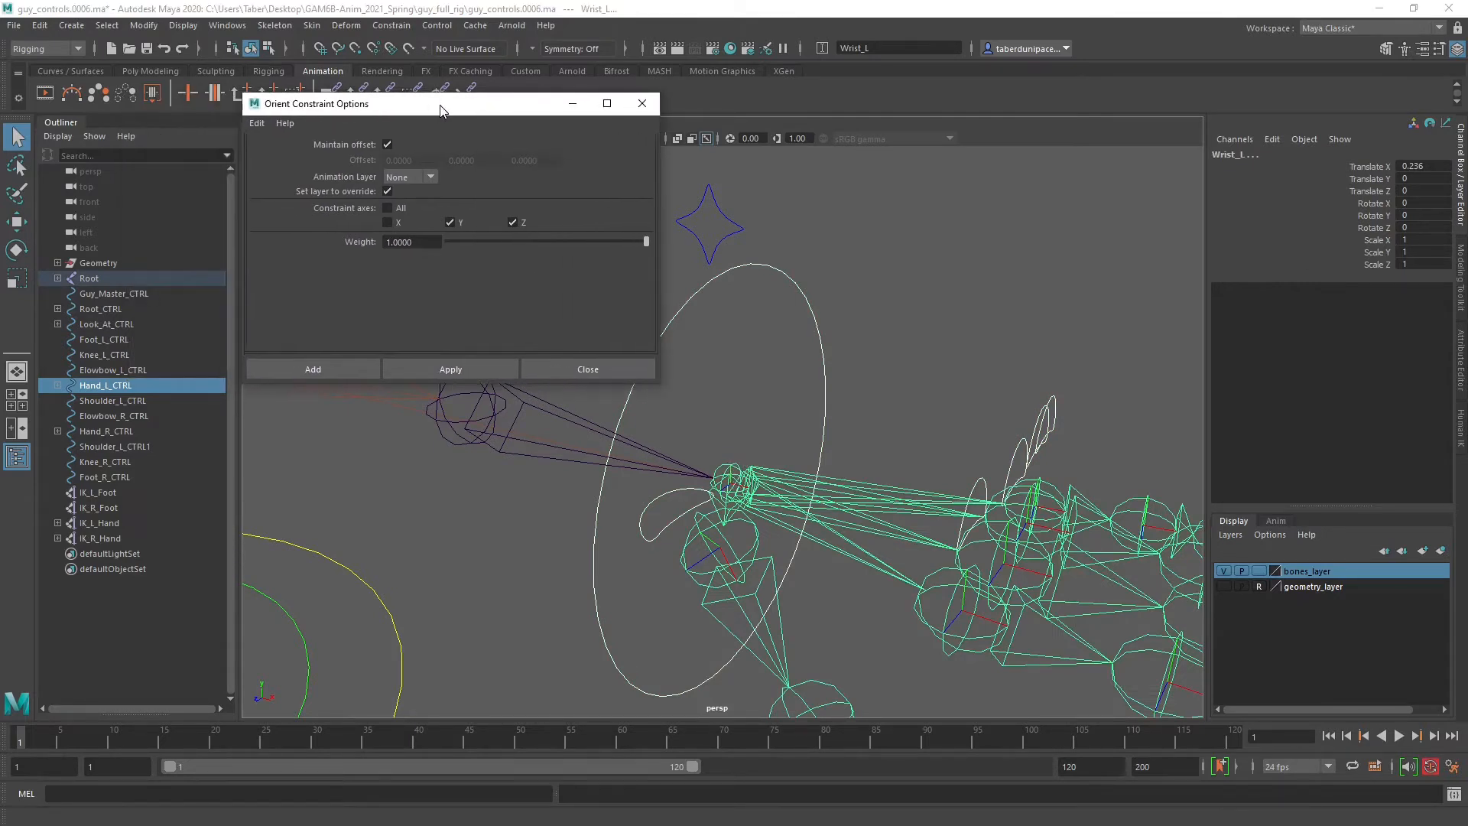
pyautogui.click(57, 278)
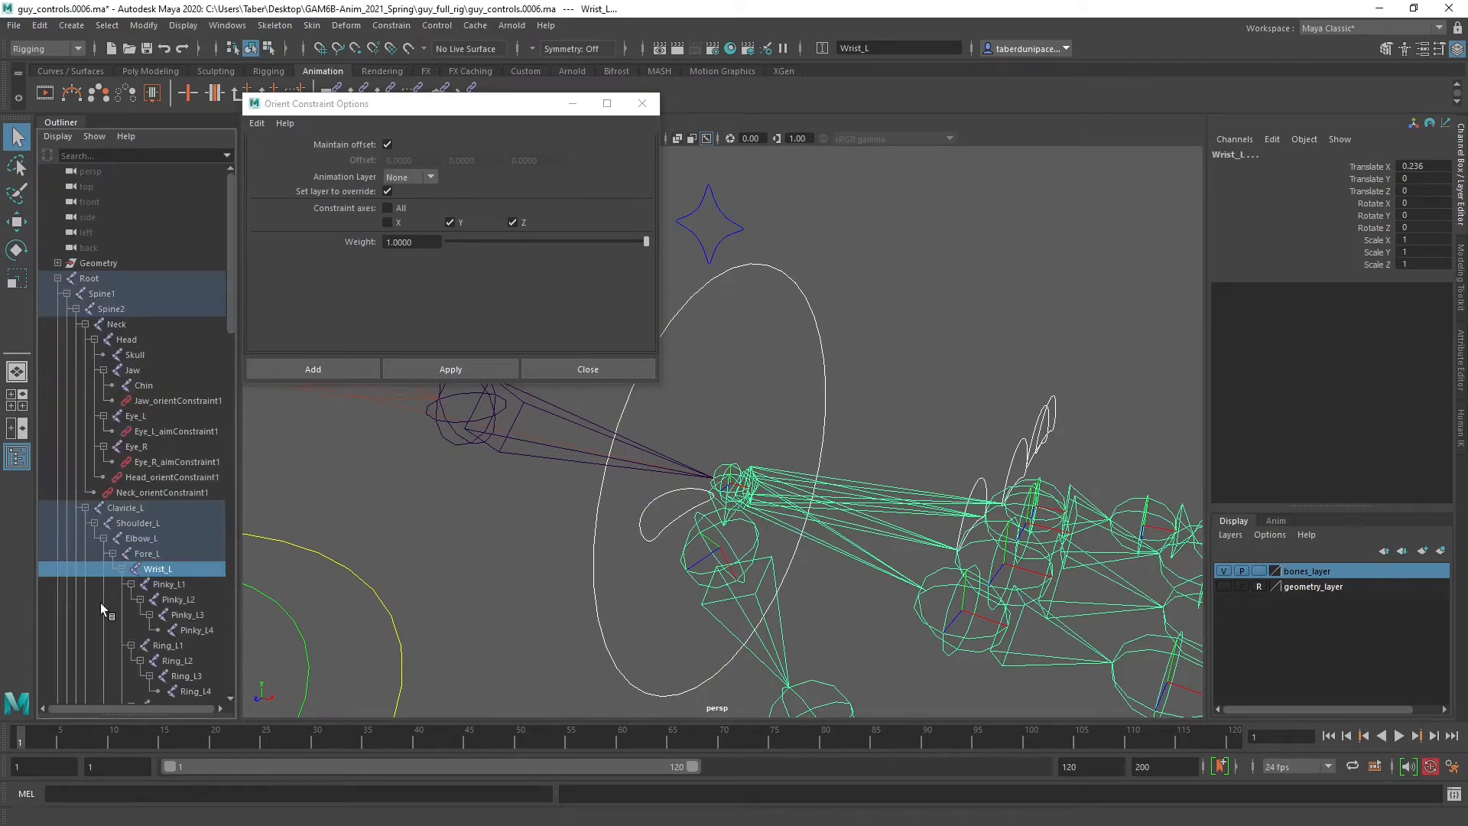
pyautogui.scroll(-5, 99, 604)
pyautogui.scroll(15, 98, 612)
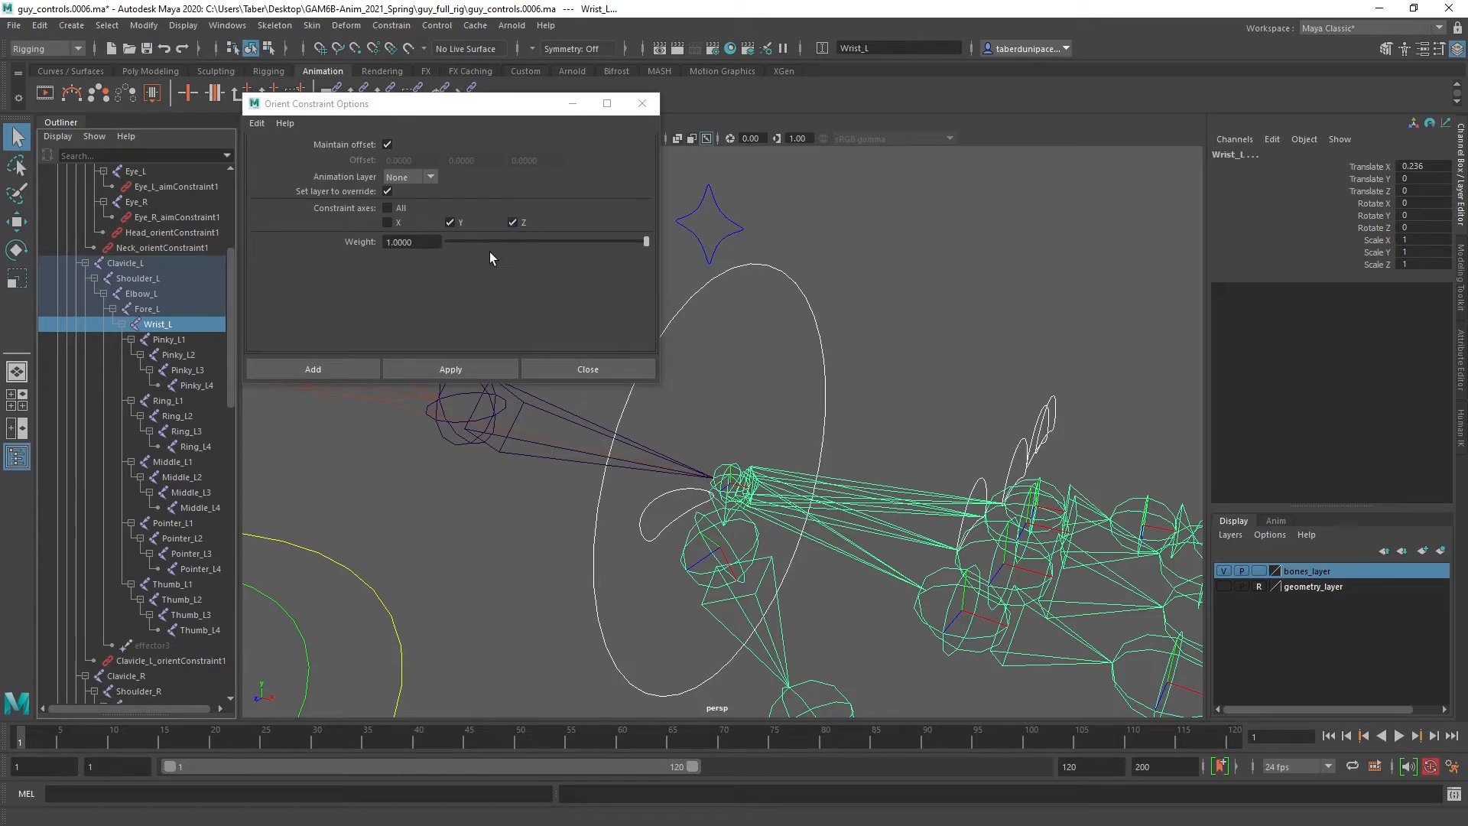
pyautogui.click(457, 370)
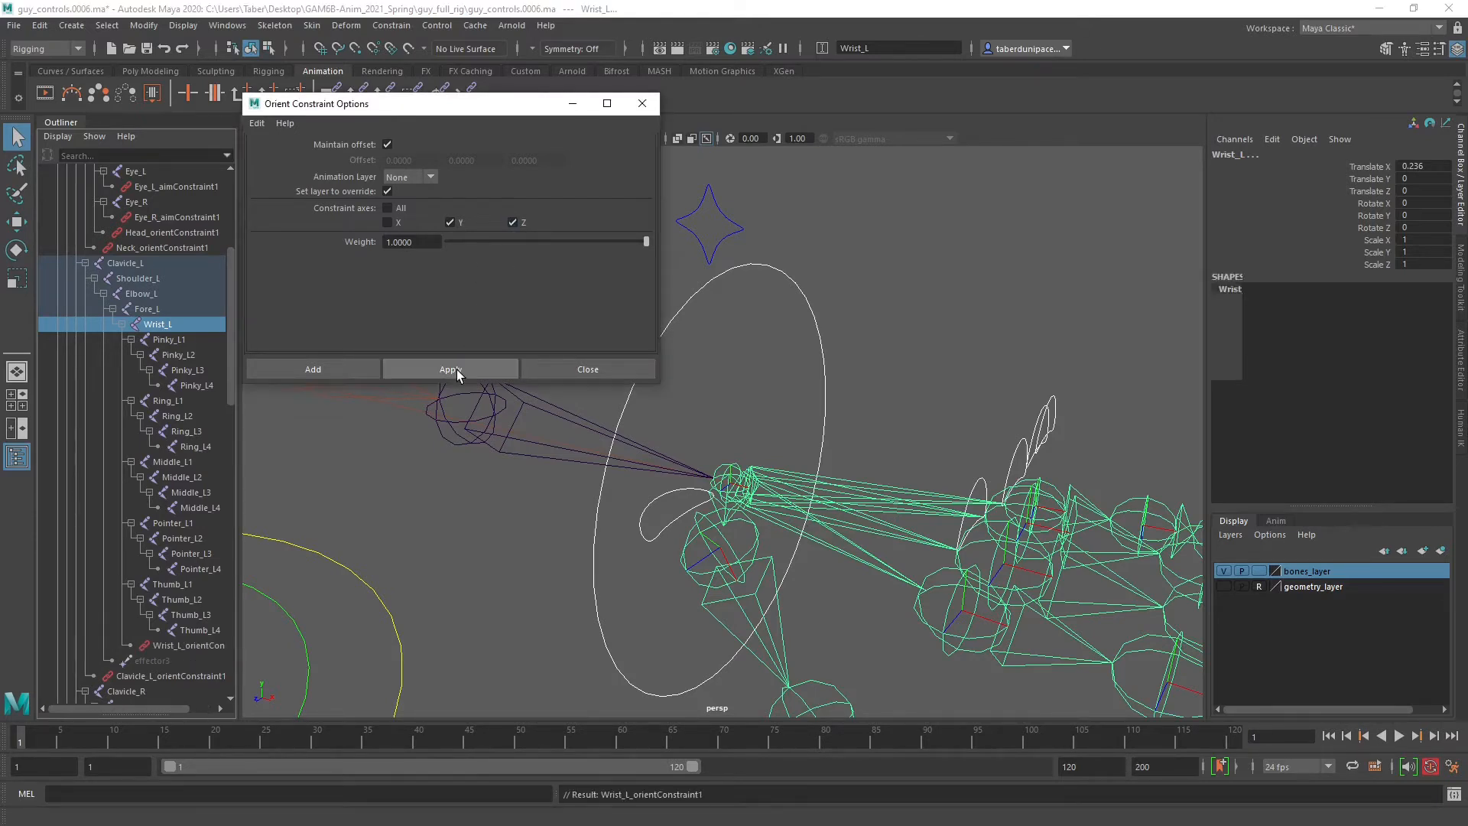
# Try rotating Hand_L_CTRL to test the new wrist constraint, and undo the rotation.
pyautogui.click(770, 246)
pyautogui.click(799, 306)
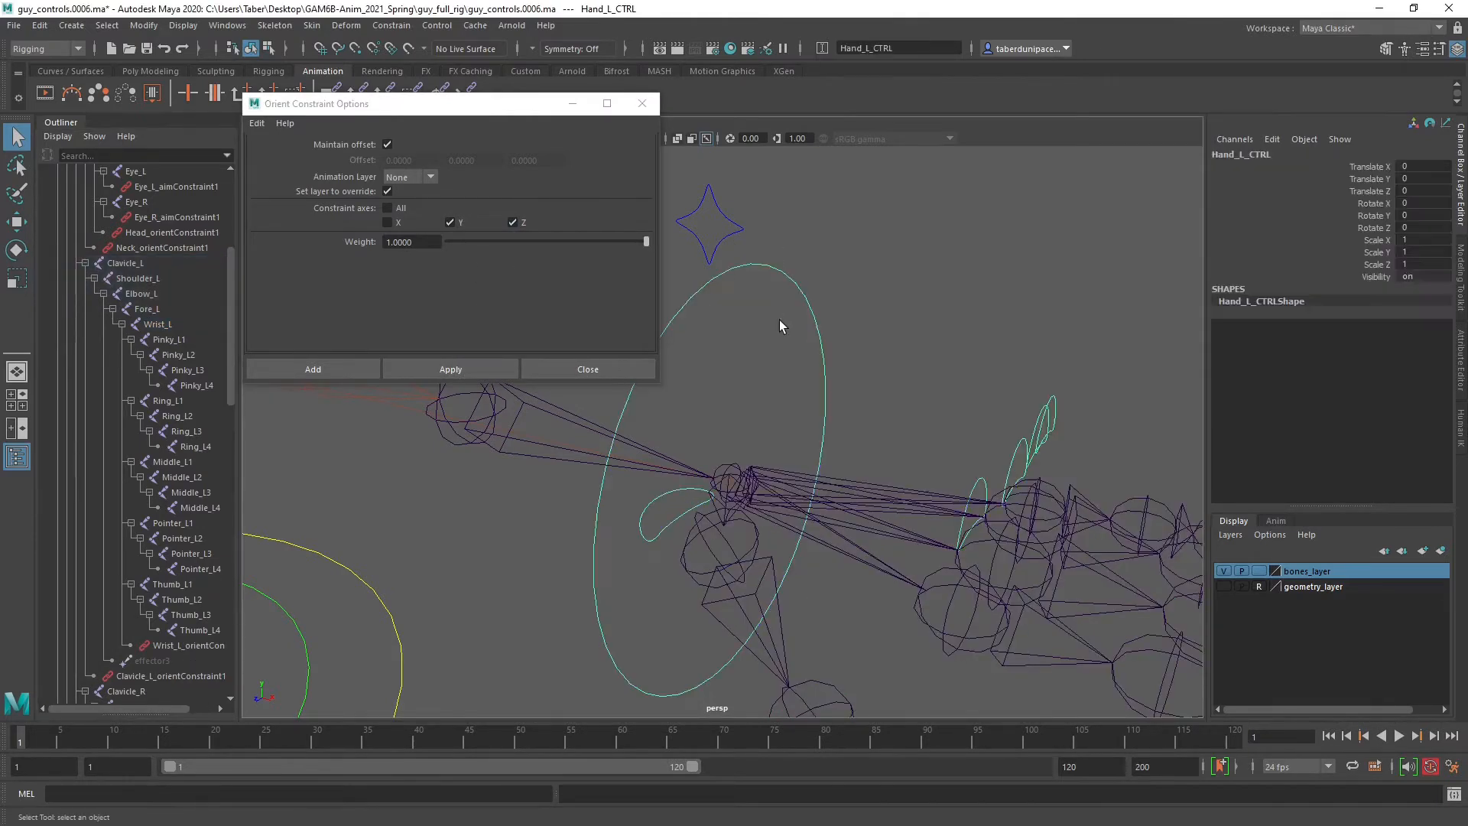
pyautogui.press('e')
pyautogui.moveTo(773, 508); pyautogui.dragTo(650, 539)
pyautogui.hotkey('ctrl', 'z')
pyautogui.hotkey('ctrl', 'z')
pyautogui.hotkey('ctrl', 'z')
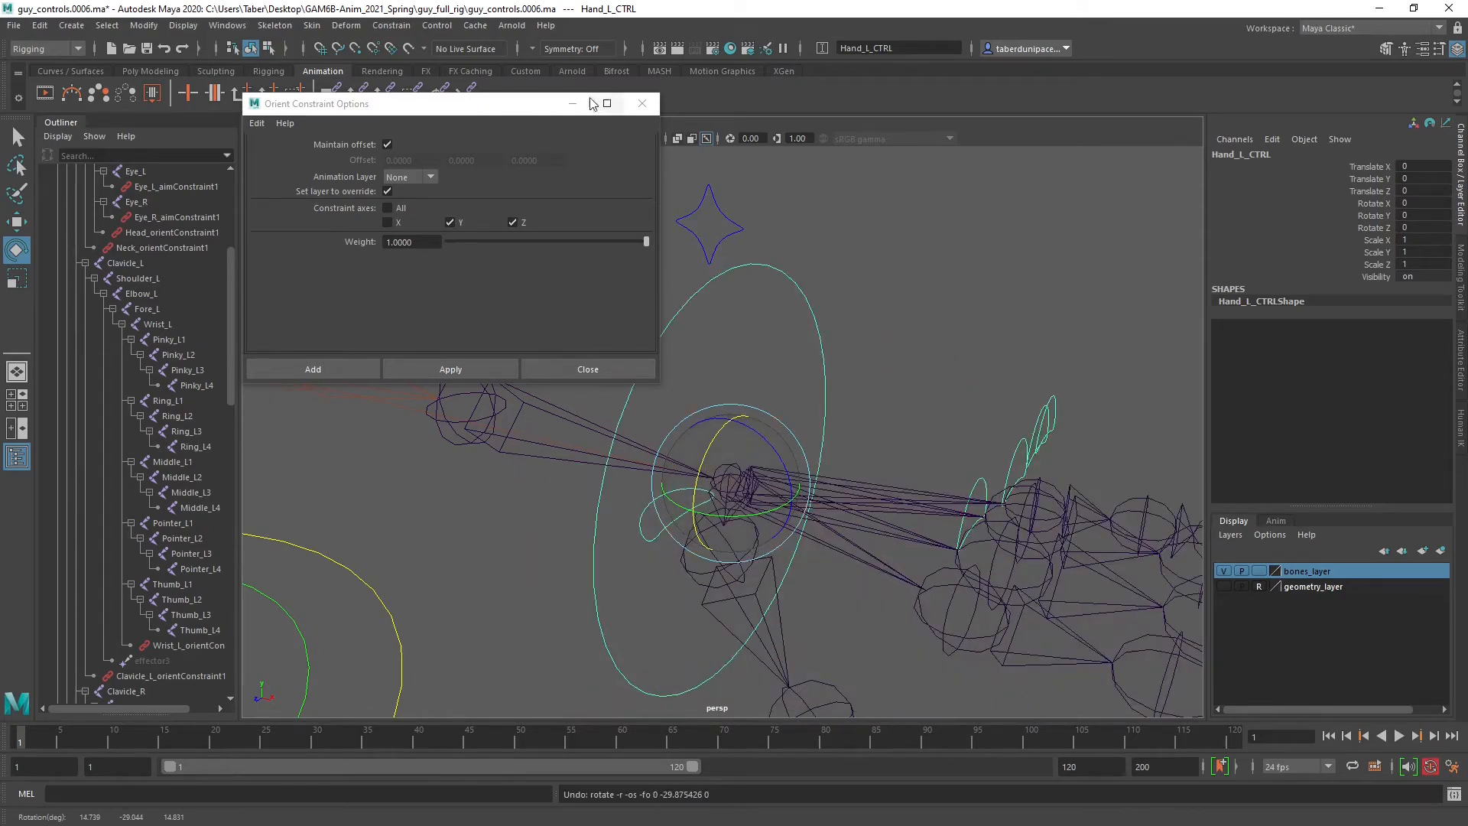
# Close the Orient Constraint options and select the Wrist_L joint.
pyautogui.click(642, 103)
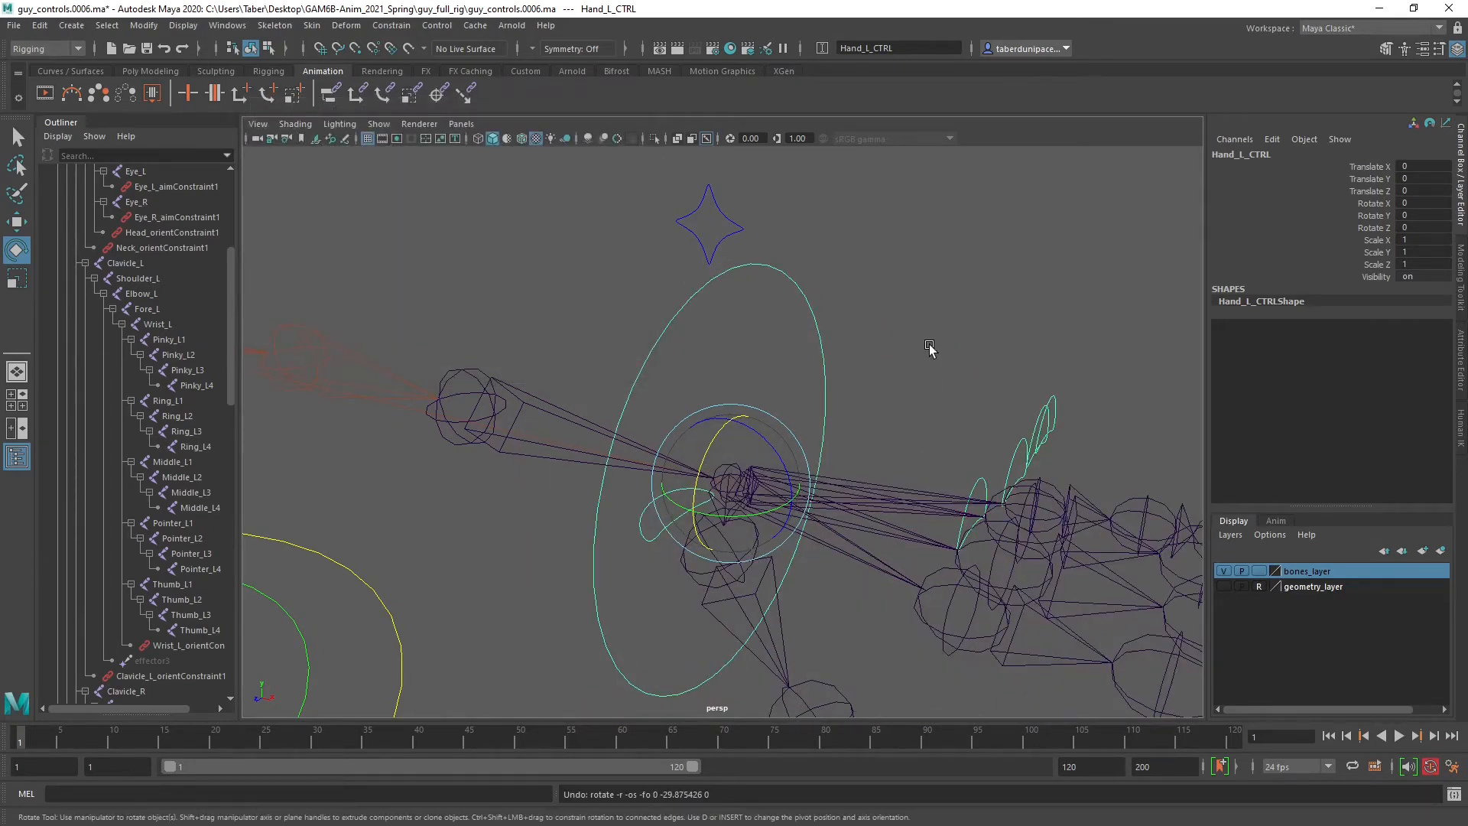
pyautogui.click(905, 370)
pyautogui.keyDown('alt'); pyautogui.moveTo(885, 381); pyautogui.dragTo(892, 378); pyautogui.keyUp('alt')
pyautogui.keyDown('alt'); pyautogui.moveTo(891, 375); pyautogui.dragTo(813, 387, button='middle'); pyautogui.keyUp('alt')
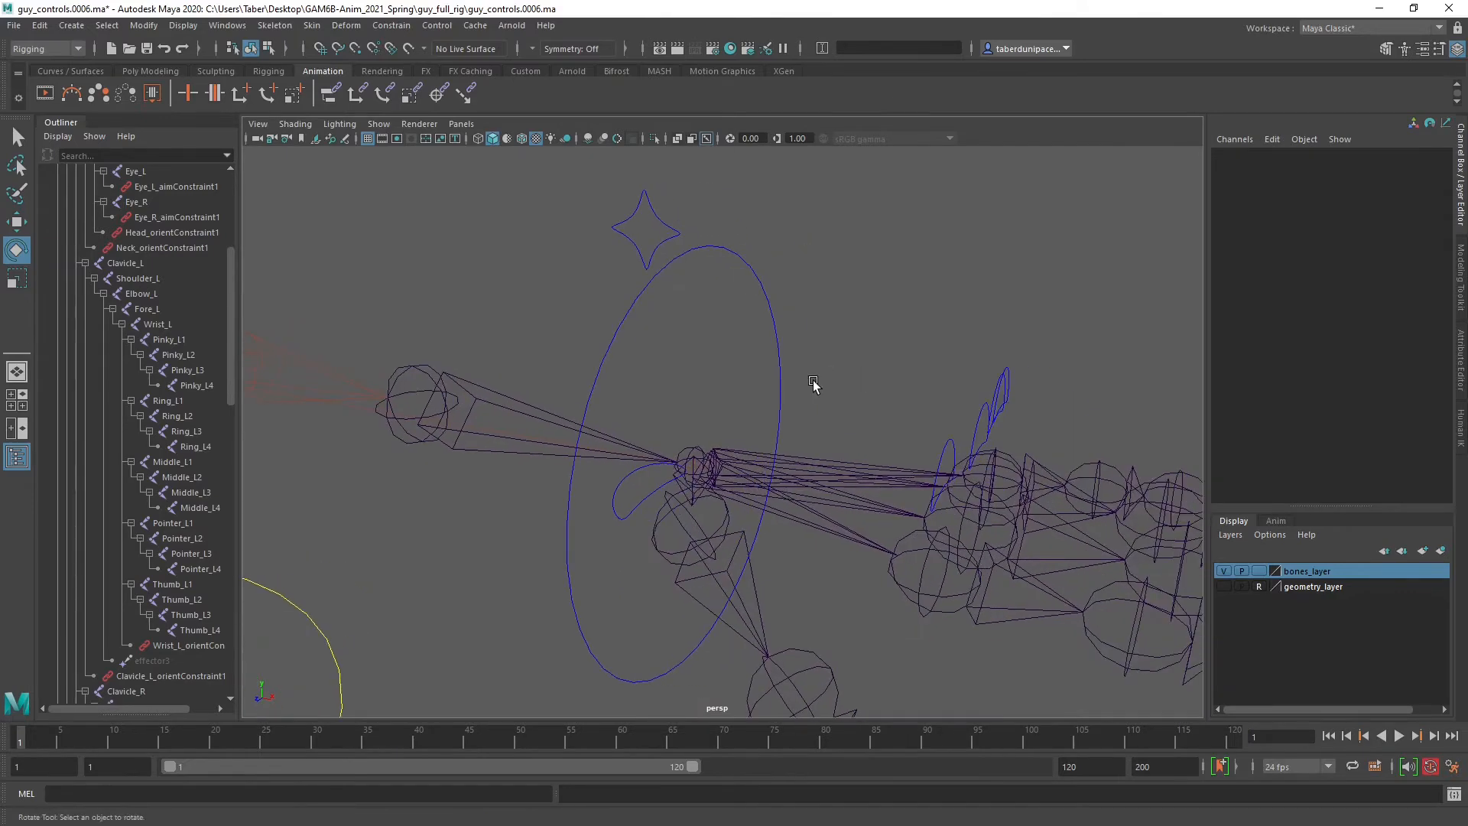
pyautogui.keyDown('alt'); pyautogui.moveTo(813, 387); pyautogui.dragTo(809, 407); pyautogui.keyUp('alt')
pyautogui.keyDown('alt'); pyautogui.moveTo(809, 406); pyautogui.dragTo(805, 364, button='middle'); pyautogui.keyUp('alt')
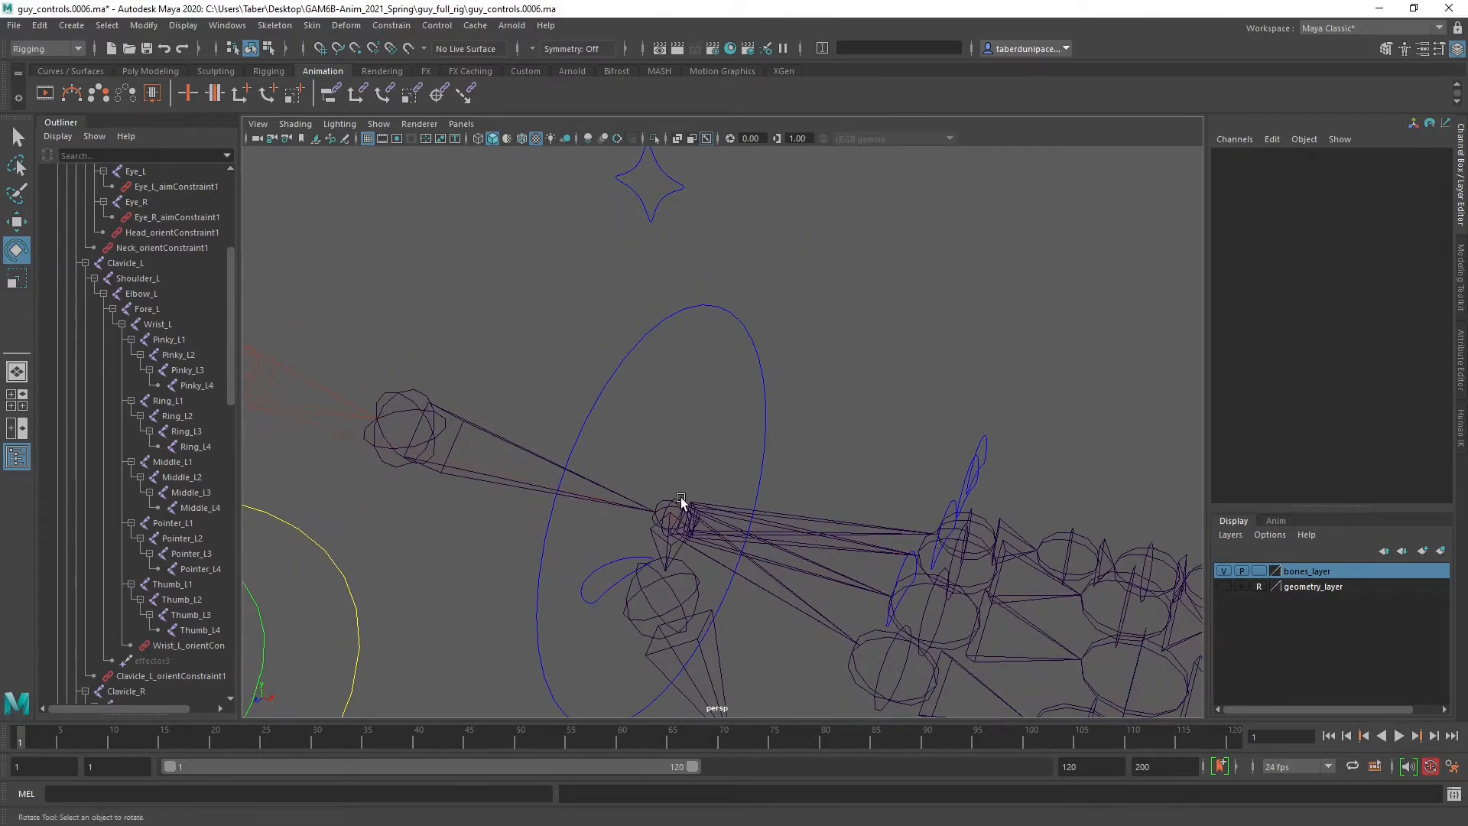
pyautogui.click(682, 497)
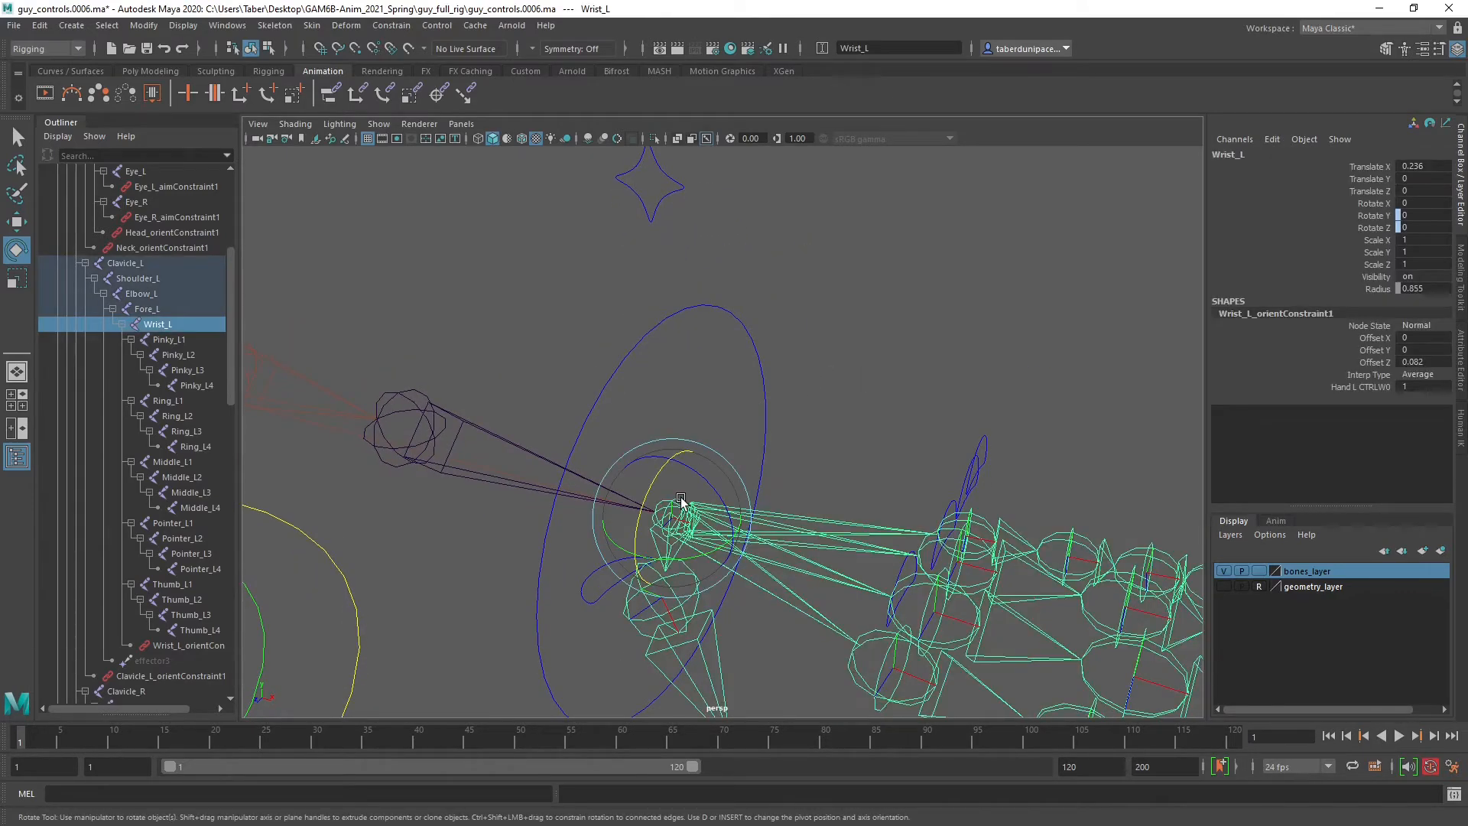
# Open the Expression Editor for Wrist_L's Rotate X channel and keep its window clear of the wrist.
pyautogui.click(1389, 203)
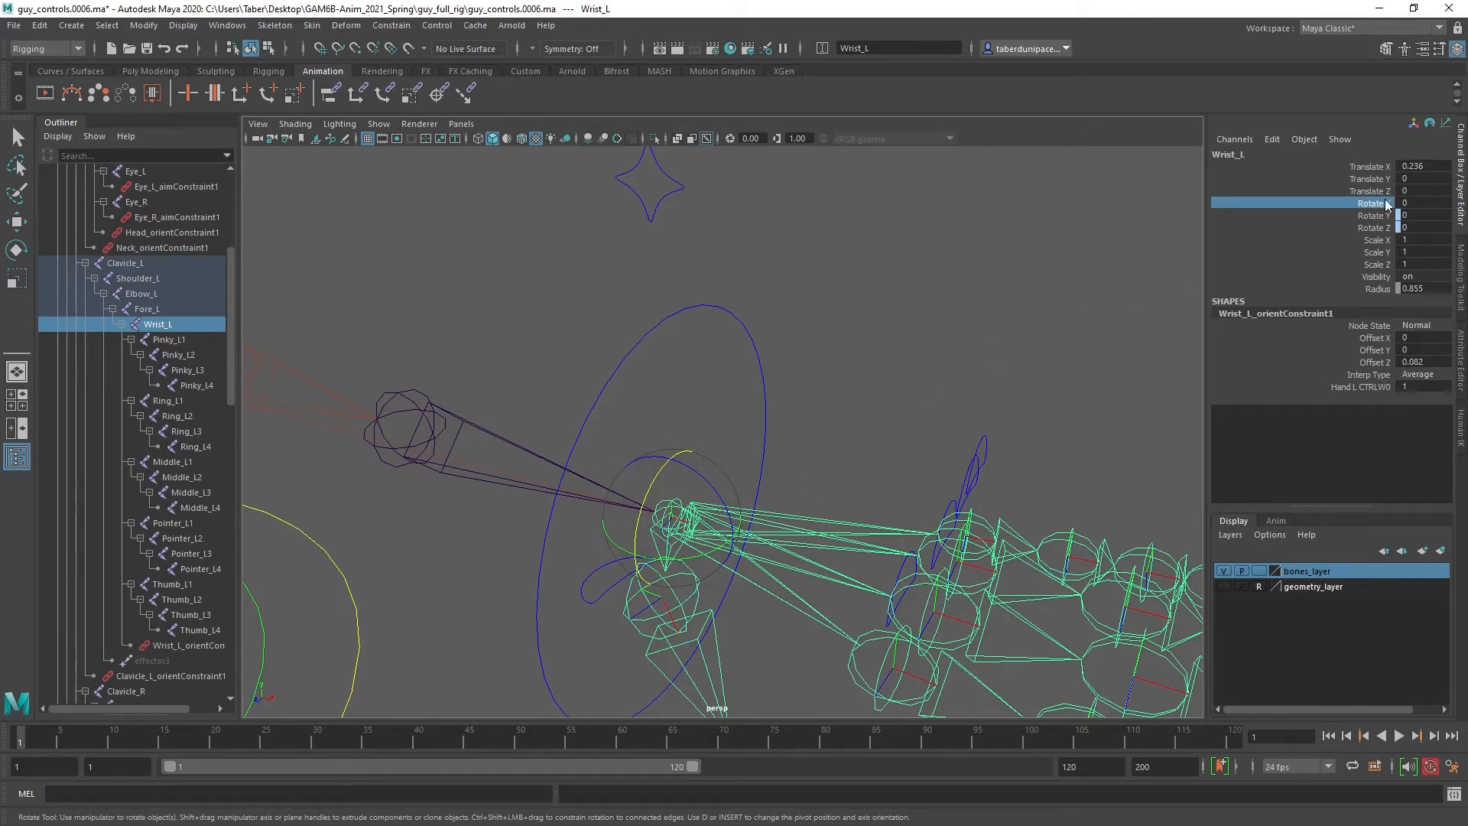
pyautogui.click(1272, 139)
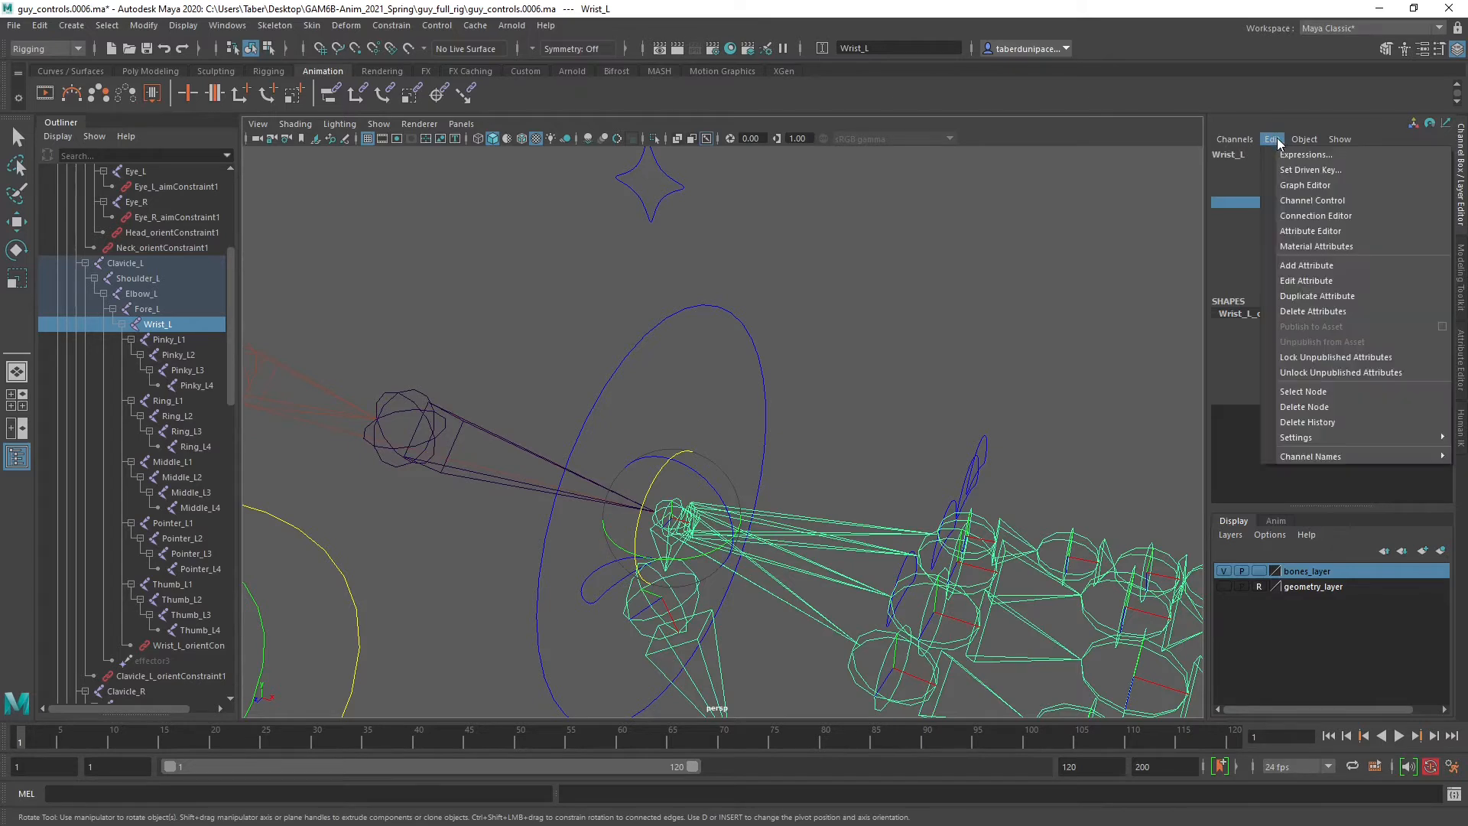
pyautogui.click(884, 295)
pyautogui.click(677, 497)
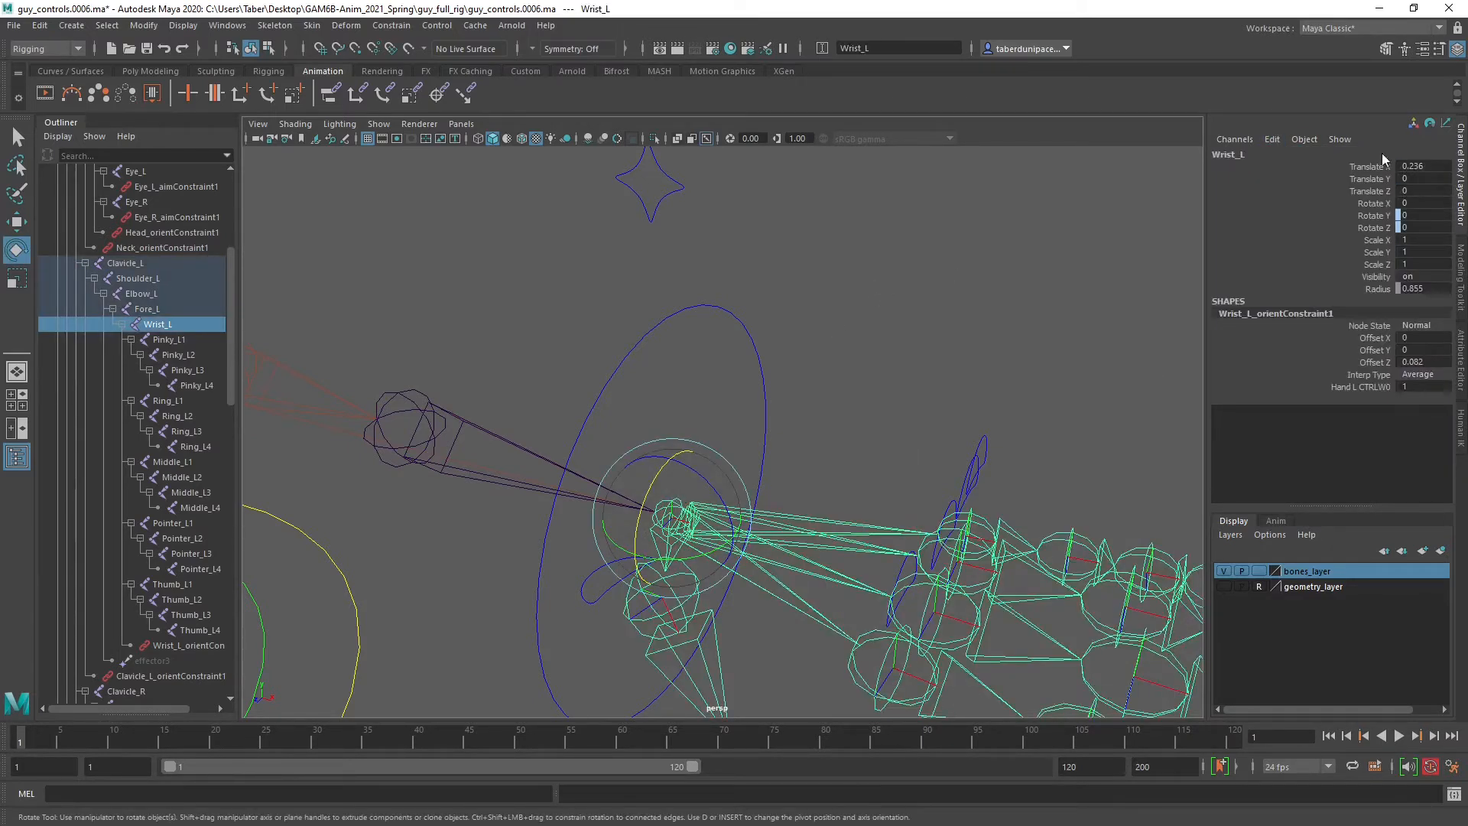
pyautogui.click(1273, 139)
pyautogui.click(1291, 114)
pyautogui.click(1369, 203)
pyautogui.click(1273, 139)
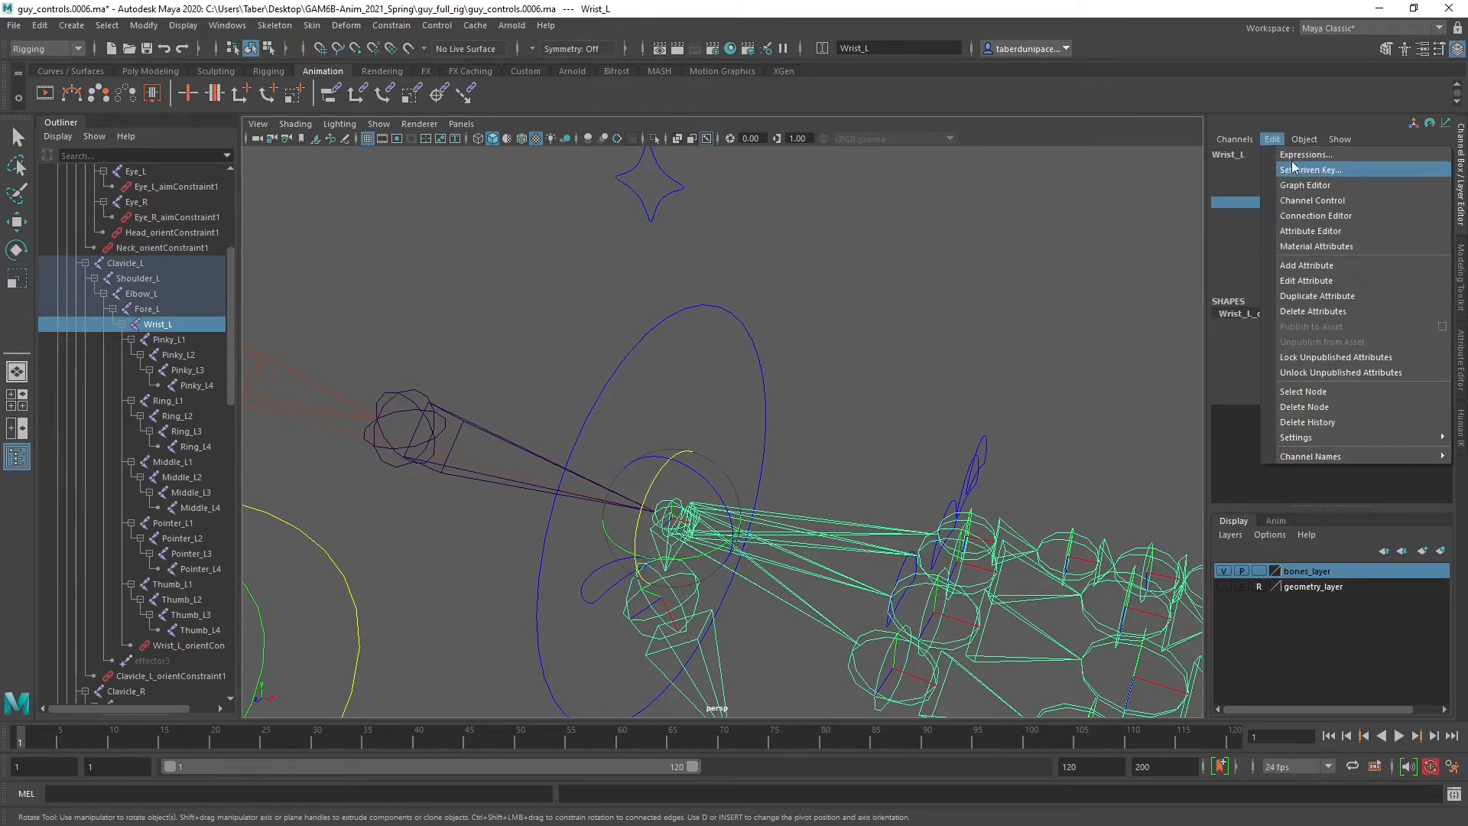
pyautogui.click(1300, 168)
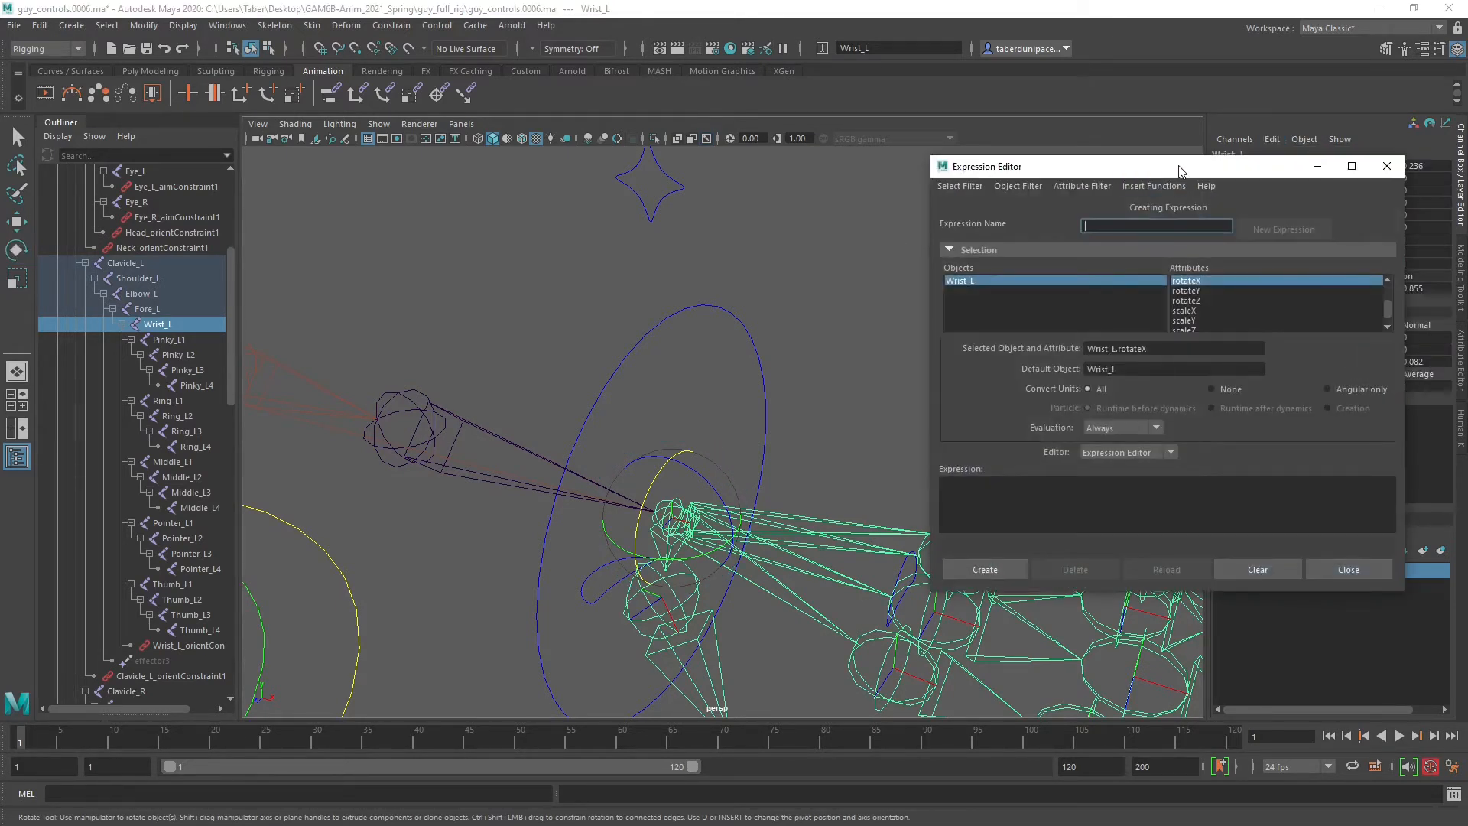
pyautogui.moveTo(1181, 171); pyautogui.dragTo(1062, 109)
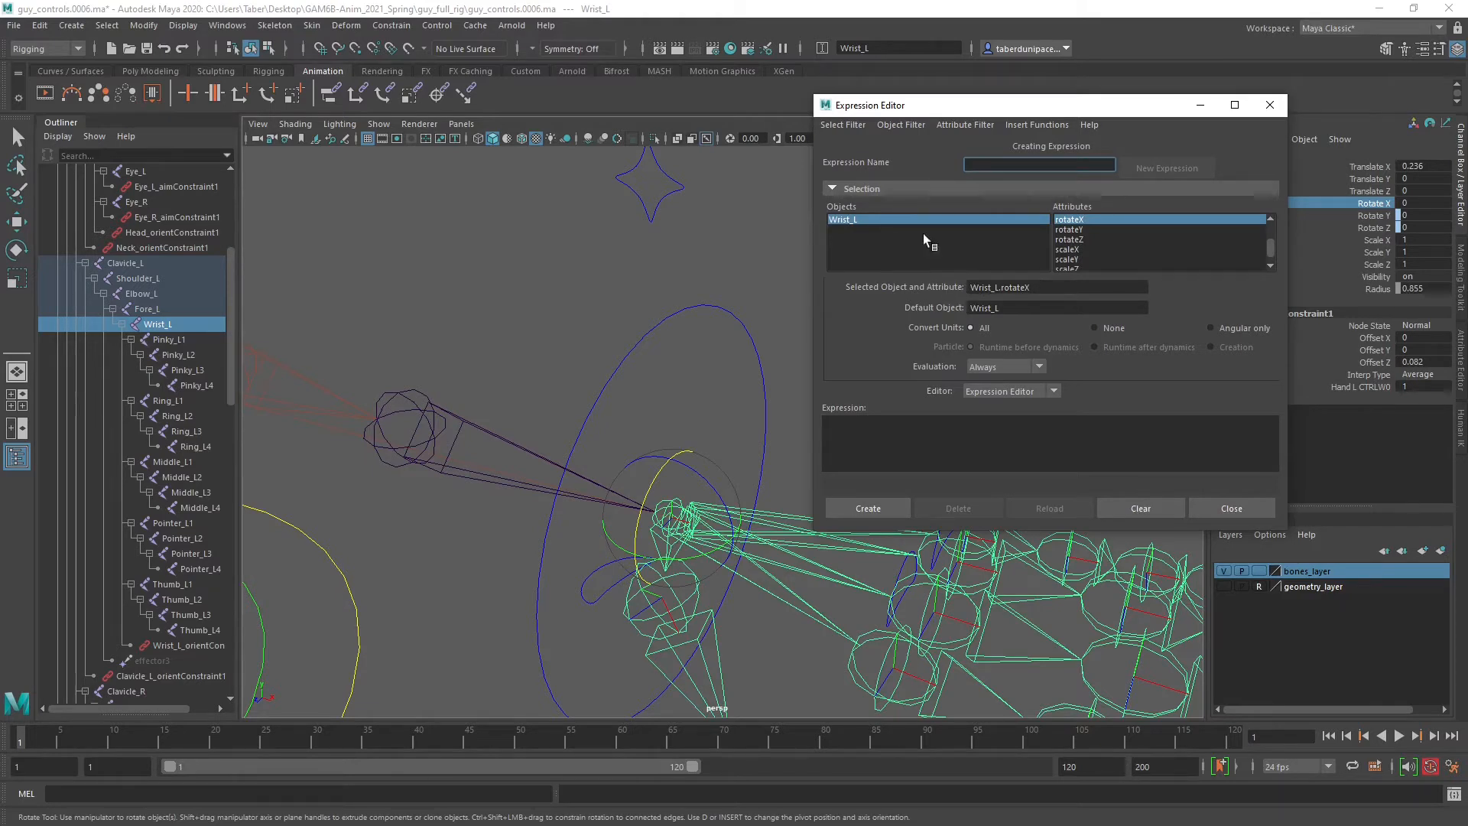
# Examine Wrist_L's attributes in the Expression Editor and highlight the full name of its rotateX attribute.
pyautogui.click(1069, 240)
pyautogui.scroll(-1, 1069, 246)
pyautogui.click(1069, 252)
pyautogui.click(1073, 228)
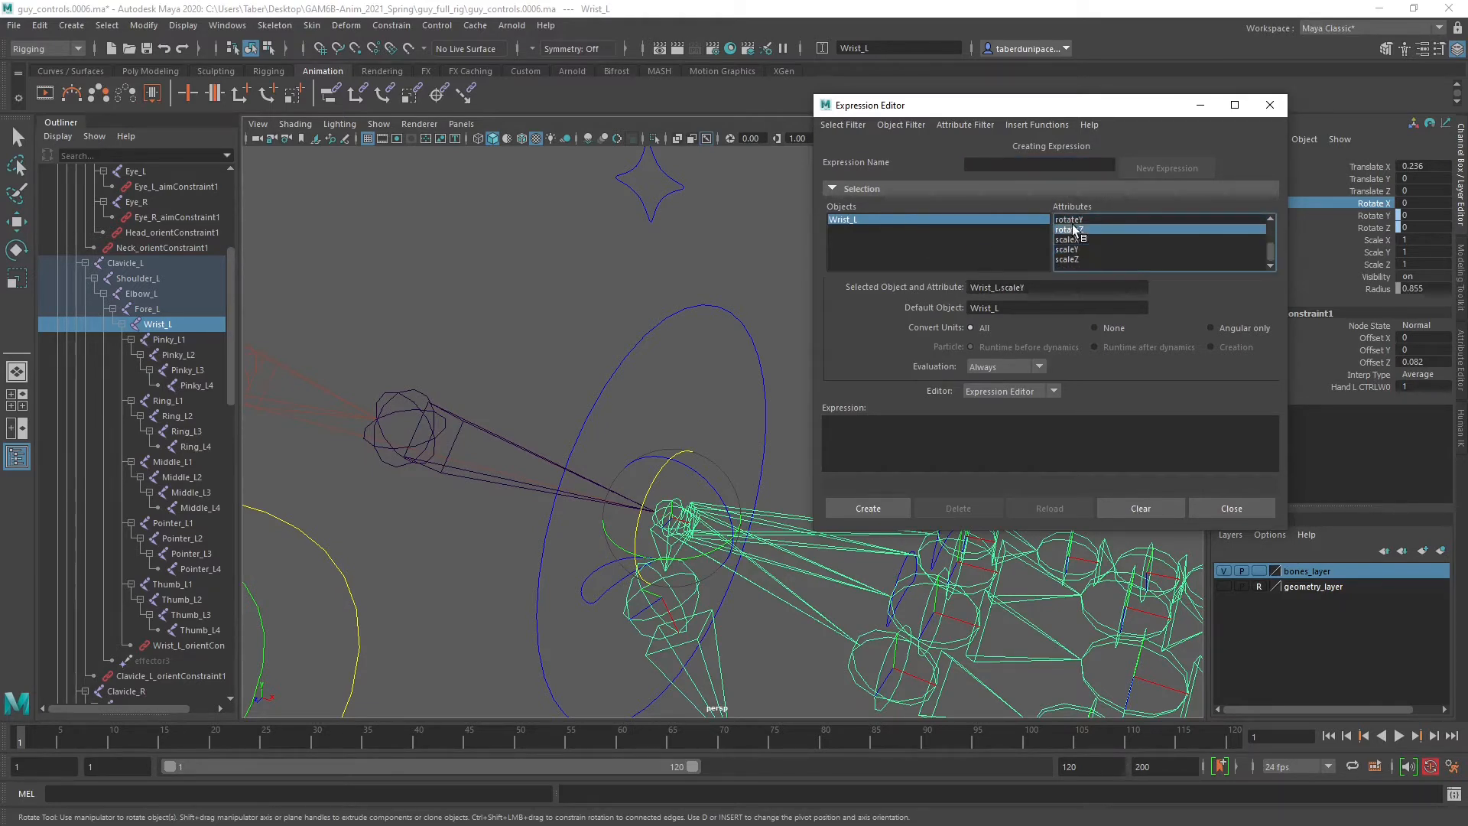
pyautogui.scroll(2, 1075, 233)
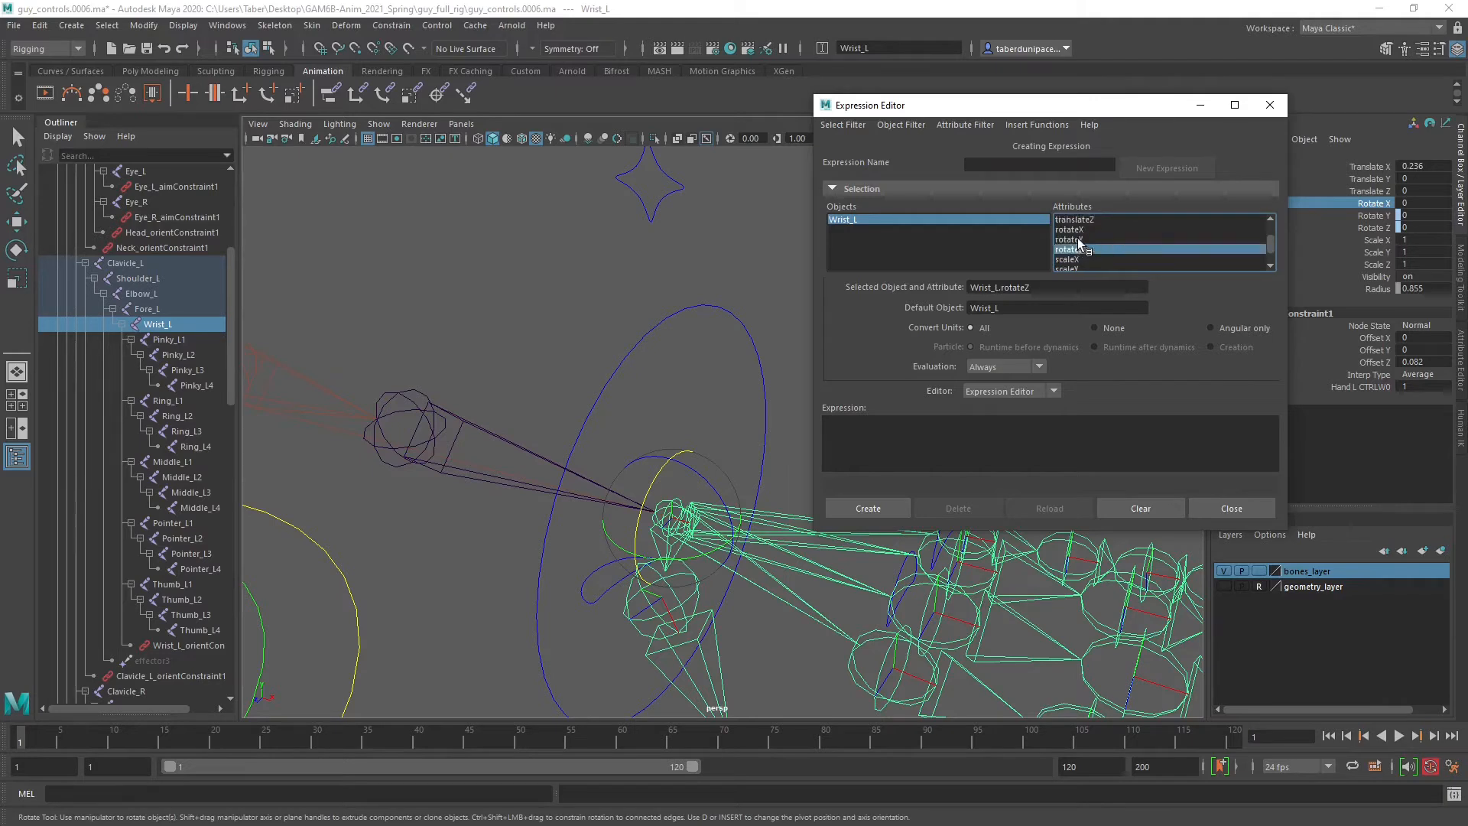
pyautogui.click(1074, 230)
pyautogui.scroll(-1, 1074, 230)
pyautogui.moveTo(1106, 288); pyautogui.dragTo(970, 288)
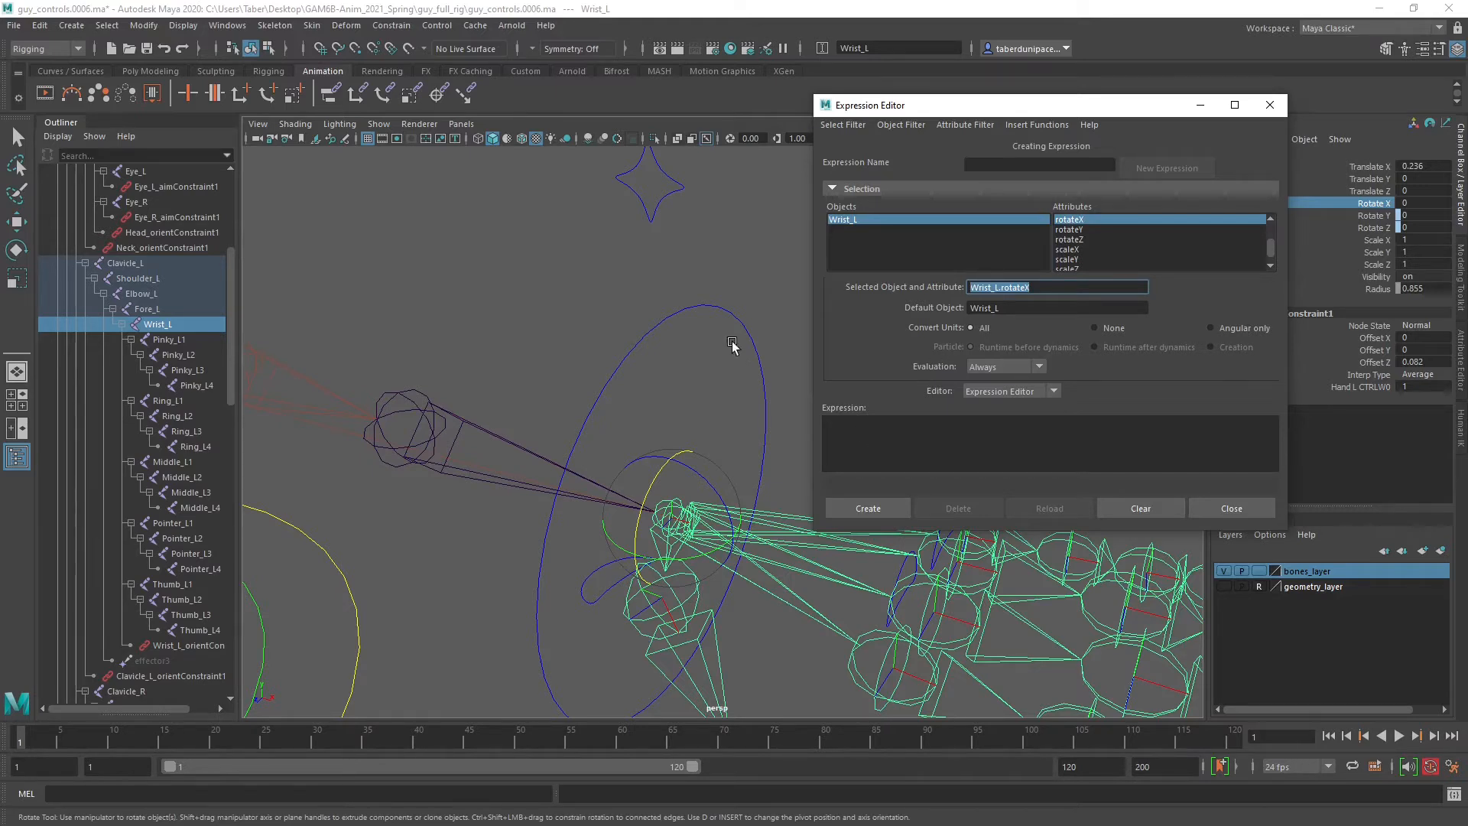
# Inspect Hand_L_CTRL in the Expression Editor and locate its name in the Outliner.
pyautogui.click(710, 318)
pyautogui.moveTo(710, 319); pyautogui.dragTo(710, 321)
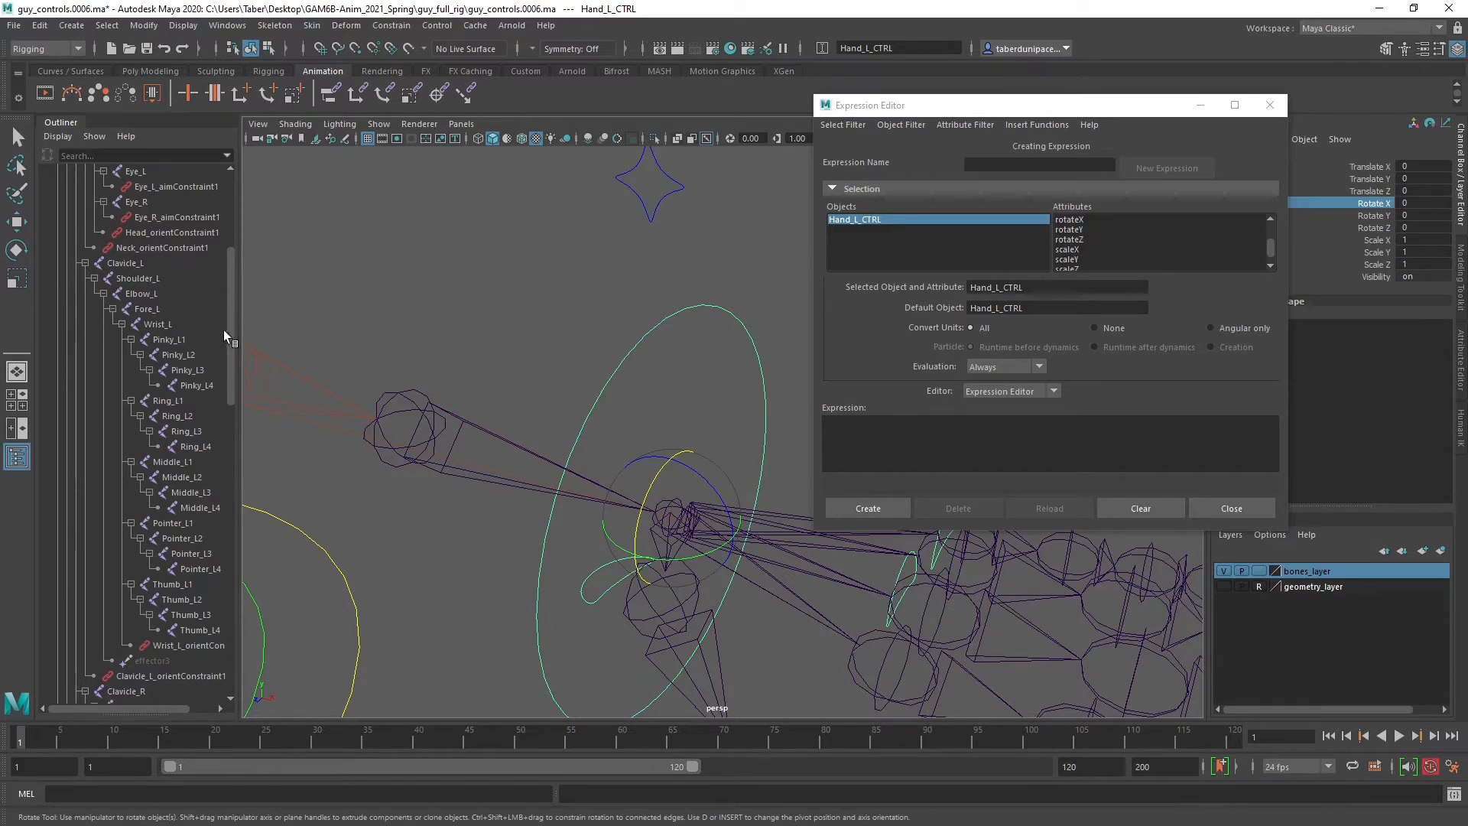
pyautogui.scroll(-20, 200, 347)
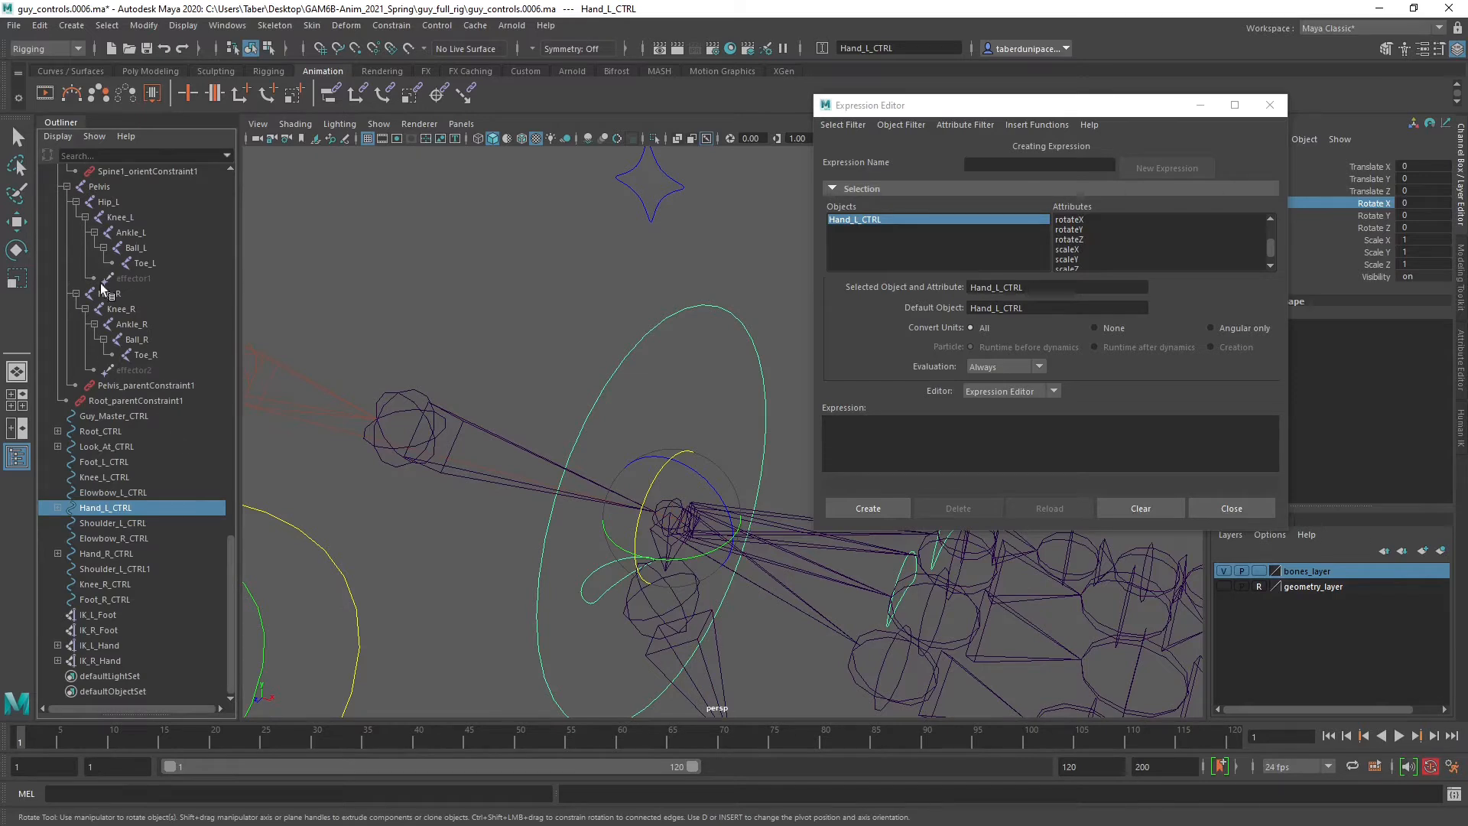
# Reselect Wrist_L with its rotateX attribute and begin the expression with "Wrist_L.rotateX =".
pyautogui.click(688, 506)
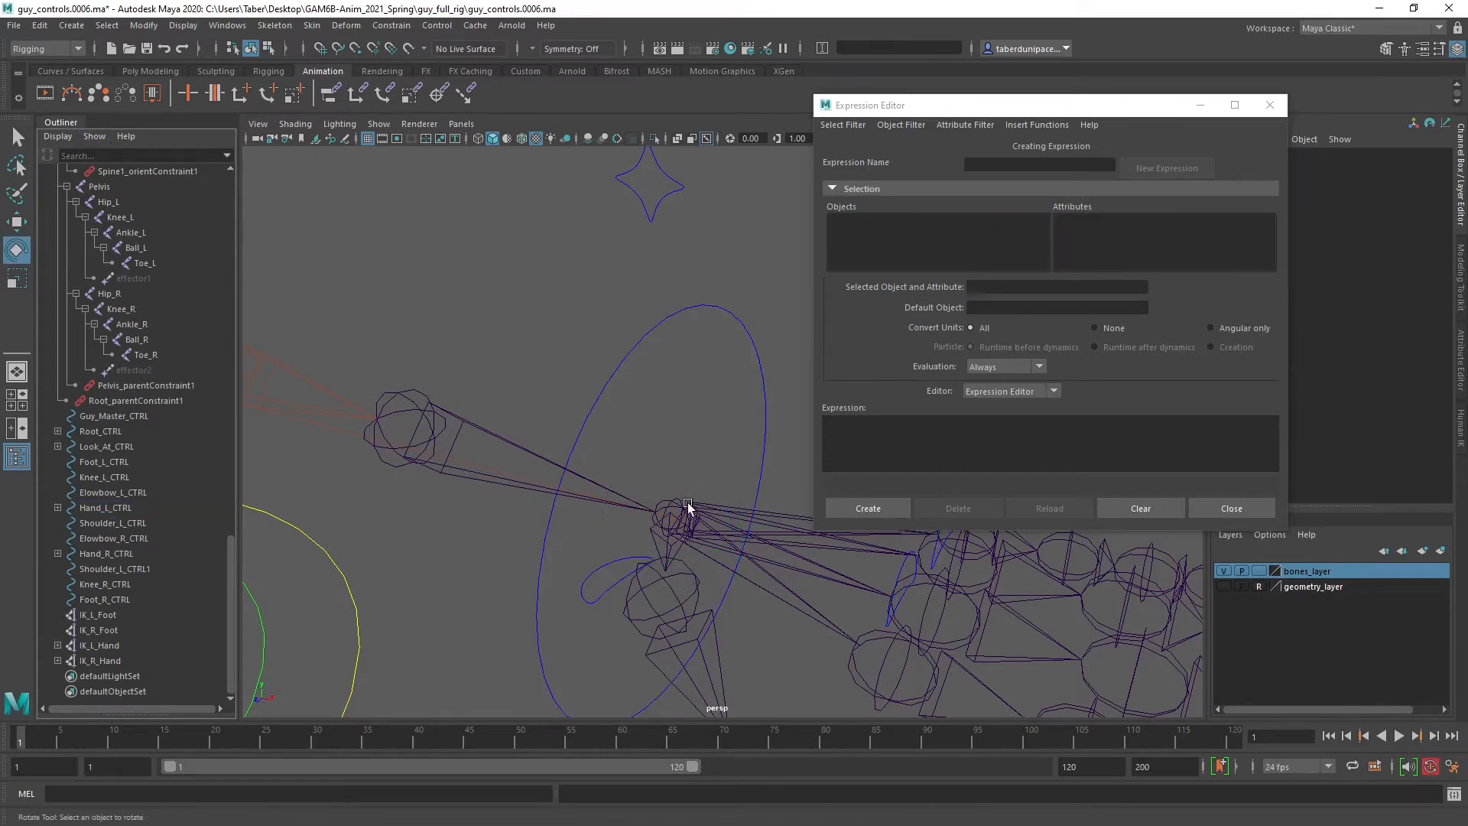
pyautogui.click(676, 497)
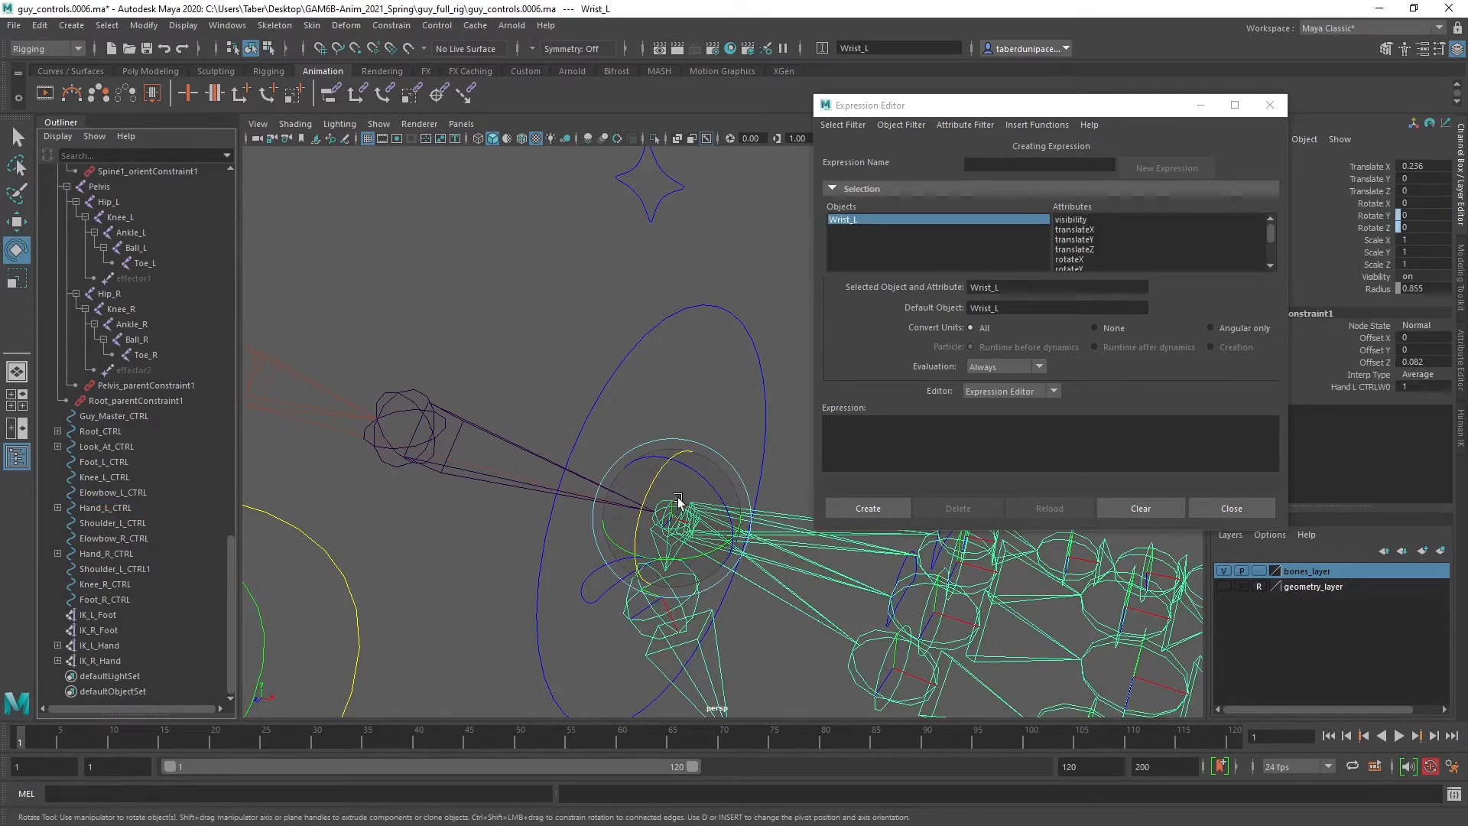
pyautogui.click(1075, 259)
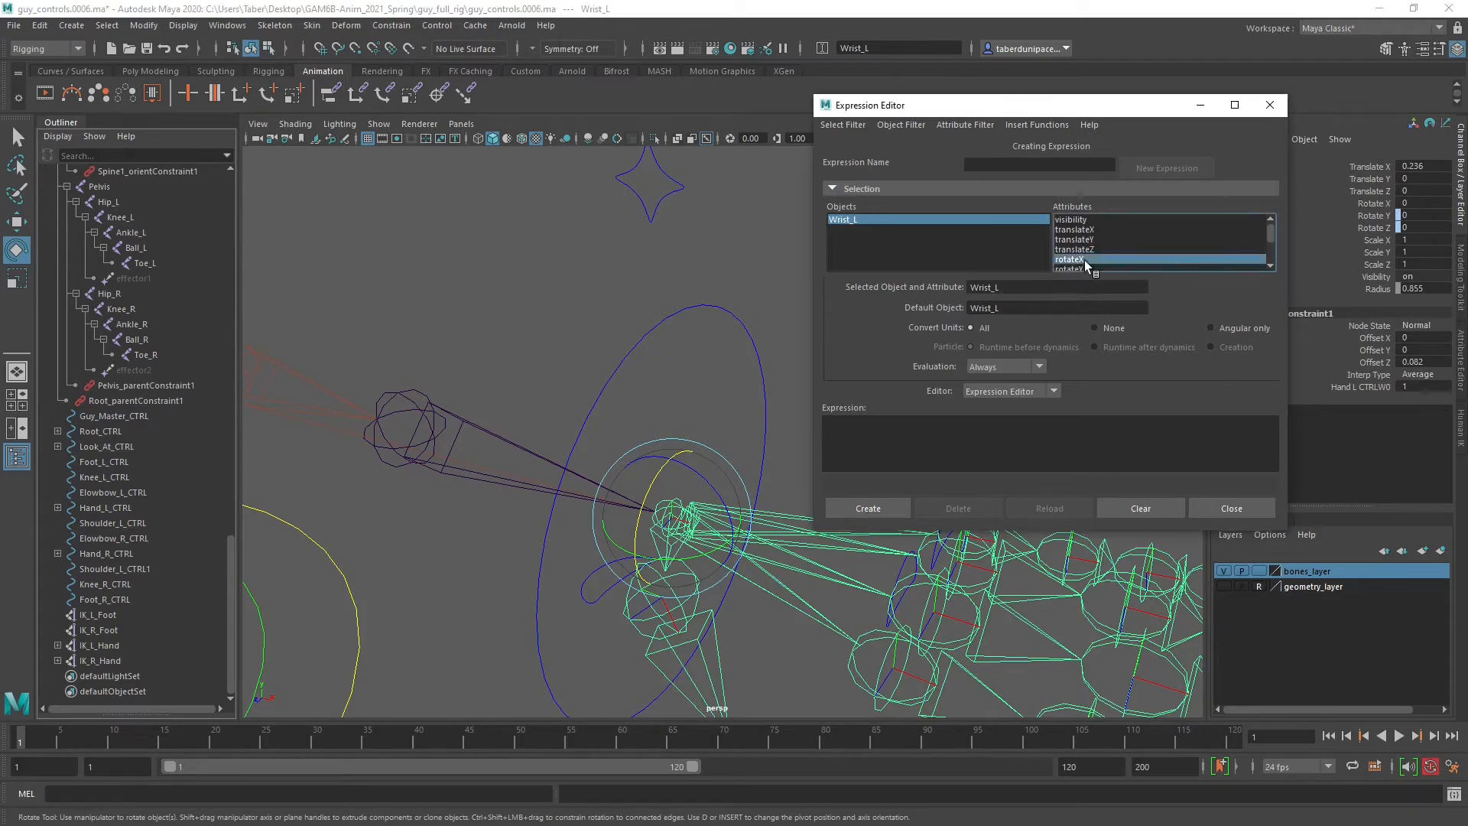
pyautogui.click(936, 423)
pyautogui.write('Wrist_L.rotateX')
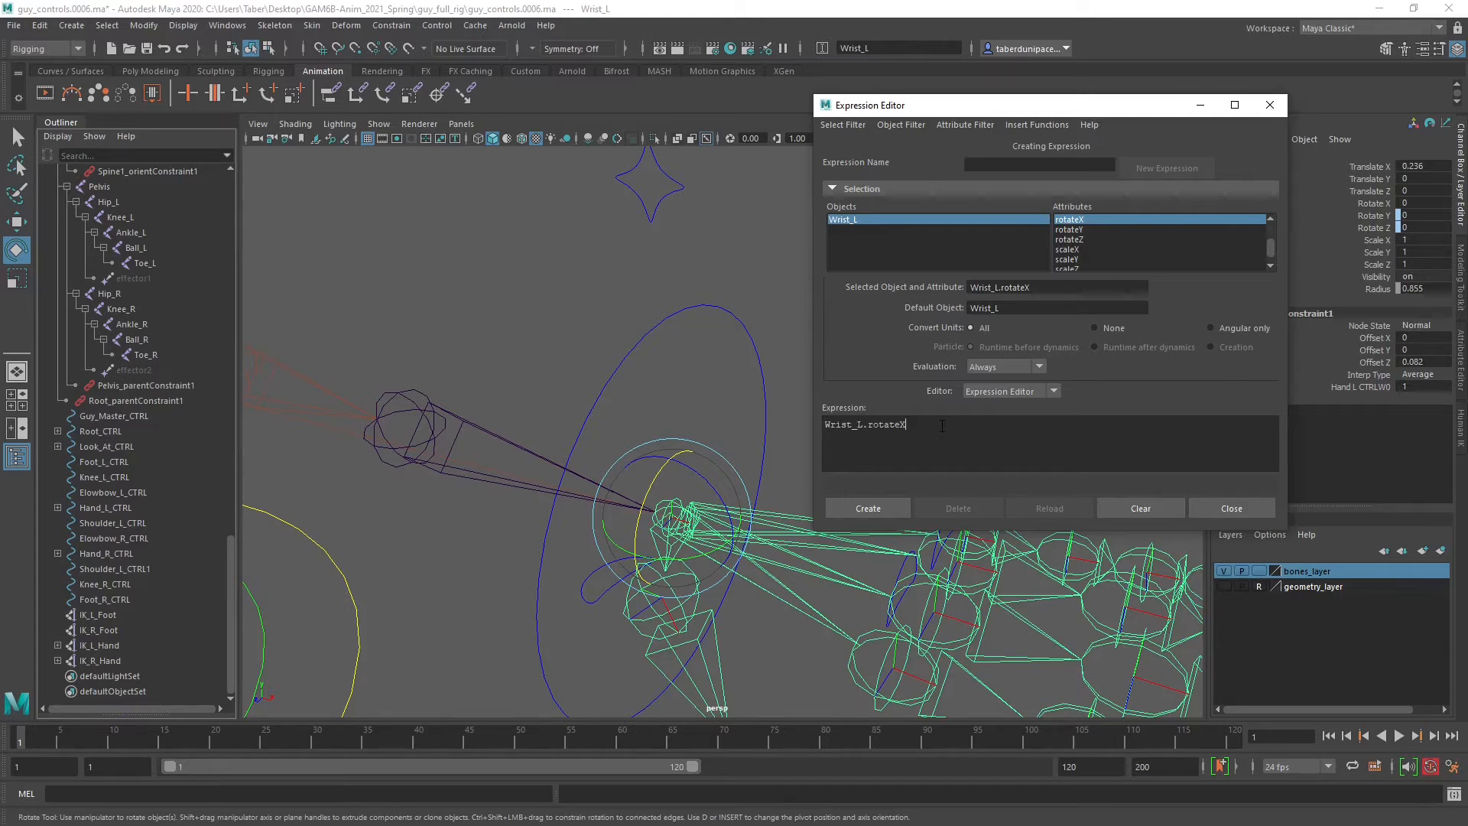
pyautogui.write('=')
pyautogui.scroll(8, 139, 541)
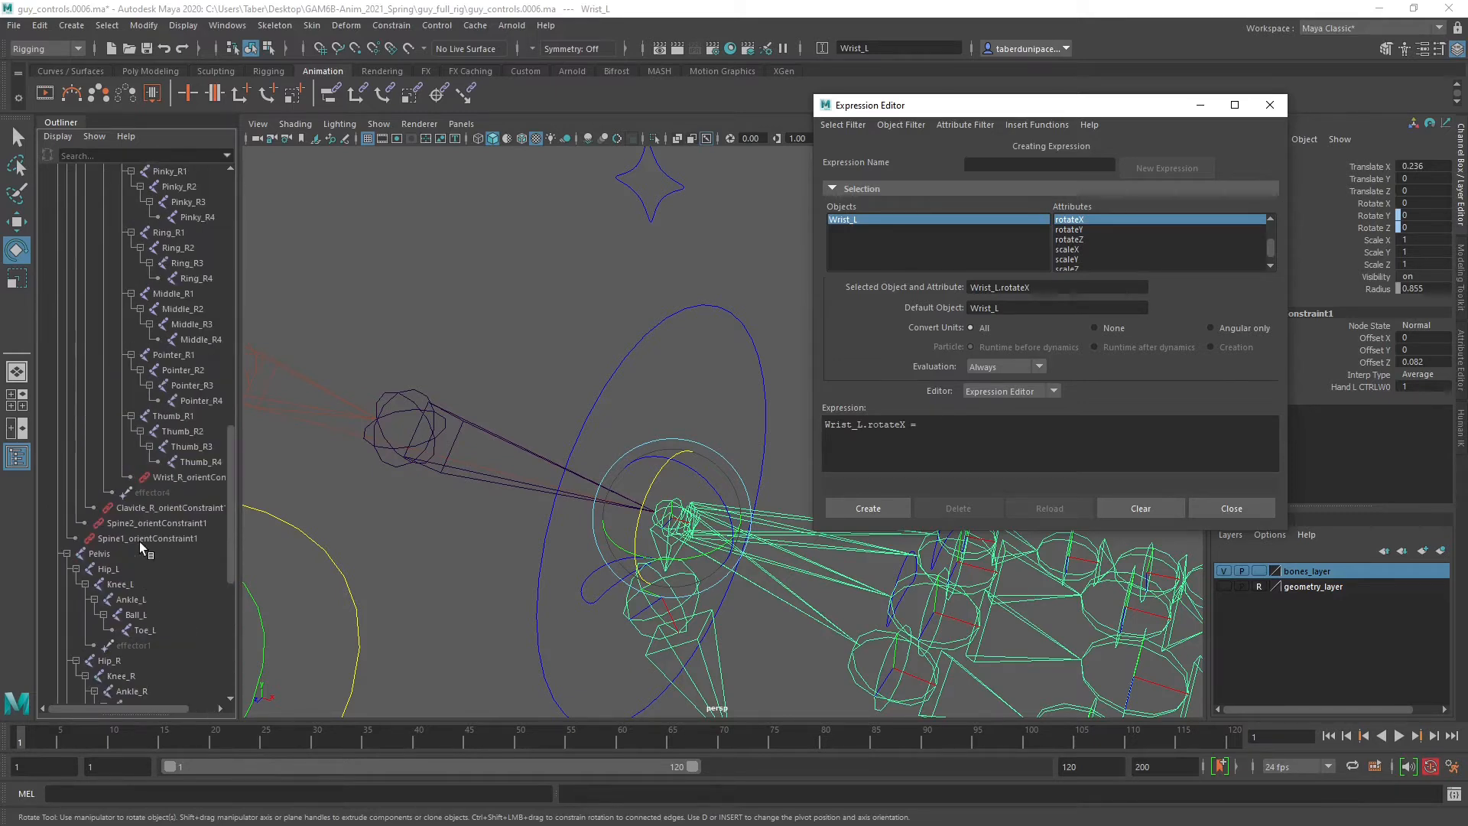
pyautogui.scroll(-8, 140, 541)
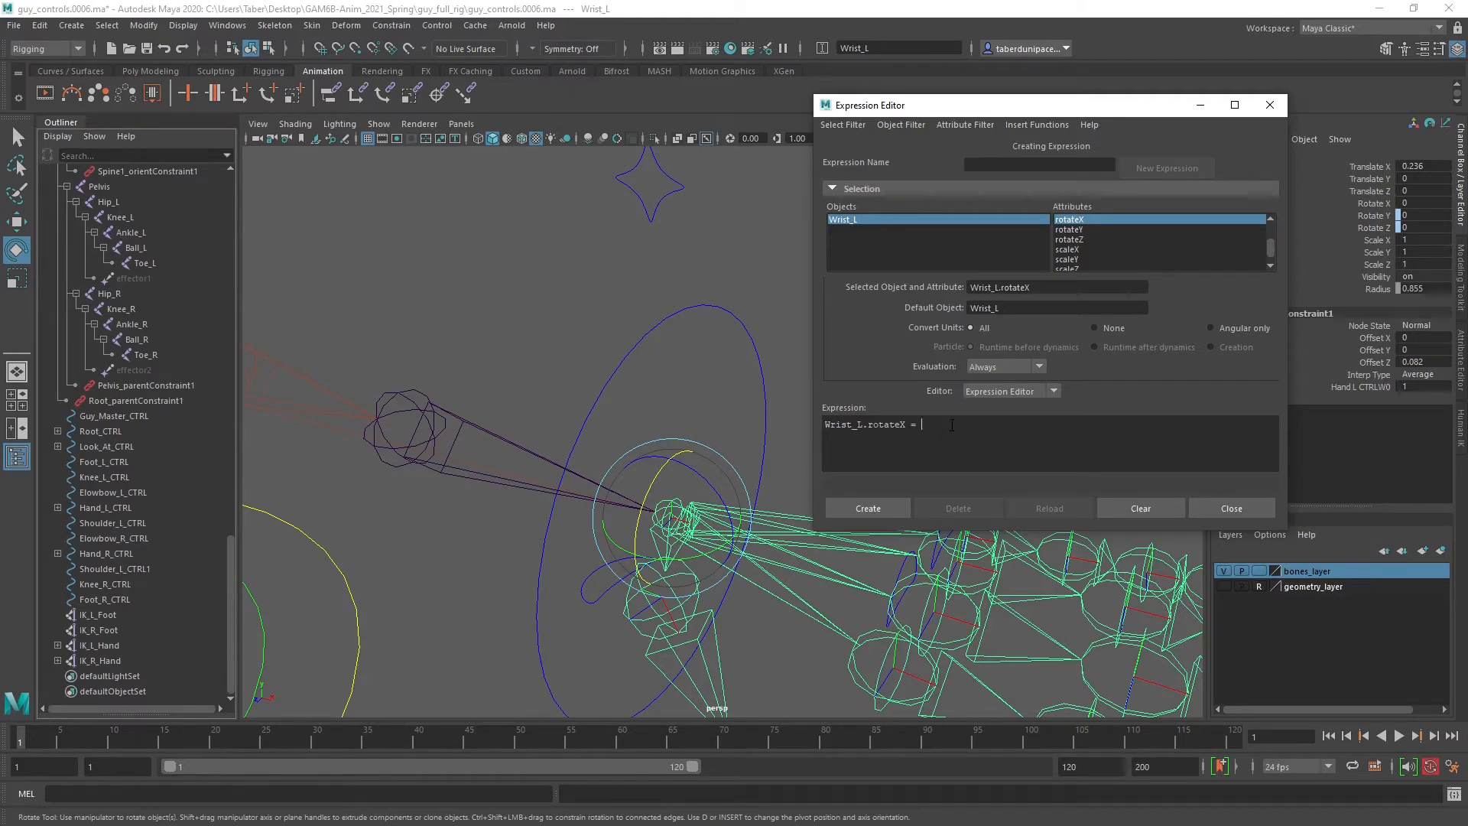
# Complete the expression's assignment with "Hand_L_CTRL / 2;".
pyautogui.write('Eand_L_CTRL;')
pyautogui.press('Left')
pyautogui.write('/ 2')
pyautogui.hotkey('shift', 'Right')
pyautogui.click(1020, 425)
pyautogui.moveTo(1020, 426); pyautogui.dragTo(808, 429)
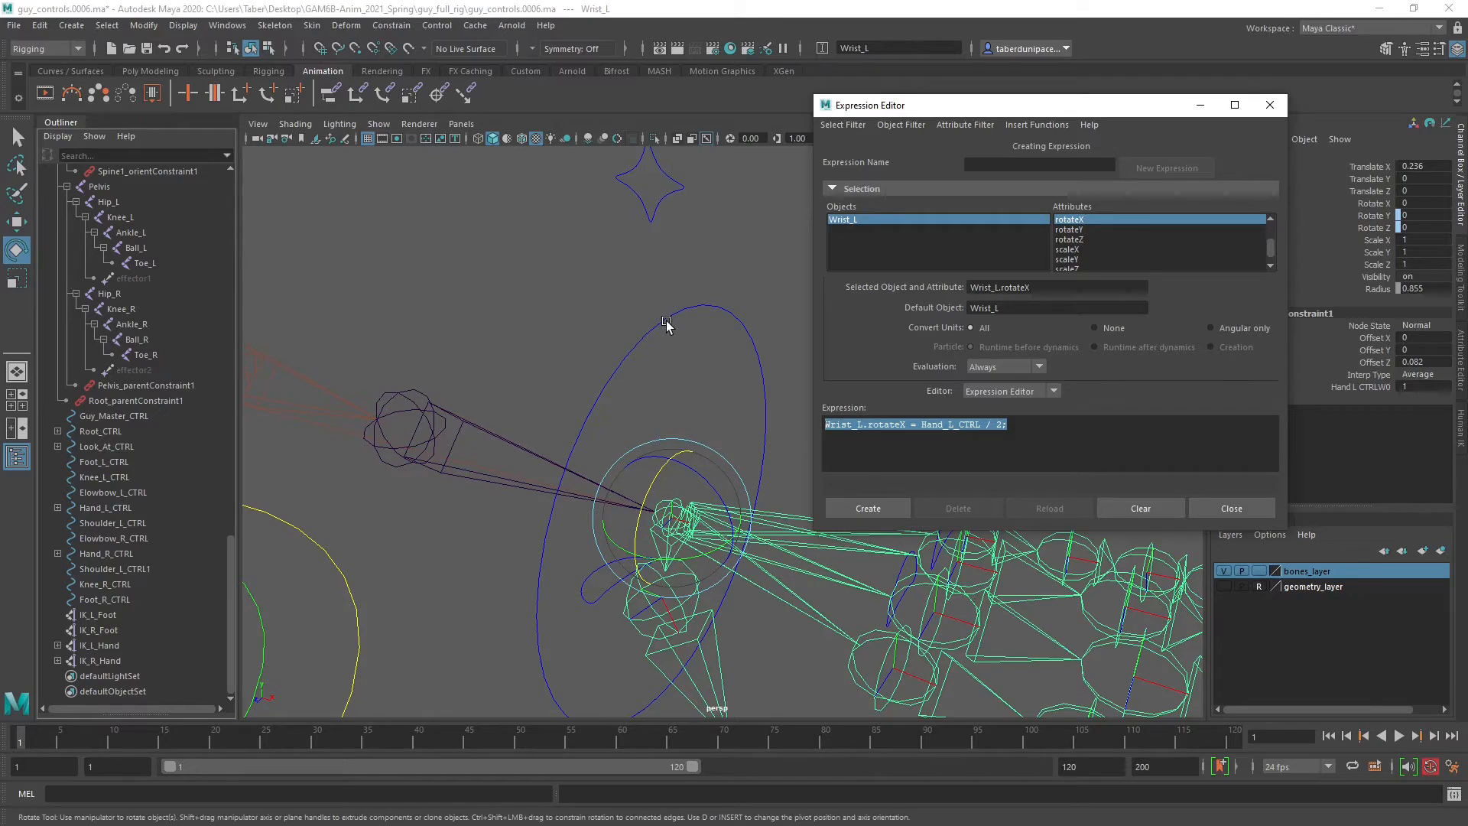
# Append .rotateX to Hand_L_CTRL so the expression reads "Wrist_L.rotateX = Hand_L_CTRL.rotateX / 2;".
pyautogui.click(981, 426)
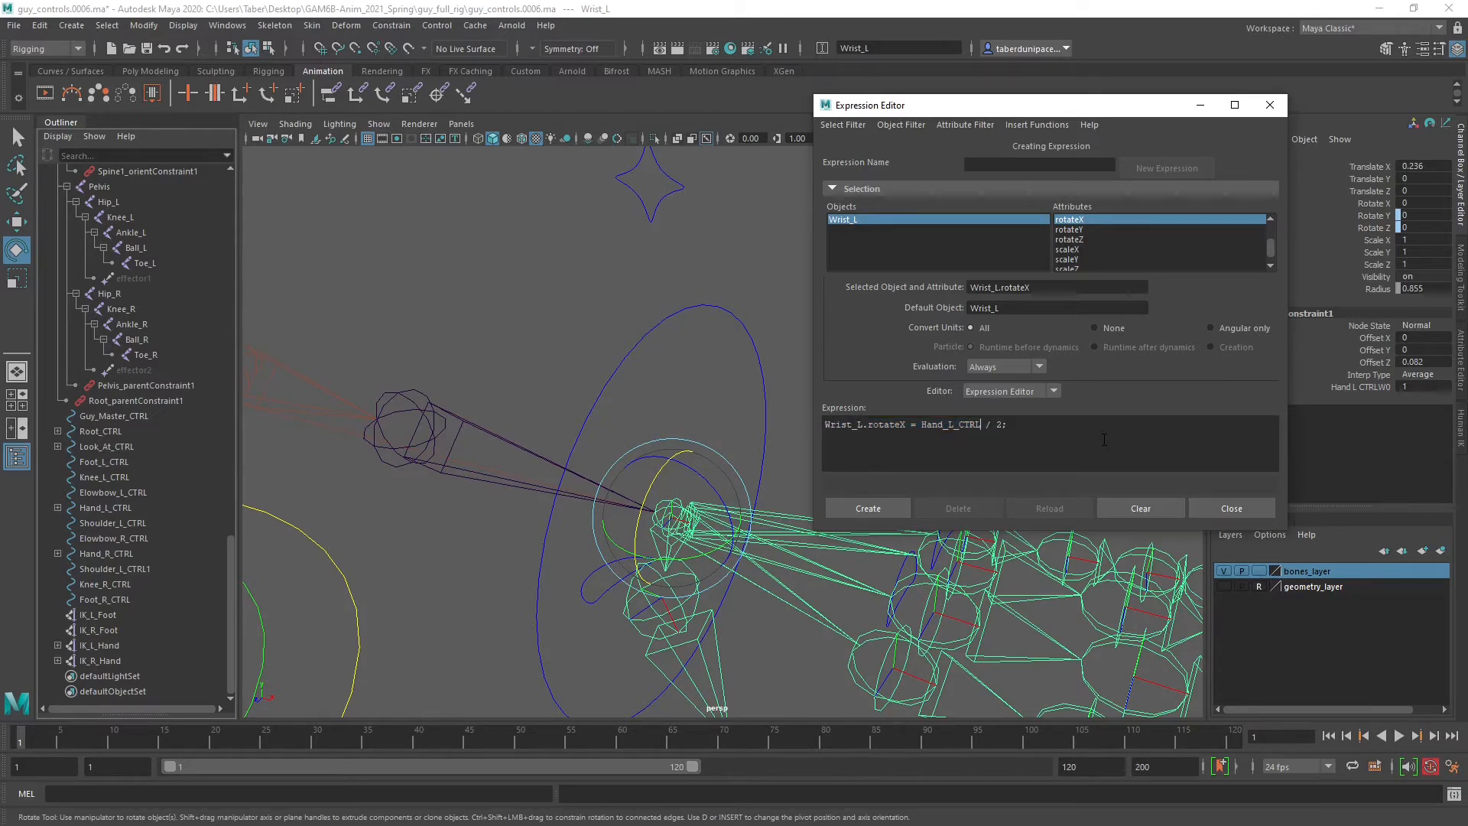
pyautogui.write('.rotateX')
pyautogui.moveTo(1067, 423); pyautogui.dragTo(823, 424)
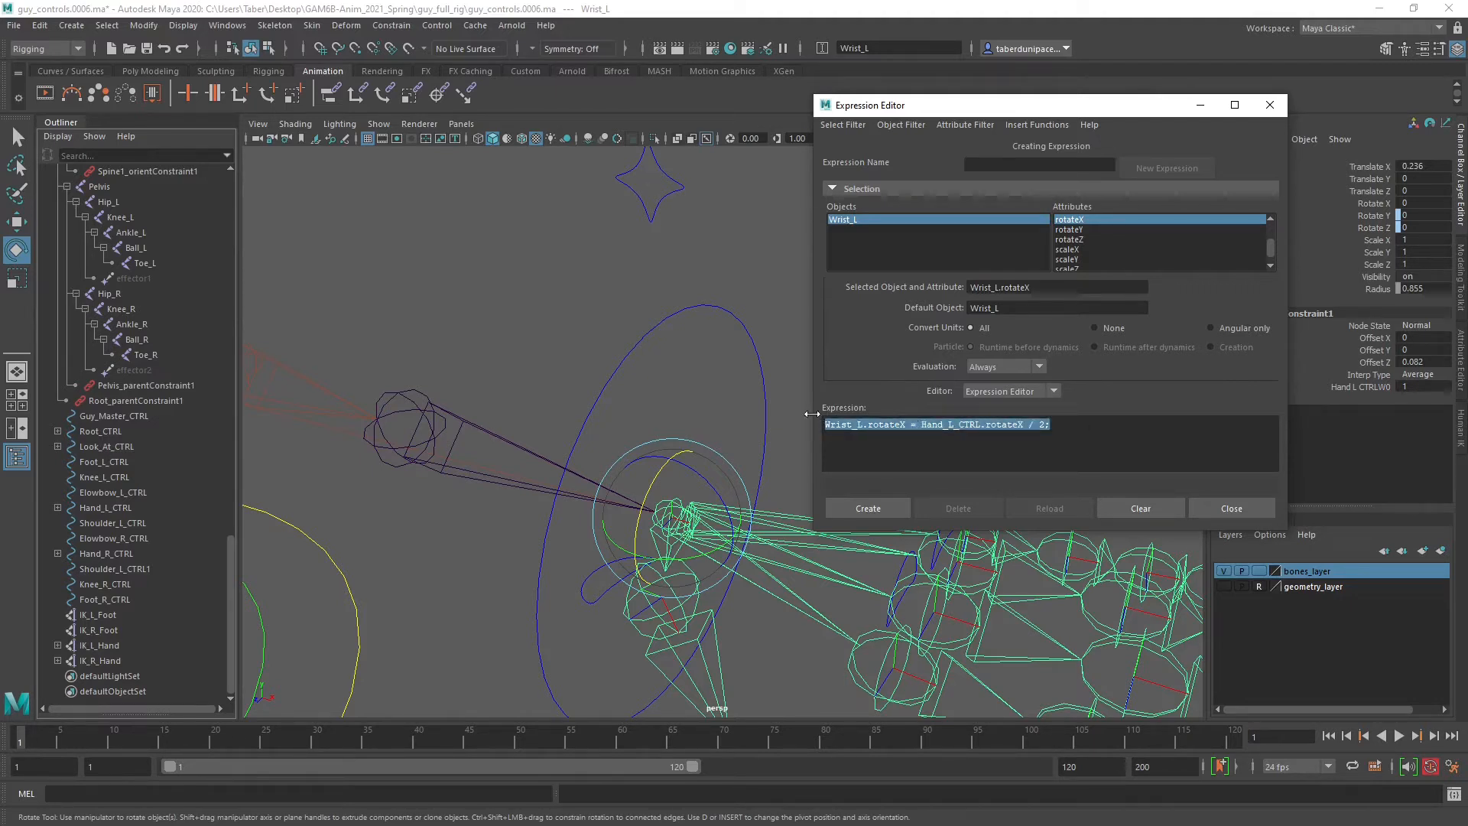
pyautogui.click(1065, 426)
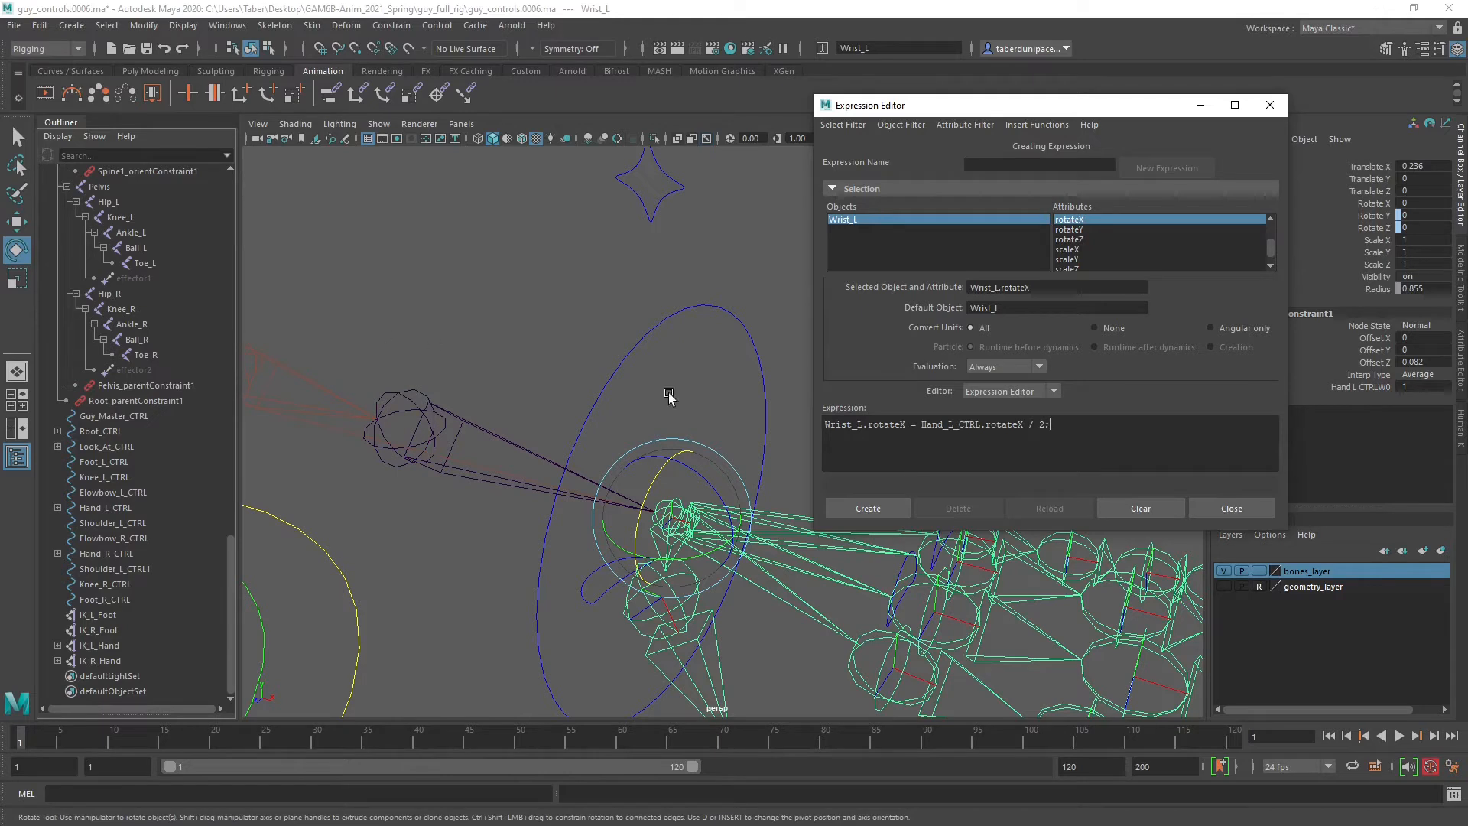
# Create the Wrist_L expression and test it by rotating Hand_L_CTRL about 60.6° on X and checking Wrist_L.
pyautogui.click(882, 507)
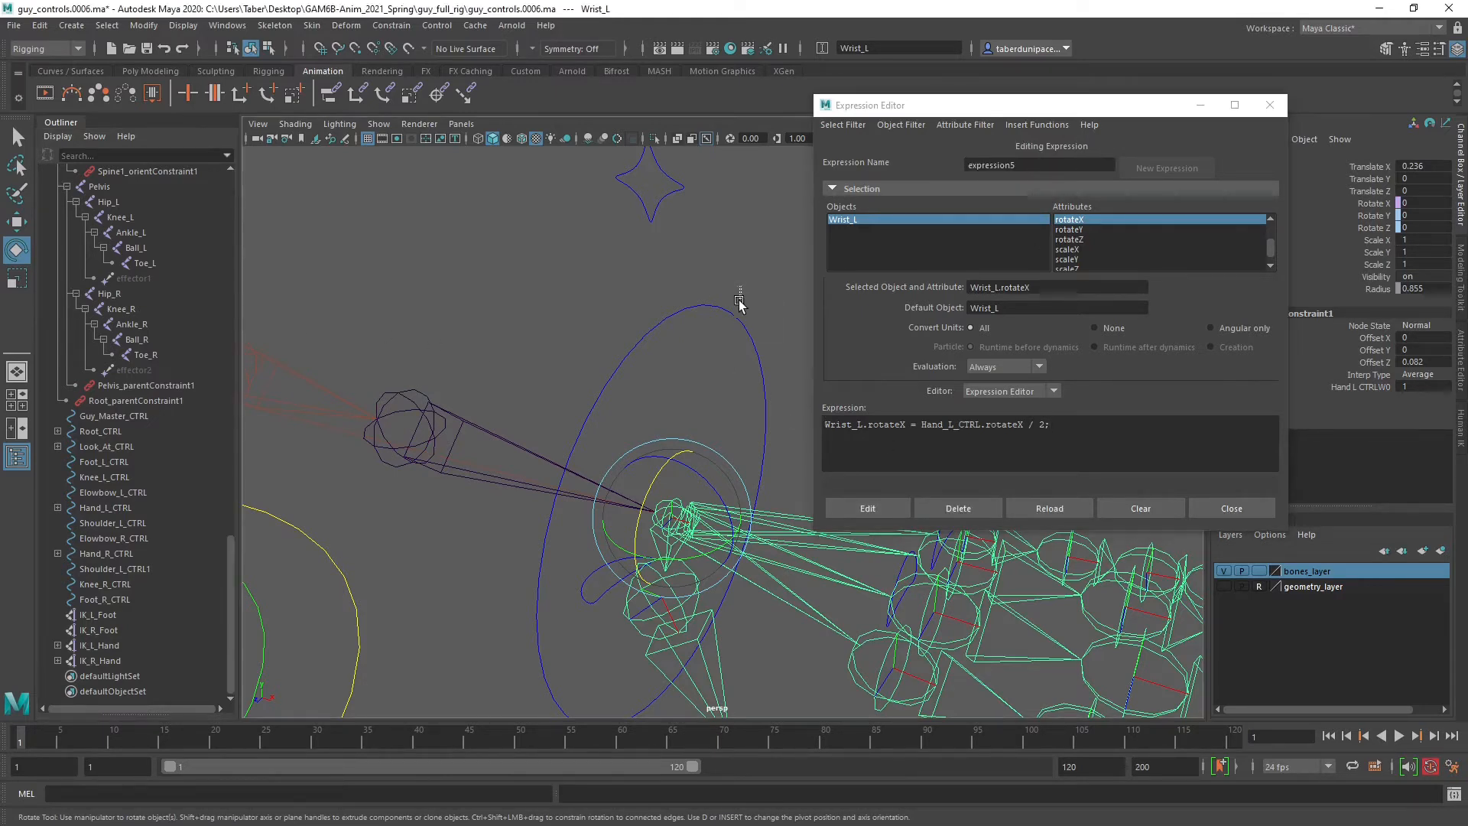
pyautogui.click(739, 355)
pyautogui.moveTo(656, 477); pyautogui.dragTo(639, 548)
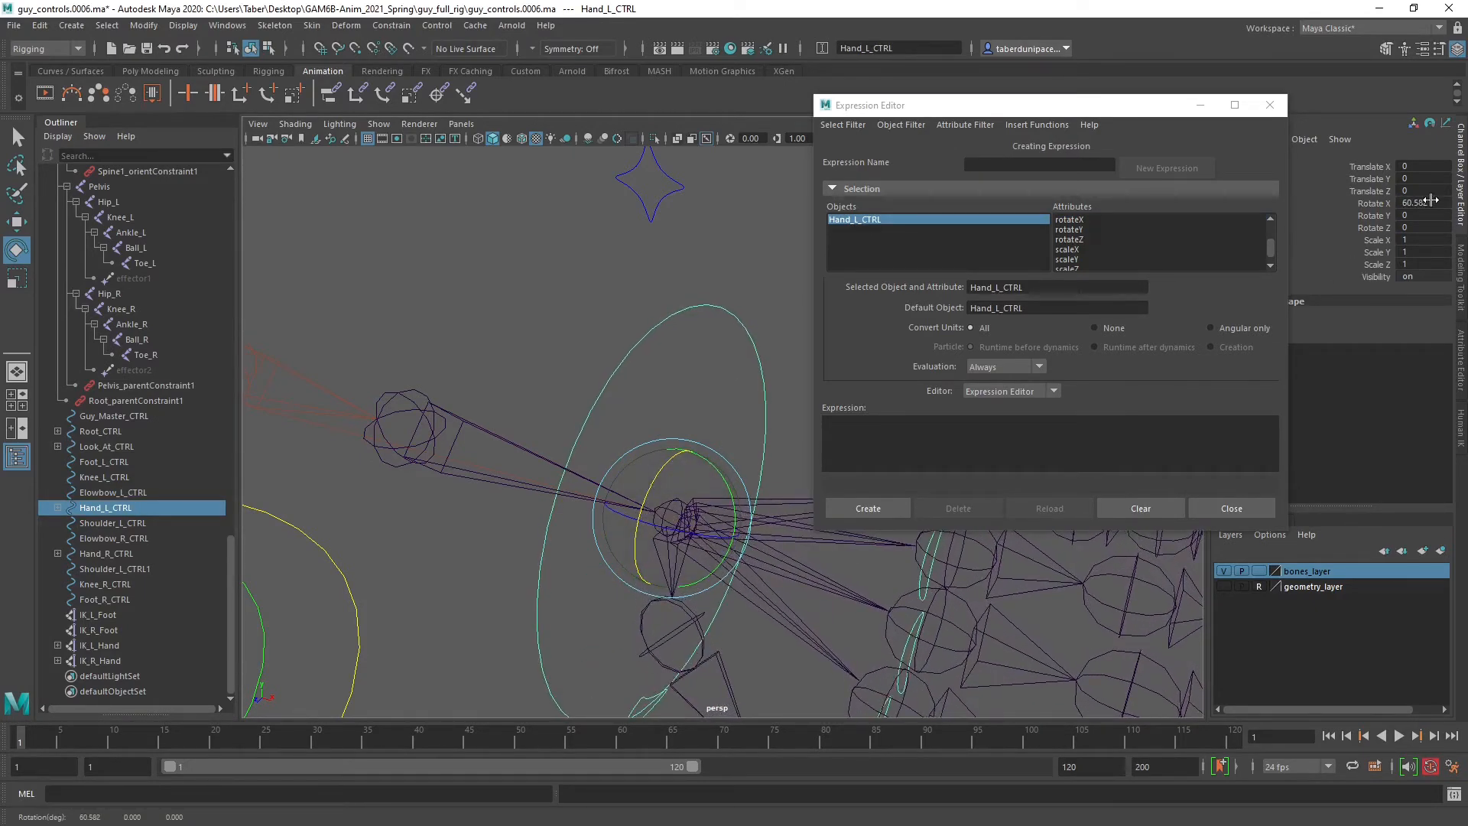
pyautogui.click(710, 367)
pyautogui.click(687, 501)
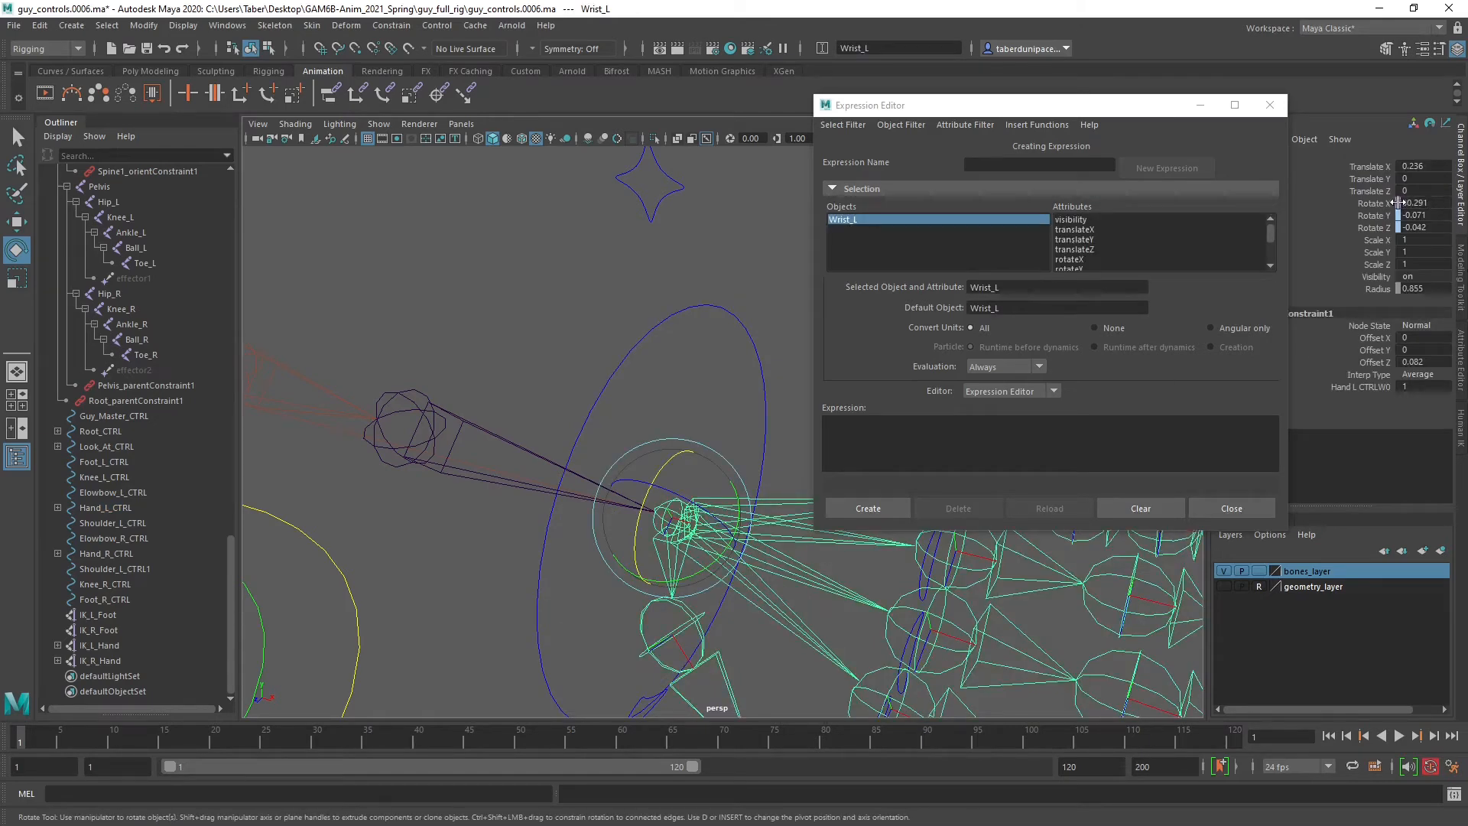
pyautogui.moveTo(655, 277); pyautogui.dragTo(690, 357)
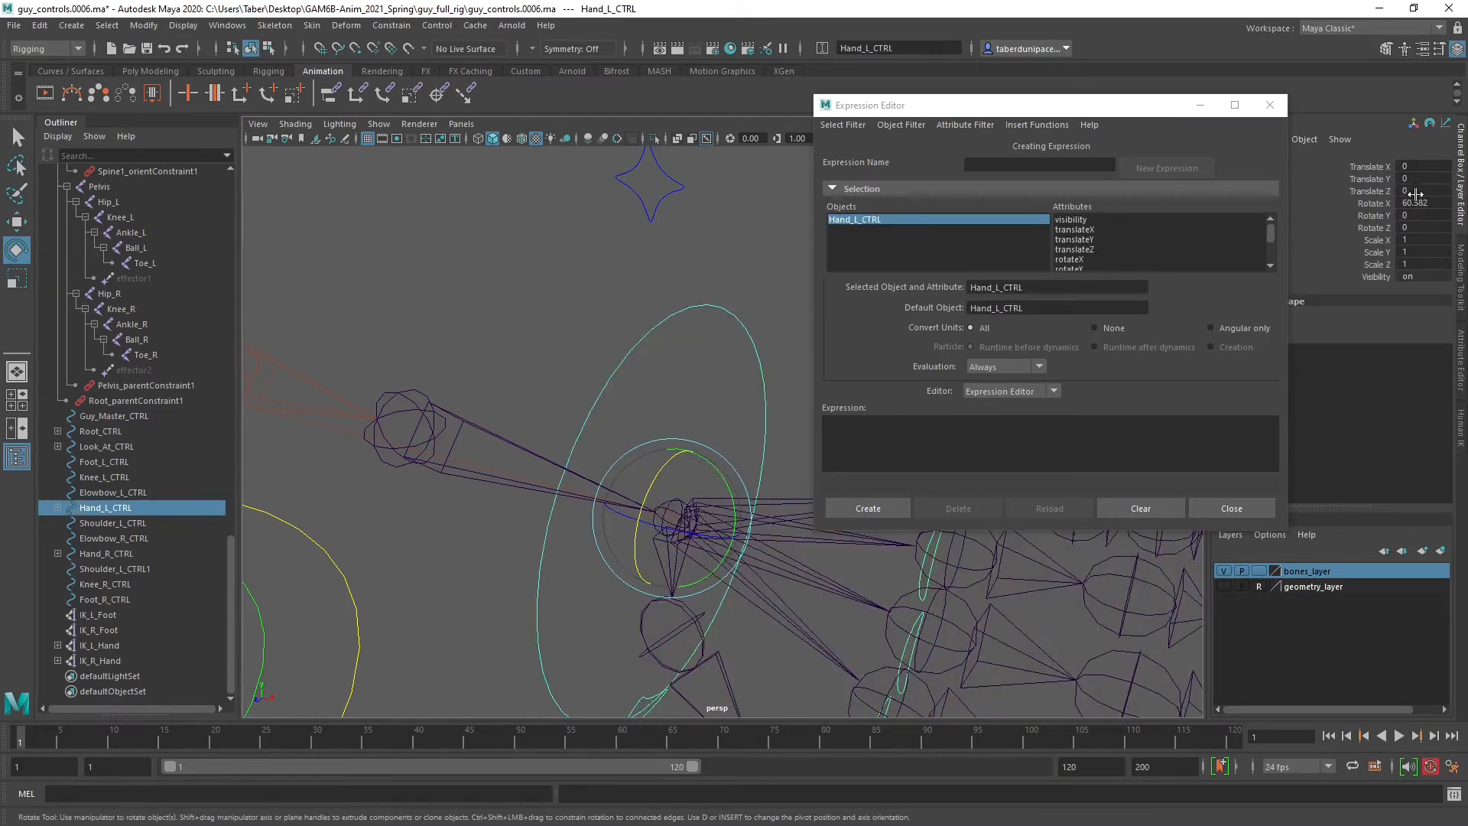
# Set Hand_L_CTRL's Rotate X to 0 and clear the selection.
pyautogui.doubleClick(1422, 202)
pyautogui.write('0')
pyautogui.press('Return')
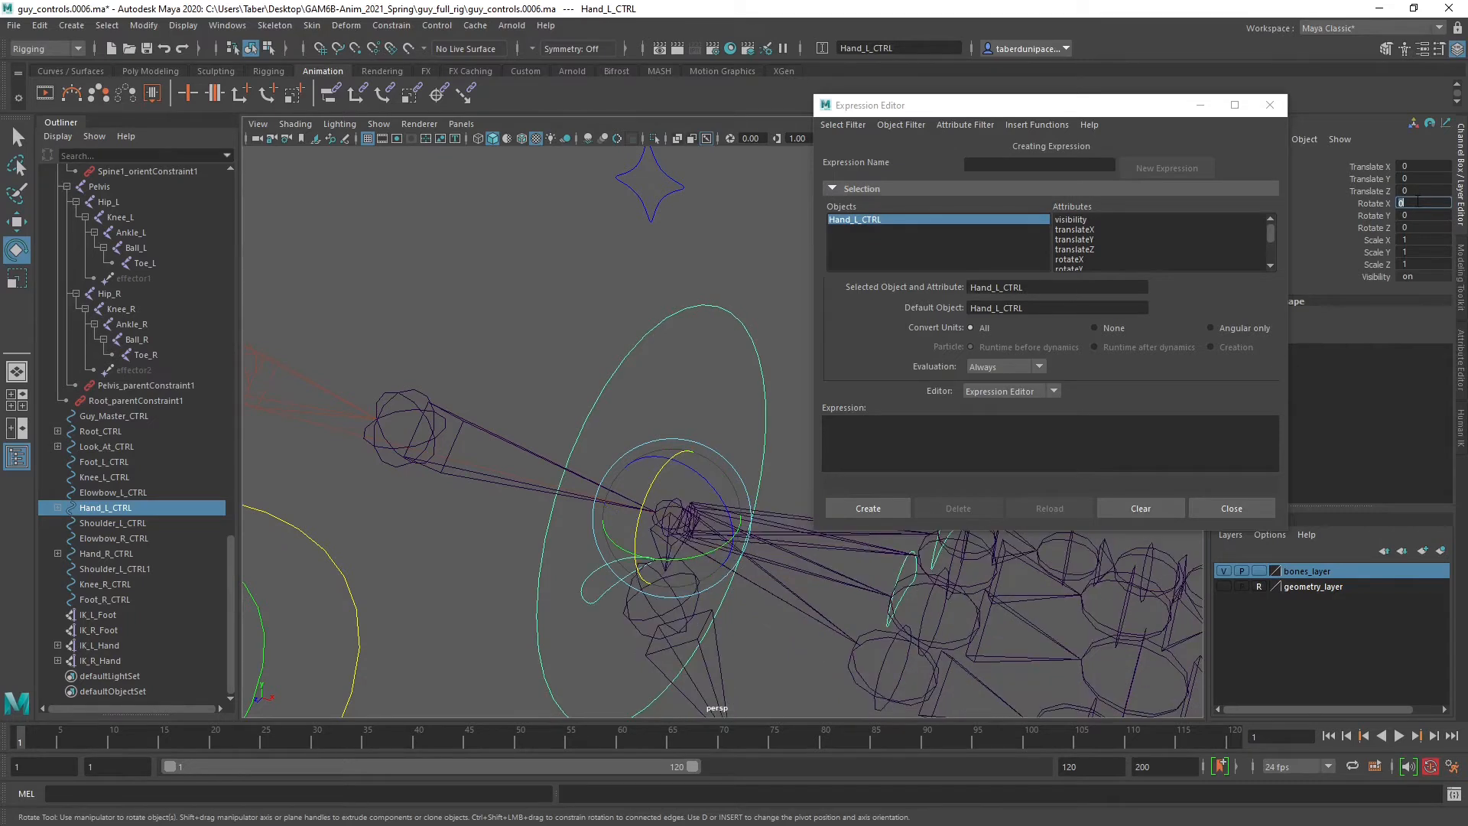
pyautogui.click(619, 281)
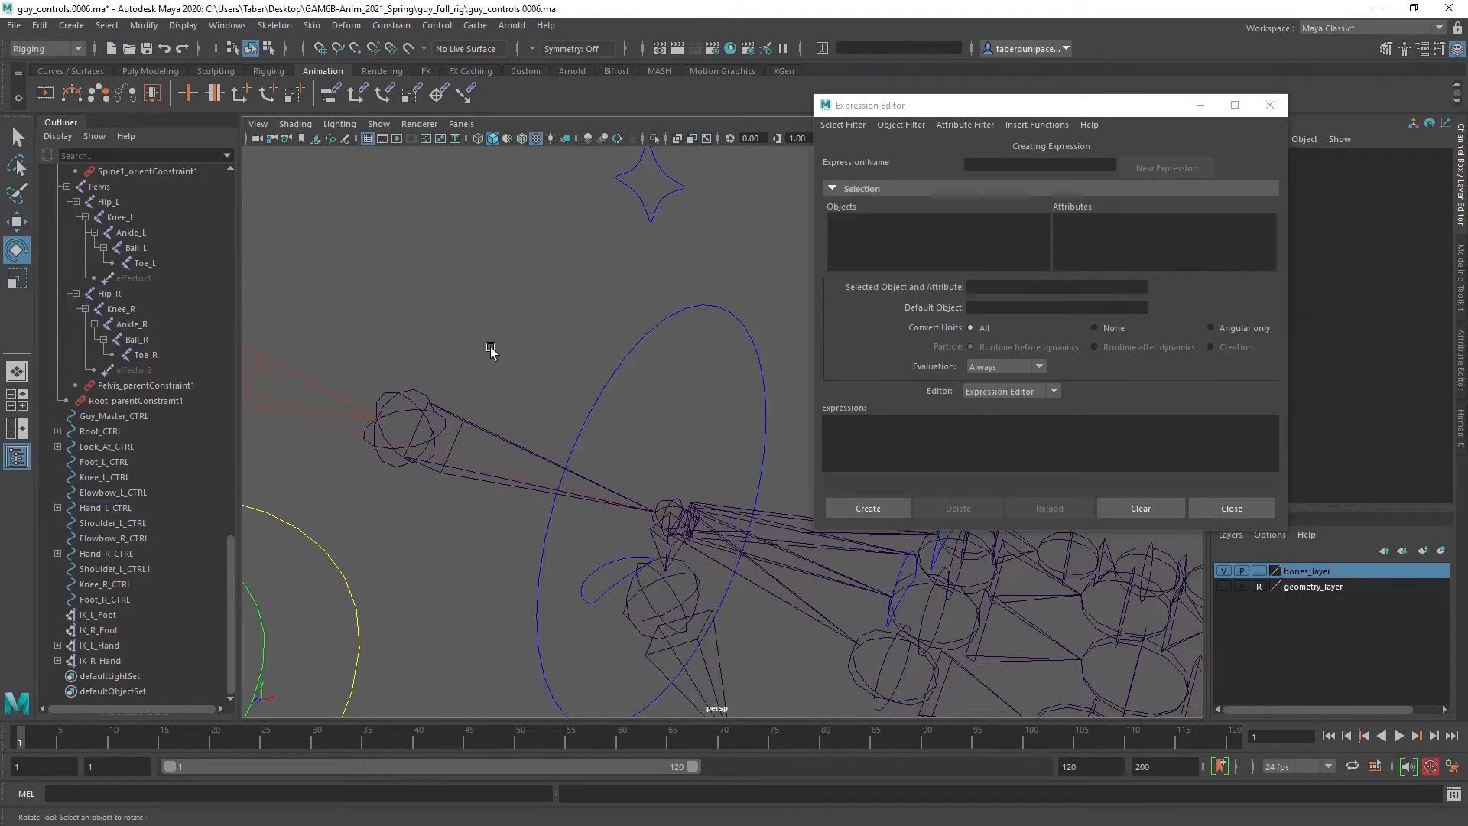
# For the Fore_L joint, create the expression "Fore_L.rotateX = Hand_L_CTRL.rotateX / 2;".
pyautogui.click(416, 387)
pyautogui.click(929, 439)
pyautogui.write('Wrist_L.rotateX = Hand_L_CTRL.rotateX / 2;')
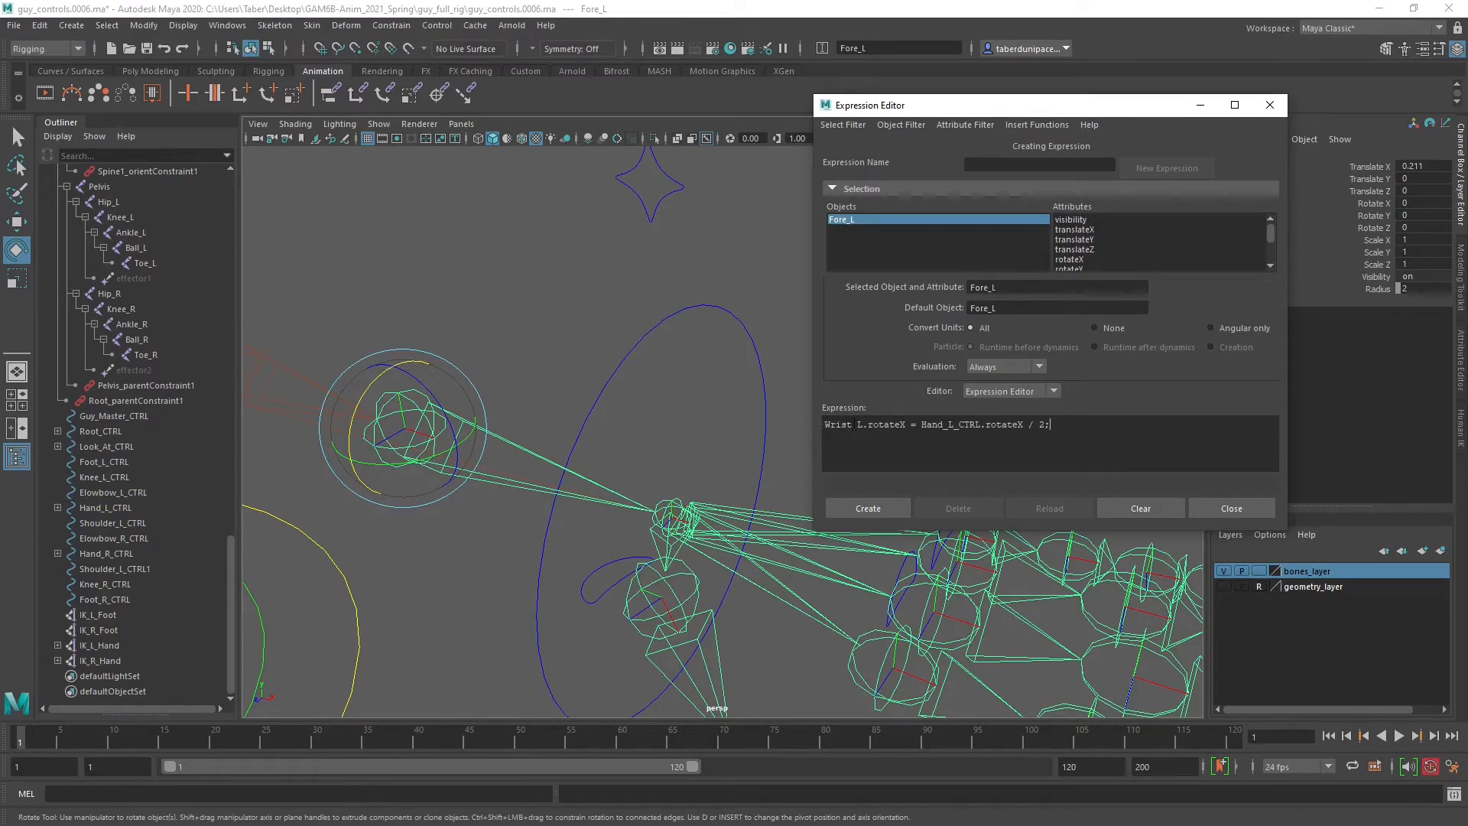
pyautogui.moveTo(853, 425); pyautogui.dragTo(818, 423)
pyautogui.write('Fore')
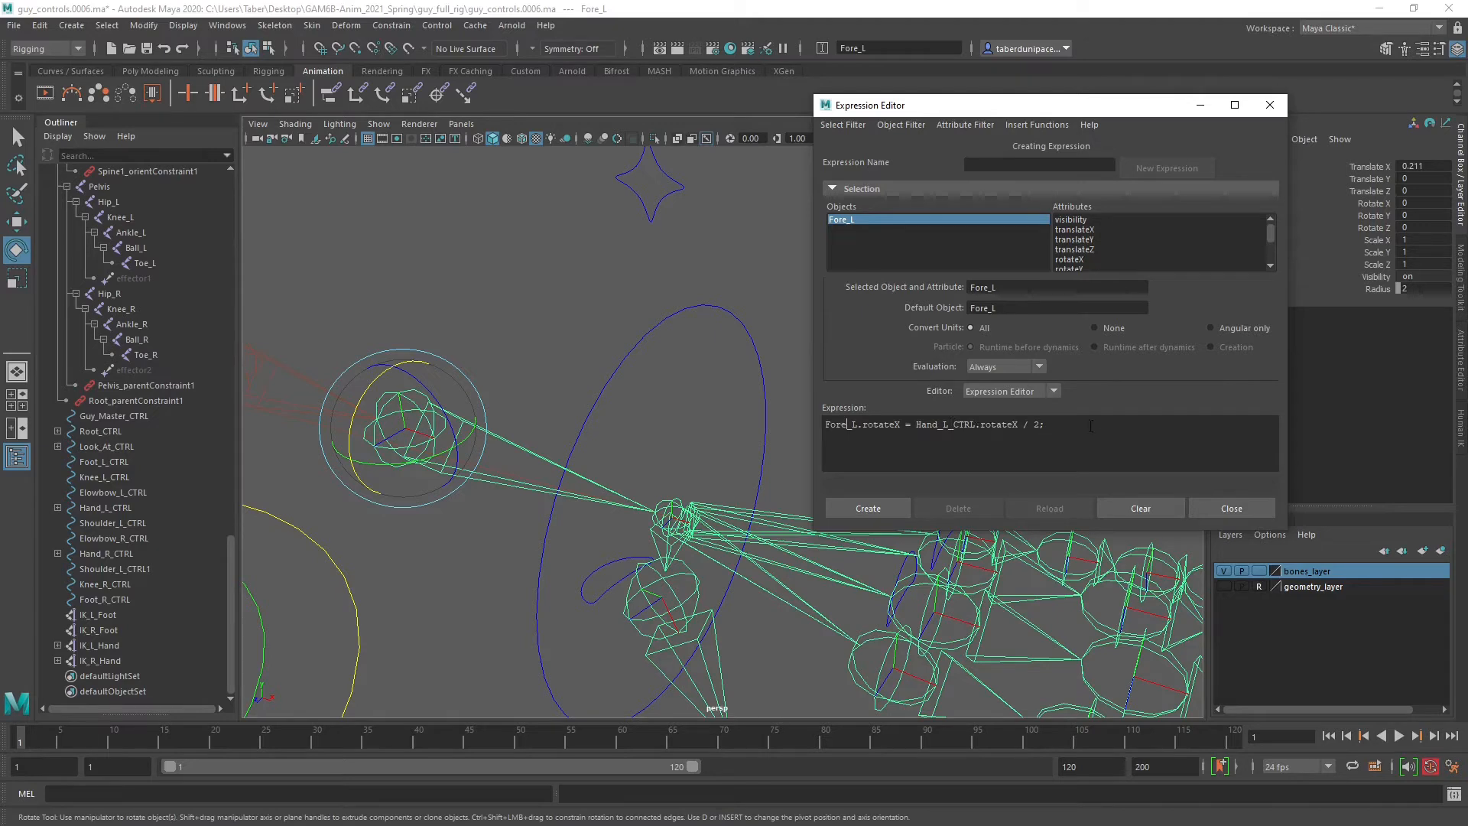
pyautogui.click(889, 505)
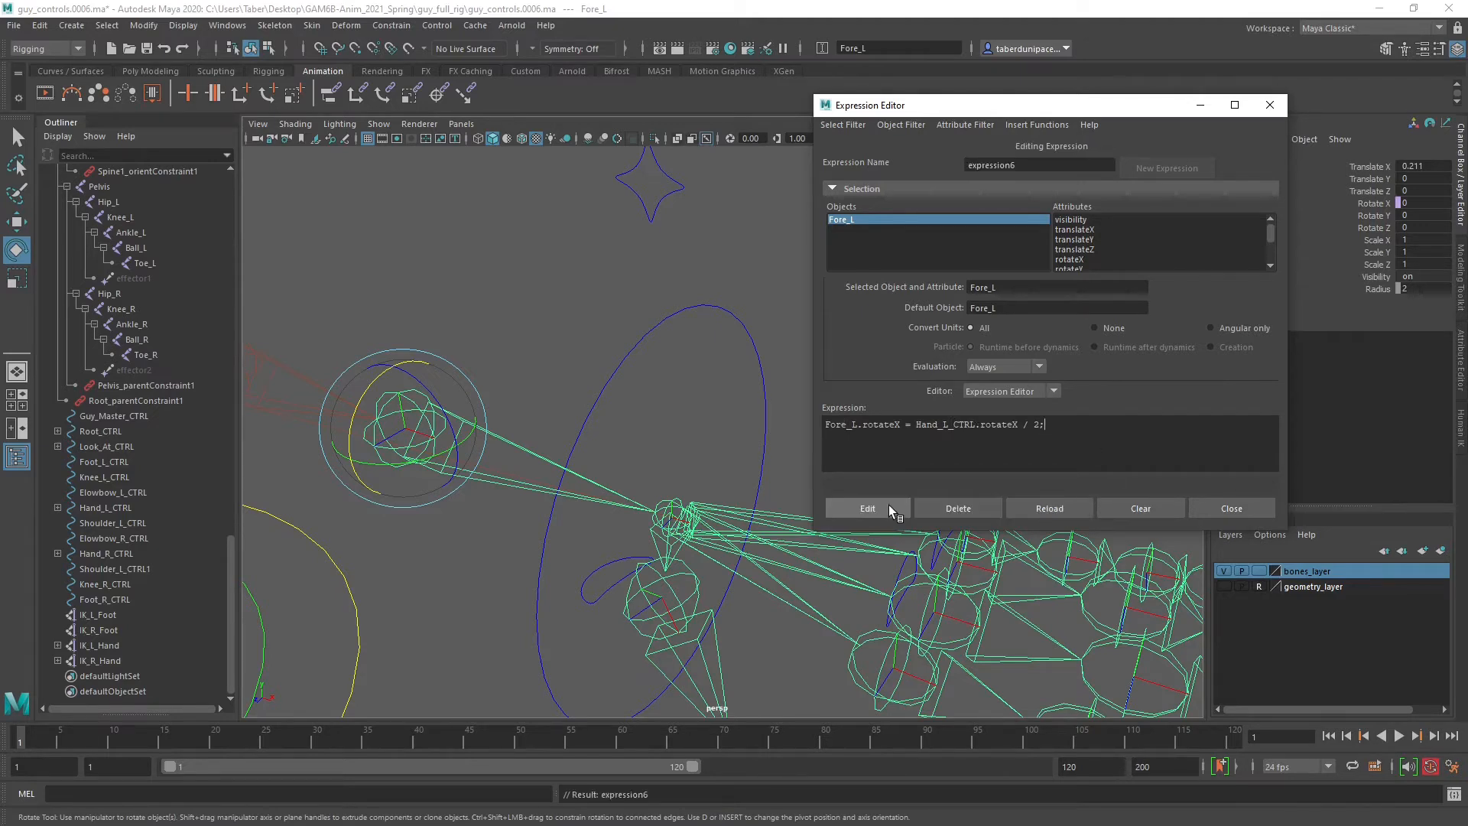
# Rotate Hand_L_CTRL about 41° on X and check the resulting rotation of Fore_L.
pyautogui.click(444, 283)
pyautogui.click(669, 321)
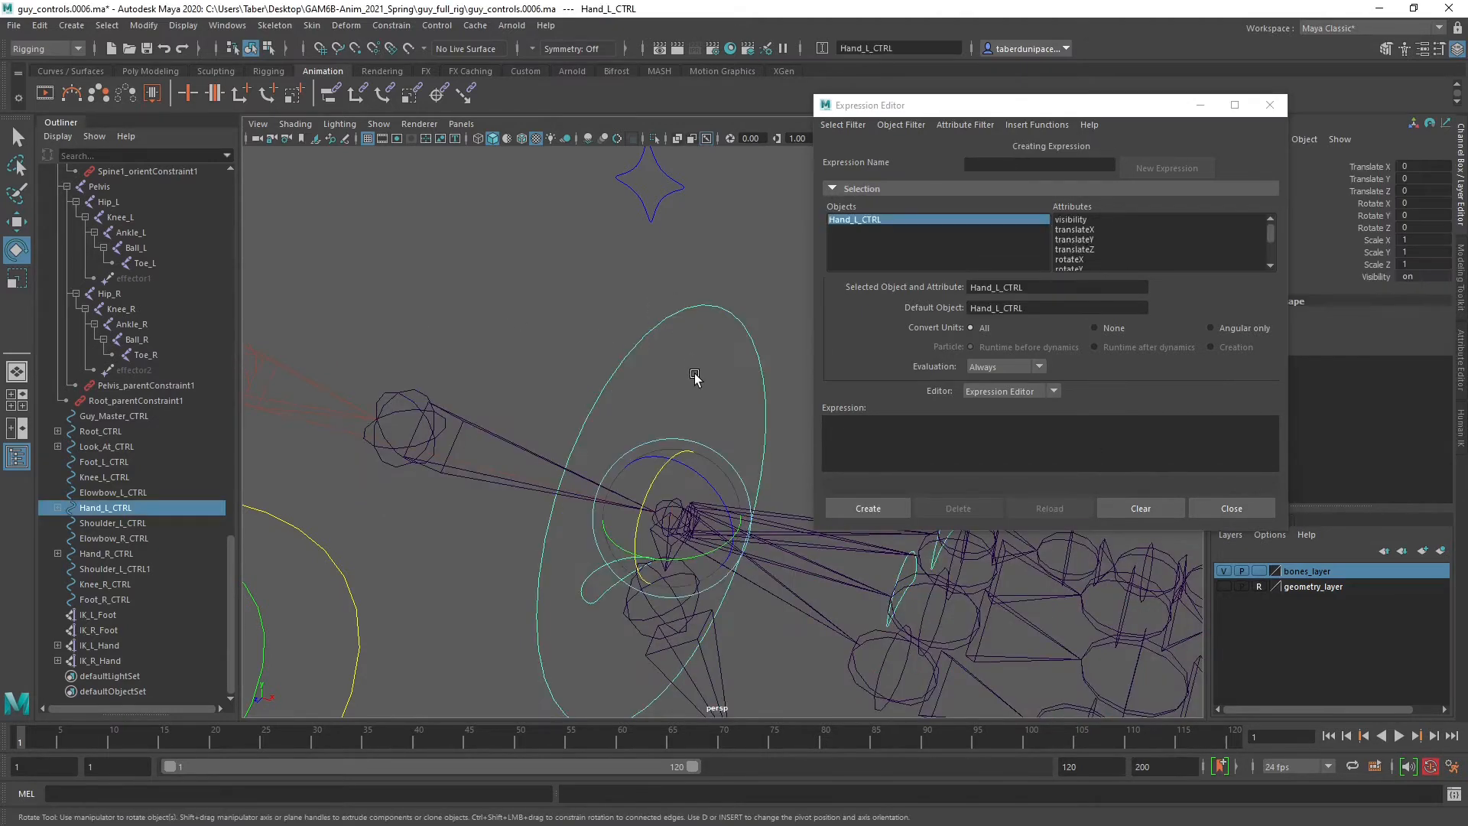
pyautogui.press('f')
pyautogui.moveTo(681, 435); pyautogui.dragTo(672, 485)
pyautogui.click(590, 368)
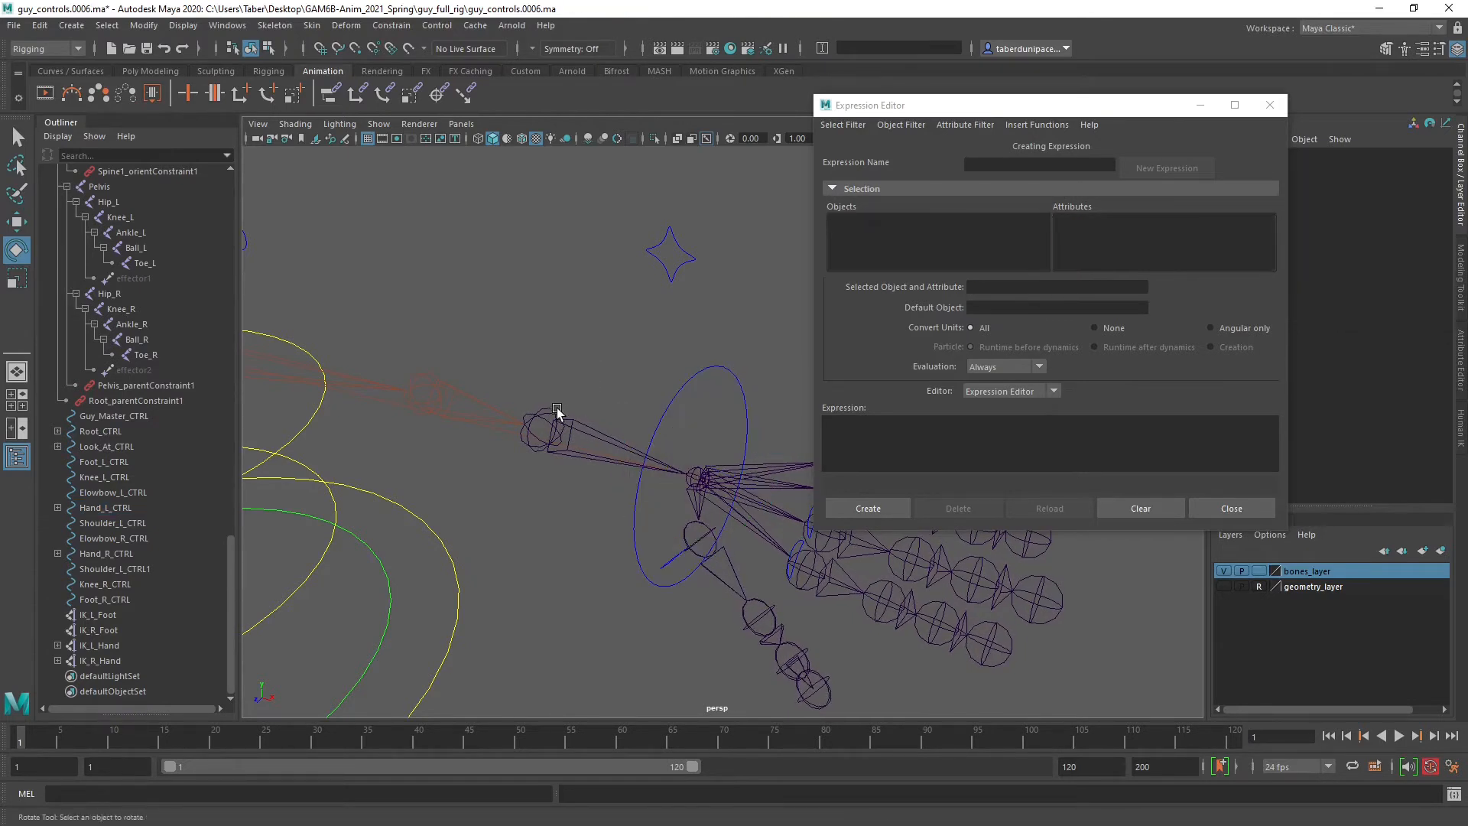
pyautogui.click(548, 413)
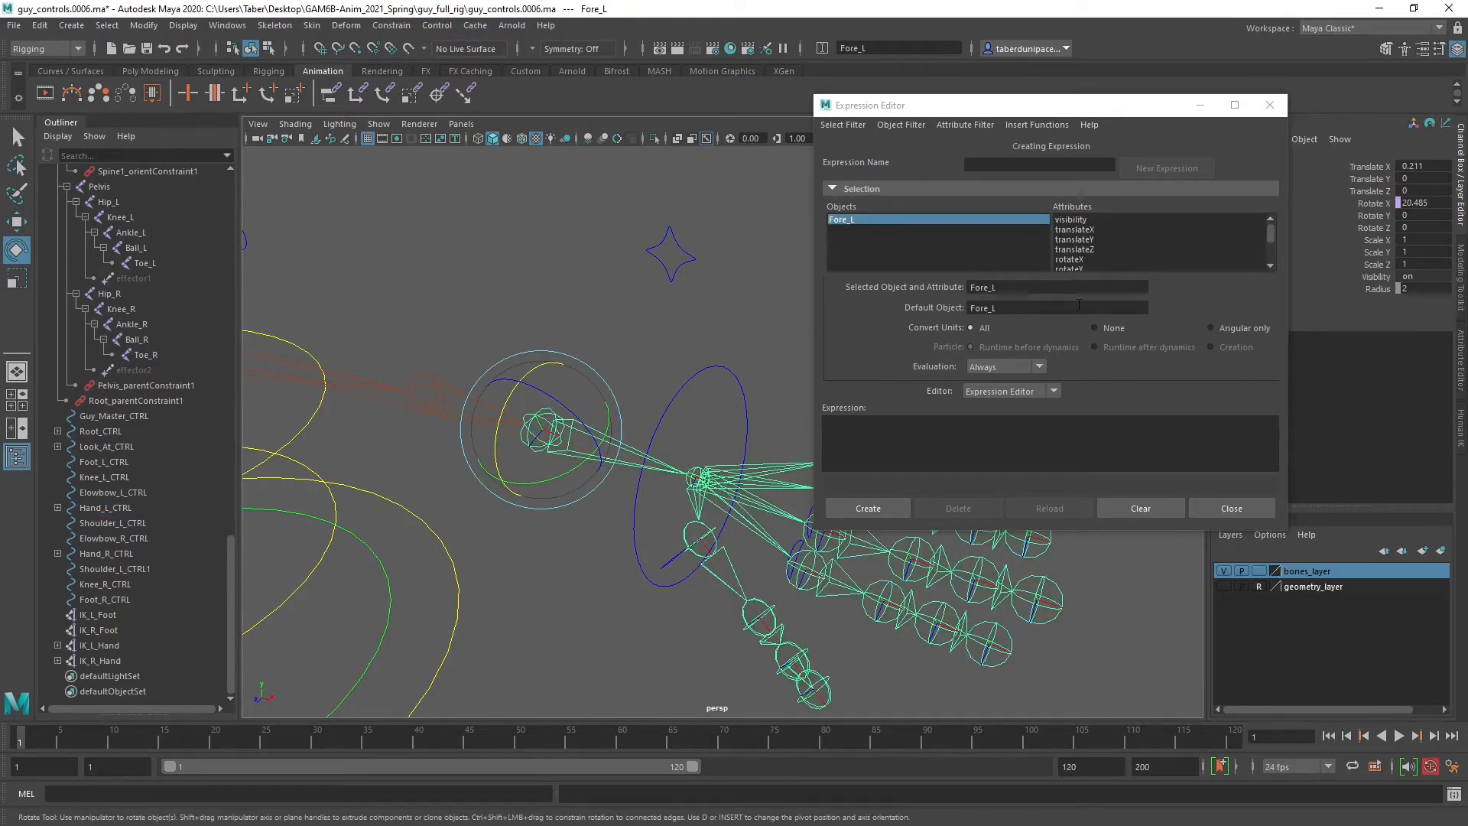
pyautogui.click(664, 320)
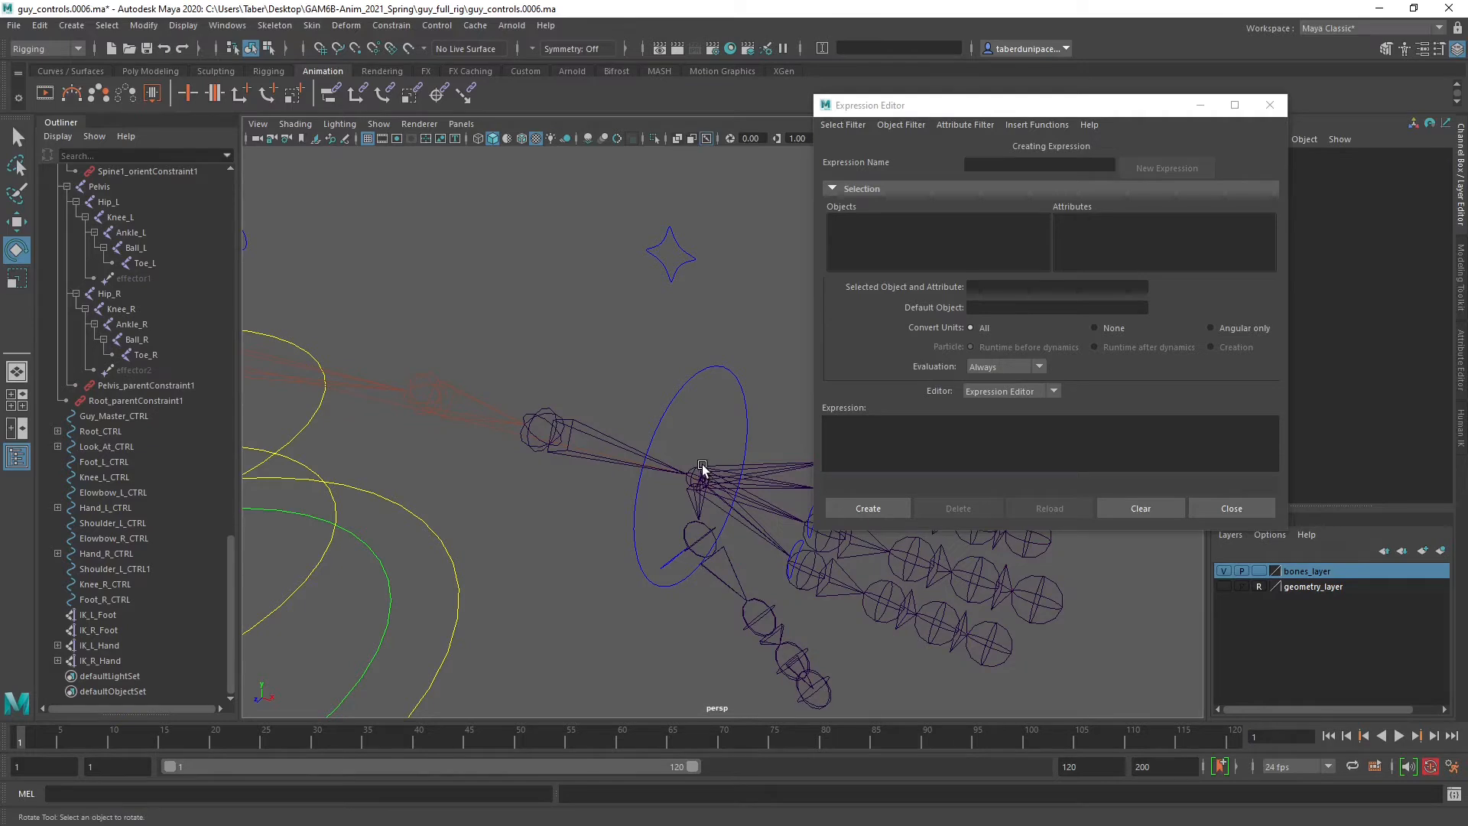
# Test the left arm's behaviour by moving Hand_L_CTRL toward the body and rotating it on several axes.
pyautogui.click(703, 468)
pyautogui.click(718, 348)
pyautogui.click(736, 400)
pyautogui.press('w')
pyautogui.moveTo(707, 485); pyautogui.dragTo(426, 413)
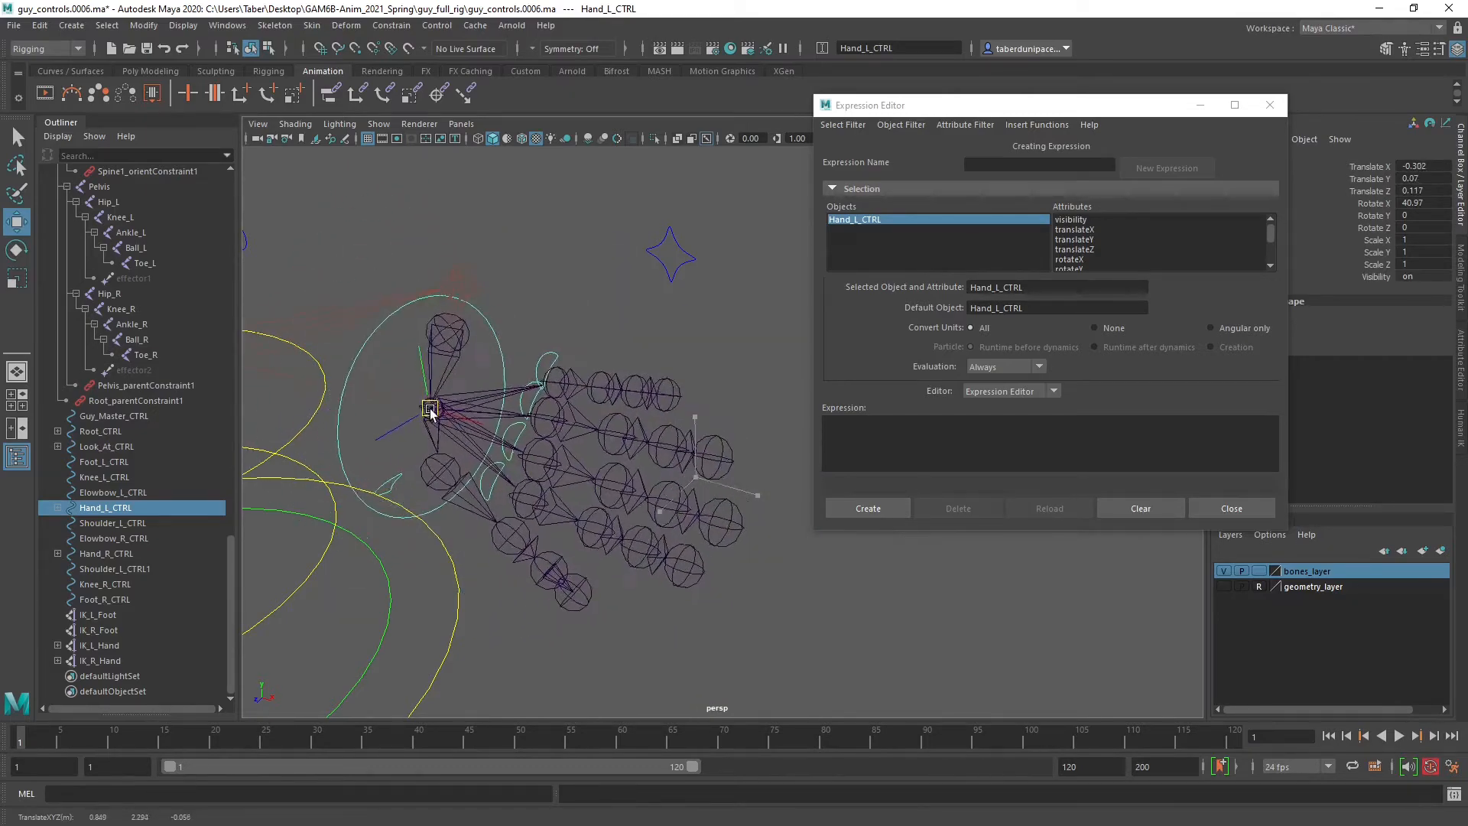
pyautogui.press('e')
pyautogui.moveTo(452, 352)
pyautogui.mouseDown()
pyautogui.moveTo(492, 377)
pyautogui.moveTo(391, 371)
pyautogui.moveTo(449, 387)
pyautogui.moveTo(406, 383)
pyautogui.moveTo(469, 387)
pyautogui.moveTo(389, 365)
pyautogui.moveTo(508, 377)
pyautogui.moveTo(416, 370)
pyautogui.moveTo(492, 383)
pyautogui.moveTo(457, 367)
pyautogui.mouseUp()
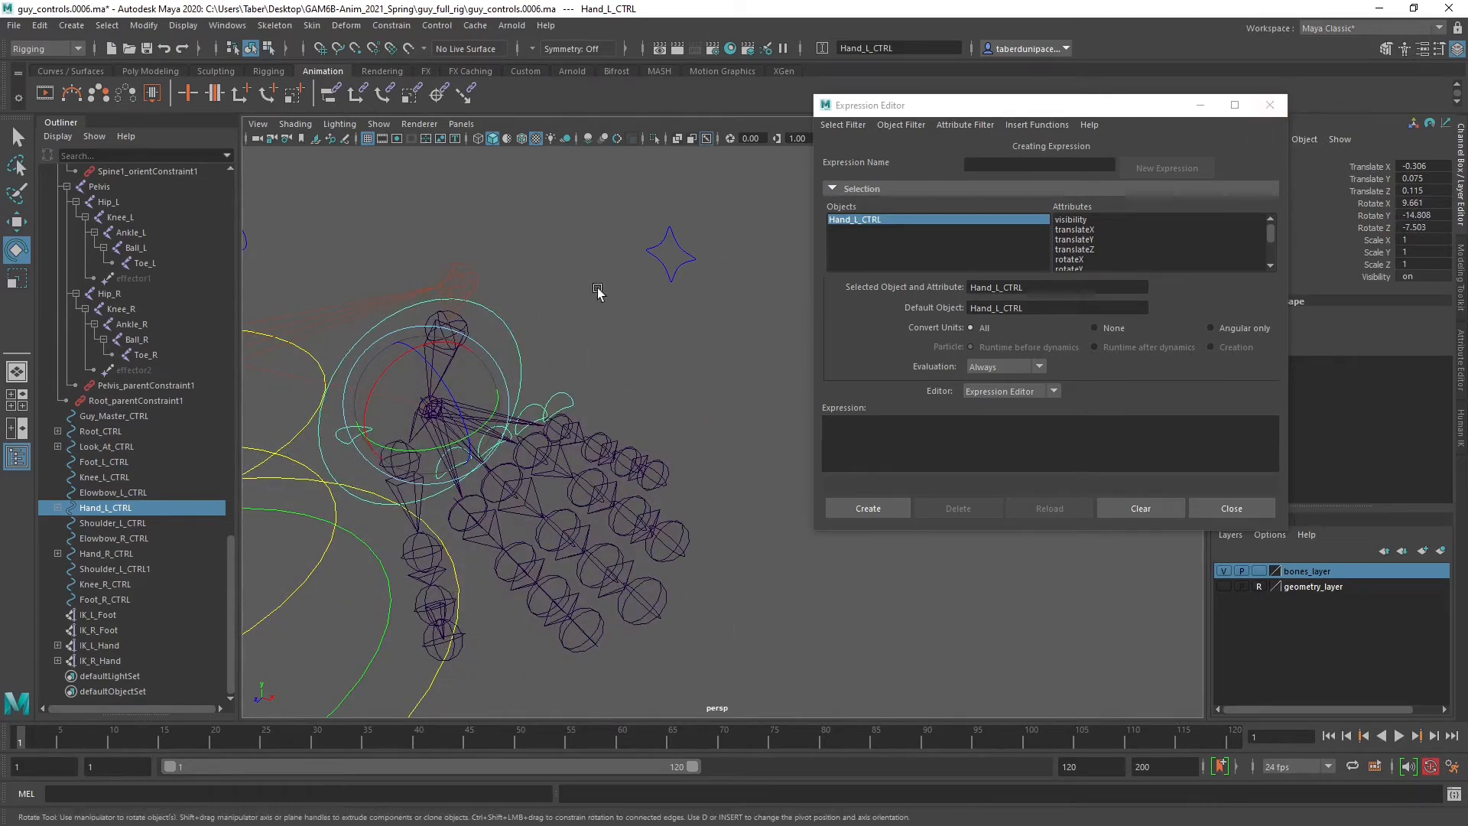
# Set all translate and rotate values of Hand_L_CTRL to 0.
pyautogui.moveTo(1424, 162); pyautogui.dragTo(1431, 229)
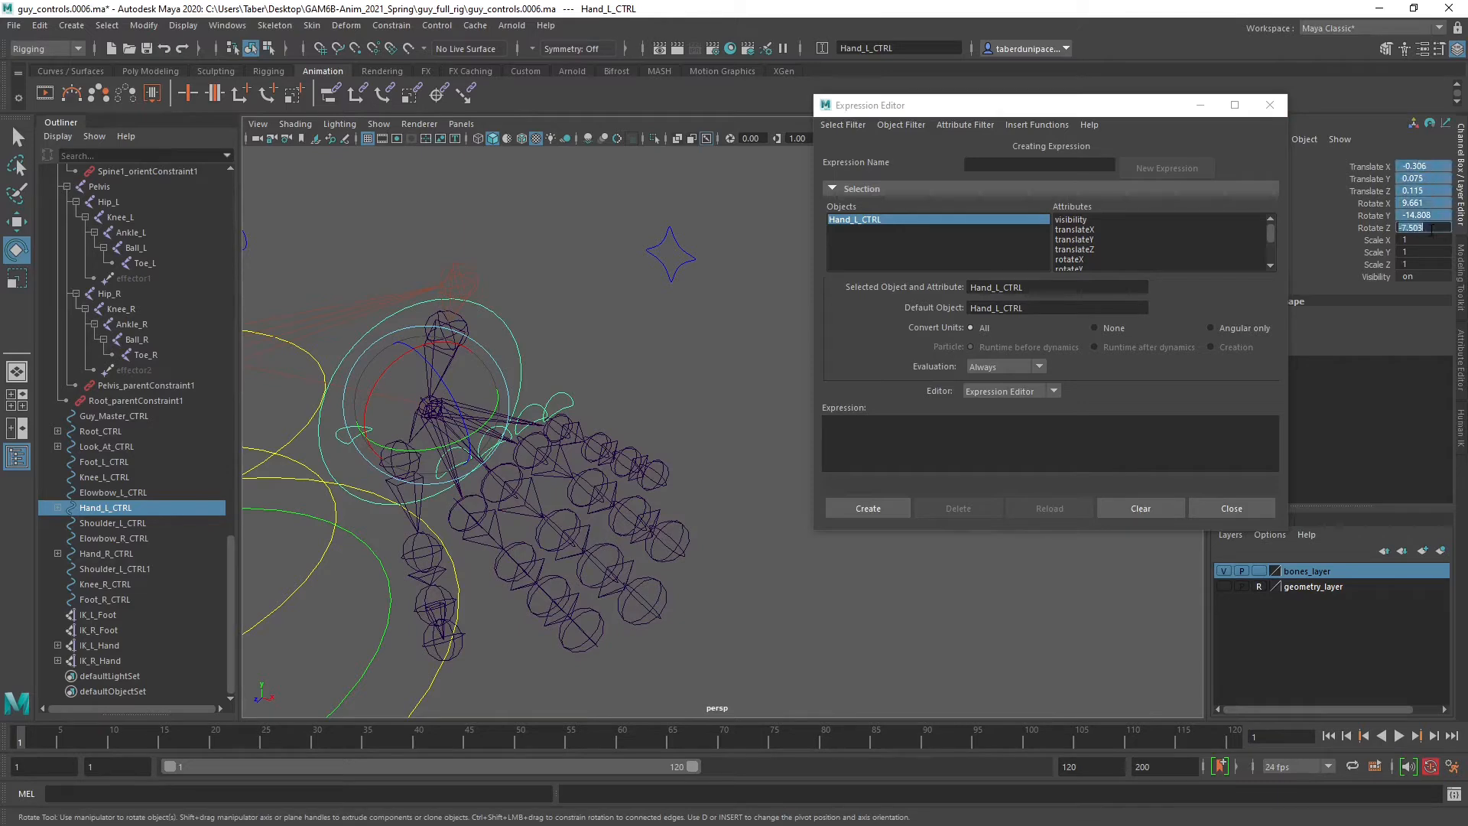
pyautogui.write('0')
pyautogui.press('Return')
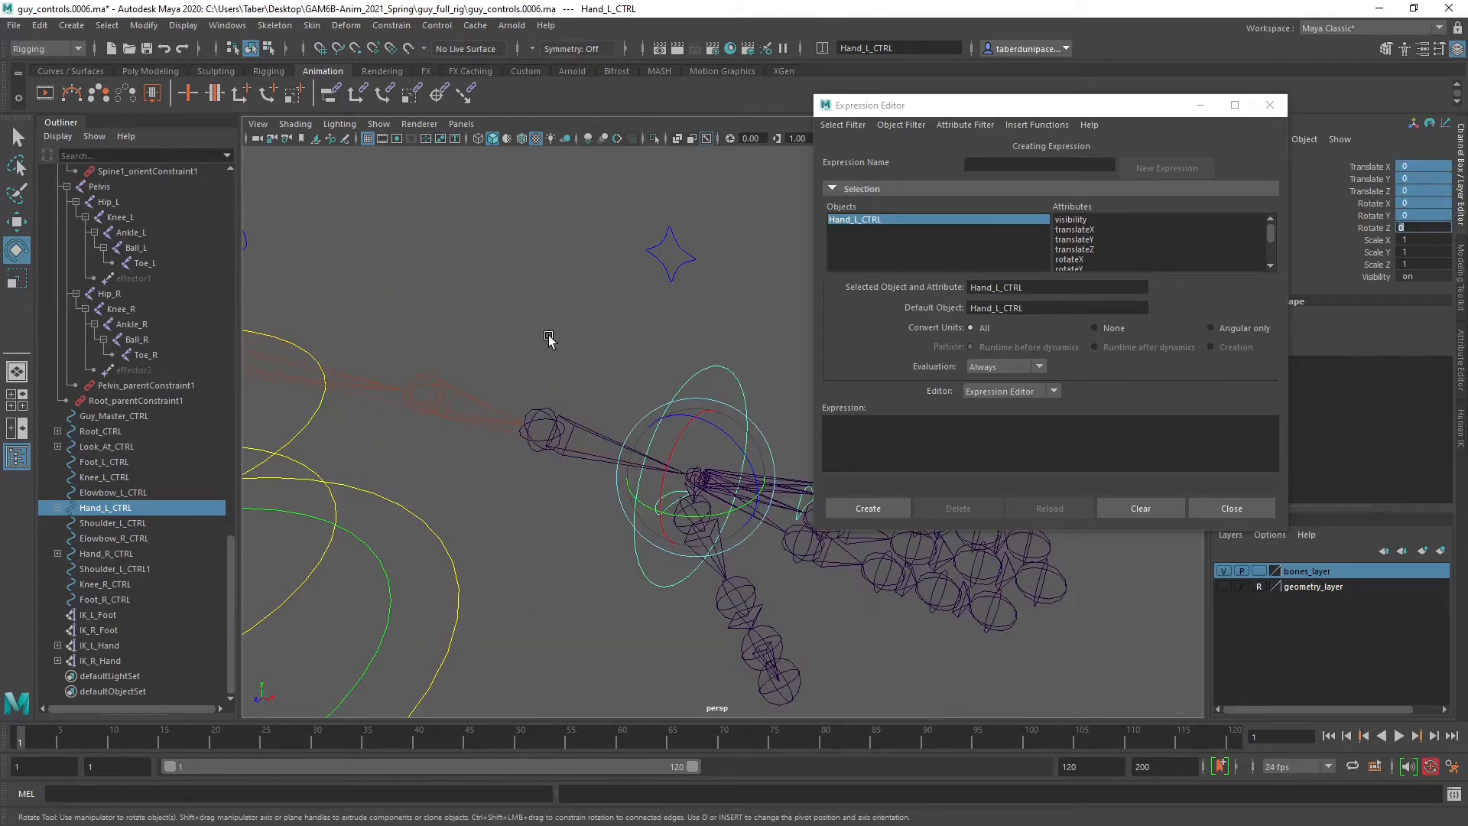
# Clear the Expression Editor off the channel values and examine the arm rig across to the right hand's joints and control.
pyautogui.keyDown('alt'); pyautogui.moveTo(549, 360); pyautogui.dragTo(489, 439); pyautogui.keyUp('alt')
pyautogui.keyDown('alt'); pyautogui.moveTo(710, 451); pyautogui.dragTo(693, 368); pyautogui.keyUp('alt')
pyautogui.keyDown('alt'); pyautogui.moveTo(645, 586); pyautogui.dragTo(632, 541); pyautogui.keyUp('alt')
pyautogui.keyDown('alt'); pyautogui.moveTo(636, 416); pyautogui.dragTo(577, 377); pyautogui.keyUp('alt')
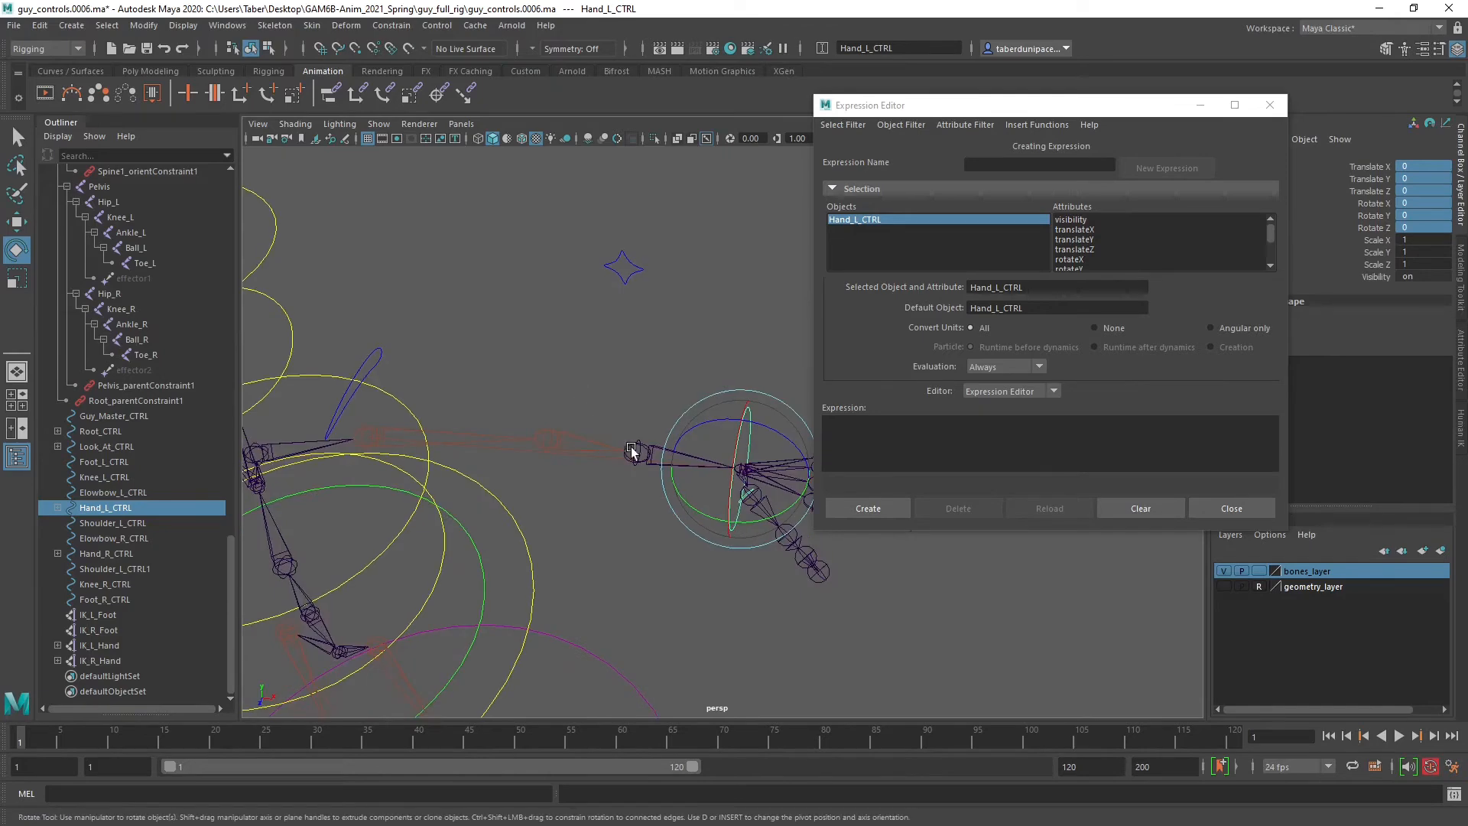
pyautogui.moveTo(1101, 103); pyautogui.dragTo(1247, 374)
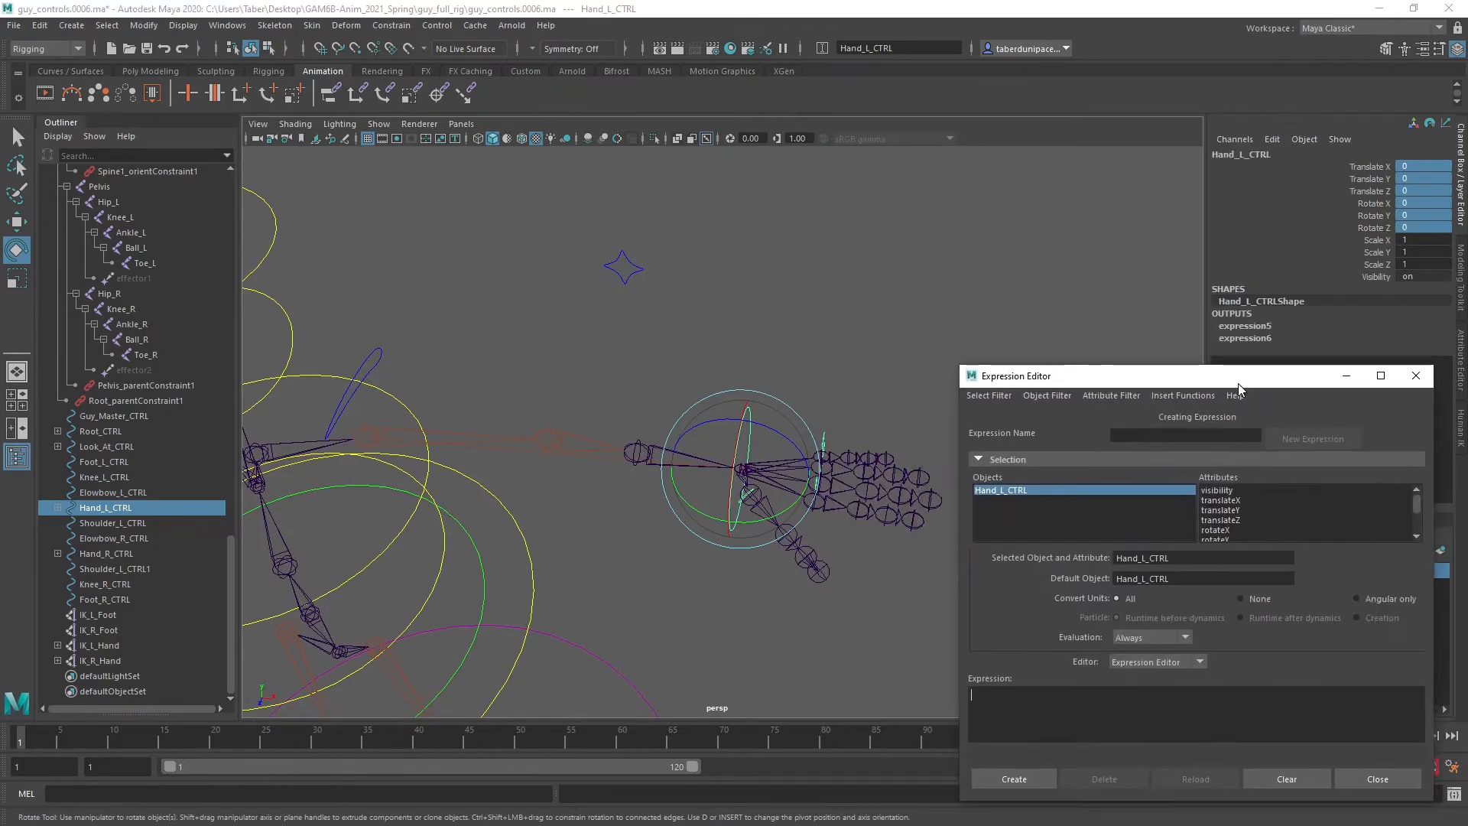
pyautogui.moveTo(754, 316)
pyautogui.keyDown('alt'); pyautogui.mouseDown()
pyautogui.moveTo(673, 321)
pyautogui.moveTo(531, 285)
pyautogui.moveTo(796, 278)
pyautogui.moveTo(770, 305)
pyautogui.mouseUp(); pyautogui.keyUp('alt')
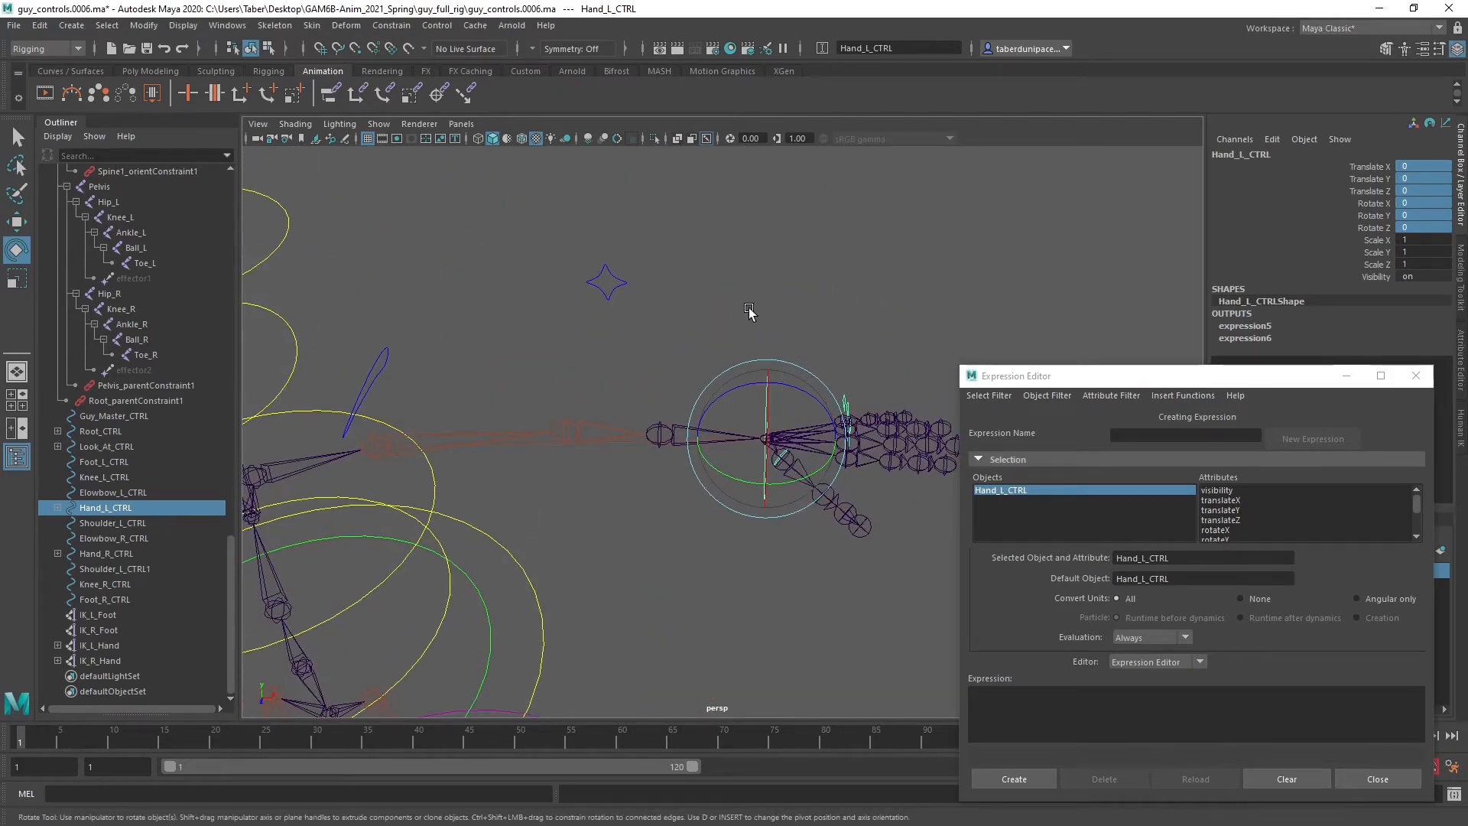
pyautogui.keyDown('alt'); pyautogui.moveTo(511, 361); pyautogui.dragTo(579, 349); pyautogui.keyUp('alt')
pyautogui.keyDown('alt'); pyautogui.moveTo(579, 349); pyautogui.dragTo(748, 407, button='right'); pyautogui.keyUp('alt')
pyautogui.keyDown('alt'); pyautogui.moveTo(748, 407); pyautogui.dragTo(646, 414, button='middle'); pyautogui.keyUp('alt')
pyautogui.keyDown('alt'); pyautogui.moveTo(646, 415); pyautogui.dragTo(623, 425); pyautogui.keyUp('alt')
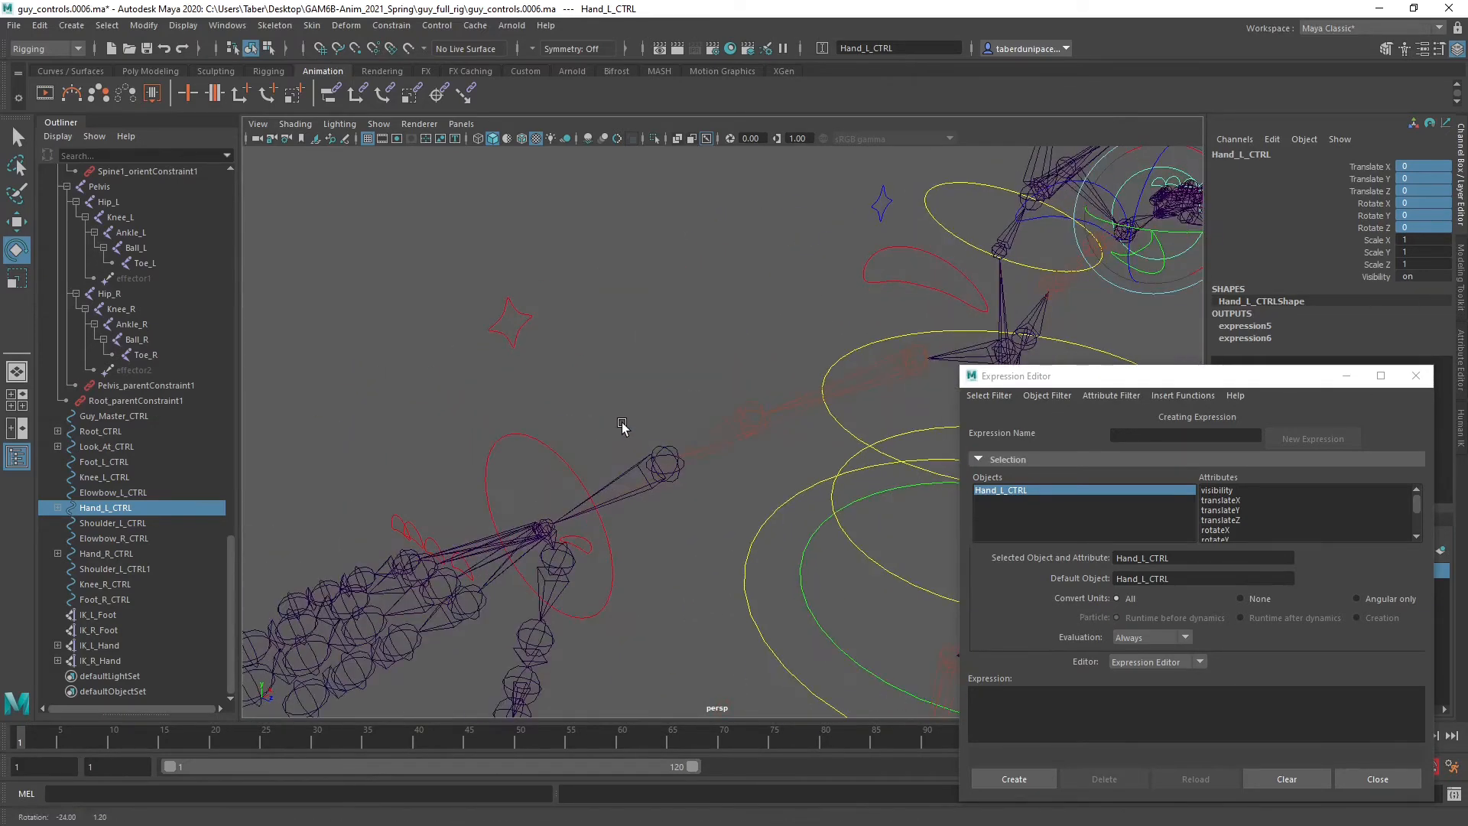
pyautogui.keyDown('alt'); pyautogui.moveTo(623, 425); pyautogui.dragTo(643, 378, button='middle'); pyautogui.keyUp('alt')
pyautogui.moveTo(1145, 382); pyautogui.dragTo(1107, 403)
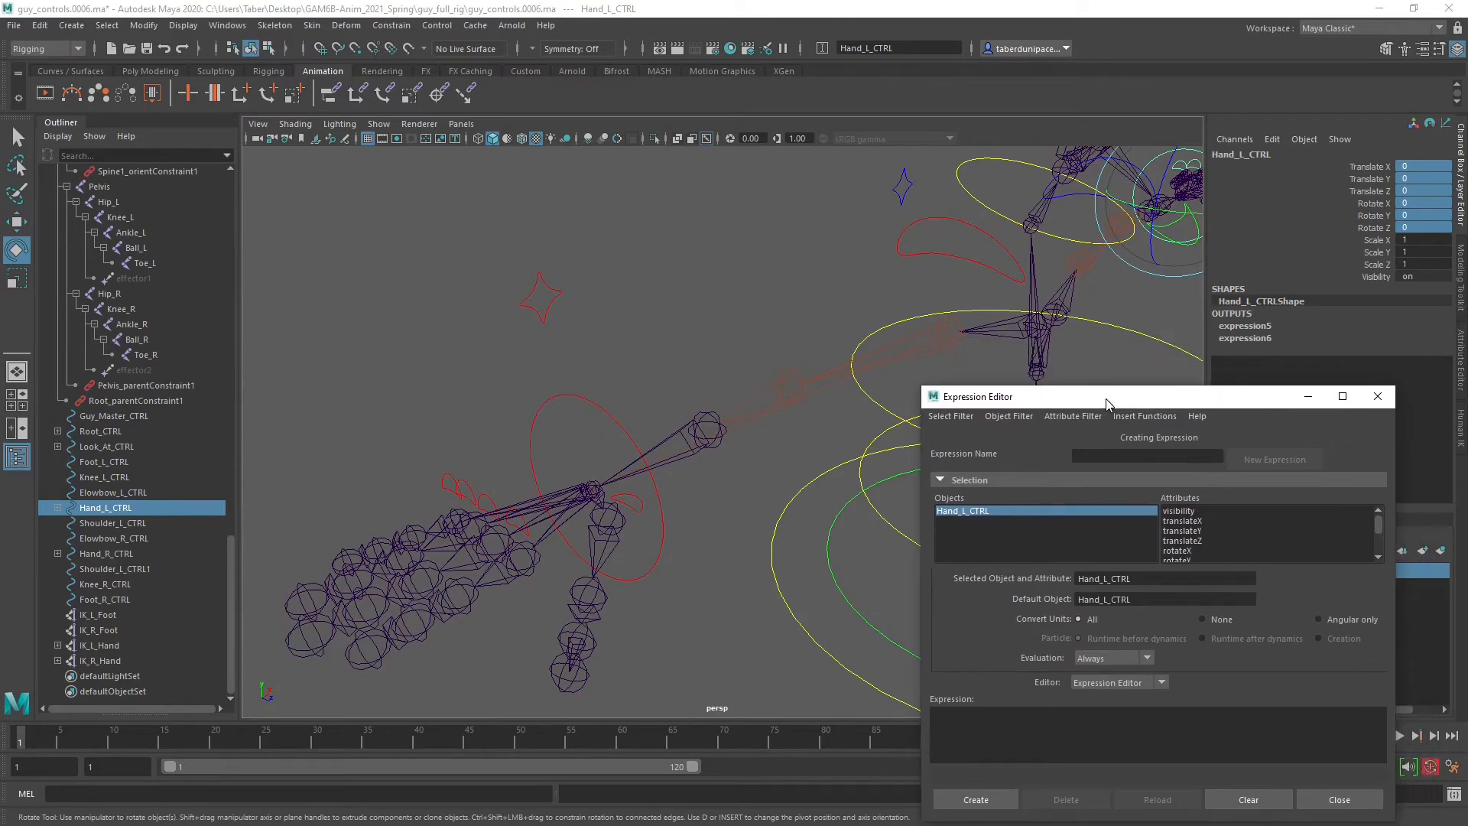
# Orient-constrain Wrist_R to Hand_R_CTRL on Y and Z only, with Maintain offset on and weight 1.
pyautogui.click(654, 348)
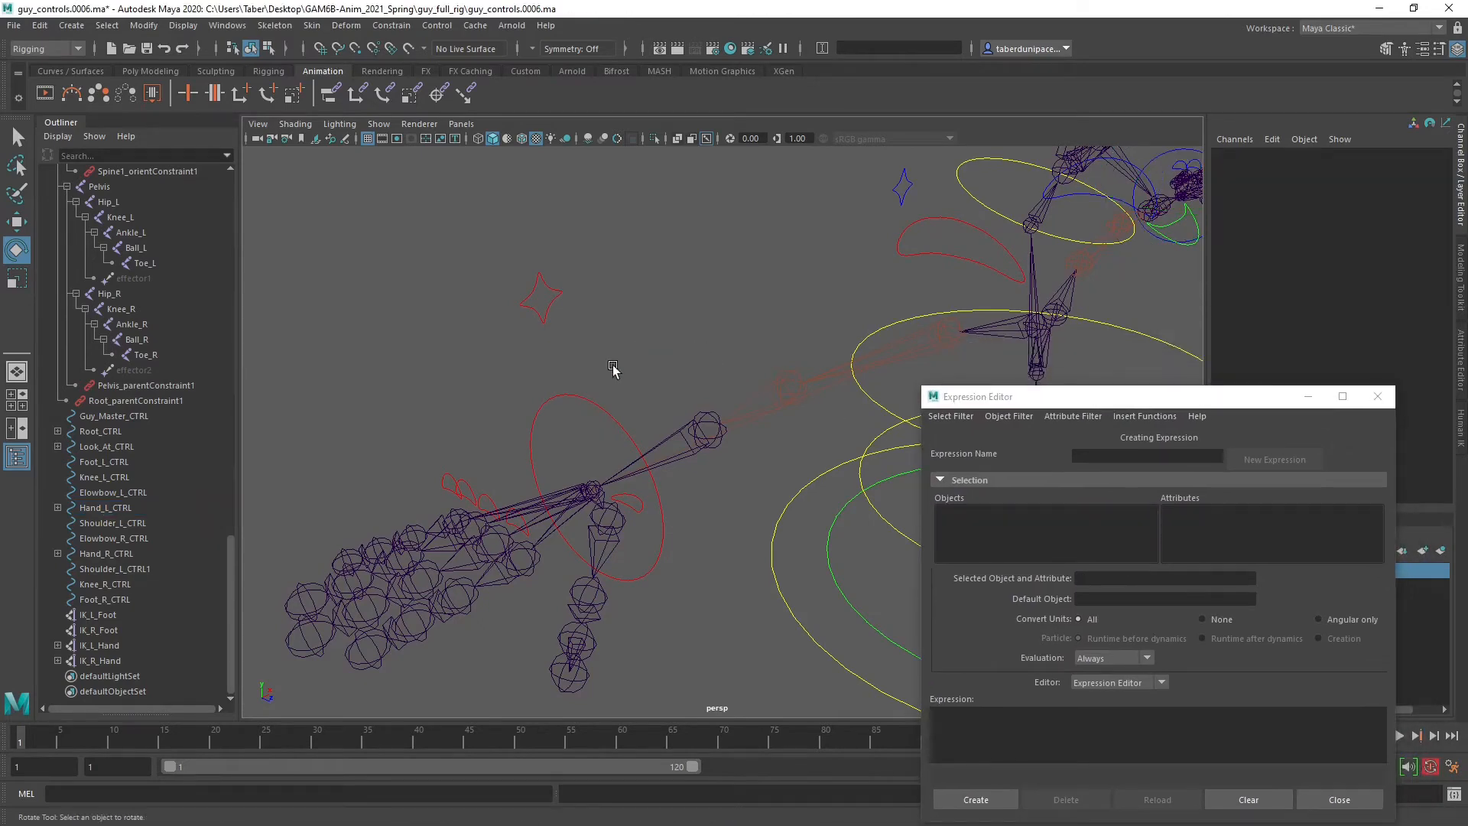
pyautogui.click(591, 411)
pyautogui.scroll(6, 641, 442)
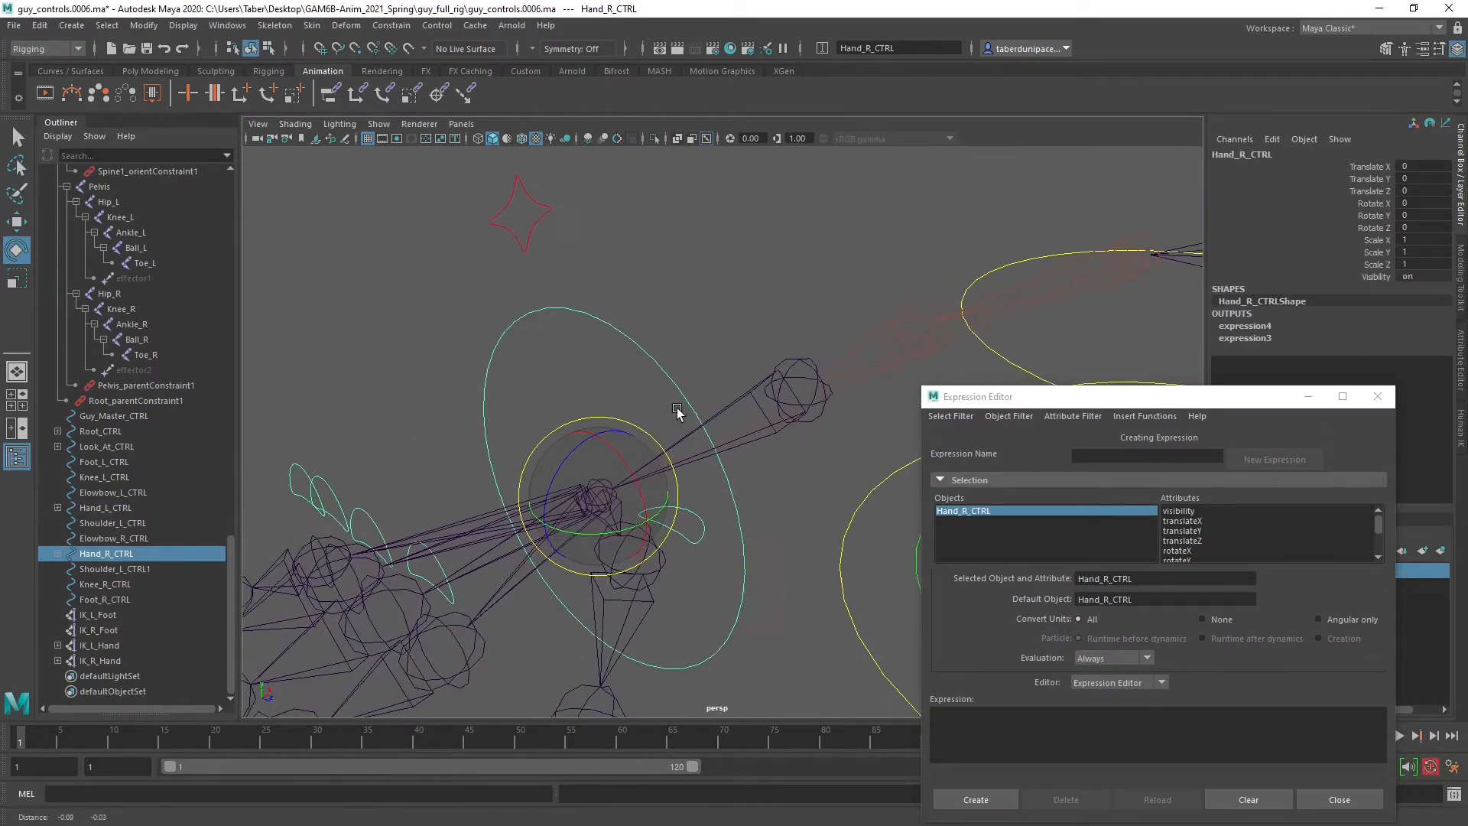
pyautogui.press('q')
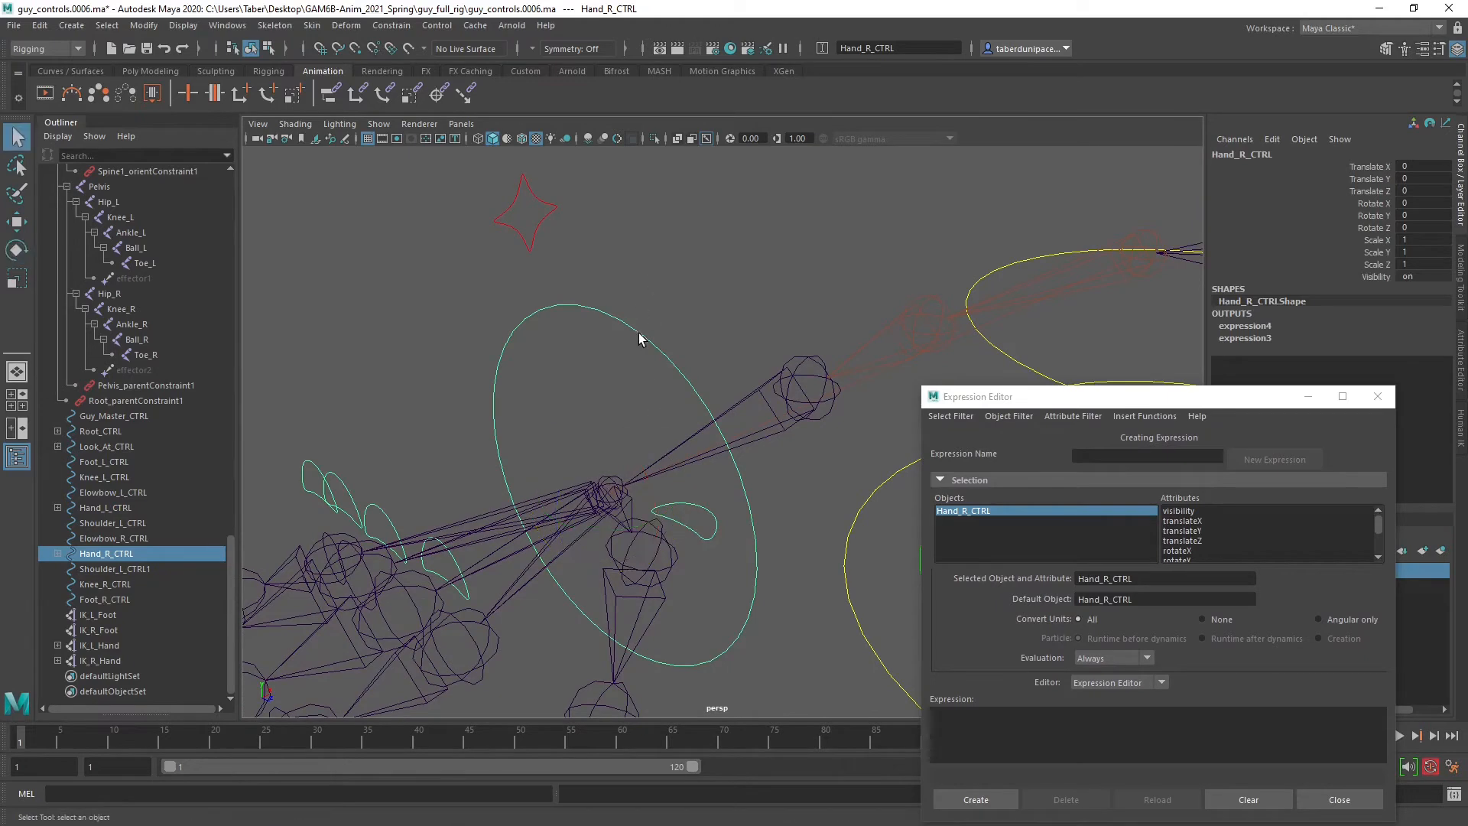
pyautogui.keyDown('shift'); pyautogui.click(618, 479); pyautogui.keyUp('shift')
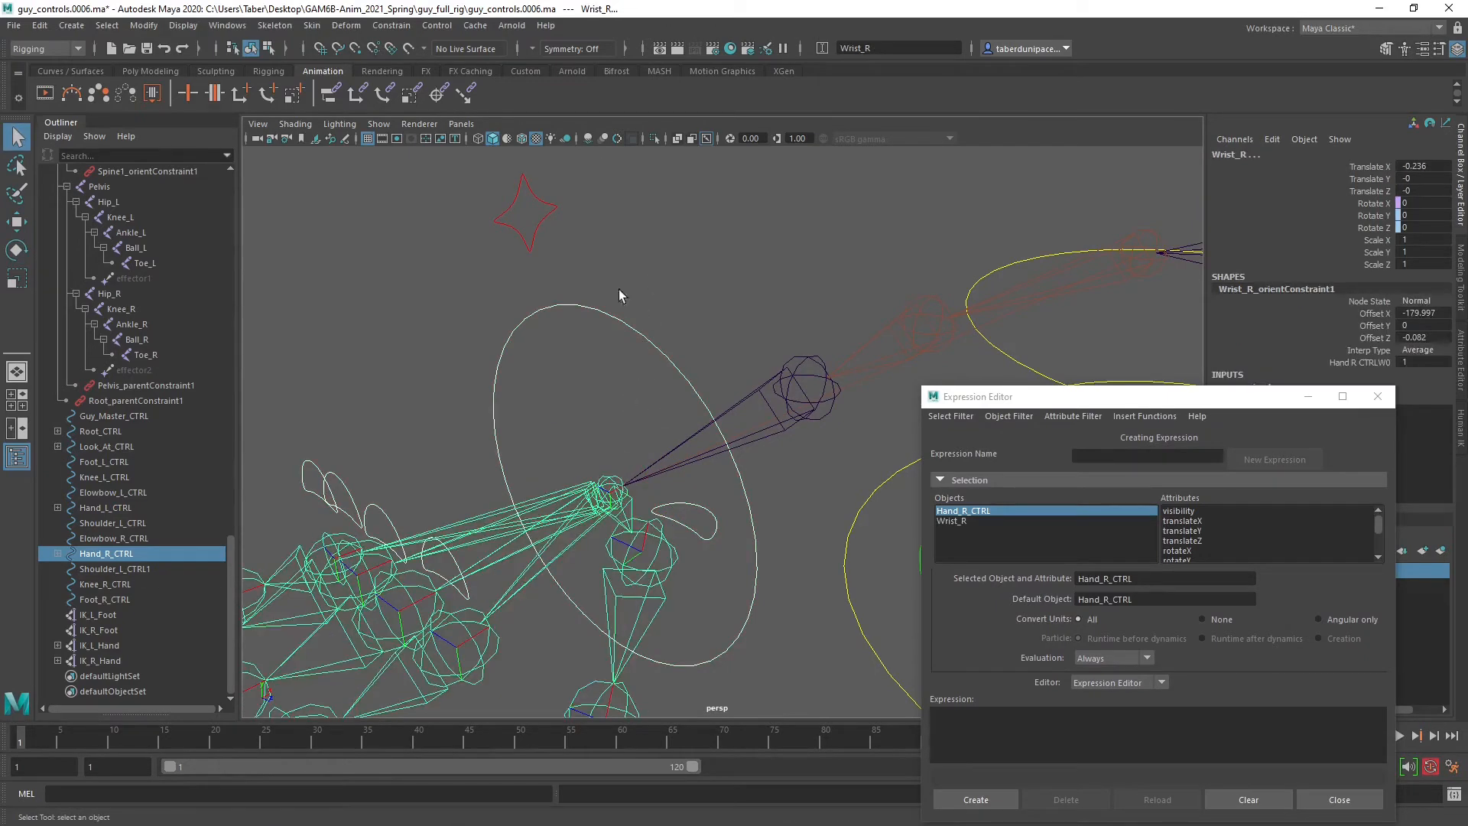
pyautogui.click(391, 26)
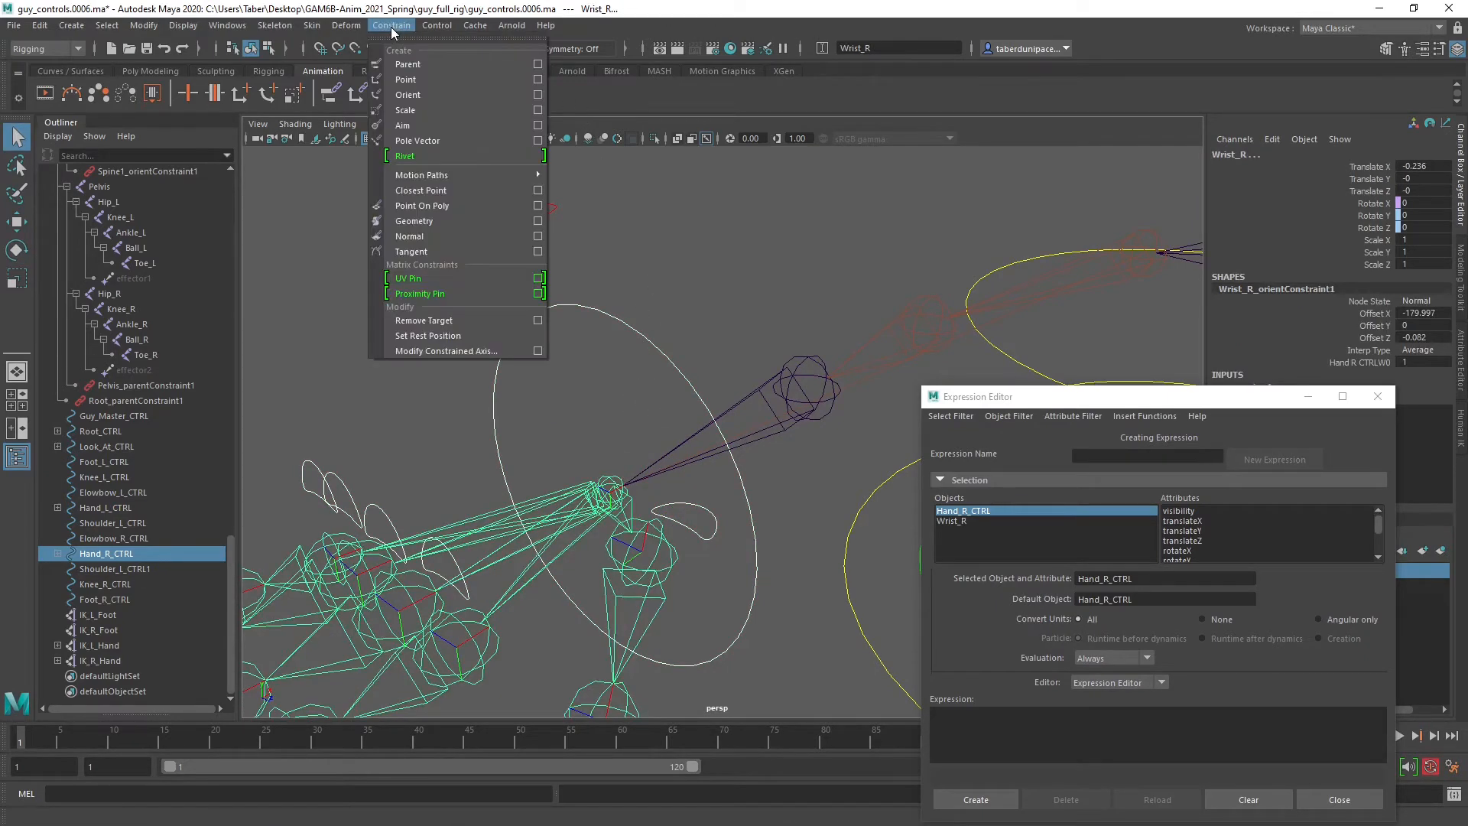
pyautogui.click(538, 94)
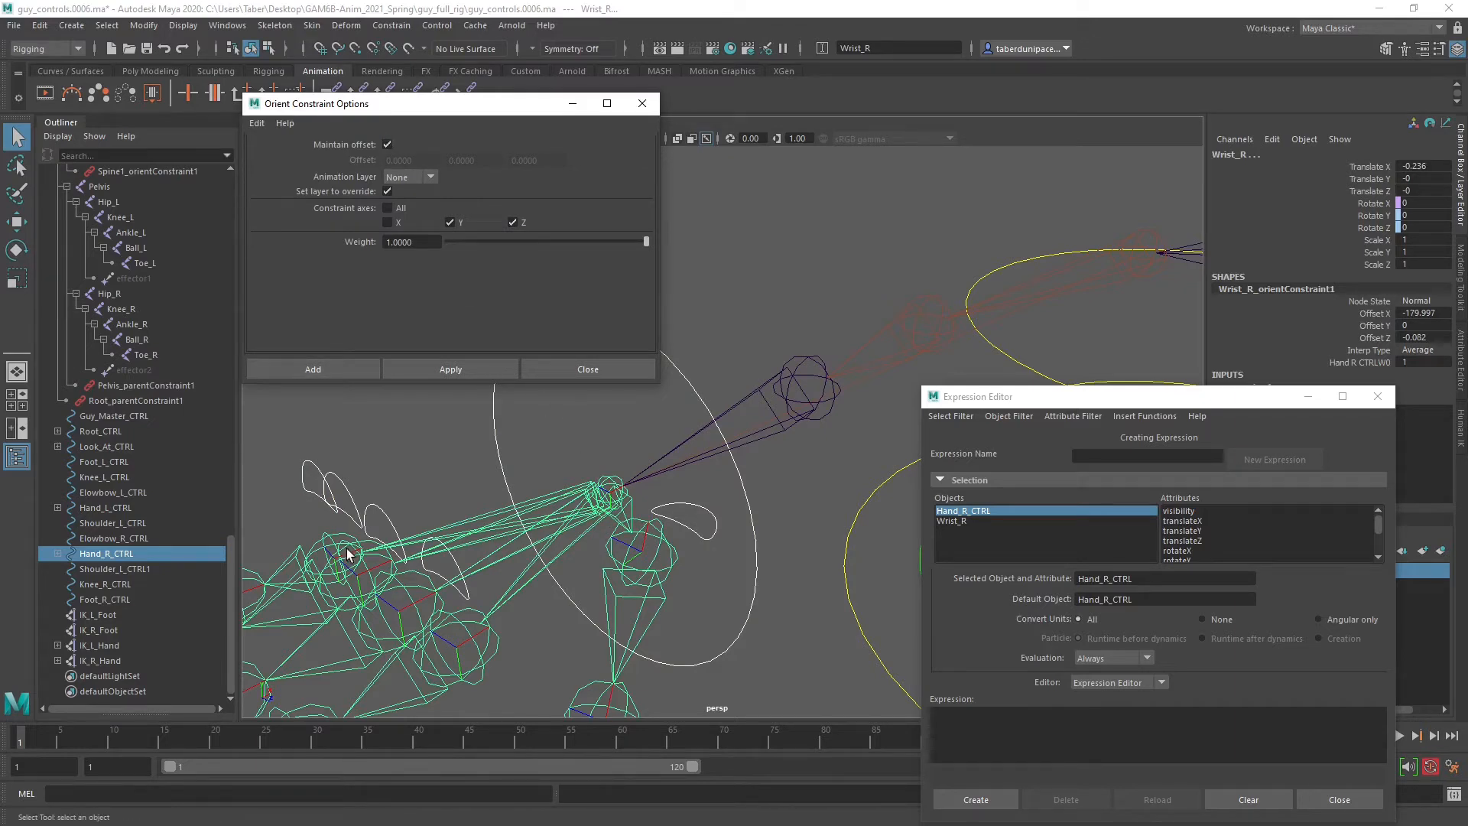
pyautogui.click(342, 369)
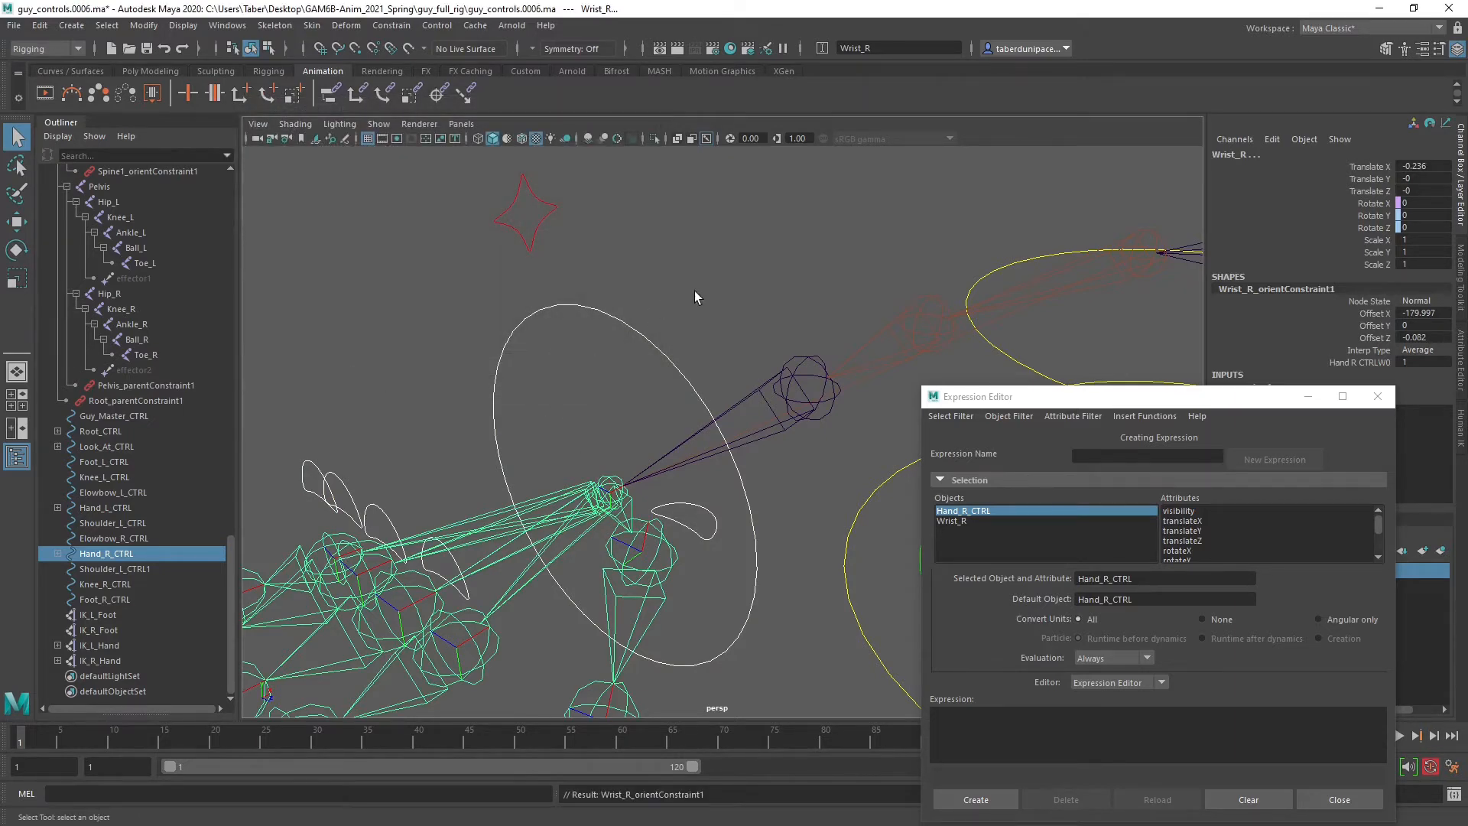
# Test the right wrist constraint by rotating Hand_R_CTRL freely, and undo the rotation.
pyautogui.click(695, 290)
pyautogui.click(638, 346)
pyautogui.press('e')
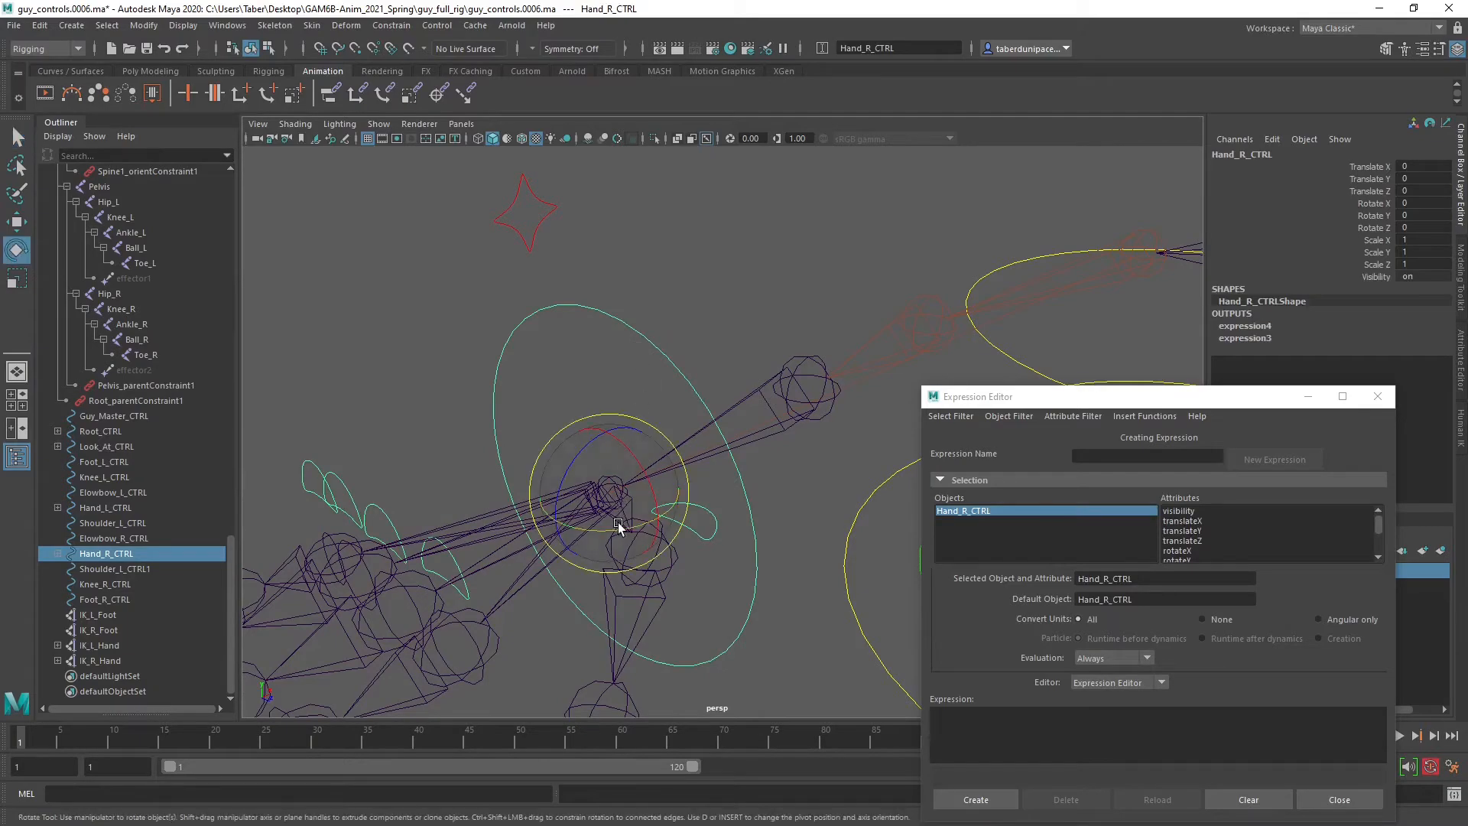
pyautogui.moveTo(618, 522); pyautogui.dragTo(827, 386)
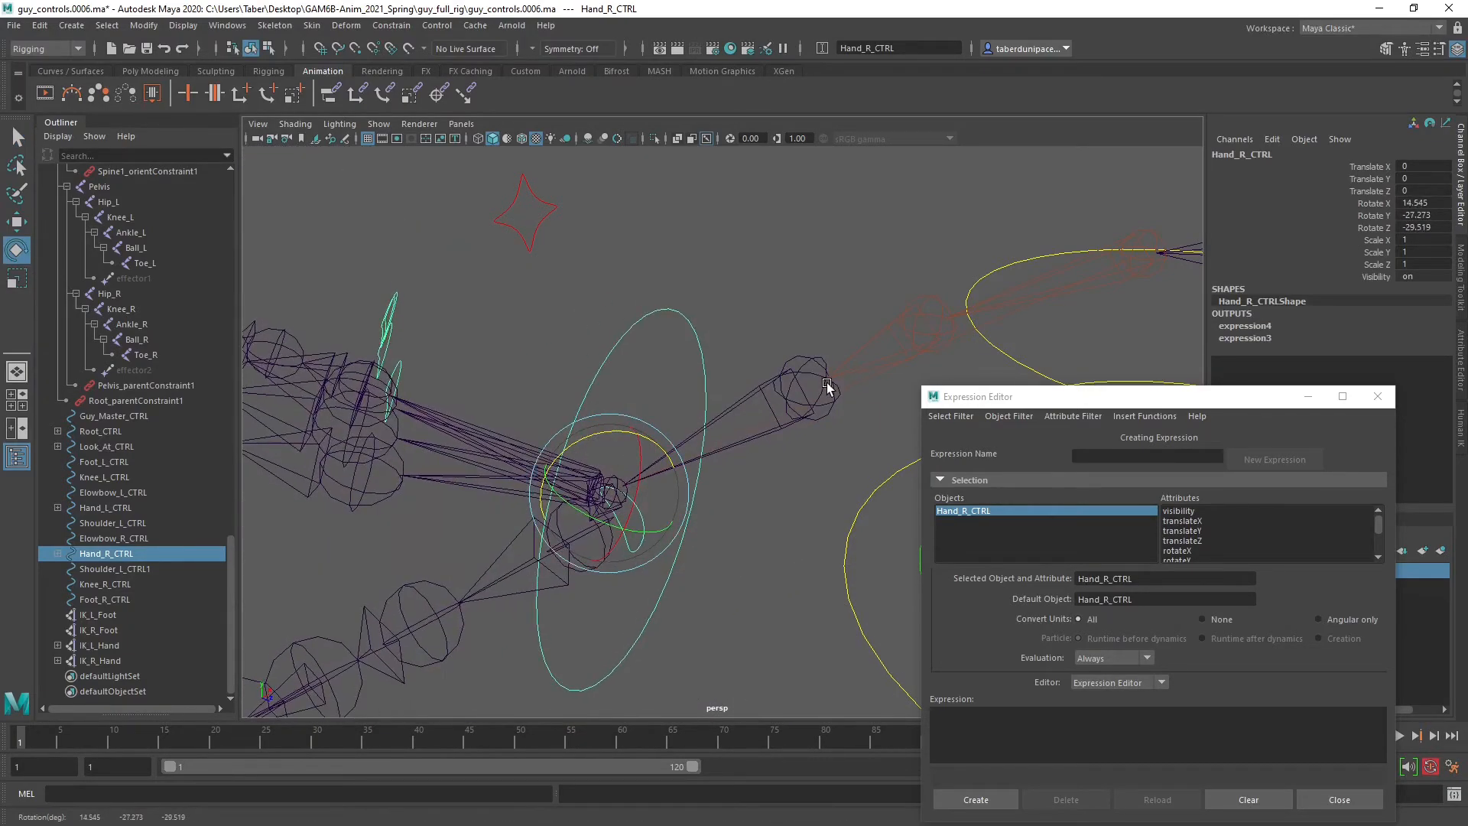
pyautogui.hotkey('ctrl', 'z')
pyautogui.hotkey('ctrl', 'z')
# Break the connection on the Fore_R joint's Rotate X.
pyautogui.click(811, 328)
pyautogui.click(809, 359)
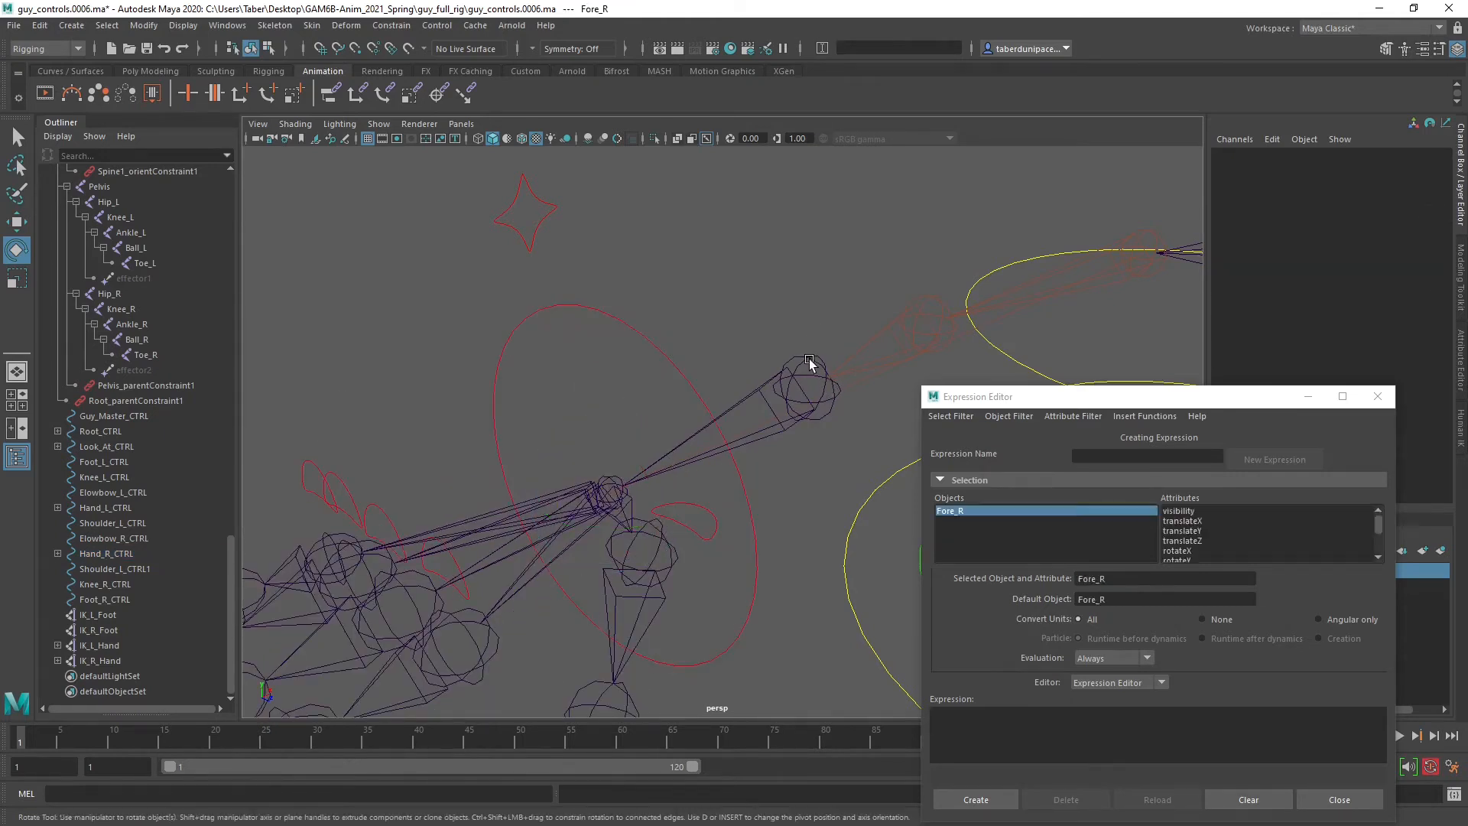
pyautogui.click(1379, 205)
pyautogui.rightClick(1379, 205)
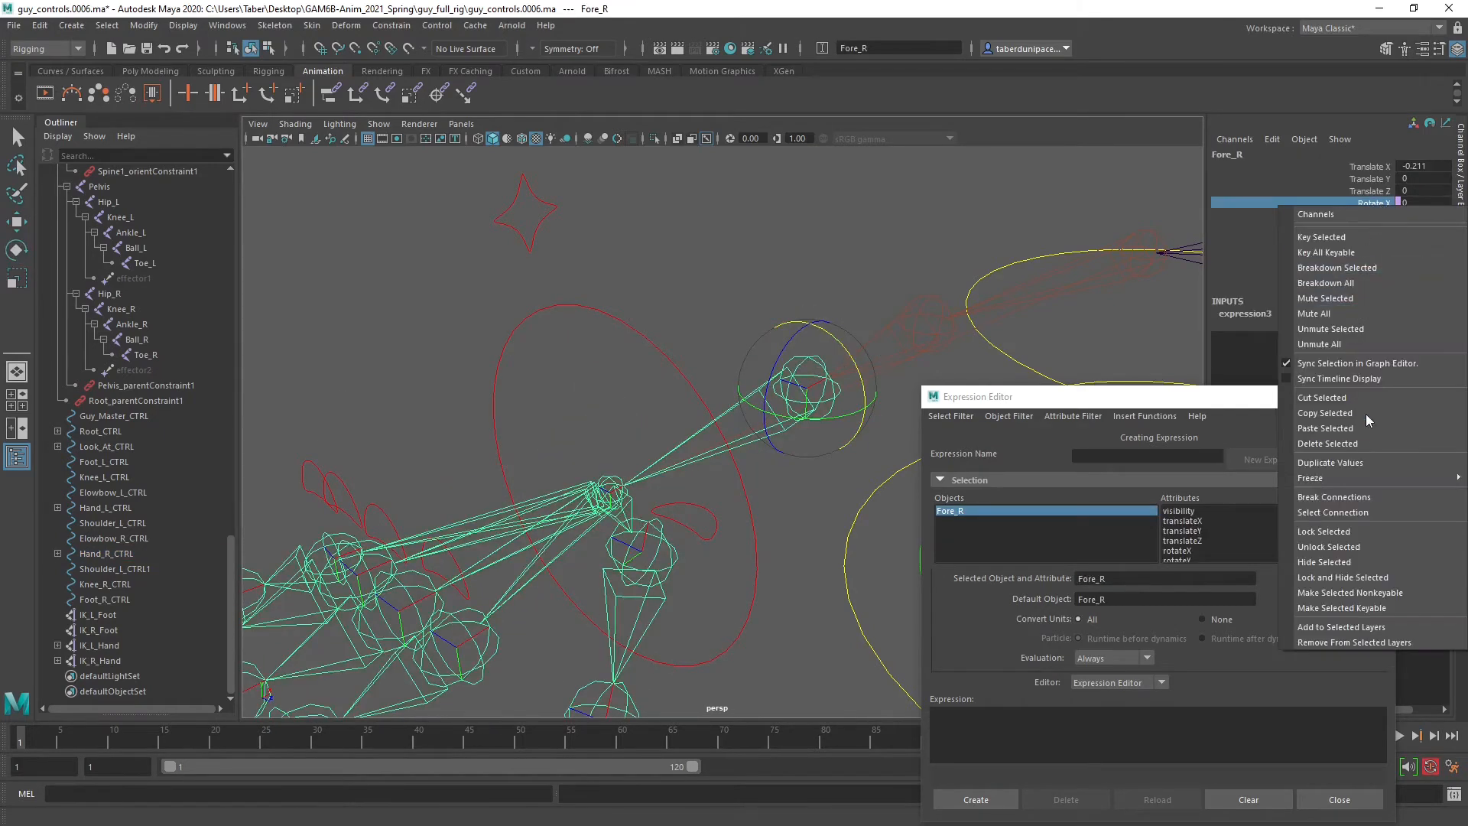
pyautogui.click(1353, 497)
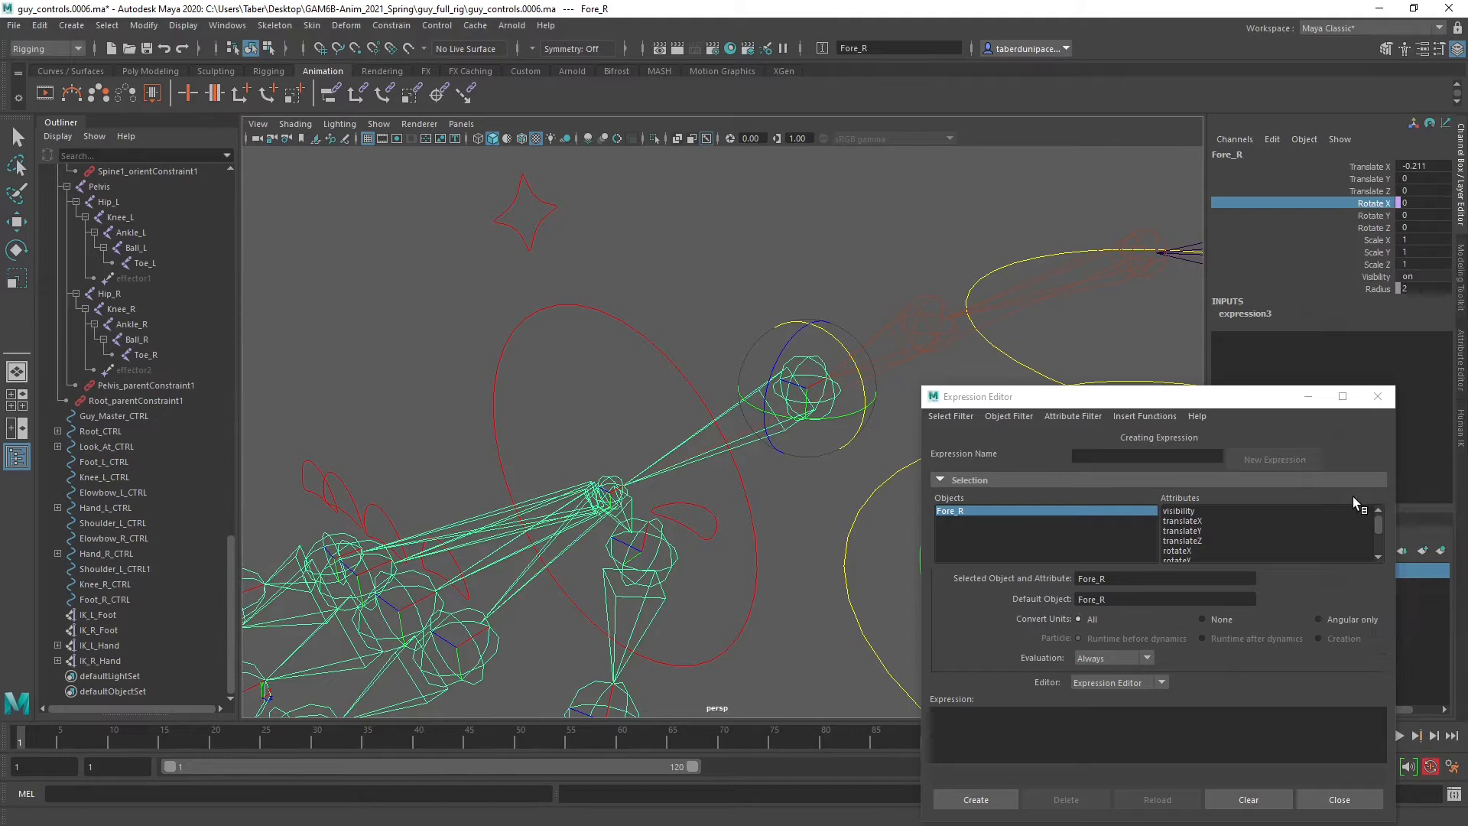
# Break the connection on the Wrist_R joint's Rotate X.
pyautogui.click(722, 287)
pyautogui.click(610, 485)
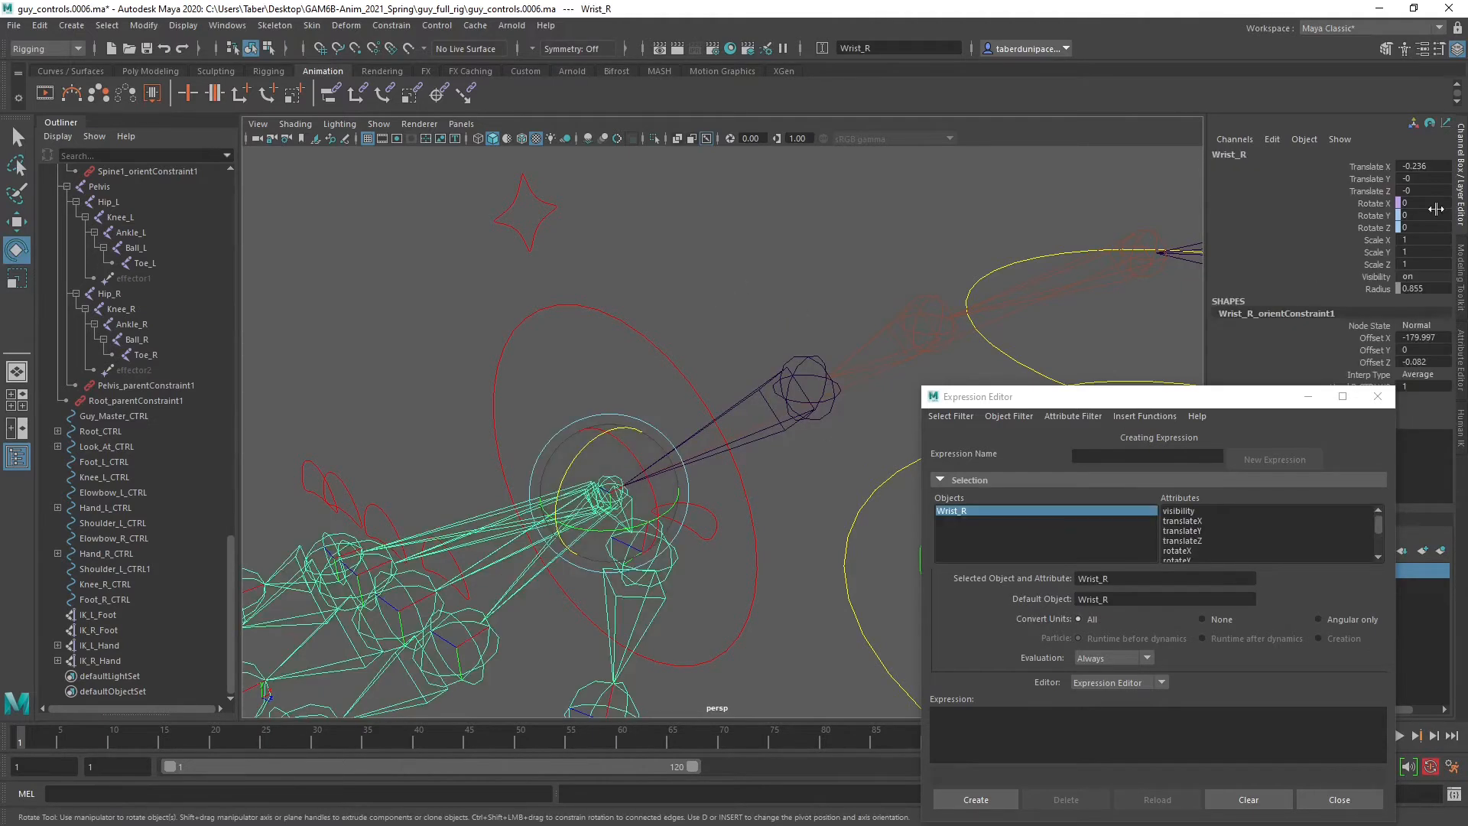
pyautogui.click(1384, 208)
pyautogui.rightClick(1384, 208)
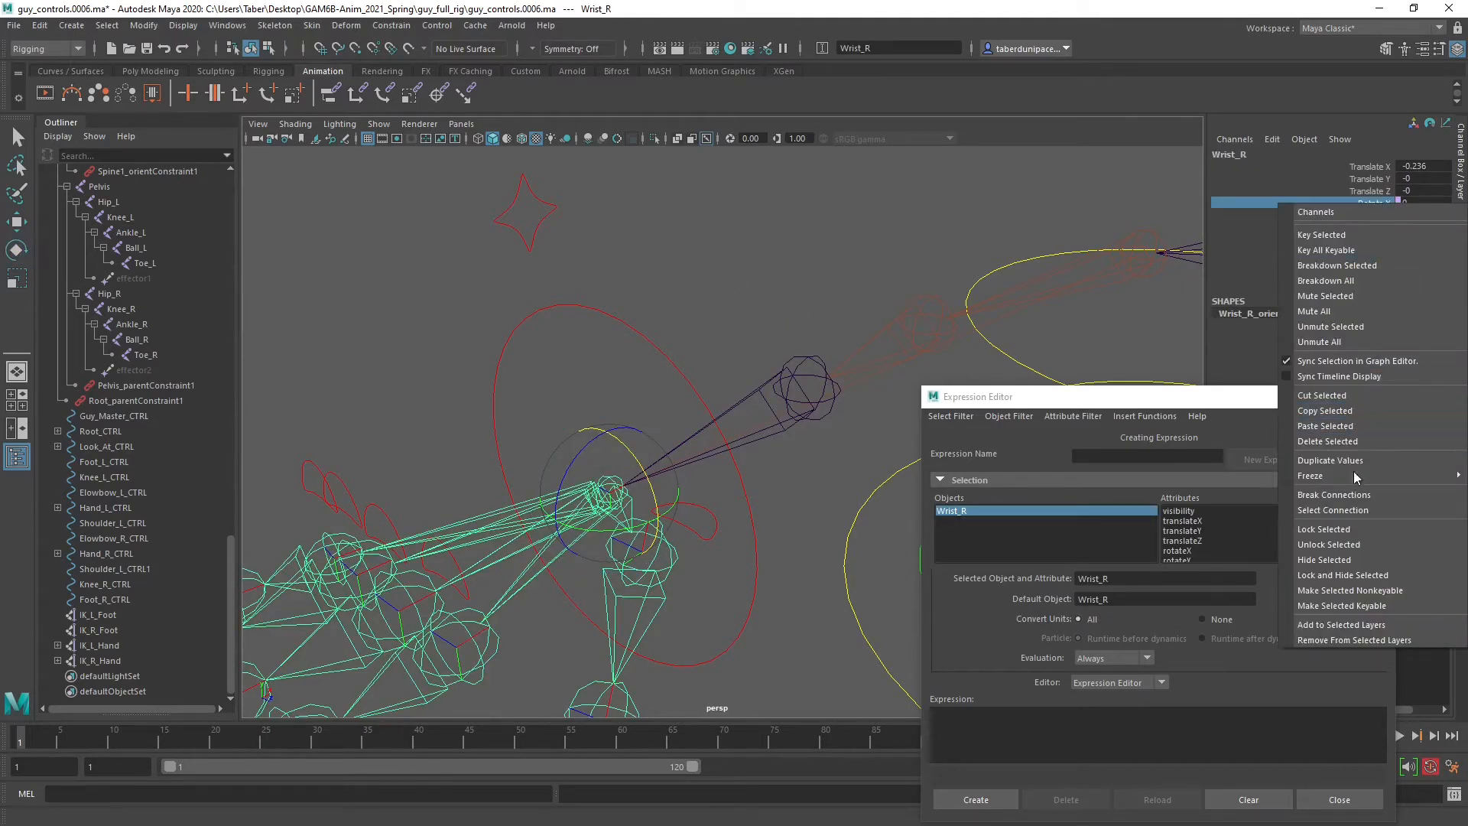
pyautogui.click(1334, 496)
# Test the right wrist by rotating Hand_R_CTRL with Wrist_R's Rotate X disconnected, and undo the rotation.
pyautogui.press('e')
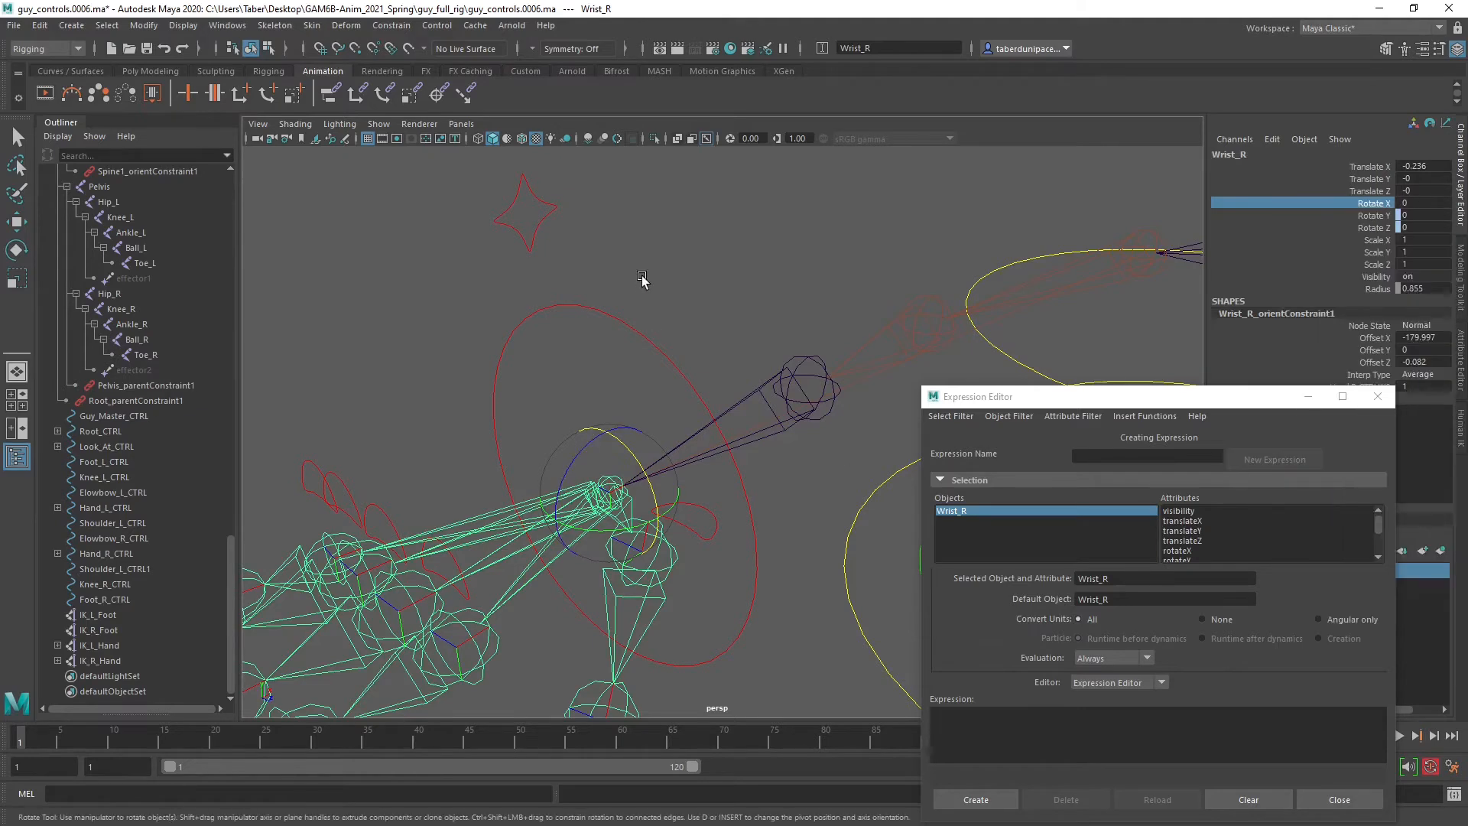
pyautogui.moveTo(615, 306); pyautogui.dragTo(614, 348)
pyautogui.moveTo(646, 484); pyautogui.dragTo(617, 423)
pyautogui.hotkey('ctrl', 'z')
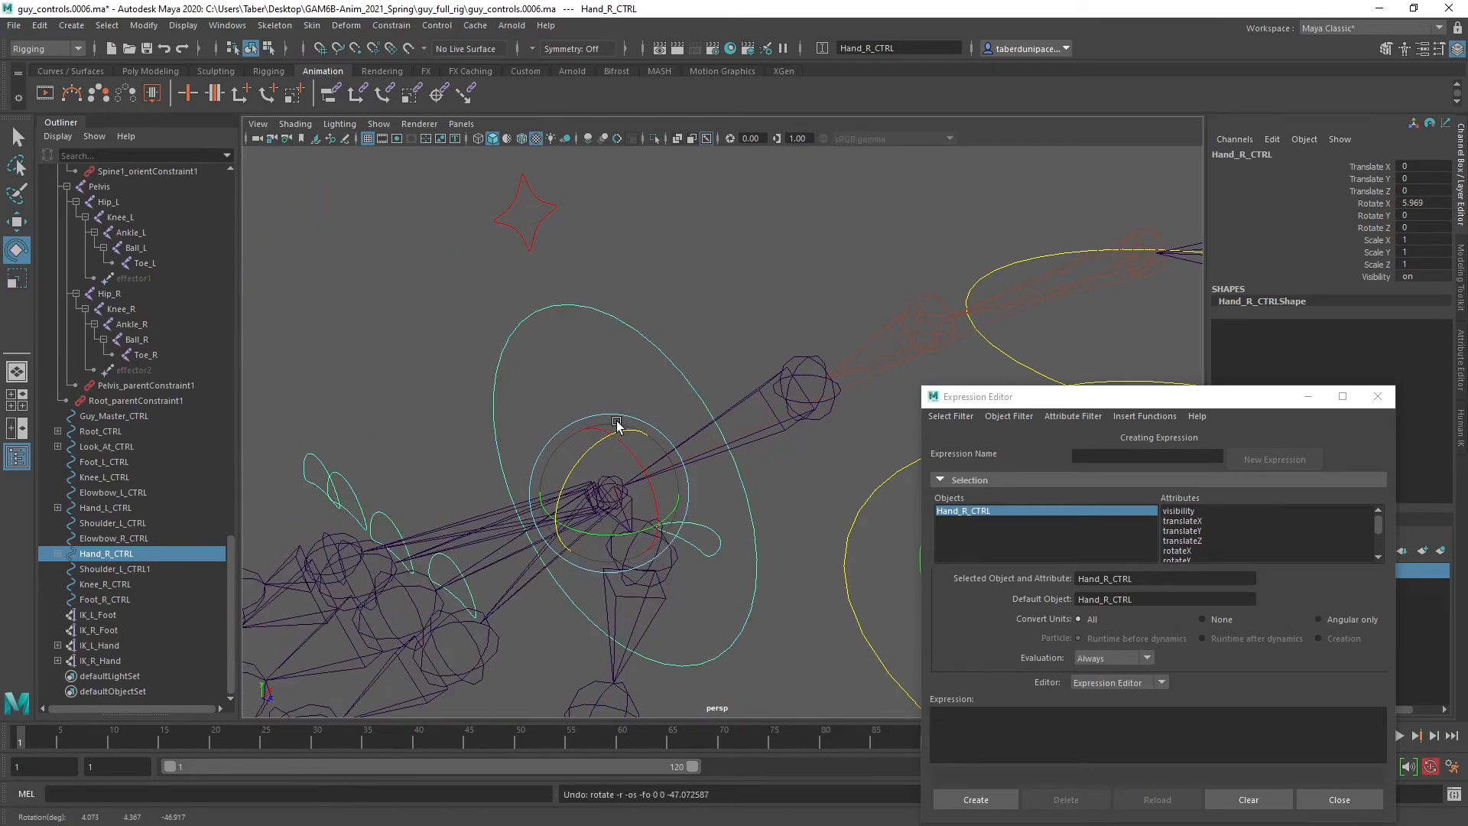
# Create the expression "Wrist_R.rotateX = Hand_R_CTRL.rotateX / 2;" for Wrist_R's rotateX, and copy its text for reuse.
pyautogui.moveTo(1240, 398); pyautogui.dragTo(1144, 439)
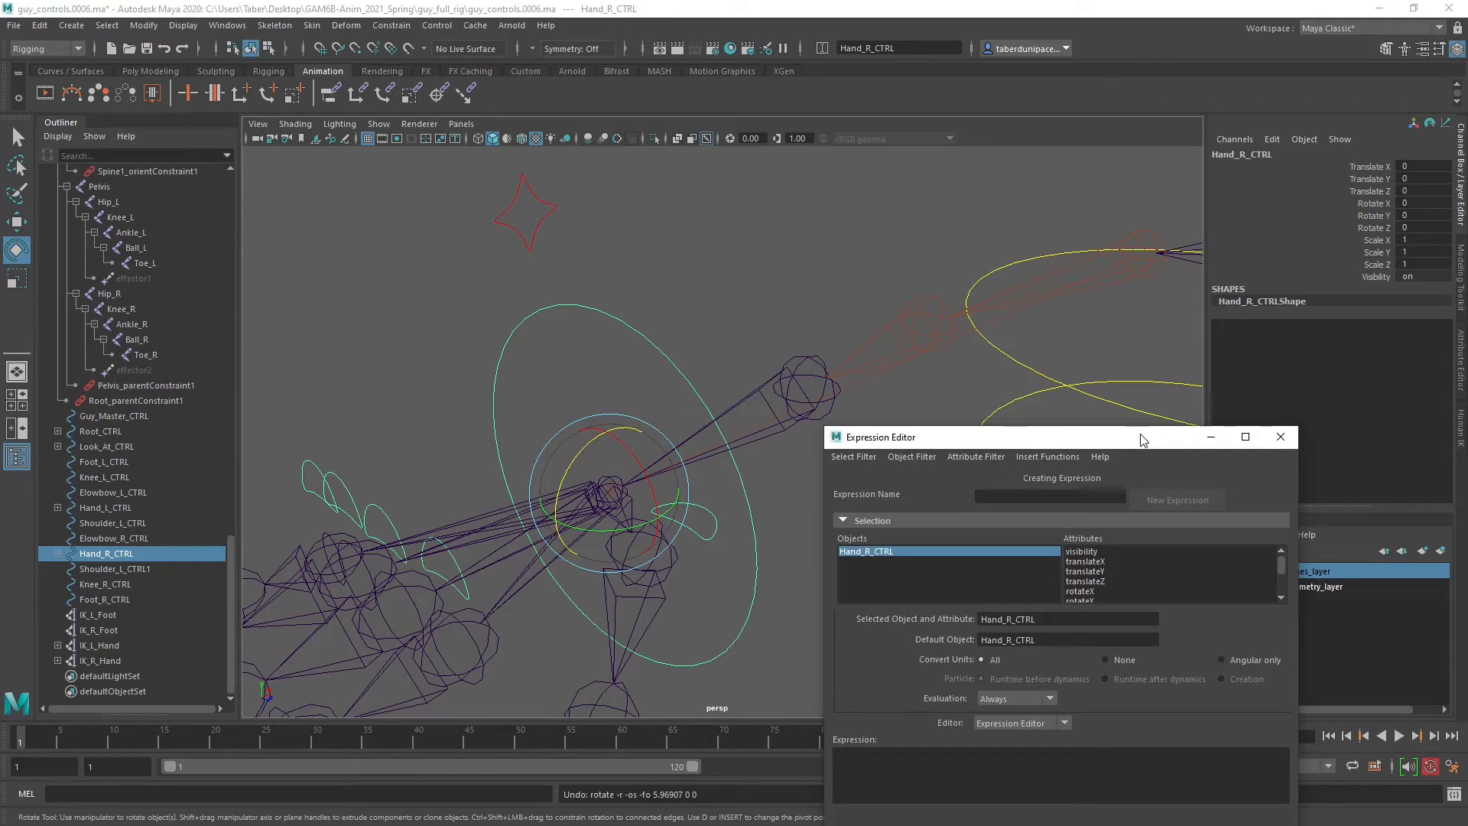
pyautogui.click(704, 299)
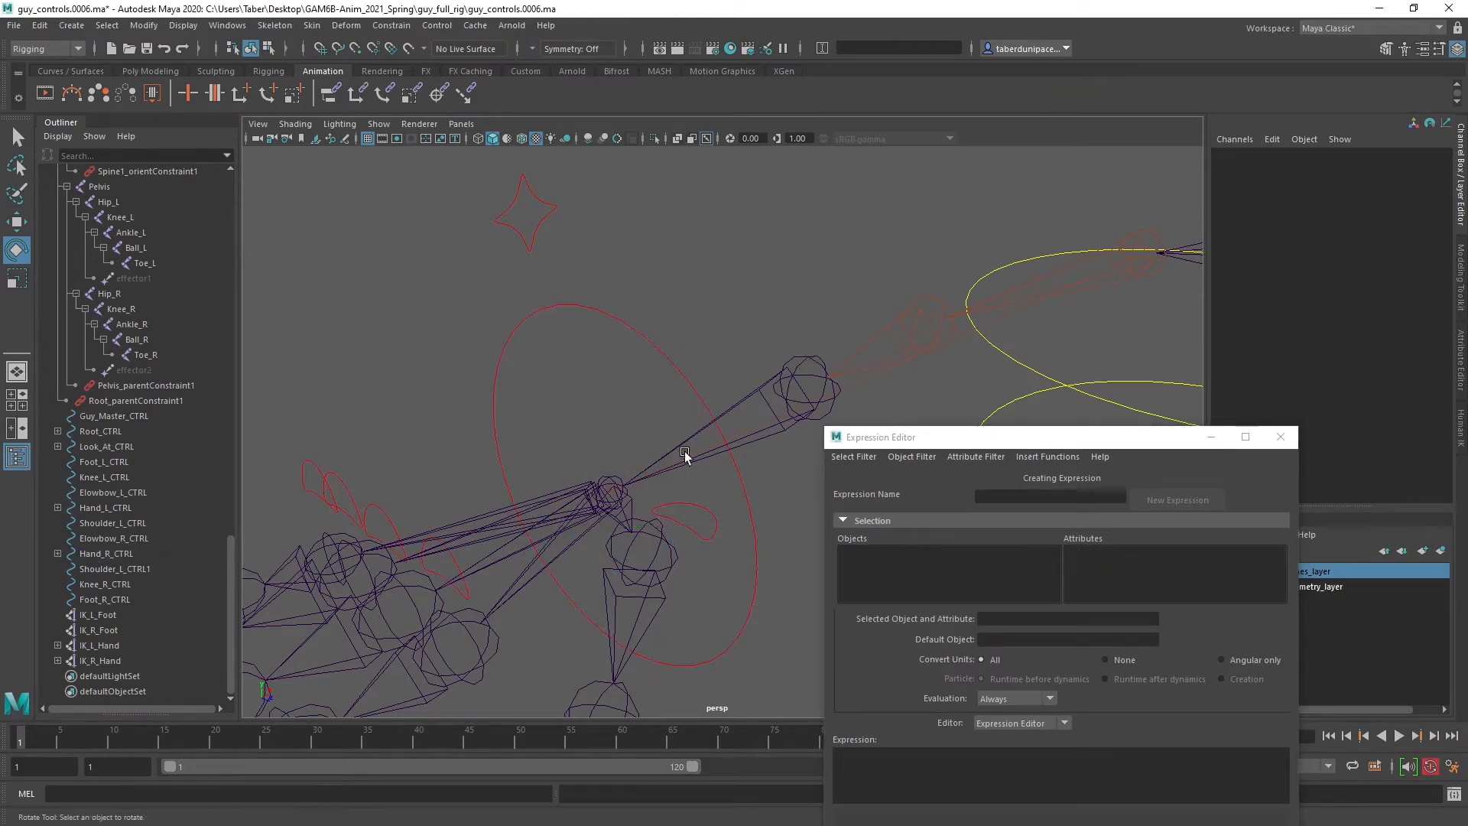
pyautogui.click(621, 476)
pyautogui.moveTo(956, 436); pyautogui.dragTo(940, 228)
pyautogui.click(1011, 561)
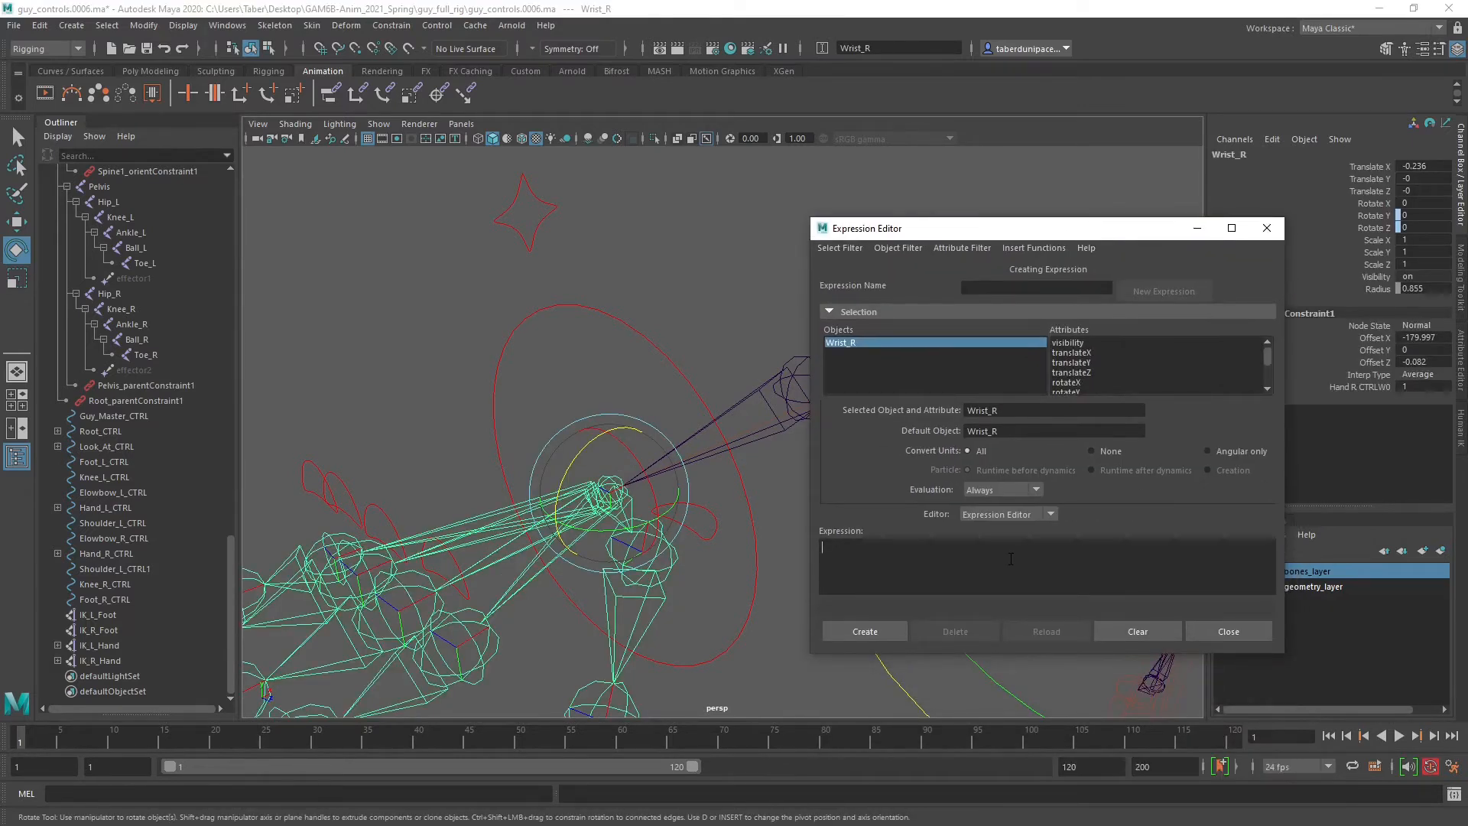
pyautogui.scroll(-1, 1089, 353)
pyautogui.click(1080, 353)
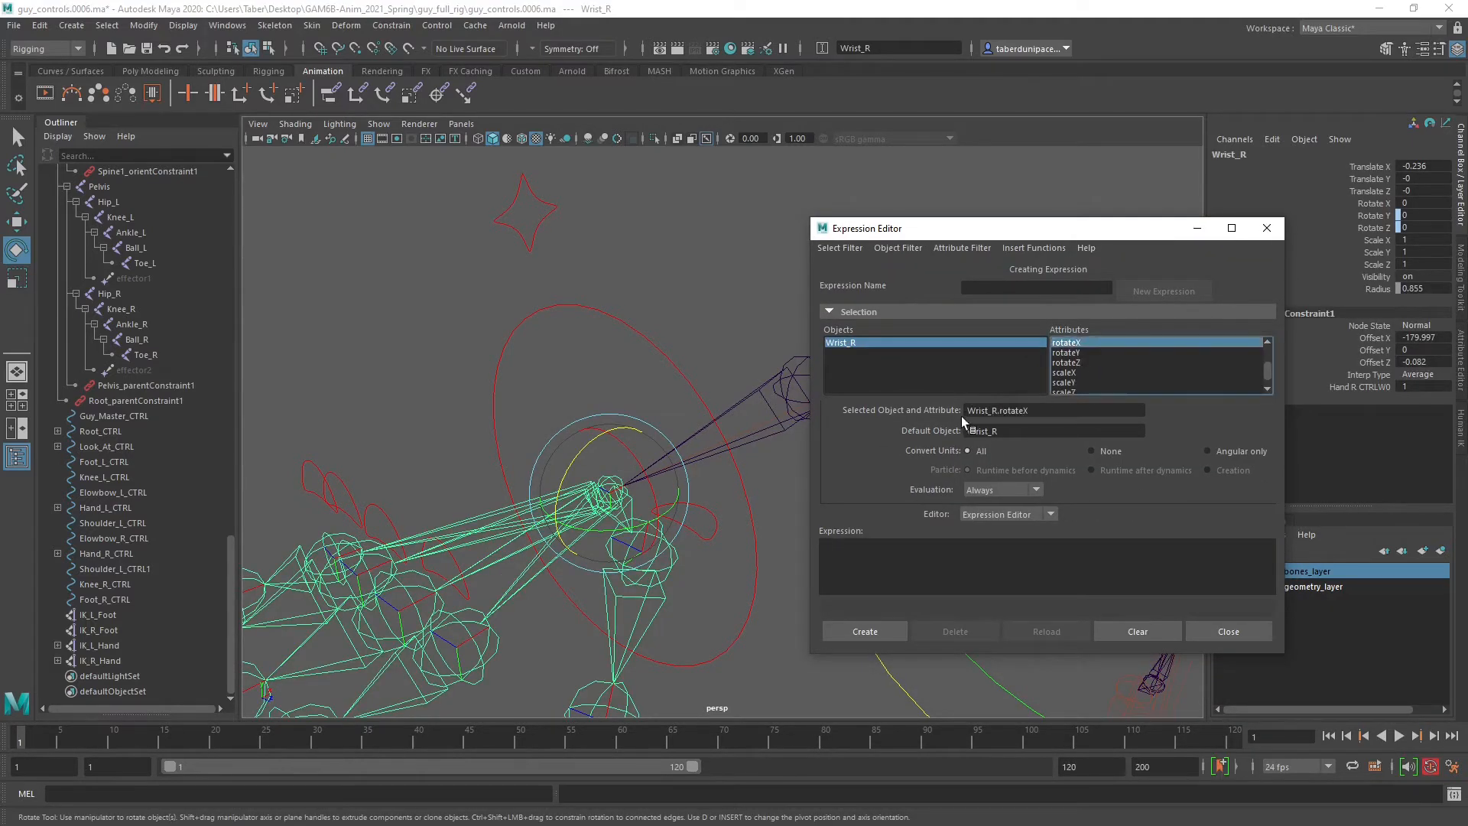
pyautogui.click(938, 561)
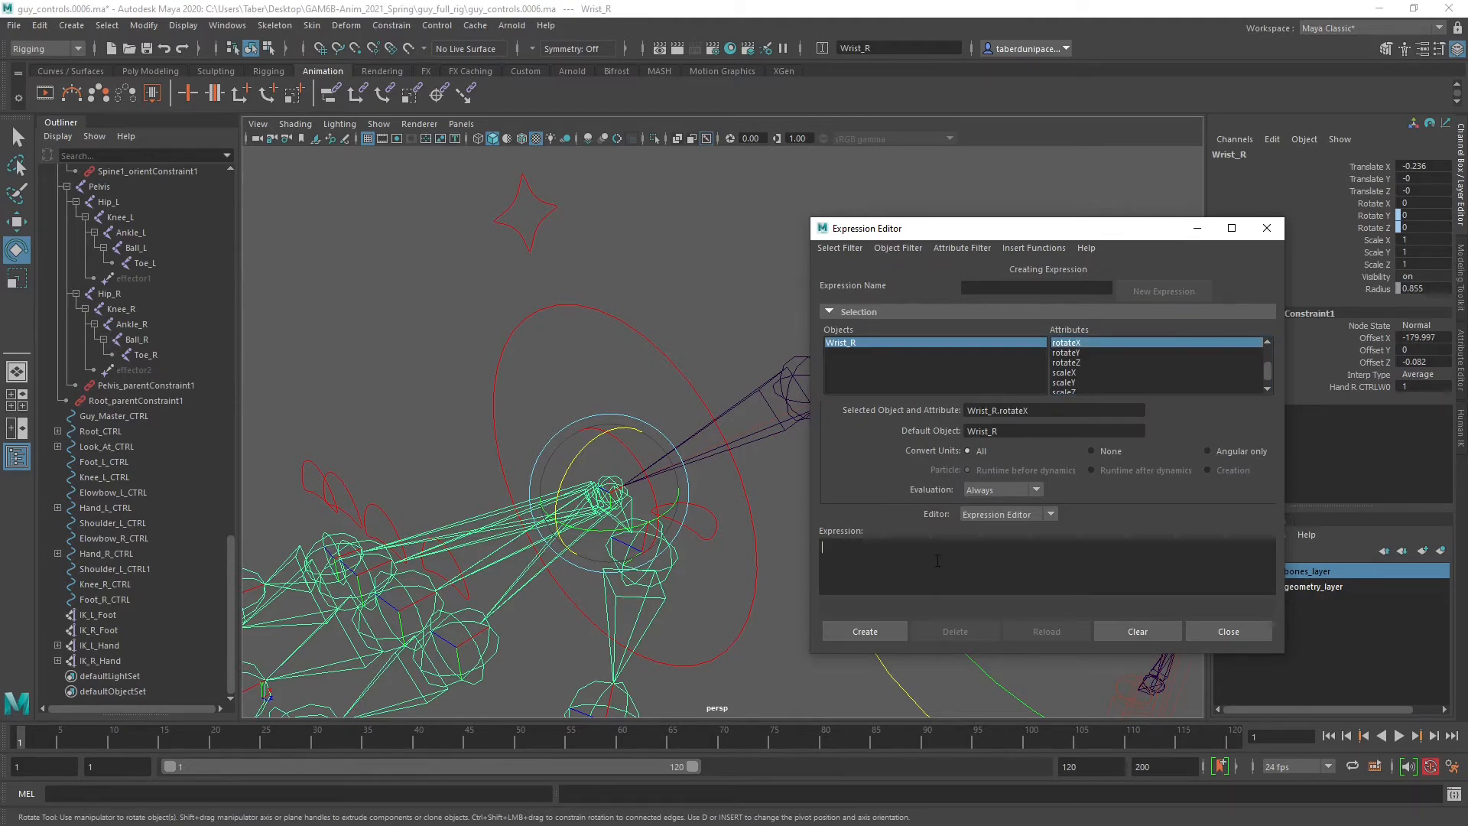
pyautogui.write('Wrist_L.rotateX = Hand_L_CTRL.rotateX / 2;')
pyautogui.moveTo(837, 563); pyautogui.dragTo(813, 550)
pyautogui.hotkey('ctrl', 'c')
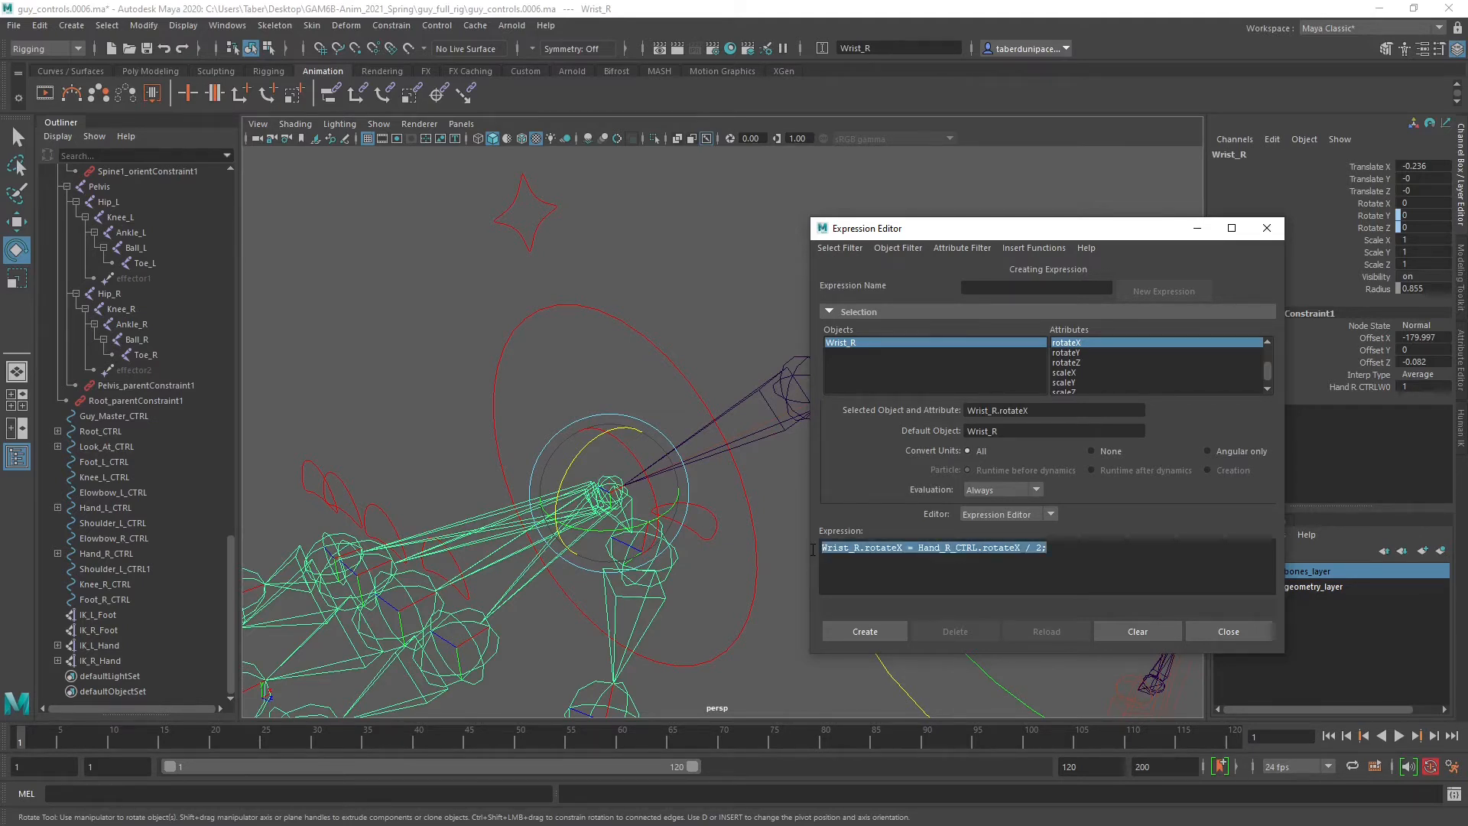
pyautogui.click(847, 571)
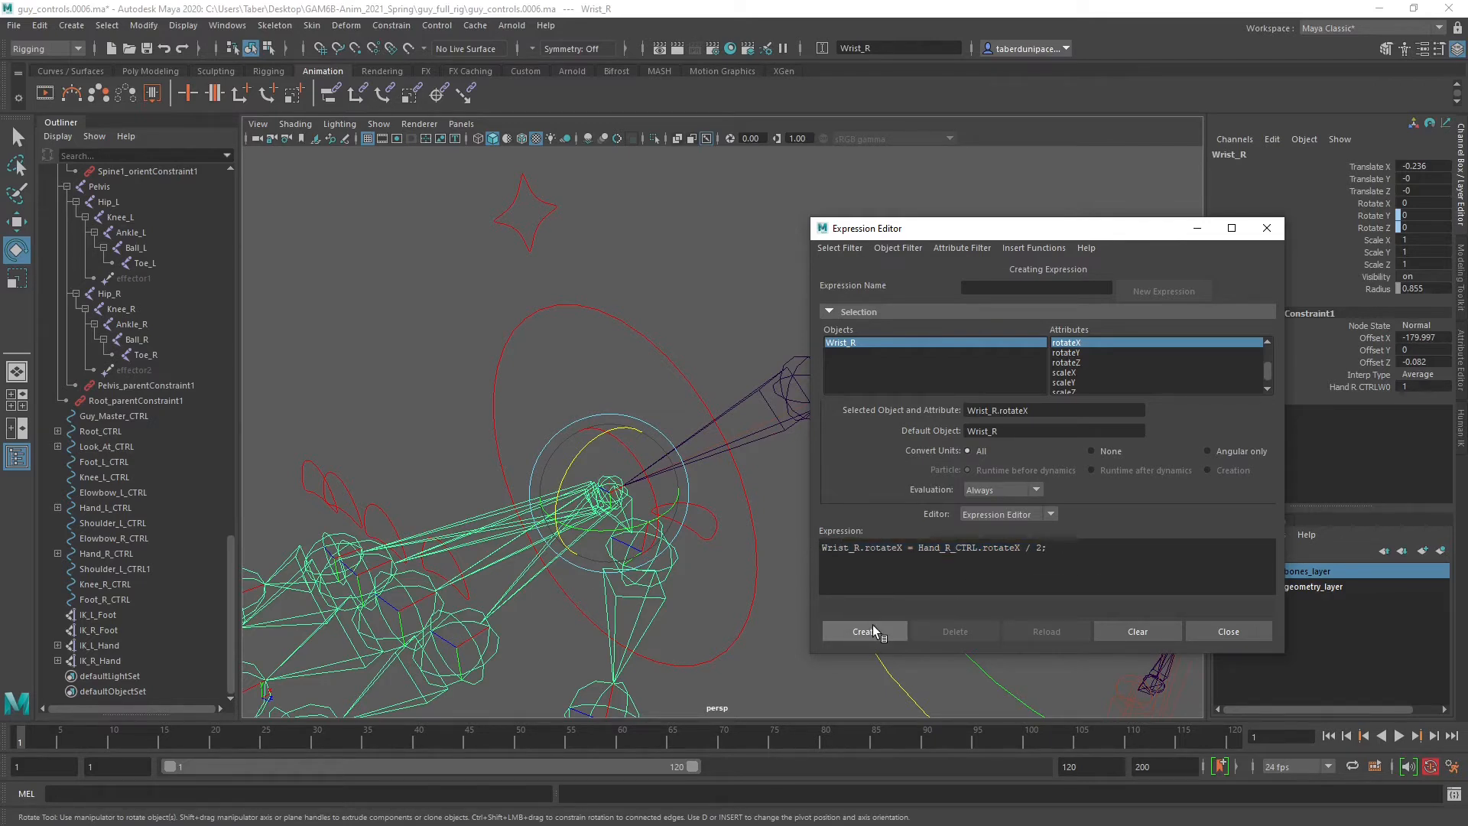
pyautogui.click(874, 631)
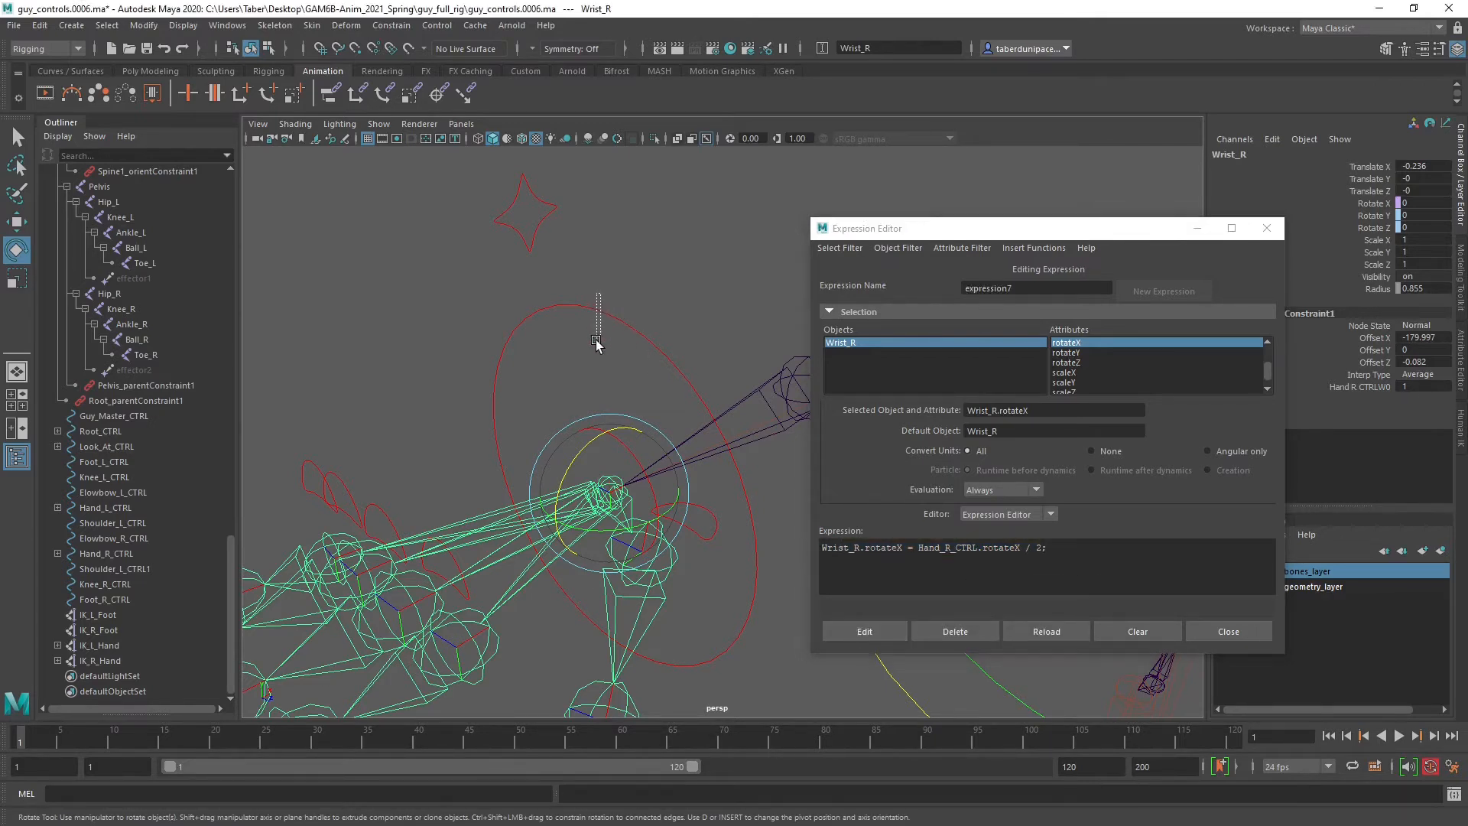
# Test the wrist expression by rotating Hand_R_CTRL, undo the rotation and clear the selection.
pyautogui.click(612, 459)
pyautogui.moveTo(642, 458)
pyautogui.mouseDown()
pyautogui.moveTo(612, 423)
pyautogui.moveTo(627, 466)
pyautogui.mouseUp()
pyautogui.hotkey('ctrl', 'z')
pyautogui.click(702, 333)
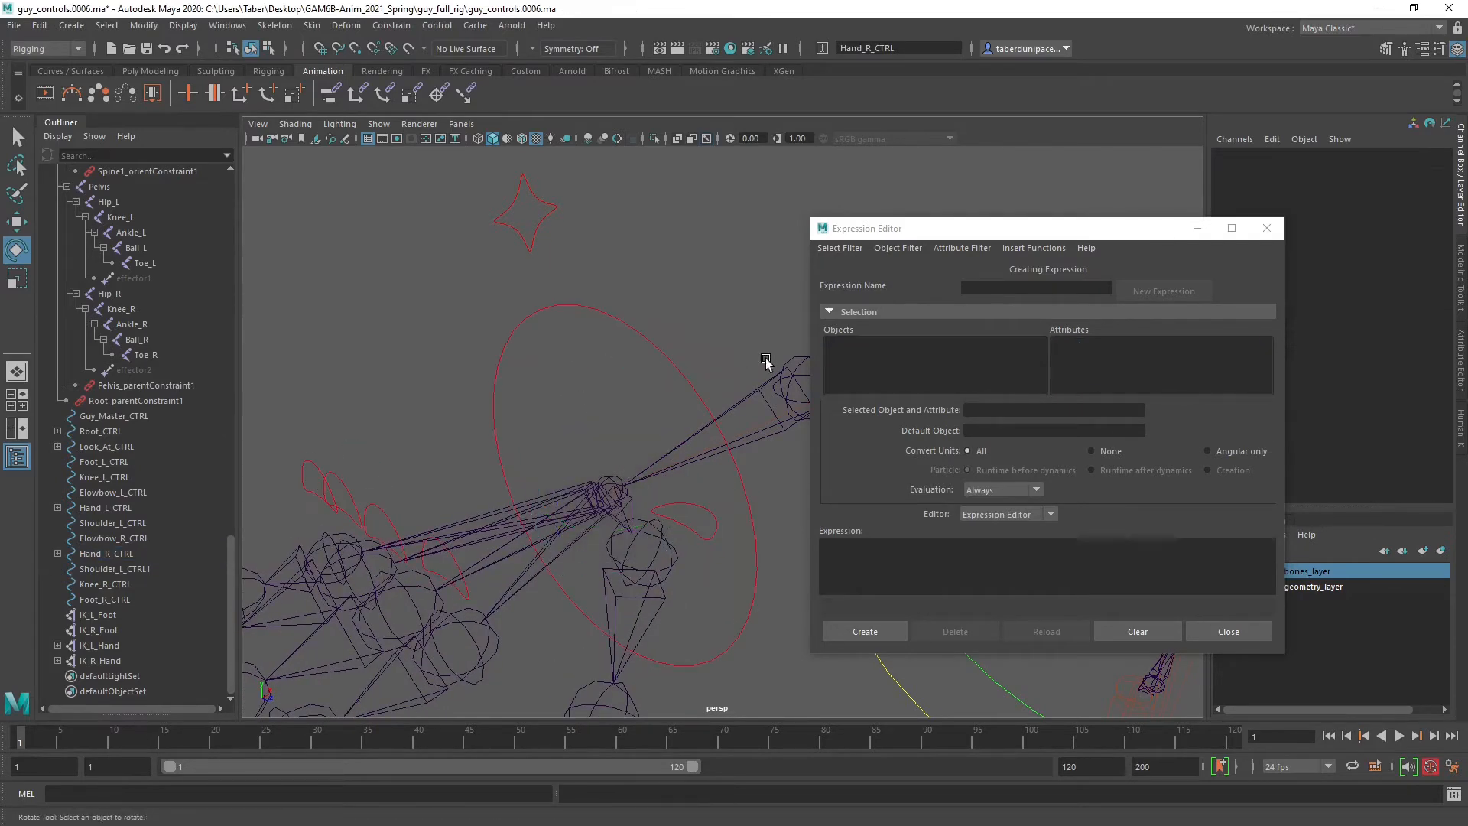
# Create the expression "Fore_R.rotateX = Hand_R_CTRL.rotateX / 2;" from the copied text for Fore_R, and close the Expression Editor.
pyautogui.click(792, 367)
pyautogui.moveTo(962, 223); pyautogui.dragTo(1073, 289)
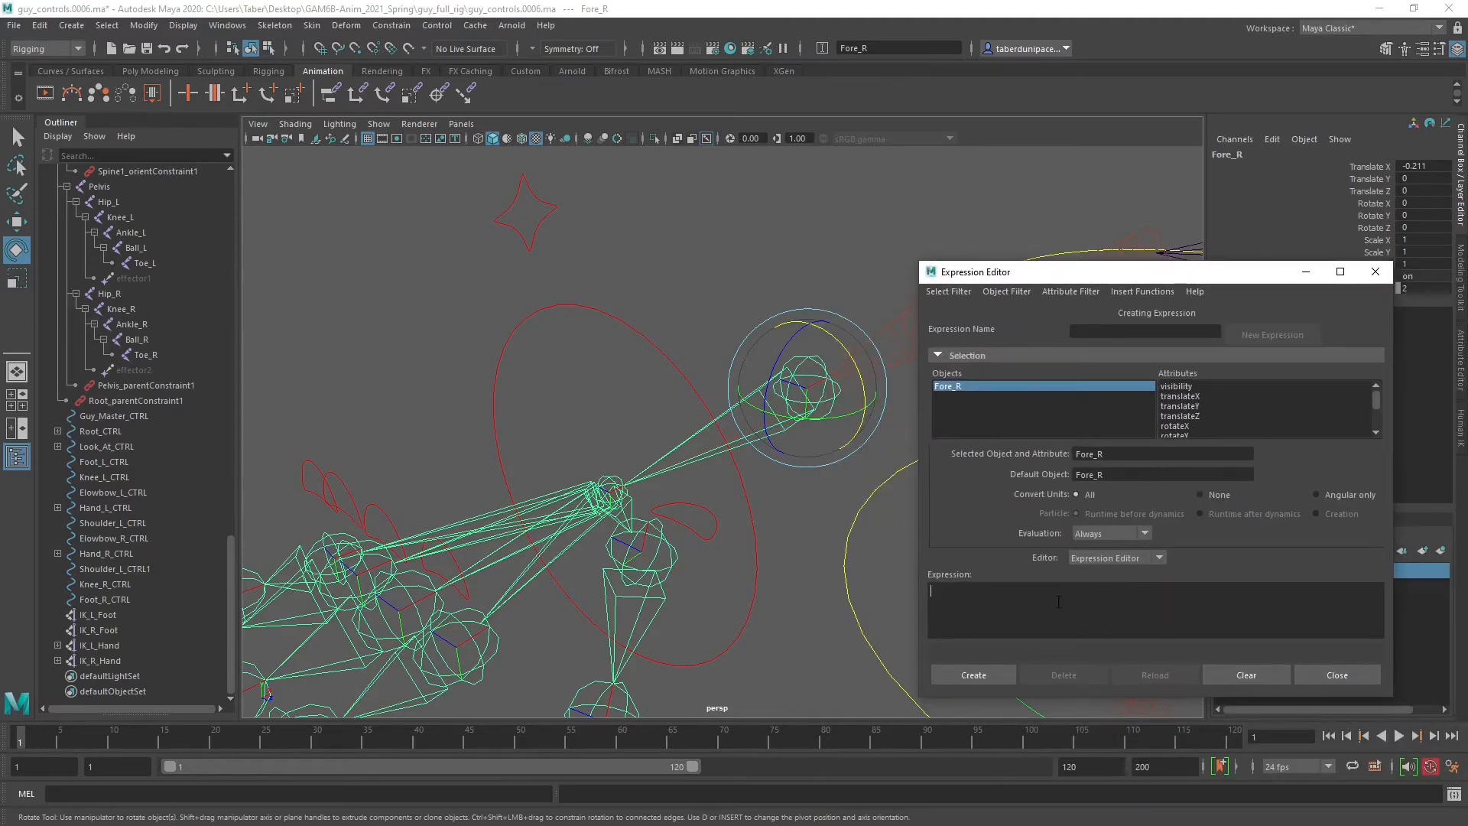
pyautogui.hotkey('ctrl', 'v')
pyautogui.moveTo(958, 591); pyautogui.dragTo(925, 593)
pyautogui.write('Fore')
pyautogui.click(969, 674)
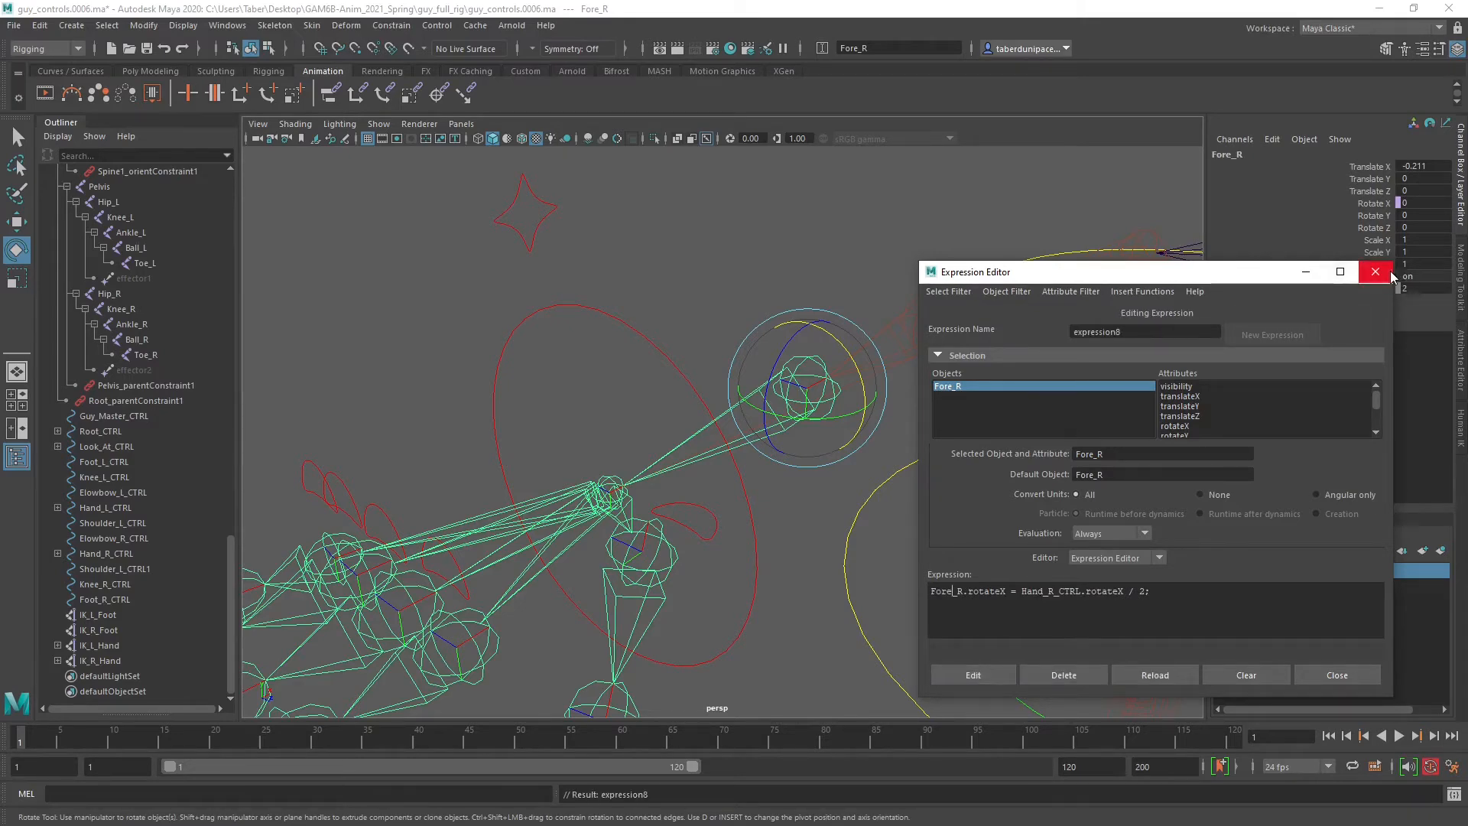
pyautogui.click(1375, 272)
# Rotate Hand_R_CTRL about X by roughly -38 degrees and check the Rotate X values on Fore_R and Wrist_R.
pyautogui.click(508, 370)
pyautogui.moveTo(630, 263); pyautogui.dragTo(587, 387)
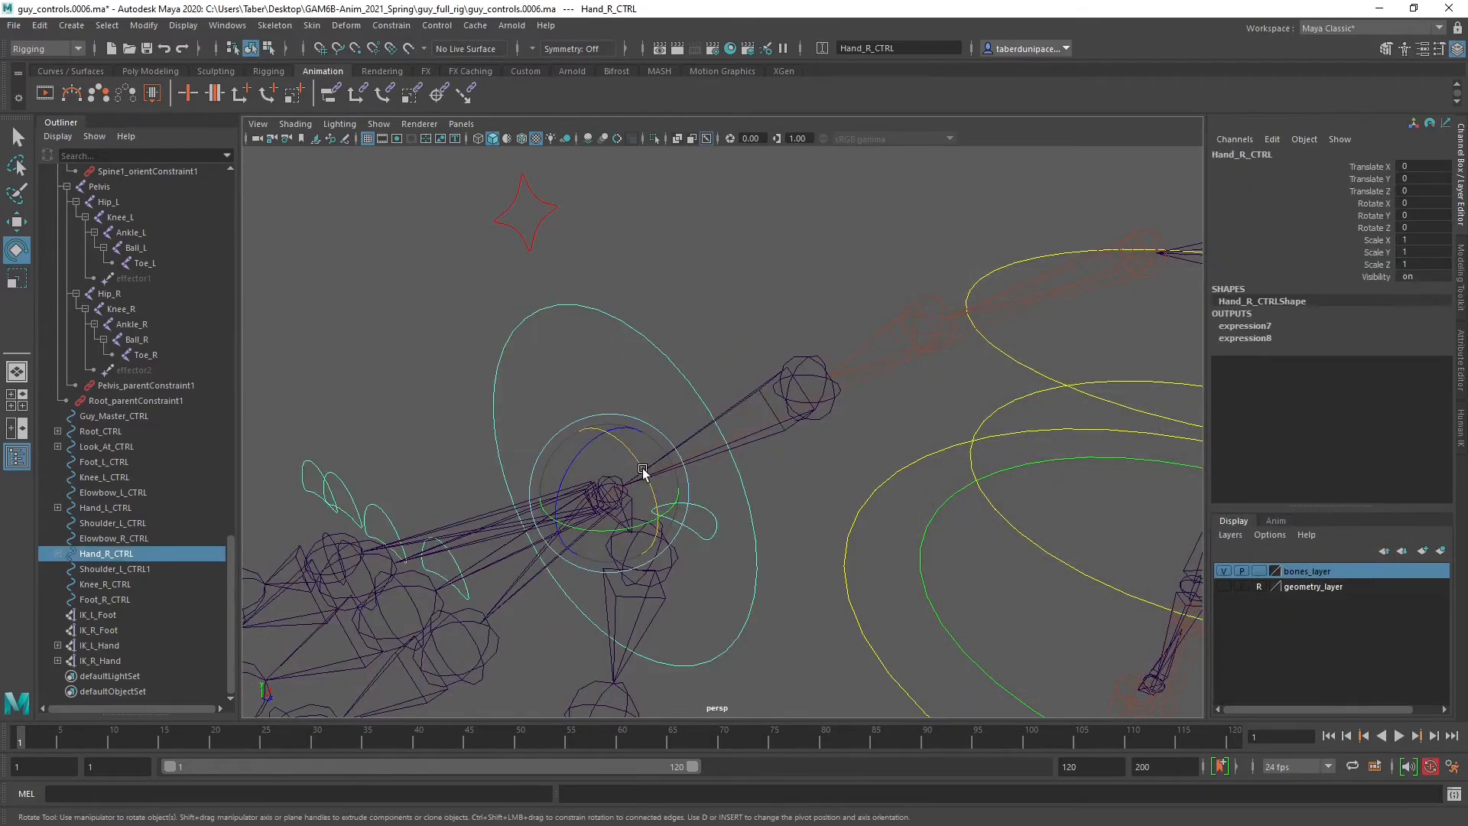
pyautogui.moveTo(645, 468); pyautogui.dragTo(607, 435)
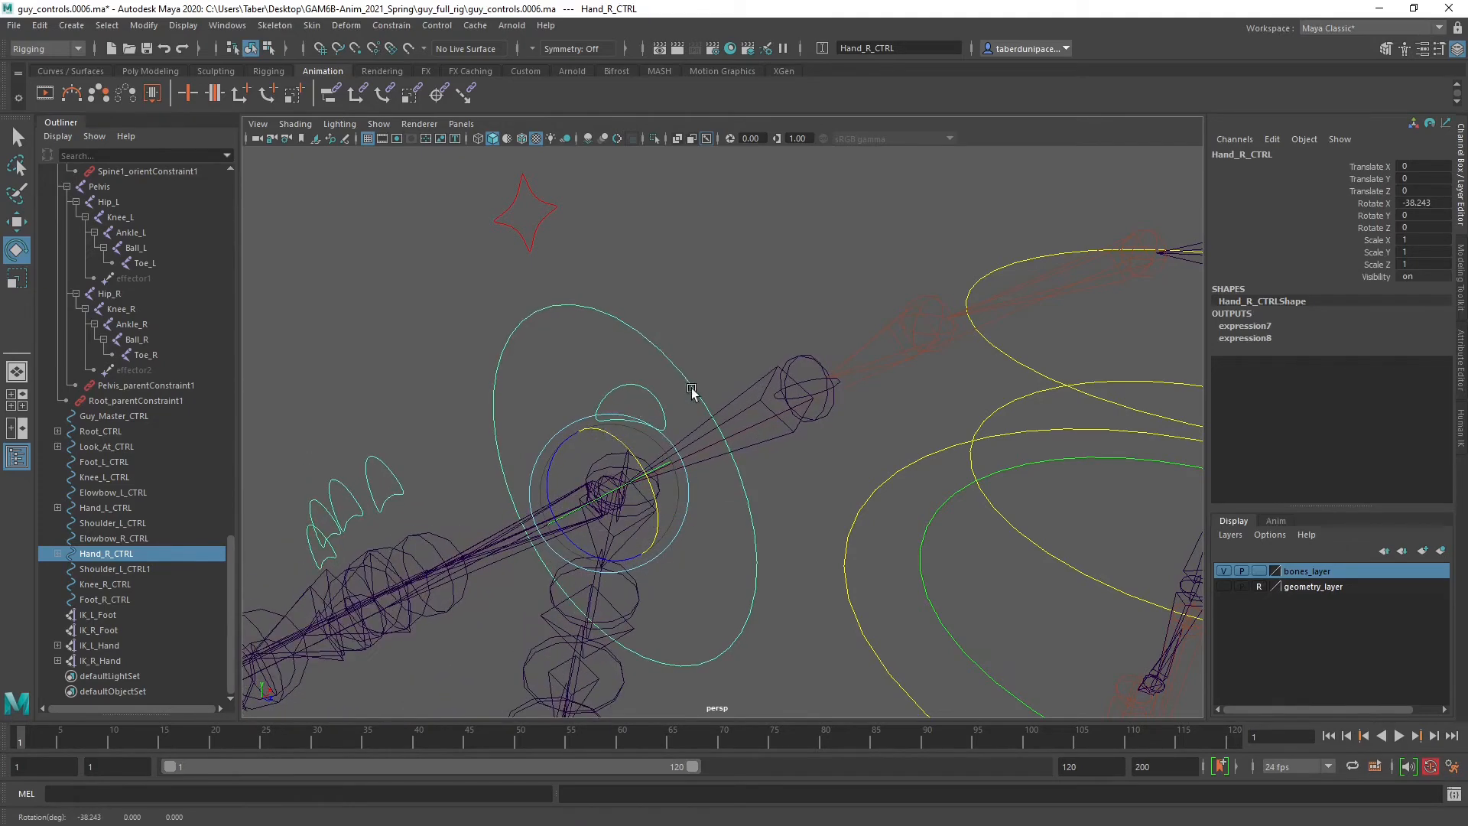
pyautogui.click(806, 351)
pyautogui.click(806, 352)
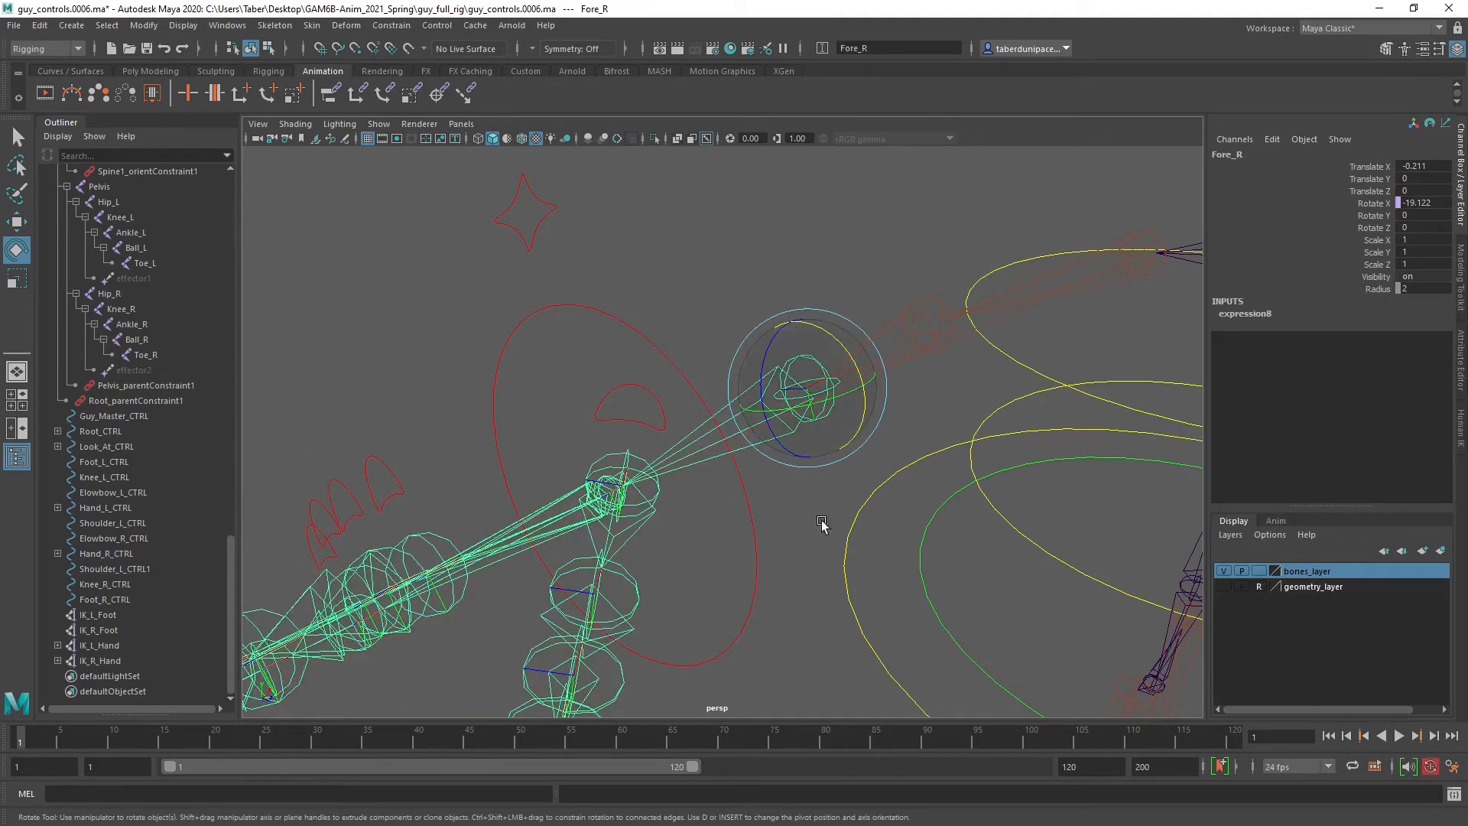
pyautogui.click(793, 497)
pyautogui.click(640, 457)
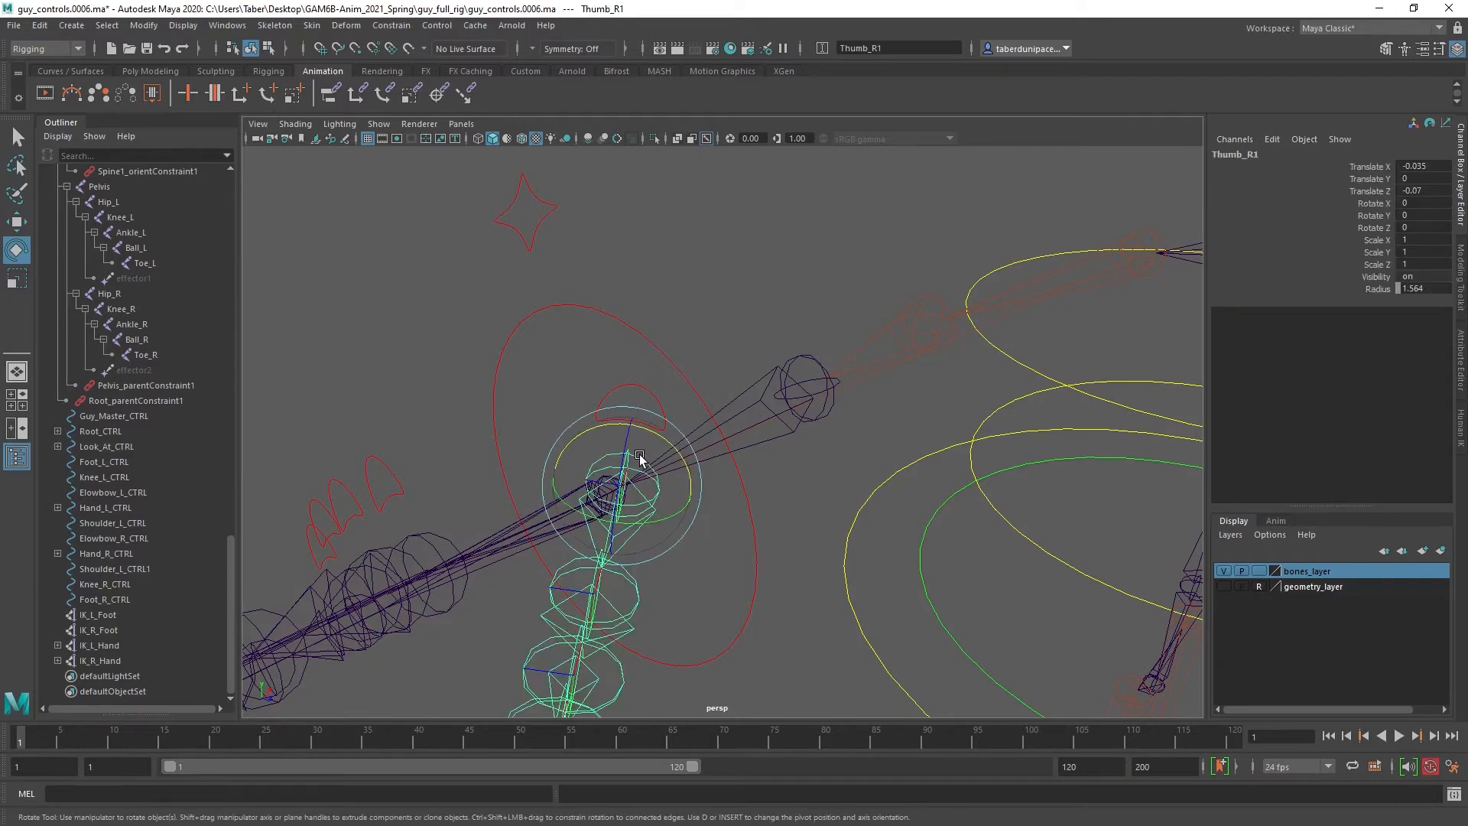
pyautogui.keyDown('alt'); pyautogui.moveTo(544, 382); pyautogui.dragTo(564, 406); pyautogui.keyUp('alt')
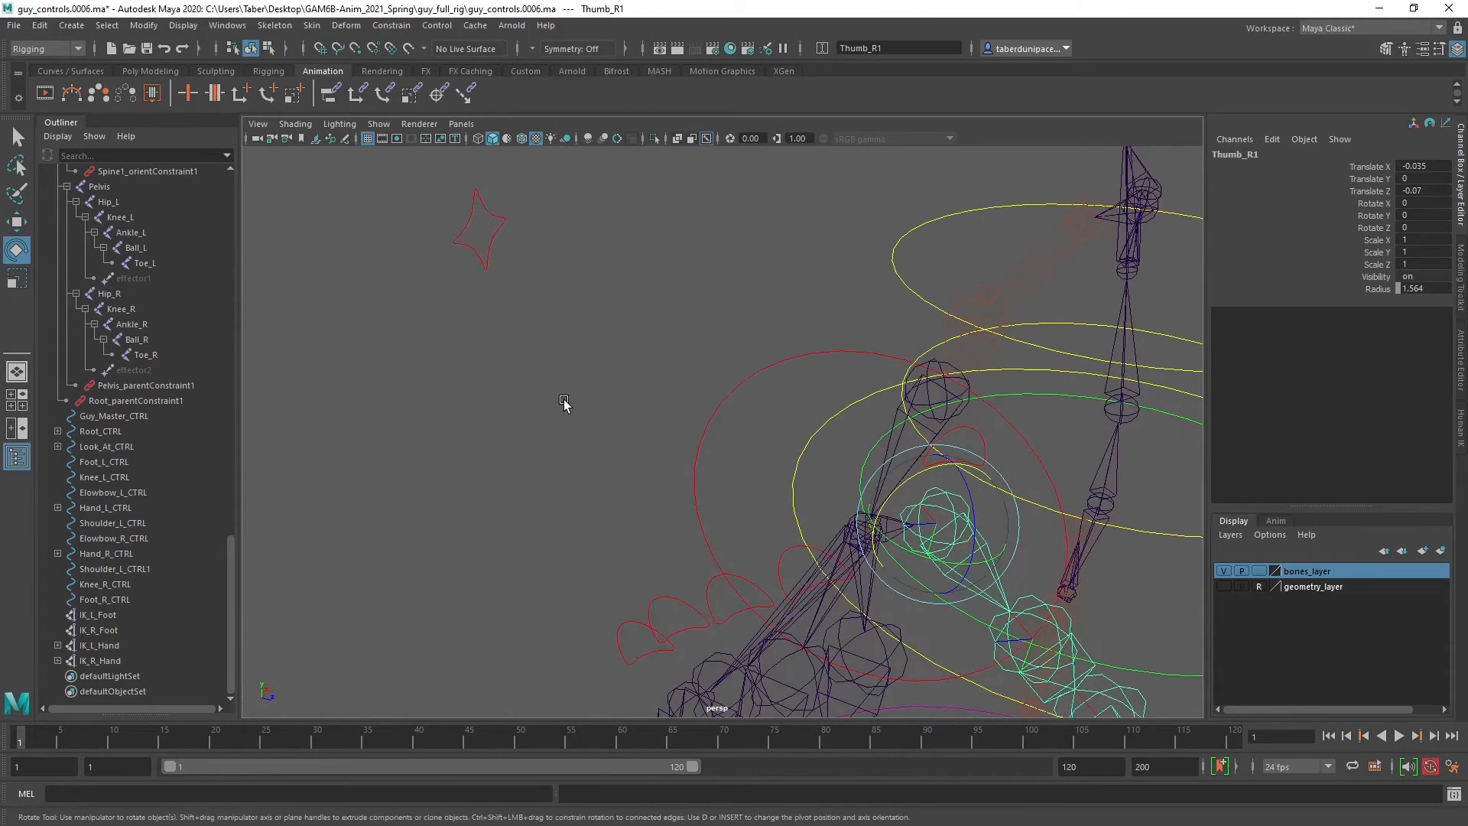
pyautogui.click(564, 406)
pyautogui.click(858, 516)
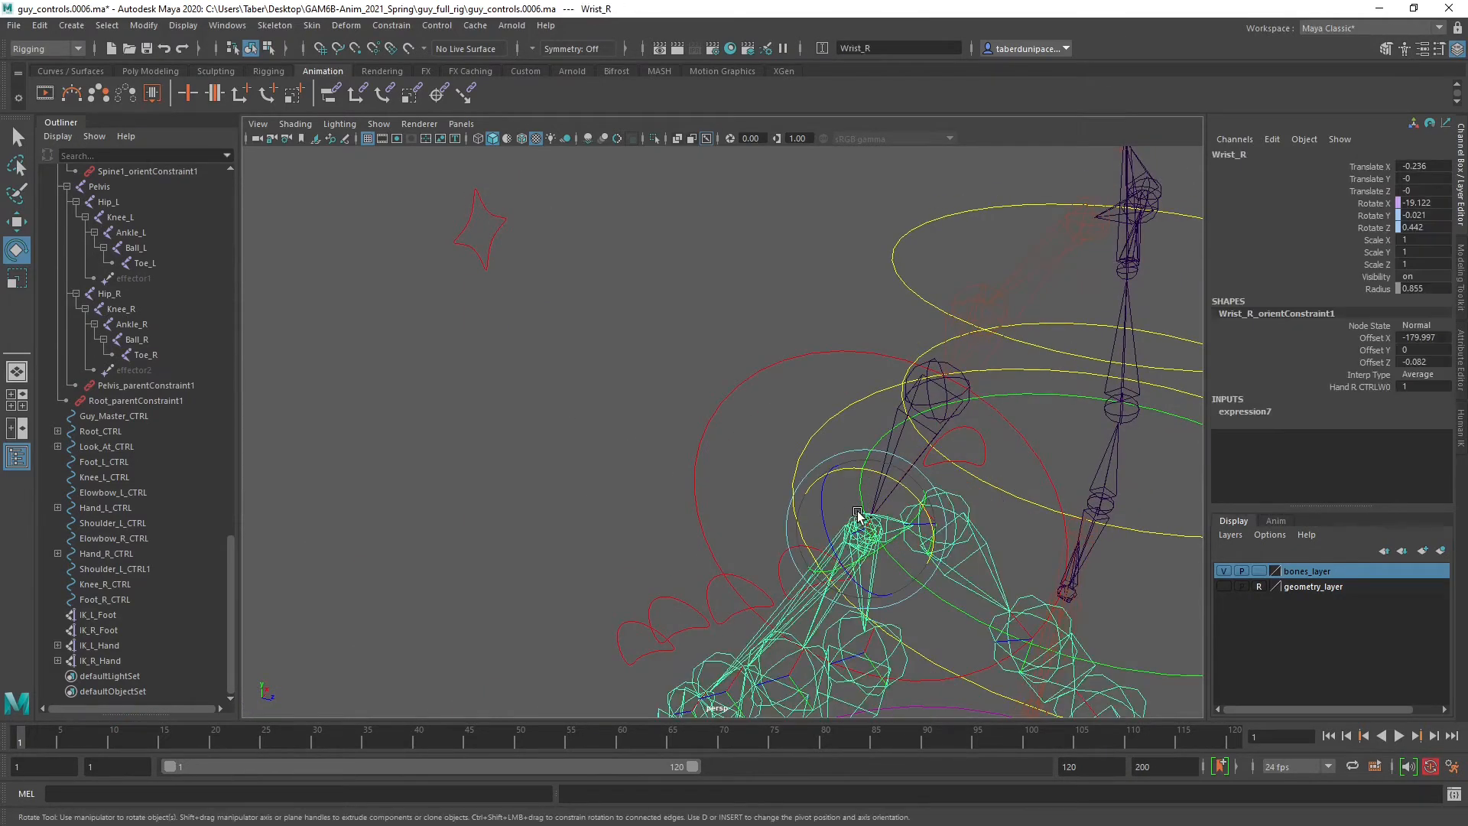
# Reset Hand_R_CTRL's Rotate X to 0.
pyautogui.moveTo(673, 357); pyautogui.dragTo(735, 440)
pyautogui.doubleClick(1424, 203)
pyautogui.write('0')
pyautogui.press('Return')
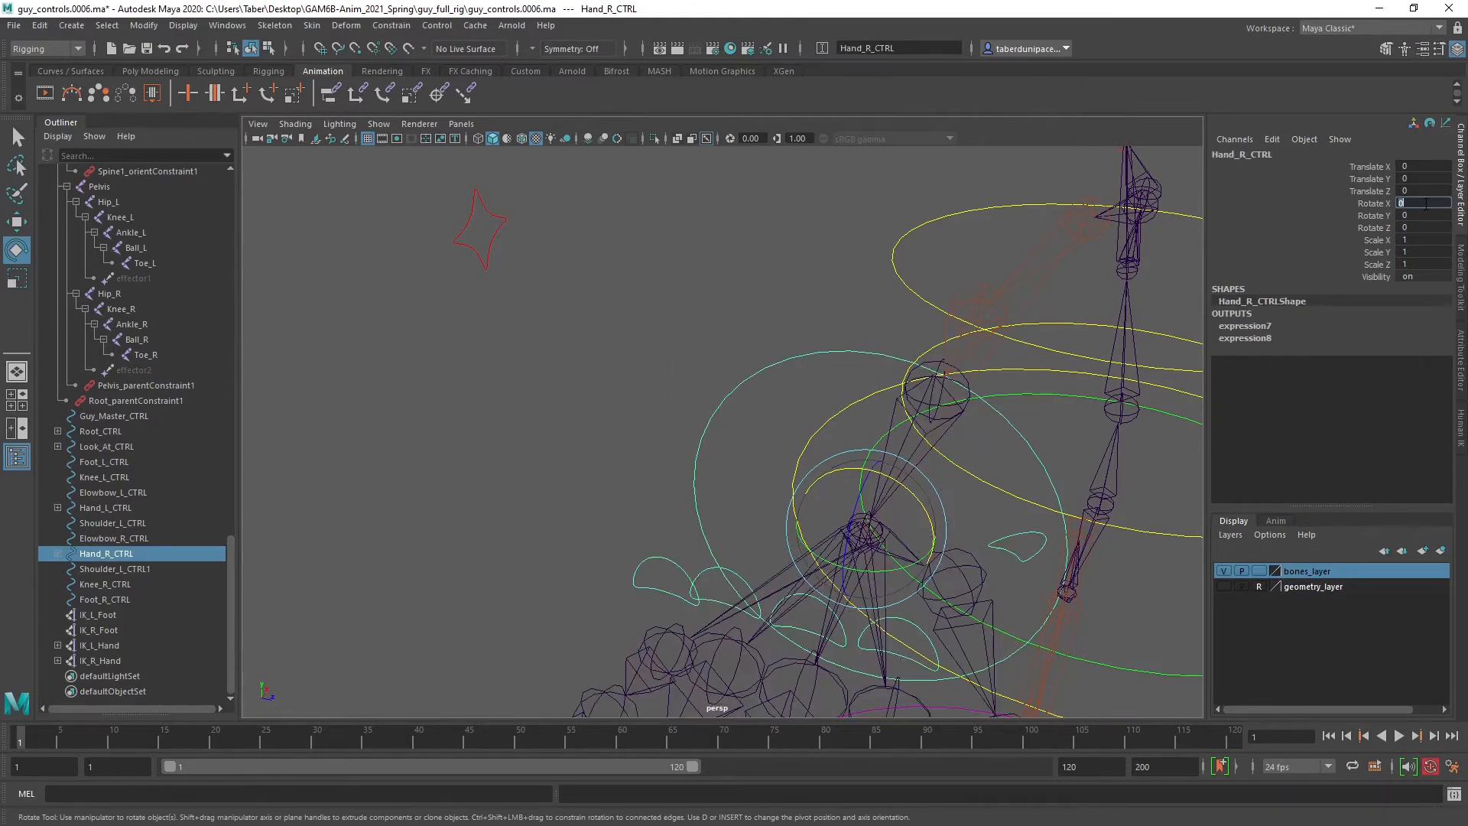
# Select Hand_L_CTRL to check it, and save the scene as the next incremented version, accepting the student version notice.
pyautogui.click(845, 268)
pyautogui.keyDown('alt'); pyautogui.moveTo(845, 268); pyautogui.dragTo(742, 341); pyautogui.keyUp('alt')
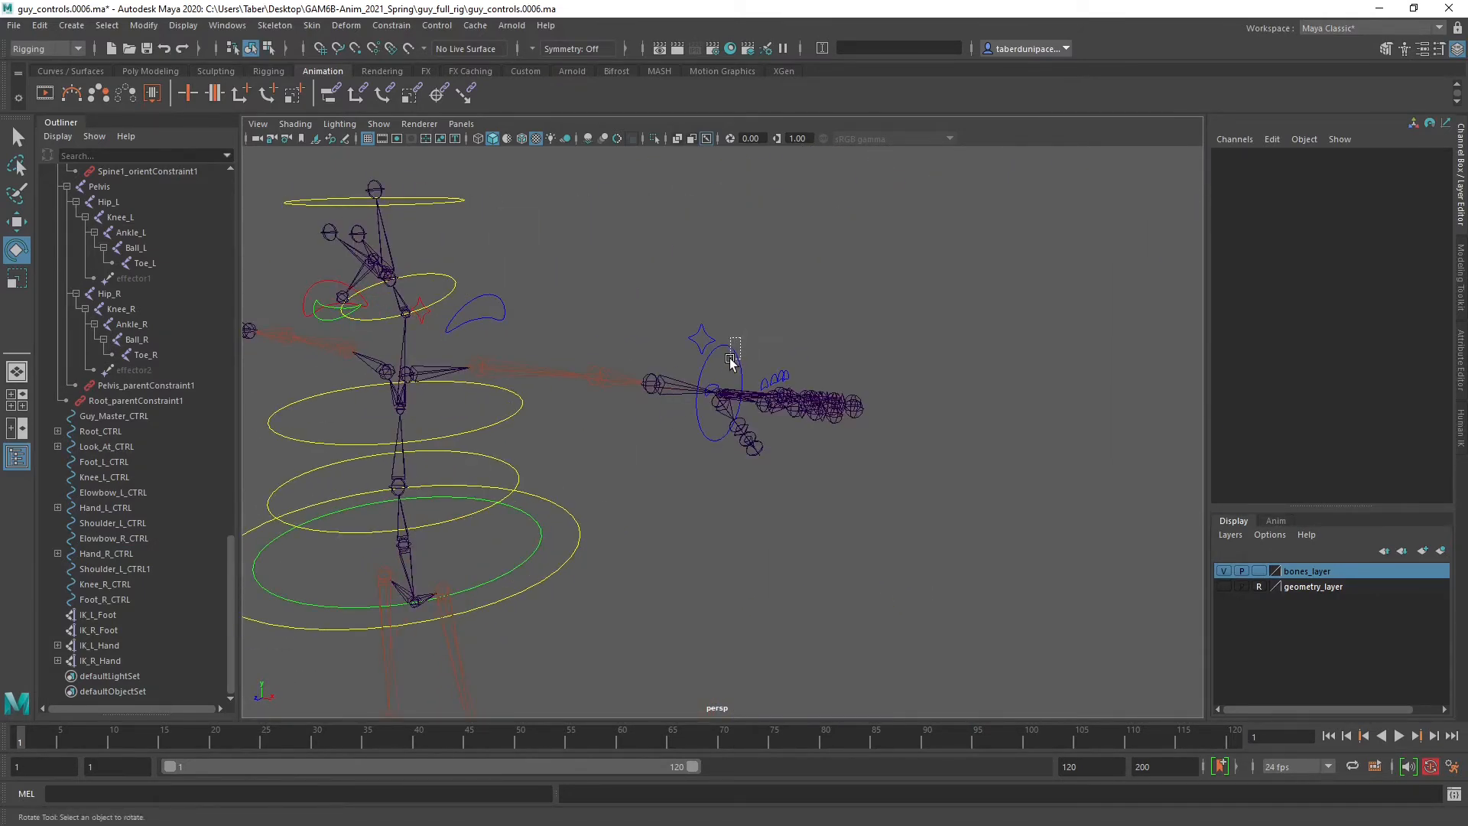
pyautogui.click(740, 358)
pyautogui.keyDown('alt'); pyautogui.moveTo(576, 439); pyautogui.dragTo(731, 468); pyautogui.keyUp('alt')
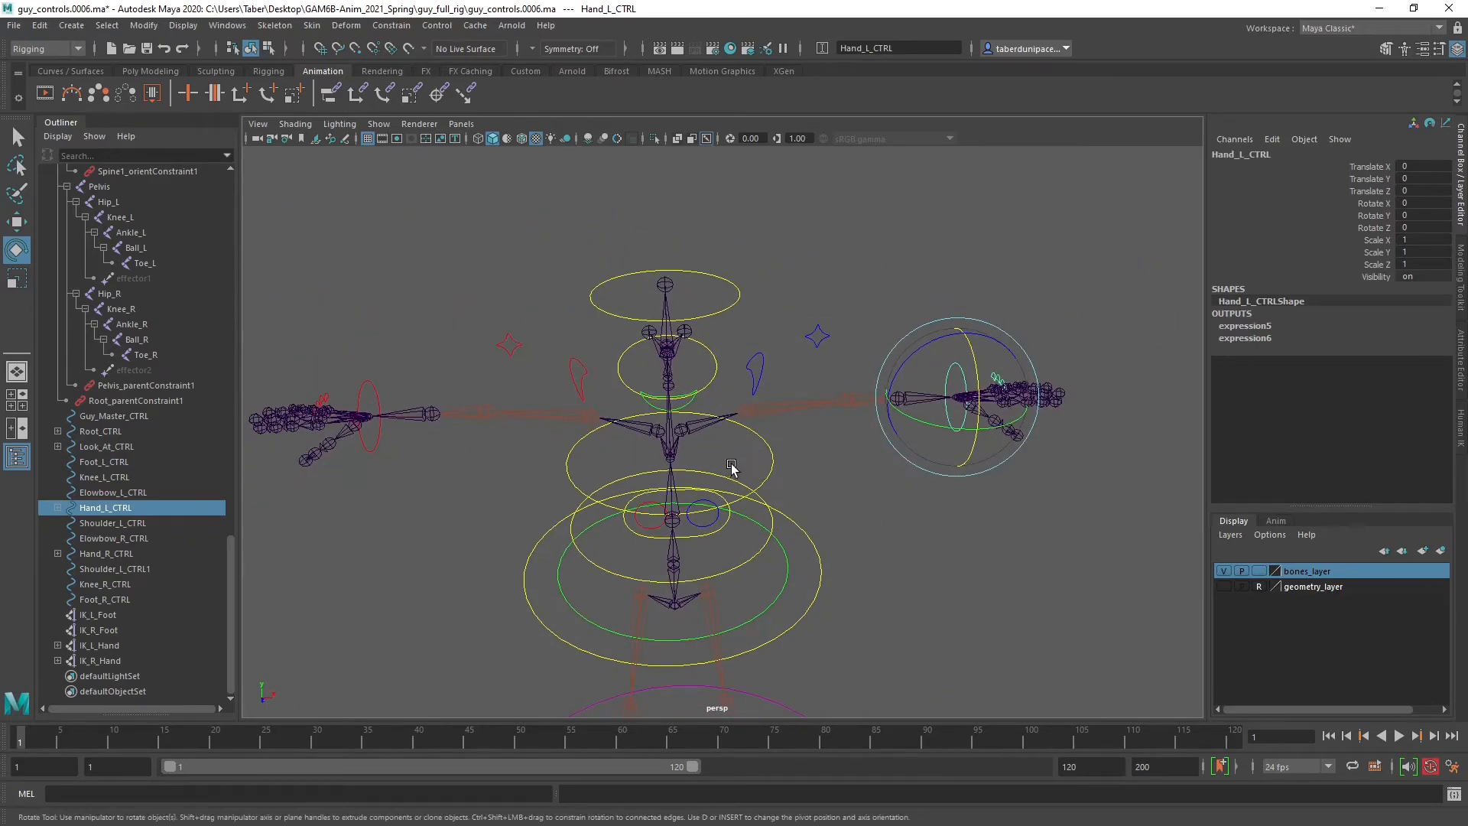
pyautogui.keyDown('alt'); pyautogui.moveTo(862, 538); pyautogui.dragTo(875, 484); pyautogui.keyUp('alt')
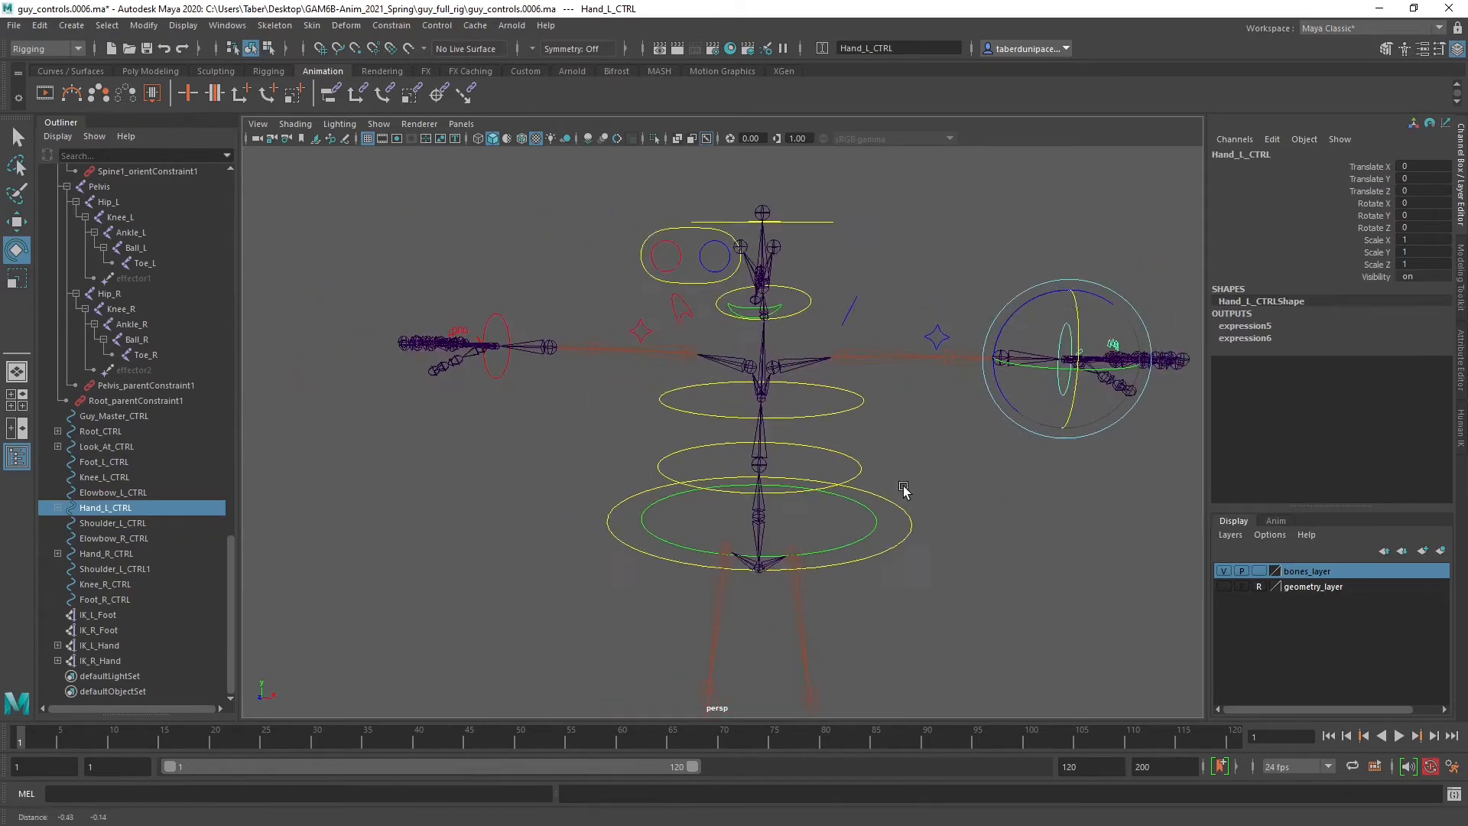
pyautogui.click(14, 25)
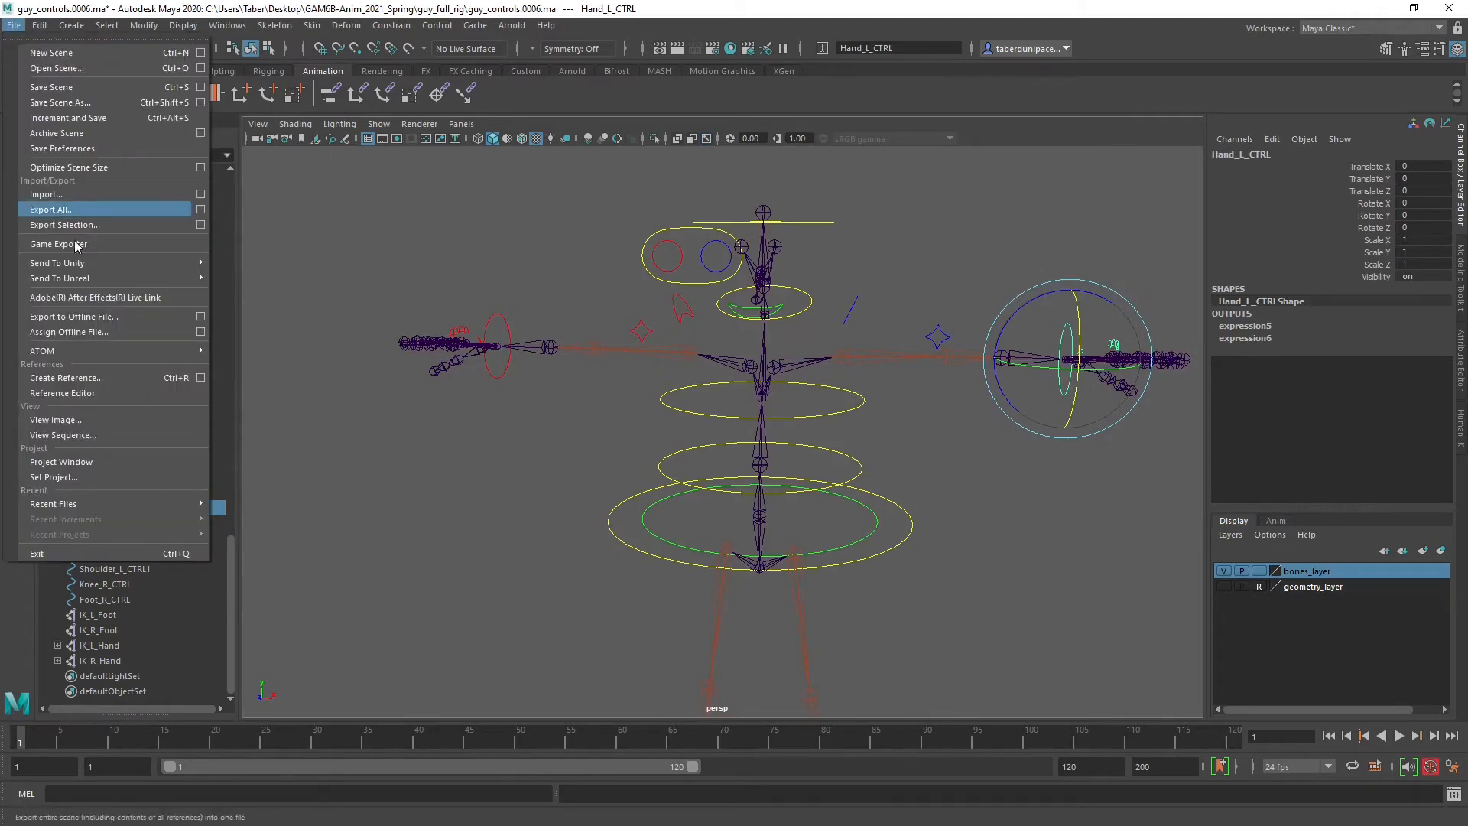
pyautogui.click(101, 118)
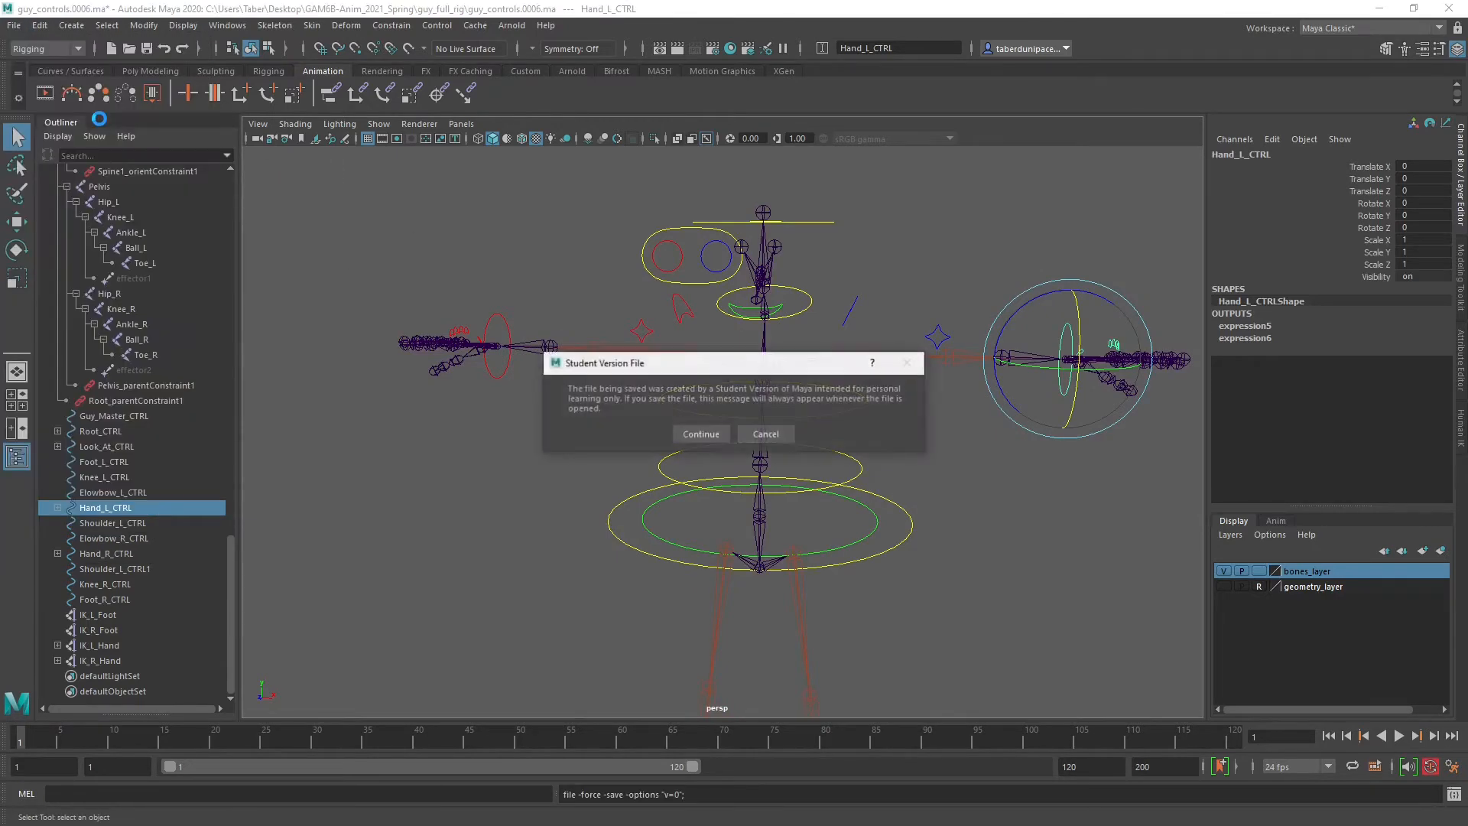
pyautogui.click(692, 430)
# Try rotating one of the left hand's finger controls, undo the rotation and clear the selection.
pyautogui.keyDown('alt'); pyautogui.moveTo(902, 442); pyautogui.dragTo(796, 459); pyautogui.keyUp('alt')
pyautogui.keyDown('alt'); pyautogui.moveTo(795, 459); pyautogui.dragTo(535, 504, button='middle'); pyautogui.keyUp('alt')
pyautogui.keyDown('alt'); pyautogui.moveTo(535, 504); pyautogui.dragTo(738, 556, button='right'); pyautogui.keyUp('alt')
pyautogui.keyDown('alt'); pyautogui.moveTo(738, 556); pyautogui.dragTo(628, 554, button='middle'); pyautogui.keyUp('alt')
pyautogui.click(777, 469)
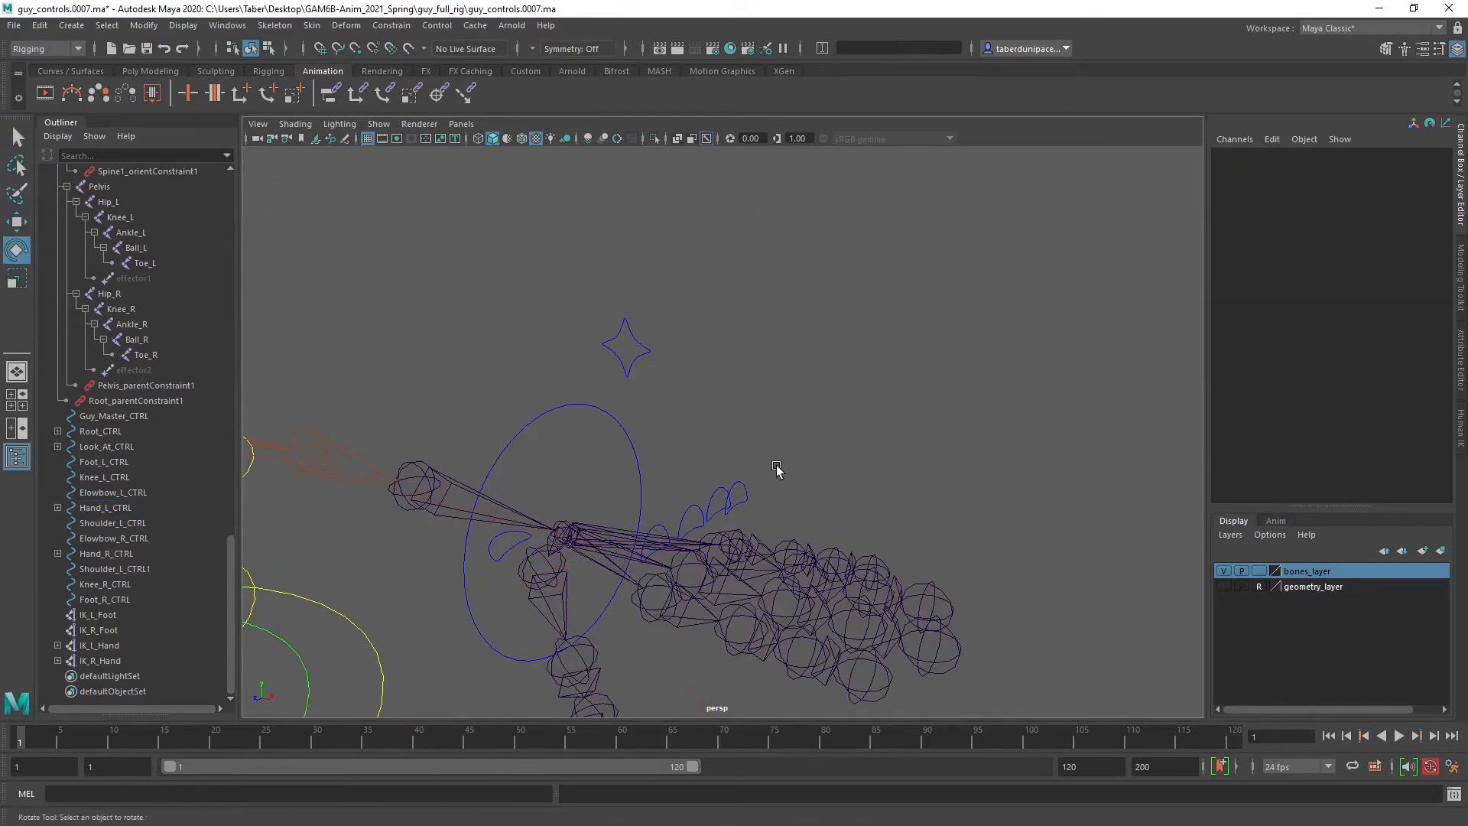
pyautogui.click(745, 503)
pyautogui.moveTo(767, 508)
pyautogui.mouseDown()
pyautogui.moveTo(788, 558)
pyautogui.moveTo(783, 518)
pyautogui.mouseUp()
pyautogui.hotkey('ctrl', 'z')
pyautogui.click(844, 480)
# Orient-constrain Pinky_L1 to Pinky_L_CTRL on all axes, with Maintain offset on and weight 1.
pyautogui.keyDown('alt'); pyautogui.moveTo(844, 479); pyautogui.dragTo(866, 395); pyautogui.keyUp('alt')
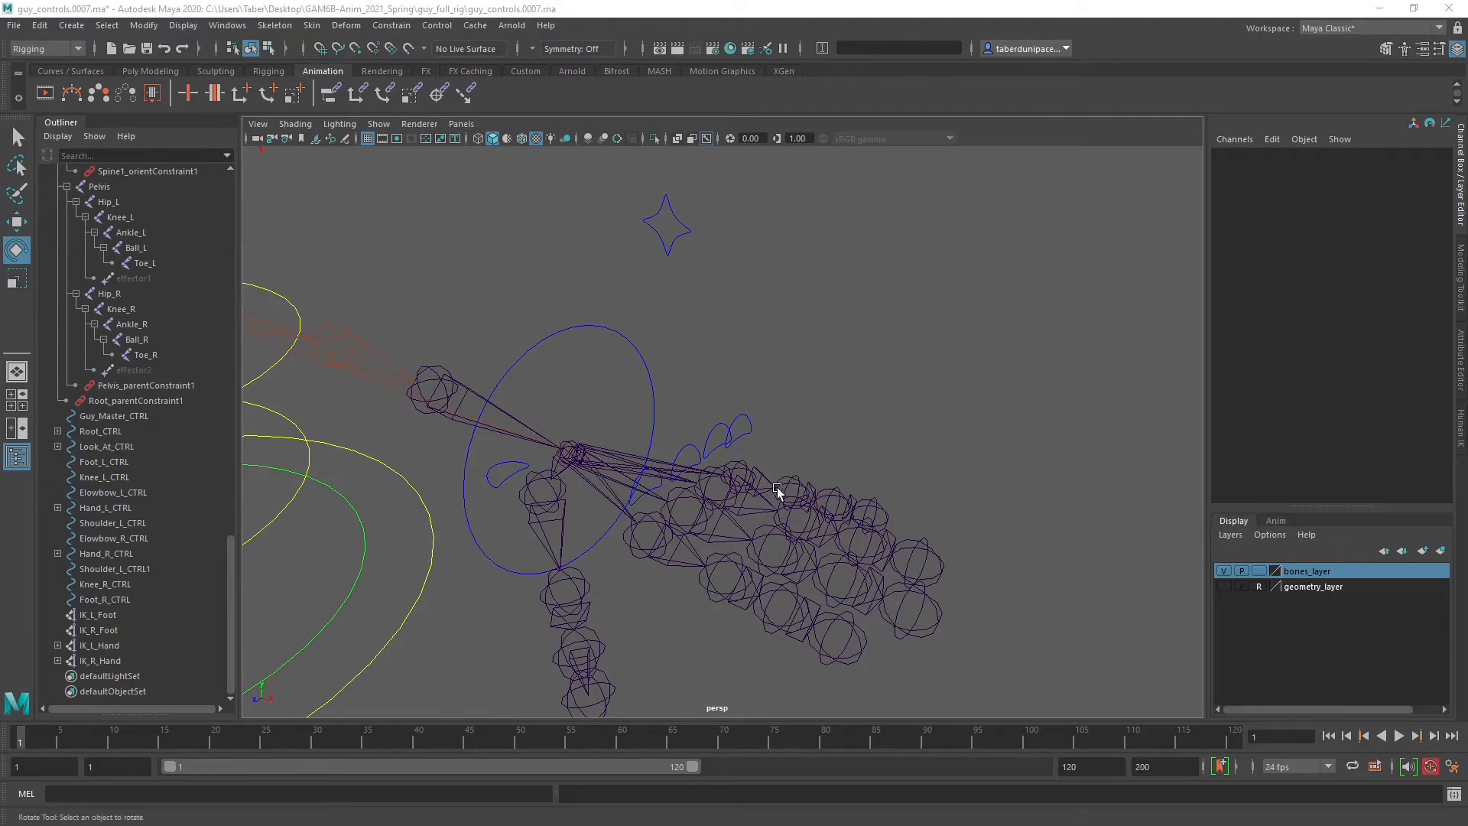
pyautogui.keyDown('alt'); pyautogui.moveTo(777, 488); pyautogui.dragTo(931, 506, button='right'); pyautogui.keyUp('alt')
pyautogui.keyDown('alt'); pyautogui.moveTo(931, 507); pyautogui.dragTo(875, 458, button='middle'); pyautogui.keyUp('alt')
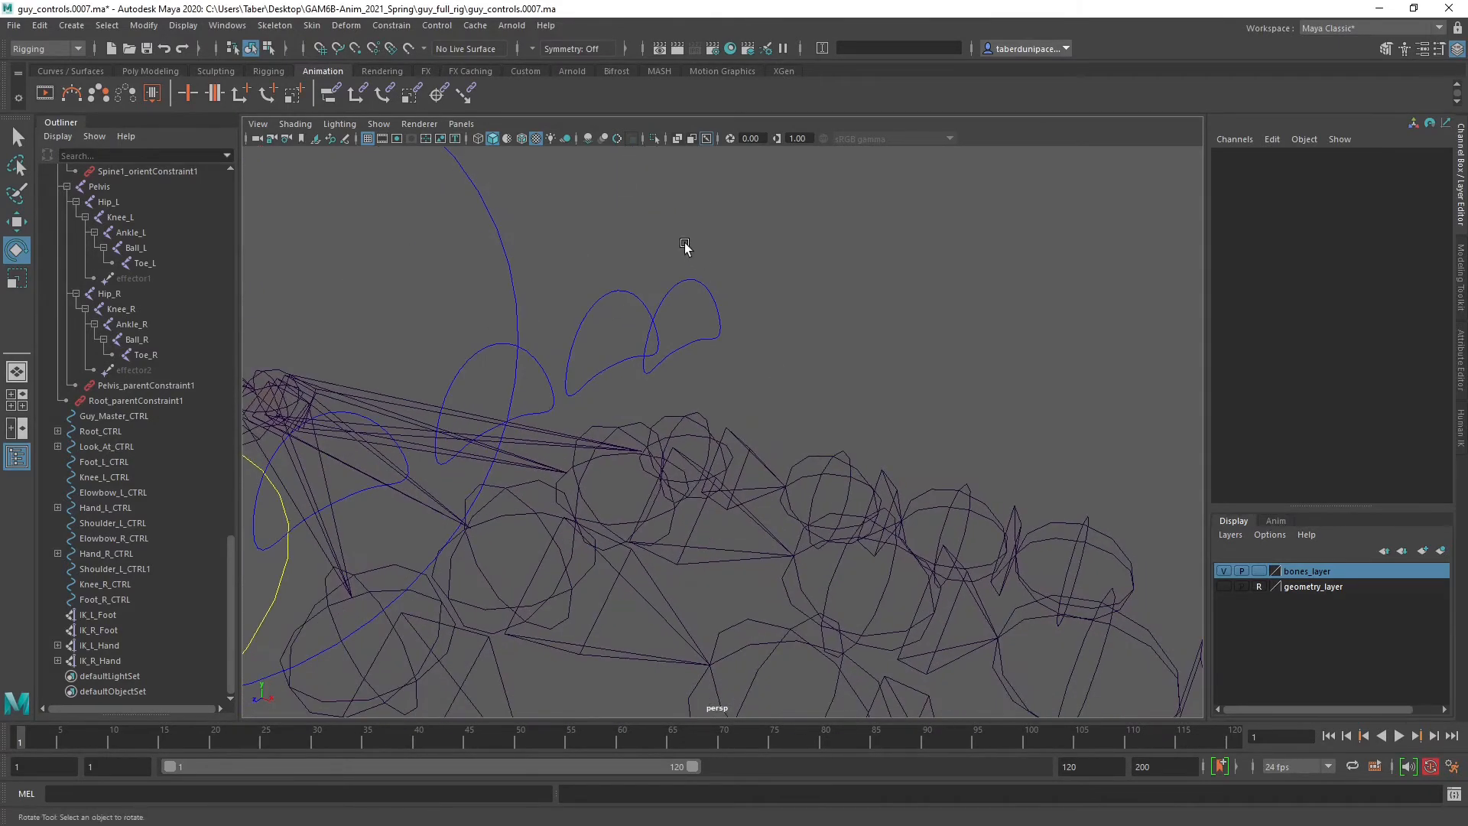
pyautogui.moveTo(684, 288); pyautogui.dragTo(720, 324)
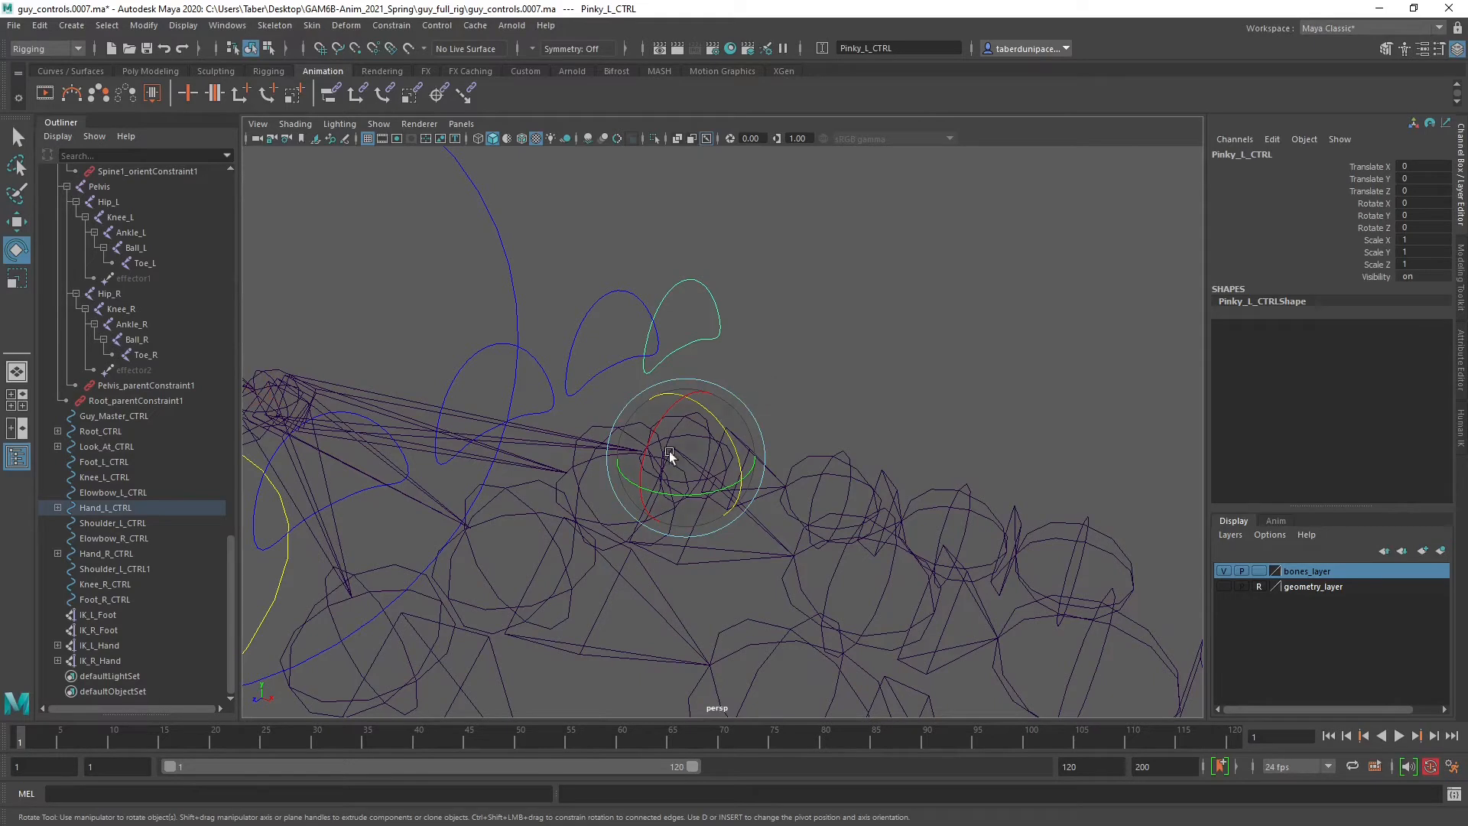
pyautogui.press('q')
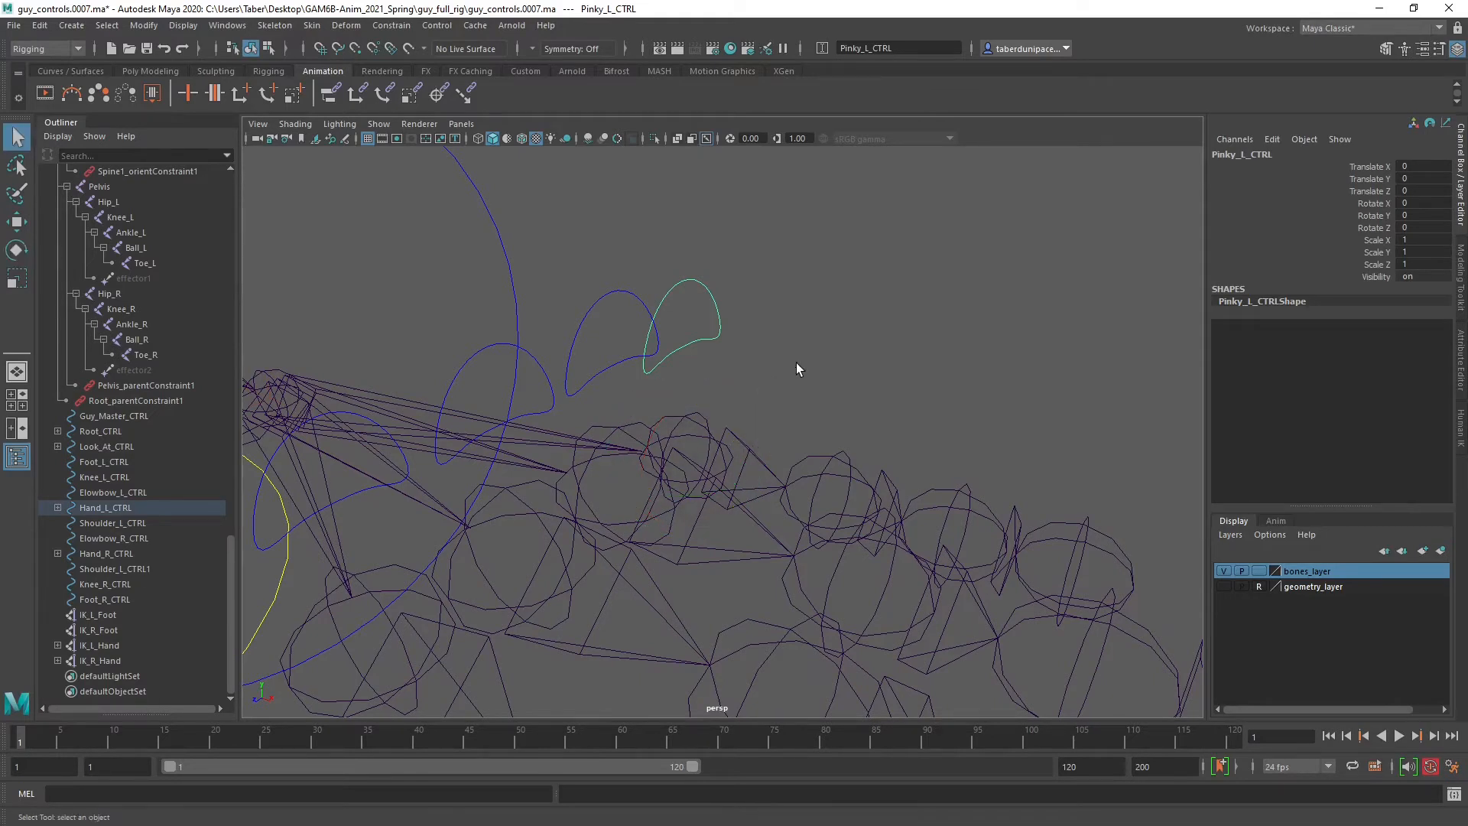
pyautogui.click(694, 416)
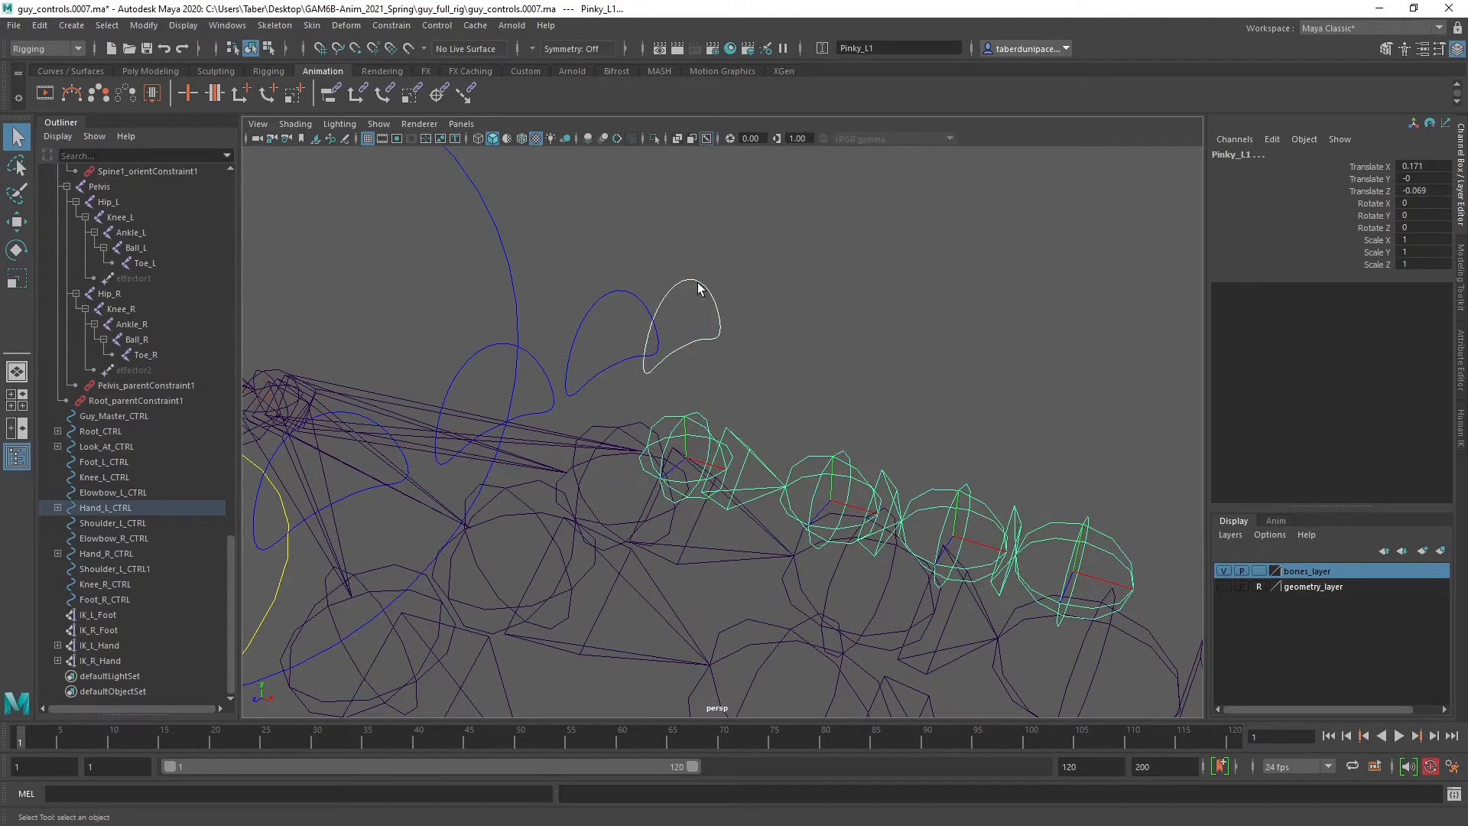
pyautogui.click(391, 25)
pyautogui.click(539, 95)
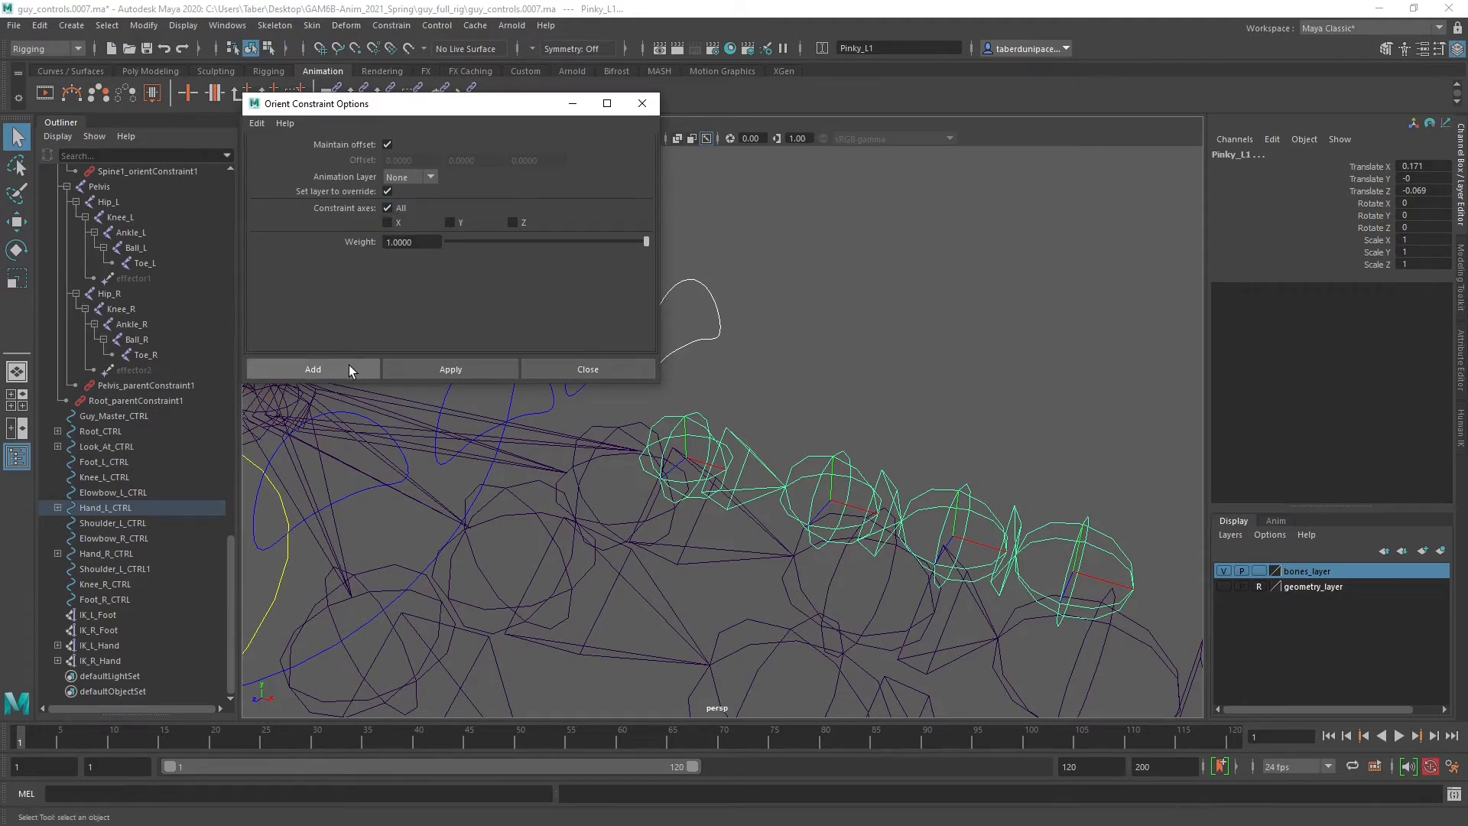
pyautogui.click(410, 369)
pyautogui.moveTo(504, 113); pyautogui.dragTo(360, 69)
# Try rotating Pinky_L_CTRL about its three axes to test the left pinky joints, and undo the rotations.
pyautogui.click(679, 243)
pyautogui.press('e')
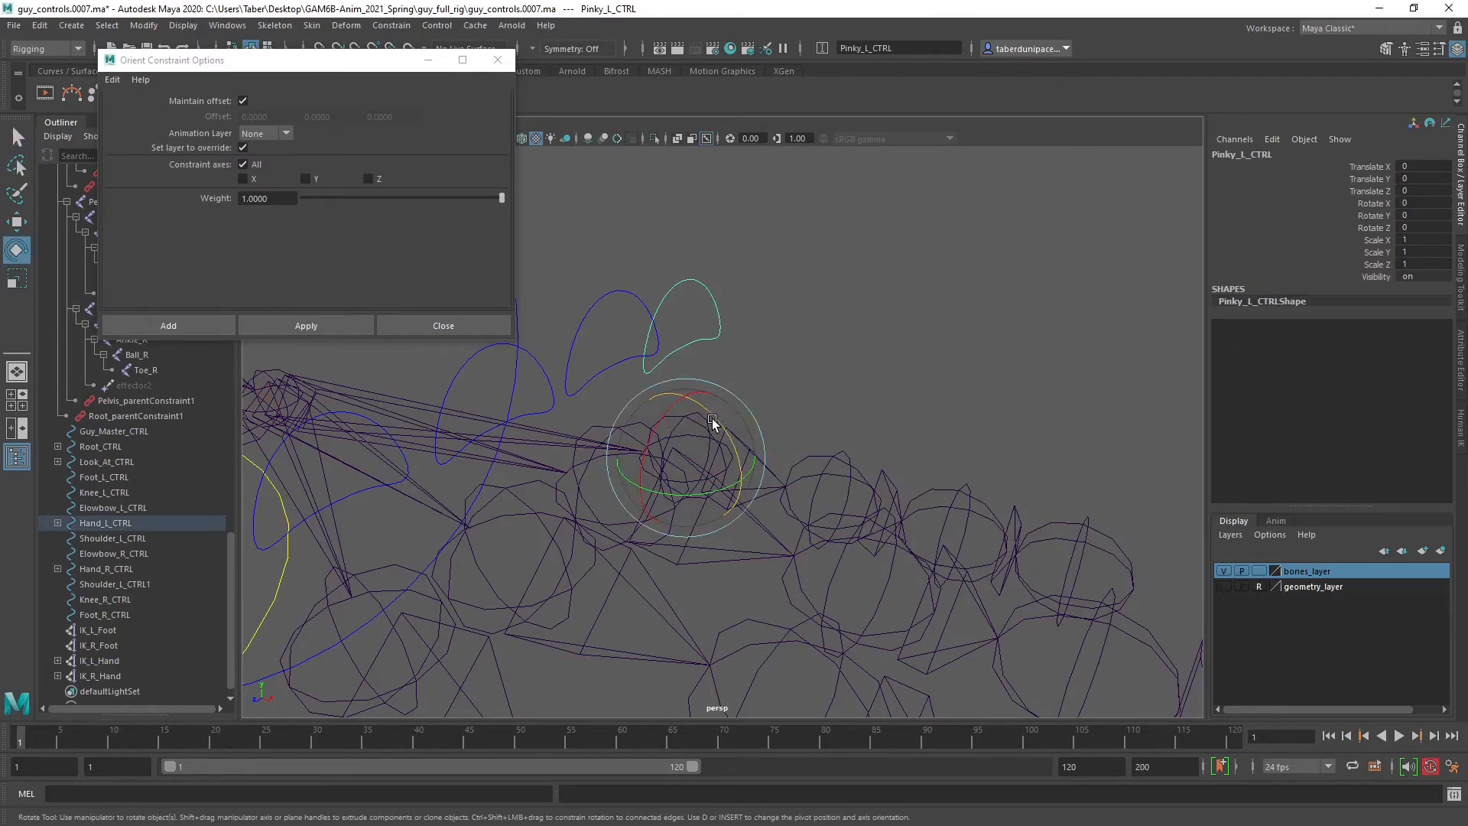
pyautogui.moveTo(711, 420); pyautogui.dragTo(696, 393)
pyautogui.moveTo(716, 461); pyautogui.dragTo(706, 447)
pyautogui.moveTo(635, 411); pyautogui.dragTo(658, 382)
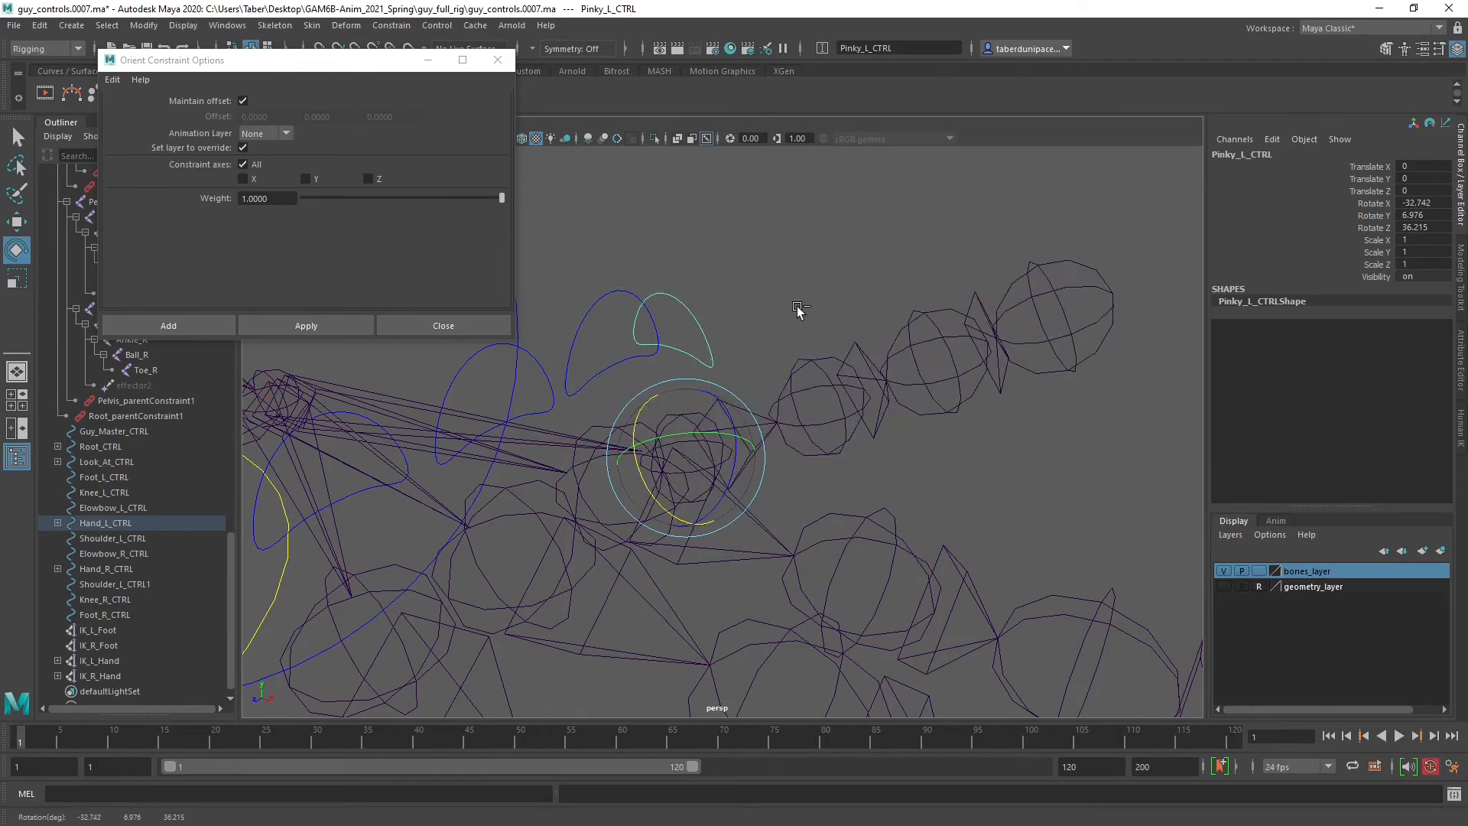
pyautogui.hotkey('ctrl', 'z')
pyautogui.hotkey('ctrl', 'z')
pyautogui.hotkey('ctrl', 'z')
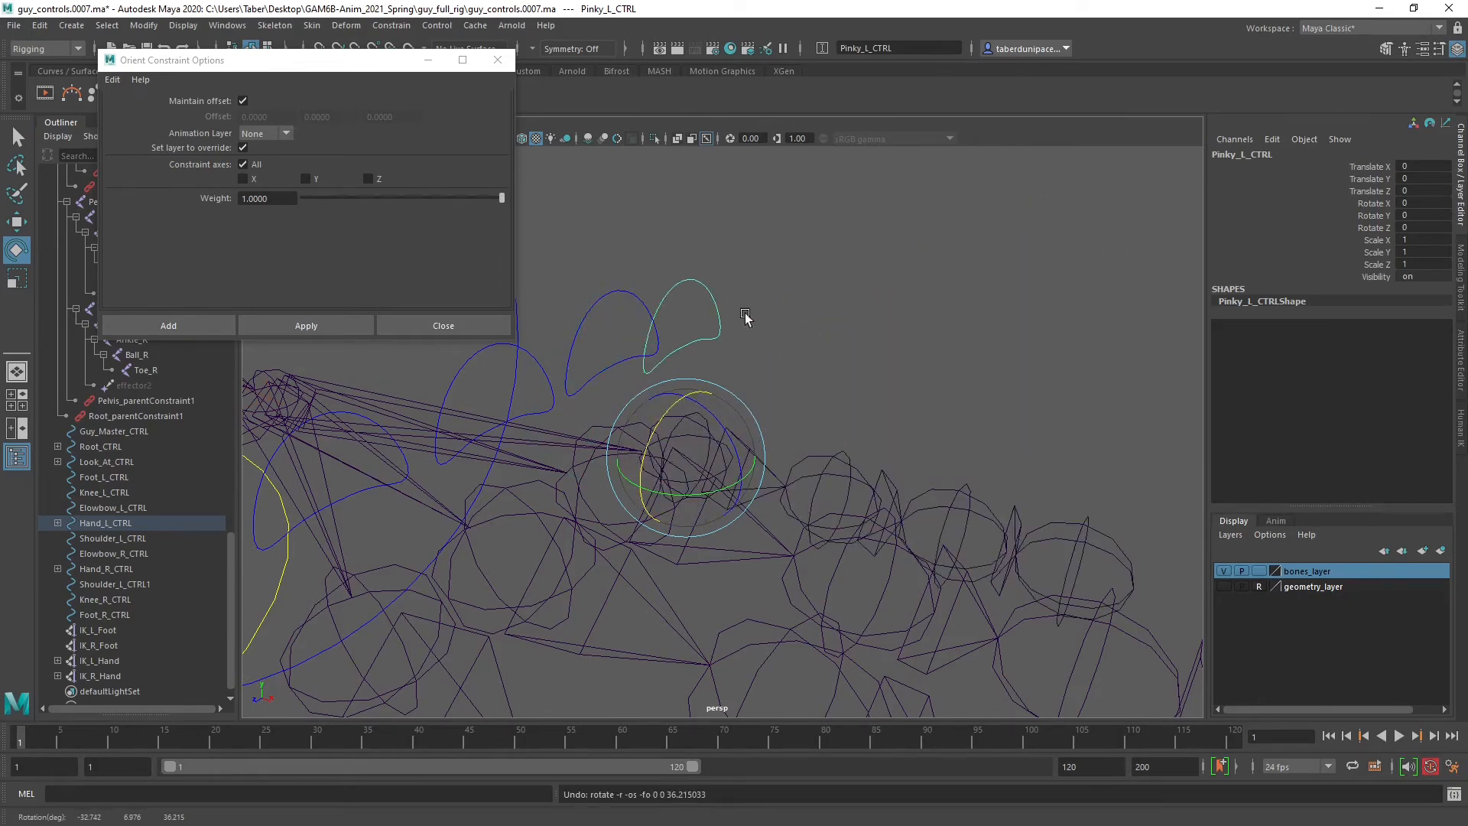
# Orient-constrain Ring_L1 to Ring_L_CTRL on all axes, with Maintain offset on and weight 1.
pyautogui.keyDown('alt'); pyautogui.moveTo(823, 394); pyautogui.dragTo(782, 369, button='right'); pyautogui.keyUp('alt')
pyautogui.keyDown('alt'); pyautogui.moveTo(746, 362); pyautogui.dragTo(811, 349, button='middle'); pyautogui.keyUp('alt')
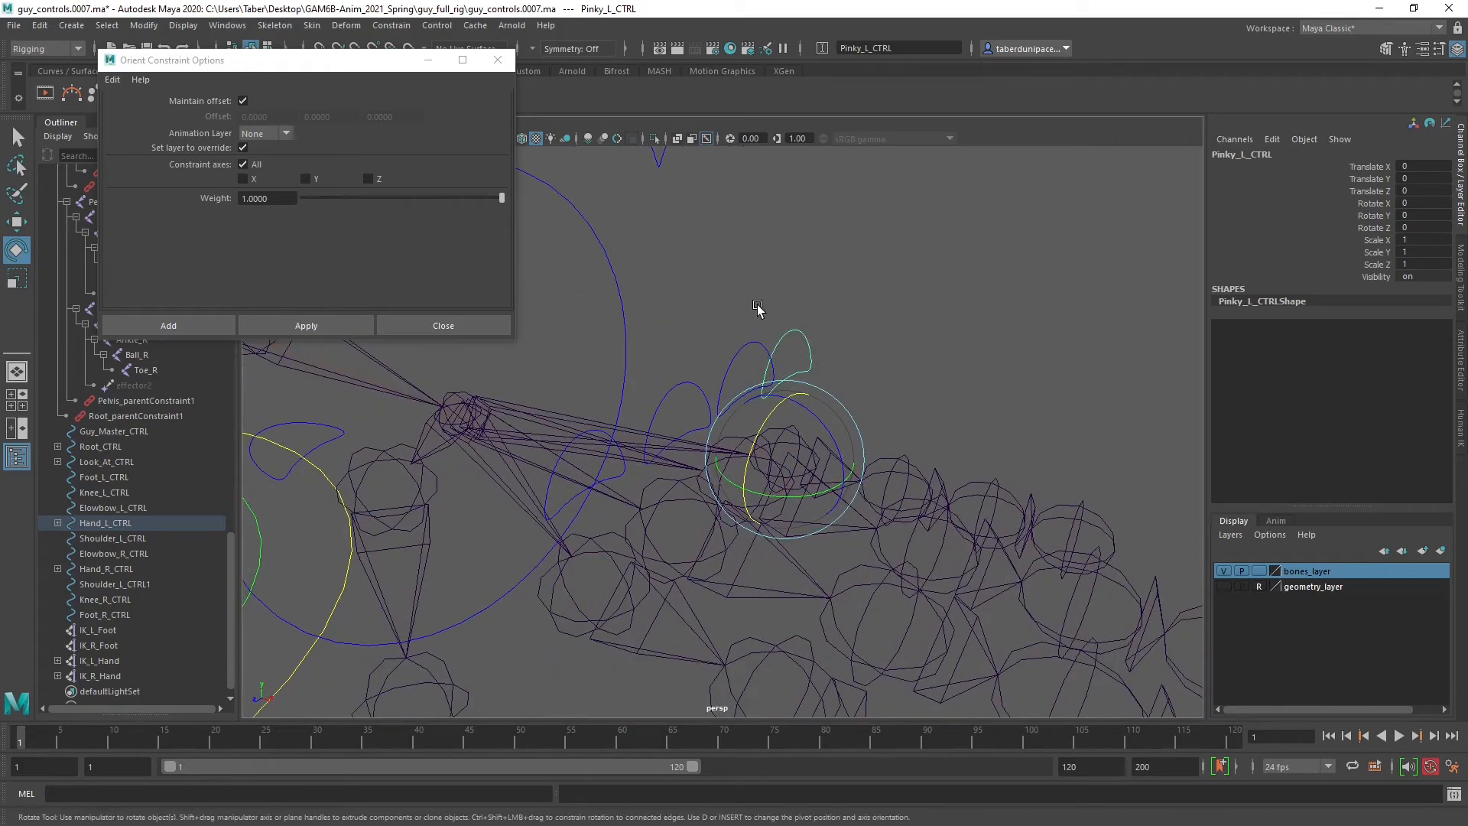
pyautogui.moveTo(757, 309); pyautogui.dragTo(772, 368)
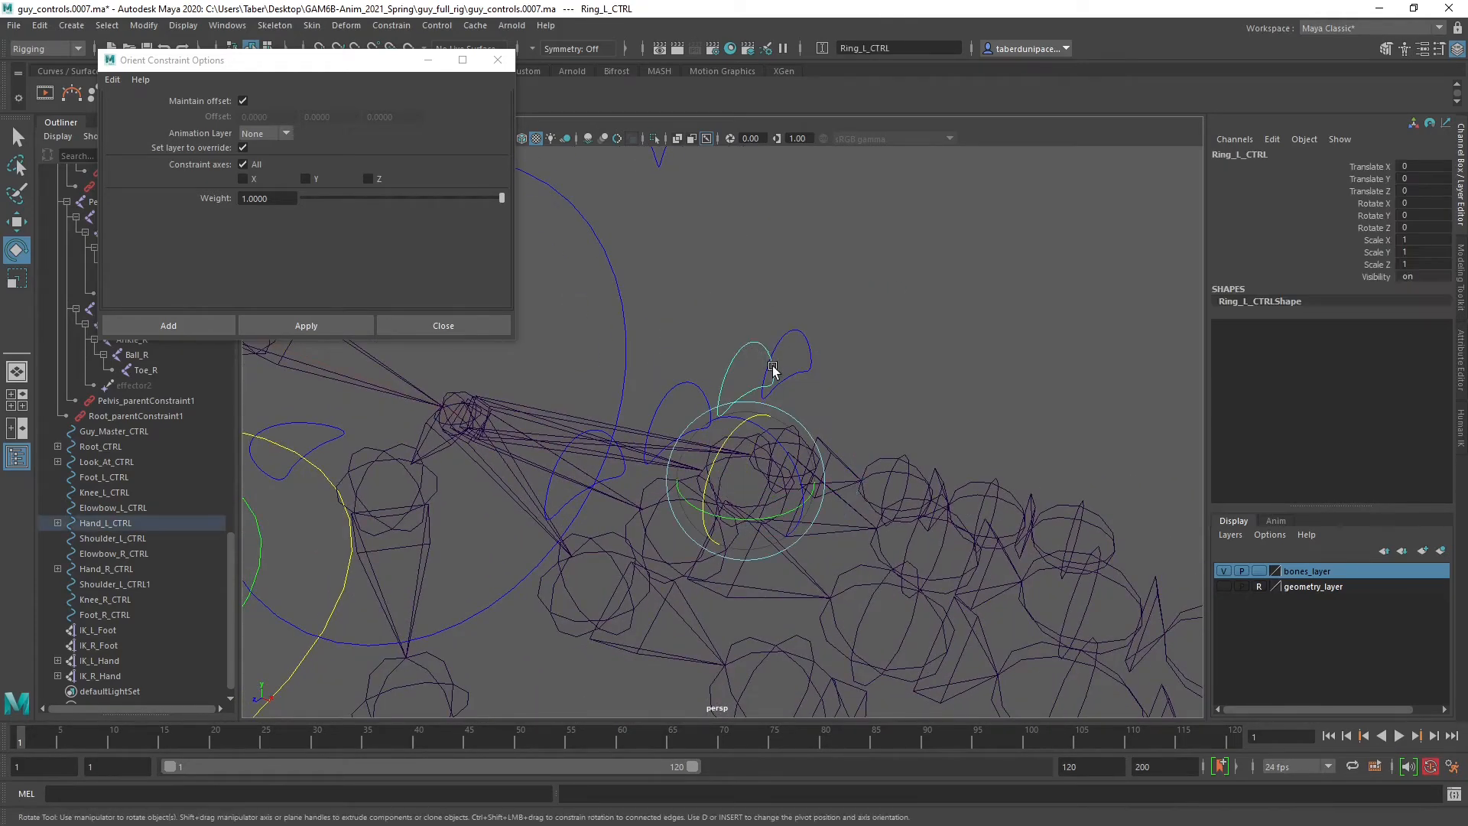
pyautogui.press('q')
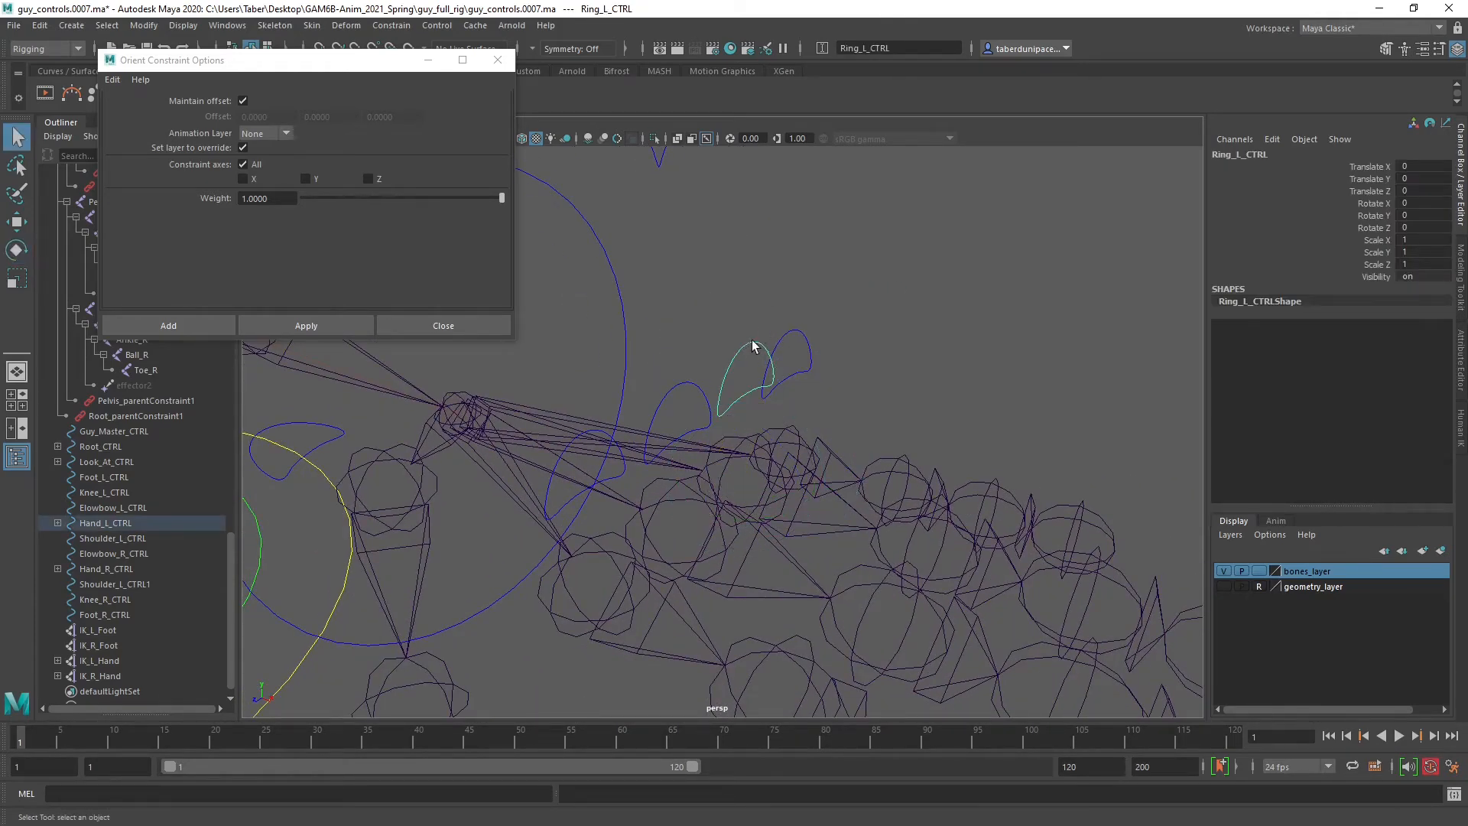
pyautogui.keyDown('shift'); pyautogui.click(735, 438); pyautogui.keyUp('shift')
pyautogui.click(300, 328)
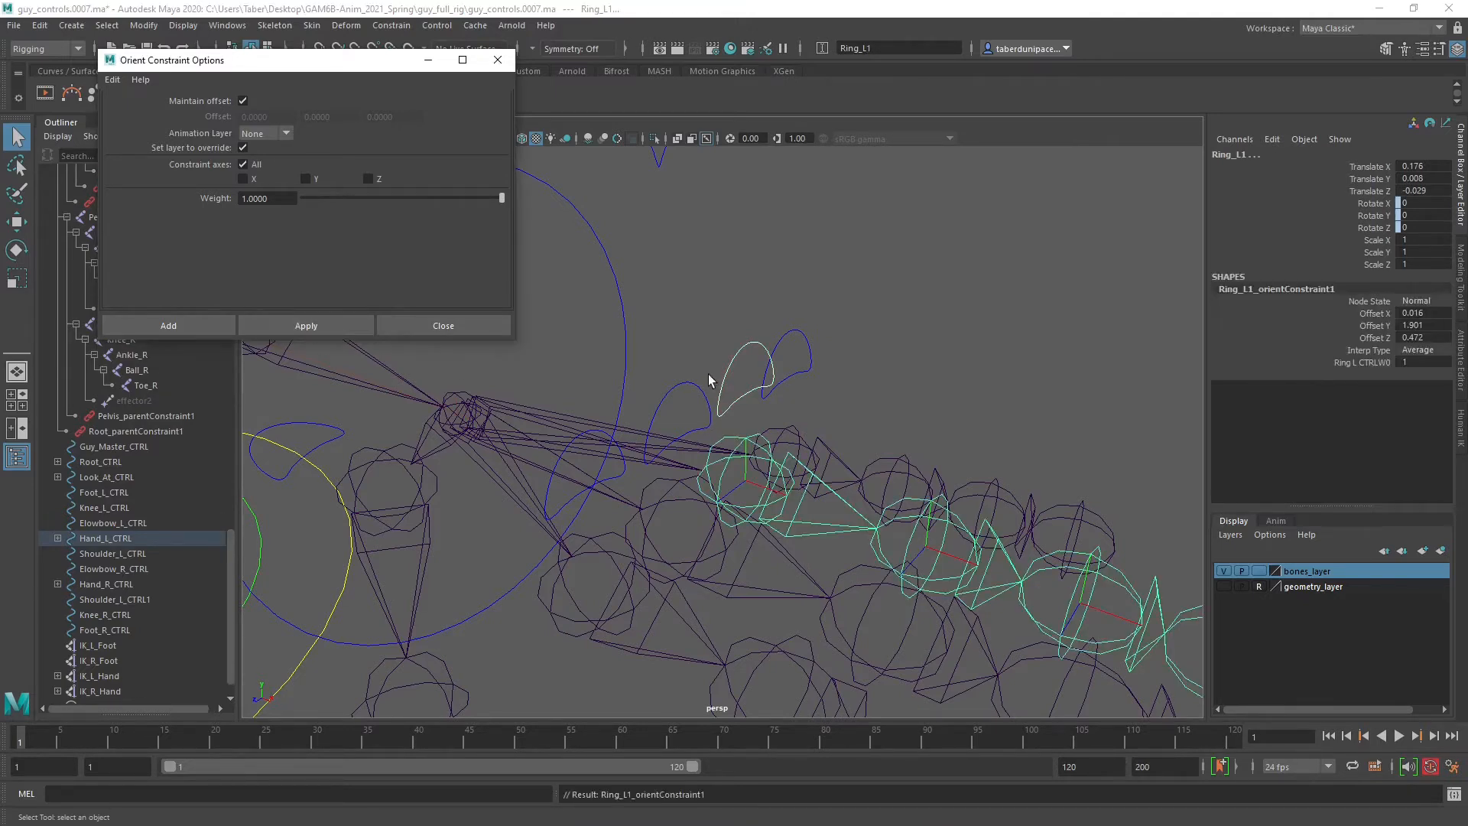
# Orient-constrain Middle_L1 to Middle_L_CTRL and Pointer_L1 to Pointer_L_CTRL with the same maintained-offset settings.
pyautogui.click(683, 389)
pyautogui.keyDown('shift'); pyautogui.click(681, 480); pyautogui.keyUp('shift')
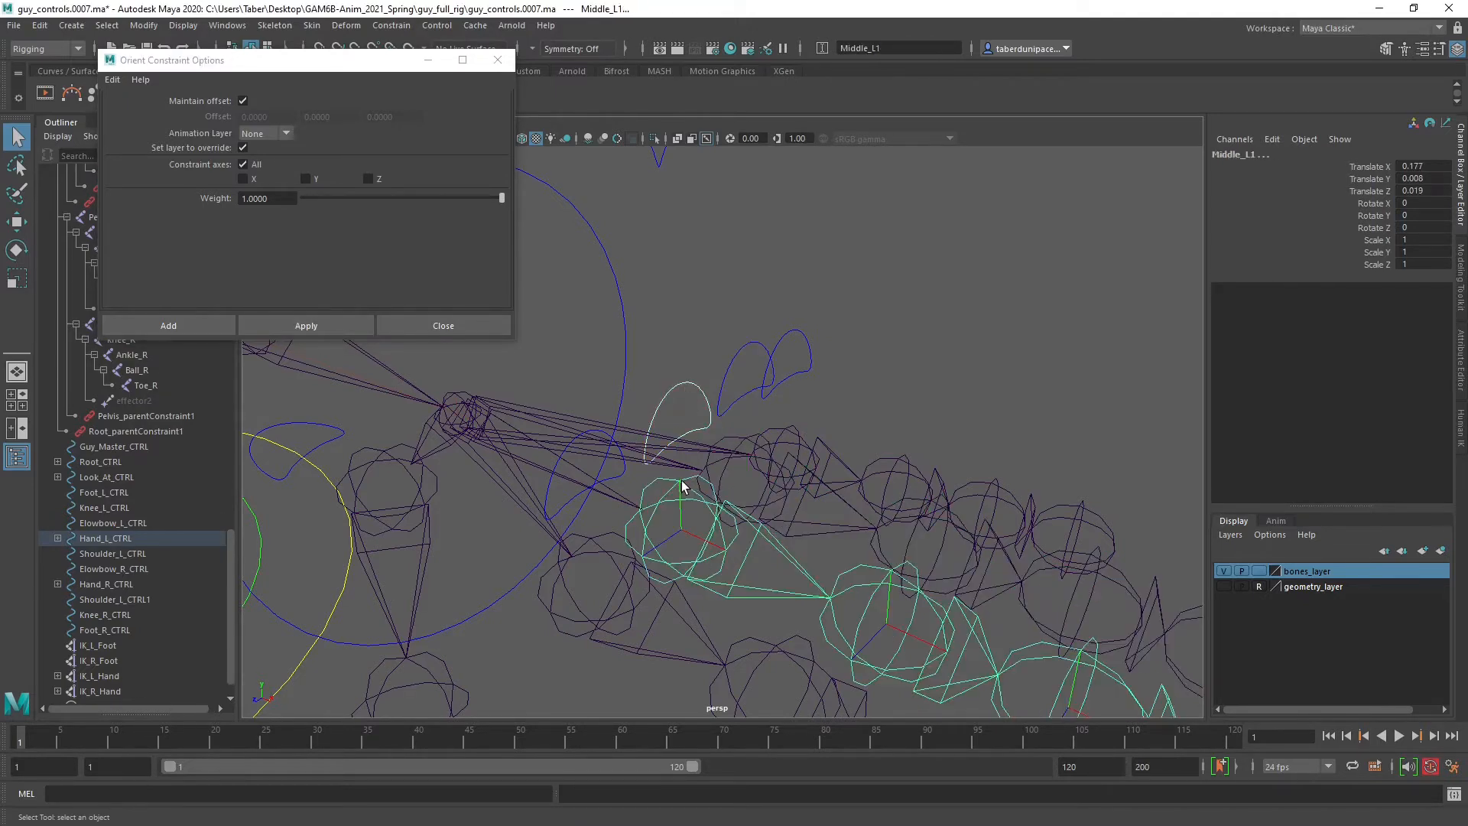
pyautogui.click(322, 325)
pyautogui.click(604, 443)
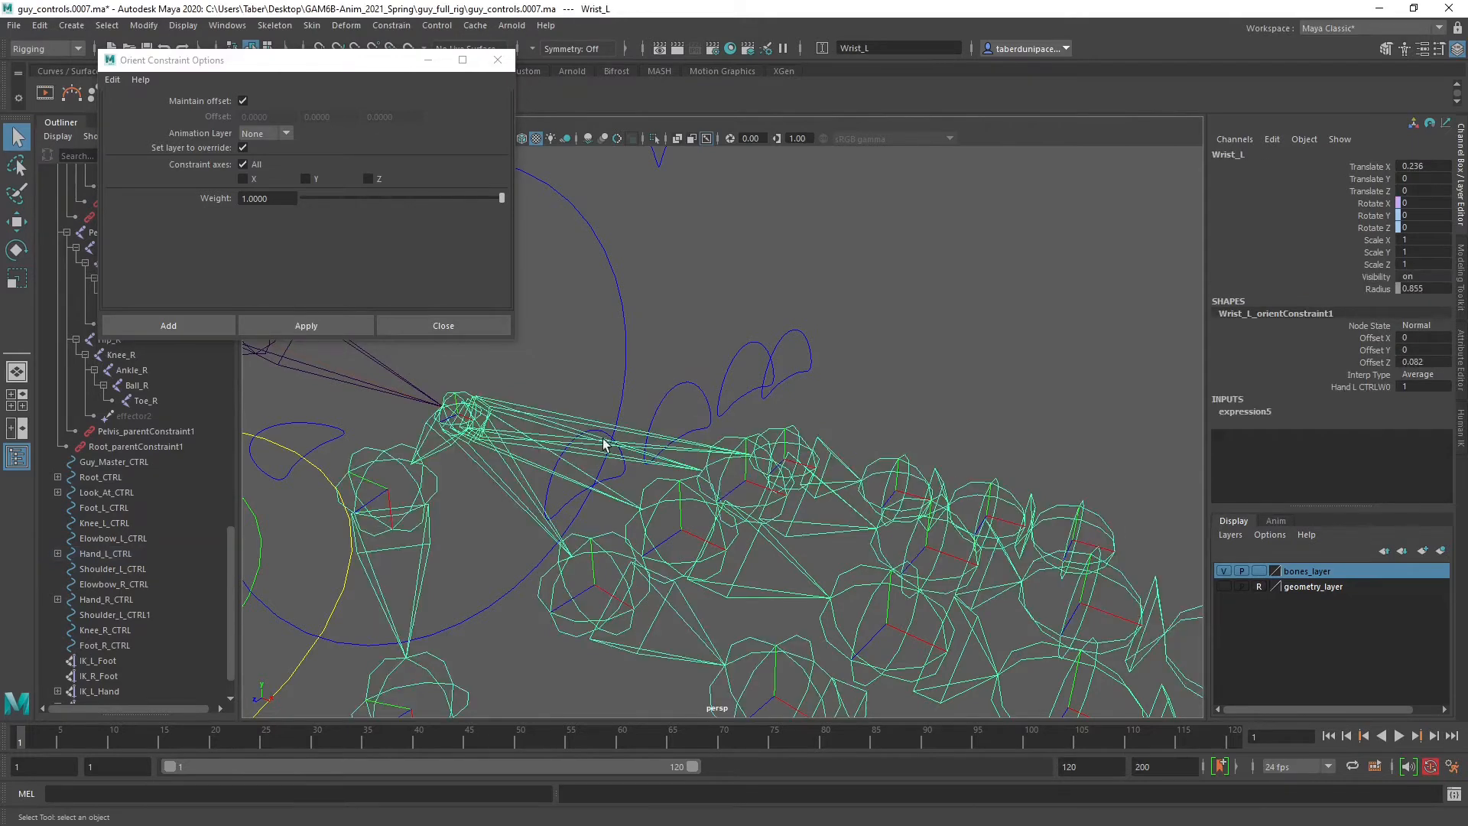
pyautogui.click(622, 459)
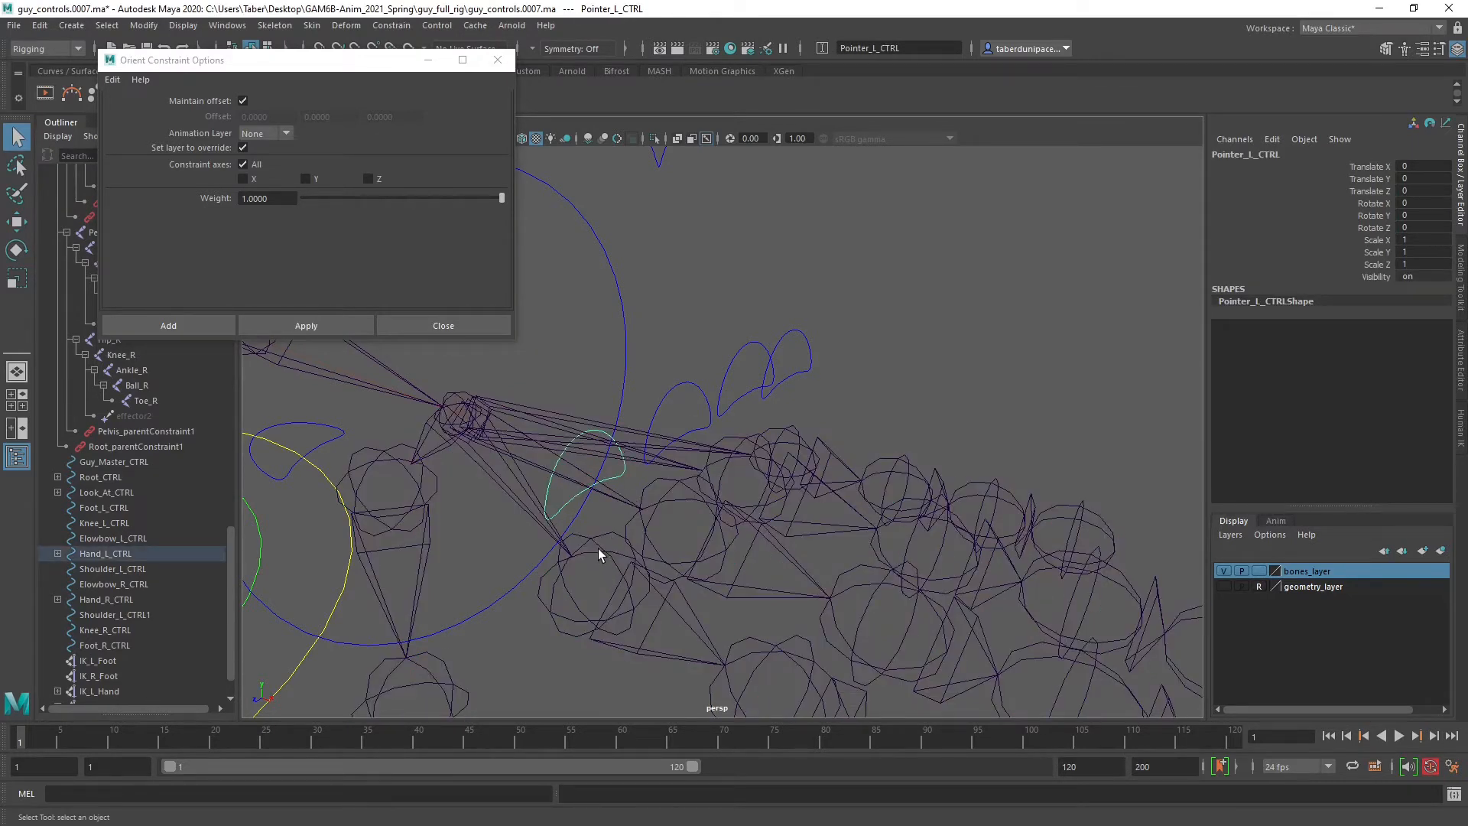
pyautogui.keyDown('shift'); pyautogui.click(599, 546); pyautogui.keyUp('shift')
pyautogui.click(306, 326)
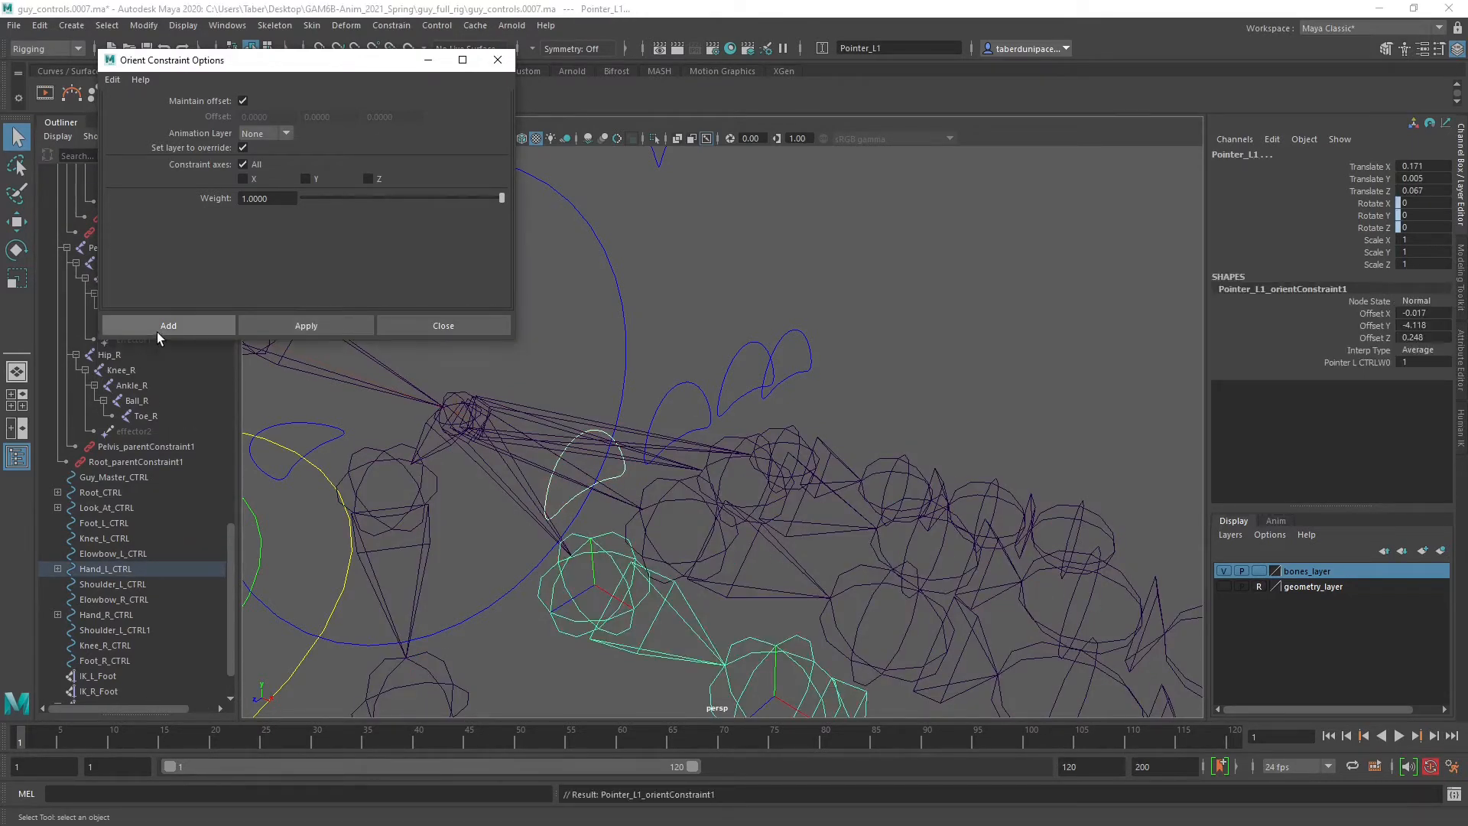
# Orient-constrain Thumb_L1 to Thumb_L_CTRL on all axes with Maintain offset on.
pyautogui.keyDown('alt'); pyautogui.moveTo(693, 325); pyautogui.dragTo(782, 297); pyautogui.keyUp('alt')
pyautogui.click(579, 413)
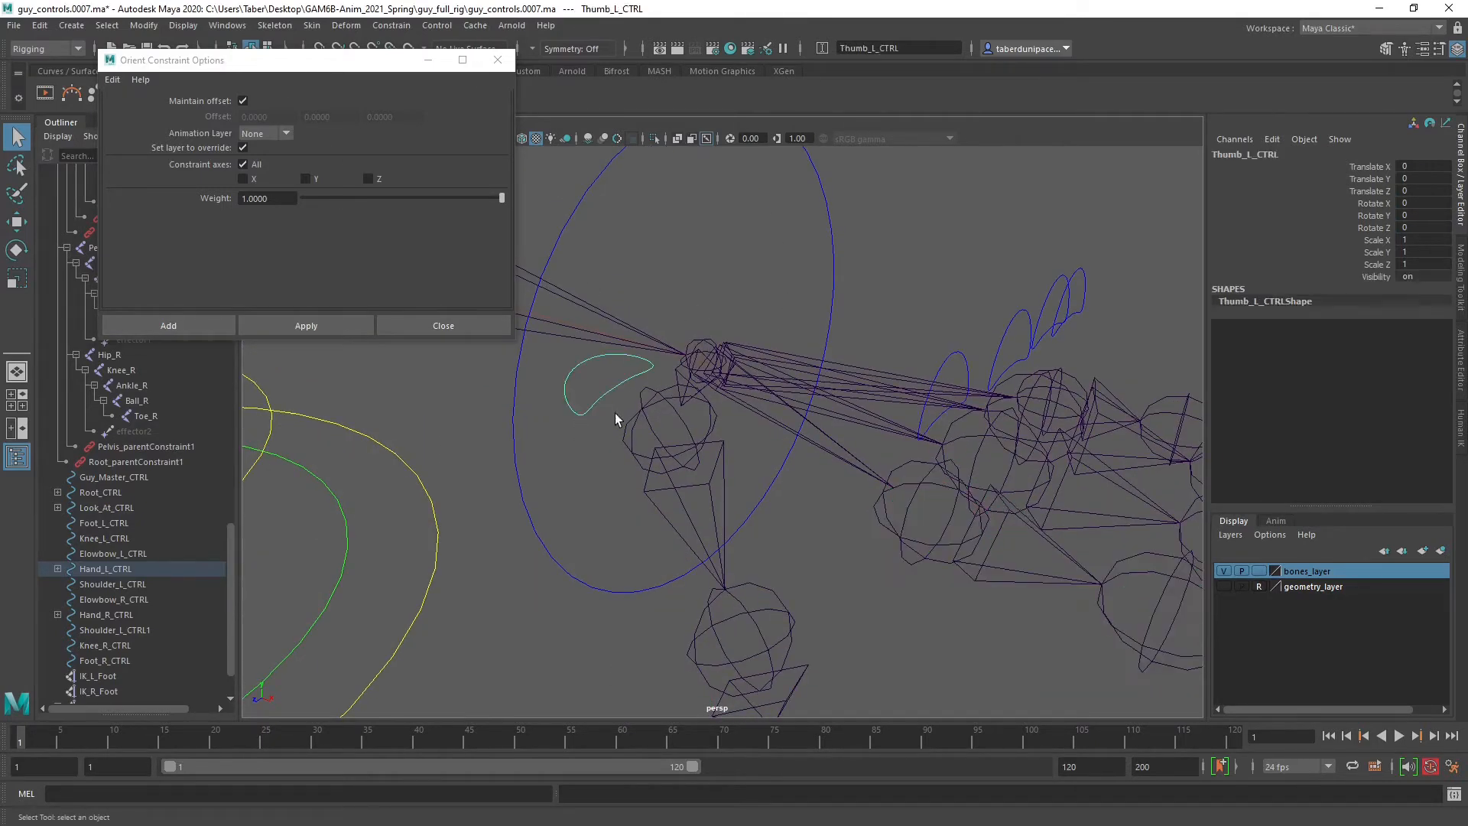
pyautogui.keyDown('shift'); pyautogui.click(666, 403); pyautogui.keyUp('shift')
pyautogui.click(350, 328)
# Orient-constrain the right hand's Thumb_R1 joint to Thumb_R_CTRL on all axes with Maintain offset on.
pyautogui.scroll(-5, 625, 442)
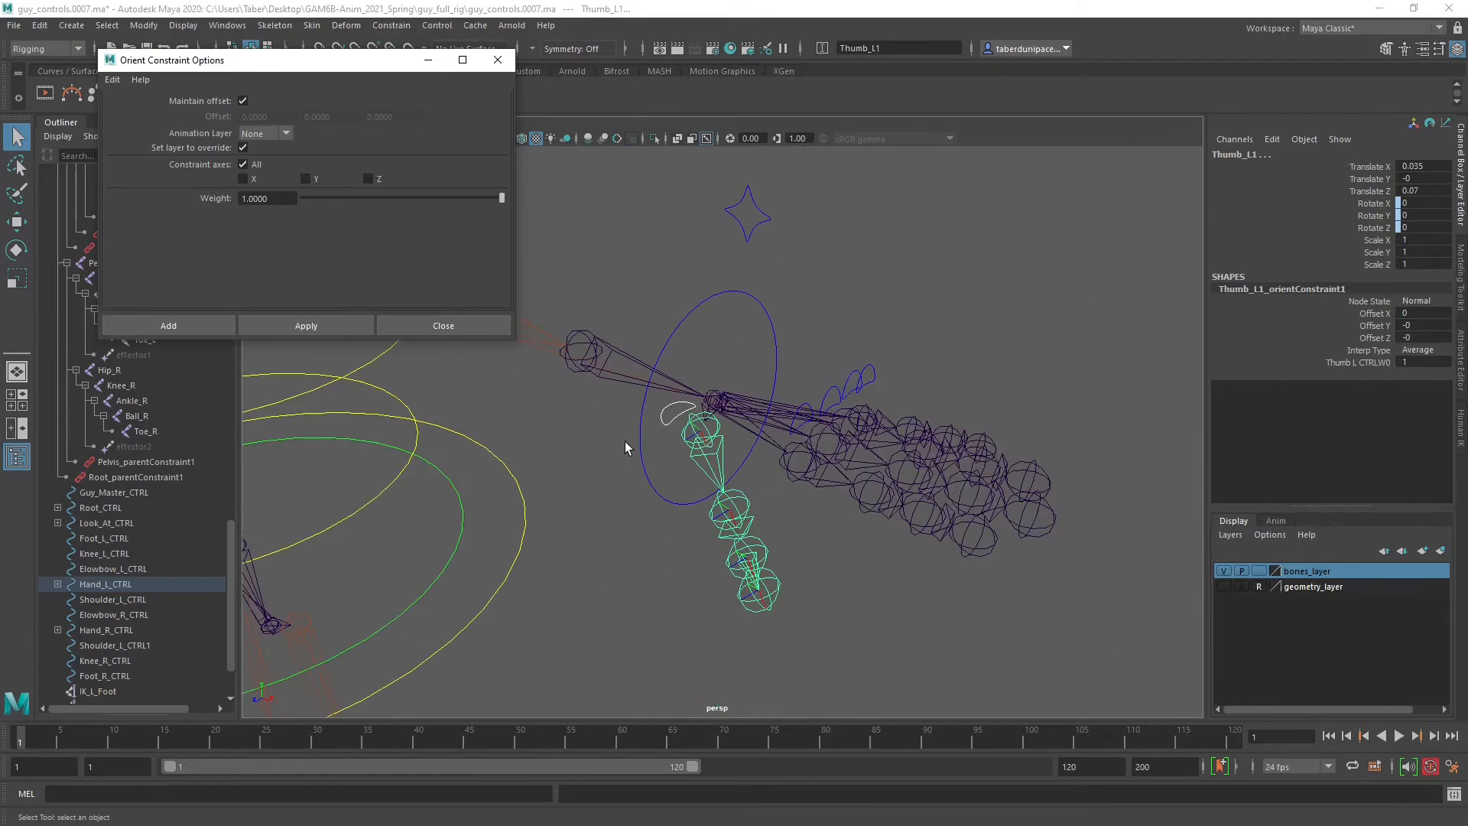
pyautogui.keyDown('alt'); pyautogui.moveTo(626, 442); pyautogui.dragTo(642, 480); pyautogui.keyUp('alt')
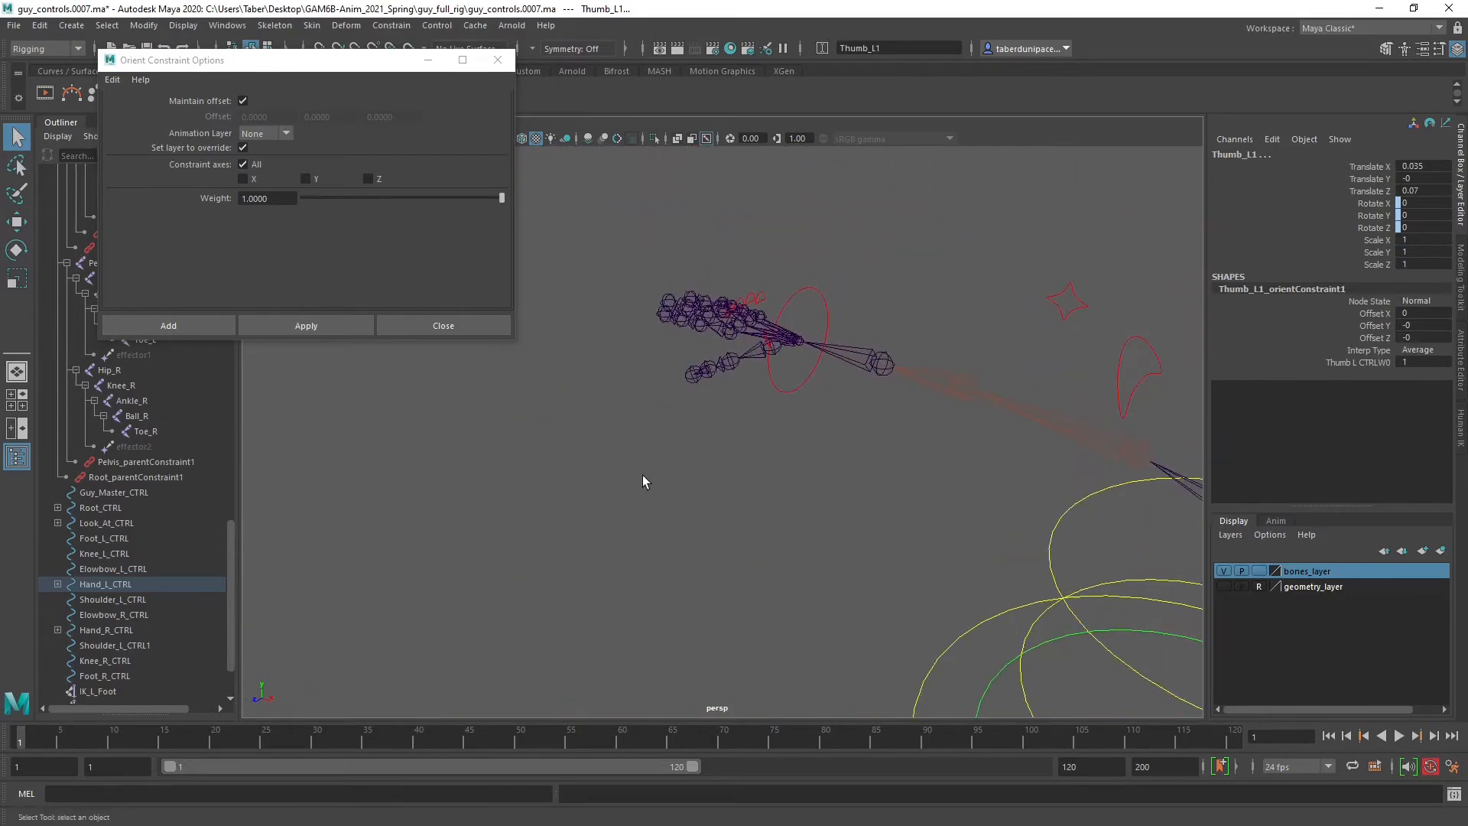
pyautogui.keyDown('alt'); pyautogui.moveTo(643, 480); pyautogui.dragTo(1056, 502, button='right'); pyautogui.keyUp('alt')
pyautogui.keyDown('alt'); pyautogui.moveTo(835, 349); pyautogui.dragTo(600, 554, button='middle'); pyautogui.keyUp('alt')
pyautogui.keyDown('alt'); pyautogui.moveTo(600, 553); pyautogui.dragTo(940, 446); pyautogui.keyUp('alt')
pyautogui.click(942, 453)
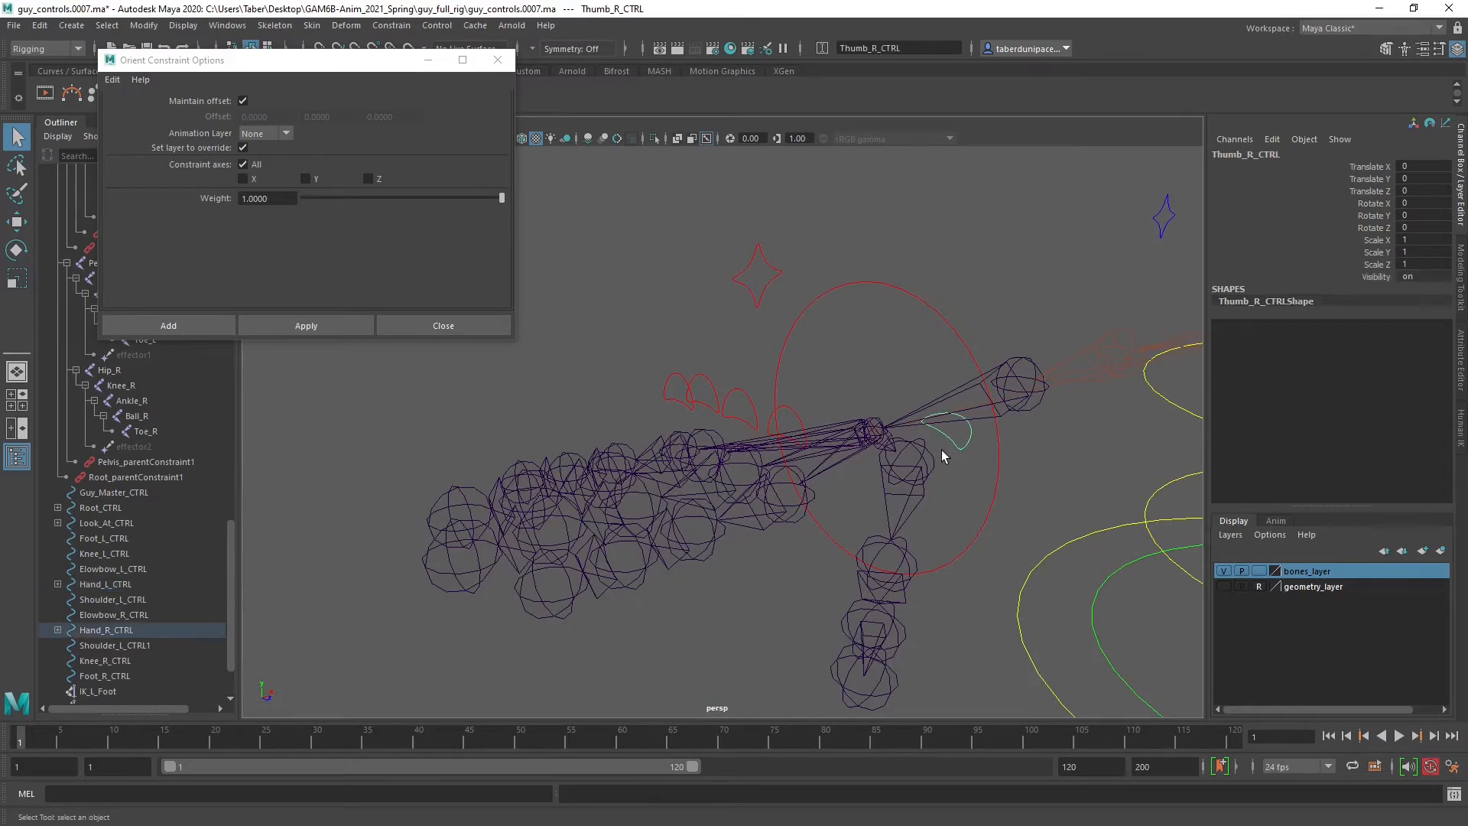
pyautogui.keyDown('shift'); pyautogui.click(930, 460); pyautogui.keyUp('shift')
pyautogui.click(348, 329)
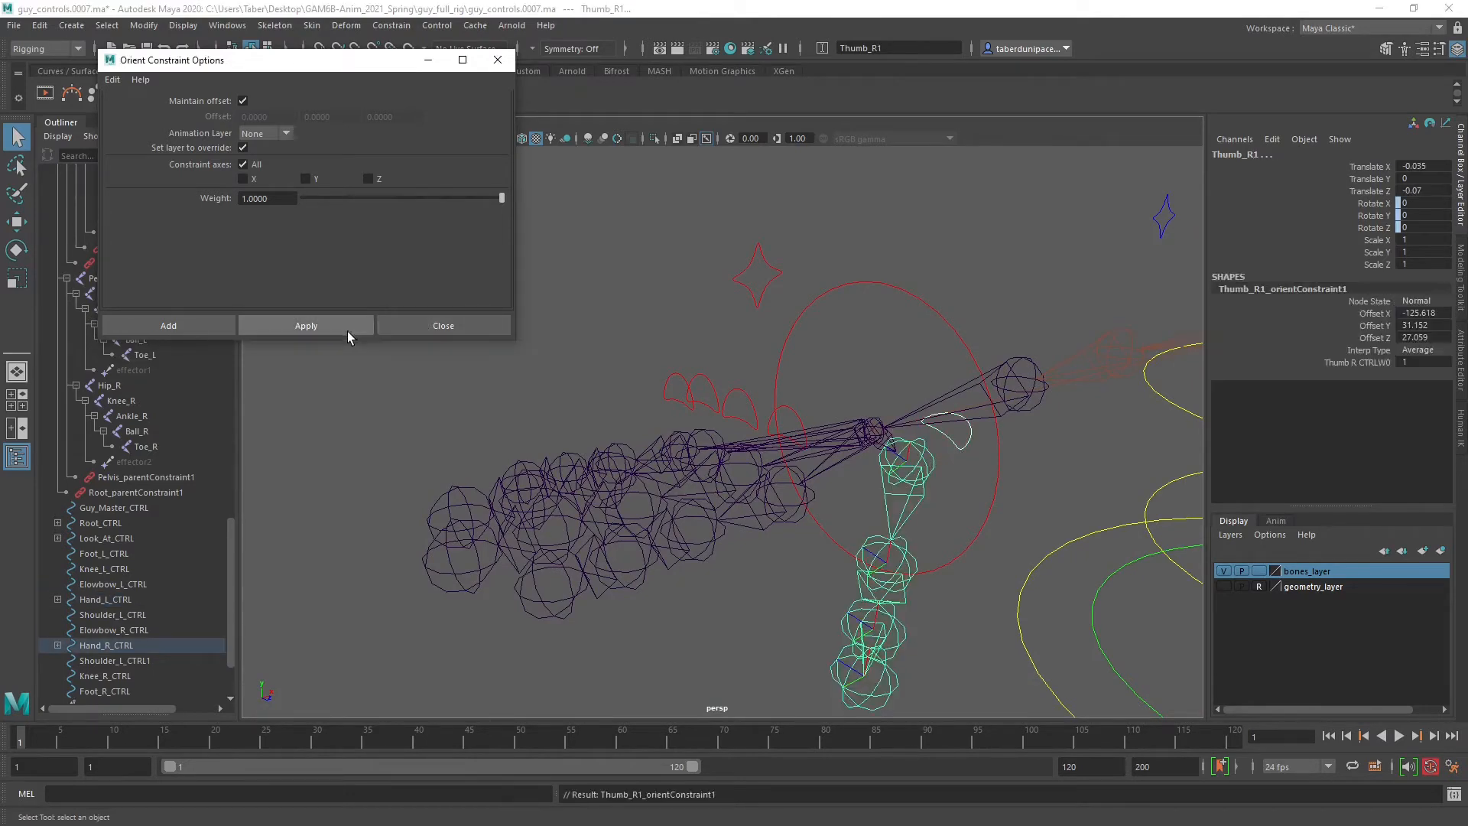
# Orient-constrain Pointer_R1 to Pointer_R_CTRL and Middle_R1 to Middle_R_CTRL, keeping Maintain offset on.
pyautogui.click(796, 425)
pyautogui.keyDown('shift'); pyautogui.click(792, 508); pyautogui.keyUp('shift')
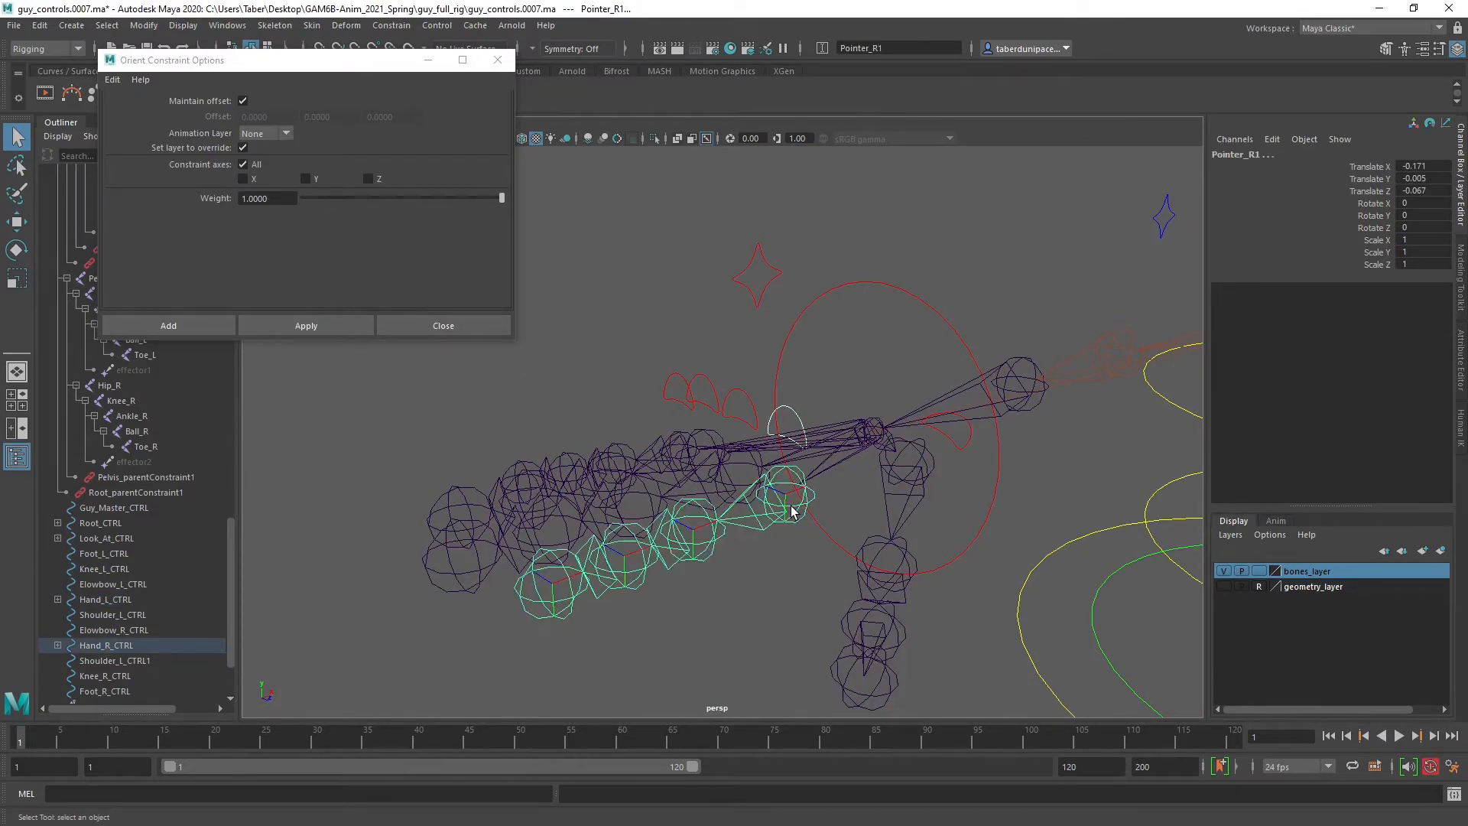
pyautogui.click(324, 321)
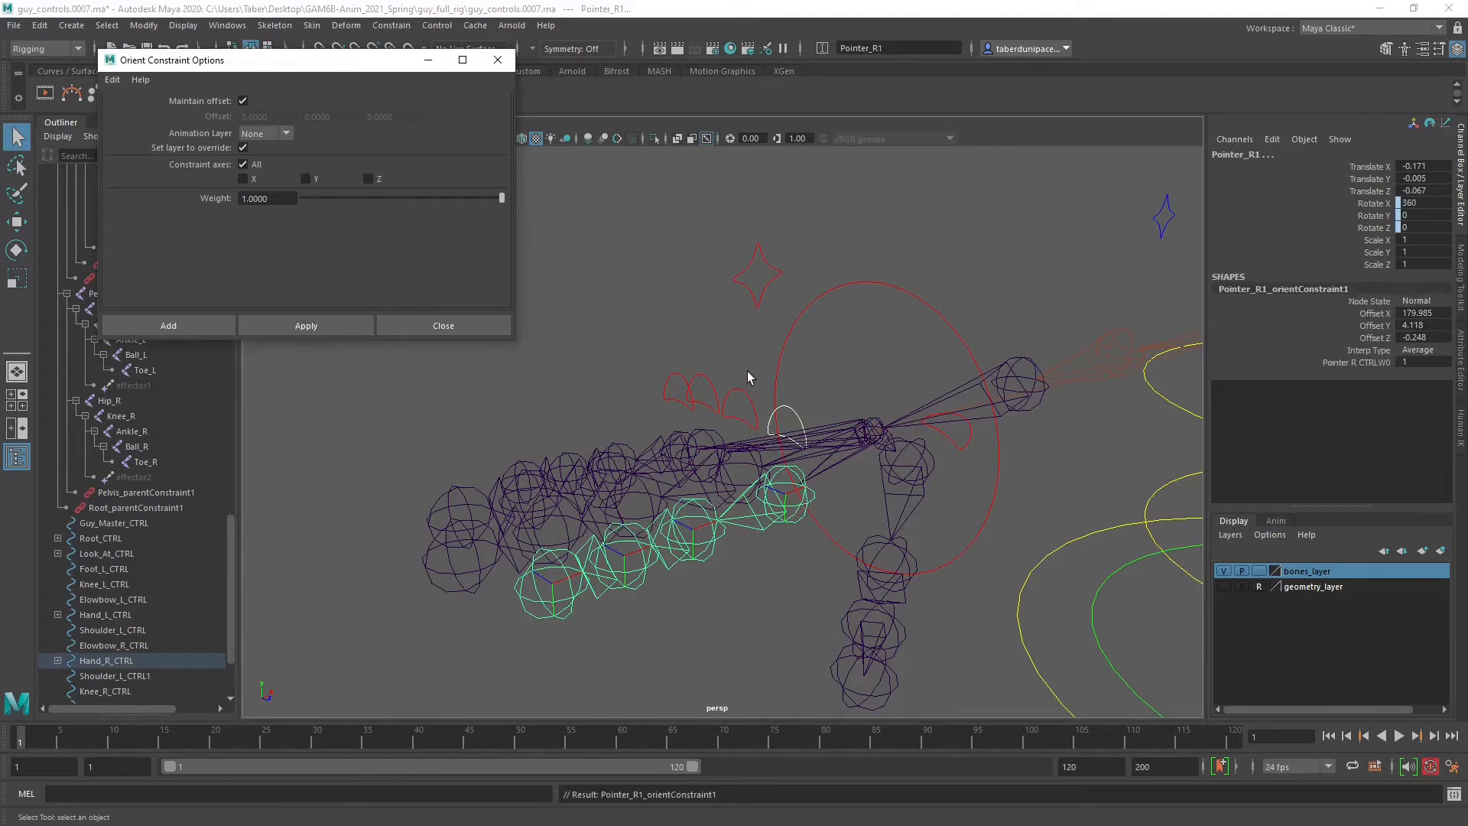
pyautogui.click(748, 434)
pyautogui.keyDown('shift'); pyautogui.click(750, 464); pyautogui.keyUp('shift')
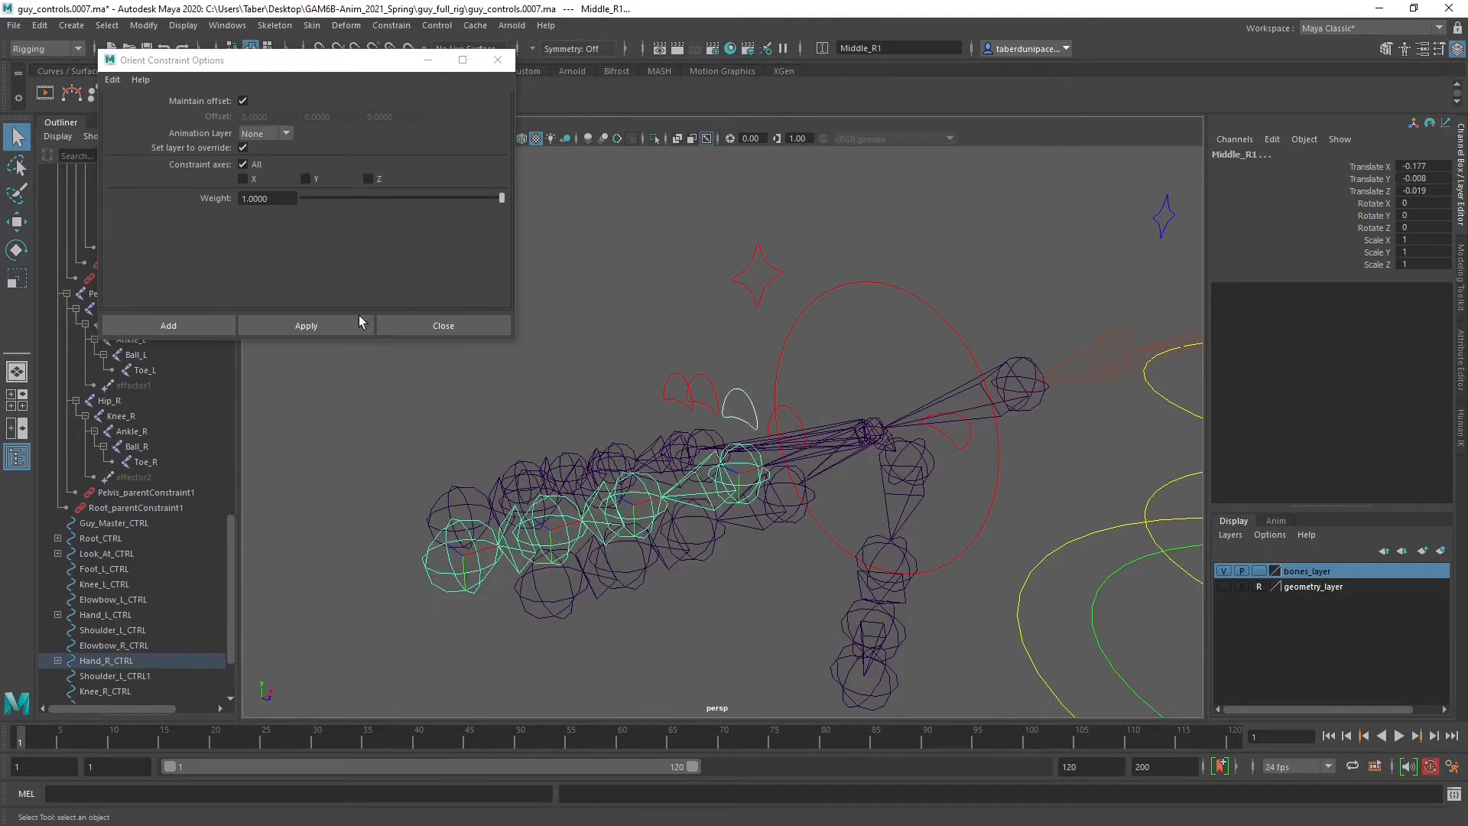
pyautogui.click(336, 323)
# Orient-constrain Ring_R1 to Ring_R_CTRL and Pinky_R1 to Pinky_R_CTRL with Maintain offset on, and close the constraint options.
pyautogui.click(702, 386)
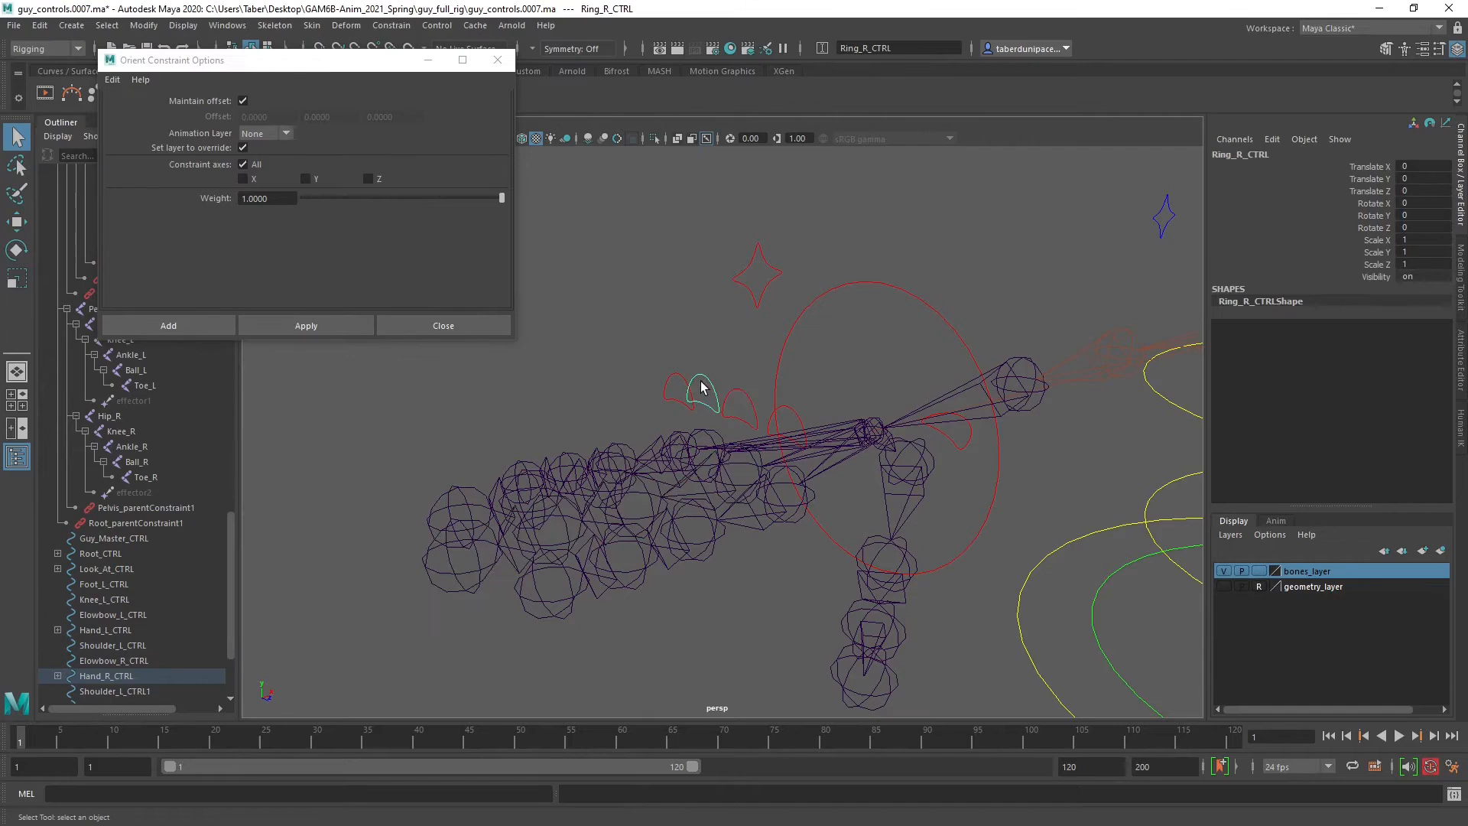
pyautogui.keyDown('shift'); pyautogui.click(711, 442); pyautogui.keyUp('shift')
pyautogui.click(323, 327)
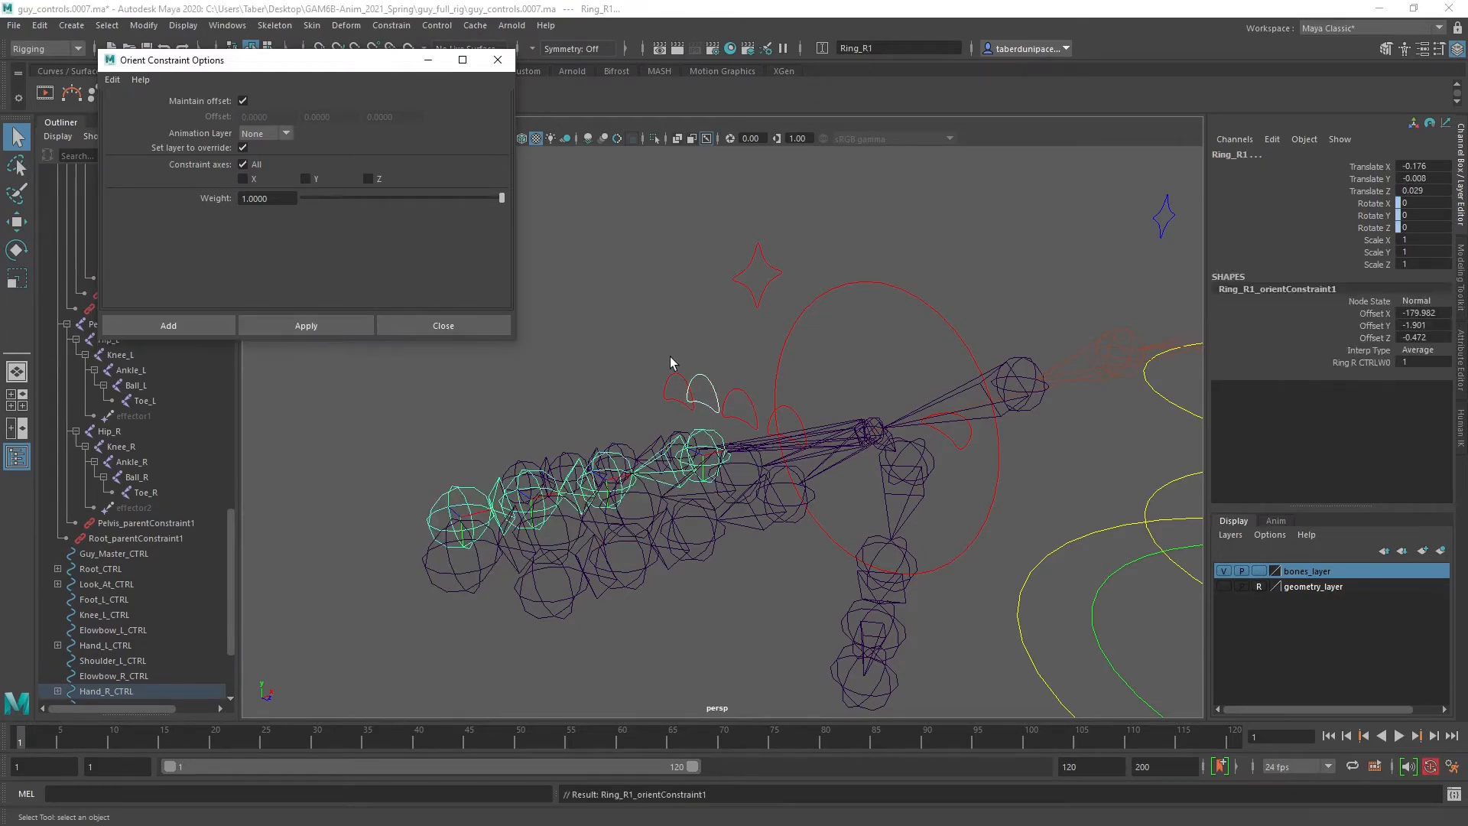
pyautogui.click(670, 377)
pyautogui.keyDown('alt'); pyautogui.moveTo(650, 420); pyautogui.dragTo(658, 410); pyautogui.keyUp('alt')
pyautogui.keyDown('shift'); pyautogui.click(658, 410); pyautogui.keyUp('shift')
pyautogui.click(321, 325)
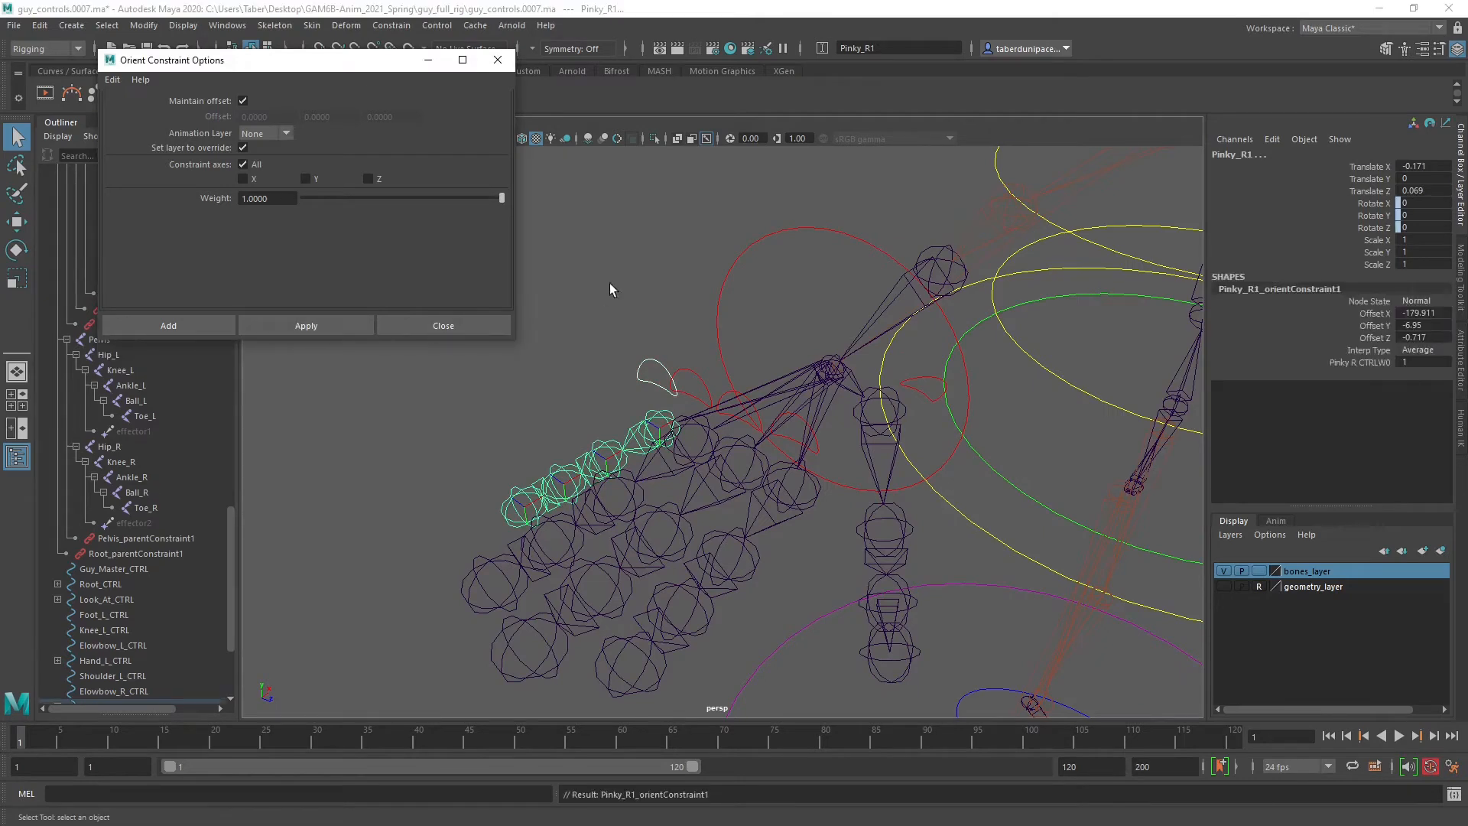
pyautogui.click(498, 61)
# Try rotating Pinky_R_CTRL and Pointer_R_CTRL about Z to test the right finger joints, and undo the rotations.
pyautogui.click(655, 352)
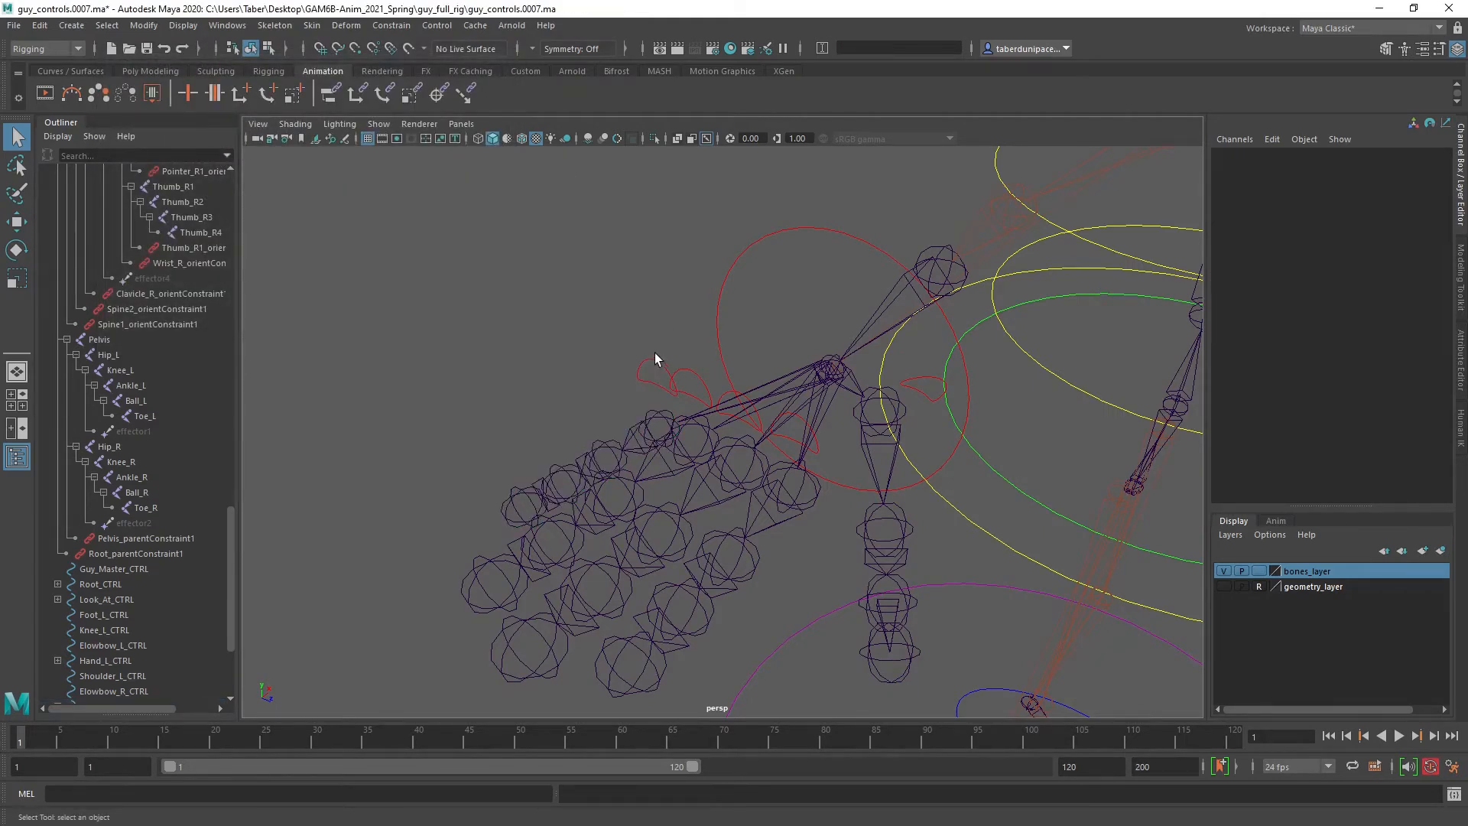
pyautogui.click(655, 377)
pyautogui.press('e')
pyautogui.moveTo(636, 397); pyautogui.dragTo(676, 383)
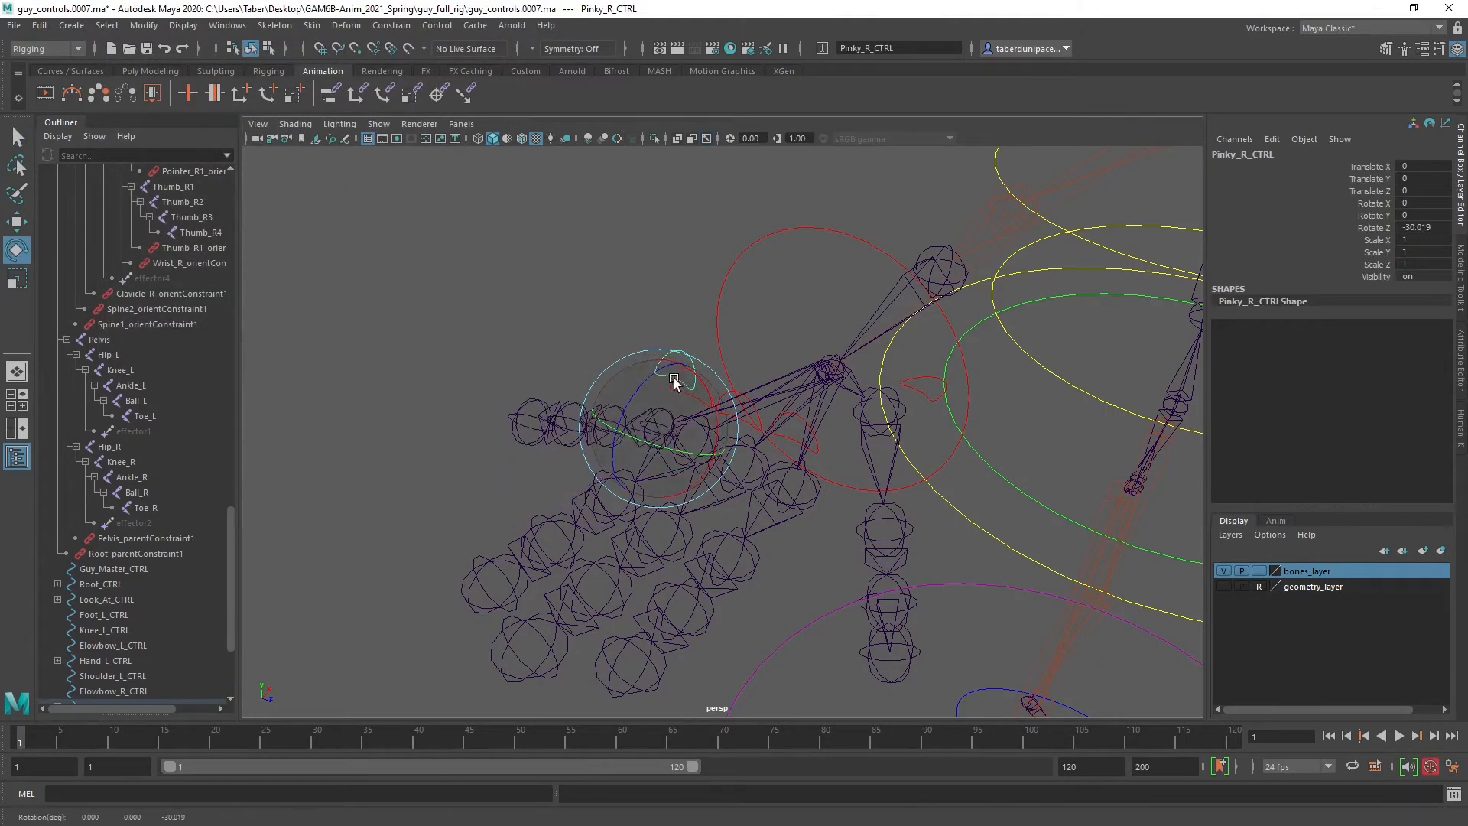
pyautogui.click(801, 421)
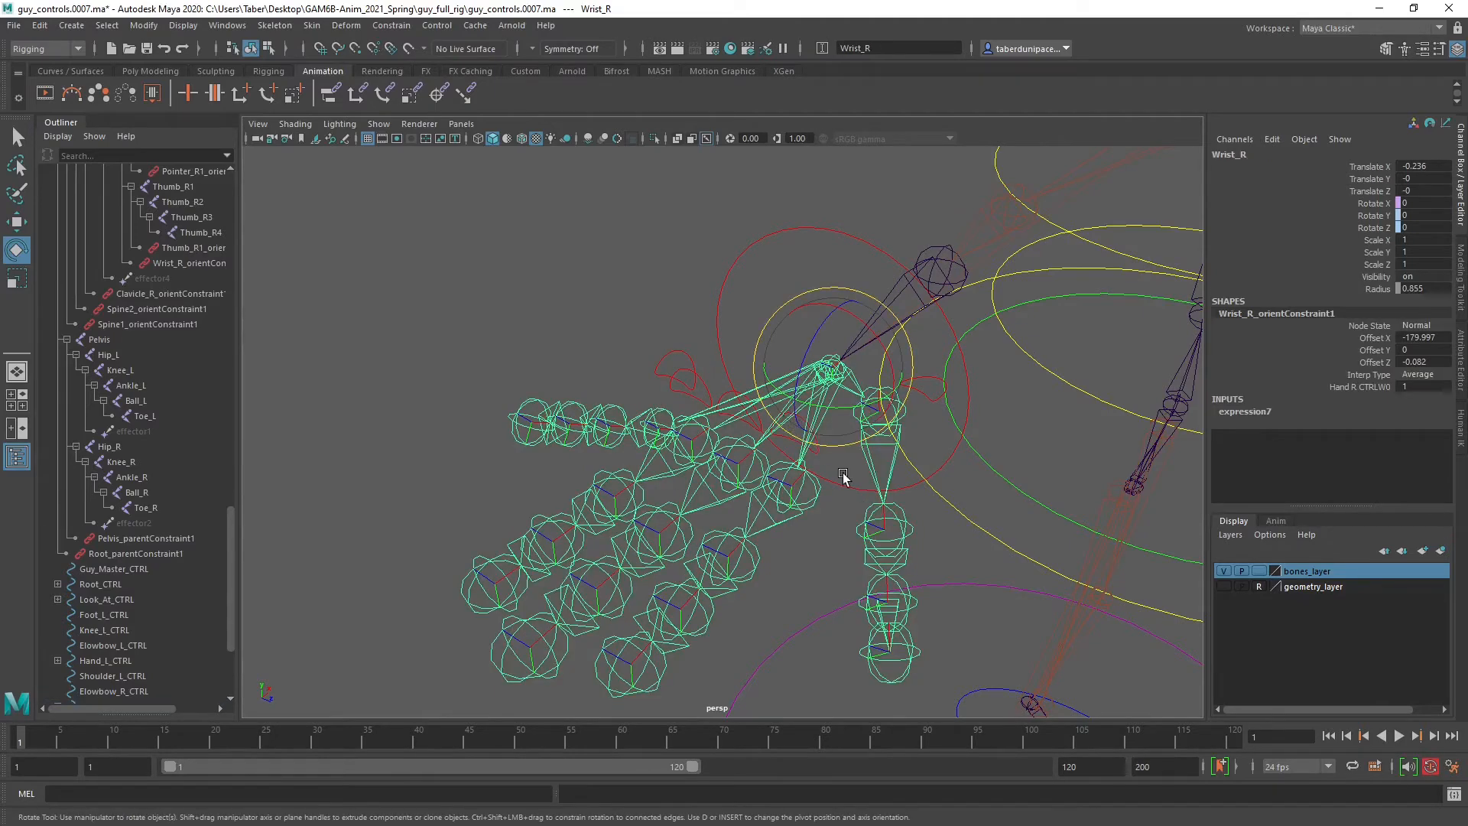
pyautogui.click(834, 467)
pyautogui.click(811, 440)
pyautogui.moveTo(787, 420); pyautogui.dragTo(741, 356)
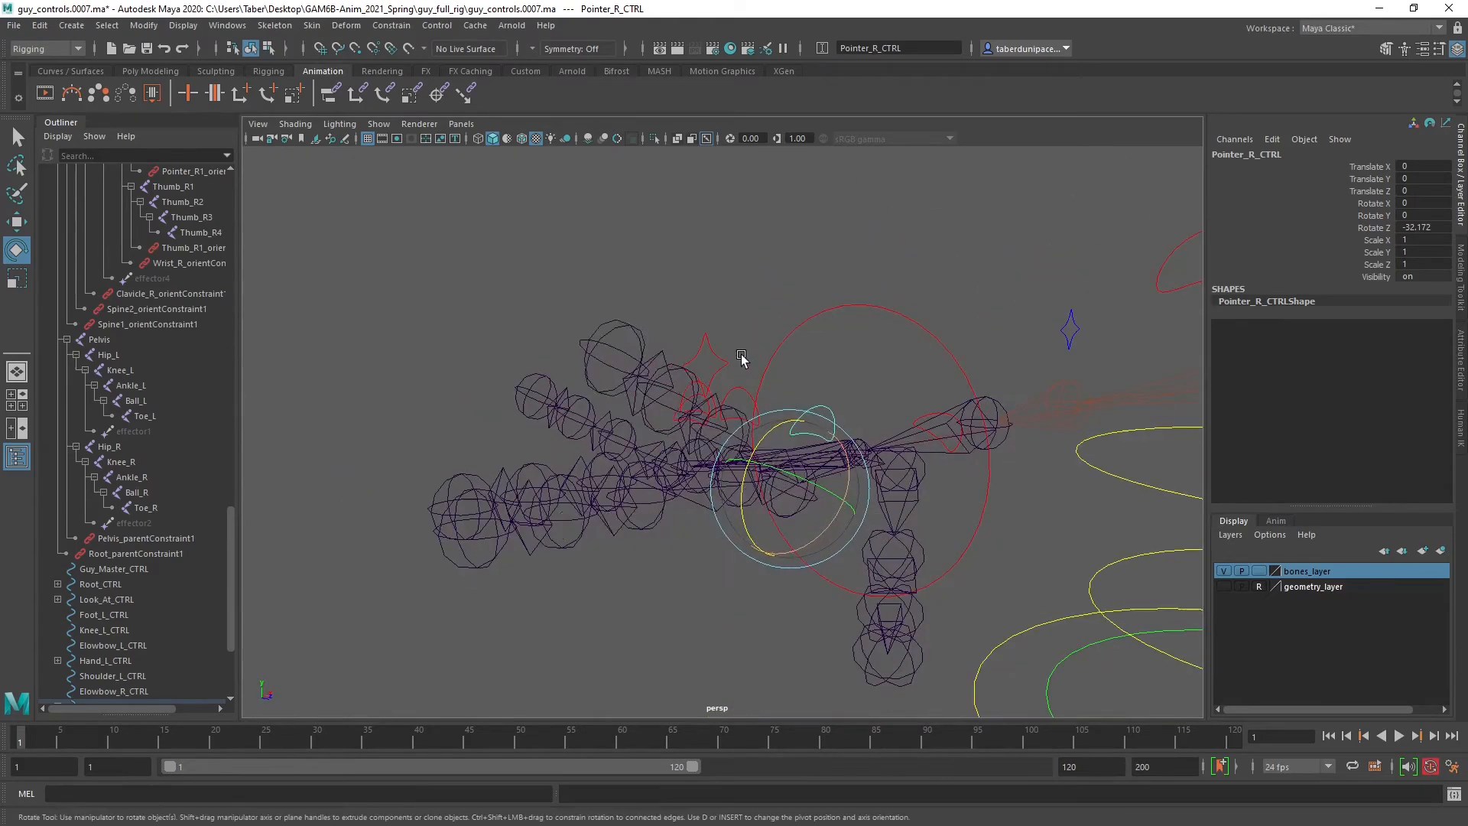
pyautogui.hotkey('ctrl', 'z')
pyautogui.hotkey('ctrl', 'z')
pyautogui.hotkey('ctrl', 'z')
pyautogui.hotkey('ctrl', 'z')
pyautogui.hotkey('ctrl', 'z')
pyautogui.hotkey('ctrl', 'z')
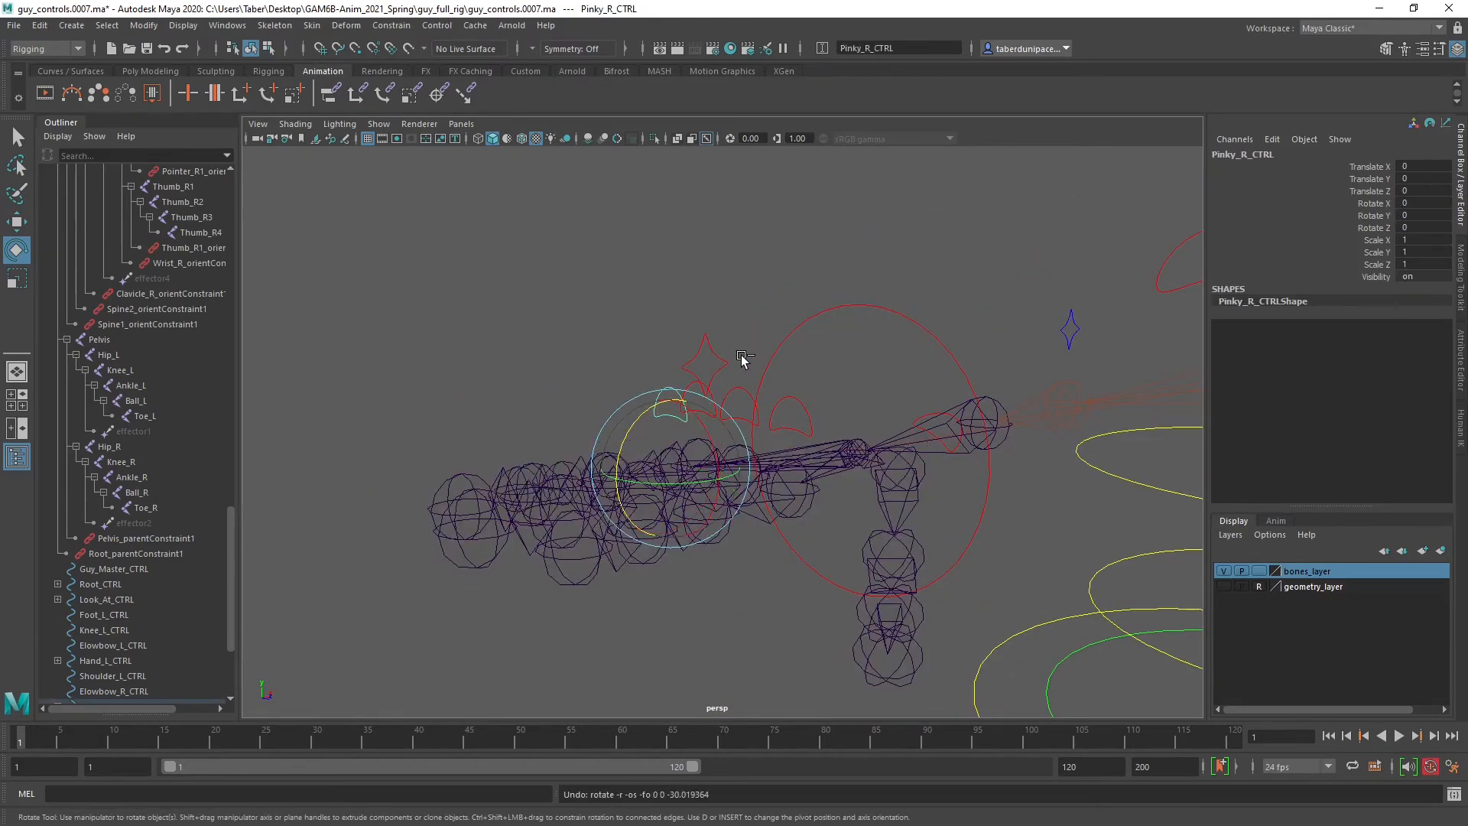
# Try rotating Thumb_R_CTRL freely to test the right thumb joints, and undo the rotation.
pyautogui.keyDown('alt'); pyautogui.moveTo(969, 414); pyautogui.dragTo(640, 375); pyautogui.keyUp('alt')
pyautogui.click(527, 424)
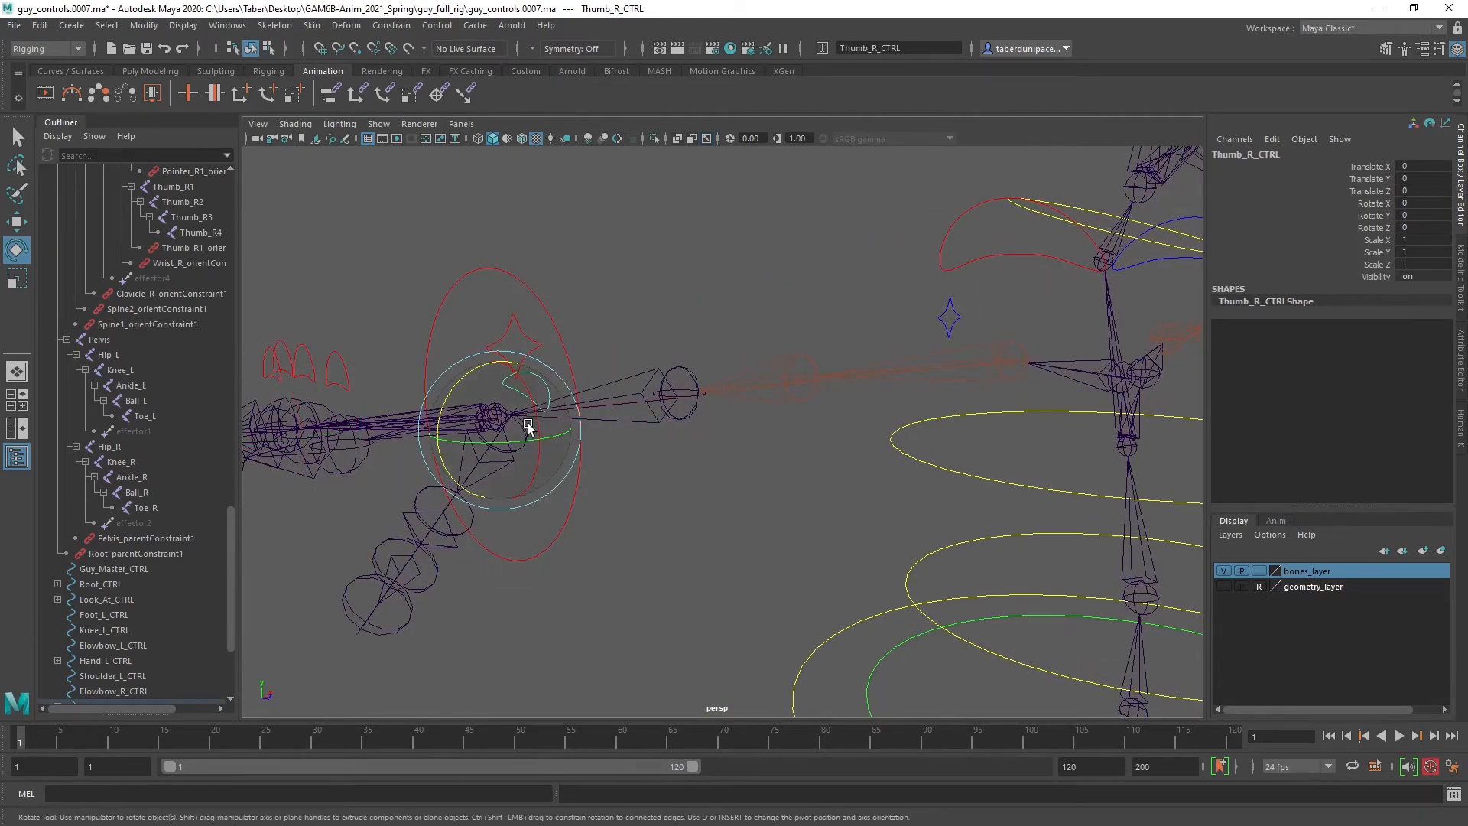
pyautogui.moveTo(507, 414)
pyautogui.mouseDown()
pyautogui.moveTo(520, 387)
pyautogui.moveTo(509, 421)
pyautogui.moveTo(489, 415)
pyautogui.mouseUp()
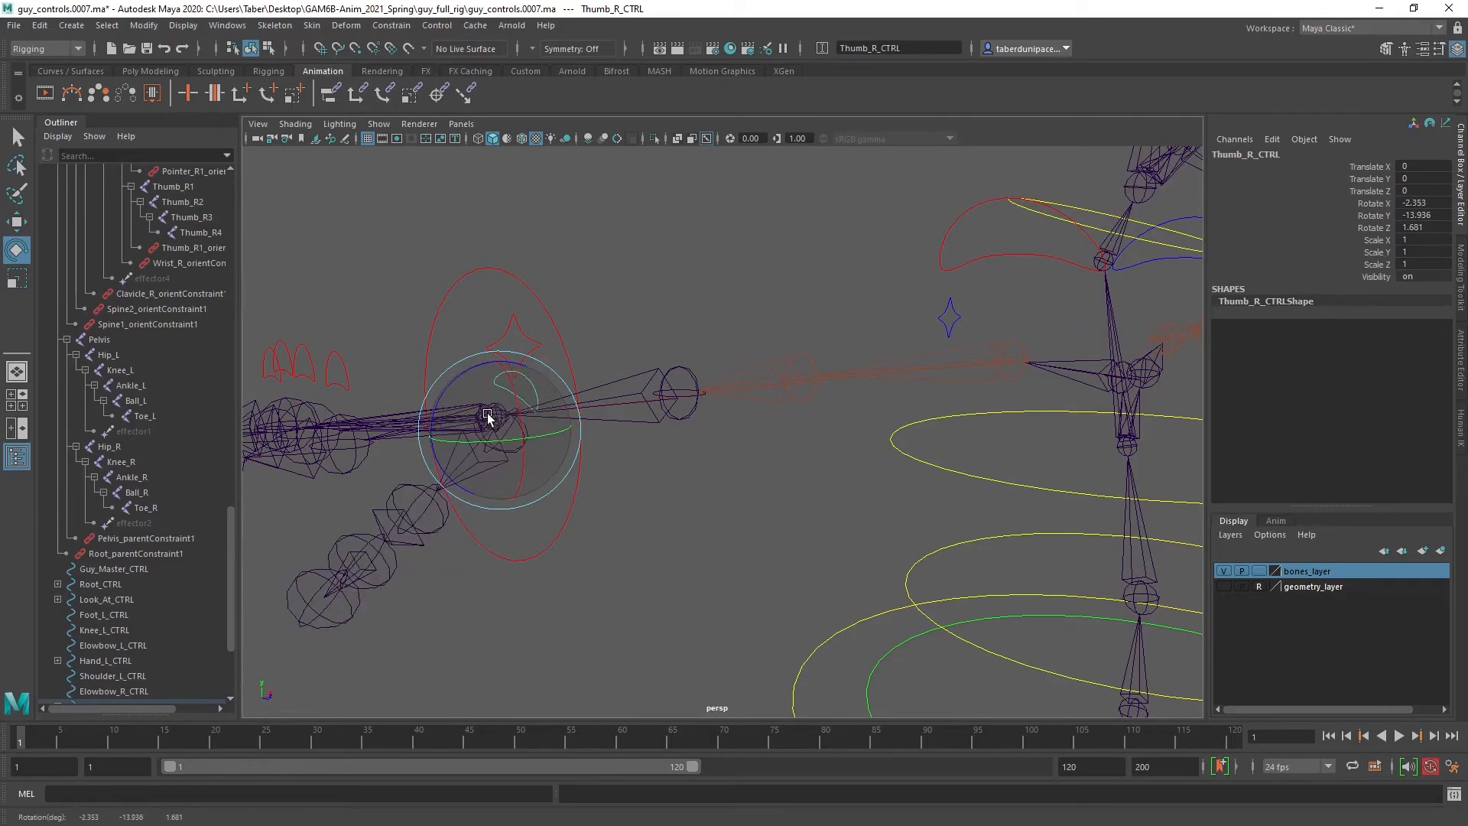
pyautogui.hotkey('ctrl', 'z')
# Select Thumb_L_CTRL on the left hand and examine how the thumb control and its joints are oriented.
pyautogui.keyDown('alt'); pyautogui.moveTo(655, 420); pyautogui.dragTo(620, 426); pyautogui.keyUp('alt')
pyautogui.keyDown('alt'); pyautogui.moveTo(826, 426); pyautogui.dragTo(925, 390); pyautogui.keyUp('alt')
pyautogui.keyDown('alt'); pyautogui.moveTo(926, 387); pyautogui.dragTo(692, 448, button='middle'); pyautogui.keyUp('alt')
pyautogui.keyDown('alt'); pyautogui.moveTo(693, 448); pyautogui.dragTo(918, 439); pyautogui.keyUp('alt')
pyautogui.keyDown('alt'); pyautogui.moveTo(917, 439); pyautogui.dragTo(462, 387, button='middle'); pyautogui.keyUp('alt')
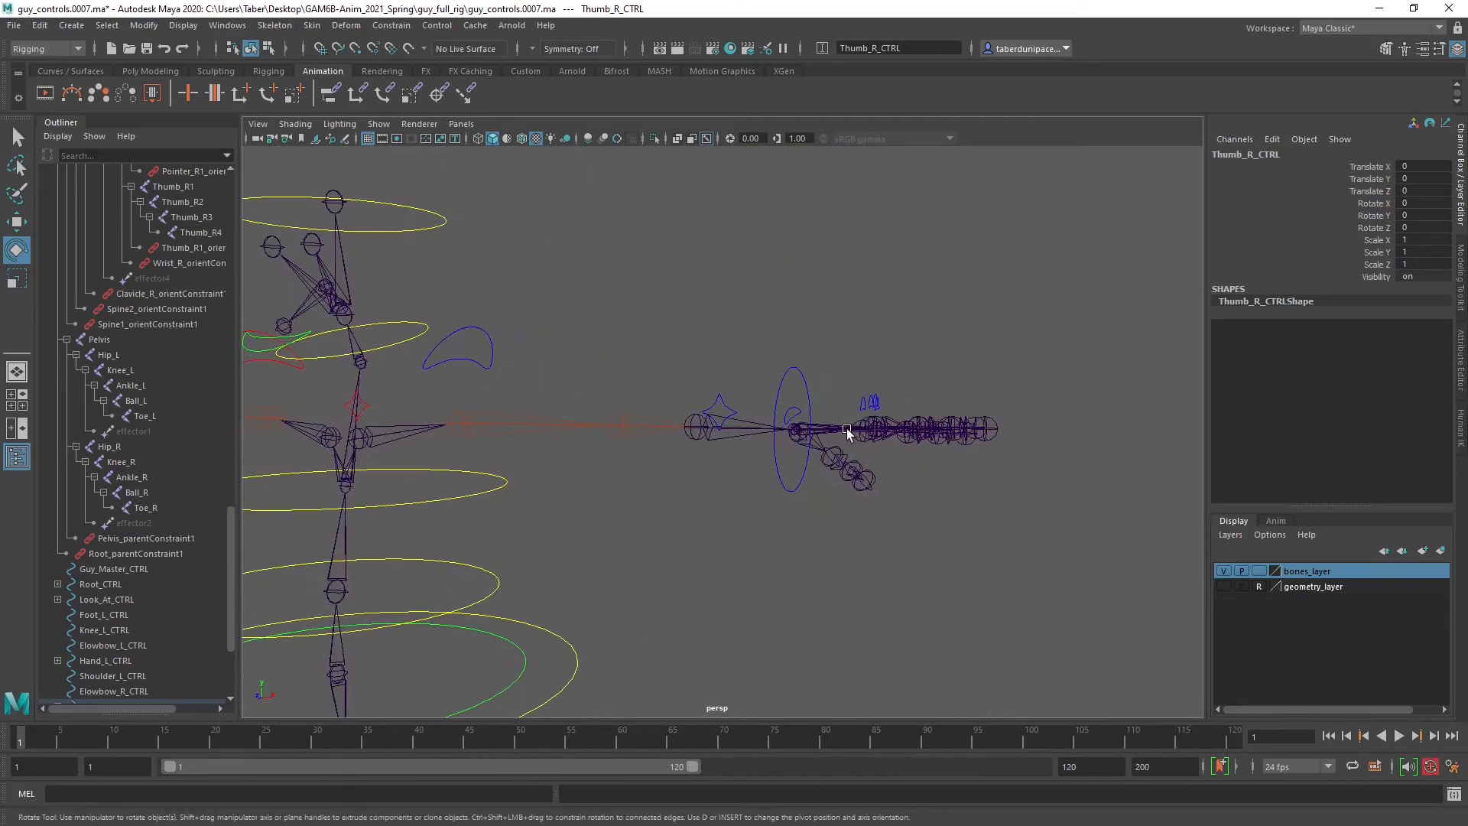
pyautogui.keyDown('alt'); pyautogui.moveTo(849, 433); pyautogui.dragTo(598, 420, button='middle'); pyautogui.keyUp('alt')
pyautogui.click(615, 420)
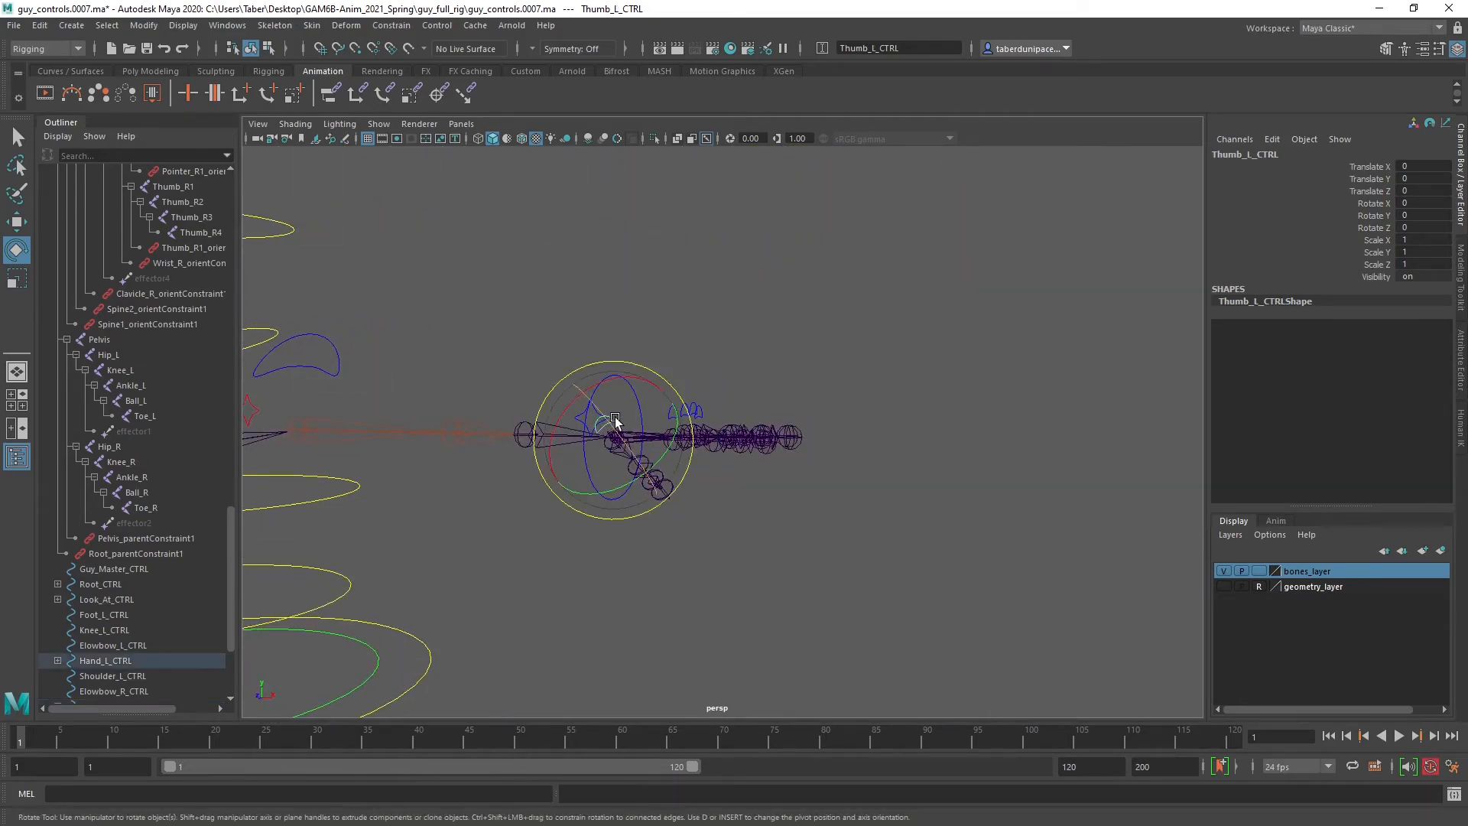
pyautogui.press('f')
pyautogui.keyDown('alt'); pyautogui.moveTo(732, 462); pyautogui.dragTo(705, 456); pyautogui.keyUp('alt')
pyautogui.keyDown('alt'); pyautogui.moveTo(864, 474); pyautogui.dragTo(620, 475, button='right'); pyautogui.keyUp('alt')
pyautogui.keyDown('alt'); pyautogui.moveTo(619, 475); pyautogui.dragTo(731, 436); pyautogui.keyUp('alt')
pyautogui.hotkey('ctrl', 'z')
pyautogui.keyDown('alt'); pyautogui.moveTo(397, 438); pyautogui.dragTo(489, 458); pyautogui.keyUp('alt')
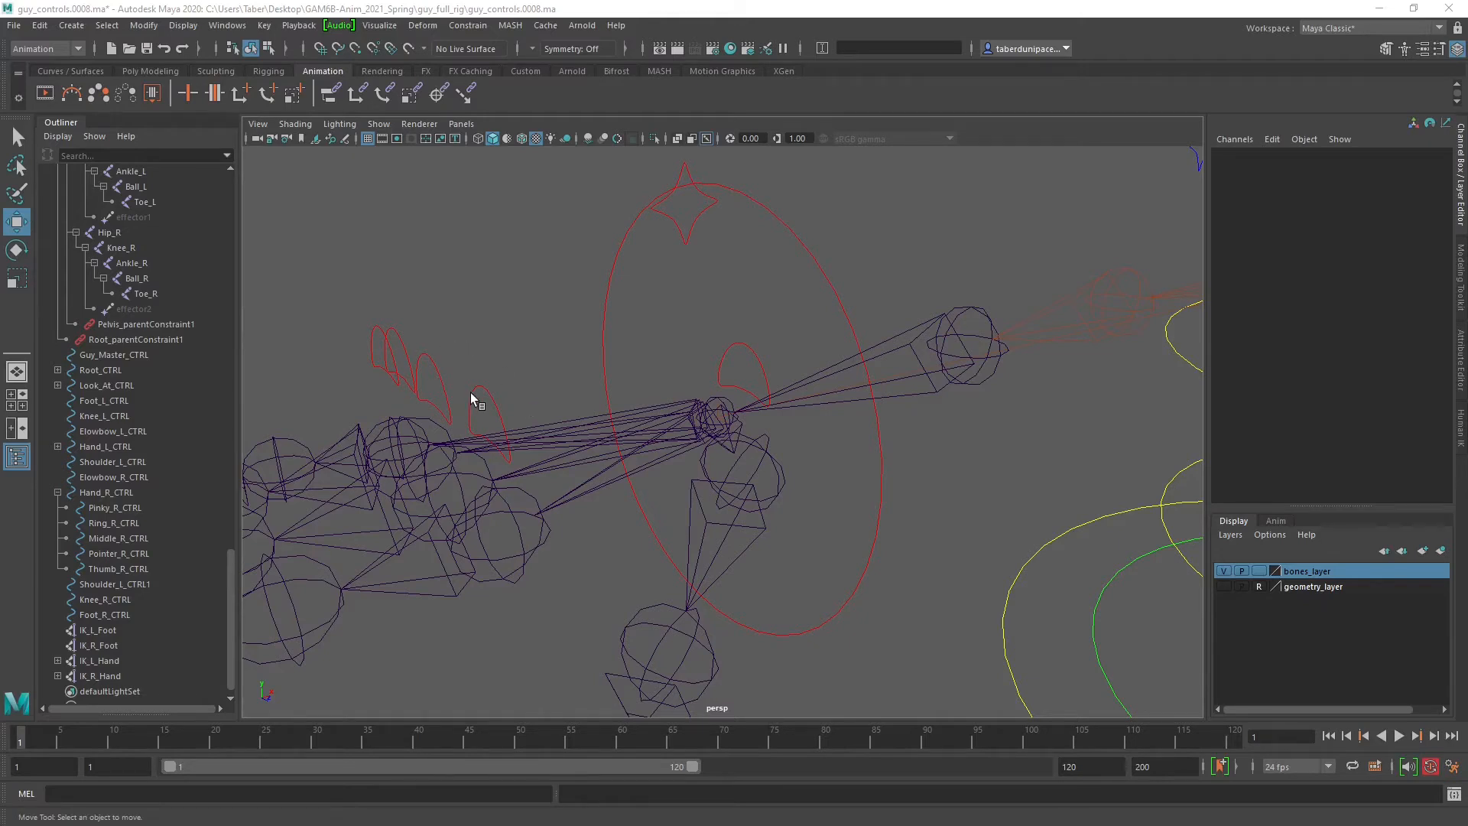
# Select Thumb_R_CTRL and Hand_R_CTRL in turn to inspect their attributes, and clear the selection.
pyautogui.click(744, 346)
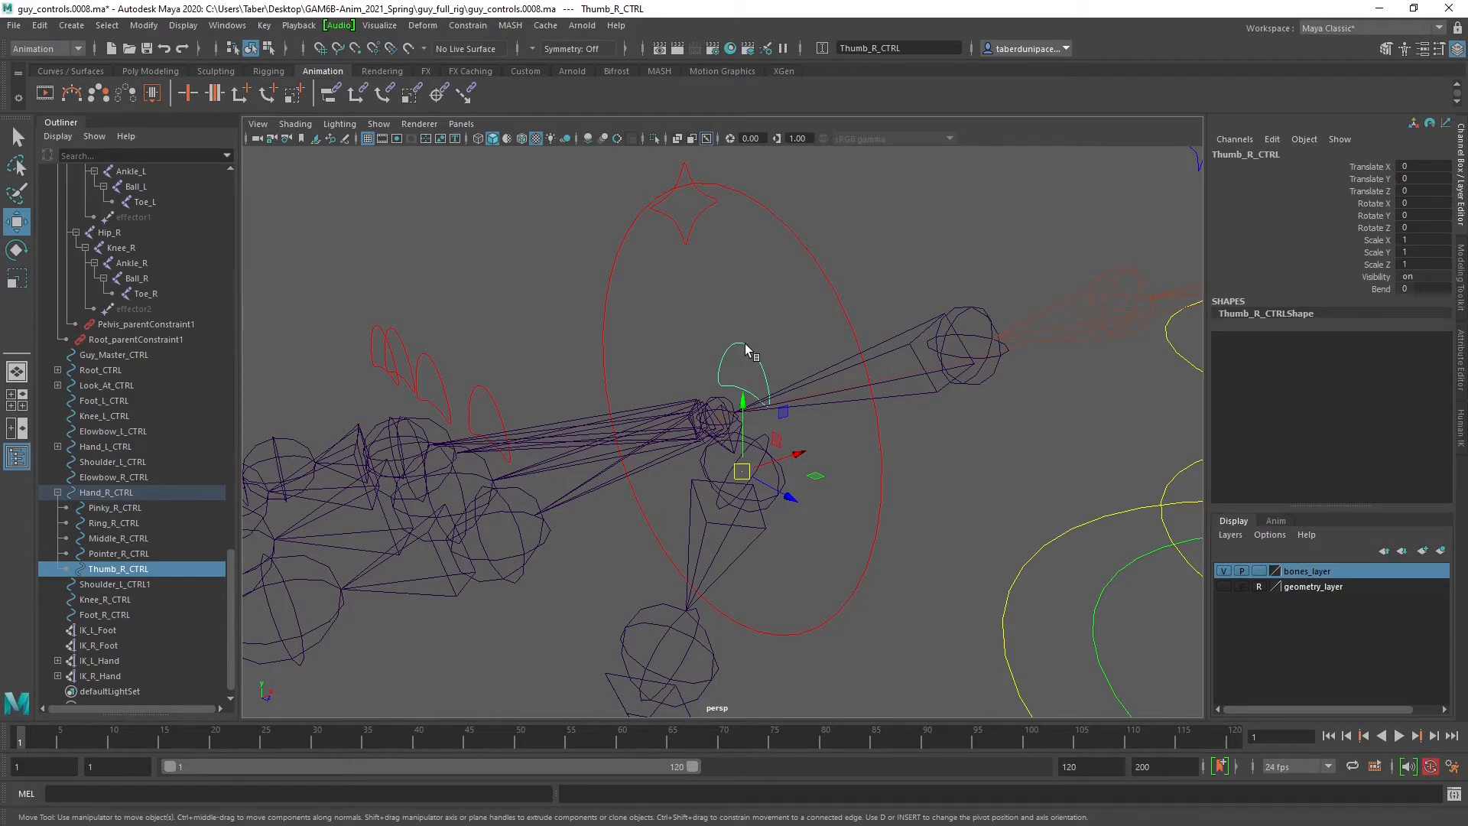
pyautogui.moveTo(777, 276); pyautogui.dragTo(779, 274)
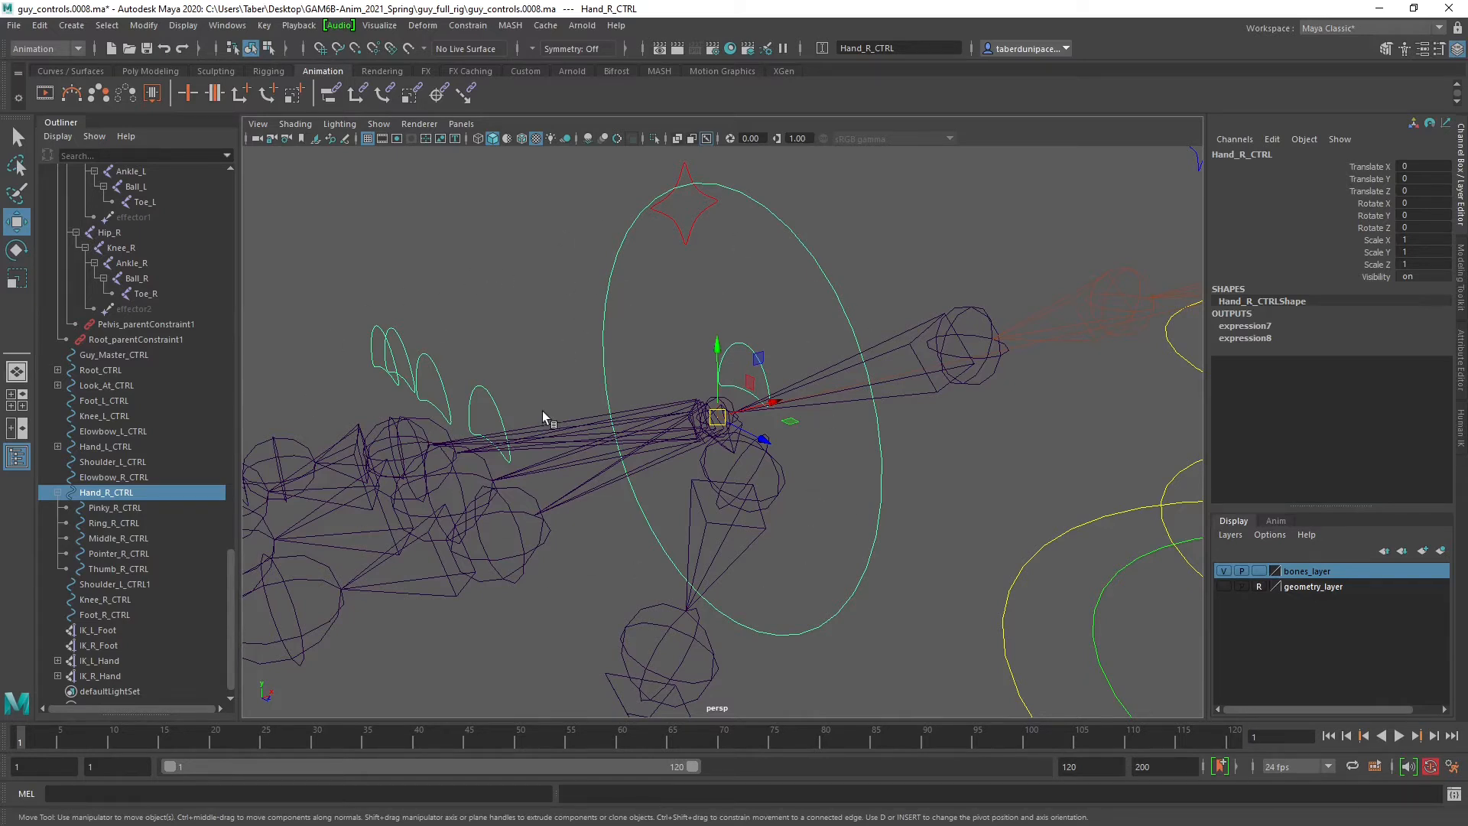
pyautogui.click(711, 296)
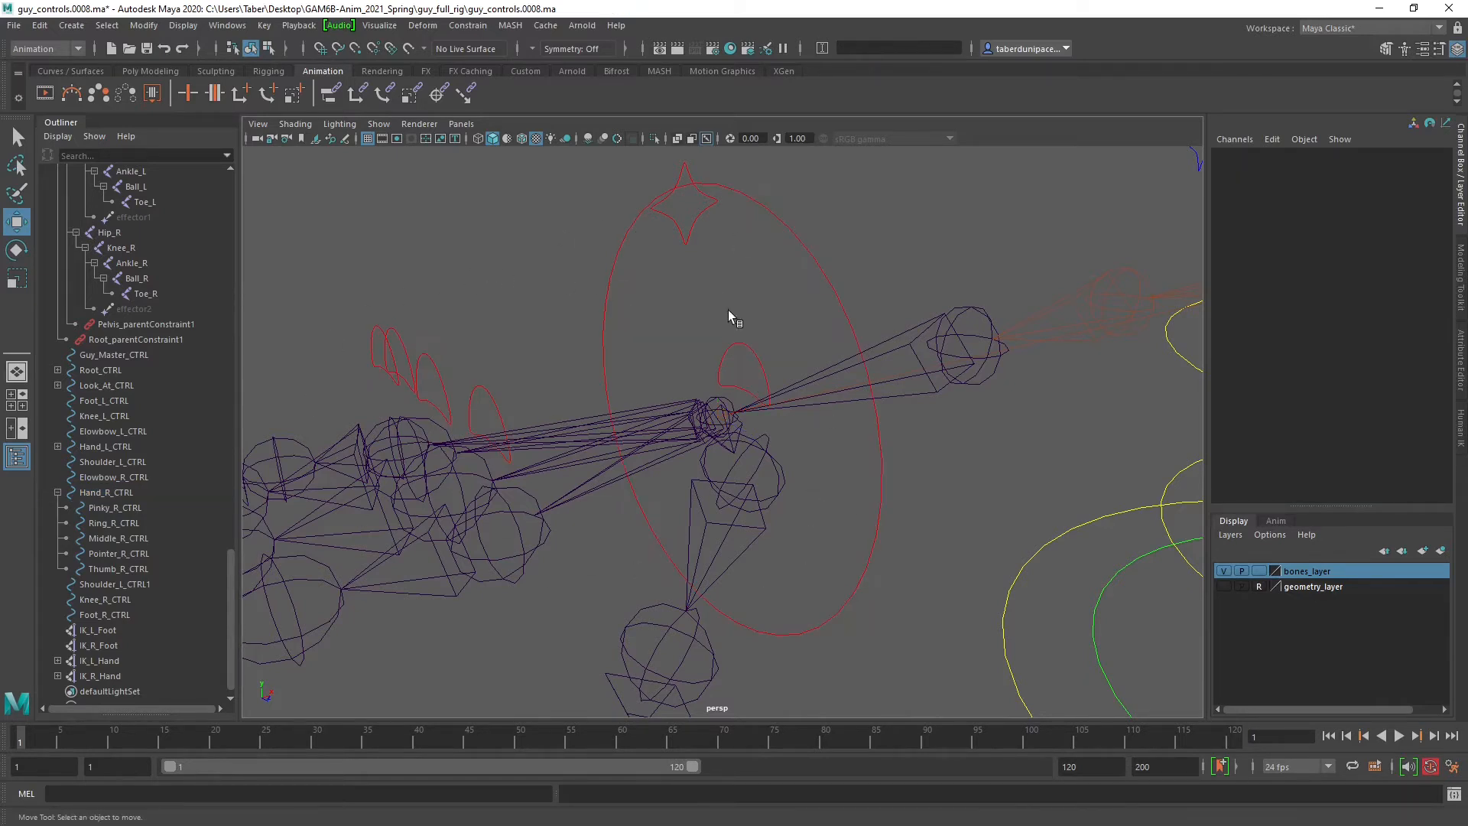
# Place Thumb_R_CTRL in its own group beneath Hand_R_CTRL.
pyautogui.click(747, 345)
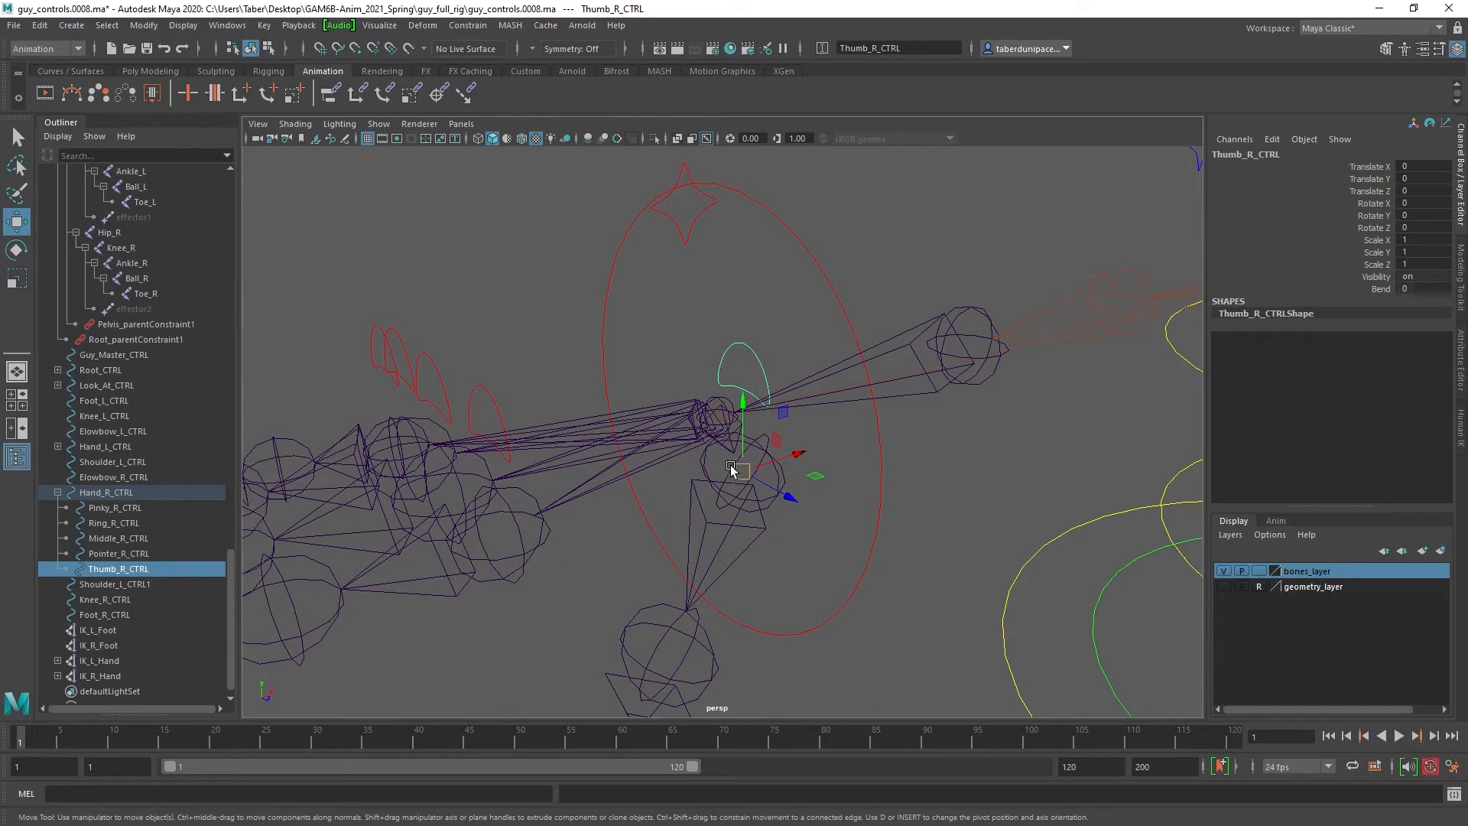
pyautogui.moveTo(877, 457)
pyautogui.keyDown('alt'); pyautogui.mouseDown()
pyautogui.moveTo(872, 479)
pyautogui.moveTo(885, 472)
pyautogui.mouseUp(); pyautogui.keyUp('alt')
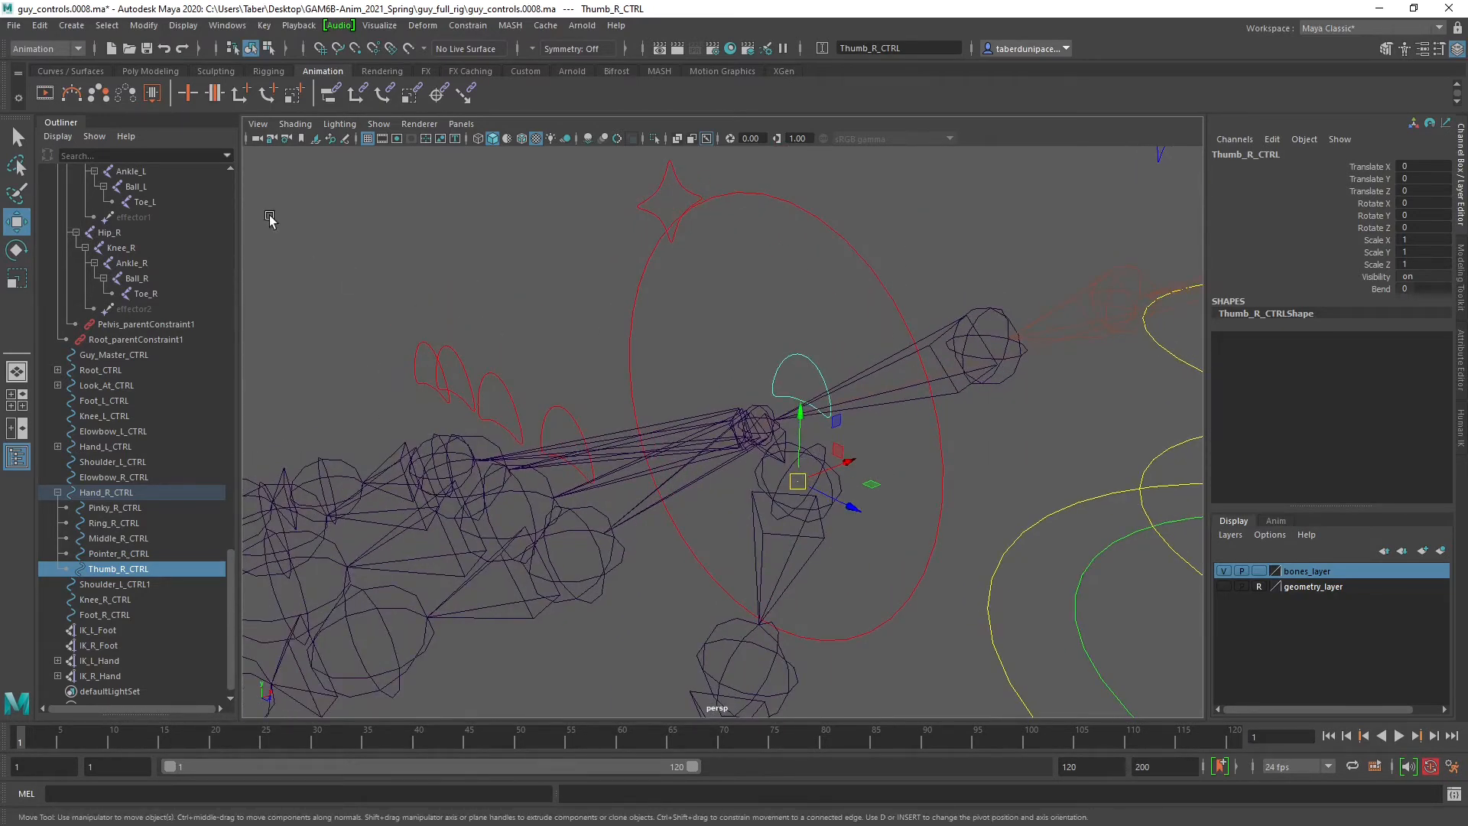
pyautogui.click(40, 26)
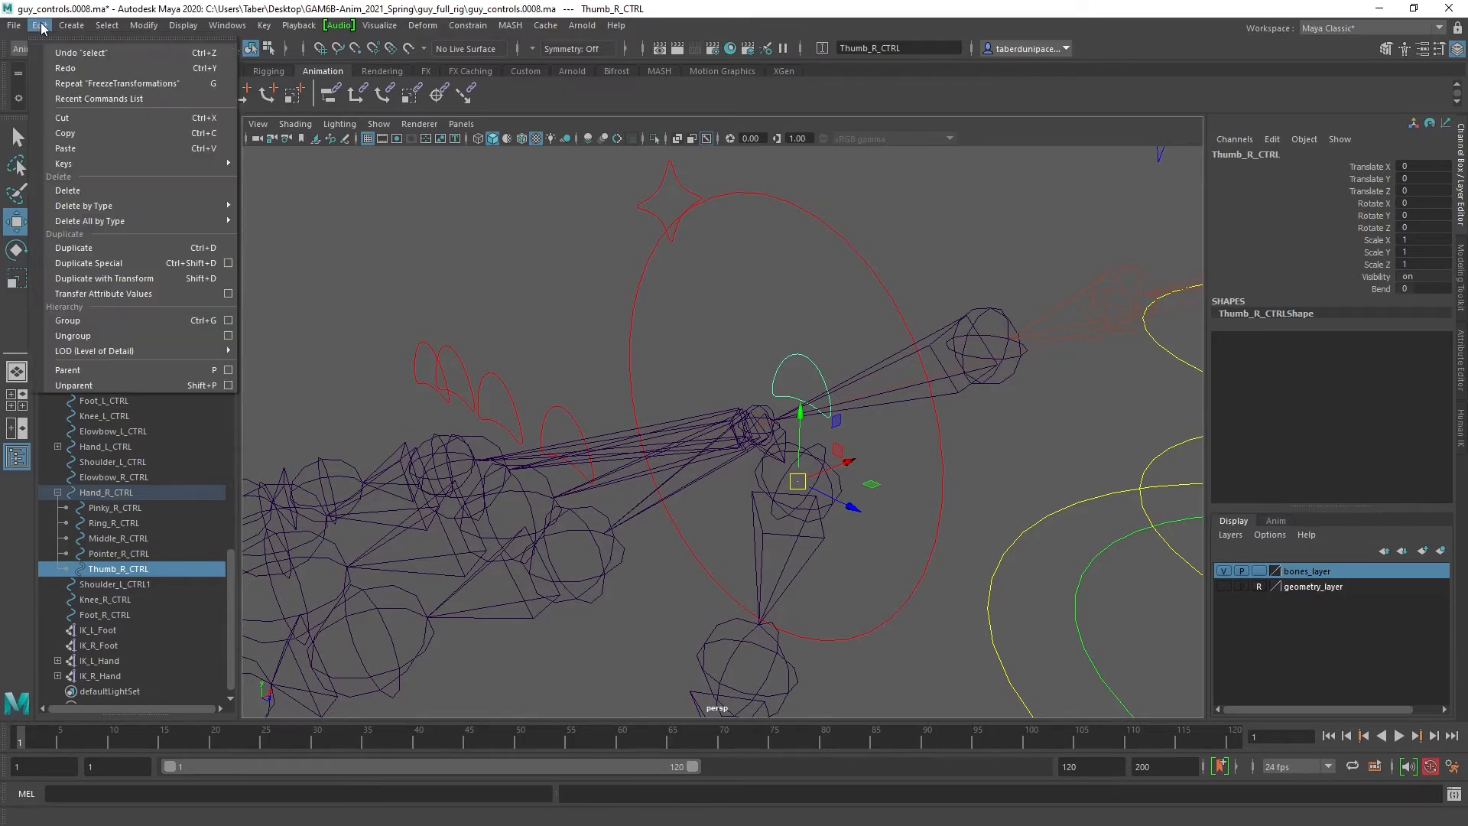
pyautogui.click(98, 320)
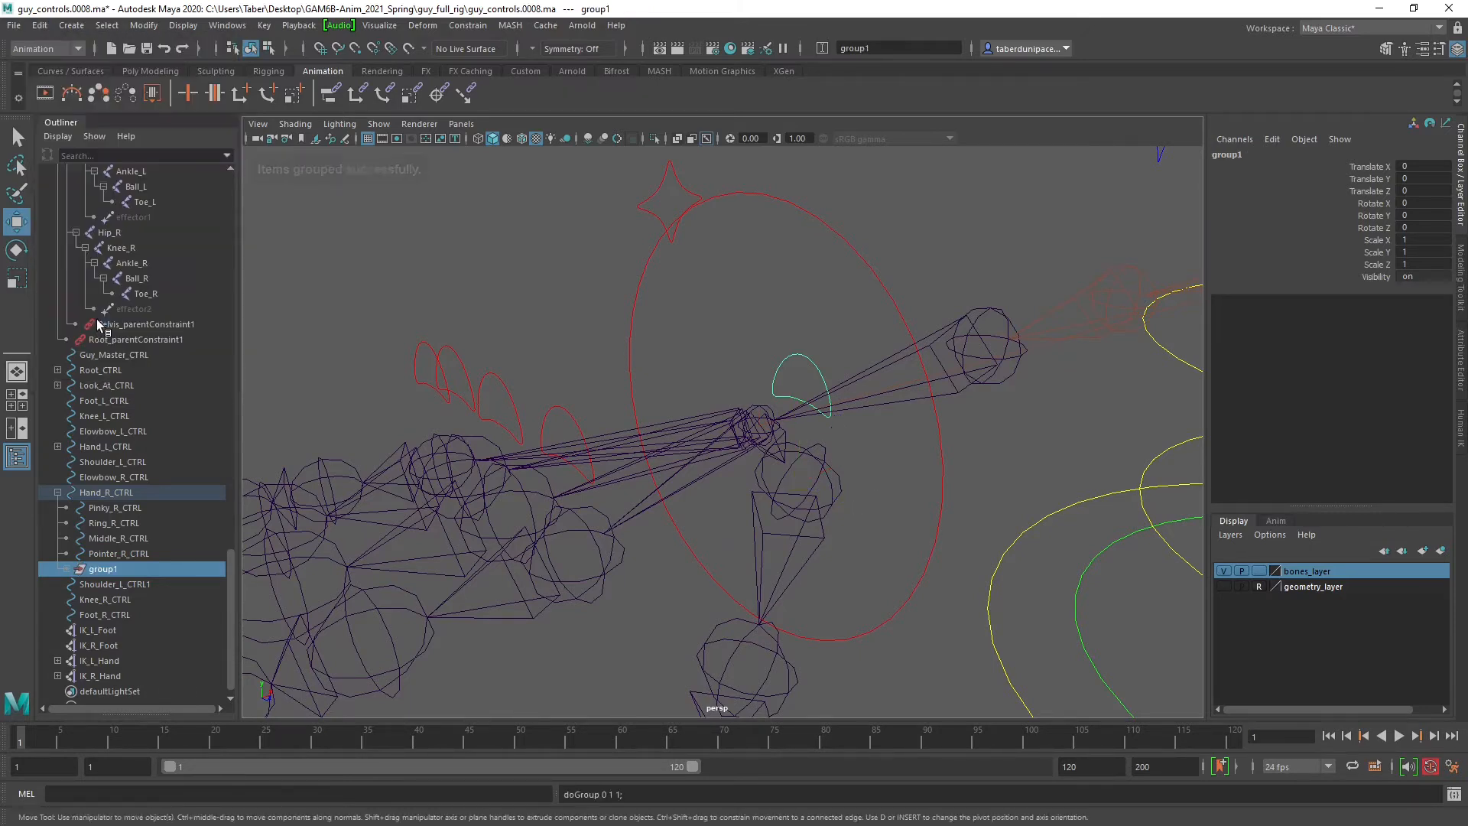
# Snap the new group's pivot onto the base joint of the right thumb and rename the group Thumb_R_Grp.
pyautogui.click(144, 25)
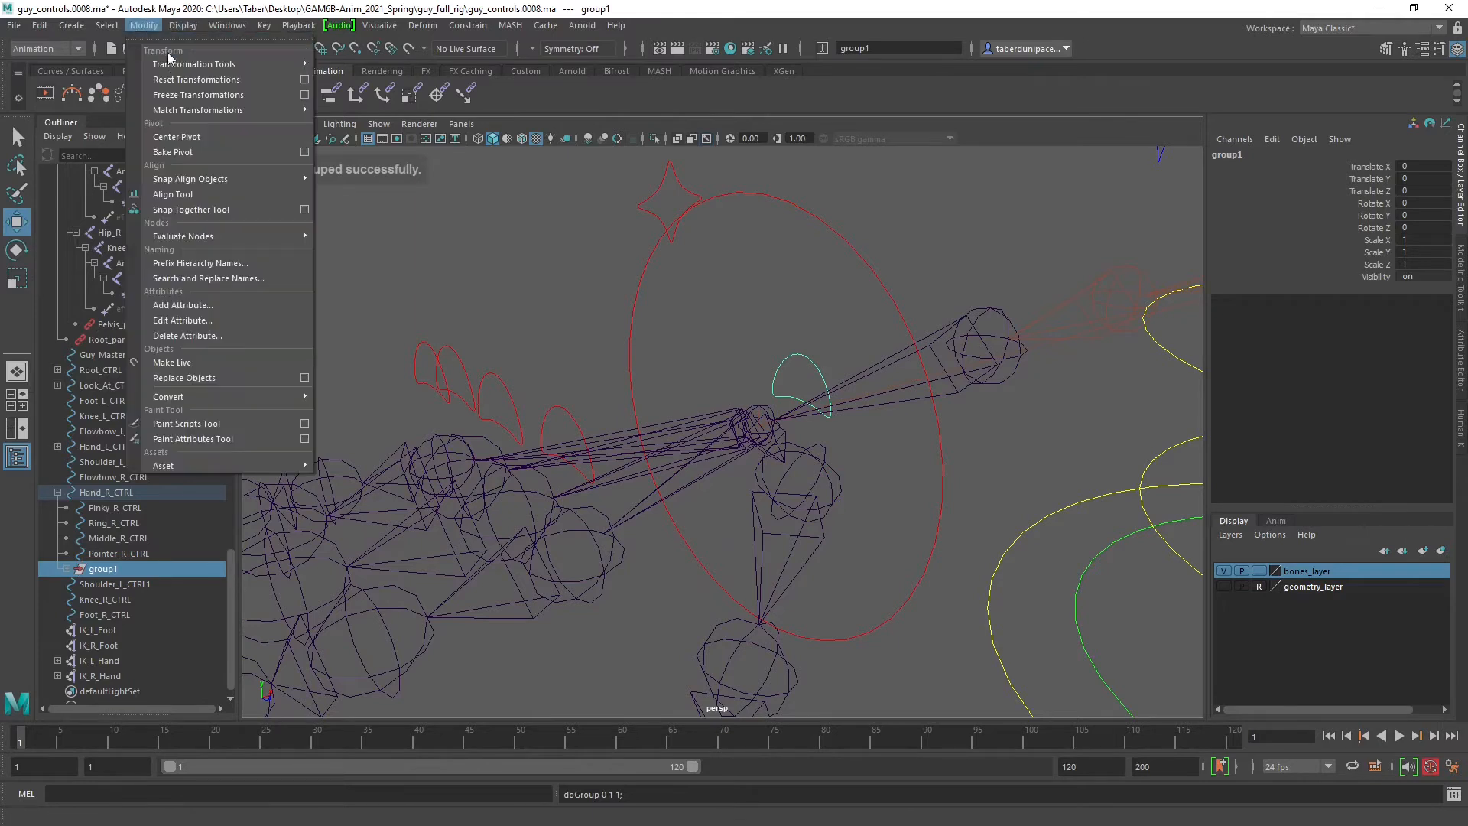
pyautogui.click(187, 137)
pyautogui.keyDown('alt'); pyautogui.moveTo(483, 243); pyautogui.dragTo(475, 245); pyautogui.keyUp('alt')
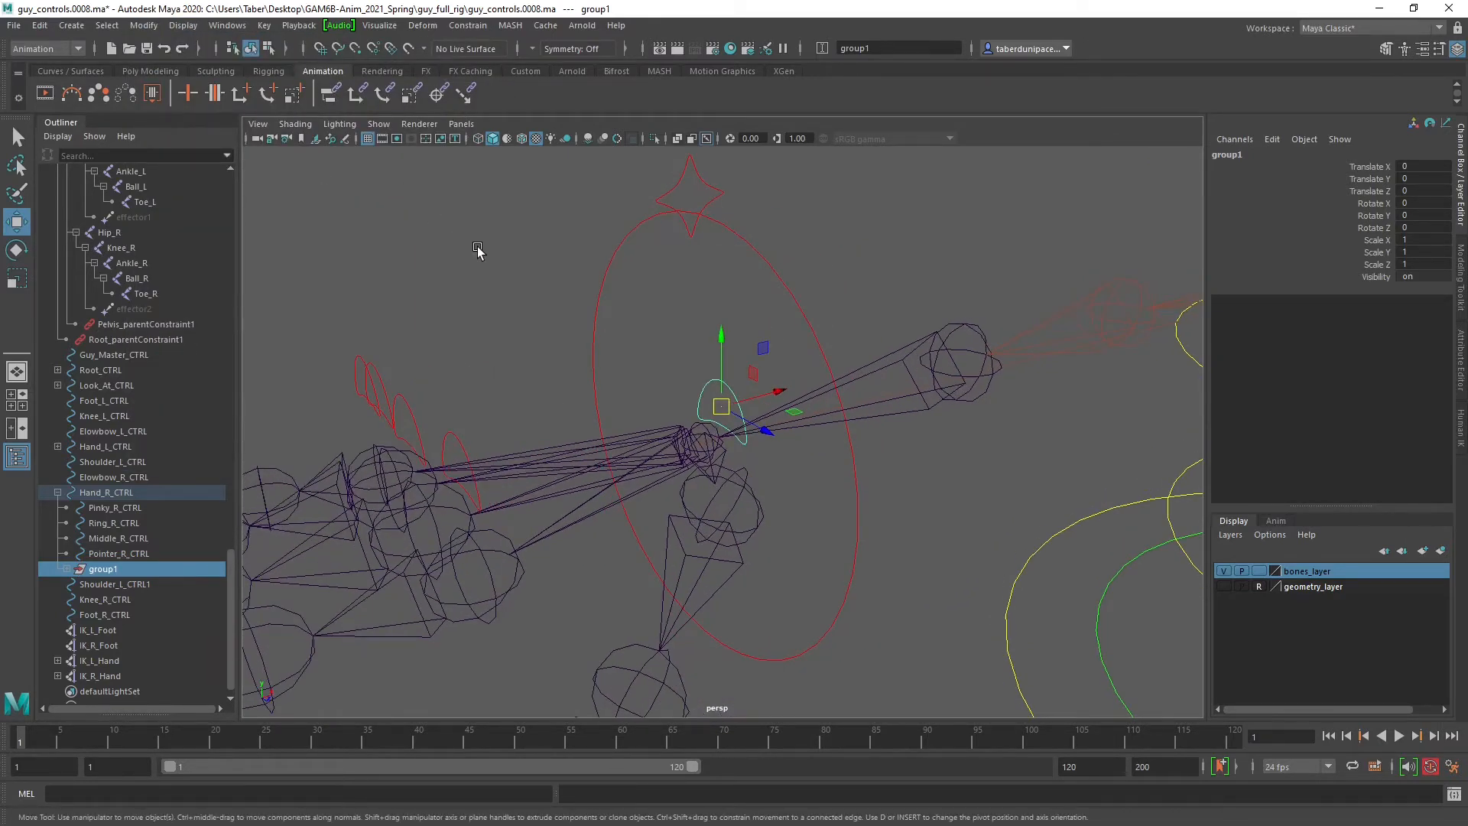
pyautogui.press('d')
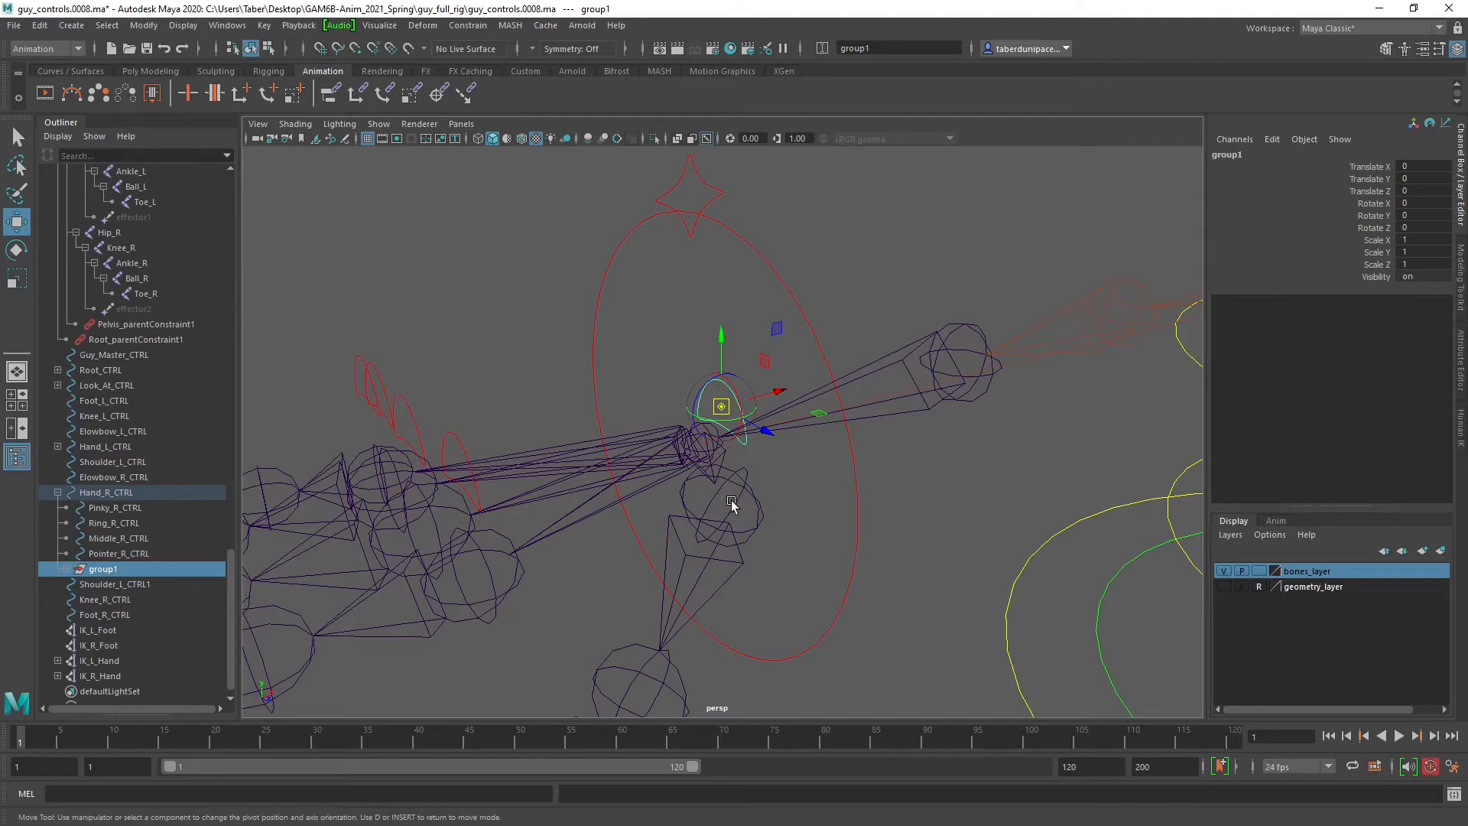
pyautogui.press('v')
pyautogui.moveTo(721, 406); pyautogui.dragTo(725, 504)
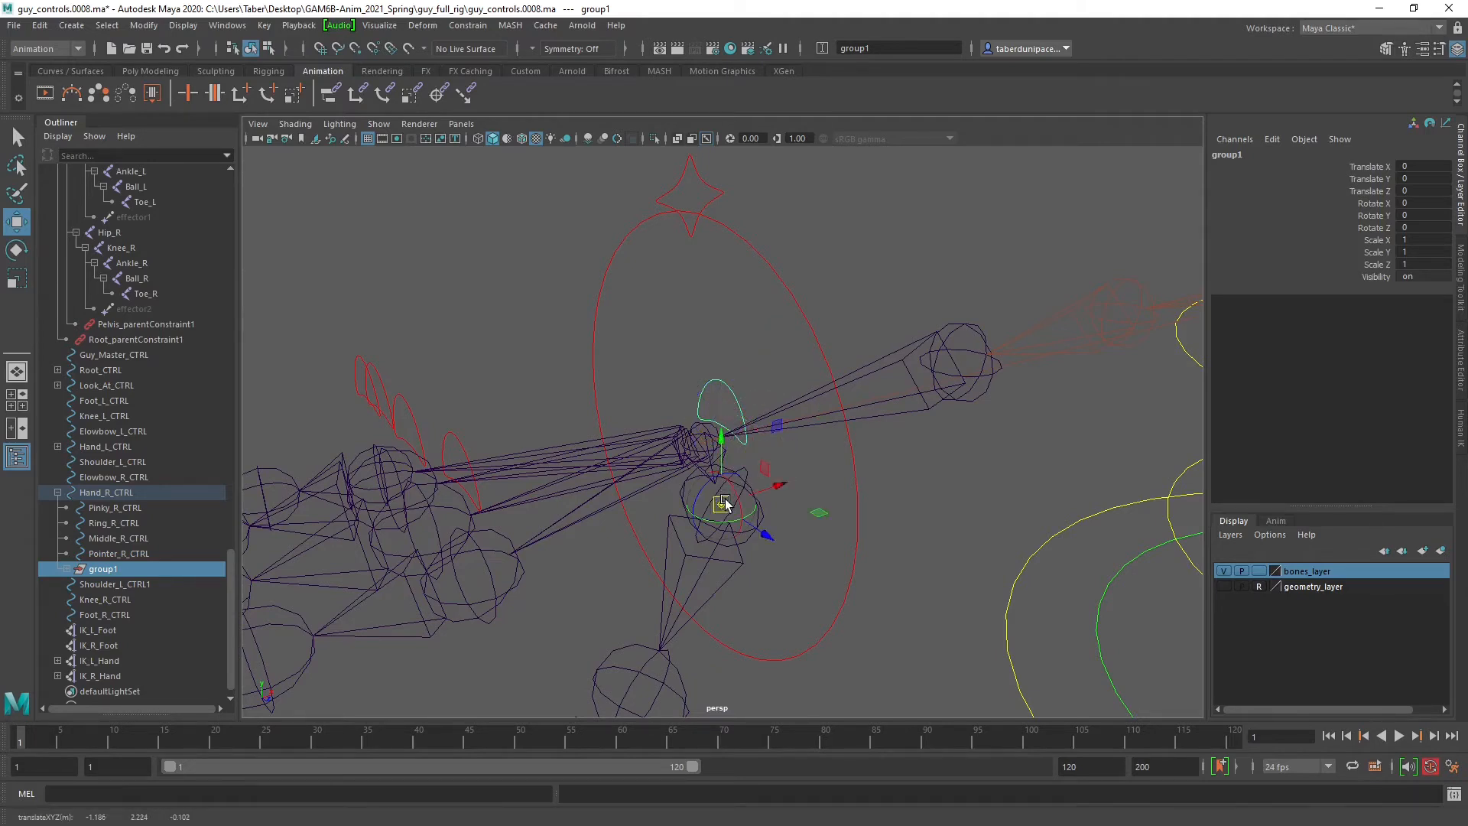
pyautogui.press('d')
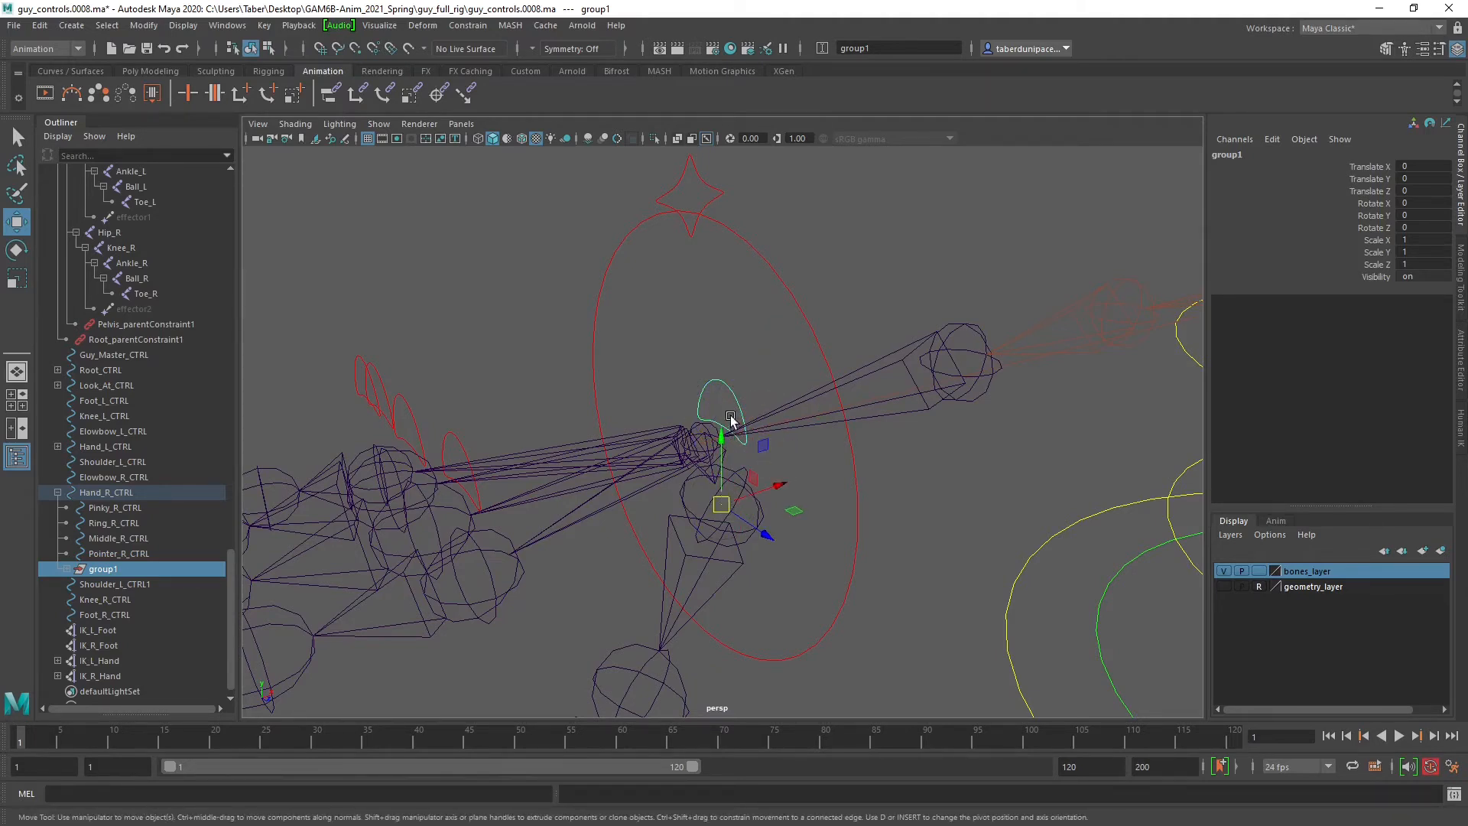
pyautogui.doubleClick(1259, 153)
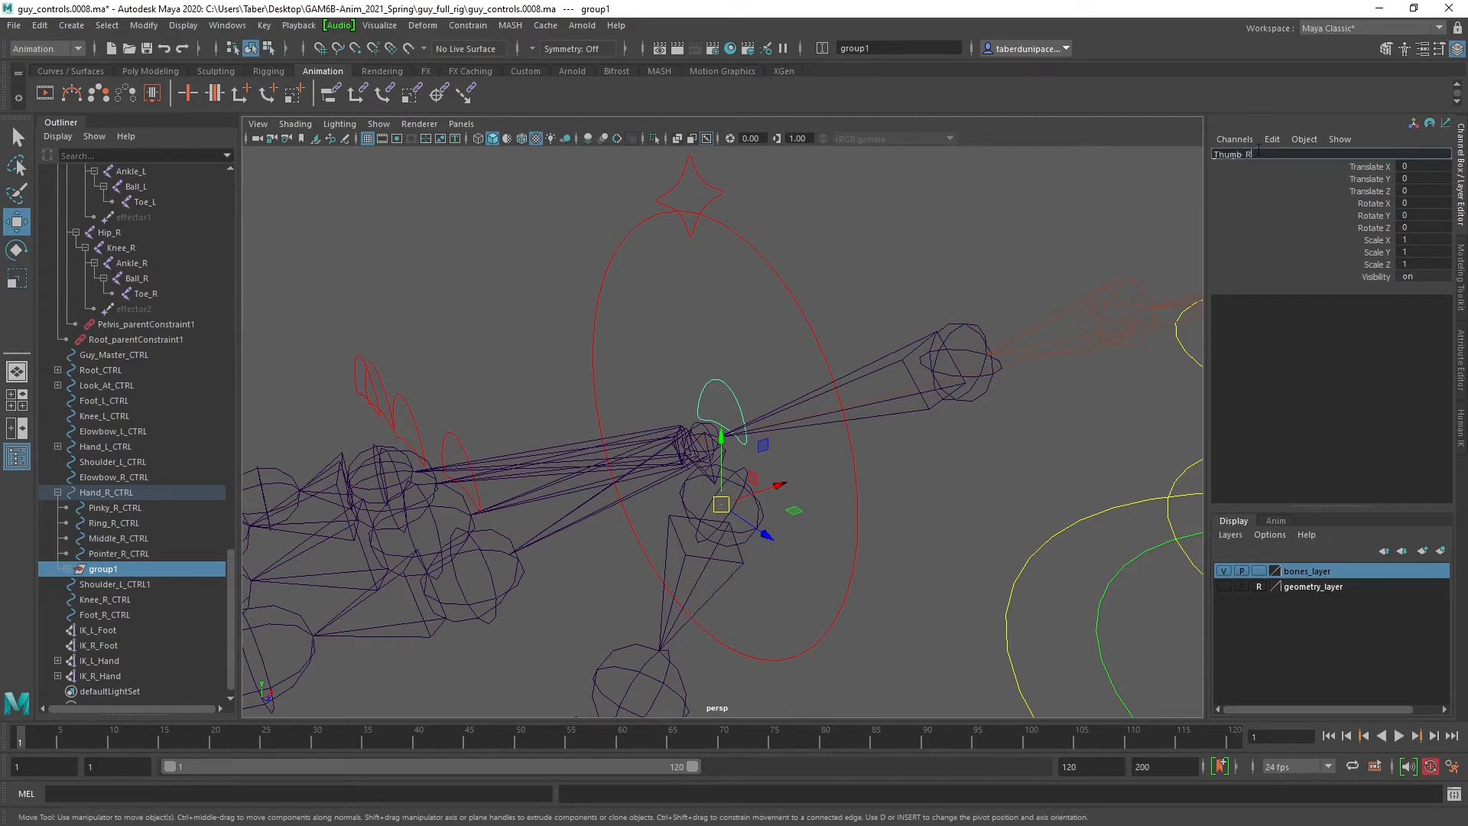
pyautogui.press('Return')
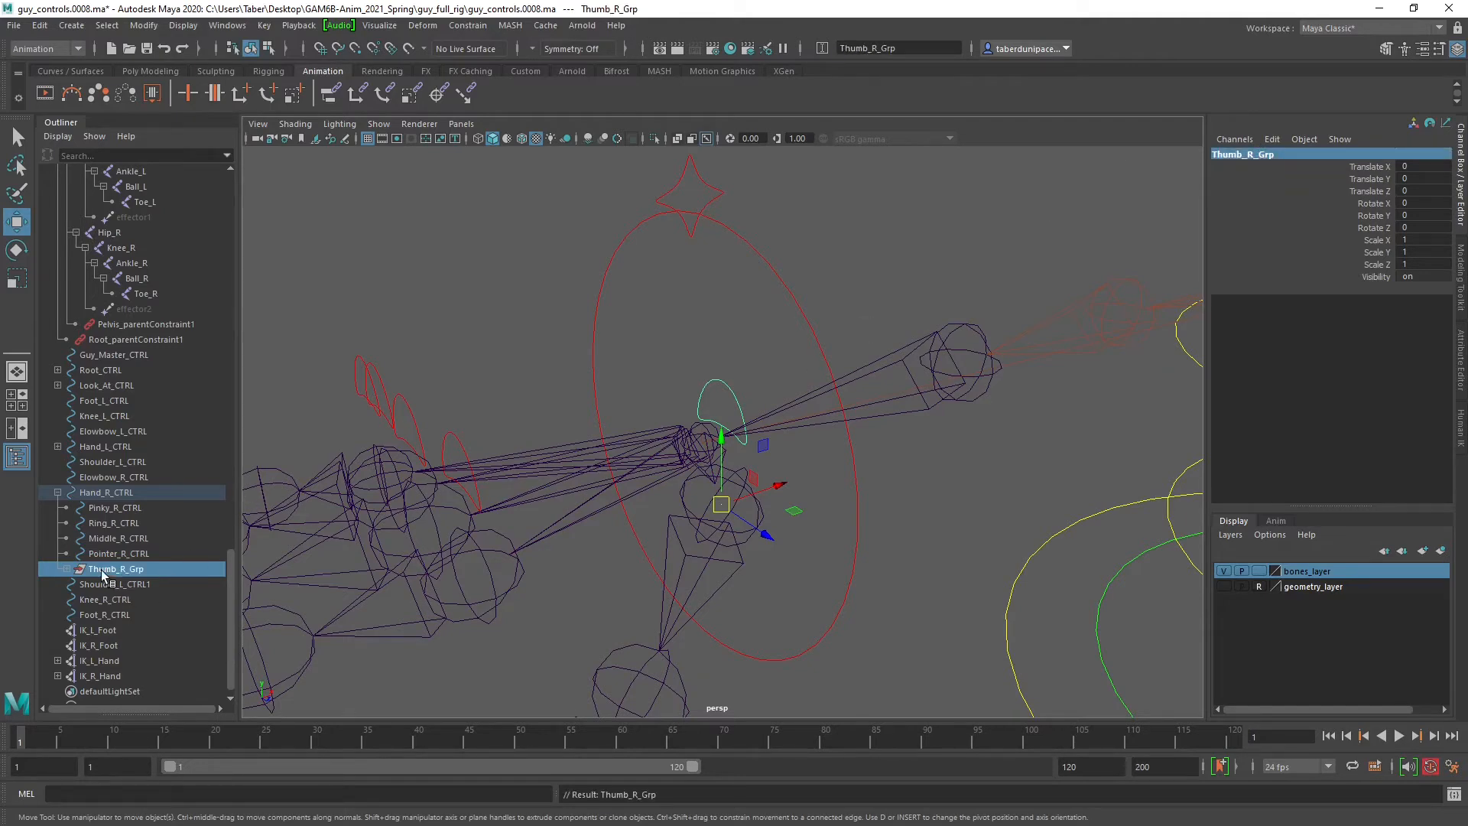
# Match only the rotation of Thumb_R_Grp to the Thumb_R1 joint.
pyautogui.keyDown('alt'); pyautogui.moveTo(727, 532); pyautogui.dragTo(750, 525); pyautogui.keyUp('alt')
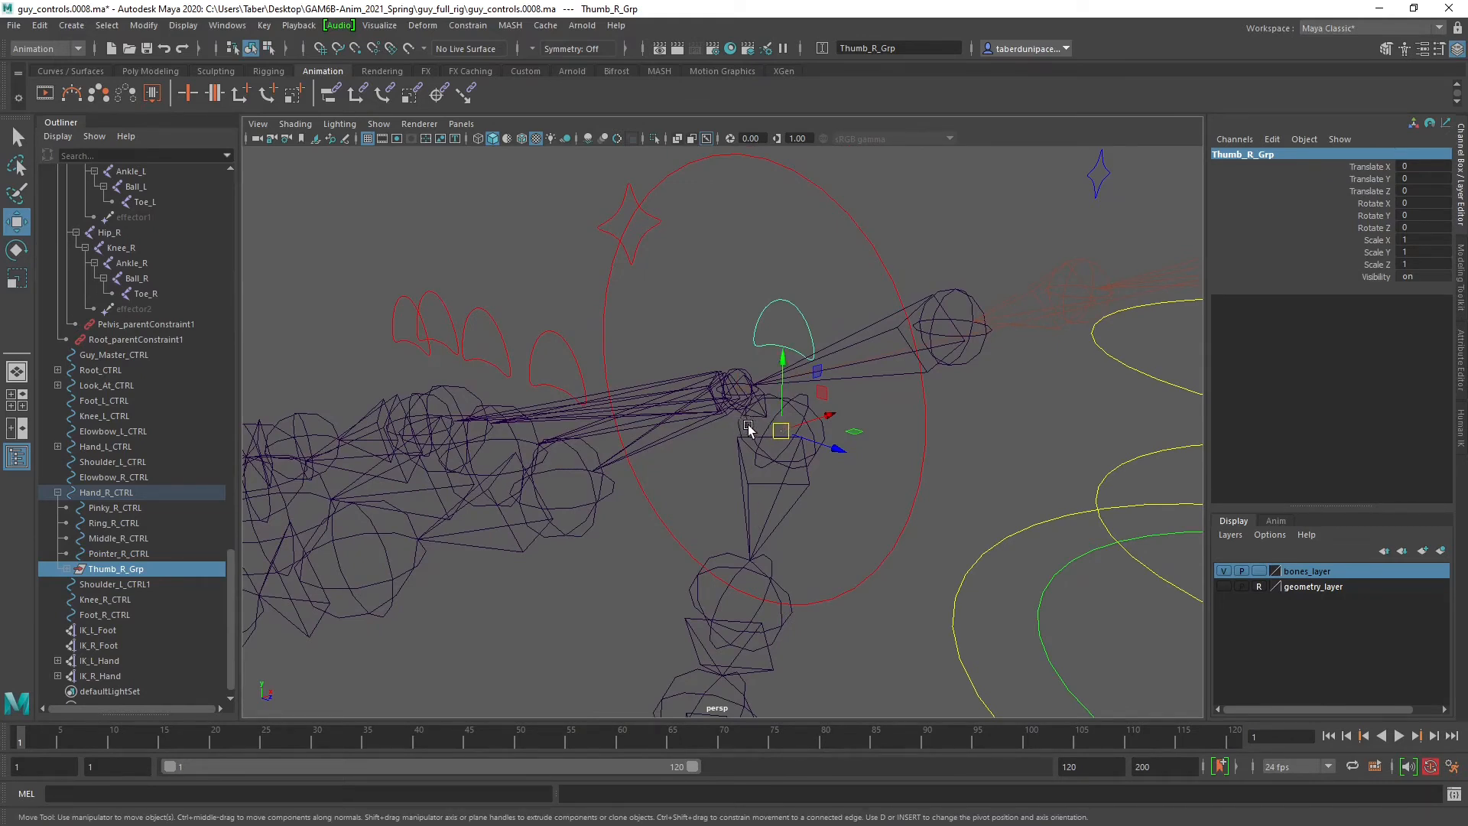
pyautogui.keyDown('alt'); pyautogui.moveTo(755, 431); pyautogui.dragTo(751, 439); pyautogui.keyUp('alt')
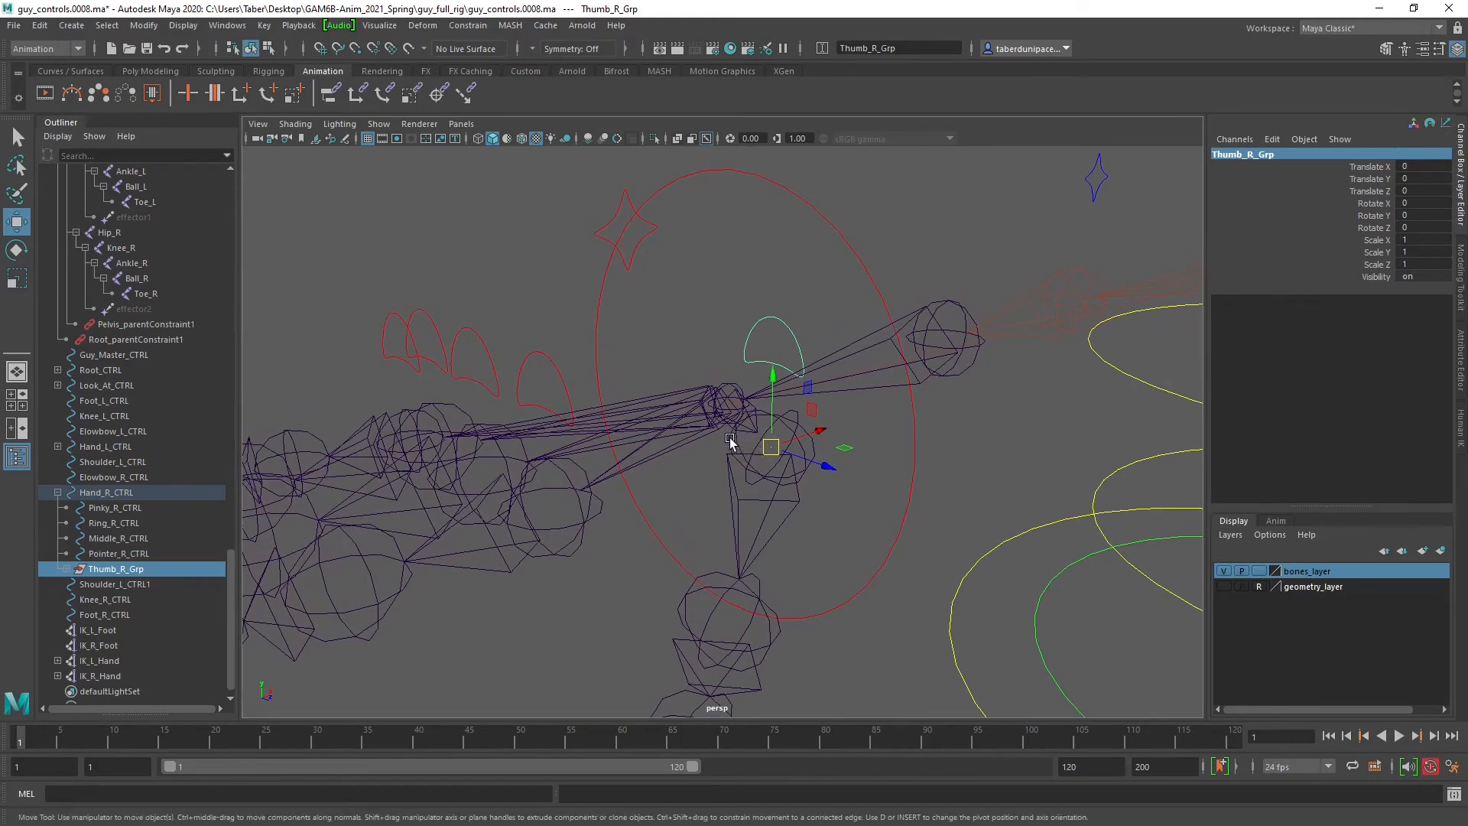
pyautogui.click(730, 441)
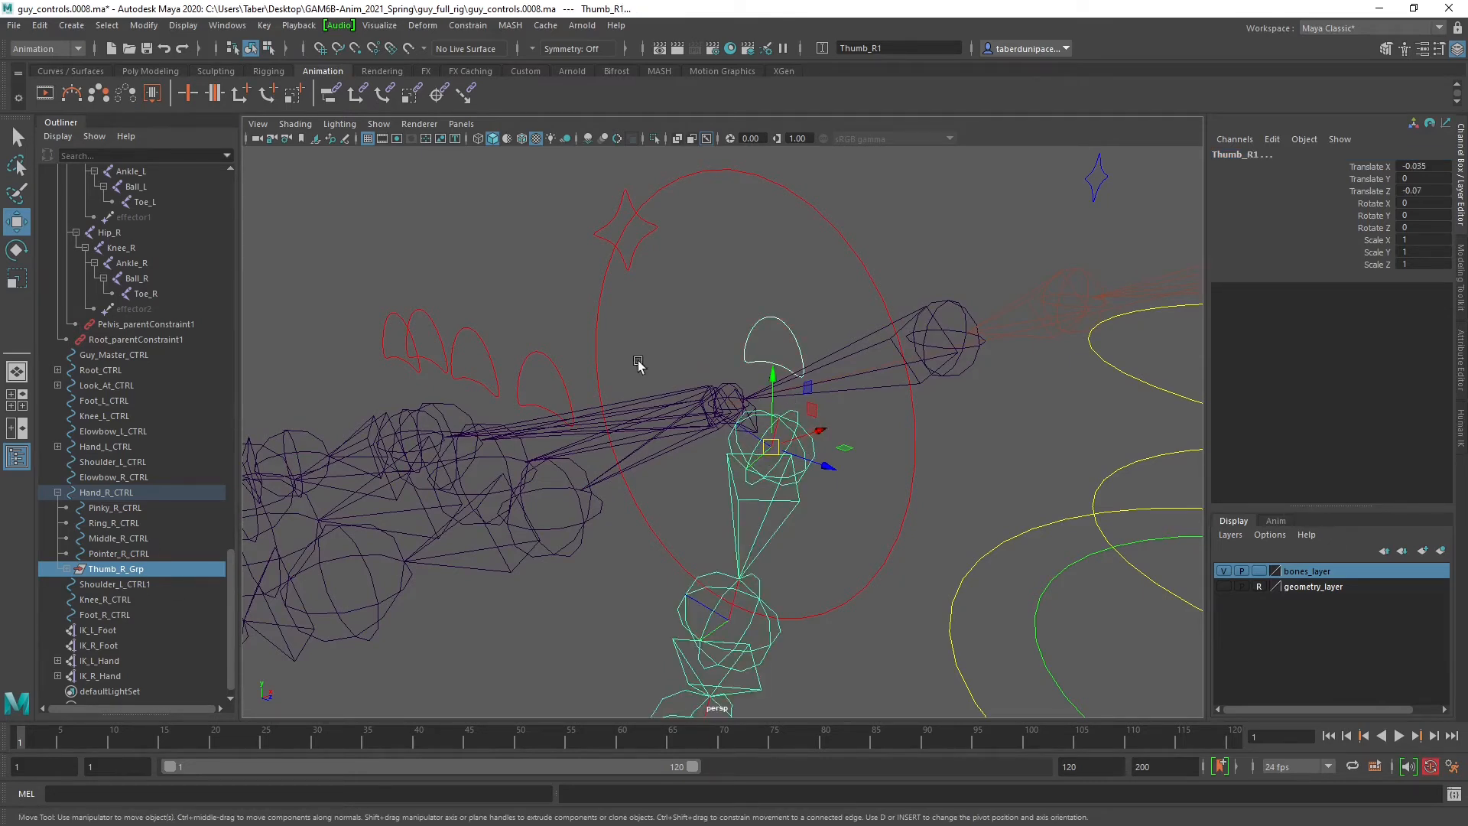
pyautogui.click(144, 26)
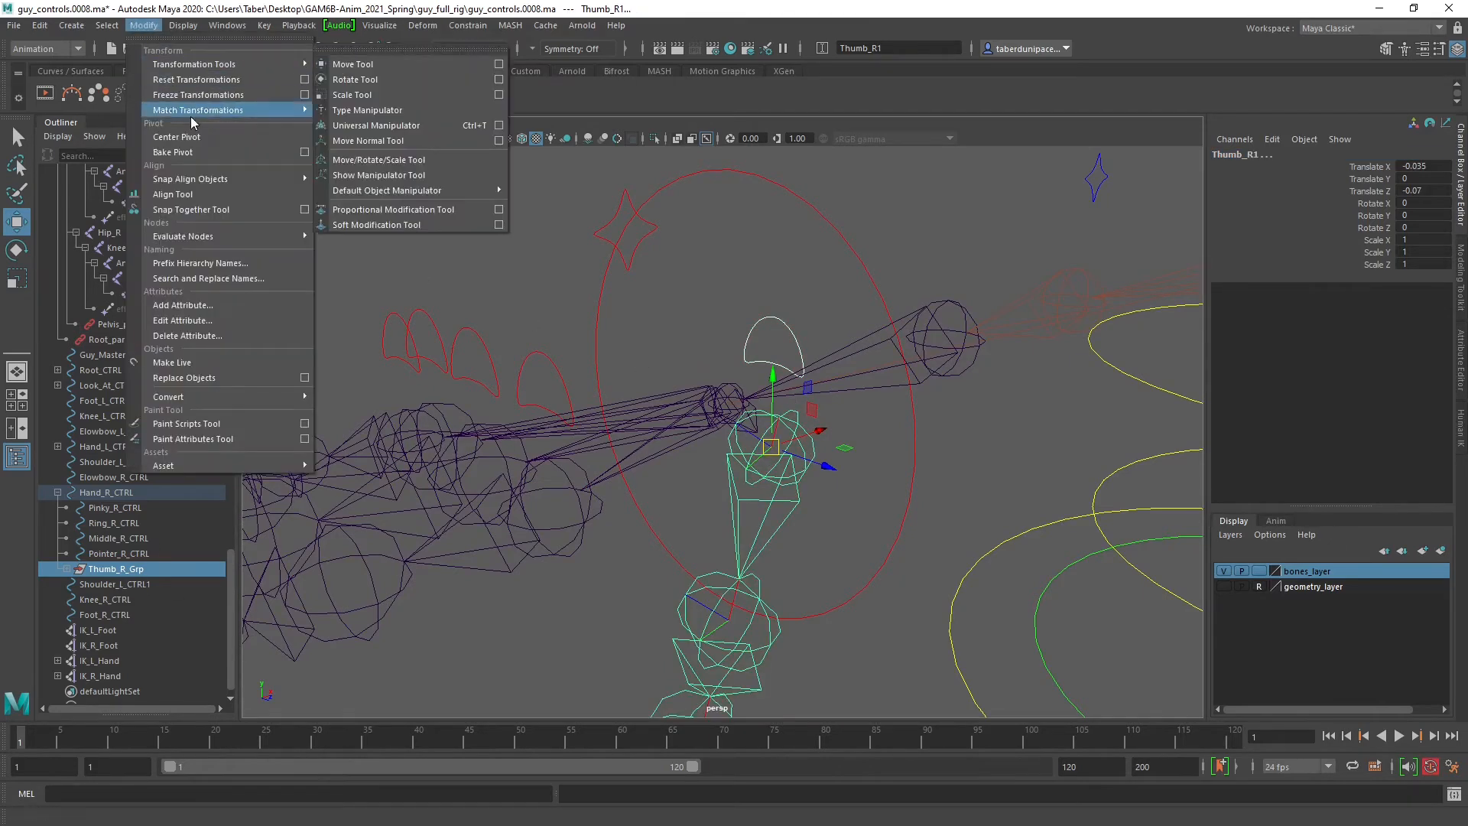
pyautogui.moveTo(220, 109)
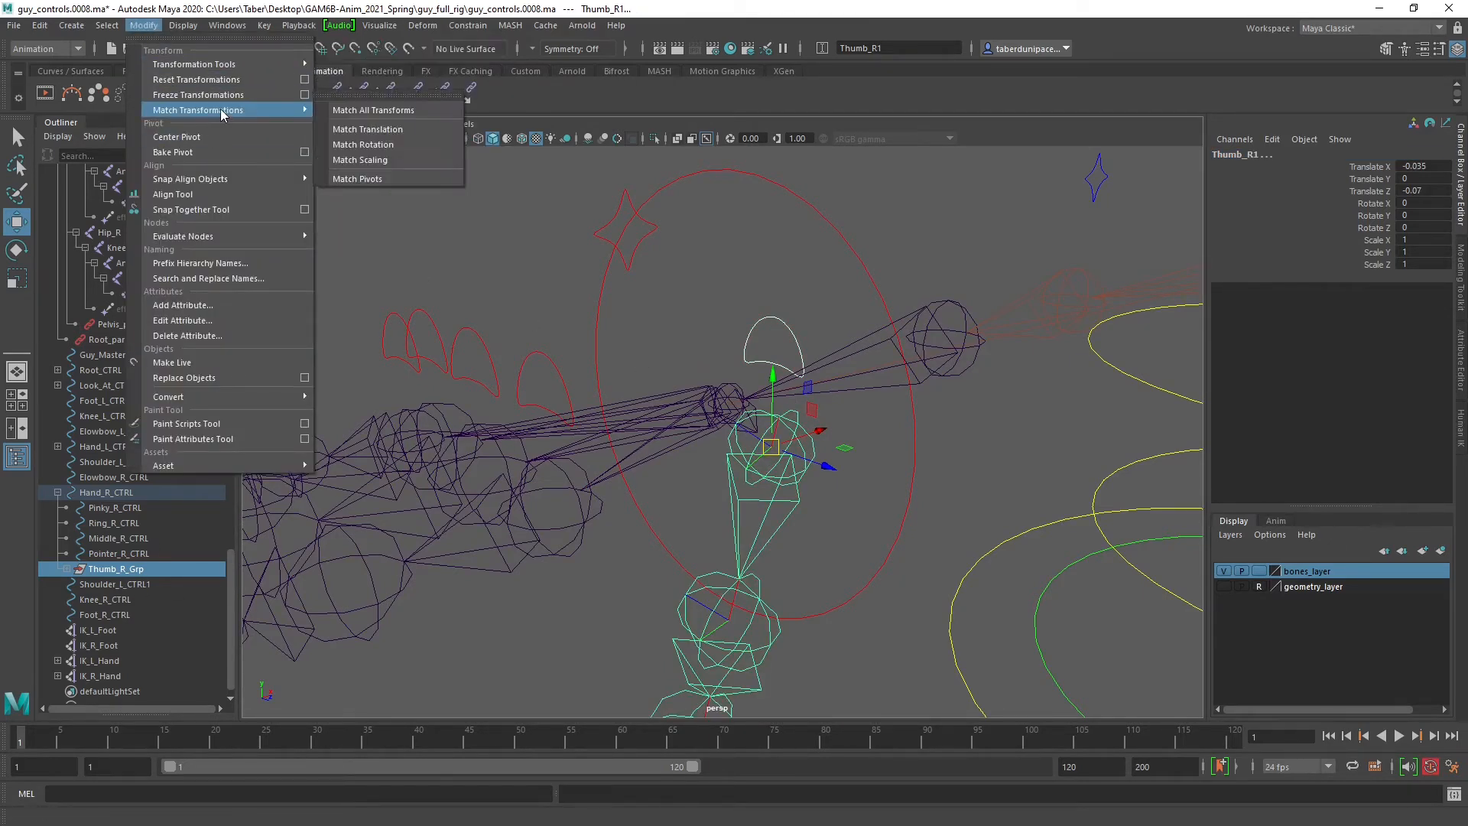
pyautogui.click(411, 144)
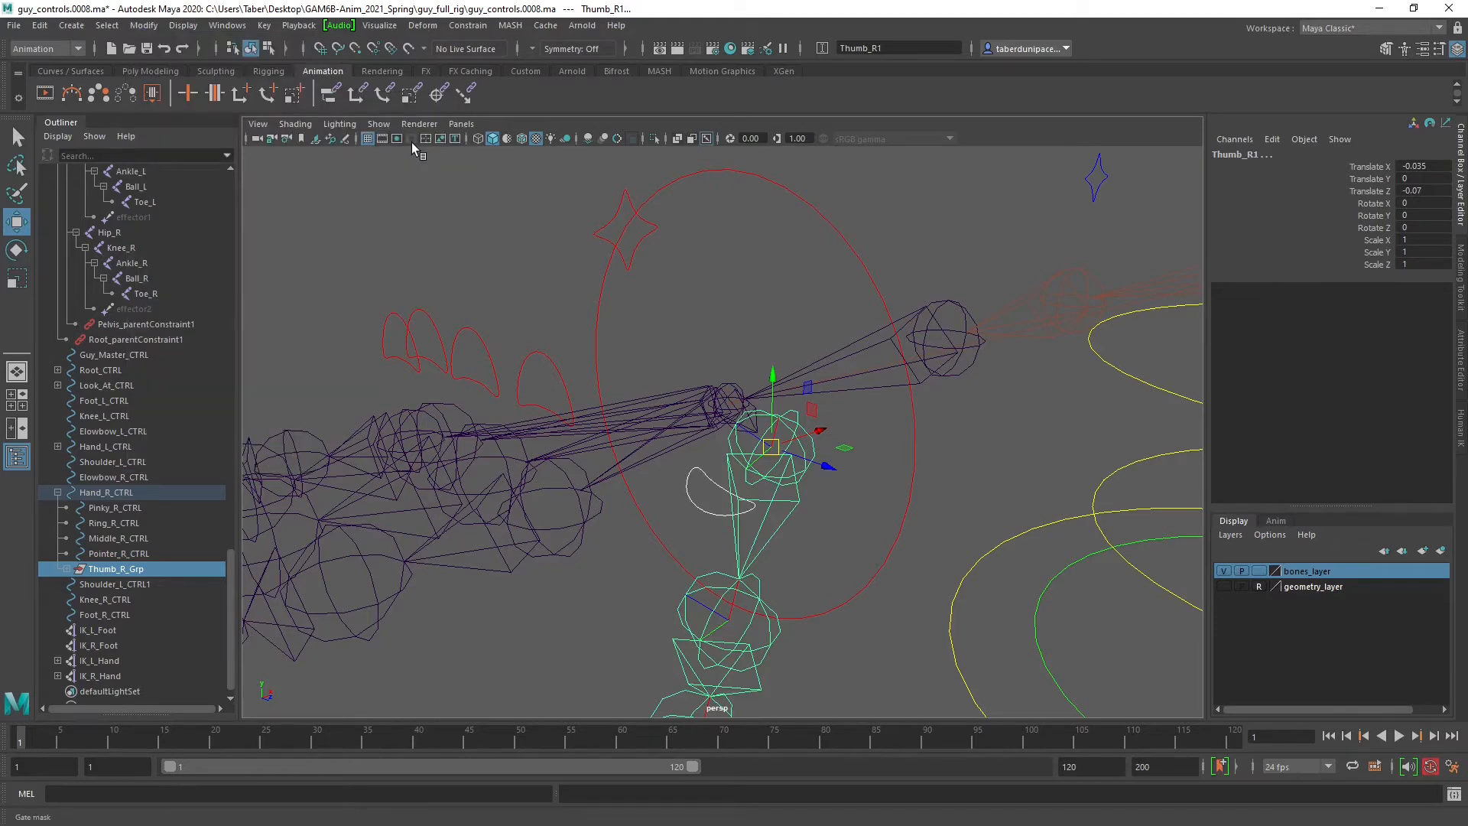
# Try rotating Thumb_R_CTRL about Z to test its new orientation, and undo the rotation.
pyautogui.click(721, 498)
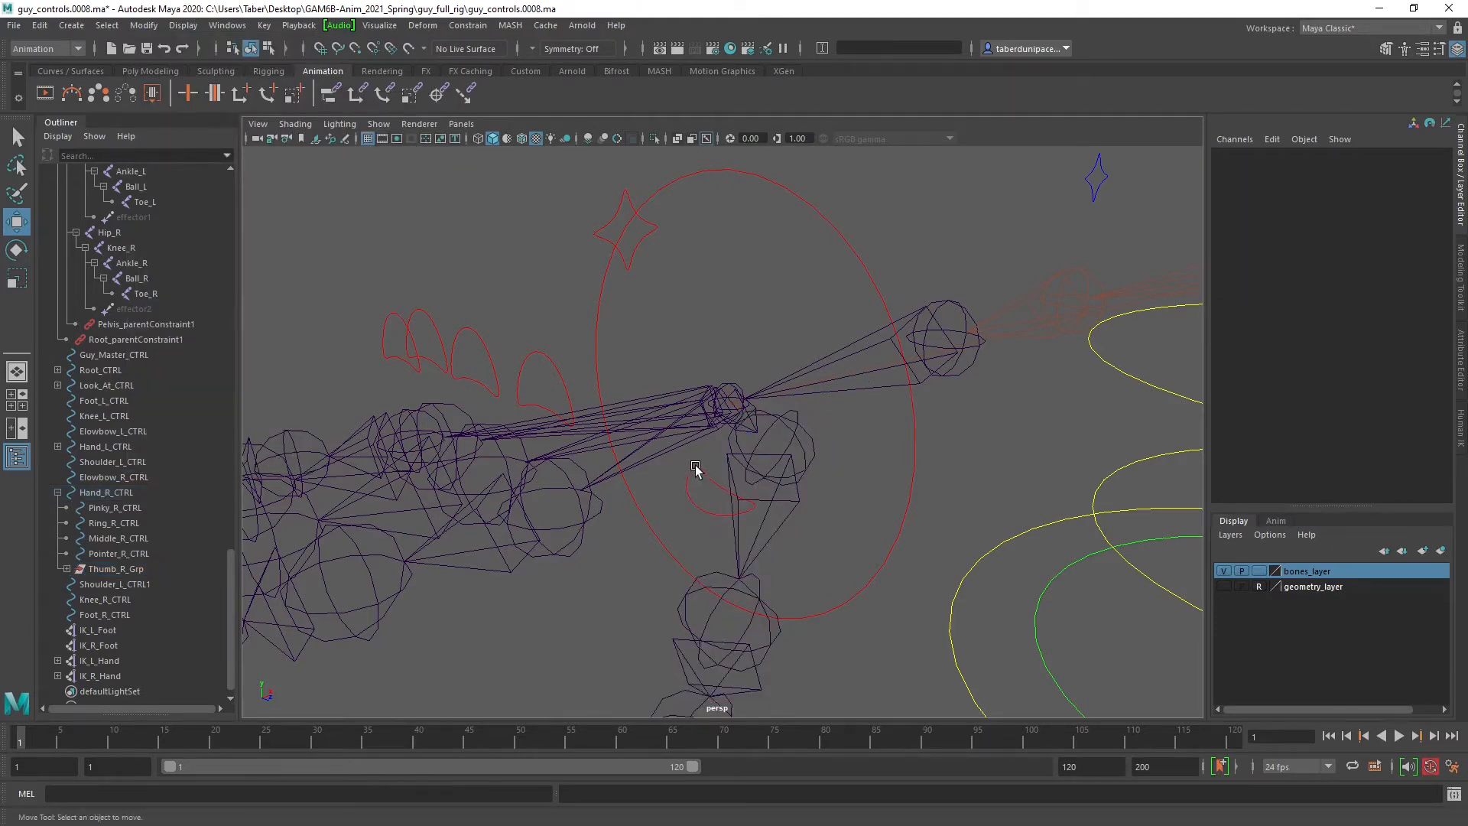
pyautogui.click(696, 468)
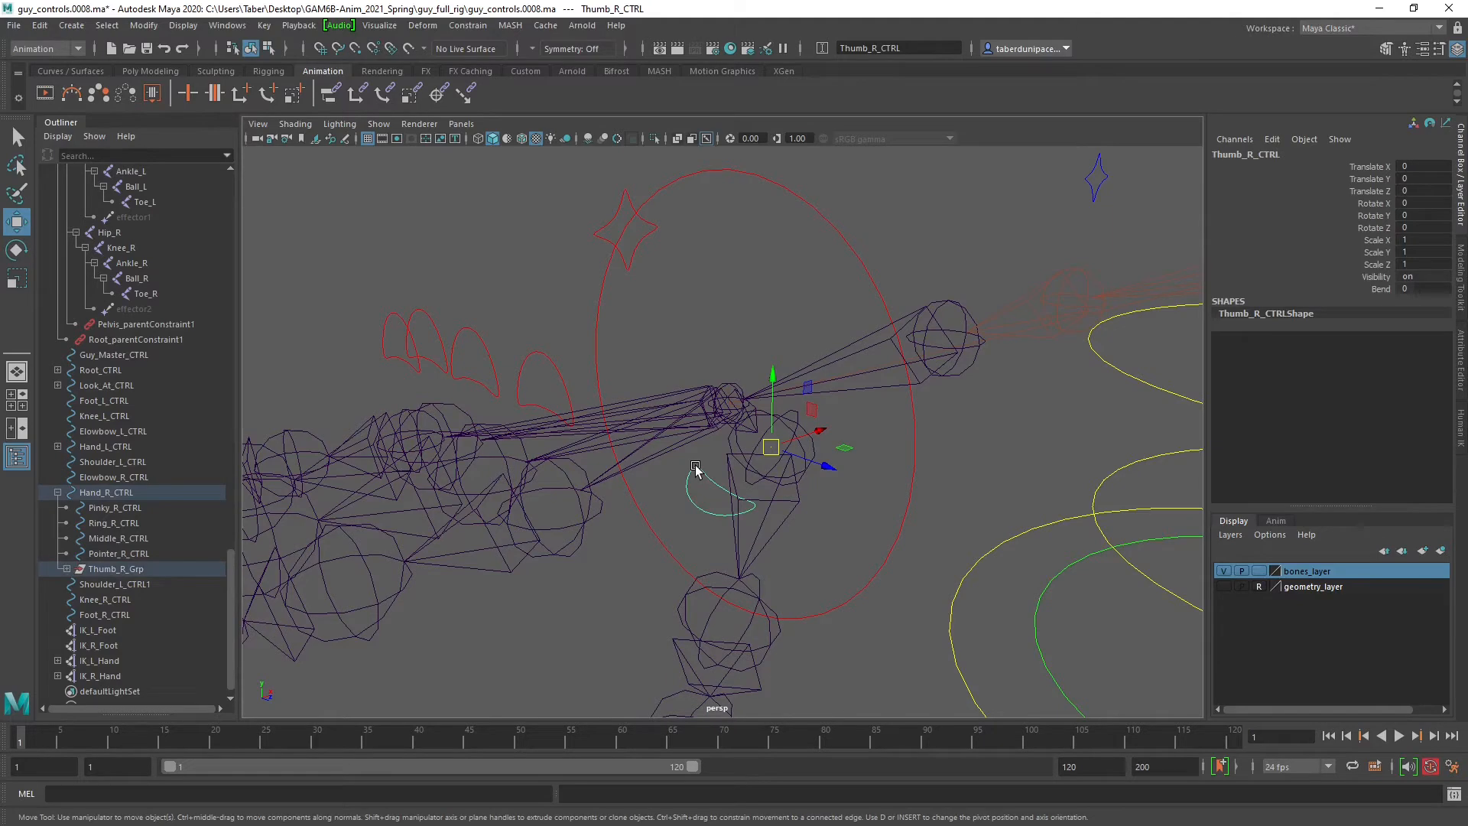
pyautogui.press('e')
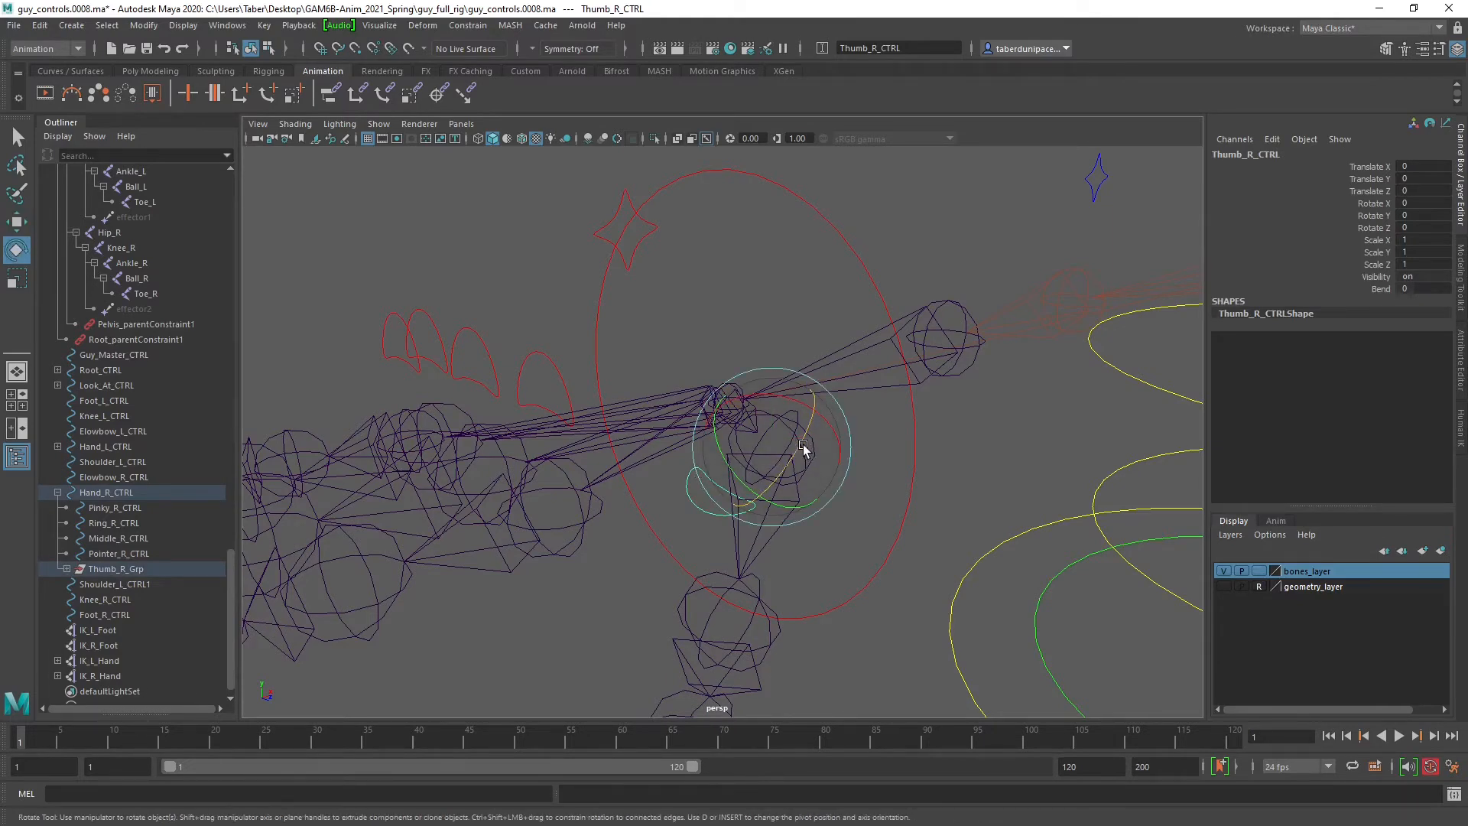
pyautogui.keyDown('alt'); pyautogui.moveTo(823, 459); pyautogui.dragTo(709, 387); pyautogui.keyUp('alt')
pyautogui.hotkey('ctrl', 'z')
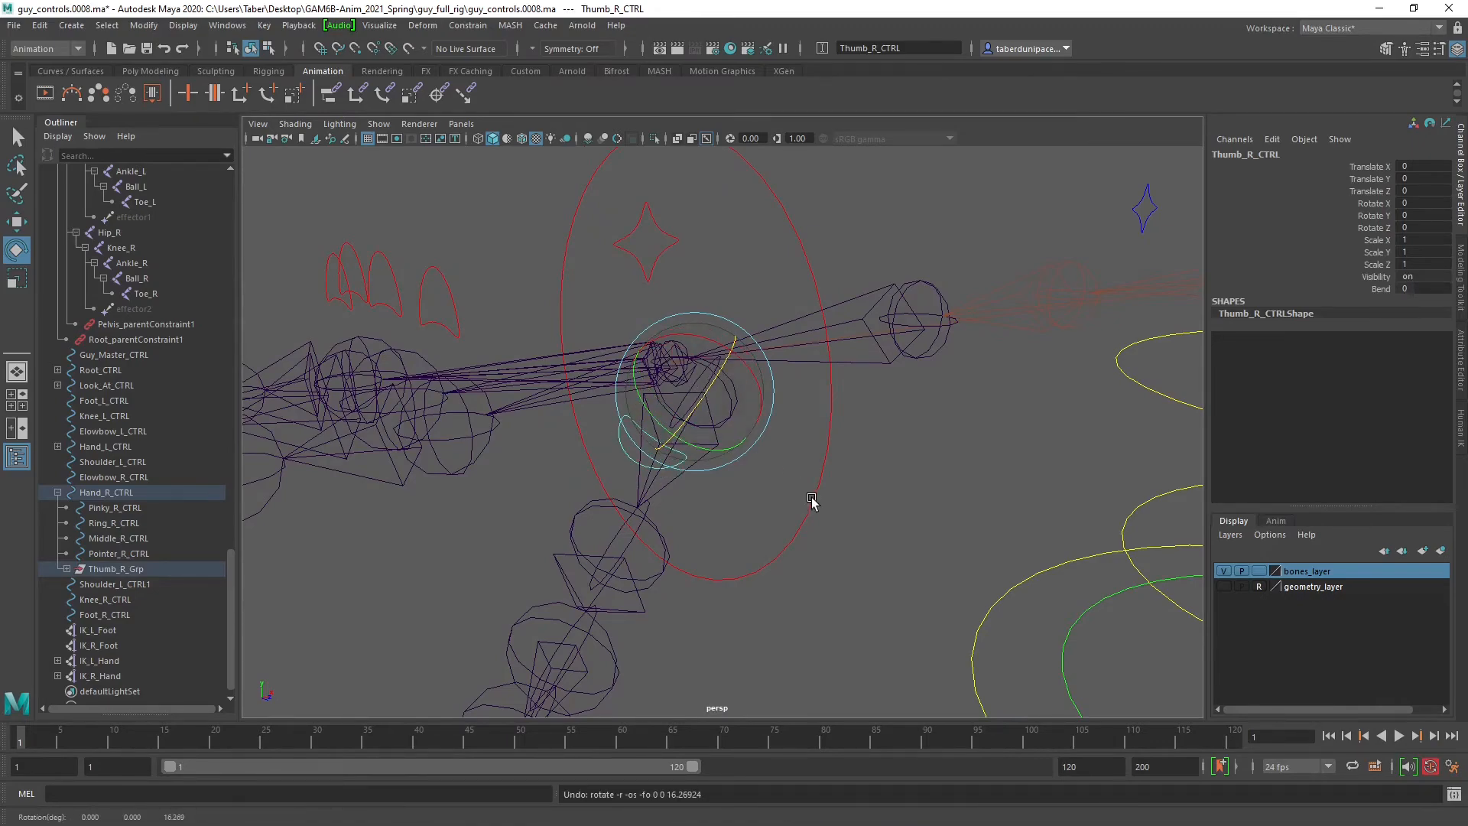
pyautogui.keyDown('alt'); pyautogui.moveTo(813, 501); pyautogui.dragTo(688, 489); pyautogui.keyUp('alt')
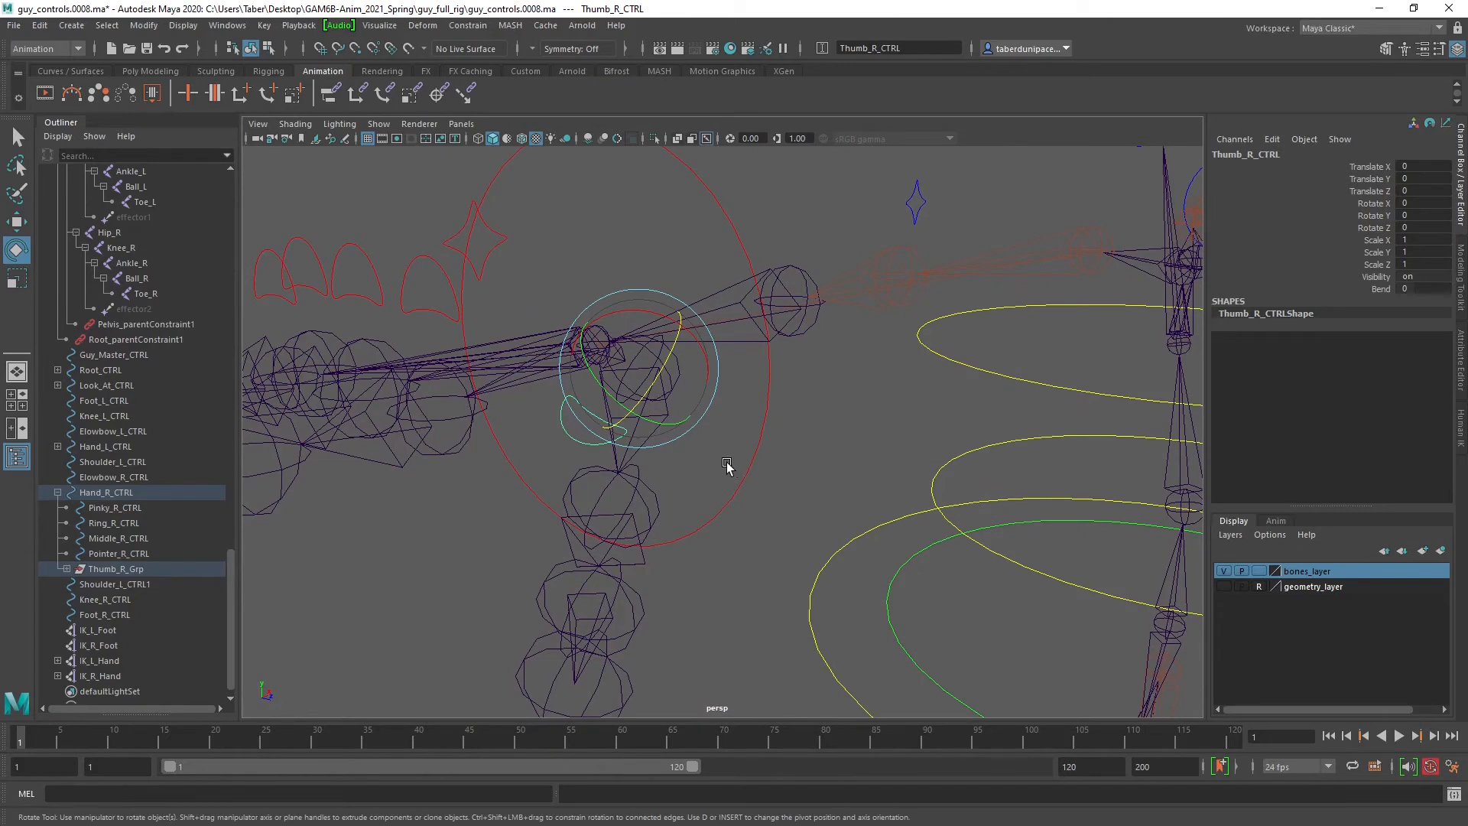
# Flip Thumb_R_CTRL to the opposite side of its thumb joint by setting its Scale Y to -1.
pyautogui.click(67, 569)
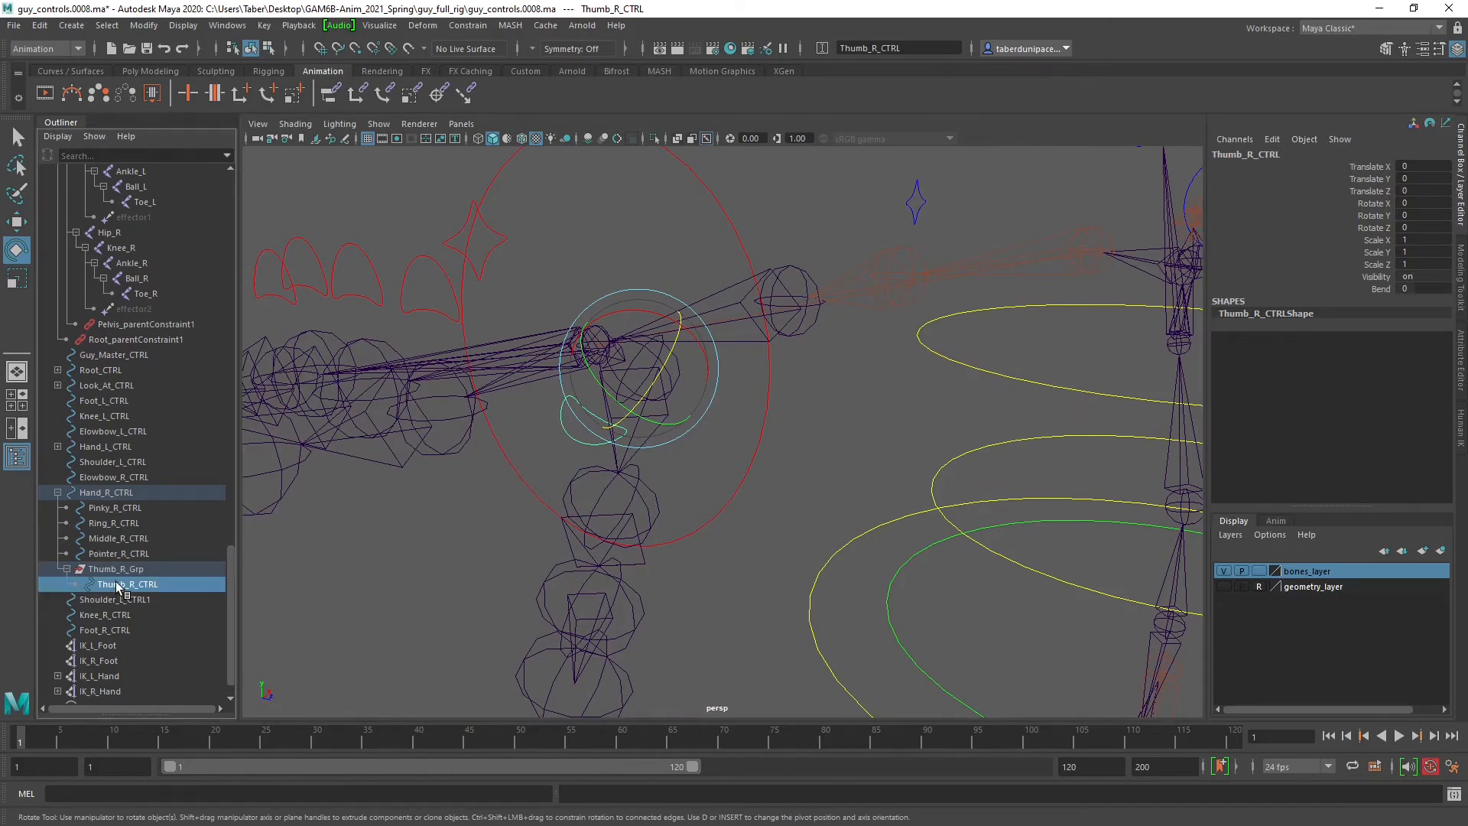
pyautogui.press('r')
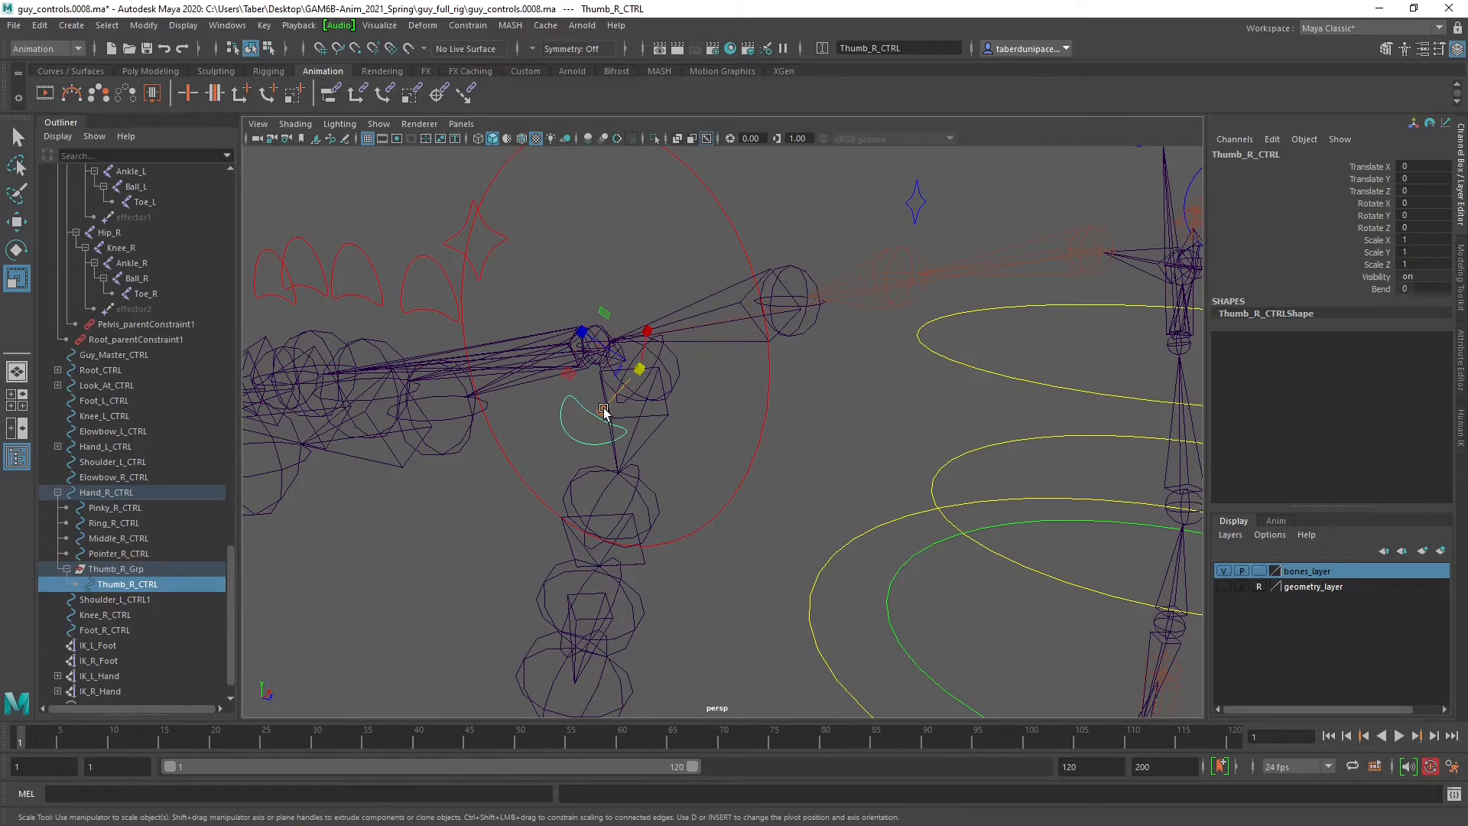
pyautogui.moveTo(604, 411); pyautogui.dragTo(688, 314)
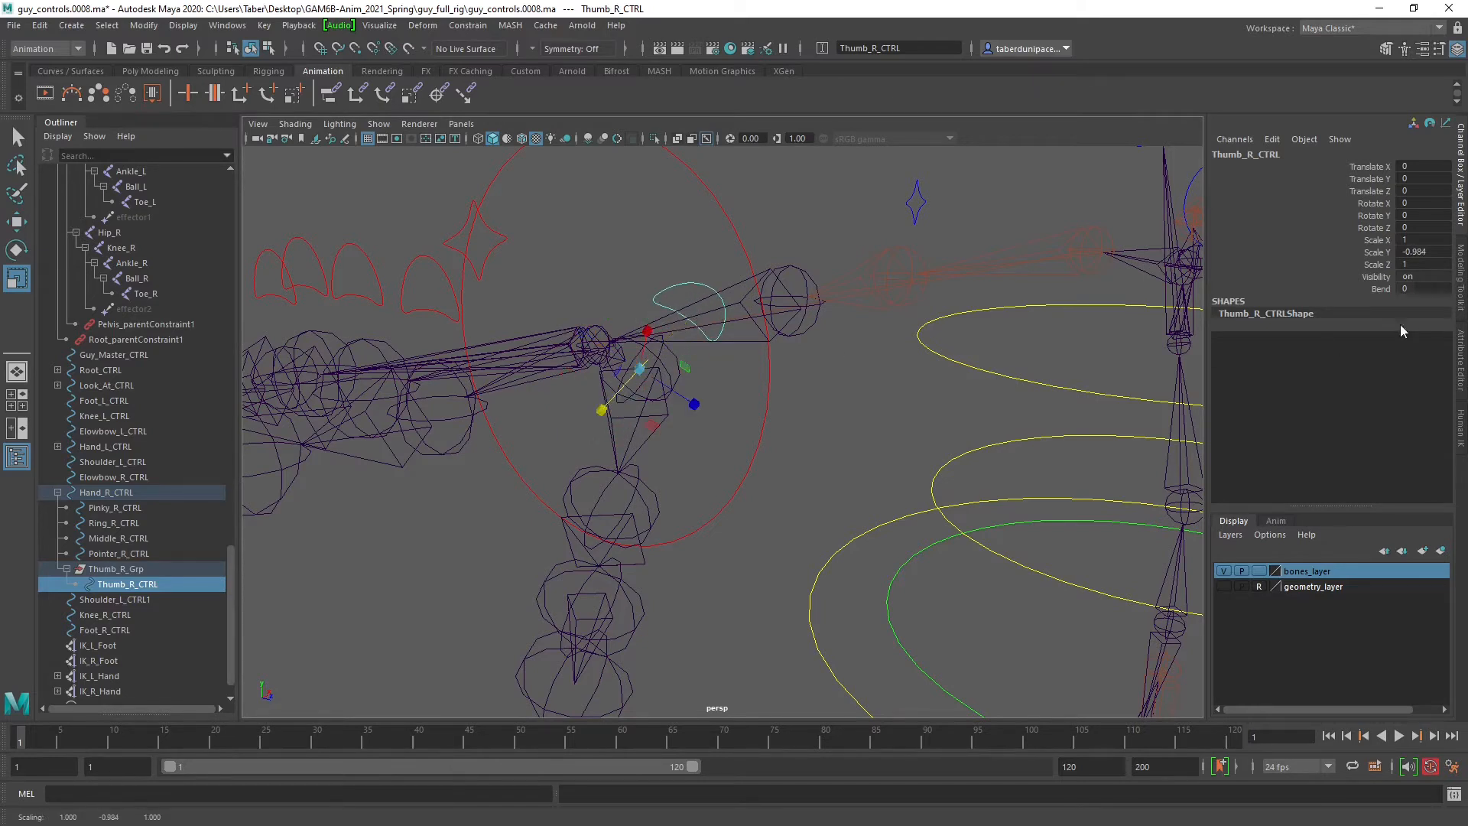
pyautogui.doubleClick(1432, 252)
pyautogui.write('-1')
pyautogui.press('Return')
pyautogui.scroll(5, 724, 353)
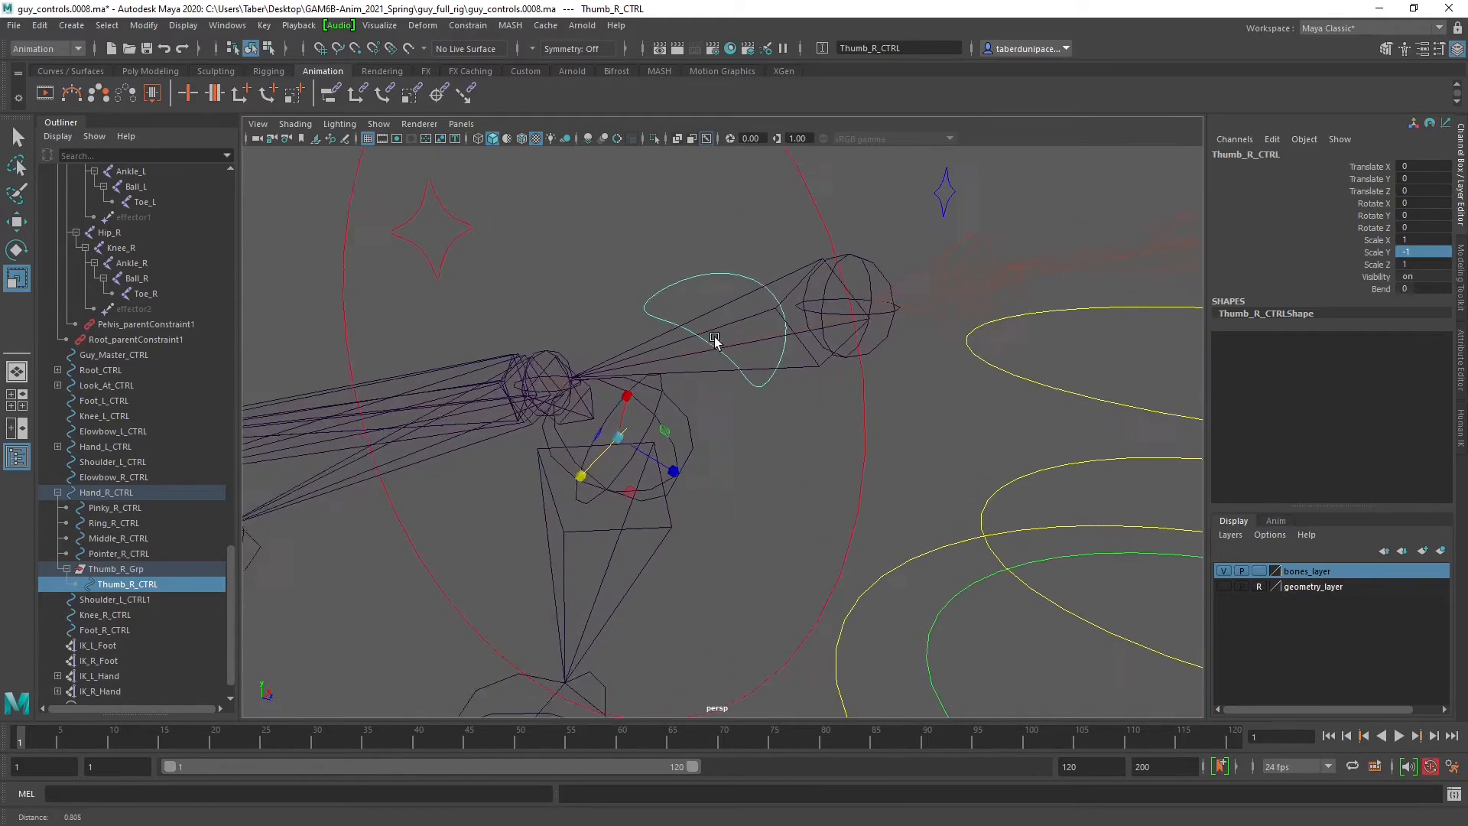
# Freeze the transformations of the flipped Thumb_R_CTRL.
pyautogui.click(691, 268)
pyautogui.click(710, 285)
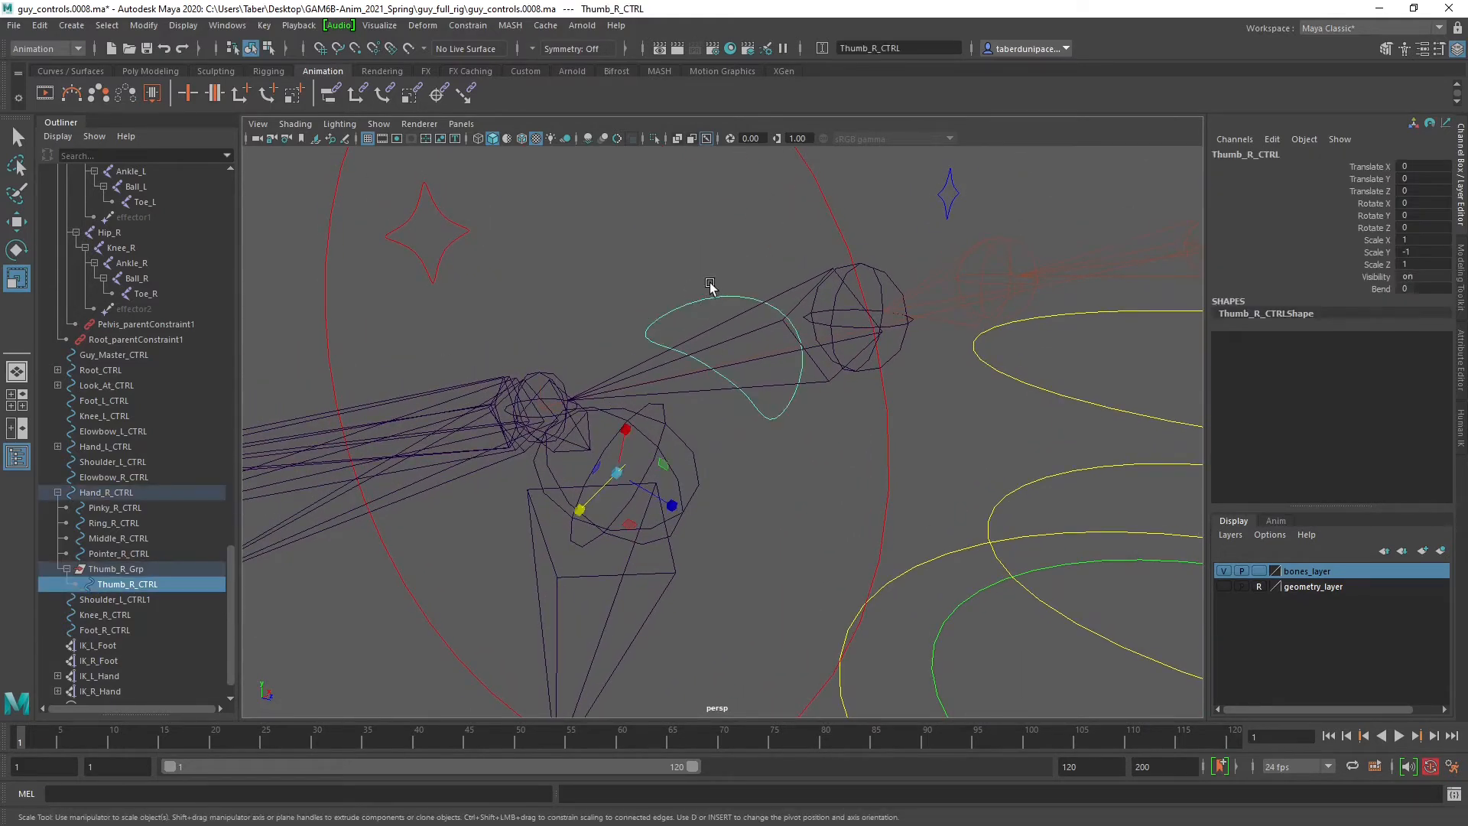
pyautogui.click(144, 25)
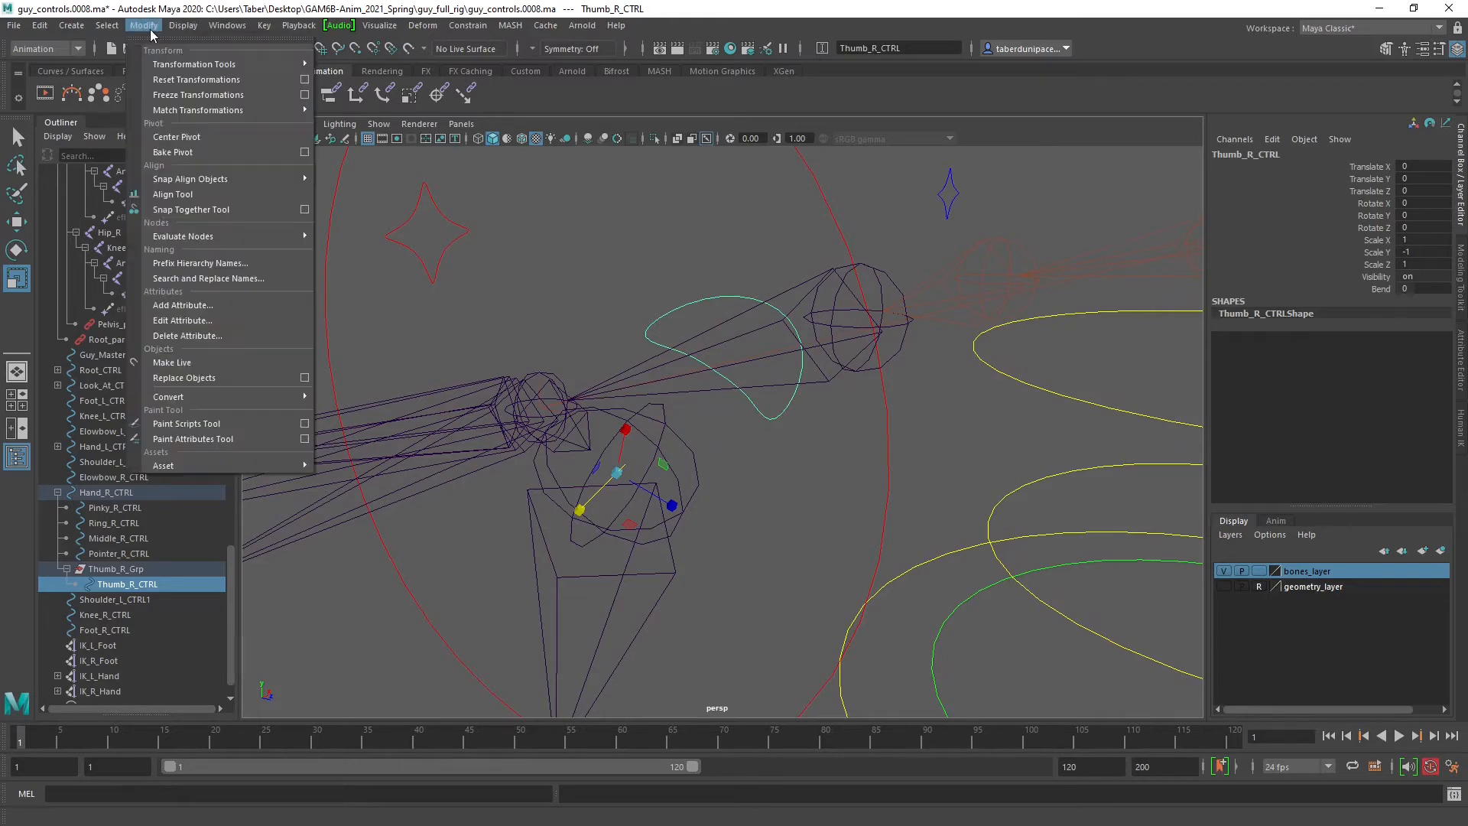
pyautogui.click(198, 95)
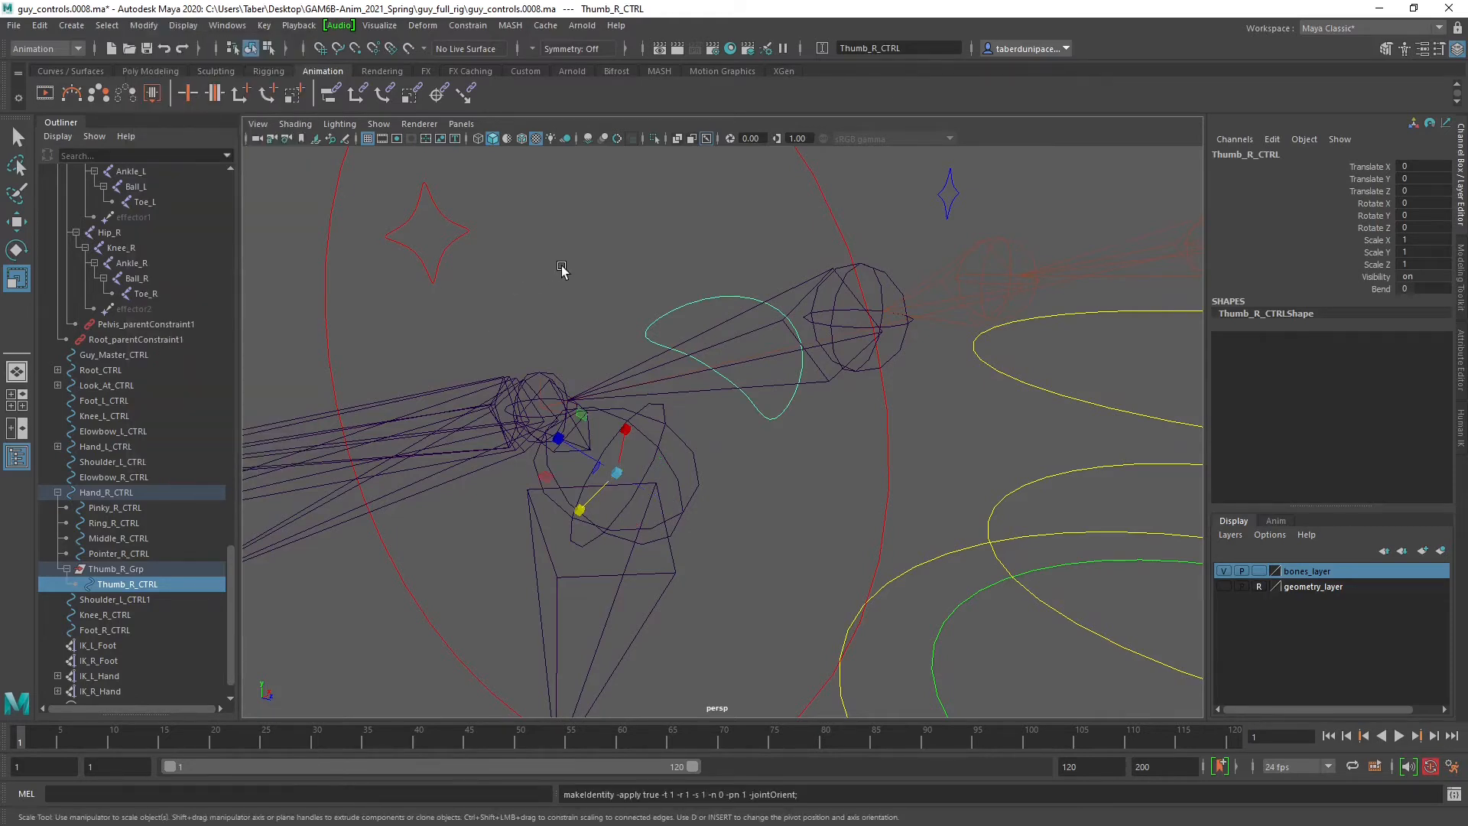
# Try rotating the frozen Thumb_R_CTRL about Z to check its axes, and undo the rotation.
pyautogui.click(646, 286)
pyautogui.click(683, 308)
pyautogui.press('e')
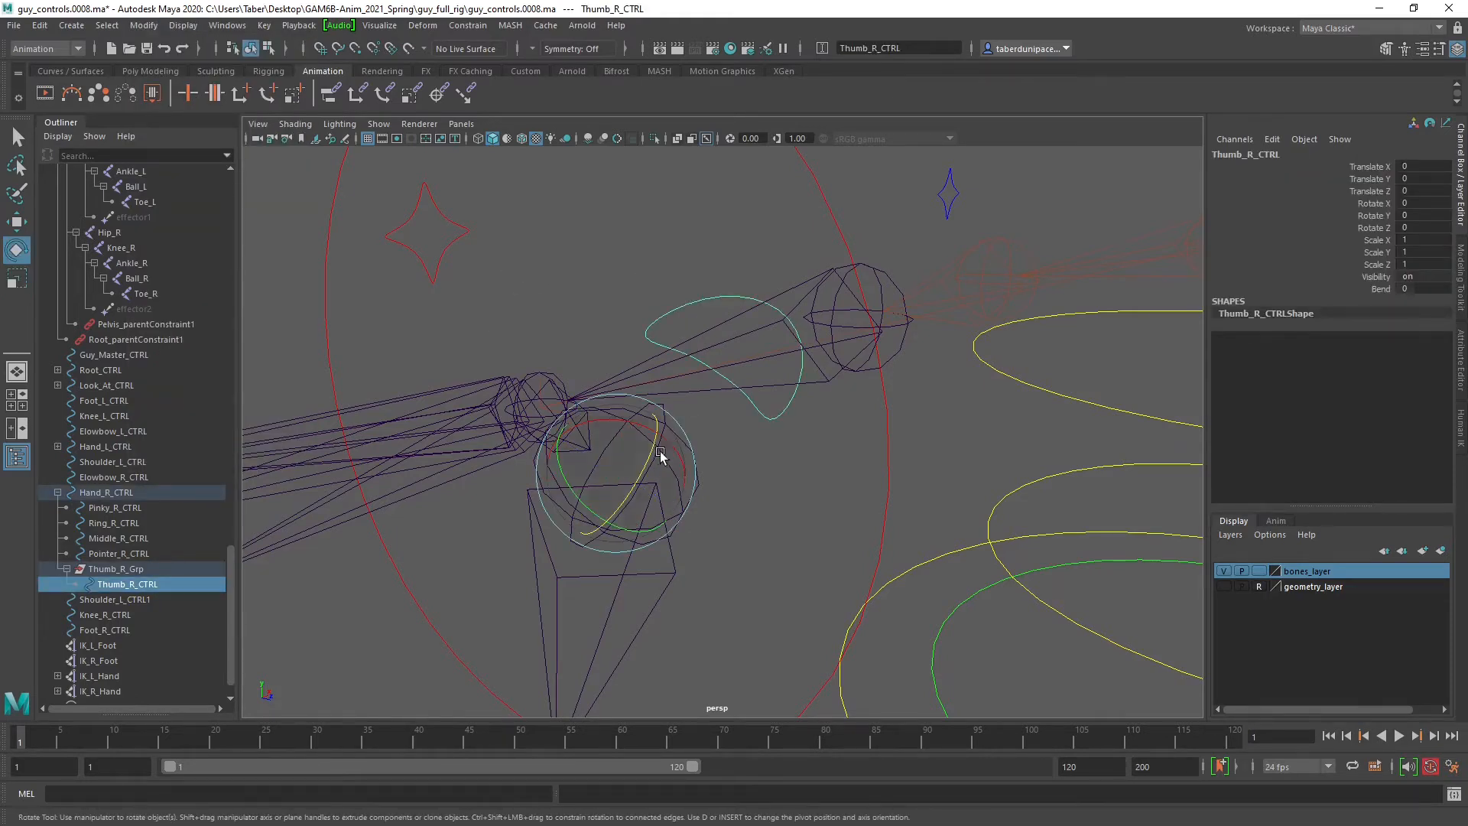
pyautogui.moveTo(659, 456)
pyautogui.mouseDown()
pyautogui.moveTo(646, 483)
pyautogui.moveTo(655, 426)
pyautogui.moveTo(655, 482)
pyautogui.mouseUp()
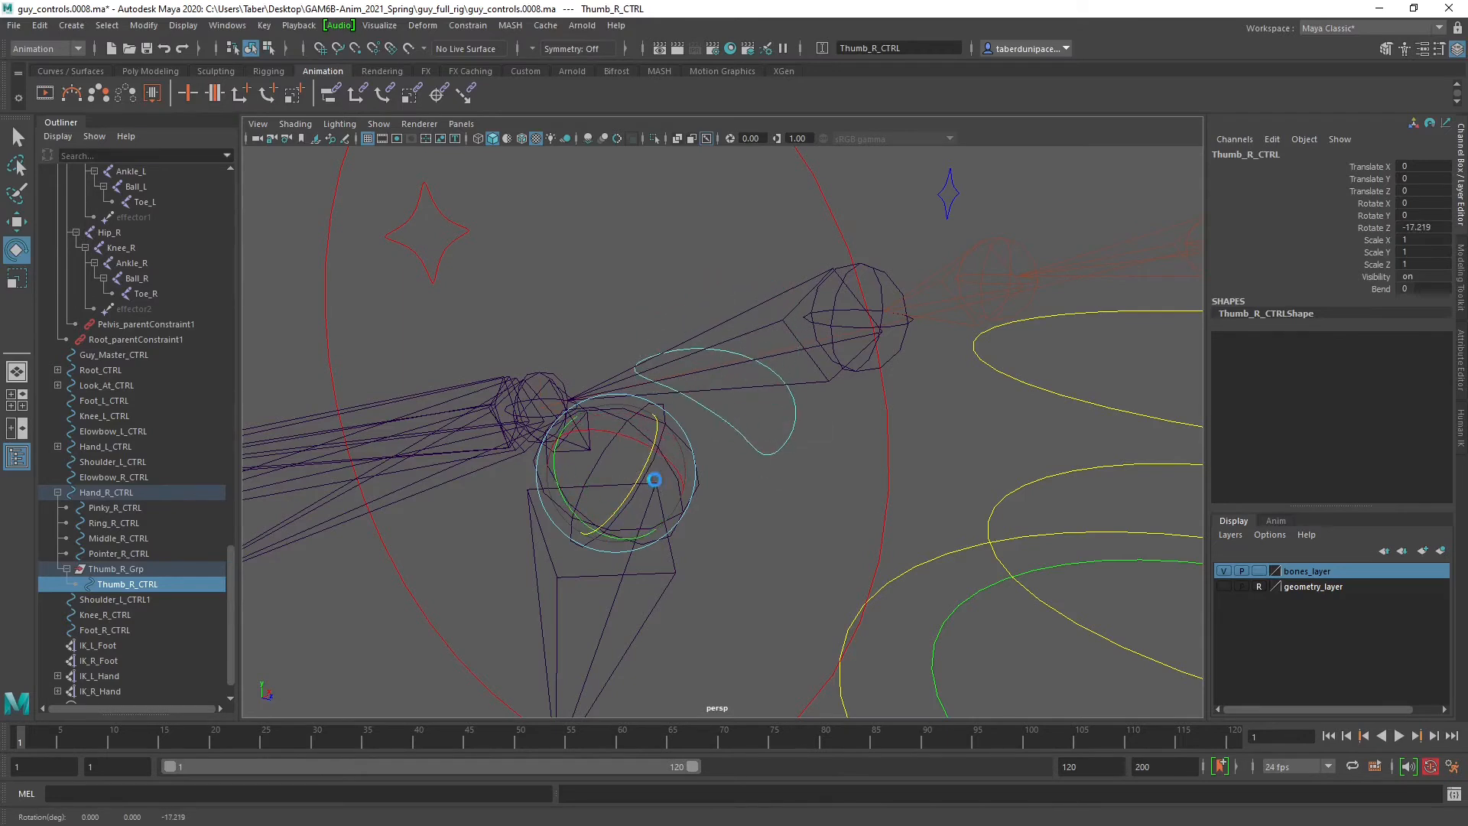
pyautogui.hotkey('ctrl', 'z')
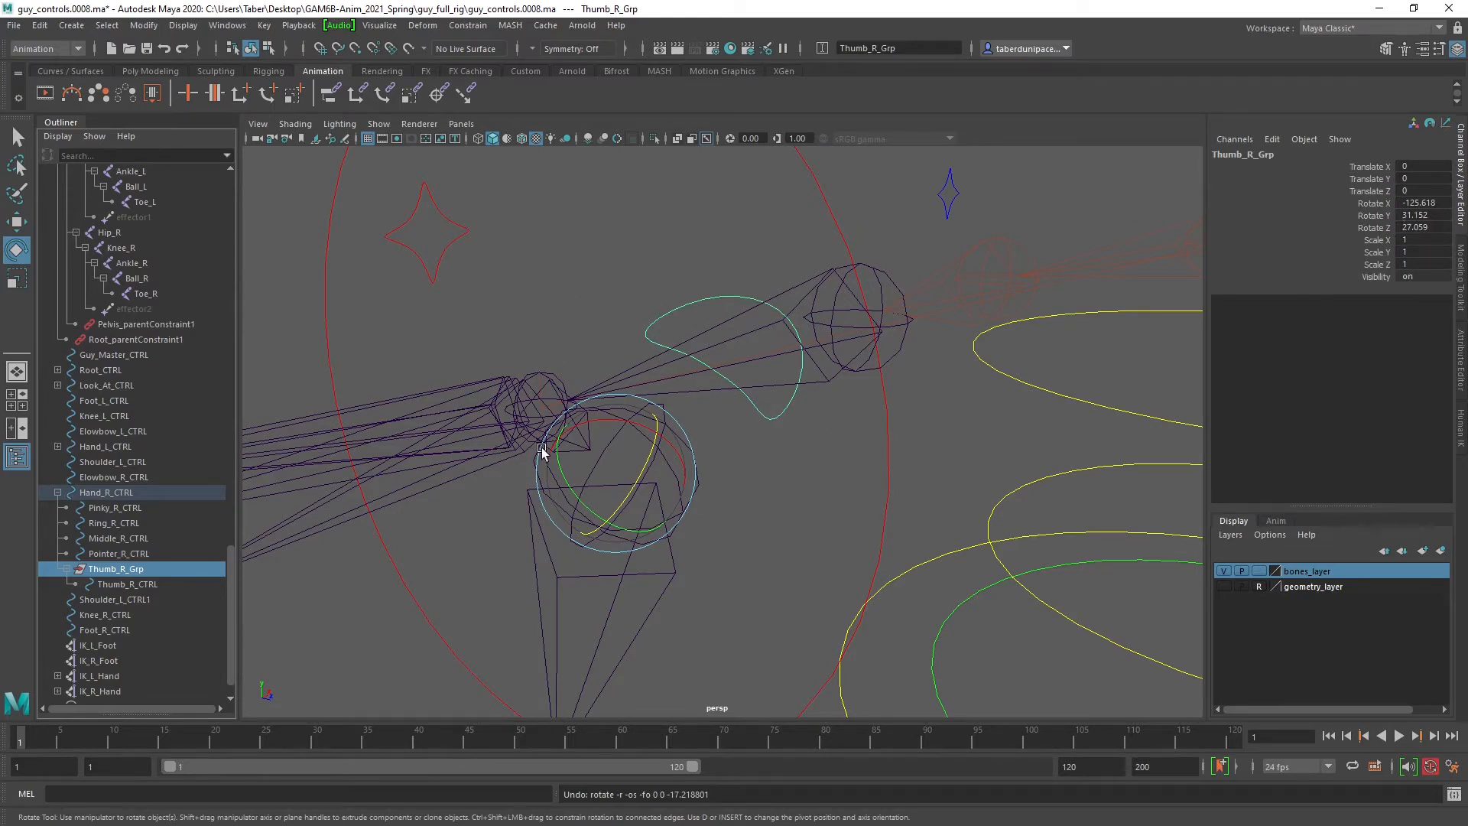
# Select Hand_R_CTRL around the right wrist to inspect the hand control together with its finger controls.
pyautogui.click(579, 293)
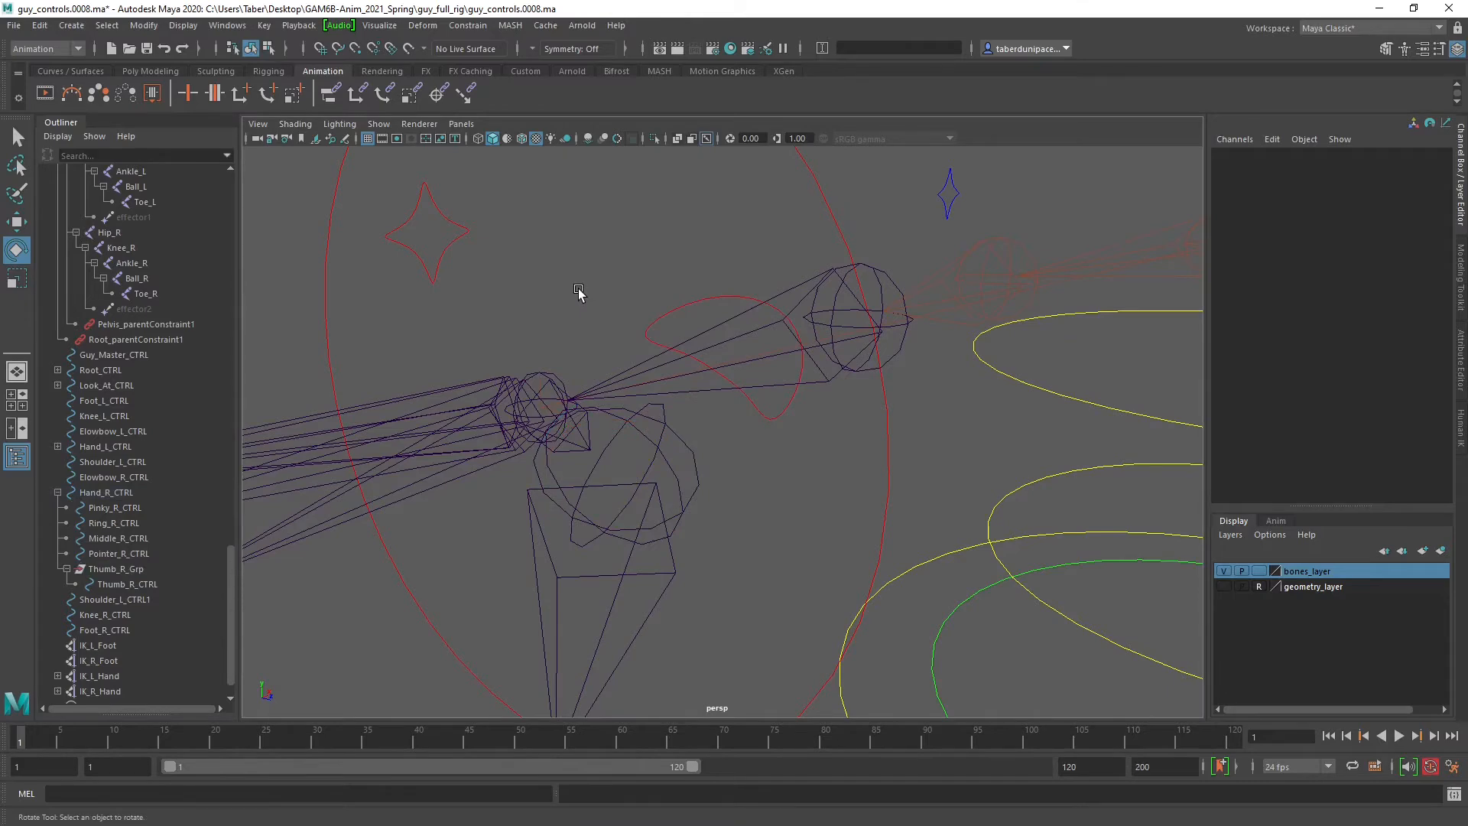
pyautogui.scroll(-3, 579, 293)
pyautogui.keyDown('alt'); pyautogui.moveTo(668, 374); pyautogui.dragTo(691, 347); pyautogui.keyUp('alt')
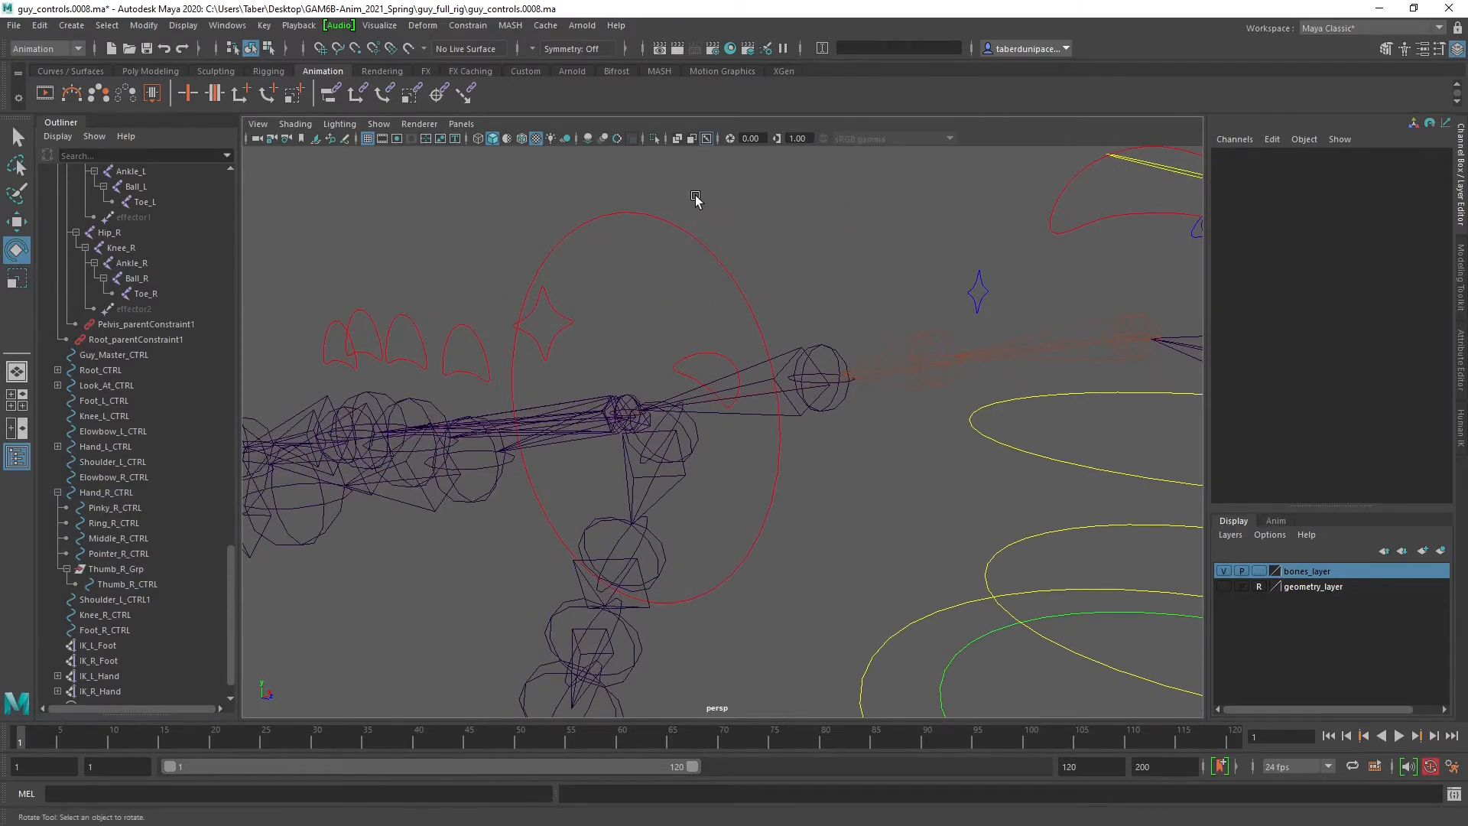
pyautogui.click(689, 221)
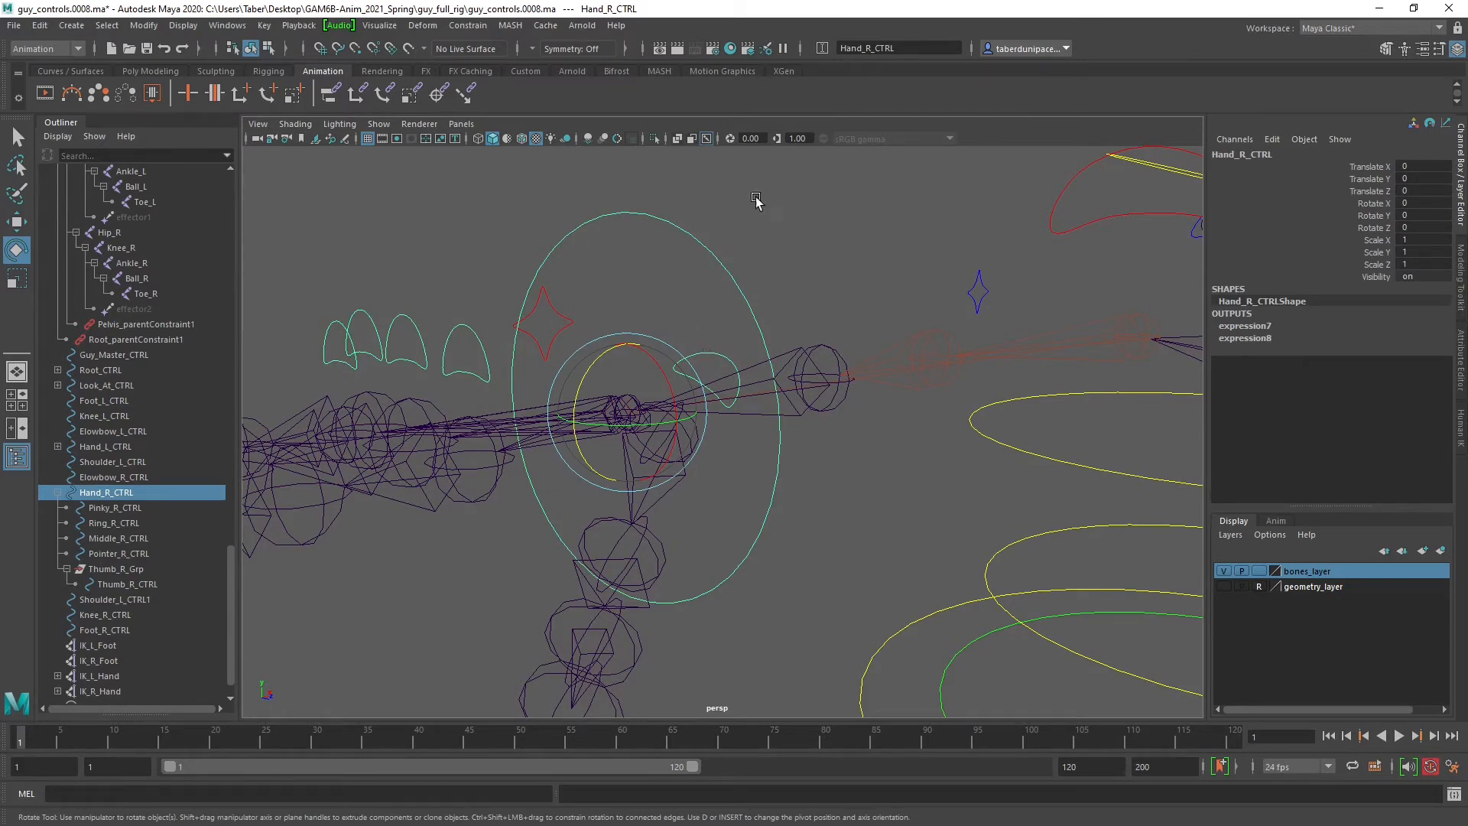
# Try rotating Pinky_L_CTRL about Y to check its axis, and undo the rotation.
pyautogui.click(792, 257)
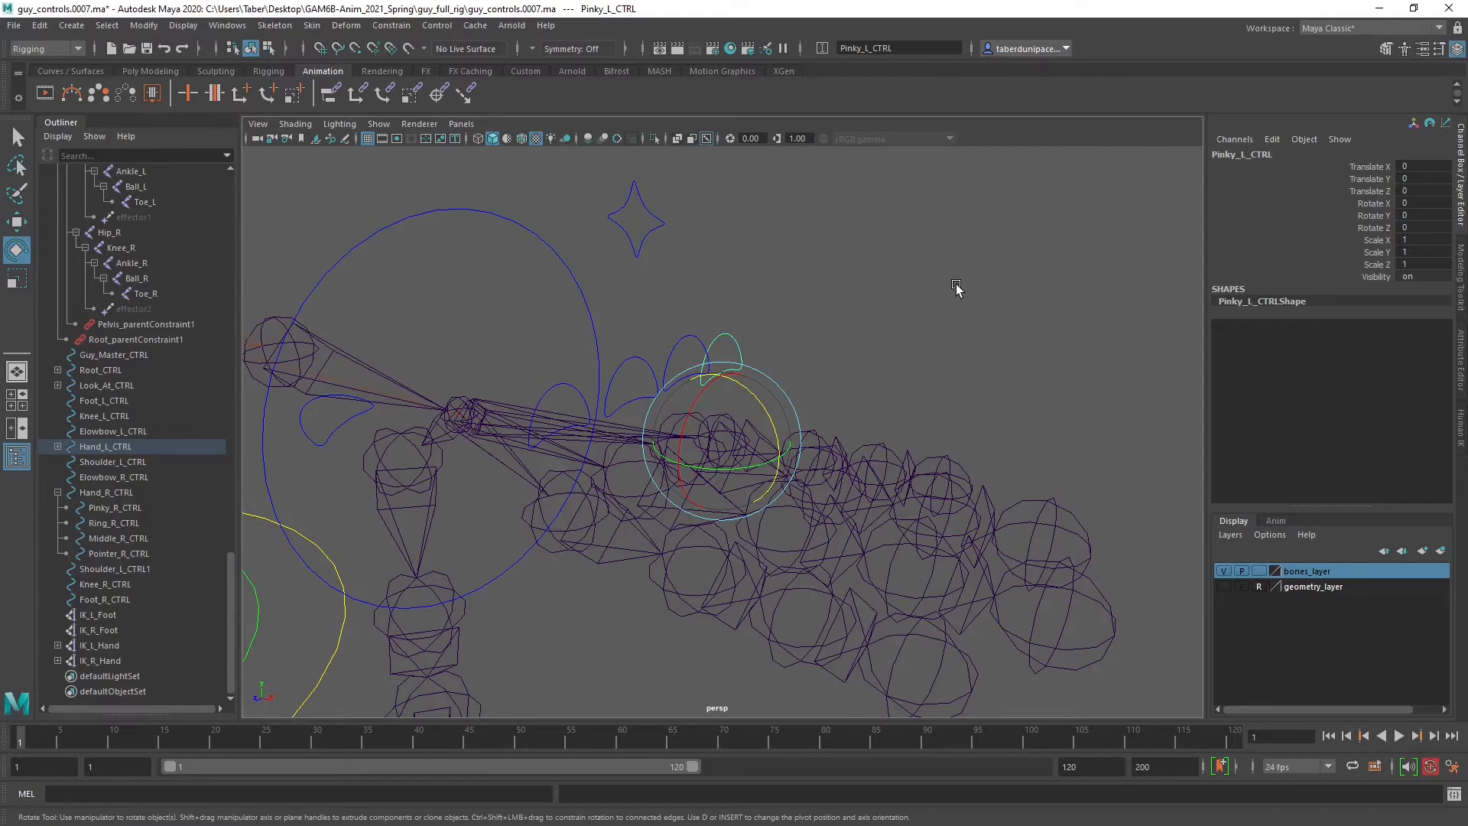
pyautogui.doubleClick(1413, 276)
pyautogui.click(1003, 304)
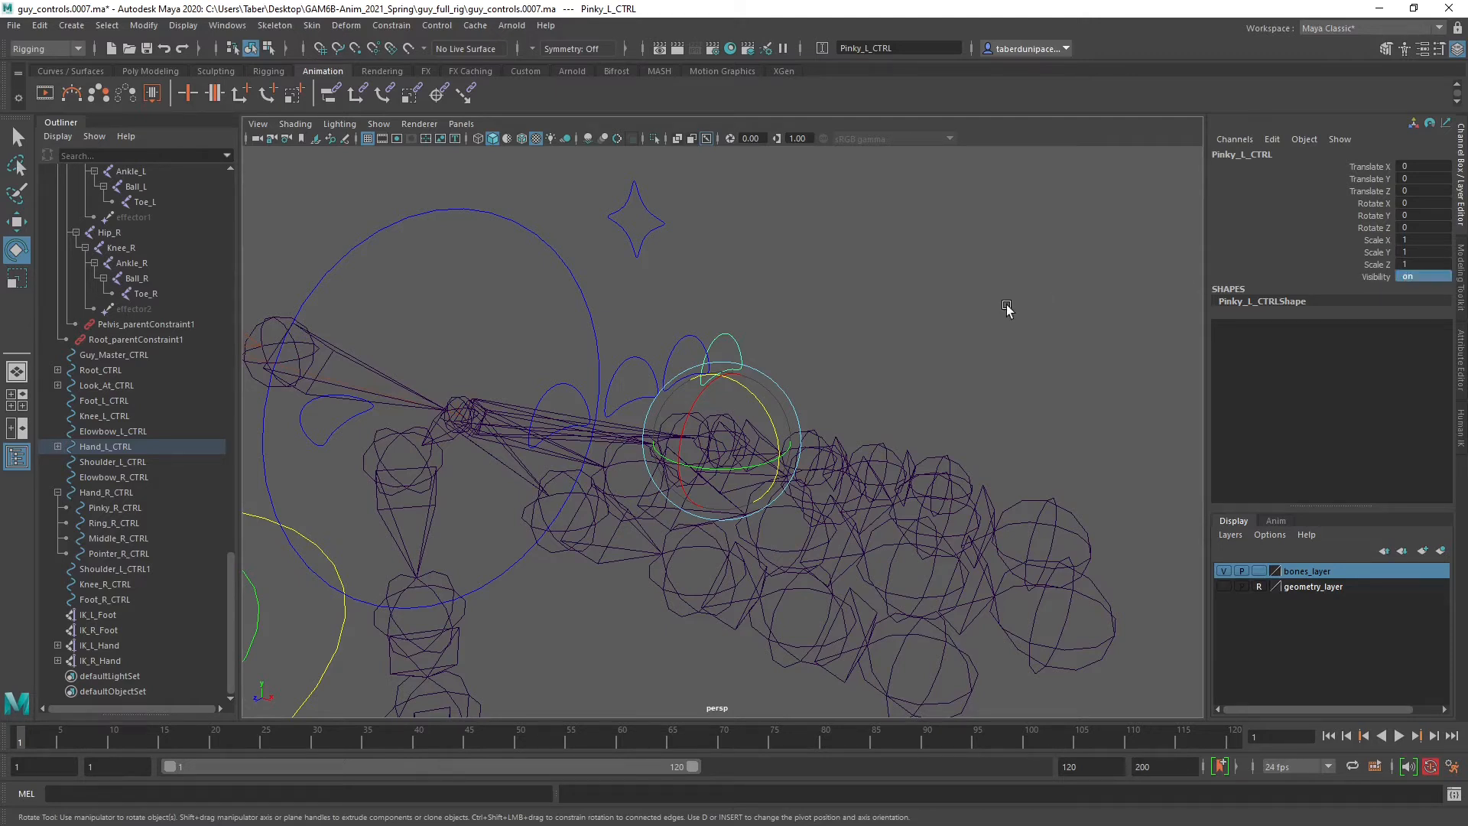
pyautogui.click(740, 336)
pyautogui.click(1375, 216)
pyautogui.moveTo(833, 305); pyautogui.dragTo(960, 296, button='middle')
pyautogui.hotkey('ctrl', 'z')
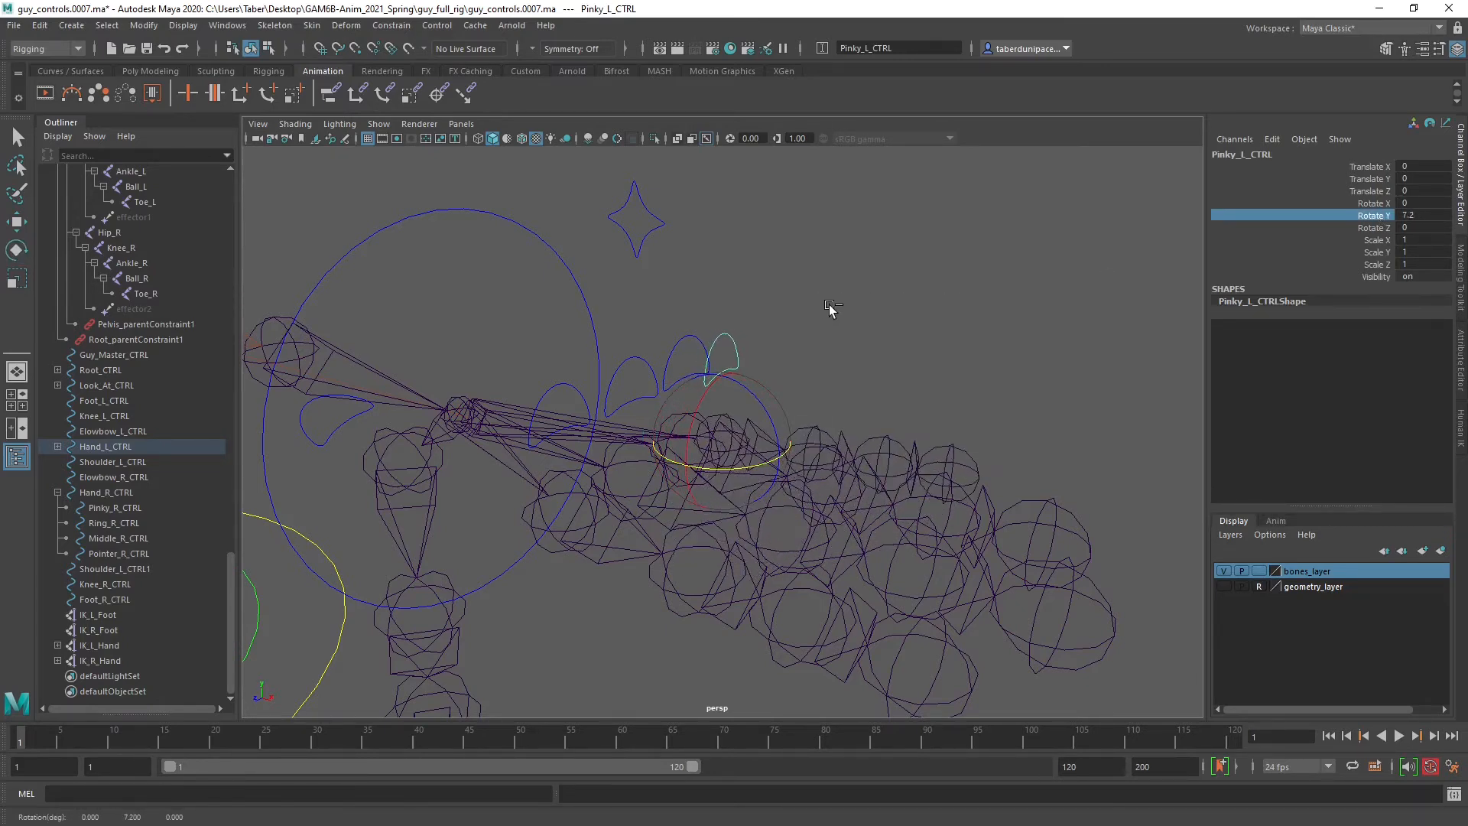
pyautogui.click(848, 325)
pyautogui.press('e')
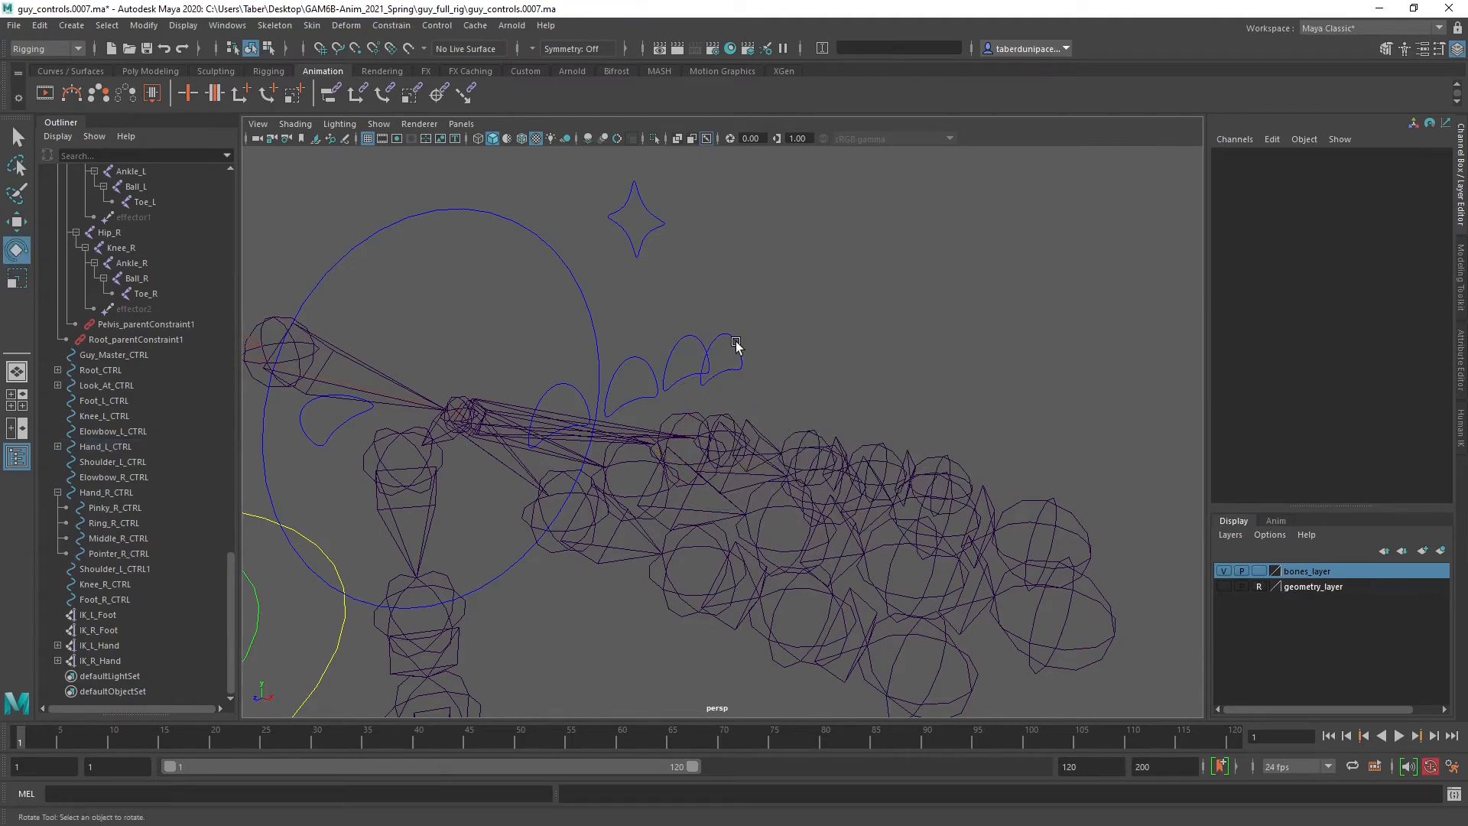
# Add a keyable float attribute named Bend to Pinky_L_CTRL with minimum -5, maximum 10 and default 0.
pyautogui.click(736, 344)
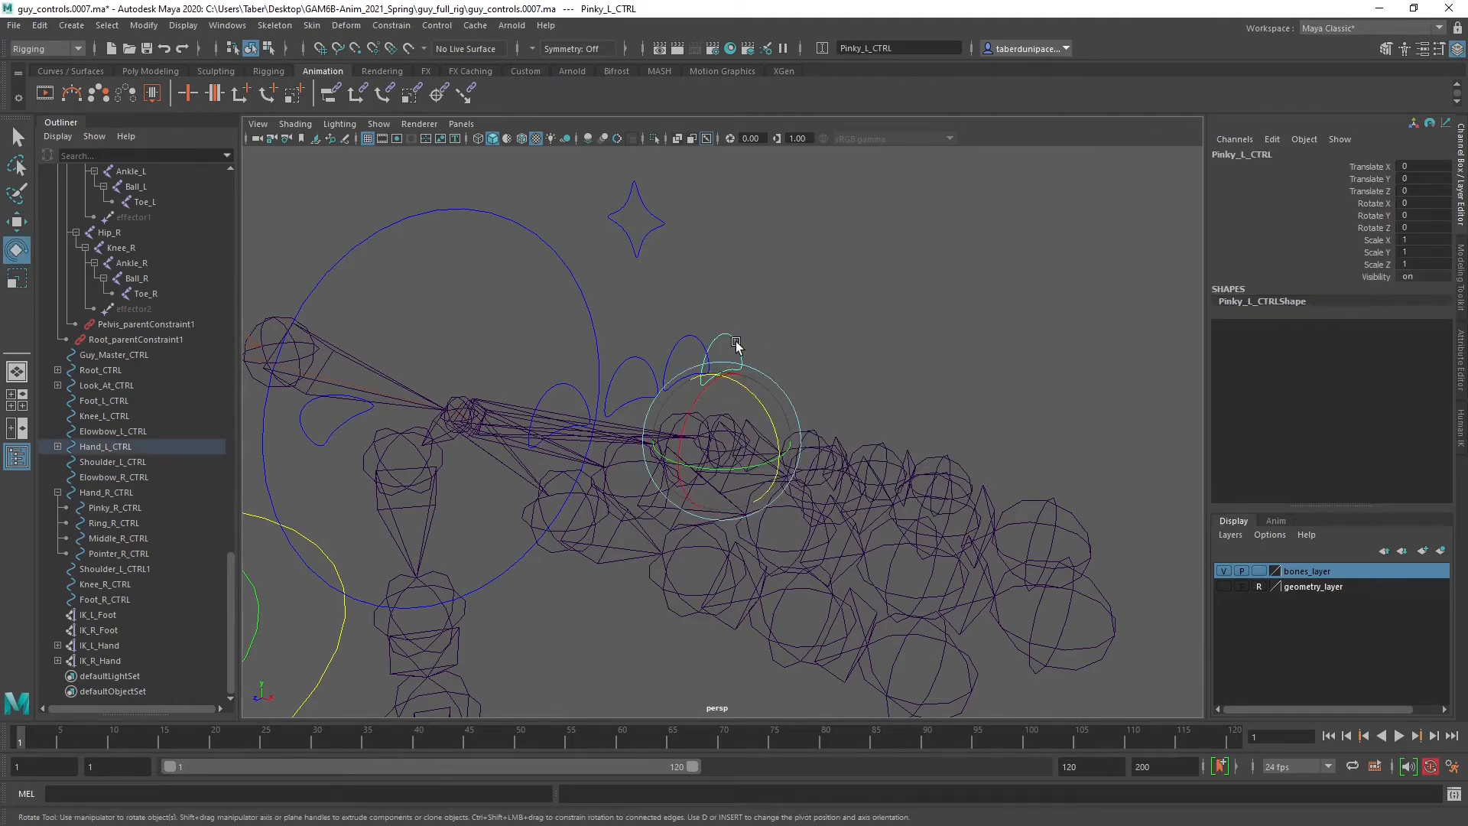
pyautogui.click(1272, 140)
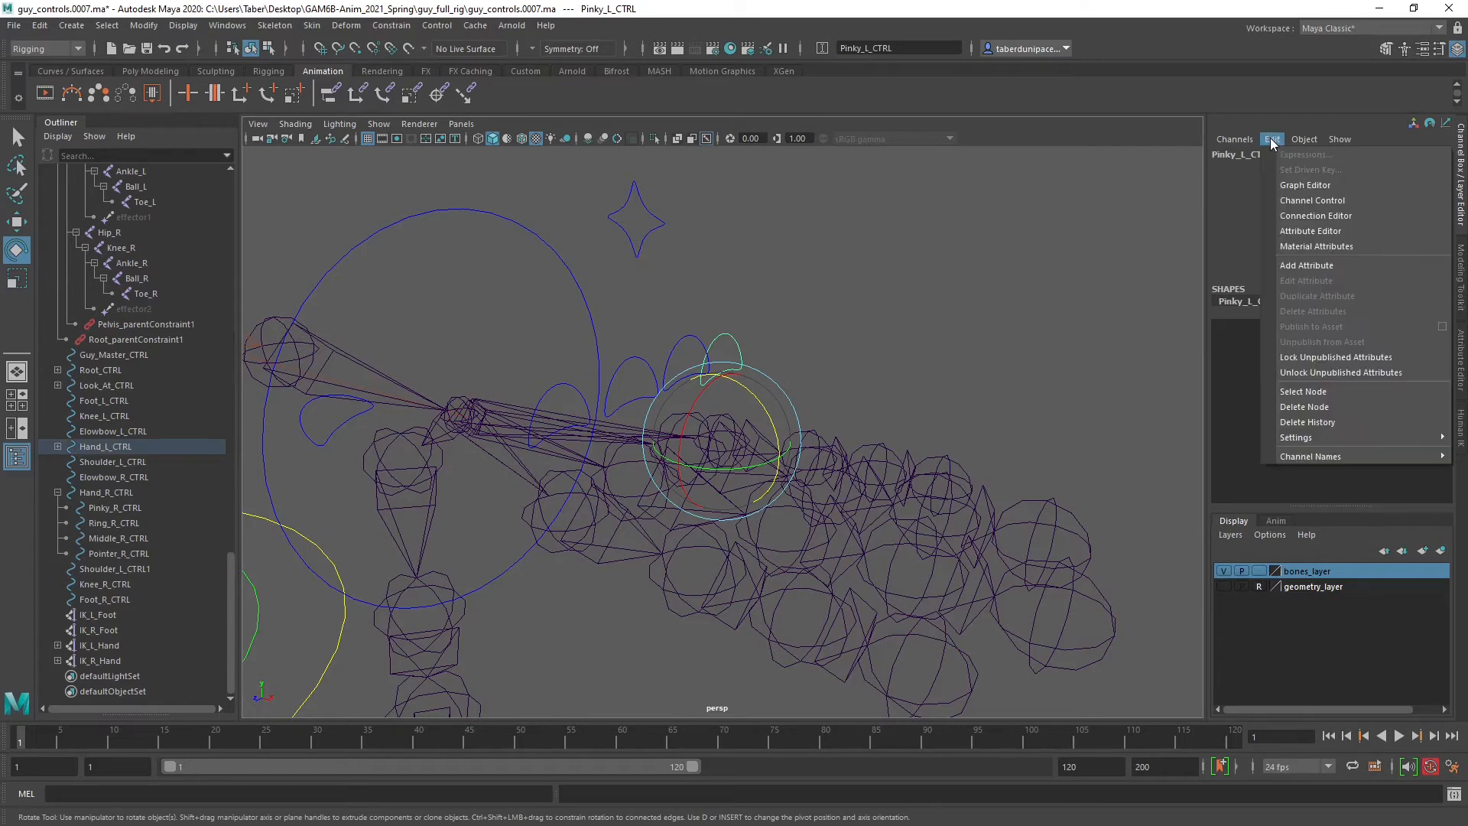
pyautogui.click(1305, 265)
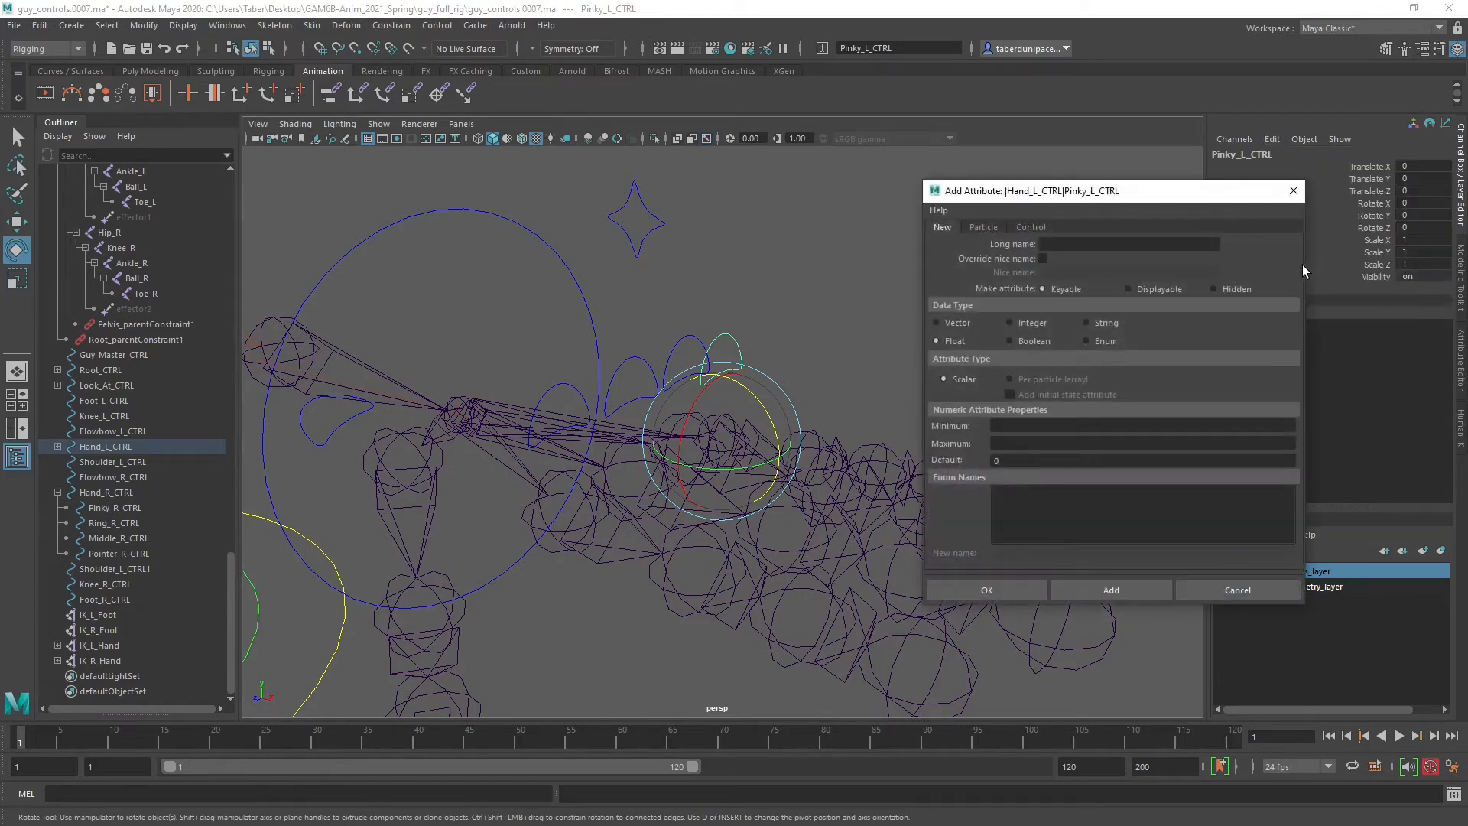
pyautogui.moveTo(1203, 201); pyautogui.dragTo(1160, 178)
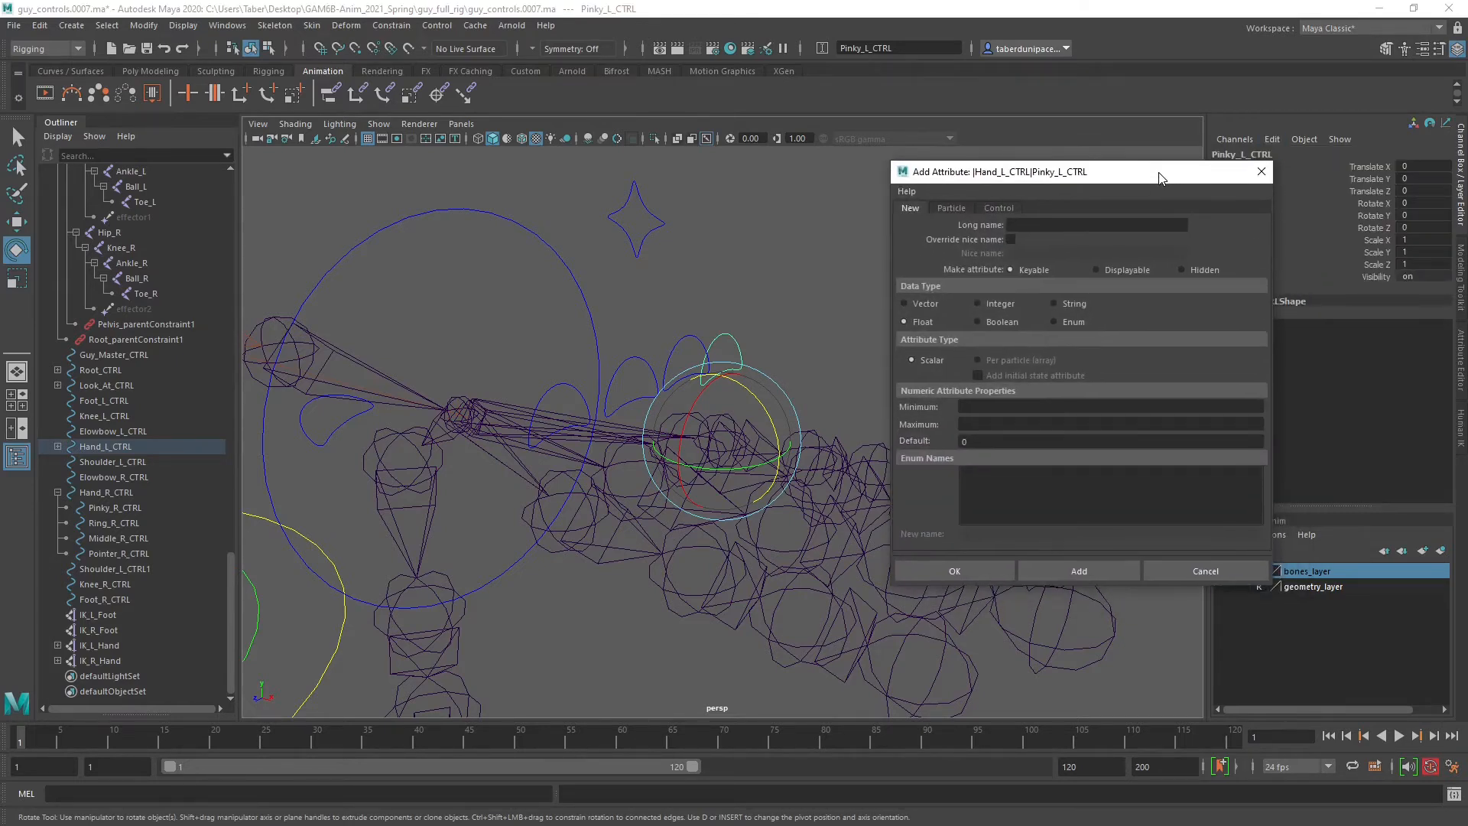
pyautogui.click(1067, 225)
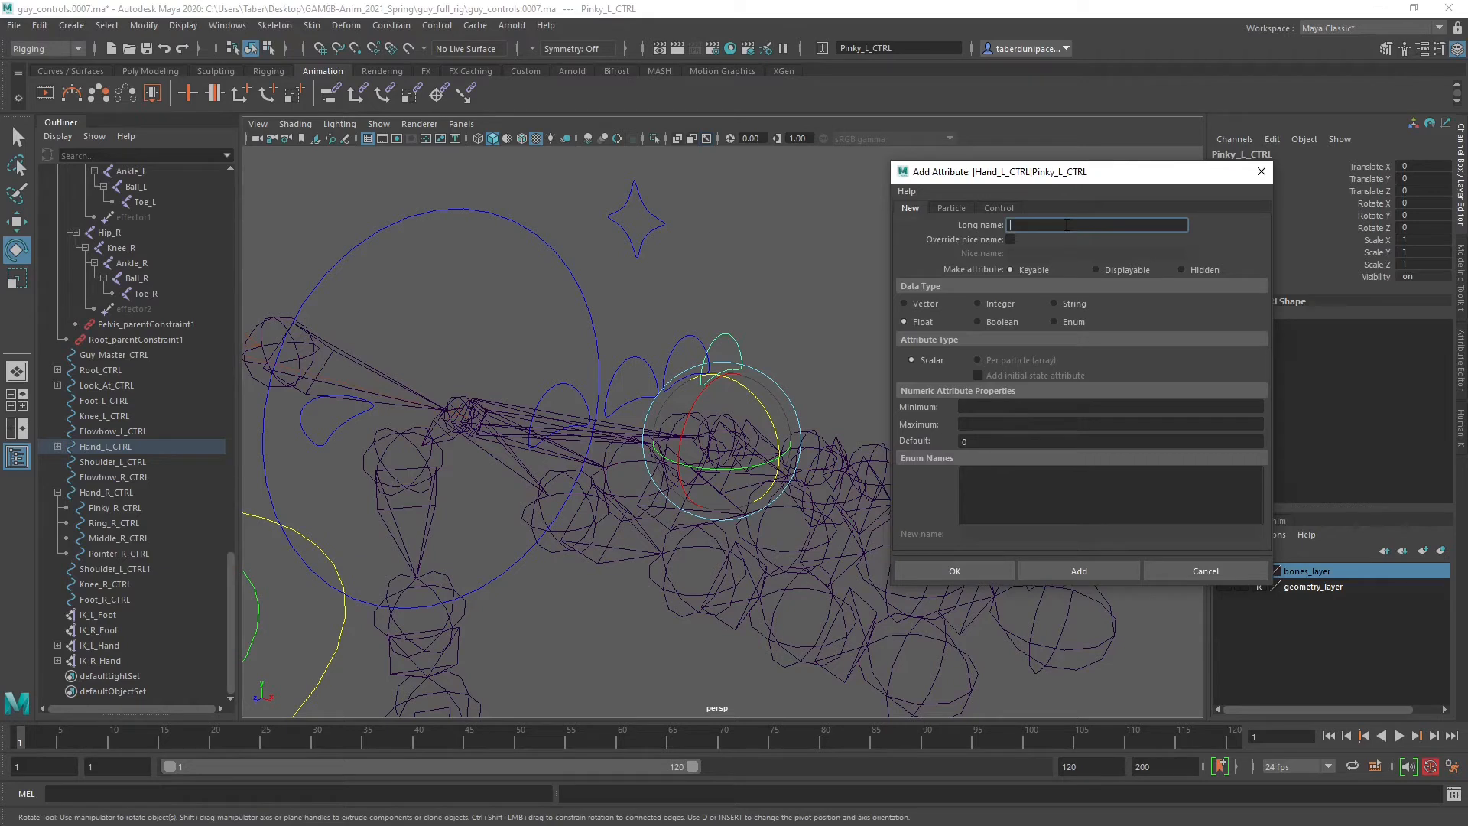
pyautogui.write('Bend')
pyautogui.click(988, 407)
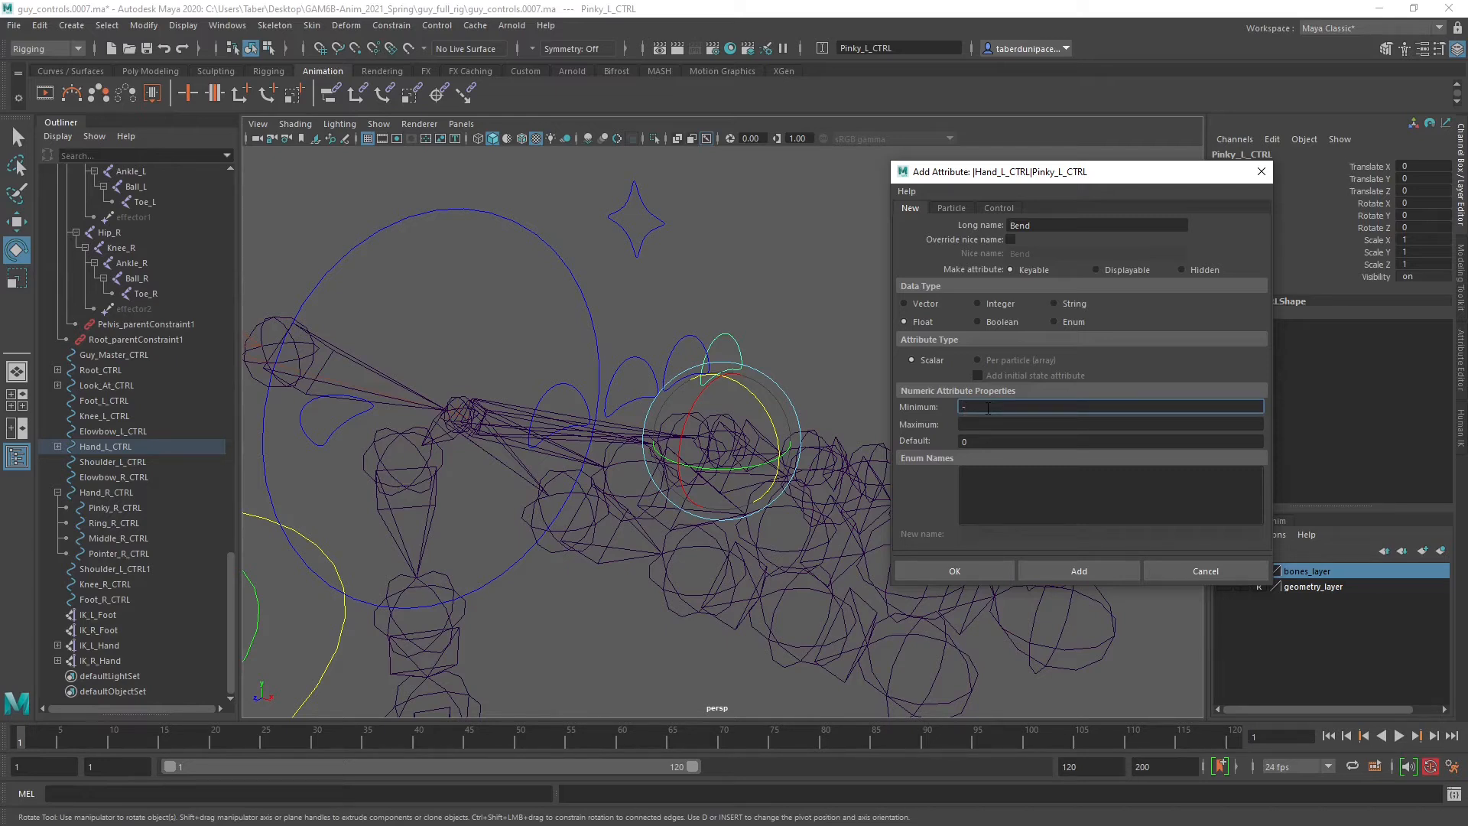
pyautogui.click(1023, 426)
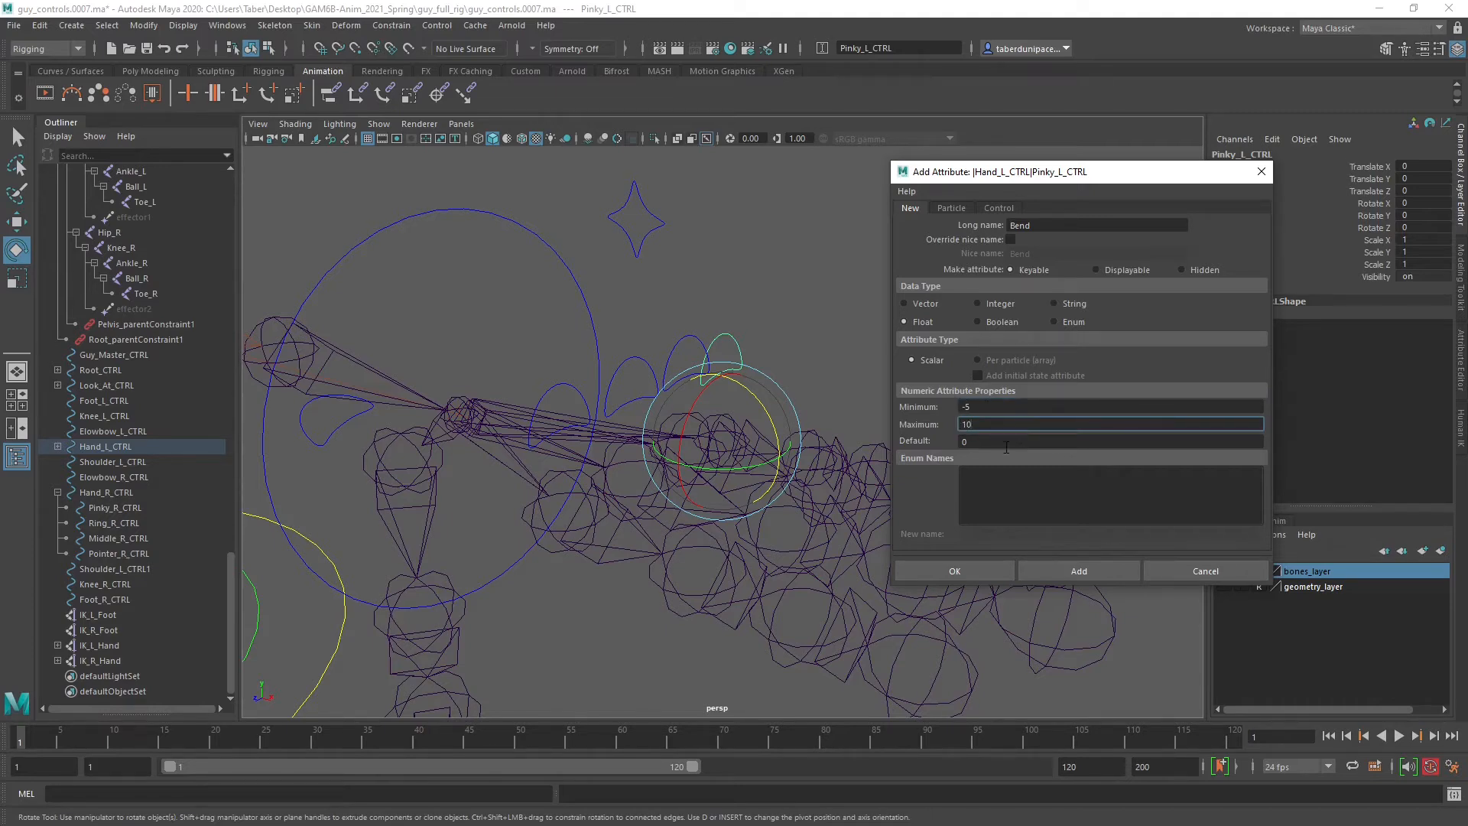
pyautogui.click(1006, 445)
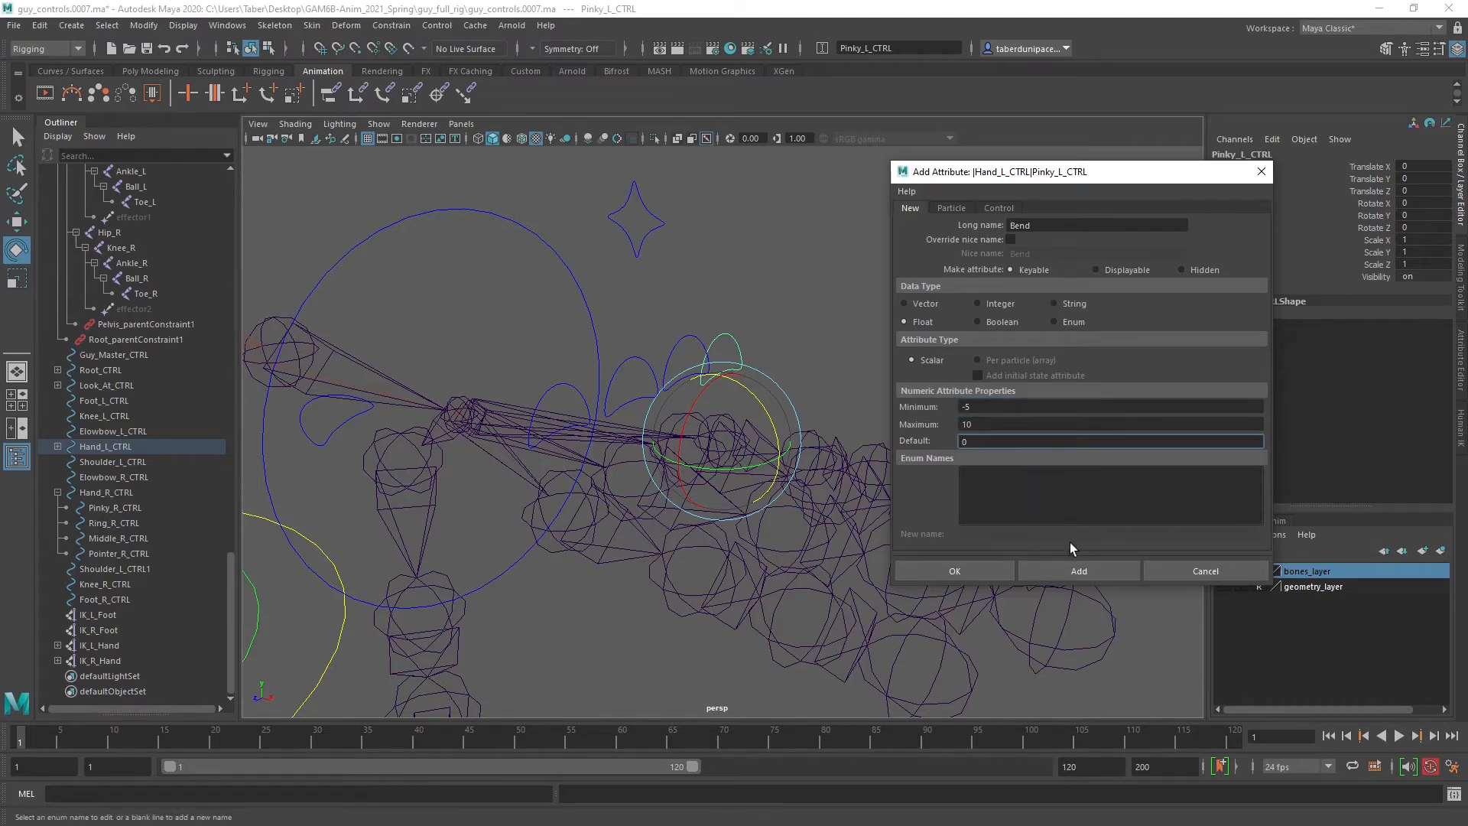
pyautogui.click(1090, 572)
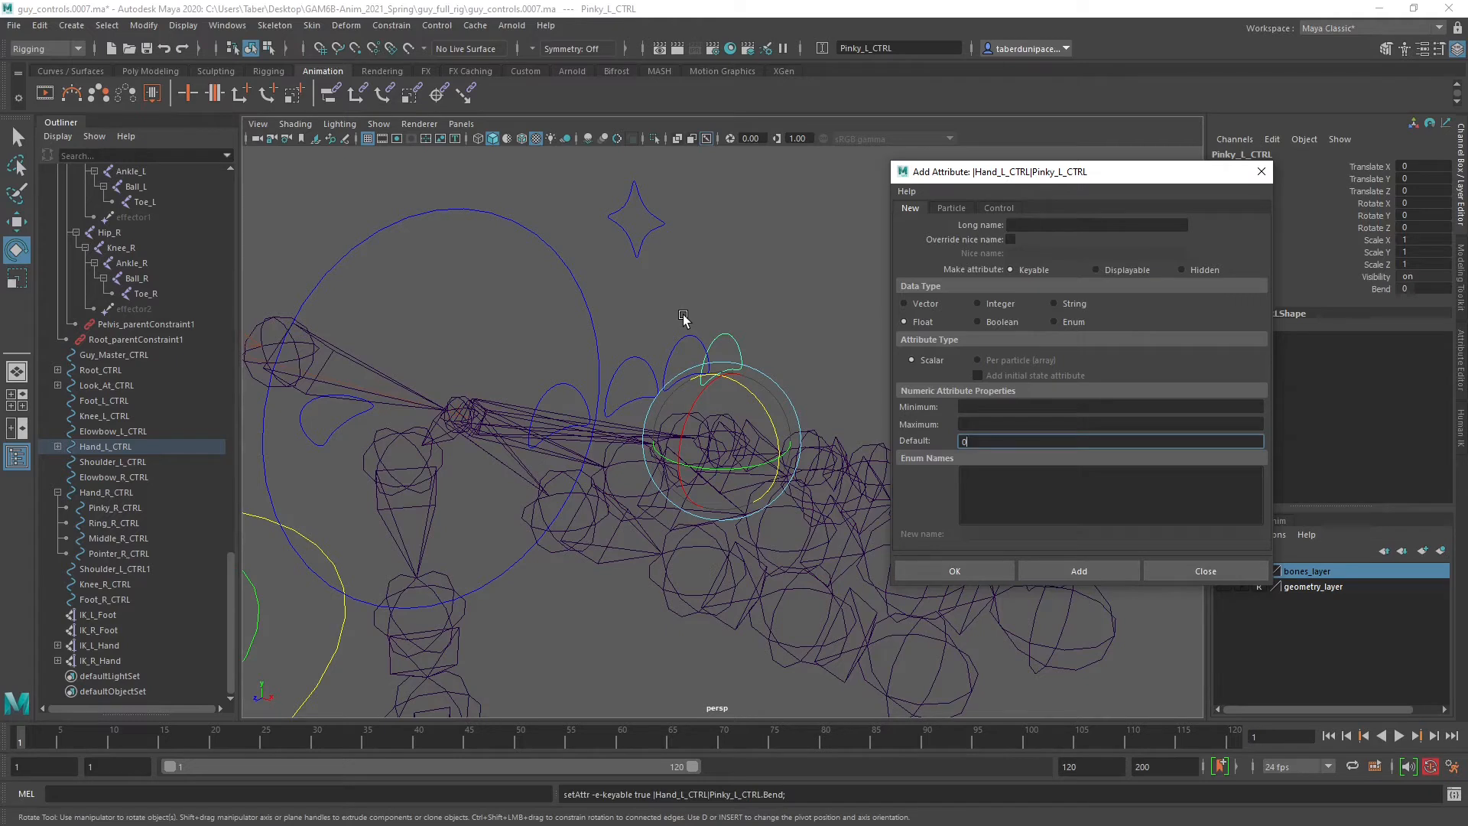
pyautogui.click(690, 342)
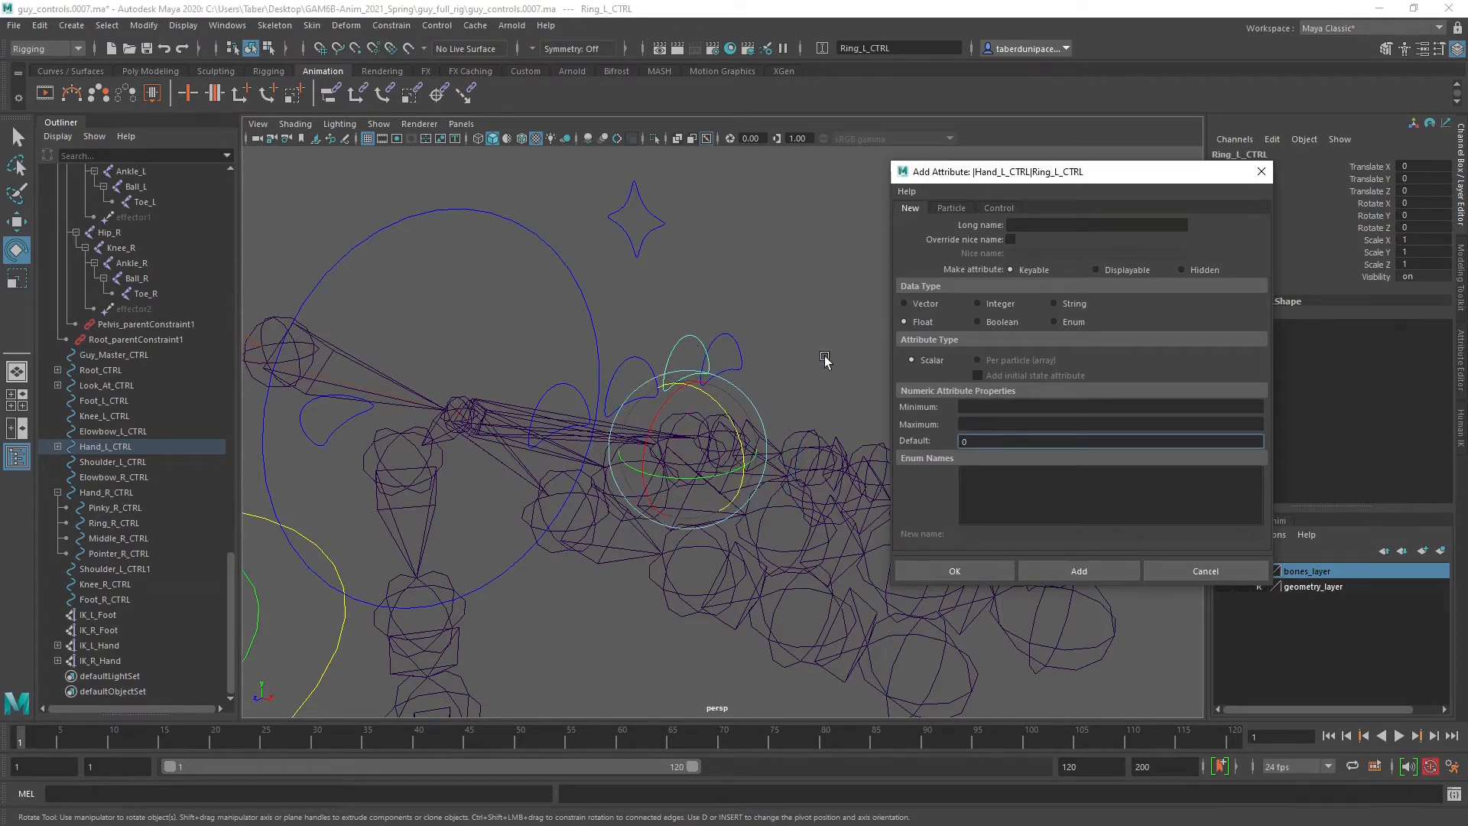
pyautogui.click(725, 338)
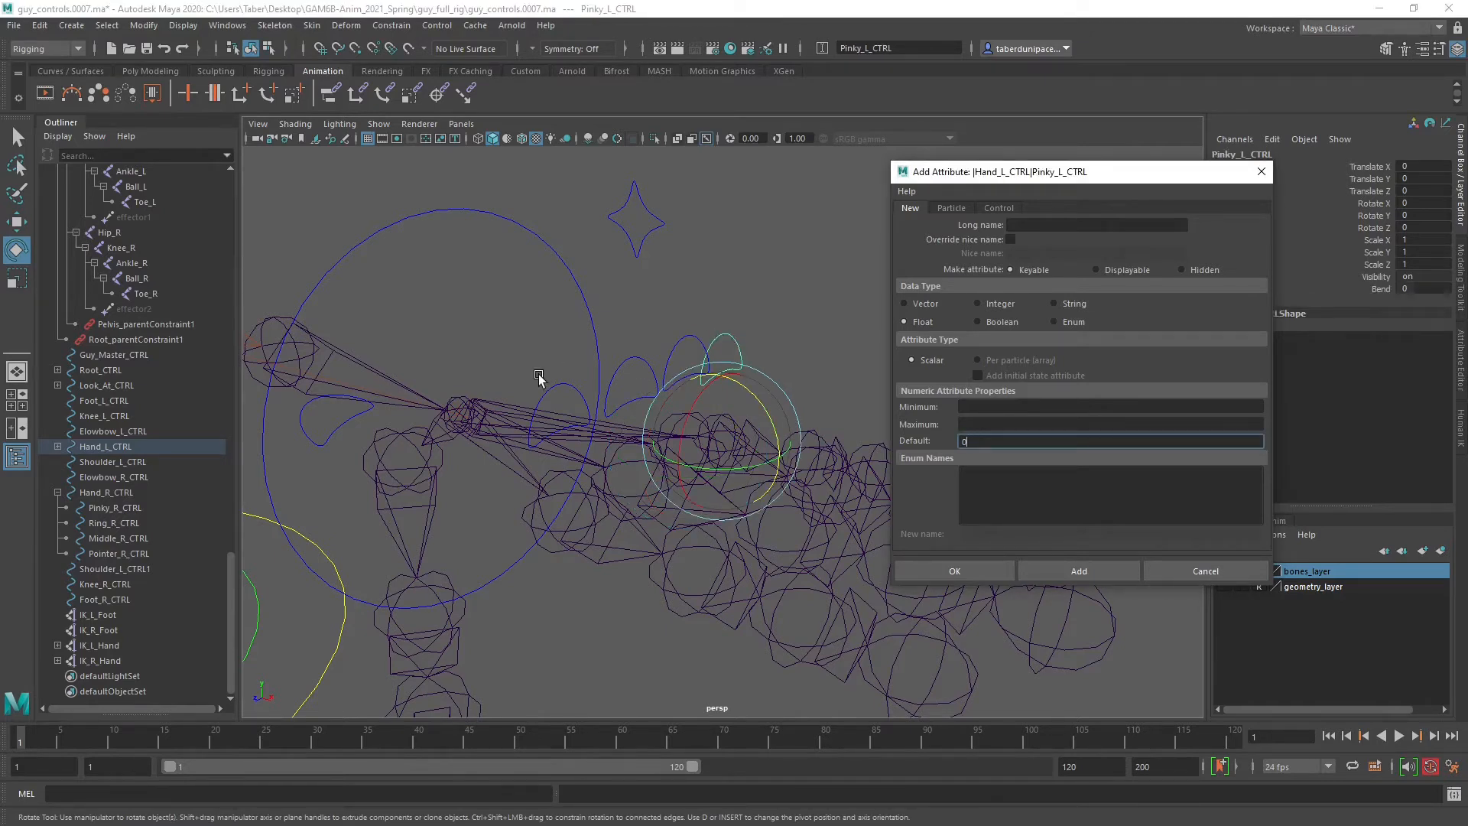
pyautogui.click(692, 339)
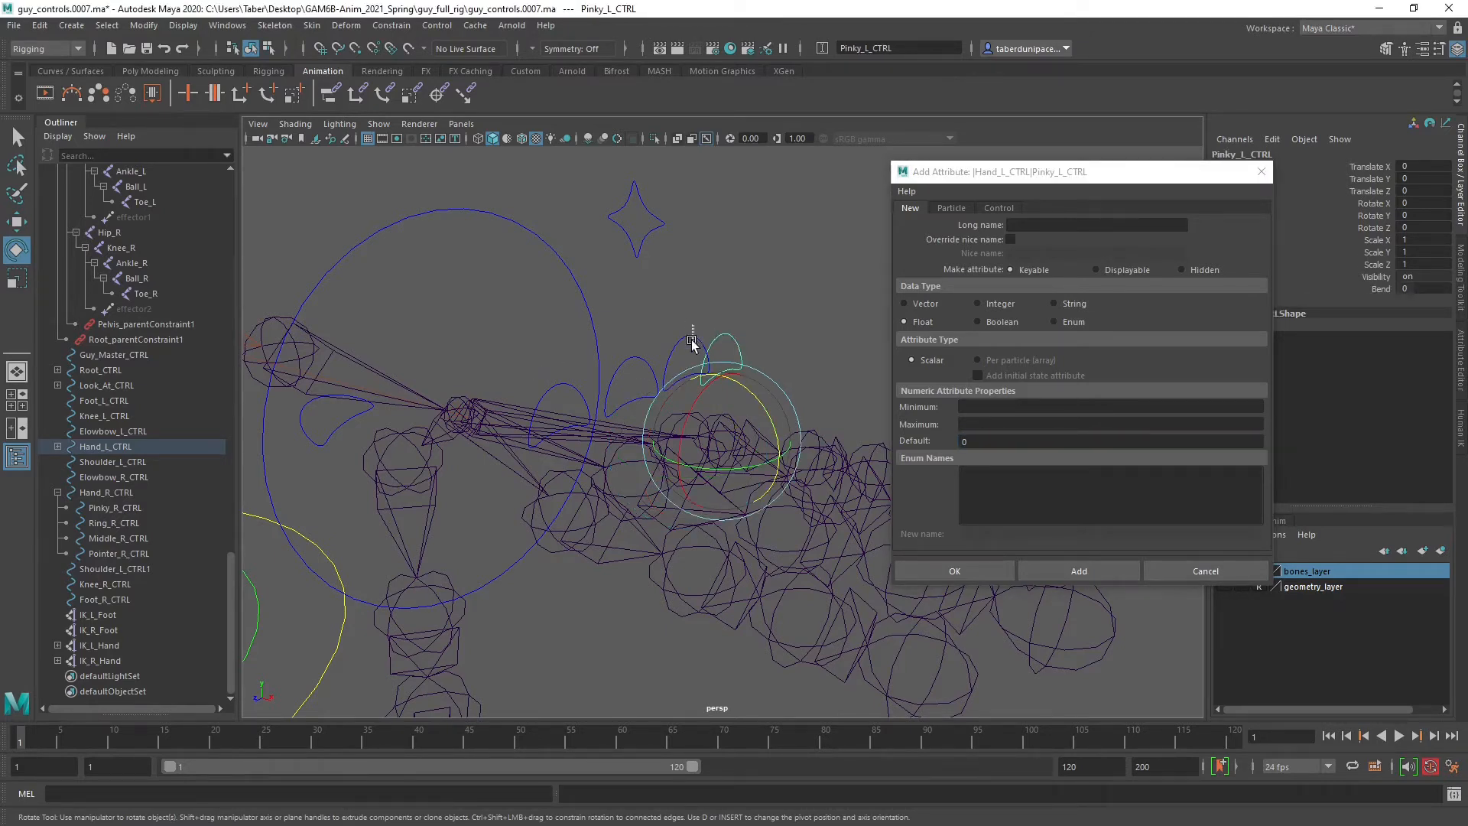
pyautogui.click(1089, 225)
pyautogui.write('Bend')
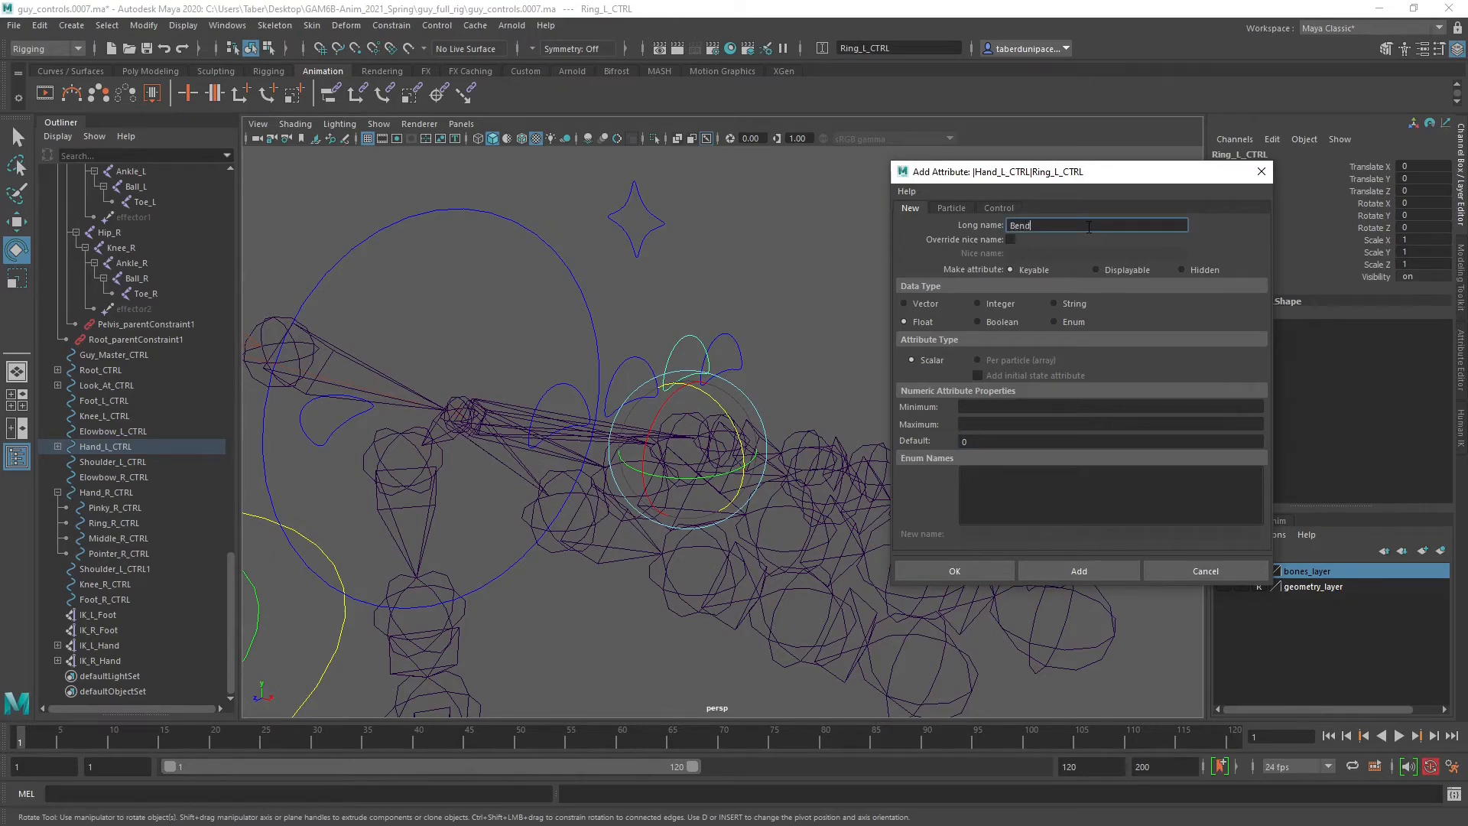
pyautogui.moveTo(1089, 227); pyautogui.dragTo(992, 226)
pyautogui.click(707, 268)
# Add a Bend attribute with minimum -5, maximum 10 and default 0 to Ring_L_CTRL, Middle_L_CTRL and Pointer_L_CTRL together.
pyautogui.moveTo(681, 316); pyautogui.dragTo(632, 372)
pyautogui.click(1076, 226)
pyautogui.write('Bend')
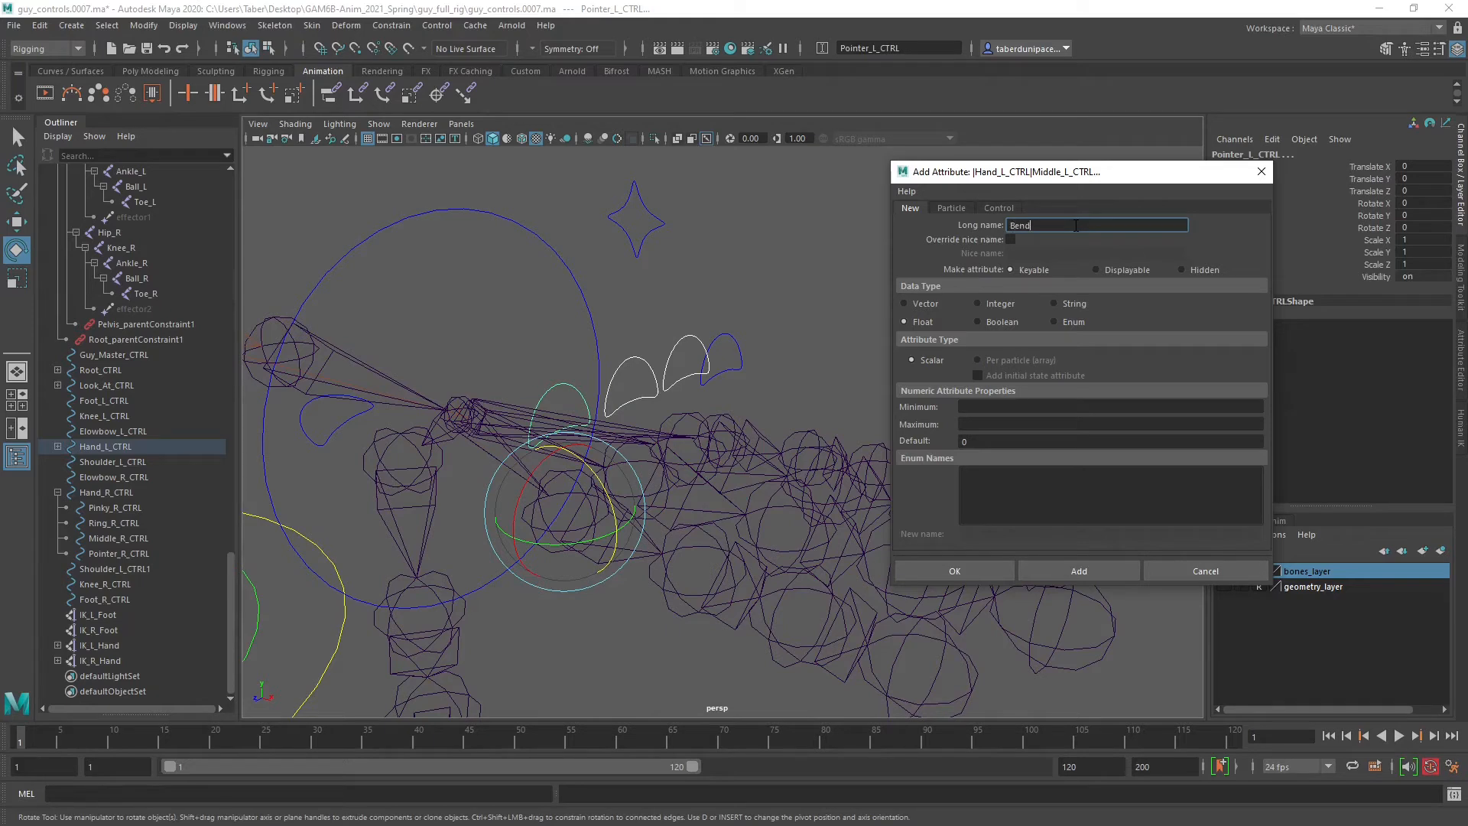
pyautogui.click(1033, 407)
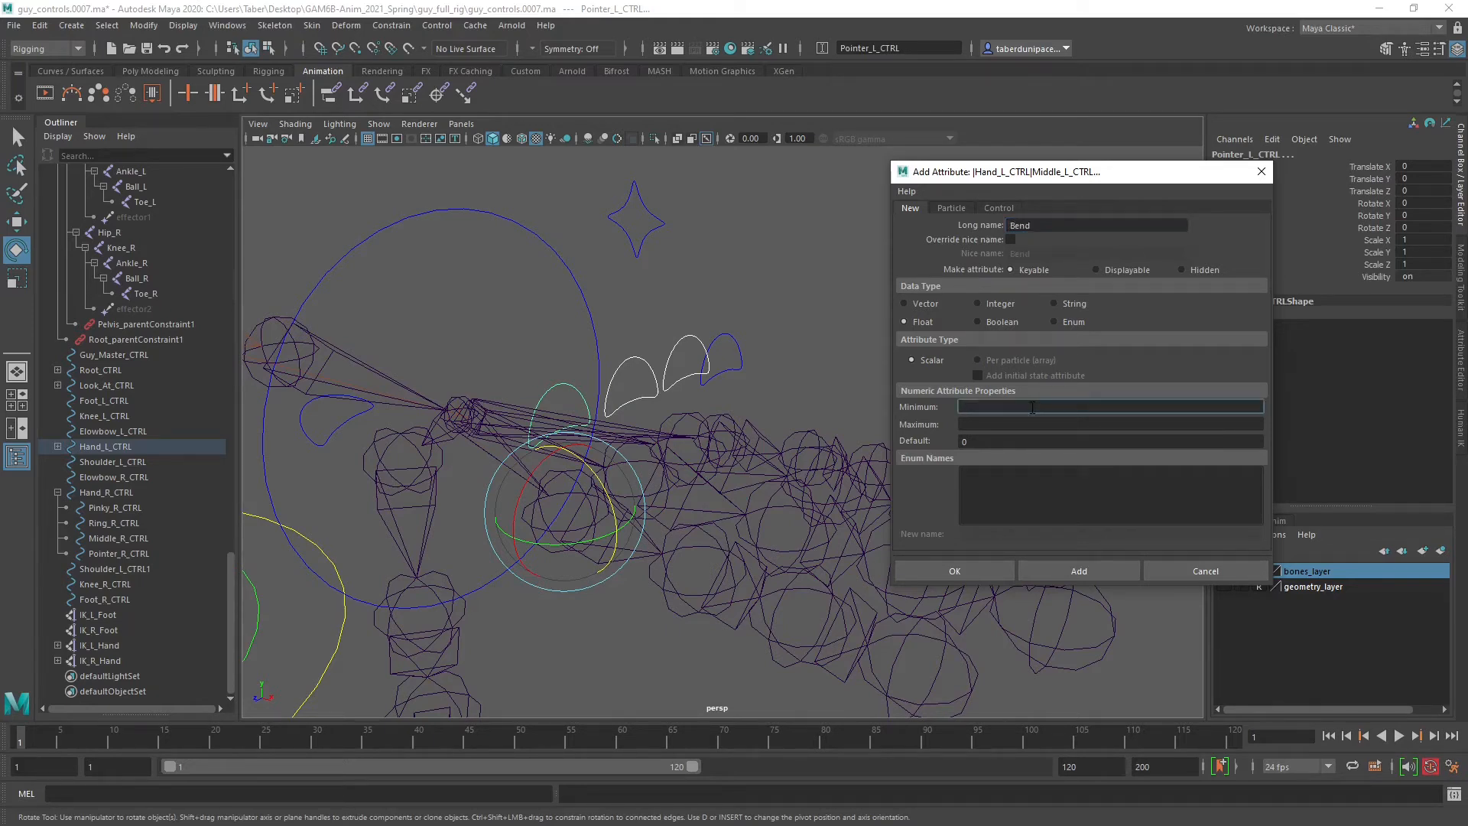
pyautogui.write('-5')
pyautogui.click(1018, 423)
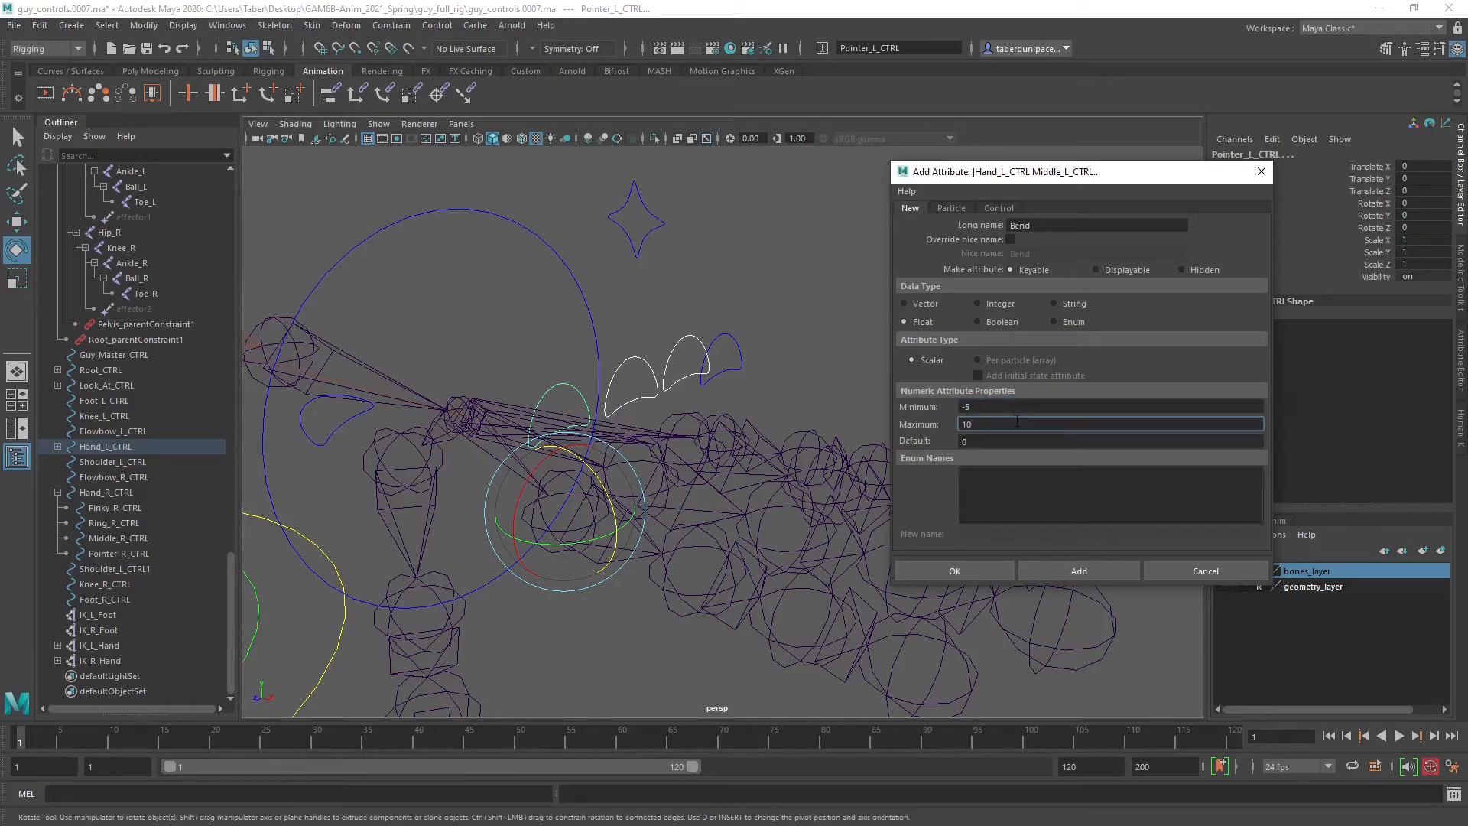
pyautogui.click(997, 441)
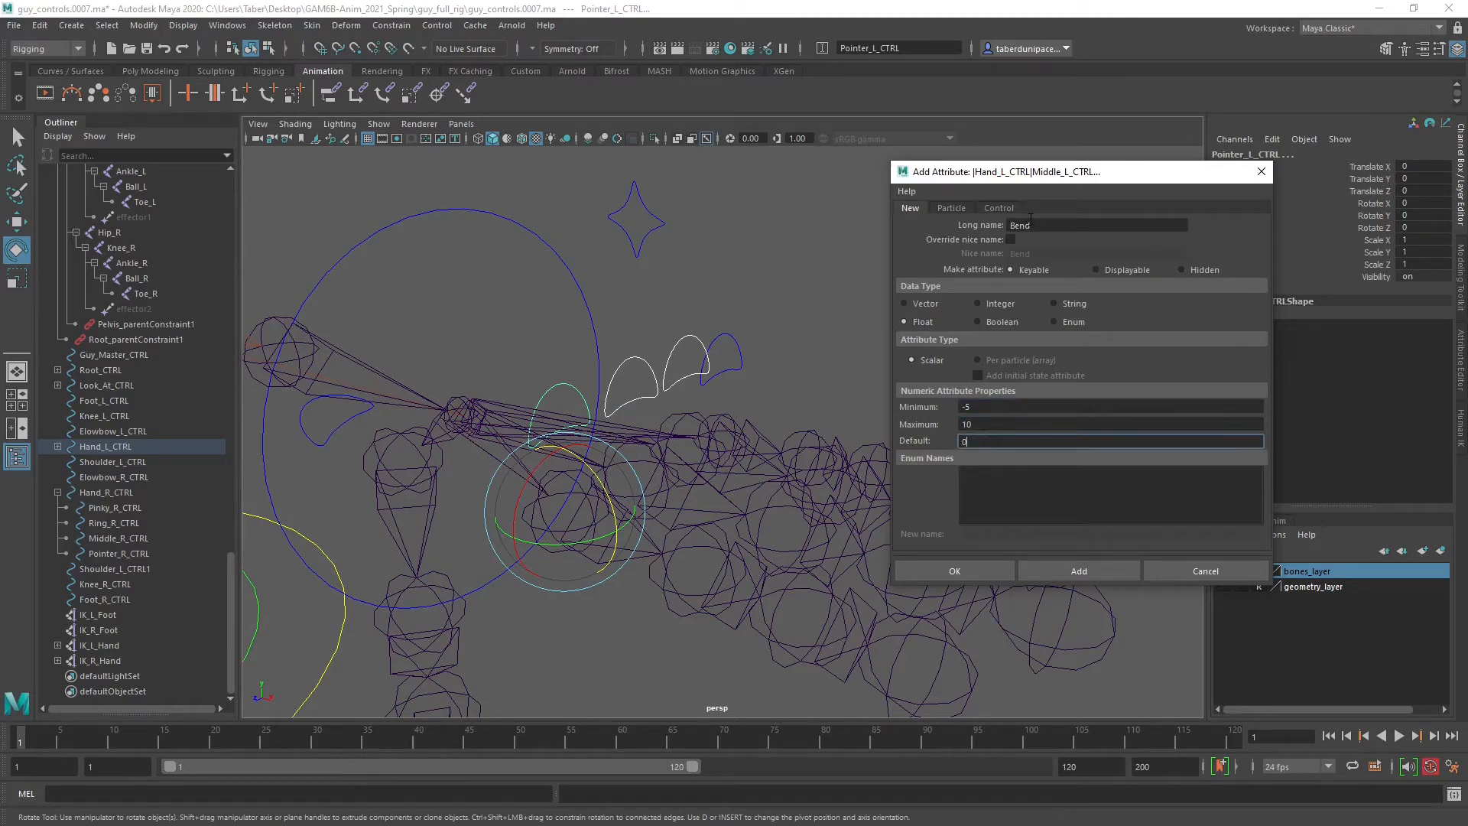
pyautogui.click(1066, 572)
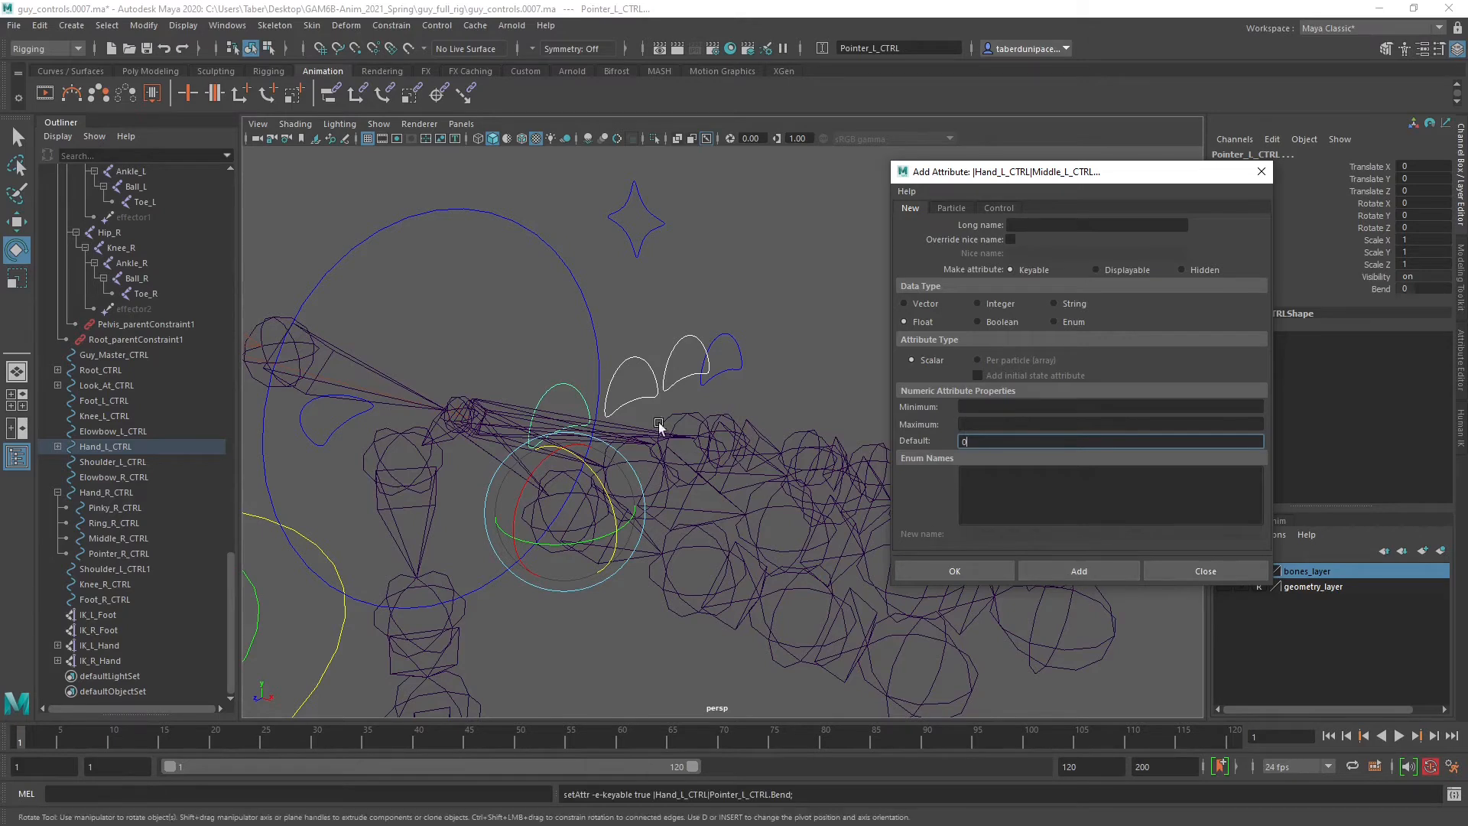
pyautogui.click(631, 360)
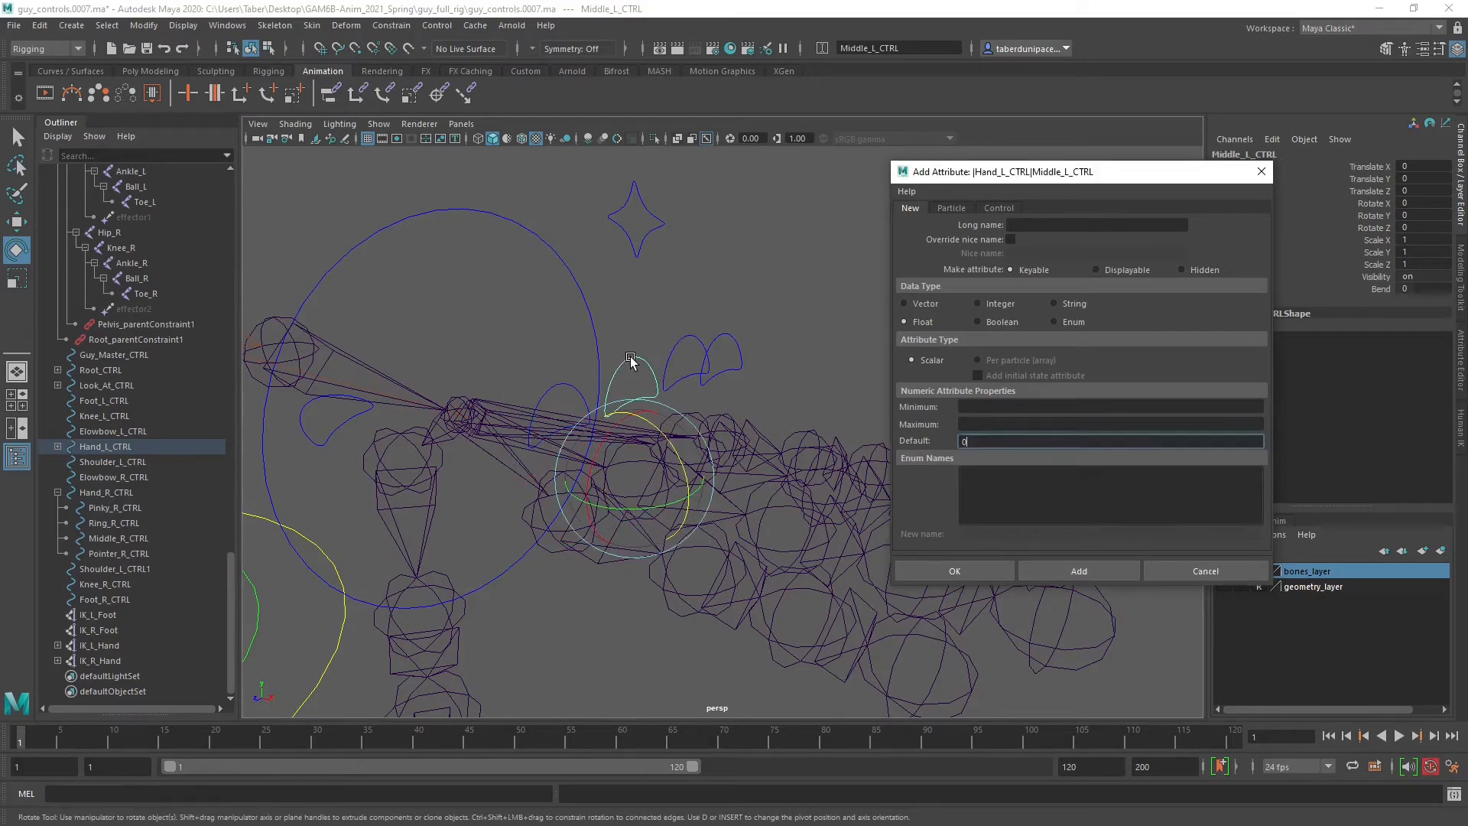
pyautogui.click(685, 342)
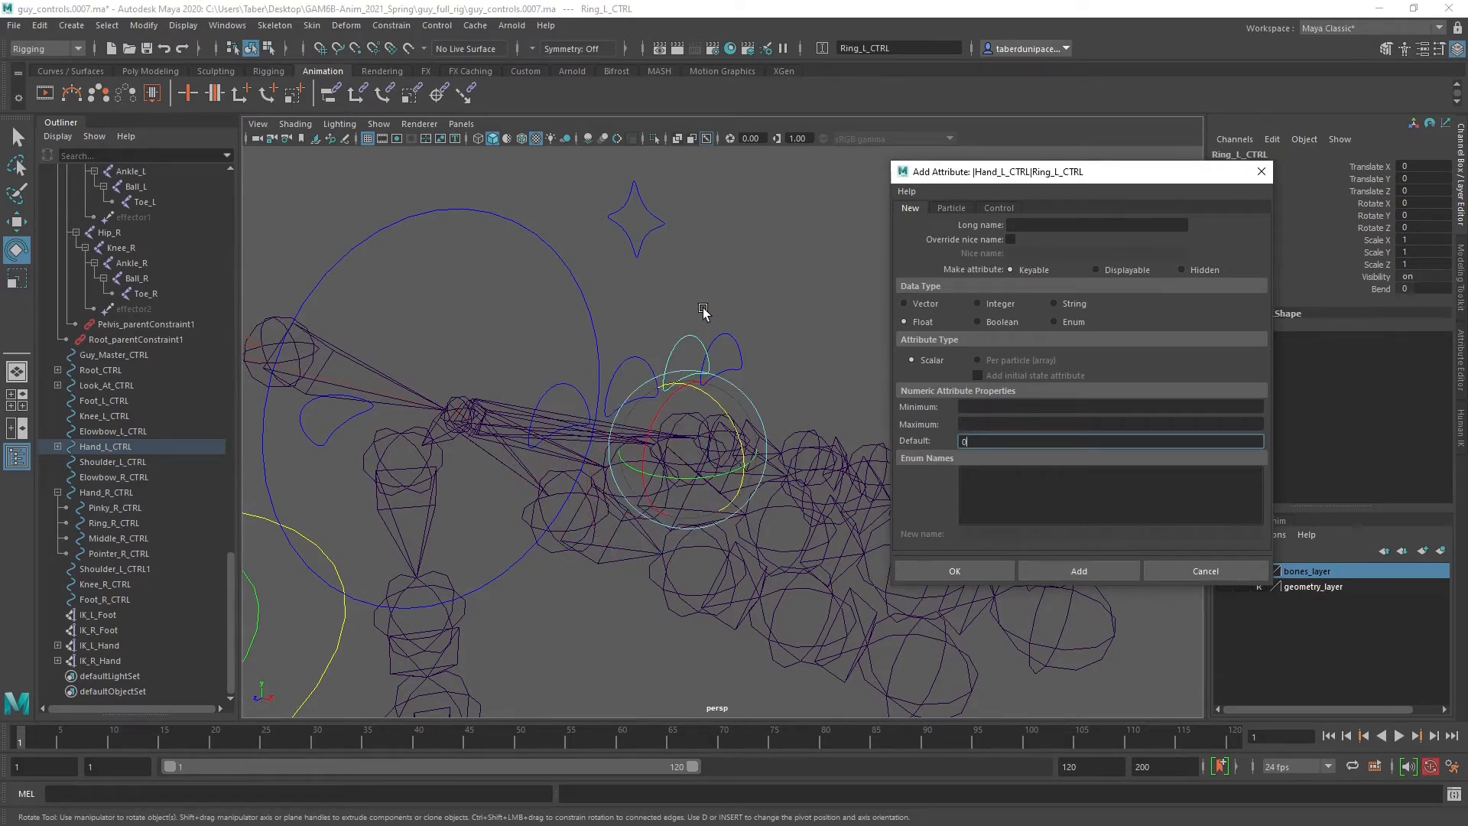
pyautogui.click(704, 318)
# Add a Bend attribute with minimum -5, maximum 10 and default 0 to Thumb_L_CTRL and the right pinky, ring, middle and pointer controls.
pyautogui.keyDown('alt'); pyautogui.moveTo(393, 318); pyautogui.dragTo(570, 314); pyautogui.keyUp('alt')
pyautogui.click(642, 287)
pyautogui.scroll(-4, 642, 287)
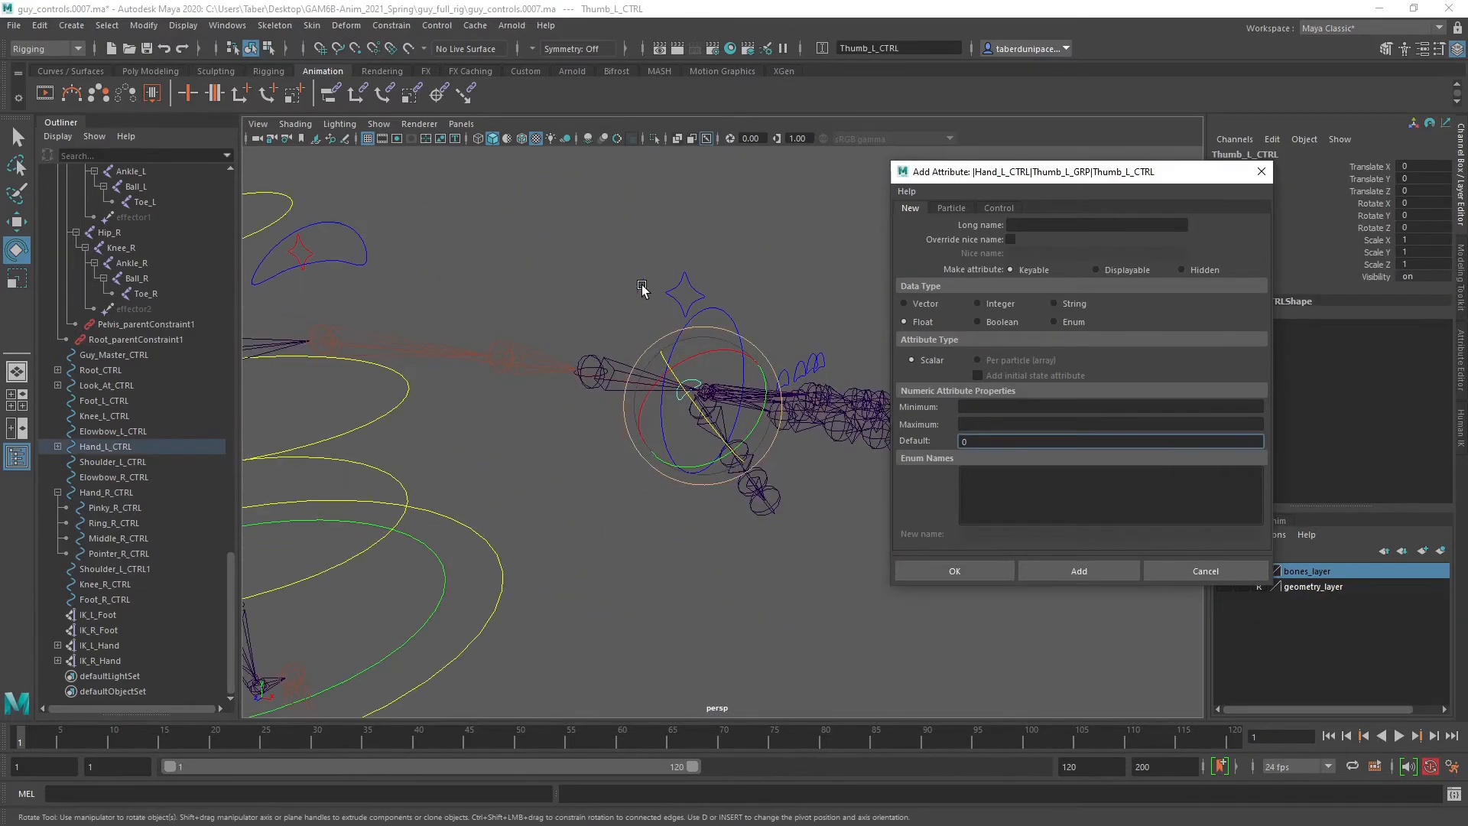
pyautogui.keyDown('alt'); pyautogui.moveTo(433, 274); pyautogui.dragTo(796, 295, button='middle'); pyautogui.keyUp('alt')
pyautogui.keyDown('alt'); pyautogui.moveTo(252, 313); pyautogui.dragTo(439, 320, button='middle'); pyautogui.keyUp('alt')
pyautogui.keyDown('alt'); pyautogui.moveTo(440, 319); pyautogui.dragTo(526, 401); pyautogui.keyUp('alt')
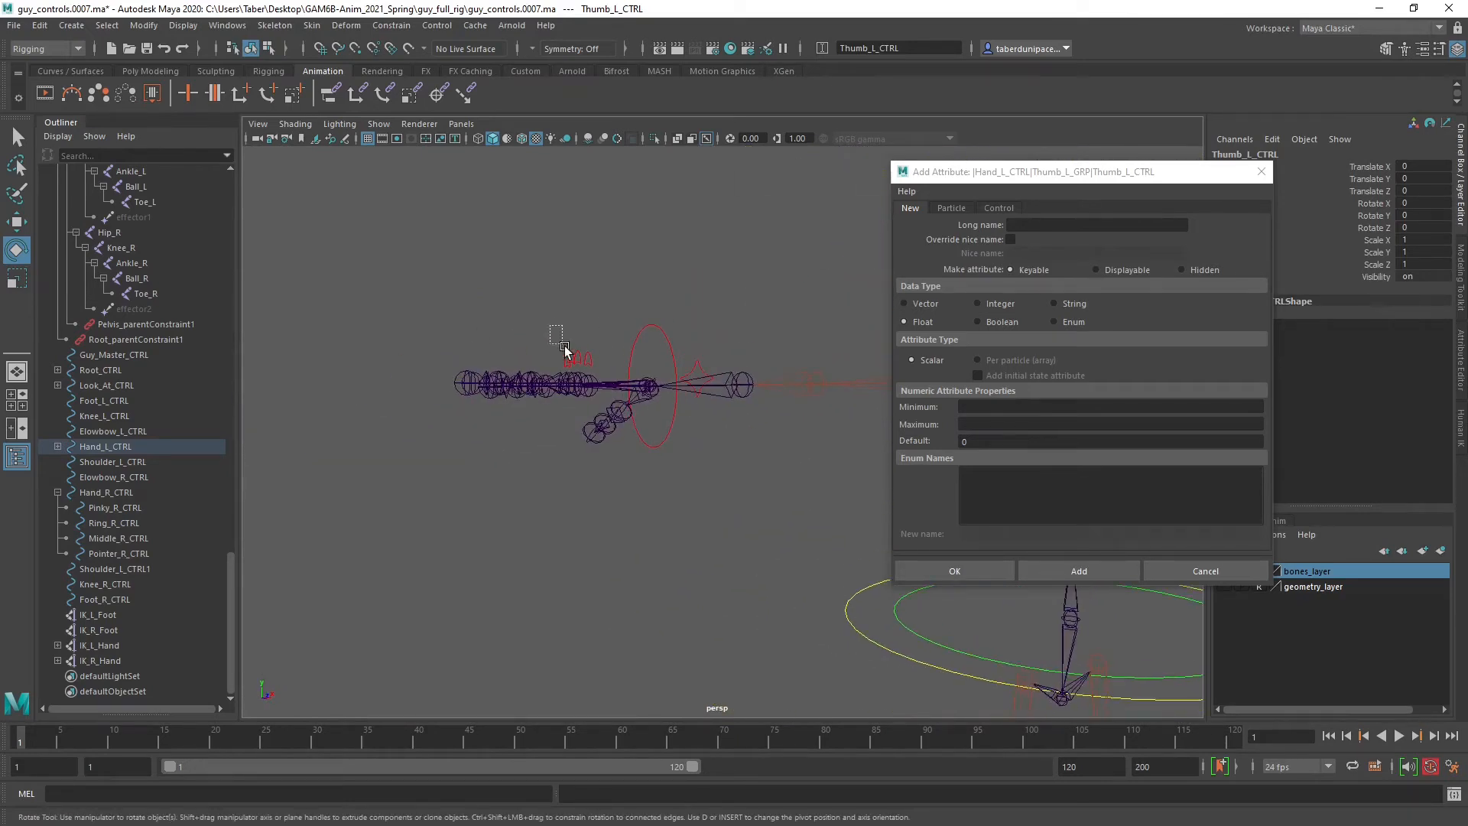
pyautogui.moveTo(551, 329); pyautogui.dragTo(602, 367)
pyautogui.click(1073, 224)
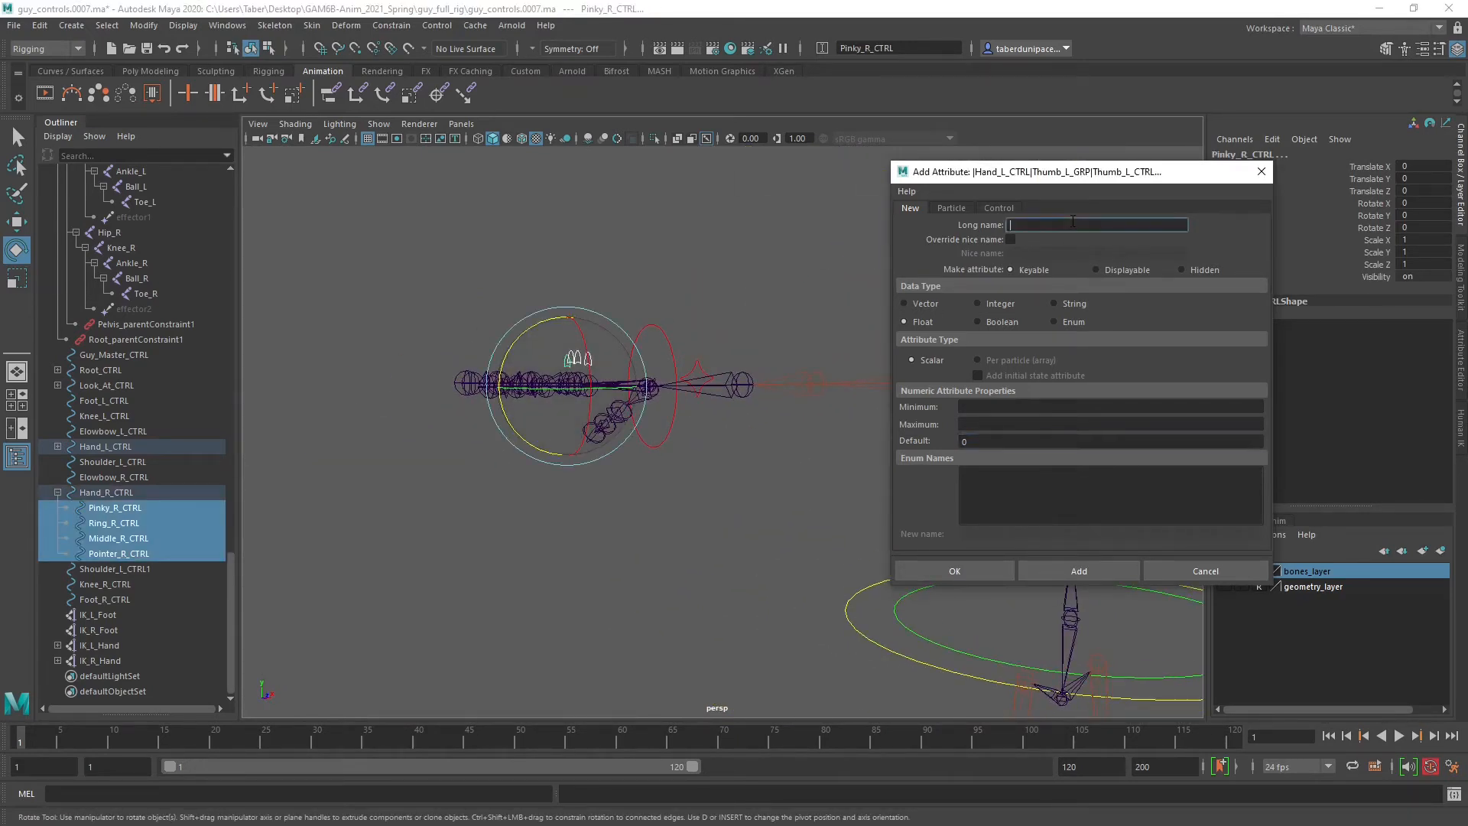
pyautogui.write('Bend')
pyautogui.click(1017, 407)
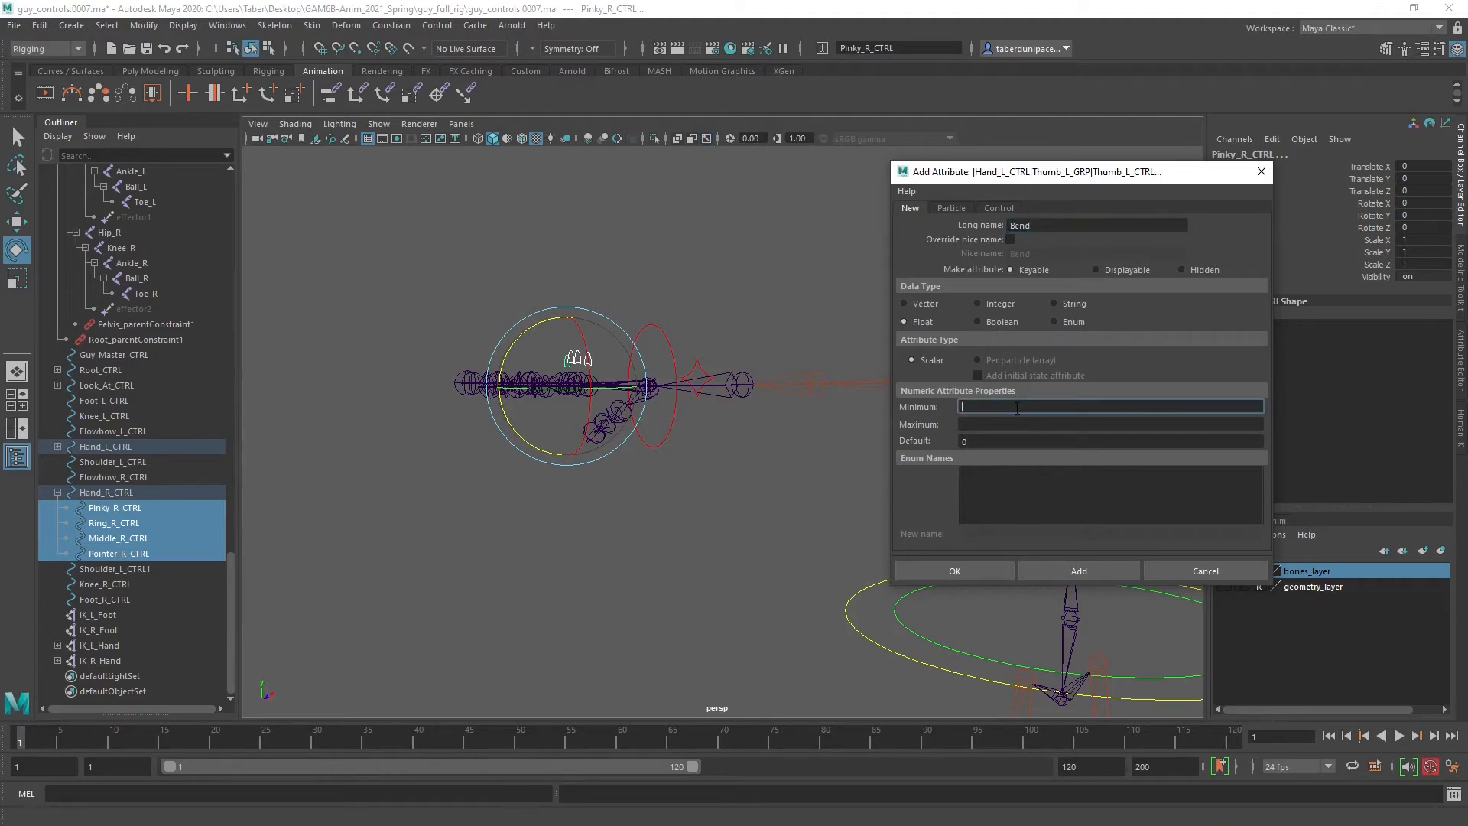
pyautogui.write('-5')
pyautogui.click(999, 424)
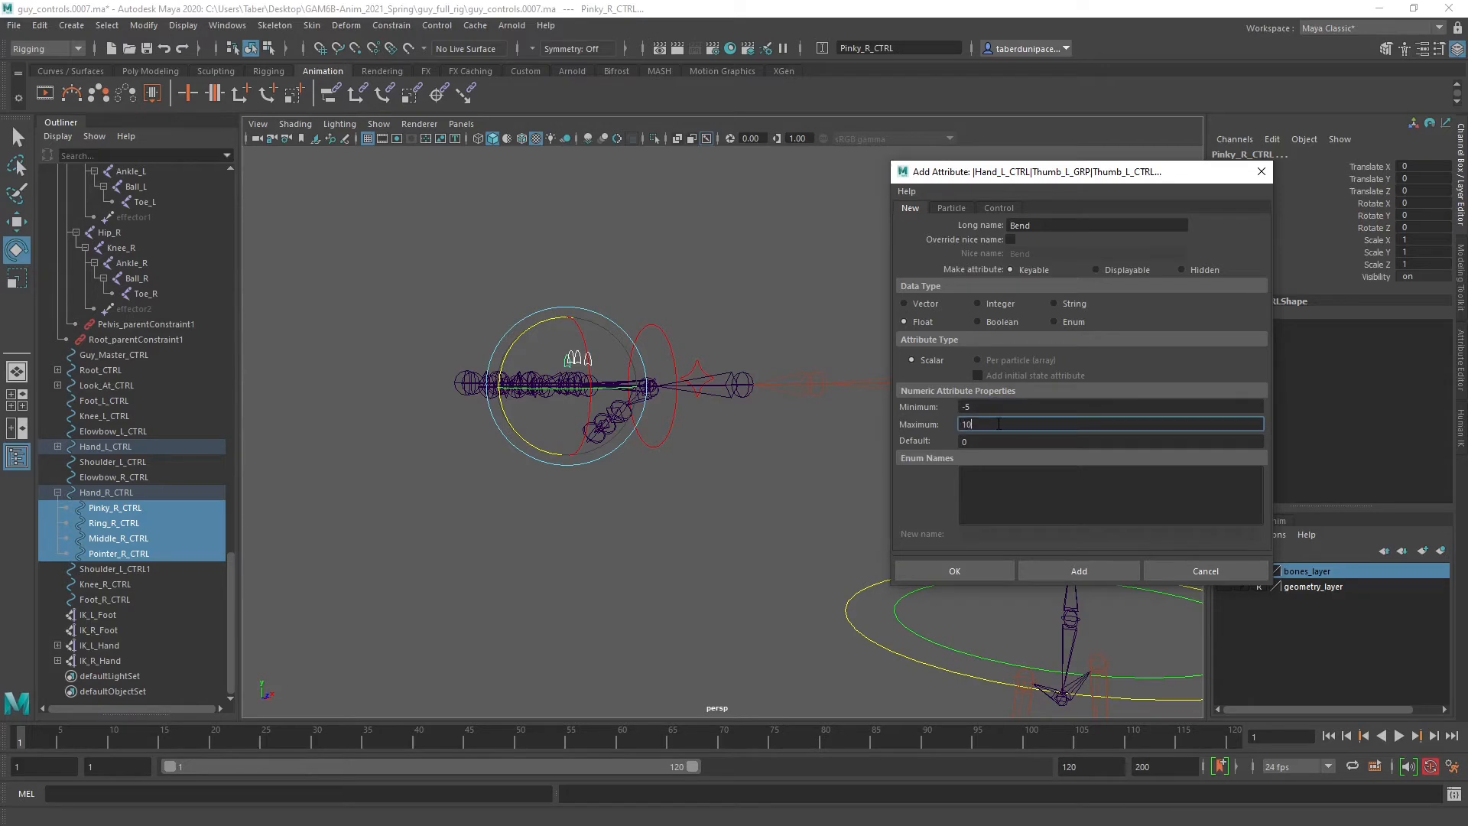
pyautogui.write('10')
pyautogui.press('Tab')
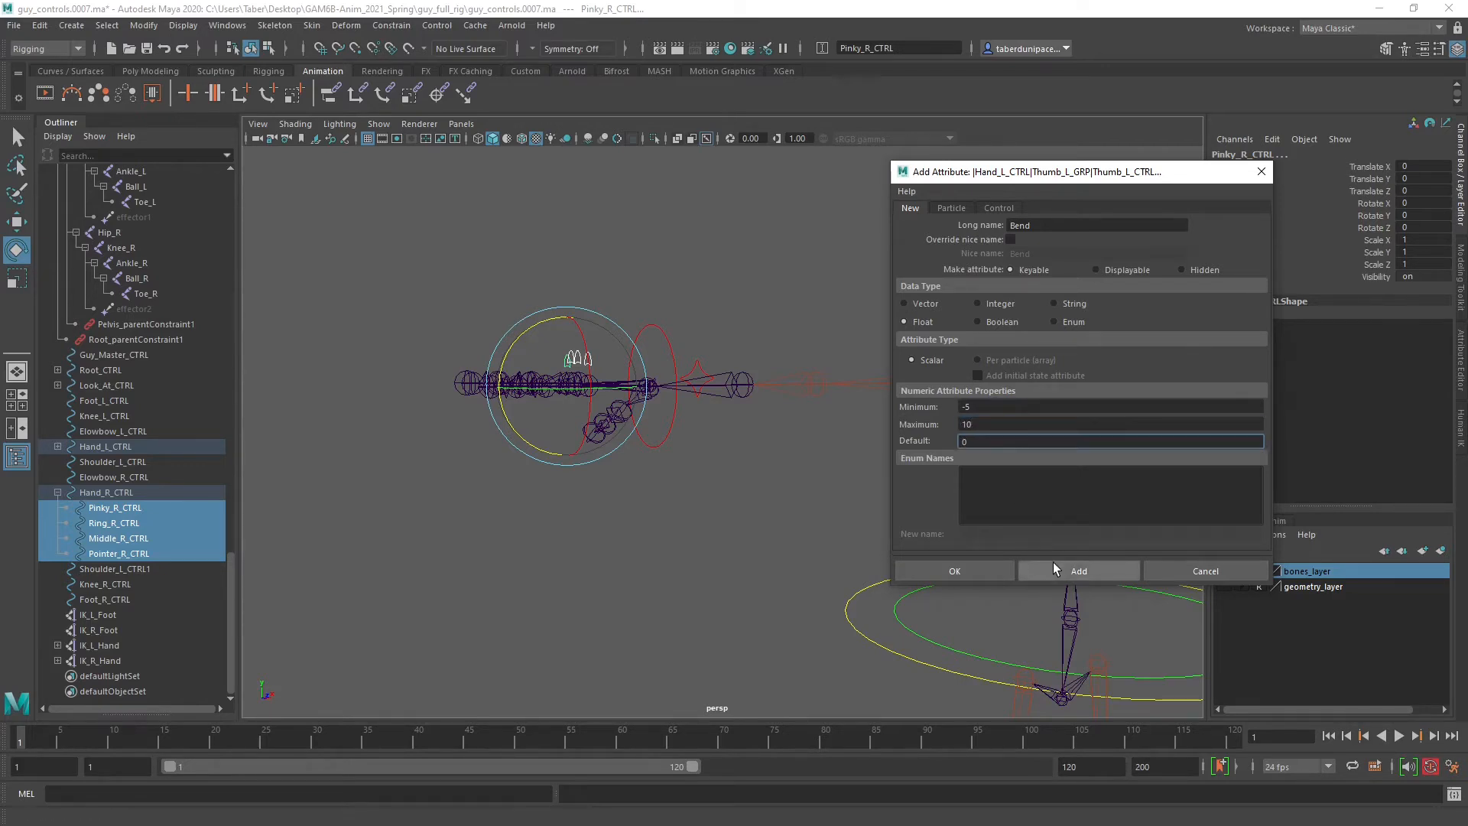
pyautogui.click(1057, 568)
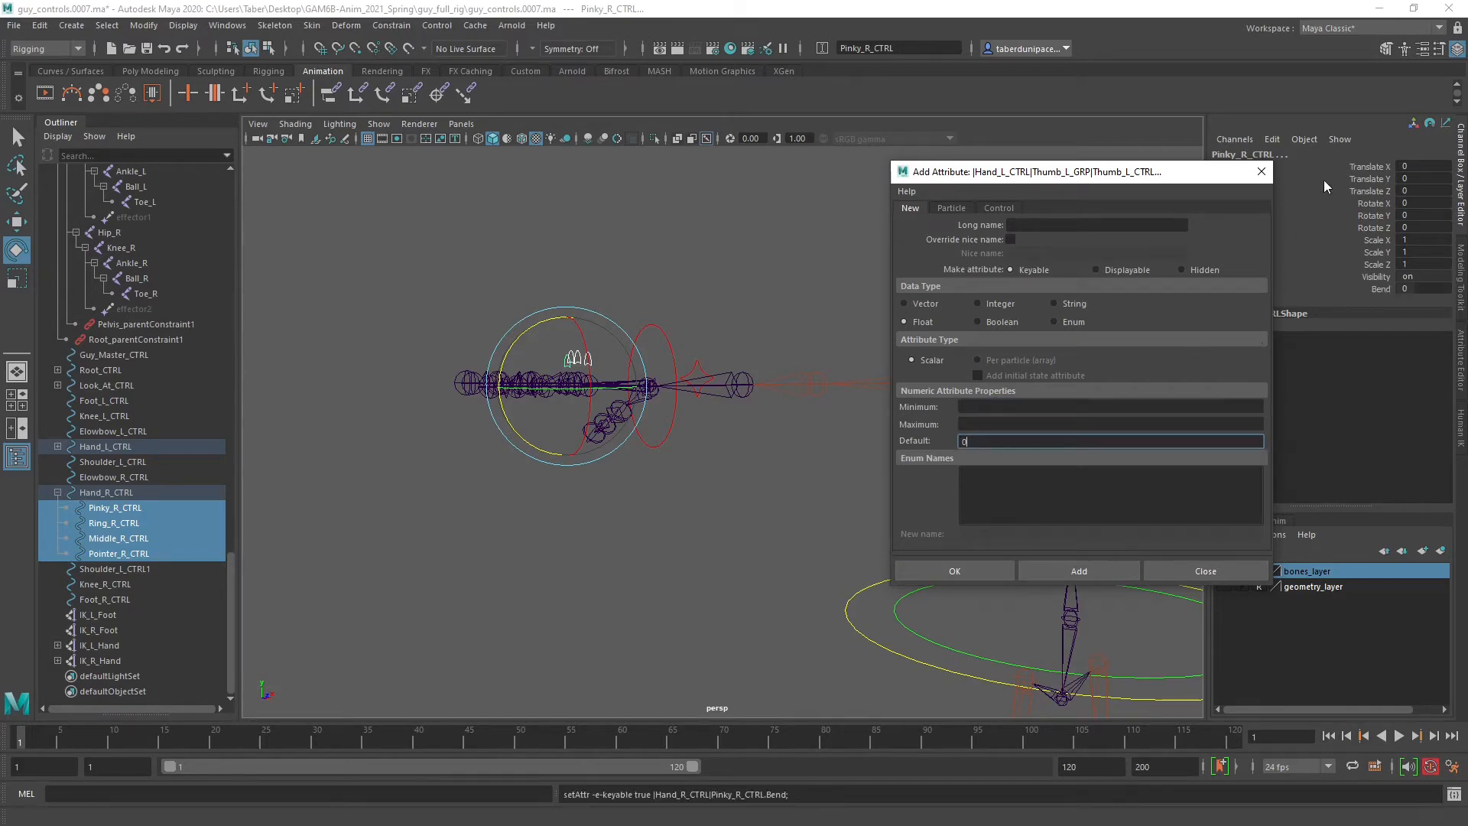
pyautogui.click(1261, 171)
# Select Pointer_R_CTRL to check that it has the Bend attribute.
pyautogui.click(581, 277)
pyautogui.click(589, 357)
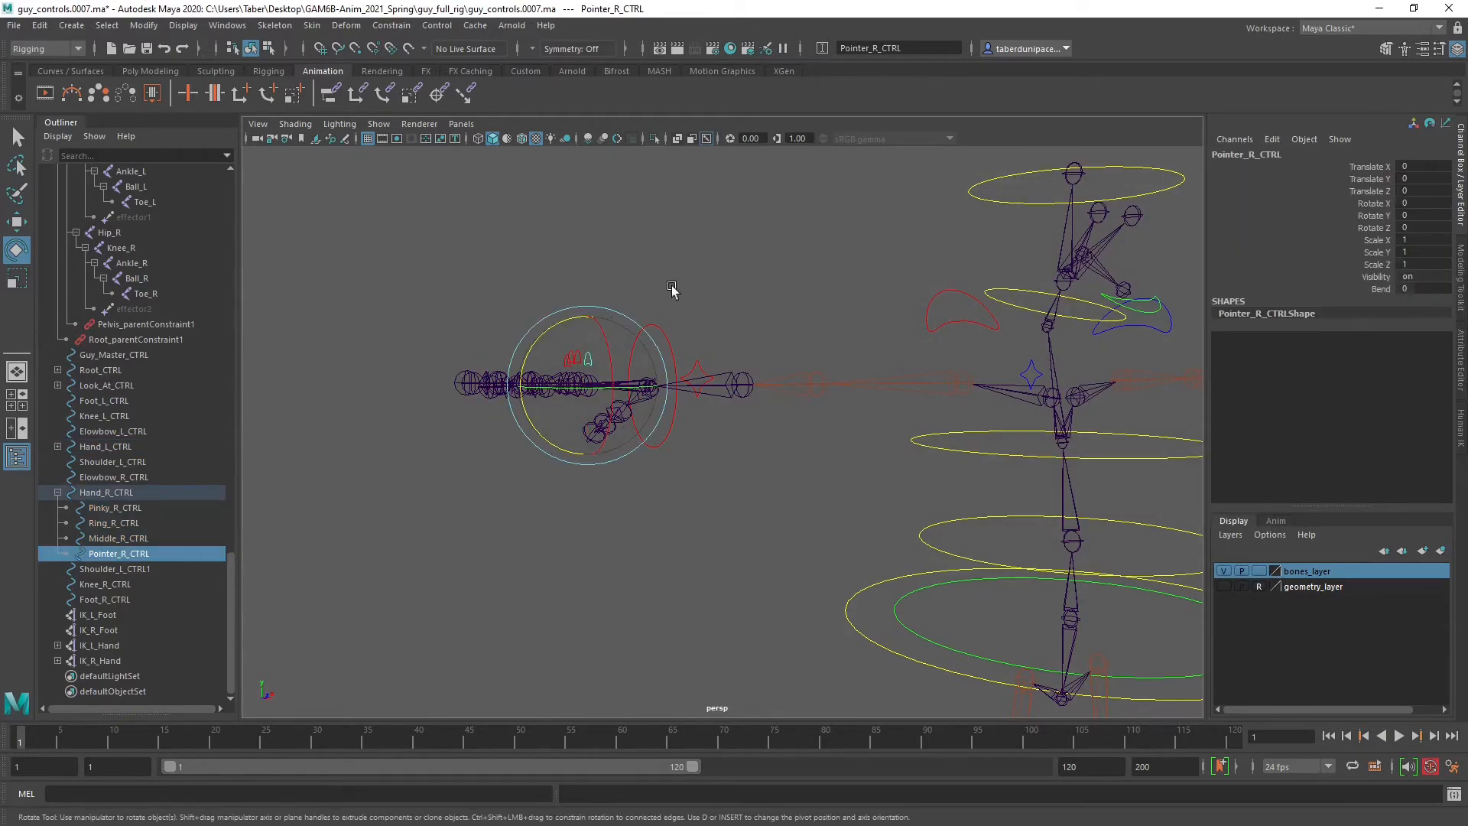
pyautogui.click(970, 305)
# Select the left pinky control, Pinky_L_CTRL, and make its Bend attribute active.
pyautogui.keyDown('alt'); pyautogui.moveTo(970, 305); pyautogui.dragTo(854, 367); pyautogui.keyUp('alt')
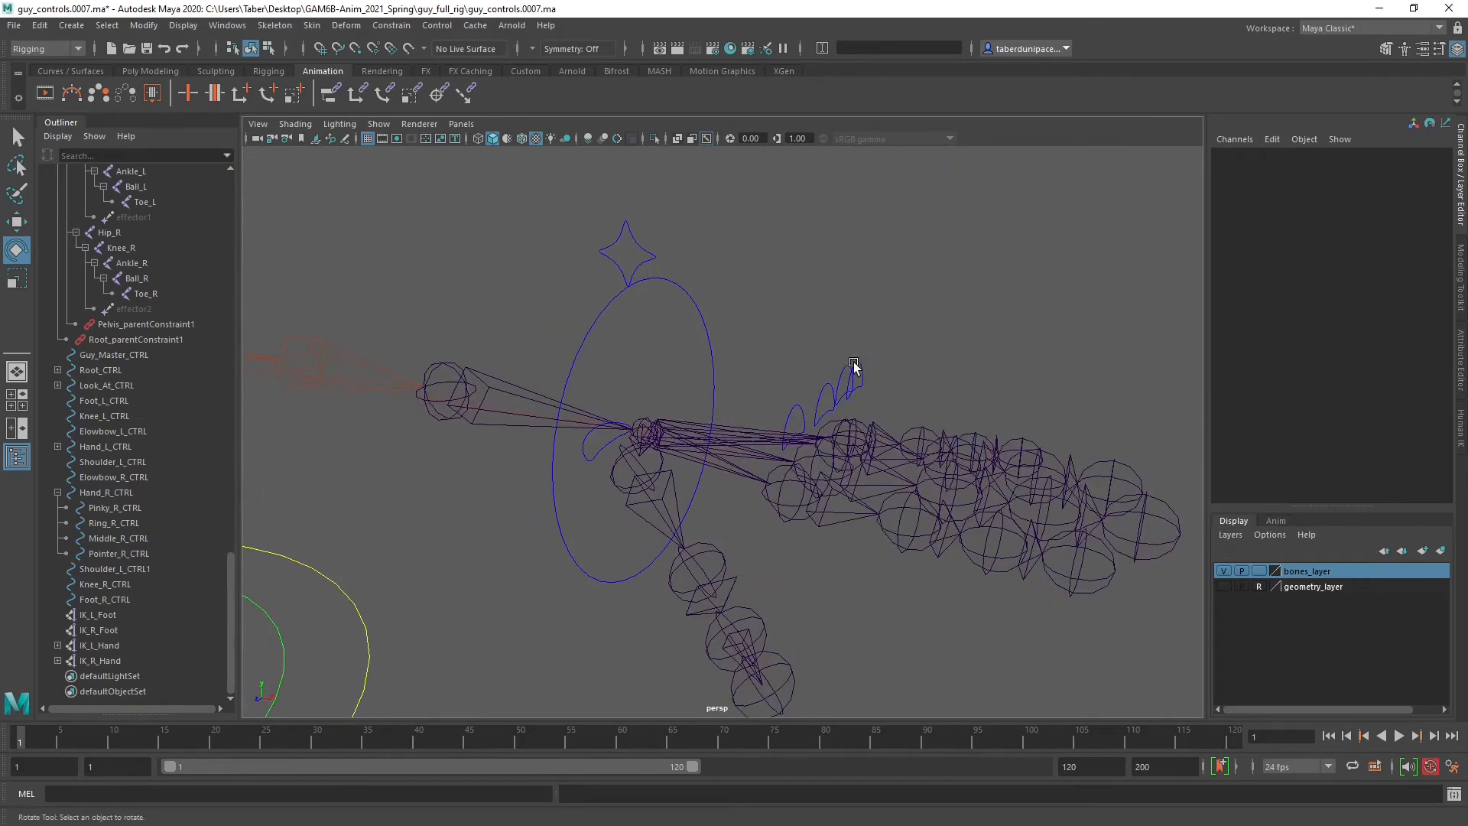
pyautogui.click(854, 367)
pyautogui.click(1383, 289)
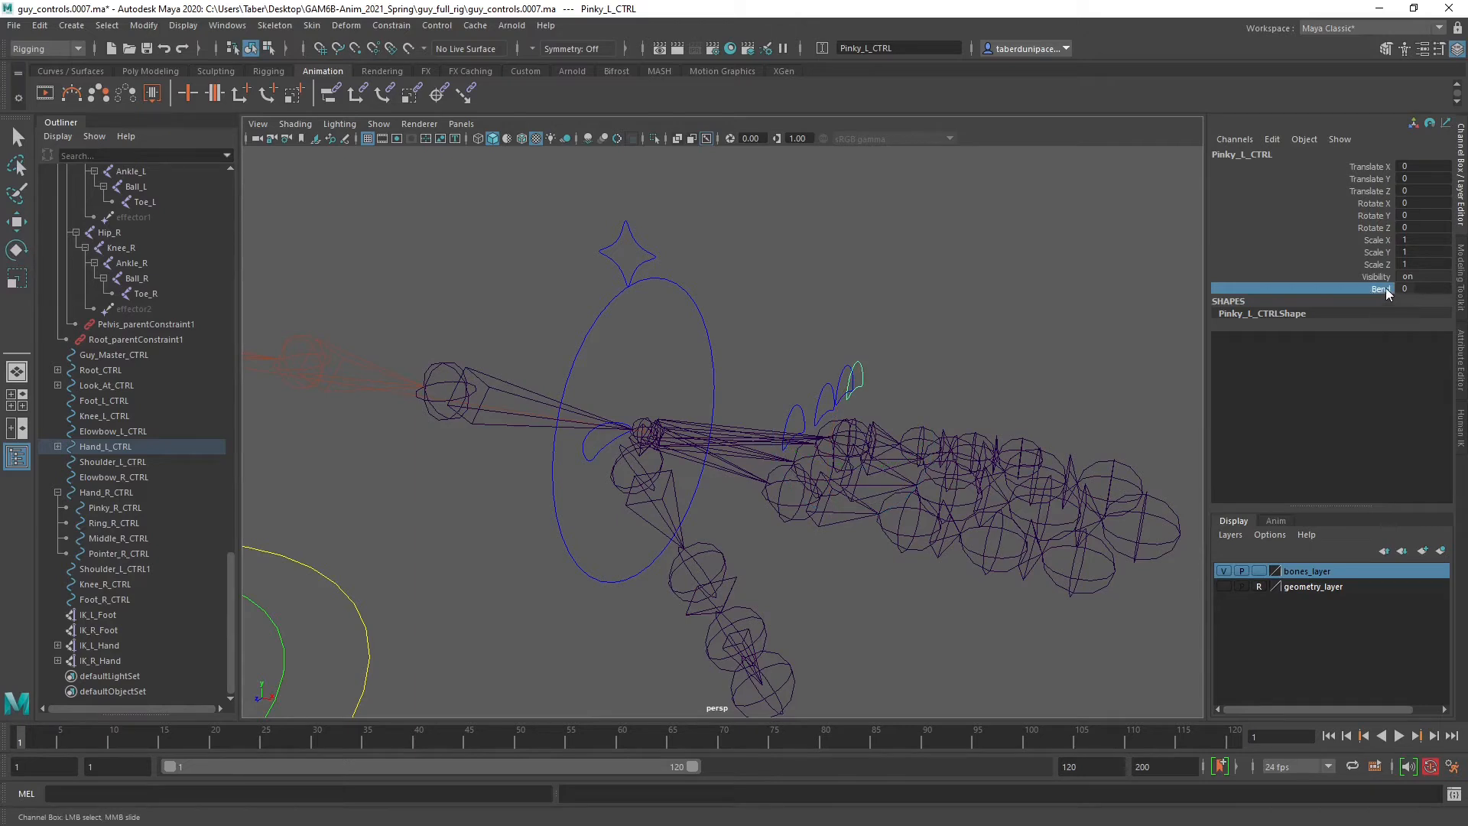
# Try scrubbing the Bend value of Pinky_L_CTRL and rotating the control about Z, undoing each change.
pyautogui.keyDown('alt'); pyautogui.moveTo(1085, 293); pyautogui.dragTo(1033, 285); pyautogui.keyUp('alt')
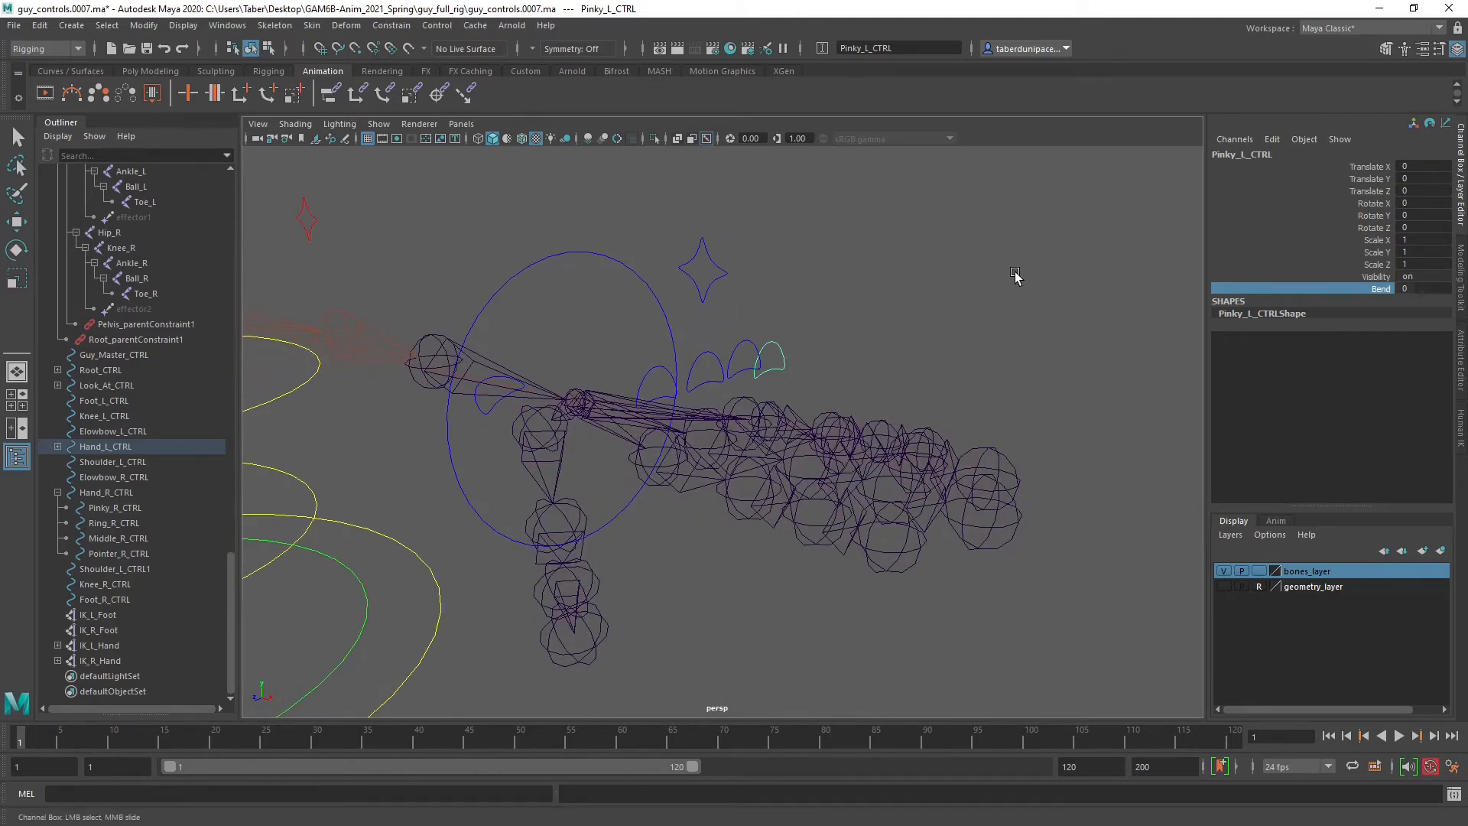
pyautogui.moveTo(1009, 272); pyautogui.dragTo(1127, 253, button='middle')
pyautogui.hotkey('ctrl', 'z')
pyautogui.keyDown('alt'); pyautogui.moveTo(944, 327); pyautogui.dragTo(917, 339); pyautogui.keyUp('alt')
pyautogui.keyDown('alt'); pyautogui.moveTo(916, 339); pyautogui.dragTo(921, 328, button='middle'); pyautogui.keyUp('alt')
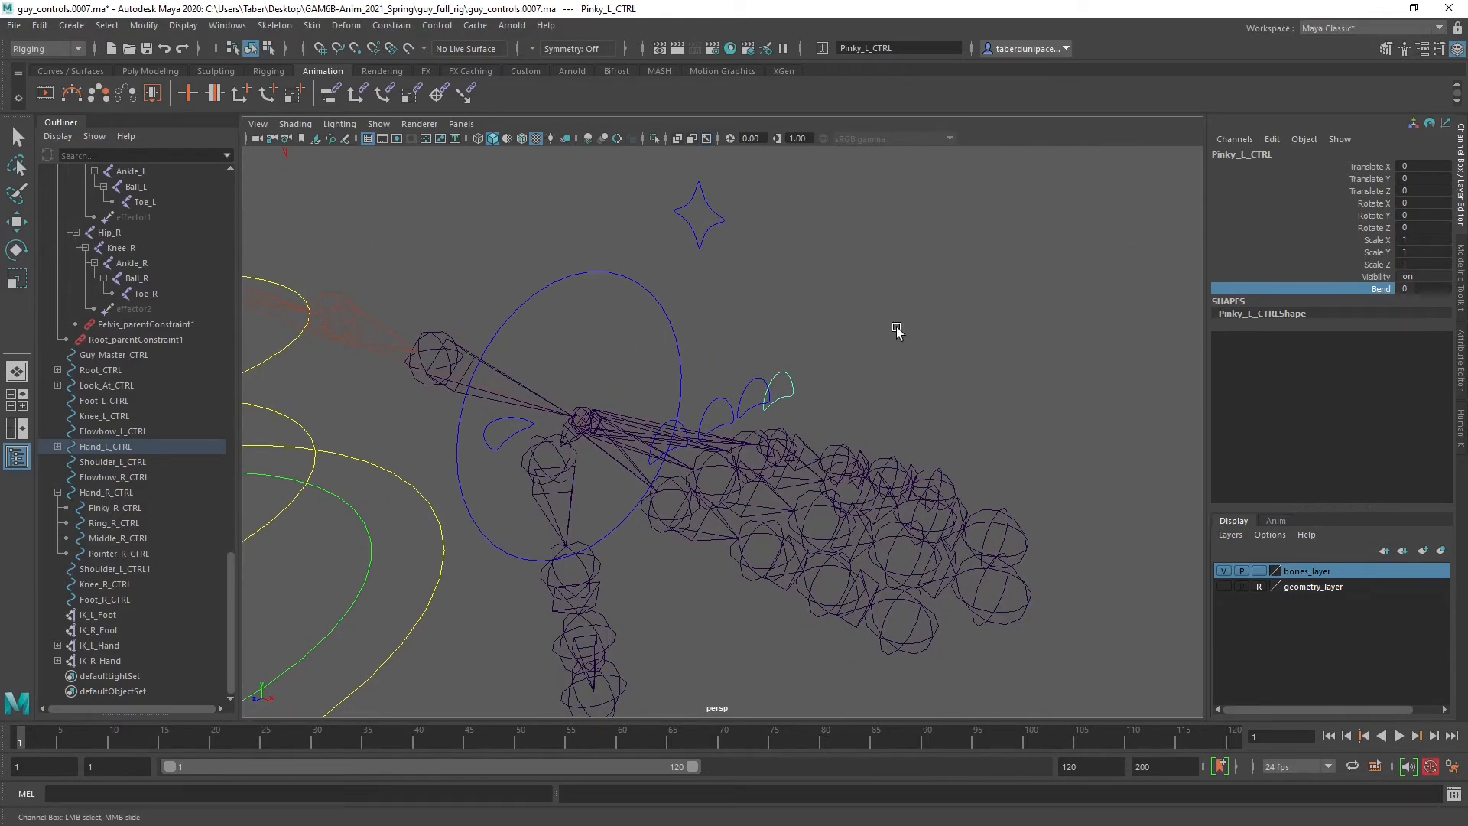
pyautogui.keyDown('alt'); pyautogui.moveTo(898, 331); pyautogui.dragTo(780, 482); pyautogui.keyUp('alt')
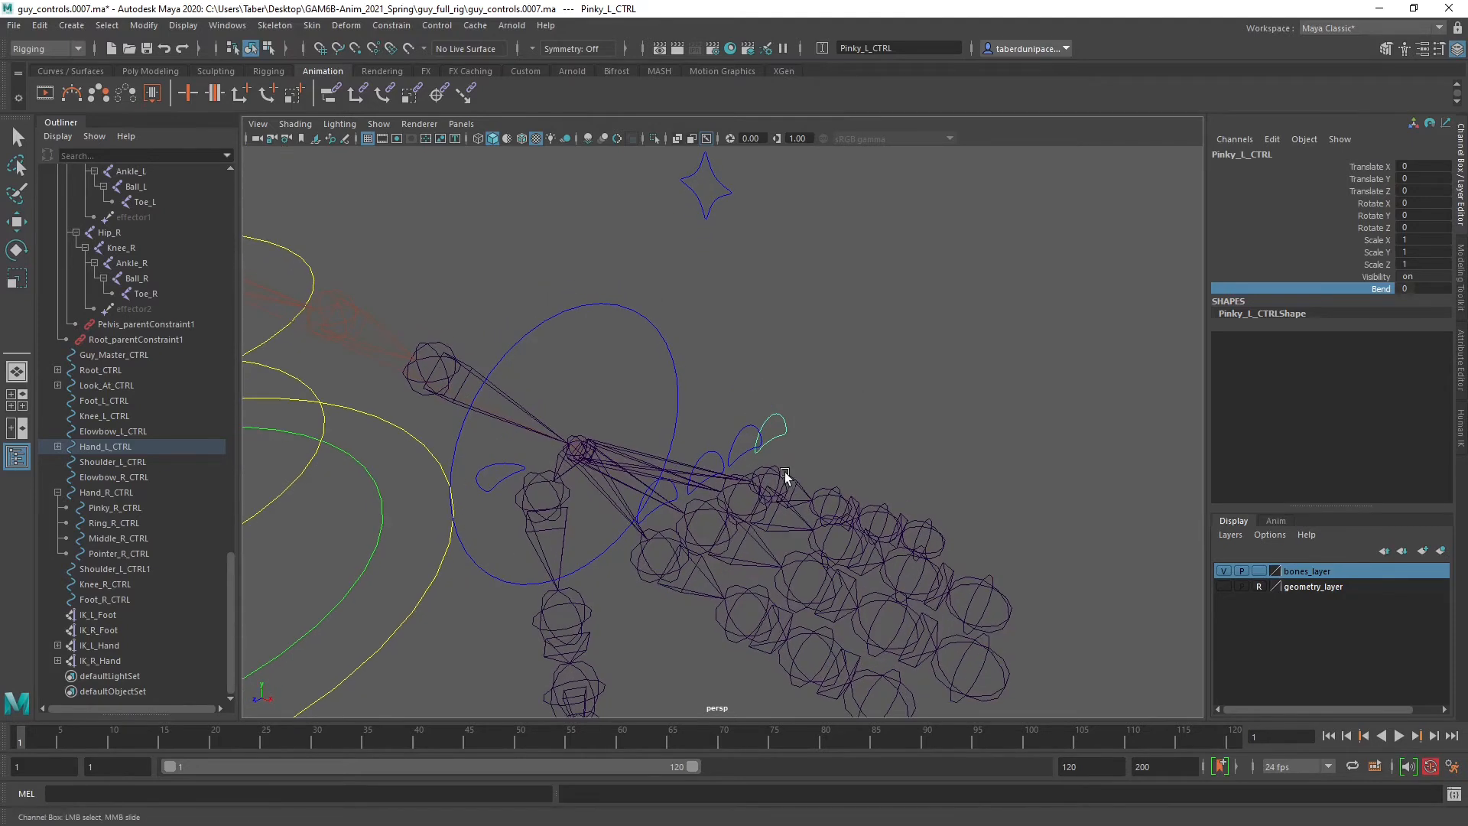
pyautogui.press('e')
pyautogui.moveTo(810, 416); pyautogui.dragTo(776, 470)
pyautogui.hotkey('ctrl', 'z')
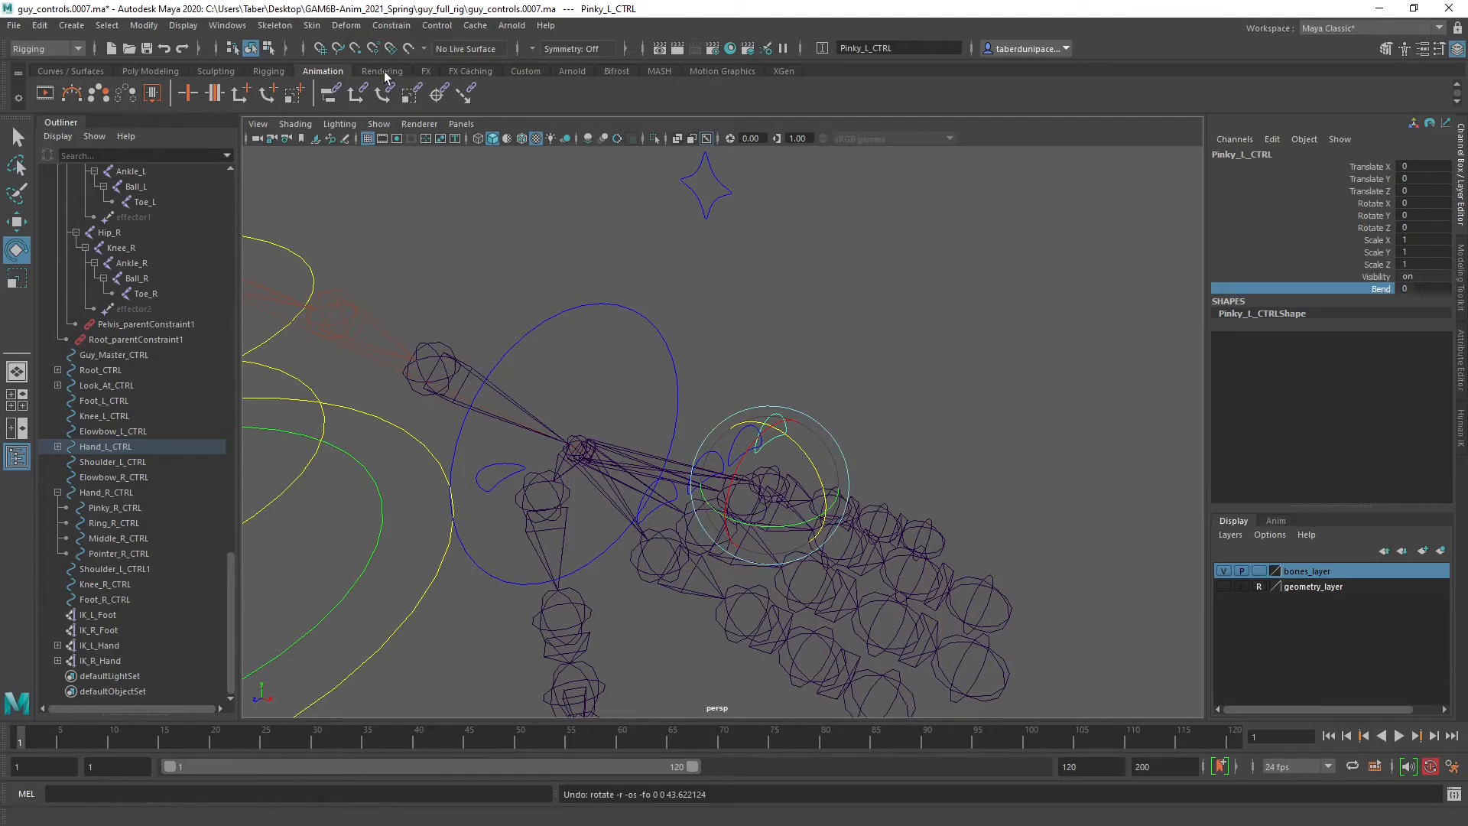
# Open the Set Driven Key options and load Pinky_L_CTRL as driver with Bend as the driving attribute.
pyautogui.click(67, 52)
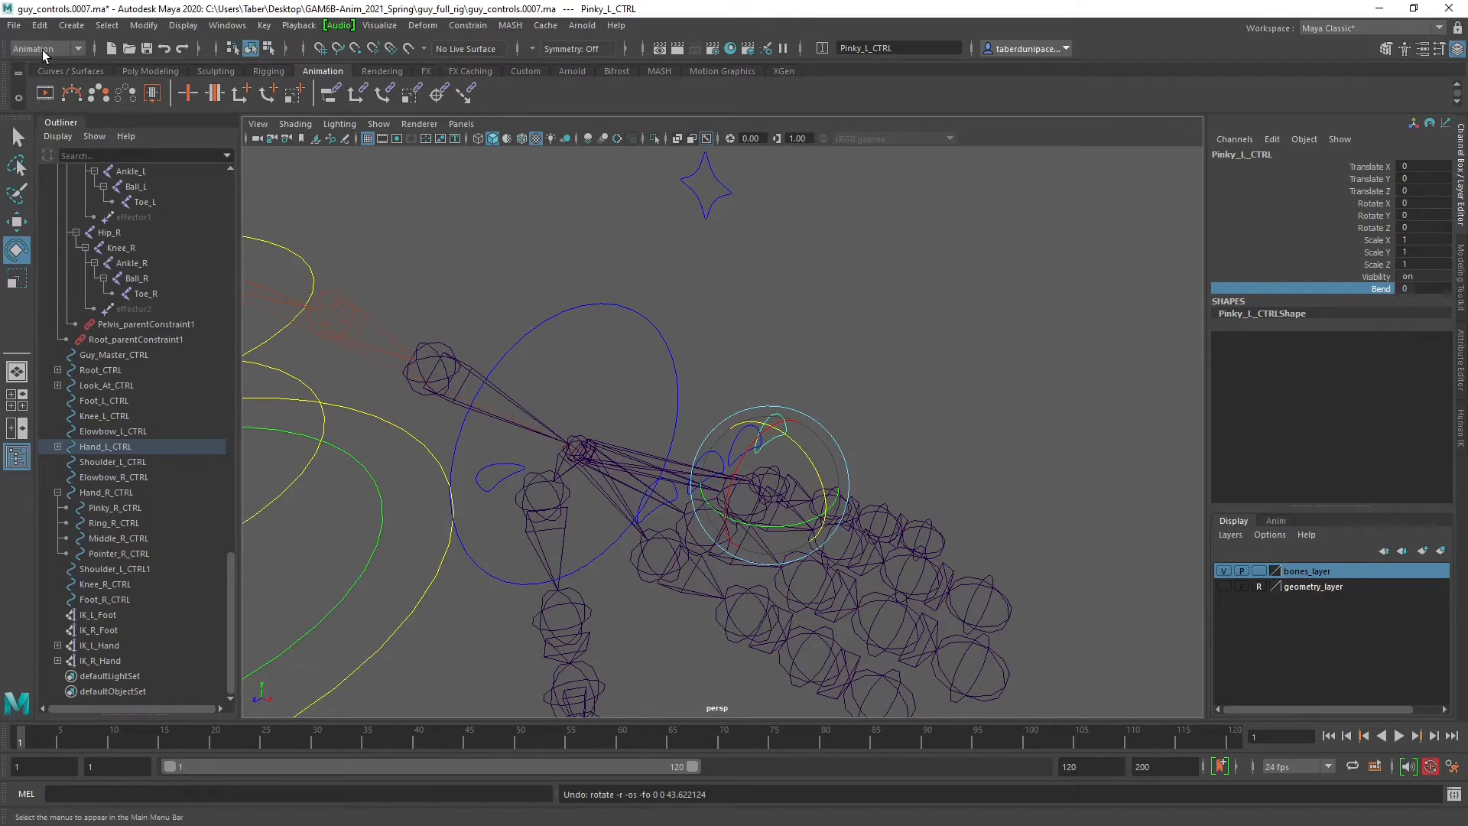
pyautogui.click(263, 26)
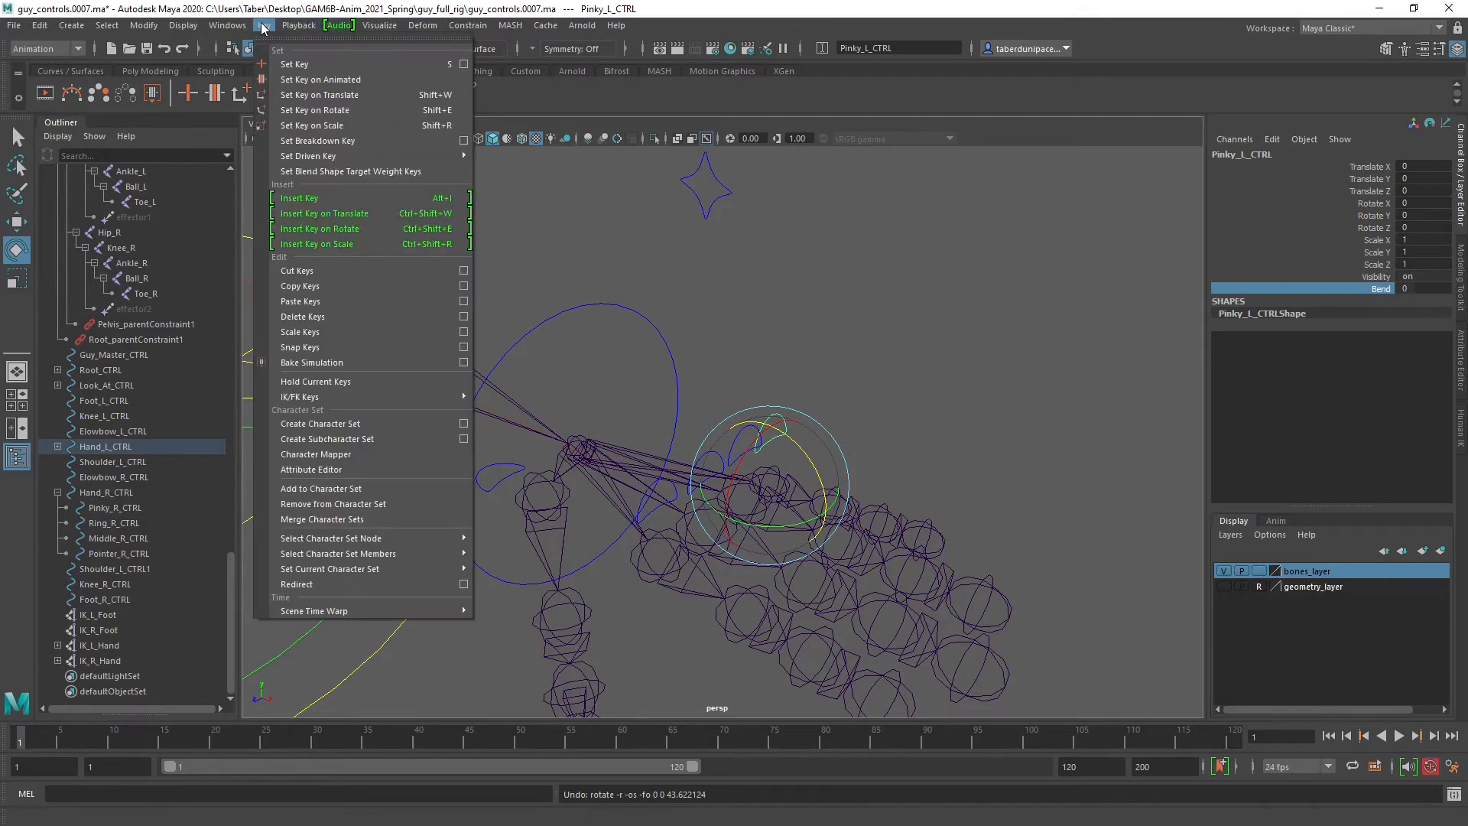
pyautogui.moveTo(371, 156)
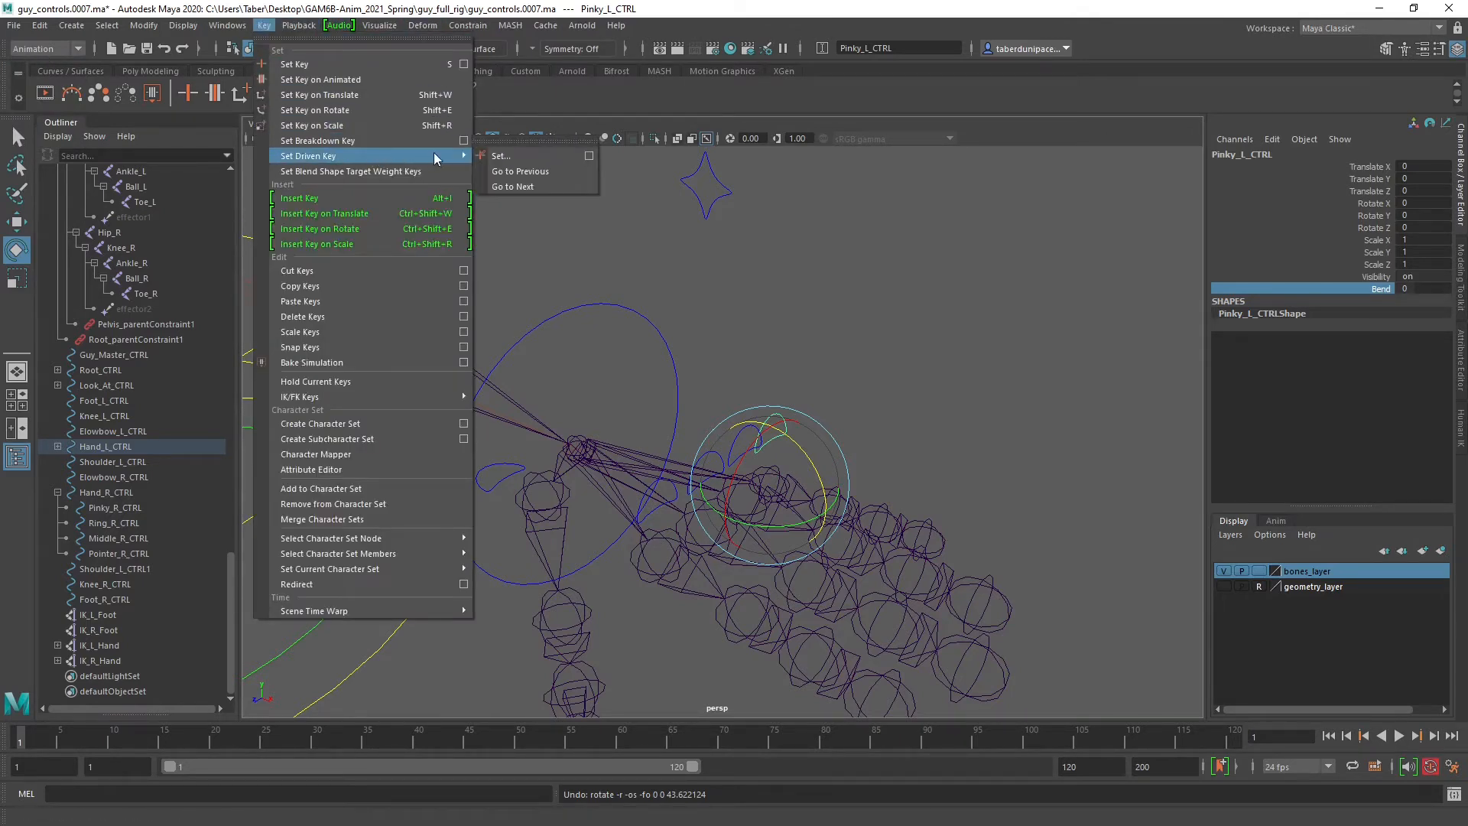
pyautogui.click(593, 157)
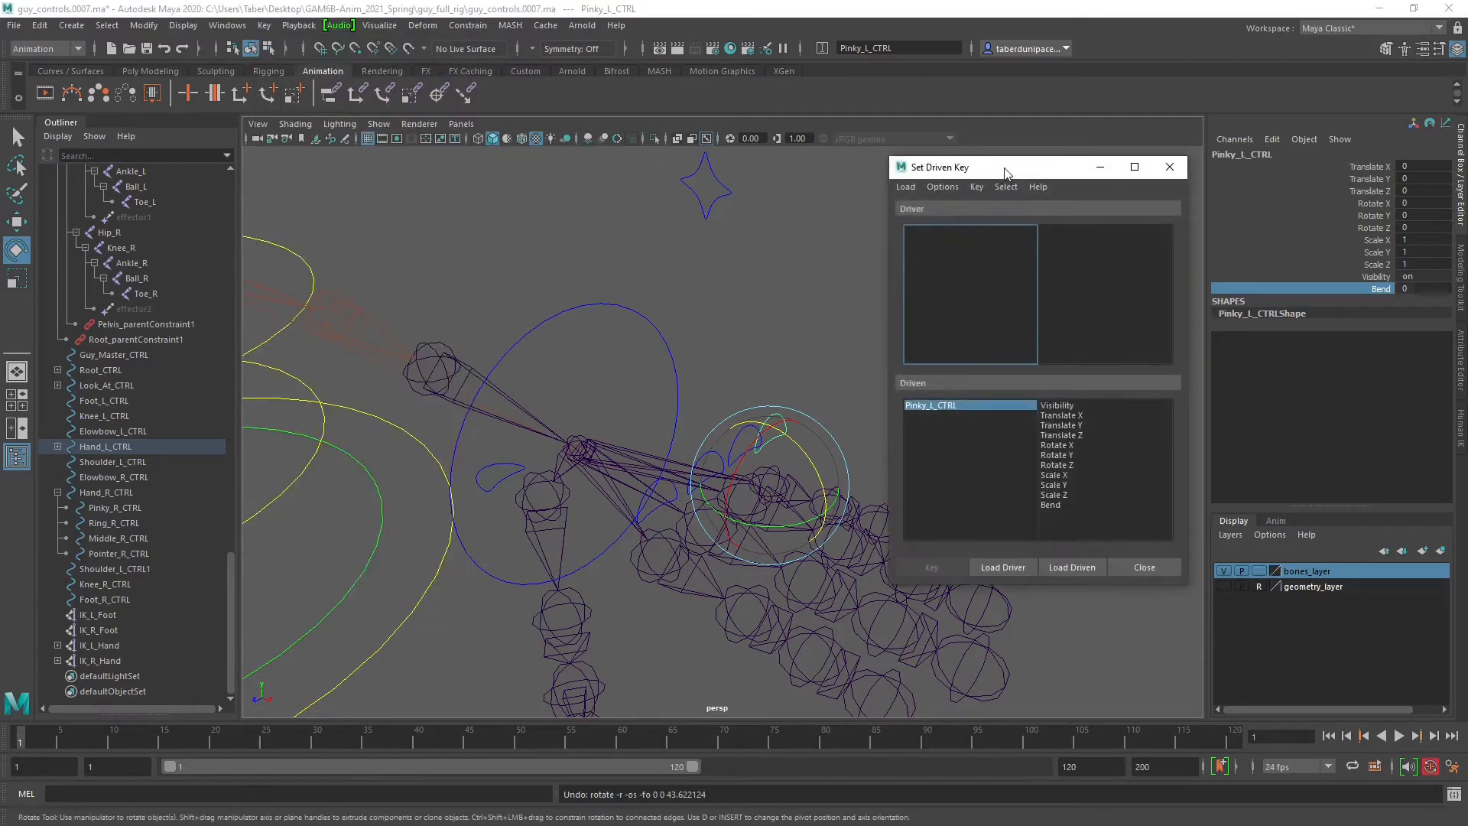
pyautogui.moveTo(1013, 176); pyautogui.dragTo(440, 181)
pyautogui.keyDown('alt'); pyautogui.moveTo(800, 278); pyautogui.dragTo(862, 296); pyautogui.keyUp('alt')
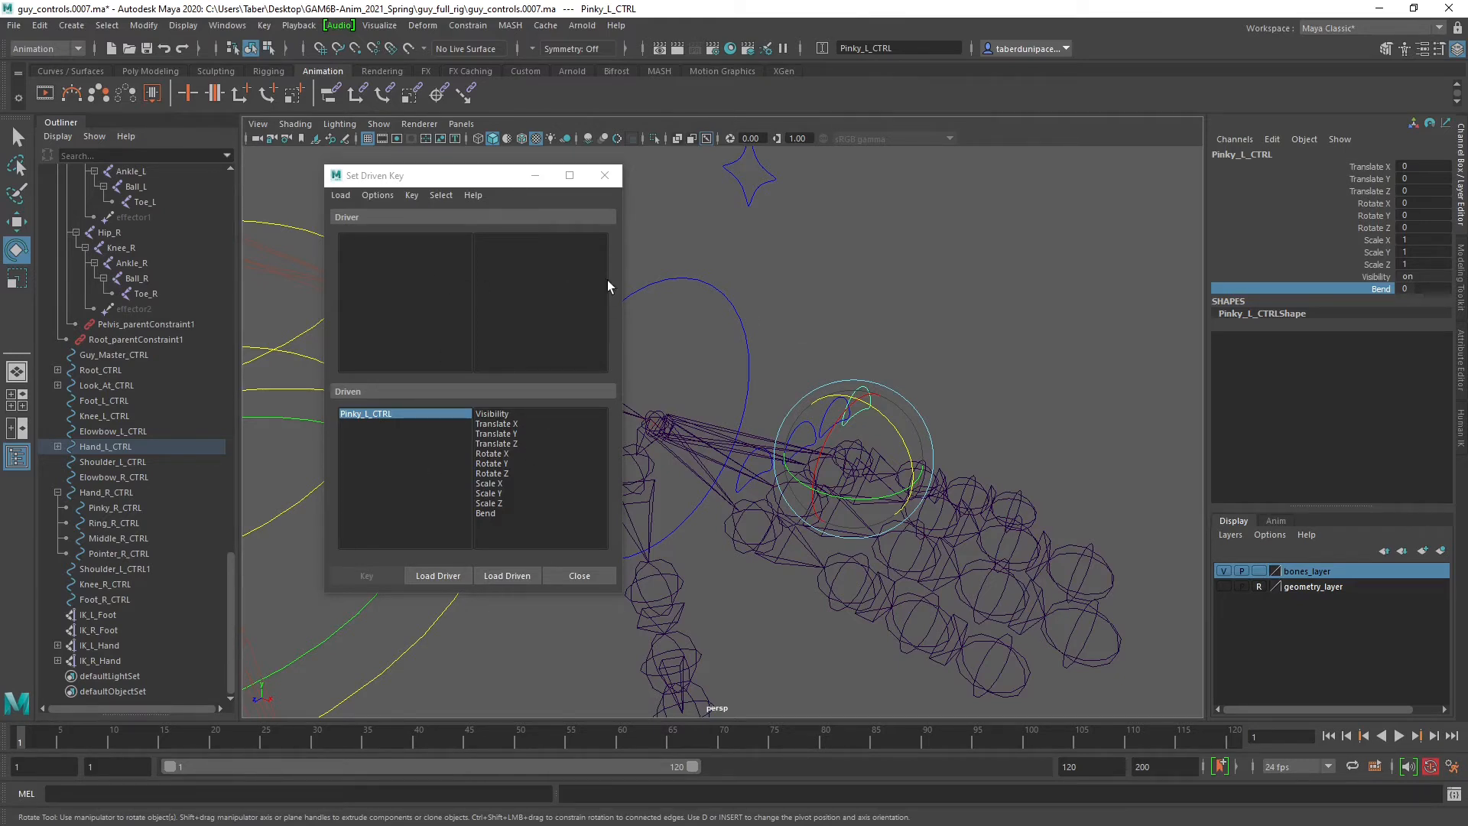
pyautogui.click(439, 576)
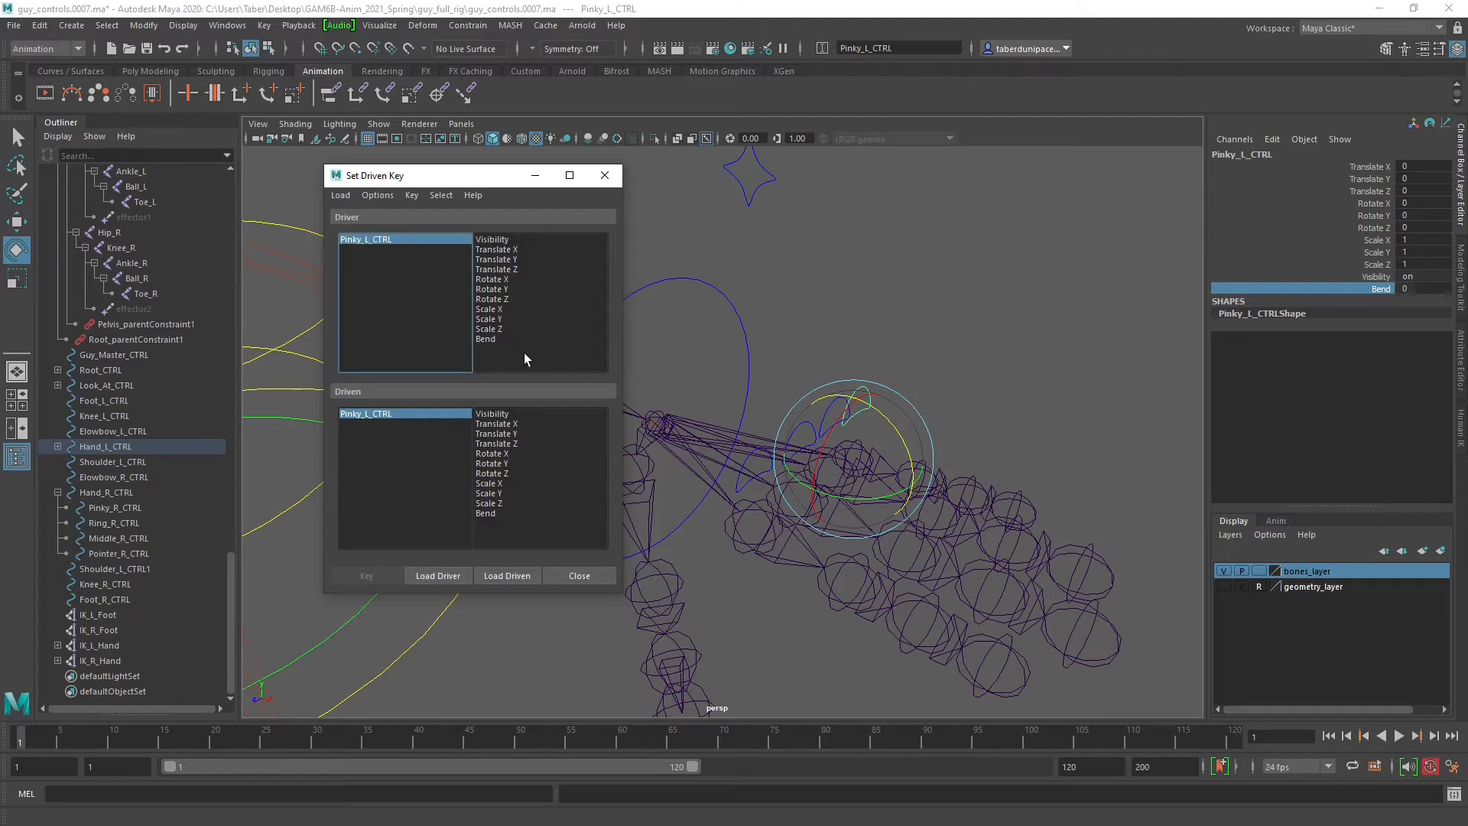
pyautogui.click(490, 339)
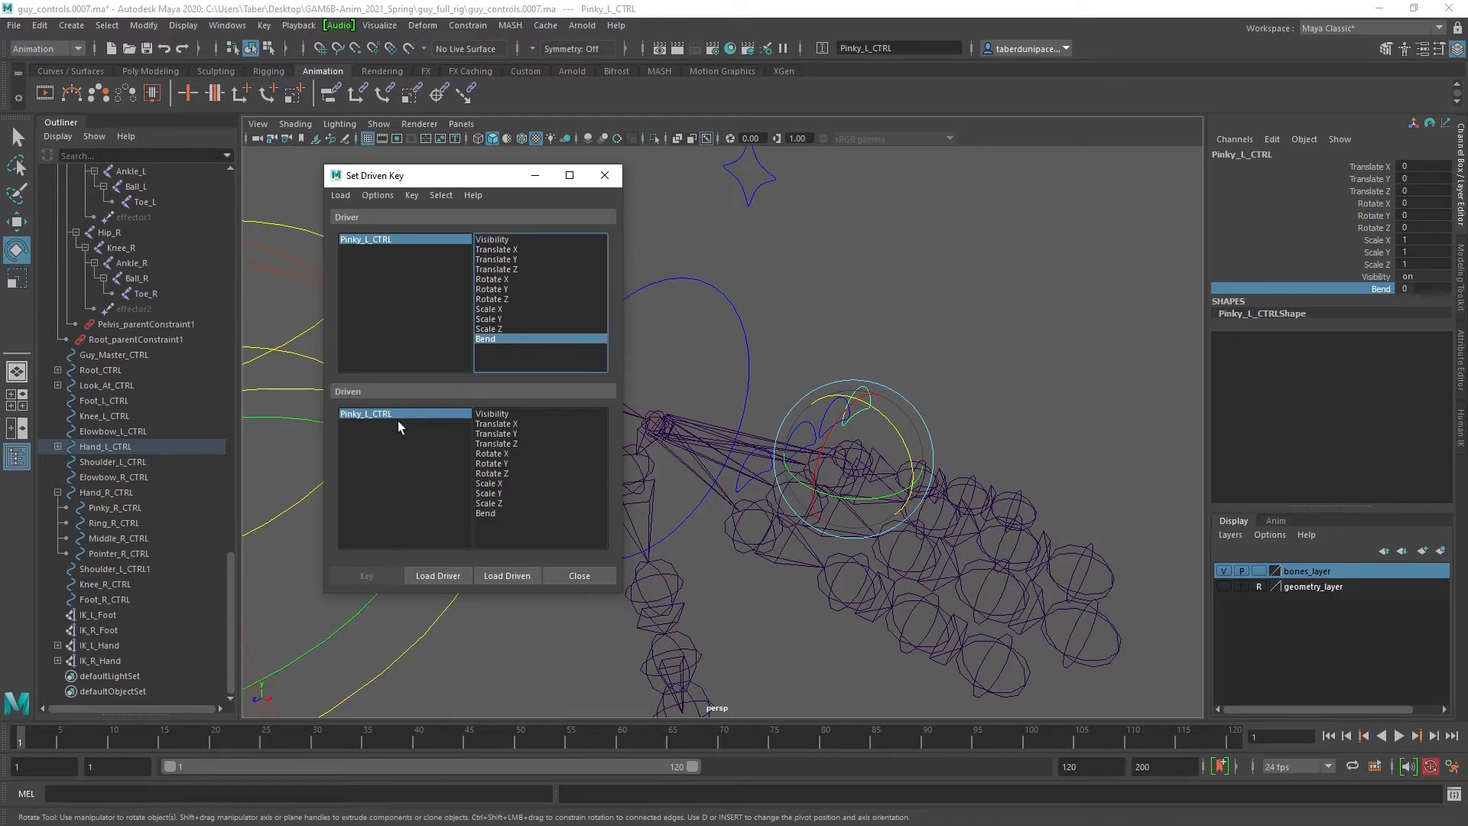
# Load the left pinky joints Pinky_L2 and Pinky_L3 as driven objects and highlight both of them.
pyautogui.click(967, 310)
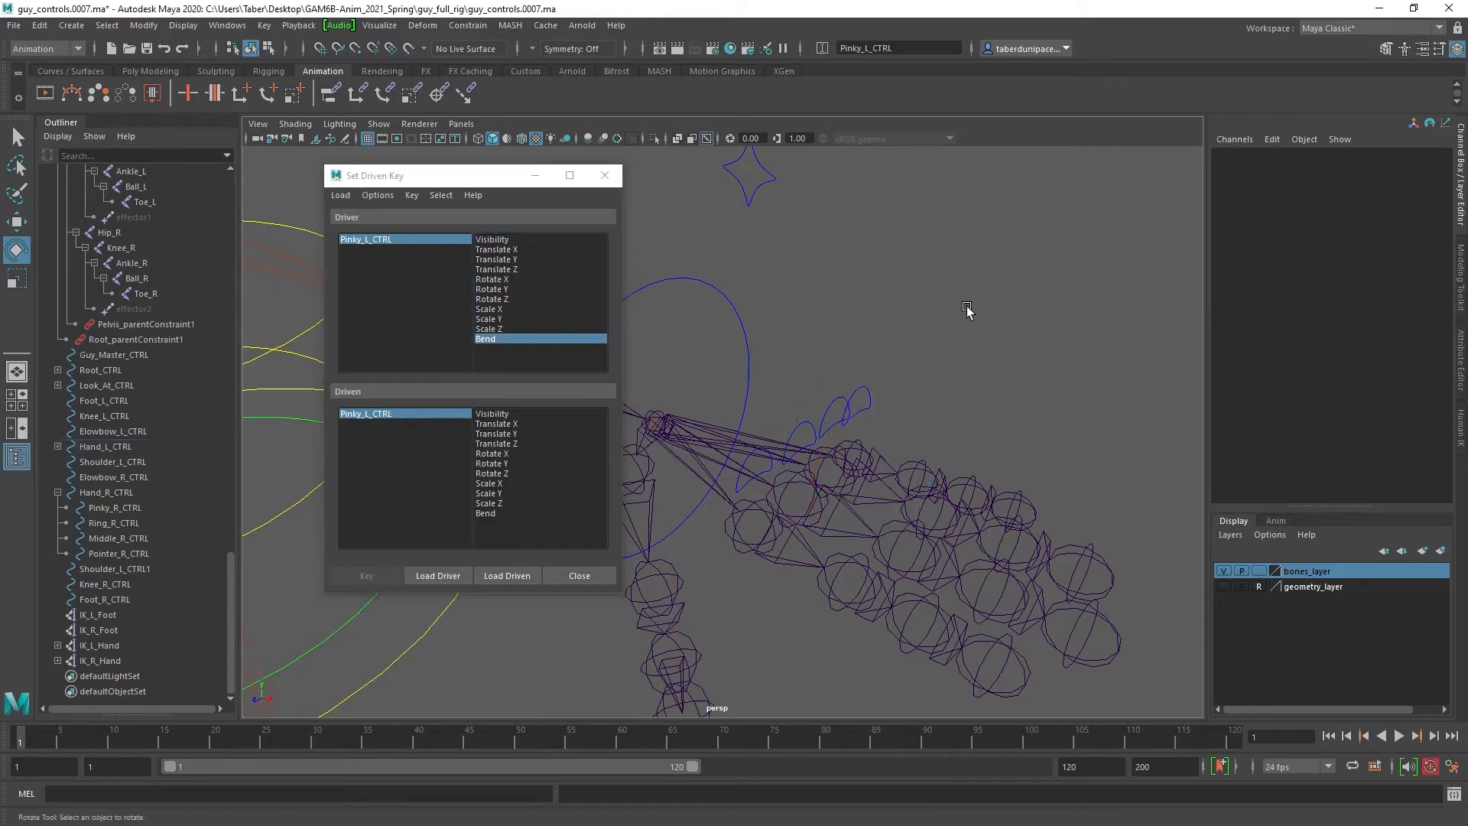
pyautogui.click(927, 473)
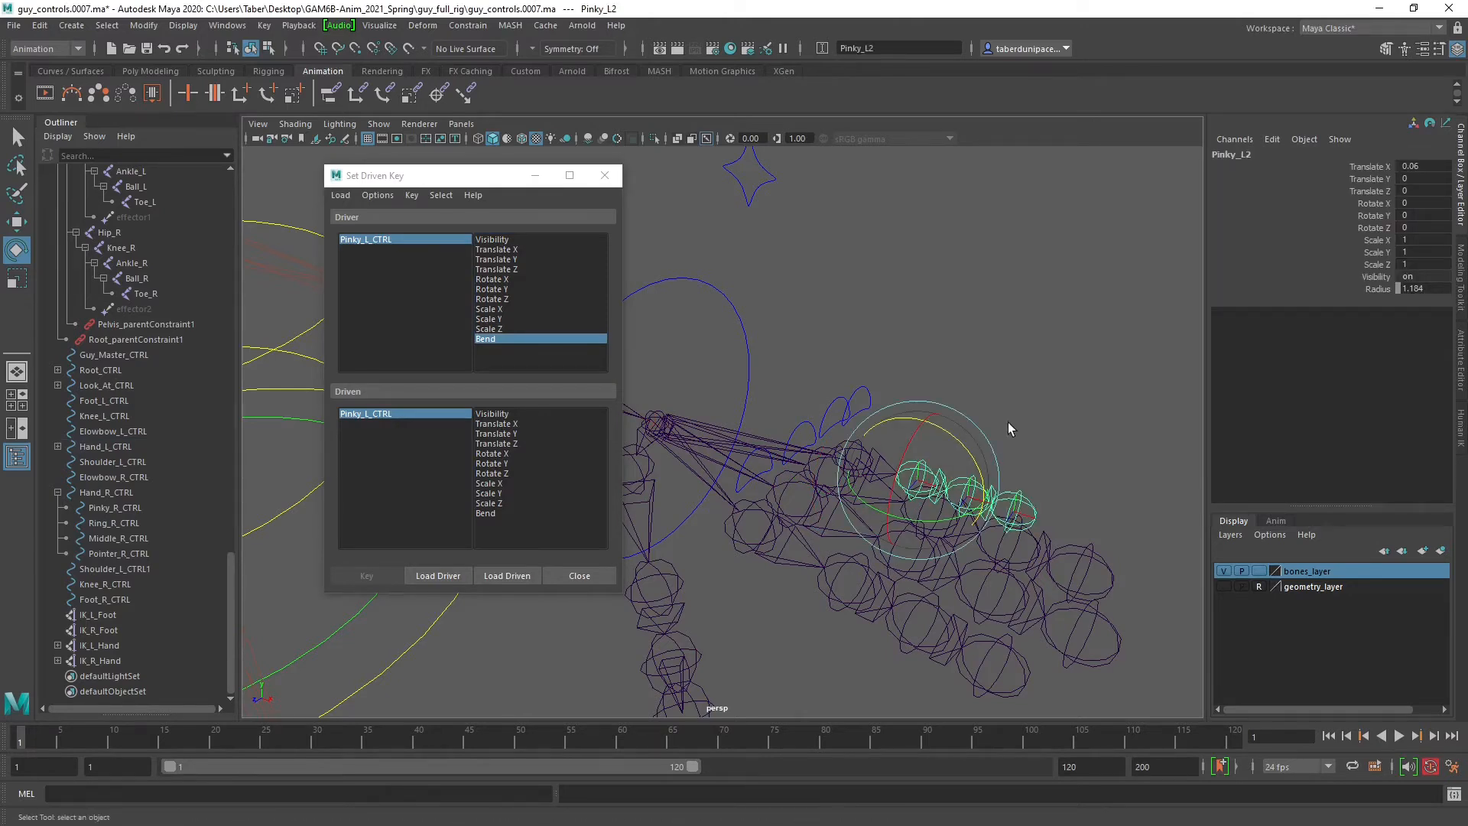
pyautogui.press('q')
pyautogui.keyDown('shift'); pyautogui.click(973, 481); pyautogui.keyUp('shift')
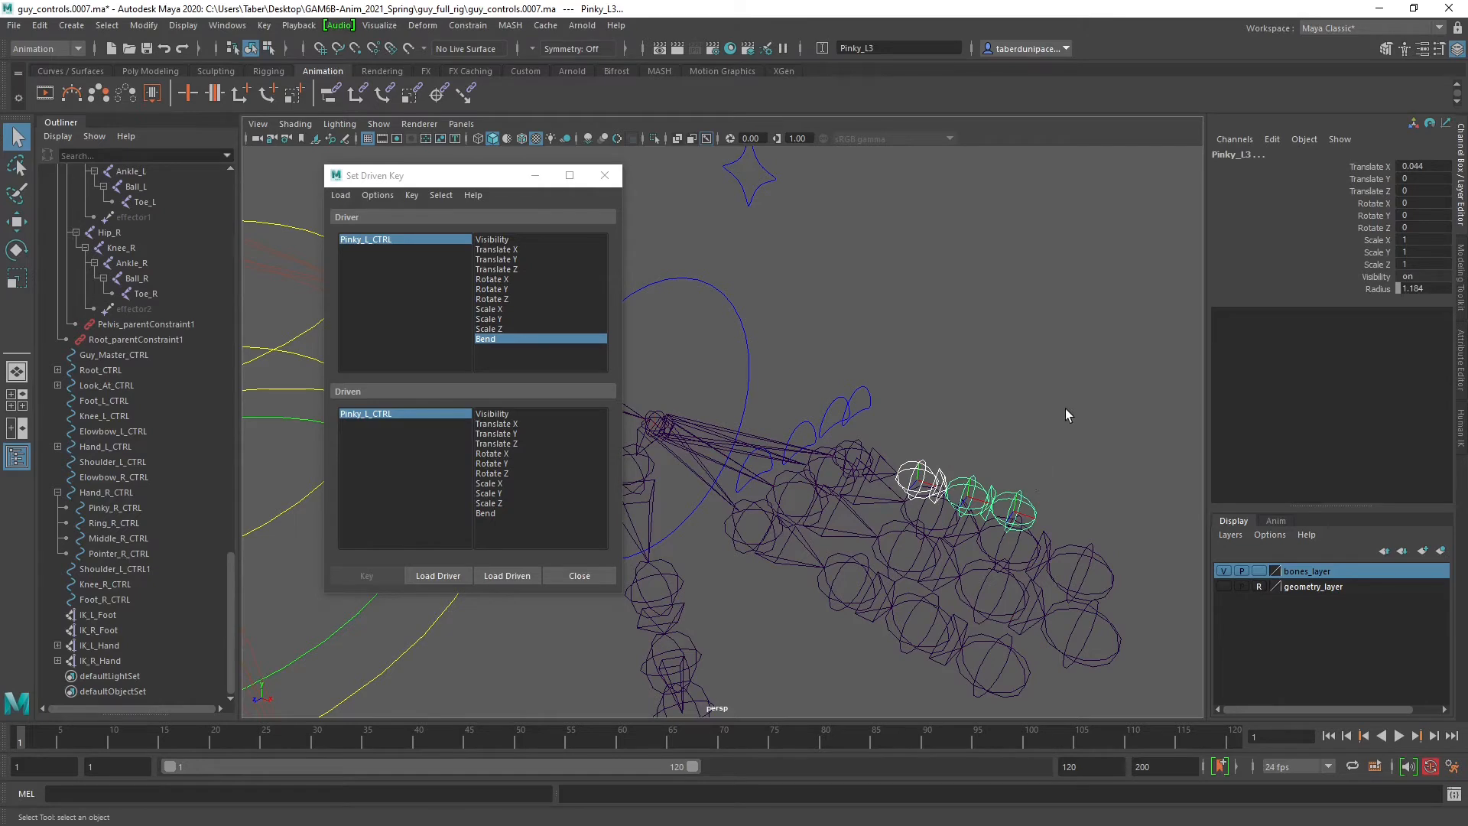
pyautogui.click(494, 575)
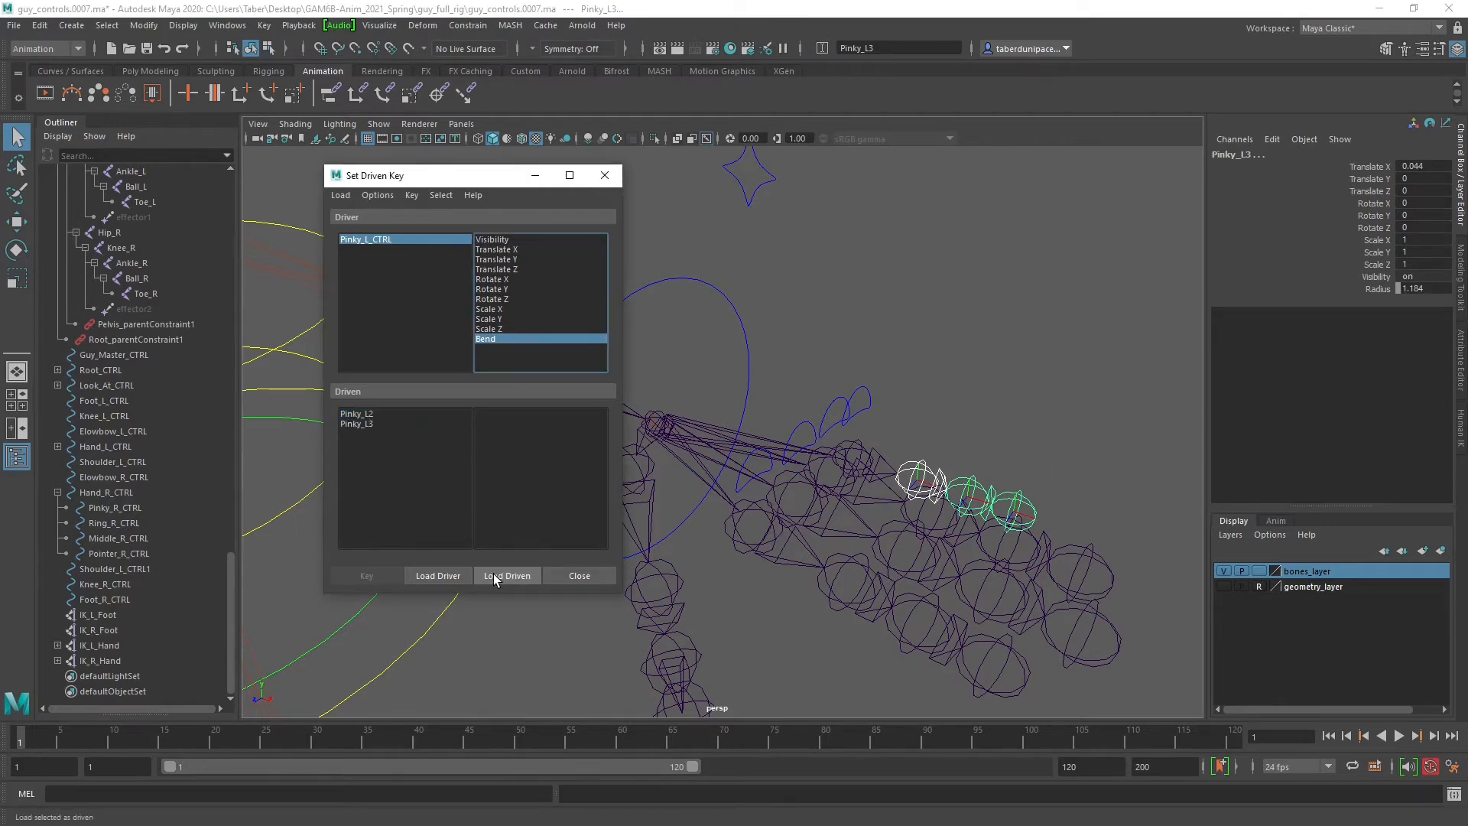
pyautogui.click(368, 414)
pyautogui.keyDown('shift'); pyautogui.click(368, 426); pyautogui.keyUp('shift')
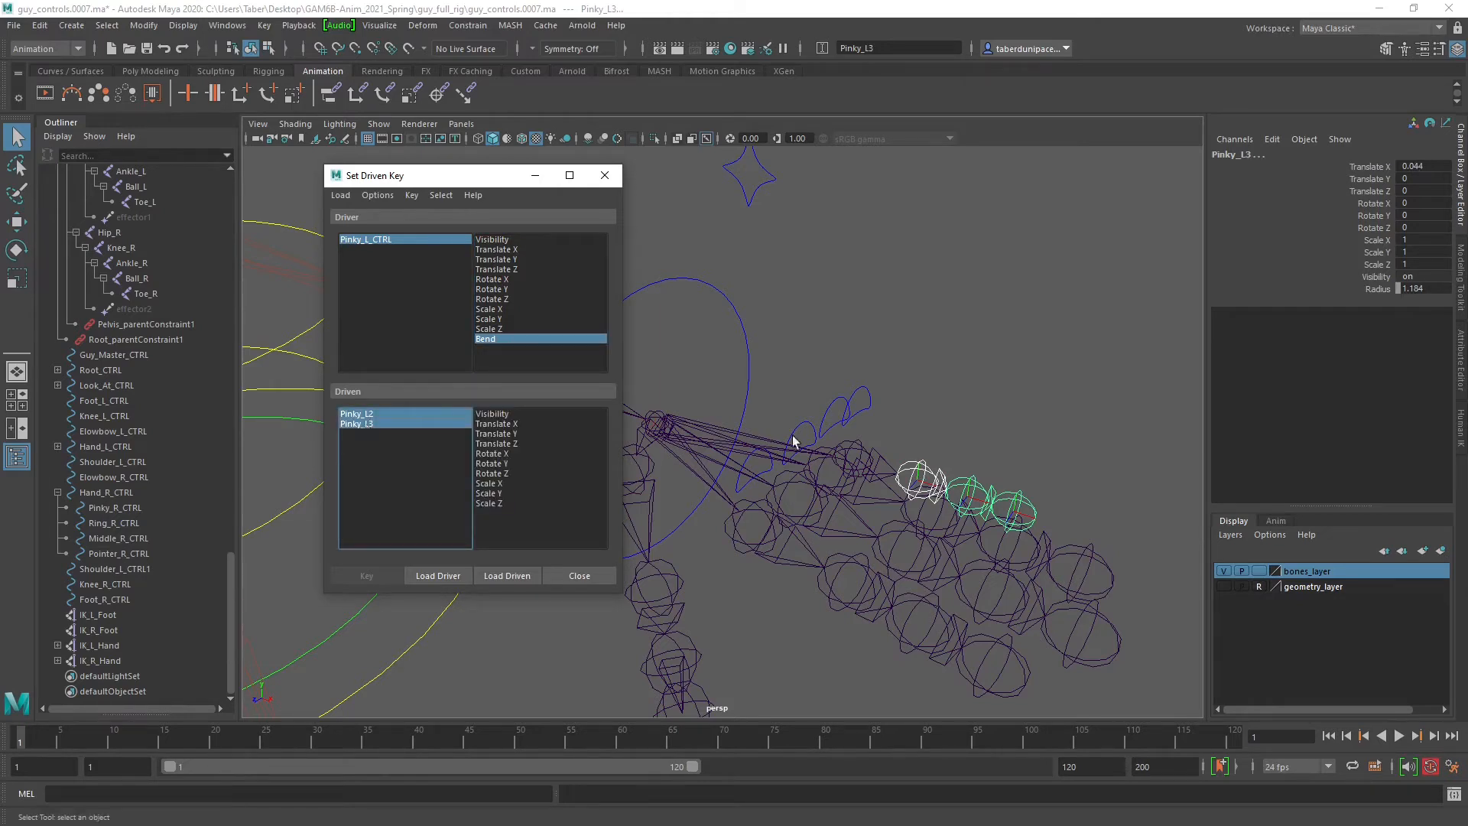
# Try rotating Pinky_L2 to identify its bending axis, and undo the rotation.
pyautogui.click(990, 417)
pyautogui.click(923, 468)
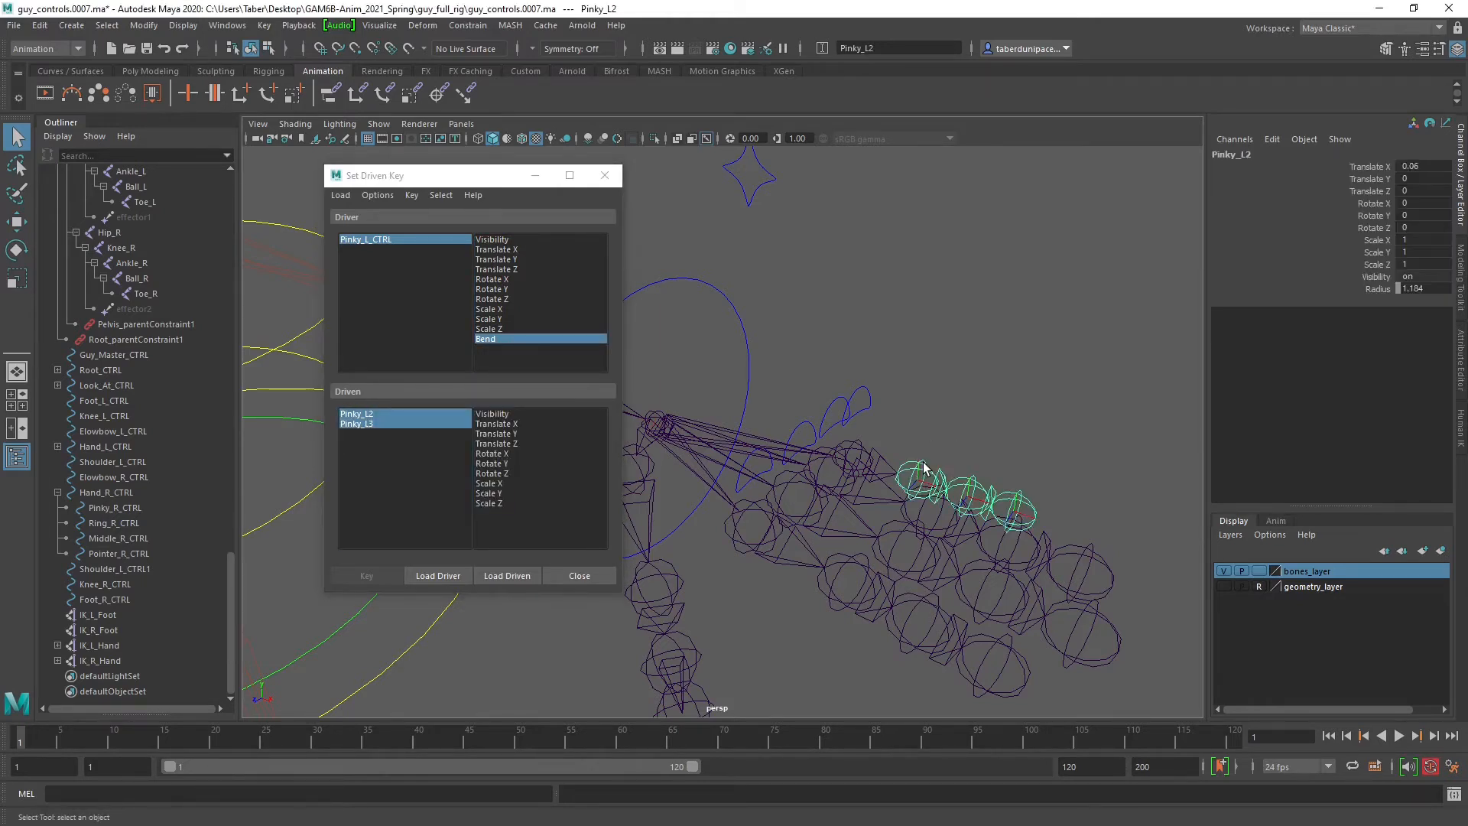
pyautogui.press('e')
pyautogui.moveTo(962, 446); pyautogui.dragTo(932, 418)
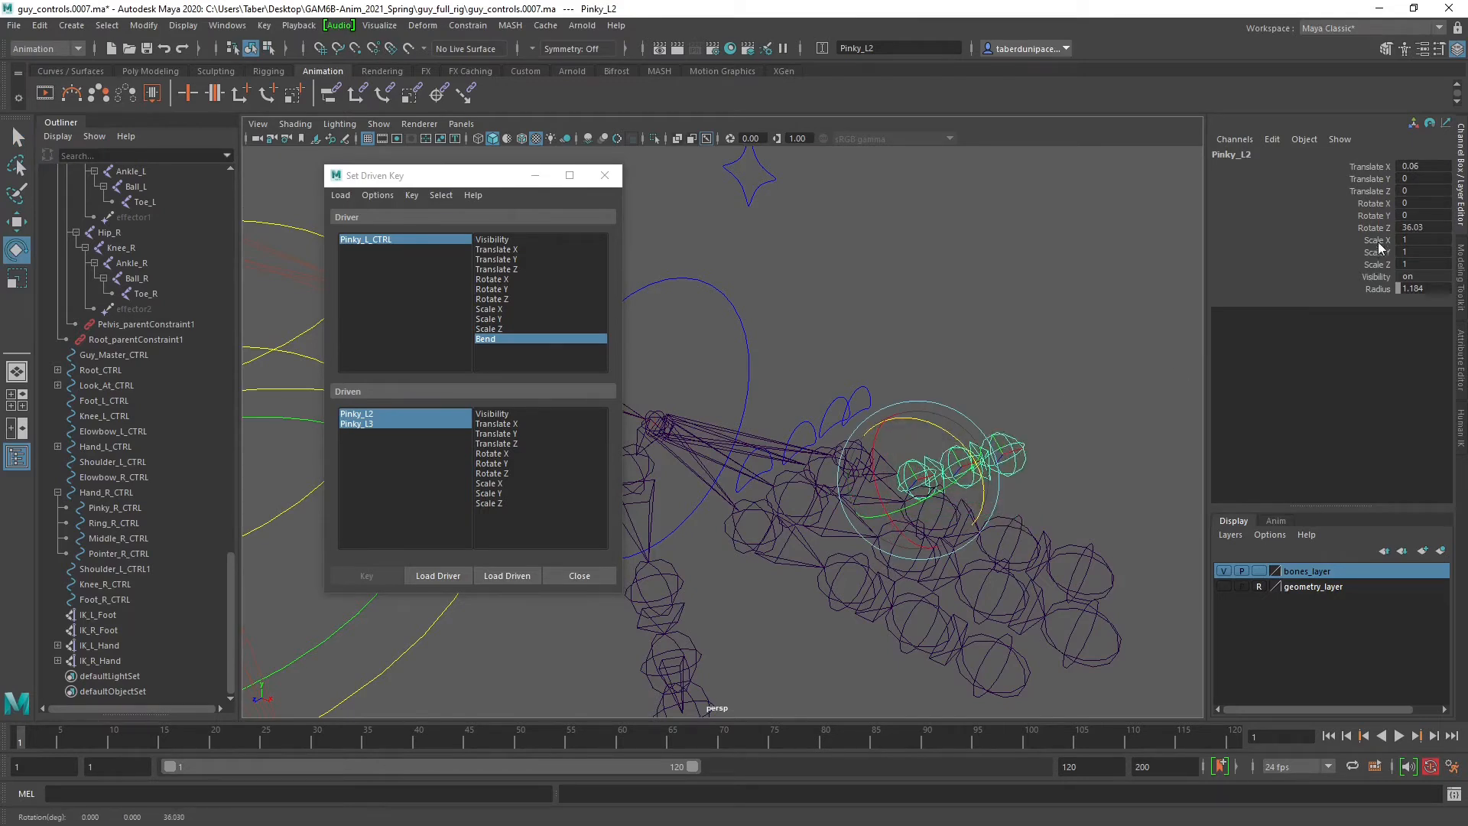
pyautogui.hotkey('ctrl', 'z')
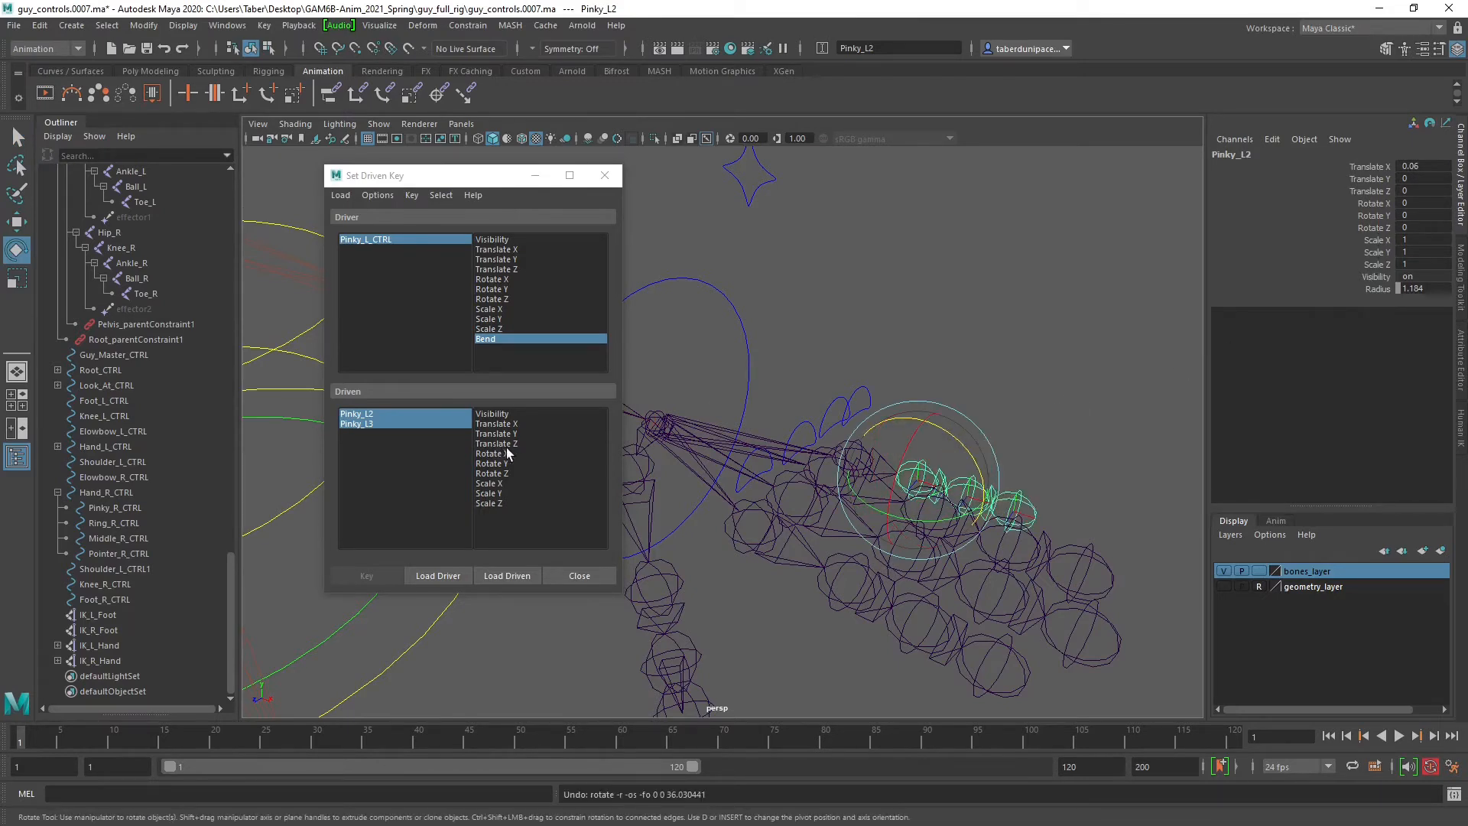
# Choose Rotate Z as the driven attribute and set a driven key with Bend at 0 and the pinky straight.
pyautogui.click(489, 474)
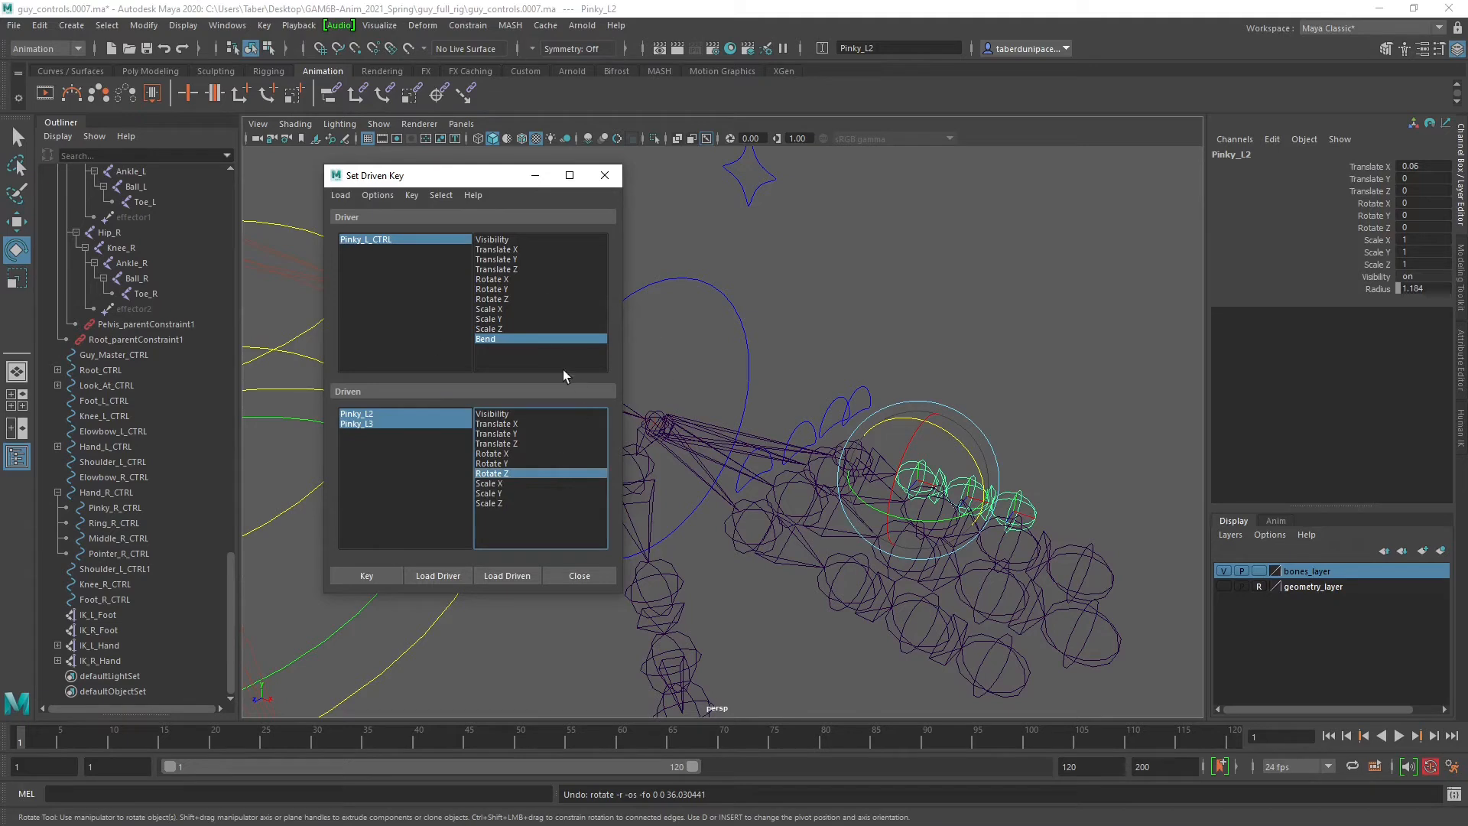
pyautogui.click(923, 339)
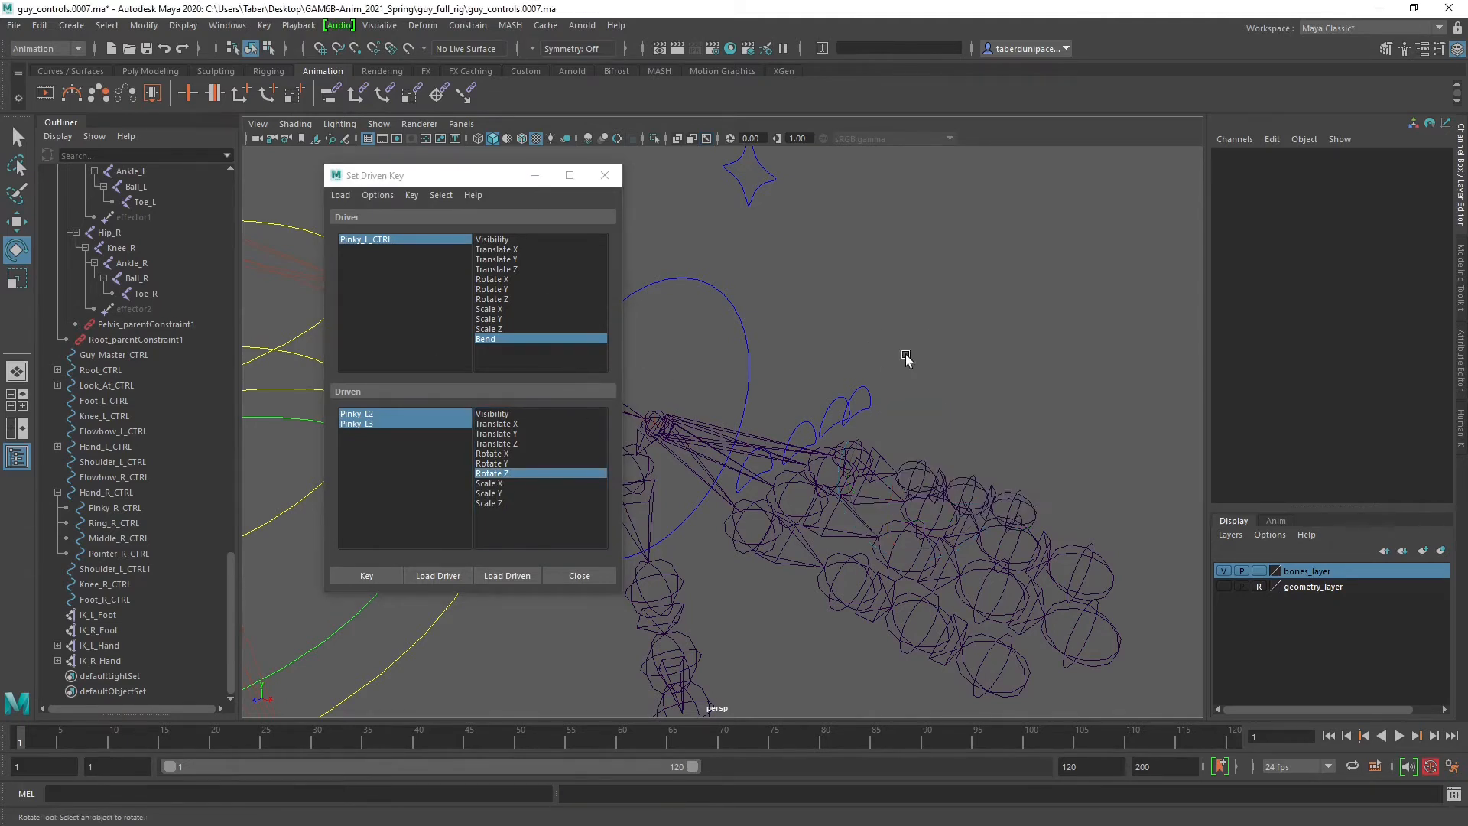
pyautogui.click(867, 384)
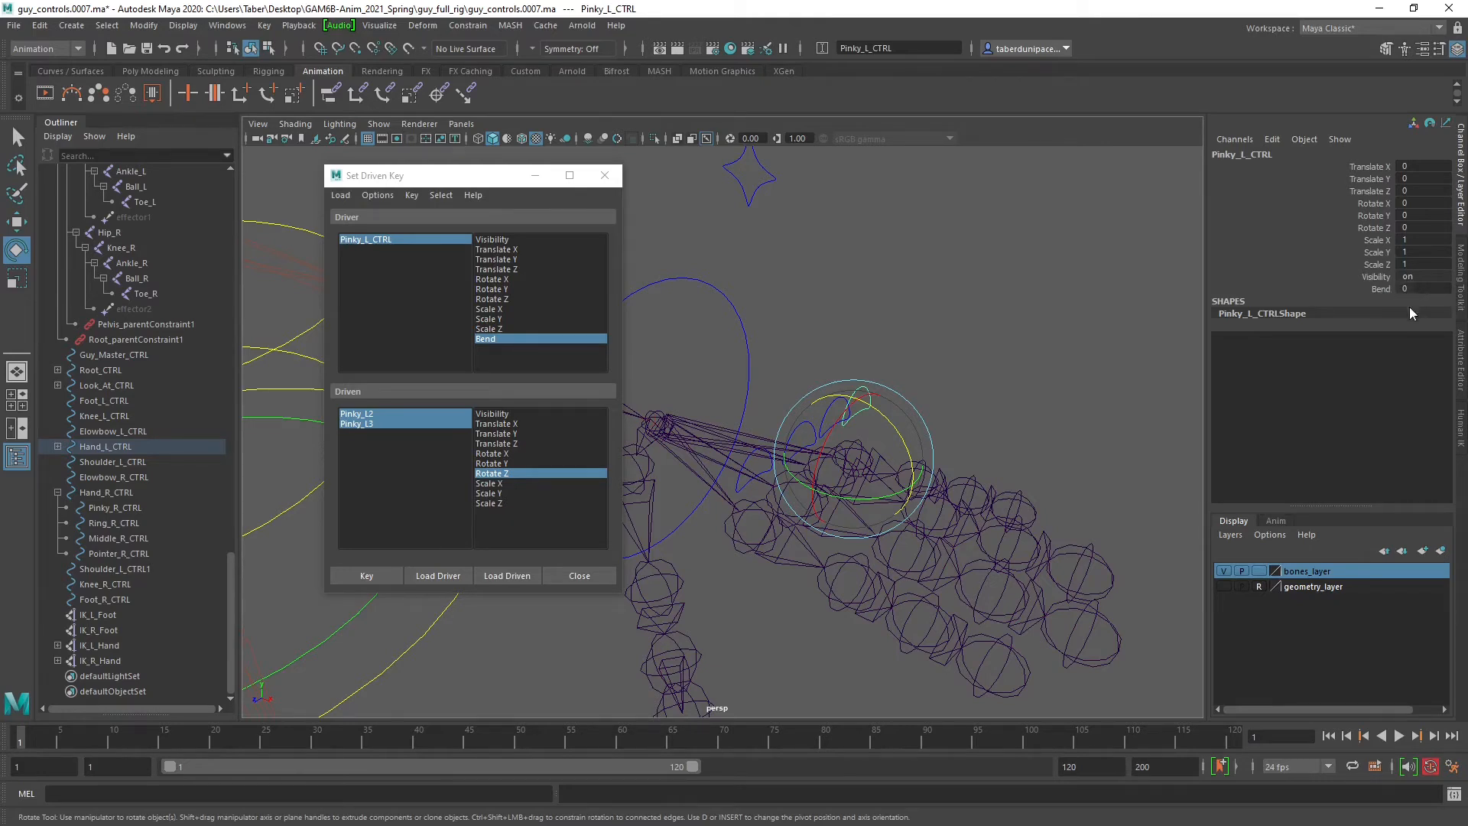
pyautogui.click(369, 578)
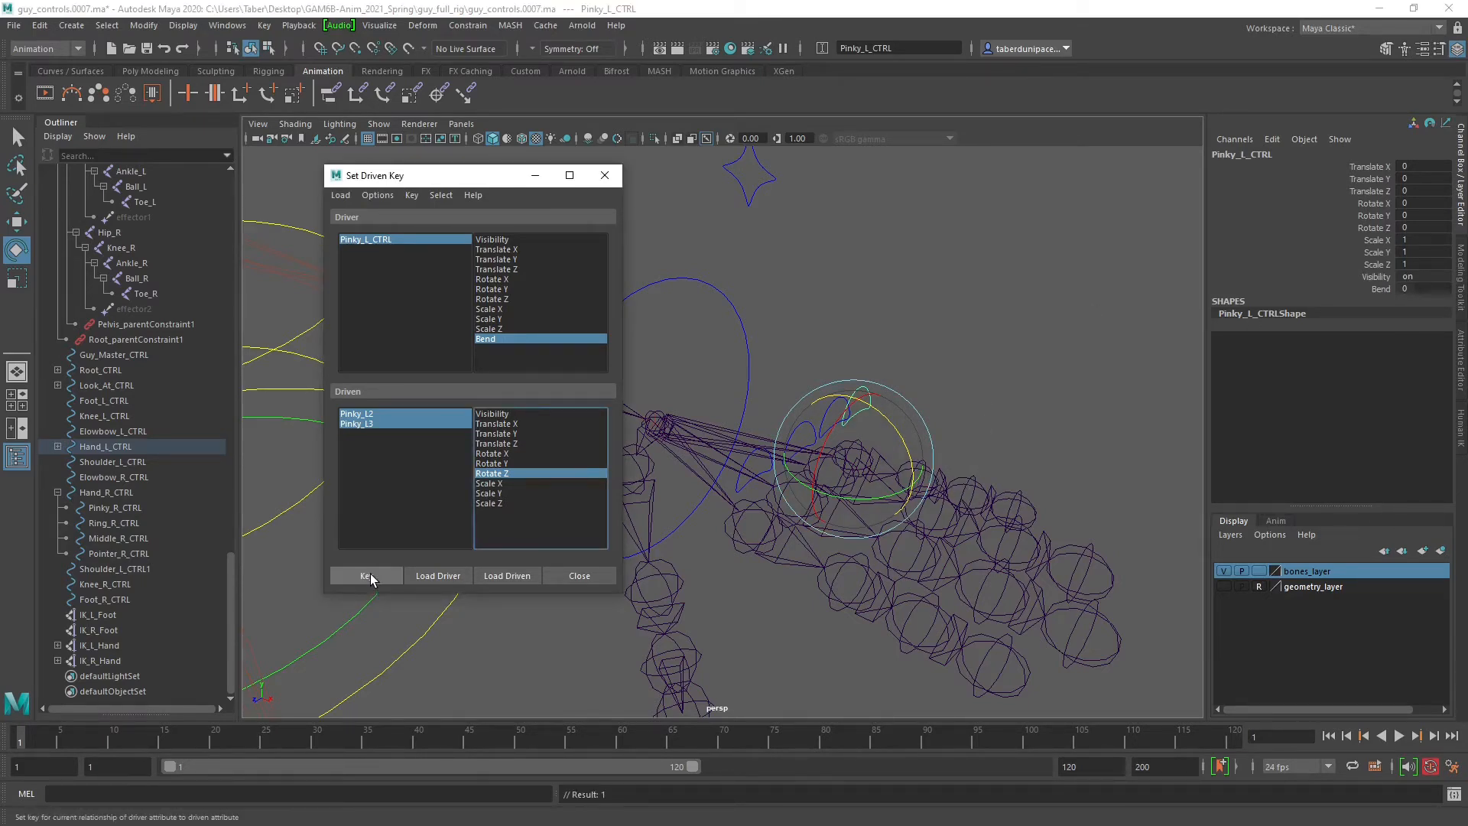
# Set Bend to -5, rotate Pinky_L2 and Pinky_L3 backwards to about 27.18 in Z, and set a driven key.
pyautogui.click(1381, 289)
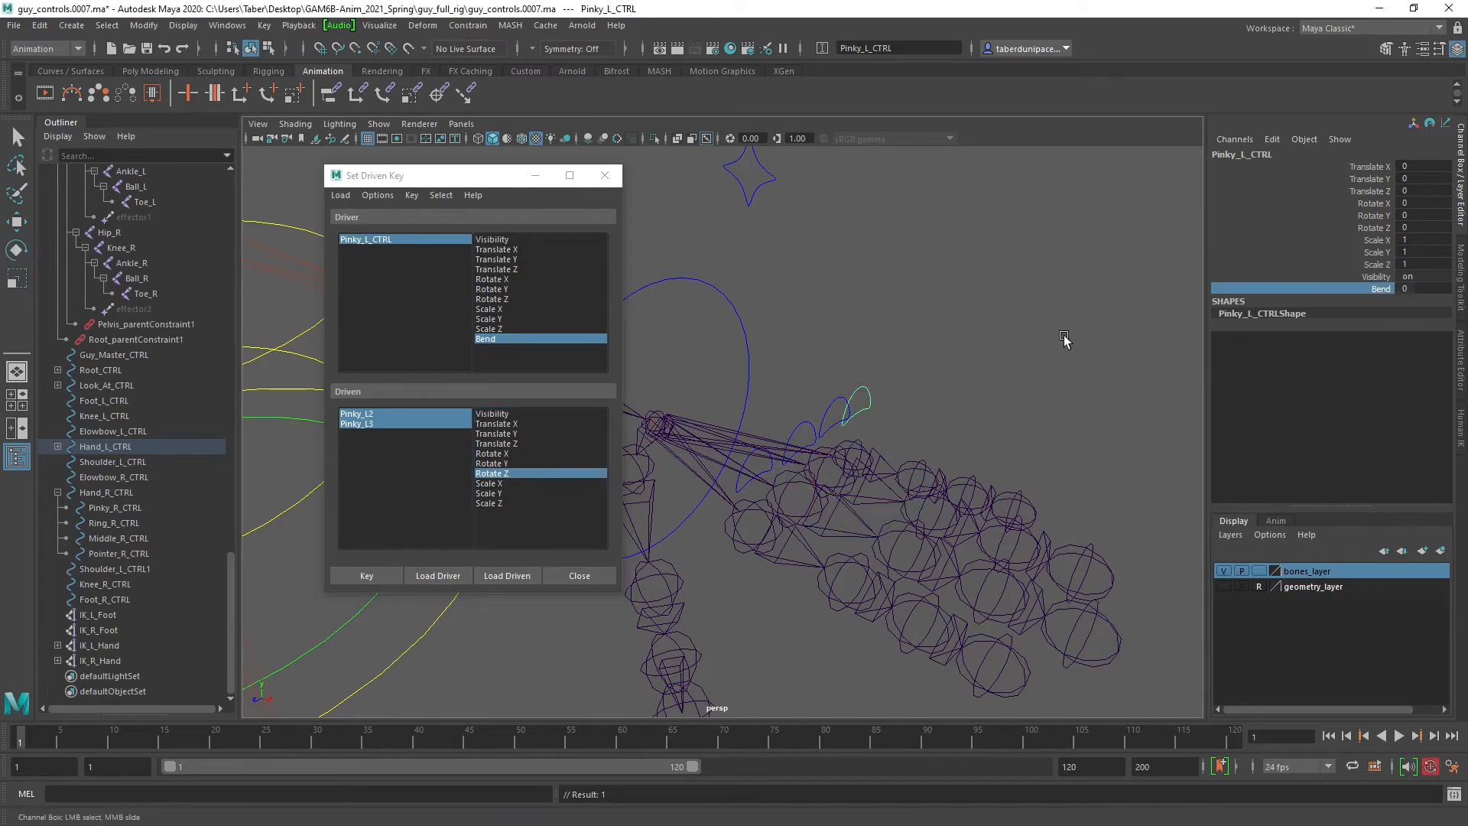
pyautogui.moveTo(1066, 335); pyautogui.dragTo(908, 333, button='middle')
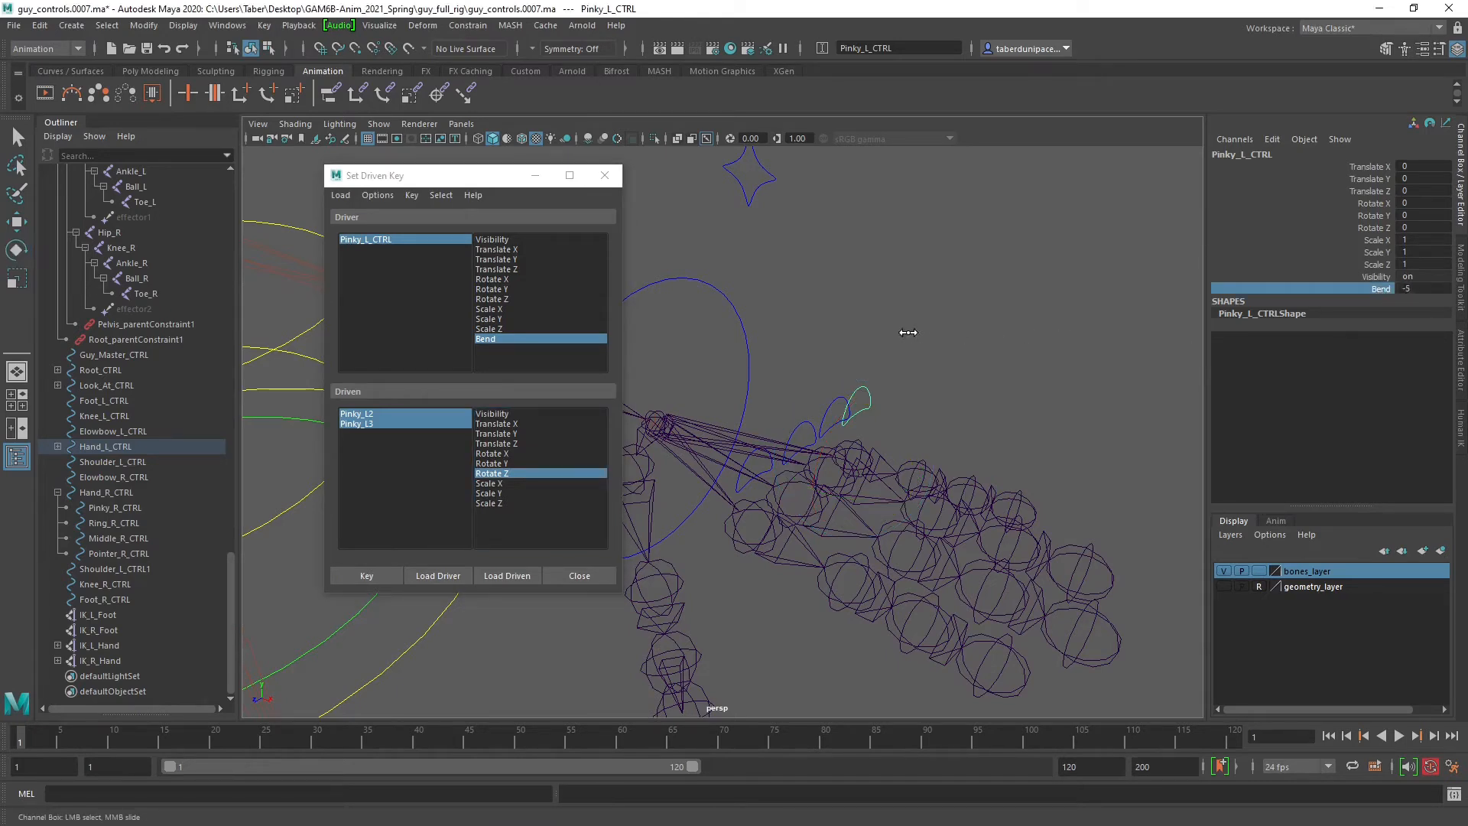
pyautogui.click(927, 468)
pyautogui.press('e')
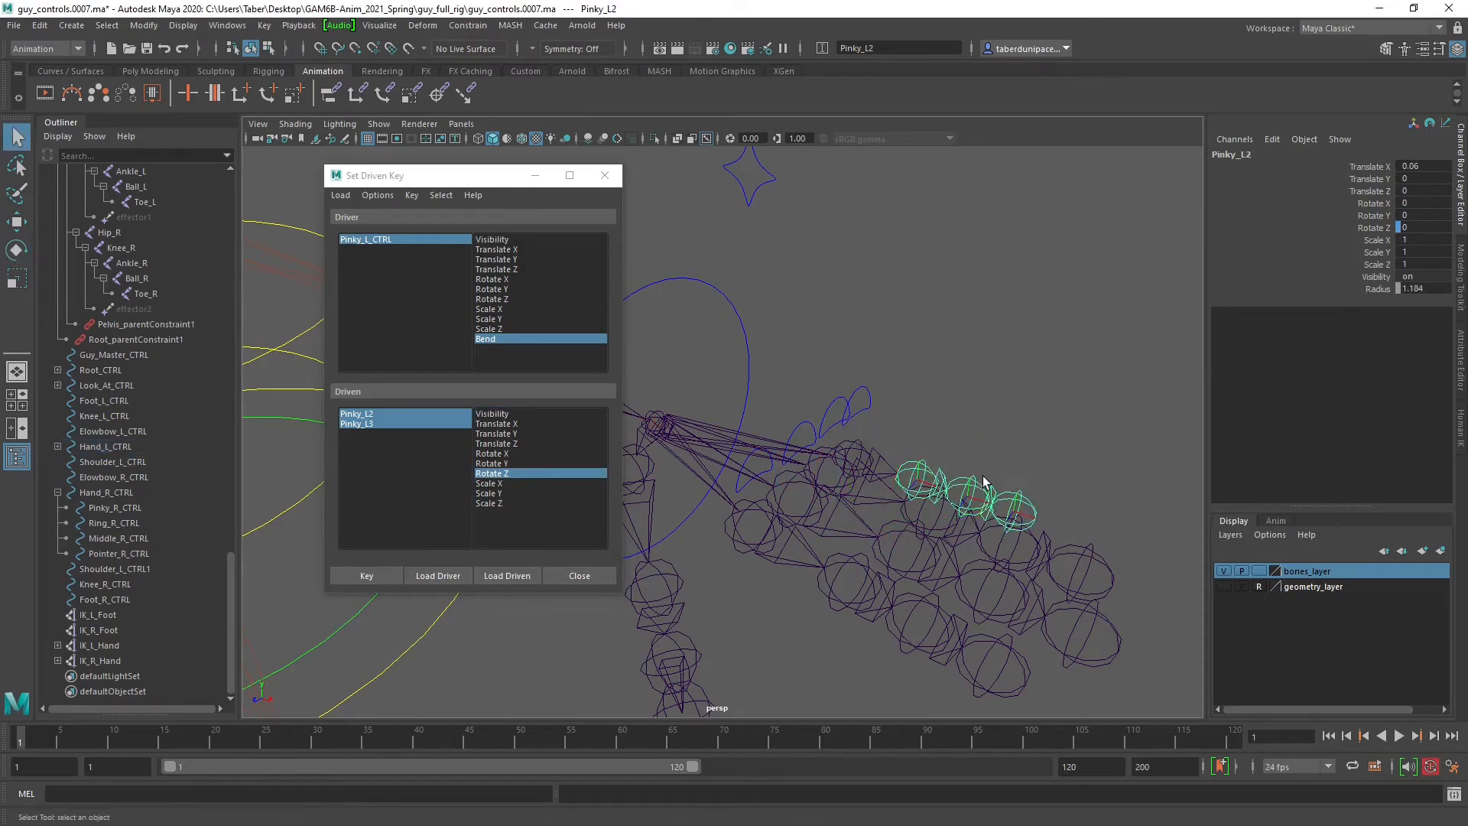
pyautogui.press('Down')
pyautogui.moveTo(1017, 459); pyautogui.dragTo(996, 431)
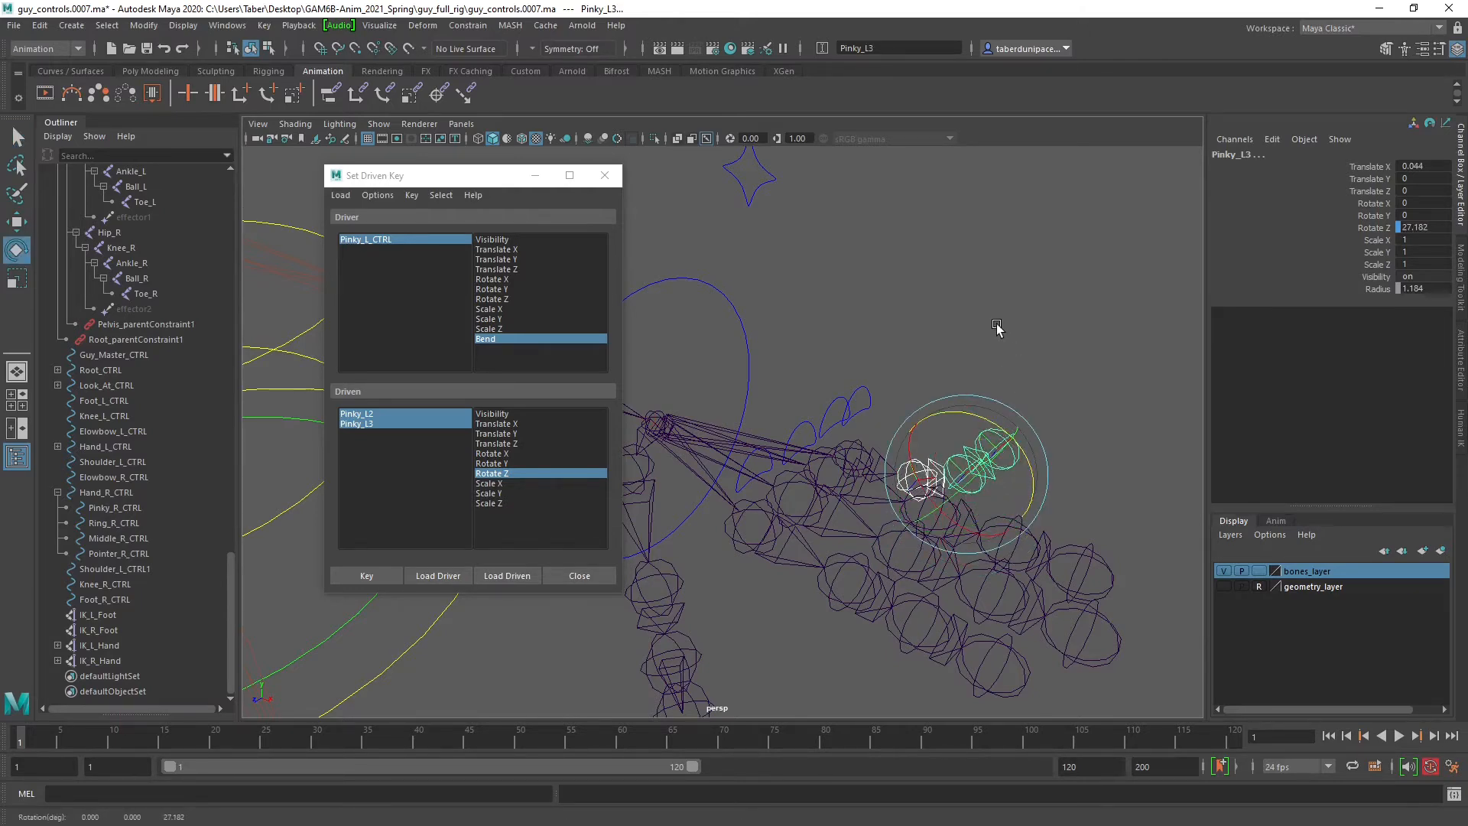
pyautogui.keyDown('alt'); pyautogui.moveTo(997, 327); pyautogui.dragTo(1014, 310); pyautogui.keyUp('alt')
pyautogui.keyDown('alt'); pyautogui.moveTo(998, 502); pyautogui.dragTo(949, 556, button='middle'); pyautogui.keyUp('alt')
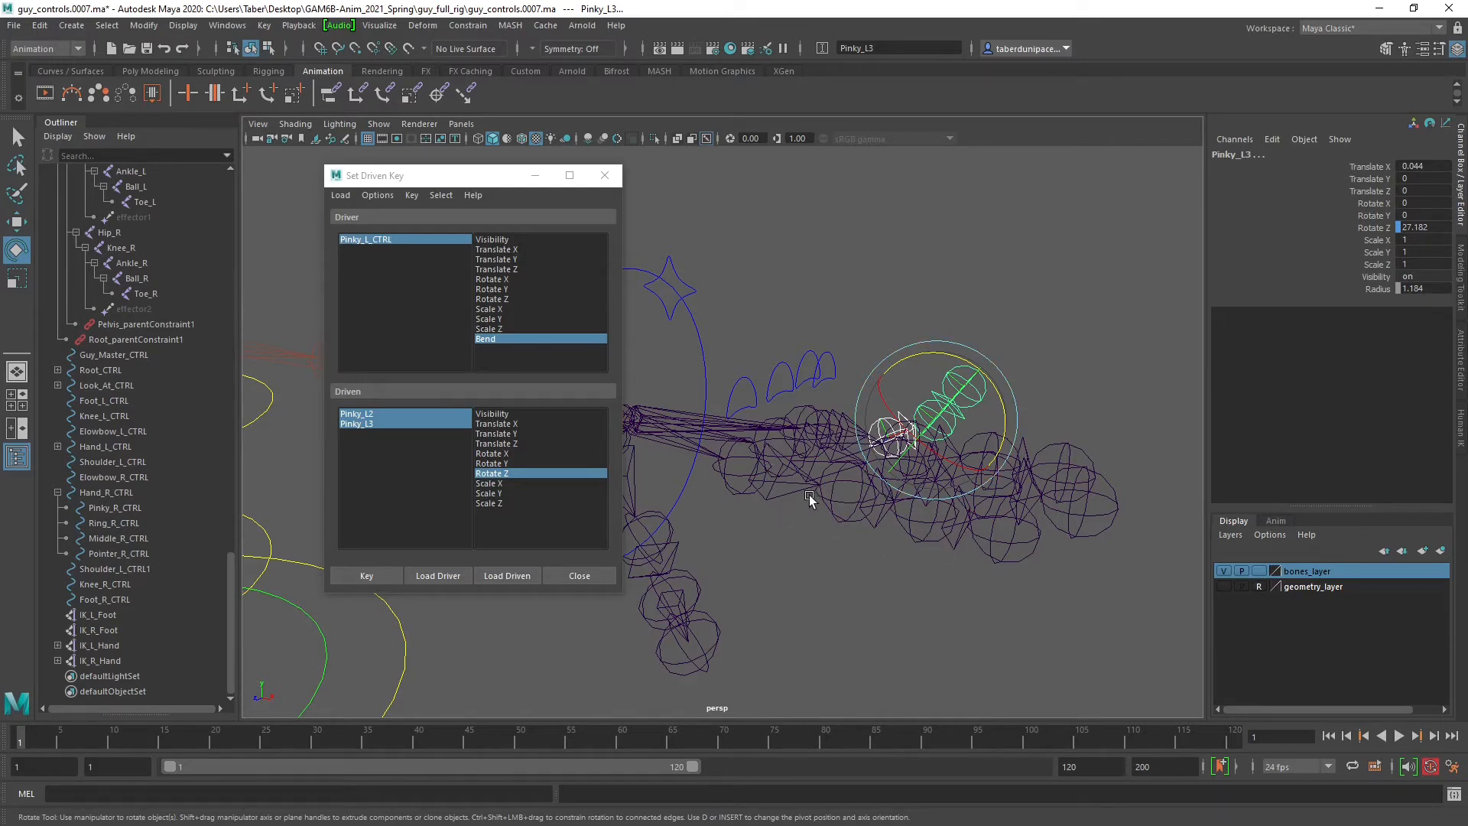
pyautogui.click(367, 576)
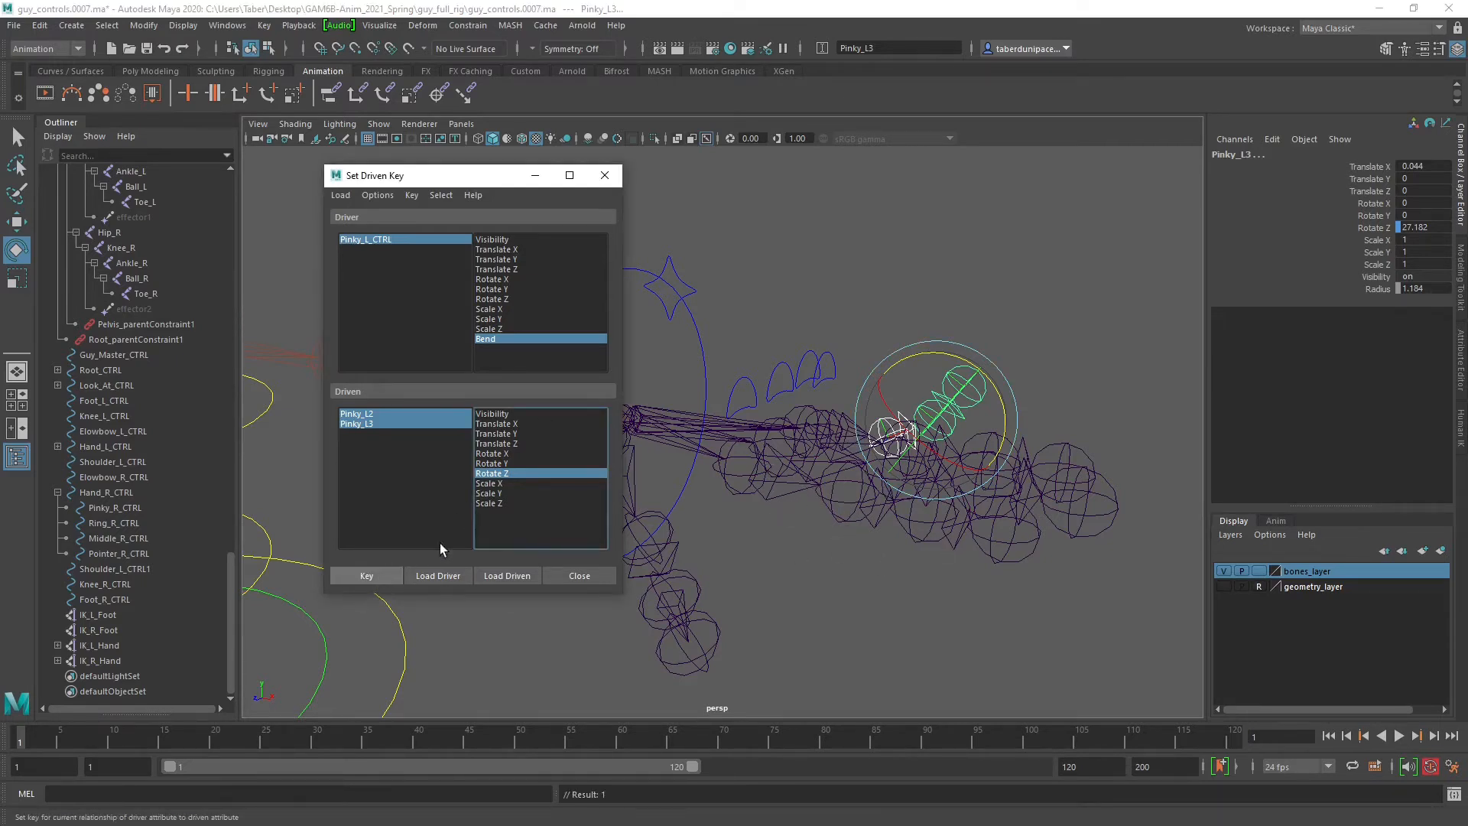
# Set the Bend attribute of Pinky_L_CTRL to 10.
pyautogui.click(830, 365)
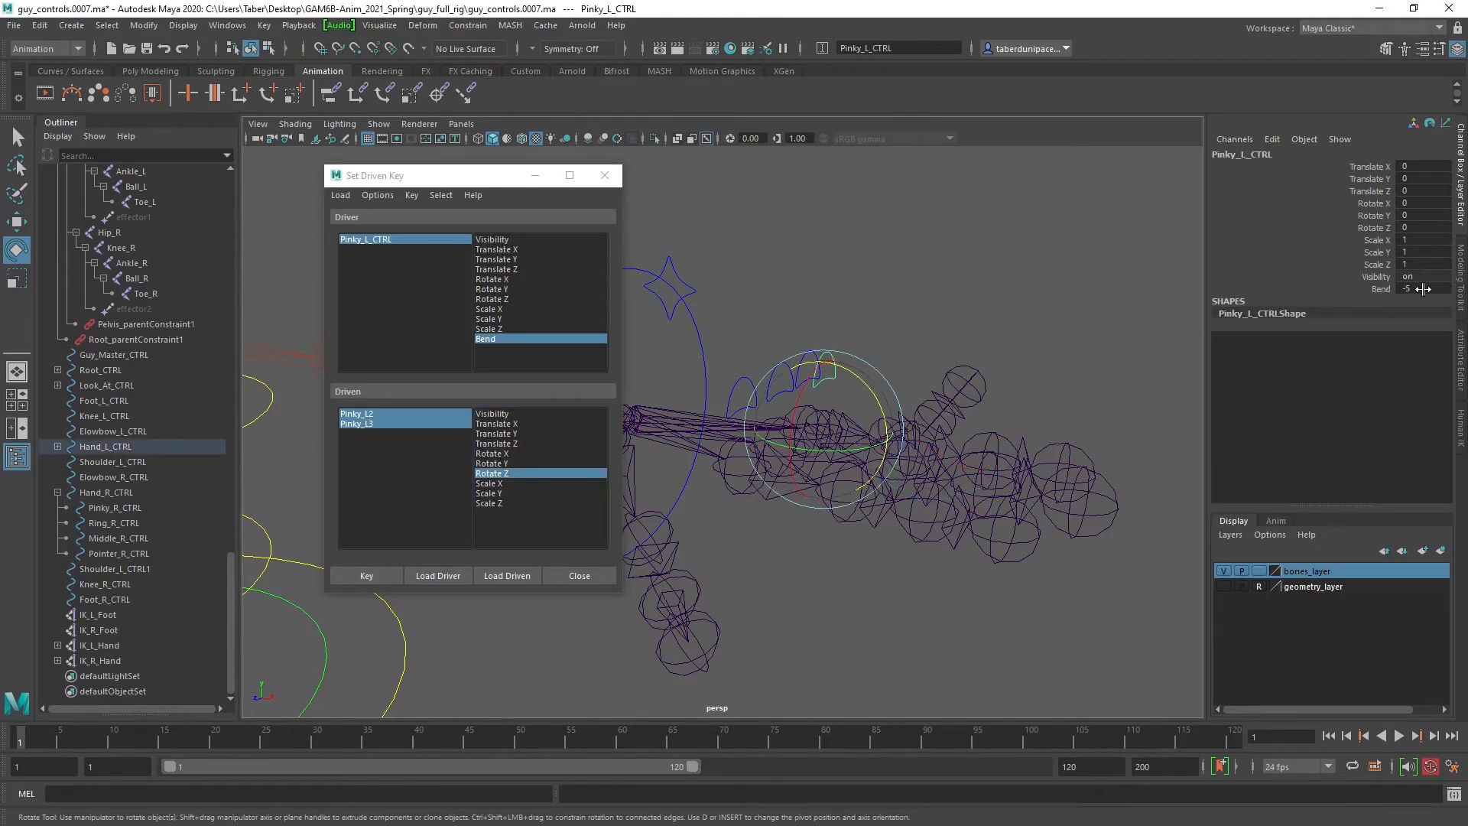
pyautogui.click(1382, 289)
pyautogui.moveTo(846, 274); pyautogui.dragTo(916, 301, button='middle')
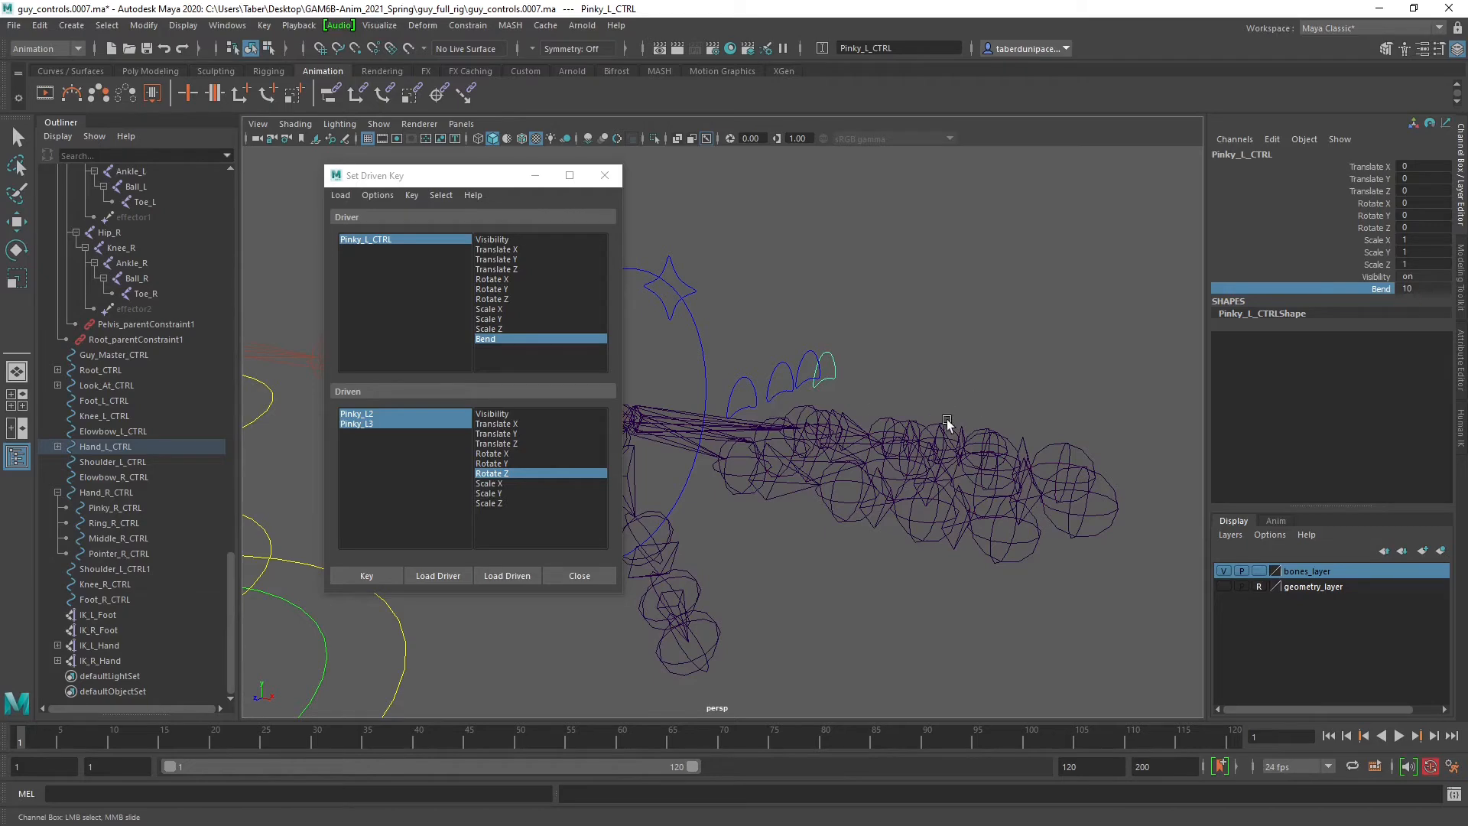
# Curl Pinky_L2 and Pinky_L3 together towards the palm, to about -94.34 in Rotate Z.
pyautogui.keyDown('alt'); pyautogui.moveTo(949, 392); pyautogui.dragTo(868, 471); pyautogui.keyUp('alt')
pyautogui.click(833, 517)
pyautogui.press('e')
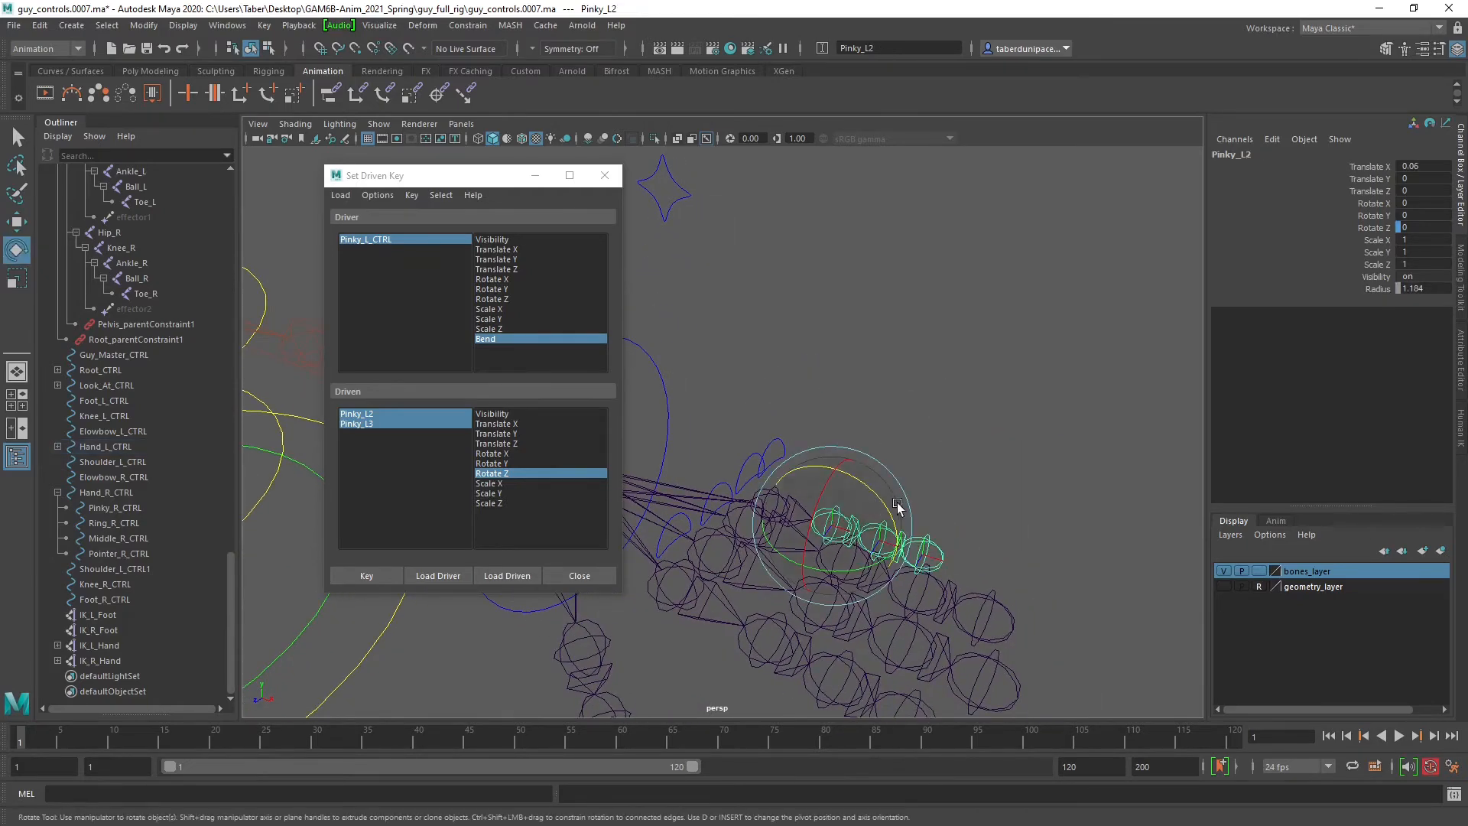
pyautogui.press('q')
pyautogui.keyDown('shift'); pyautogui.click(887, 532); pyautogui.keyUp('shift')
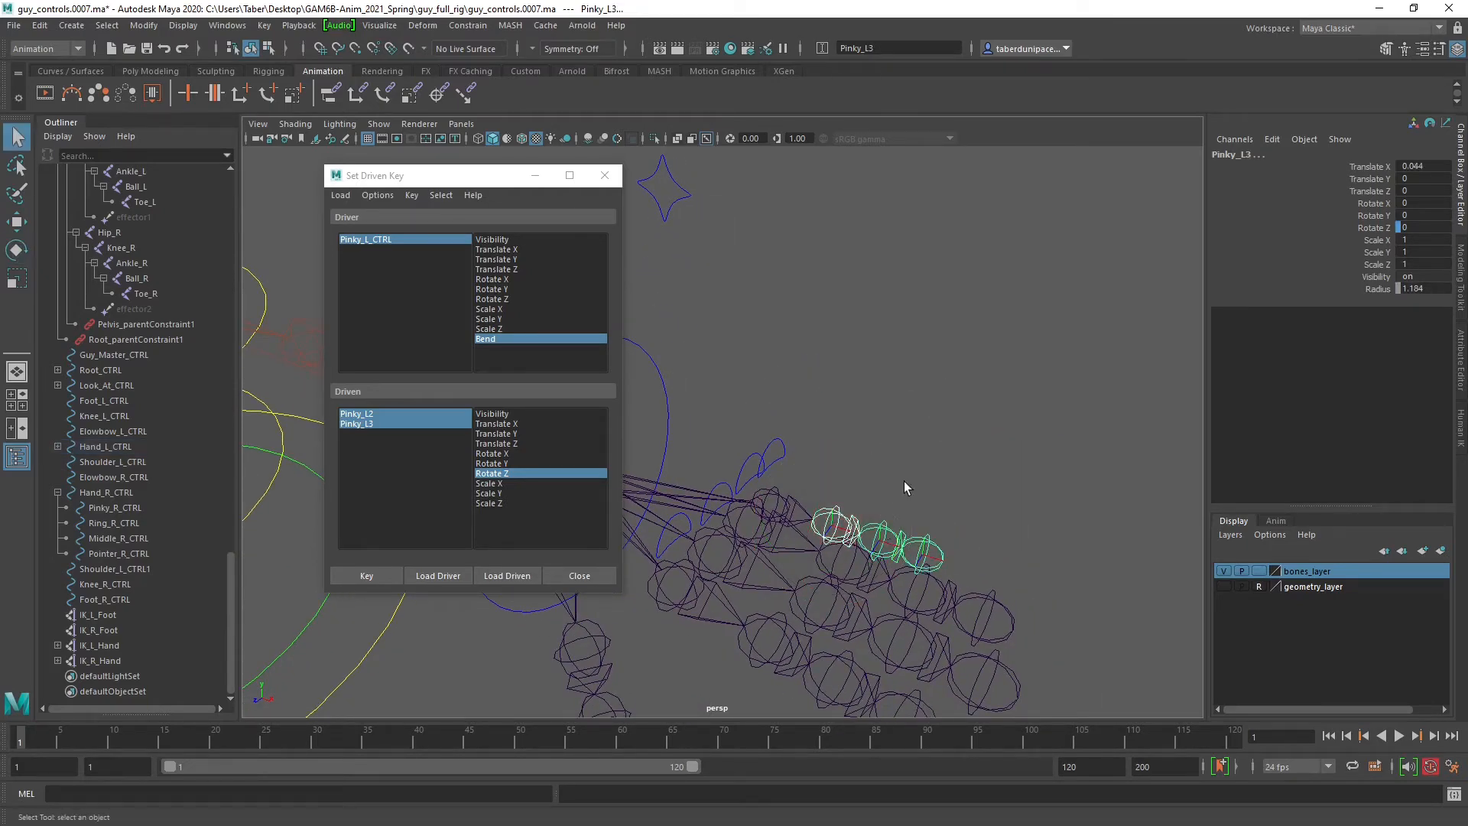
pyautogui.press('e')
pyautogui.moveTo(934, 457)
pyautogui.keyDown('alt'); pyautogui.mouseDown()
pyautogui.moveTo(979, 400)
pyautogui.moveTo(945, 371)
pyautogui.moveTo(956, 446)
pyautogui.moveTo(943, 464)
pyautogui.mouseUp(); pyautogui.keyUp('alt')
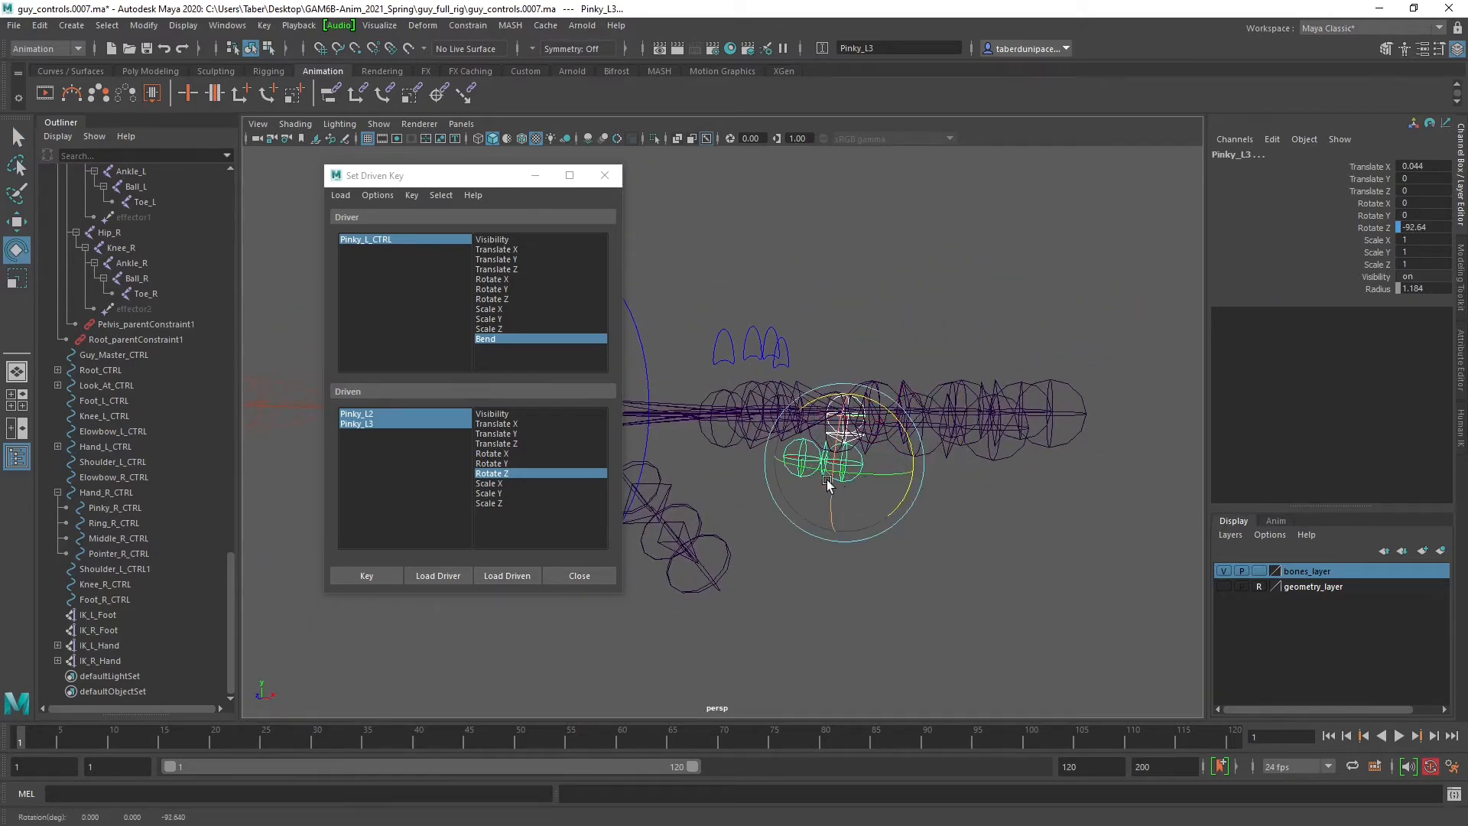
pyautogui.keyDown('alt'); pyautogui.moveTo(767, 528); pyautogui.dragTo(786, 530); pyautogui.keyUp('alt')
pyautogui.keyDown('alt'); pyautogui.moveTo(787, 531); pyautogui.dragTo(864, 542, button='right'); pyautogui.keyUp('alt')
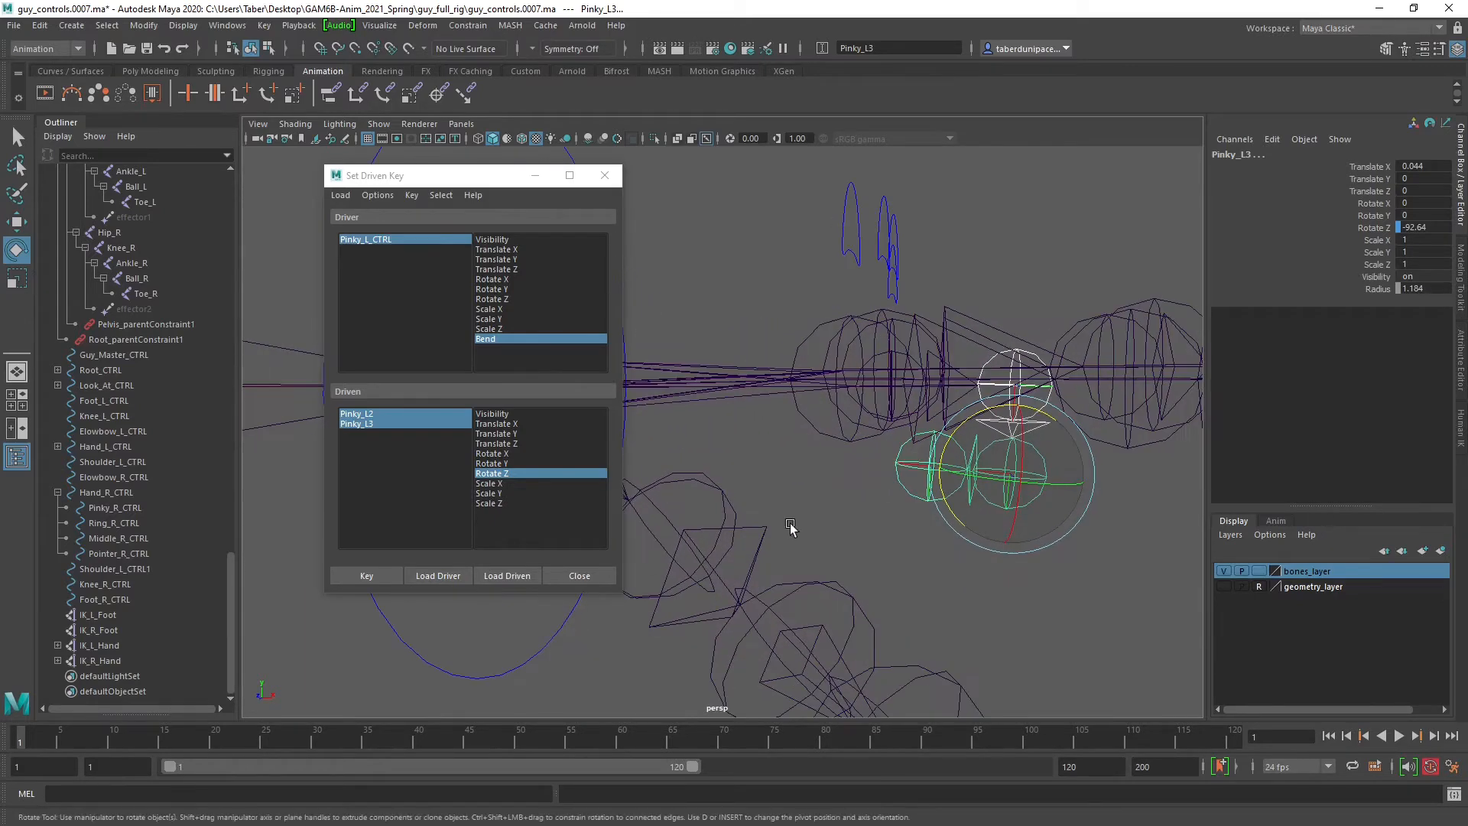
pyautogui.keyDown('alt'); pyautogui.moveTo(791, 528); pyautogui.dragTo(692, 507, button='middle'); pyautogui.keyUp('alt')
pyautogui.moveTo(887, 396); pyautogui.dragTo(883, 398)
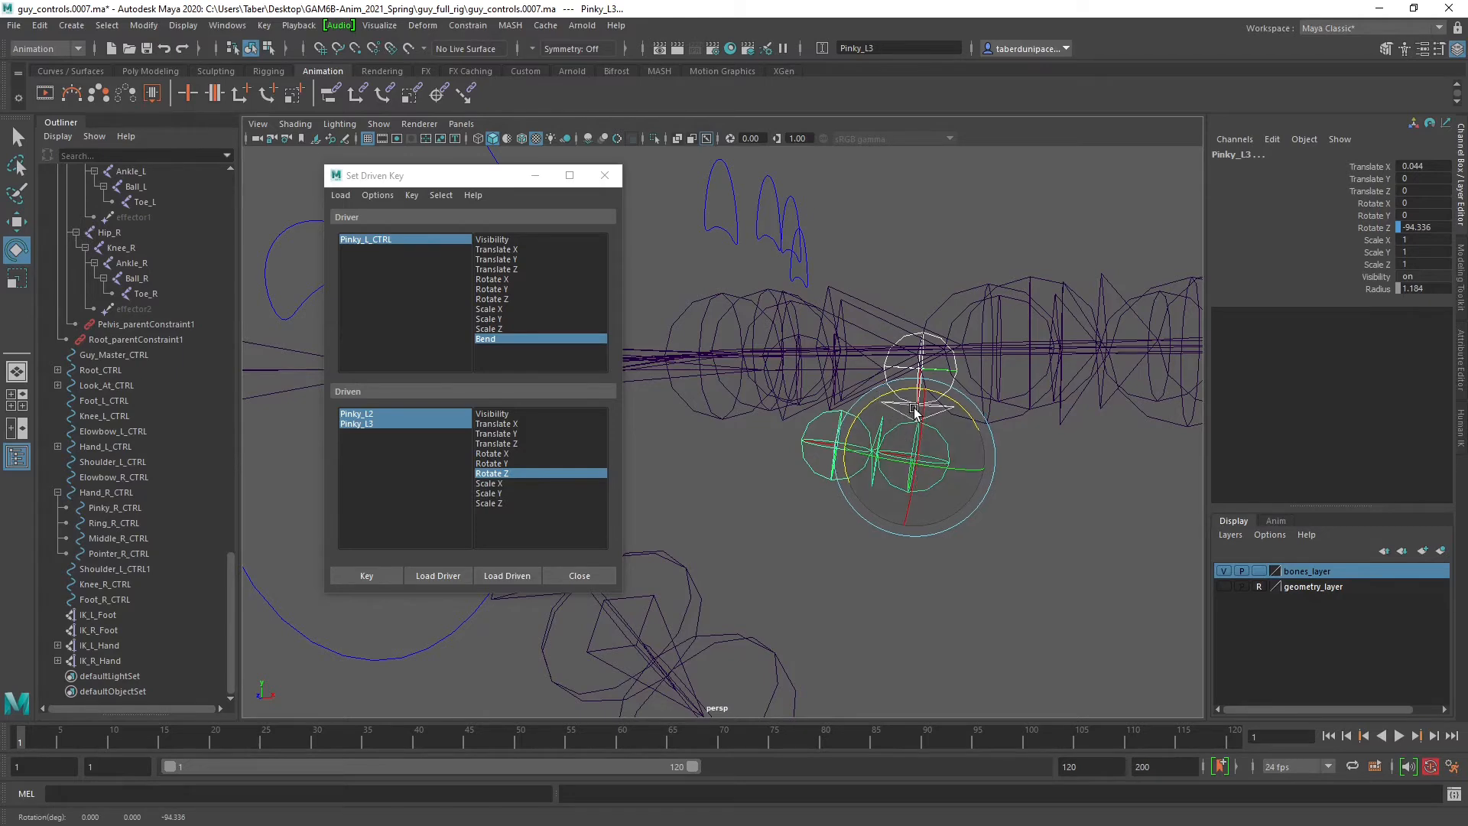
# Set a driven key for the curled Rotate Z pose of Pinky_L2 and Pinky_L3 at Pinky_L_CTRL's Bend of 10.
pyautogui.keyDown('alt'); pyautogui.moveTo(928, 254); pyautogui.dragTo(912, 313, button='middle'); pyautogui.keyUp('alt')
pyautogui.click(390, 573)
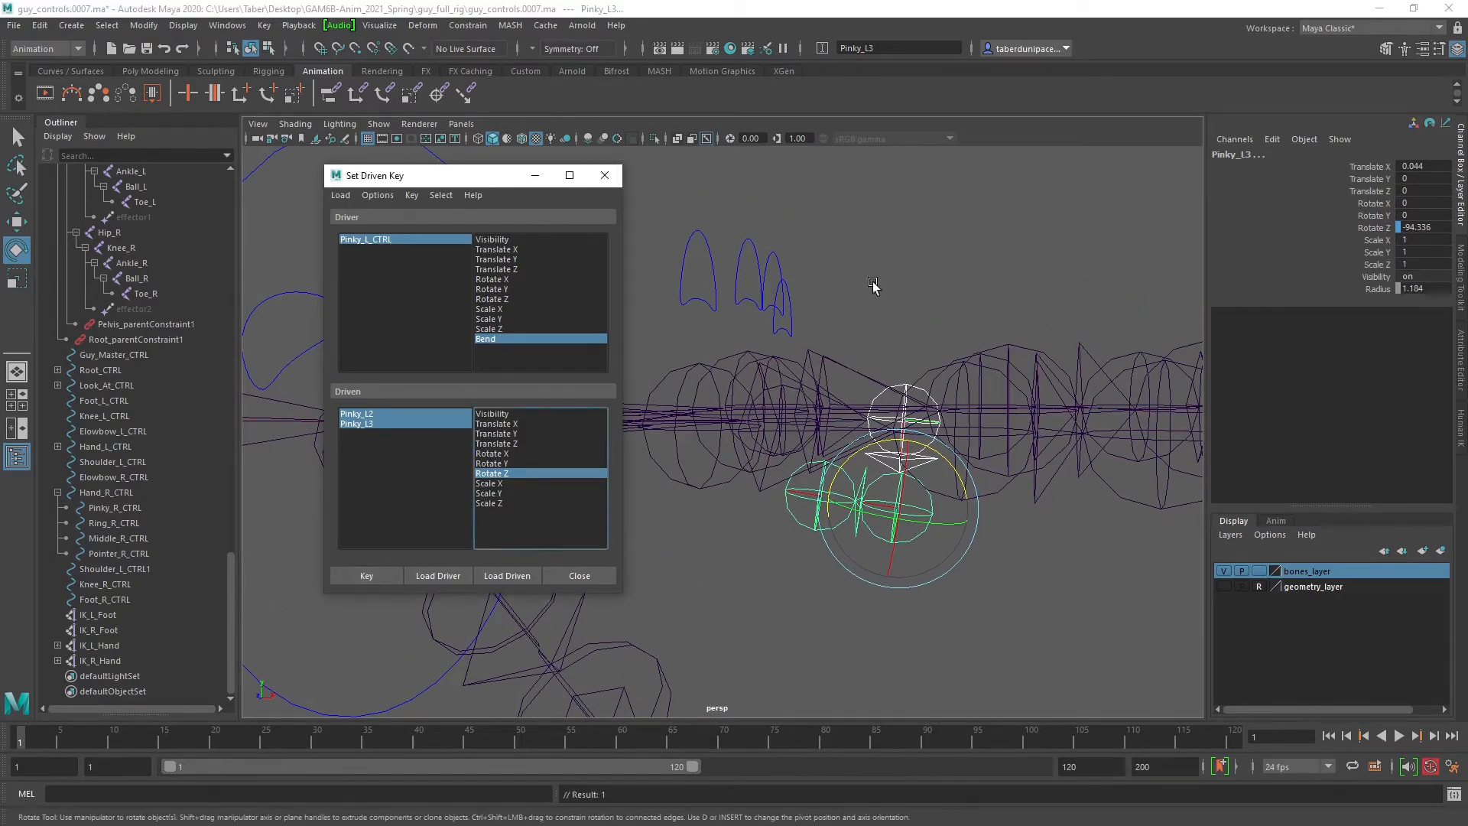
# Test the left pinky by varying Pinky_L_CTRL's Bend value and rotating the control freely.
pyautogui.click(783, 325)
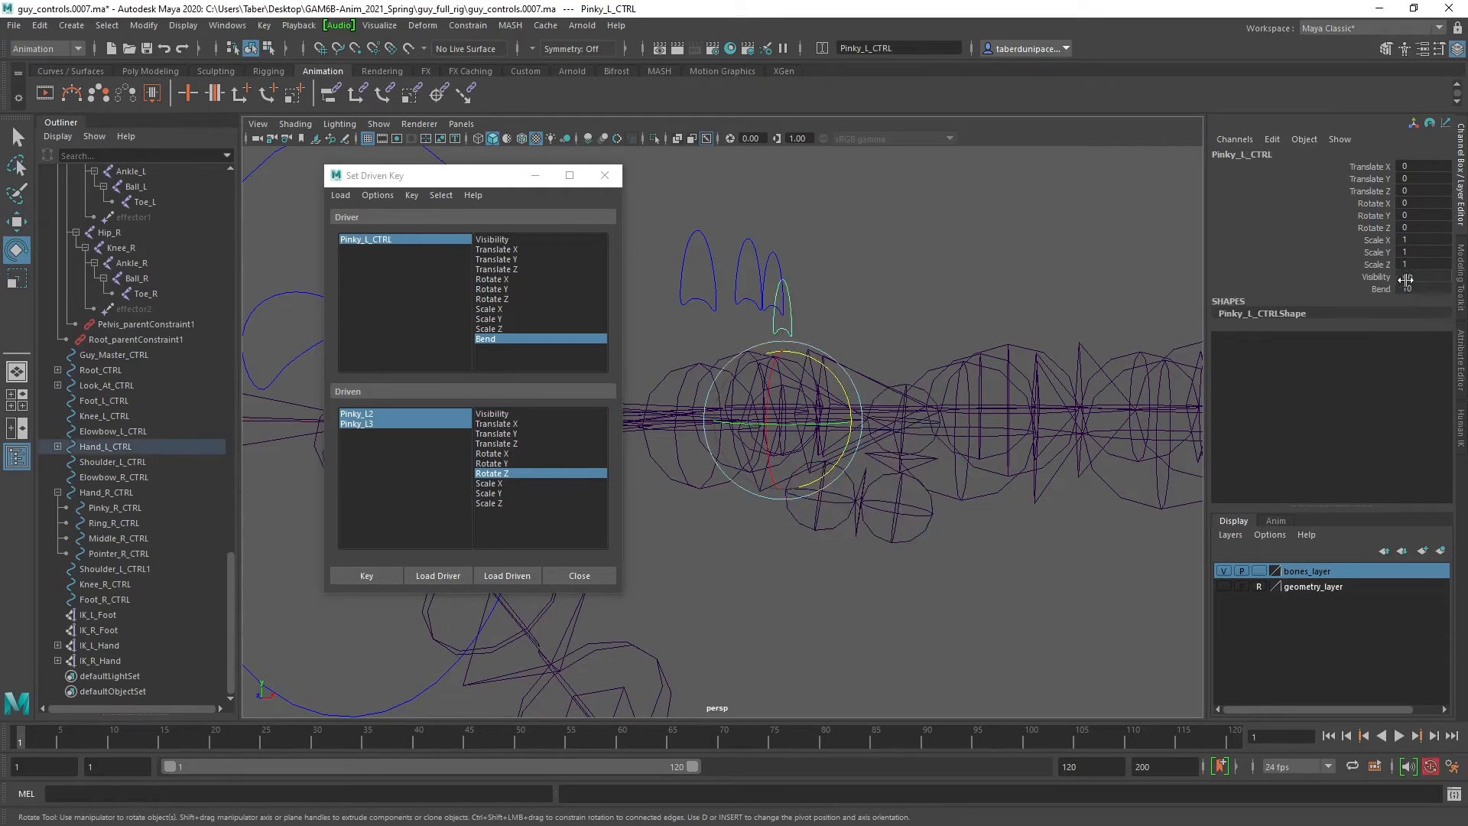
pyautogui.click(1381, 288)
pyautogui.moveTo(1025, 293); pyautogui.dragTo(935, 308, button='middle')
pyautogui.press('e')
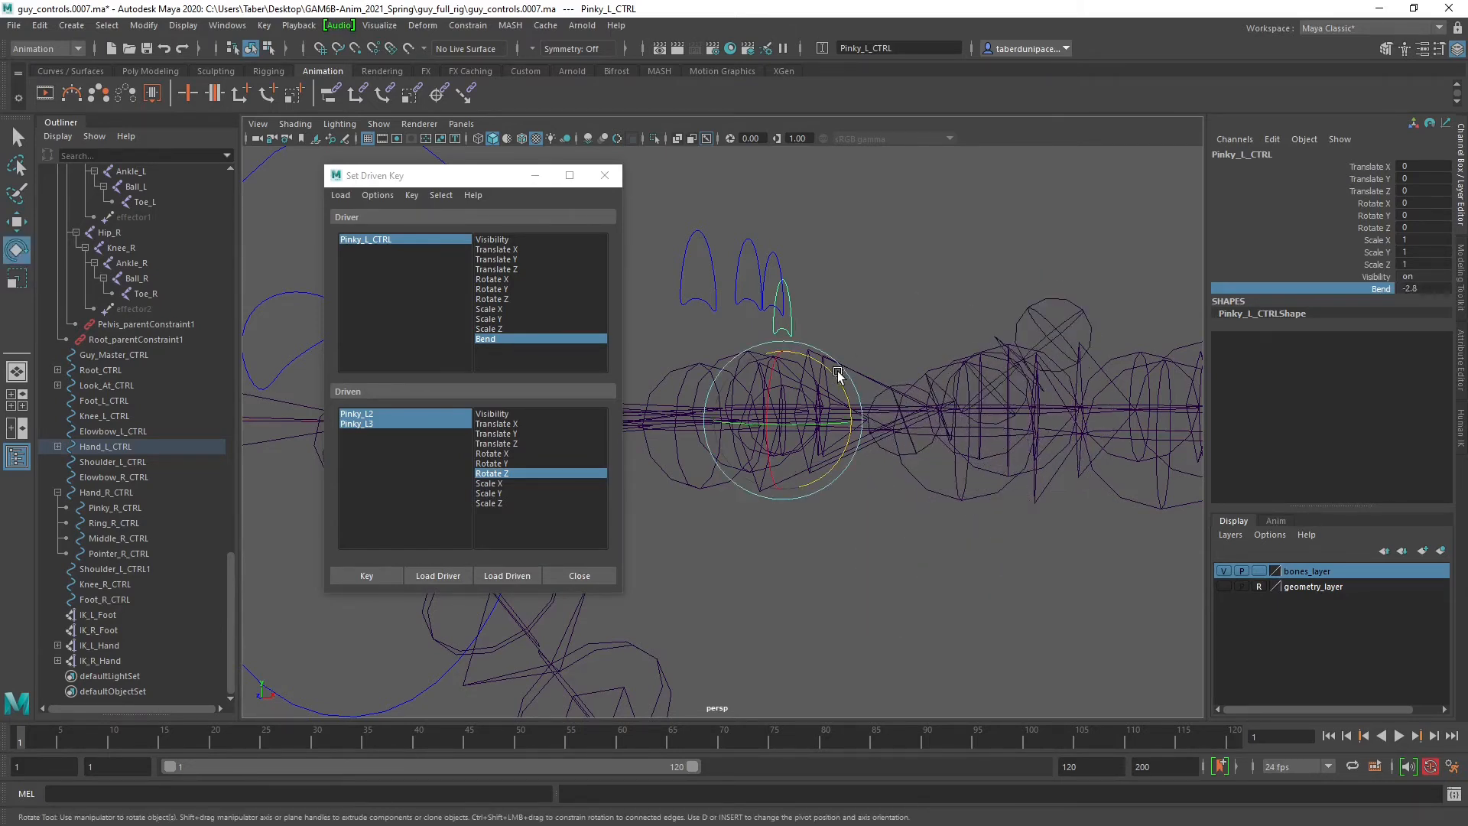
pyautogui.moveTo(837, 375); pyautogui.dragTo(891, 218)
pyautogui.click(1386, 290)
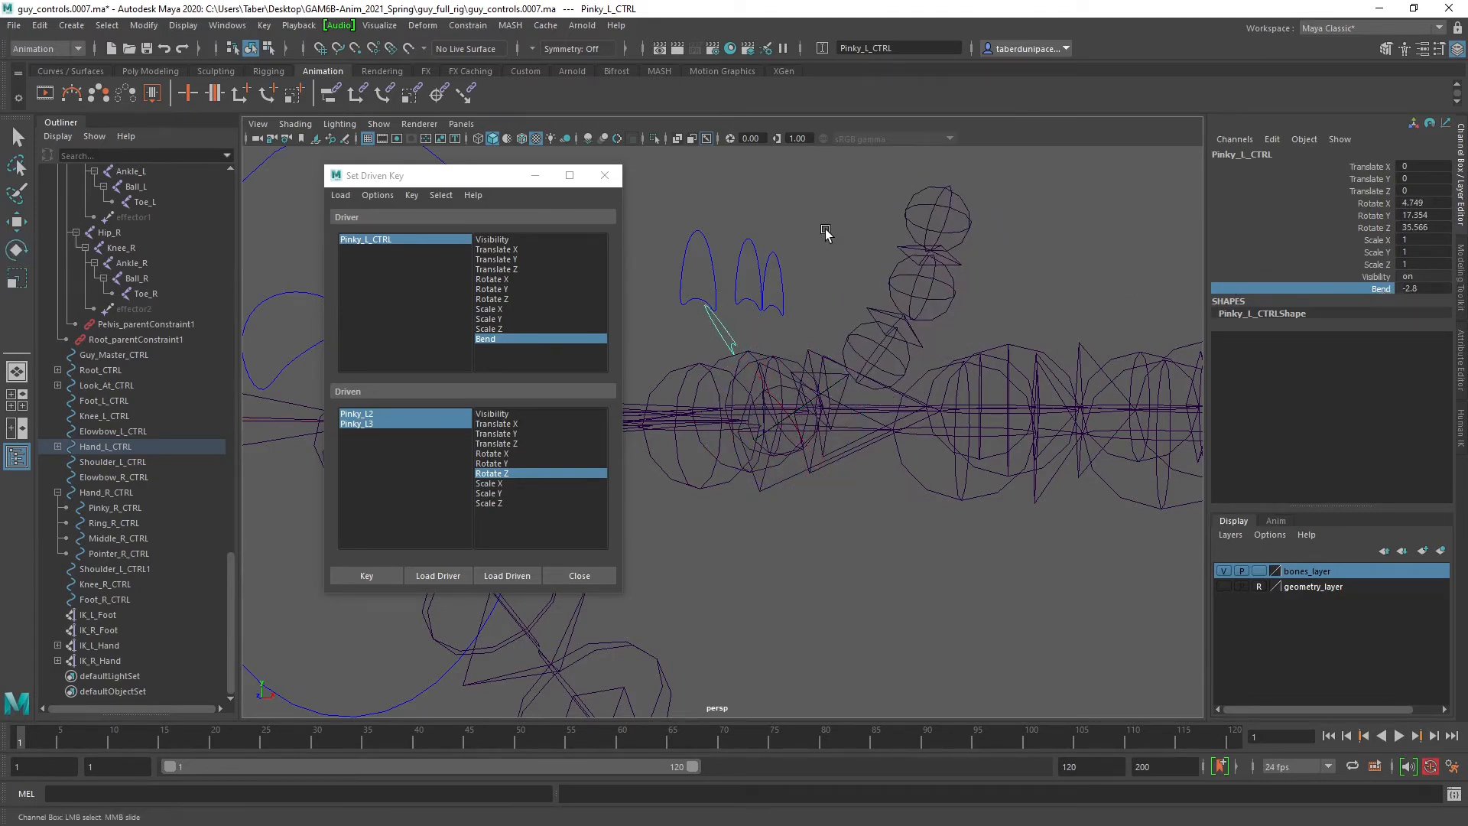
pyautogui.moveTo(823, 228); pyautogui.dragTo(1143, 259, button='middle')
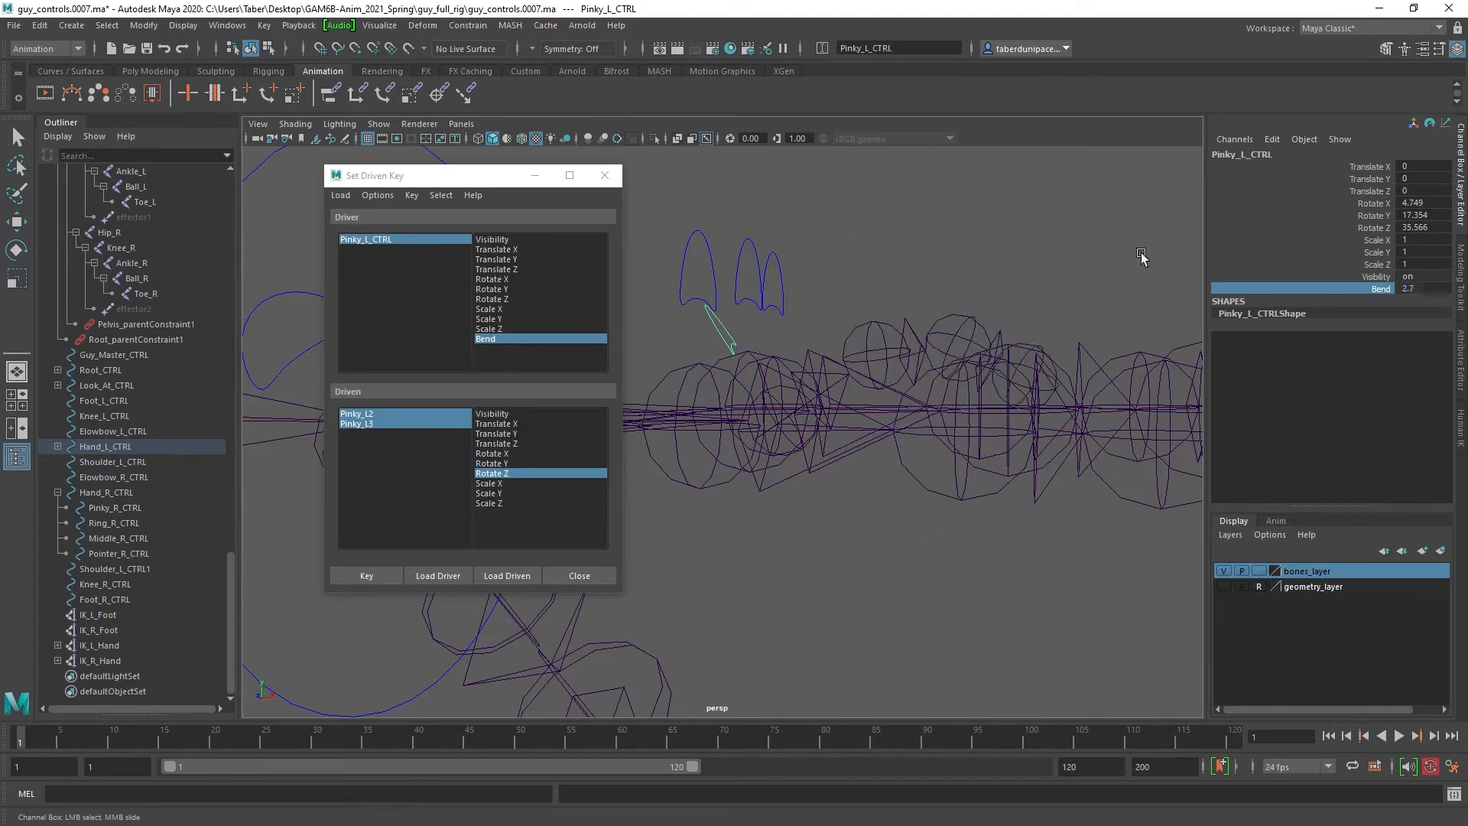
# Reset Pinky_L_CTRL's Rotate X, Y and Z and its Bend attribute to 0.
pyautogui.moveTo(1418, 203); pyautogui.dragTo(1427, 231)
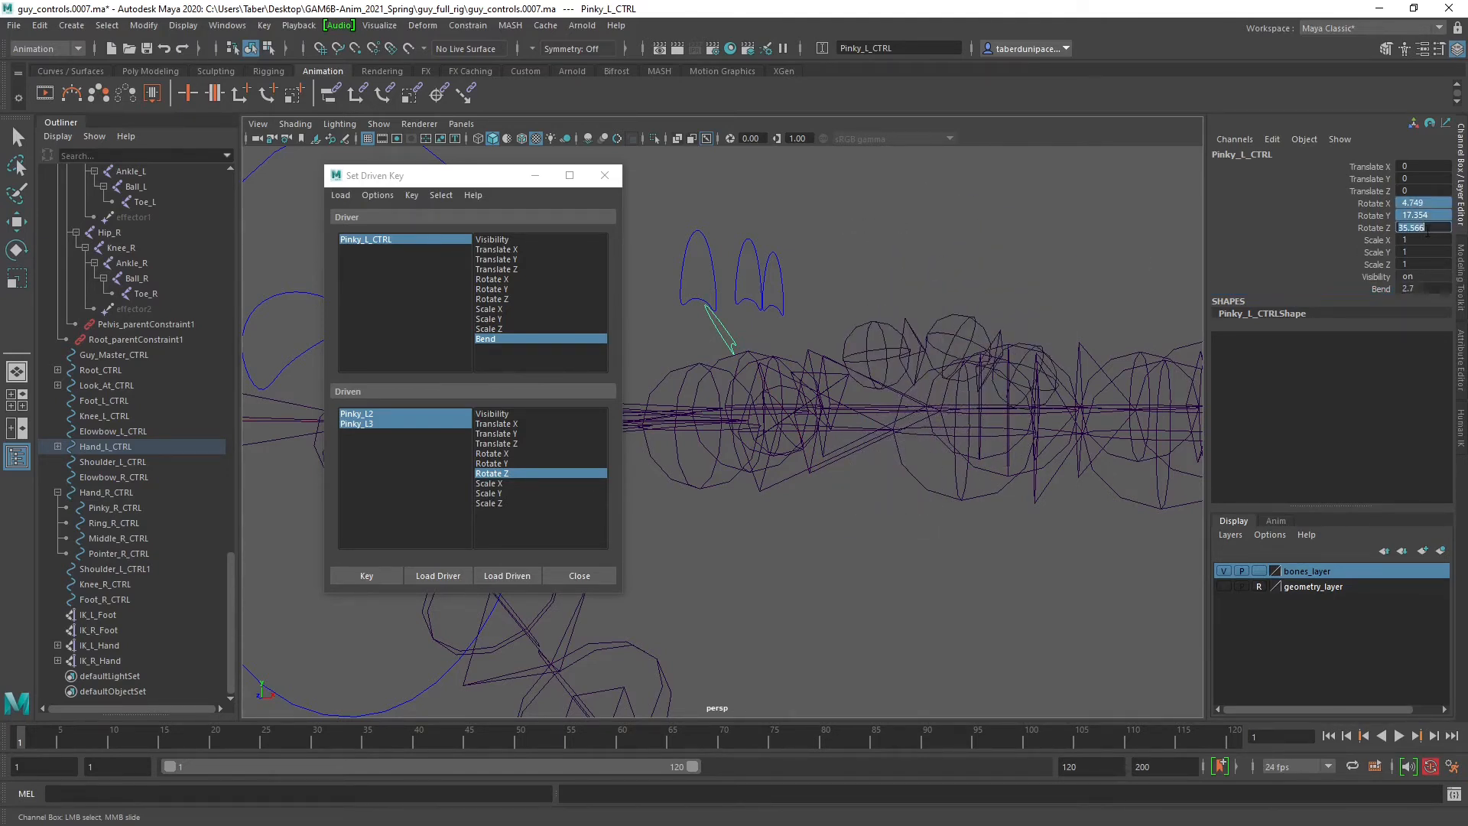
pyautogui.write('0')
pyautogui.press('Return')
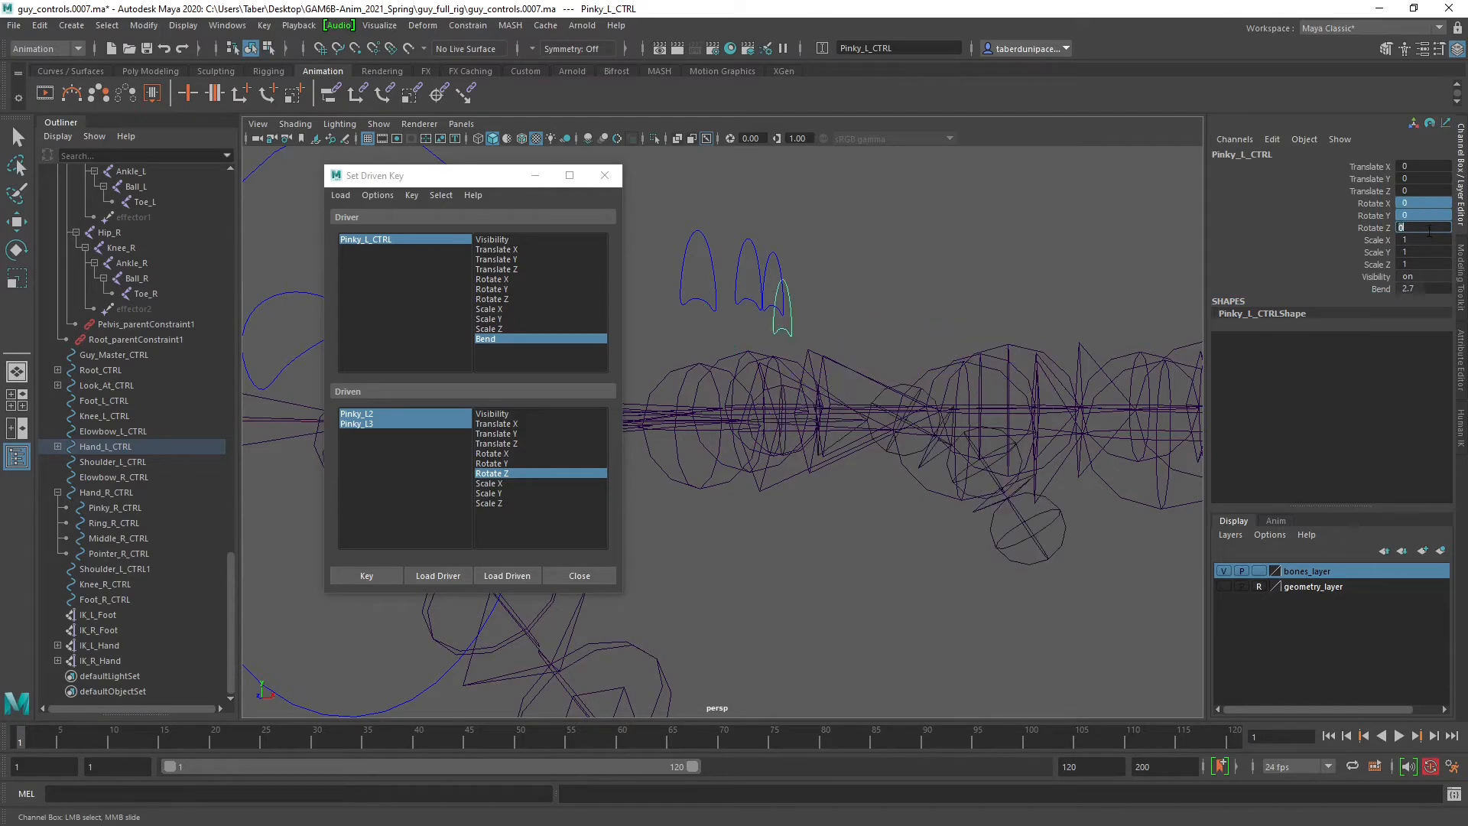
pyautogui.click(1424, 289)
pyautogui.write('0')
pyautogui.press('Return')
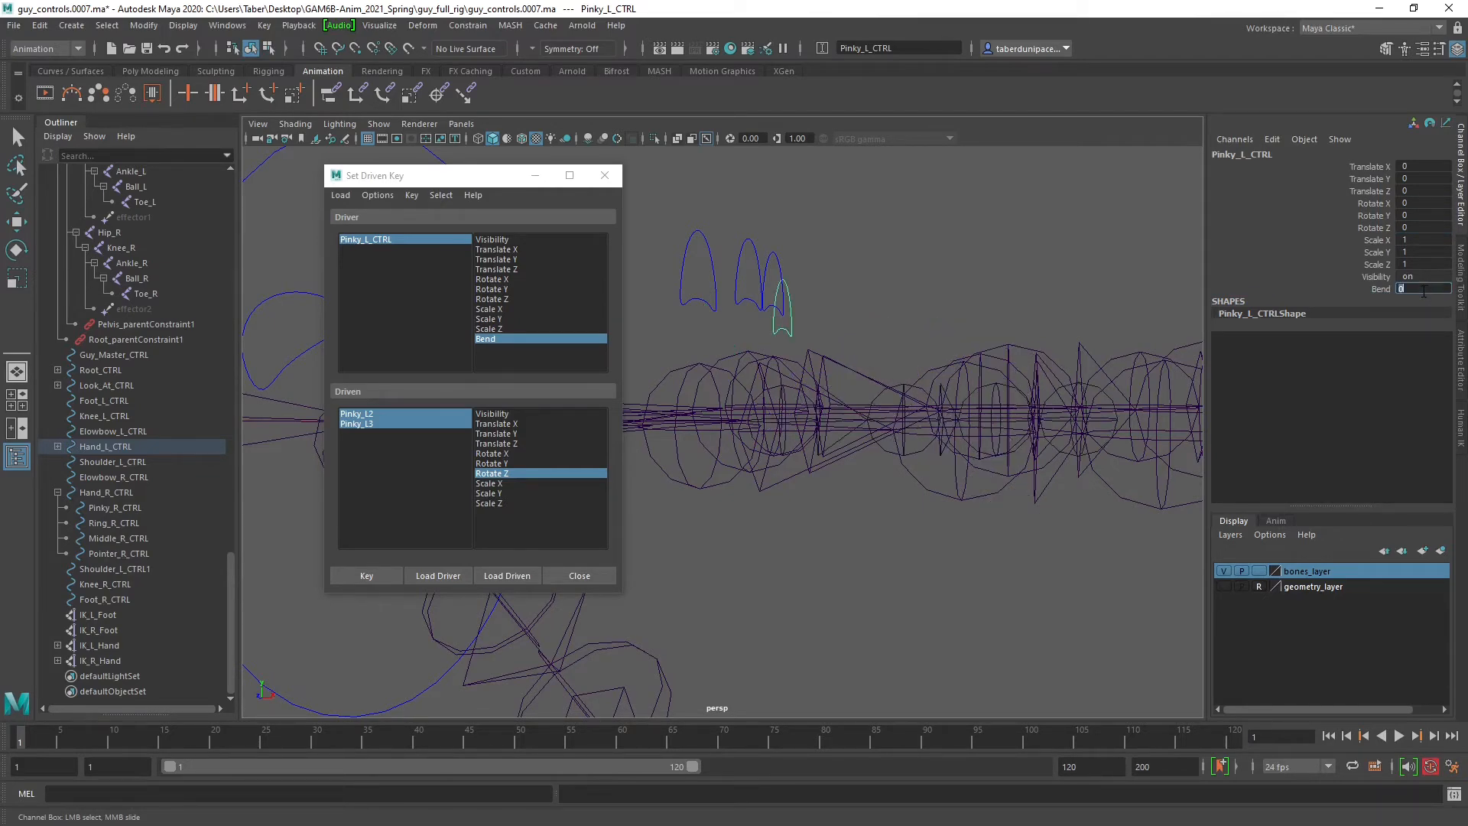
# Lock and hide all Translate and Scale channels of Pinky_L_CTRL.
pyautogui.keyDown('alt'); pyautogui.moveTo(941, 275); pyautogui.dragTo(859, 334); pyautogui.keyUp('alt')
pyautogui.keyDown('alt'); pyautogui.moveTo(859, 334); pyautogui.dragTo(1003, 298, button='middle'); pyautogui.keyUp('alt')
pyautogui.keyDown('alt'); pyautogui.moveTo(1002, 298); pyautogui.dragTo(968, 313, button='right'); pyautogui.keyUp('alt')
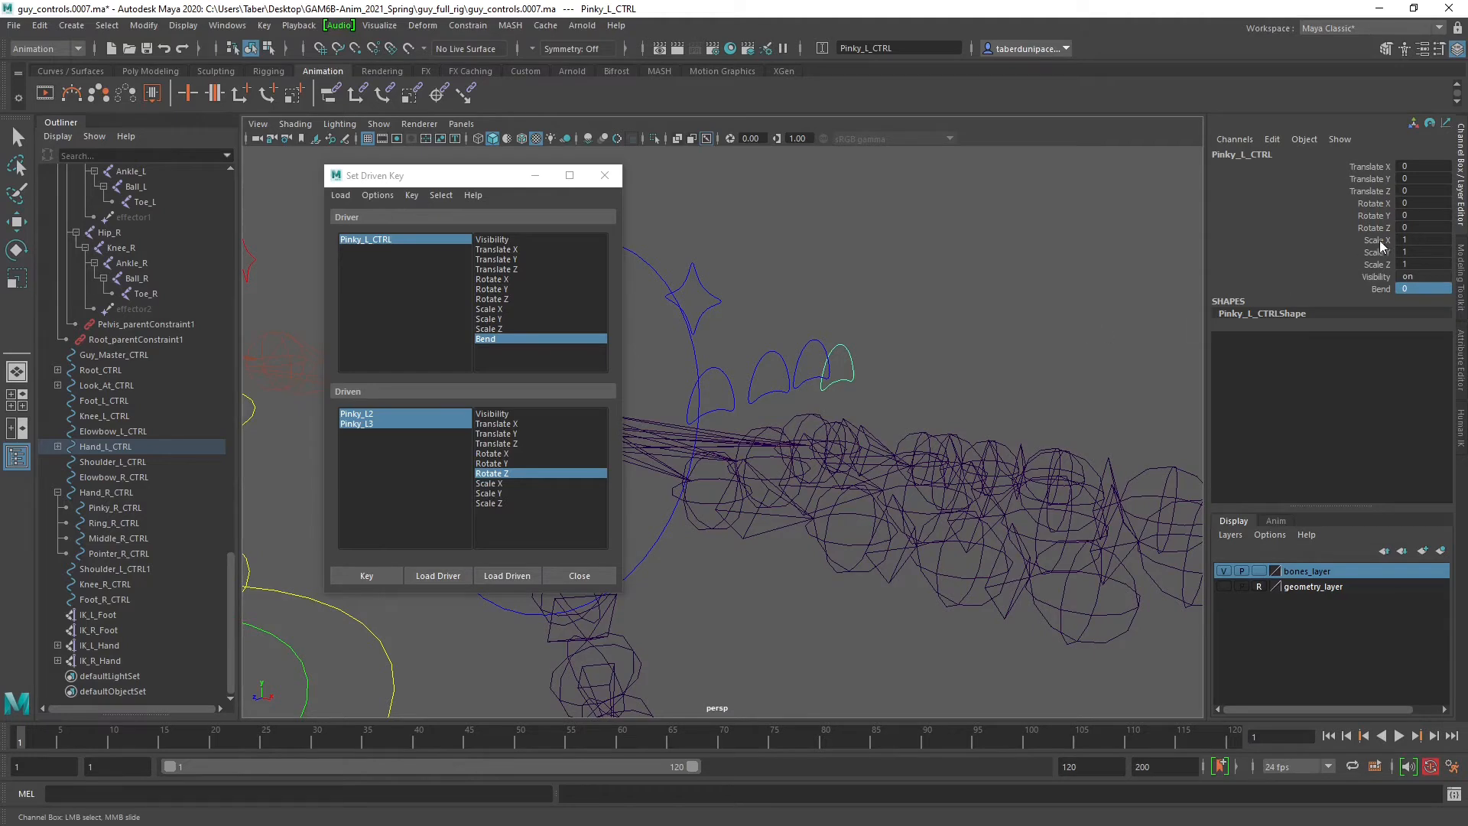
pyautogui.moveTo(1381, 240); pyautogui.dragTo(1379, 265)
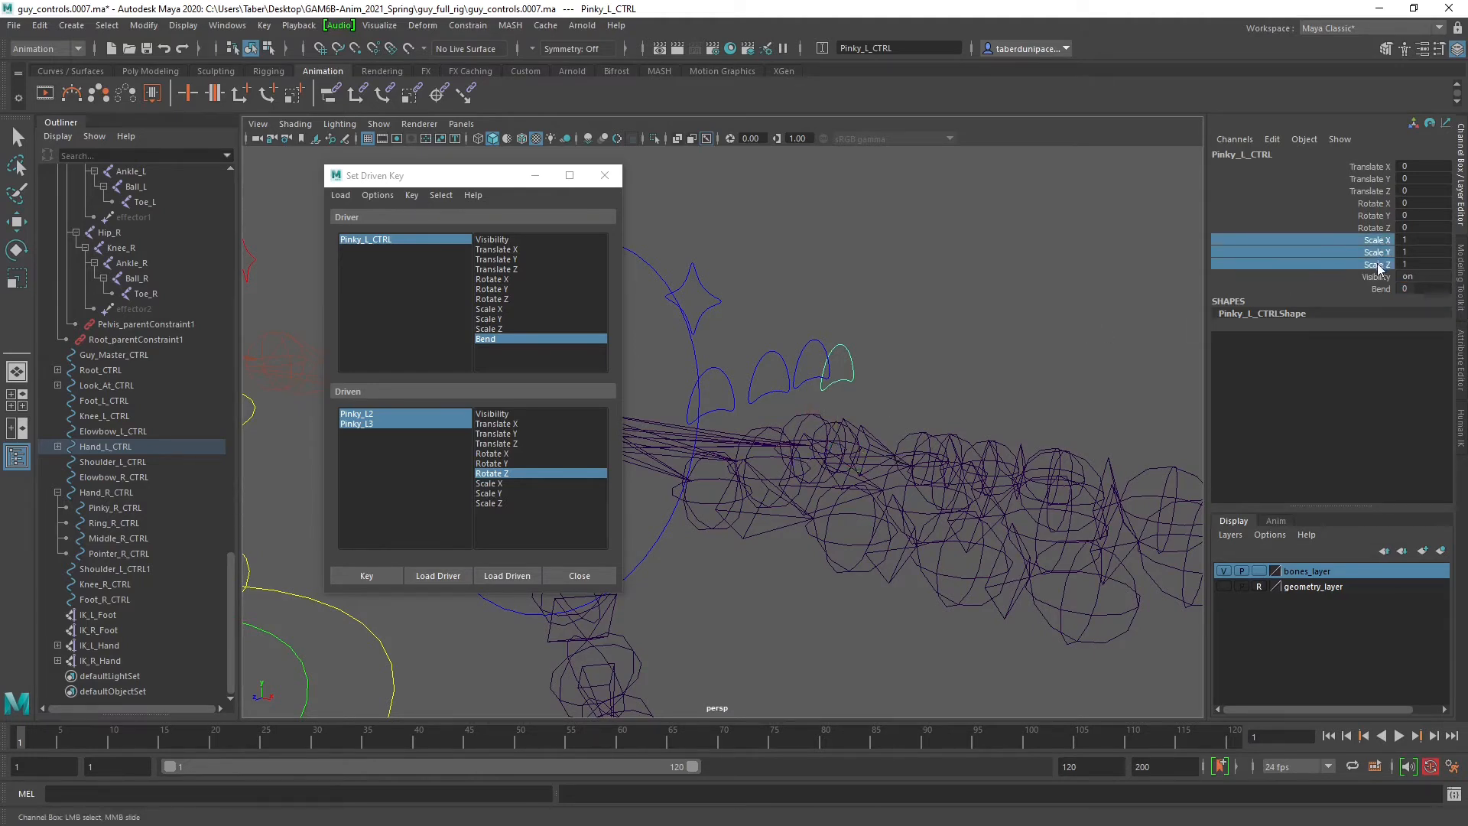
pyautogui.keyDown('ctrl'); pyautogui.moveTo(1380, 167); pyautogui.dragTo(1375, 190); pyautogui.keyUp('ctrl')
pyautogui.rightClick(1375, 190)
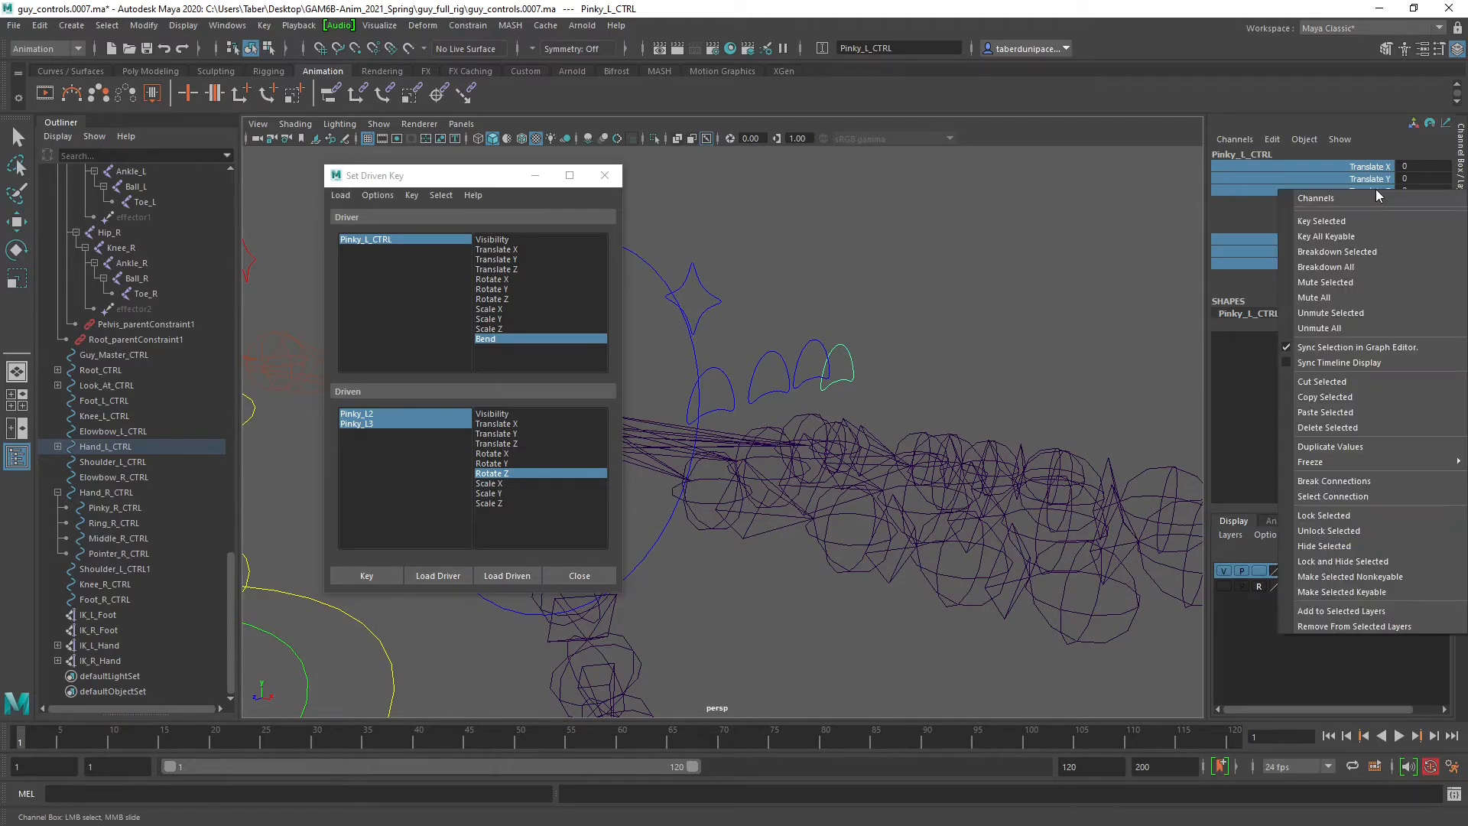
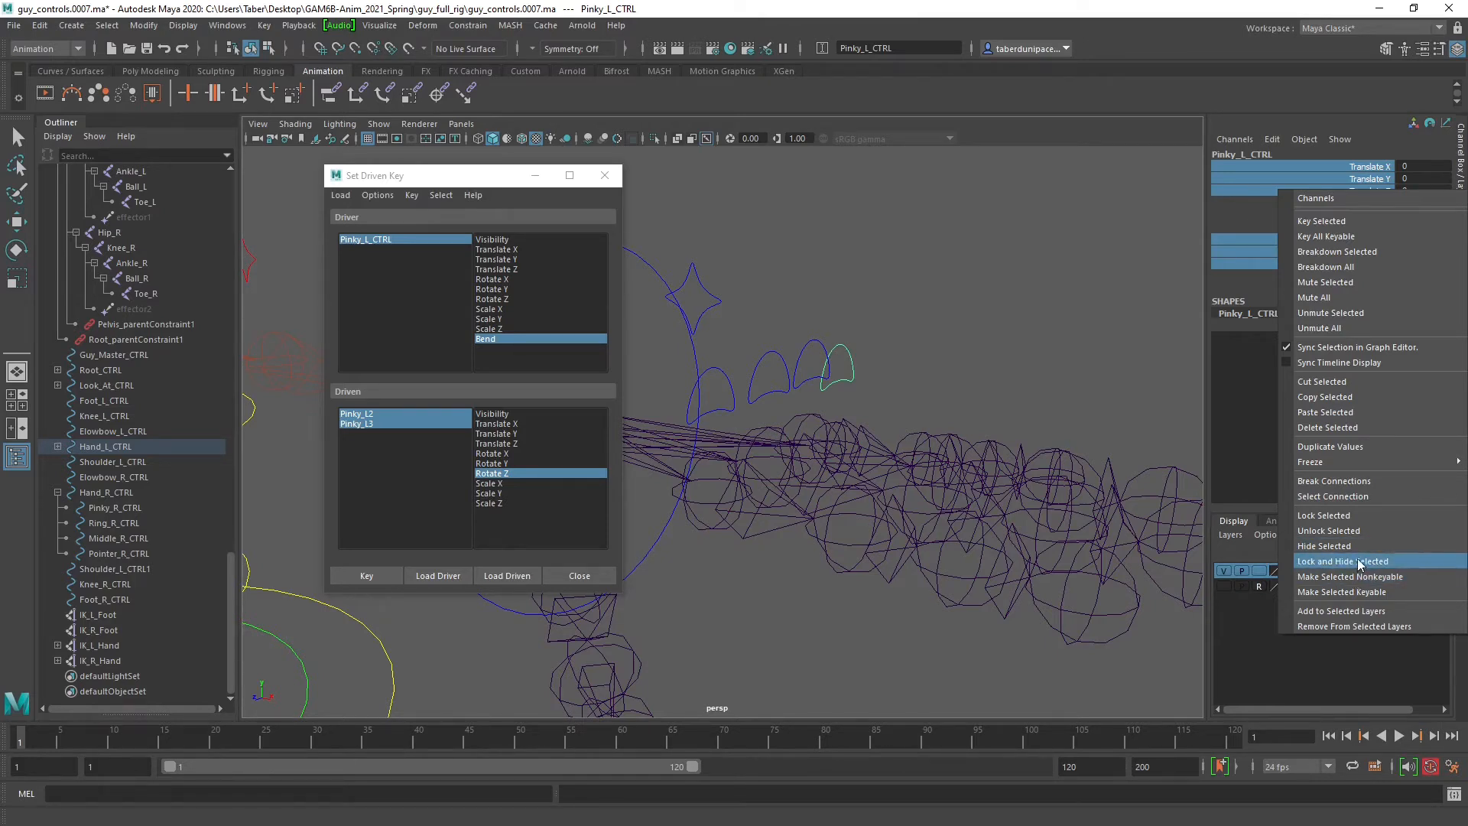
pyautogui.click(1360, 562)
pyautogui.press('e')
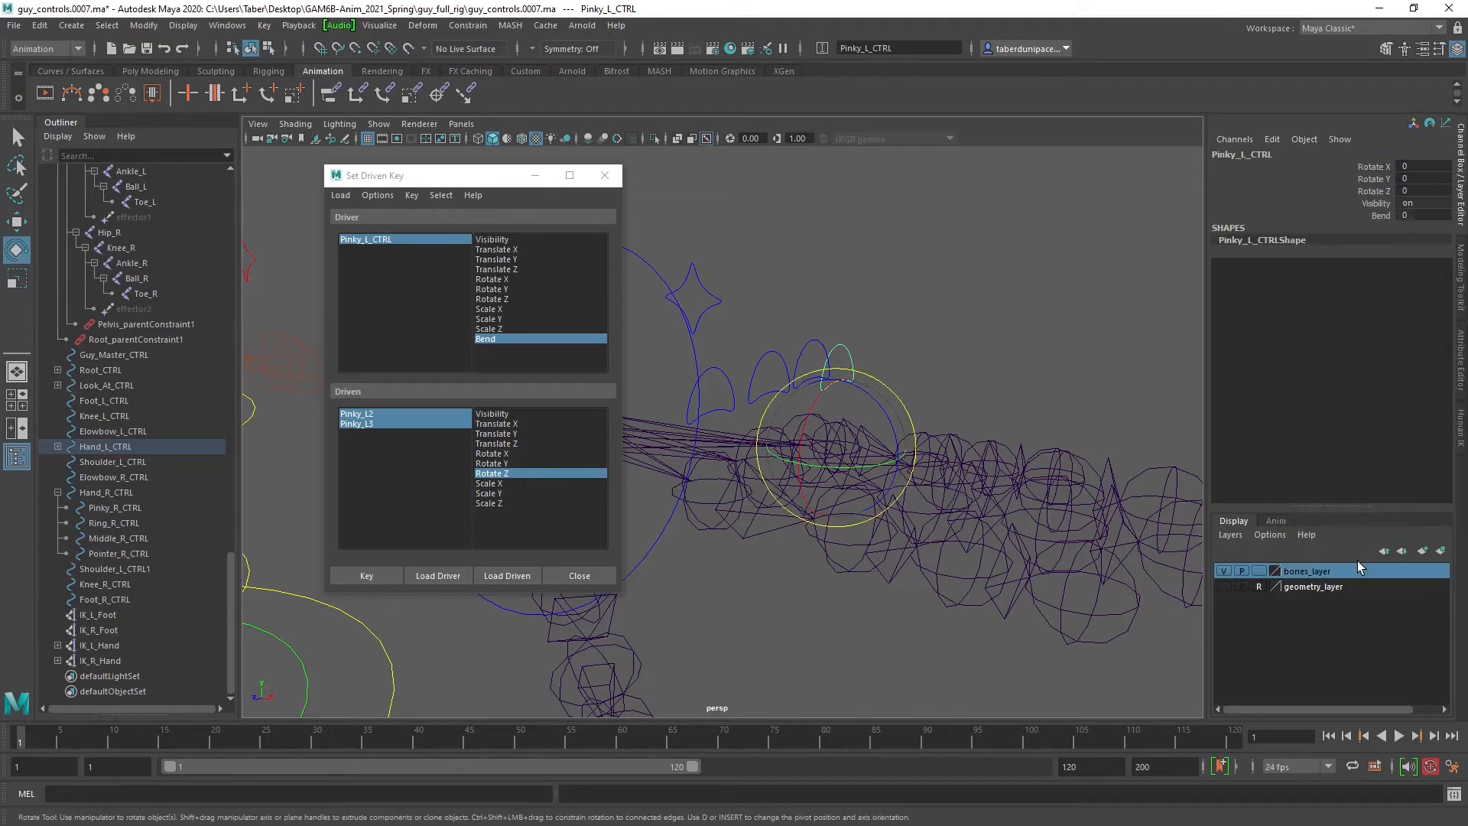
# Load Ring_L_CTRL as the driver in Set Driven Key and choose its Bend attribute.
pyautogui.click(974, 297)
pyautogui.click(850, 367)
pyautogui.click(917, 298)
pyautogui.click(817, 353)
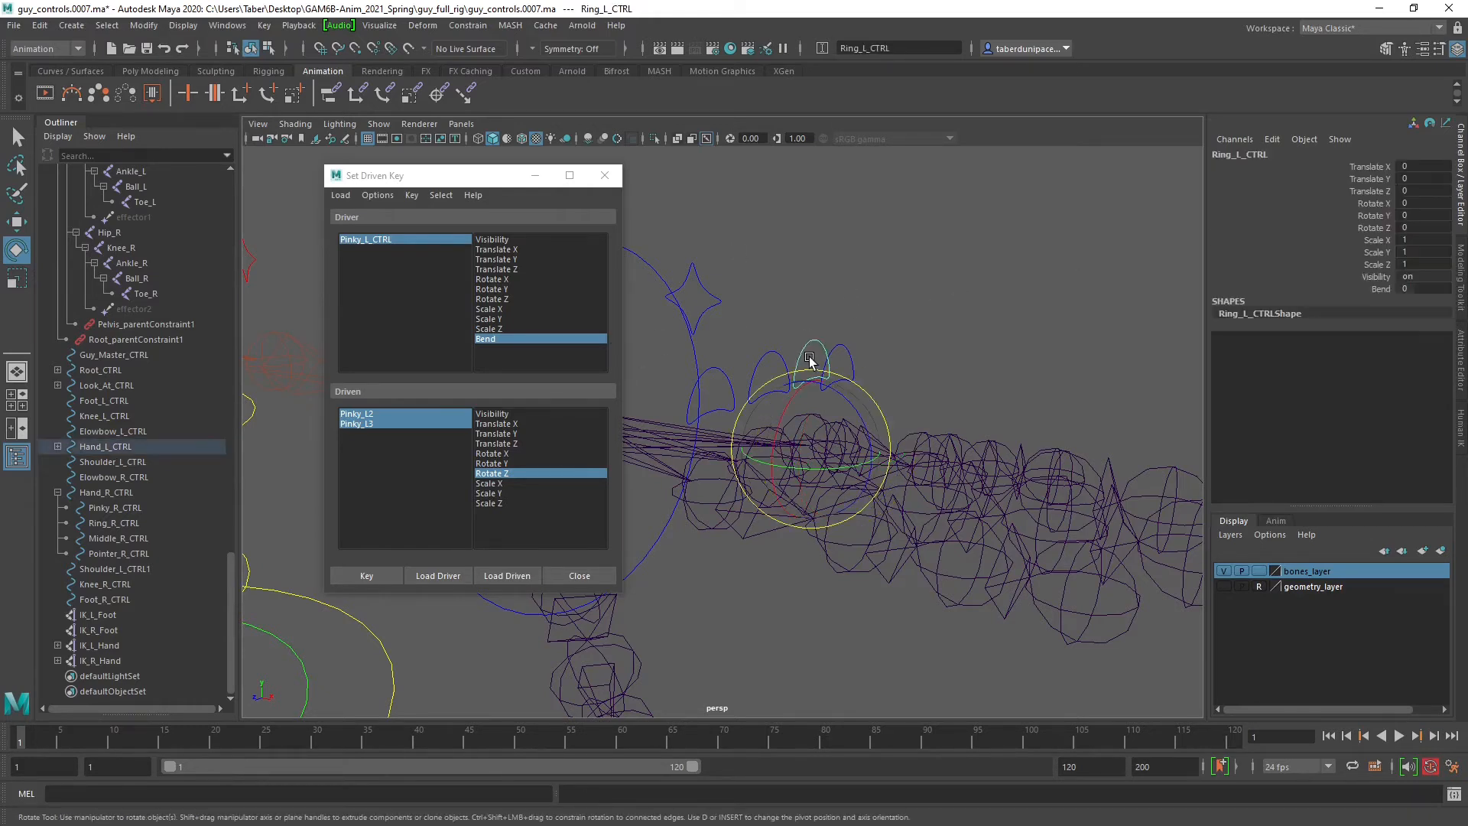
pyautogui.keyDown('alt'); pyautogui.moveTo(879, 331); pyautogui.dragTo(912, 354); pyautogui.keyUp('alt')
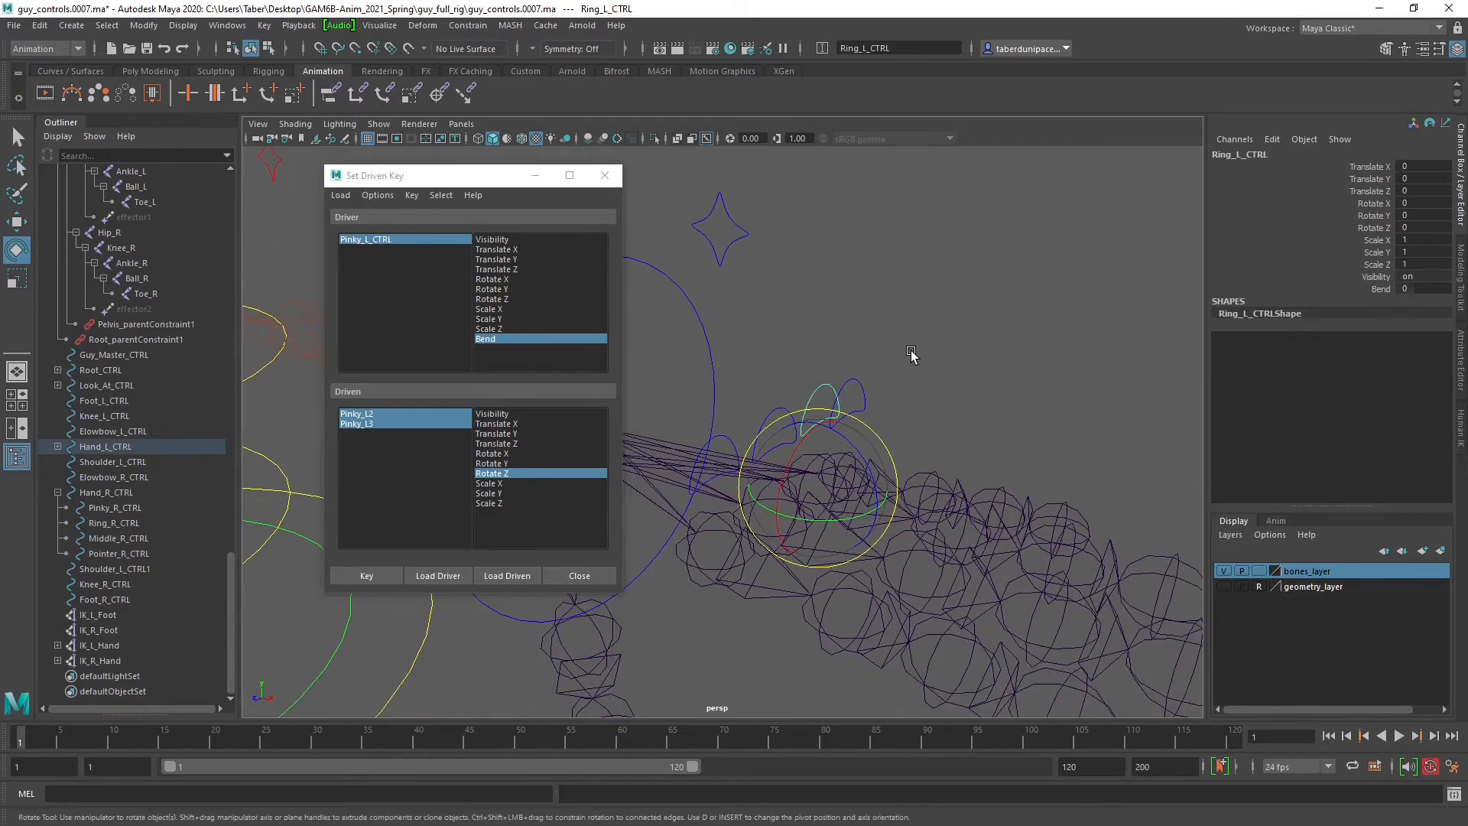
pyautogui.click(453, 579)
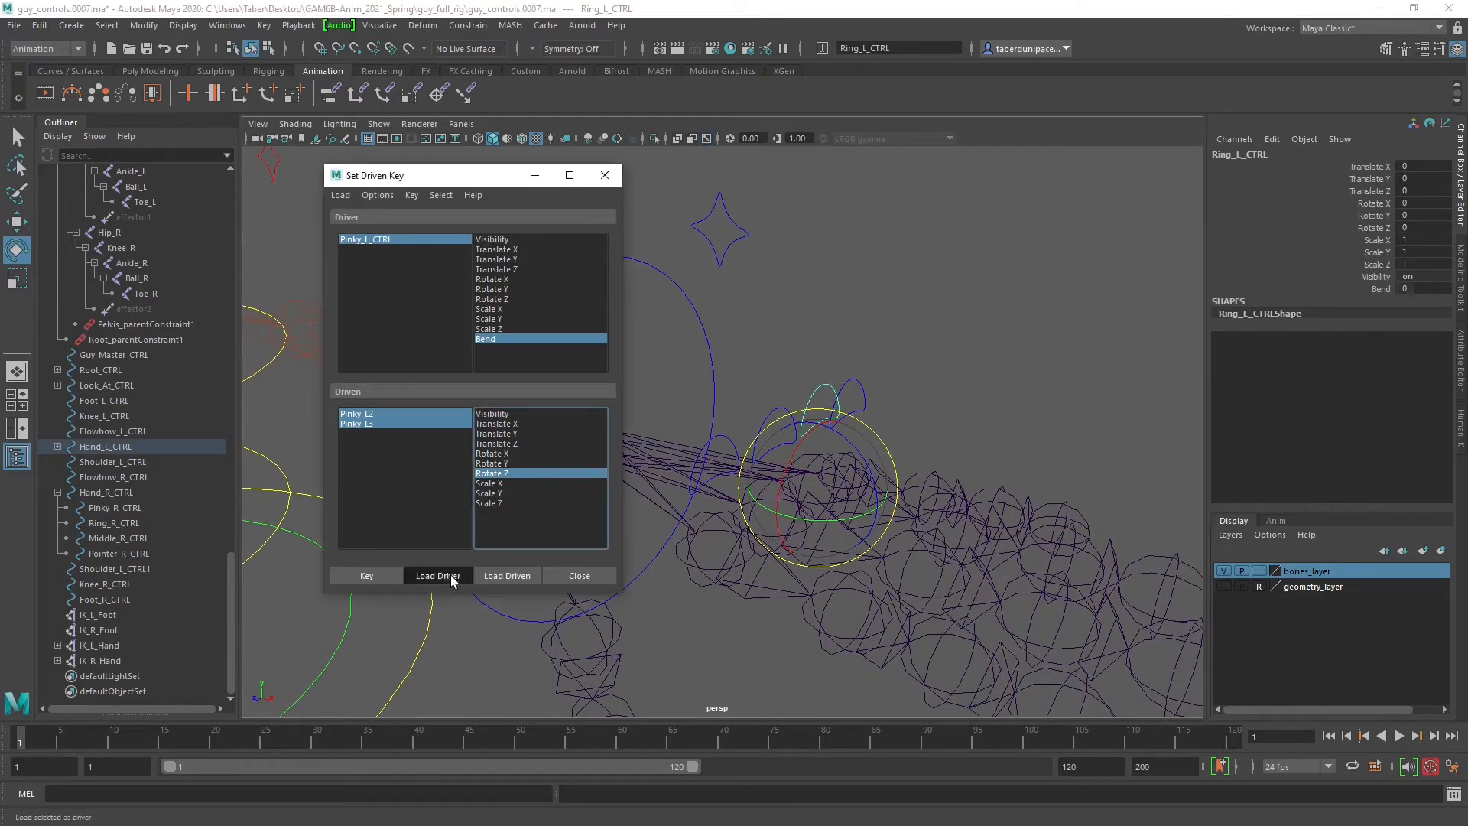
pyautogui.click(485, 338)
# Load the joints Ring_L2 and Ring_L3 as driven objects and choose Rotate Z as their driven attribute.
pyautogui.click(1016, 410)
pyautogui.keyDown('alt'); pyautogui.moveTo(1016, 410); pyautogui.dragTo(921, 505); pyautogui.keyUp('alt')
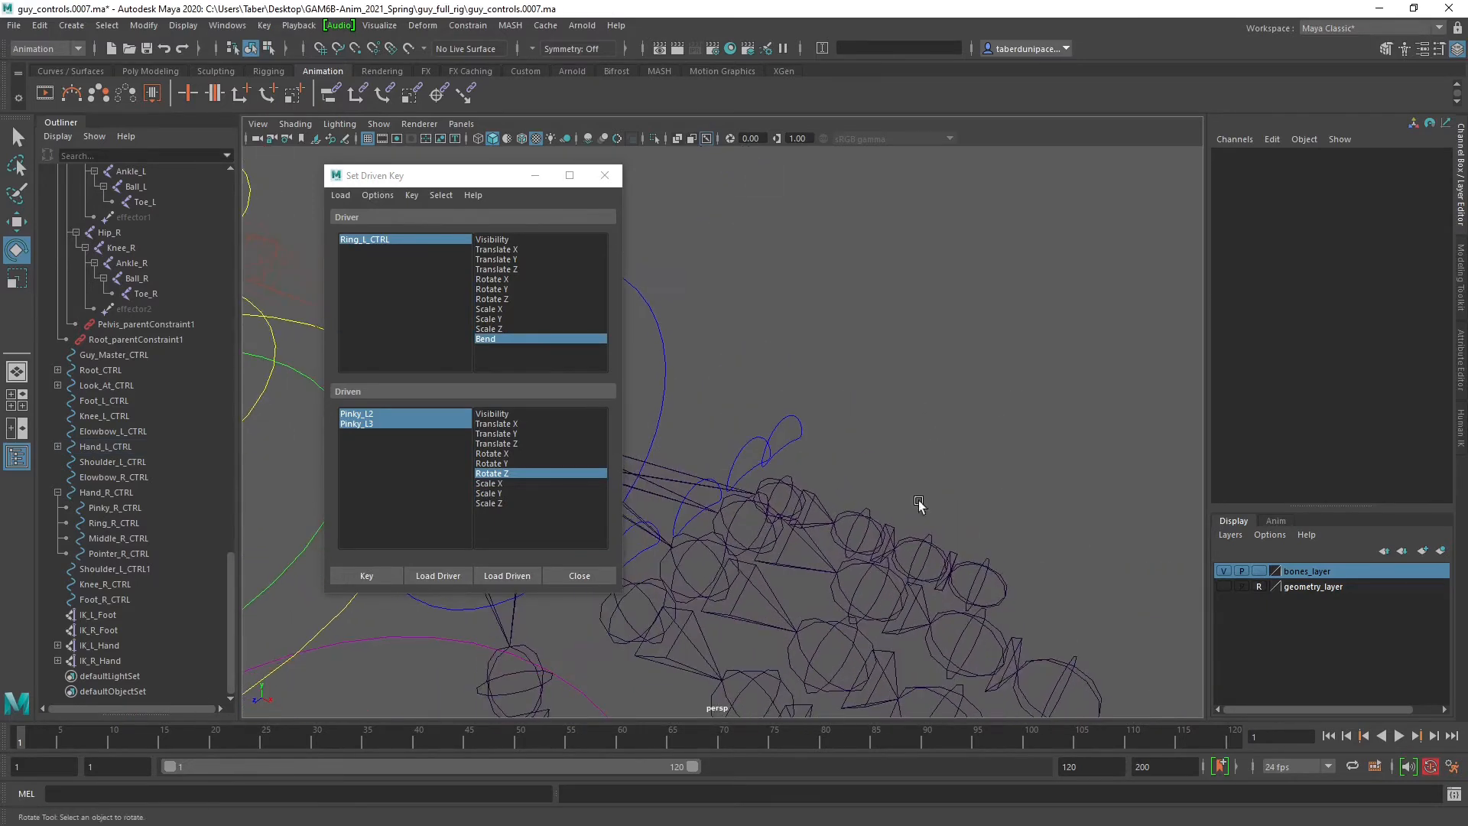
pyautogui.click(860, 585)
pyautogui.press('q')
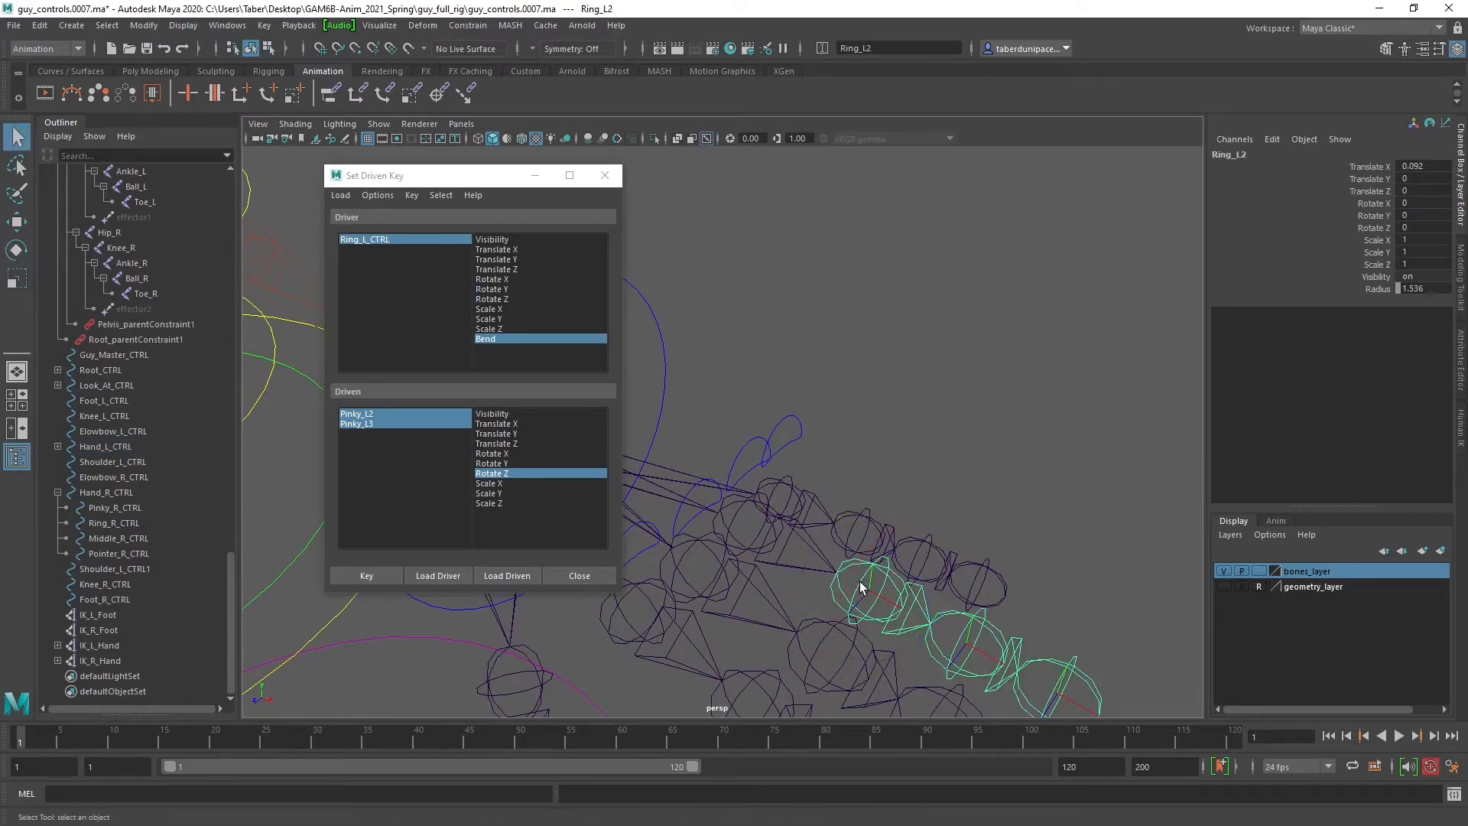
pyautogui.keyDown('shift'); pyautogui.click(965, 622); pyautogui.keyUp('shift')
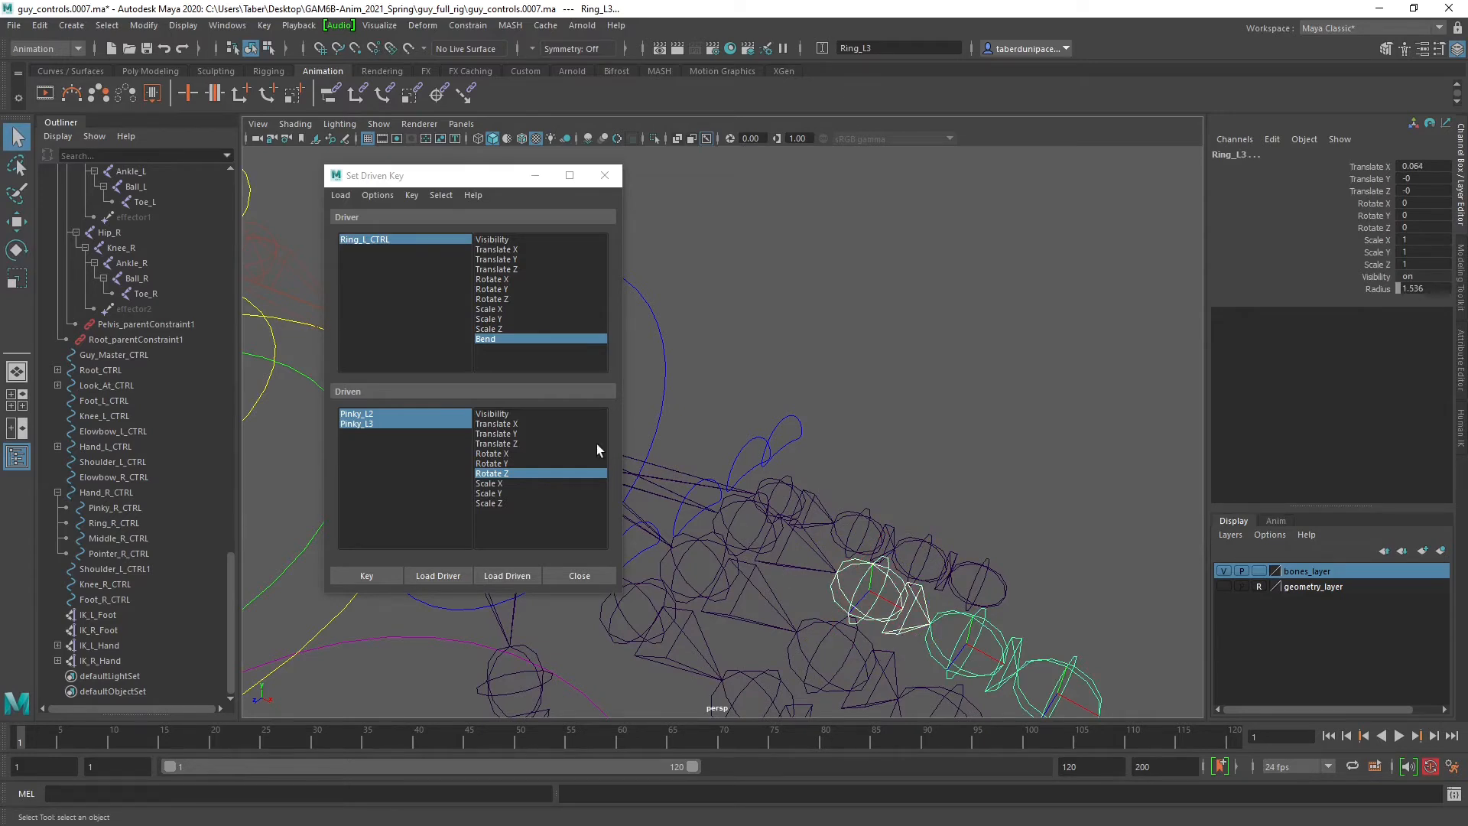
pyautogui.click(507, 575)
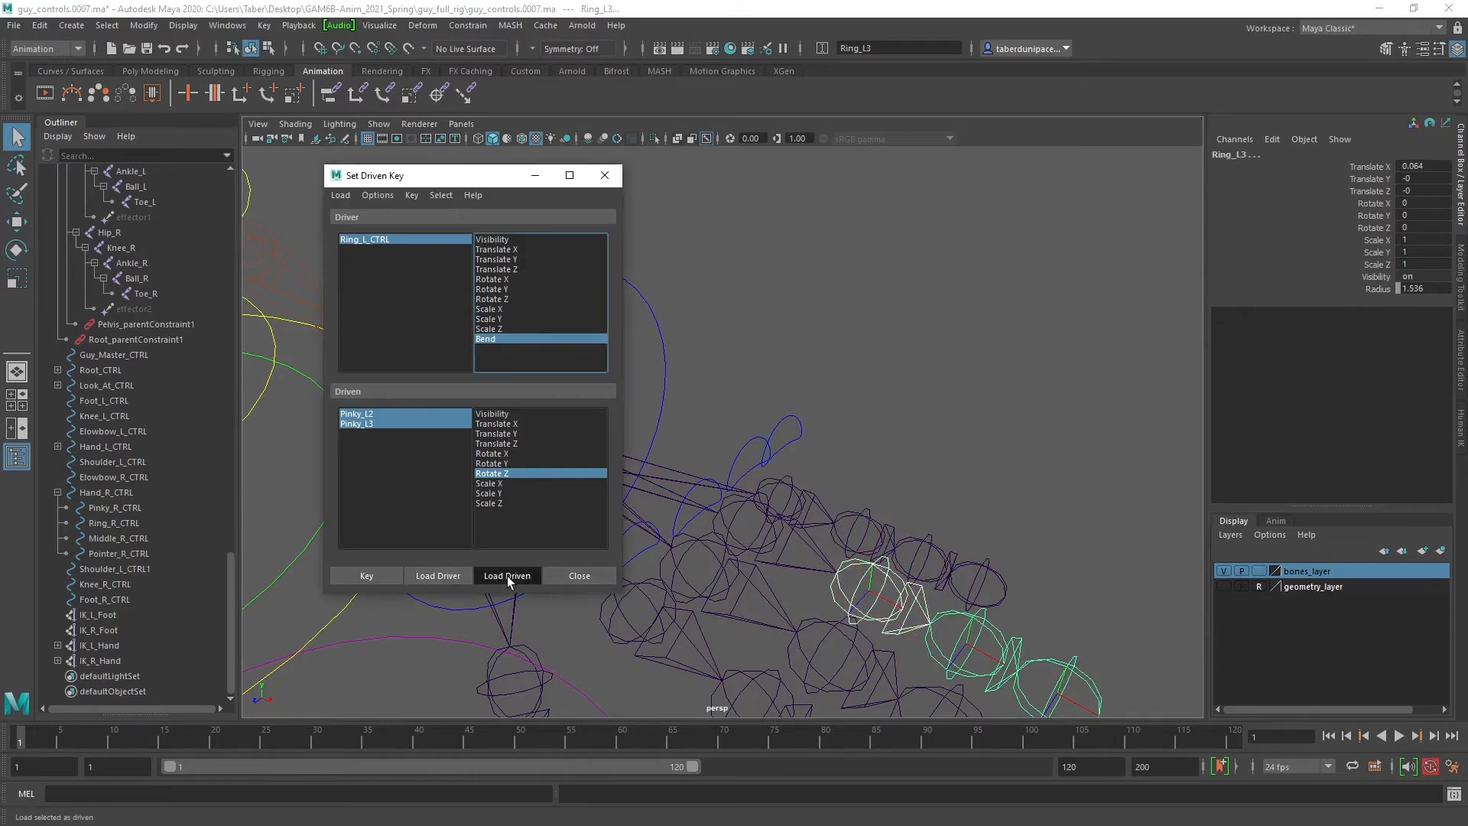
pyautogui.moveTo(364, 414); pyautogui.dragTo(363, 425)
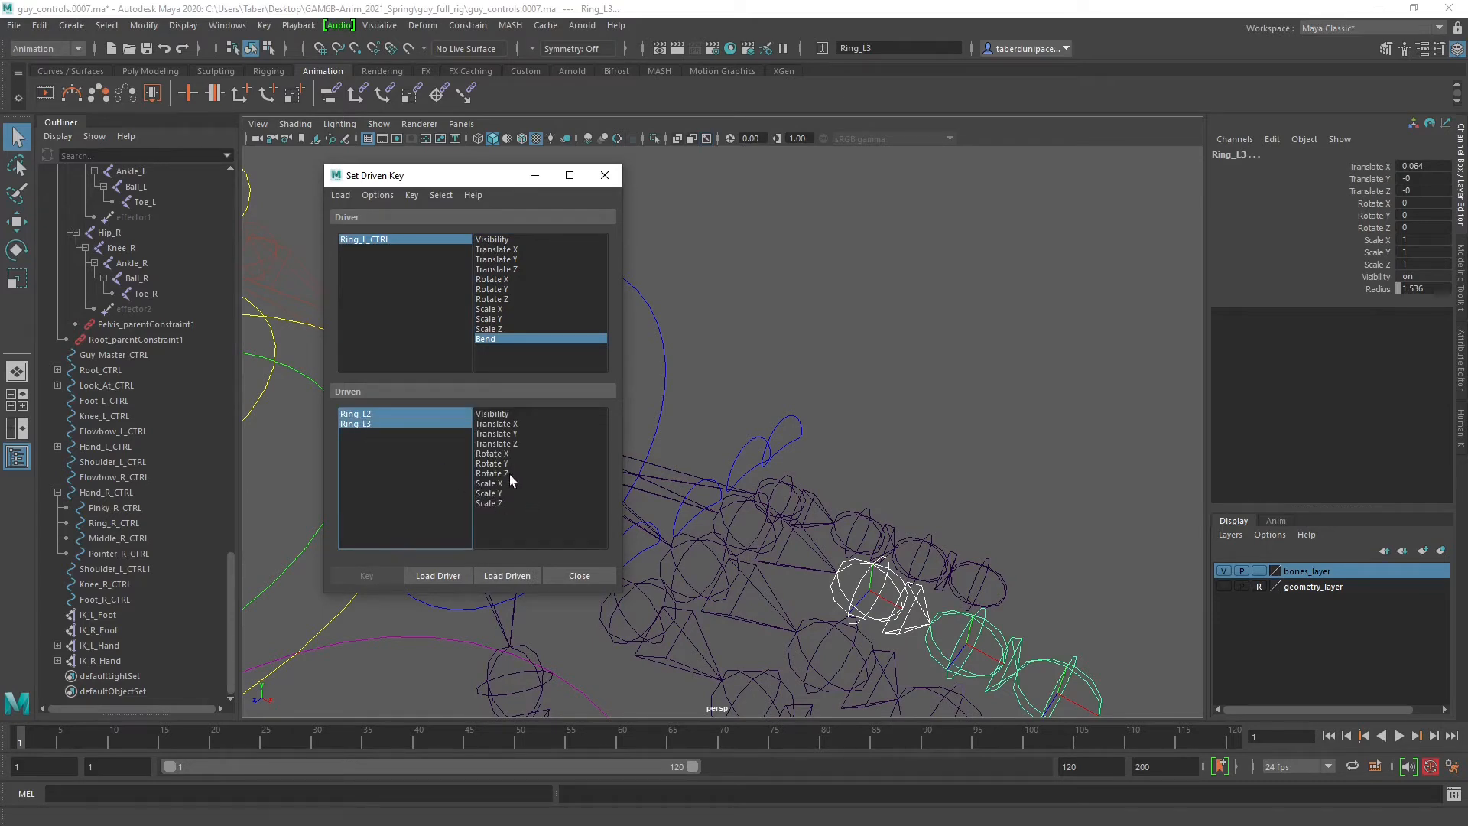
pyautogui.click(509, 474)
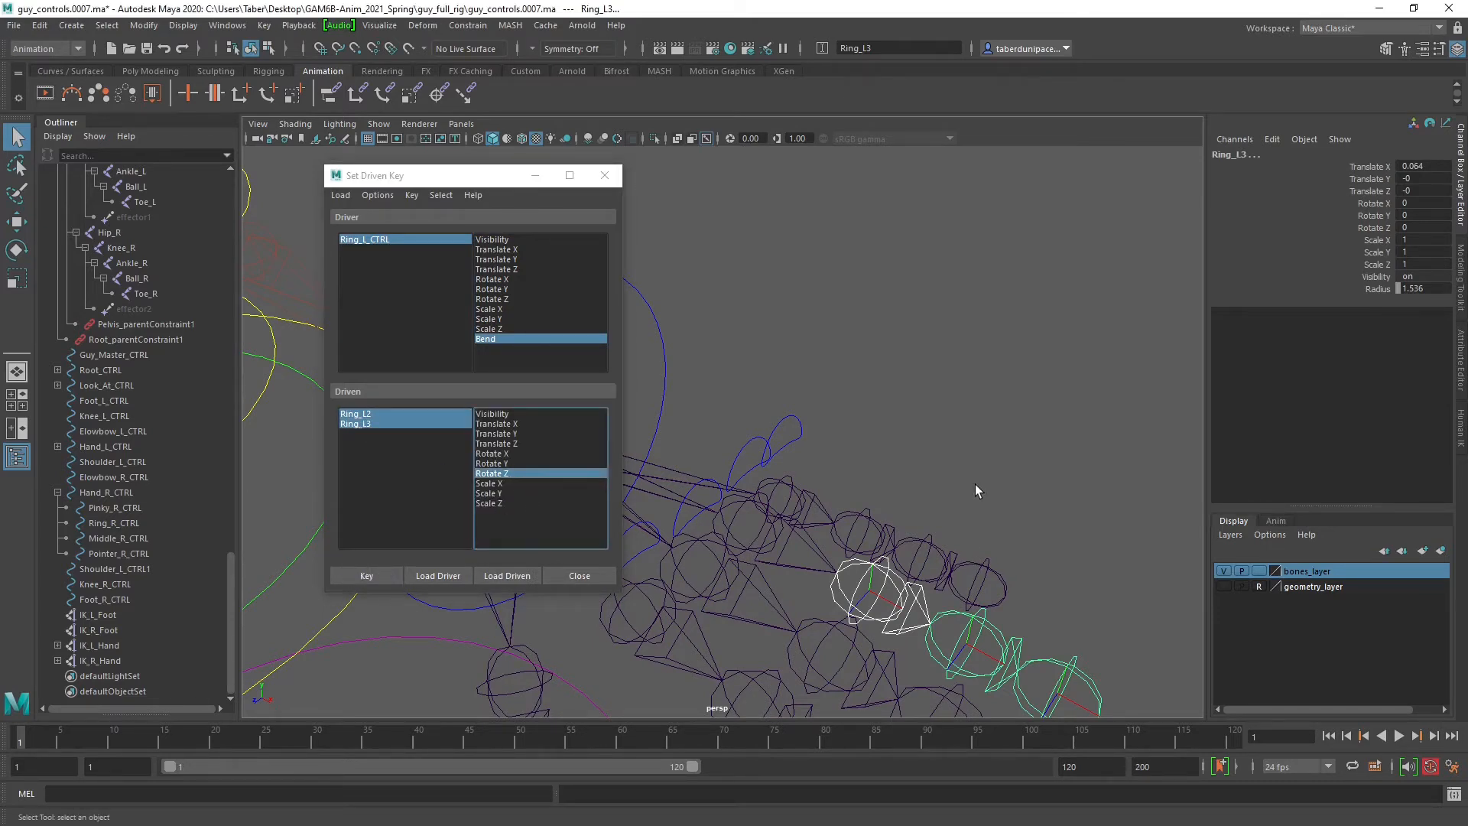
pyautogui.press('e')
pyautogui.moveTo(971, 585); pyautogui.dragTo(931, 582)
pyautogui.hotkey('ctrl', 'z')
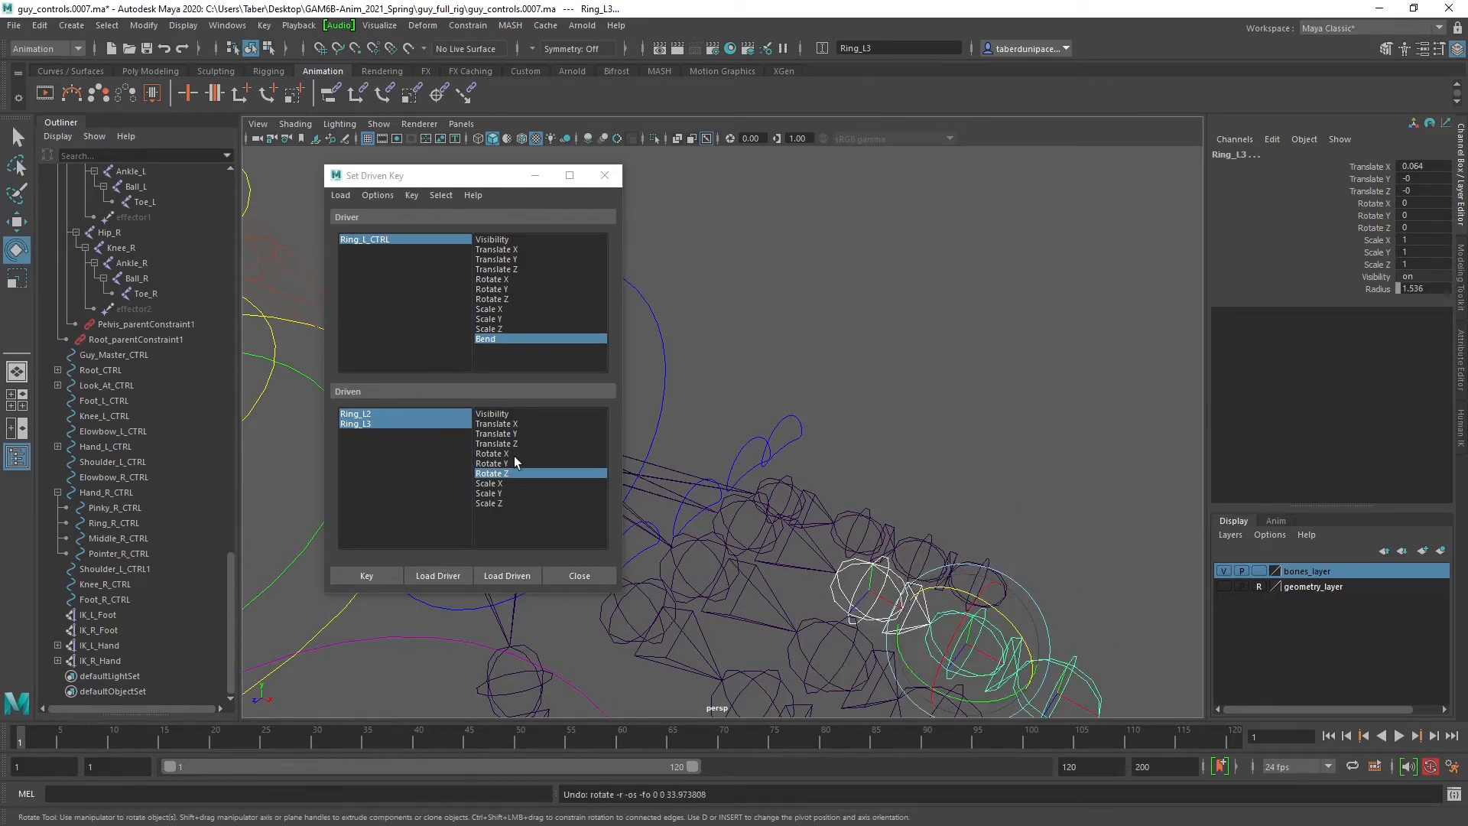
# Set a driven key for the unrotated Ring_L2 and Ring_L3 joints at Ring_L_CTRL's Bend of 0.
pyautogui.click(748, 444)
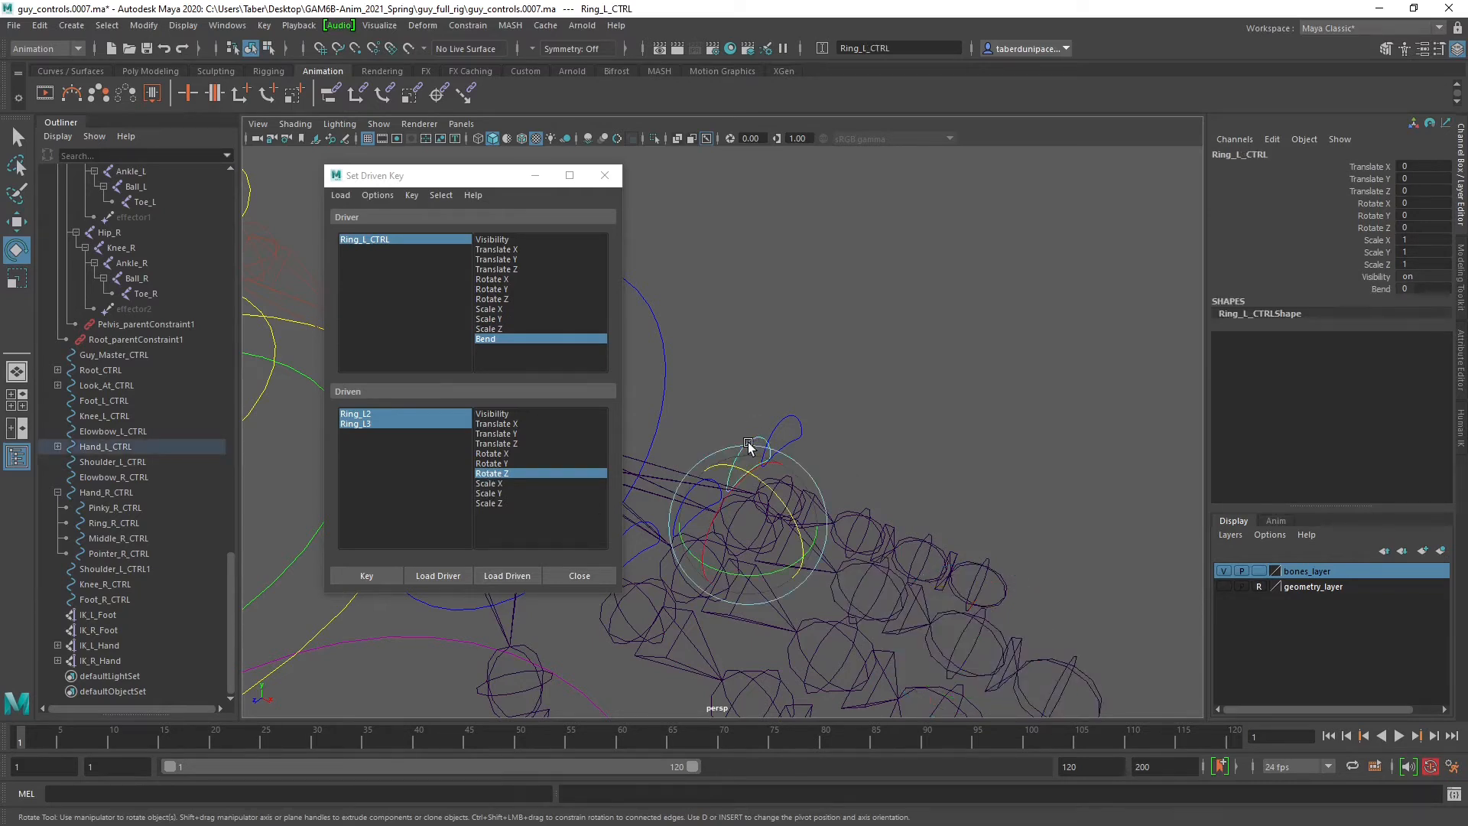
pyautogui.click(367, 577)
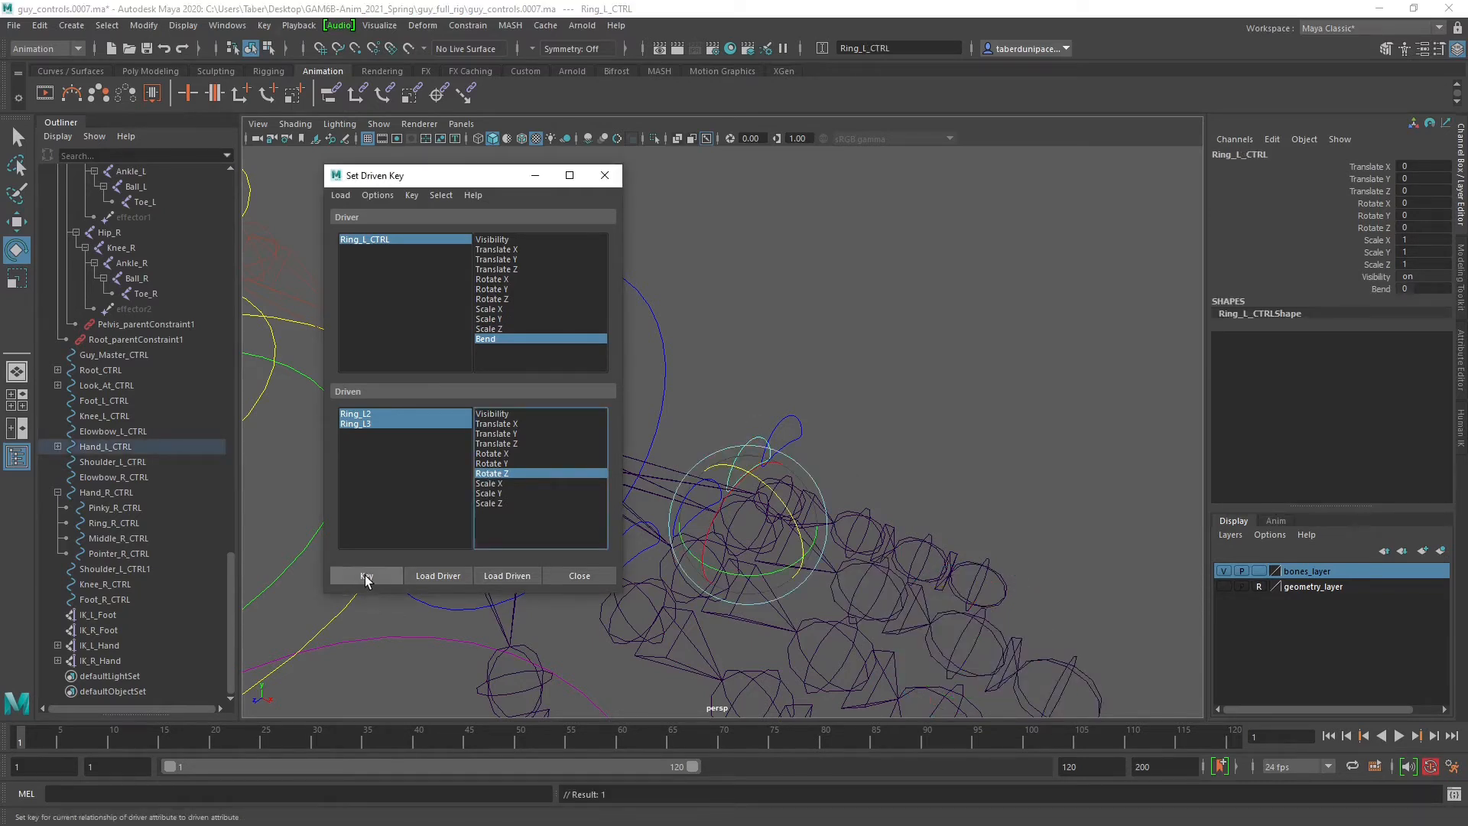
# Set Ring_L_CTRL's Bend to -5, rotate Ring_L2 and Ring_L3 backward to about 18.7 in Z, and key the pose.
pyautogui.click(1379, 290)
pyautogui.moveTo(1024, 421); pyautogui.dragTo(891, 419, button='middle')
pyautogui.keyDown('alt'); pyautogui.moveTo(885, 448); pyautogui.dragTo(782, 593); pyautogui.keyUp('alt')
pyautogui.click(868, 638)
pyautogui.click(893, 639)
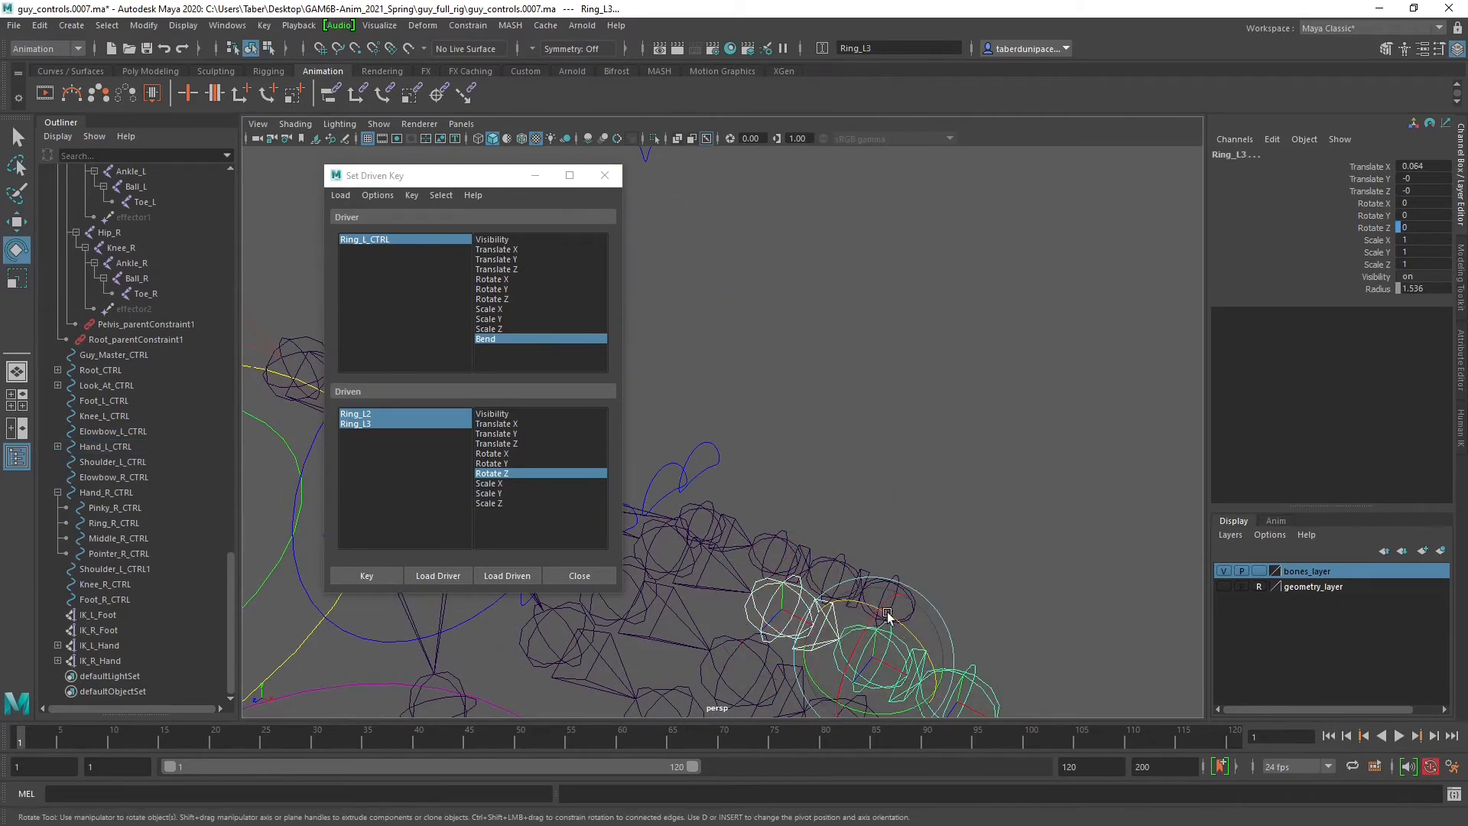
pyautogui.moveTo(885, 610); pyautogui.dragTo(734, 459)
pyautogui.click(368, 576)
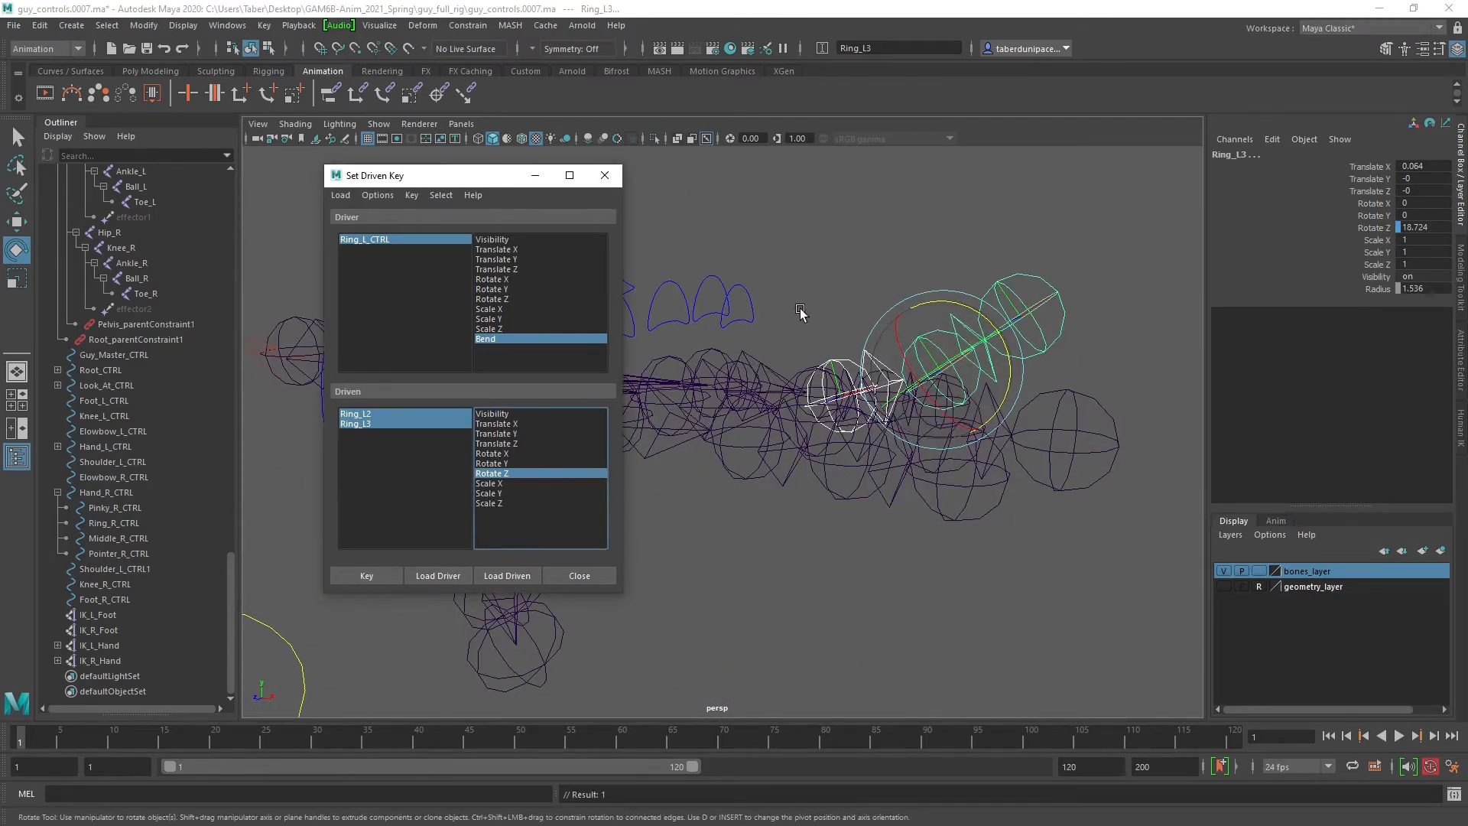
# Set Ring_L_CTRL's Bend to 10, curl Ring_L2 and Ring_L3 to about -97.5 in Rotate Z, and key the pose.
pyautogui.click(711, 278)
pyautogui.click(1380, 288)
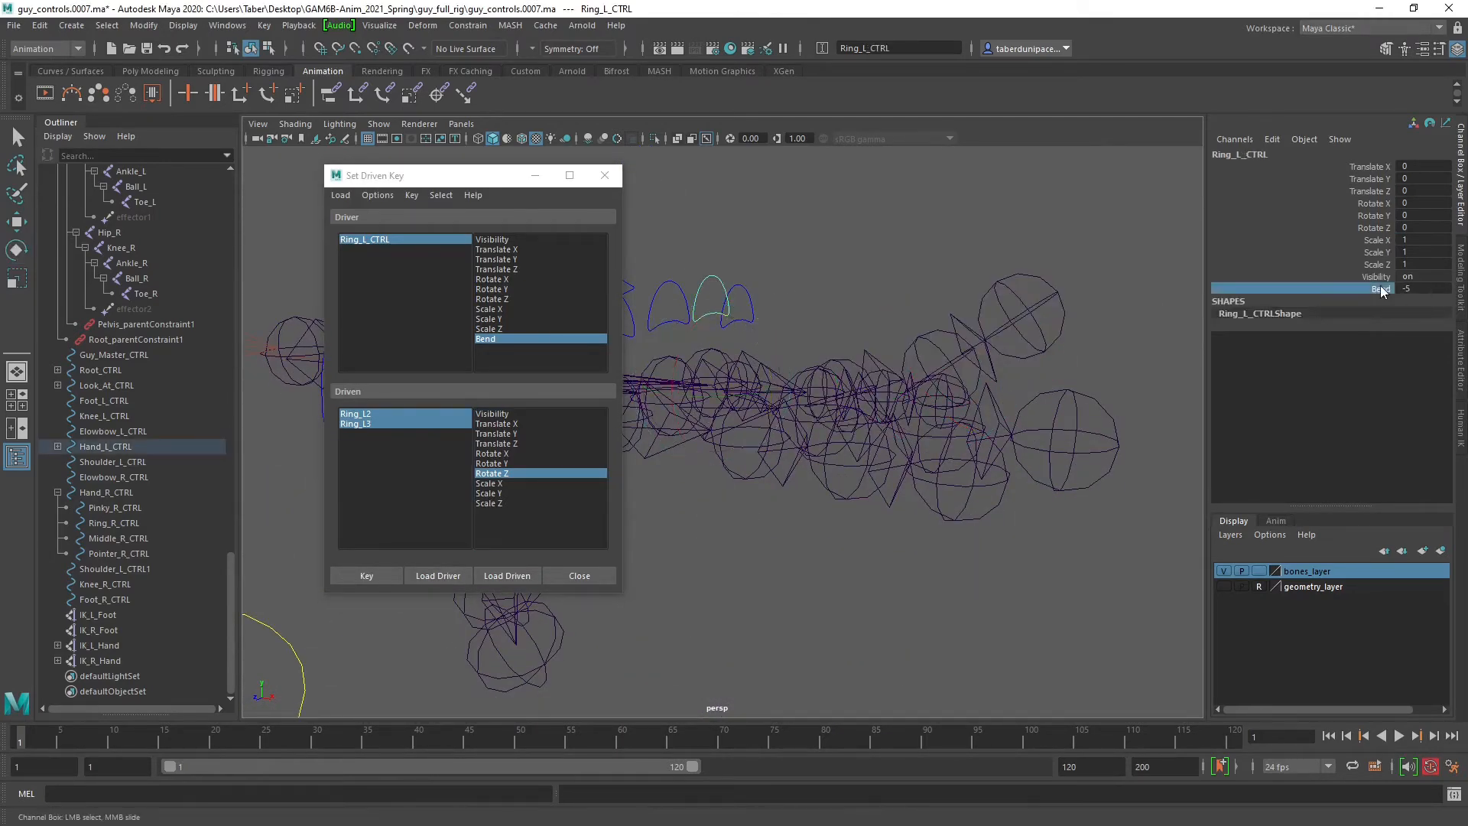
pyautogui.moveTo(845, 401); pyautogui.dragTo(881, 479, button='middle')
pyautogui.keyDown('alt'); pyautogui.moveTo(883, 480); pyautogui.dragTo(836, 583); pyautogui.keyUp('alt')
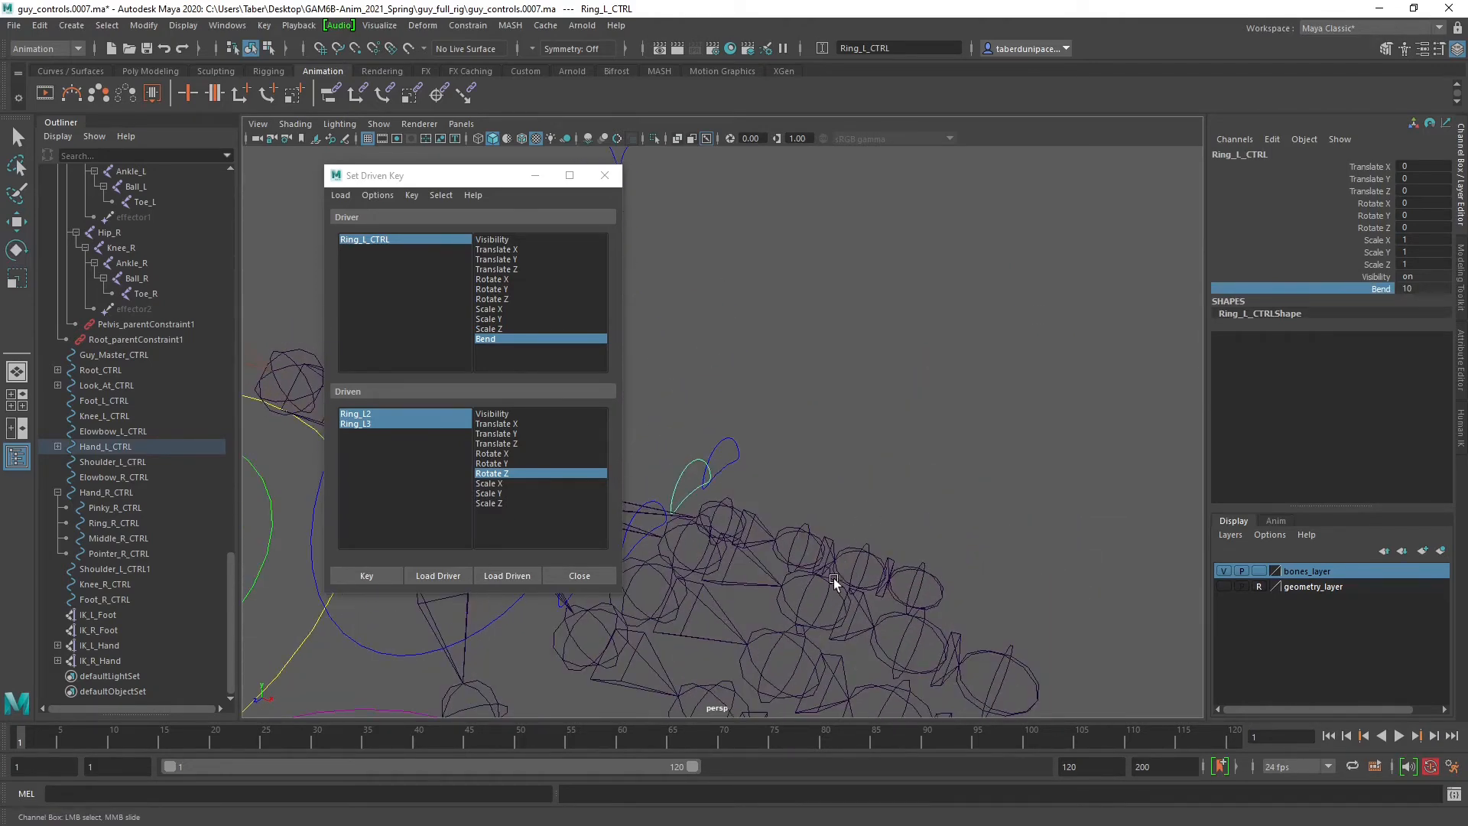
pyautogui.click(819, 576)
pyautogui.click(931, 621)
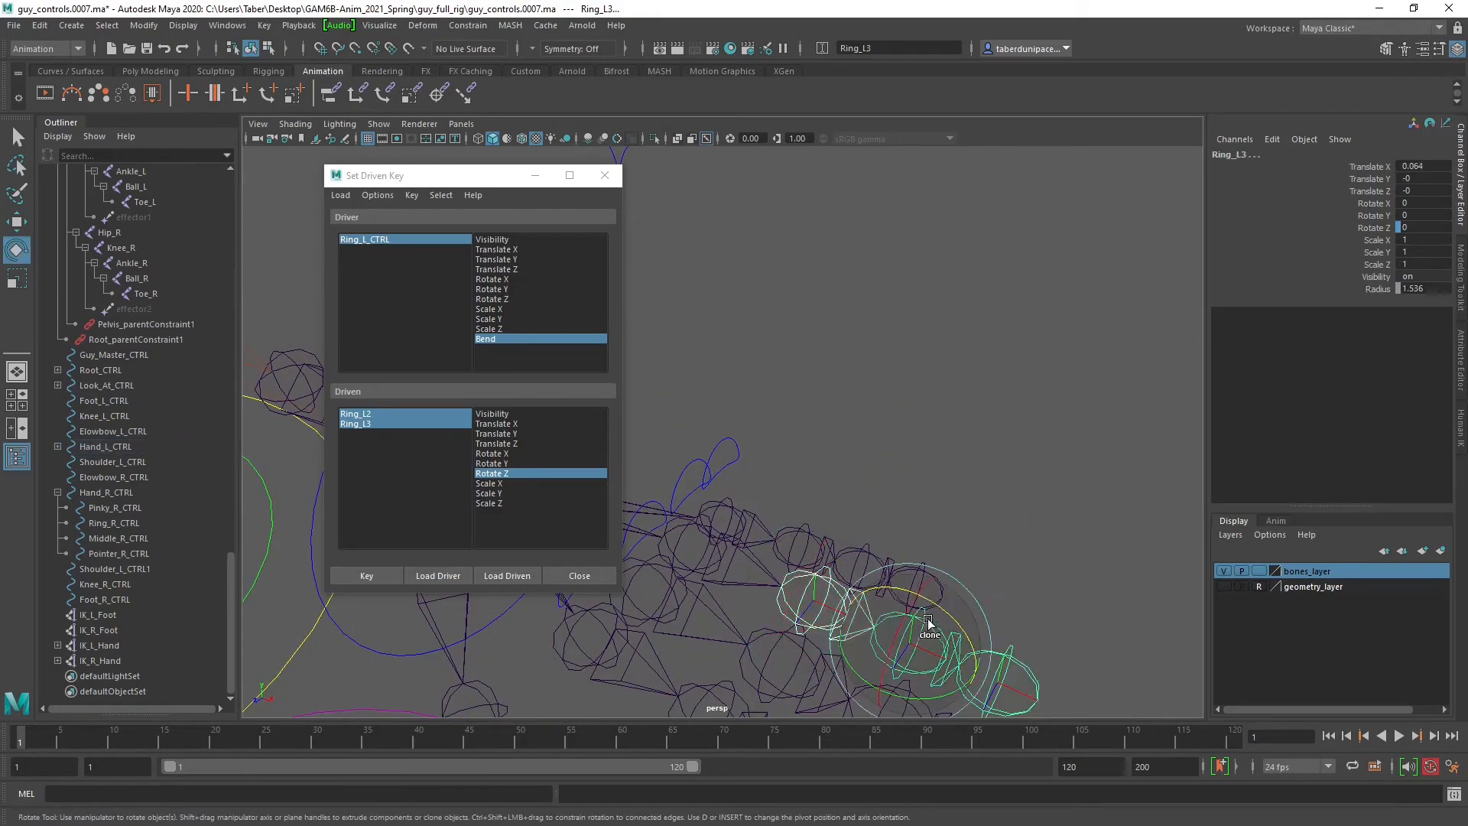
pyautogui.moveTo(932, 605); pyautogui.dragTo(959, 693)
pyautogui.keyDown('alt'); pyautogui.moveTo(868, 575); pyautogui.dragTo(901, 540); pyautogui.keyUp('alt')
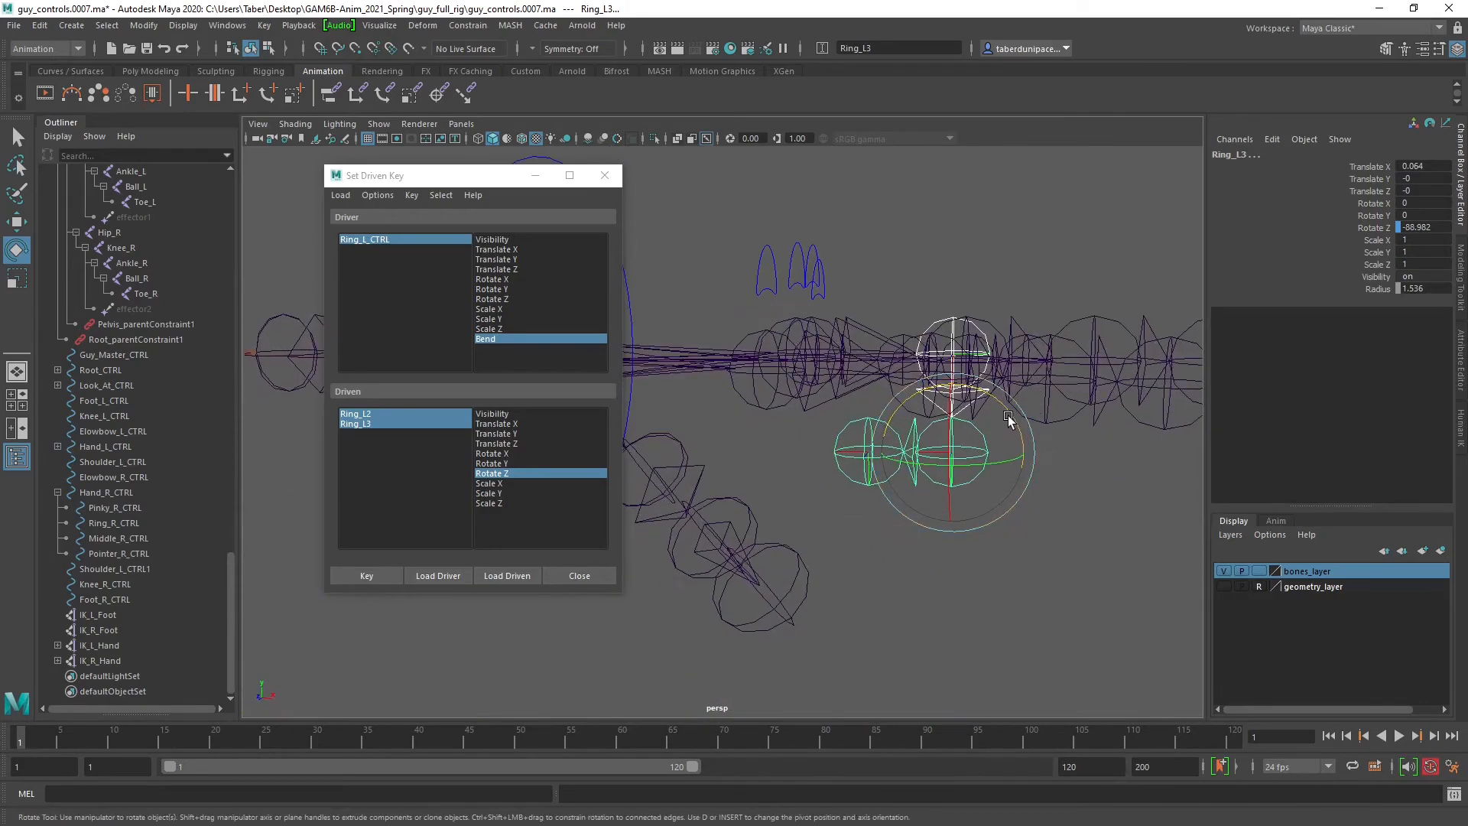
pyautogui.moveTo(1010, 416); pyautogui.dragTo(1016, 422)
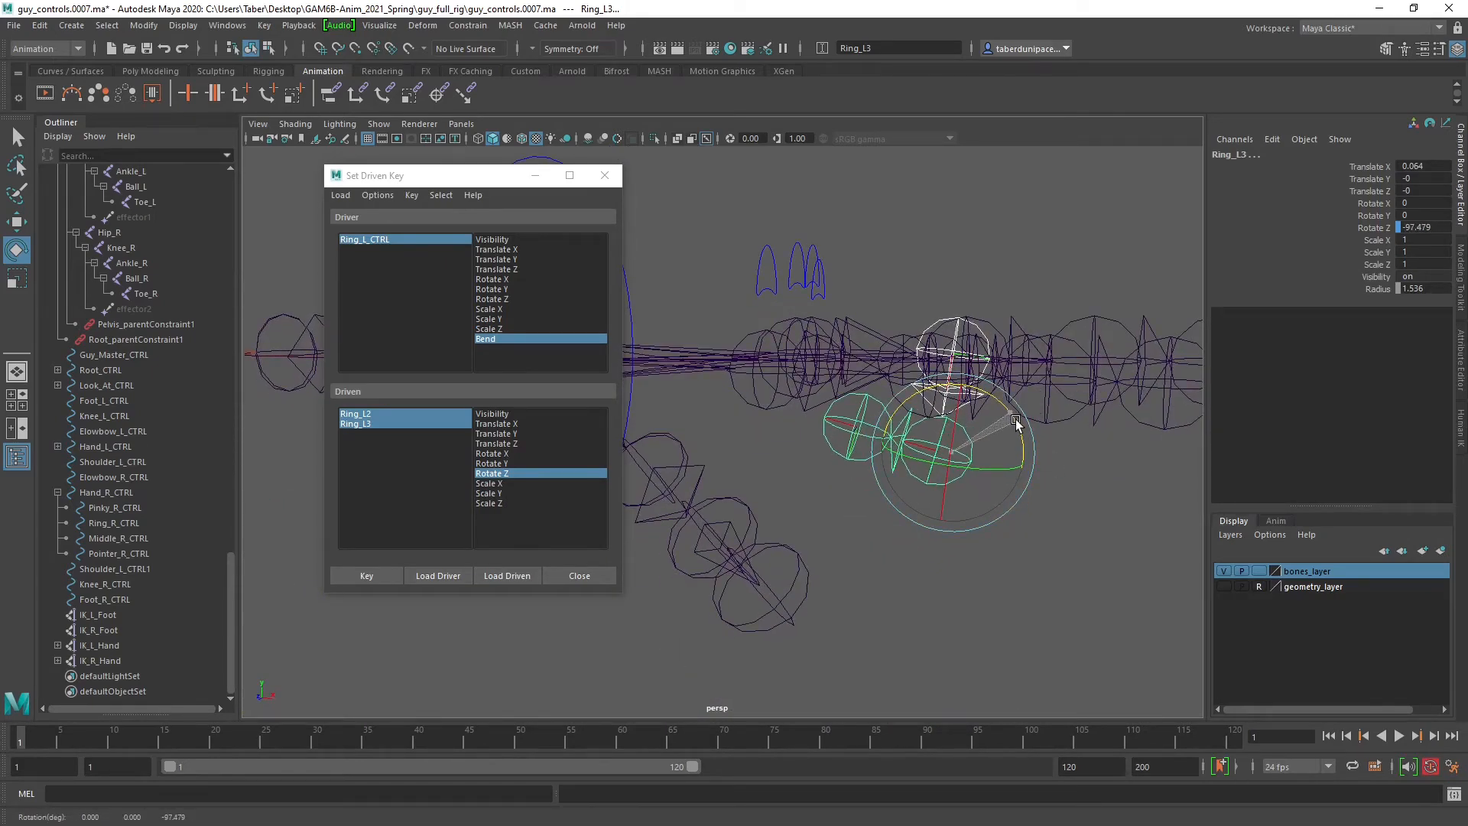
pyautogui.click(375, 575)
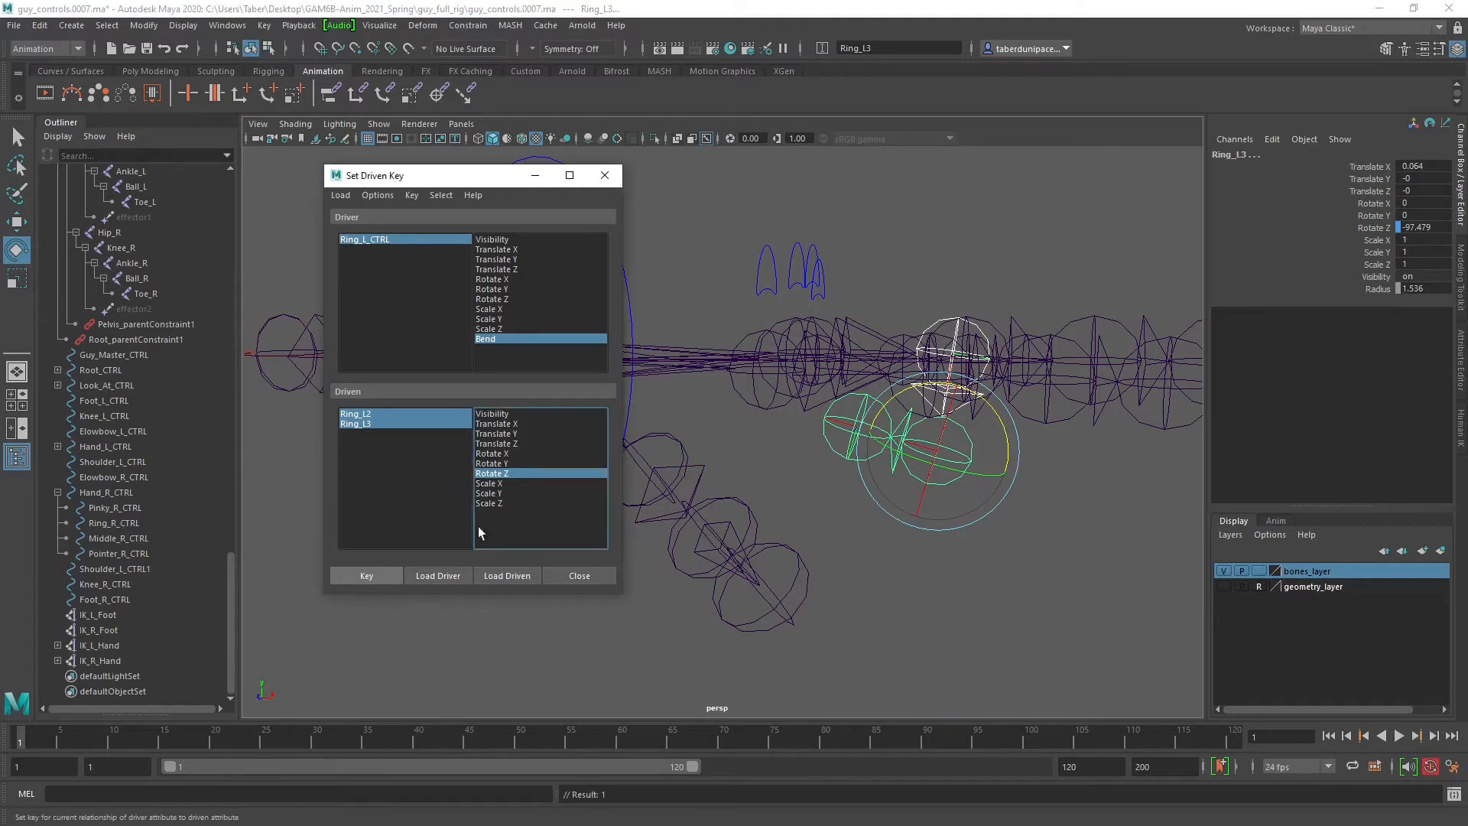
# Test the ring finger's curl by varying Ring_L_CTRL's Bend, and reset Bend to 0.
pyautogui.click(815, 245)
pyautogui.click(1382, 290)
pyautogui.moveTo(1007, 257); pyautogui.dragTo(879, 239, button='middle')
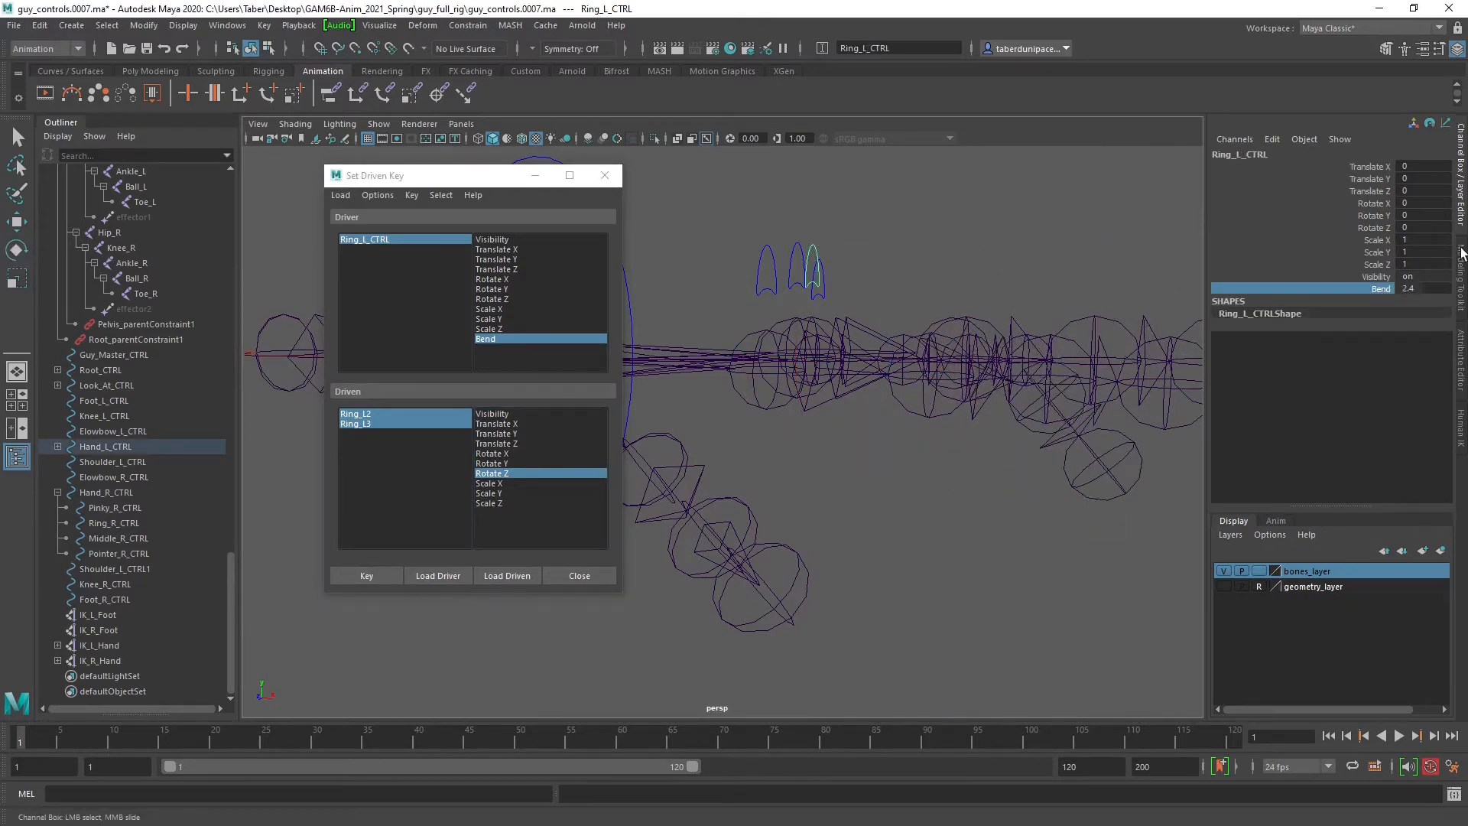
pyautogui.click(1411, 289)
pyautogui.write('0')
pyautogui.press('Return')
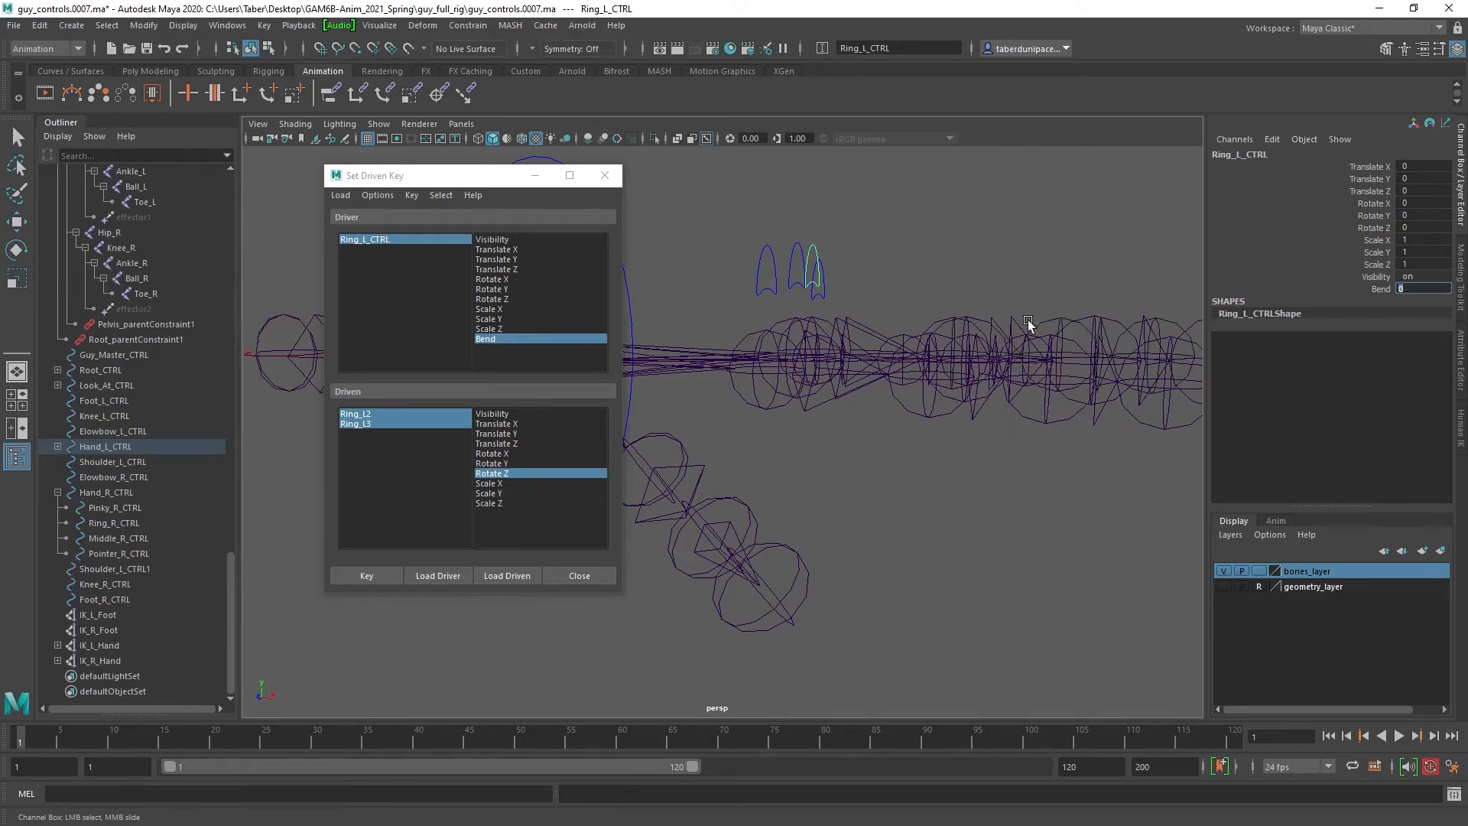
# Load Middle_L_CTRL as the driver for the set driven key and choose its Bend attribute.
pyautogui.keyDown('alt'); pyautogui.moveTo(1029, 319); pyautogui.dragTo(779, 348); pyautogui.keyUp('alt')
pyautogui.click(757, 348)
pyautogui.press('e')
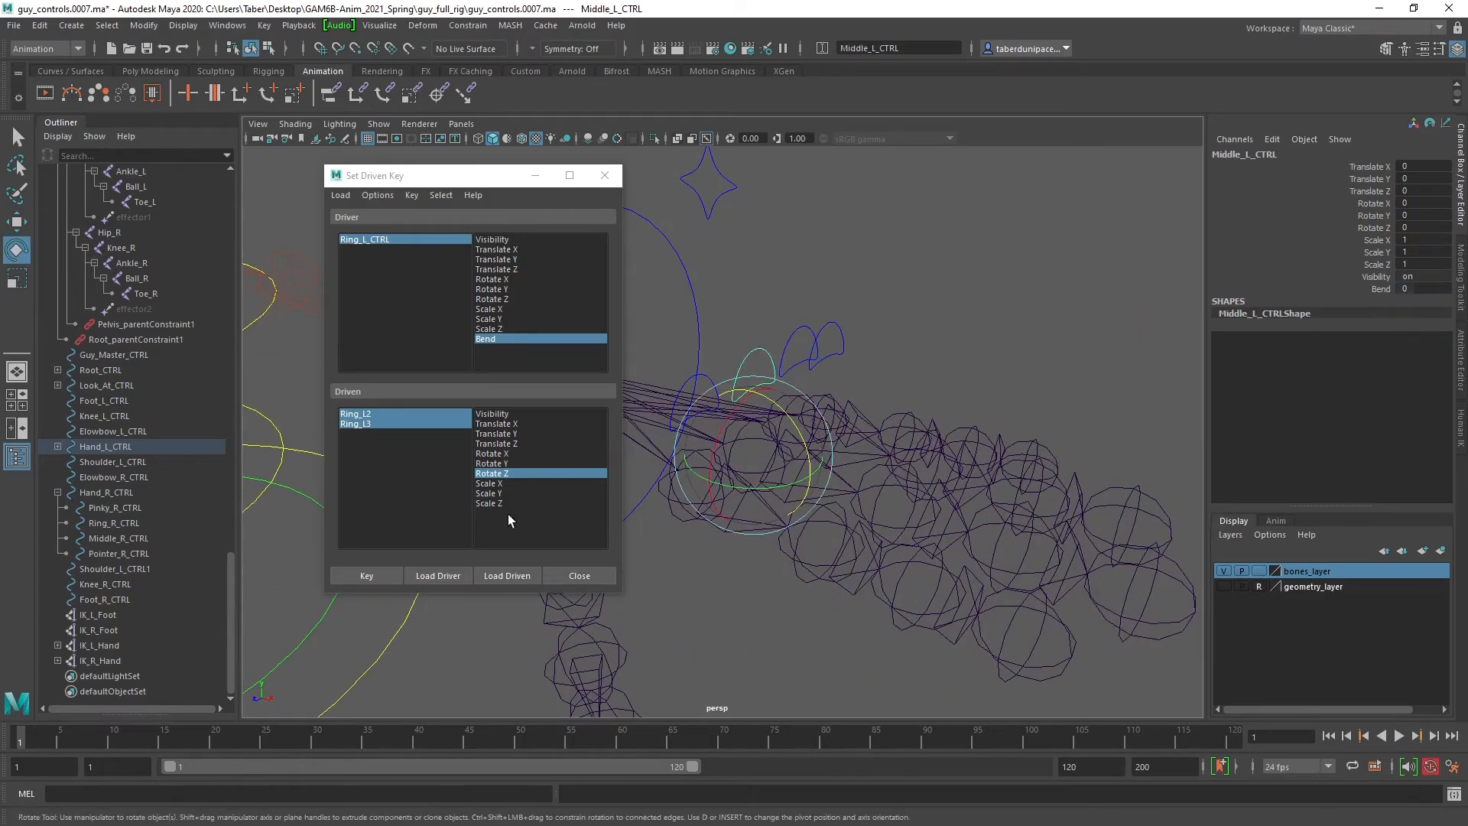
pyautogui.click(433, 575)
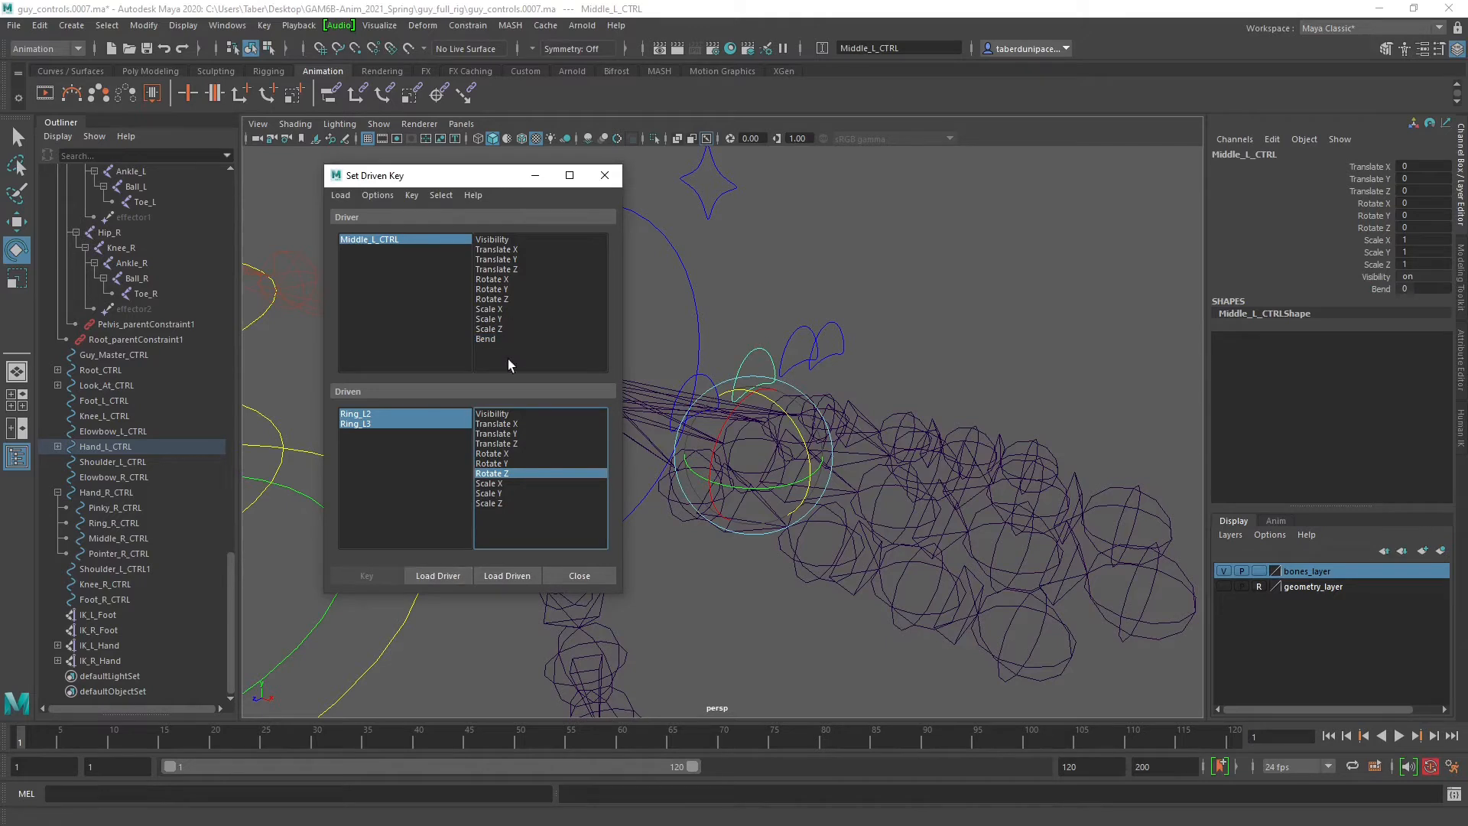
pyautogui.click(493, 339)
pyautogui.click(1010, 356)
pyautogui.press('q')
pyautogui.click(880, 505)
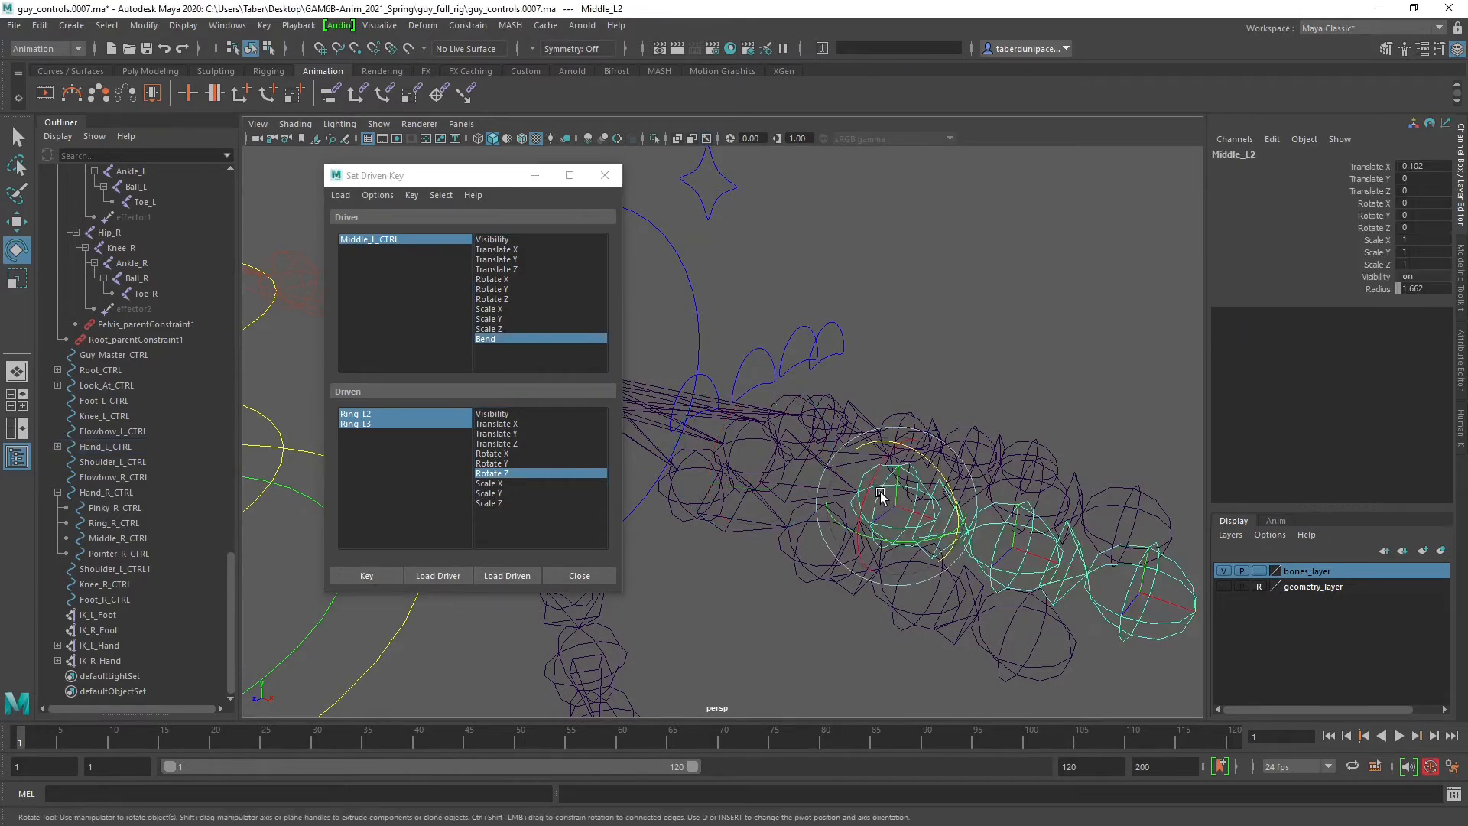
pyautogui.keyDown('shift'); pyautogui.click(997, 545); pyautogui.keyUp('shift')
pyautogui.click(430, 576)
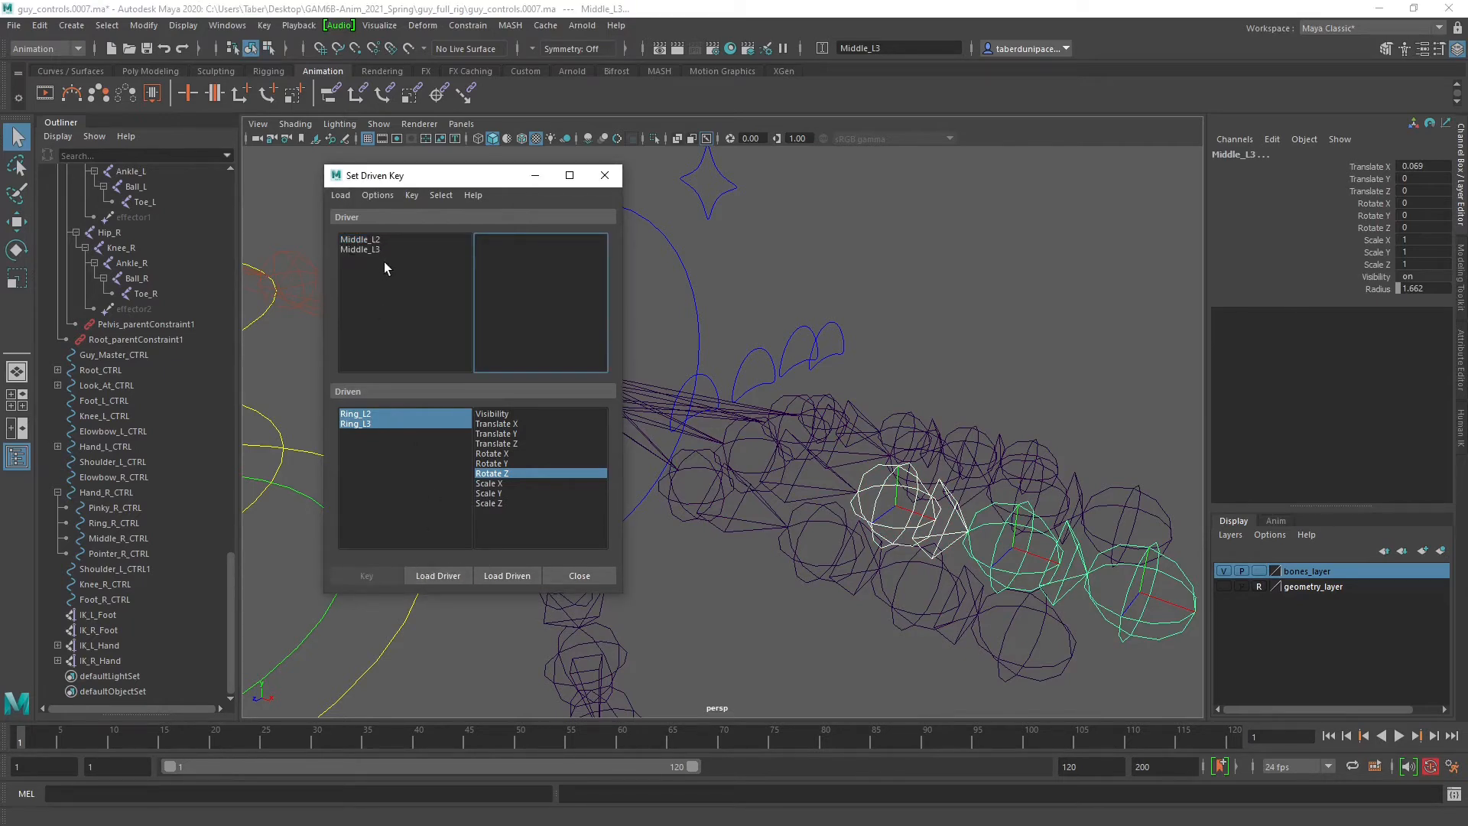
pyautogui.click(906, 345)
pyautogui.click(767, 353)
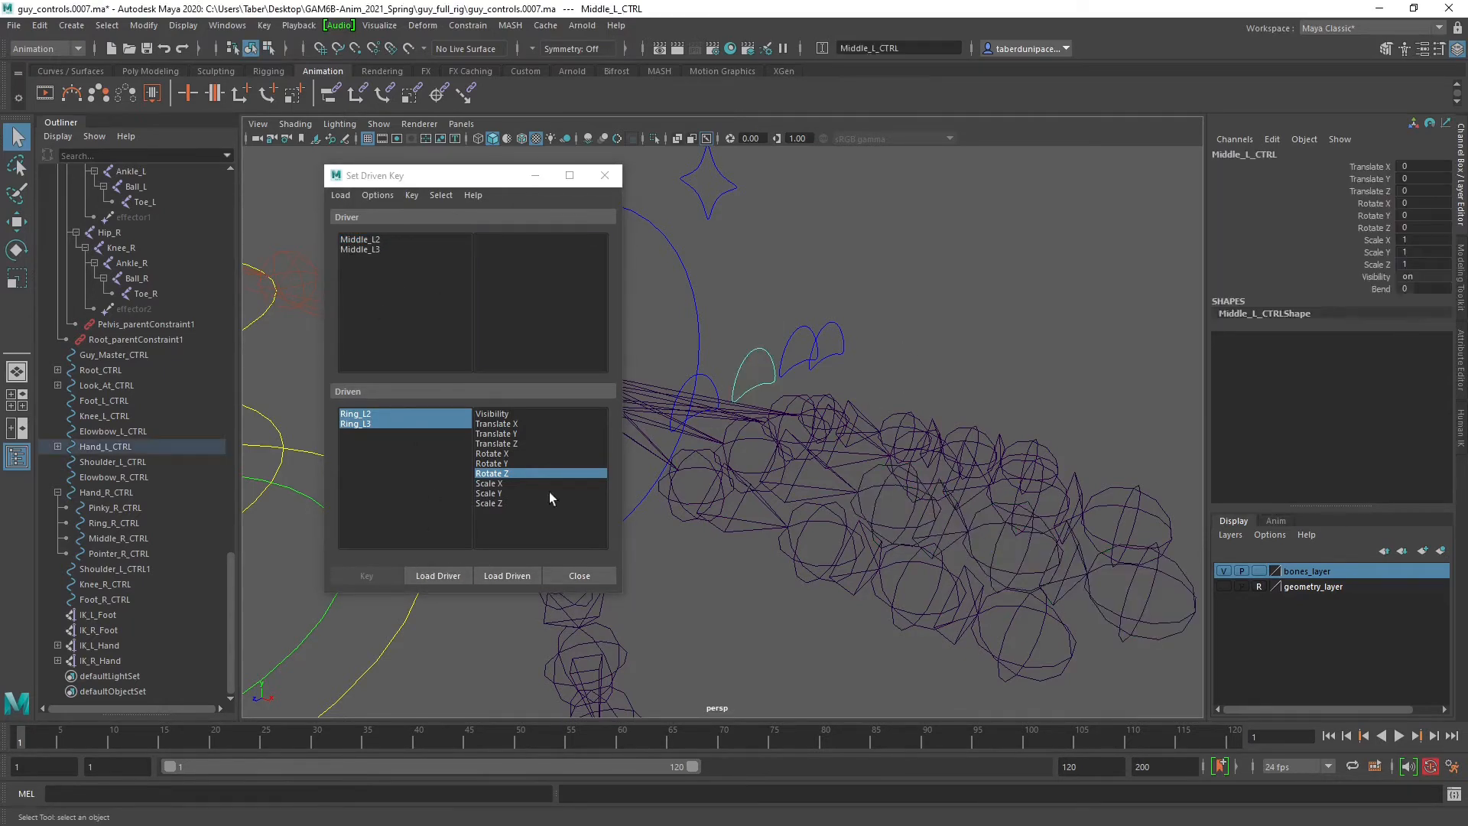
pyautogui.click(449, 579)
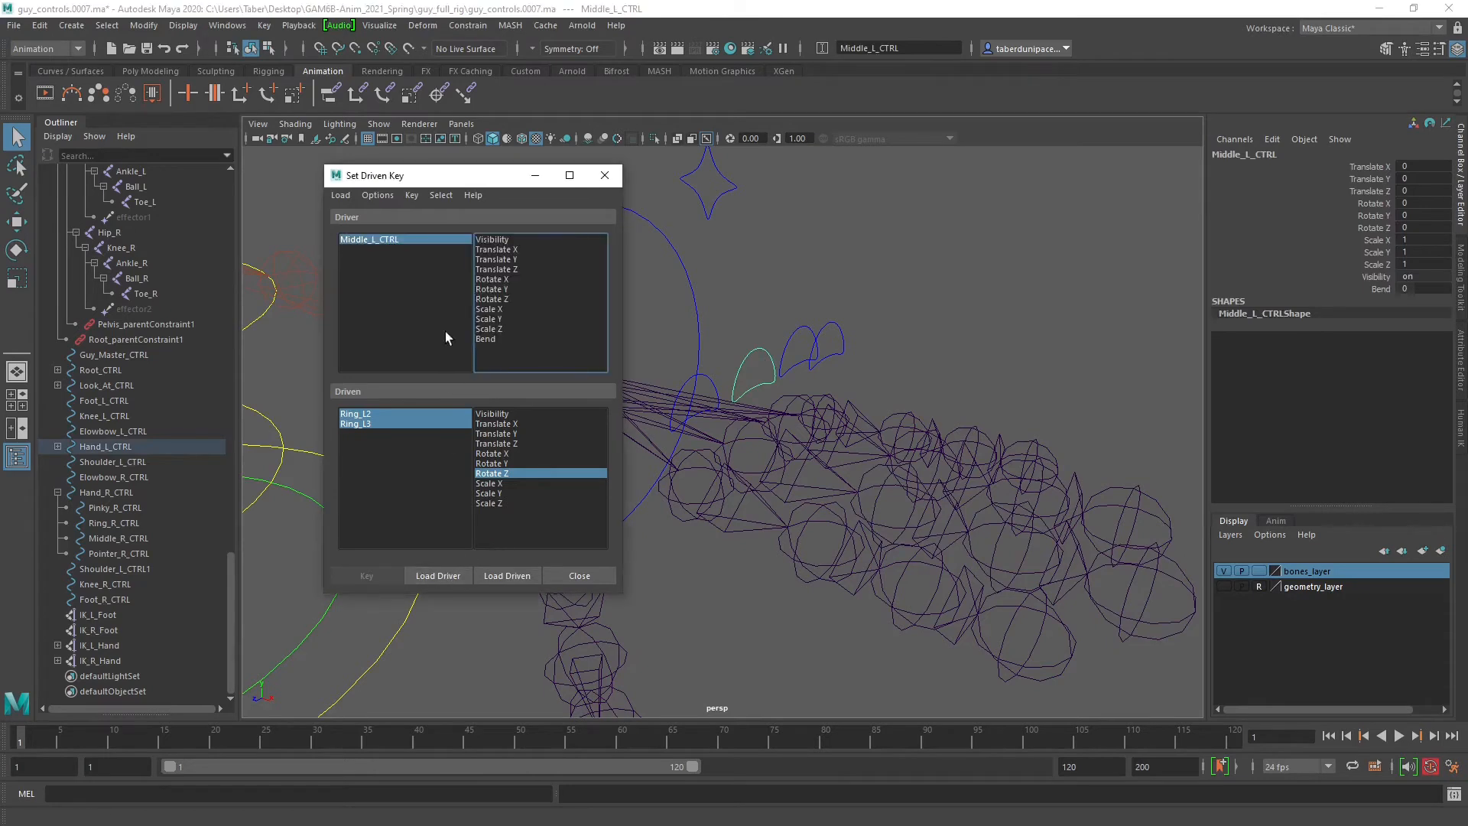
pyautogui.click(488, 339)
# Load Middle_L2 and Middle_L3 as driven objects and key their unrotated Rotate Z against Middle_L_CTRL's Bend of 0.
pyautogui.click(929, 511)
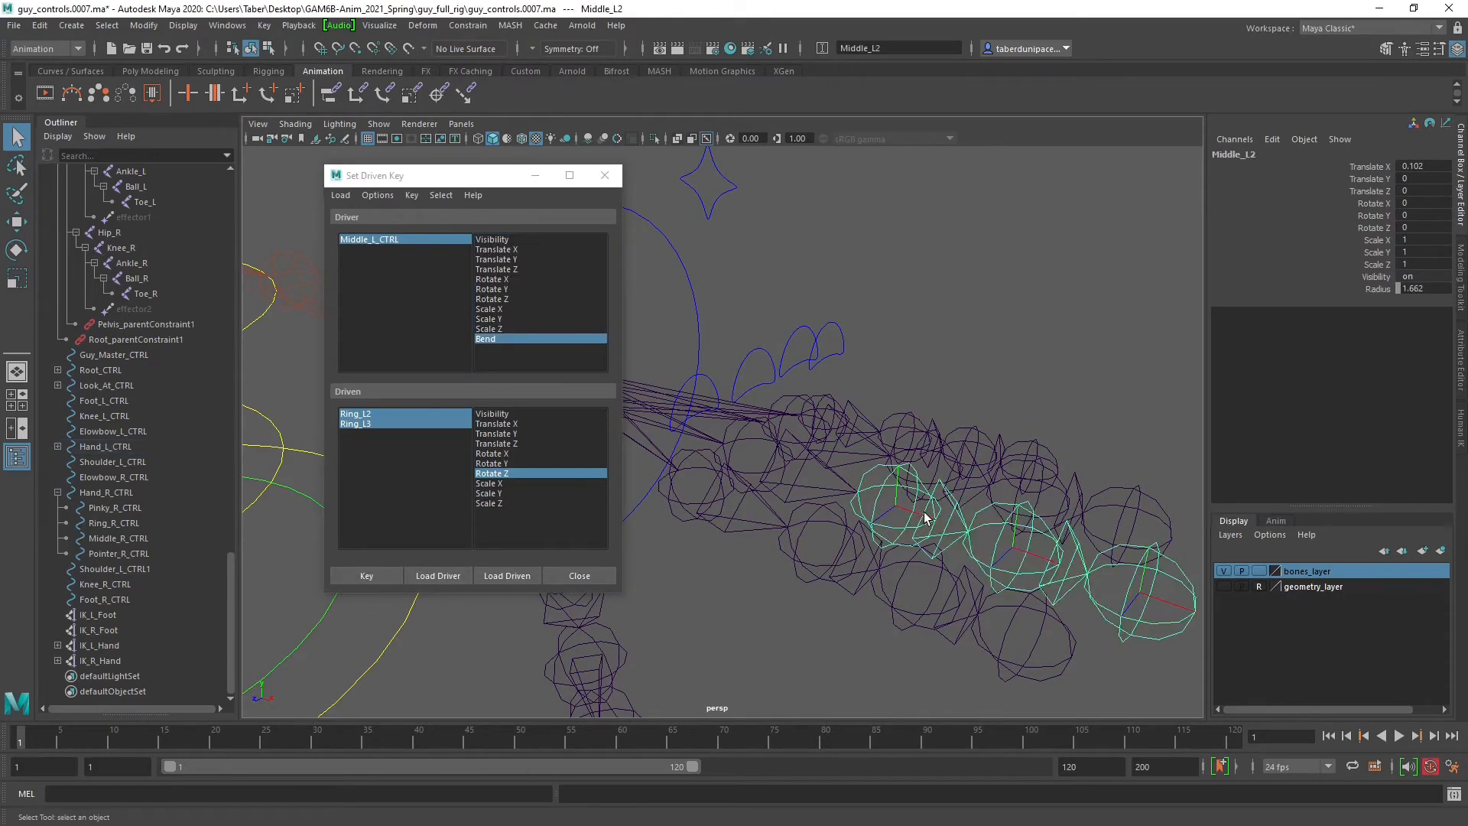
pyautogui.keyDown('shift'); pyautogui.click(1000, 543); pyautogui.keyUp('shift')
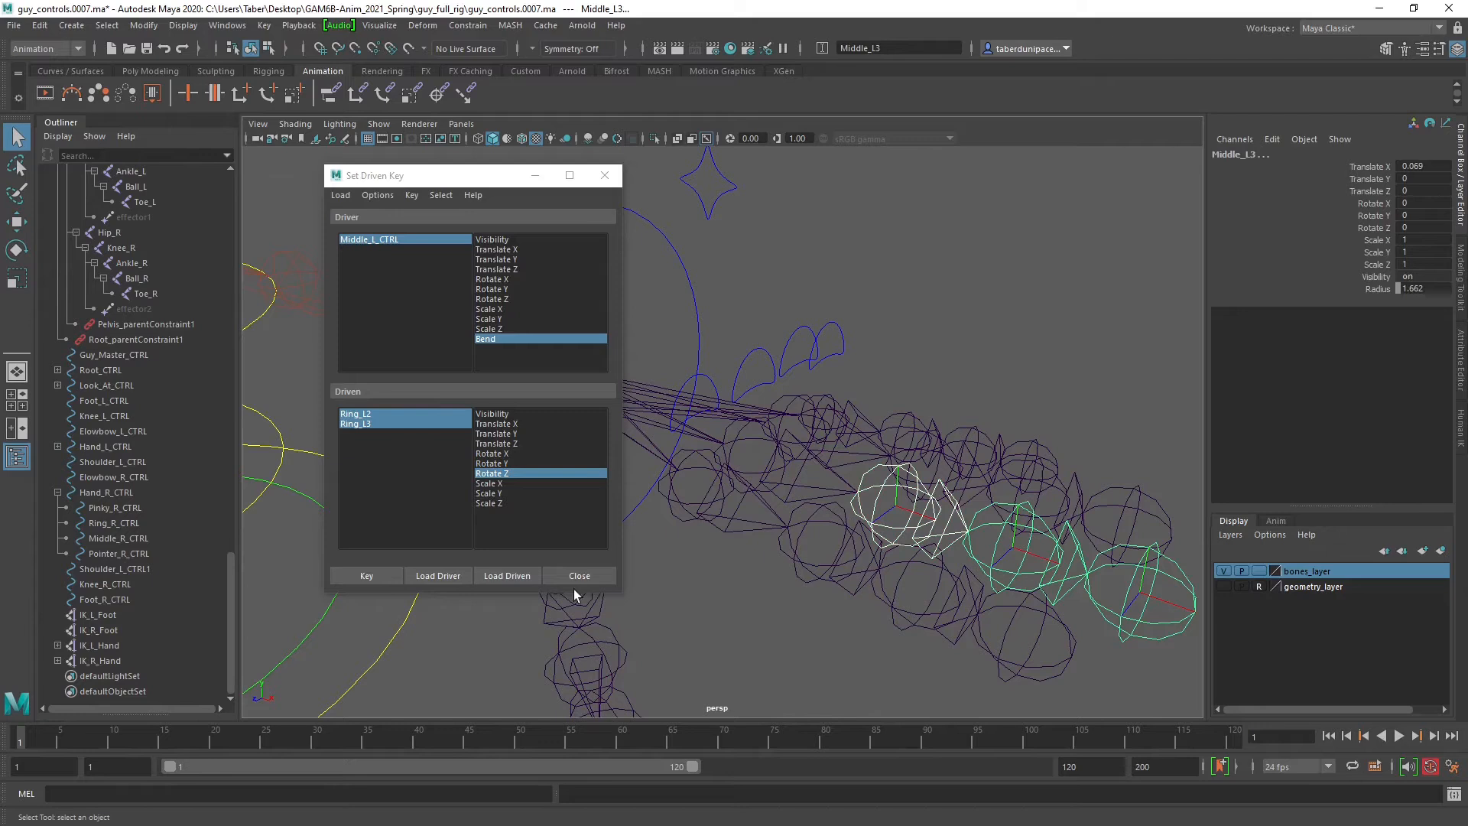
pyautogui.click(507, 576)
pyautogui.click(378, 415)
pyautogui.keyDown('shift'); pyautogui.click(367, 424); pyautogui.keyUp('shift')
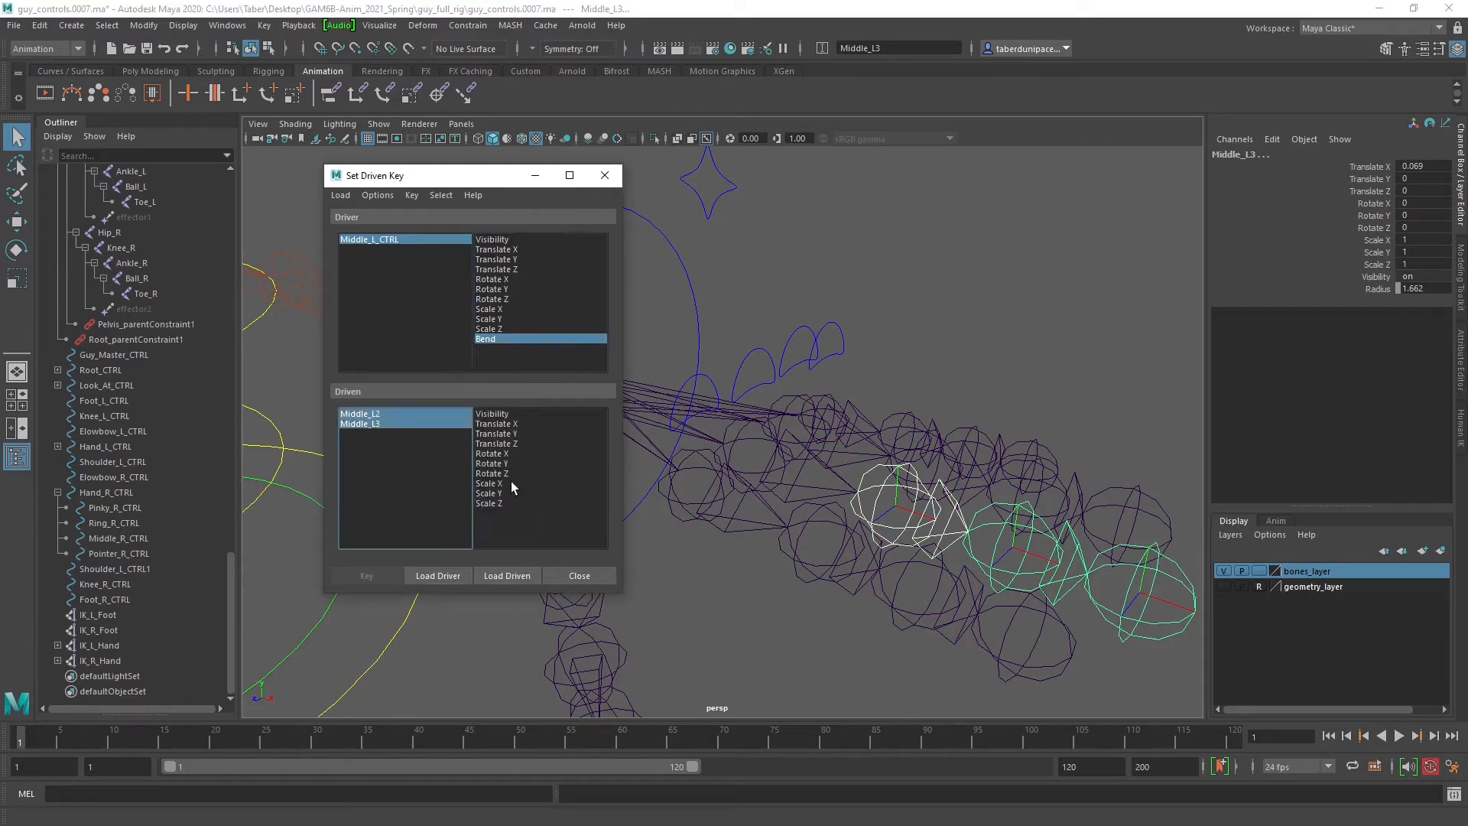
pyautogui.click(502, 473)
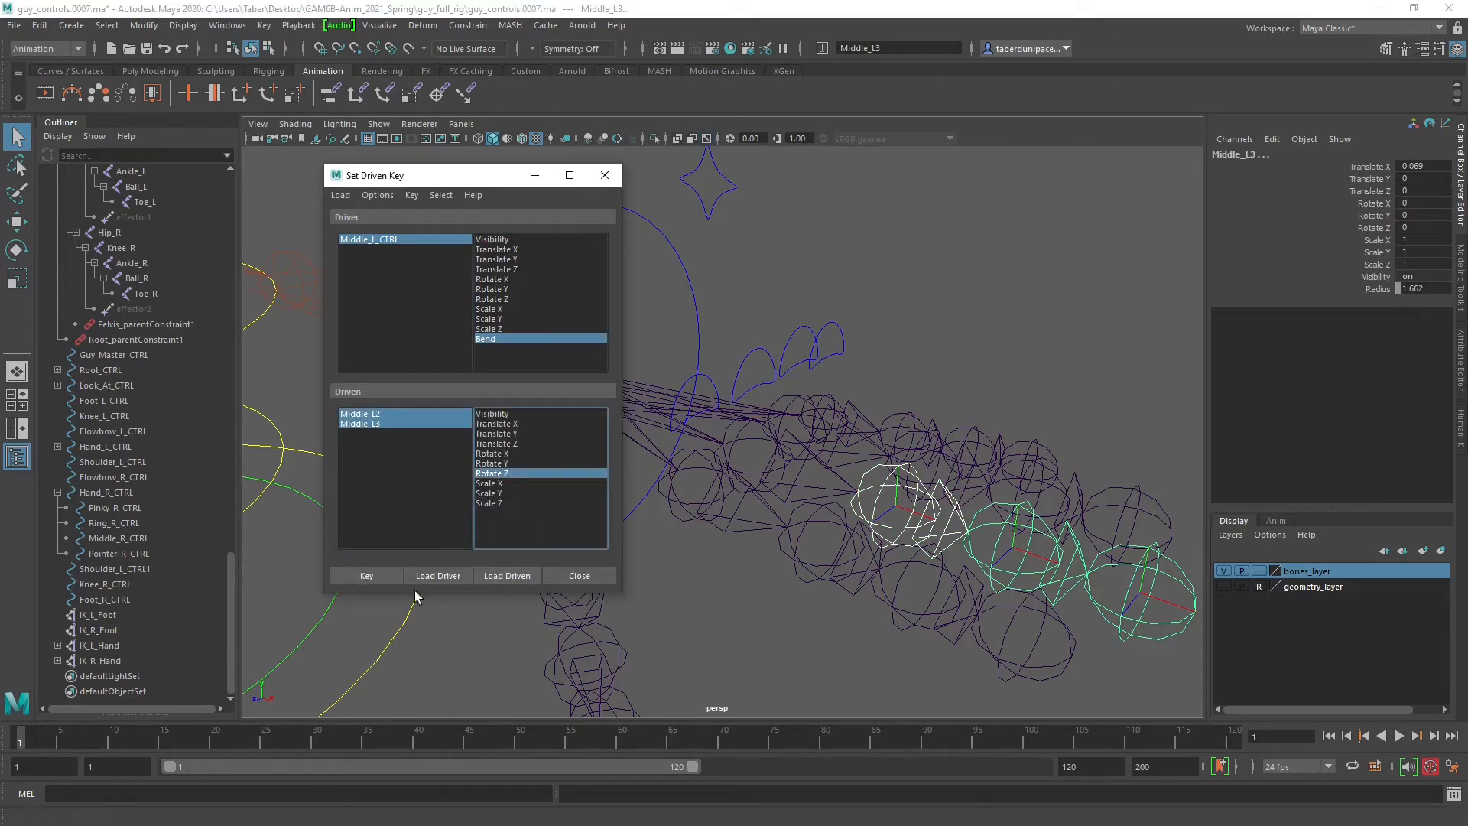
pyautogui.click(373, 575)
# Set Middle_L_CTRL's Bend to -5, rotate Middle_L2 and Middle_L3 backward to about 19 in Z, and key the pose.
pyautogui.click(776, 372)
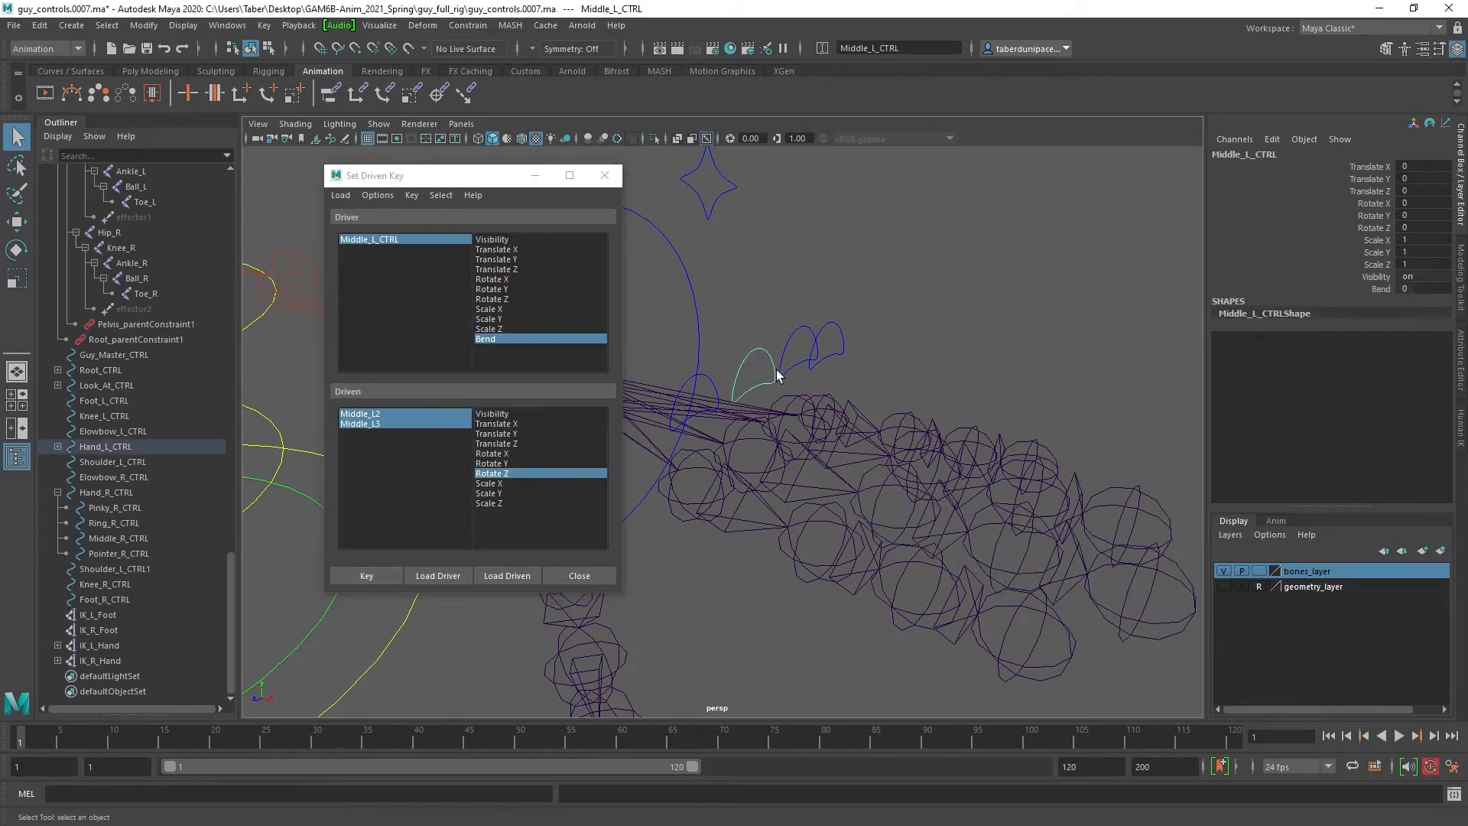
pyautogui.click(1381, 289)
pyautogui.moveTo(1002, 437); pyautogui.dragTo(927, 474, button='middle')
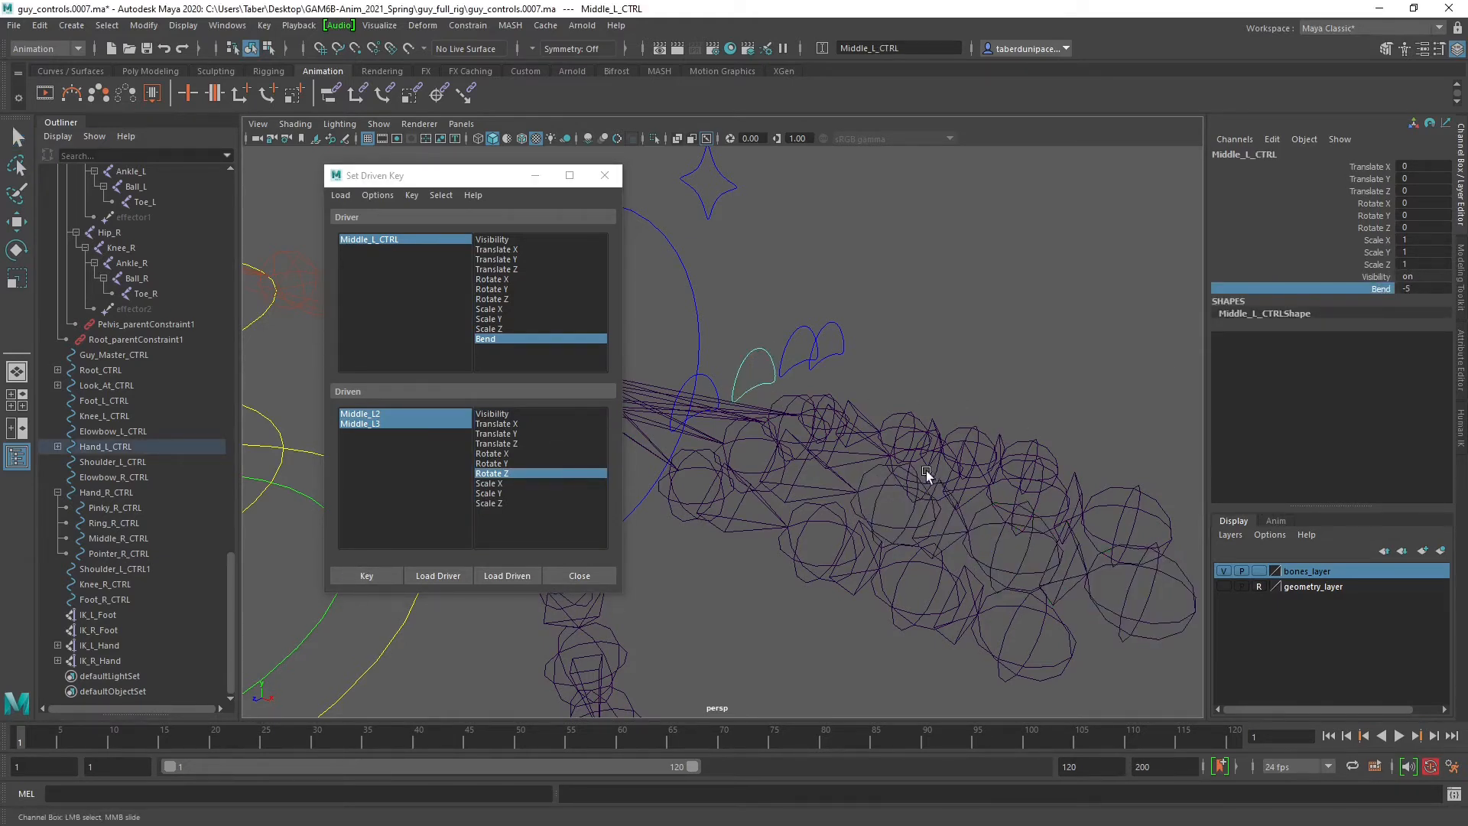
pyautogui.click(920, 502)
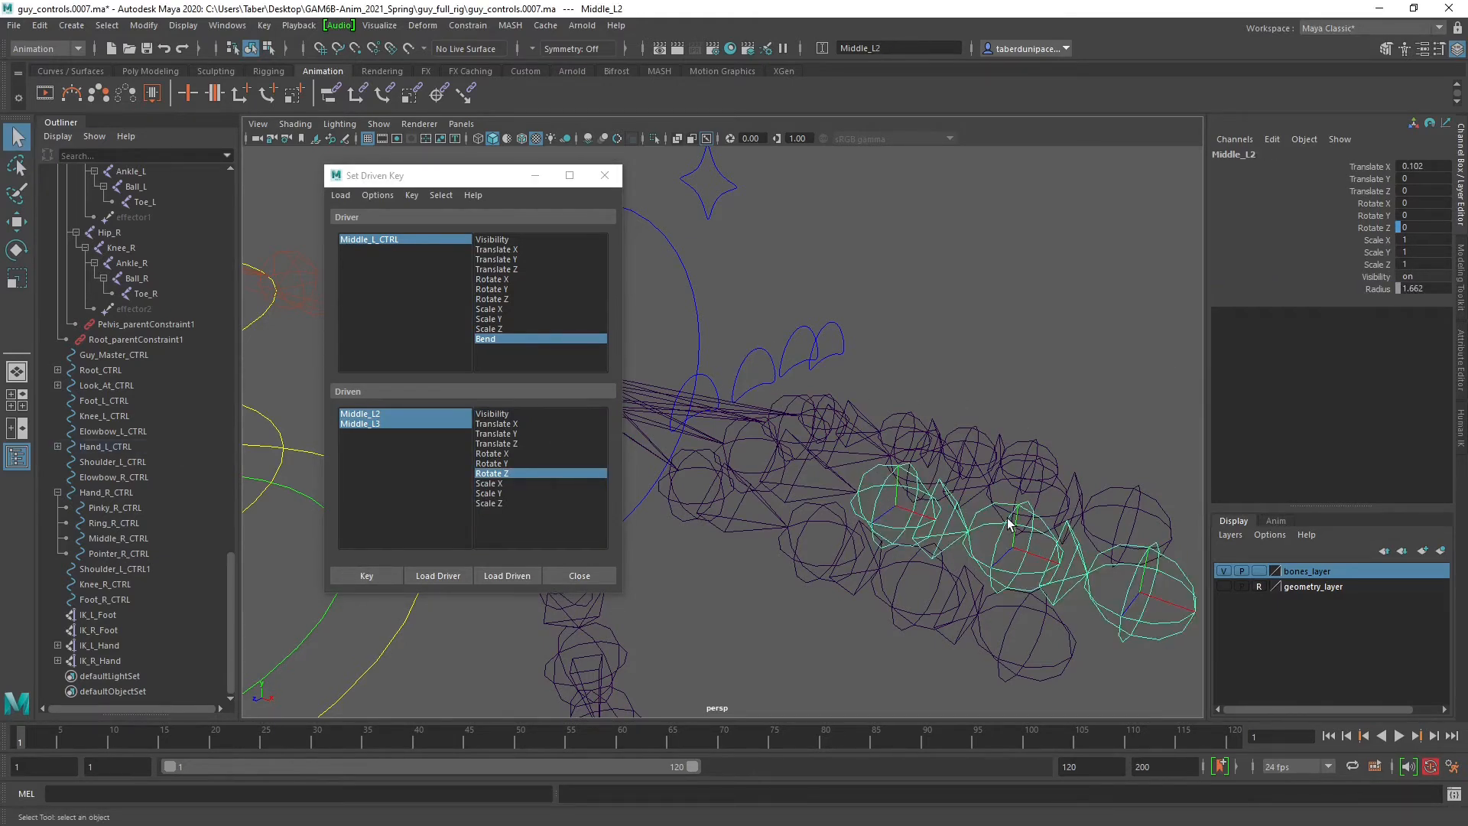
pyautogui.keyDown('shift'); pyautogui.click(1014, 528); pyautogui.keyUp('shift')
pyautogui.press('e')
pyautogui.moveTo(1049, 506); pyautogui.dragTo(1031, 475)
pyautogui.click(383, 572)
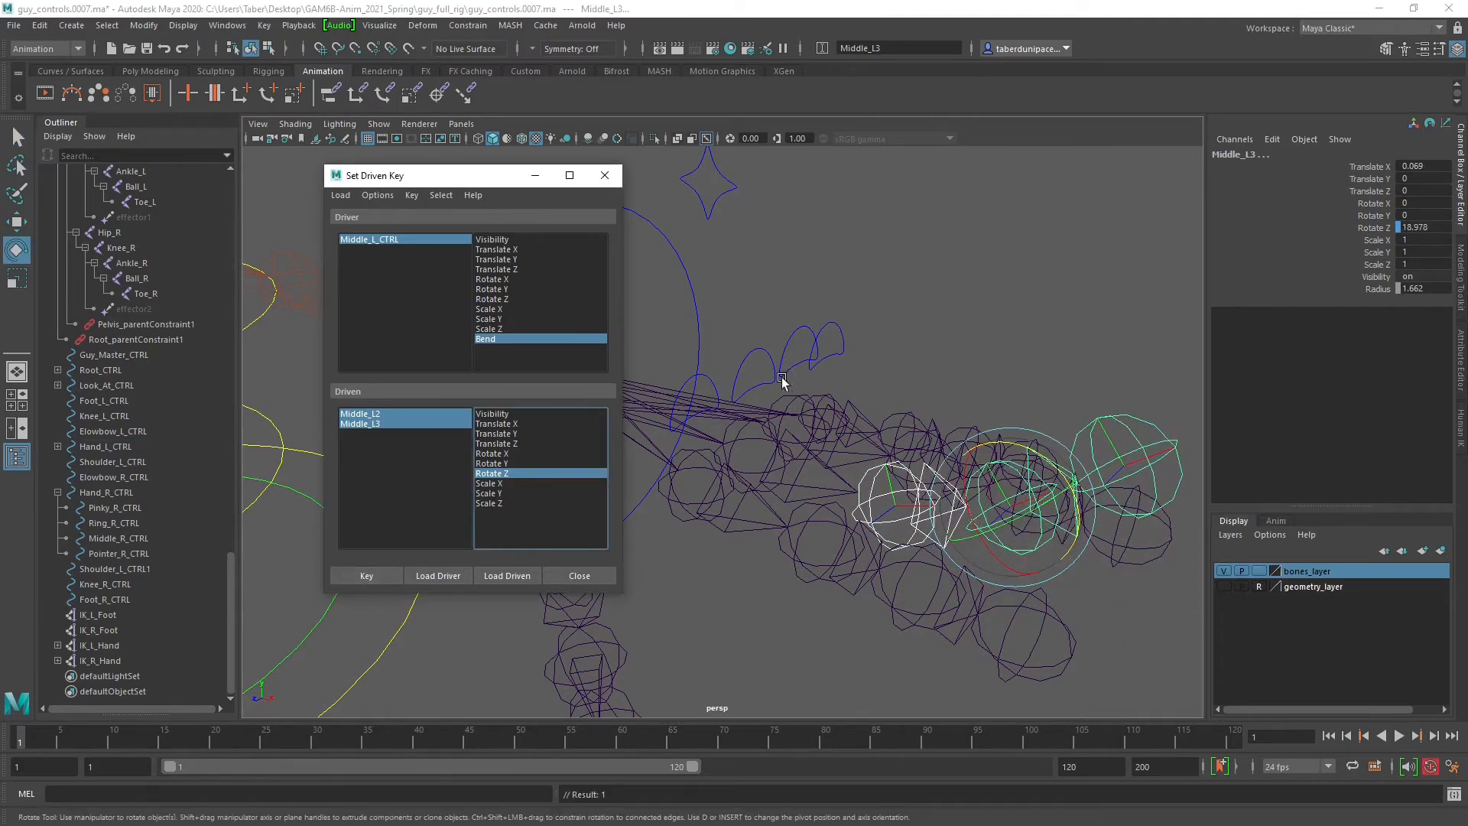
# Set Middle_L_CTRL's Bend to 10, curl Middle_L2 and Middle_L3 to about -98.2 in Rotate Z, and key the pose.
pyautogui.click(759, 352)
pyautogui.click(1381, 288)
pyautogui.moveTo(949, 321); pyautogui.dragTo(1101, 354, button='middle')
pyautogui.click(880, 483)
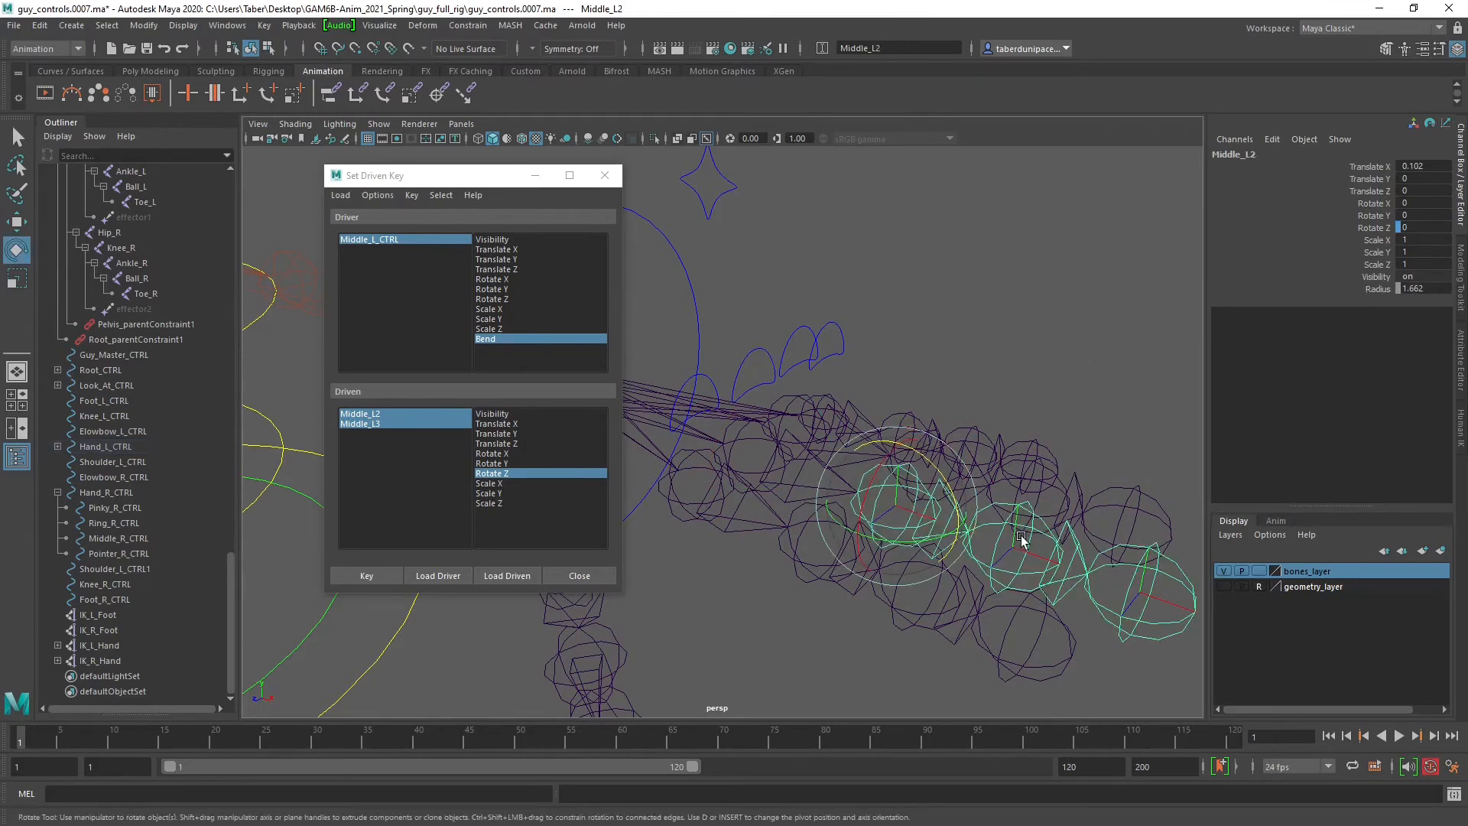
pyautogui.keyDown('shift'); pyautogui.click(1021, 540); pyautogui.keyUp('shift')
pyautogui.moveTo(1029, 489); pyautogui.dragTo(1058, 602)
pyautogui.keyDown('alt'); pyautogui.moveTo(968, 583); pyautogui.dragTo(829, 523); pyautogui.keyUp('alt')
pyautogui.click(367, 576)
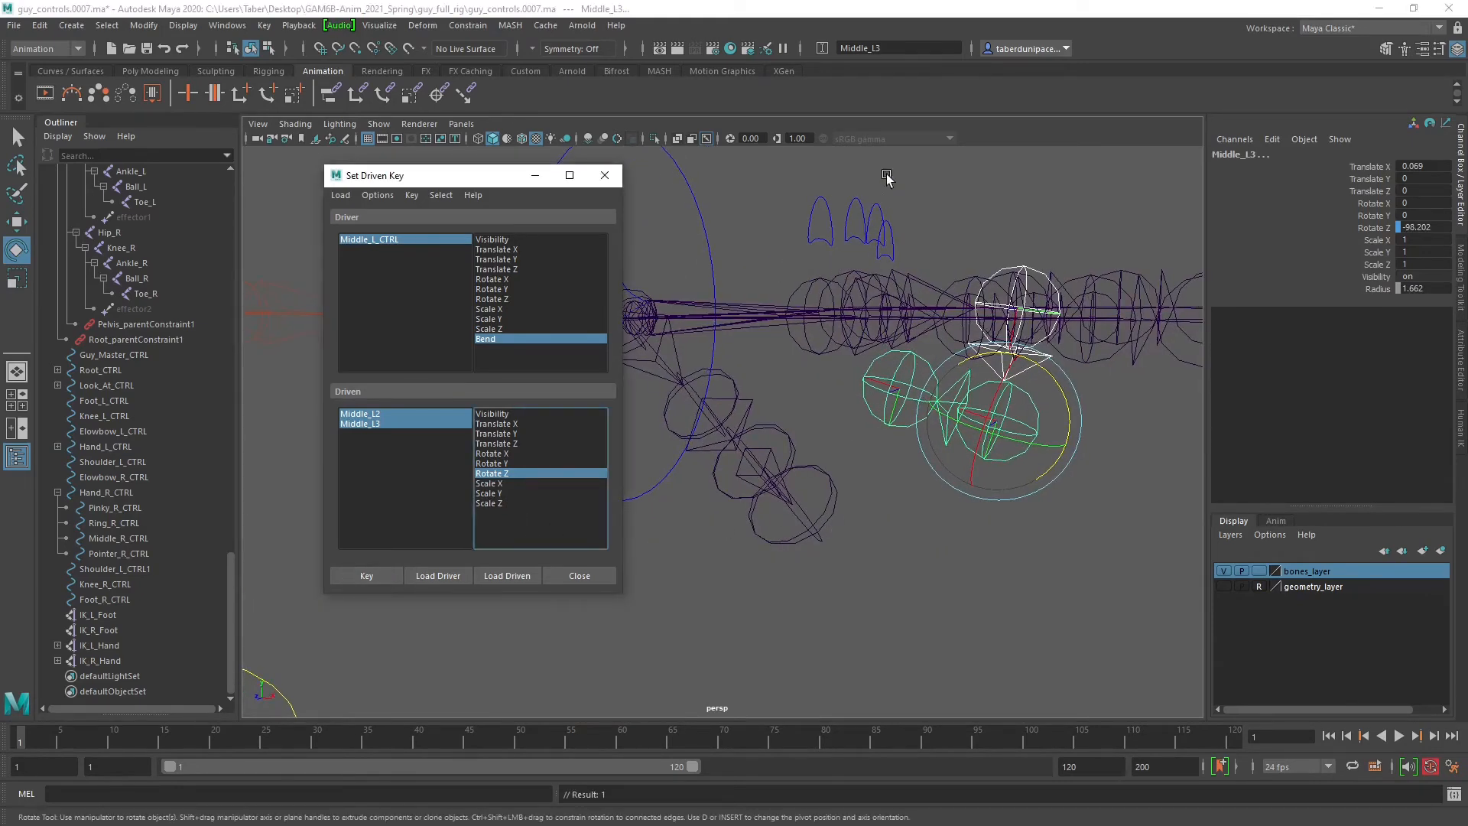
# Test the middle finger's curl by varying Middle_L_CTRL's Bend, and reset Bend to 0.
pyautogui.click(857, 200)
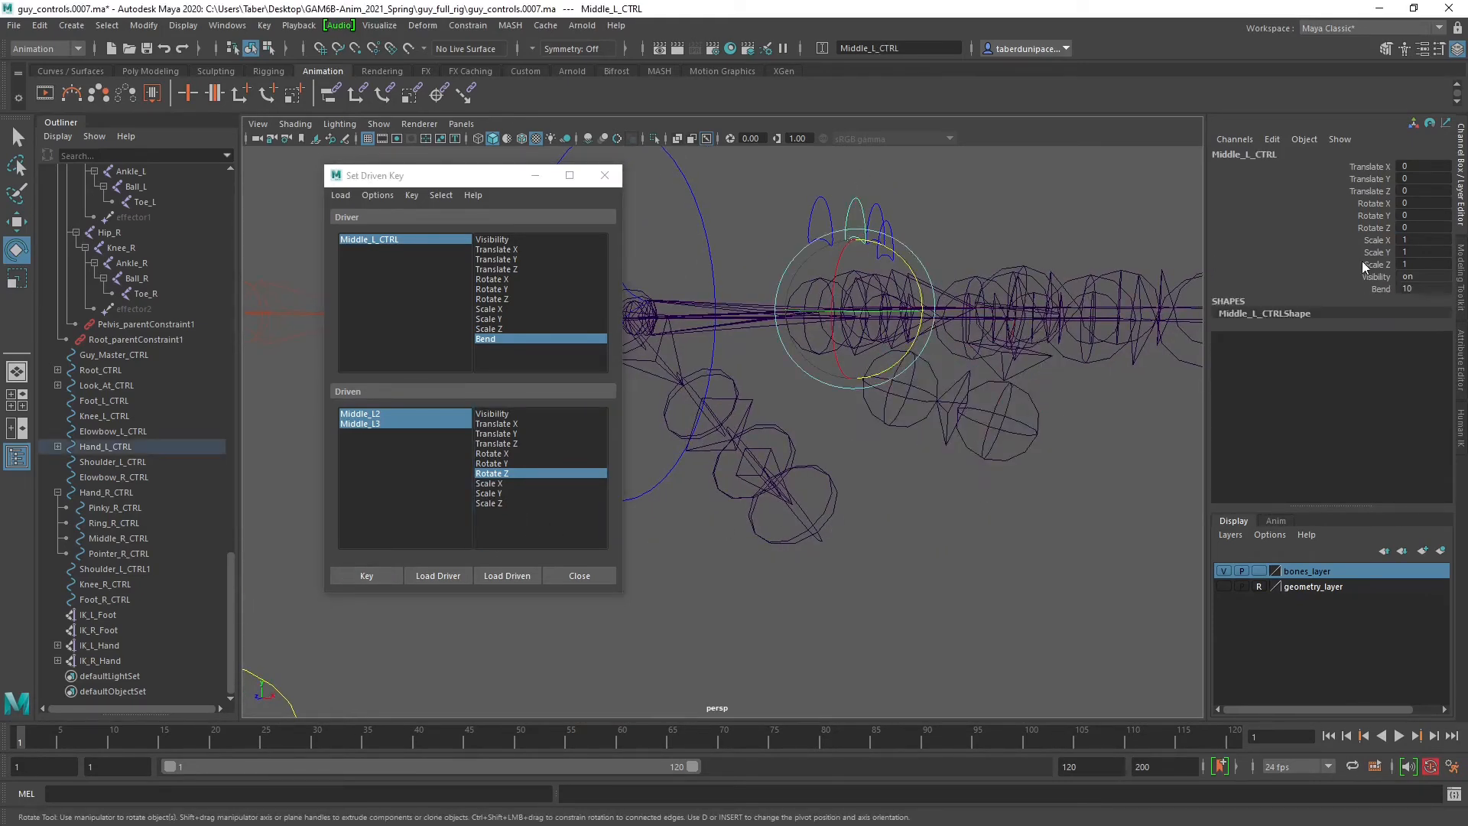
pyautogui.click(1380, 289)
pyautogui.moveTo(1032, 384)
pyautogui.mouseDown(button='middle')
pyautogui.moveTo(956, 400)
pyautogui.moveTo(885, 387)
pyautogui.moveTo(981, 401)
pyautogui.moveTo(927, 370)
pyautogui.moveTo(872, 381)
pyautogui.moveTo(1015, 403)
pyautogui.mouseUp(button='middle')
pyautogui.click(1426, 288)
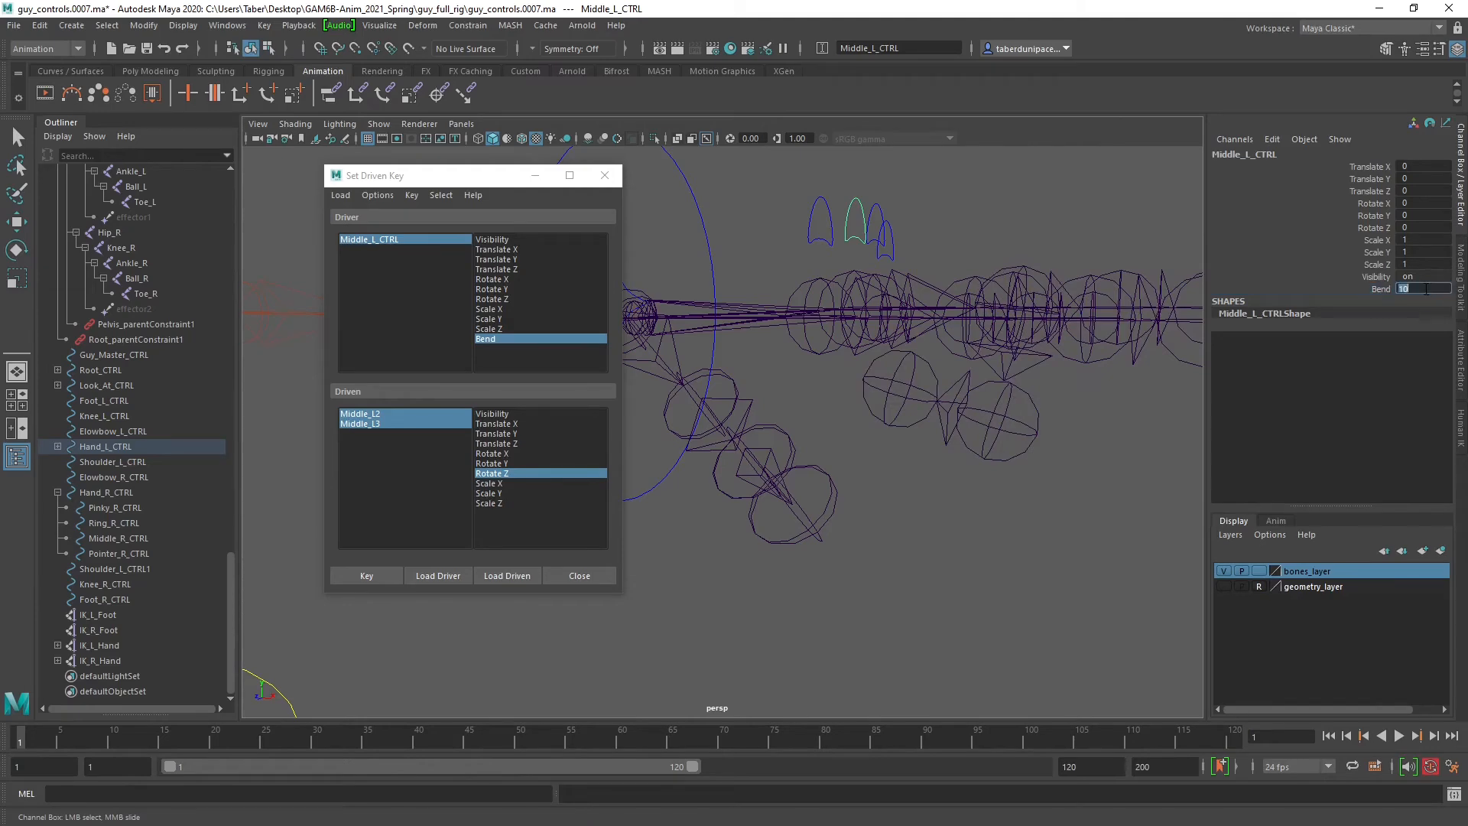
pyautogui.write('0')
pyautogui.press('Return')
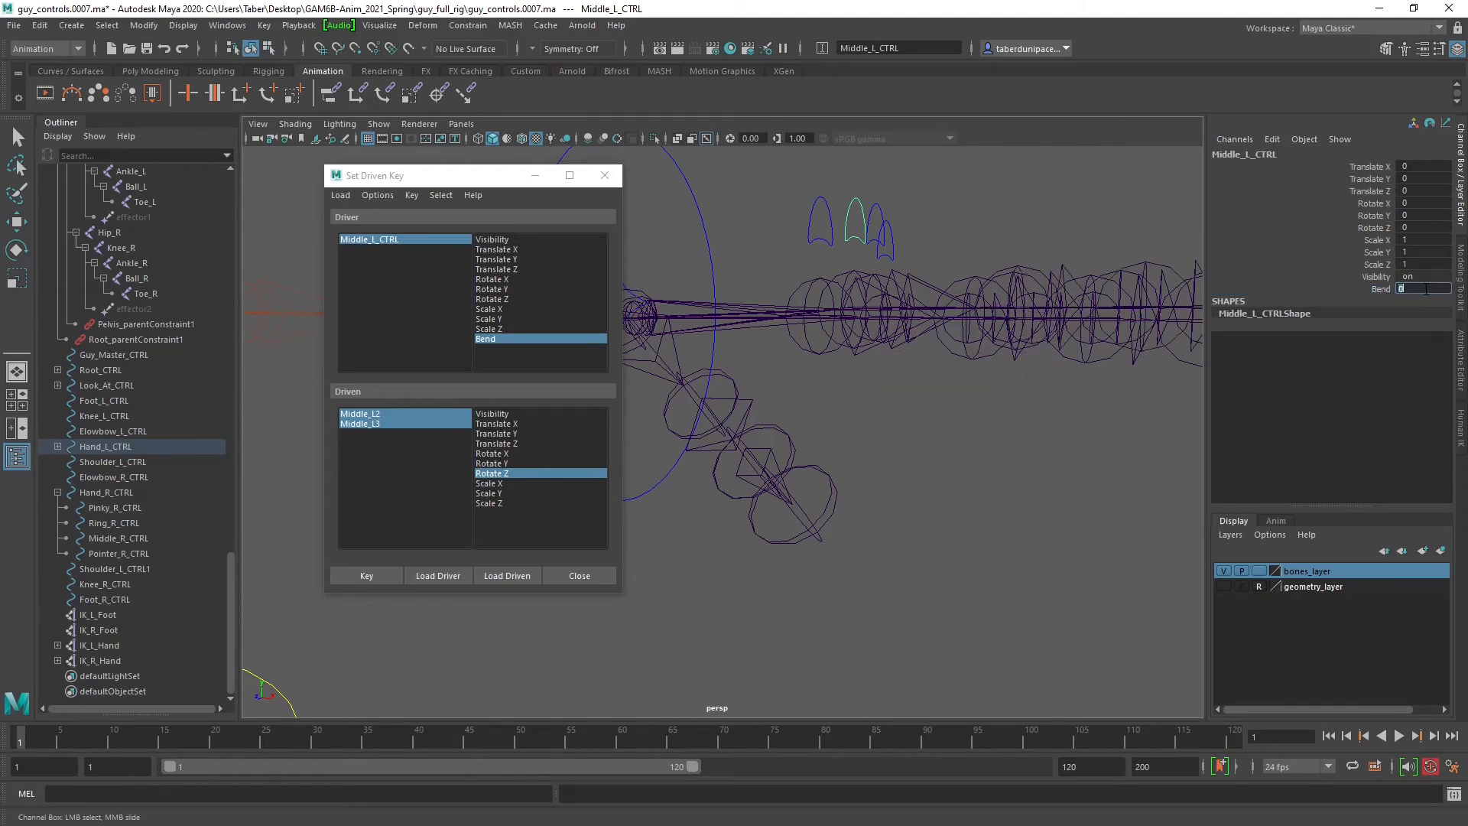
# Swap the Set Driven Key window for the Graph Editor and display Middle_L2's Rotate Z driven curve.
pyautogui.keyDown('alt'); pyautogui.moveTo(1020, 331); pyautogui.dragTo(956, 367); pyautogui.keyUp('alt')
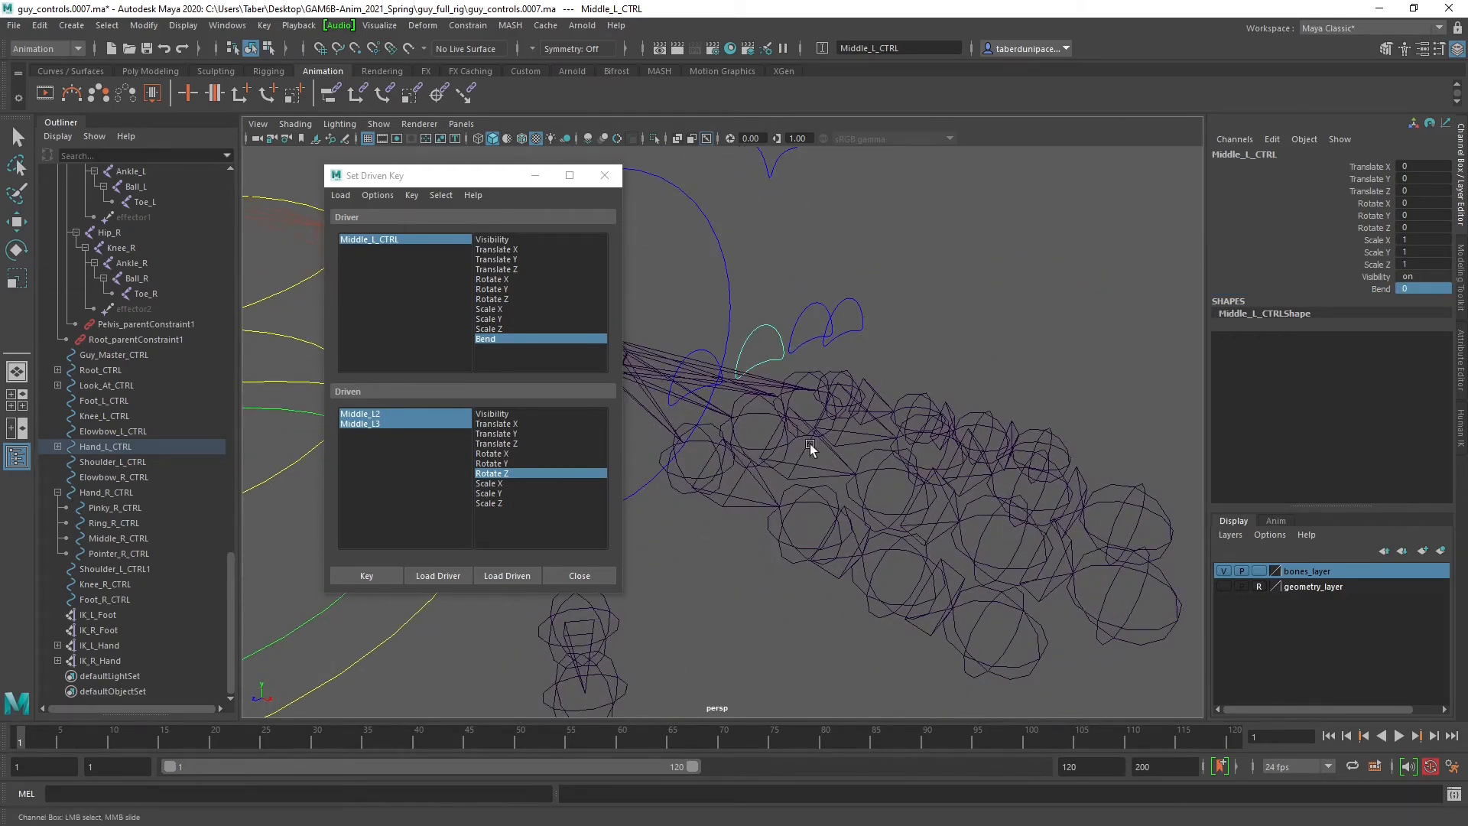
pyautogui.moveTo(480, 178); pyautogui.dragTo(0, 179)
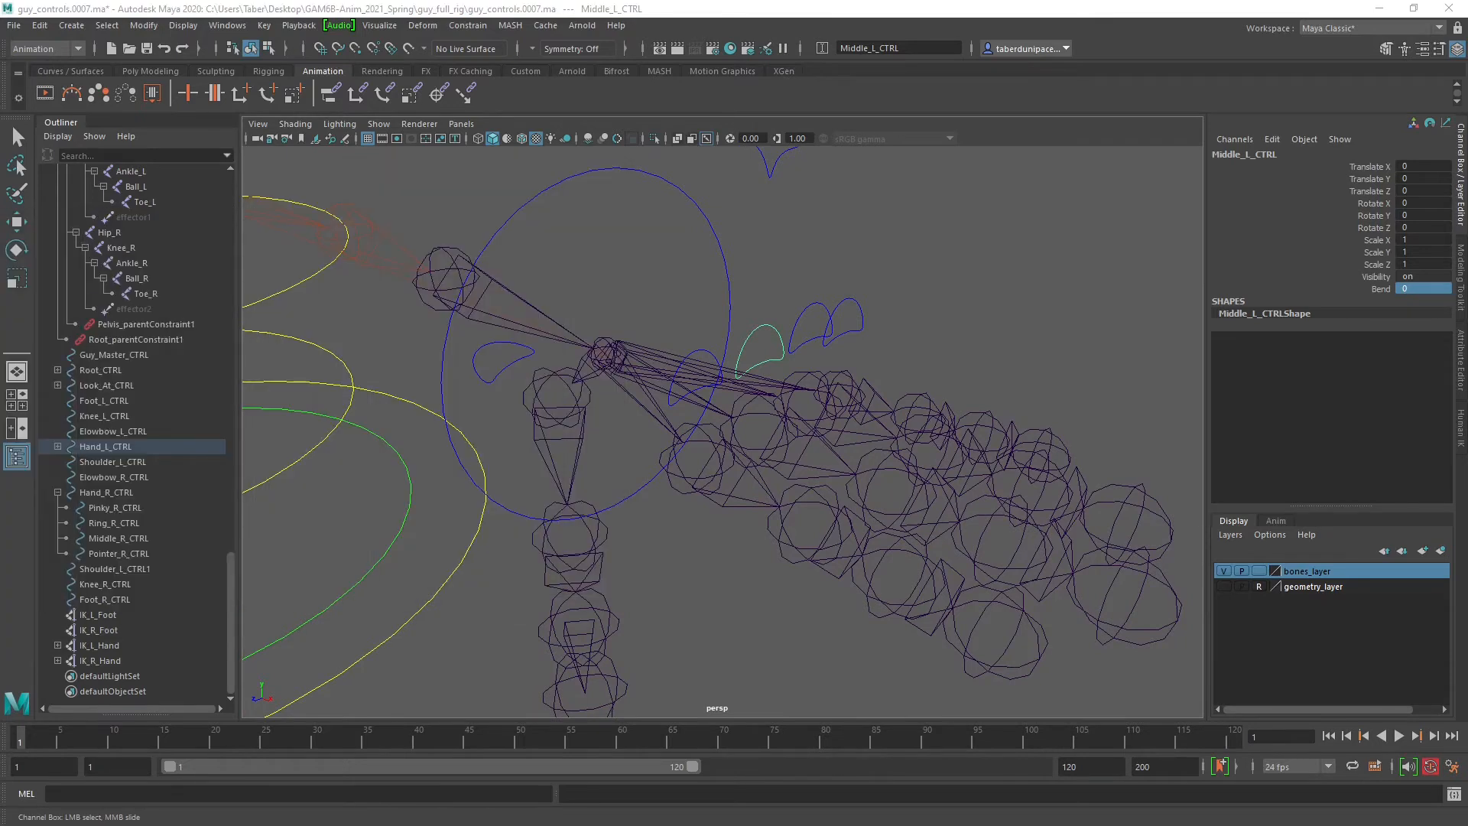
pyautogui.moveTo(0, 298); pyautogui.dragTo(356, 214)
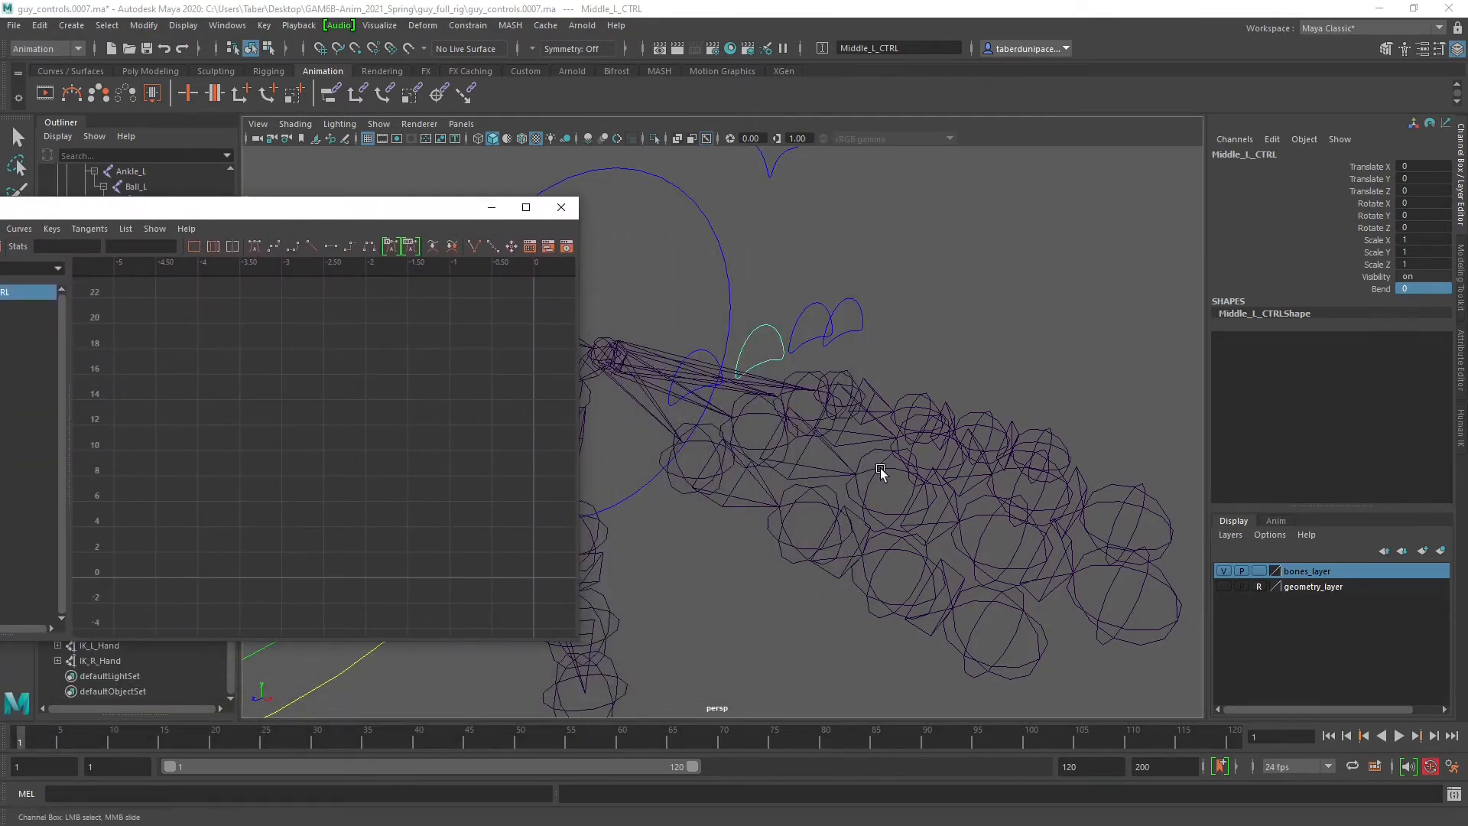
pyautogui.click(880, 470)
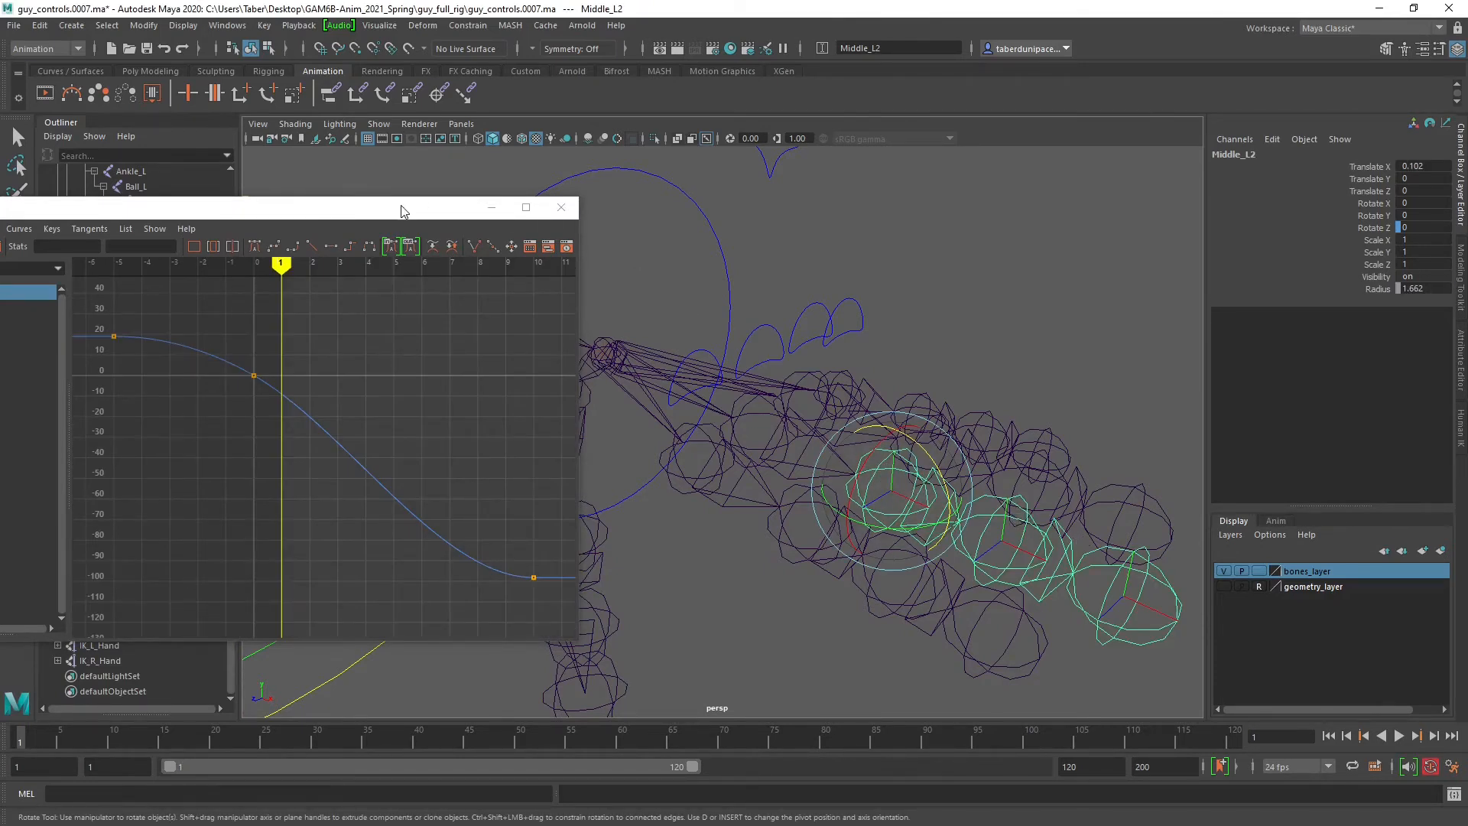
pyautogui.moveTo(402, 211); pyautogui.dragTo(757, 182)
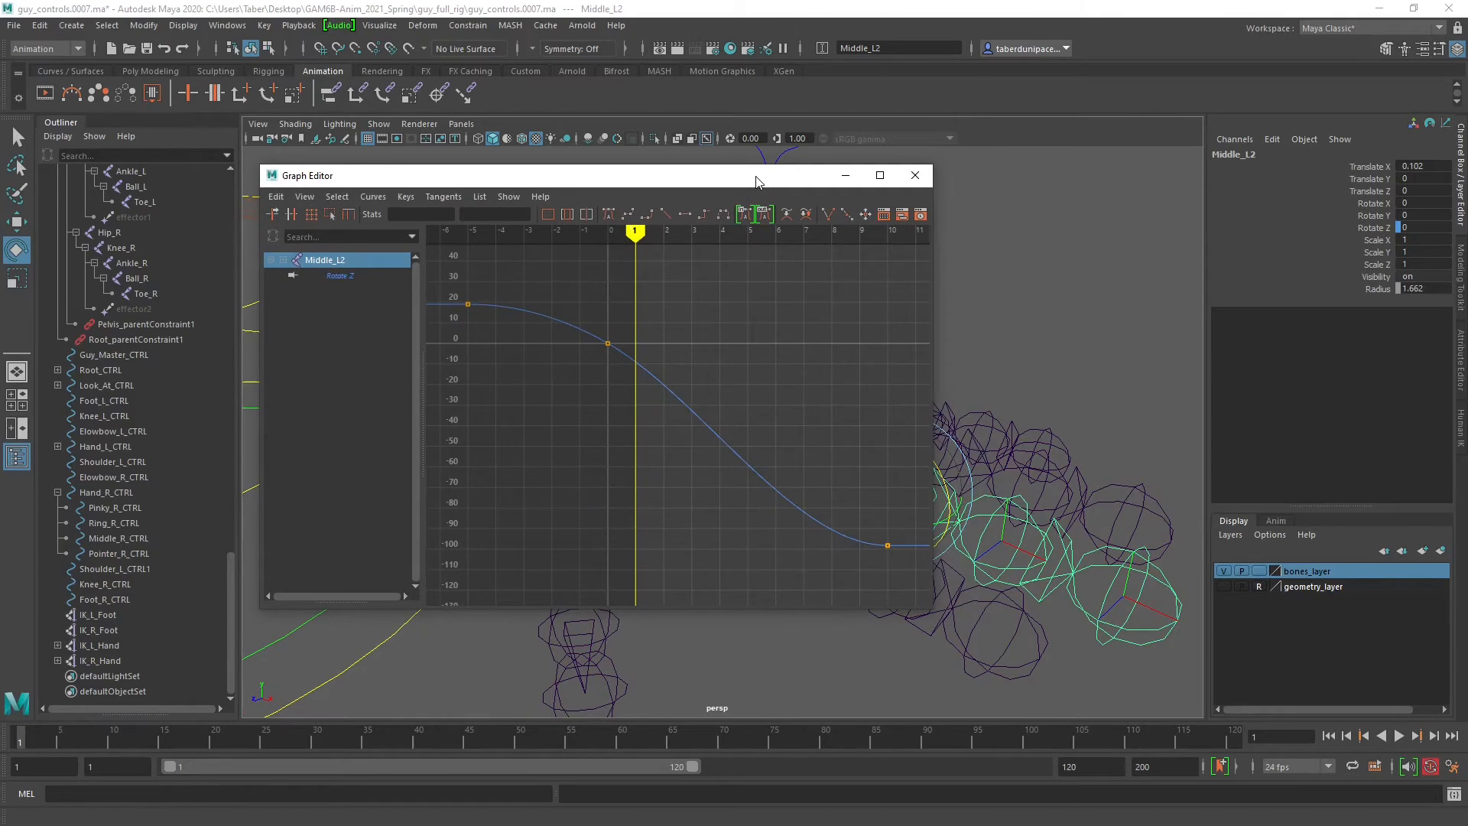
pyautogui.press('f')
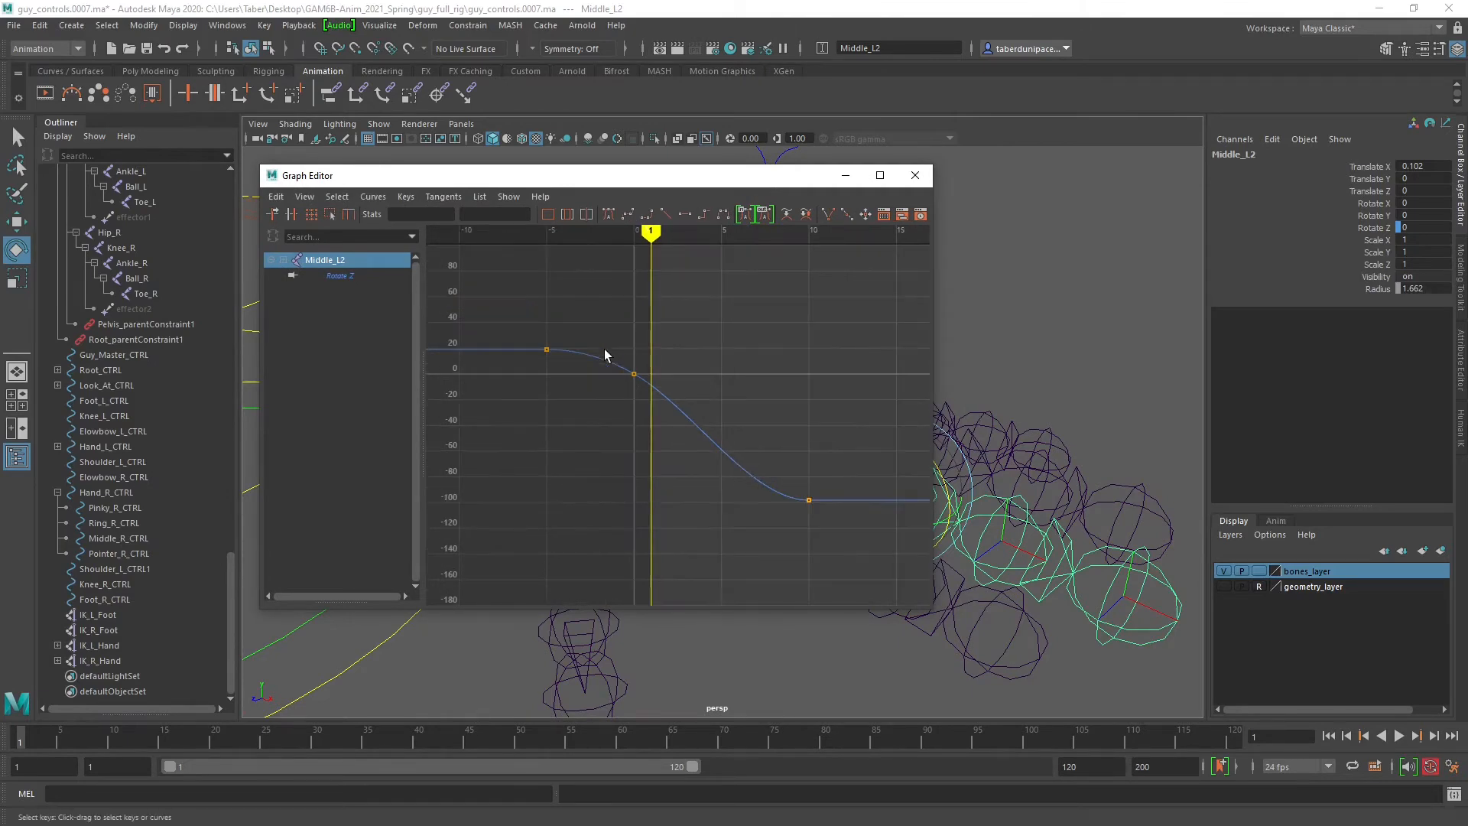
# Examine the tangents of Middle_L2's end keys at Bend -5 and 10, and view Middle_L3's driven curve.
pyautogui.moveTo(541, 328); pyautogui.dragTo(560, 361)
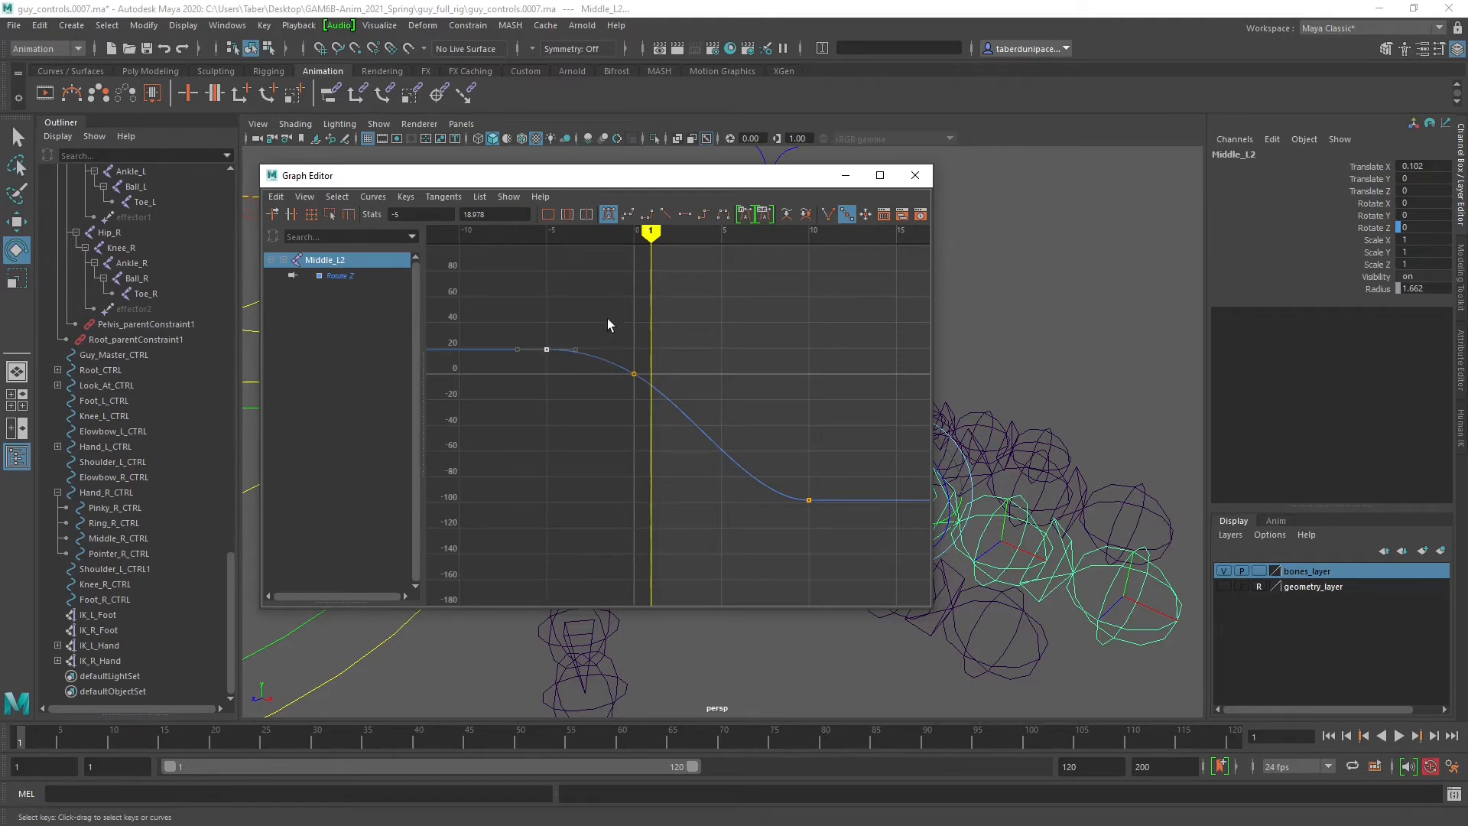
pyautogui.moveTo(776, 421); pyautogui.dragTo(817, 505)
pyautogui.moveTo(788, 175); pyautogui.dragTo(629, 167)
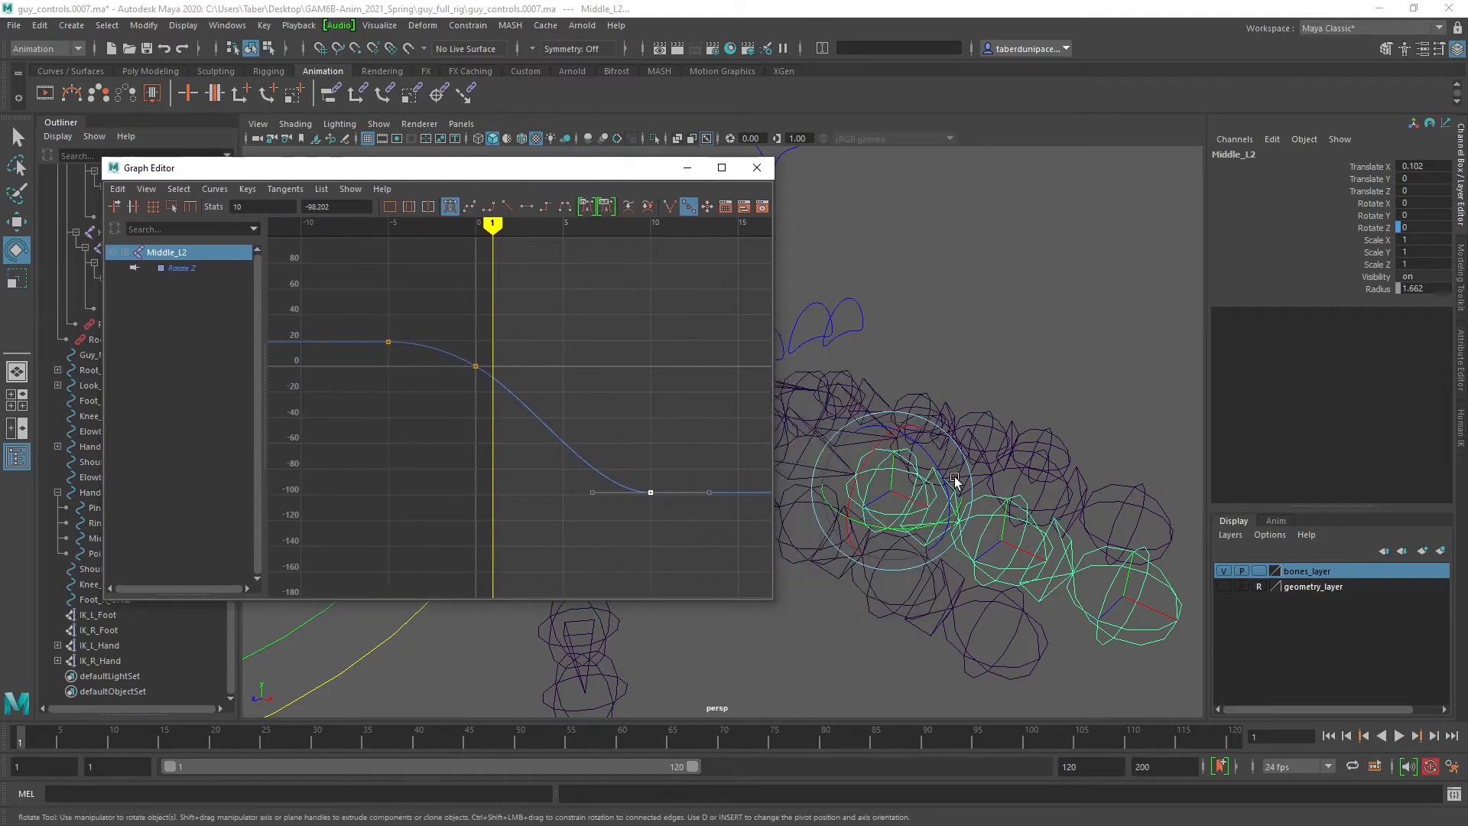
pyautogui.click(1021, 520)
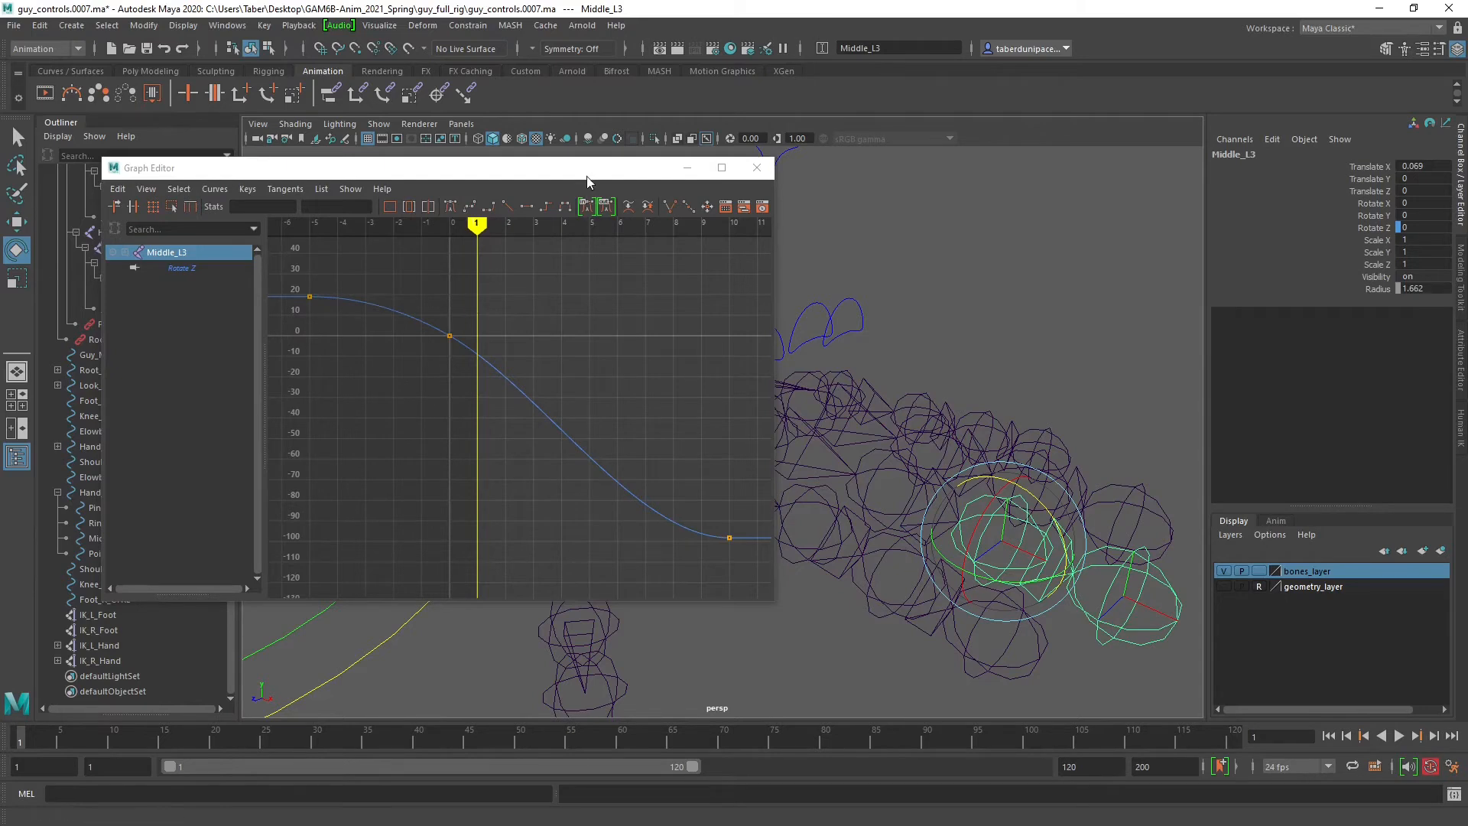
# Vary Middle_L_CTRL's Bend to check how the finger eases through its curl, leaving Bend at 5.6.
pyautogui.moveTo(590, 170); pyautogui.dragTo(480, 167)
pyautogui.click(769, 325)
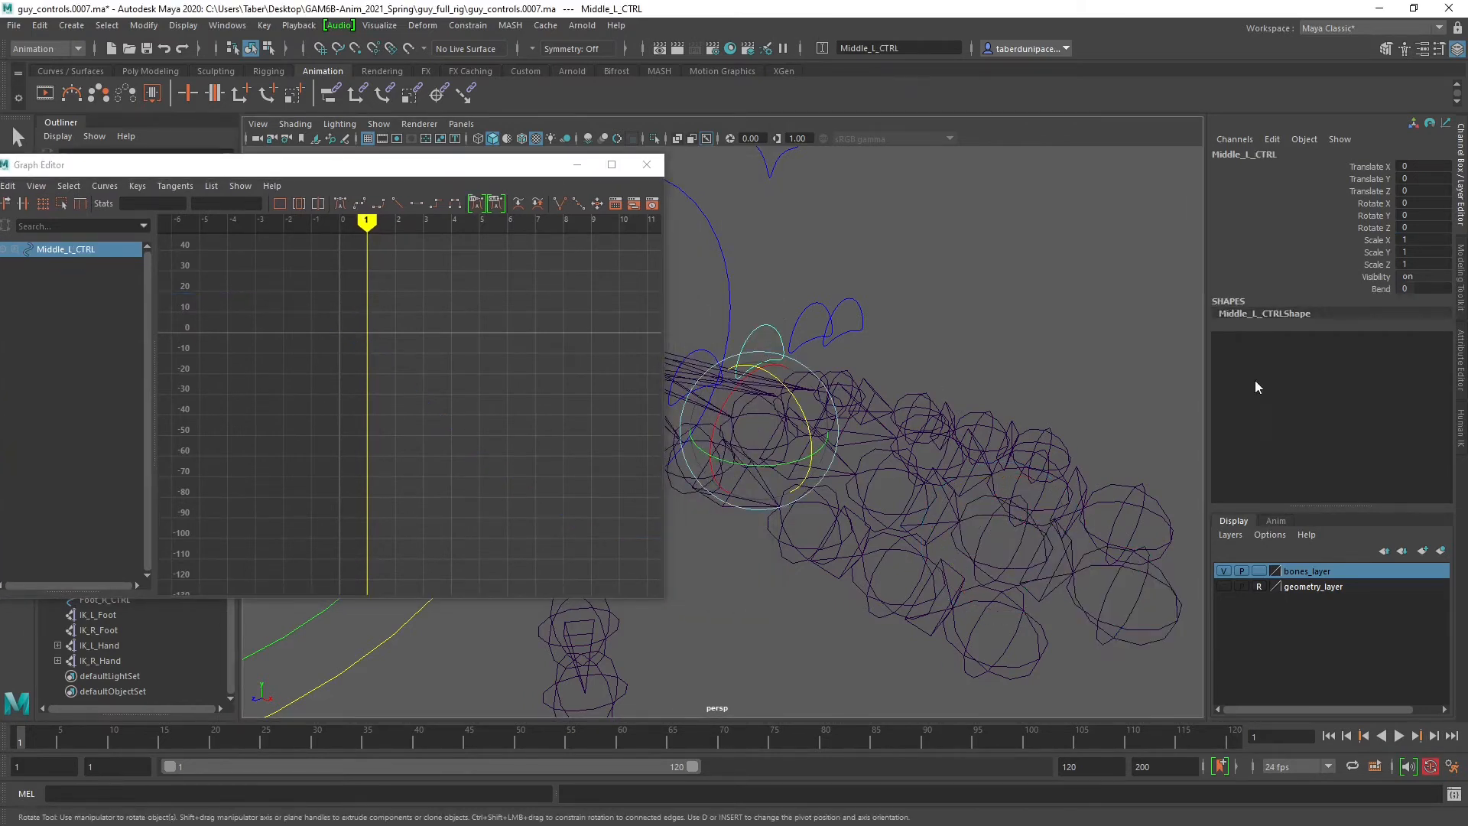
pyautogui.click(1410, 291)
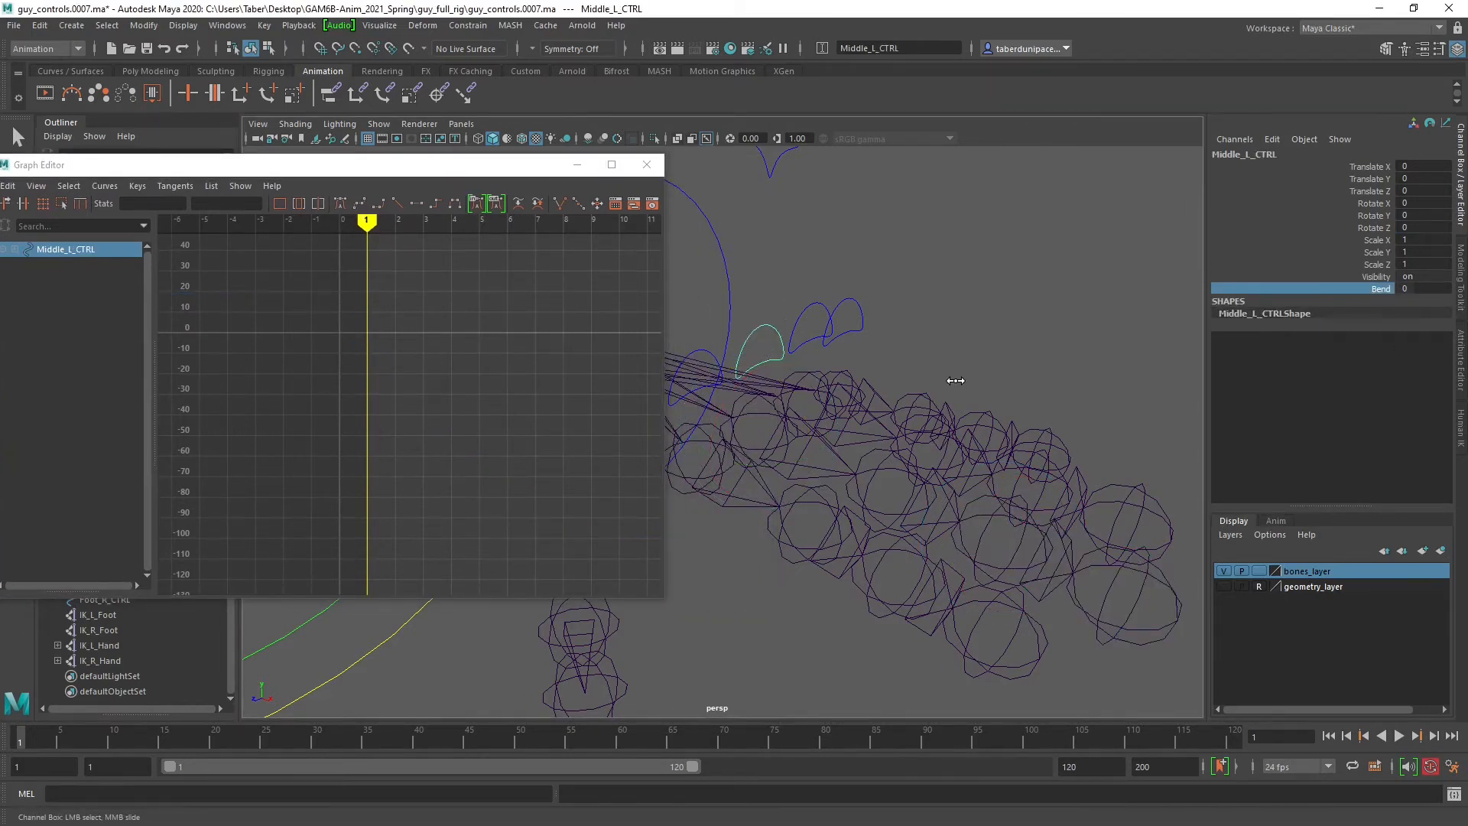
pyautogui.moveTo(954, 383); pyautogui.dragTo(998, 376, button='middle')
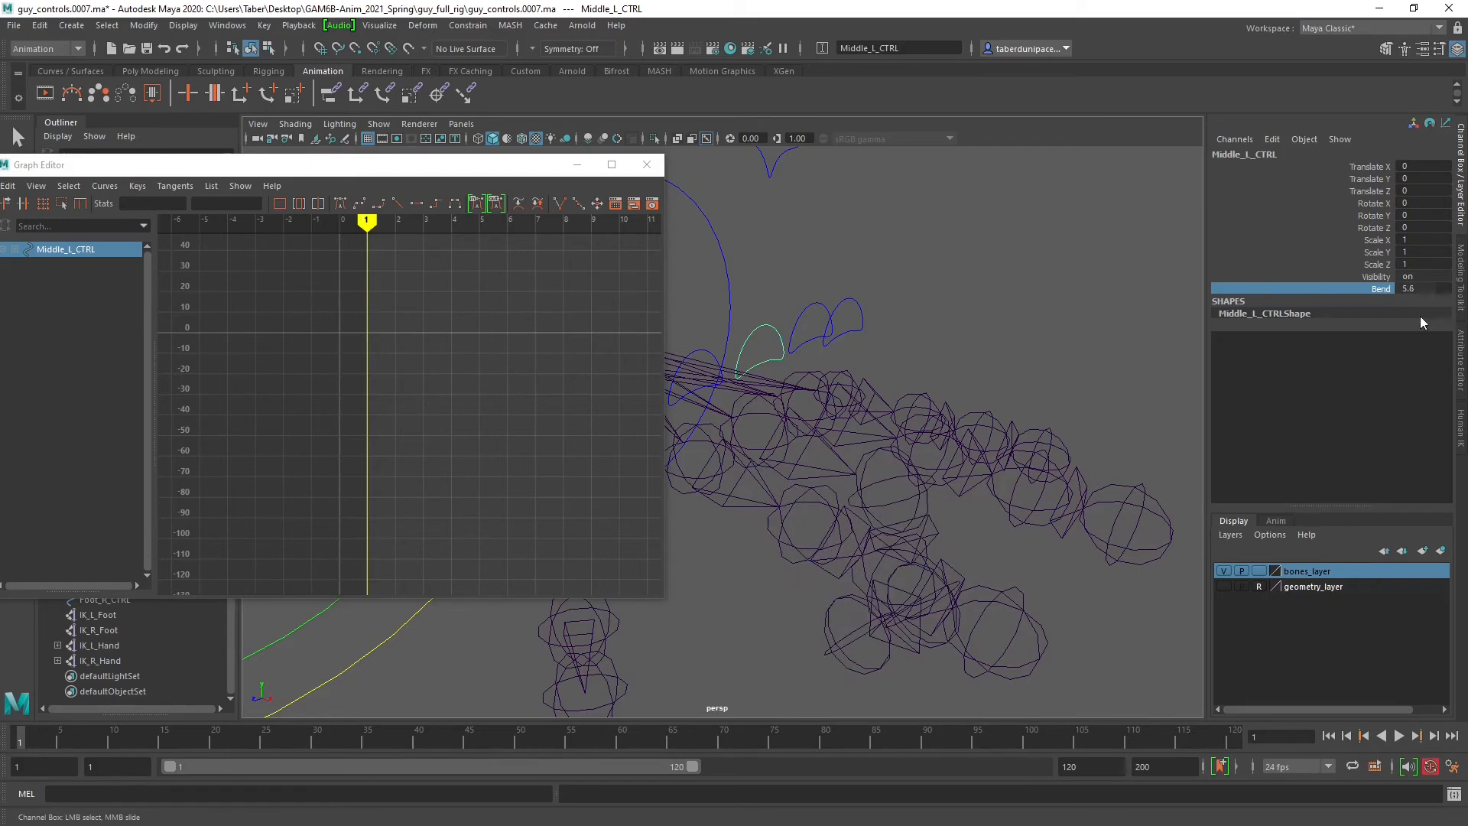
# Give all Rotate Z driven keys of Middle_L2 and Middle_L3 linear tangents in the Graph Editor.
pyautogui.click(906, 501)
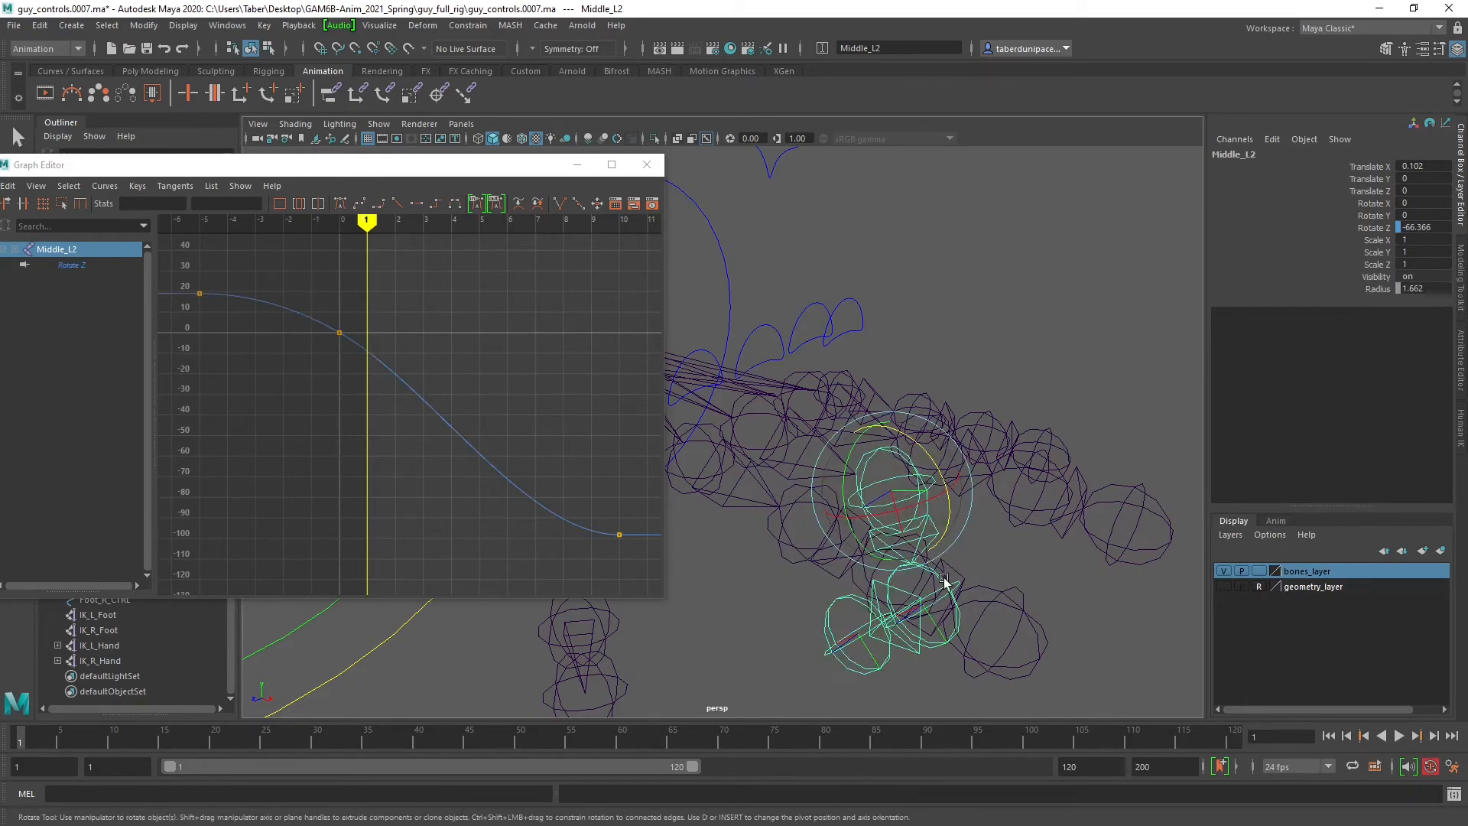
pyautogui.keyDown('shift'); pyautogui.click(937, 649); pyautogui.keyUp('shift')
pyautogui.moveTo(482, 165); pyautogui.dragTo(628, 171)
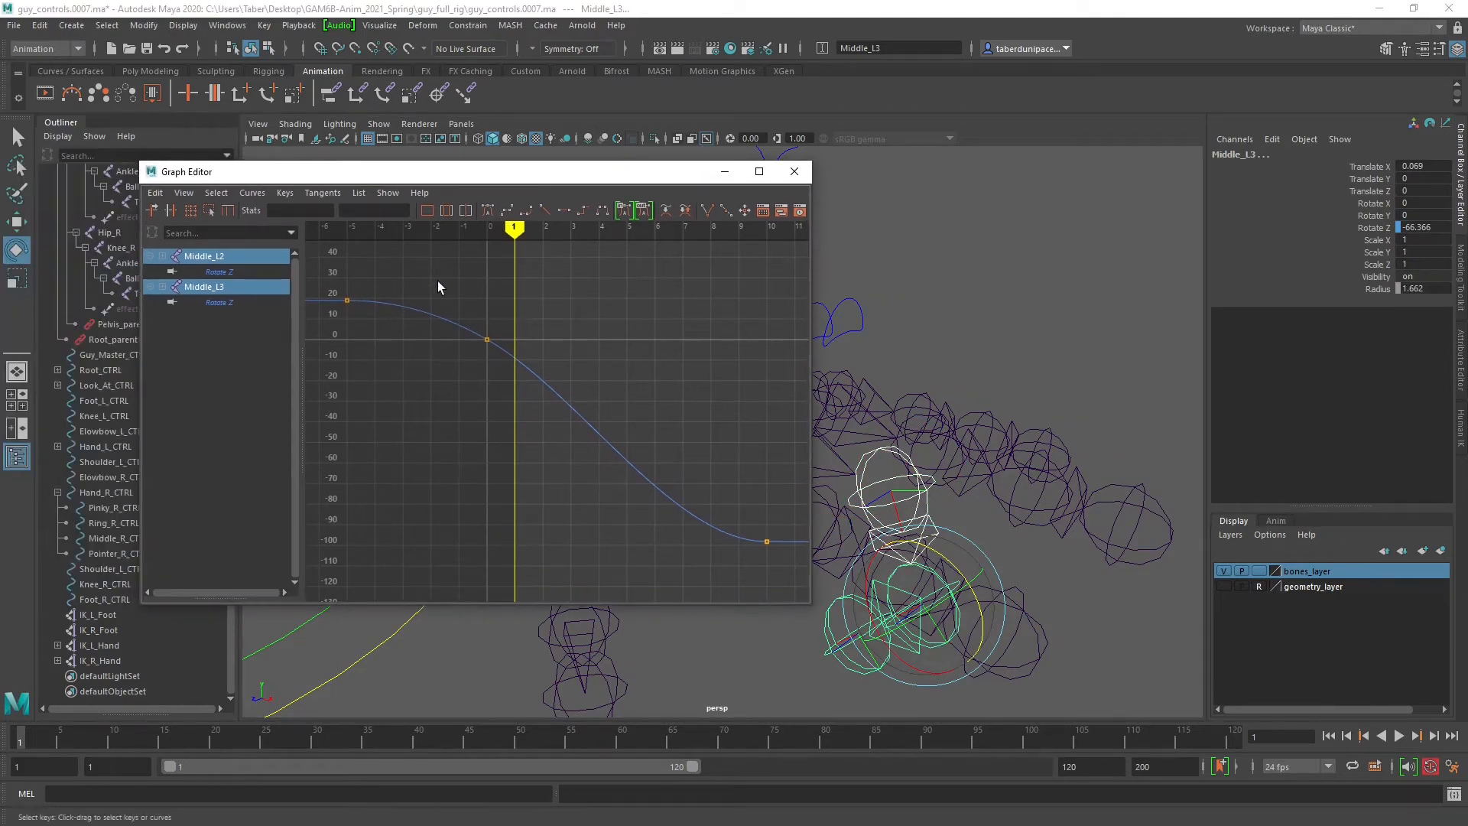
pyautogui.moveTo(334, 272); pyautogui.dragTo(796, 591)
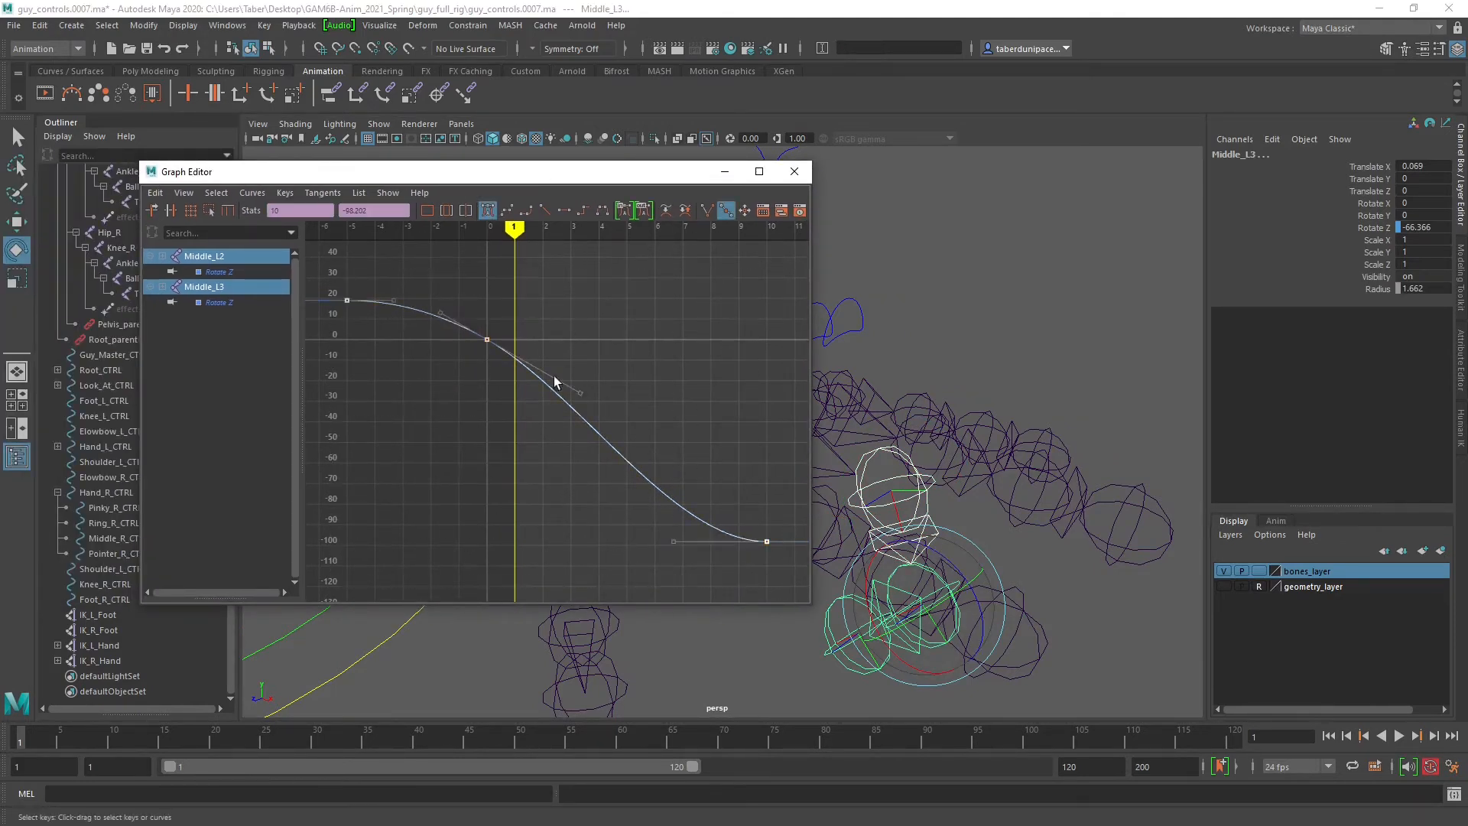
pyautogui.click(546, 209)
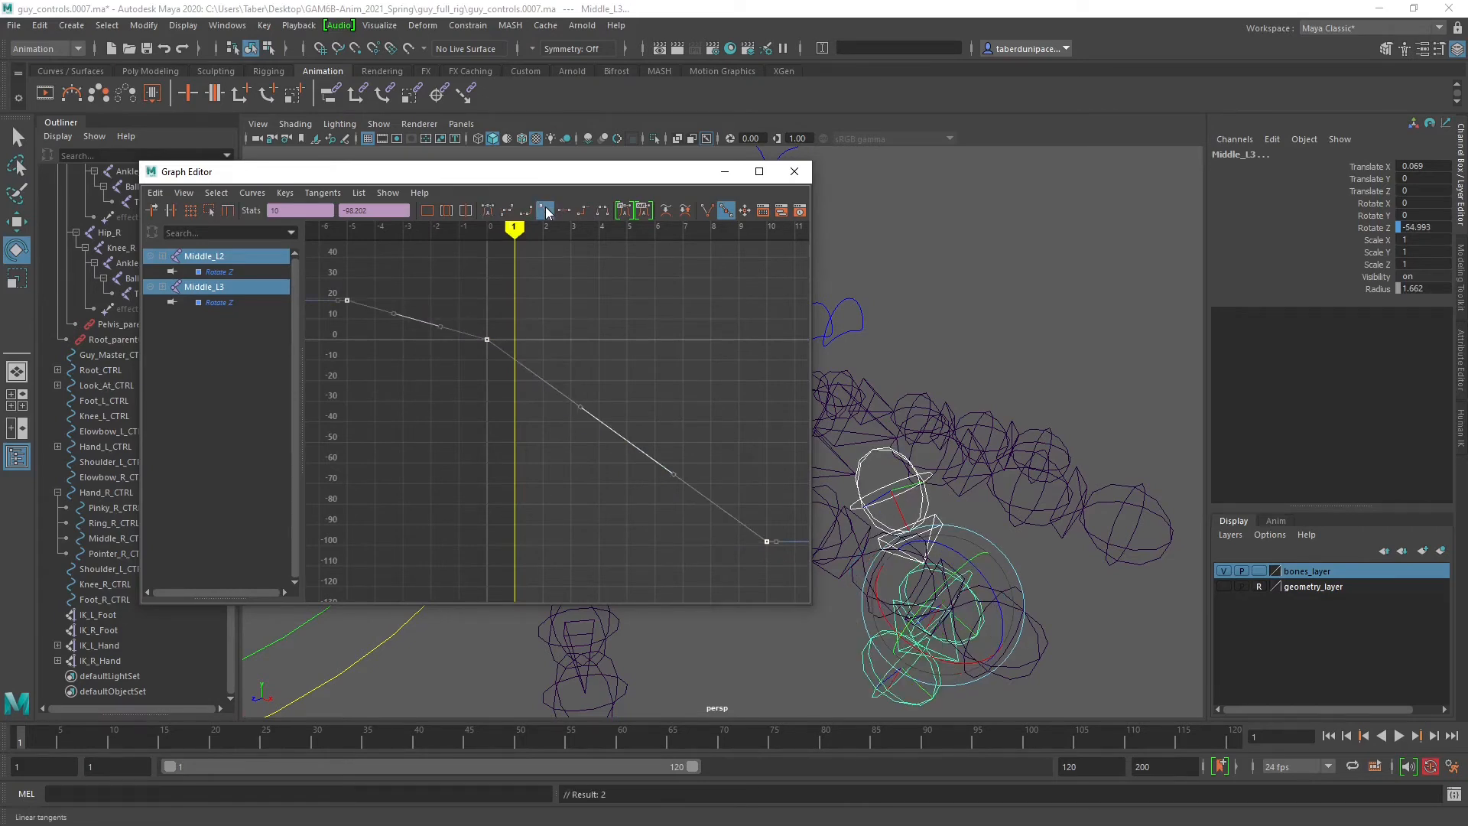
# Test the middle finger's curl by raising Middle_L_CTRL's Bend to 10, and undo the change.
pyautogui.moveTo(642, 179); pyautogui.dragTo(390, 196)
pyautogui.click(766, 337)
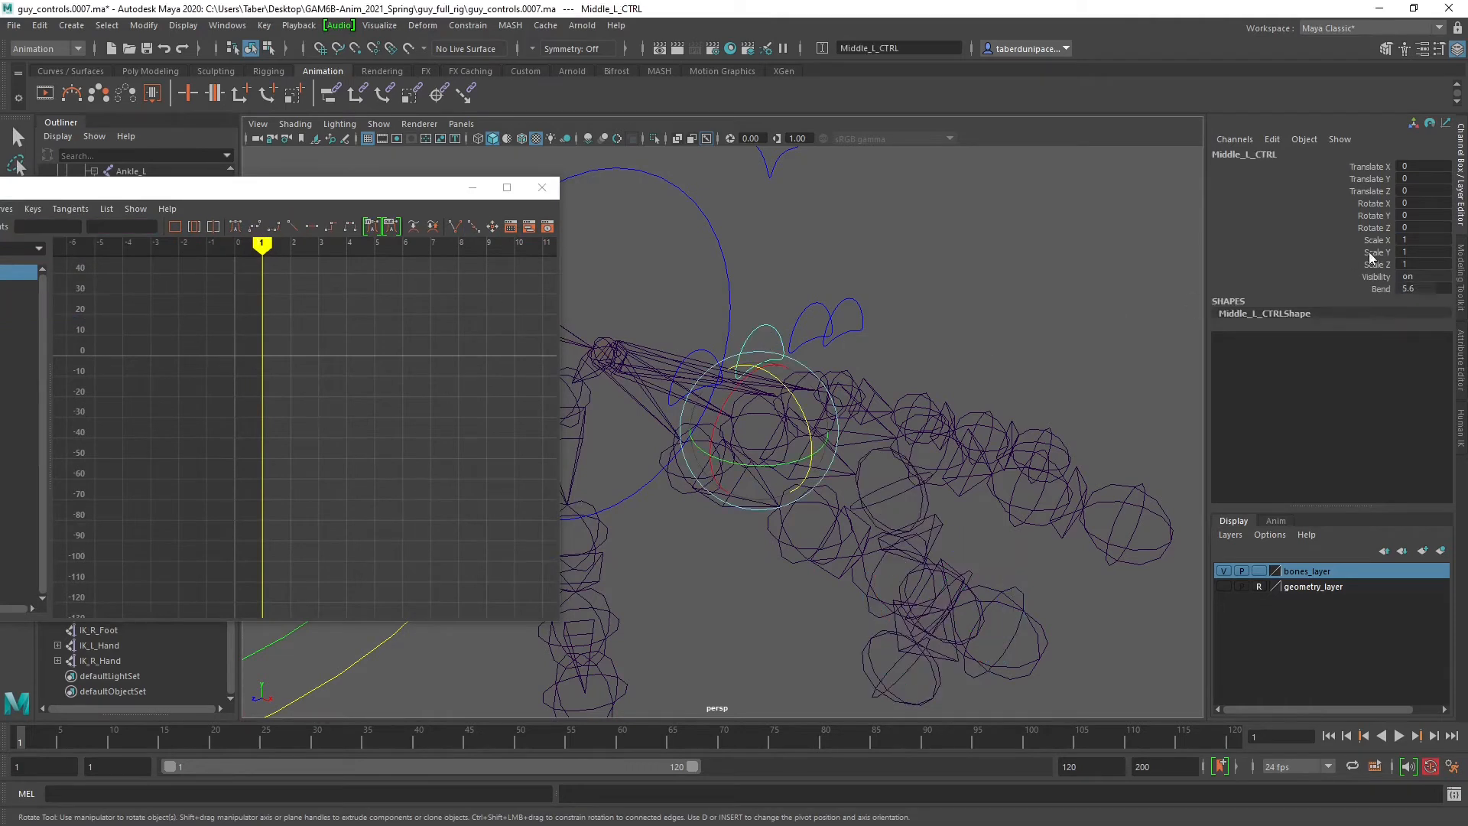
pyautogui.click(1373, 288)
pyautogui.moveTo(1006, 331); pyautogui.dragTo(1048, 344, button='middle')
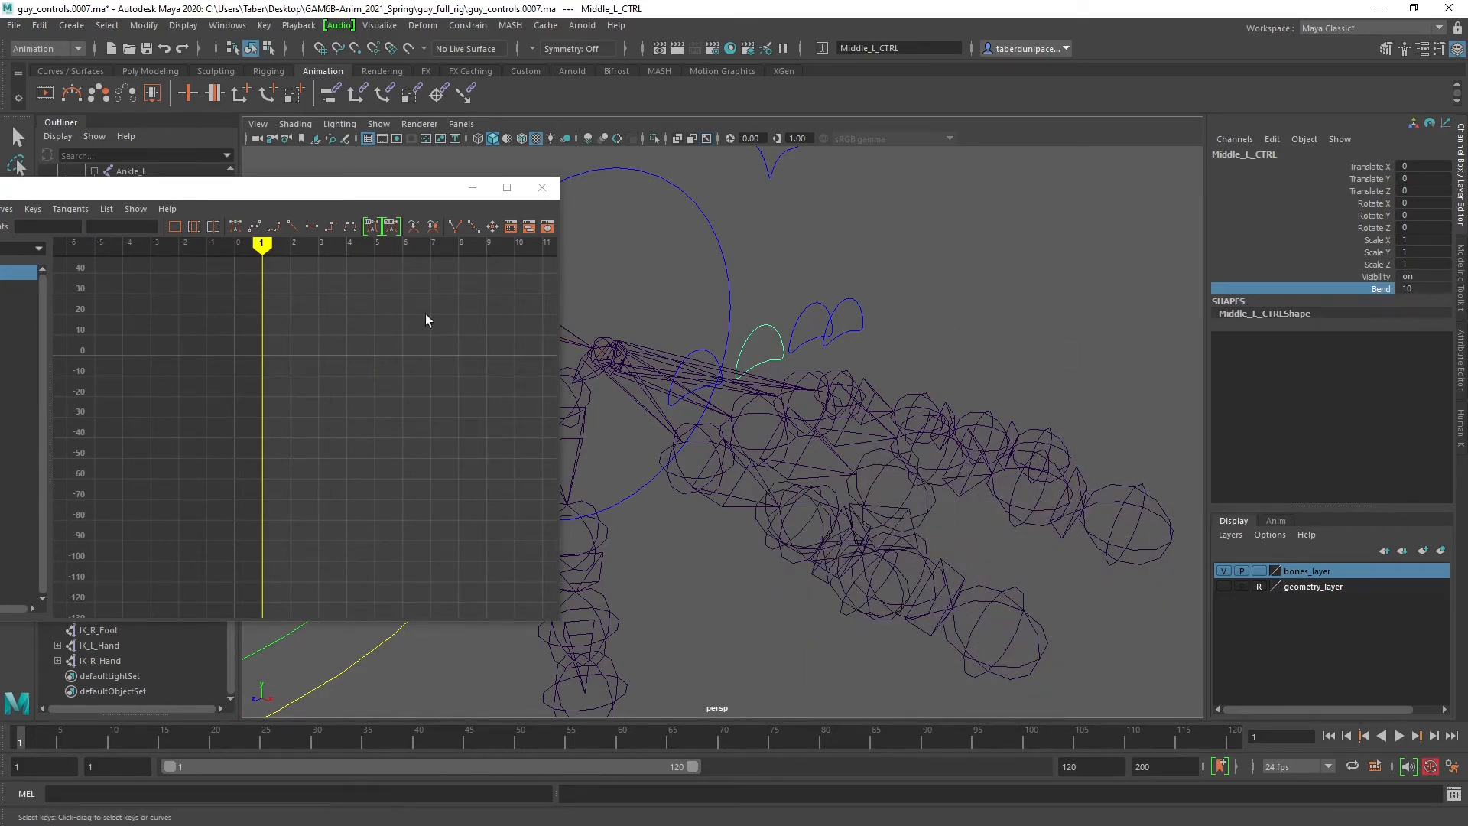
pyautogui.hotkey('ctrl', 'z')
pyautogui.hotkey('ctrl', 'z')
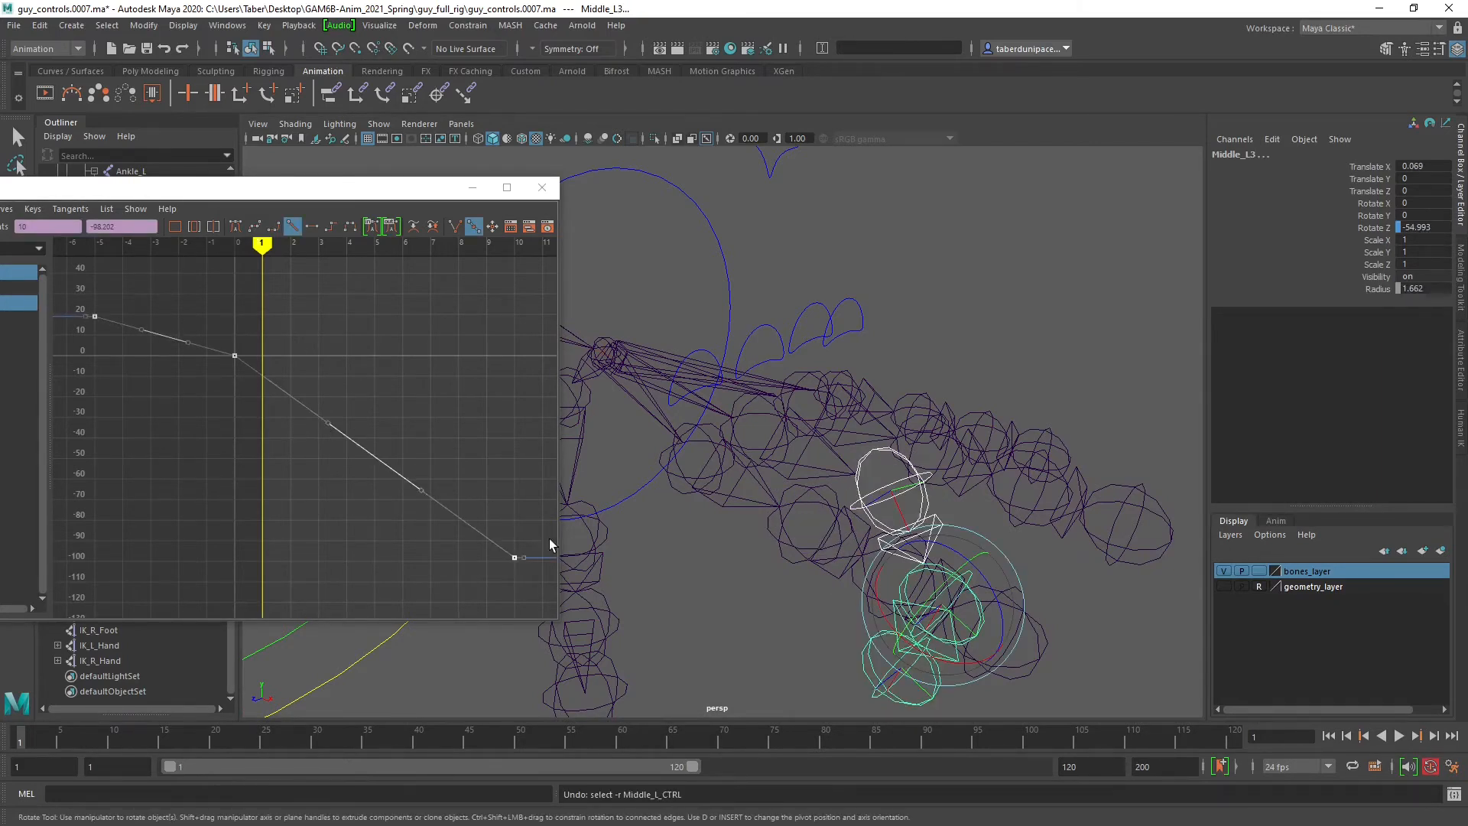
# Delete all Rotate Z driven keys of Middle_L2 and Middle_L3 in the Graph Editor.
pyautogui.moveTo(360, 188); pyautogui.dragTo(618, 158)
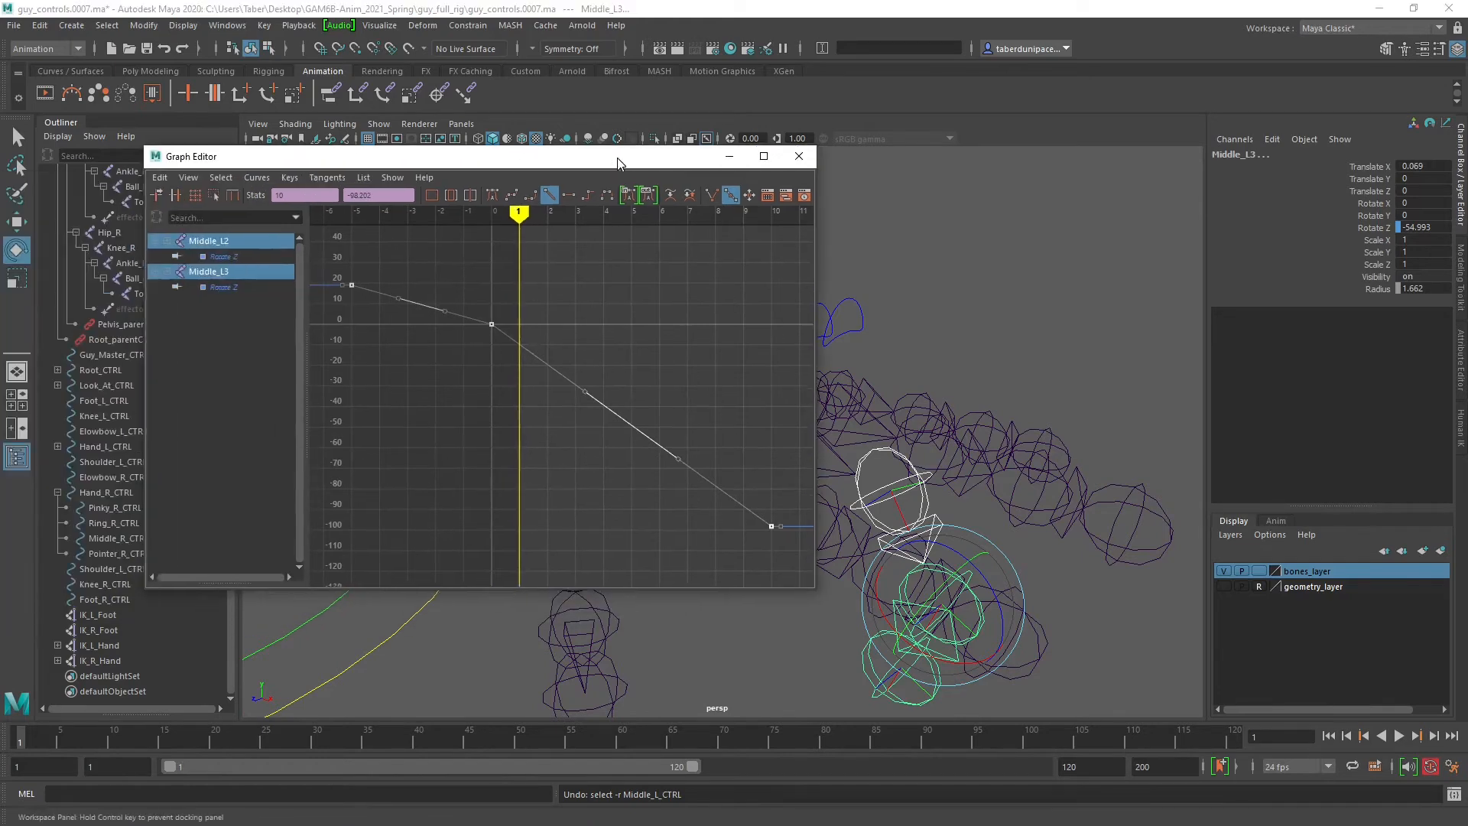
pyautogui.moveTo(336, 253); pyautogui.dragTo(793, 552)
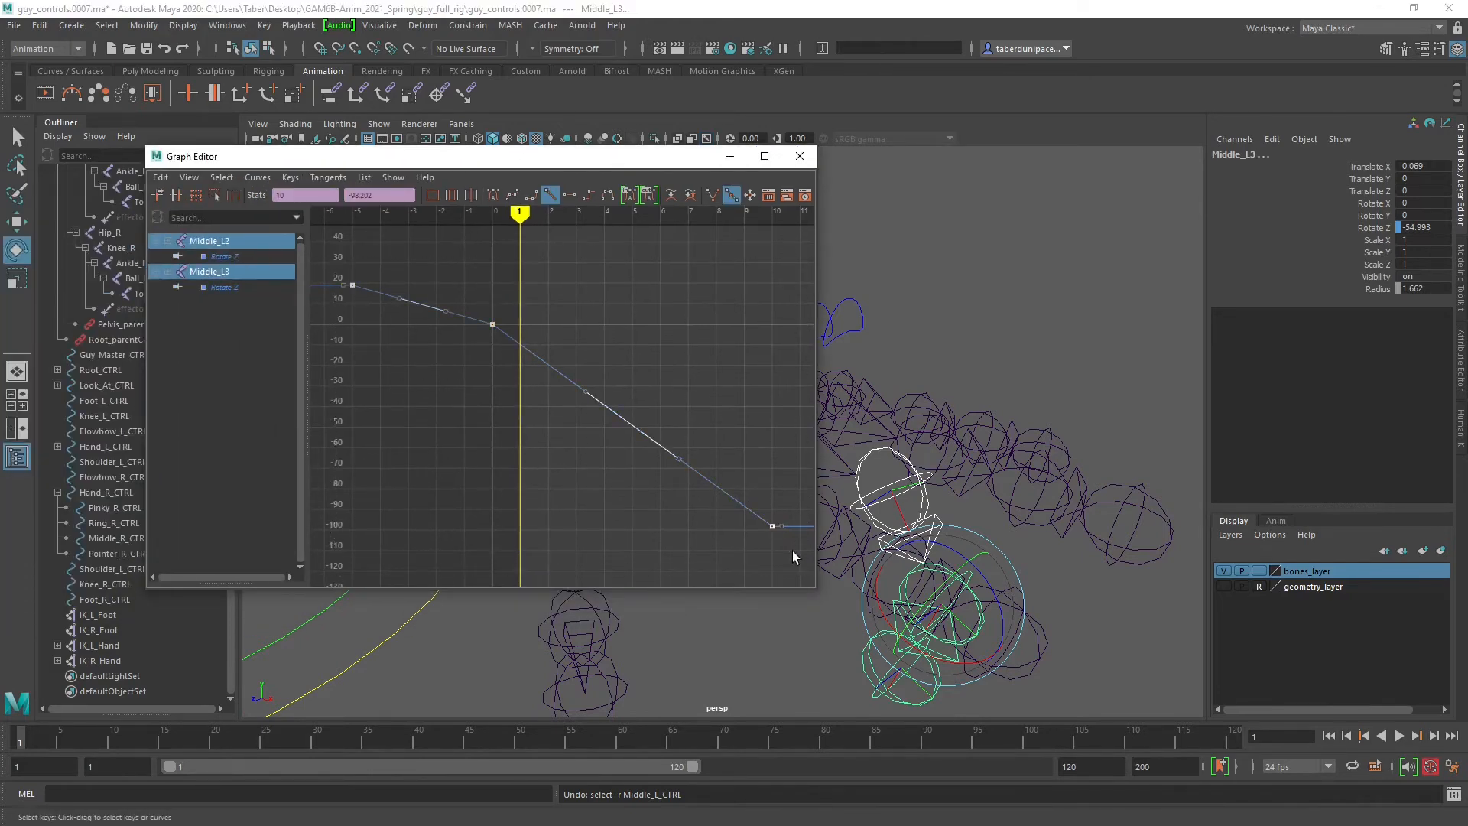
pyautogui.press('Delete')
pyautogui.click(941, 325)
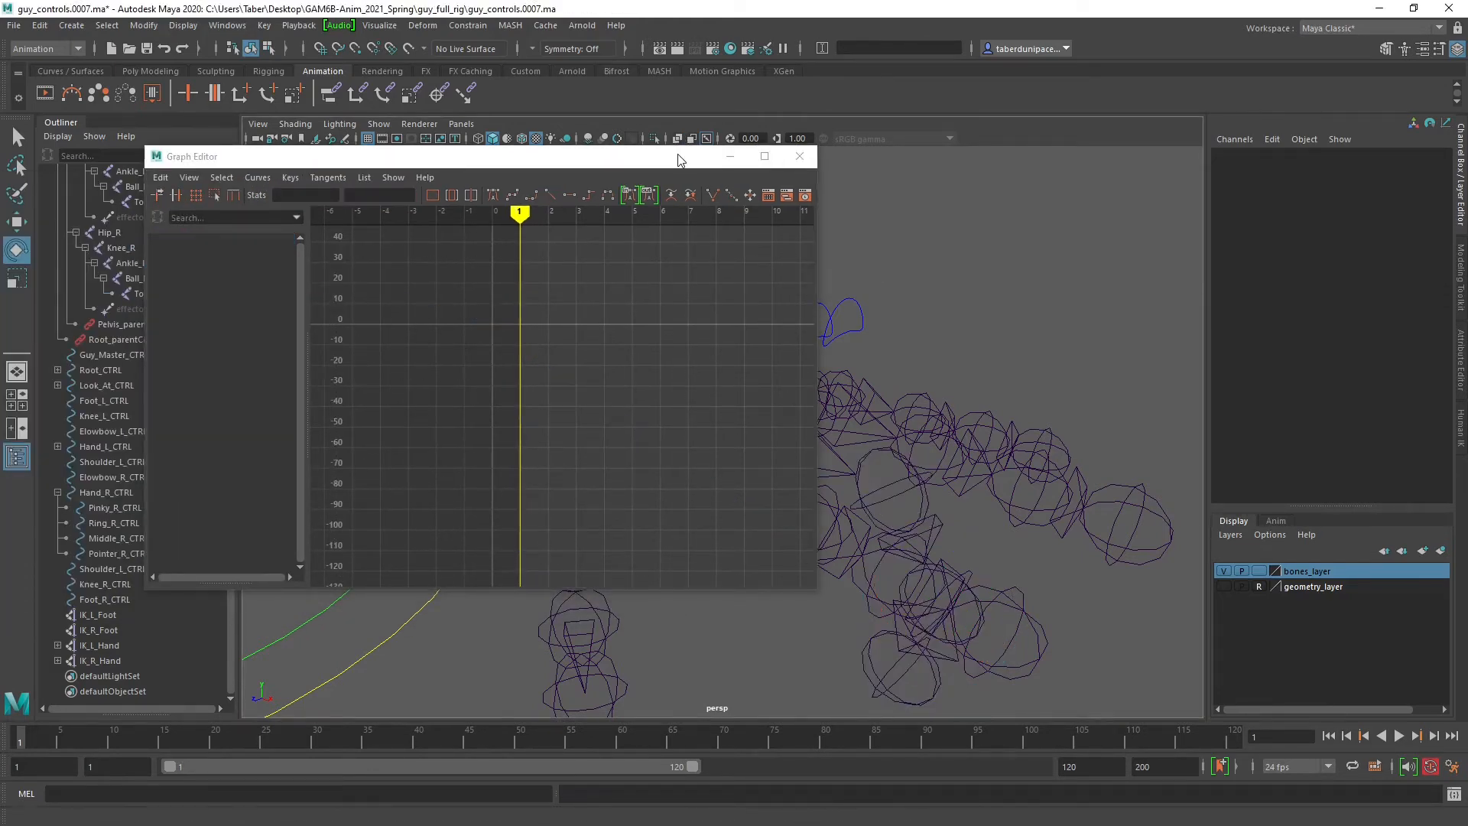
# Reset Rotate Z to 0 on the middle finger joints Middle_L2 and Middle_L3.
pyautogui.moveTo(677, 156); pyautogui.dragTo(534, 156)
pyautogui.click(898, 498)
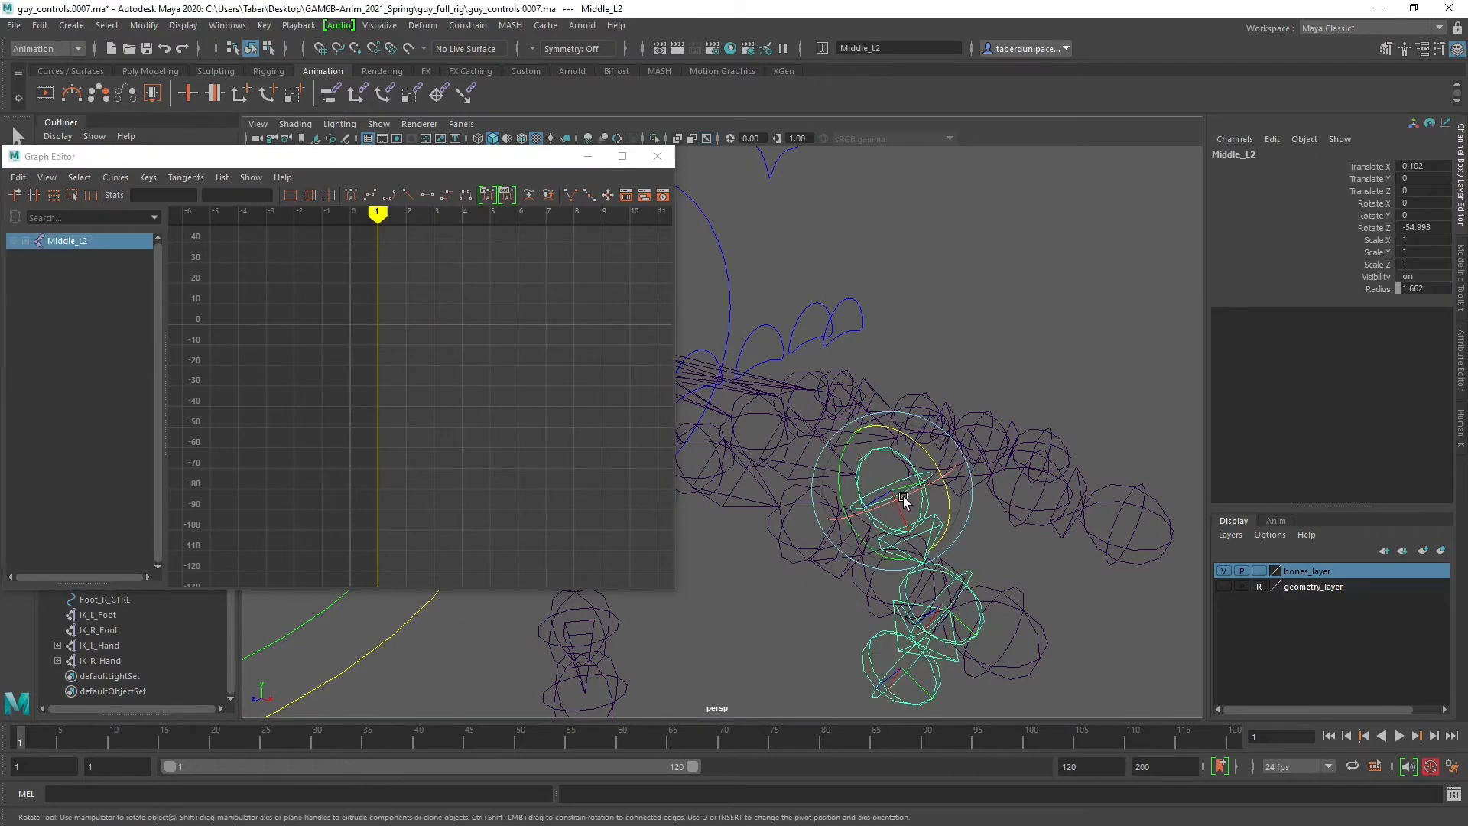
pyautogui.doubleClick(1438, 228)
pyautogui.write('0')
pyautogui.press('Return')
pyautogui.click(1021, 433)
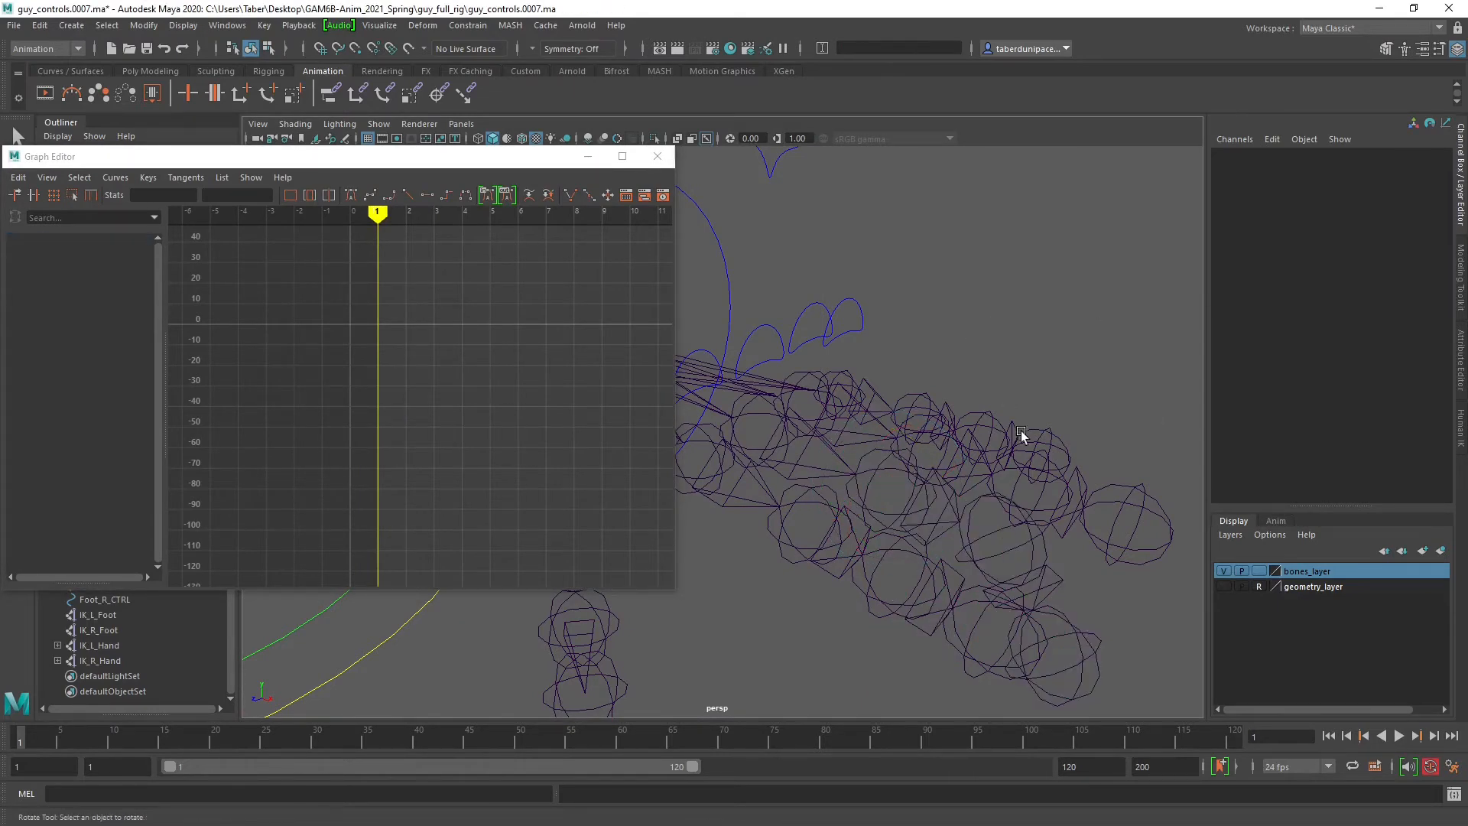
pyautogui.click(1029, 545)
pyautogui.doubleClick(1422, 227)
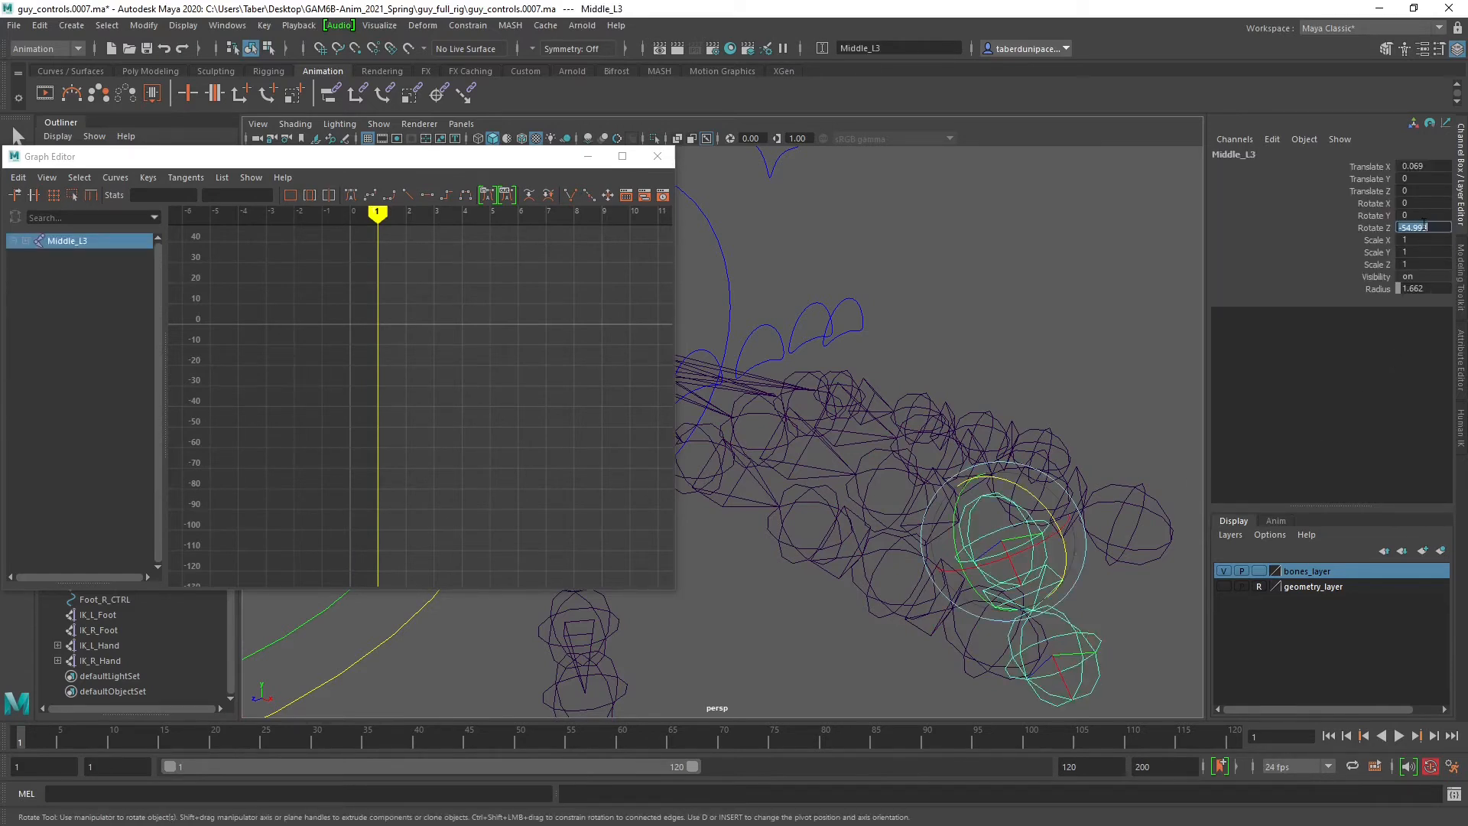
pyautogui.write('0')
pyautogui.press('Return')
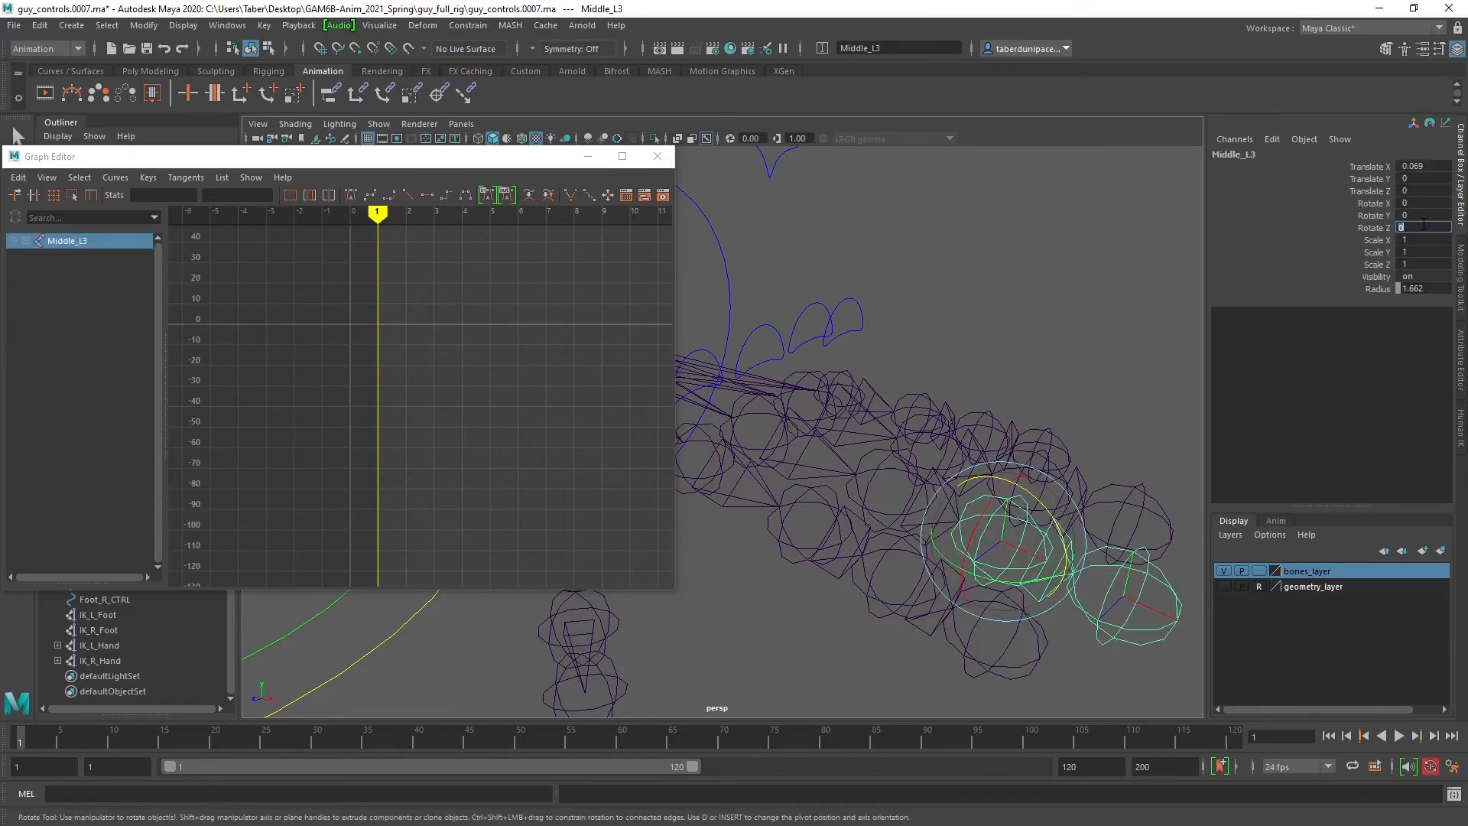
# Set Middle_L_CTRL's Bend to 0 and close the Graph Editor.
pyautogui.click(762, 327)
pyautogui.click(1382, 289)
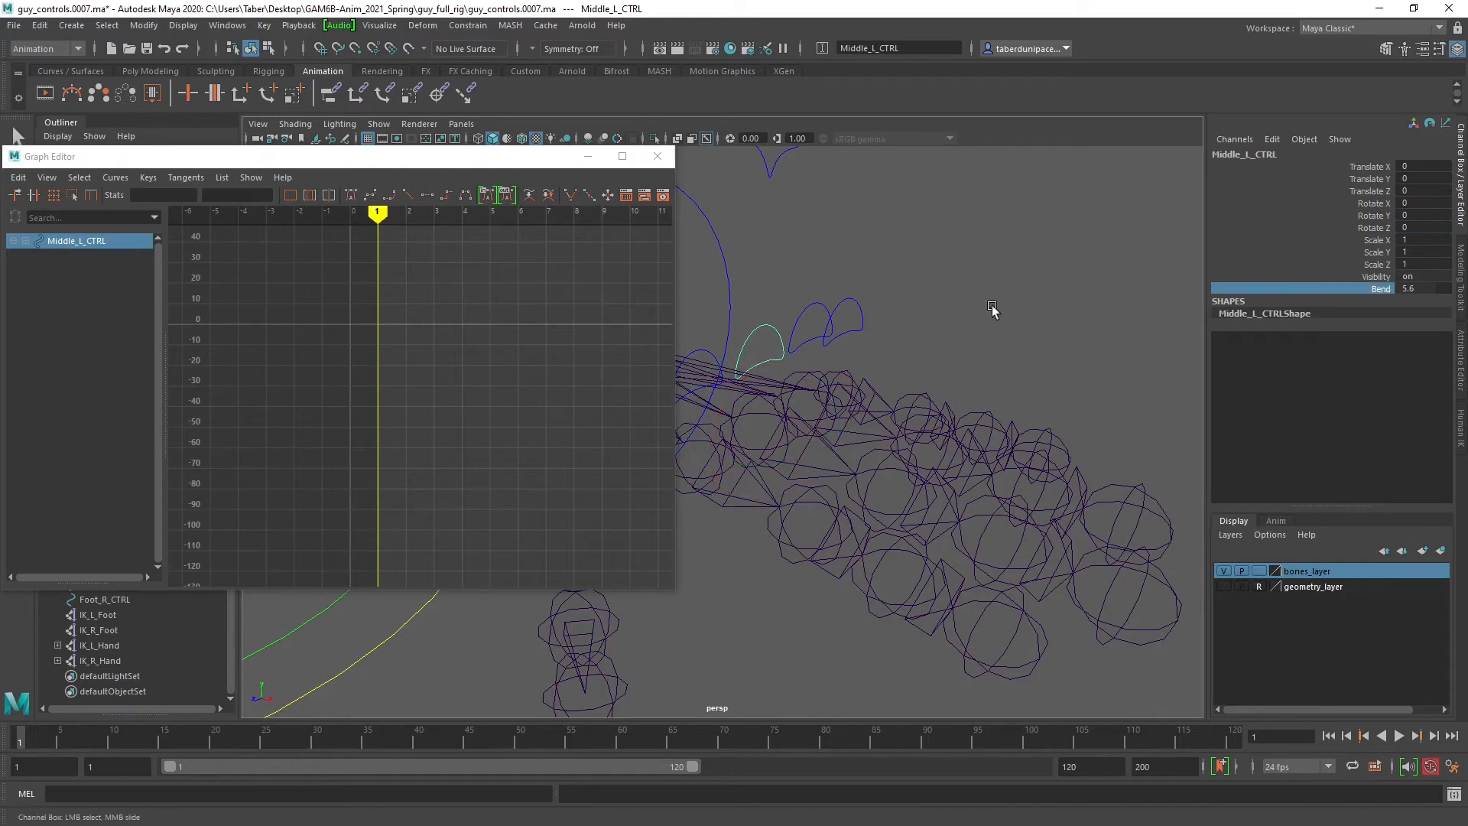
pyautogui.moveTo(993, 311); pyautogui.dragTo(888, 378, button='middle')
pyautogui.doubleClick(1438, 288)
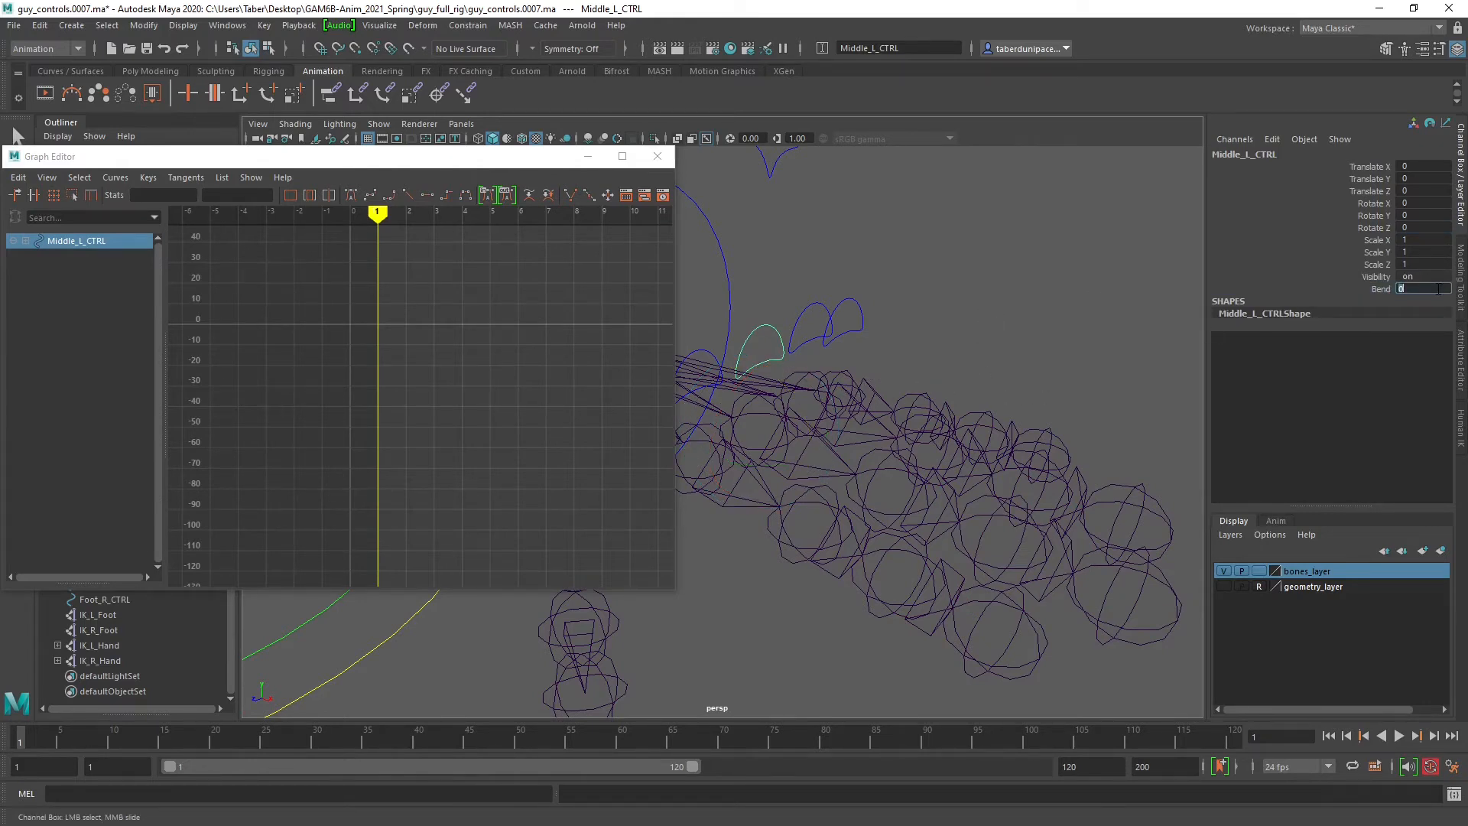
pyautogui.write('0')
pyautogui.click(657, 156)
pyautogui.click(981, 346)
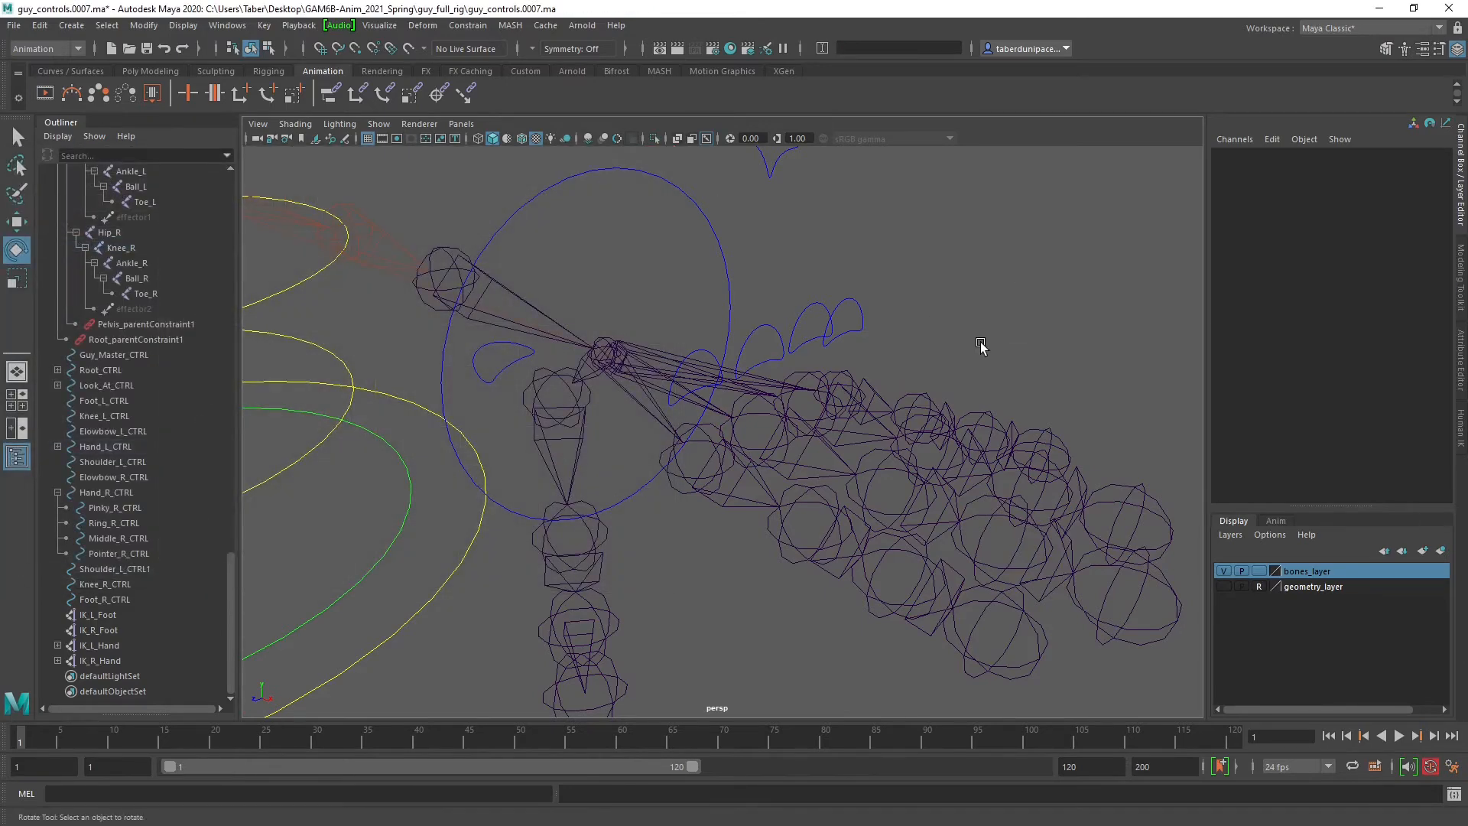
# Try rotating the thumb joint Thumb_L2 about its Z axis to about -38 degrees, and undo the rotation.
pyautogui.keyDown('alt'); pyautogui.moveTo(981, 346); pyautogui.dragTo(637, 421); pyautogui.keyUp('alt')
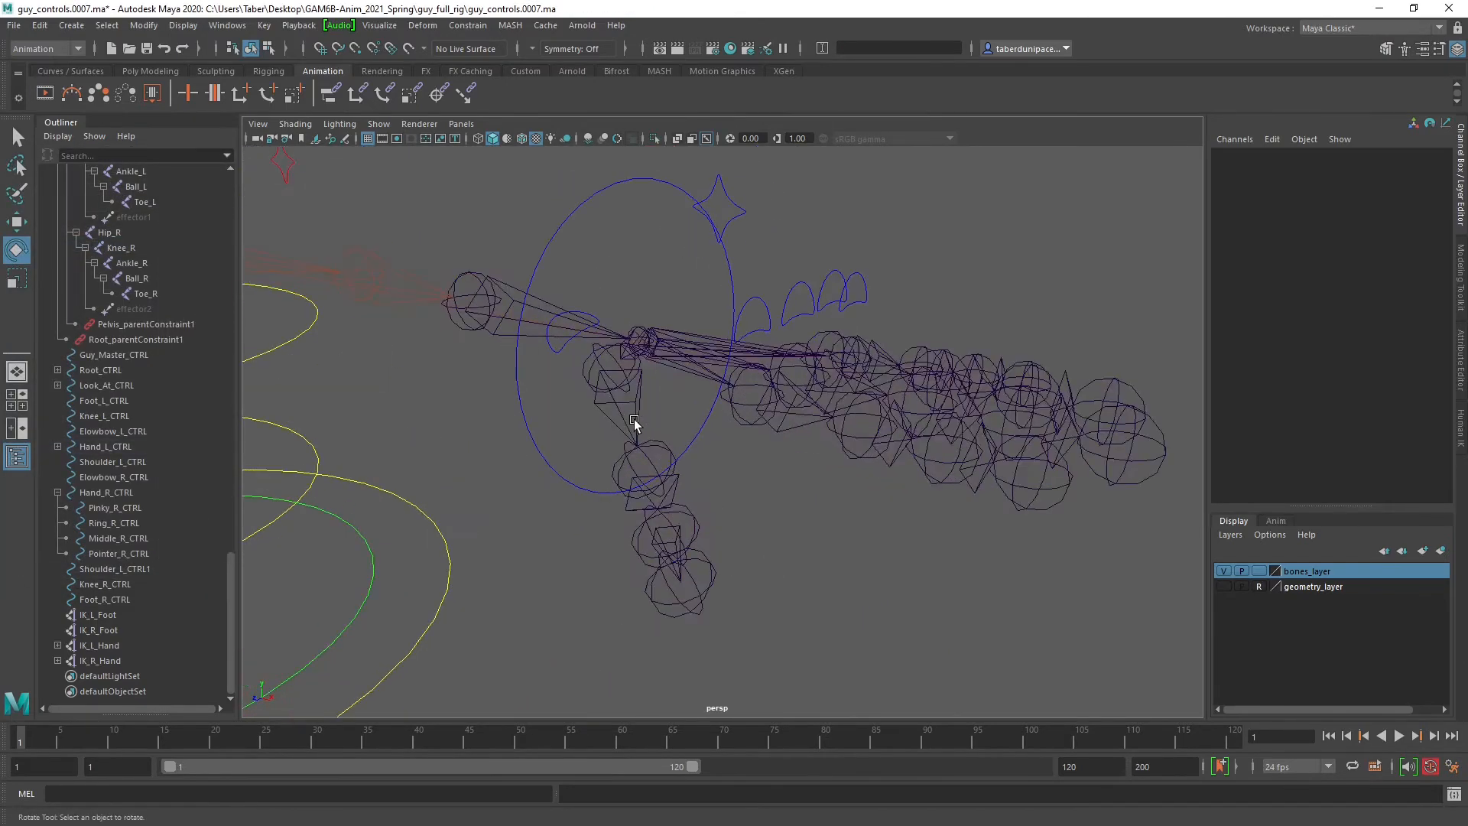
pyautogui.click(559, 352)
pyautogui.moveTo(672, 485)
pyautogui.keyDown('alt'); pyautogui.mouseDown()
pyautogui.moveTo(665, 443)
pyautogui.moveTo(664, 462)
pyautogui.mouseUp(); pyautogui.keyUp('alt')
pyautogui.keyDown('alt'); pyautogui.moveTo(664, 462); pyautogui.dragTo(825, 573, button='right'); pyautogui.keyUp('alt')
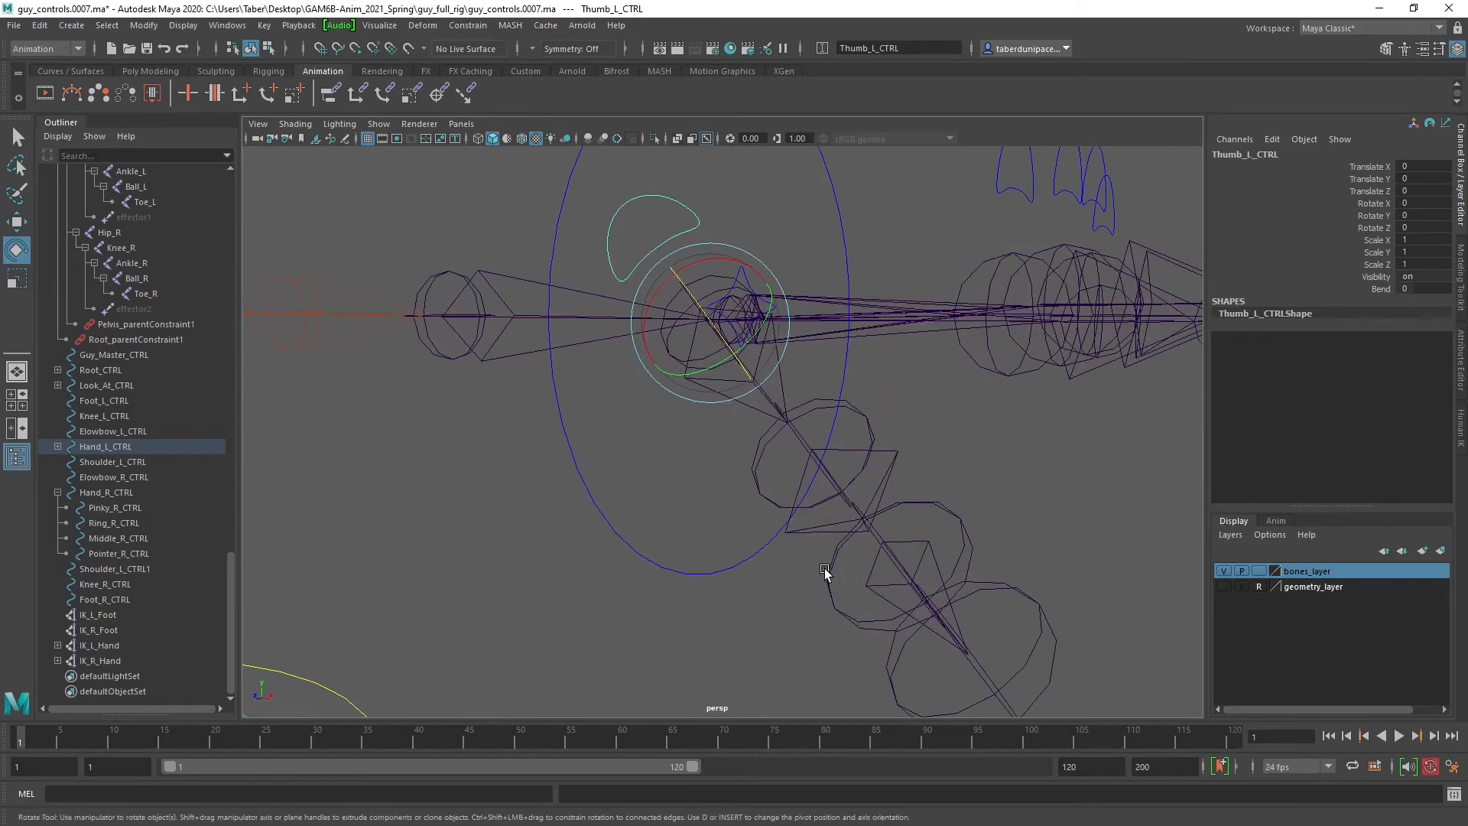
pyautogui.click(1056, 426)
pyautogui.click(807, 450)
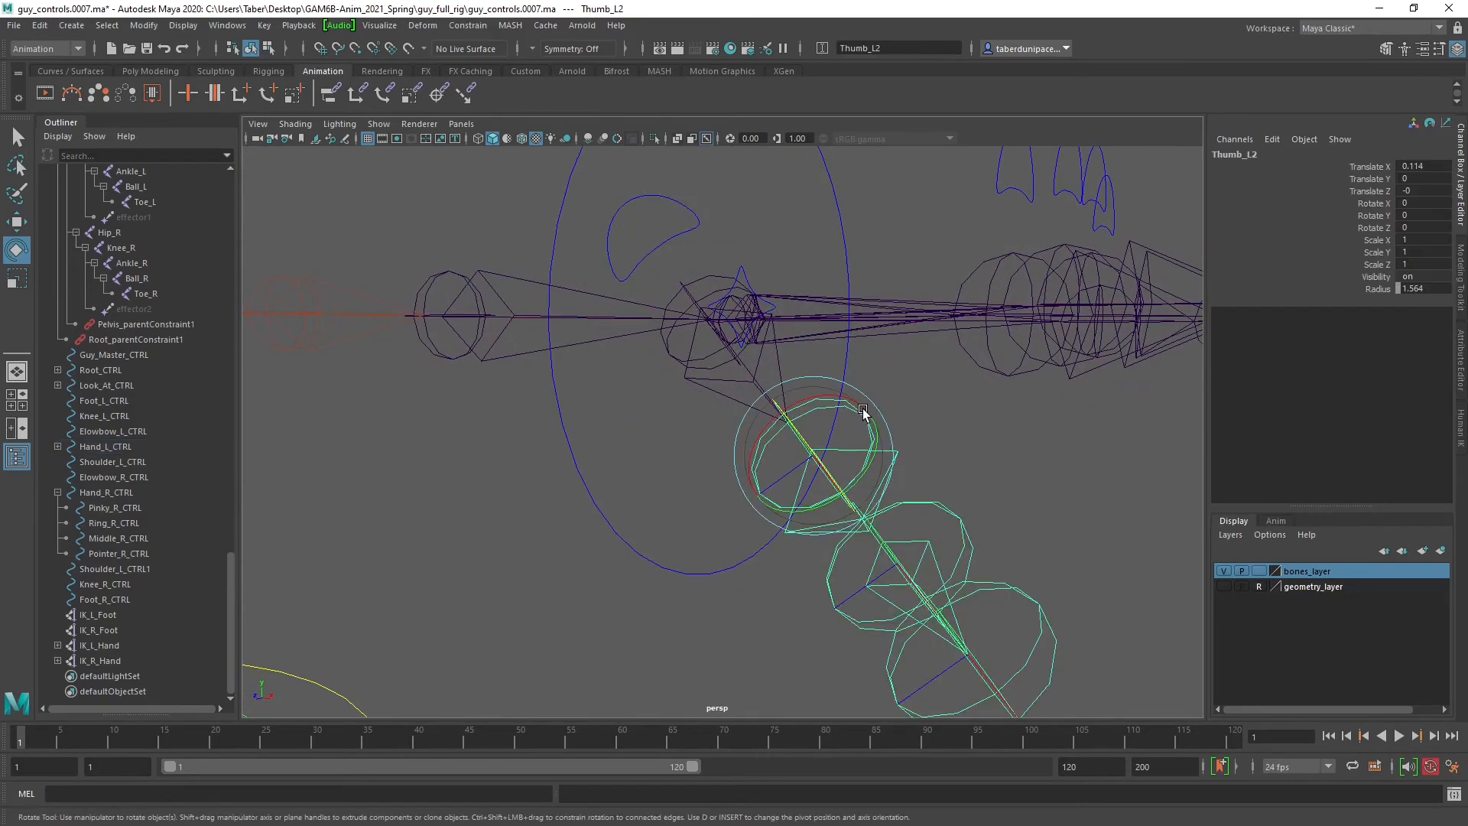
pyautogui.keyDown('alt'); pyautogui.moveTo(808, 451); pyautogui.dragTo(692, 468); pyautogui.keyUp('alt')
pyautogui.moveTo(583, 319)
pyautogui.mouseDown()
pyautogui.moveTo(600, 338)
pyautogui.moveTo(589, 330)
pyautogui.mouseUp()
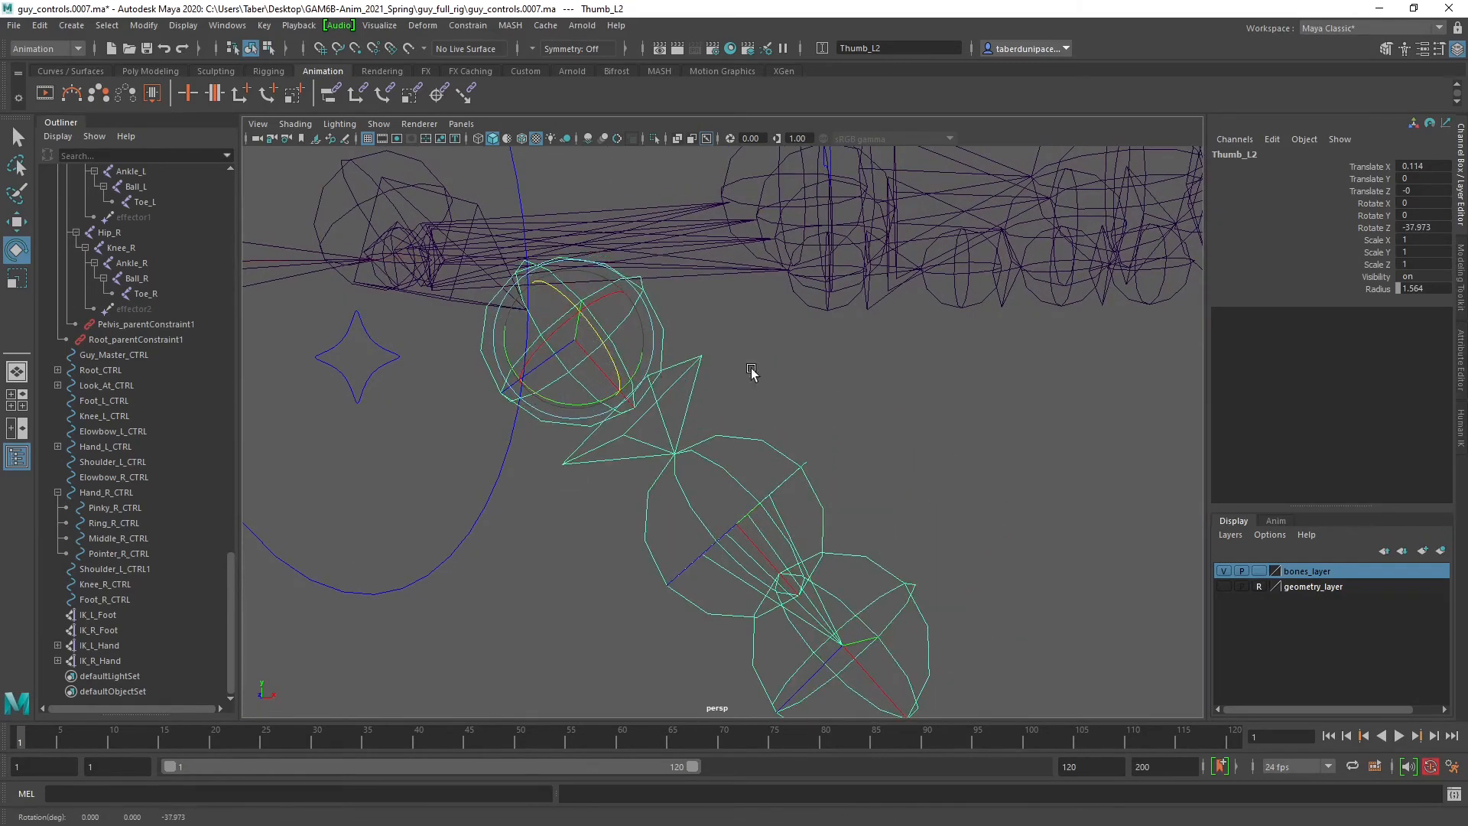
pyautogui.hotkey('ctrl', 'z')
# Switch the Rotate tool's axis orientation to World and back to Object on Thumb_L2.
pyautogui.keyDown('alt'); pyautogui.moveTo(862, 383); pyautogui.dragTo(842, 456); pyautogui.keyUp('alt')
pyautogui.keyDown('alt'); pyautogui.moveTo(842, 458); pyautogui.dragTo(829, 531, button='right'); pyautogui.keyUp('alt')
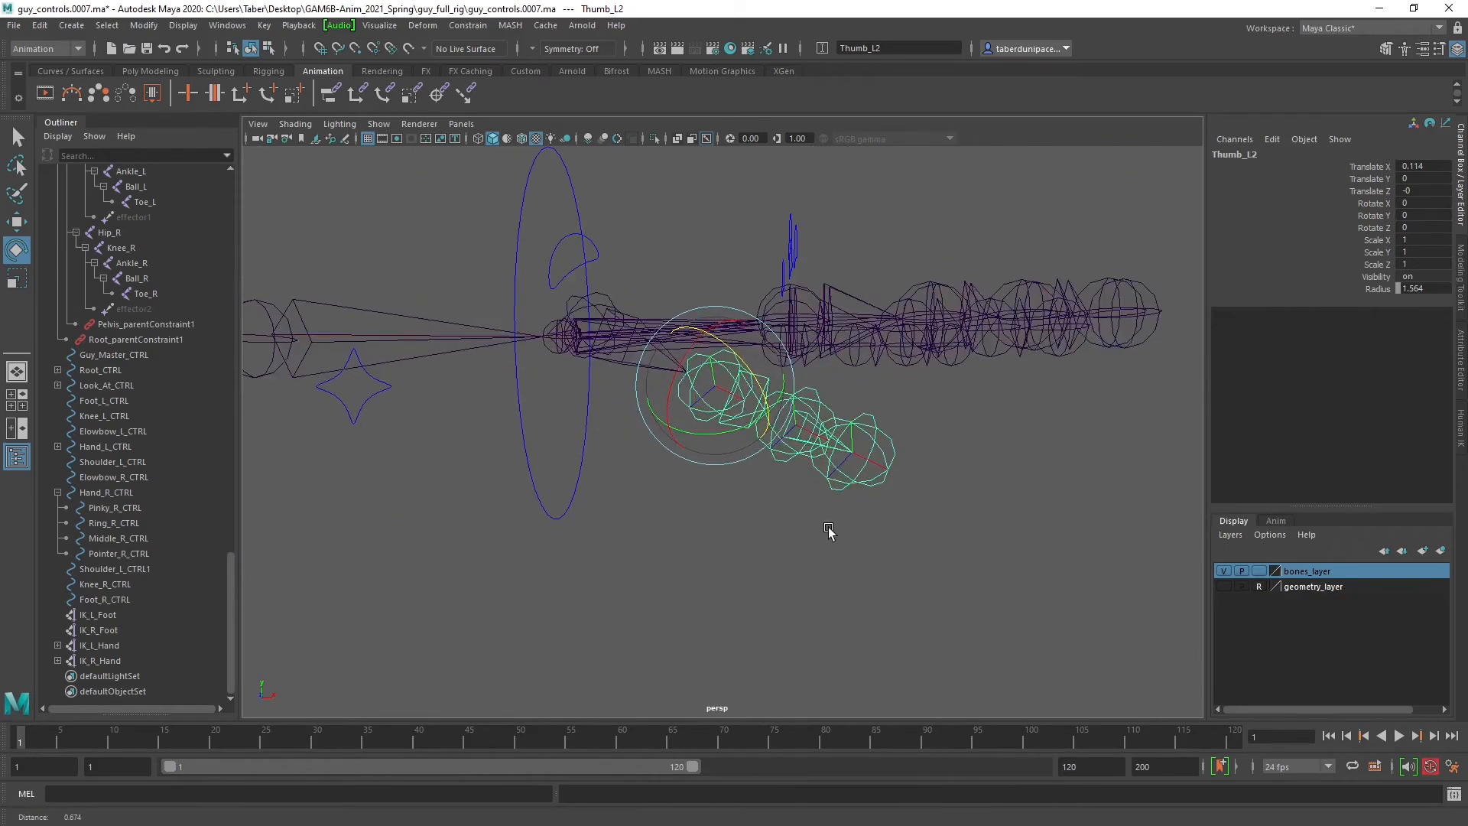
pyautogui.keyDown('alt'); pyautogui.moveTo(829, 531); pyautogui.dragTo(835, 539); pyautogui.keyUp('alt')
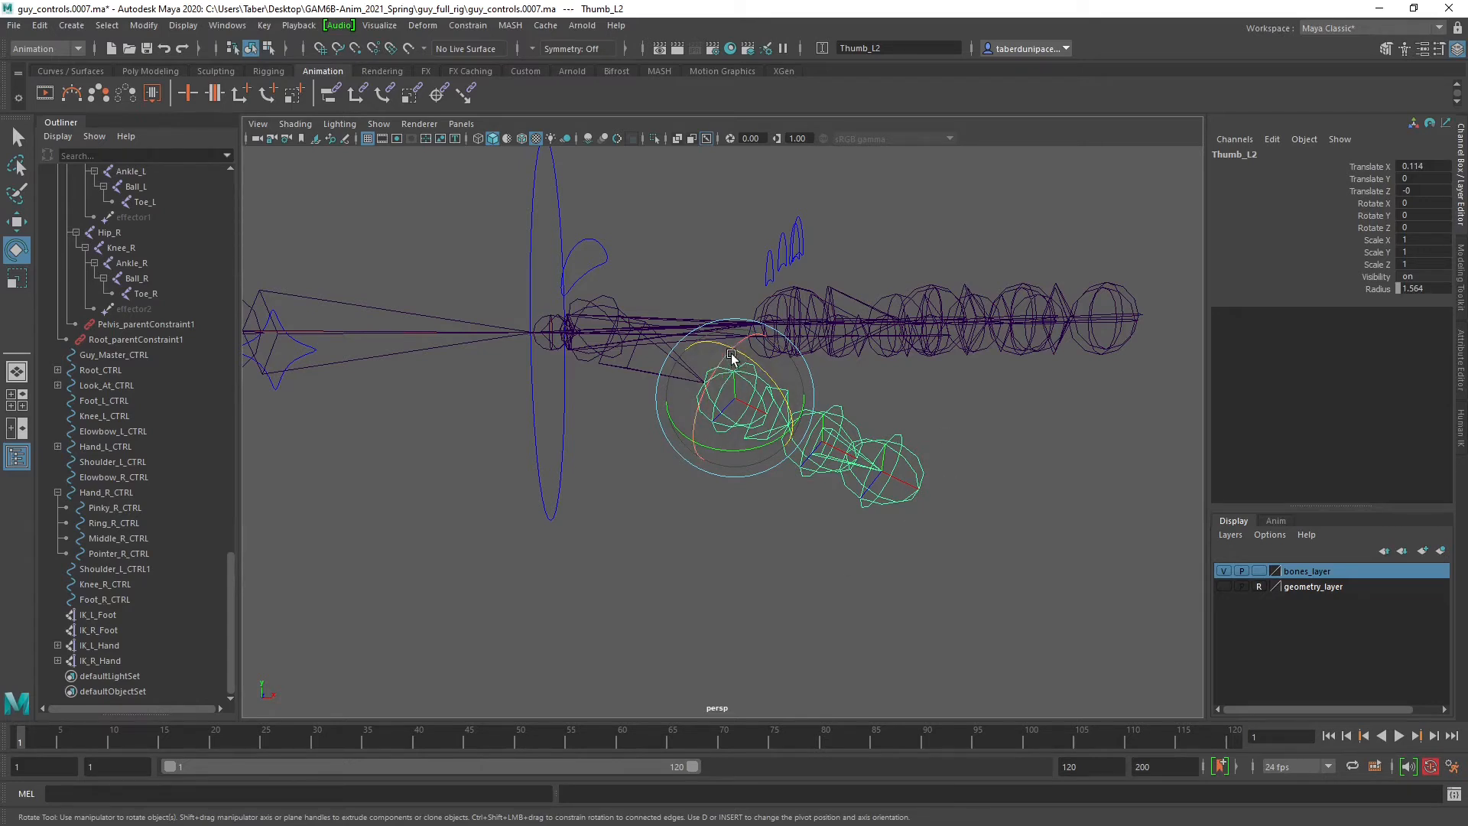
pyautogui.click(783, 551)
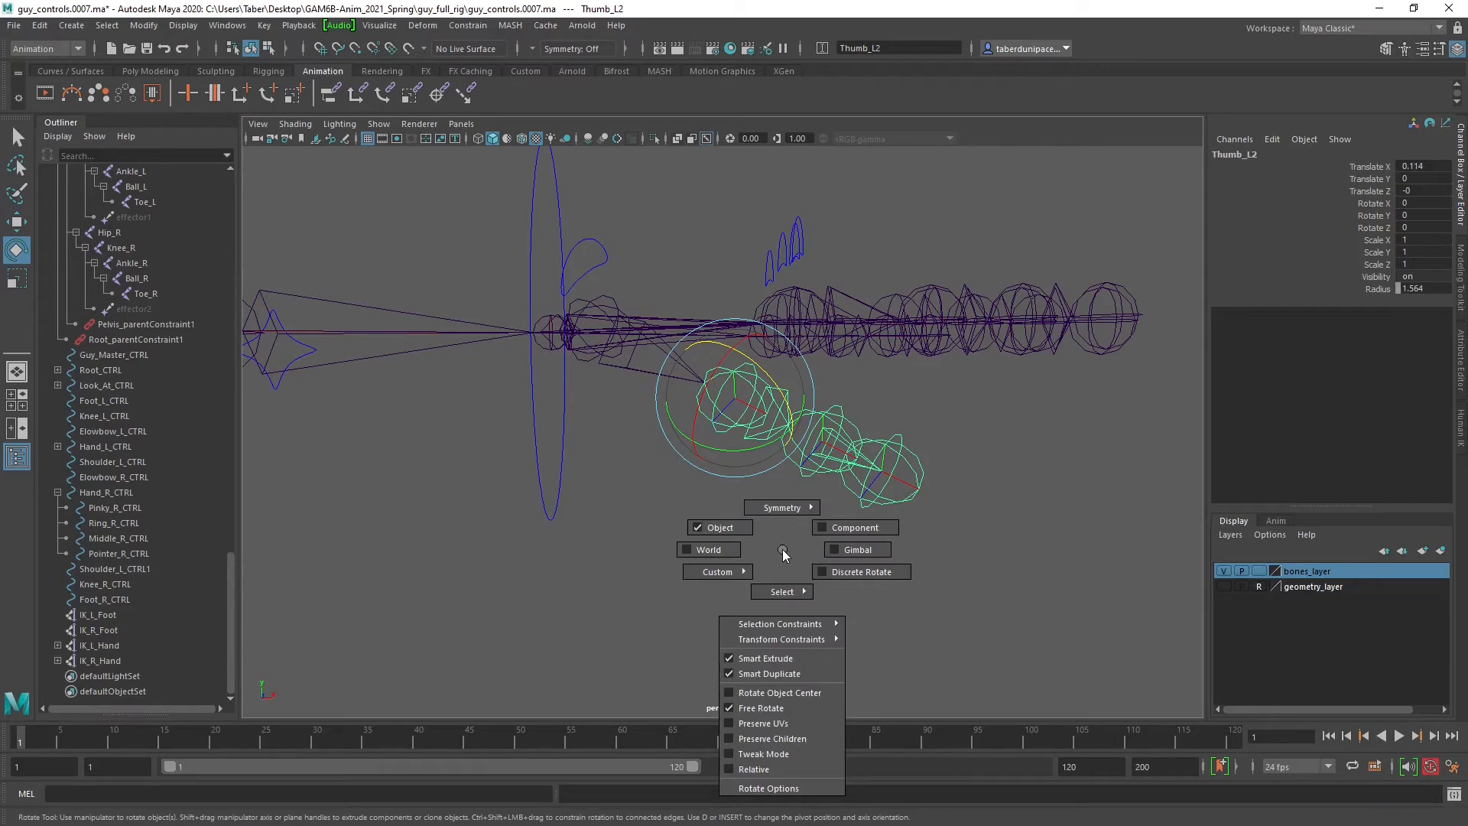
pyautogui.click(726, 549)
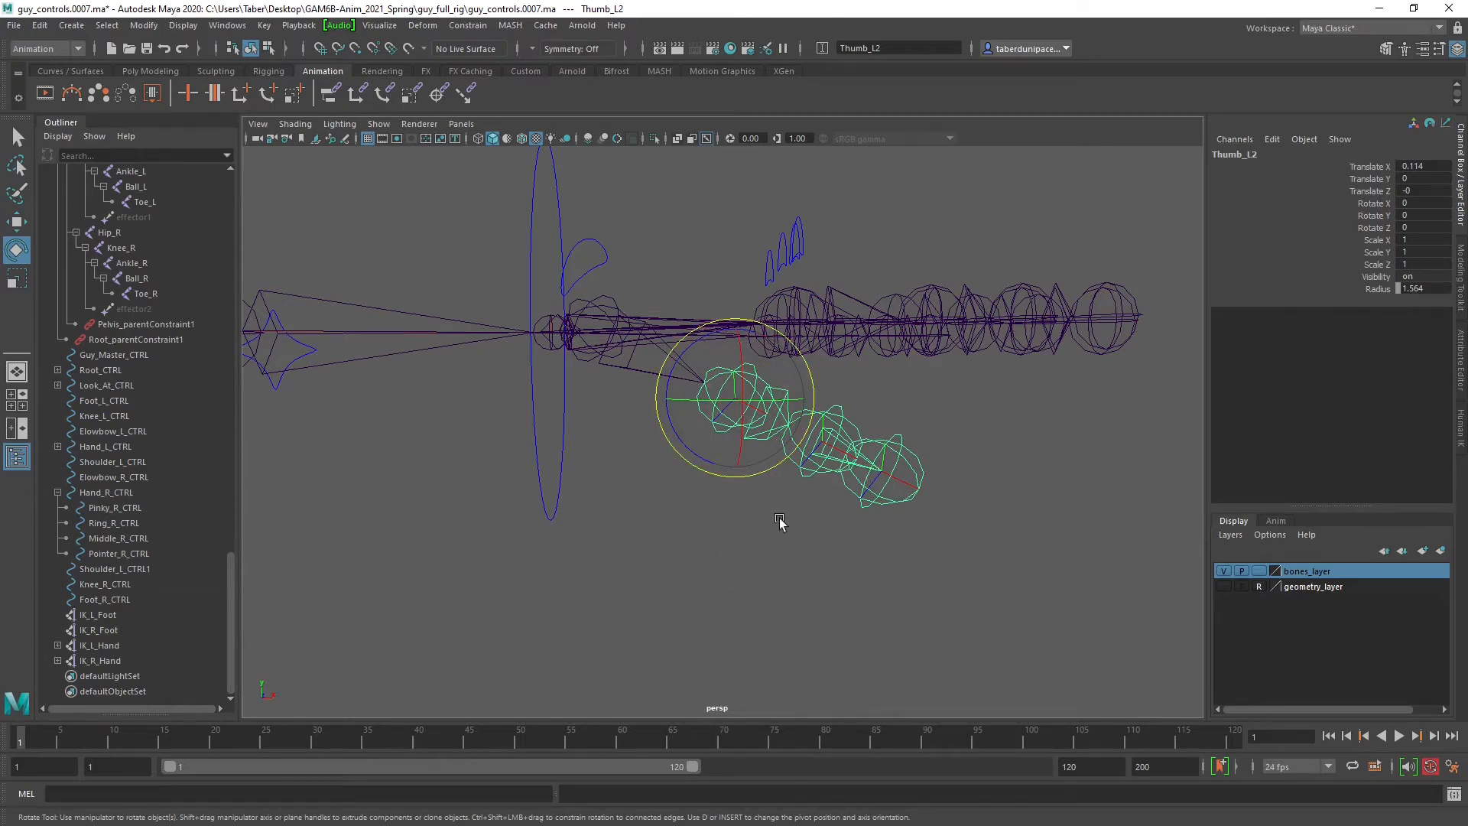
pyautogui.click(760, 572)
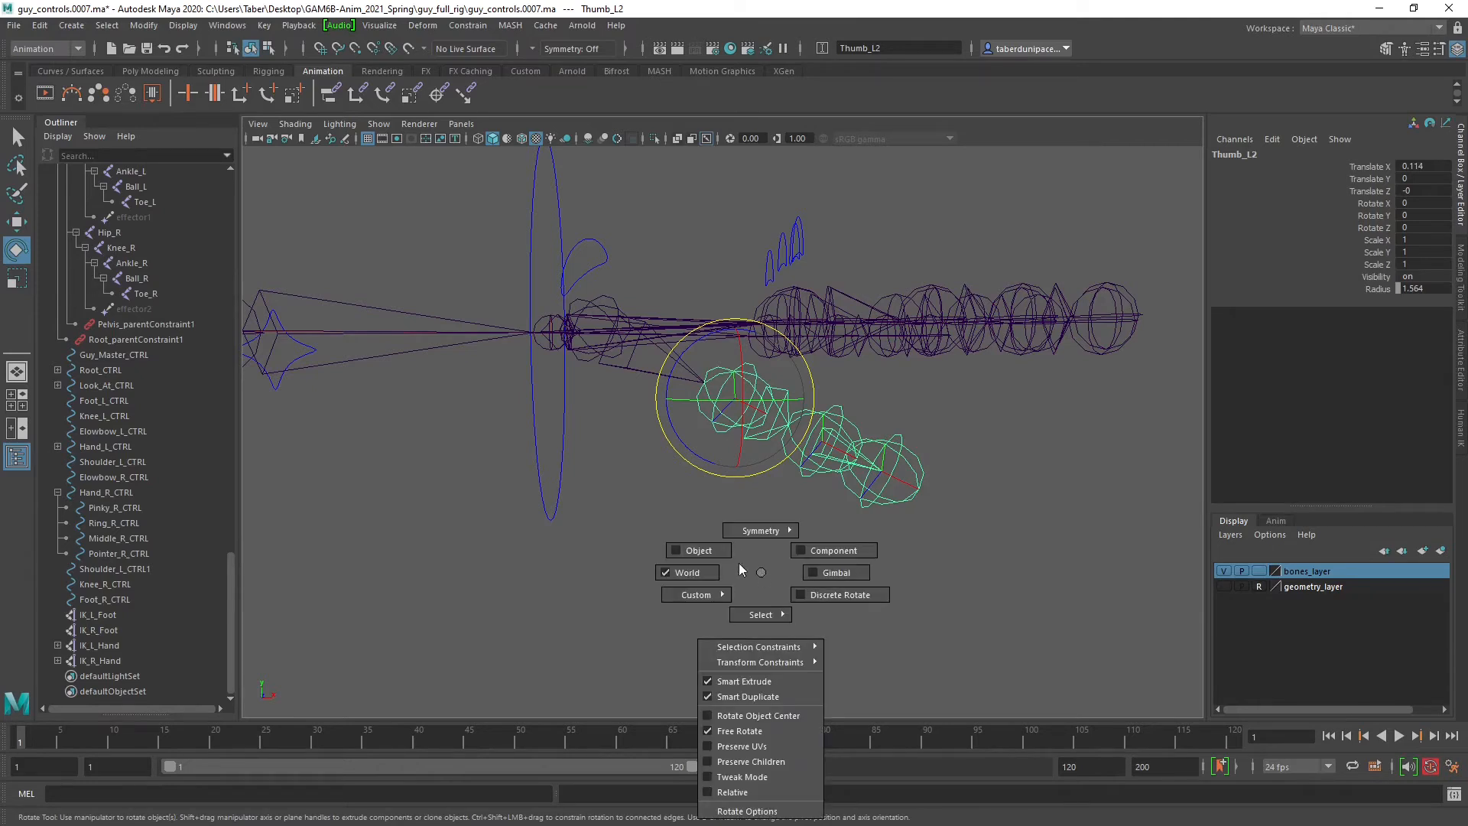
pyautogui.click(710, 551)
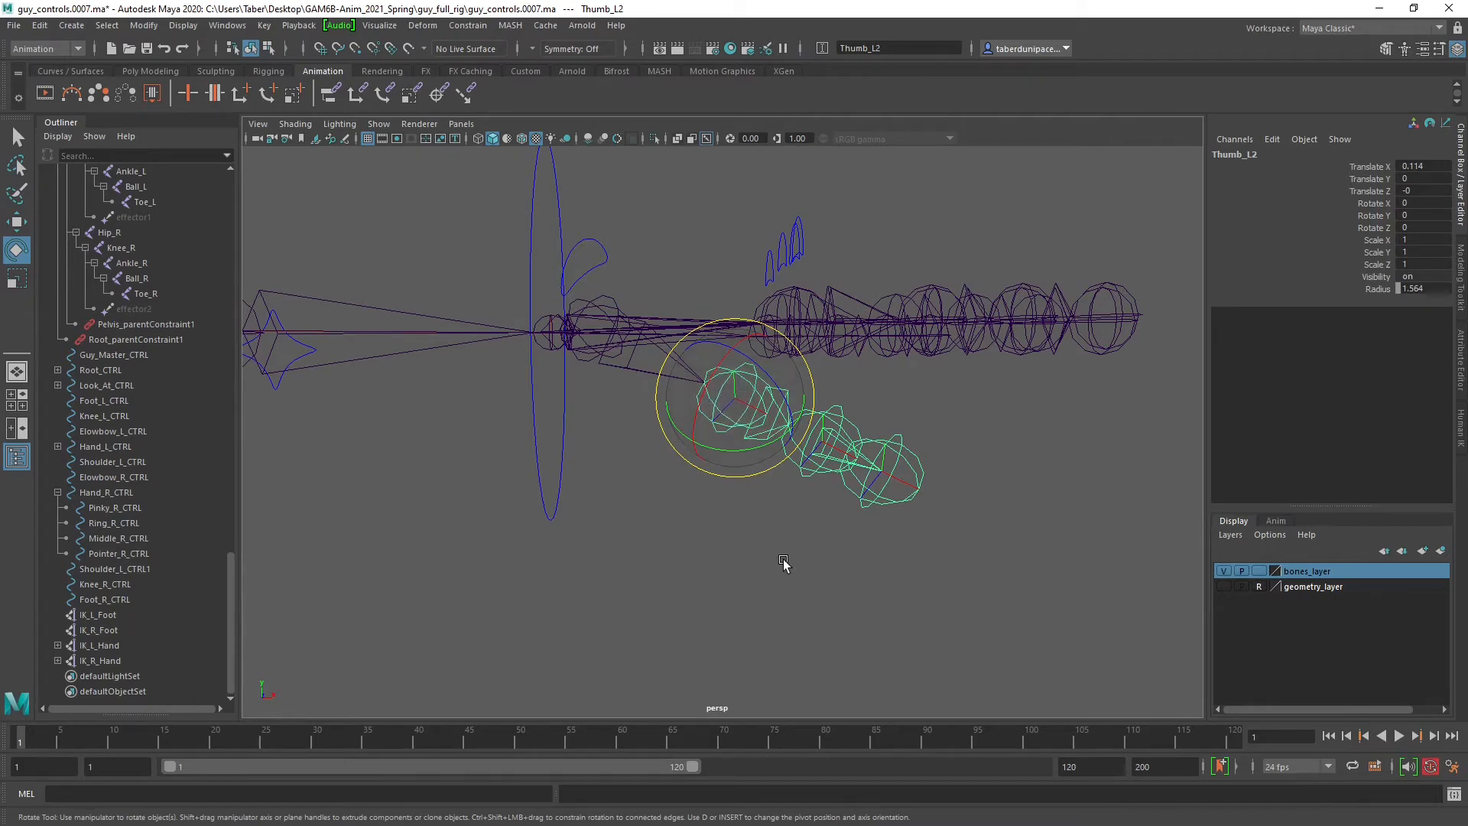
# Compare the axis orientations of the Move, Scale and Rotate manipulators on Thumb_L2.
pyautogui.press('w')
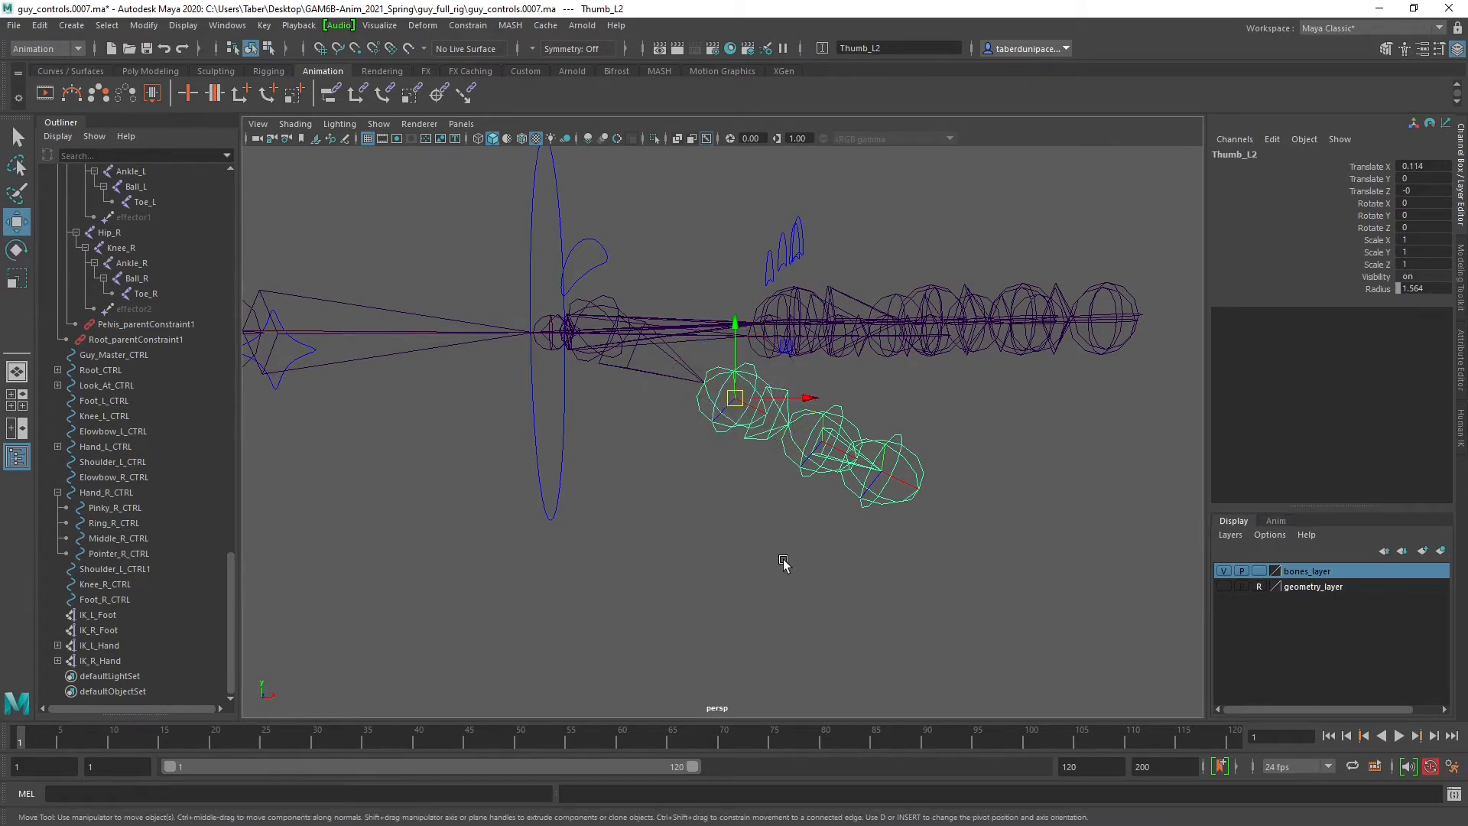
pyautogui.moveTo(784, 558)
pyautogui.mouseDown()
pyautogui.moveTo(736, 561)
pyautogui.moveTo(732, 538)
pyautogui.moveTo(791, 564)
pyautogui.moveTo(778, 554)
pyautogui.mouseUp()
pyautogui.press('r')
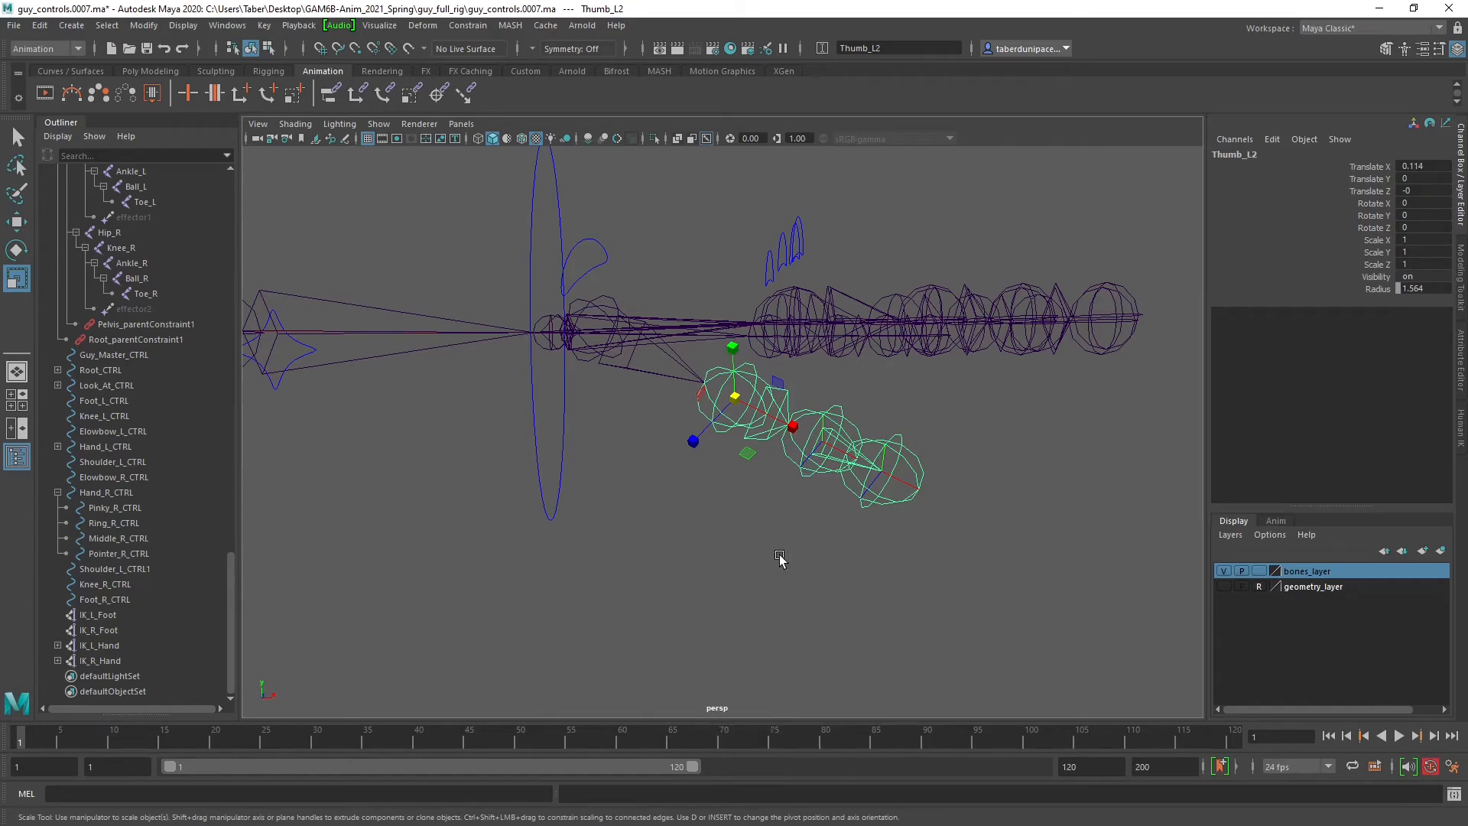
pyautogui.press('e')
pyautogui.press('w')
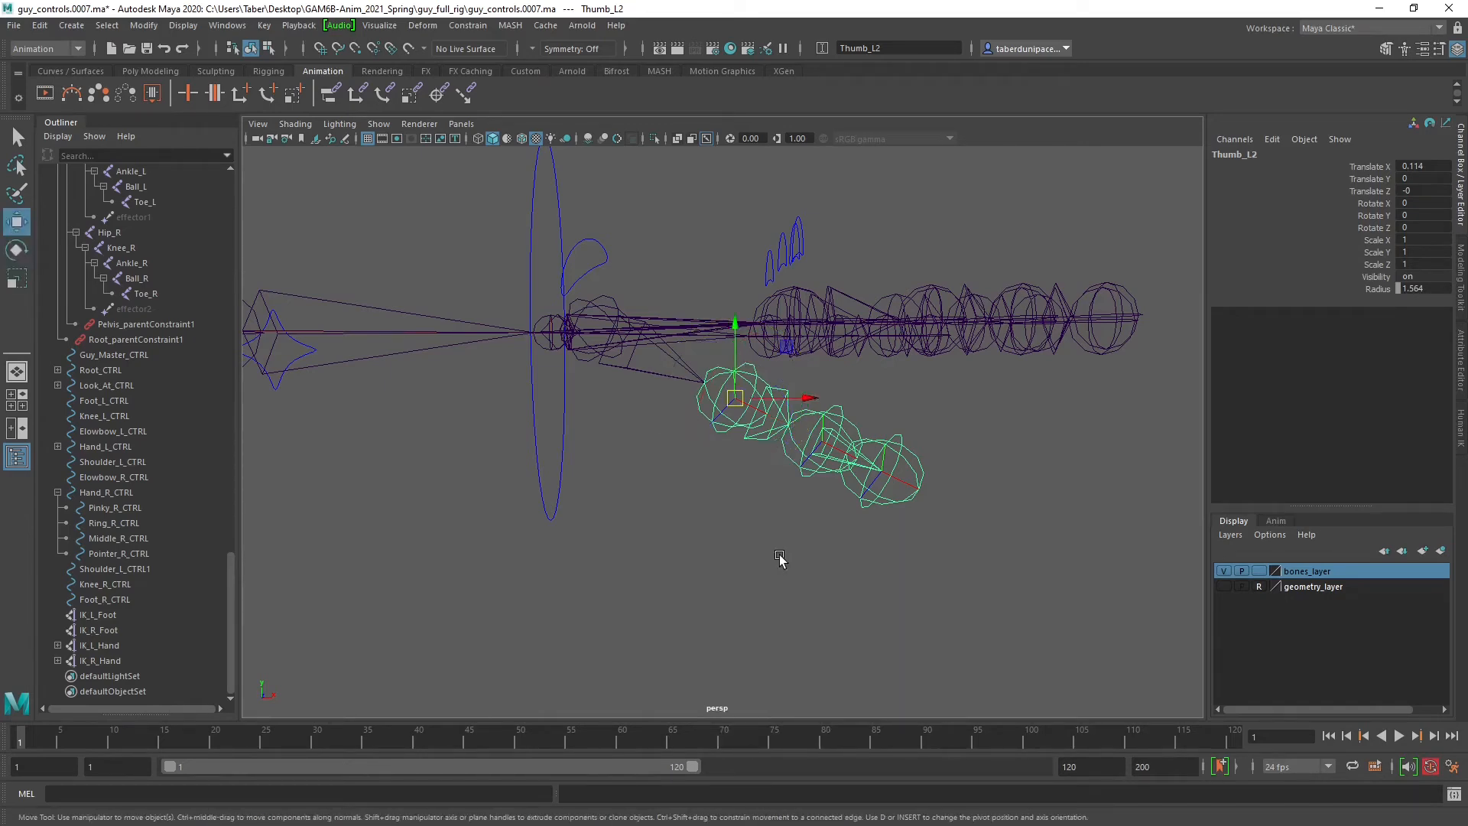
pyautogui.moveTo(754, 507)
pyautogui.keyDown('alt'); pyautogui.mouseDown()
pyautogui.moveTo(571, 498)
pyautogui.moveTo(764, 513)
pyautogui.mouseUp(); pyautogui.keyUp('alt')
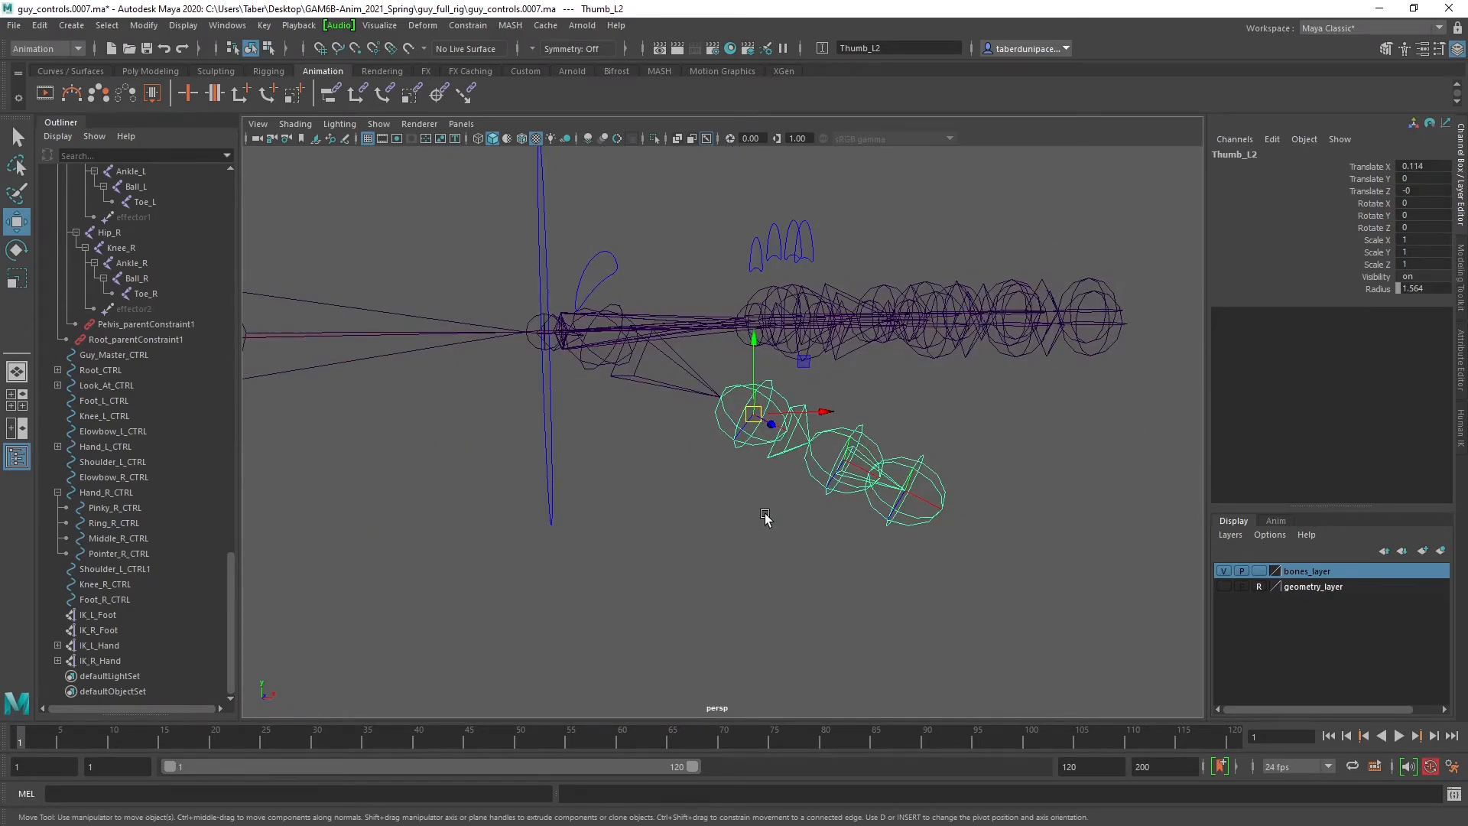
# Try out the Rotate tool on Hand_L_CTRL and clear the selection.
pyautogui.click(765, 512)
pyautogui.scroll(-4, 766, 514)
pyautogui.keyDown('alt'); pyautogui.moveTo(767, 514); pyautogui.dragTo(824, 510); pyautogui.keyUp('alt')
pyautogui.keyDown('alt'); pyautogui.moveTo(855, 462); pyautogui.dragTo(858, 533, button='middle'); pyautogui.keyUp('alt')
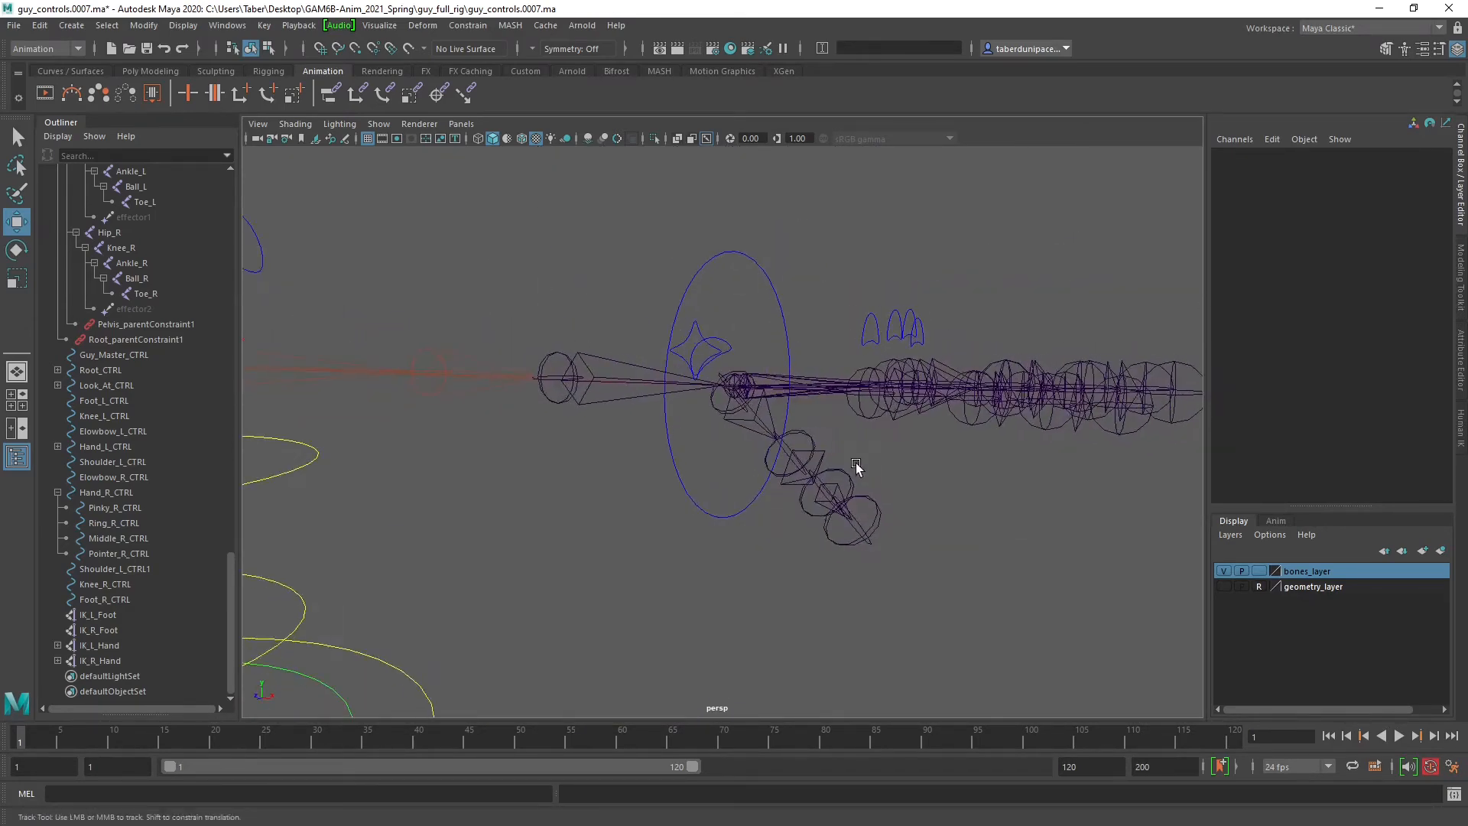
pyautogui.click(742, 366)
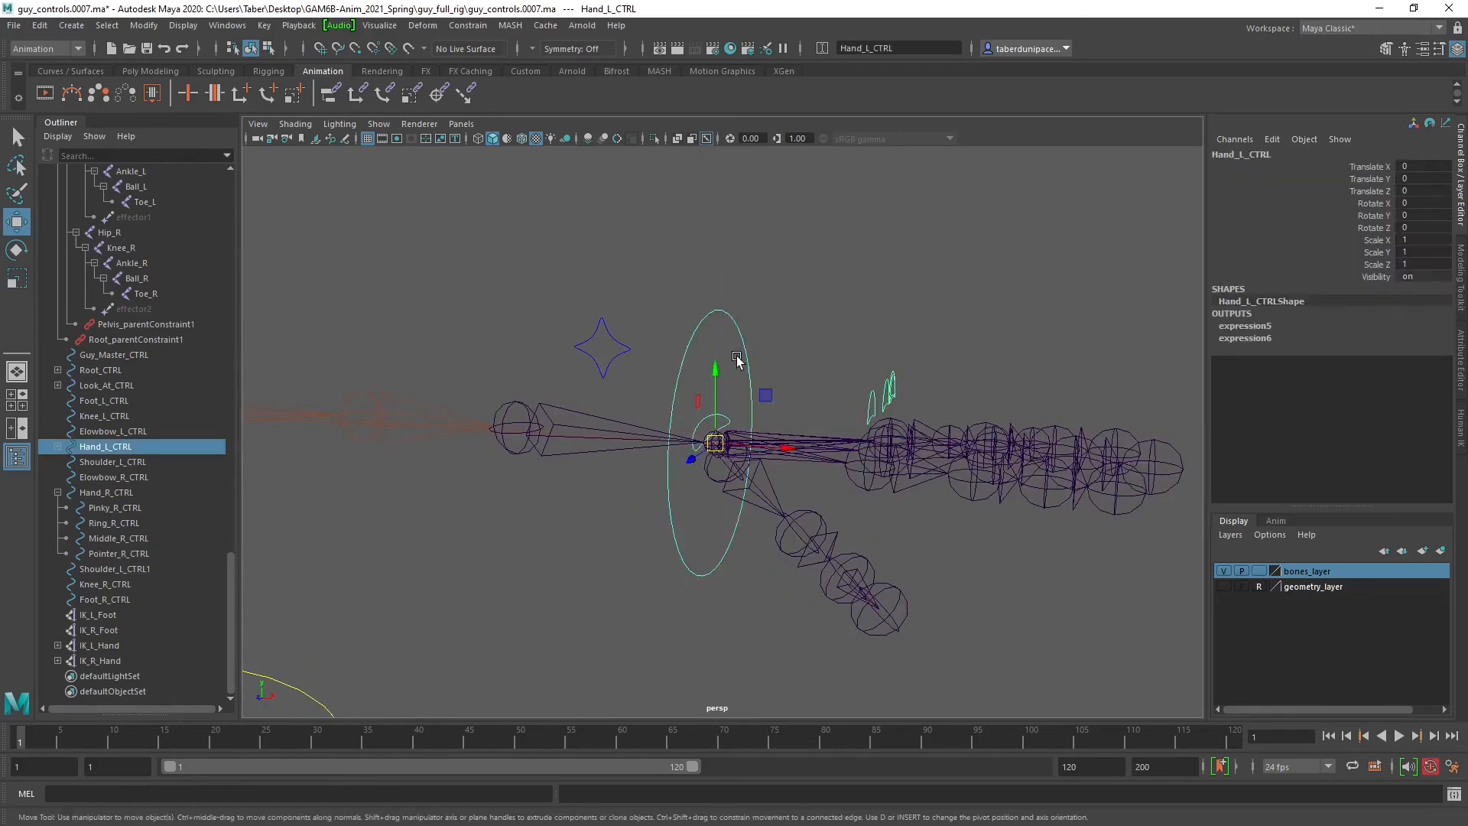
pyautogui.press('e')
pyautogui.moveTo(787, 433); pyautogui.dragTo(747, 429)
pyautogui.click(842, 325)
pyautogui.keyDown('alt'); pyautogui.moveTo(841, 325); pyautogui.dragTo(813, 338); pyautogui.keyUp('alt')
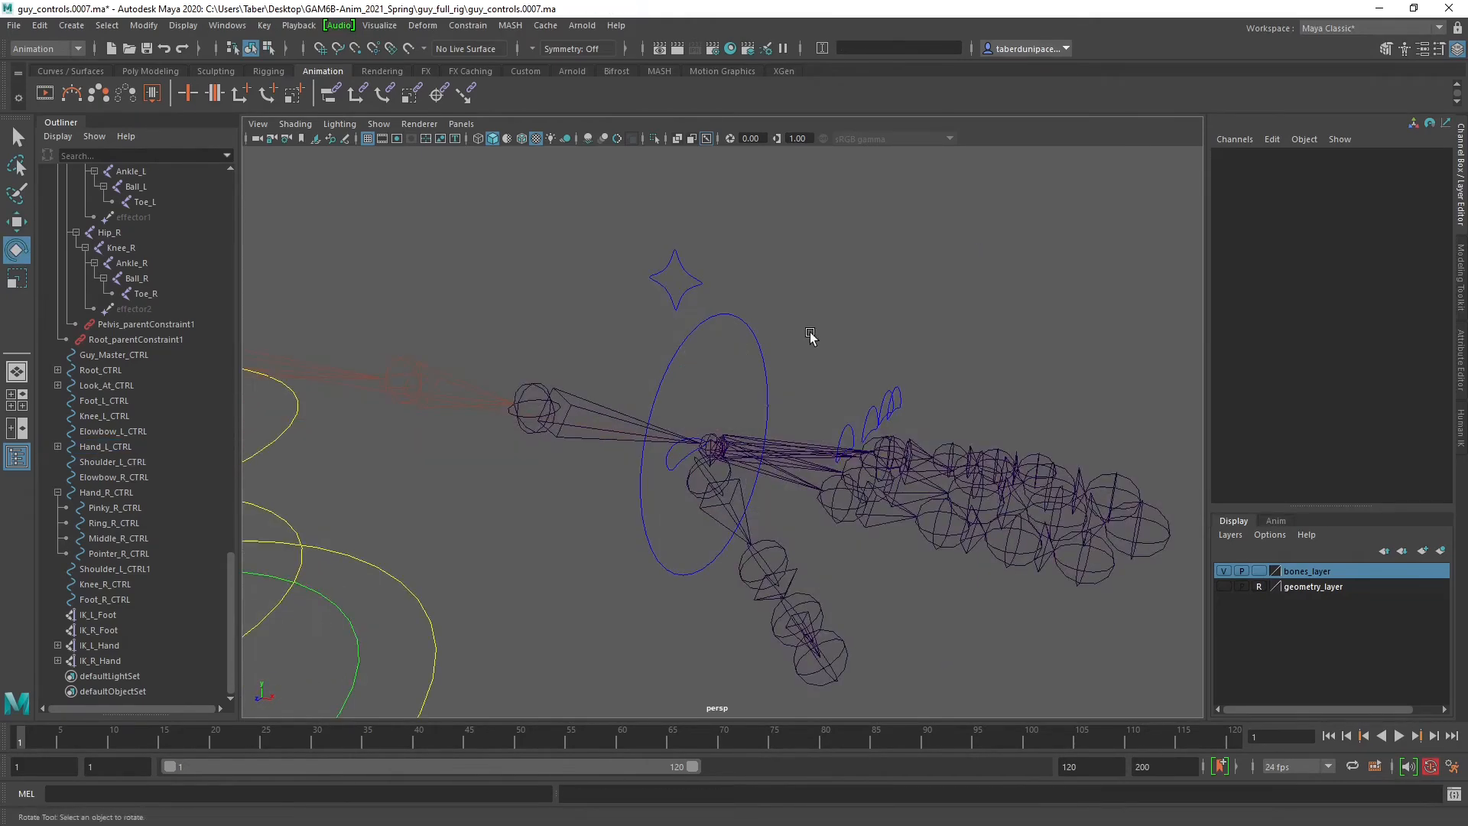
pyautogui.keyDown('alt'); pyautogui.moveTo(813, 337); pyautogui.dragTo(832, 333, button='middle'); pyautogui.keyUp('alt')
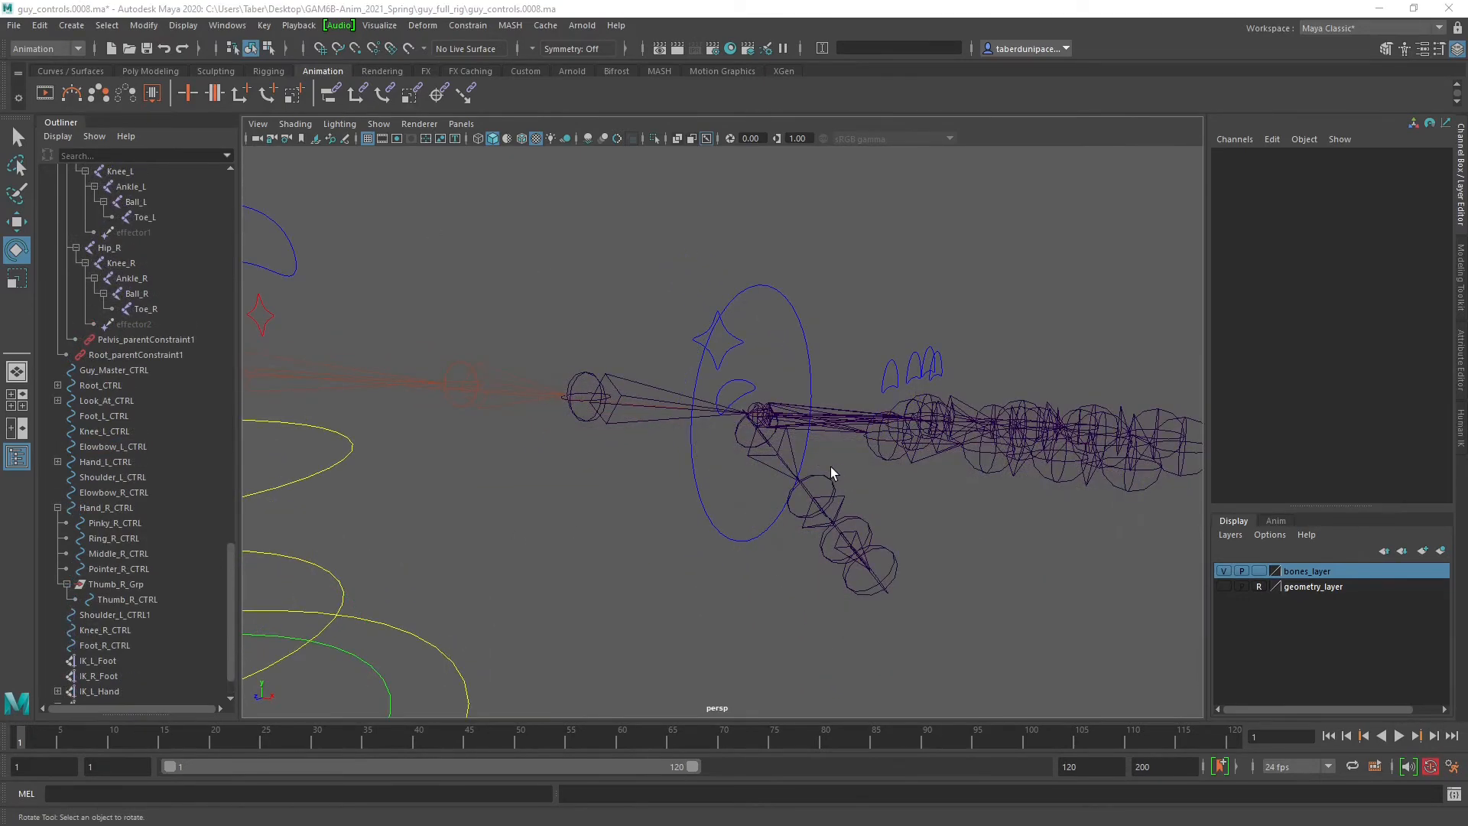
# Select the left thumb and all four left finger controls and lower their Bend to -5 together.
pyautogui.keyDown('alt'); pyautogui.moveTo(831, 467); pyautogui.dragTo(739, 415); pyautogui.keyUp('alt')
pyautogui.click(734, 388)
pyautogui.keyDown('shift'); pyautogui.moveTo(839, 322); pyautogui.dragTo(891, 380); pyautogui.keyUp('shift')
pyautogui.keyDown('alt'); pyautogui.moveTo(1036, 334); pyautogui.dragTo(885, 318); pyautogui.keyUp('alt')
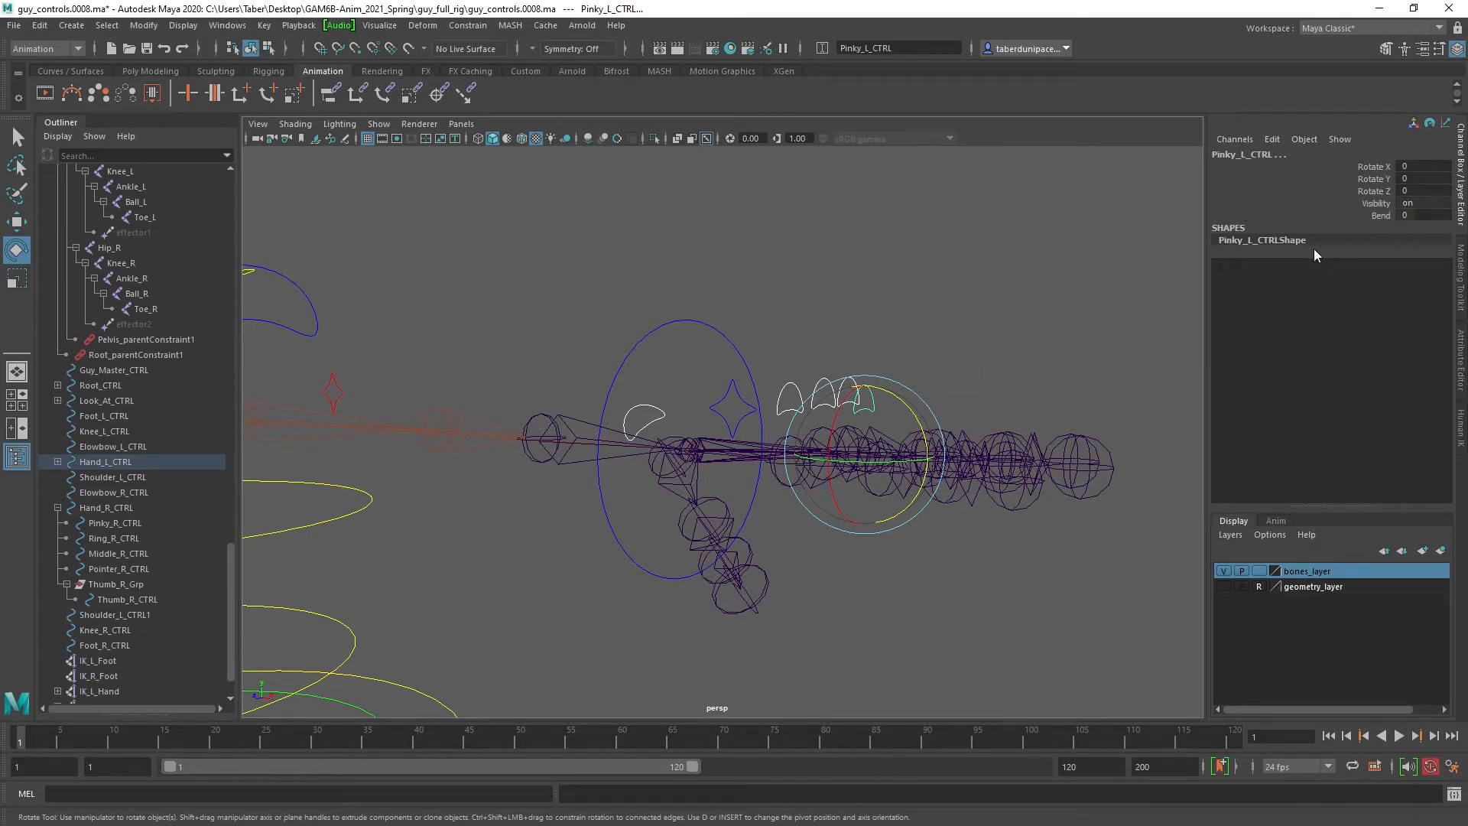
pyautogui.click(1386, 217)
pyautogui.moveTo(796, 276); pyautogui.dragTo(750, 277, button='middle')
pyautogui.keyDown('alt'); pyautogui.moveTo(751, 284); pyautogui.dragTo(627, 356); pyautogui.keyUp('alt')
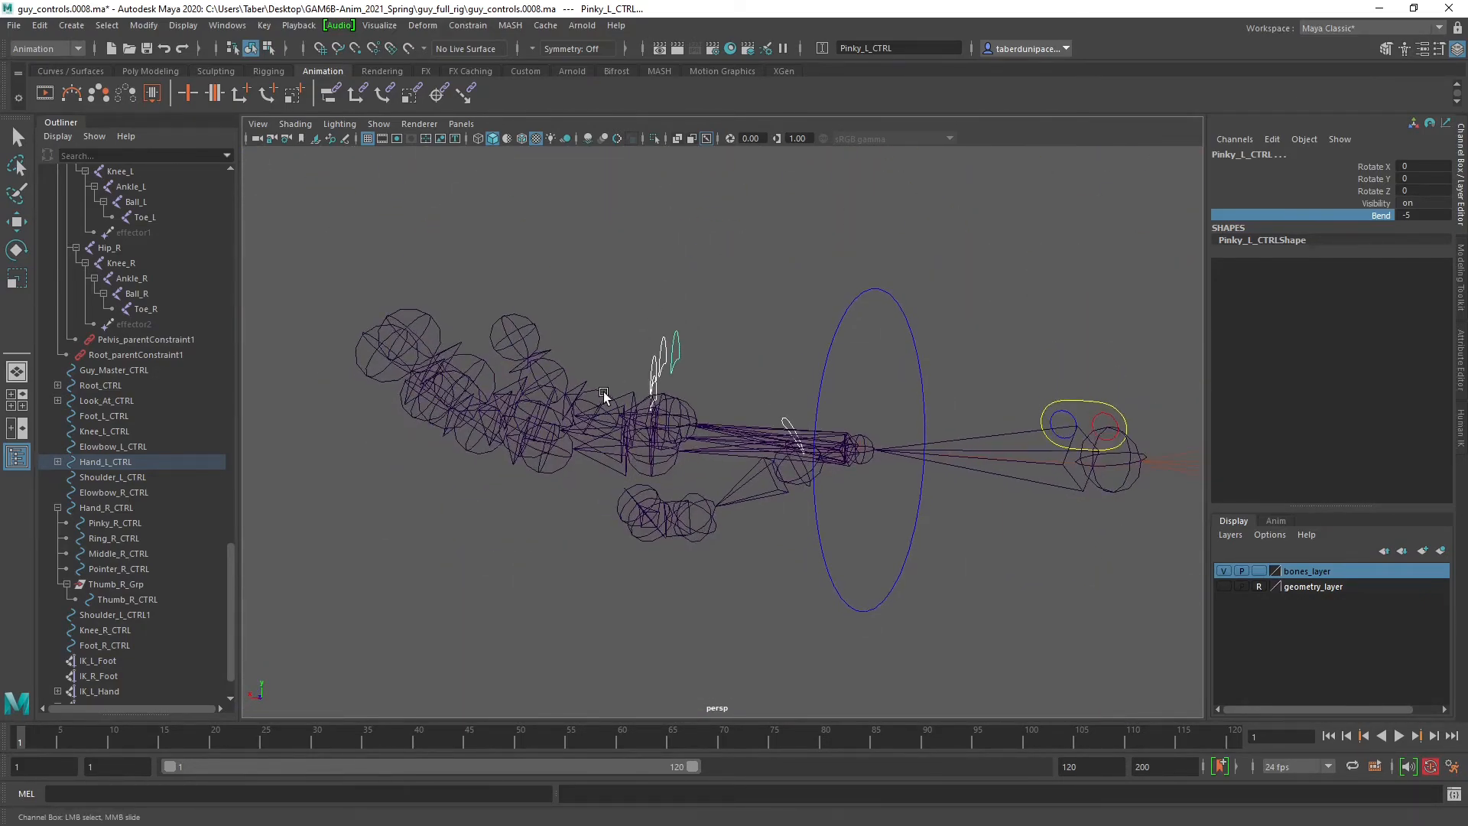
# Select the Pinky_L2 and Pinky_L3 joints and open their Rotate Z curves in the Graph Editor.
pyautogui.click(559, 380)
pyautogui.press('e')
pyautogui.keyDown('alt'); pyautogui.moveTo(570, 314); pyautogui.dragTo(578, 380); pyautogui.keyUp('alt')
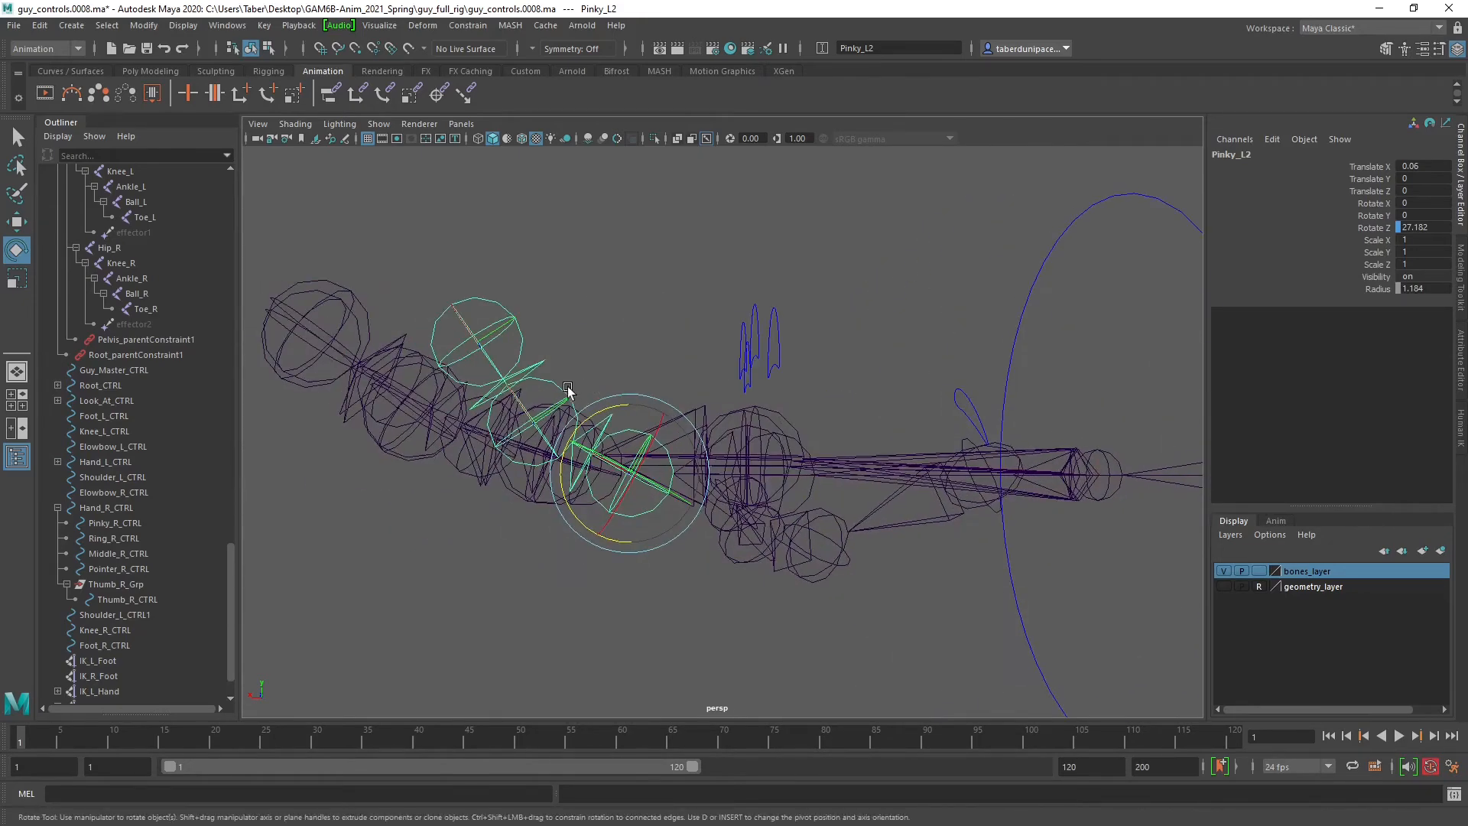
pyautogui.click(550, 394)
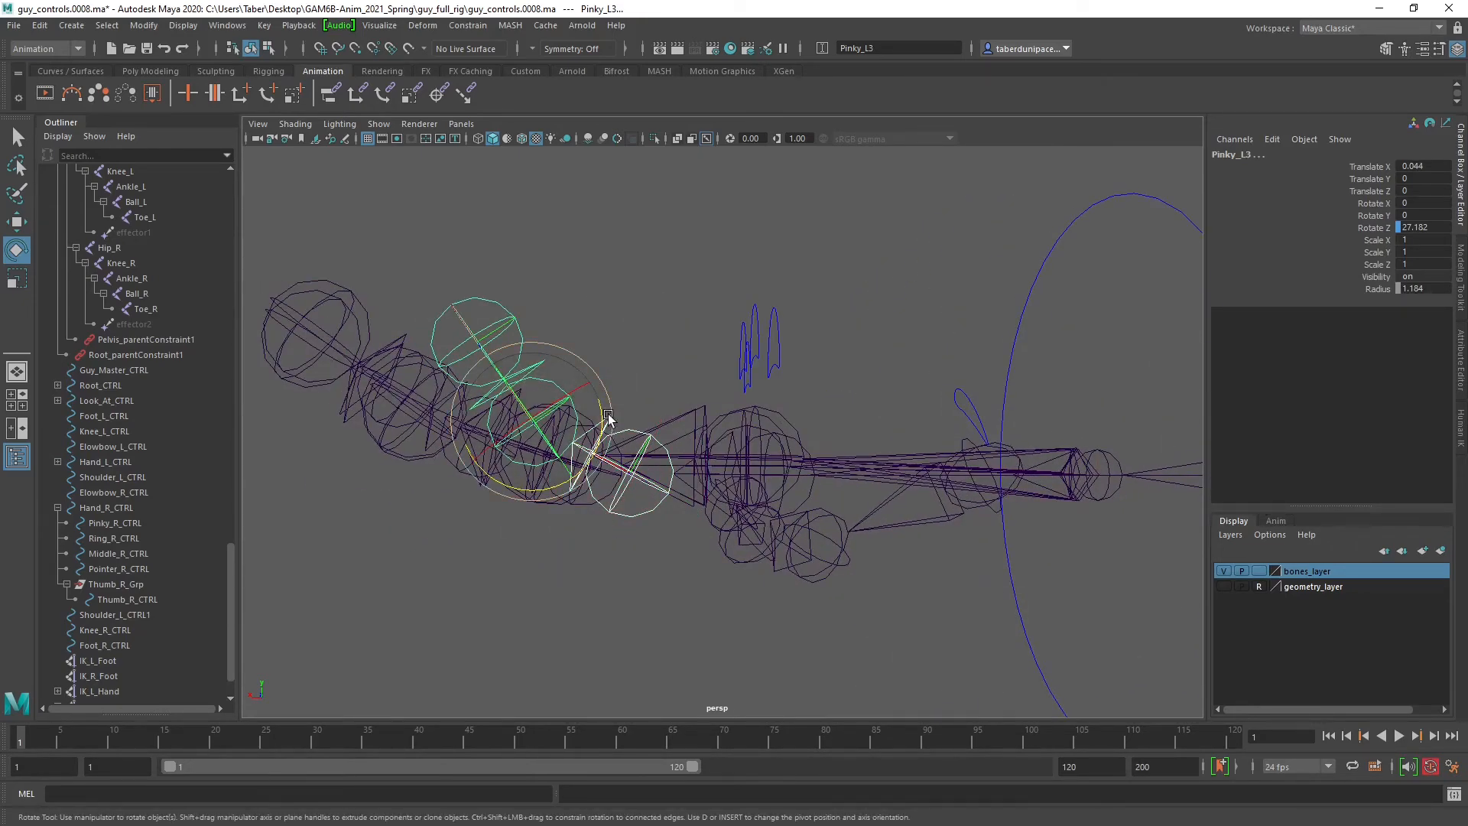
pyautogui.click(227, 25)
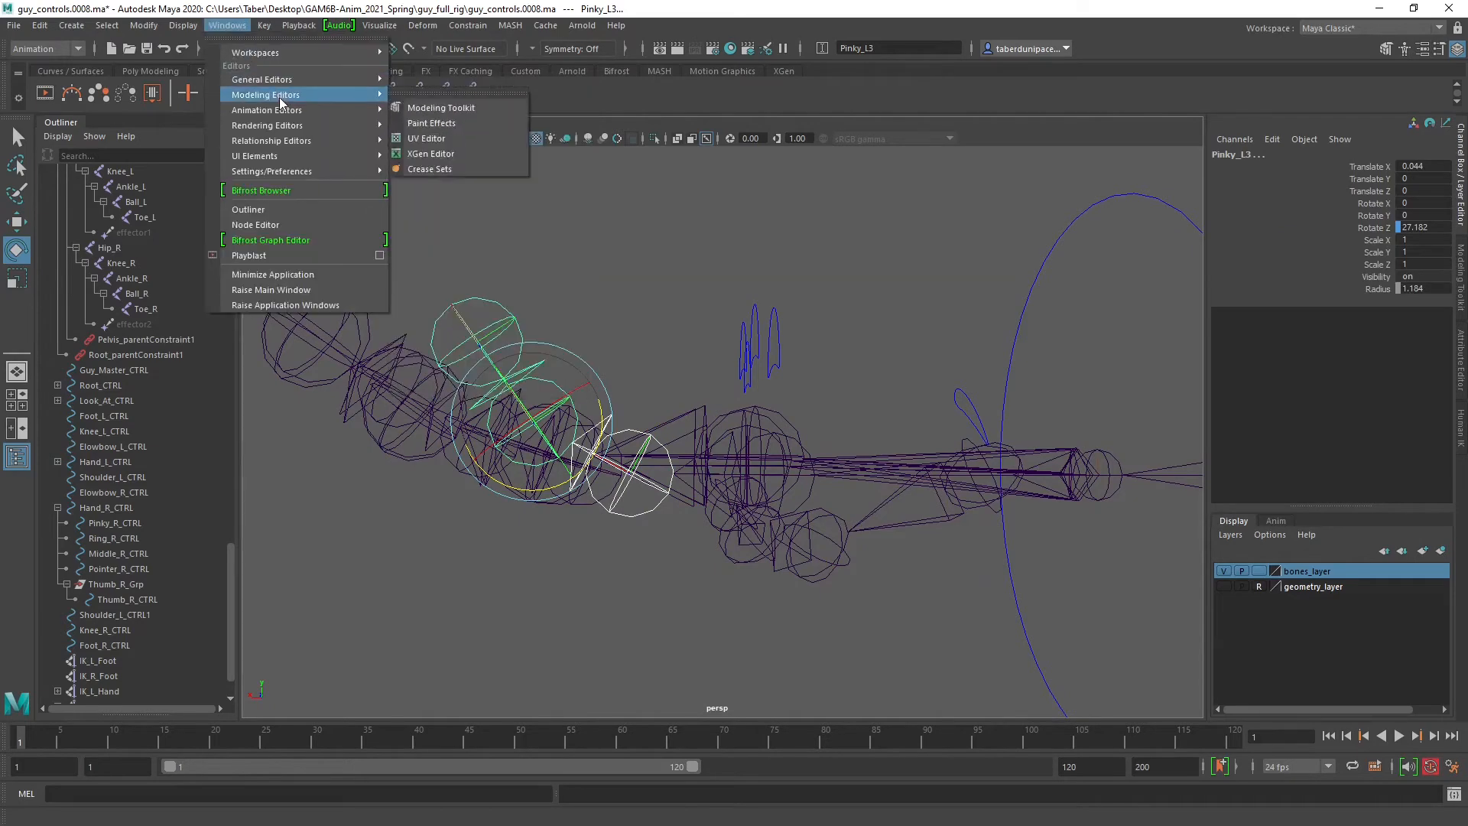
pyautogui.moveTo(269, 109)
pyautogui.click(432, 123)
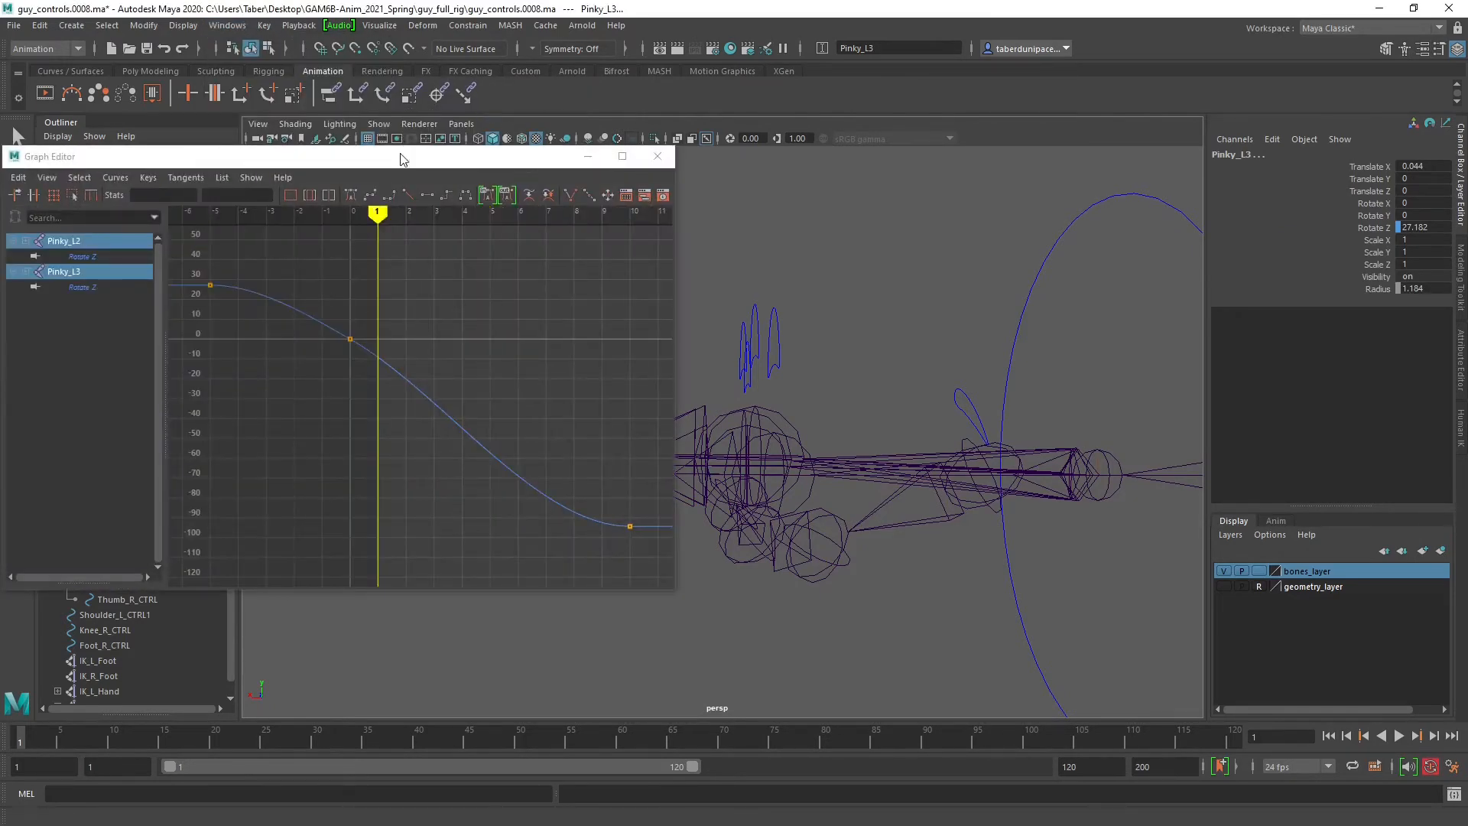
pyautogui.moveTo(402, 158)
pyautogui.mouseDown()
pyautogui.moveTo(951, 140)
pyautogui.moveTo(884, 152)
pyautogui.mouseUp()
# Lower the Rotate Z keys at -5 on Pinky_L2 and Pinky_L3 to 16.777 and close the Graph Editor.
pyautogui.moveTo(684, 258)
pyautogui.mouseDown()
pyautogui.moveTo(1130, 557)
pyautogui.moveTo(746, 321)
pyautogui.mouseUp()
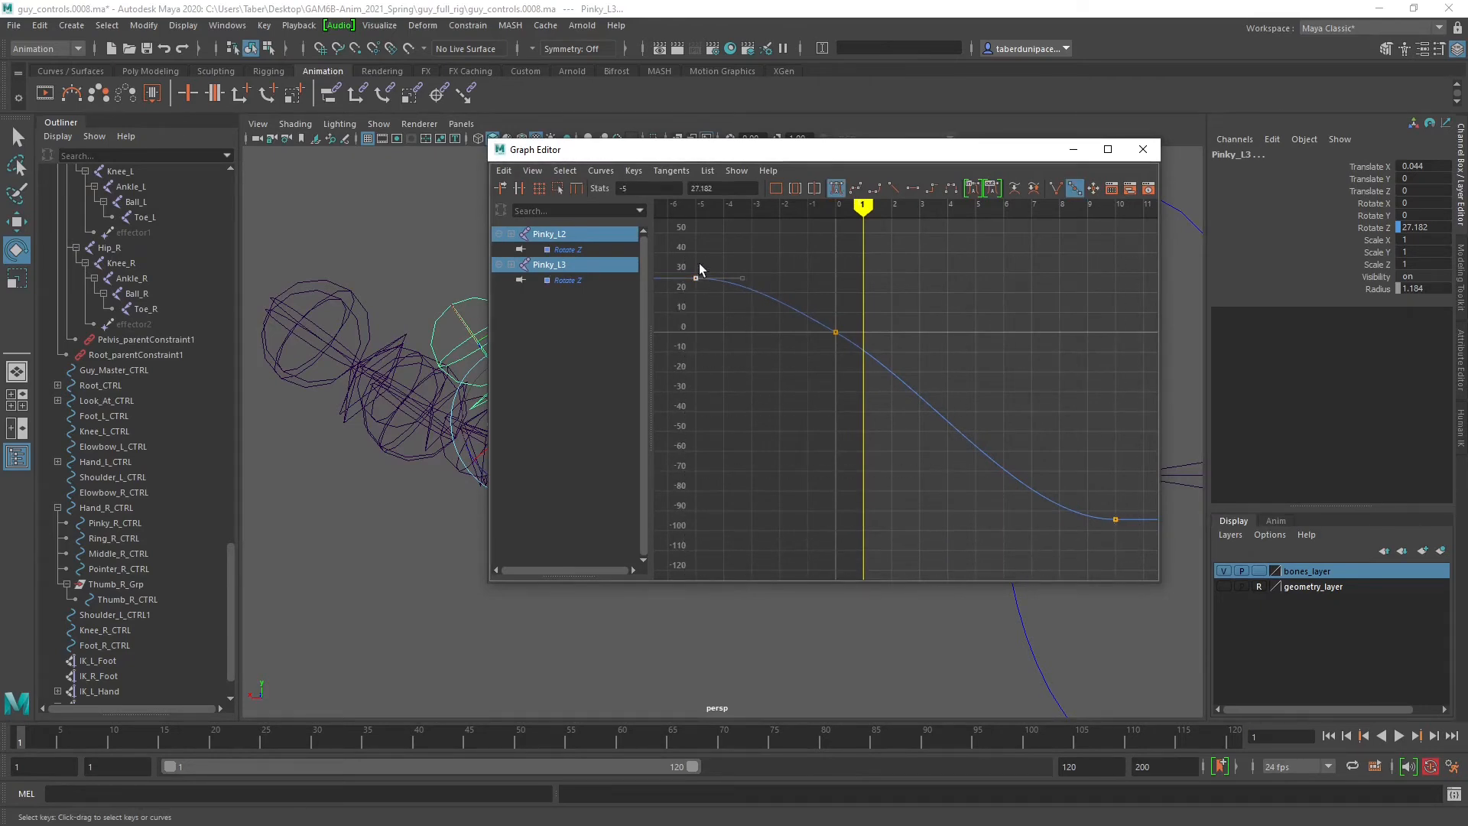
pyautogui.moveTo(780, 150); pyautogui.dragTo(1102, 149)
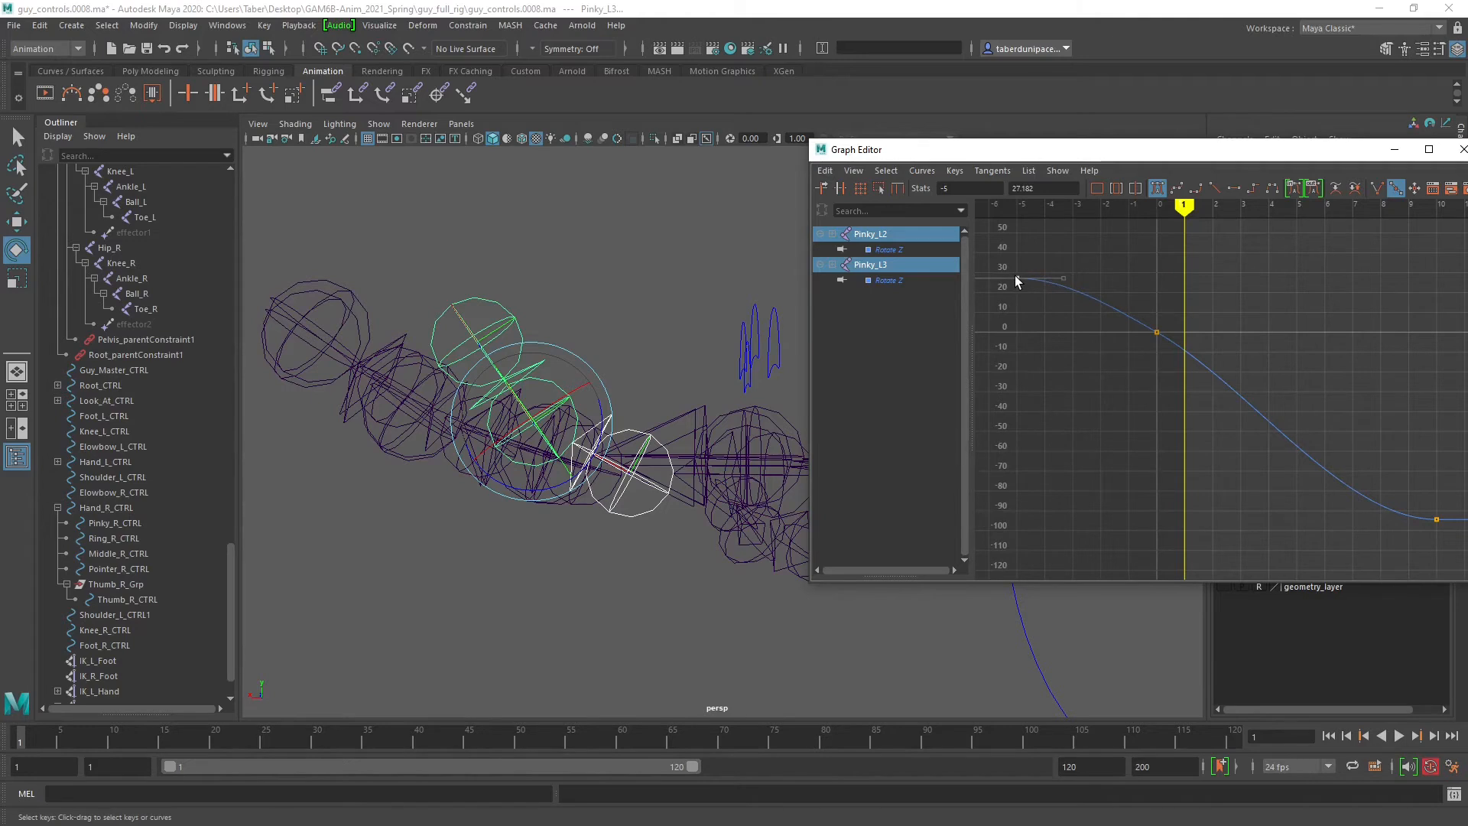
pyautogui.press('w')
pyautogui.moveTo(1016, 278); pyautogui.dragTo(1016, 301, button='middle')
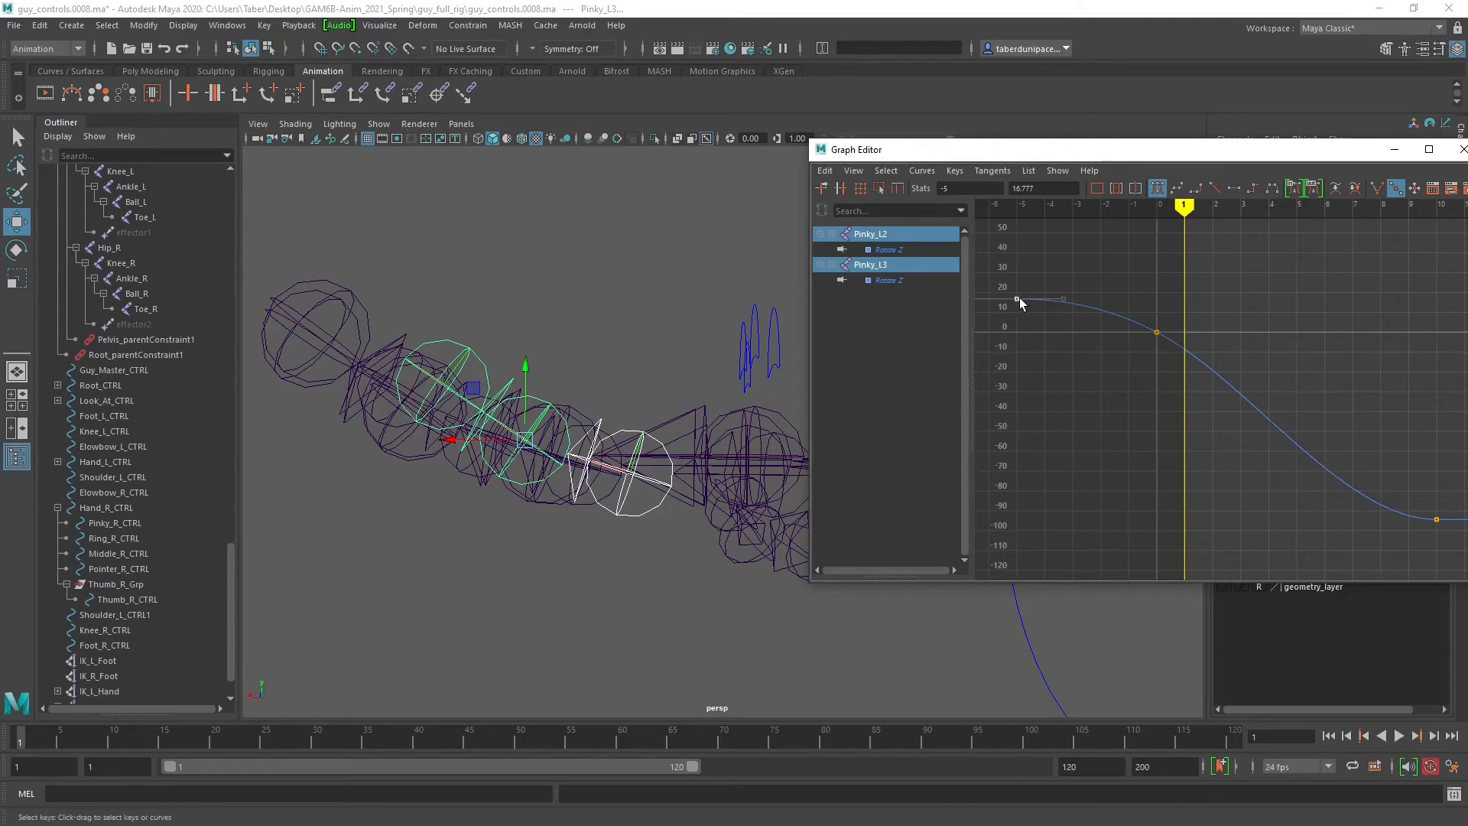
pyautogui.moveTo(1021, 303); pyautogui.dragTo(1020, 345, button='middle')
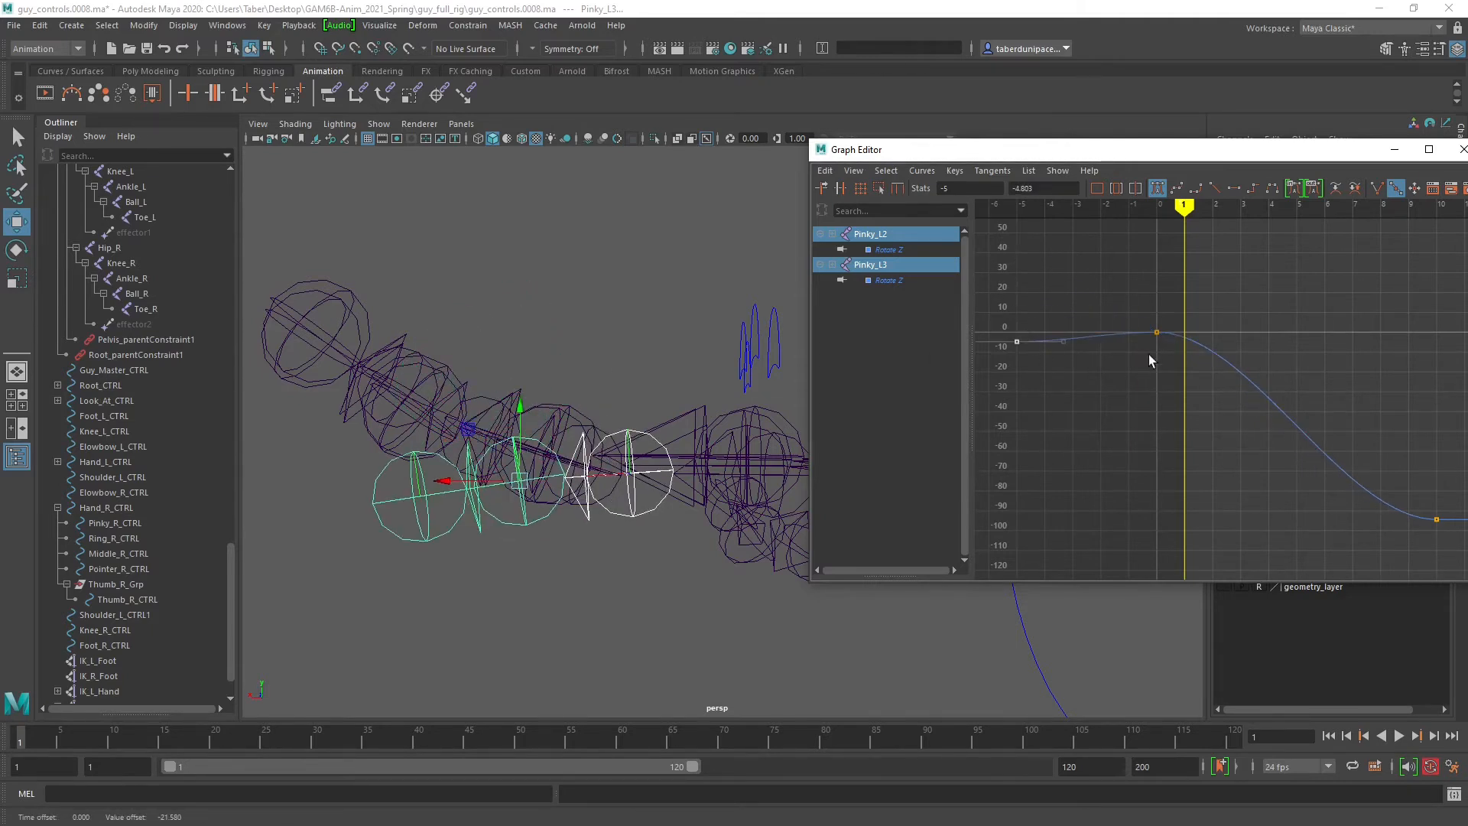
pyautogui.hotkey('ctrl', 'z')
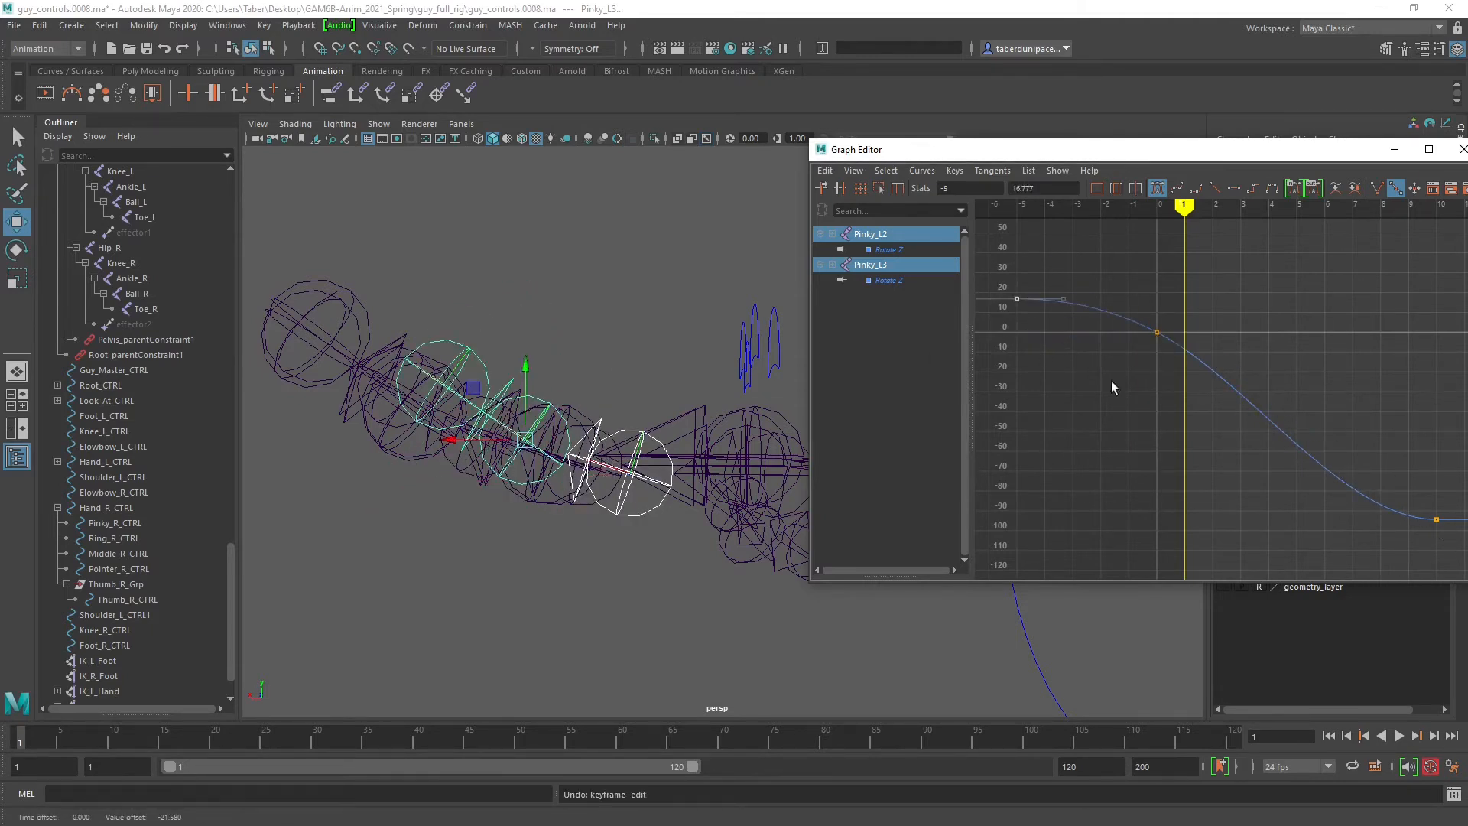
pyautogui.moveTo(1283, 146); pyautogui.dragTo(694, 175)
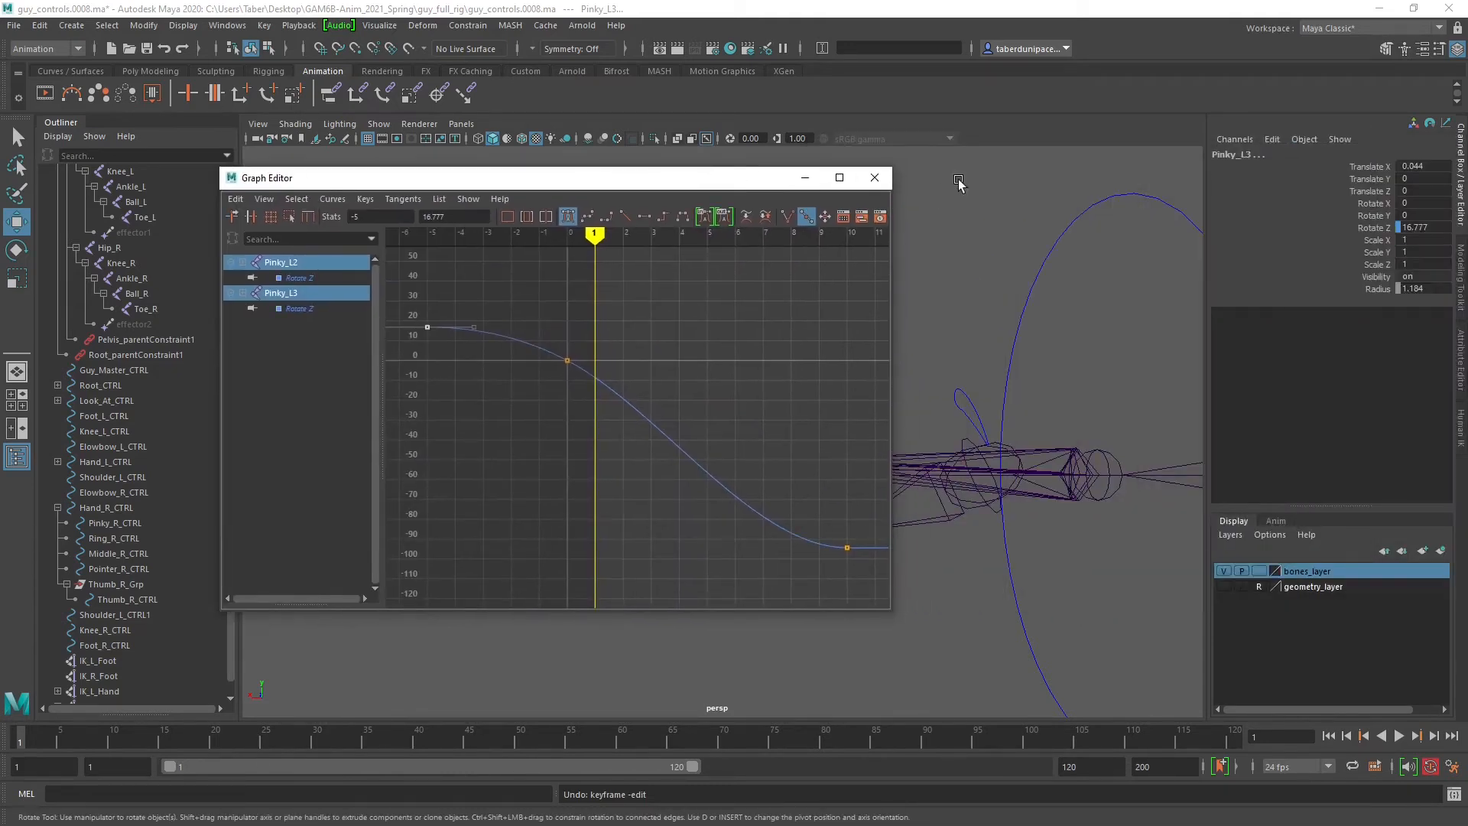
pyautogui.click(875, 178)
# Select the left finger controls plus the left thumb control and try out their Bend and Rotate Z.
pyautogui.moveTo(721, 278); pyautogui.dragTo(799, 380)
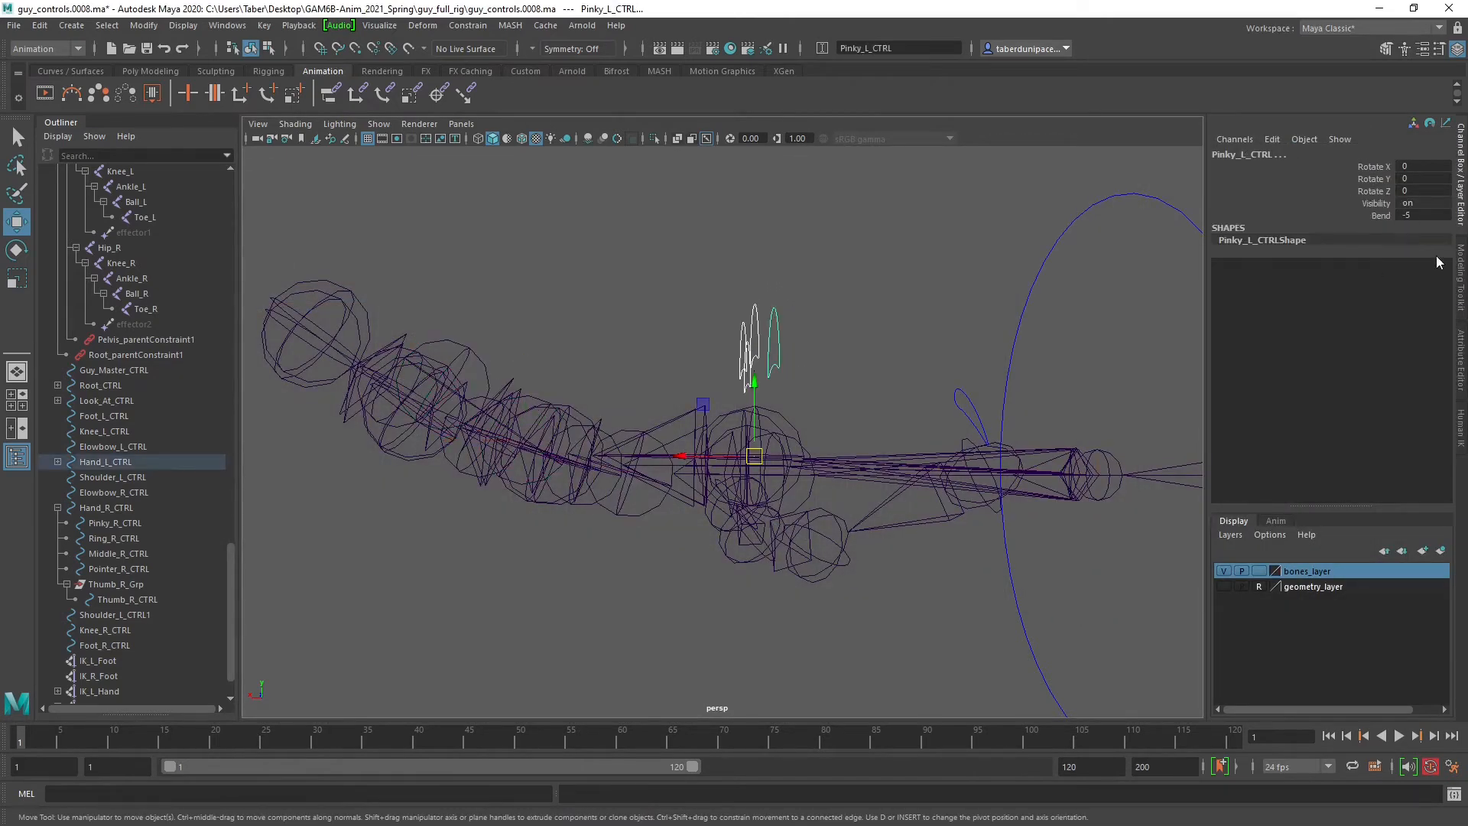
pyautogui.click(1380, 216)
pyautogui.moveTo(656, 325); pyautogui.dragTo(742, 307, button='middle')
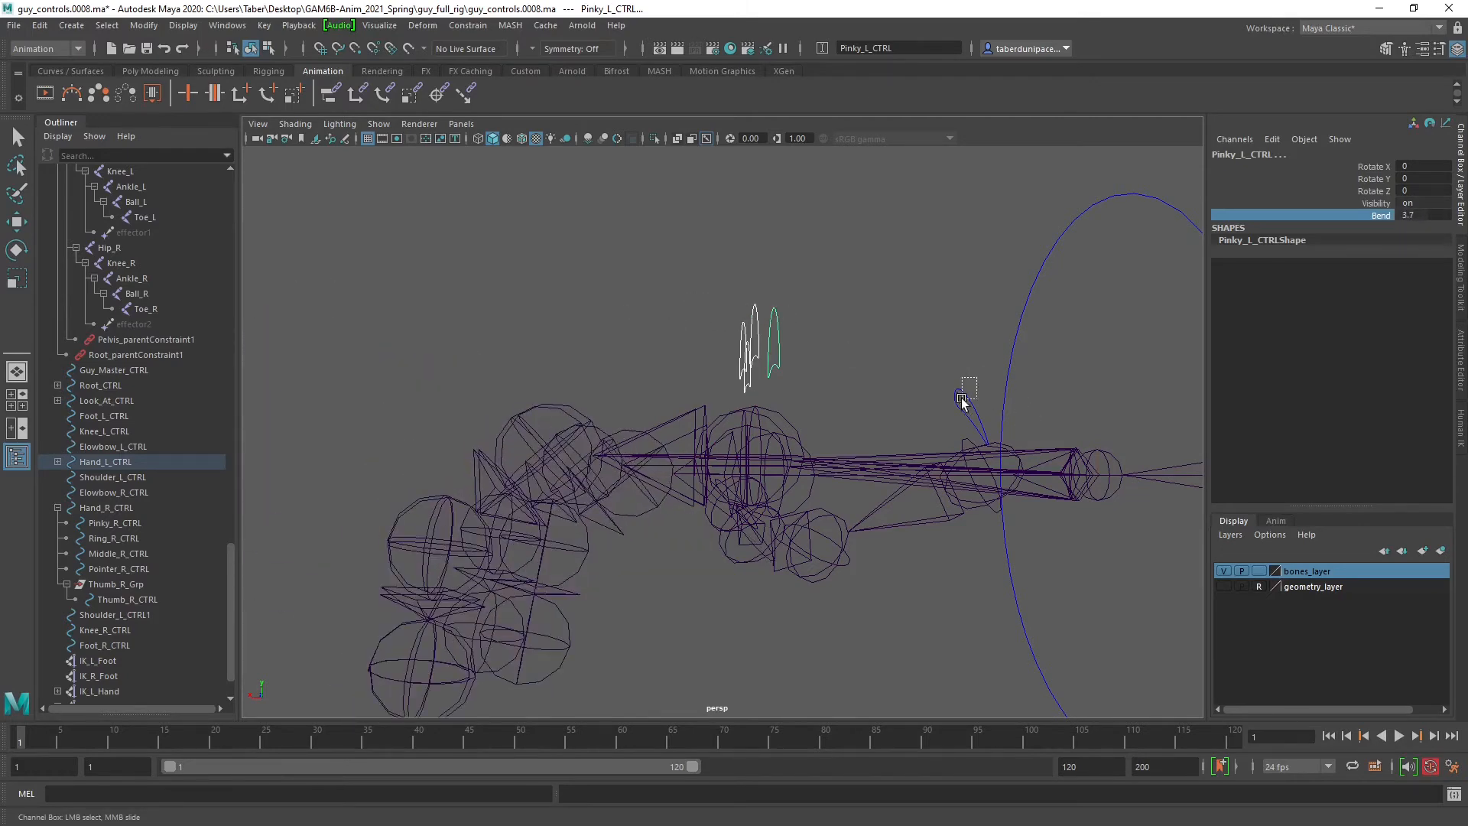
pyautogui.click(966, 401)
pyautogui.click(1382, 289)
pyautogui.moveTo(907, 302); pyautogui.dragTo(804, 281, button='middle')
pyautogui.click(1382, 228)
pyautogui.scroll(-5, 803, 286)
pyautogui.moveTo(803, 285)
pyautogui.keyDown('alt'); pyautogui.mouseDown()
pyautogui.moveTo(819, 351)
pyautogui.moveTo(948, 395)
pyautogui.moveTo(1009, 328)
pyautogui.moveTo(796, 331)
pyautogui.moveTo(811, 313)
pyautogui.mouseUp(); pyautogui.keyUp('alt')
# Reset Rotate Z and Bend to 0 on the left finger and thumb controls and clear the selection.
pyautogui.doubleClick(1443, 227)
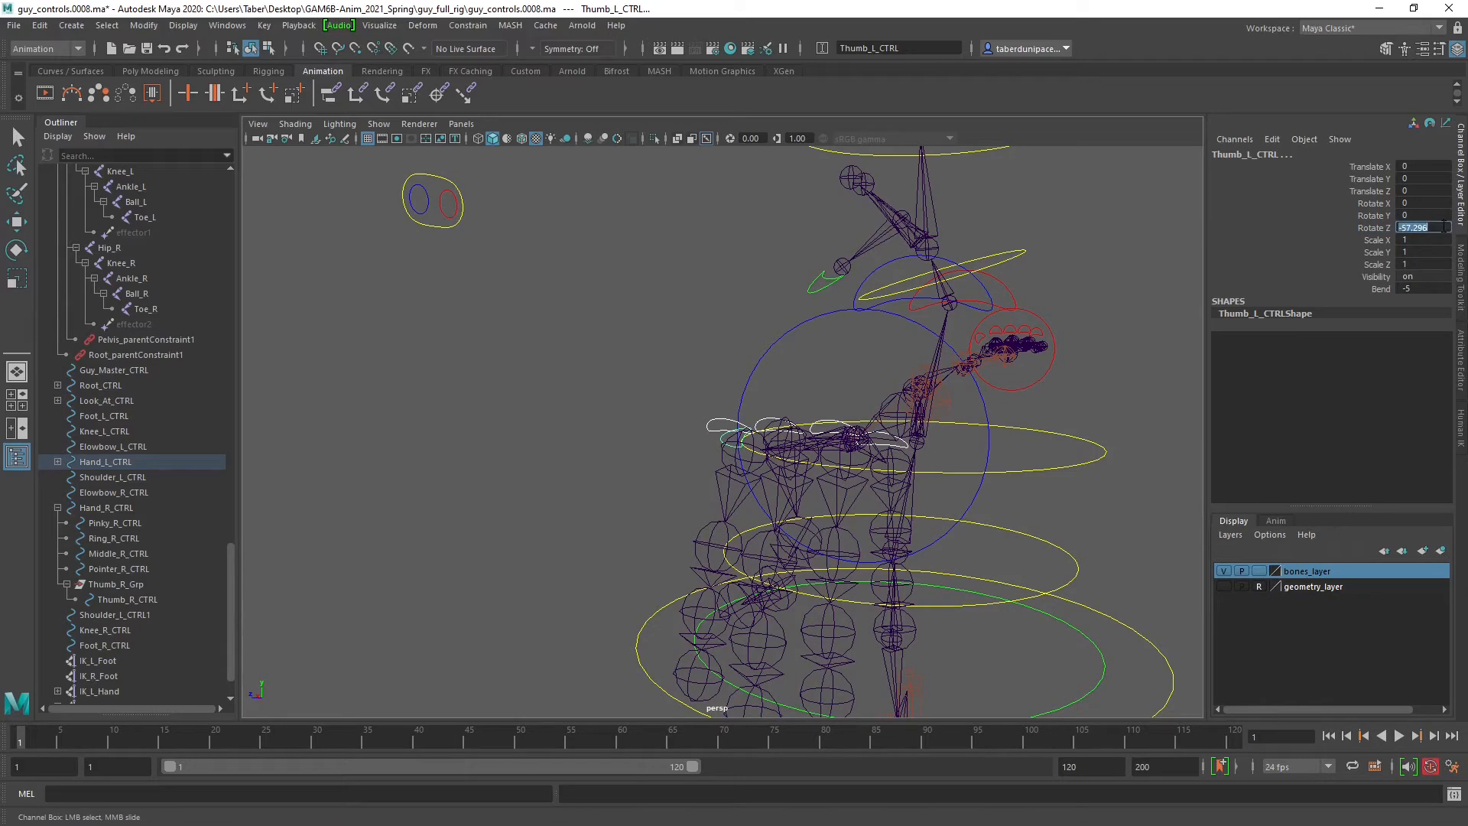
pyautogui.write('0')
pyautogui.press('Return')
pyautogui.doubleClick(1421, 288)
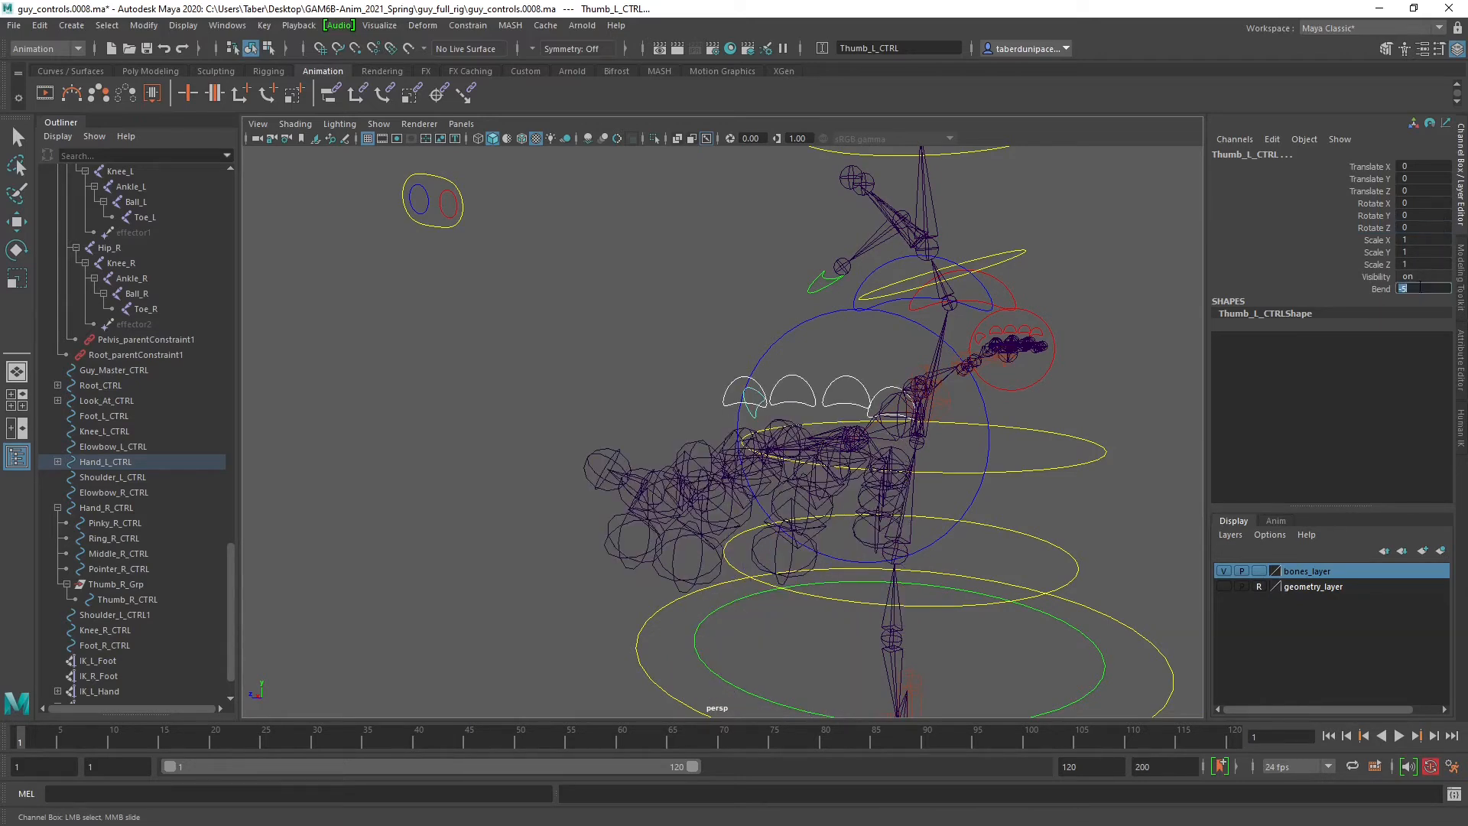
pyautogui.write('0')
pyautogui.press('Return')
pyautogui.click(666, 341)
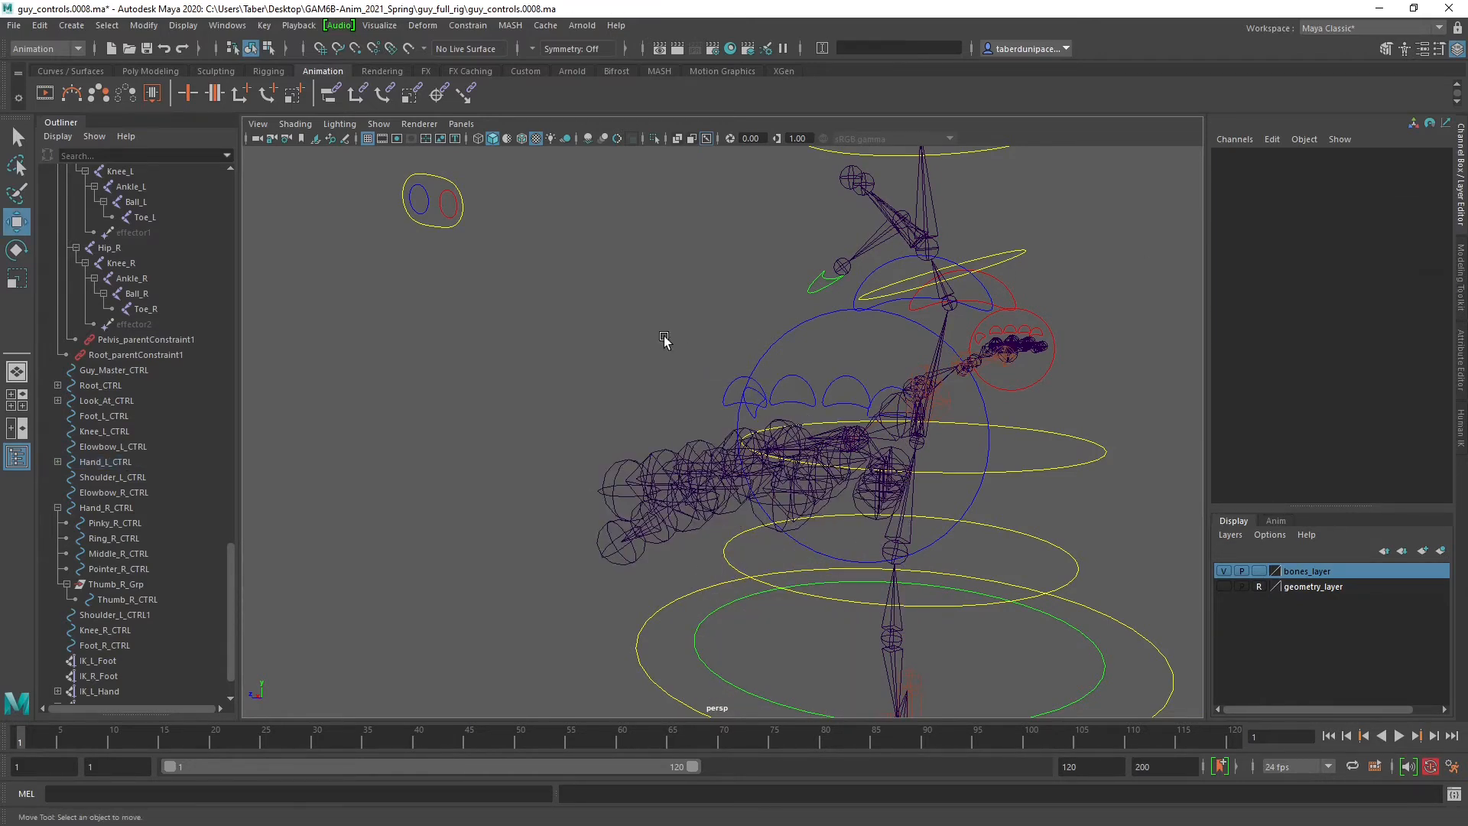
# Focus on the right hand and select its four finger controls together with Thumb_R_CTRL.
pyautogui.keyDown('alt'); pyautogui.moveTo(665, 341); pyautogui.dragTo(855, 371); pyautogui.keyUp('alt')
pyautogui.keyDown('alt'); pyautogui.moveTo(855, 371); pyautogui.dragTo(630, 413, button='right'); pyautogui.keyUp('alt')
pyautogui.keyDown('alt'); pyautogui.moveTo(630, 413); pyautogui.dragTo(962, 435, button='middle'); pyautogui.keyUp('alt')
pyautogui.keyDown('alt'); pyautogui.moveTo(962, 435); pyautogui.dragTo(910, 502); pyautogui.keyUp('alt')
pyautogui.press('f')
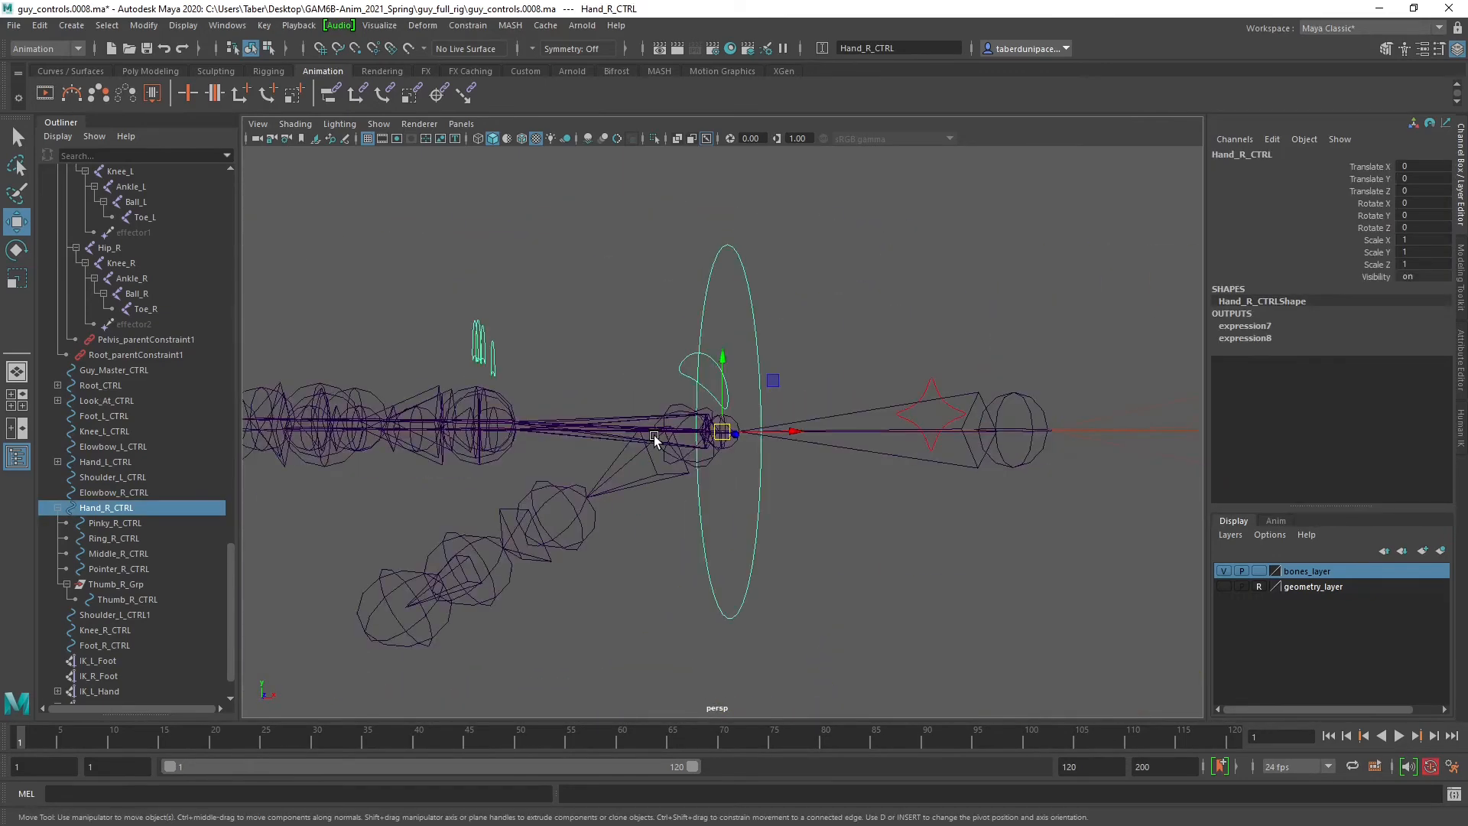
pyautogui.keyDown('alt'); pyautogui.moveTo(514, 468); pyautogui.dragTo(579, 435); pyautogui.keyUp('alt')
pyautogui.click(490, 334)
pyautogui.moveTo(490, 334); pyautogui.dragTo(629, 411)
pyautogui.keyDown('shift'); pyautogui.click(817, 425); pyautogui.keyUp('shift')
pyautogui.press('f')
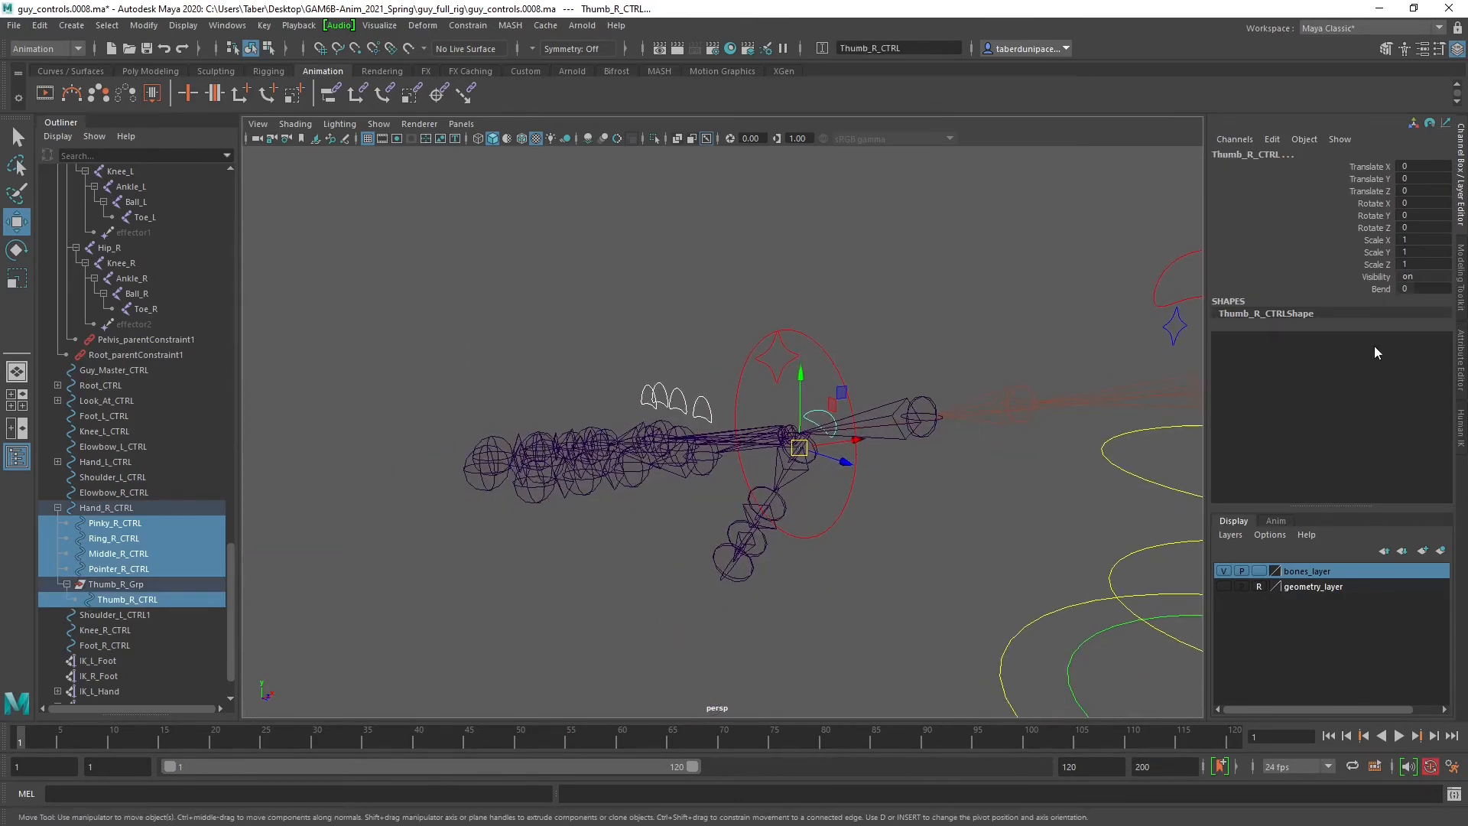
# Try out Bend and Rotate Z on the right finger and thumb controls, undo the changes and clear the selection.
pyautogui.click(1381, 289)
pyautogui.moveTo(572, 618); pyautogui.dragTo(482, 581, button='middle')
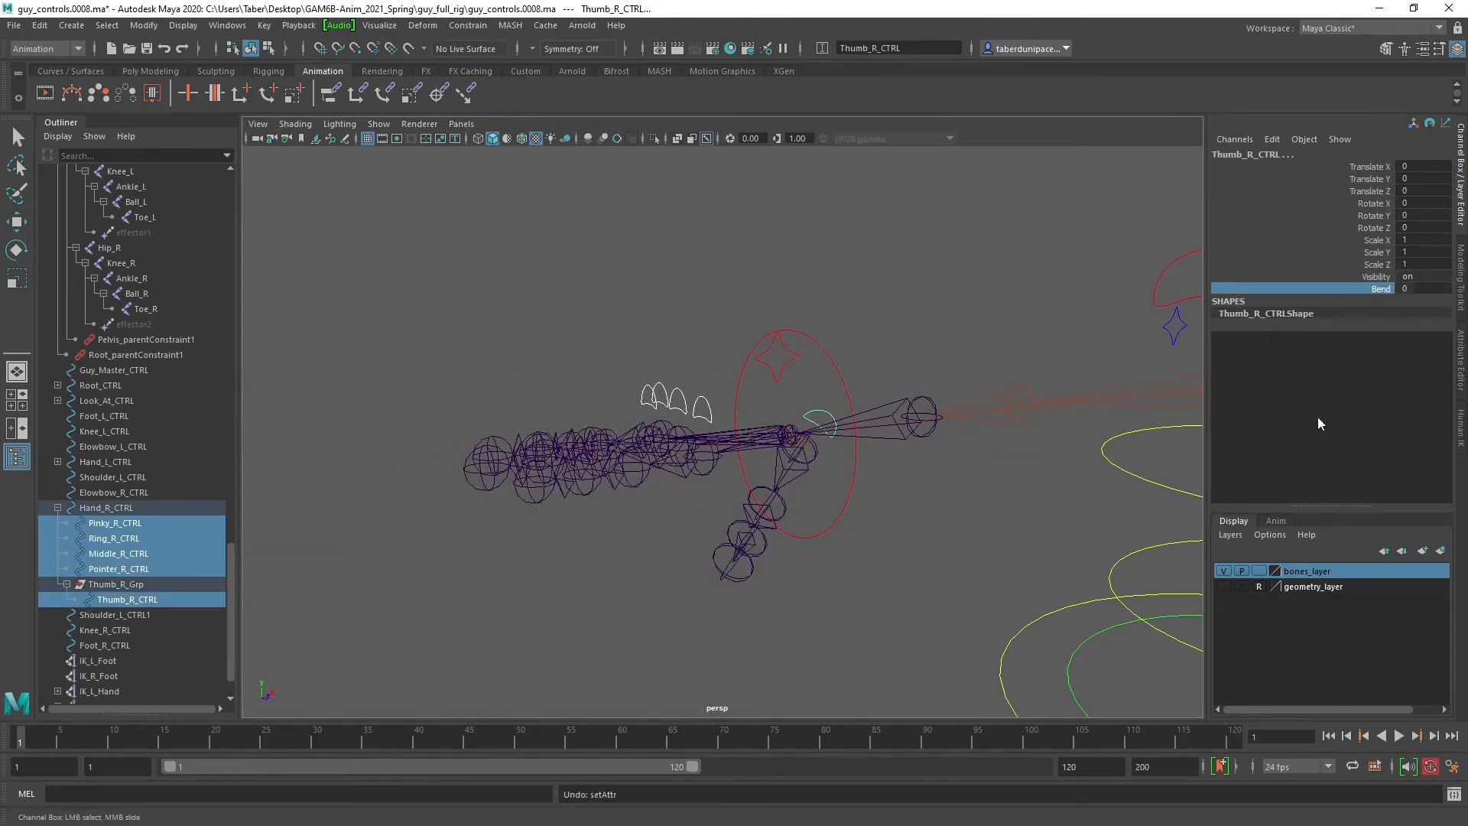
pyautogui.click(1376, 228)
pyautogui.moveTo(715, 458); pyautogui.dragTo(770, 459, button='middle')
pyautogui.hotkey('ctrl', 'z')
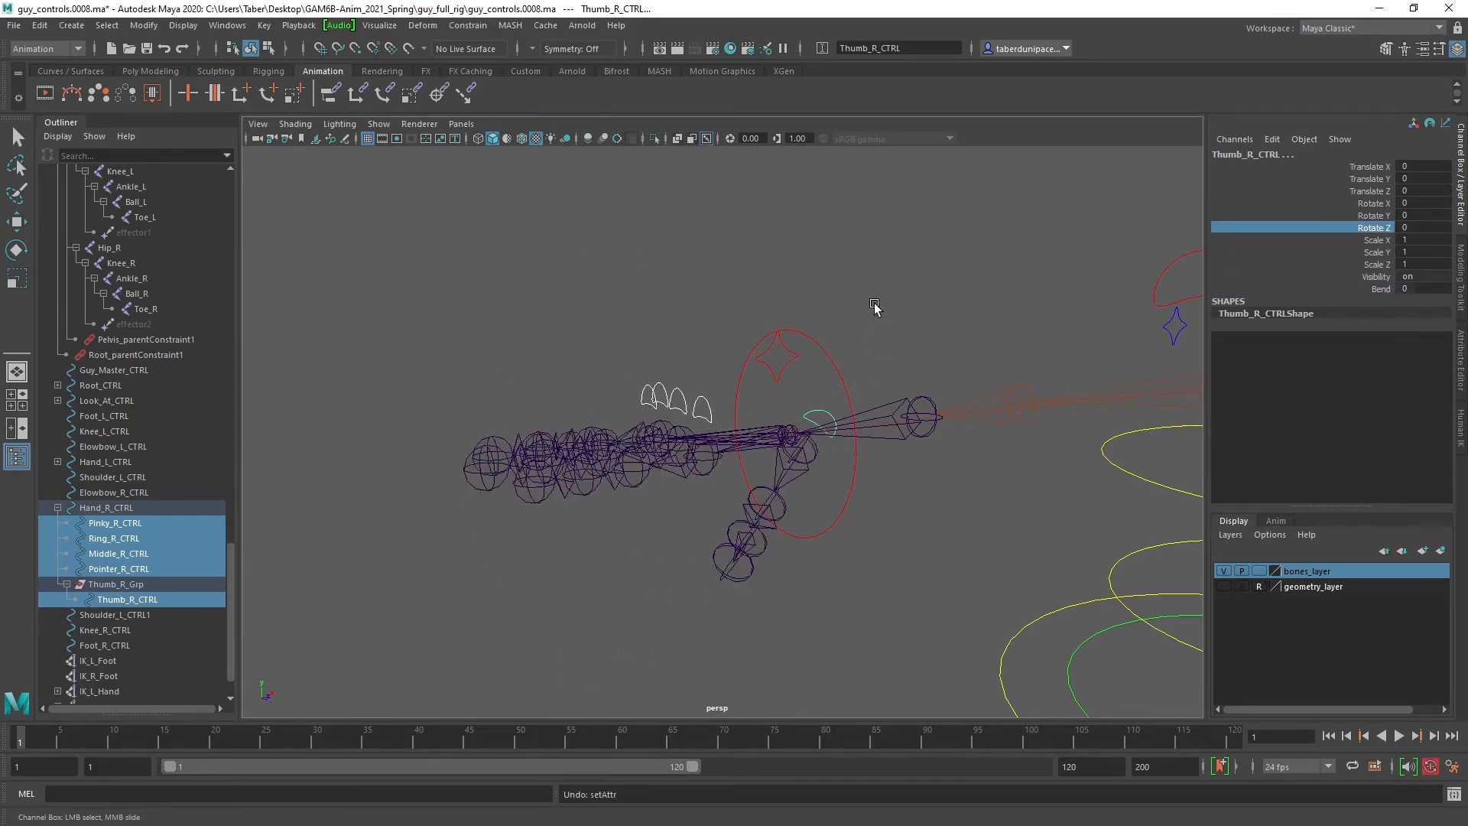
pyautogui.click(874, 303)
# Try moving and rotating Hand_R_CTRL, undo those transforms and clear the selection.
pyautogui.keyDown('alt'); pyautogui.moveTo(864, 359); pyautogui.dragTo(417, 397); pyautogui.keyUp('alt')
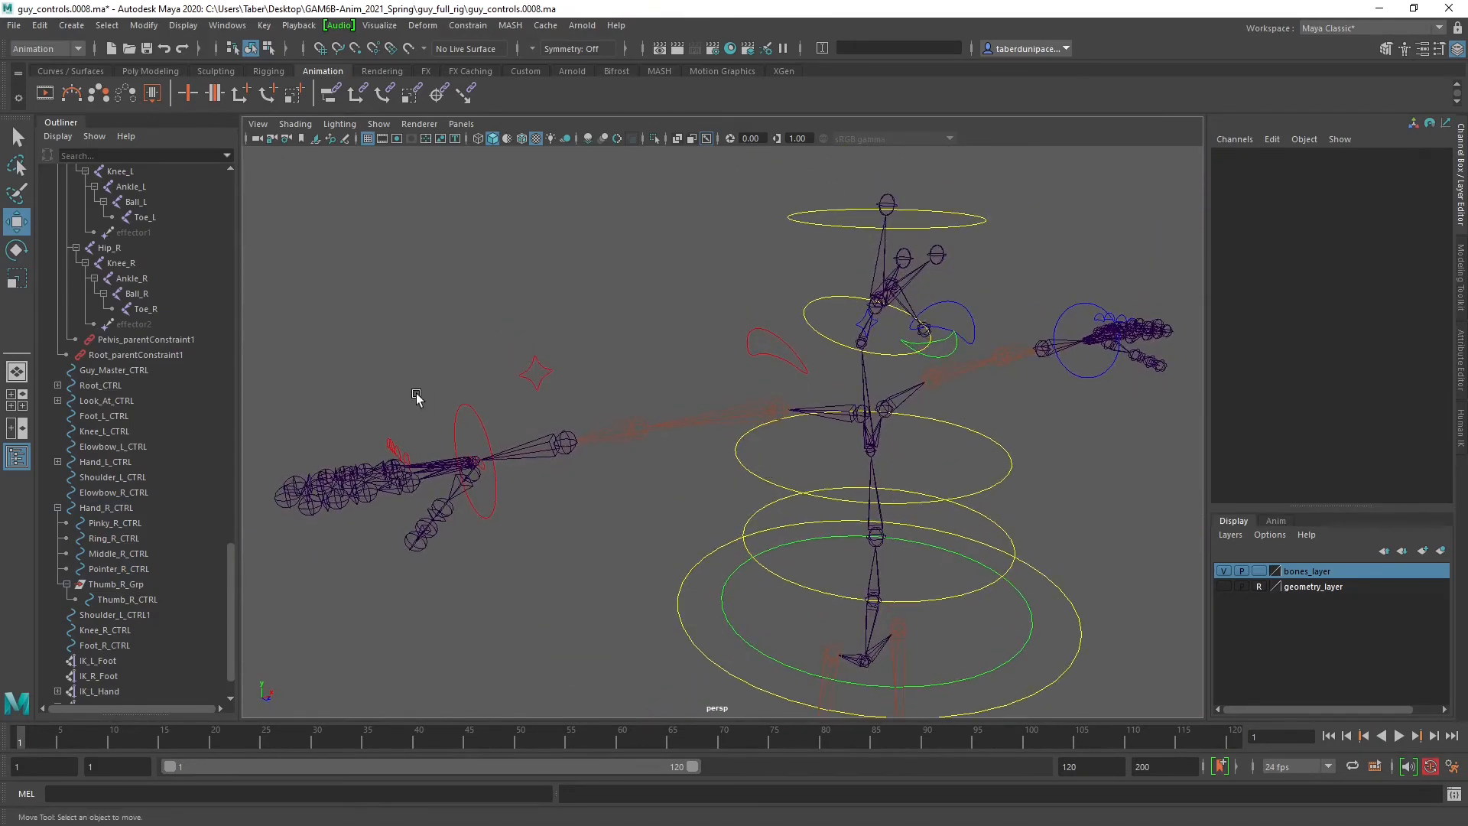
pyautogui.click(465, 417)
pyautogui.moveTo(474, 462); pyautogui.dragTo(608, 417)
pyautogui.press('e')
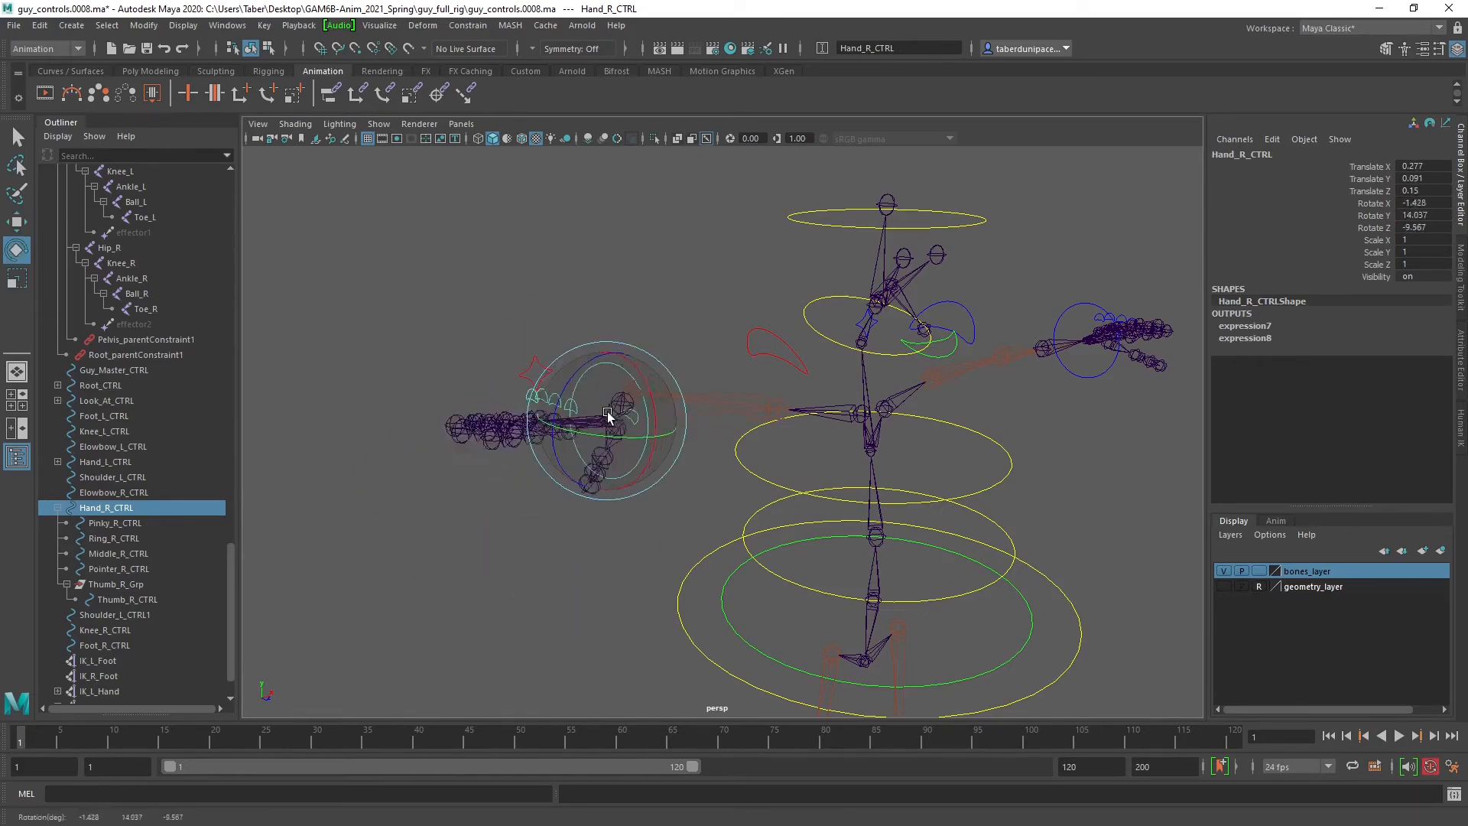
pyautogui.hotkey('ctrl', 'z')
pyautogui.hotkey('ctrl', 'z')
pyautogui.hotkey('ctrl', 'z')
pyautogui.hotkey('ctrl', 'z')
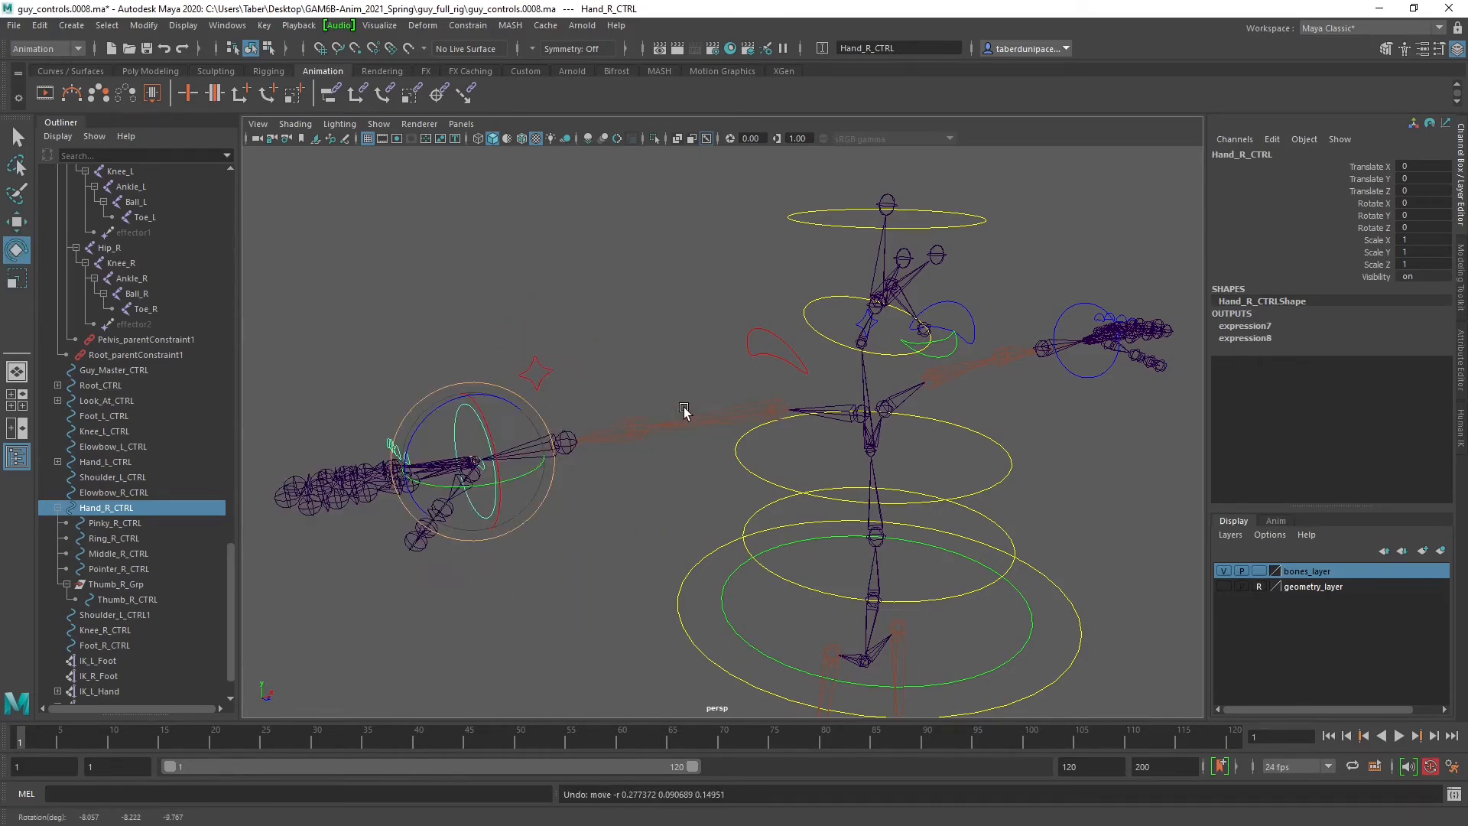
pyautogui.click(664, 334)
# Inspect Elowbow_L_CTRL and the foot and hand IK handles, including IK_L_Hand and IK_R_Hand.
pyautogui.keyDown('alt'); pyautogui.moveTo(664, 335); pyautogui.dragTo(646, 492); pyautogui.keyUp('alt')
pyautogui.click(898, 387)
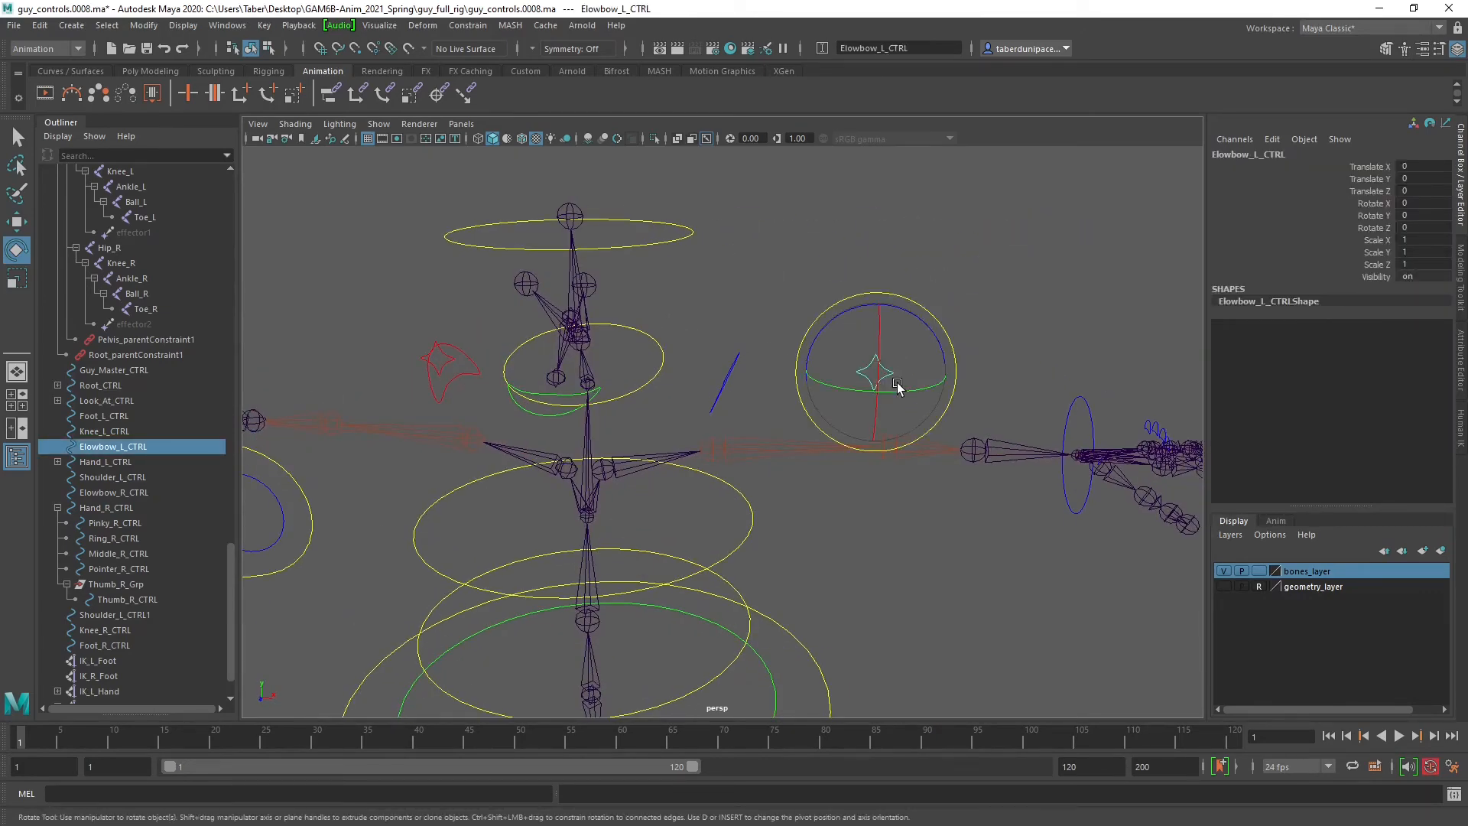
pyautogui.keyDown('alt'); pyautogui.moveTo(921, 444); pyautogui.dragTo(684, 470); pyautogui.keyUp('alt')
pyautogui.scroll(-1, 150, 543)
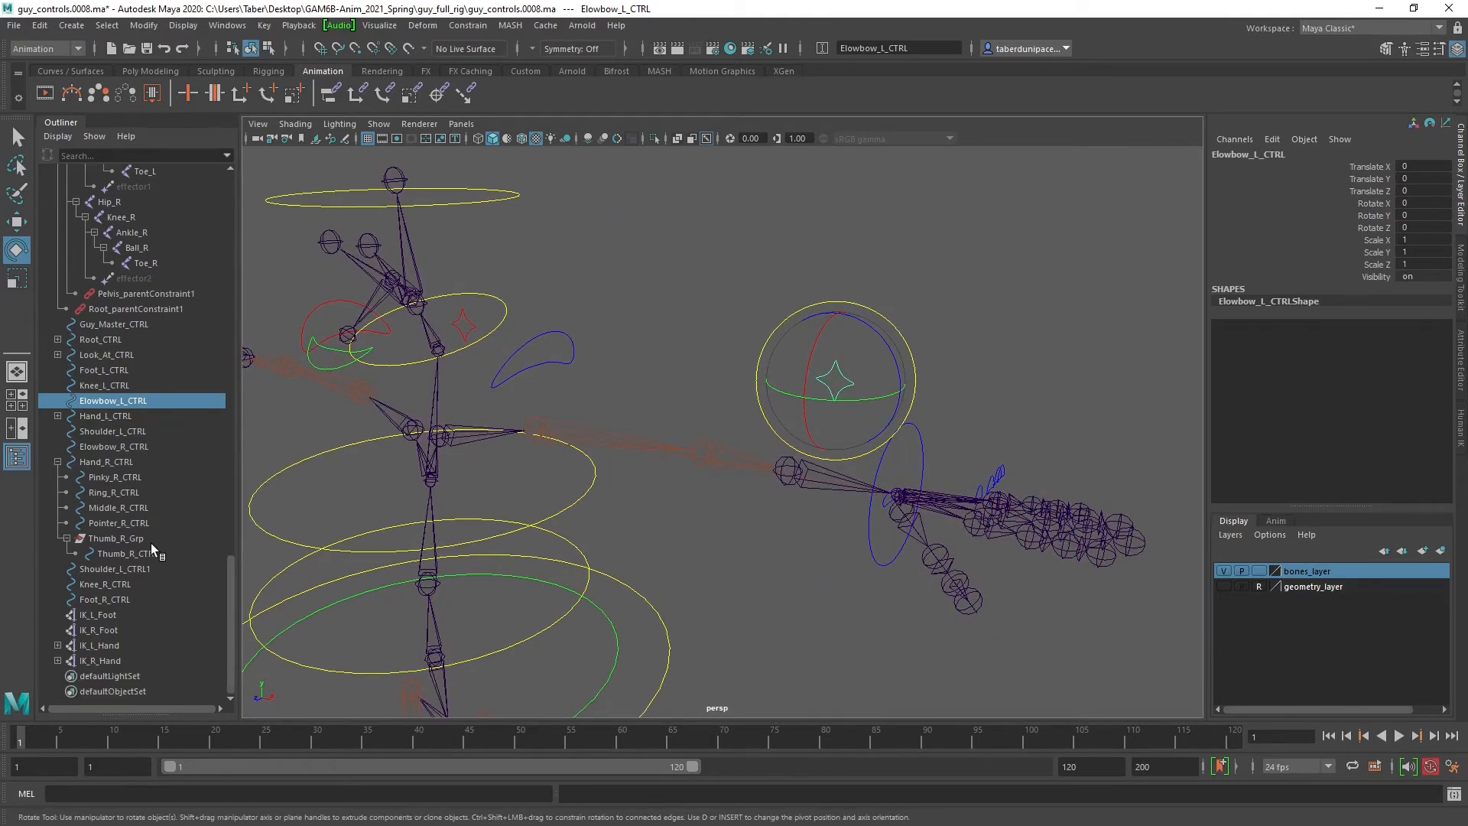
pyautogui.click(96, 614)
pyautogui.click(98, 630)
pyautogui.click(101, 644)
pyautogui.click(107, 661)
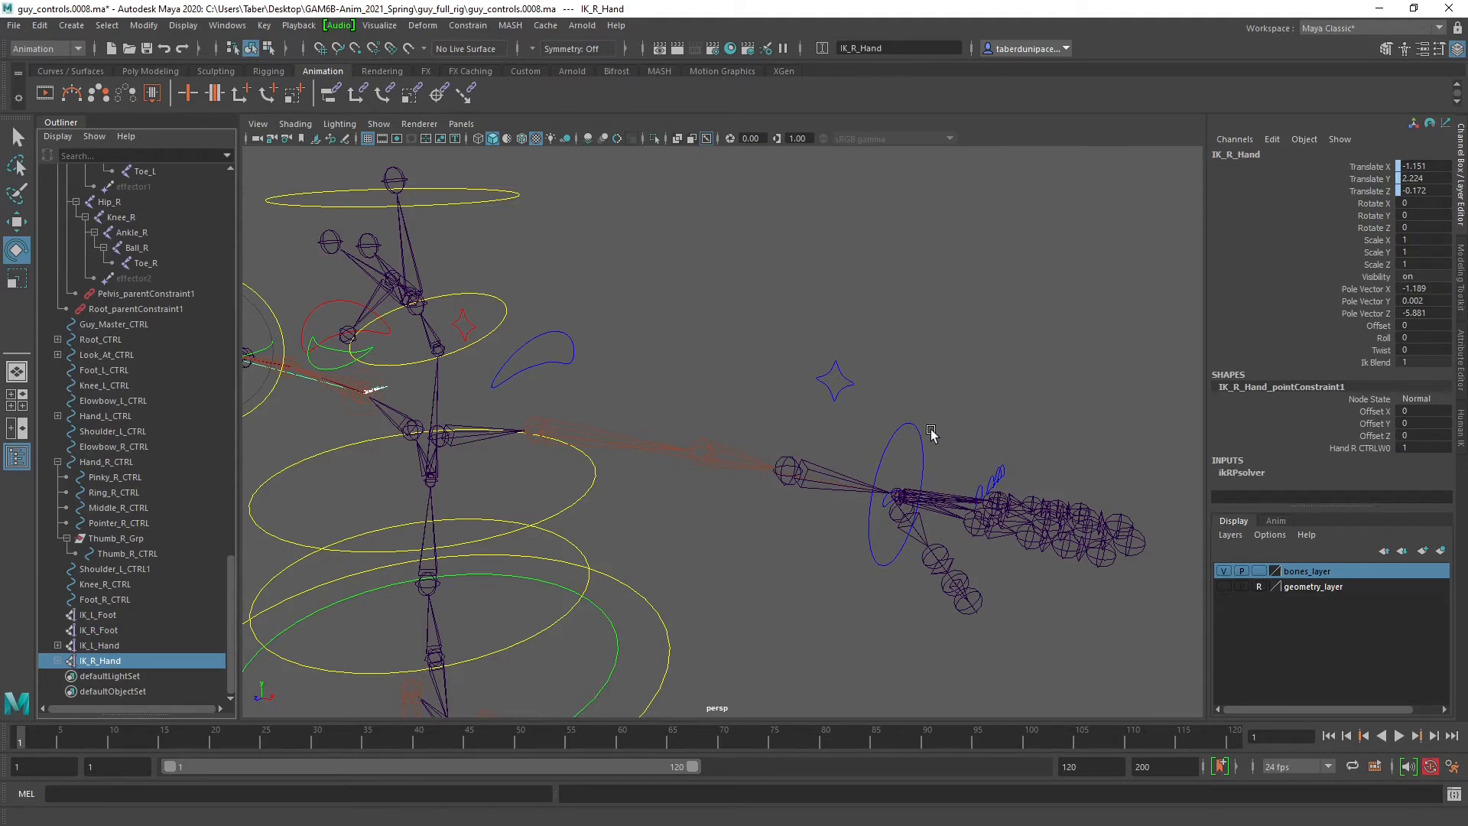
pyautogui.click(595, 388)
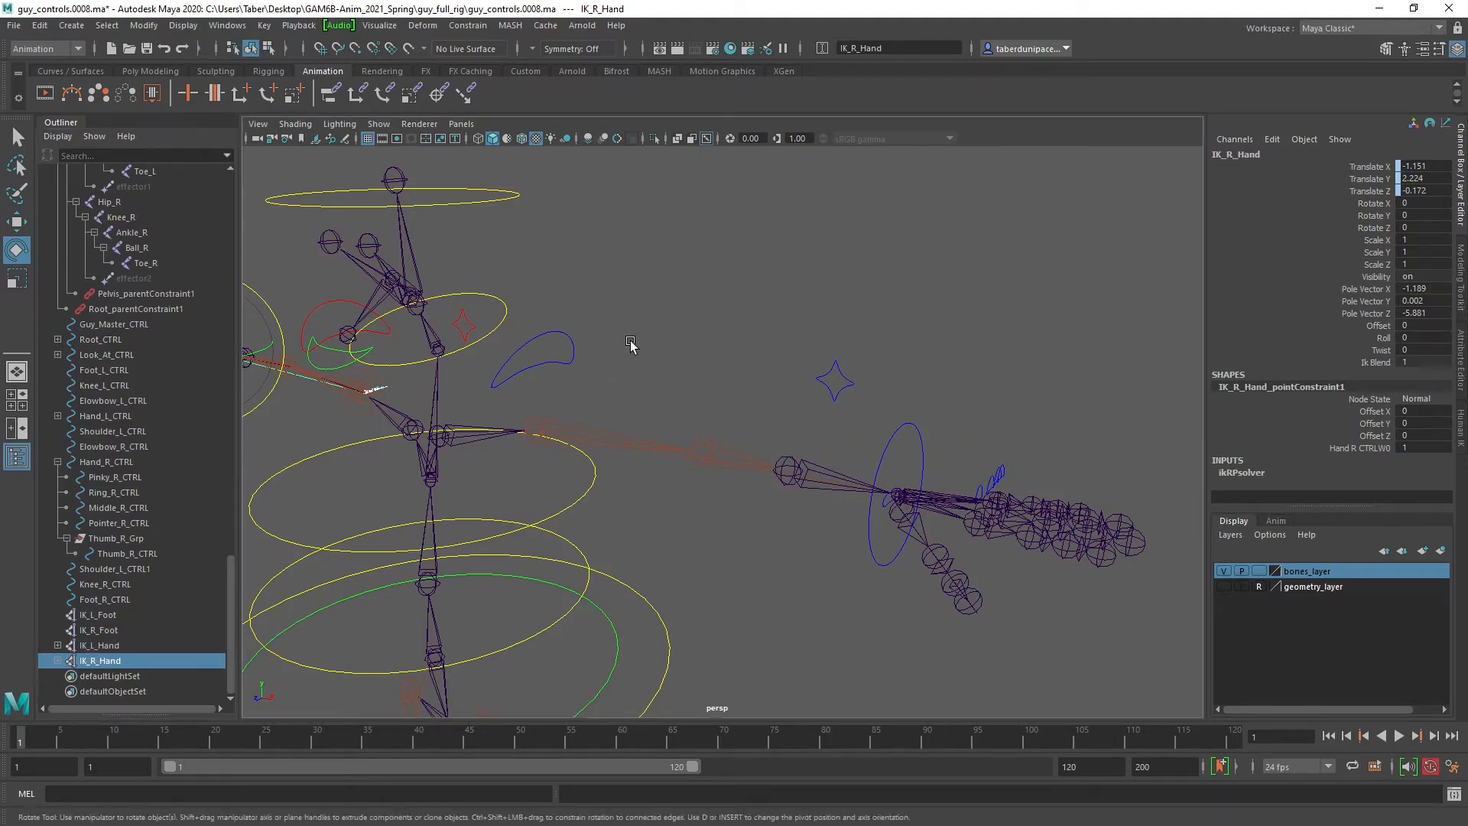
# Save the scene as an incremented version, guy_controls.0009.ma, accepting the student version notice.
pyautogui.click(14, 25)
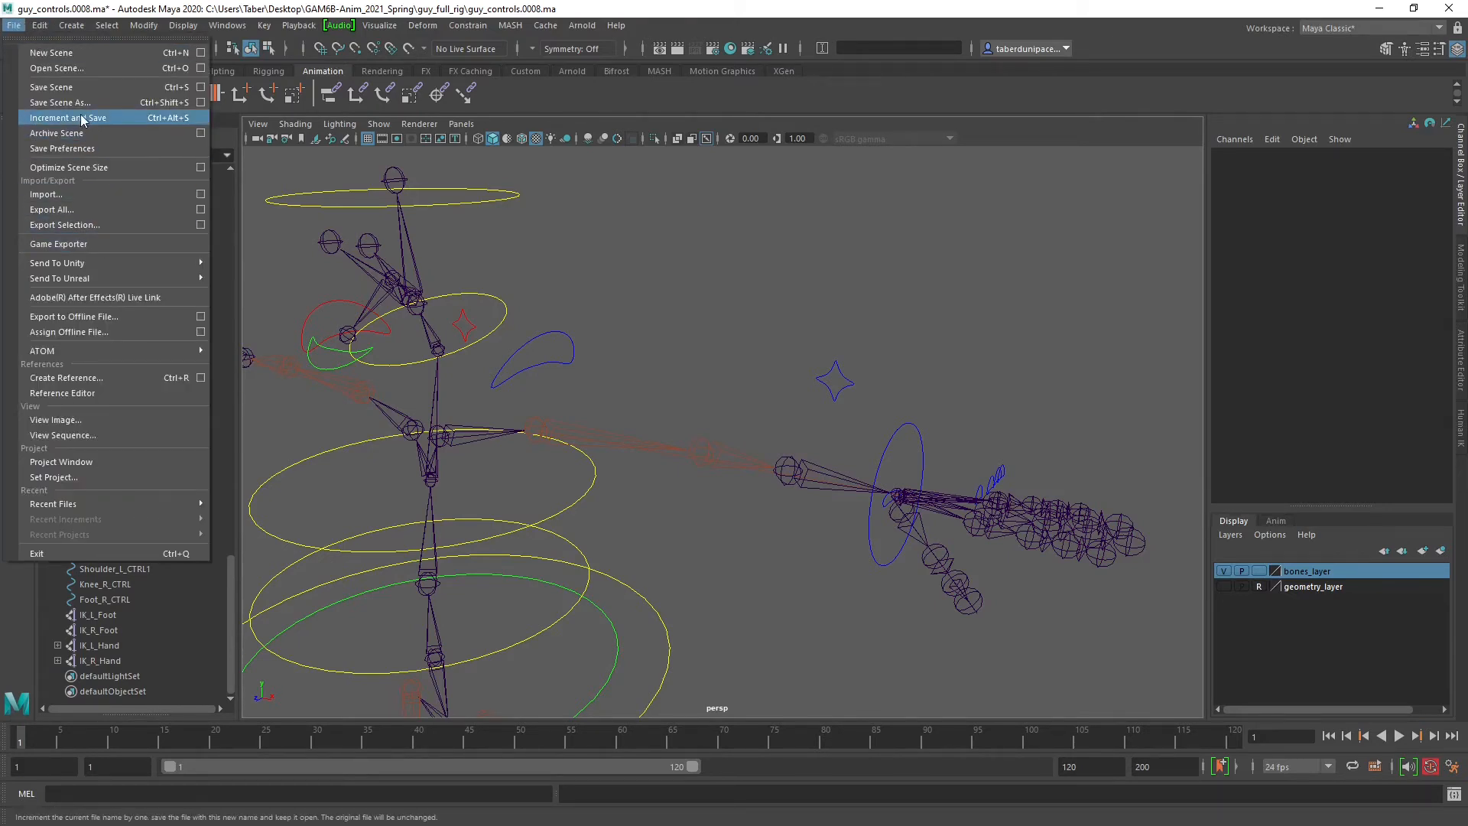
pyautogui.click(84, 88)
pyautogui.click(701, 435)
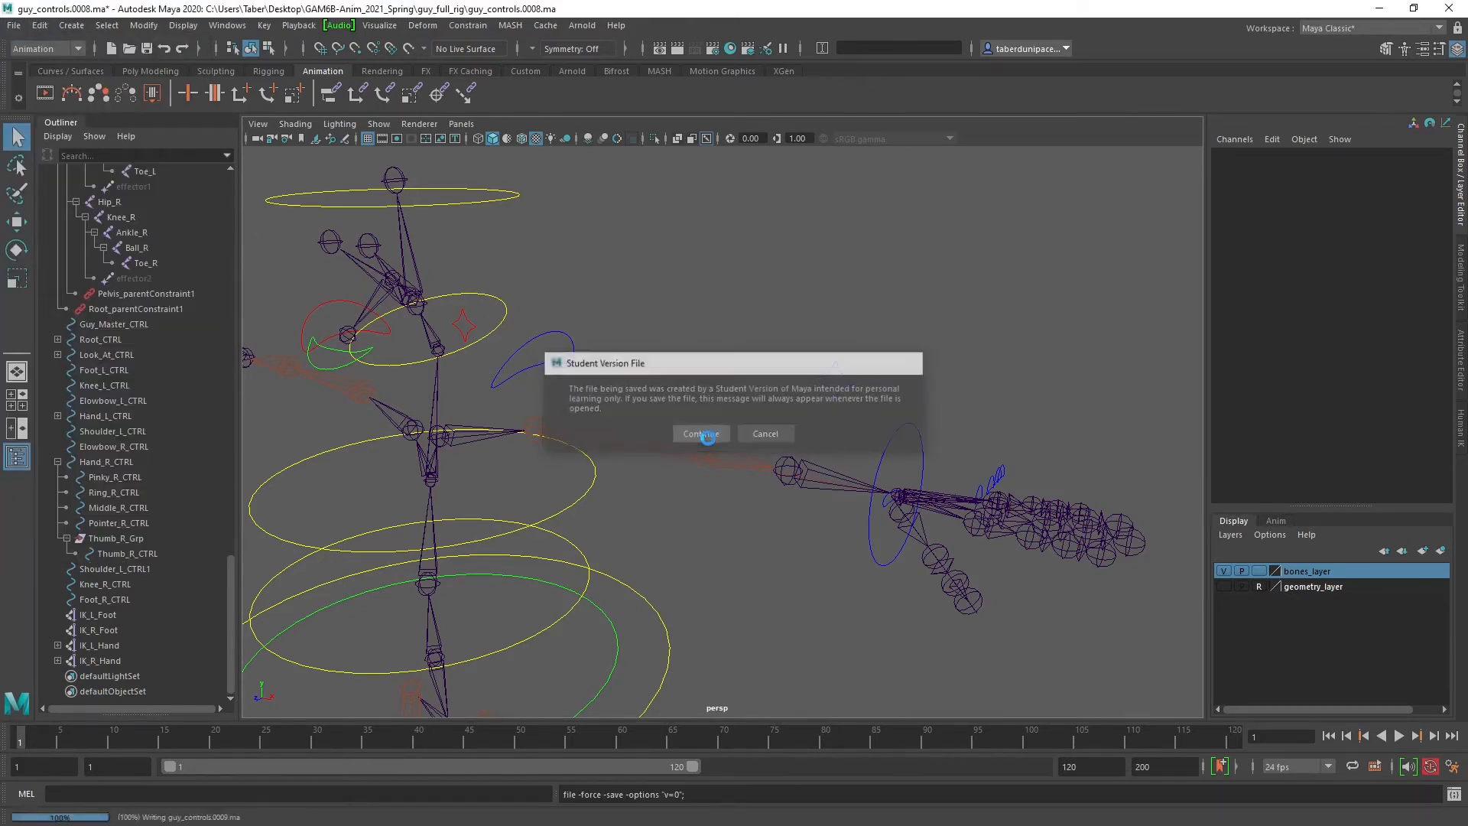
pyautogui.press('e')
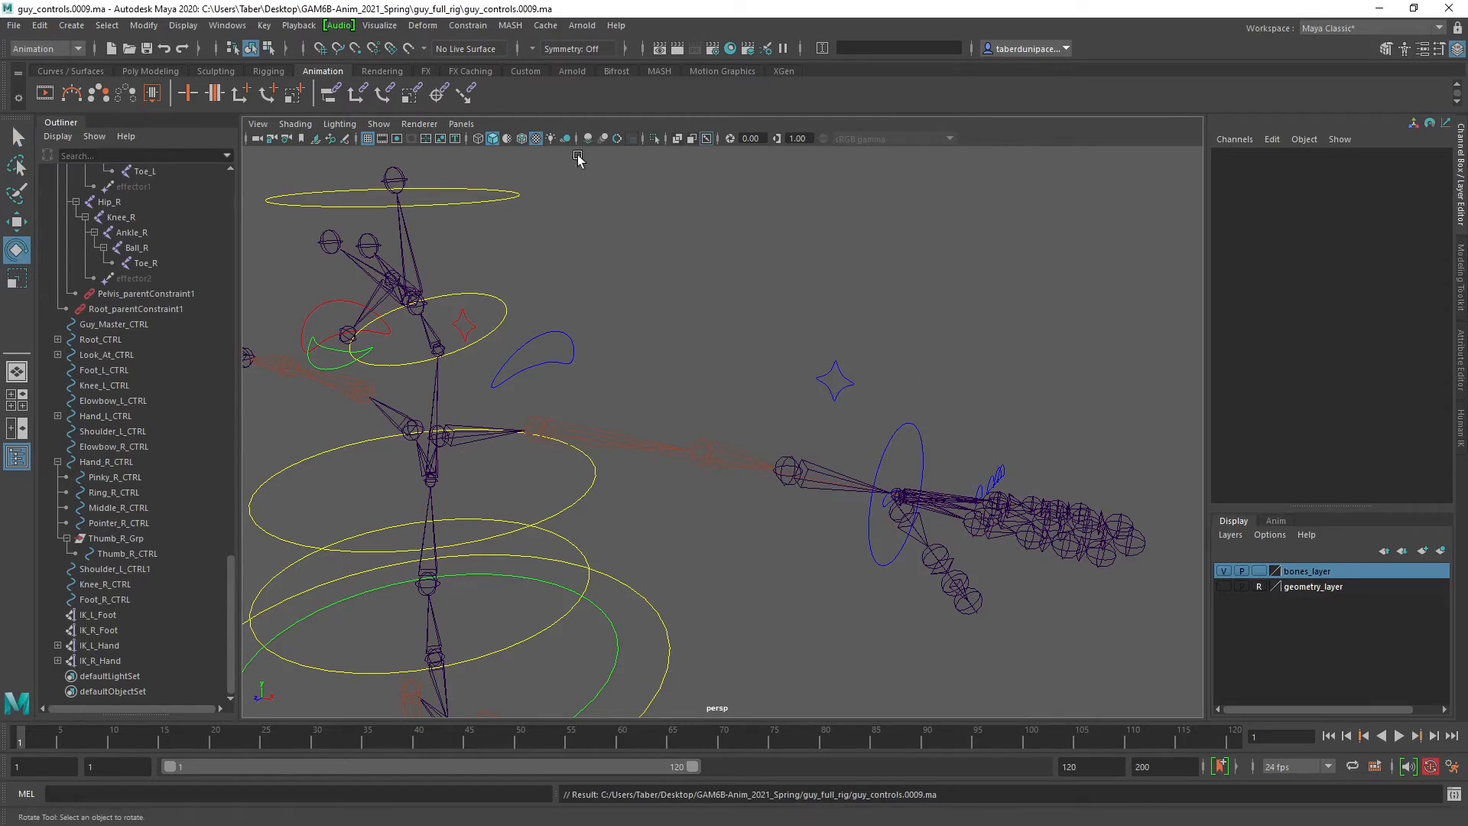
# Review the Pole Vector constraint options and close them.
pyautogui.click(467, 26)
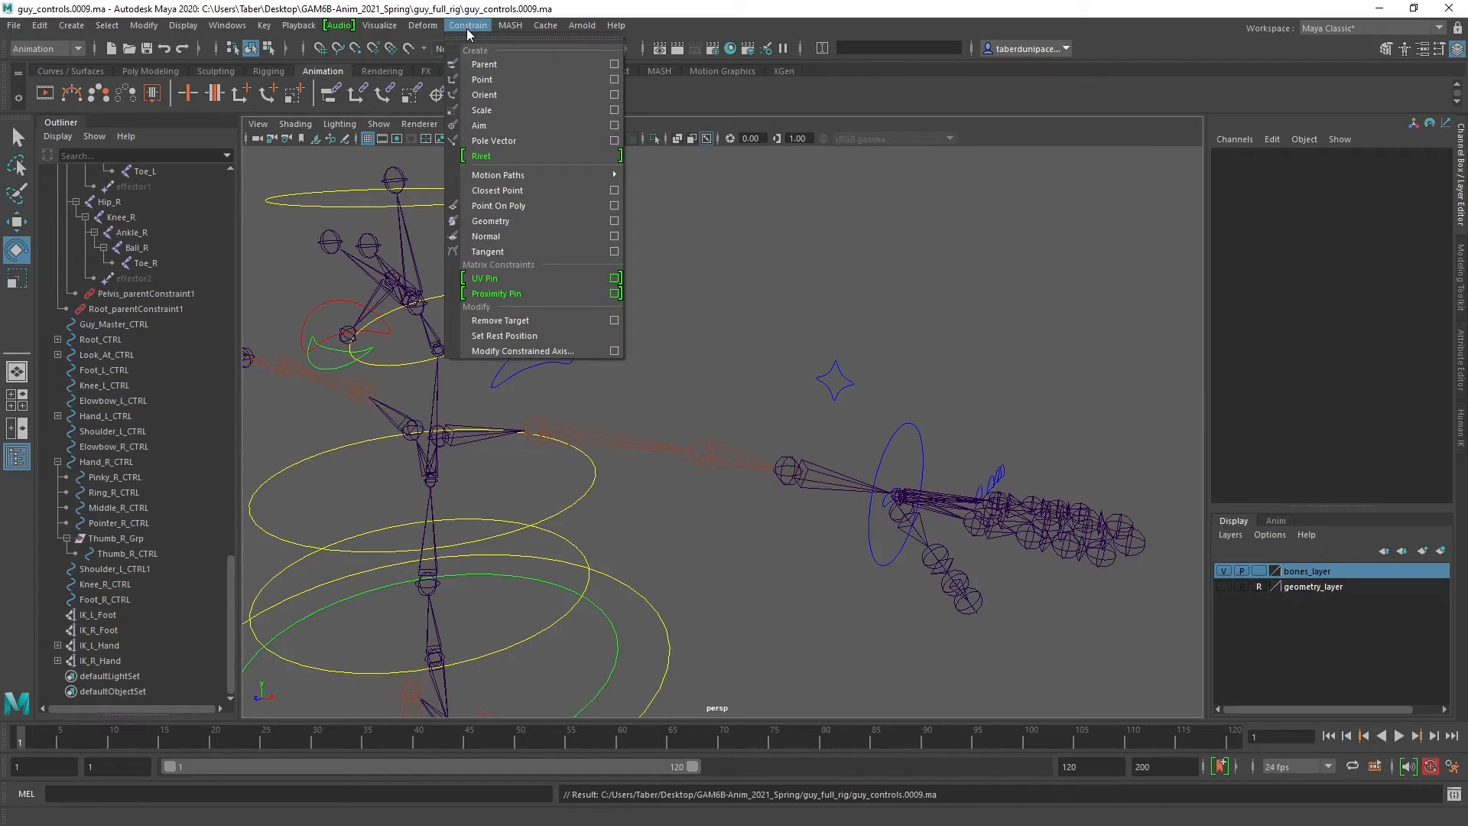
pyautogui.click(614, 140)
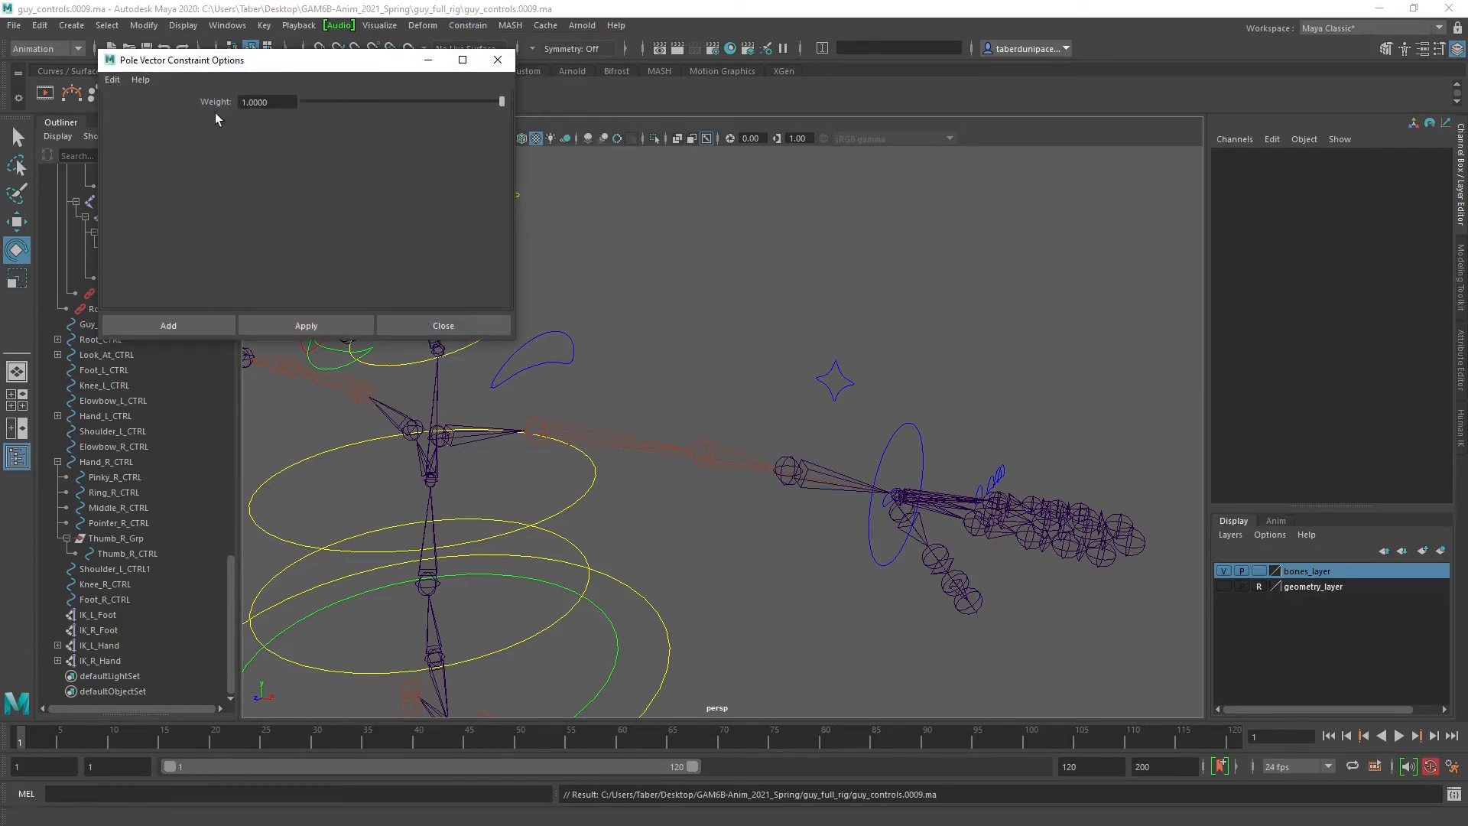
pyautogui.click(498, 59)
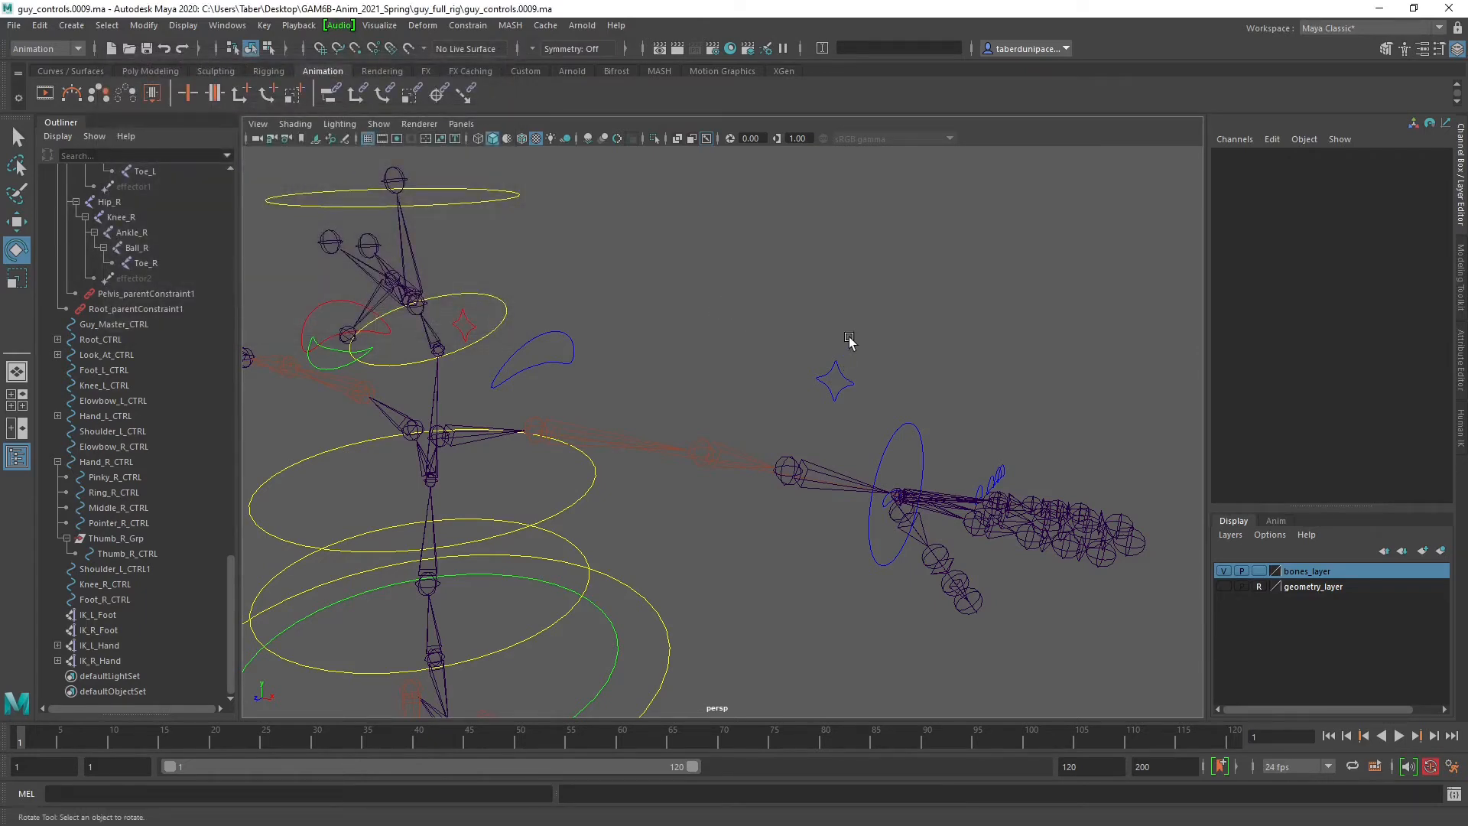
# Apply a Pole Vector constraint from Elowbow_L_CTRL to IK_L_Hand and clear the selection.
pyautogui.click(829, 399)
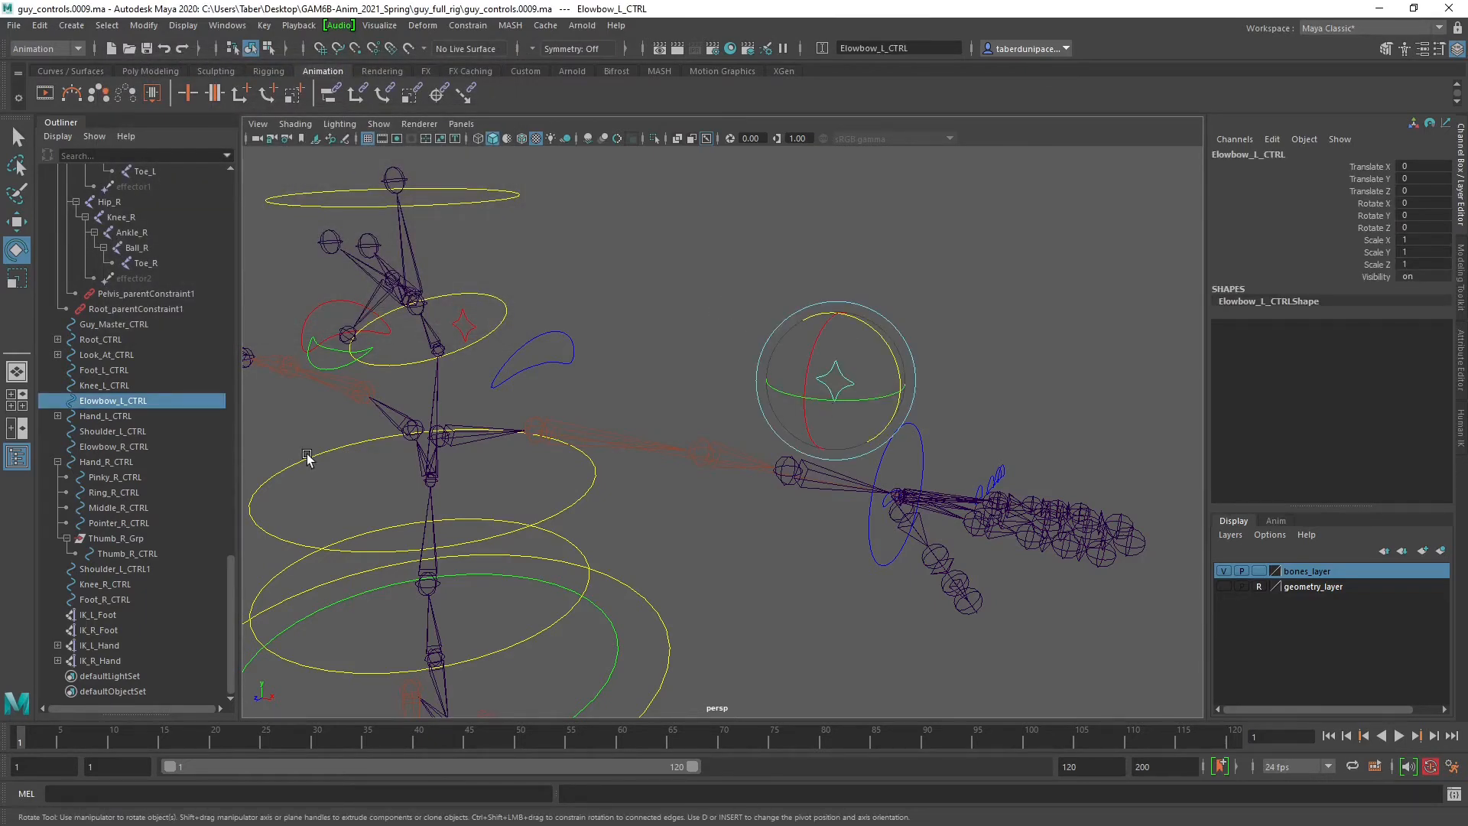
pyautogui.keyDown('ctrl'); pyautogui.click(99, 645); pyautogui.keyUp('ctrl')
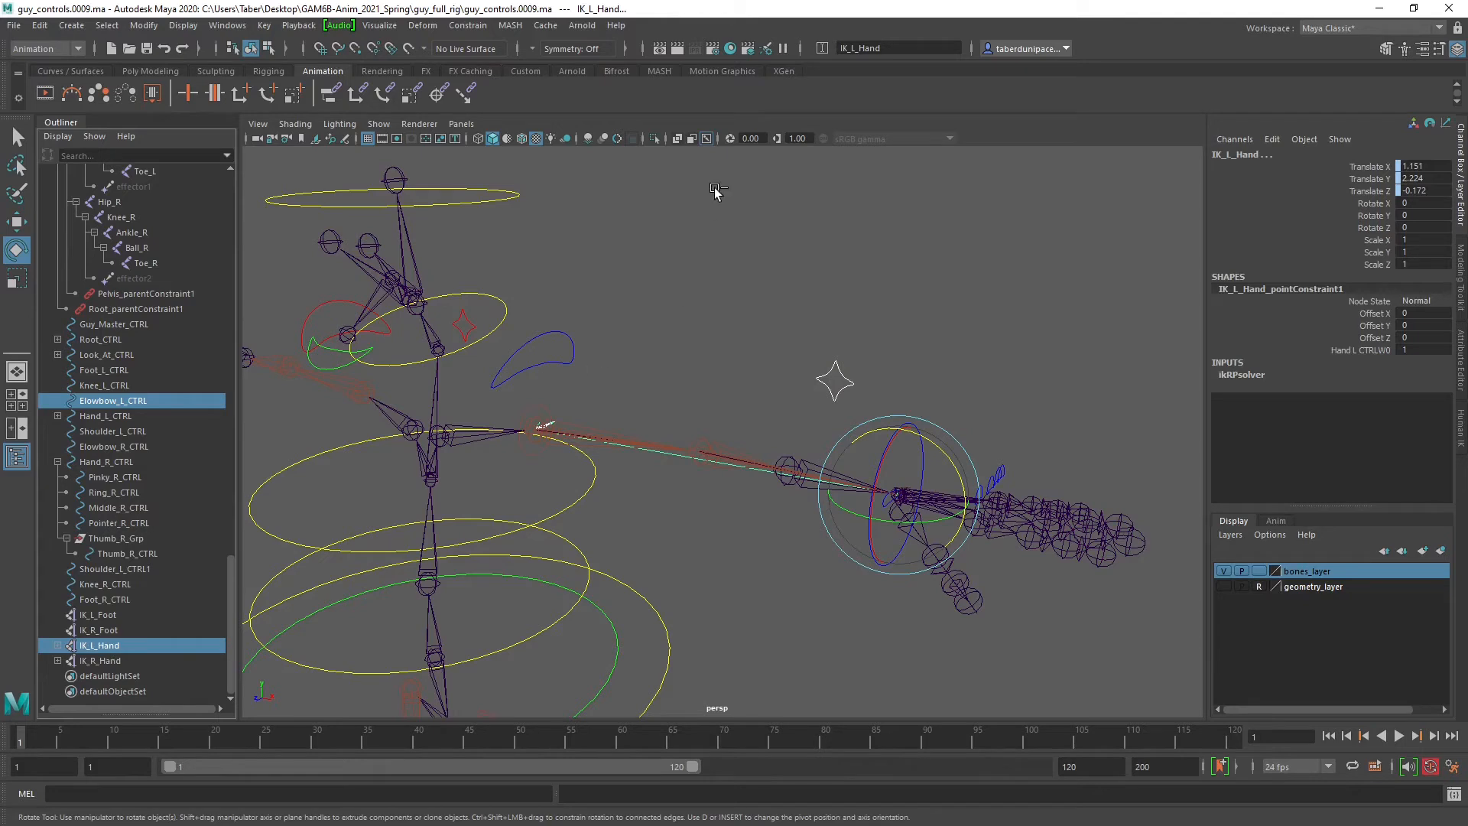
pyautogui.click(474, 27)
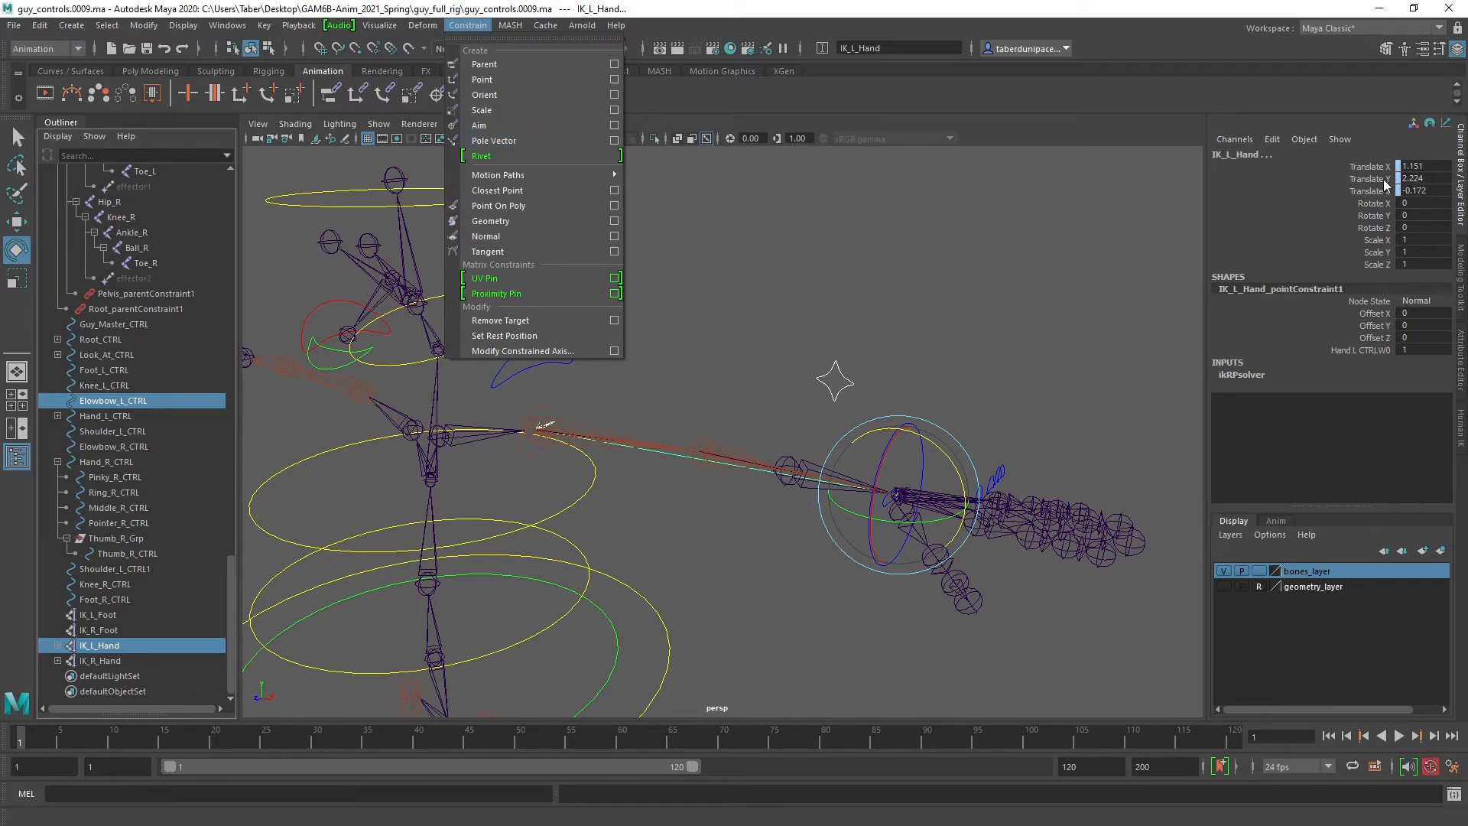
pyautogui.moveTo(533, 175)
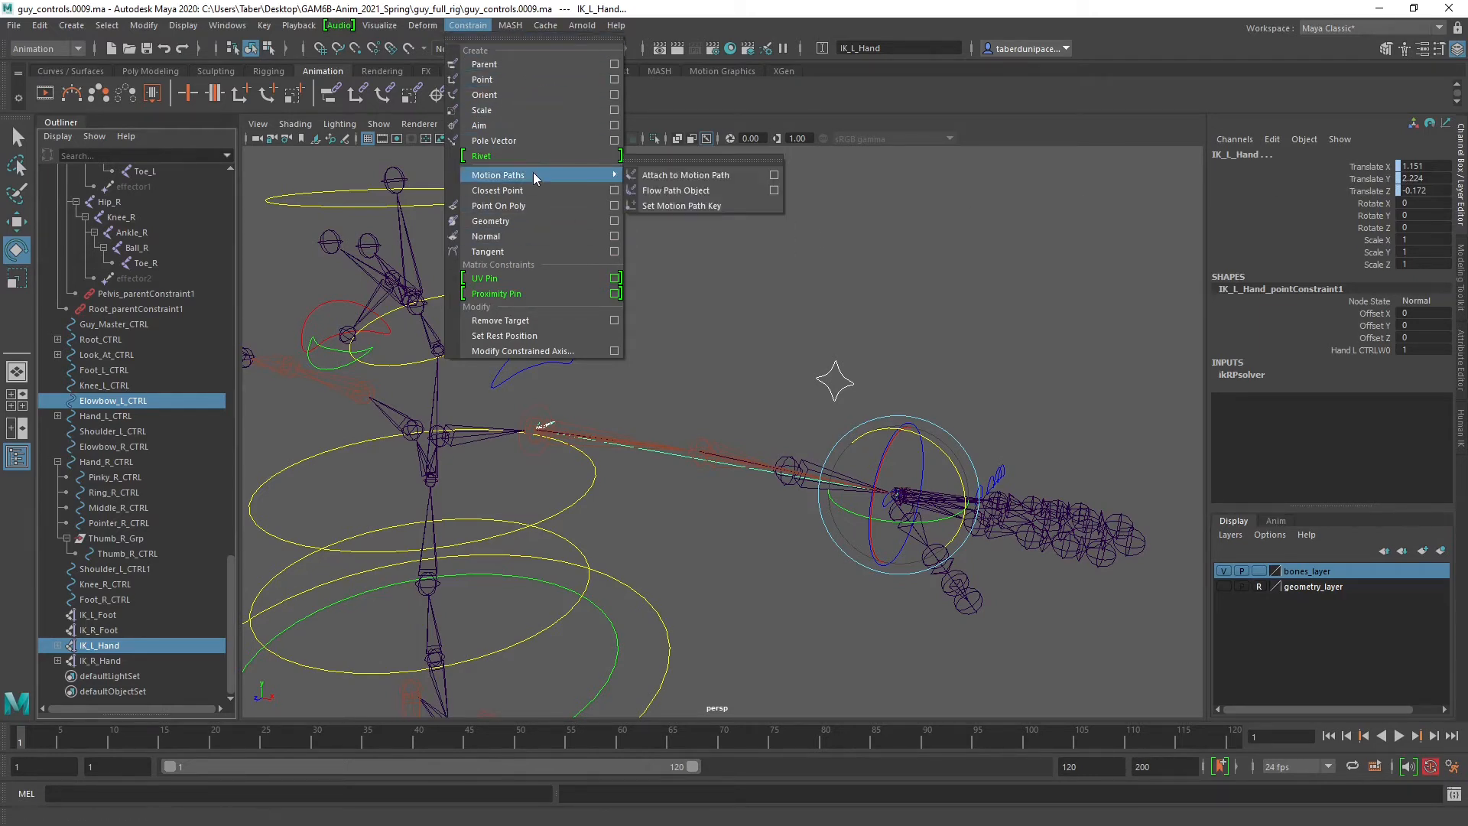
pyautogui.click(531, 138)
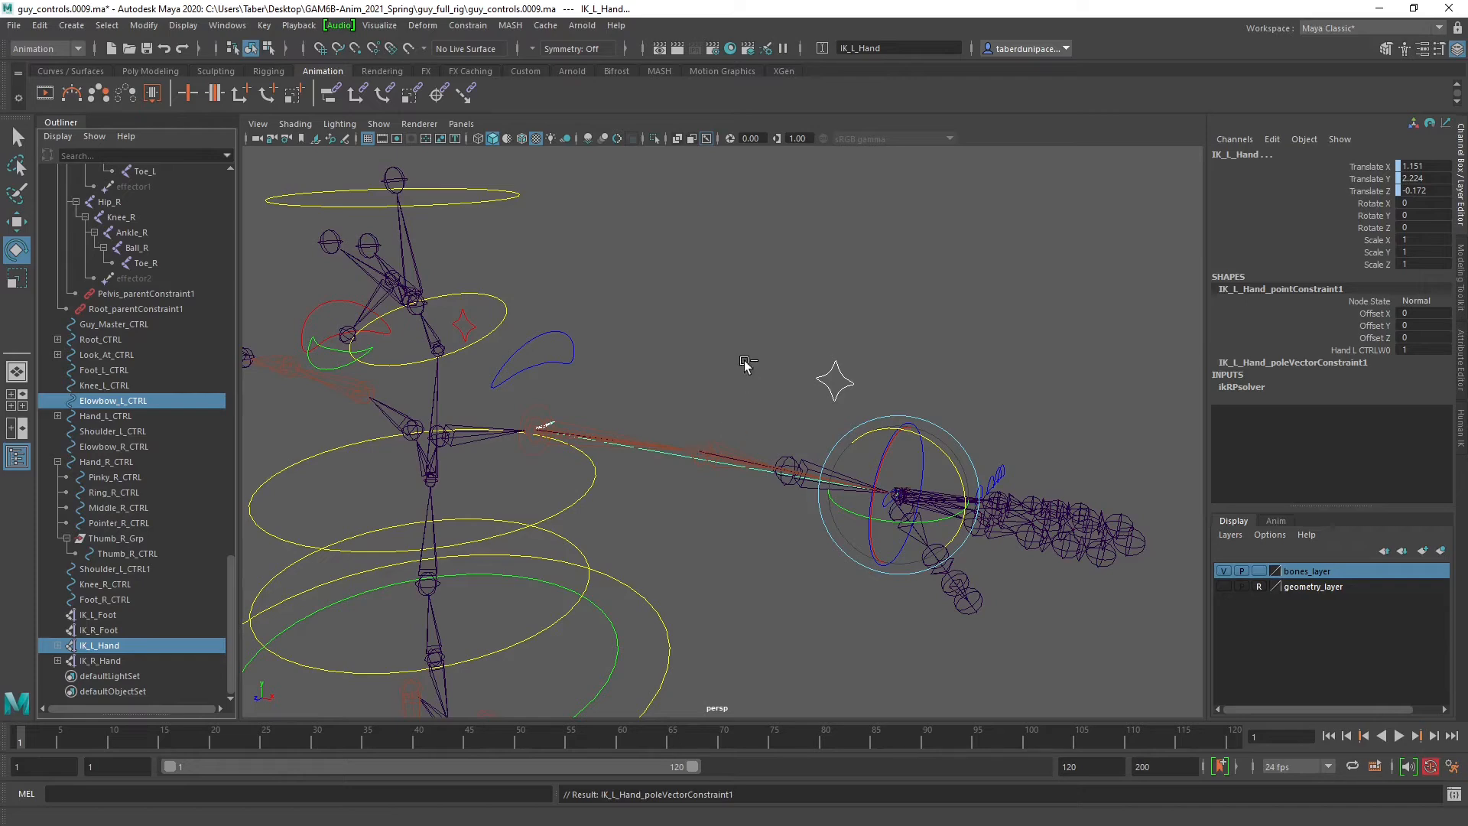
pyautogui.keyDown('alt'); pyautogui.moveTo(747, 370); pyautogui.dragTo(784, 392); pyautogui.keyUp('alt')
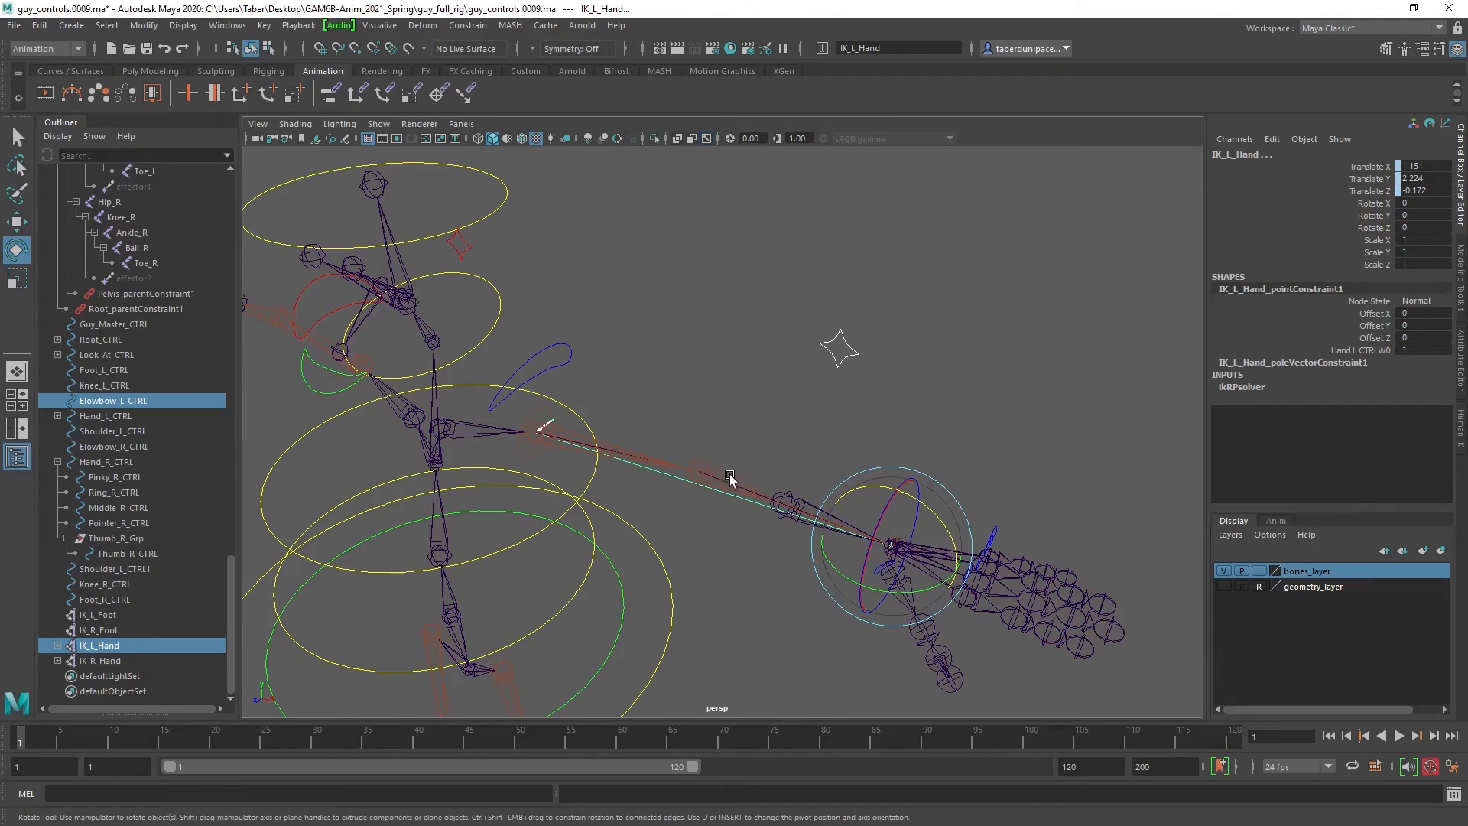
pyautogui.keyDown('alt'); pyautogui.moveTo(730, 478); pyautogui.dragTo(746, 449); pyautogui.keyUp('alt')
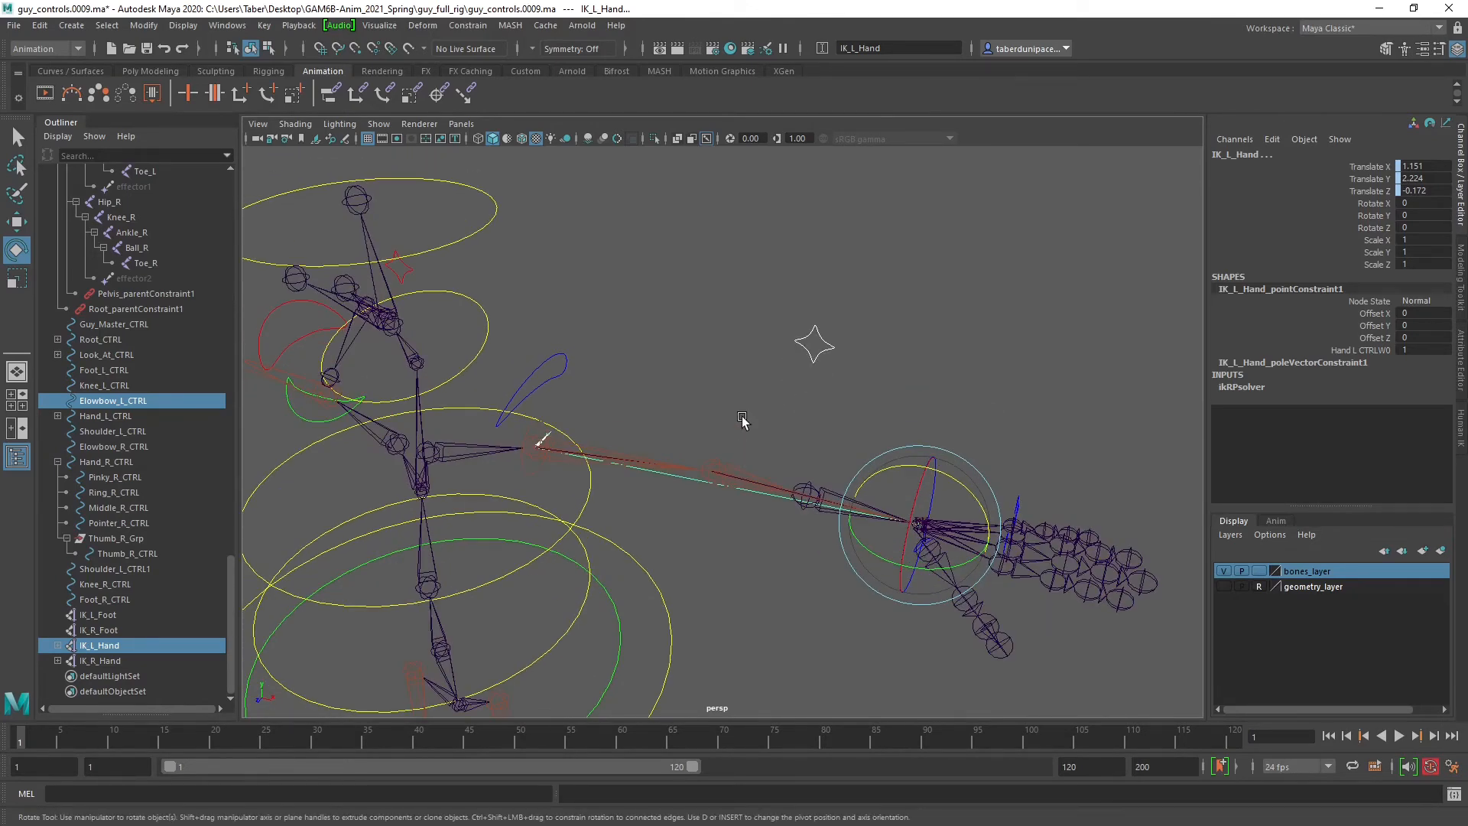
pyautogui.click(742, 420)
# Test the pole vector by raising Elowbow_L_CTRL about 0.419 in Y, and undo the move.
pyautogui.click(824, 346)
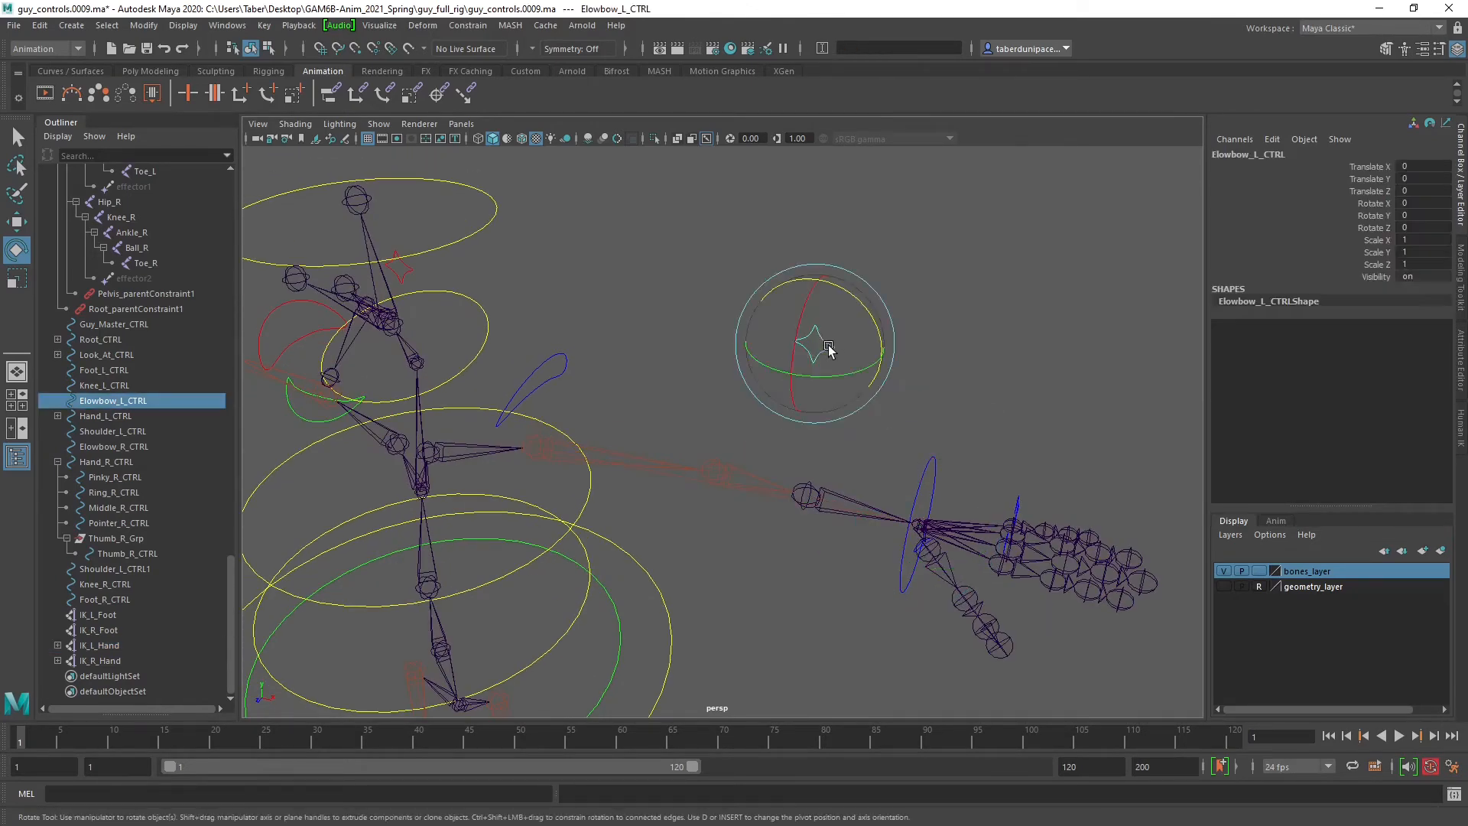
pyautogui.press('w')
pyautogui.keyDown('alt'); pyautogui.moveTo(850, 405); pyautogui.dragTo(728, 344); pyautogui.keyUp('alt')
pyautogui.moveTo(916, 226); pyautogui.dragTo(939, 285)
pyautogui.hotkey('ctrl', 'z')
pyautogui.keyDown('alt'); pyautogui.moveTo(865, 365); pyautogui.dragTo(903, 363); pyautogui.keyUp('alt')
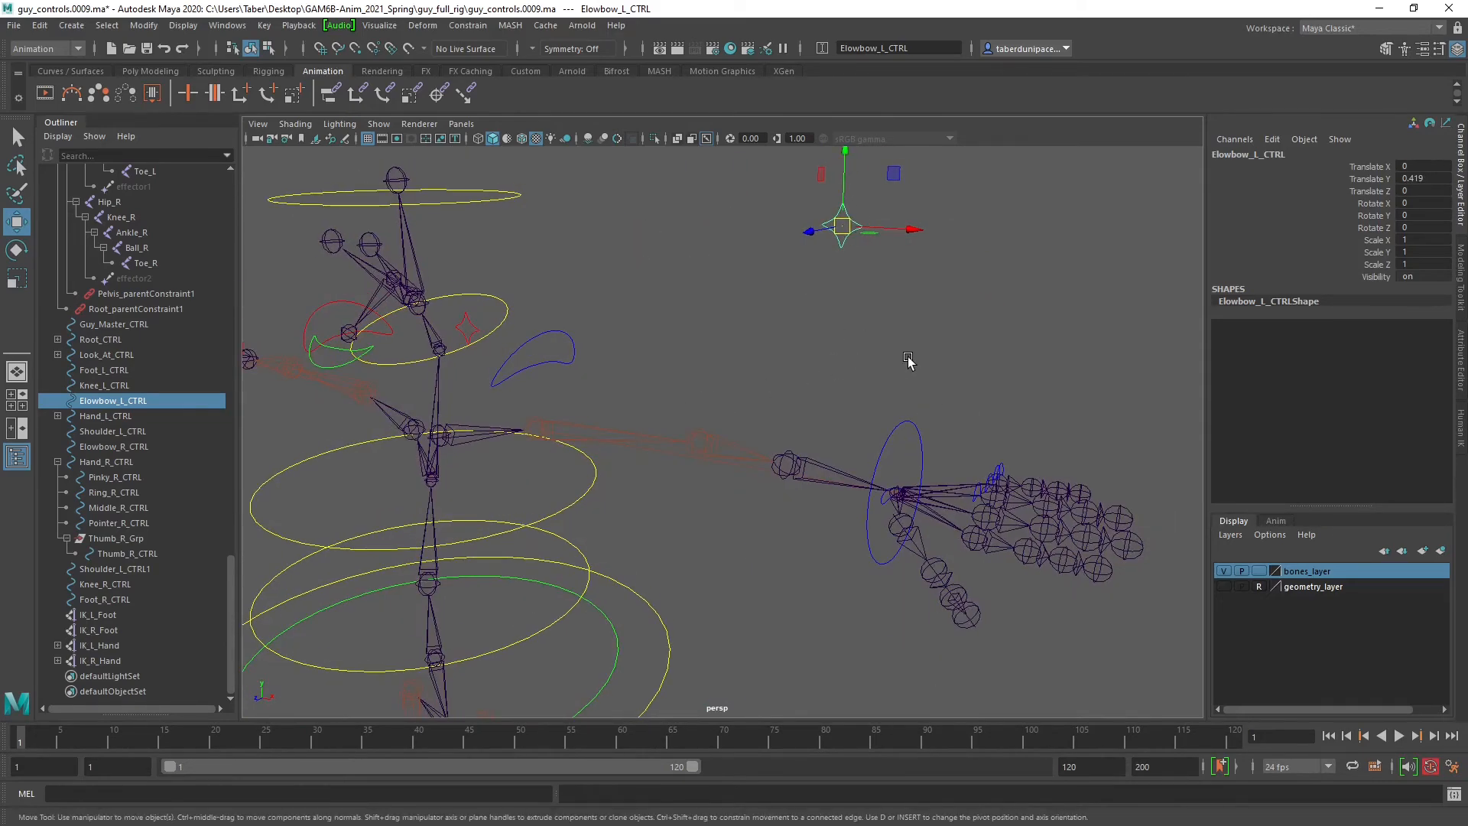
pyautogui.hotkey('ctrl', 'z')
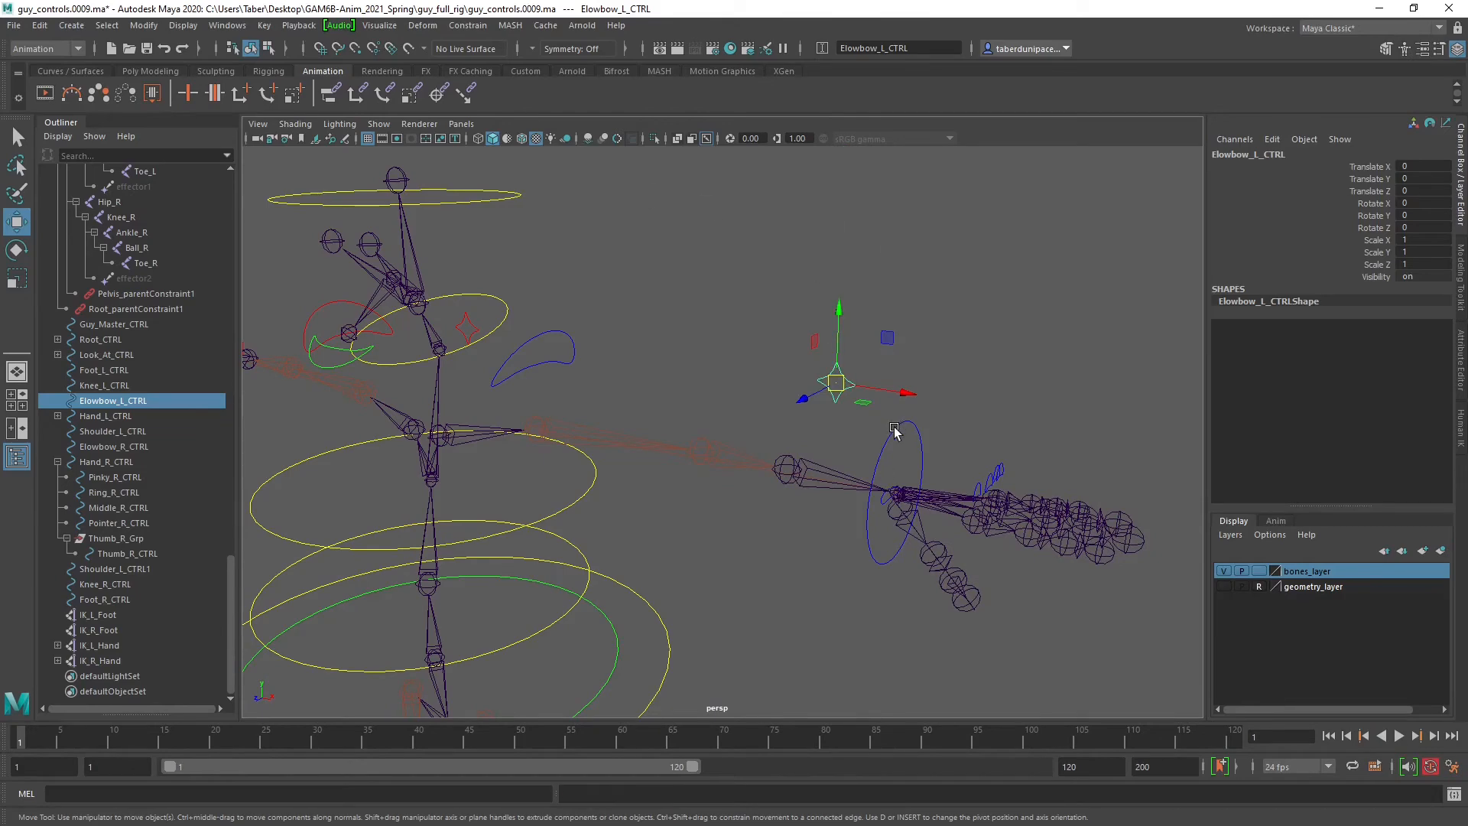
# Test the left arm IK by moving Hand_L_CTRL inward toward the body.
pyautogui.click(921, 467)
pyautogui.moveTo(947, 505); pyautogui.dragTo(800, 487)
pyautogui.keyDown('alt'); pyautogui.moveTo(801, 486); pyautogui.dragTo(833, 514); pyautogui.keyUp('alt')
# Test the elbow aim by moving Elowbow_L_CTRL behind, below and in front of the body, ending at about -0.479, -0.502, 1.491.
pyautogui.click(786, 326)
pyautogui.keyDown('alt'); pyautogui.moveTo(885, 410); pyautogui.dragTo(743, 291); pyautogui.keyUp('alt')
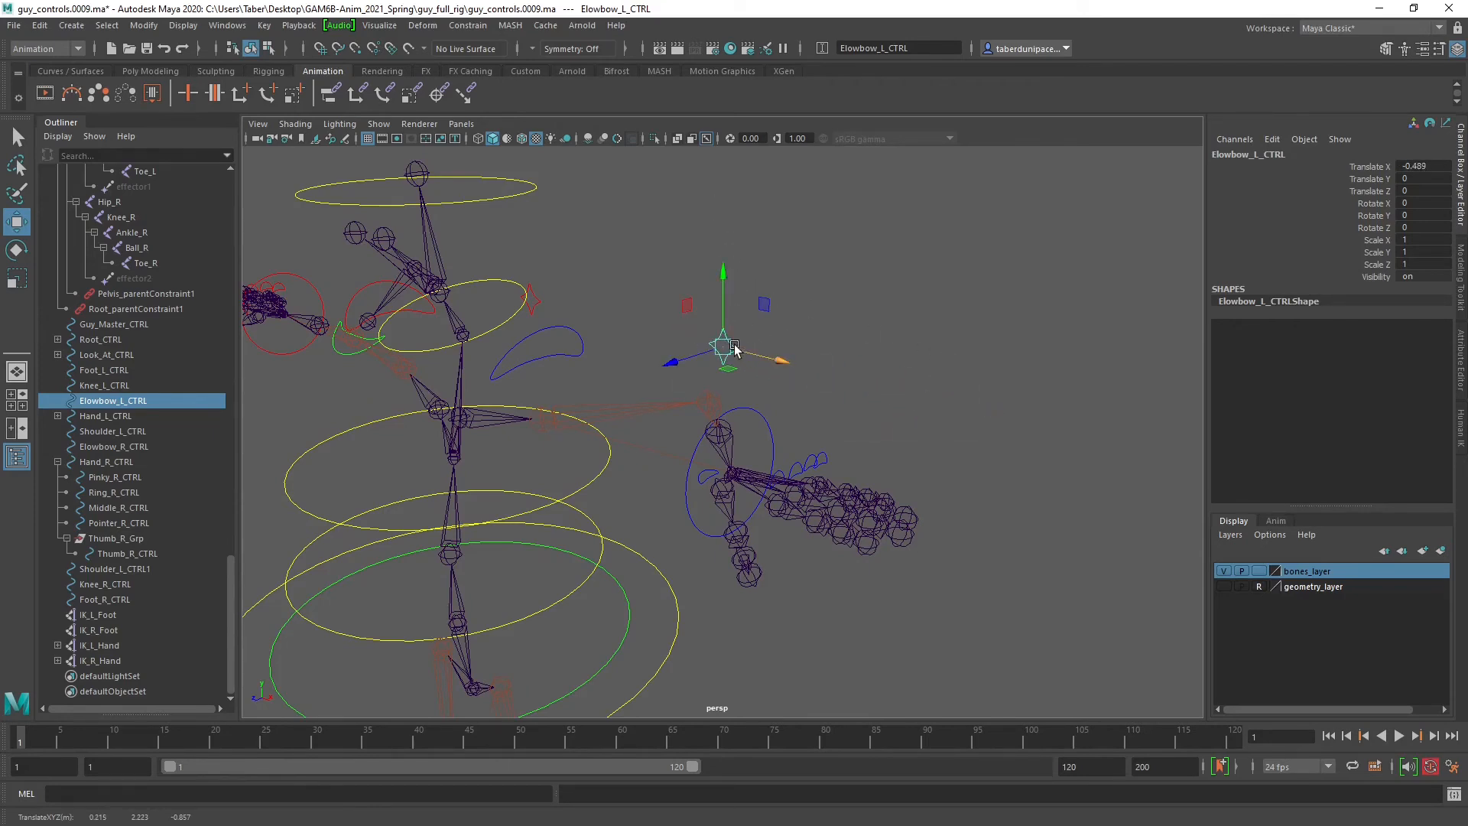
pyautogui.moveTo(729, 348); pyautogui.dragTo(608, 656)
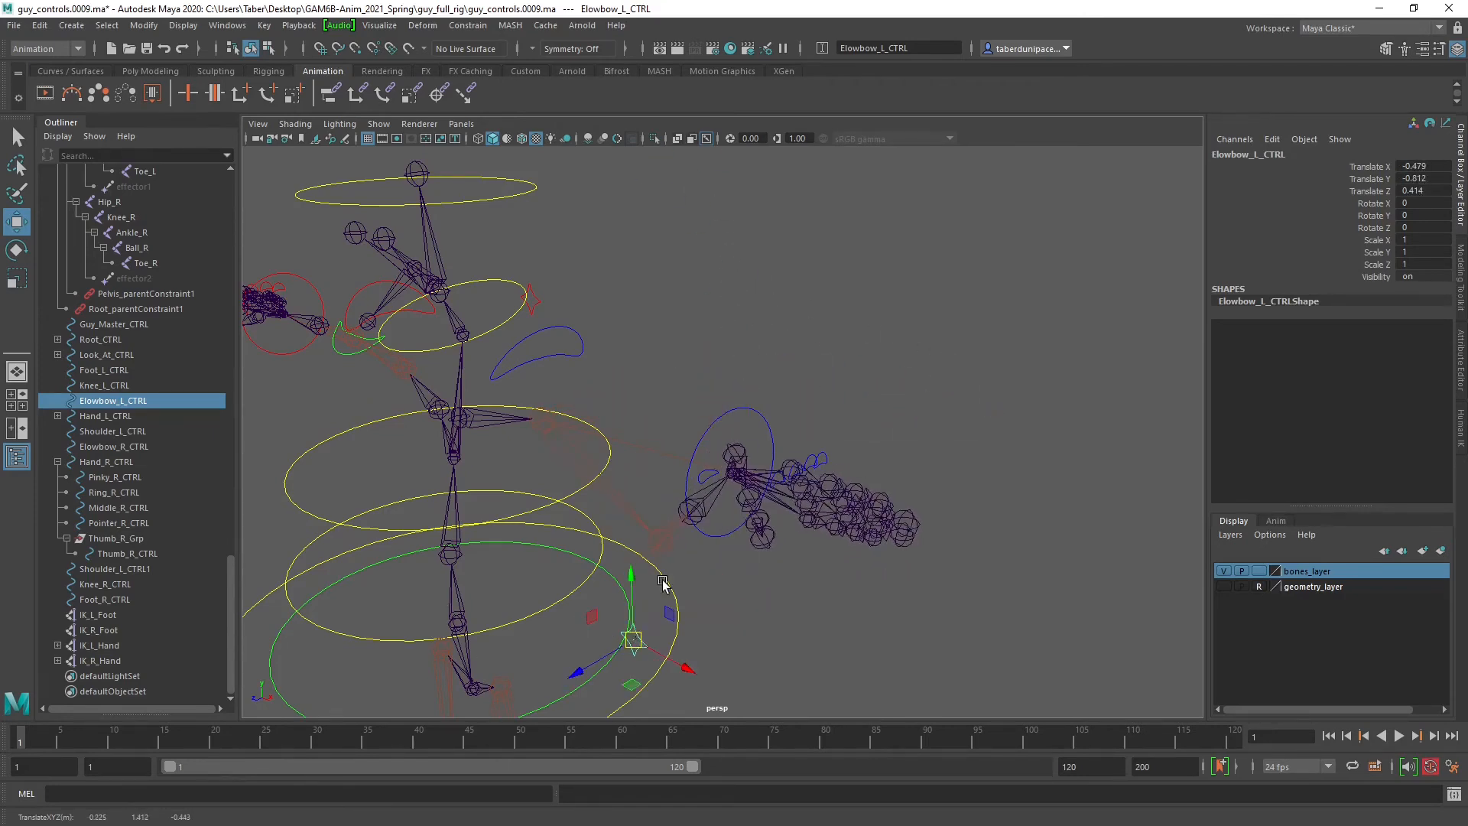
pyautogui.keyDown('alt'); pyautogui.moveTo(699, 465); pyautogui.dragTo(781, 597); pyautogui.keyUp('alt')
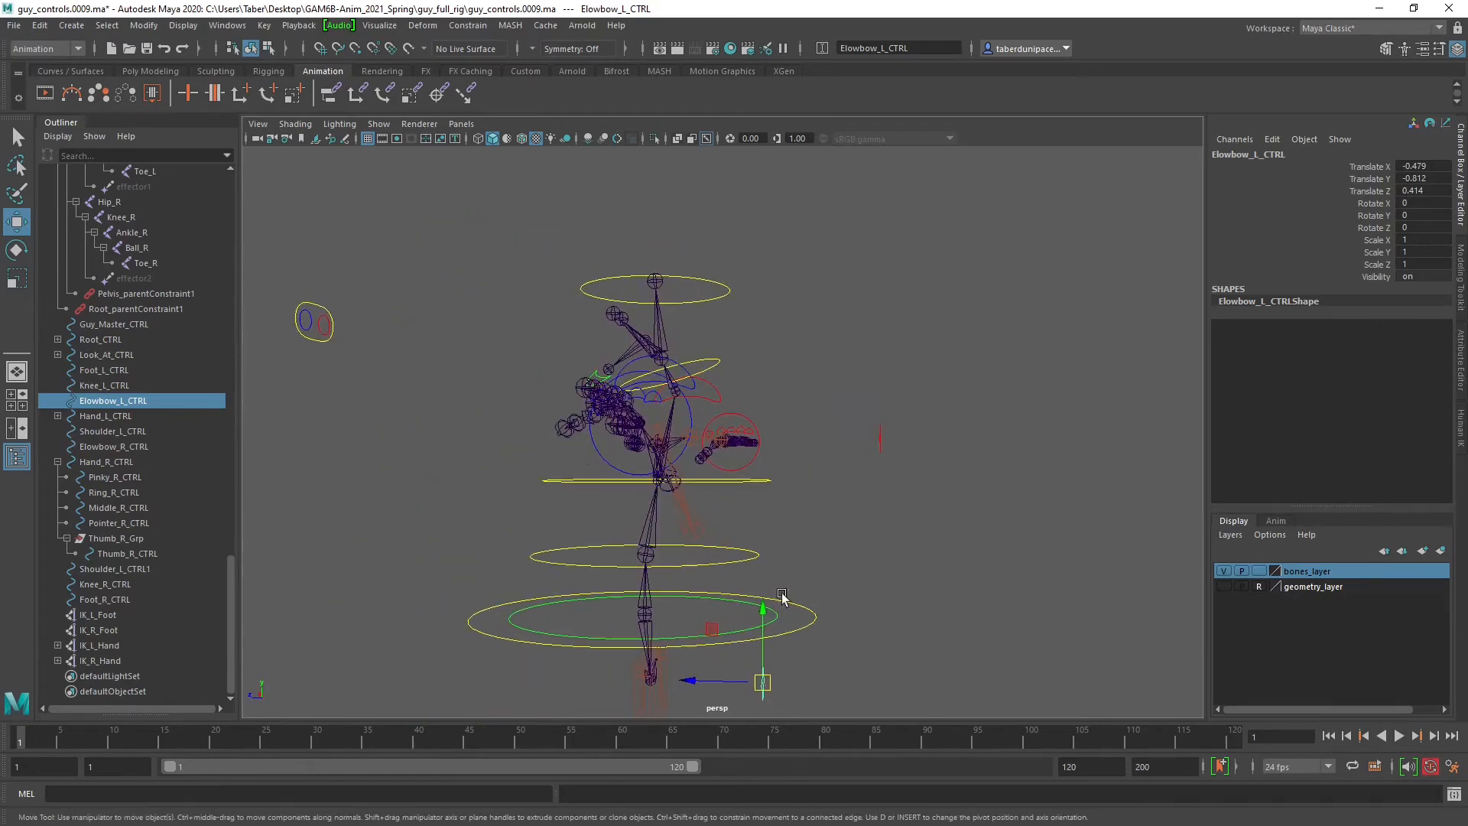
pyautogui.moveTo(711, 631); pyautogui.dragTo(397, 526)
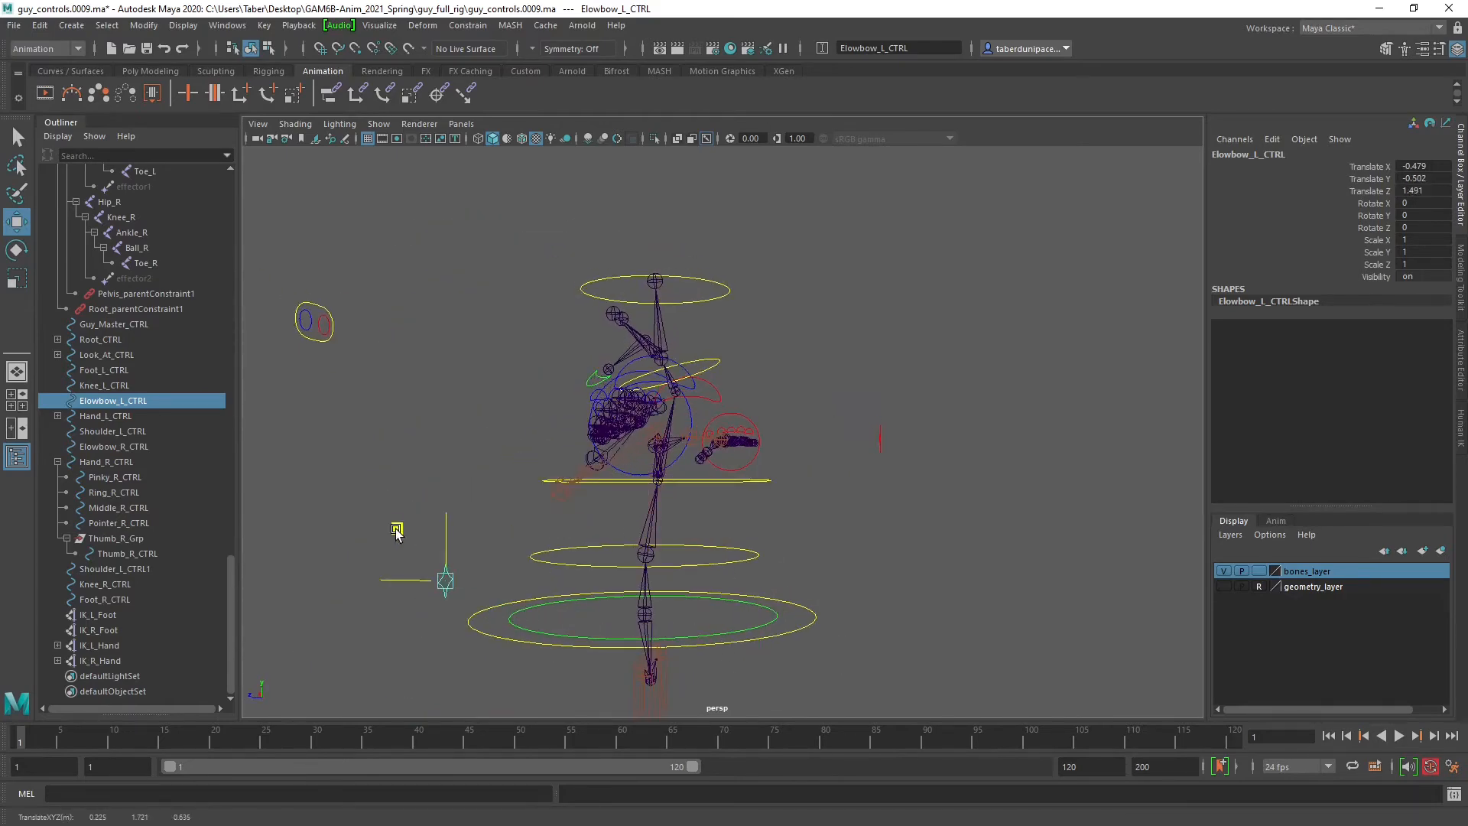
pyautogui.keyDown('alt'); pyautogui.moveTo(565, 562); pyautogui.dragTo(767, 422); pyautogui.keyUp('alt')
pyautogui.scroll(-3, 751, 385)
pyautogui.keyDown('alt'); pyautogui.moveTo(791, 482); pyautogui.dragTo(500, 576); pyautogui.keyUp('alt')
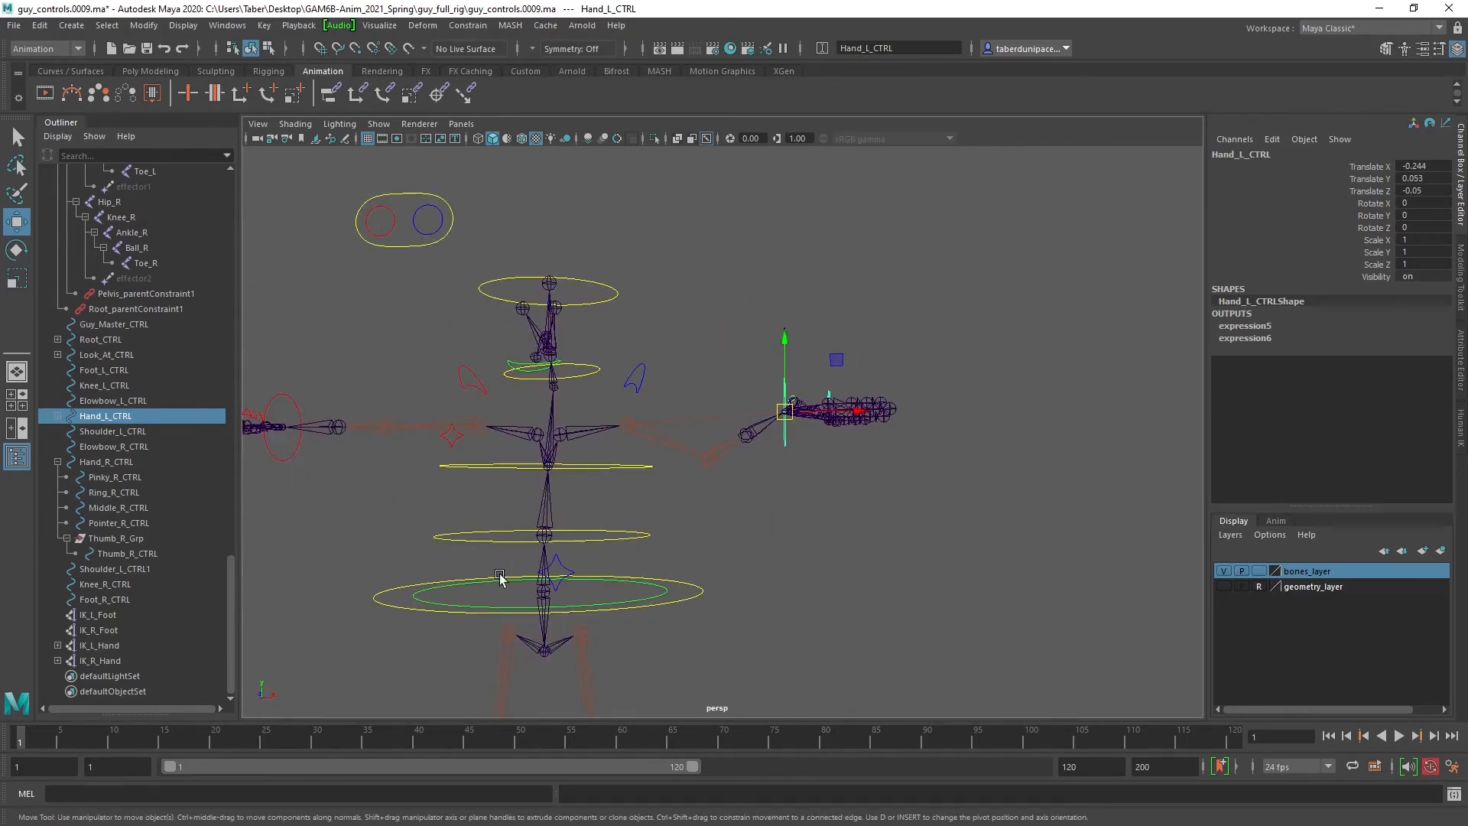
# Reset the translate and rotate values of Elowbow_L_CTRL and Hand_L_CTRL to 0 and clear the selection.
pyautogui.click(559, 554)
pyautogui.keyDown('shift'); pyautogui.click(786, 378); pyautogui.keyUp('shift')
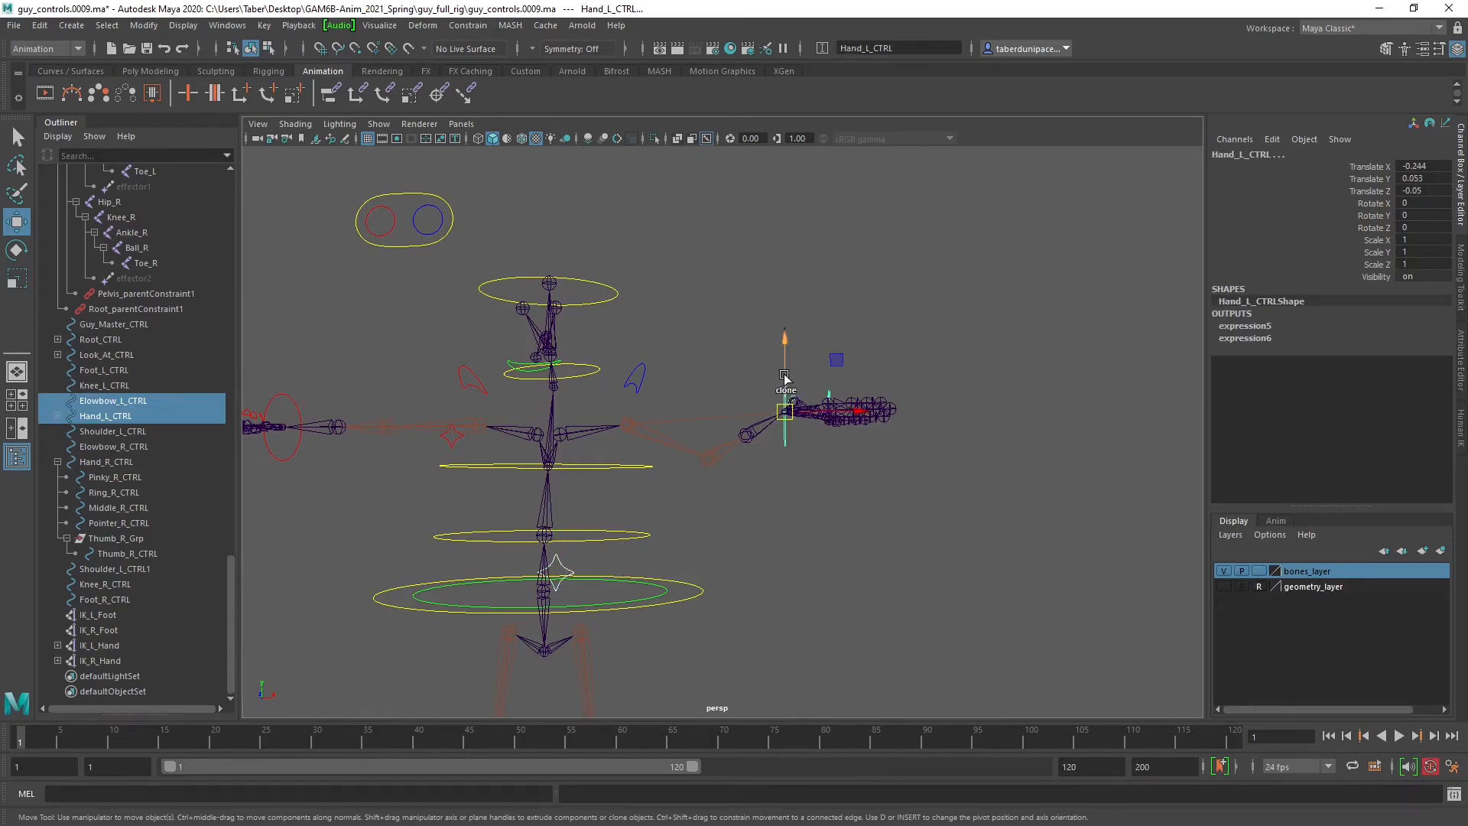
pyautogui.moveTo(1417, 166); pyautogui.dragTo(1418, 228)
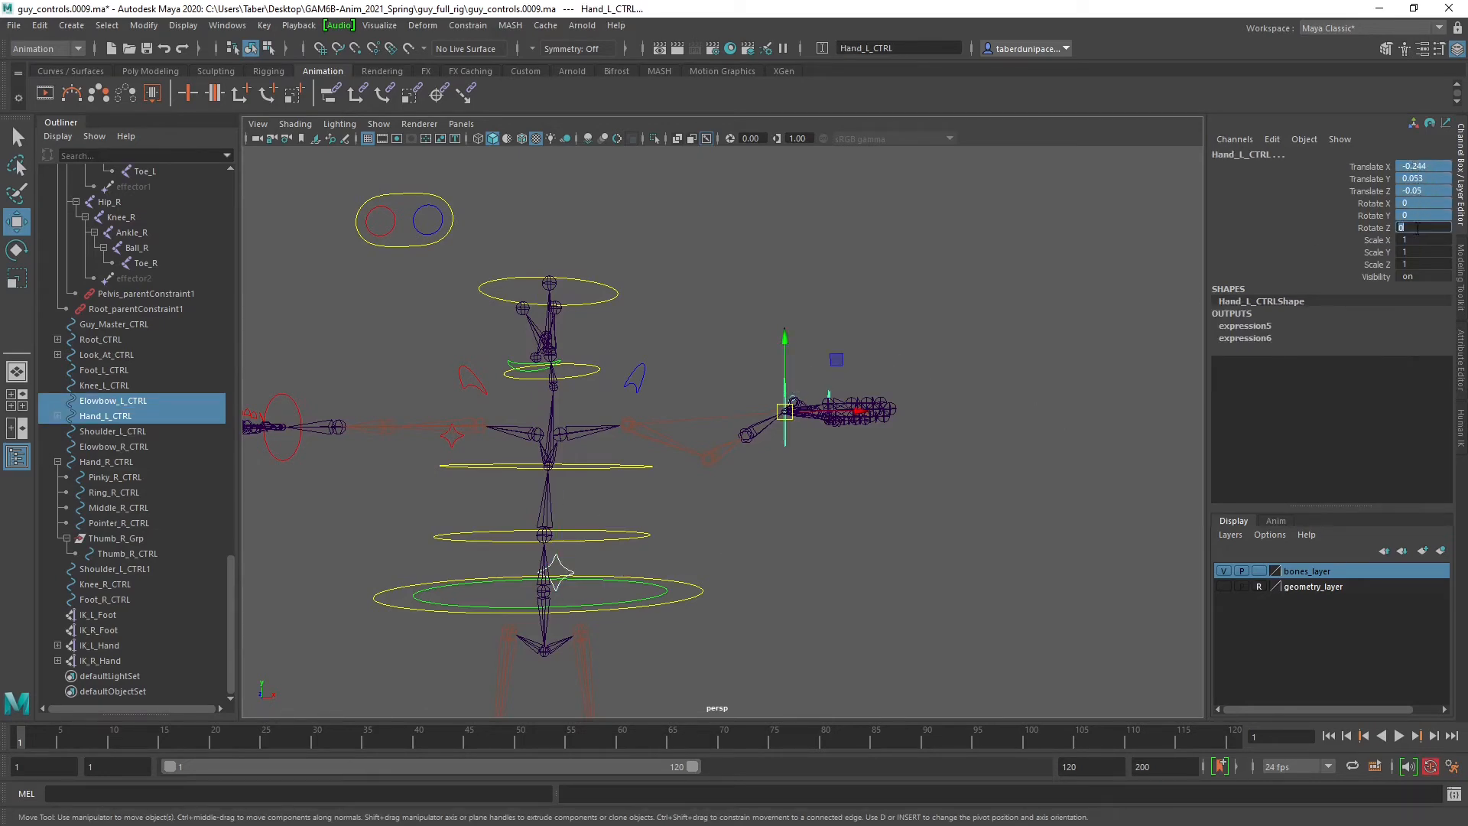
pyautogui.press('Return')
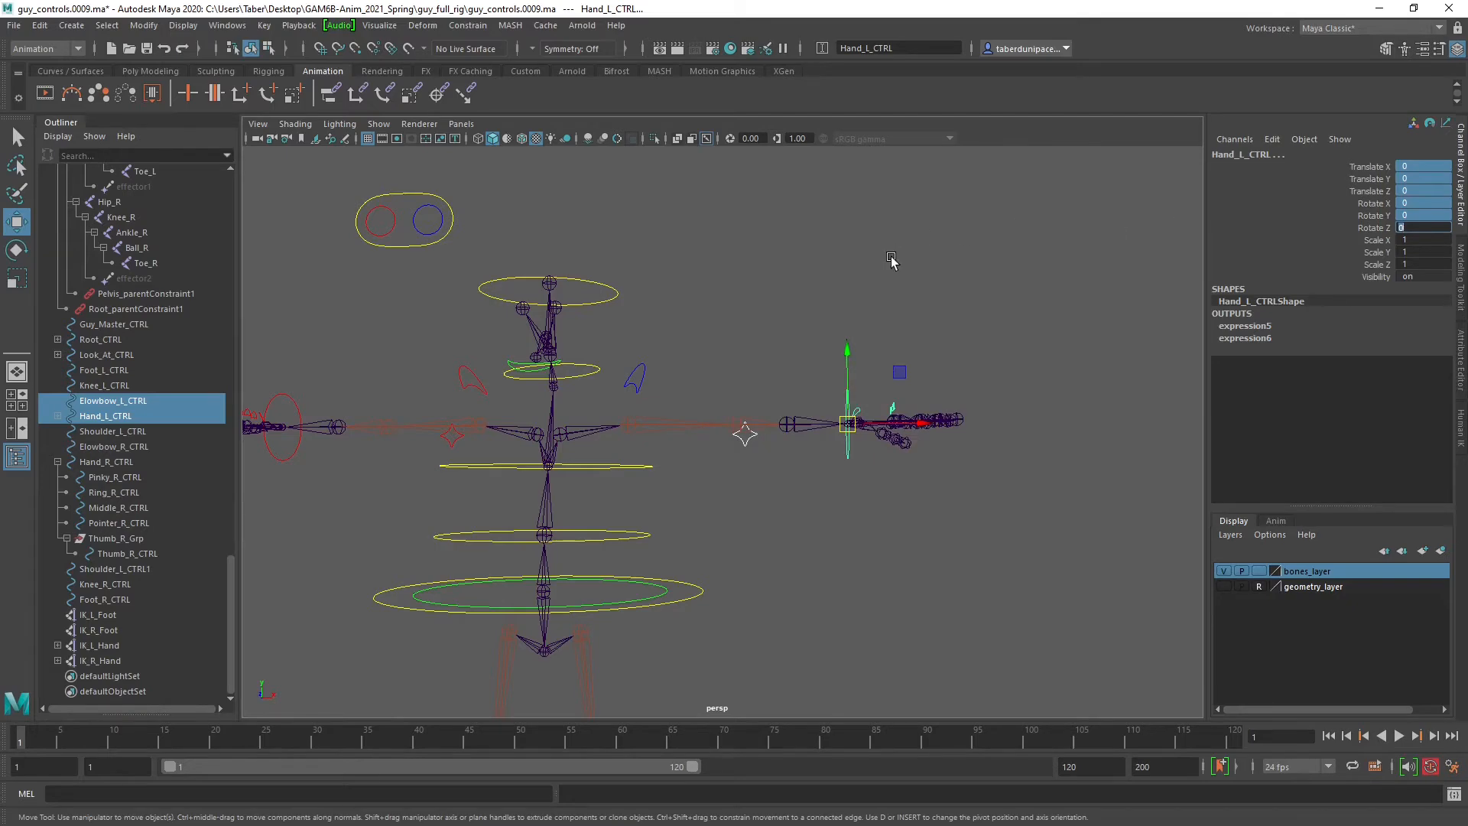
pyautogui.keyDown('alt'); pyautogui.moveTo(891, 260); pyautogui.dragTo(610, 354); pyautogui.keyUp('alt')
pyautogui.click(814, 338)
# Test the shoulder by rotating Shoulder_L_CTRL about 20.8 degrees in Z.
pyautogui.click(610, 374)
pyautogui.press('e')
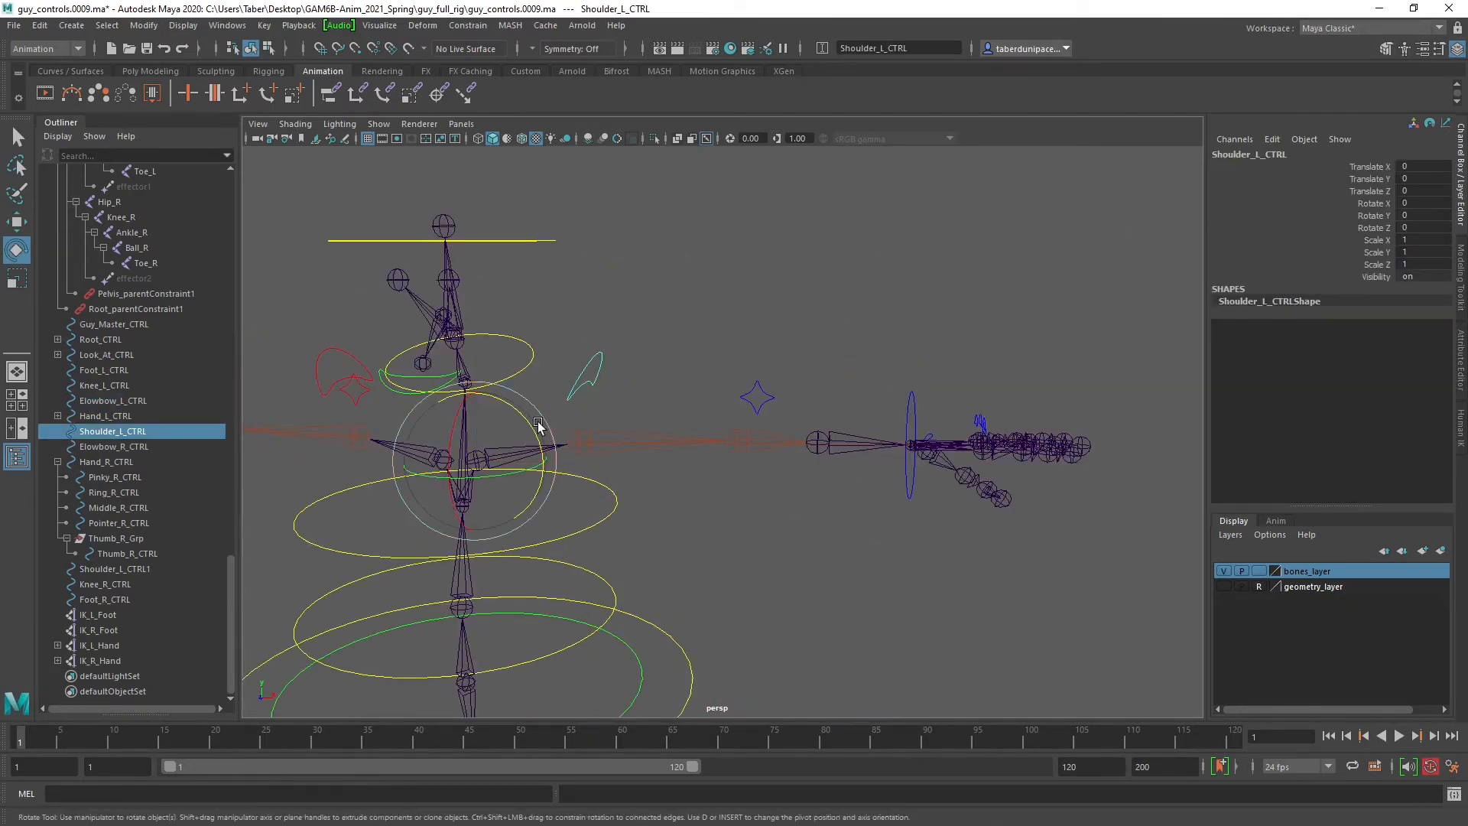
pyautogui.moveTo(539, 425); pyautogui.dragTo(505, 407)
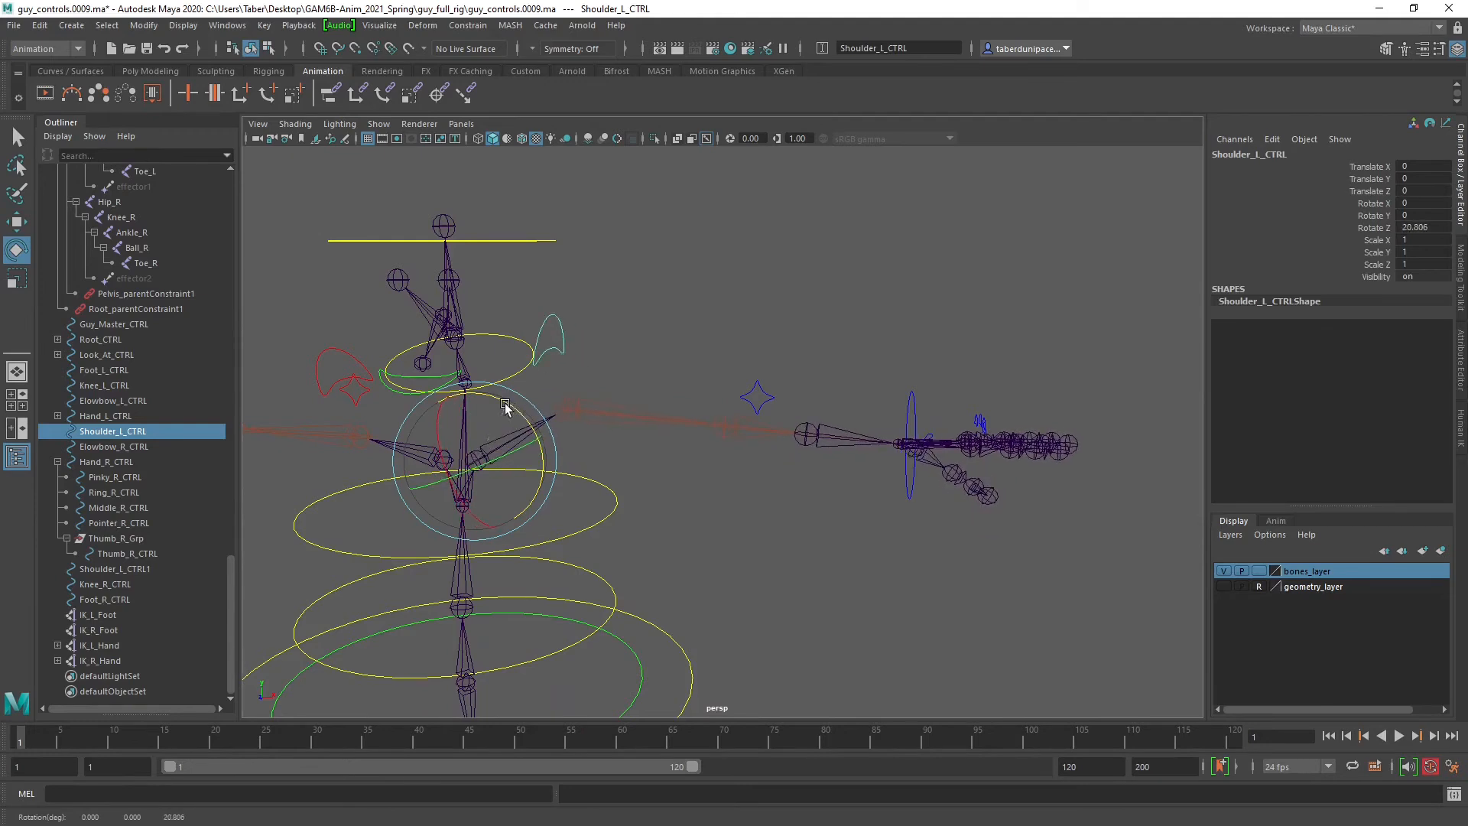
# Test the bent left arm by moving Hand_L_CTRL inward and down and Elowbow_L_CTRL below the hand.
pyautogui.click(912, 401)
pyautogui.press('w')
pyautogui.moveTo(911, 443); pyautogui.dragTo(765, 481)
pyautogui.press('e')
pyautogui.click(758, 394)
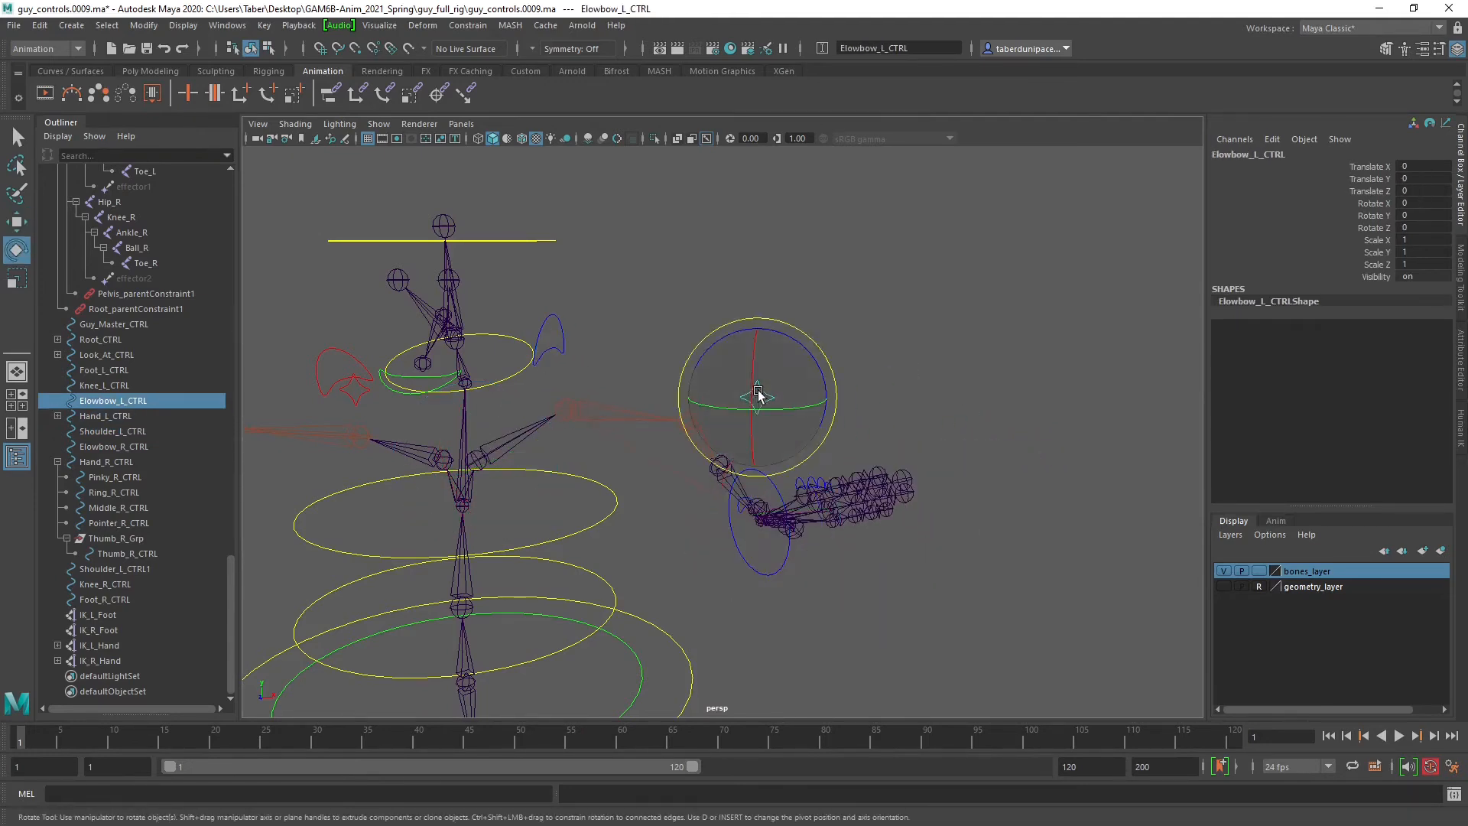
pyautogui.press('w')
pyautogui.moveTo(758, 394); pyautogui.dragTo(759, 517)
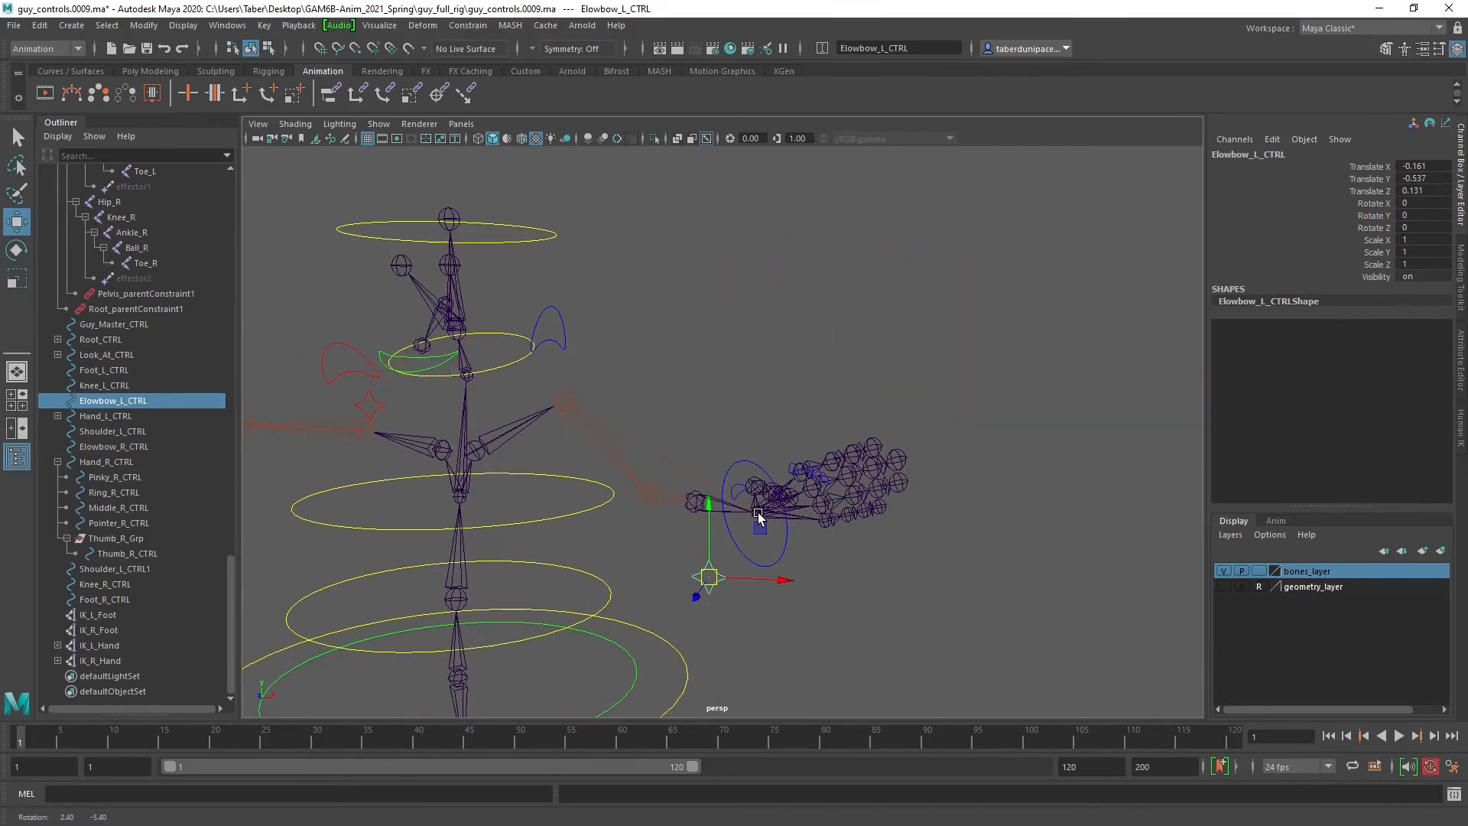
# Reset the translate and rotate values of Elowbow_L_CTRL, Hand_L_CTRL and Shoulder_L_CTRL to 0 and clear the selection.
pyautogui.keyDown('shift'); pyautogui.click(780, 495); pyautogui.keyUp('shift')
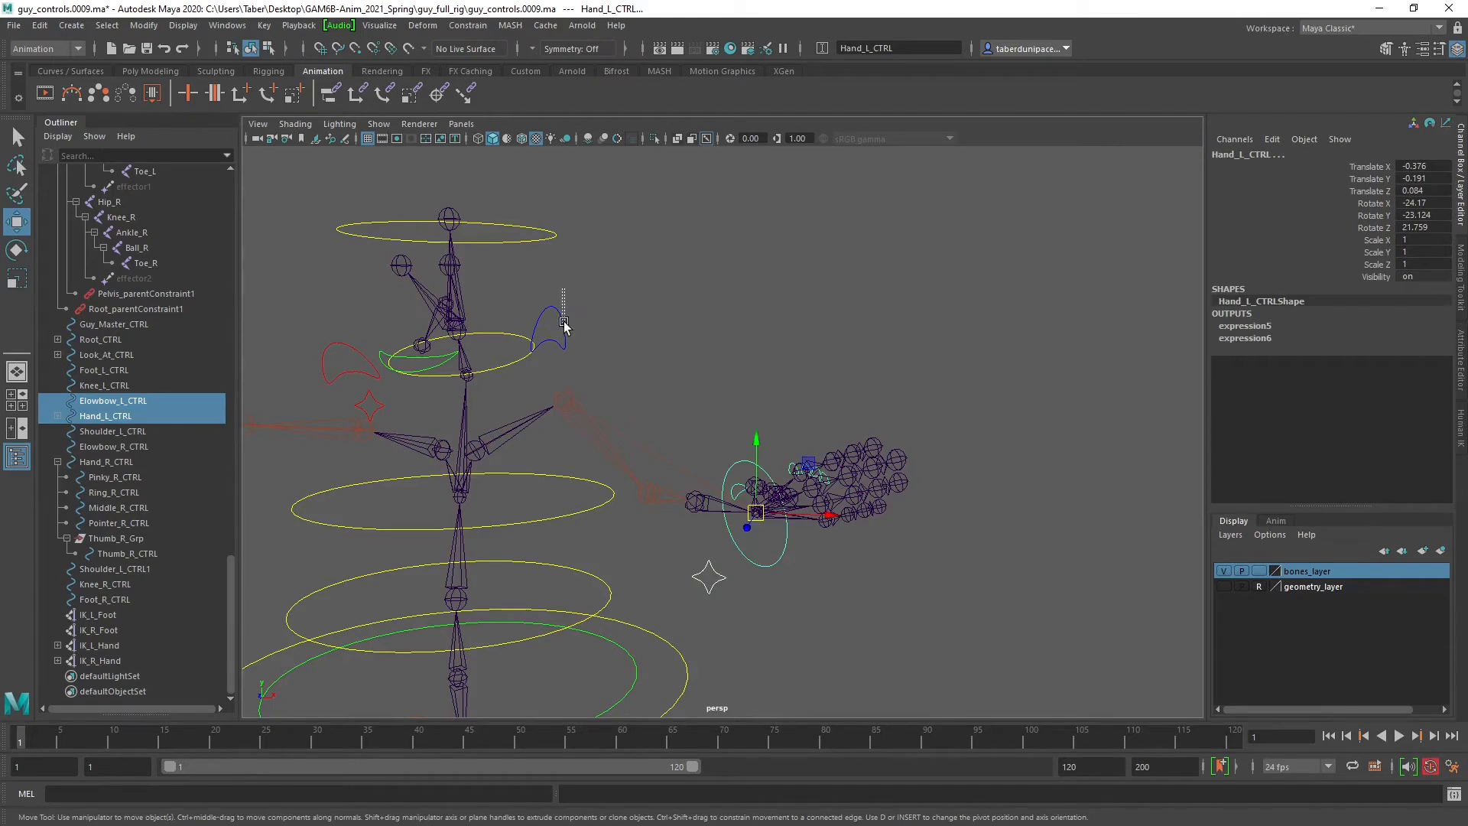
pyautogui.keyDown('shift'); pyautogui.click(565, 326); pyautogui.keyUp('shift')
pyautogui.moveTo(1443, 171); pyautogui.dragTo(1429, 227)
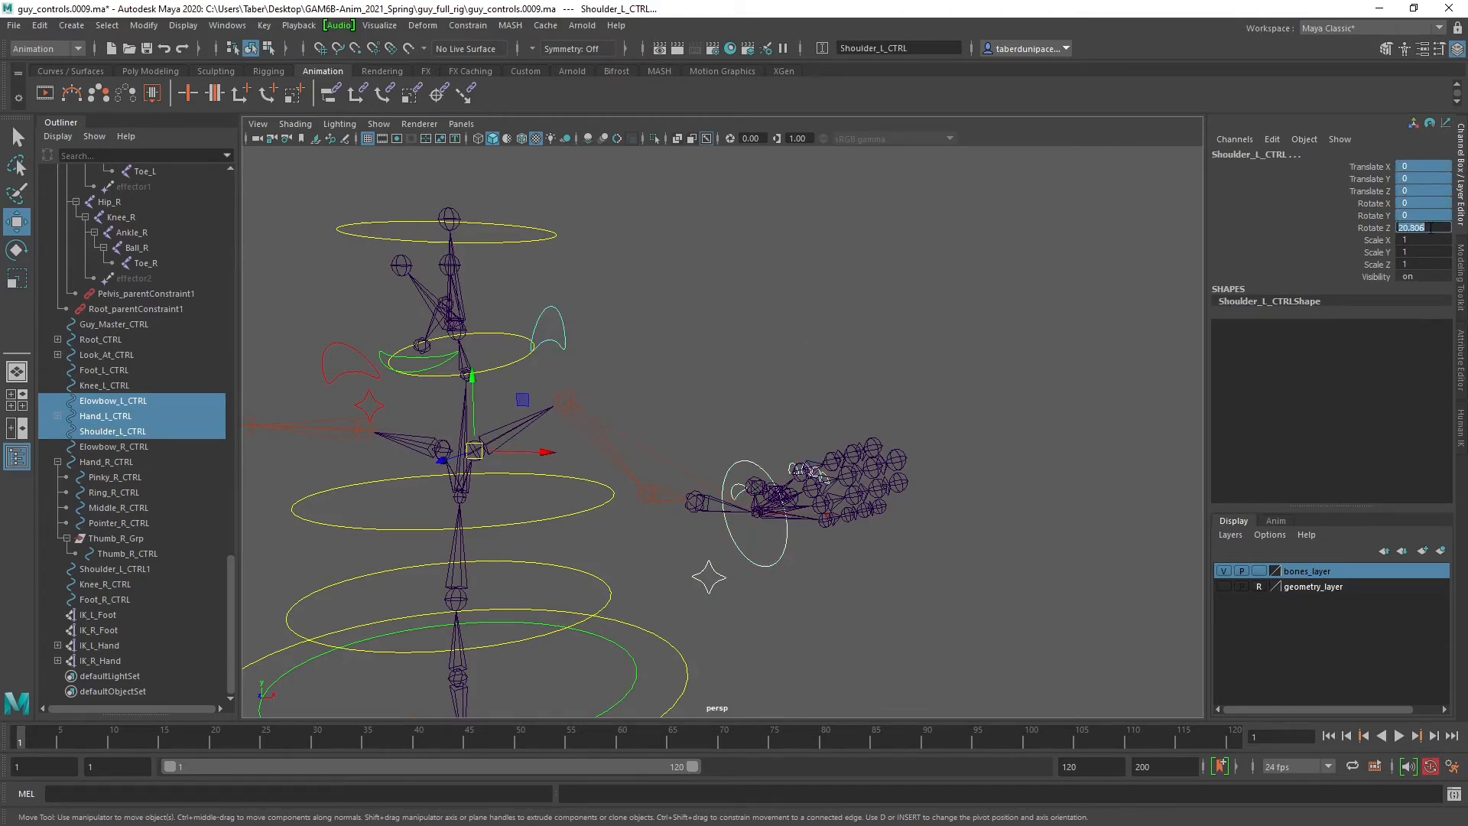
pyautogui.write('0')
pyautogui.press('Return')
pyautogui.click(818, 297)
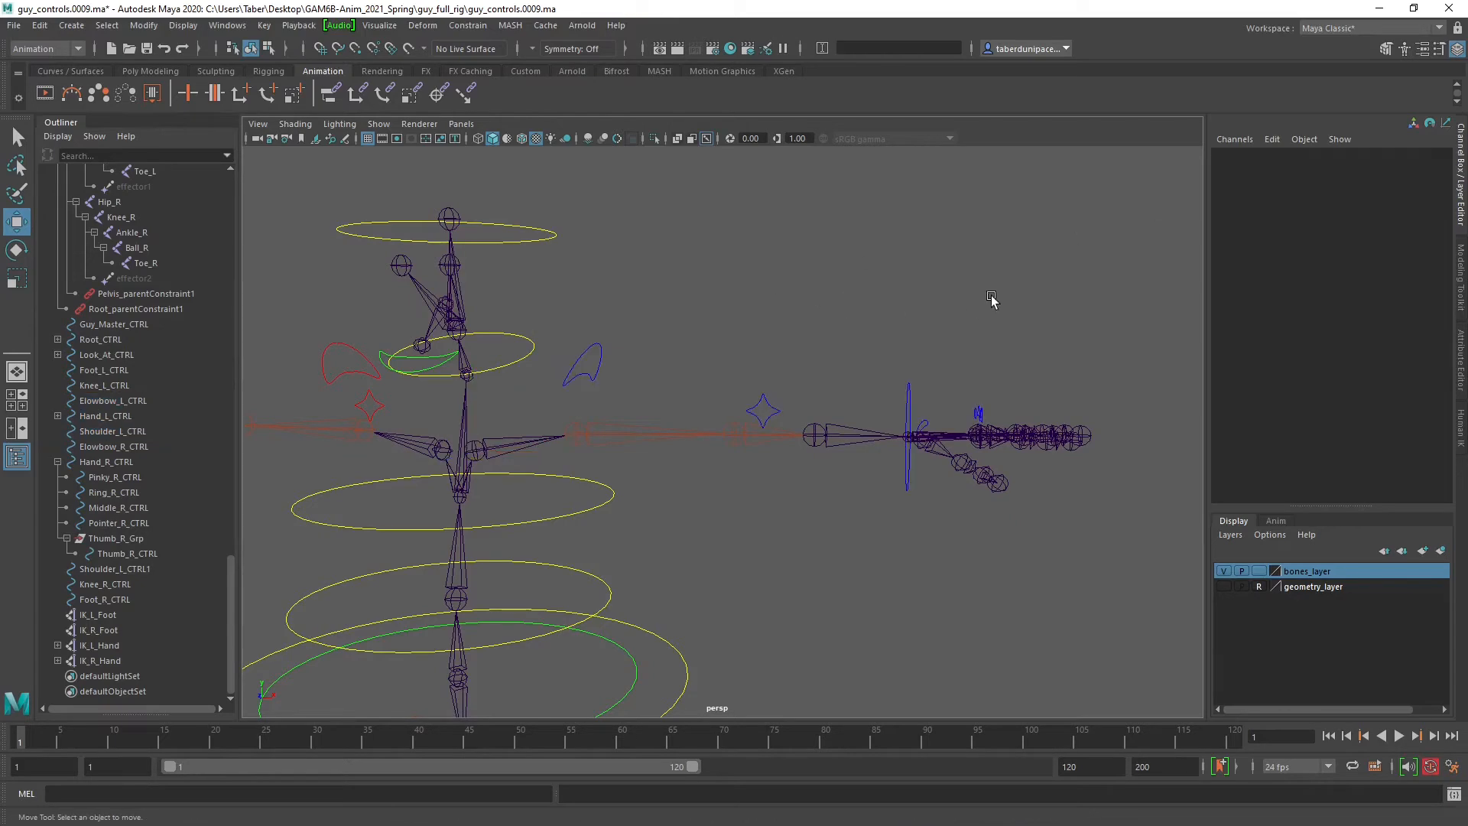
pyautogui.moveTo(989, 302)
pyautogui.keyDown('alt'); pyautogui.mouseDown()
pyautogui.moveTo(833, 311)
pyautogui.moveTo(1004, 301)
pyautogui.moveTo(976, 301)
pyautogui.mouseUp(); pyautogui.keyUp('alt')
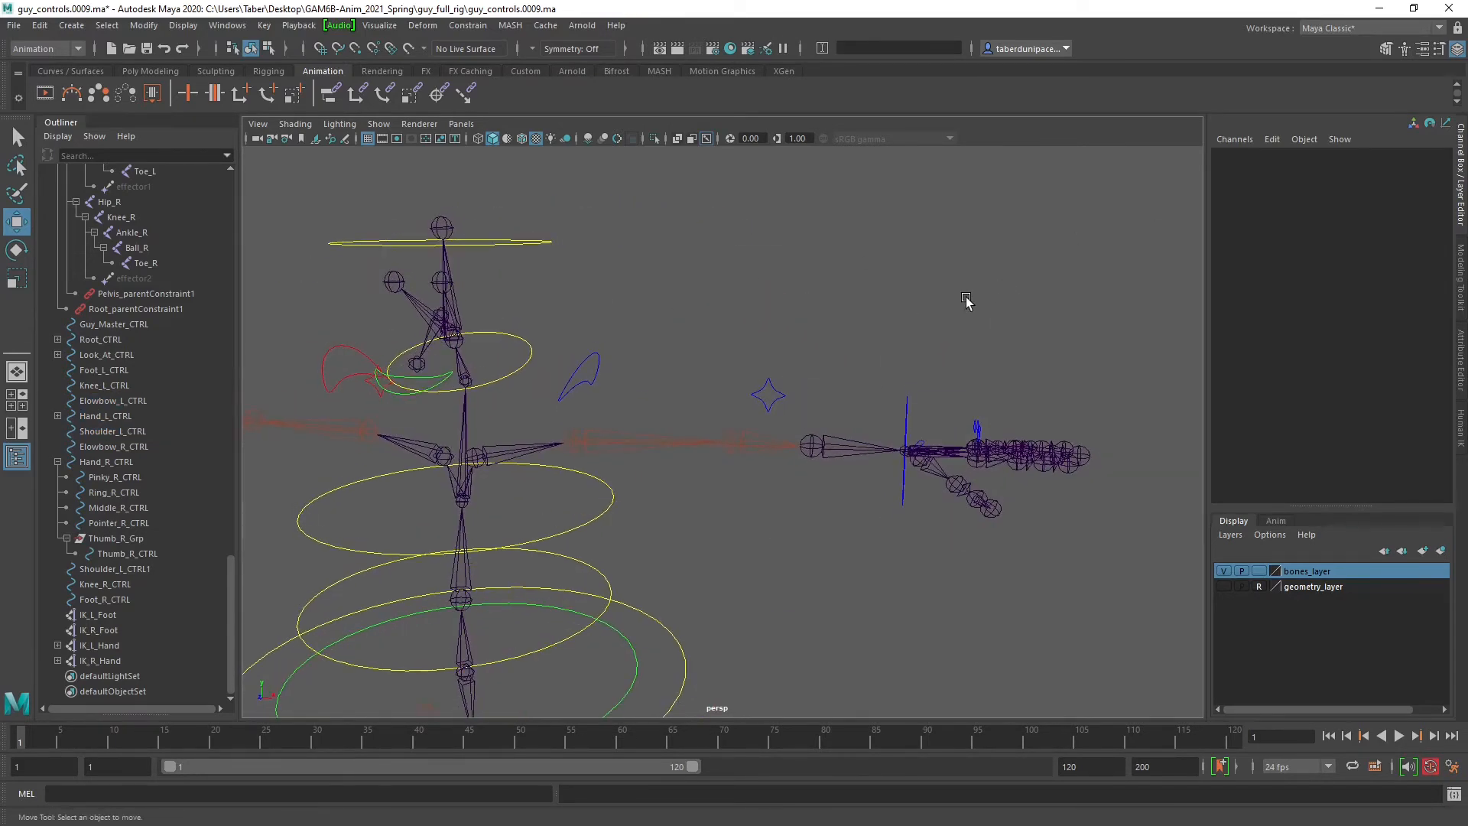
# Lock and hide the Rotate X, Y and Z channels of Elowbow_L_CTRL, and deselect it.
pyautogui.click(783, 397)
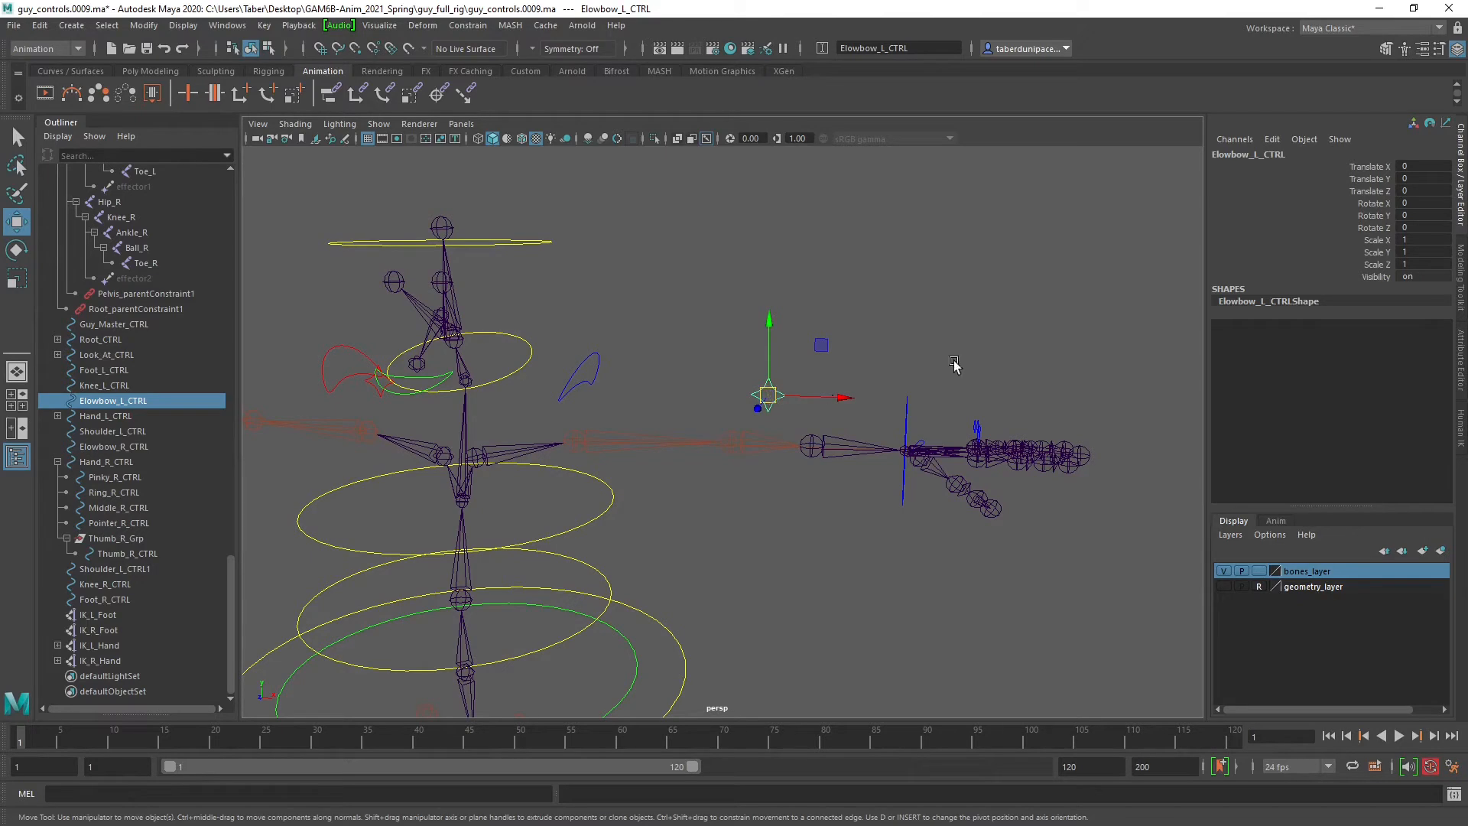
pyautogui.moveTo(1365, 207); pyautogui.dragTo(1368, 228)
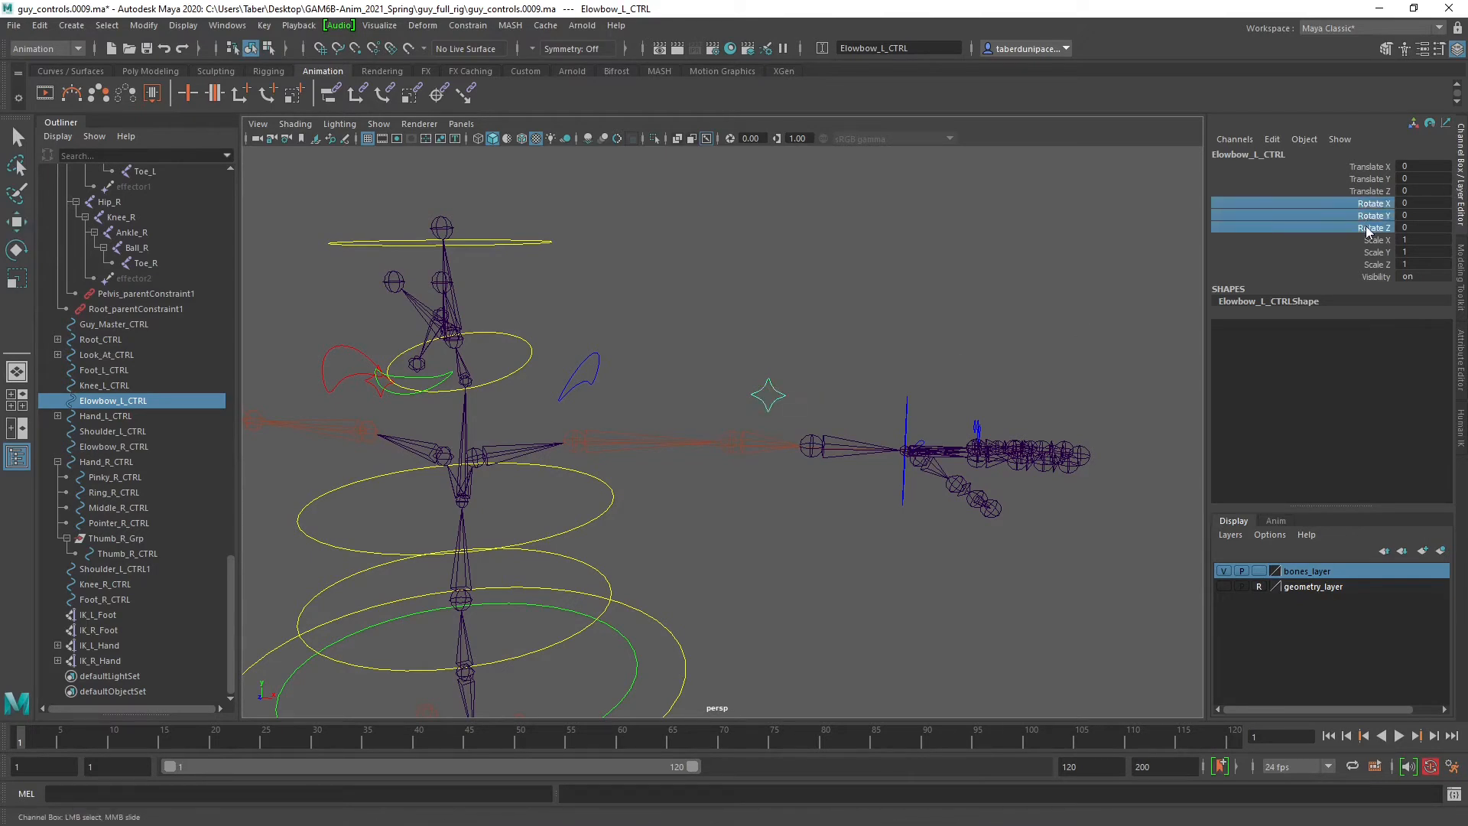
pyautogui.rightClick(1369, 229)
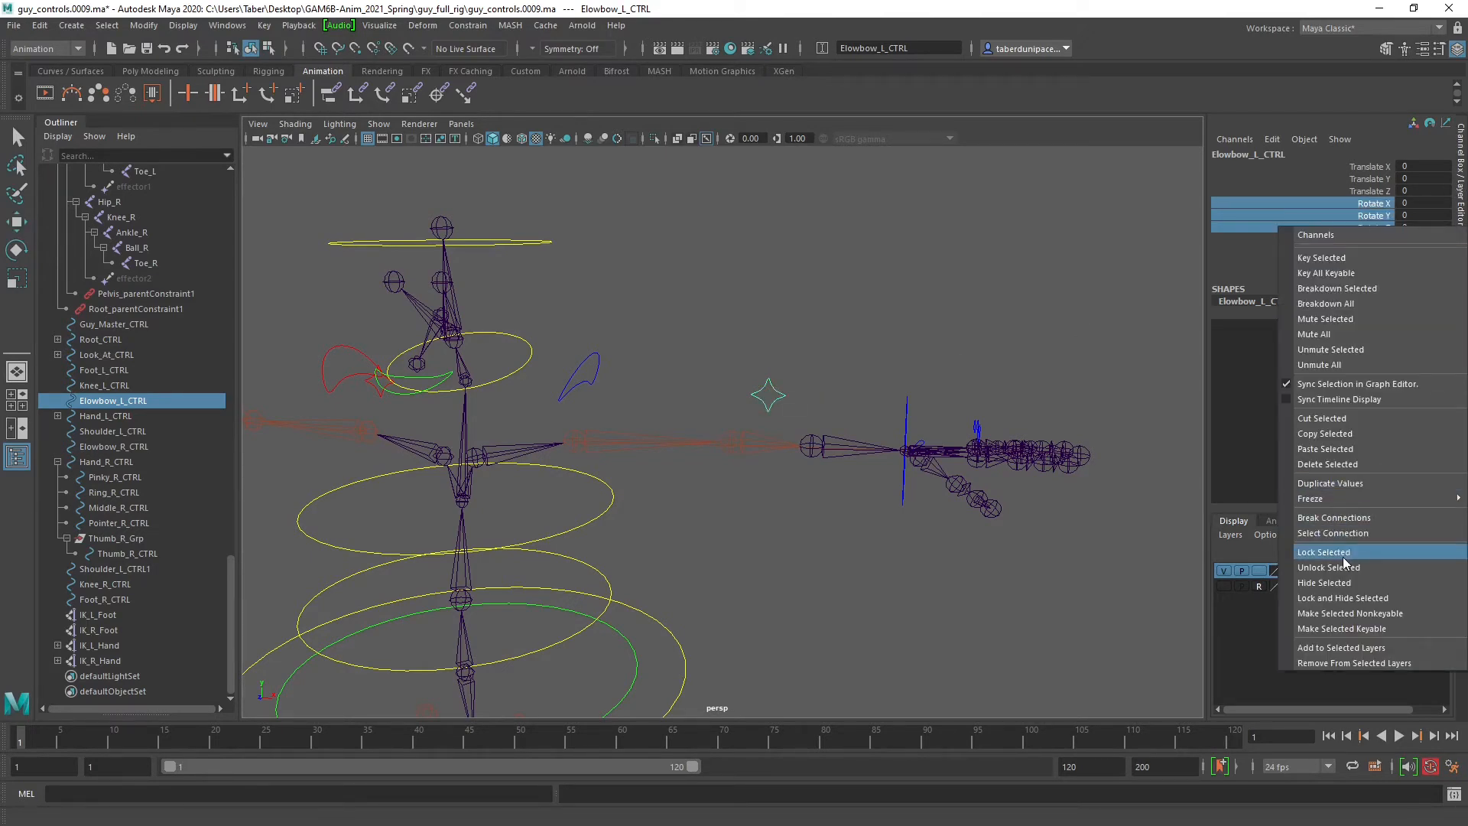
pyautogui.click(1357, 601)
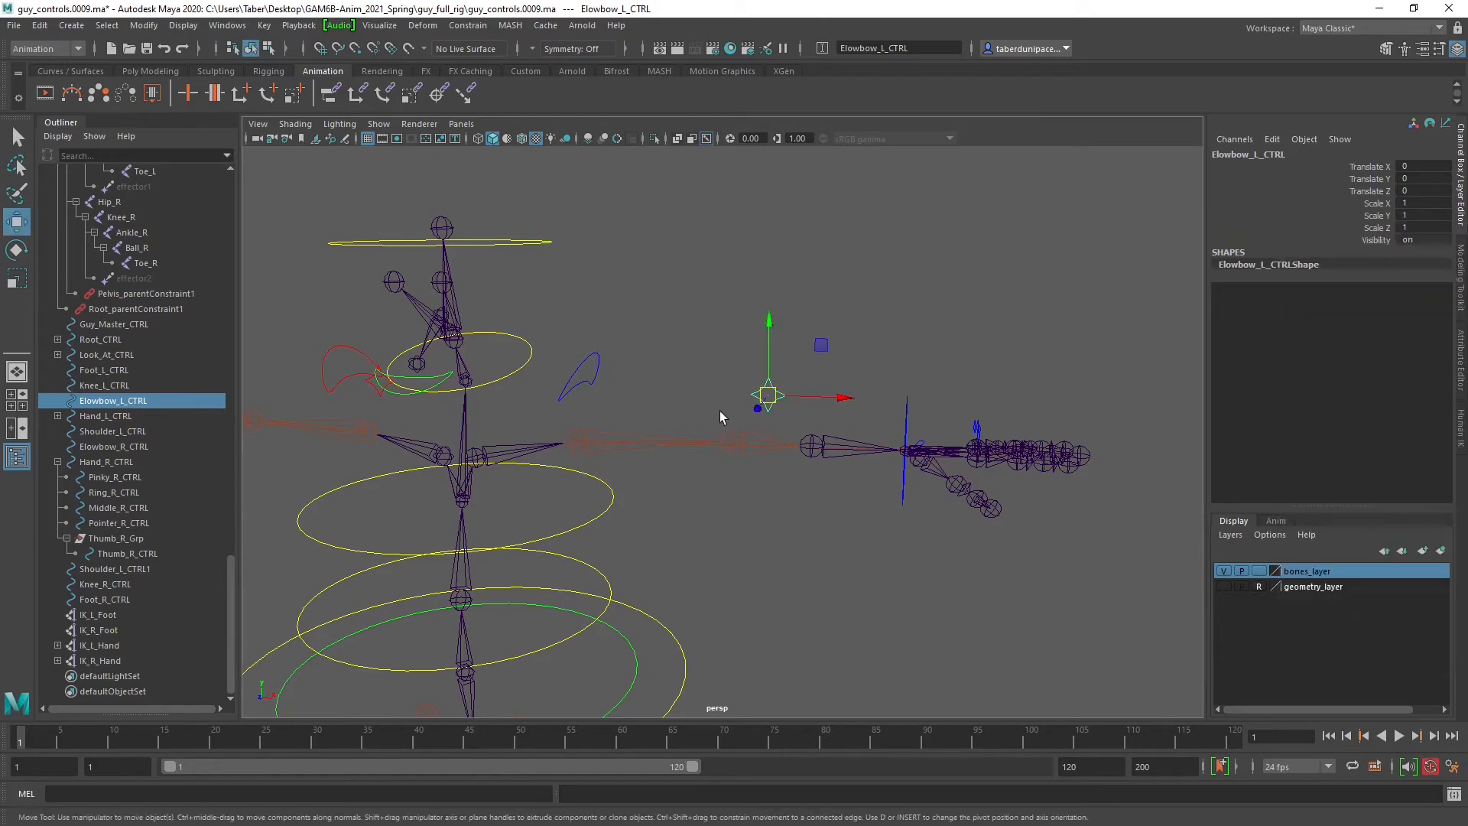
pyautogui.click(617, 323)
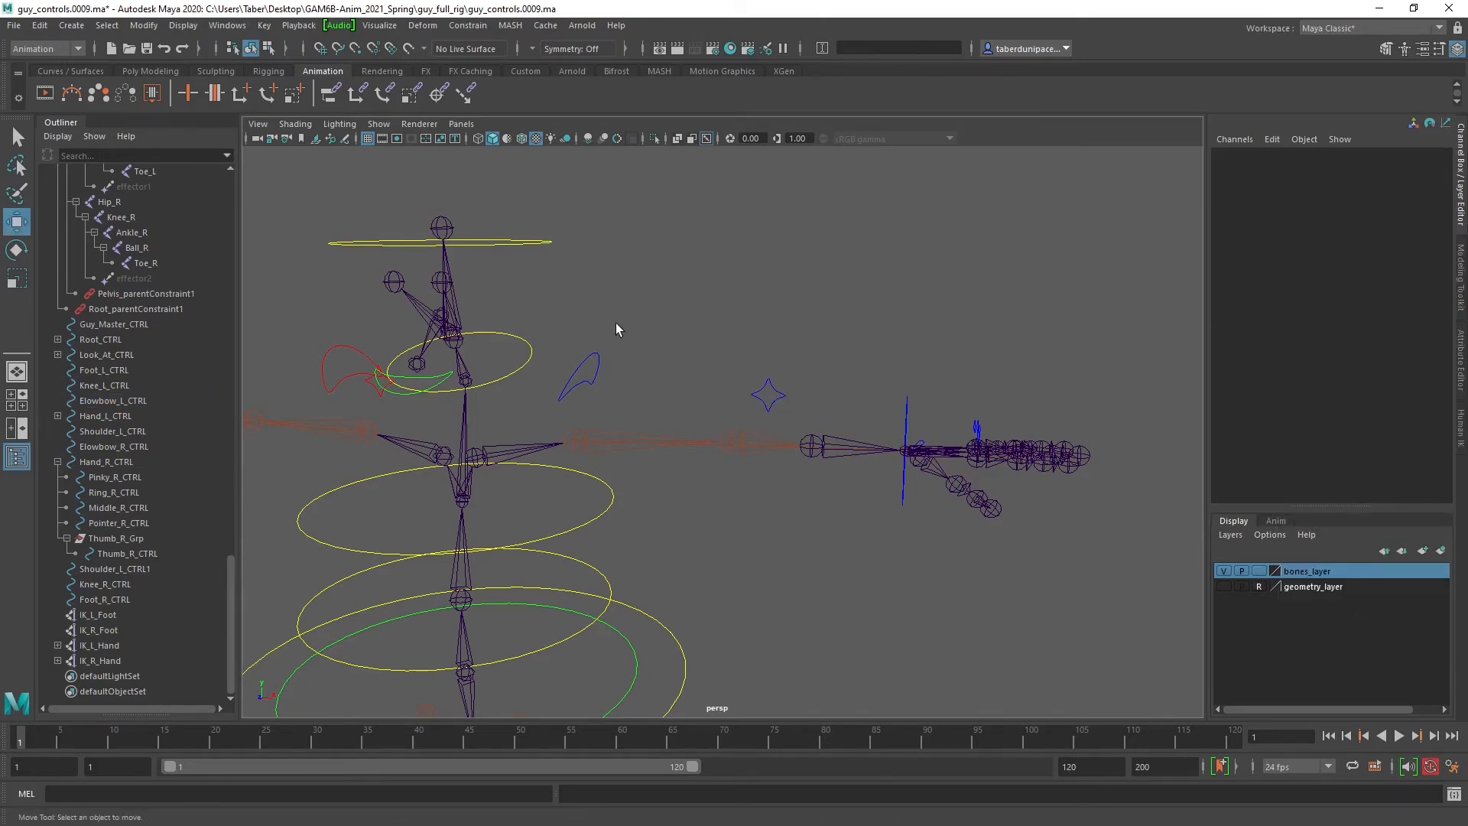
# Select Shoulder_L_CTRL, Hand_L_CTRL and Elowbow_L_CTRL together and open their Translate X, Y and Z values for editing.
pyautogui.moveTo(630, 394); pyautogui.dragTo(632, 396)
pyautogui.keyDown('shift'); pyautogui.moveTo(909, 397); pyautogui.dragTo(924, 401); pyautogui.keyUp('shift')
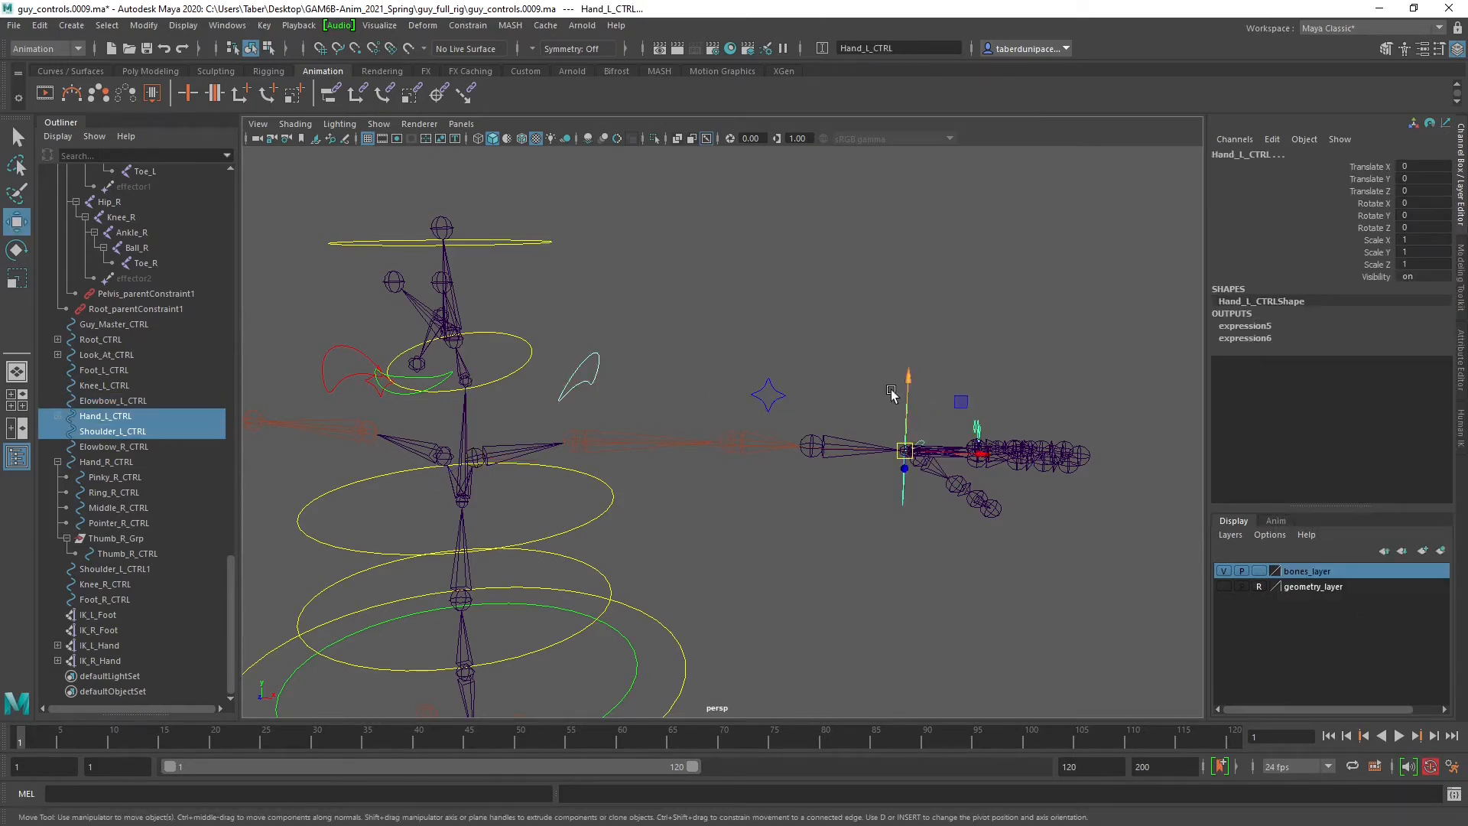
pyautogui.keyDown('shift'); pyautogui.moveTo(787, 348); pyautogui.dragTo(755, 407); pyautogui.keyUp('shift')
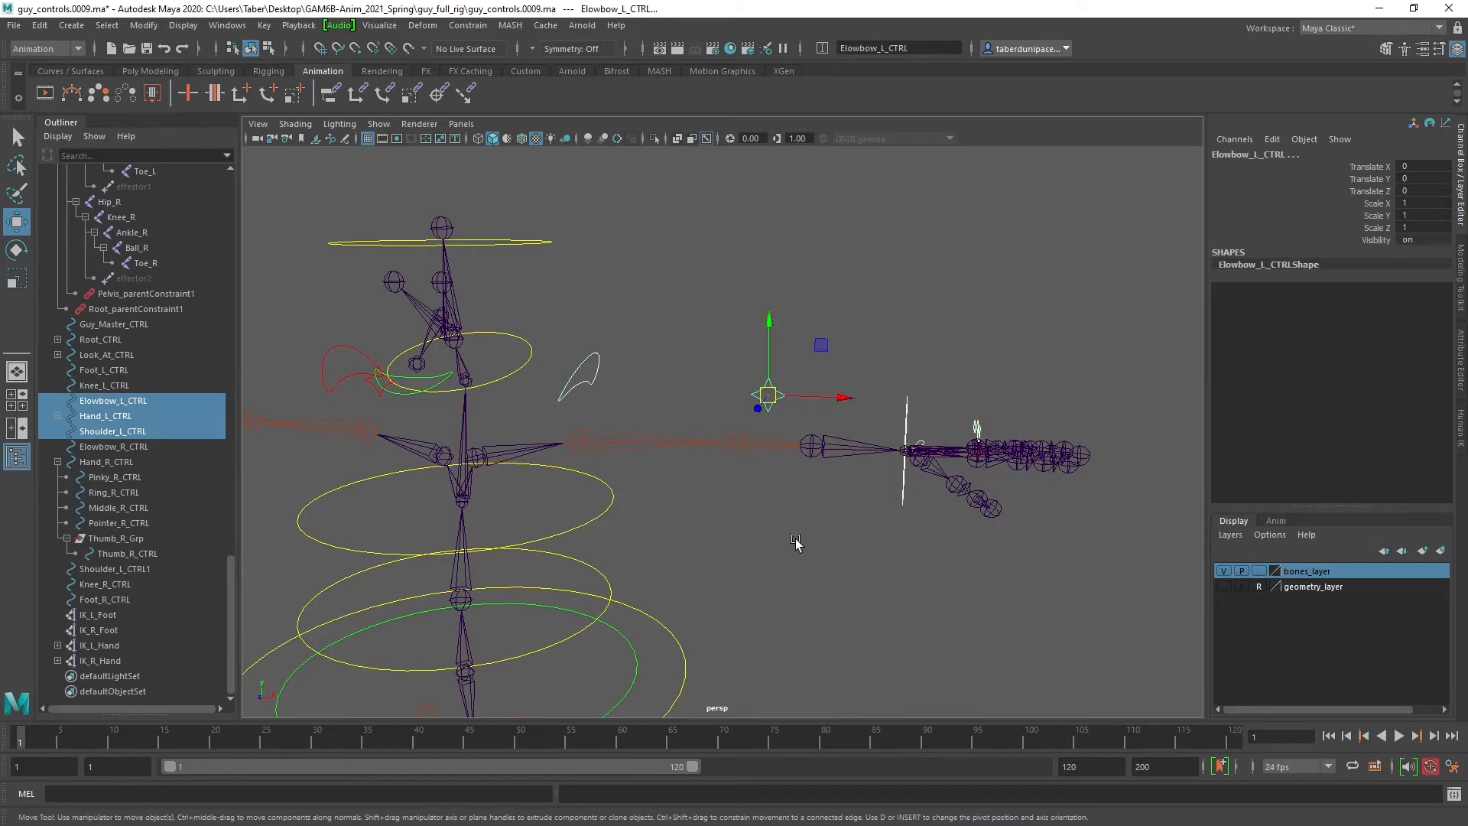
pyautogui.moveTo(1428, 164)
pyautogui.mouseDown()
pyautogui.moveTo(1425, 190)
pyautogui.moveTo(1424, 177)
pyautogui.mouseUp()
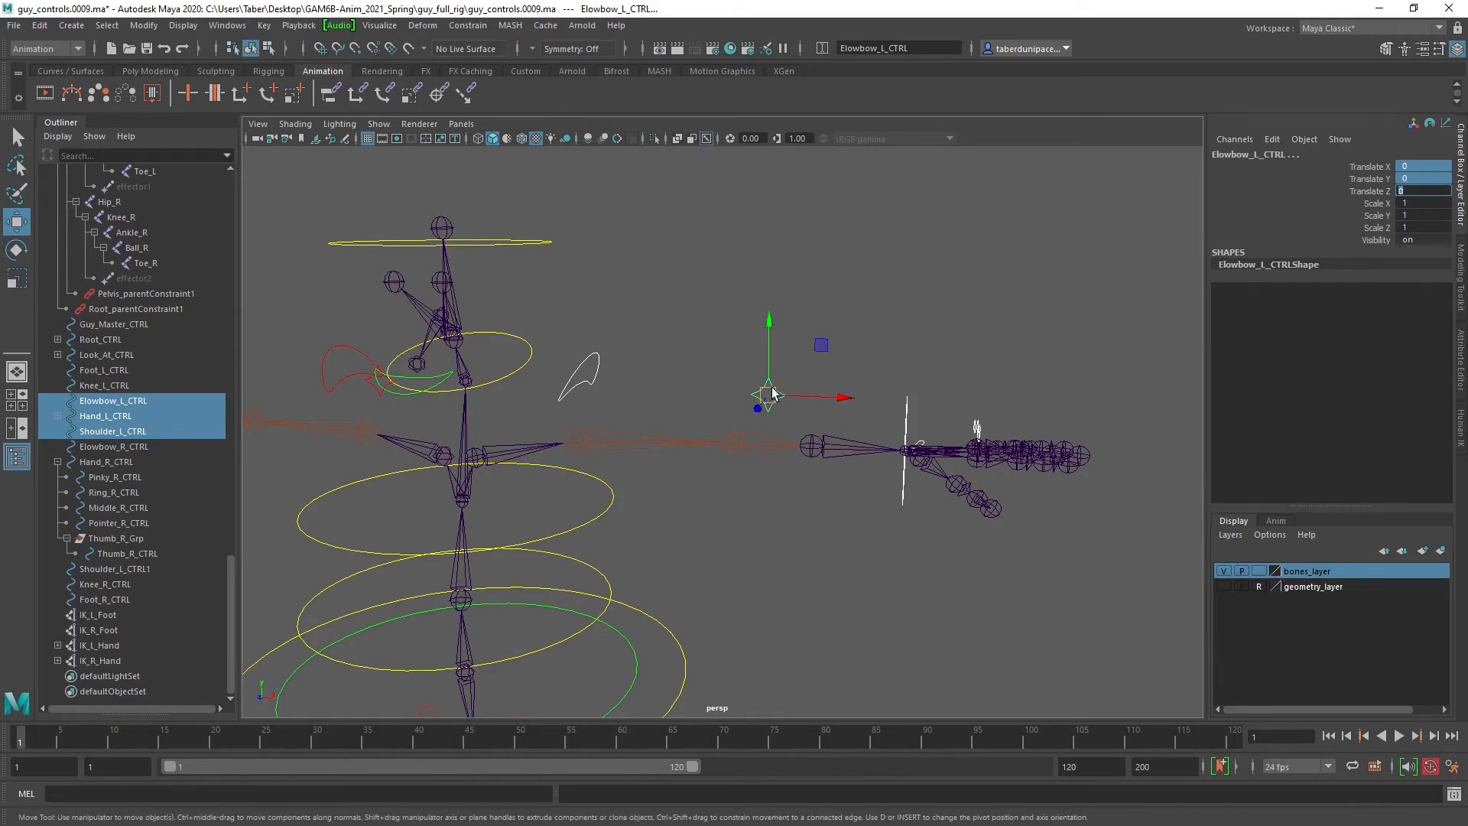
# Undo the latest test changes on the left arm controls.
pyautogui.hotkey('ctrl', 'z')
pyautogui.hotkey('ctrl', 'z')
pyautogui.hotkey('ctrl', 'z')
pyautogui.hotkey('ctrl', 'z')
pyautogui.hotkey('ctrl', 'z')
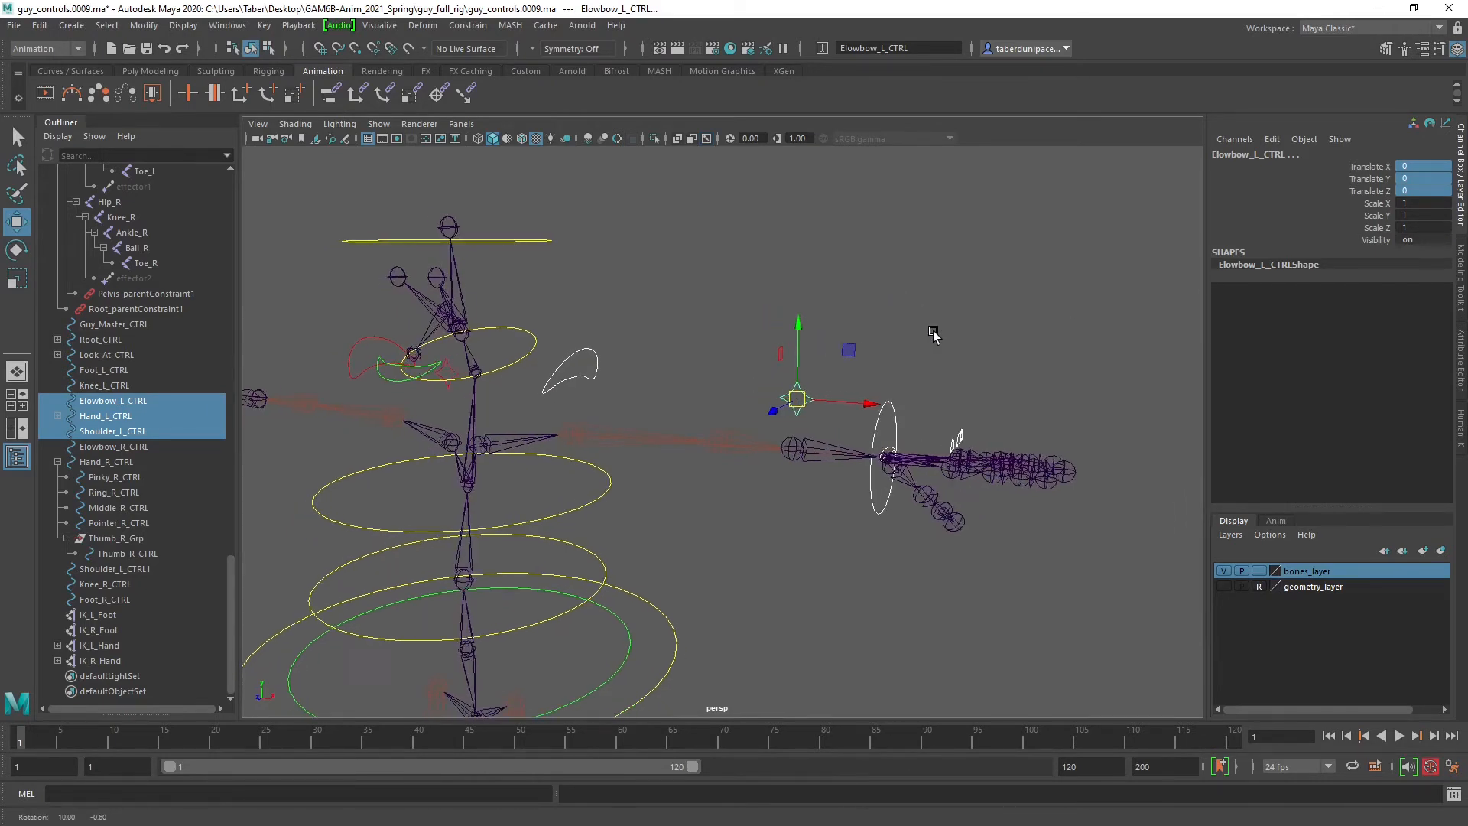
# Undo the locking and hiding of the rotate channels on Elowbow_L_CTRL and clear the selection.
pyautogui.hotkey('ctrl', 'z')
pyautogui.hotkey('ctrl', 'z')
pyautogui.hotkey('ctrl', 'z')
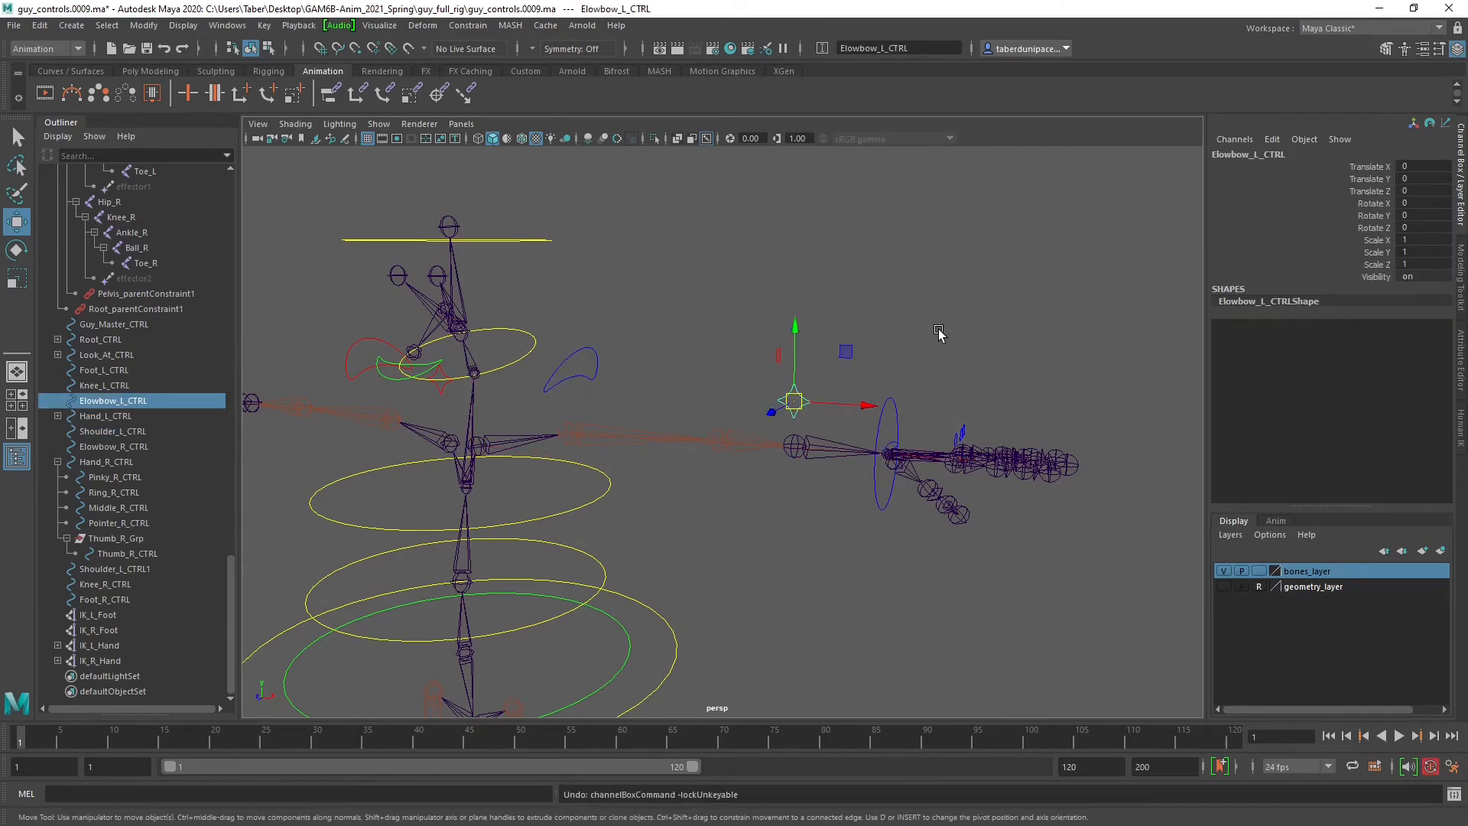
pyautogui.keyDown('alt'); pyautogui.moveTo(940, 335); pyautogui.dragTo(941, 366); pyautogui.keyUp('alt')
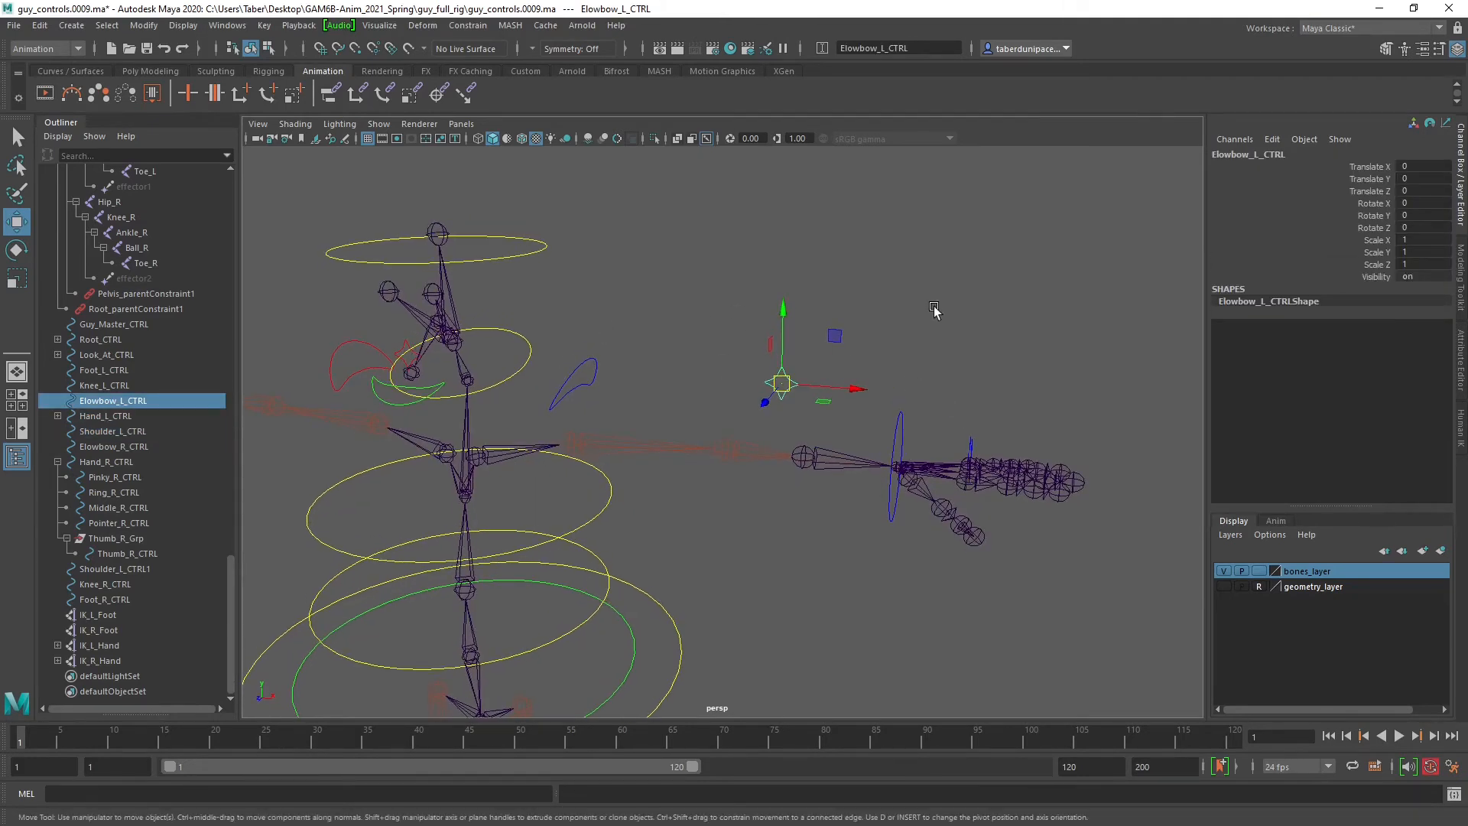
pyautogui.click(966, 358)
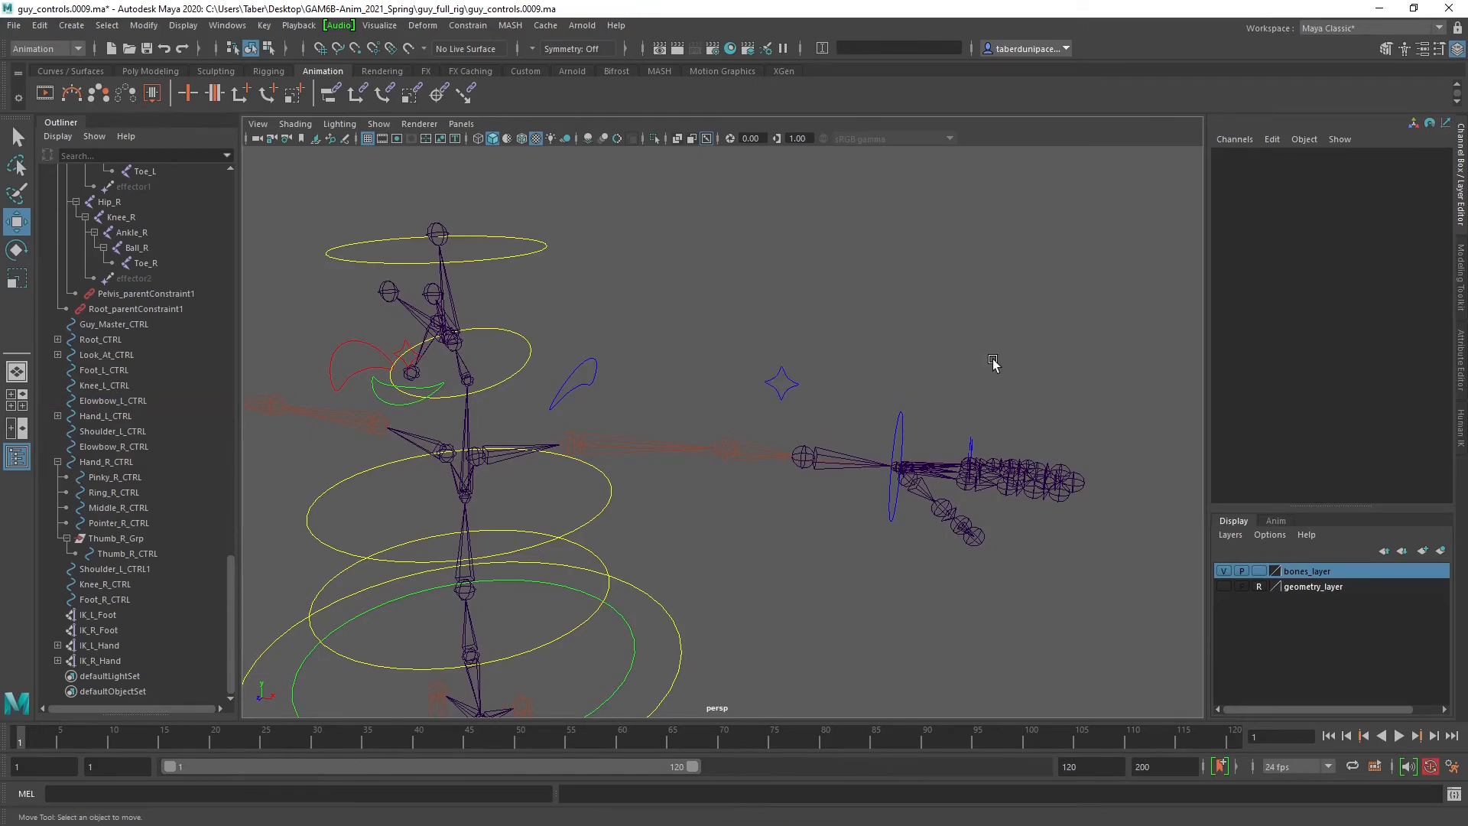
# Examine the left finger controls up close and the whole rig from several angles.
pyautogui.keyDown('alt'); pyautogui.moveTo(993, 361); pyautogui.dragTo(1003, 409); pyautogui.keyUp('alt')
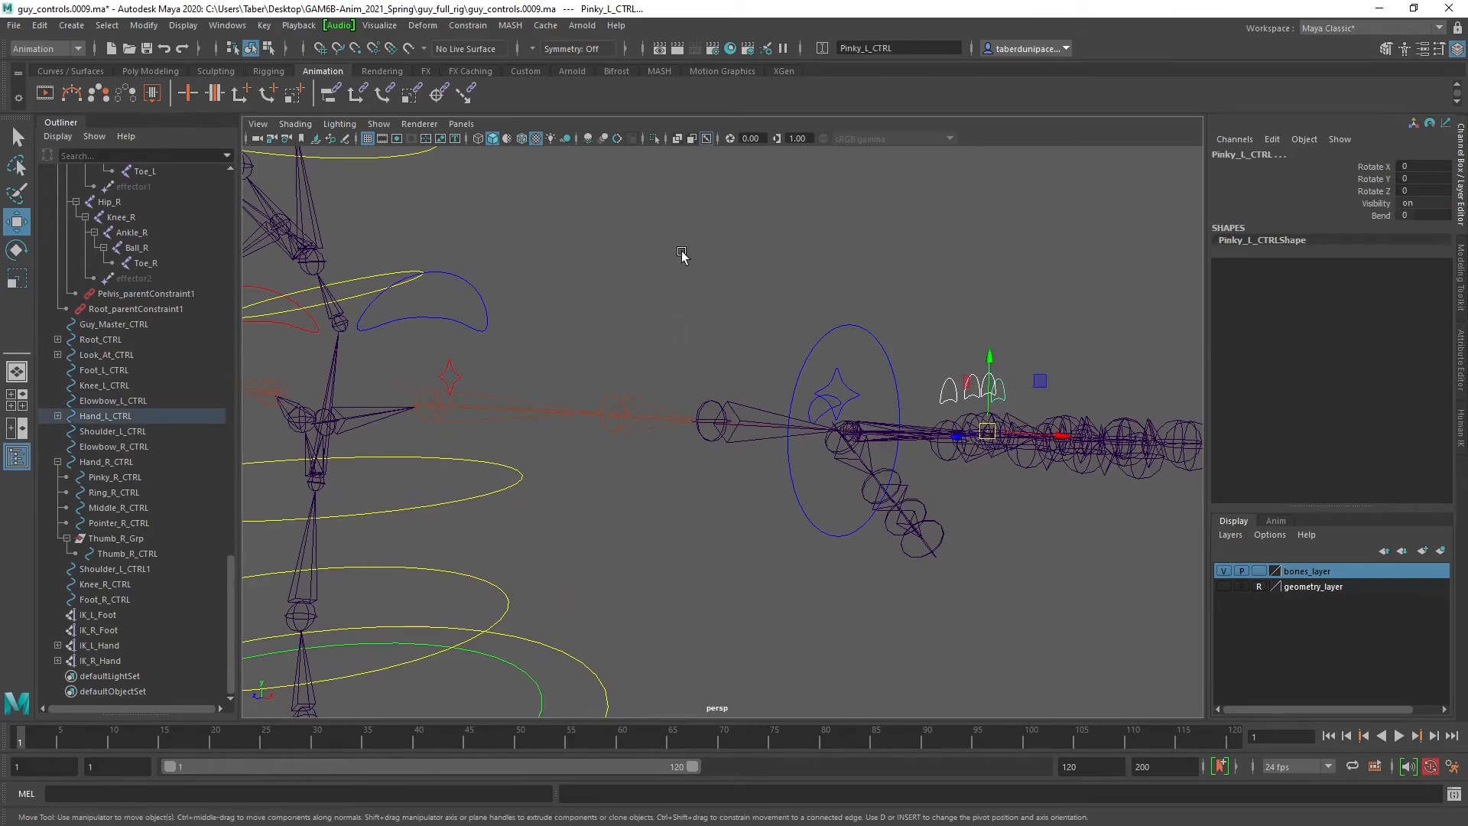
pyautogui.click(747, 252)
pyautogui.scroll(-3, 757, 315)
pyautogui.keyDown('alt'); pyautogui.moveTo(737, 319); pyautogui.dragTo(757, 331); pyautogui.keyUp('alt')
pyautogui.scroll(-8, 759, 331)
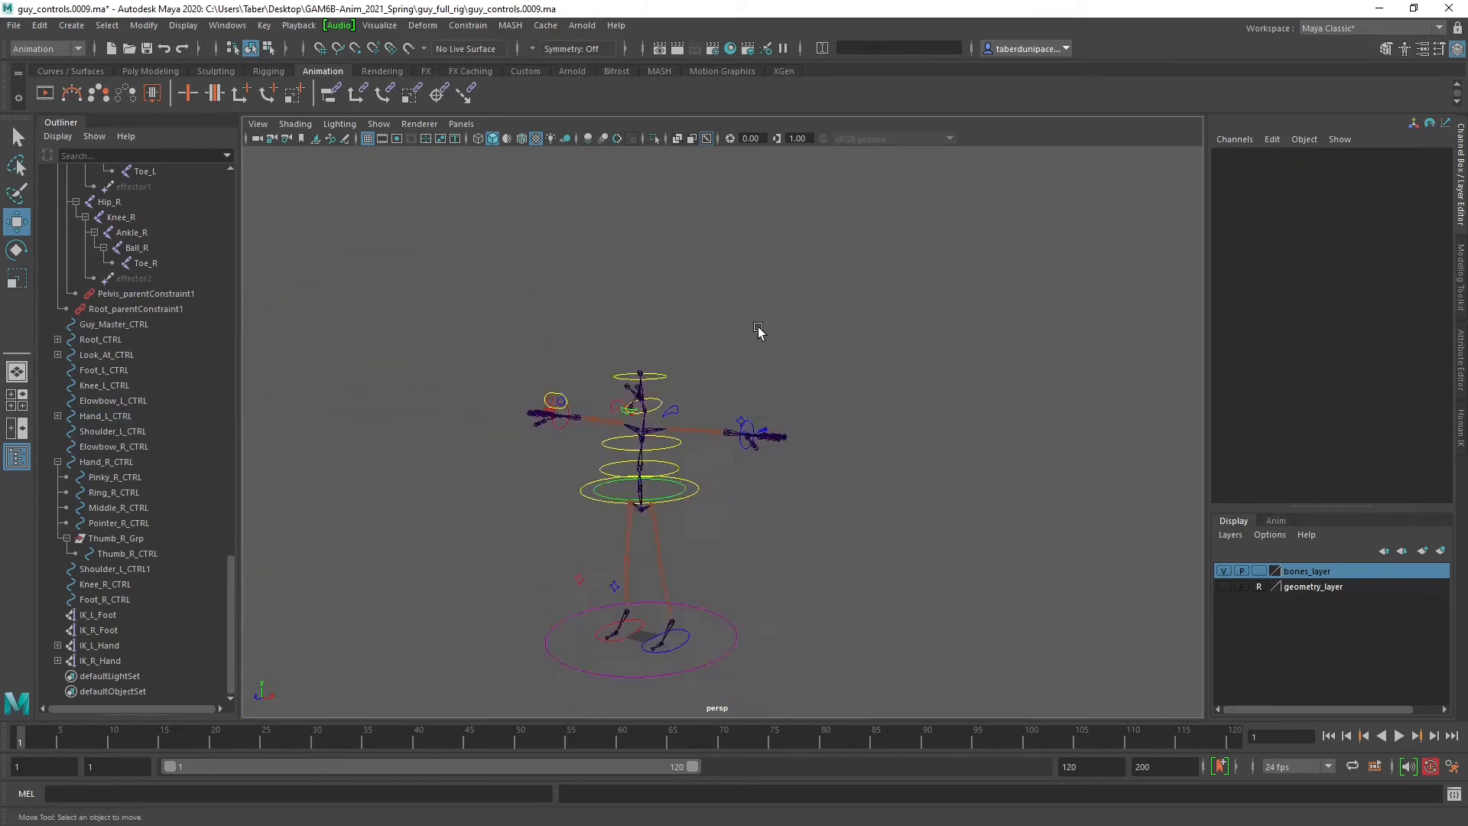
pyautogui.scroll(-2, 759, 330)
pyautogui.moveTo(382, 279); pyautogui.dragTo(643, 275)
pyautogui.scroll(5, 747, 401)
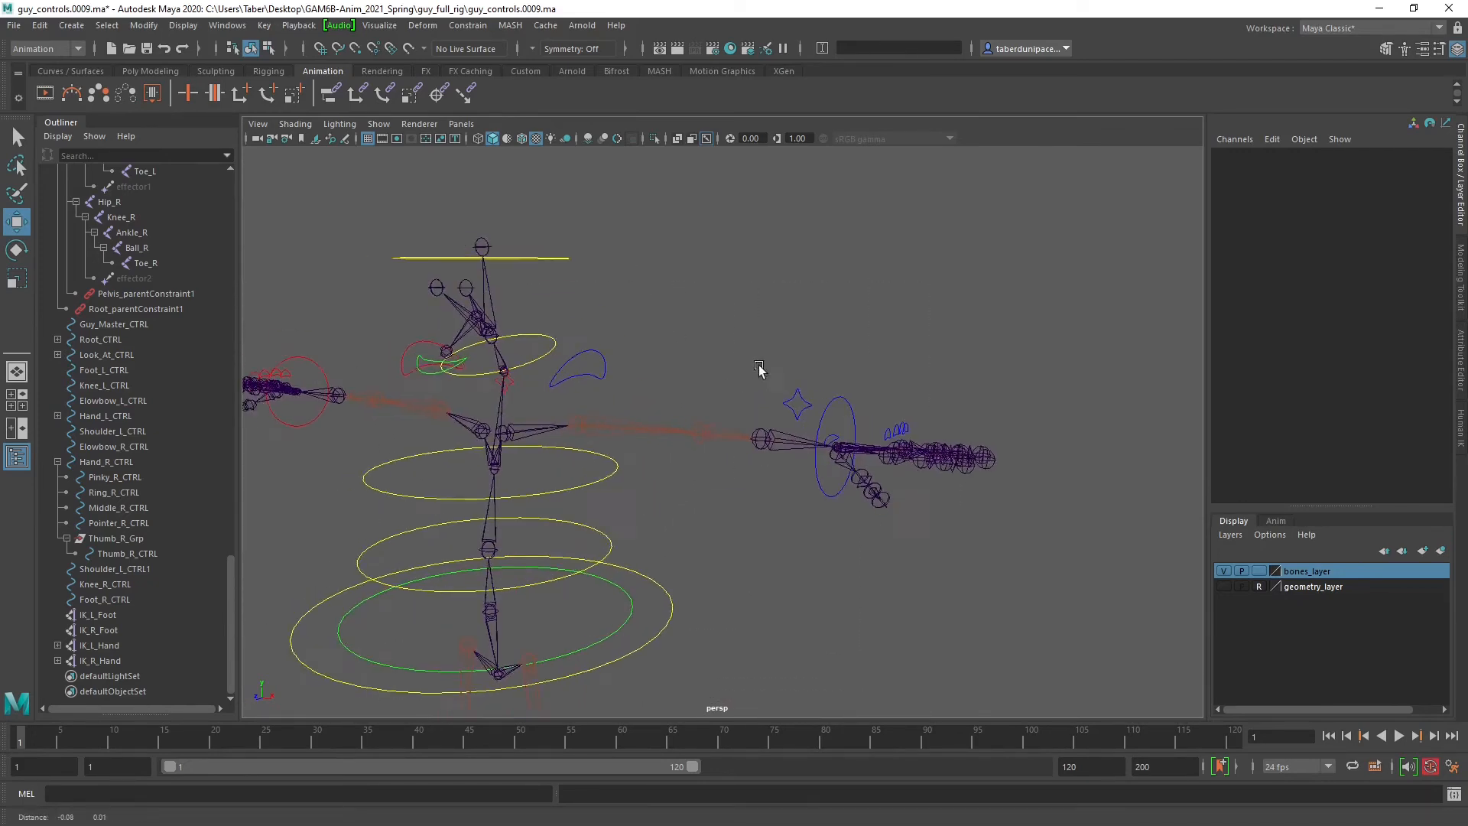
pyautogui.keyDown('alt'); pyautogui.moveTo(760, 370); pyautogui.dragTo(953, 367); pyautogui.keyUp('alt')
# Compare the available channels of Pinky_L_CTRL with those of Pointer_L_CTRL.
pyautogui.click(953, 366)
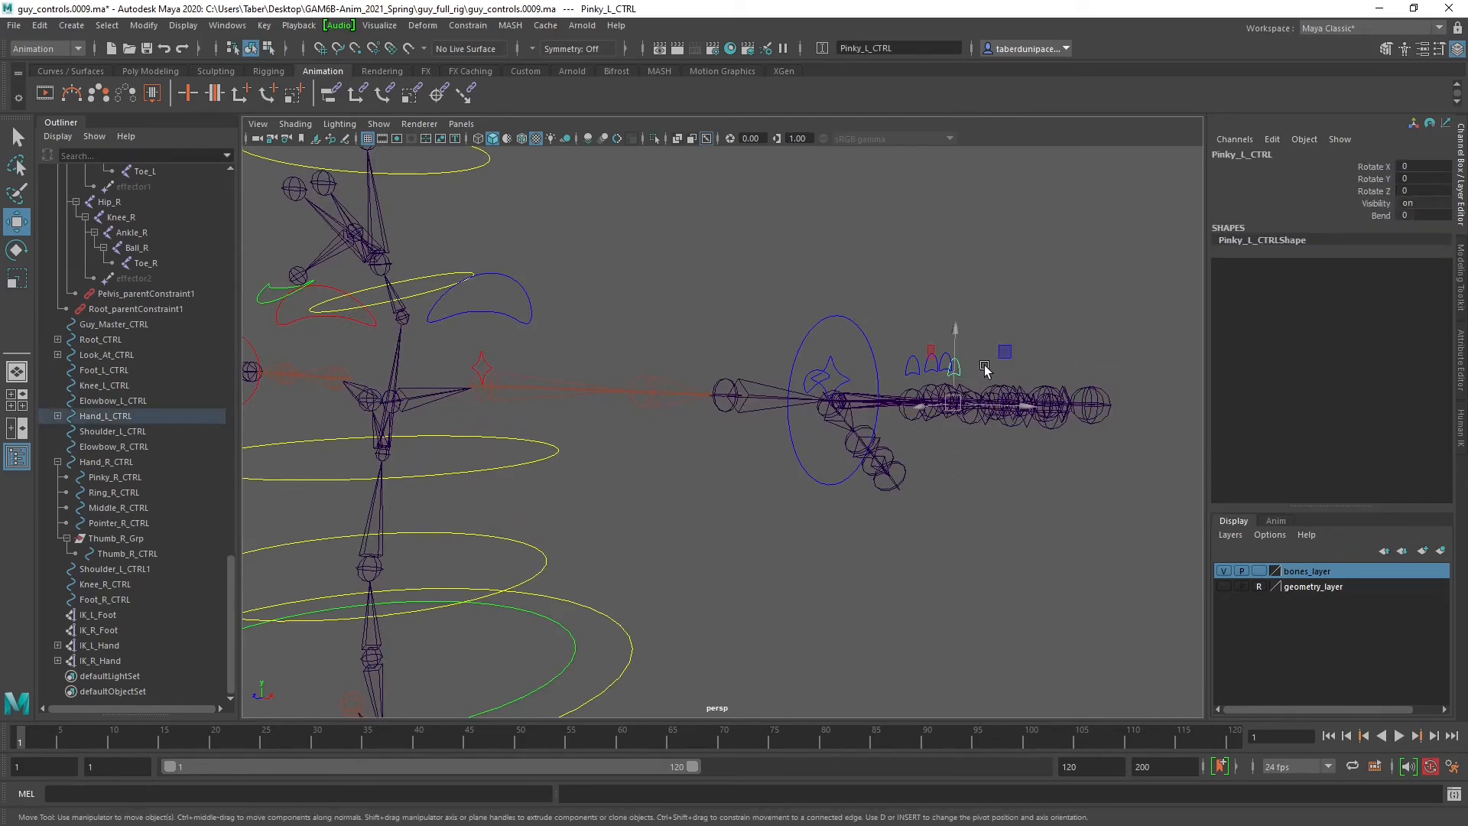
pyautogui.scroll(4, 948, 301)
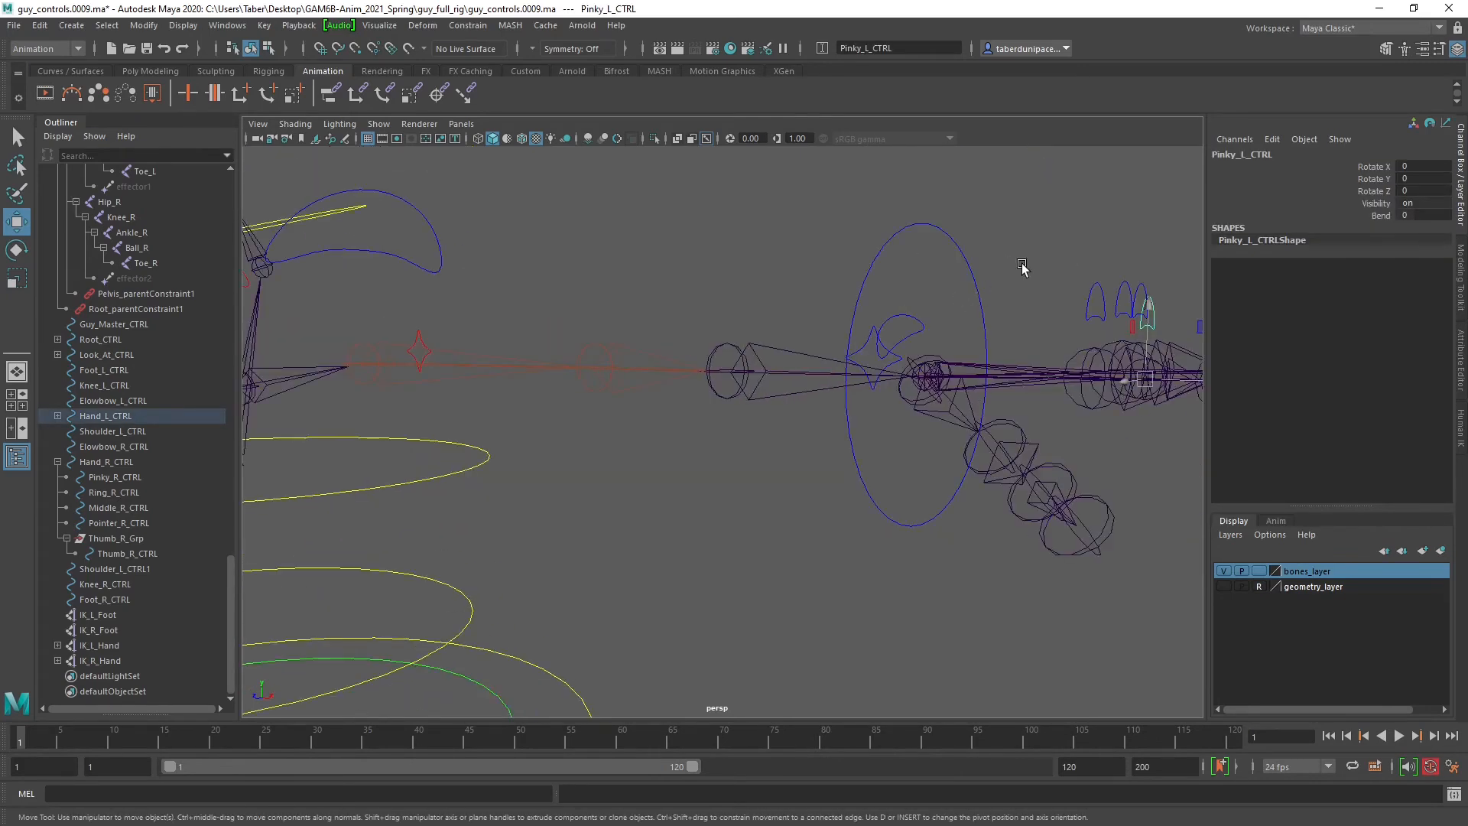
pyautogui.keyDown('alt'); pyautogui.moveTo(1023, 268); pyautogui.dragTo(931, 318); pyautogui.keyUp('alt')
pyautogui.click(919, 361)
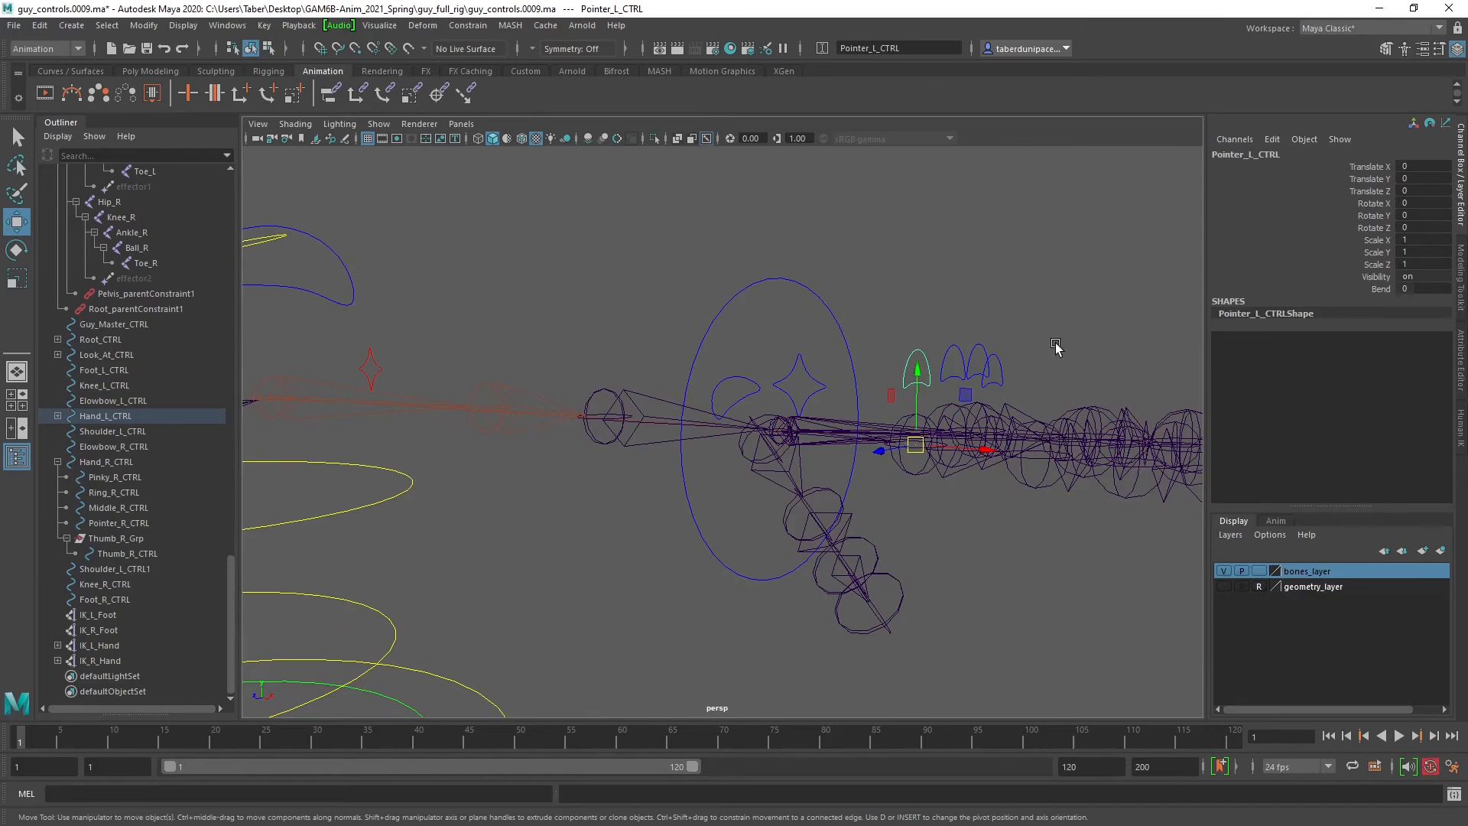
# Make the hidden Translate X, Y, Z and Scale X, Y, Z channels of Pinky_L_CTRL keyable again through Channel Control.
pyautogui.keyDown('alt'); pyautogui.moveTo(1056, 346); pyautogui.dragTo(932, 368); pyautogui.keyUp('alt')
pyautogui.click(916, 373)
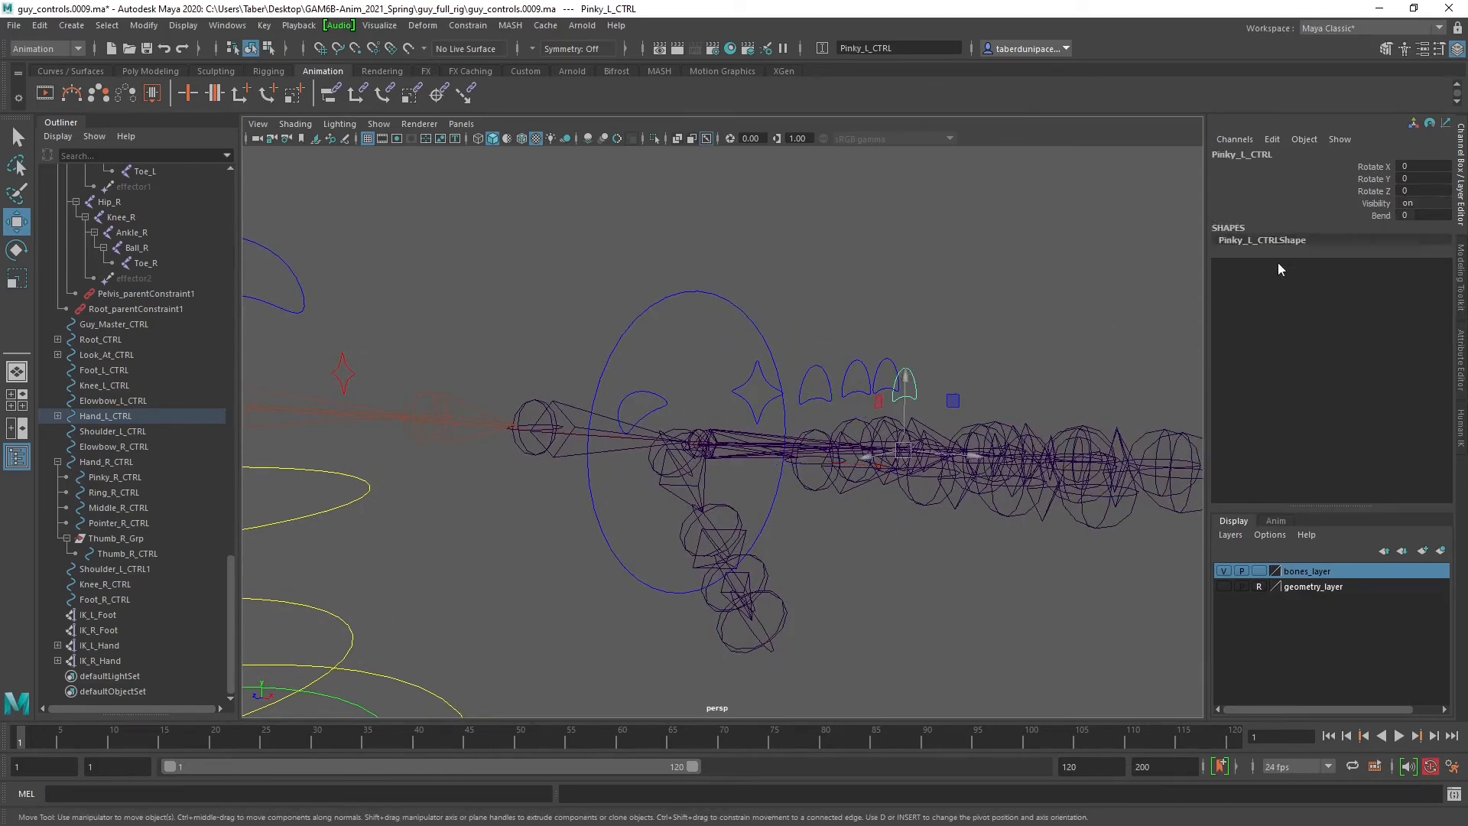
pyautogui.click(1274, 140)
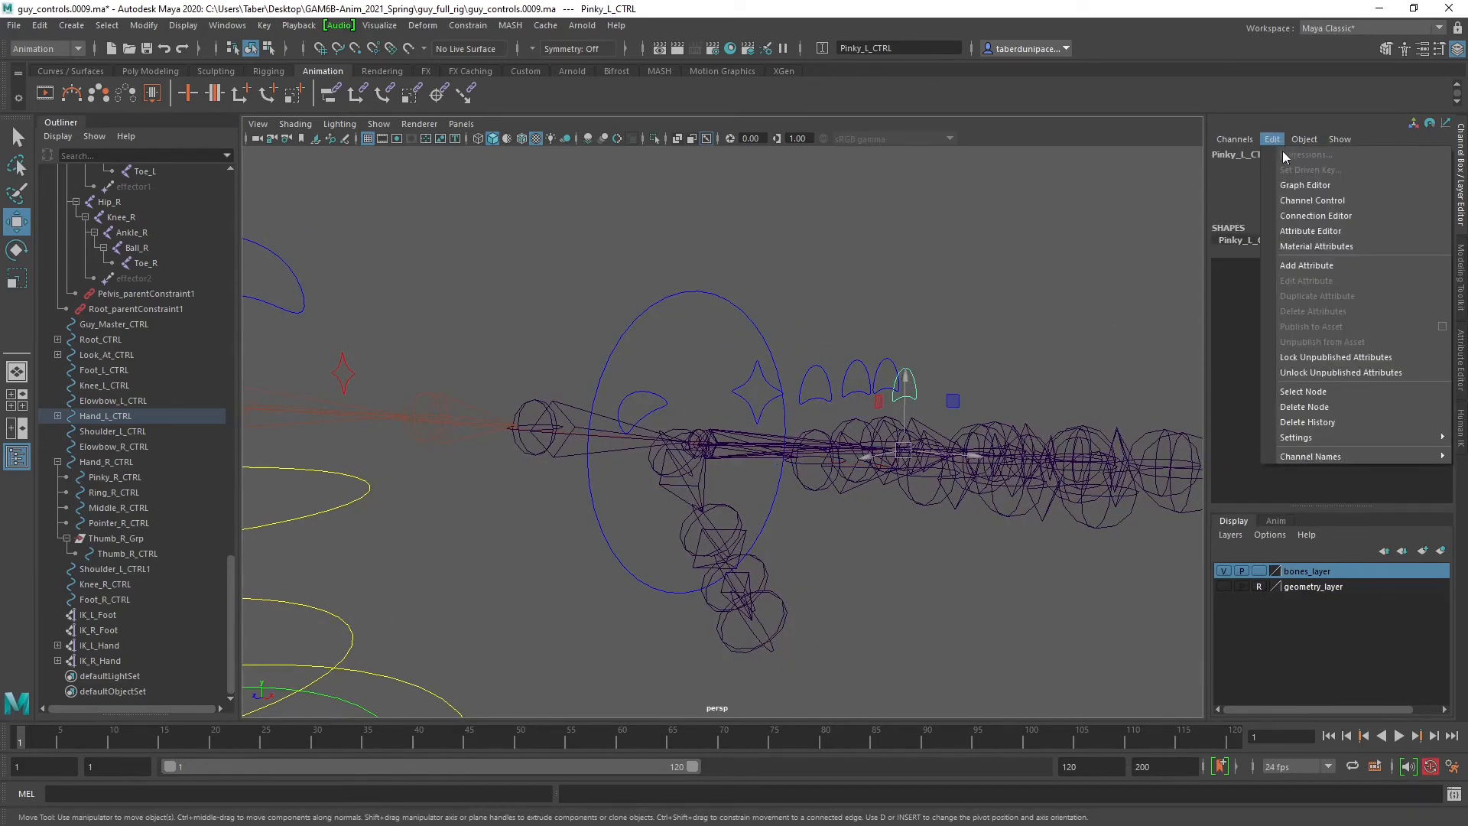
pyautogui.click(1318, 200)
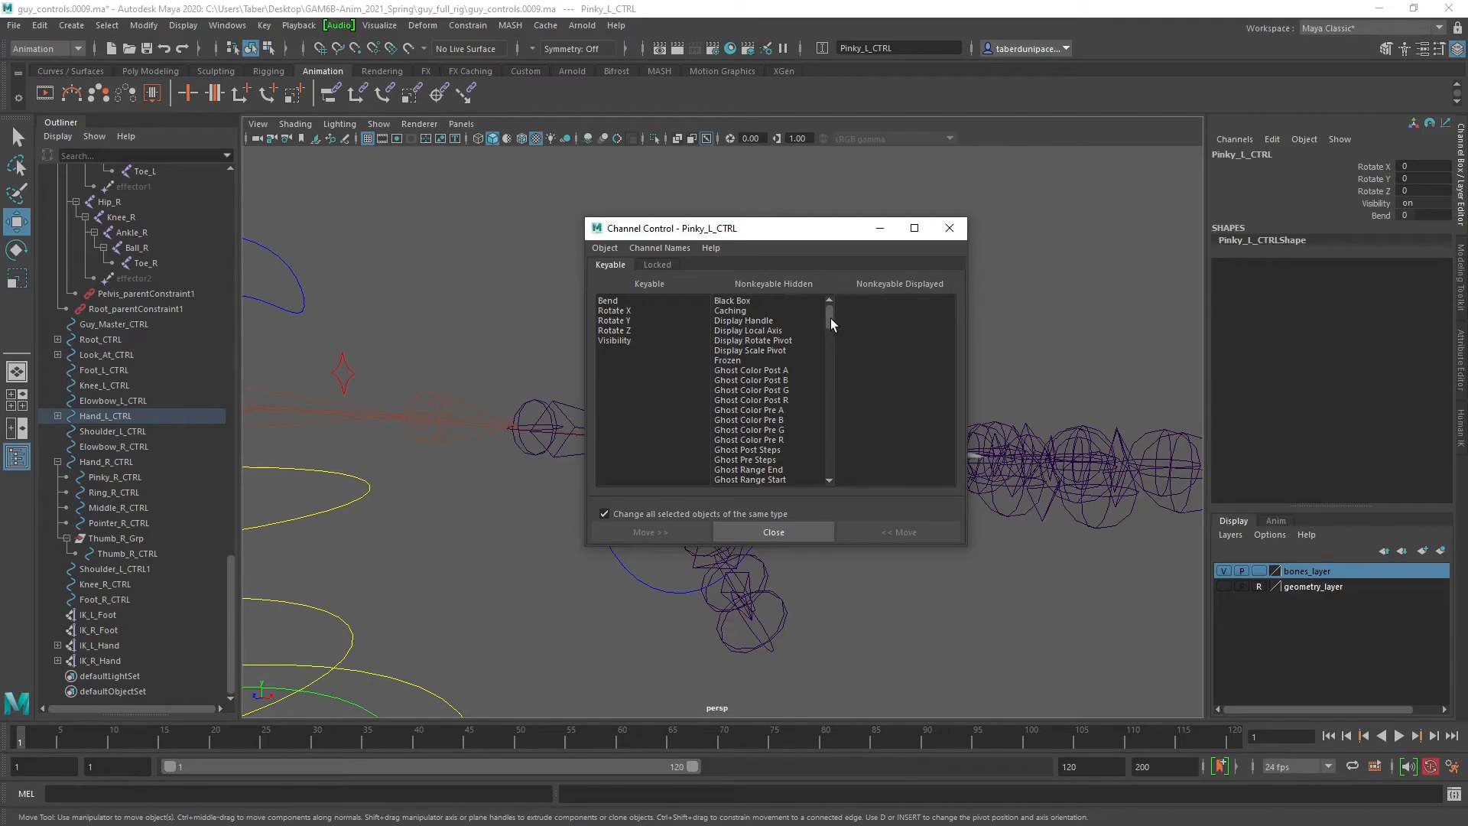
pyautogui.moveTo(830, 319); pyautogui.dragTo(838, 457)
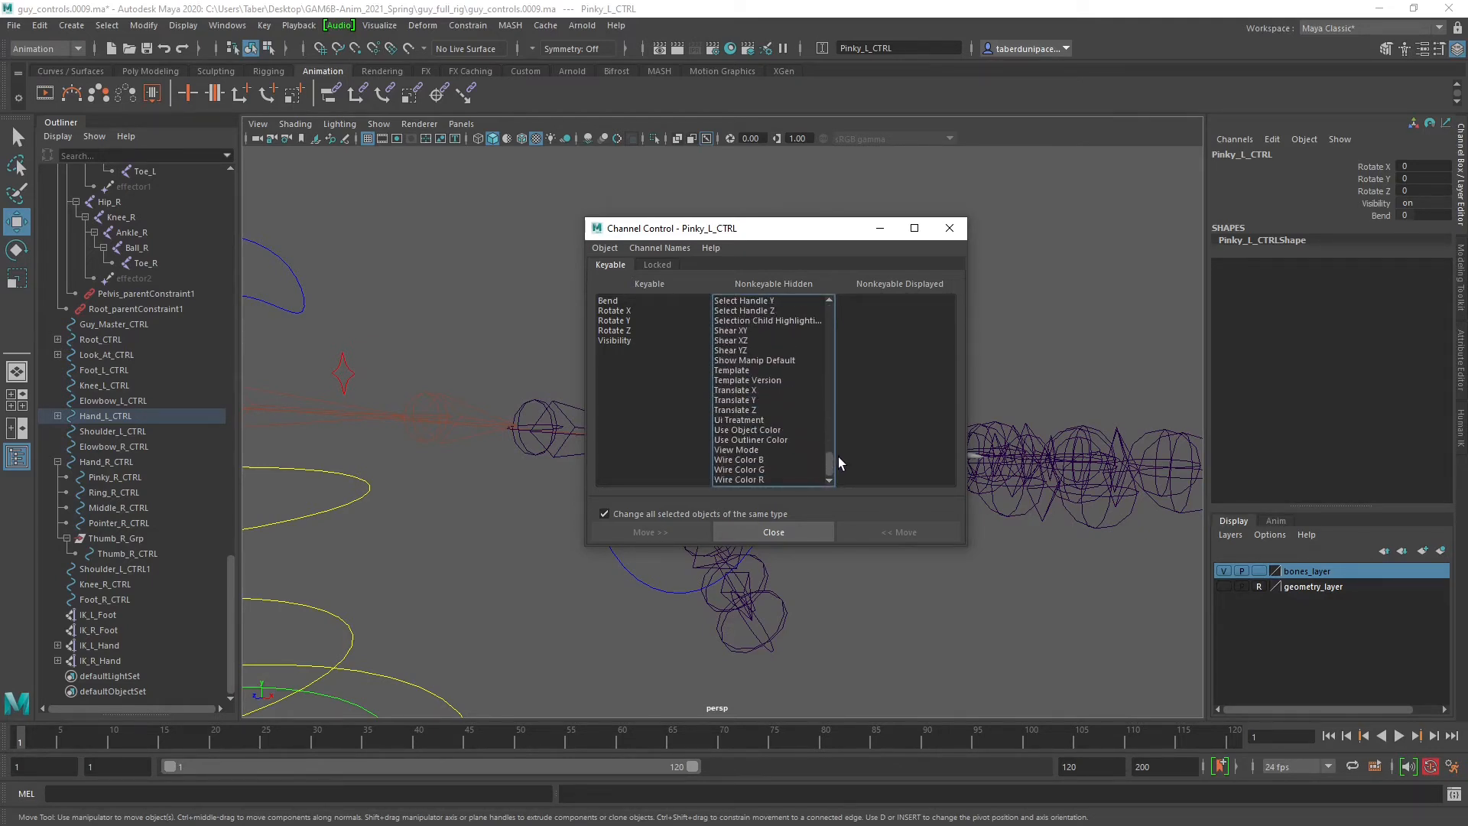
pyautogui.moveTo(747, 392); pyautogui.dragTo(747, 411)
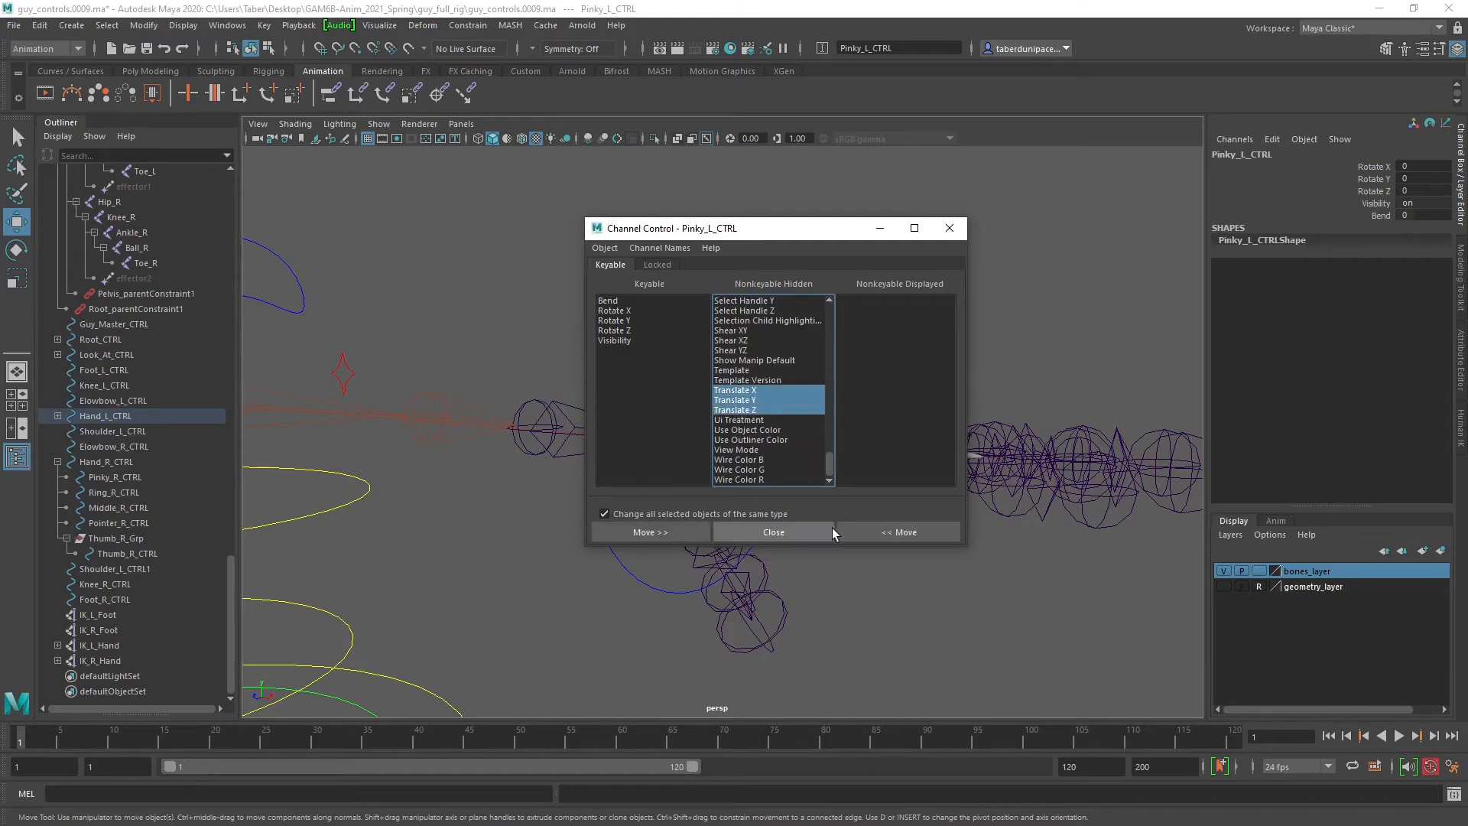
pyautogui.click(872, 531)
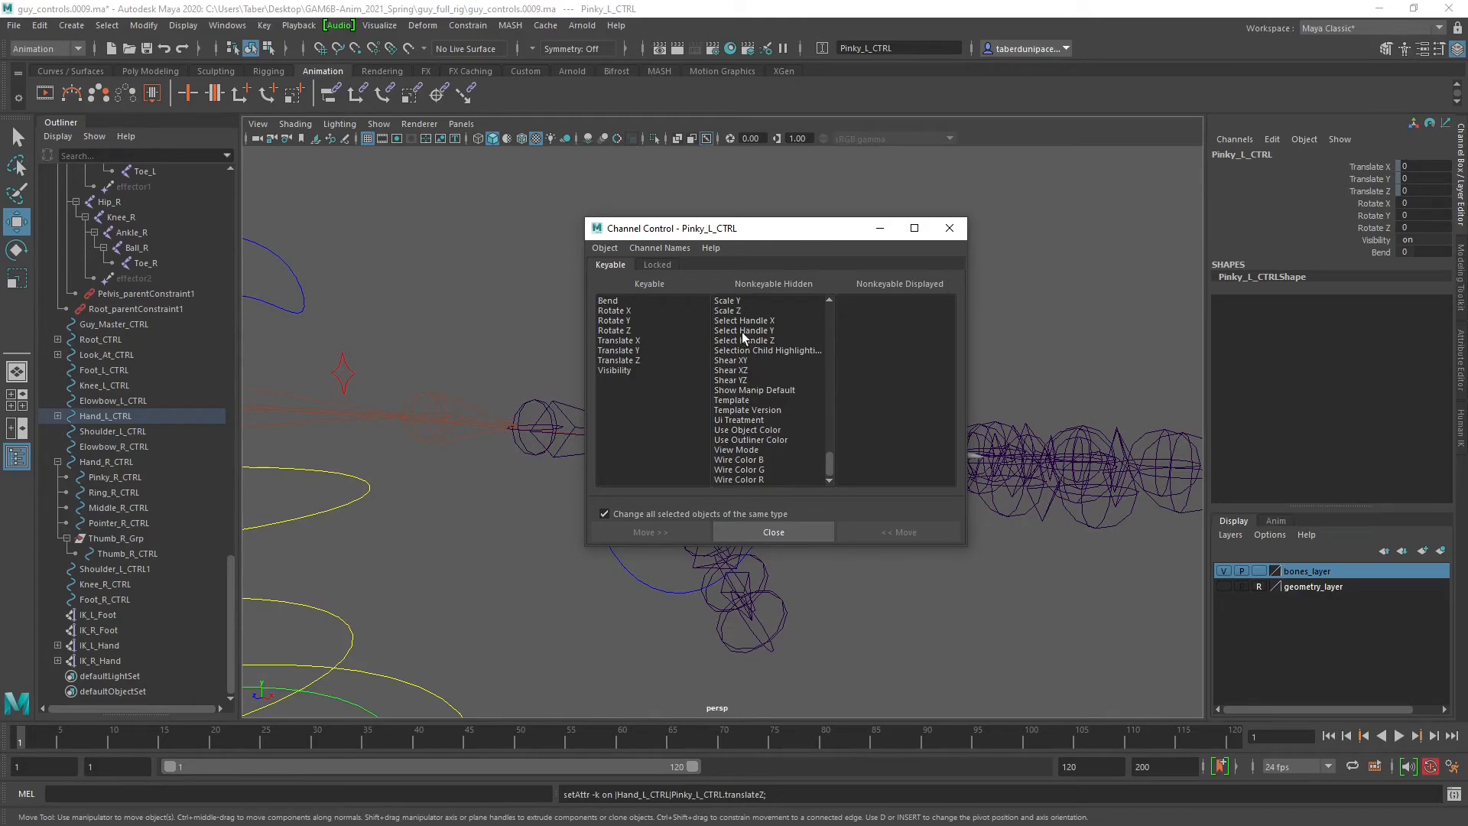
pyautogui.scroll(1, 742, 336)
pyautogui.moveTo(736, 320); pyautogui.dragTo(738, 340)
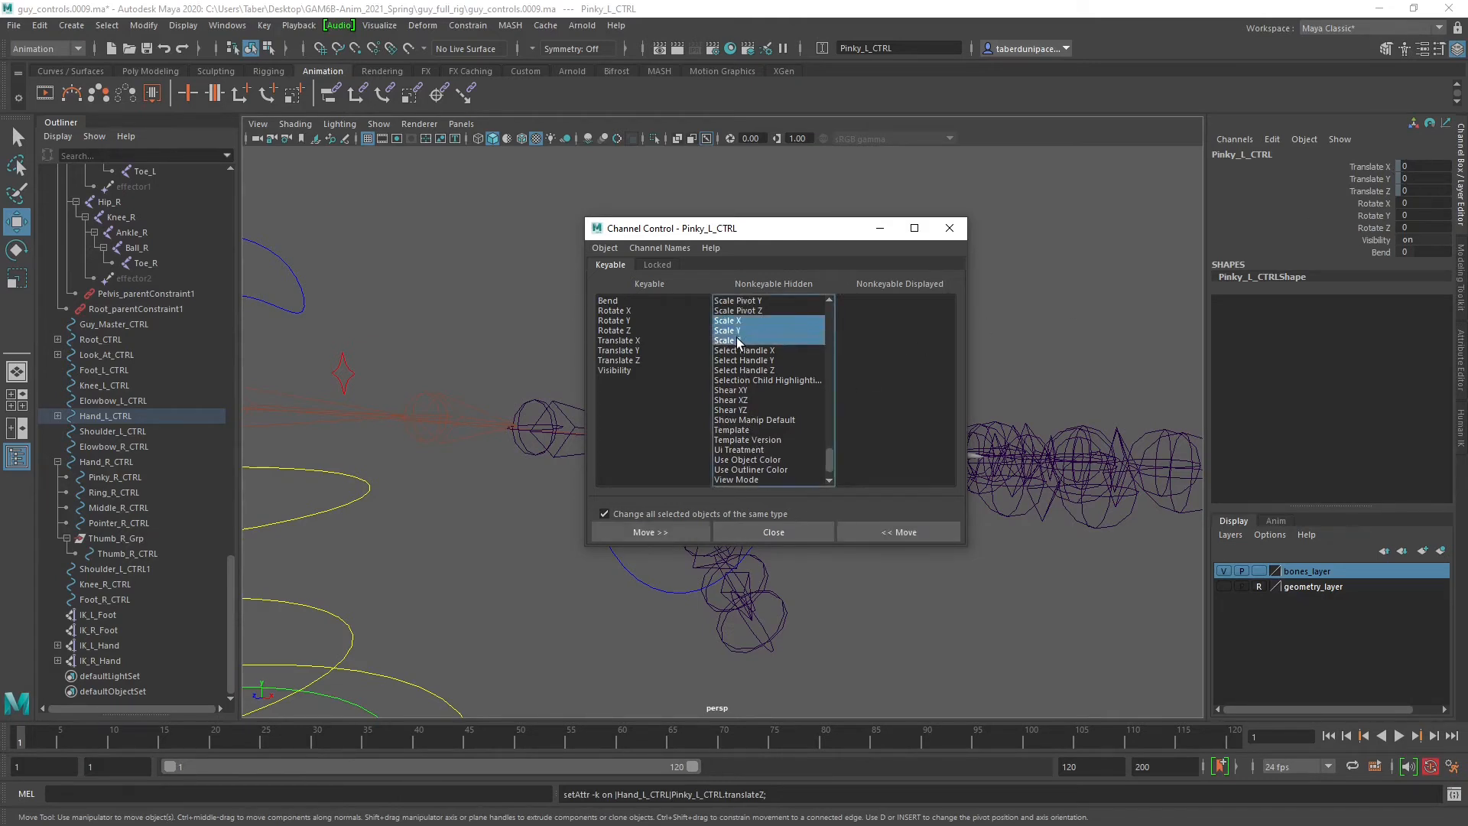
pyautogui.click(892, 530)
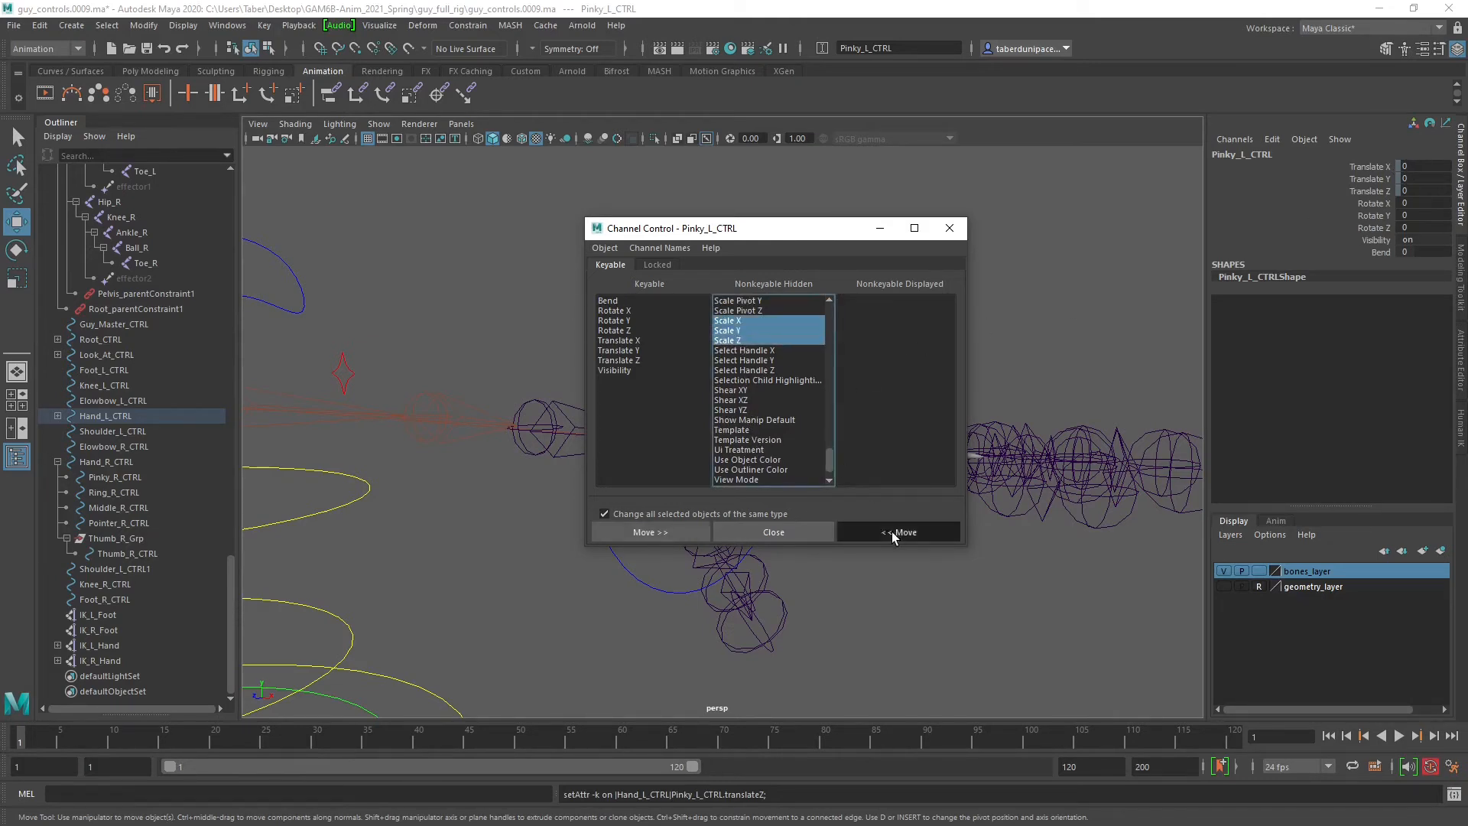
# Unlock all locked channels of Pinky_L_CTRL and close Channel Control.
pyautogui.click(657, 266)
pyautogui.moveTo(616, 304); pyautogui.dragTo(618, 351)
pyautogui.click(663, 534)
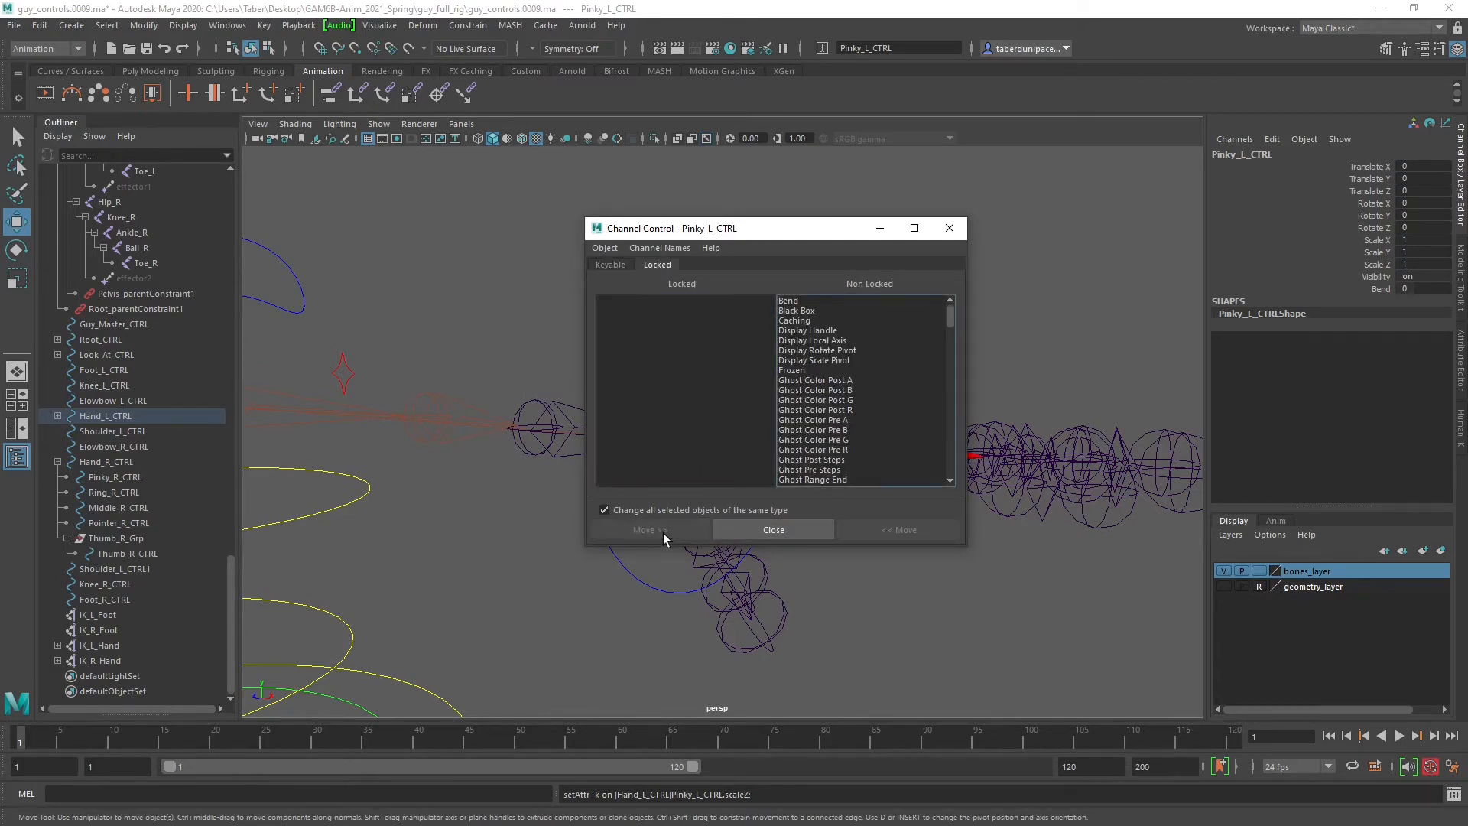
pyautogui.click(949, 228)
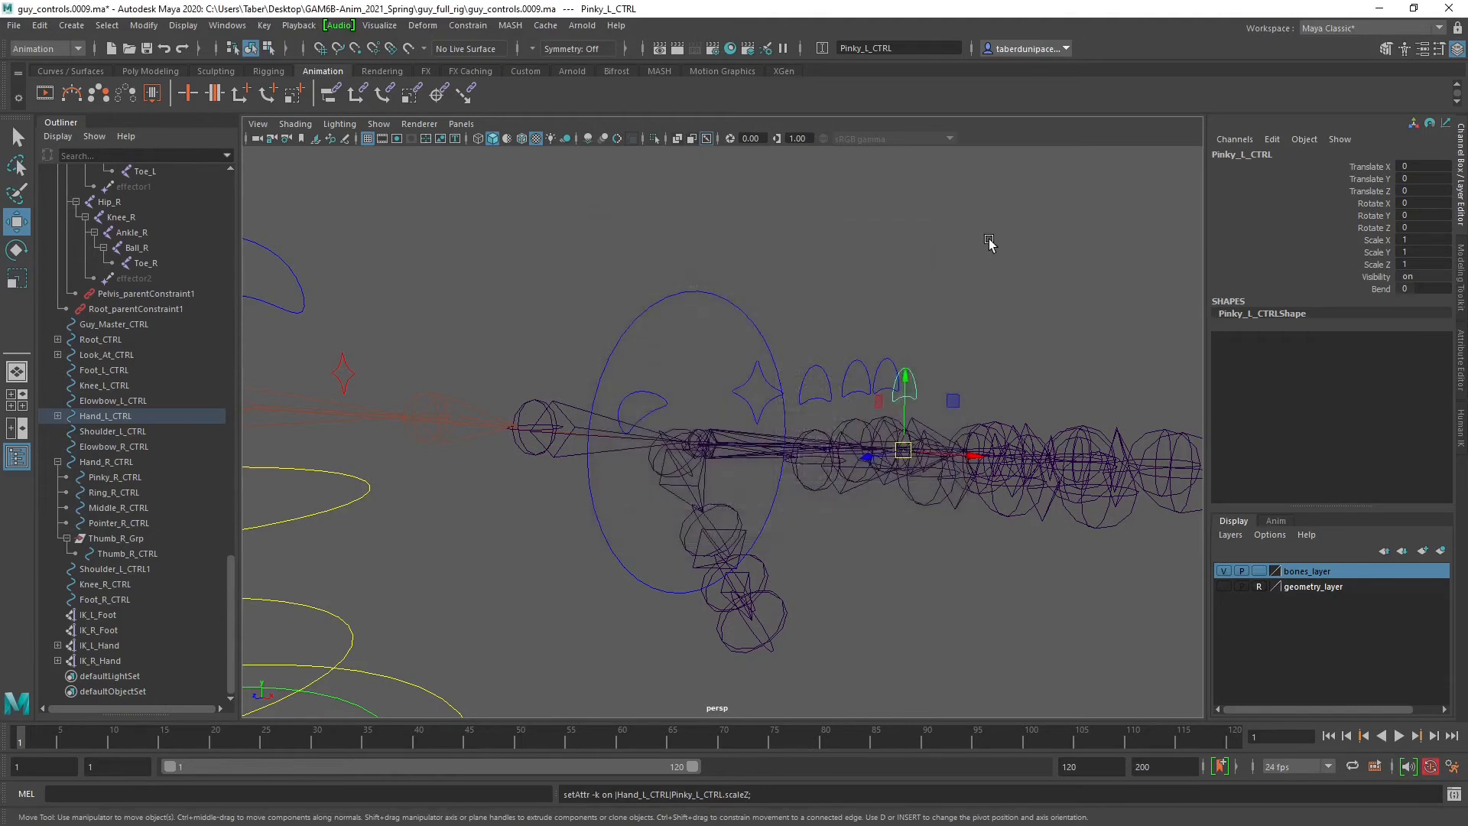
# Reselect Pinky_L_CTRL to check its translate, rotate and scale channels, and clear the selection.
pyautogui.click(994, 241)
pyautogui.click(908, 357)
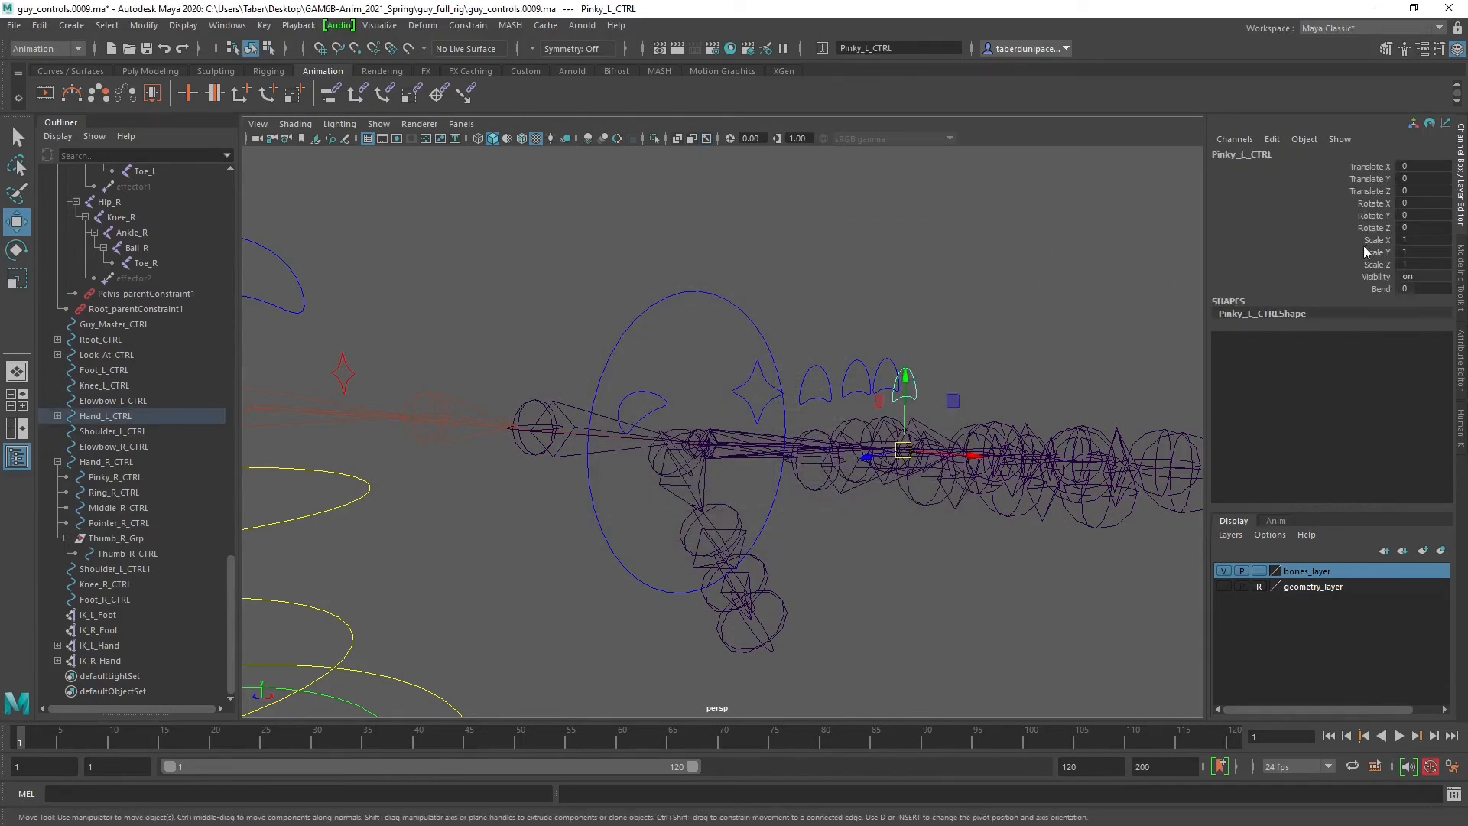
pyautogui.keyDown('alt'); pyautogui.moveTo(923, 322); pyautogui.dragTo(846, 312, button='right'); pyautogui.keyUp('alt')
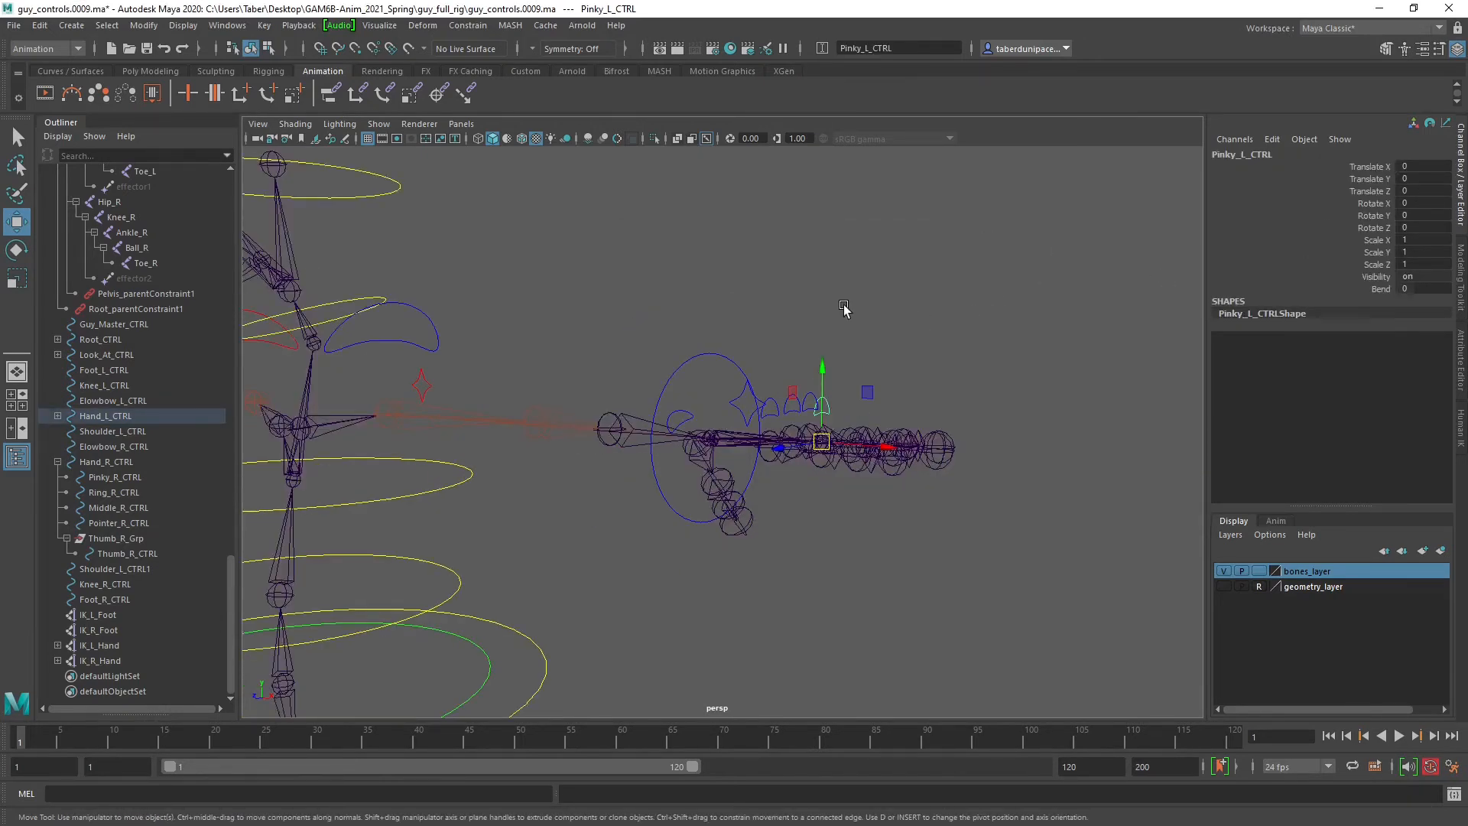
pyautogui.keyDown('alt'); pyautogui.moveTo(750, 316); pyautogui.dragTo(854, 399); pyautogui.keyUp('alt')
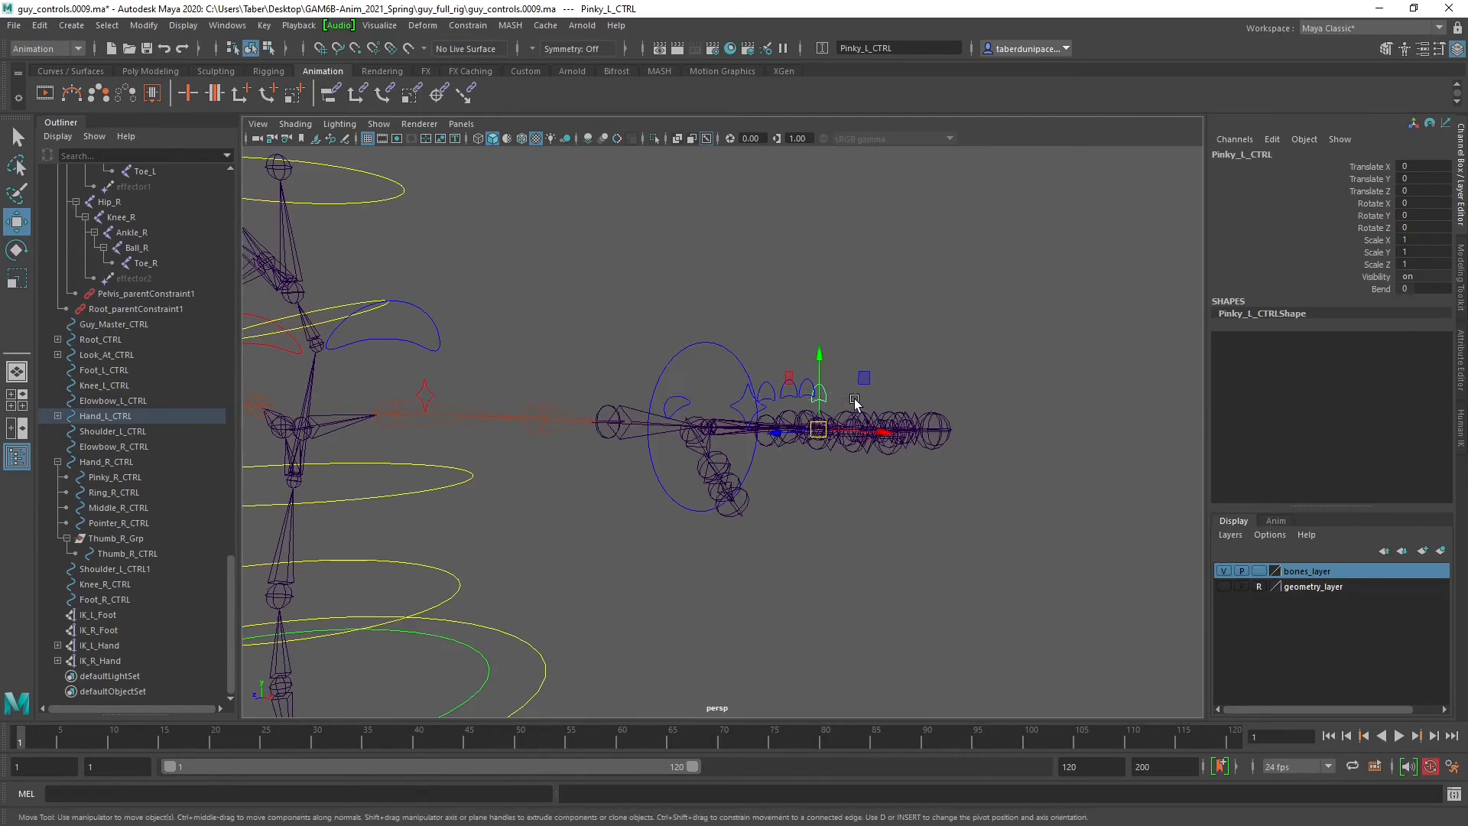
pyautogui.moveTo(1412, 164); pyautogui.dragTo(1430, 262)
pyautogui.click(838, 371)
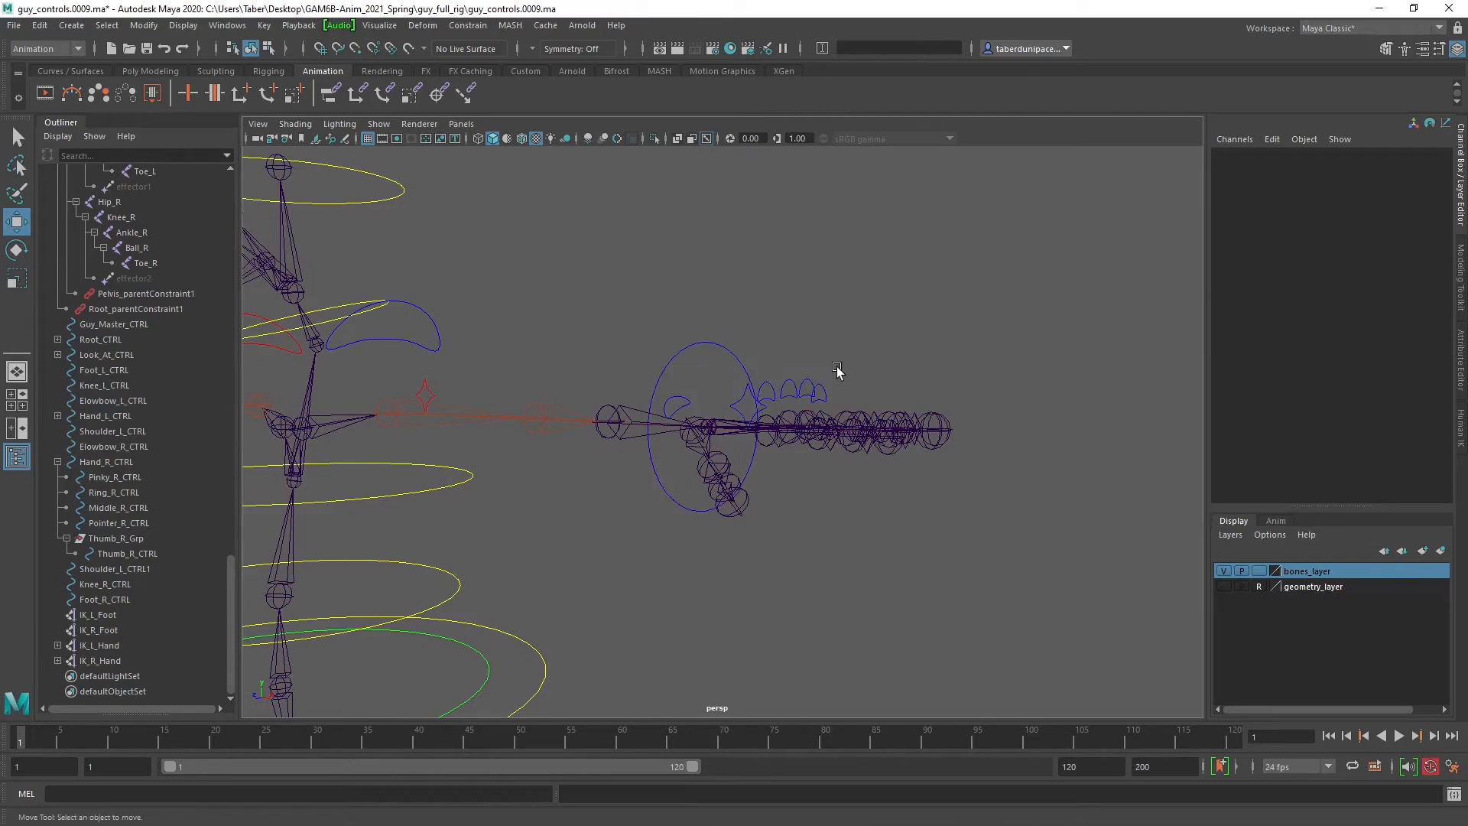
pyautogui.keyDown('alt'); pyautogui.moveTo(737, 328); pyautogui.dragTo(684, 329, button='right'); pyautogui.keyUp('alt')
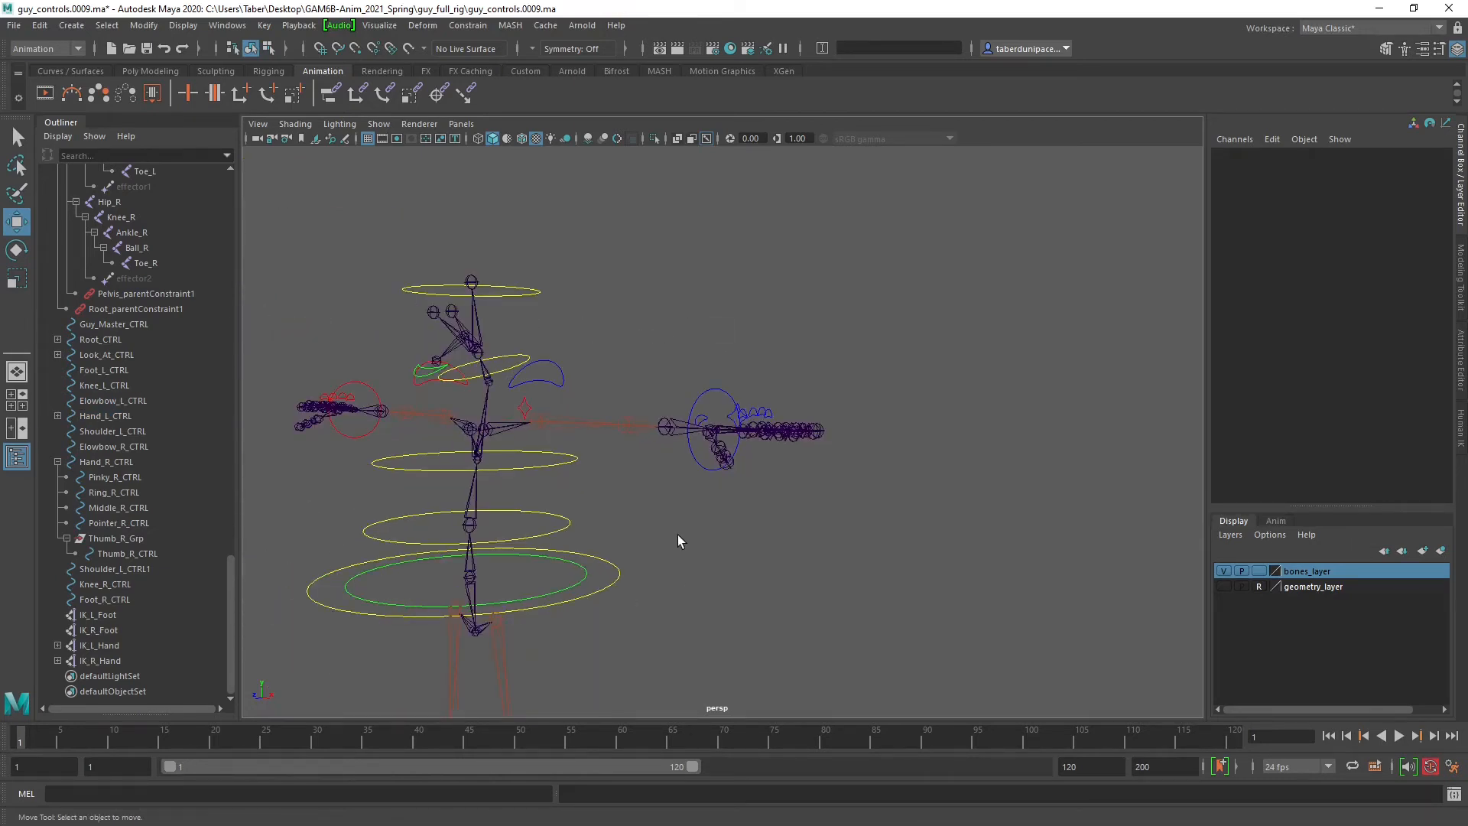
pyautogui.scroll(5, 677, 534)
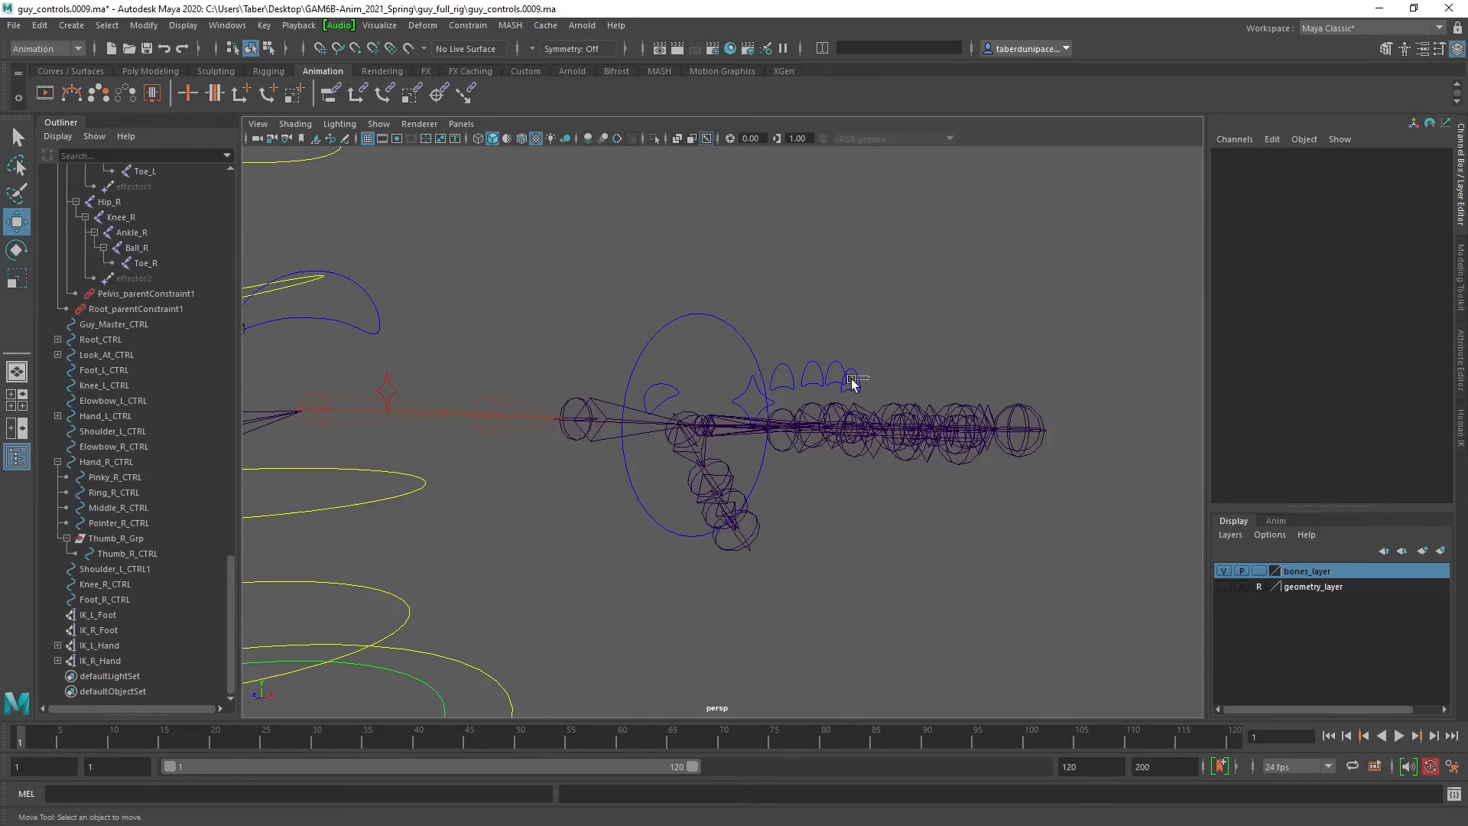
pyautogui.click(853, 383)
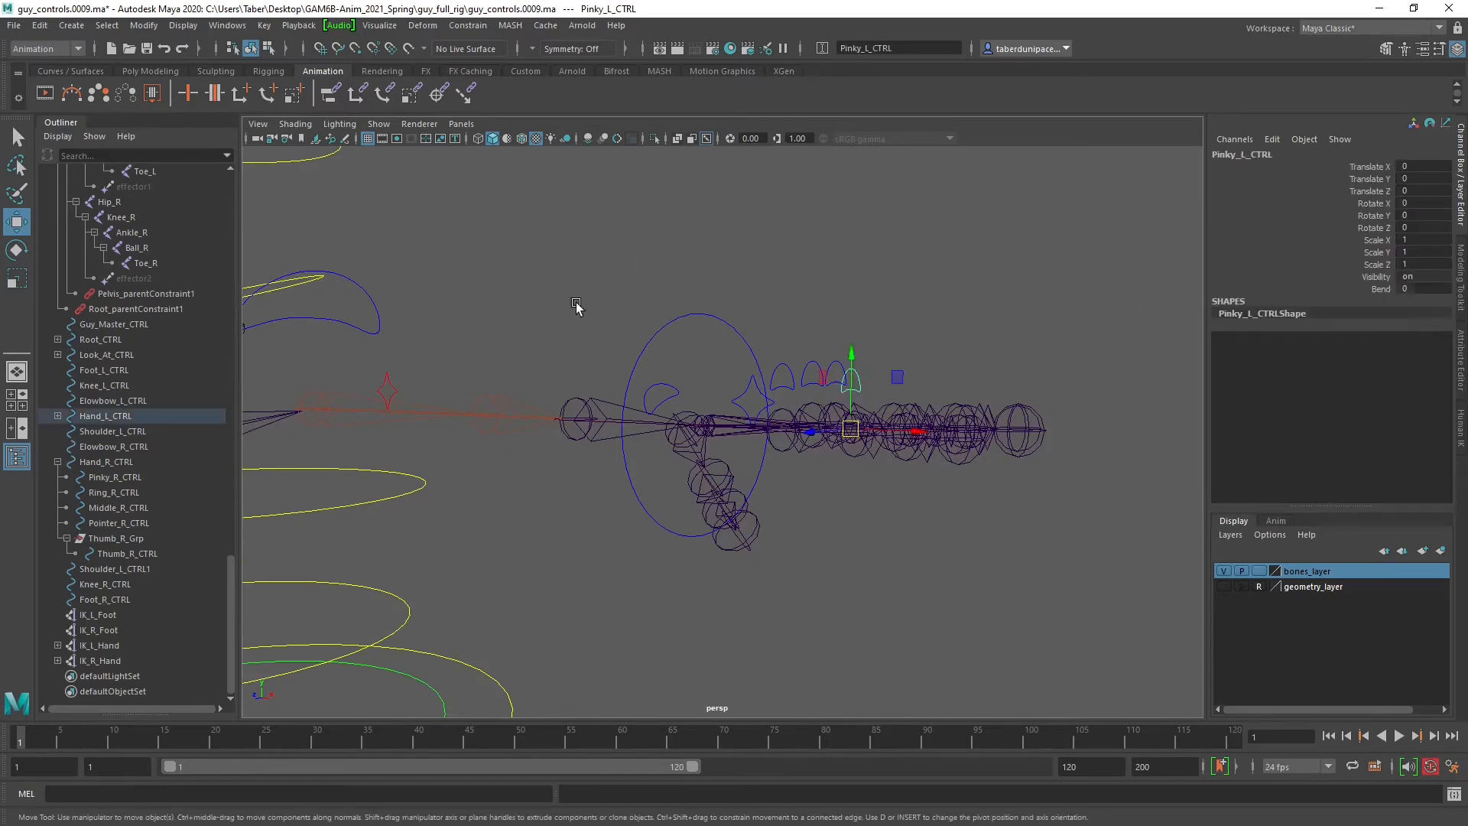
pyautogui.keyDown('alt'); pyautogui.moveTo(577, 306); pyautogui.dragTo(756, 498); pyautogui.keyUp('alt')
pyautogui.click(835, 361)
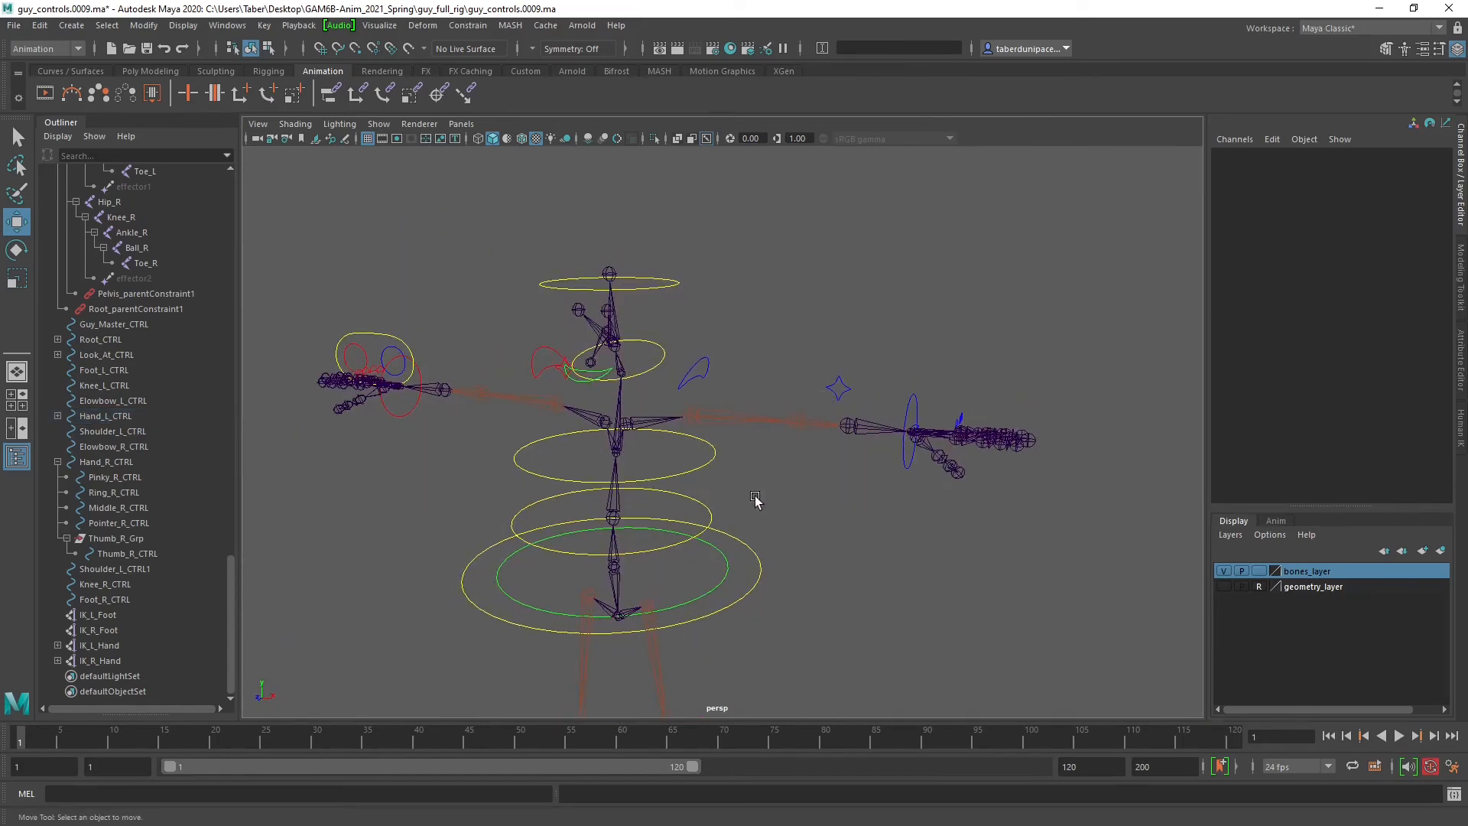
# View the full rig, check the channels of Guy_Master_CTRL and deselect it.
pyautogui.keyDown('alt'); pyautogui.moveTo(755, 499); pyautogui.dragTo(869, 376, button='middle'); pyautogui.keyUp('alt')
pyautogui.keyDown('alt'); pyautogui.moveTo(965, 451); pyautogui.dragTo(715, 475, button='right'); pyautogui.keyUp('alt')
pyautogui.keyDown('alt'); pyautogui.moveTo(839, 507); pyautogui.dragTo(819, 492, button='middle'); pyautogui.keyUp('alt')
pyautogui.keyDown('alt'); pyautogui.moveTo(819, 492); pyautogui.dragTo(800, 494); pyautogui.keyUp('alt')
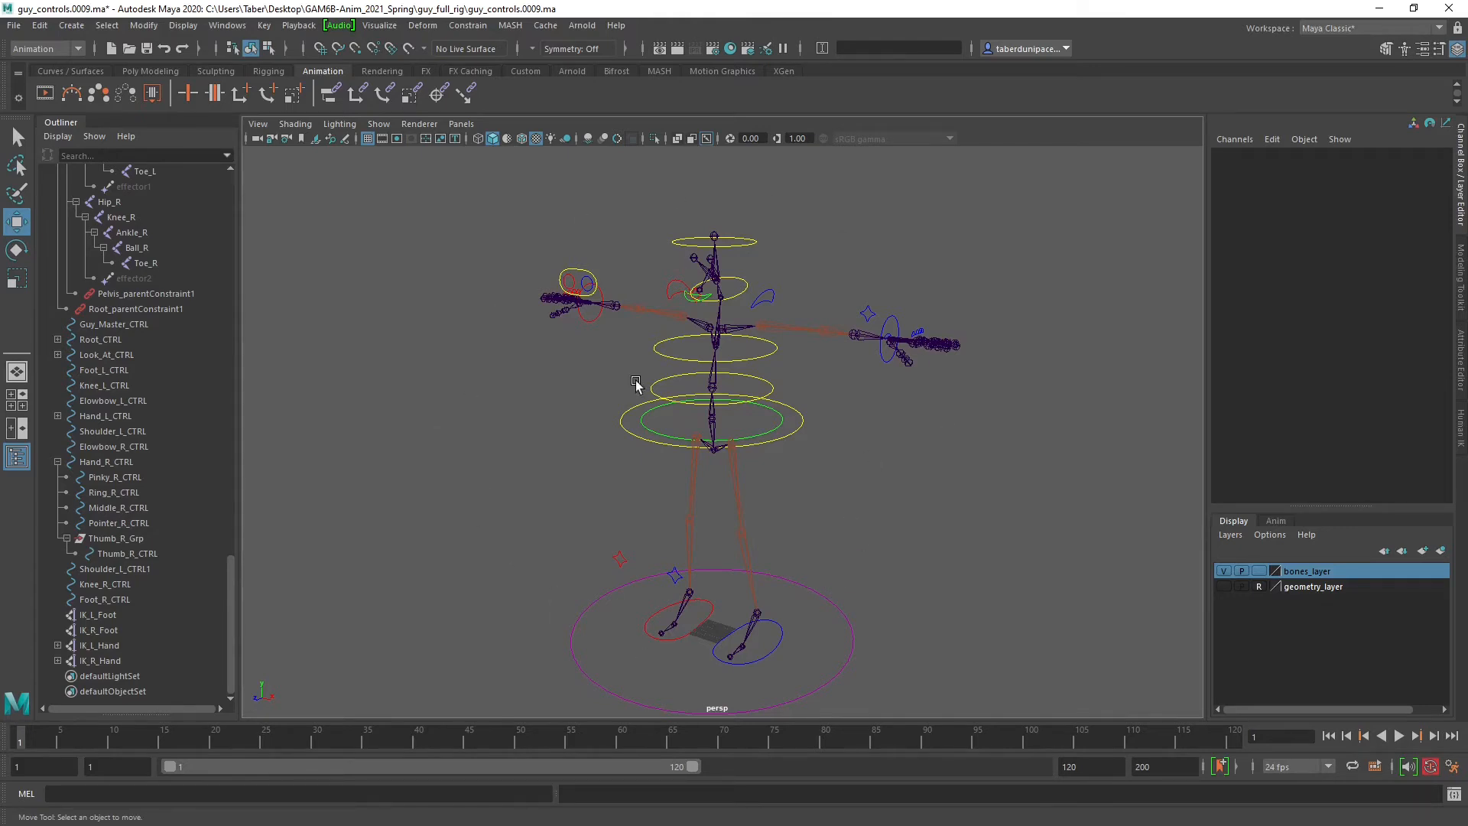
pyautogui.click(840, 612)
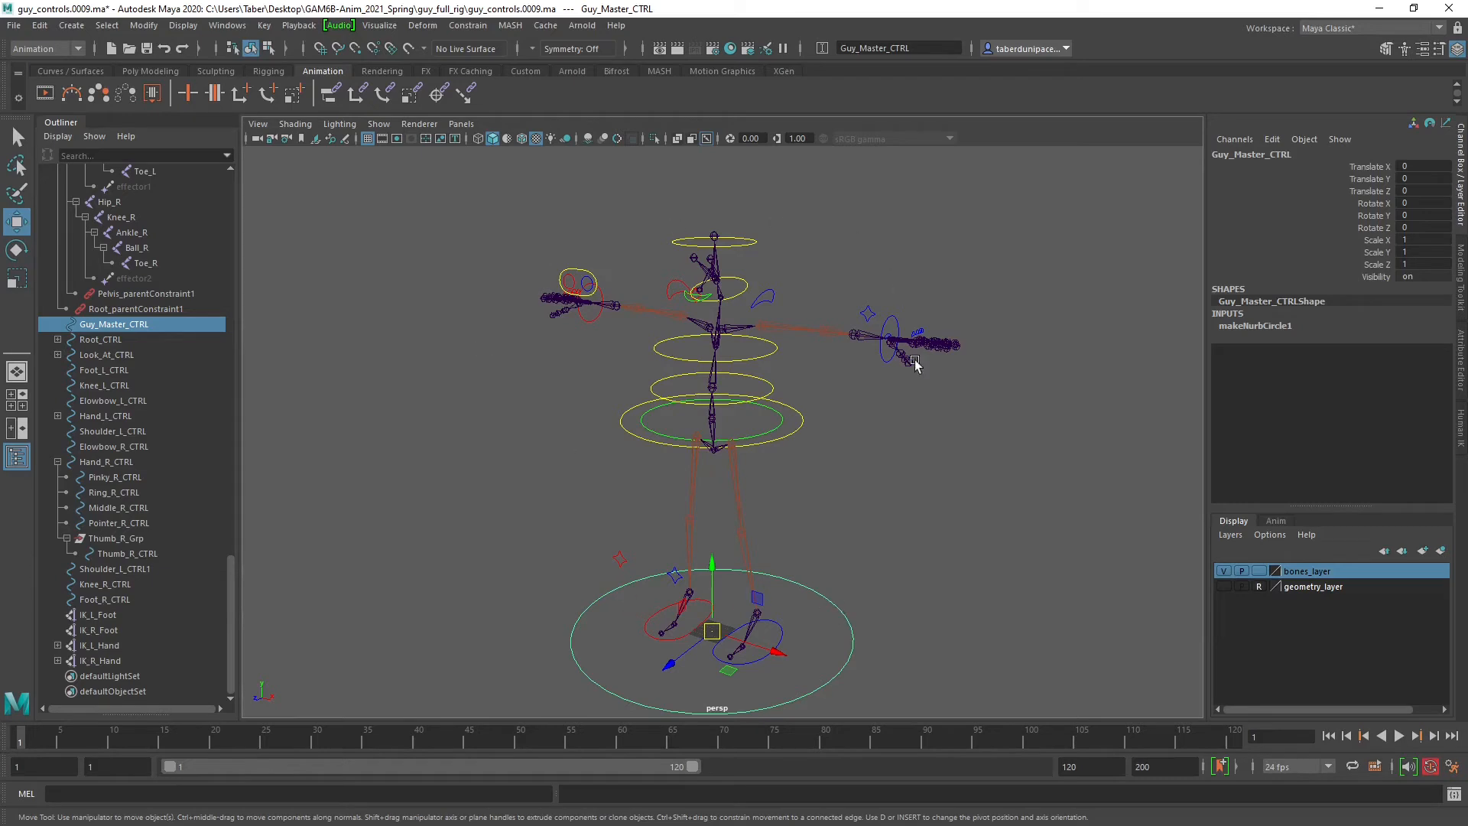
pyautogui.click(900, 469)
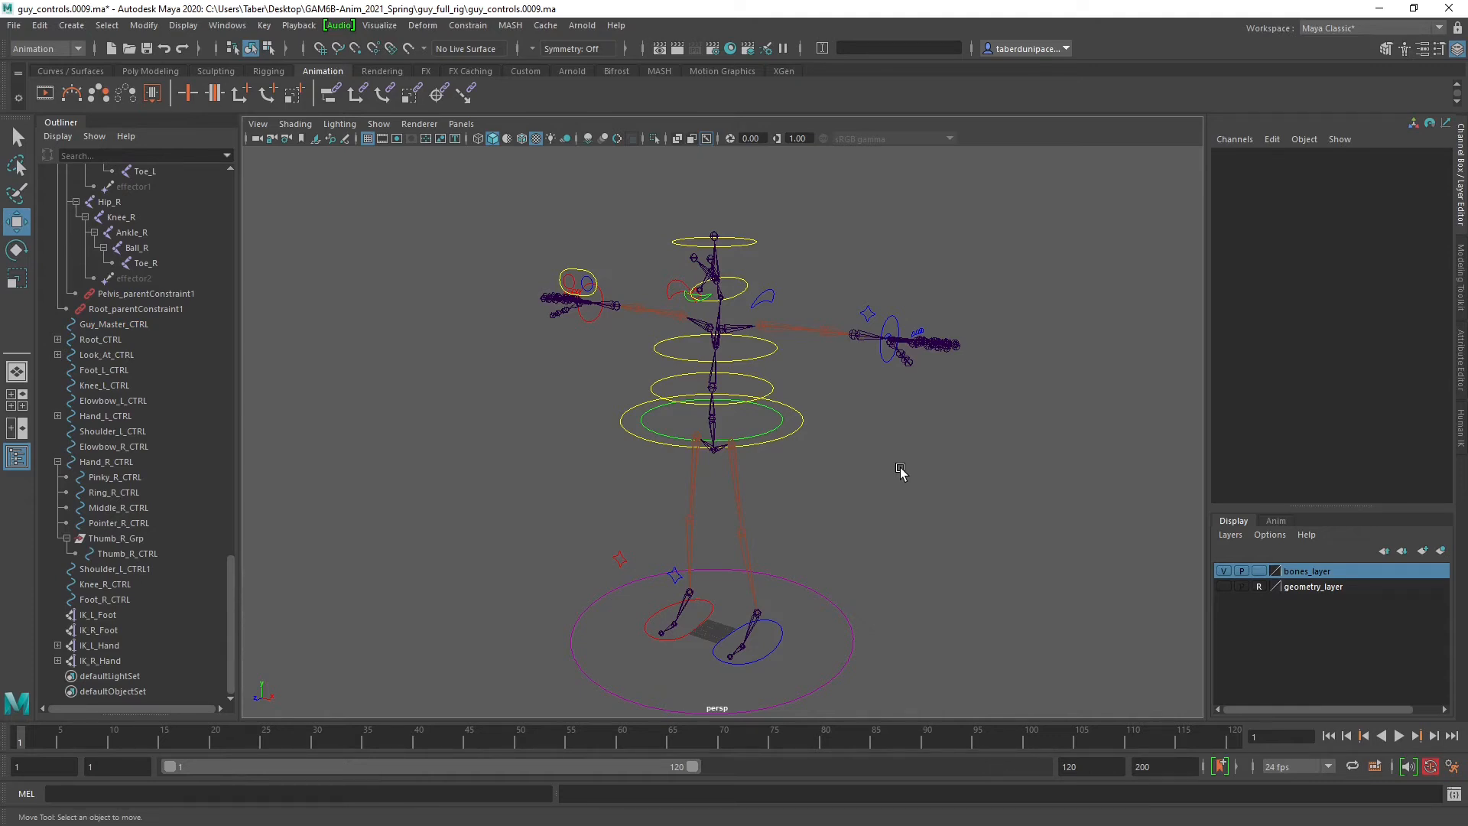
# Add a Pole Vector constraint from Elowbow_R_CTRL to the right arm's IK handle, IK_R_Hand.
pyautogui.keyDown('alt'); pyautogui.moveTo(765, 436); pyautogui.dragTo(816, 429); pyautogui.keyUp('alt')
pyautogui.scroll(5, 811, 432)
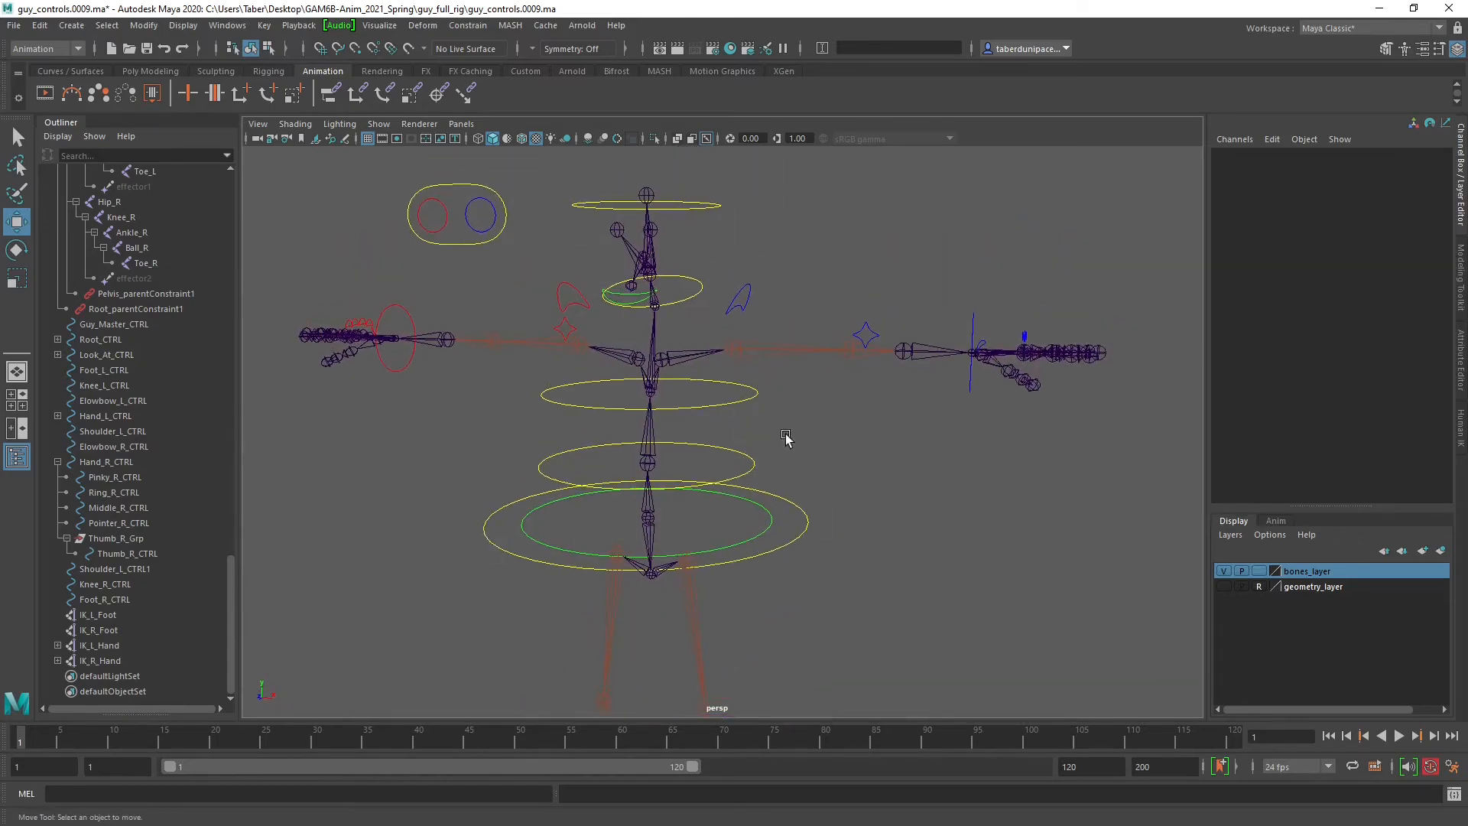
pyautogui.keyDown('alt'); pyautogui.moveTo(803, 366); pyautogui.dragTo(634, 517); pyautogui.keyUp('alt')
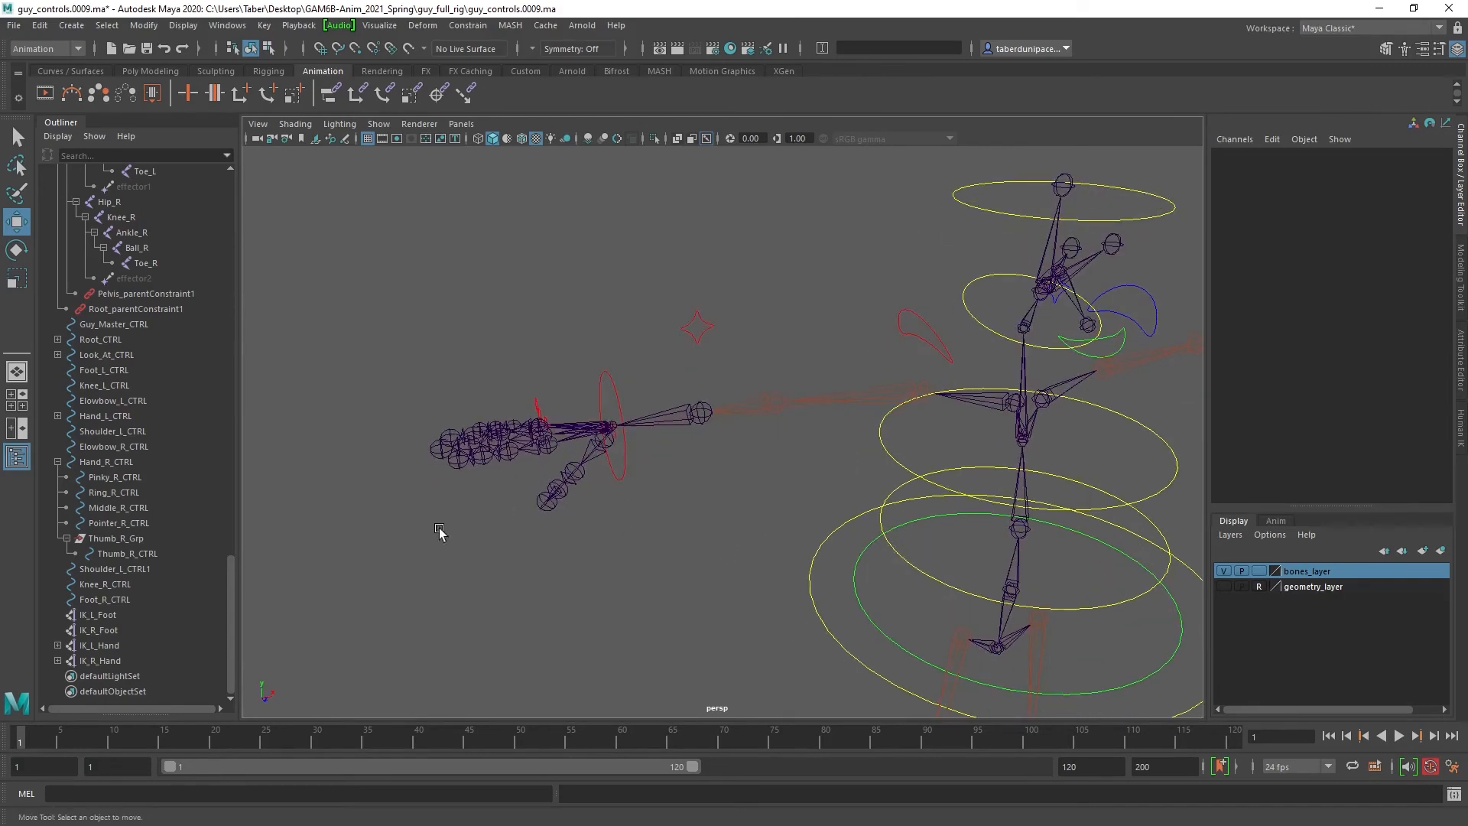
pyautogui.click(697, 327)
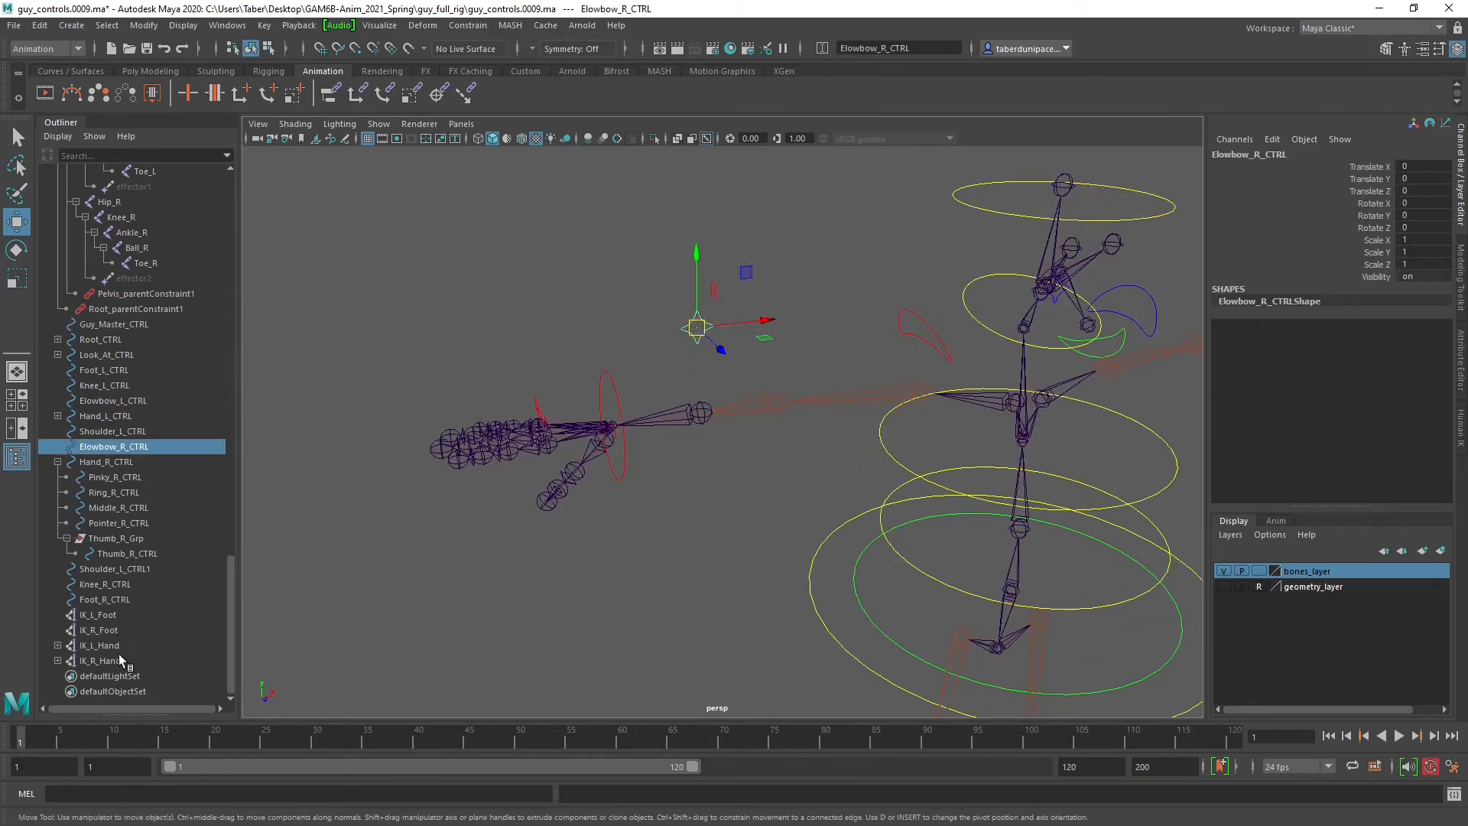
pyautogui.keyDown('ctrl'); pyautogui.click(115, 659); pyautogui.keyUp('ctrl')
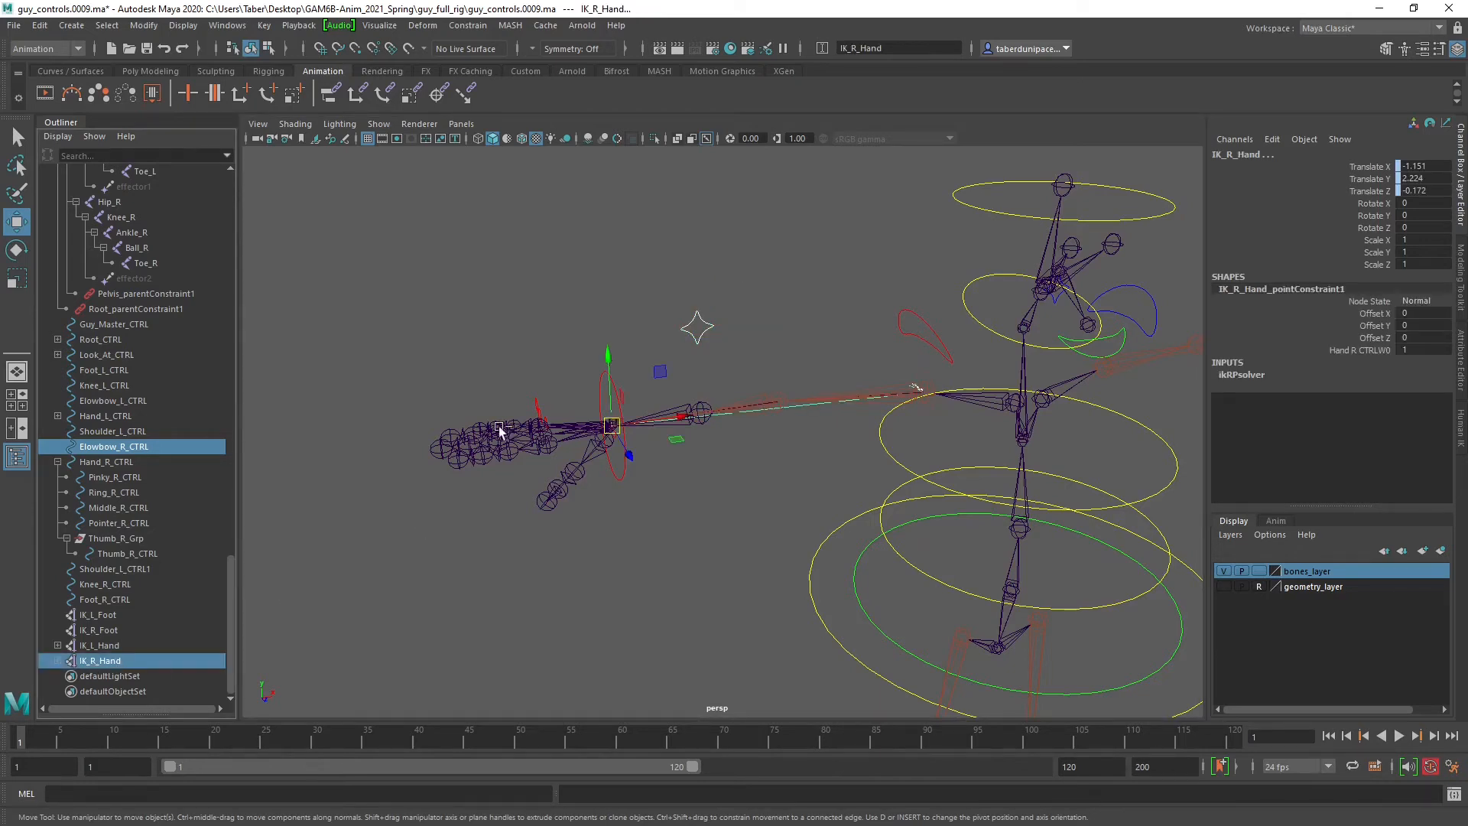
pyautogui.click(468, 25)
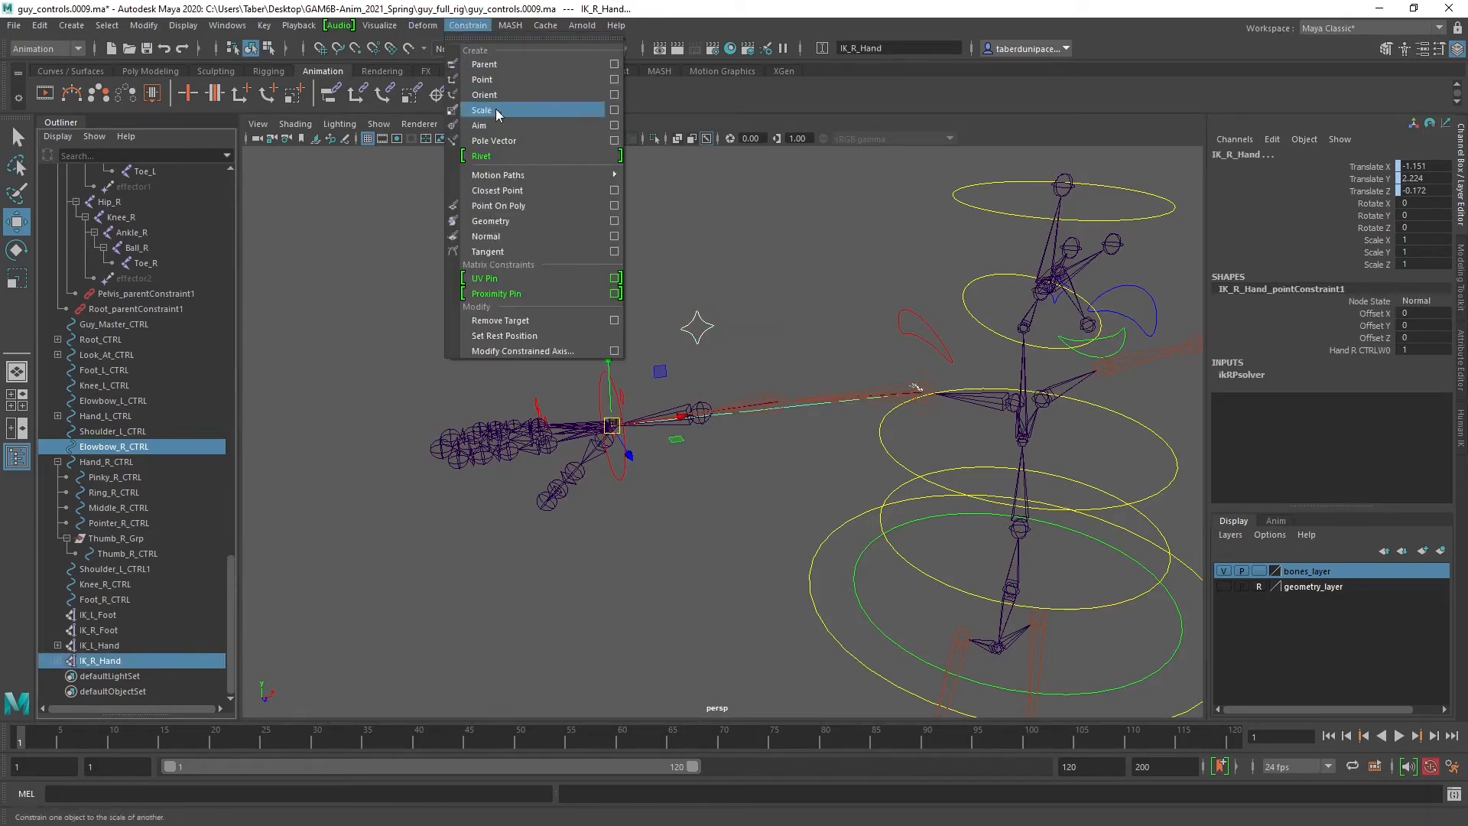
pyautogui.click(507, 141)
# Test the right arm by moving Elowbow_R_CTRL and Hand_R_CTRL and rotating Shoulder_L_CTRL1.
pyautogui.moveTo(757, 300); pyautogui.dragTo(714, 365)
pyautogui.click(608, 413)
pyautogui.moveTo(608, 413); pyautogui.dragTo(760, 469)
pyautogui.click(717, 348)
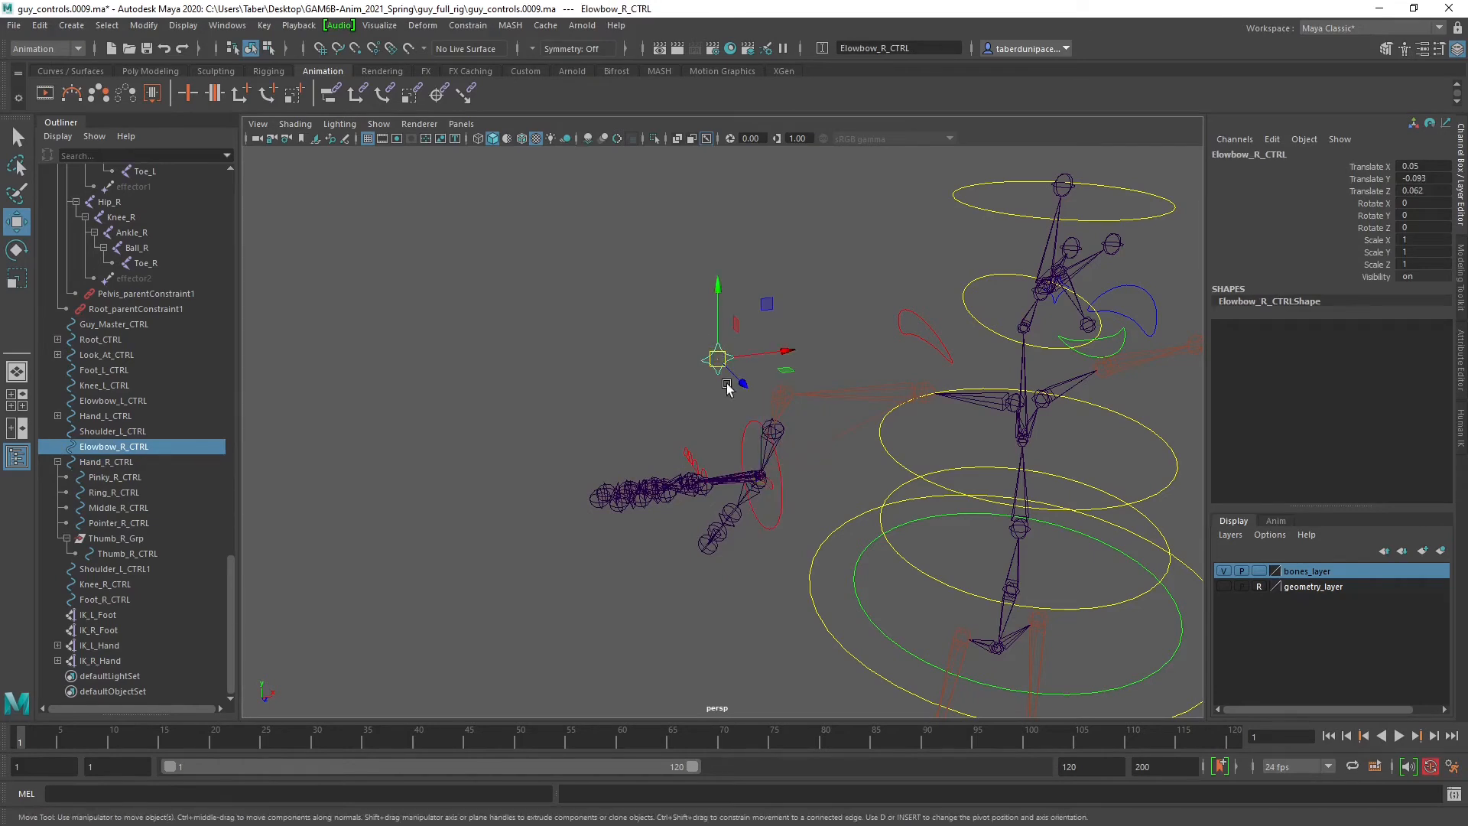
pyautogui.moveTo(726, 387)
pyautogui.mouseDown()
pyautogui.moveTo(793, 514)
pyautogui.moveTo(682, 377)
pyautogui.moveTo(721, 410)
pyautogui.moveTo(722, 386)
pyautogui.mouseUp()
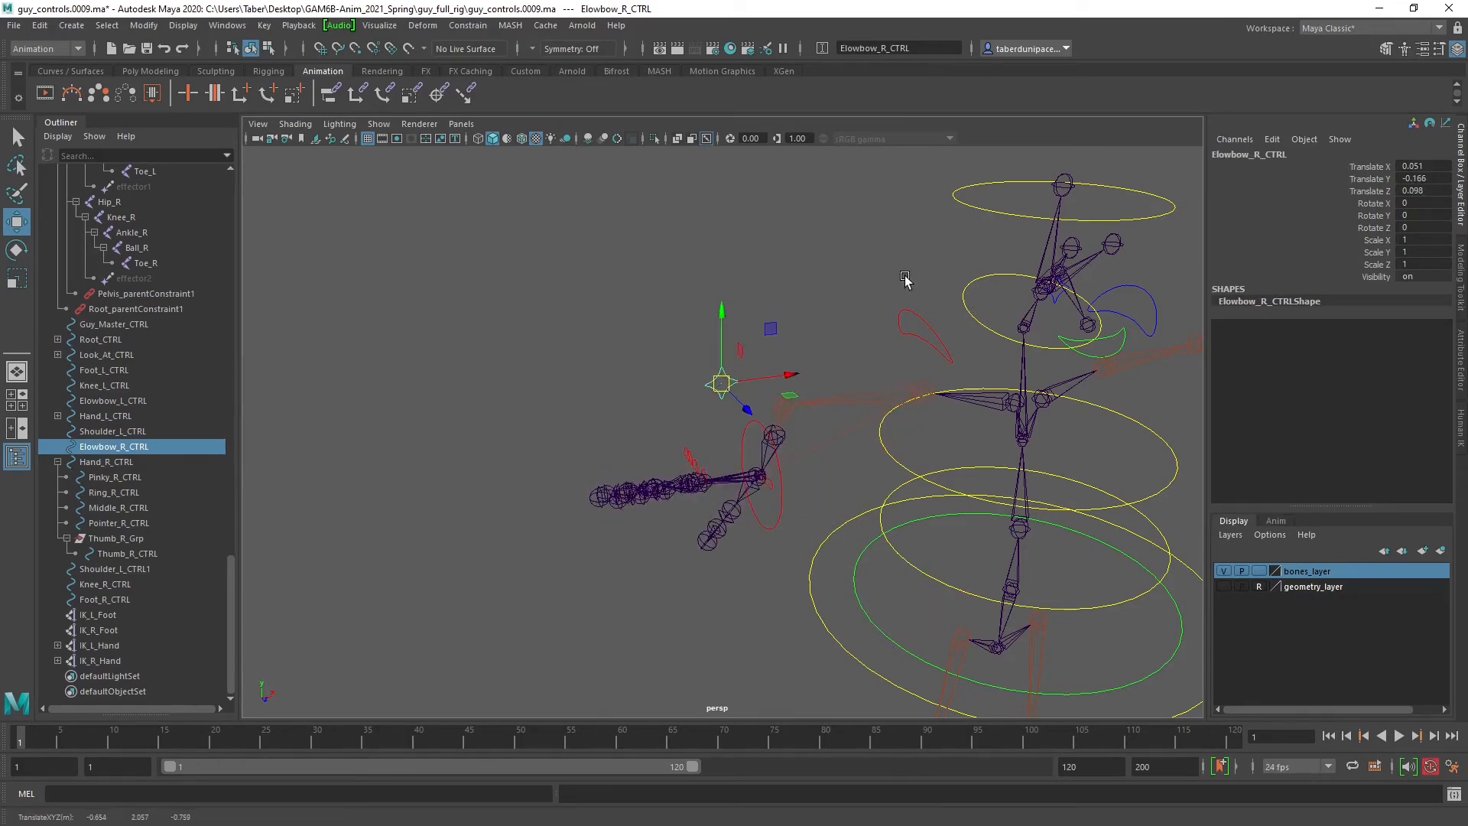
pyautogui.moveTo(905, 280); pyautogui.dragTo(924, 370)
pyautogui.press('e')
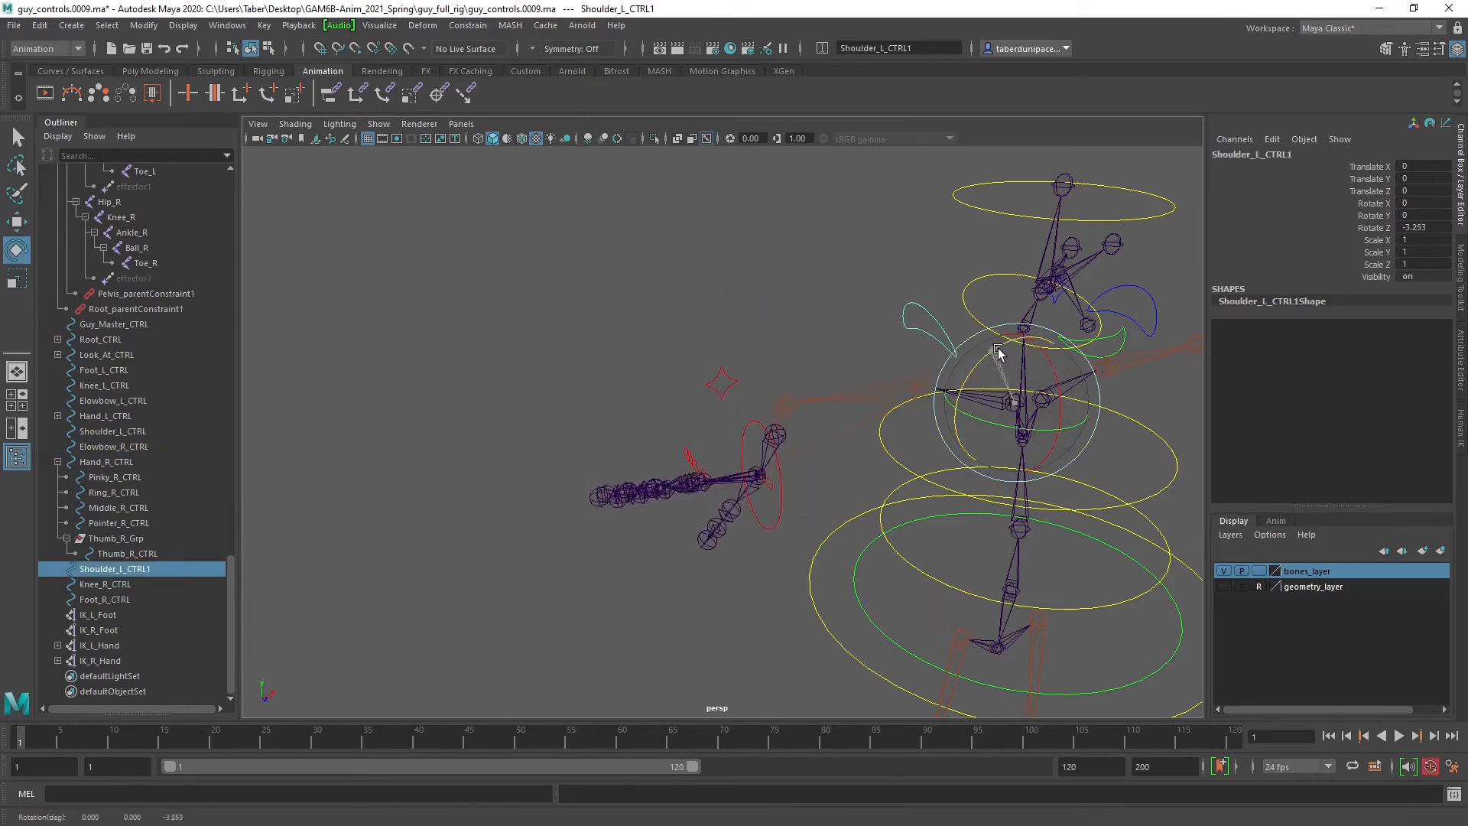
pyautogui.click(880, 258)
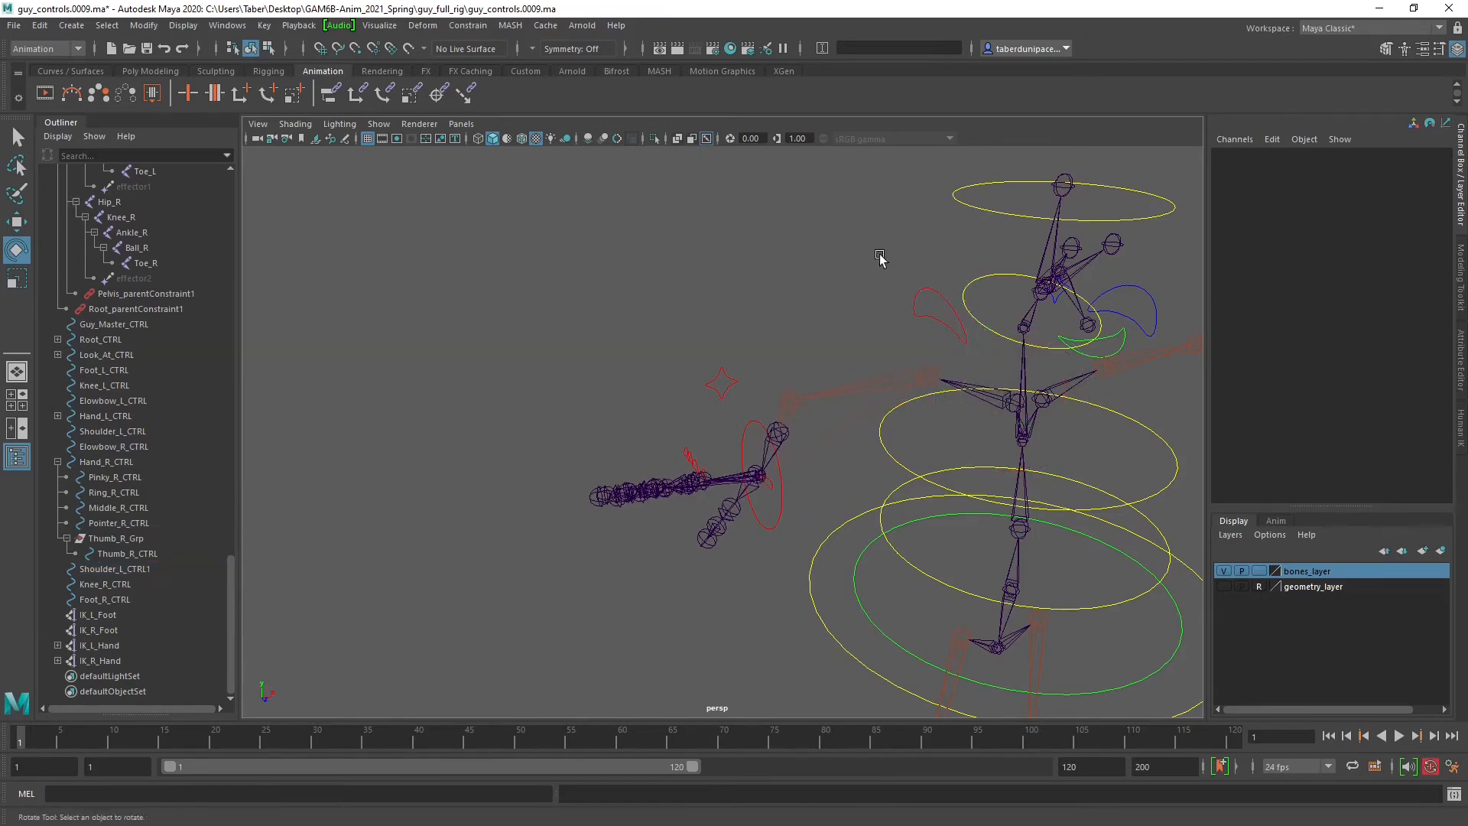
# Reset the translate and rotate channels of Shoulder_L_CTRL1, Elowbow_R_CTRL and Hand_R_CTRL to 0, and clear the selection.
pyautogui.moveTo(880, 258); pyautogui.dragTo(945, 341)
pyautogui.keyDown('shift'); pyautogui.moveTo(700, 355); pyautogui.dragTo(733, 419); pyautogui.keyUp('shift')
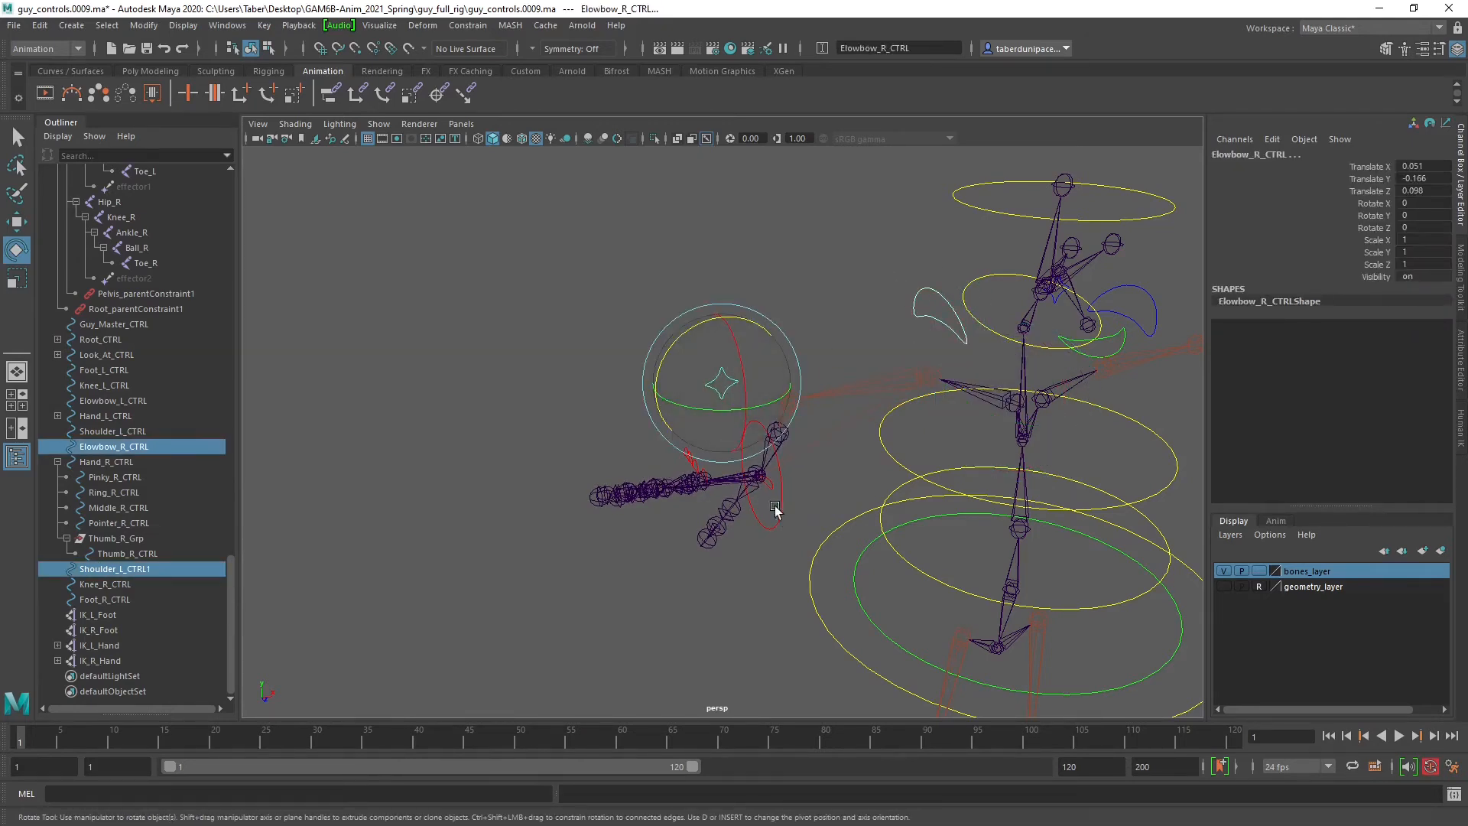
pyautogui.keyDown('shift'); pyautogui.moveTo(782, 520); pyautogui.dragTo(771, 535); pyautogui.keyUp('shift')
pyautogui.moveTo(1434, 166); pyautogui.dragTo(1431, 227)
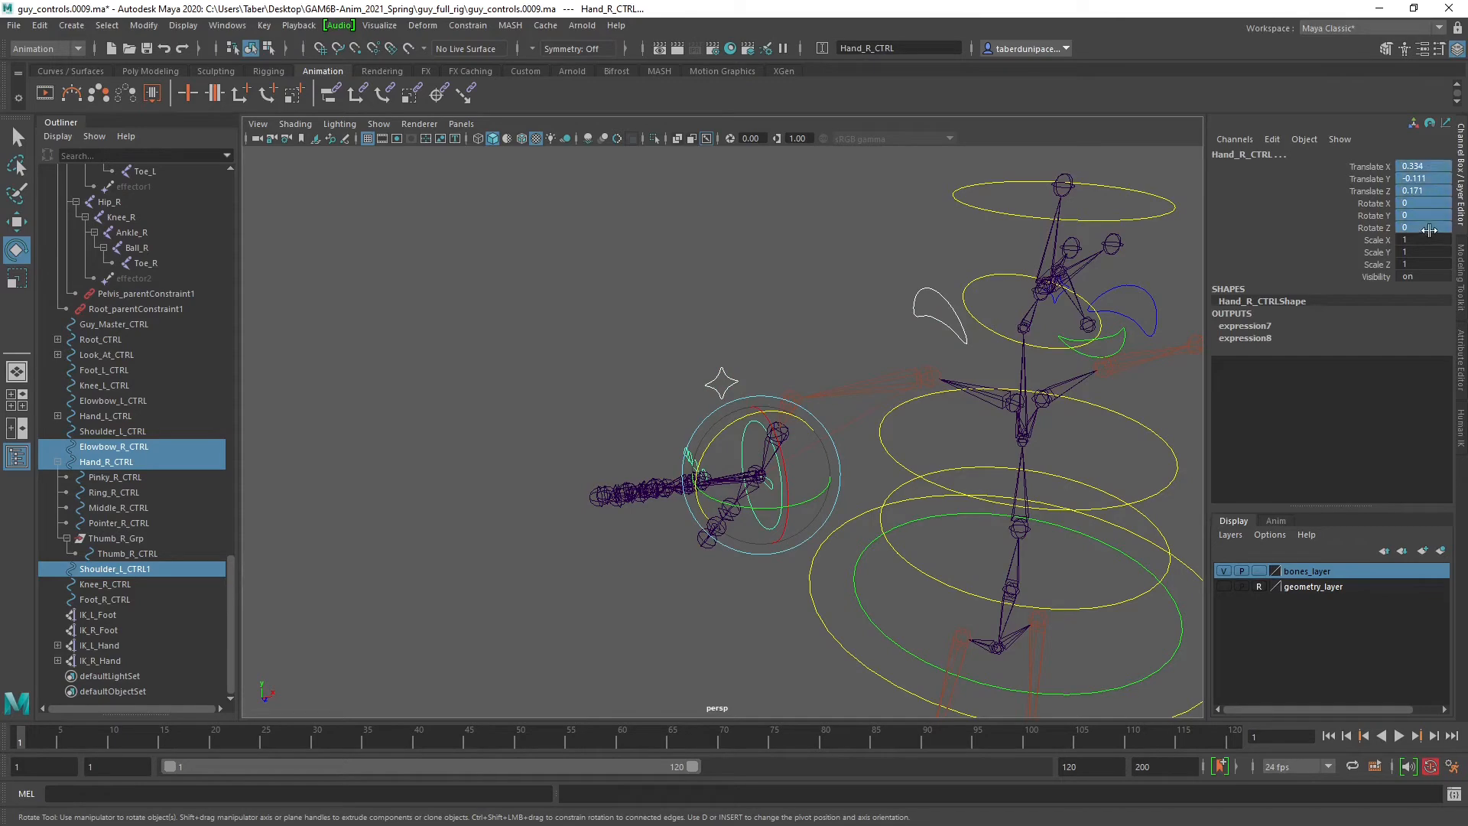
pyautogui.press('Return')
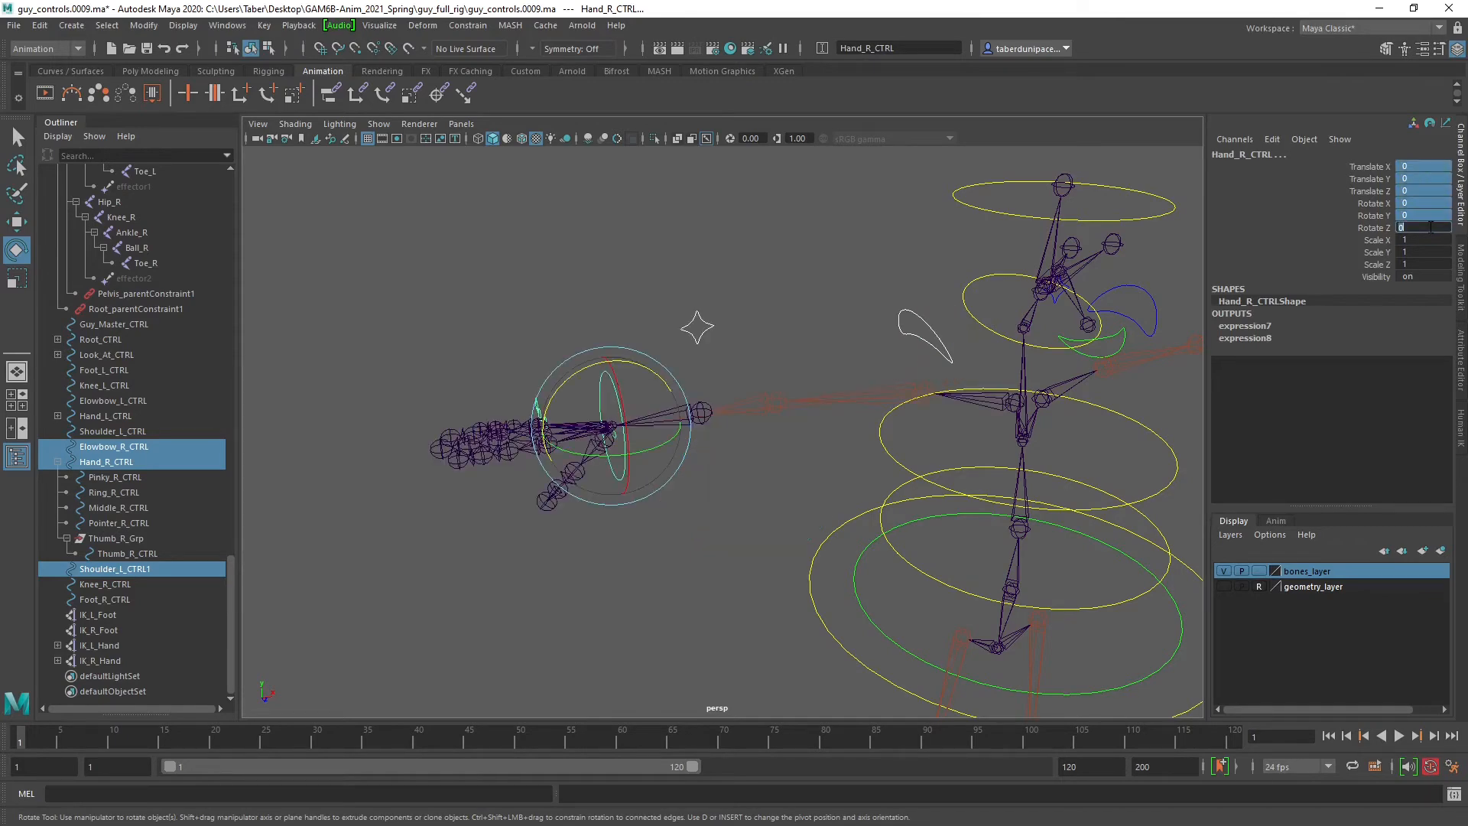
pyautogui.click(813, 311)
# Test the left leg by raising Foot_L_CTRL, and undo the move.
pyautogui.keyDown('alt'); pyautogui.moveTo(813, 312); pyautogui.dragTo(846, 390); pyautogui.keyUp('alt')
pyautogui.keyDown('alt'); pyautogui.moveTo(952, 425); pyautogui.dragTo(836, 508); pyautogui.keyUp('alt')
pyautogui.click(796, 558)
pyautogui.press('w')
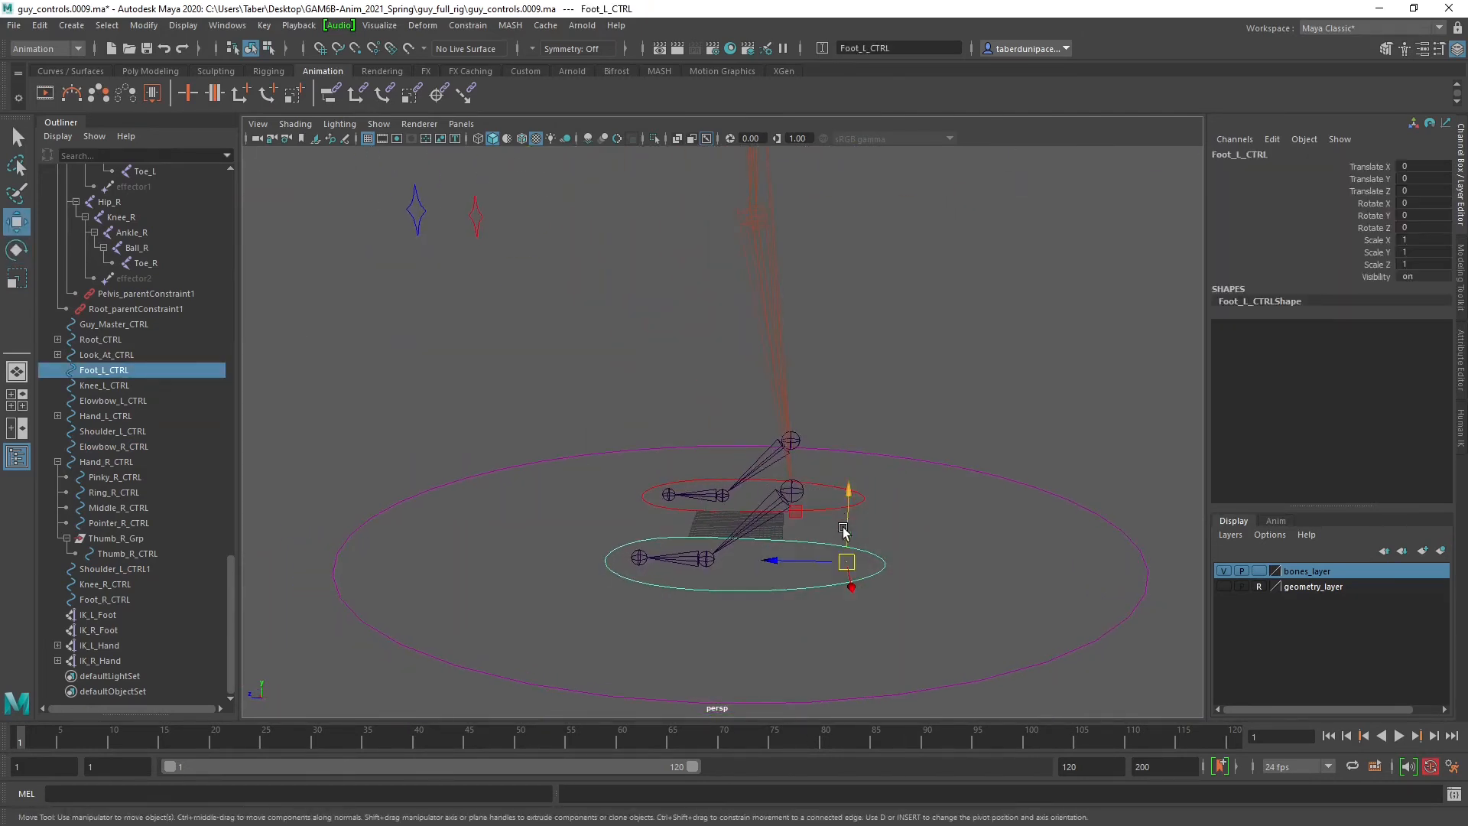
pyautogui.moveTo(846, 563); pyautogui.dragTo(856, 459)
pyautogui.hotkey('ctrl', 'z')
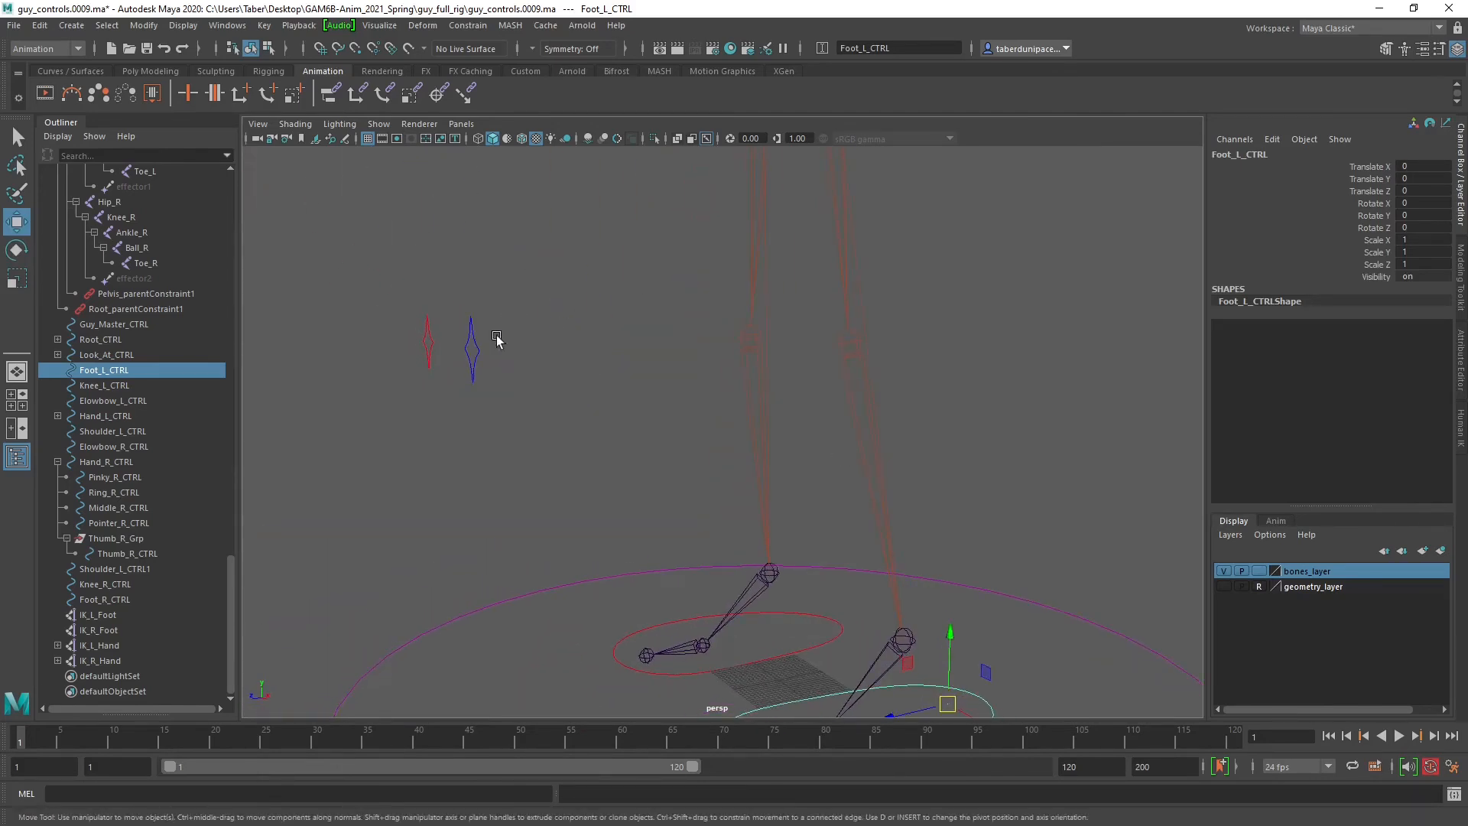
# Test the knee controls by moving Knee_L_CTRL and Knee_R_CTRL, undoing each move.
pyautogui.click(475, 351)
pyautogui.moveTo(474, 351); pyautogui.dragTo(527, 387)
pyautogui.hotkey('ctrl', 'z')
pyautogui.click(319, 297)
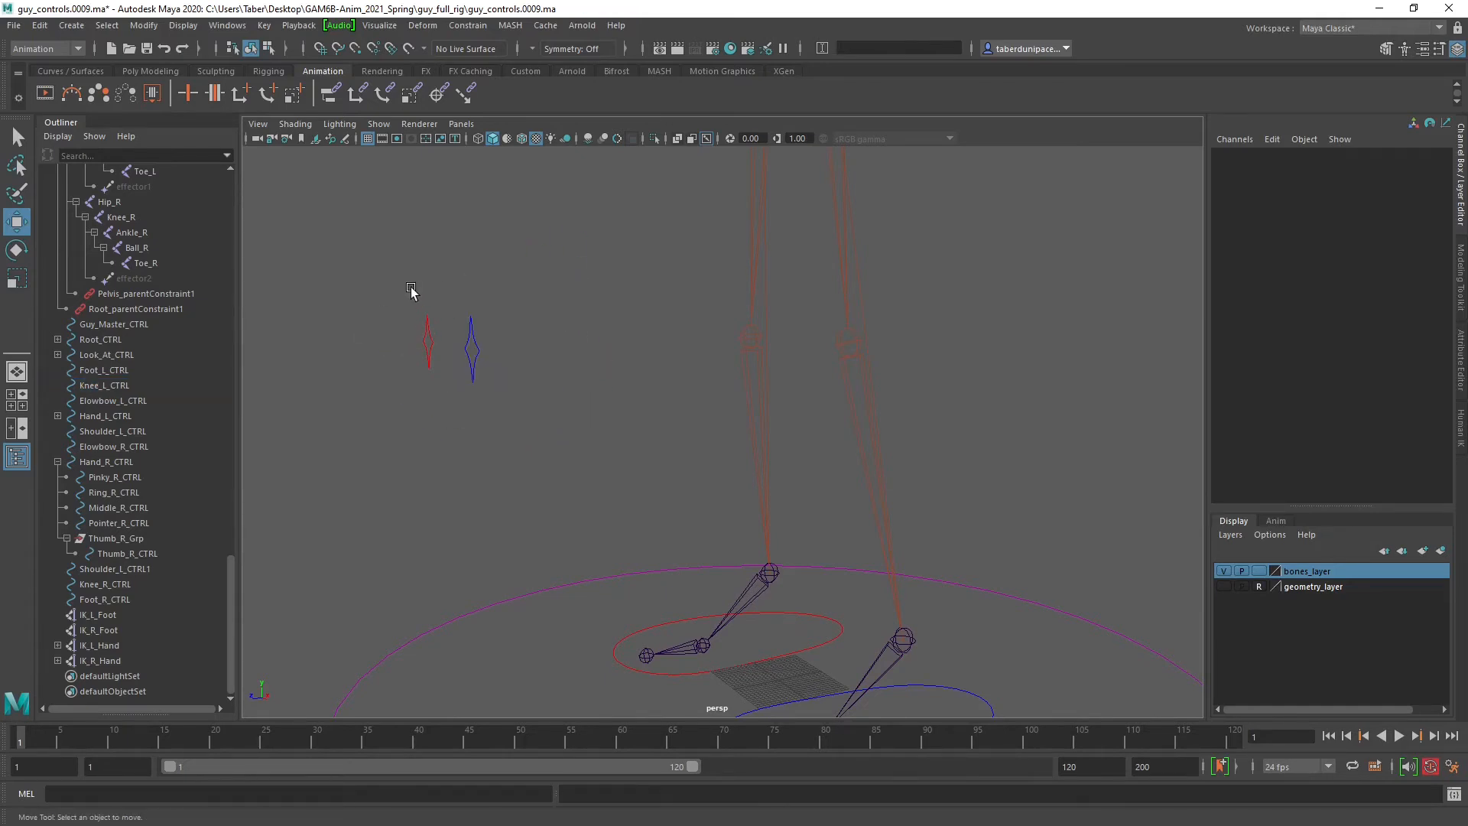
pyautogui.click(429, 346)
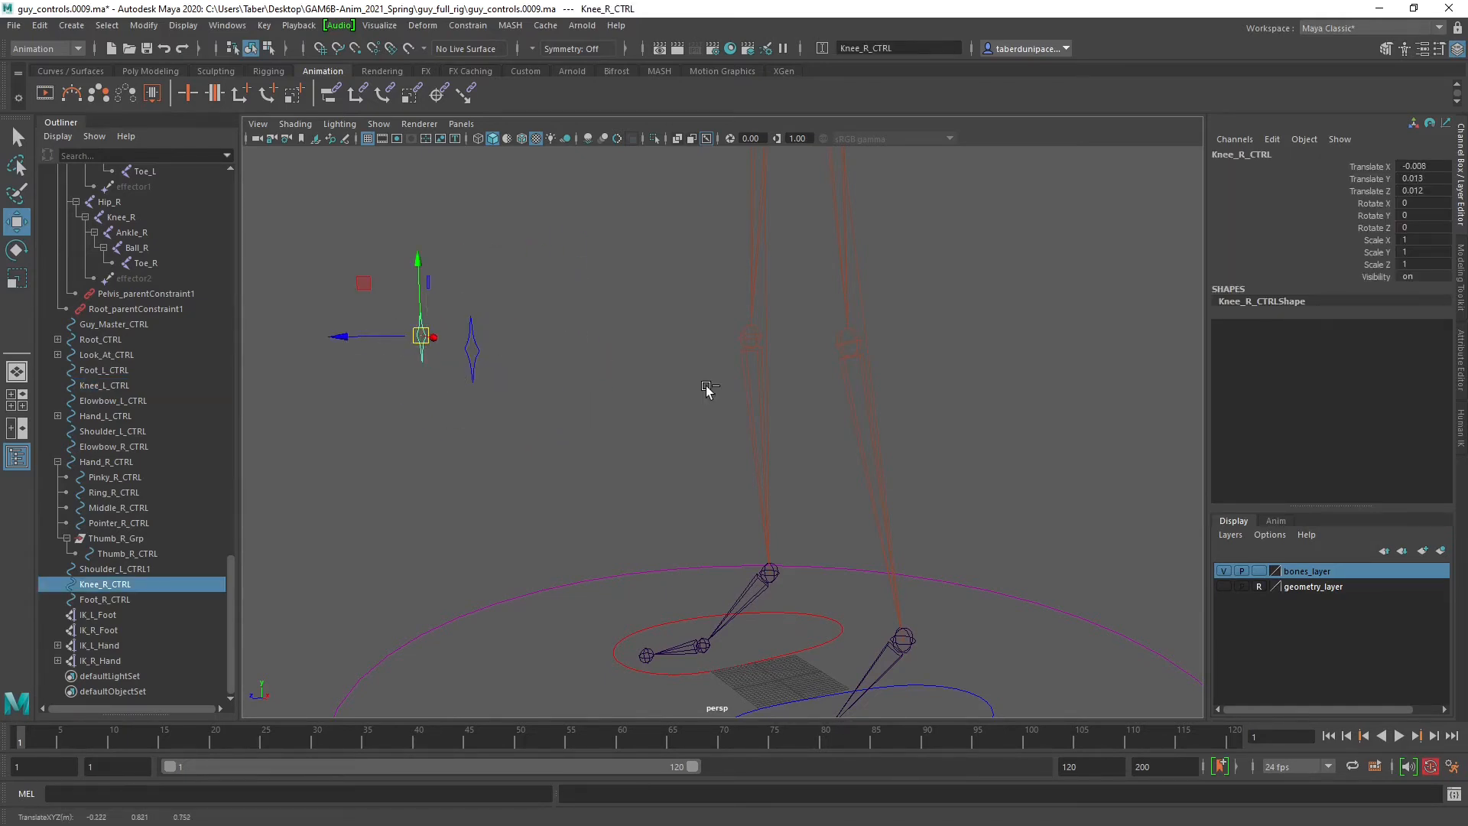
pyautogui.keyDown('alt'); pyautogui.moveTo(711, 410); pyautogui.dragTo(816, 436); pyautogui.keyUp('alt')
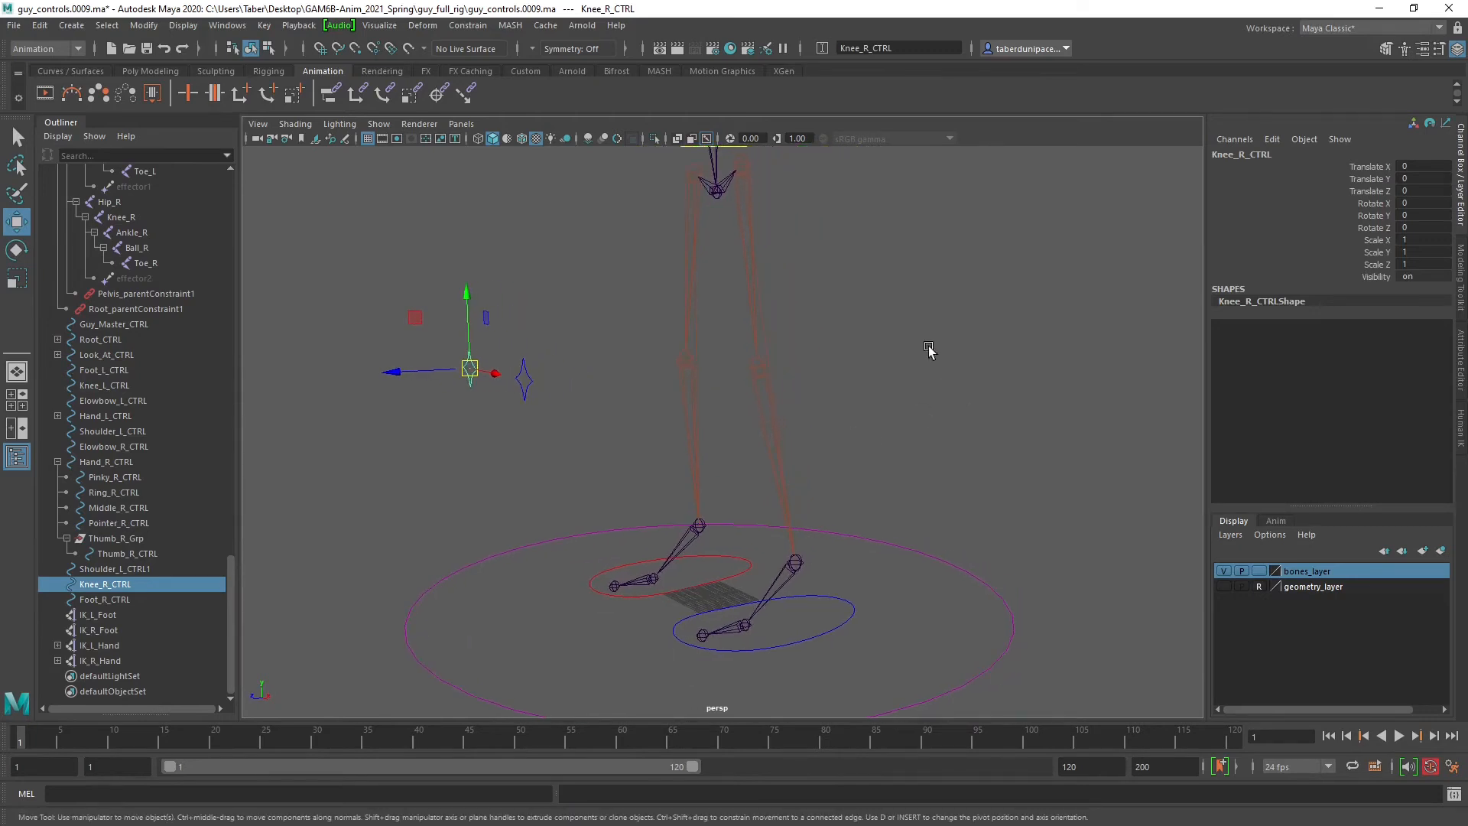
# Test Hips_CTRL by rotating it about Z, undo the rotation and clear the selection.
pyautogui.keyDown('alt'); pyautogui.moveTo(928, 351); pyautogui.dragTo(819, 414); pyautogui.keyUp('alt')
pyautogui.click(715, 341)
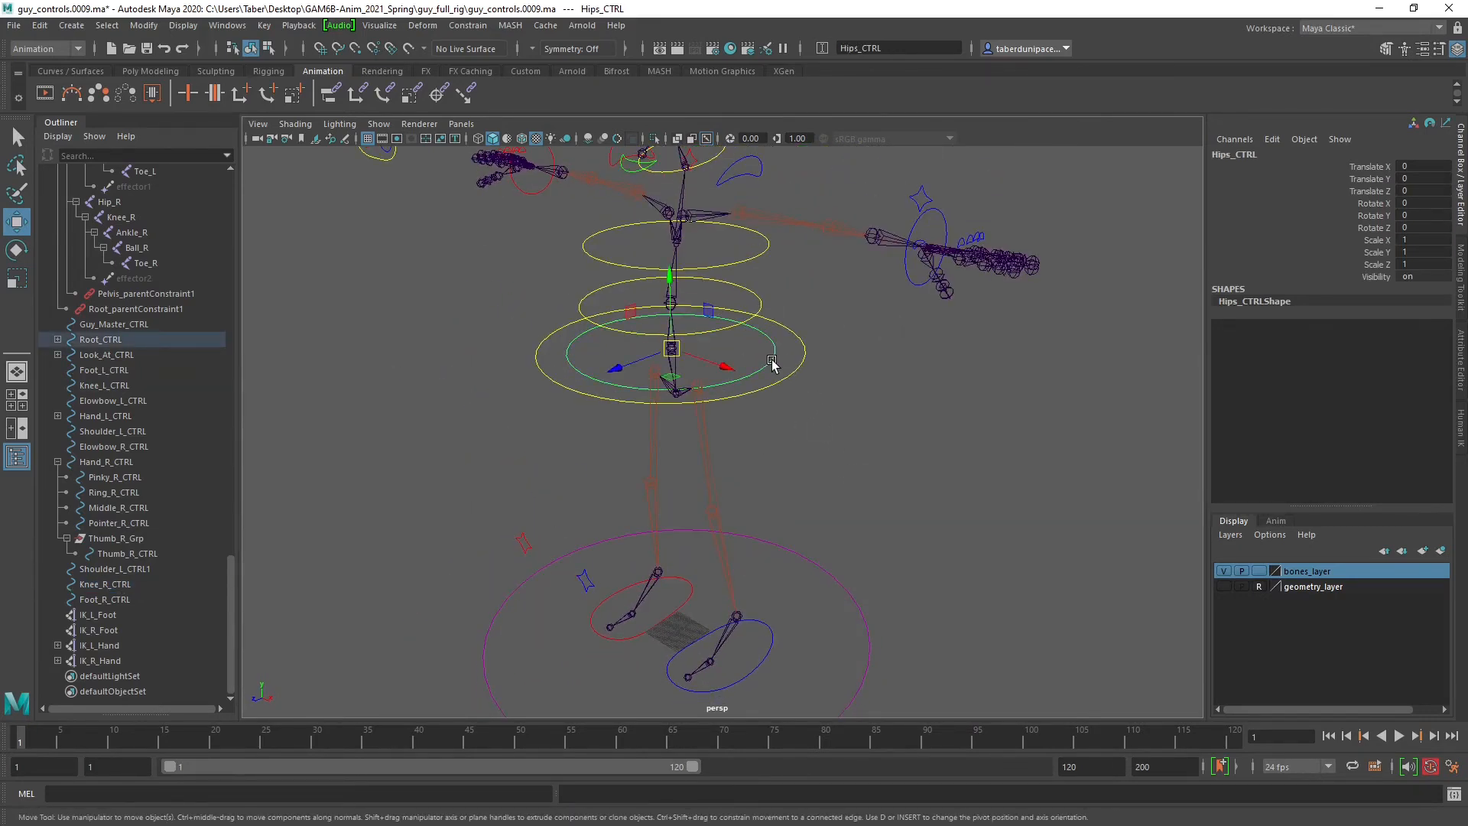
pyautogui.press('e')
pyautogui.moveTo(716, 346); pyautogui.dragTo(701, 293)
pyautogui.hotkey('ctrl', 'z')
pyautogui.hotkey('ctrl', 'z')
pyautogui.hotkey('ctrl', 'z')
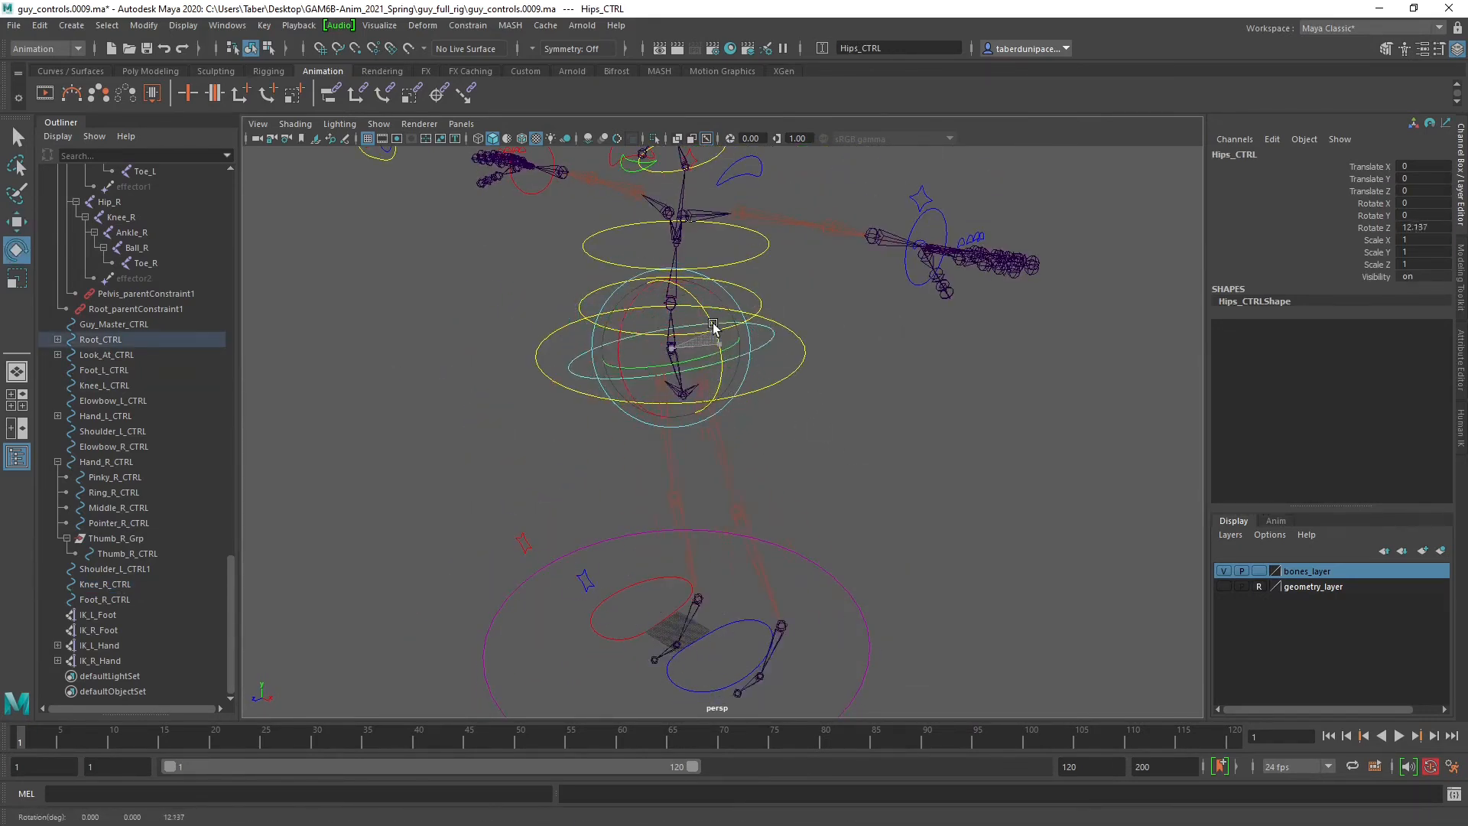
pyautogui.click(771, 299)
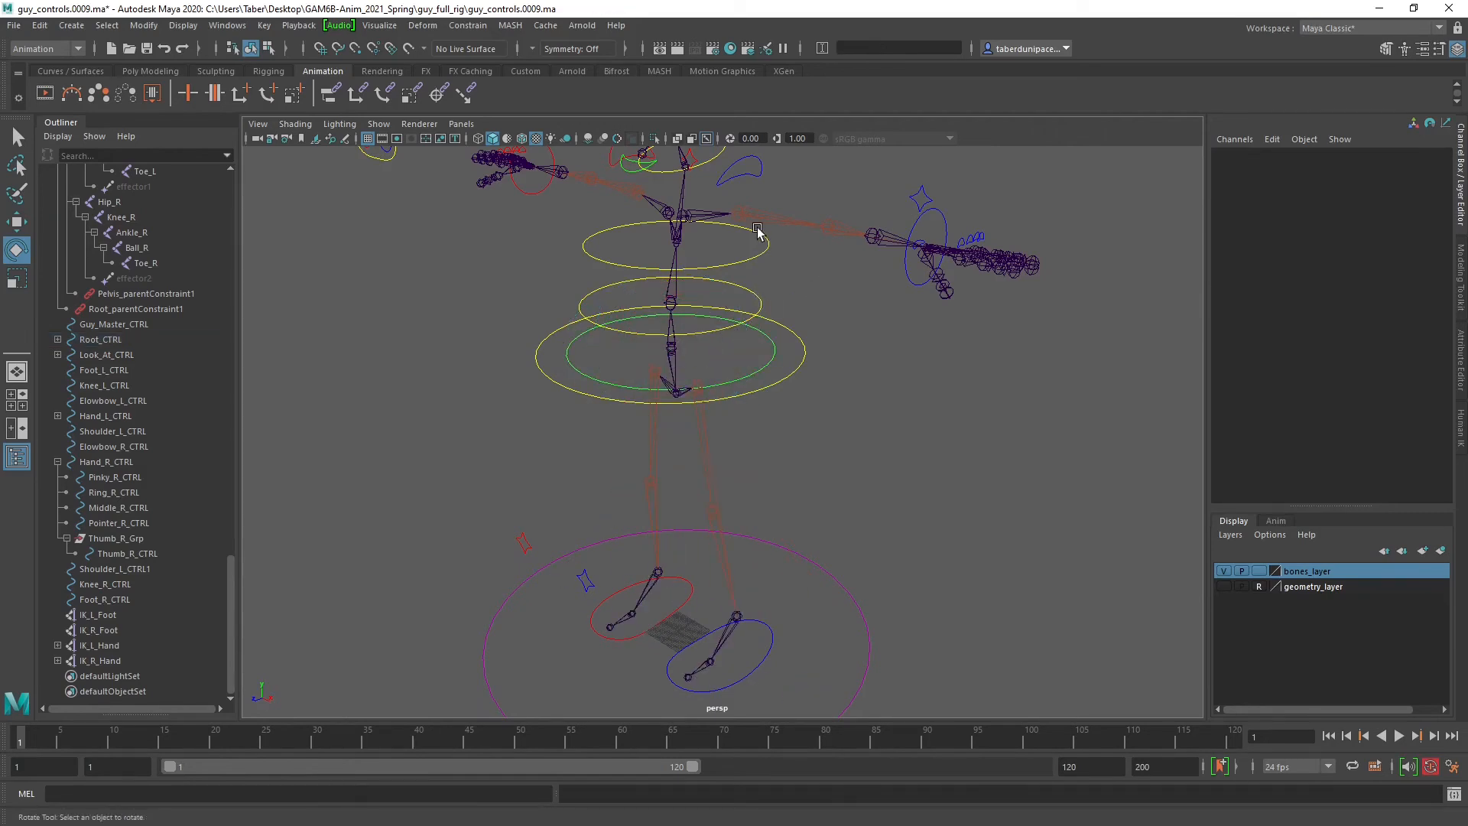
# Test Jaw_CTRL by rotating it freely, undo the rotation and deselect it.
pyautogui.keyDown('alt'); pyautogui.moveTo(757, 228); pyautogui.dragTo(750, 436, button='middle'); pyautogui.keyUp('alt')
pyautogui.keyDown('alt'); pyautogui.moveTo(615, 393); pyautogui.dragTo(632, 377); pyautogui.keyUp('alt')
pyautogui.scroll(5, 634, 367)
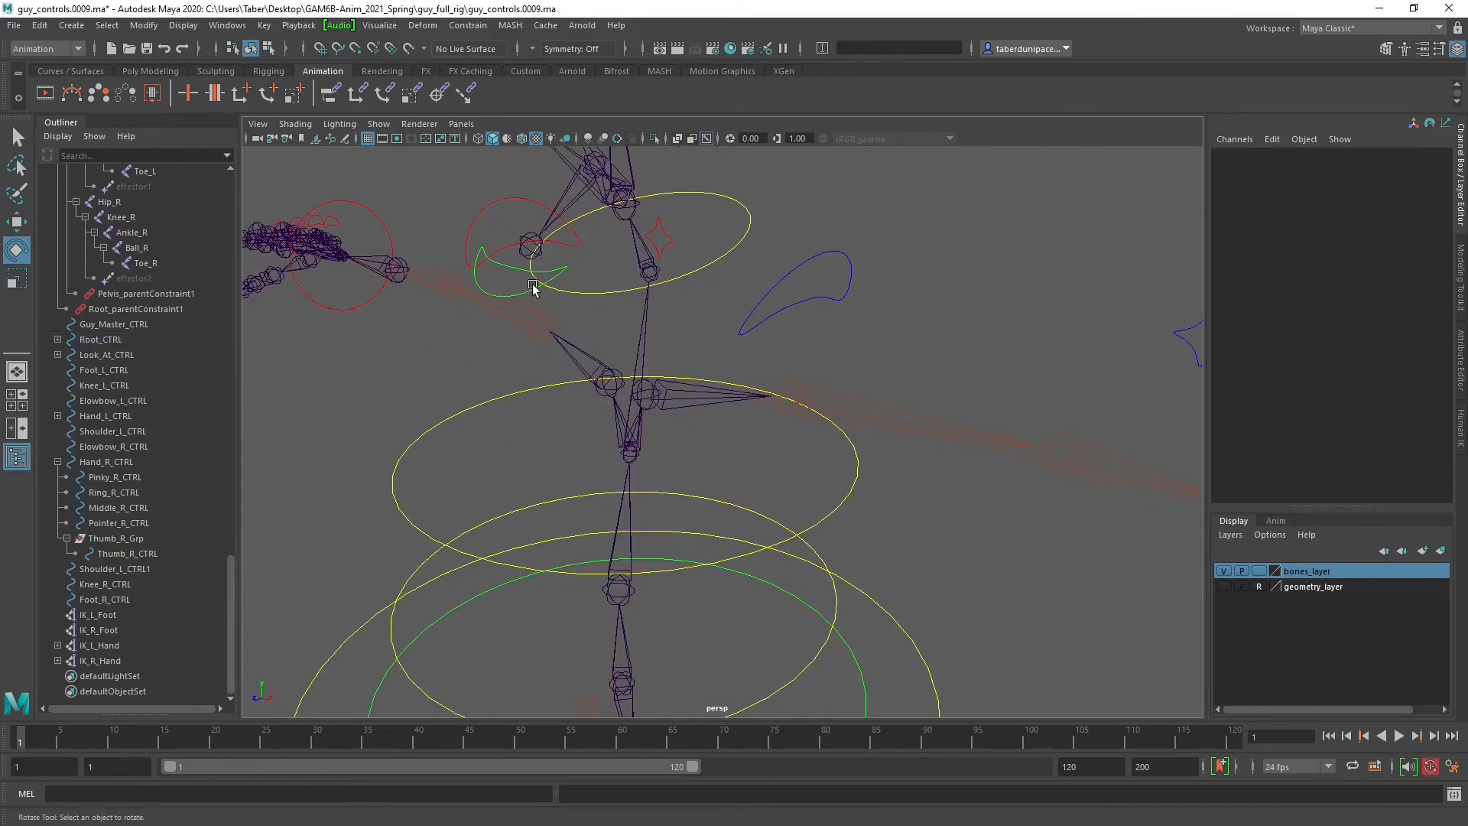
pyautogui.click(533, 287)
pyautogui.moveTo(558, 218); pyautogui.dragTo(580, 188)
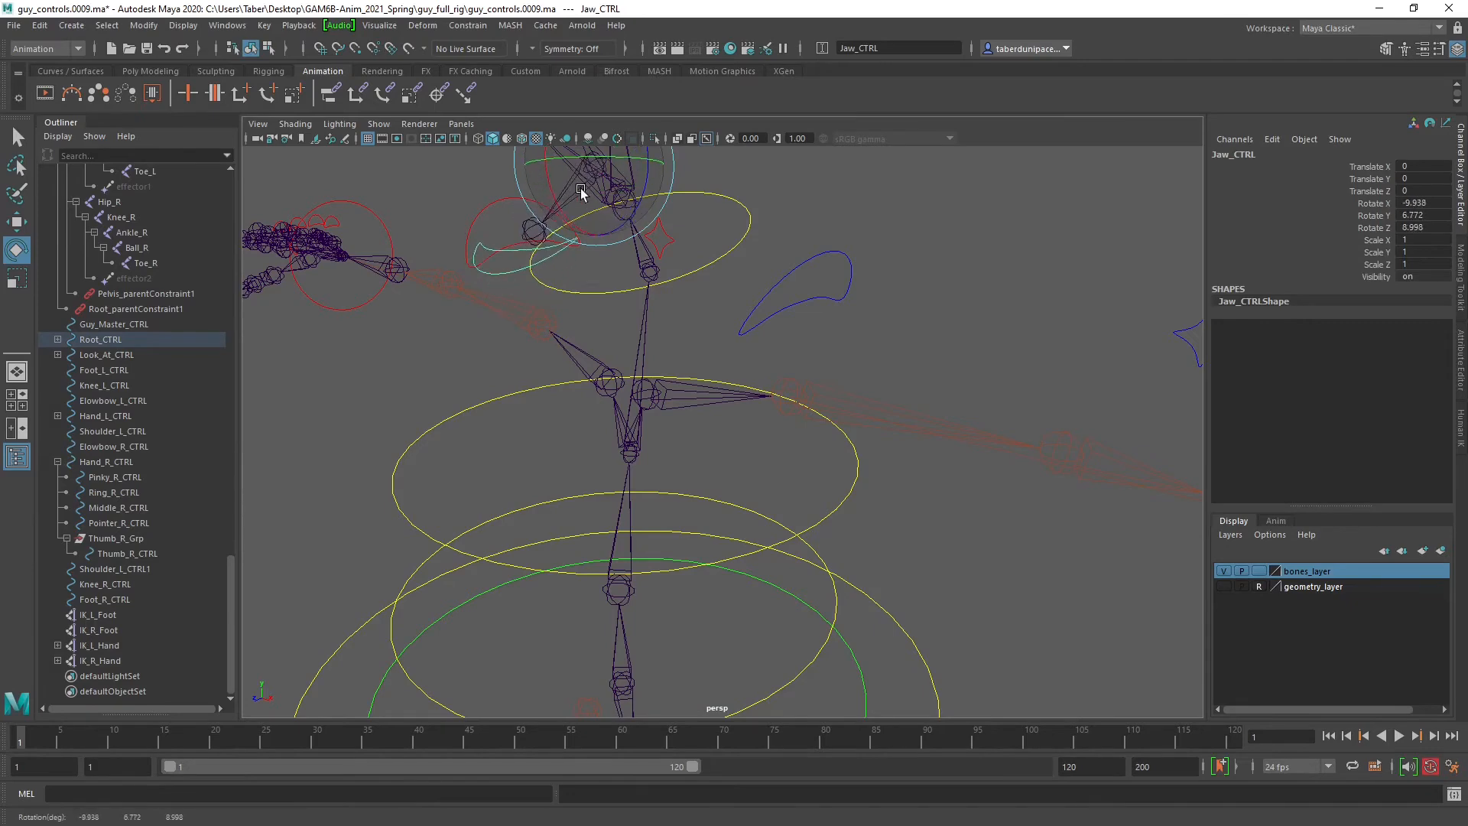
pyautogui.hotkey('ctrl', 'z')
pyautogui.keyDown('alt'); pyautogui.moveTo(860, 234); pyautogui.dragTo(898, 475, button='middle'); pyautogui.keyUp('alt')
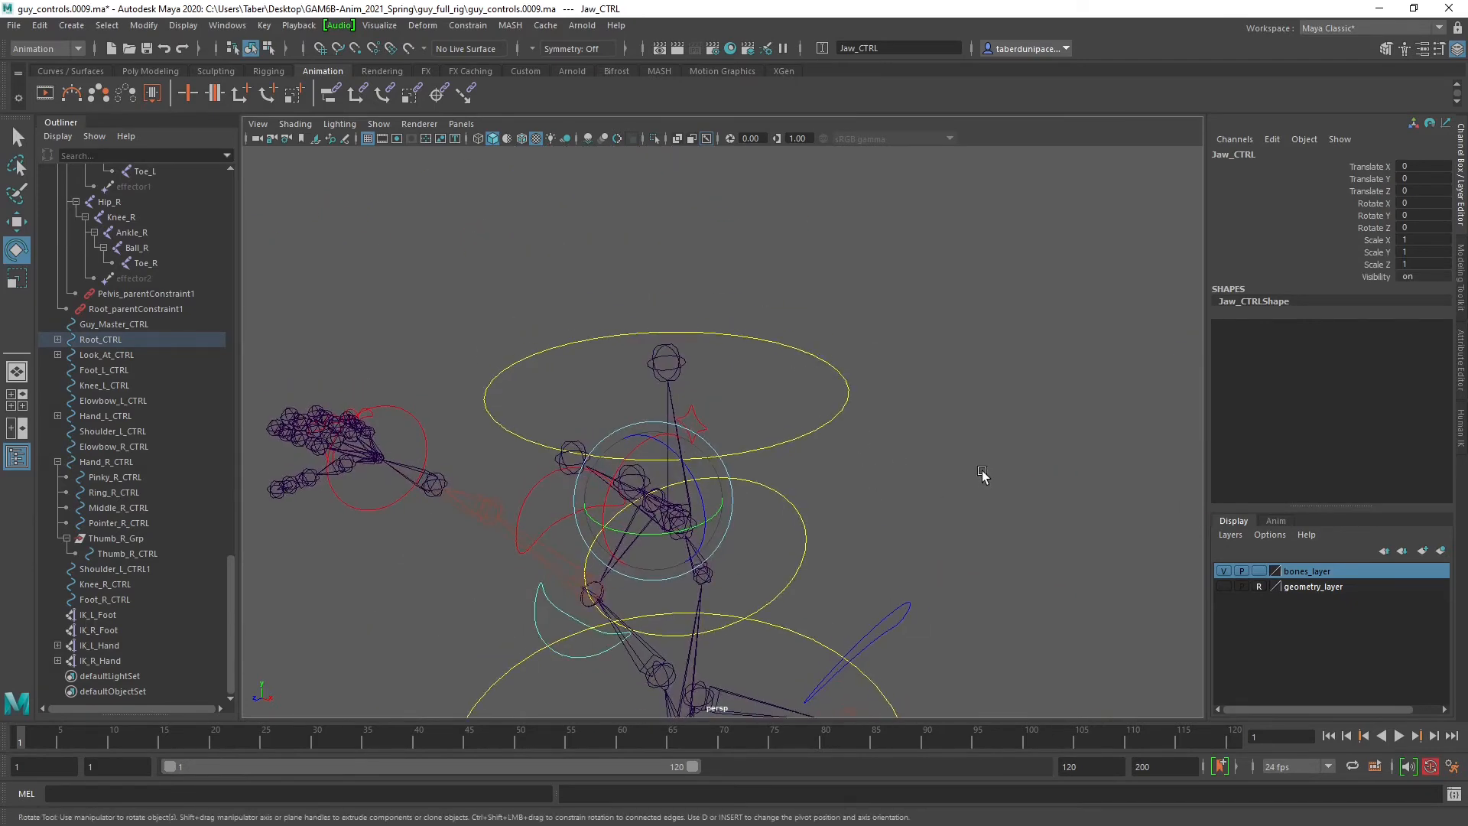
pyautogui.keyDown('alt'); pyautogui.moveTo(983, 475); pyautogui.dragTo(870, 404); pyautogui.keyUp('alt')
pyautogui.click(885, 442)
# Save the scene with Increment and Save, accepting the student version notice.
pyautogui.click(14, 26)
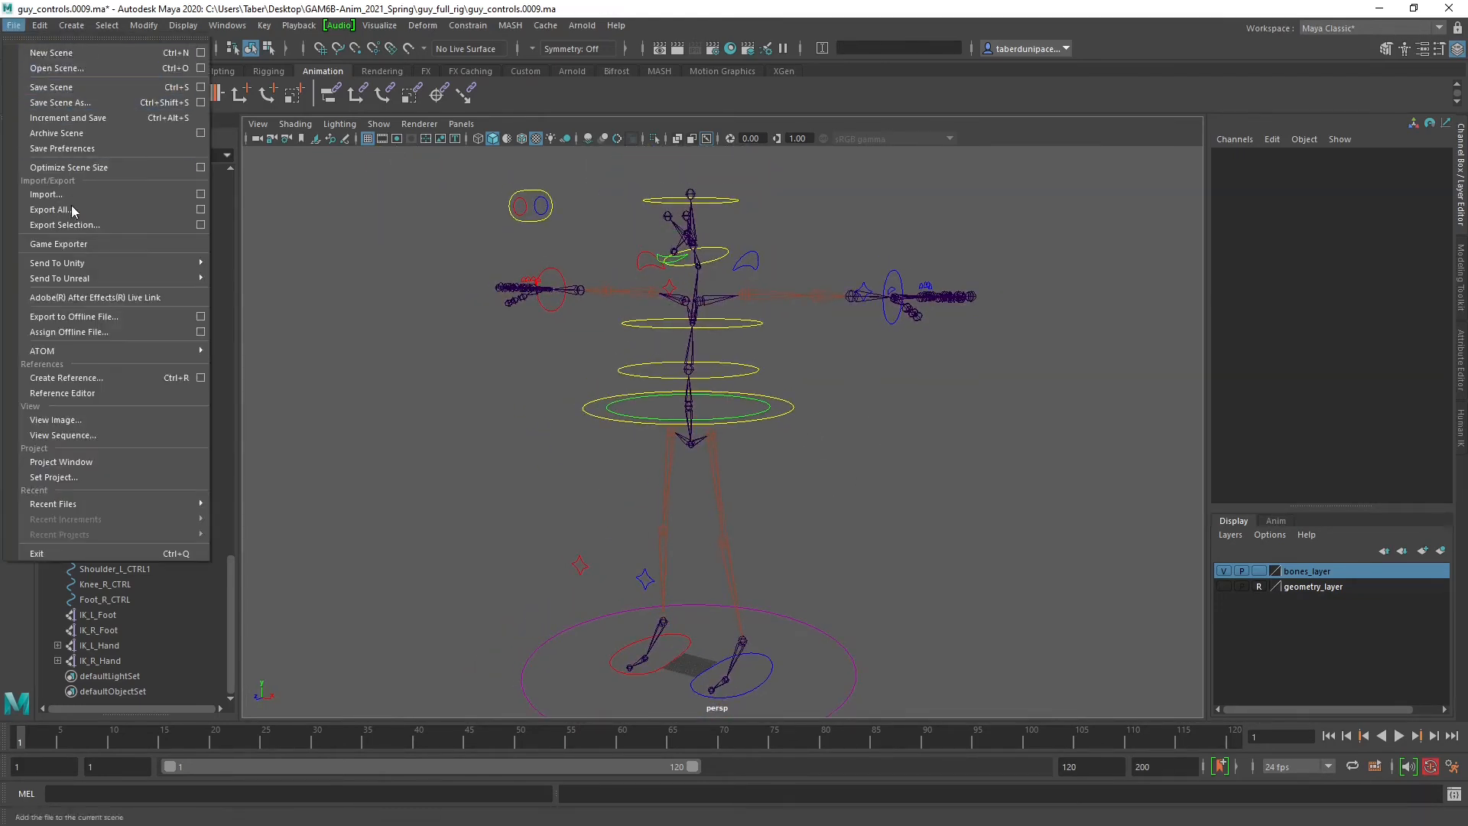
pyautogui.moveTo(80, 263)
pyautogui.click(67, 118)
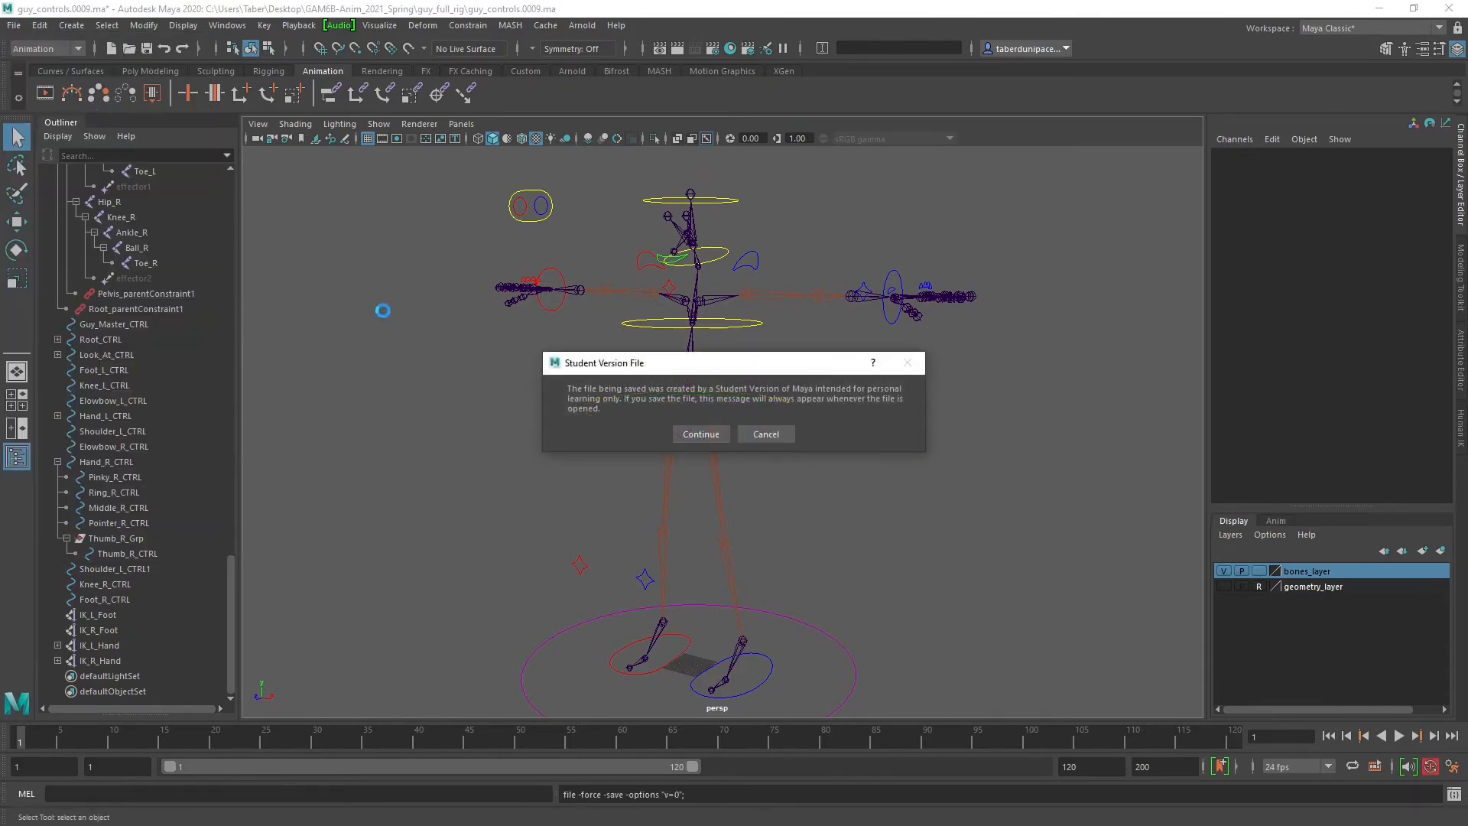
pyautogui.click(713, 434)
pyautogui.press('e')
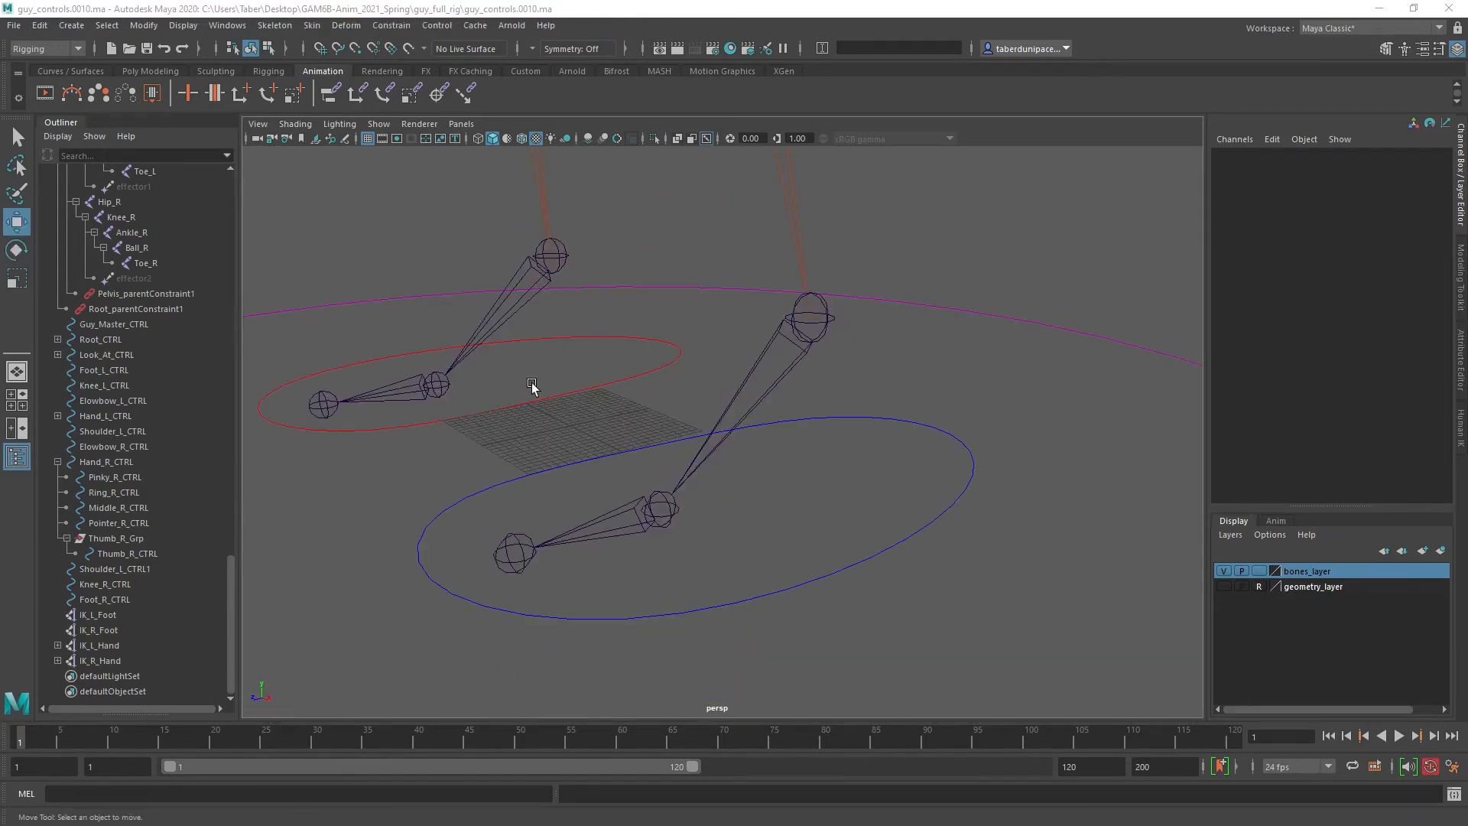
# Create a locator and move it to about X 0.024, Y 0.142, Z -0.107, above the grid between the feet.
pyautogui.keyDown('alt'); pyautogui.moveTo(588, 468); pyautogui.dragTo(664, 518); pyautogui.keyUp('alt')
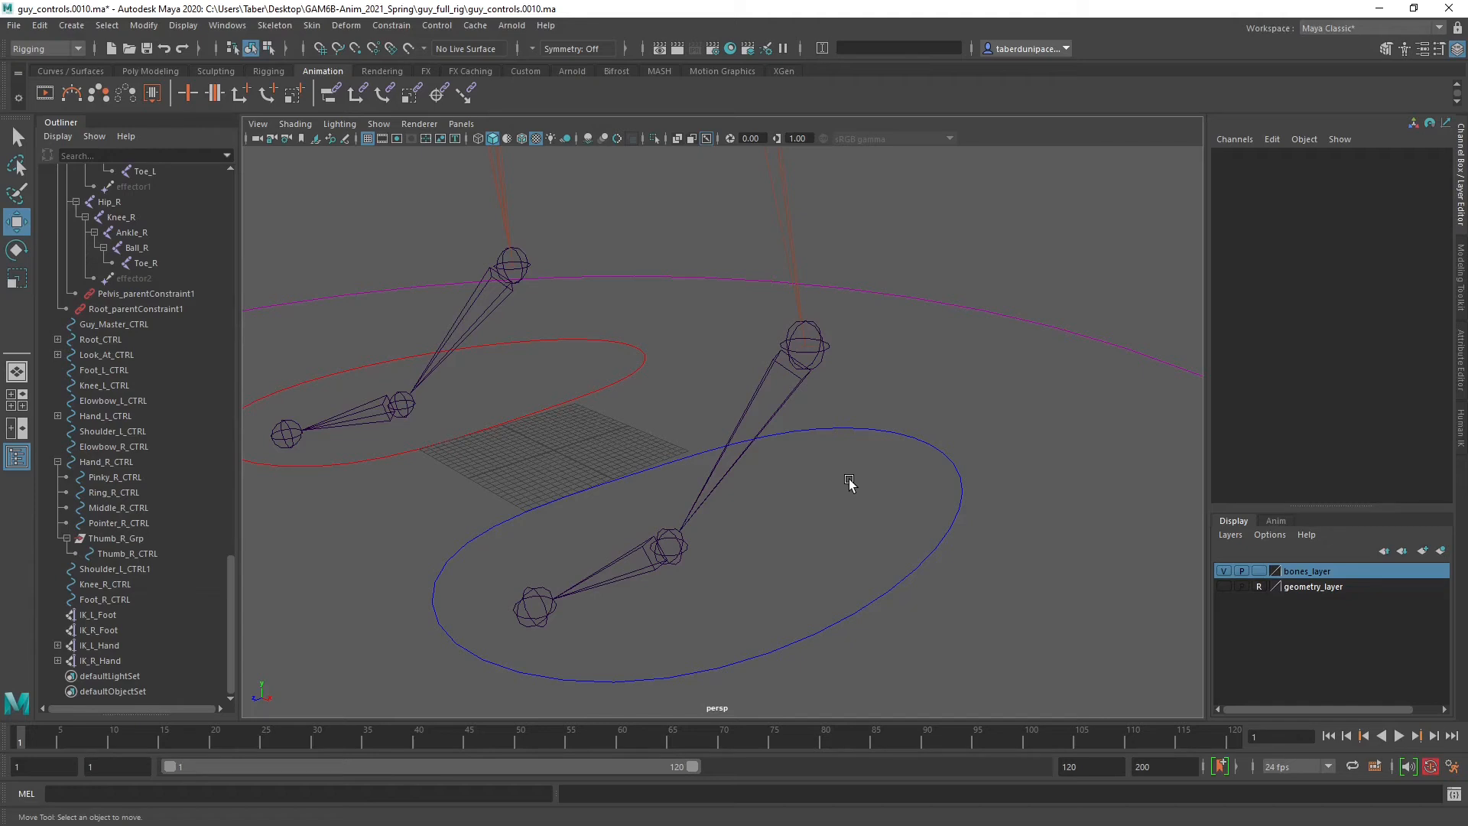
pyautogui.click(74, 26)
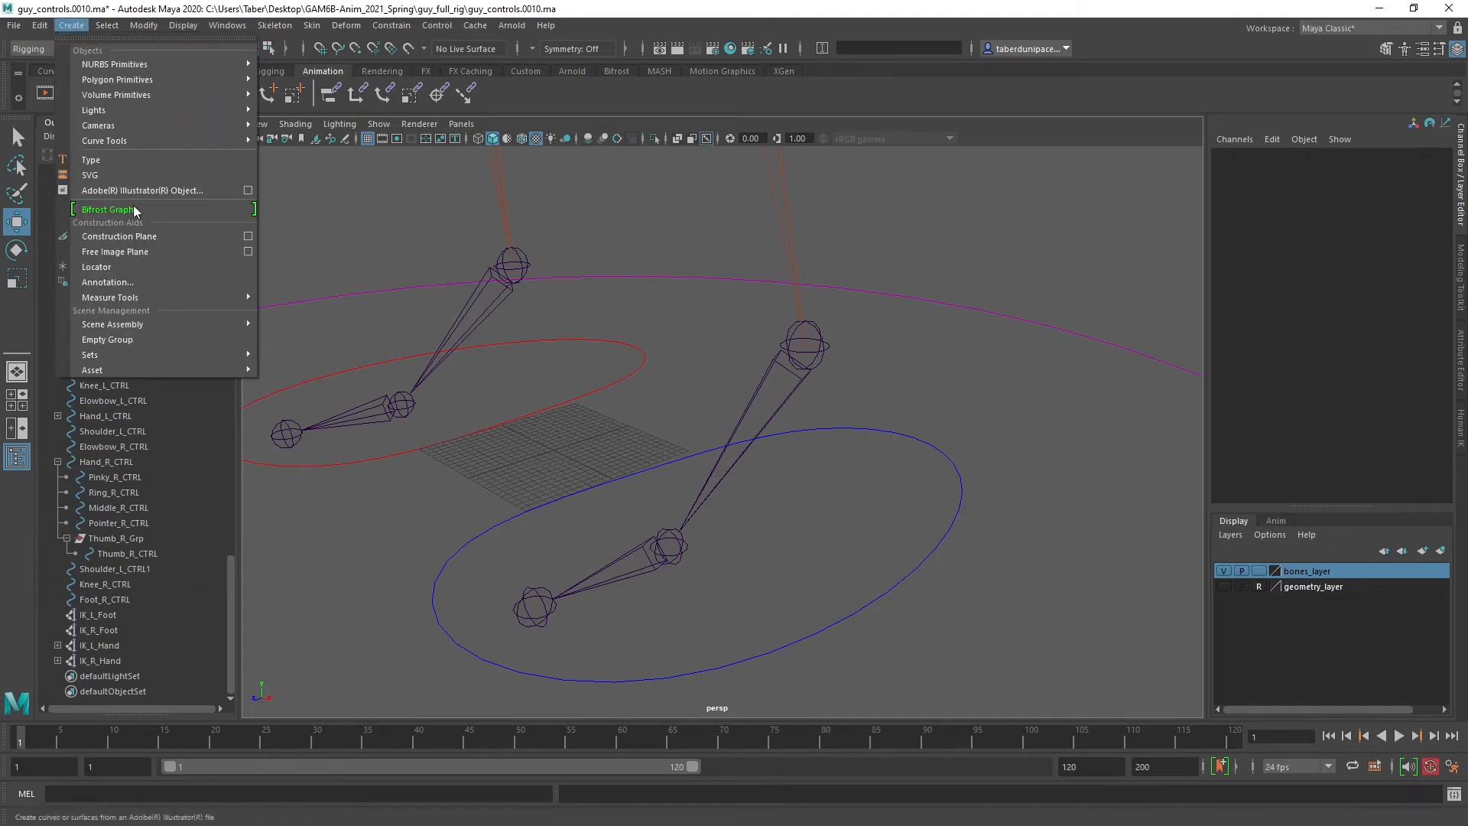
pyautogui.click(99, 268)
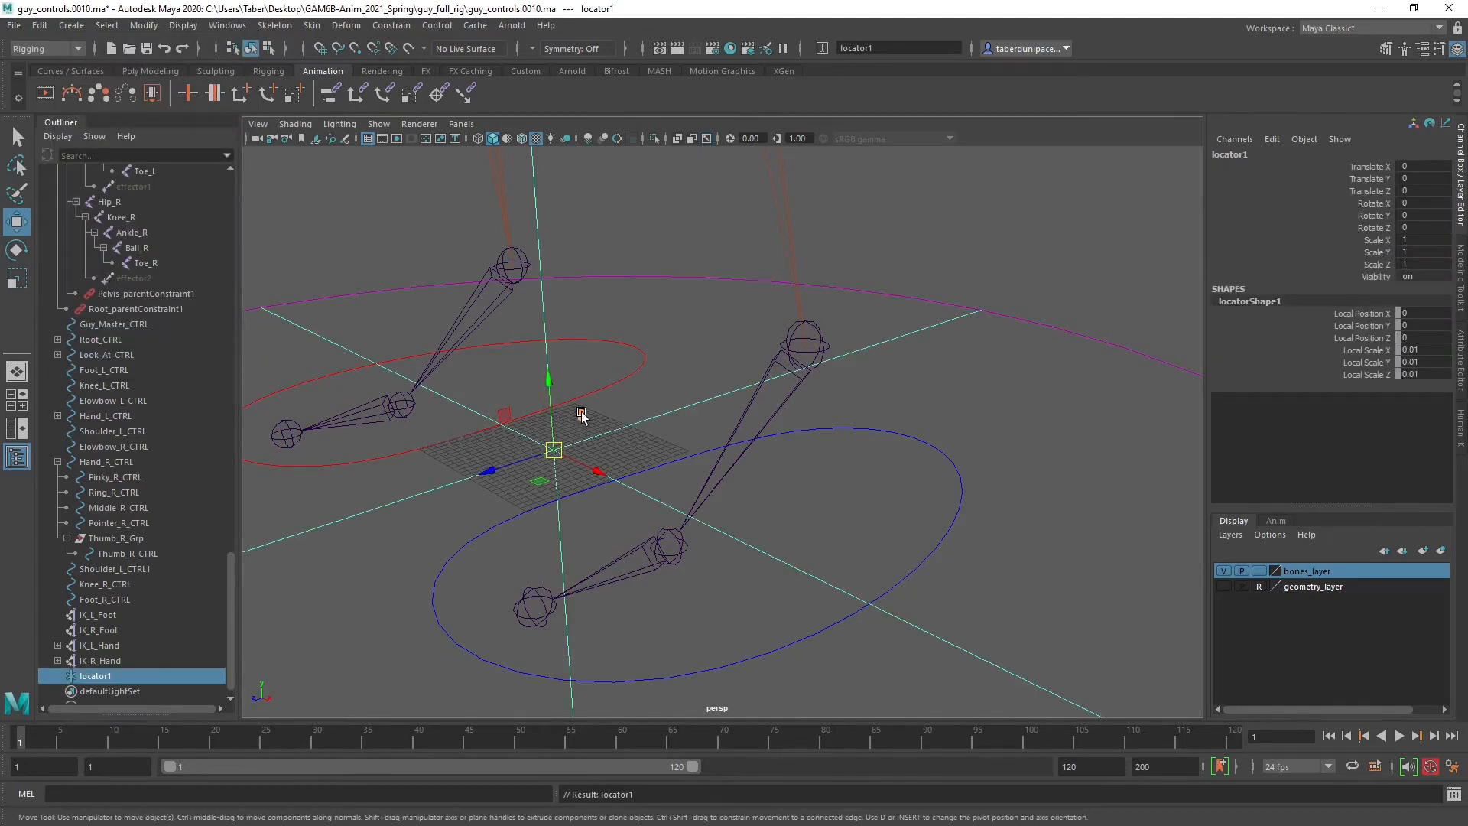
pyautogui.scroll(-5, 584, 413)
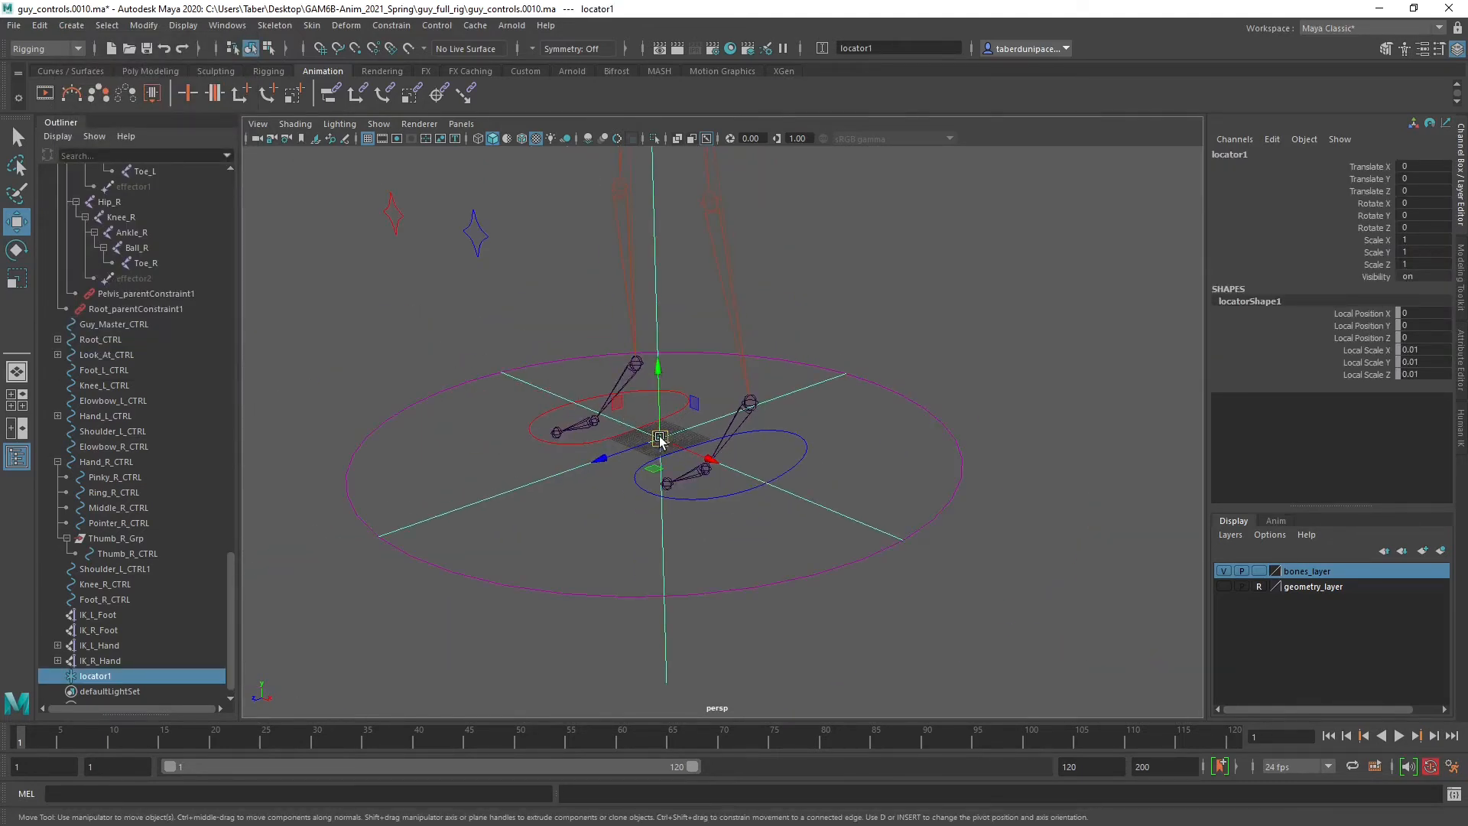
pyautogui.moveTo(659, 440); pyautogui.dragTo(695, 399)
# Examine the locator's placement relative to the left ankle, ball and toe joints from several angles.
pyautogui.keyDown('alt'); pyautogui.moveTo(768, 312); pyautogui.dragTo(748, 351, button='middle'); pyautogui.keyUp('alt')
pyautogui.scroll(4, 748, 367)
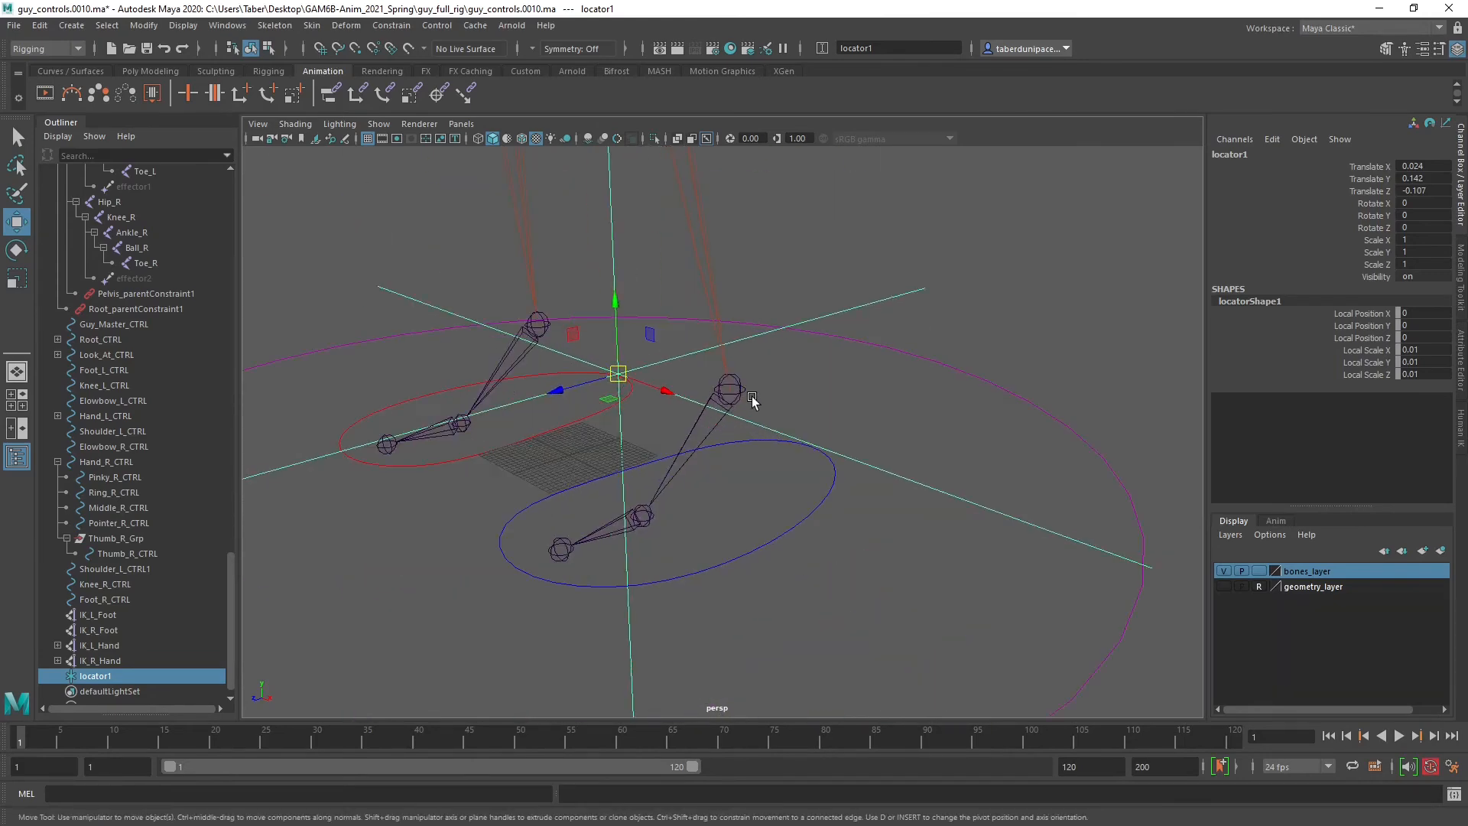
pyautogui.scroll(4, 667, 388)
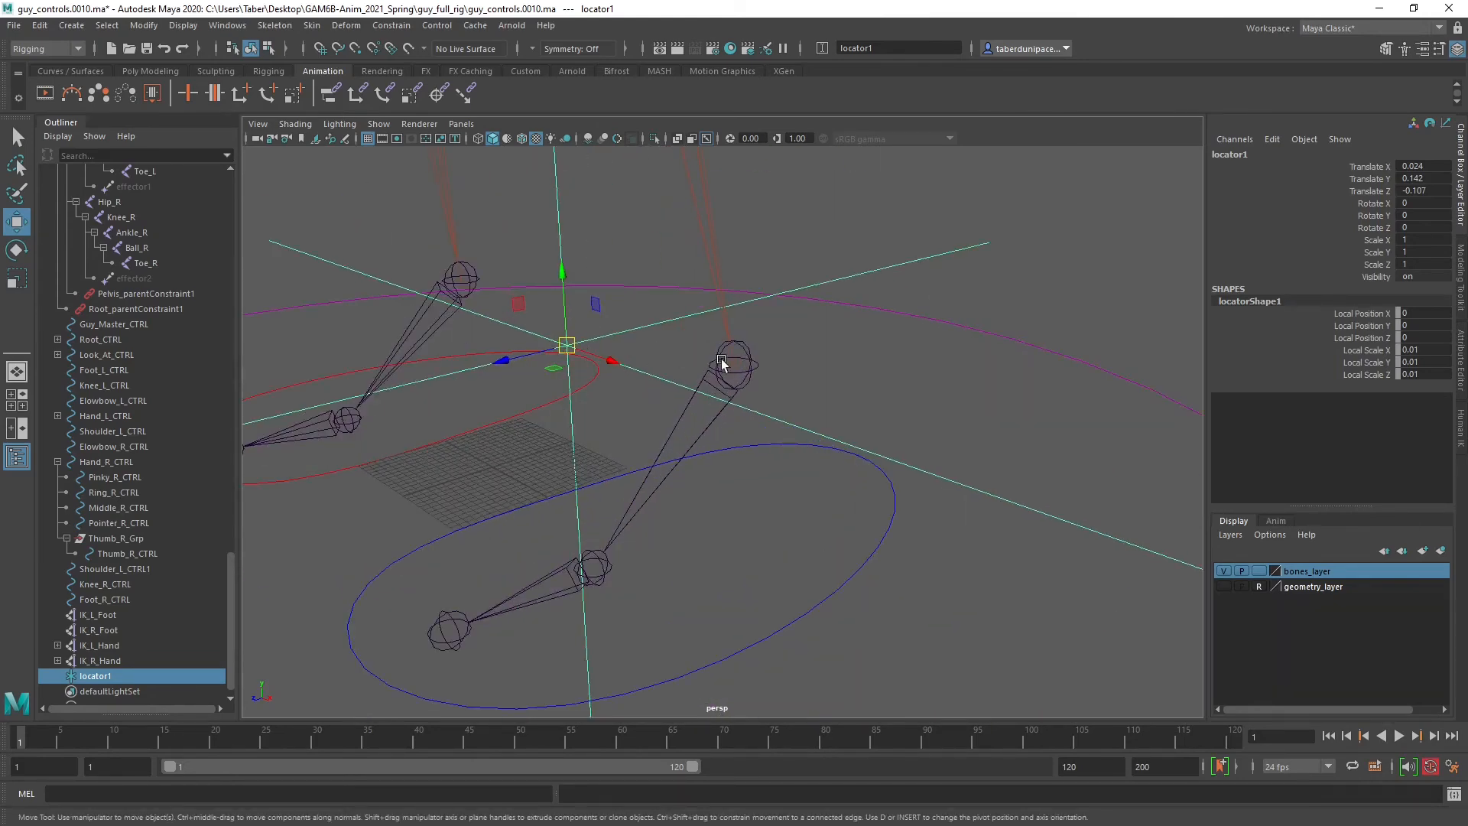
pyautogui.moveTo(803, 370)
pyautogui.keyDown('alt'); pyautogui.mouseDown()
pyautogui.moveTo(905, 370)
pyautogui.moveTo(823, 345)
pyautogui.moveTo(801, 391)
pyautogui.mouseUp(); pyautogui.keyUp('alt')
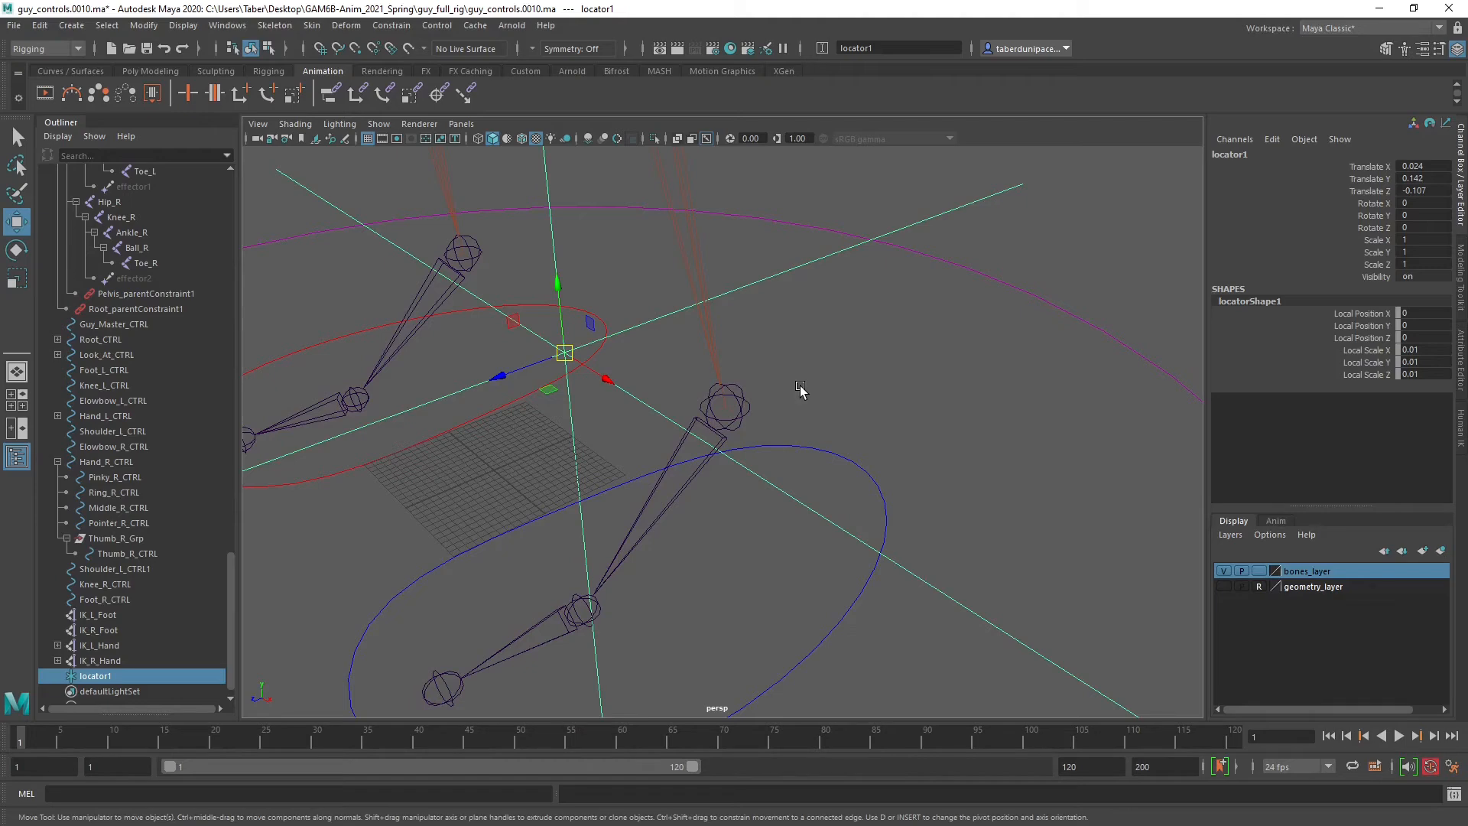
pyautogui.keyDown('alt'); pyautogui.moveTo(773, 383); pyautogui.dragTo(807, 412); pyautogui.keyUp('alt')
pyautogui.scroll(-5, 807, 413)
pyautogui.keyDown('alt'); pyautogui.moveTo(688, 351); pyautogui.dragTo(751, 435, button='right'); pyautogui.keyUp('alt')
pyautogui.keyDown('alt'); pyautogui.moveTo(751, 434); pyautogui.dragTo(770, 252, button='middle'); pyautogui.keyUp('alt')
pyautogui.keyDown('alt'); pyautogui.moveTo(692, 396); pyautogui.dragTo(1104, 429, button='right'); pyautogui.keyUp('alt')
pyautogui.moveTo(840, 422)
pyautogui.keyDown('alt'); pyautogui.mouseDown()
pyautogui.moveTo(823, 400)
pyautogui.moveTo(812, 418)
pyautogui.mouseUp(); pyautogui.keyUp('alt')
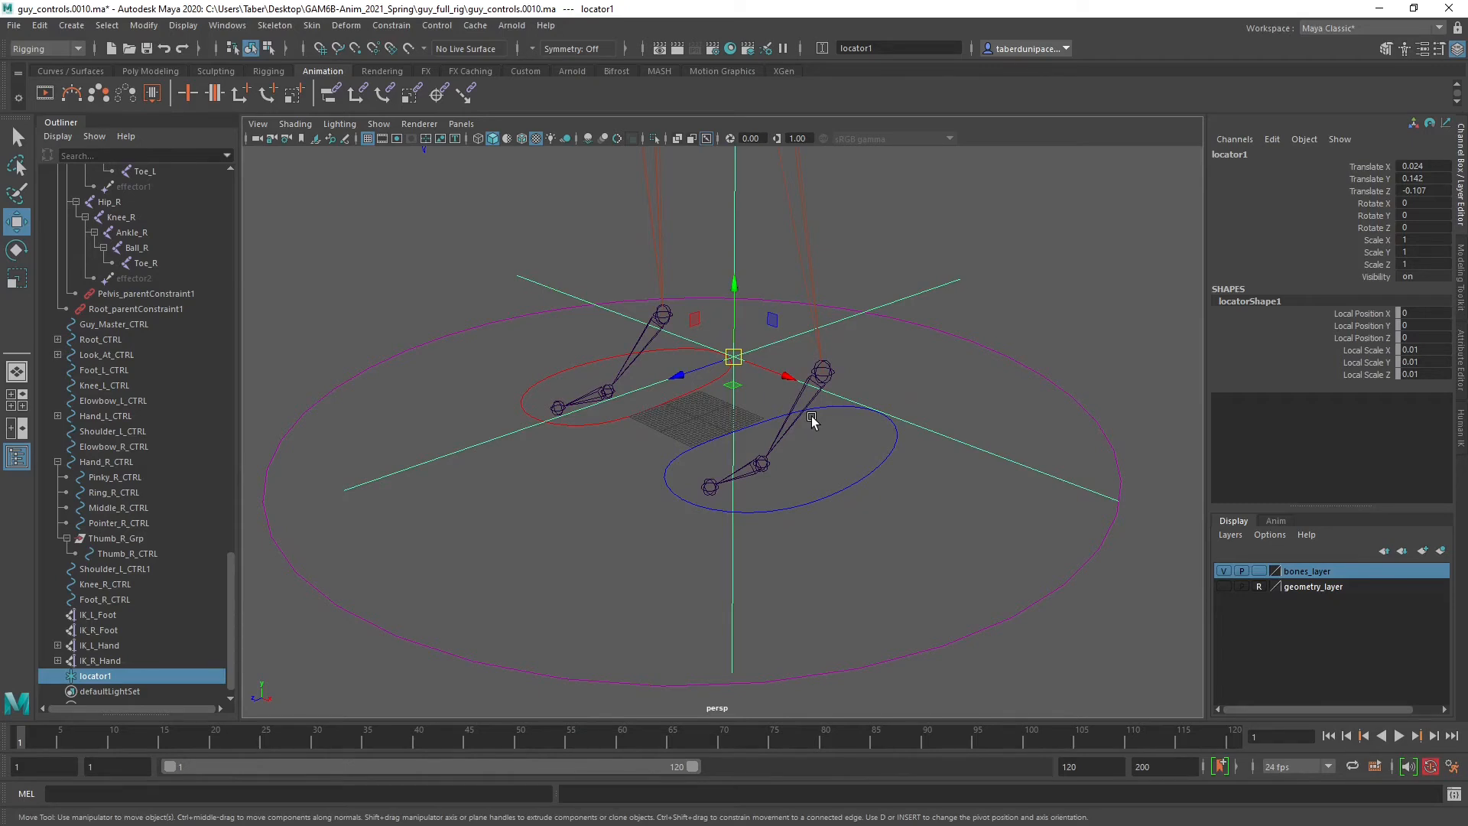
pyautogui.scroll(2, 811, 416)
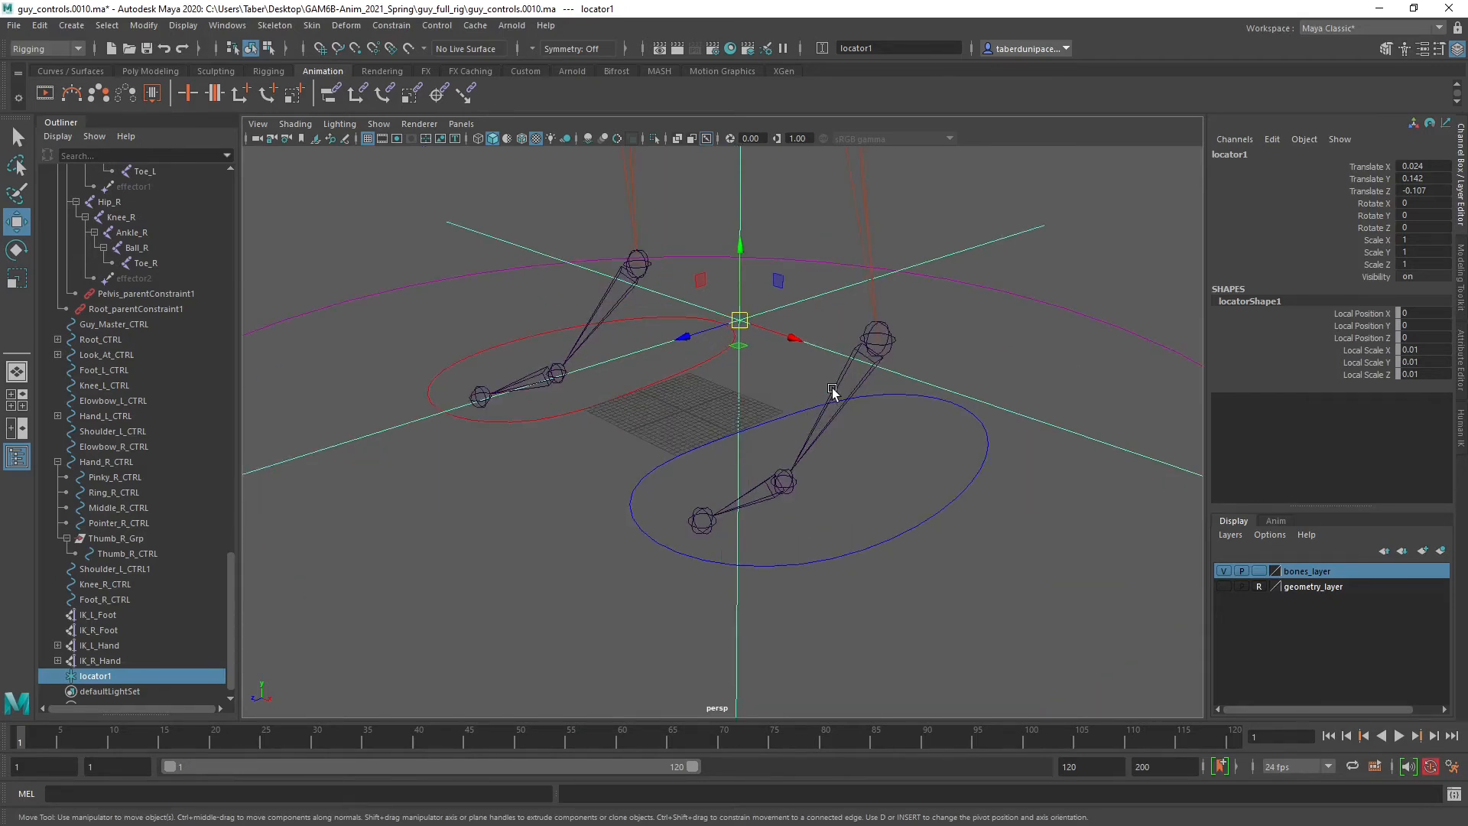
# Lower the locator between the feet to about X -0.013, Y 0.078, Z -0.043, and delete it.
pyautogui.scroll(1, 832, 388)
pyautogui.keyDown('alt'); pyautogui.moveTo(832, 388); pyautogui.dragTo(783, 420, button='middle'); pyautogui.keyUp('alt')
pyautogui.keyDown('alt'); pyautogui.moveTo(783, 420); pyautogui.dragTo(803, 412); pyautogui.keyUp('alt')
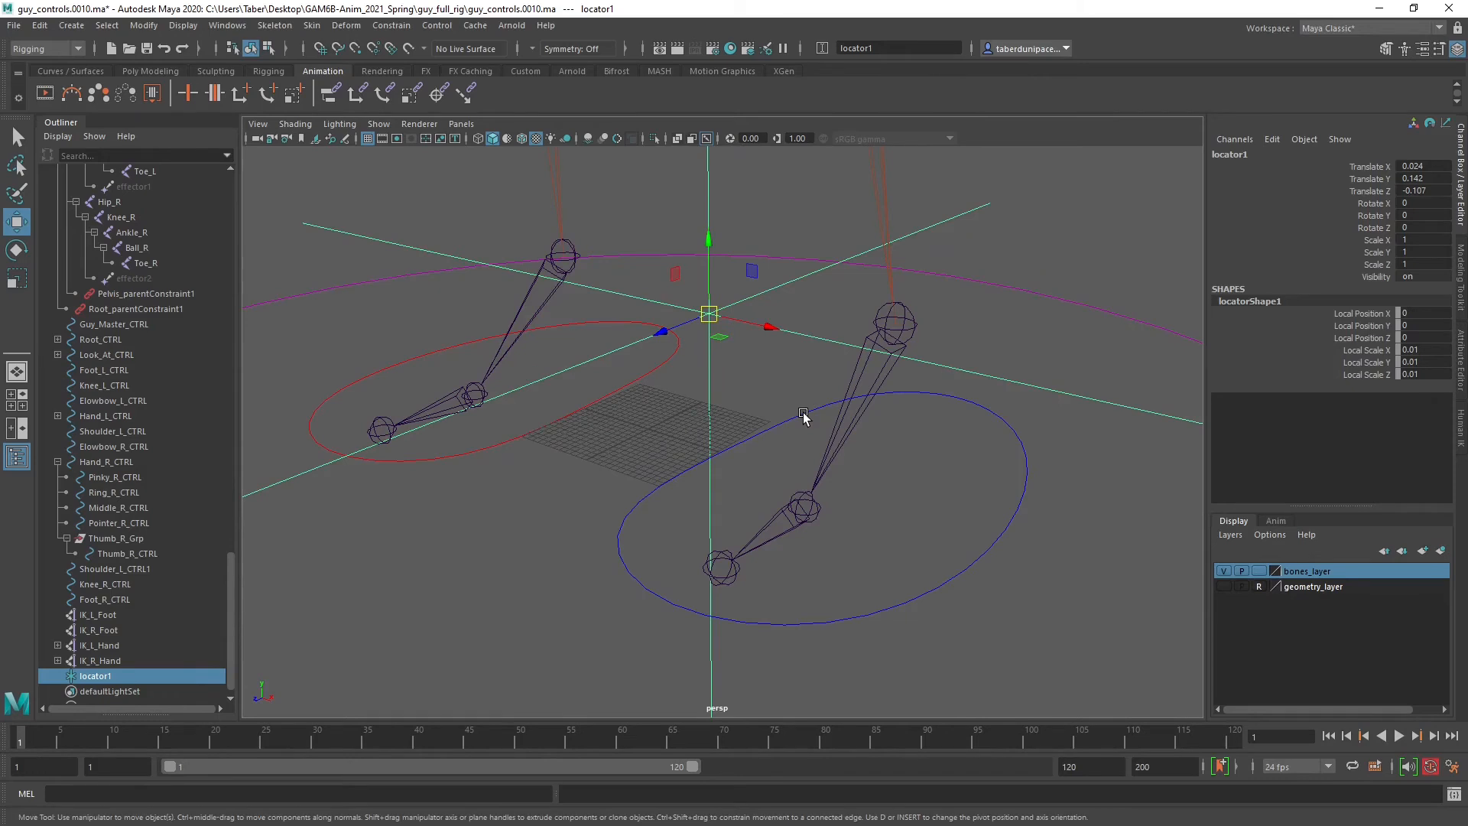
pyautogui.click(783, 383)
pyautogui.click(709, 315)
pyautogui.moveTo(711, 309); pyautogui.dragTo(665, 355)
pyautogui.keyDown('alt'); pyautogui.moveTo(771, 446); pyautogui.dragTo(721, 370); pyautogui.keyUp('alt')
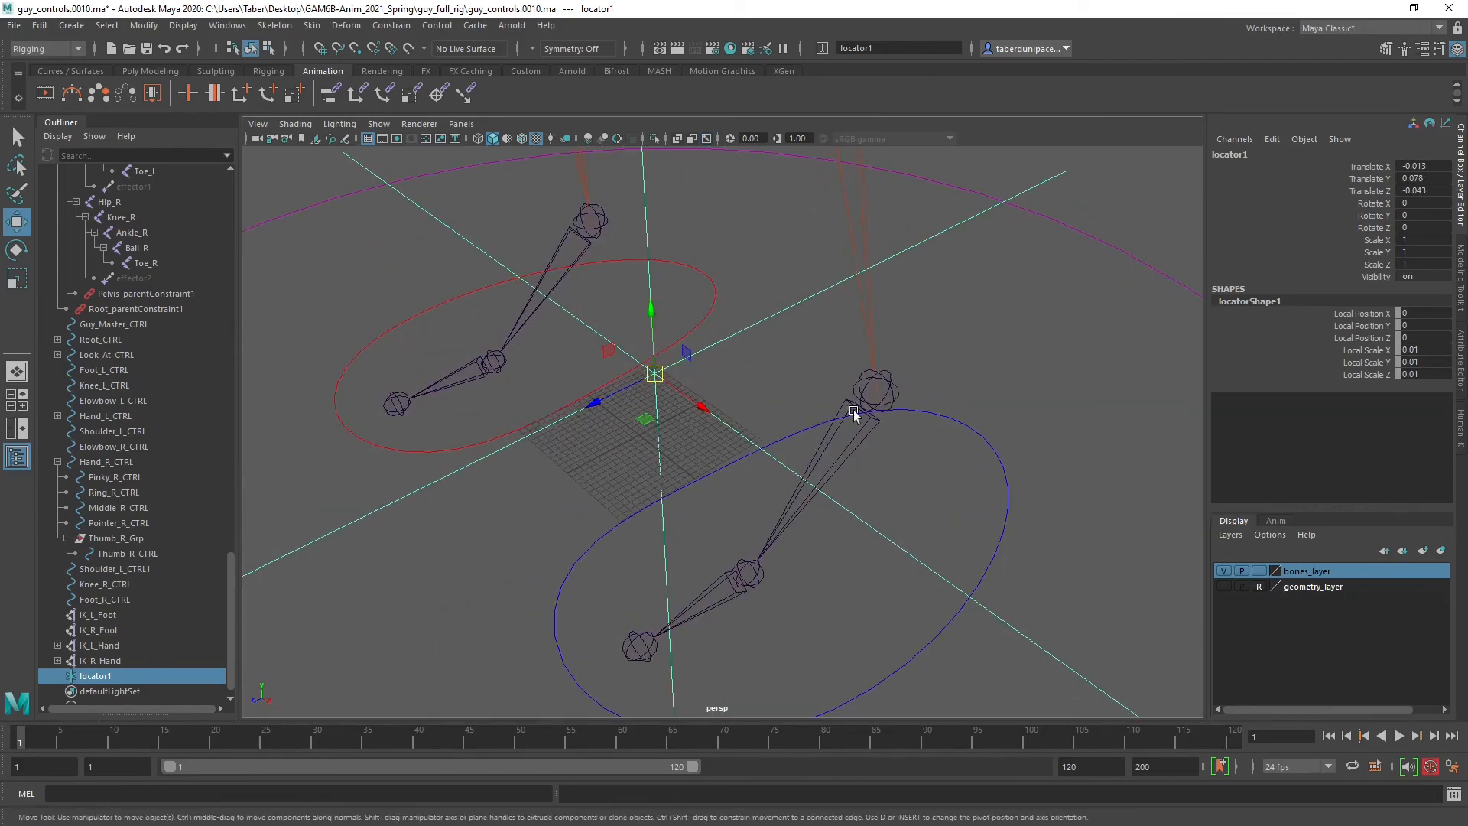
pyautogui.keyDown('alt'); pyautogui.moveTo(750, 526); pyautogui.dragTo(875, 462); pyautogui.keyUp('alt')
pyautogui.press('Delete')
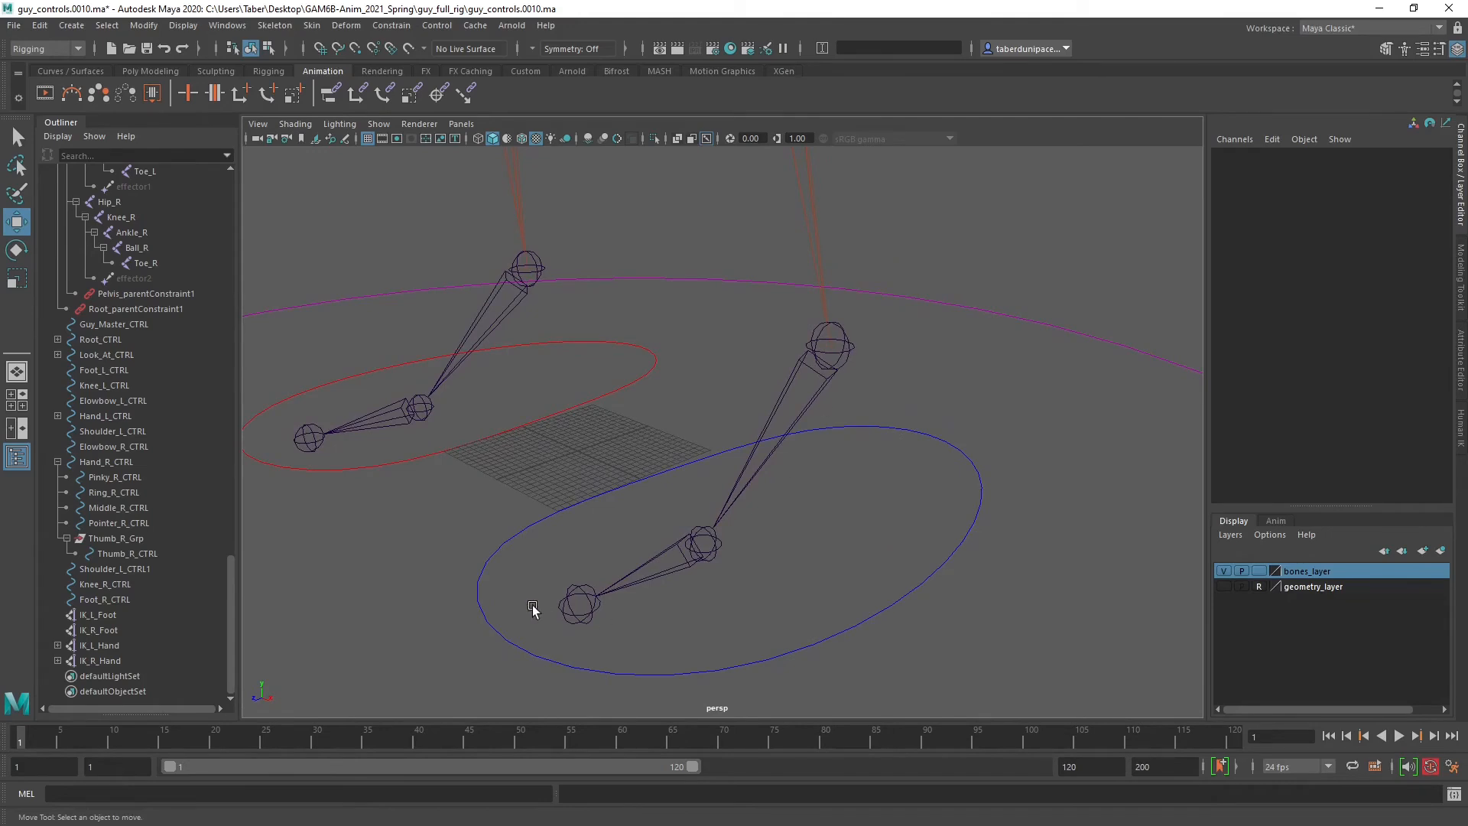
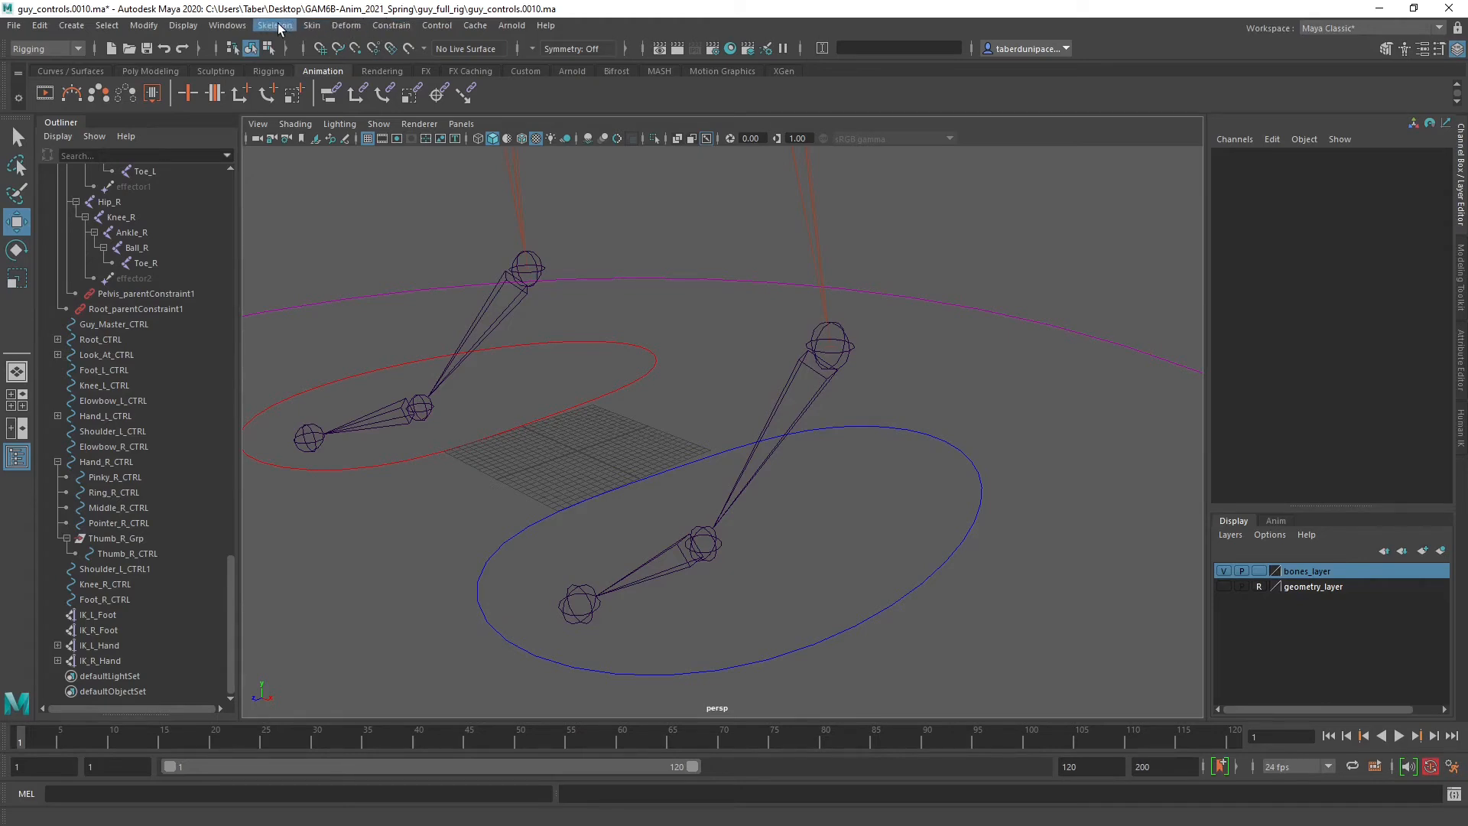
# Create an IK handle with the Single-Chain Solver from the left ankle joint to the left ball joint.
pyautogui.click(275, 26)
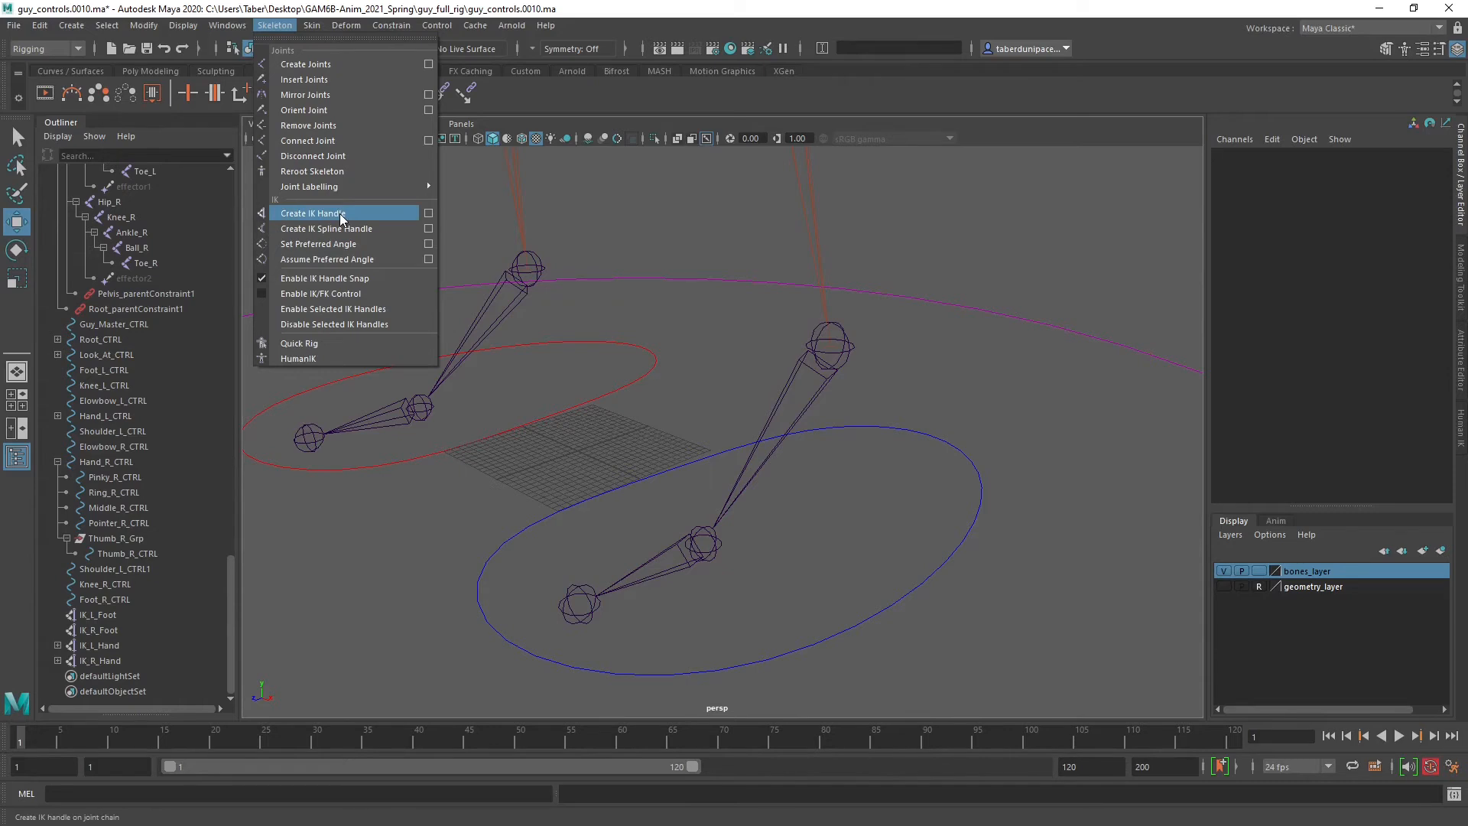
pyautogui.click(429, 214)
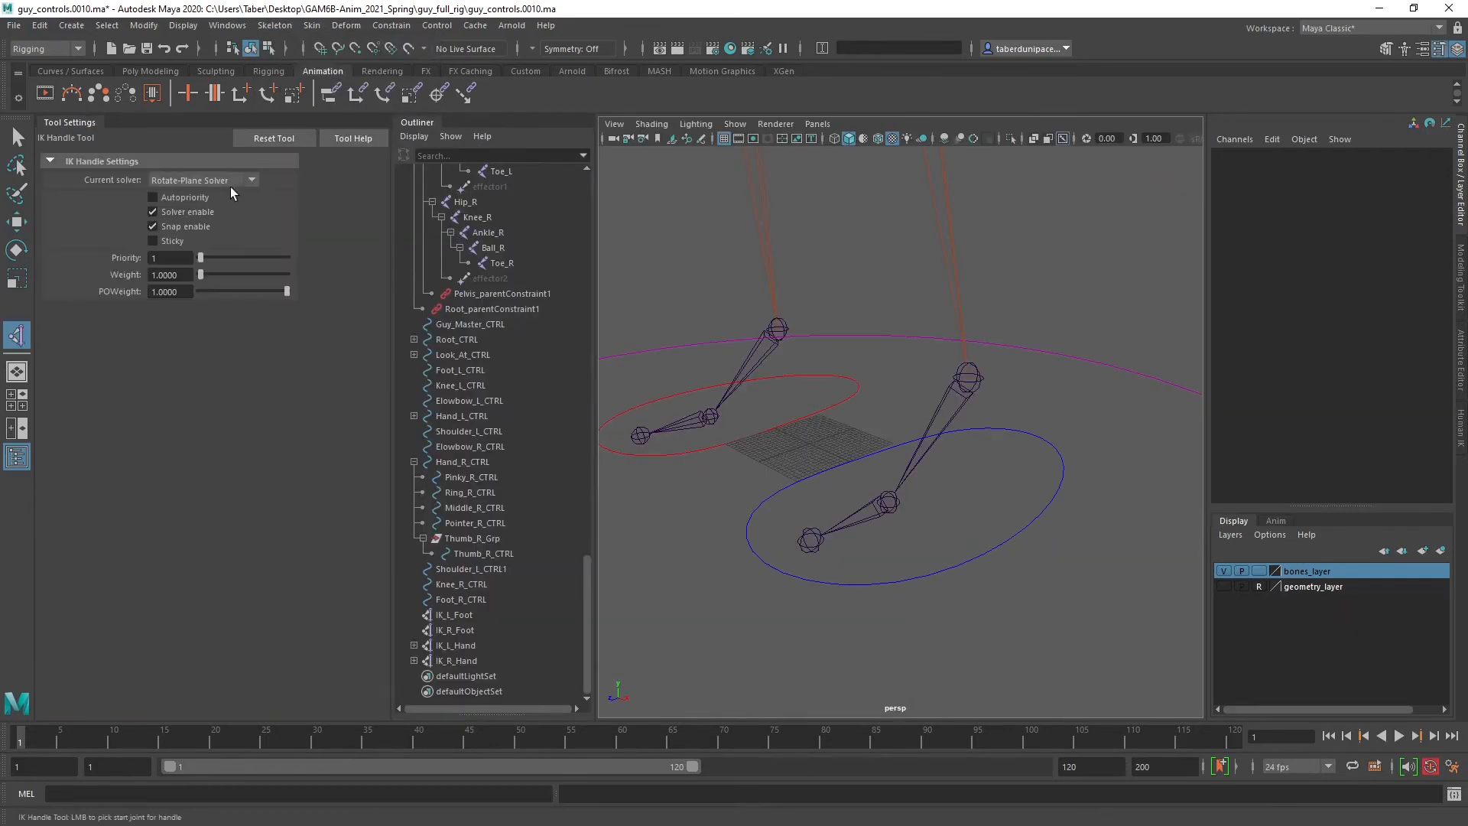
pyautogui.click(176, 181)
pyautogui.click(194, 212)
pyautogui.scroll(4, 836, 497)
pyautogui.scroll(-3, 839, 497)
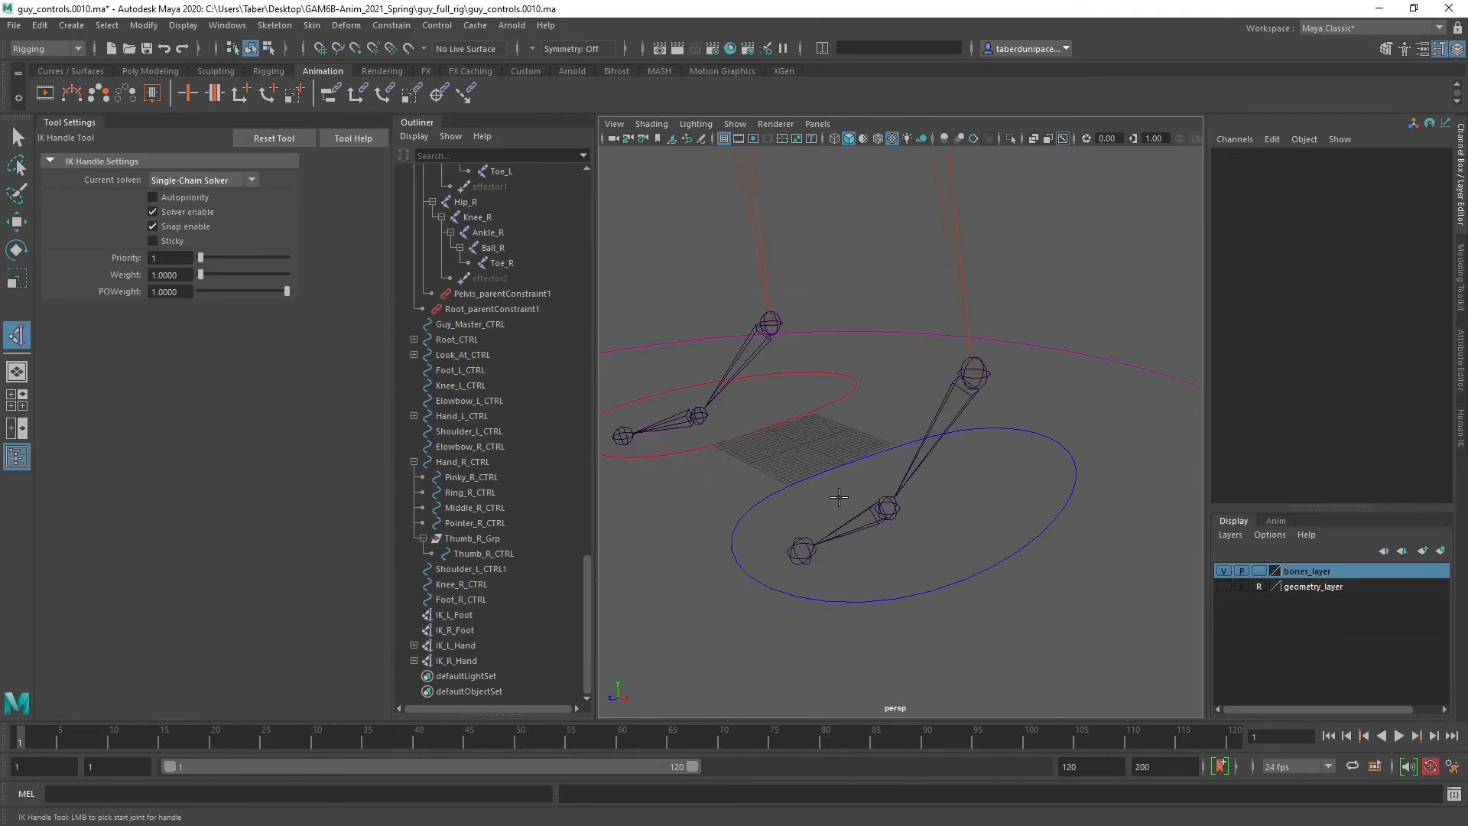
pyautogui.keyDown('alt'); pyautogui.moveTo(839, 498); pyautogui.dragTo(869, 489); pyautogui.keyUp('alt')
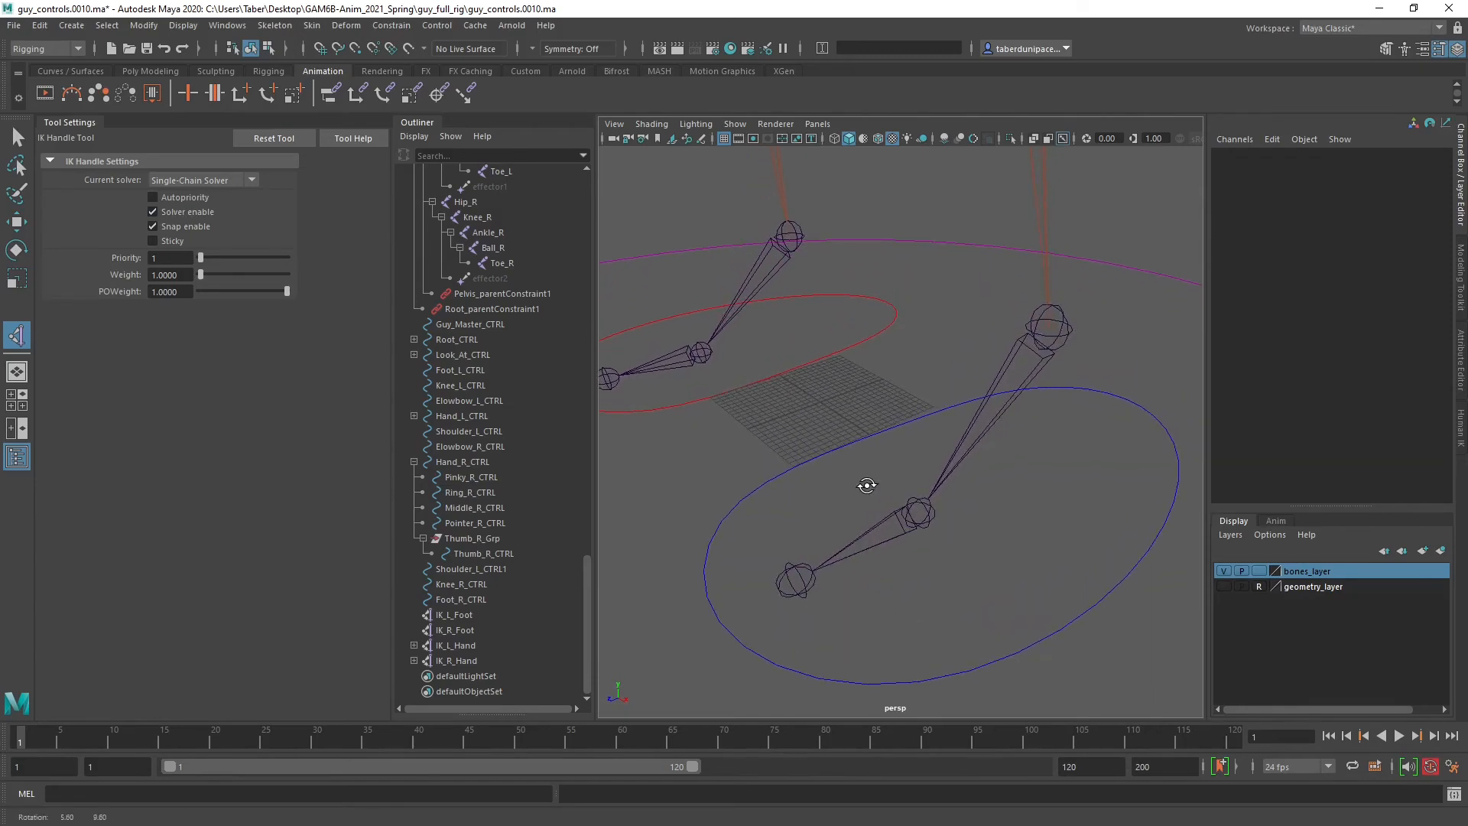
pyautogui.click(1064, 326)
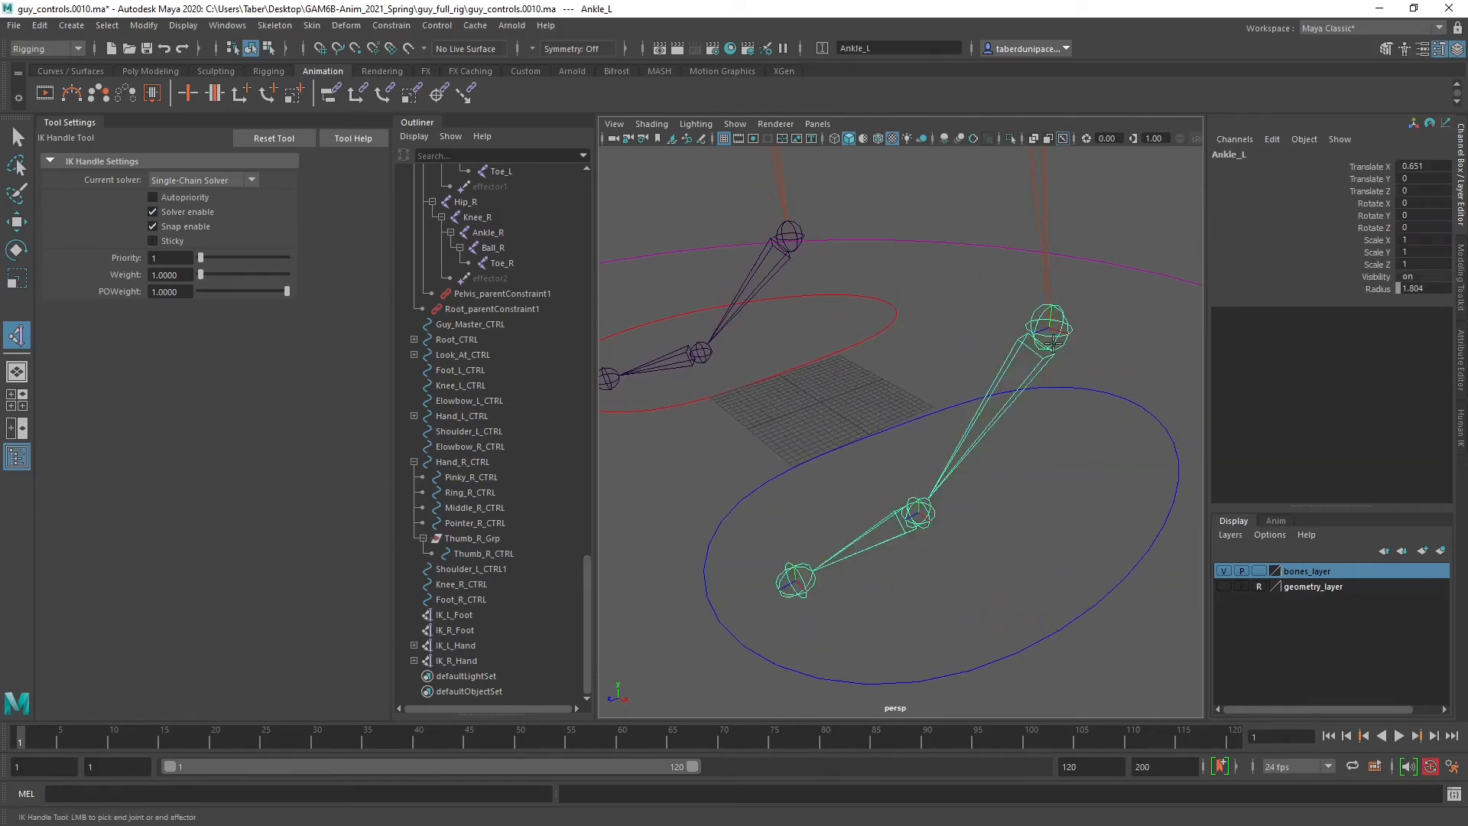
pyautogui.click(927, 516)
pyautogui.press('w')
pyautogui.click(729, 338)
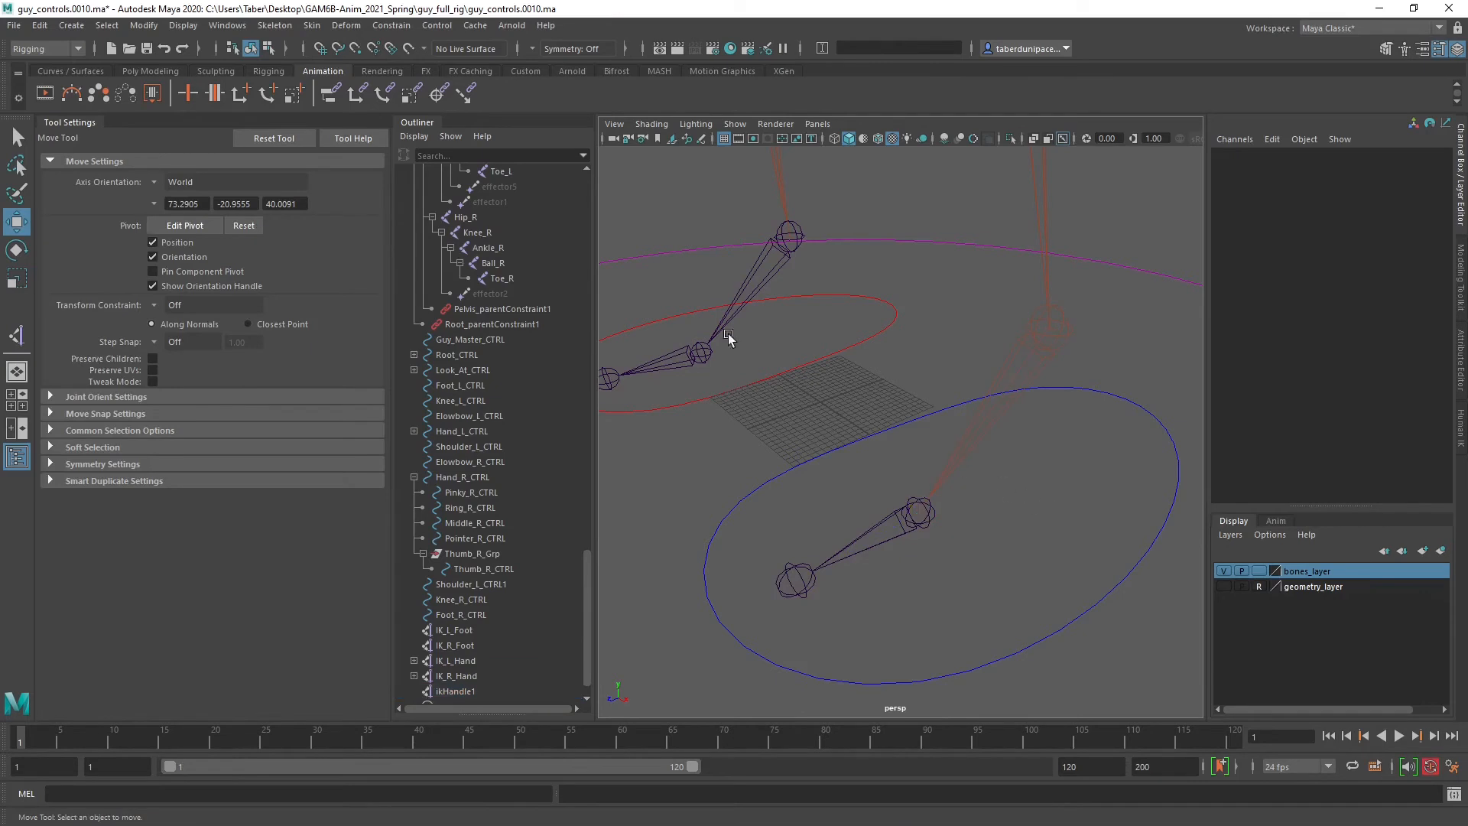
# Create a Single-Chain Solver IK handle from the left ball joint to the left toe joint and deselect it.
pyautogui.click(312, 26)
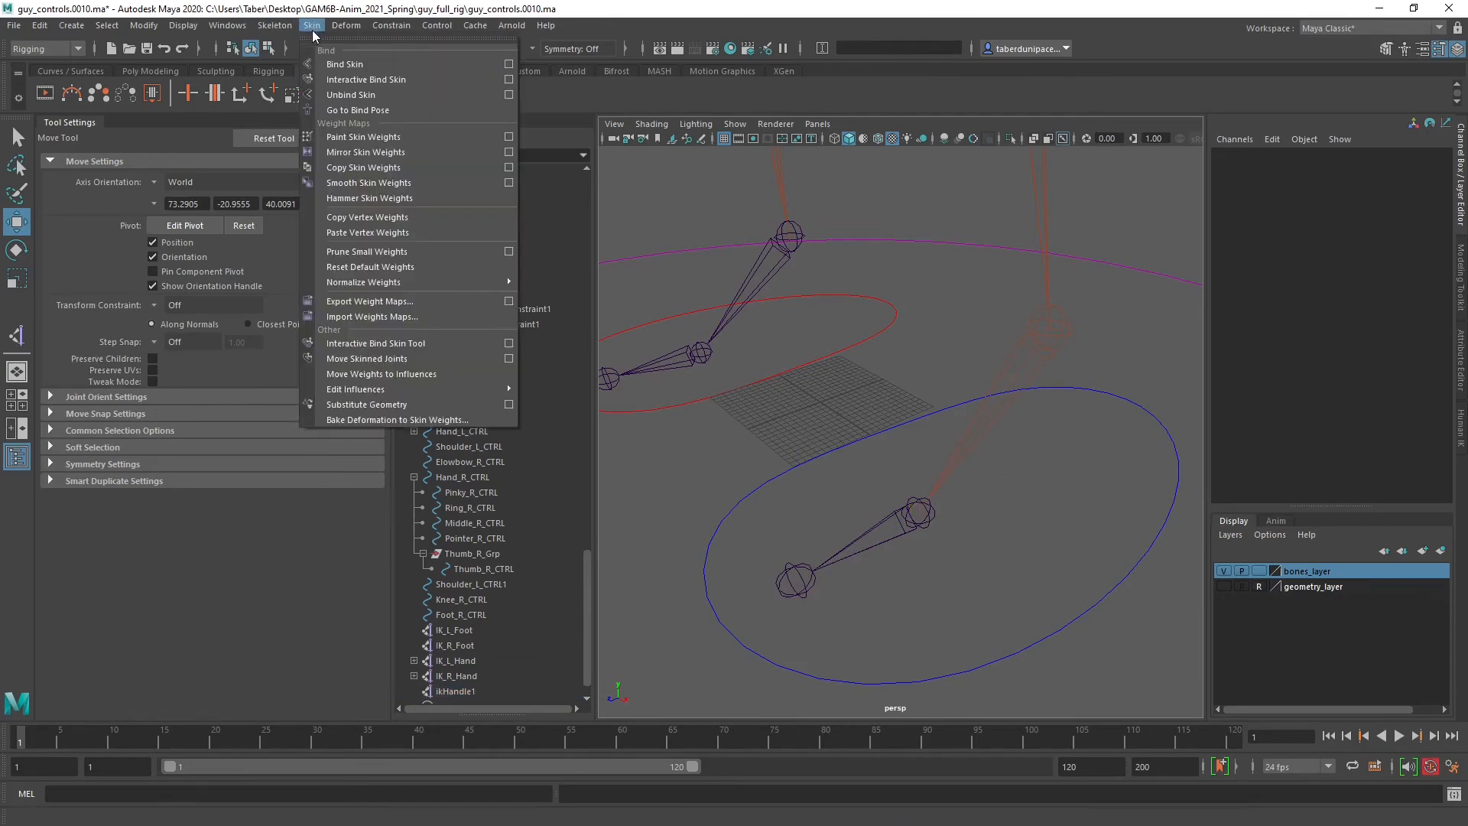
pyautogui.moveTo(274, 26)
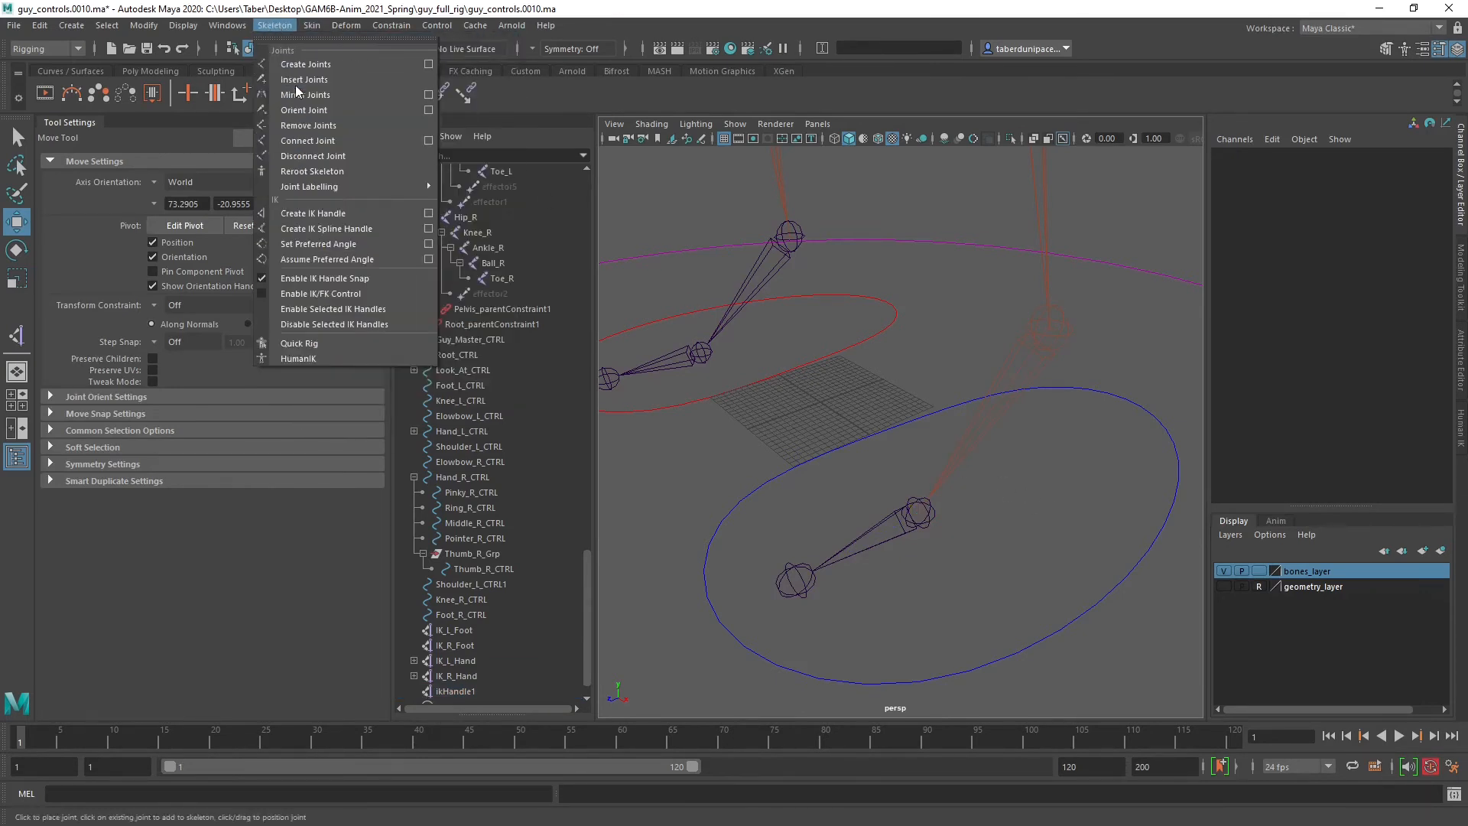
pyautogui.click(316, 213)
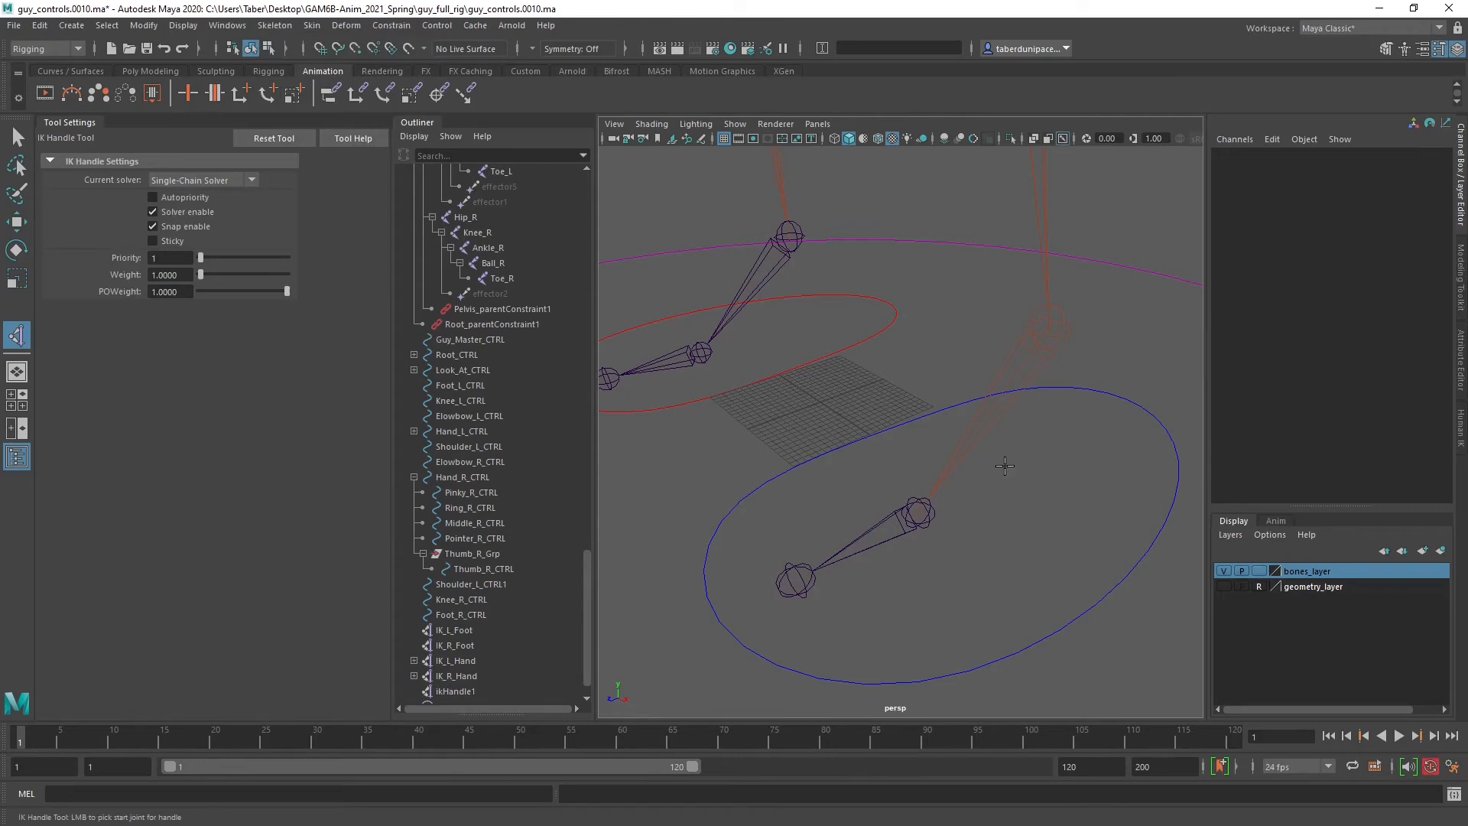
pyautogui.click(926, 520)
pyautogui.click(795, 580)
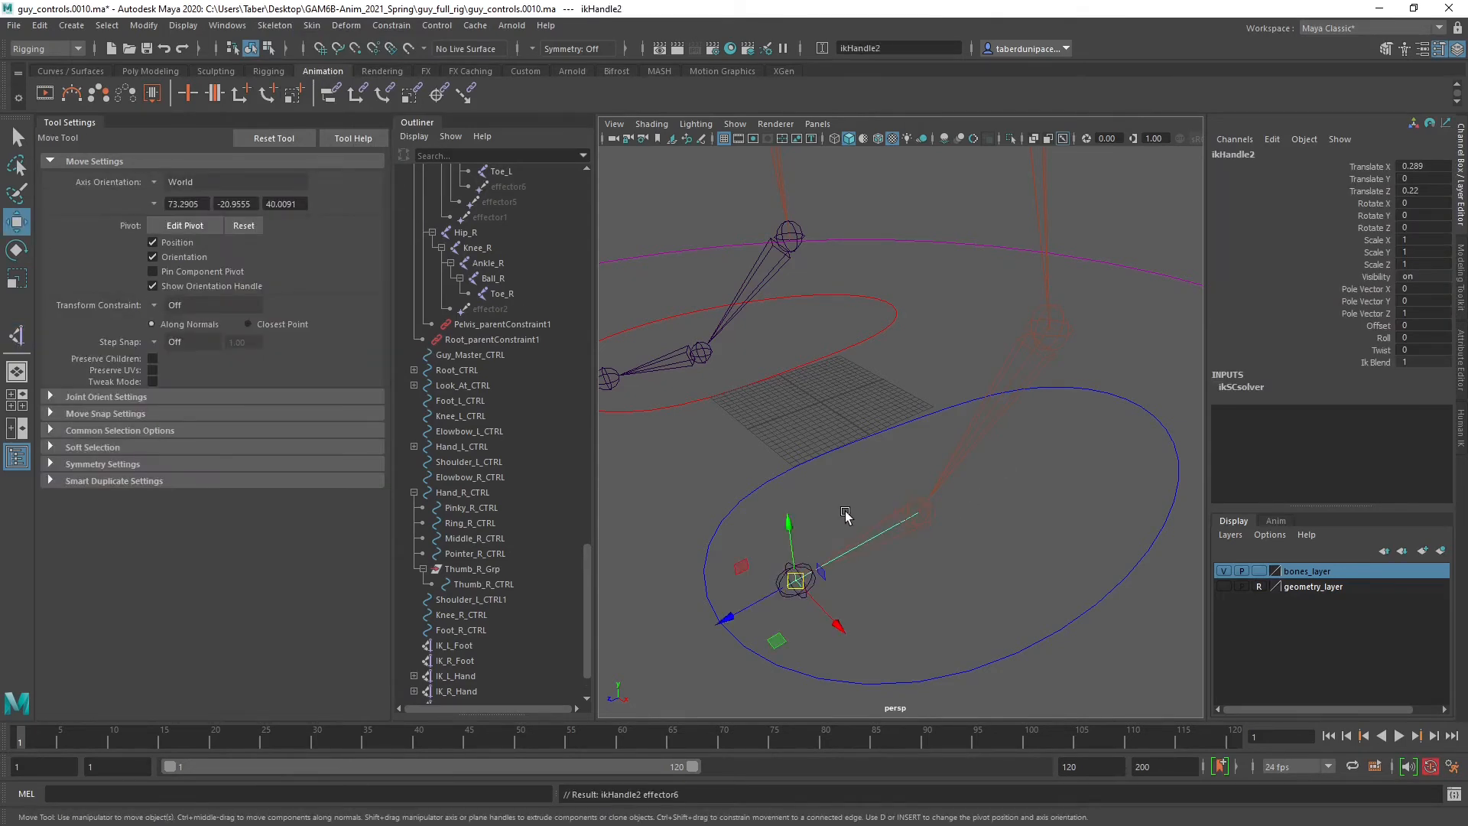
pyautogui.click(978, 610)
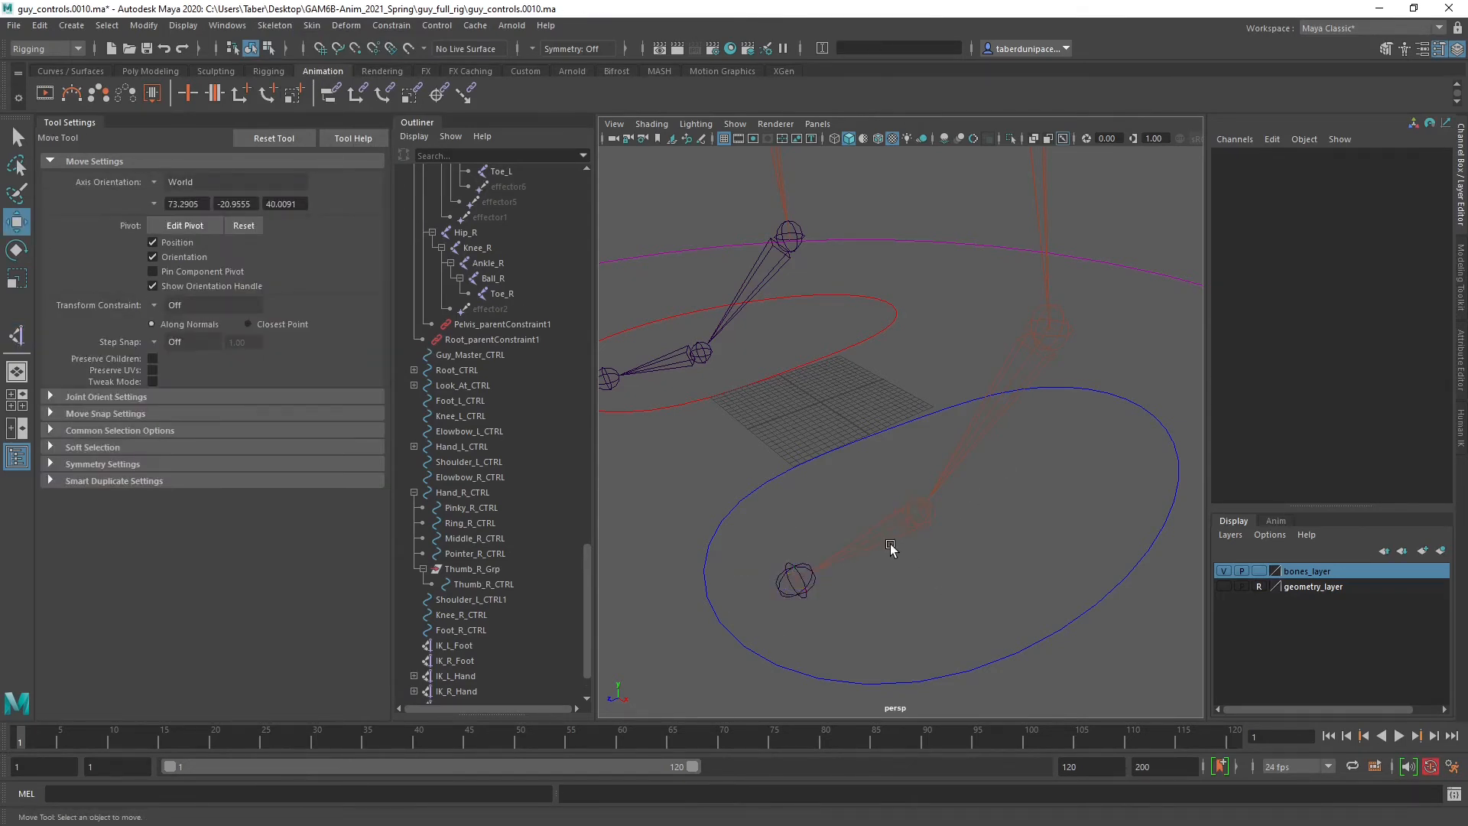
# Test the left foot's toe and ball IK handles by moving each one freely, and undo the moves.
pyautogui.keyDown('alt'); pyautogui.moveTo(885, 570); pyautogui.dragTo(987, 406); pyautogui.keyUp('alt')
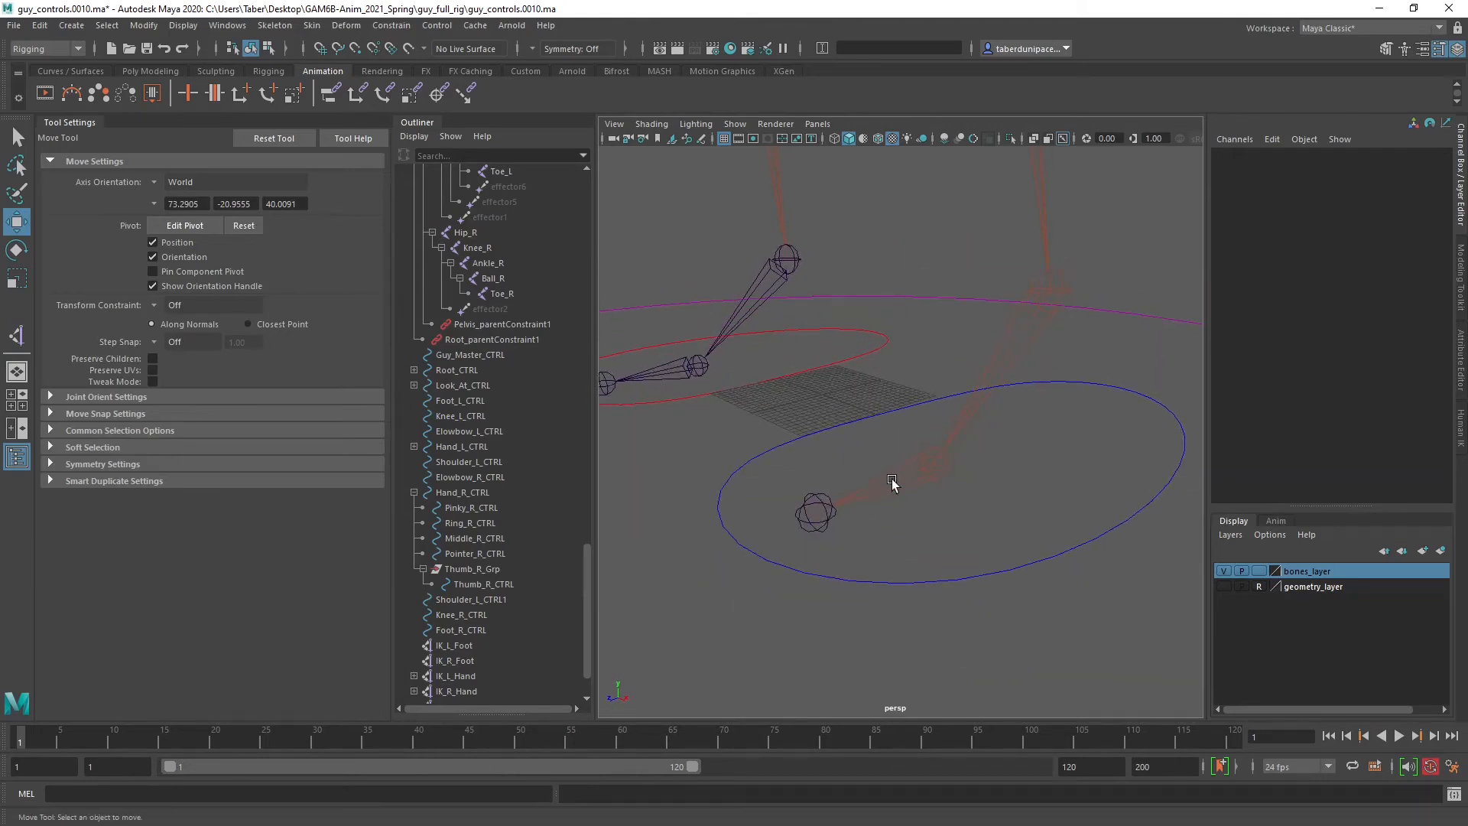
pyautogui.click(814, 511)
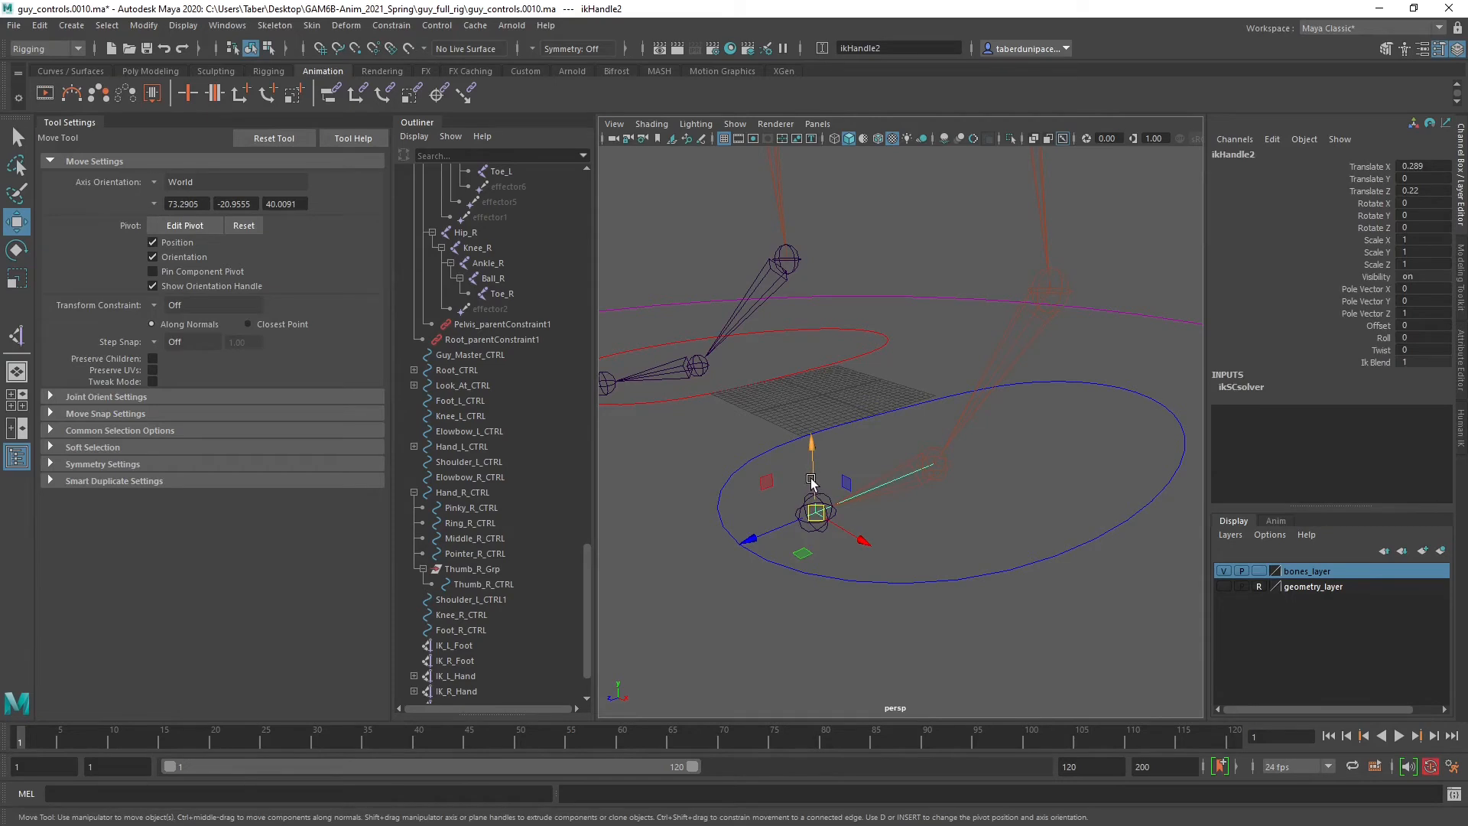
pyautogui.moveTo(815, 511)
pyautogui.mouseDown()
pyautogui.moveTo(786, 432)
pyautogui.moveTo(950, 606)
pyautogui.moveTo(803, 328)
pyautogui.moveTo(711, 360)
pyautogui.moveTo(768, 426)
pyautogui.moveTo(702, 406)
pyautogui.moveTo(813, 513)
pyautogui.mouseUp()
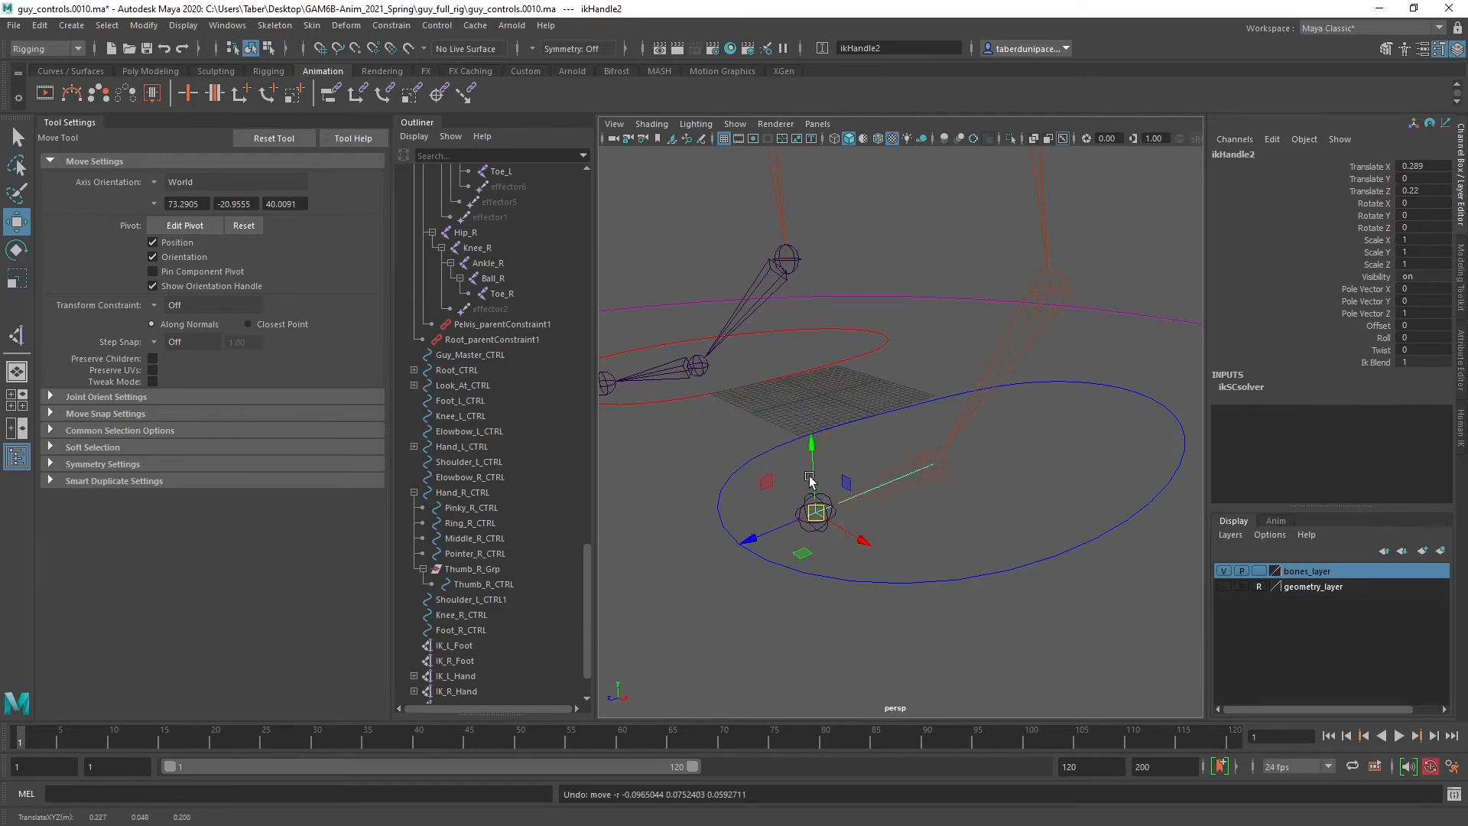
pyautogui.click(934, 459)
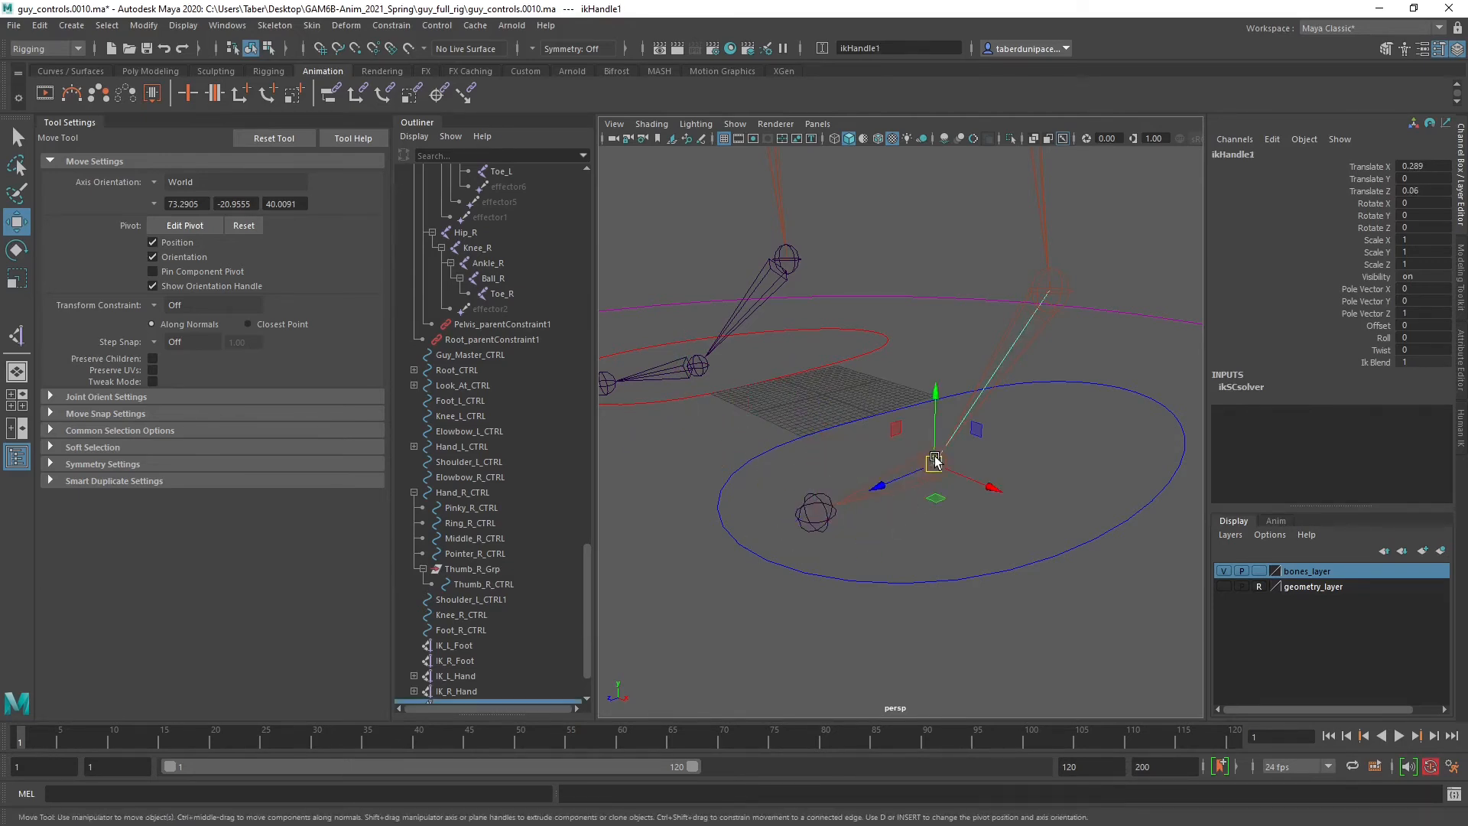
pyautogui.moveTo(935, 459); pyautogui.dragTo(1071, 509)
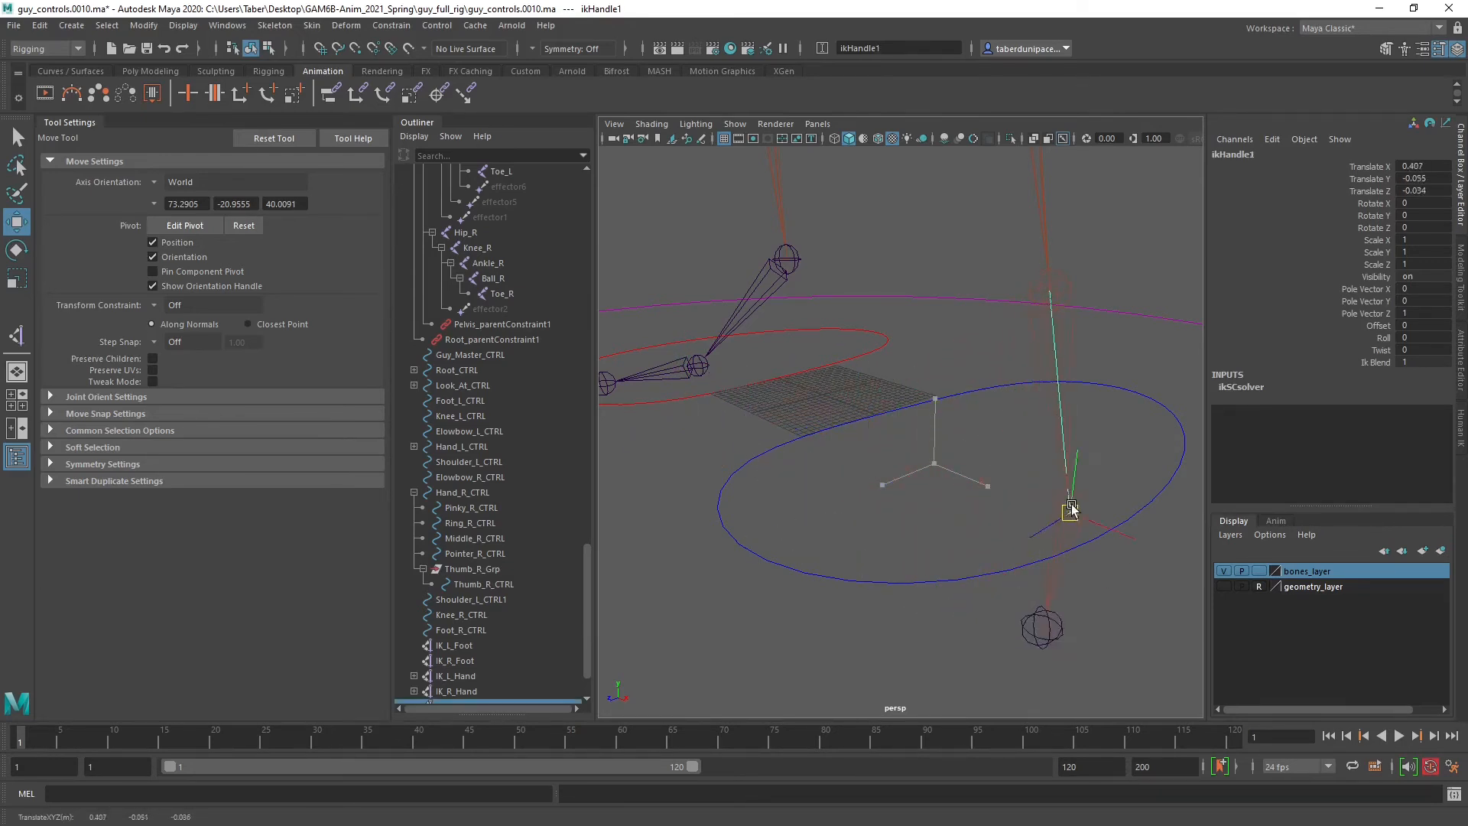
pyautogui.hotkey('ctrl', 'z')
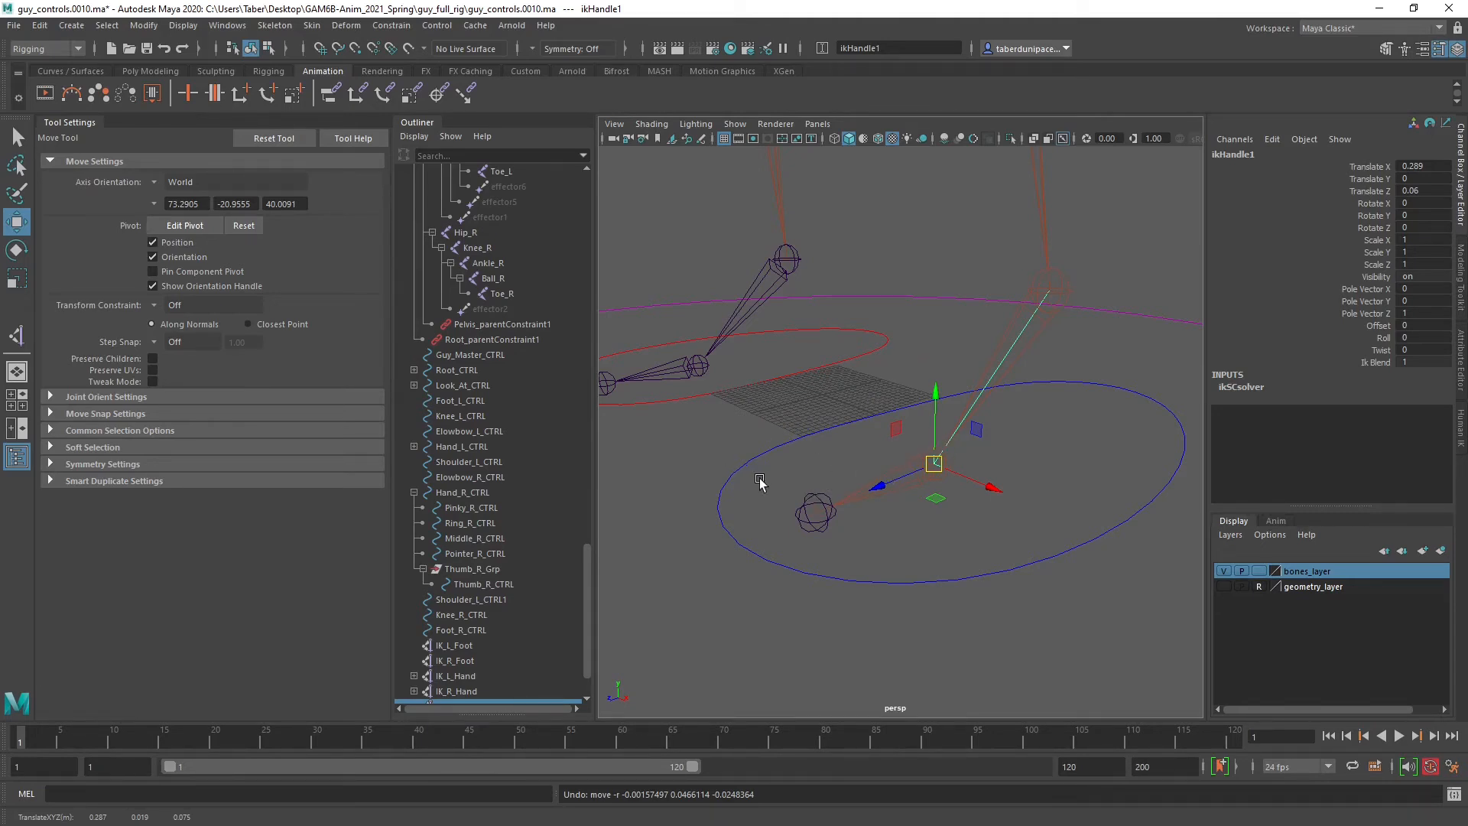
pyautogui.click(934, 550)
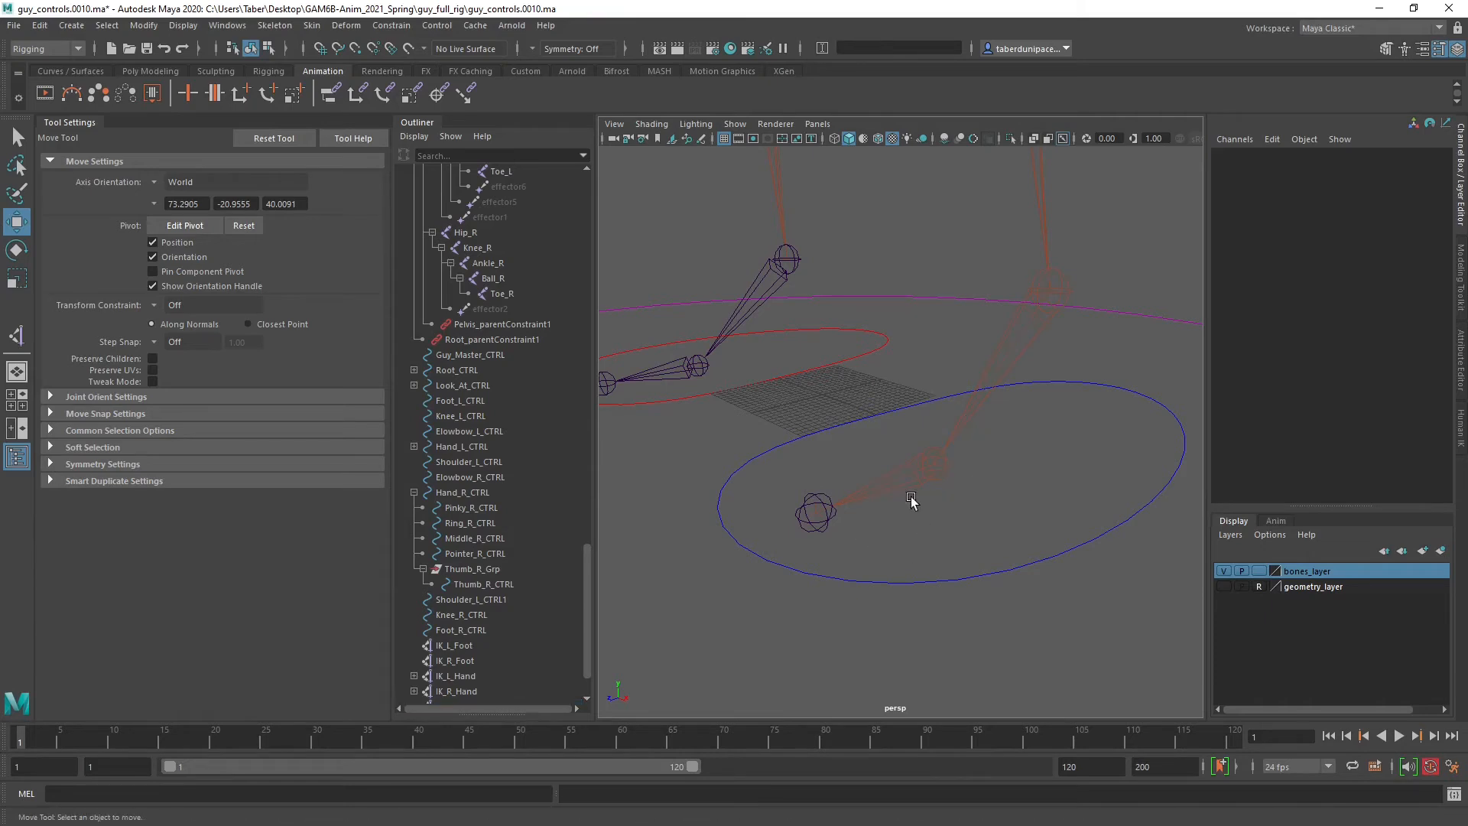
# Create a Single-Chain Solver IK handle from the right ankle joint to the right ball joint and deselect it.
pyautogui.keyDown('alt'); pyautogui.moveTo(841, 436); pyautogui.dragTo(940, 522); pyautogui.keyUp('alt')
pyautogui.scroll(5, 938, 521)
pyautogui.keyDown('alt'); pyautogui.moveTo(773, 423); pyautogui.dragTo(889, 451, button='middle'); pyautogui.keyUp('alt')
pyautogui.click(275, 26)
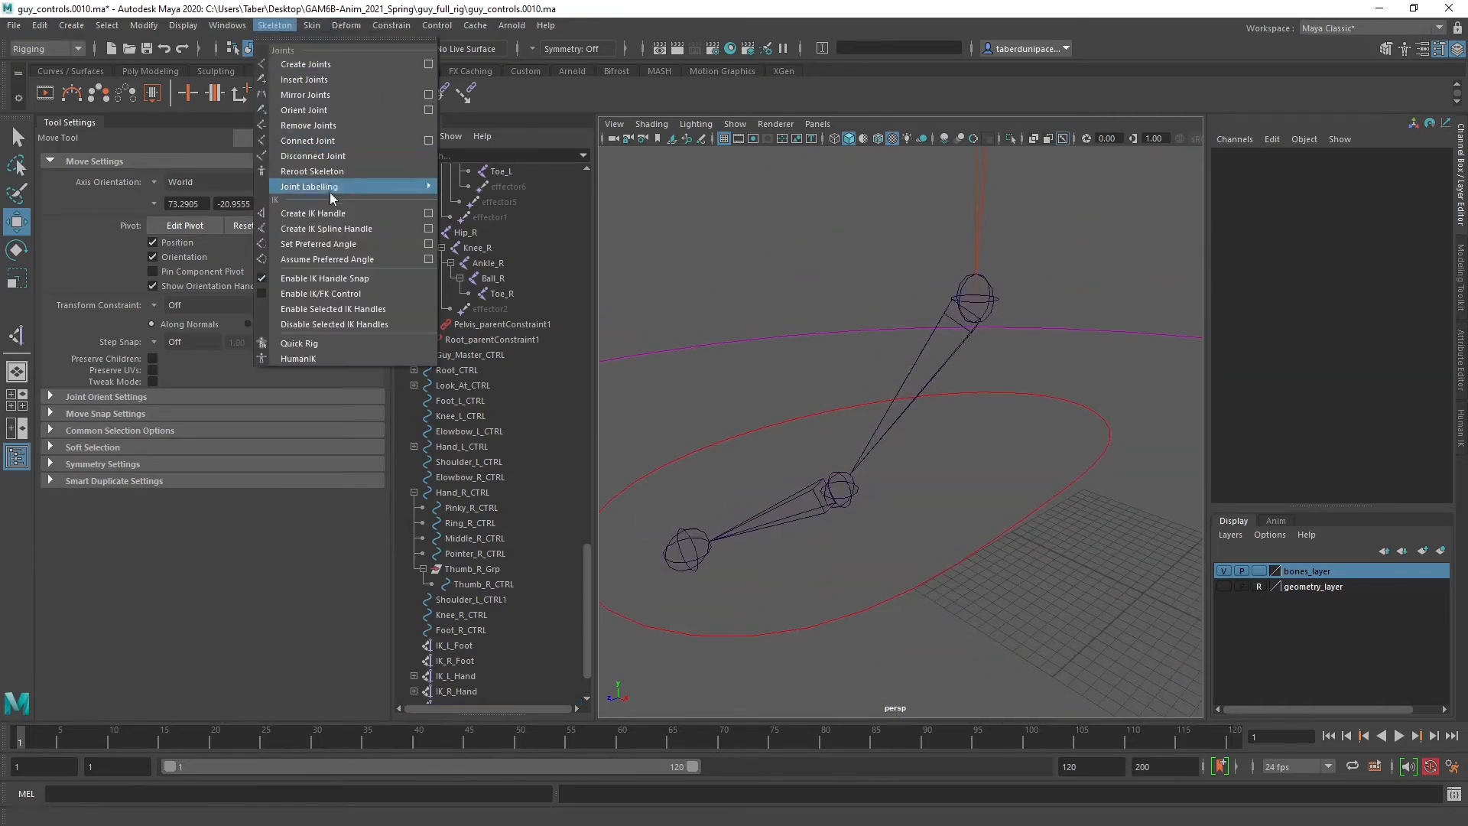
pyautogui.click(330, 214)
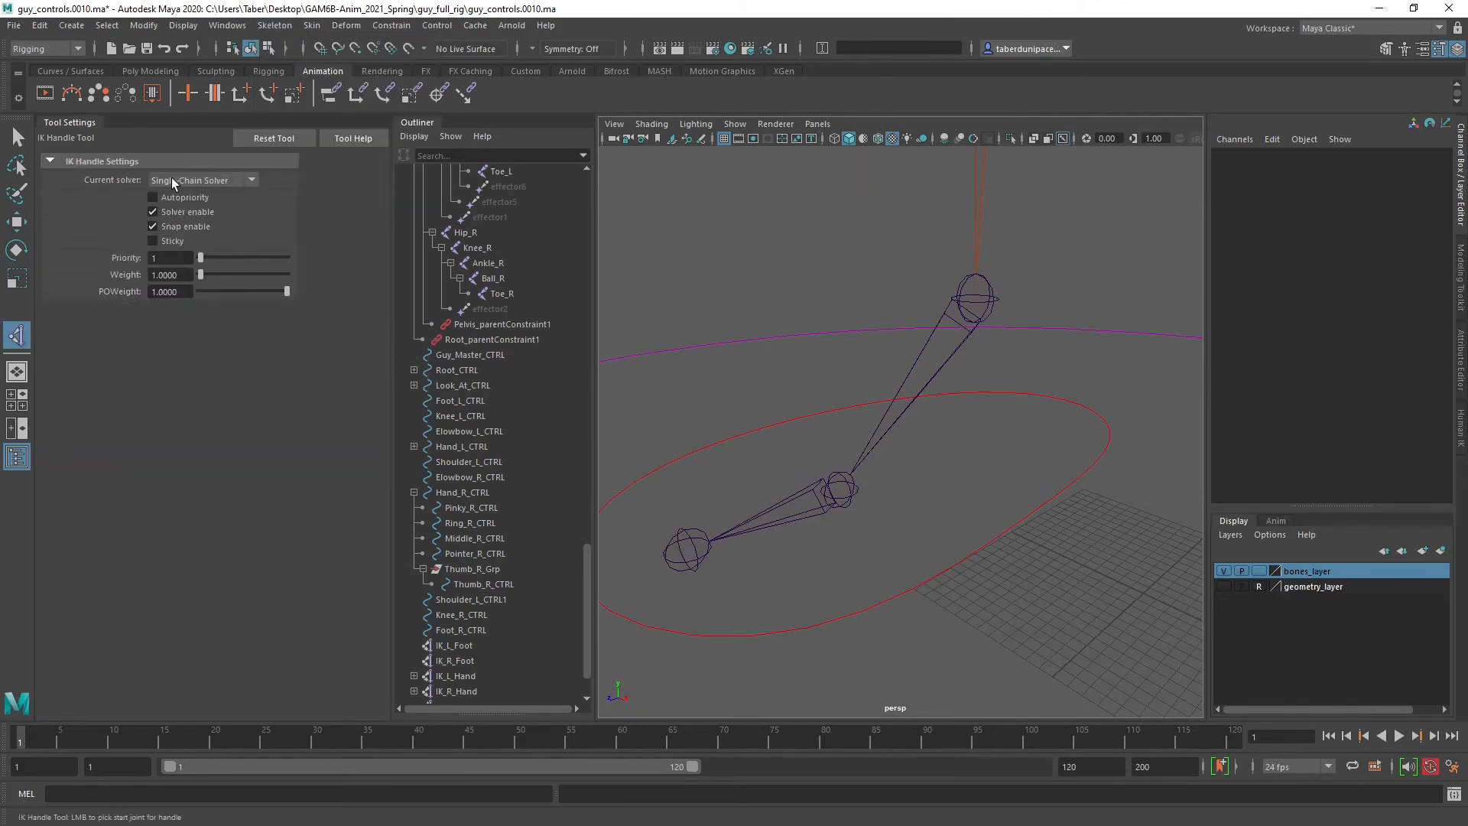
pyautogui.click(989, 291)
pyautogui.click(852, 489)
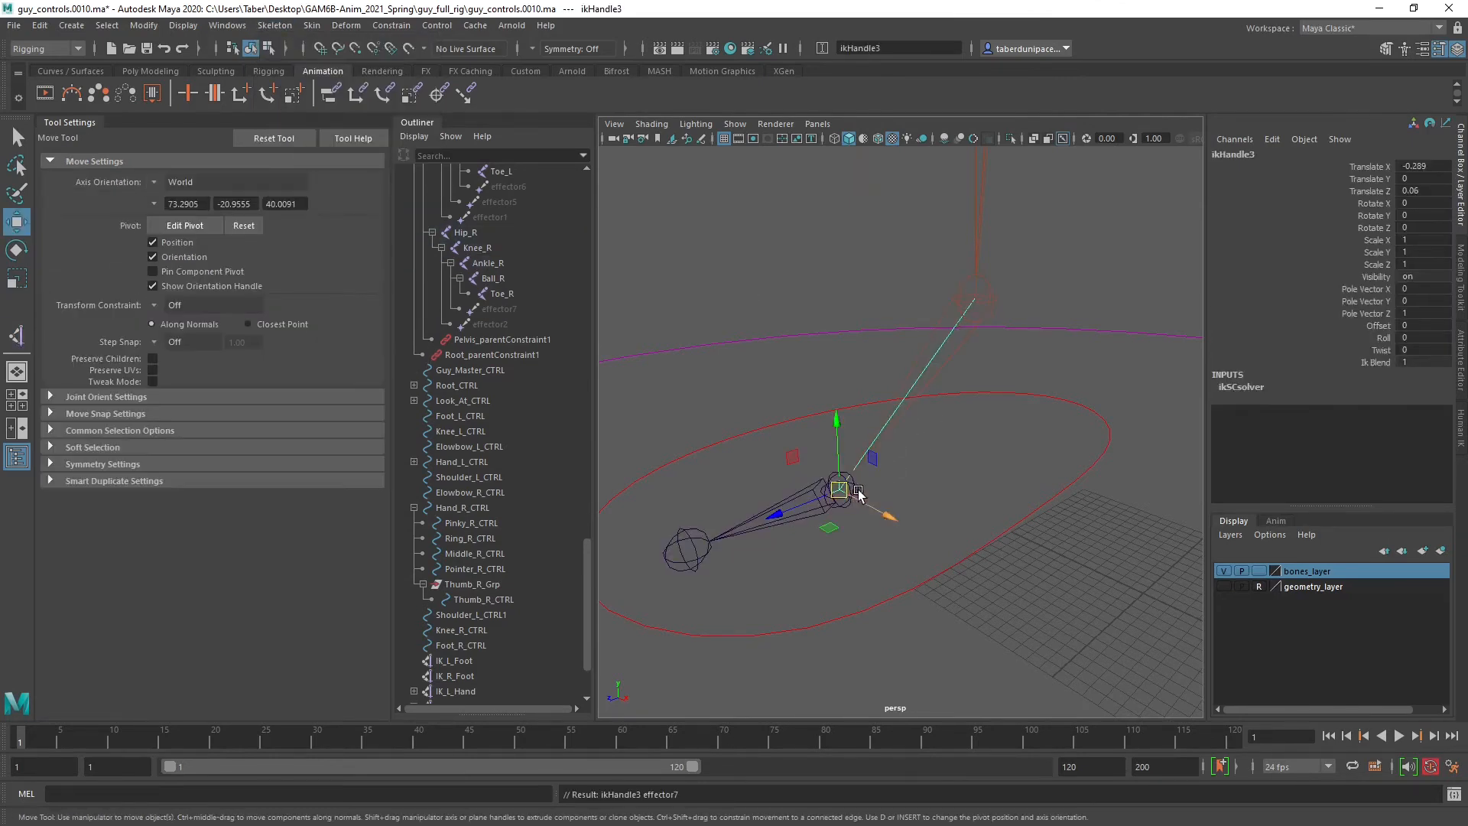
pyautogui.click(934, 493)
# Create a Single-Chain Solver IK handle from the right ball joint to the right toe joint and deselect it.
pyautogui.click(274, 25)
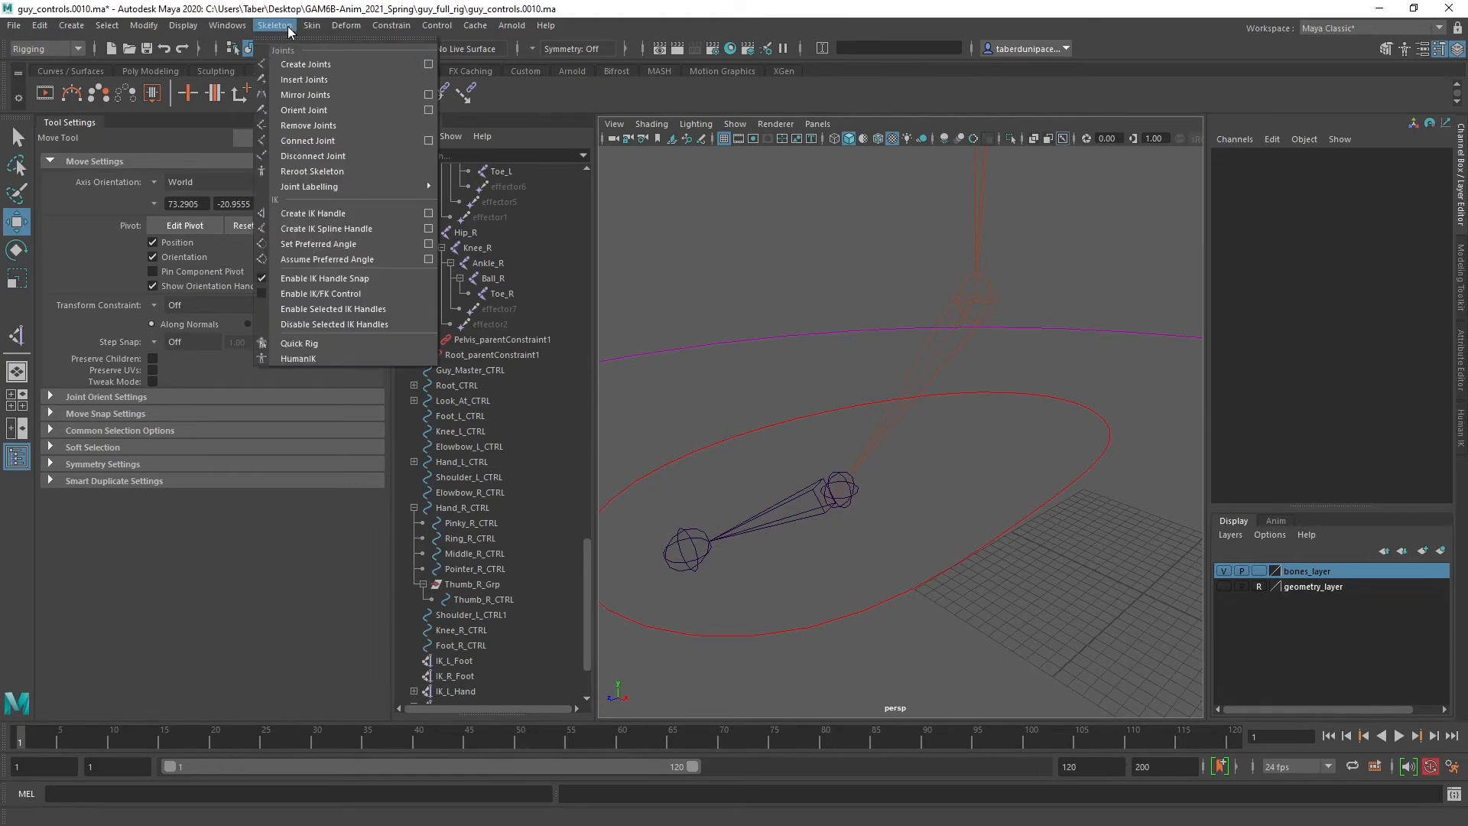
pyautogui.click(329, 215)
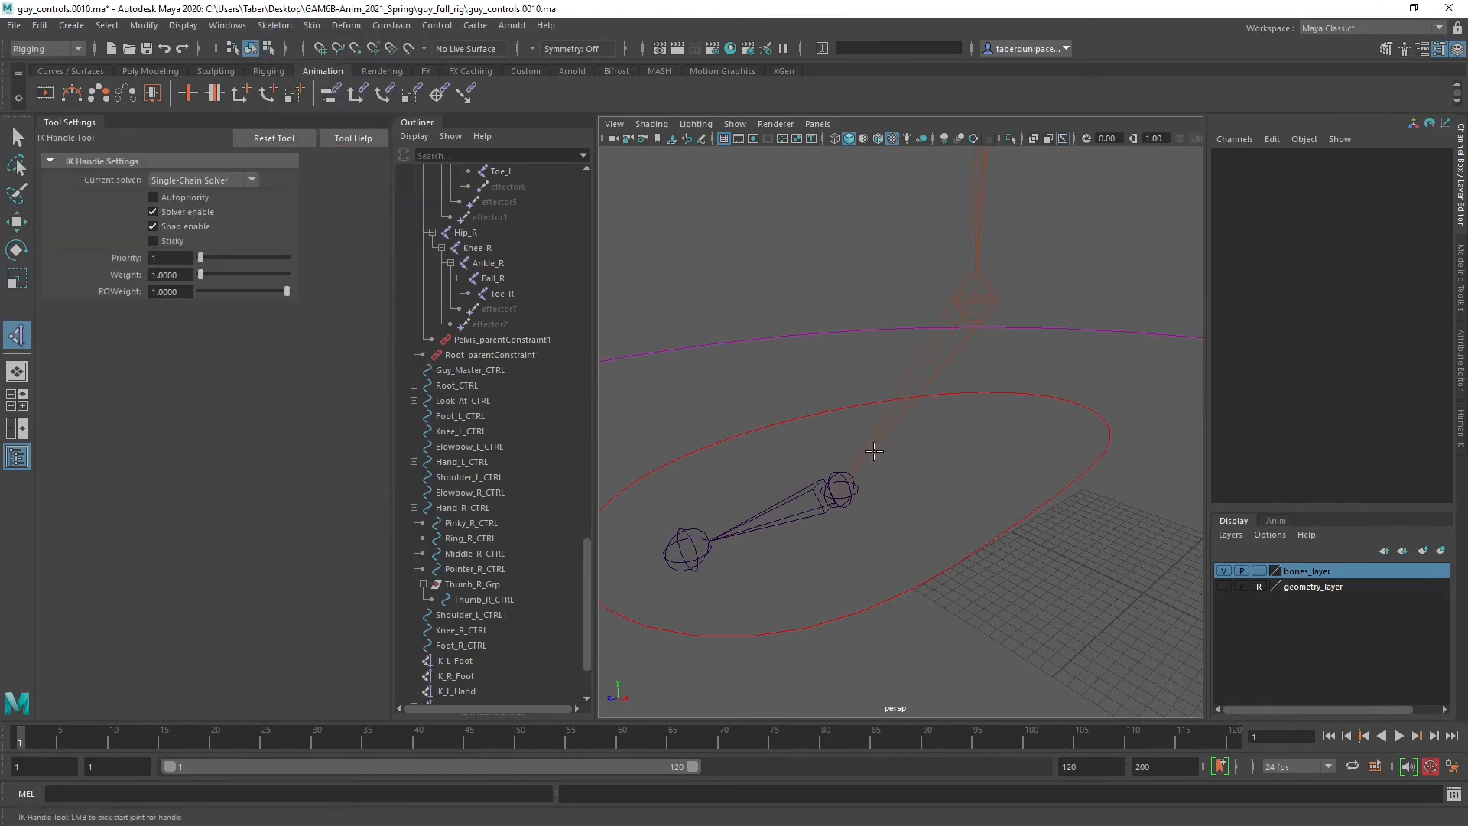
pyautogui.click(838, 478)
pyautogui.click(684, 535)
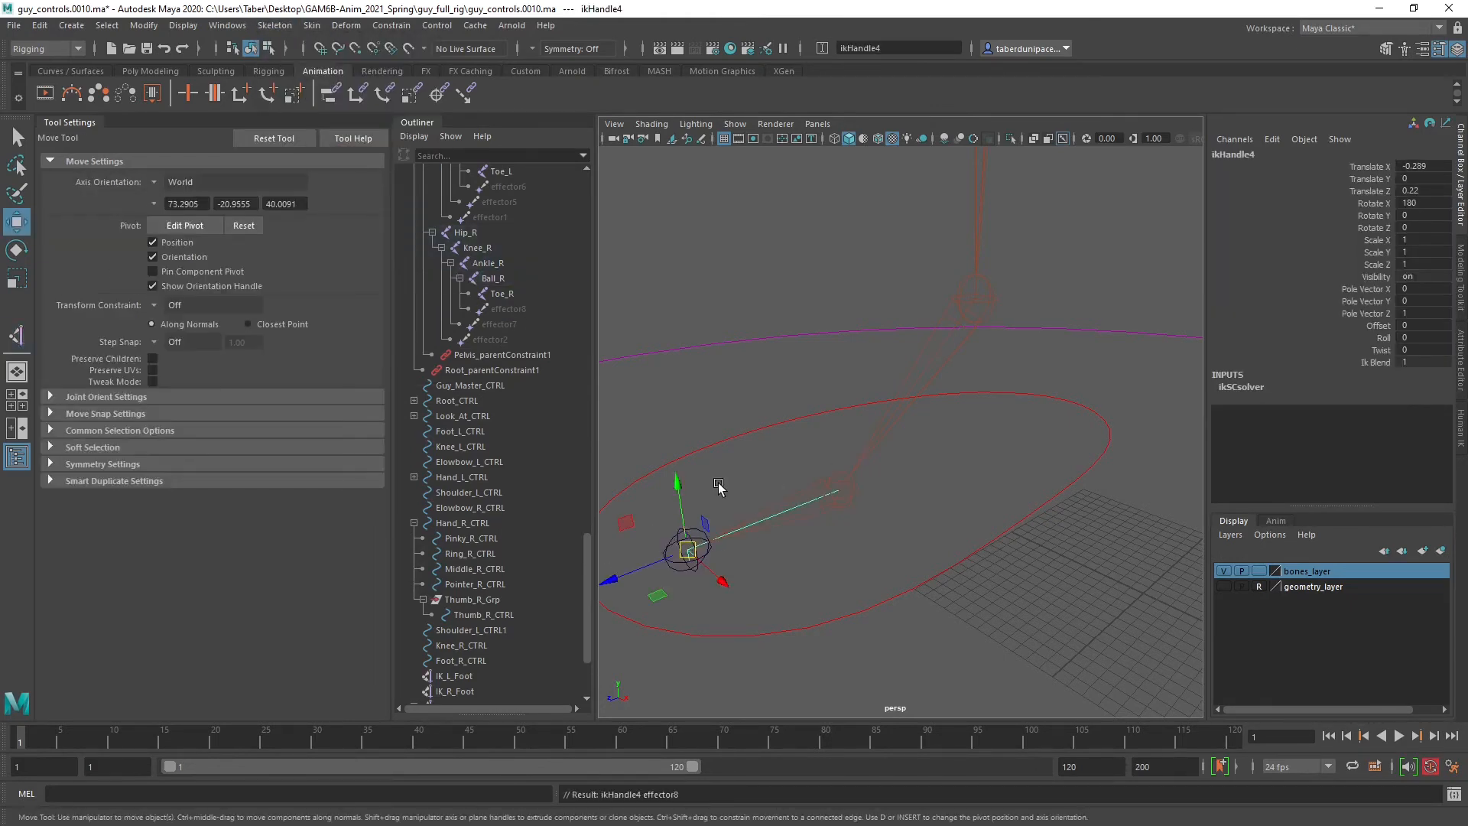
pyautogui.click(952, 539)
# Rename the left ankle-to-ball IK handle, ikHandle1, as IK_Rev_L_Ball.
pyautogui.scroll(-5, 952, 539)
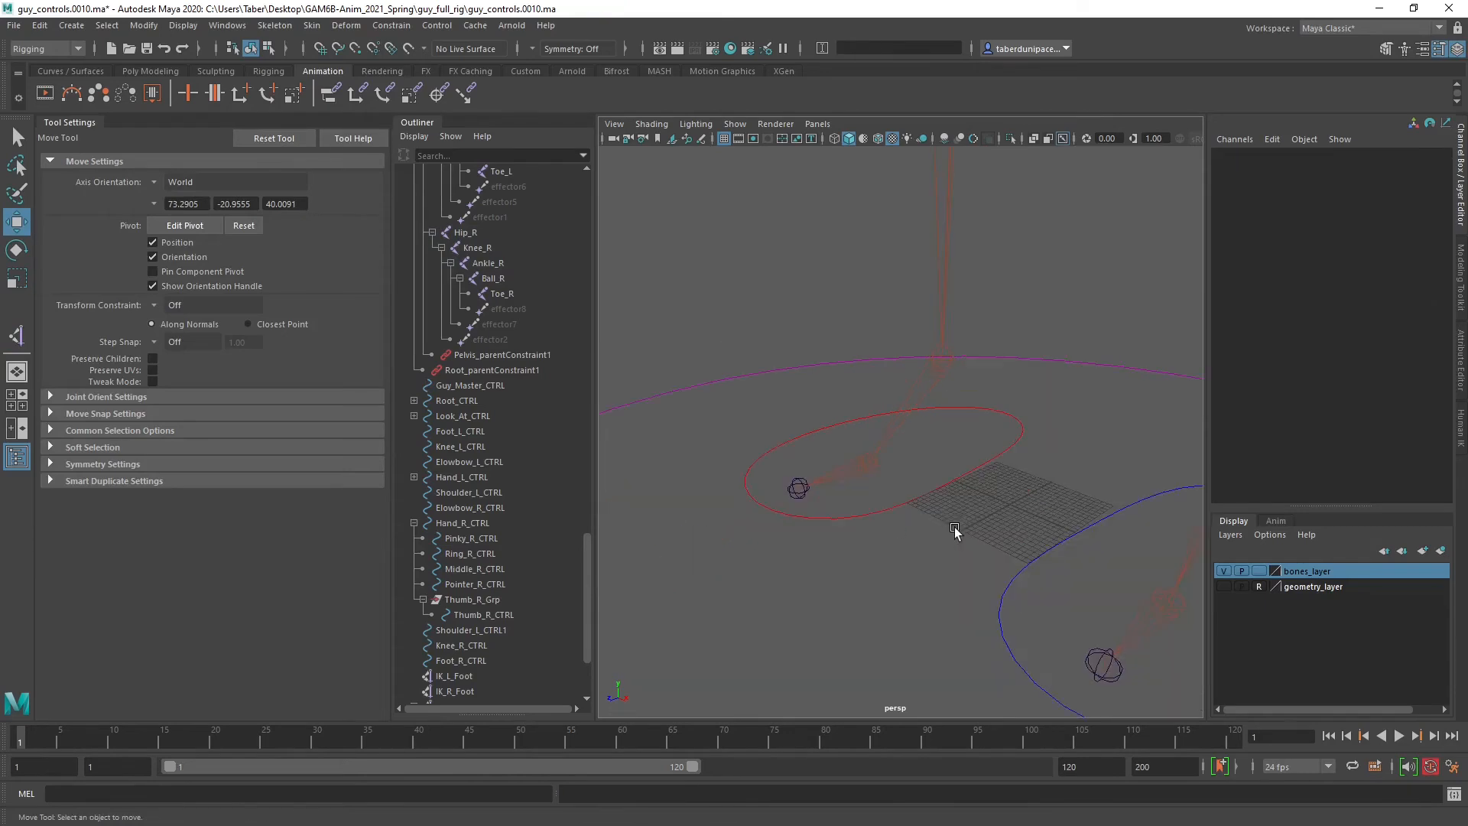
pyautogui.scroll(-3, 491, 607)
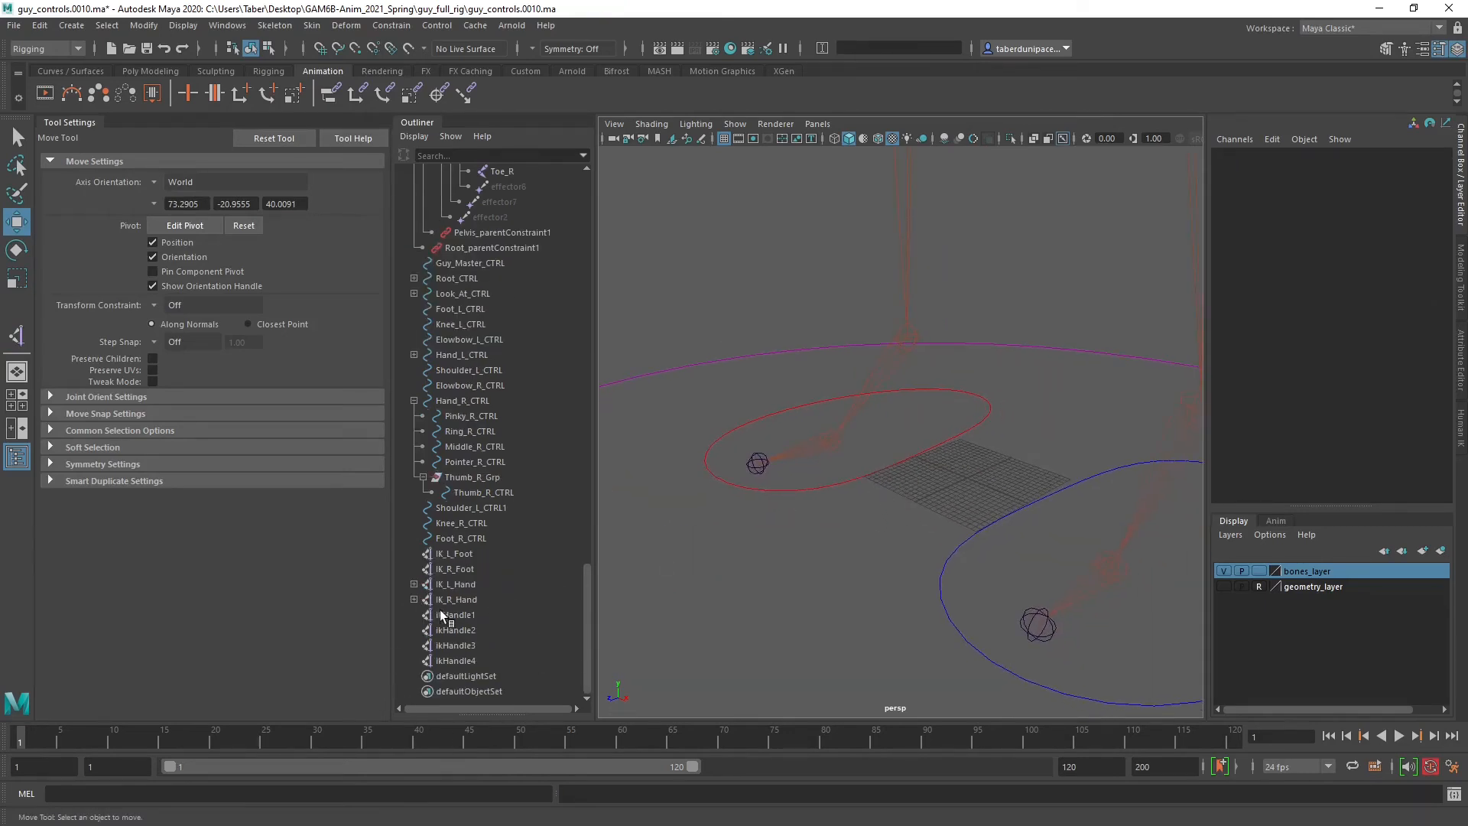
pyautogui.keyDown('alt'); pyautogui.moveTo(813, 542); pyautogui.dragTo(765, 556); pyautogui.keyUp('alt')
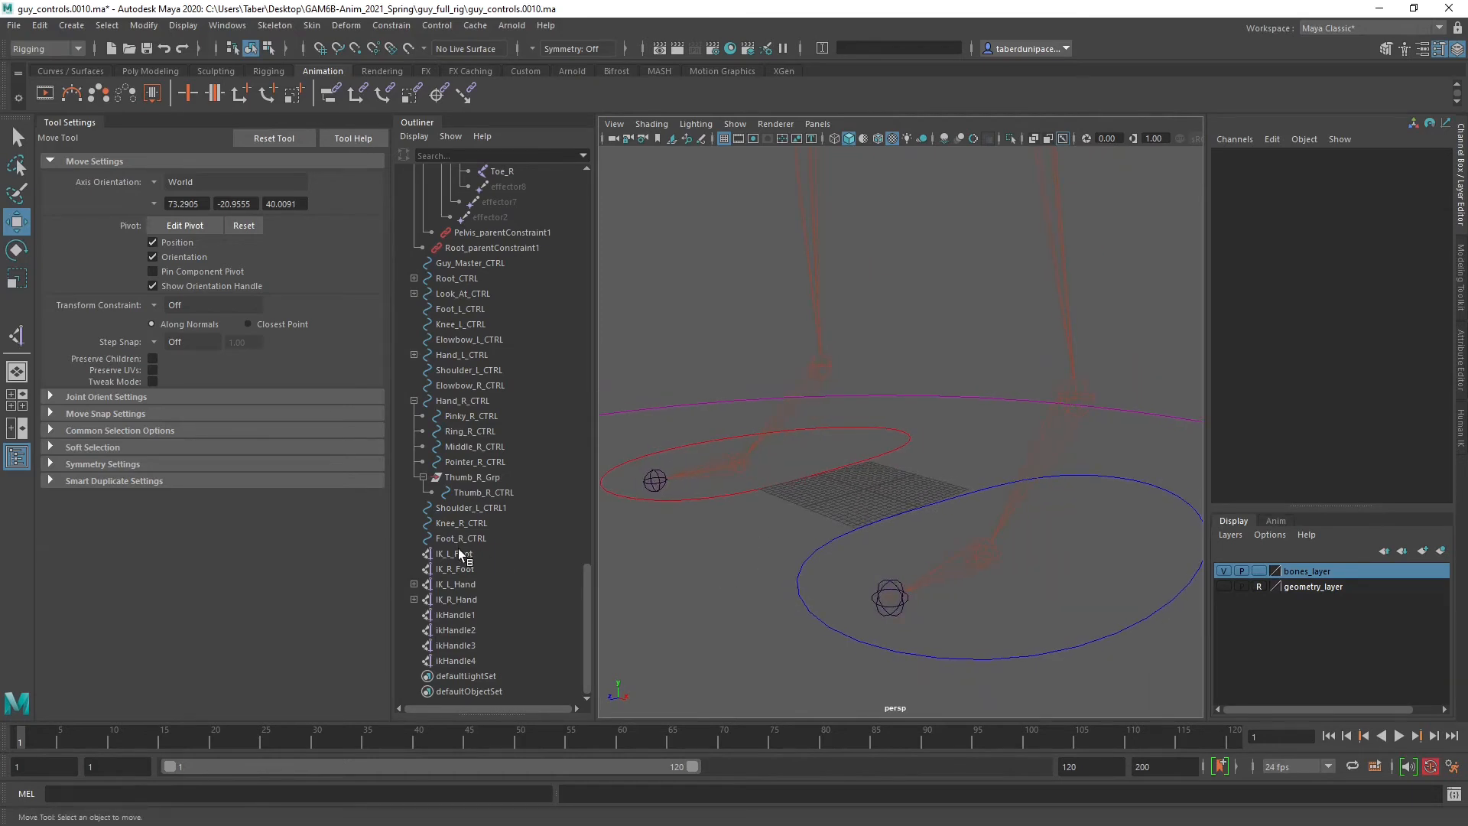
pyautogui.click(456, 615)
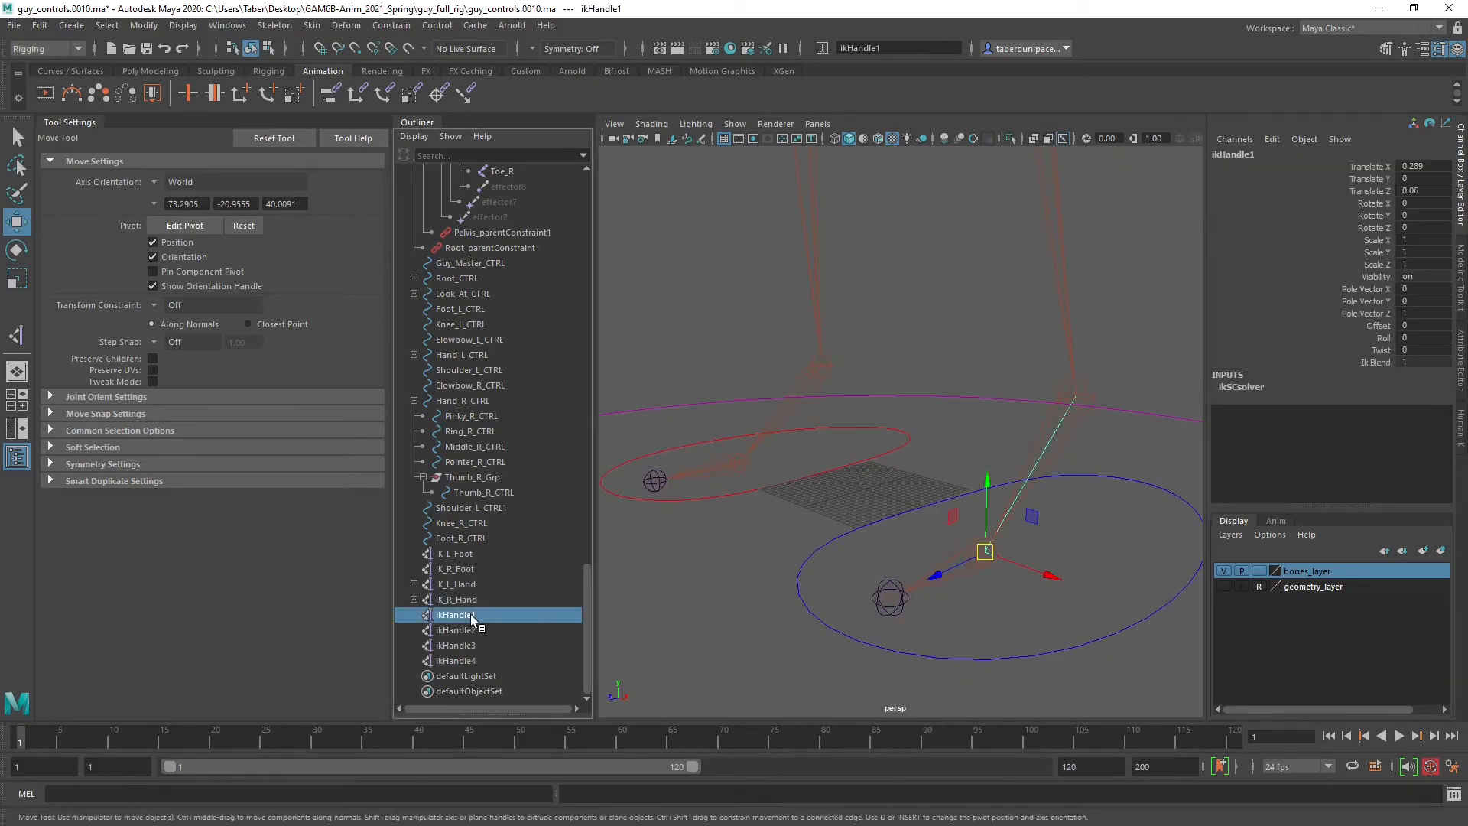
pyautogui.click(1259, 150)
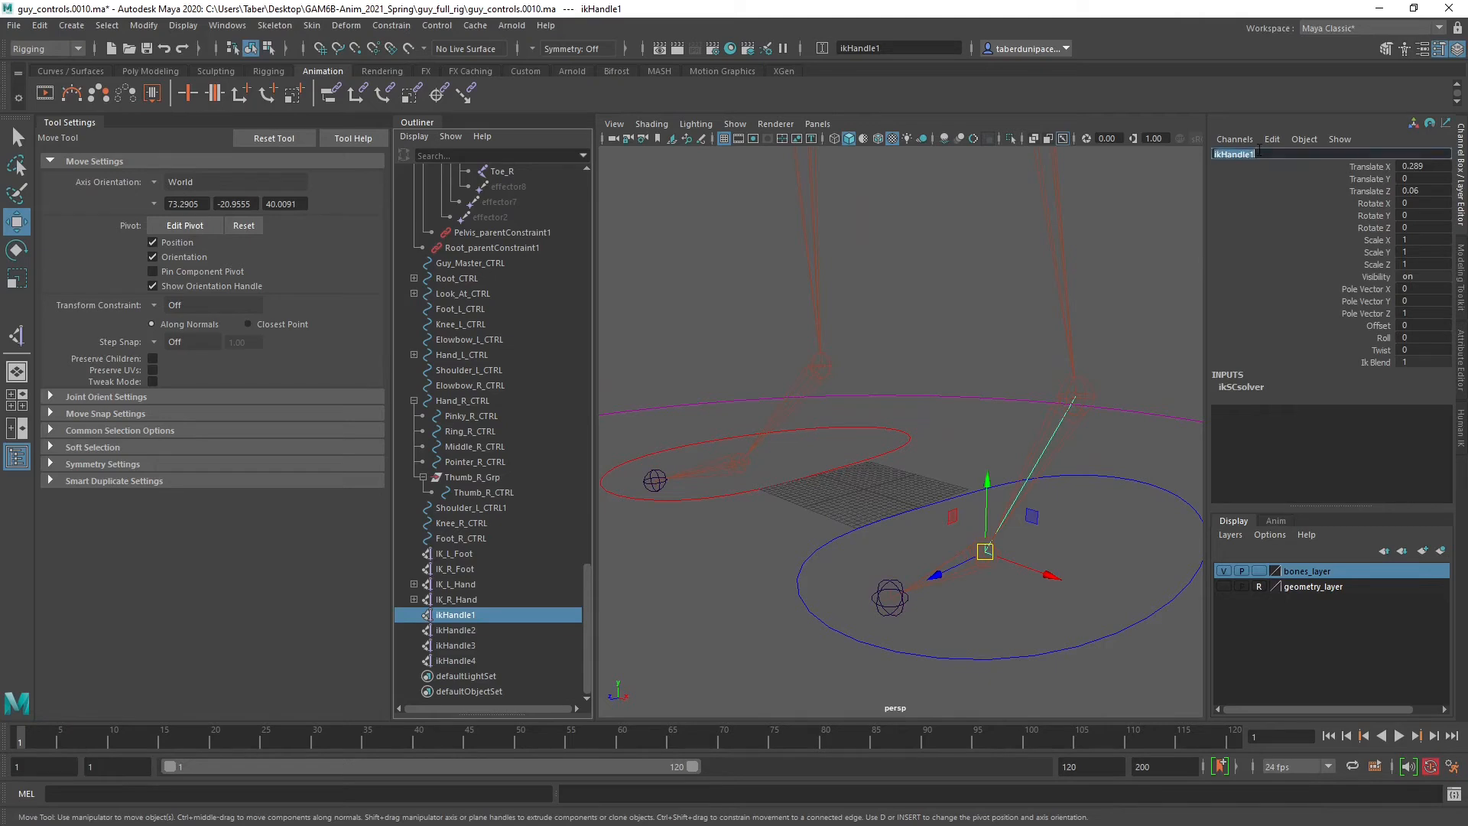
pyautogui.write('Rev_L_Ball')
pyautogui.press('Return')
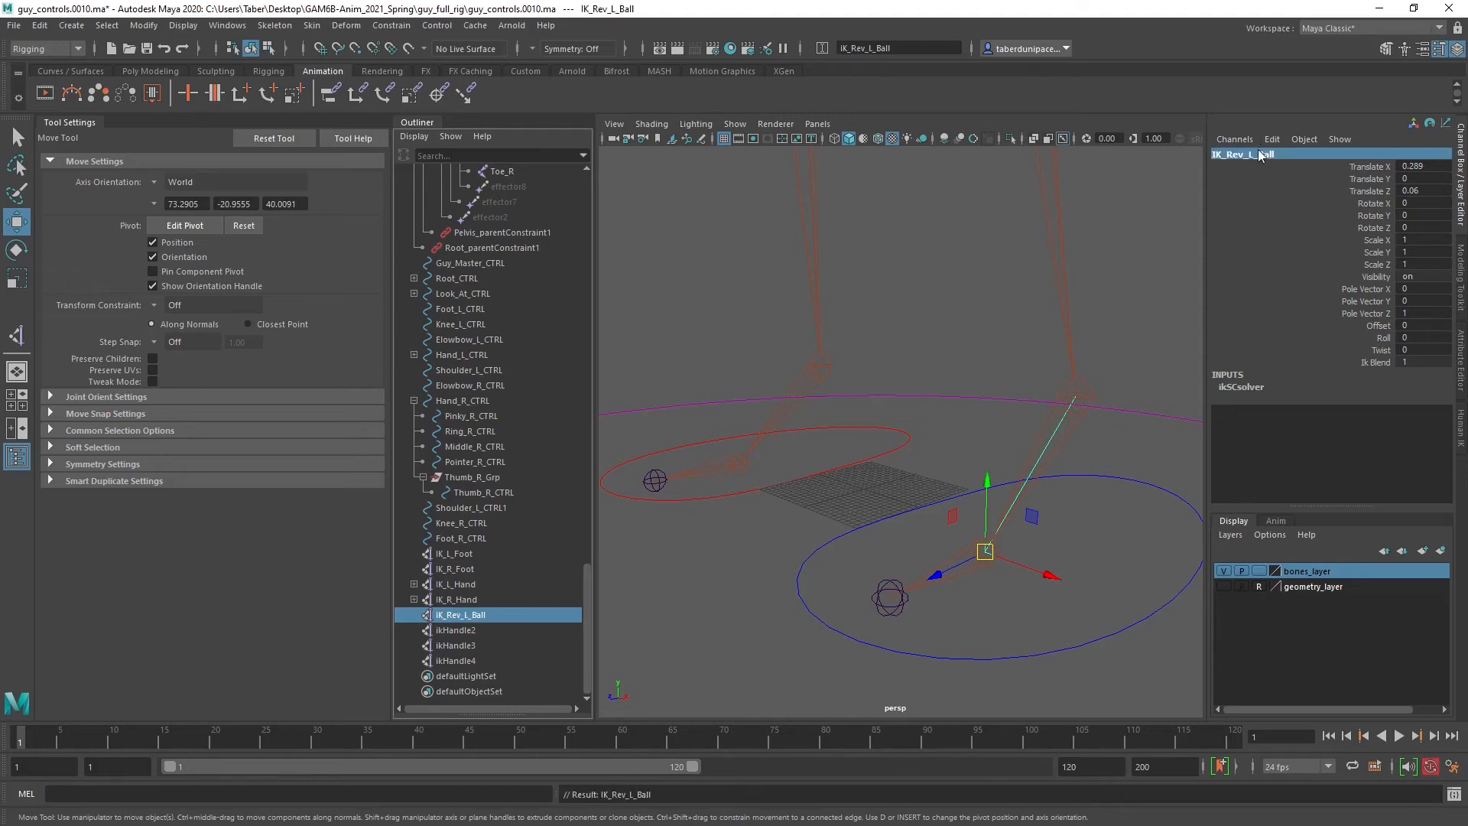
# Rename the left ball-to-toe IK handle, ikHandle2, as IK_Rev_L_Toe.
pyautogui.click(474, 631)
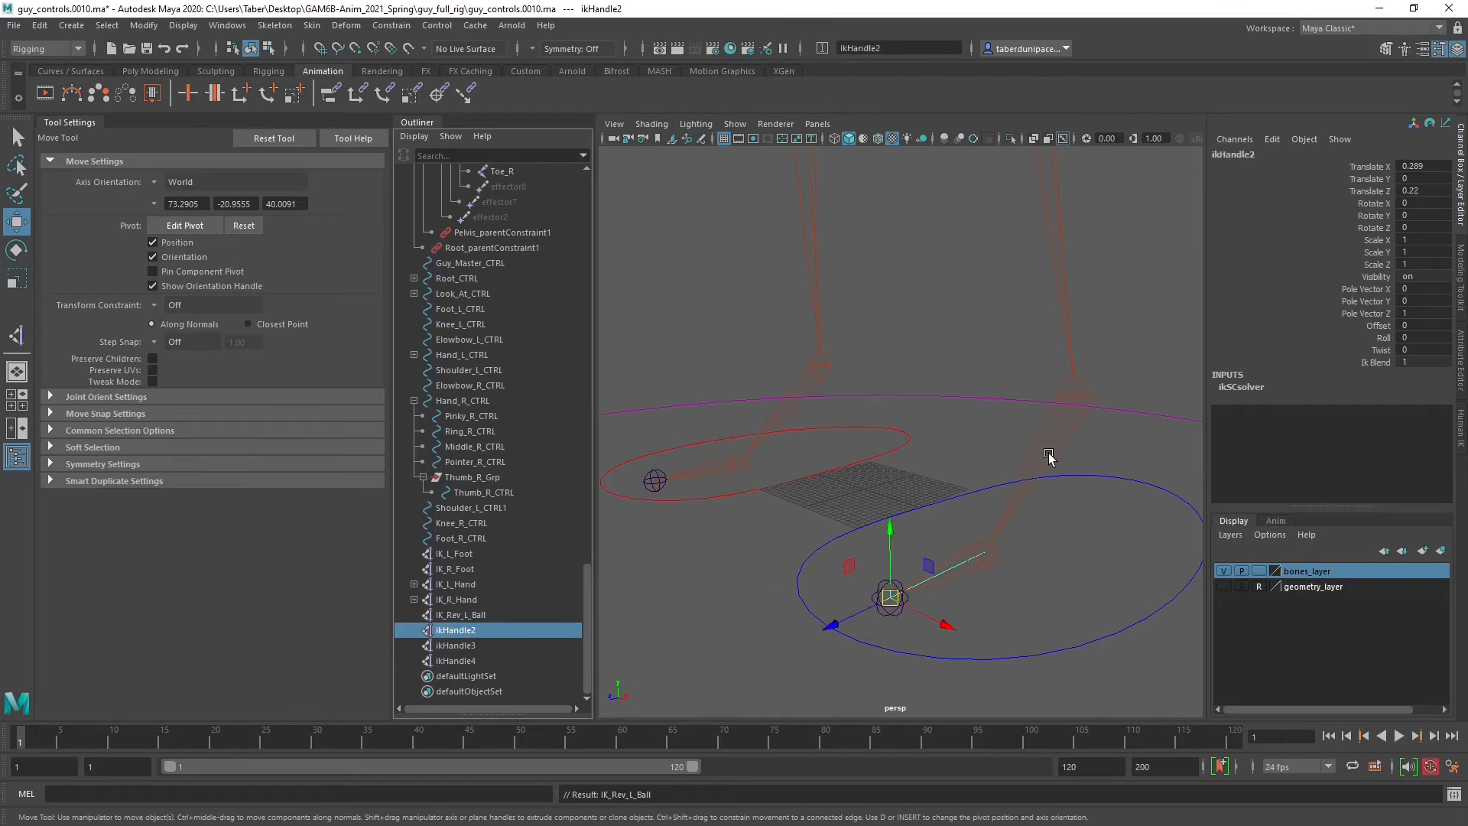
pyautogui.click(1256, 155)
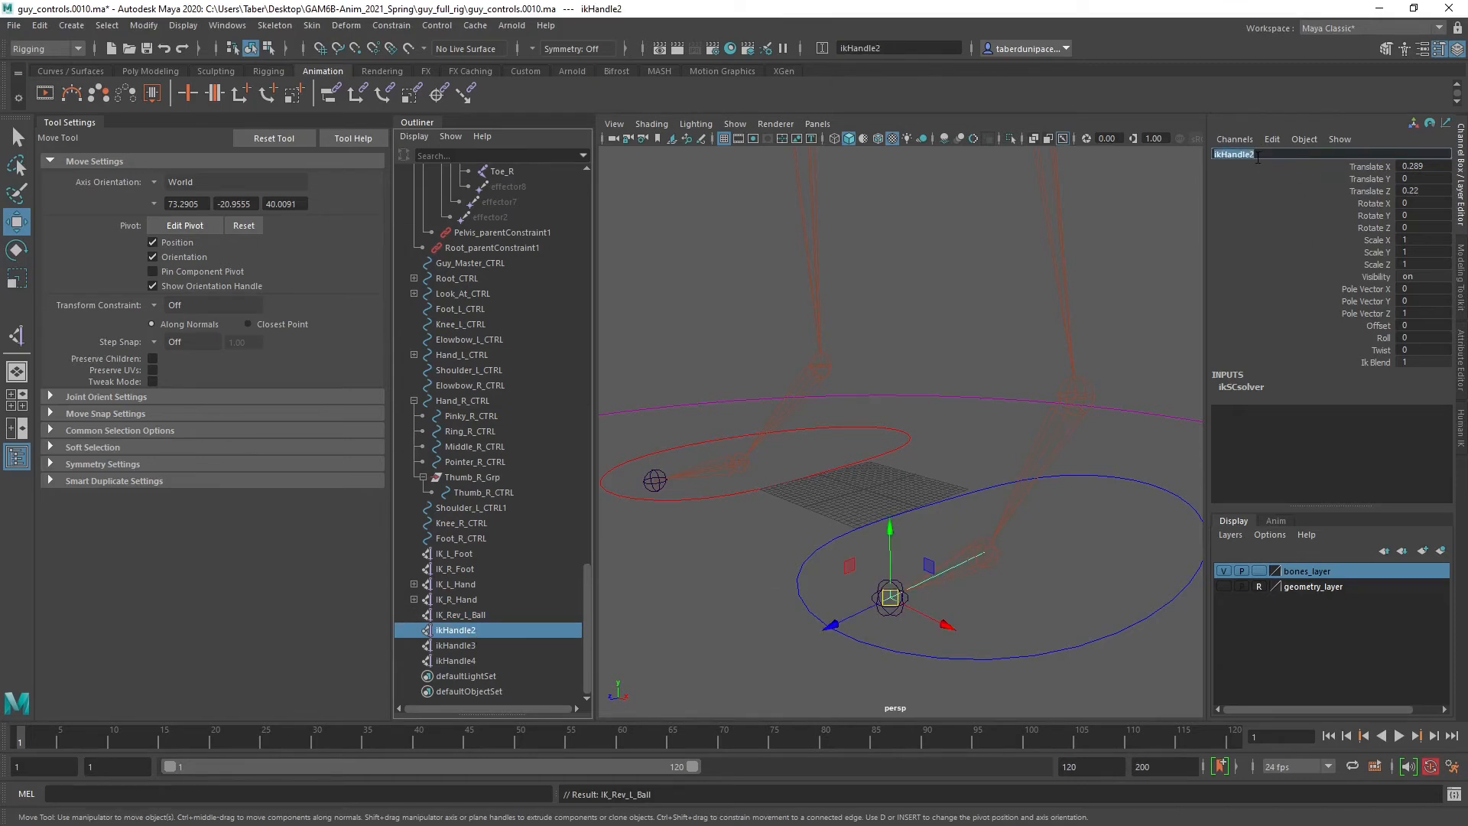
pyautogui.press('BackSpace')
pyautogui.write('IK_Rev_L_Toe')
pyautogui.press('Return')
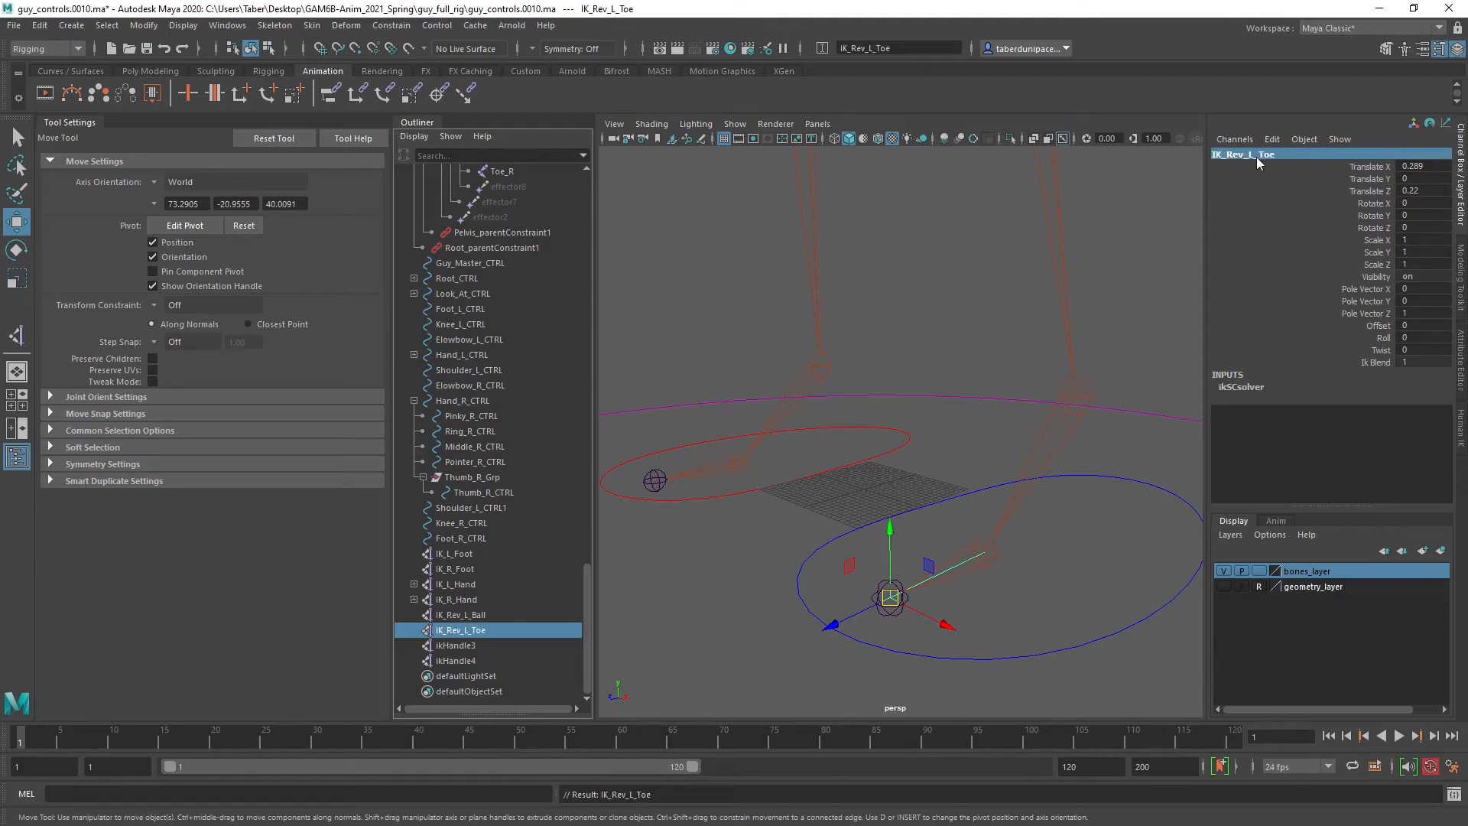
# Rename the right ankle-to-ball IK handle, ikHandle3, as IK_Rev_R_Ball.
pyautogui.click(458, 646)
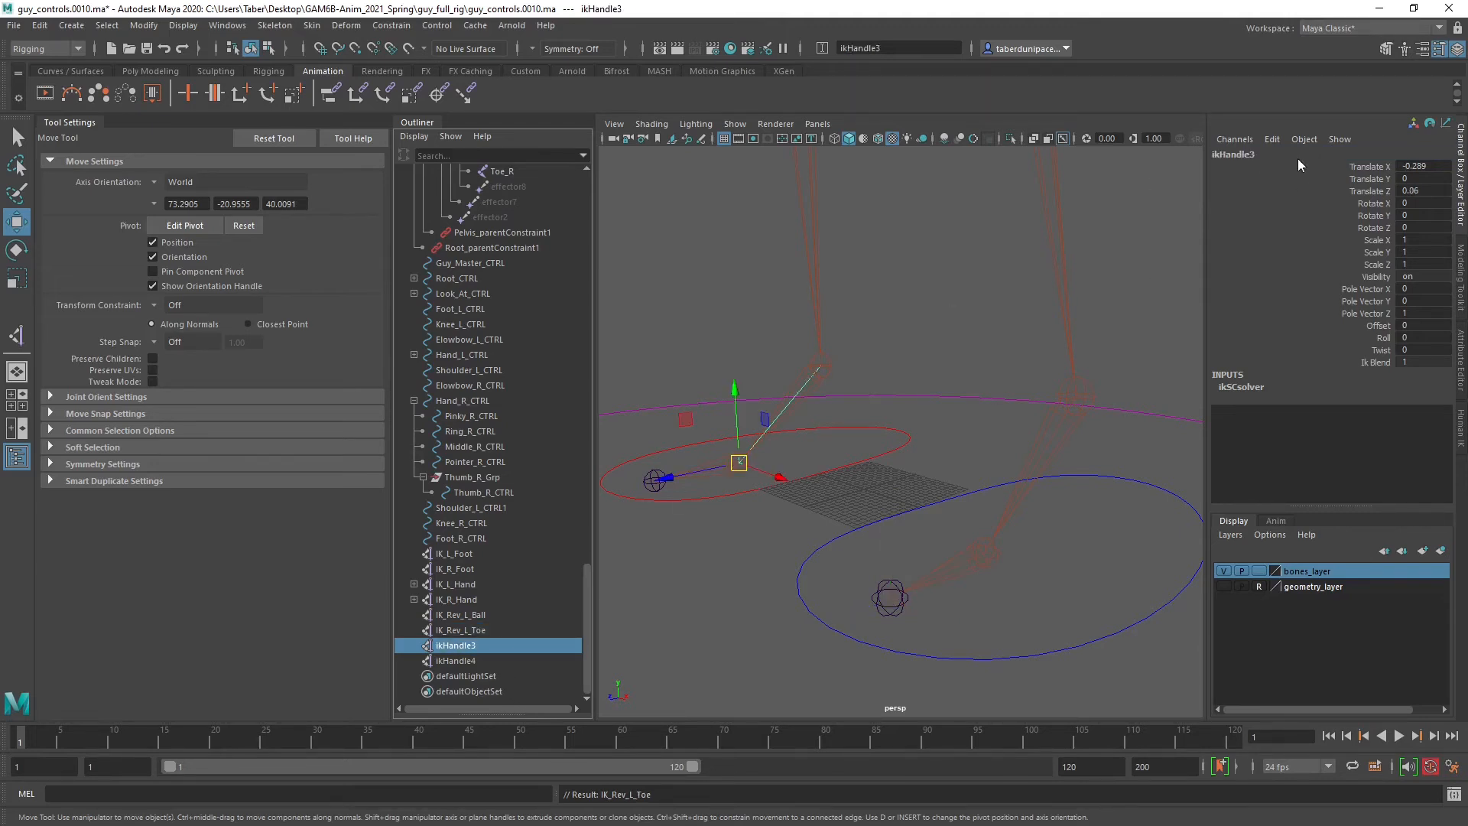
pyautogui.doubleClick(1264, 159)
pyautogui.write('IK_Rev_R')
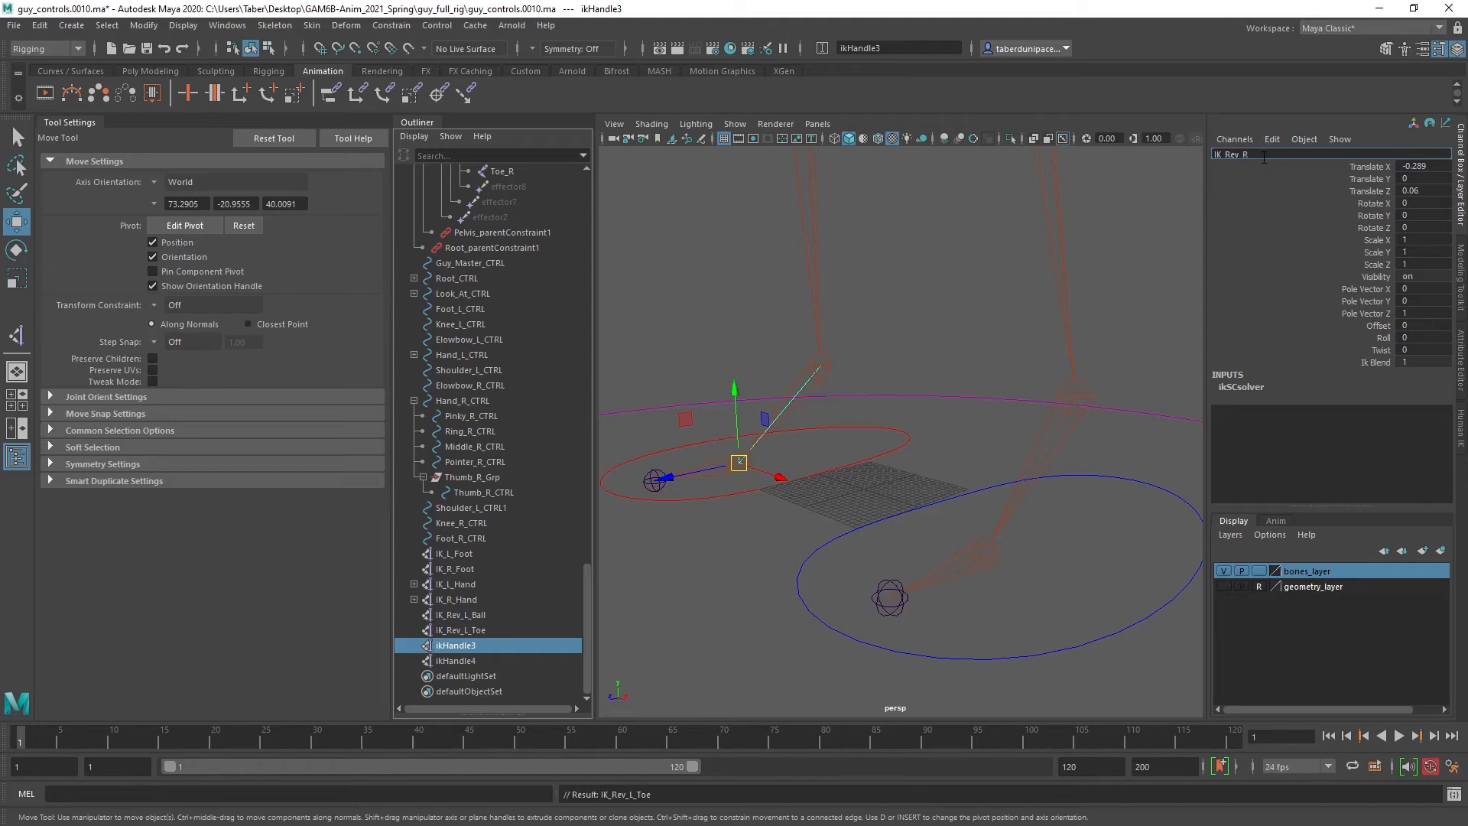
pyautogui.write('all')
pyautogui.press('Return')
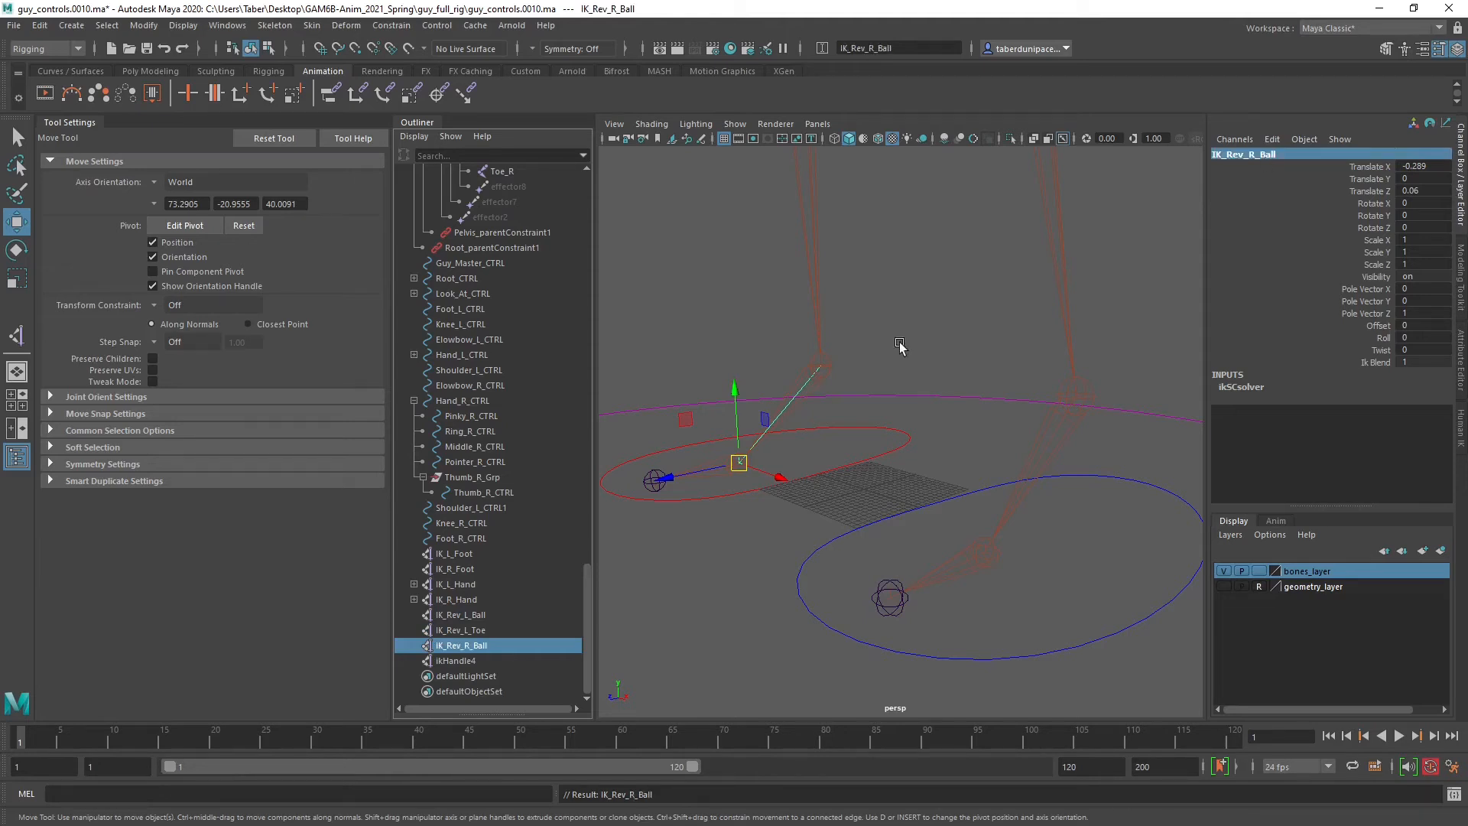
# Rename the right ball-to-toe IK handle, ikHandle4, as IK_Rev_R_Toe and deselect it.
pyautogui.click(468, 661)
pyautogui.doubleClick(1228, 154)
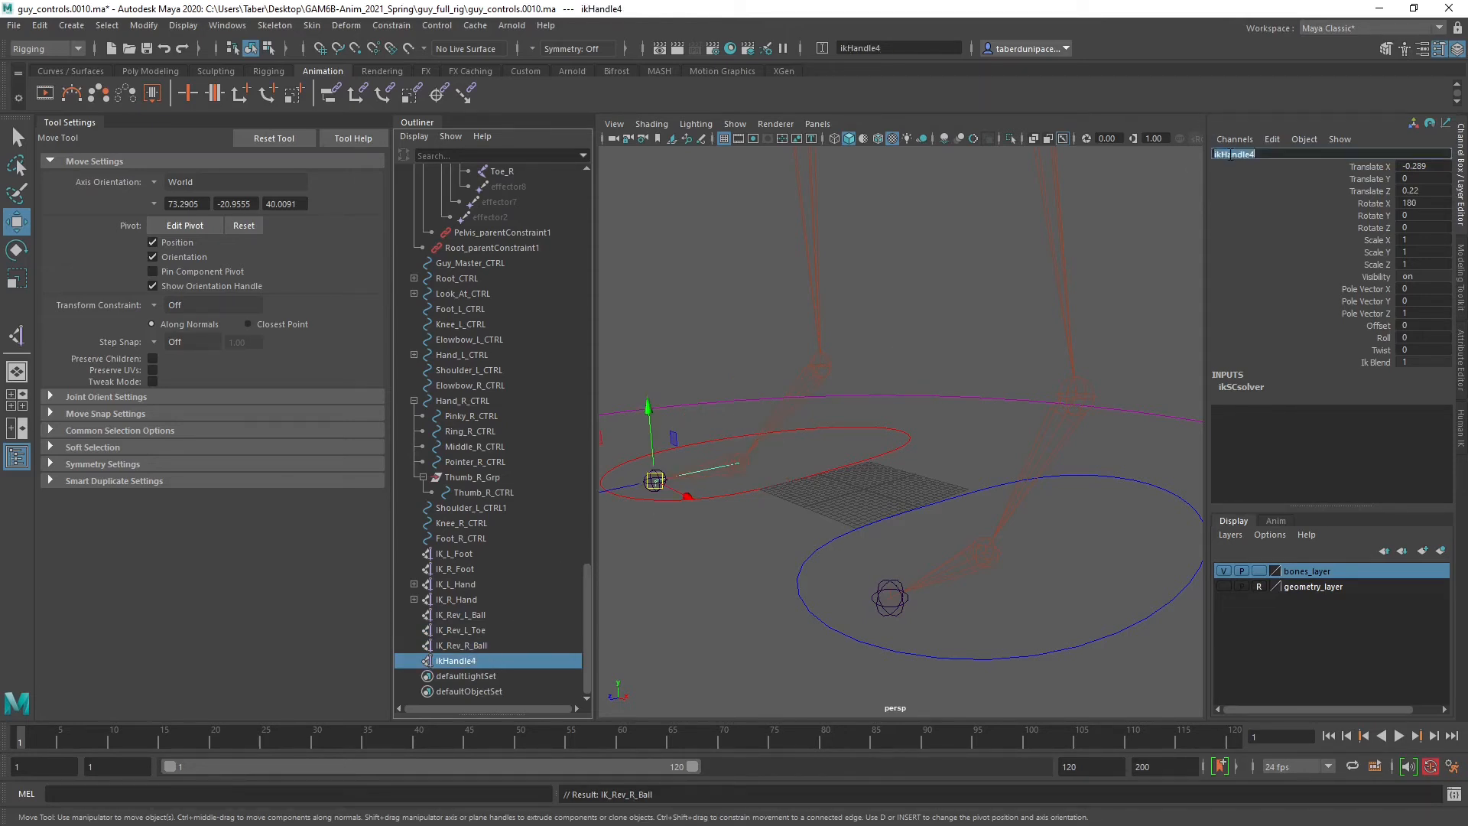
pyautogui.press('BackSpace')
pyautogui.write('IK_Rev_R_Toe')
pyautogui.press('Return')
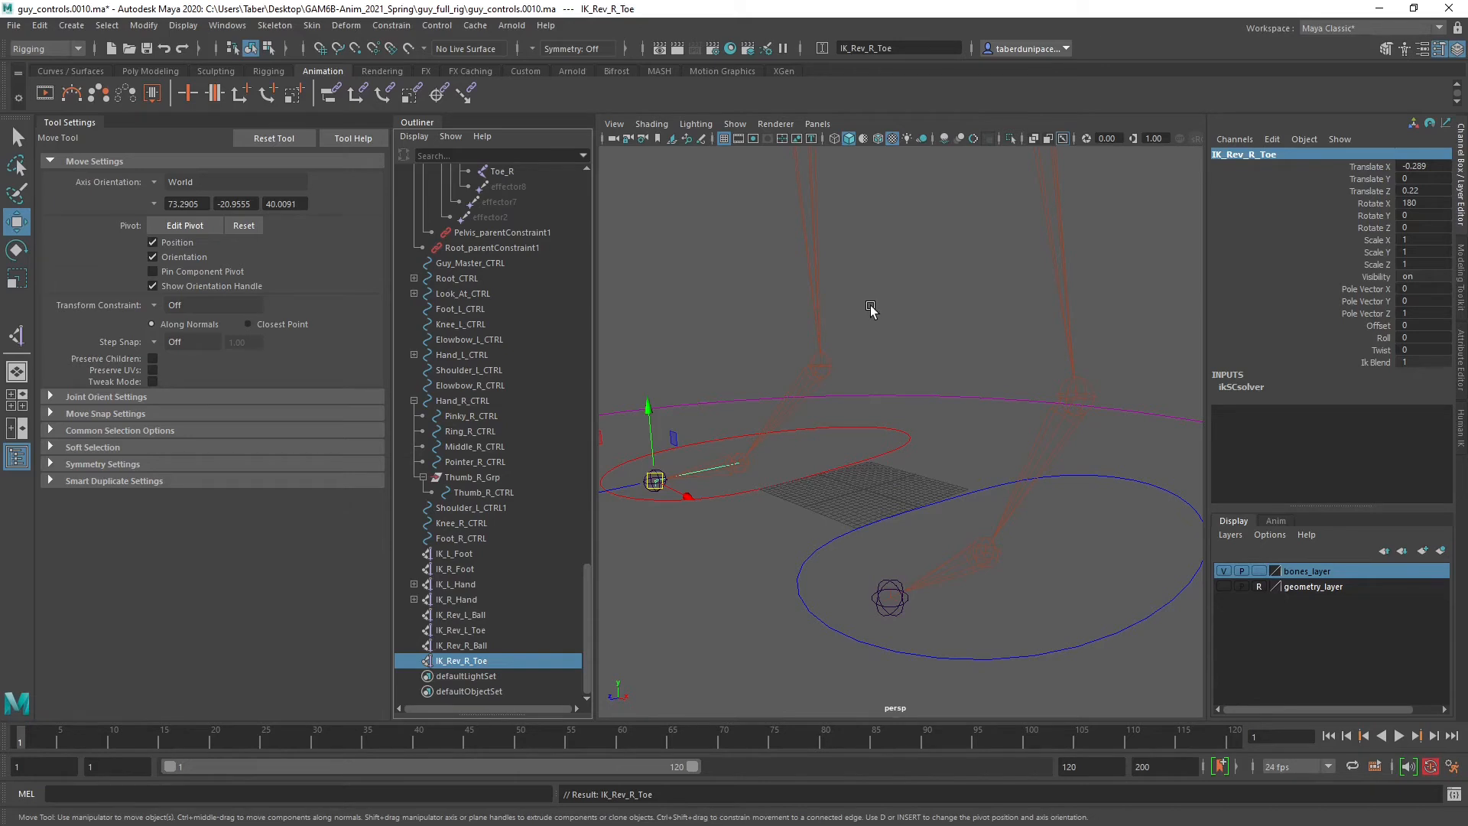
pyautogui.click(839, 437)
# Hide the tool settings, create a locator at the origin and scale it uniformly down to about 0.091.
pyautogui.keyDown('alt'); pyautogui.moveTo(839, 437); pyautogui.dragTo(847, 455); pyautogui.keyUp('alt')
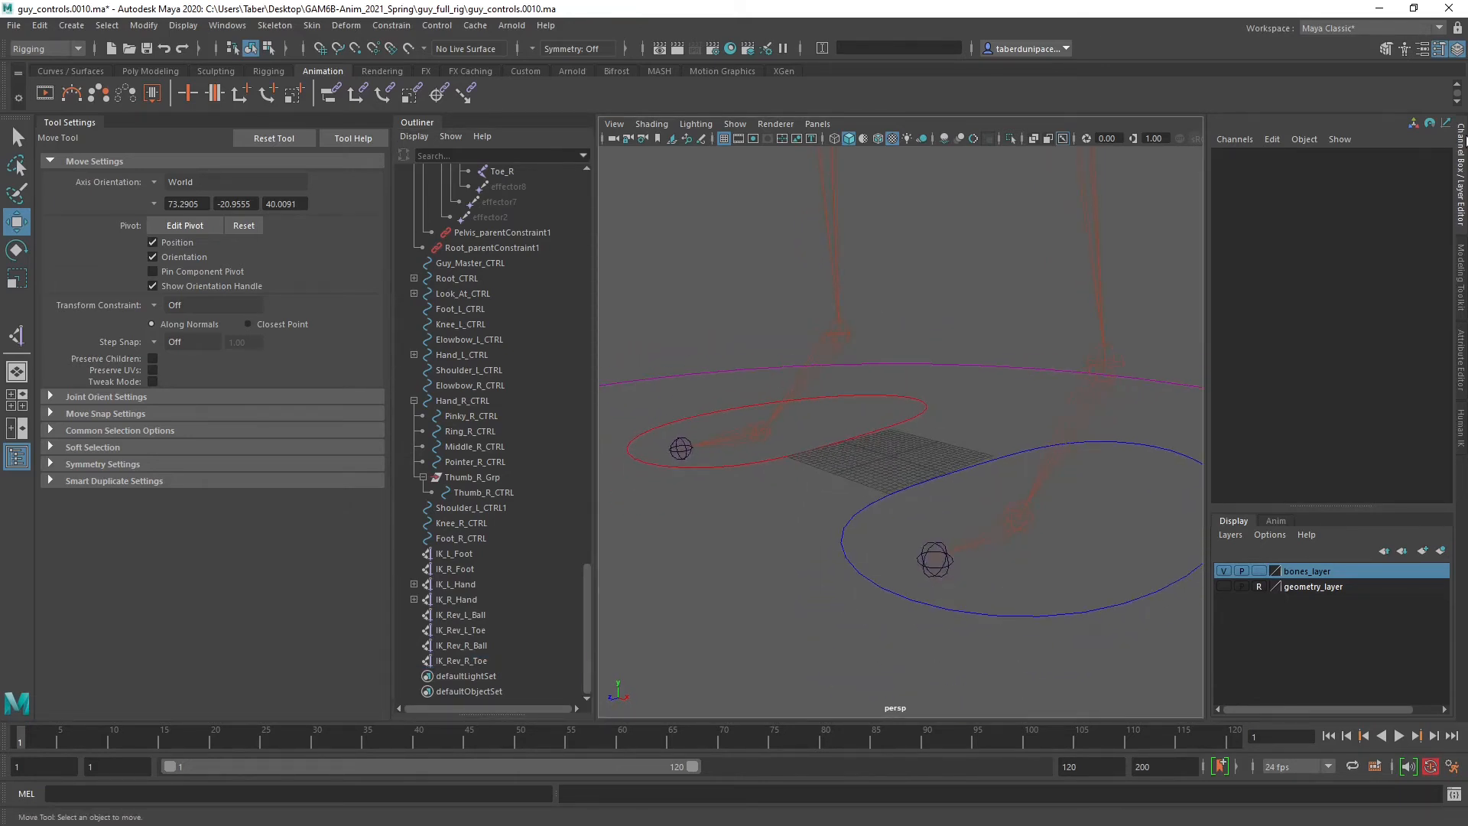
pyautogui.click(1439, 48)
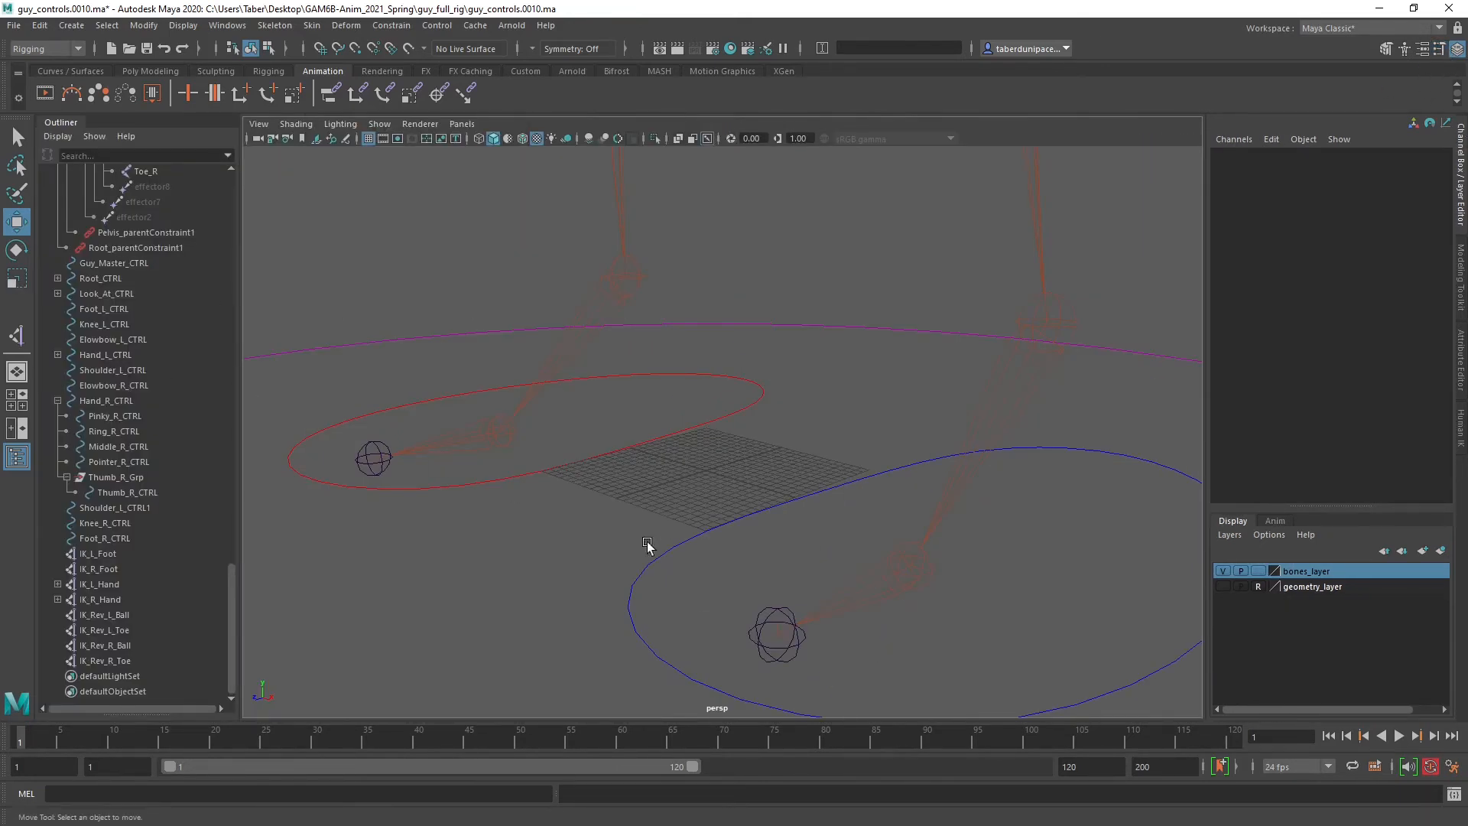
pyautogui.keyDown('alt'); pyautogui.moveTo(646, 542); pyautogui.dragTo(727, 413); pyautogui.keyUp('alt')
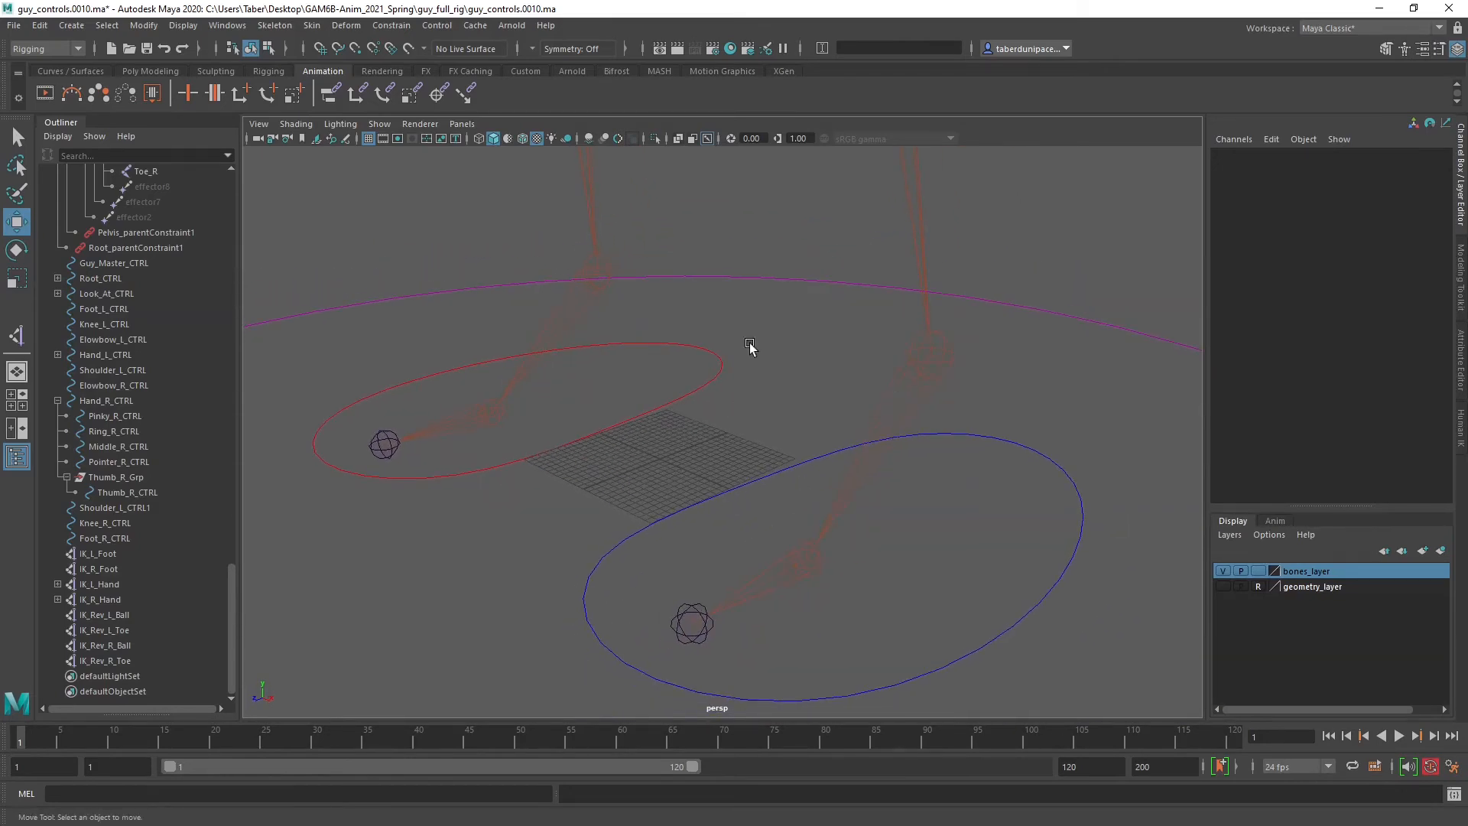
pyautogui.click(71, 25)
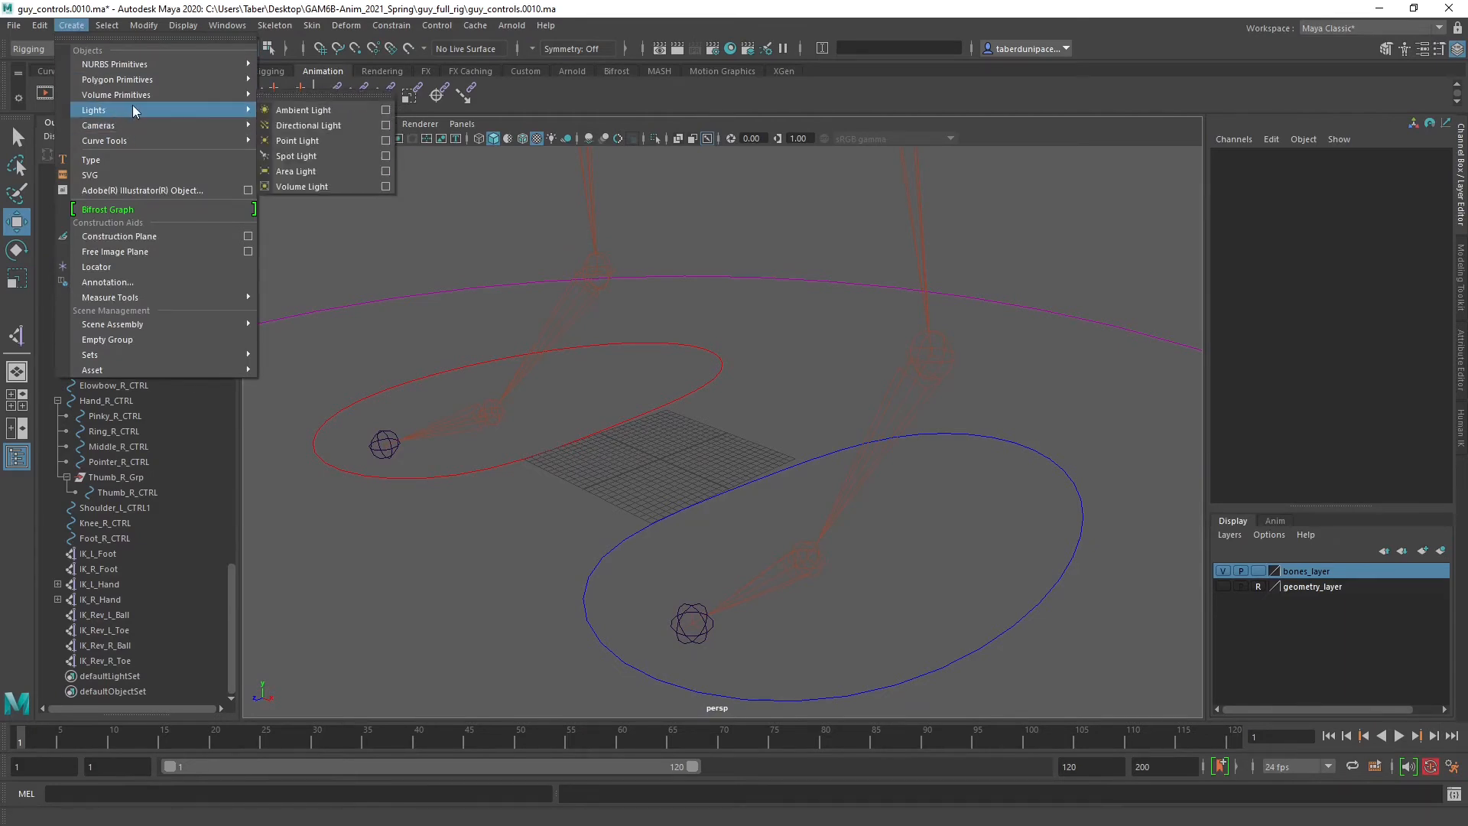
pyautogui.click(128, 267)
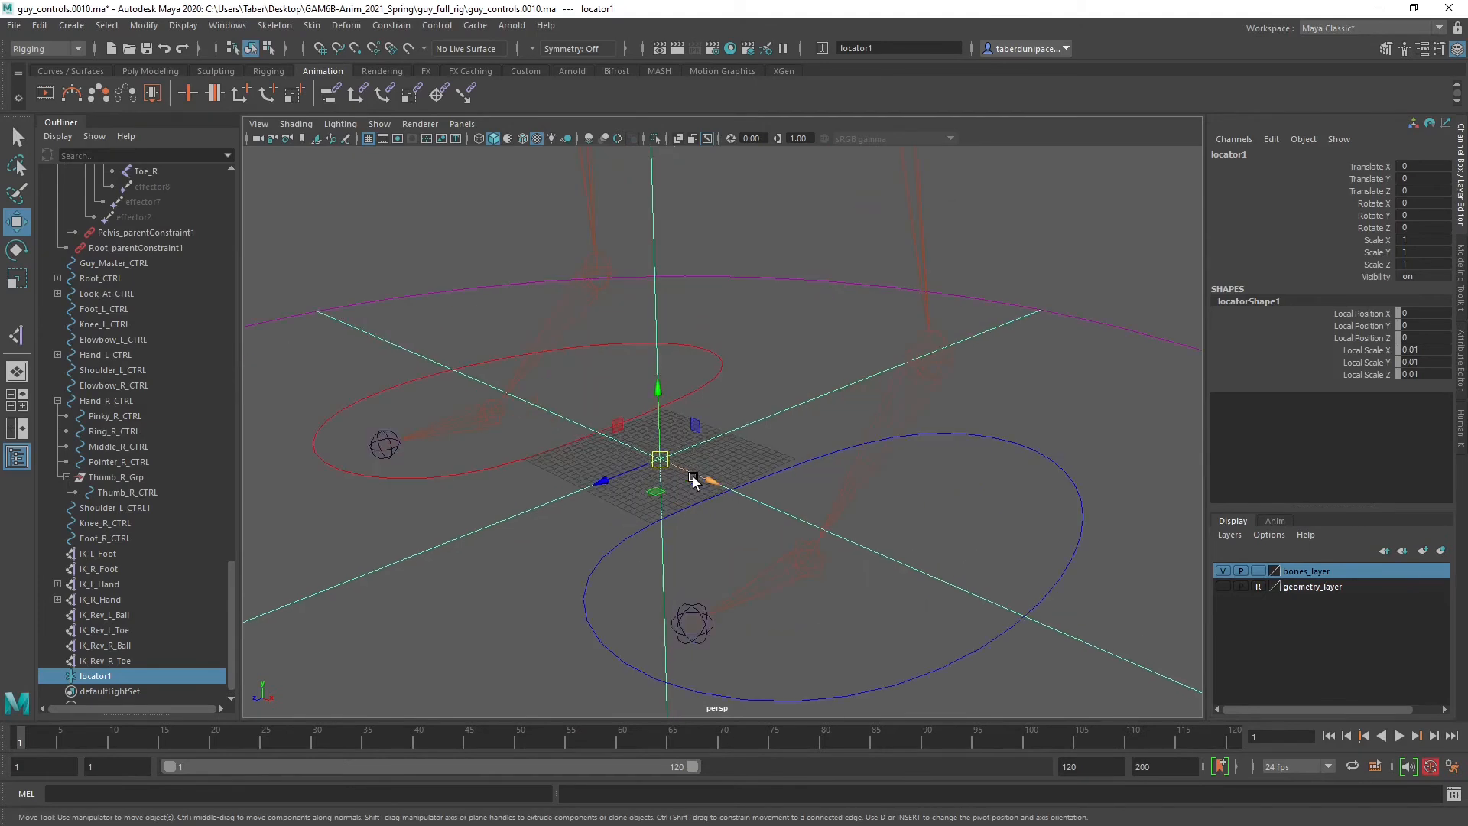
pyautogui.press('r')
pyautogui.moveTo(681, 472); pyautogui.dragTo(318, 462)
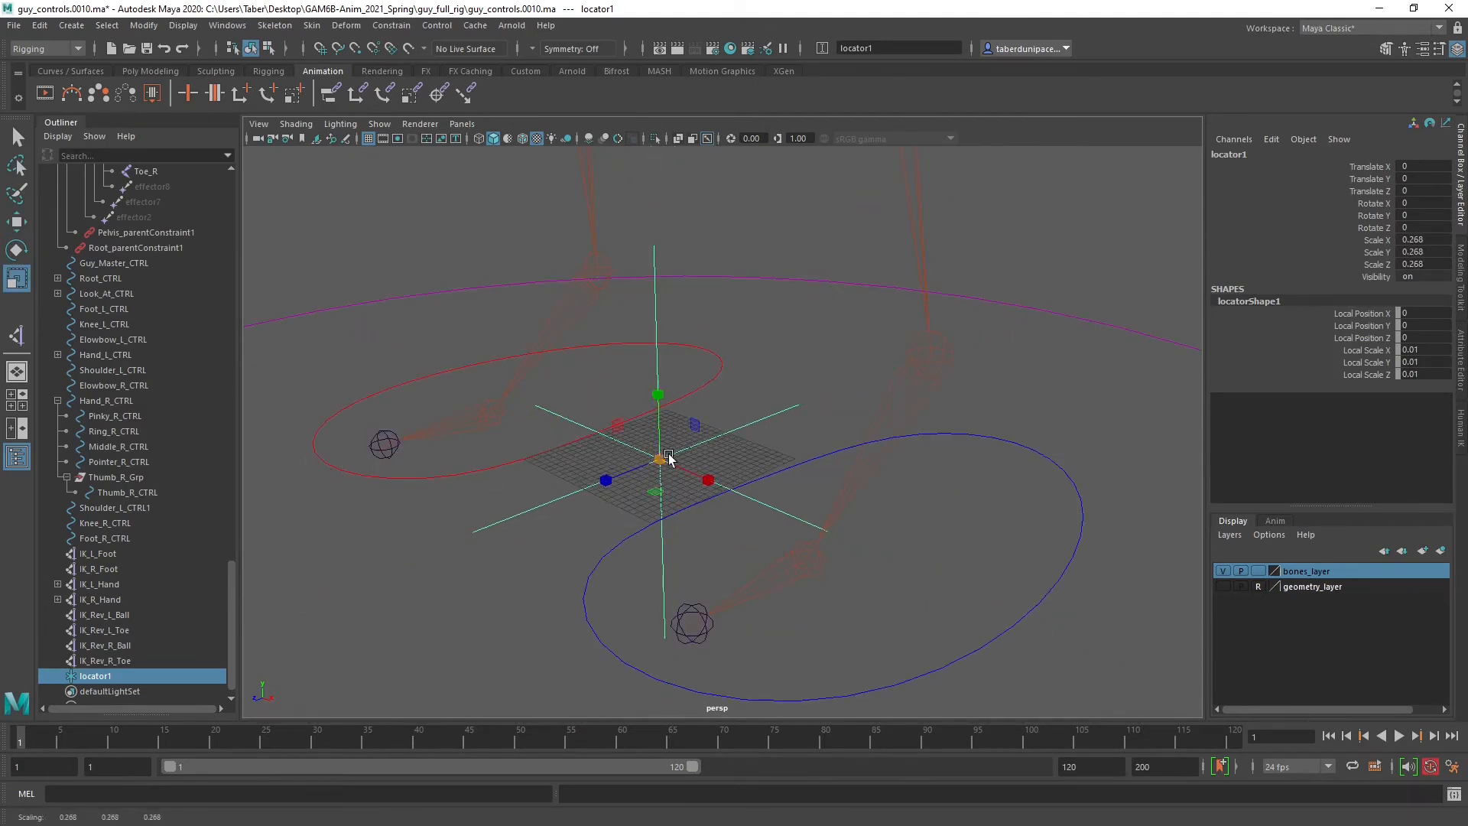
pyautogui.moveTo(585, 468); pyautogui.dragTo(459, 469)
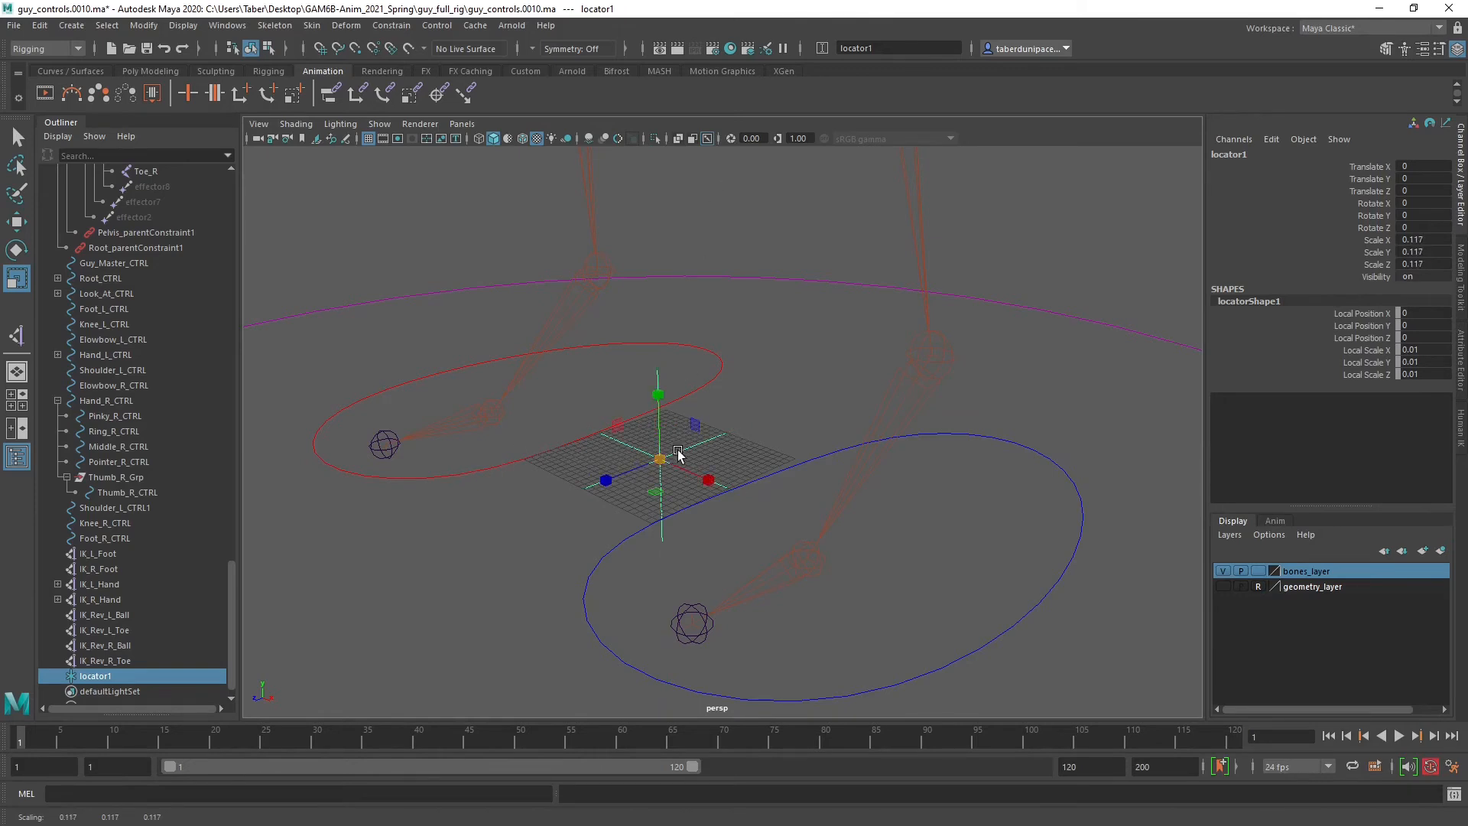
pyautogui.moveTo(661, 466); pyautogui.dragTo(618, 468)
pyautogui.press('w')
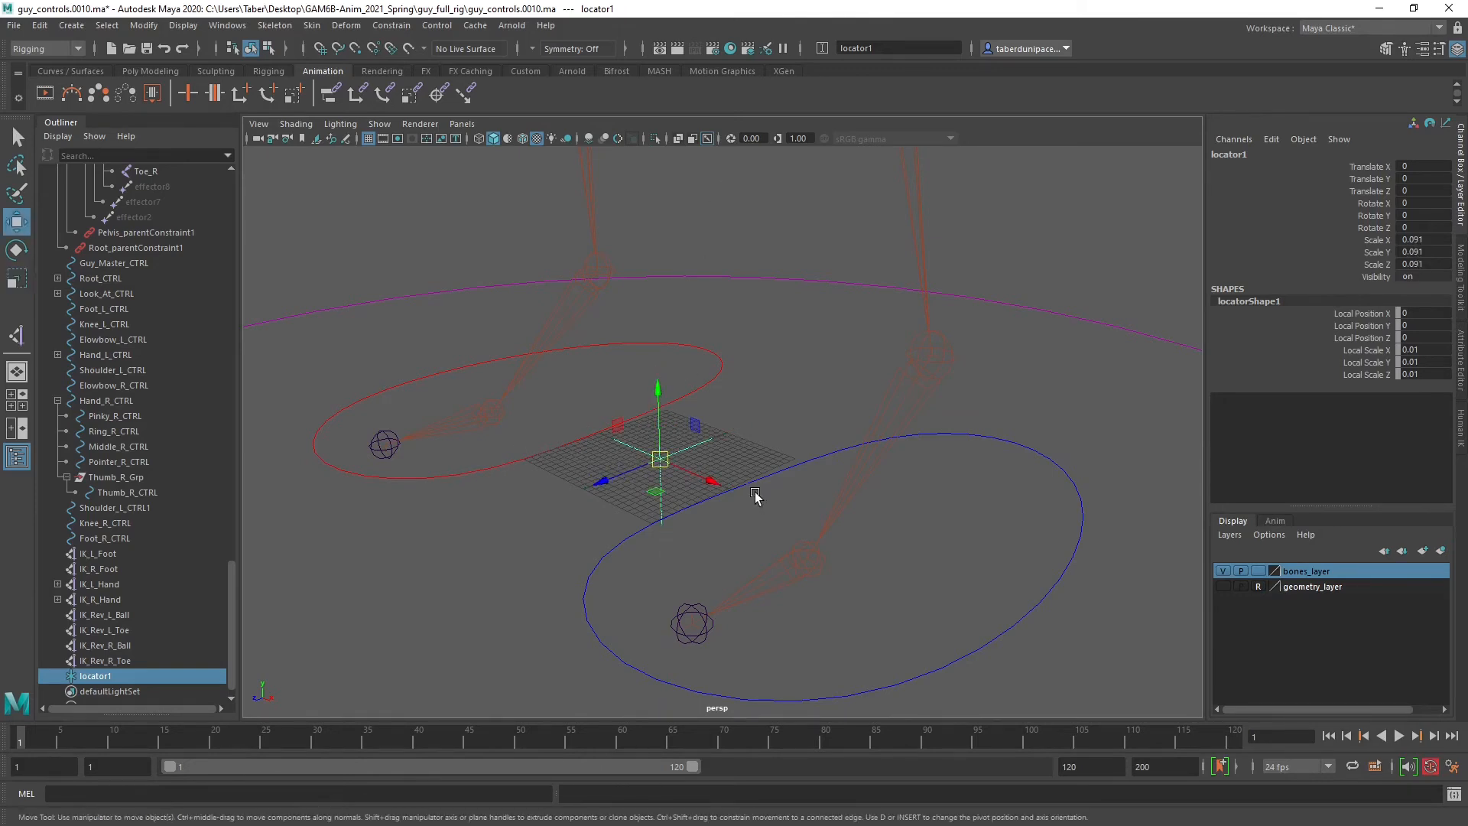
# Snap the locator and duplicates of it onto the ankle, ball and toe joints of both feet, with an extra copy on the right toe.
pyautogui.keyDown('alt'); pyautogui.moveTo(757, 399); pyautogui.dragTo(776, 405); pyautogui.keyUp('alt')
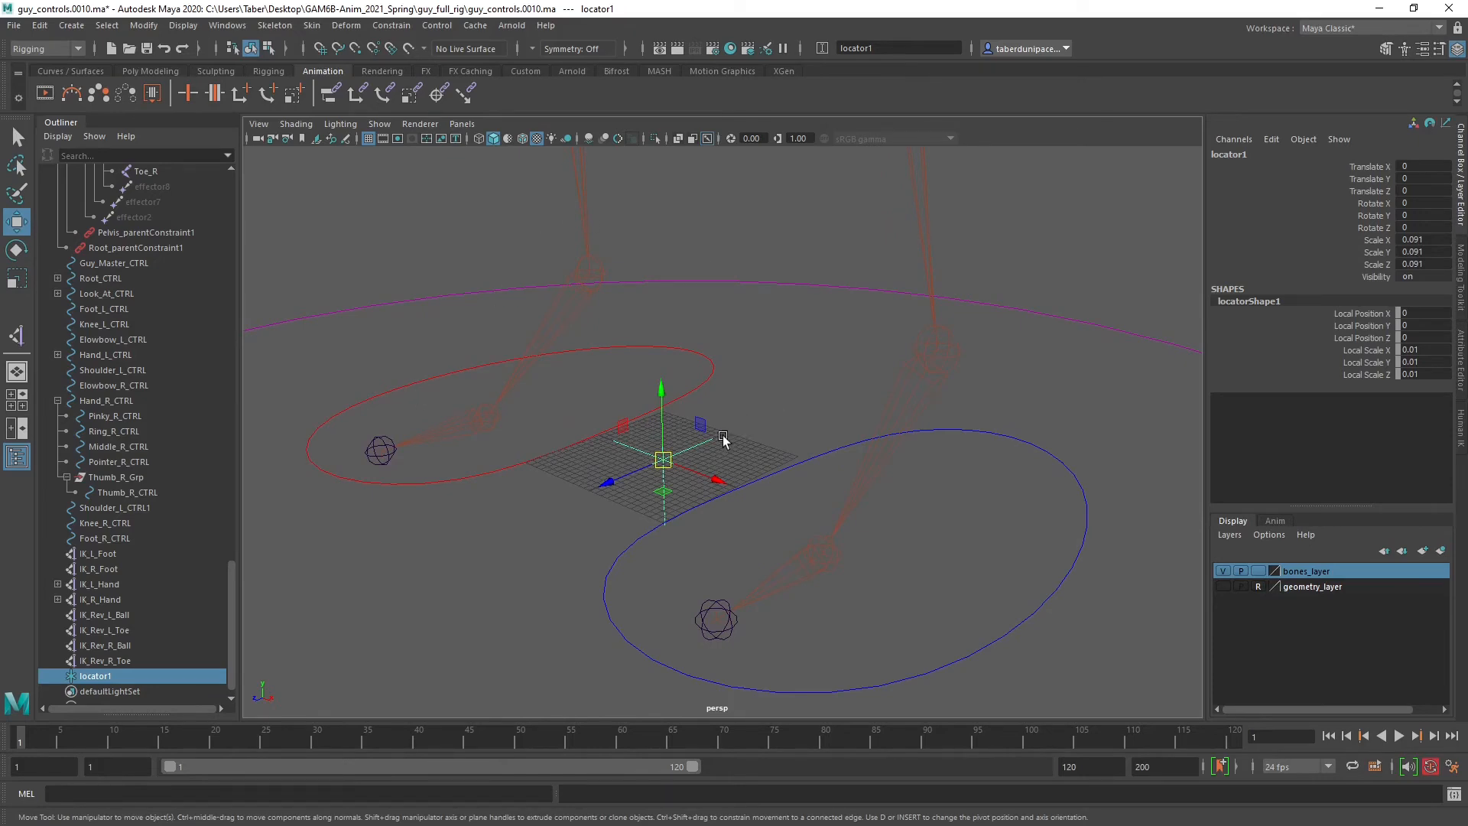
pyautogui.press('v')
pyautogui.moveTo(662, 459)
pyautogui.keyDown('shift'); pyautogui.mouseDown()
pyautogui.moveTo(934, 344)
pyautogui.moveTo(941, 365)
pyautogui.moveTo(841, 535)
pyautogui.moveTo(714, 622)
pyautogui.moveTo(590, 274)
pyautogui.moveTo(447, 459)
pyautogui.moveTo(388, 449)
pyautogui.mouseUp(); pyautogui.keyUp('shift')
pyautogui.press('v')
pyautogui.press('v')
pyautogui.press('v')
pyautogui.hotkey('ctrl', 'd')
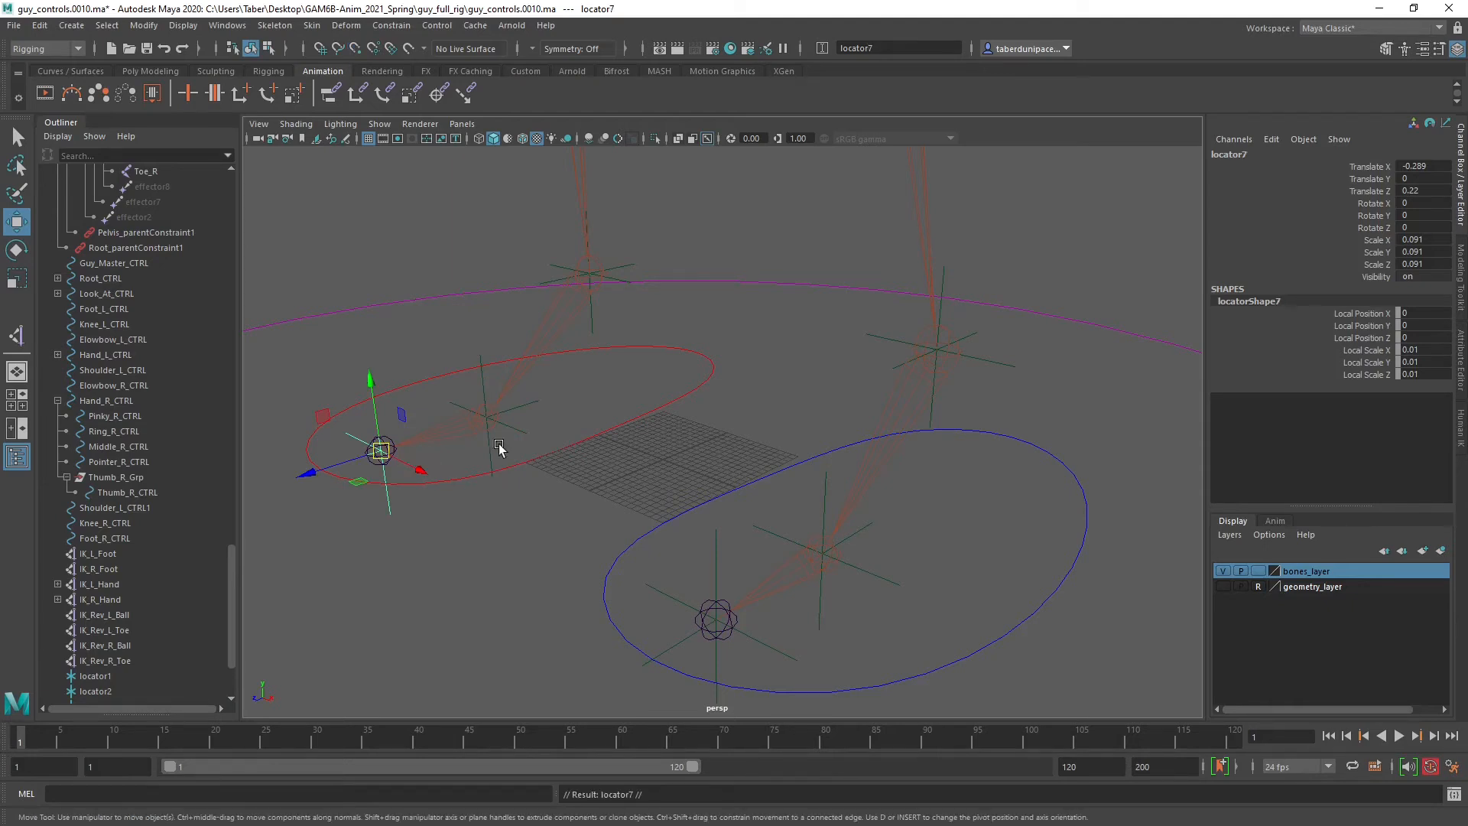
# Show the geometry layer and move the extra right toe locator back to the right boot's heel, at Translate Z about -0.263.
pyautogui.keyDown('alt'); pyautogui.moveTo(415, 490); pyautogui.dragTo(705, 389); pyautogui.keyUp('alt')
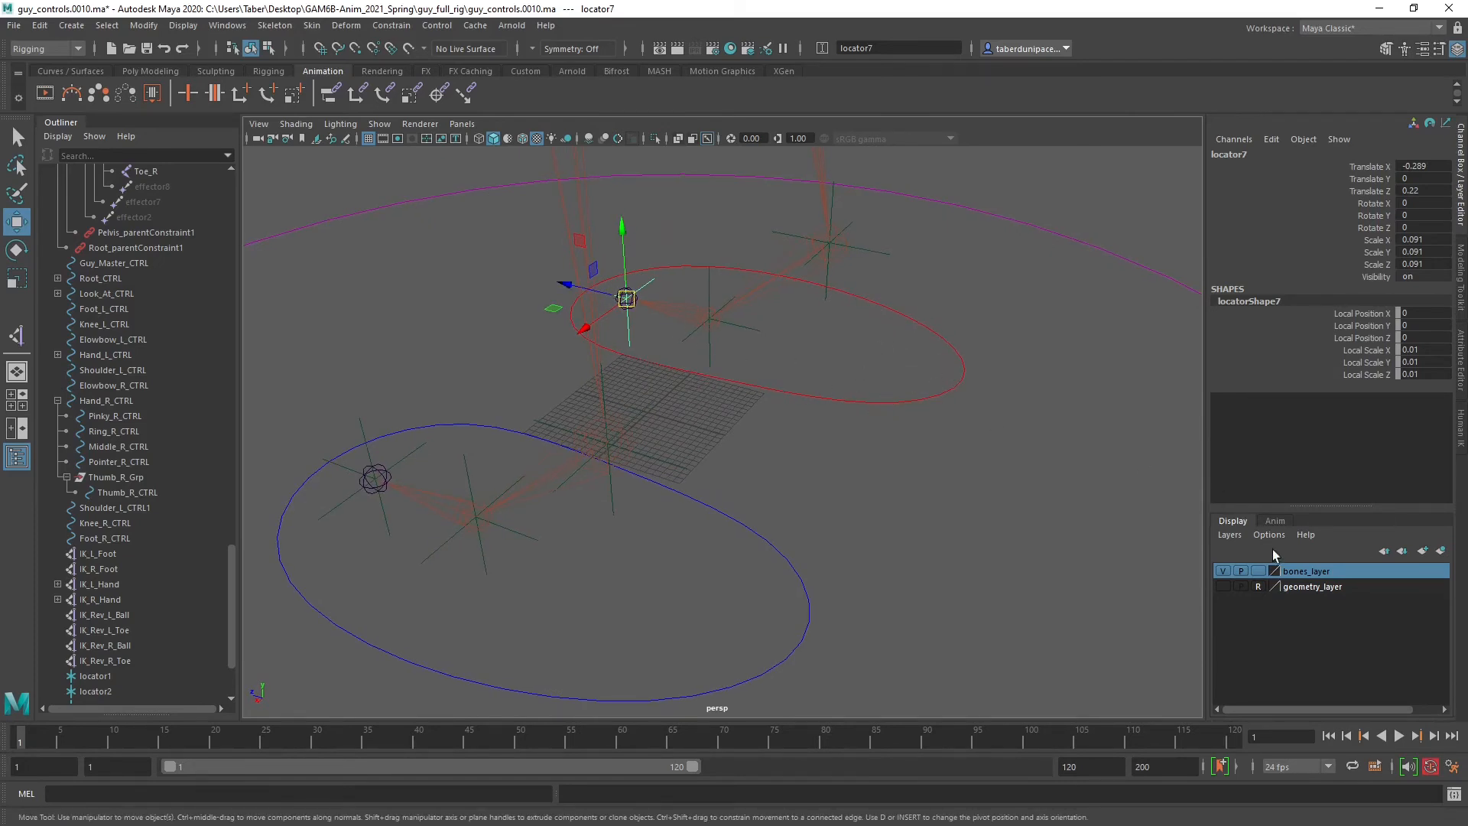
pyautogui.click(1223, 587)
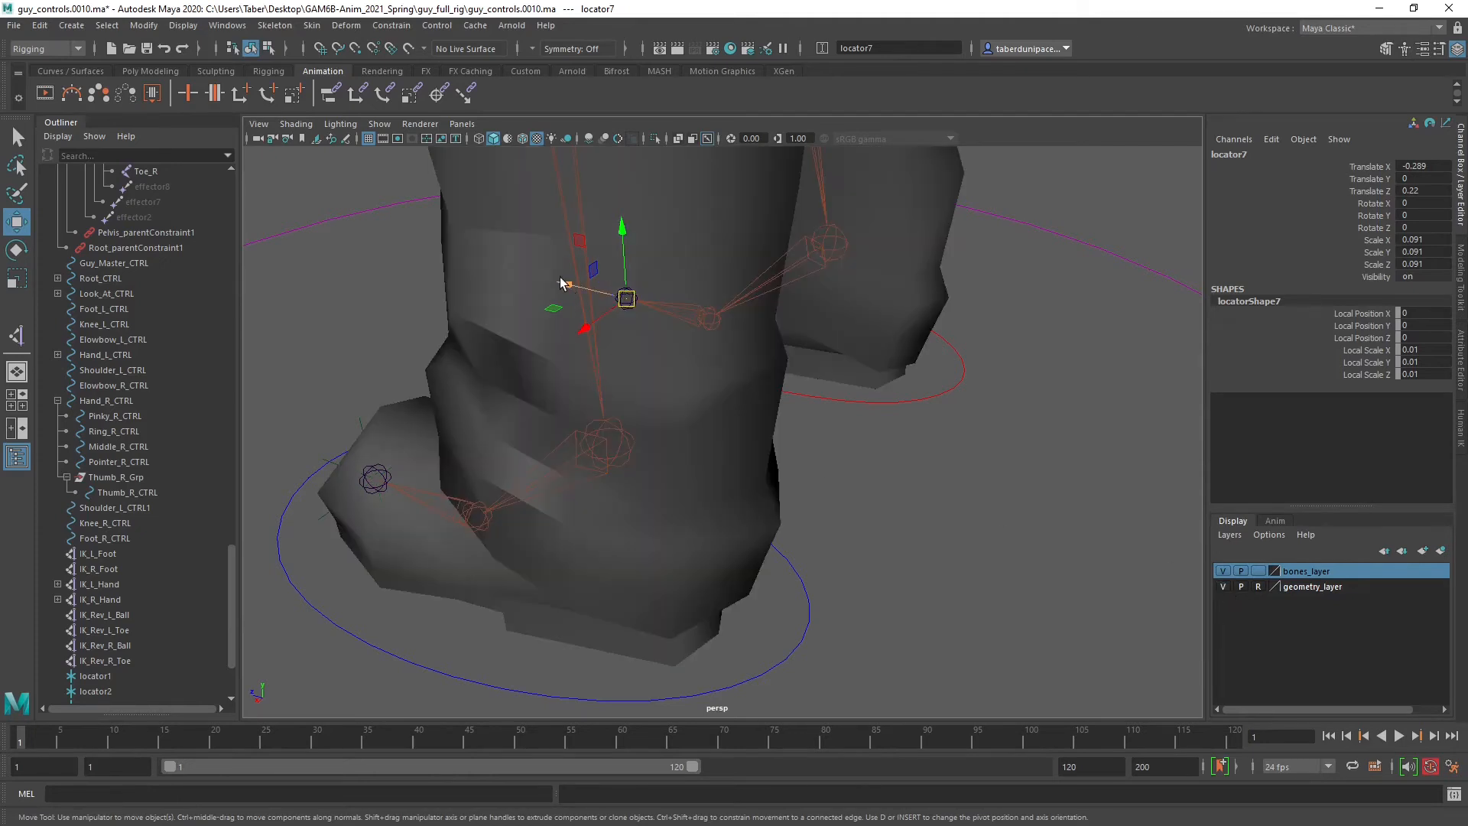
pyautogui.moveTo(567, 285); pyautogui.dragTo(799, 350)
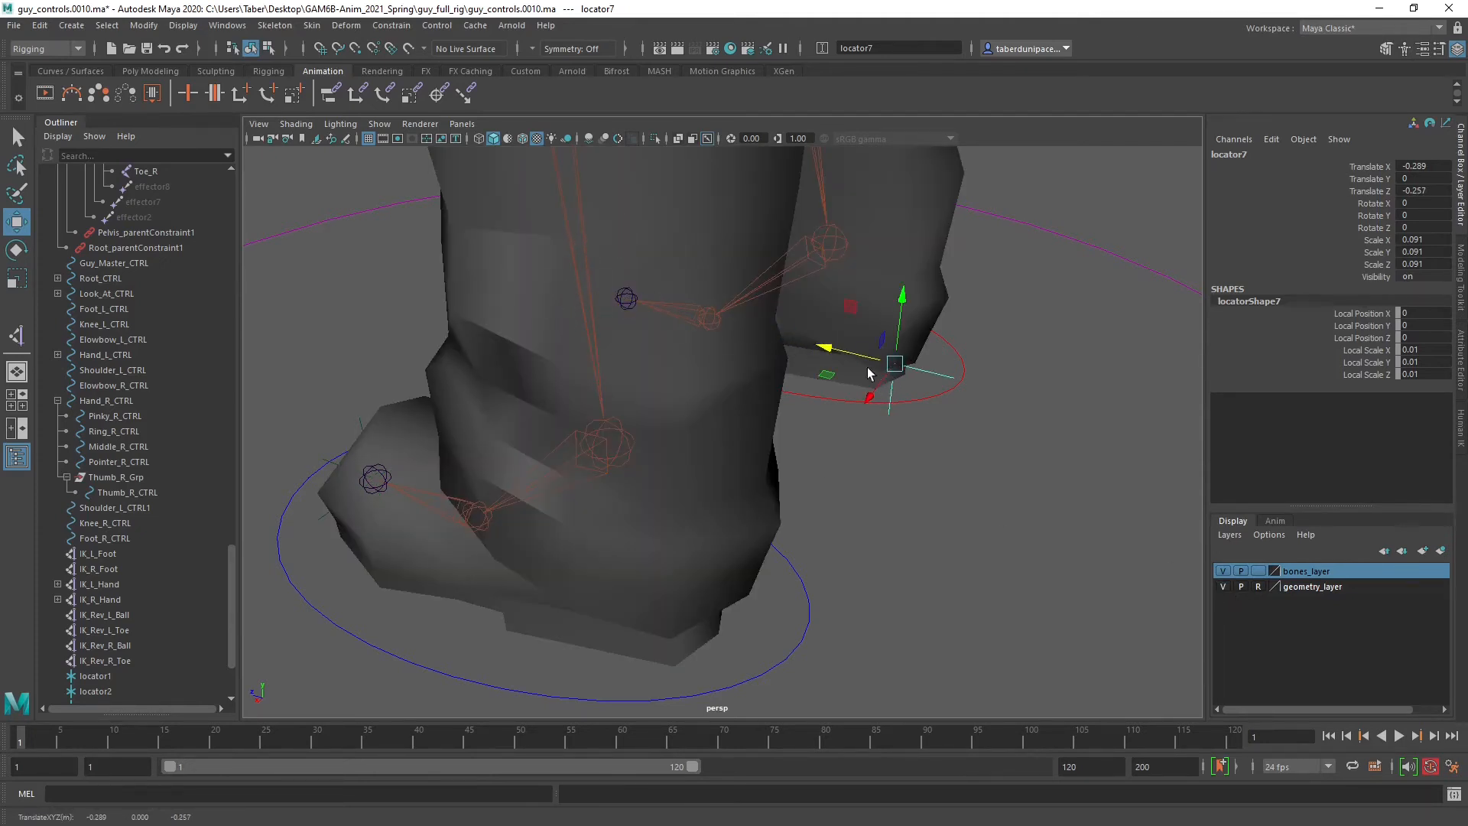
pyautogui.press('f')
pyautogui.moveTo(794, 437)
pyautogui.keyDown('alt'); pyautogui.mouseDown()
pyautogui.moveTo(823, 413)
pyautogui.moveTo(793, 442)
pyautogui.mouseUp(); pyautogui.keyUp('alt')
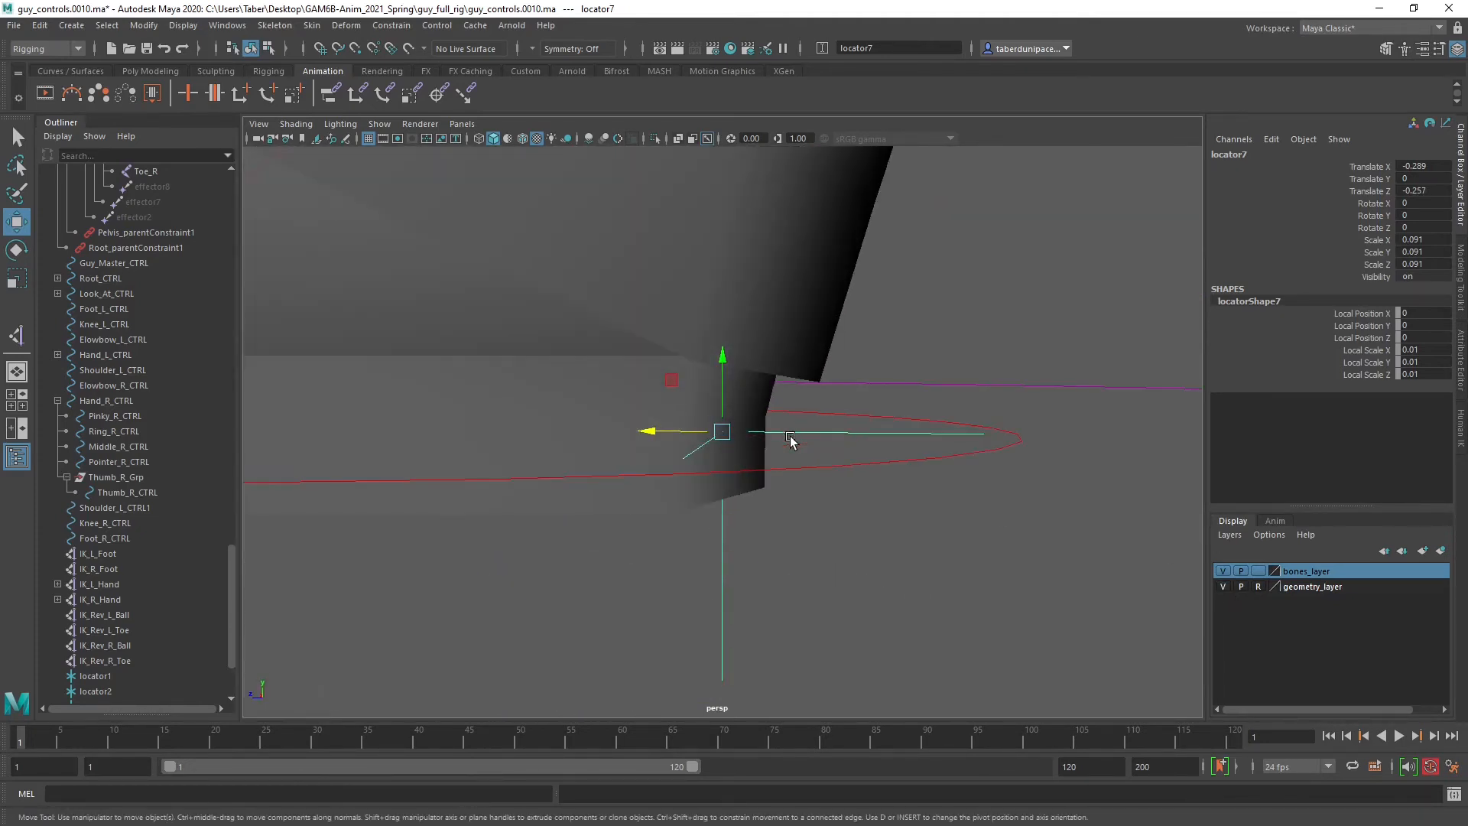
pyautogui.keyDown('alt'); pyautogui.moveTo(700, 448); pyautogui.dragTo(761, 470); pyautogui.keyUp('alt')
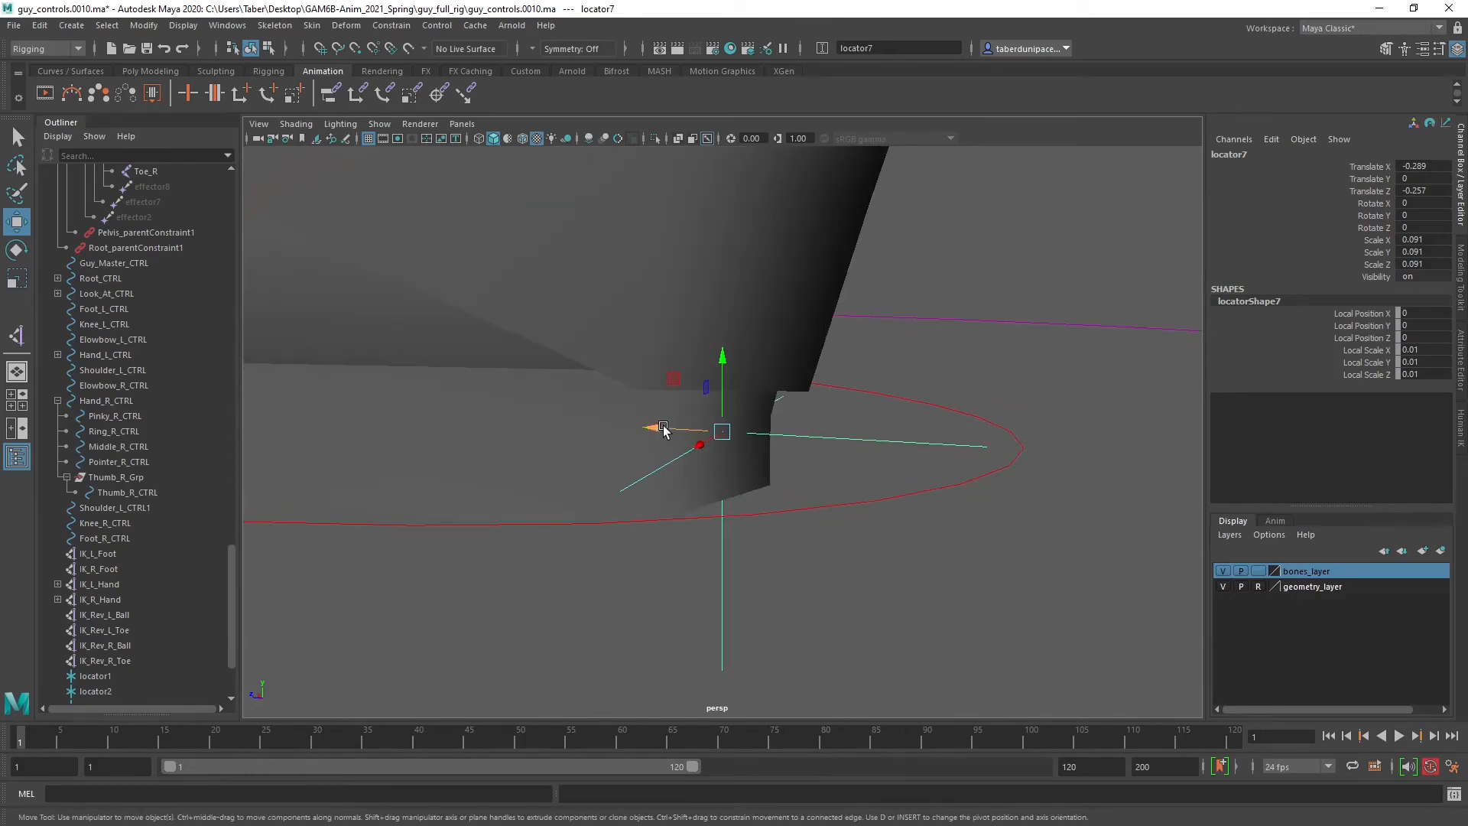
pyautogui.moveTo(658, 427); pyautogui.dragTo(680, 430)
pyautogui.scroll(-10, 829, 502)
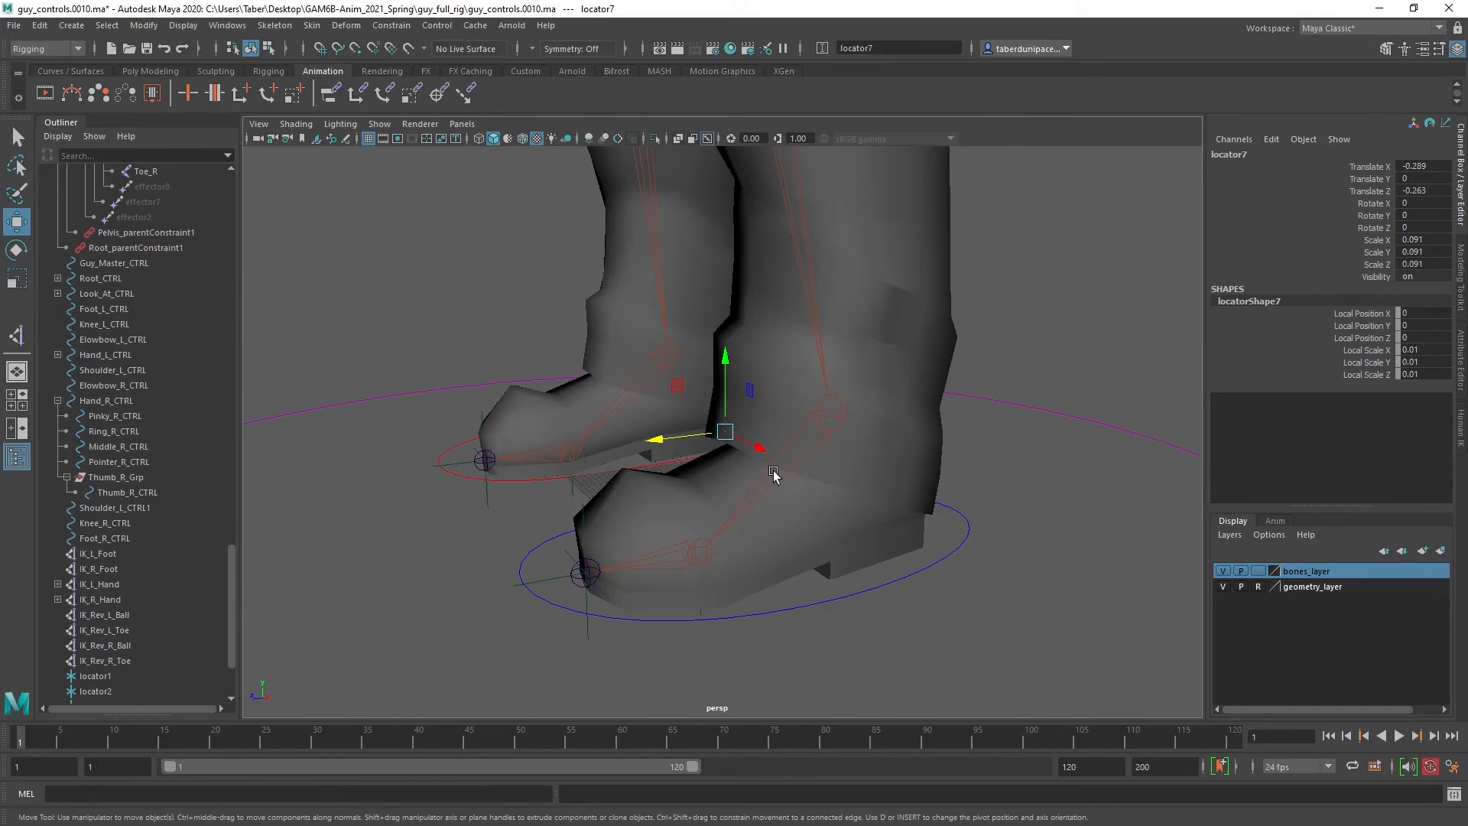
# Duplicate the left toe locator and move the copy back to the left boot's heel, at Translate Z about -0.256.
pyautogui.keyDown('alt'); pyautogui.moveTo(773, 475); pyautogui.dragTo(719, 462); pyautogui.keyUp('alt')
pyautogui.click(417, 543)
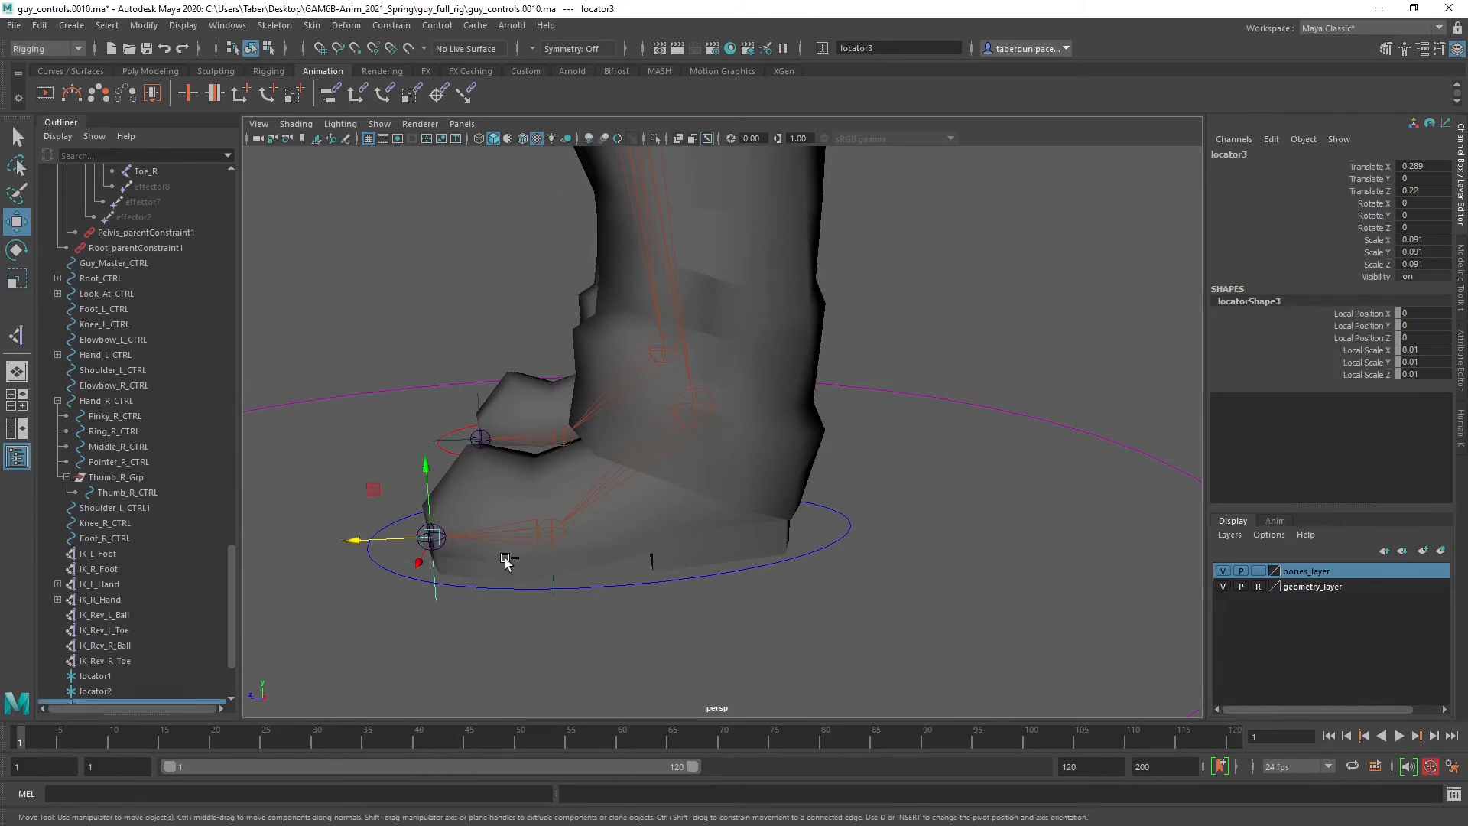
pyautogui.moveTo(386, 543); pyautogui.dragTo(764, 544)
pyautogui.scroll(3, 761, 543)
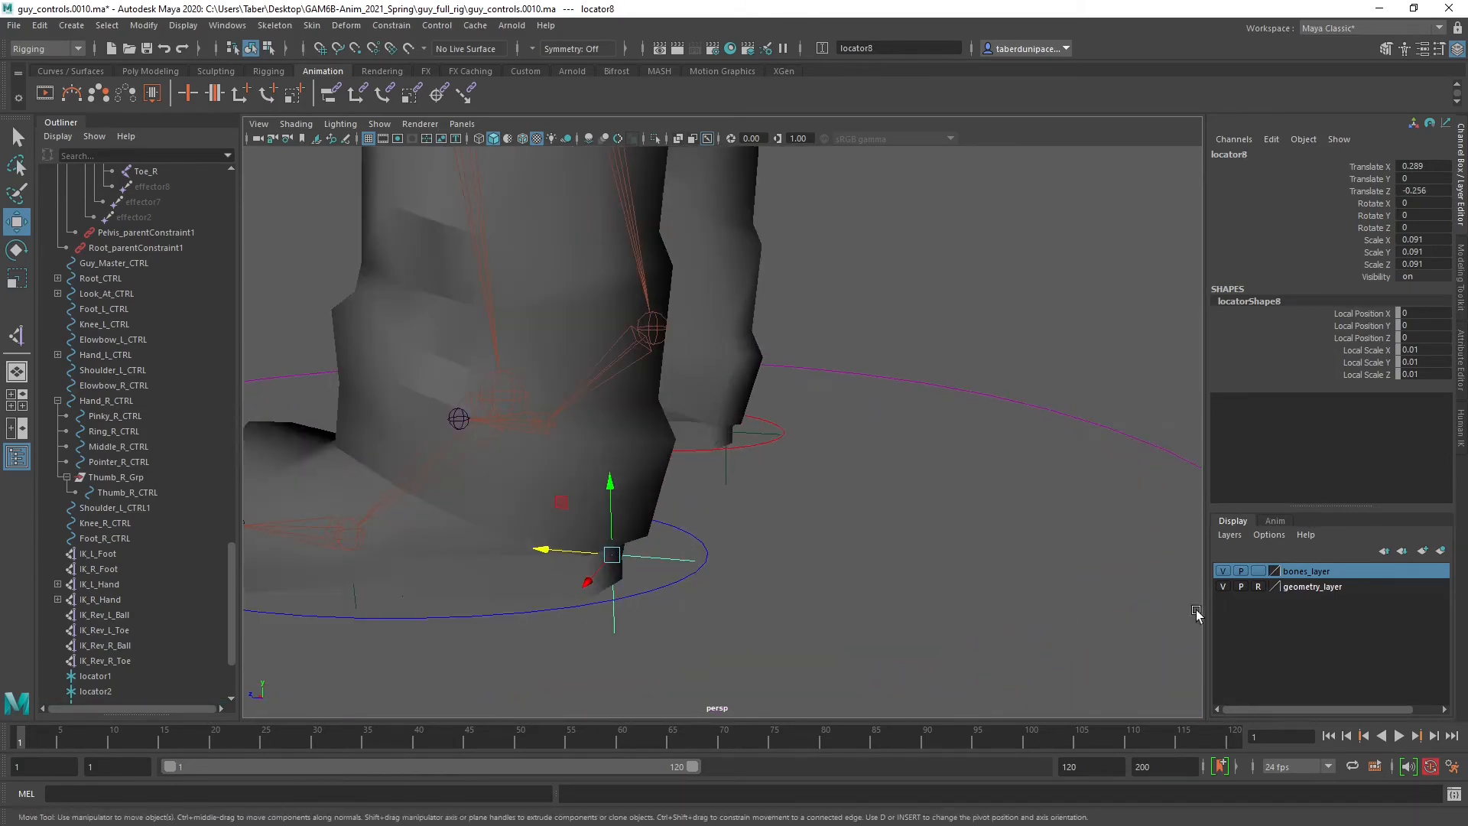
# Snap the left heel locator in line with the right heel locator at Translate Z -0.263, check it against the boot, and leave the geometry layer hidden.
pyautogui.click(1223, 586)
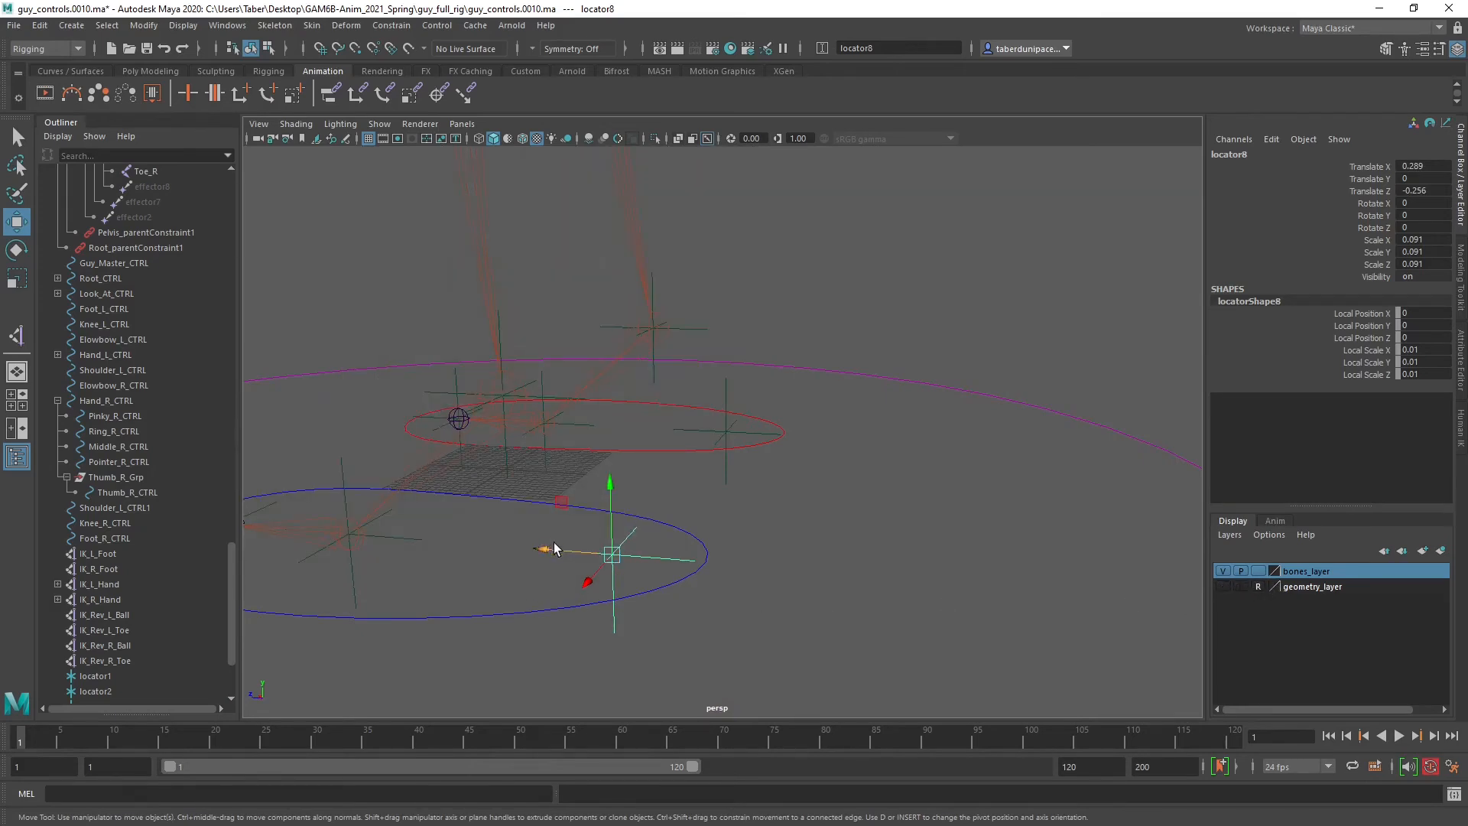
pyautogui.press('v')
pyautogui.moveTo(550, 547); pyautogui.dragTo(603, 555)
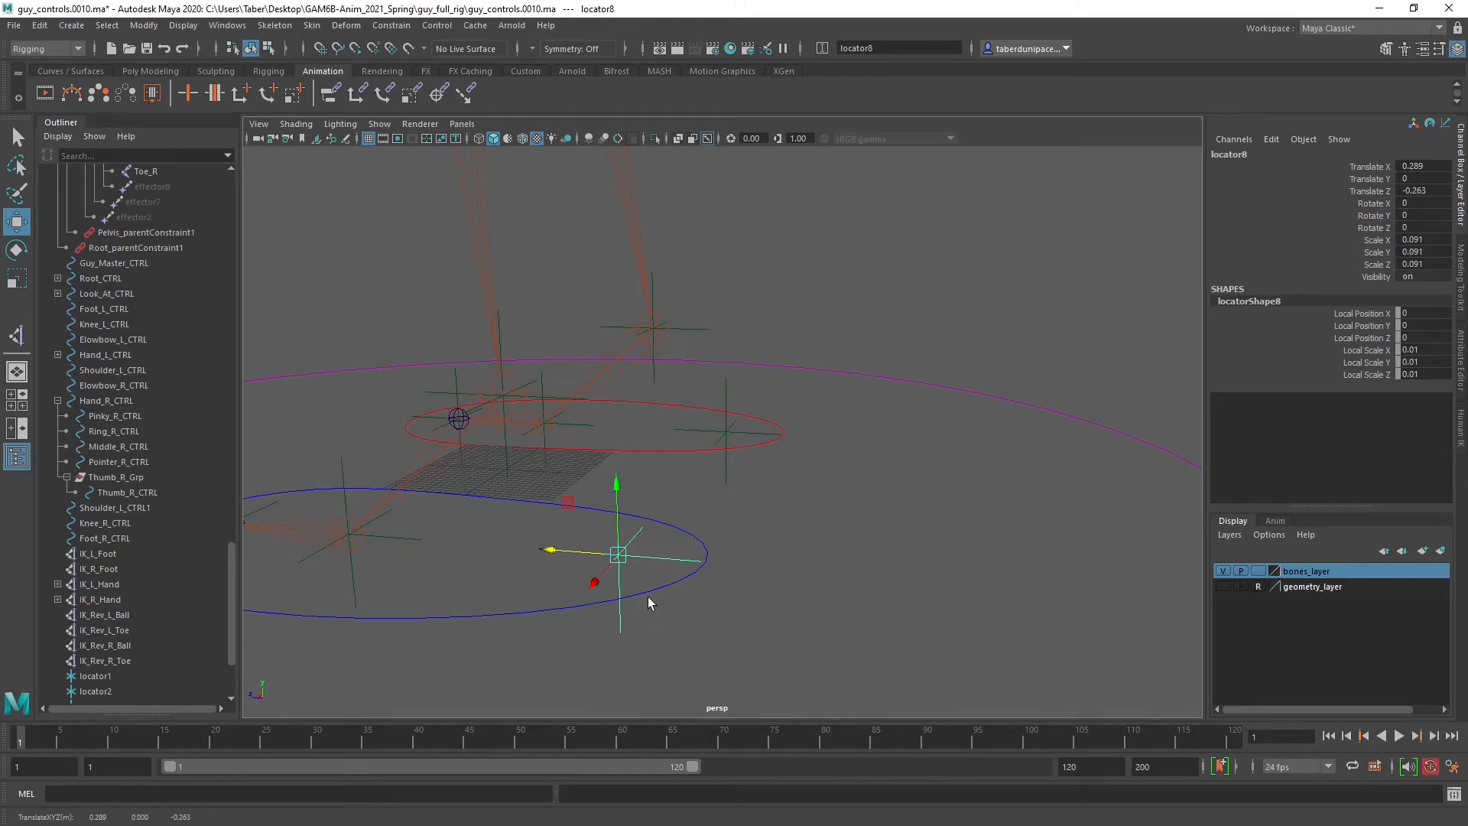
pyautogui.click(832, 548)
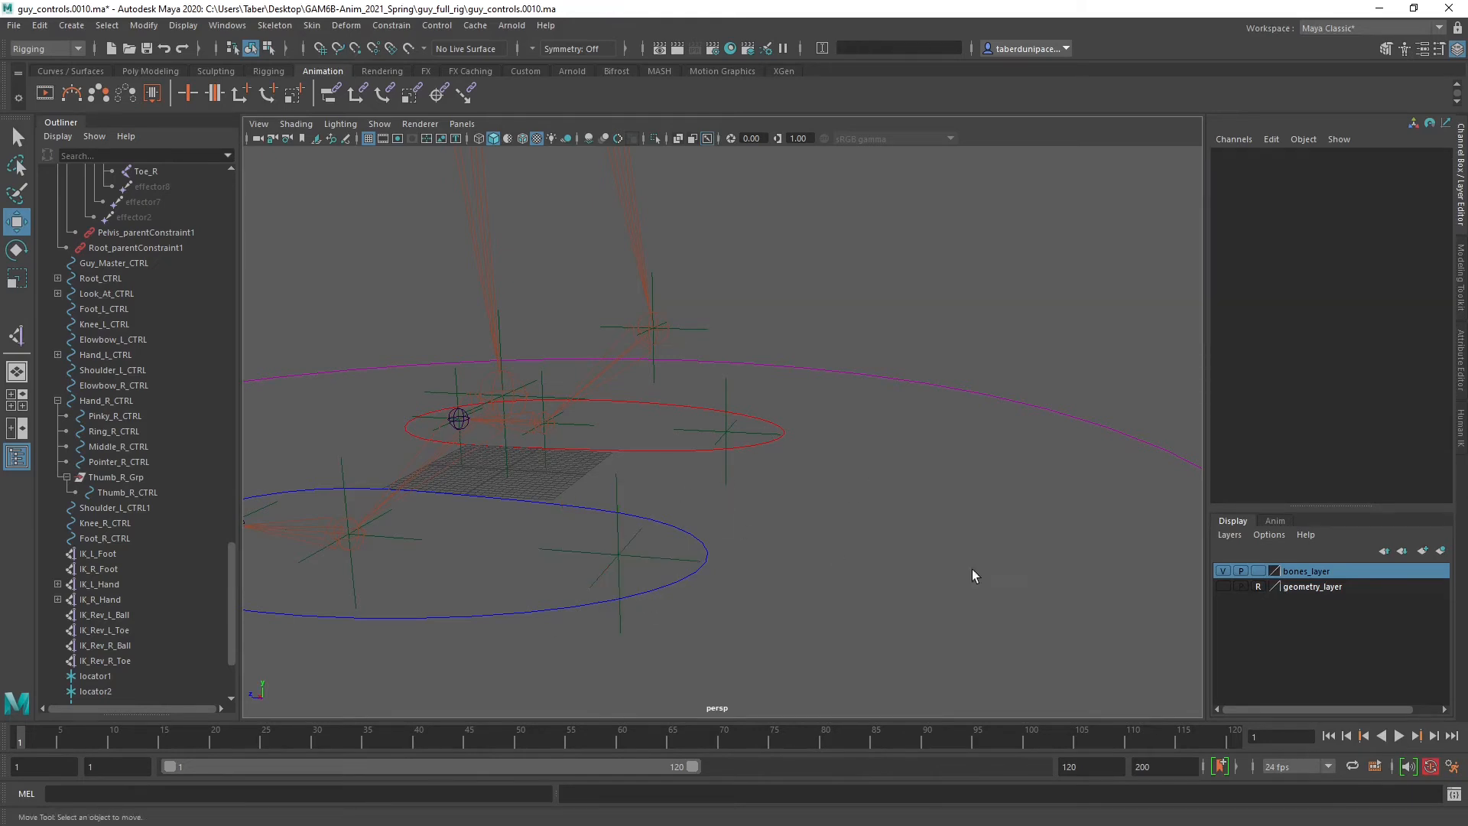
pyautogui.click(1223, 587)
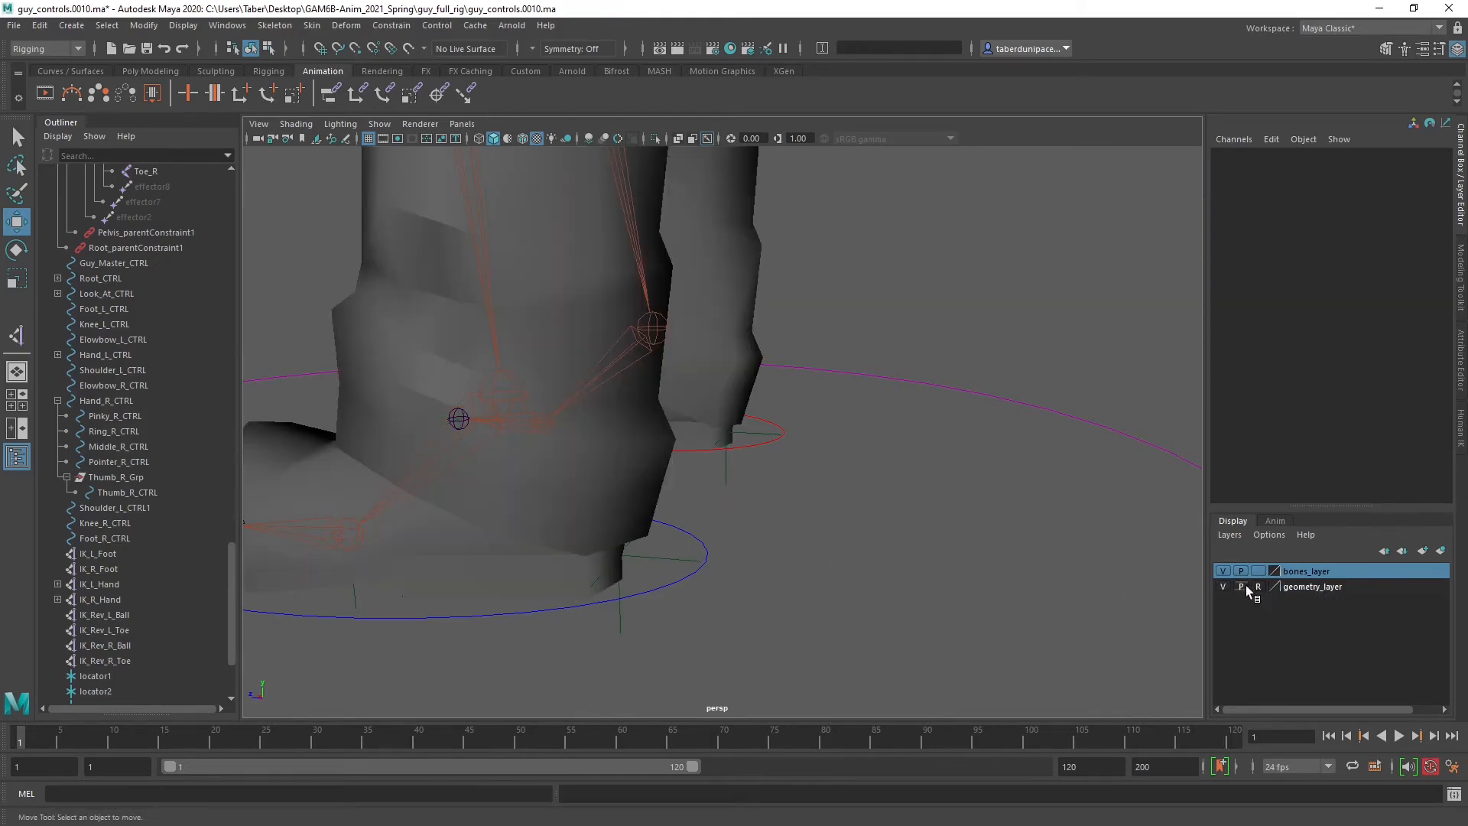
pyautogui.click(1223, 587)
# Test-move the left foot control Foot_L_CTRL, undo the move, and snap the control's pivot to the left heel locator.
pyautogui.click(706, 546)
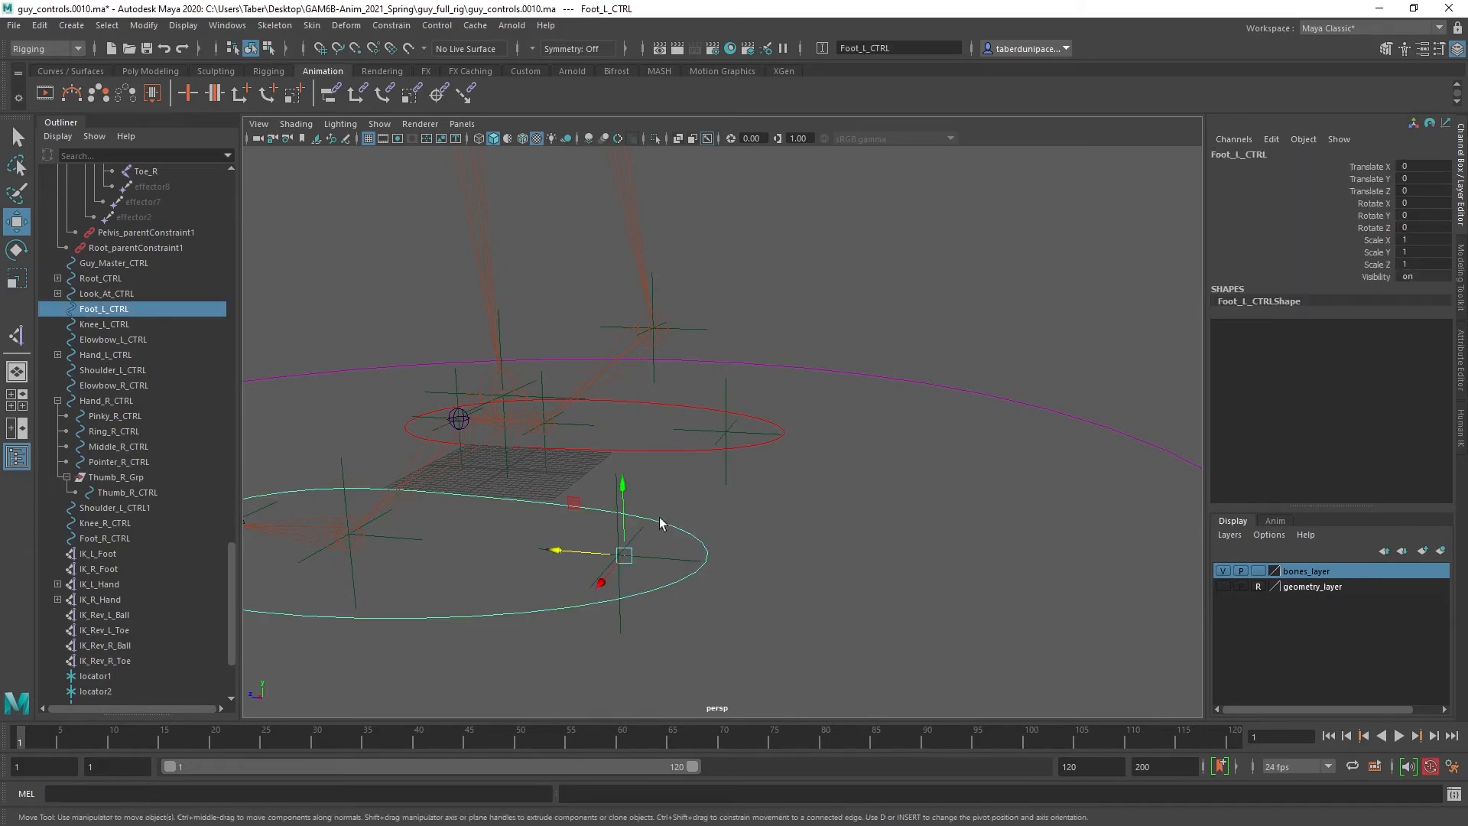
pyautogui.keyDown('alt'); pyautogui.moveTo(777, 551); pyautogui.dragTo(879, 516, button='middle'); pyautogui.keyUp('alt')
pyautogui.keyDown('alt'); pyautogui.moveTo(880, 519); pyautogui.dragTo(833, 548); pyautogui.keyUp('alt')
pyautogui.moveTo(673, 570); pyautogui.dragTo(885, 334)
pyautogui.hotkey('ctrl', 'z')
pyautogui.hotkey('ctrl', 'z')
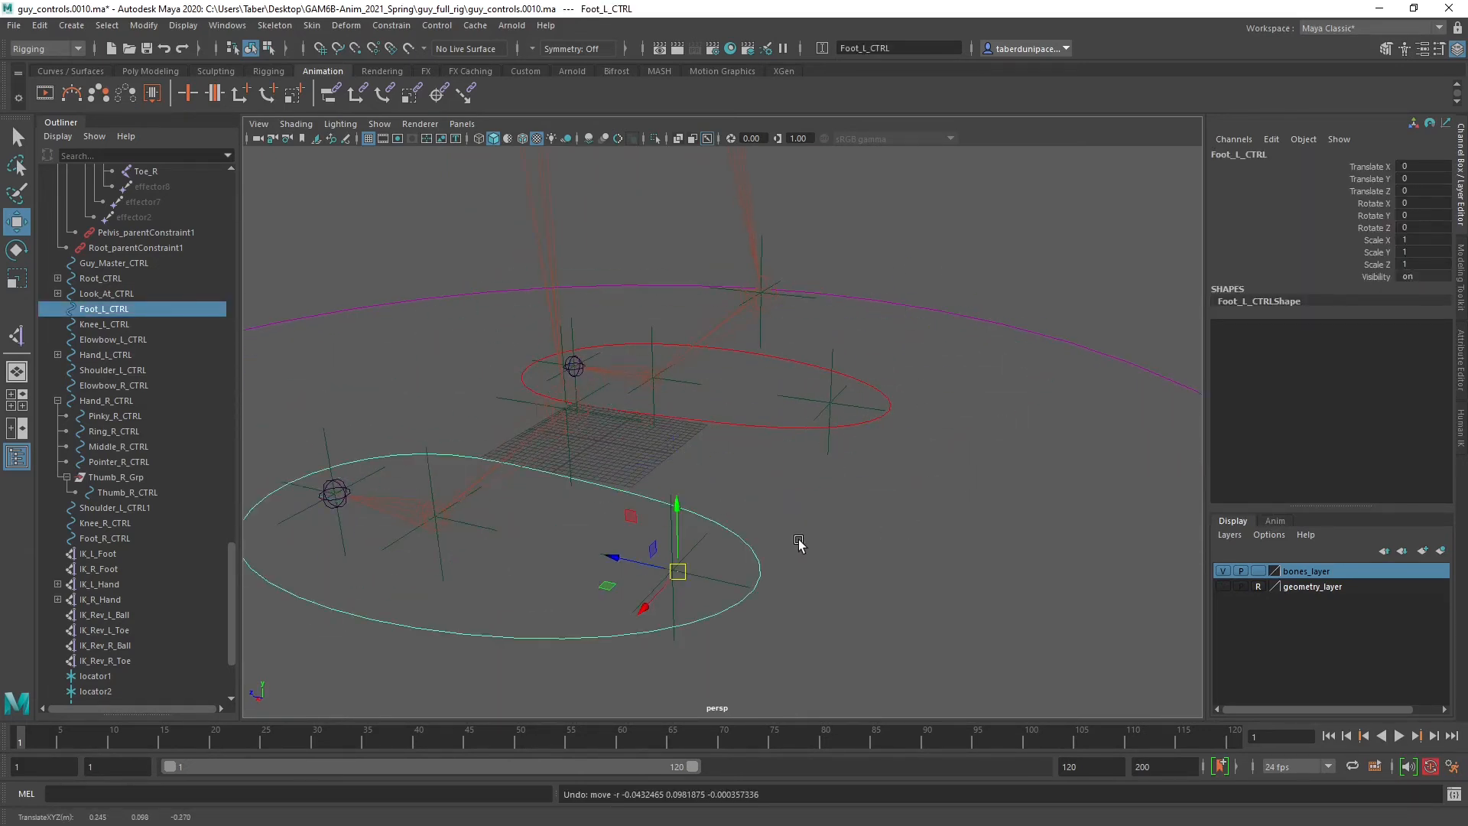
pyautogui.press('d')
pyautogui.press('v')
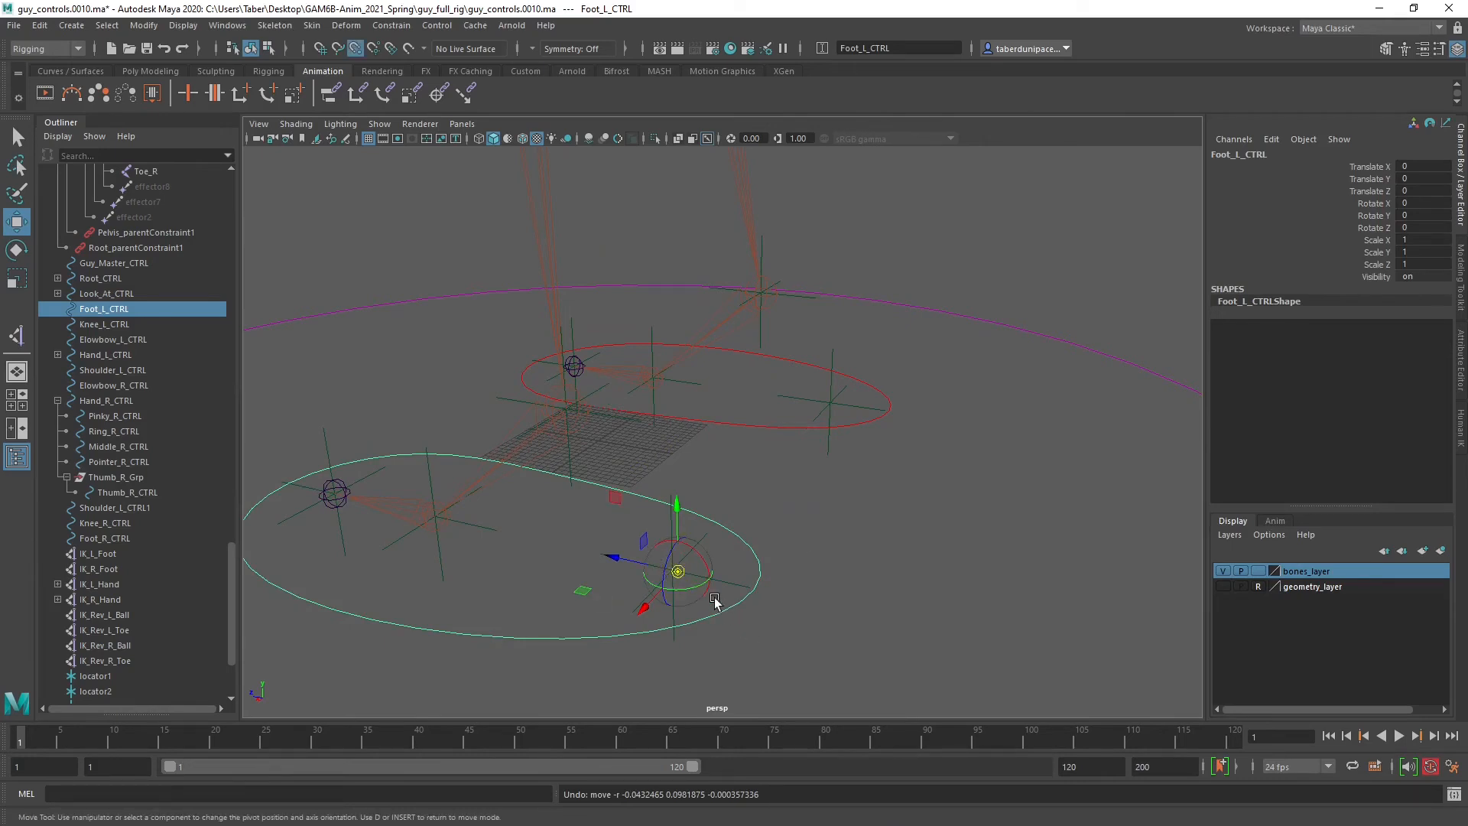
pyautogui.moveTo(678, 571); pyautogui.dragTo(673, 570)
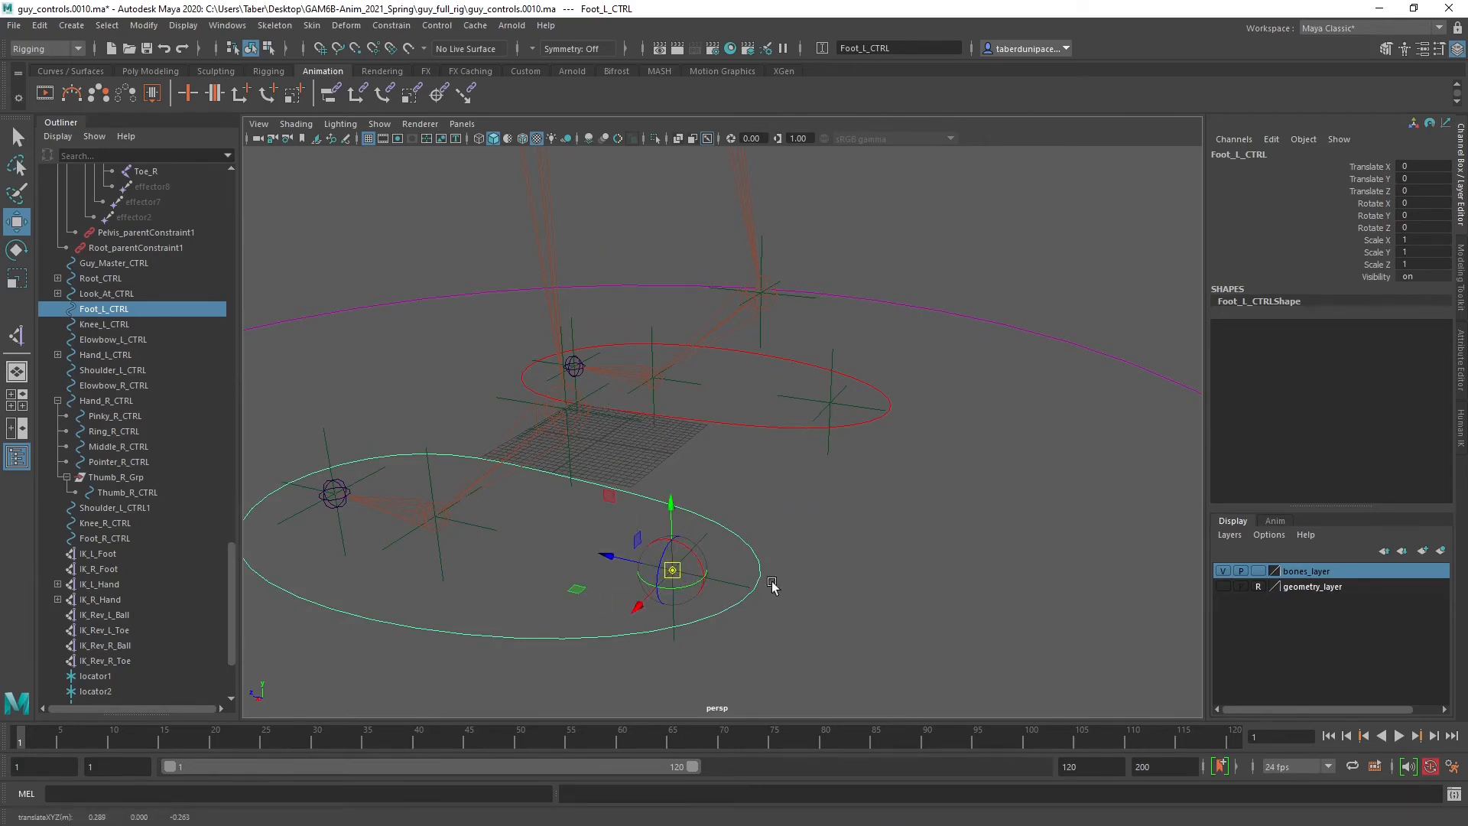
# Snap the pivot of the right foot control Foot_R_CTRL to the right heel locator and check the pivot of Foot_L_CTRL.
pyautogui.click(870, 423)
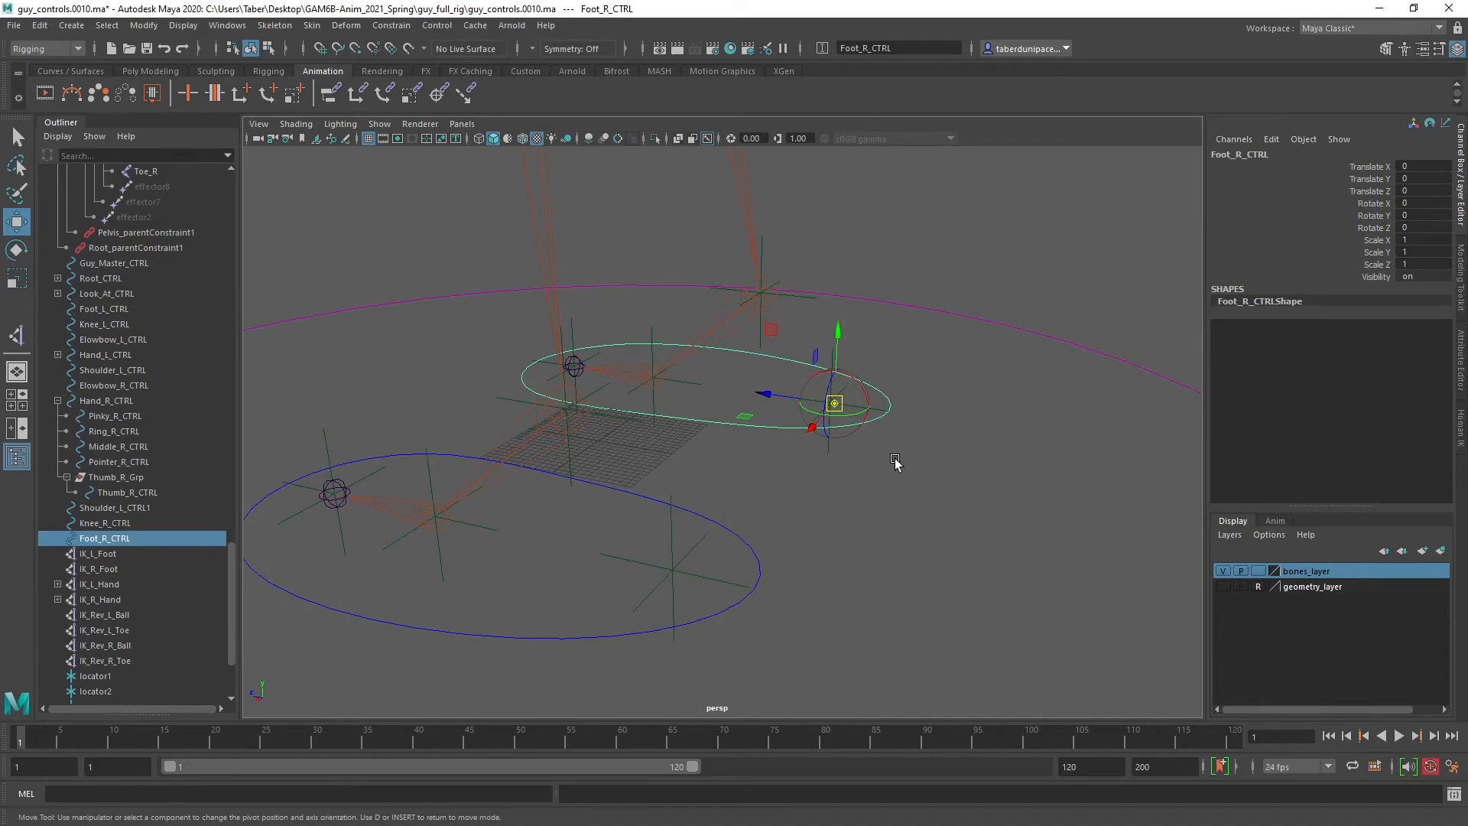
pyautogui.moveTo(834, 403); pyautogui.dragTo(830, 403)
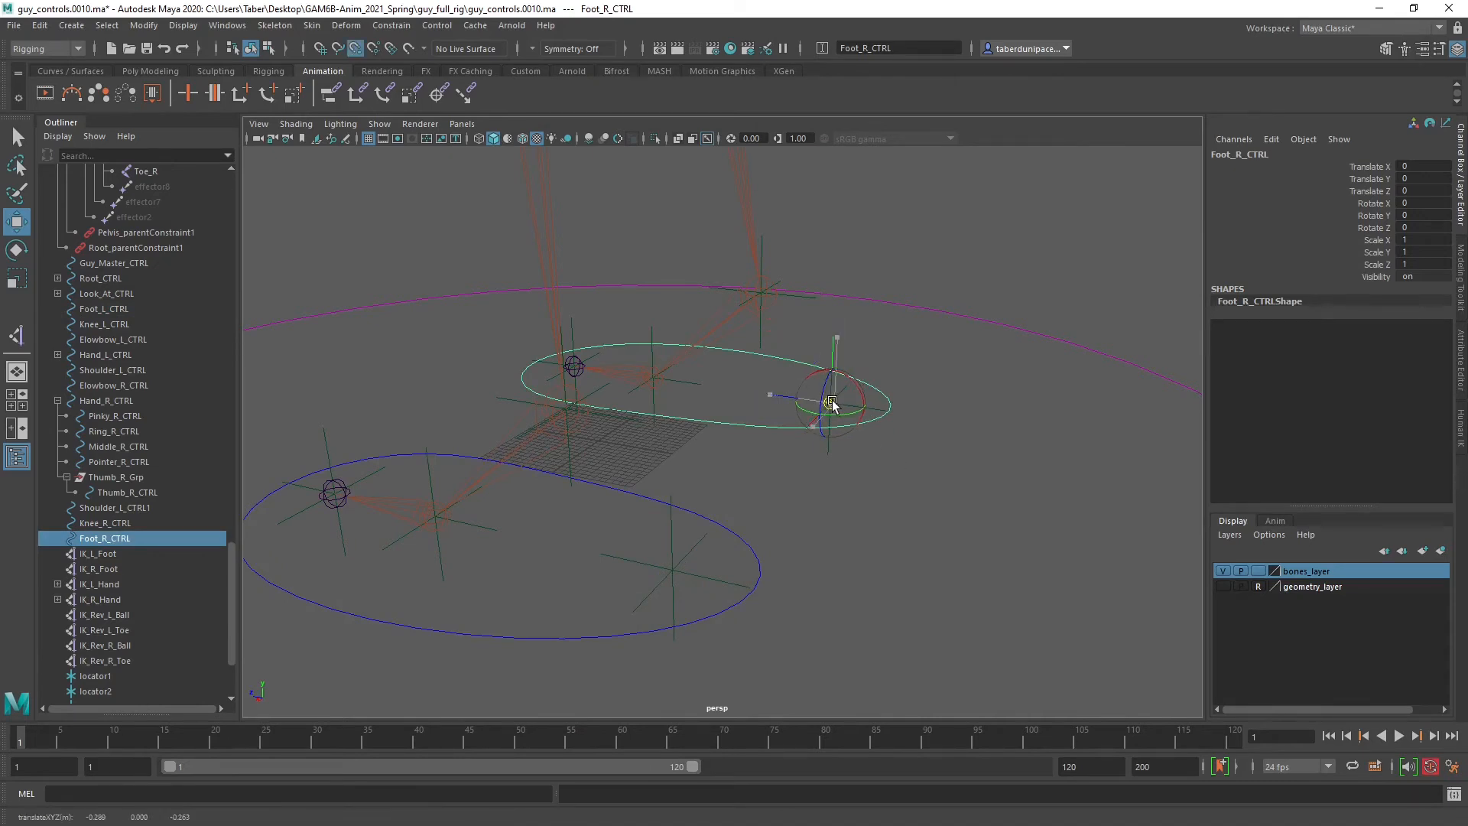
pyautogui.click(929, 472)
pyautogui.keyDown('alt'); pyautogui.moveTo(925, 482); pyautogui.dragTo(890, 528); pyautogui.keyUp('alt')
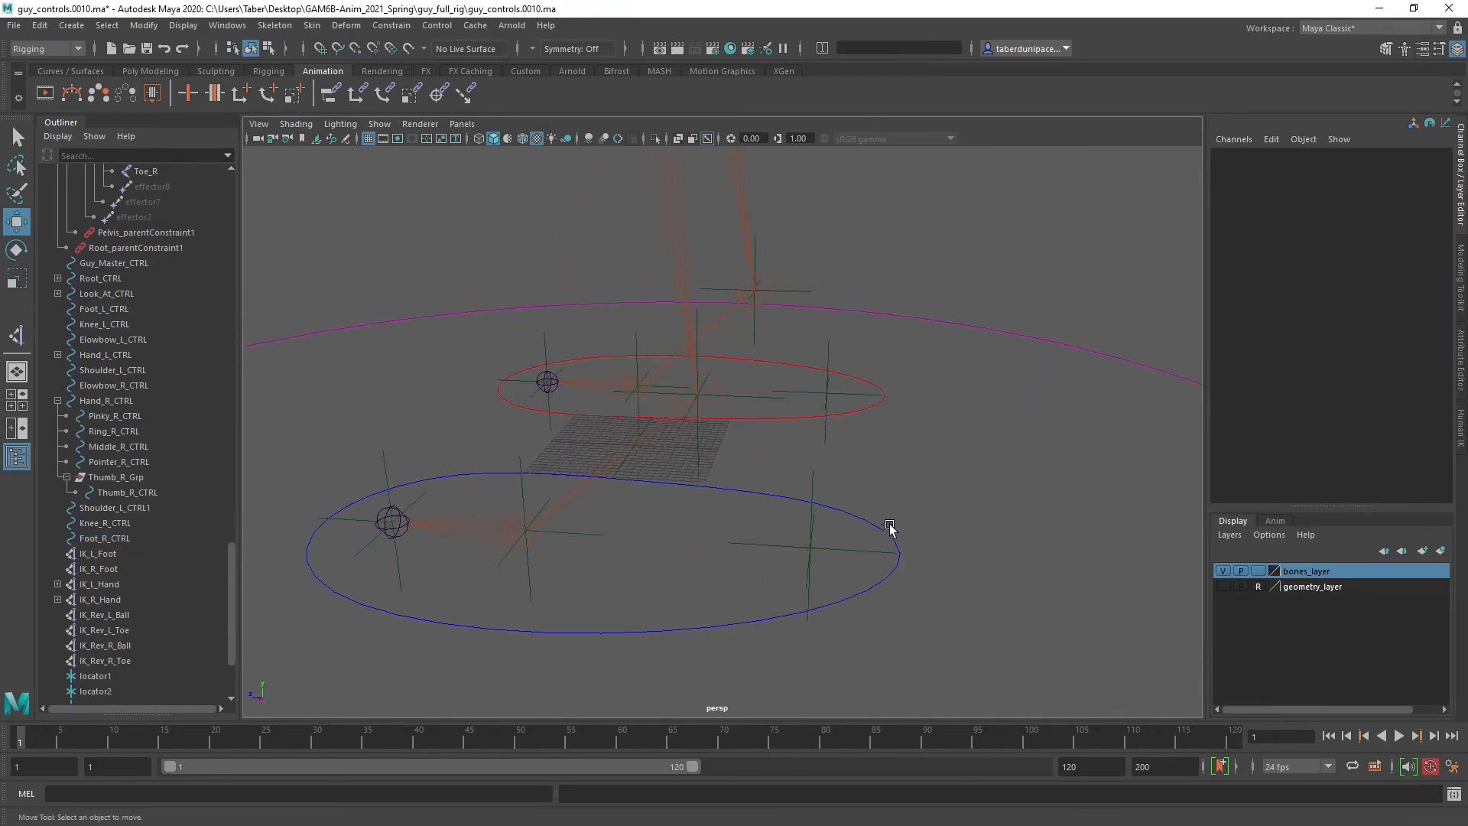
pyautogui.click(888, 527)
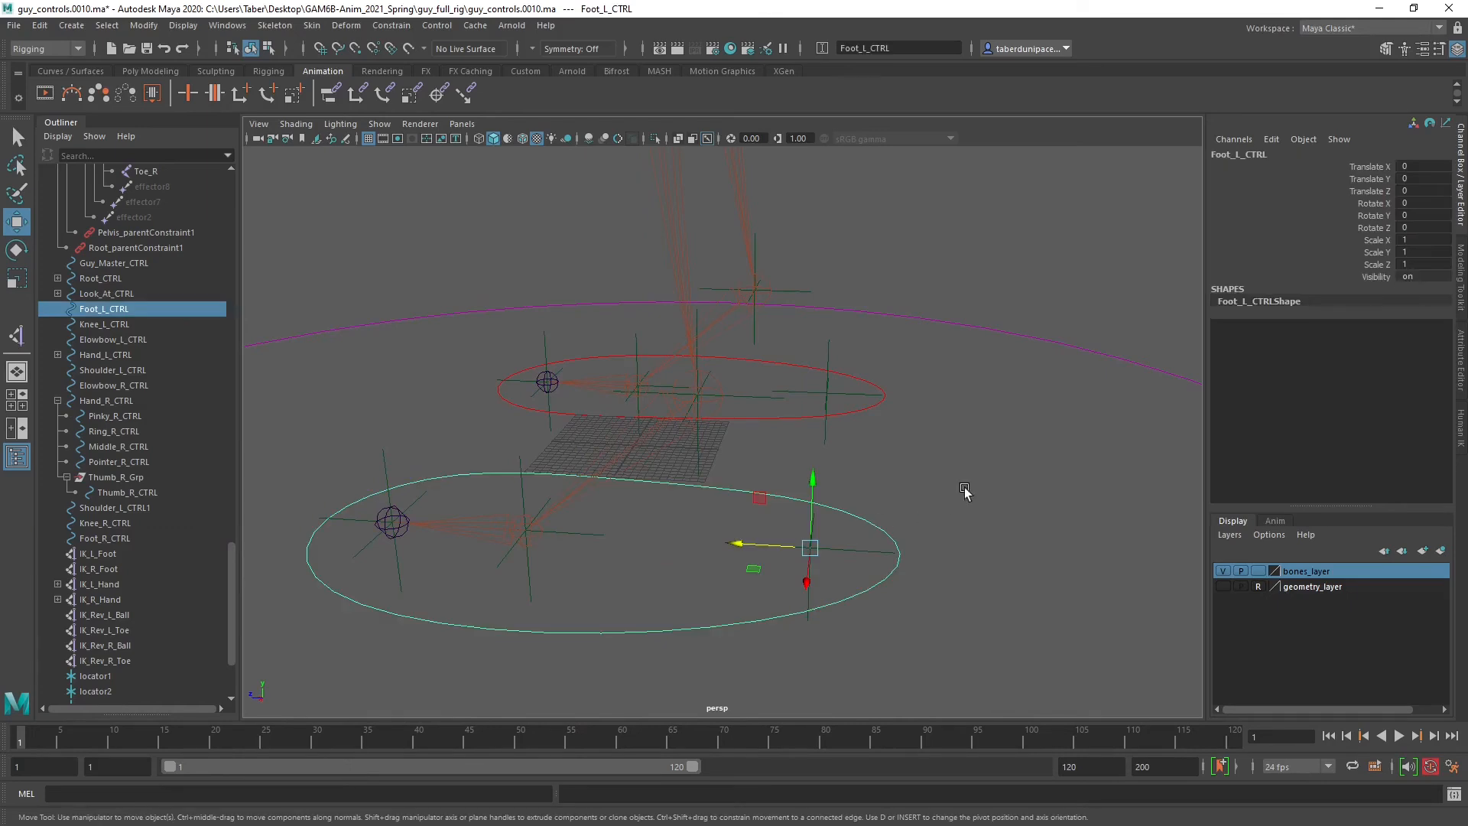
pyautogui.moveTo(898, 532)
pyautogui.keyDown('alt'); pyautogui.mouseDown()
pyautogui.moveTo(1000, 513)
pyautogui.moveTo(903, 552)
pyautogui.moveTo(800, 502)
pyautogui.moveTo(826, 485)
pyautogui.moveTo(898, 511)
pyautogui.mouseUp(); pyautogui.keyUp('alt')
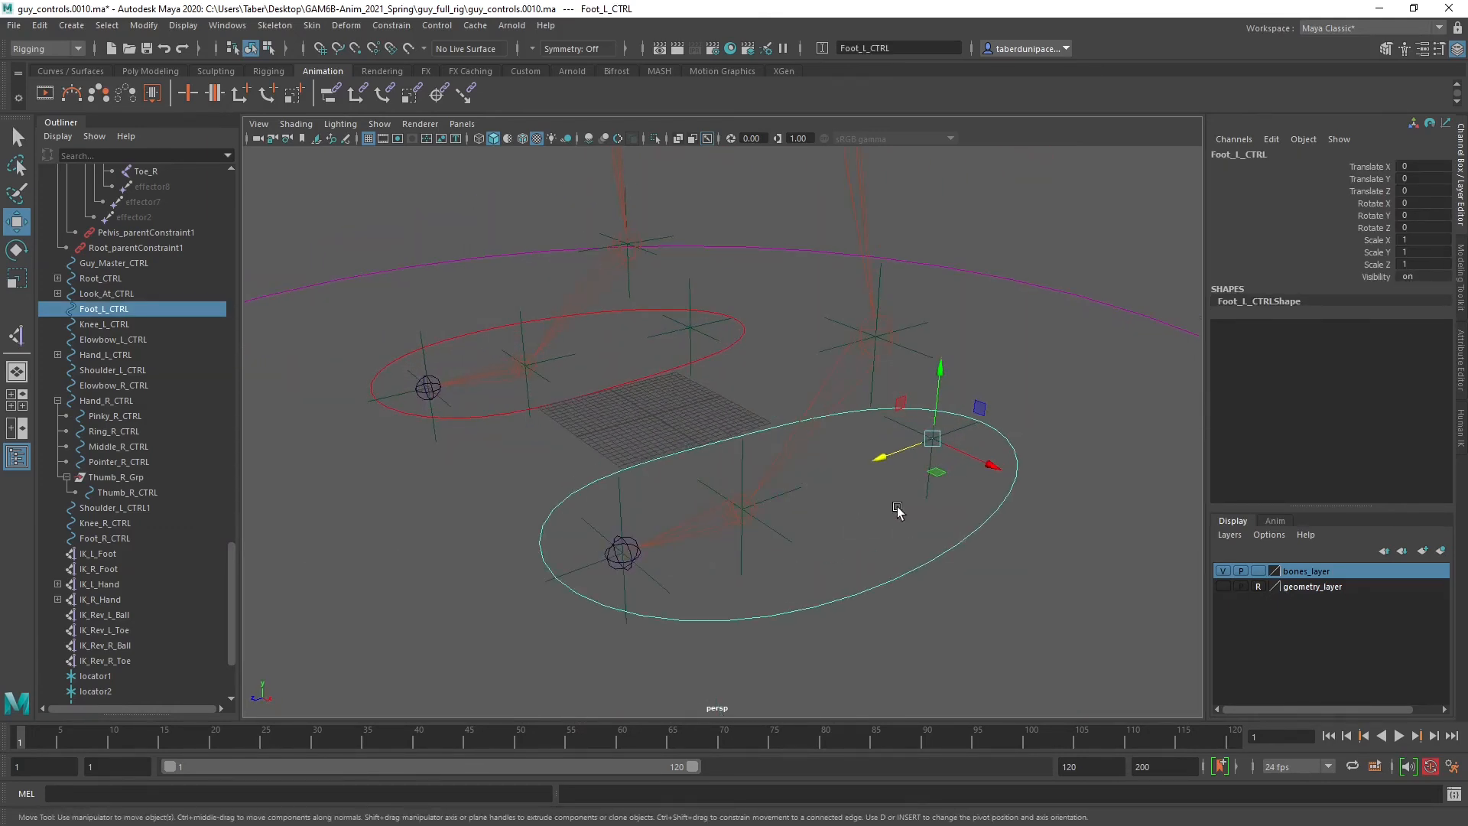
# Rename the left heel locator LOC_L_Heel, copying the name's prefix for reuse.
pyautogui.click(1059, 453)
pyautogui.click(947, 445)
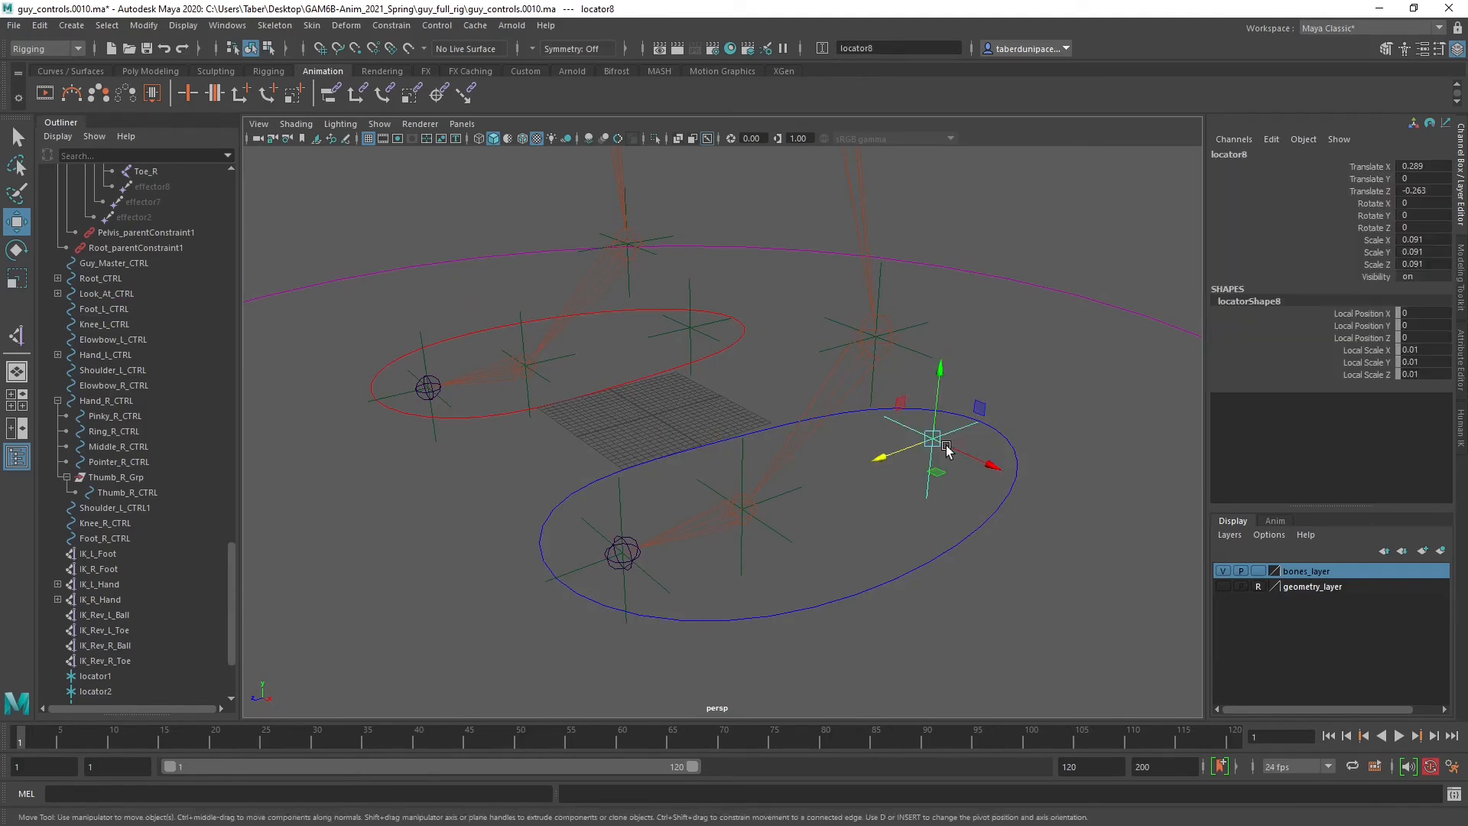
pyautogui.doubleClick(1251, 151)
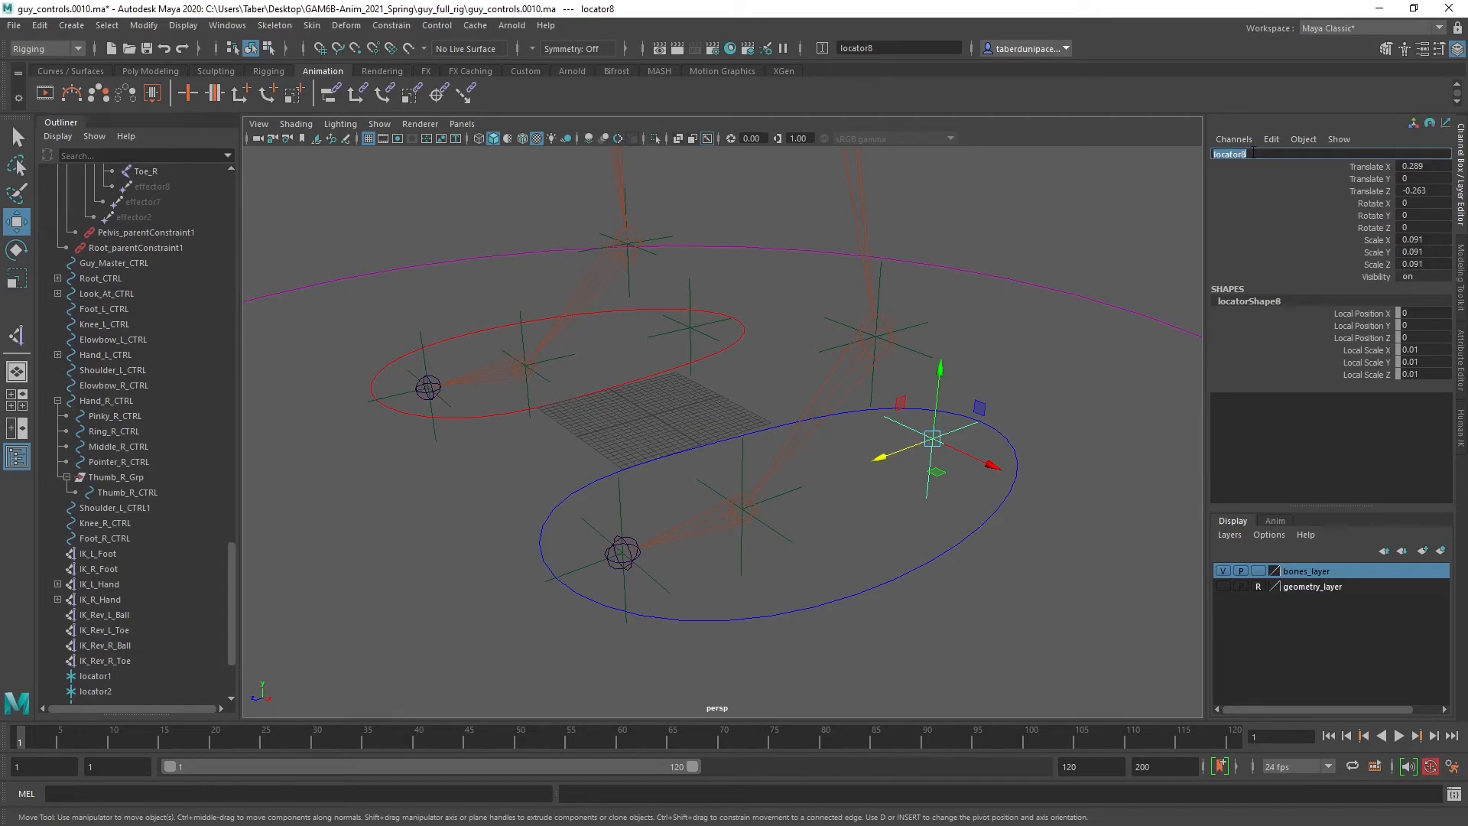
pyautogui.write('l')
pyautogui.moveTo(1243, 154); pyautogui.dragTo(1213, 155)
pyautogui.hotkey('ctrl', 'c')
pyautogui.click(1295, 153)
pyautogui.press('Return')
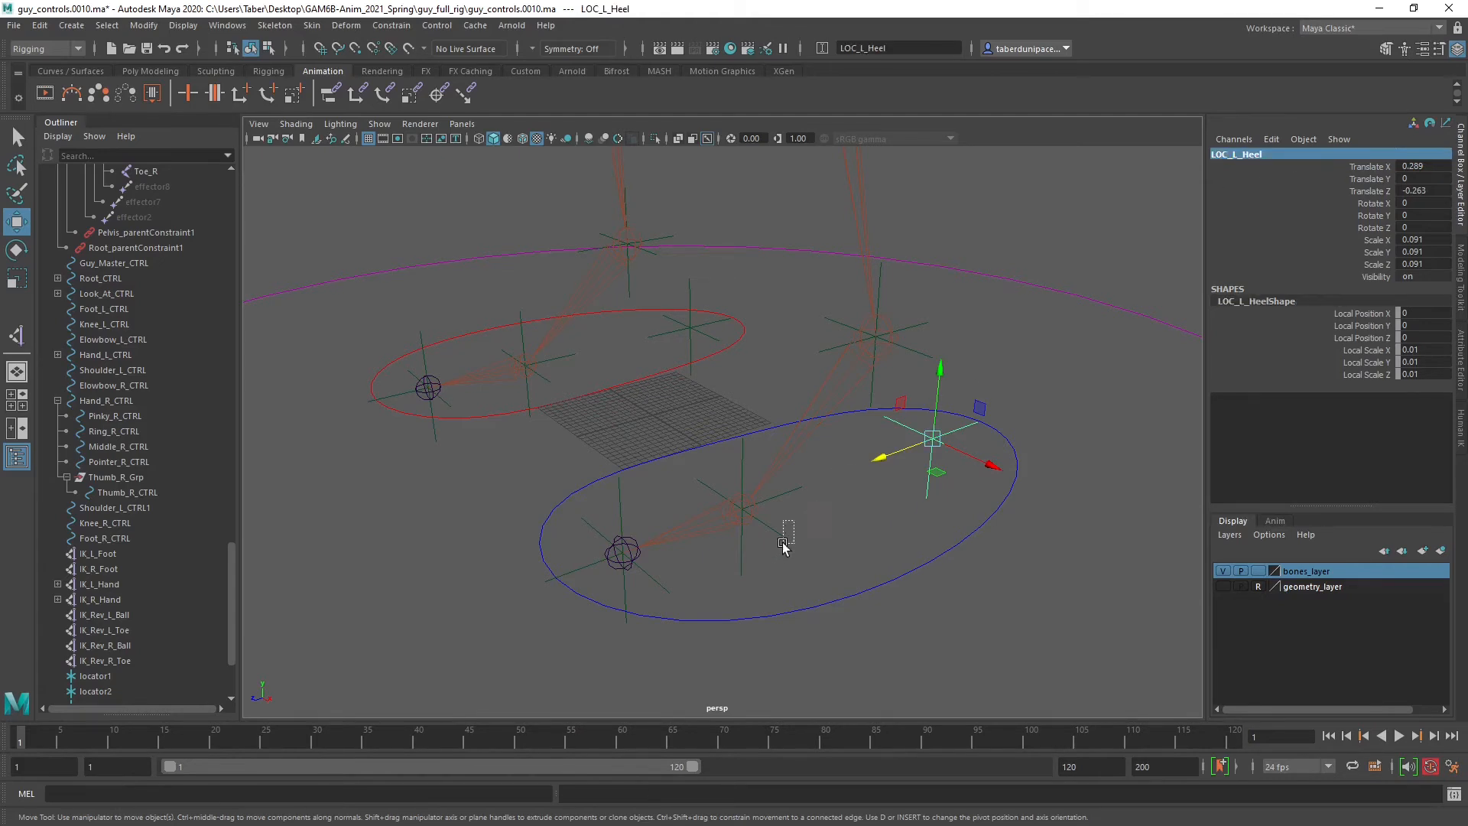
# Rename the locator at the left ball LOC_L_Ball and the one at the left toe LOC_L_Toe.
pyautogui.click(787, 536)
pyautogui.click(1255, 156)
pyautogui.hotkey('ctrl', 'v')
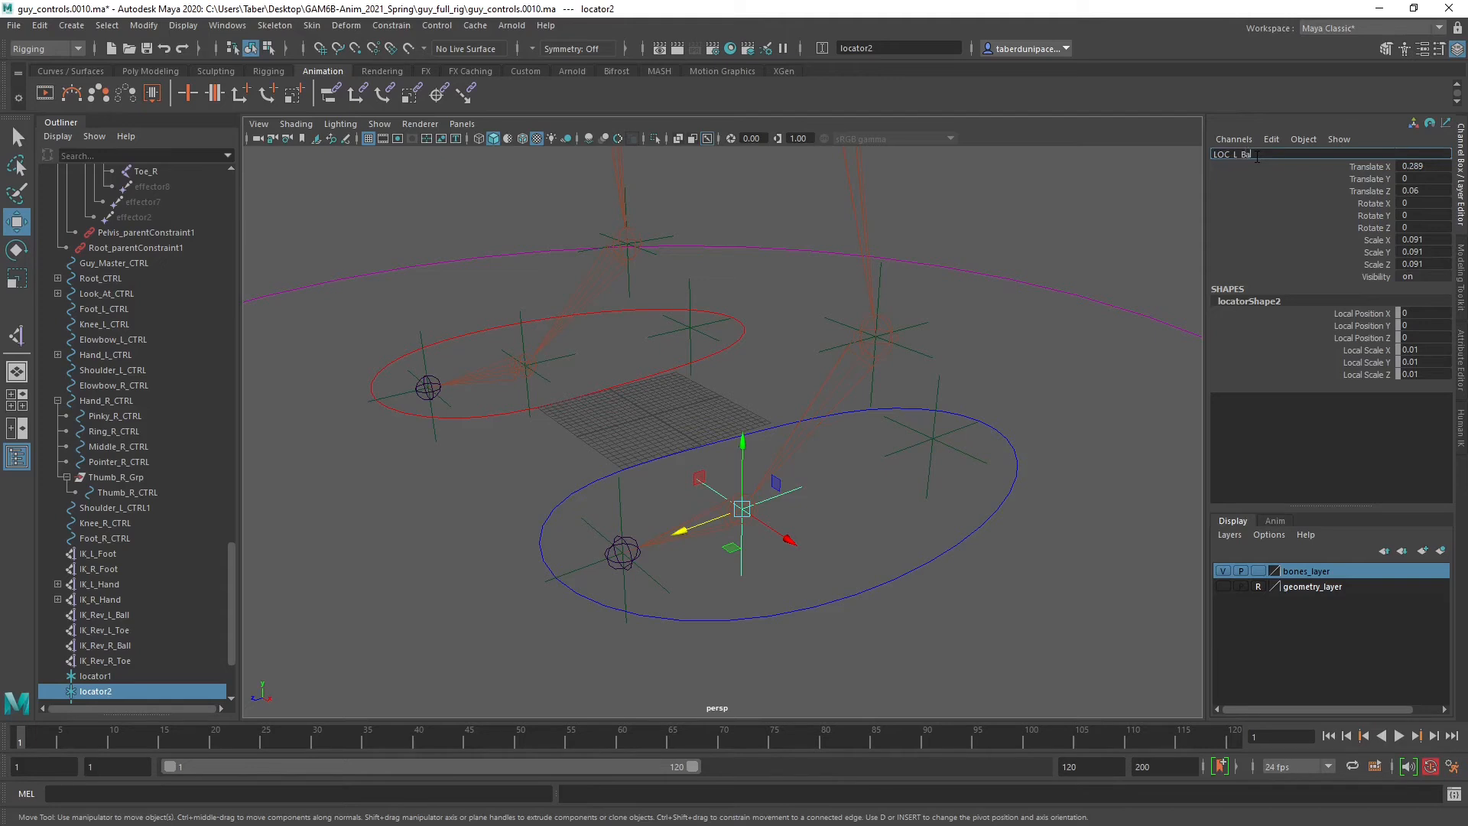
pyautogui.press('Return')
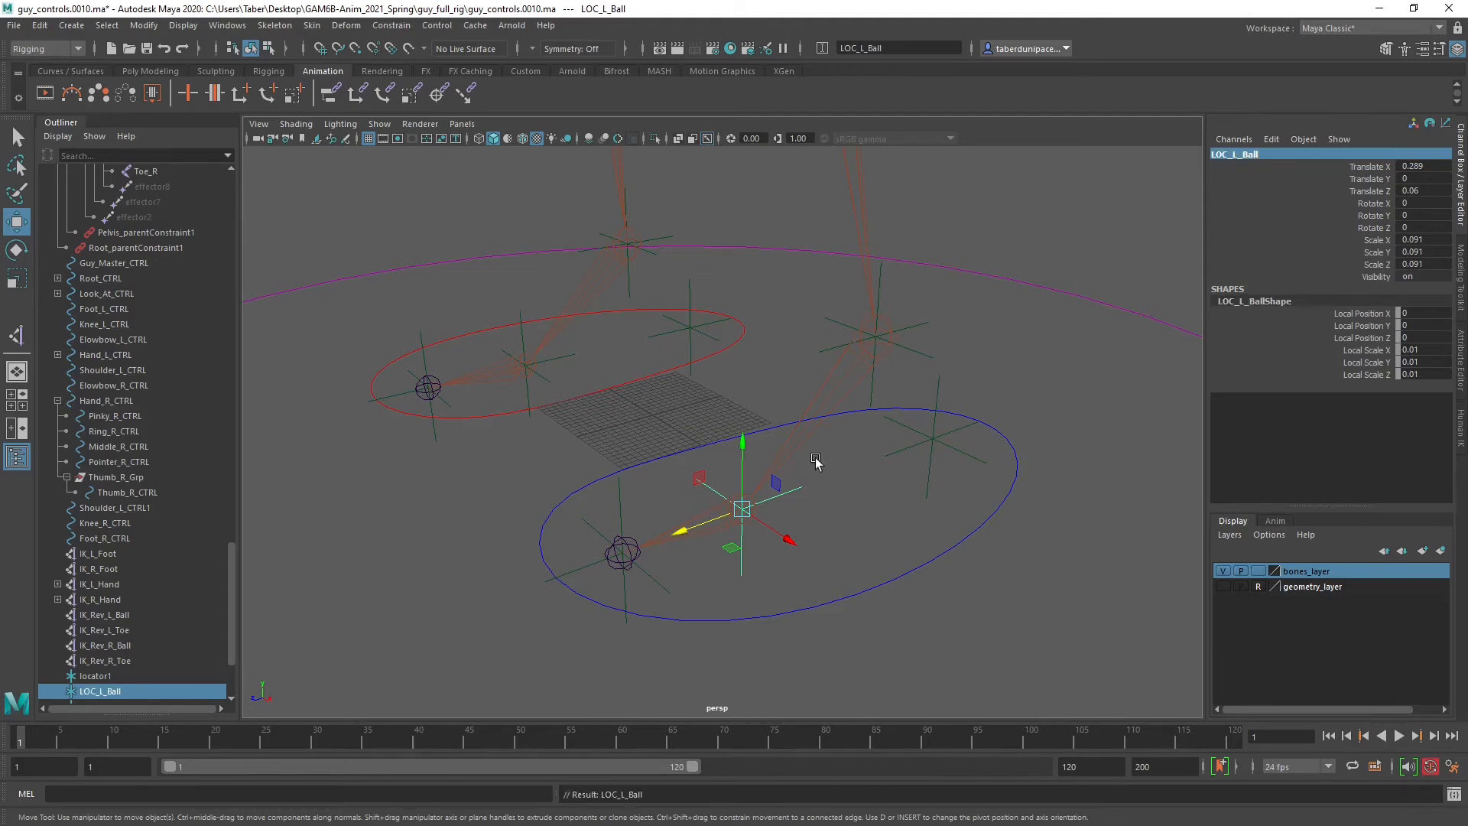
pyautogui.click(668, 579)
pyautogui.click(1263, 156)
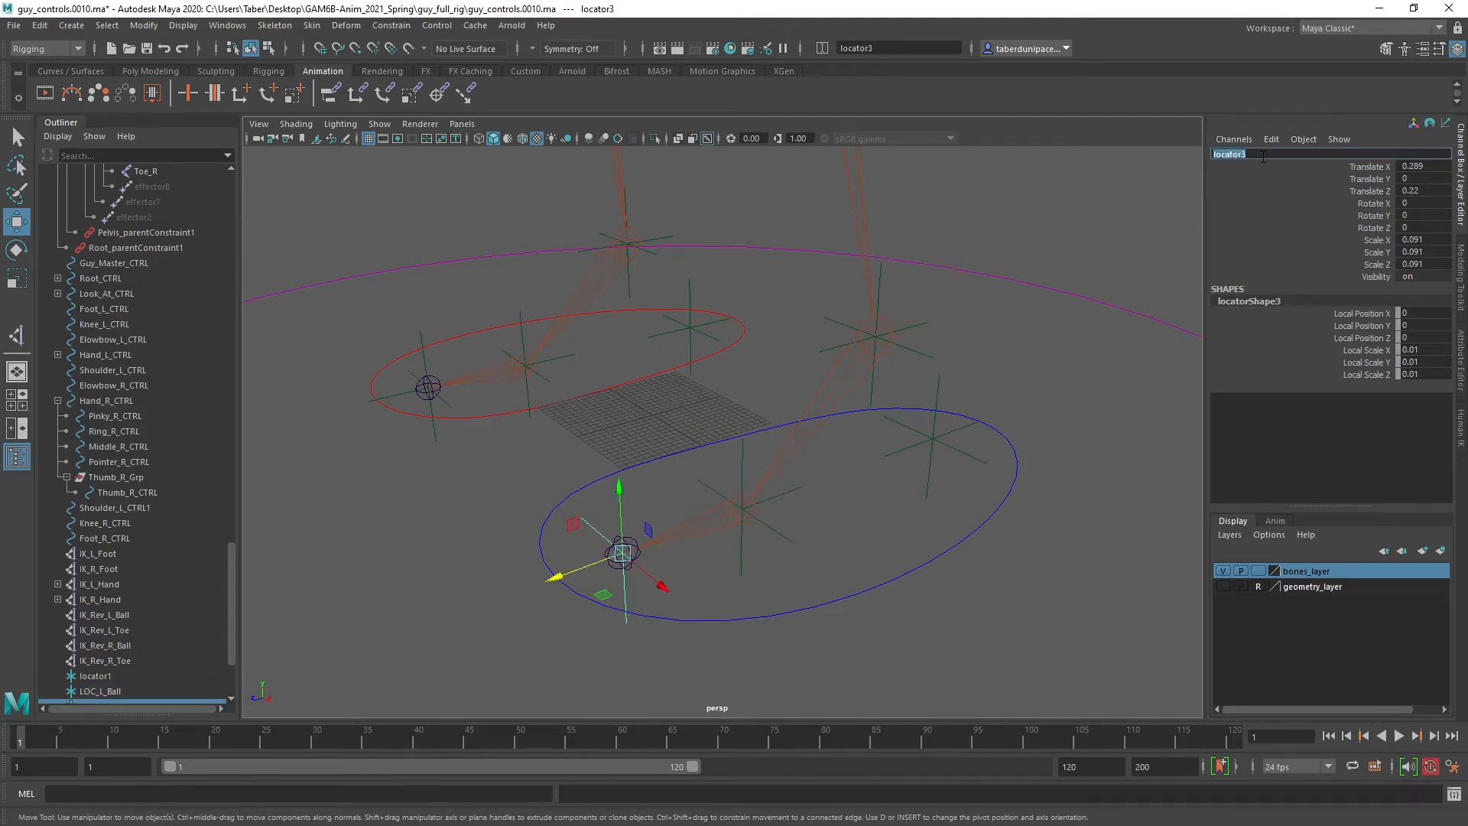
pyautogui.hotkey('ctrl', 'v')
pyautogui.press('Return')
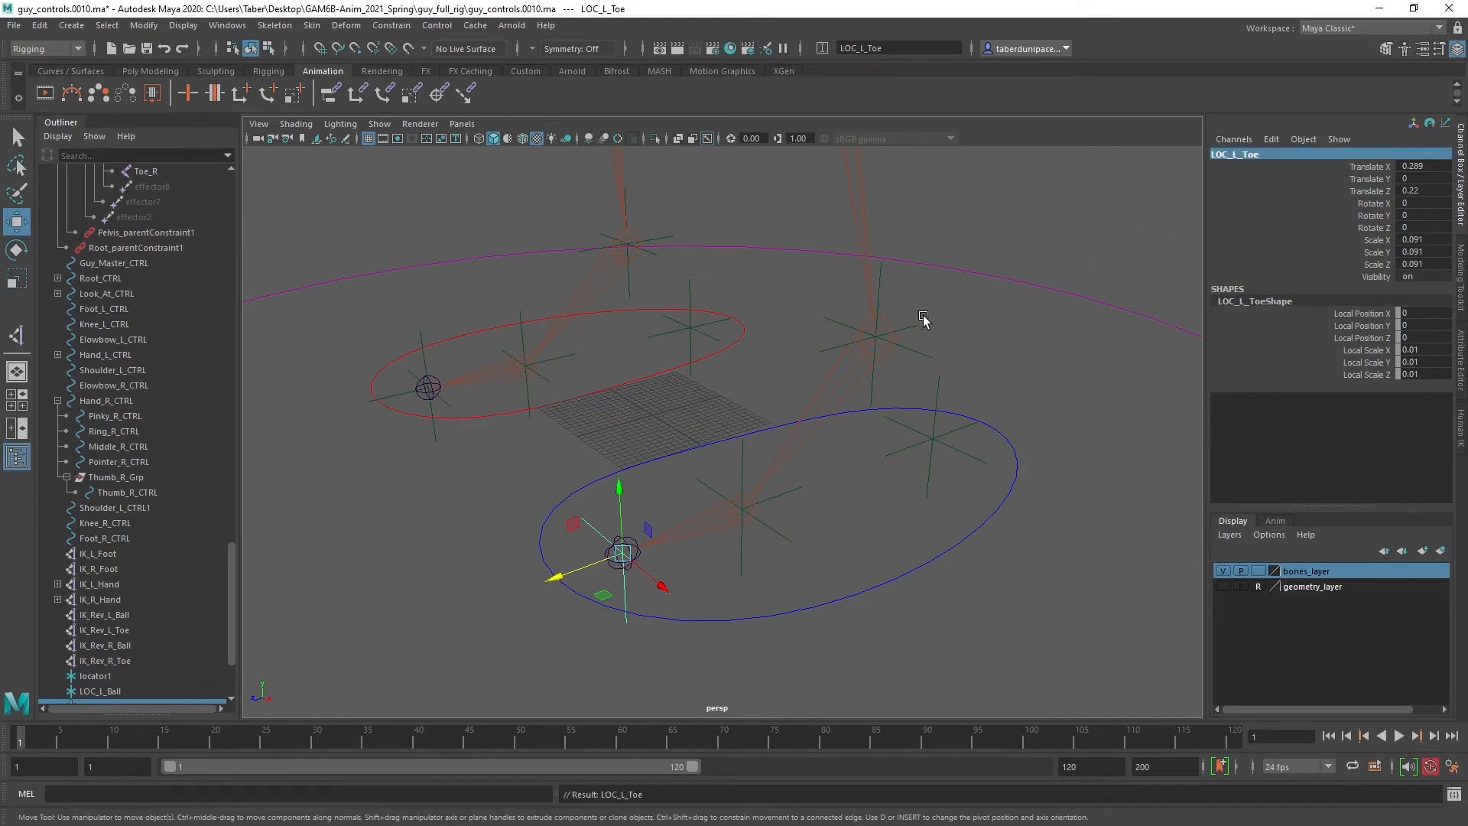
# Rename the locator at the left ankle LOC_L_Ankle.
pyautogui.click(930, 335)
pyautogui.click(1283, 154)
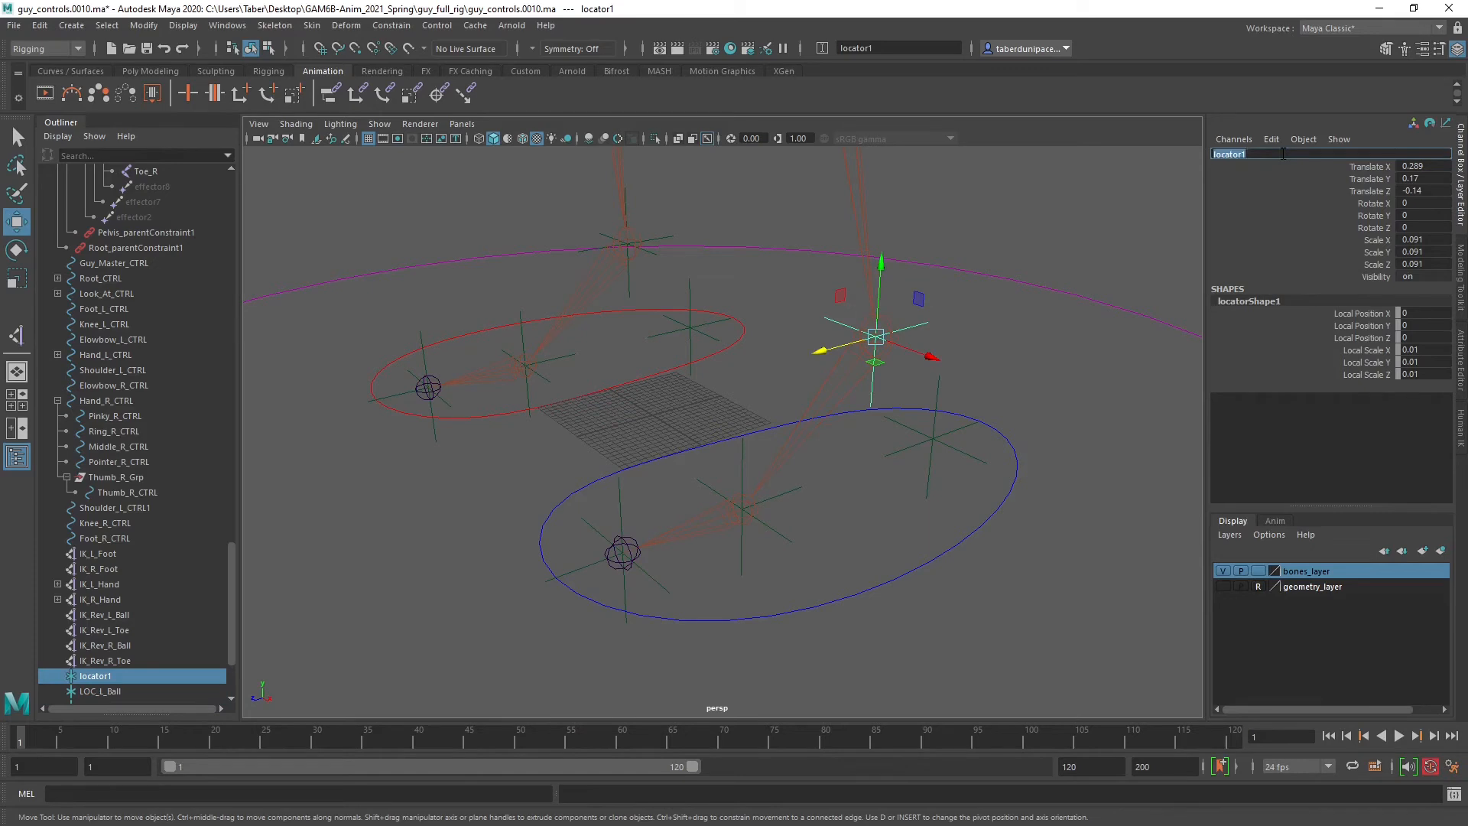
pyautogui.hotkey('ctrl', 'v')
pyautogui.write('Ankle')
pyautogui.press('Return')
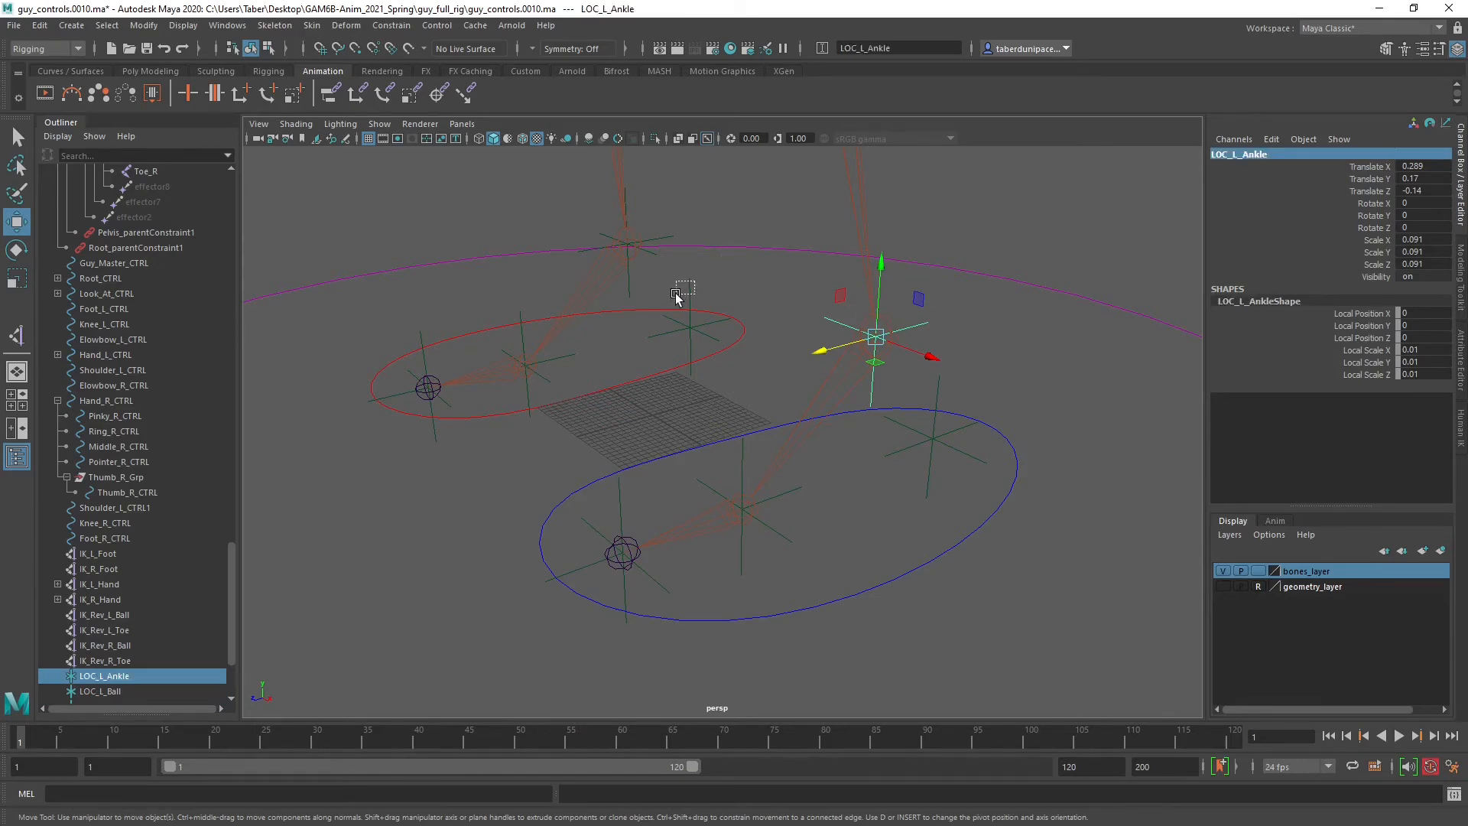
# Rename the locator at the right heel LOC_R_Heel, switching the name's prefix to LOC_R_.
pyautogui.click(680, 302)
pyautogui.click(1260, 153)
pyautogui.hotkey('ctrl', 'v')
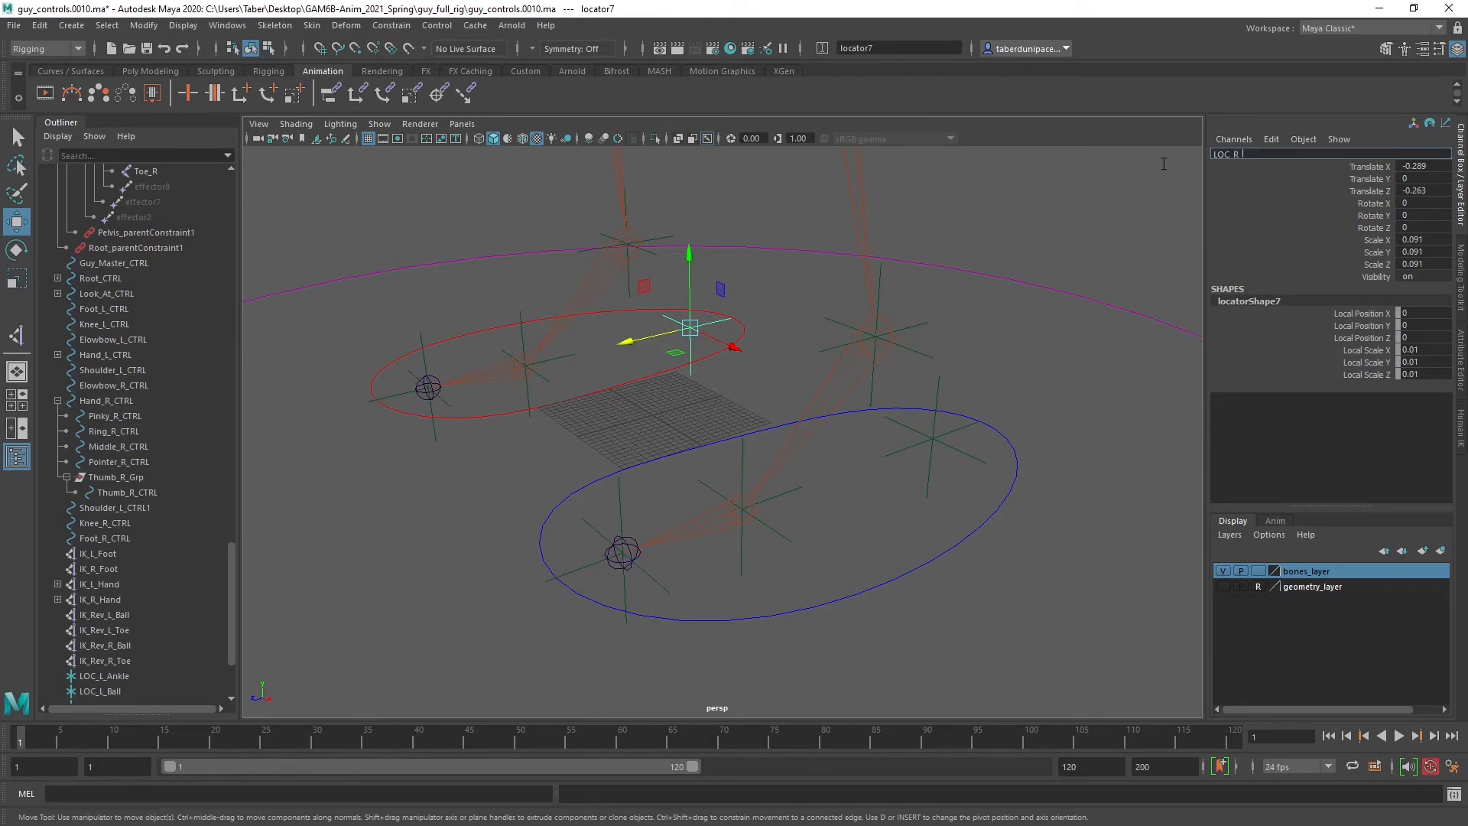
pyautogui.moveTo(1243, 154); pyautogui.dragTo(1210, 155)
pyautogui.click(1282, 154)
pyautogui.write('Heel')
pyautogui.press('Return')
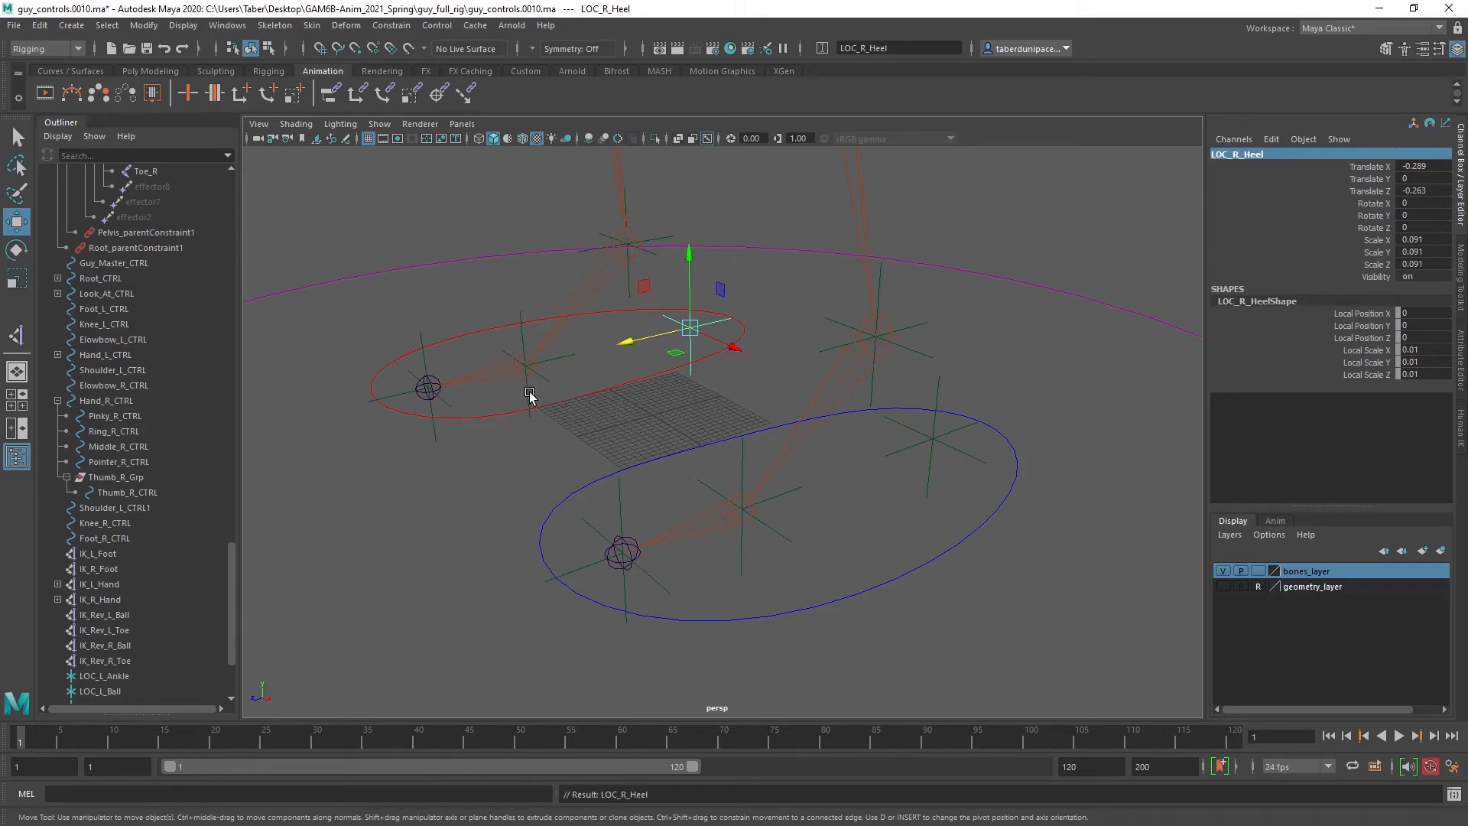
# Rename the locator at the right ball LOC_R_Ball and the one at the right toe LOC_R_Toe.
pyautogui.click(529, 395)
pyautogui.click(1267, 154)
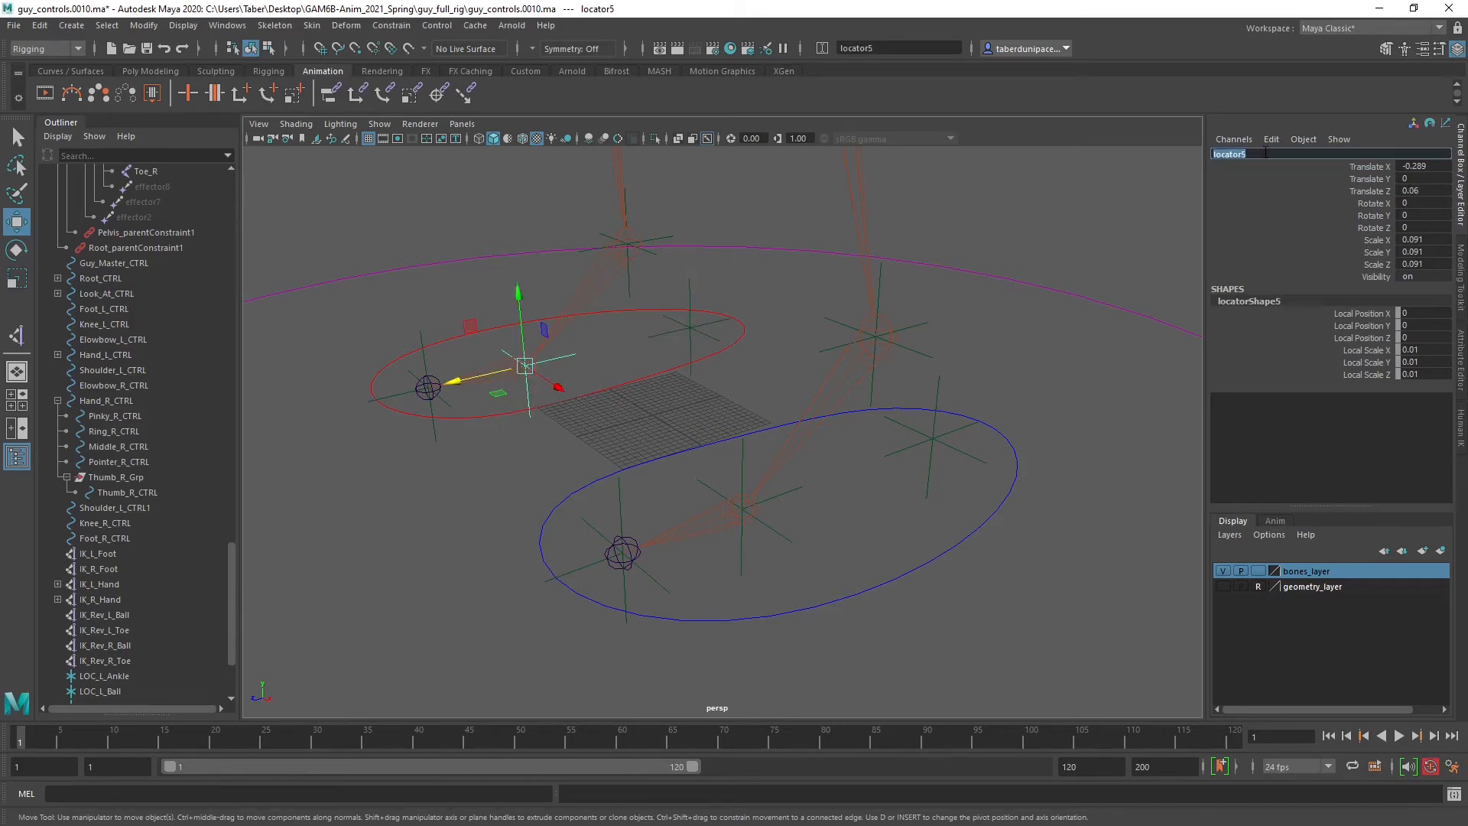
pyautogui.write('LOC_R_Ball')
pyautogui.press('Return')
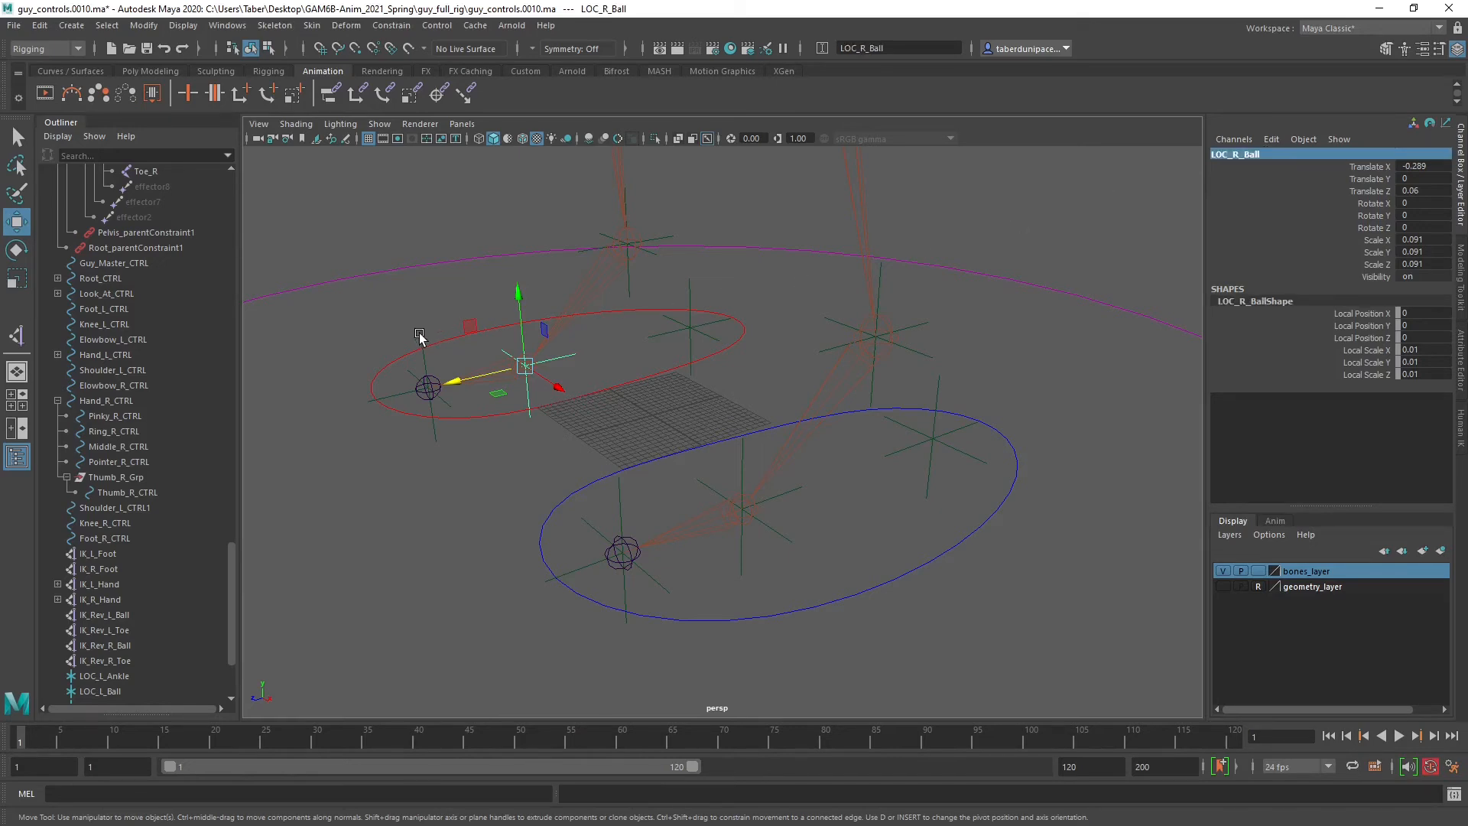
pyautogui.click(420, 338)
pyautogui.click(1261, 154)
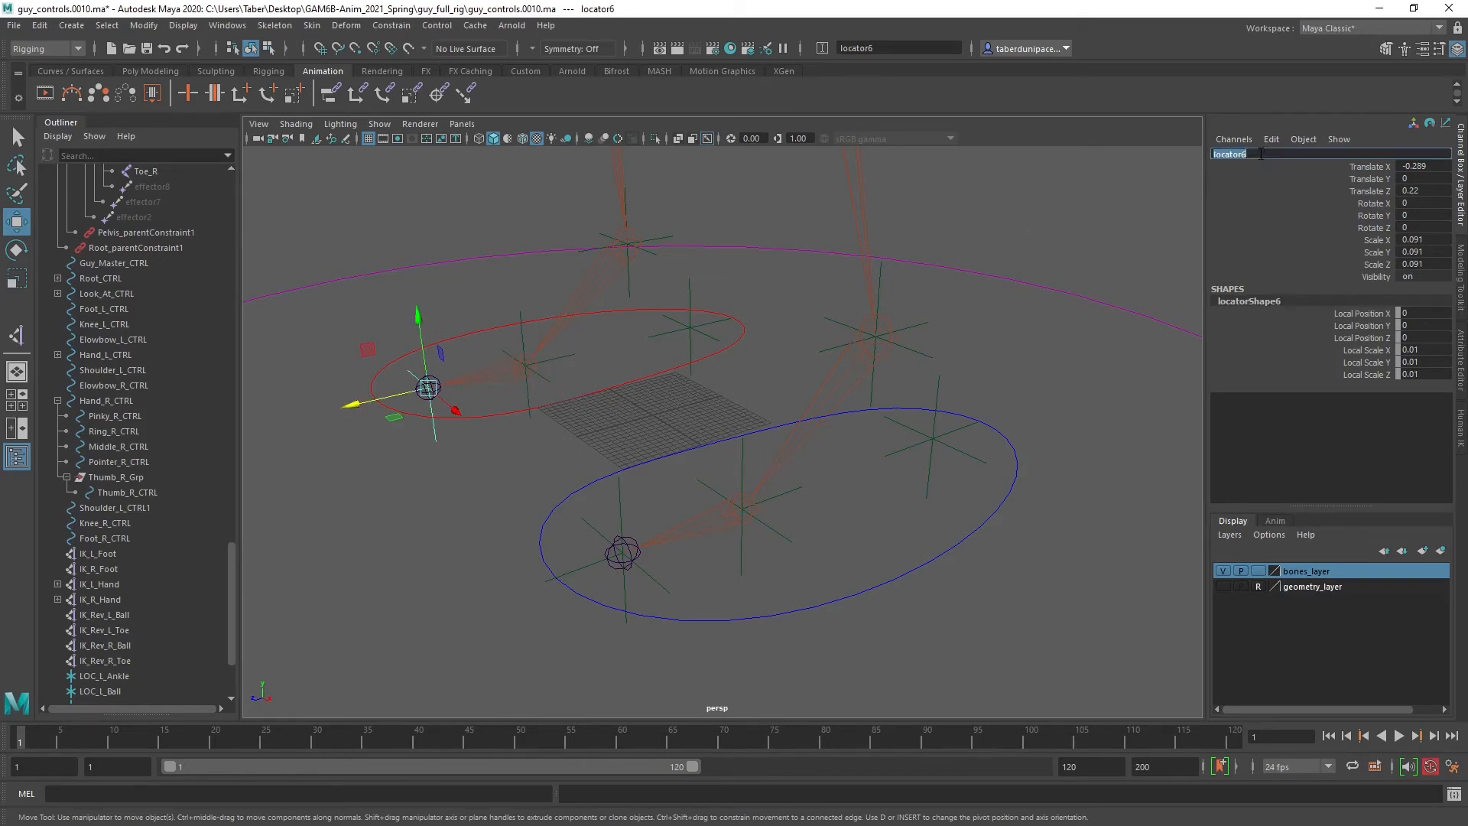
pyautogui.write('LOC_R_Toe')
pyautogui.press('Return')
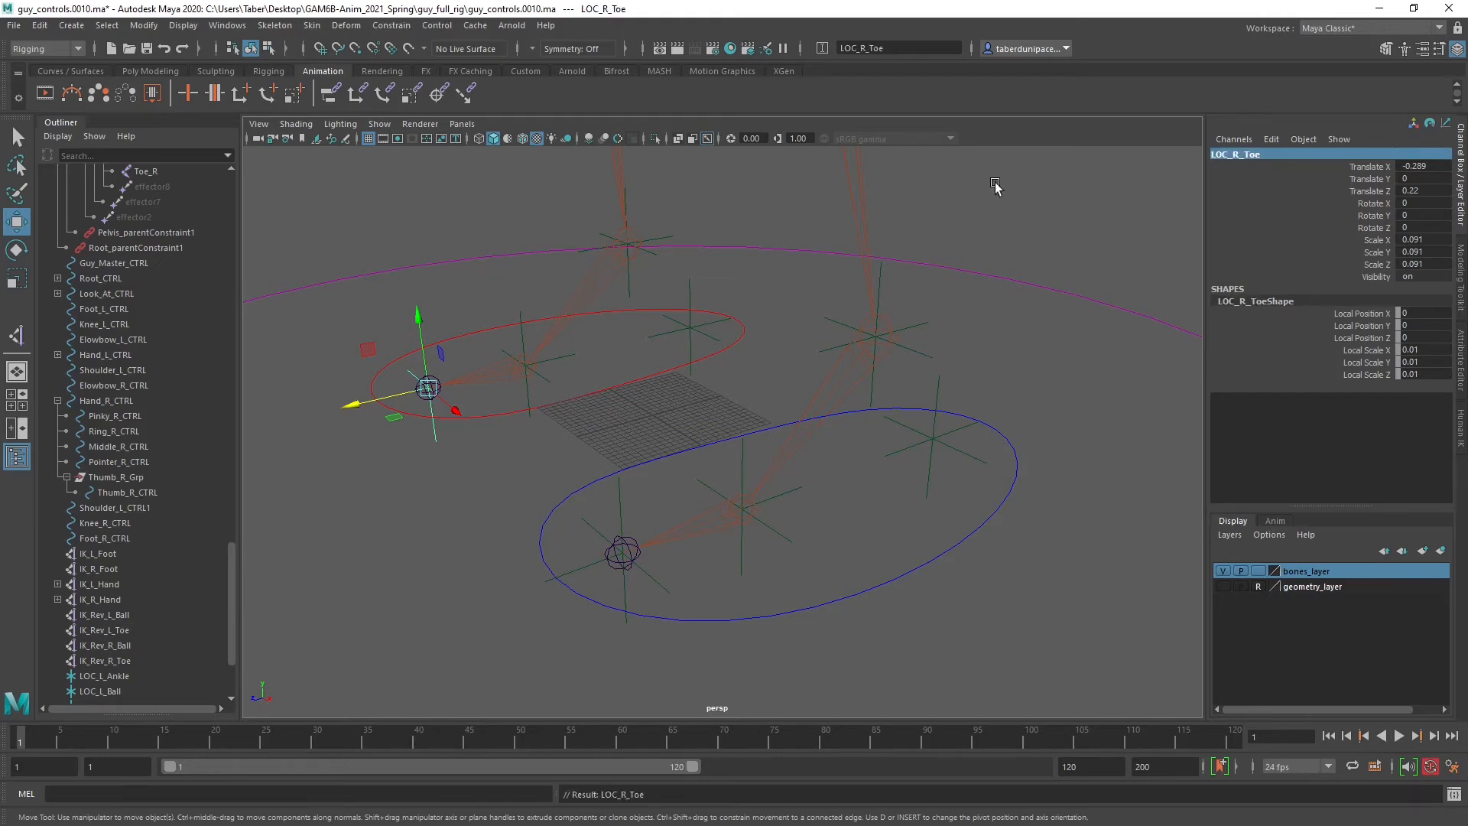
# Rename the locator at the right ankle LOC_R_Ankle.
pyautogui.click(670, 234)
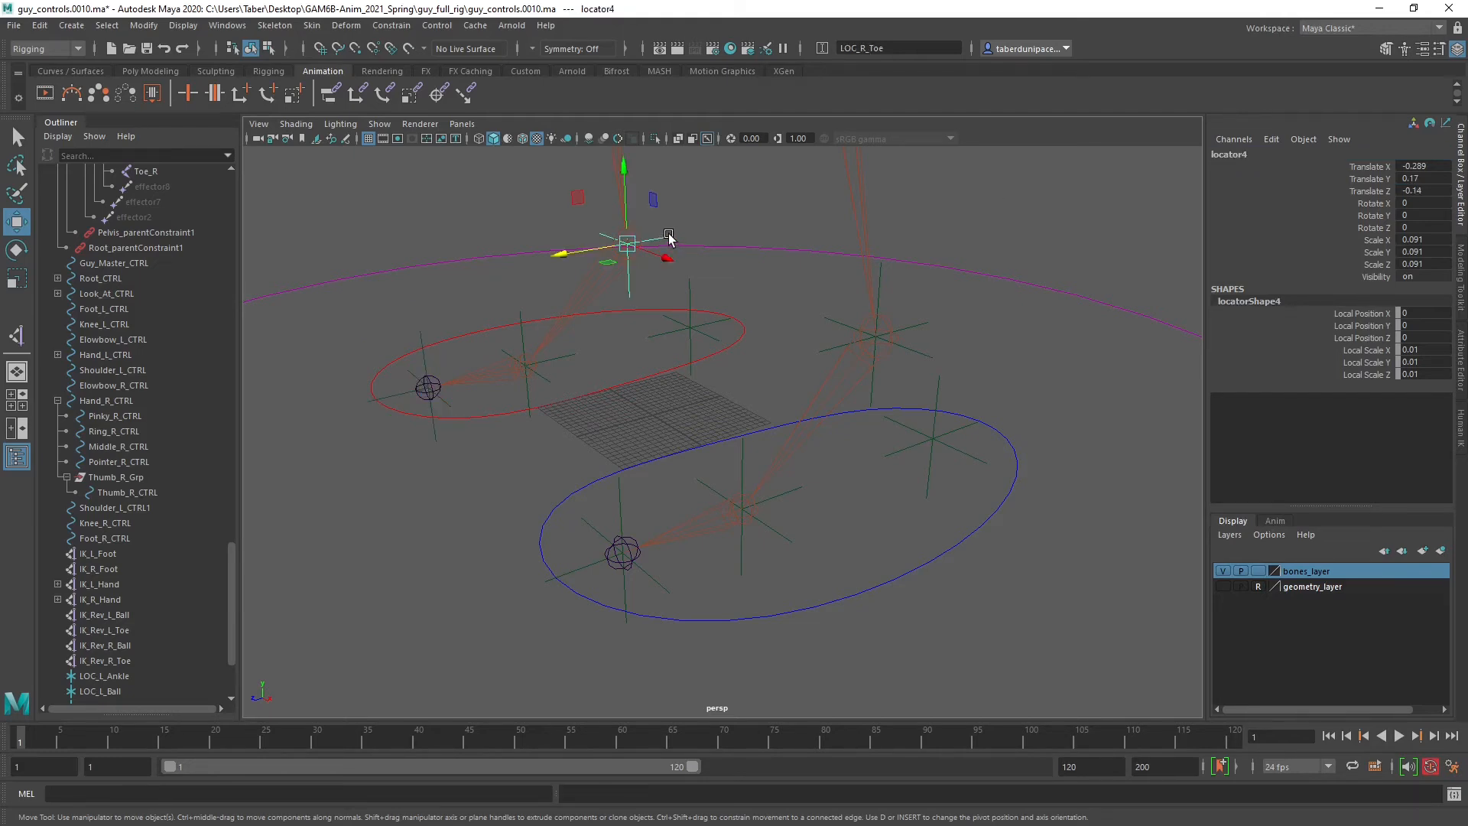
pyautogui.click(1251, 155)
pyautogui.write('LOC_R_')
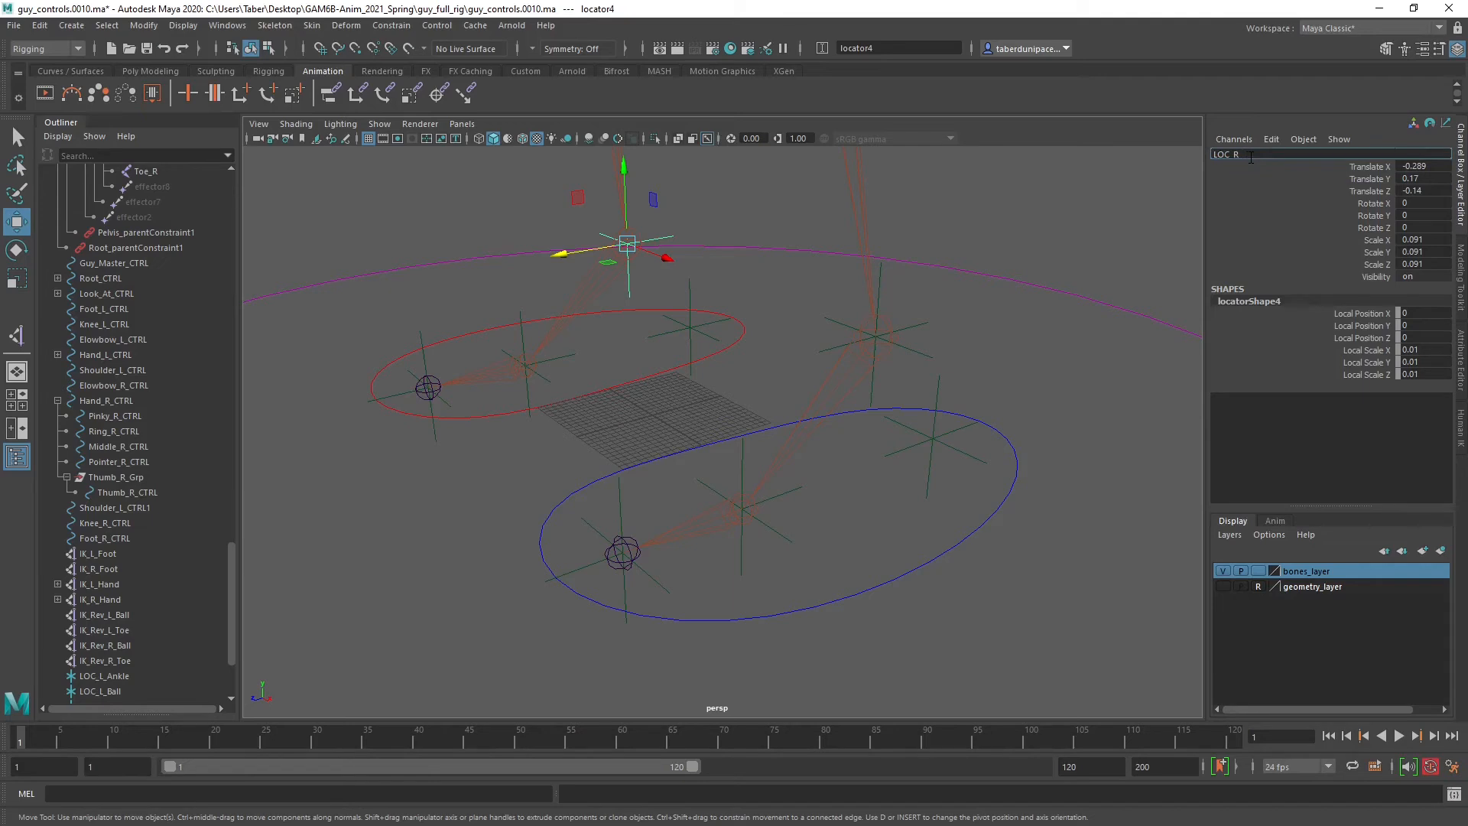
pyautogui.write('Ankle')
pyautogui.press('Return')
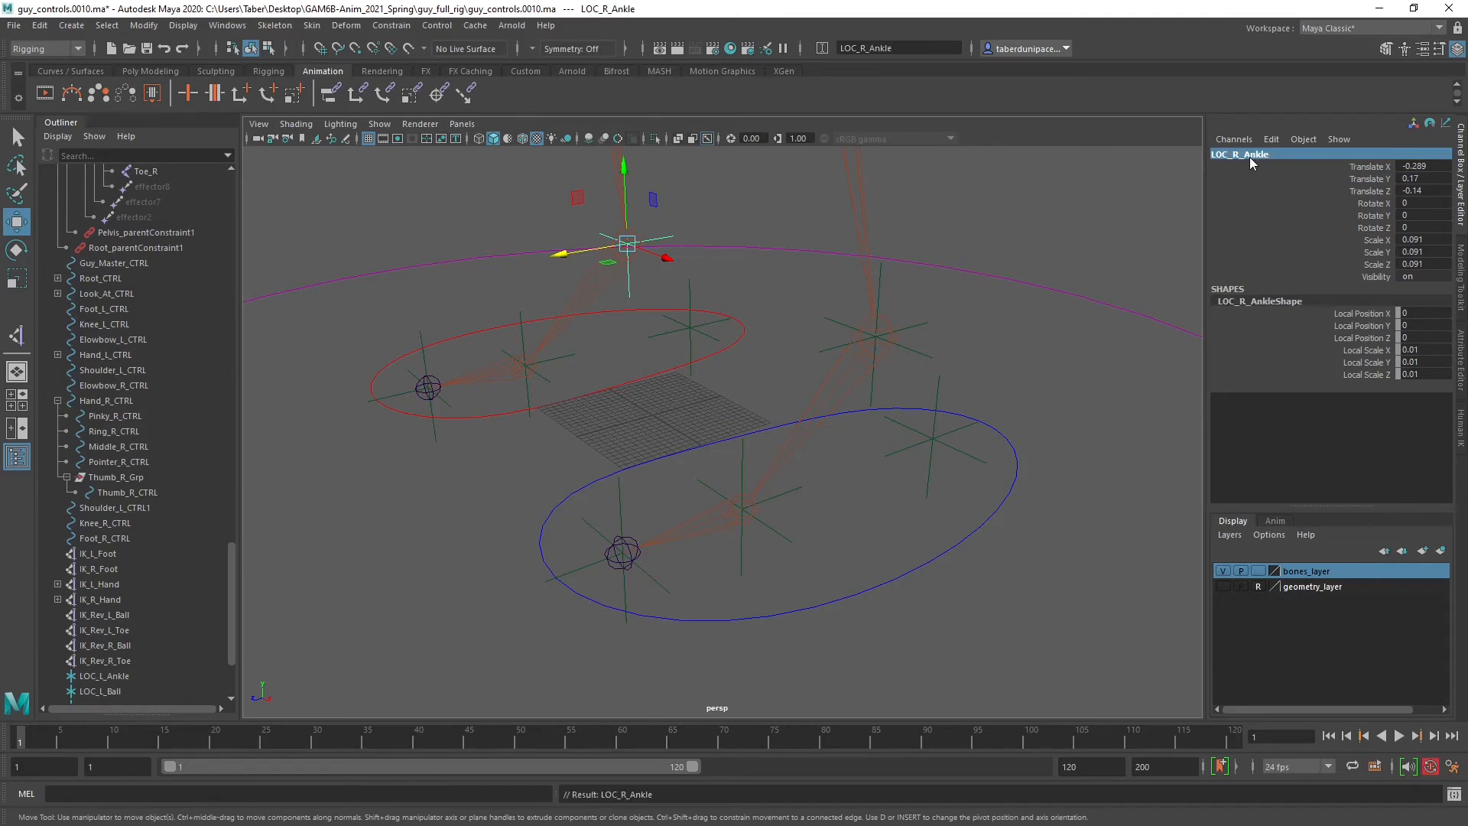
# Freeze the transformations of all eight foot locators, from LOC_L_Ankle to LOC_L_Heel.
pyautogui.scroll(-3, 187, 561)
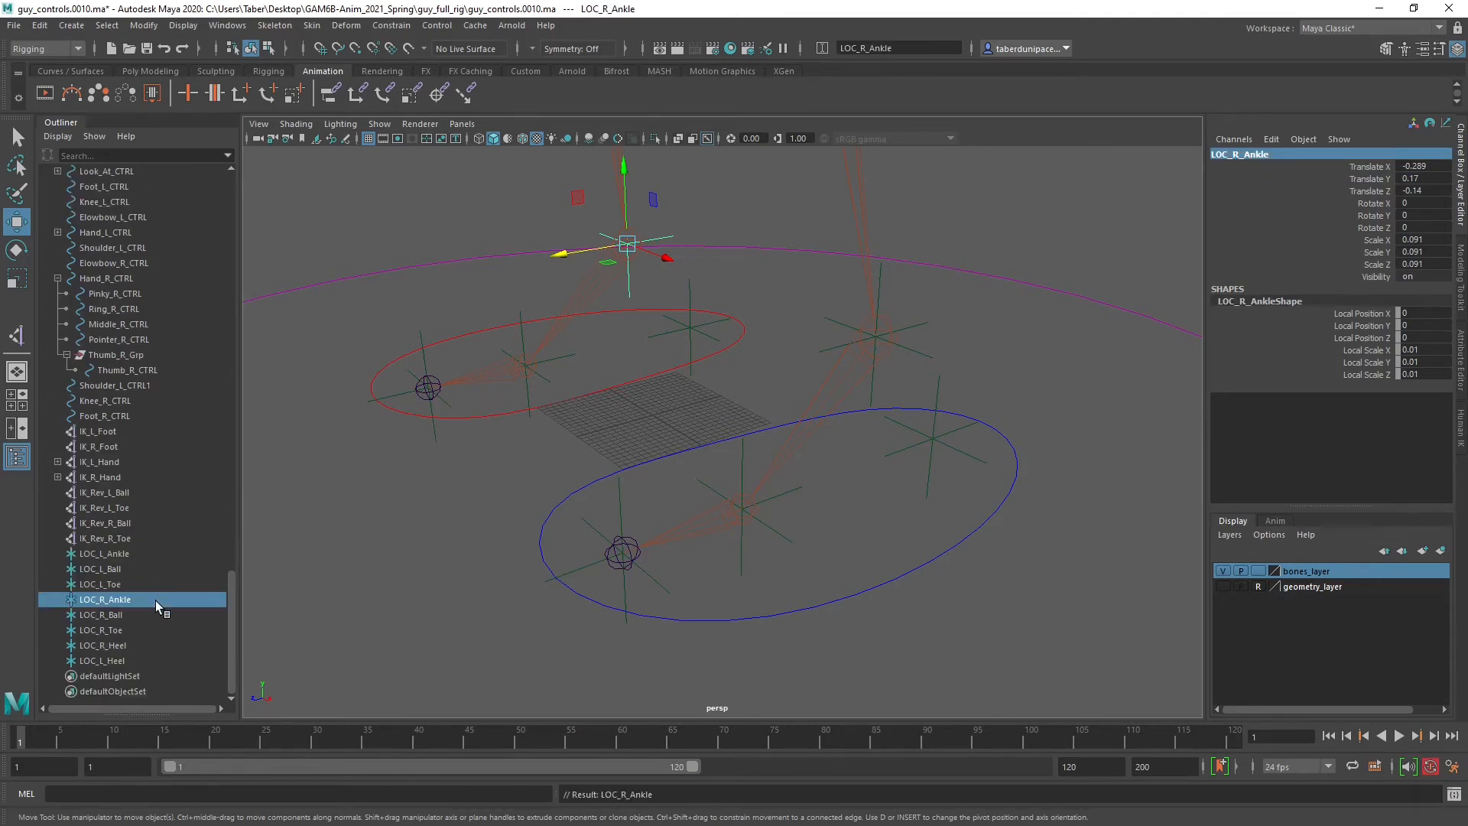
pyautogui.click(105, 554)
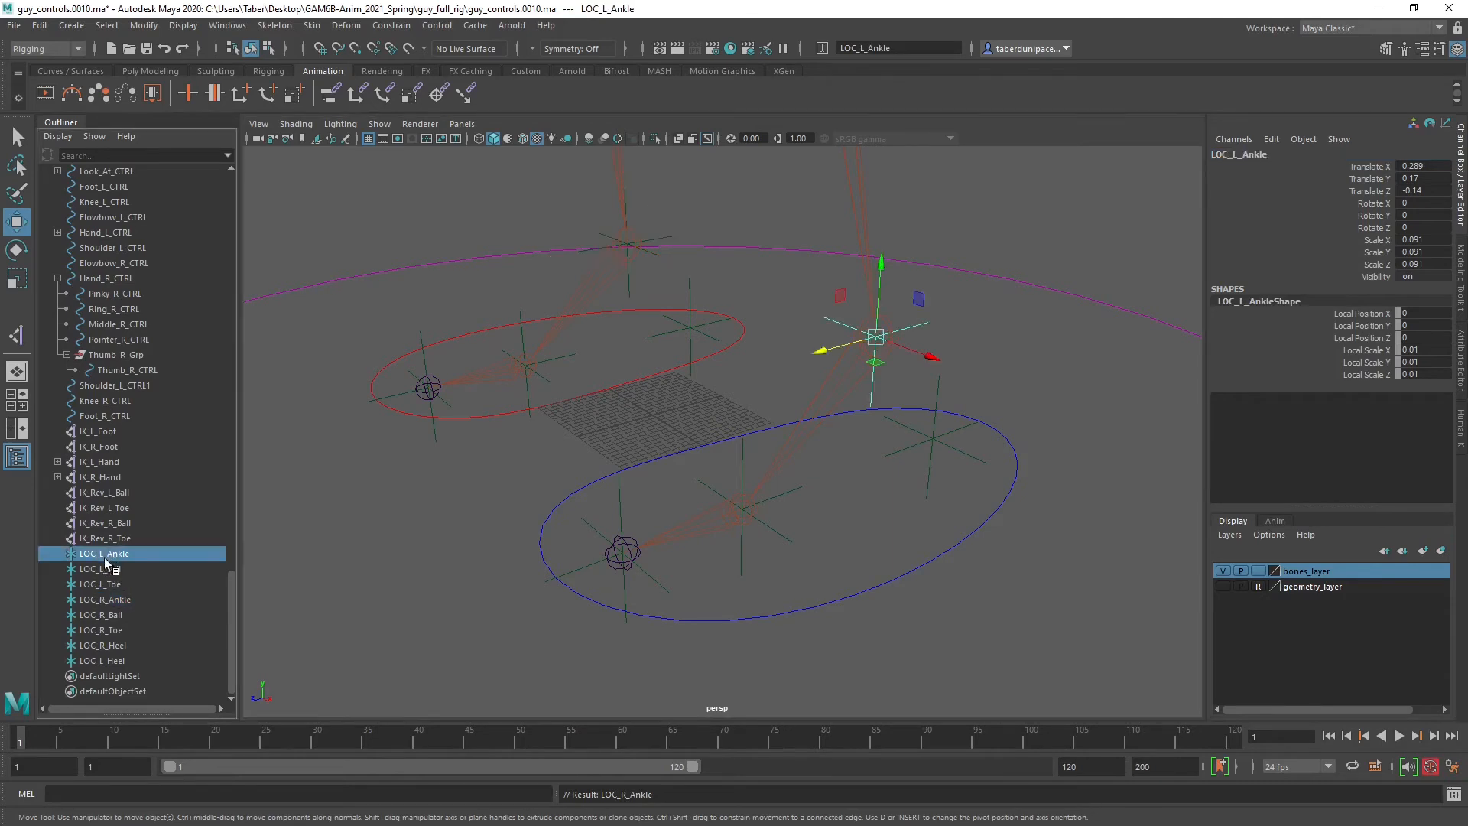
pyautogui.keyDown('shift'); pyautogui.click(122, 662); pyautogui.keyUp('shift')
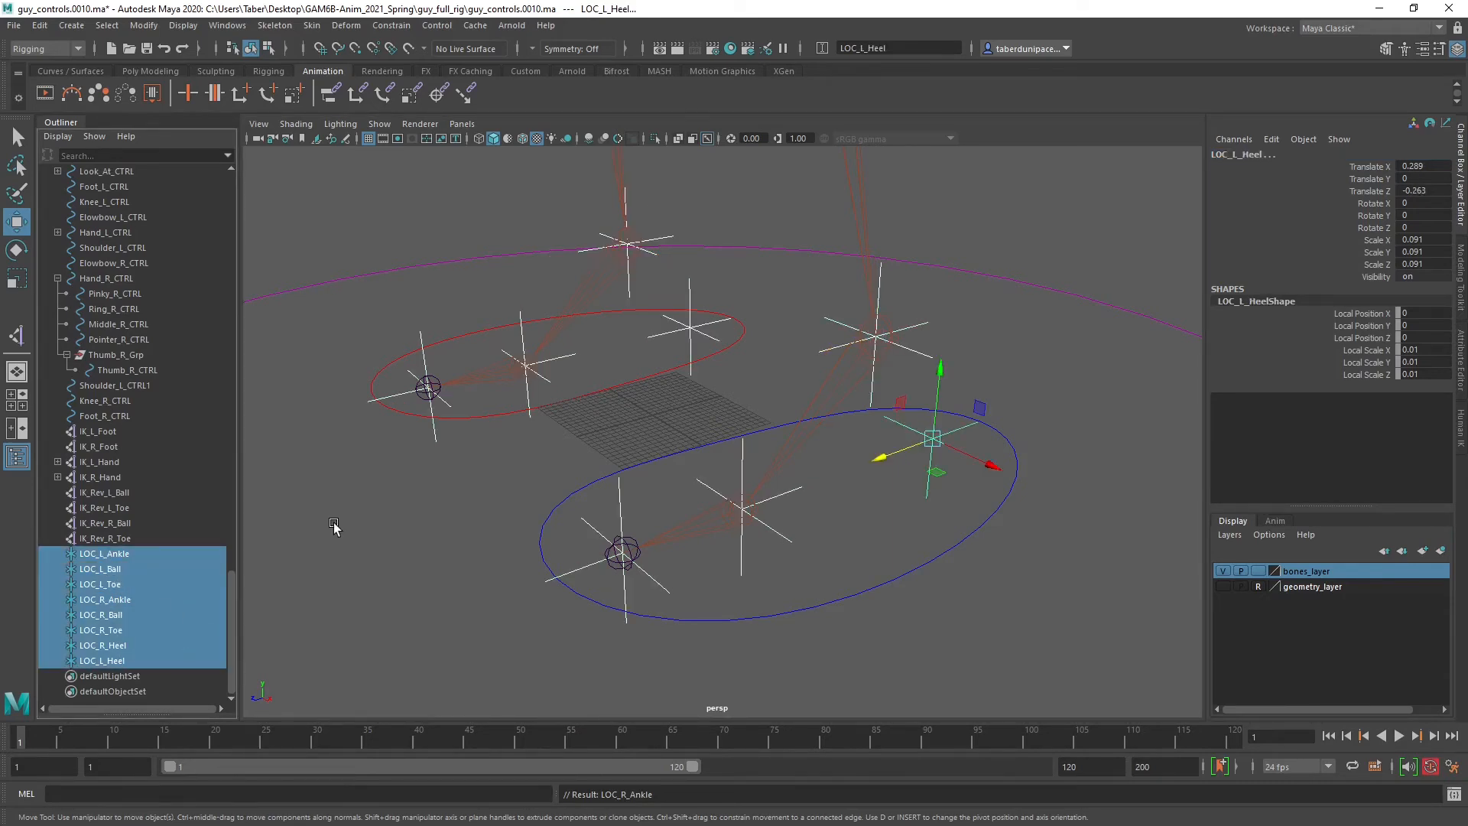
pyautogui.click(144, 25)
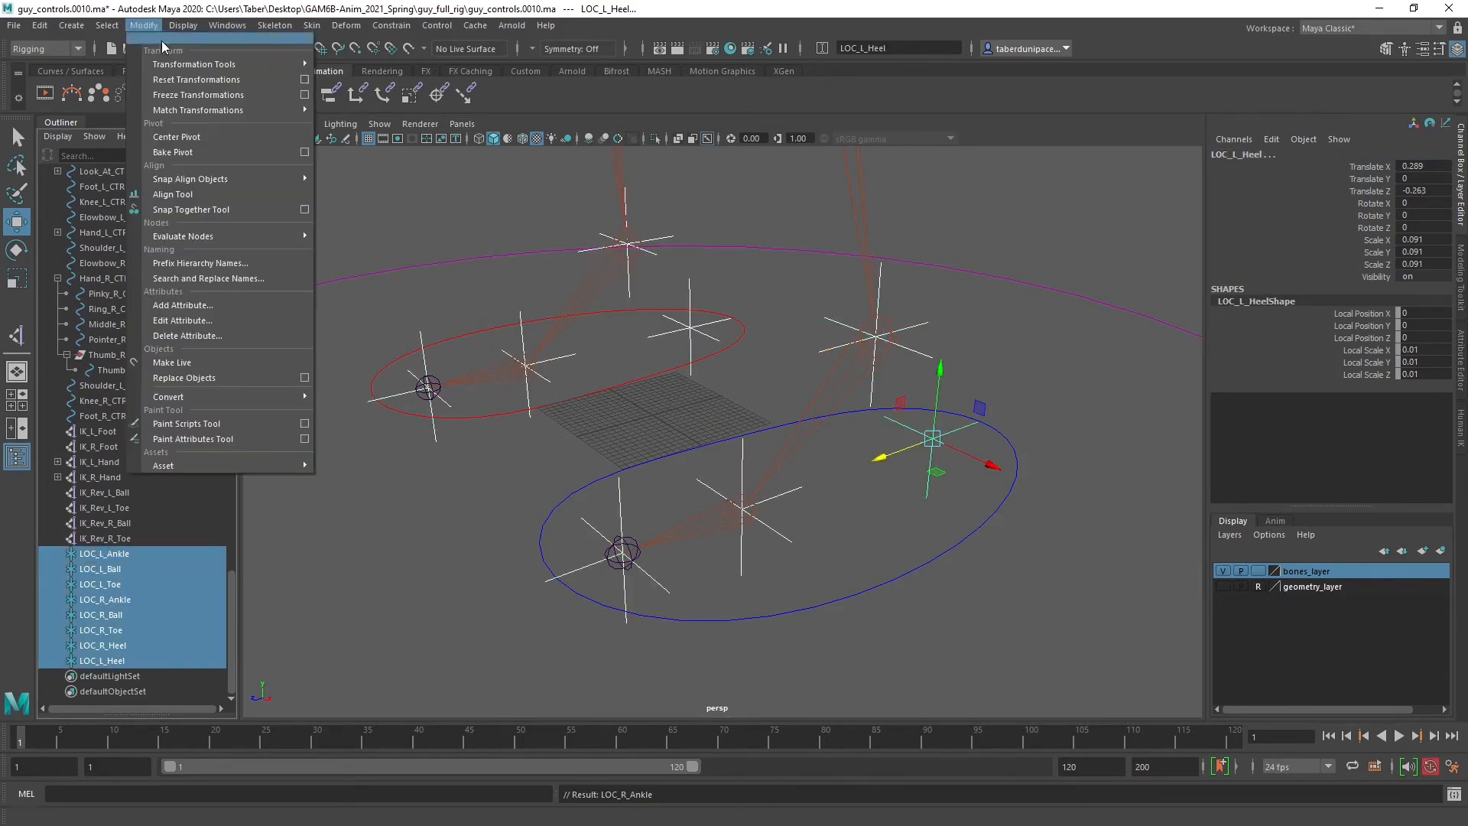
pyautogui.click(186, 95)
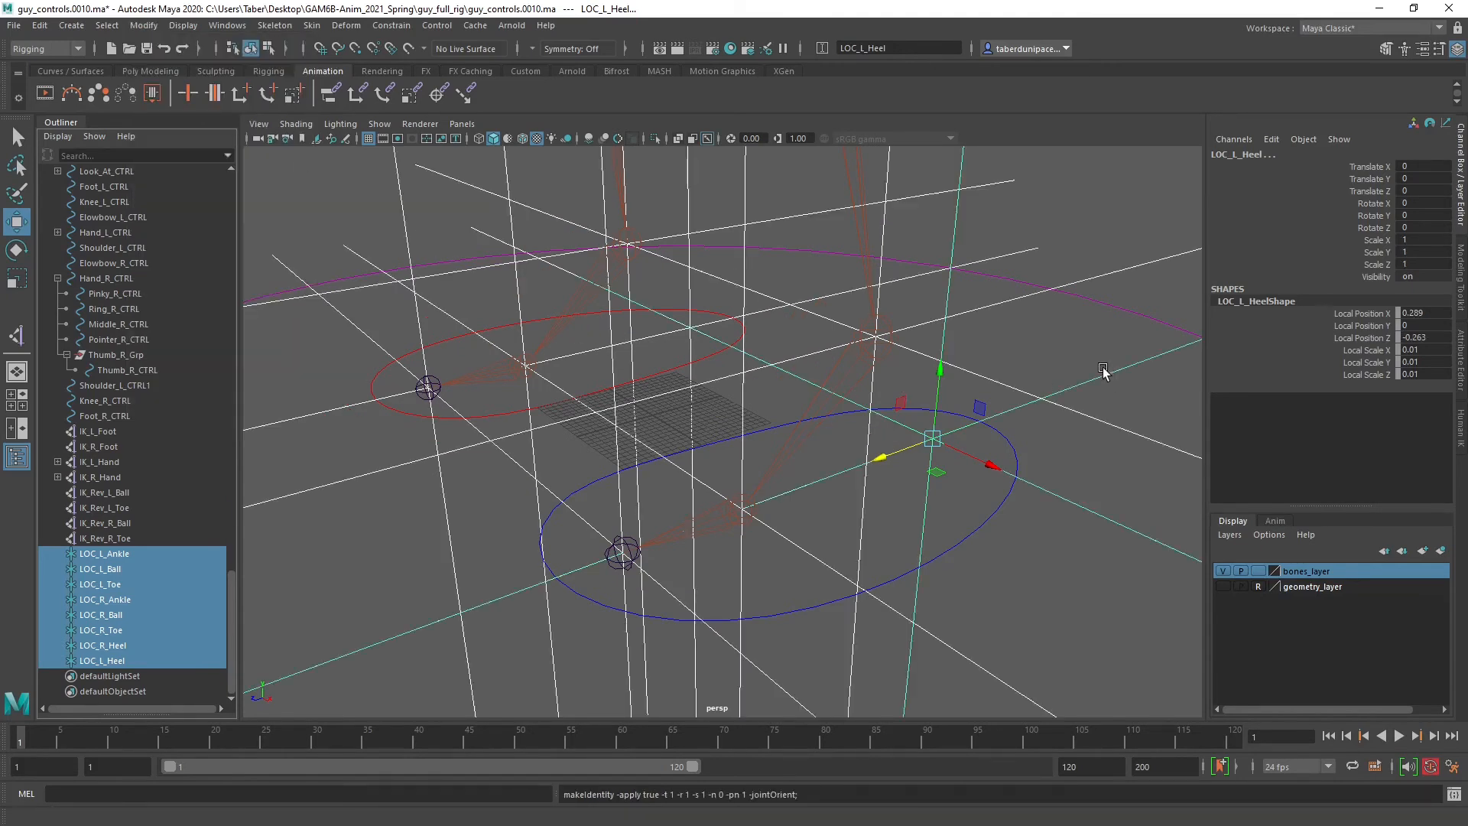
# Scale the eight foot locators down uniformly to about 0.061 and clear the selection.
pyautogui.press('r')
pyautogui.moveTo(933, 438); pyautogui.dragTo(432, 512)
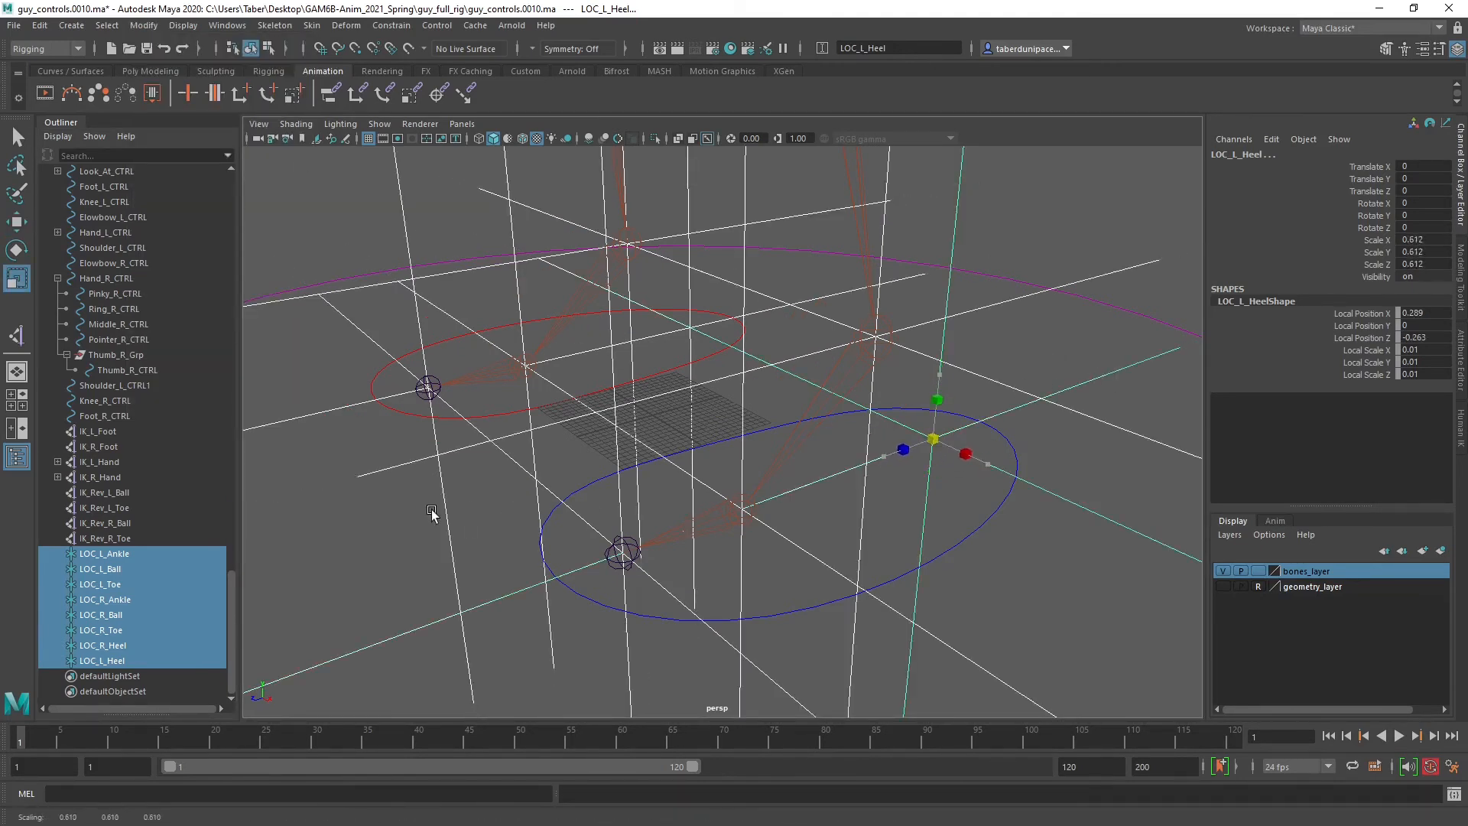
pyautogui.moveTo(933, 438); pyautogui.dragTo(397, 476)
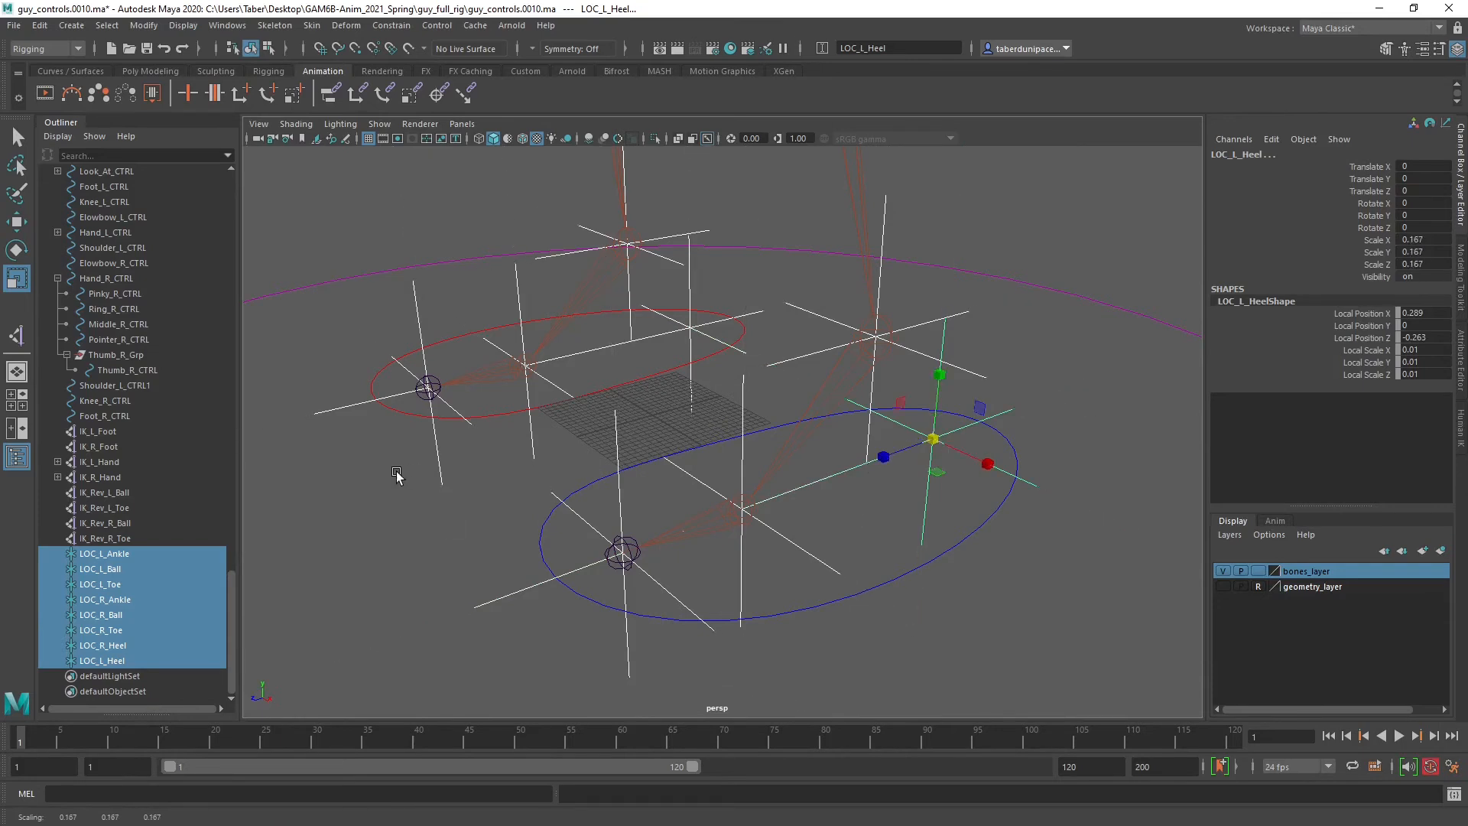
pyautogui.moveTo(933, 438); pyautogui.dragTo(803, 469)
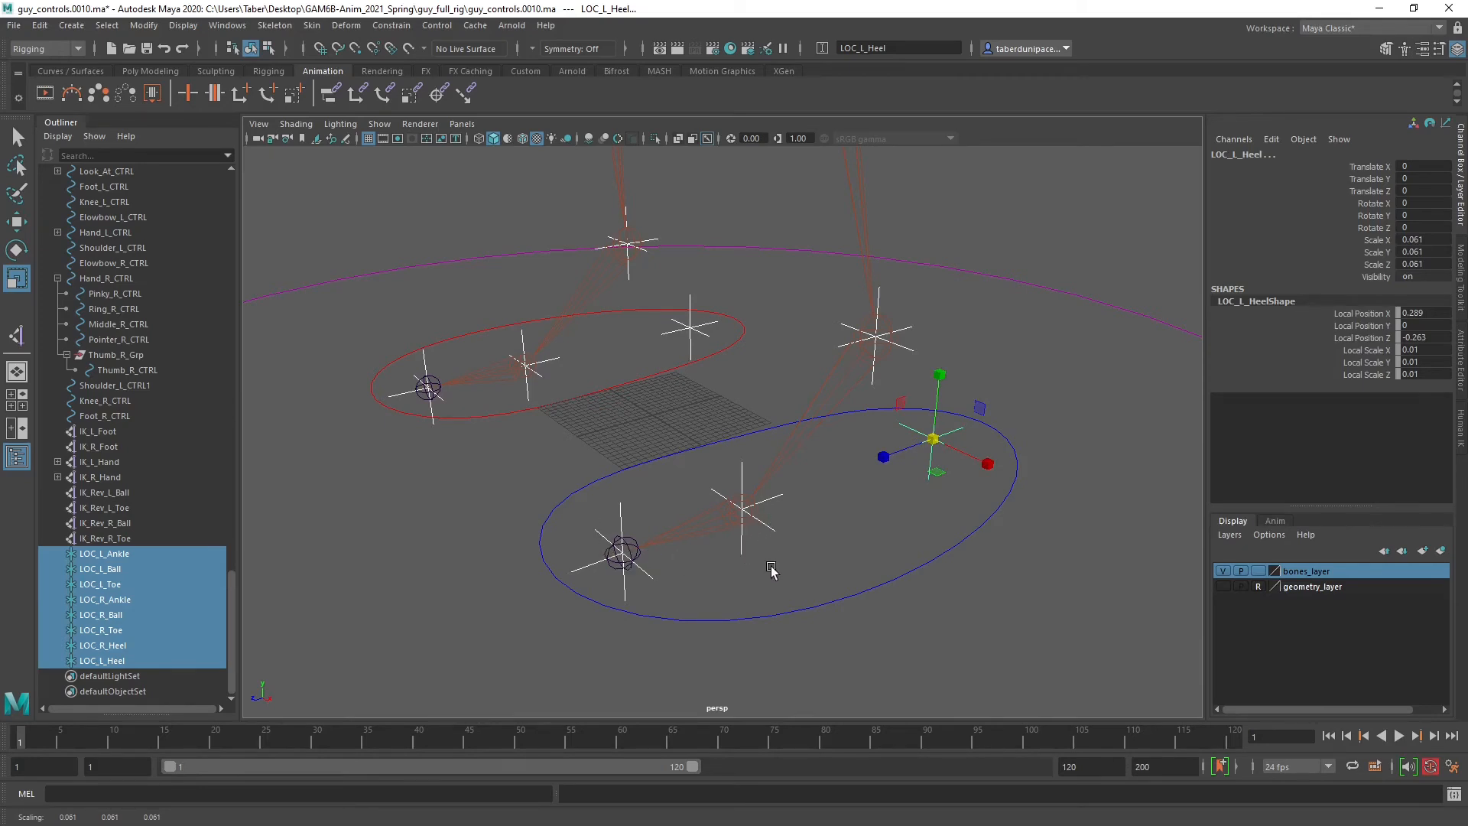
pyautogui.click(1057, 394)
# Examine the left foot's heel, ball, toe and ankle locators one by one.
pyautogui.keyDown('alt'); pyautogui.moveTo(901, 411); pyautogui.dragTo(809, 415); pyautogui.keyUp('alt')
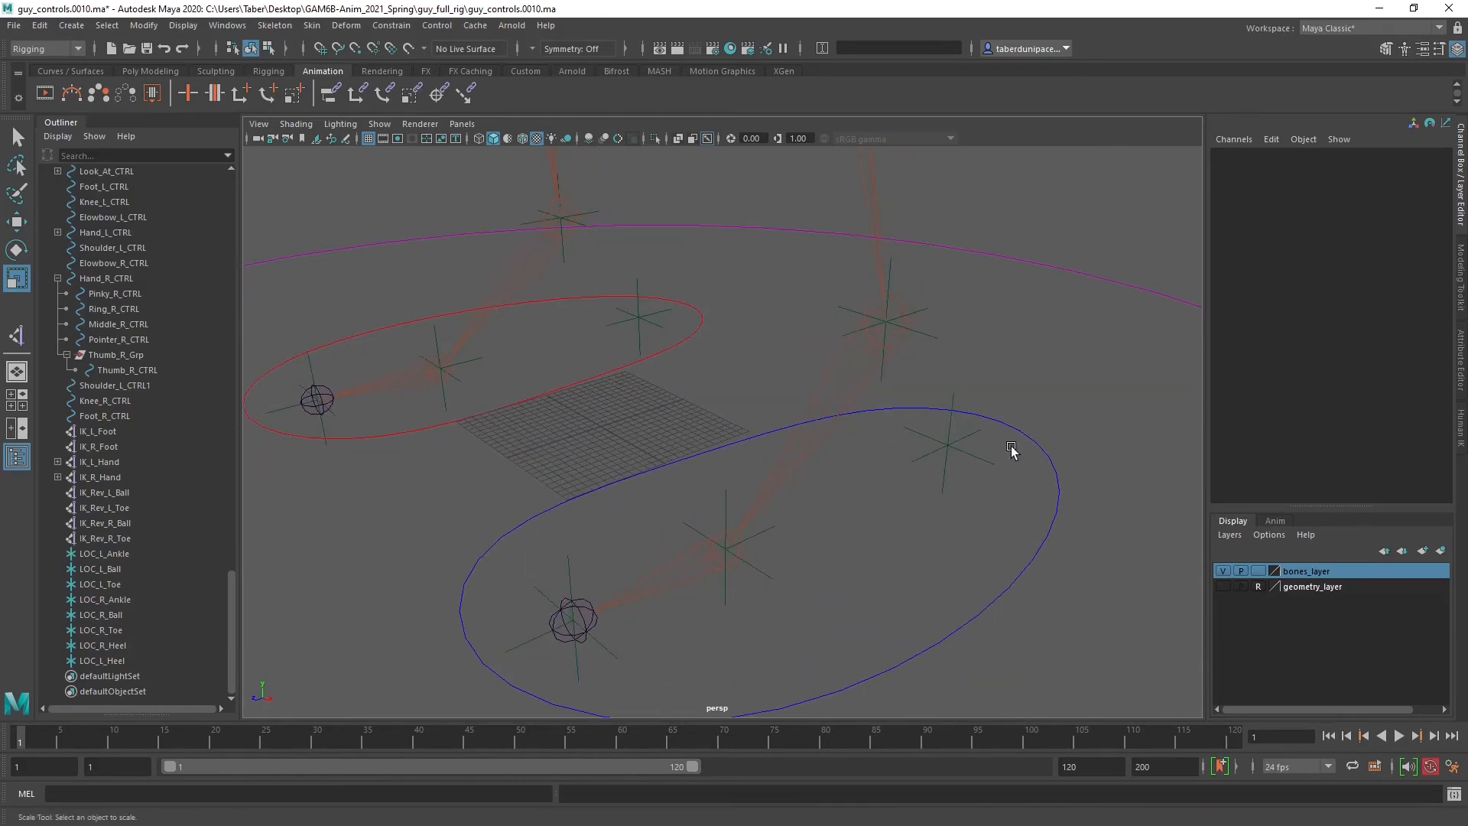
pyautogui.click(948, 458)
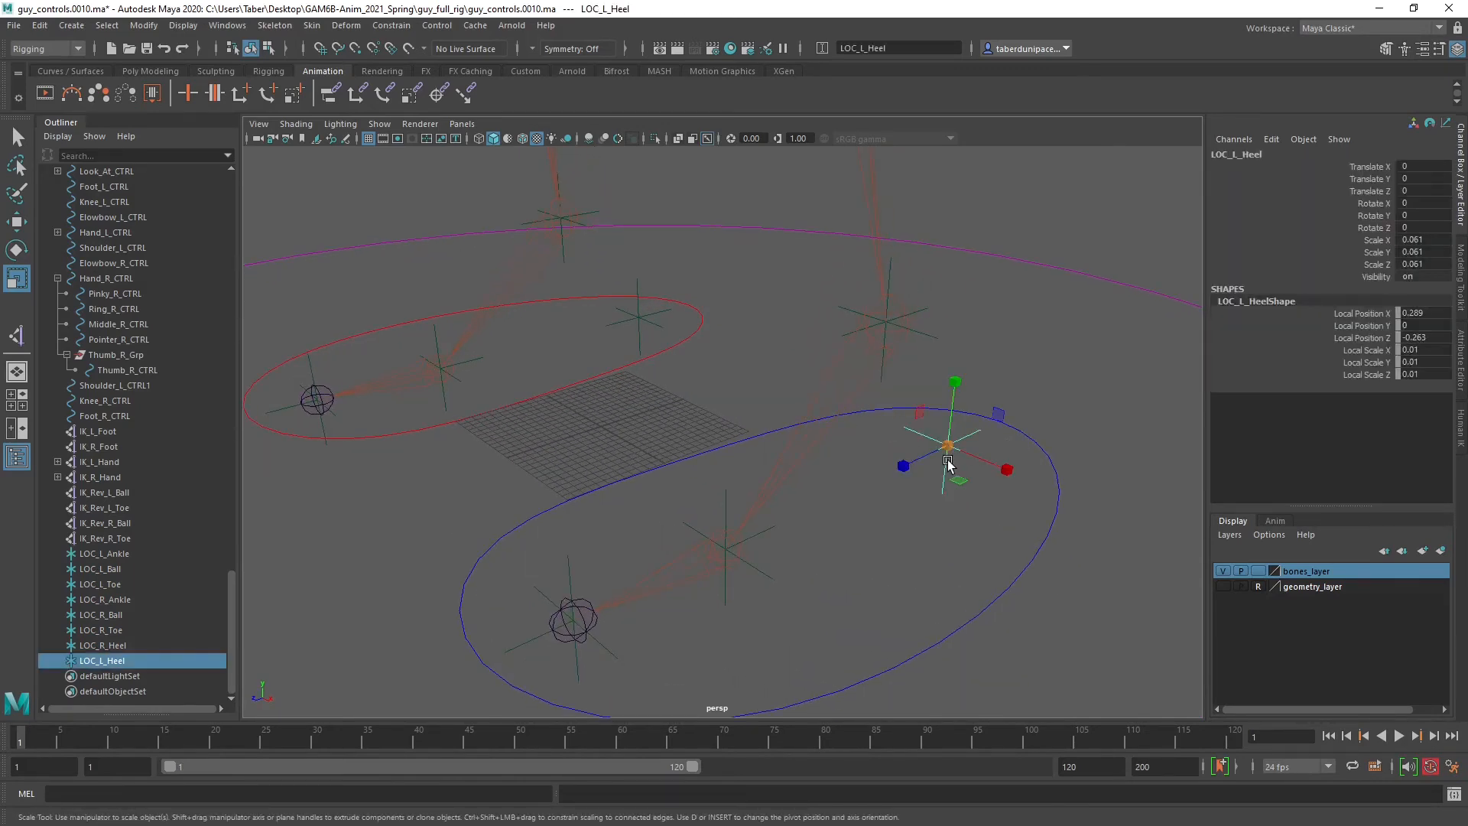
pyautogui.click(763, 586)
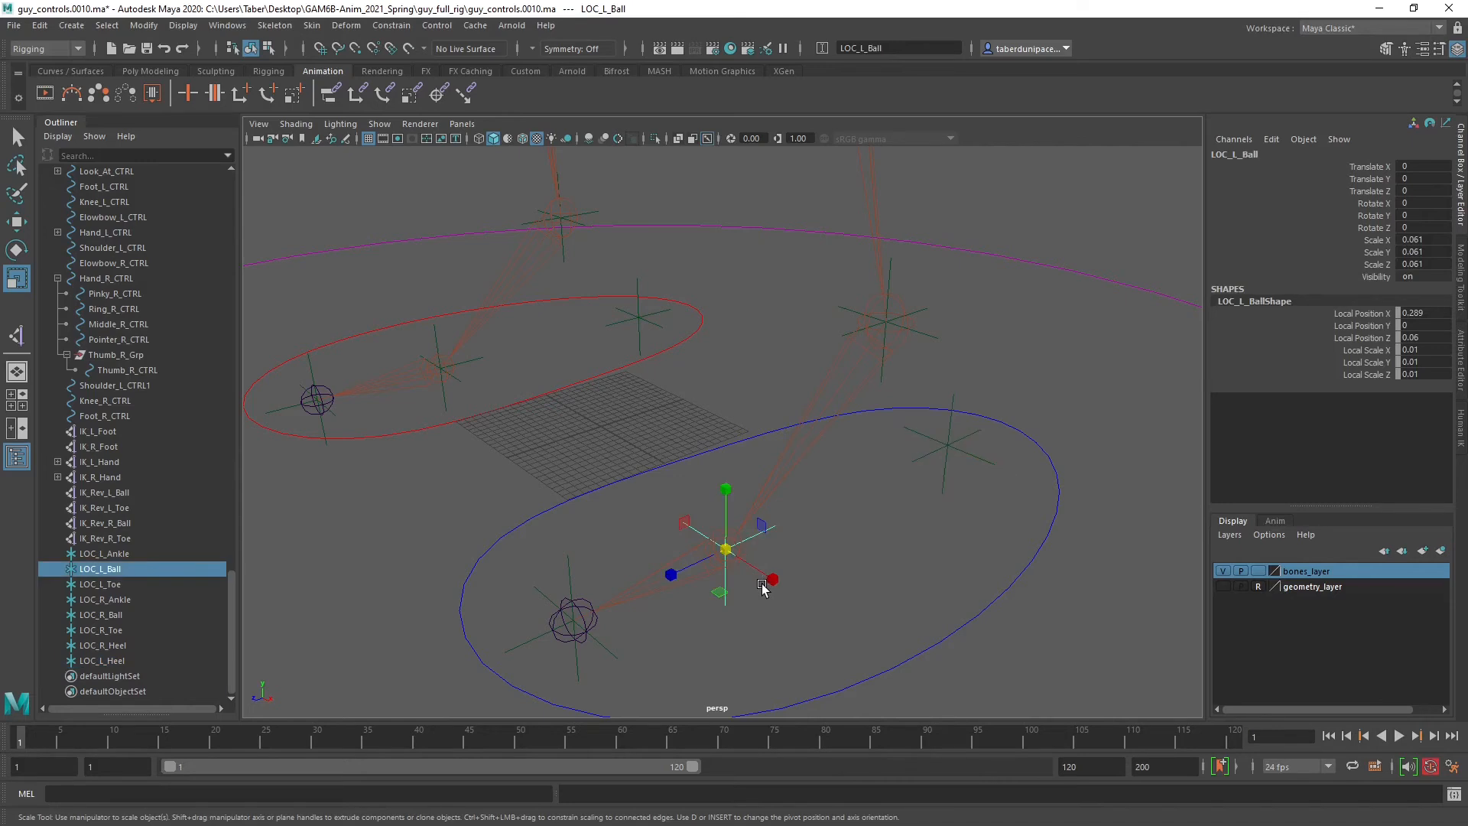
pyautogui.click(956, 457)
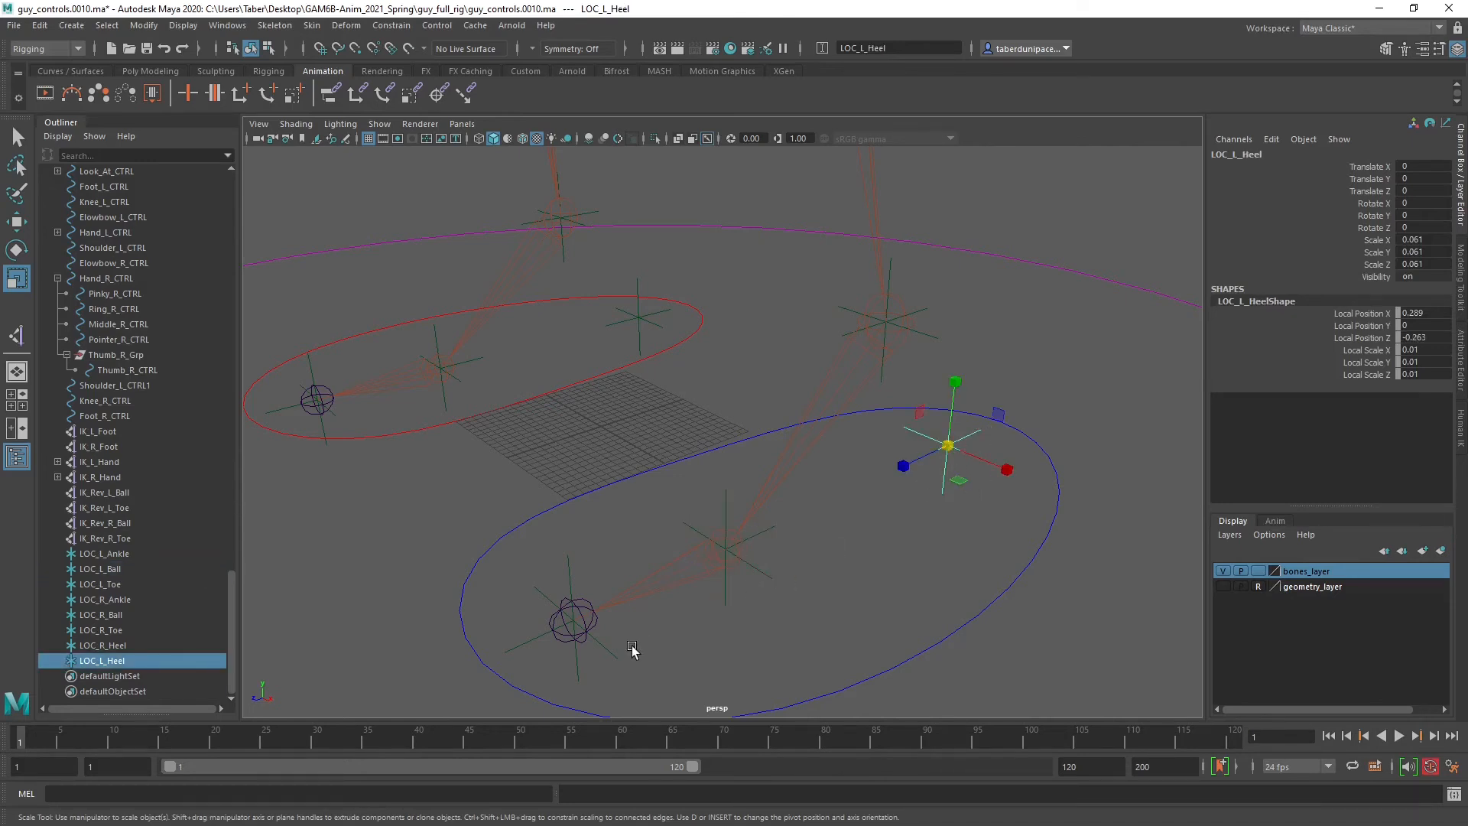
pyautogui.click(603, 659)
pyautogui.click(763, 586)
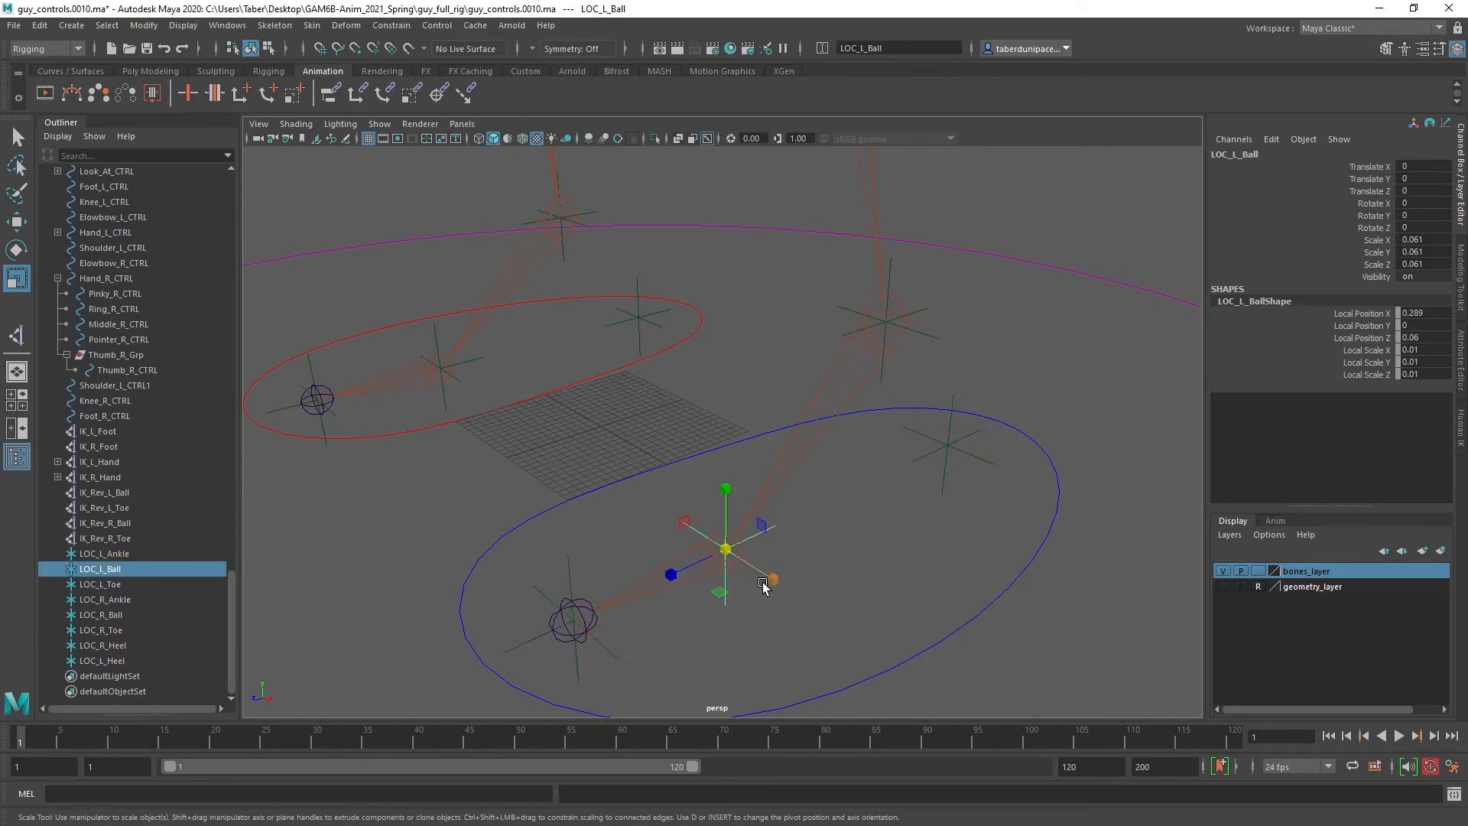
pyautogui.click(924, 363)
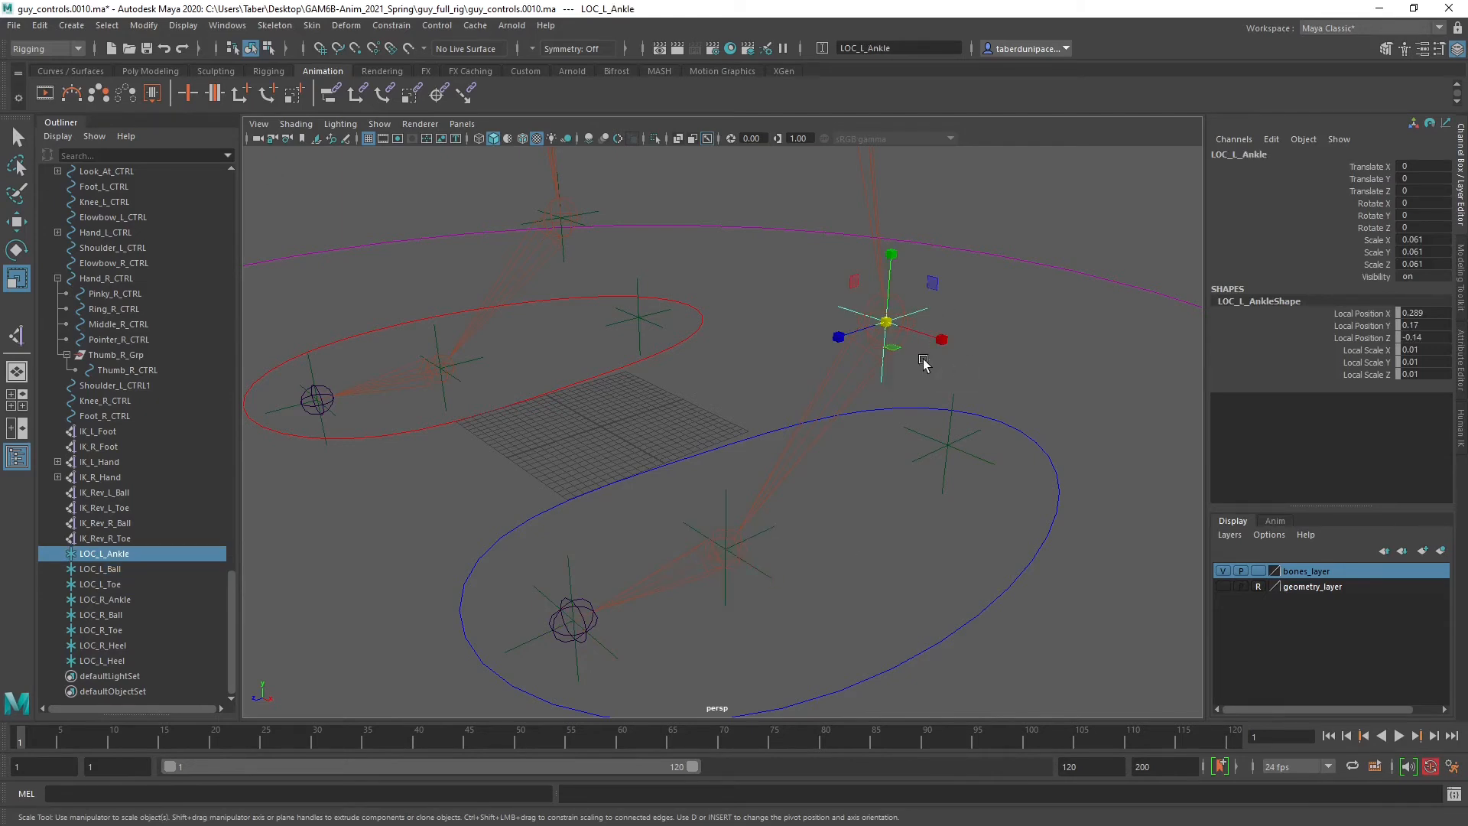
pyautogui.click(962, 337)
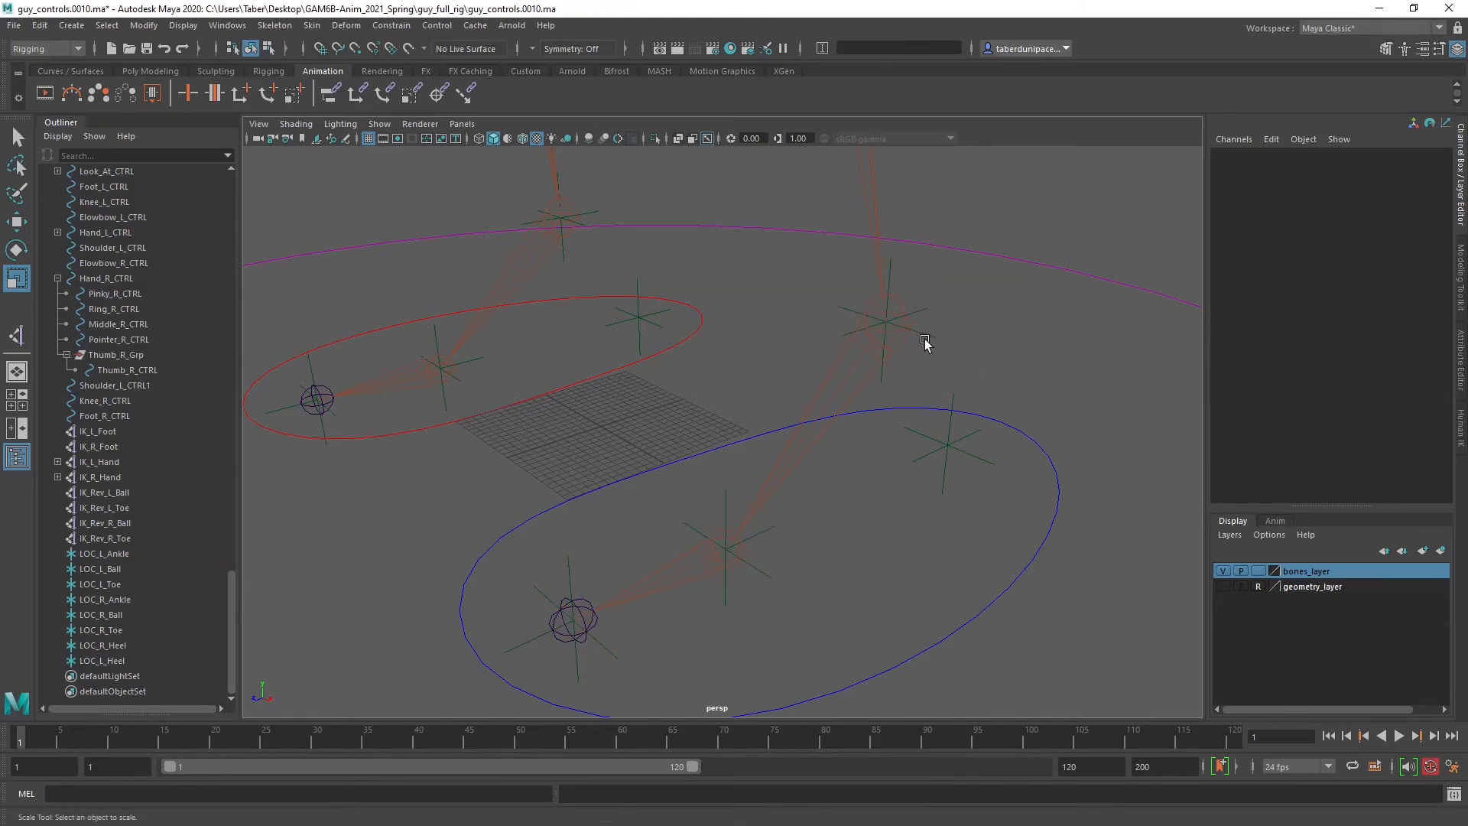
# Parent LOC_L_Ankle under LOC_L_Ball.
pyautogui.click(932, 338)
pyautogui.press('q')
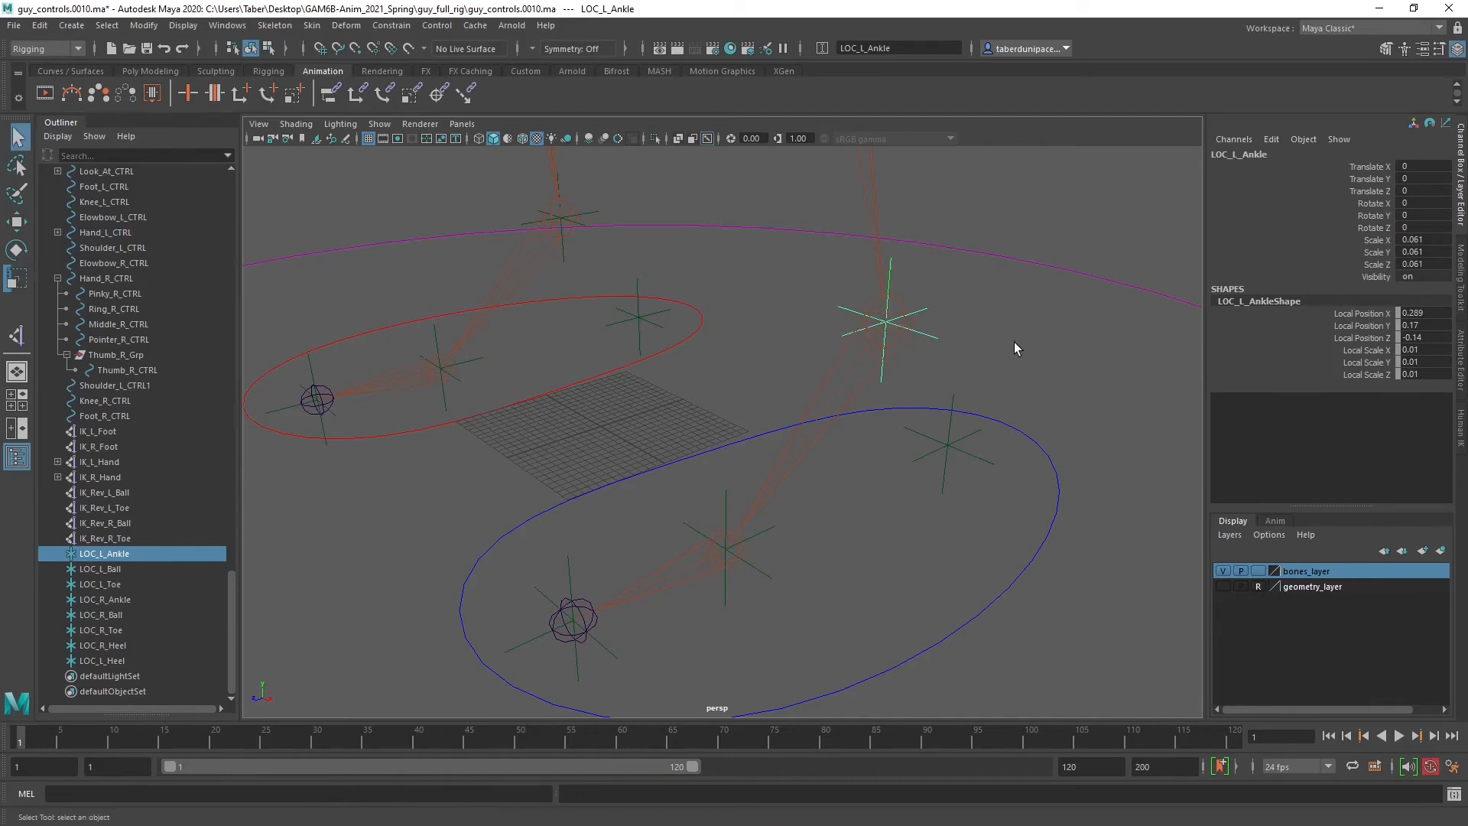
pyautogui.keyDown('shift'); pyautogui.click(759, 574); pyautogui.keyUp('shift')
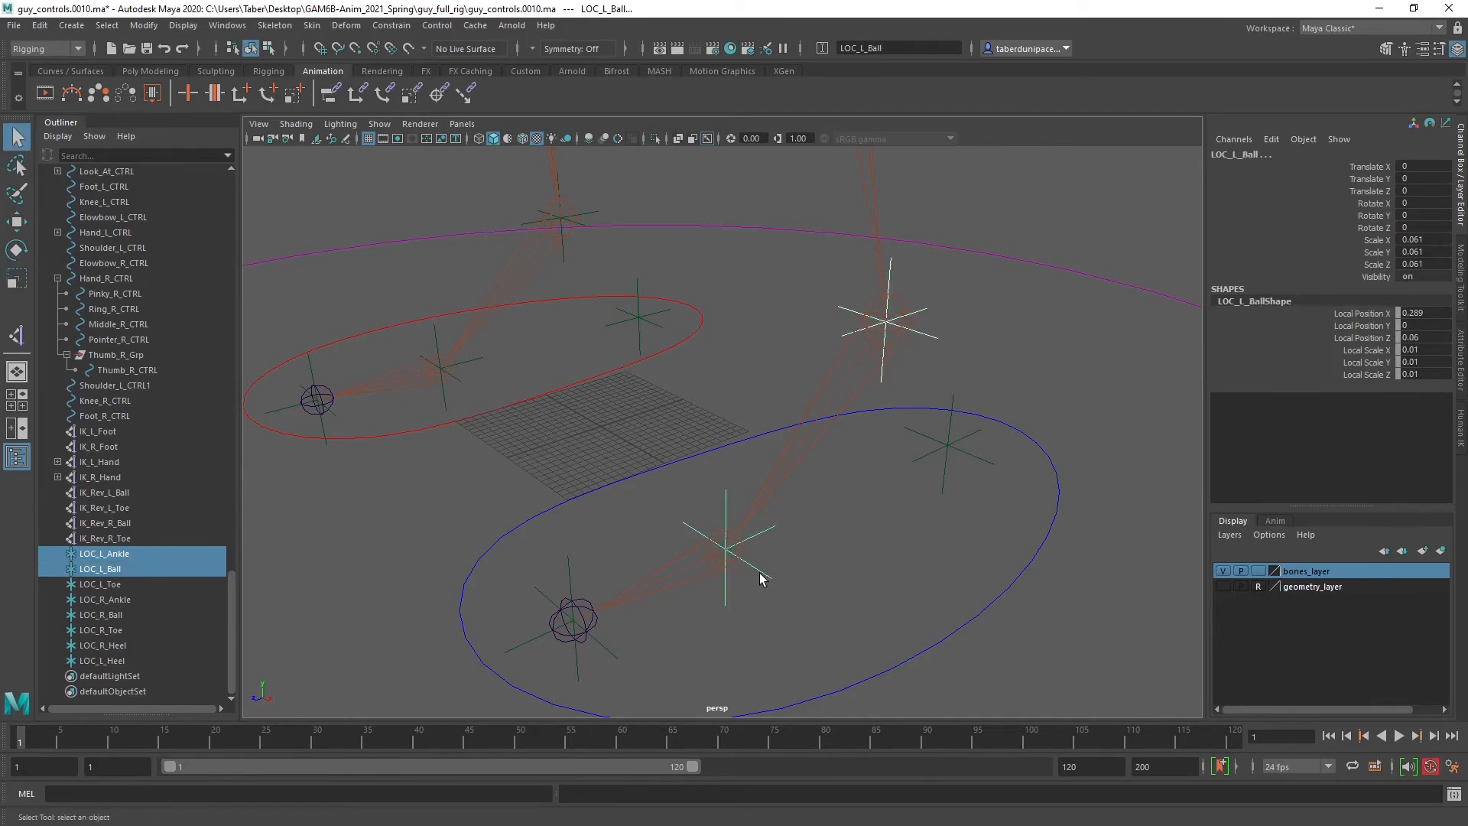
pyautogui.press('p')
pyautogui.click(780, 576)
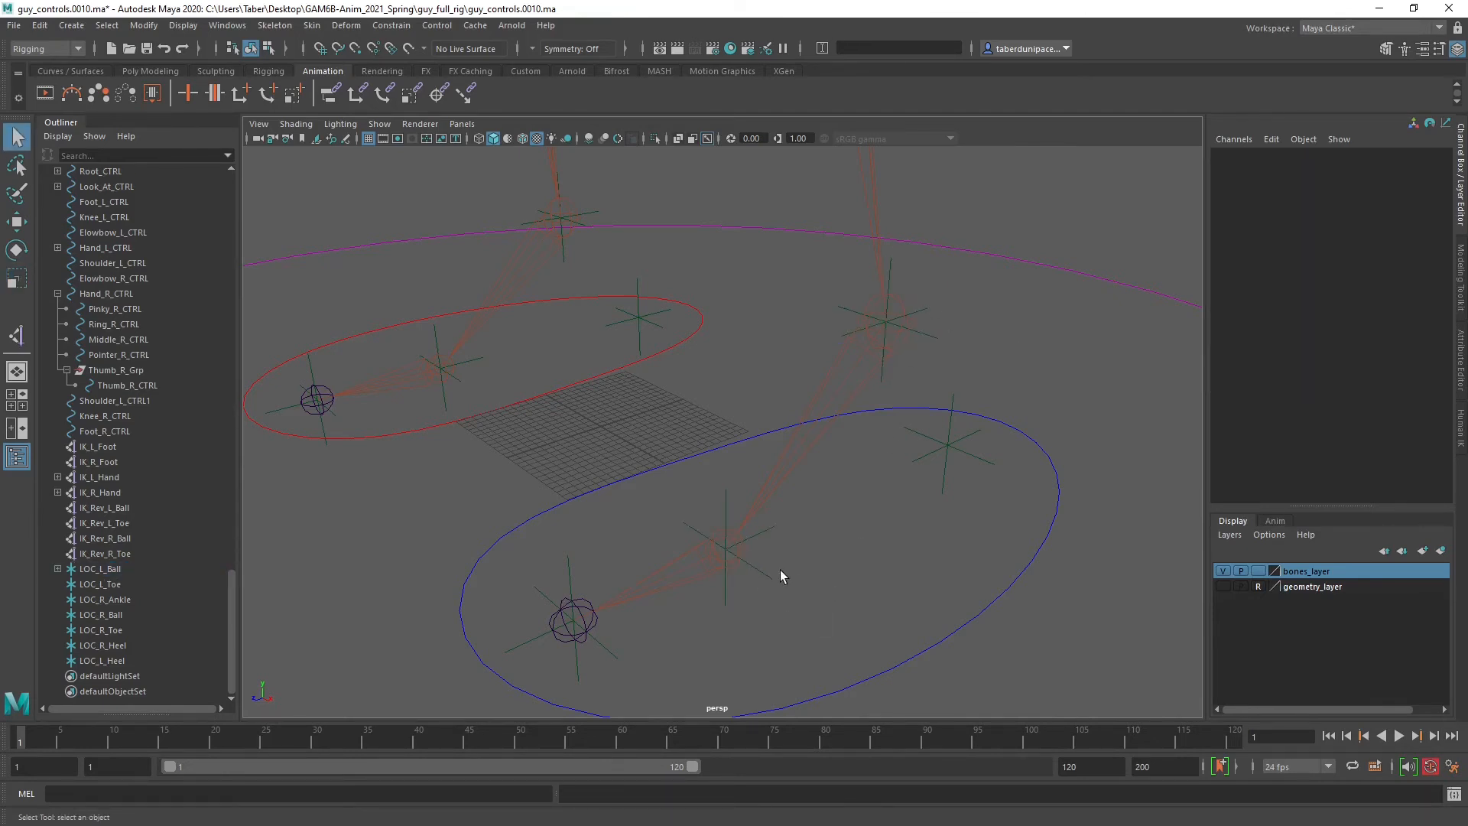
# Parent LOC_L_Ball under LOC_L_Toe, and LOC_L_Toe under LOC_L_Heel.
pyautogui.moveTo(765, 582); pyautogui.dragTo(763, 583)
pyautogui.keyDown('shift'); pyautogui.moveTo(608, 659); pyautogui.dragTo(602, 663); pyautogui.keyUp('shift')
pyautogui.press('p')
pyautogui.click(633, 642)
pyautogui.keyDown('shift'); pyautogui.moveTo(975, 468); pyautogui.dragTo(974, 469); pyautogui.keyUp('shift')
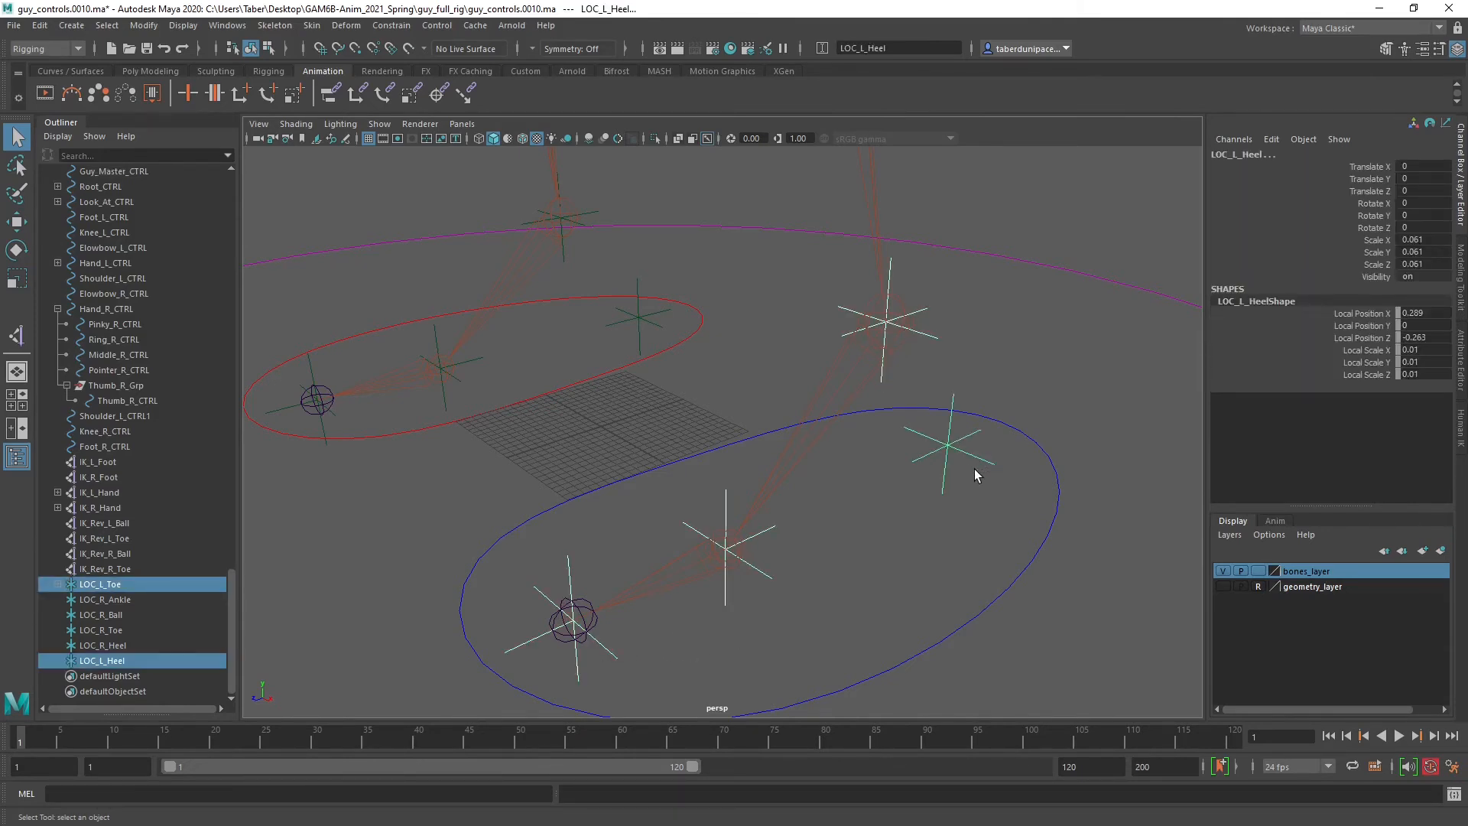
pyautogui.press('p')
# Expand the LOC_L_Heel hierarchy and check its heel, toe, ball and ankle levels.
pyautogui.click(57, 661)
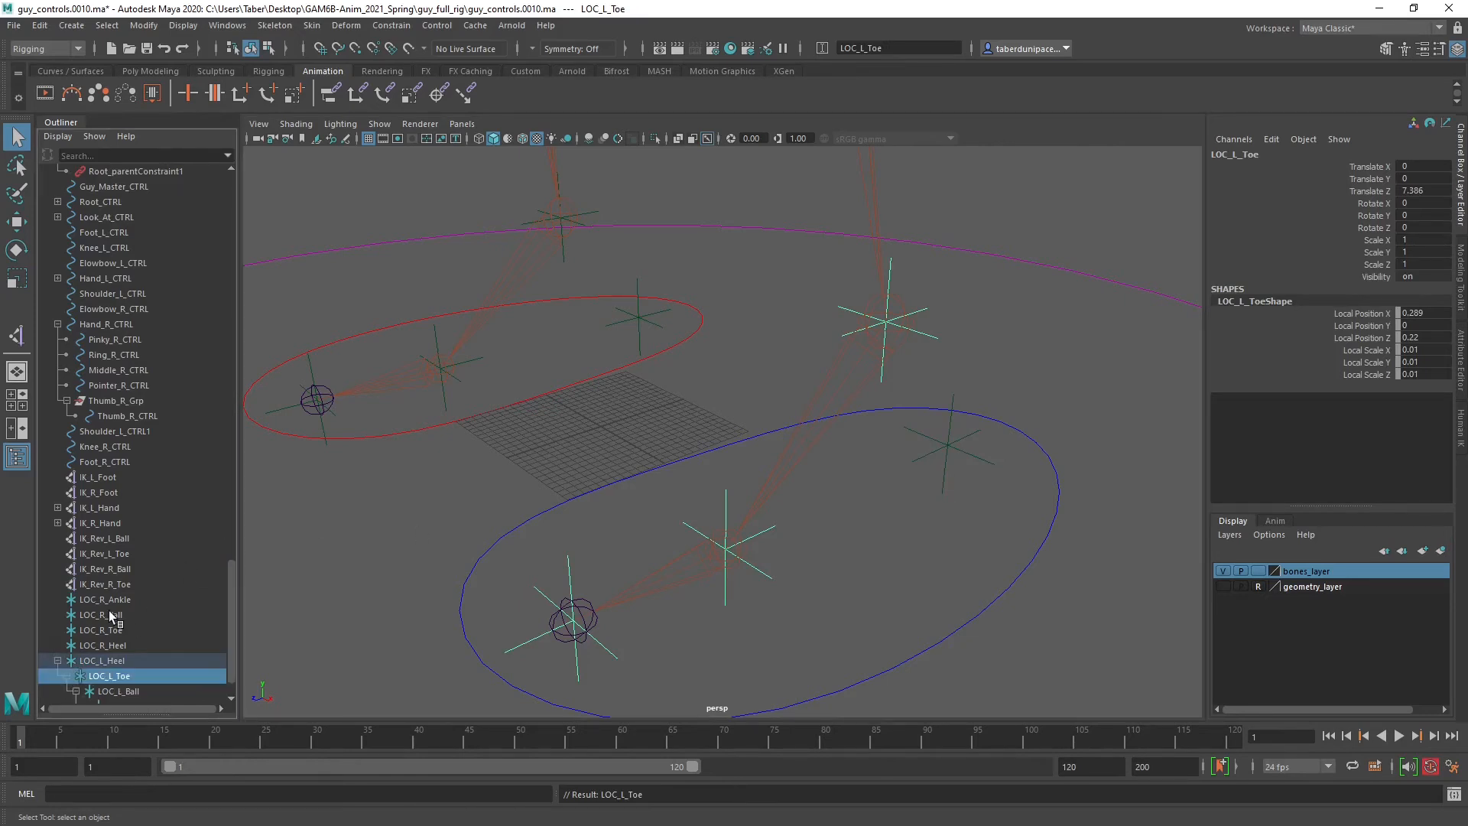
pyautogui.click(131, 616)
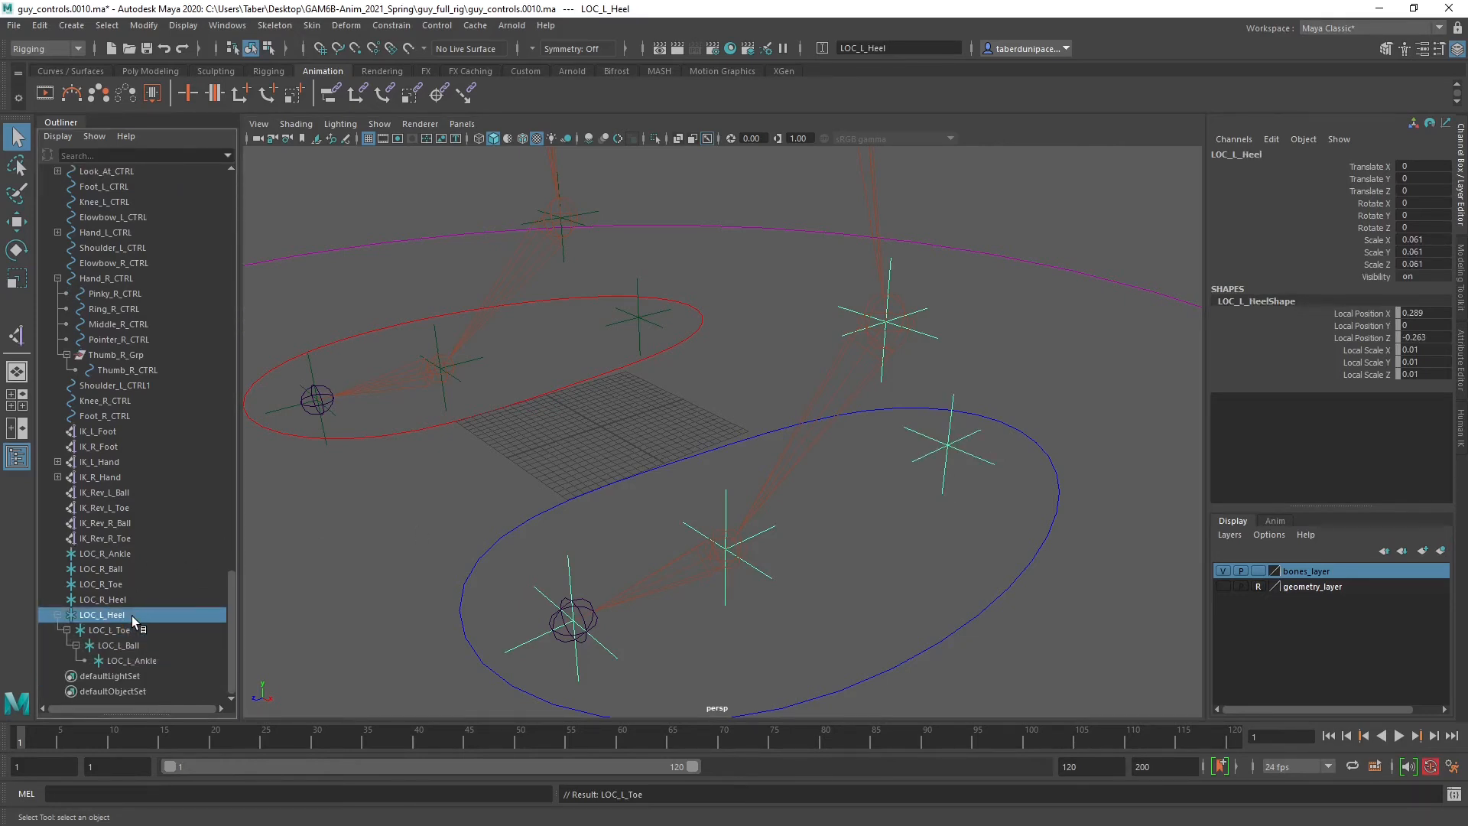
pyautogui.click(121, 631)
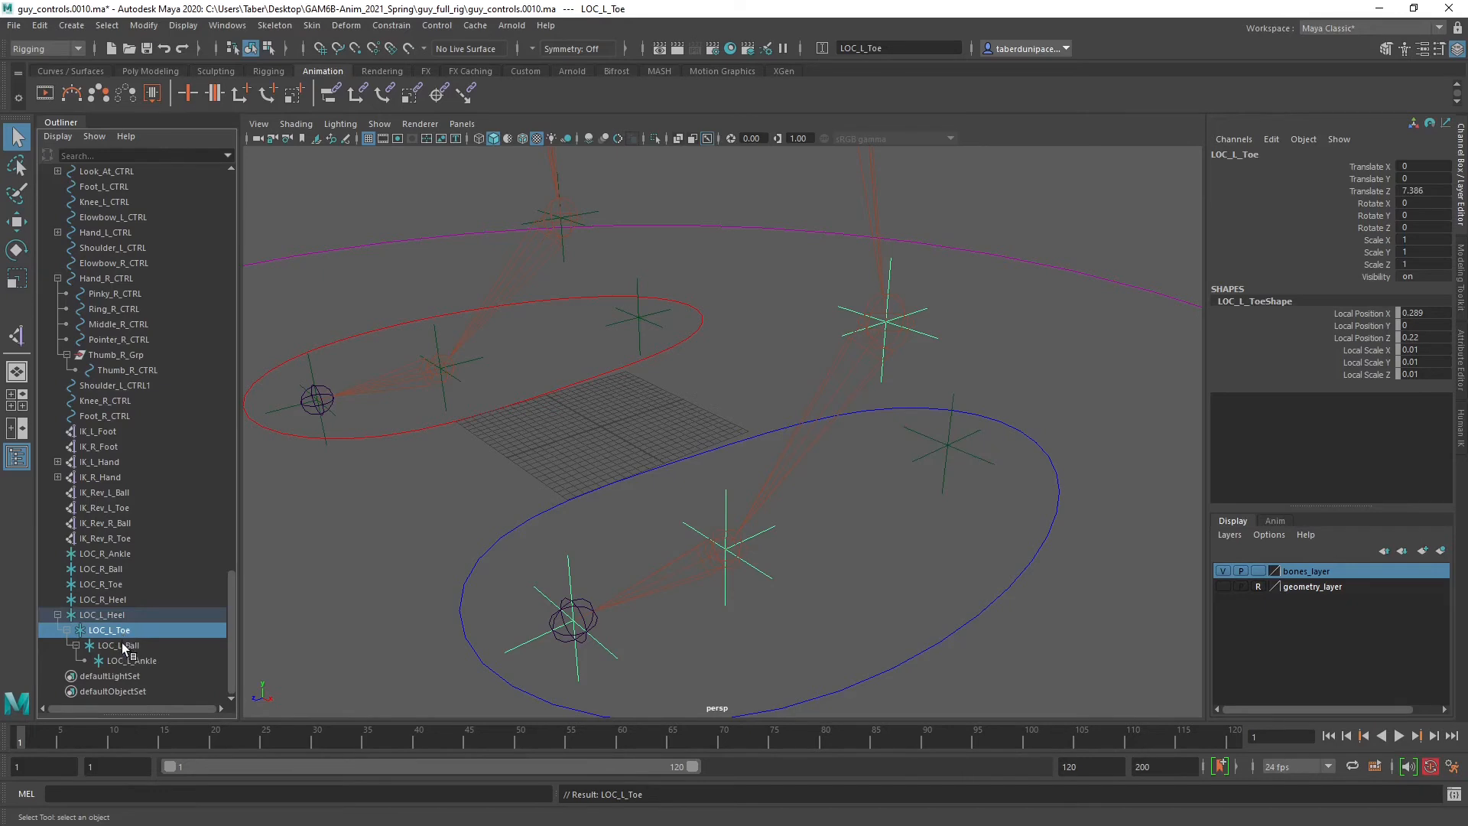
pyautogui.click(124, 647)
pyautogui.click(126, 659)
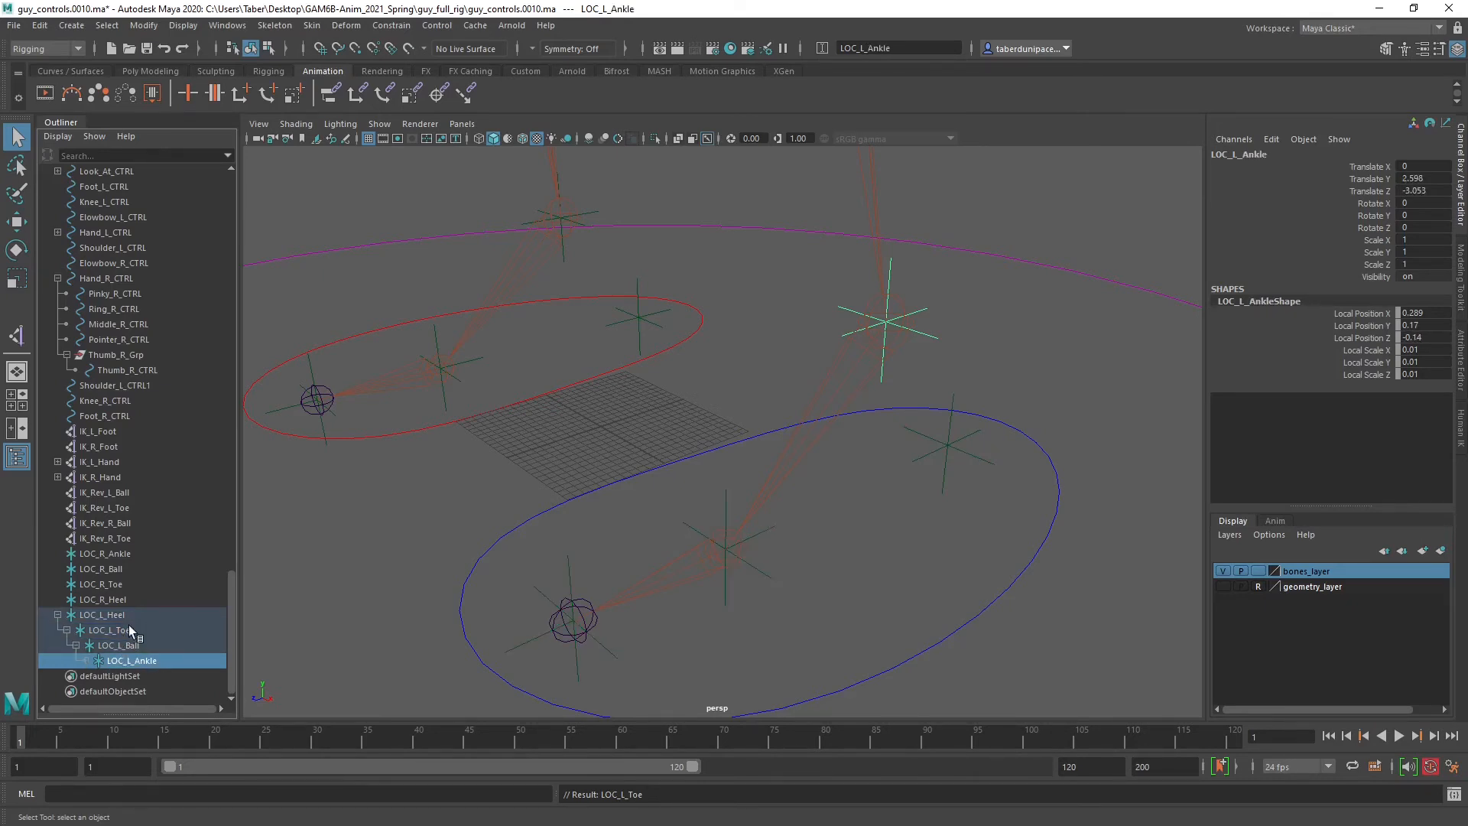
# Test the left locator hierarchy by rotating the heel, toe and ball locators about X, undoing each rotation.
pyautogui.click(1001, 457)
pyautogui.click(966, 470)
pyautogui.press('e')
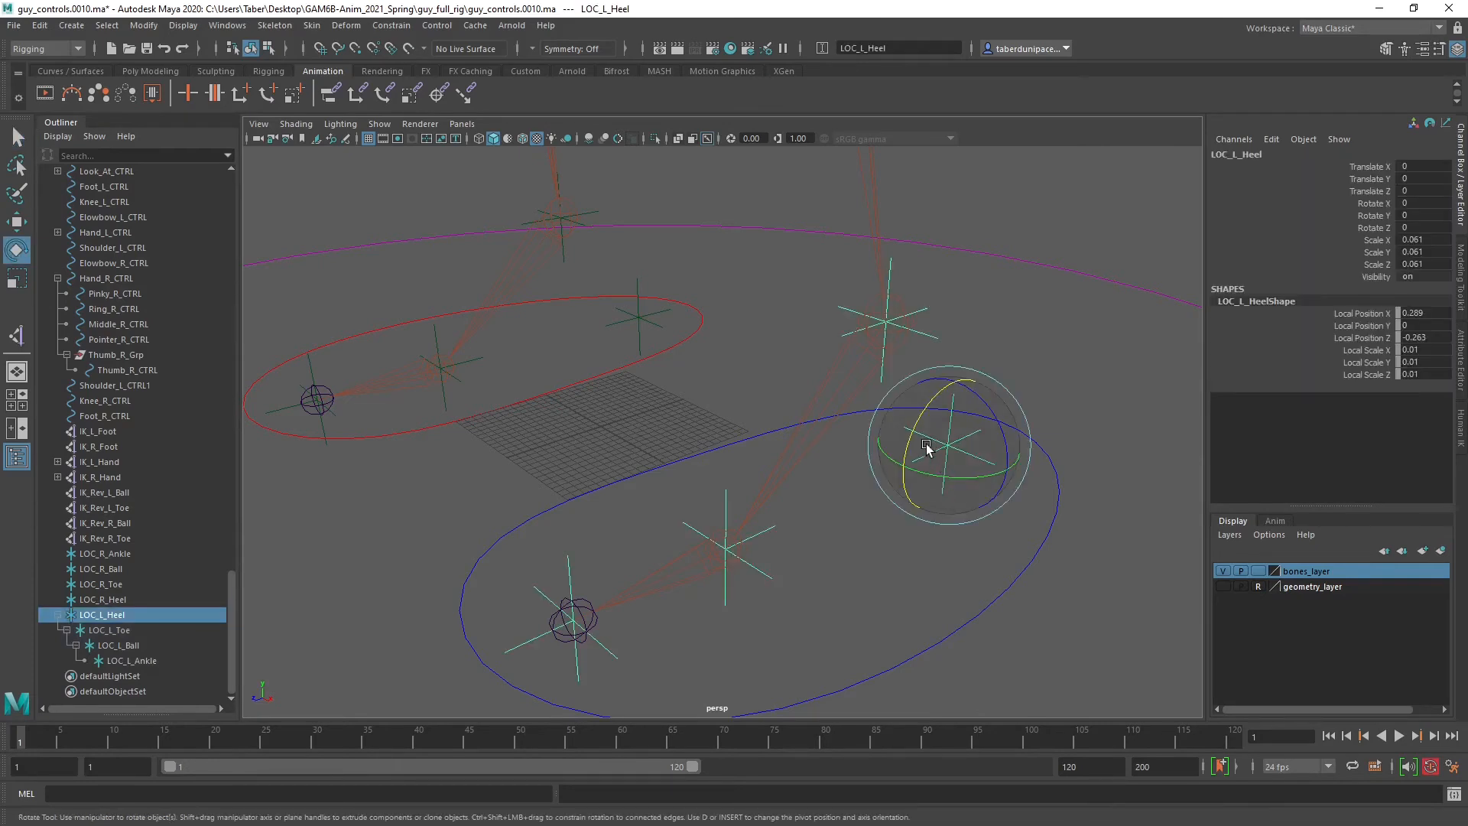
pyautogui.moveTo(915, 426)
pyautogui.mouseDown()
pyautogui.moveTo(961, 393)
pyautogui.moveTo(921, 457)
pyautogui.moveTo(960, 383)
pyautogui.moveTo(920, 434)
pyautogui.mouseUp()
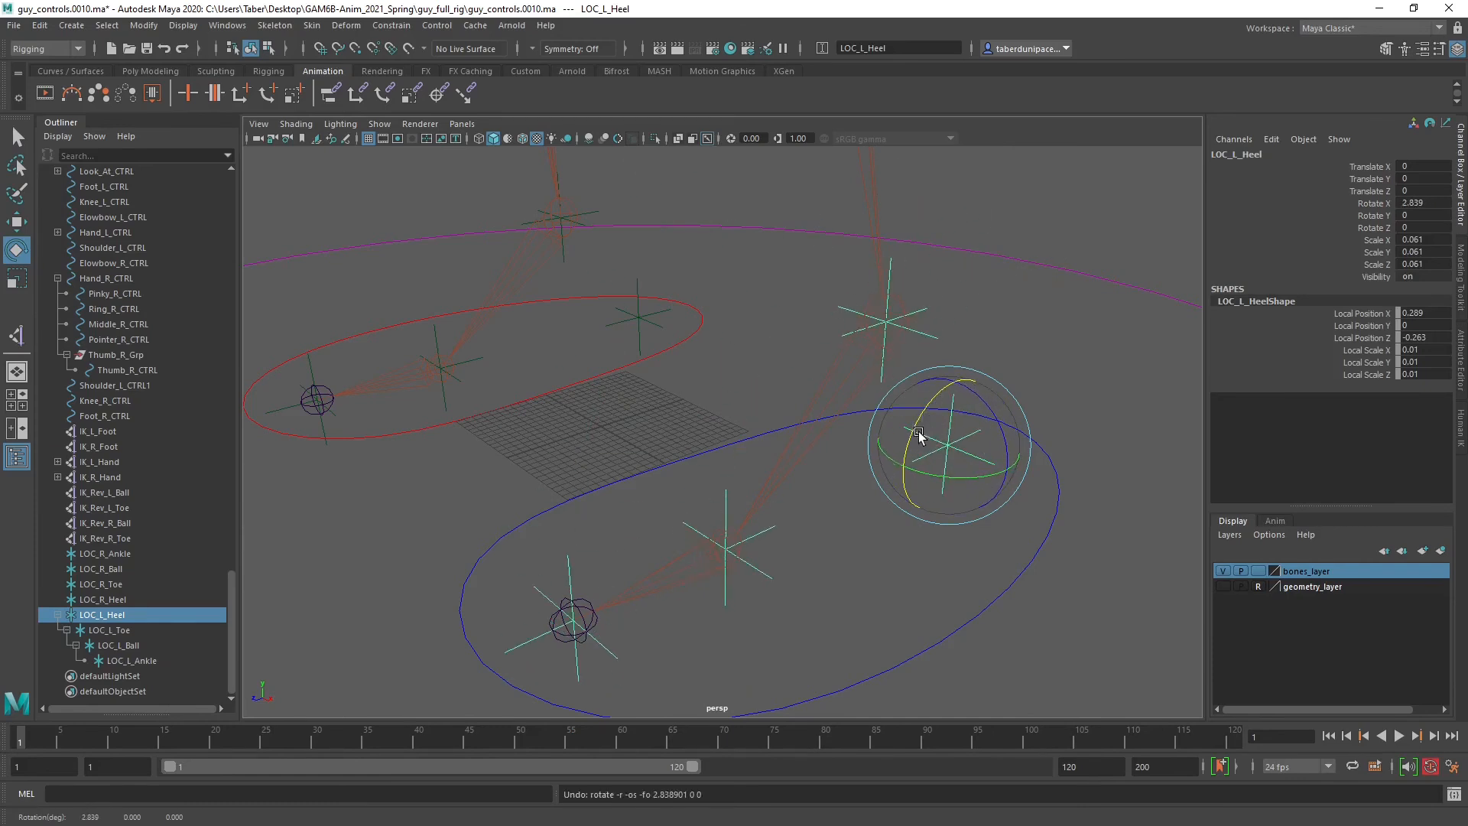
pyautogui.click(570, 564)
pyautogui.moveTo(589, 558)
pyautogui.mouseDown()
pyautogui.moveTo(535, 583)
pyautogui.moveTo(599, 563)
pyautogui.moveTo(557, 580)
pyautogui.moveTo(575, 567)
pyautogui.mouseUp()
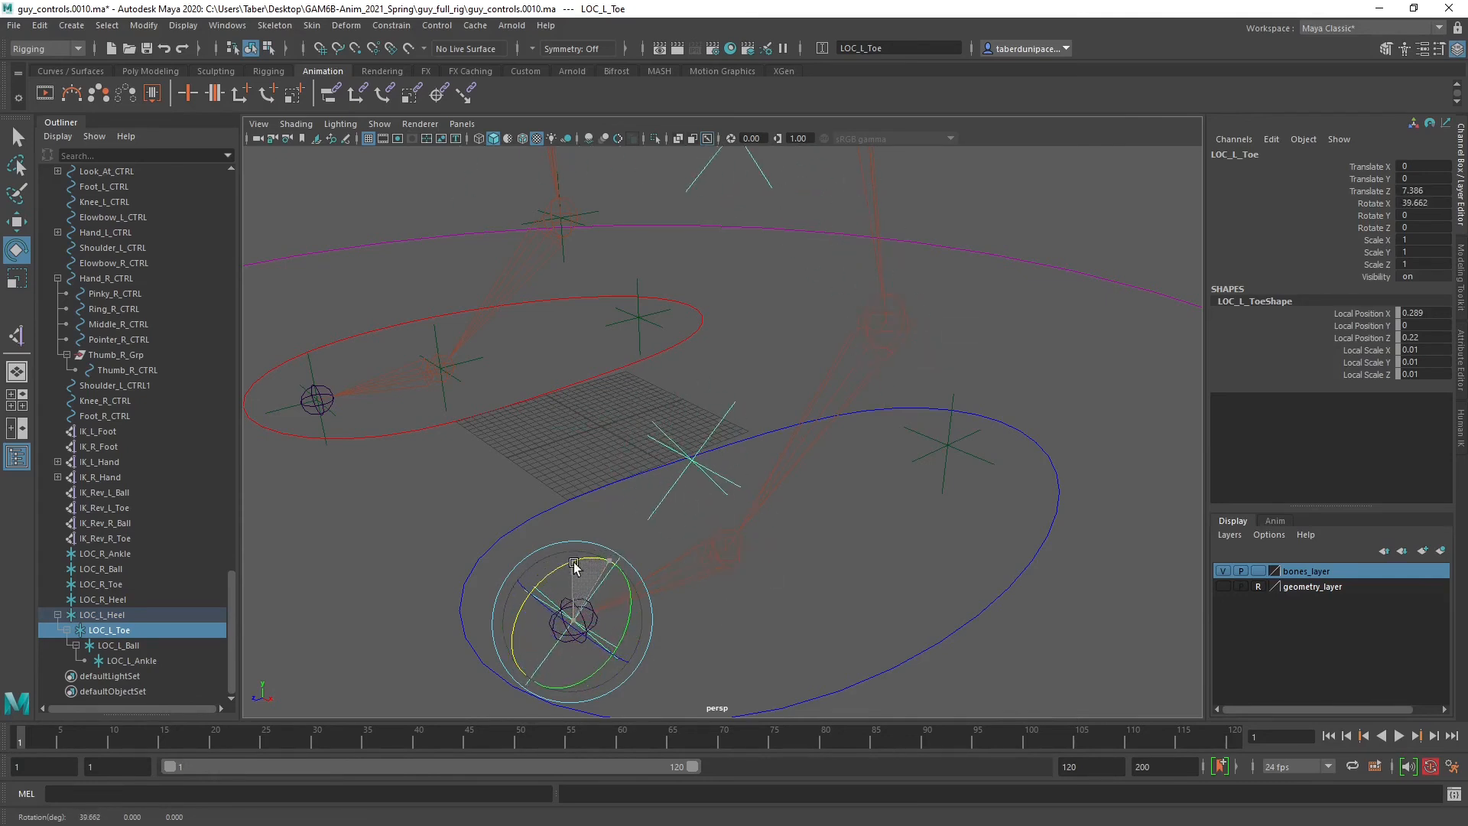
pyautogui.hotkey('ctrl', 'z')
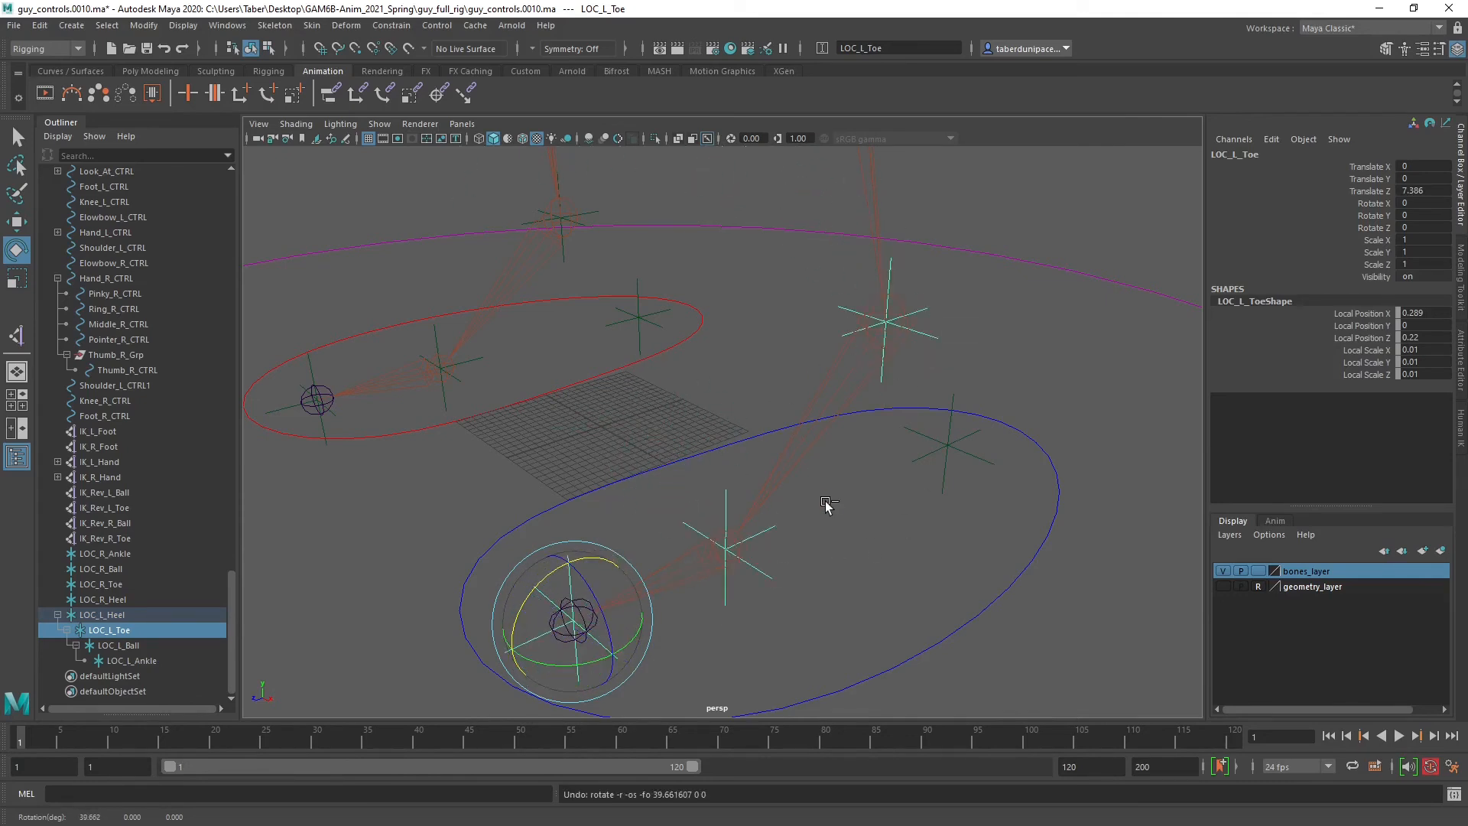
pyautogui.click(839, 564)
pyautogui.click(725, 499)
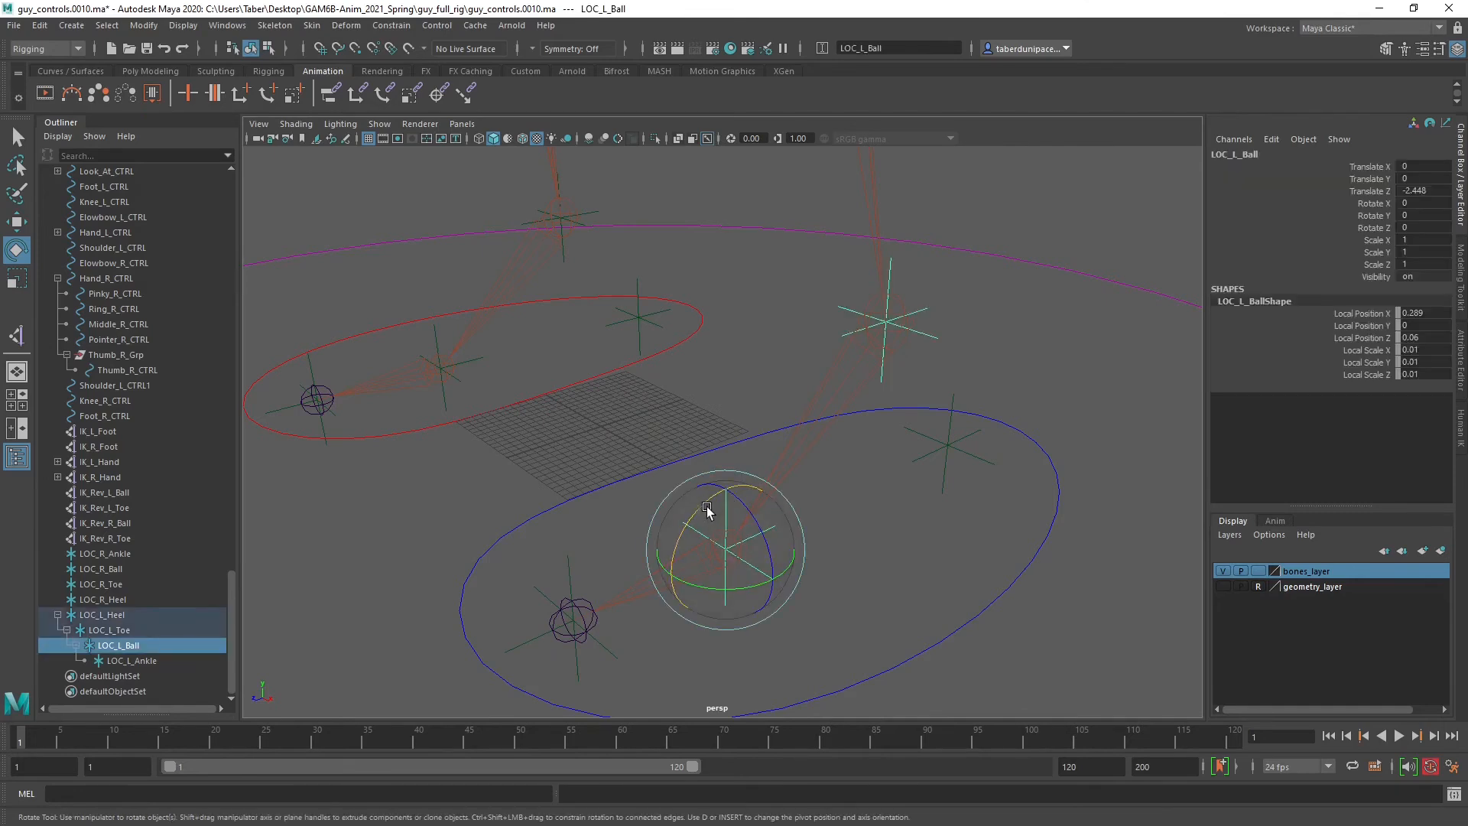
pyautogui.moveTo(707, 506)
pyautogui.mouseDown()
pyautogui.moveTo(665, 535)
pyautogui.moveTo(708, 505)
pyautogui.mouseUp()
pyautogui.click(931, 342)
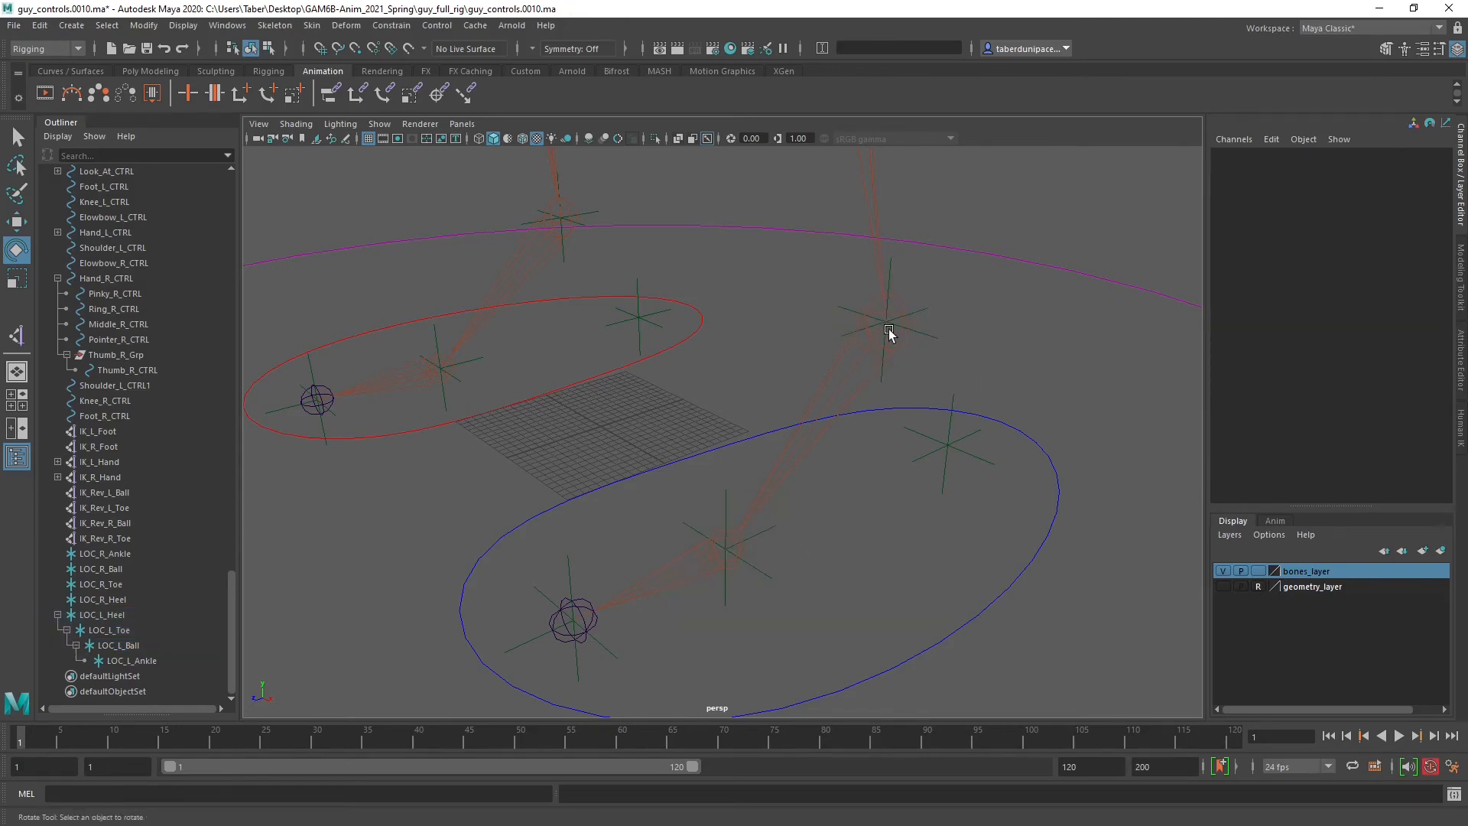
# Parent LOC_R_Ankle under LOC_R_Ball.
pyautogui.keyDown('alt'); pyautogui.moveTo(697, 359); pyautogui.dragTo(839, 426); pyautogui.keyUp('alt')
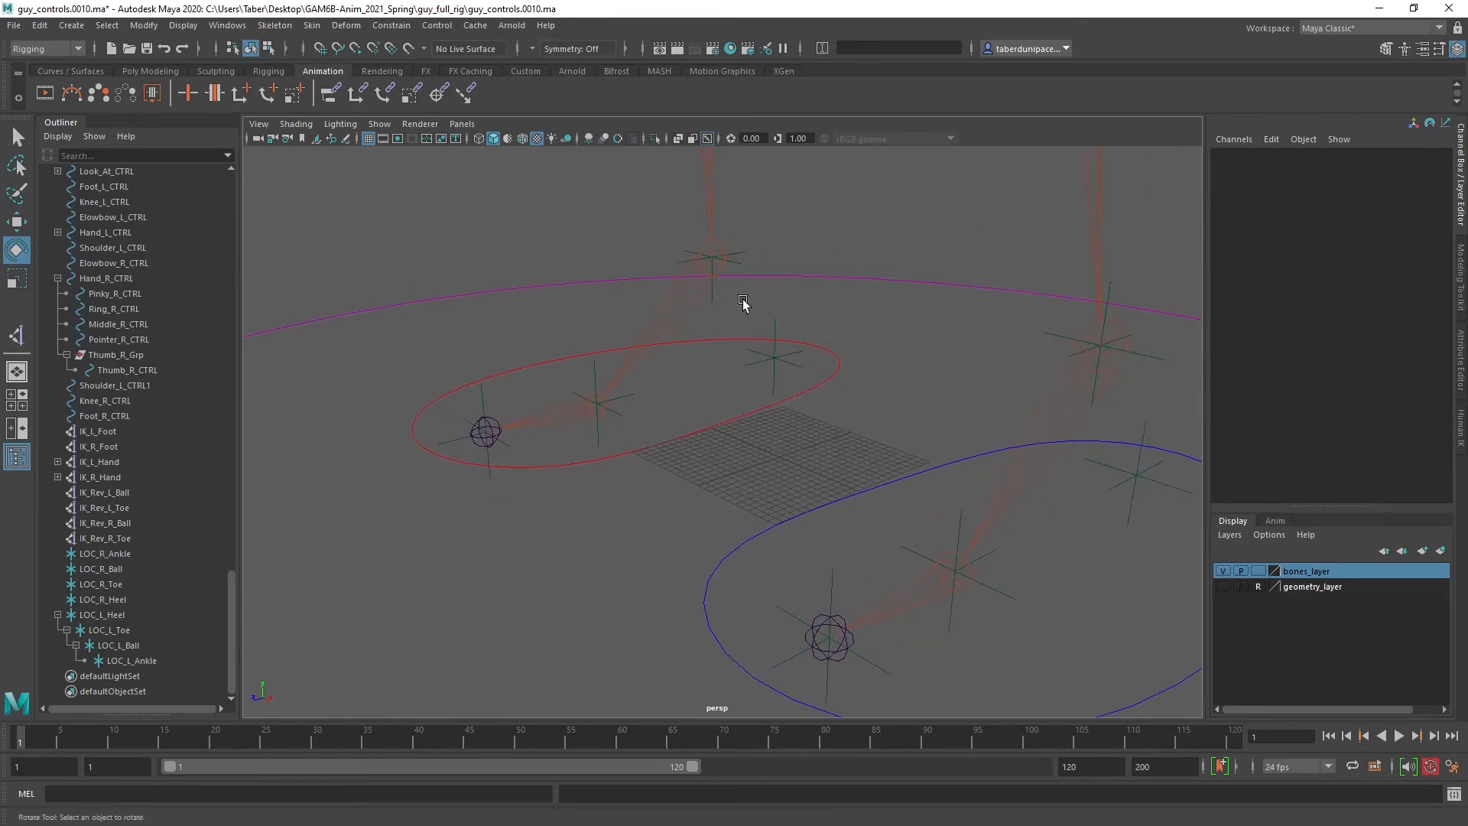
pyautogui.click(749, 255)
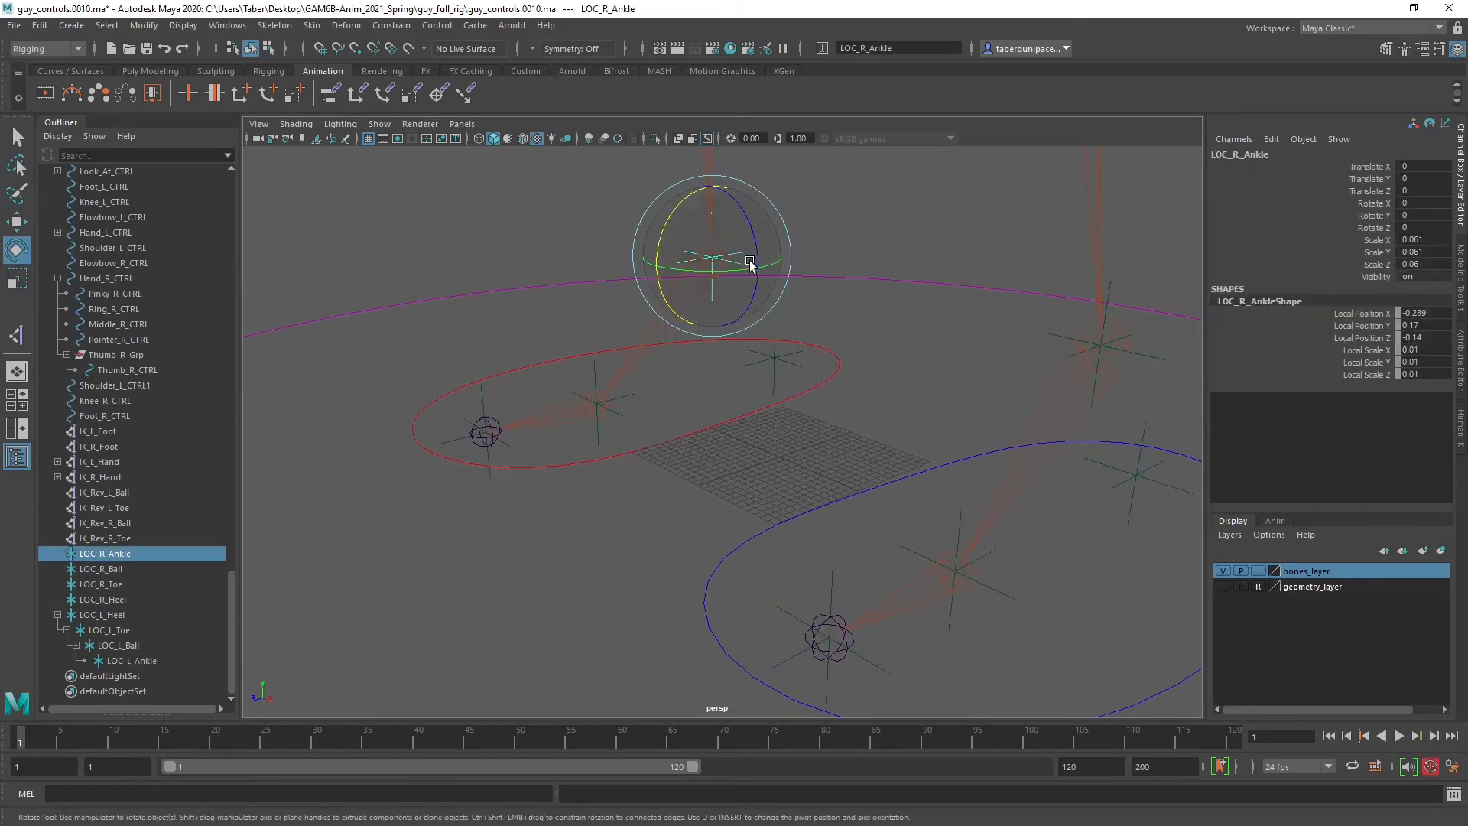
pyautogui.keyDown('shift'); pyautogui.click(640, 423); pyautogui.keyUp('shift')
pyautogui.press('p')
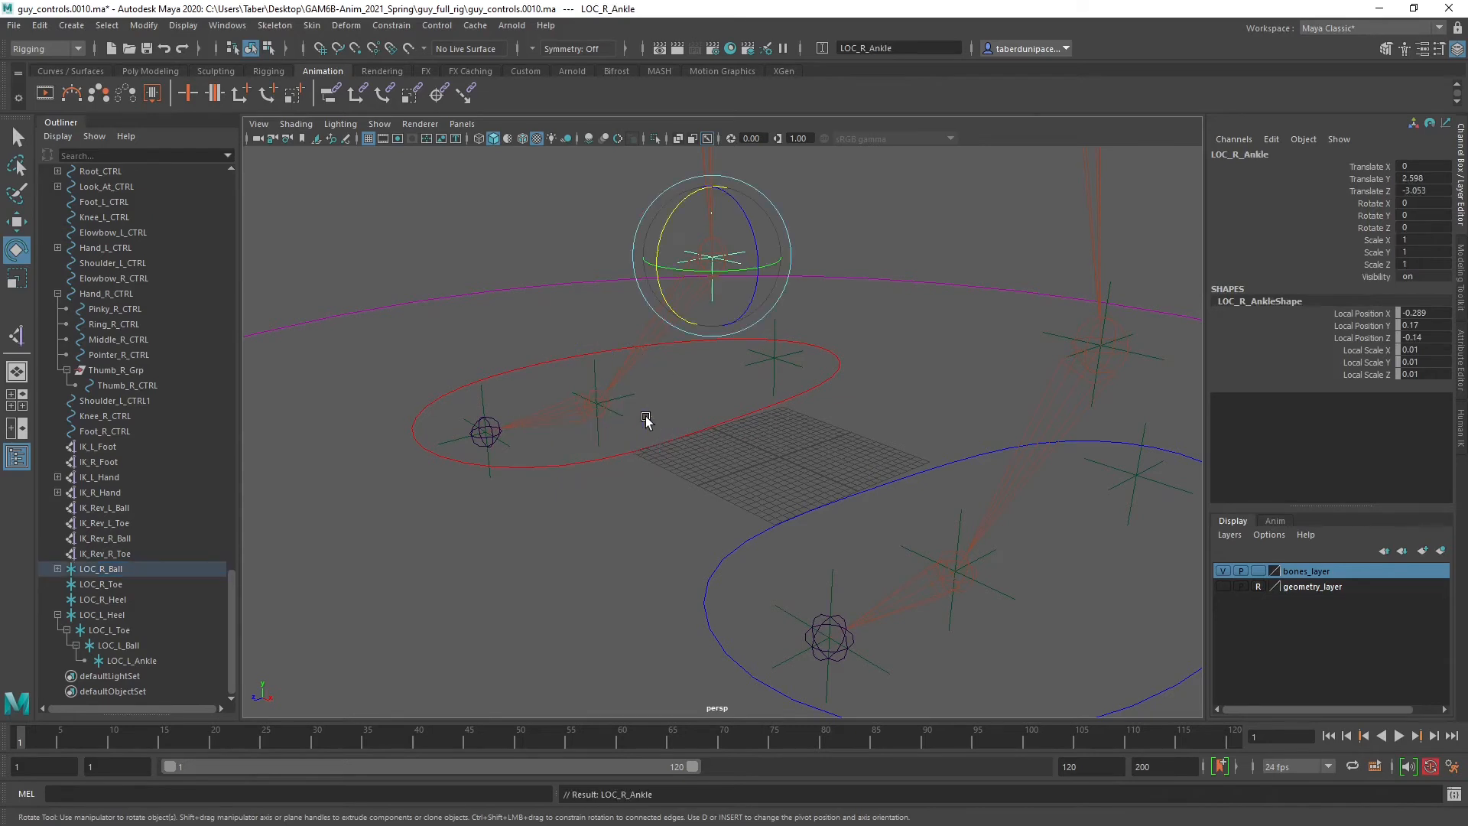
# Parent LOC_R_Ball under LOC_R_Toe.
pyautogui.click(688, 392)
pyautogui.click(630, 395)
pyautogui.keyDown('shift'); pyautogui.click(481, 394); pyautogui.keyUp('shift')
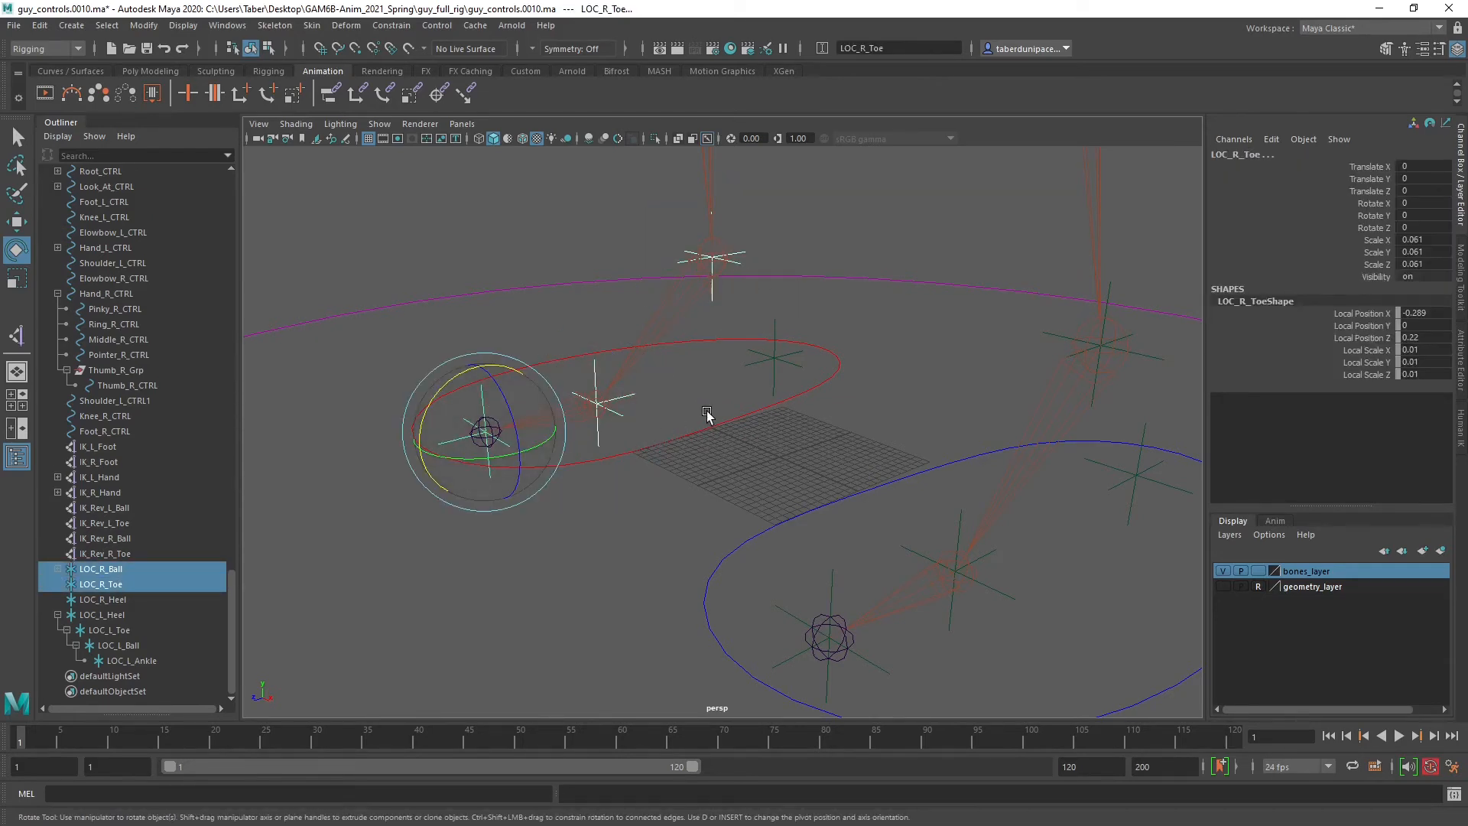
pyautogui.press('p')
# Parent LOC_R_Toe under LOC_R_Heel and expand the right heel hierarchy.
pyautogui.click(715, 368)
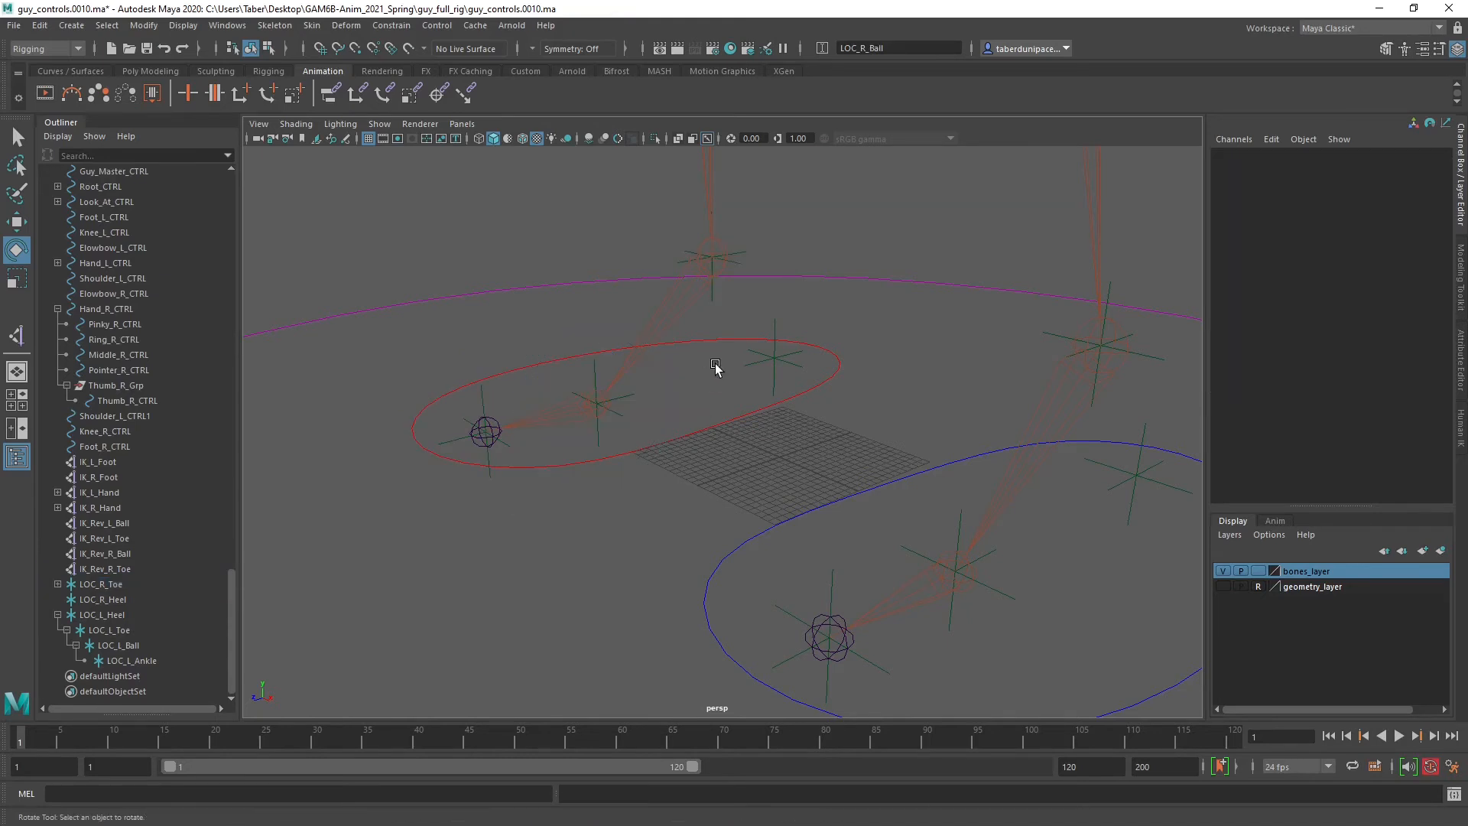
pyautogui.click(487, 462)
pyautogui.keyDown('shift'); pyautogui.click(777, 359); pyautogui.keyUp('shift')
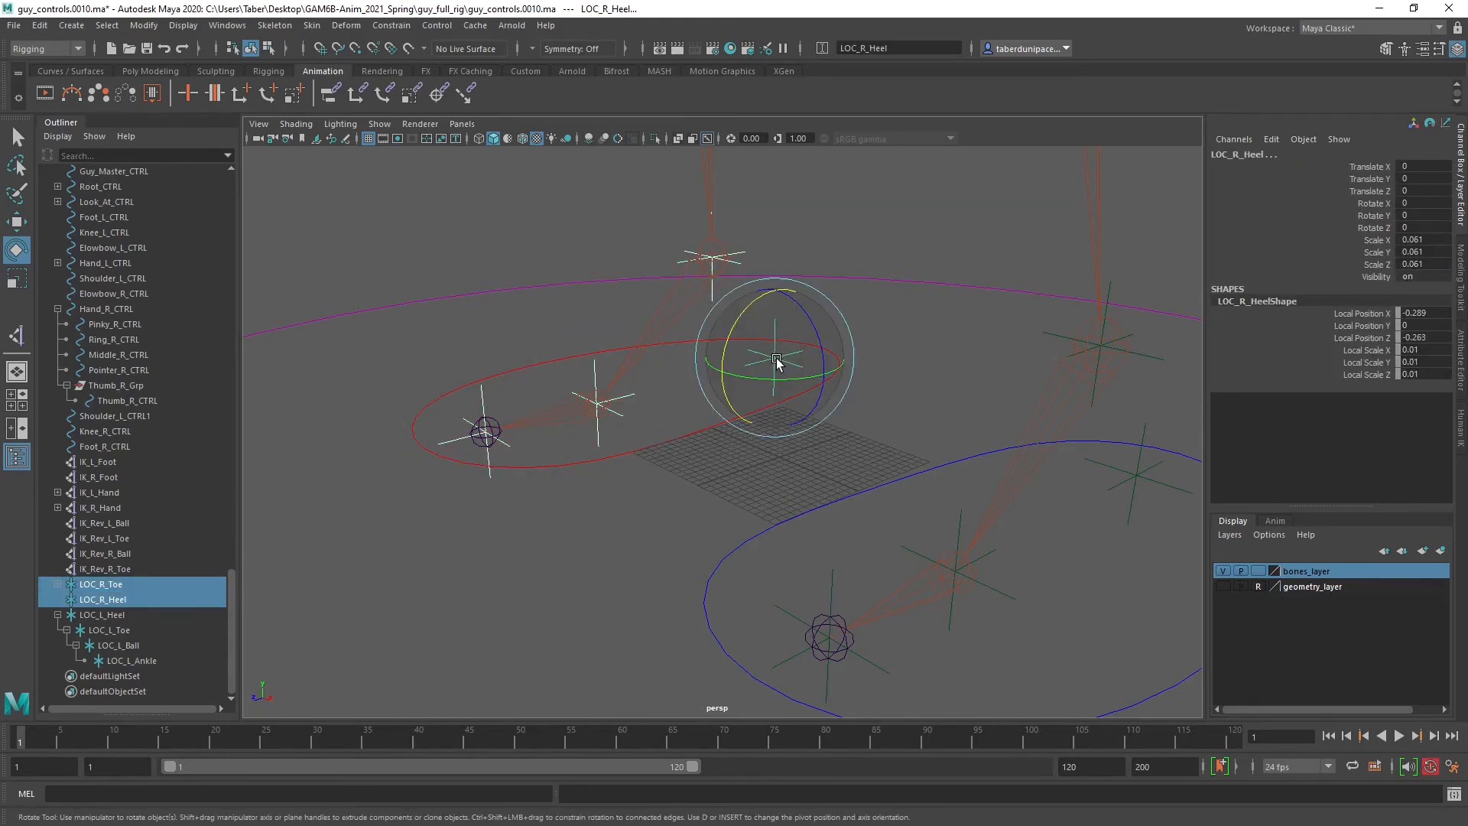
pyautogui.press('p')
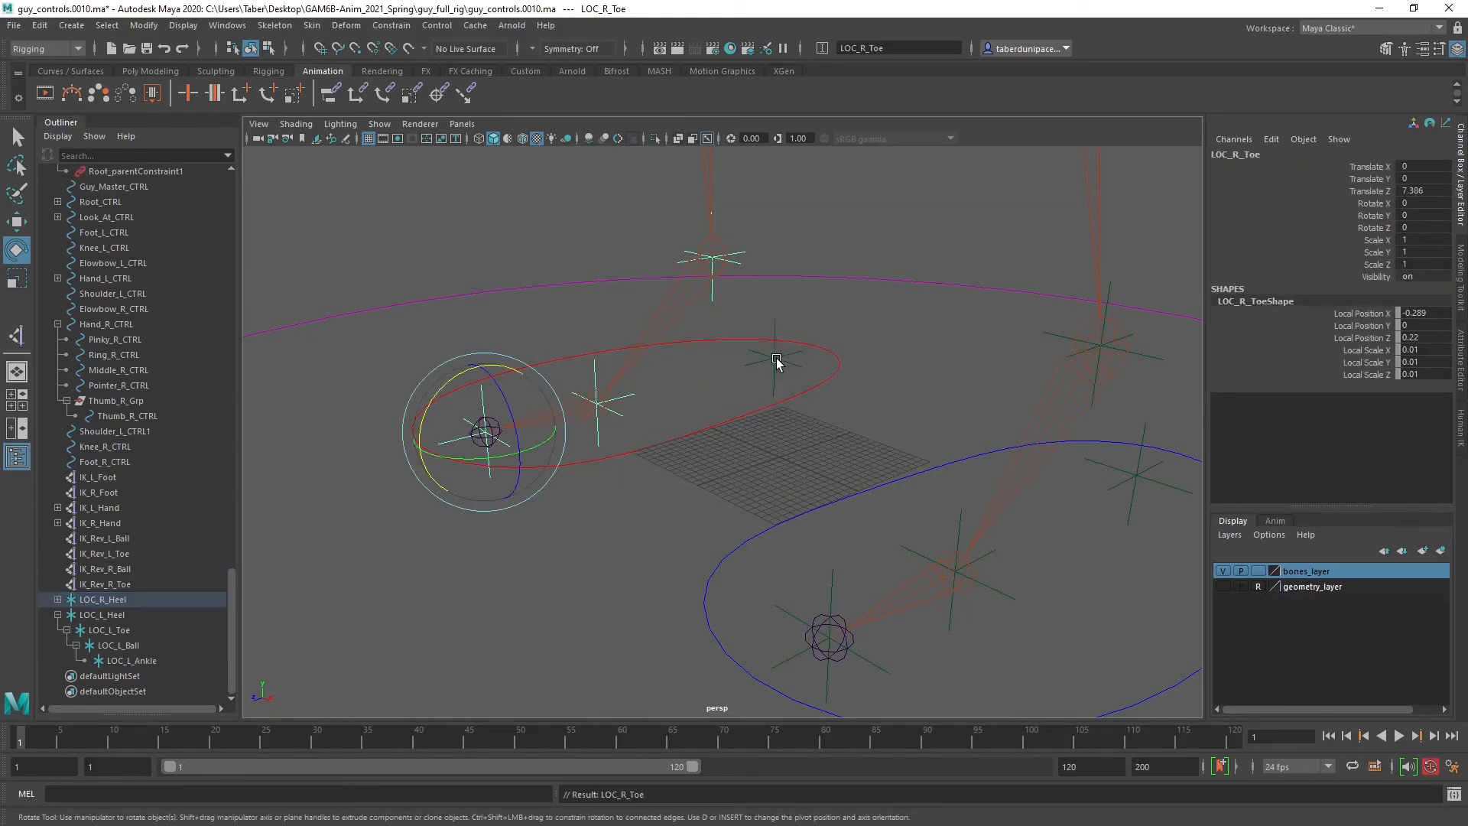
pyautogui.click(58, 601)
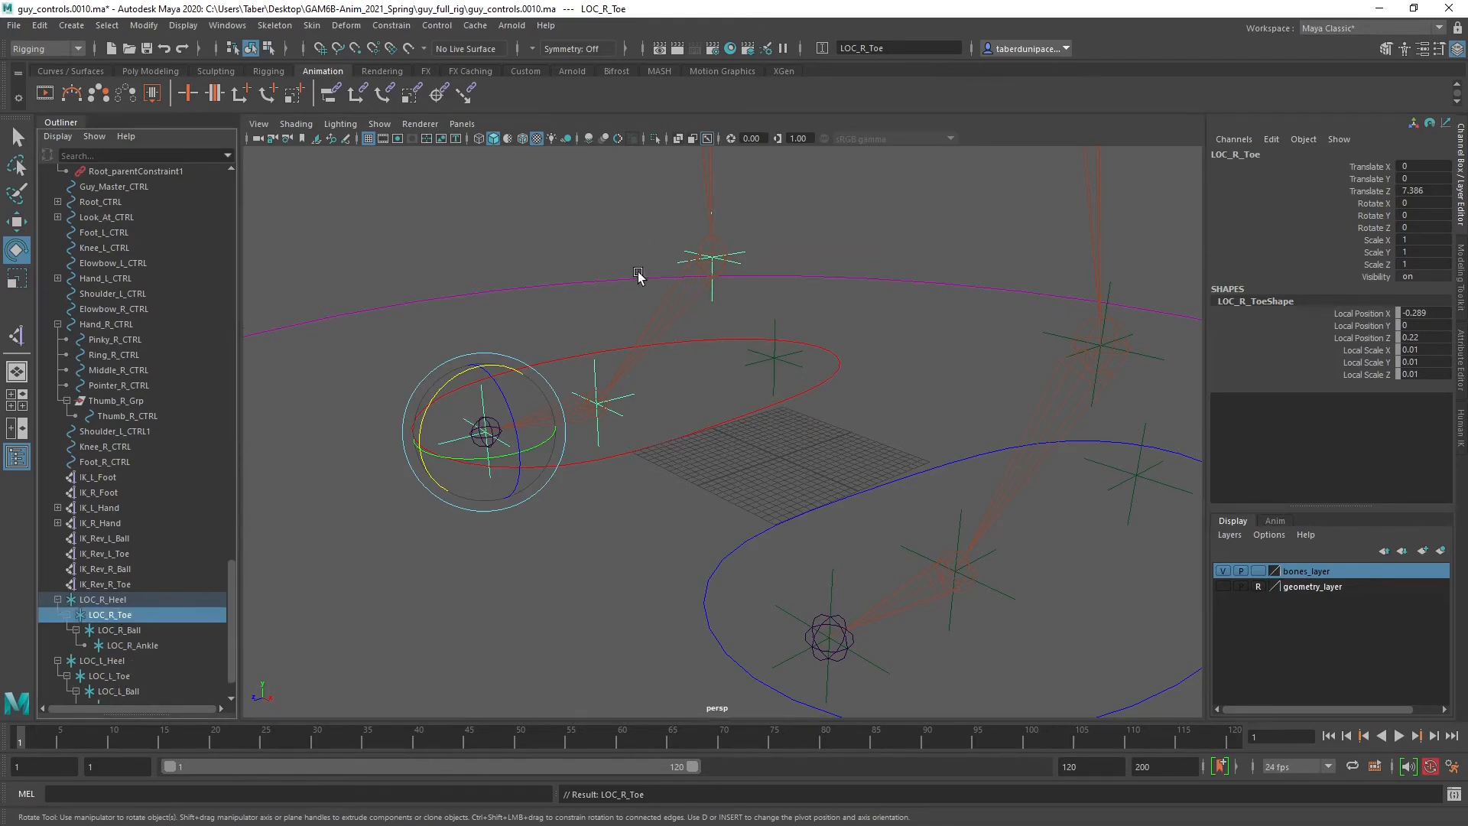
# Test the right locator hierarchy by rotating LOC_R_Toe and LOC_R_Ball about X, undoing each rotation and clearing the selection.
pyautogui.click(780, 366)
pyautogui.click(777, 361)
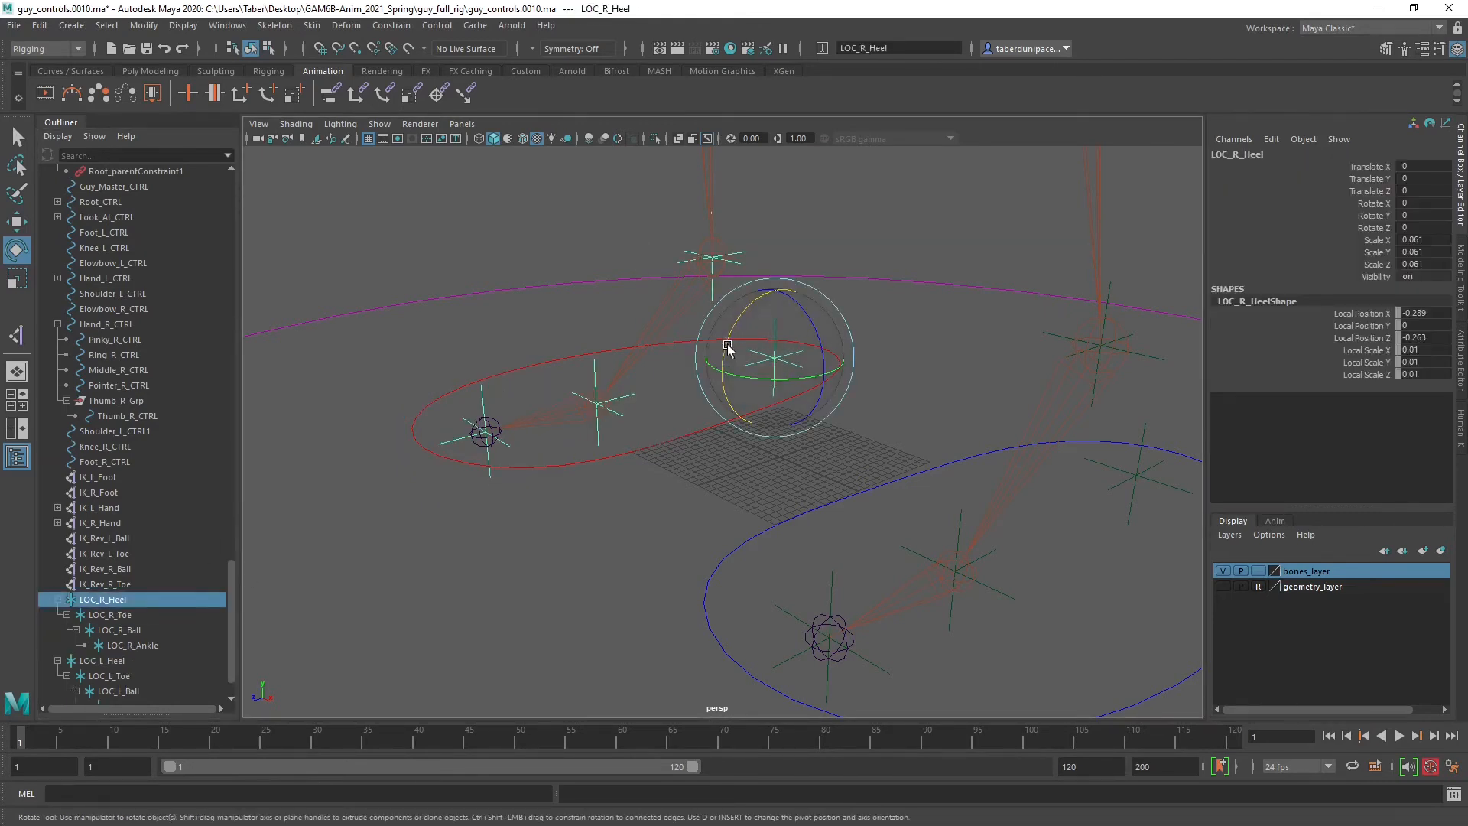
pyautogui.click(484, 394)
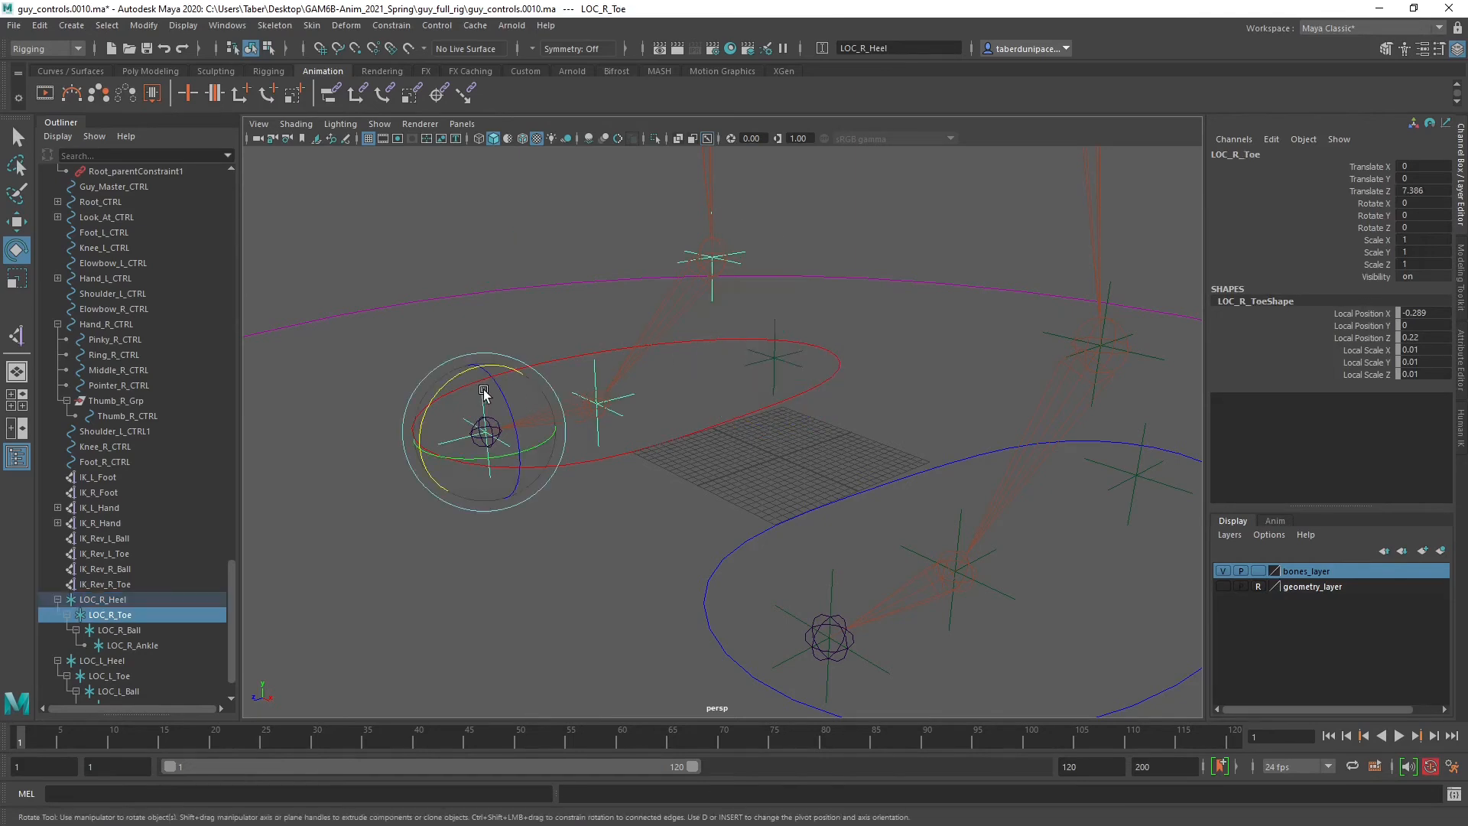
pyautogui.moveTo(484, 394)
pyautogui.mouseDown()
pyautogui.moveTo(494, 413)
pyautogui.moveTo(497, 399)
pyautogui.mouseUp()
pyautogui.hotkey('ctrl', 'z')
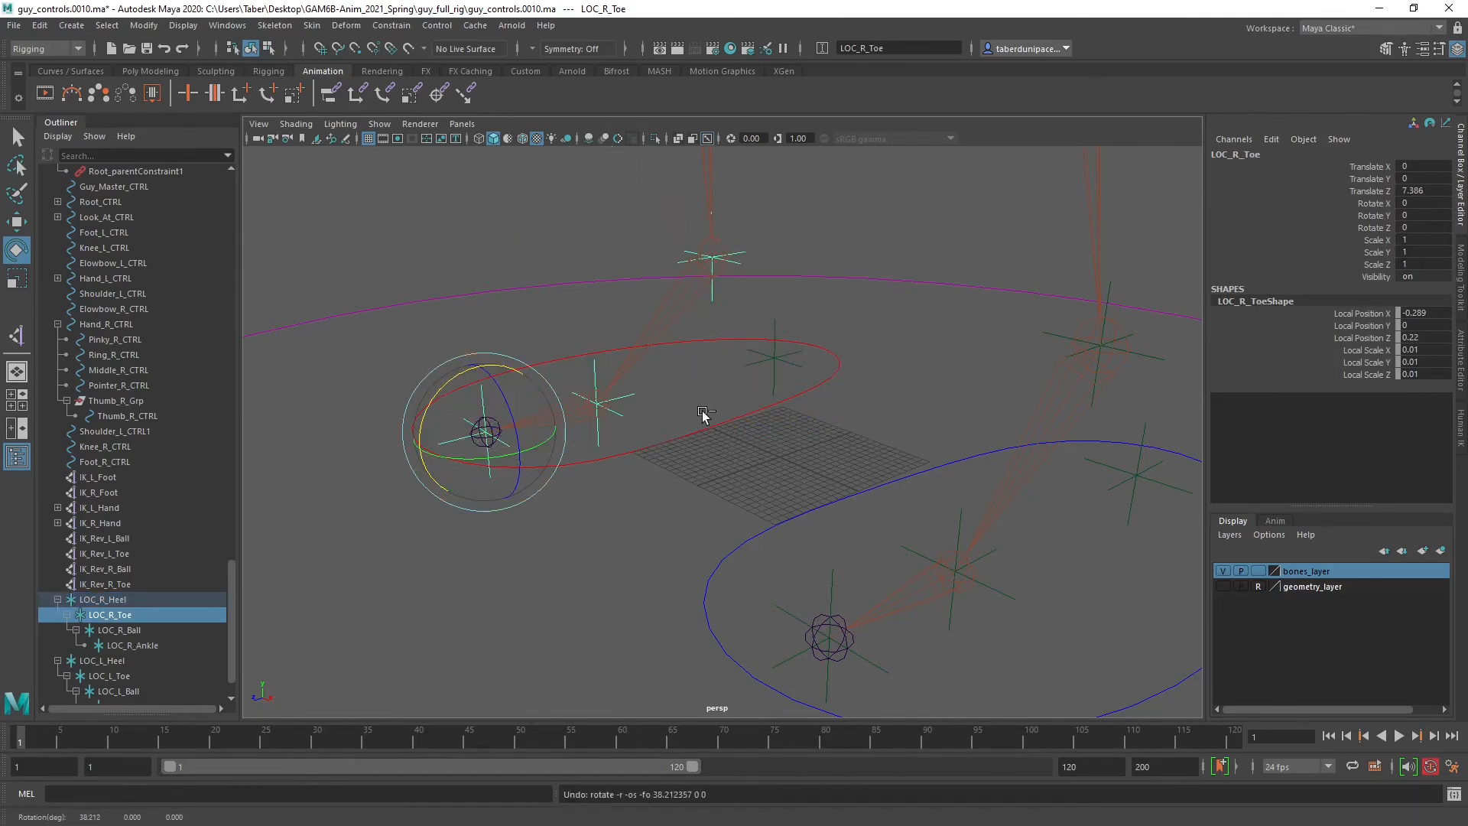
pyautogui.click(639, 400)
pyautogui.click(629, 393)
pyautogui.moveTo(577, 347)
pyautogui.mouseDown()
pyautogui.moveTo(553, 367)
pyautogui.moveTo(562, 359)
pyautogui.mouseUp()
pyautogui.hotkey('ctrl', 'z')
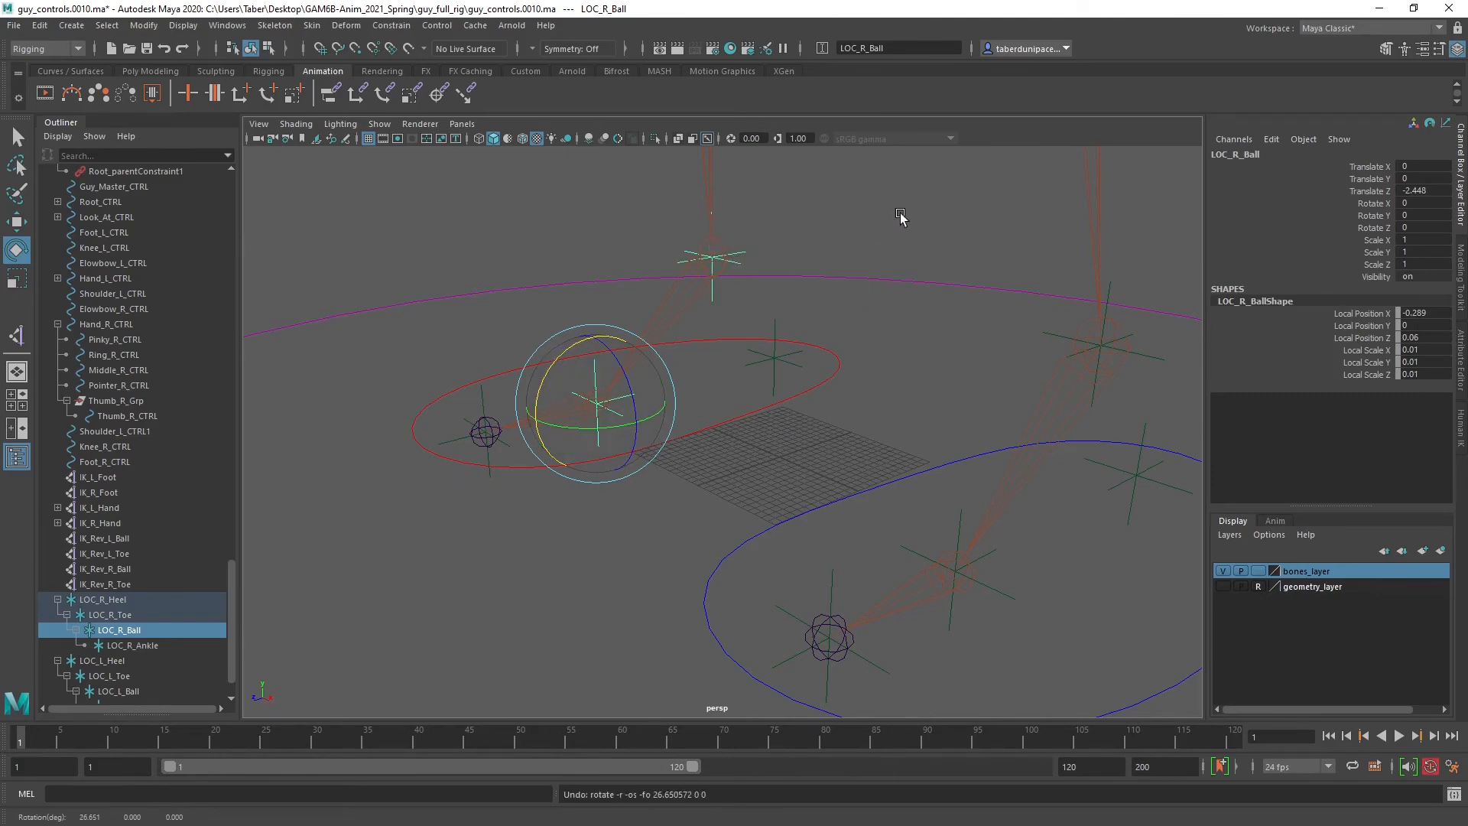
pyautogui.click(406, 482)
pyautogui.scroll(-1, 139, 614)
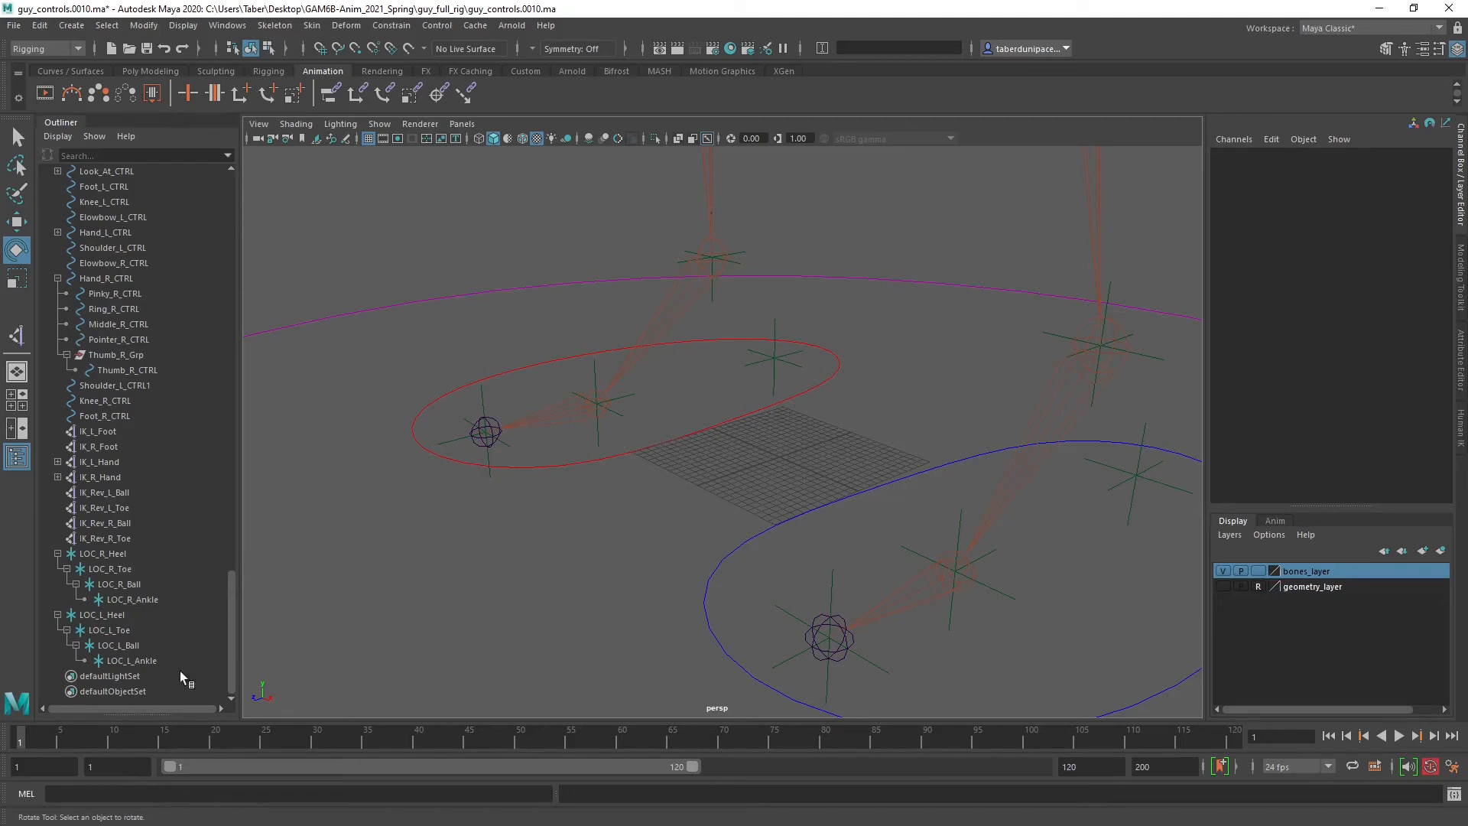
pyautogui.keyDown('alt'); pyautogui.moveTo(662, 589); pyautogui.dragTo(798, 548); pyautogui.keyUp('alt')
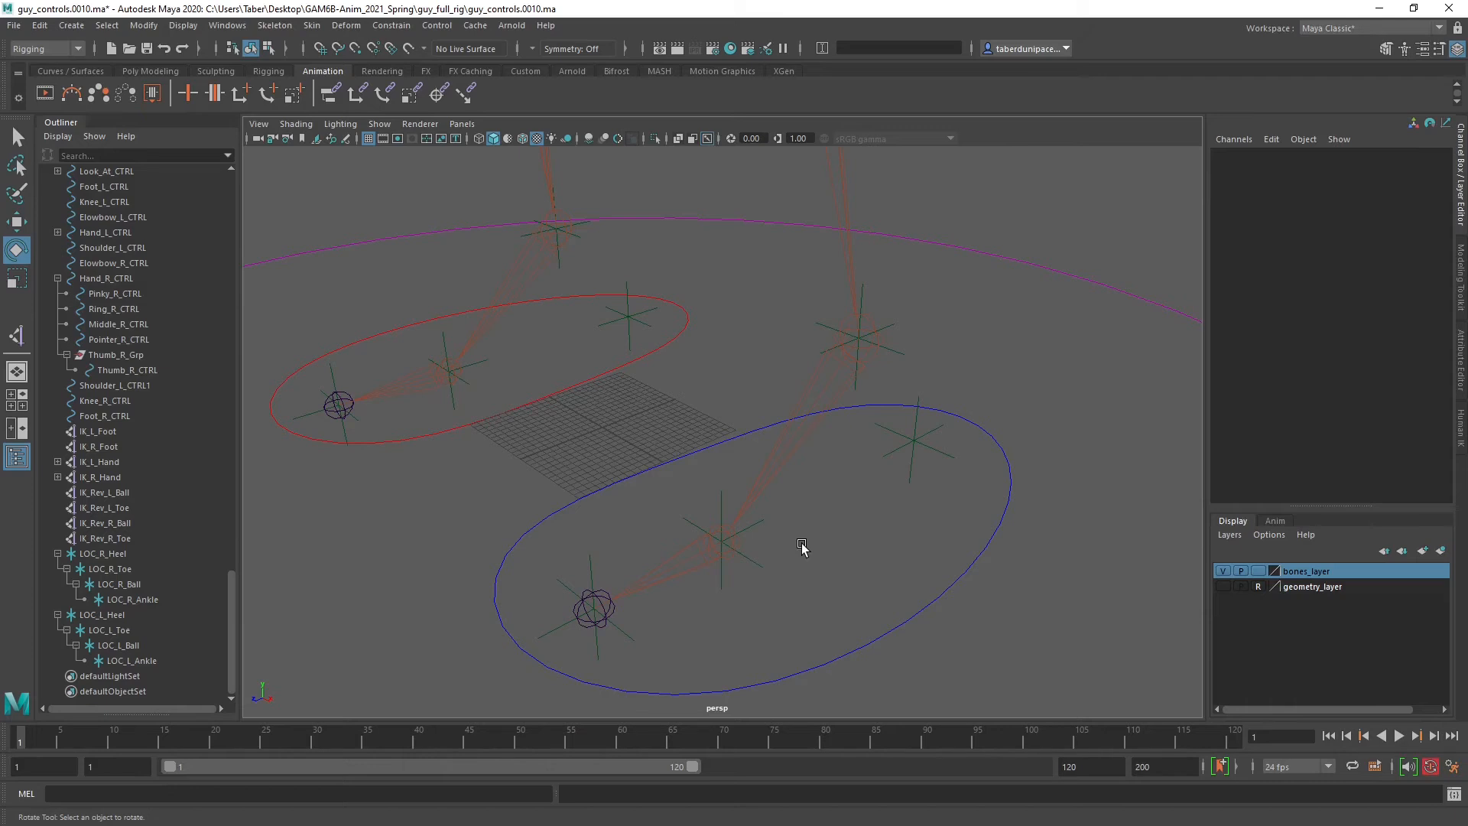
pyautogui.click(950, 615)
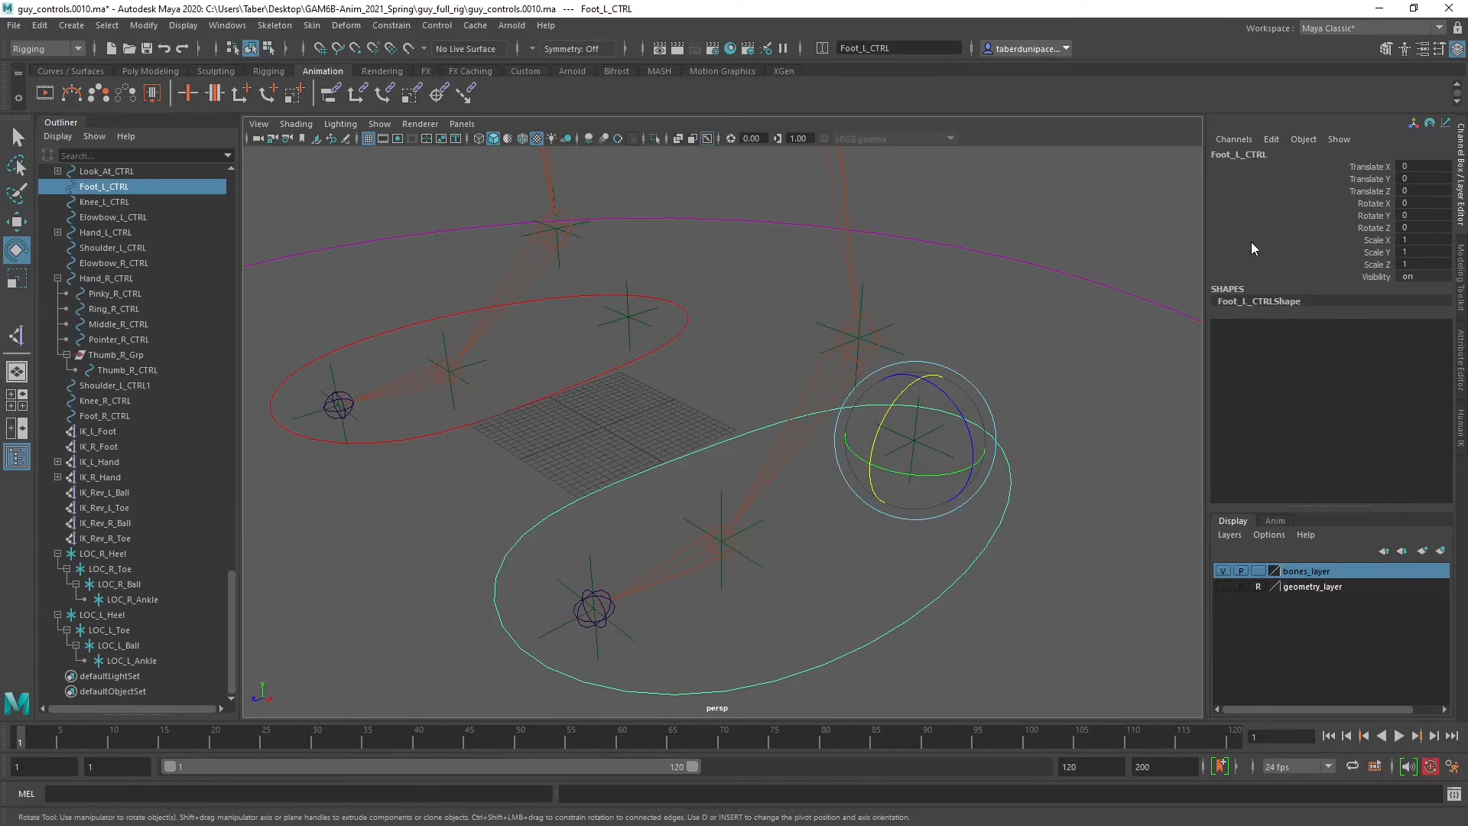
pyautogui.click(994, 565)
pyautogui.keyDown('alt'); pyautogui.moveTo(905, 589); pyautogui.dragTo(874, 542); pyautogui.keyUp('alt')
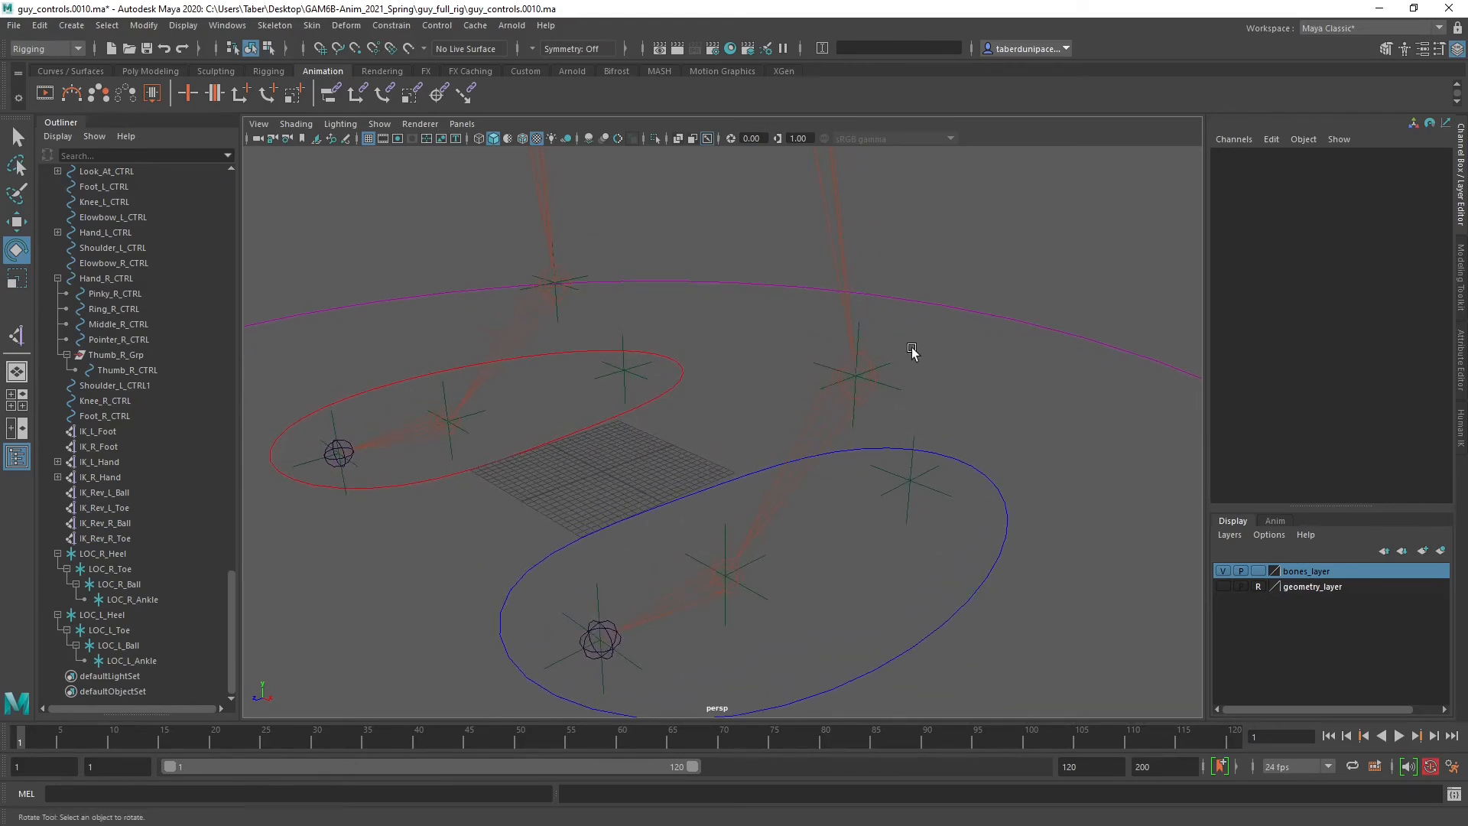
# Start constraining the IK_L_Foot handle to the LOC_L_Ankle locator, selecting the locator first as the driver.
pyautogui.click(861, 331)
pyautogui.moveTo(846, 498)
pyautogui.keyDown('alt'); pyautogui.mouseDown()
pyautogui.moveTo(832, 505)
pyautogui.moveTo(855, 494)
pyautogui.mouseUp(); pyautogui.keyUp('alt')
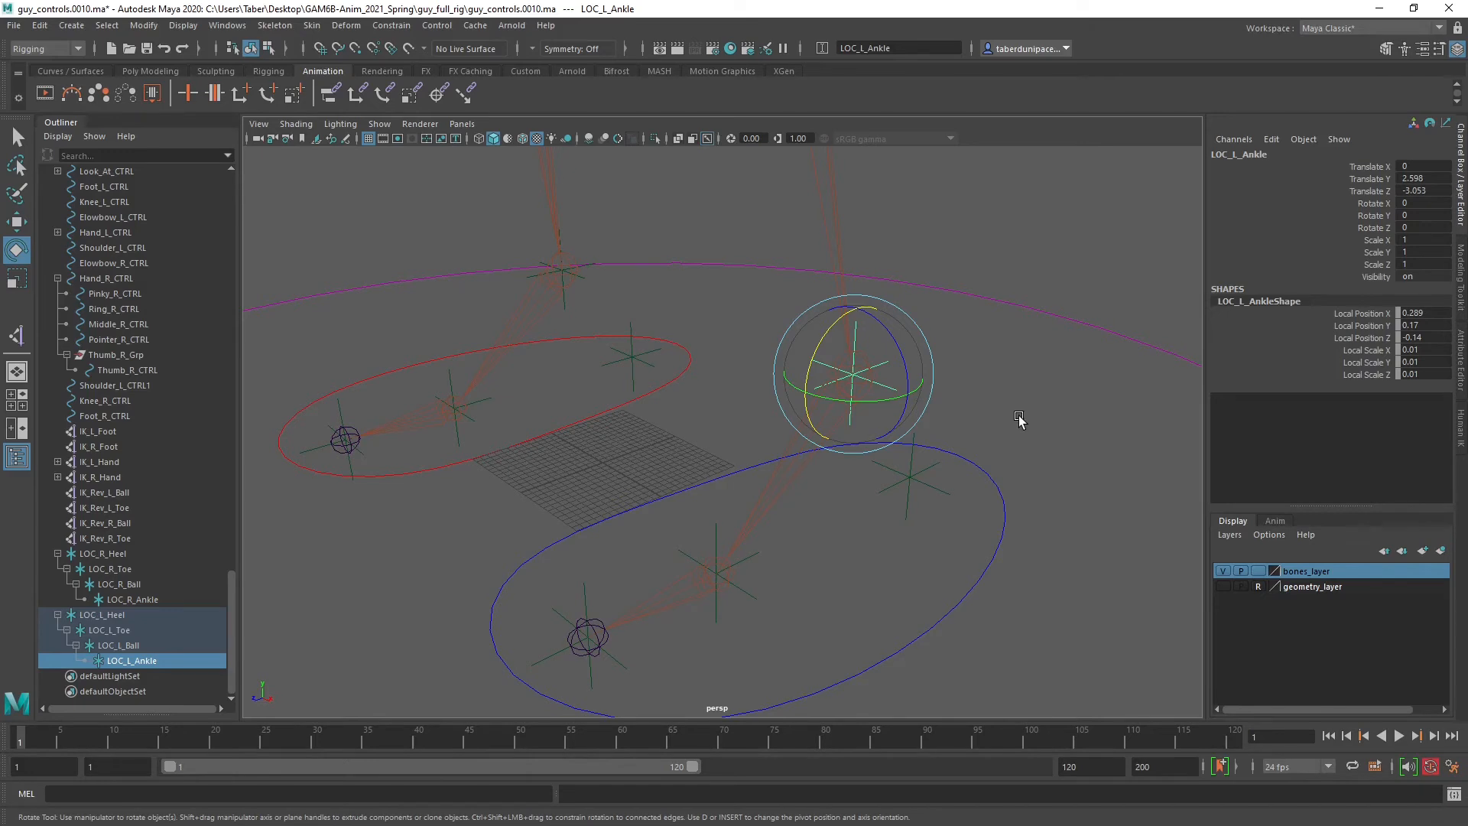
pyautogui.moveTo(904, 469)
pyautogui.keyDown('alt'); pyautogui.mouseDown()
pyautogui.moveTo(872, 488)
pyautogui.moveTo(879, 470)
pyautogui.mouseUp(); pyautogui.keyUp('alt')
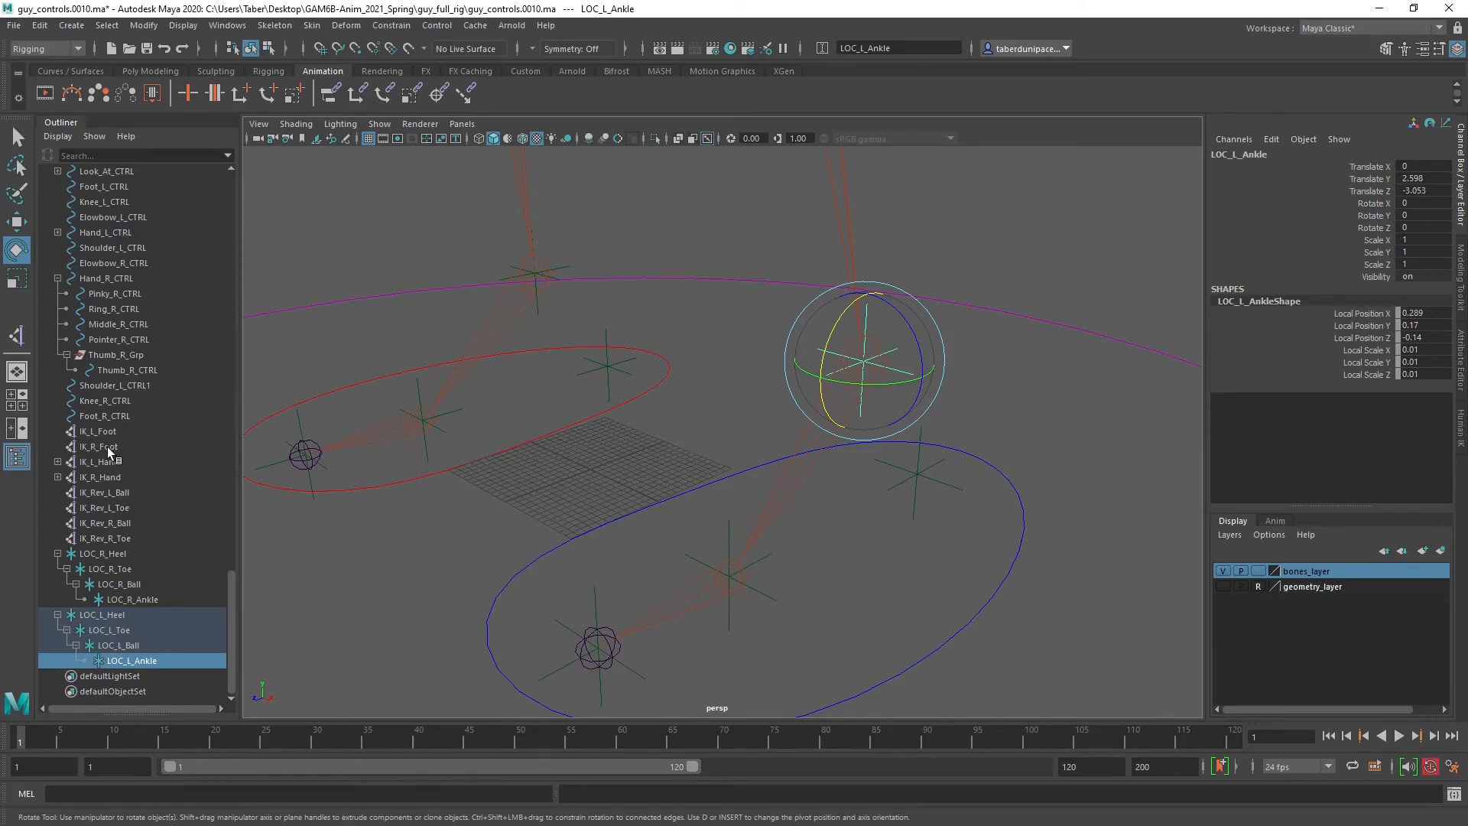
pyautogui.keyDown('ctrl'); pyautogui.click(77, 432); pyautogui.keyUp('ctrl')
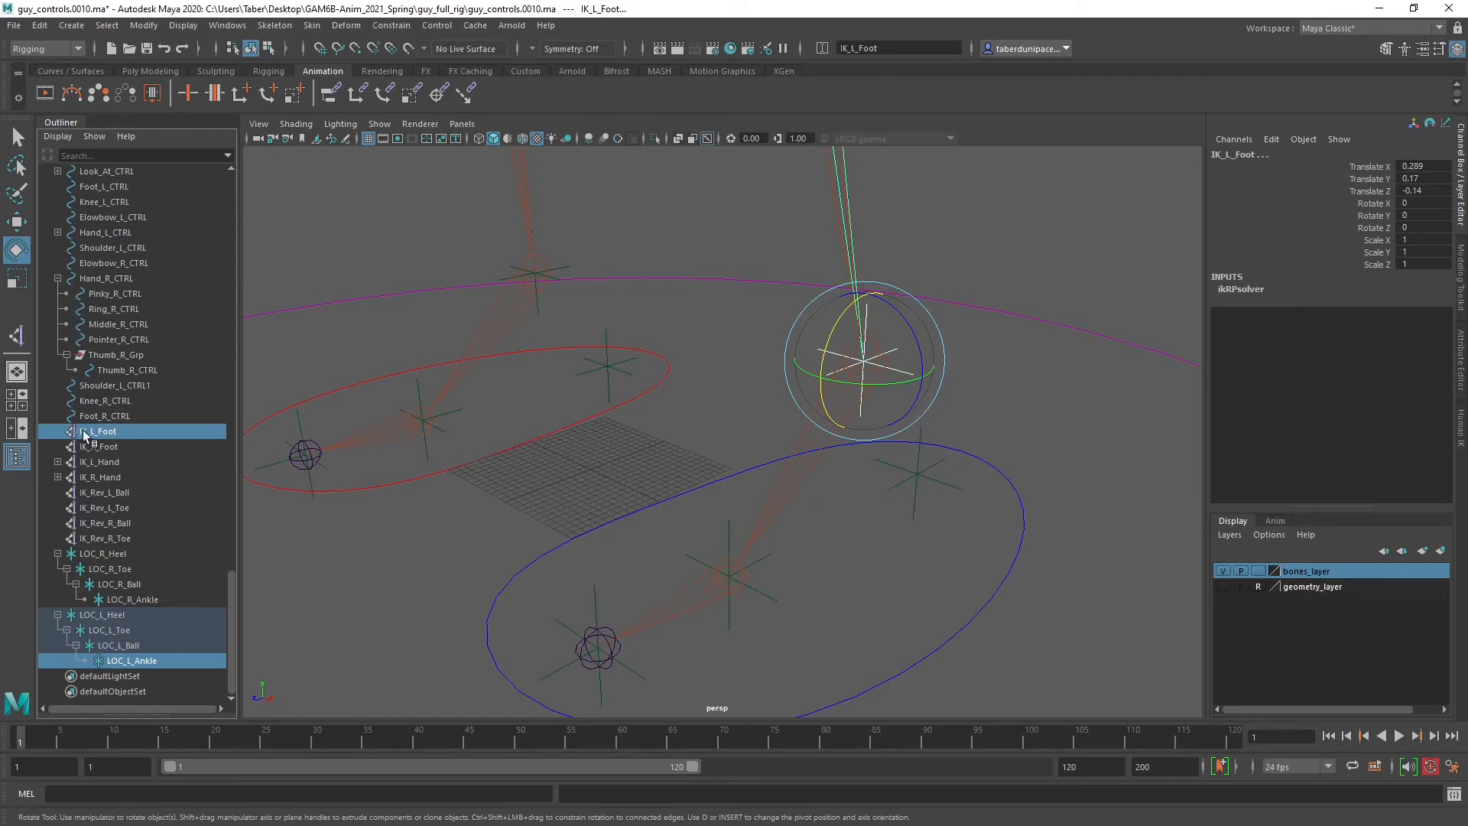
pyautogui.click(392, 26)
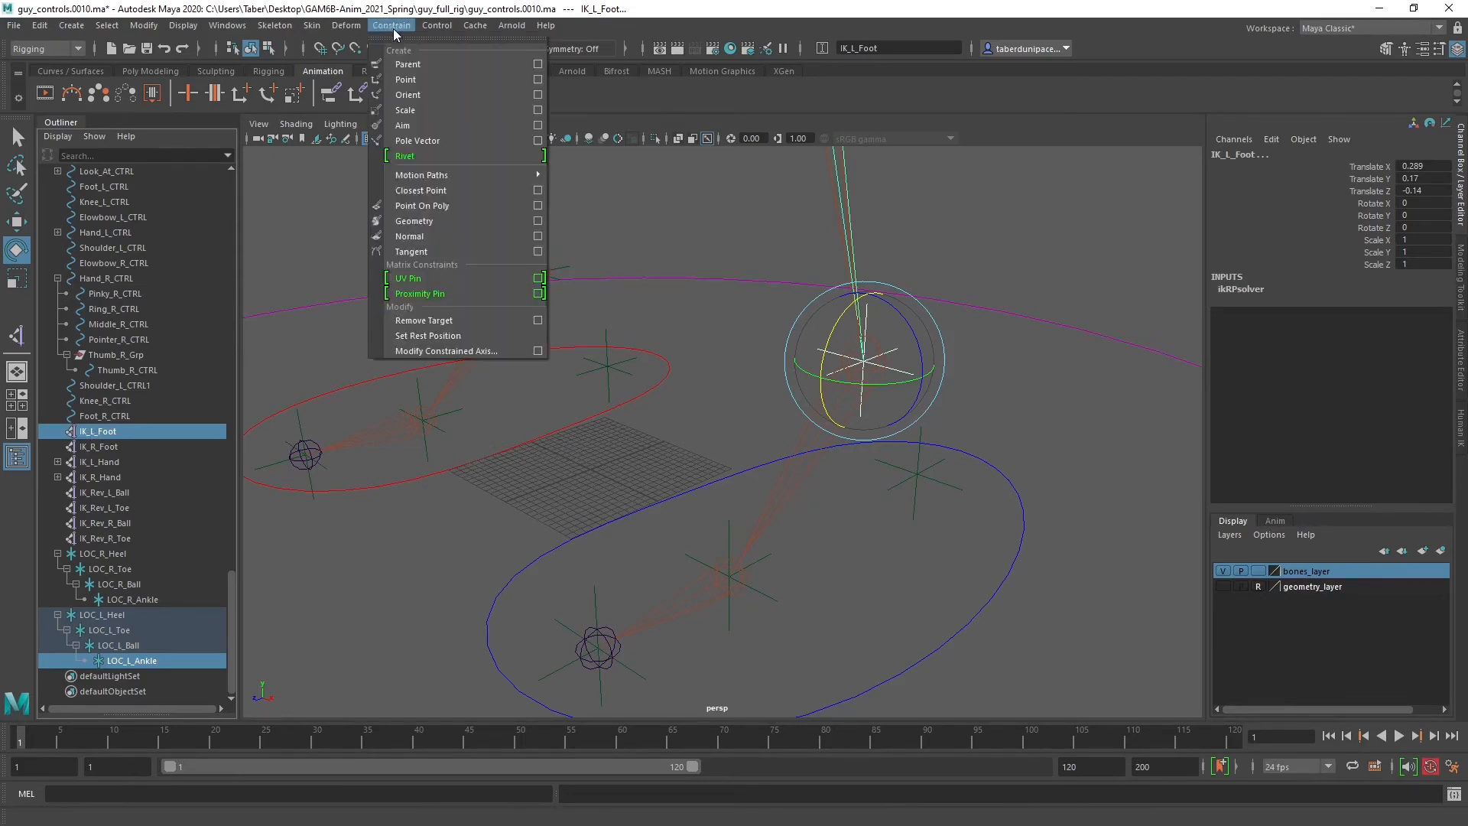
# Point-constrain the IK_L_Foot handle to the LOC_L_Ankle locator.
pyautogui.click(416, 80)
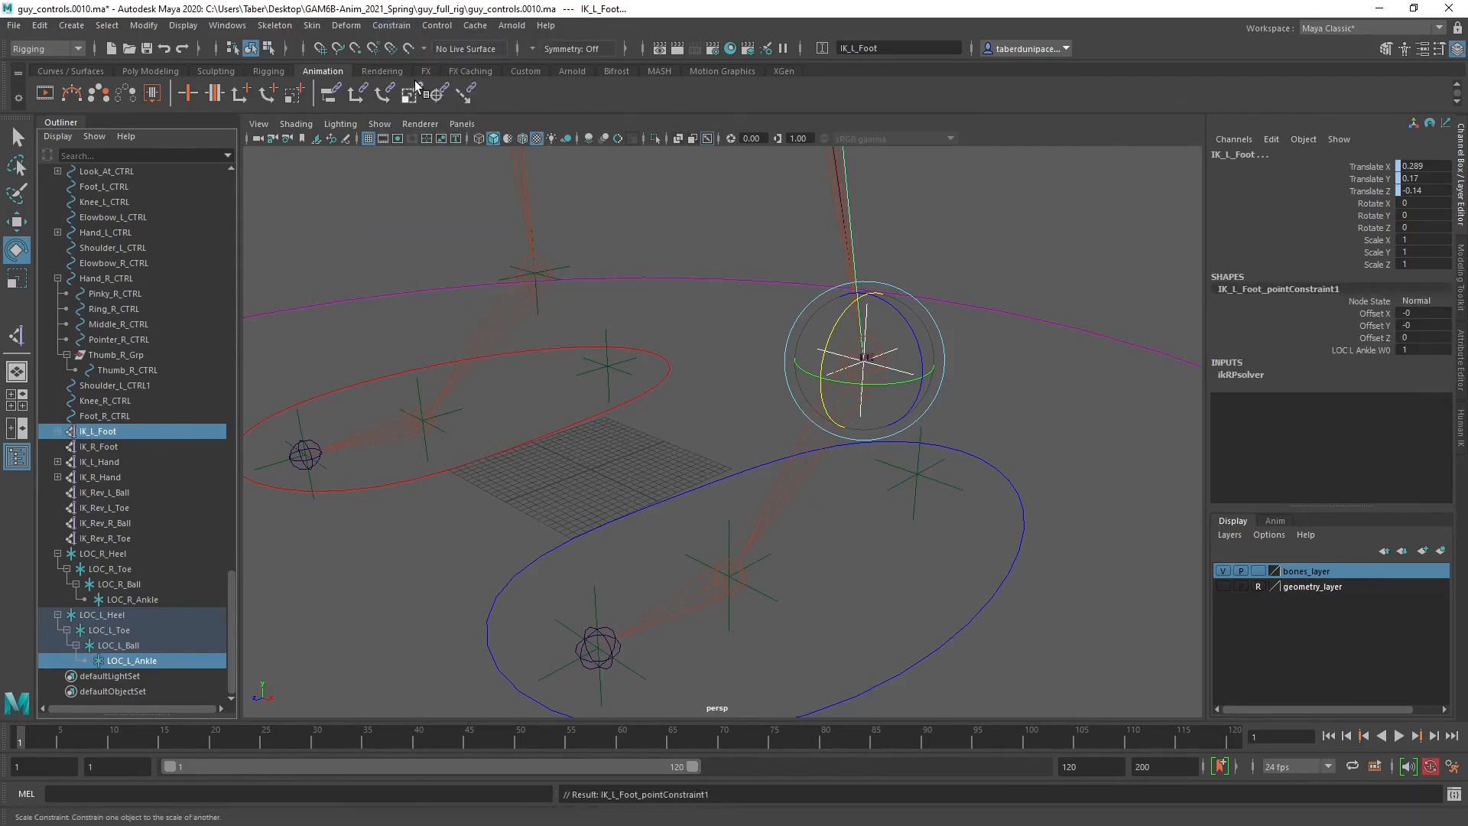
pyautogui.click(987, 543)
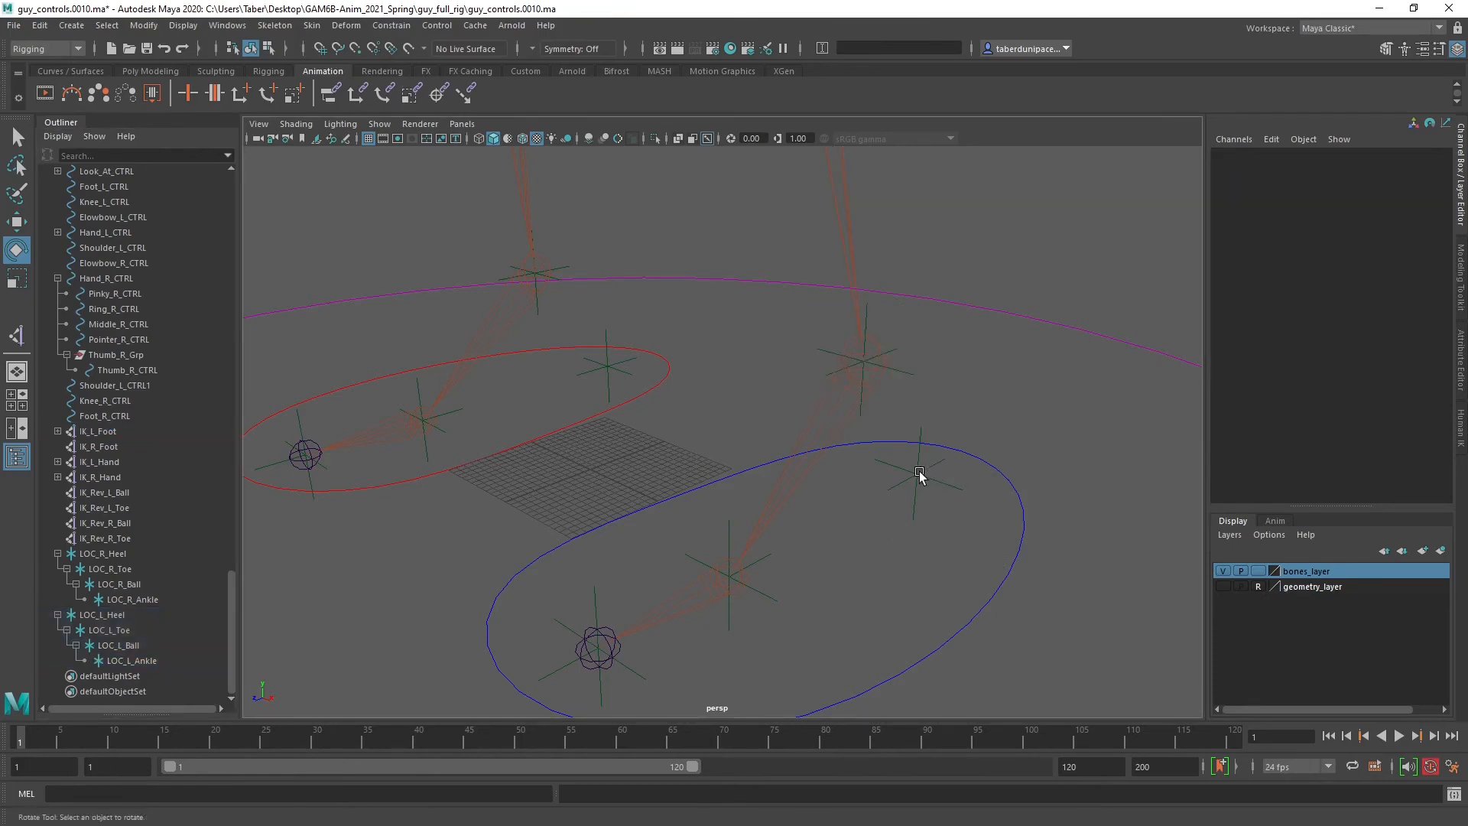
# Test the left foot by rotating LOC_L_Heel about -11.6° around X, and undo the rotation.
pyautogui.click(920, 475)
pyautogui.moveTo(898, 443); pyautogui.dragTo(905, 312)
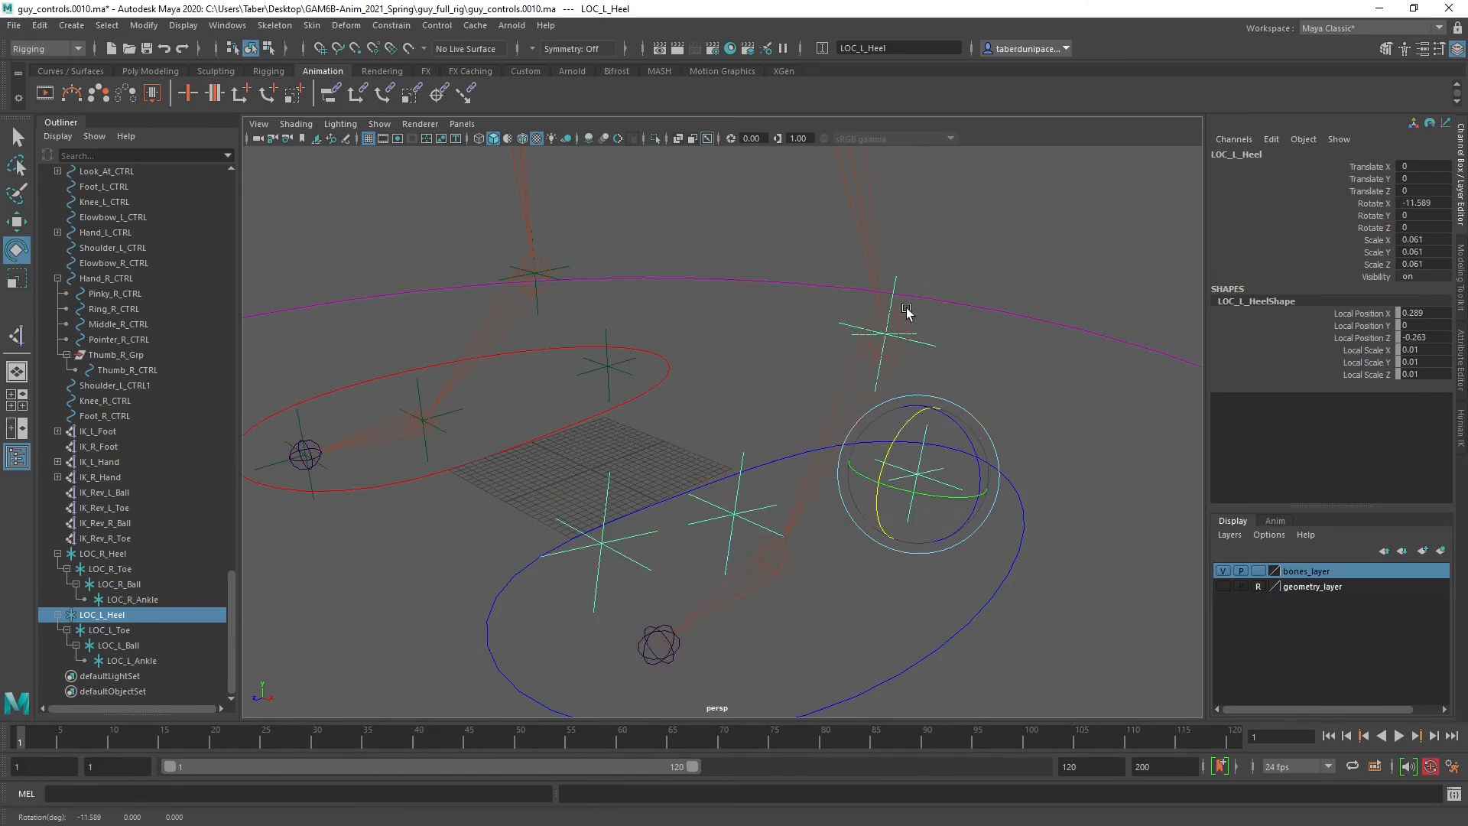
pyautogui.hotkey('ctrl', 'z')
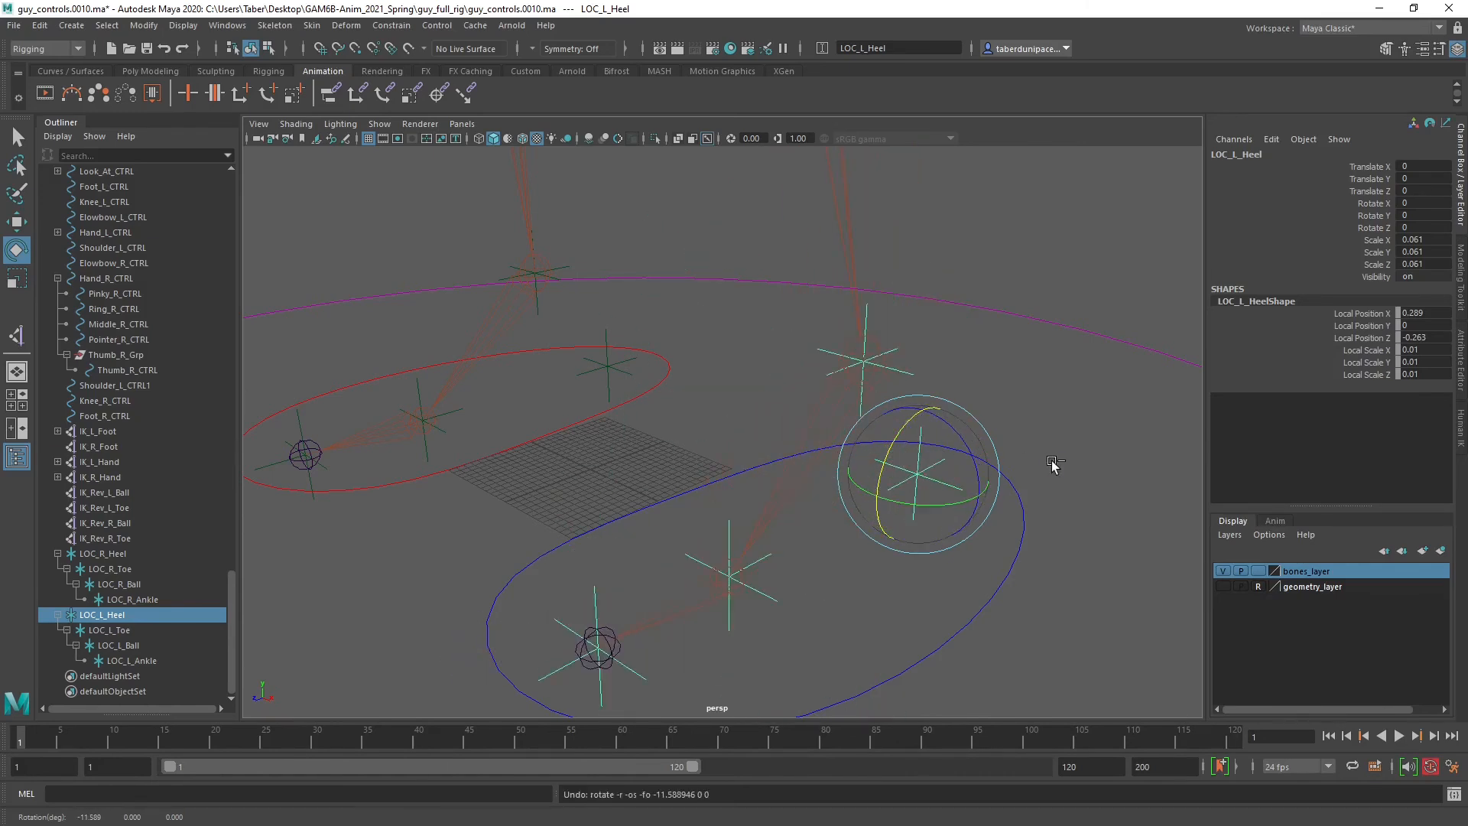
pyautogui.click(1056, 402)
# Point-constrain the IK_Rev_L_Ball handle to the LOC_L_Ball locator.
pyautogui.keyDown('alt'); pyautogui.moveTo(1056, 402); pyautogui.dragTo(581, 588); pyautogui.keyUp('alt')
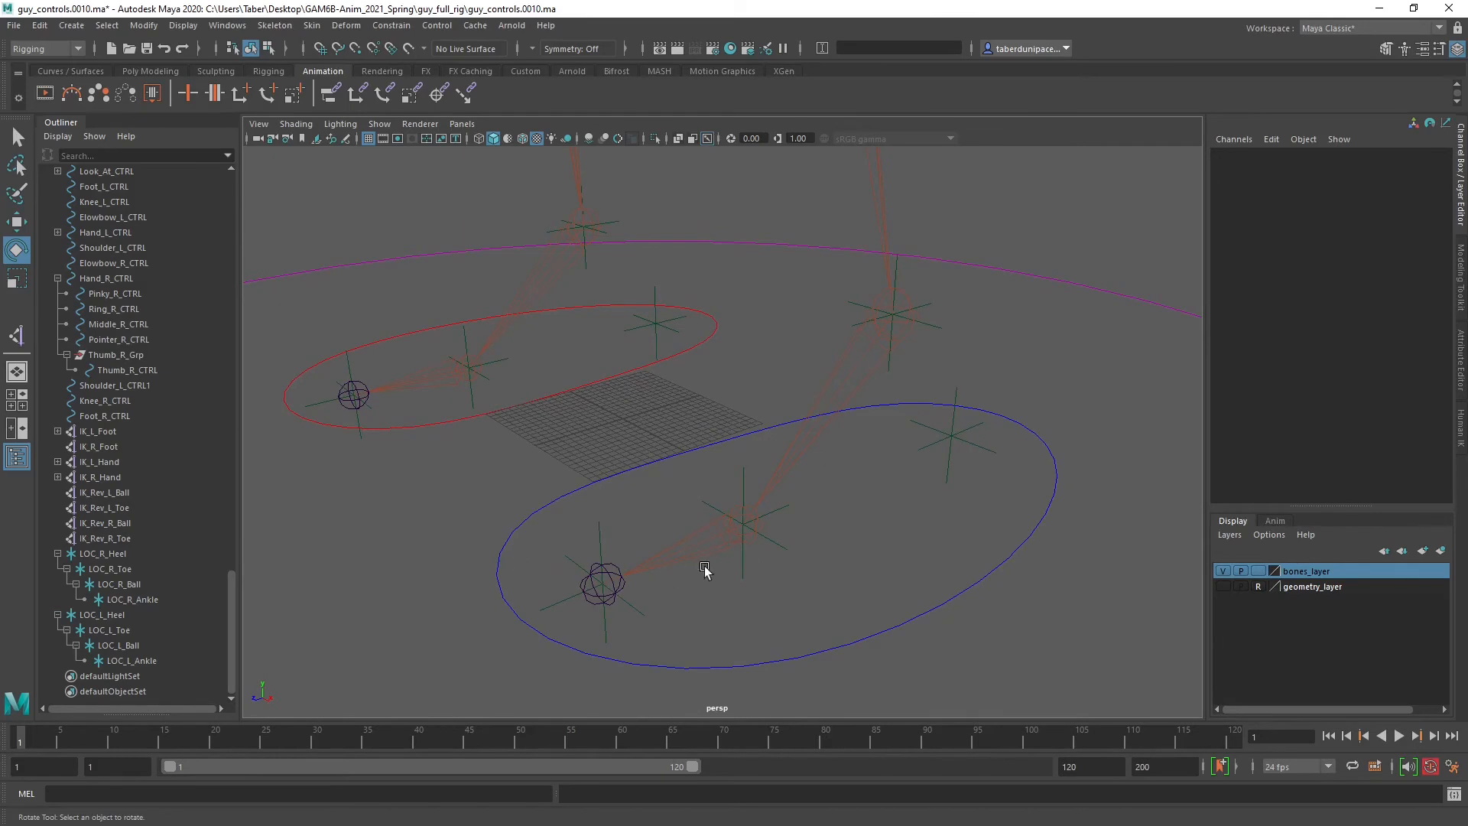
pyautogui.keyDown('alt'); pyautogui.moveTo(788, 562); pyautogui.dragTo(853, 524); pyautogui.keyUp('alt')
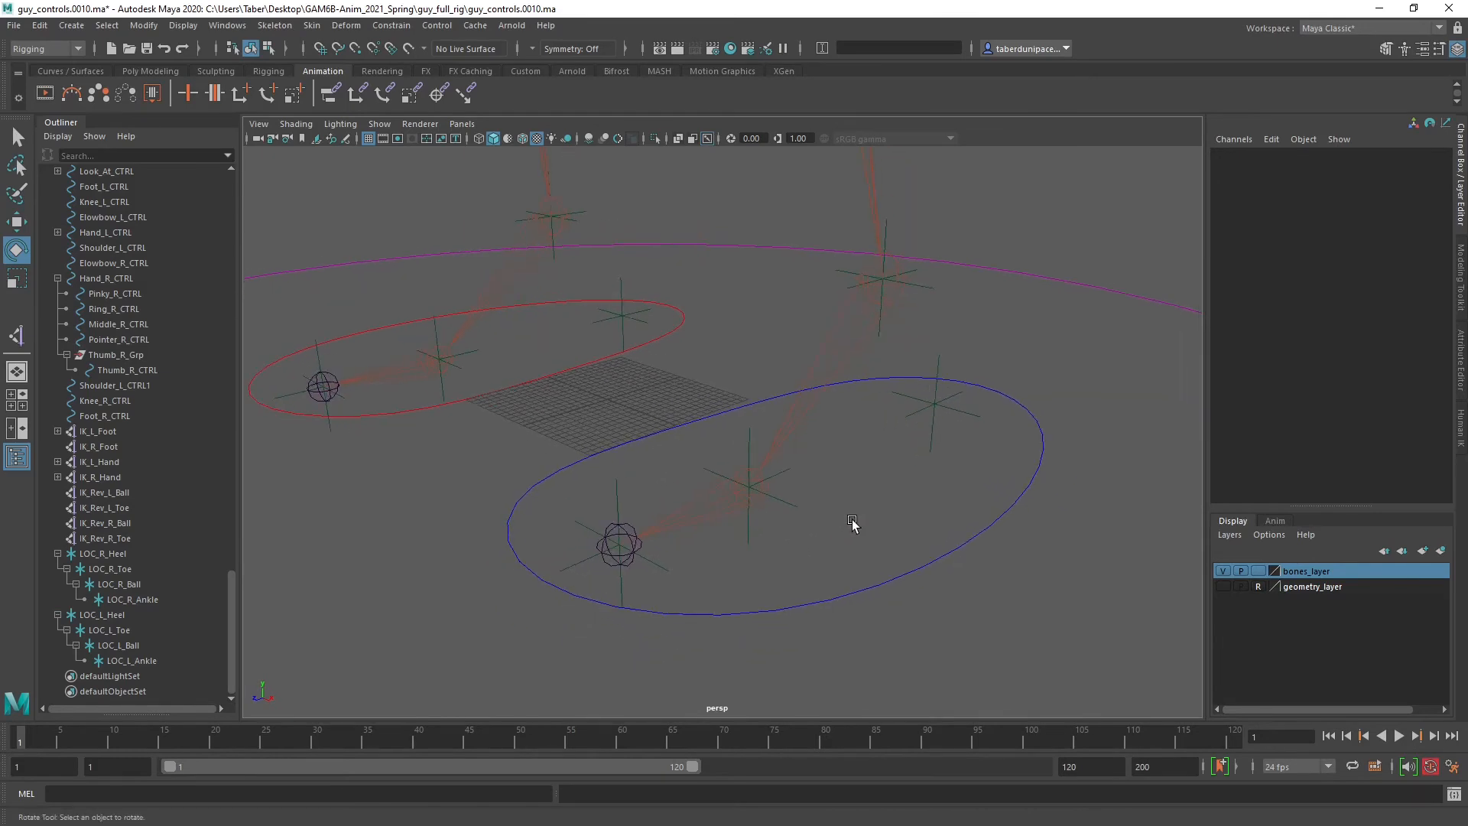
pyautogui.click(792, 506)
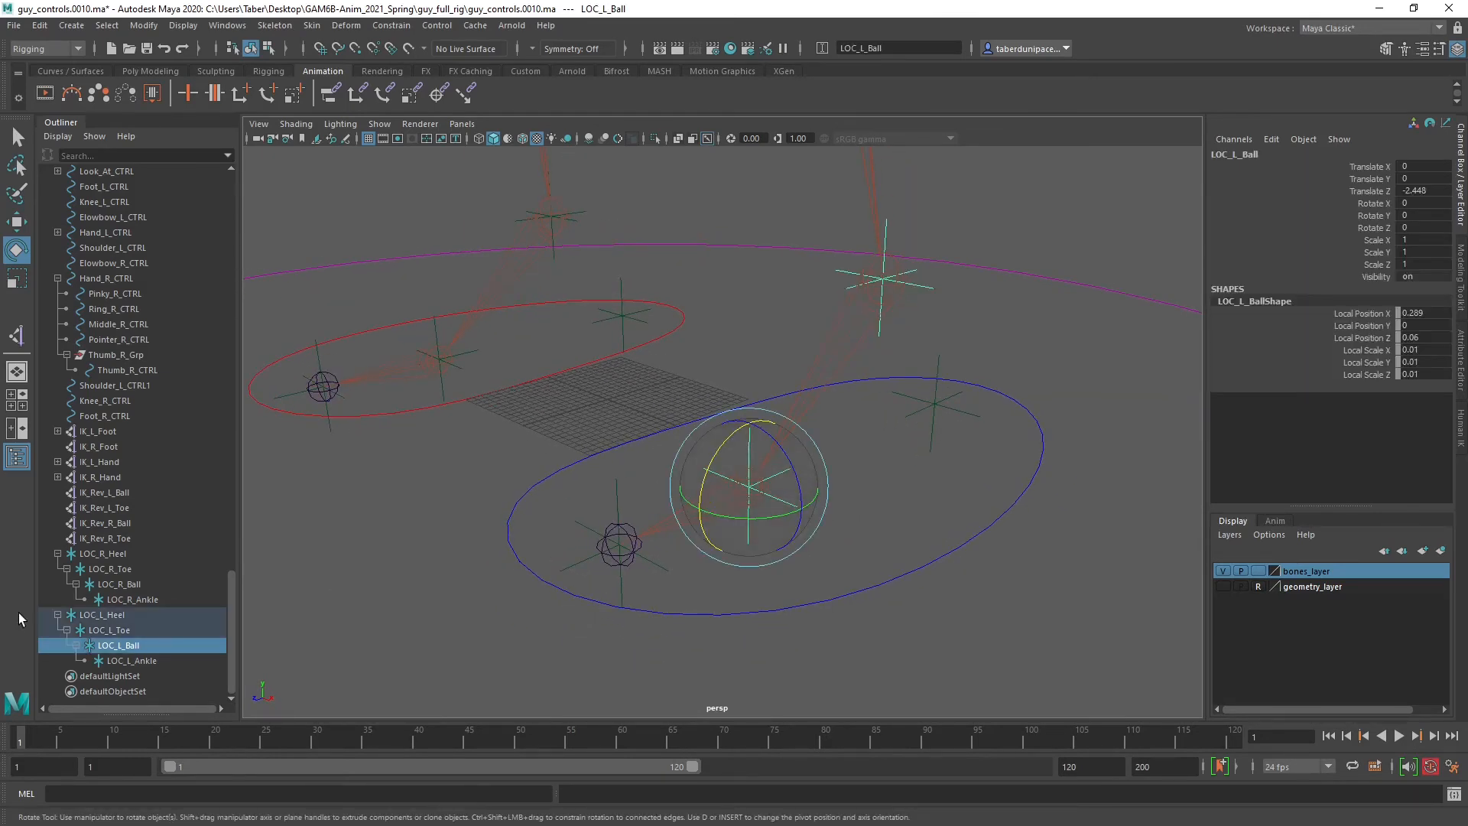
pyautogui.keyDown('ctrl'); pyautogui.click(113, 494); pyautogui.keyUp('ctrl')
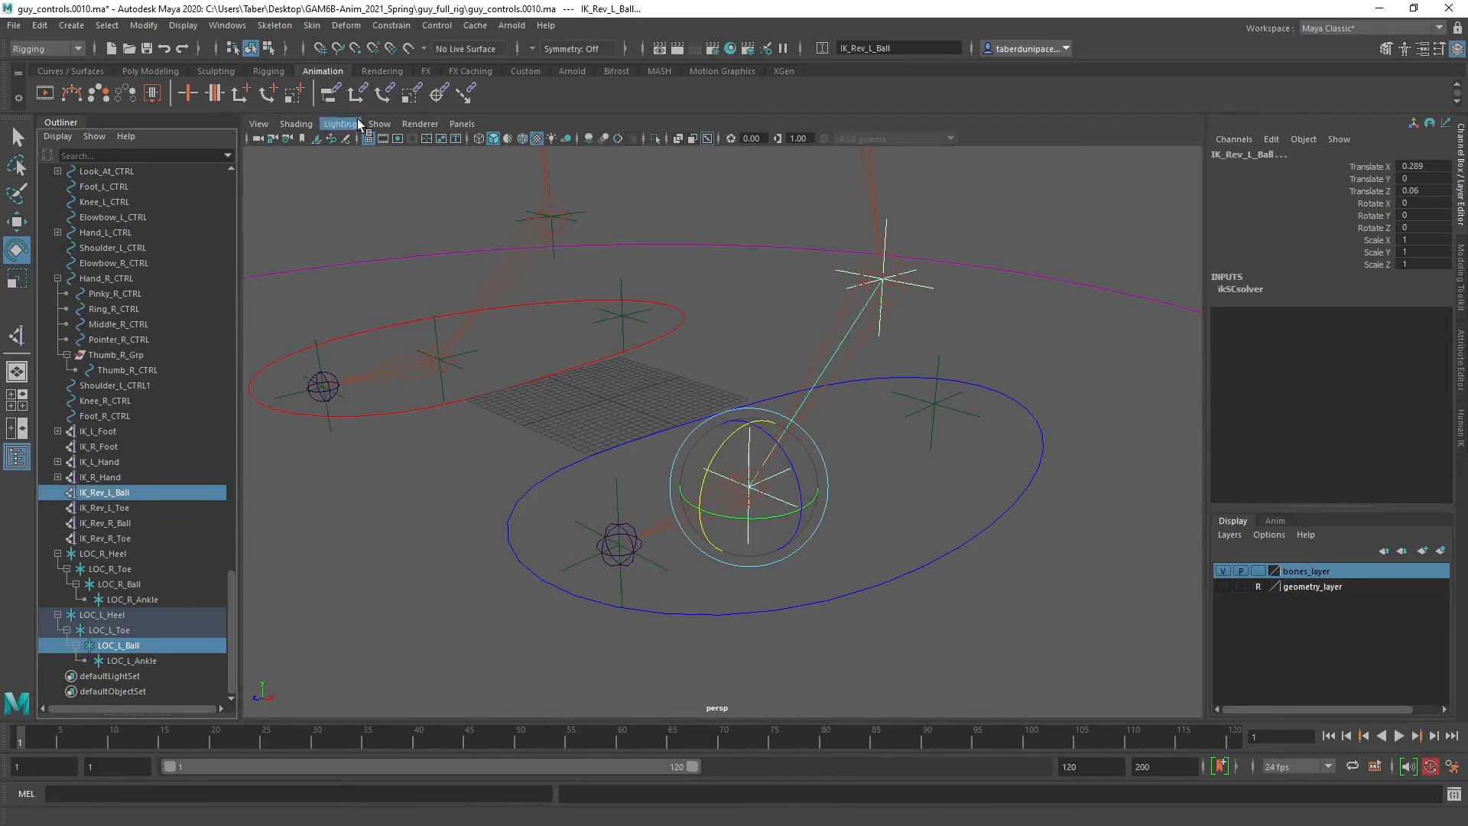
pyautogui.click(400, 26)
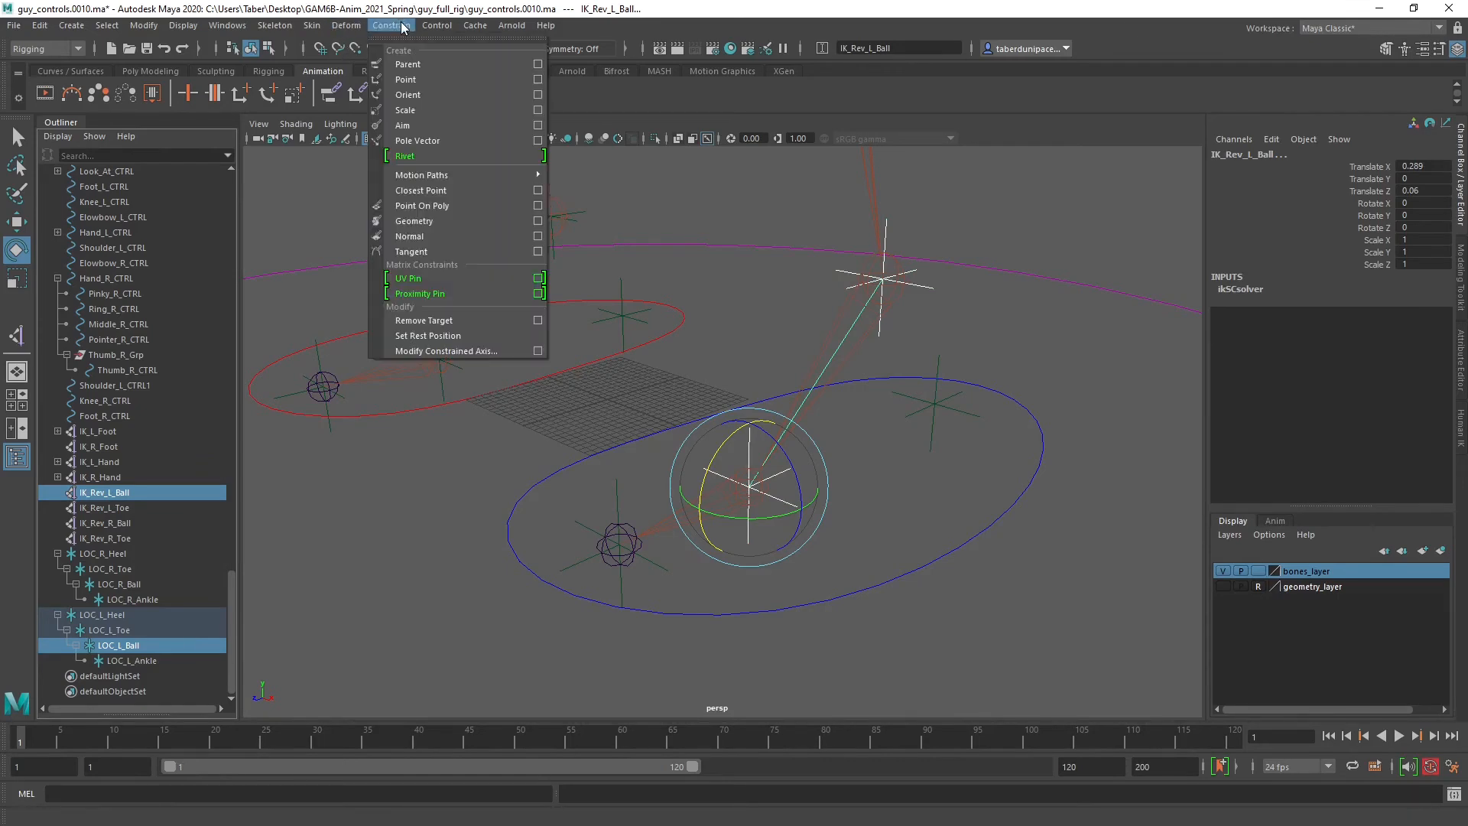
pyautogui.click(413, 80)
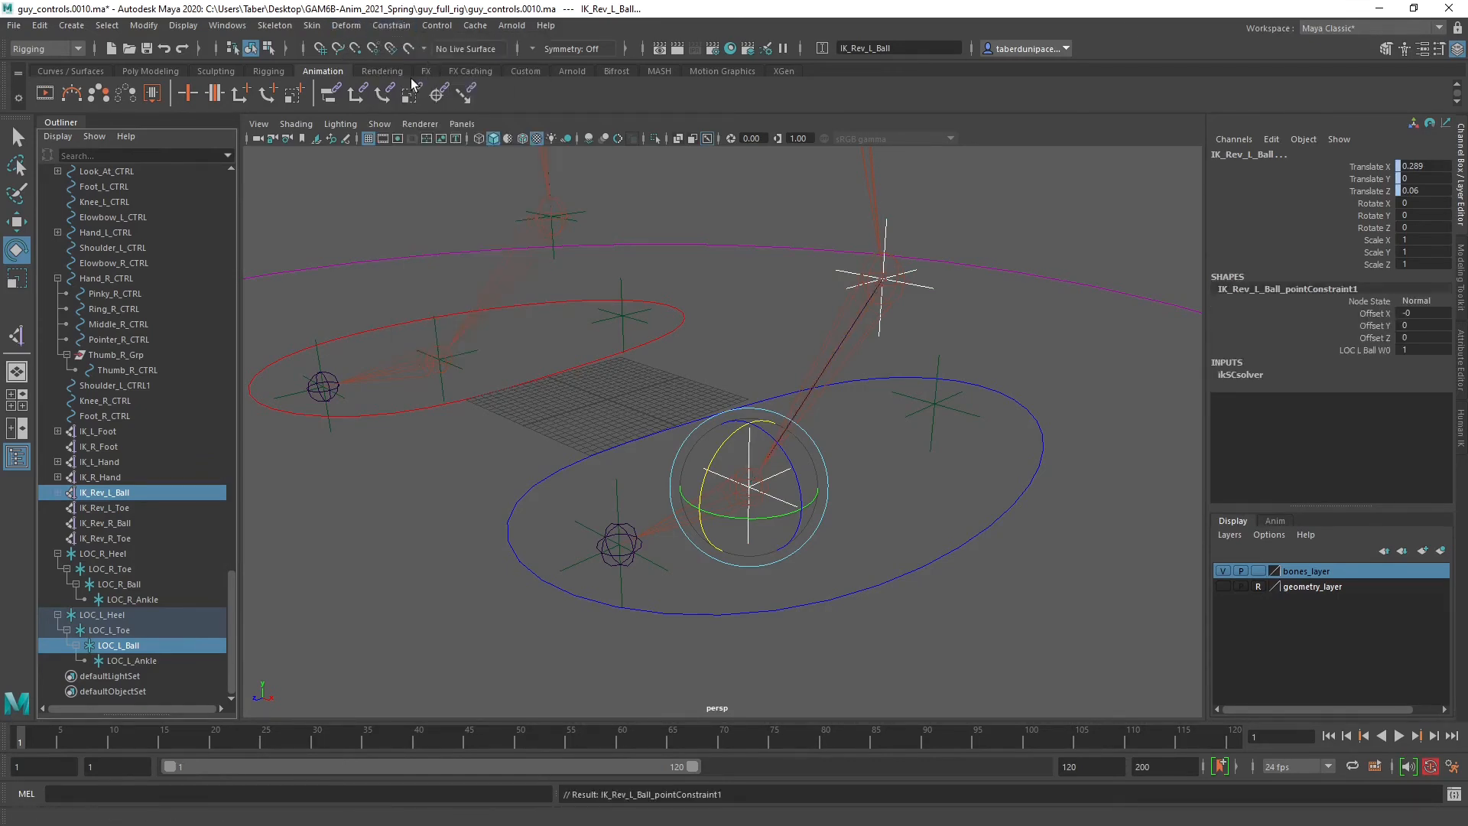
# Point-constrain the IK_Rev_L_Toe handle to the LOC_L_Toe locator.
pyautogui.click(616, 484)
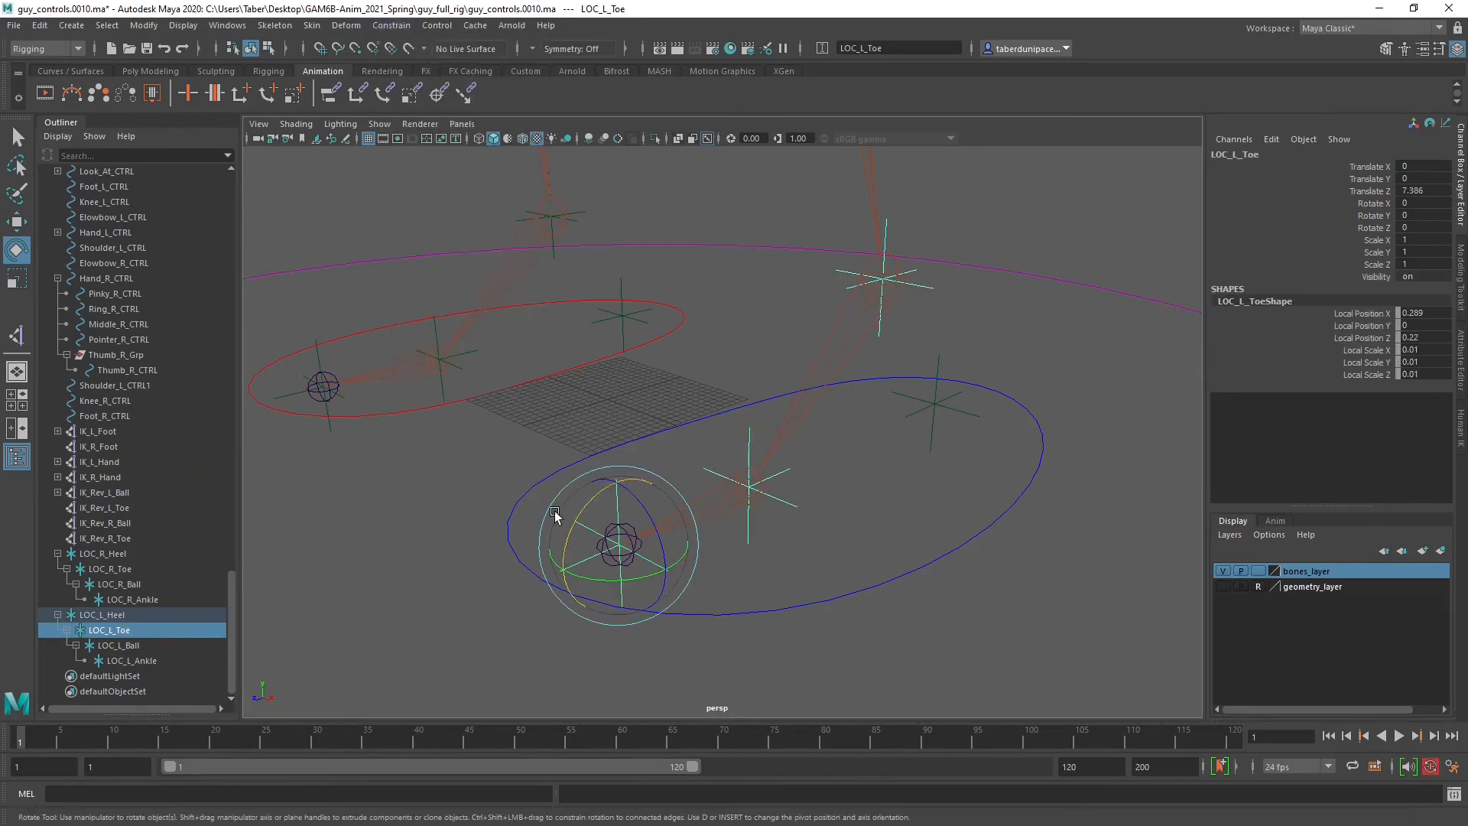
pyautogui.keyDown('ctrl'); pyautogui.click(126, 509); pyautogui.keyUp('ctrl')
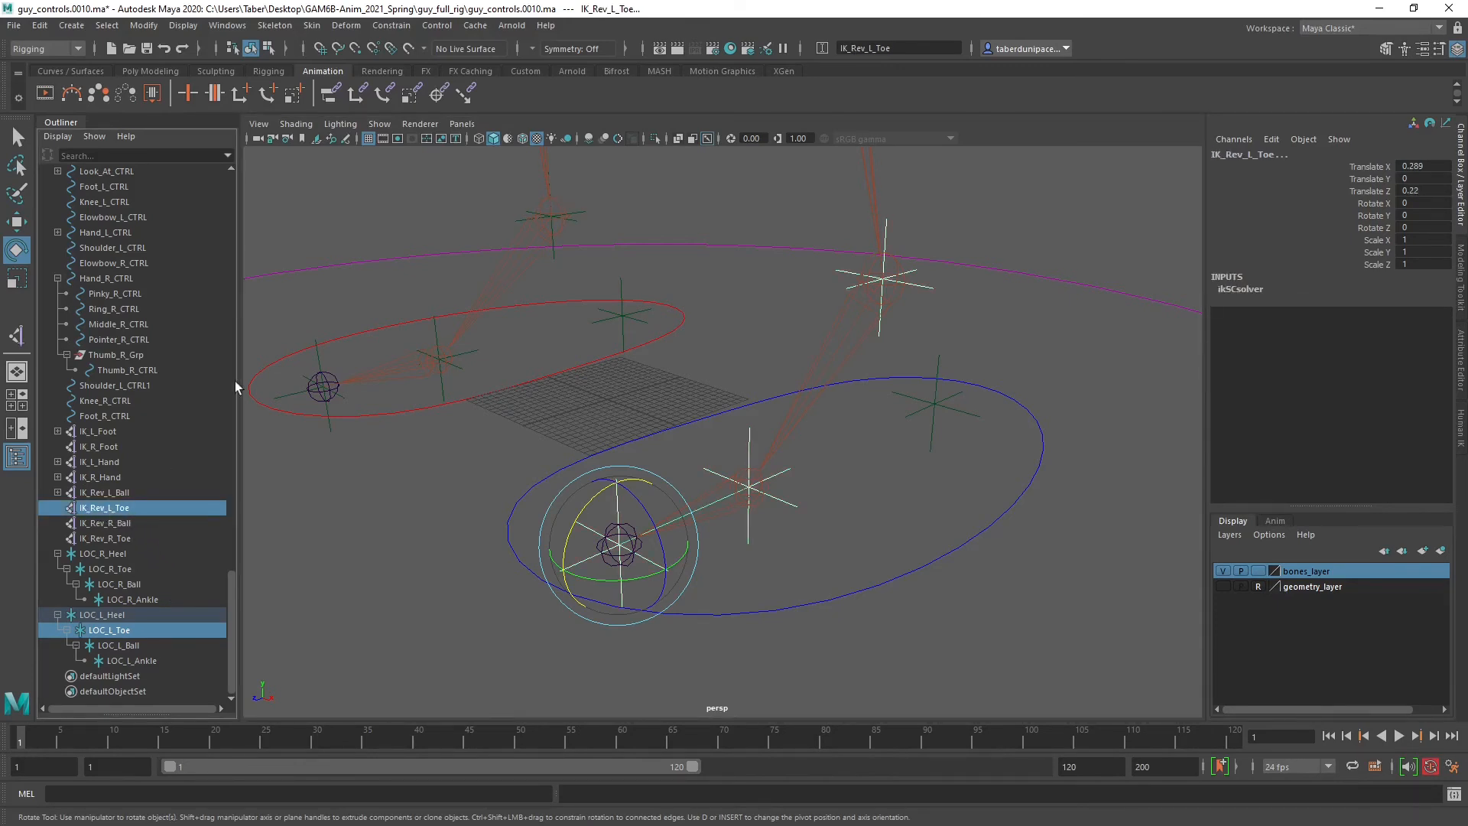
pyautogui.click(391, 26)
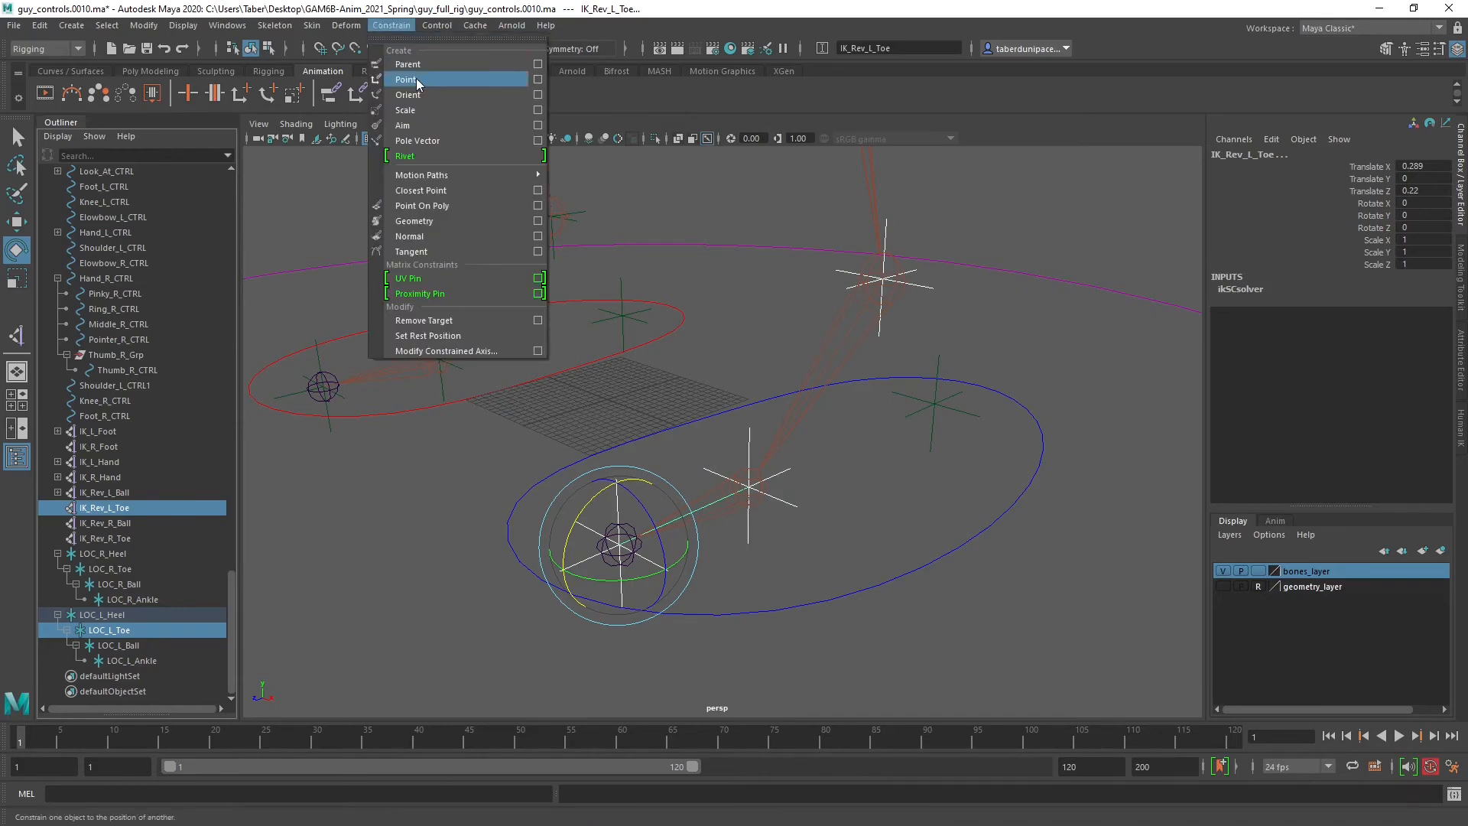
pyautogui.click(416, 80)
pyautogui.click(842, 468)
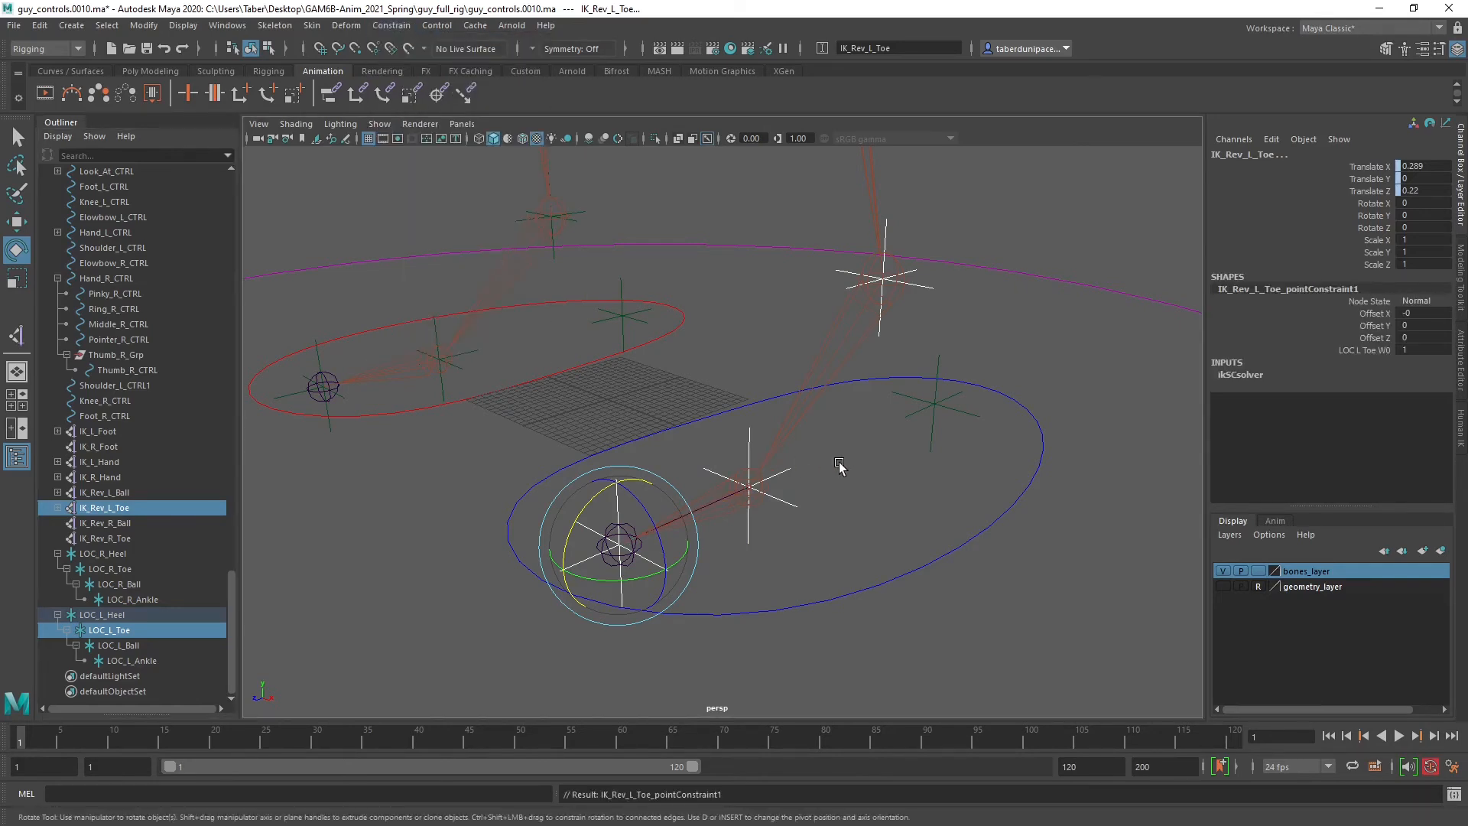
# Parent-constrain the LOC_L_Heel locator to the Foot_L_CTRL curve.
pyautogui.click(940, 404)
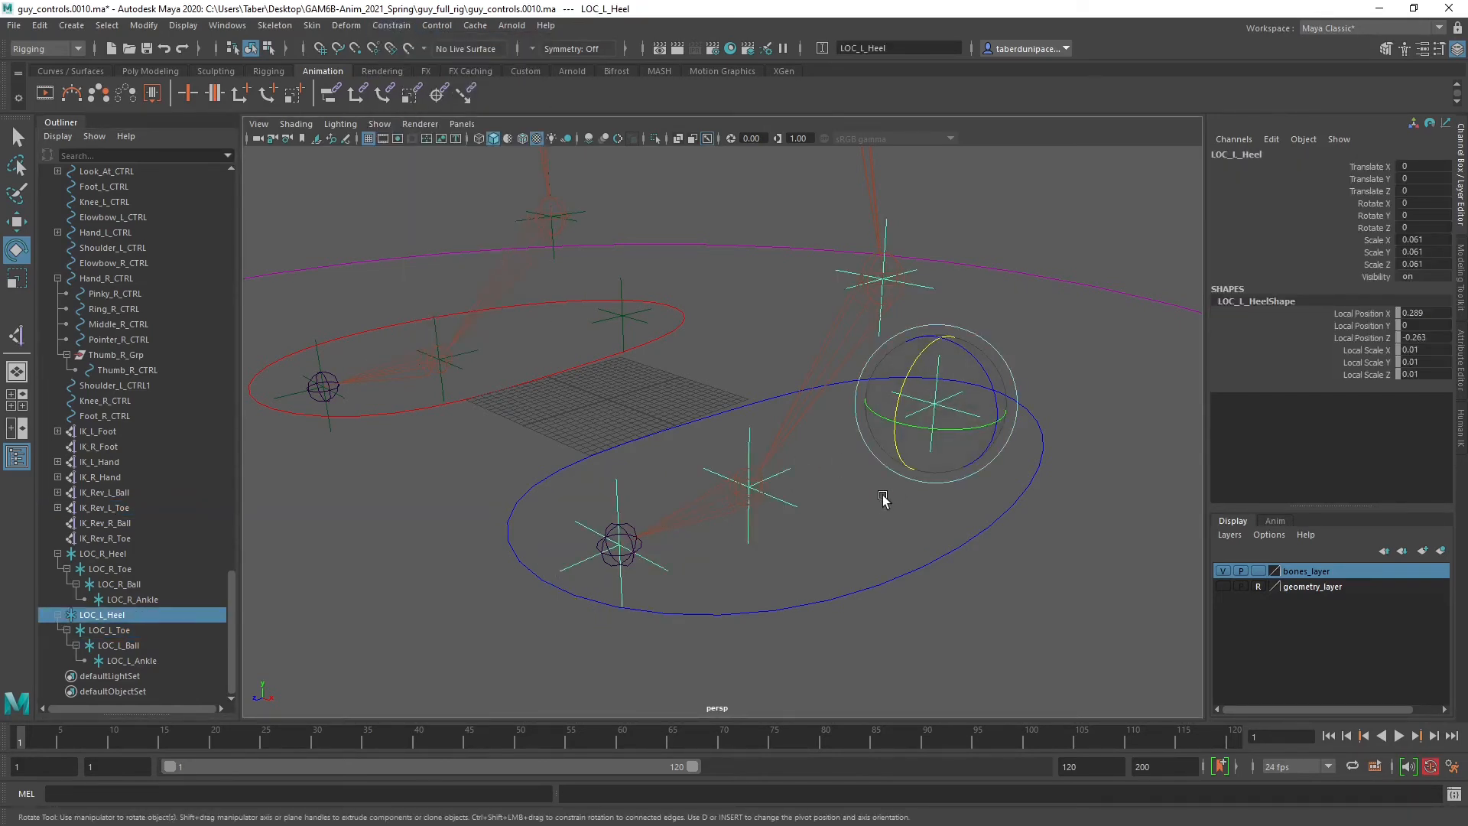
pyautogui.keyDown('alt'); pyautogui.moveTo(885, 498); pyautogui.dragTo(895, 550); pyautogui.keyUp('alt')
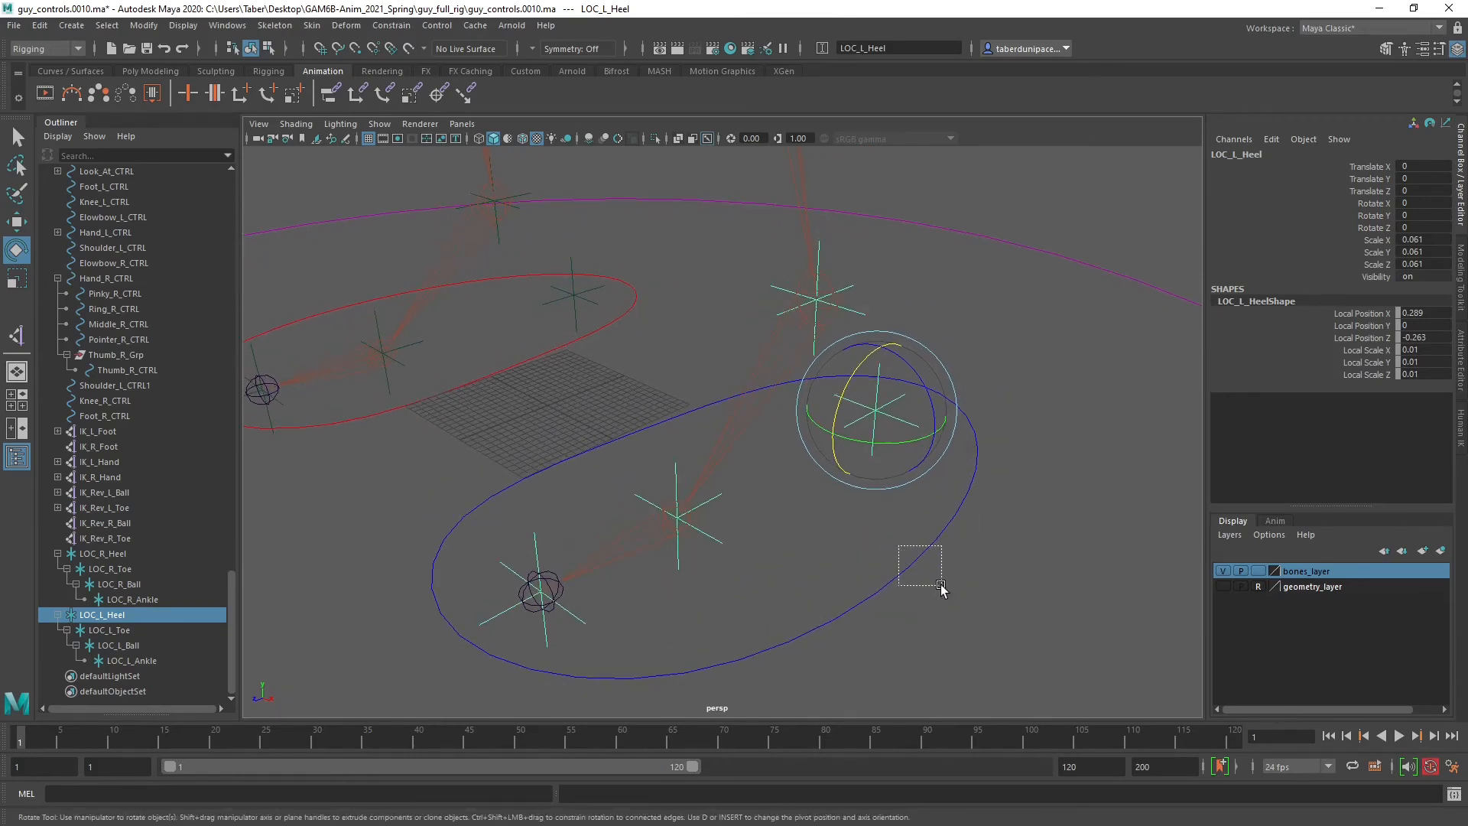
pyautogui.click(921, 564)
pyautogui.click(1010, 581)
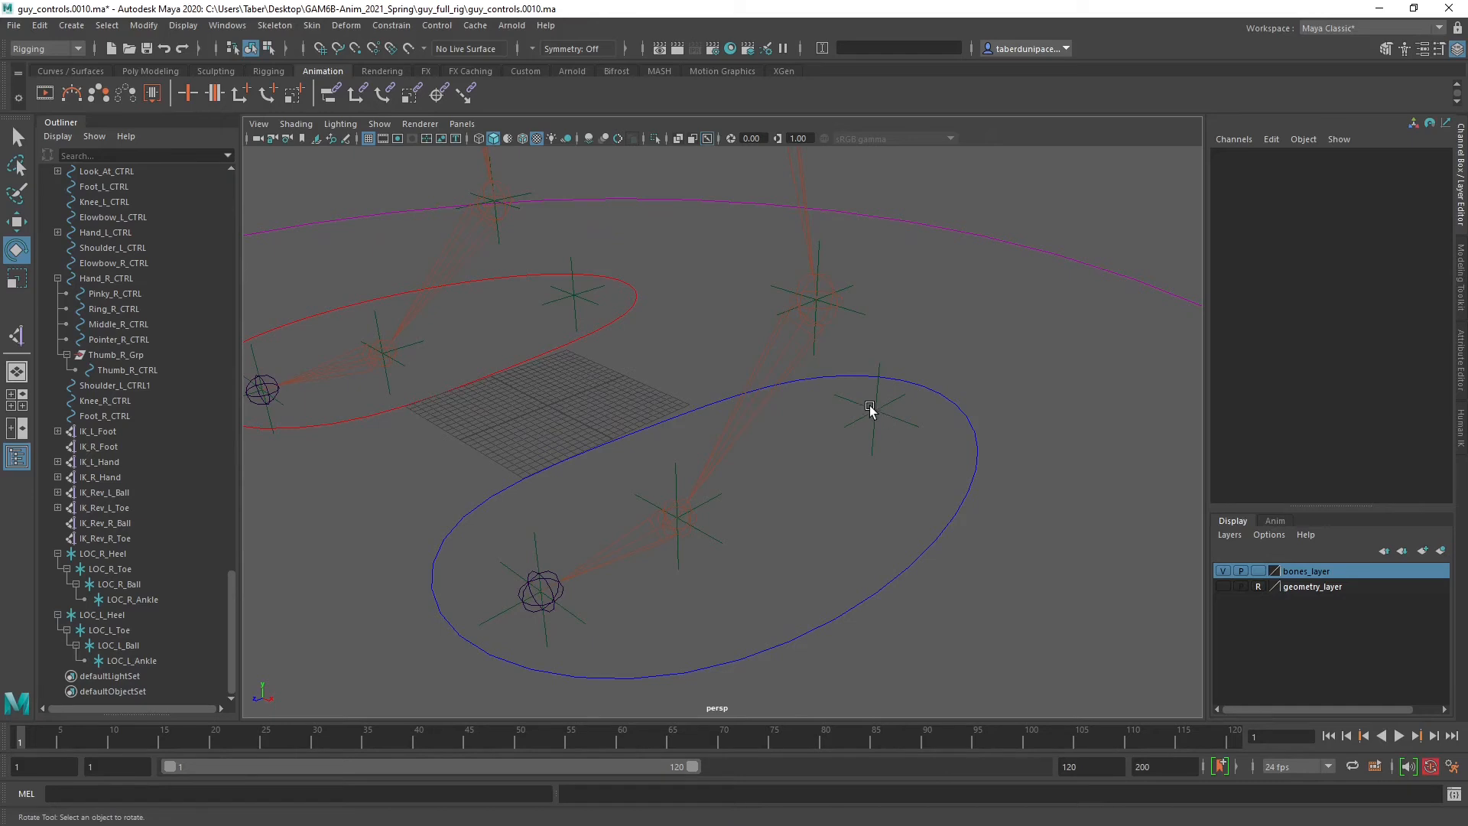
pyautogui.click(953, 495)
pyautogui.press('q')
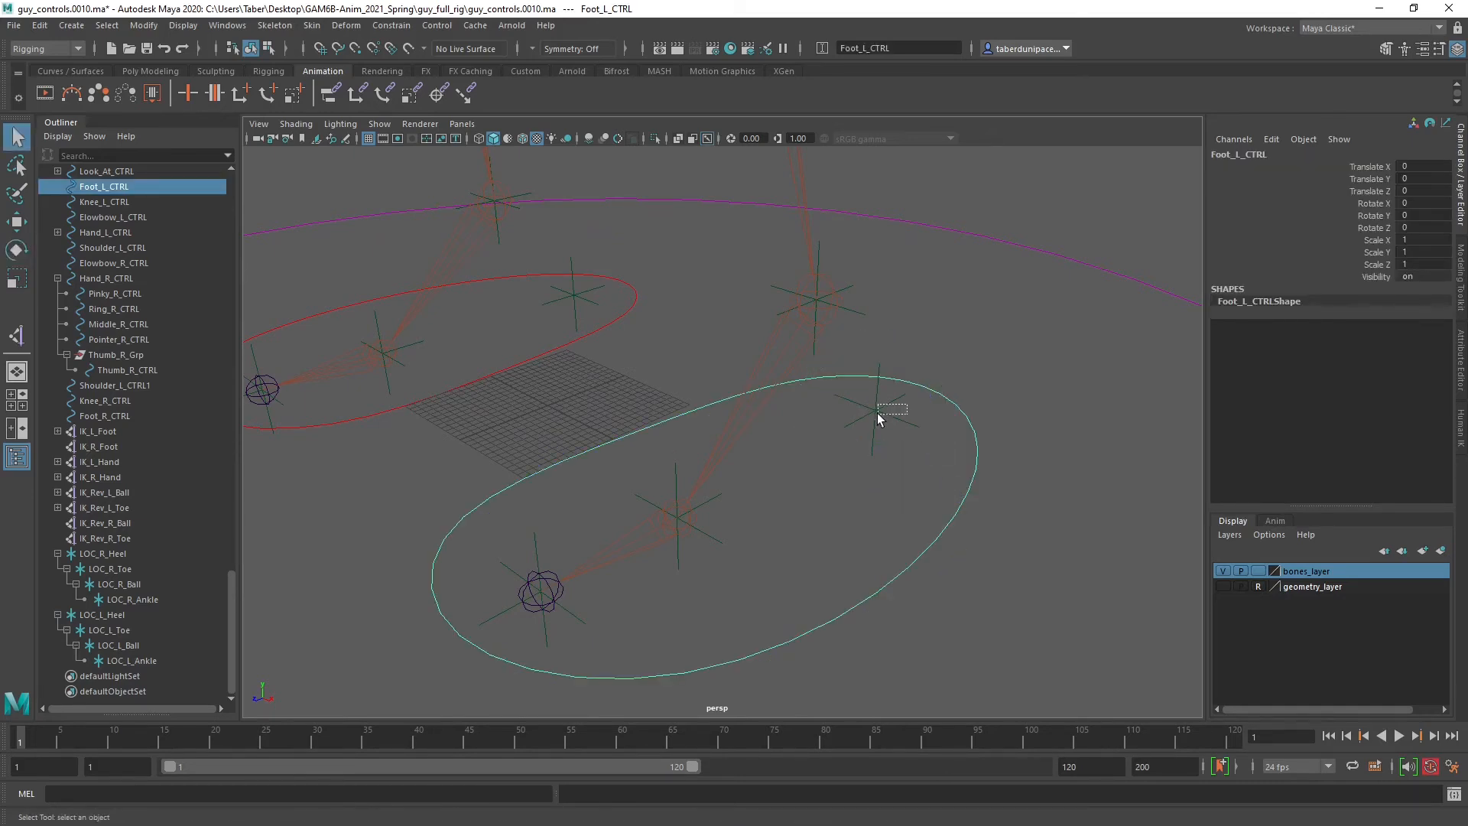
pyautogui.keyDown('shift'); pyautogui.moveTo(878, 414); pyautogui.dragTo(876, 415); pyautogui.keyUp('shift')
pyautogui.click(390, 25)
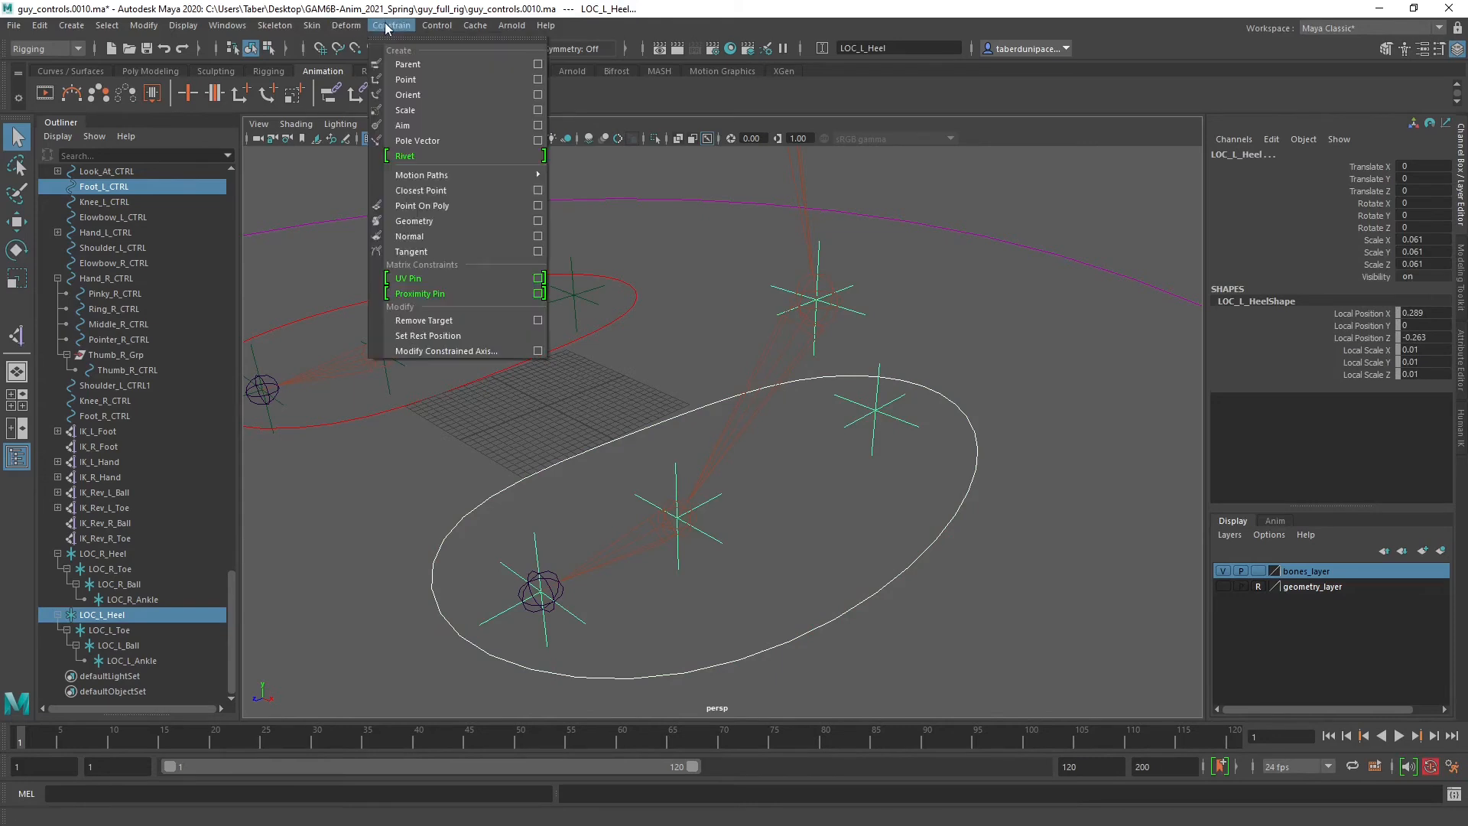
pyautogui.click(408, 64)
pyautogui.click(998, 346)
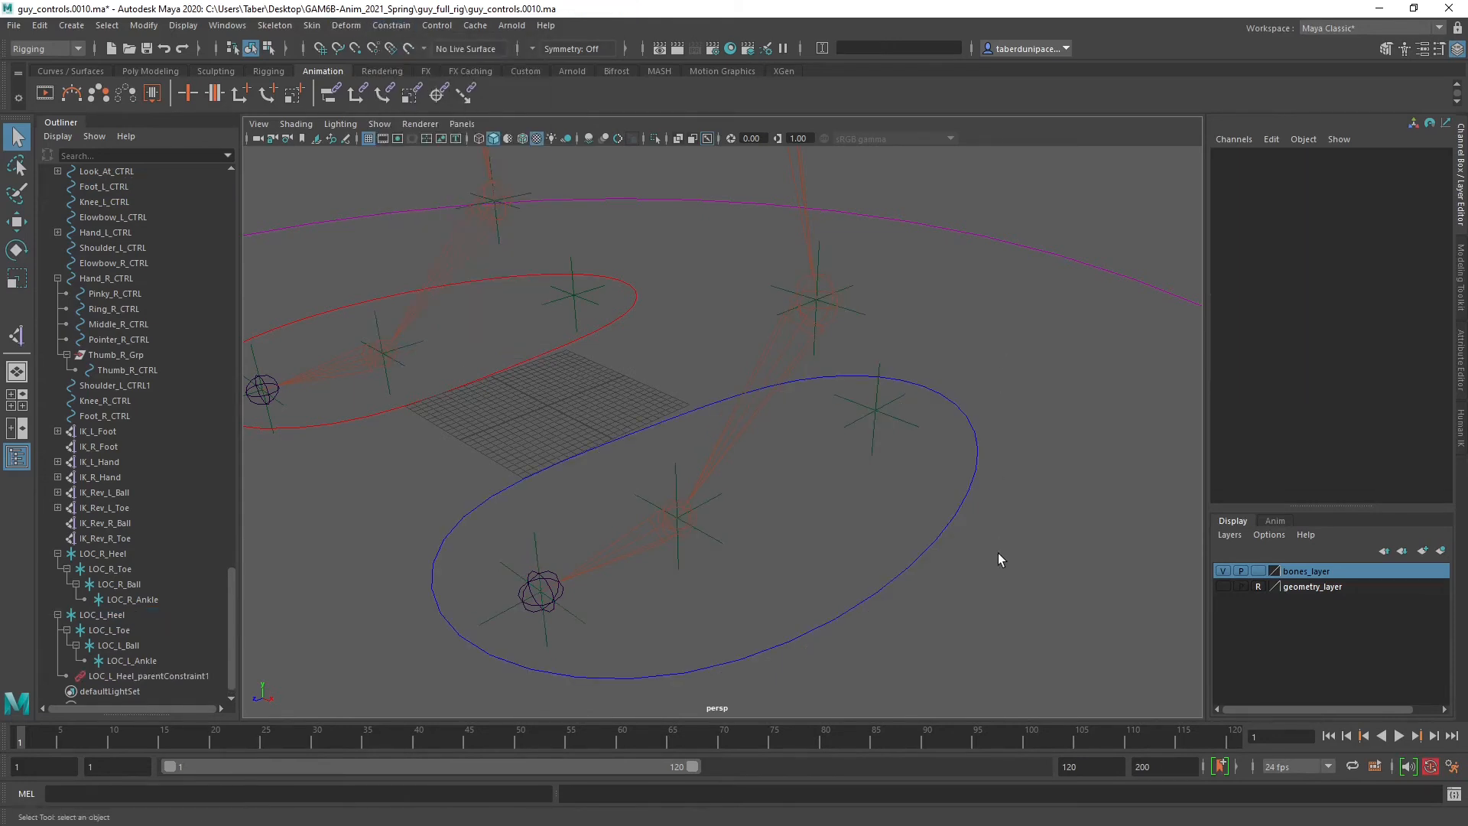
# Test the left foot rig by moving and rotating Foot_L_CTRL freely away from its rest pose.
pyautogui.moveTo(903, 533); pyautogui.dragTo(840, 520)
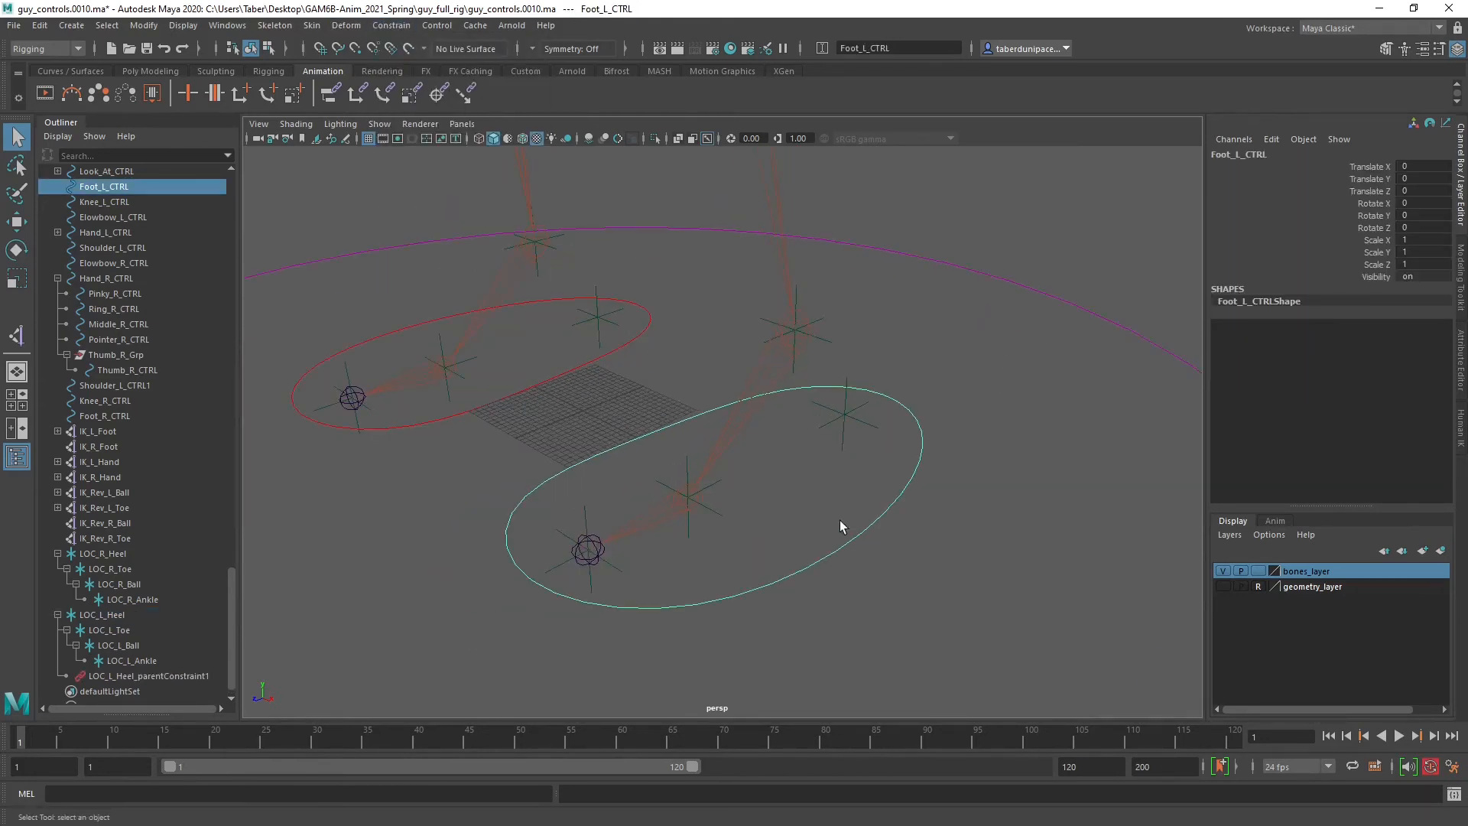
pyautogui.press('e')
pyautogui.press('w')
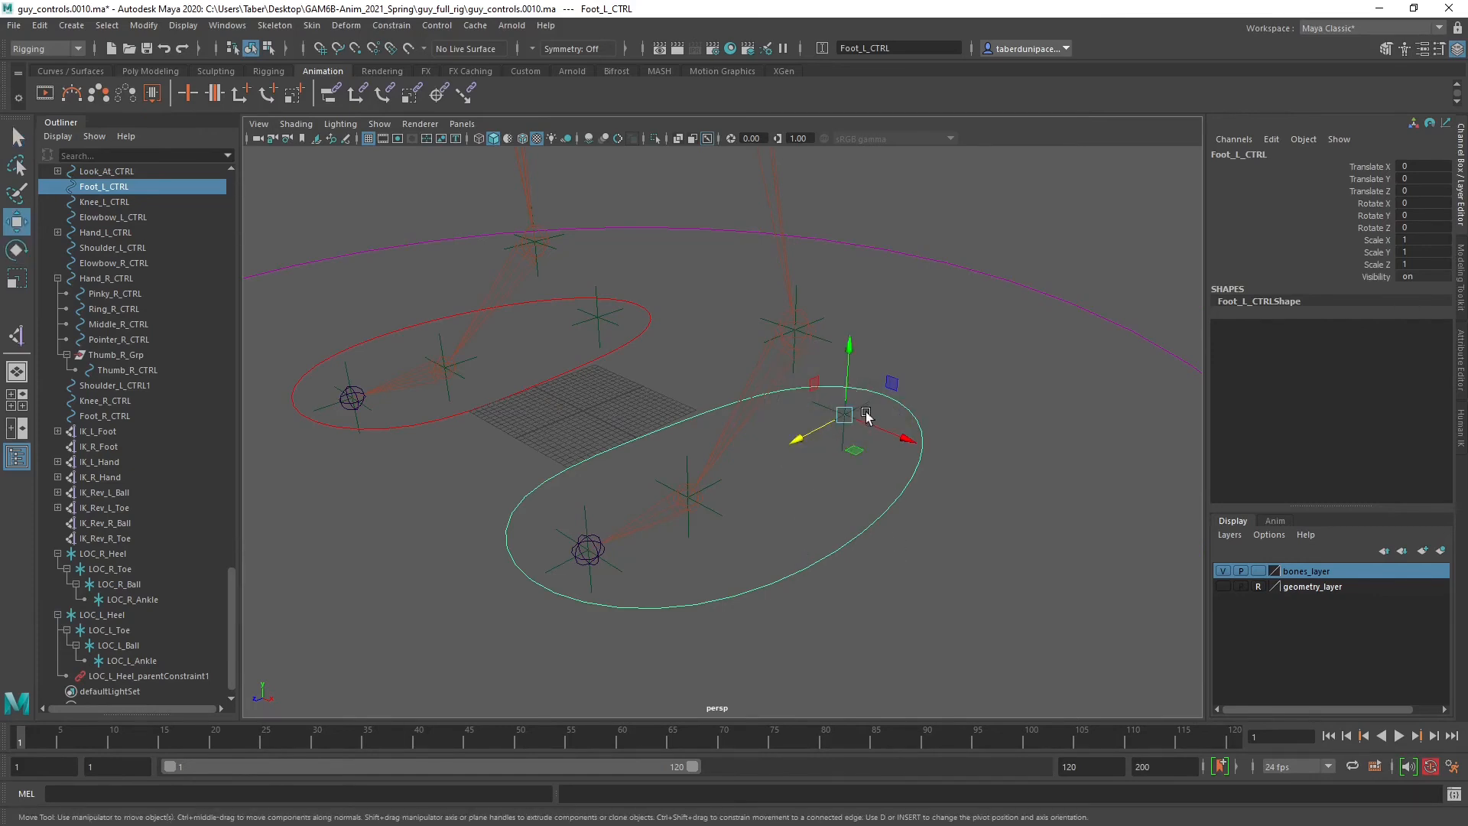
pyautogui.scroll(-3, 805, 420)
pyautogui.moveTo(804, 419); pyautogui.dragTo(1025, 502)
pyautogui.press('e')
pyautogui.press('w')
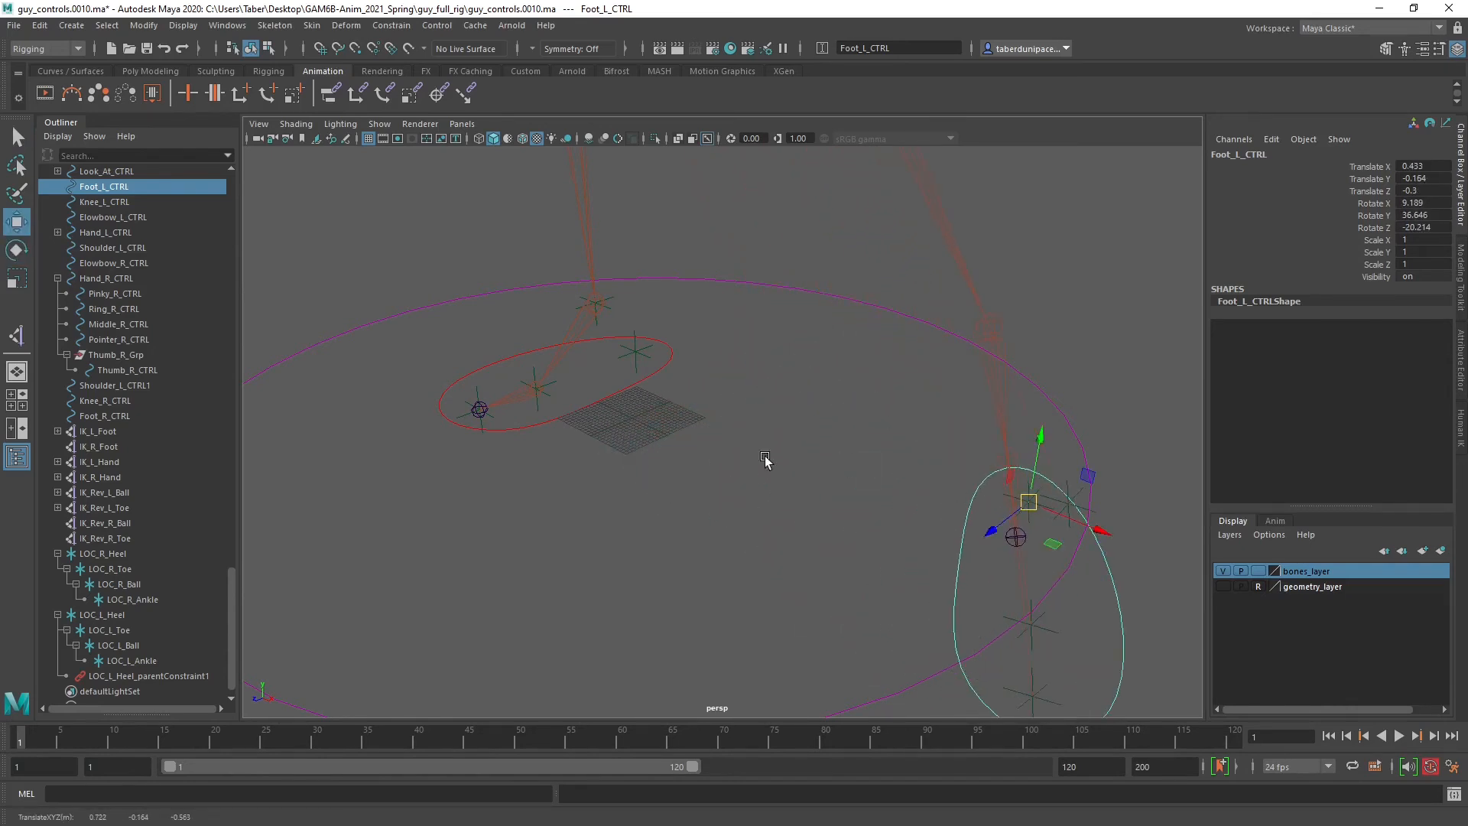
pyautogui.keyDown('alt'); pyautogui.moveTo(767, 459); pyautogui.dragTo(861, 462); pyautogui.keyUp('alt')
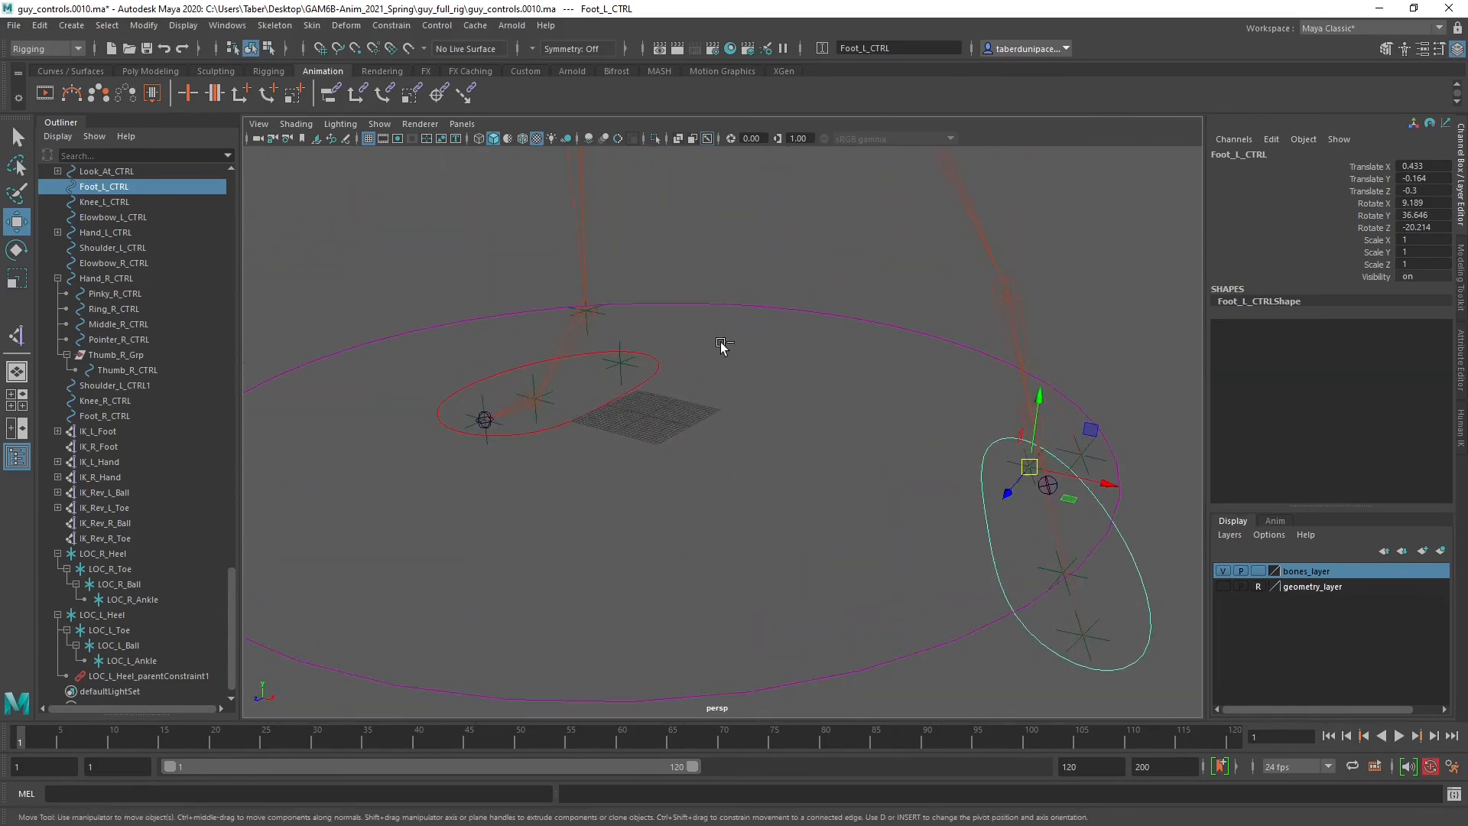
# Undo the last move of Foot_L_CTRL and rotate the control further to tilt the left foot.
pyautogui.hotkey('ctrl', 'z')
pyautogui.keyDown('alt'); pyautogui.moveTo(814, 416); pyautogui.dragTo(849, 415); pyautogui.keyUp('alt')
pyautogui.press('e')
pyautogui.click(977, 268)
pyautogui.keyDown('alt'); pyautogui.moveTo(977, 268); pyautogui.dragTo(720, 432); pyautogui.keyUp('alt')
# Test the foot roll by rotating LOC_L_Toe, and LOC_L_Ball about 33.5° around X.
pyautogui.click(485, 343)
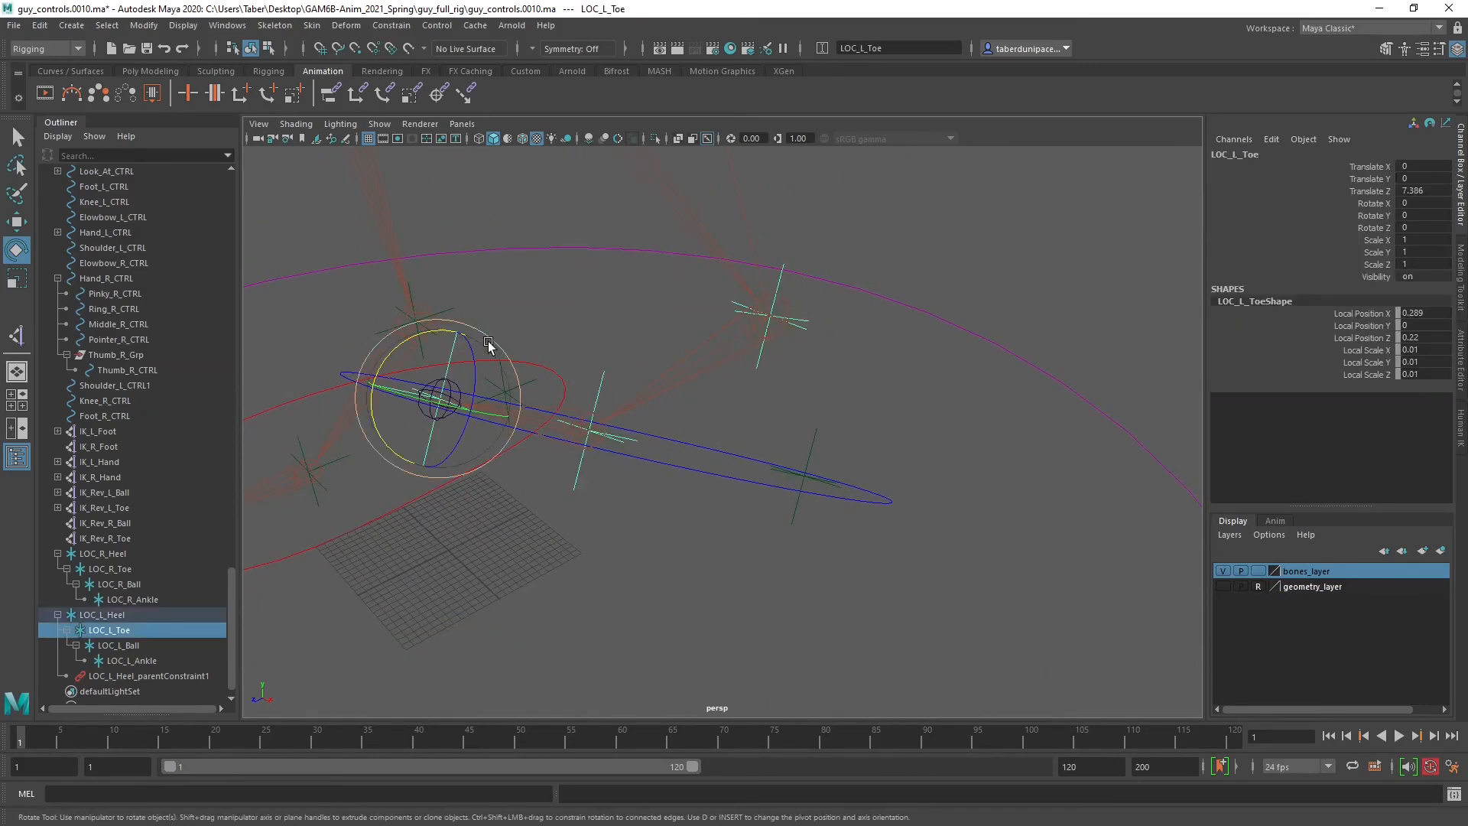
pyautogui.moveTo(426, 334); pyautogui.dragTo(750, 354)
pyautogui.click(621, 331)
pyautogui.click(610, 327)
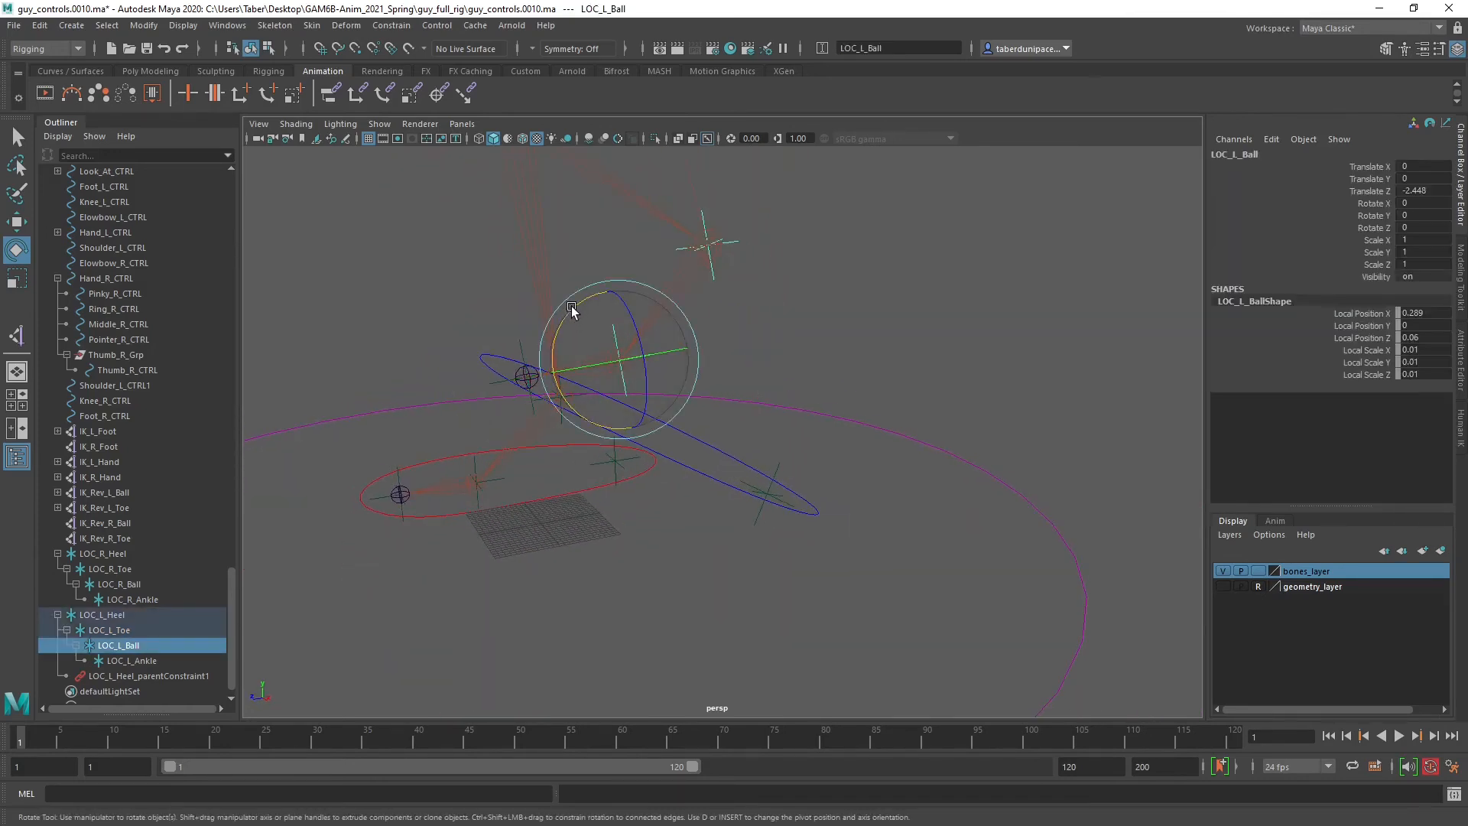
pyautogui.moveTo(572, 309); pyautogui.dragTo(534, 341)
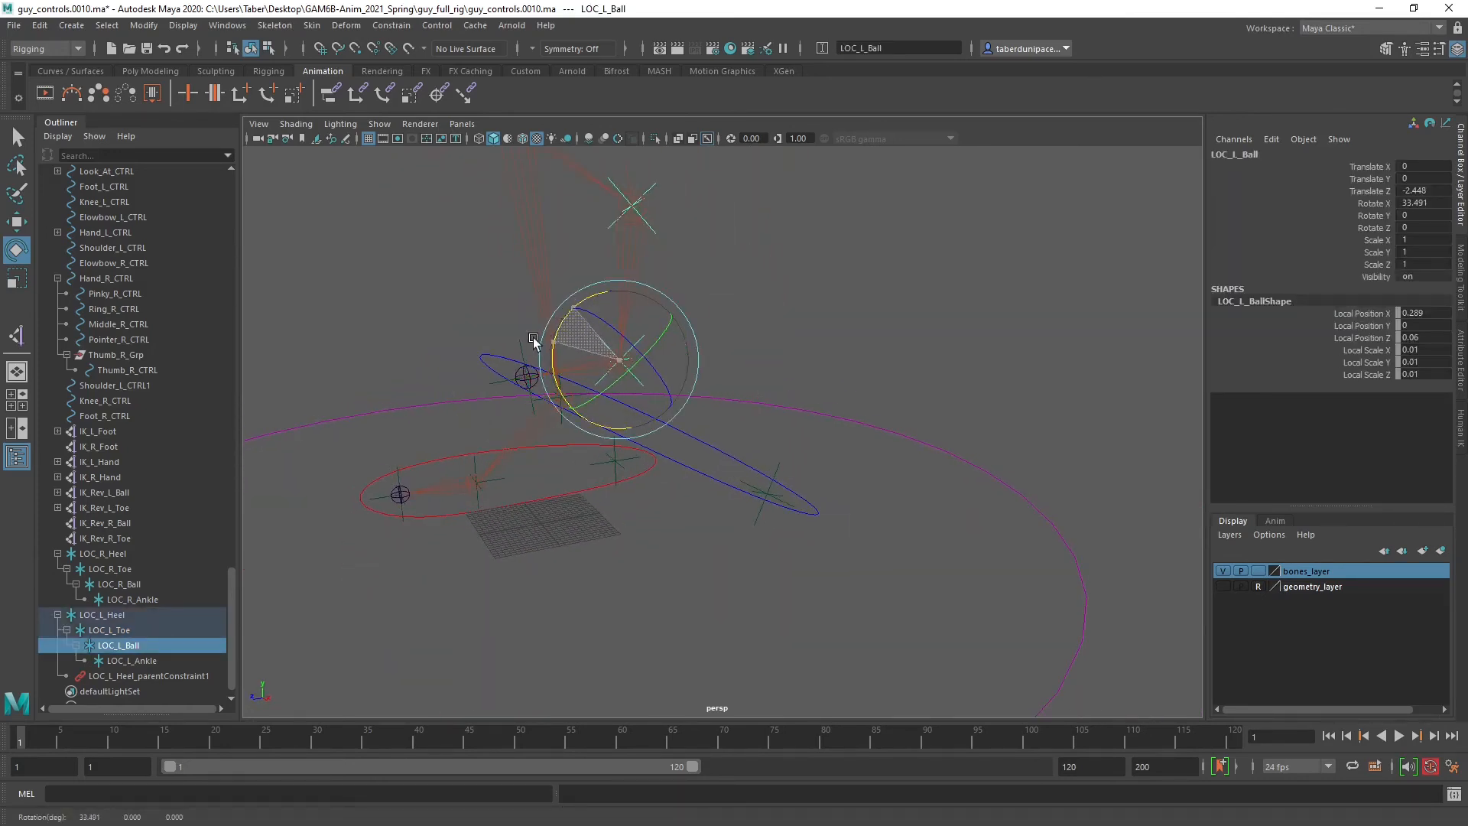
# Undo the test rotations of LOC_L_Ball, LOC_L_Toe and Foot_L_CTRL.
pyautogui.hotkey('ctrl', 'z')
pyautogui.hotkey('ctrl', 'z')
pyautogui.hotkey('ctrl', 'z')
pyautogui.hotkey('ctrl', 'z')
pyautogui.hotkey('ctrl', 'z')
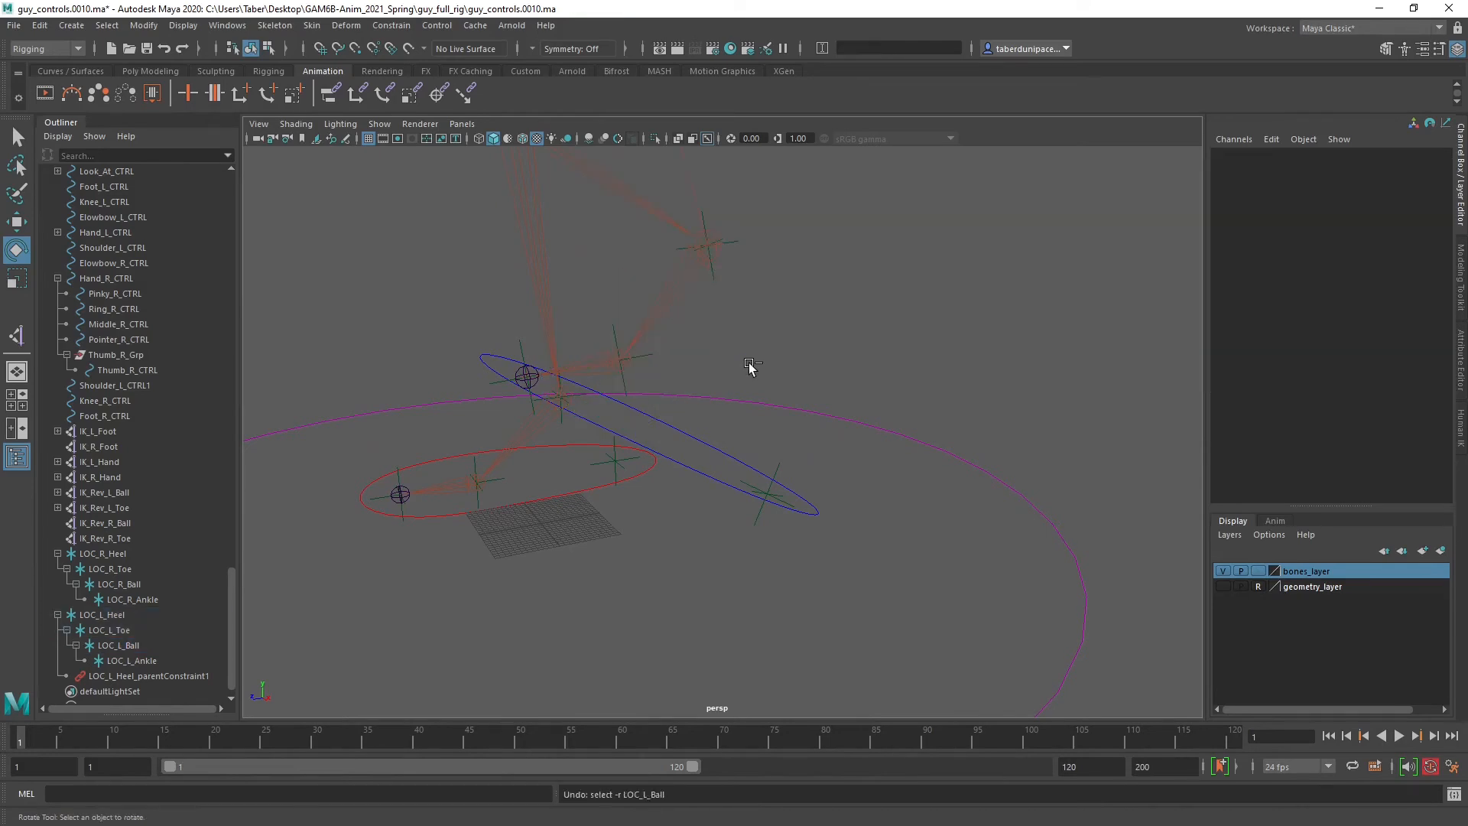
pyautogui.hotkey('ctrl', 'z')
pyautogui.hotkey('ctrl', 'z')
pyautogui.hotkey('ctrl', 'z')
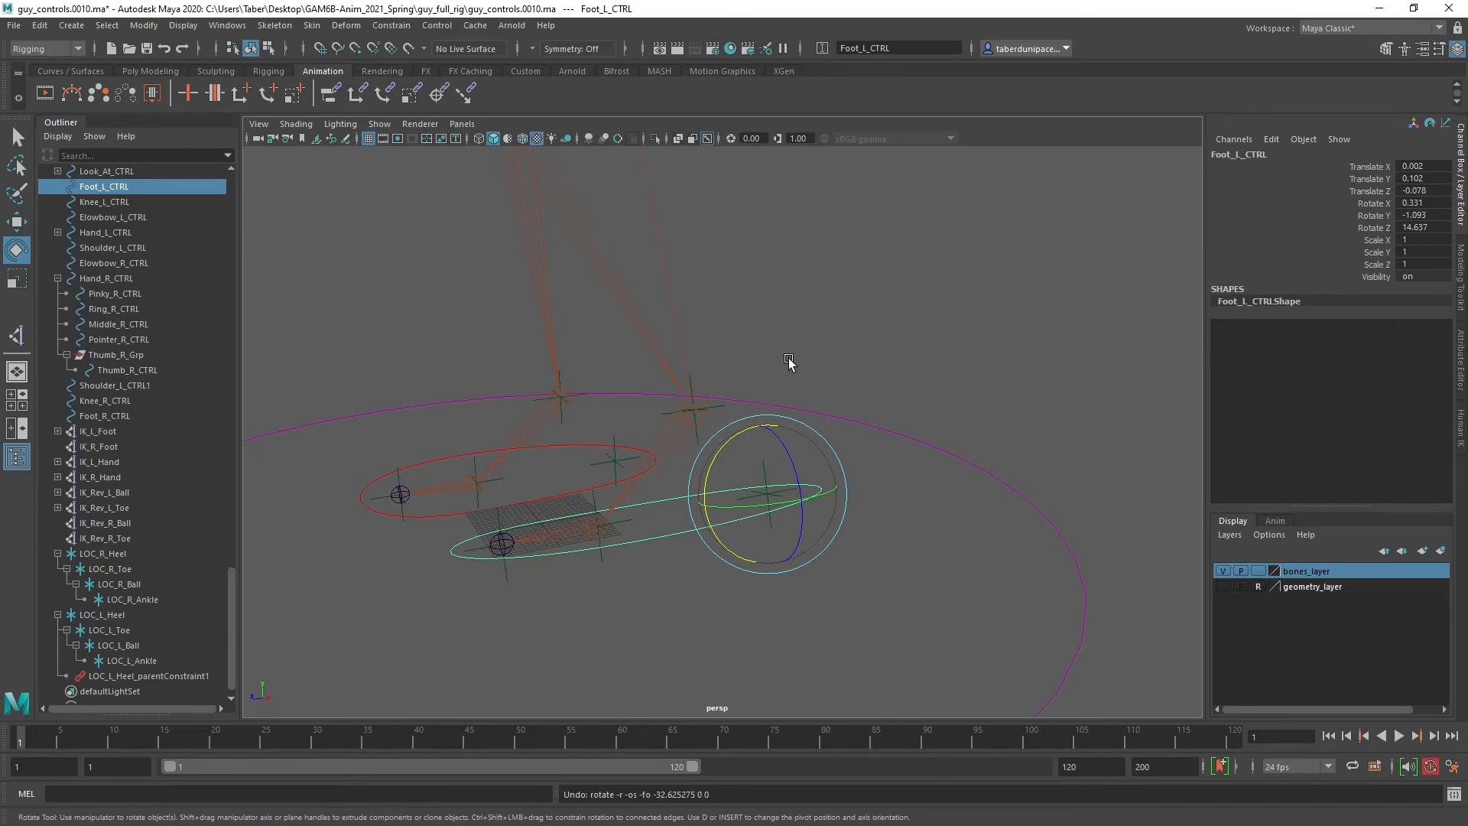
pyautogui.hotkey('ctrl', 'z')
pyautogui.hotkey('ctrl', 'z')
pyautogui.hotkey('ctrl', 'z')
pyautogui.hotkey('ctrl', 'z')
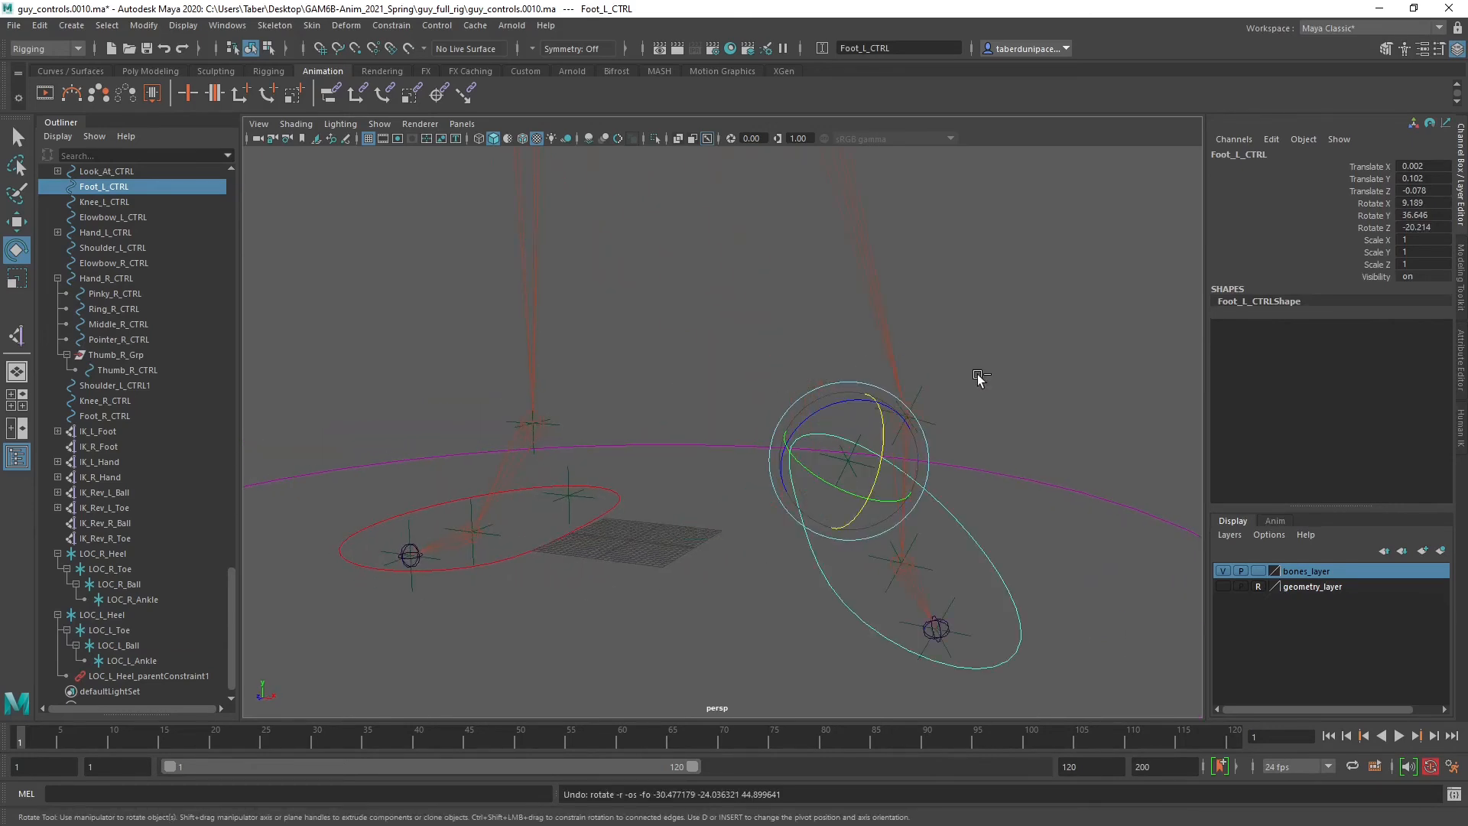
# Reset all Translate and Rotate values of Foot_L_CTRL to 0.
pyautogui.moveTo(1422, 165); pyautogui.dragTo(1428, 231)
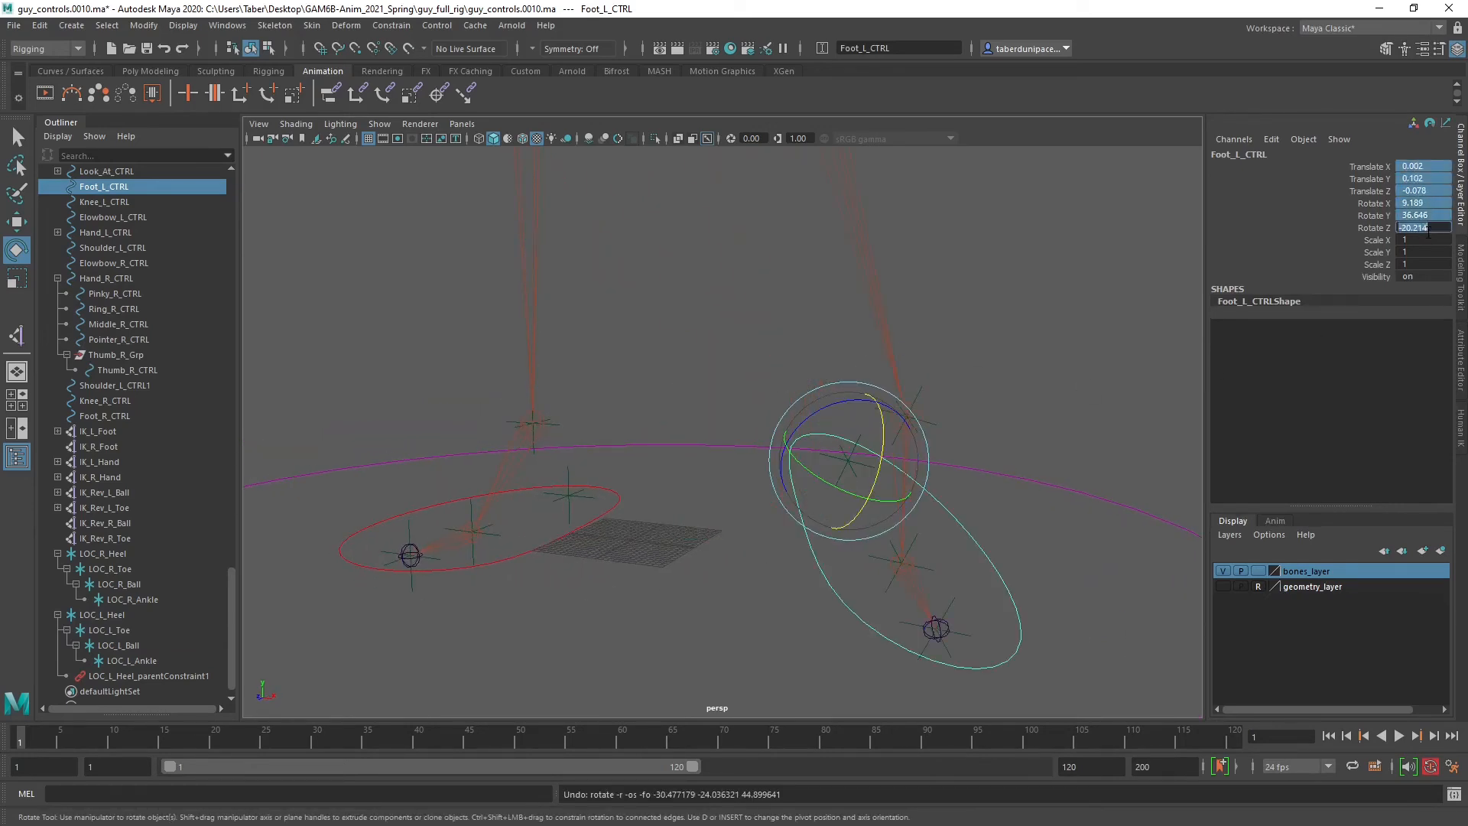
pyautogui.write('0')
pyautogui.press('Return')
pyautogui.click(950, 388)
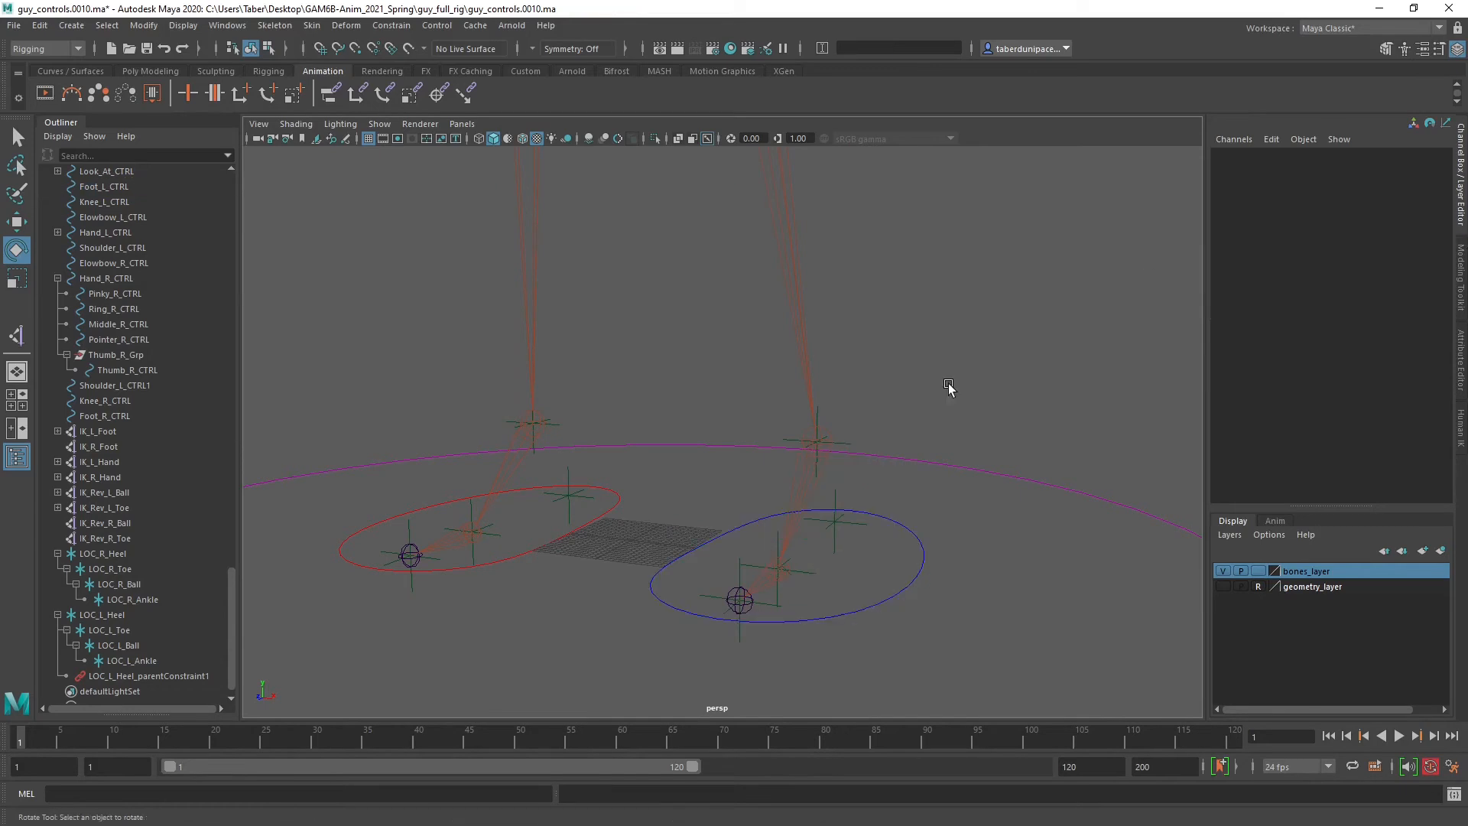
# Check the transform values of LOC_L_Toe and LOC_L_Ball on the left foot.
pyautogui.click(740, 575)
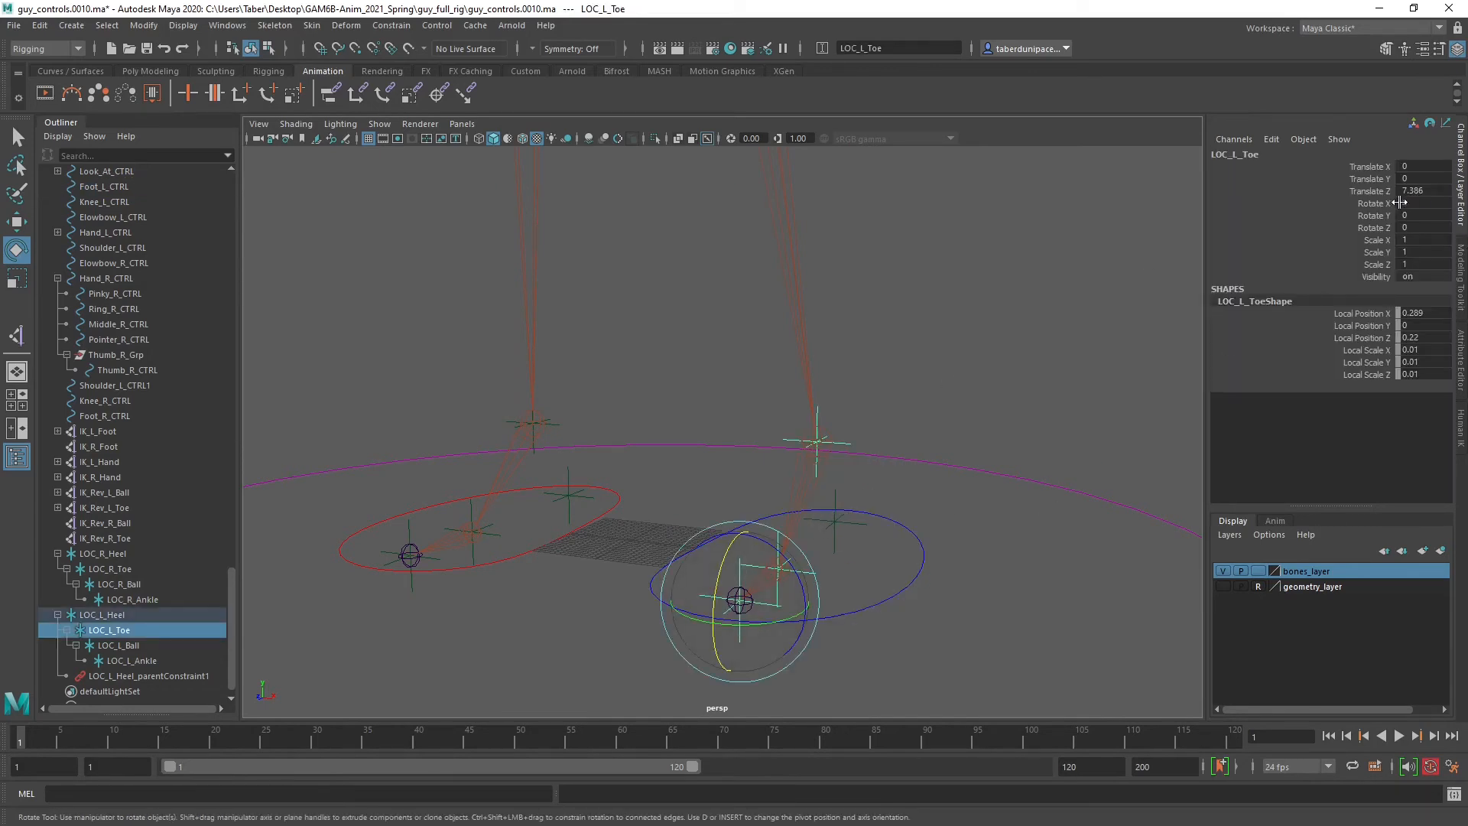
pyautogui.click(905, 487)
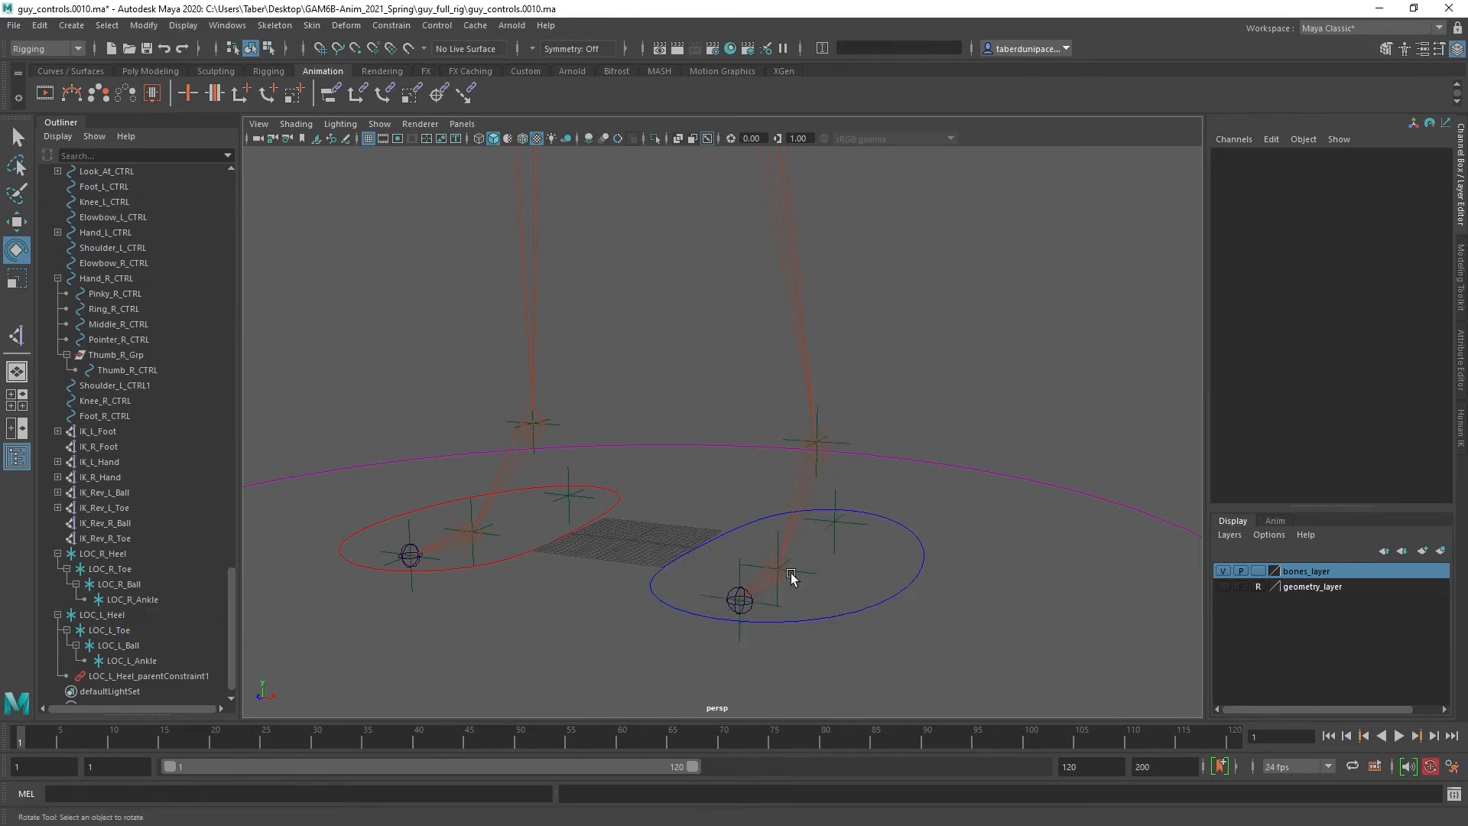
pyautogui.click(807, 572)
pyautogui.keyDown('alt'); pyautogui.moveTo(972, 532); pyautogui.dragTo(912, 543); pyautogui.keyUp('alt')
pyautogui.keyDown('alt'); pyautogui.moveTo(602, 603); pyautogui.dragTo(664, 564, button='middle'); pyautogui.keyUp('alt')
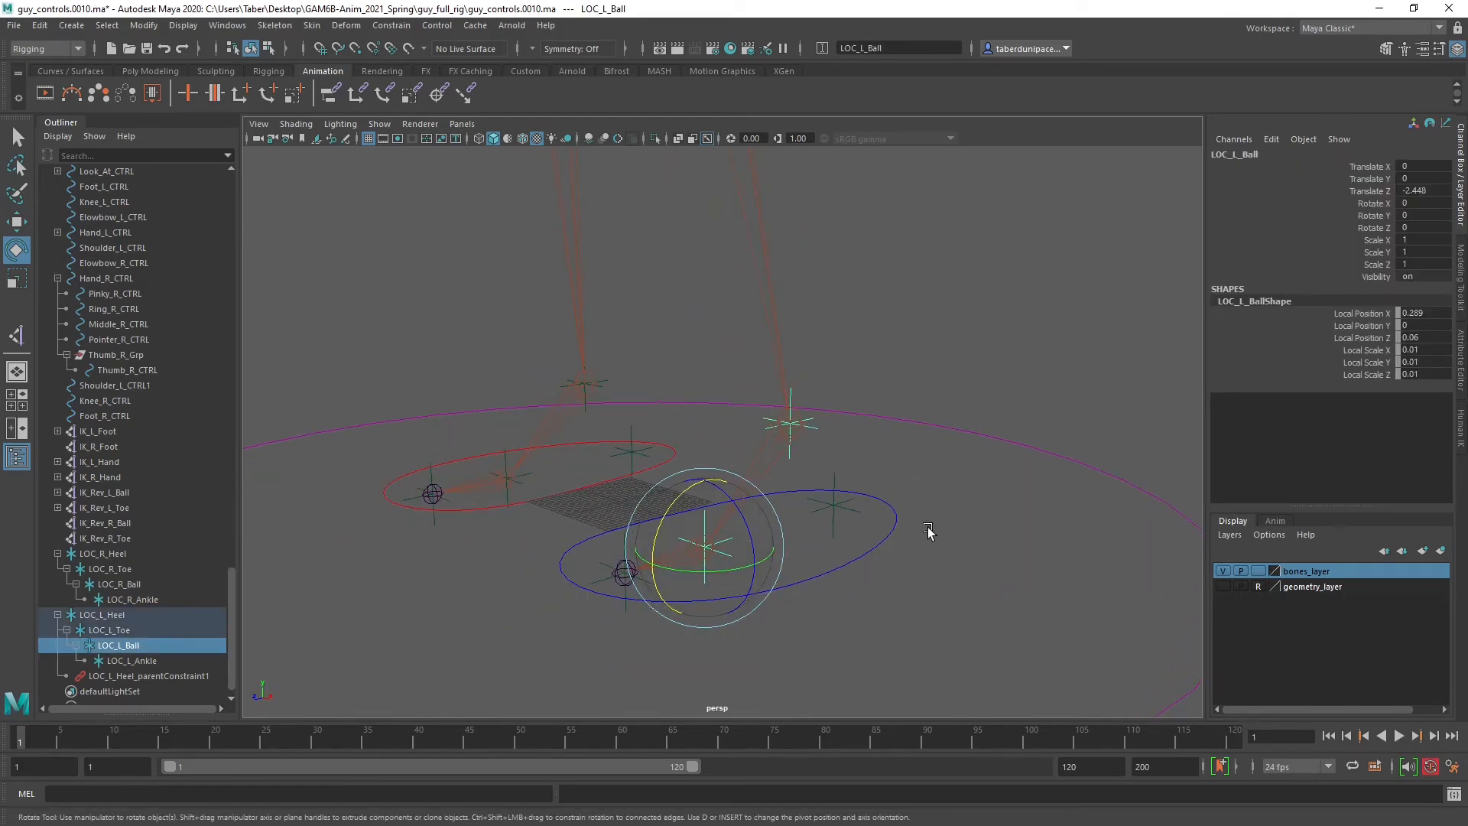
# Point-constrain the right leg's IK_R_Foot handle to the LOC_R_Ankle locator.
pyautogui.click(863, 545)
pyautogui.keyDown('alt'); pyautogui.moveTo(924, 531); pyautogui.dragTo(909, 598); pyautogui.keyUp('alt')
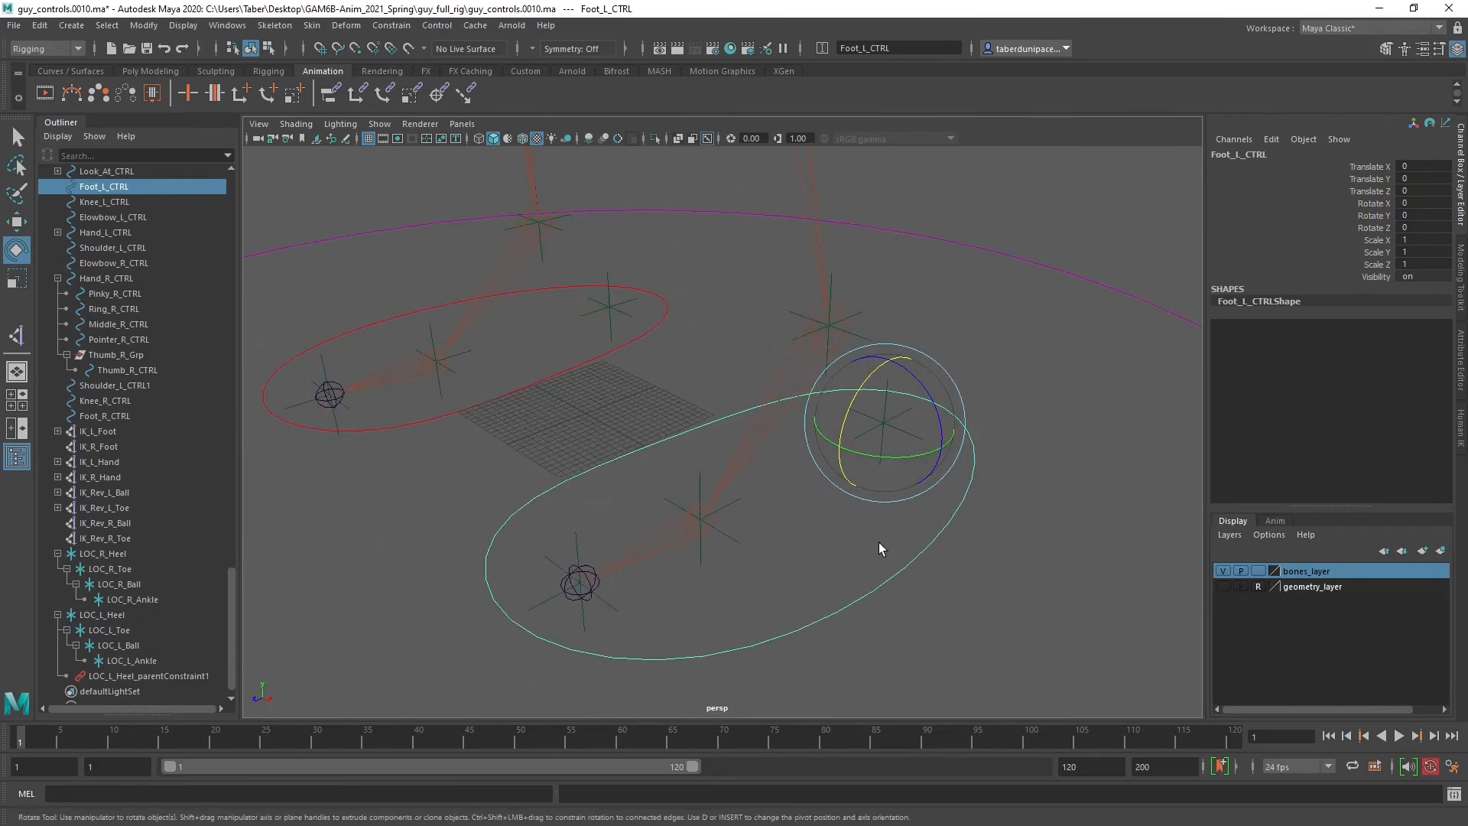
pyautogui.keyDown('alt'); pyautogui.moveTo(601, 406); pyautogui.dragTo(773, 535); pyautogui.keyUp('alt')
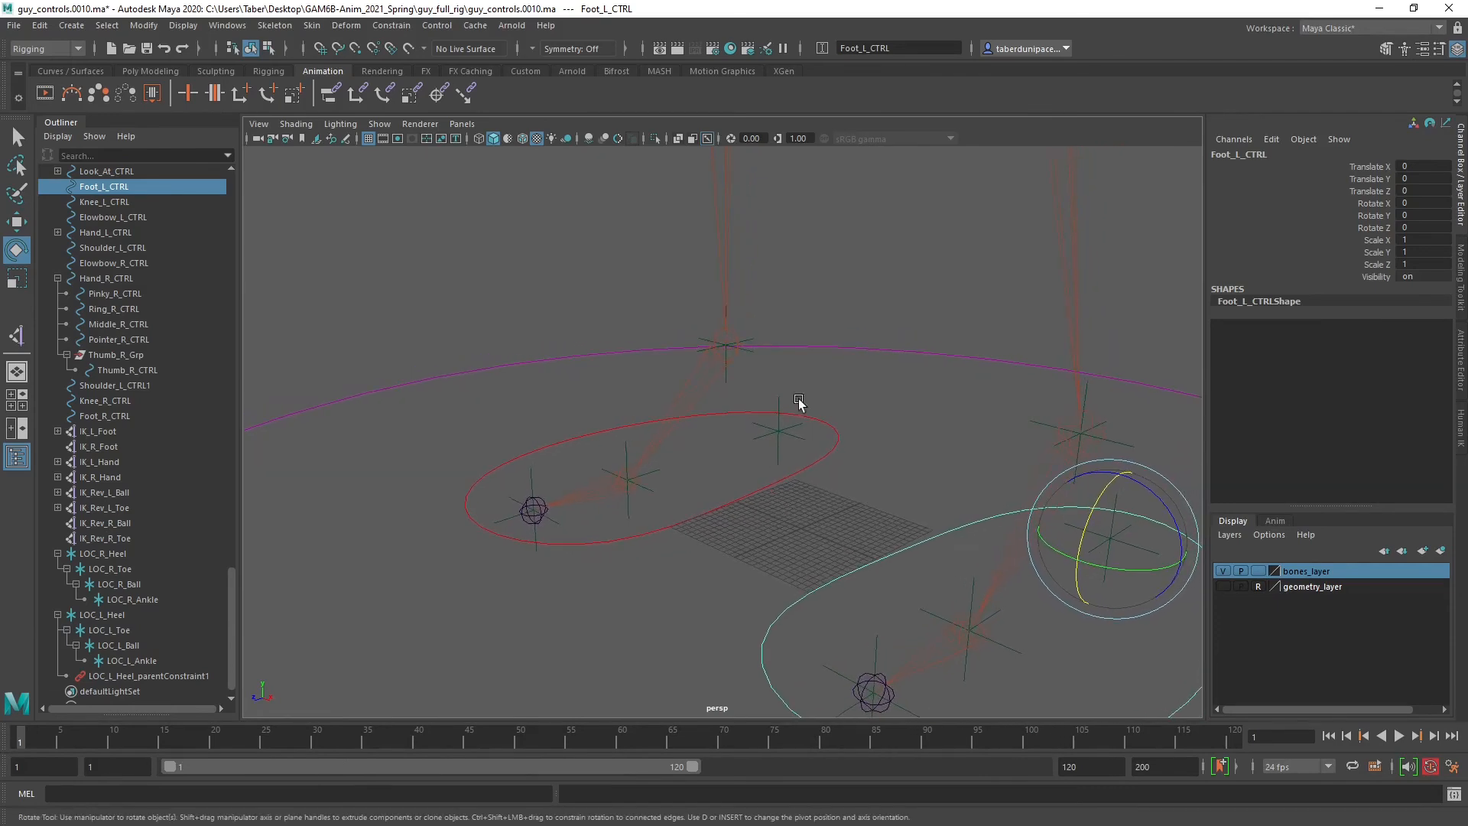
pyautogui.click(730, 383)
pyautogui.click(749, 356)
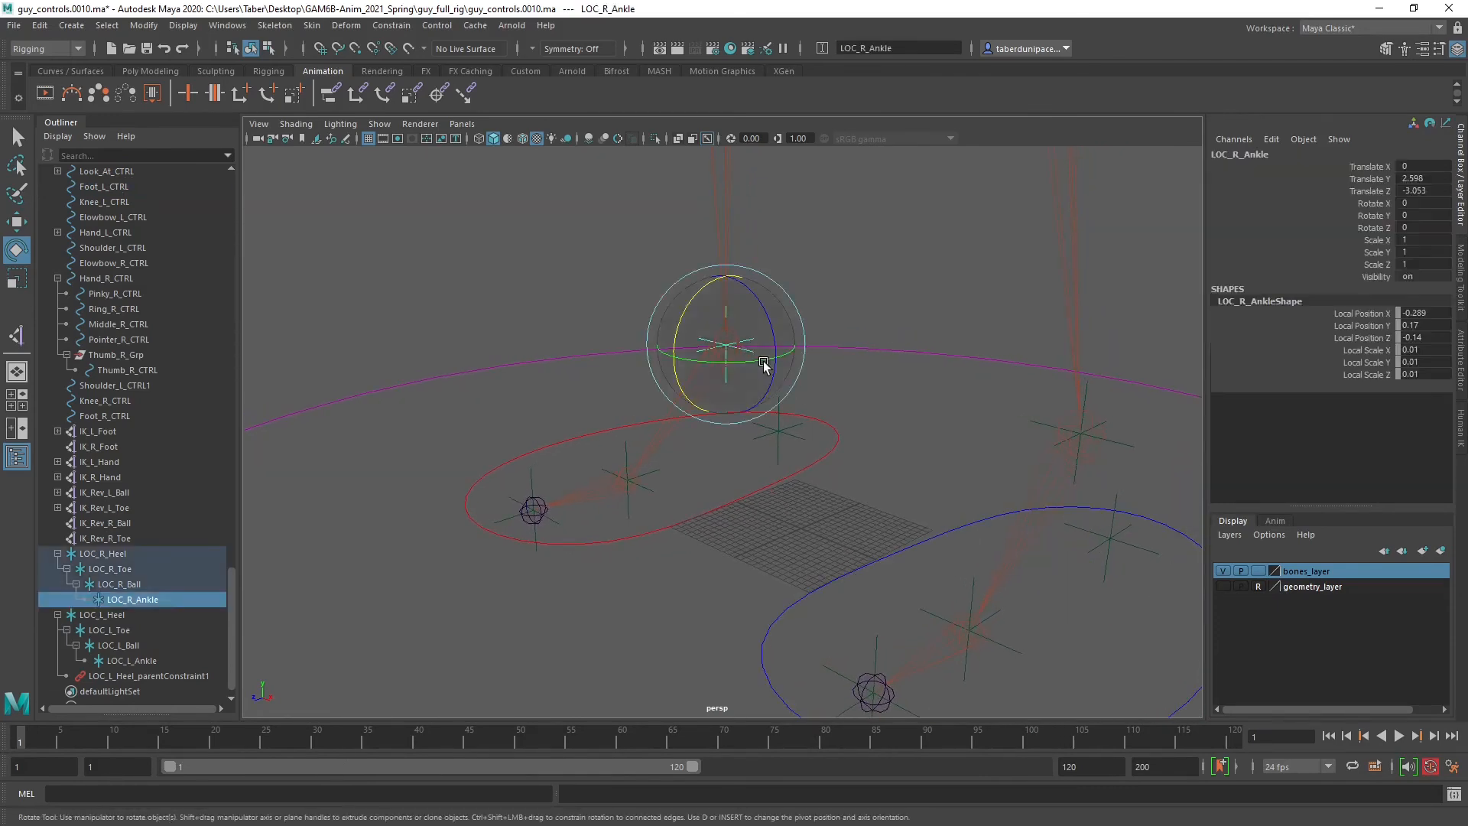
pyautogui.keyDown('alt'); pyautogui.moveTo(764, 364); pyautogui.dragTo(903, 445); pyautogui.keyUp('alt')
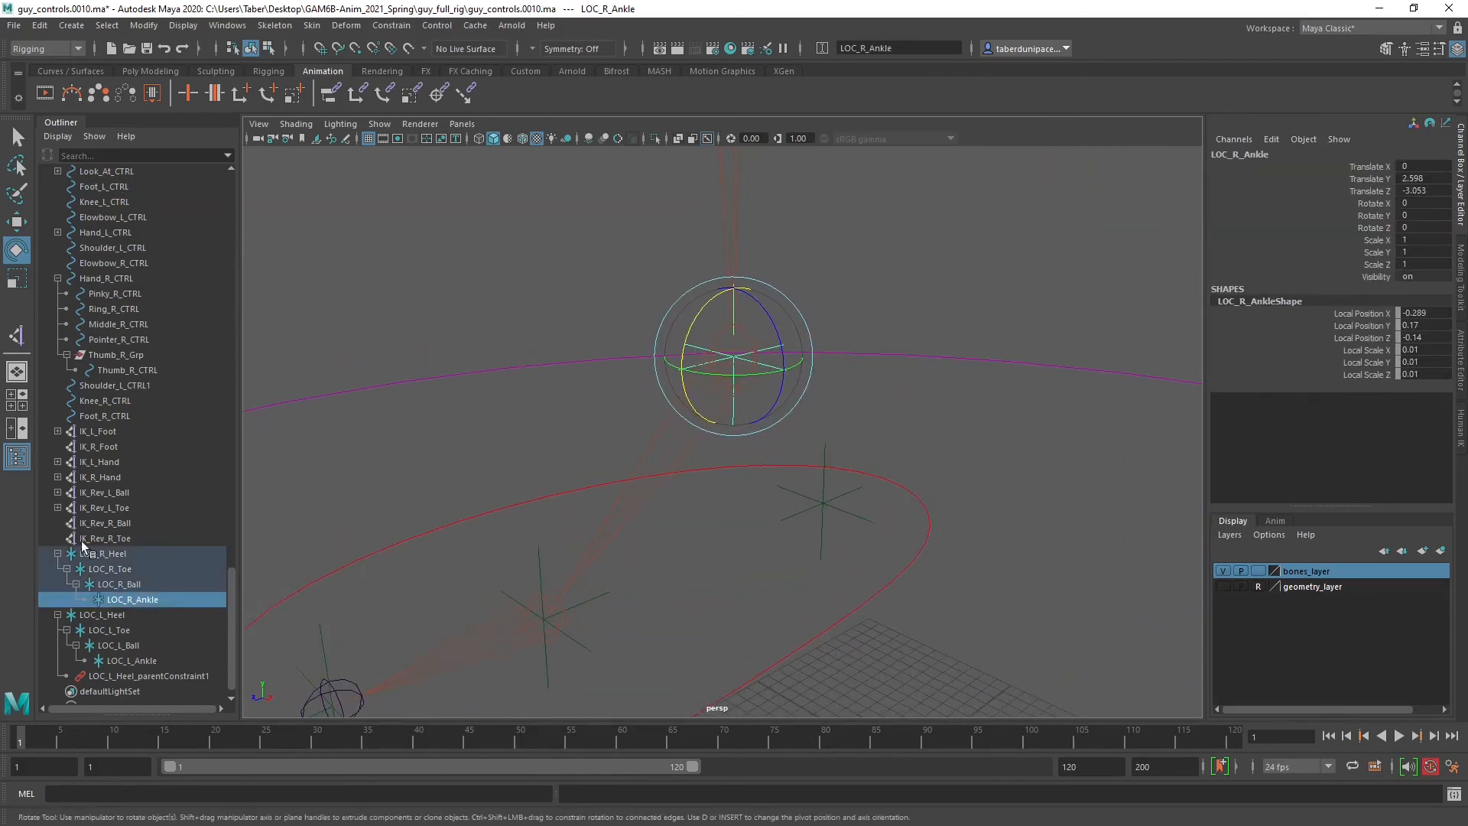
pyautogui.keyDown('ctrl'); pyautogui.click(107, 446); pyautogui.keyUp('ctrl')
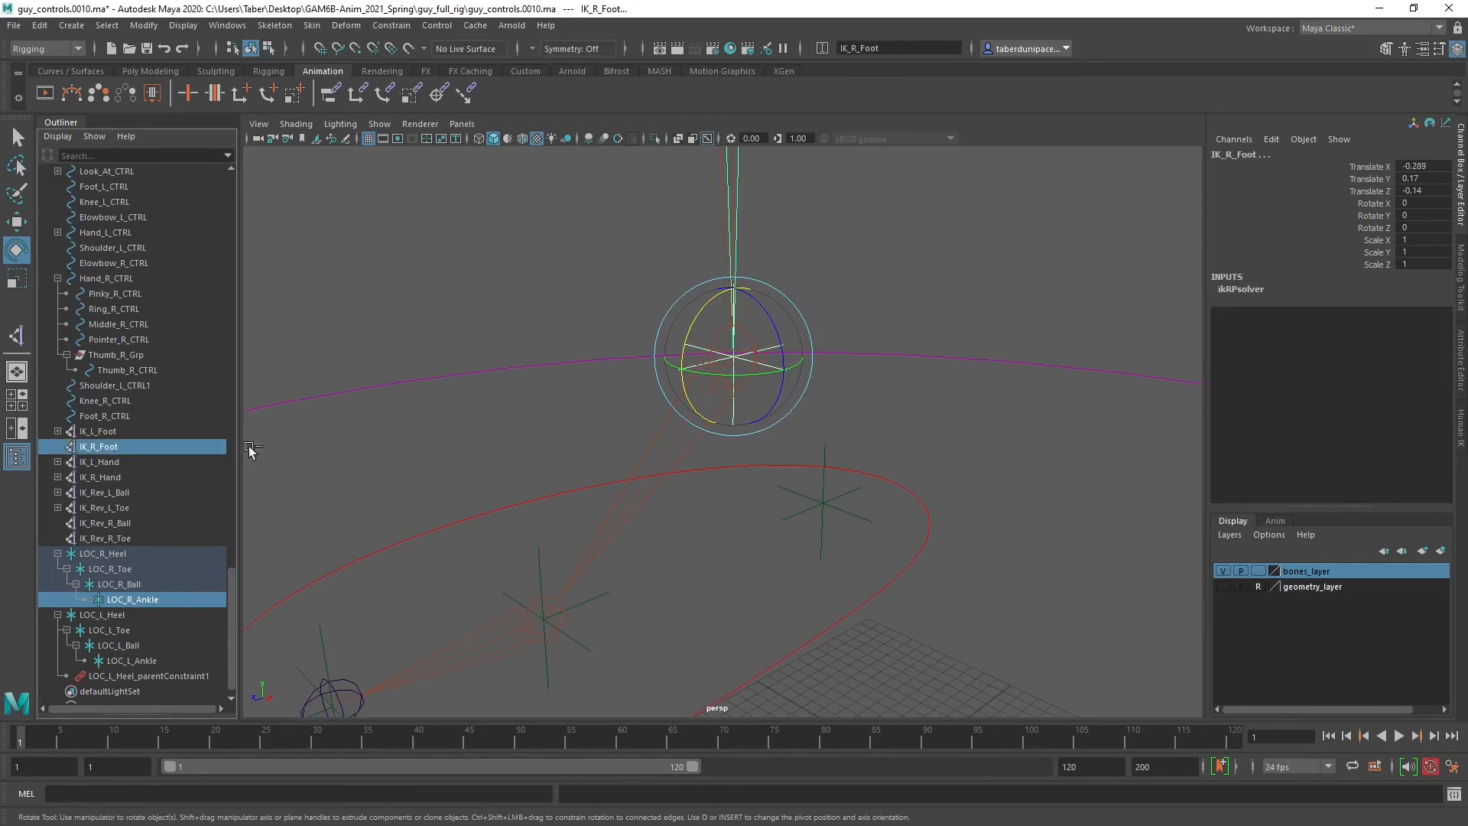
pyautogui.click(391, 26)
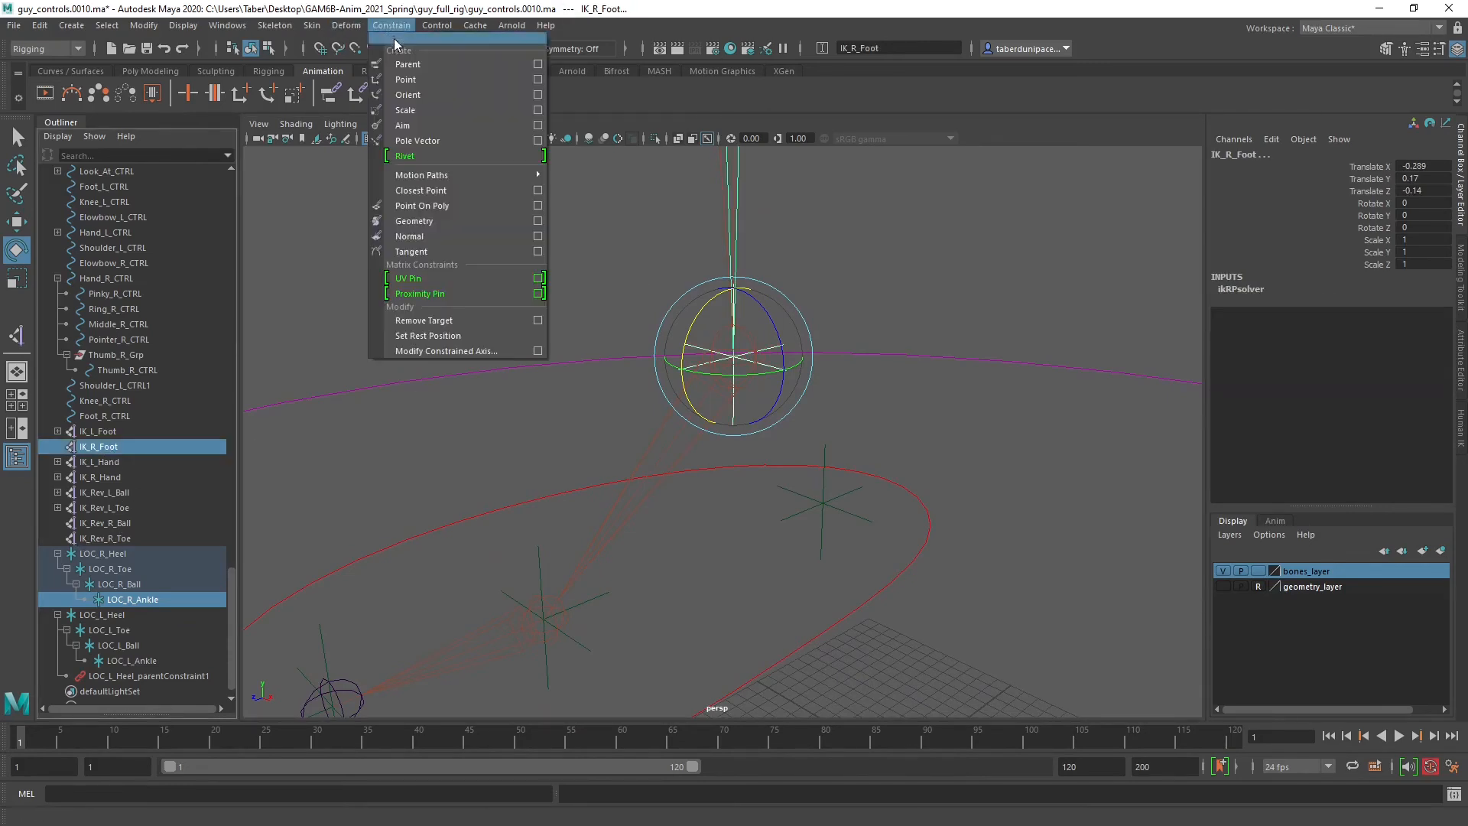
pyautogui.click(409, 81)
# Point-constrain the IK_Rev_R_Ball handle to the LOC_R_Ball locator on the right foot.
pyautogui.keyDown('alt'); pyautogui.moveTo(655, 584); pyautogui.dragTo(658, 517); pyautogui.keyUp('alt')
pyautogui.click(656, 517)
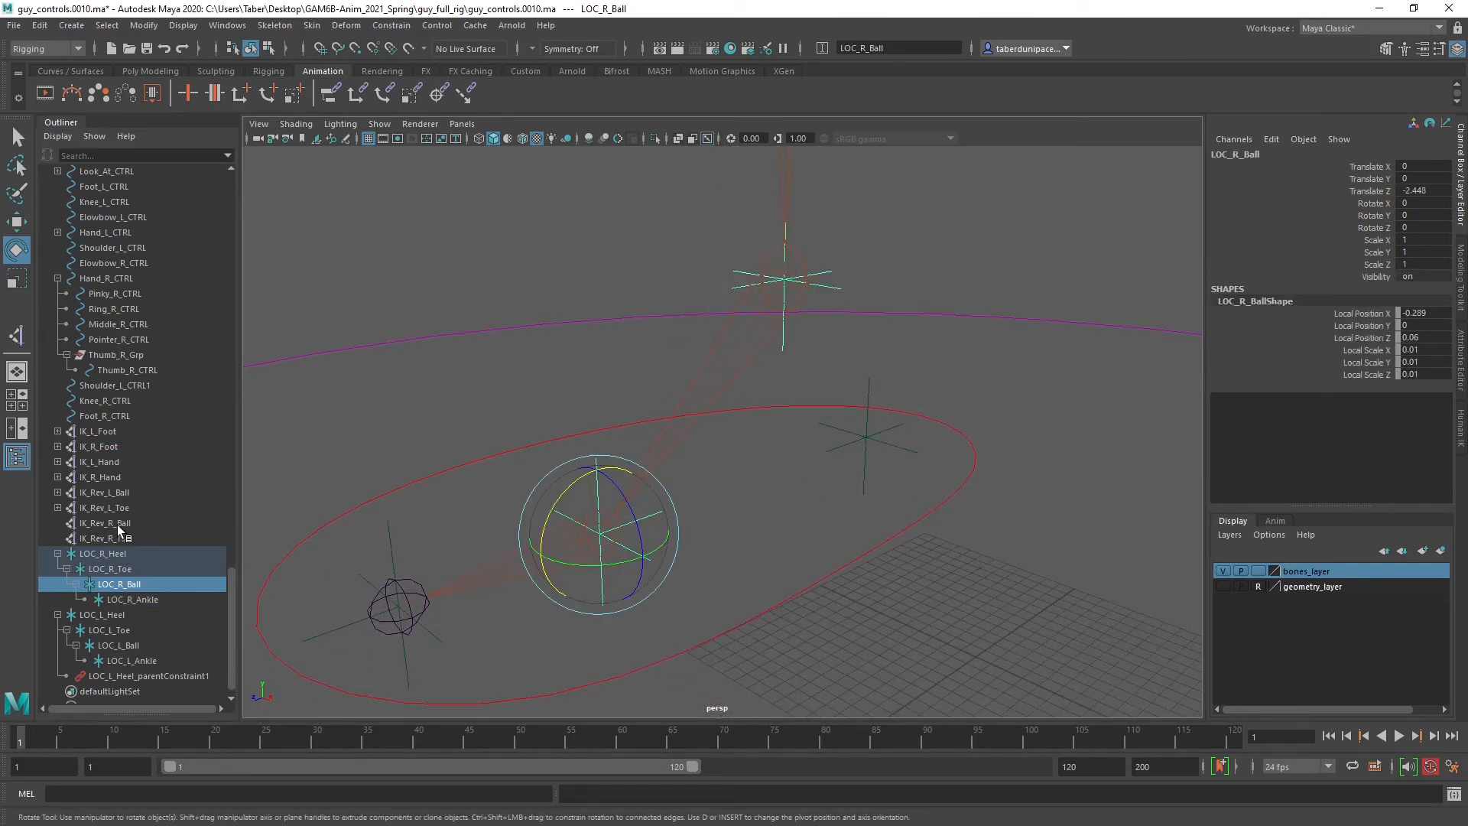
pyautogui.keyDown('ctrl'); pyautogui.click(97, 523); pyautogui.keyUp('ctrl')
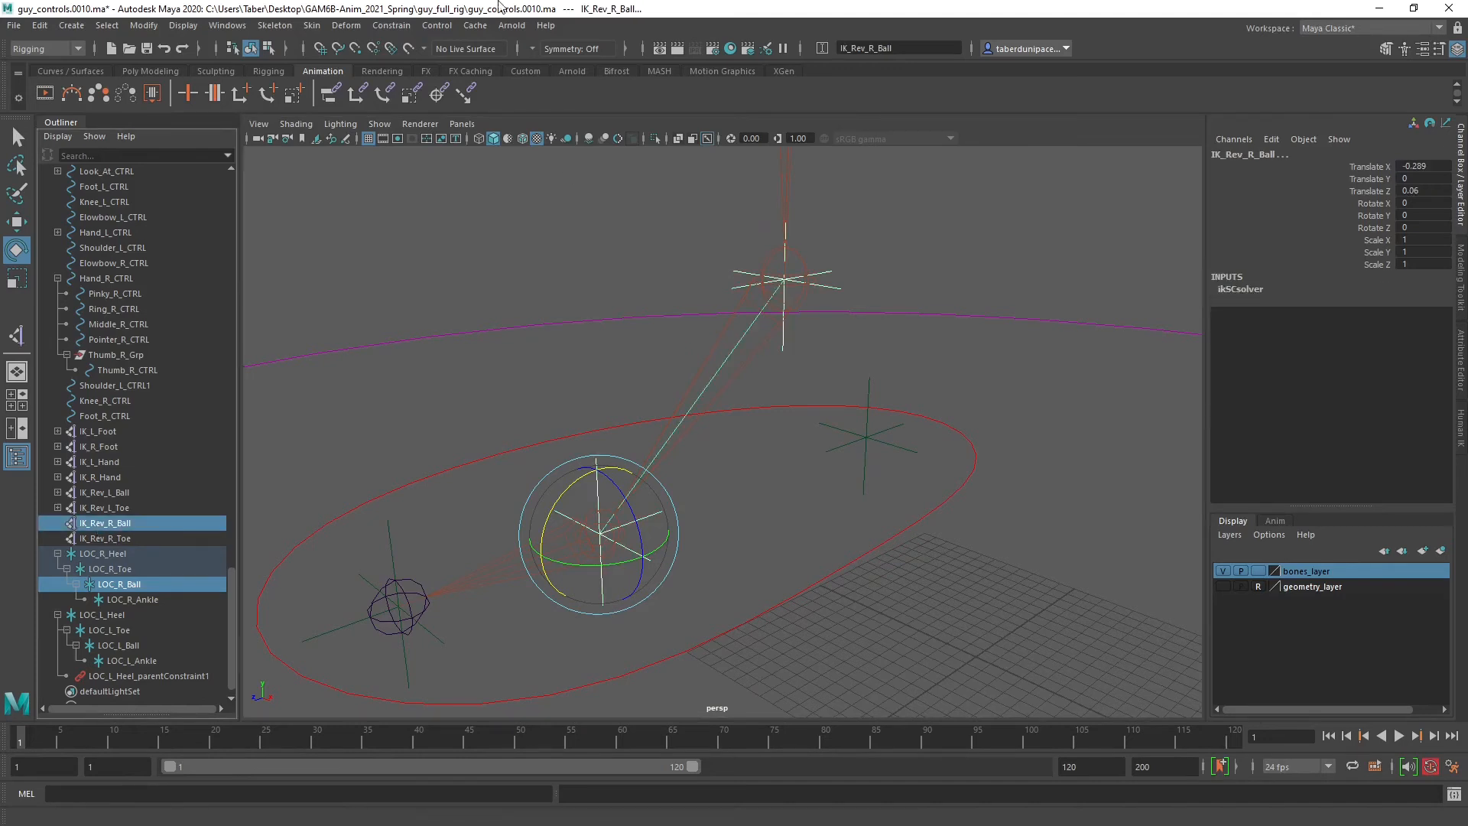
pyautogui.click(388, 26)
pyautogui.click(409, 73)
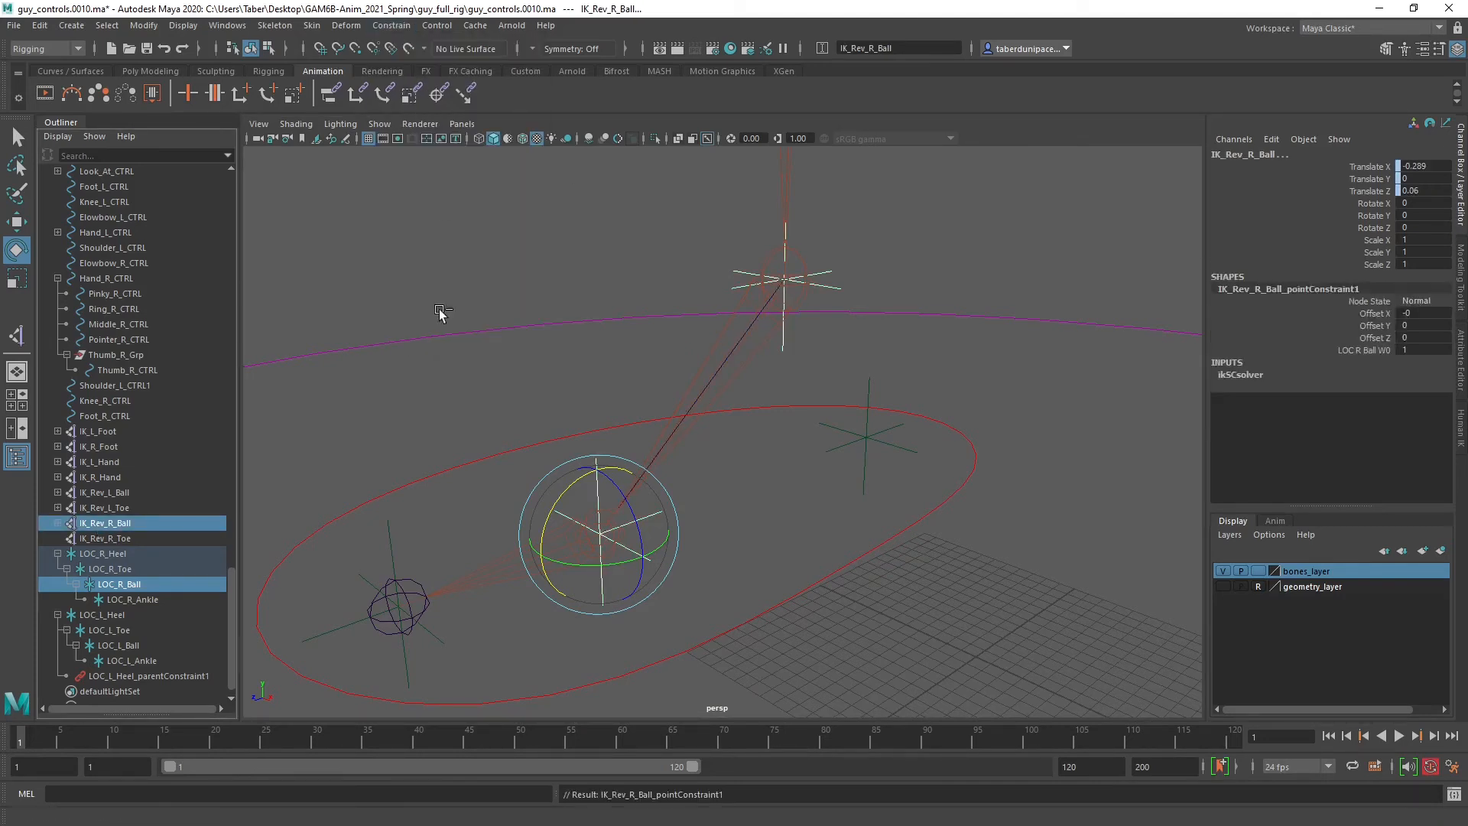
# Point-constrain the IK_Rev_R_Toe handle to the LOC_R_Toe locator on the right foot.
pyautogui.keyDown('alt'); pyautogui.moveTo(439, 314); pyautogui.dragTo(569, 428); pyautogui.keyUp('alt')
pyautogui.click(111, 569)
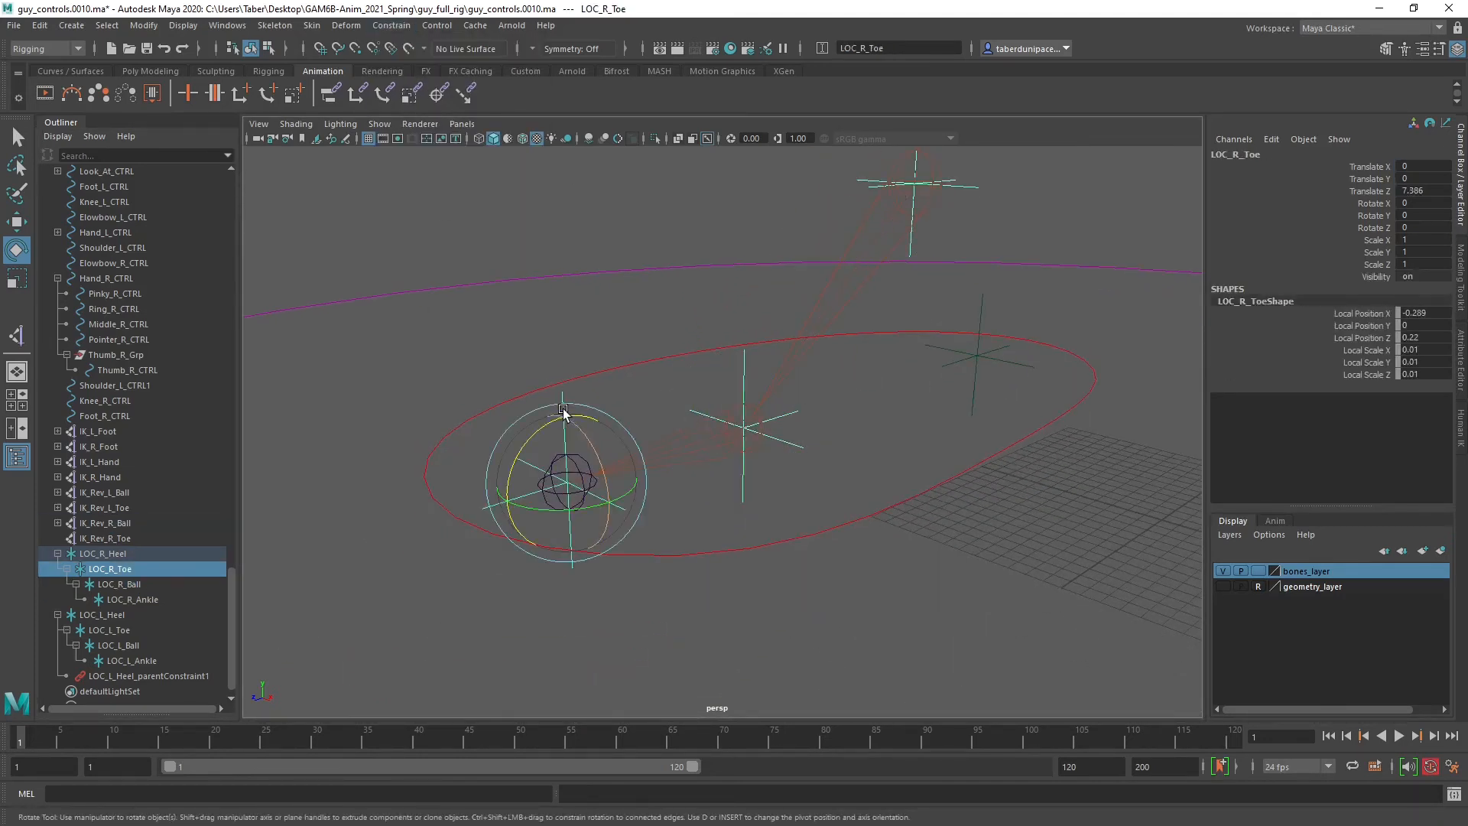
pyautogui.keyDown('ctrl'); pyautogui.click(117, 537); pyautogui.keyUp('ctrl')
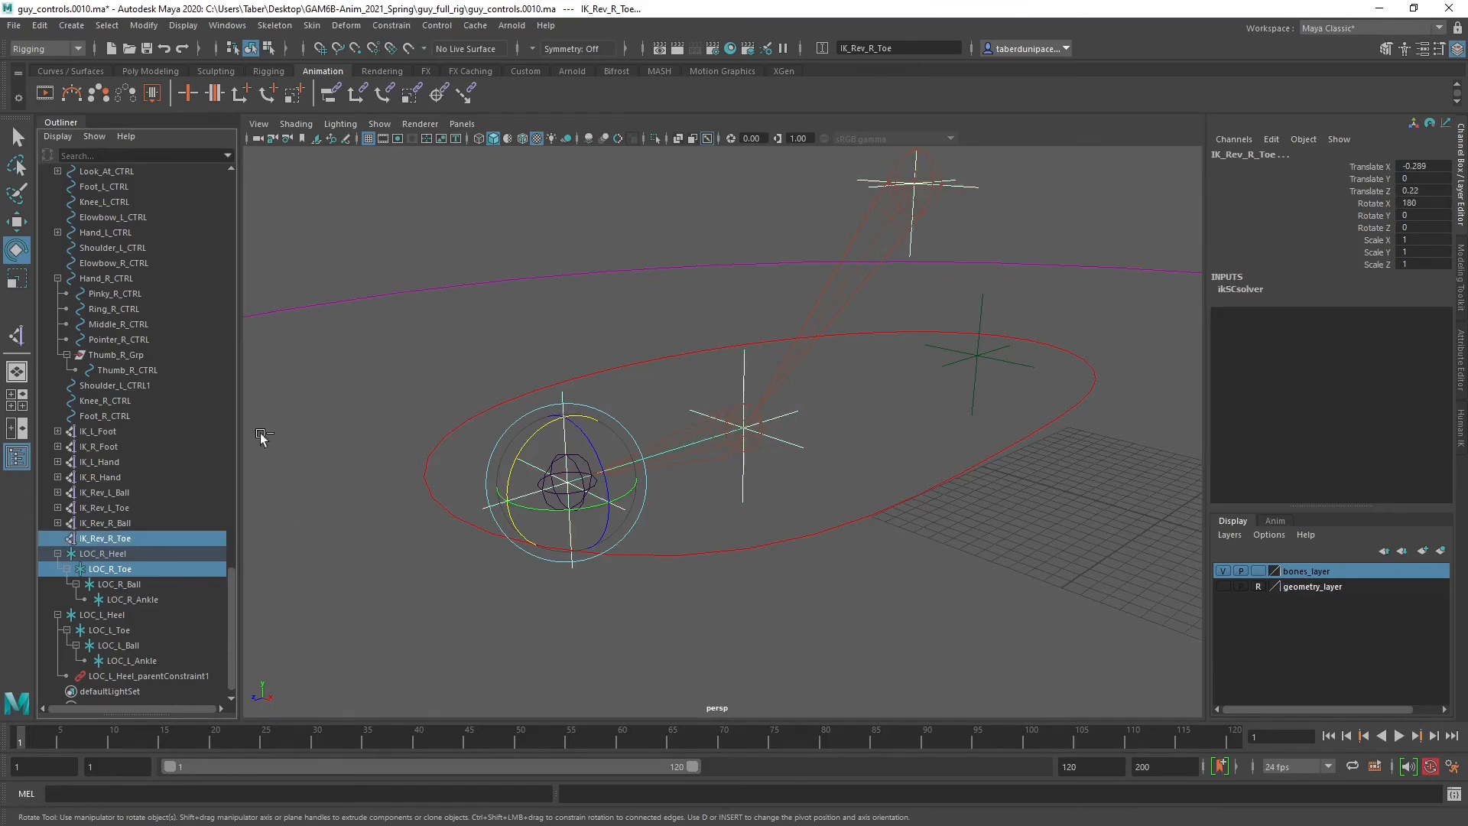
pyautogui.click(391, 26)
pyautogui.click(406, 79)
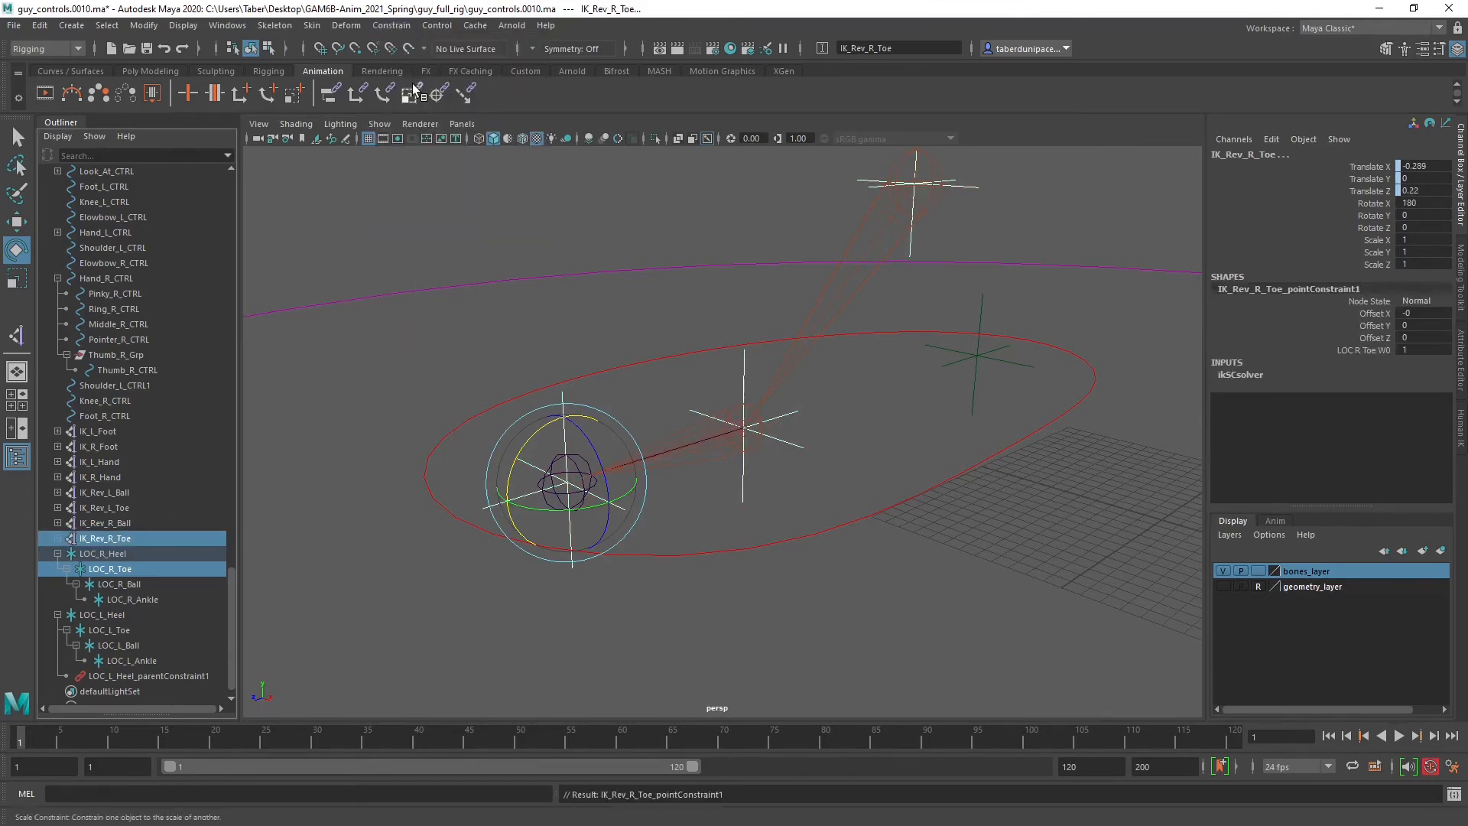
# Parent-constrain the LOC_R_Heel locator to the Foot_R_CTRL curve.
pyautogui.keyDown('alt'); pyautogui.moveTo(803, 581); pyautogui.dragTo(661, 574); pyautogui.keyUp('alt')
pyautogui.press('q')
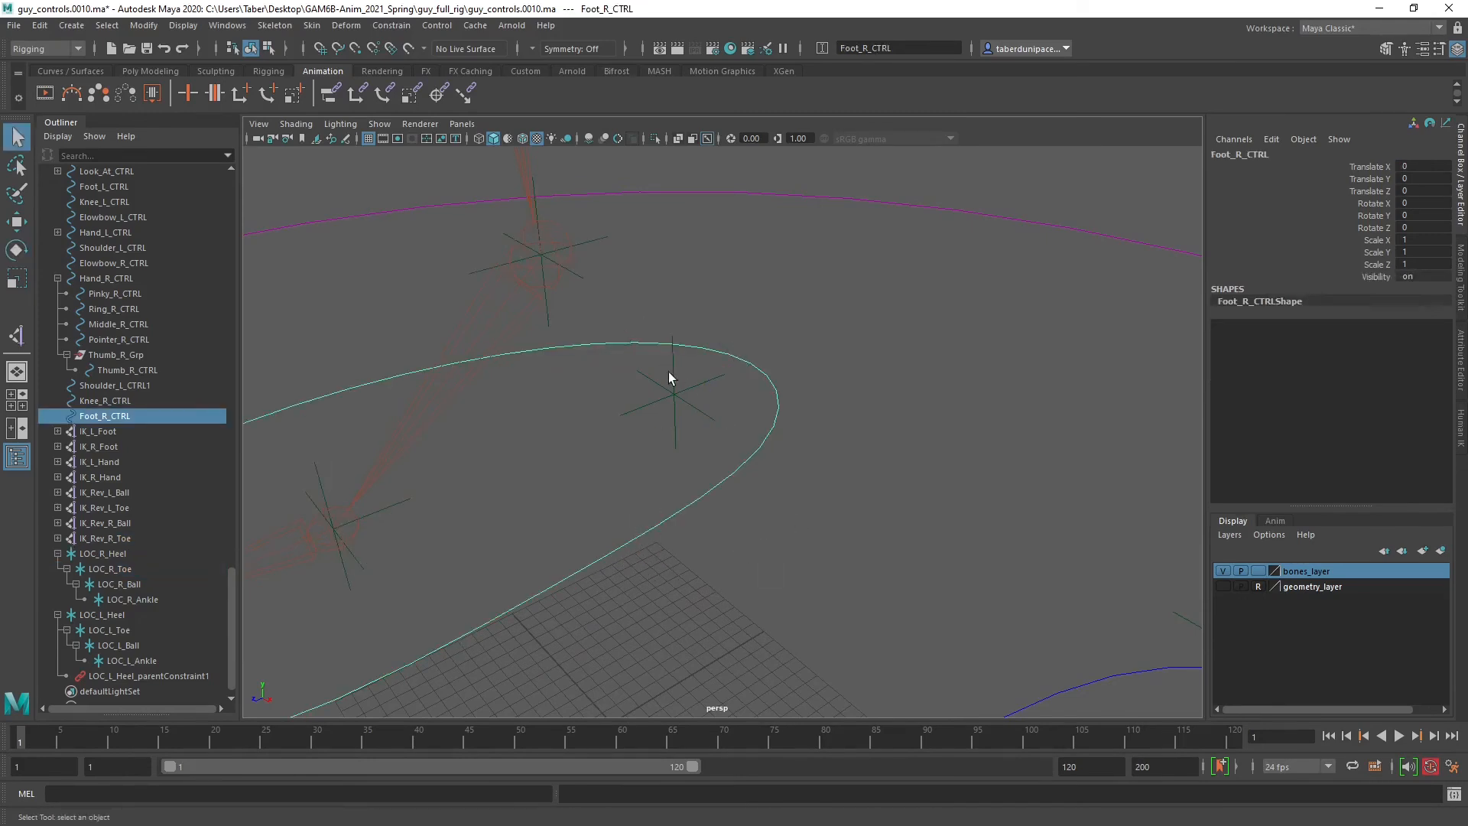
pyautogui.keyDown('shift'); pyautogui.moveTo(664, 406); pyautogui.dragTo(662, 408); pyautogui.keyUp('shift')
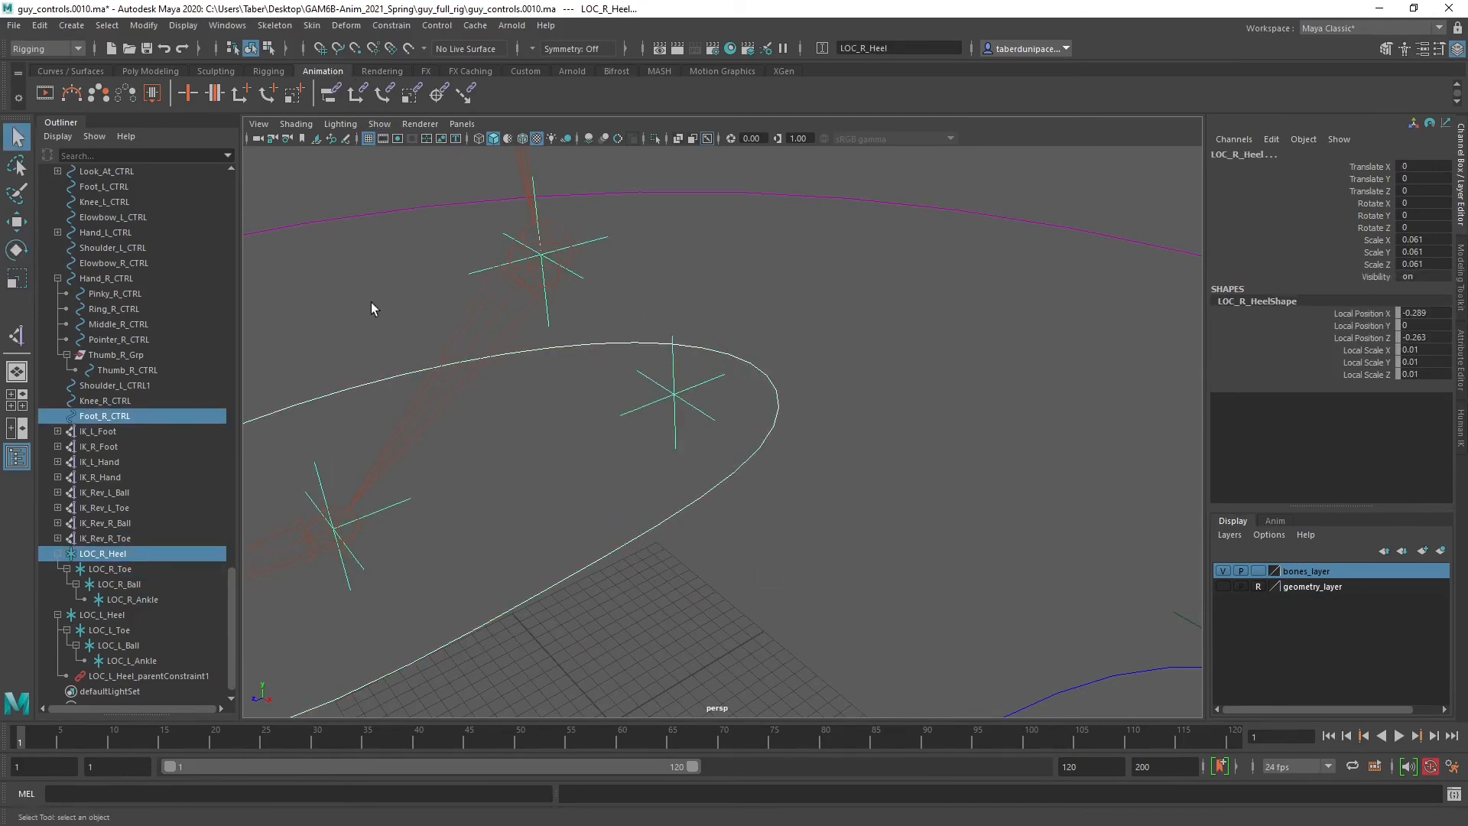
pyautogui.keyDown('alt'); pyautogui.moveTo(370, 301); pyautogui.dragTo(459, 374, button='middle'); pyautogui.keyUp('alt')
pyautogui.click(392, 25)
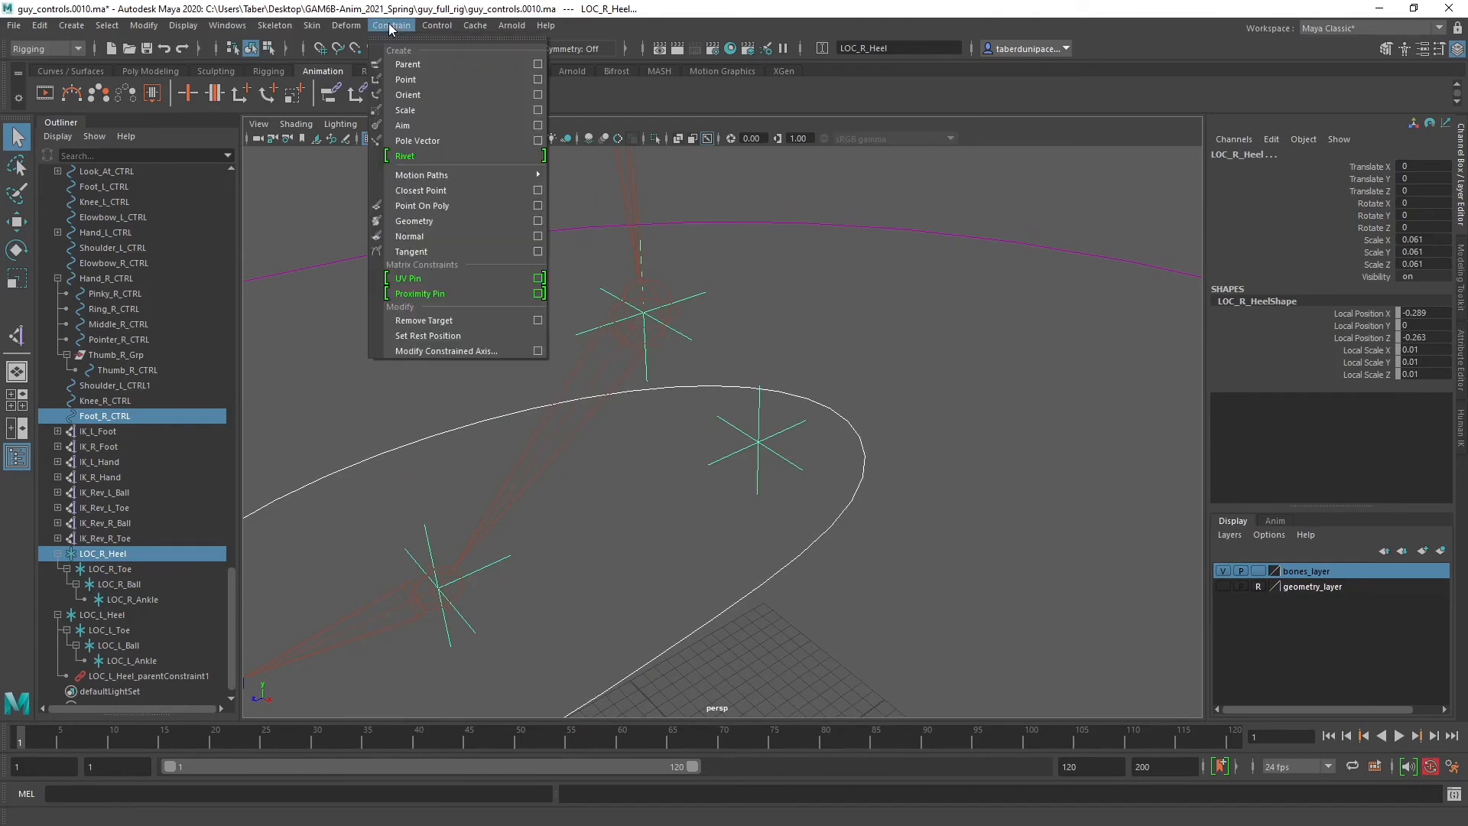
pyautogui.click(419, 68)
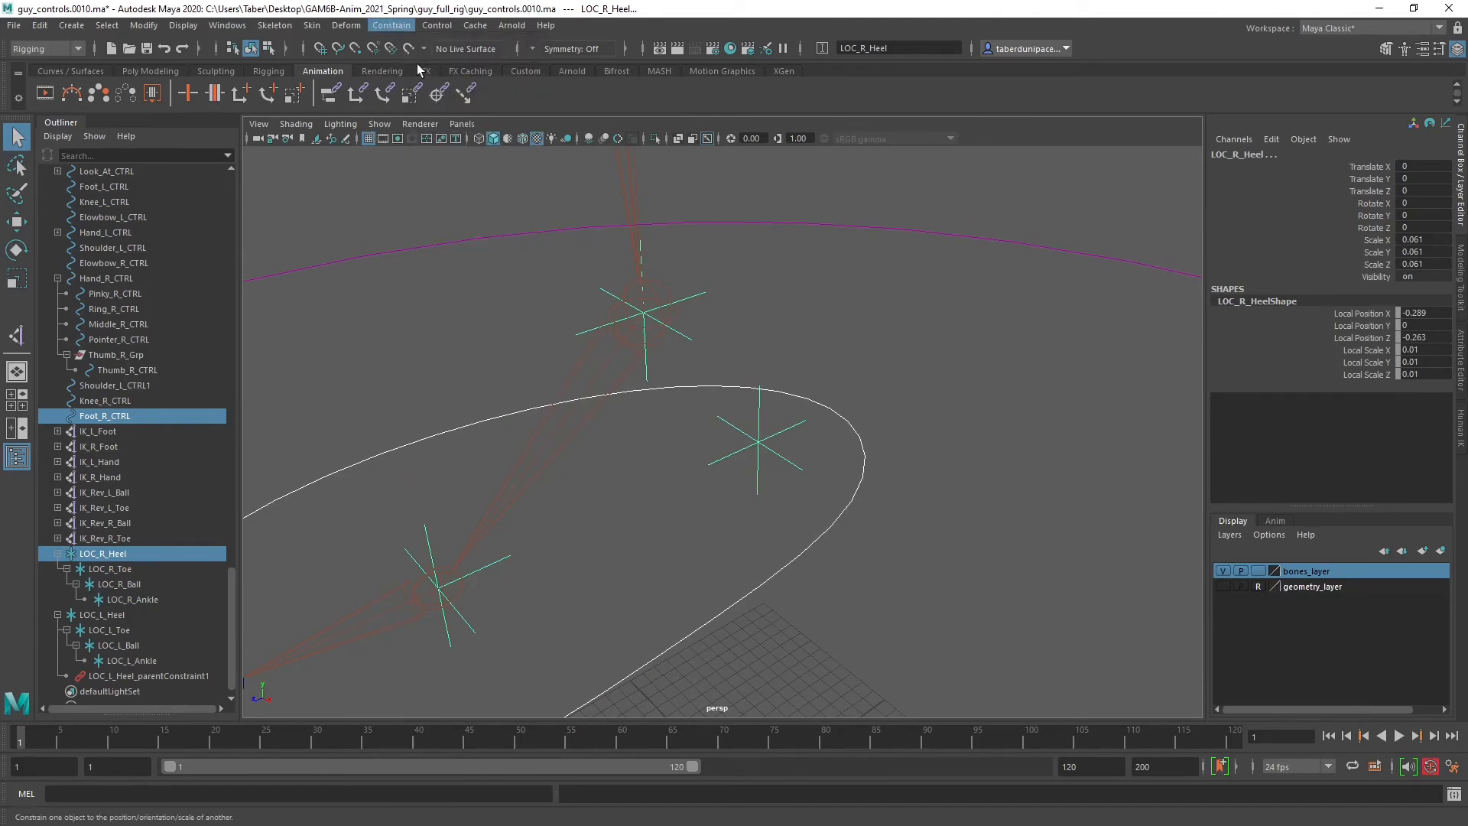
pyautogui.click(916, 524)
# Test the right foot rig by moving Foot_R_CTRL, undoing the last move and rotating the control.
pyautogui.click(783, 588)
pyautogui.keyDown('alt'); pyautogui.moveTo(786, 590); pyautogui.dragTo(737, 529, button='right'); pyautogui.keyUp('alt')
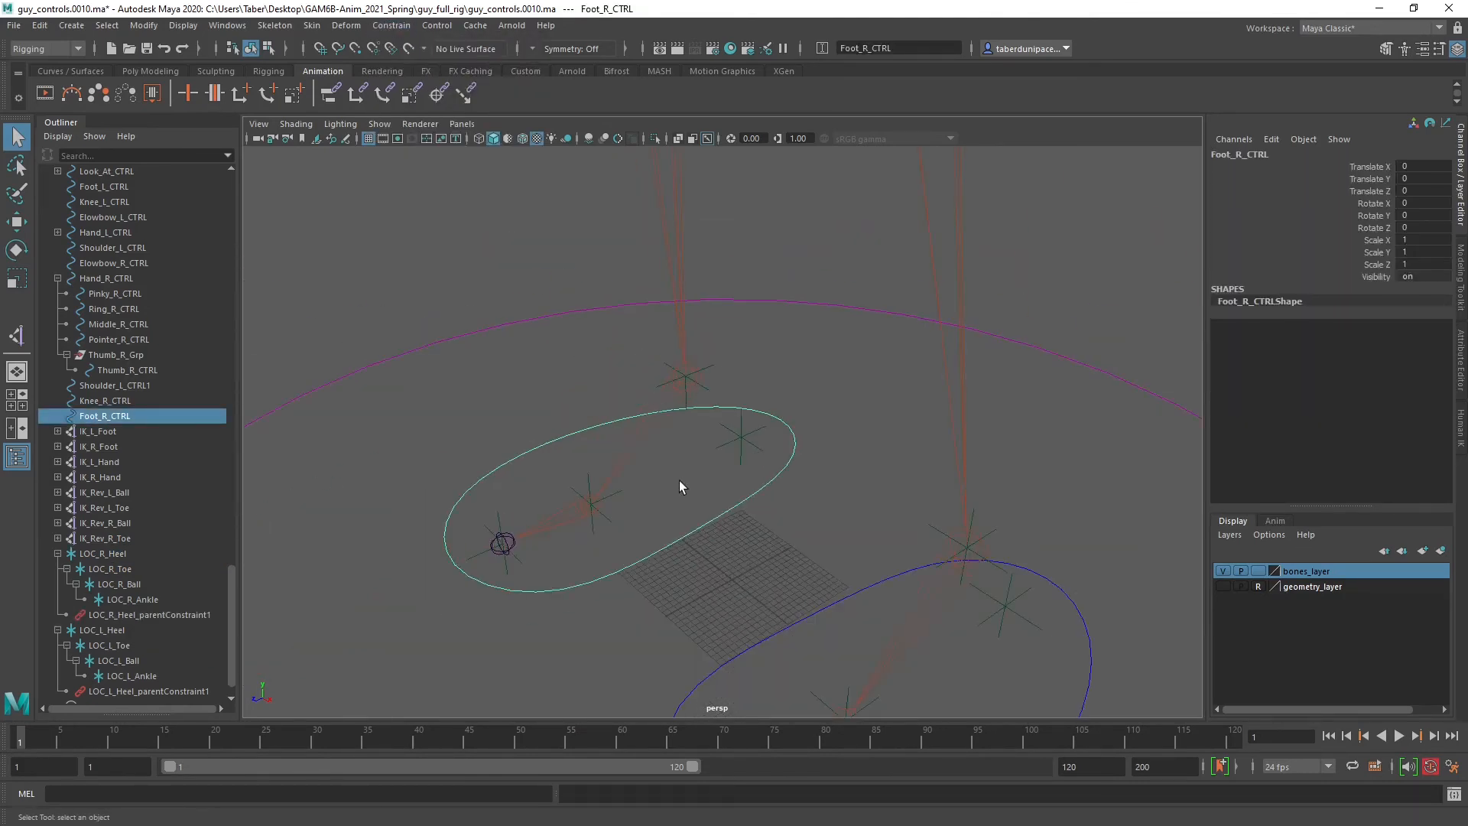
pyautogui.press('w')
pyautogui.moveTo(739, 437); pyautogui.dragTo(677, 363)
pyautogui.keyDown('alt'); pyautogui.moveTo(677, 363); pyautogui.dragTo(629, 399, button='right'); pyautogui.keyUp('alt')
pyautogui.keyDown('alt'); pyautogui.moveTo(629, 399); pyautogui.dragTo(640, 515, button='middle'); pyautogui.keyUp('alt')
pyautogui.keyDown('alt'); pyautogui.moveTo(639, 515); pyautogui.dragTo(719, 521); pyautogui.keyUp('alt')
pyautogui.moveTo(704, 515); pyautogui.dragTo(608, 506)
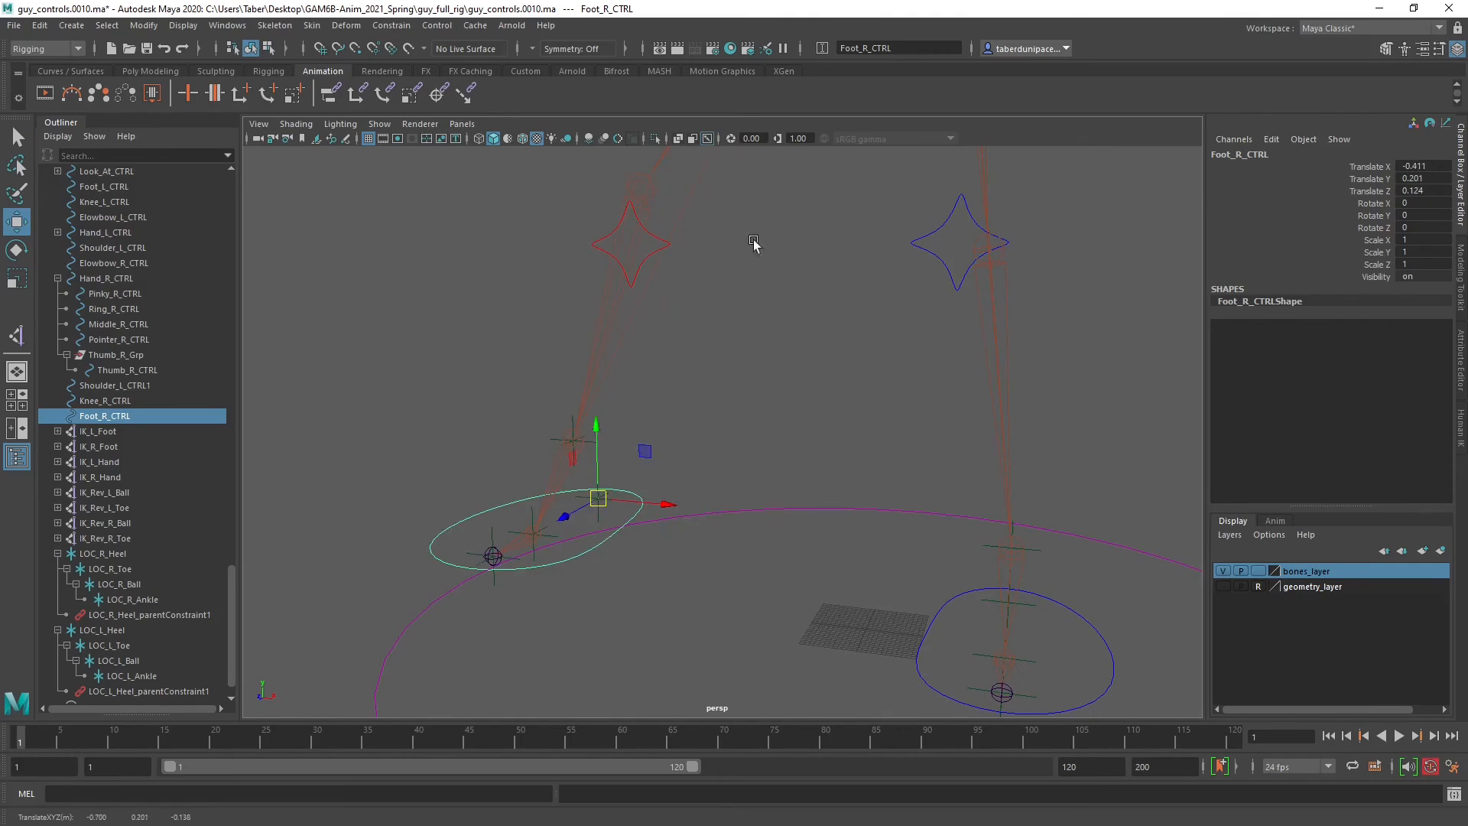
pyautogui.hotkey('ctrl', 'z')
pyautogui.press('e')
pyautogui.moveTo(704, 508); pyautogui.dragTo(670, 499)
# Test the right foot roll by rotating LOC_R_Ball about 33.9° and LOC_R_Toe about 36.6° around X.
pyautogui.click(594, 523)
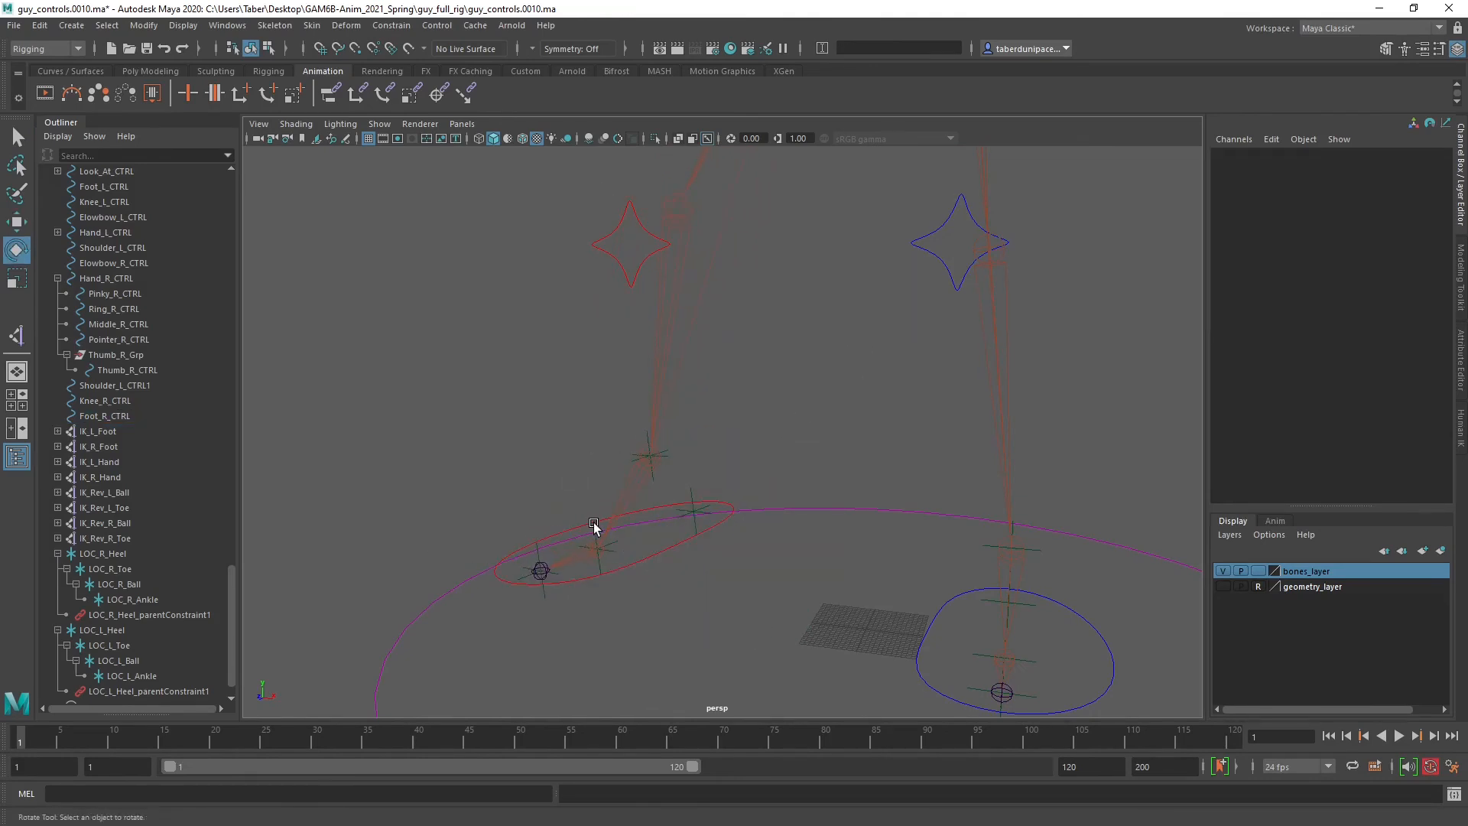
pyautogui.click(594, 524)
pyautogui.moveTo(564, 490); pyautogui.dragTo(465, 548)
pyautogui.click(446, 413)
pyautogui.click(541, 548)
# Undo the test rotations of LOC_R_Toe and LOC_R_Ball.
pyautogui.hotkey('ctrl', 'z')
pyautogui.hotkey('ctrl', 'z')
pyautogui.hotkey('ctrl', 'z')
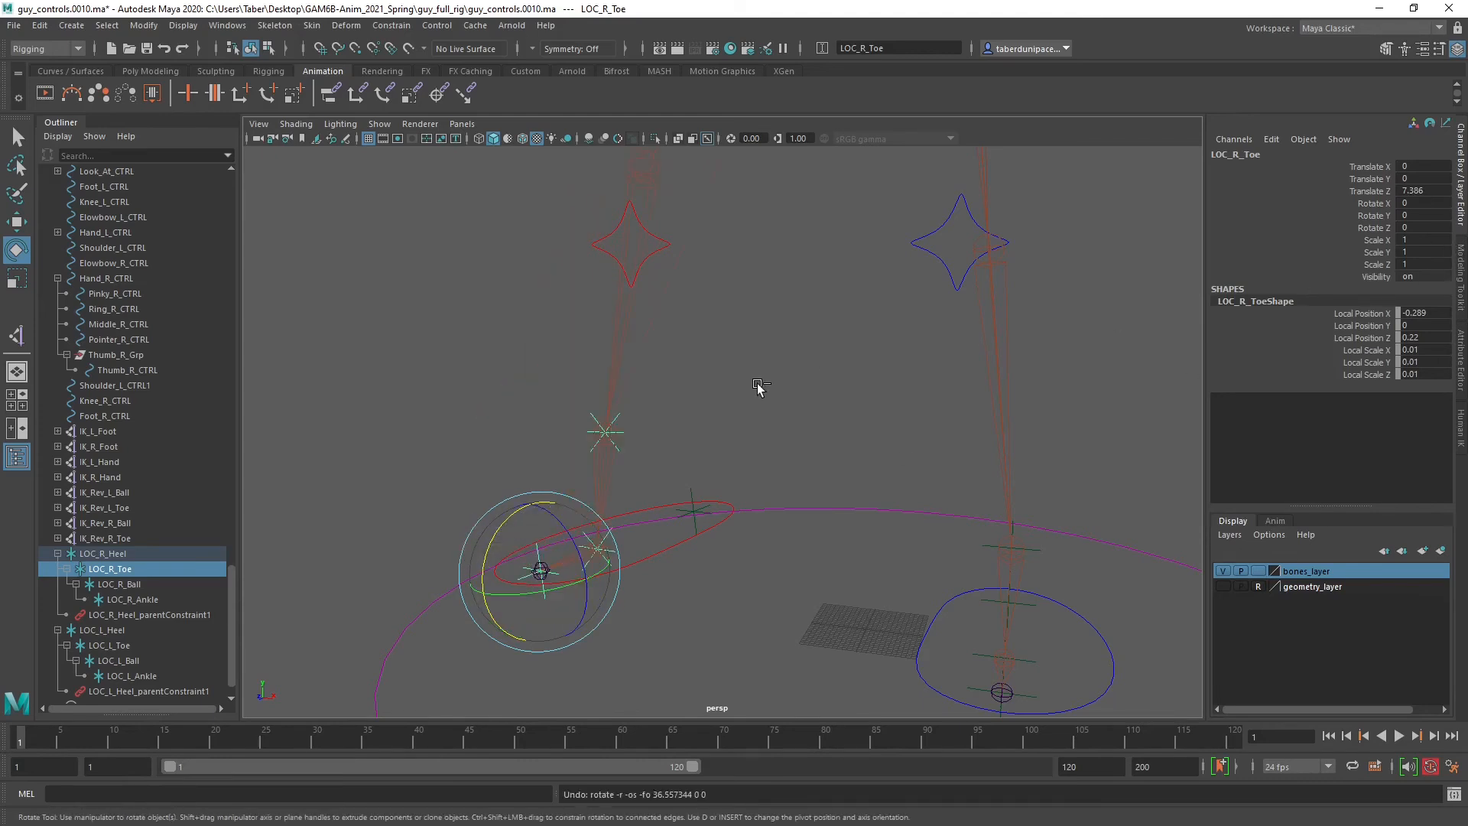
pyautogui.hotkey('ctrl', 'z')
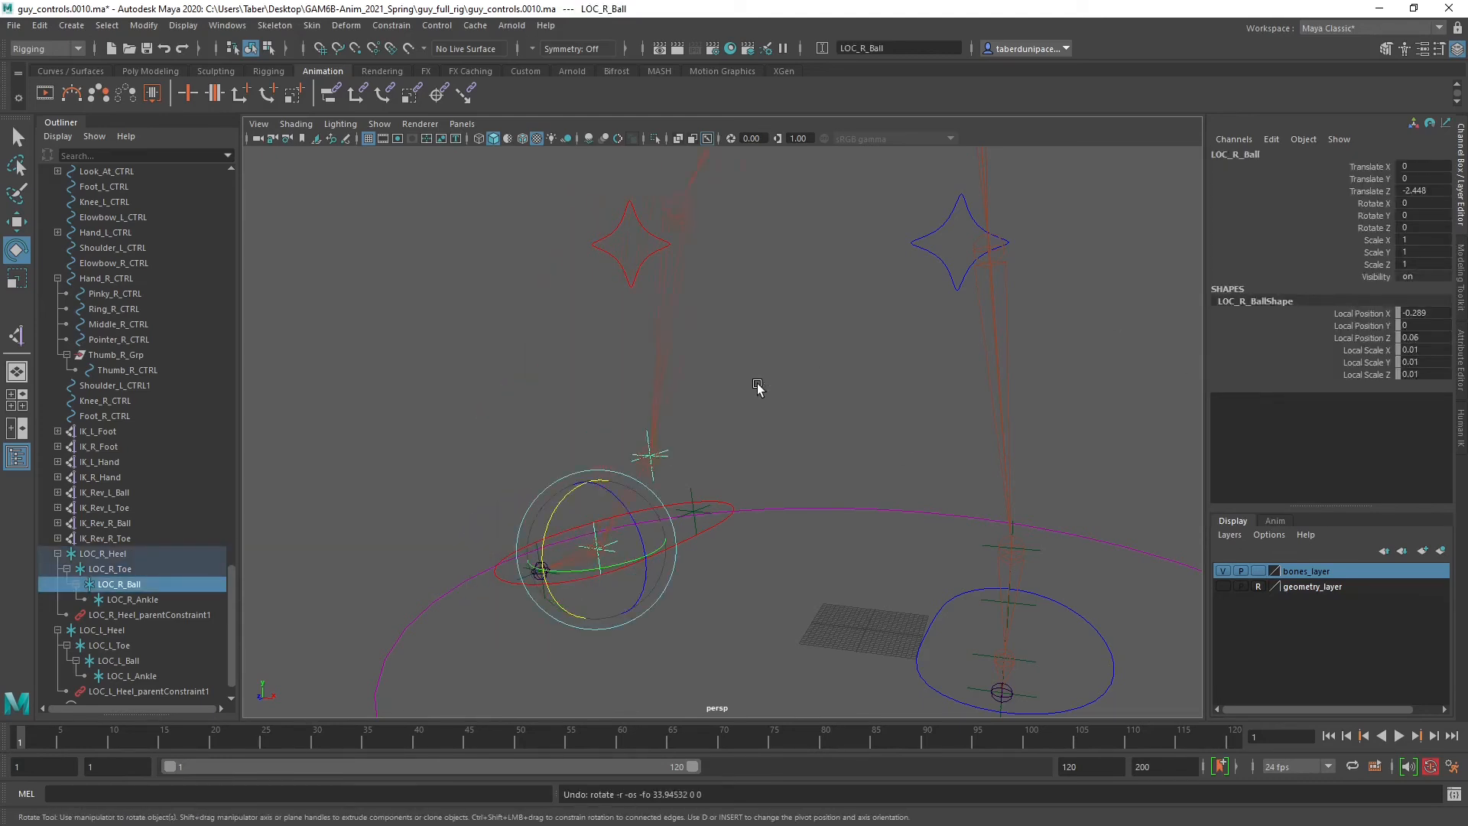
# Reset all Translate and Rotate values of Foot_R_CTRL to 0 and clear the selection.
pyautogui.click(755, 553)
pyautogui.click(705, 537)
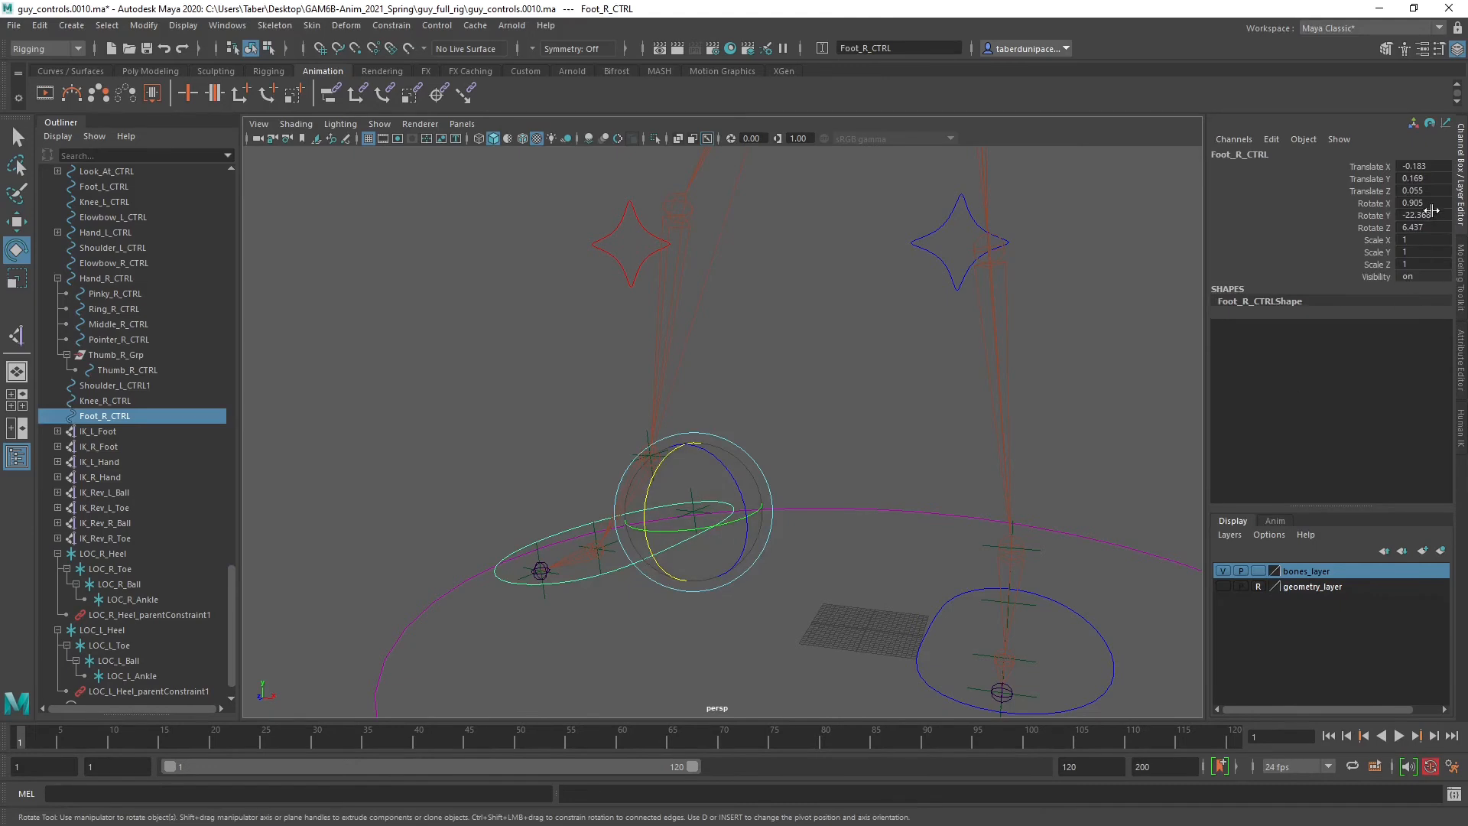
pyautogui.moveTo(1428, 161); pyautogui.dragTo(1434, 226)
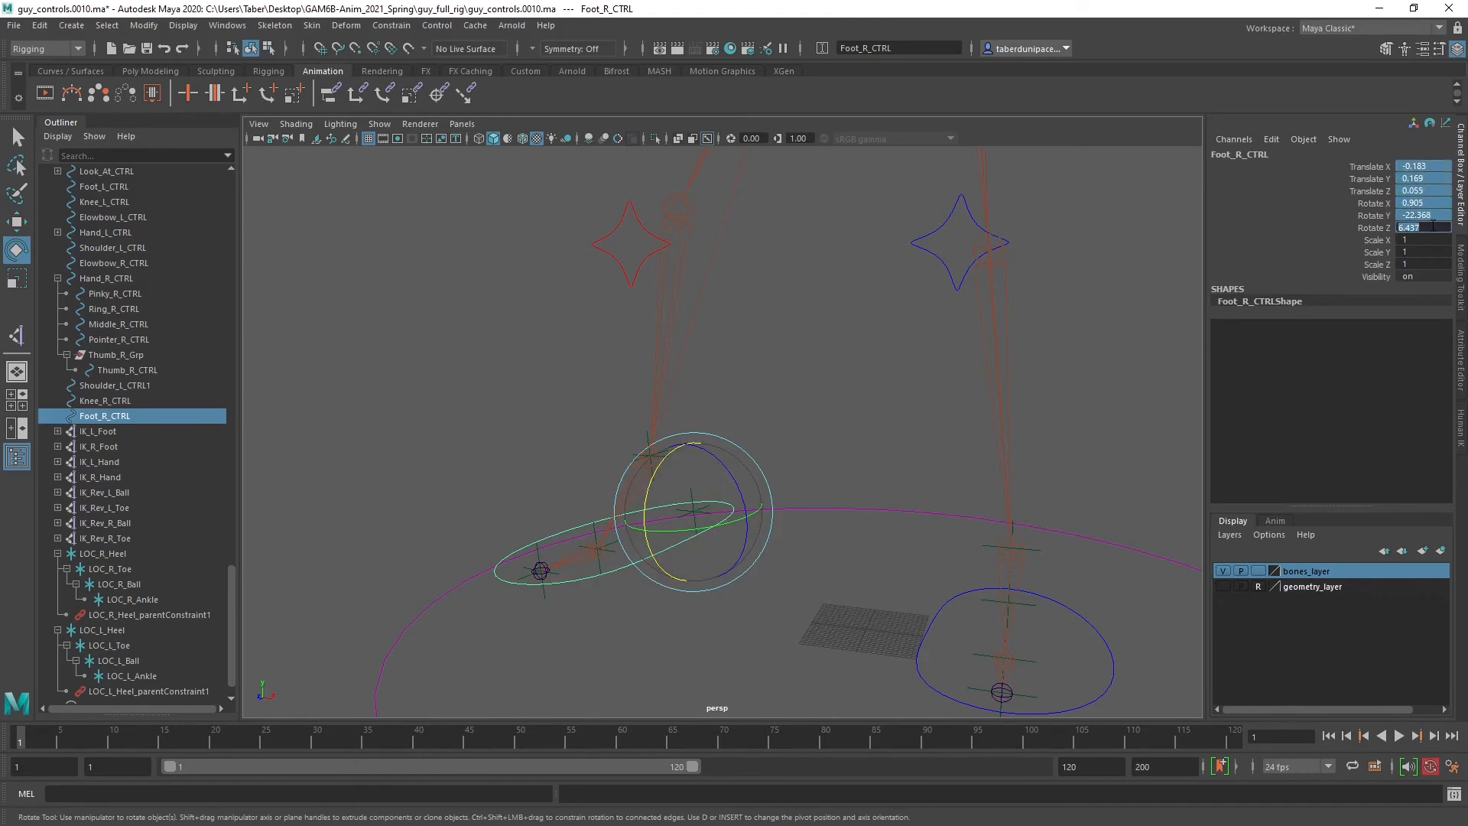
pyautogui.write('0')
pyautogui.press('Return')
pyautogui.click(606, 403)
# Collapse the LOC_R_Heel and LOC_L_Heel hierarchies in the Outliner and pole-vector constrain IK_L_Foot to Knee_L_CTRL.
pyautogui.keyDown('alt'); pyautogui.moveTo(650, 413); pyautogui.dragTo(813, 420); pyautogui.keyUp('alt')
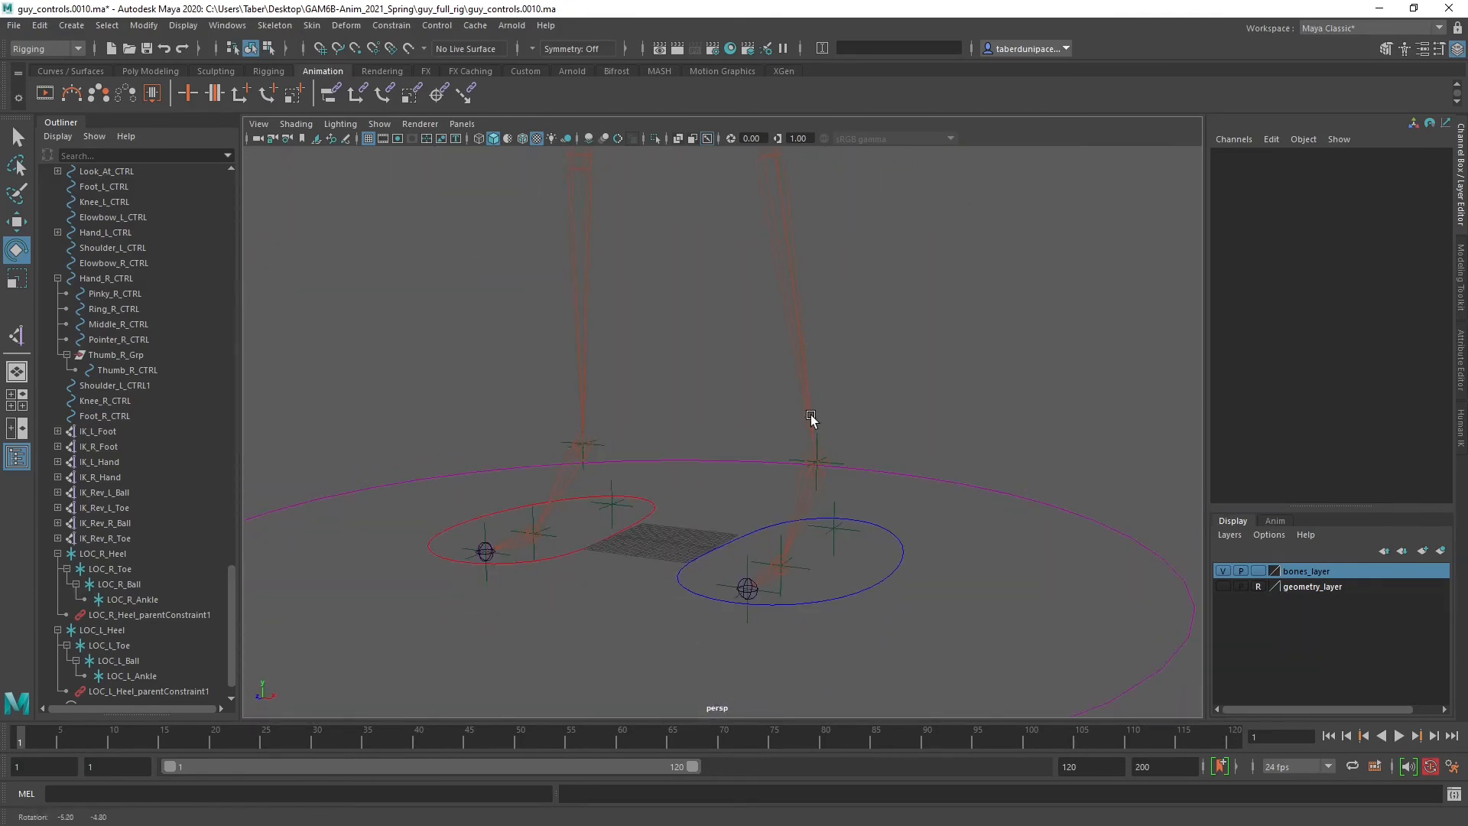
pyautogui.scroll(-1, 121, 548)
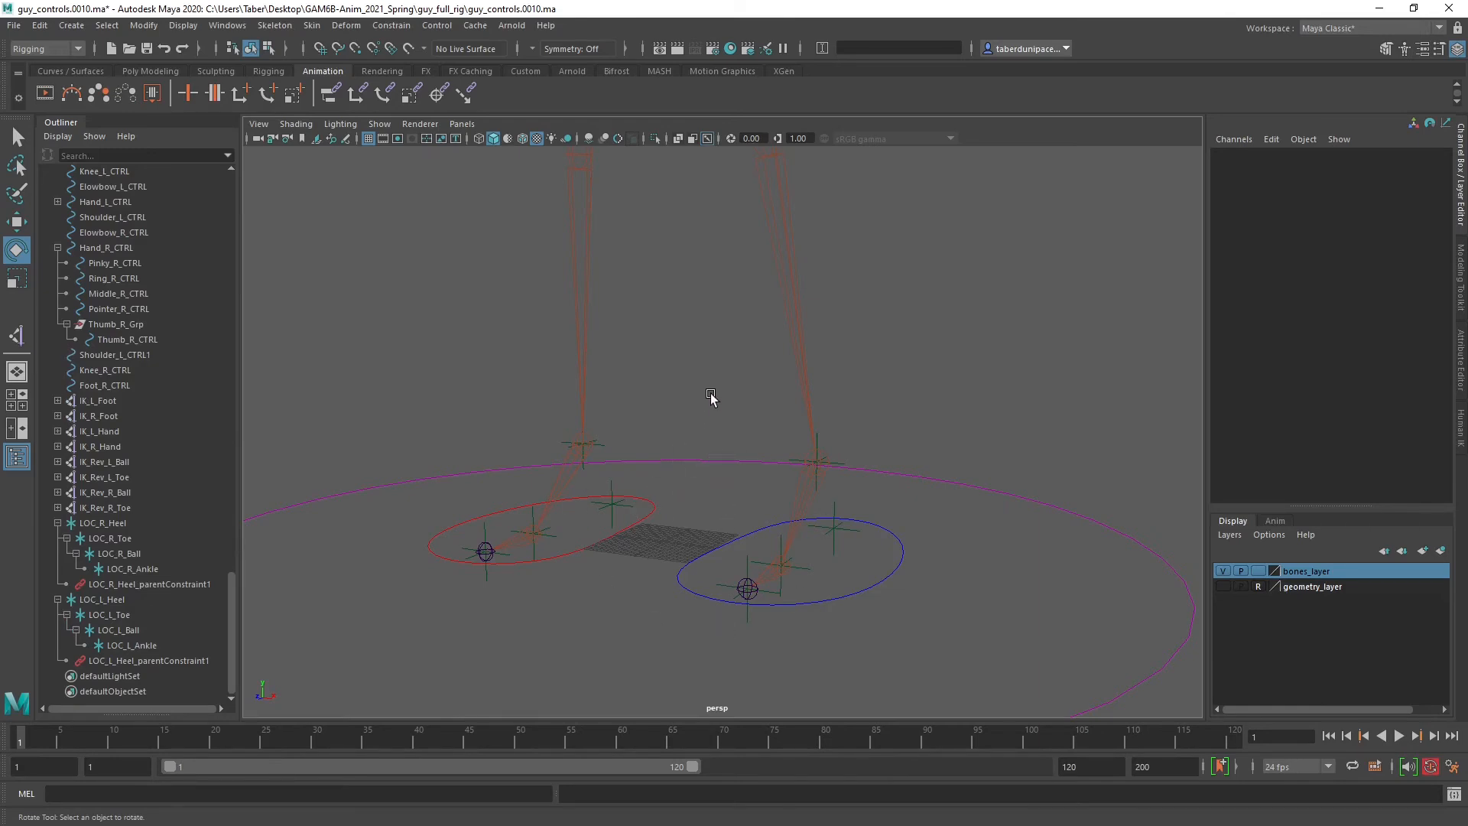
pyautogui.keyDown('alt'); pyautogui.moveTo(711, 396); pyautogui.dragTo(750, 523); pyautogui.keyUp('alt')
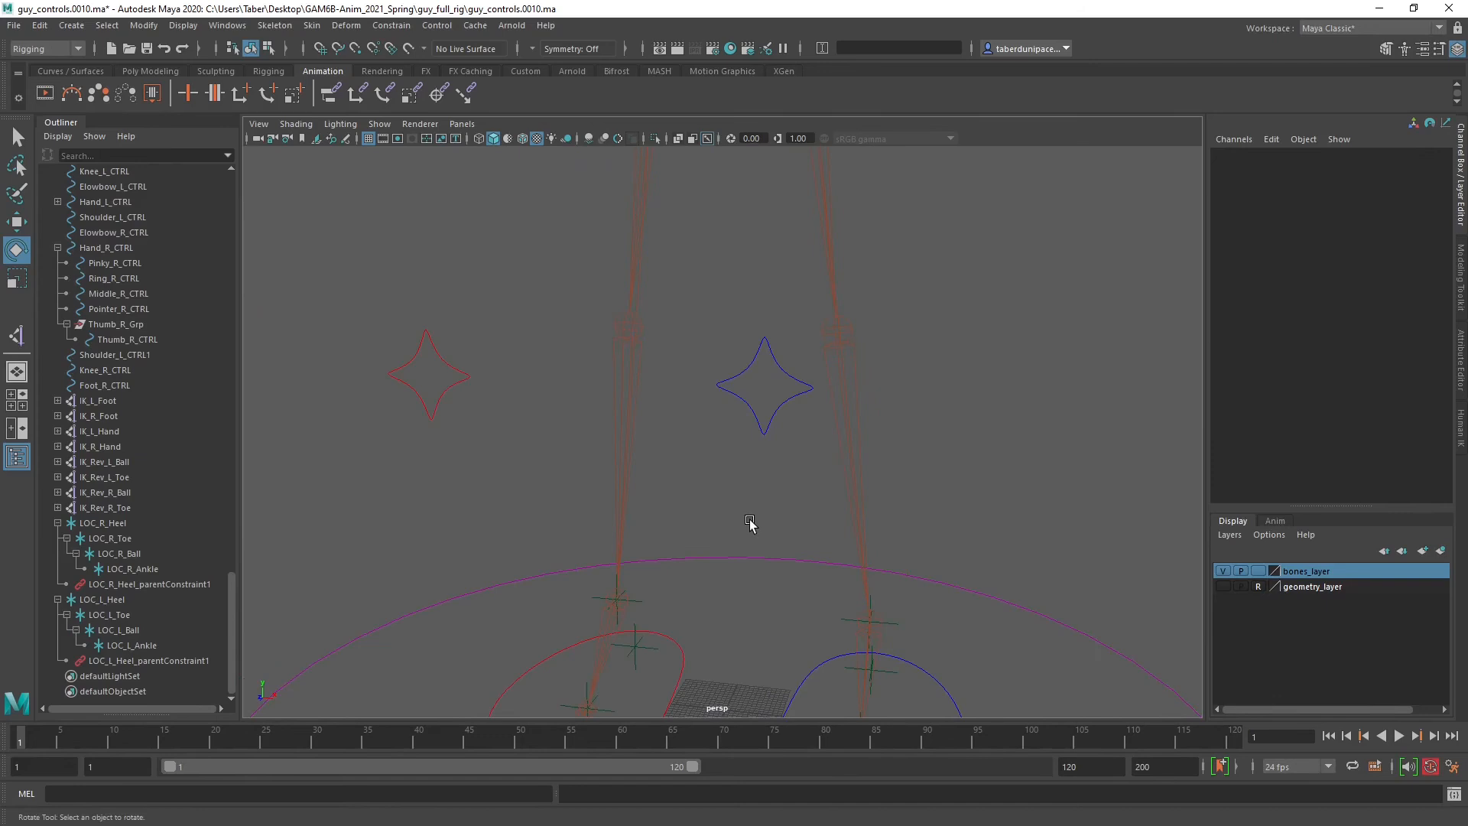
pyautogui.click(774, 363)
pyautogui.keyDown('alt'); pyautogui.moveTo(898, 541); pyautogui.dragTo(860, 465); pyautogui.keyUp('alt')
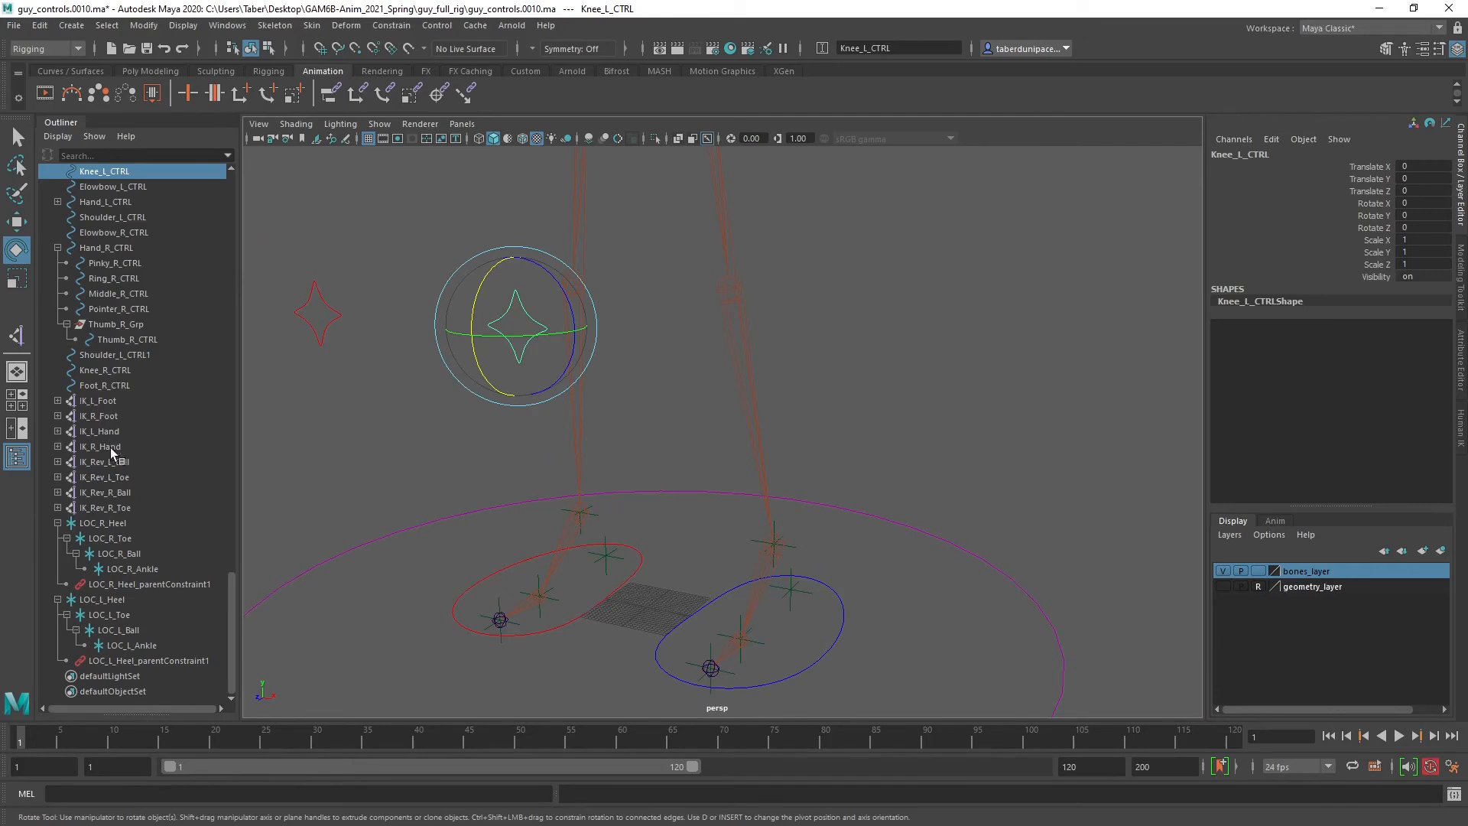
pyautogui.click(57, 524)
pyautogui.click(57, 599)
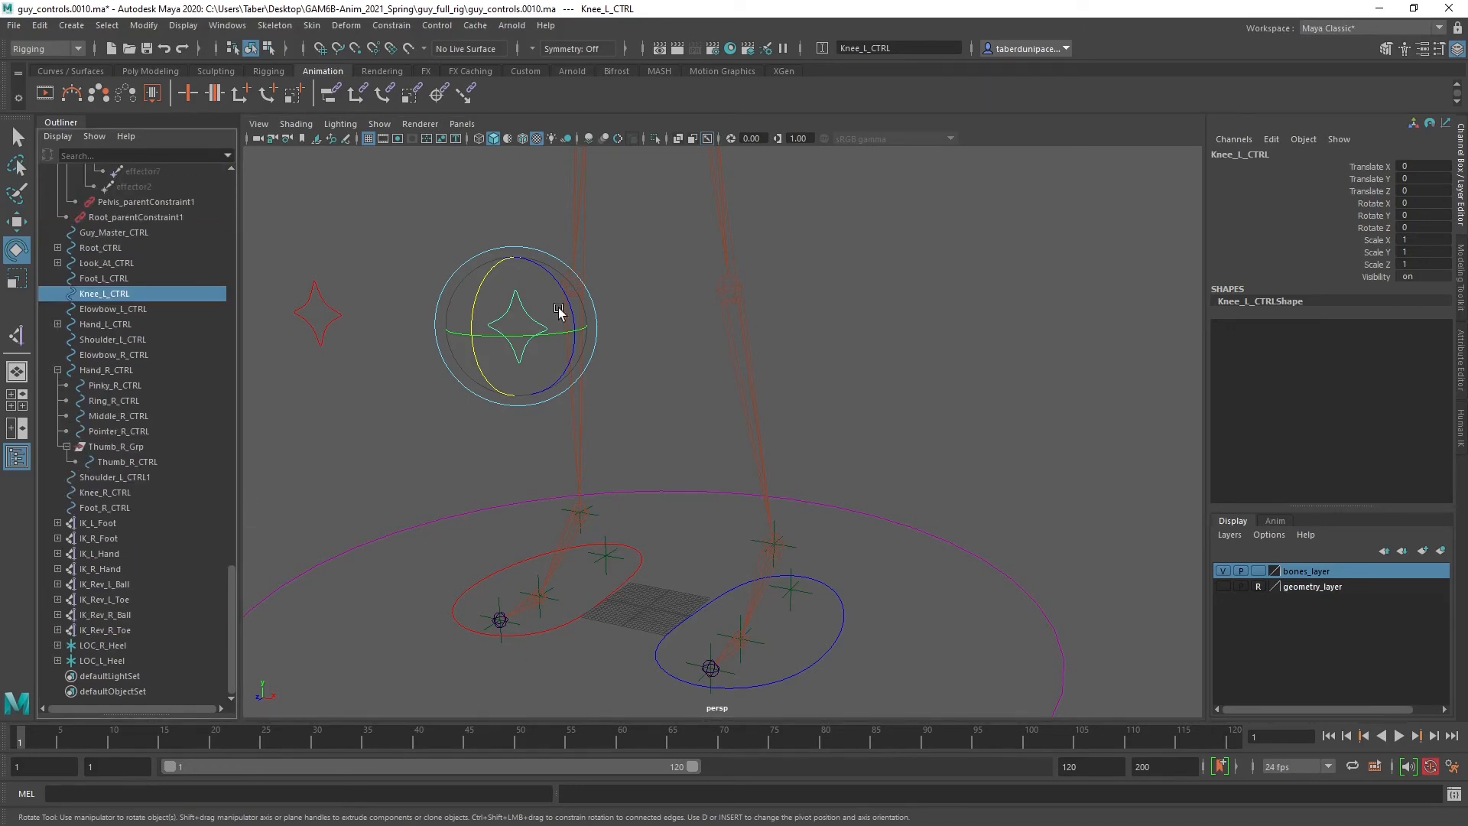
pyautogui.keyDown('ctrl'); pyautogui.click(103, 522); pyautogui.keyUp('ctrl')
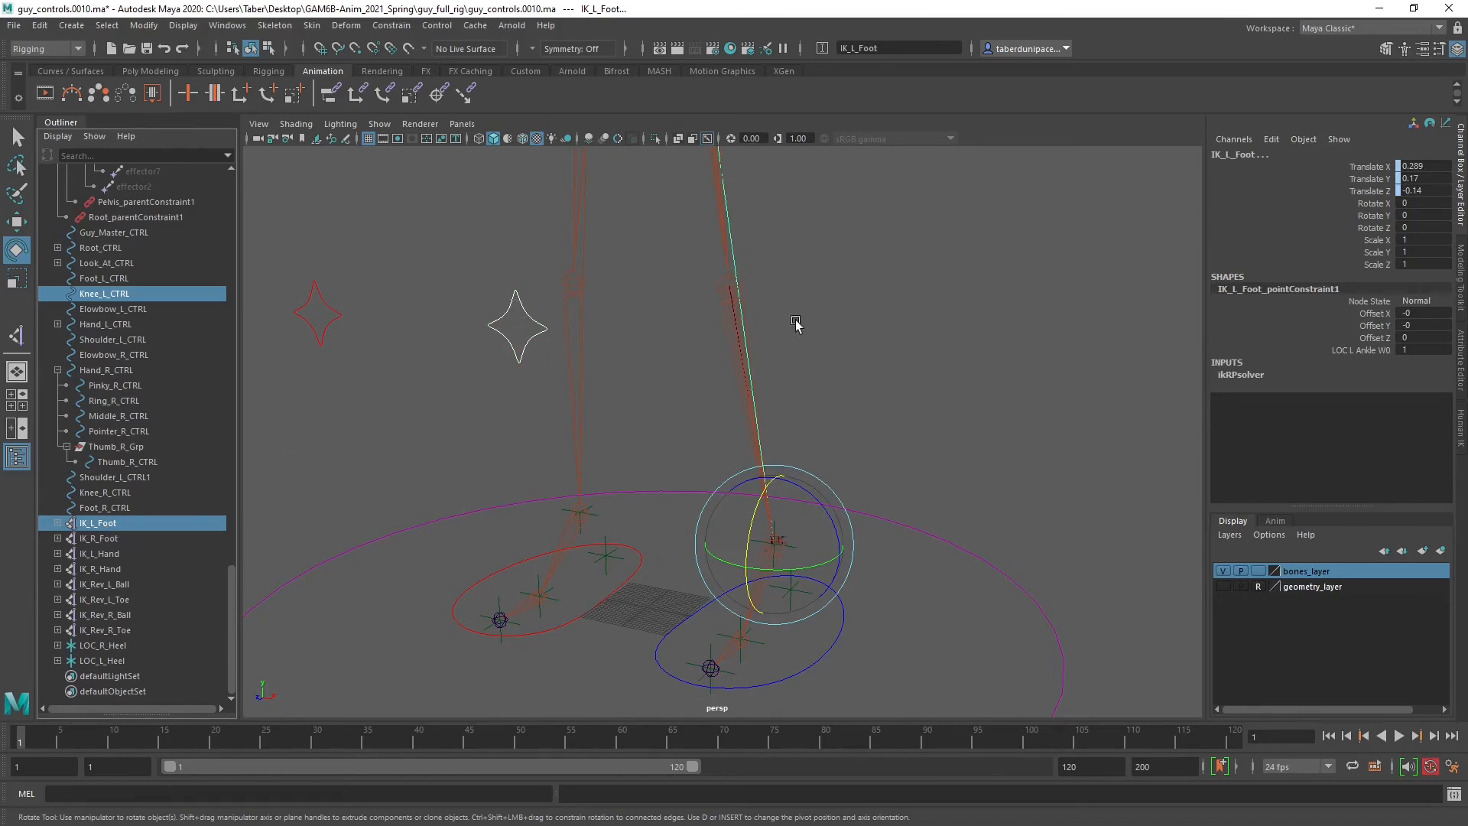
pyautogui.click(391, 25)
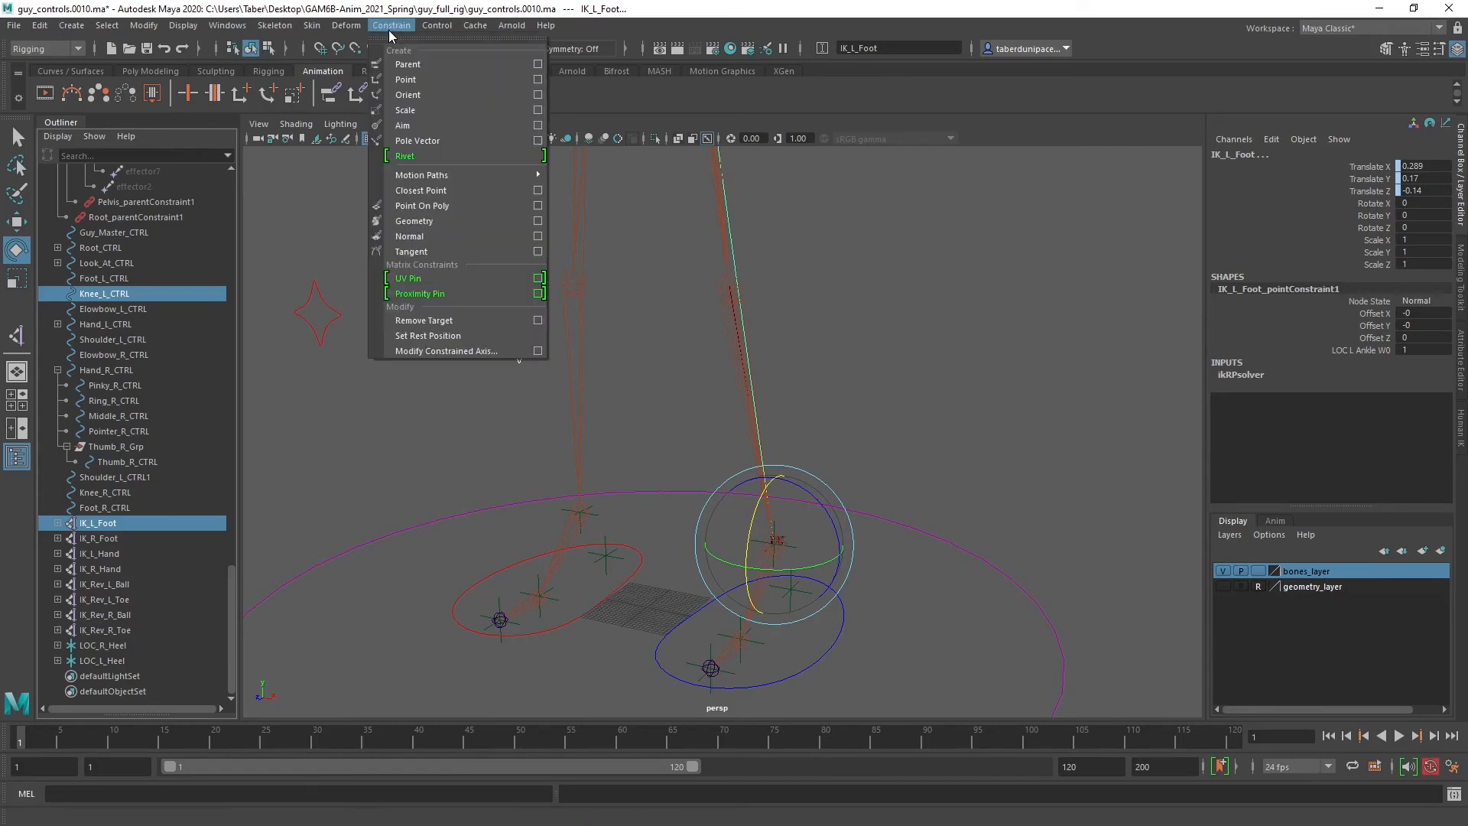
pyautogui.click(419, 141)
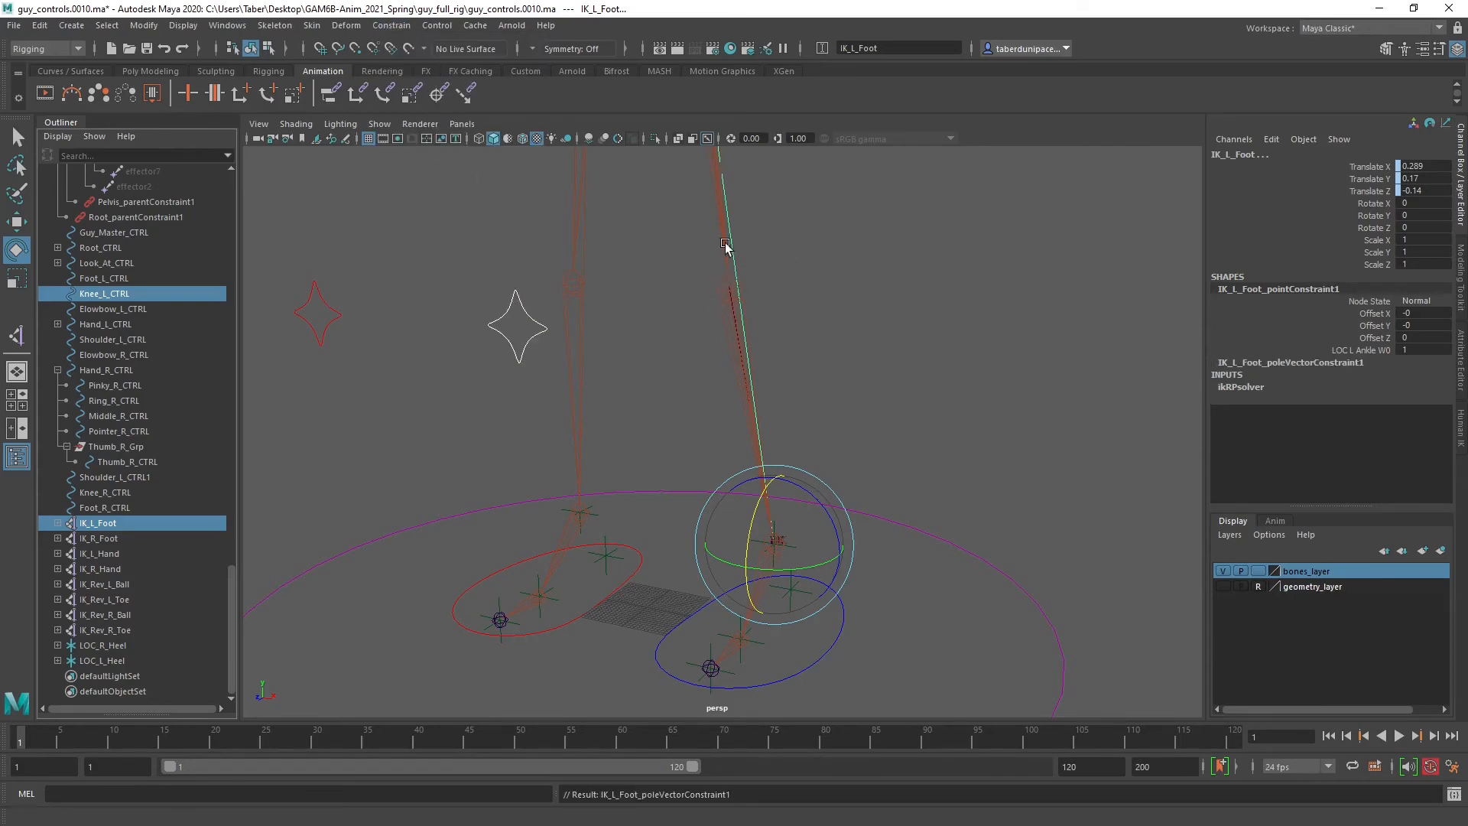
# Test the left knee's pole vector by moving Knee_L_CTRL, and undo the move.
pyautogui.keyDown('alt'); pyautogui.moveTo(726, 245); pyautogui.dragTo(852, 337); pyautogui.keyUp('alt')
pyautogui.click(856, 331)
pyautogui.click(788, 491)
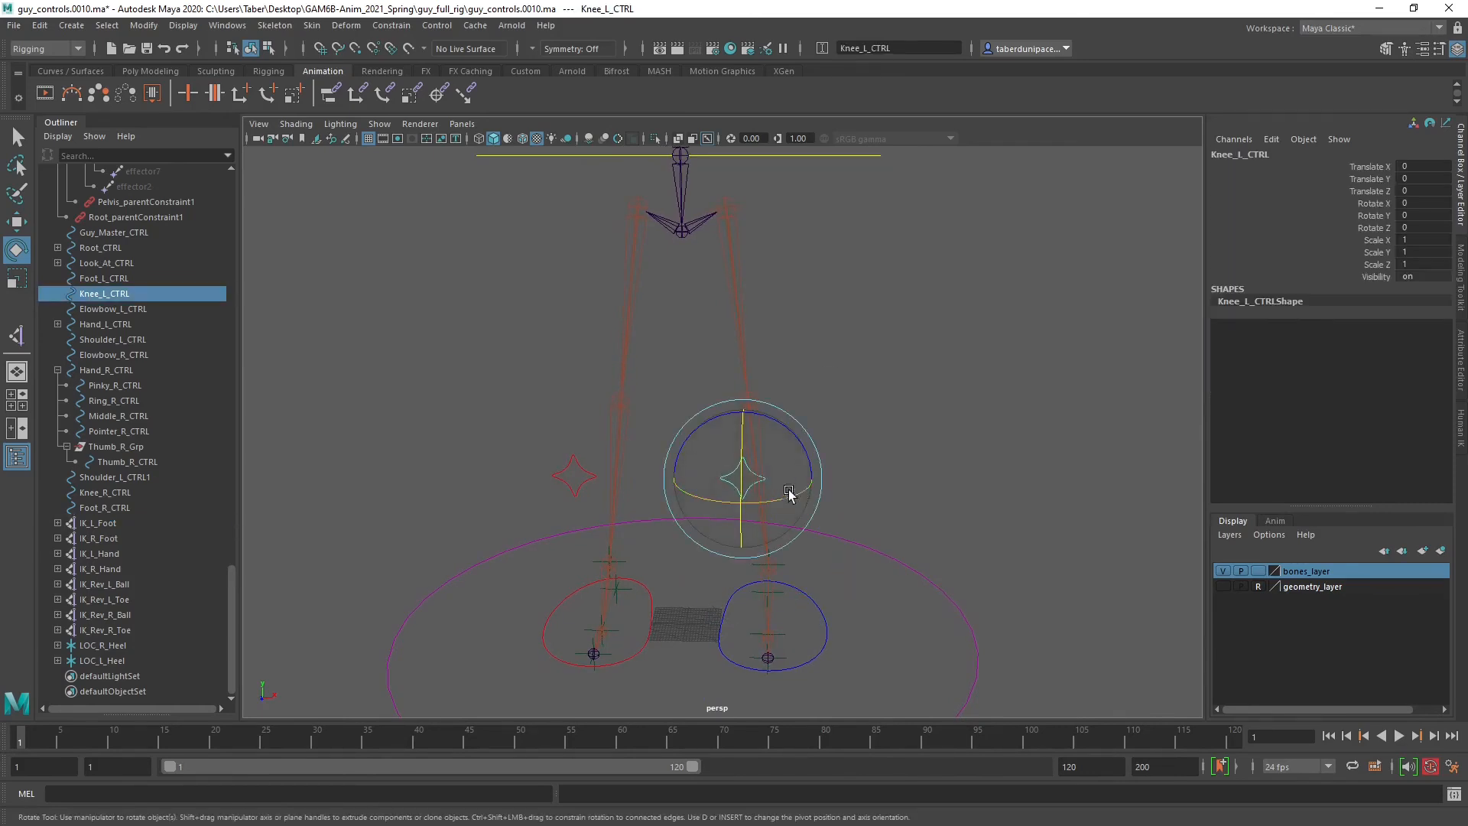
pyautogui.press('w')
pyautogui.moveTo(744, 491); pyautogui.dragTo(877, 413)
pyautogui.hotkey('ctrl', 'z')
# Test the left leg by moving Foot_L_CTRL up and outward and rotating it about 62.3° around Z.
pyautogui.click(725, 645)
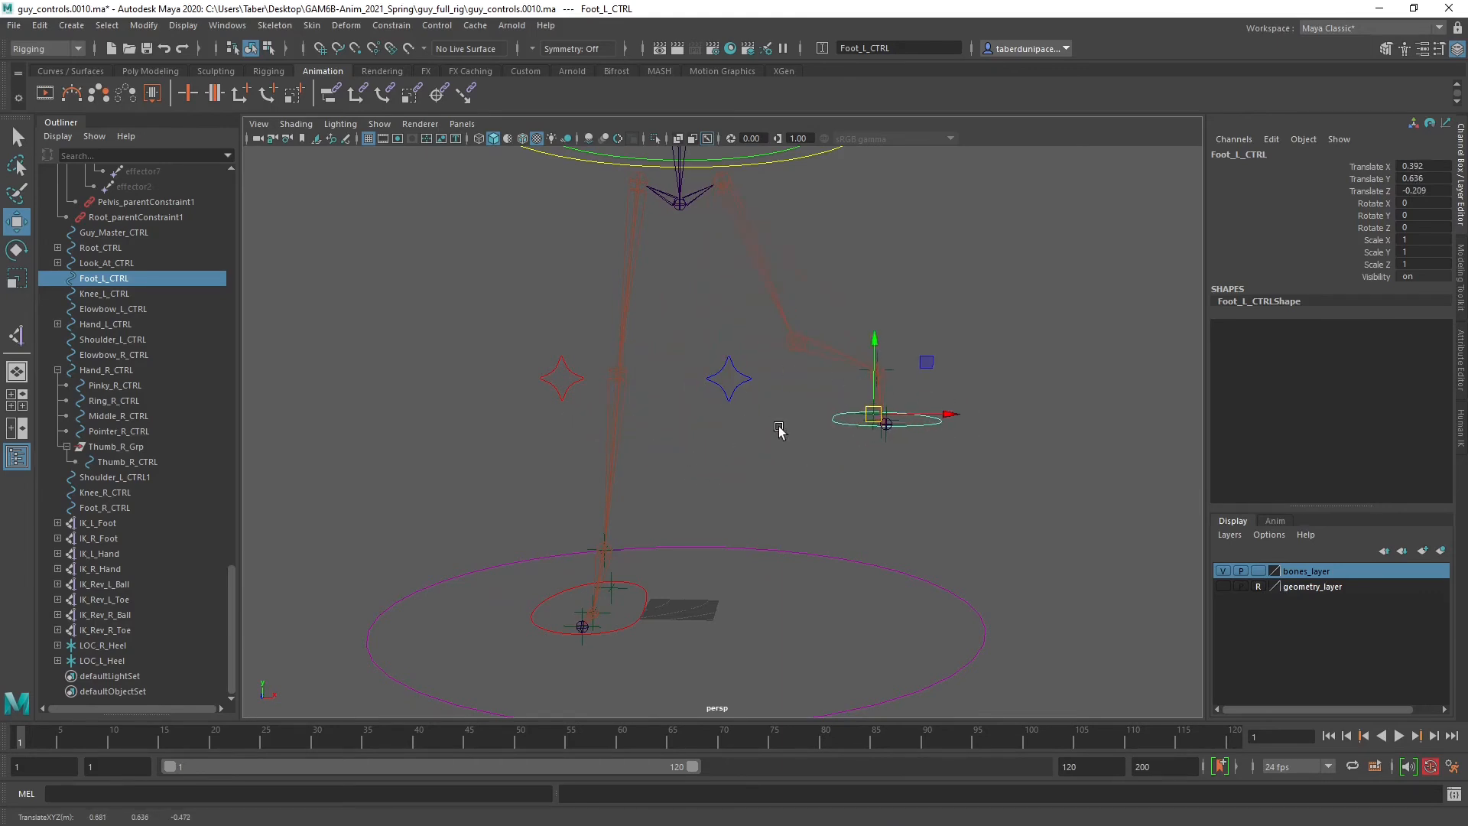
pyautogui.press('e')
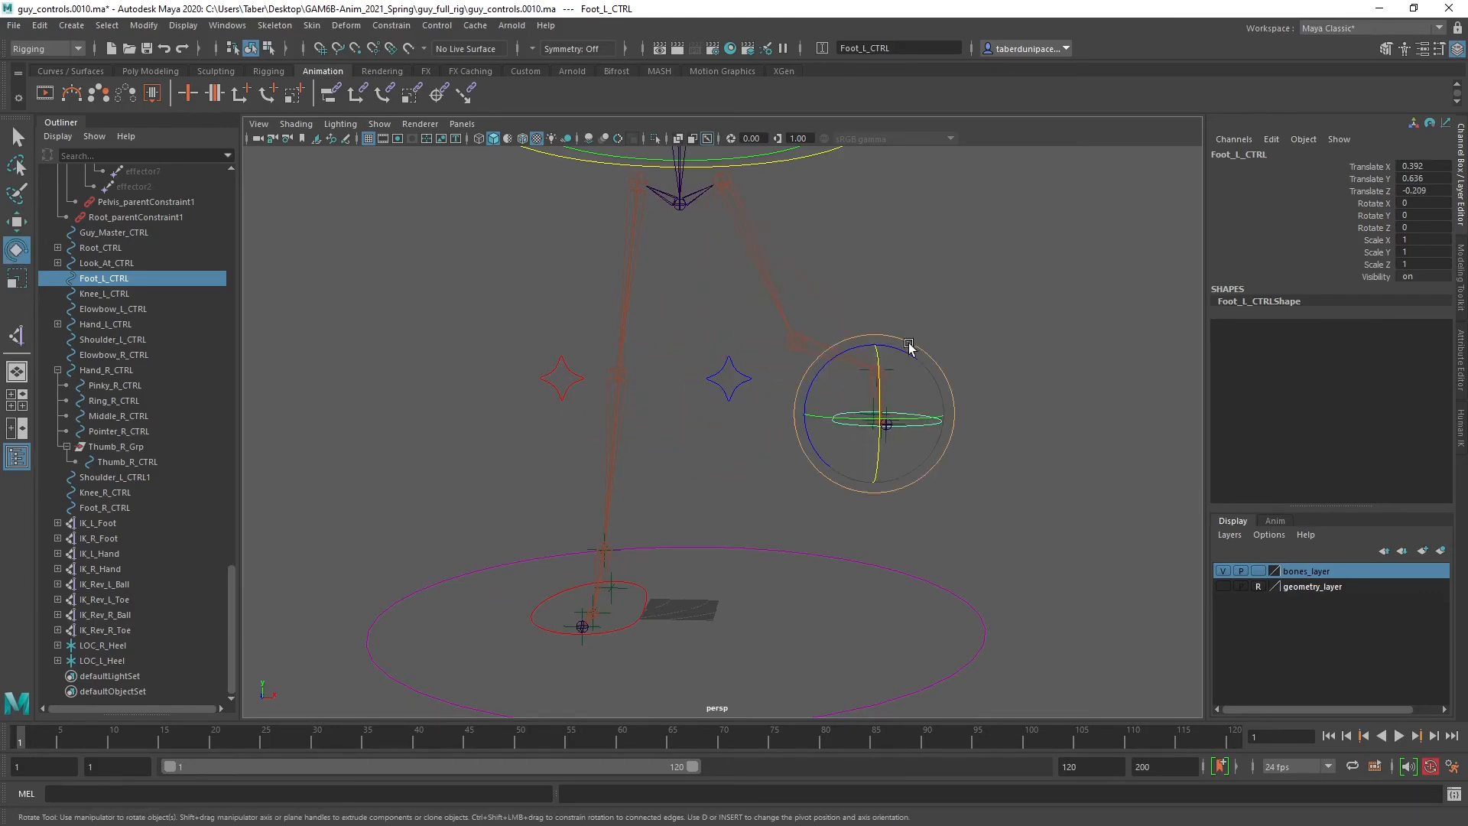
pyautogui.moveTo(908, 344); pyautogui.dragTo(813, 342)
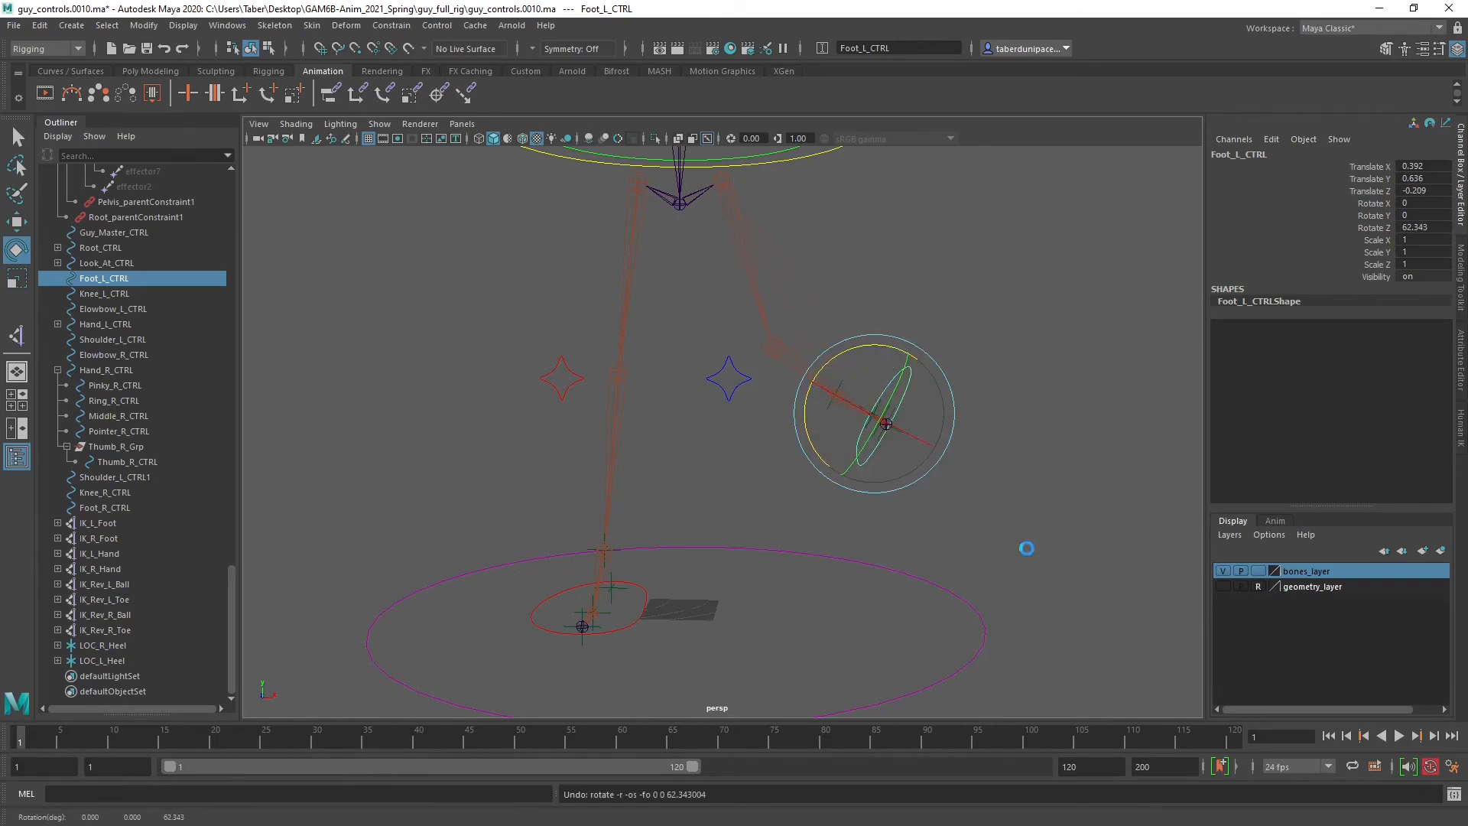
# Undo the last test transforms of Foot_L_CTRL and set its Translate X, Y and Z values to 0.
pyautogui.hotkey('ctrl', 'z')
pyautogui.hotkey('ctrl', 'z')
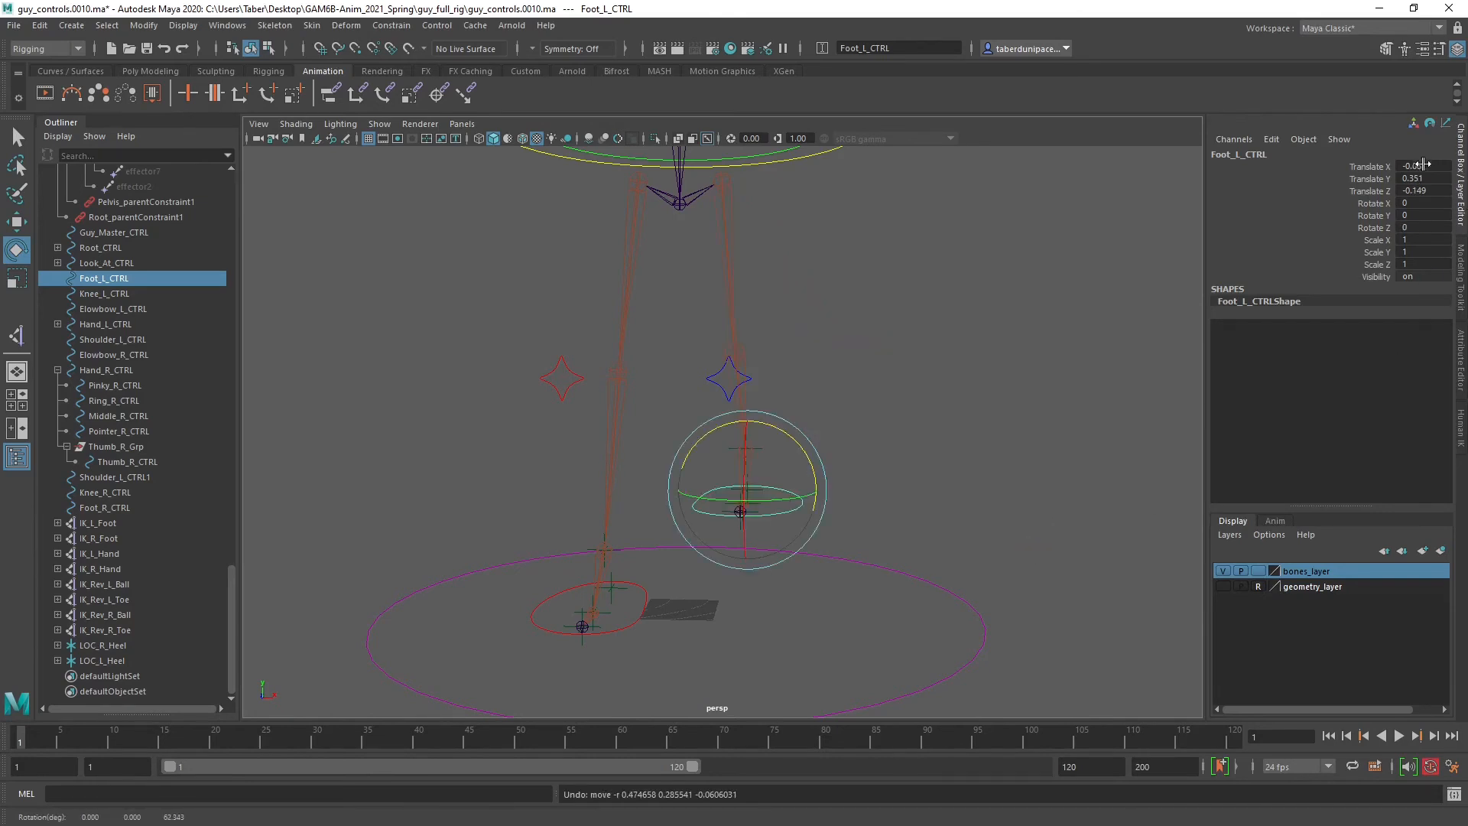
pyautogui.hotkey('ctrl', 'z')
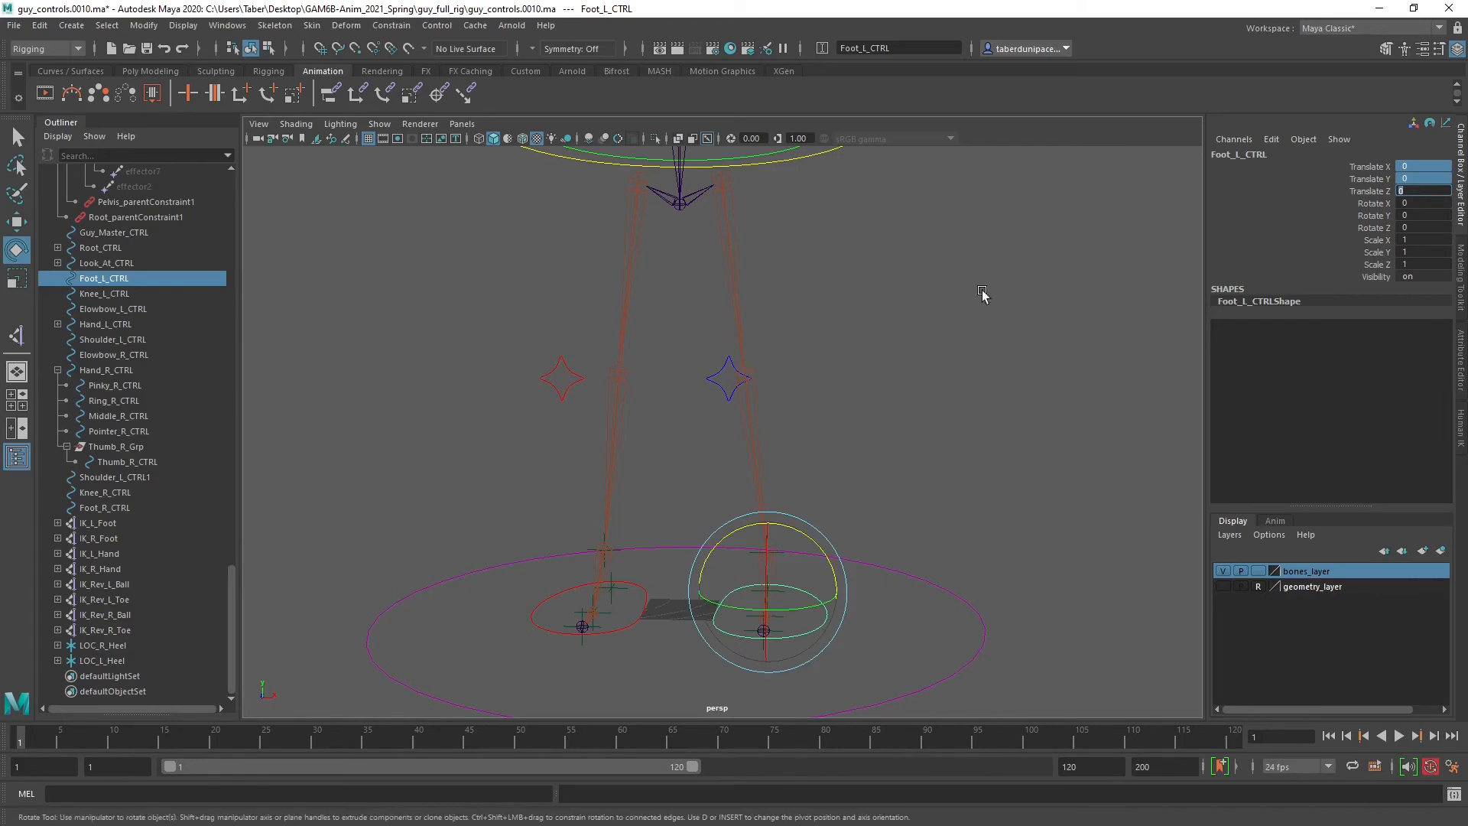
pyautogui.click(720, 382)
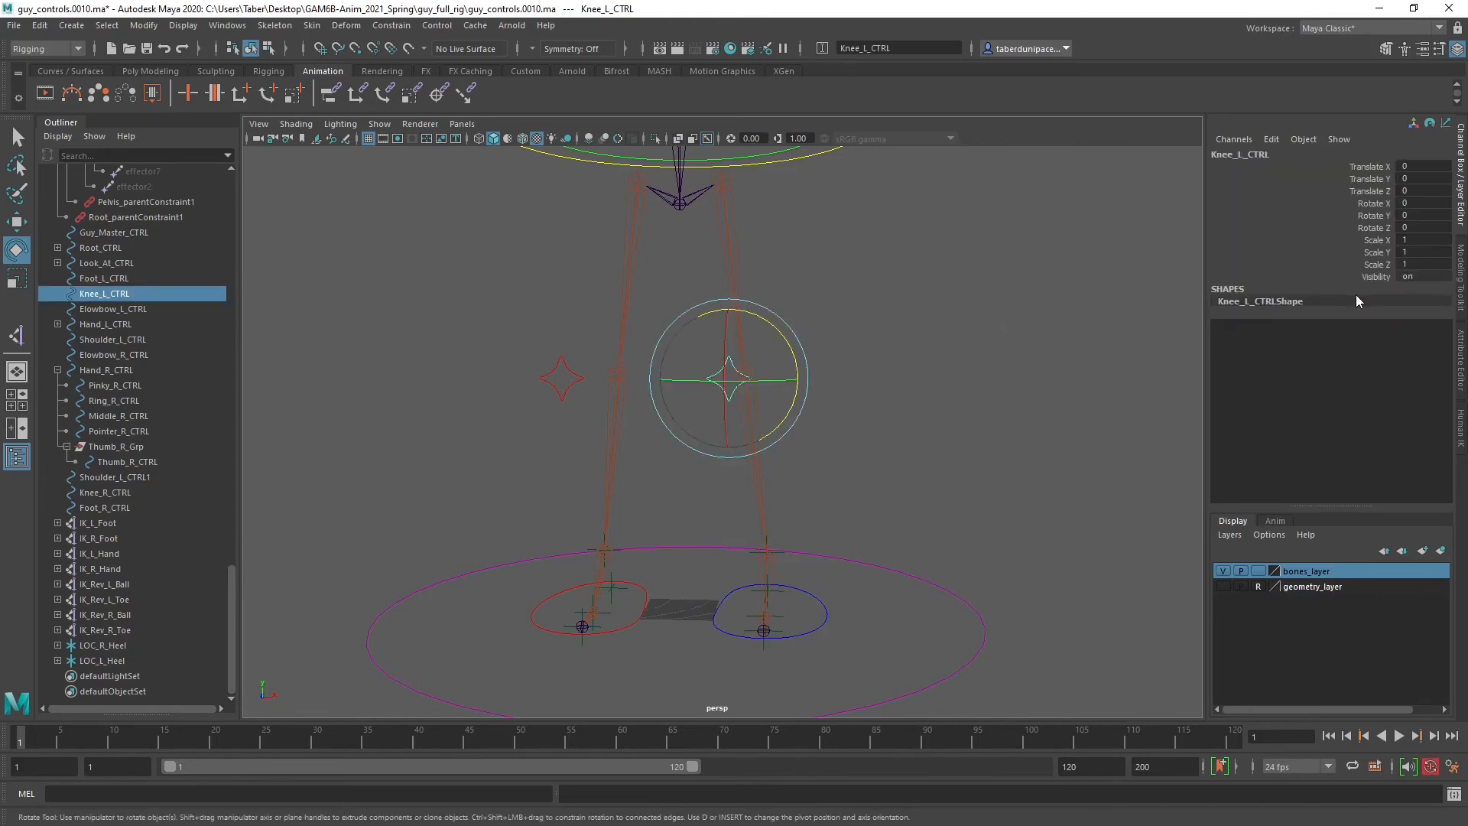
pyautogui.click(911, 350)
# Pole-vector constrain IK_R_Foot to Knee_R_CTRL and clear the selection.
pyautogui.keyDown('alt'); pyautogui.moveTo(564, 369); pyautogui.dragTo(604, 344); pyautogui.keyUp('alt')
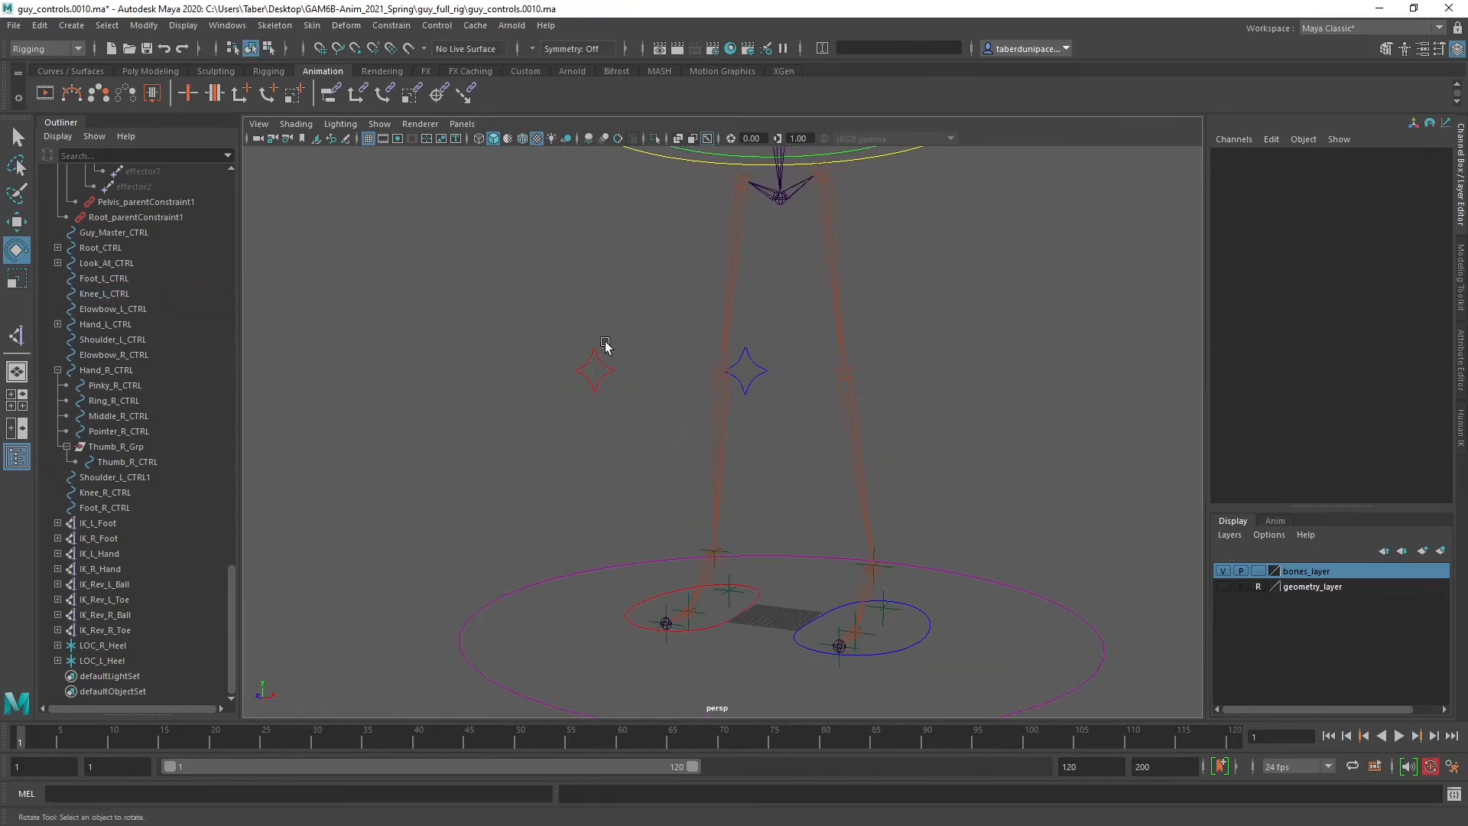
pyautogui.click(604, 381)
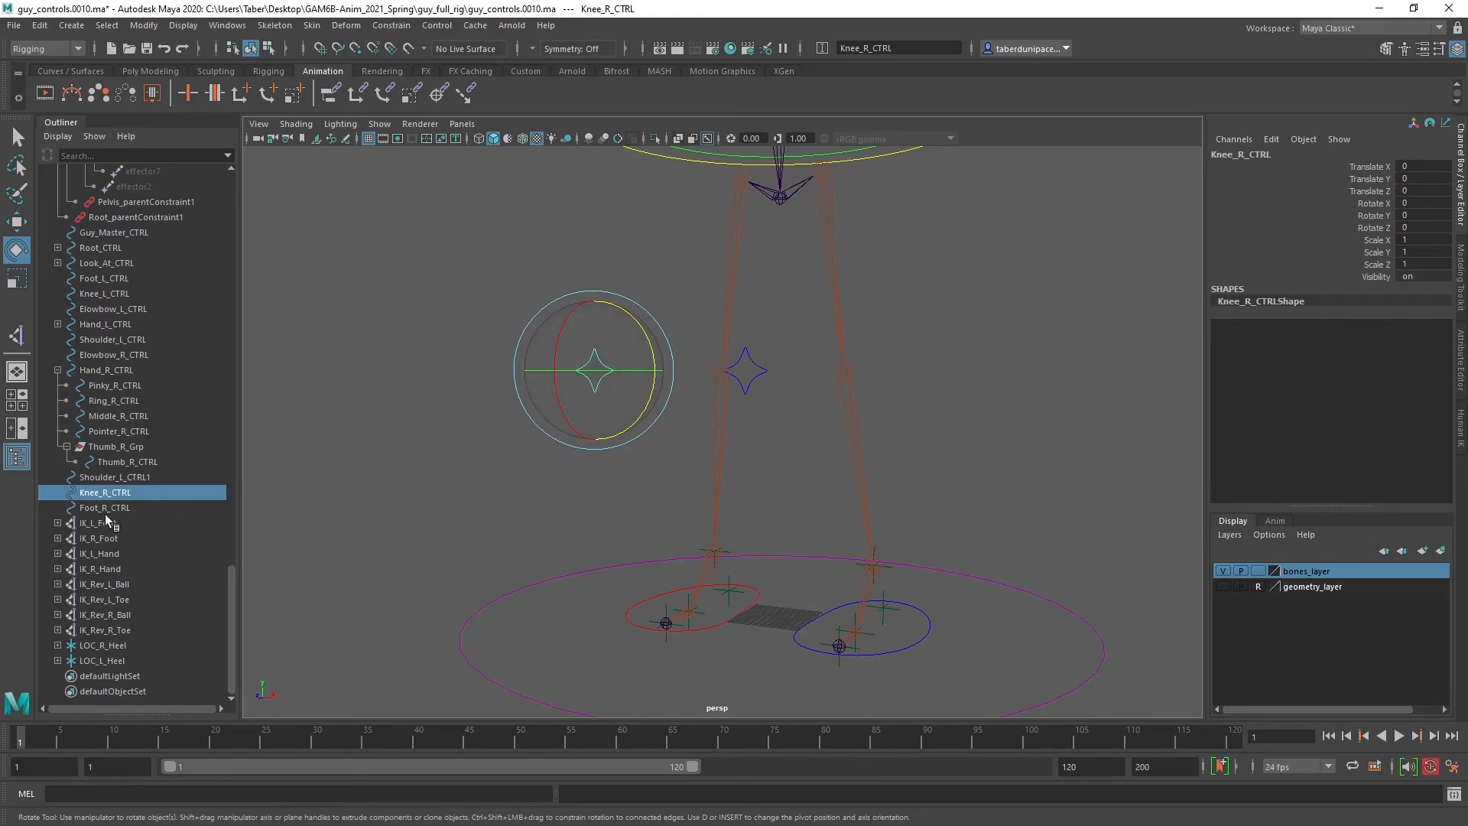
pyautogui.keyDown('ctrl'); pyautogui.click(121, 538); pyautogui.keyUp('ctrl')
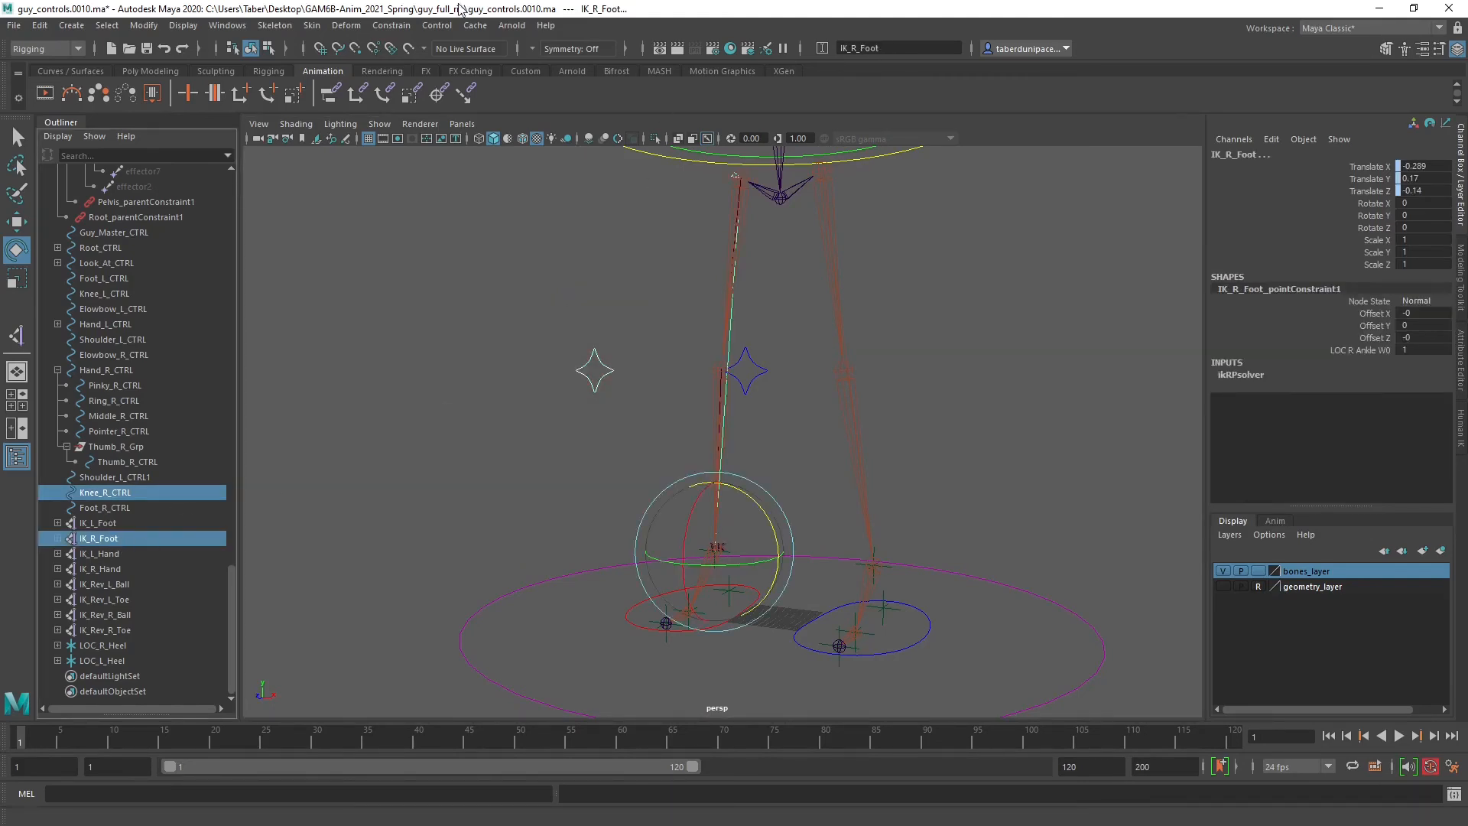
pyautogui.click(399, 28)
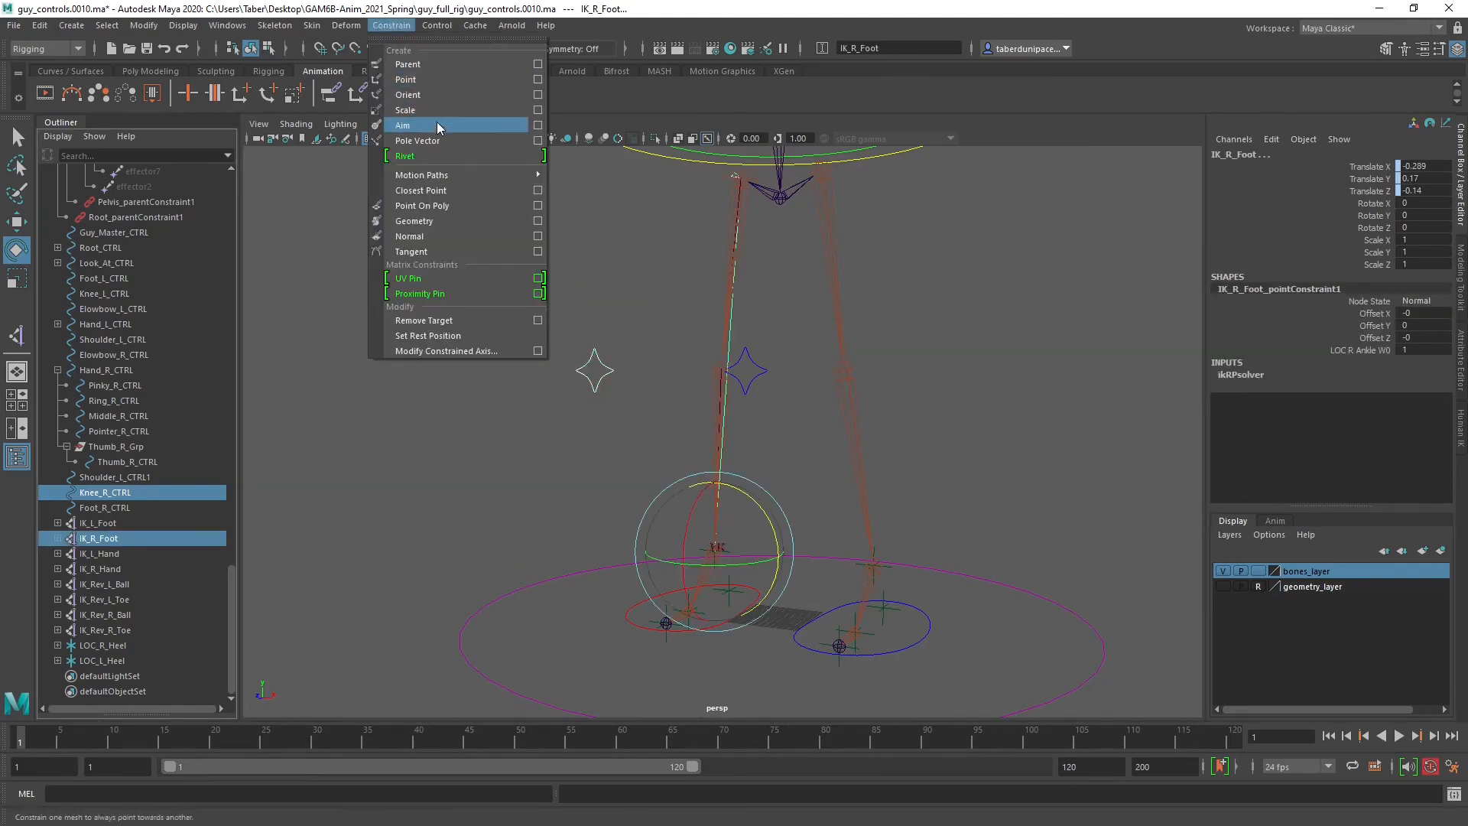
pyautogui.click(417, 141)
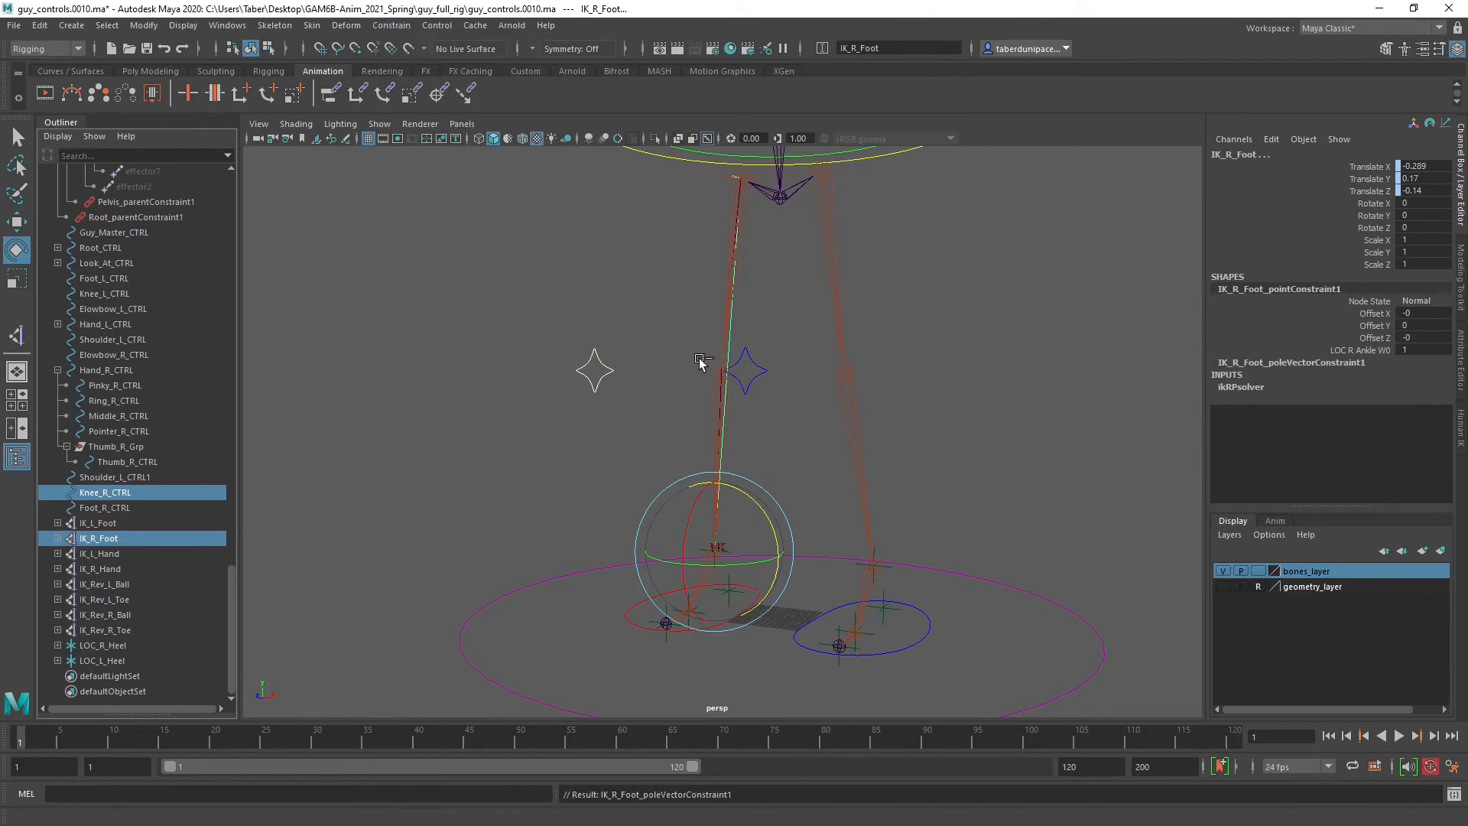
pyautogui.click(652, 389)
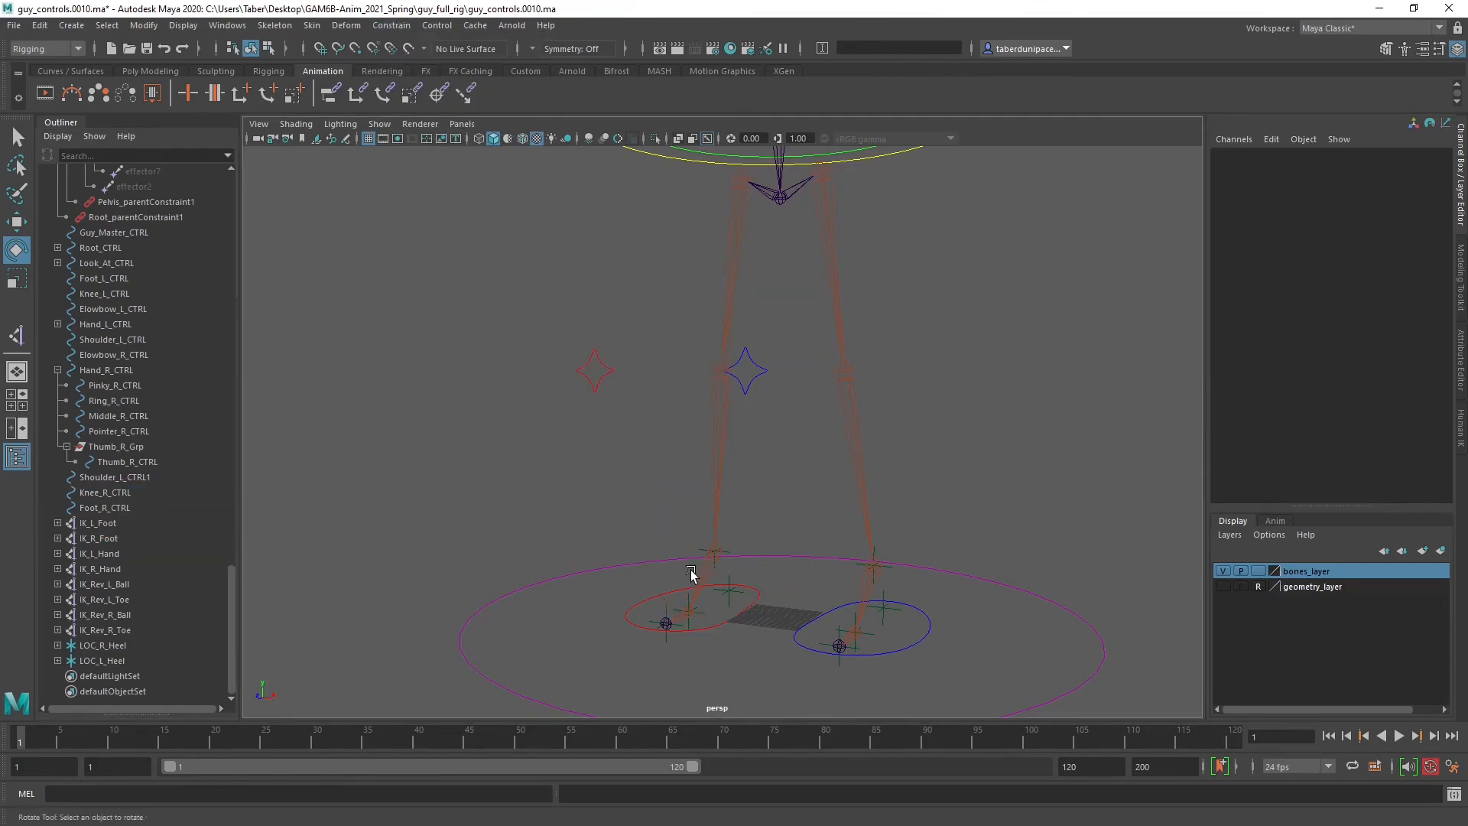
# Test the right leg by raising Foot_R_CTRL and moving Knee_R_CTRL around, and undo both moves.
pyautogui.click(733, 626)
pyautogui.press('w')
pyautogui.moveTo(728, 558); pyautogui.dragTo(604, 367)
pyautogui.click(756, 380)
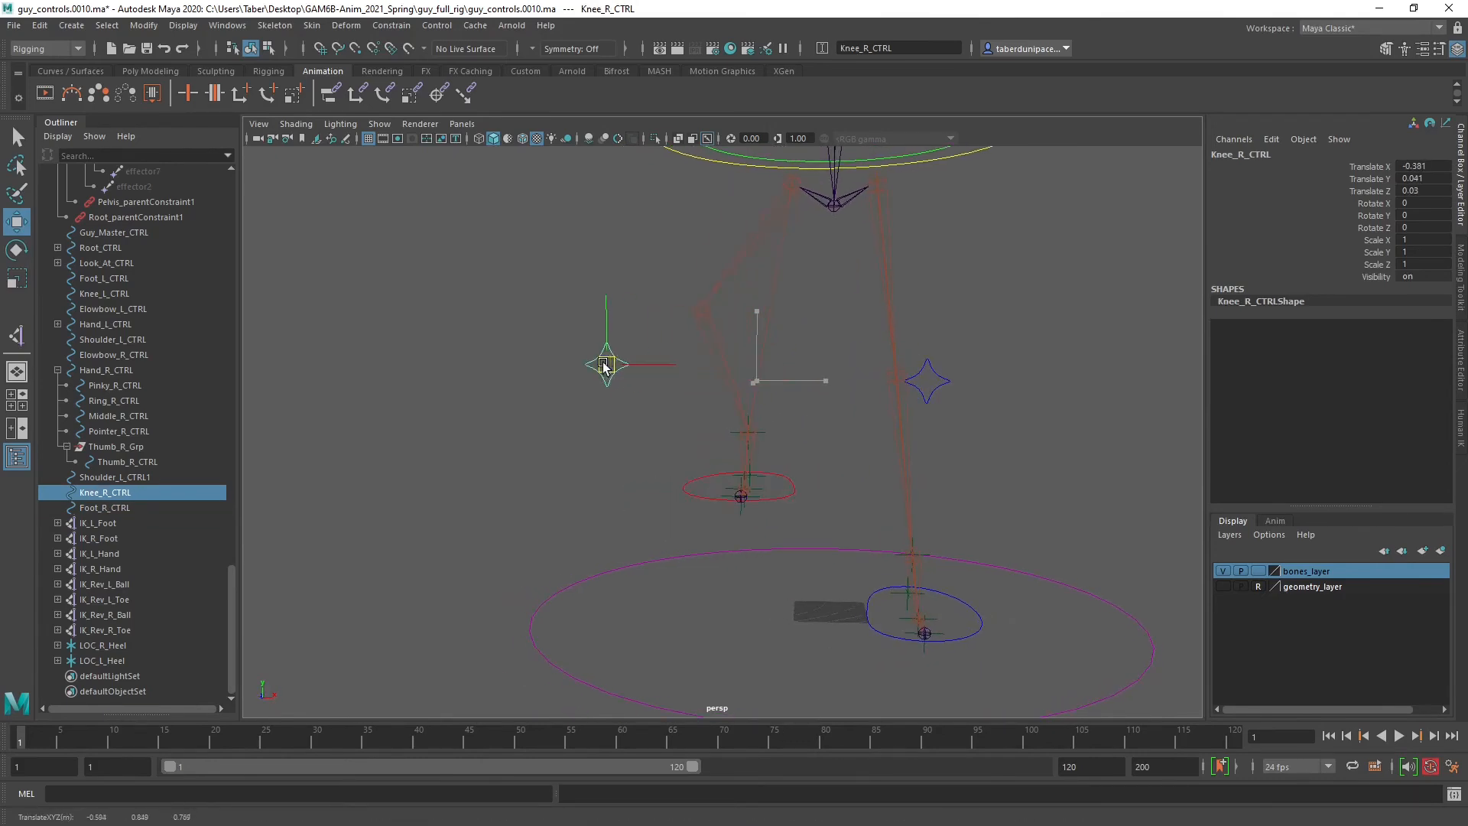
pyautogui.hotkey('ctrl', 'z')
pyautogui.hotkey('ctrl', 'z')
pyautogui.hotkey('ctrl', 'z')
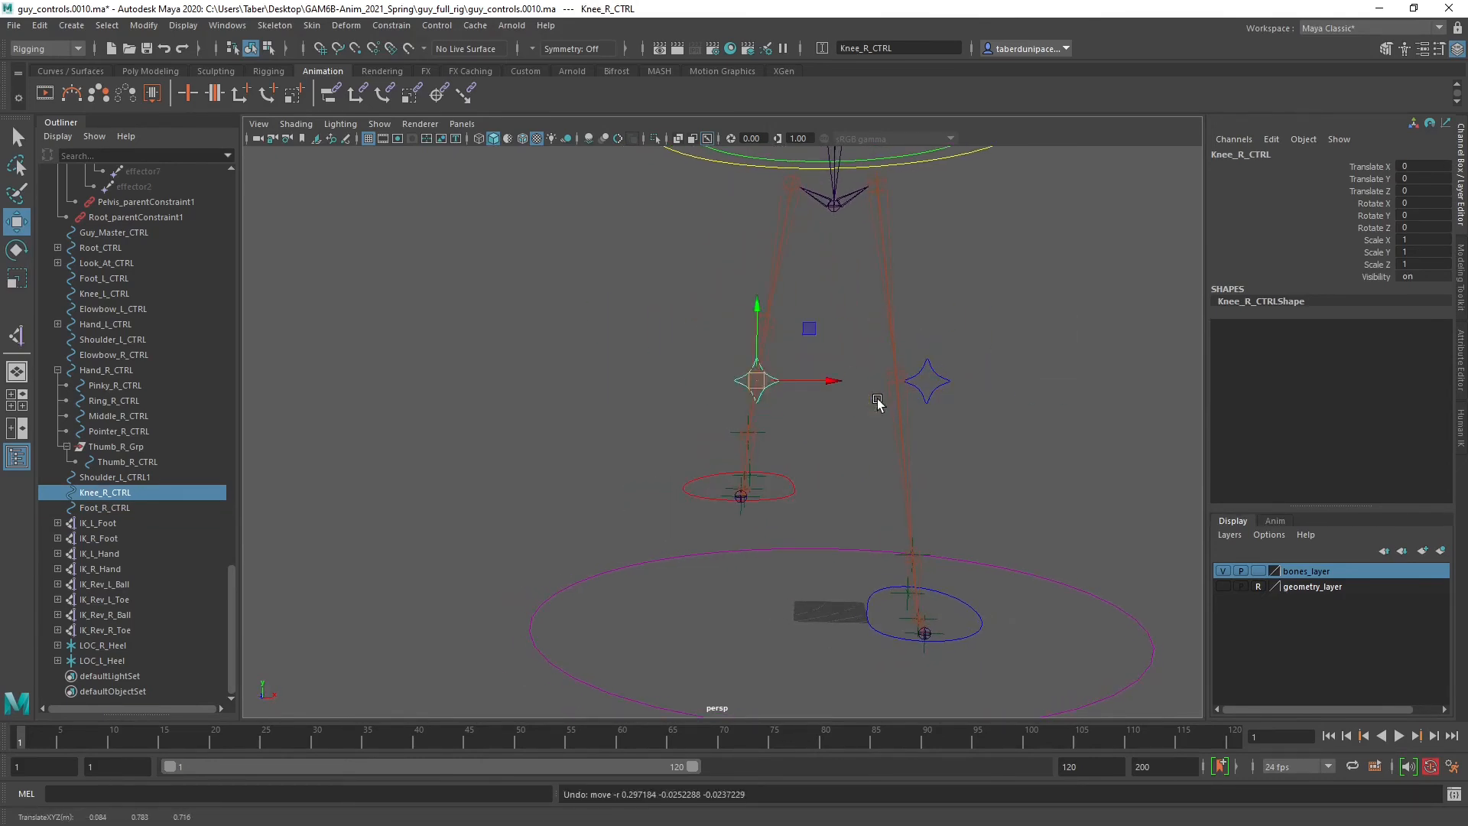
pyautogui.click(990, 300)
# Check the Guy_Master_CTRL and Root_CTRL selections on the full rig, and save an incremented version of the scene.
pyautogui.keyDown('alt'); pyautogui.moveTo(990, 300); pyautogui.dragTo(952, 566); pyautogui.keyUp('alt')
pyautogui.keyDown('alt'); pyautogui.moveTo(942, 454); pyautogui.dragTo(930, 484, button='middle'); pyautogui.keyUp('alt')
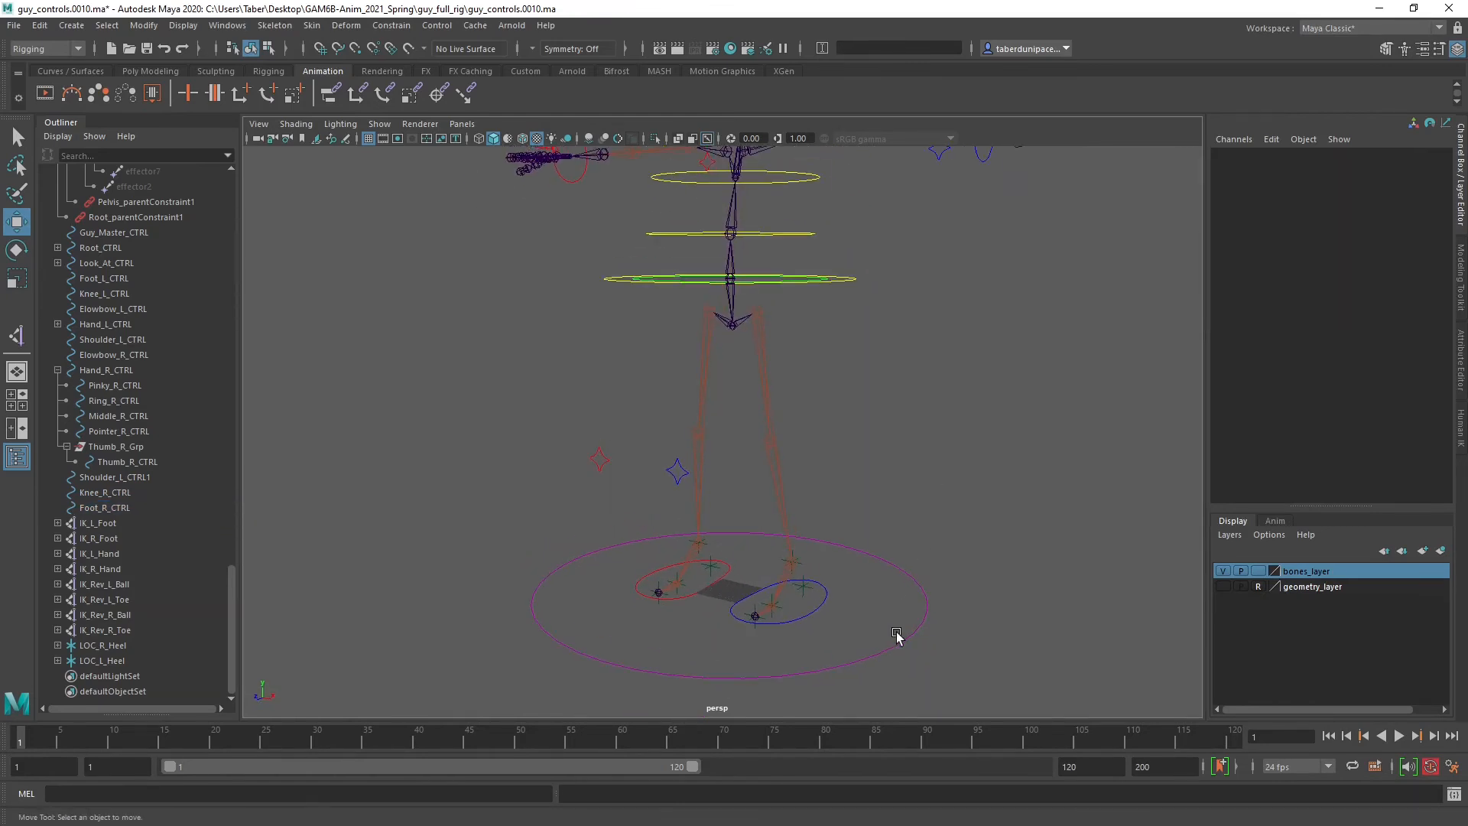
pyautogui.click(902, 640)
pyautogui.keyDown('alt'); pyautogui.moveTo(899, 524); pyautogui.dragTo(750, 636); pyautogui.keyUp('alt')
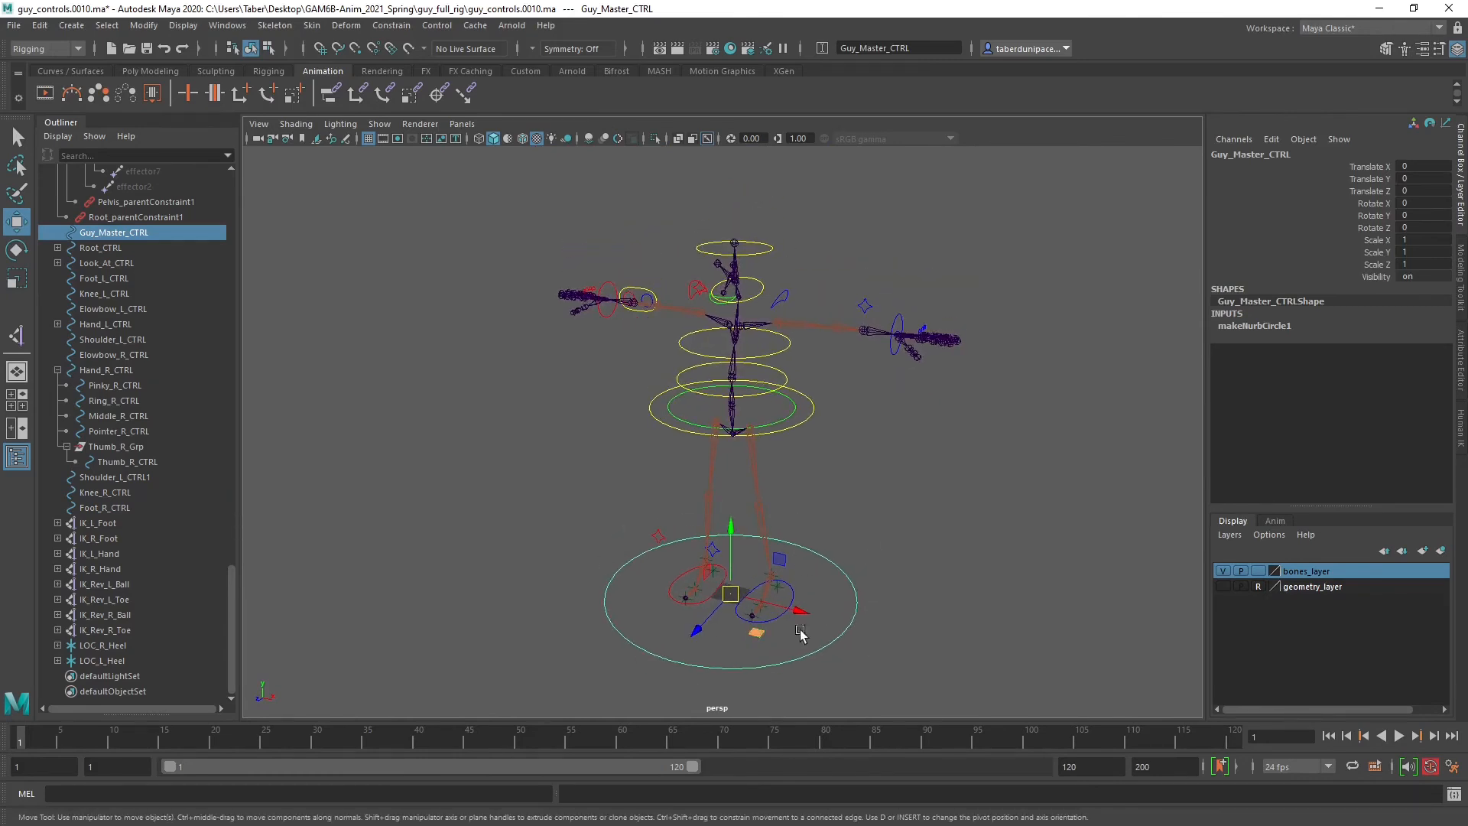
pyautogui.click(910, 491)
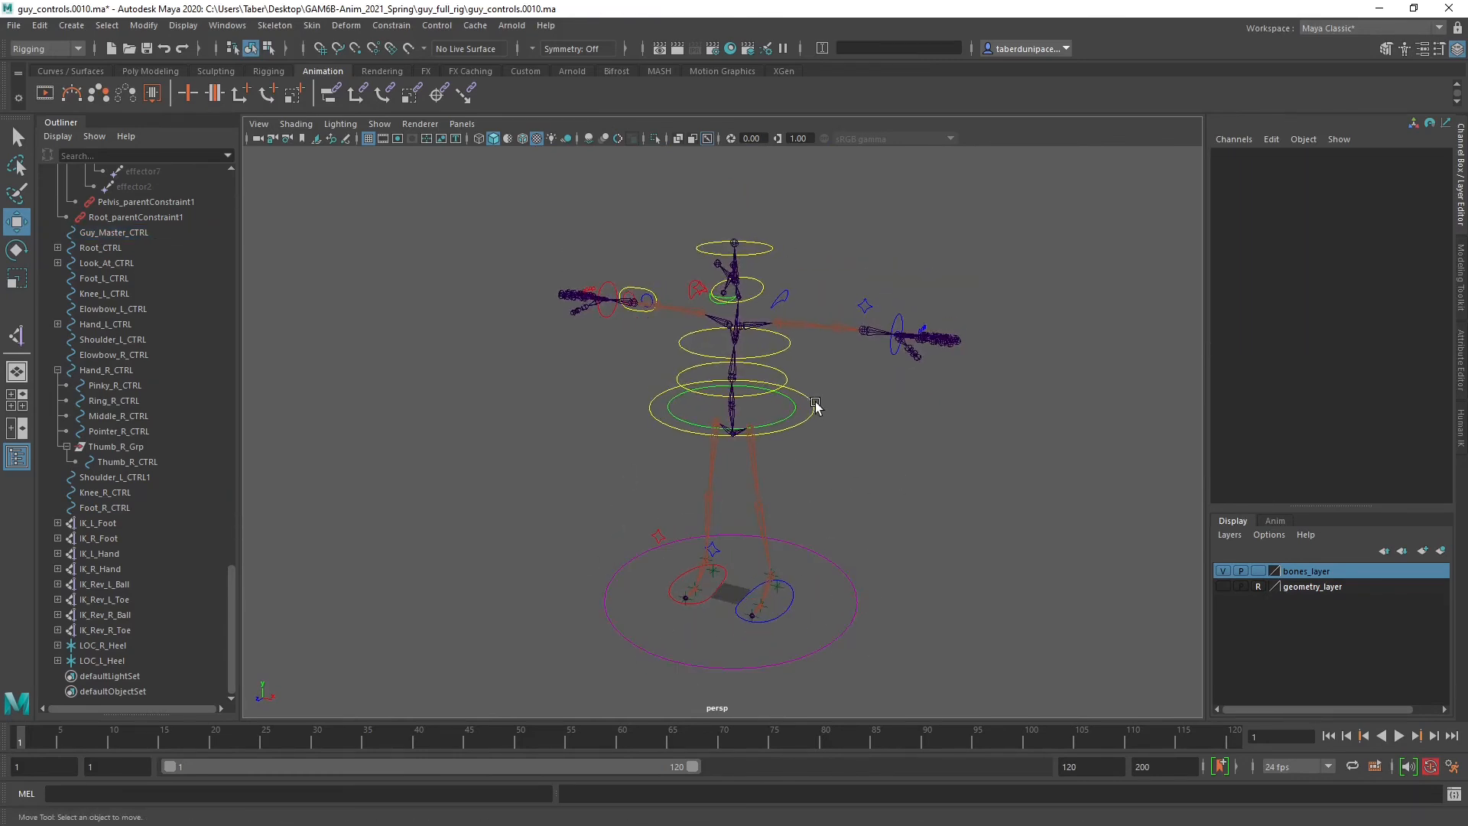
pyautogui.click(813, 406)
pyautogui.press('f')
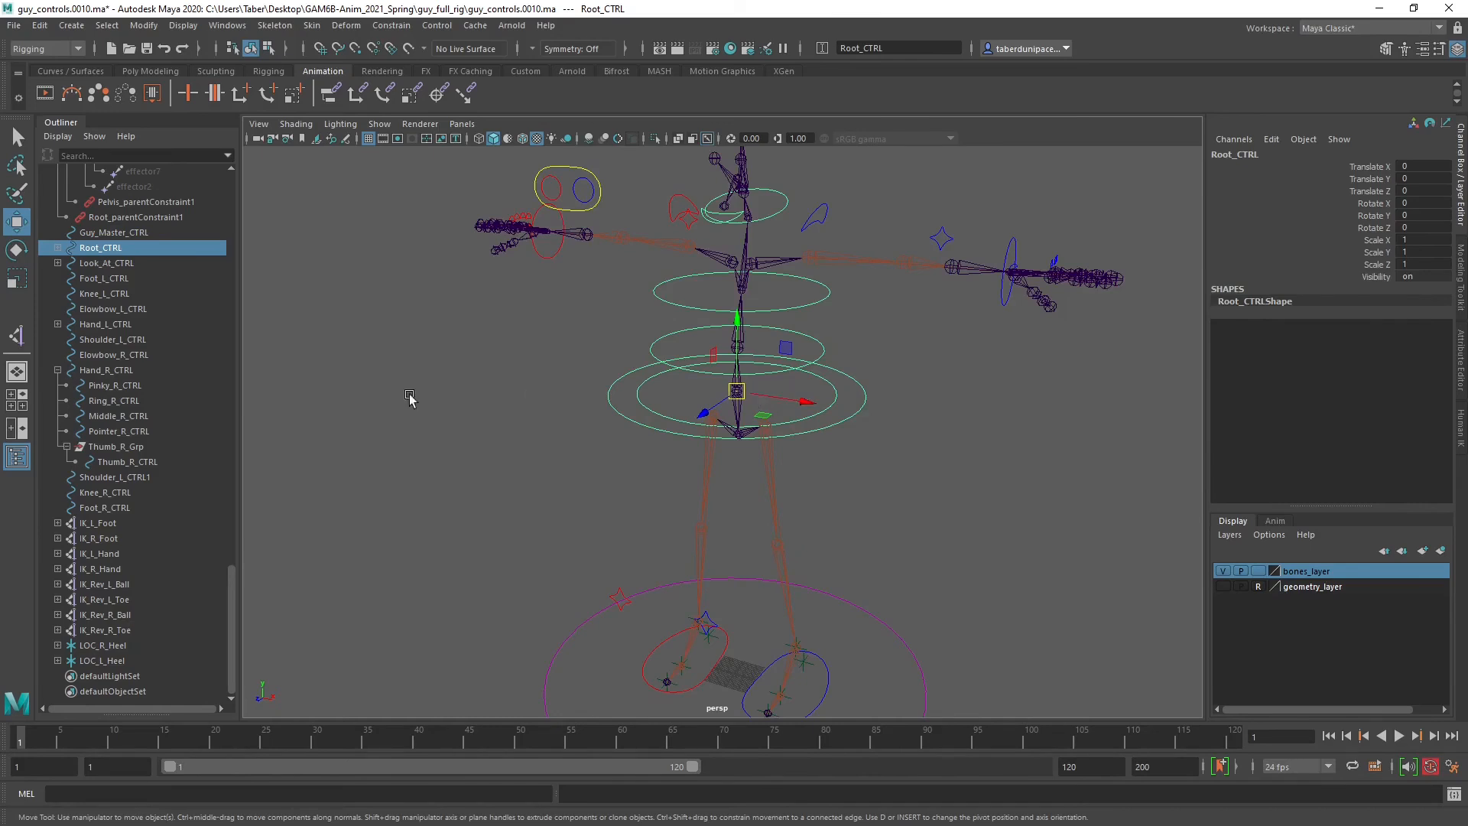
pyautogui.click(410, 398)
pyautogui.click(13, 25)
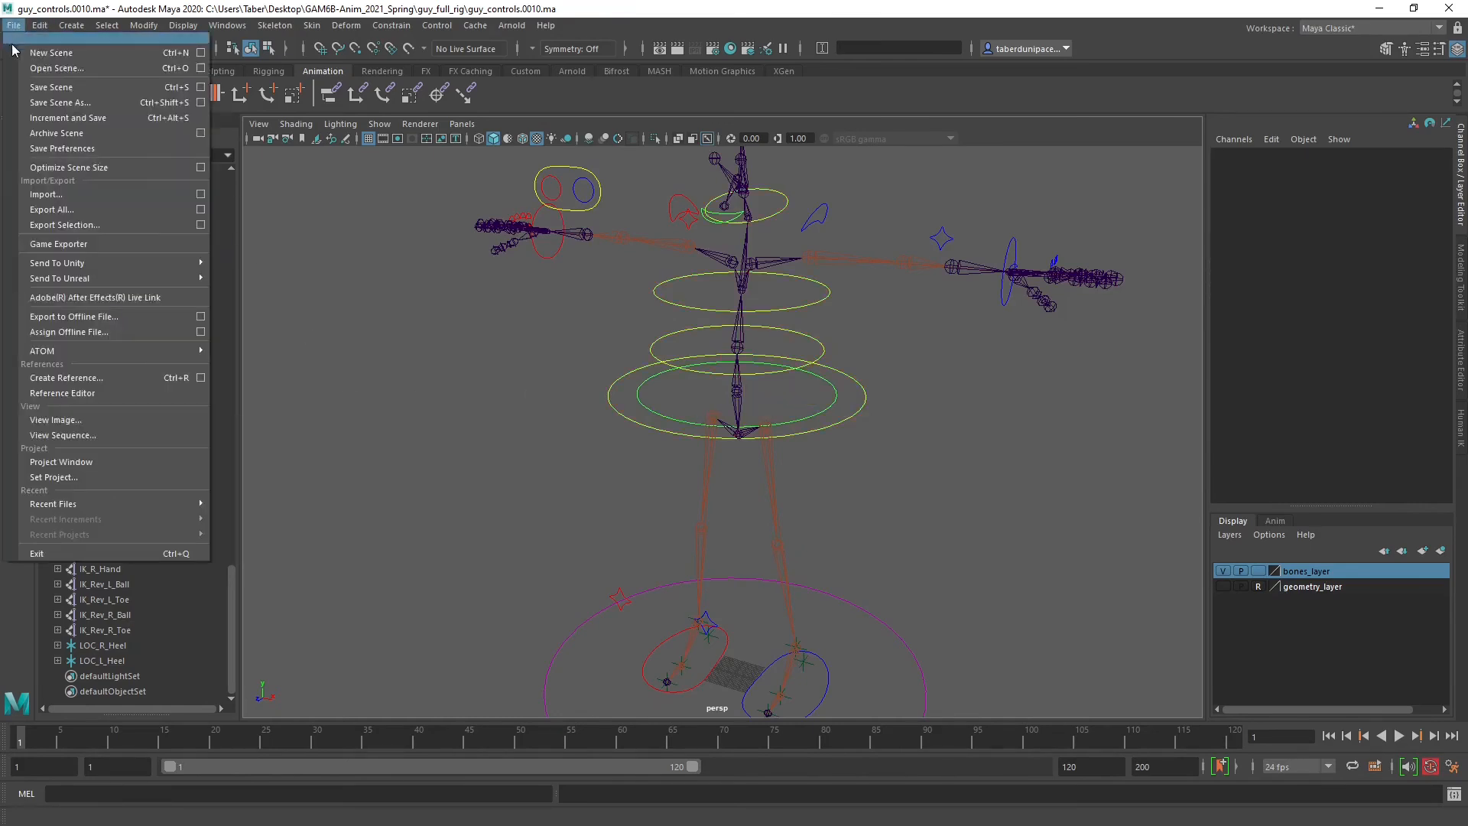
pyautogui.click(46, 116)
# Test the body's motion by moving Root_CTRL, and undo the move.
pyautogui.click(702, 435)
pyautogui.press('w')
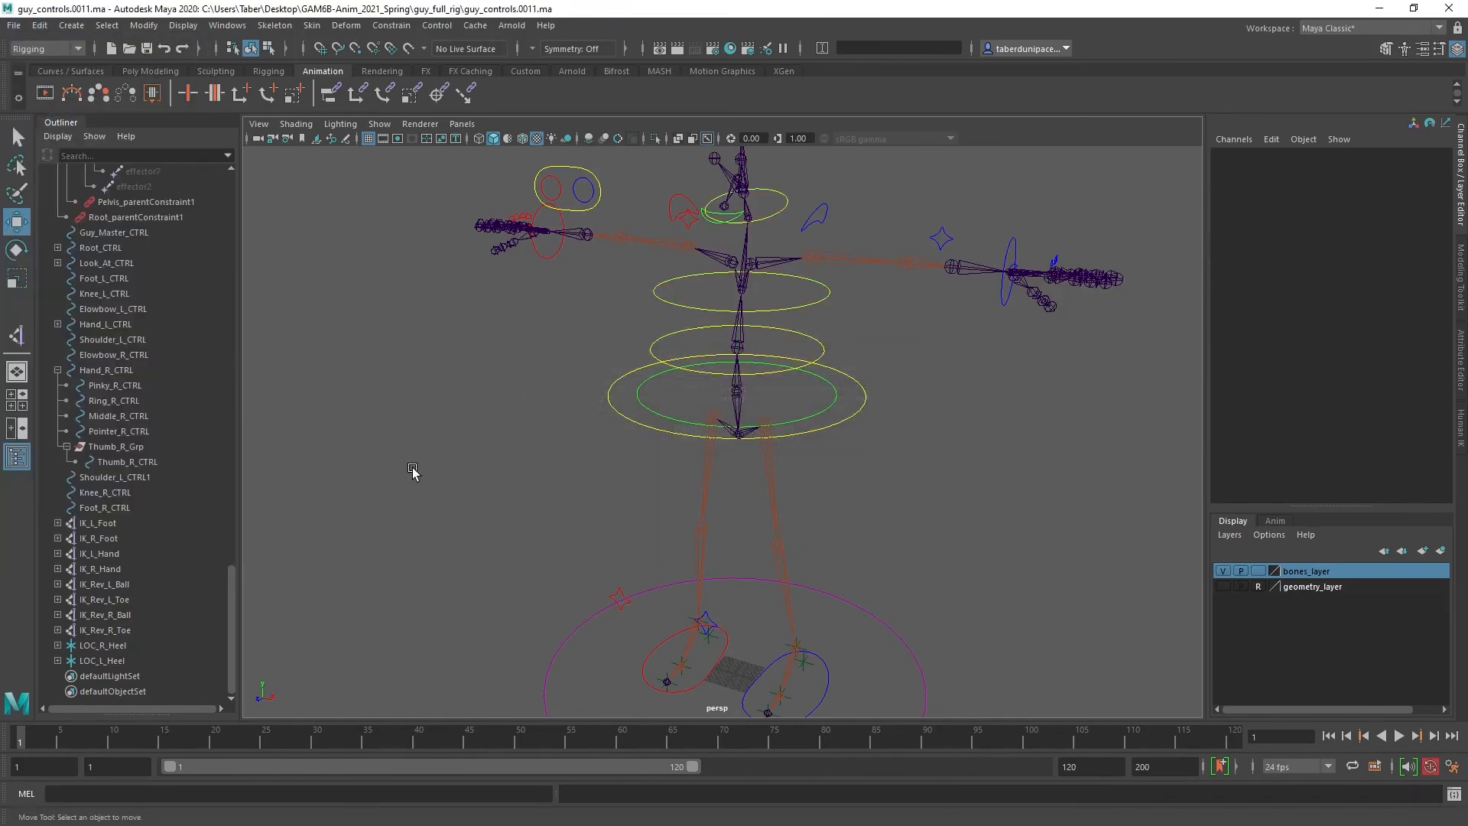
pyautogui.click(862, 412)
pyautogui.press('f')
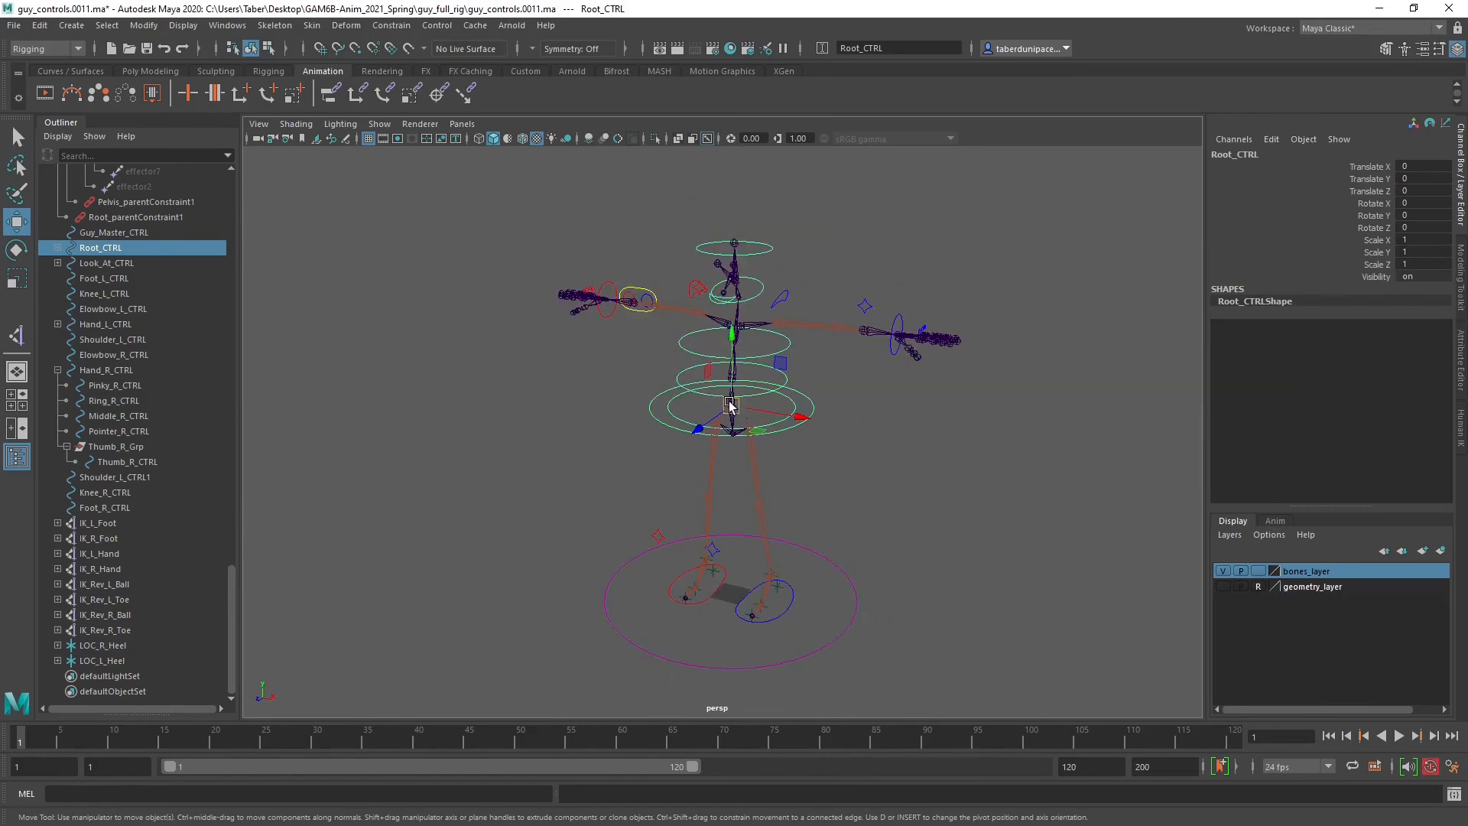
pyautogui.moveTo(731, 405)
pyautogui.mouseDown()
pyautogui.moveTo(714, 489)
pyautogui.moveTo(787, 426)
pyautogui.moveTo(787, 458)
pyautogui.moveTo(524, 498)
pyautogui.moveTo(750, 485)
pyautogui.moveTo(787, 459)
pyautogui.moveTo(751, 420)
pyautogui.moveTo(661, 487)
pyautogui.moveTo(758, 486)
pyautogui.moveTo(687, 480)
pyautogui.moveTo(644, 506)
pyautogui.moveTo(755, 397)
pyautogui.mouseUp()
pyautogui.hotkey('ctrl', 'z')
# Parent Shoulder_L_CTRL to Spine02_CTRL, the upper spine control.
pyautogui.scroll(4, 806, 354)
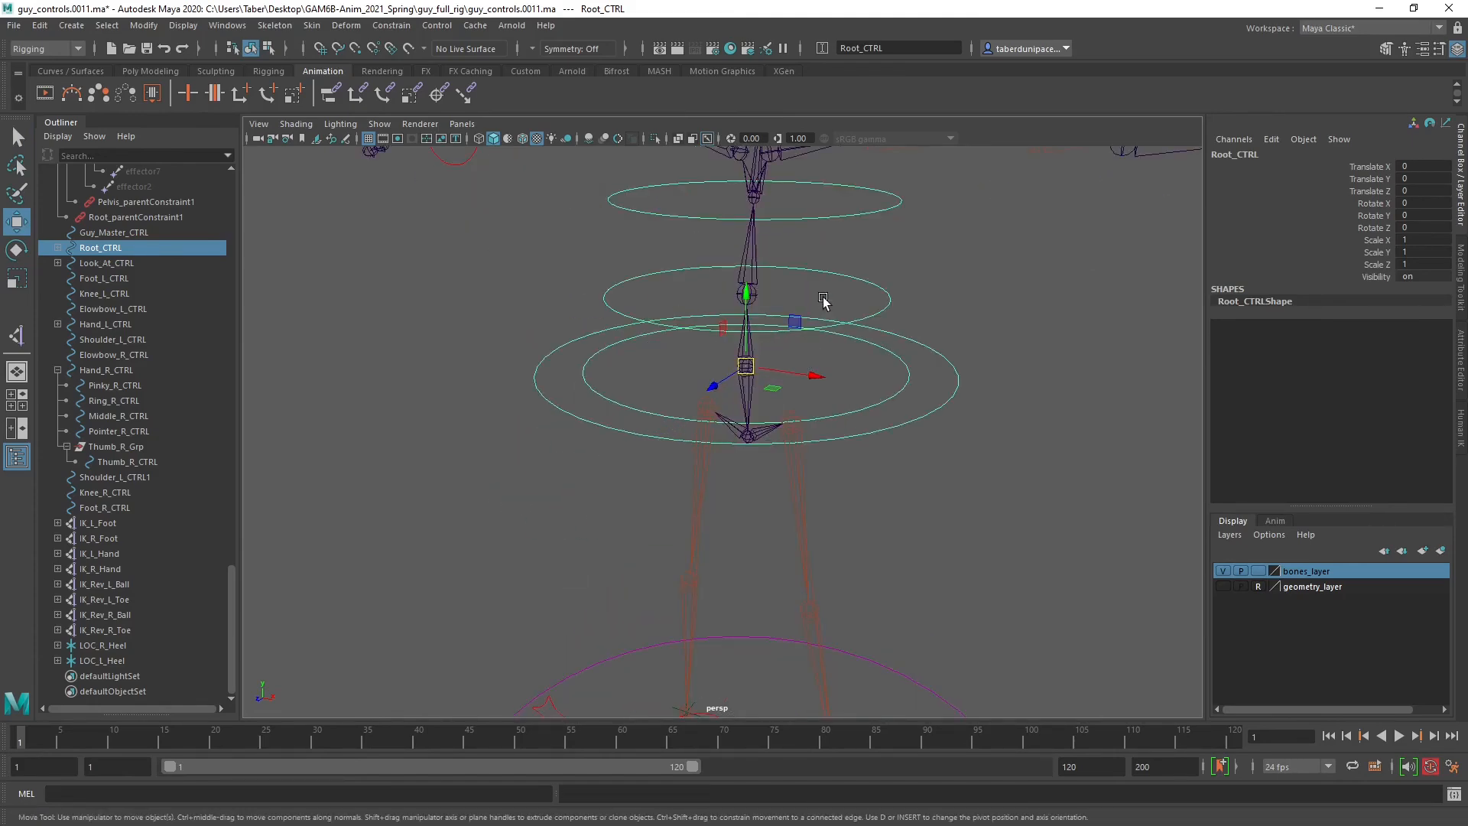
pyautogui.keyDown('alt'); pyautogui.moveTo(824, 300); pyautogui.dragTo(799, 394); pyautogui.keyUp('alt')
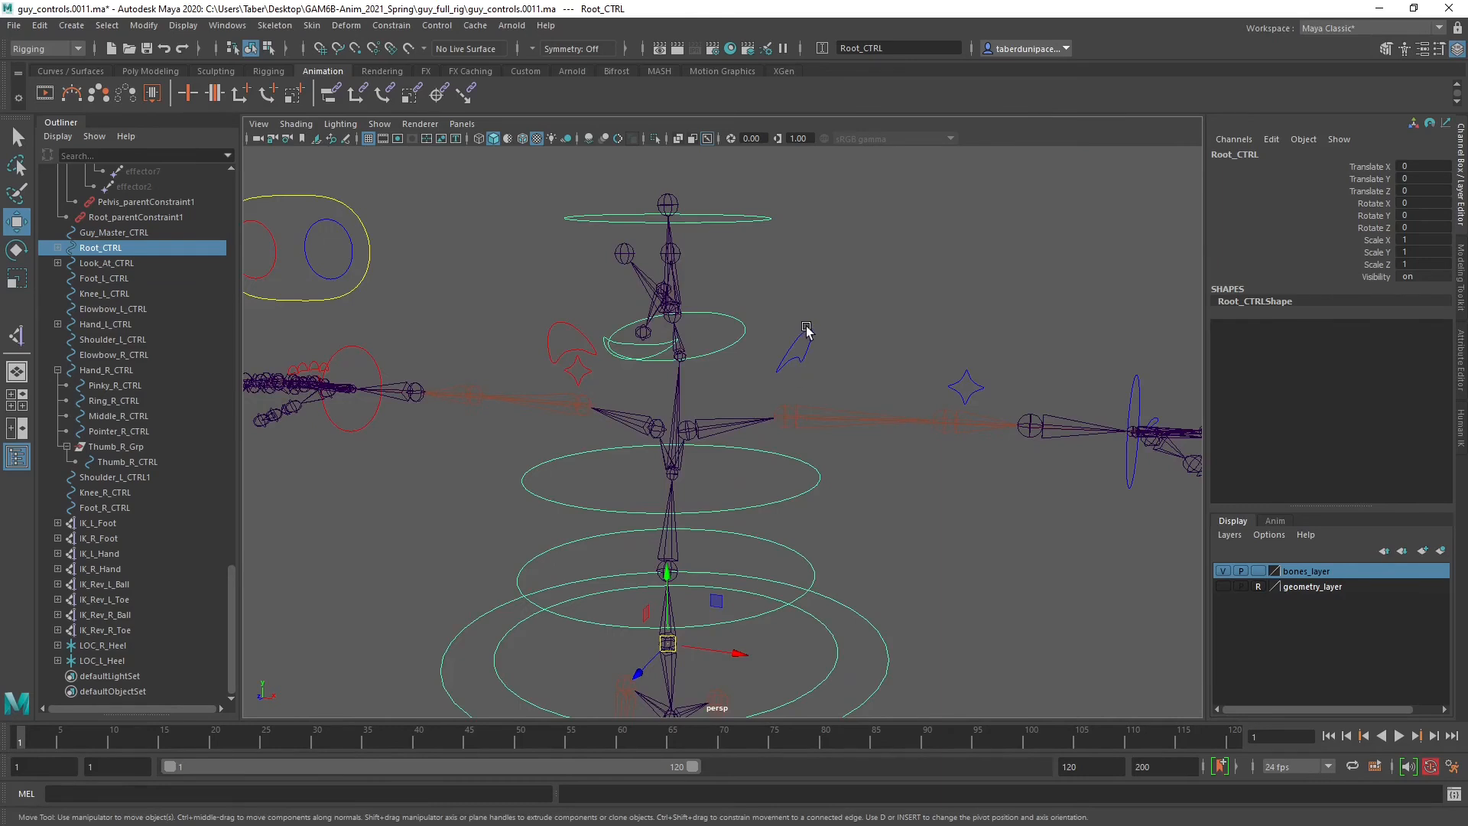
pyautogui.click(806, 329)
pyautogui.keyDown('alt'); pyautogui.moveTo(808, 337); pyautogui.dragTo(855, 445); pyautogui.keyUp('alt')
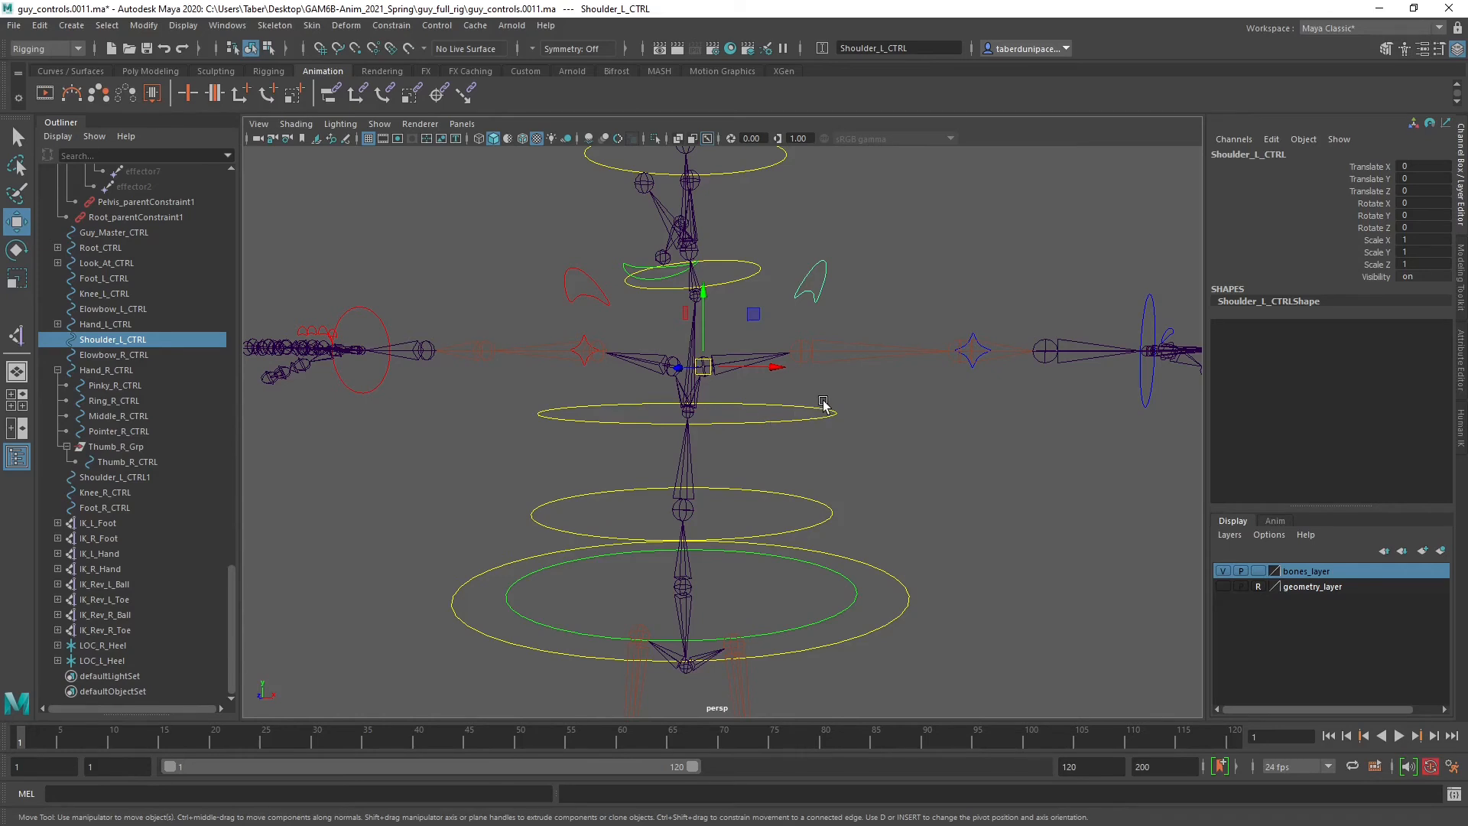
pyautogui.moveTo(809, 438); pyautogui.dragTo(810, 443)
pyautogui.press('p')
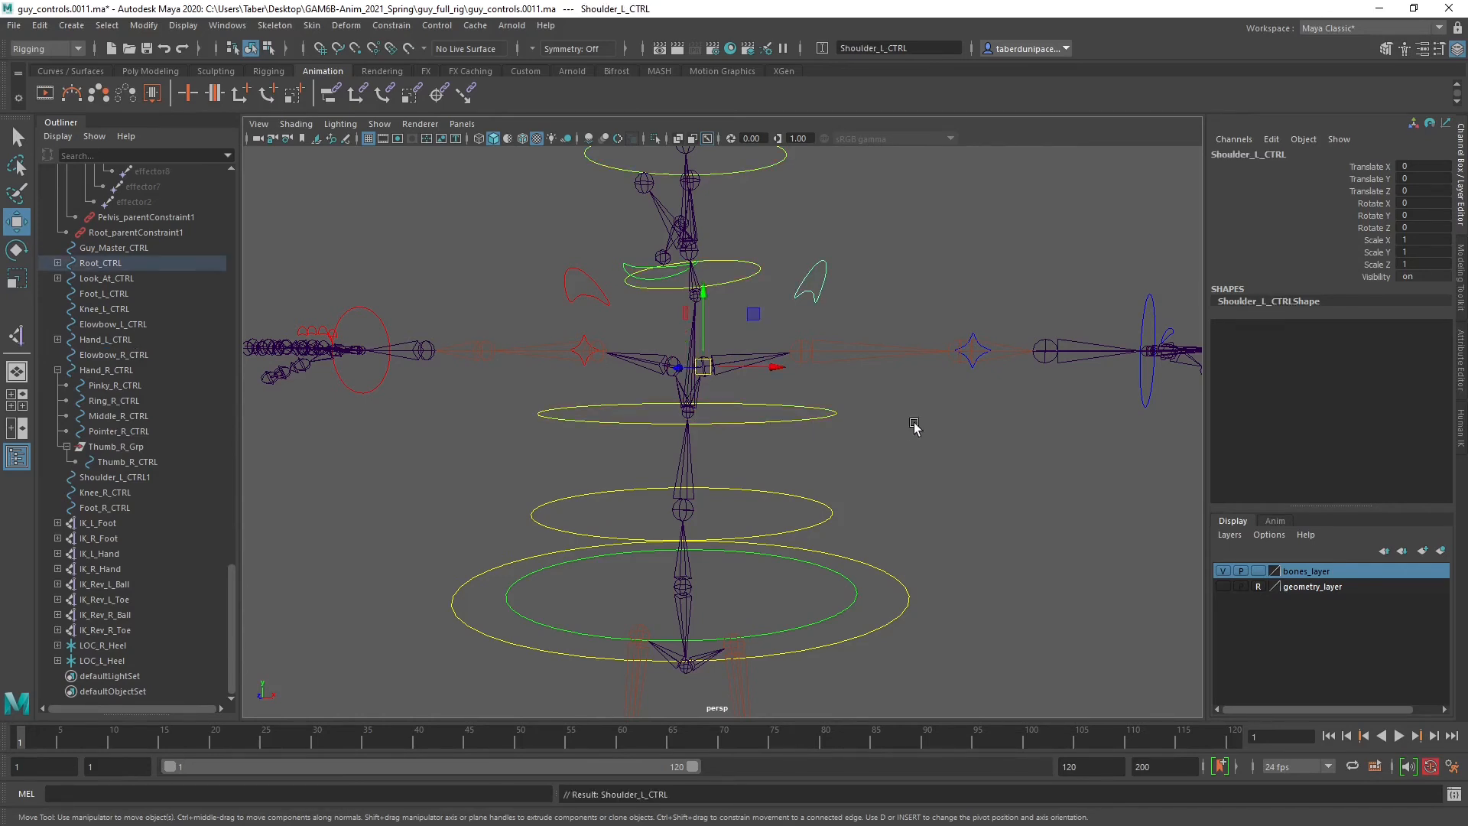
# Parent the right shoulder control, Shoulder_L_CTRL1, to Spine02_CTRL.
pyautogui.click(915, 426)
pyautogui.click(571, 279)
pyautogui.click(584, 406)
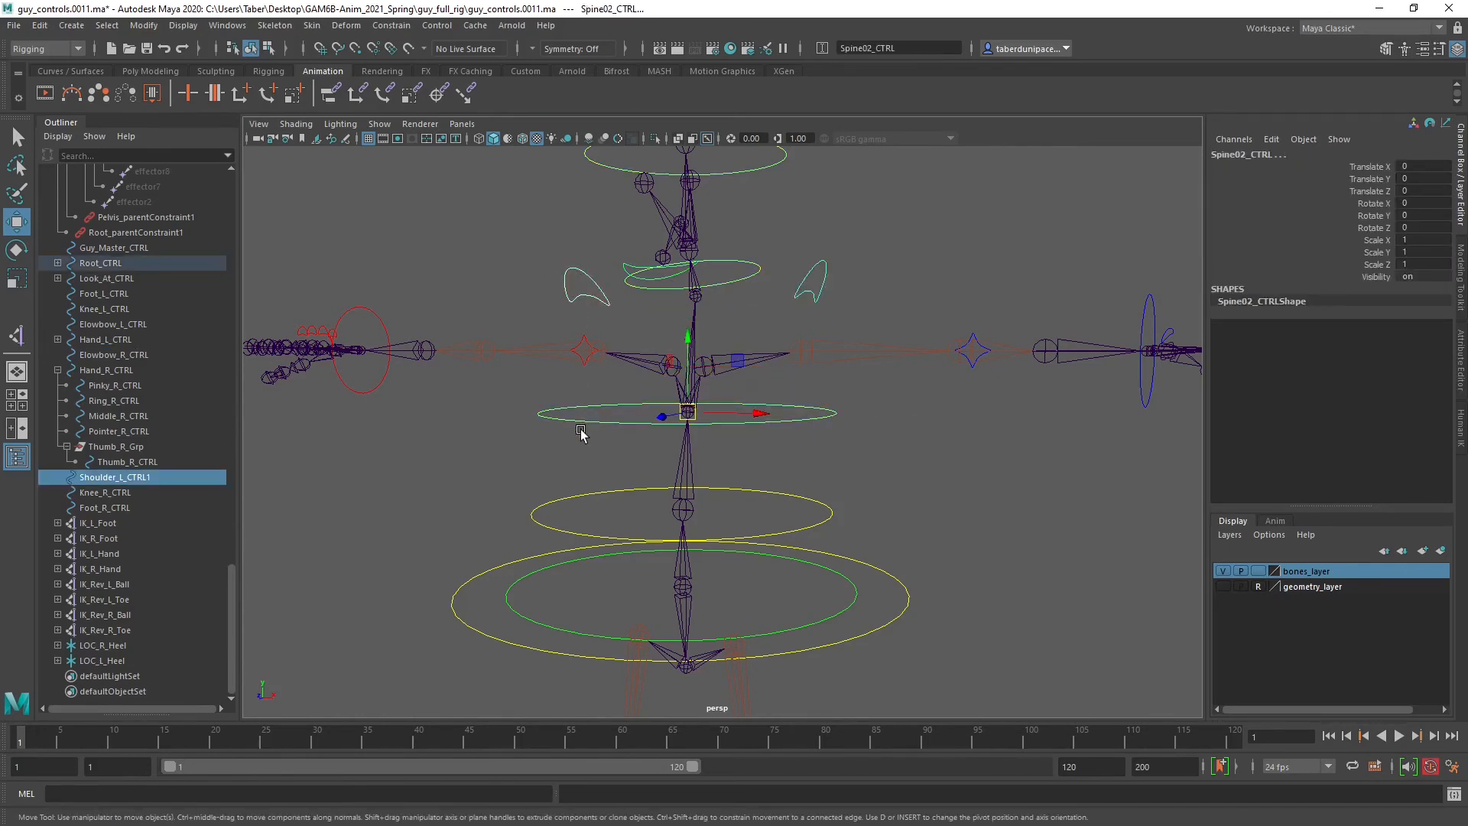
pyautogui.press('p')
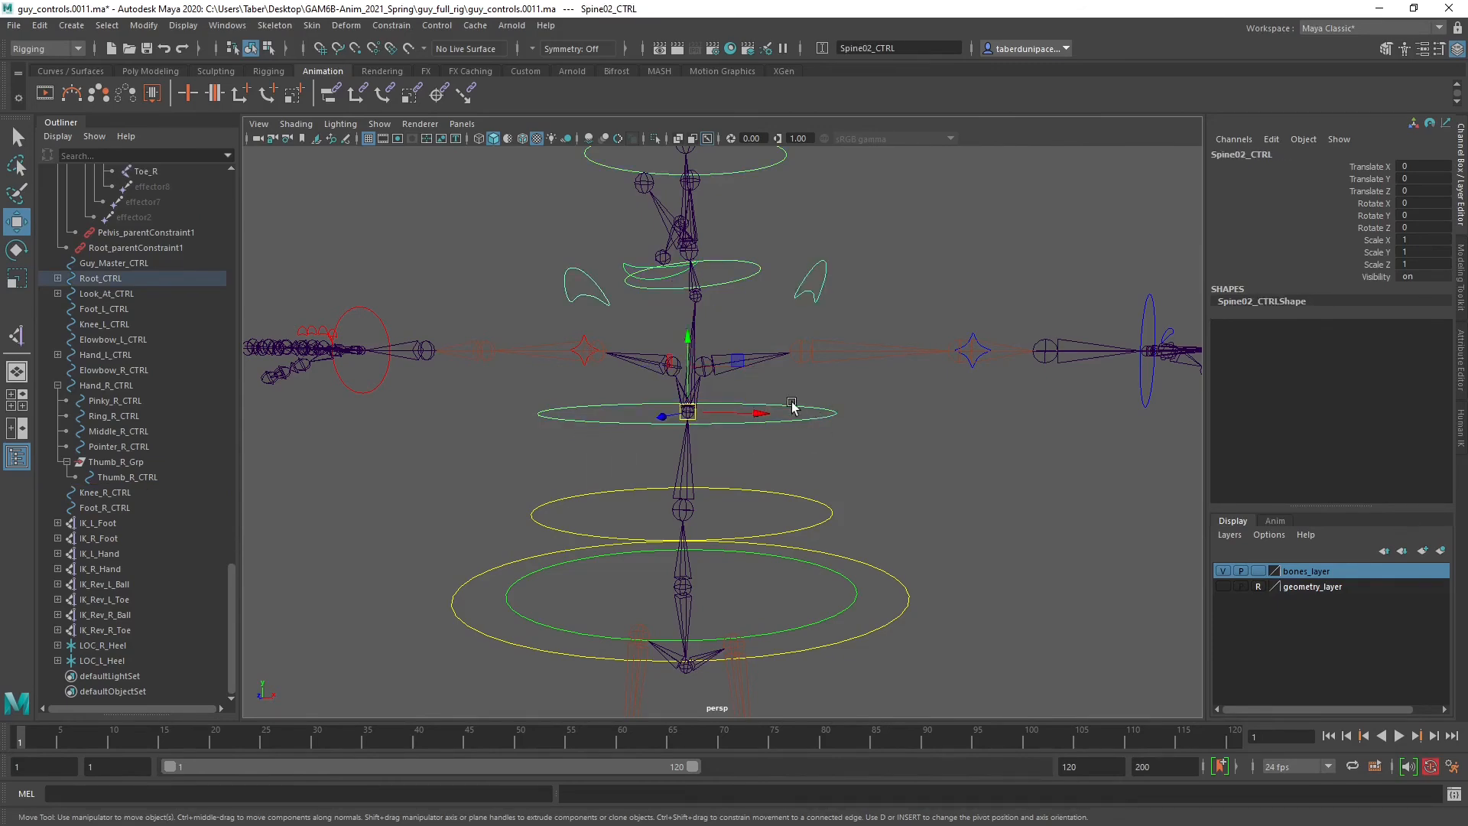
# Test that the shoulder controls follow the spine by rotating Spine02_CTRL, undo the rotation and clear the selection.
pyautogui.press('e')
pyautogui.moveTo(678, 378)
pyautogui.mouseDown()
pyautogui.moveTo(672, 413)
pyautogui.moveTo(644, 366)
pyautogui.moveTo(750, 416)
pyautogui.moveTo(644, 378)
pyautogui.moveTo(747, 400)
pyautogui.moveTo(695, 397)
pyautogui.mouseUp()
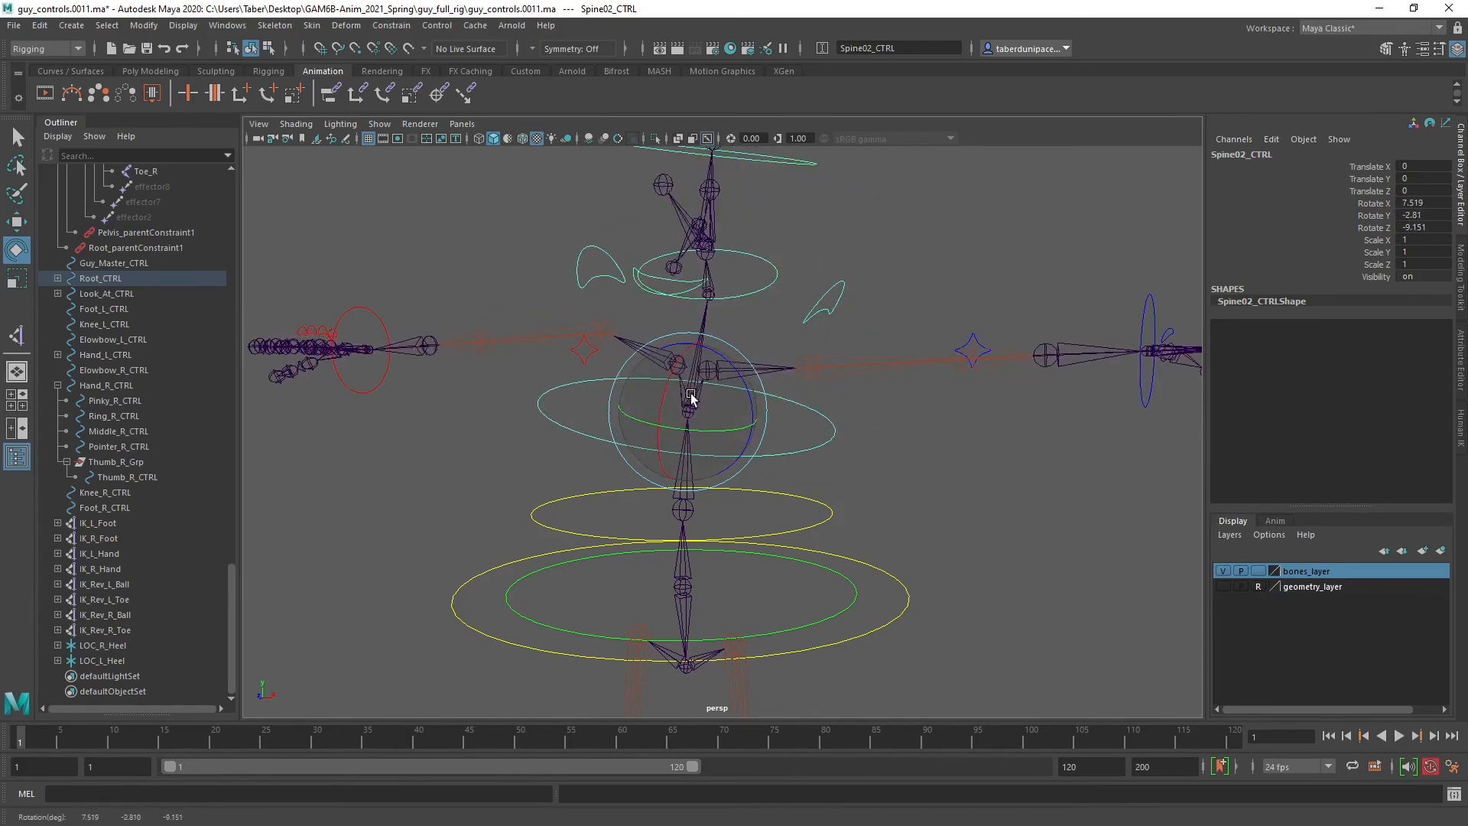
pyautogui.hotkey('ctrl', 'z')
pyautogui.click(928, 449)
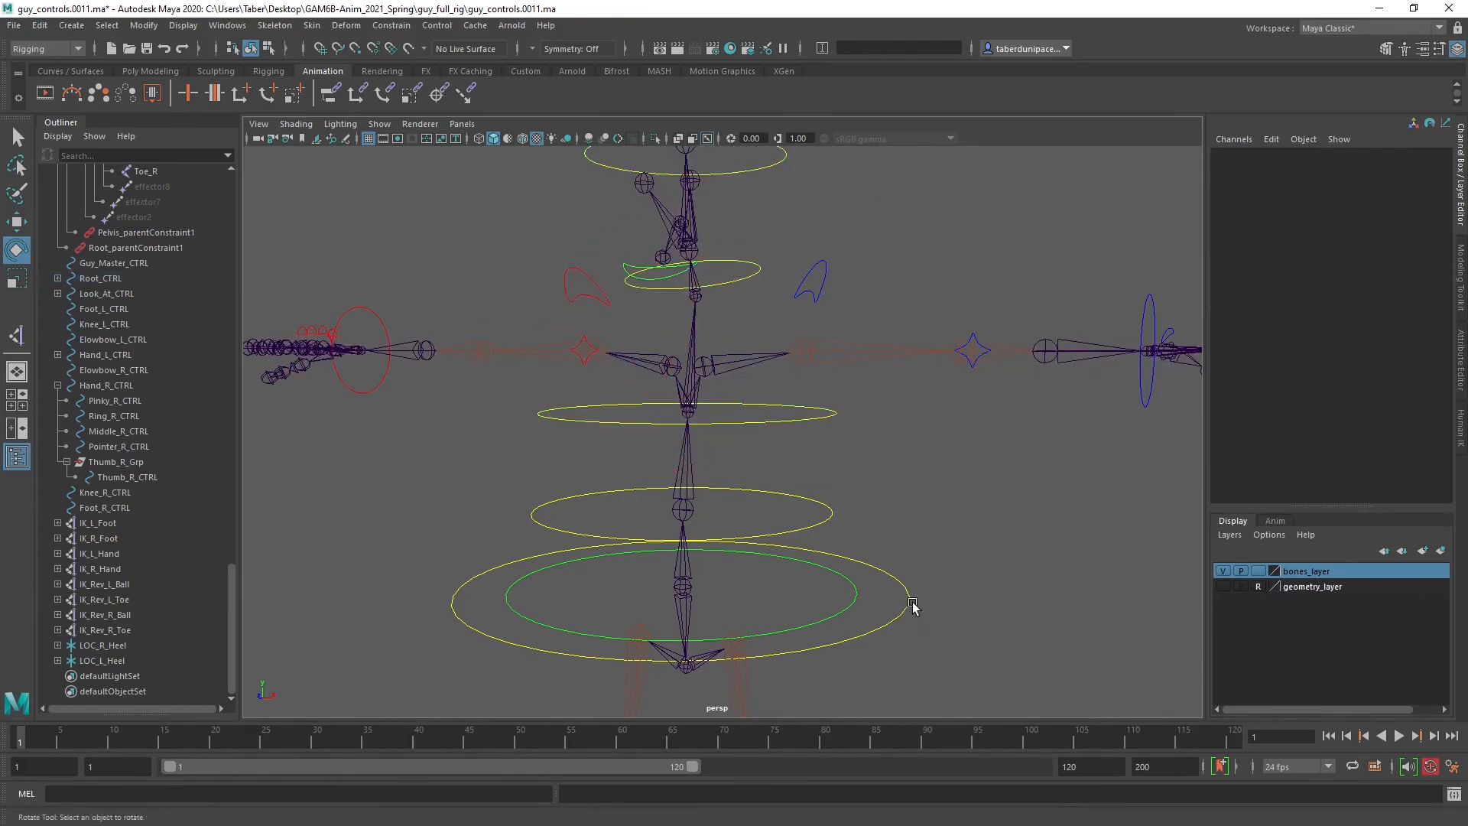
# Test the left arm by moving and rotating Hand_L_CTRL, and undo both changes.
pyautogui.click(910, 601)
pyautogui.keyDown('alt'); pyautogui.moveTo(911, 602); pyautogui.dragTo(861, 486); pyautogui.keyUp('alt')
pyautogui.press('w')
pyautogui.click(894, 515)
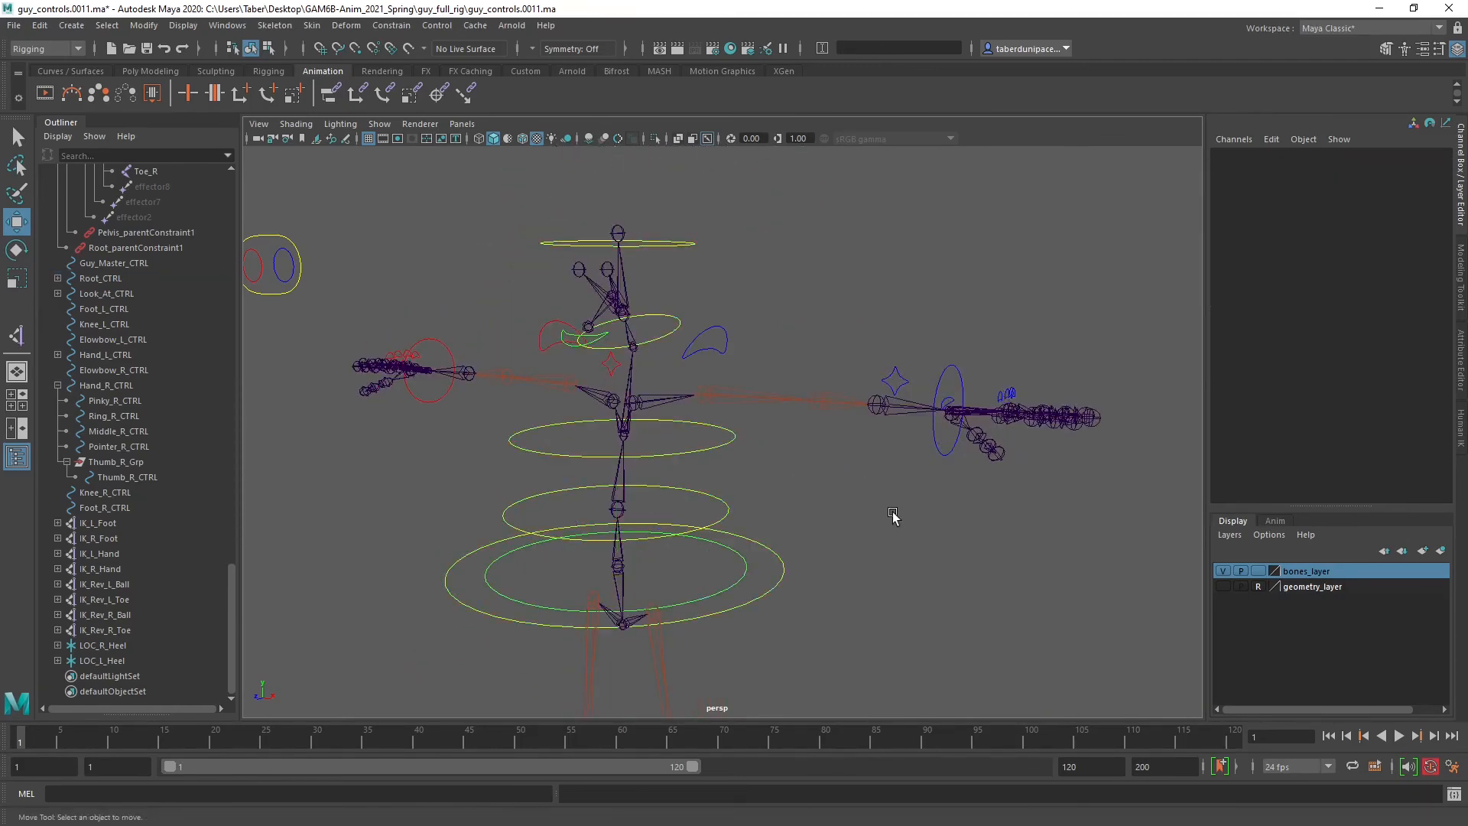
pyautogui.keyDown('alt'); pyautogui.moveTo(874, 505); pyautogui.dragTo(861, 437, button='middle'); pyautogui.keyUp('alt')
pyautogui.click(912, 403)
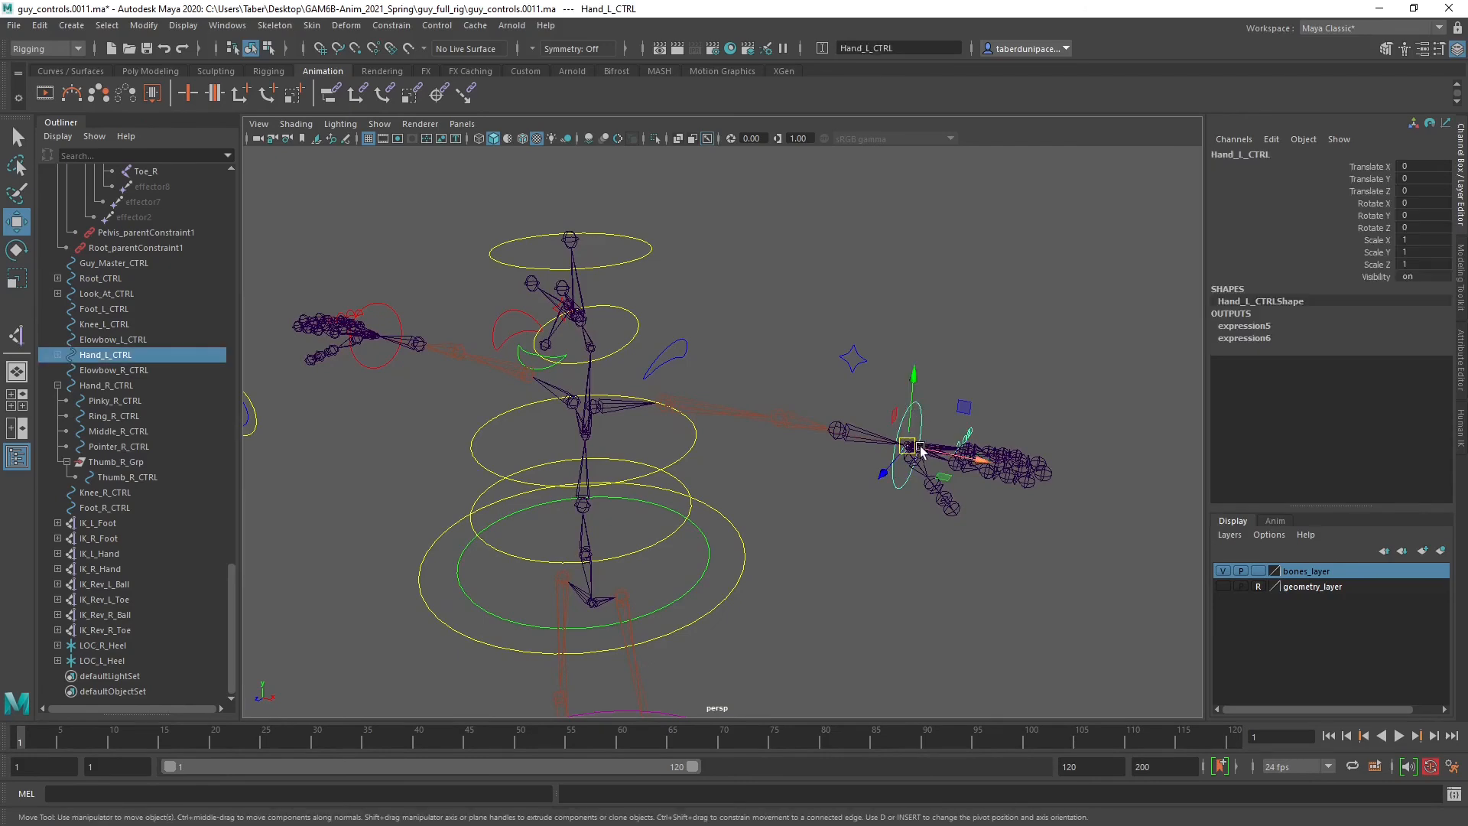
pyautogui.moveTo(911, 447); pyautogui.dragTo(872, 439)
pyautogui.press('e')
pyautogui.hotkey('ctrl', 'z')
pyautogui.hotkey('ctrl', 'z')
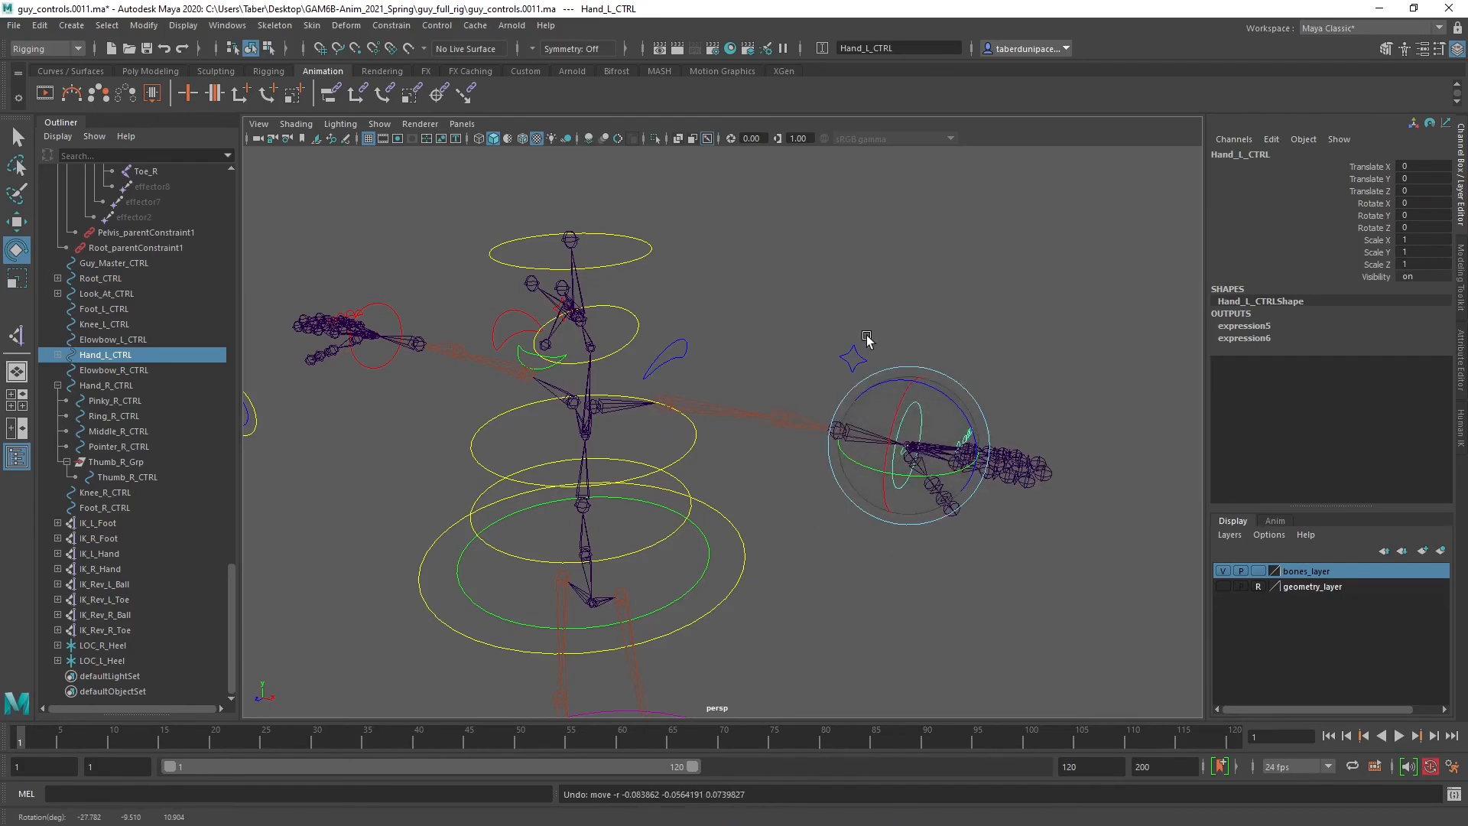
# Test the left elbow's pole vector by moving Elowbow_L_CTRL, and undo the moves.
pyautogui.click(855, 356)
pyautogui.press('w')
pyautogui.moveTo(854, 358)
pyautogui.mouseDown()
pyautogui.moveTo(826, 289)
pyautogui.moveTo(855, 464)
pyautogui.moveTo(815, 542)
pyautogui.moveTo(848, 235)
pyautogui.moveTo(860, 418)
pyautogui.moveTo(875, 346)
pyautogui.mouseUp()
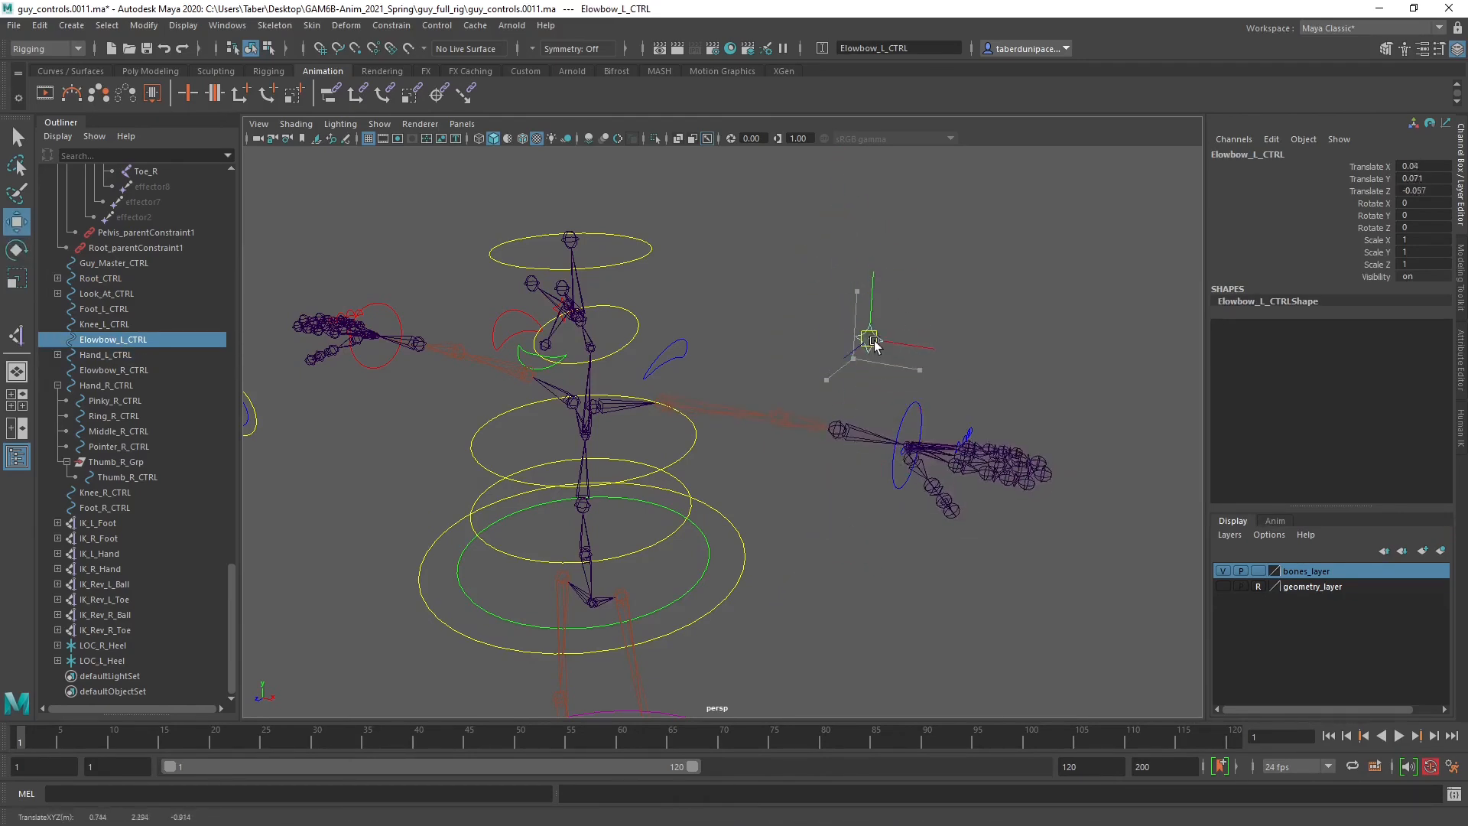
pyautogui.hotkey('ctrl', 'z')
pyautogui.hotkey('ctrl', 'z')
pyautogui.hotkey('ctrl', 'z')
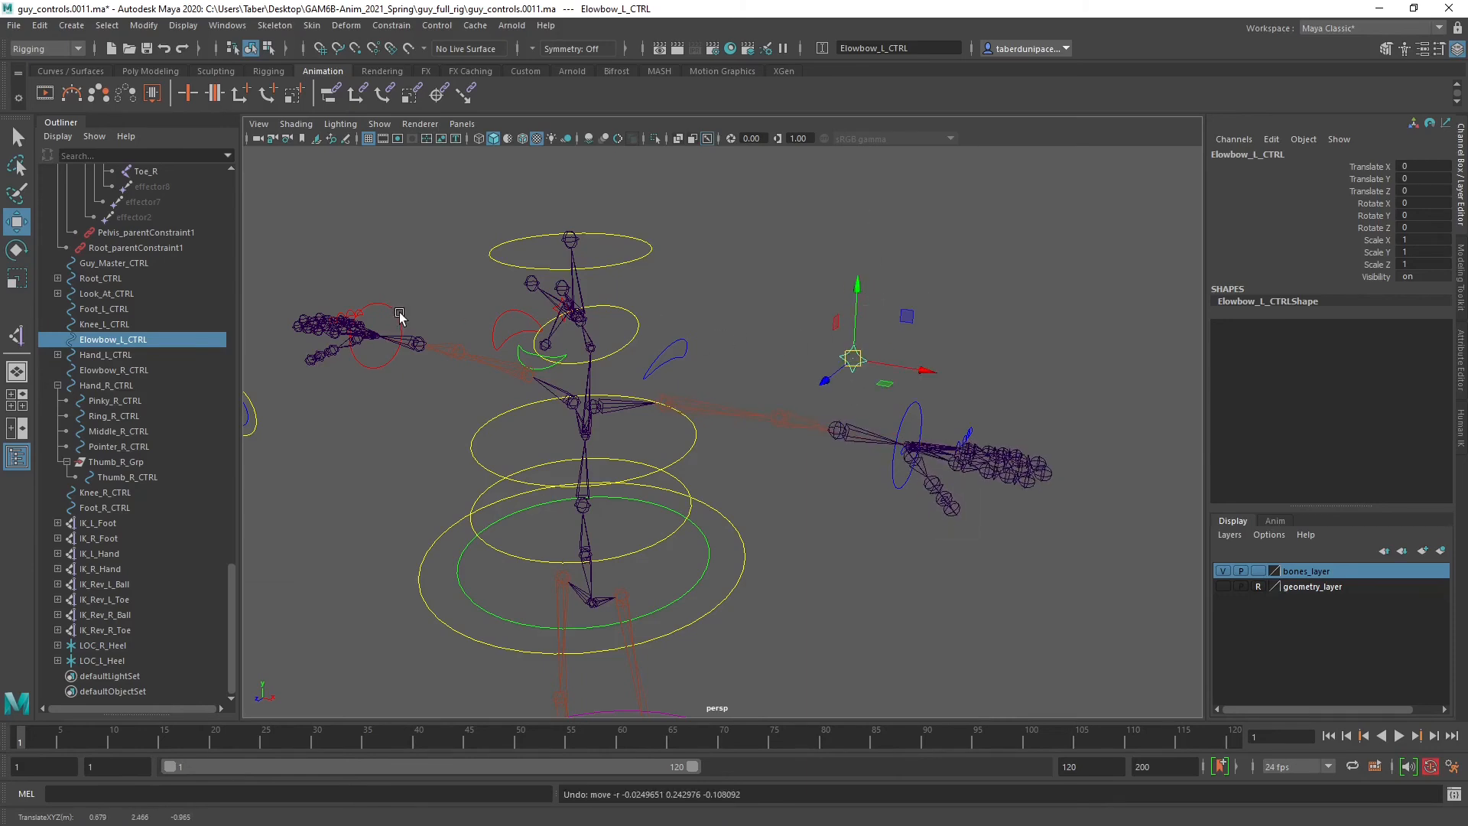
# Test the right elbow's pole vector by moving Elowbow_R_CTRL, and undo the move.
pyautogui.keyDown('alt'); pyautogui.moveTo(399, 315); pyautogui.dragTo(527, 222); pyautogui.keyUp('alt')
pyautogui.click(555, 339)
pyautogui.hotkey('ctrl', 'z')
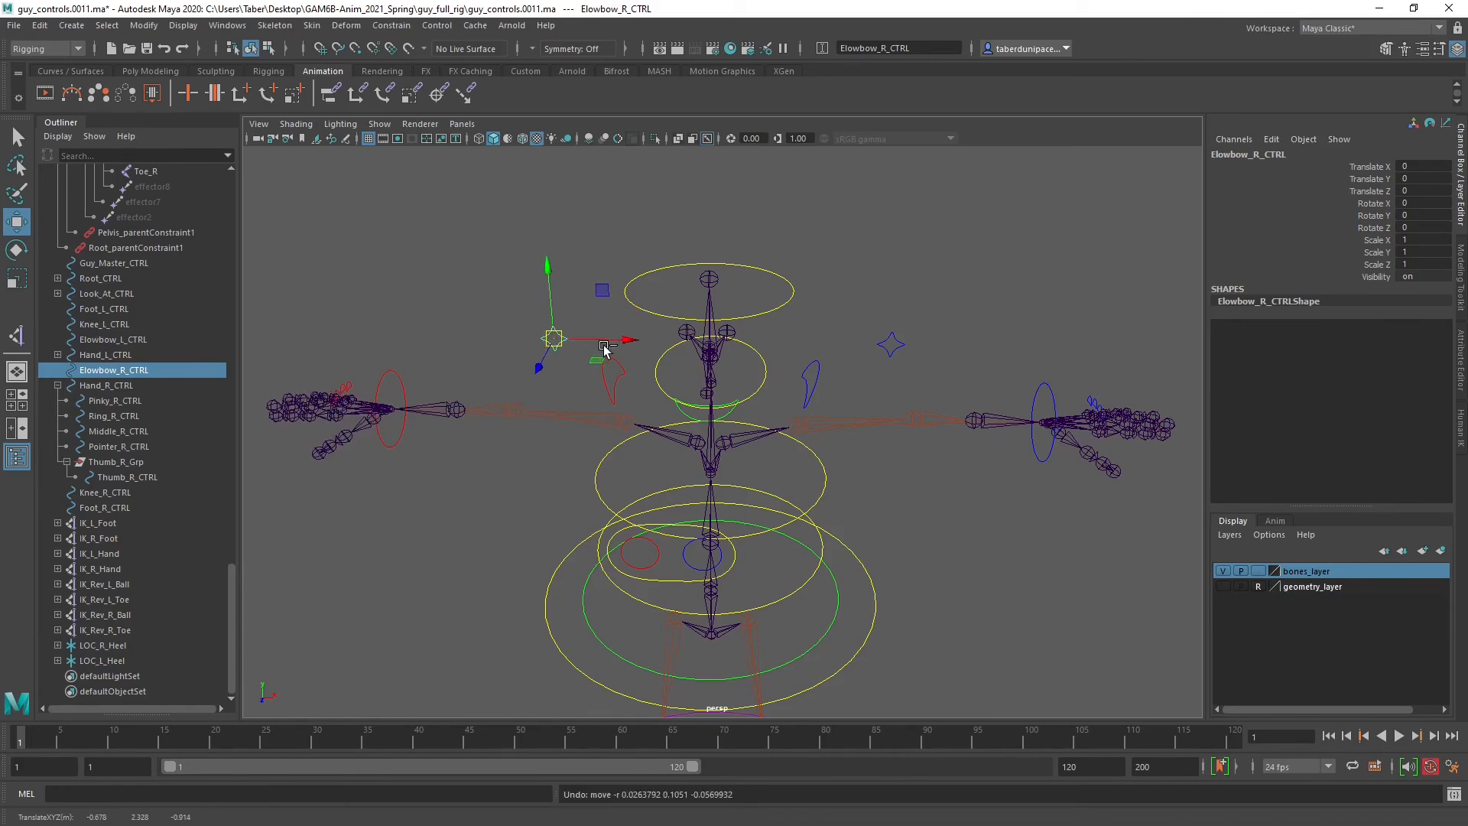
# Raise Elowbow_L_CTRL and shift it inward to about -0.152, 0.286, -0.028 in Translate X, Y and Z.
pyautogui.keyDown('alt'); pyautogui.moveTo(904, 350); pyautogui.dragTo(839, 234); pyautogui.keyUp('alt')
pyautogui.scroll(3, 885, 345)
pyautogui.scroll(-3, 885, 345)
pyautogui.click(879, 302)
pyautogui.keyDown('alt'); pyautogui.moveTo(941, 334); pyautogui.dragTo(764, 375); pyautogui.keyUp('alt')
pyautogui.moveTo(796, 306)
pyautogui.mouseDown()
pyautogui.moveTo(610, 222)
pyautogui.moveTo(584, 230)
pyautogui.moveTo(787, 475)
pyautogui.moveTo(494, 570)
pyautogui.moveTo(791, 337)
pyautogui.moveTo(354, 253)
pyautogui.moveTo(778, 325)
pyautogui.moveTo(795, 448)
pyautogui.moveTo(790, 325)
pyautogui.mouseUp()
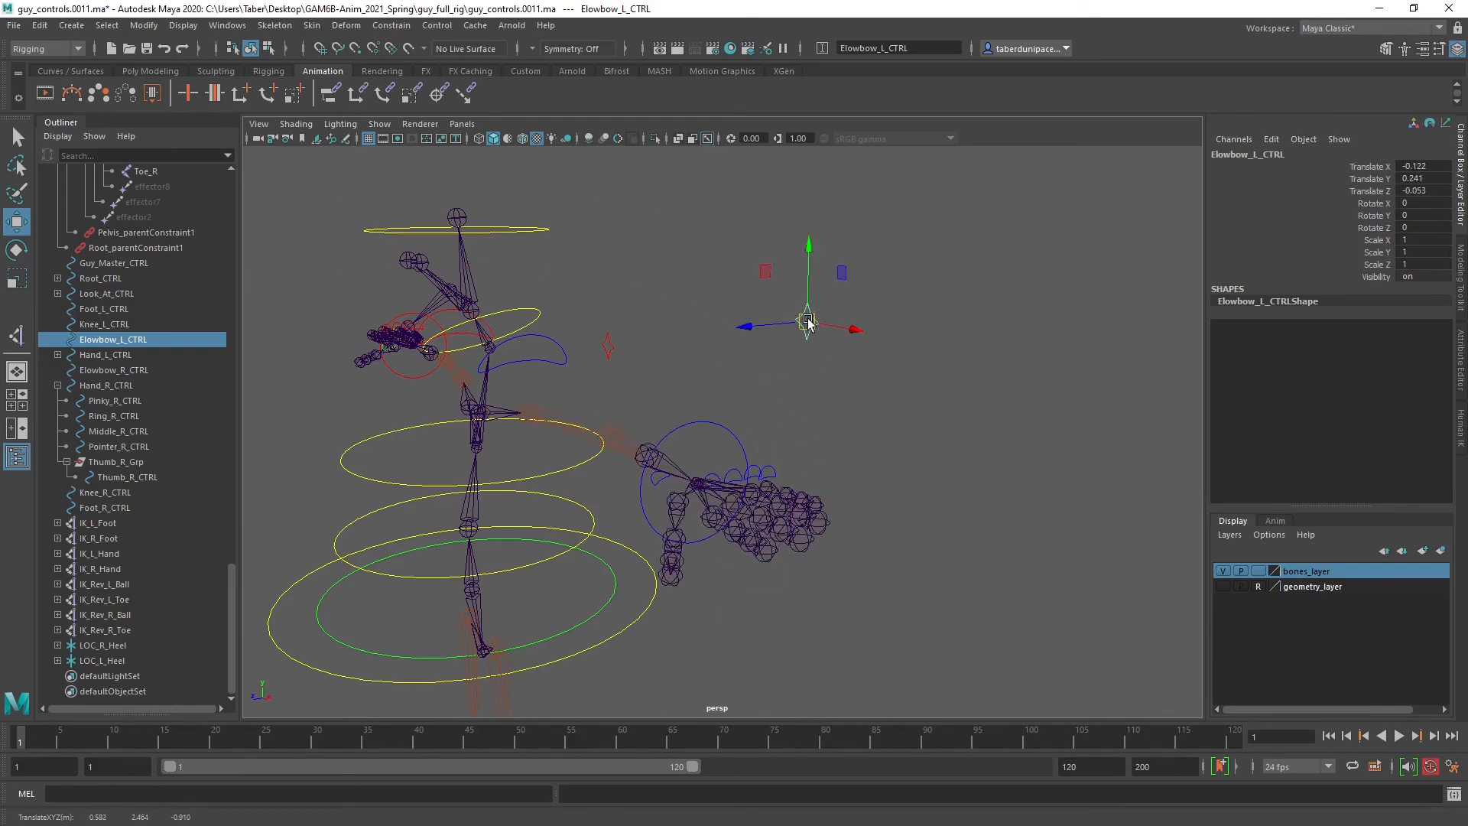
pyautogui.keyDown('alt'); pyautogui.moveTo(796, 420); pyautogui.dragTo(826, 424); pyautogui.keyUp('alt')
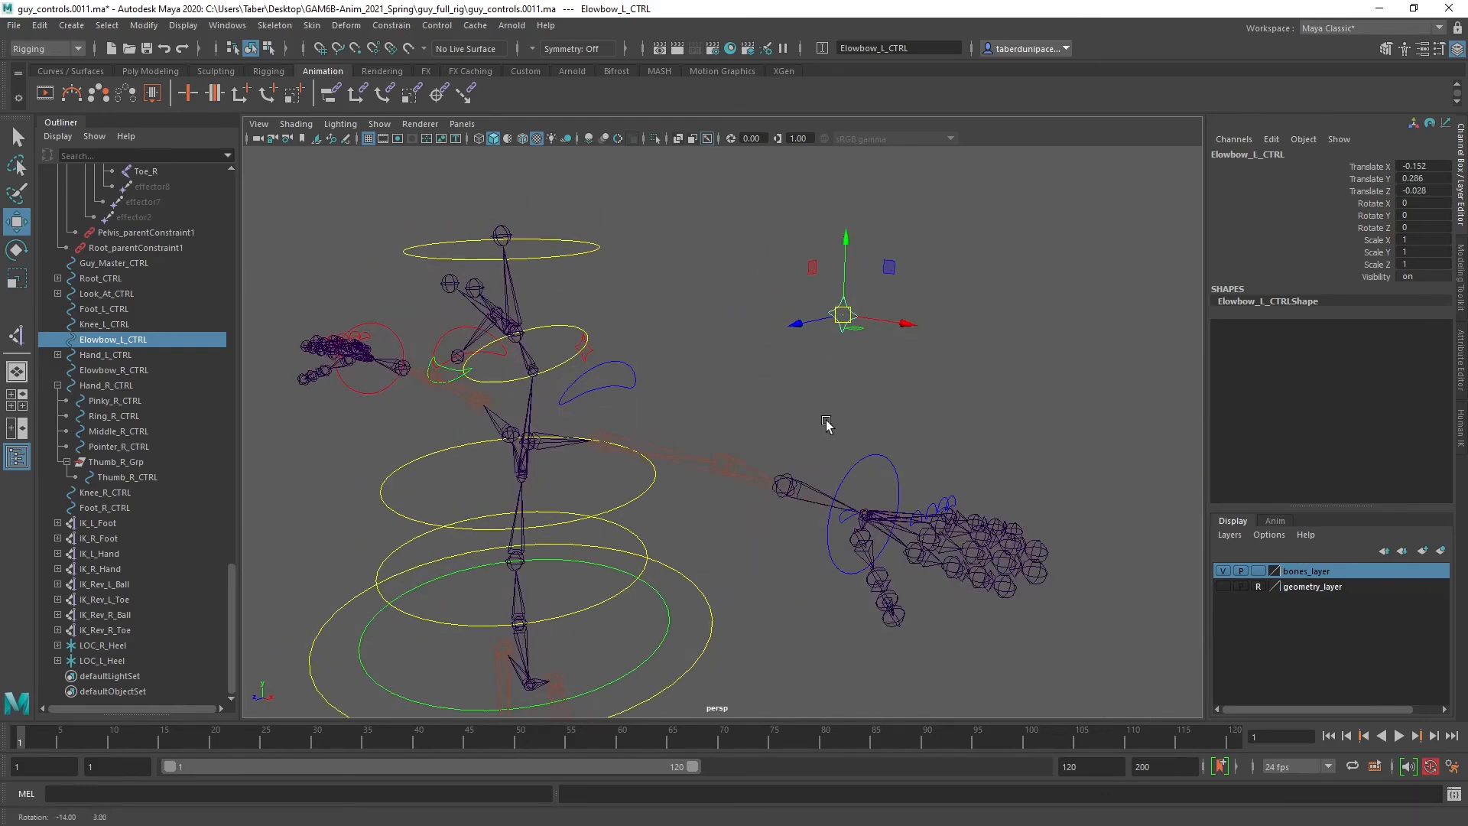
# Bend the left arm by moving Hand_L_CTRL in toward the body, and reselect Elowbow_L_CTRL with the Rotate tool active.
pyautogui.click(878, 465)
pyautogui.moveTo(865, 514); pyautogui.dragTo(660, 556)
pyautogui.press('e')
pyautogui.click(844, 306)
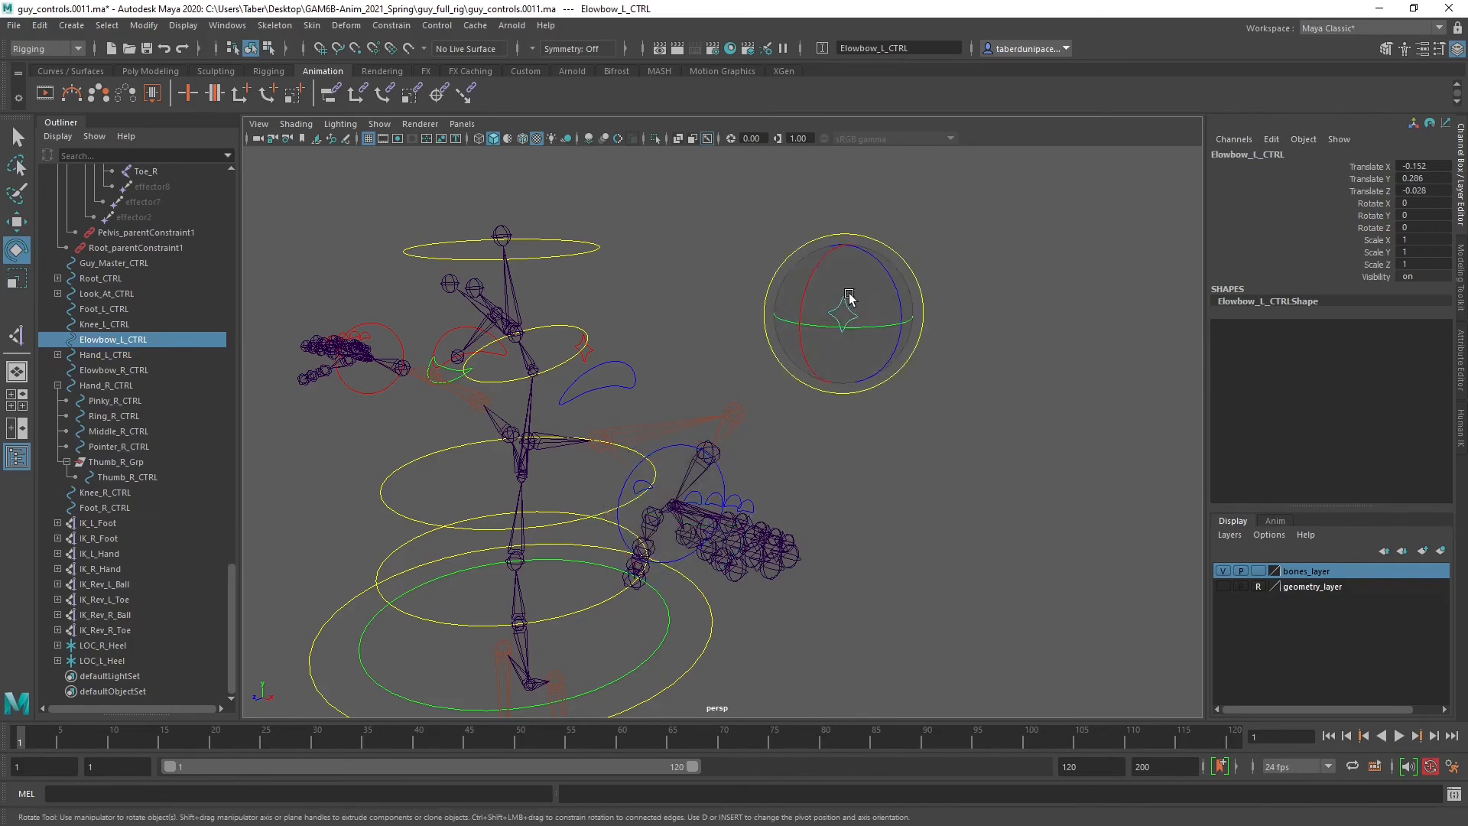
# Test the bent left arm's pole vector by moving Elowbow_L_CTRL, and undo that move and the Hand_L_CTRL moves.
pyautogui.press('w')
pyautogui.moveTo(842, 313); pyautogui.dragTo(956, 359)
pyautogui.hotkey('ctrl', 'z')
pyautogui.hotkey('ctrl', 'z')
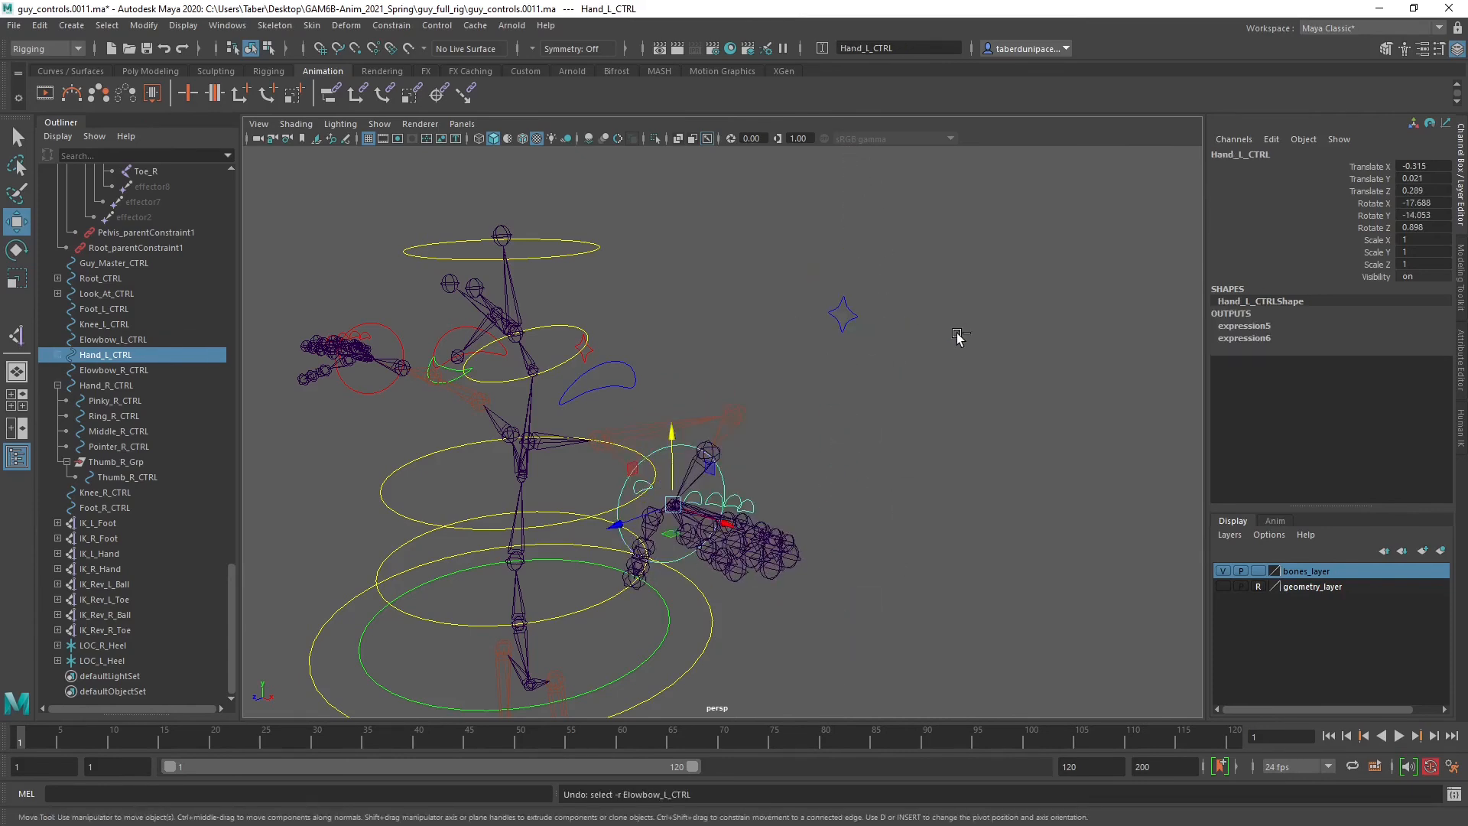
pyautogui.keyDown('alt'); pyautogui.moveTo(861, 413); pyautogui.dragTo(872, 340); pyautogui.keyUp('alt')
pyautogui.hotkey('ctrl', 'z')
pyautogui.hotkey('ctrl', 'z')
pyautogui.hotkey('ctrl', 'z')
pyautogui.hotkey('ctrl', 'z')
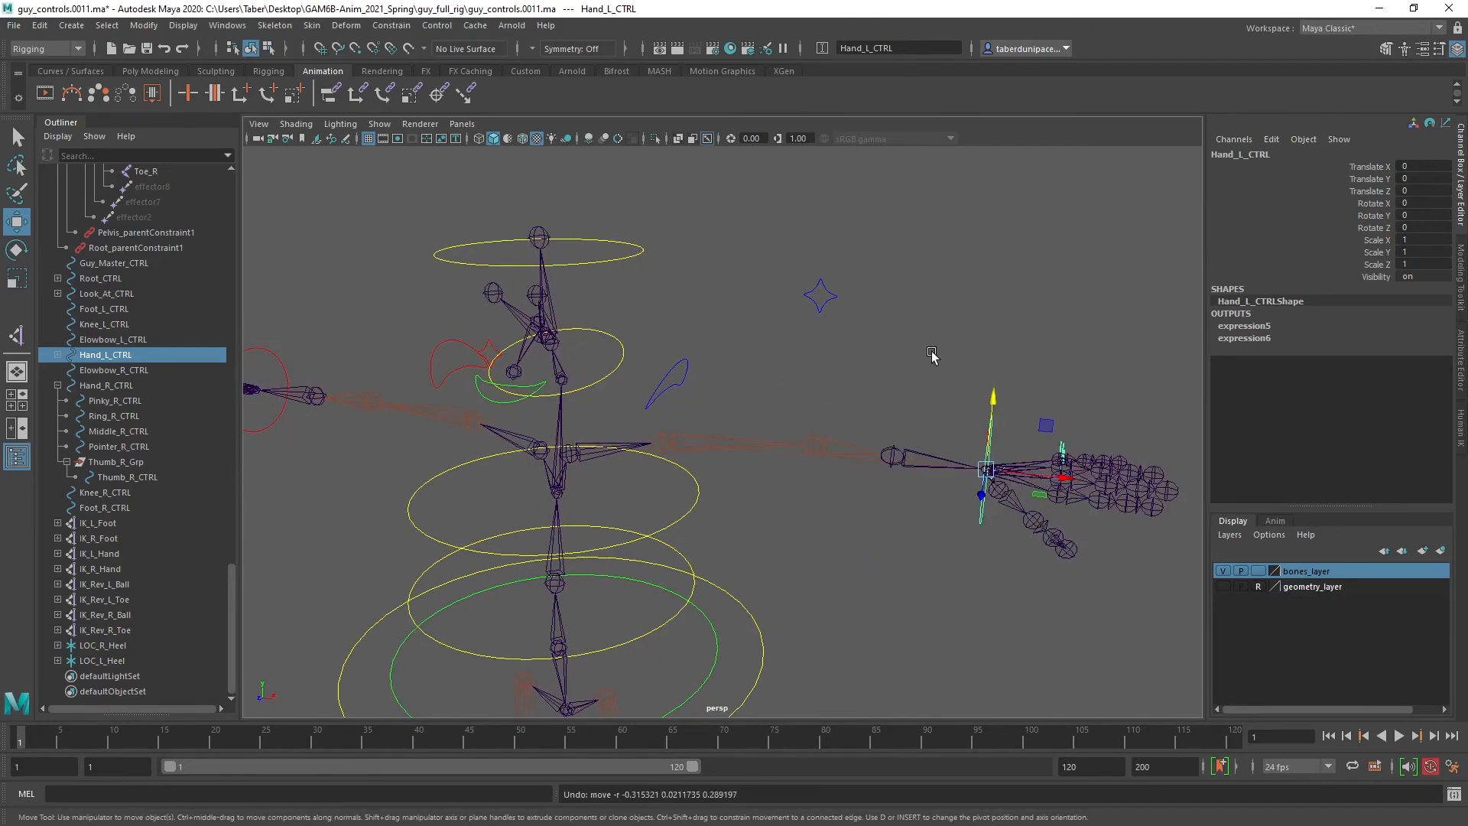
# Reset Elowbow_L_CTRL's Translate X, Y and Z to 0 and clear the selection.
pyautogui.keyDown('alt'); pyautogui.moveTo(932, 355); pyautogui.dragTo(765, 355); pyautogui.keyUp('alt')
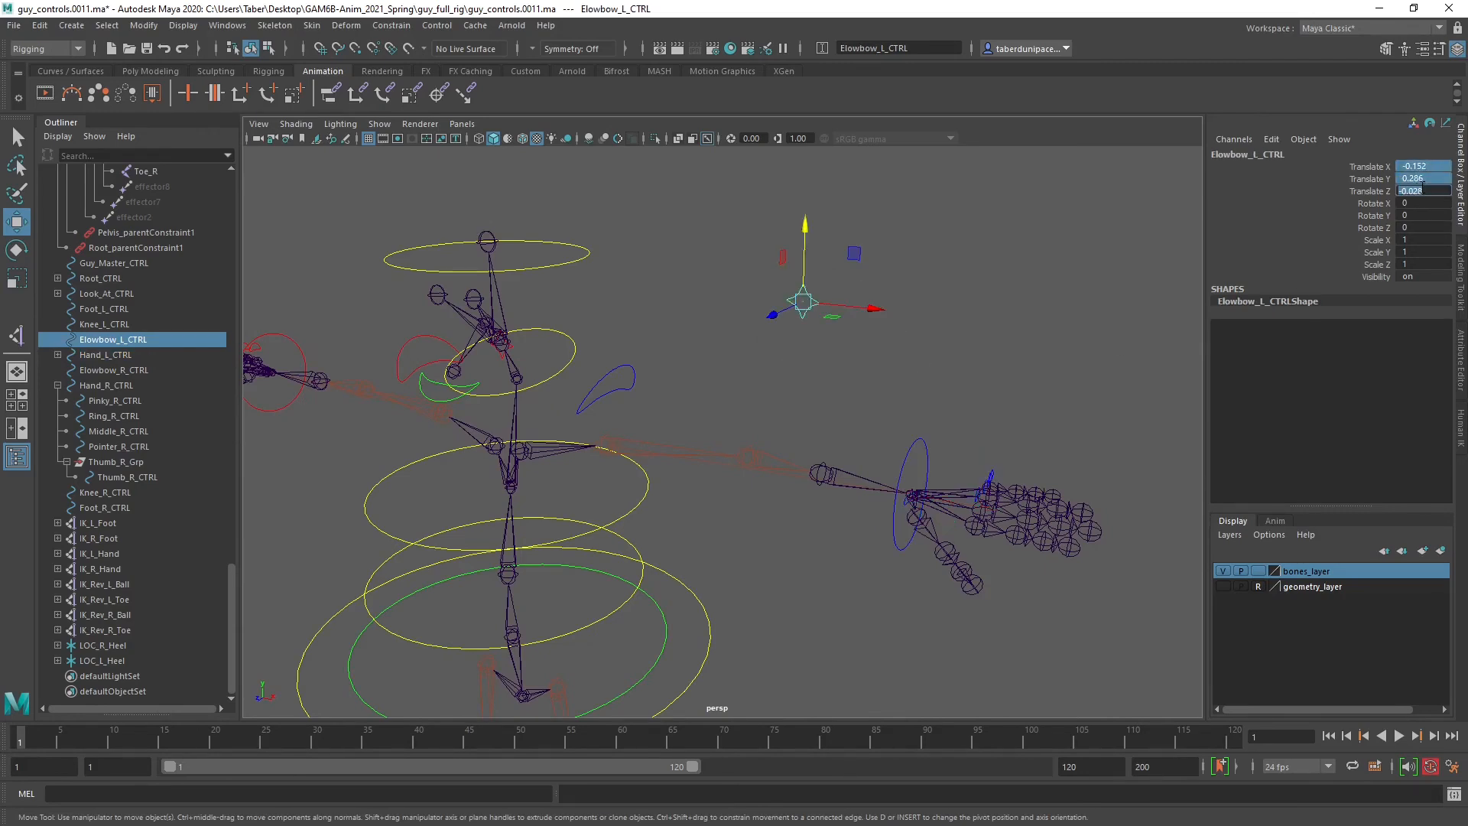
pyautogui.write('0')
pyautogui.press('Return')
pyautogui.click(619, 390)
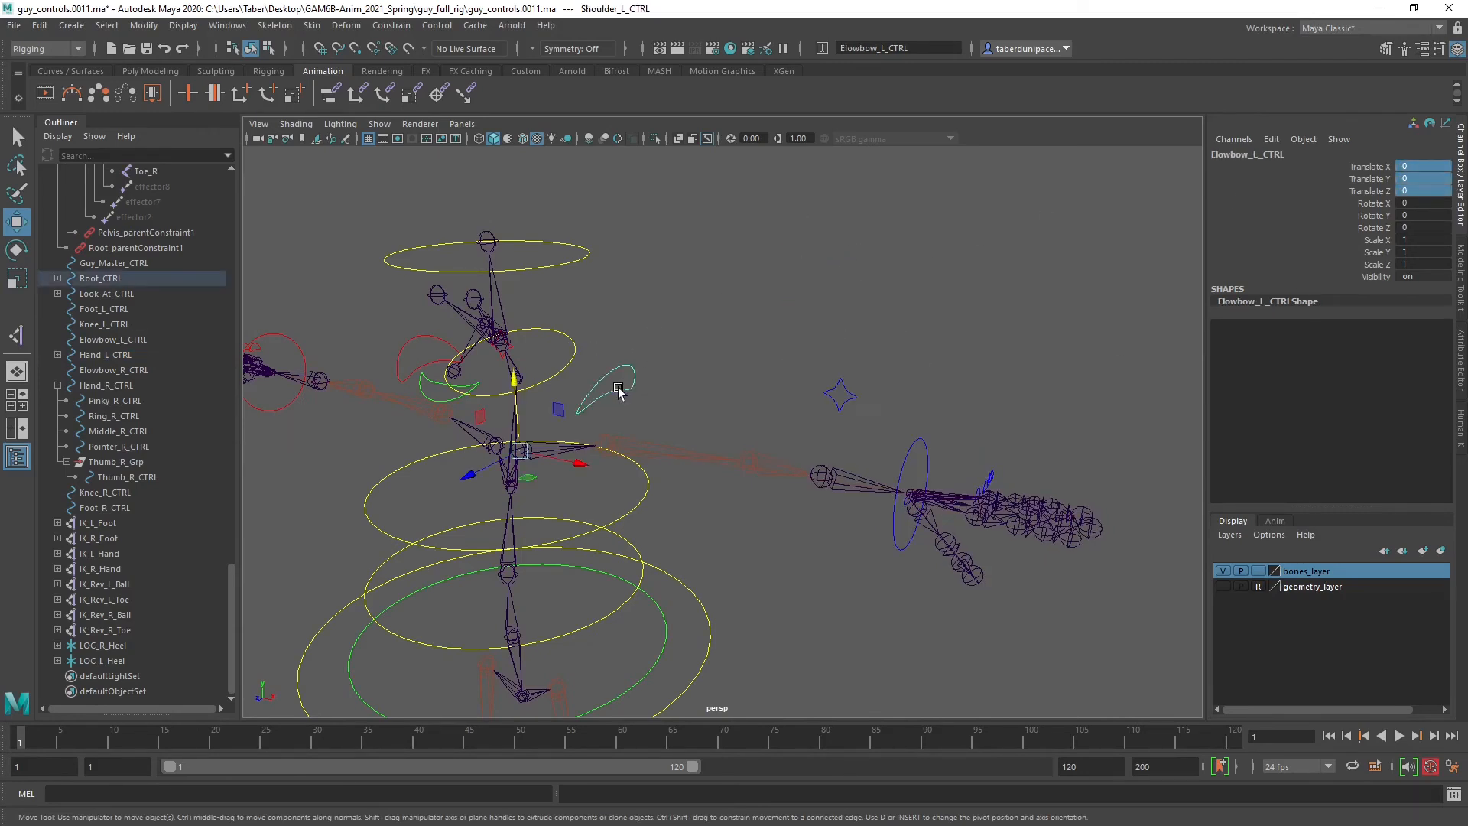
pyautogui.moveTo(934, 436); pyautogui.dragTo(911, 453)
pyautogui.click(954, 309)
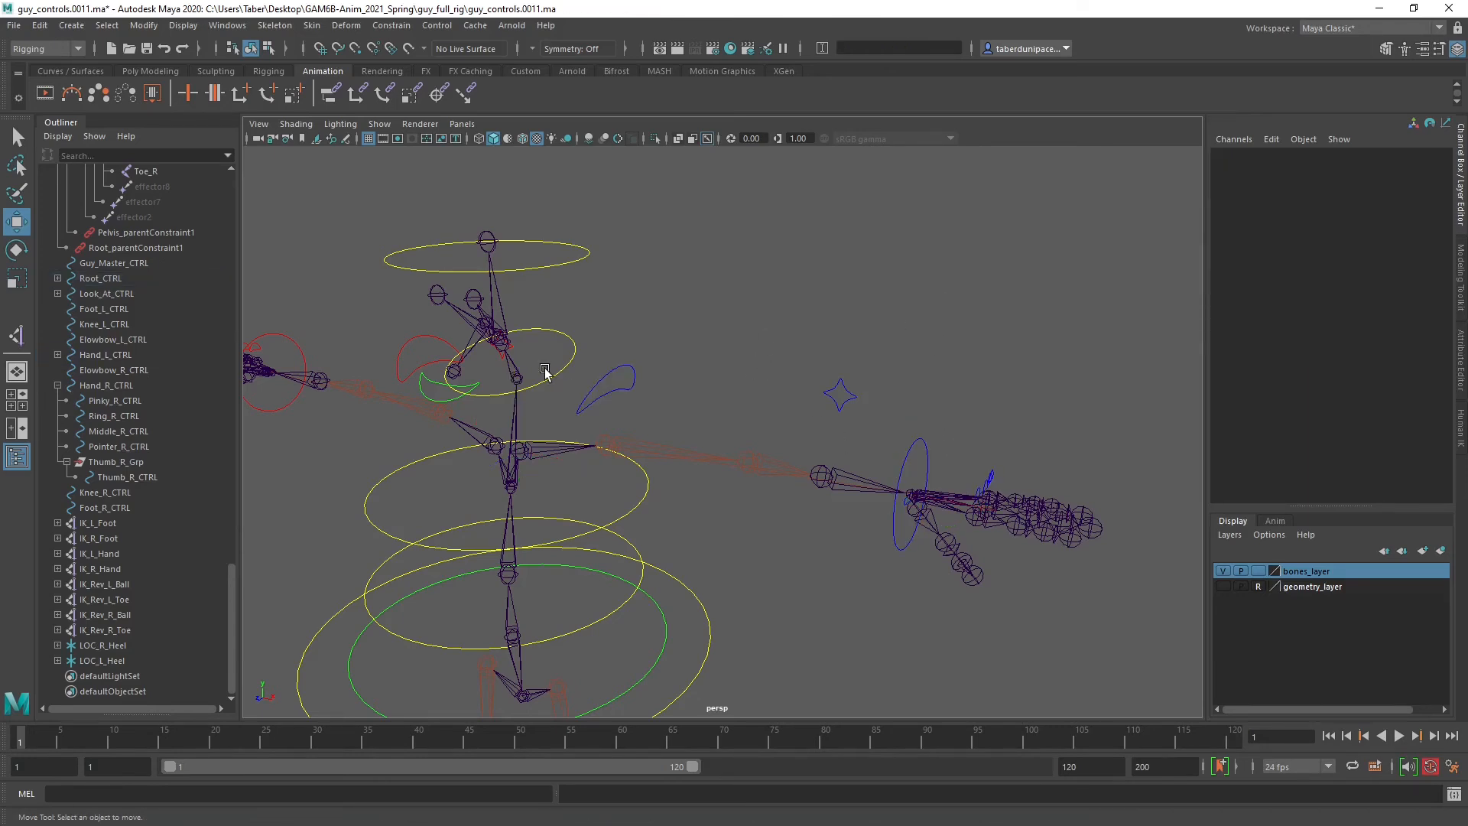
# Test the neck by rotating Neck_CTRL, and undo the rotation.
pyautogui.keyDown('alt'); pyautogui.moveTo(547, 374); pyautogui.dragTo(754, 410); pyautogui.keyUp('alt')
pyautogui.click(812, 367)
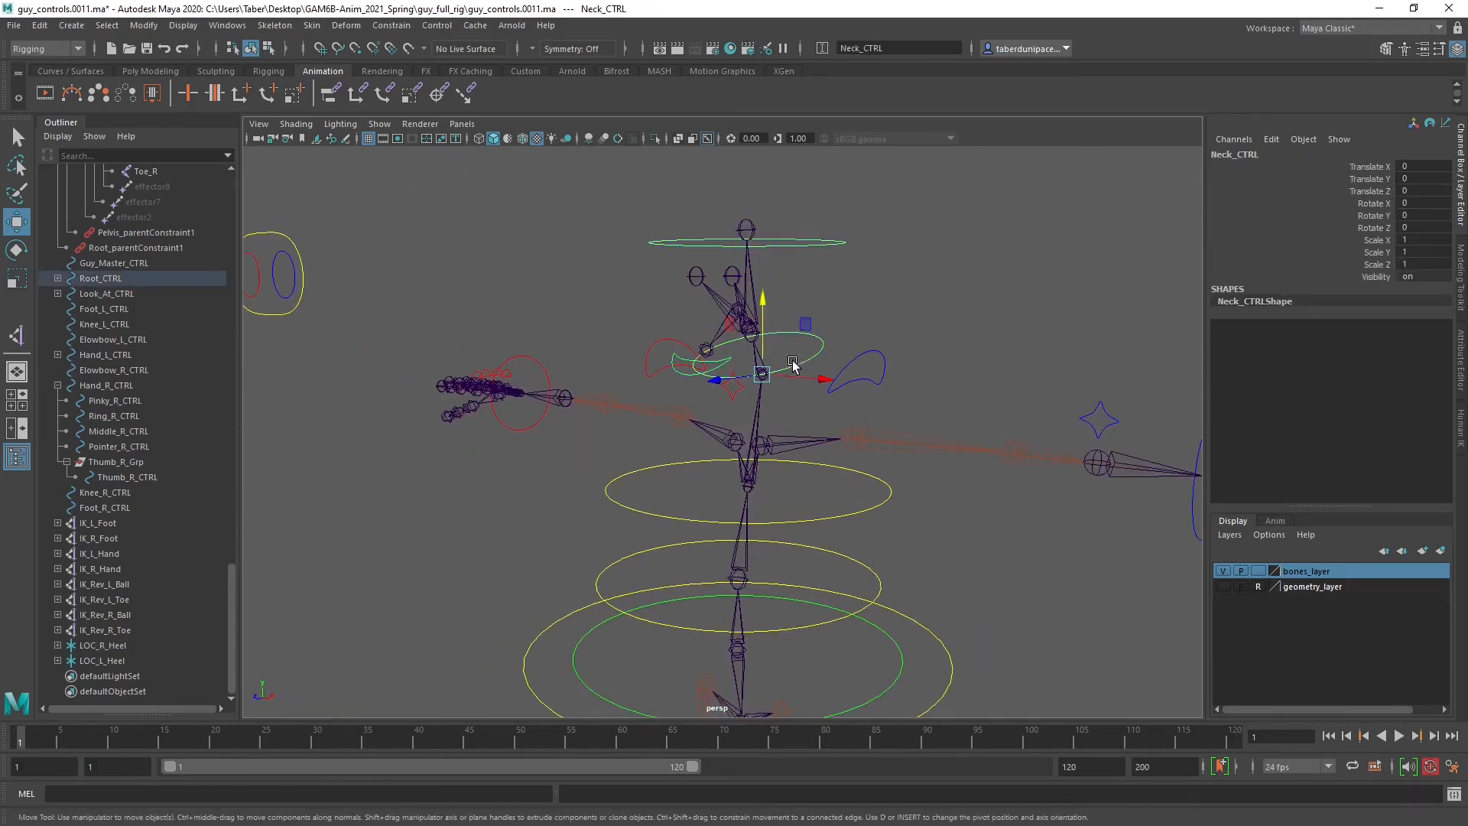
pyautogui.press('e')
pyautogui.moveTo(784, 351); pyautogui.dragTo(836, 354)
pyautogui.hotkey('ctrl', 'z')
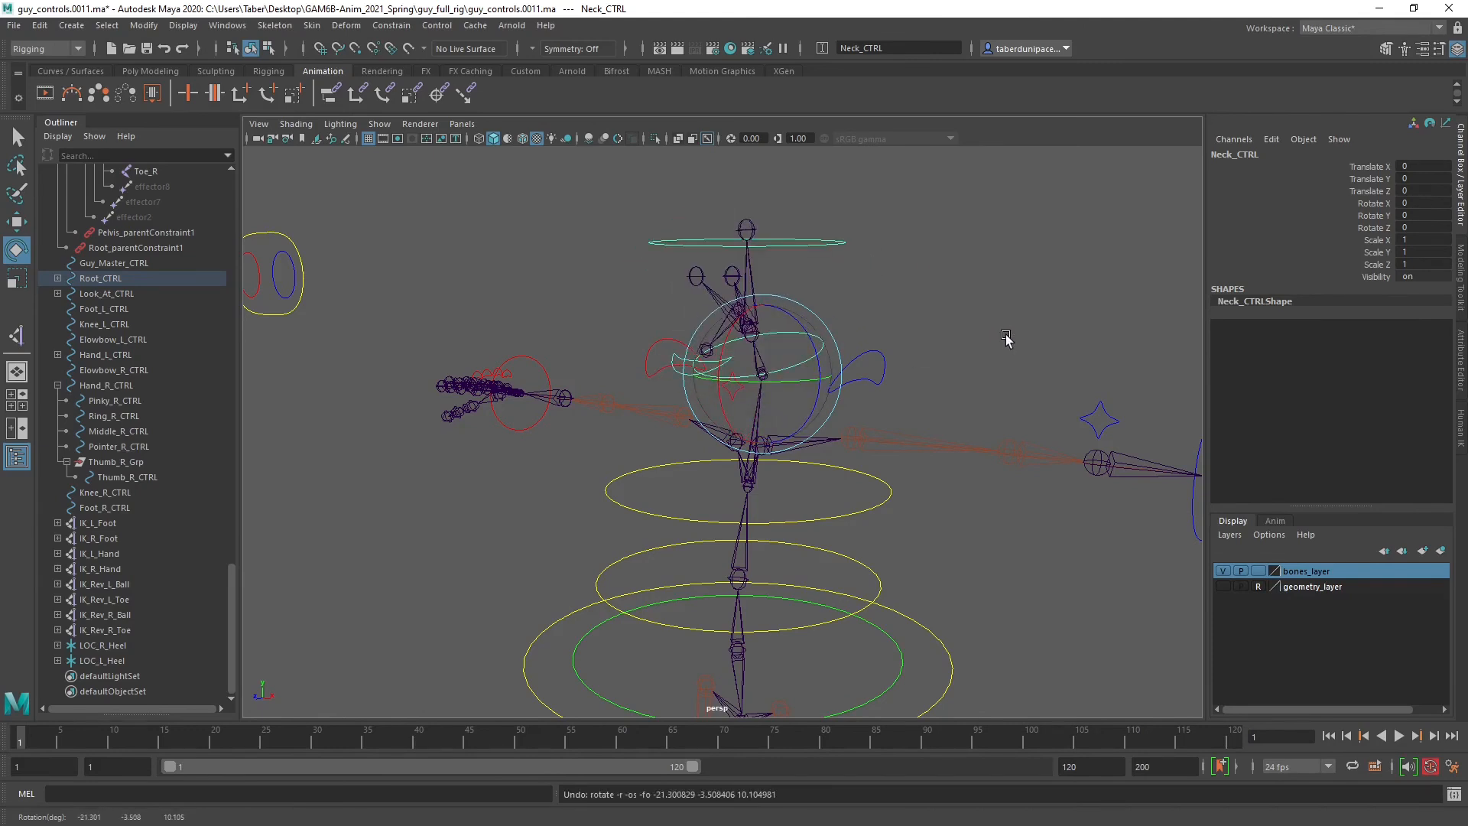
# Test the eyes' aim by moving Look_At_CTRL around, and undo the moves.
pyautogui.click(311, 230)
pyautogui.click(275, 235)
pyautogui.scroll(-3, 403, 345)
pyautogui.press('w')
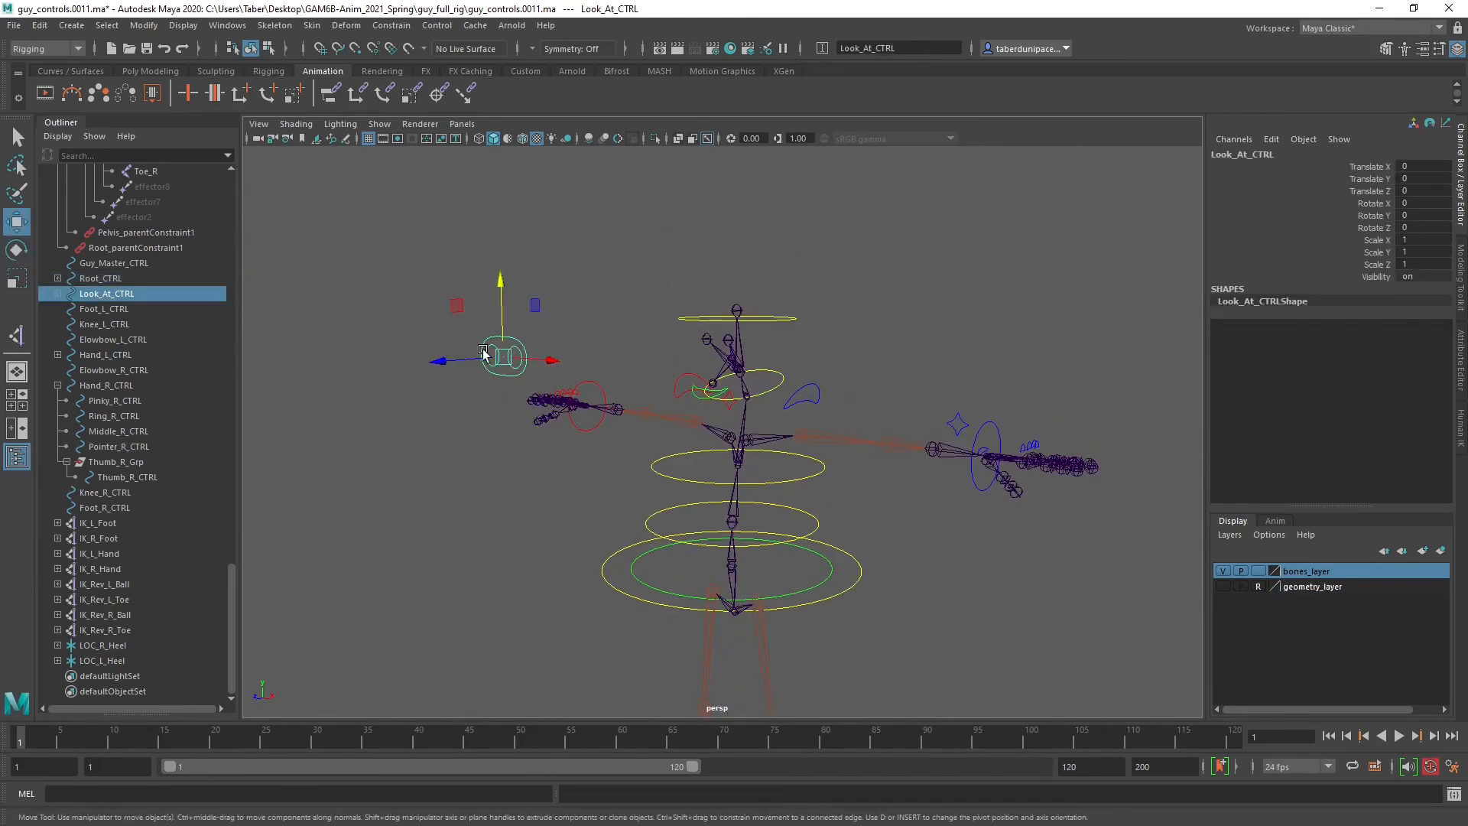
pyautogui.moveTo(502, 354); pyautogui.dragTo(509, 351)
pyautogui.moveTo(624, 340); pyautogui.dragTo(280, 456)
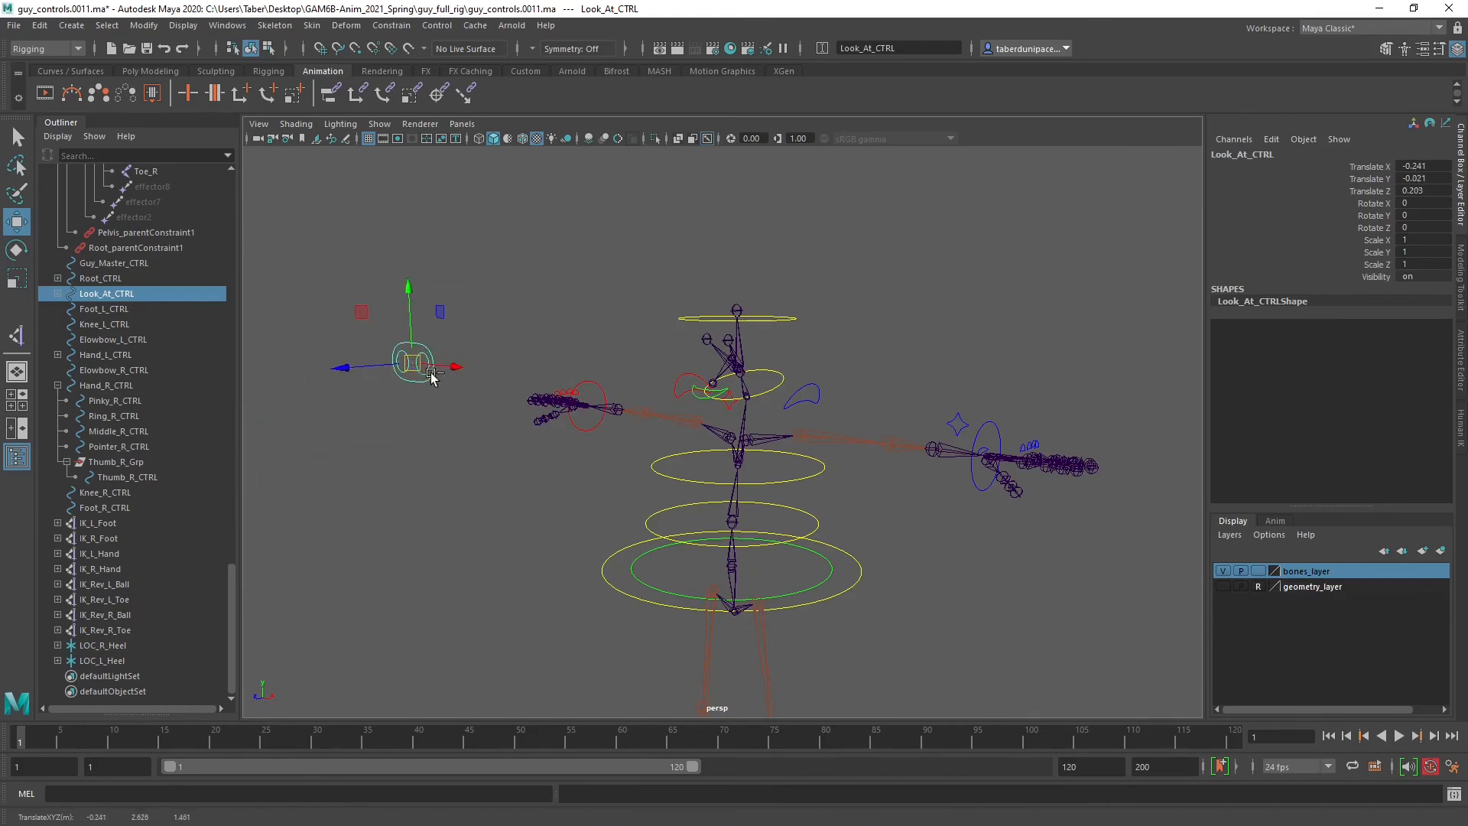
pyautogui.hotkey('ctrl', 'z')
# Test the pelvis by rotating Hips_CTRL, and undo the rotation.
pyautogui.keyDown('alt'); pyautogui.moveTo(881, 612); pyautogui.dragTo(820, 429, button='middle'); pyautogui.keyUp('alt')
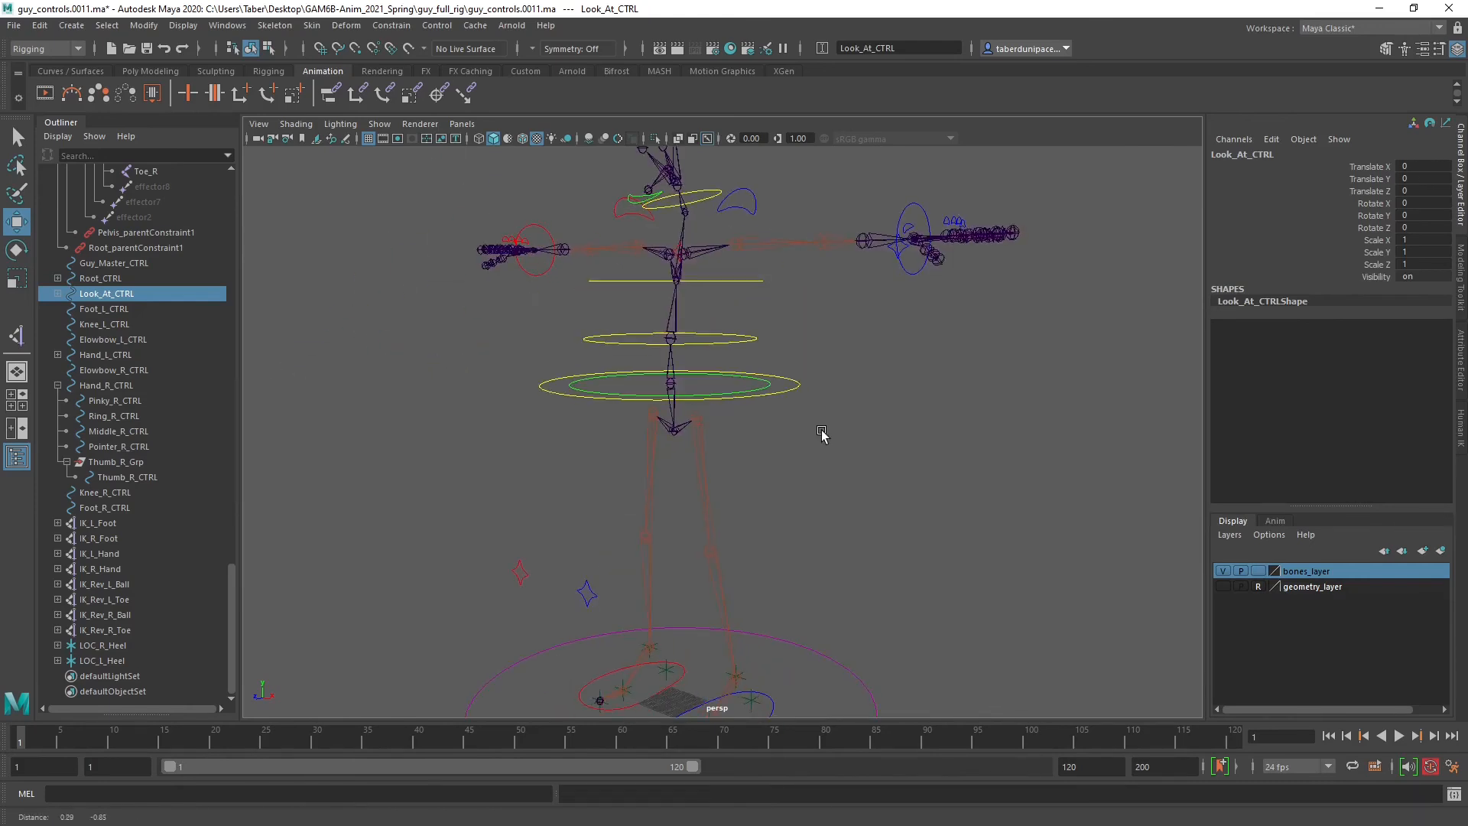
pyautogui.click(769, 390)
pyautogui.scroll(2, 769, 390)
pyautogui.press('e')
pyautogui.moveTo(714, 354)
pyautogui.mouseDown()
pyautogui.moveTo(696, 325)
pyautogui.moveTo(702, 400)
pyautogui.moveTo(711, 305)
pyautogui.moveTo(712, 380)
pyautogui.moveTo(713, 360)
pyautogui.mouseUp()
pyautogui.hotkey('ctrl', 'z')
pyautogui.scroll(-4, 865, 501)
pyautogui.keyDown('alt'); pyautogui.moveTo(845, 566); pyautogui.dragTo(810, 445, button='middle'); pyautogui.keyUp('alt')
pyautogui.scroll(1, 595, 514)
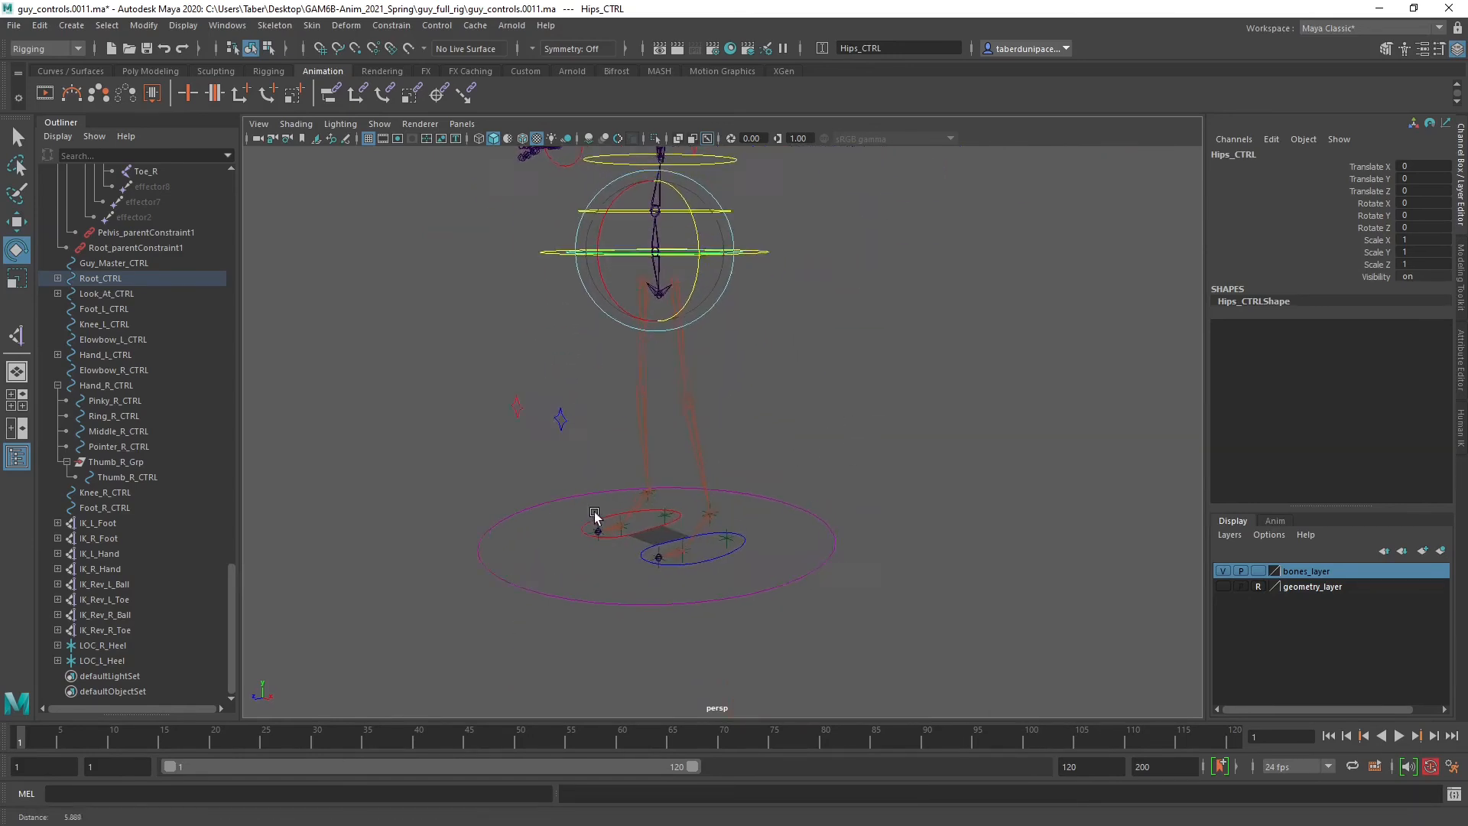
# Test the left foot by rotating Foot_L_CTRL, and undo the rotation.
pyautogui.scroll(2, 595, 513)
pyautogui.click(735, 573)
pyautogui.scroll(-1, 733, 574)
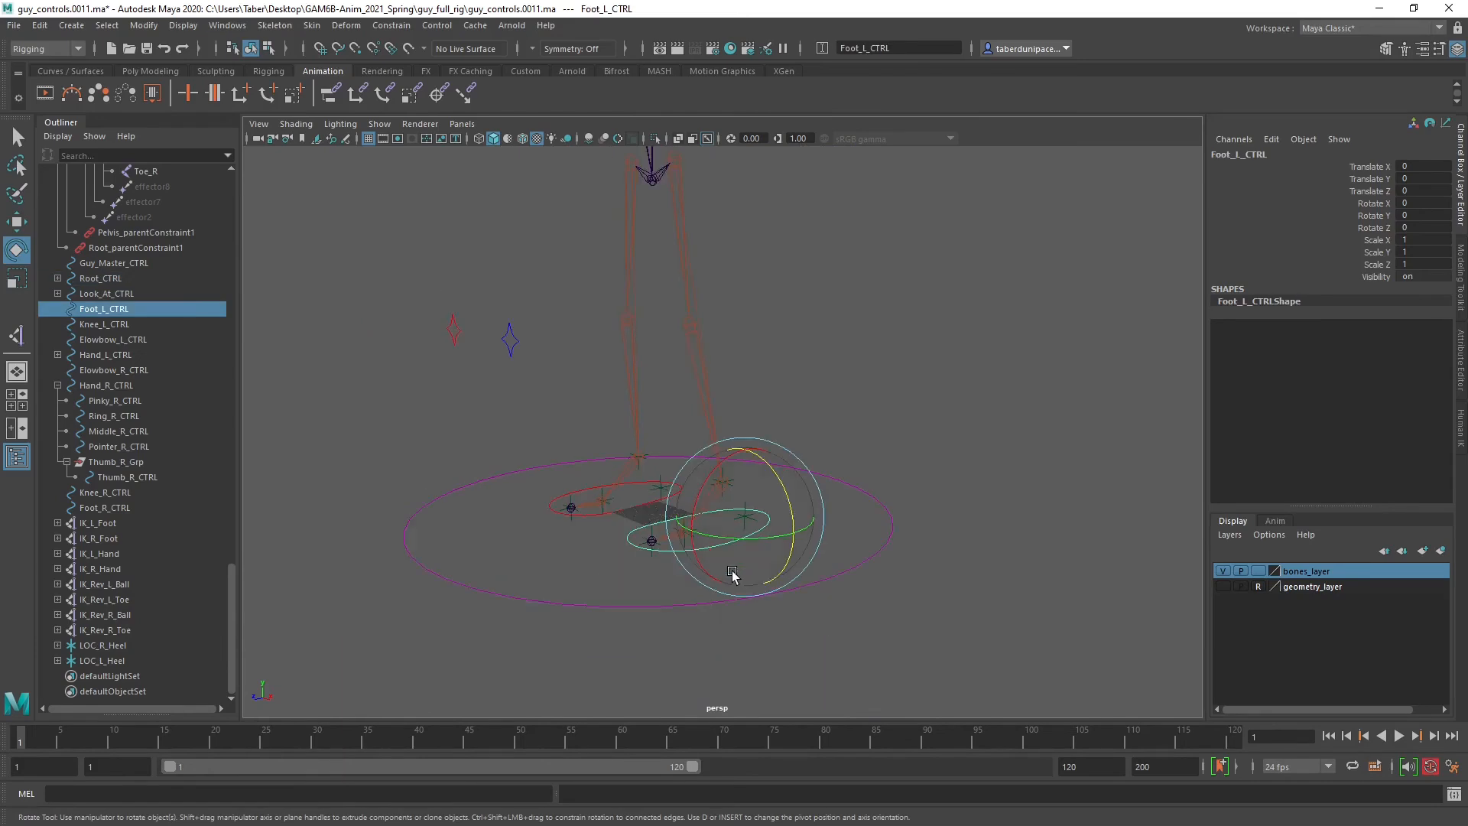
pyautogui.moveTo(726, 501)
pyautogui.mouseDown()
pyautogui.moveTo(767, 458)
pyautogui.moveTo(751, 510)
pyautogui.moveTo(695, 508)
pyautogui.moveTo(733, 510)
pyautogui.mouseUp()
pyautogui.hotkey('ctrl', 'z')
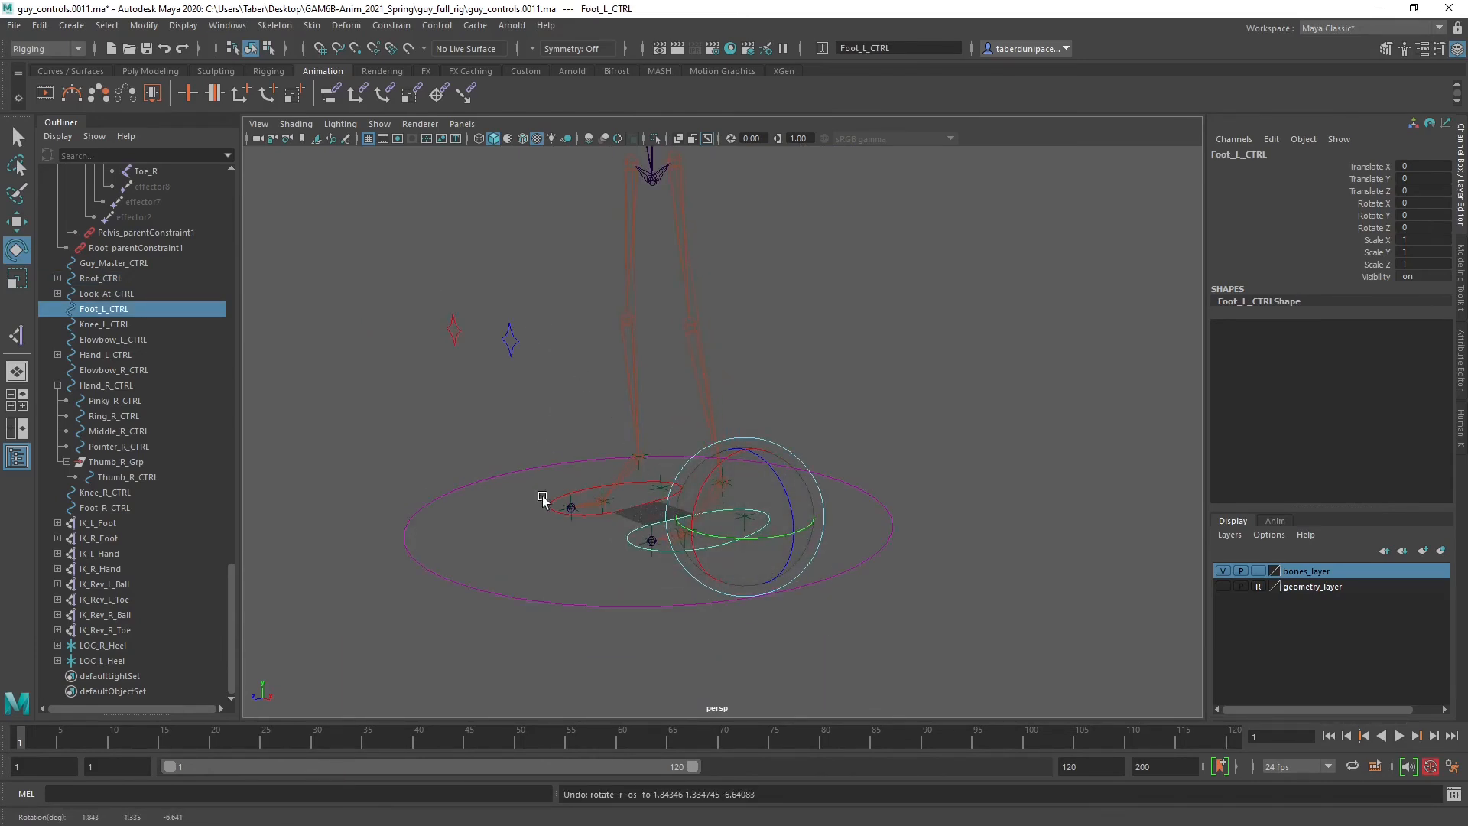
# Test the right foot by rotating and moving Foot_R_CTRL, undo the changes and clear the selection.
pyautogui.click(593, 560)
pyautogui.click(634, 505)
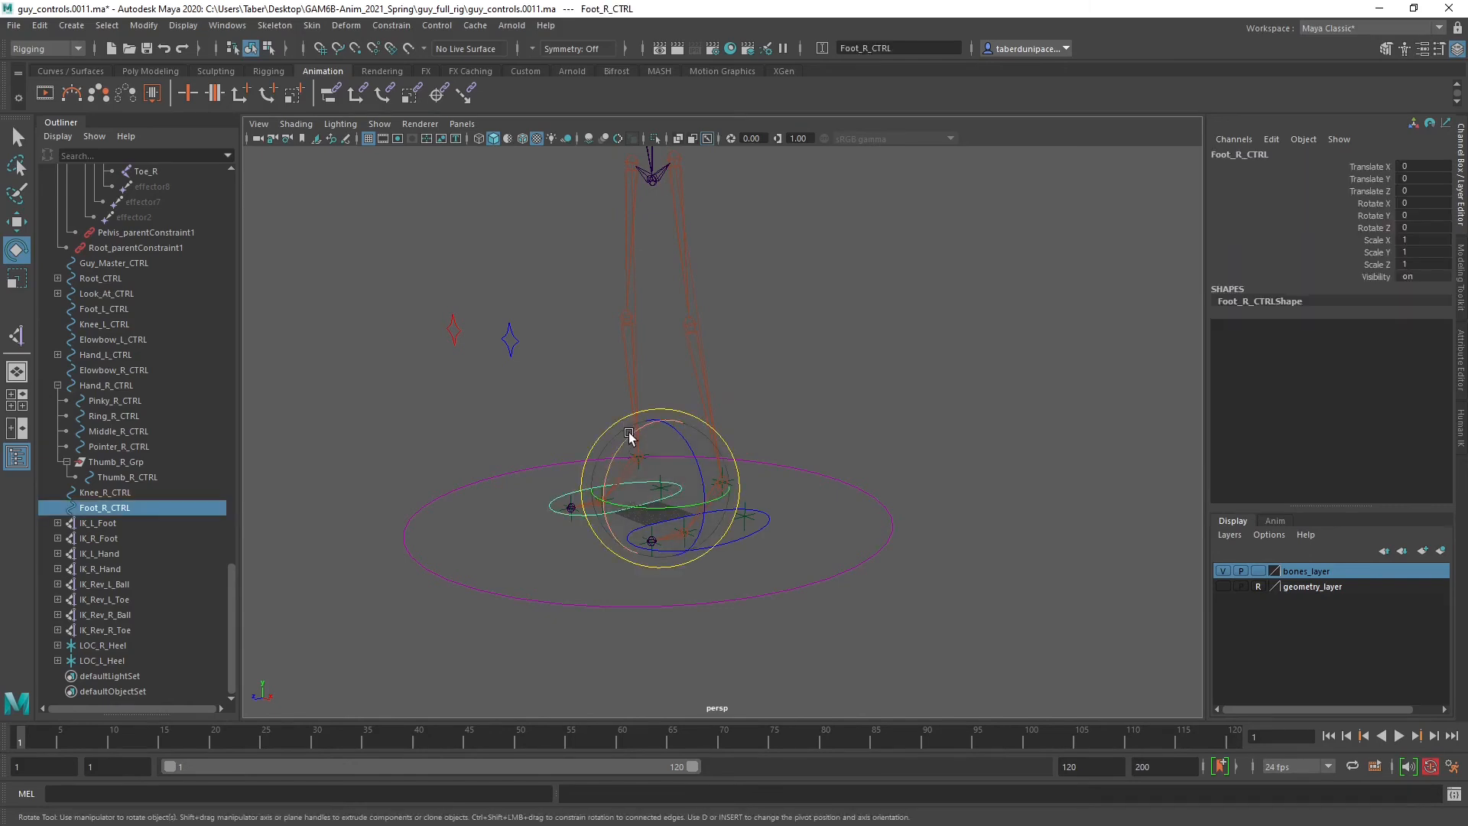
pyautogui.moveTo(629, 436); pyautogui.dragTo(655, 373)
pyautogui.press('w')
pyautogui.hotkey('ctrl', 'z')
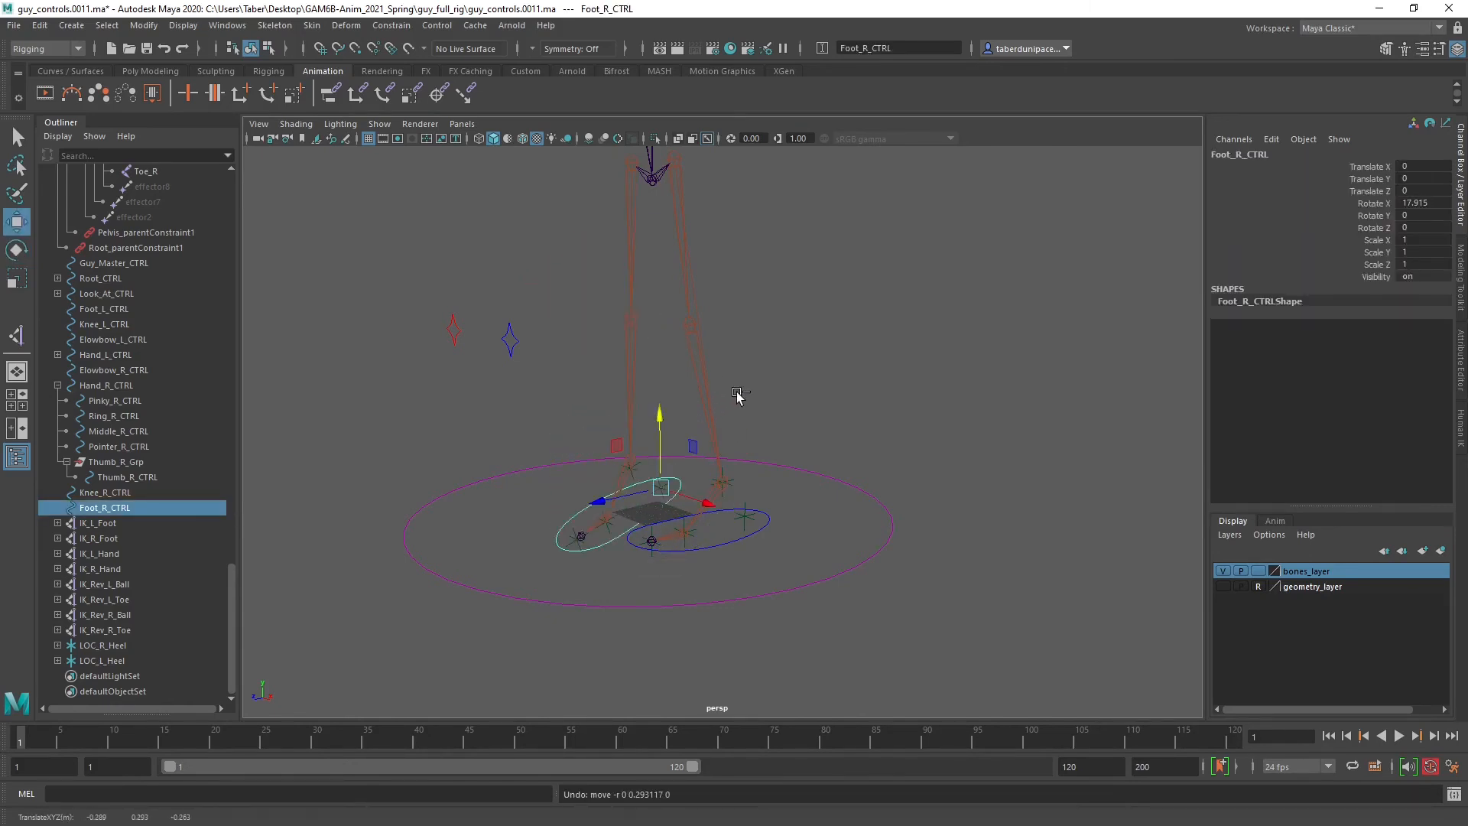
pyautogui.click(858, 377)
pyautogui.keyDown('alt'); pyautogui.moveTo(826, 482); pyautogui.dragTo(881, 555); pyautogui.keyUp('alt')
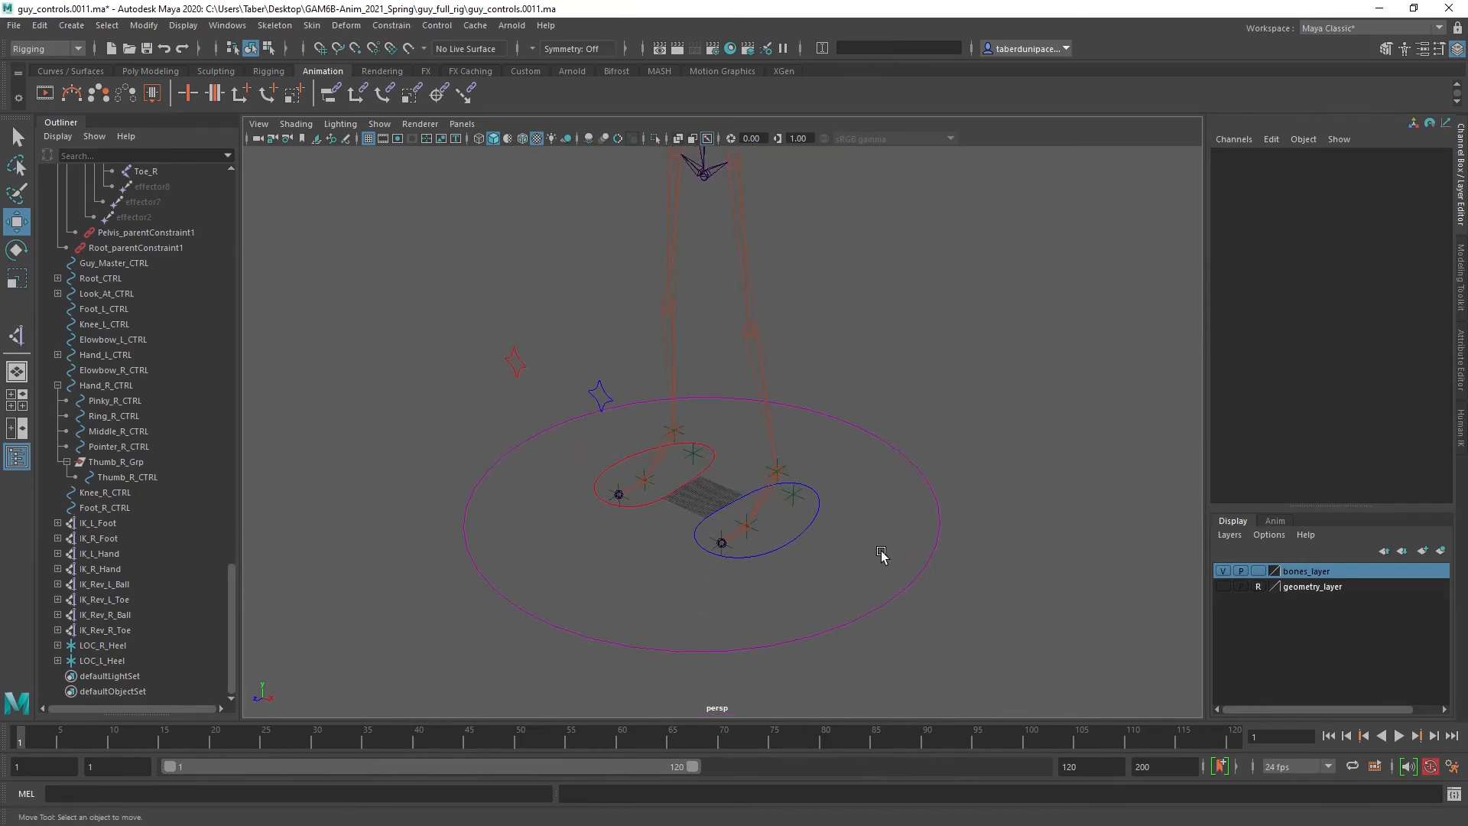
# Parent Root_CTRL to the Guy_Master_CTRL circle around the feet.
pyautogui.moveTo(946, 613); pyautogui.dragTo(946, 612)
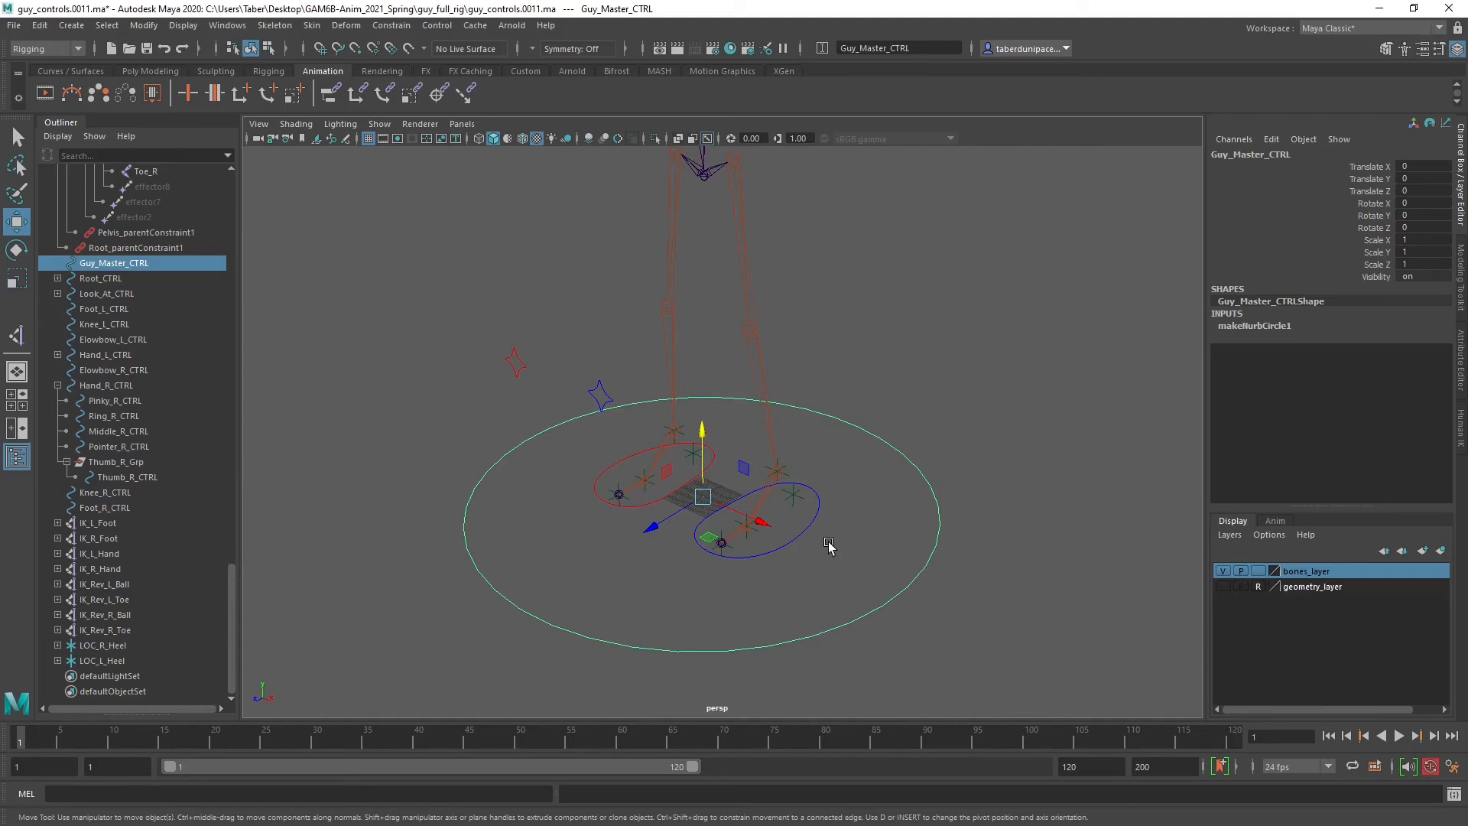
pyautogui.scroll(-5, 807, 408)
pyautogui.keyDown('alt'); pyautogui.moveTo(799, 375); pyautogui.dragTo(790, 448, button='middle'); pyautogui.keyUp('alt')
pyautogui.keyDown('alt'); pyautogui.moveTo(790, 449); pyautogui.dragTo(833, 462); pyautogui.keyUp('alt')
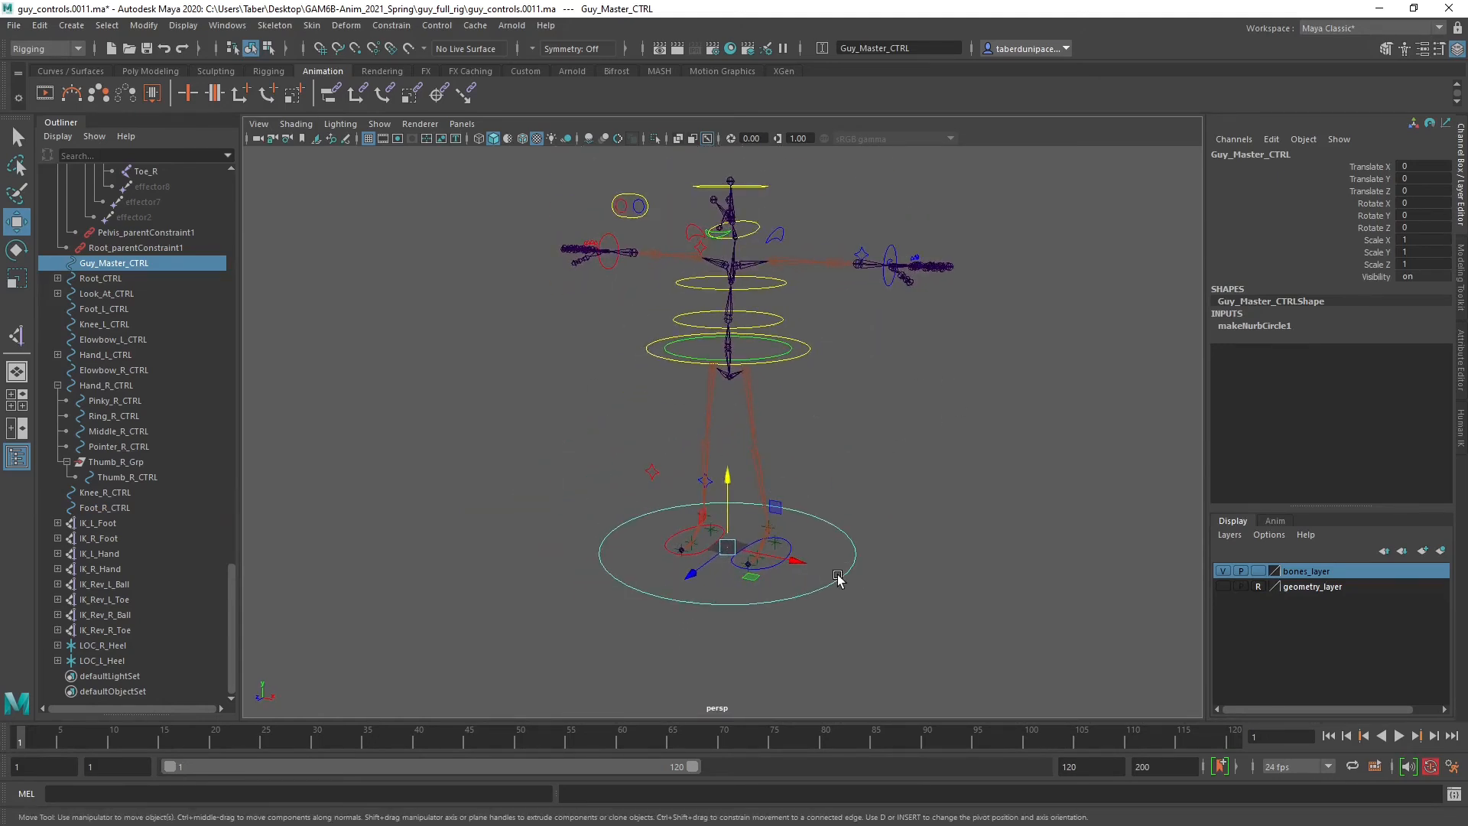
pyautogui.click(877, 433)
pyautogui.click(804, 352)
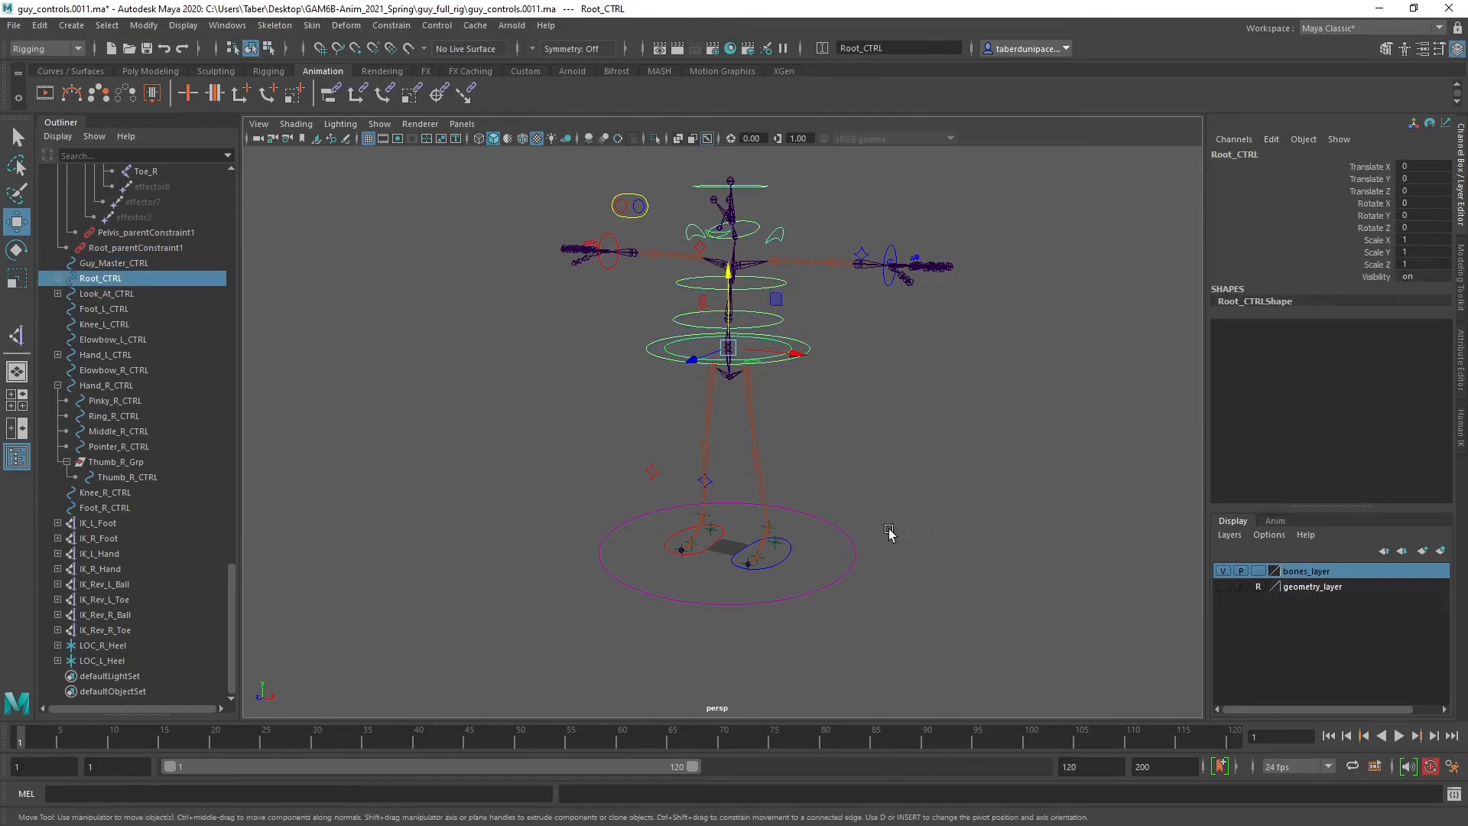
pyautogui.keyDown('shift'); pyautogui.click(857, 560); pyautogui.keyUp('shift')
pyautogui.press('p')
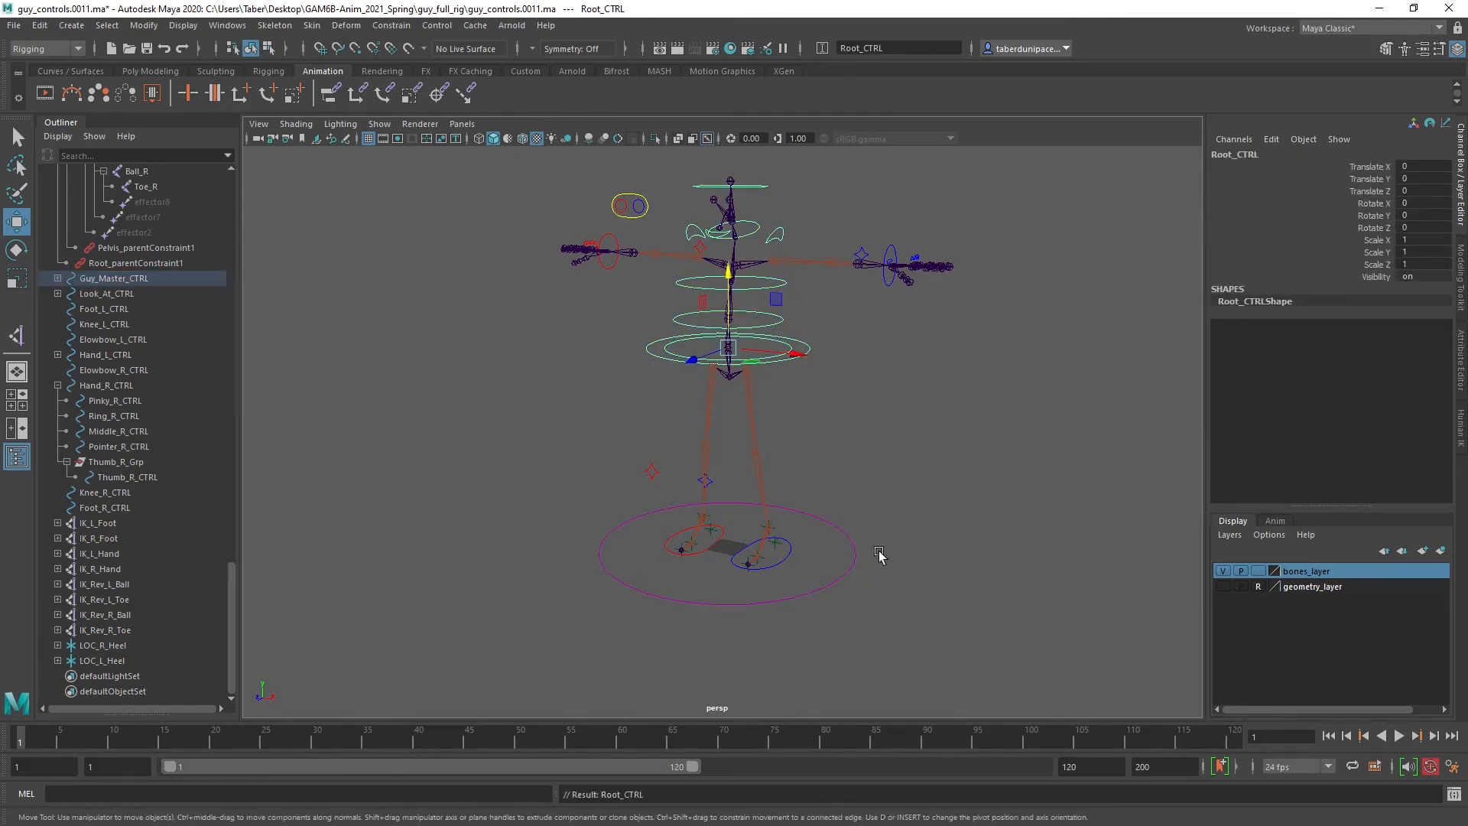
# Select both foot controls and add both knee and both elbow pole vector controls to the selection.
pyautogui.click(798, 570)
pyautogui.click(784, 566)
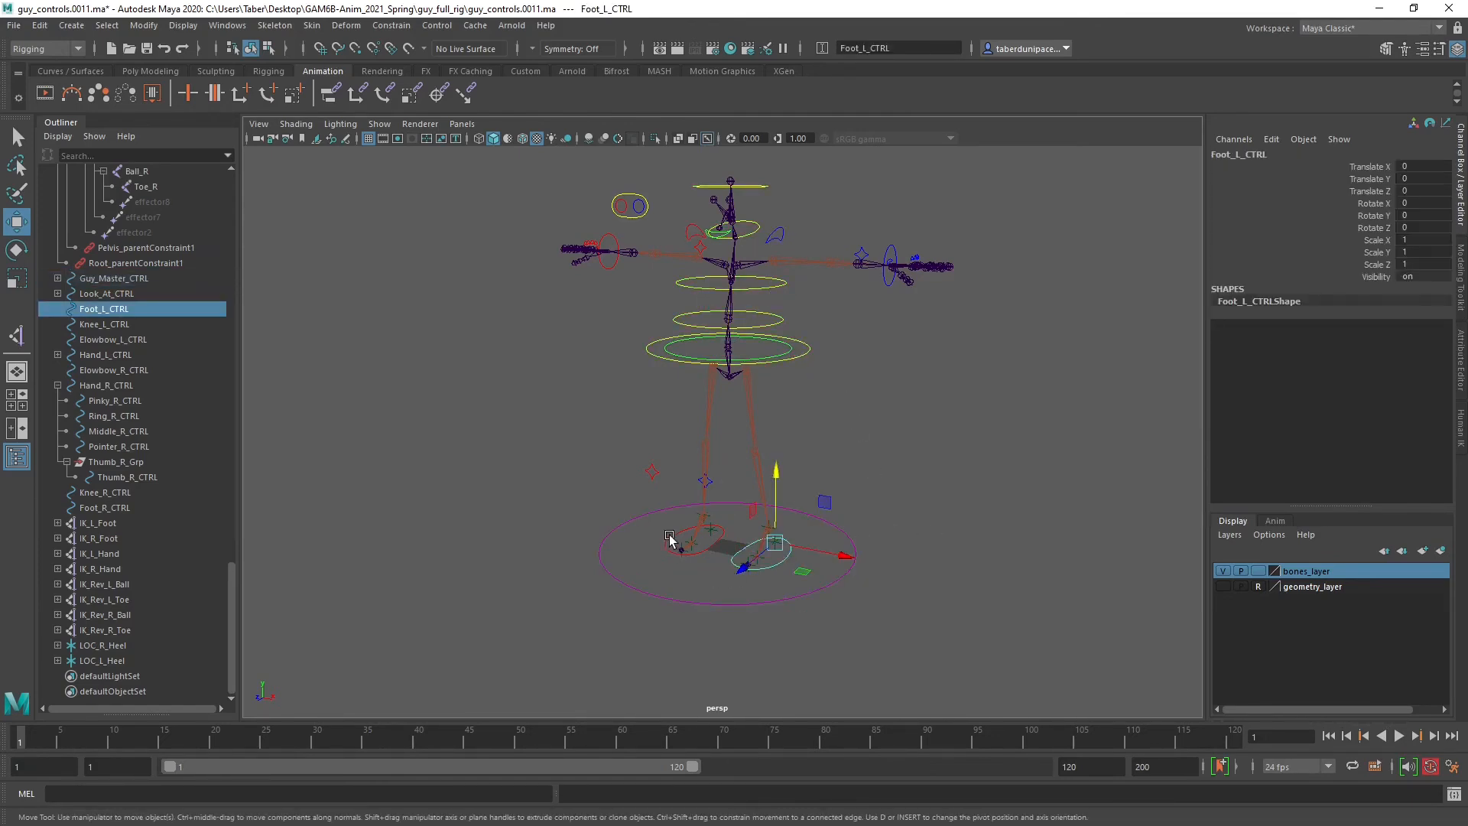
pyautogui.keyDown('shift'); pyautogui.click(670, 541); pyautogui.keyUp('shift')
pyautogui.keyDown('alt'); pyautogui.moveTo(757, 617); pyautogui.dragTo(615, 586); pyautogui.keyUp('alt')
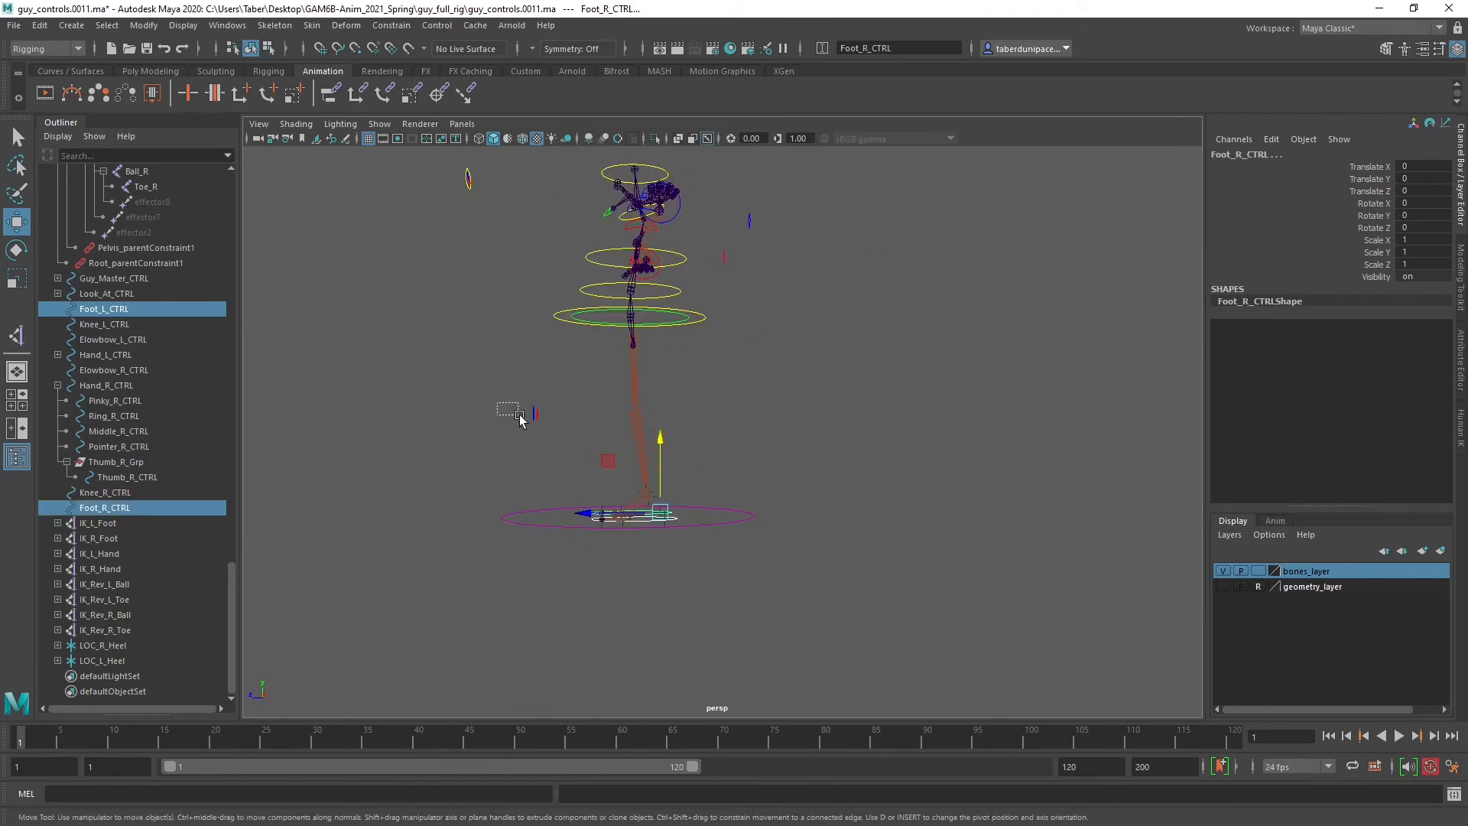
pyautogui.keyDown('shift'); pyautogui.moveTo(519, 415); pyautogui.dragTo(547, 431); pyautogui.keyUp('shift')
pyautogui.keyDown('alt'); pyautogui.moveTo(776, 344); pyautogui.dragTo(808, 502, button='middle'); pyautogui.keyUp('alt')
pyautogui.keyDown('shift'); pyautogui.moveTo(805, 341); pyautogui.dragTo(746, 417); pyautogui.keyUp('shift')
pyautogui.keyDown('alt'); pyautogui.moveTo(753, 535); pyautogui.dragTo(802, 528); pyautogui.keyUp('alt')
pyautogui.scroll(5, 913, 524)
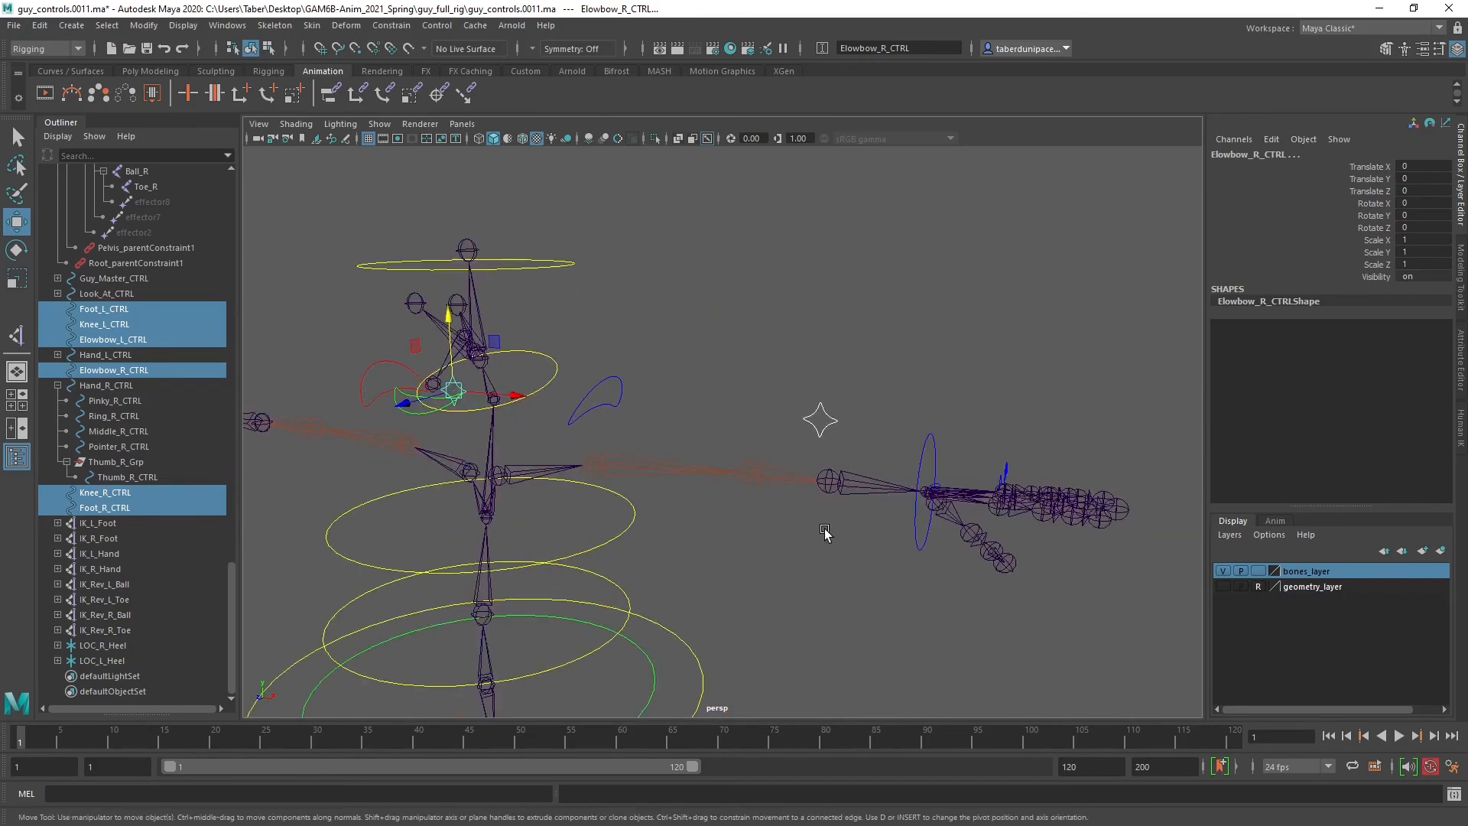
# Add Hand_L_CTRL and Hand_R_CTRL to the selection, and parent the selected controls to Guy_Master_CTRL.
pyautogui.keyDown('shift'); pyautogui.click(927, 436); pyautogui.keyUp('shift')
pyautogui.keyDown('alt'); pyautogui.moveTo(535, 527); pyautogui.dragTo(833, 497); pyautogui.keyUp('alt')
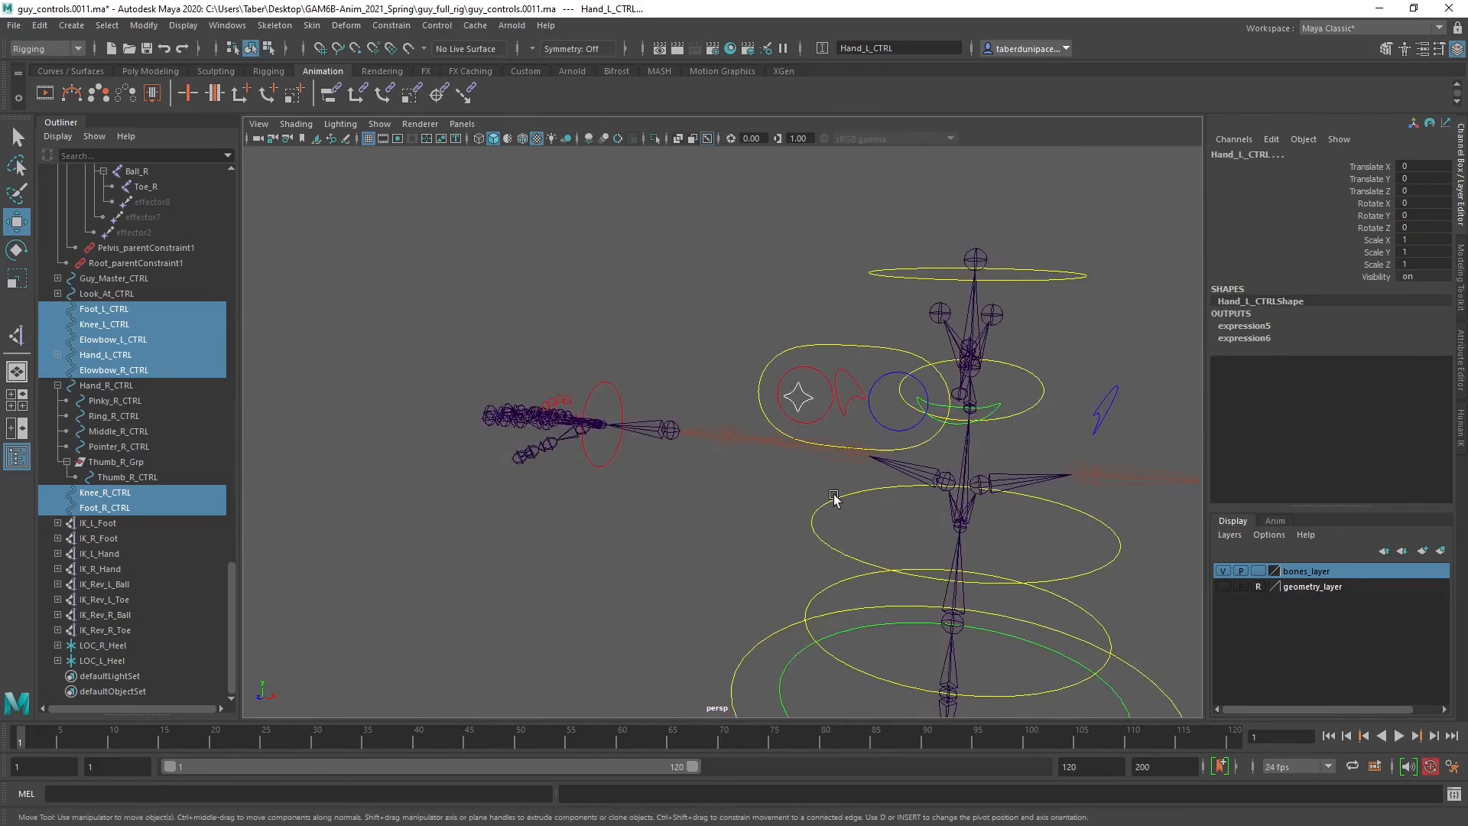
pyautogui.keyDown('shift'); pyautogui.click(610, 389); pyautogui.keyUp('shift')
pyautogui.scroll(-5, 906, 556)
pyautogui.keyDown('alt'); pyautogui.moveTo(1008, 640); pyautogui.dragTo(800, 525, button='middle'); pyautogui.keyUp('alt')
pyautogui.moveTo(808, 621); pyautogui.dragTo(769, 640)
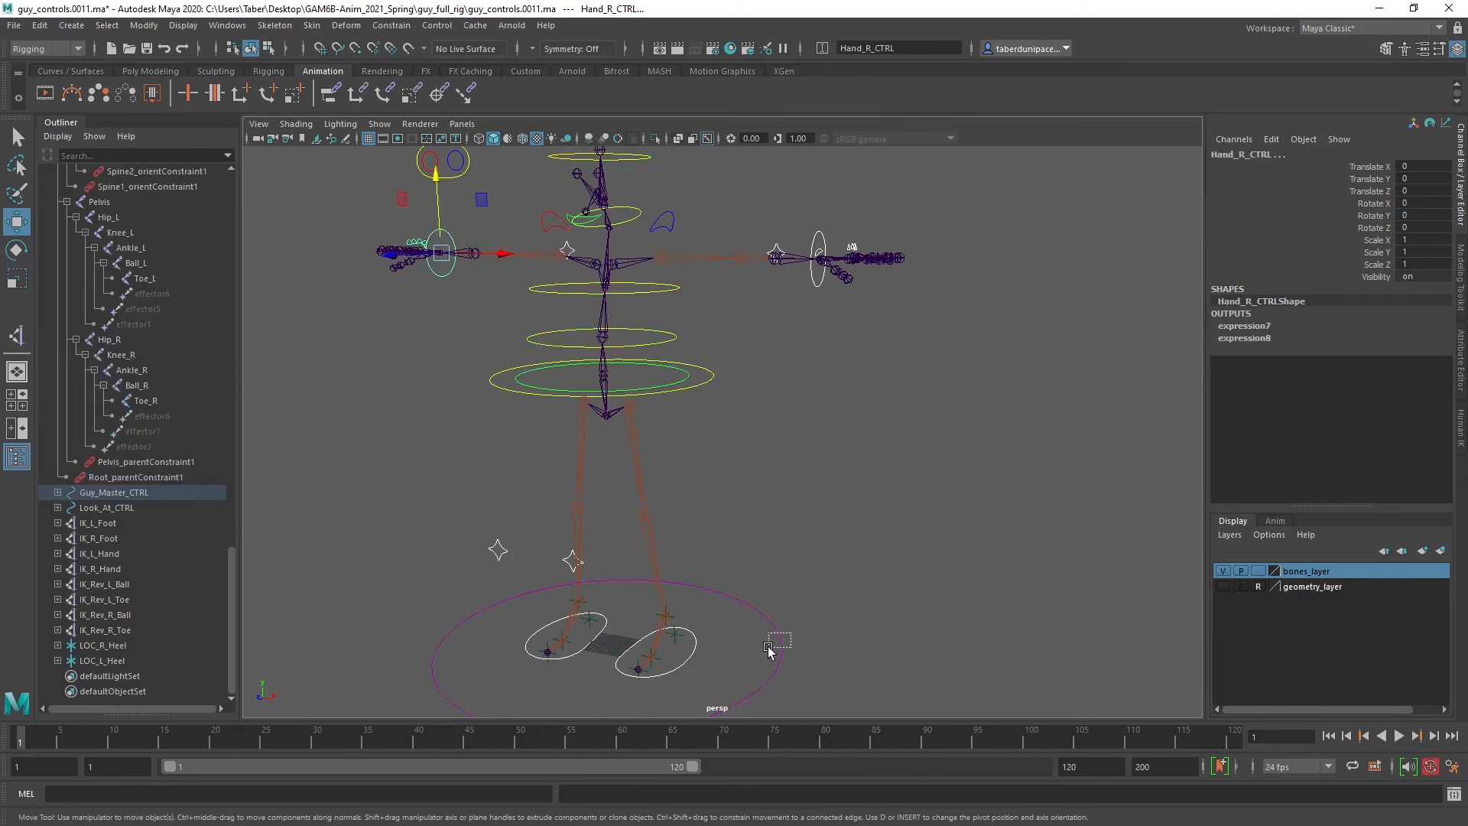
# Test the master control by moving Guy_Master_CTRL with the whole rig, and undo the move.
pyautogui.click(778, 636)
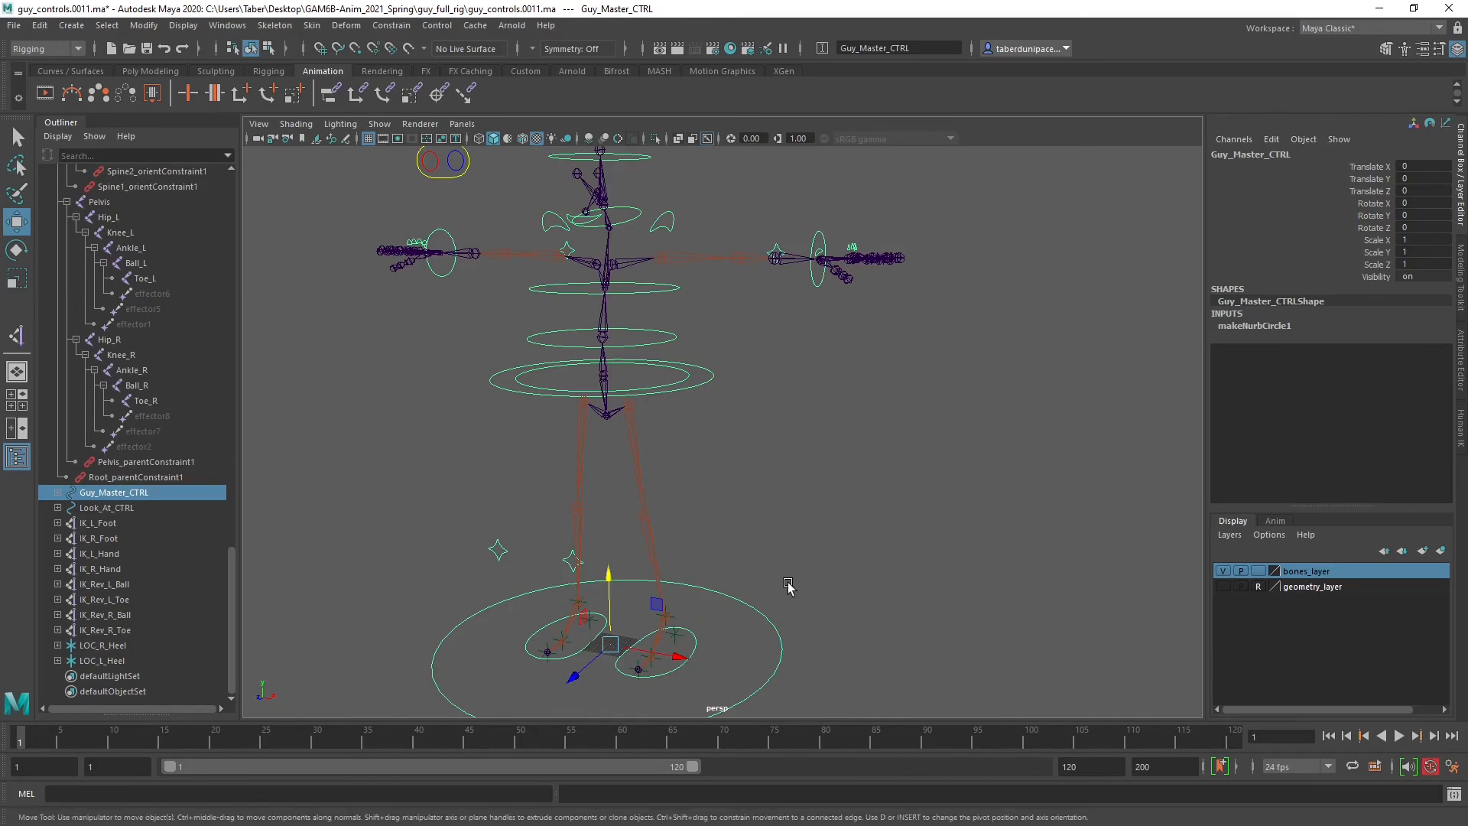
pyautogui.click(788, 587)
pyautogui.click(754, 611)
pyautogui.scroll(-4, 752, 608)
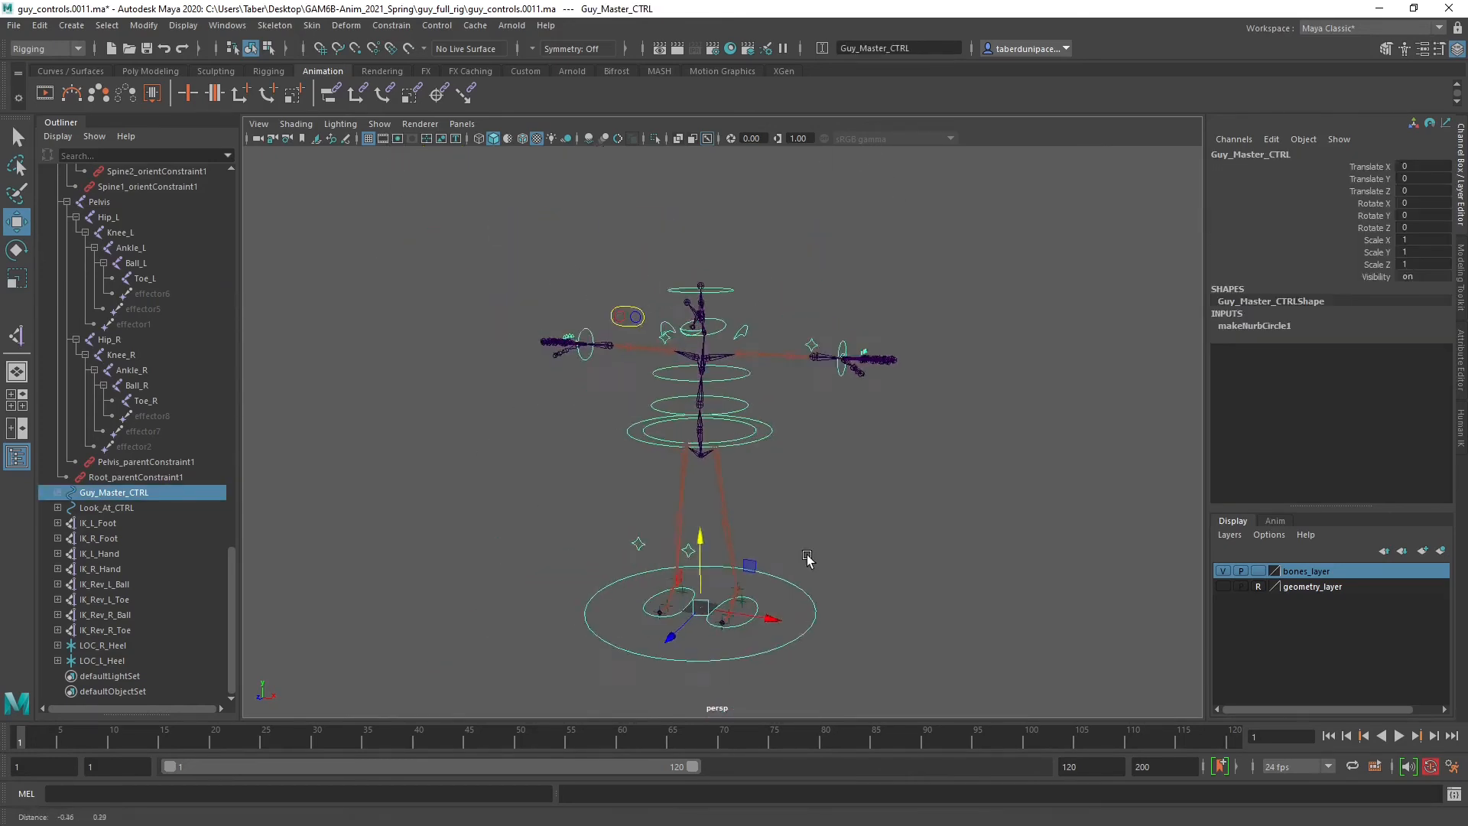
pyautogui.keyDown('alt'); pyautogui.moveTo(807, 558); pyautogui.dragTo(796, 582); pyautogui.keyUp('alt')
pyautogui.moveTo(710, 634); pyautogui.dragTo(880, 586)
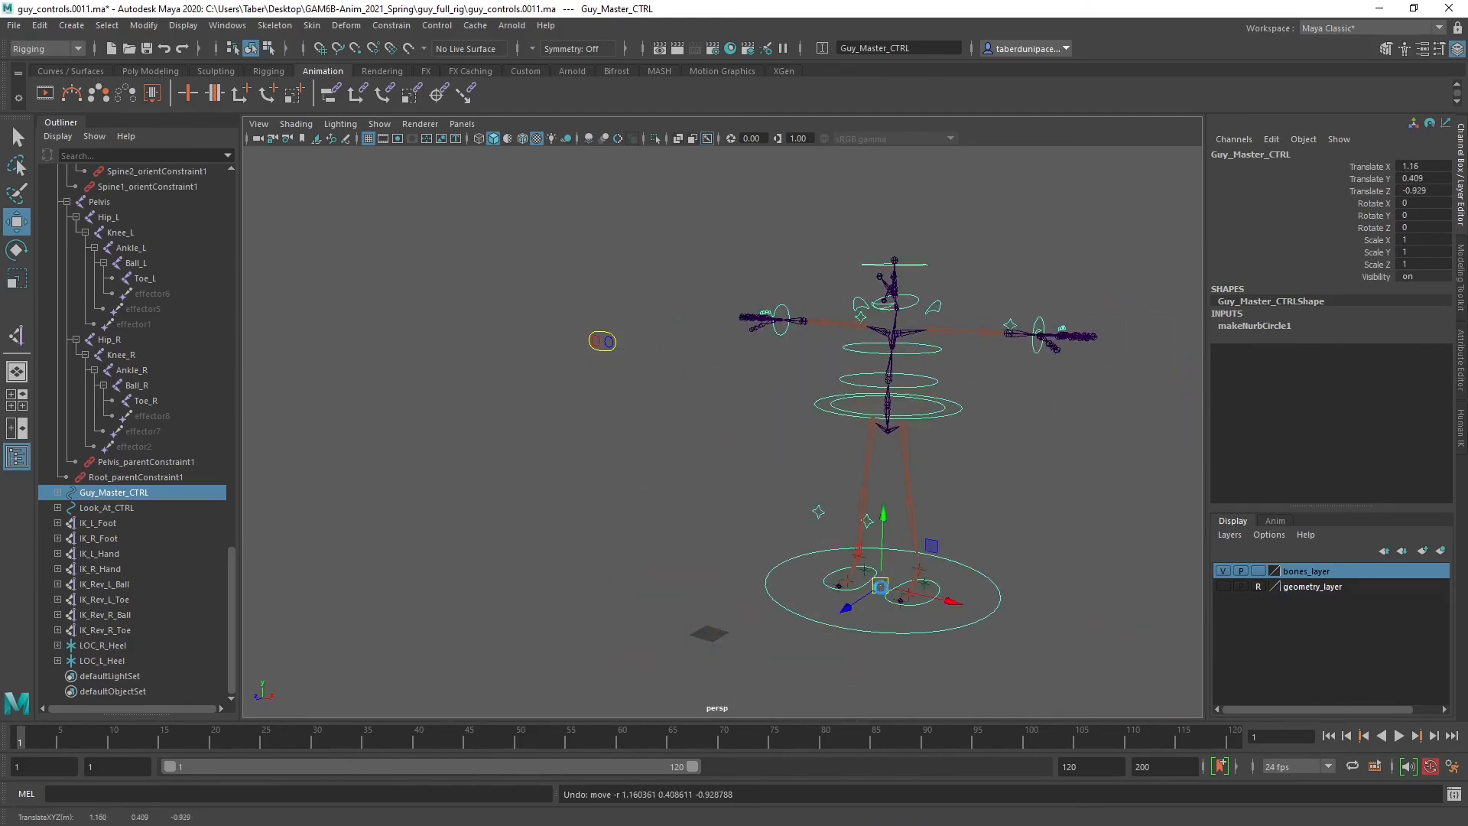
pyautogui.hotkey('ctrl', 'z')
# Parent Look_At_CTRL to Guy_Master_CTRL.
pyautogui.scroll(4, 544, 487)
pyautogui.click(557, 218)
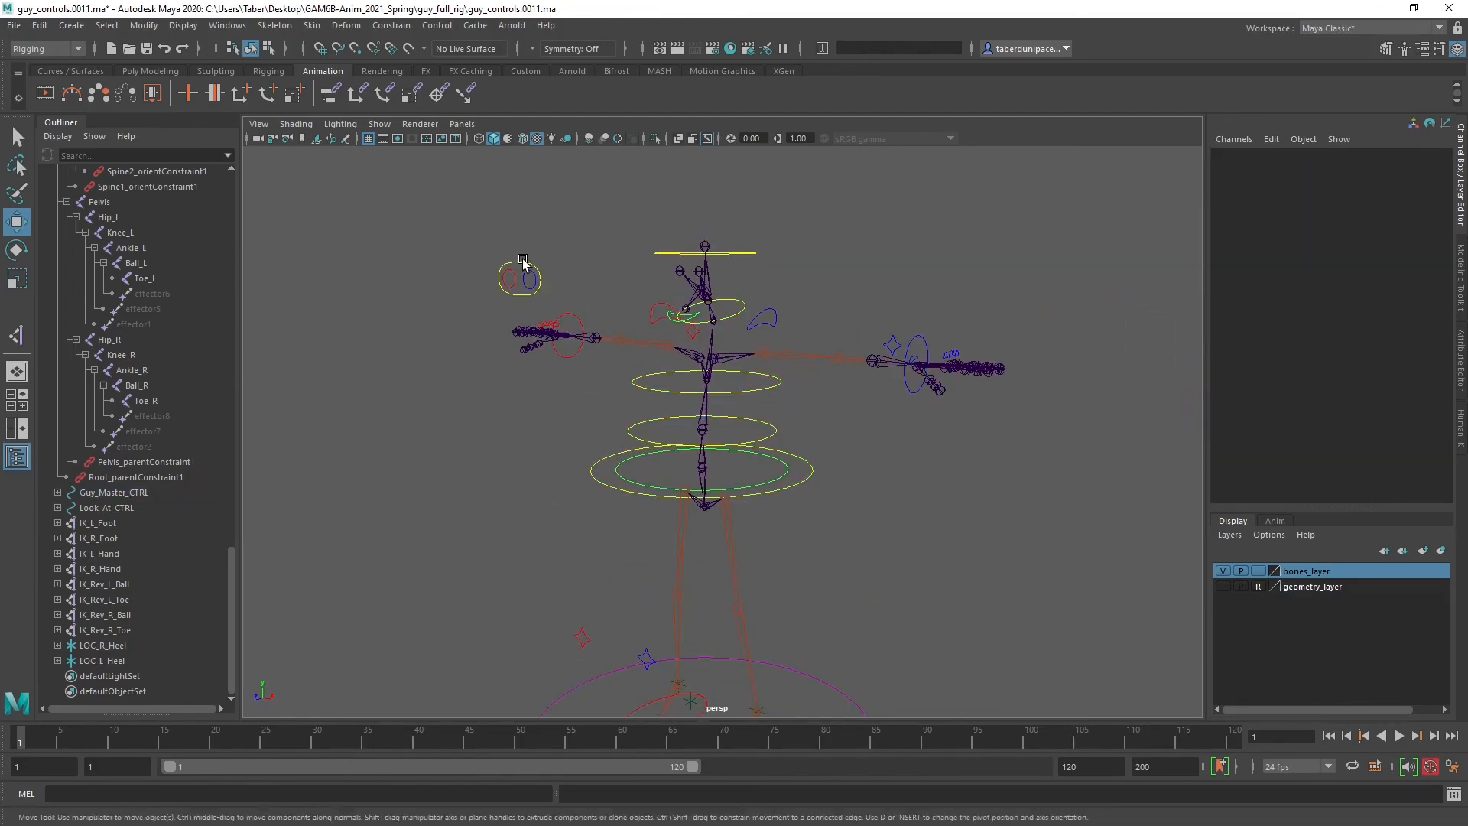
pyautogui.click(522, 262)
pyautogui.keyDown('alt'); pyautogui.moveTo(643, 639); pyautogui.dragTo(647, 558); pyautogui.keyUp('alt')
pyautogui.moveTo(555, 598); pyautogui.dragTo(569, 628)
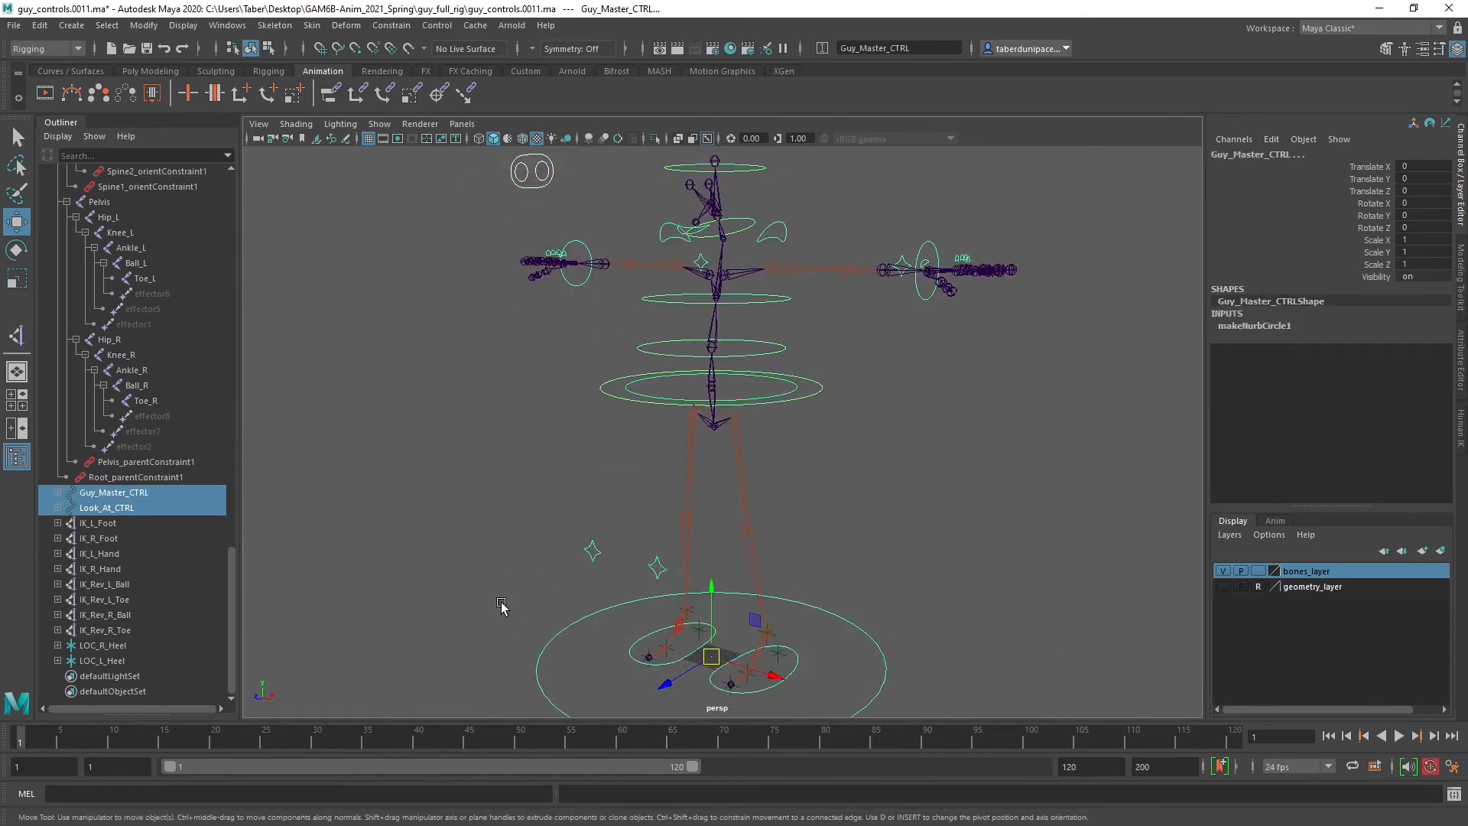
pyautogui.press('p')
# Test that the complete rig follows transforms of Guy_Master_CTRL, and undo the test changes.
pyautogui.click(507, 600)
pyautogui.click(558, 636)
pyautogui.scroll(-4, 630, 563)
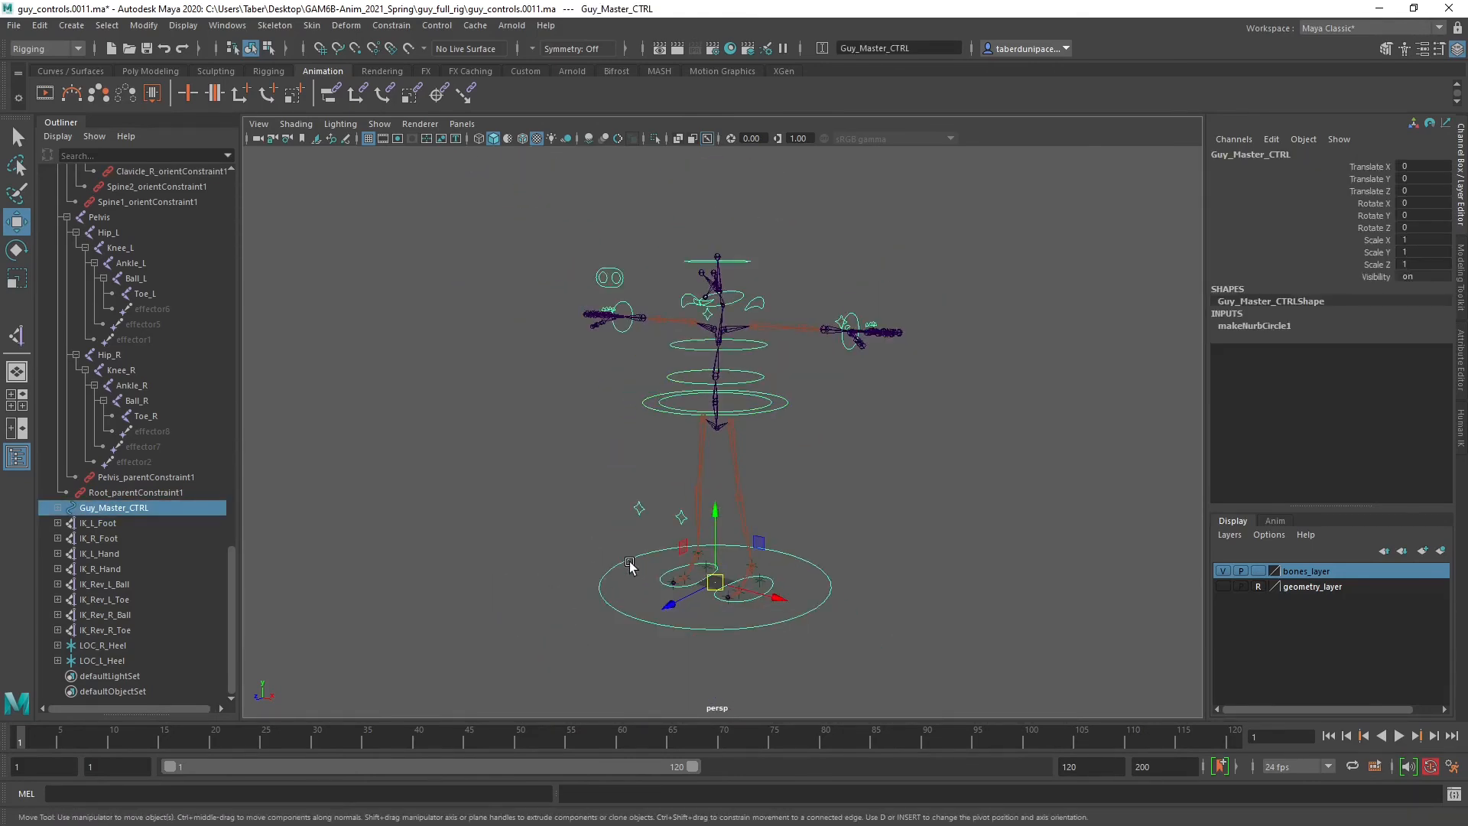
pyautogui.keyDown('alt'); pyautogui.moveTo(630, 563); pyautogui.dragTo(871, 525); pyautogui.keyUp('alt')
pyautogui.press('e')
pyautogui.hotkey('ctrl', 'z')
pyautogui.hotkey('ctrl', 'z')
pyautogui.hotkey('ctrl', 'z')
pyautogui.hotkey('ctrl', 'z')
# Clear the selection and collapse the Root joint hierarchy in the Outliner.
pyautogui.click(884, 505)
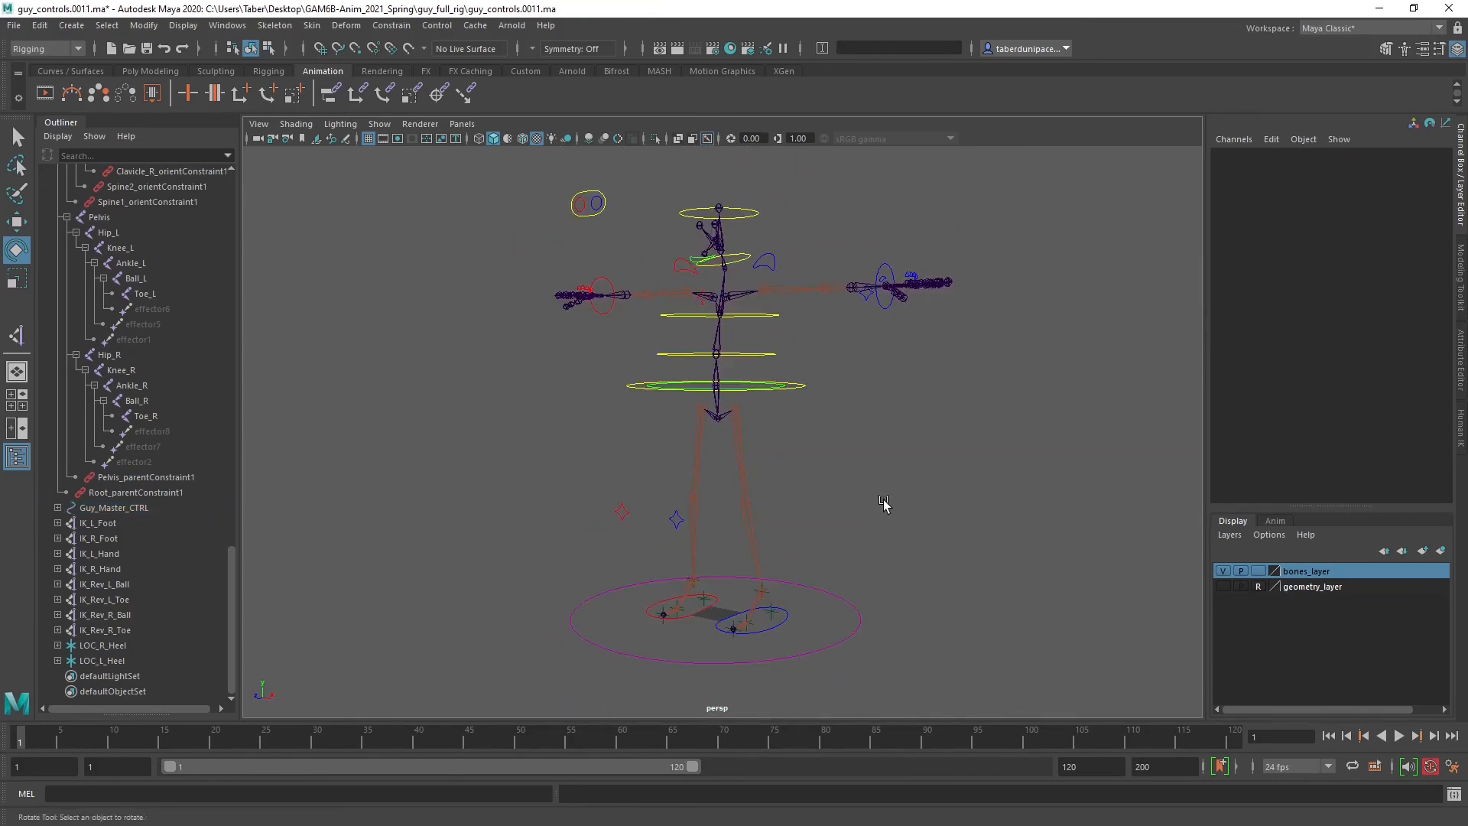
pyautogui.scroll(10, 149, 525)
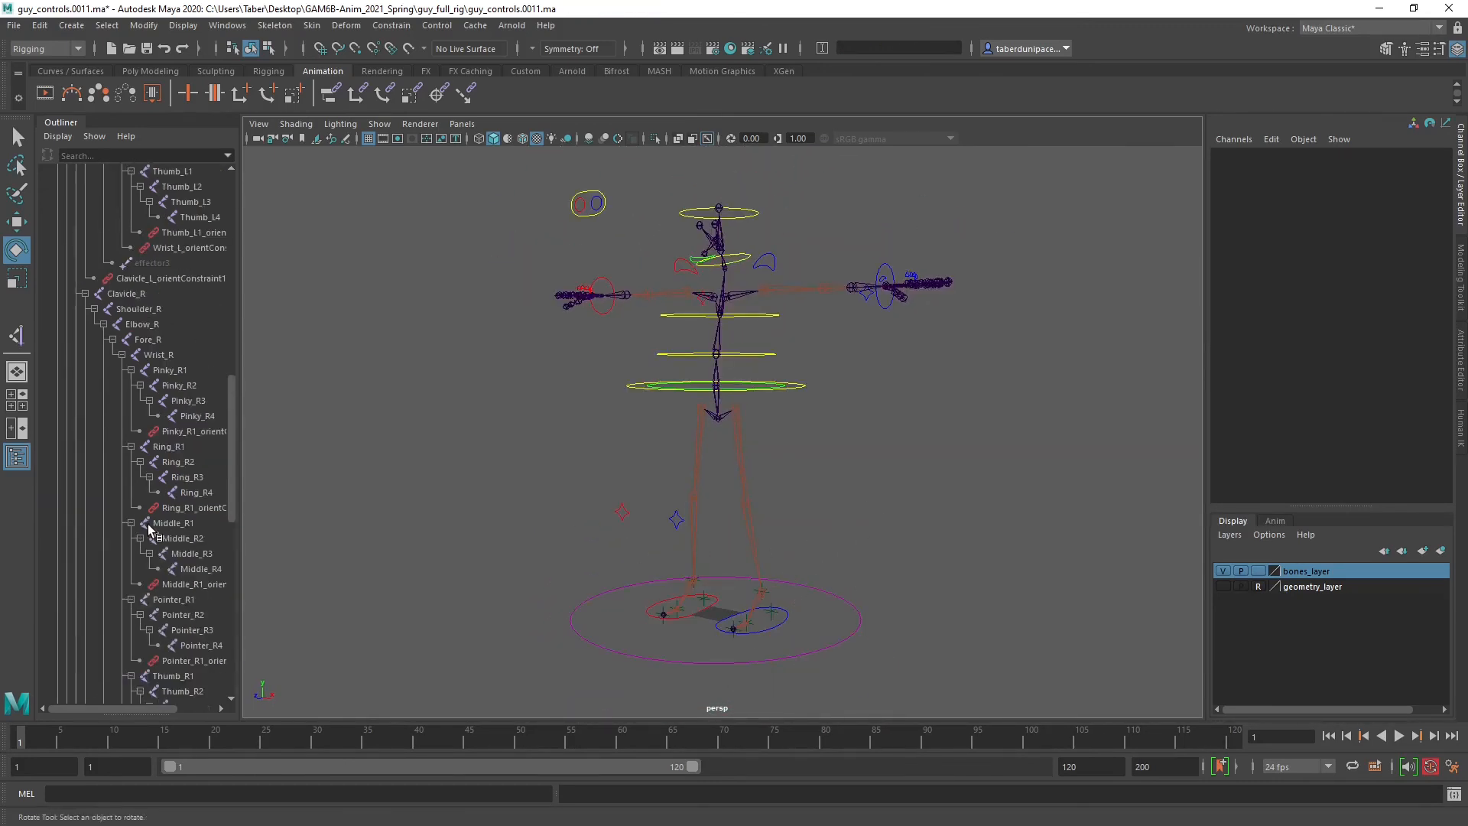
pyautogui.scroll(15, 148, 525)
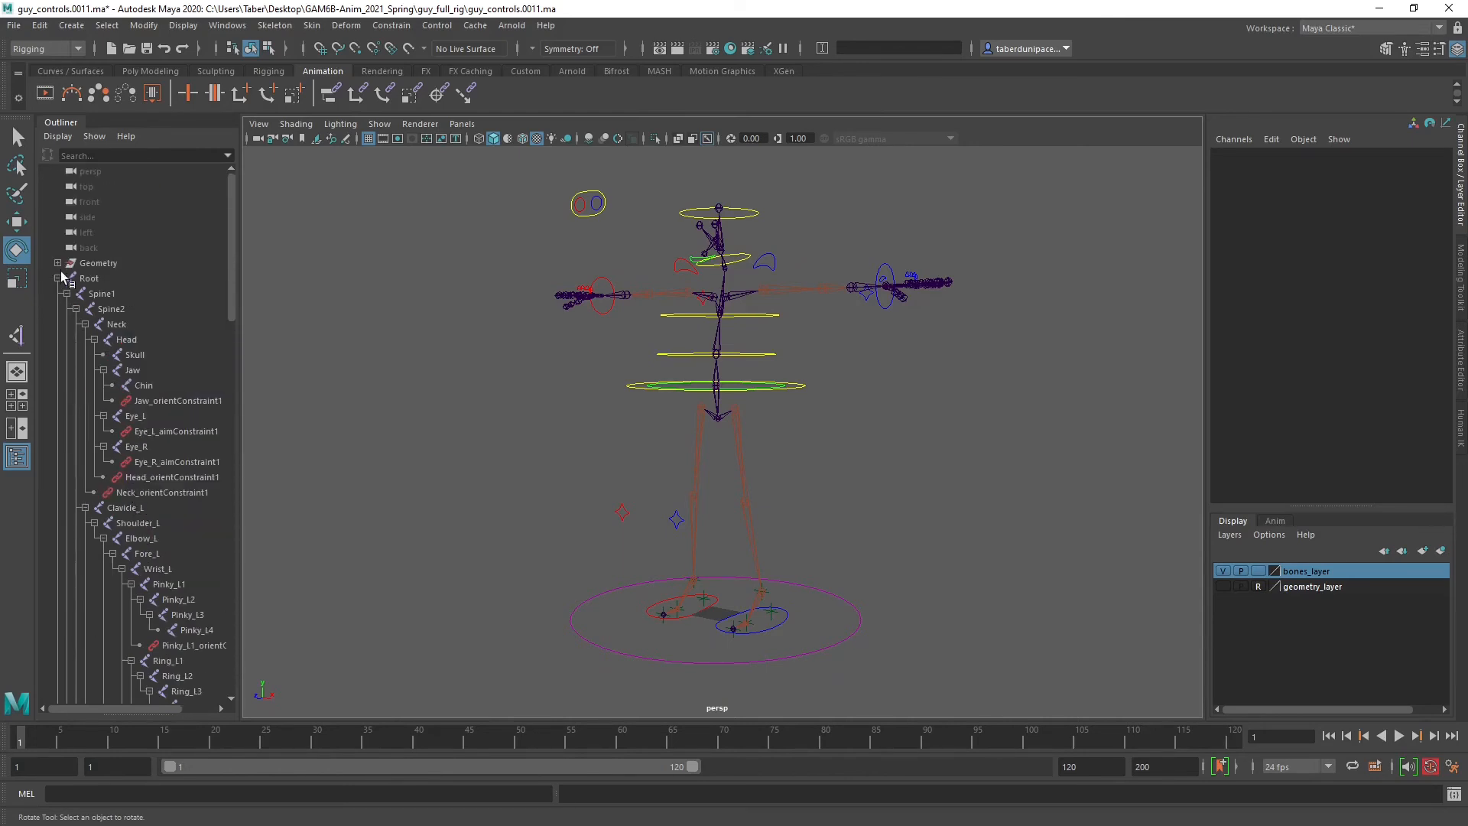
pyautogui.click(58, 277)
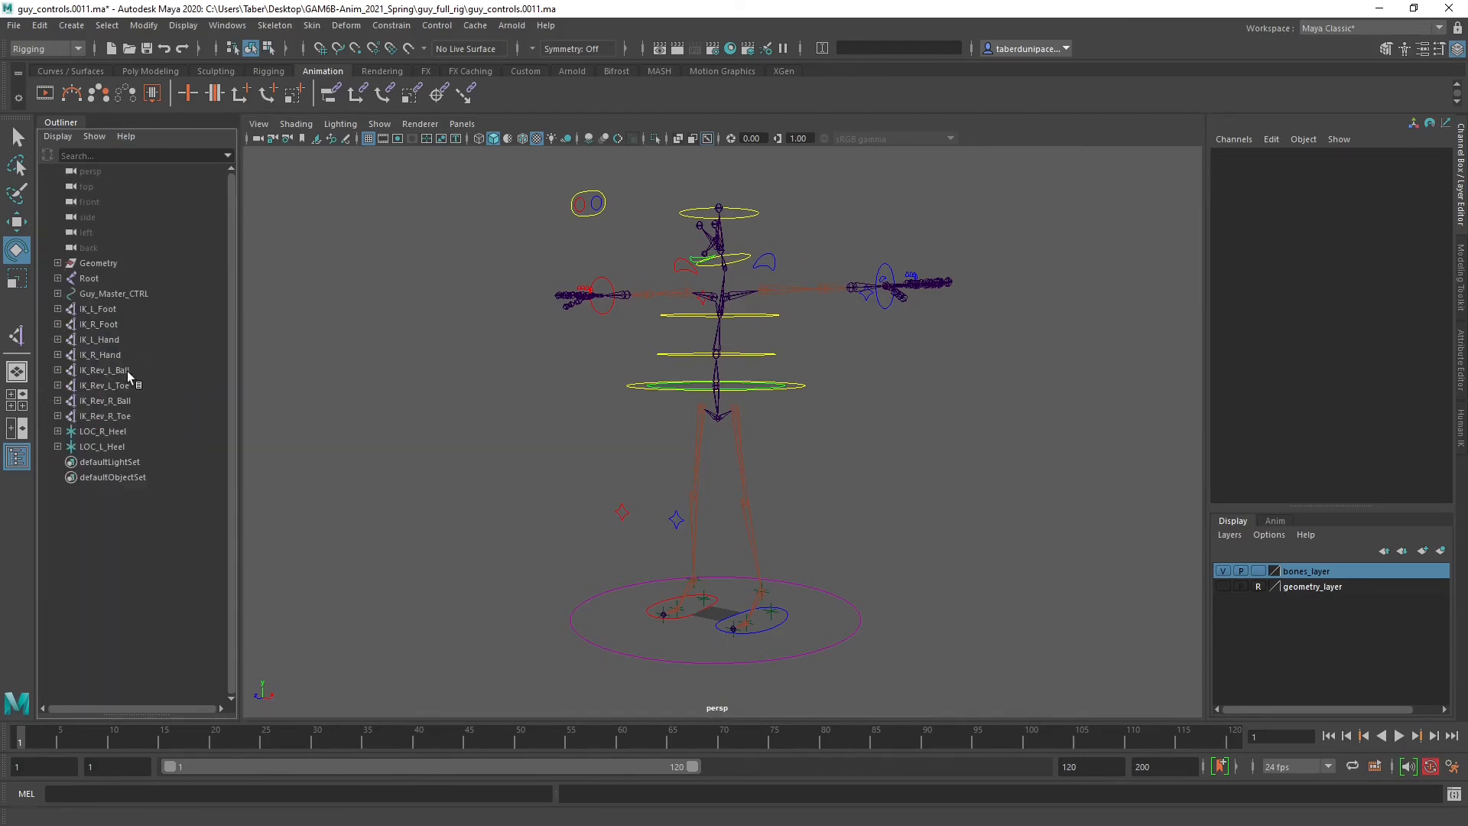
# Review the controls grouped under Guy_Master_CTRL and the IK handles and heel locators remaining at the top level of the Outliner.
pyautogui.click(114, 295)
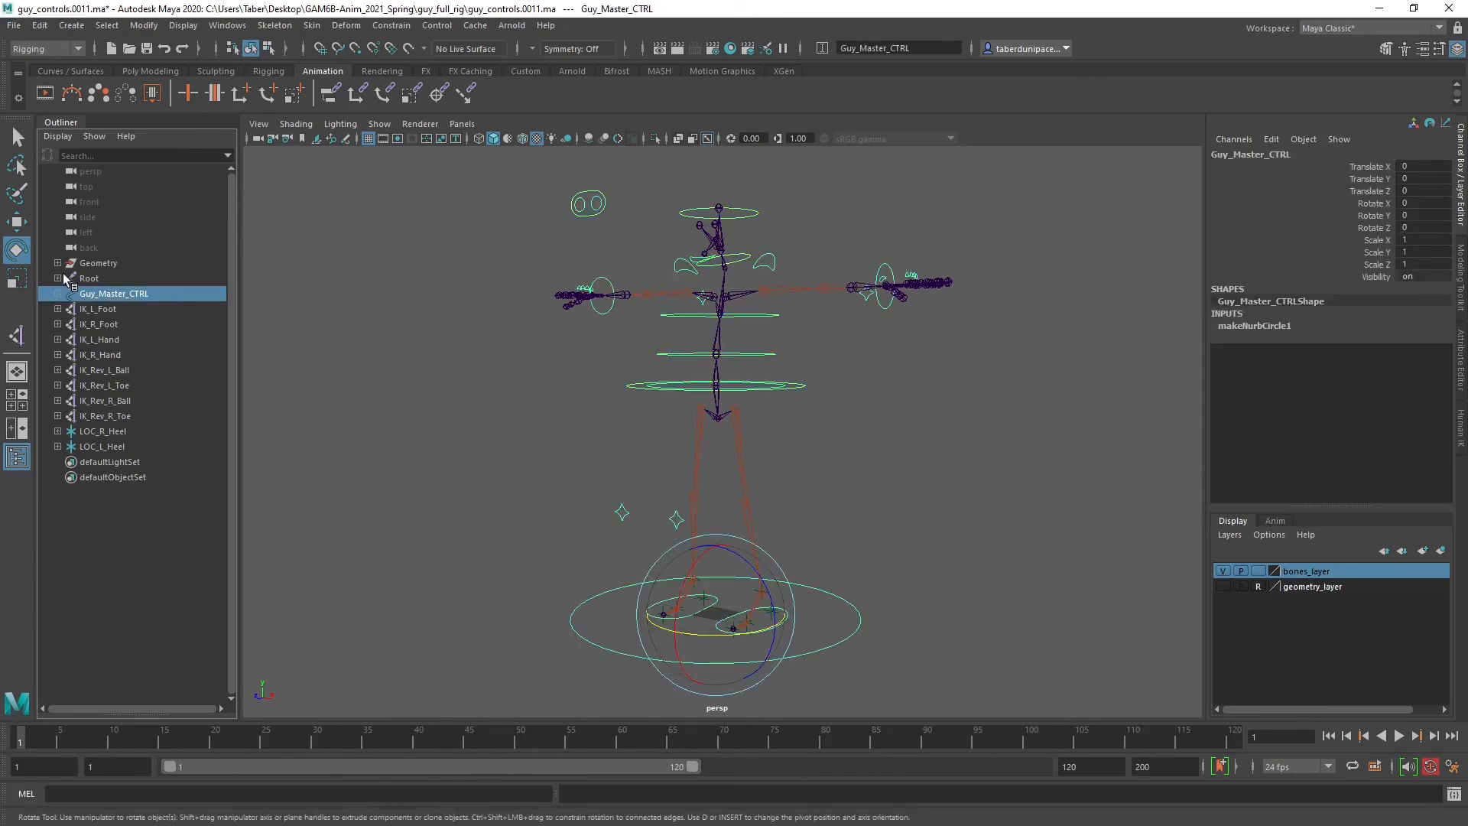
pyautogui.click(58, 293)
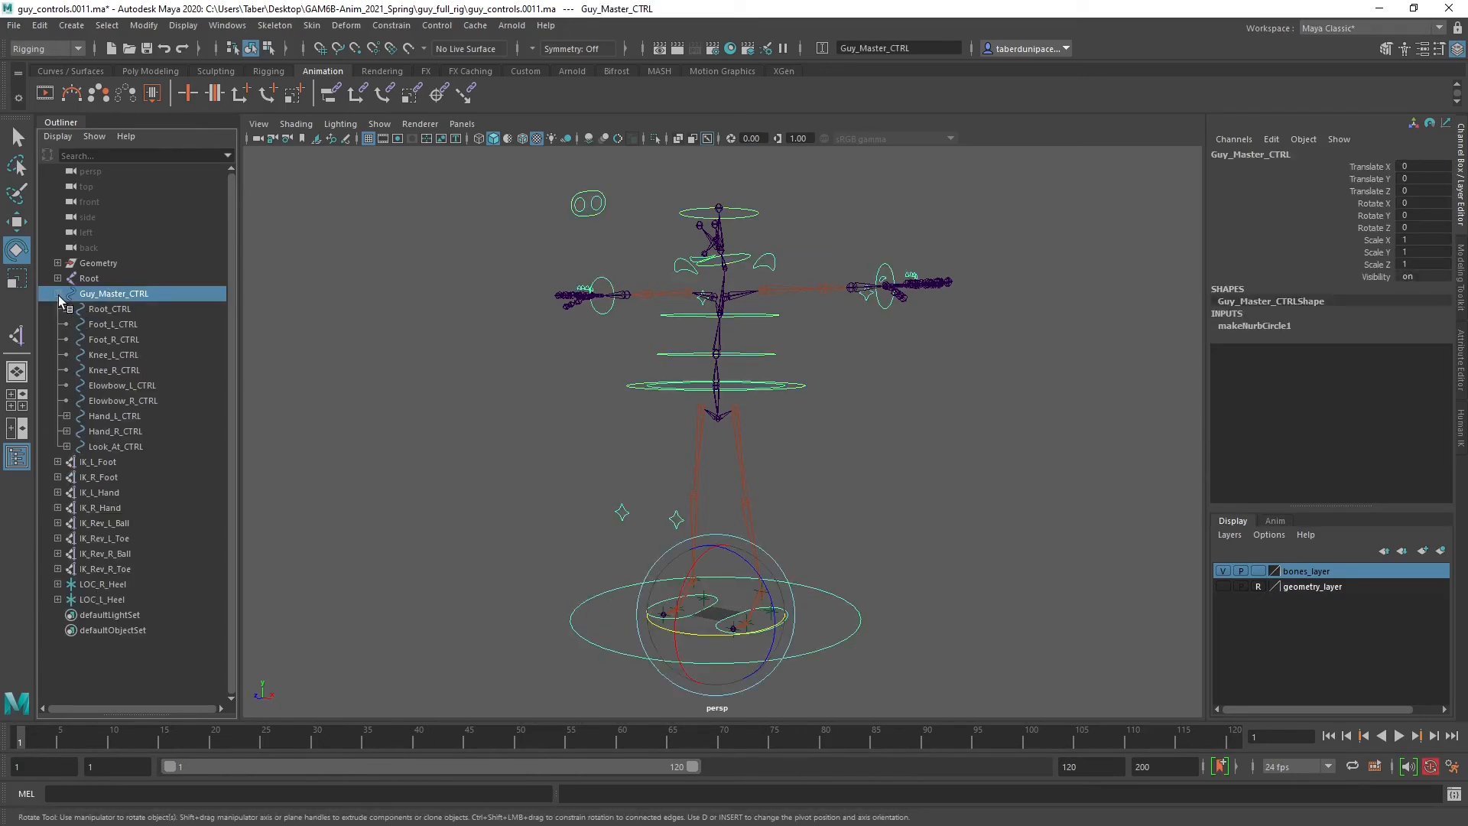
pyautogui.click(57, 294)
pyautogui.click(130, 553)
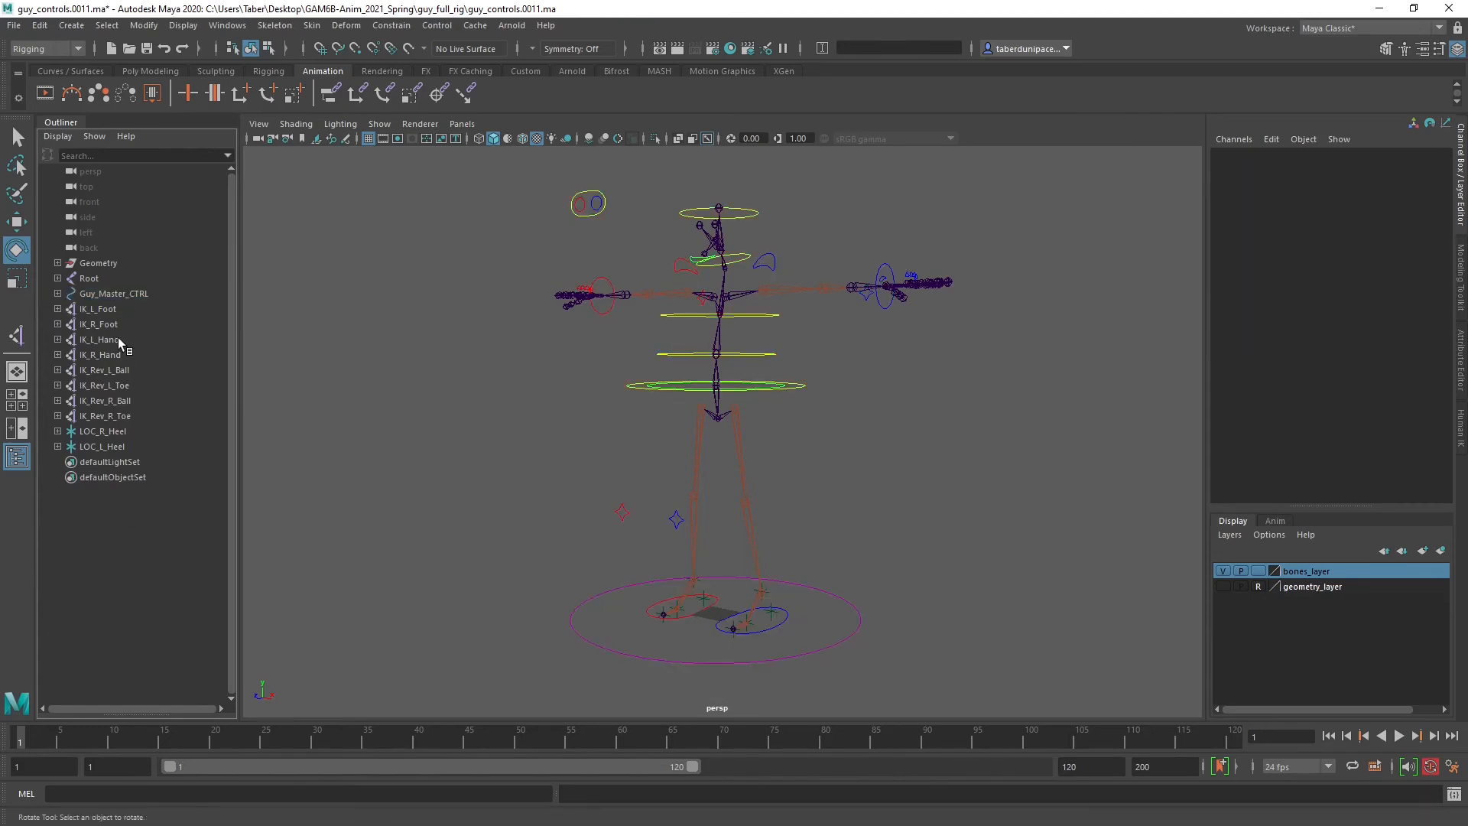
pyautogui.click(106, 309)
pyautogui.keyDown('shift'); pyautogui.click(109, 448); pyautogui.keyUp('shift')
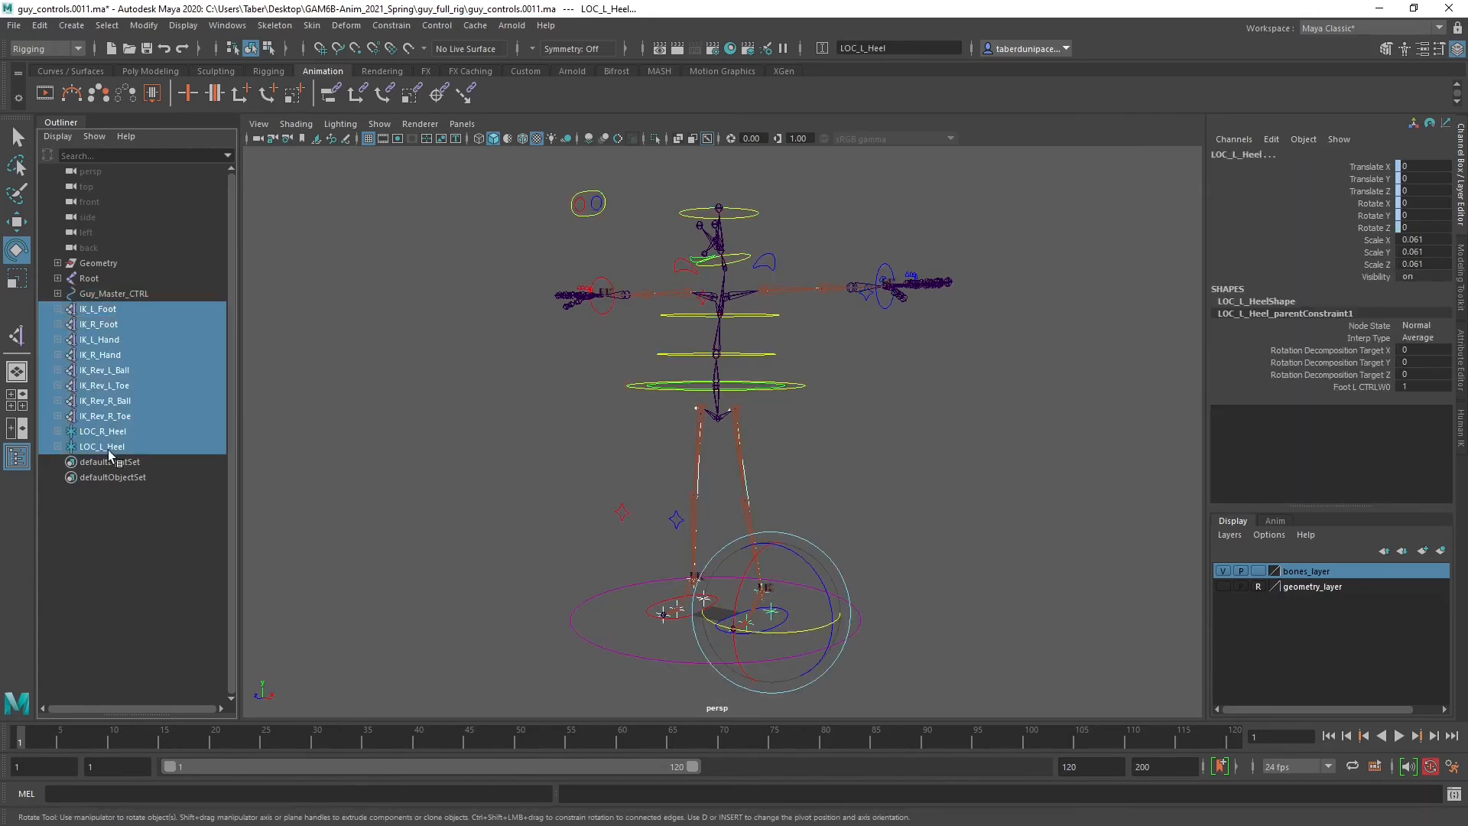
pyautogui.click(115, 530)
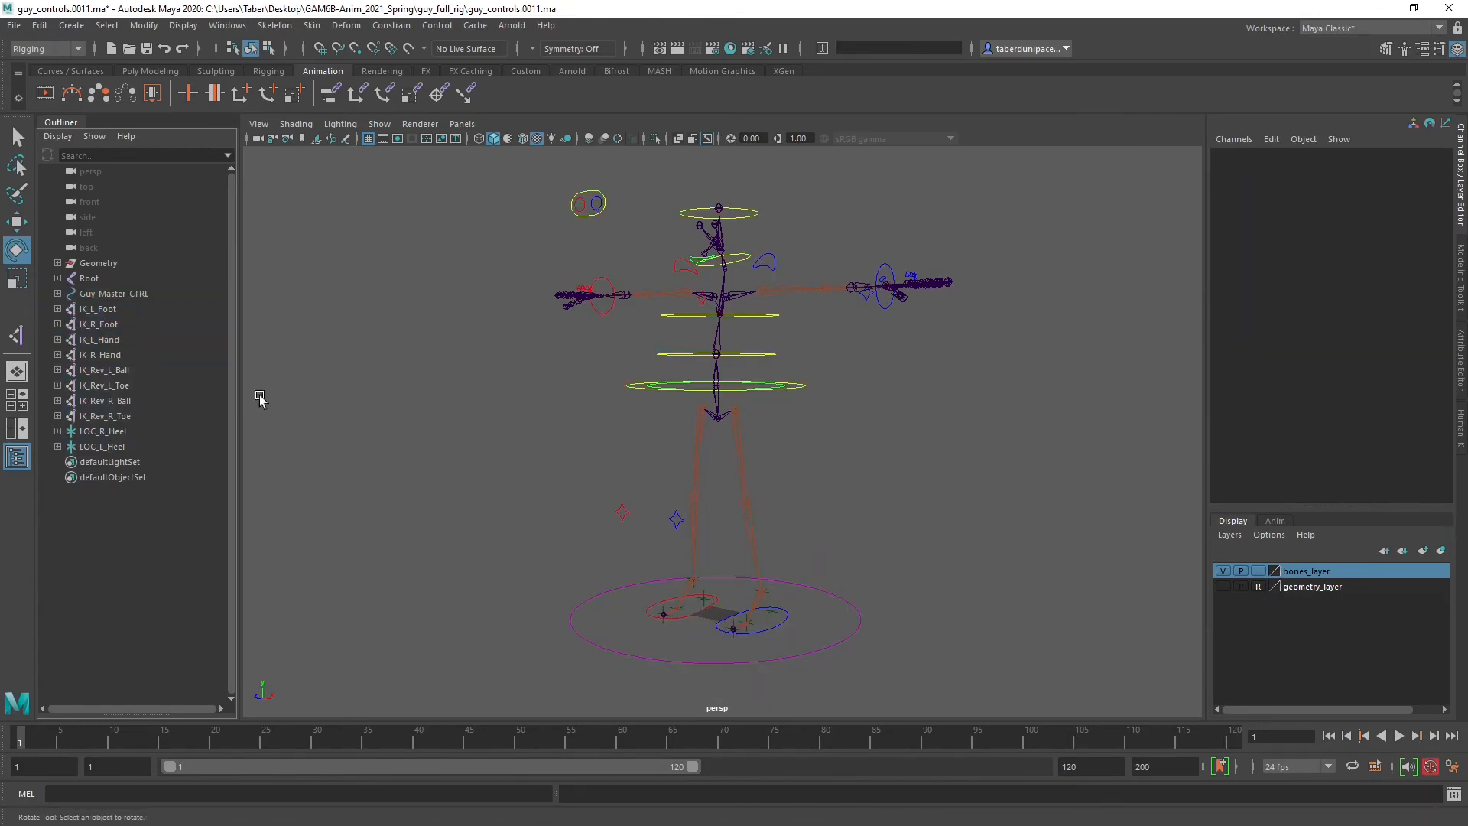
# Select the left foot control curve, Foot_L_CTRL, at the character's feet.
pyautogui.moveTo(575, 544)
pyautogui.keyDown('alt'); pyautogui.mouseDown()
pyautogui.moveTo(535, 570)
pyautogui.moveTo(586, 534)
pyautogui.mouseUp(); pyautogui.keyUp('alt')
pyautogui.keyDown('alt'); pyautogui.moveTo(586, 533); pyautogui.dragTo(846, 636, button='right'); pyautogui.keyUp('alt')
pyautogui.keyDown('alt'); pyautogui.moveTo(846, 635); pyautogui.dragTo(862, 447, button='middle'); pyautogui.keyUp('alt')
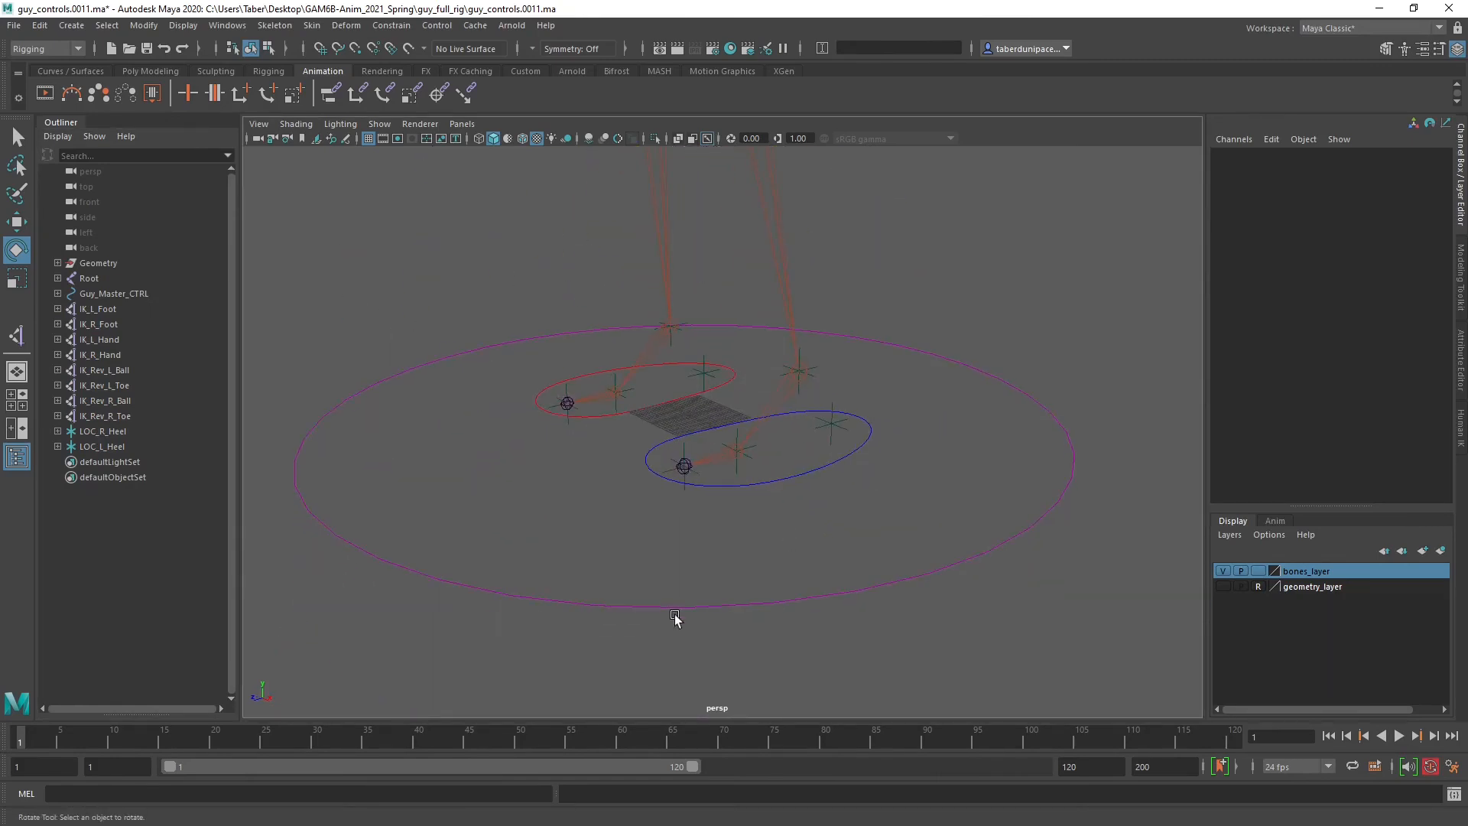
pyautogui.keyDown('alt'); pyautogui.moveTo(675, 616); pyautogui.dragTo(921, 590, button='right'); pyautogui.keyUp('alt')
pyautogui.keyDown('alt'); pyautogui.moveTo(921, 590); pyautogui.dragTo(880, 593, button='middle'); pyautogui.keyUp('alt')
pyautogui.click(848, 540)
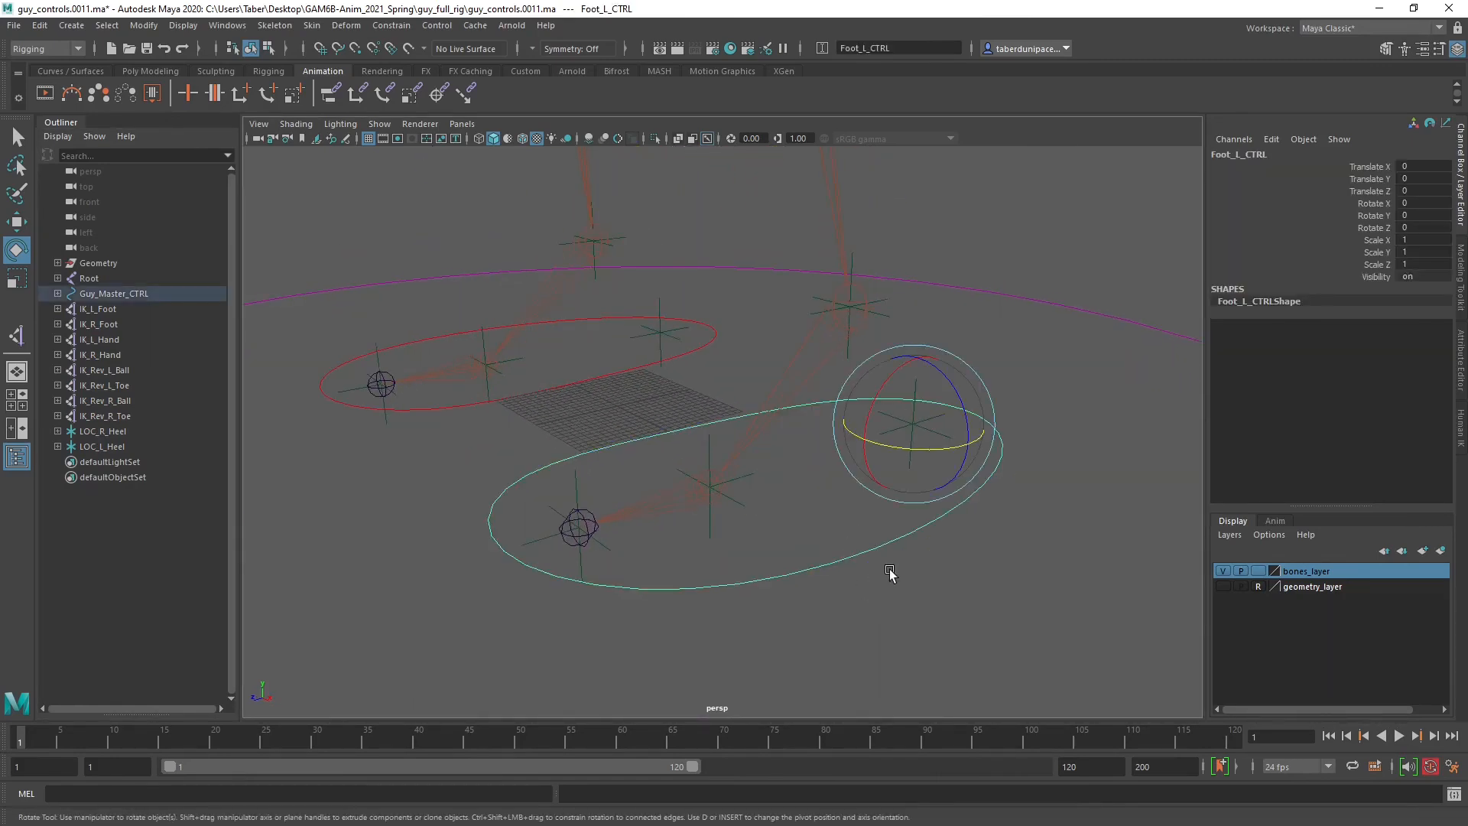
pyautogui.keyDown('alt'); pyautogui.moveTo(888, 577); pyautogui.dragTo(886, 629); pyautogui.keyUp('alt')
pyautogui.keyDown('alt'); pyautogui.moveTo(885, 630); pyautogui.dragTo(908, 599, button='middle'); pyautogui.keyUp('alt')
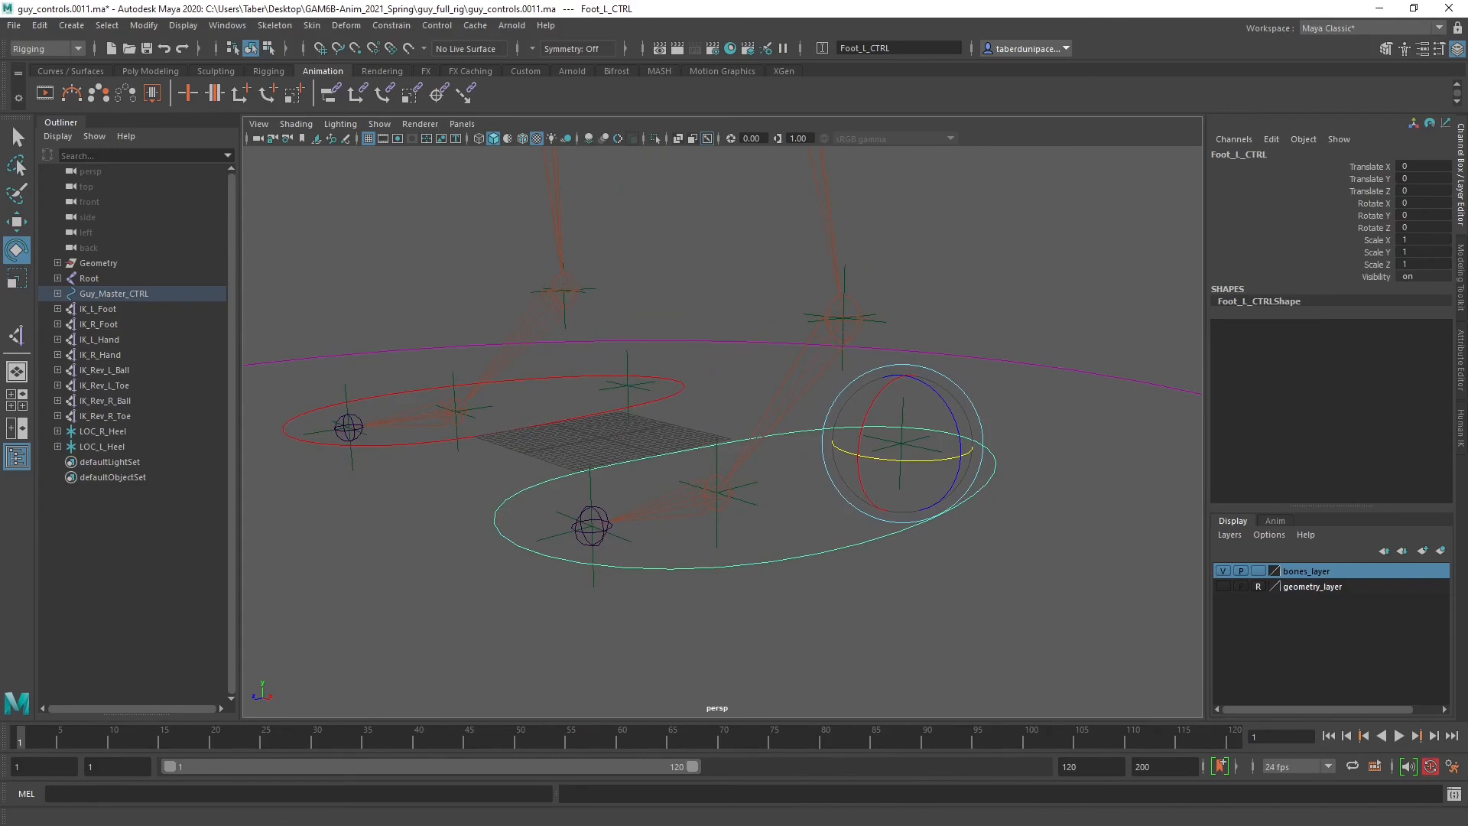
pyautogui.keyDown('alt'); pyautogui.moveTo(806, 613); pyautogui.dragTo(1090, 483); pyautogui.keyUp('alt')
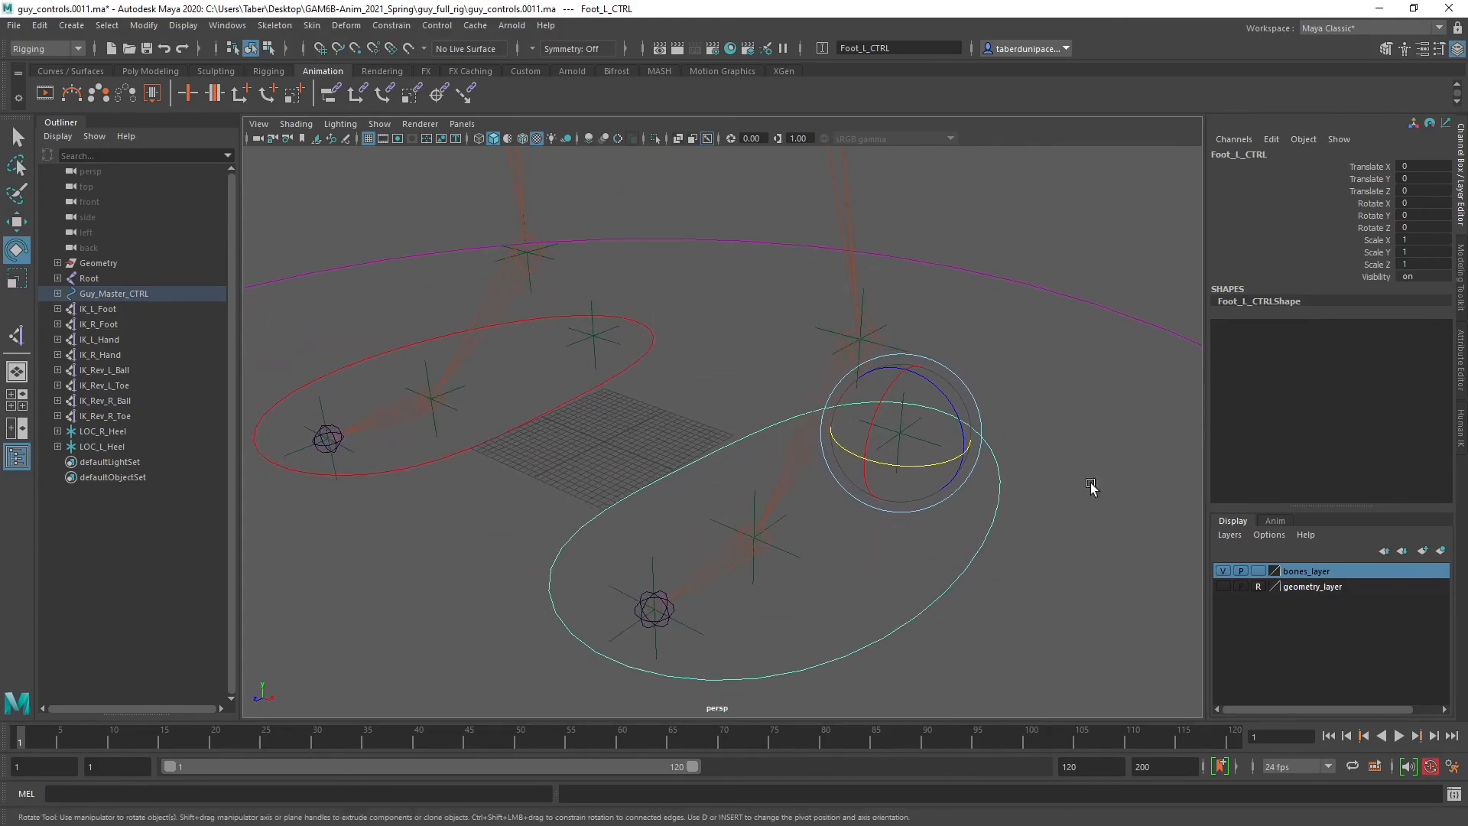
# Add a keyable float attribute Ball_Roll to Foot_L_CTRL with minimum -10, maximum 10 and default 0.
pyautogui.click(1271, 139)
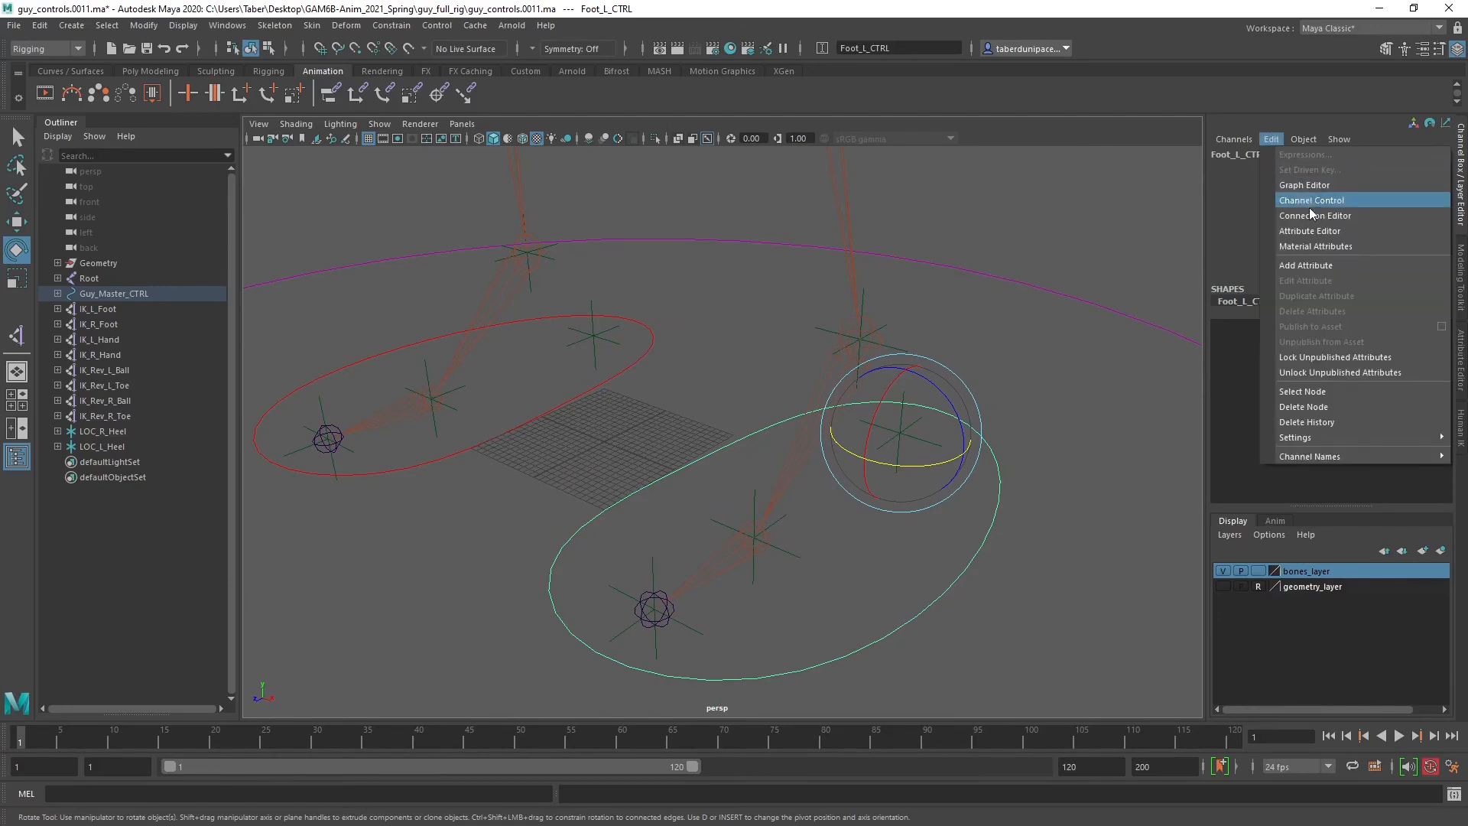
pyautogui.click(1314, 264)
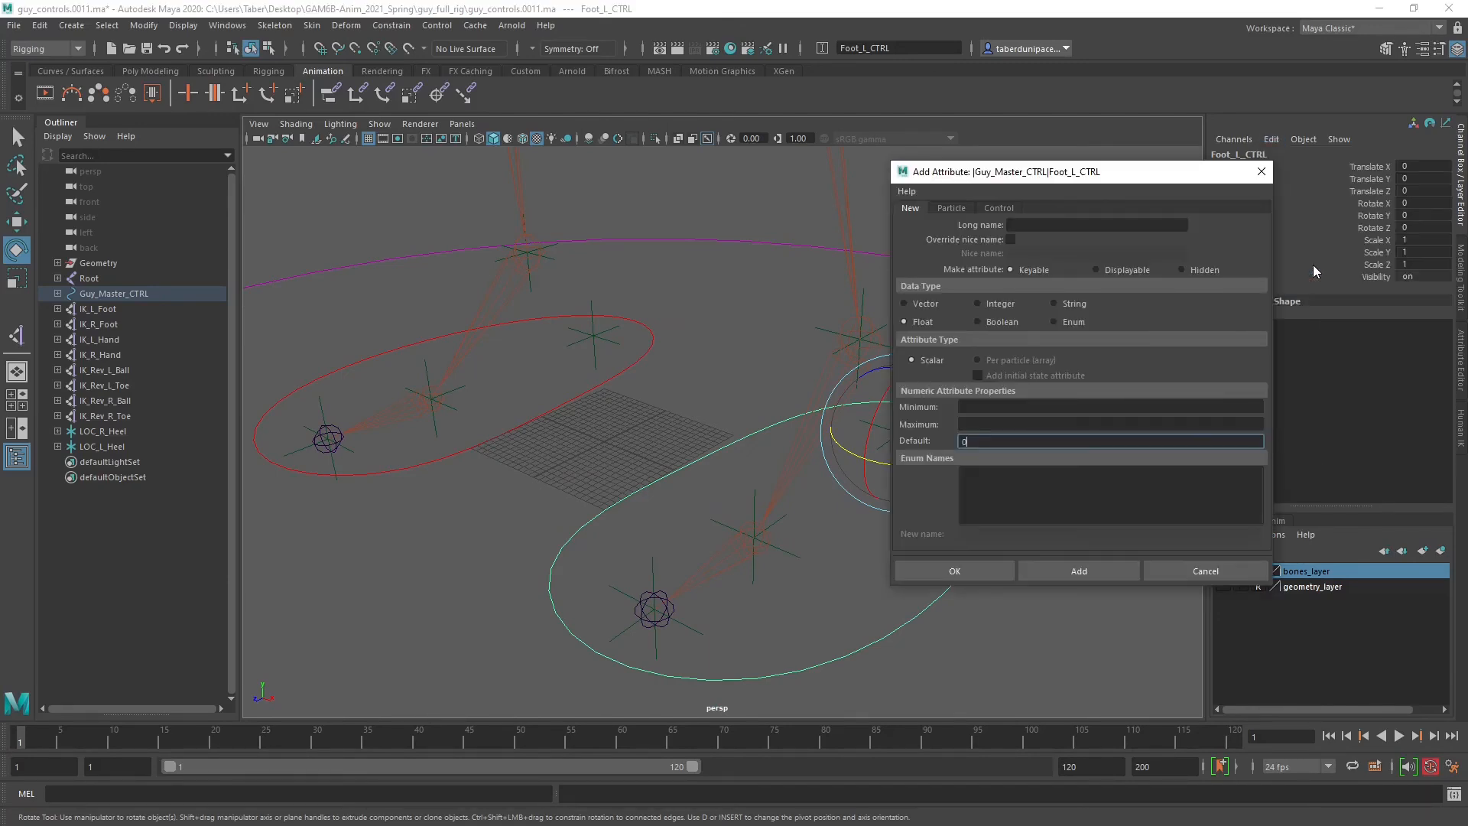
pyautogui.moveTo(1123, 167); pyautogui.dragTo(1290, 151)
pyautogui.keyDown('alt'); pyautogui.moveTo(929, 309); pyautogui.dragTo(846, 312); pyautogui.keyUp('alt')
pyautogui.click(1216, 205)
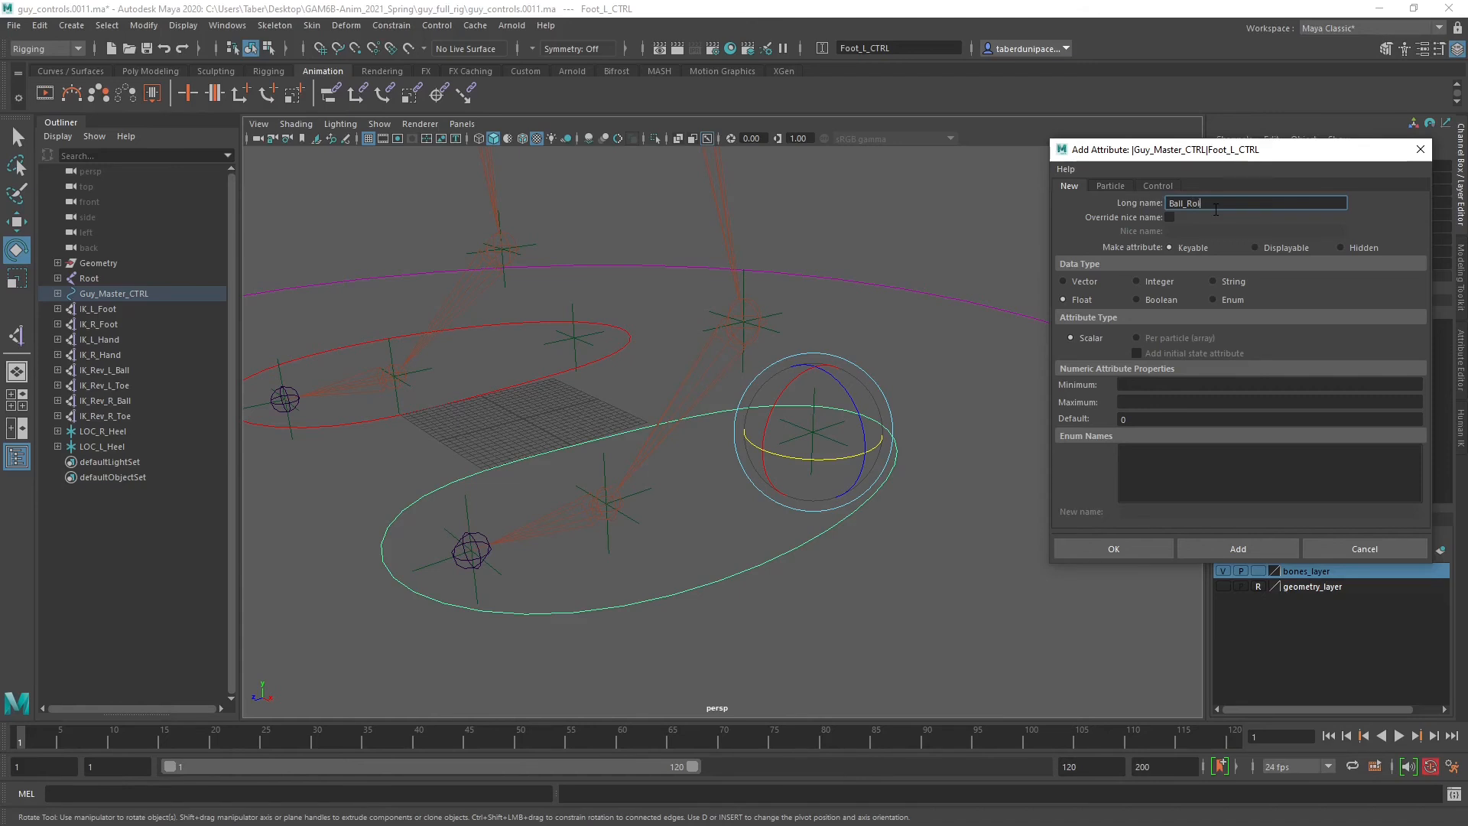
pyautogui.click(1154, 385)
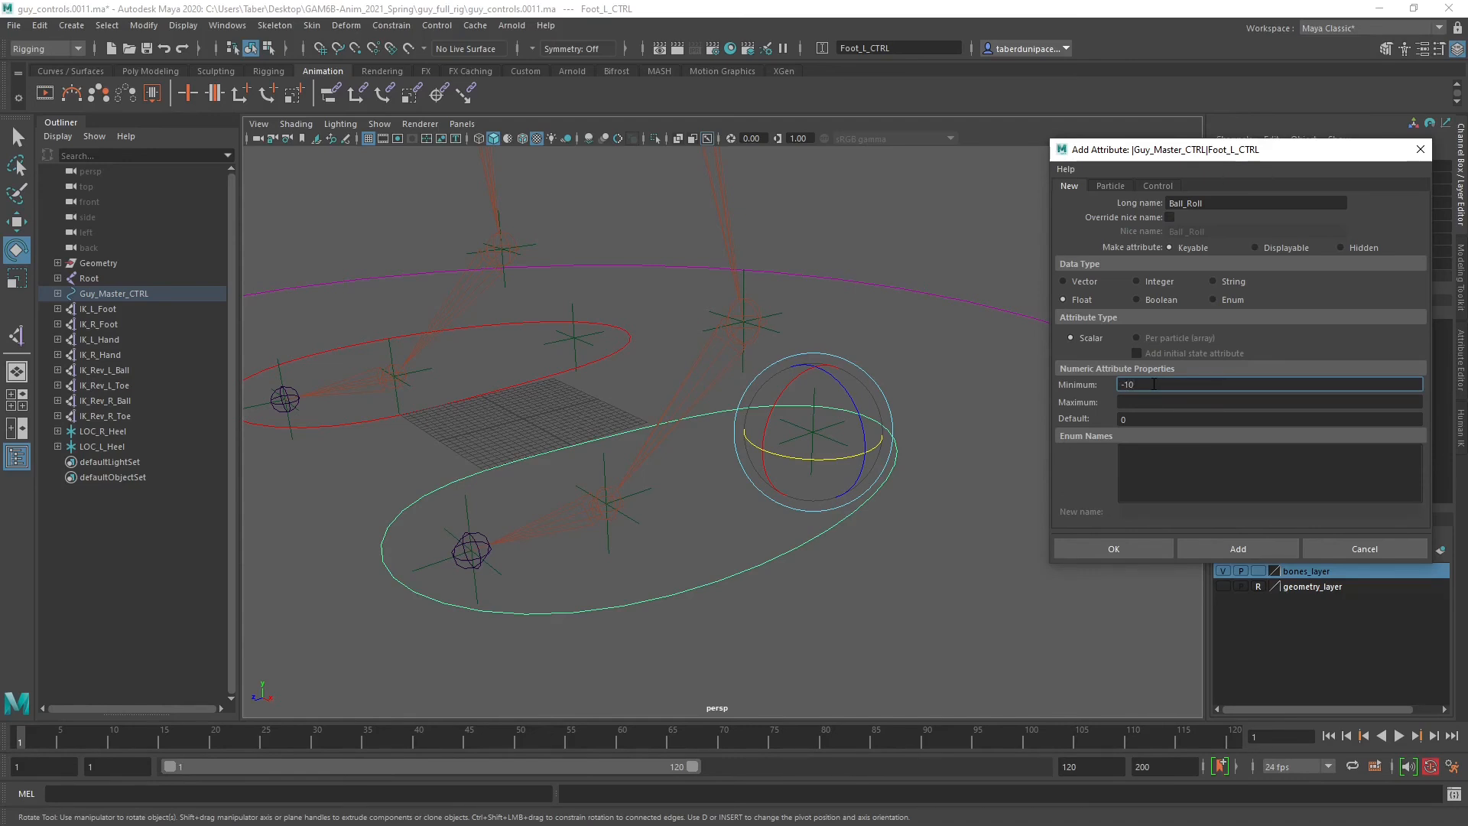
pyautogui.click(1143, 403)
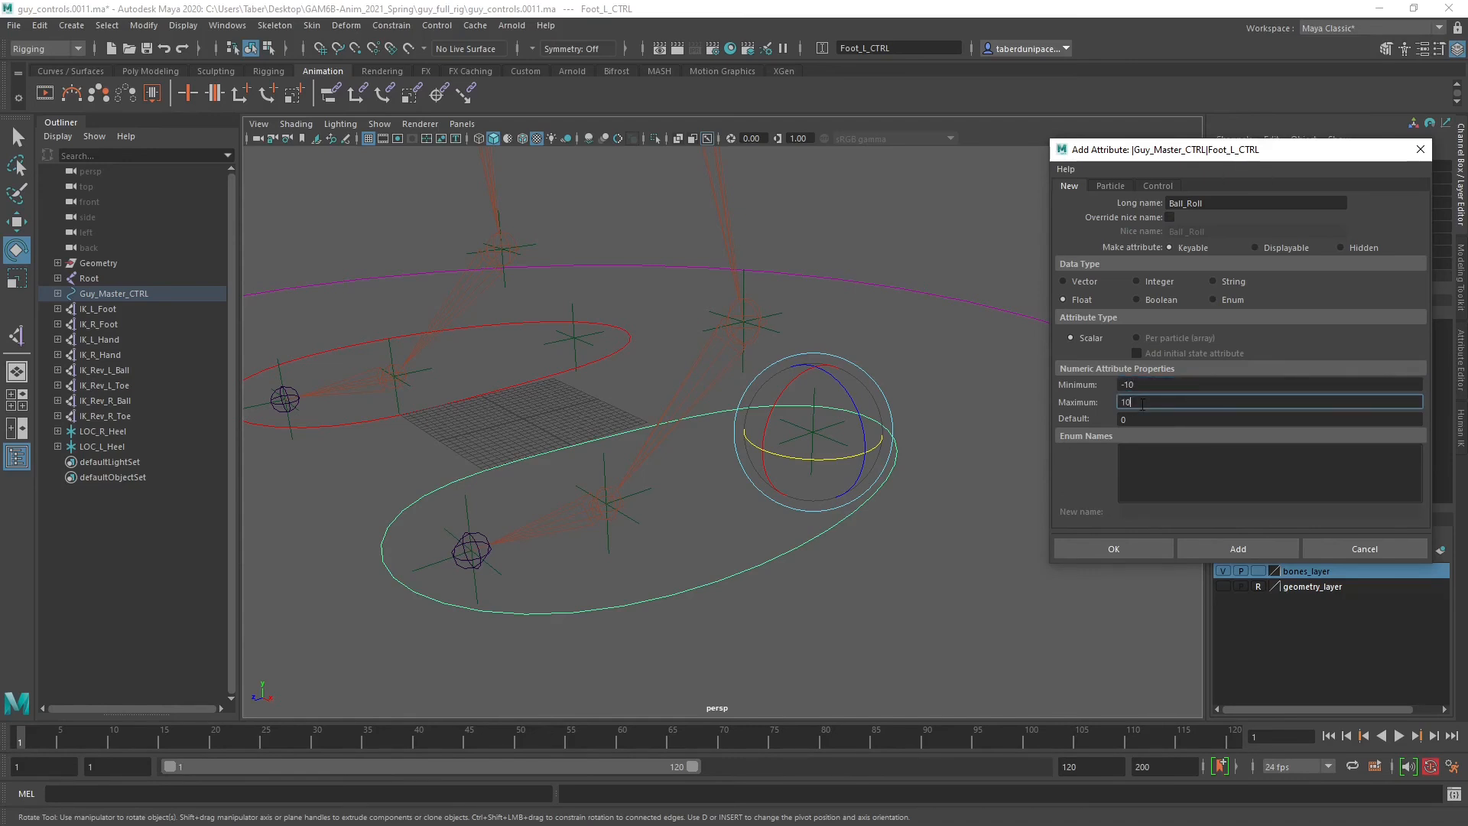
pyautogui.write('10')
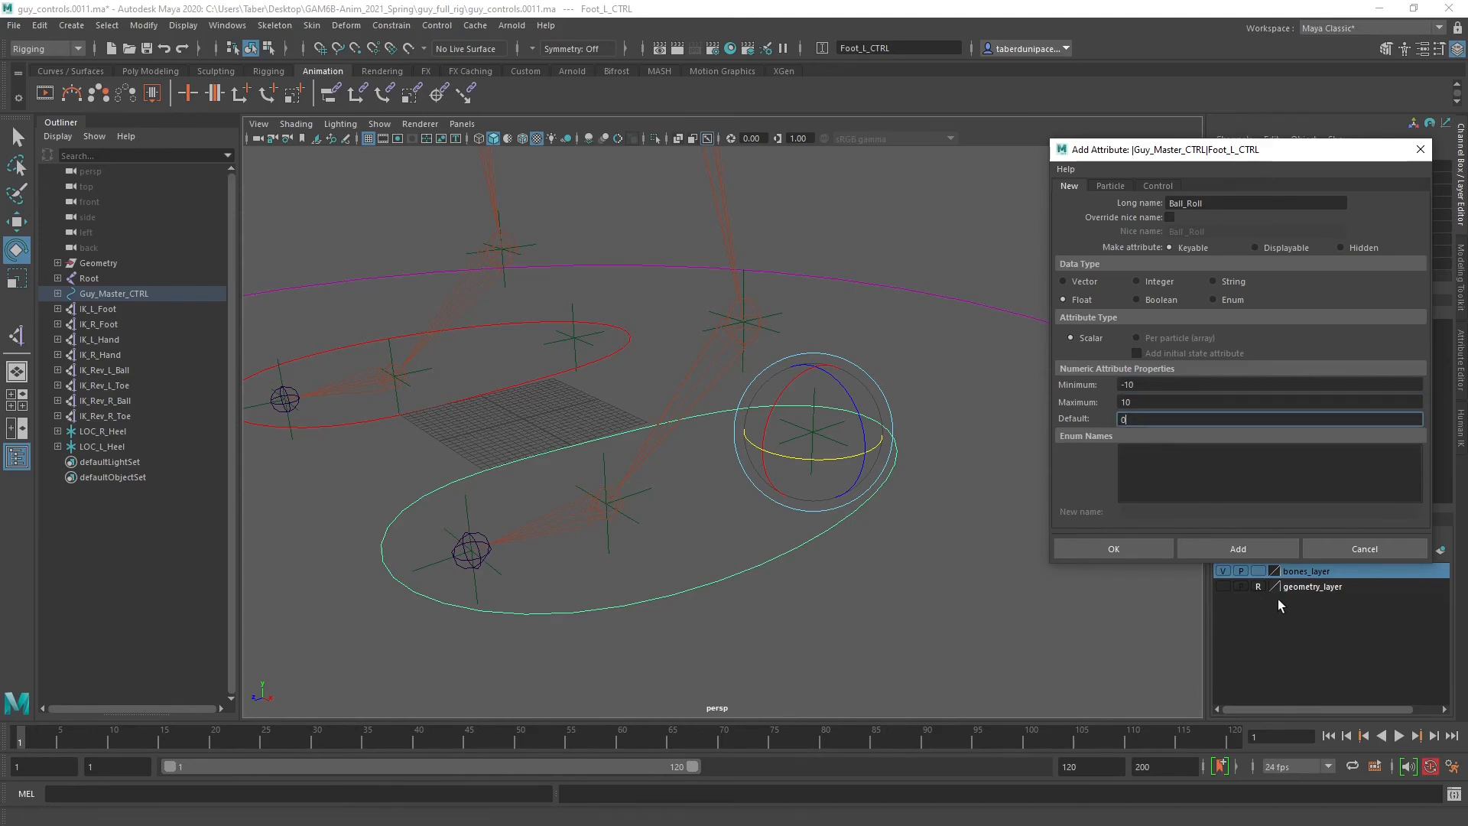
pyautogui.click(1252, 552)
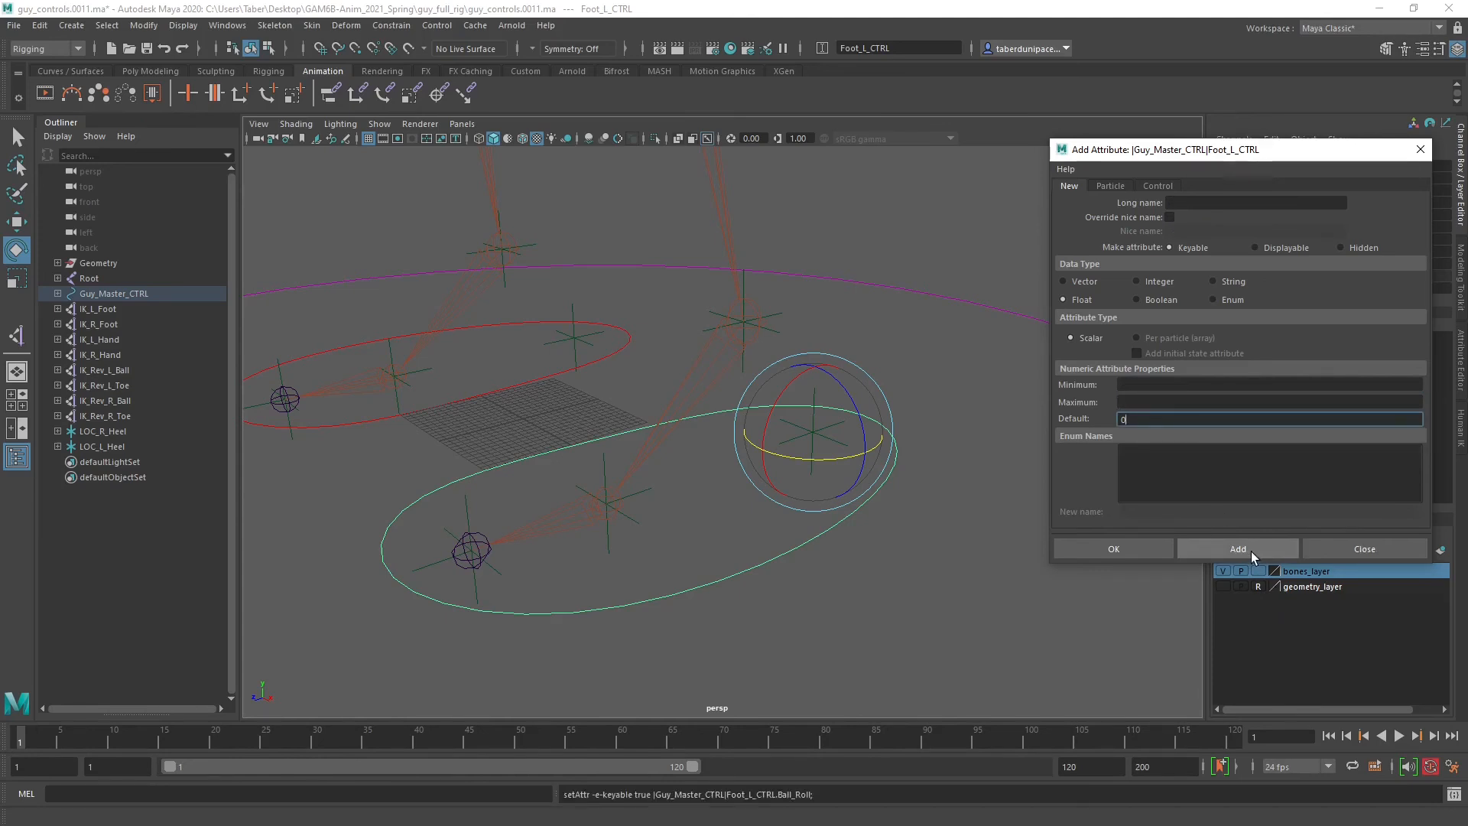
# Add a keyable float attribute Toe_Roll to Foot_L_CTRL with minimum -10, maximum 10 and default 0.
pyautogui.click(1257, 201)
pyautogui.moveTo(1233, 155); pyautogui.dragTo(1040, 134)
pyautogui.write('T')
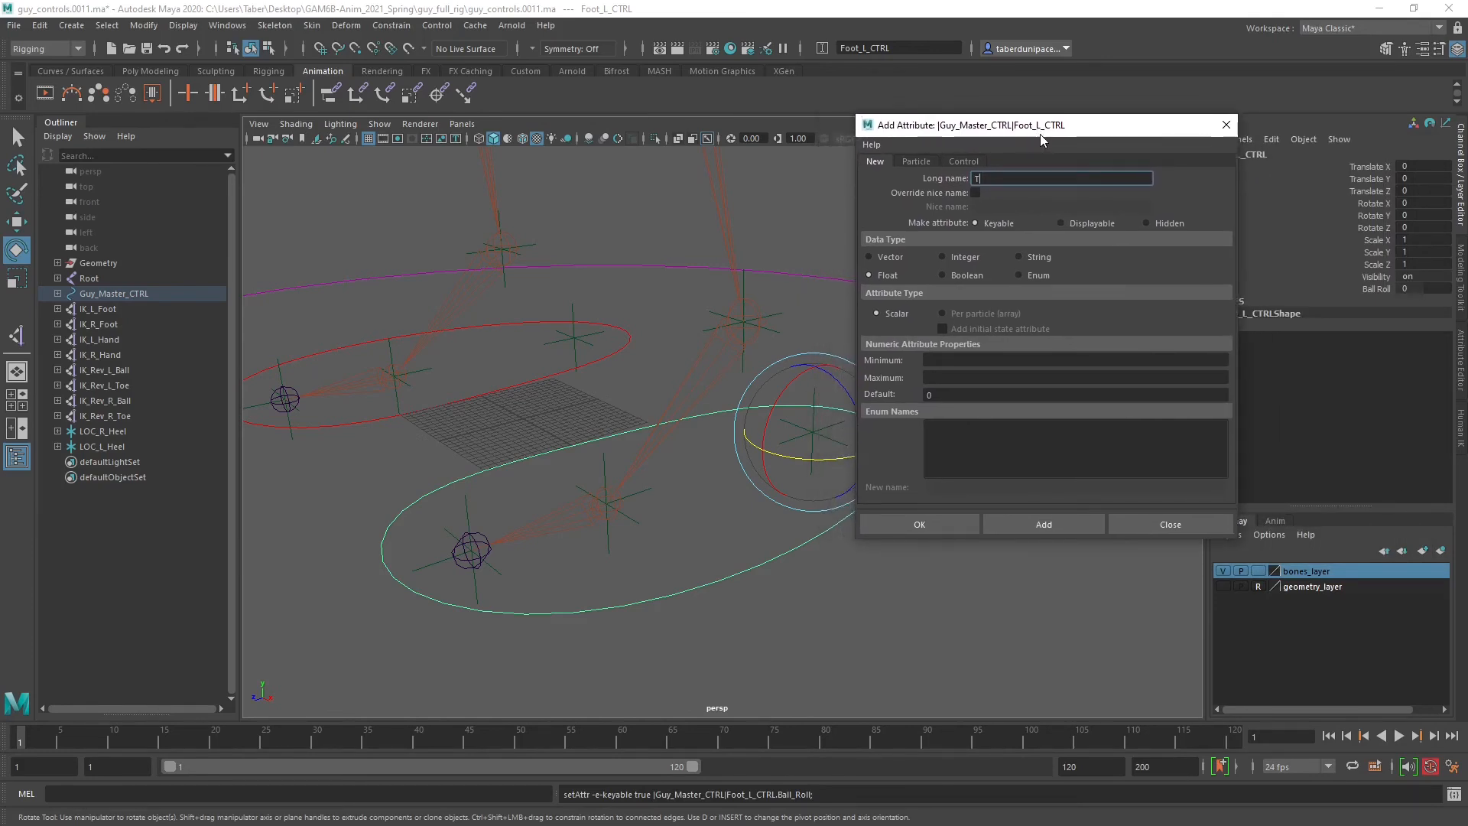
pyautogui.write('oe_Roll')
pyautogui.click(1015, 358)
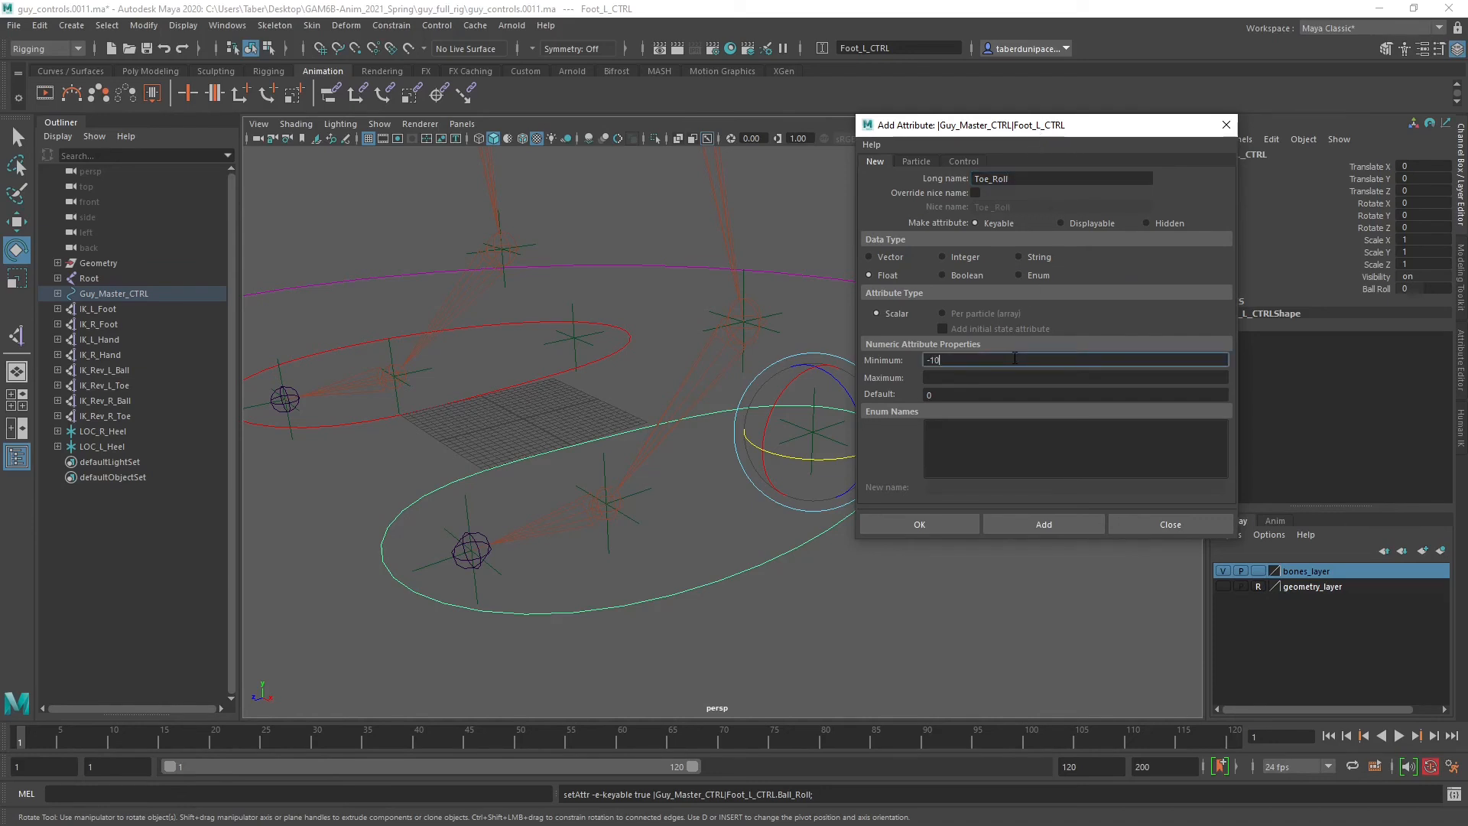
pyautogui.click(969, 377)
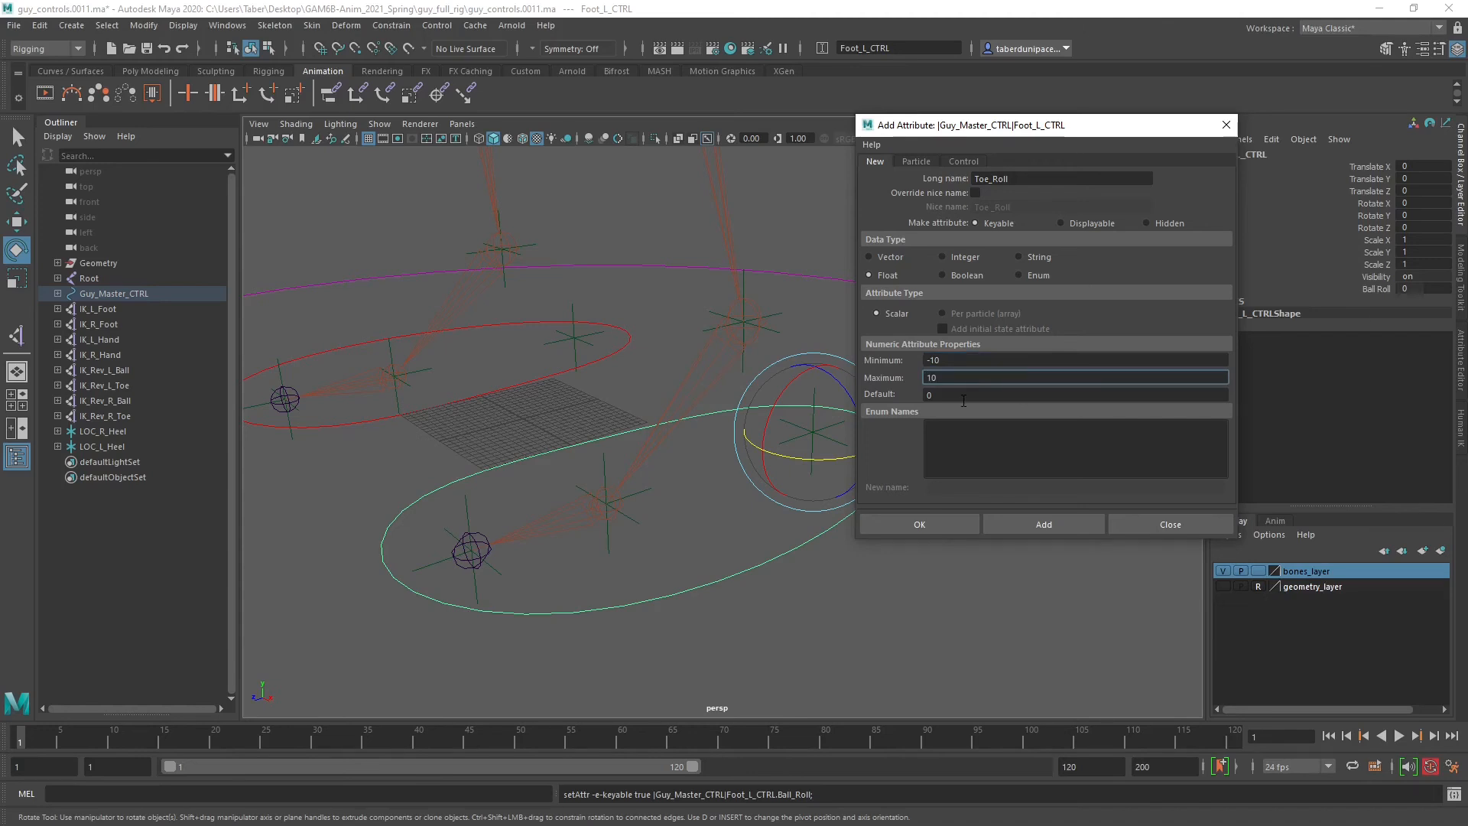
pyautogui.click(1015, 521)
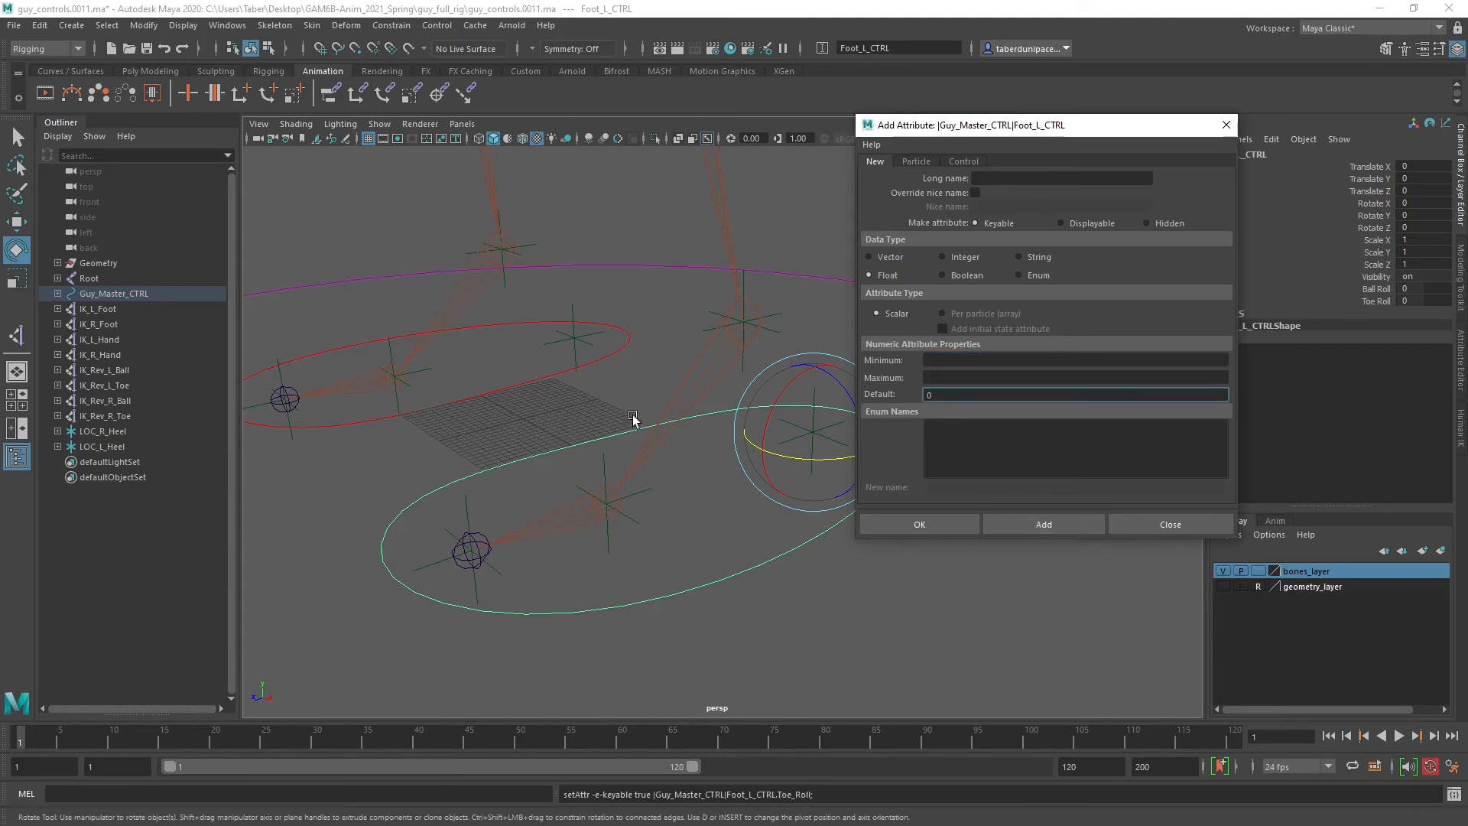
# Add a keyable float attribute Ball_Roll to Foot_R_CTRL with minimum -10, default 0 and the same maximum as on Foot_L_CTRL.
pyautogui.click(515, 389)
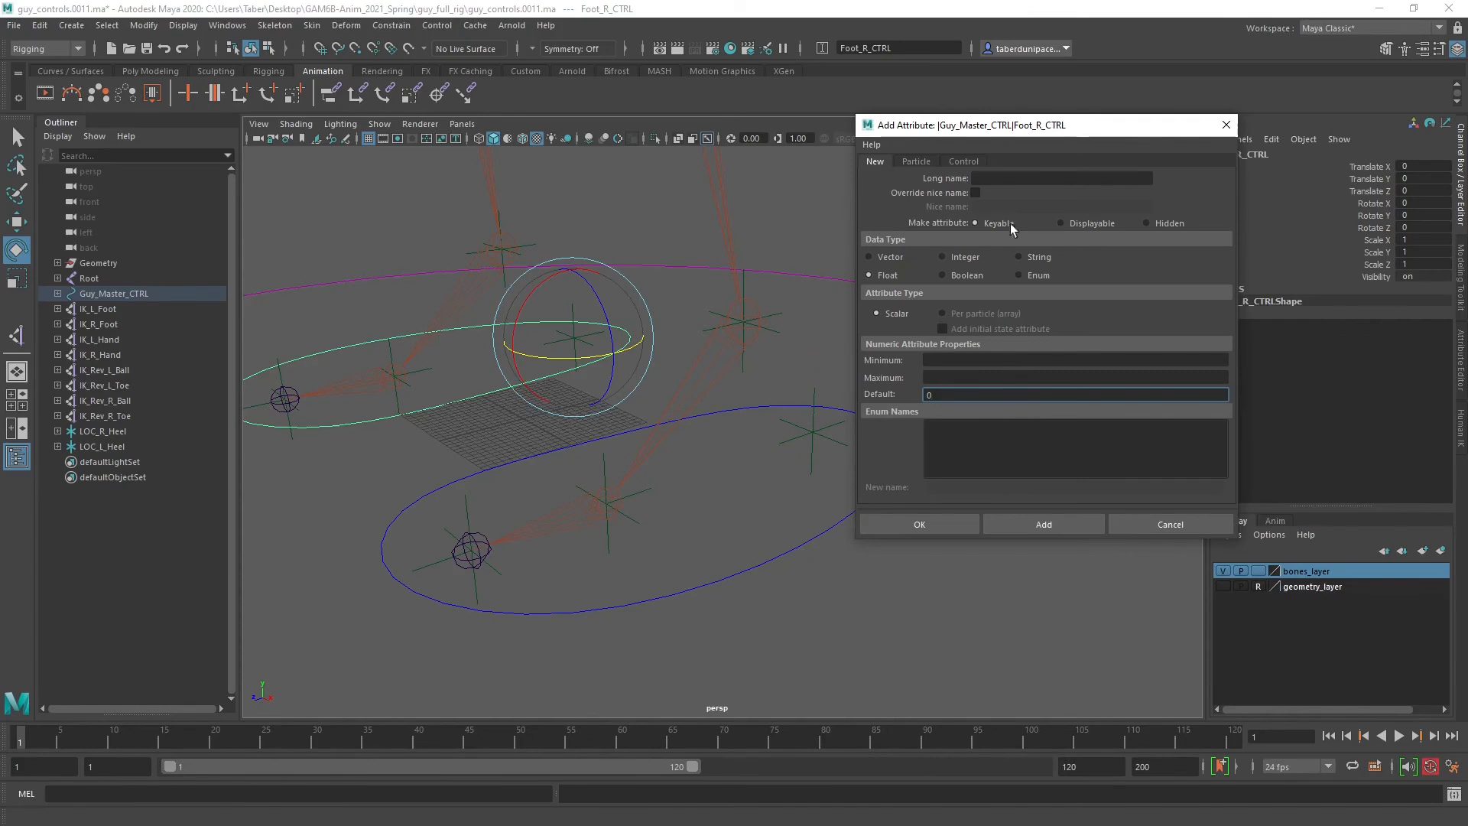
pyautogui.click(1003, 177)
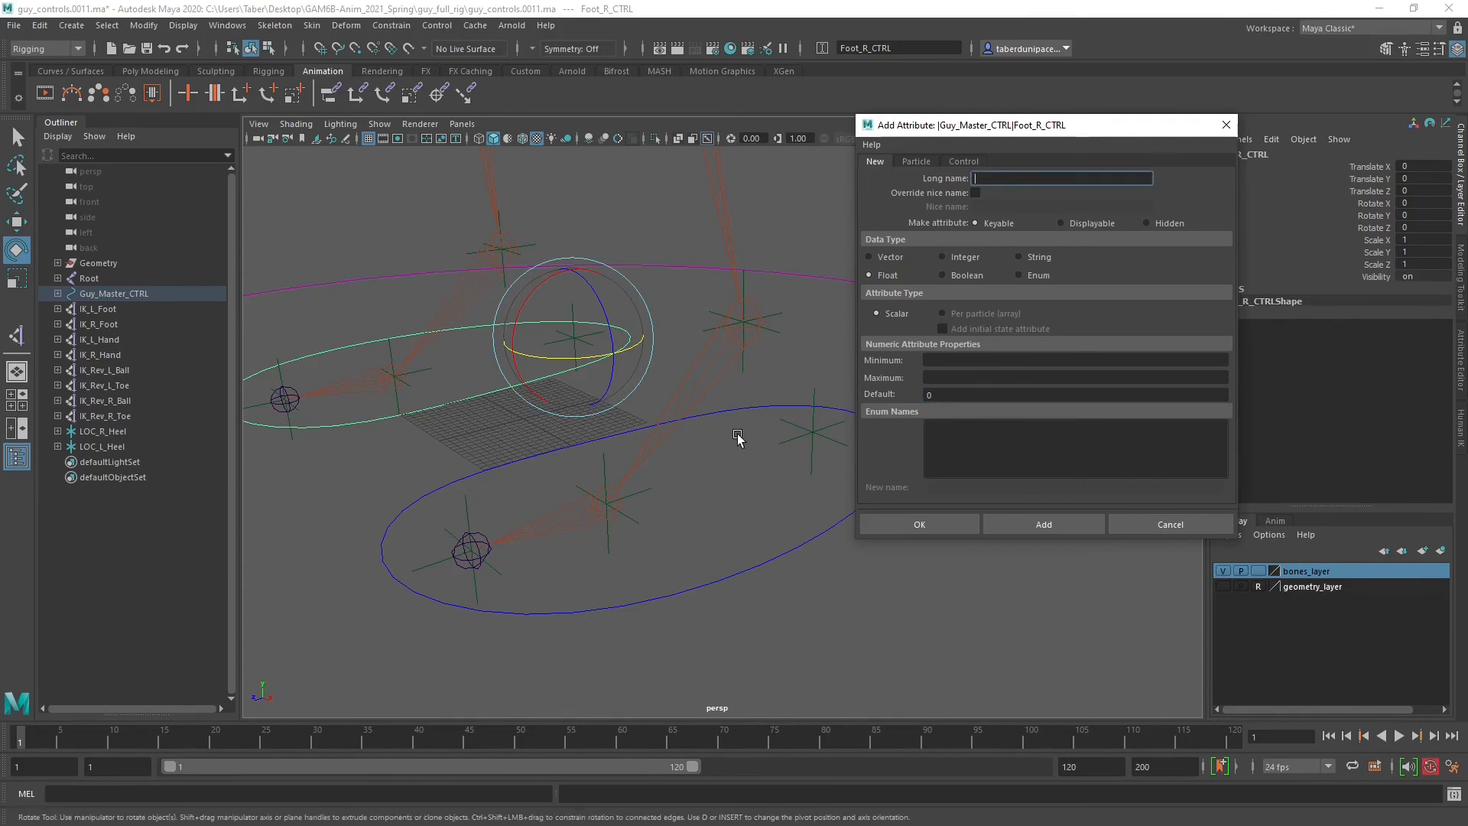
pyautogui.click(757, 569)
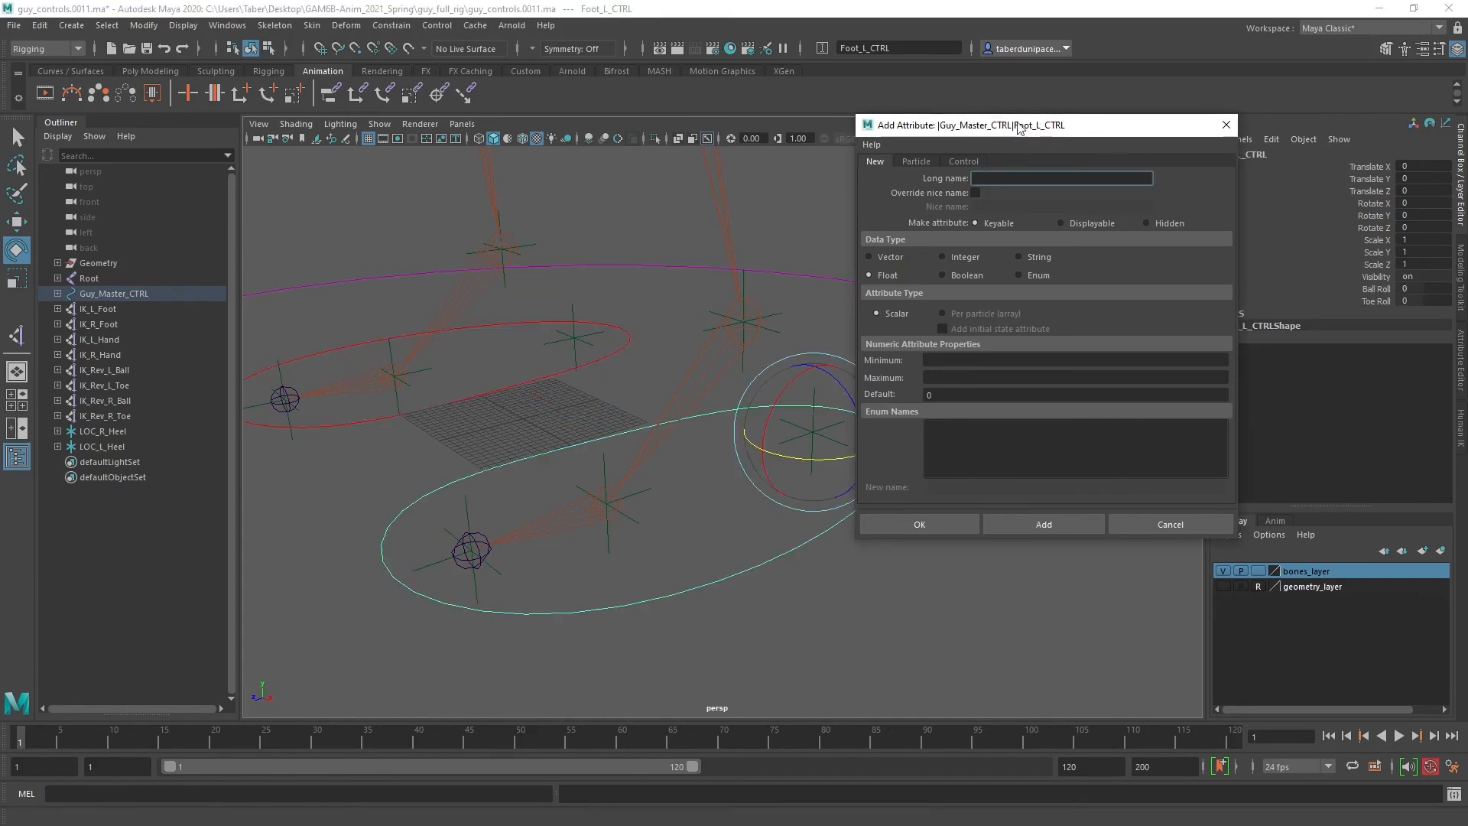
pyautogui.click(498, 401)
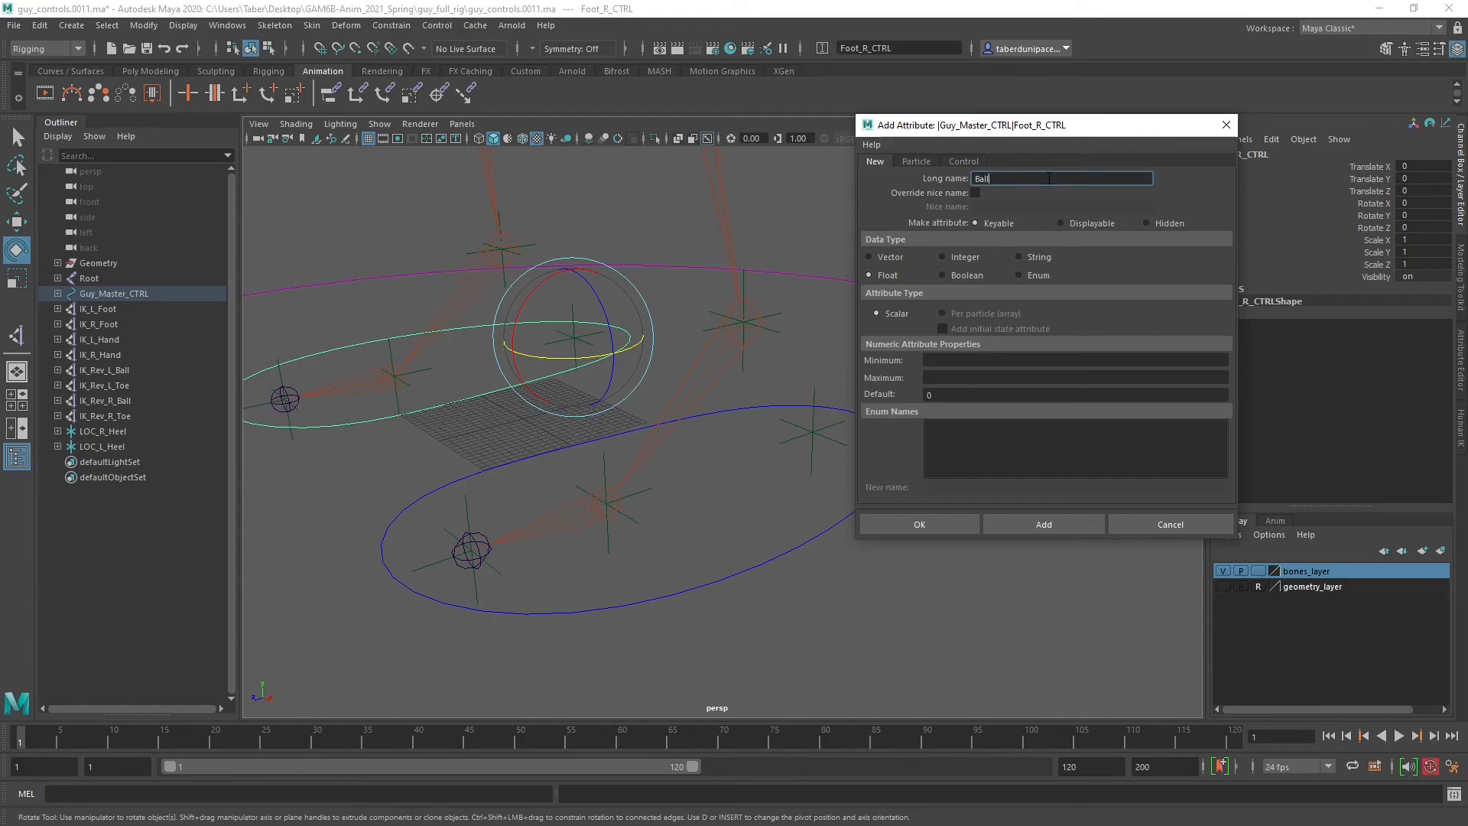
pyautogui.click(1049, 179)
pyautogui.write('Ball_Roll')
pyautogui.click(962, 359)
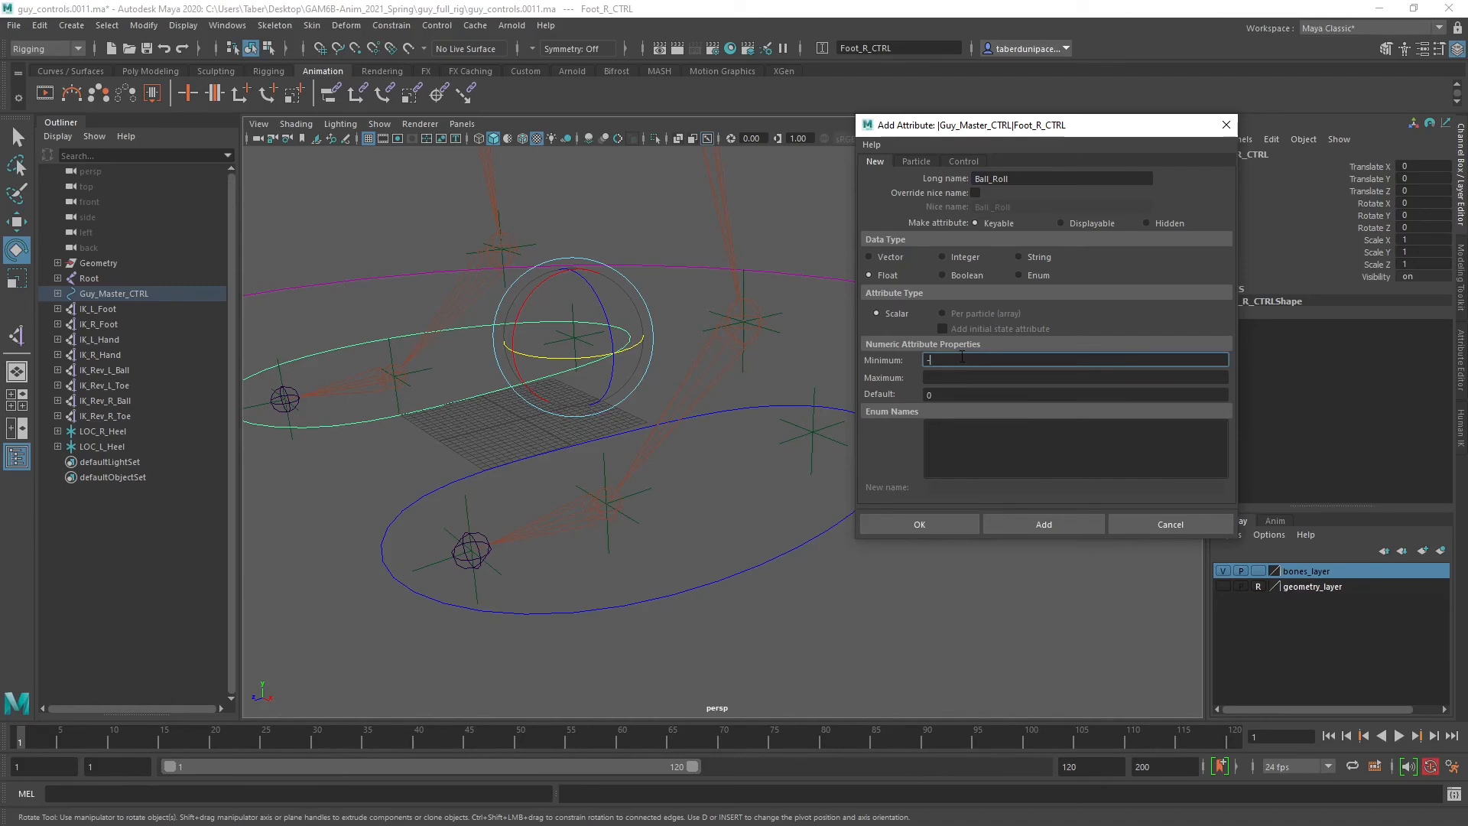
pyautogui.click(958, 376)
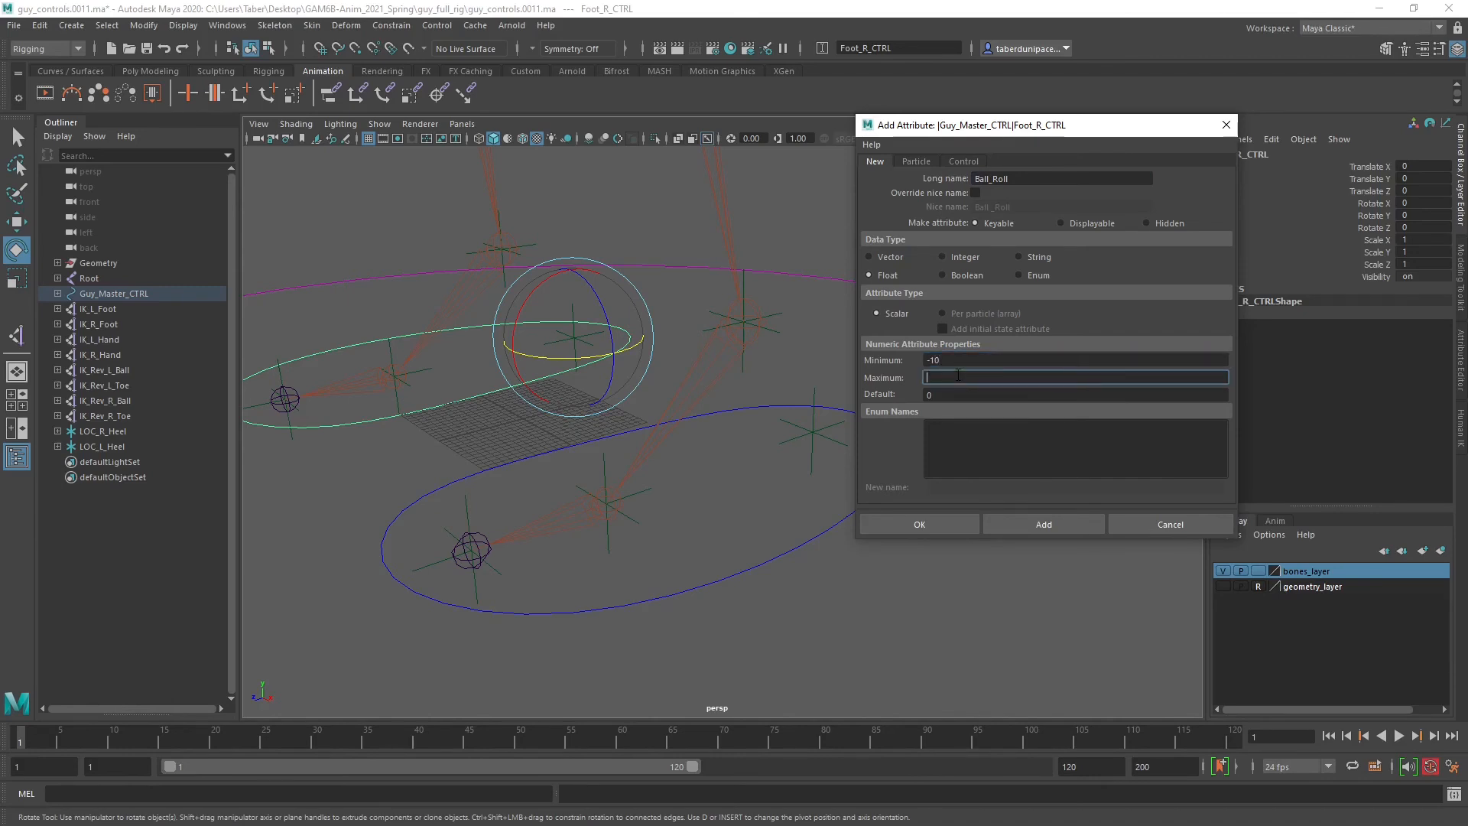
pyautogui.click(1038, 524)
# Add a keyable float attribute Toe_Roll to Foot_R_CTRL with minimum -10, maximum 10 and default 0, and close the attribute dialog.
pyautogui.click(1049, 179)
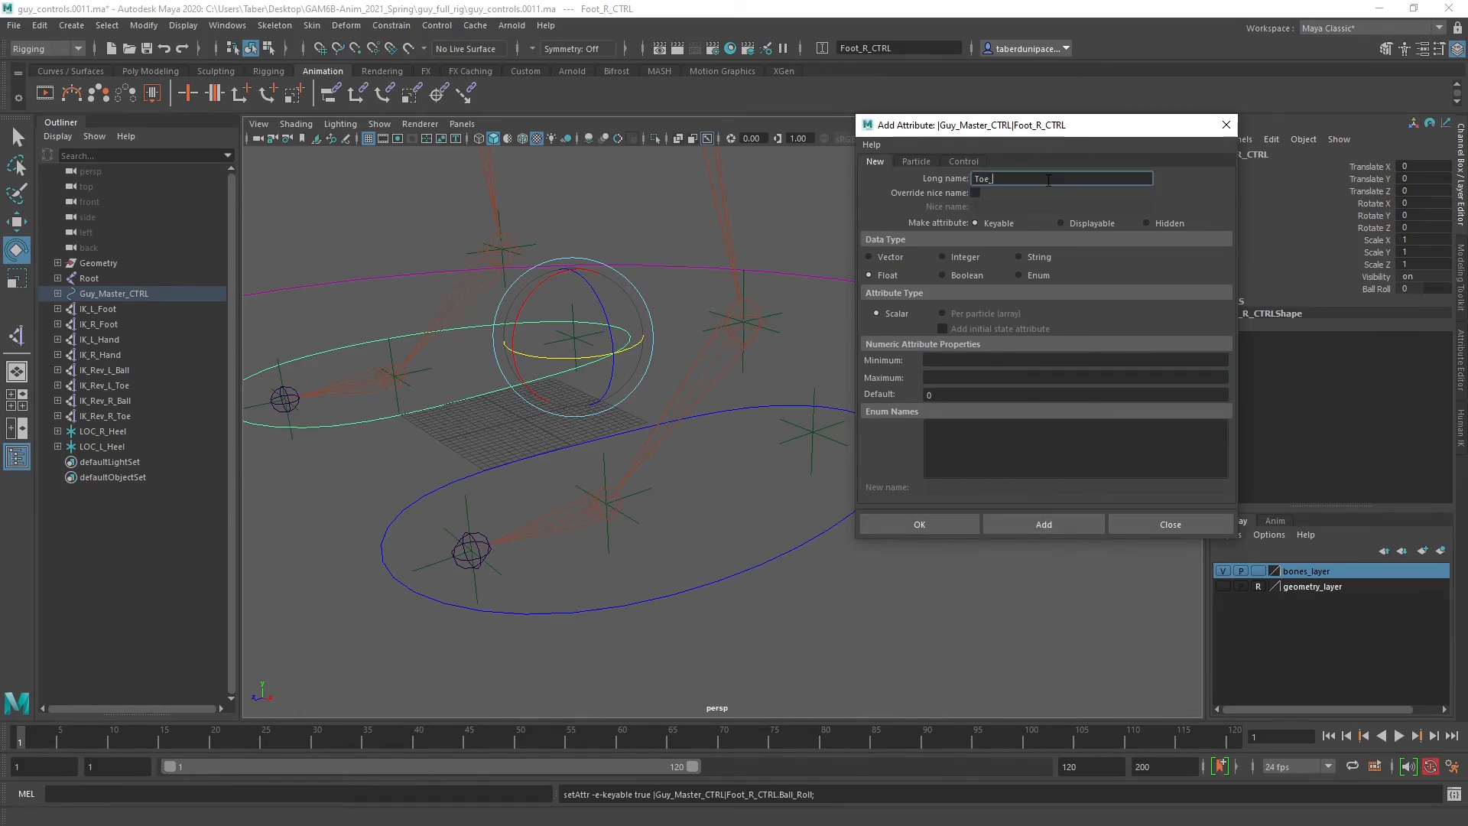
pyautogui.click(989, 360)
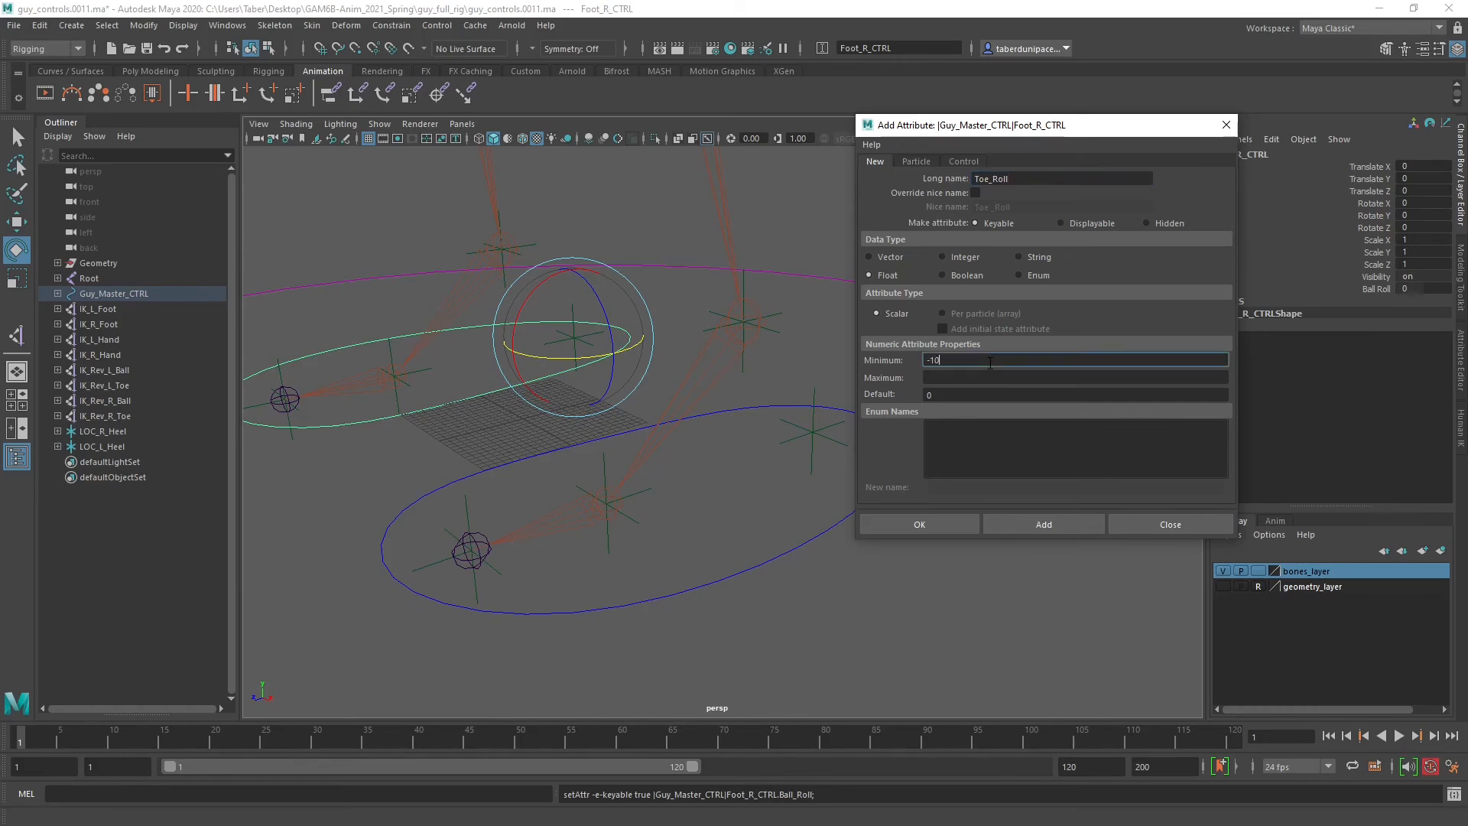
pyautogui.click(988, 375)
pyautogui.write('10')
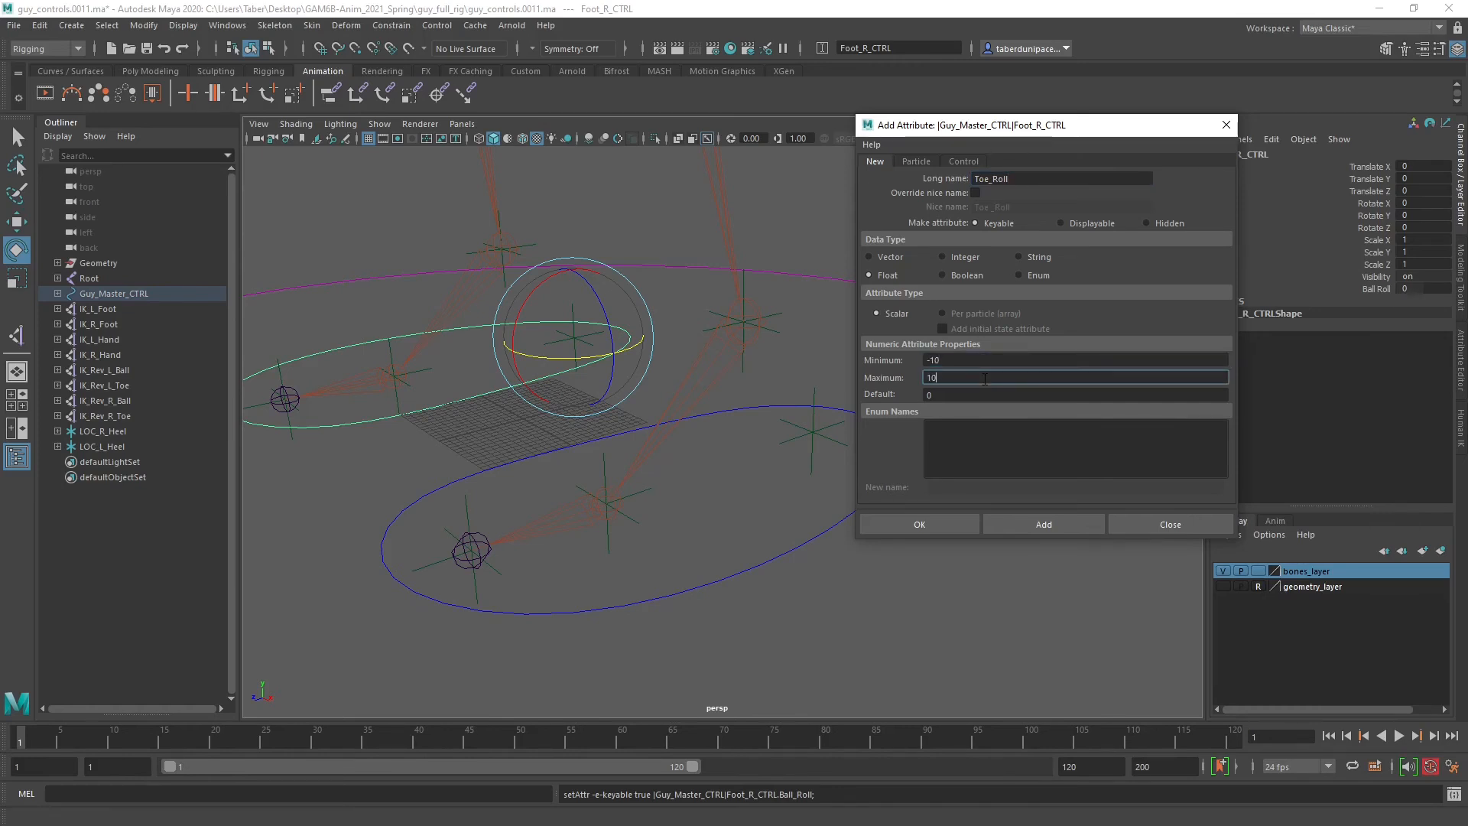
pyautogui.click(1002, 518)
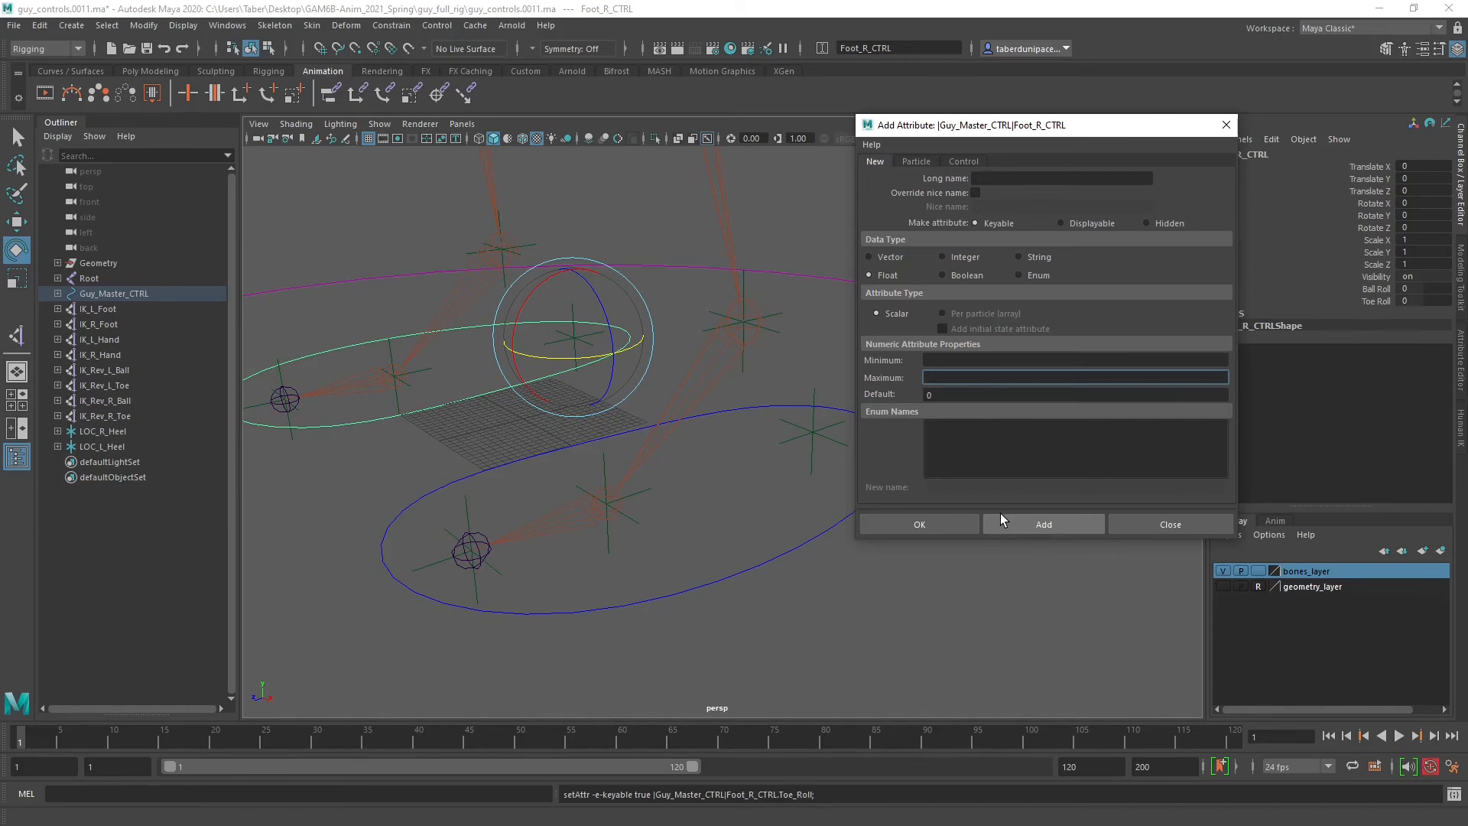
pyautogui.click(1236, 126)
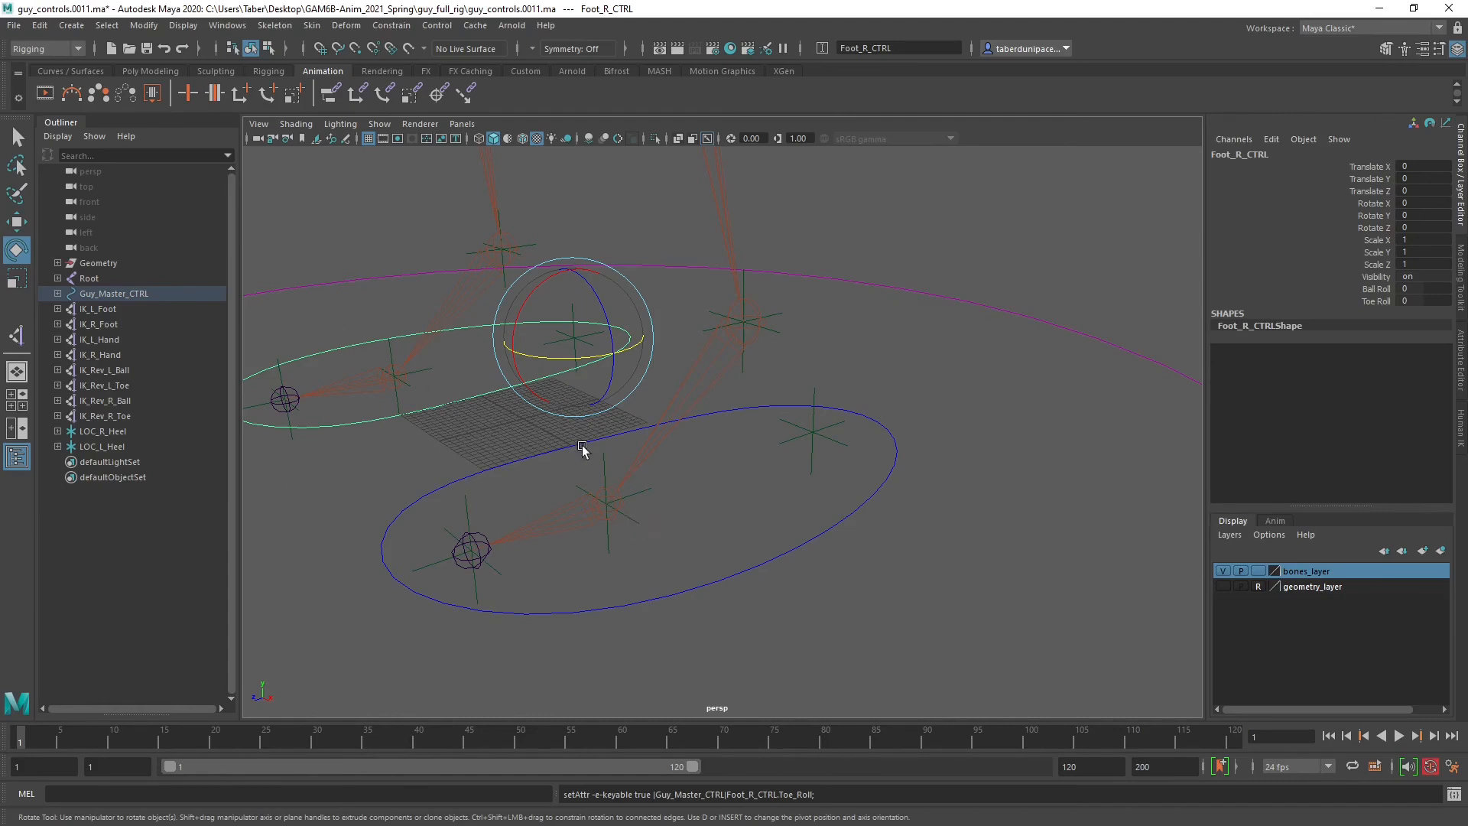
# Switch to the Animation menu set and load Foot_L_CTRL as the driver in Set Driven Key.
pyautogui.keyDown('alt'); pyautogui.moveTo(641, 518); pyautogui.dragTo(736, 522, button='middle'); pyautogui.keyUp('alt')
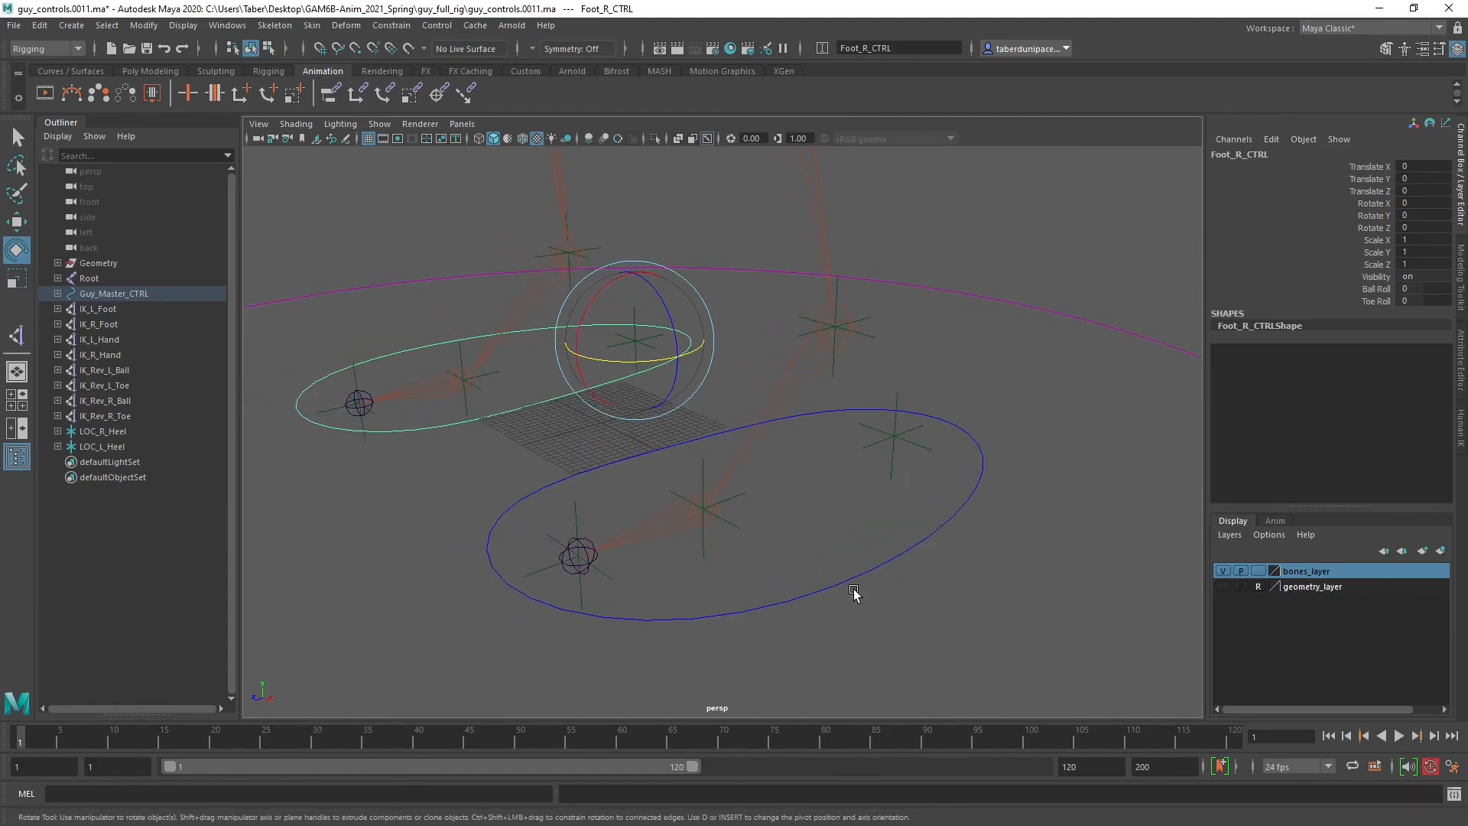
pyautogui.click(861, 563)
pyautogui.scroll(-2, 887, 601)
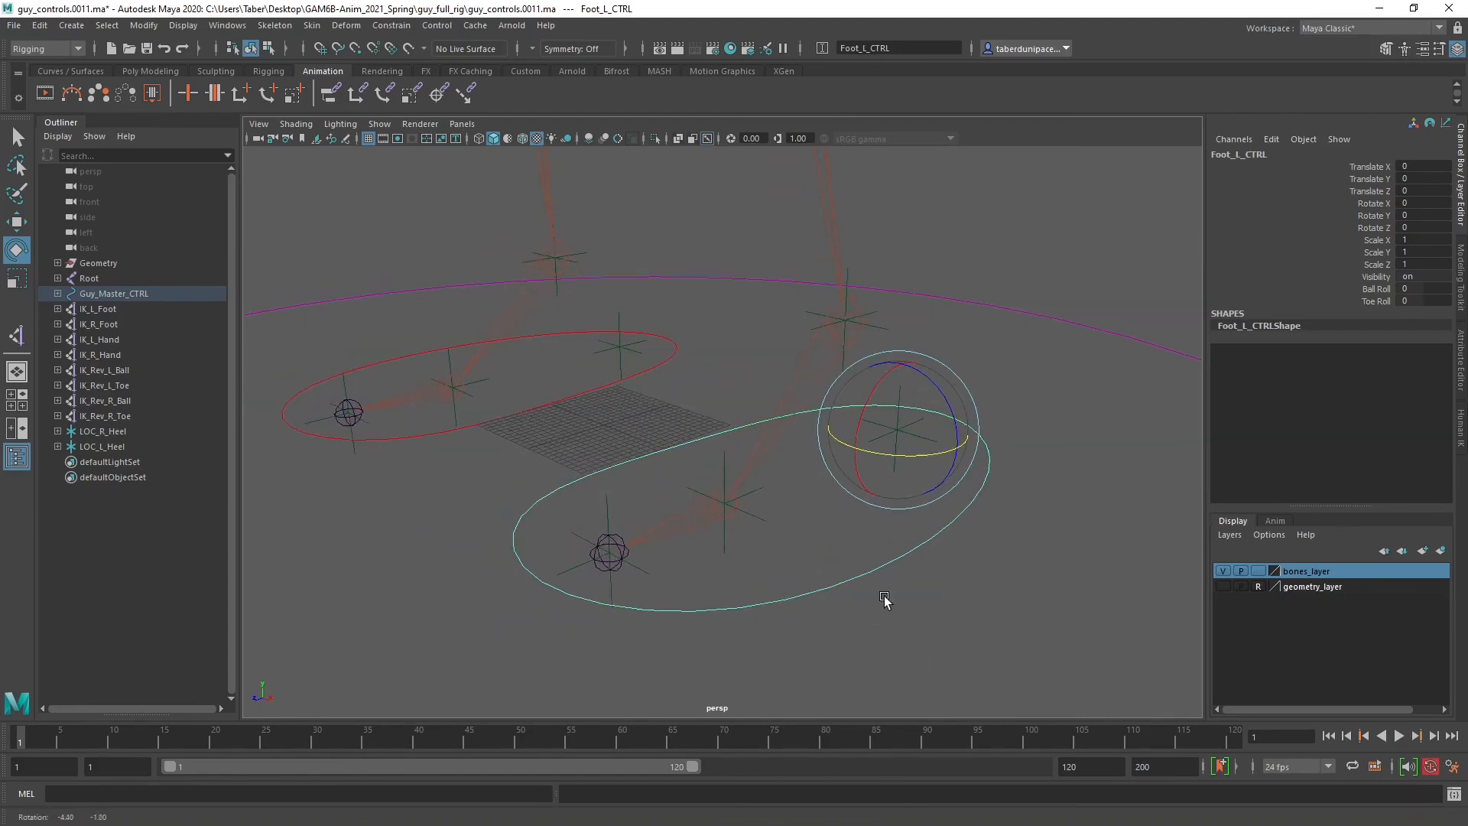
pyautogui.keyDown('alt'); pyautogui.moveTo(899, 571); pyautogui.dragTo(885, 570, button='middle'); pyautogui.keyUp('alt')
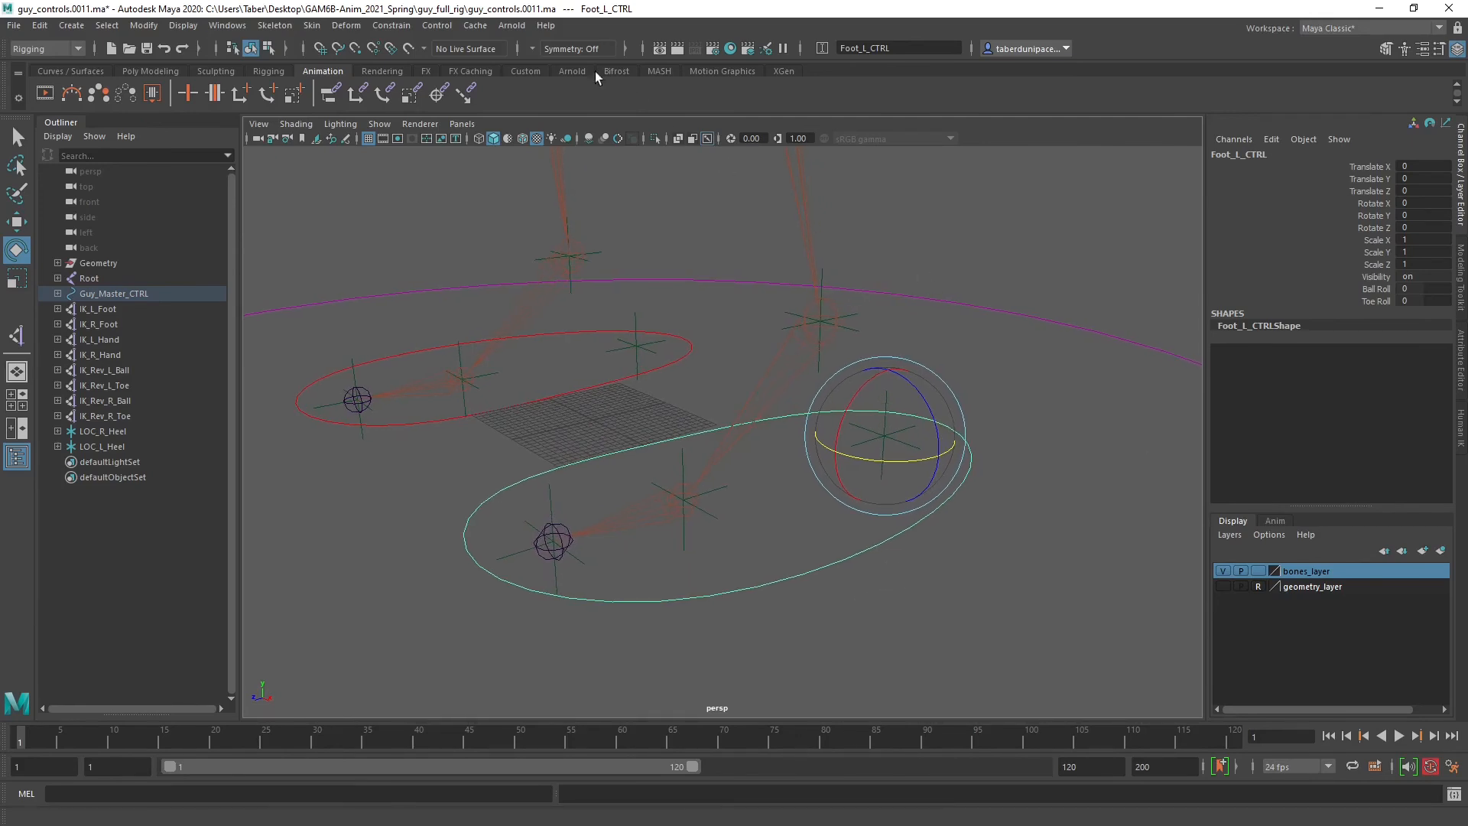
pyautogui.click(49, 47)
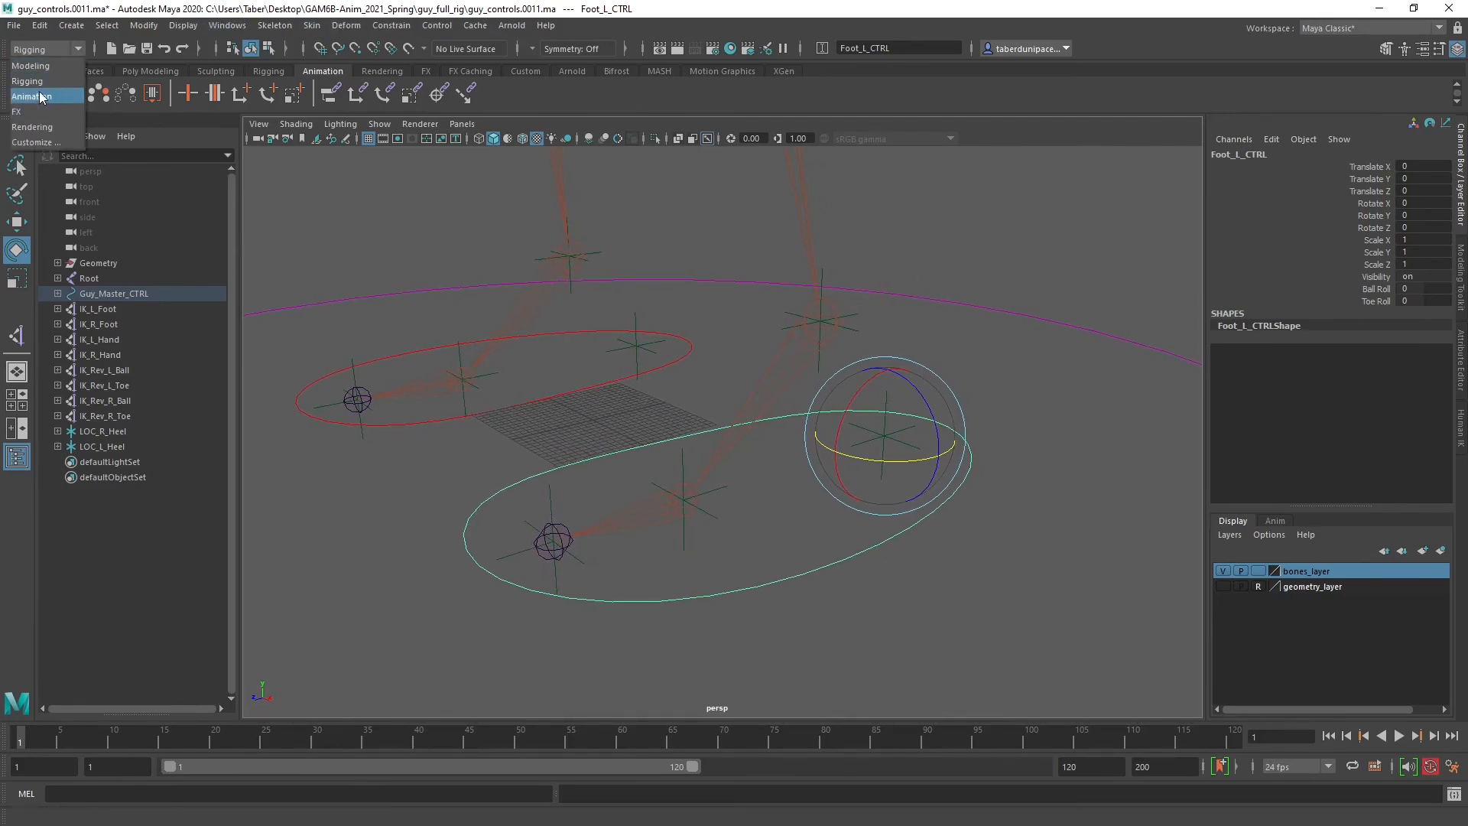
pyautogui.click(31, 96)
pyautogui.click(264, 26)
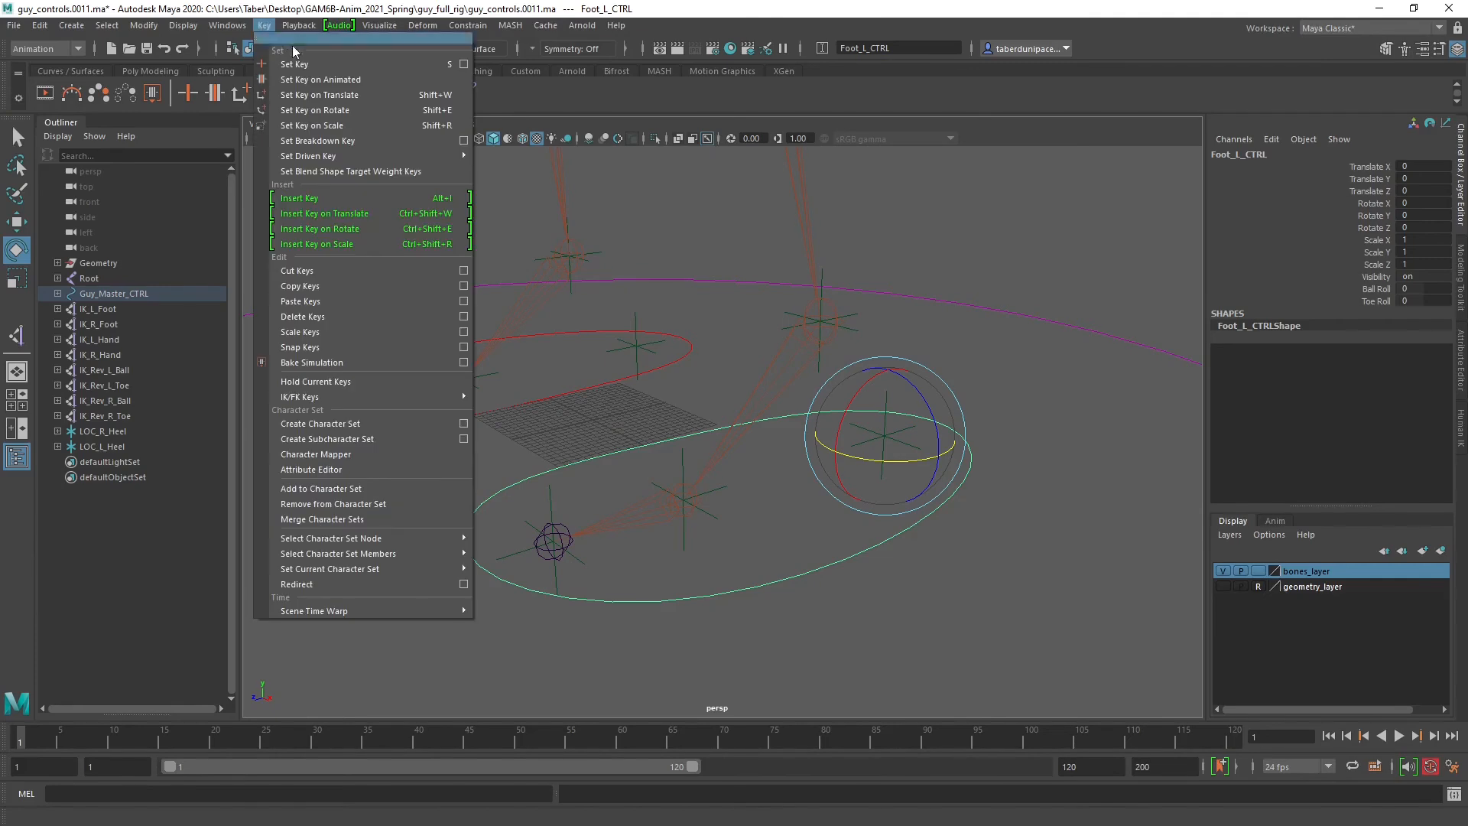
pyautogui.moveTo(367, 156)
pyautogui.click(586, 159)
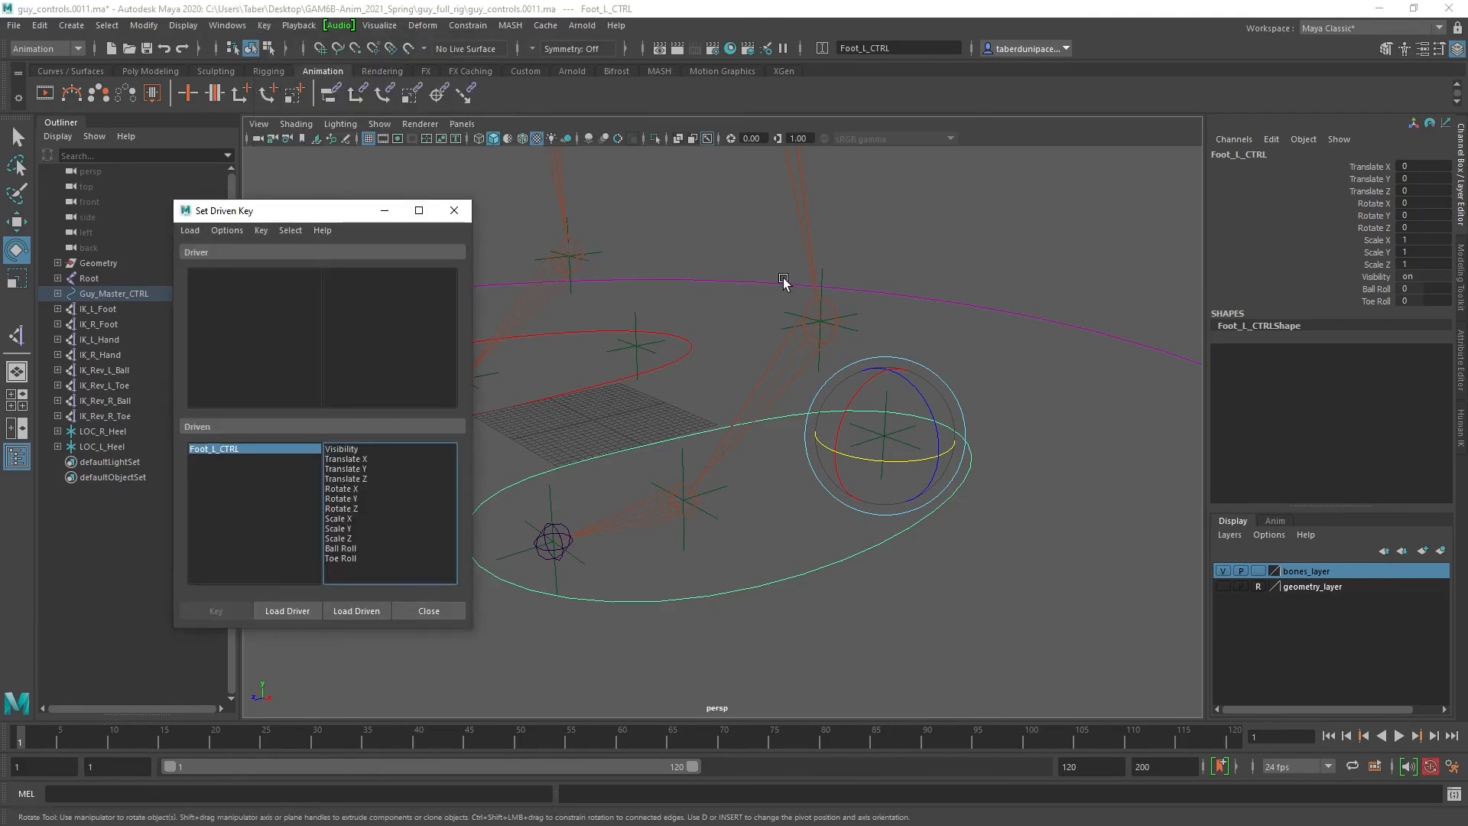
pyautogui.click(286, 612)
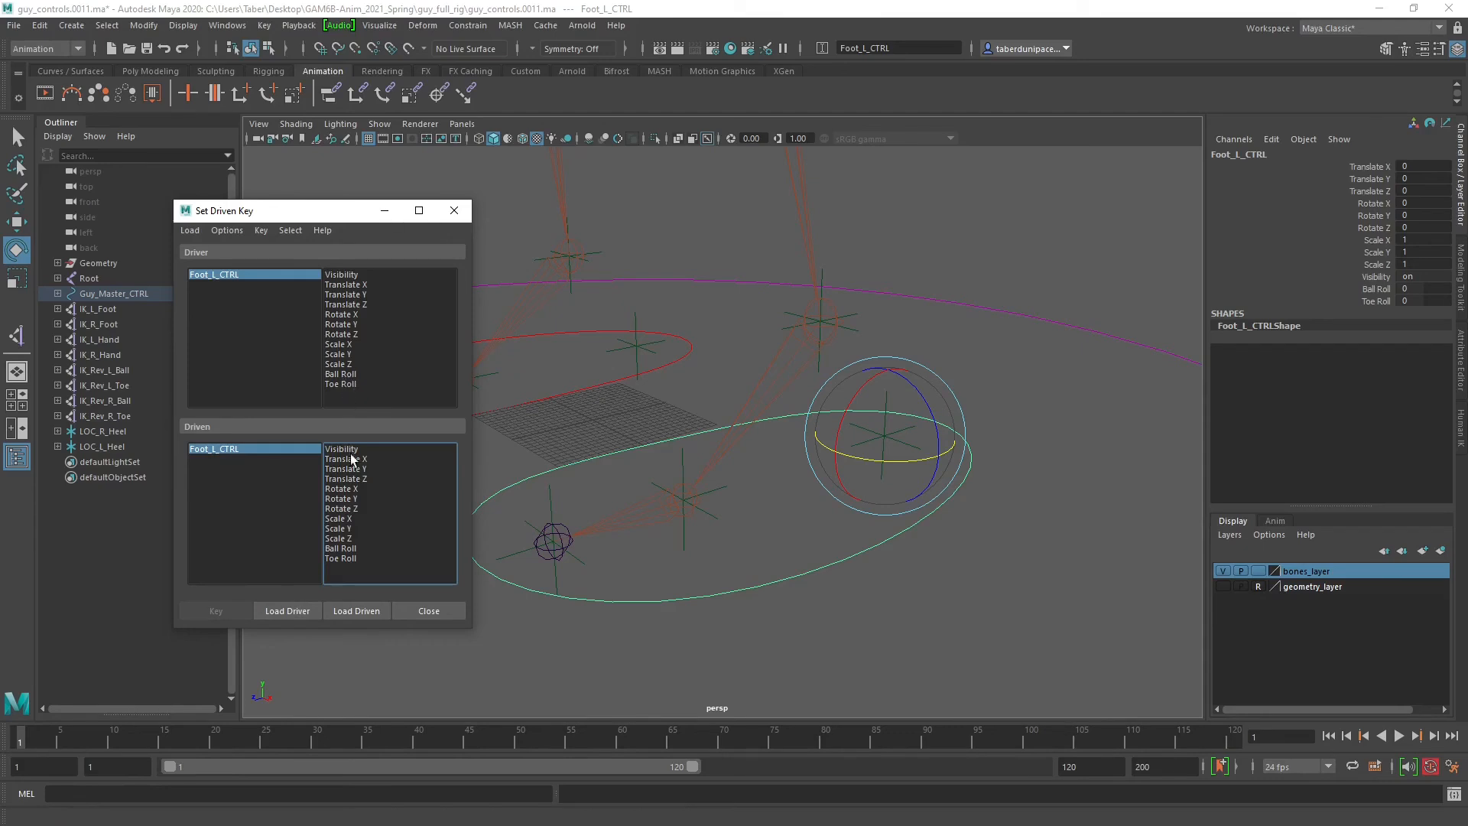
# Load LOC_L_Ball as the driven object, test-rotating it about X and undoing each test.
pyautogui.keyDown('alt'); pyautogui.moveTo(689, 548); pyautogui.dragTo(780, 524, button='middle'); pyautogui.keyUp('alt')
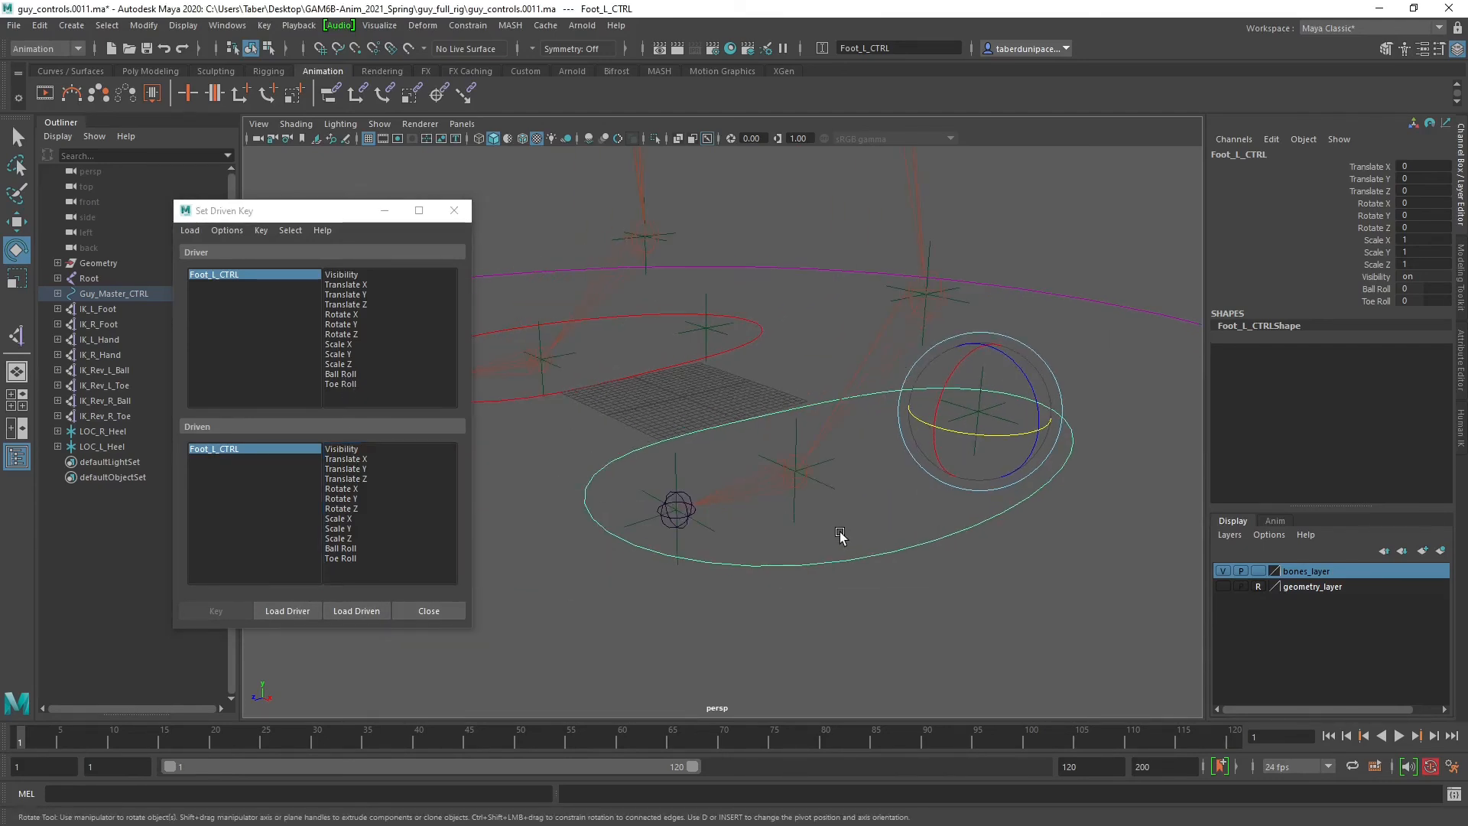
pyautogui.keyDown('alt'); pyautogui.moveTo(840, 535); pyautogui.dragTo(835, 533); pyautogui.keyUp('alt')
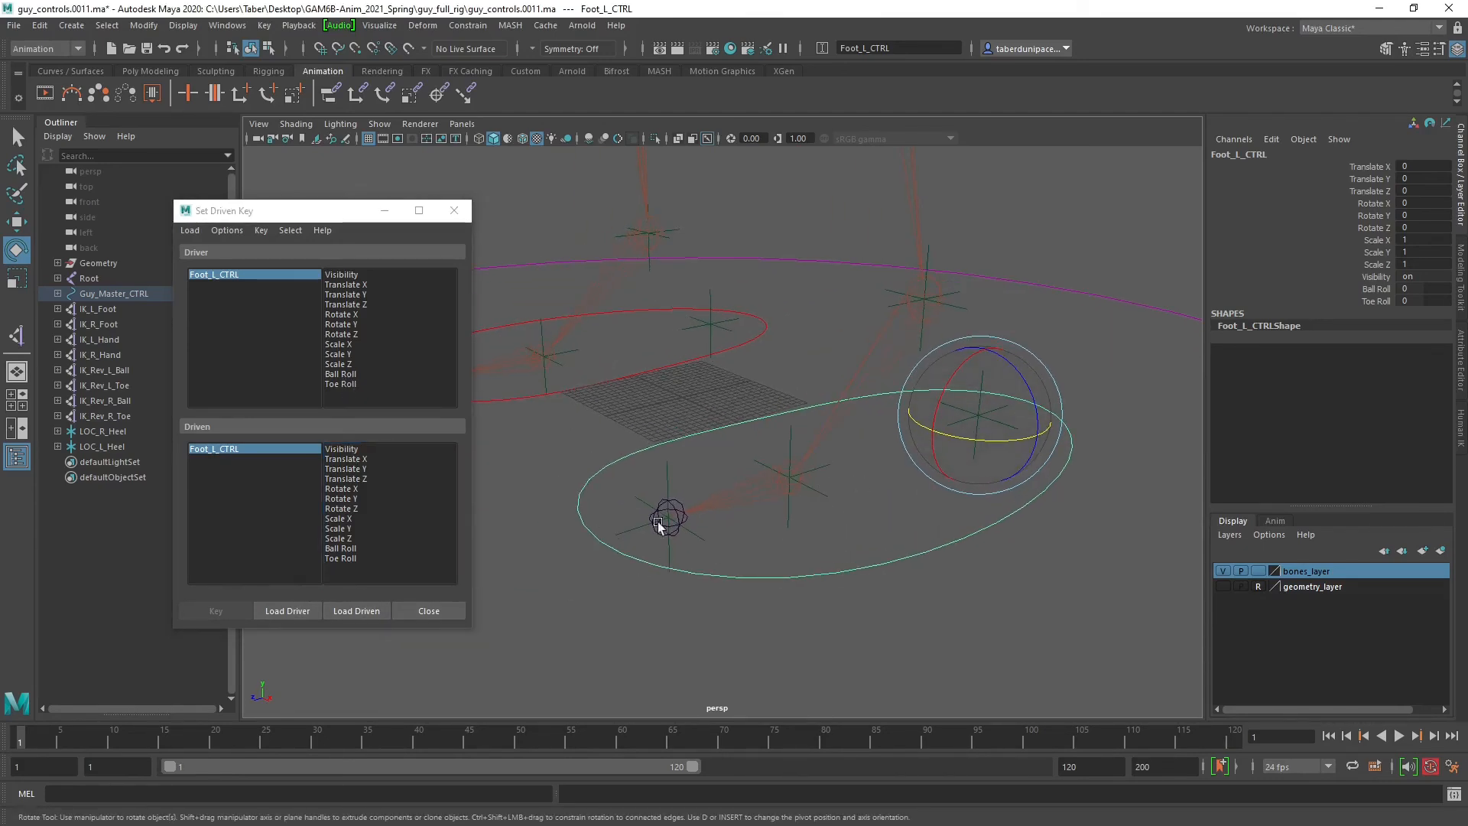
pyautogui.click(870, 513)
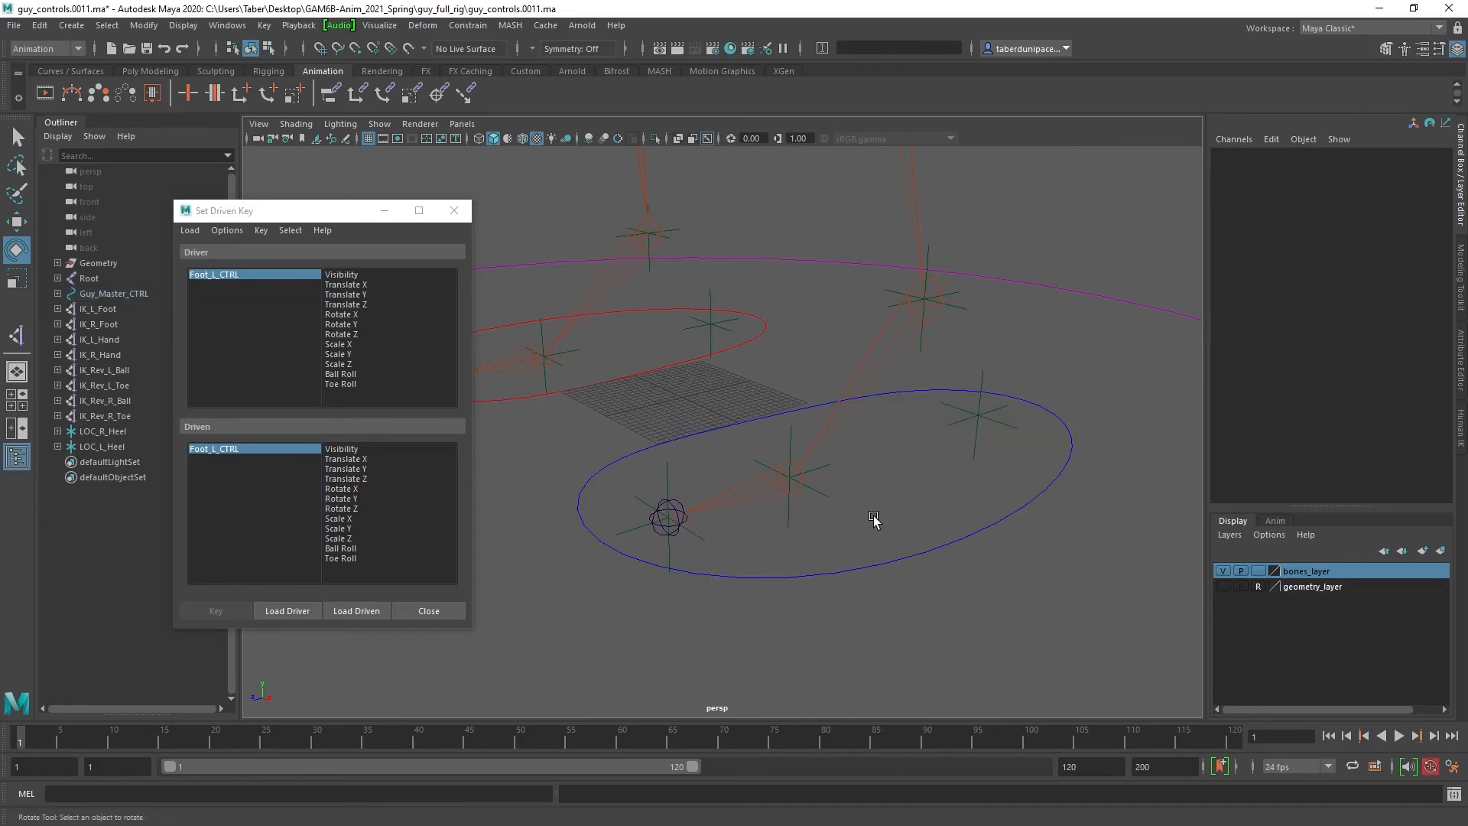
pyautogui.click(829, 498)
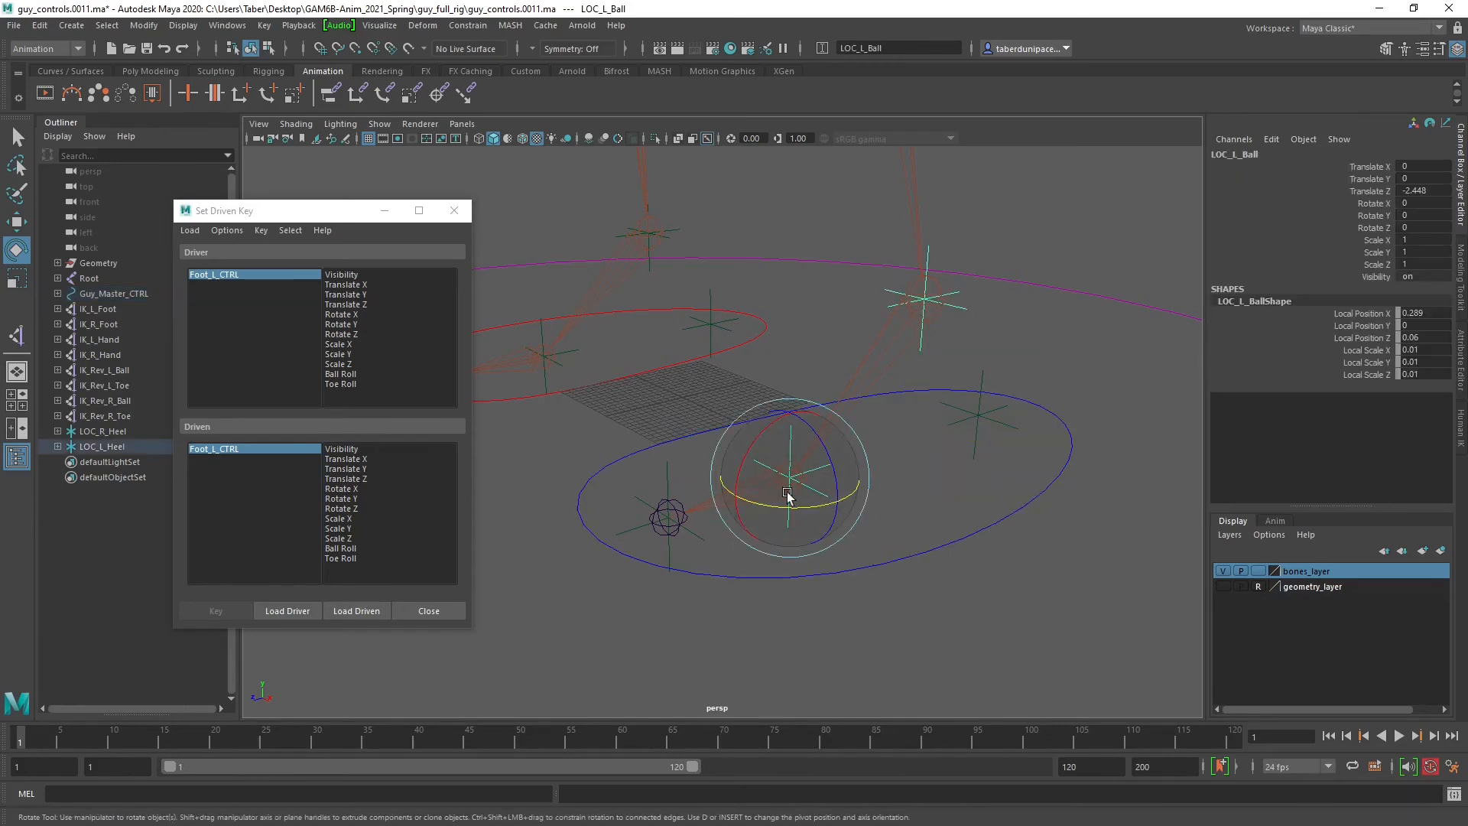
pyautogui.moveTo(773, 420); pyautogui.dragTo(738, 446)
pyautogui.hotkey('ctrl', 'z')
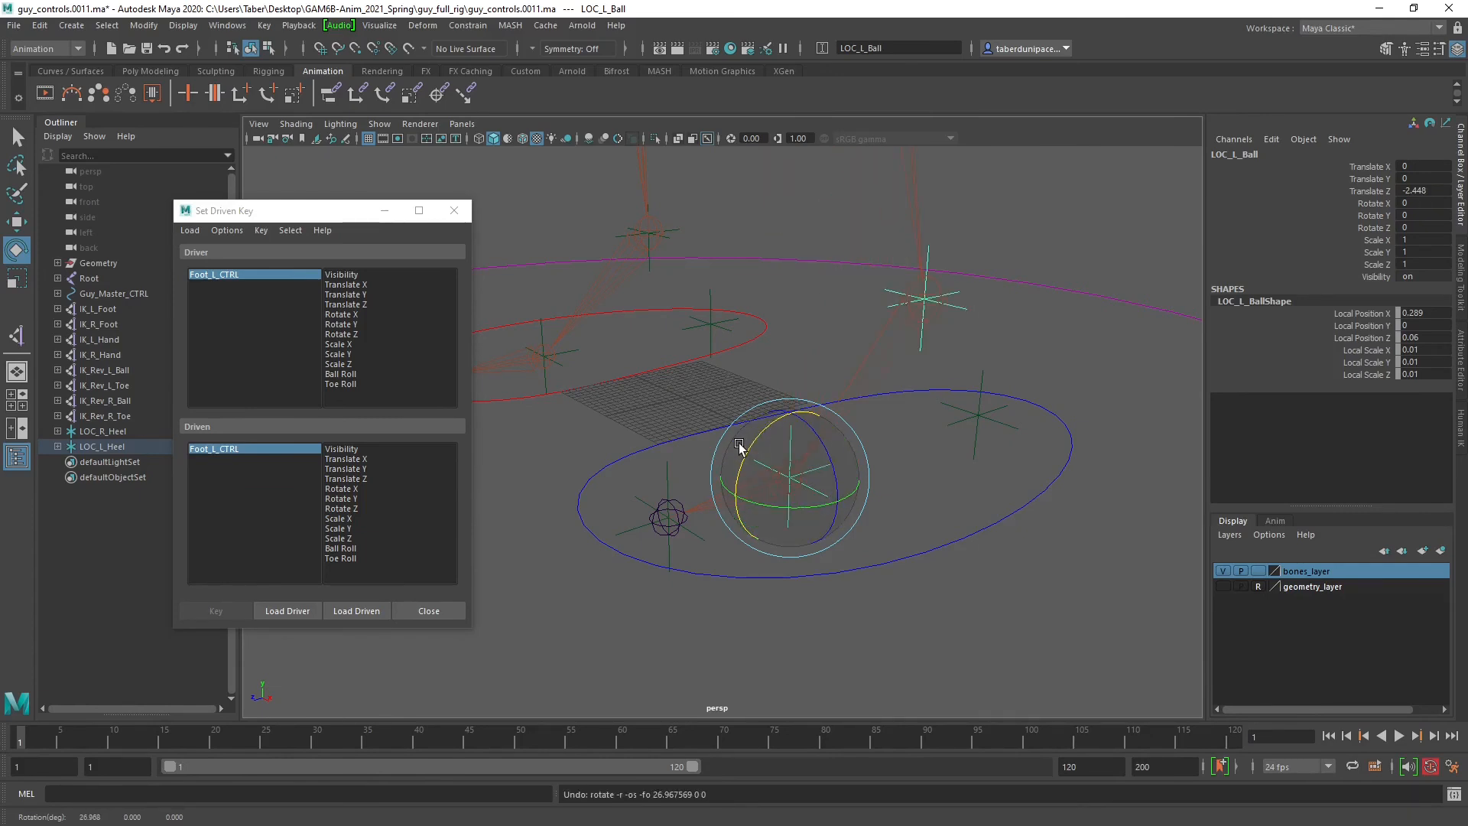
pyautogui.click(343, 611)
pyautogui.moveTo(760, 443); pyautogui.dragTo(741, 459)
pyautogui.hotkey('ctrl', 'z')
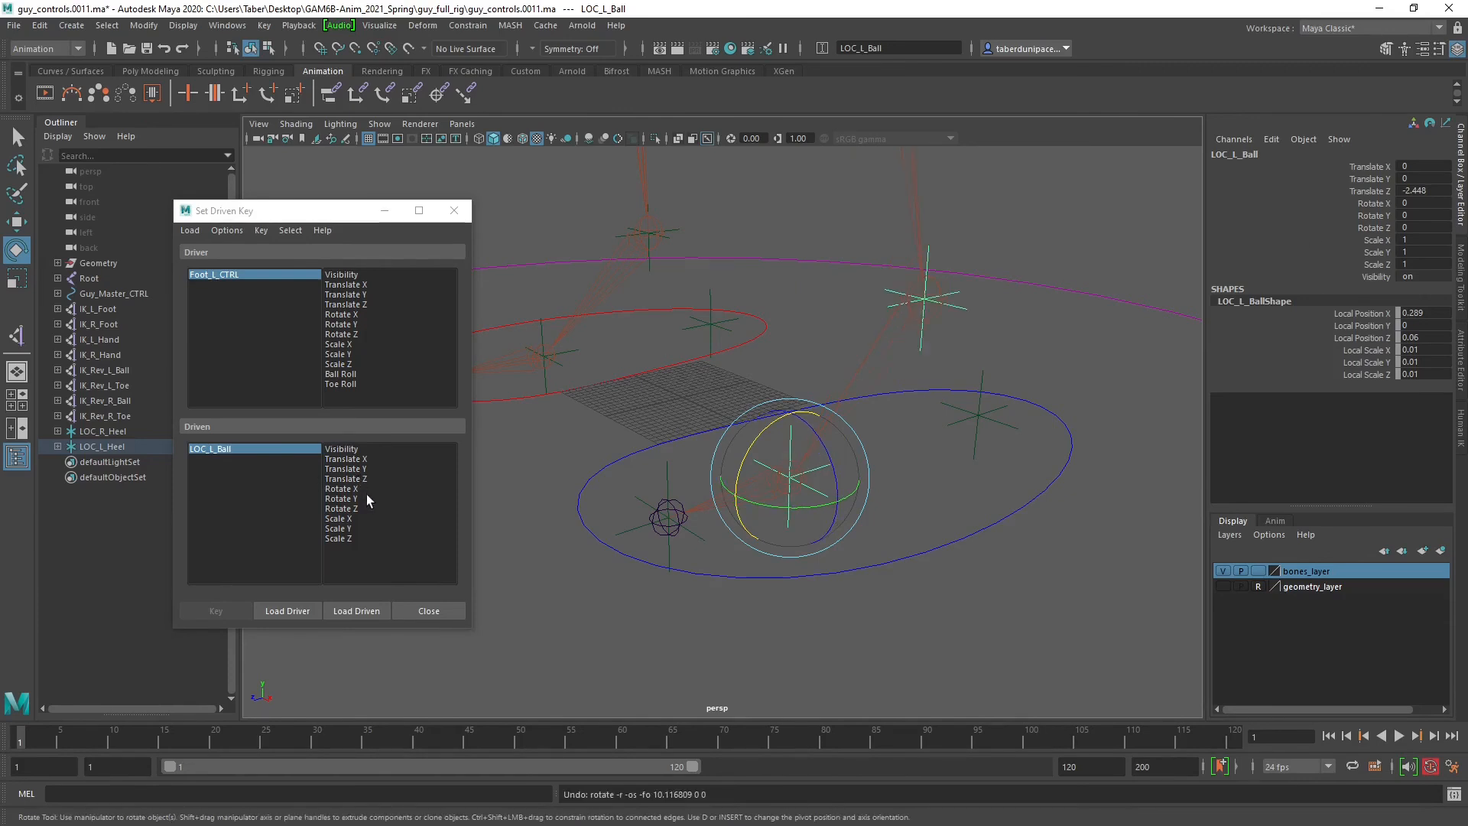
# Set a neutral driven key linking Foot_L_CTRL's Ball Roll to LOC_L_Ball's Rotate X.
pyautogui.click(357, 488)
pyautogui.click(341, 374)
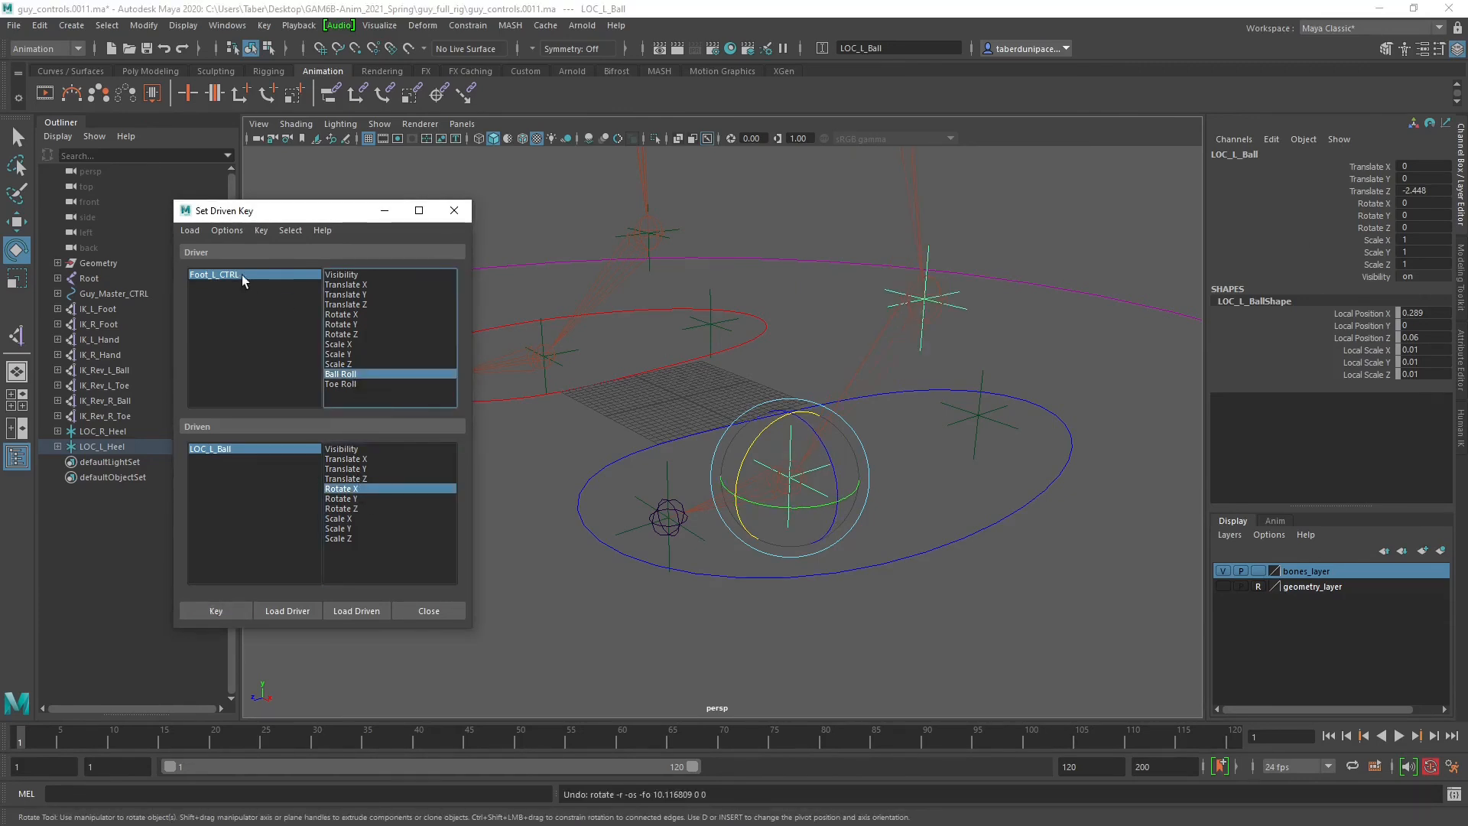
pyautogui.click(219, 611)
# Set Foot_L_CTRL's Ball Roll to -10, rotate LOC_L_Ball to about -71 degrees in X, and key the pose.
pyautogui.click(975, 537)
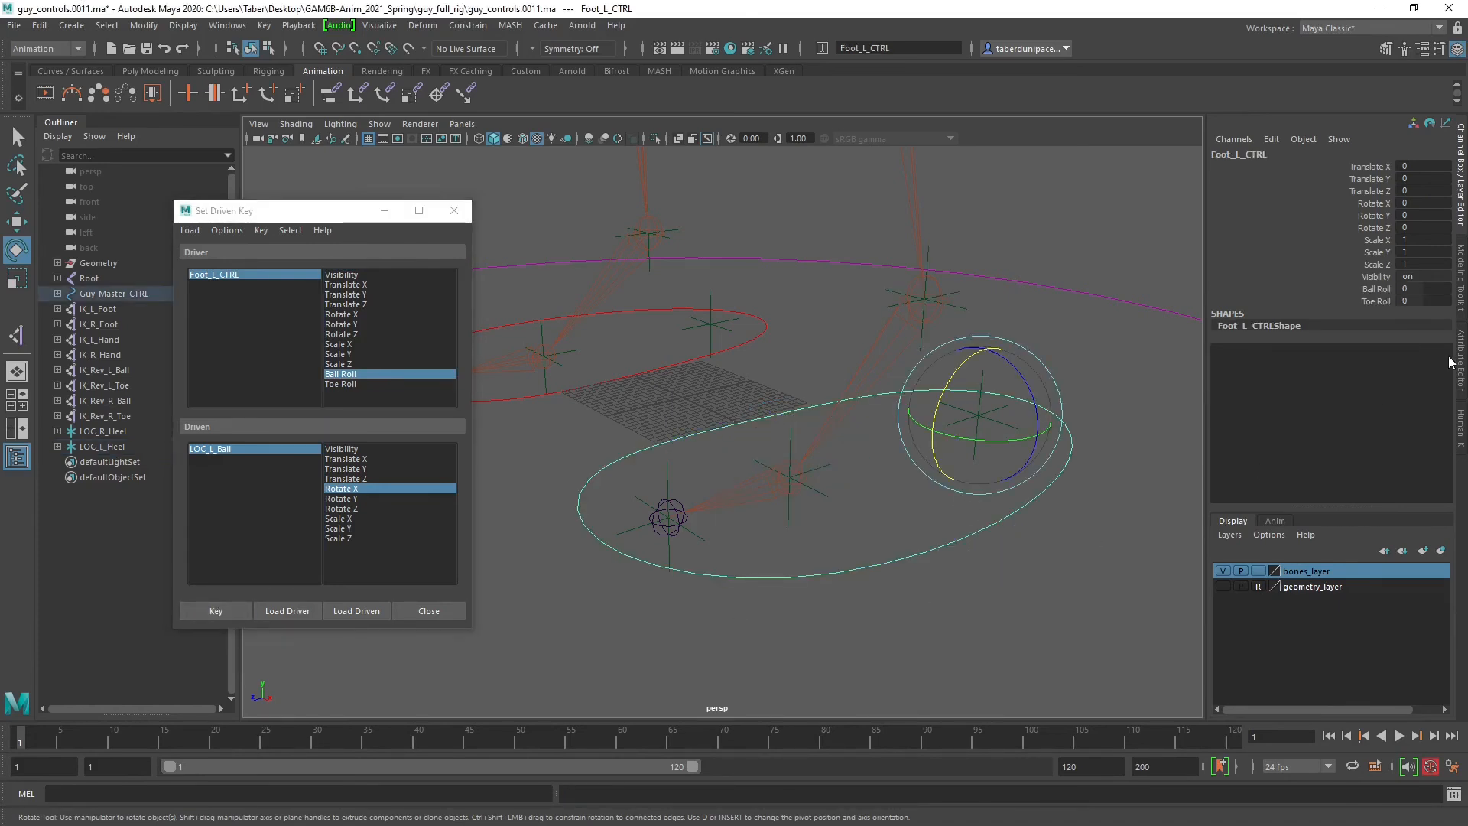
pyautogui.click(1378, 289)
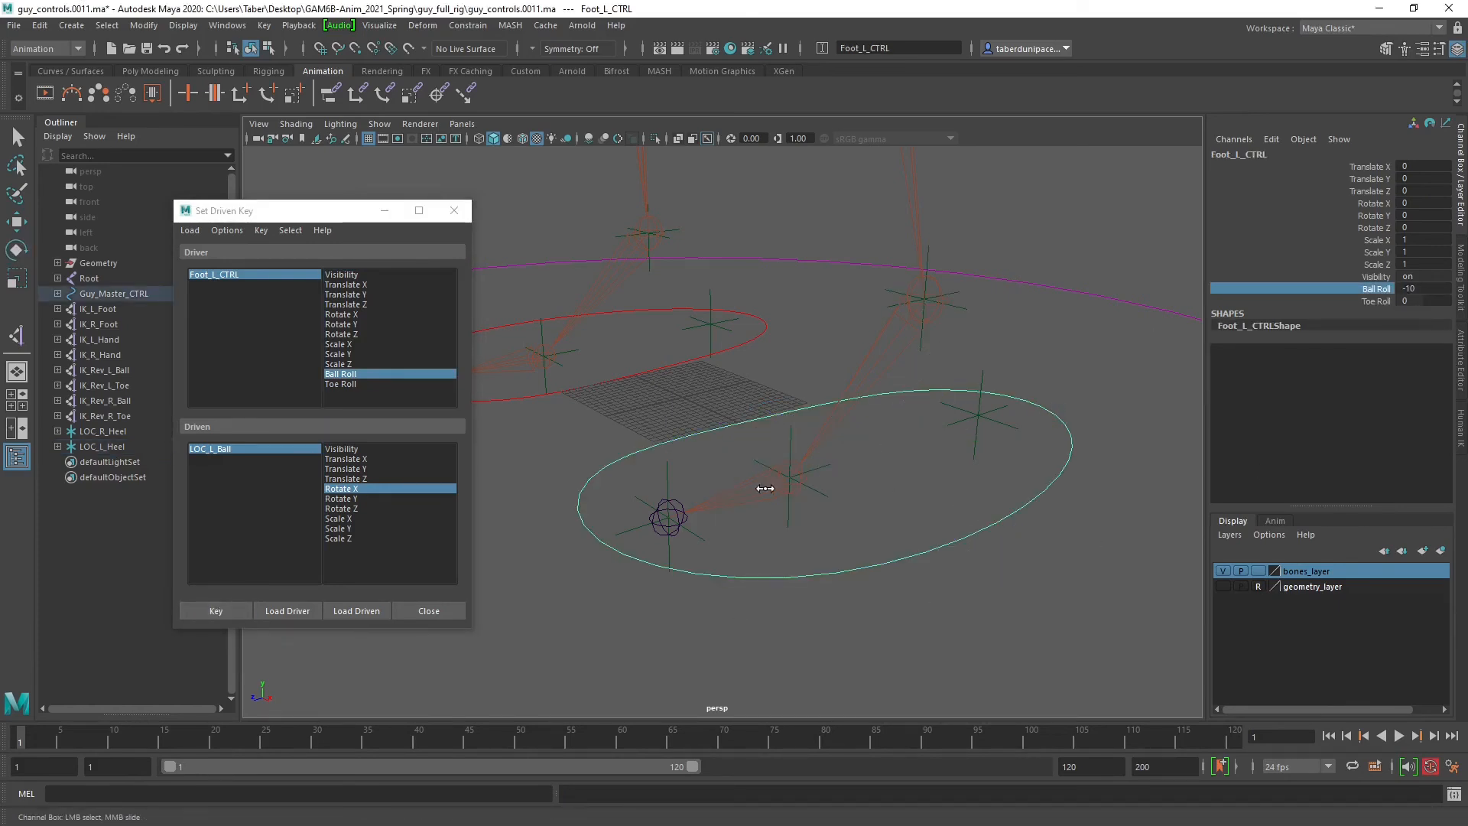
pyautogui.moveTo(765, 487); pyautogui.dragTo(774, 436, button='middle')
pyautogui.click(766, 419)
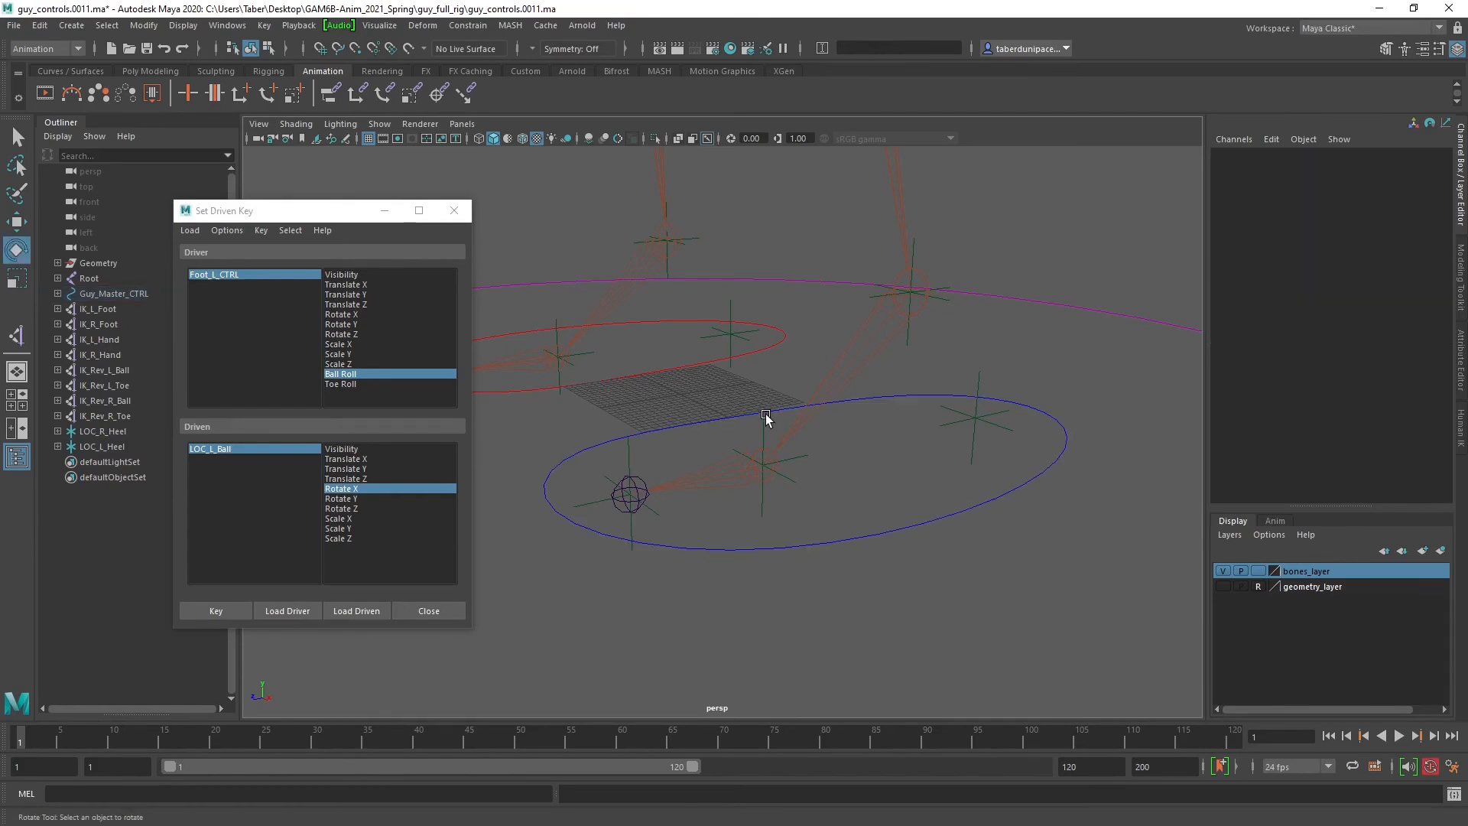
pyautogui.click(766, 419)
pyautogui.moveTo(748, 410); pyautogui.dragTo(960, 459)
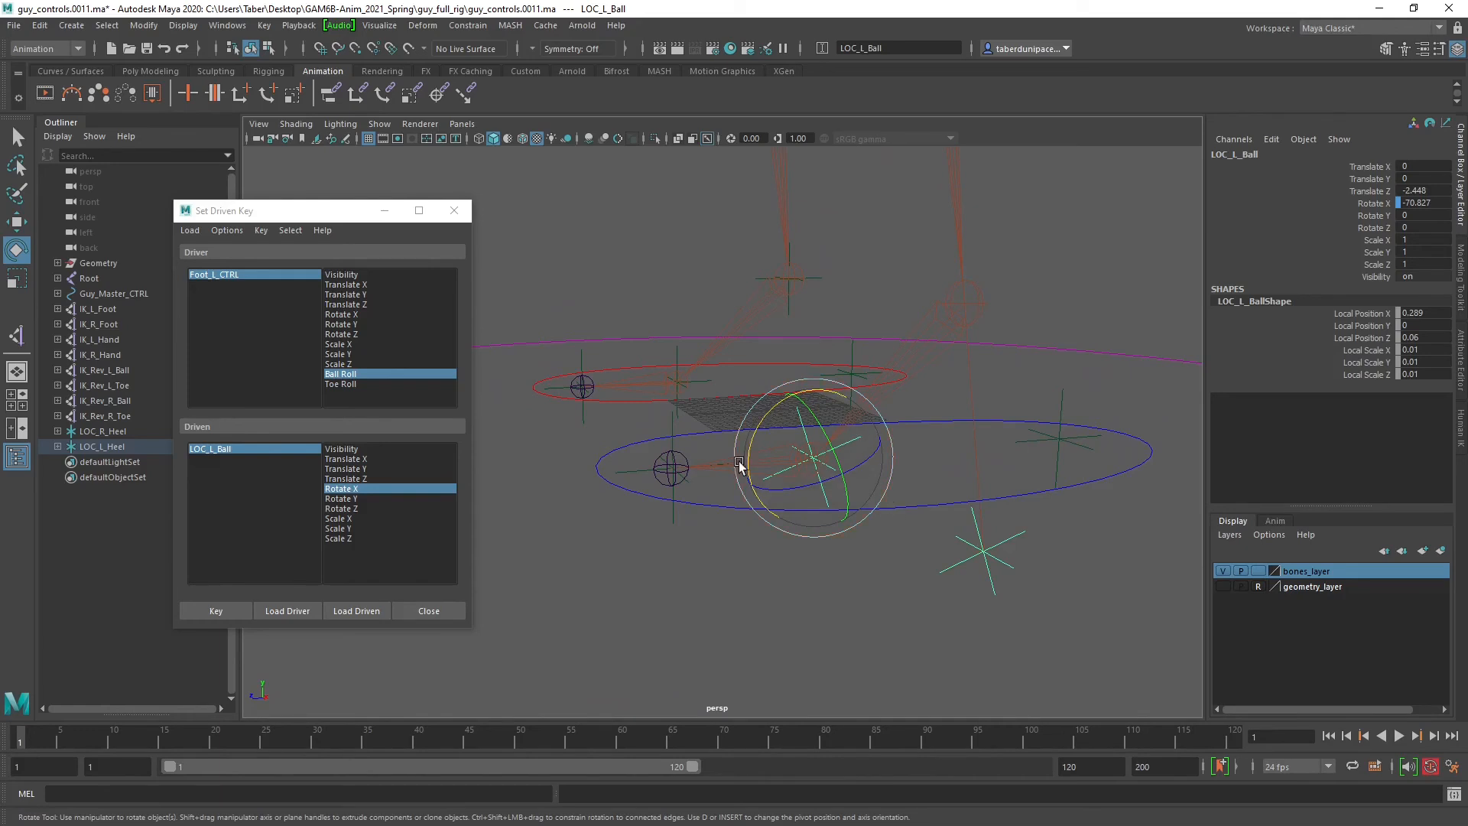
pyautogui.click(217, 612)
# Set Foot_L_CTRL's Ball Roll to 10, rotate LOC_L_Ball to about 86 degrees in X, and key the pose.
pyautogui.click(1159, 457)
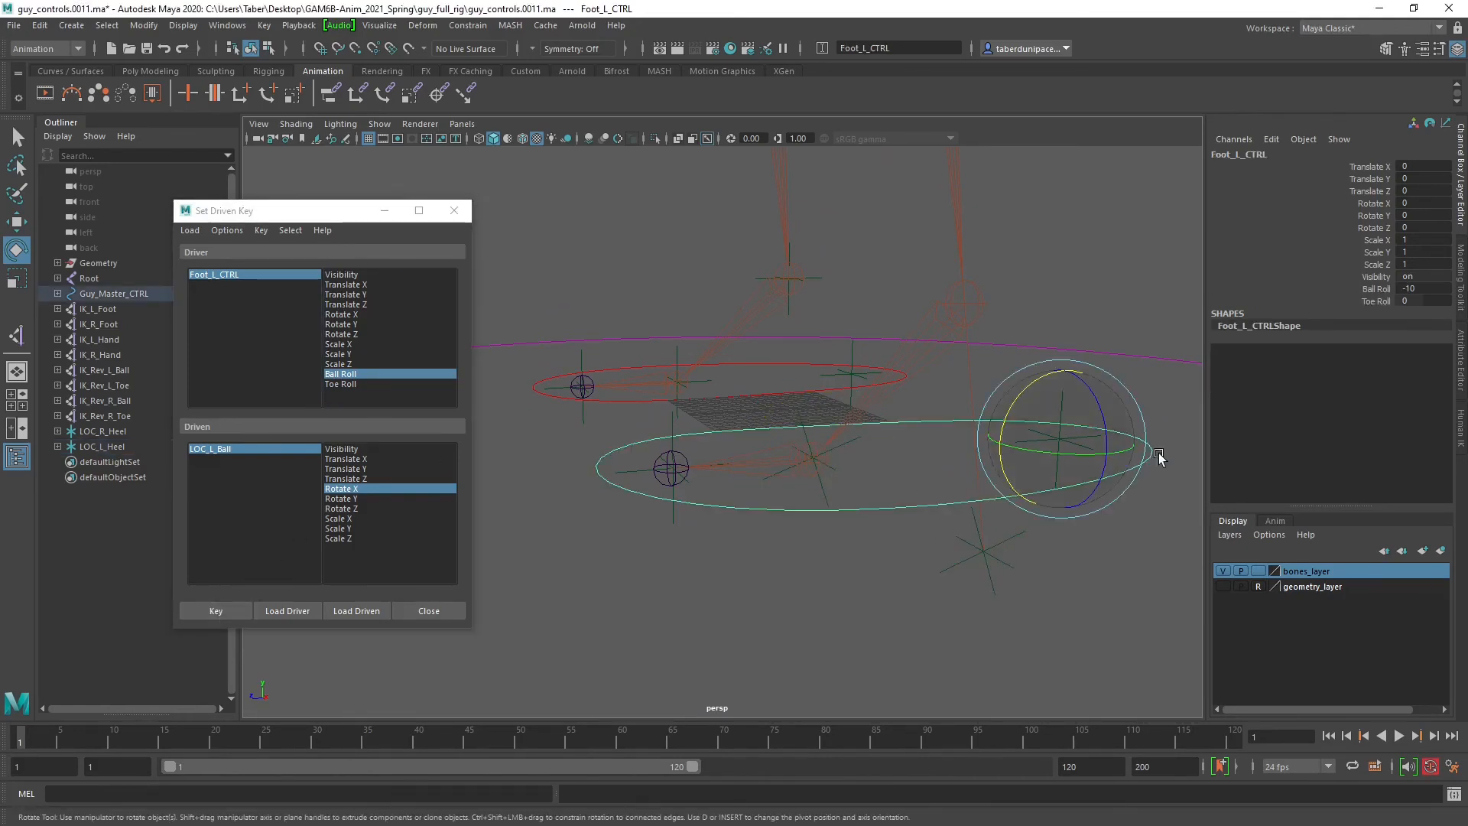
pyautogui.click(1381, 289)
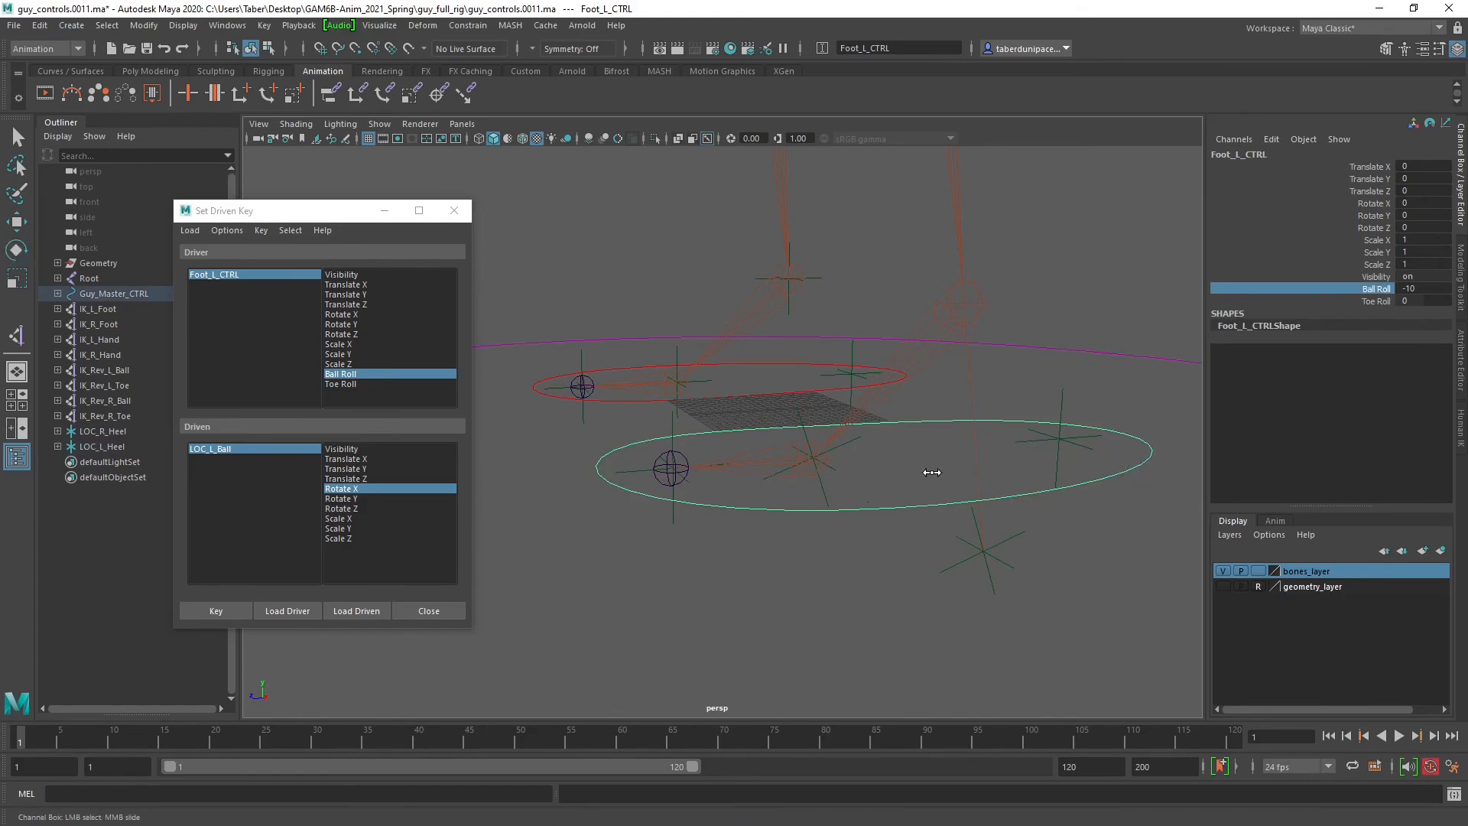
pyautogui.moveTo(932, 473); pyautogui.dragTo(1077, 467, button='middle')
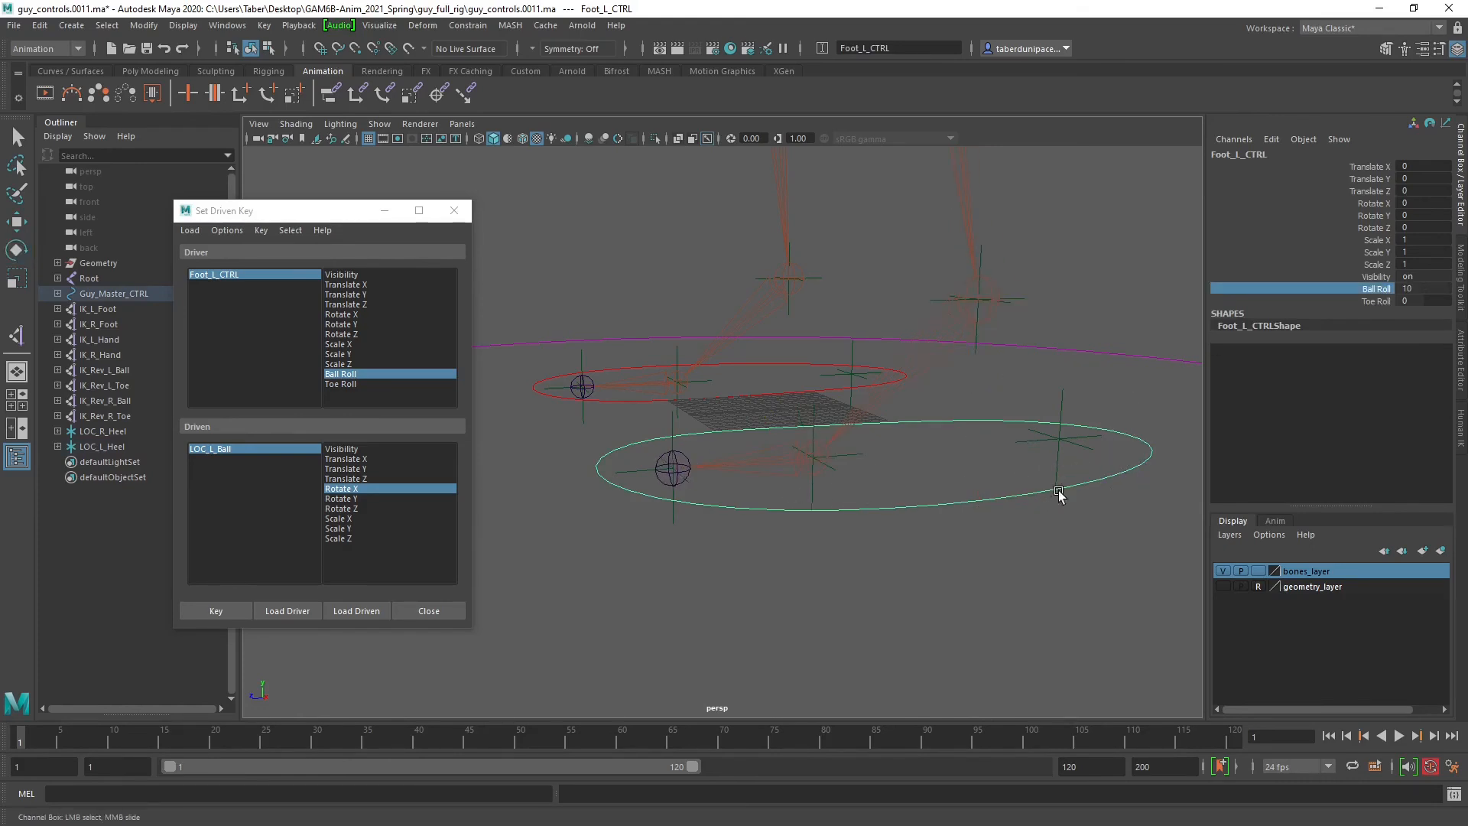
pyautogui.click(901, 470)
pyautogui.press('e')
pyautogui.click(858, 459)
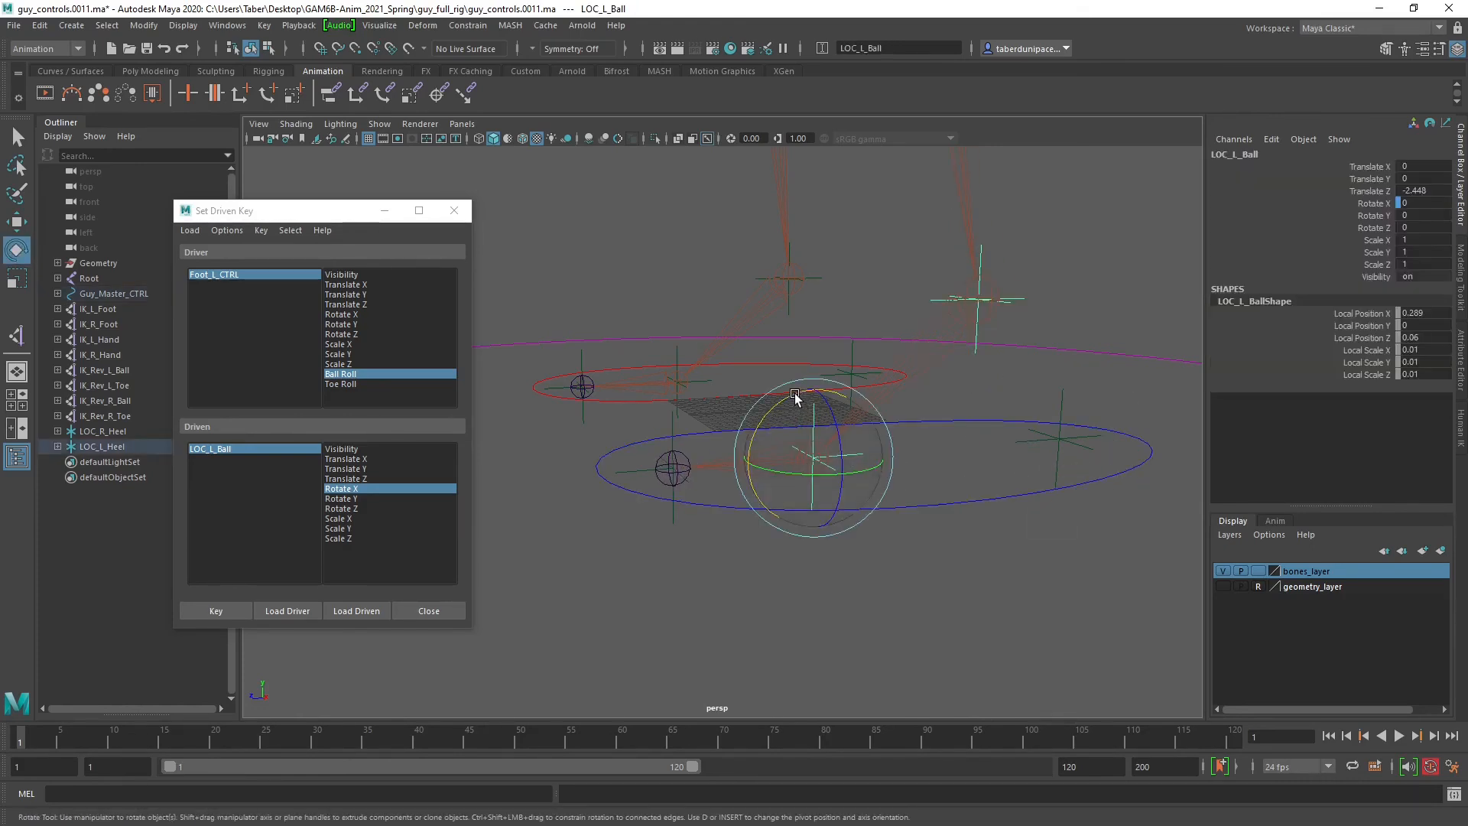
pyautogui.moveTo(796, 397); pyautogui.dragTo(765, 457)
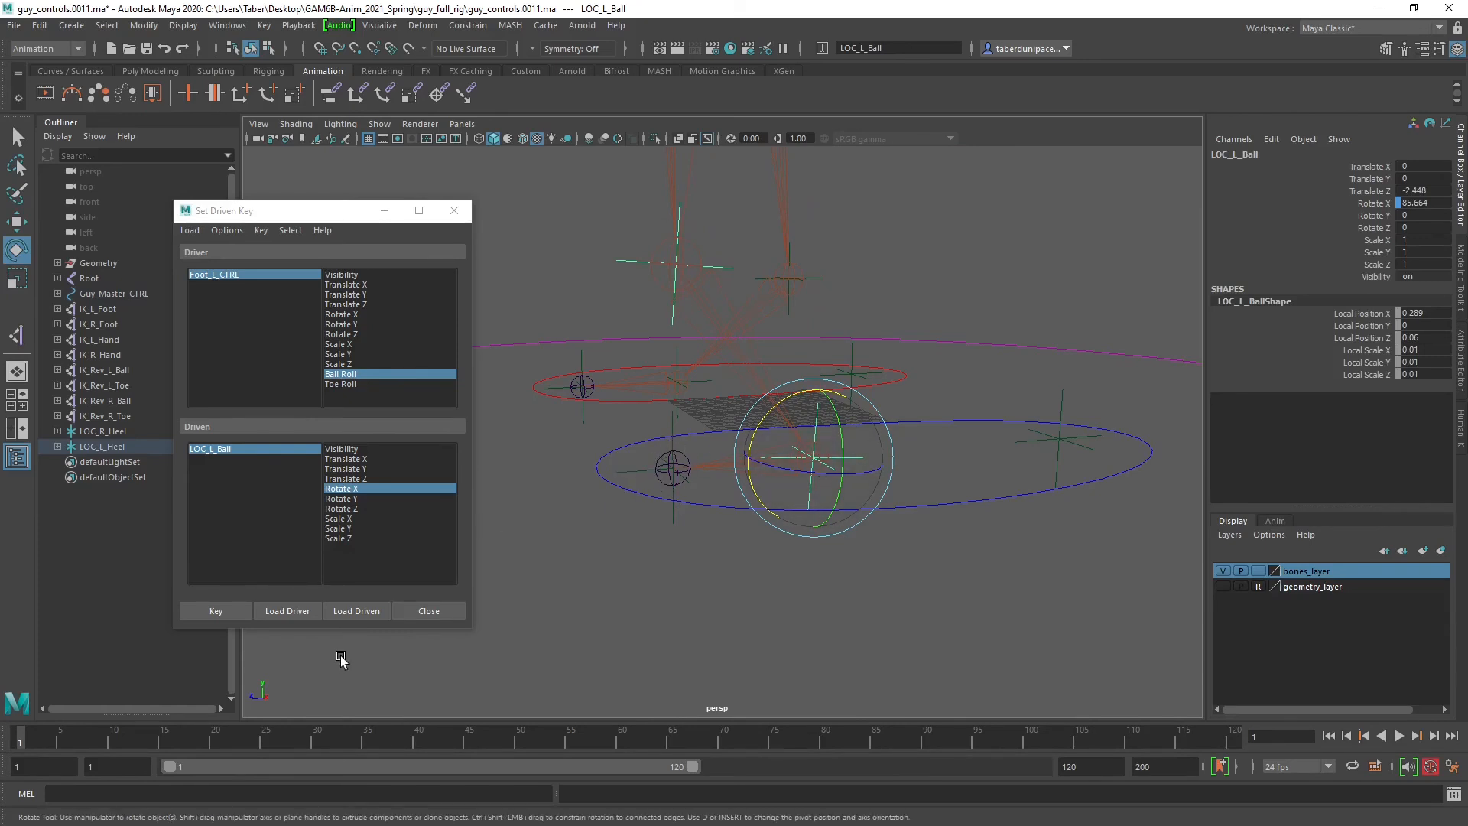
pyautogui.click(218, 611)
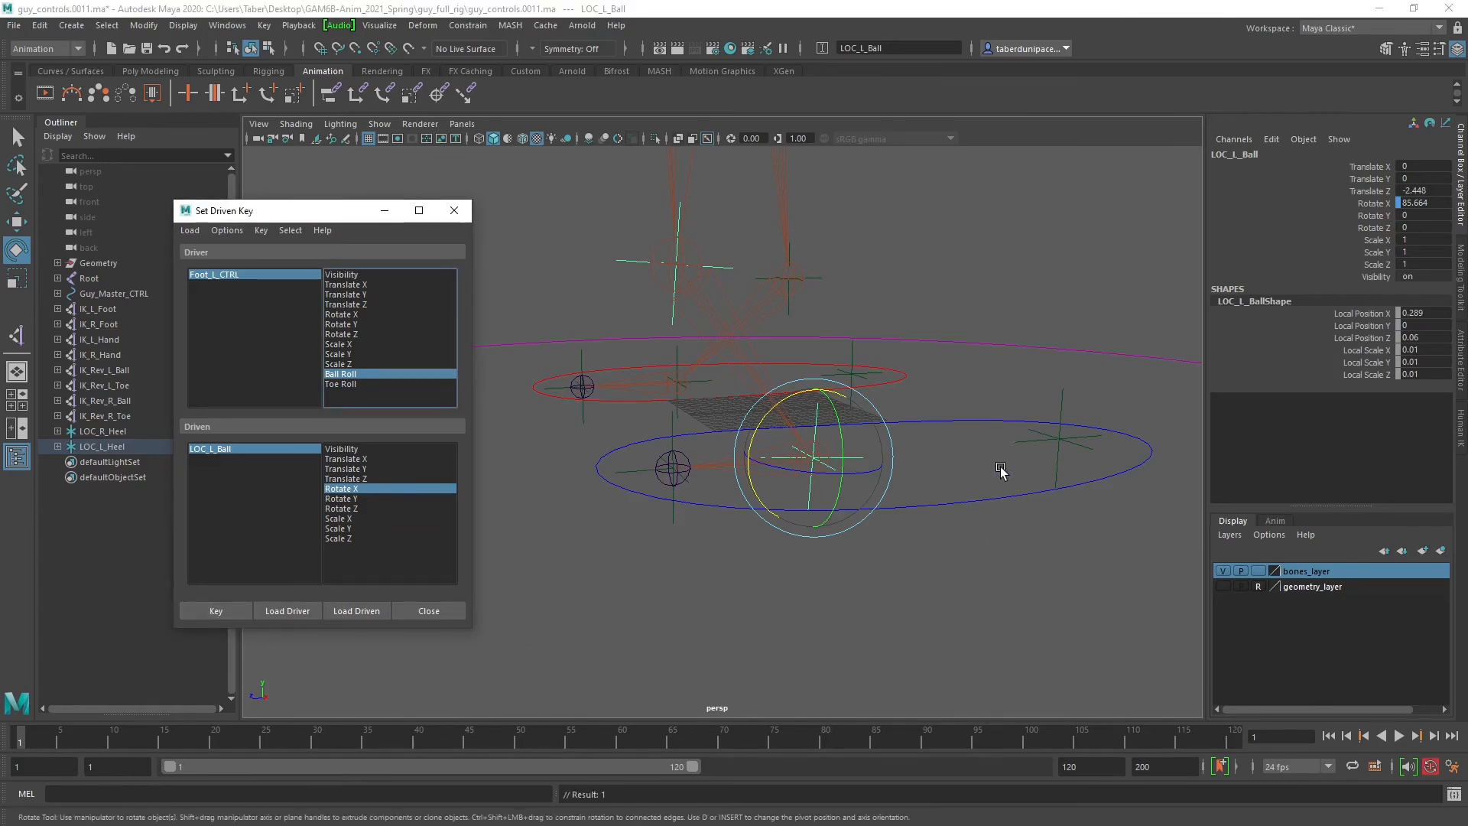
# Test the foot motion by scrubbing Foot_L_CTRL's Ball Roll, and reset the attribute to 0.
pyautogui.click(1001, 501)
pyautogui.click(1377, 289)
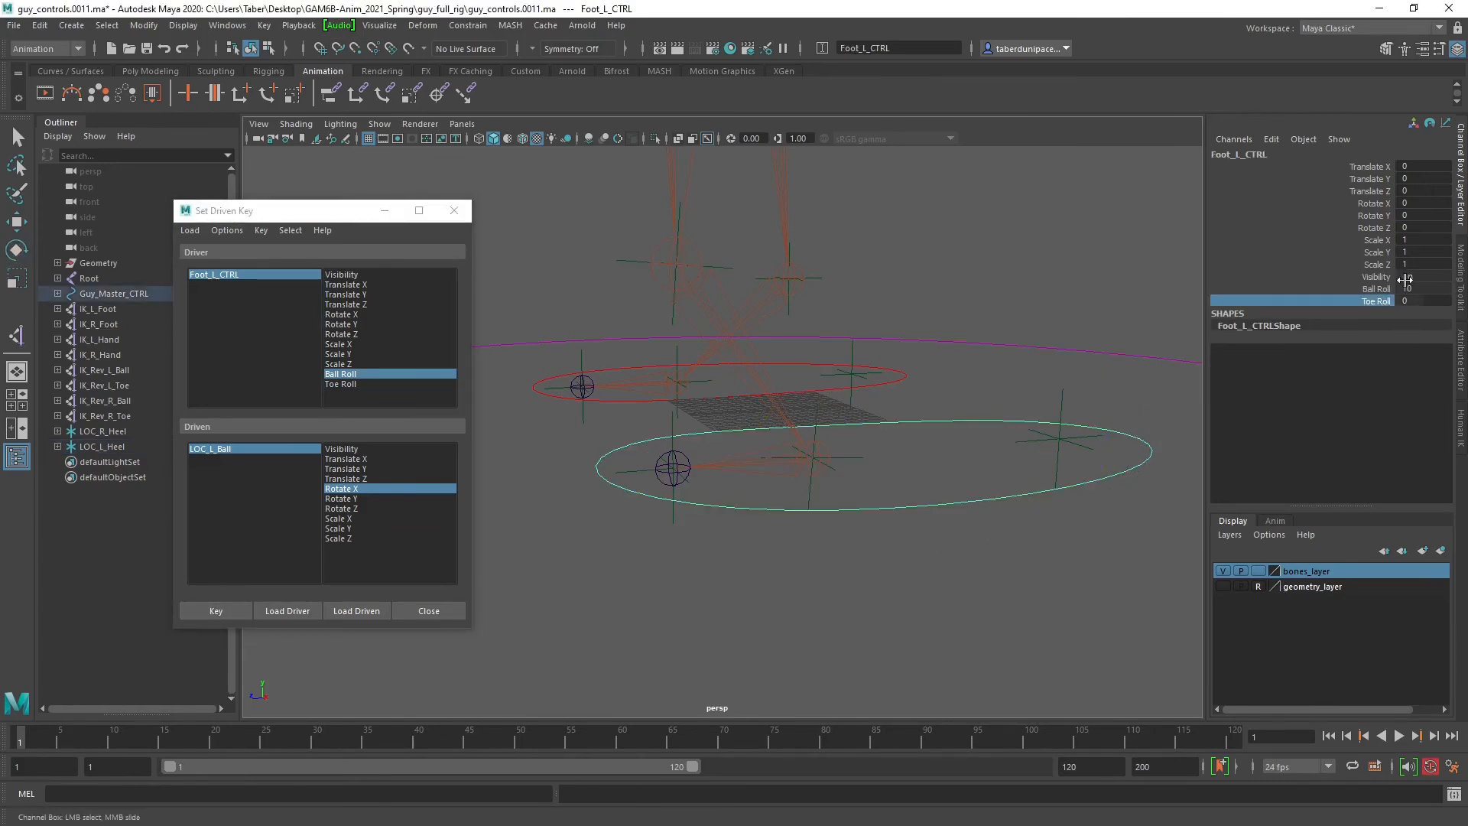
pyautogui.moveTo(942, 478); pyautogui.dragTo(1102, 455, button='middle')
pyautogui.doubleClick(1416, 288)
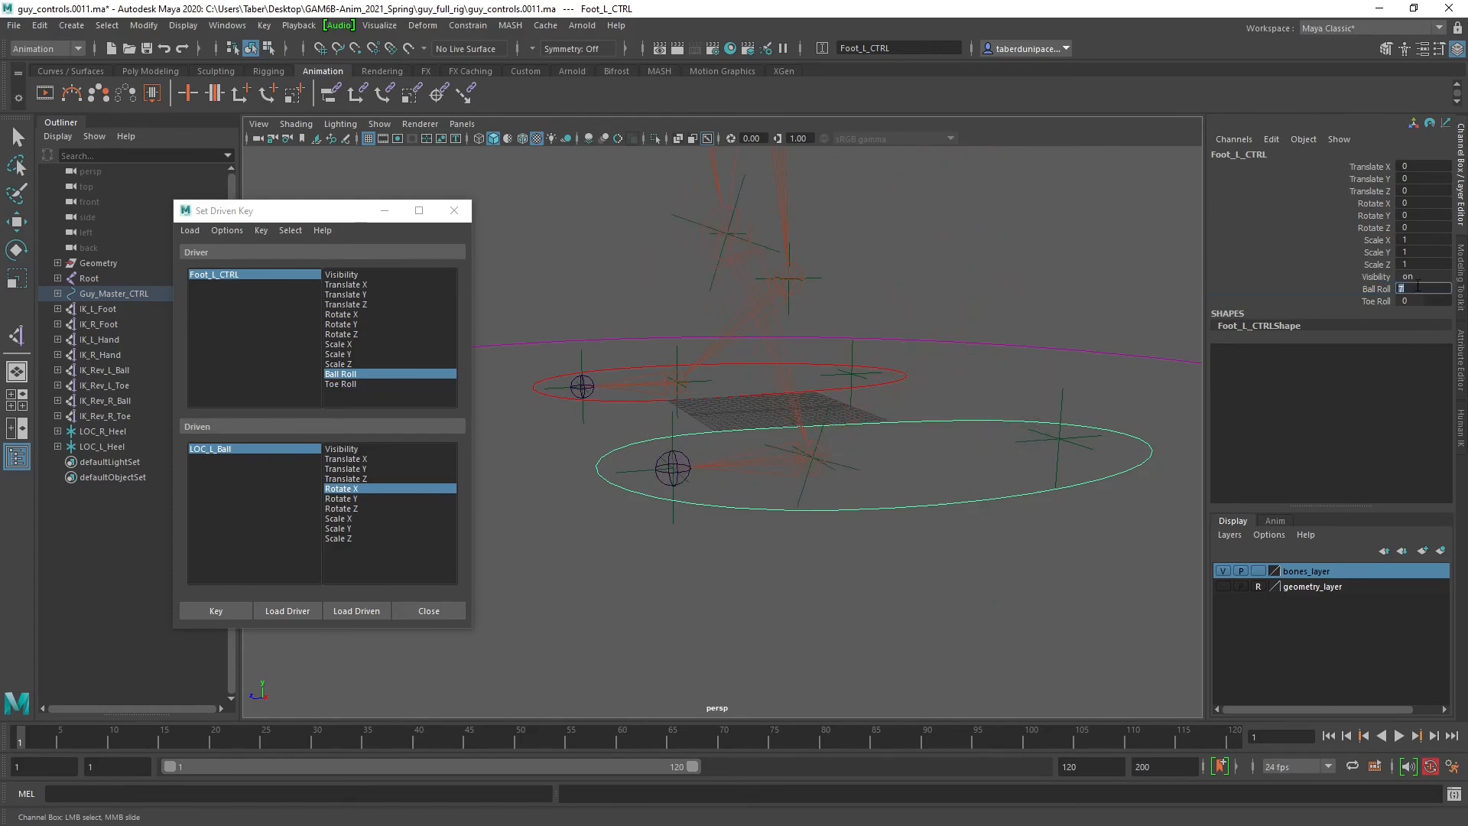
pyautogui.write('0')
pyautogui.press('Return')
# Load LOC_L_Toe as the driven object, test-rotating it about X and undoing the test.
pyautogui.click(672, 429)
pyautogui.click(355, 610)
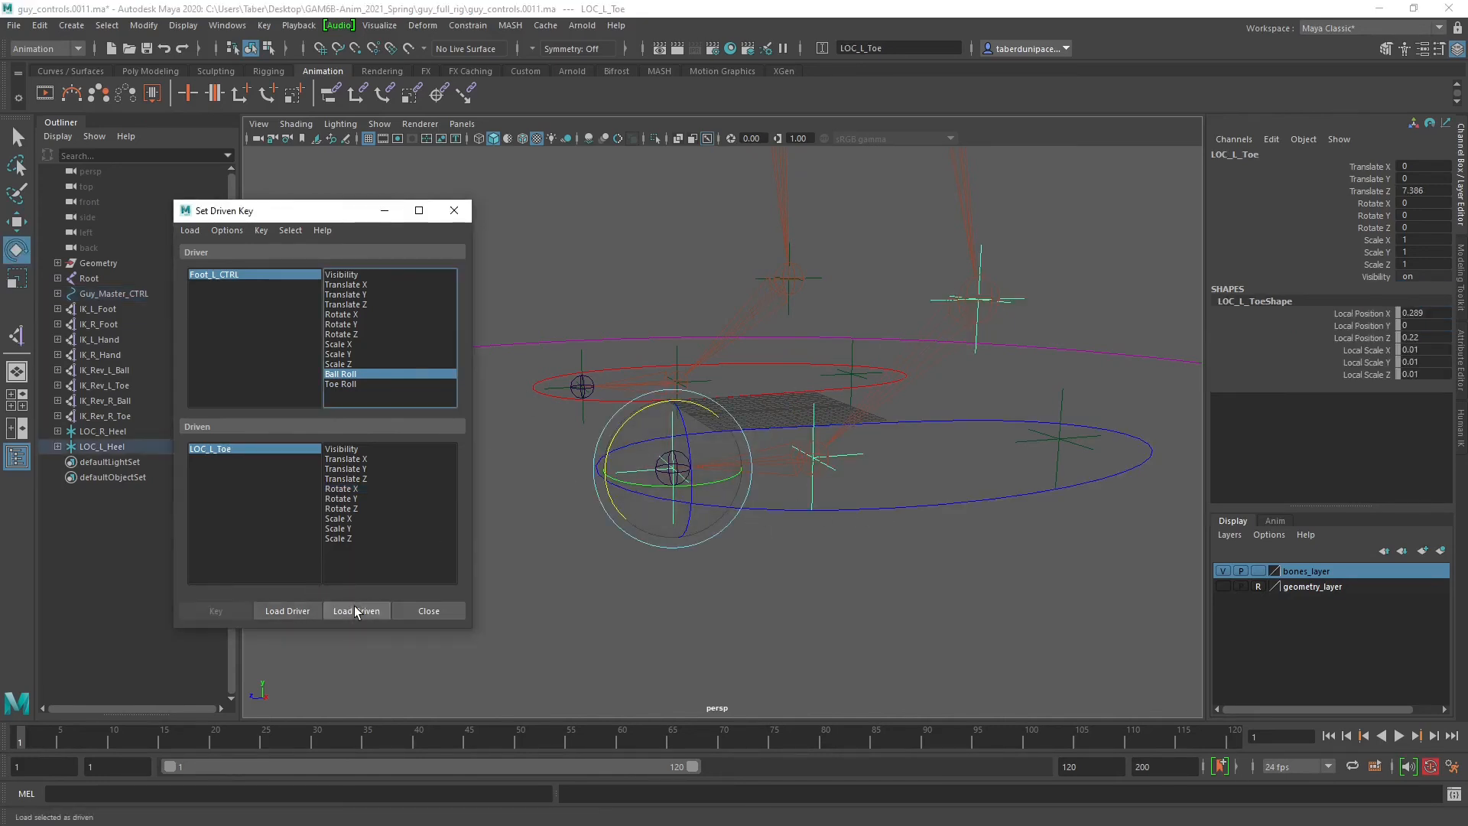
pyautogui.moveTo(642, 409); pyautogui.dragTo(601, 422)
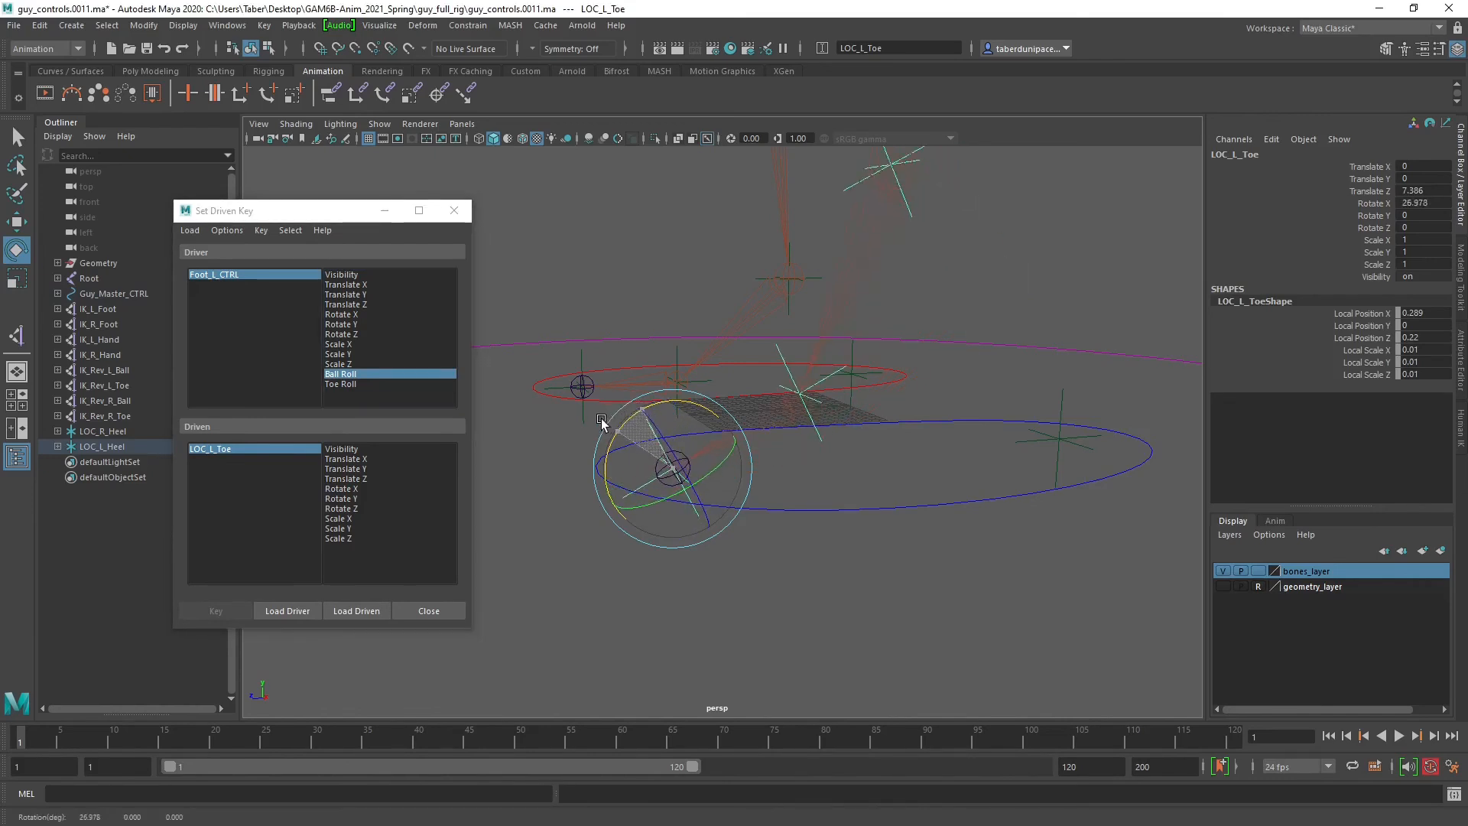
pyautogui.hotkey('ctrl', 'z')
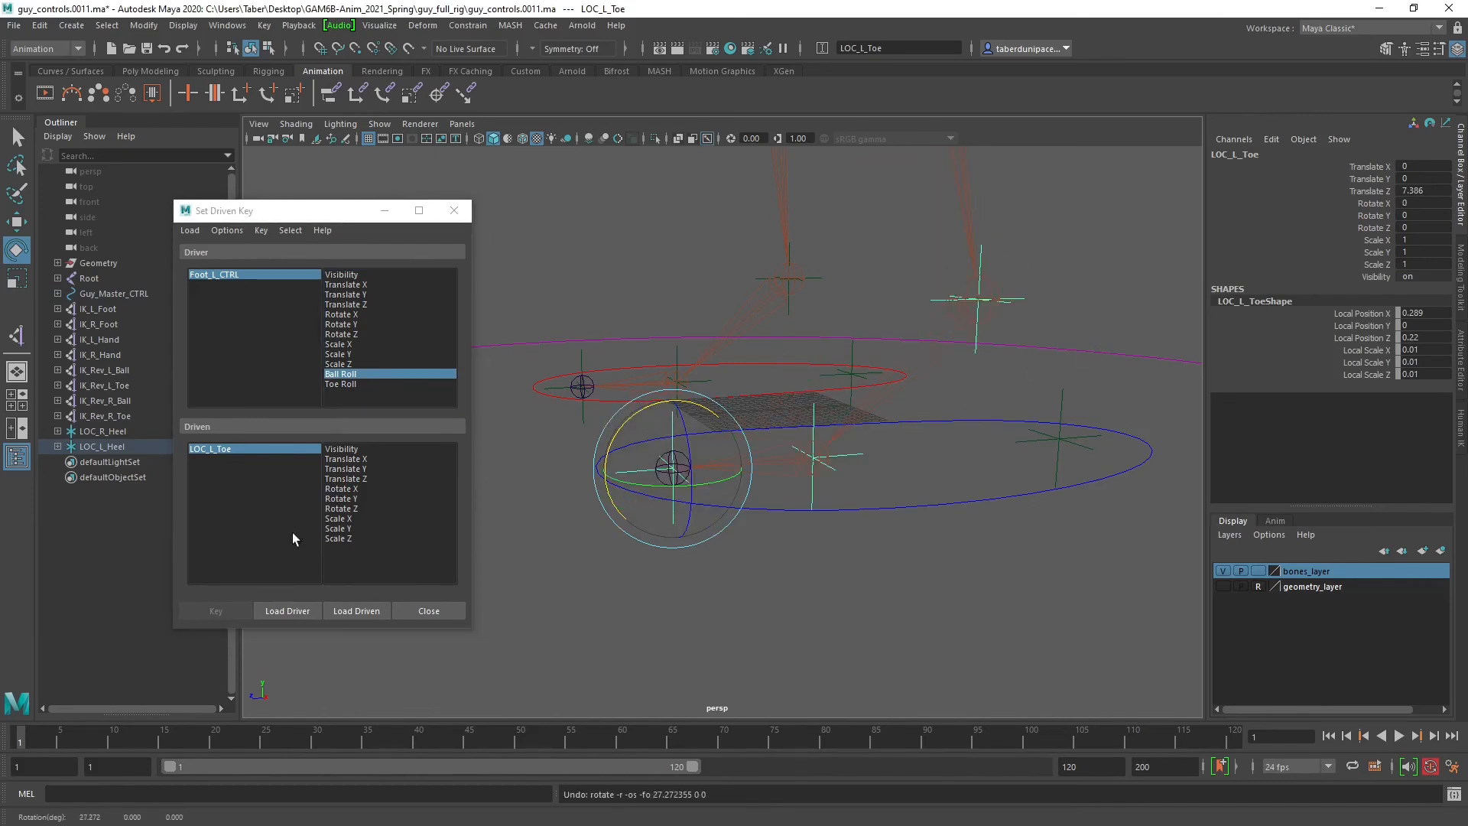
pyautogui.click(360, 612)
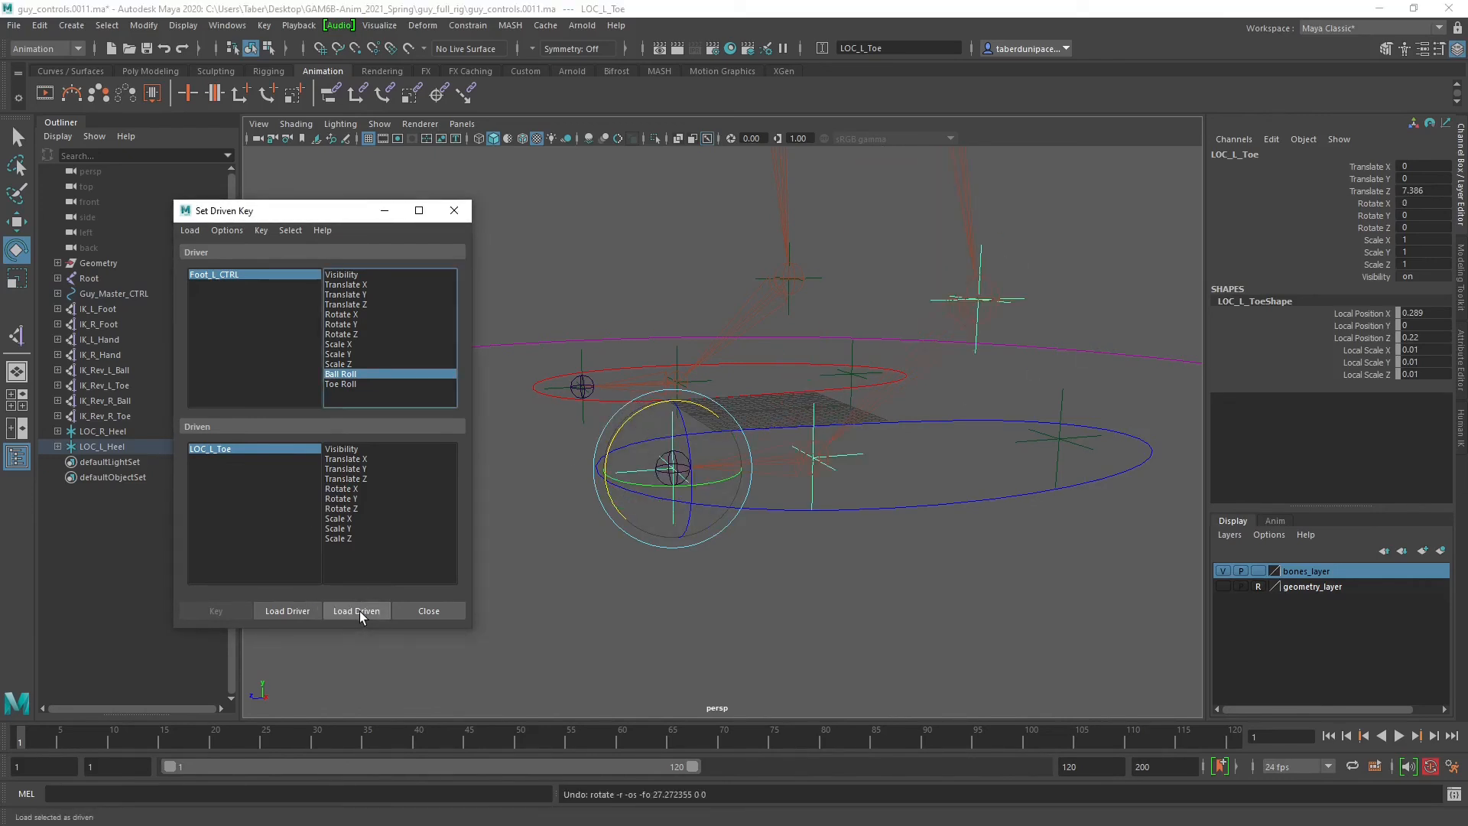
# Set a neutral driven key linking Foot_L_CTRL's Toe Roll to LOC_L_Toe's Rotate X.
pyautogui.click(346, 488)
pyautogui.click(342, 384)
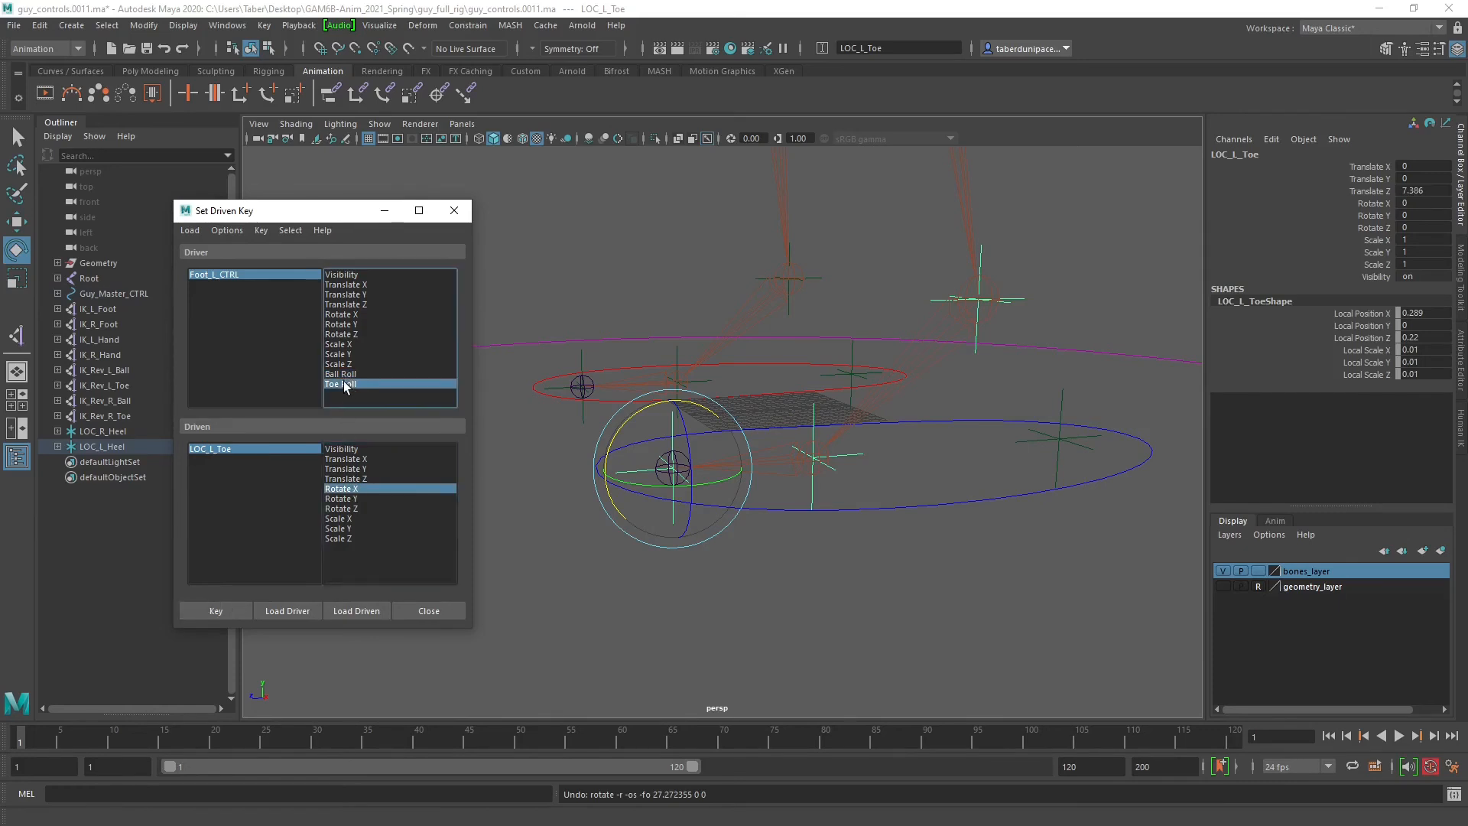
pyautogui.click(231, 613)
# Set Foot_L_CTRL's Toe Roll to -10, rotate LOC_L_Toe to about -90 degrees in X, and key the pose.
pyautogui.click(942, 505)
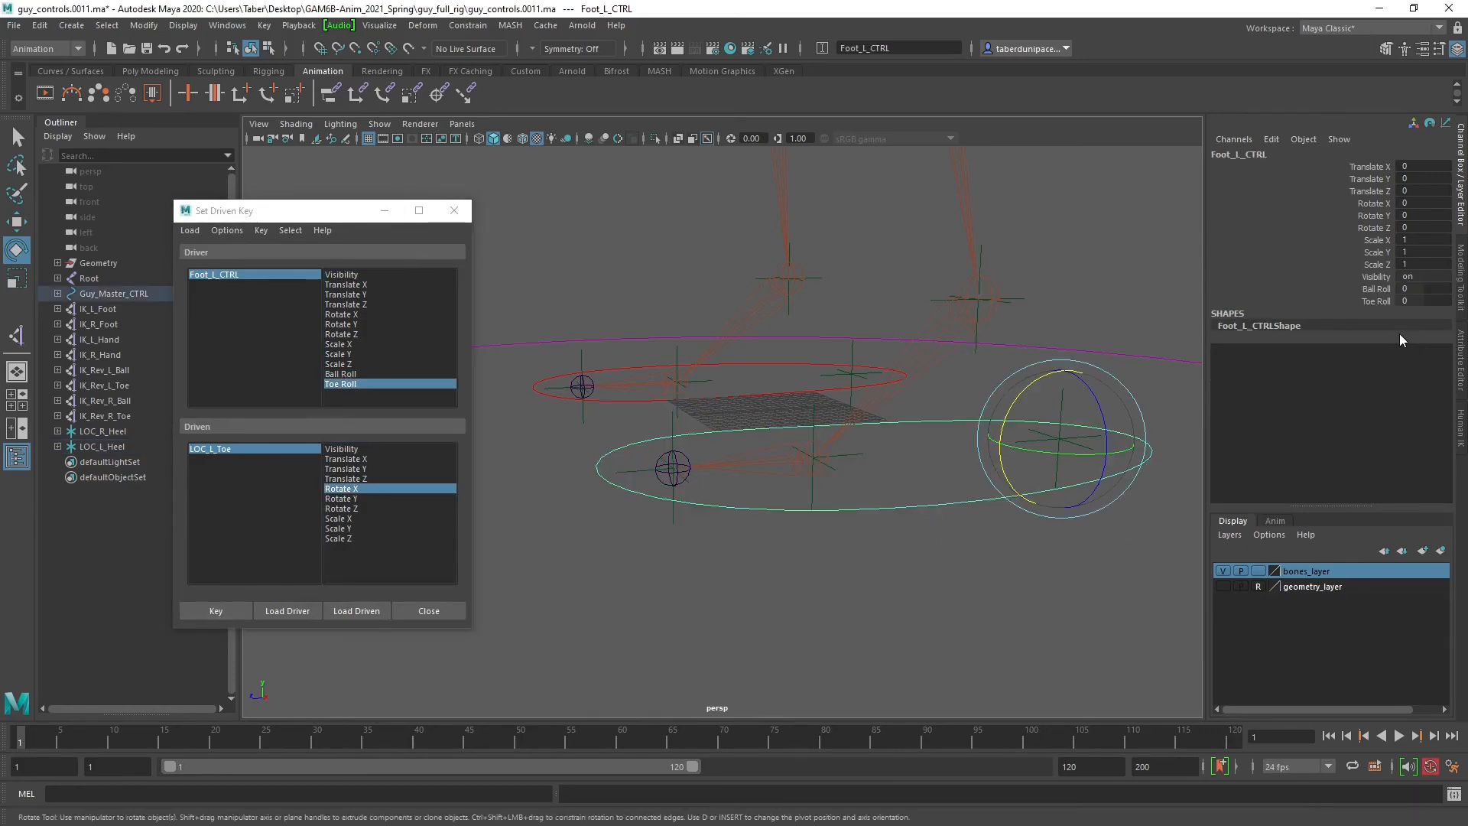
pyautogui.click(1379, 301)
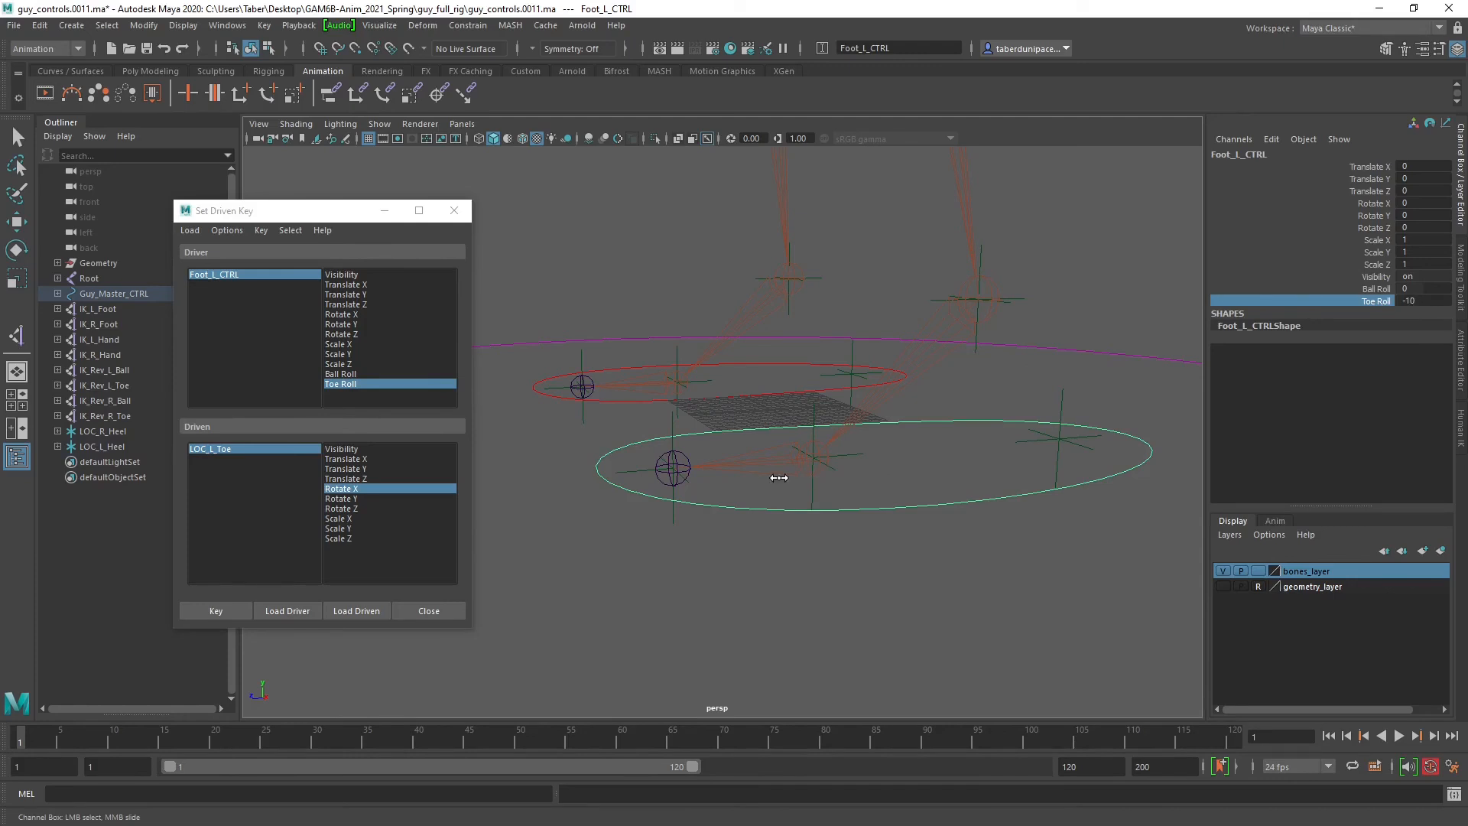
pyautogui.click(674, 428)
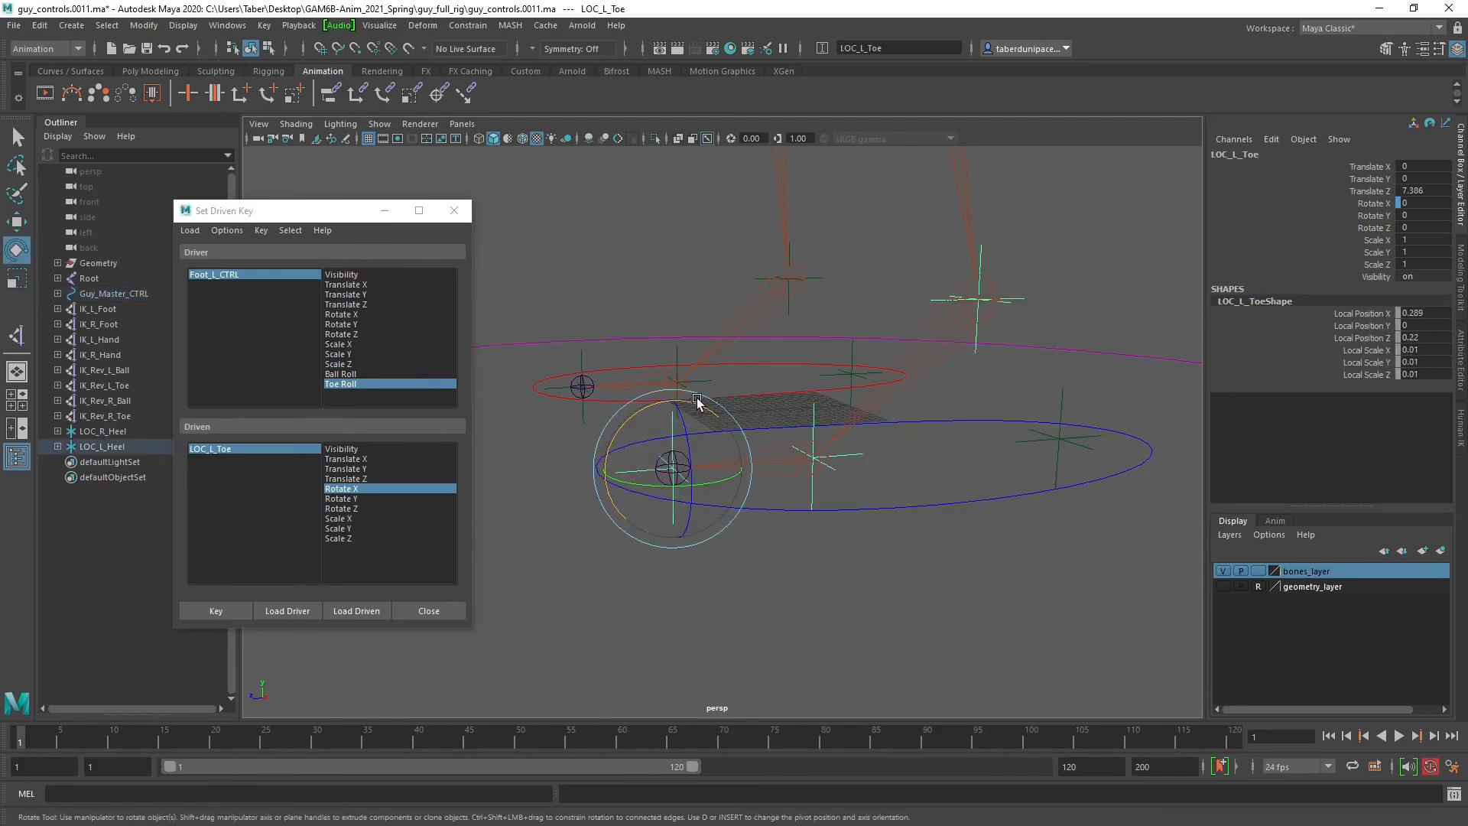
pyautogui.moveTo(699, 401); pyautogui.dragTo(728, 498)
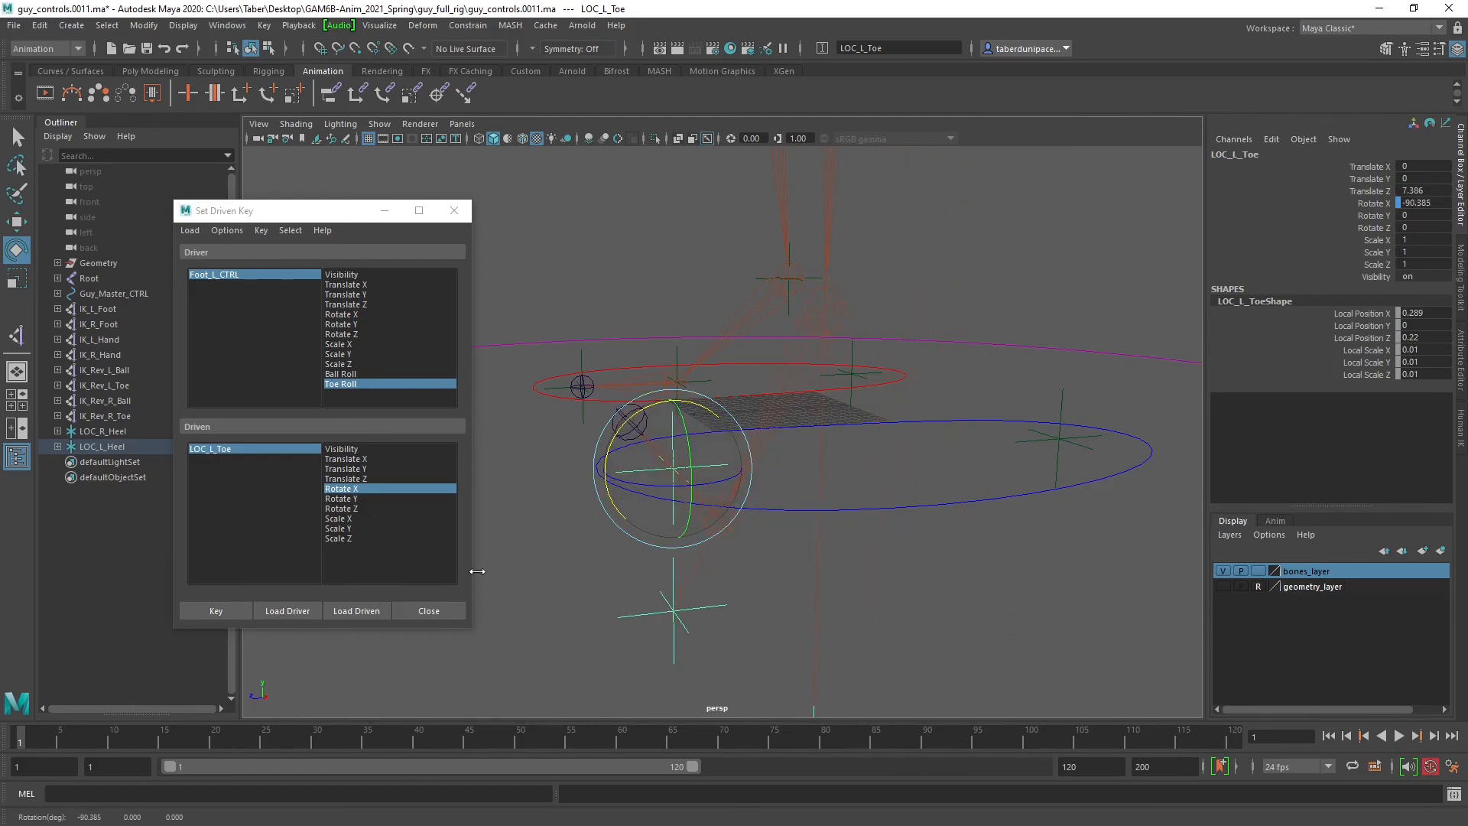
pyautogui.click(218, 611)
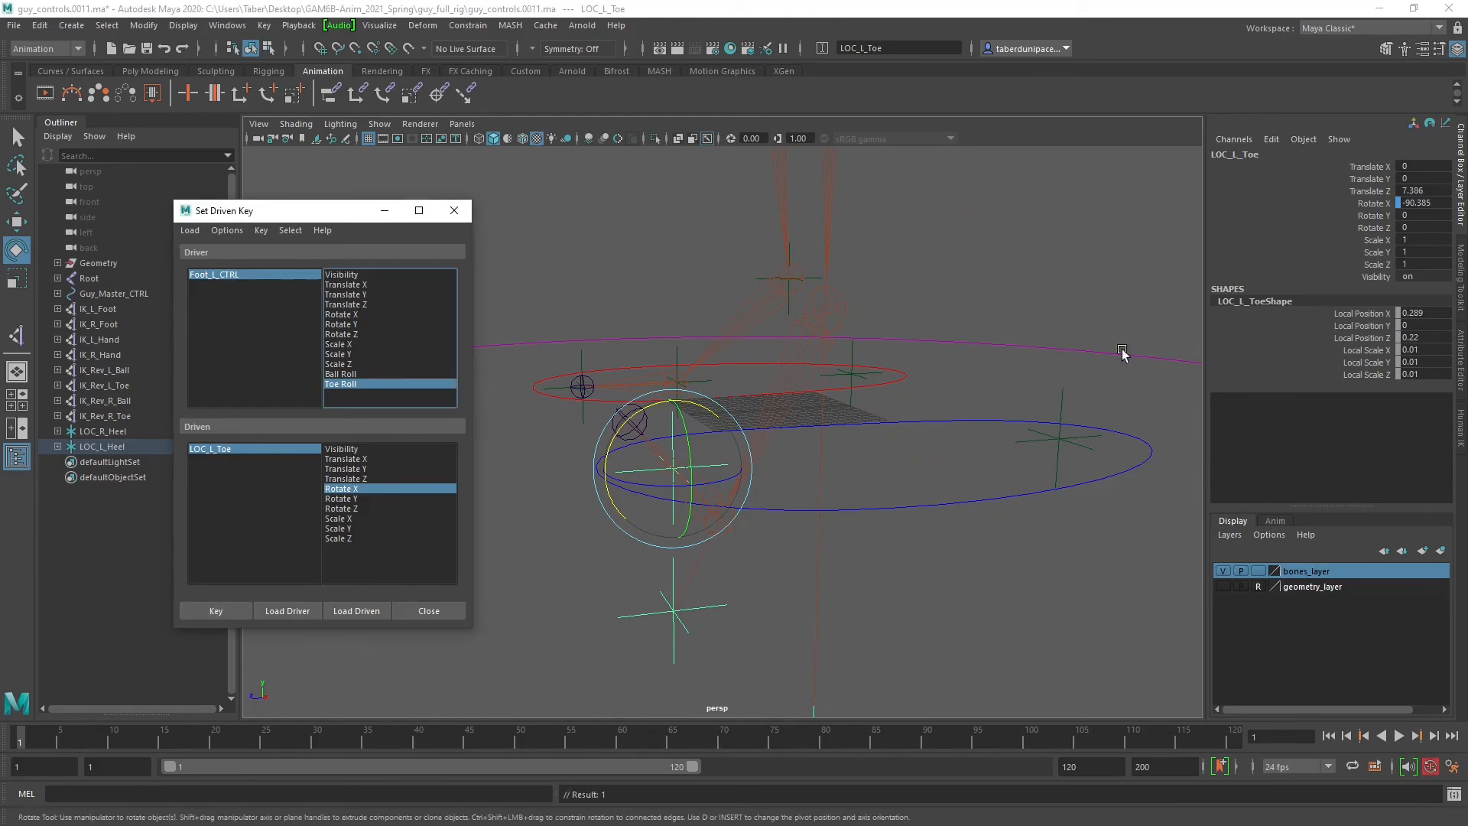
# Set Foot_L_CTRL's Toe Roll to 10, rotate LOC_L_Toe to about 180 degrees in X, and key the pose.
pyautogui.click(929, 508)
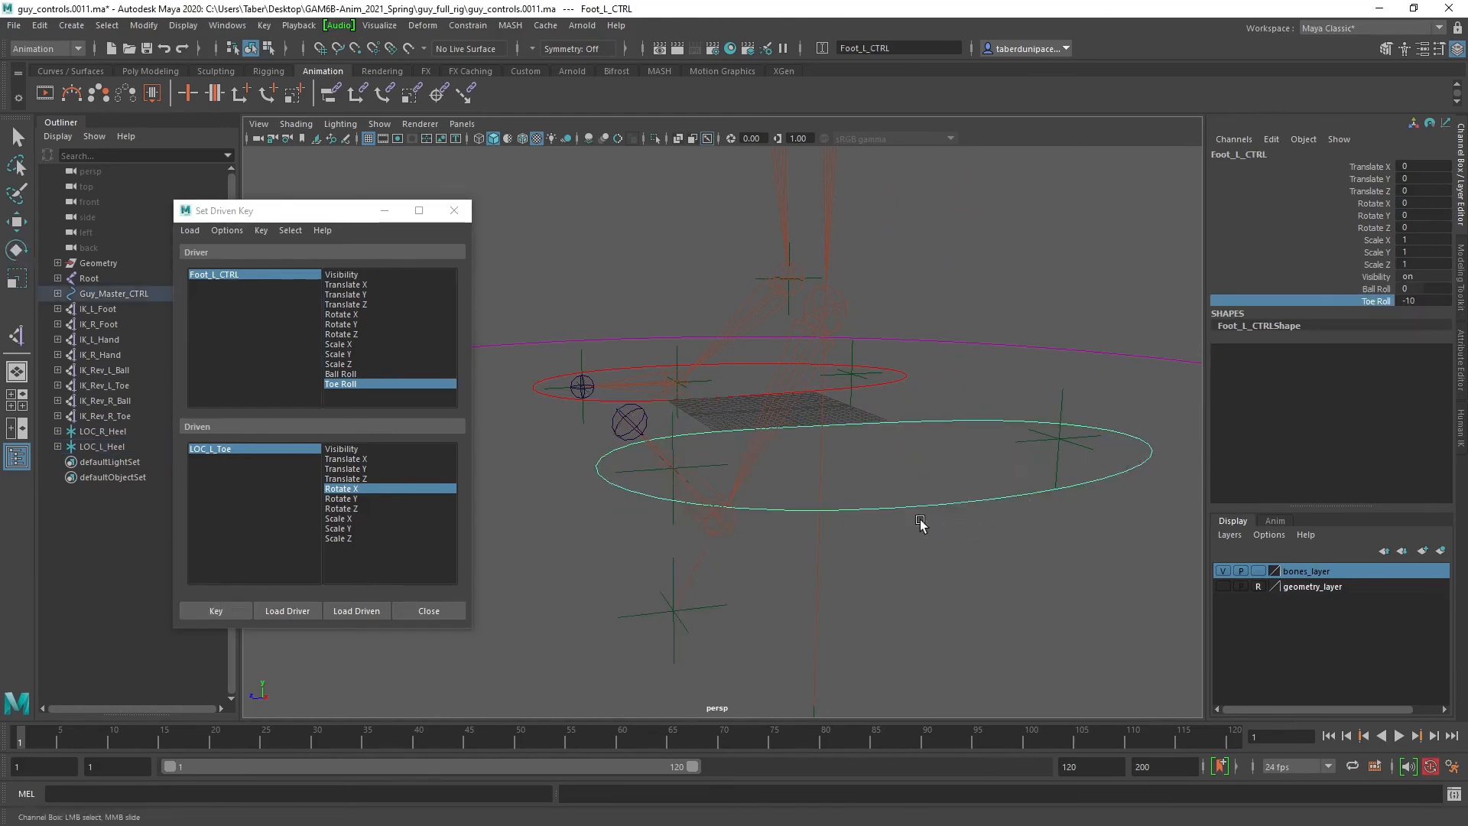
pyautogui.moveTo(921, 524); pyautogui.dragTo(1015, 517, button='middle')
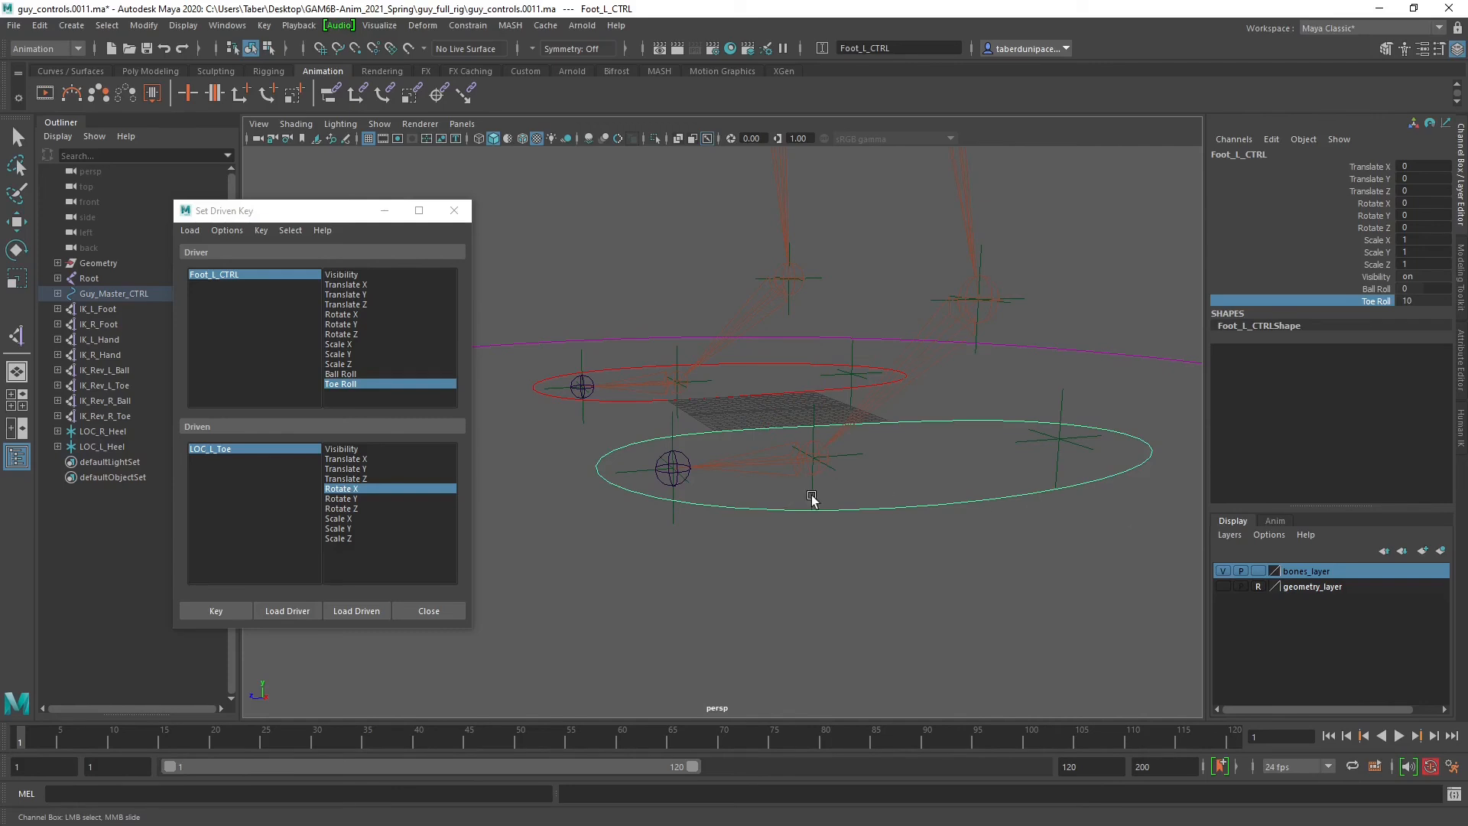
pyautogui.click(676, 429)
pyautogui.press('e')
pyautogui.moveTo(658, 404); pyautogui.dragTo(577, 488)
pyautogui.keyDown('alt'); pyautogui.moveTo(612, 367); pyautogui.dragTo(600, 361); pyautogui.keyUp('alt')
pyautogui.keyDown('alt'); pyautogui.moveTo(600, 360); pyautogui.dragTo(777, 374, button='middle'); pyautogui.keyUp('alt')
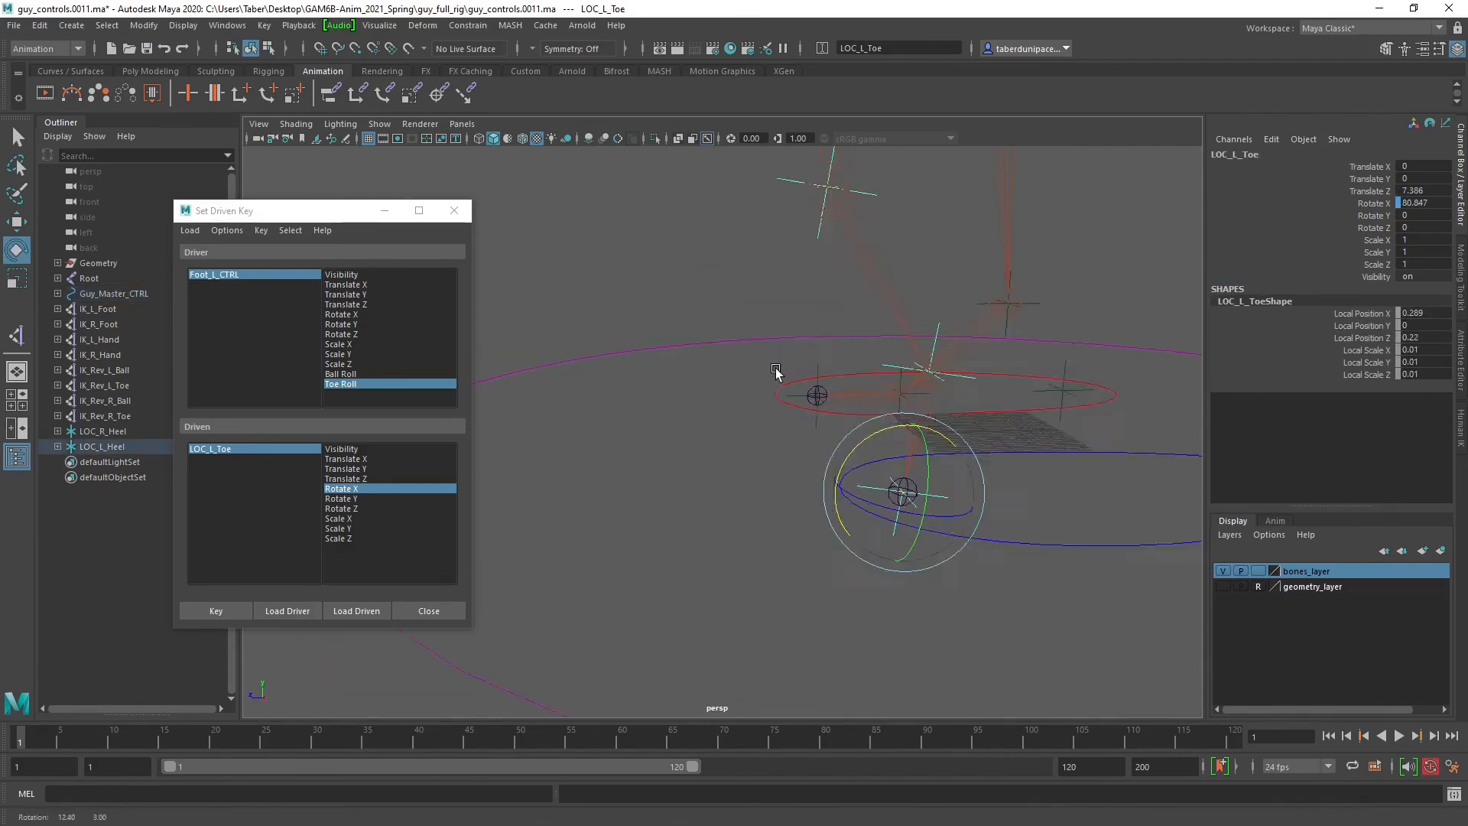
pyautogui.keyDown('alt'); pyautogui.moveTo(777, 374); pyautogui.dragTo(692, 586); pyautogui.keyUp('alt')
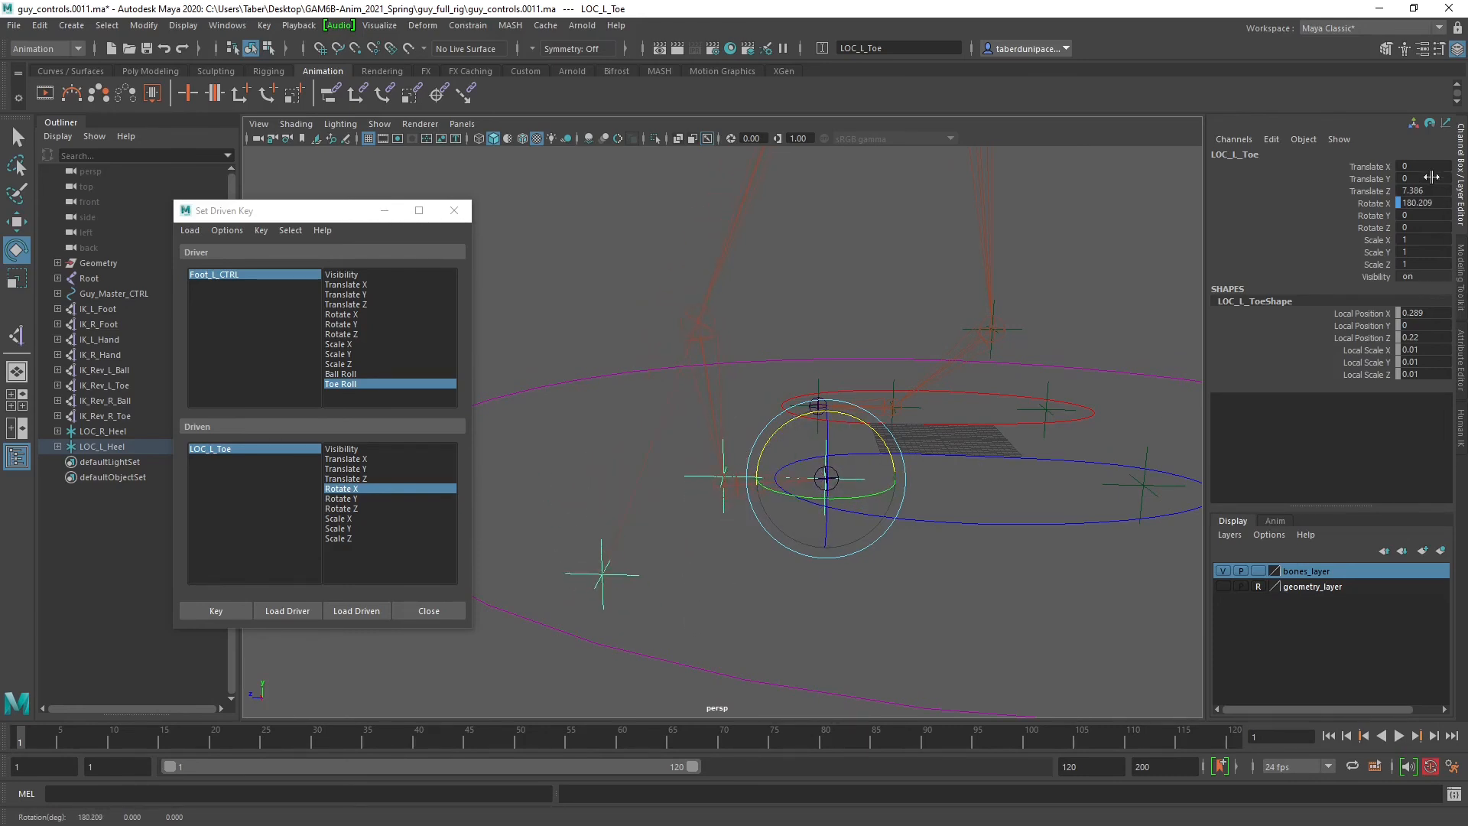
pyautogui.click(215, 609)
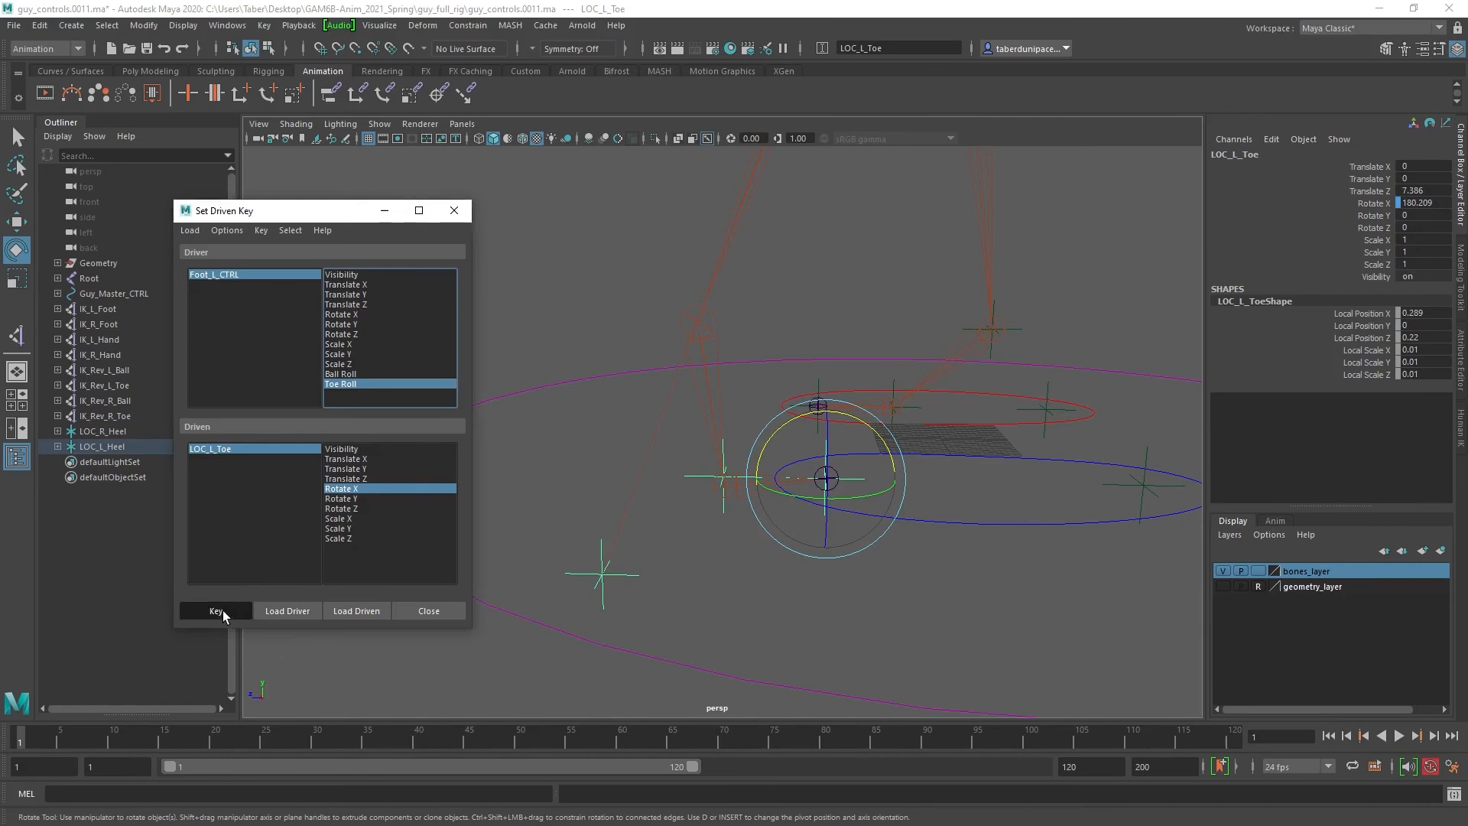
# Test the foot motion by scrubbing Foot_L_CTRL's Toe Roll and Ball Roll, and reset both attributes to 0.
pyautogui.click(959, 525)
pyautogui.click(1375, 301)
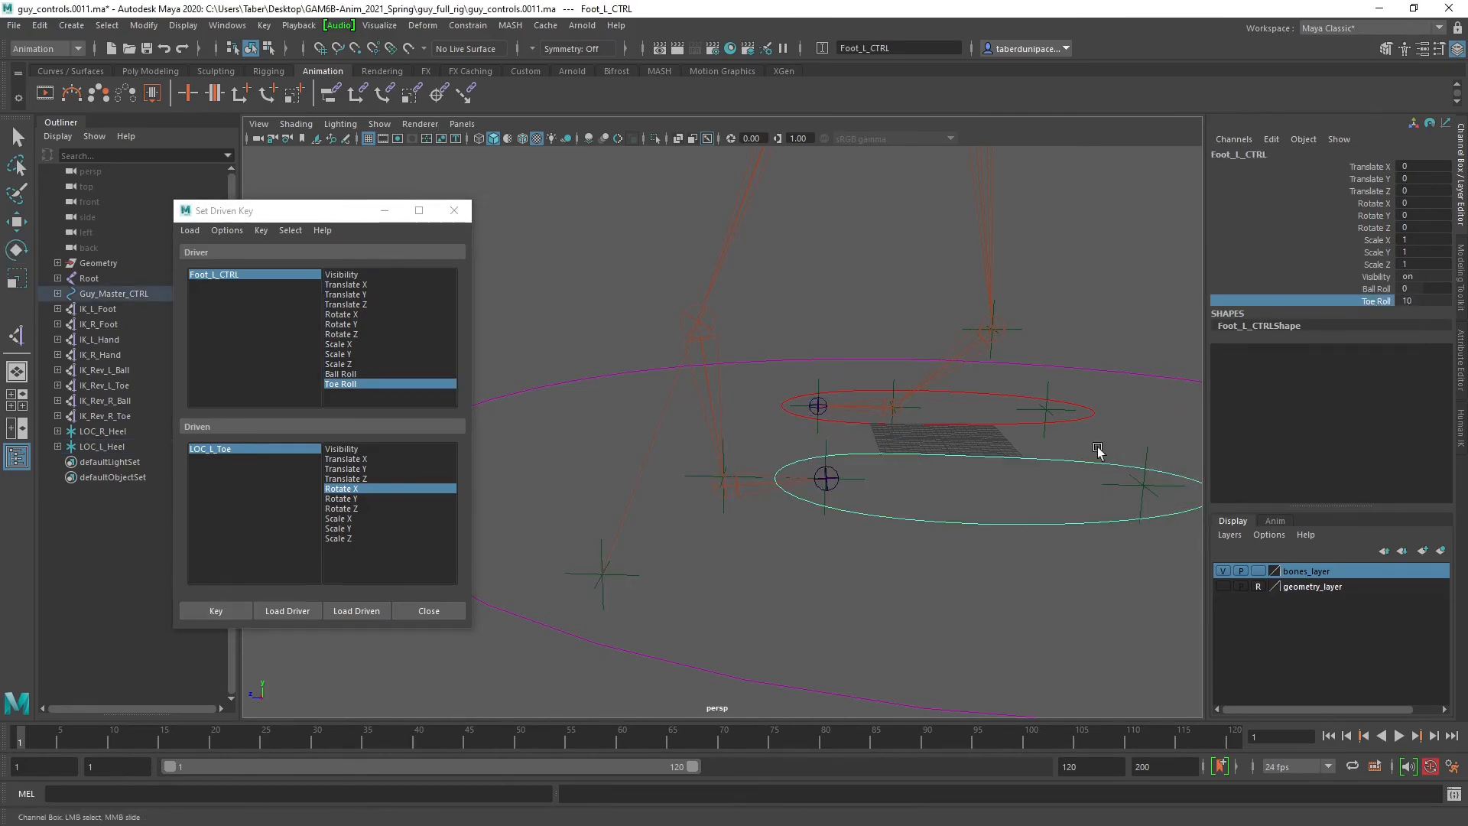
pyautogui.moveTo(1097, 452); pyautogui.dragTo(948, 541, button='middle')
pyautogui.click(1376, 289)
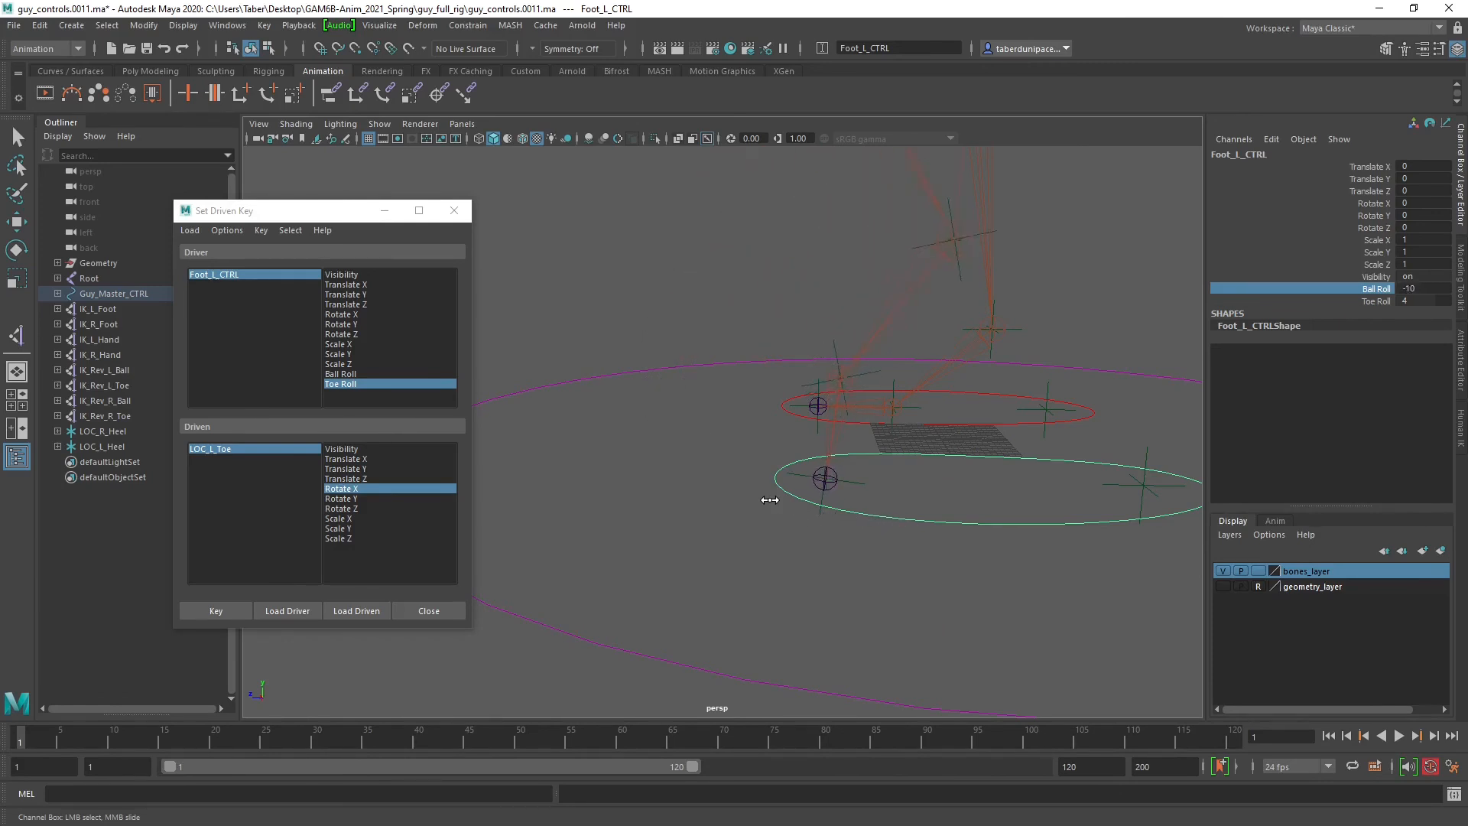
pyautogui.moveTo(852, 520); pyautogui.dragTo(933, 522, button='middle')
pyautogui.moveTo(1421, 290); pyautogui.dragTo(1420, 299)
pyautogui.write('0')
pyautogui.press('Return')
# Load Foot_R_CTRL as the driver for the set driven key.
pyautogui.keyDown('alt'); pyautogui.moveTo(935, 489); pyautogui.dragTo(925, 581); pyautogui.keyUp('alt')
pyautogui.click(775, 553)
pyautogui.moveTo(726, 426); pyautogui.dragTo(727, 458)
pyautogui.click(292, 612)
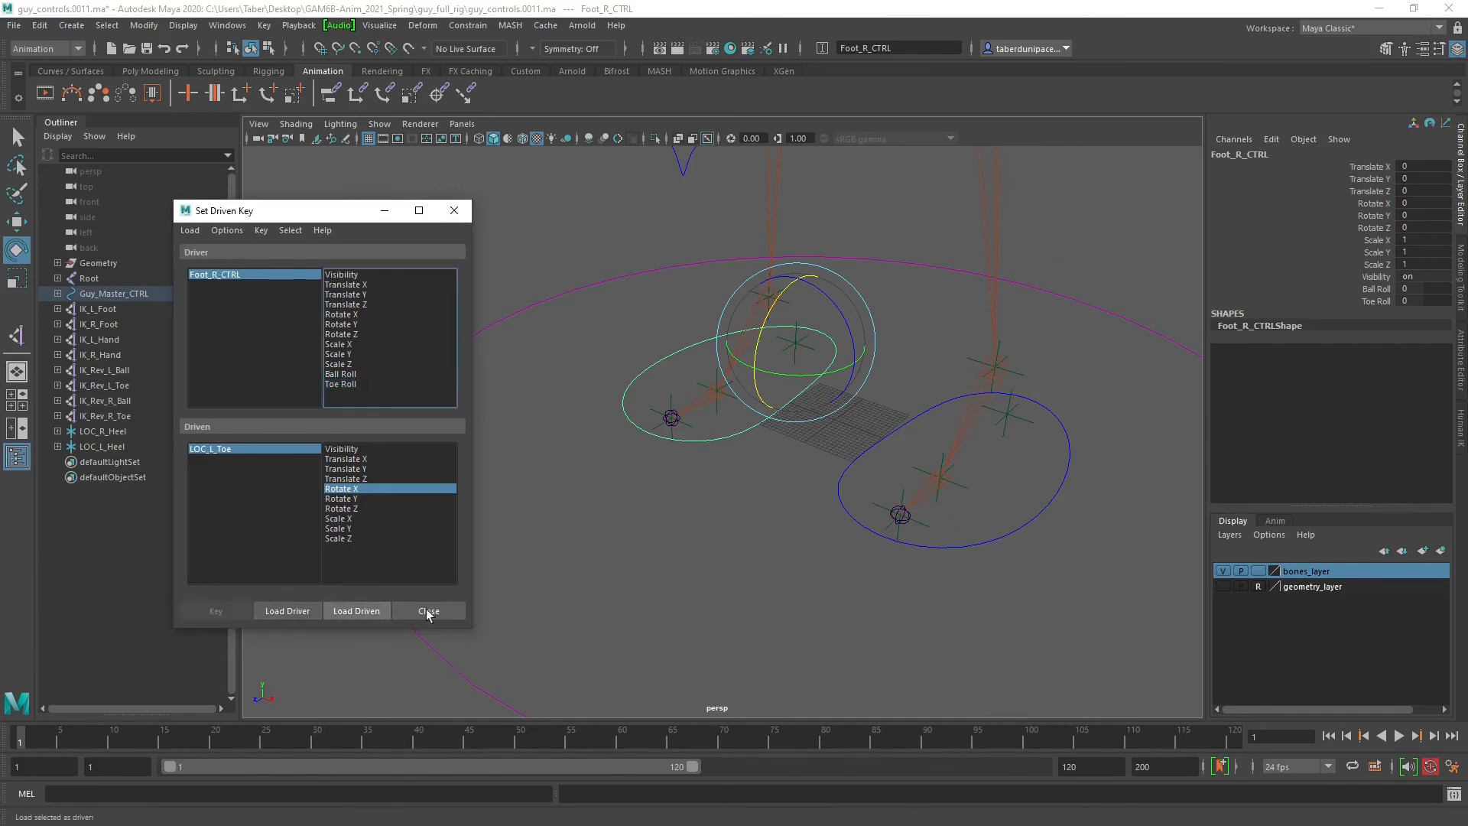
# Load LOC_R_Ball as the driven object and set a neutral driven key linking Foot_R_CTRL's Ball Roll to its Rotate X.
pyautogui.keyDown('alt'); pyautogui.moveTo(581, 490); pyautogui.dragTo(781, 463); pyautogui.keyUp('alt')
pyautogui.keyDown('alt'); pyautogui.moveTo(781, 462); pyautogui.dragTo(765, 538, button='middle'); pyautogui.keyUp('alt')
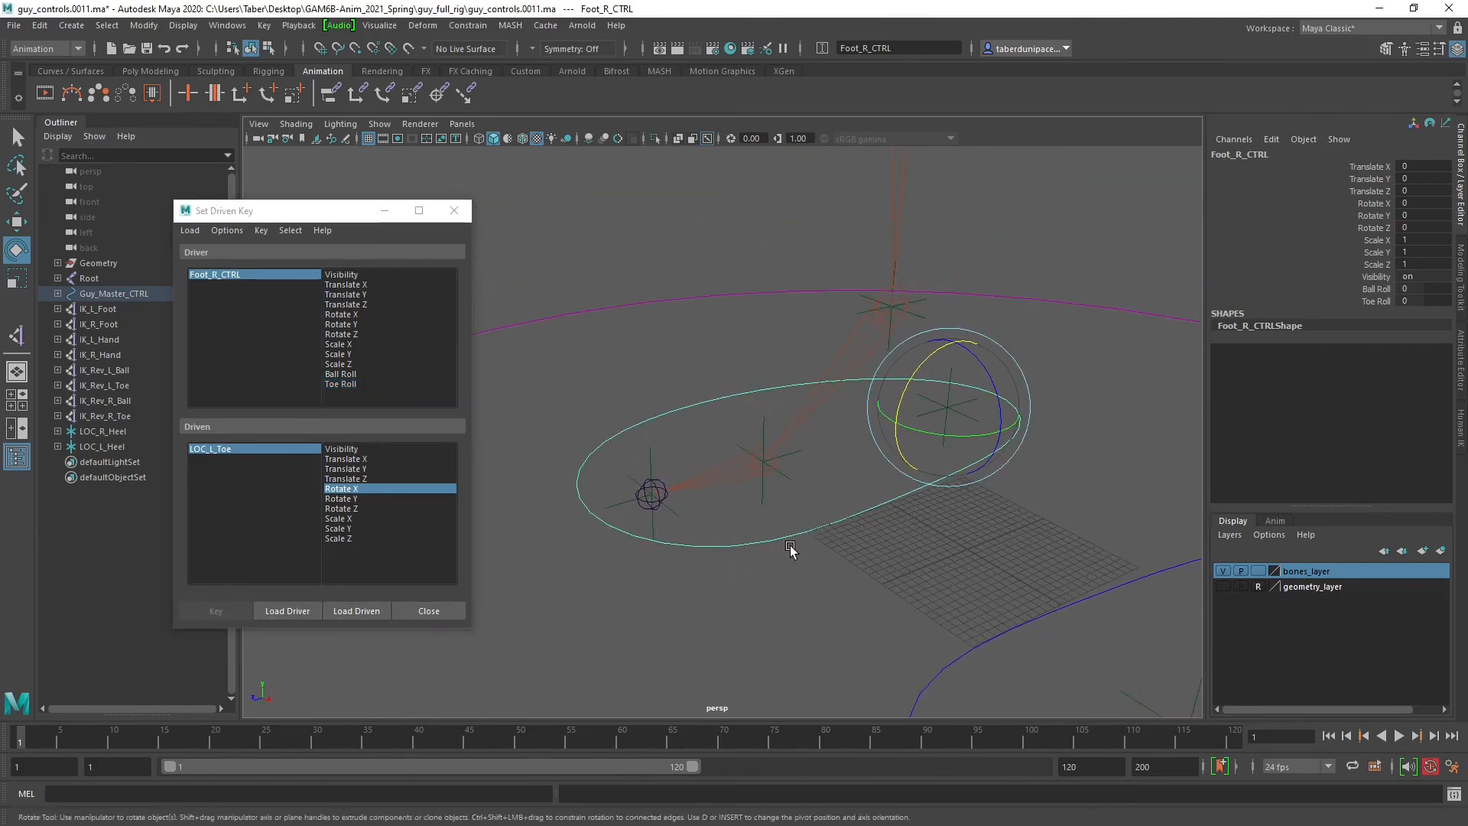
pyautogui.scroll(4, 789, 540)
pyautogui.click(870, 534)
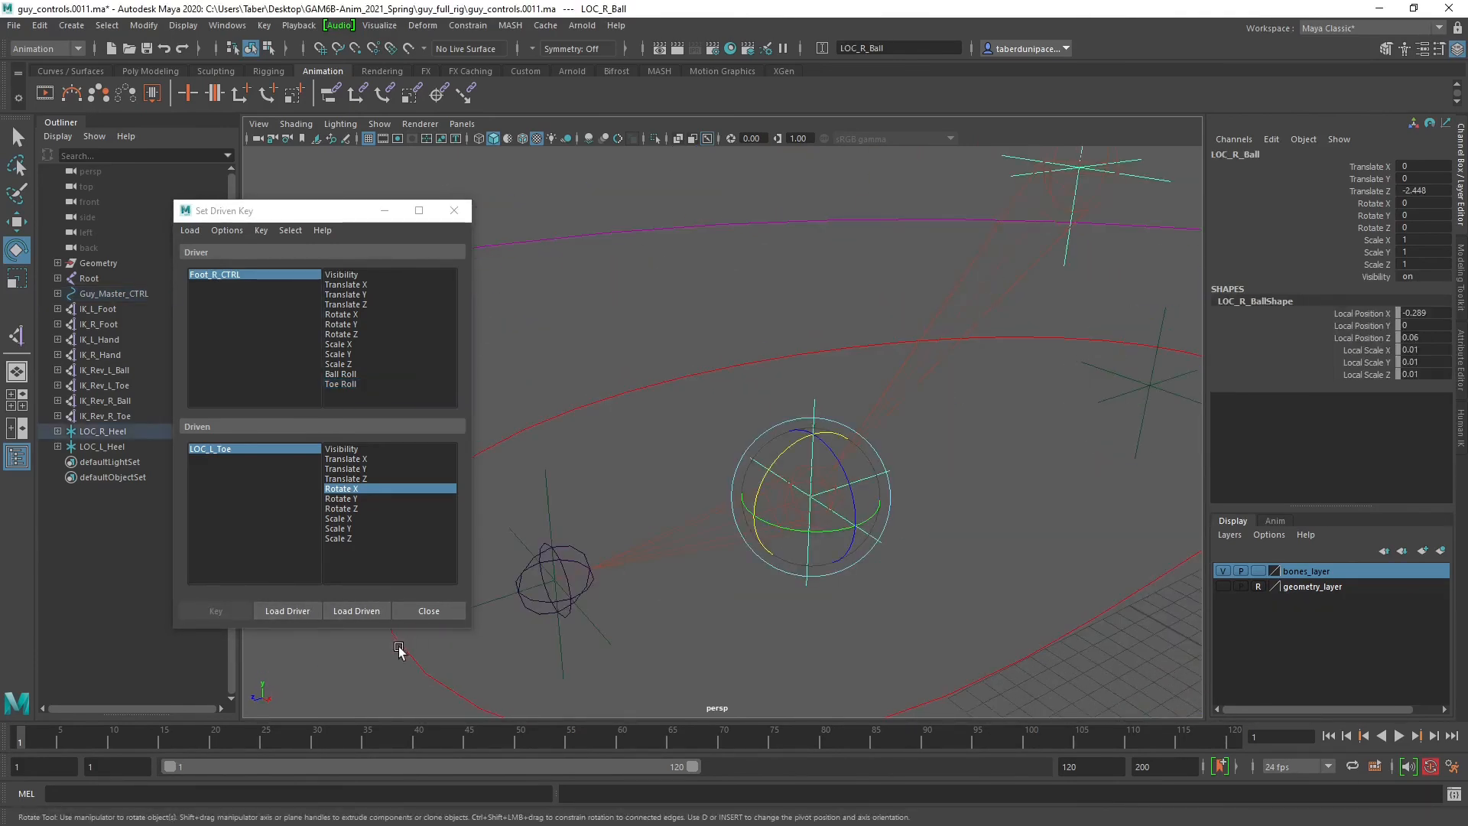
pyautogui.click(356, 611)
pyautogui.click(344, 489)
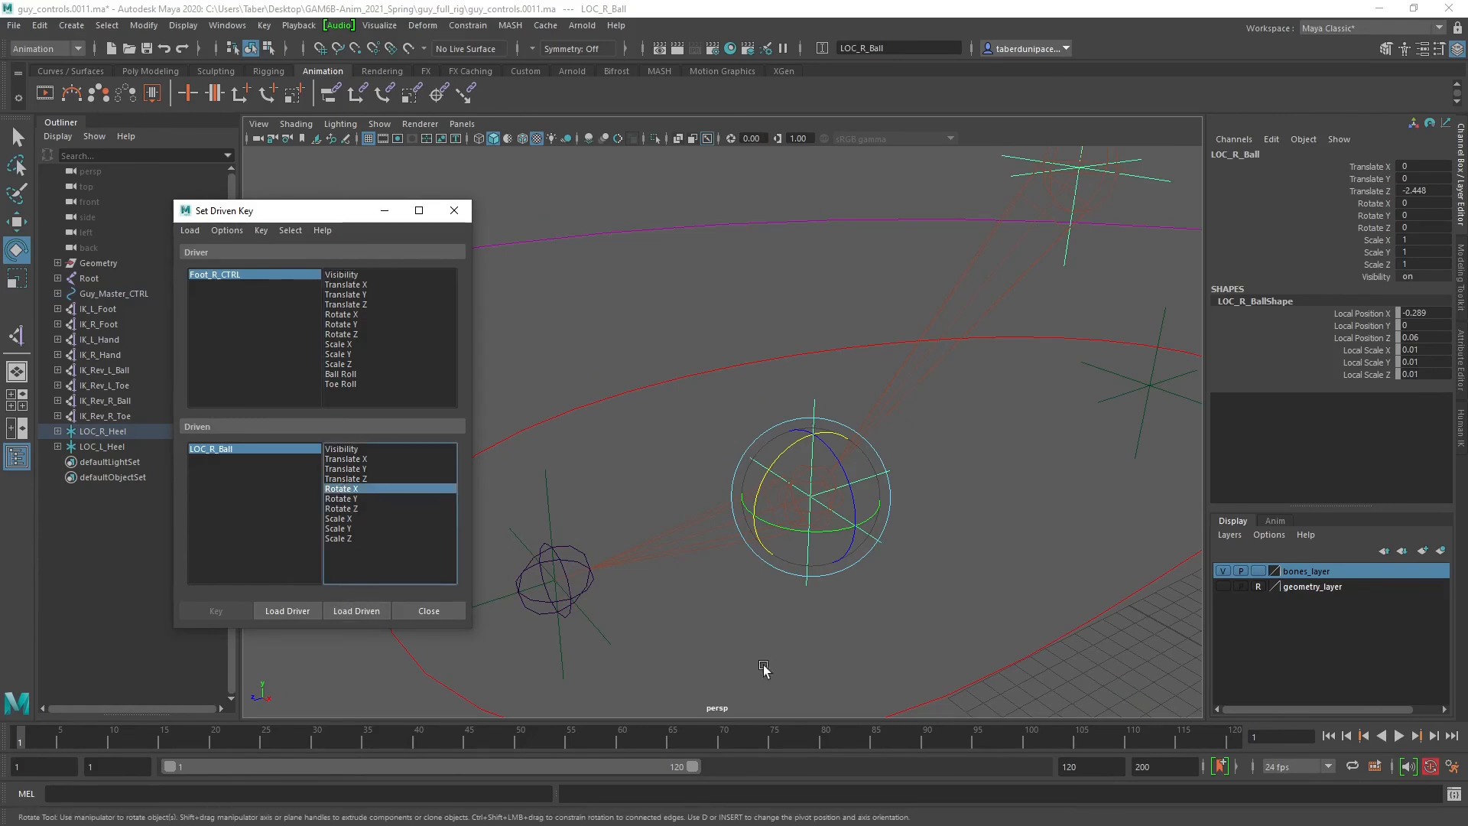
pyautogui.click(354, 375)
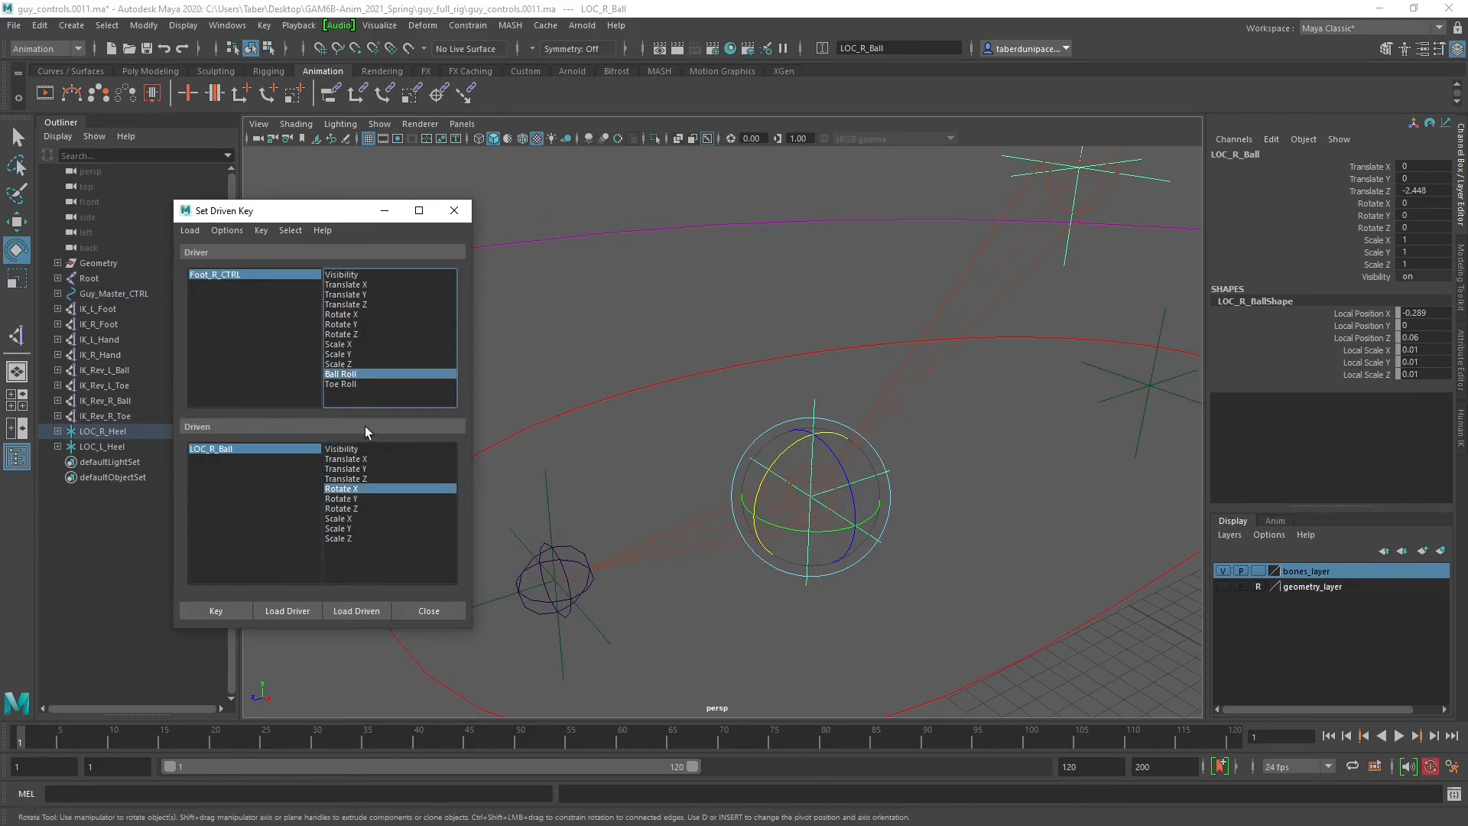
pyautogui.click(222, 610)
# Lower Foot_R_CTRL's Ball Roll, rotate LOC_R_Ball to about -82 degrees in X, and key the pose.
pyautogui.scroll(-3, 920, 468)
pyautogui.click(916, 476)
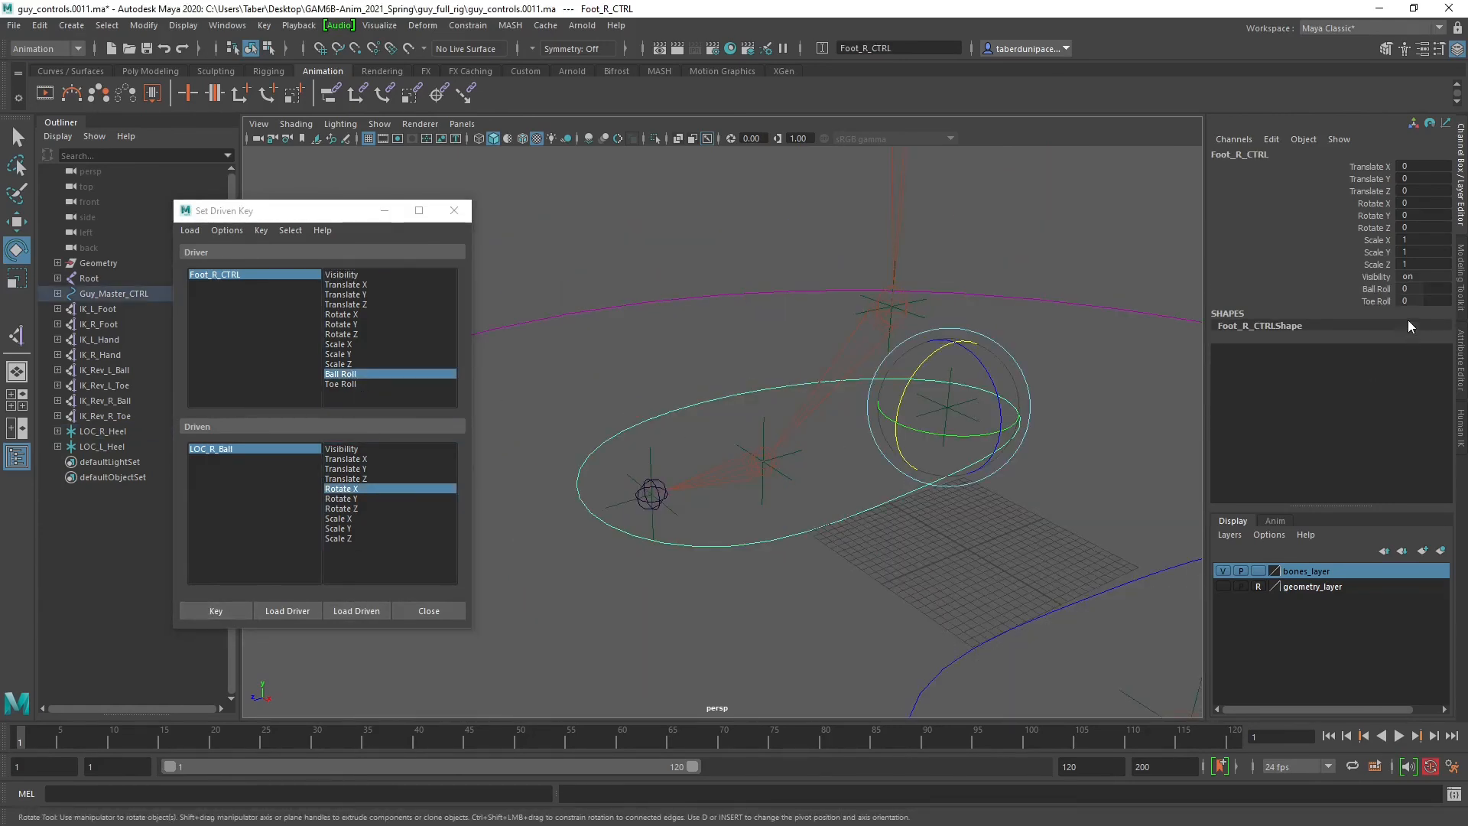
pyautogui.click(1379, 289)
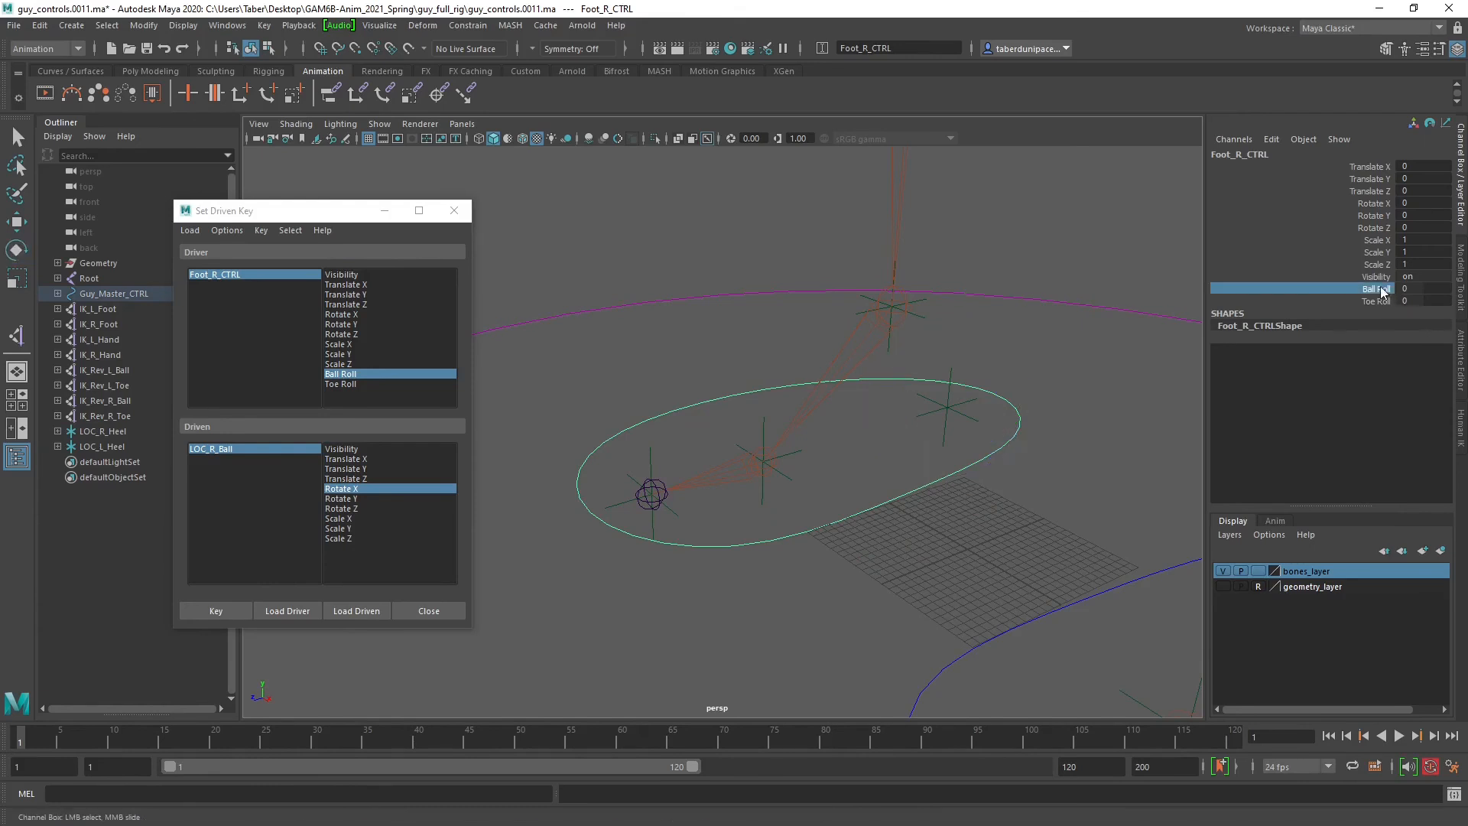
pyautogui.click(799, 457)
pyautogui.press('e')
pyautogui.moveTo(738, 417); pyautogui.dragTo(865, 415)
pyautogui.click(217, 609)
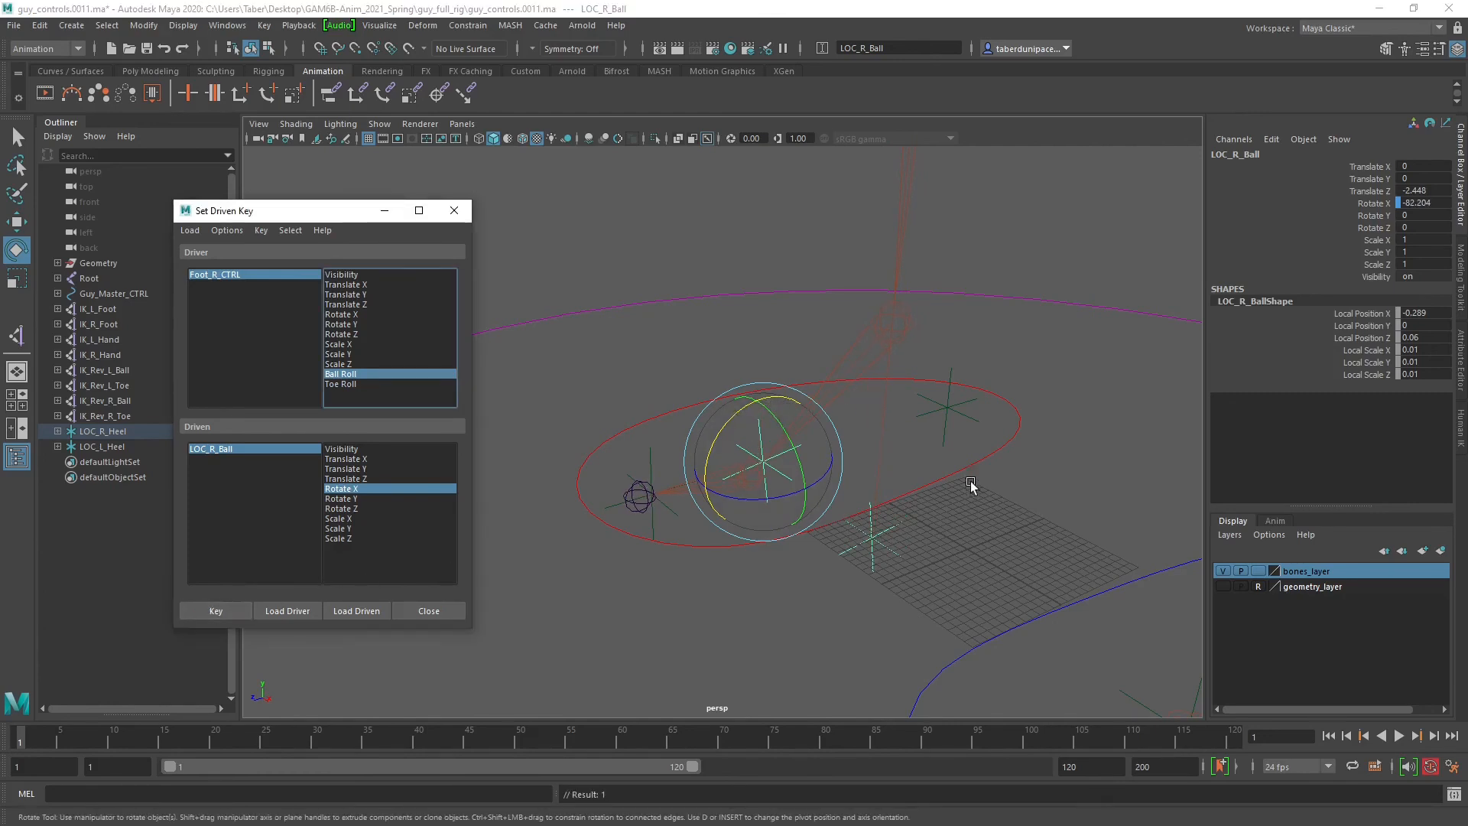
# Set Foot_R_CTRL's Ball Roll to 10, rotate LOC_R_Ball to about 90 degrees in X, and key the pose.
pyautogui.moveTo(940, 461); pyautogui.dragTo(962, 494)
pyautogui.click(1388, 291)
pyautogui.moveTo(643, 472); pyautogui.dragTo(932, 472, button='middle')
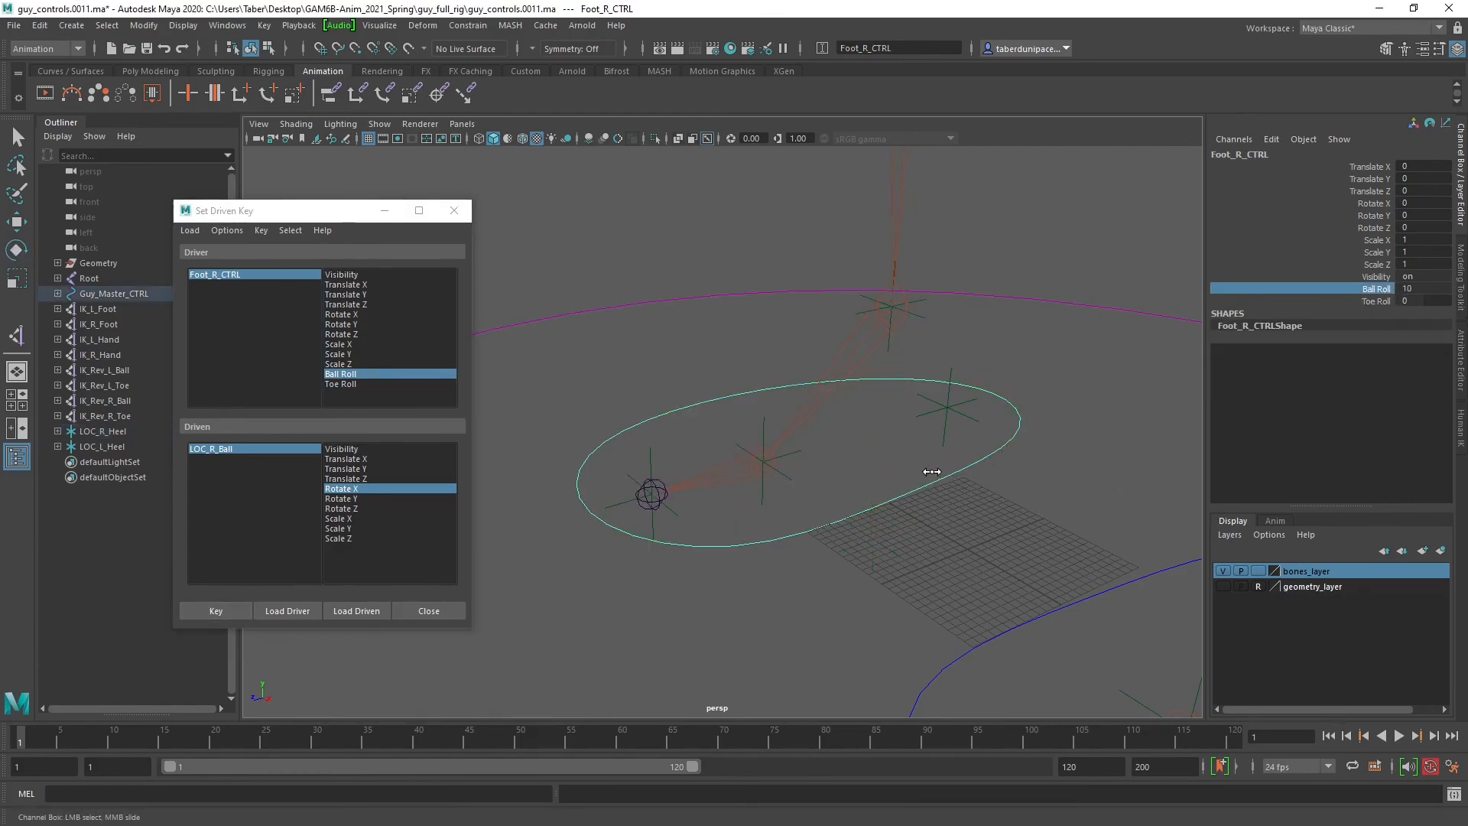
pyautogui.click(762, 419)
pyautogui.press('e')
pyautogui.moveTo(748, 403); pyautogui.dragTo(662, 498)
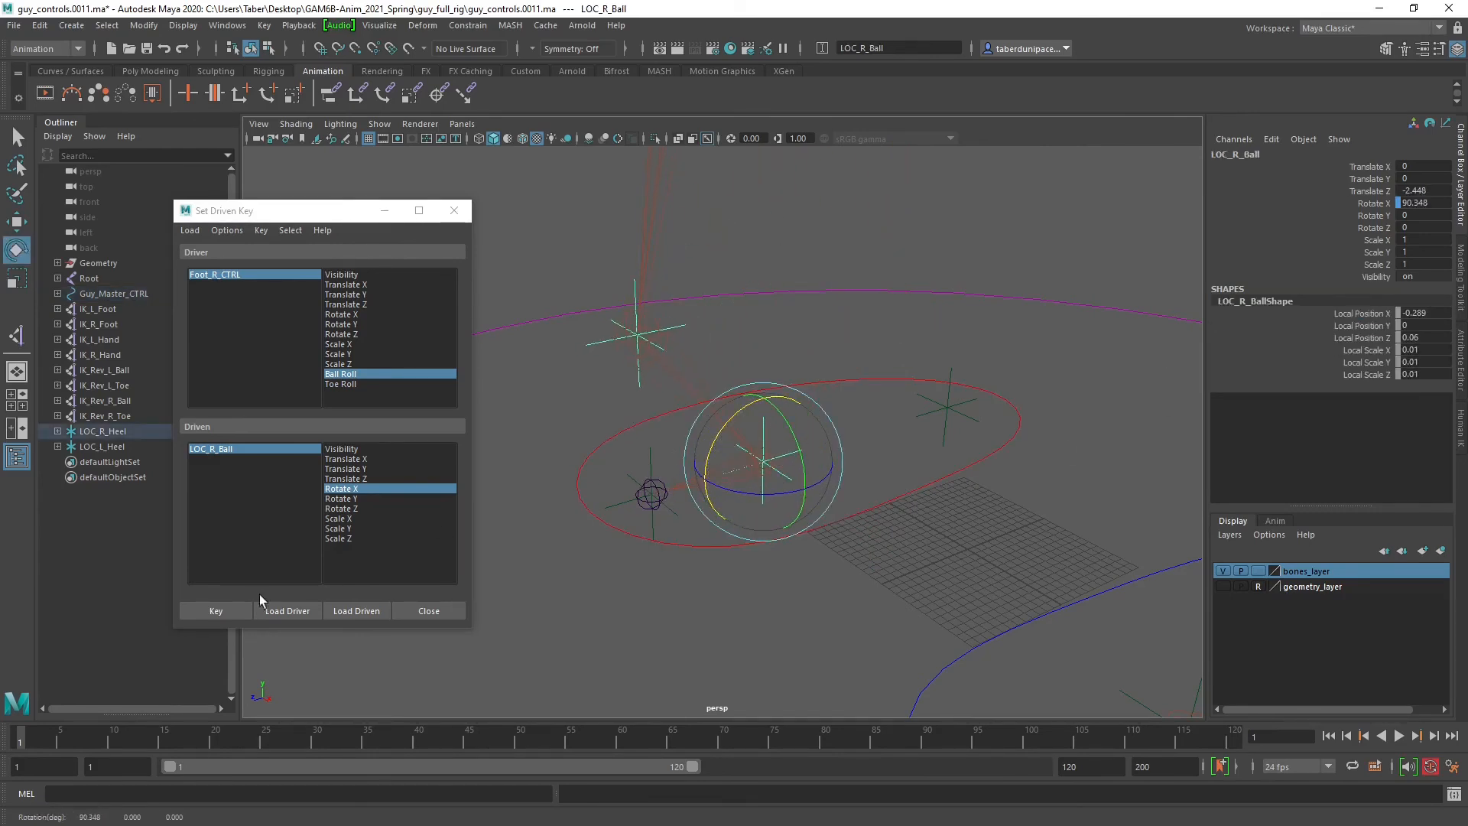
pyautogui.click(216, 611)
# Test the foot motion by scrubbing Foot_R_CTRL's Ball Roll, and reset the attribute to 0.
pyautogui.click(916, 488)
pyautogui.click(1396, 287)
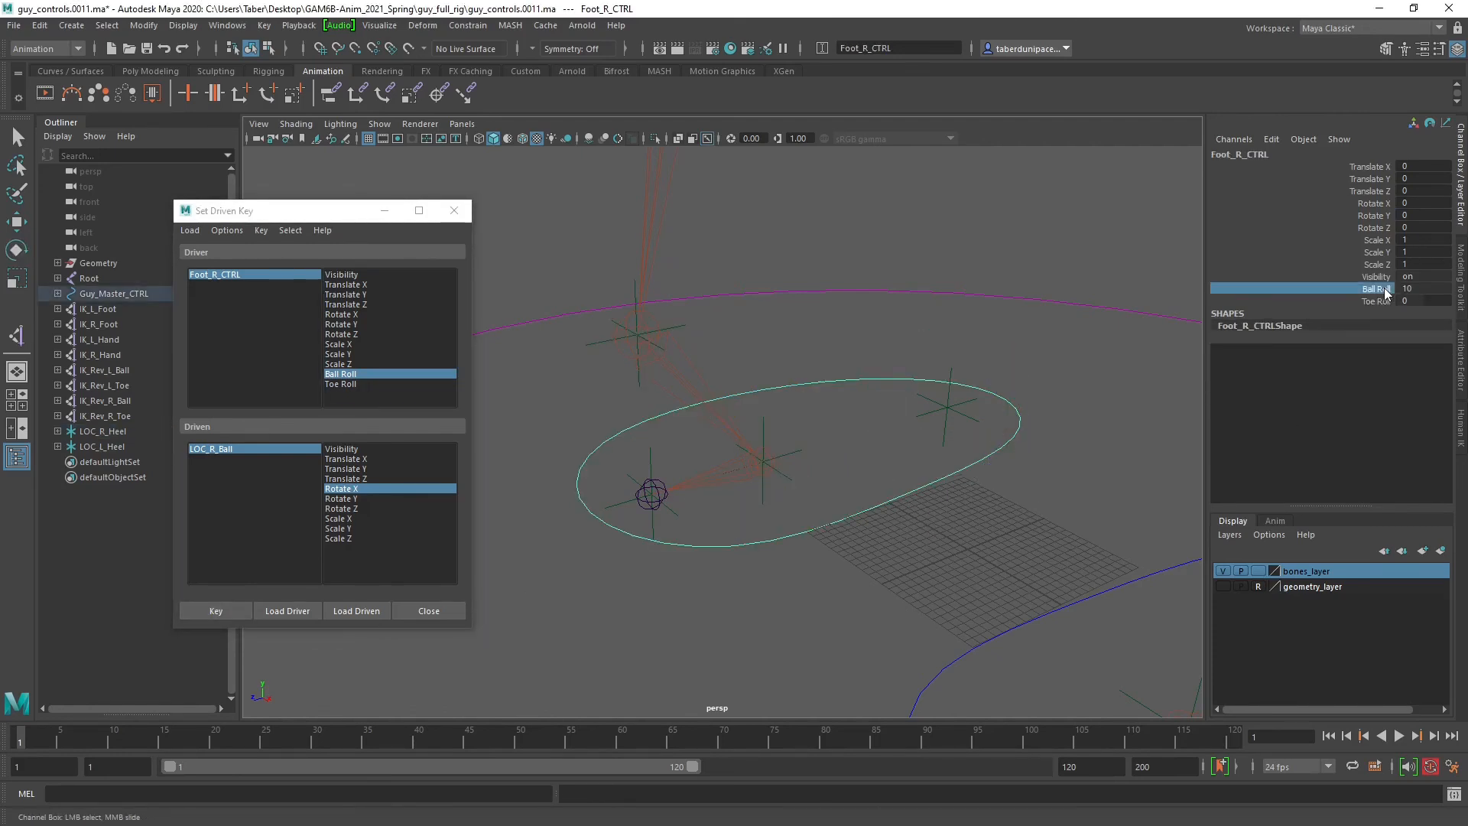
pyautogui.moveTo(956, 459); pyautogui.dragTo(916, 480, button='middle')
pyautogui.click(1424, 289)
pyautogui.write('0')
pyautogui.press('Return')
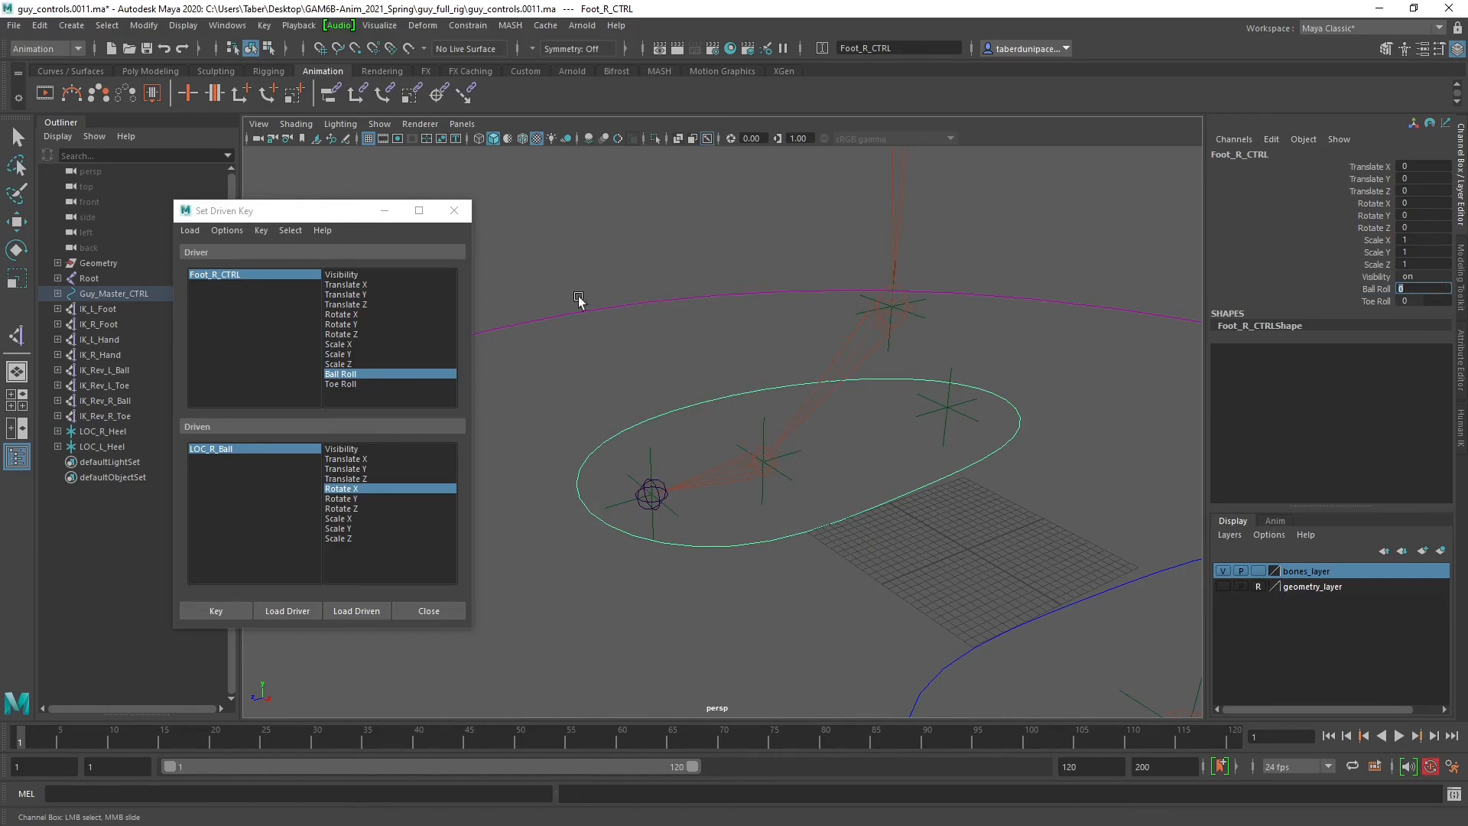
# Load LOC_R_Toe as the driven object, pairing its Rotate X with Foot_R_CTRL's Toe Roll.
pyautogui.click(343, 384)
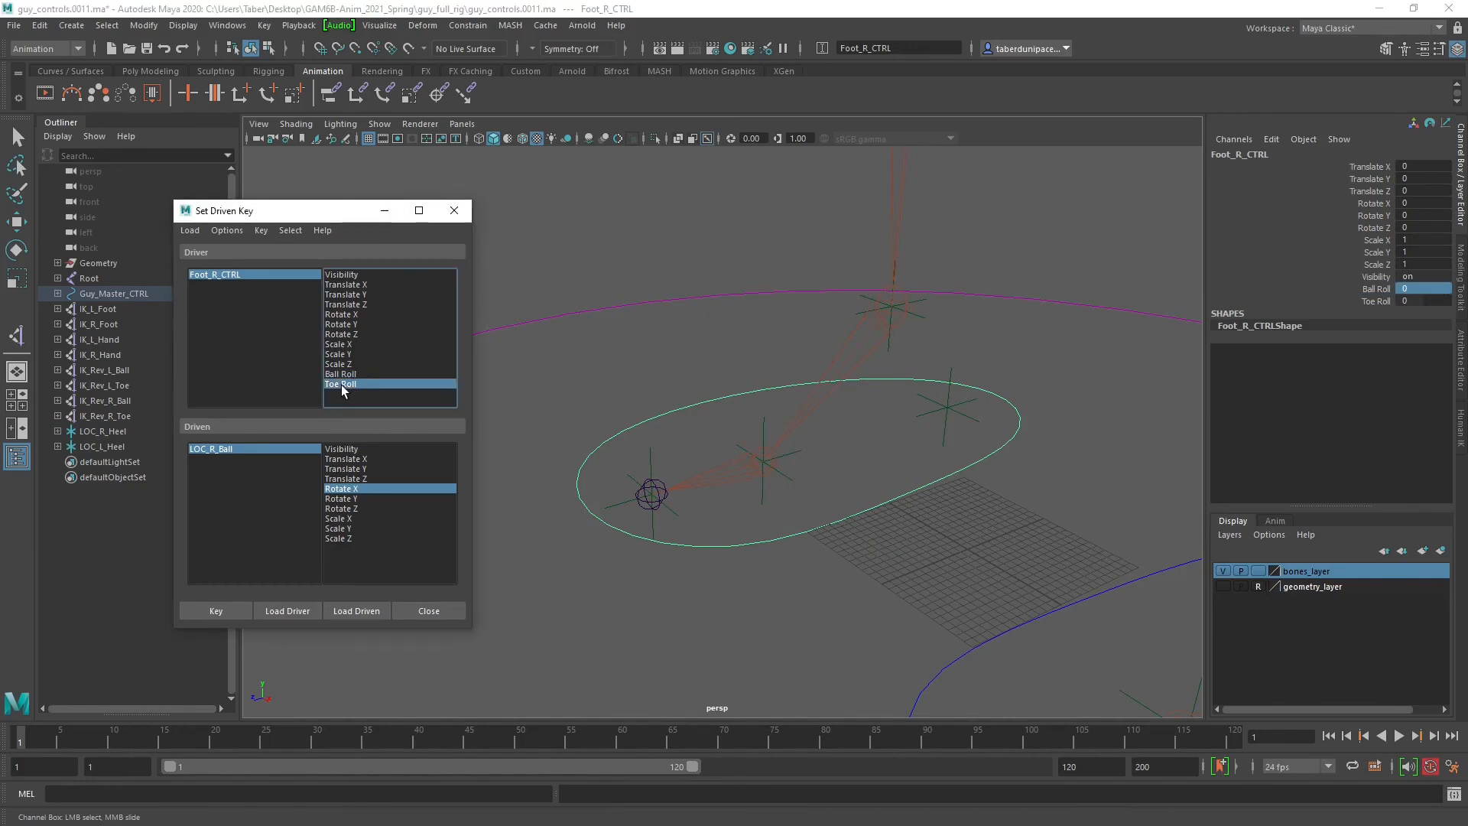
pyautogui.click(653, 459)
pyautogui.press('e')
pyautogui.click(358, 610)
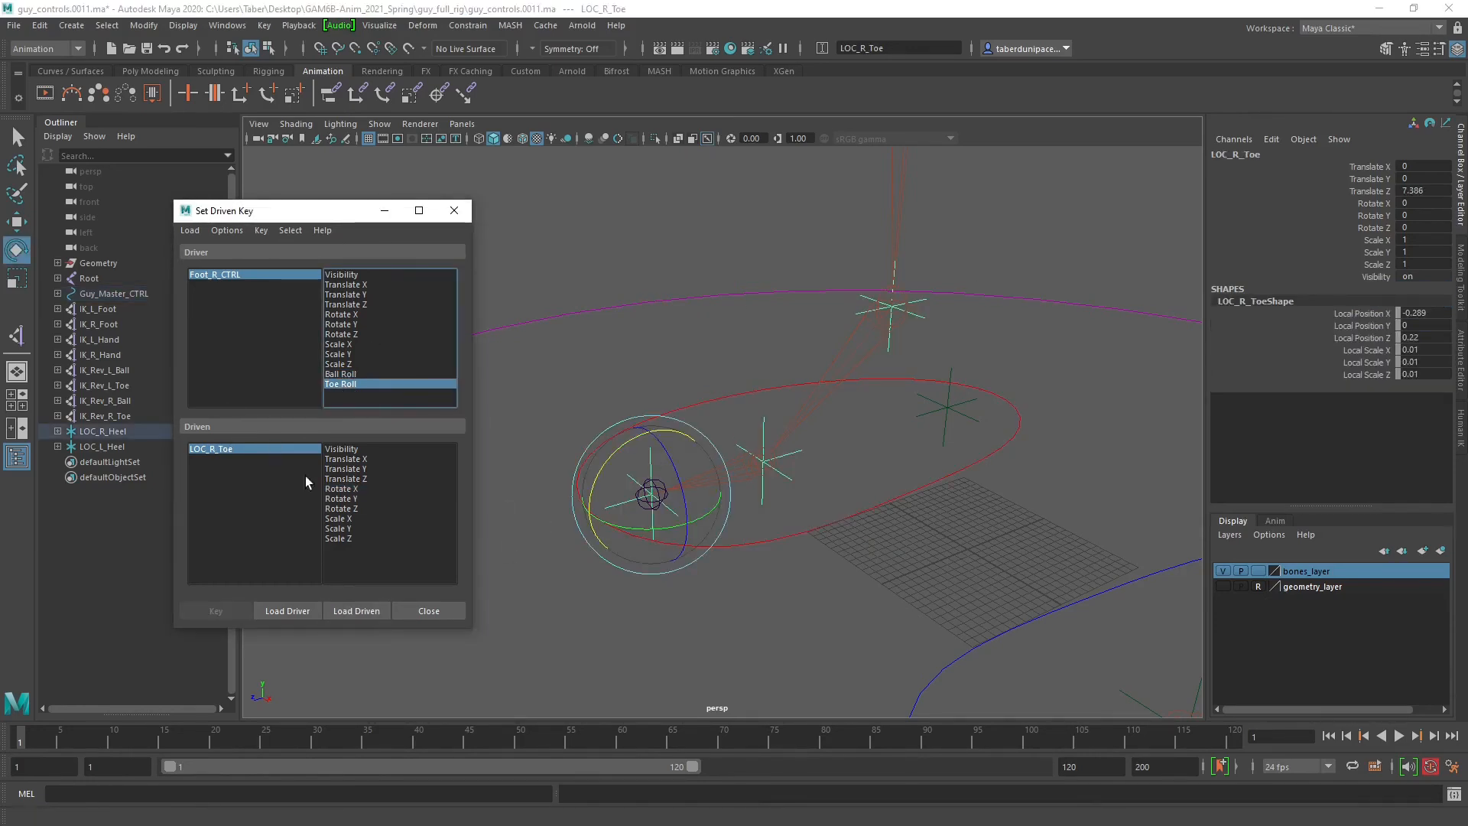
pyautogui.click(343, 489)
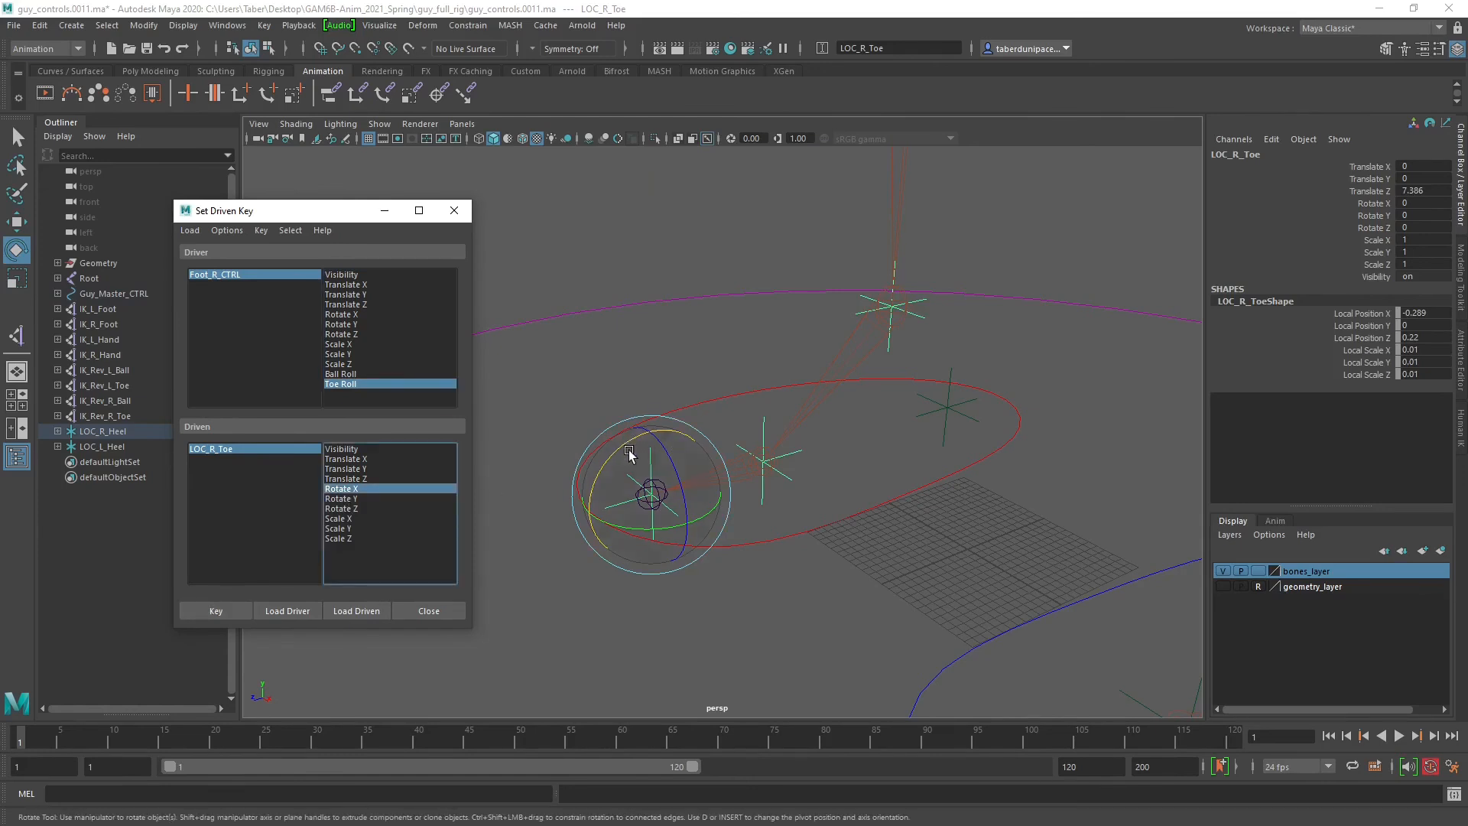
# Test-rotate LOC_R_Toe about X and undo the rotation.
pyautogui.moveTo(628, 451); pyautogui.dragTo(598, 470)
pyautogui.hotkey('ctrl', 'z')
pyautogui.hotkey('ctrl', 'z')
pyautogui.hotkey('ctrl', 'z')
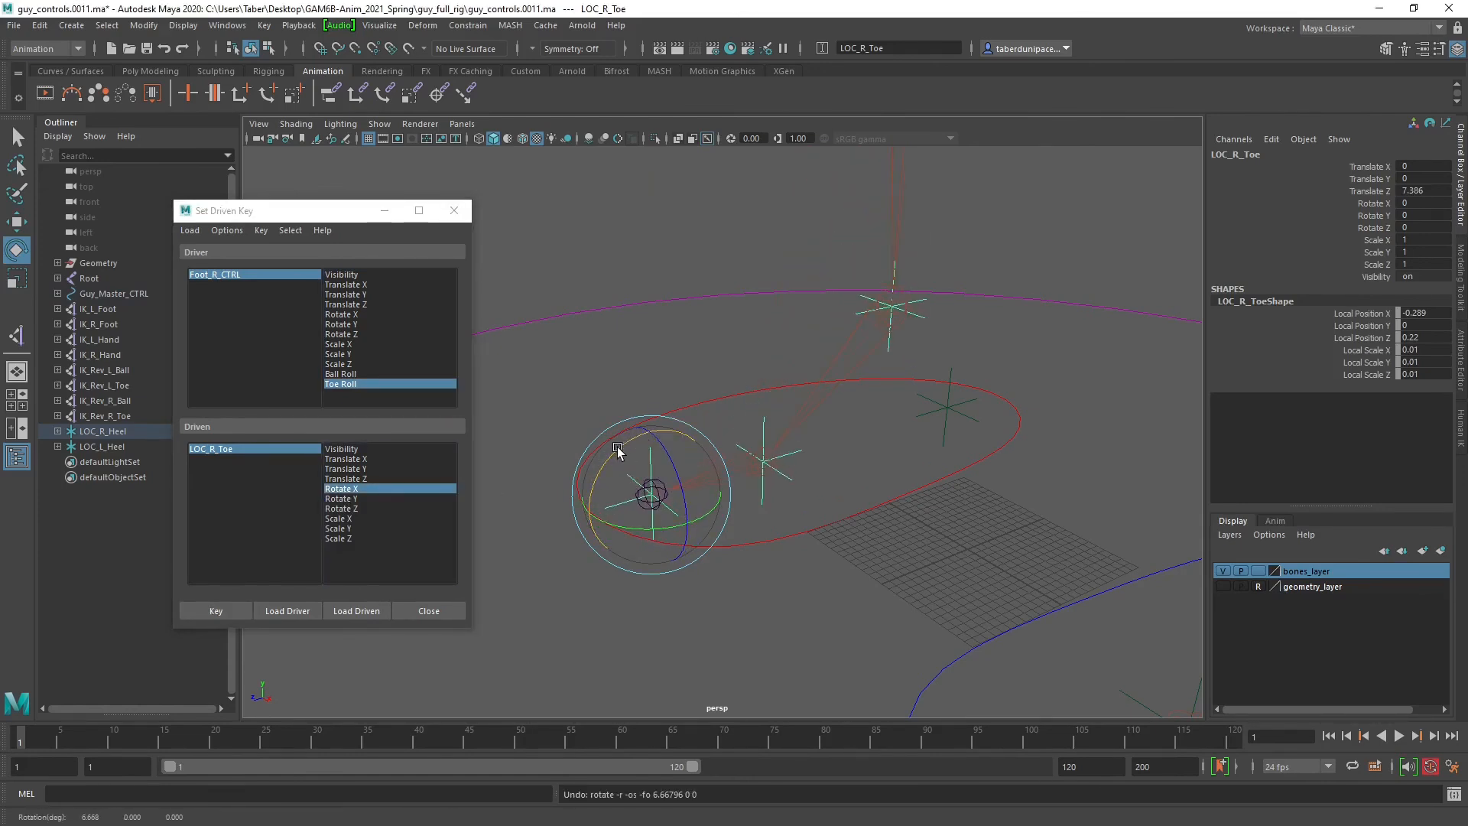
# Set a neutral driven key linking Foot_R_CTRL's Toe Roll to LOC_R_Toe's Rotate X.
pyautogui.click(215, 611)
# Set Foot_R_CTRL's Toe Roll to -10, rotate LOC_R_Toe to about -91 degrees in X, and key the pose.
pyautogui.click(878, 504)
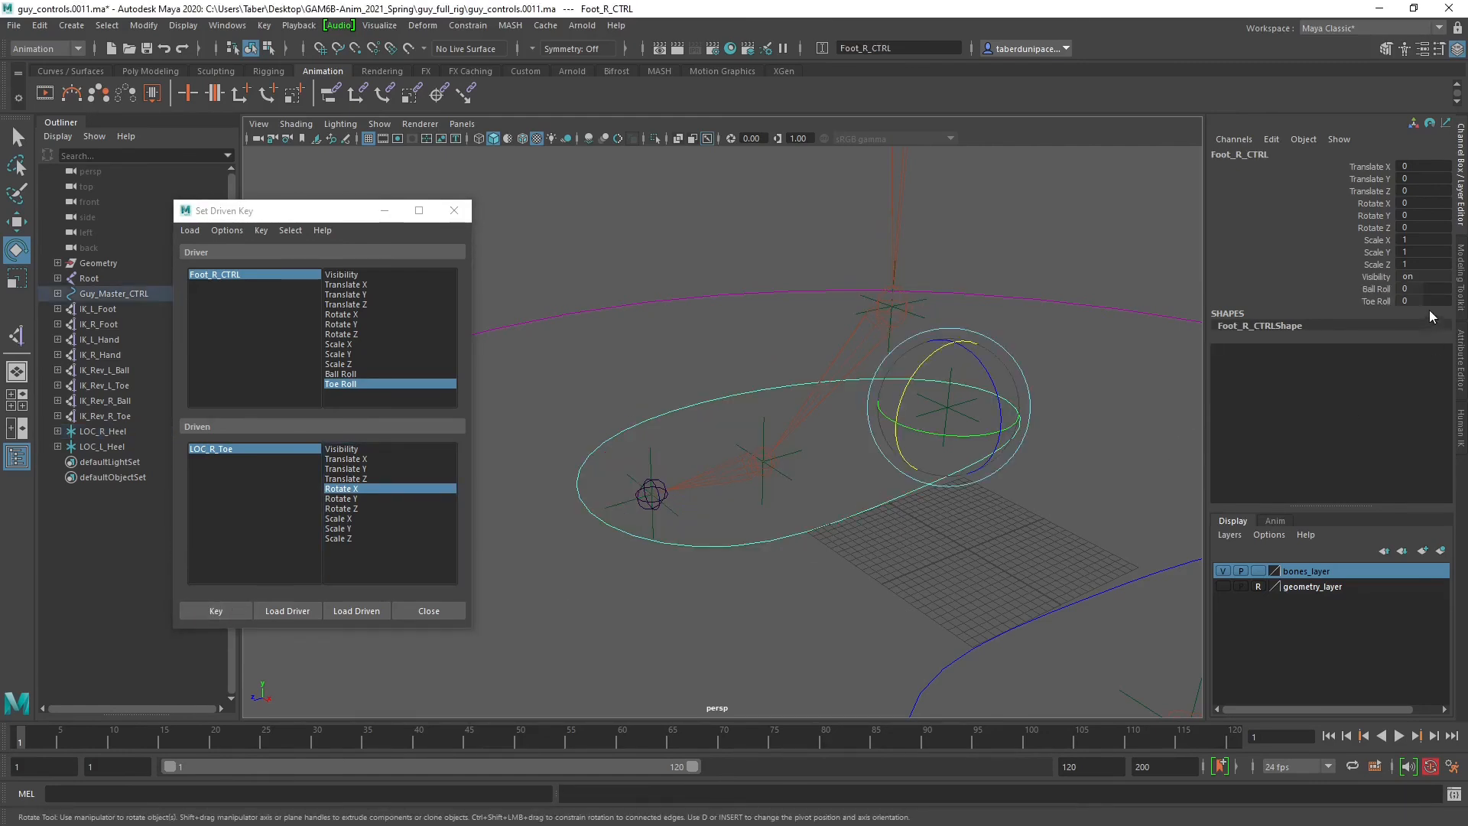
pyautogui.click(1378, 302)
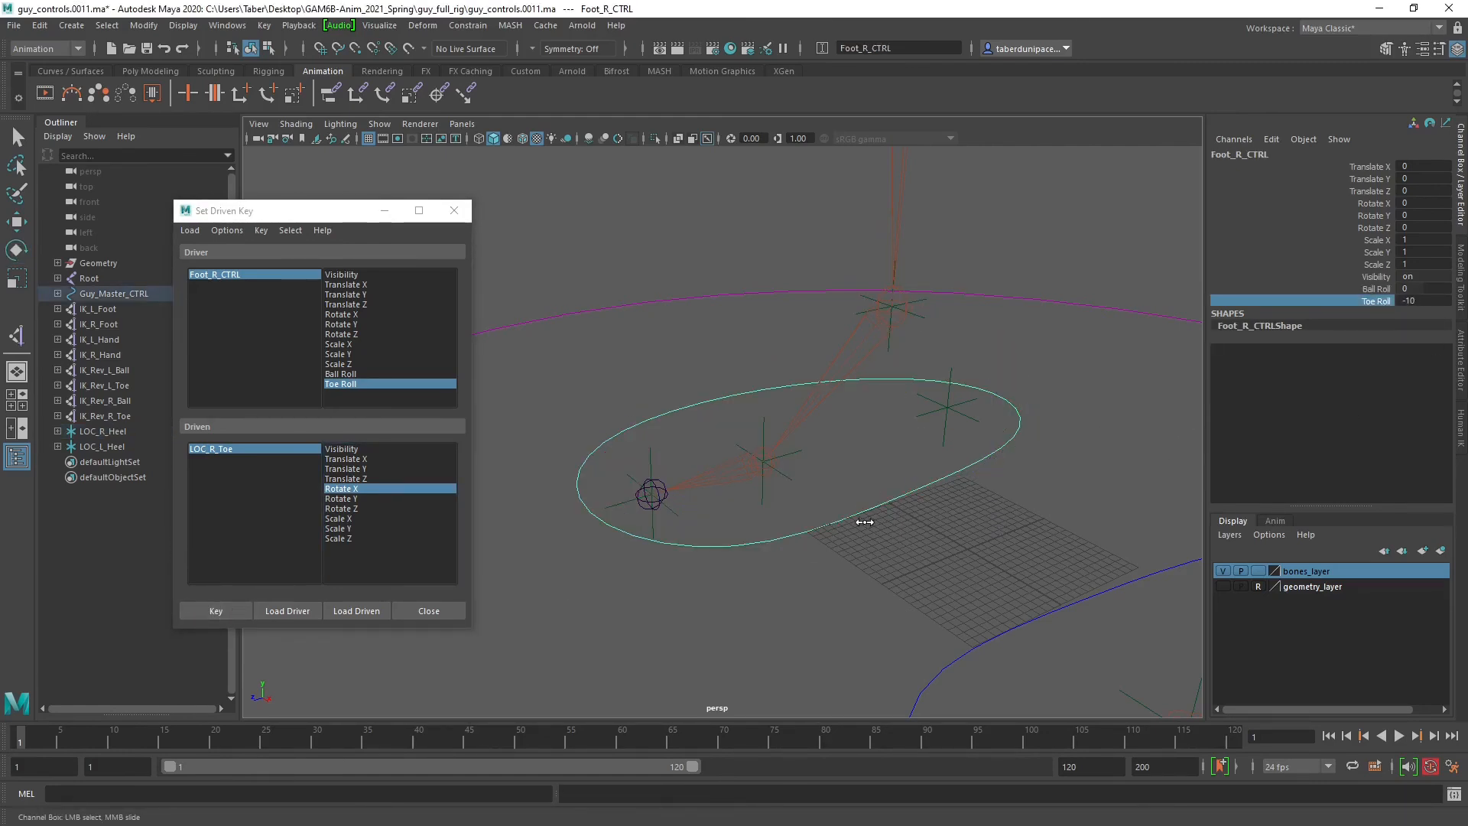
pyautogui.click(654, 454)
pyautogui.press('e')
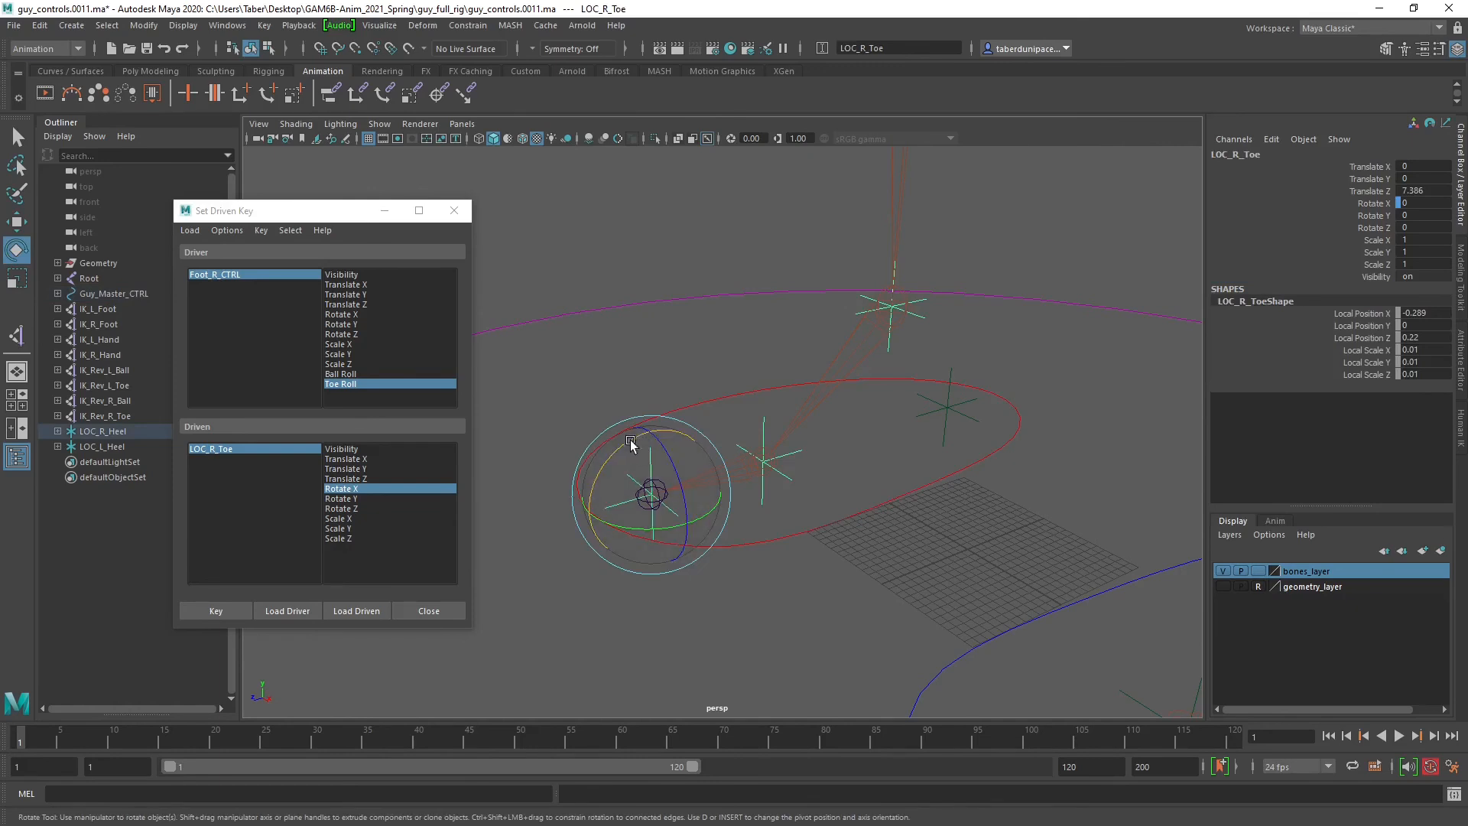
pyautogui.moveTo(626, 442); pyautogui.dragTo(966, 457)
pyautogui.click(217, 611)
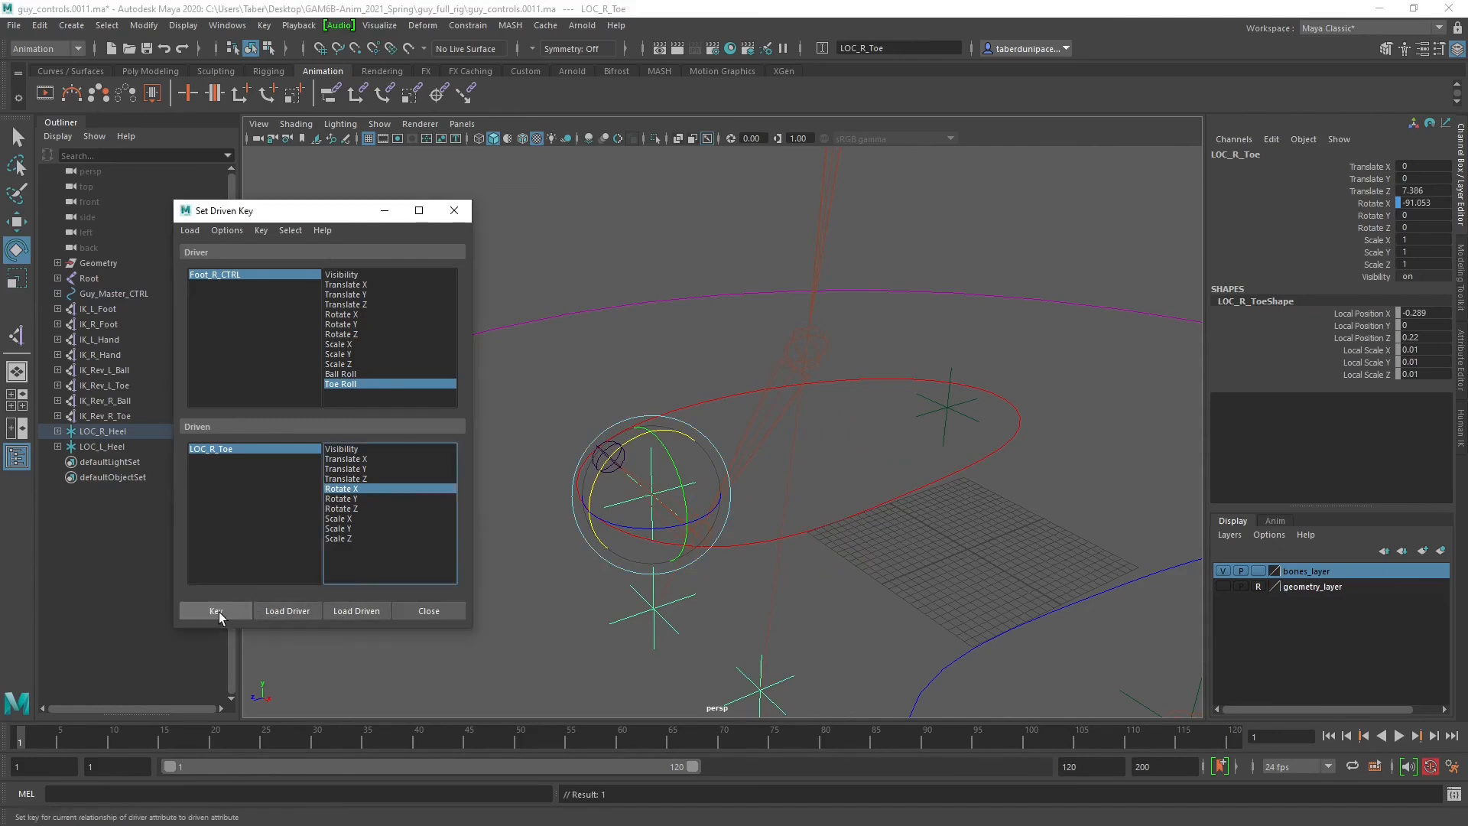
# Set Foot_R_CTRL's Toe Roll to 10, rotate LOC_R_Toe to about 180 degrees in X, and key the pose.
pyautogui.click(887, 495)
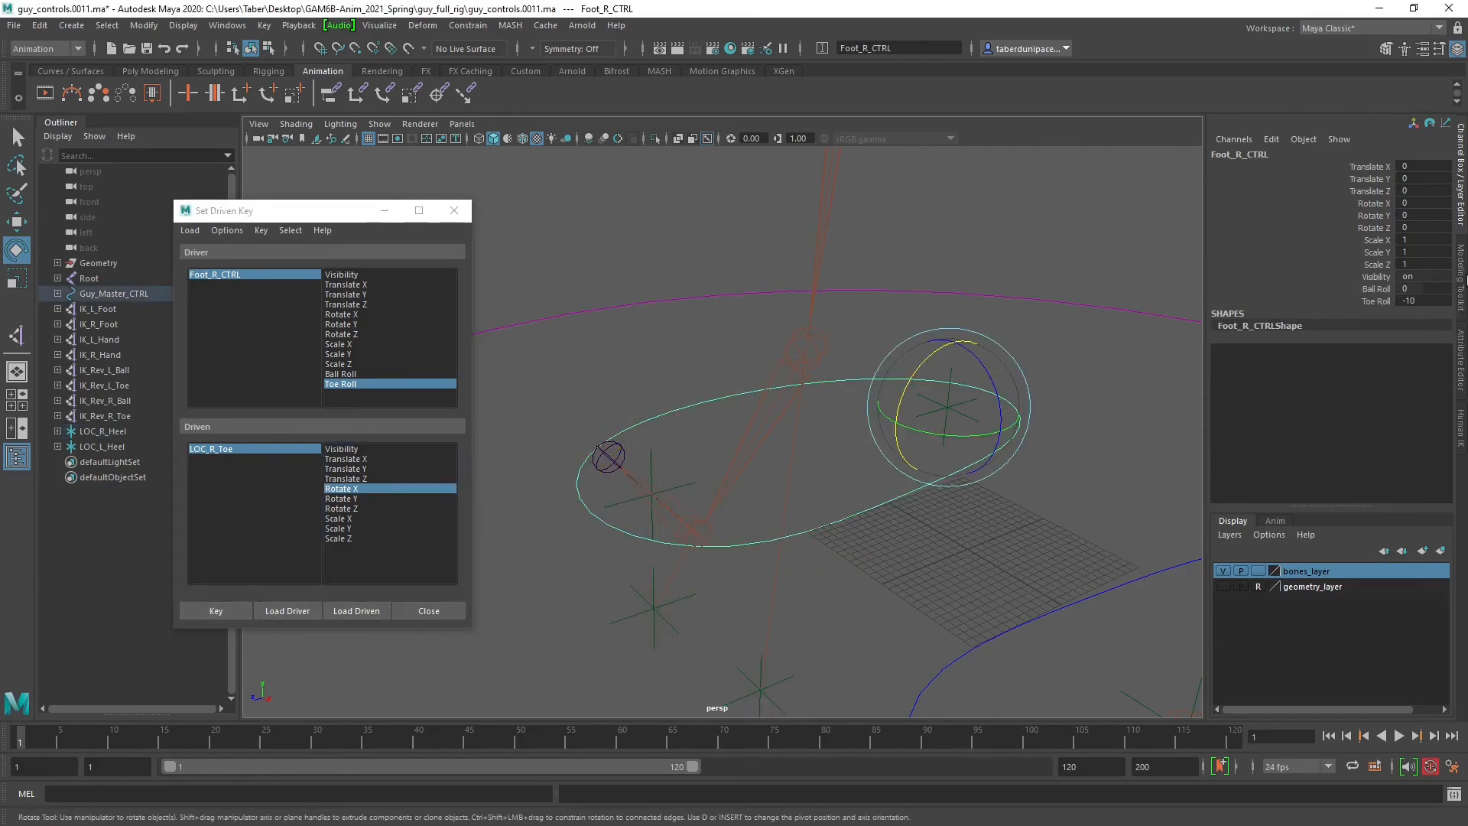
pyautogui.click(1388, 301)
pyautogui.moveTo(813, 459); pyautogui.dragTo(1016, 460, button='middle')
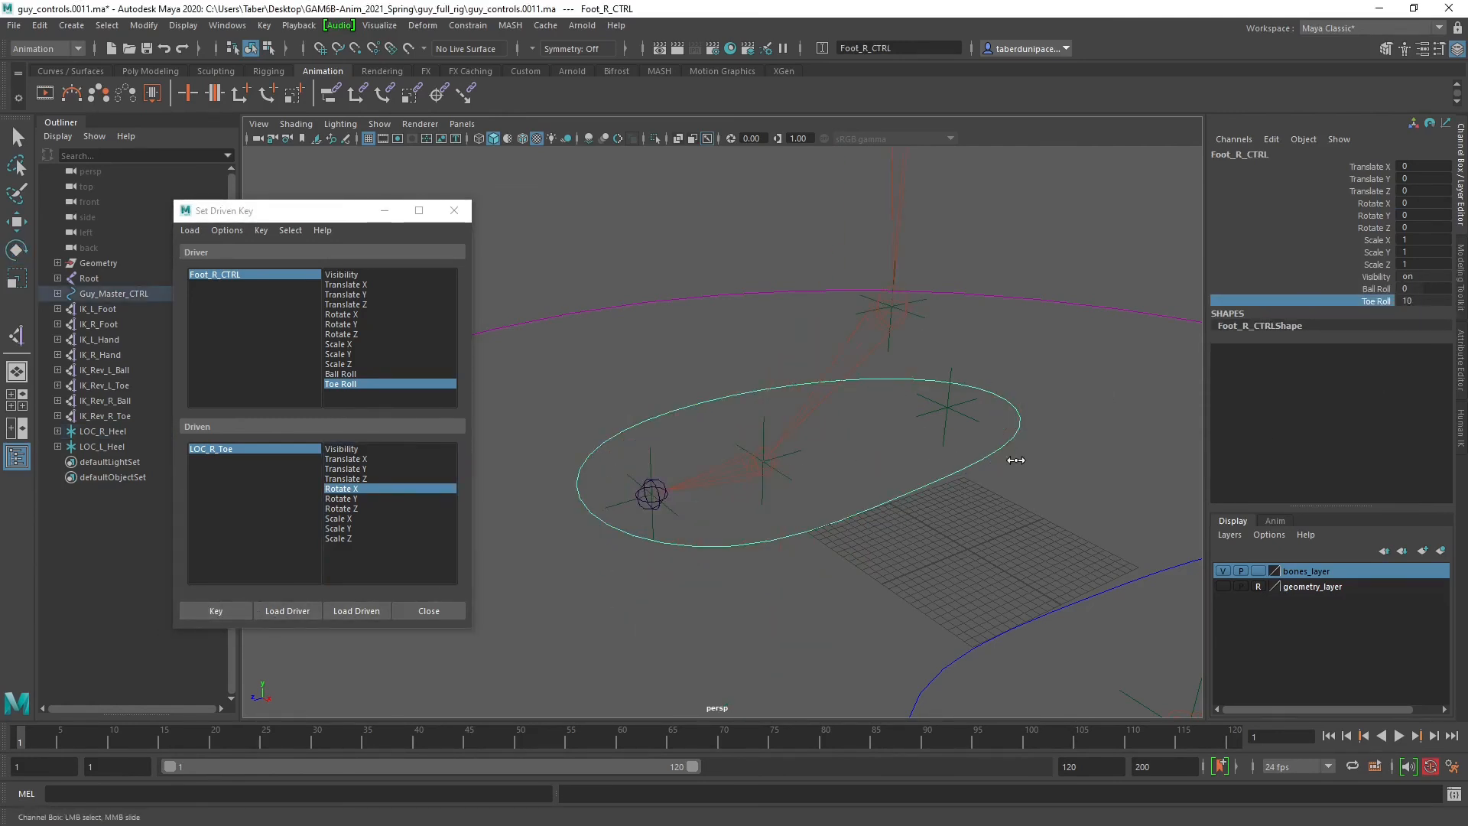
pyautogui.click(656, 453)
pyautogui.press('e')
pyautogui.click(651, 448)
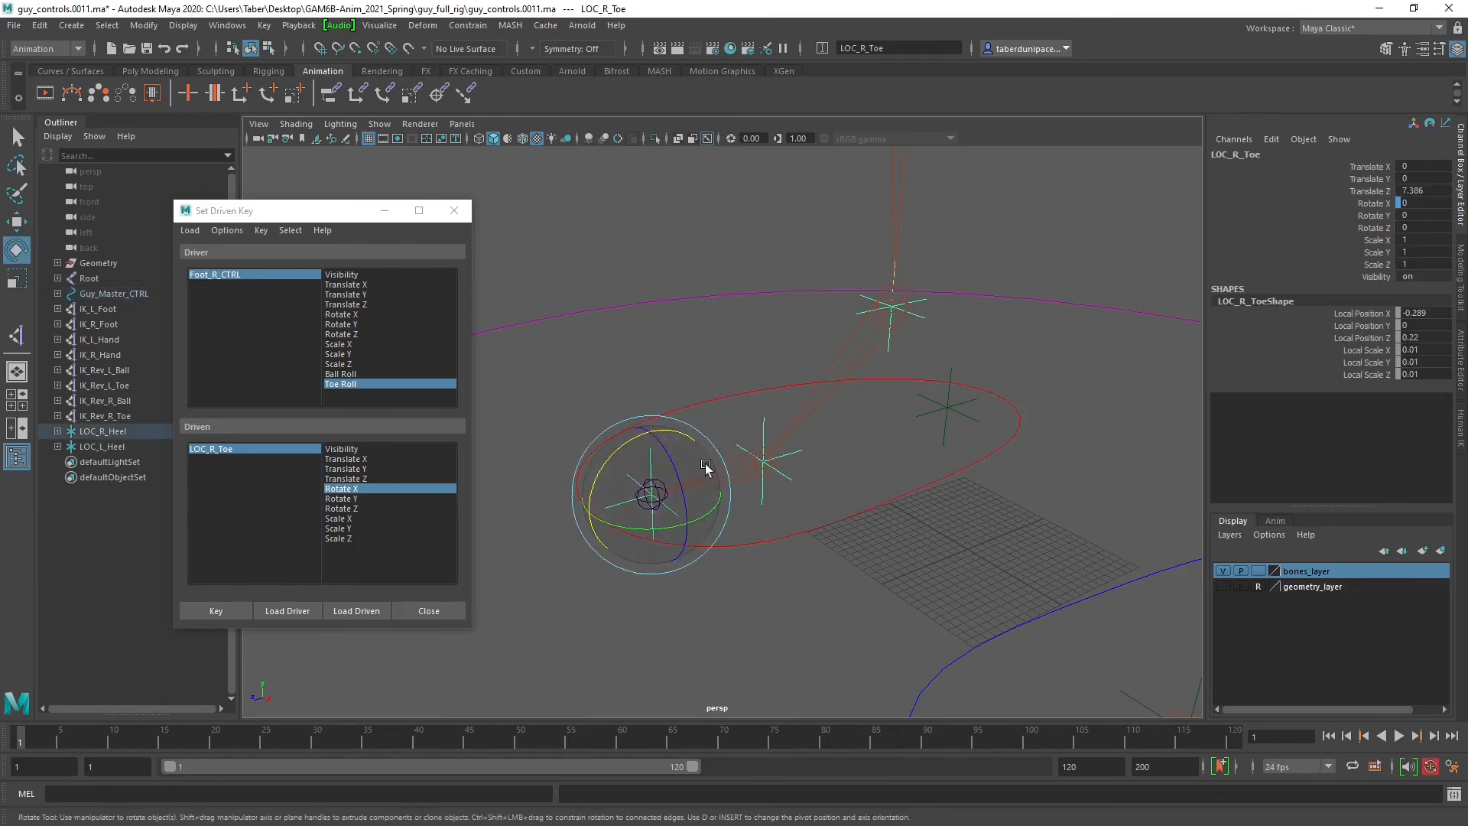
pyautogui.keyDown('alt'); pyautogui.moveTo(859, 514); pyautogui.dragTo(764, 530); pyautogui.keyUp('alt')
pyautogui.keyDown('alt'); pyautogui.moveTo(764, 530); pyautogui.dragTo(888, 426, button='middle'); pyautogui.keyUp('alt')
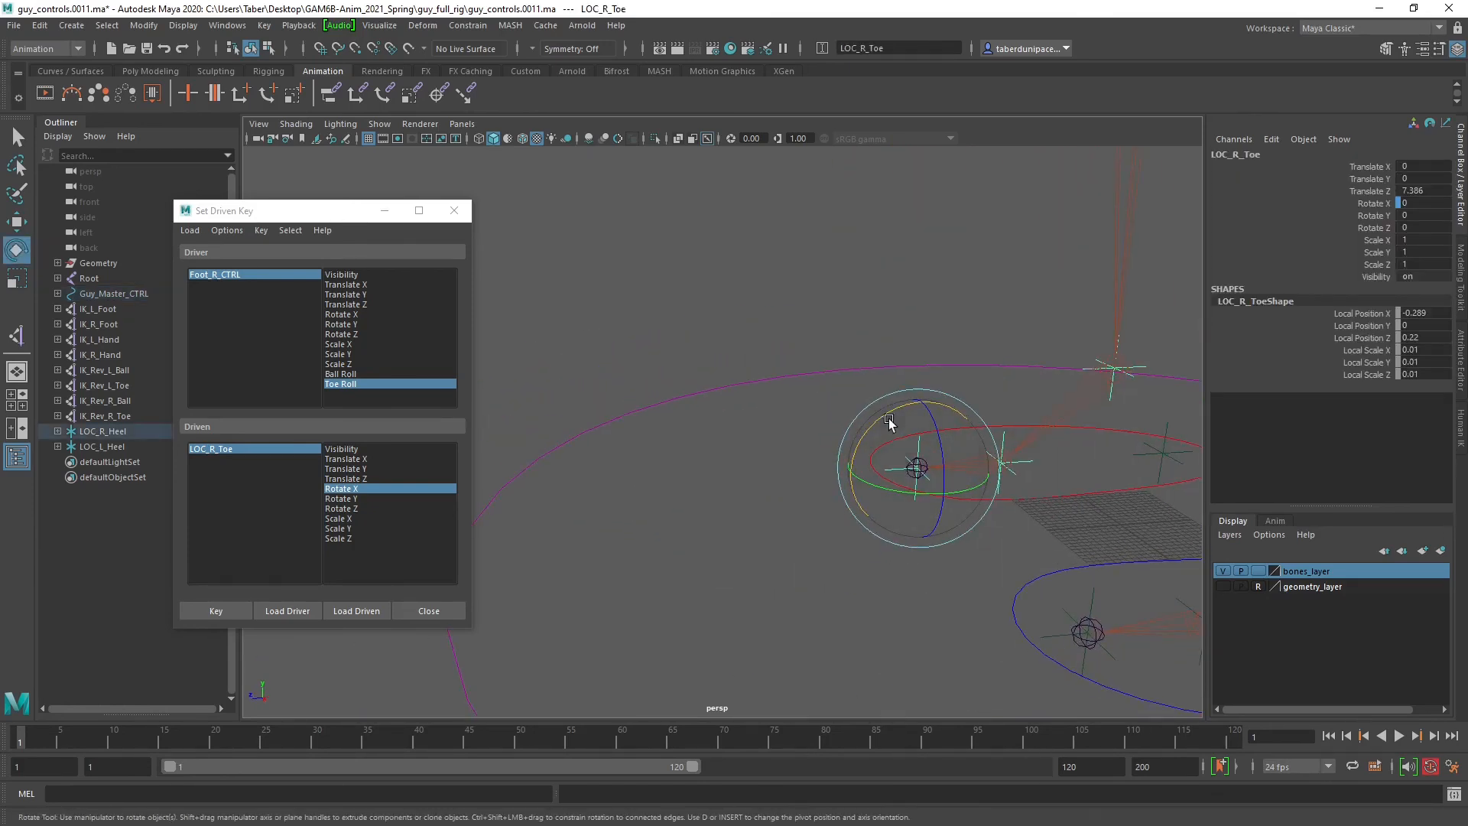
pyautogui.moveTo(891, 416); pyautogui.dragTo(859, 508)
pyautogui.moveTo(898, 551); pyautogui.dragTo(960, 541)
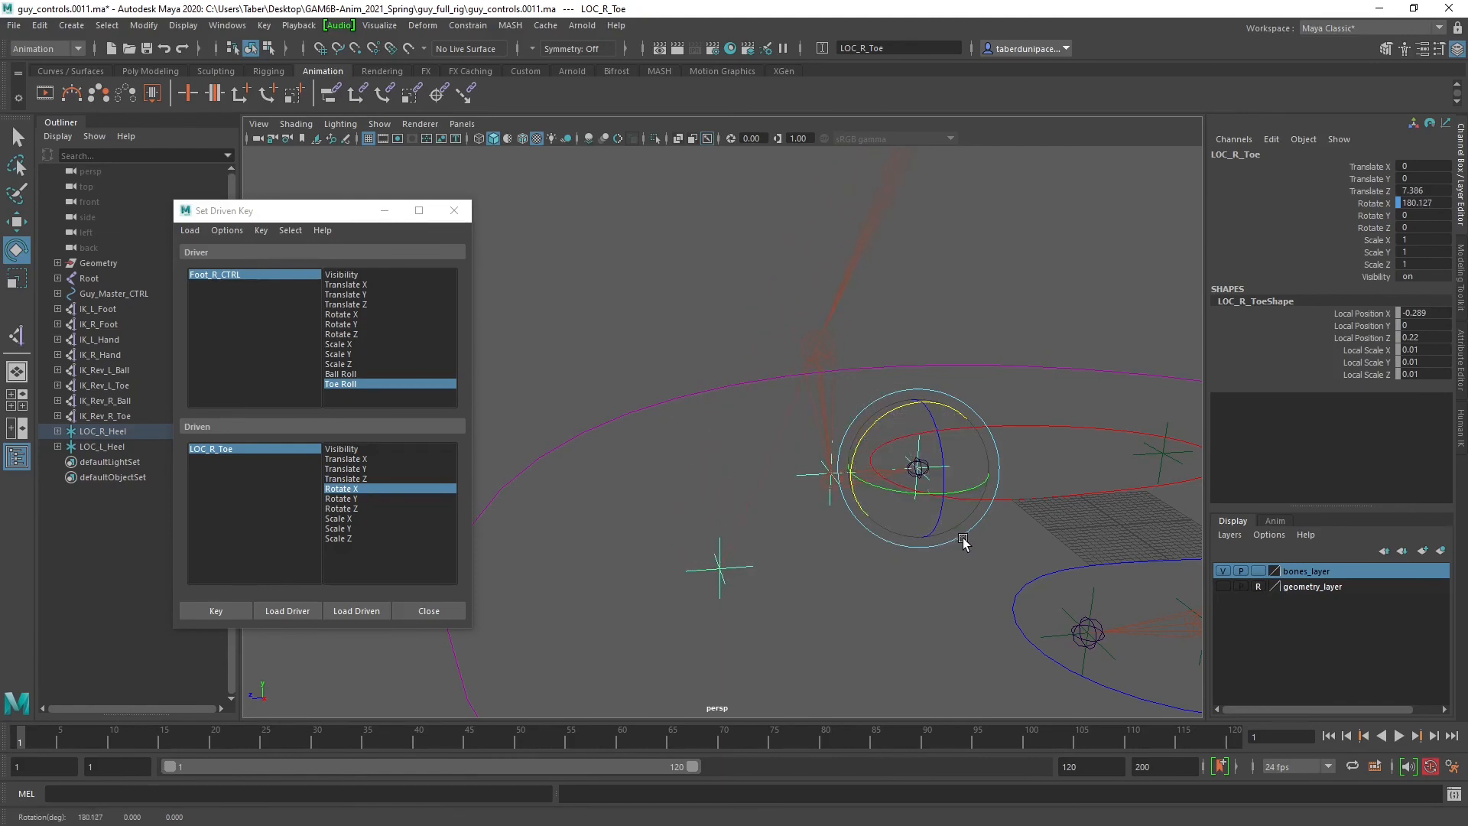
pyautogui.click(229, 611)
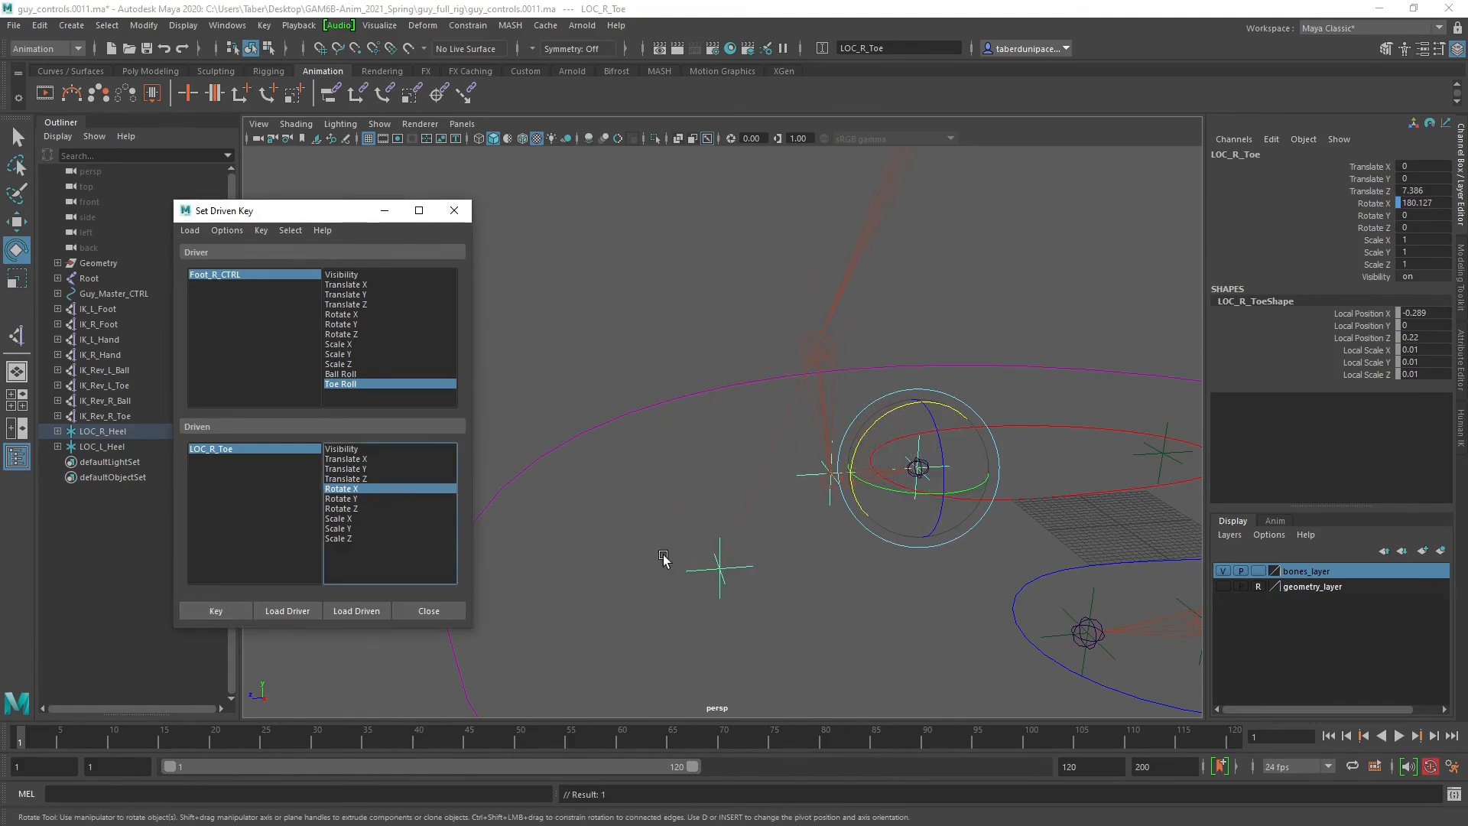
# Reset Foot_R_CTRL's Toe Roll to 0.
pyautogui.click(1063, 441)
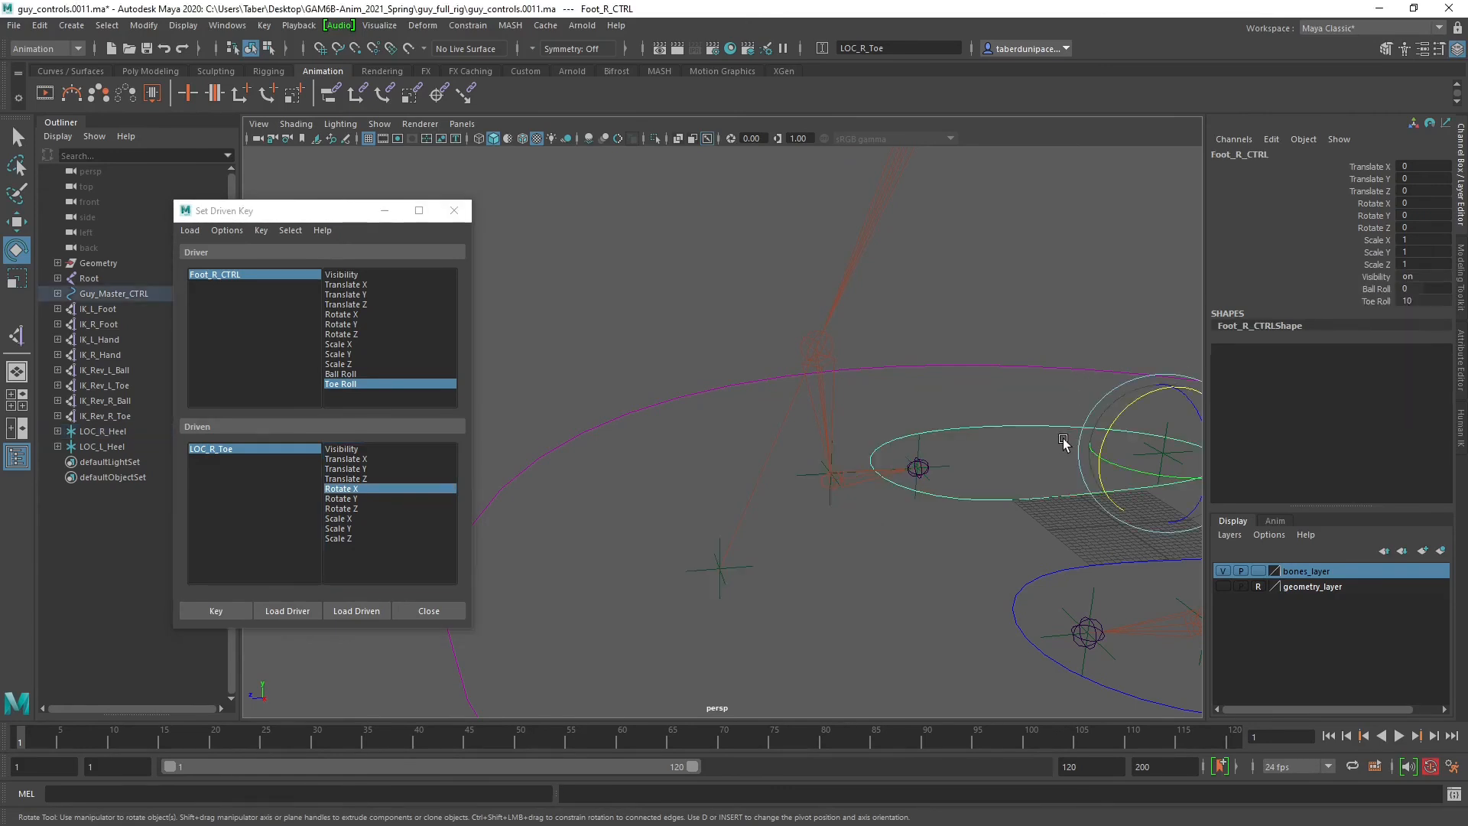
pyautogui.doubleClick(1423, 302)
pyautogui.write('0')
pyautogui.press('Return')
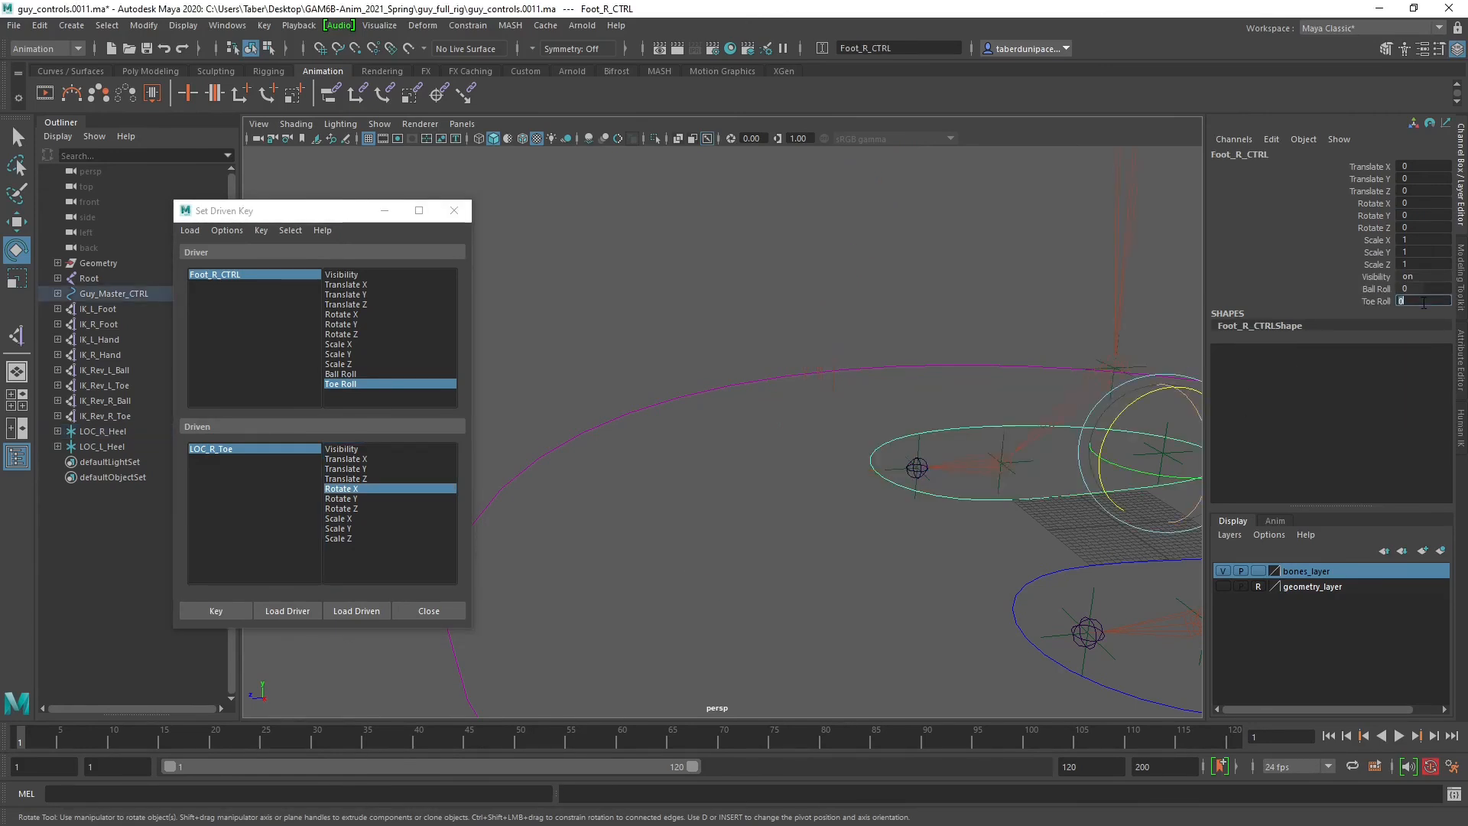
pyautogui.keyDown('alt'); pyautogui.moveTo(870, 432); pyautogui.dragTo(754, 471, button='middle'); pyautogui.keyUp('alt')
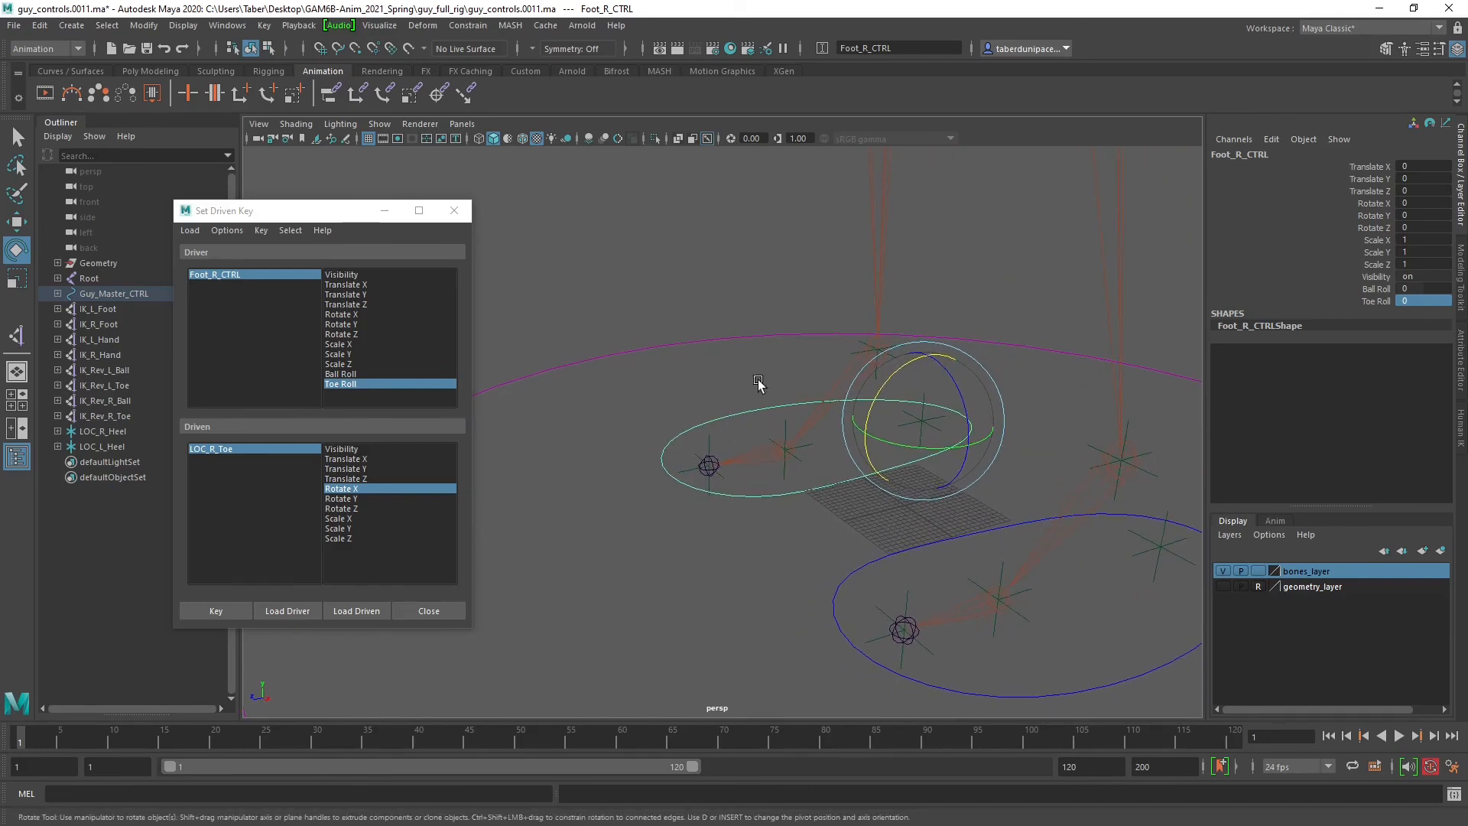
pyautogui.click(688, 397)
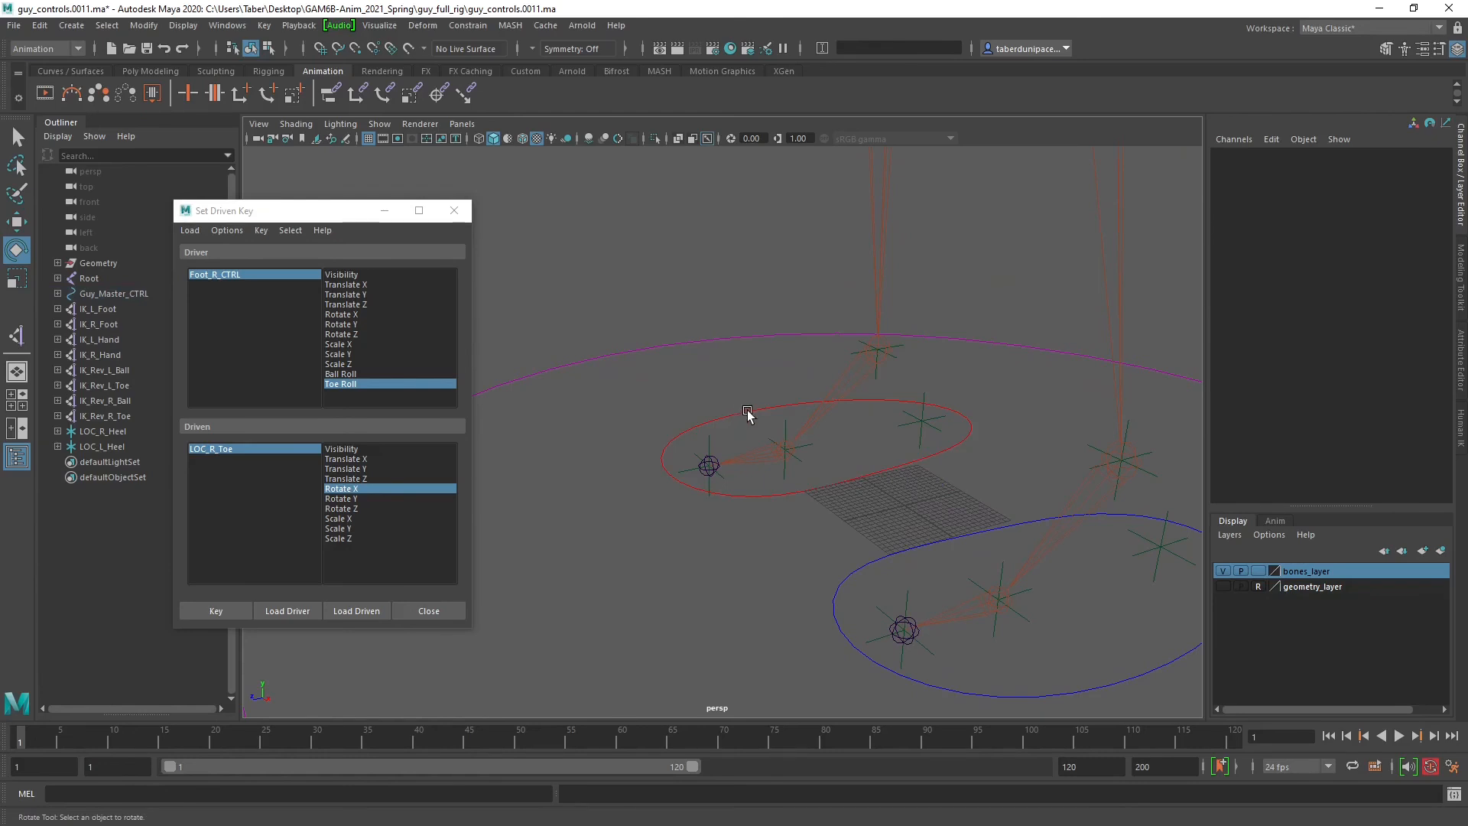
pyautogui.click(746, 409)
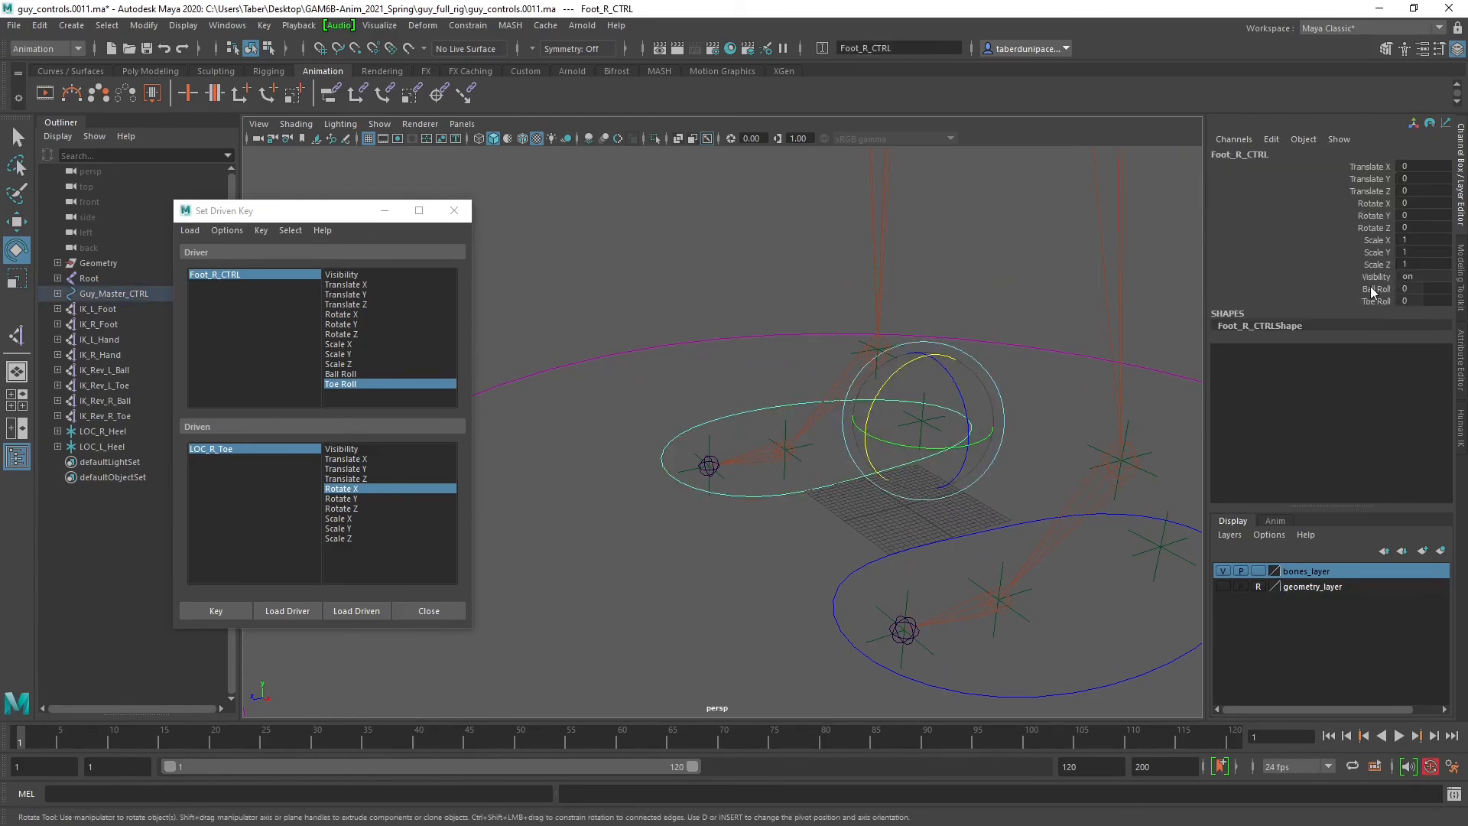
pyautogui.click(713, 437)
pyautogui.click(710, 442)
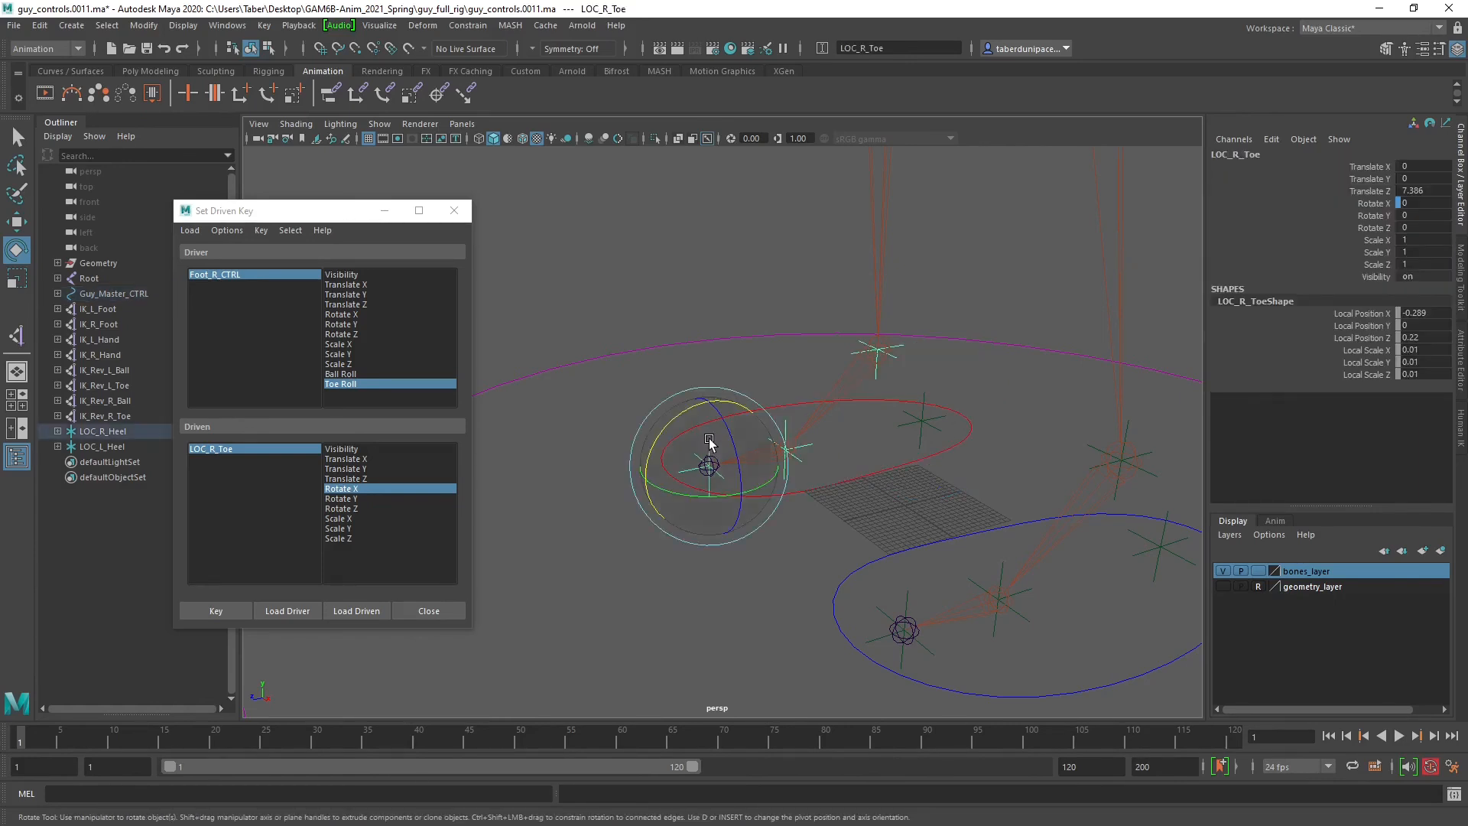
pyautogui.click(801, 360)
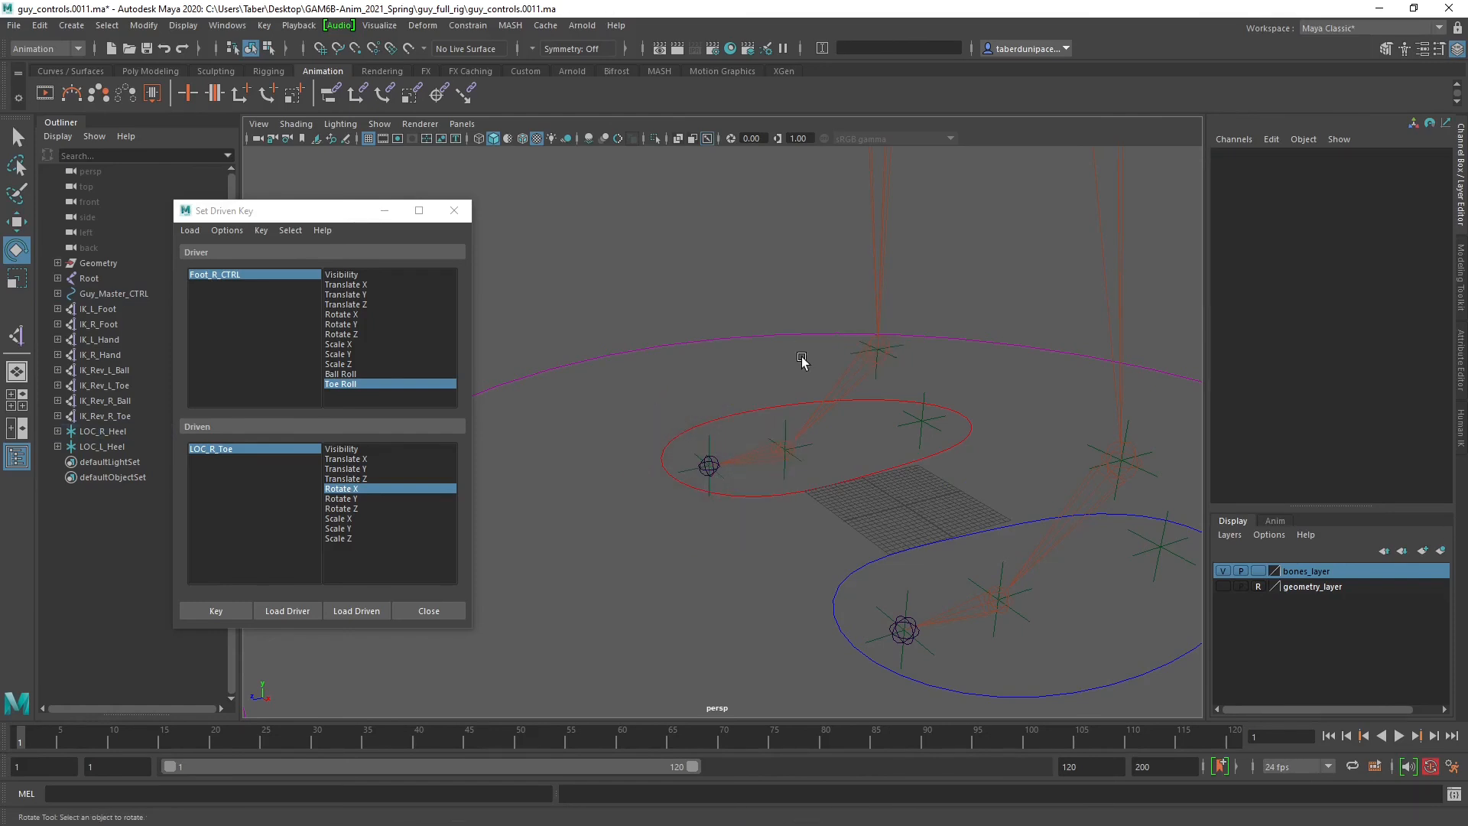
# Lift Foot_R_CTRL off the ground to about 0.026 in Translate X and 0.232 in Translate Y.
pyautogui.click(871, 473)
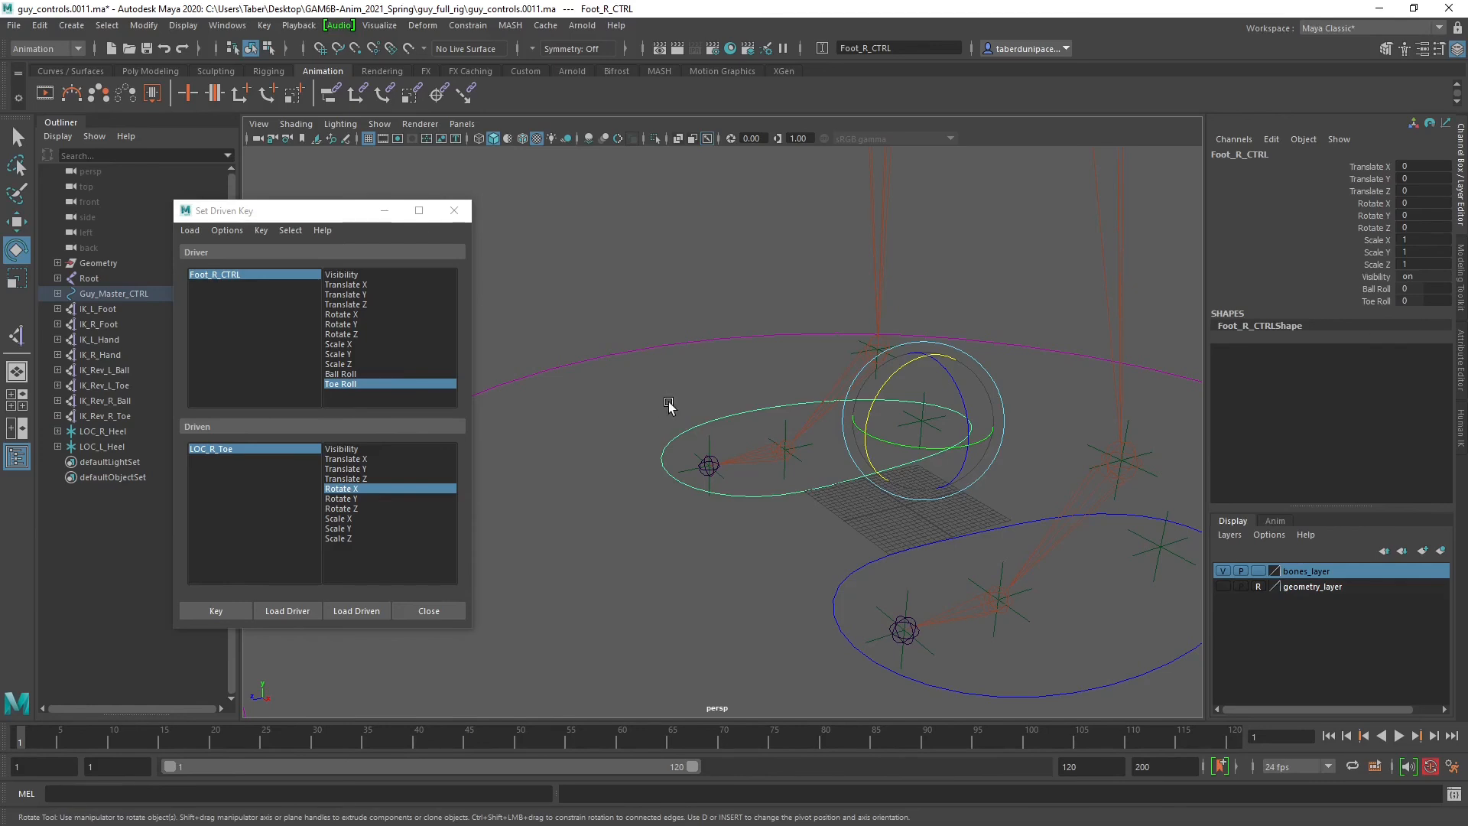
pyautogui.press('w')
pyautogui.keyDown('alt'); pyautogui.moveTo(910, 425); pyautogui.dragTo(921, 469, button='middle'); pyautogui.keyUp('alt')
pyautogui.moveTo(916, 459); pyautogui.dragTo(886, 306)
pyautogui.keyDown('alt'); pyautogui.moveTo(810, 423); pyautogui.dragTo(828, 389); pyautogui.keyUp('alt')
pyautogui.keyDown('alt'); pyautogui.moveTo(828, 388); pyautogui.dragTo(916, 429, button='middle'); pyautogui.keyUp('alt')
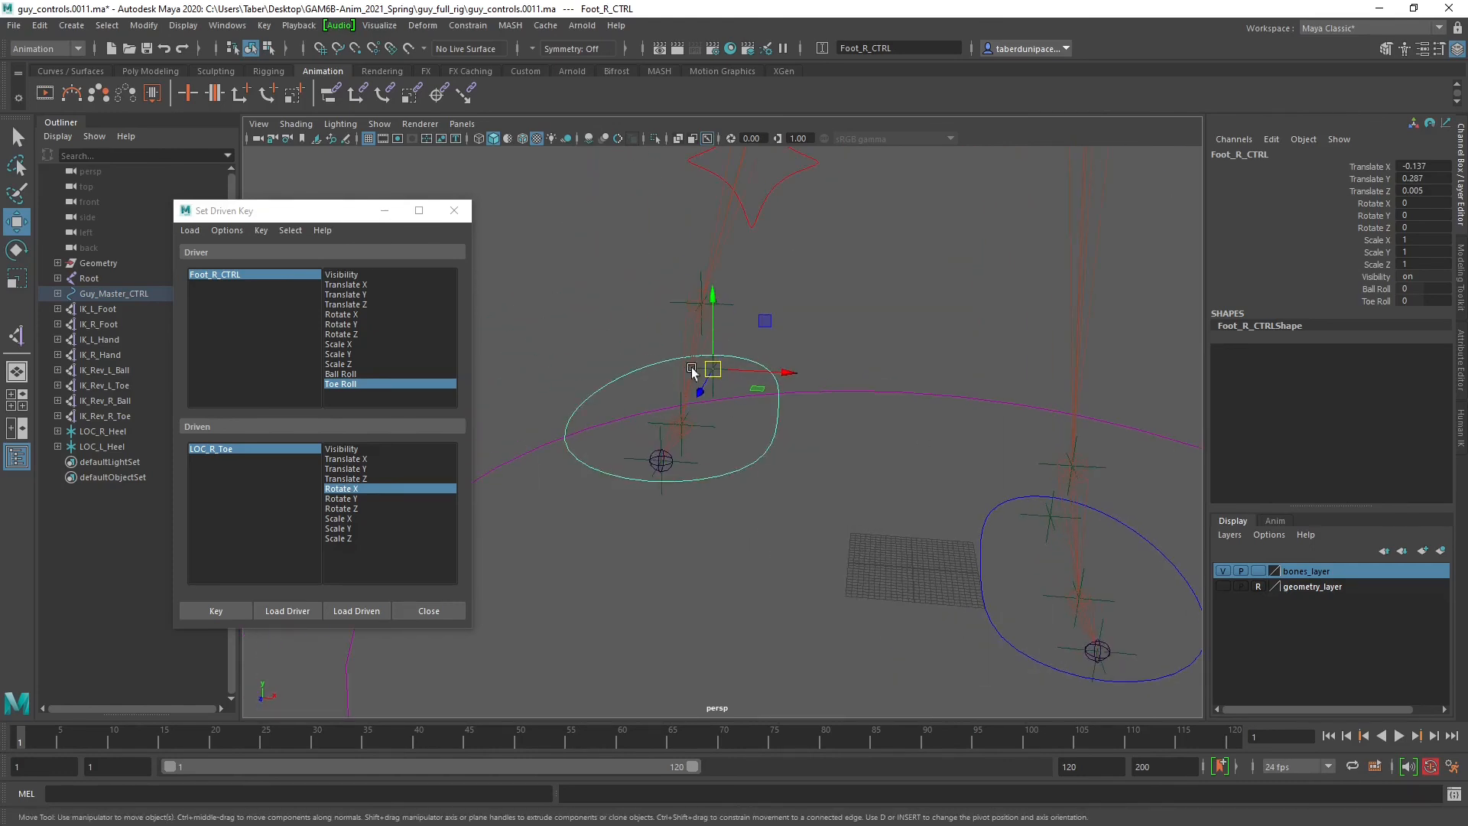
pyautogui.moveTo(713, 369); pyautogui.dragTo(792, 394)
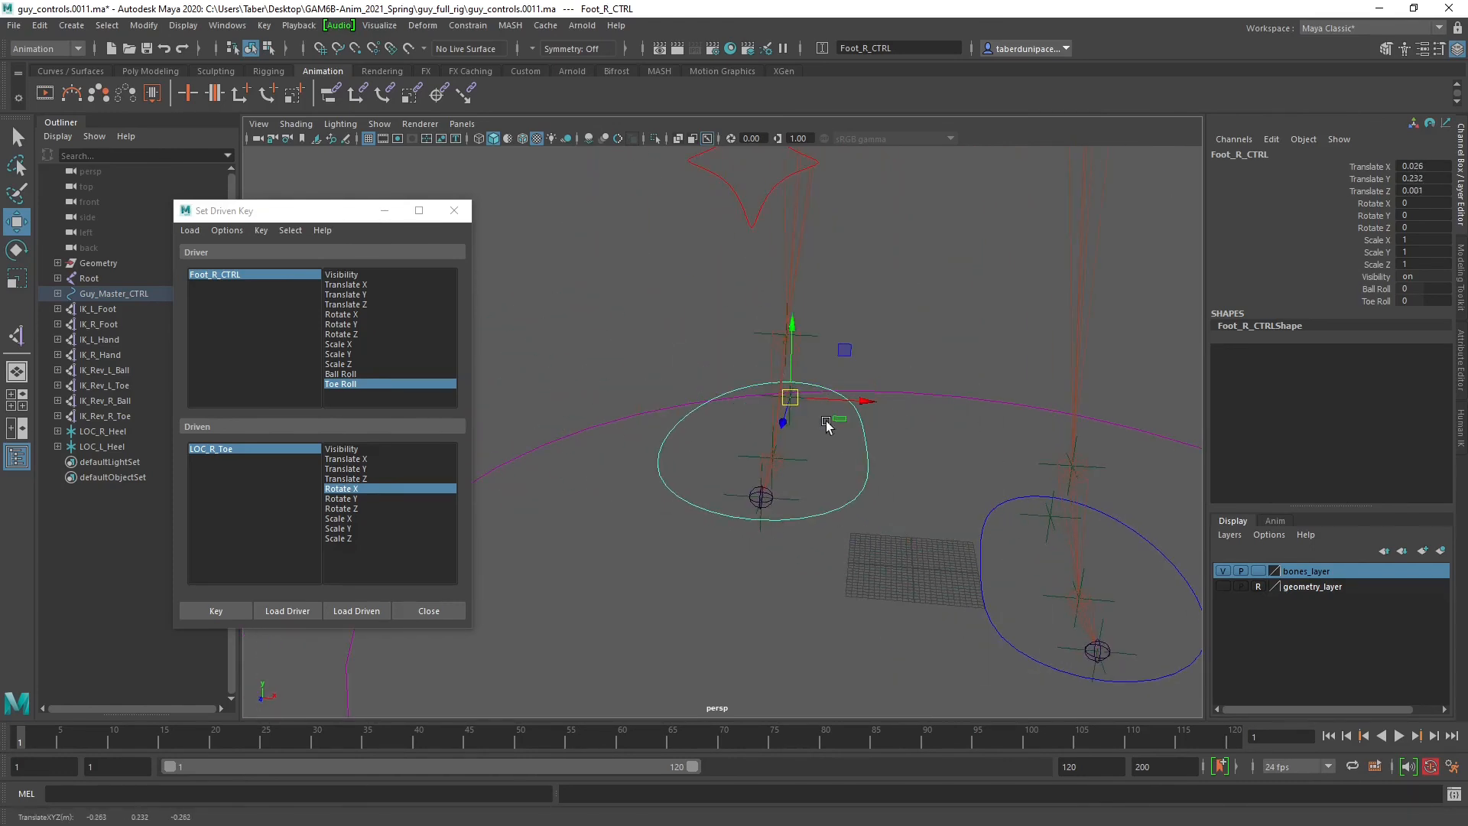
# Test the right foot's ball bend by scrubbing Foot_R_CTRL's Ball Roll to about 4.4.
pyautogui.keyDown('alt'); pyautogui.moveTo(804, 446); pyautogui.dragTo(693, 454); pyautogui.keyUp('alt')
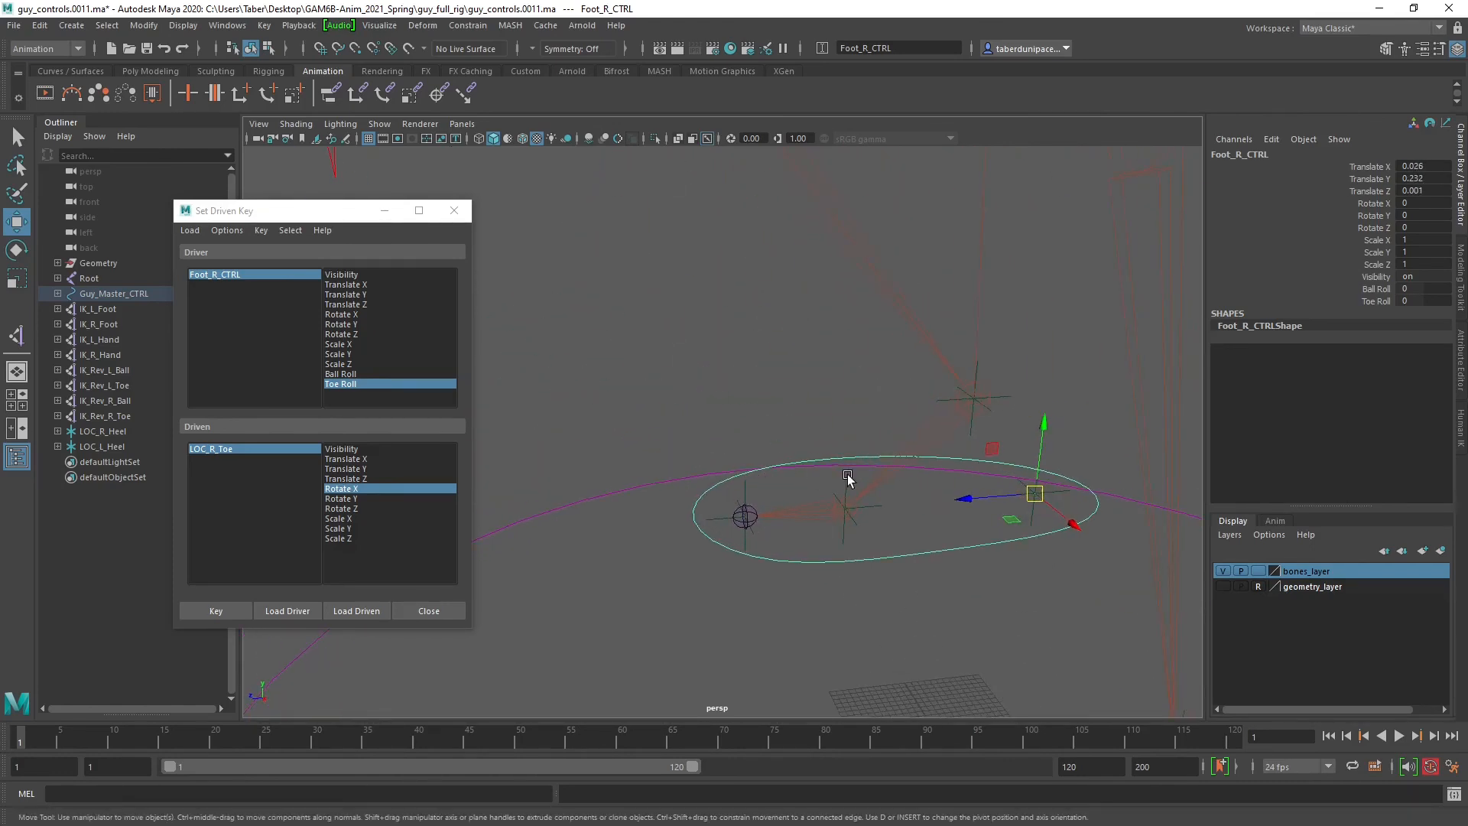
pyautogui.click(848, 481)
pyautogui.click(971, 546)
pyautogui.keyDown('alt'); pyautogui.moveTo(924, 501); pyautogui.dragTo(832, 486); pyautogui.keyUp('alt')
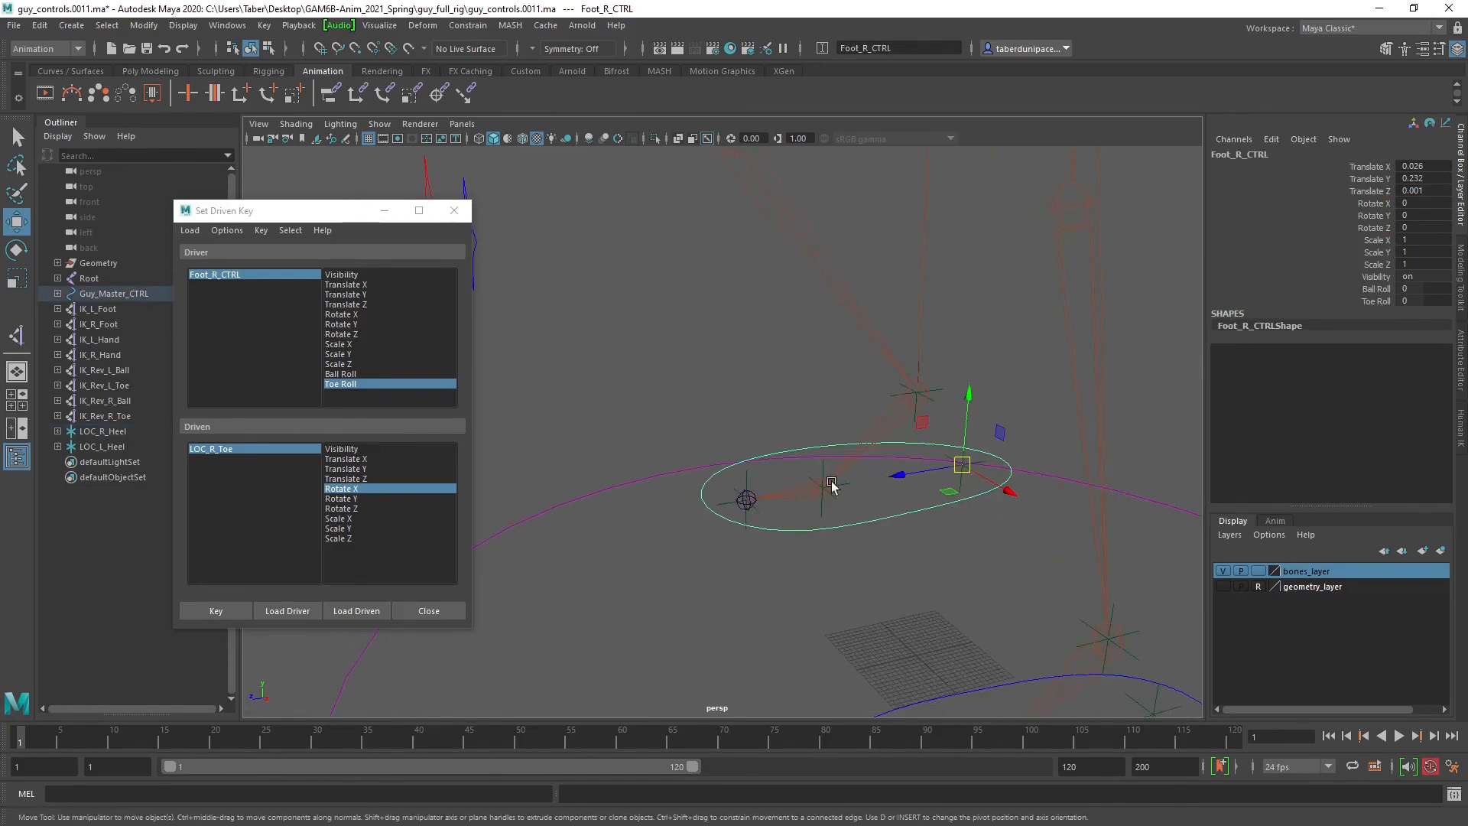
pyautogui.click(1376, 289)
pyautogui.moveTo(888, 452); pyautogui.dragTo(678, 390, button='middle')
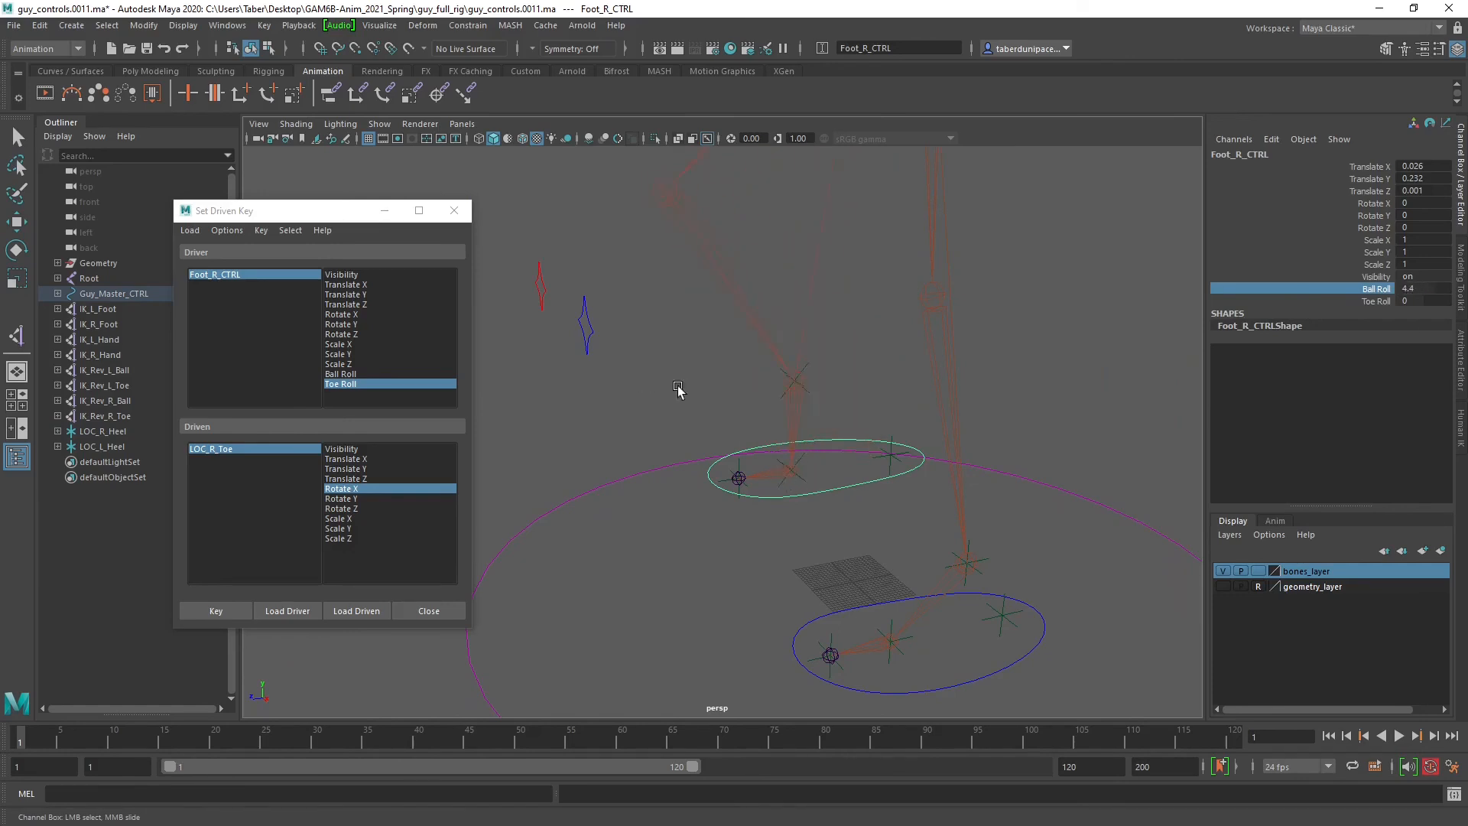
# Test combined foot rolls on Foot_R_CTRL by scrubbing Toe Roll to about -2.2 and Ball Roll to about 2.6.
pyautogui.click(1381, 302)
pyautogui.moveTo(872, 370)
pyautogui.mouseDown(button='middle')
pyautogui.moveTo(907, 383)
pyautogui.moveTo(885, 377)
pyautogui.moveTo(906, 379)
pyautogui.moveTo(896, 358)
pyautogui.mouseUp(button='middle')
pyautogui.click(1377, 290)
pyautogui.click(1381, 301)
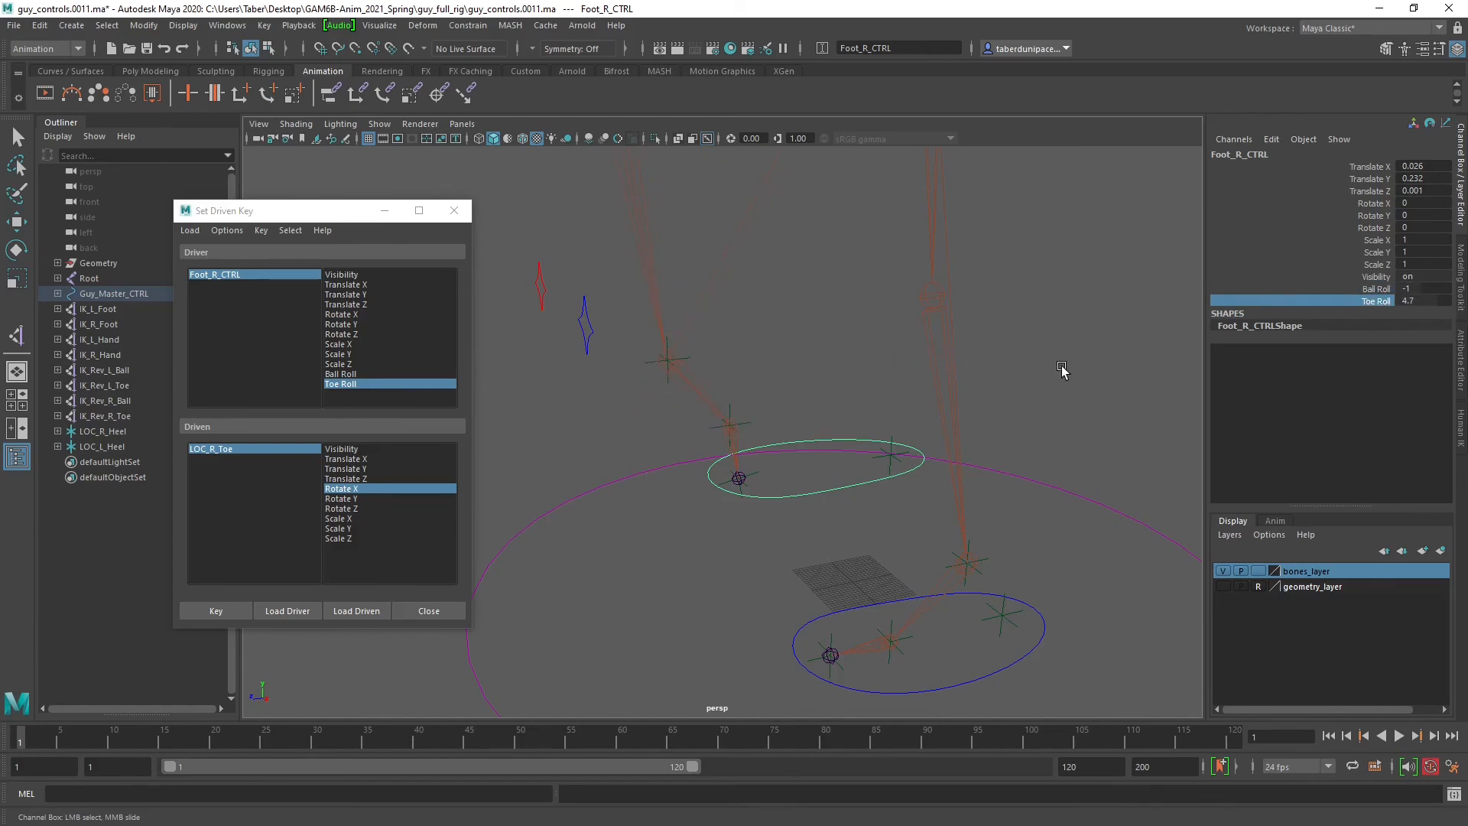
pyautogui.moveTo(1063, 370); pyautogui.dragTo(878, 405, button='middle')
pyautogui.keyDown('alt'); pyautogui.moveTo(878, 405); pyautogui.dragTo(922, 413); pyautogui.keyUp('alt')
pyautogui.moveTo(922, 414); pyautogui.dragTo(866, 404, button='middle')
pyautogui.click(1374, 290)
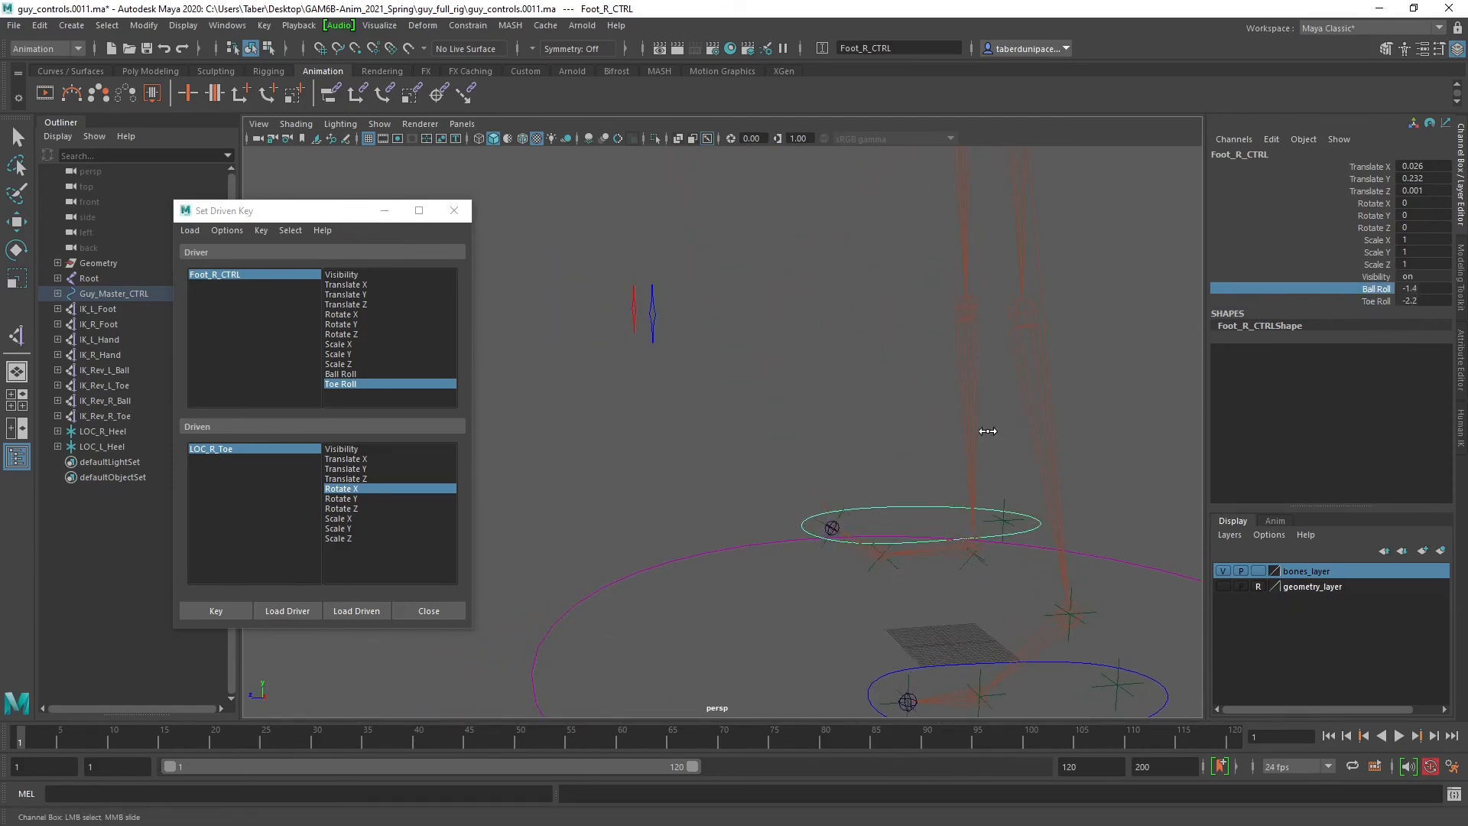
pyautogui.moveTo(984, 429); pyautogui.dragTo(994, 434, button='middle')
pyautogui.keyDown('alt'); pyautogui.moveTo(1019, 436); pyautogui.dragTo(718, 515); pyautogui.keyUp('alt')
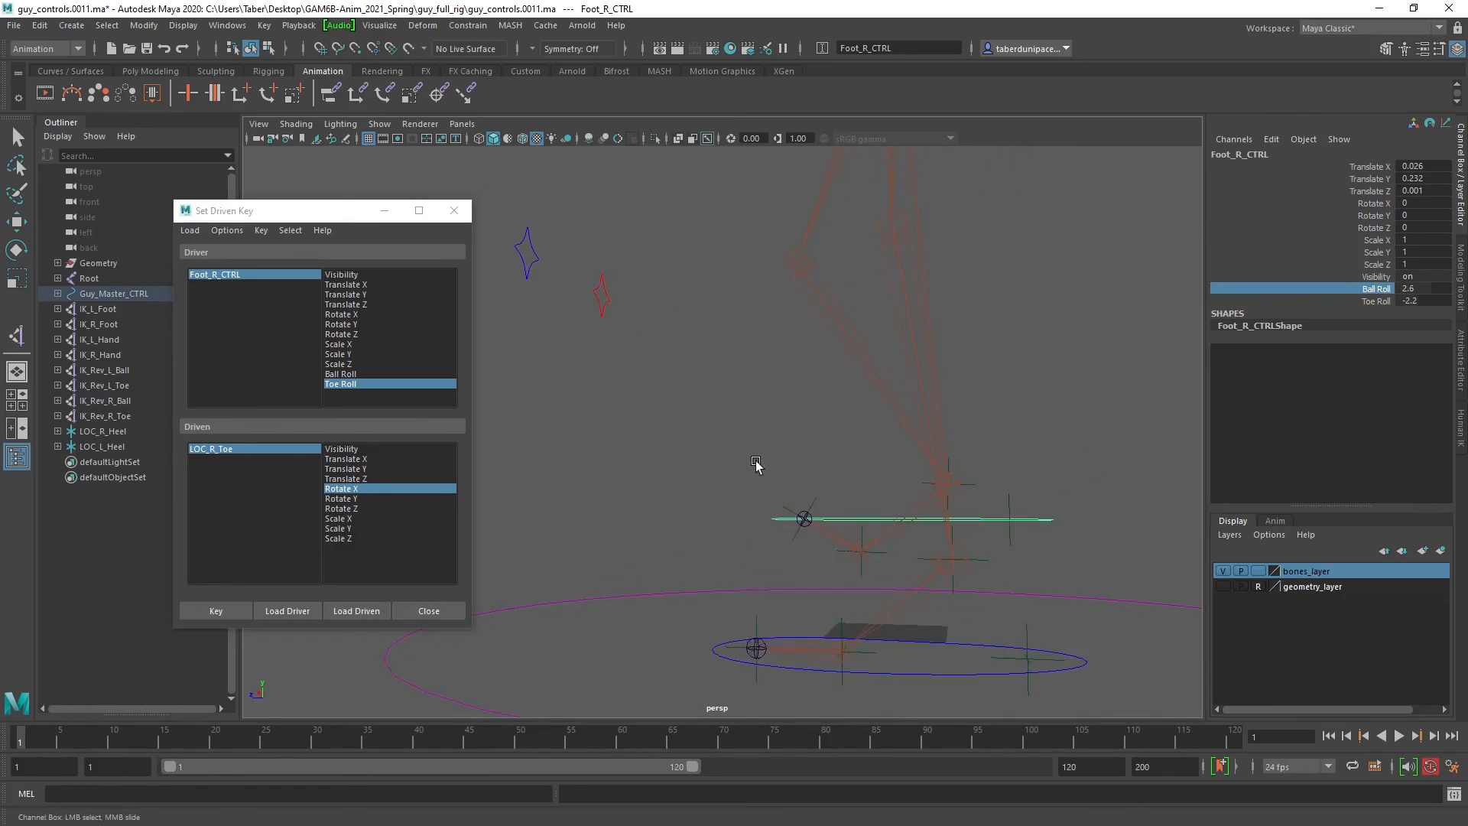
pyautogui.keyDown('alt'); pyautogui.moveTo(805, 484); pyautogui.dragTo(973, 475); pyautogui.keyUp('alt')
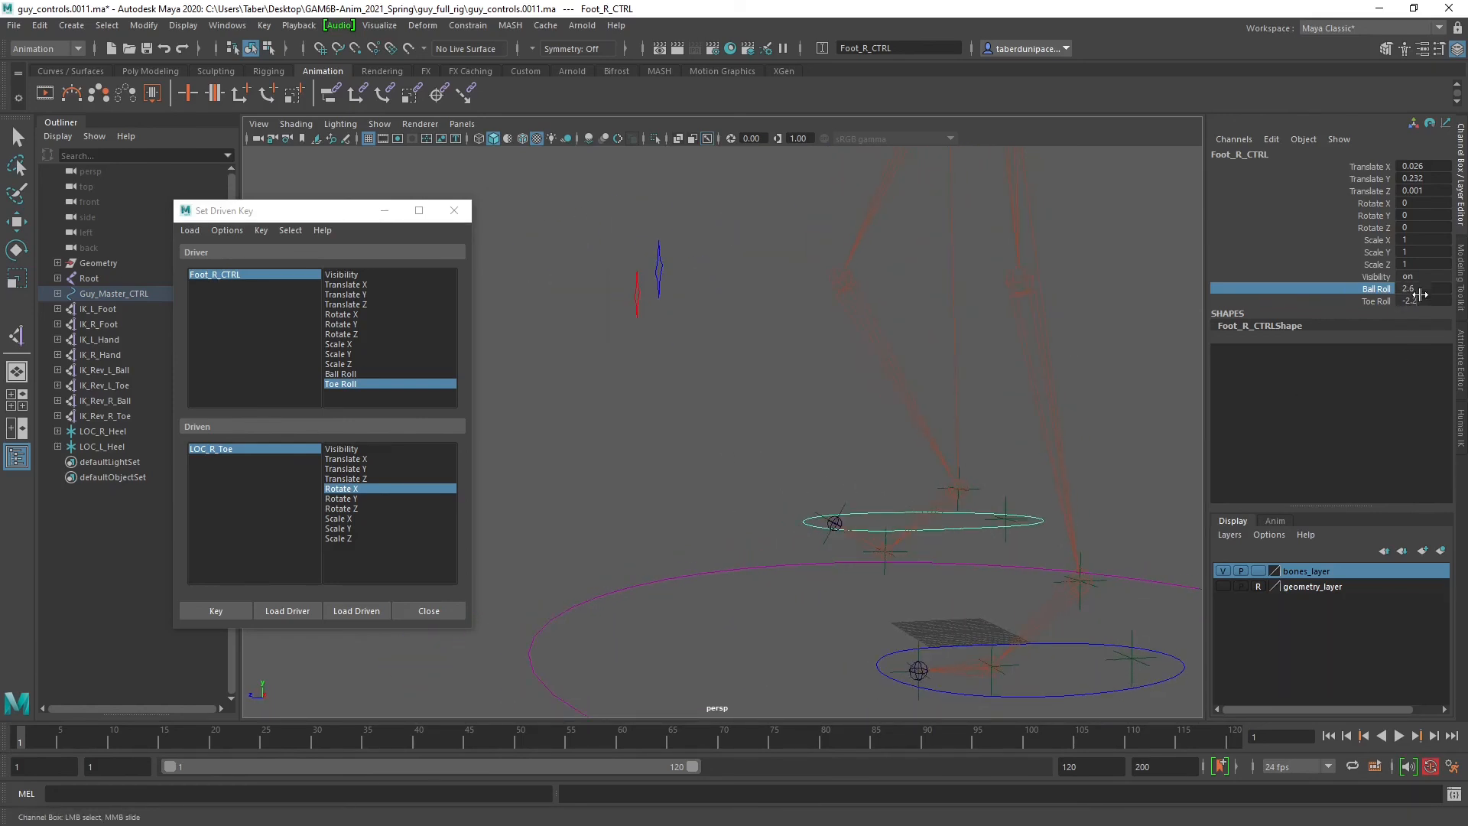
# Reset Foot_R_CTRL's Ball Roll, Toe Roll and all three Translate values to 0.
pyautogui.moveTo(1420, 289); pyautogui.dragTo(1422, 301)
pyautogui.write('0')
pyautogui.press('Return')
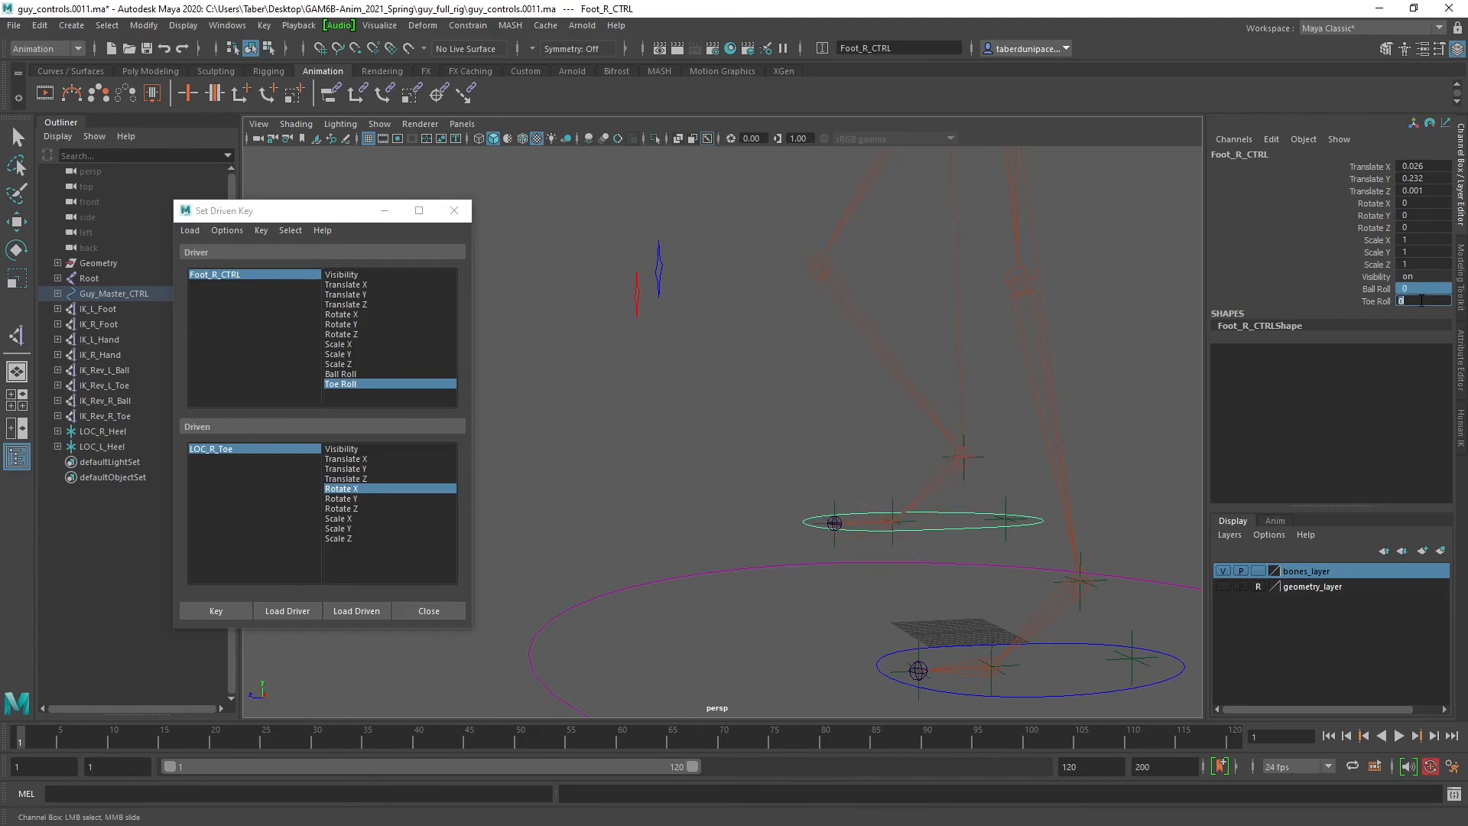
pyautogui.moveTo(1423, 166); pyautogui.dragTo(1423, 190)
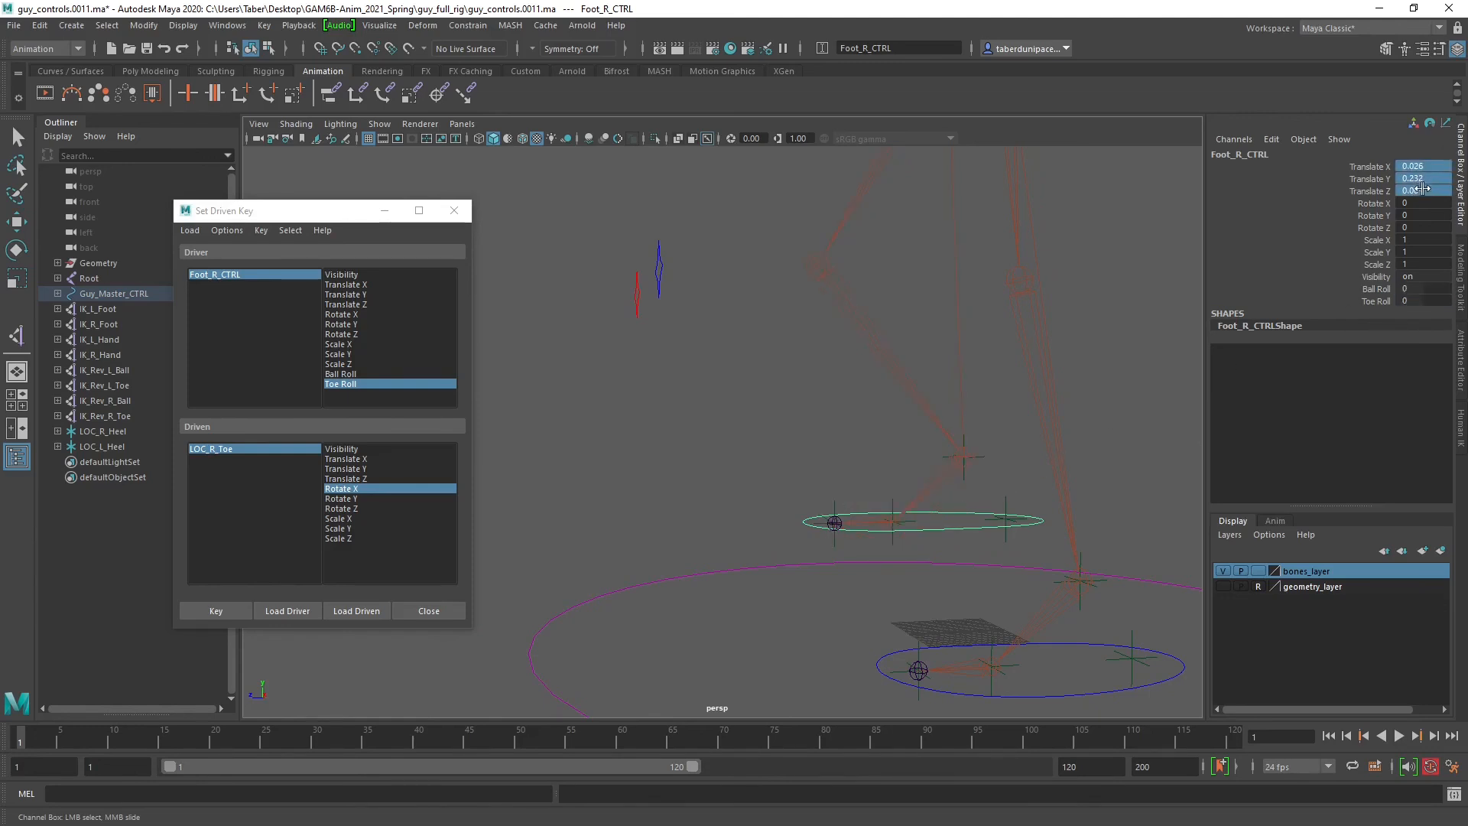
pyautogui.write('0')
pyautogui.press('Return')
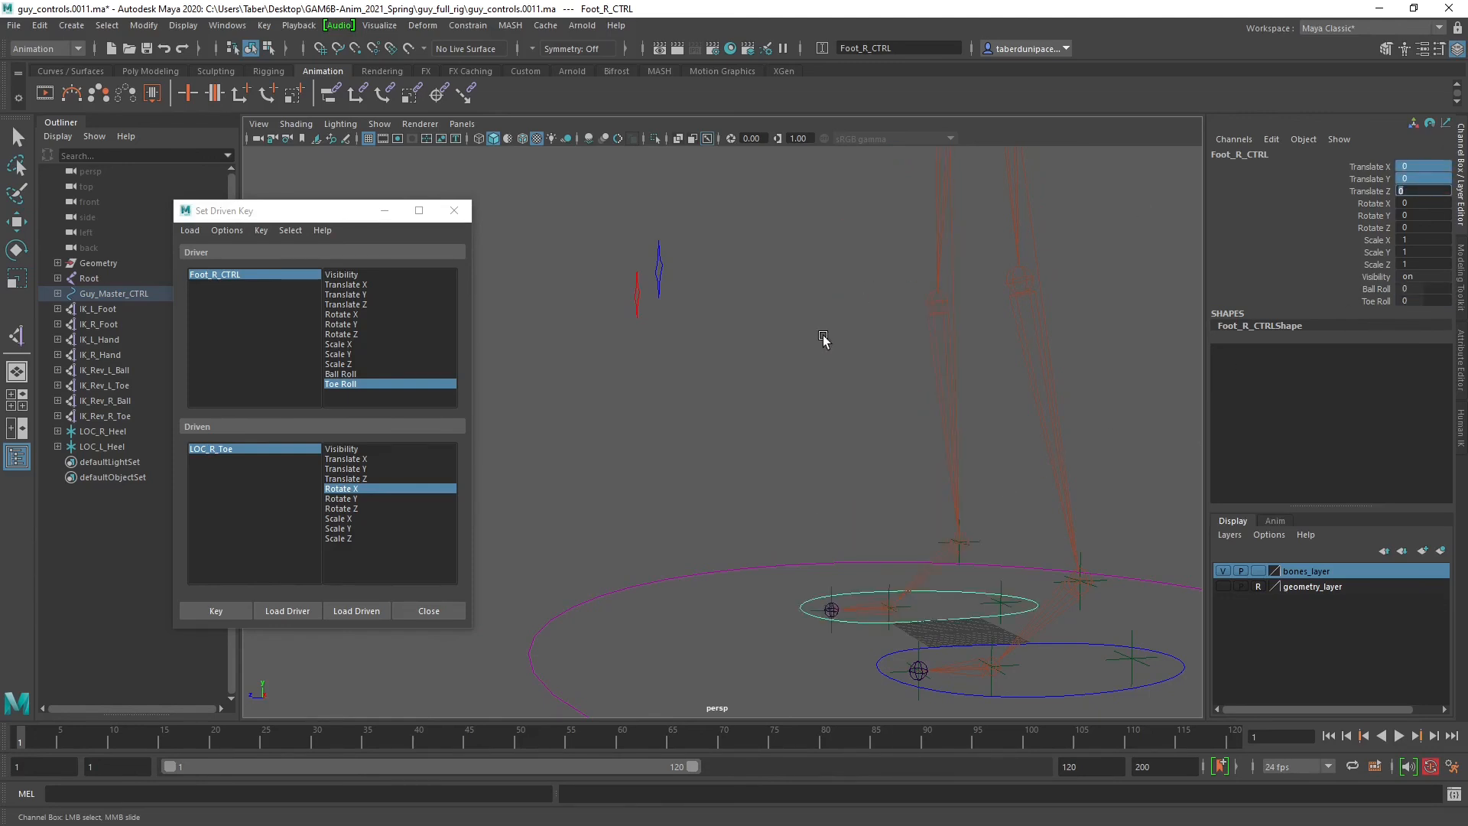
# Deselect the foot control, close the Set Driven Key window, and frame the whole rig.
pyautogui.click(823, 338)
pyautogui.keyDown('alt'); pyautogui.moveTo(830, 359); pyautogui.dragTo(787, 417); pyautogui.keyUp('alt')
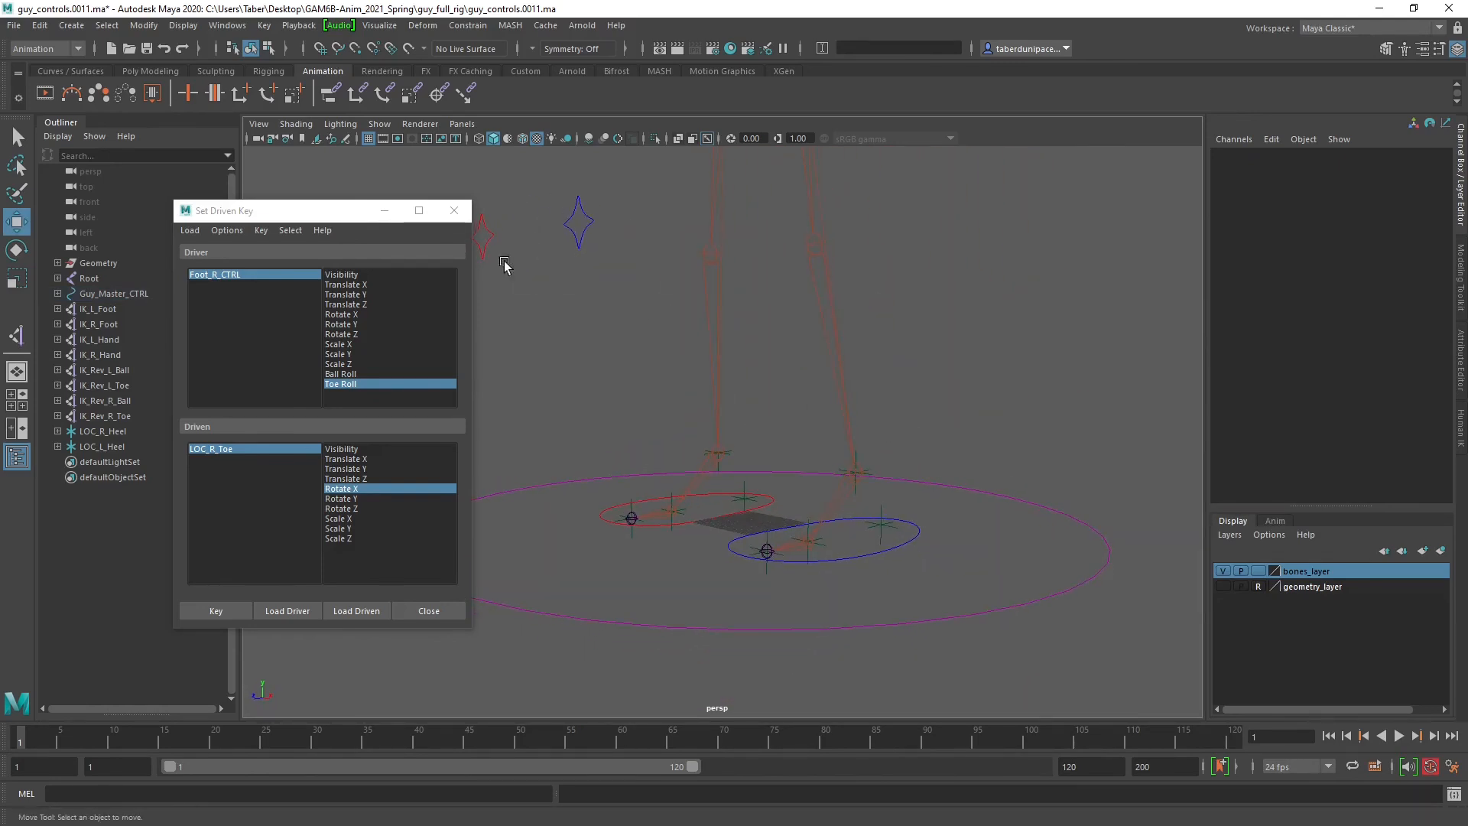
pyautogui.click(455, 210)
pyautogui.press('a')
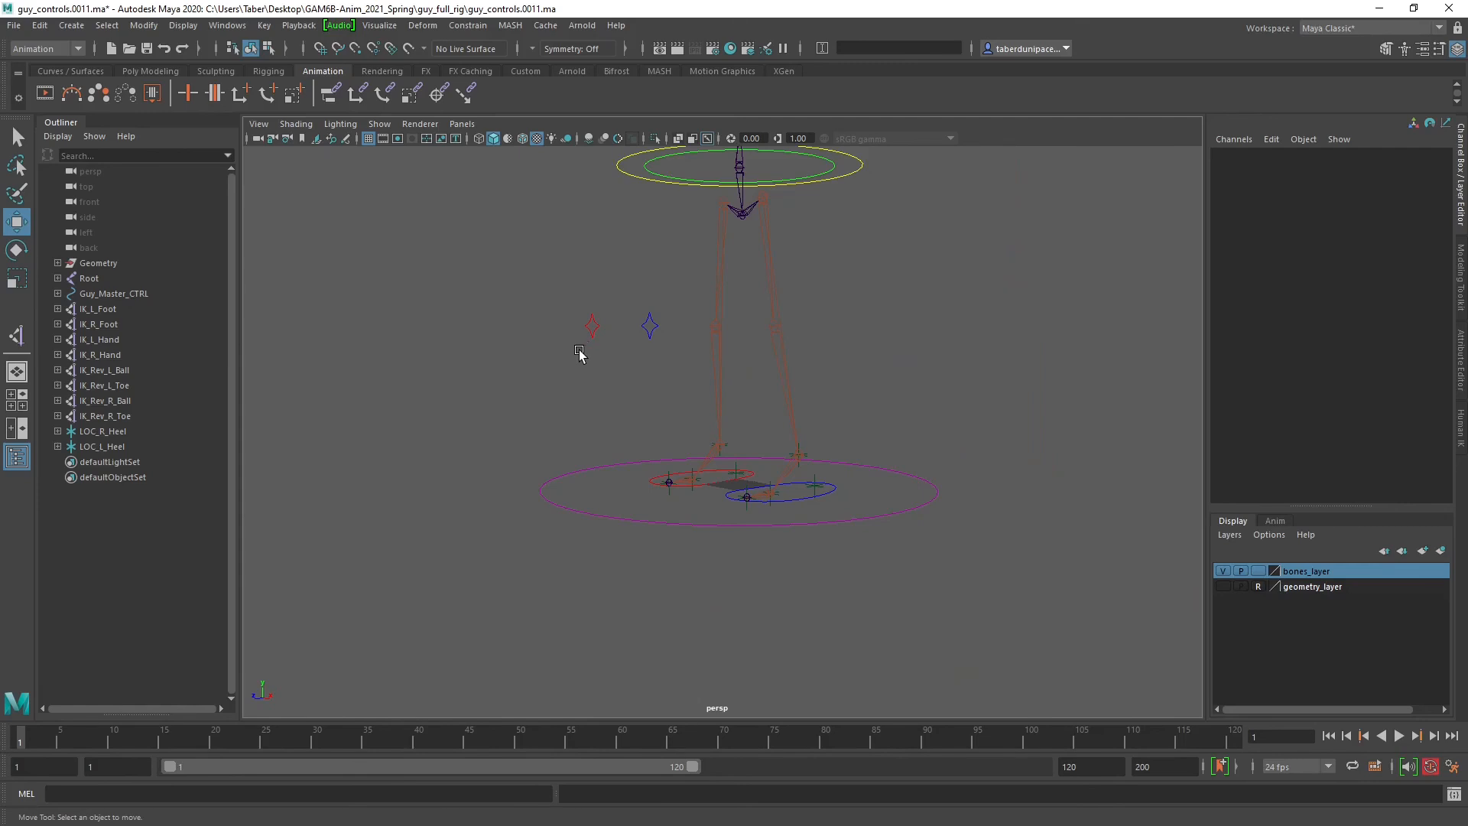
# Save the scene, accepting the student version notice, and try to save an incremented version.
pyautogui.click(147, 51)
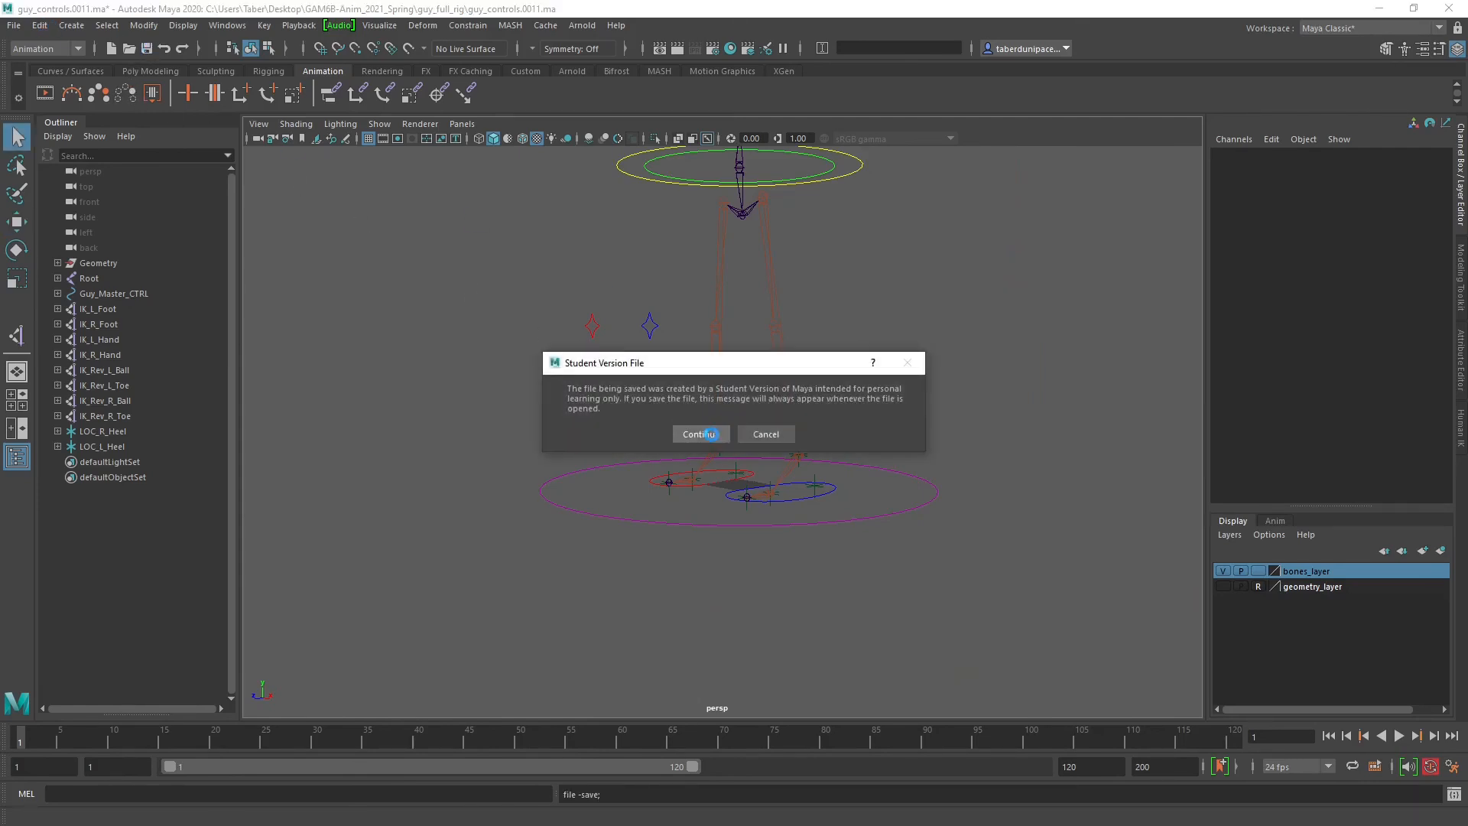
pyautogui.click(698, 429)
pyautogui.click(13, 25)
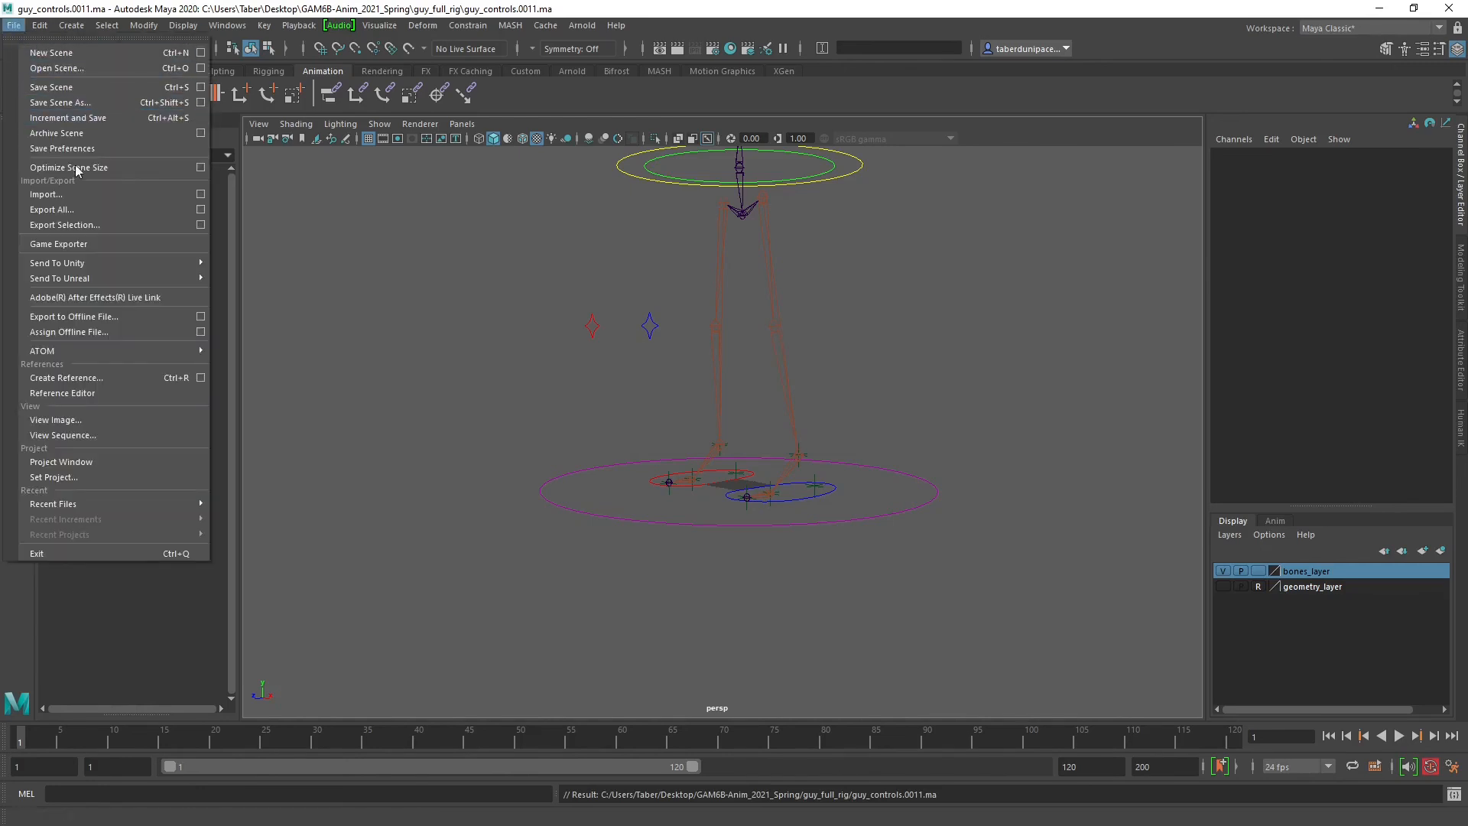
pyautogui.click(105, 117)
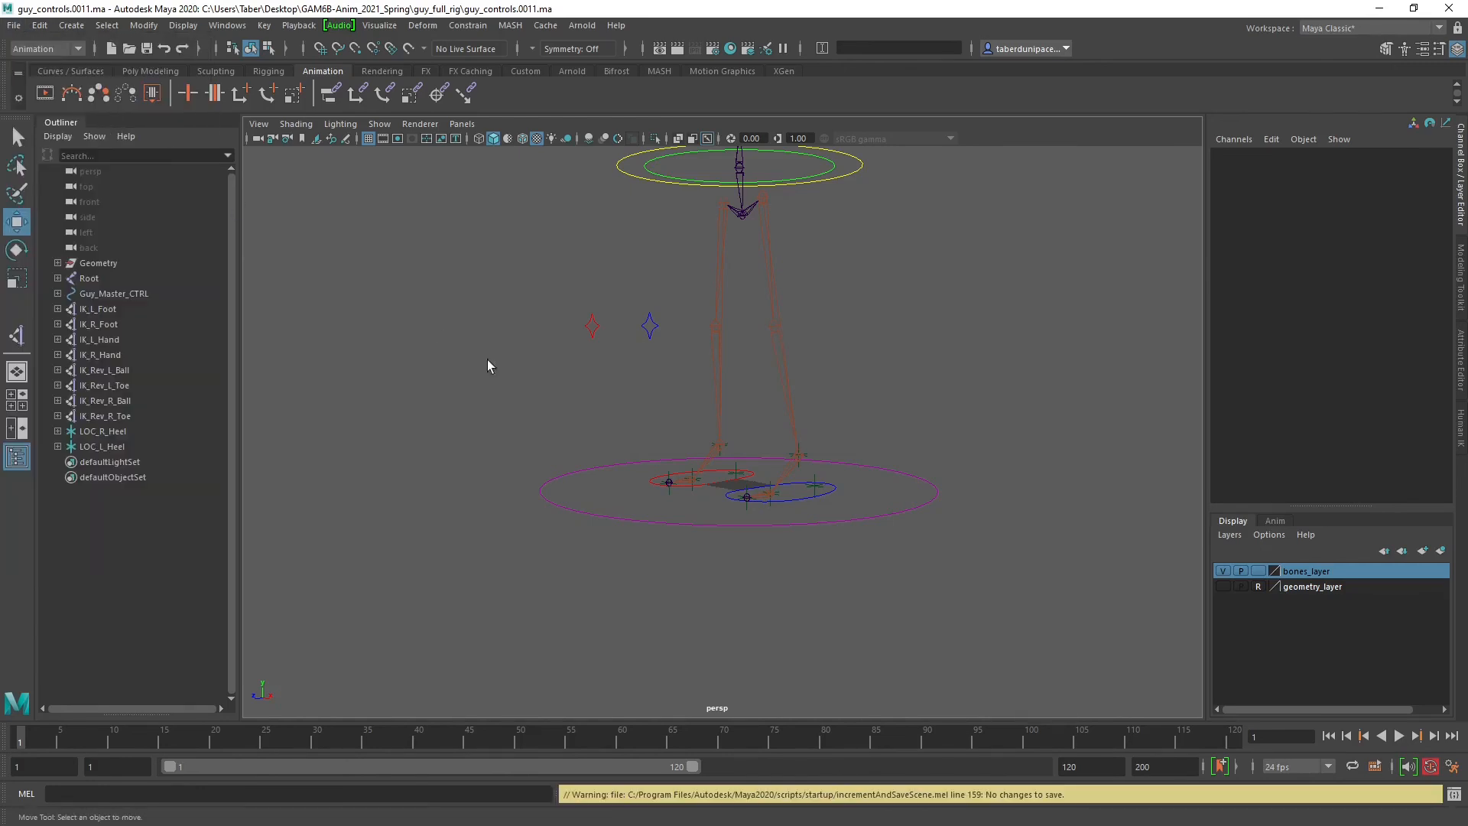
# Make geometry_layer visible so the character mesh shows together with the rig.
pyautogui.keyDown('alt'); pyautogui.moveTo(515, 402); pyautogui.dragTo(612, 504, button='middle'); pyautogui.keyUp('alt')
pyautogui.keyDown('alt'); pyautogui.moveTo(774, 439); pyautogui.dragTo(803, 479); pyautogui.keyUp('alt')
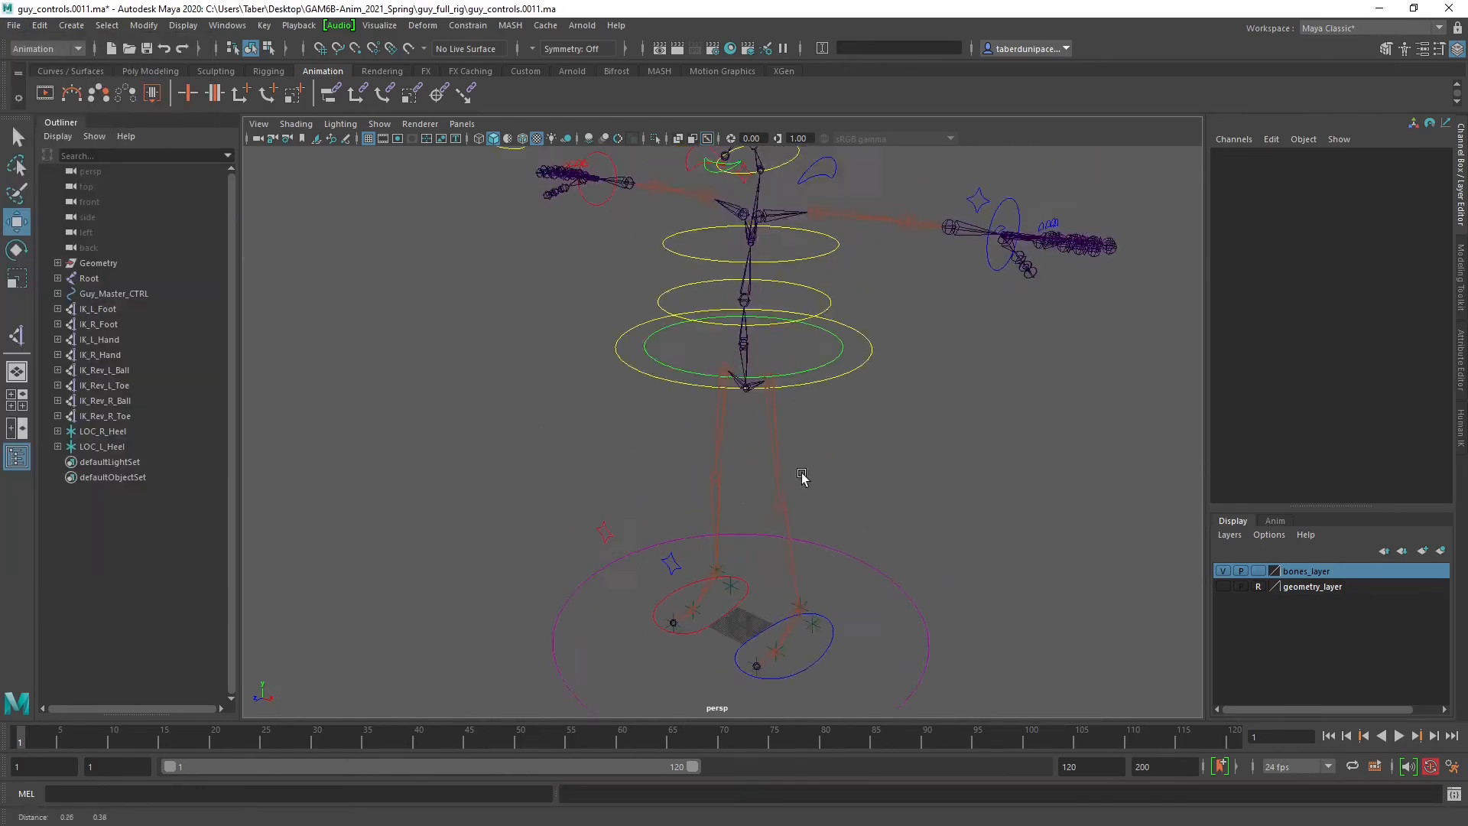
pyautogui.keyDown('alt'); pyautogui.moveTo(803, 479); pyautogui.dragTo(763, 505, button='right'); pyautogui.keyUp('alt')
pyautogui.keyDown('alt'); pyautogui.moveTo(763, 506); pyautogui.dragTo(898, 491); pyautogui.keyUp('alt')
pyautogui.click(1223, 586)
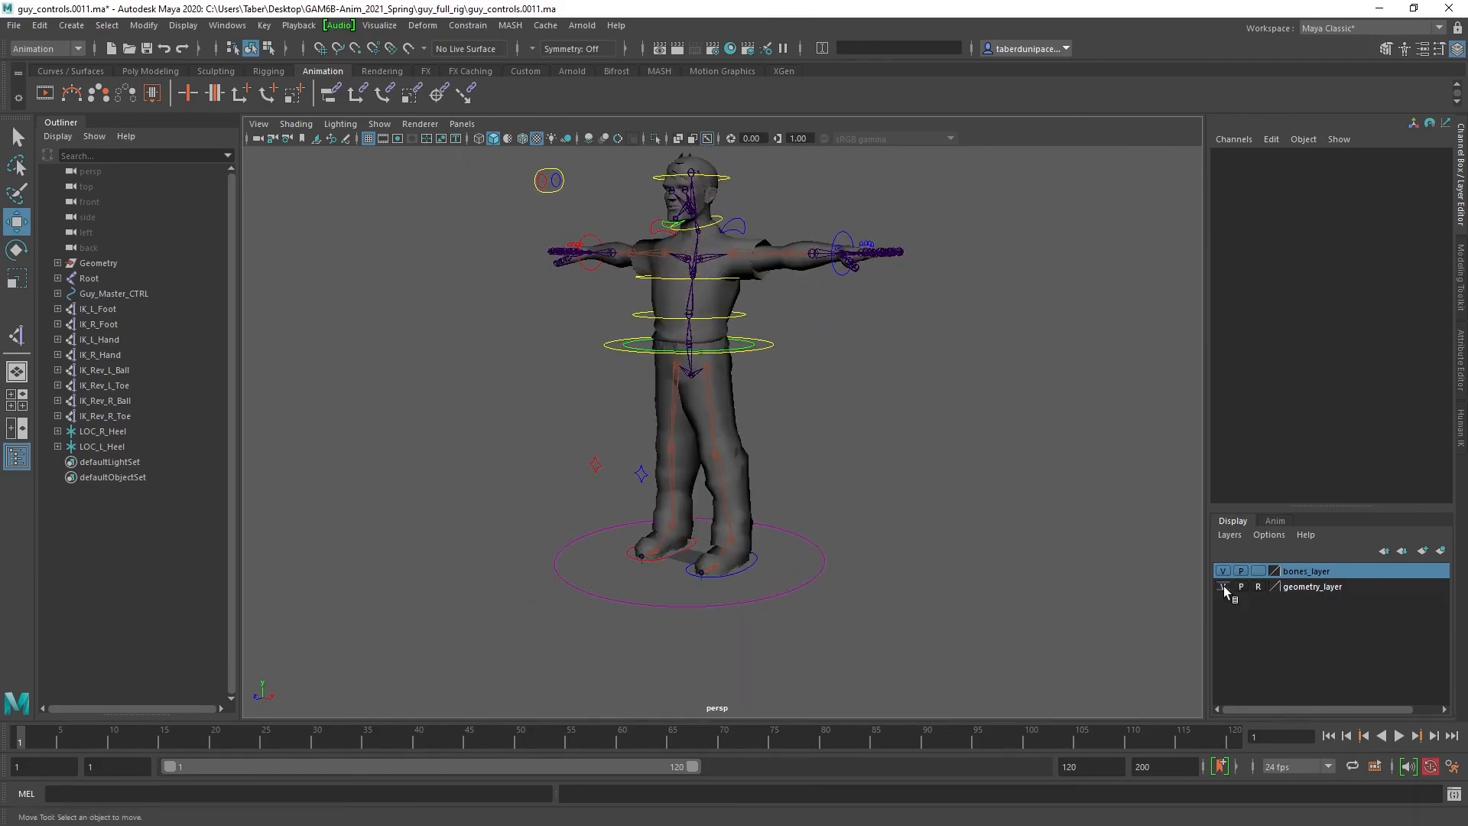
pyautogui.scroll(3, 879, 561)
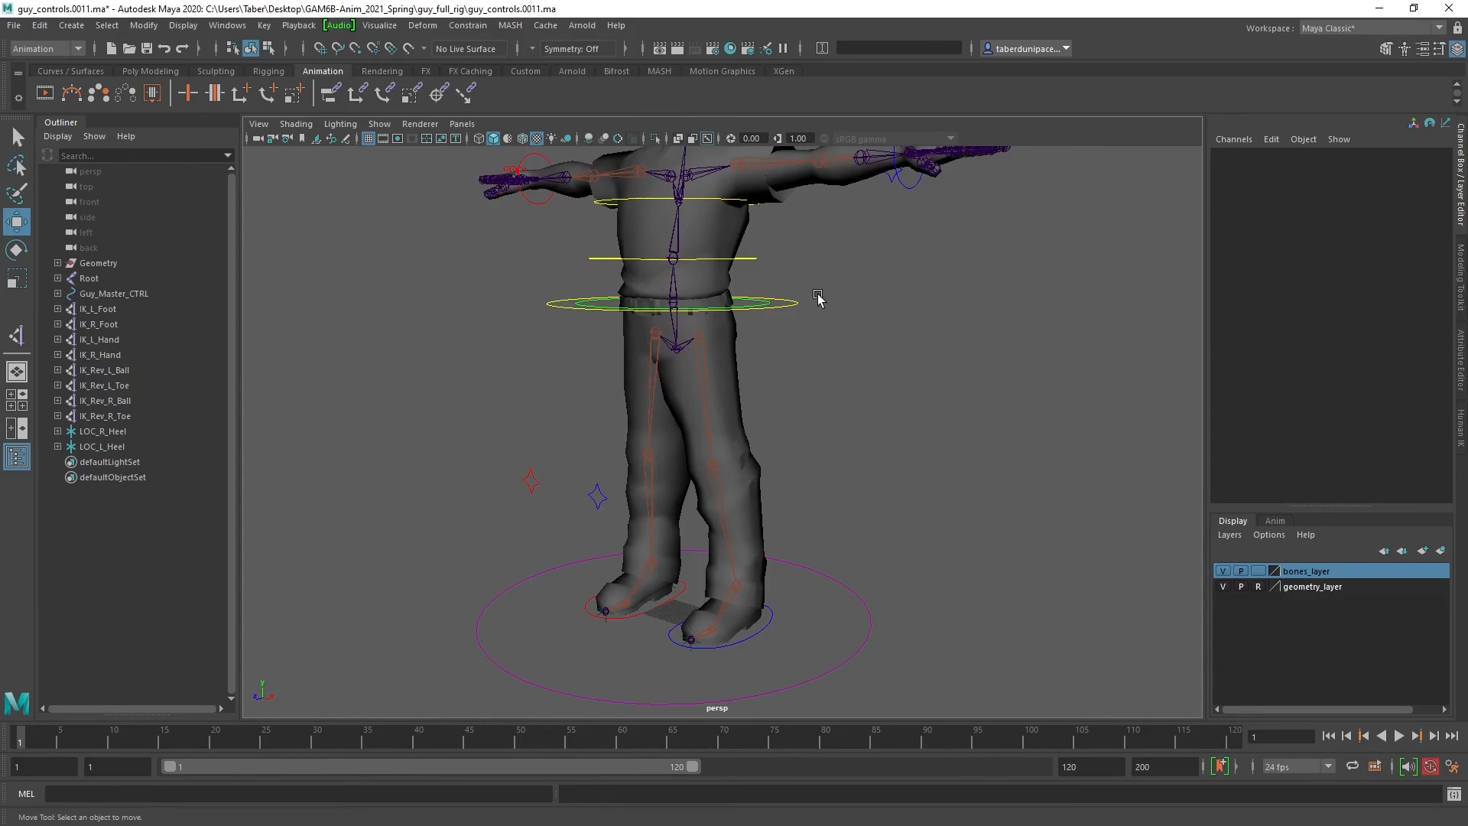
# Test-move Root_CTRL down and sideways to about 0.377, -0.574, -0.153 in Translate X, Y and Z.
pyautogui.click(797, 304)
pyautogui.scroll(-2, 772, 317)
pyautogui.moveTo(683, 326); pyautogui.dragTo(749, 425)
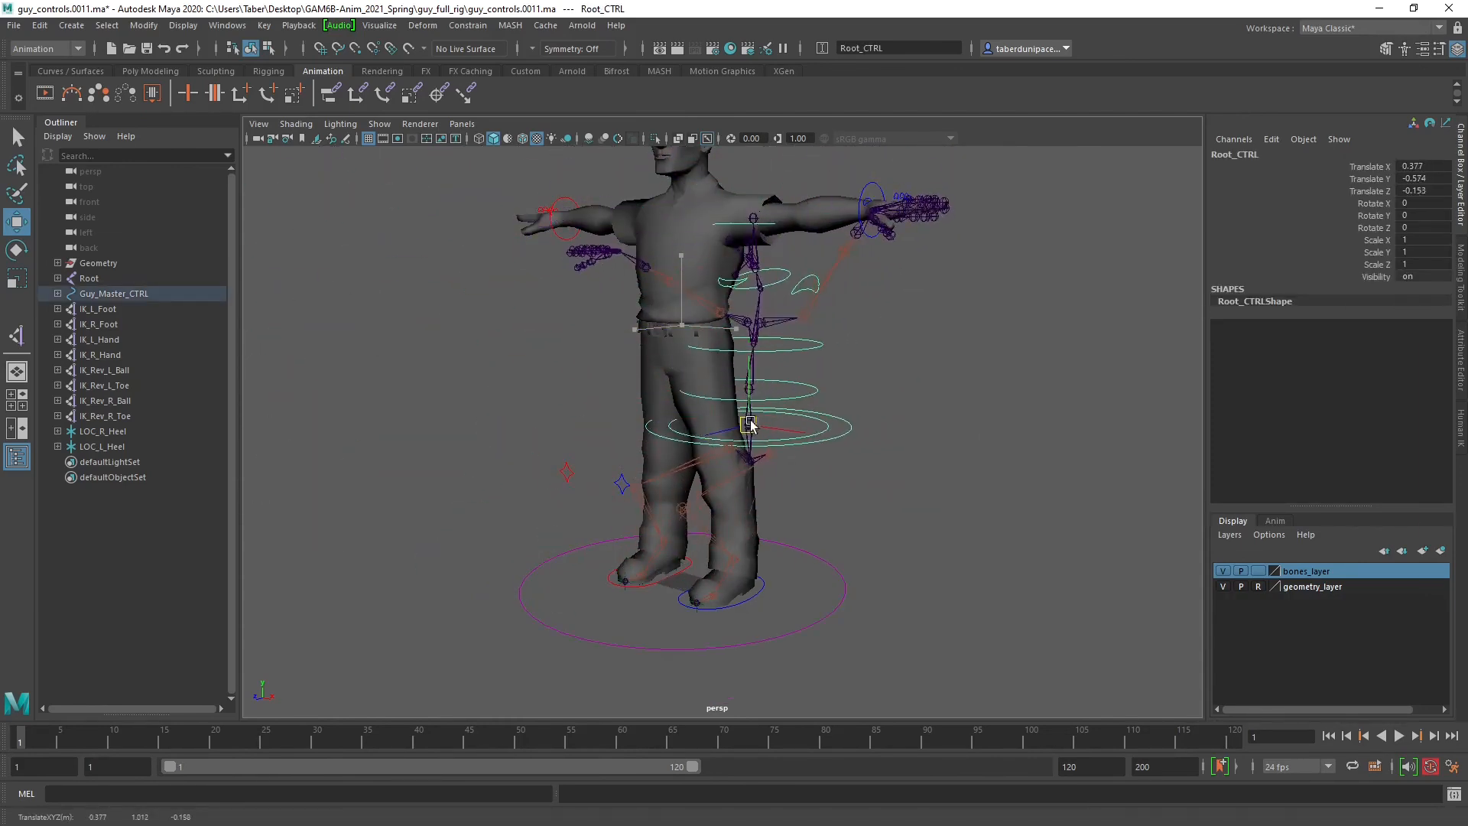
# Undo the test move of Root_CTRL and clear the selection.
pyautogui.hotkey('ctrl', 'z')
pyautogui.moveTo(872, 328)
pyautogui.keyDown('alt'); pyautogui.mouseDown()
pyautogui.moveTo(882, 347)
pyautogui.moveTo(865, 341)
pyautogui.mouseUp(); pyautogui.keyUp('alt')
pyautogui.keyDown('alt'); pyautogui.moveTo(850, 467); pyautogui.dragTo(918, 420); pyautogui.keyUp('alt')
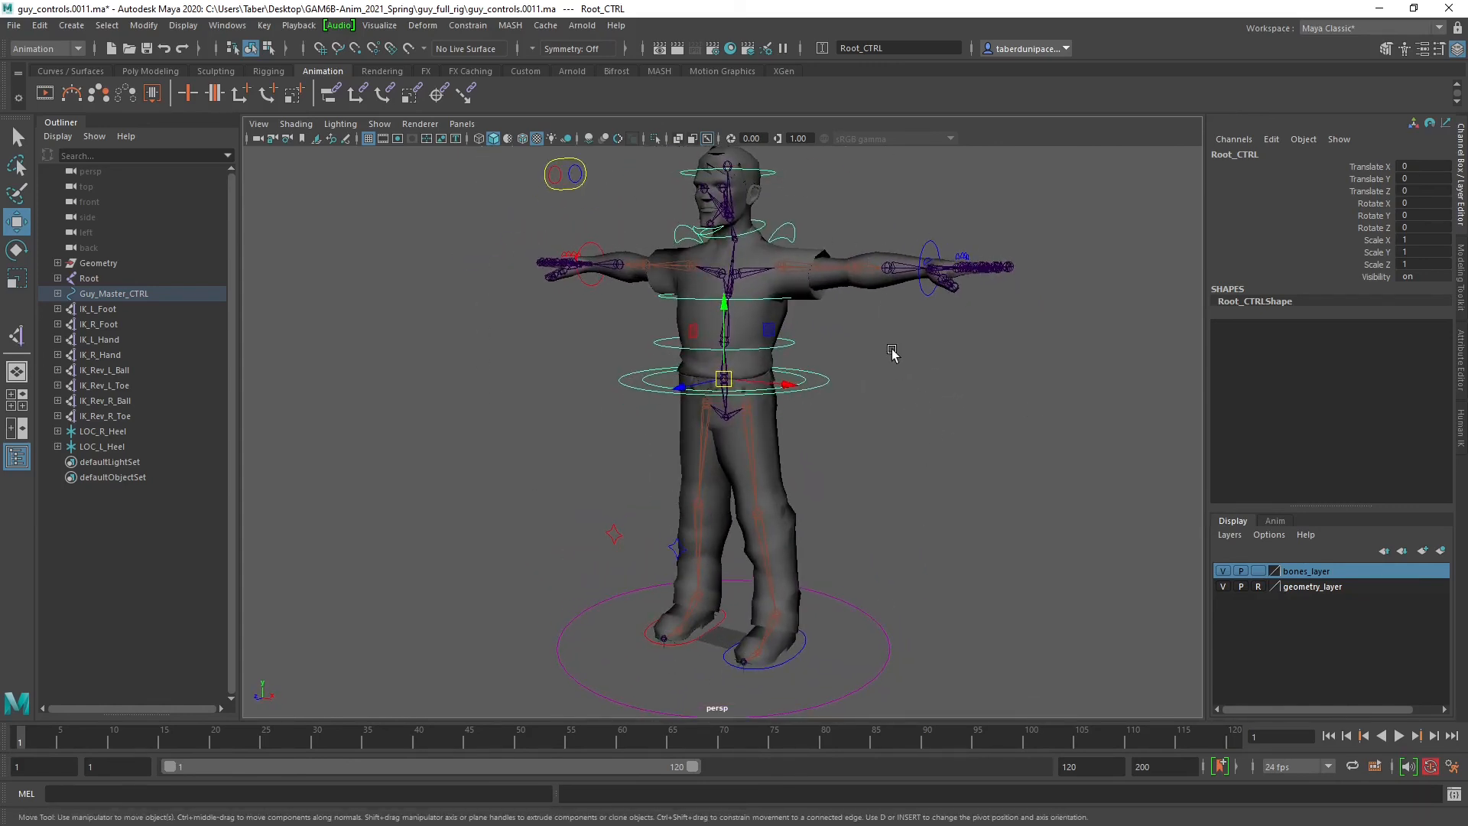
pyautogui.click(879, 409)
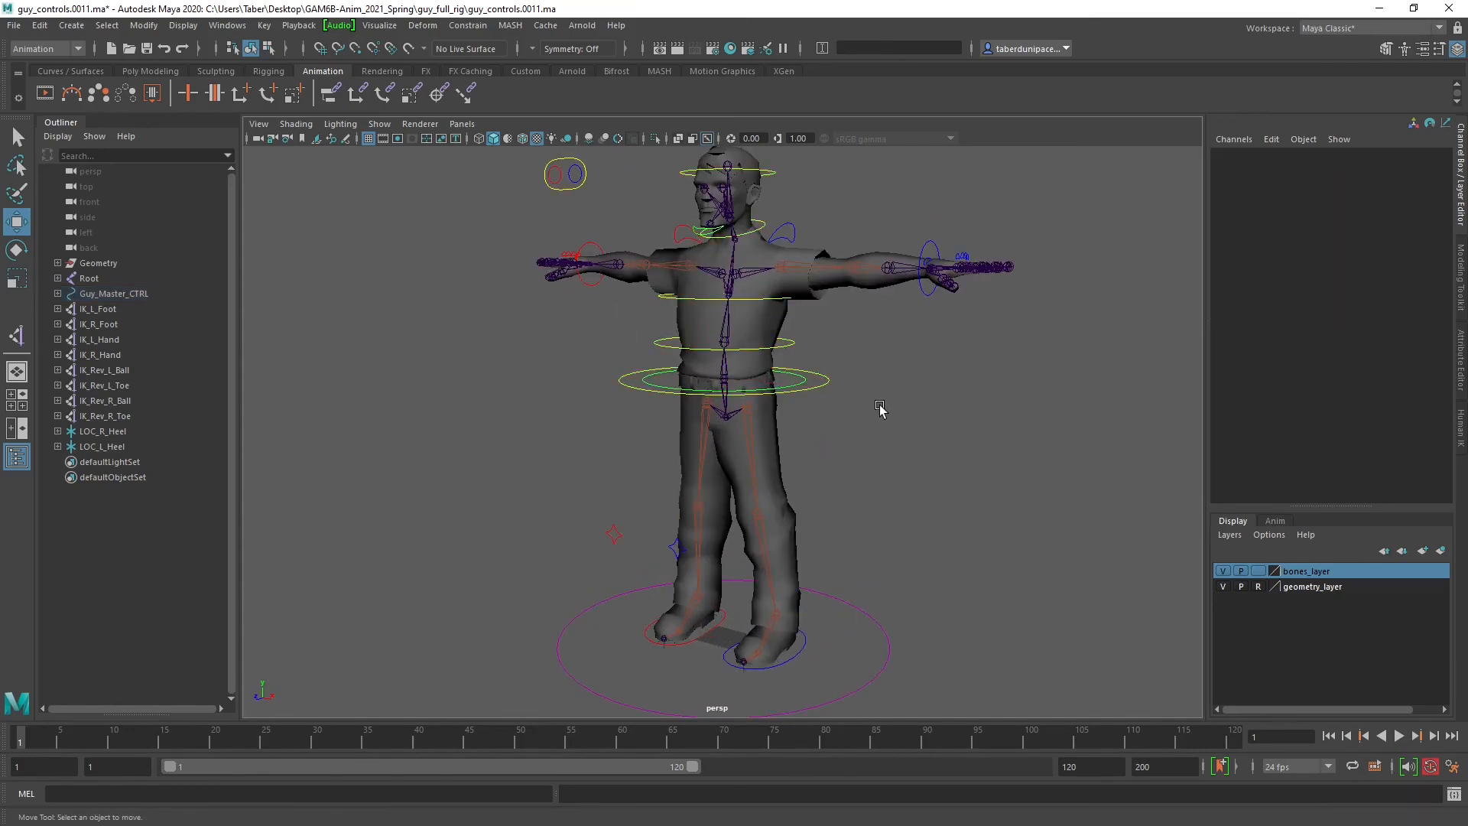
pyautogui.scroll(-2, 879, 410)
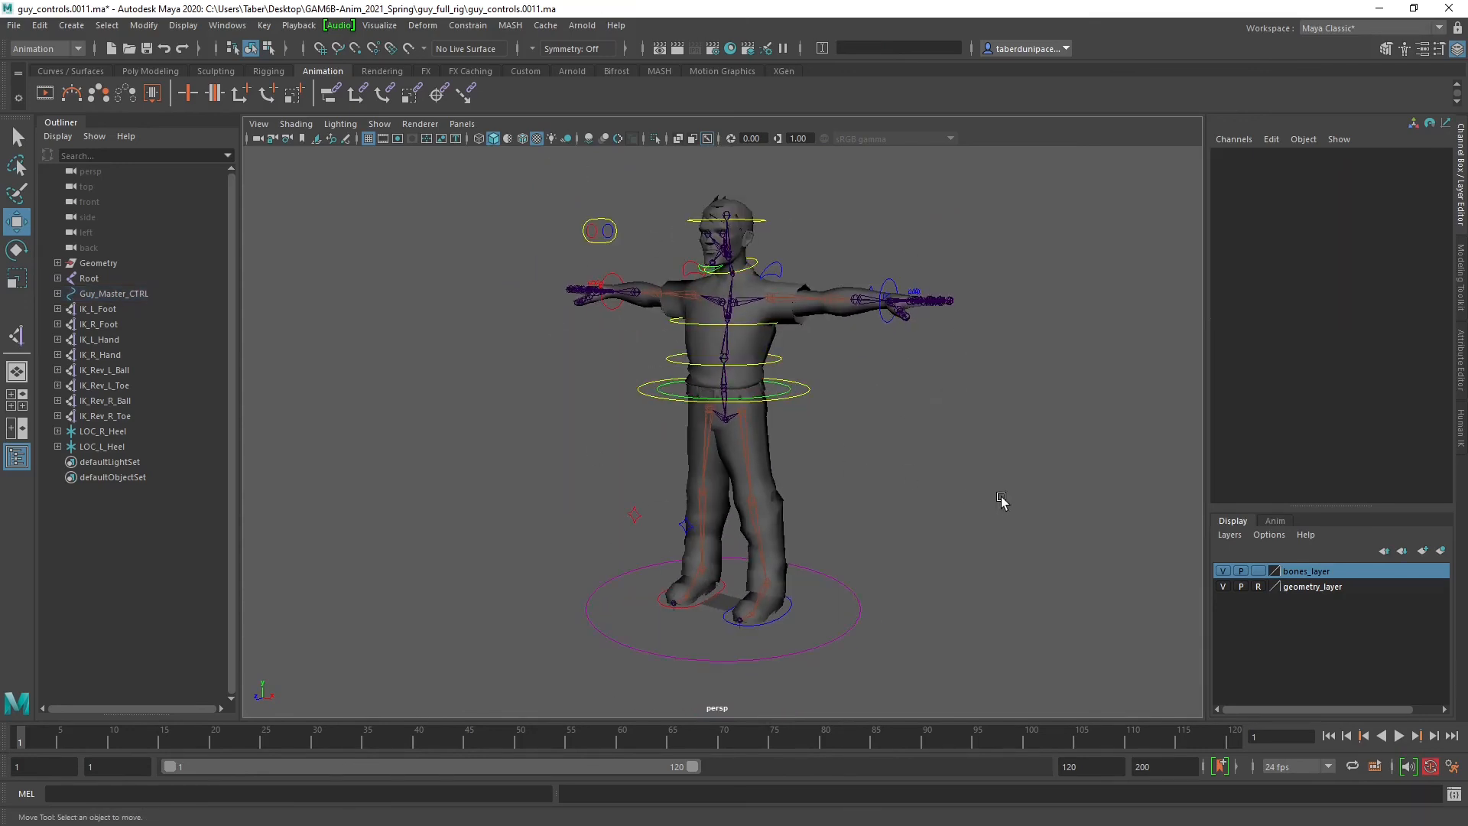
# Hide bones_layer and geometry_layer so only the controls, IK handles and foot locators remain displayed.
pyautogui.click(1224, 572)
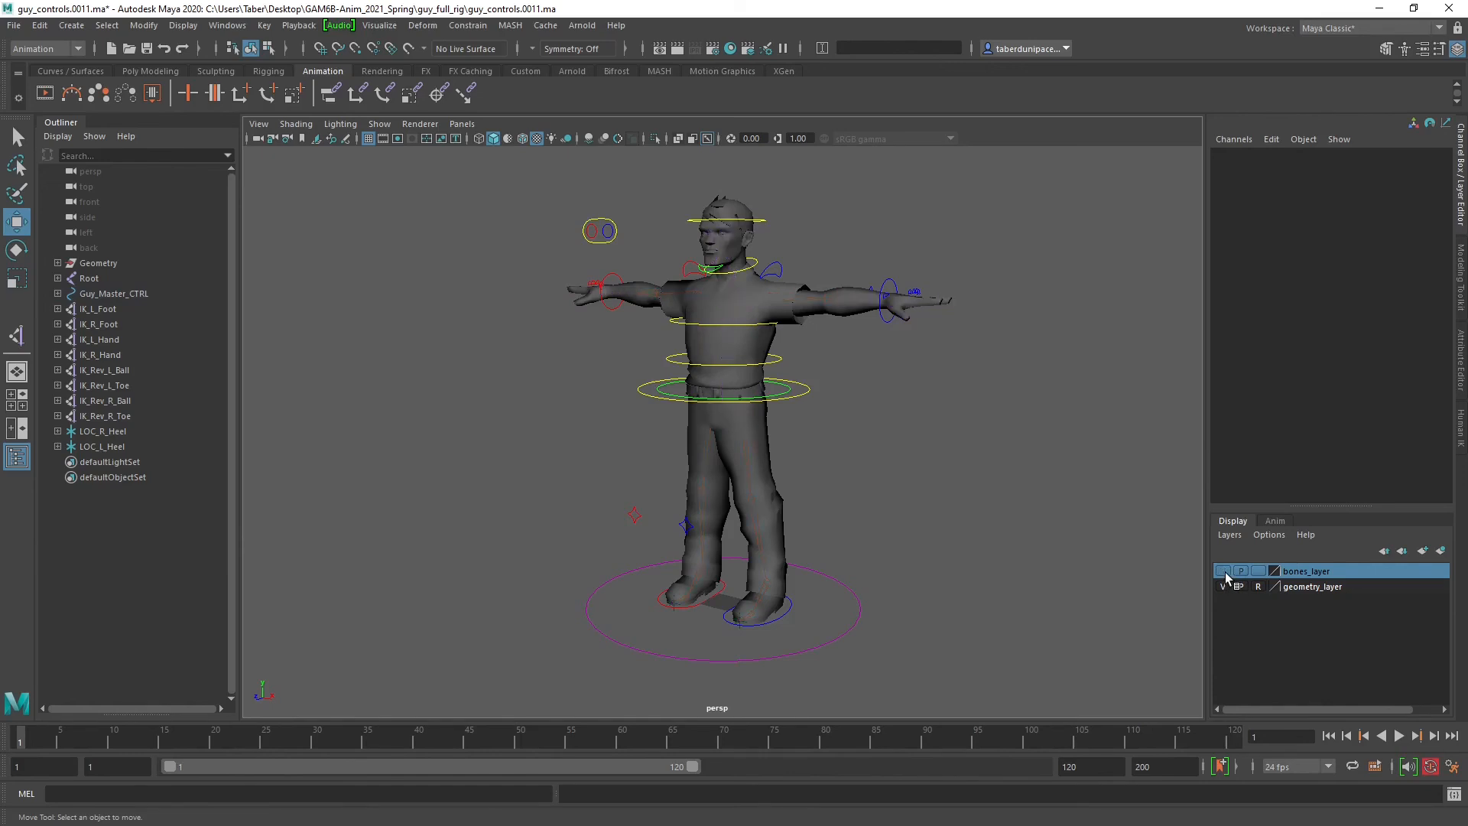
pyautogui.scroll(3, 800, 619)
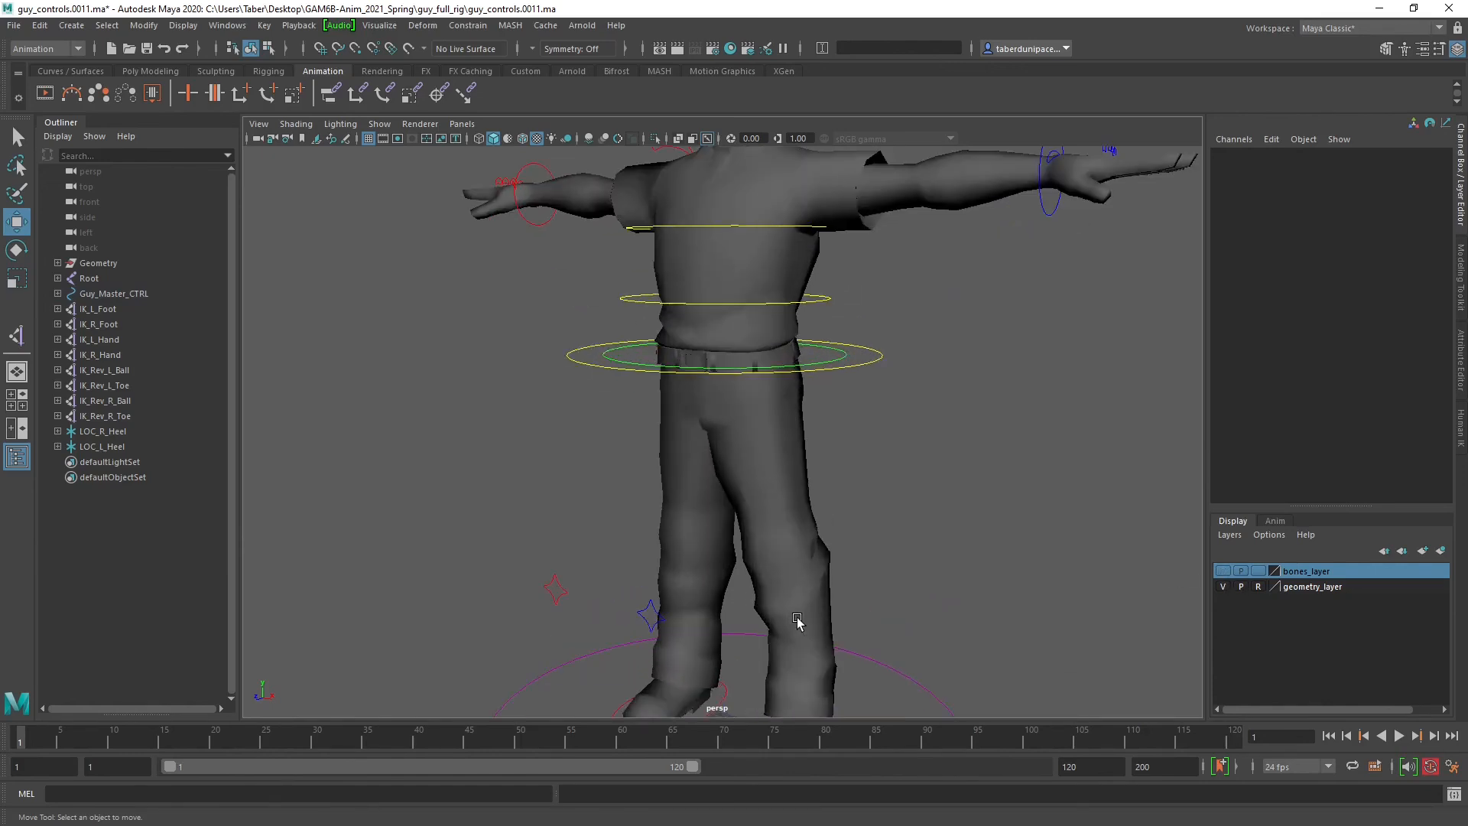
pyautogui.scroll(3, 800, 508)
pyautogui.scroll(2, 685, 534)
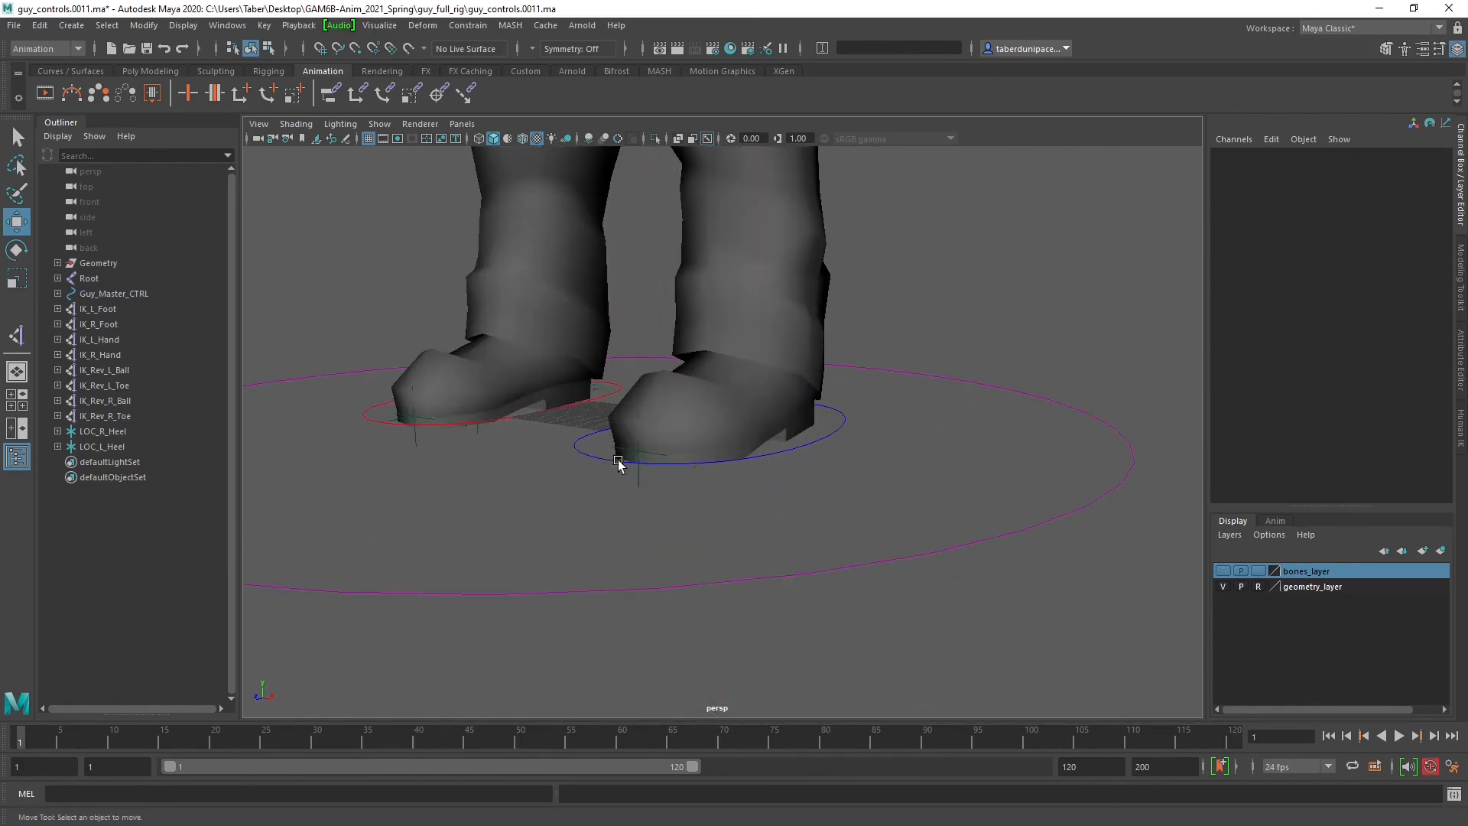
pyautogui.keyDown('alt'); pyautogui.moveTo(616, 462); pyautogui.dragTo(644, 522); pyautogui.keyUp('alt')
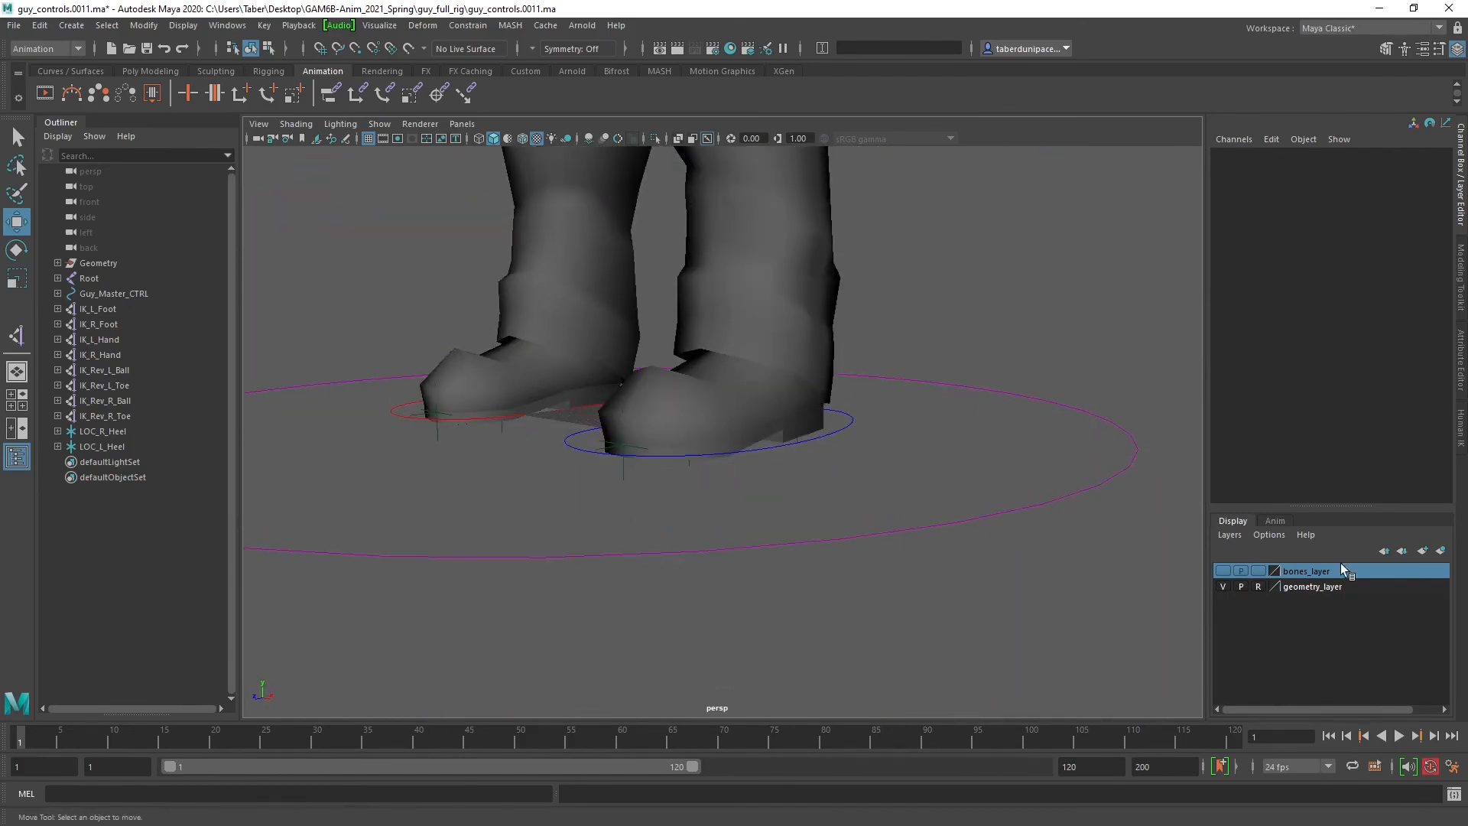
pyautogui.click(1224, 586)
pyautogui.keyDown('alt'); pyautogui.moveTo(1180, 564); pyautogui.dragTo(907, 618); pyautogui.keyUp('alt')
pyautogui.keyDown('alt'); pyautogui.moveTo(898, 324); pyautogui.dragTo(954, 449); pyautogui.keyUp('alt')
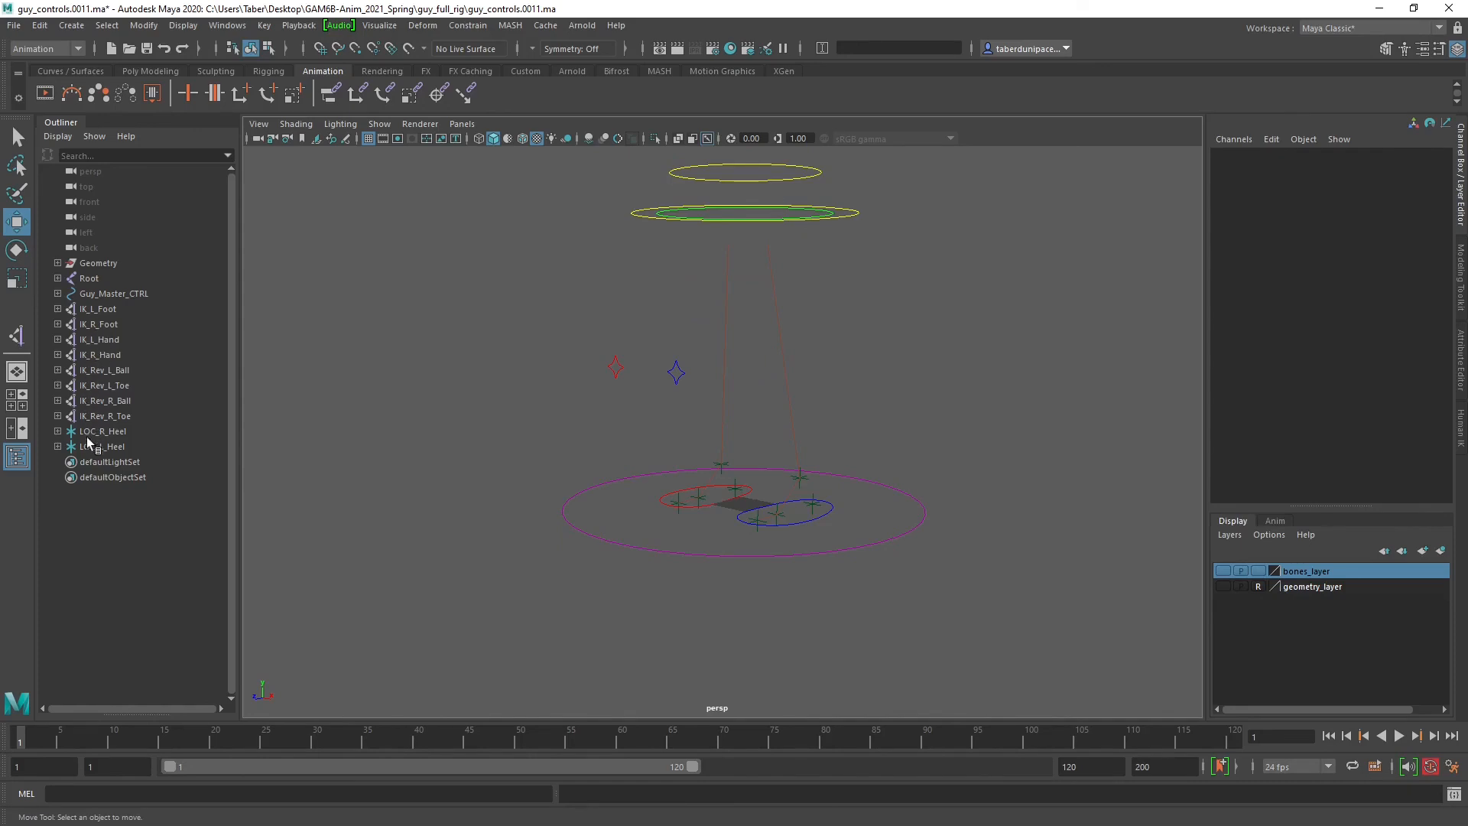
# Examine the hierarchies under LOC_L_Heel, LOC_R_Heel and the reverse-foot IK handles, and collapse them again.
pyautogui.click(59, 447)
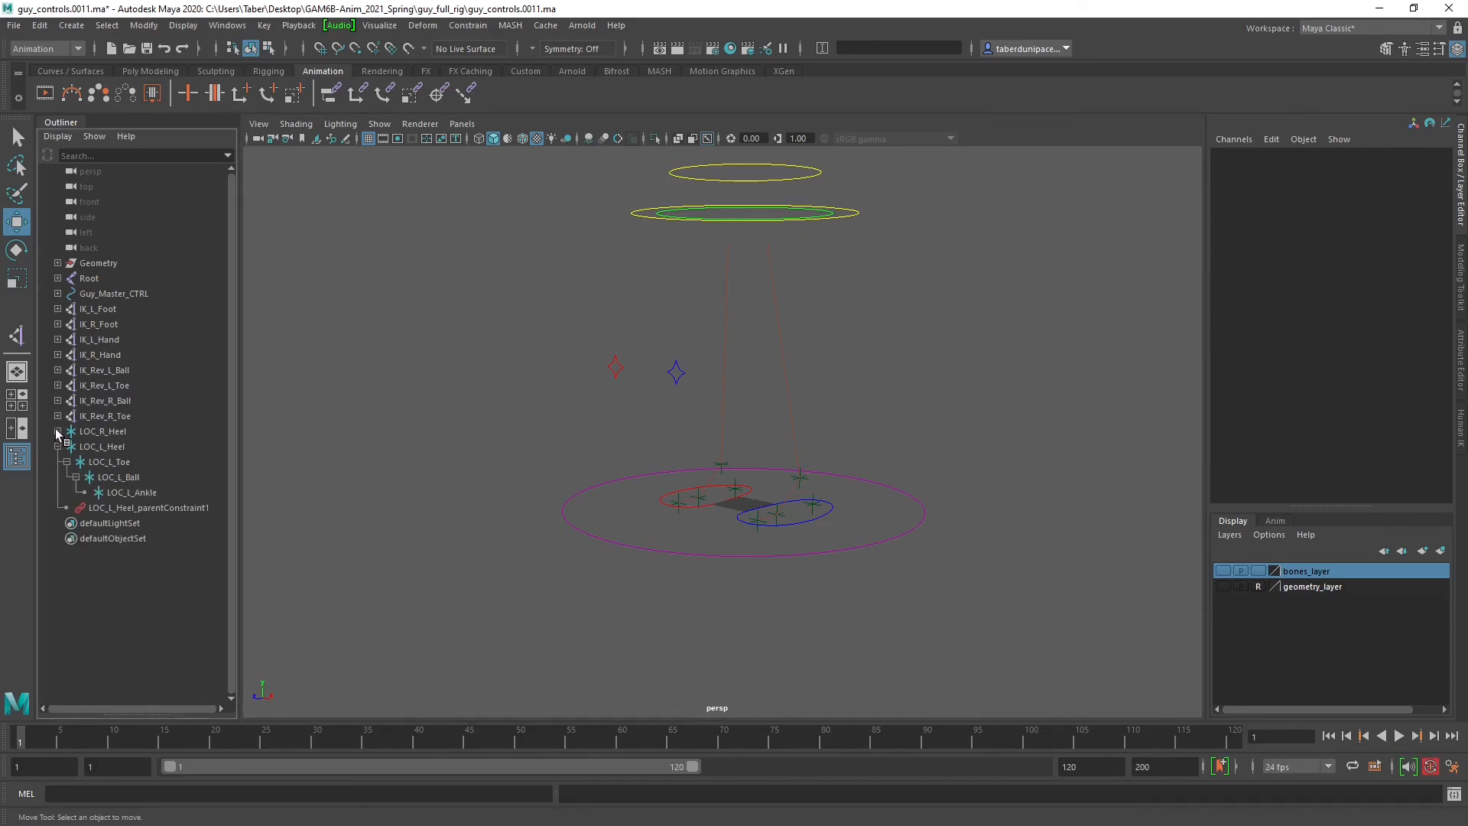
pyautogui.click(58, 432)
pyautogui.click(57, 416)
pyautogui.click(57, 401)
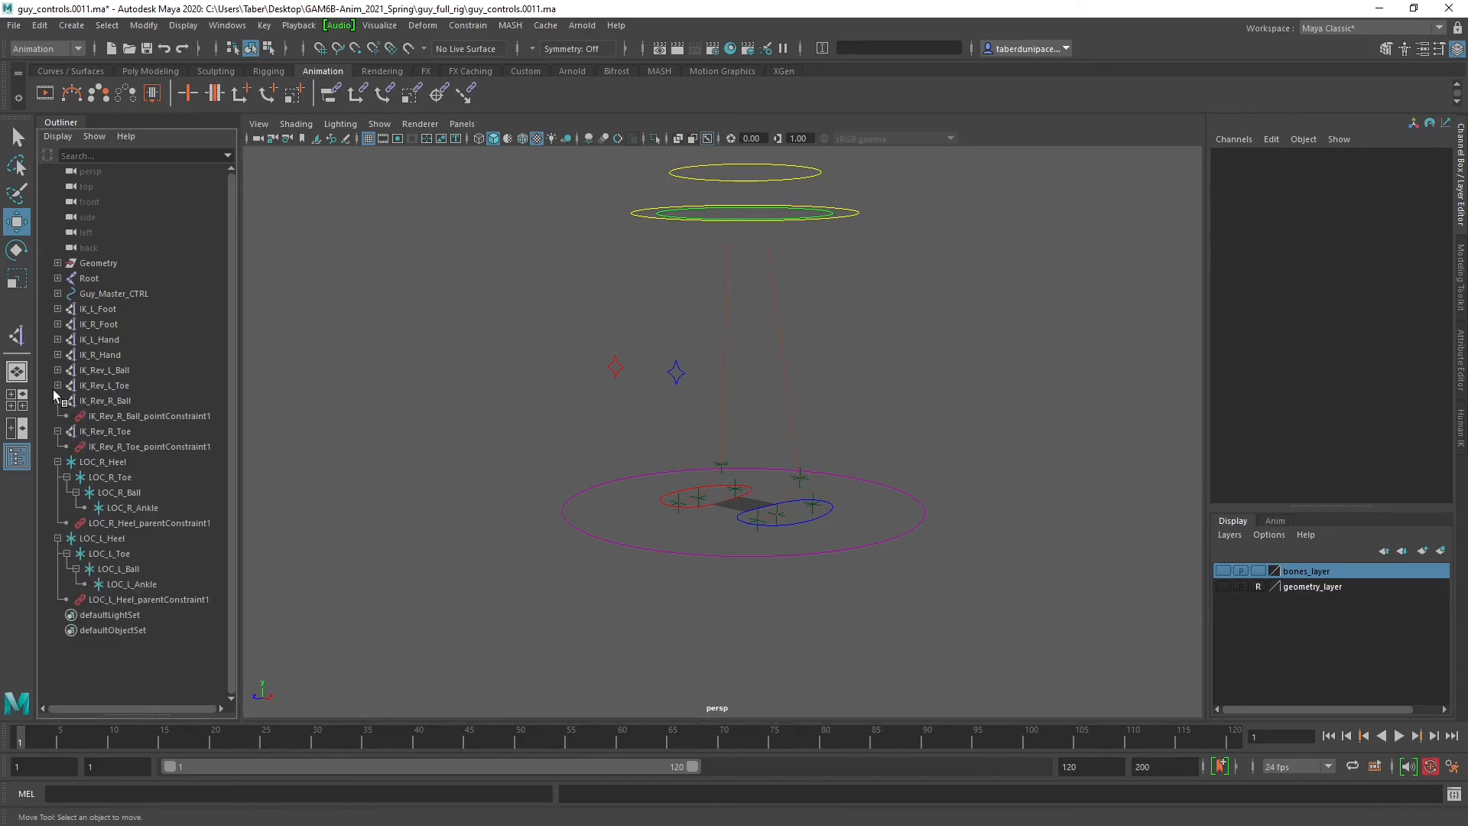
pyautogui.click(57, 386)
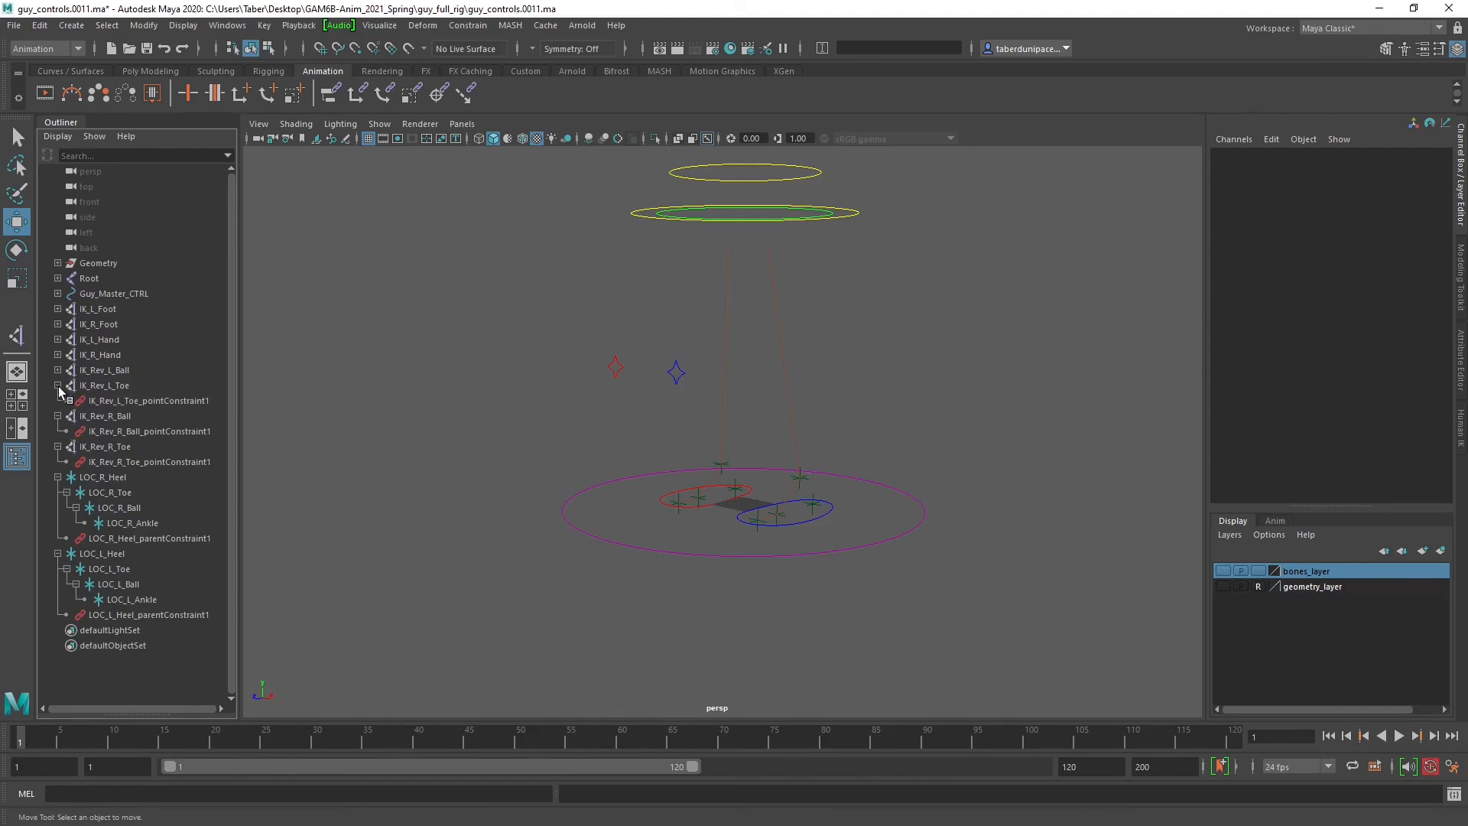
pyautogui.click(58, 385)
pyautogui.click(58, 401)
pyautogui.click(58, 416)
pyautogui.click(57, 431)
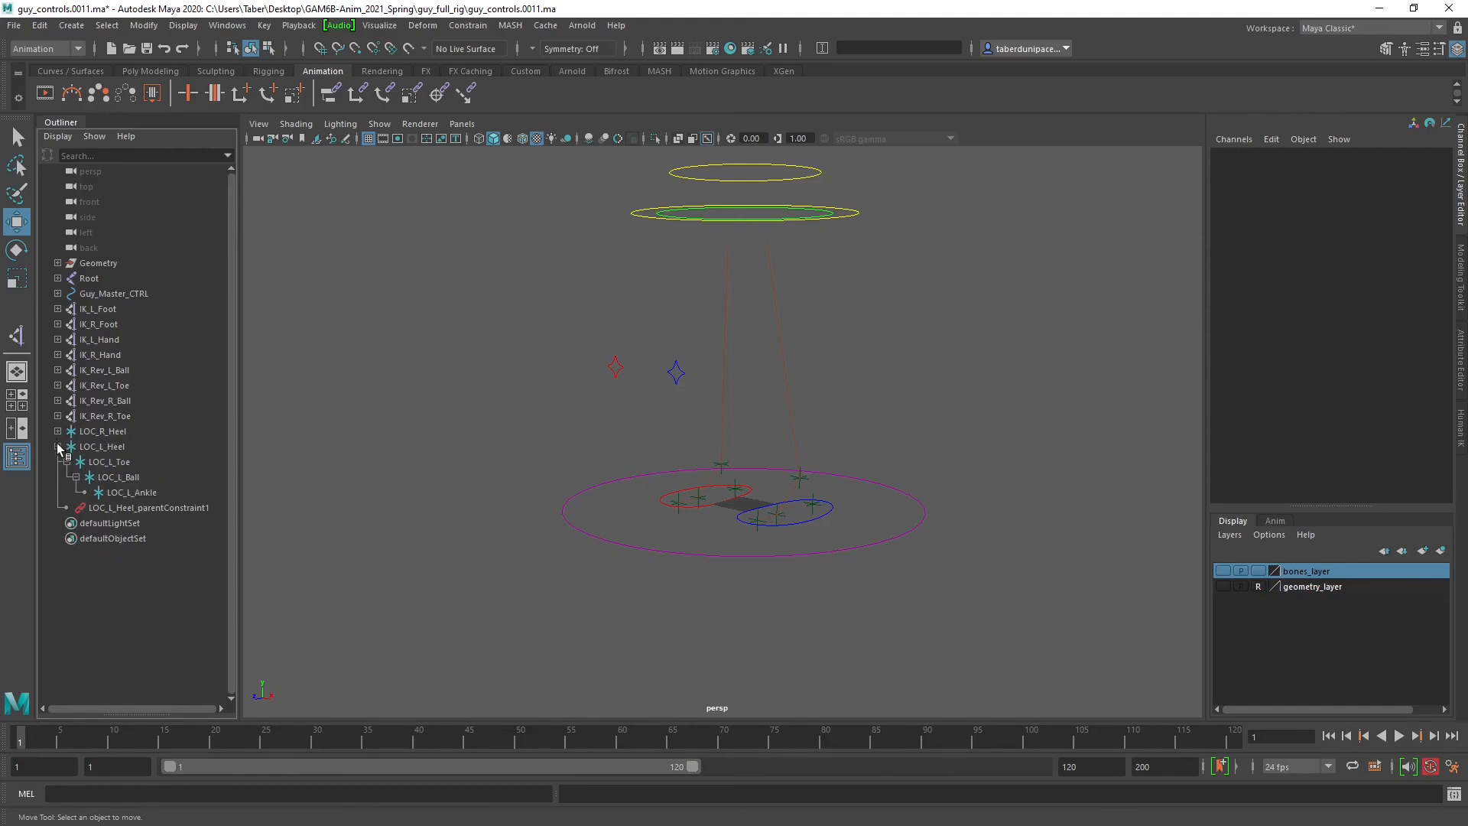
pyautogui.click(57, 447)
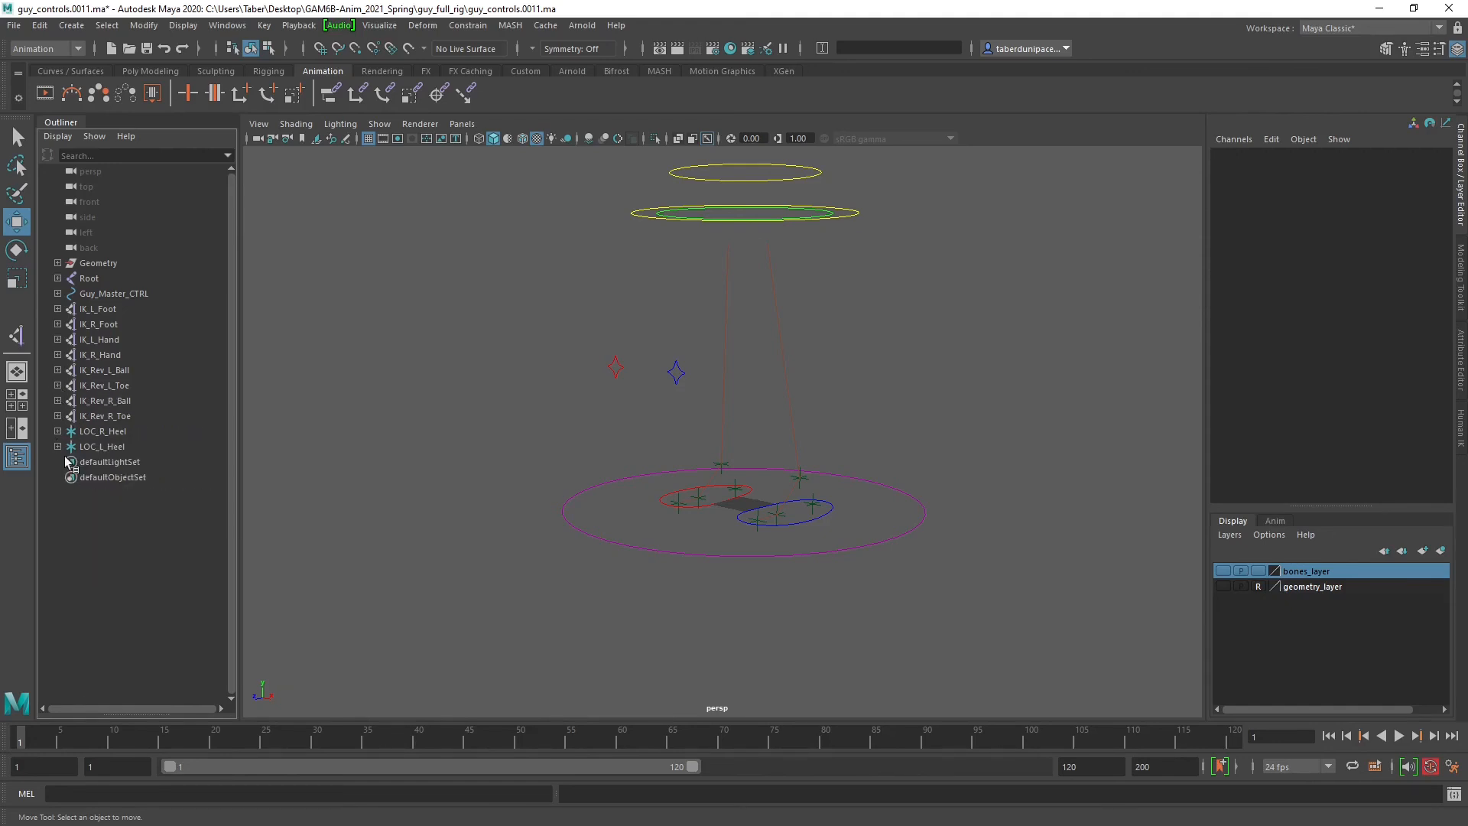
# Group all the loose IK handles and heel locators, from IK_L_Foot through LOC_L_Heel, and name the group DNT.
pyautogui.click(117, 309)
pyautogui.keyDown('shift'); pyautogui.click(127, 447); pyautogui.keyUp('shift')
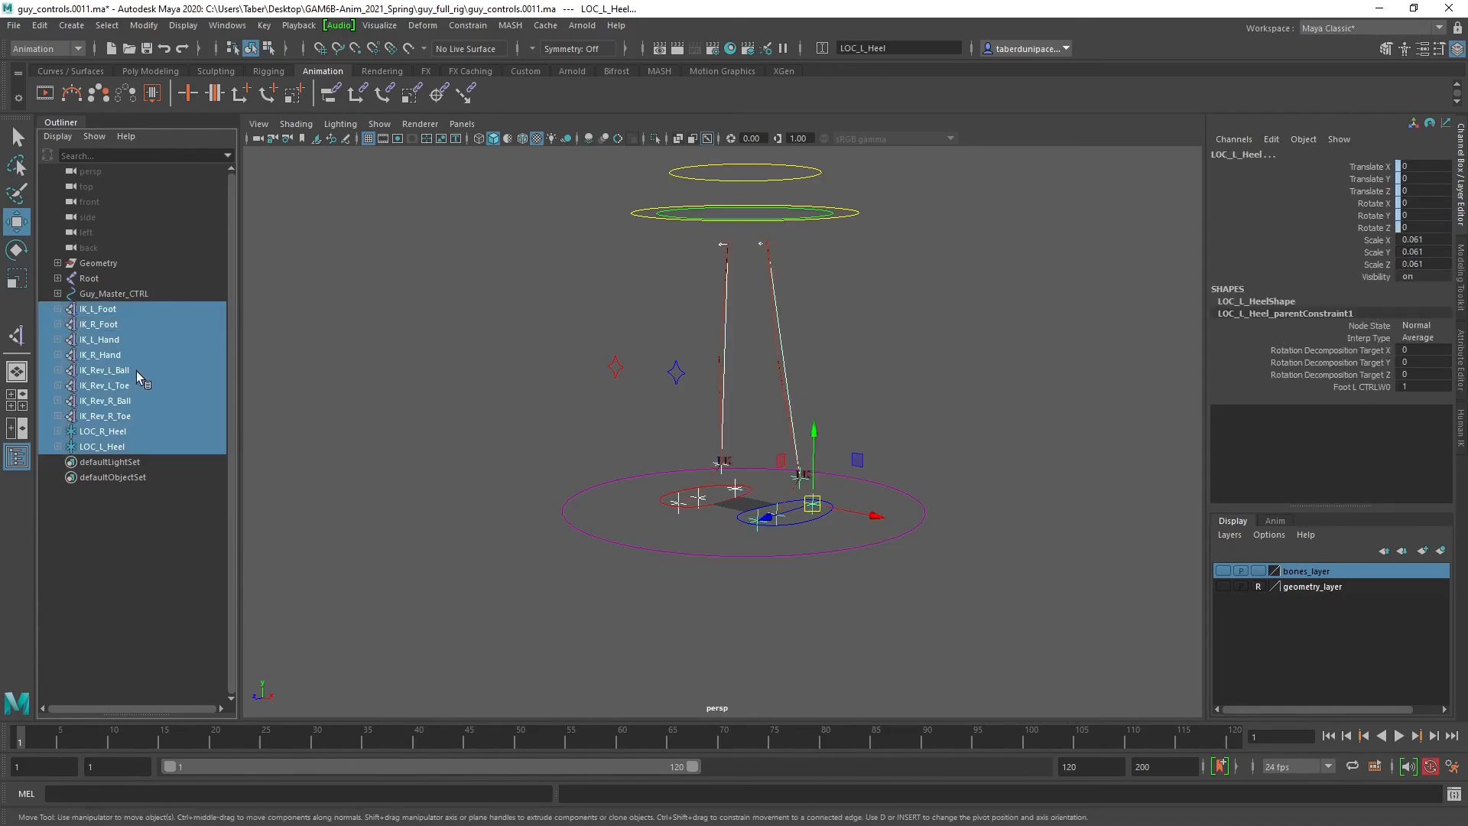
pyautogui.click(39, 25)
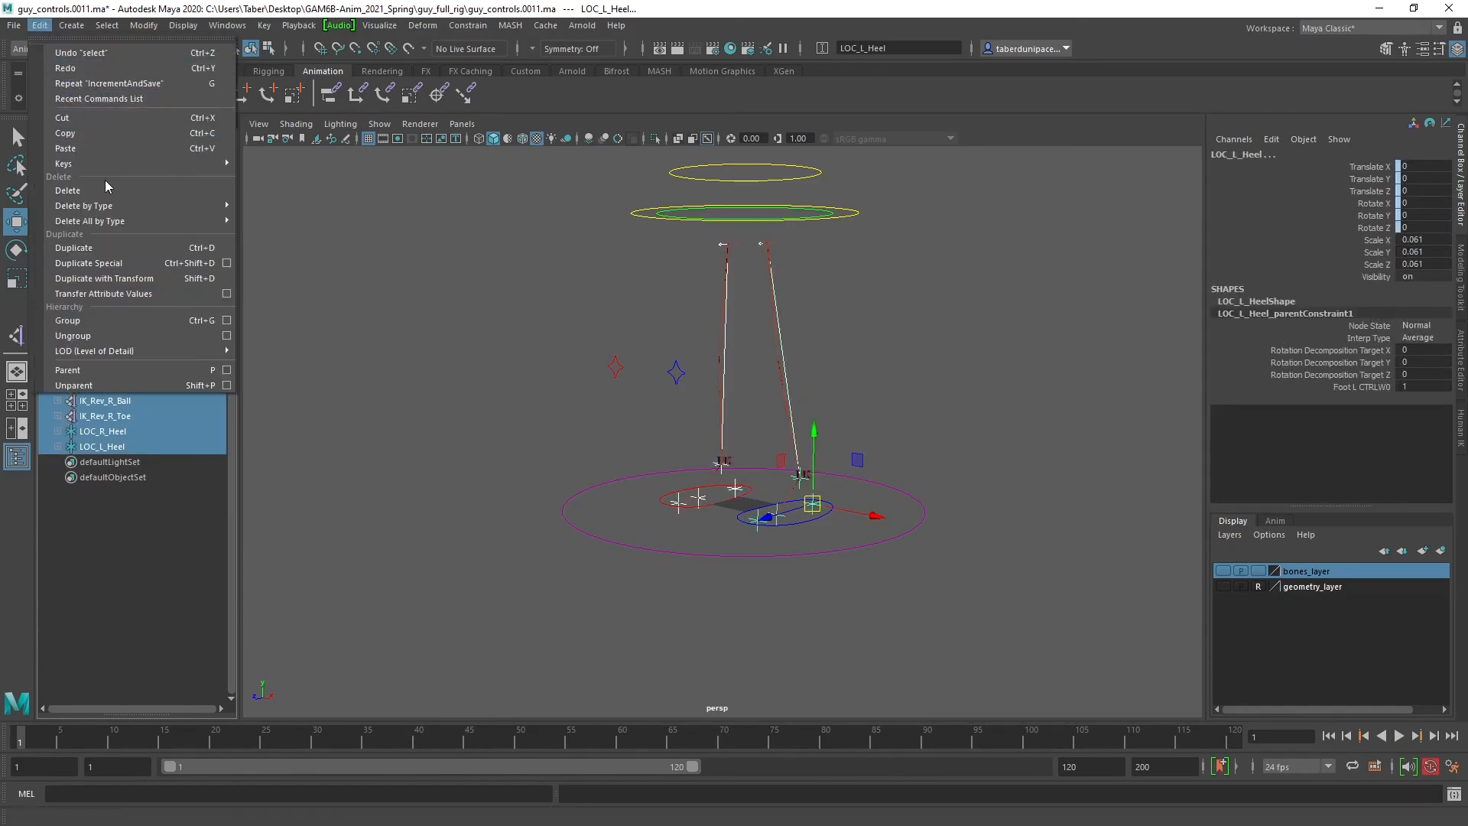
pyautogui.click(118, 325)
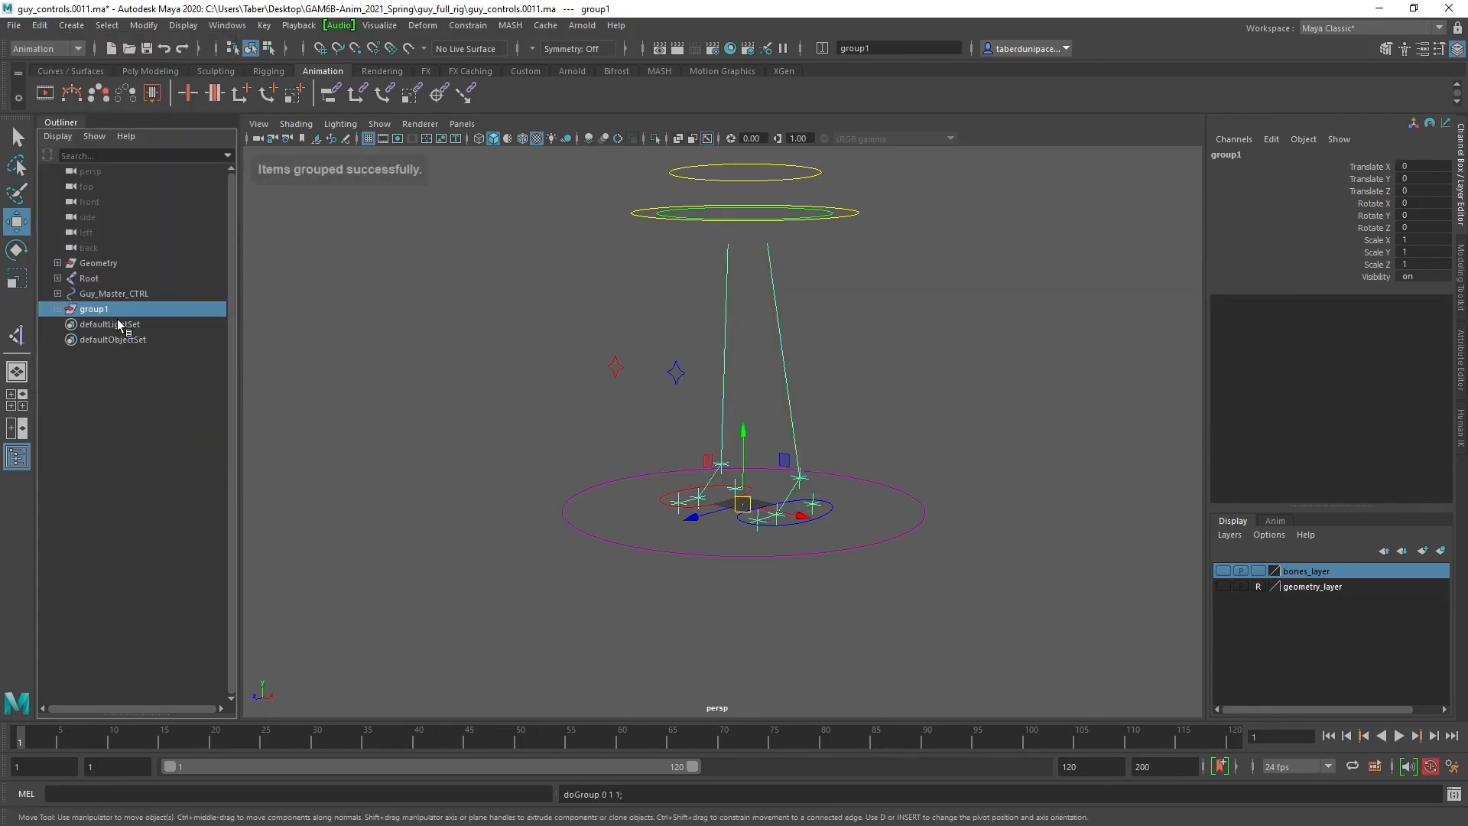
pyautogui.doubleClick(1237, 154)
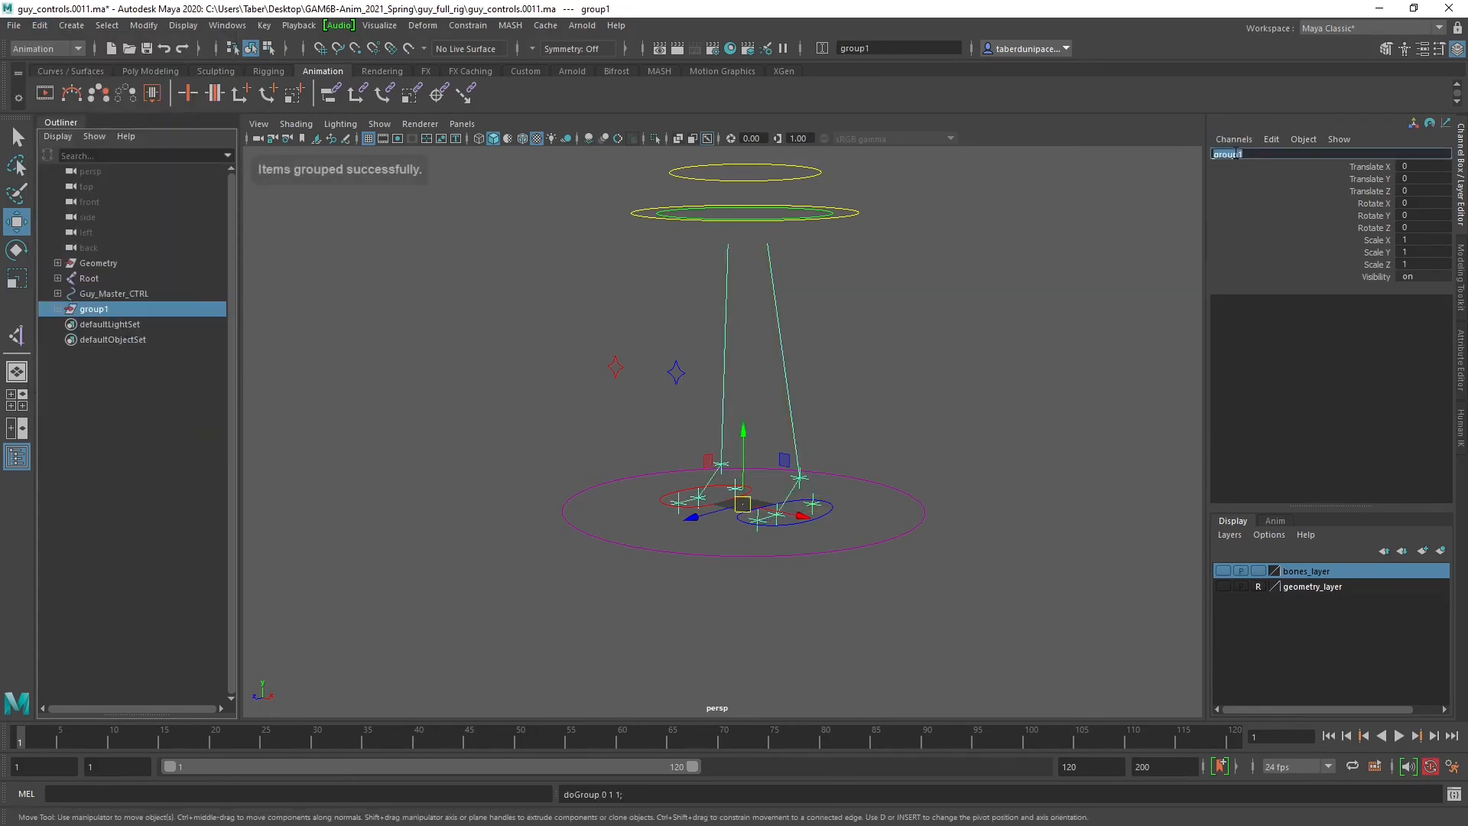
pyautogui.write('DNT')
pyautogui.press('Return')
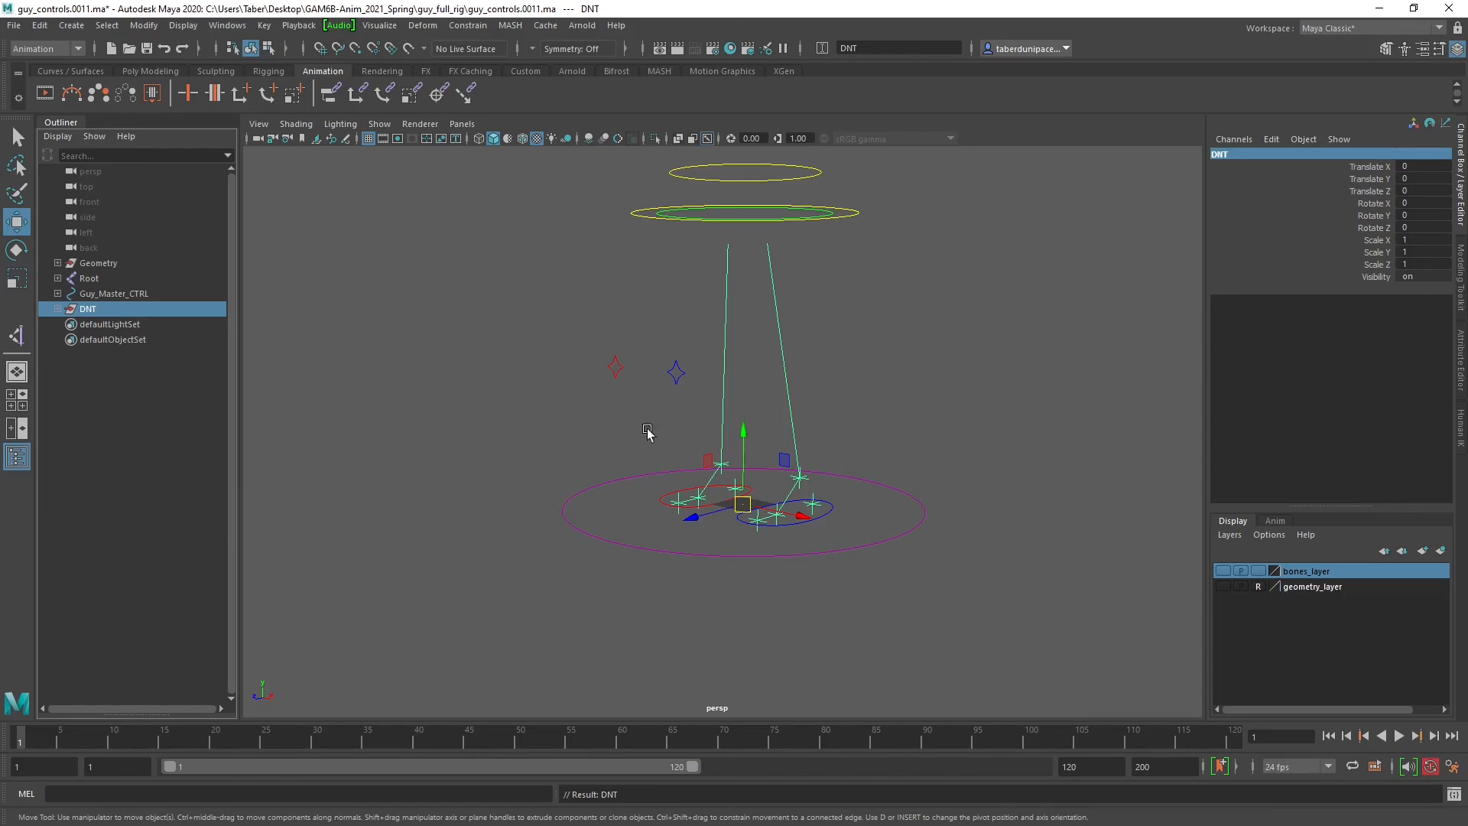
# Select the DNT group and check which IK handles and locators it contains.
pyautogui.click(108, 381)
pyautogui.click(101, 309)
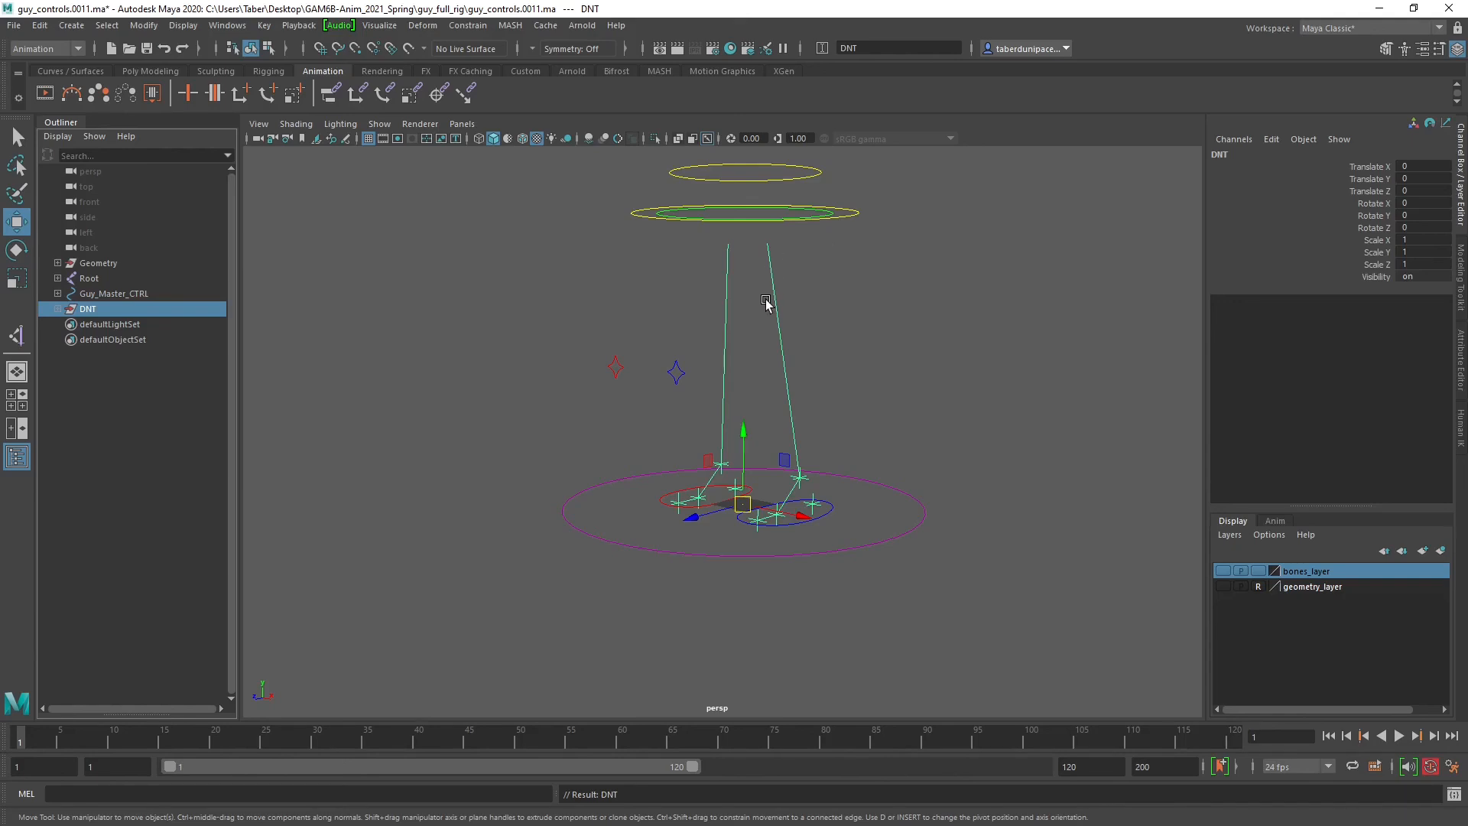
pyautogui.click(57, 309)
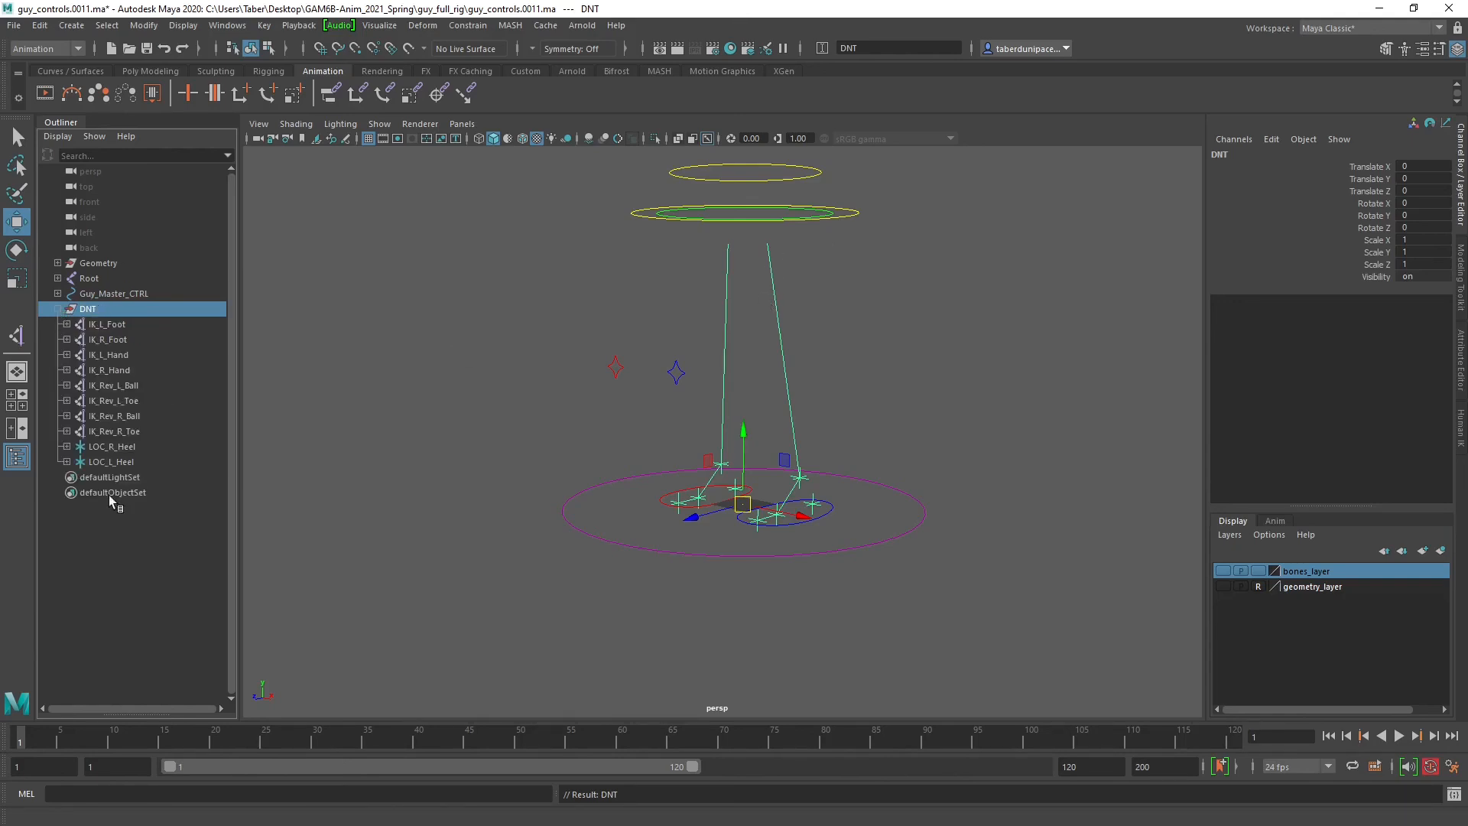
pyautogui.click(58, 309)
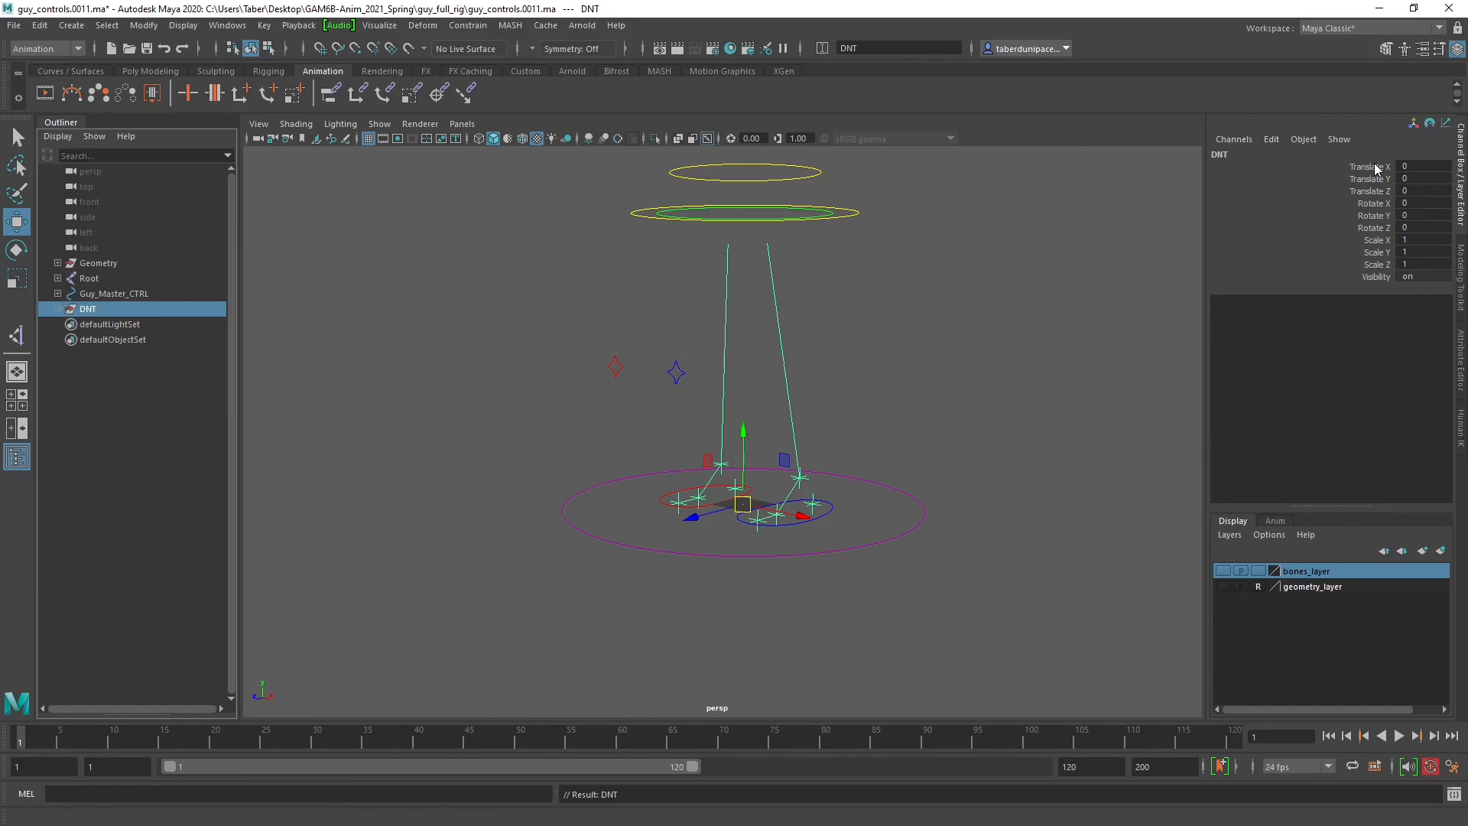
# Lock the Translate, Rotate and Scale channels of the DNT group.
pyautogui.moveTo(1376, 168); pyautogui.dragTo(1381, 271)
pyautogui.rightClick(1384, 263)
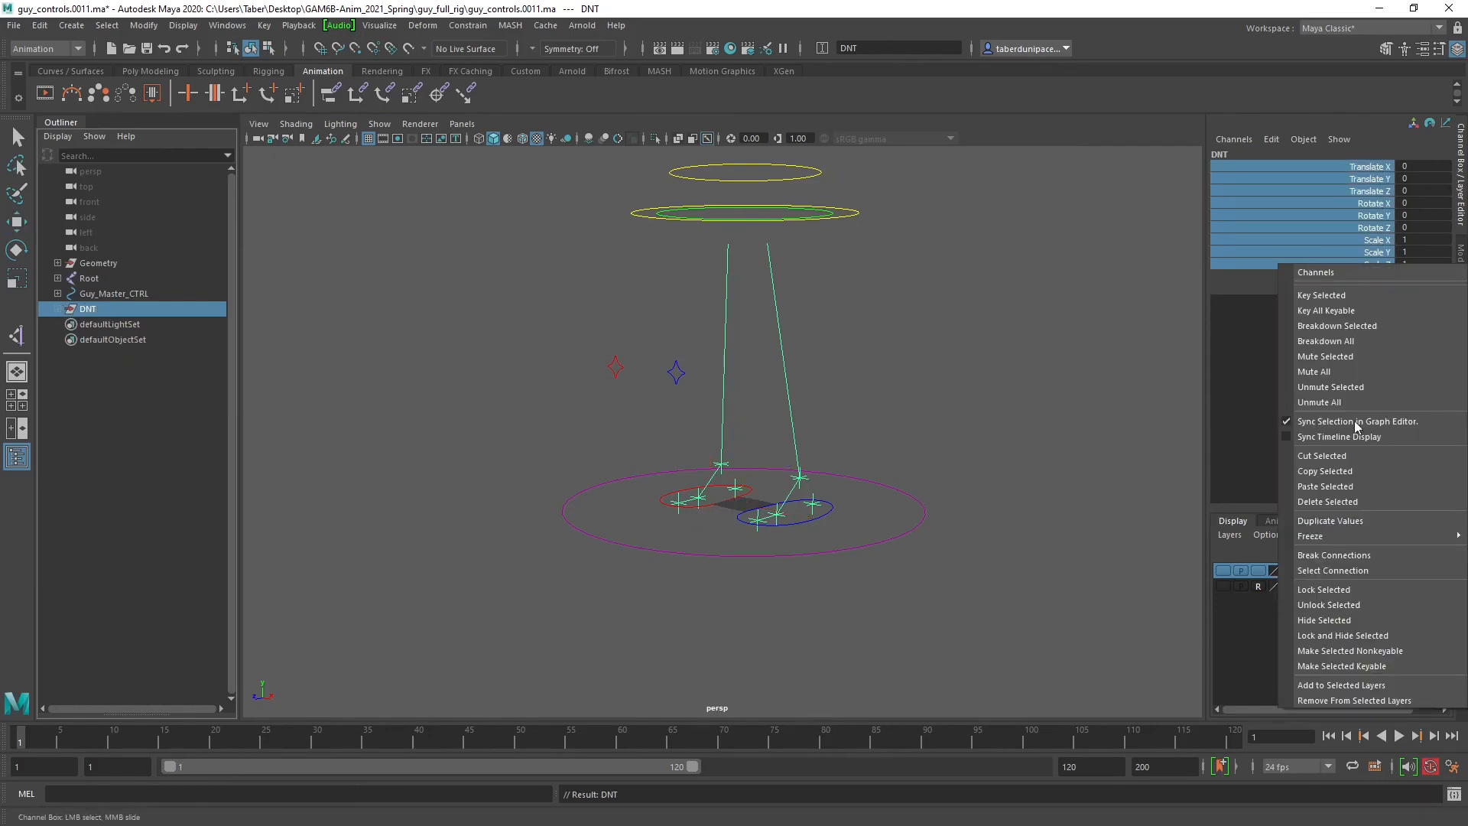
pyautogui.click(1352, 585)
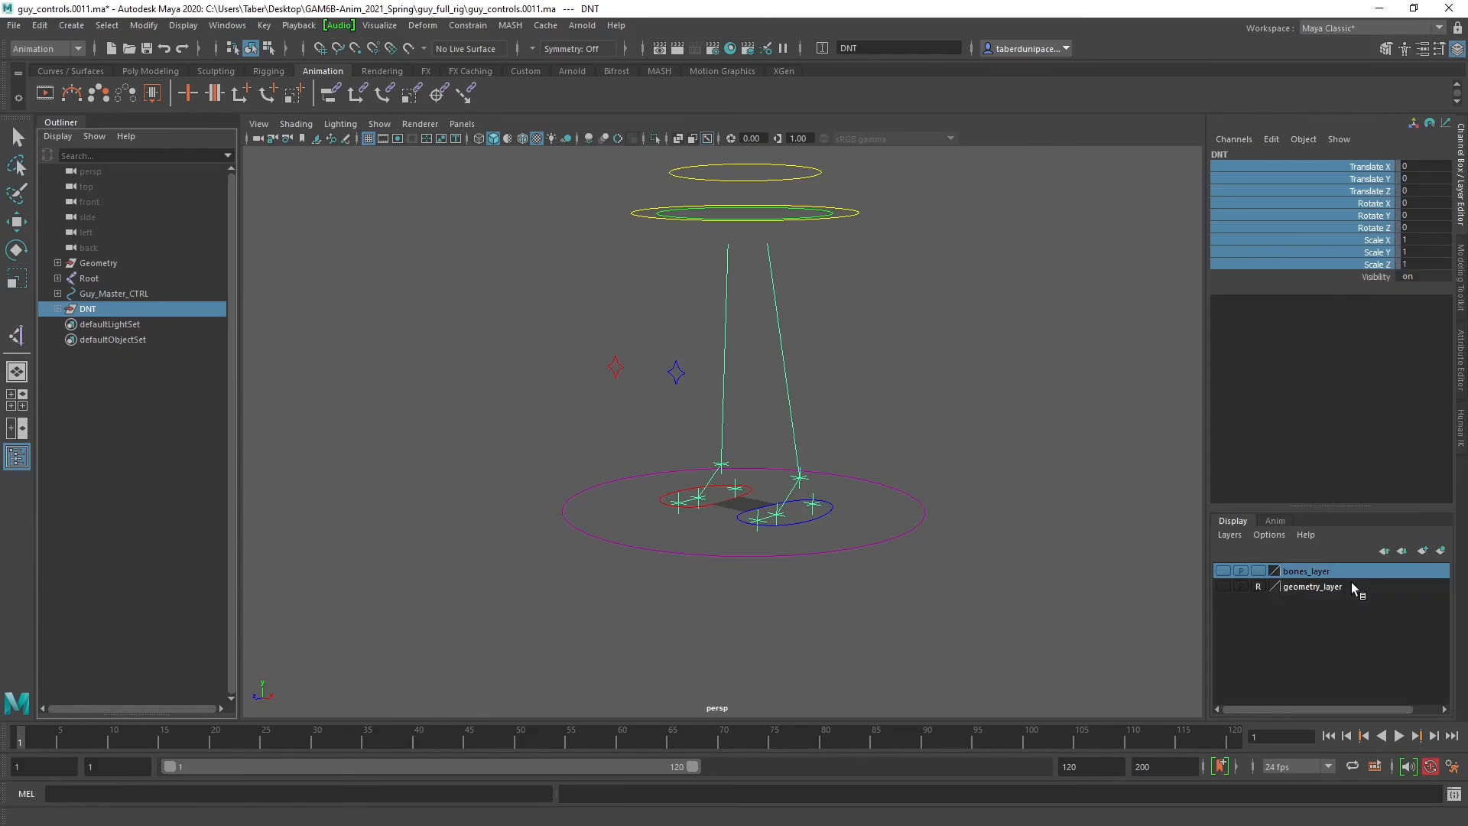
pyautogui.click(1018, 313)
pyautogui.press('w')
# Hide the DNT group by setting its Visibility to 0, and deselect it.
pyautogui.click(99, 309)
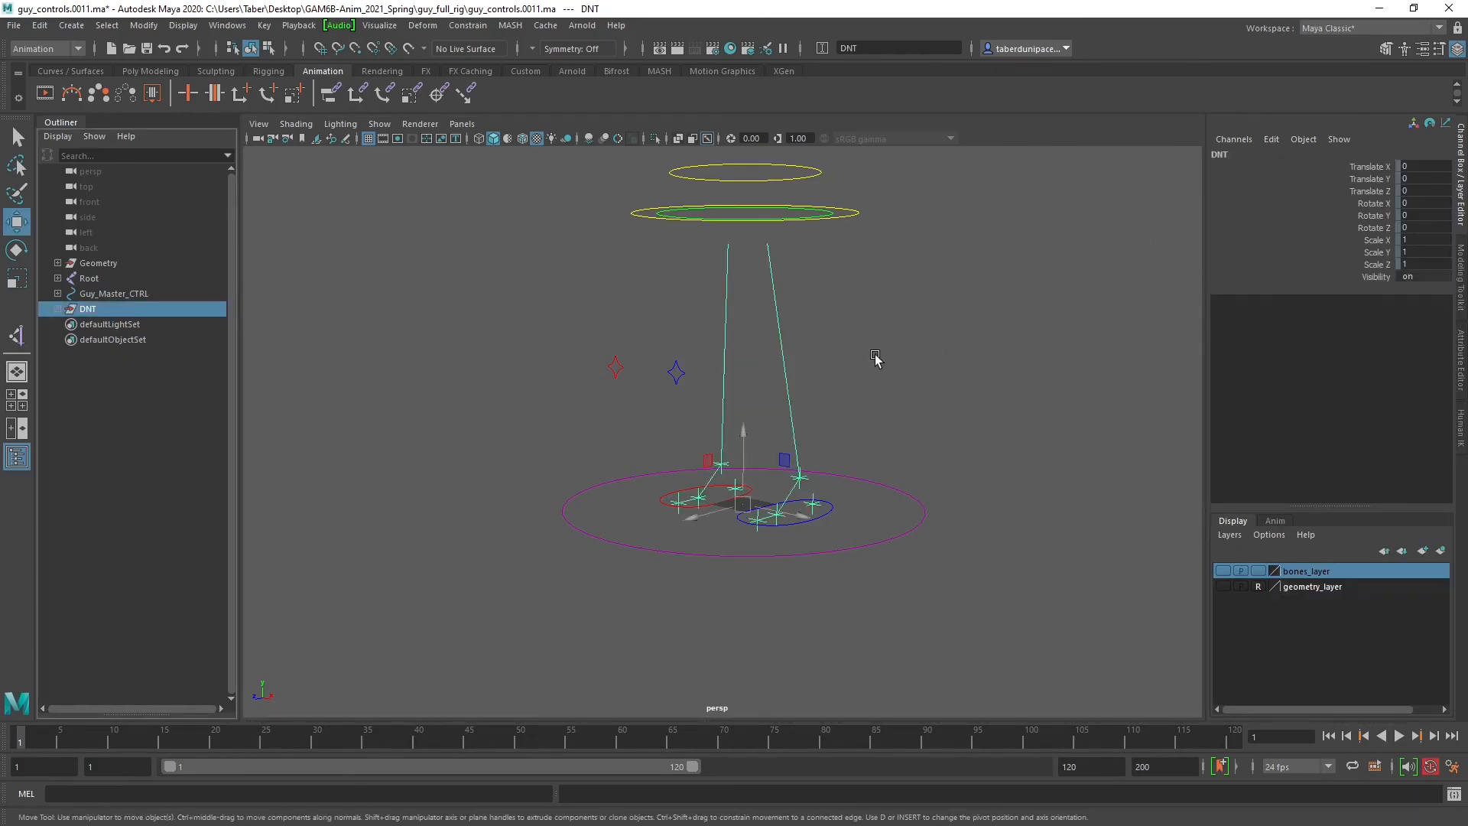
pyautogui.doubleClick(1424, 276)
pyautogui.write('0')
pyautogui.press('Return')
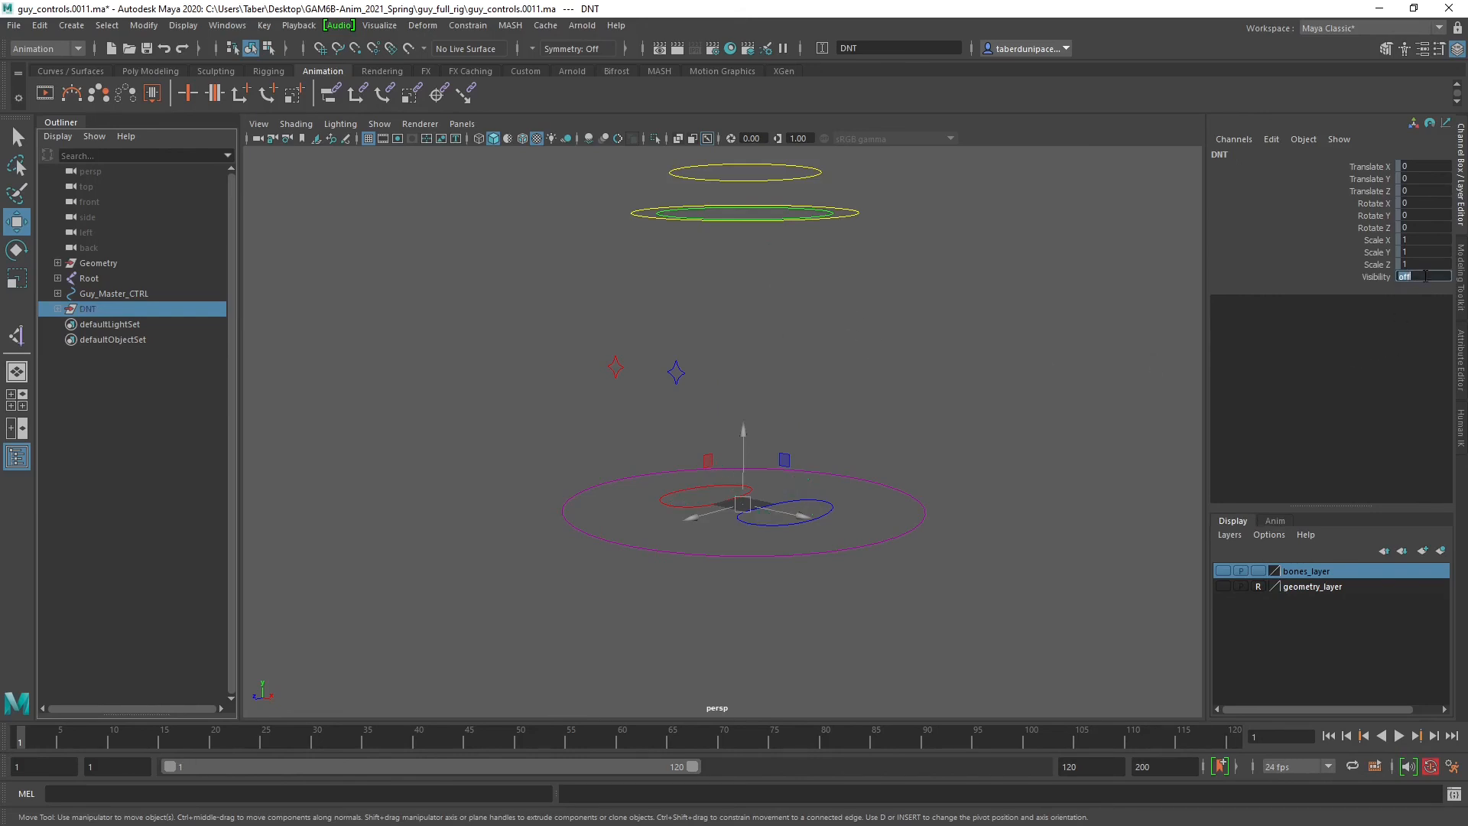
pyautogui.click(932, 375)
# Toggle bones_layer and geometry_layer to check their display, leaving both layers visible.
pyautogui.keyDown('alt'); pyautogui.moveTo(931, 374); pyautogui.dragTo(1103, 492); pyautogui.keyUp('alt')
pyautogui.keyDown('alt'); pyautogui.moveTo(888, 475); pyautogui.dragTo(987, 474); pyautogui.keyUp('alt')
pyautogui.click(1223, 574)
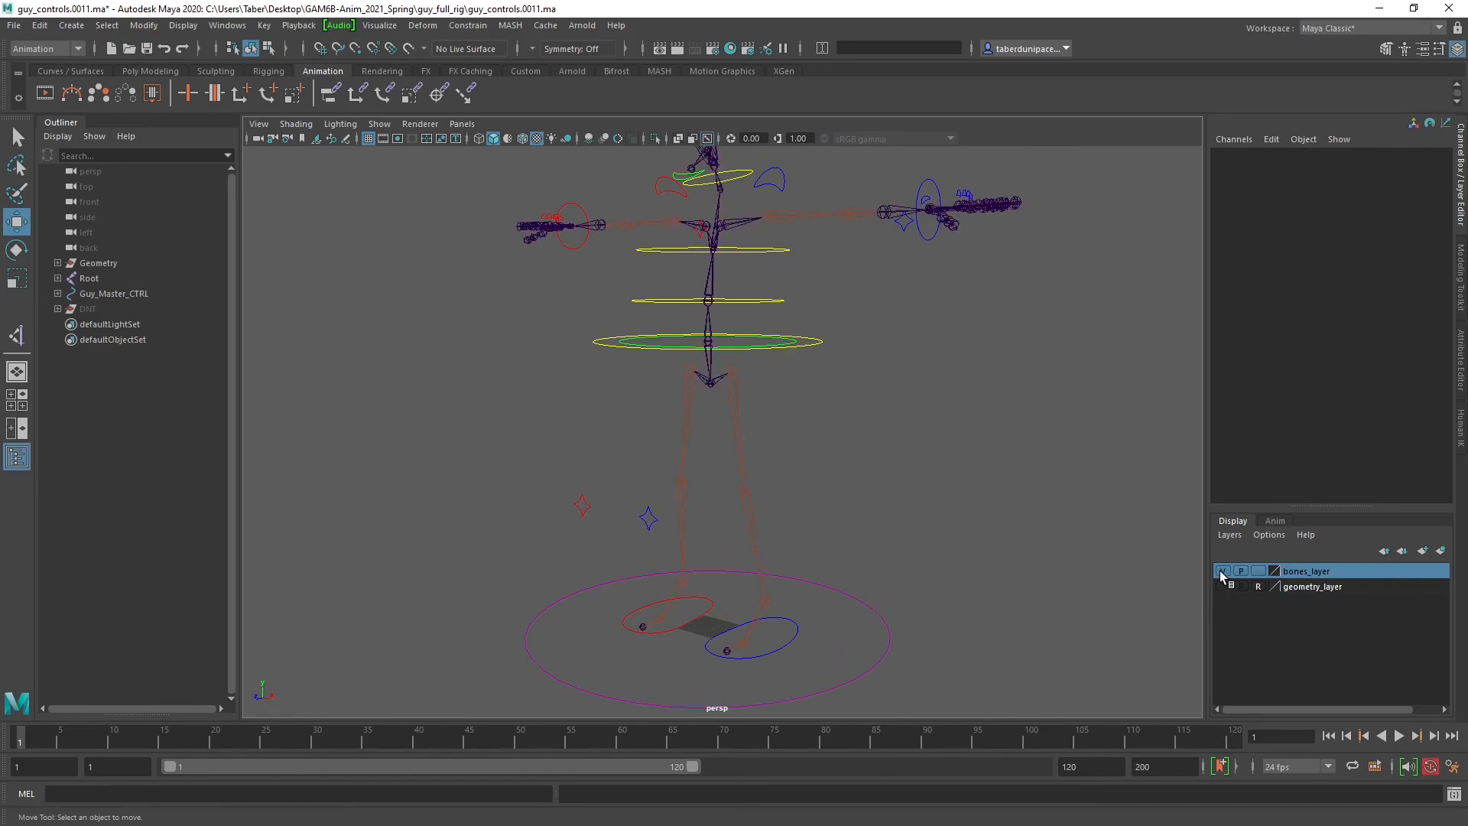
pyautogui.click(1222, 572)
pyautogui.click(1222, 585)
pyautogui.click(1222, 585)
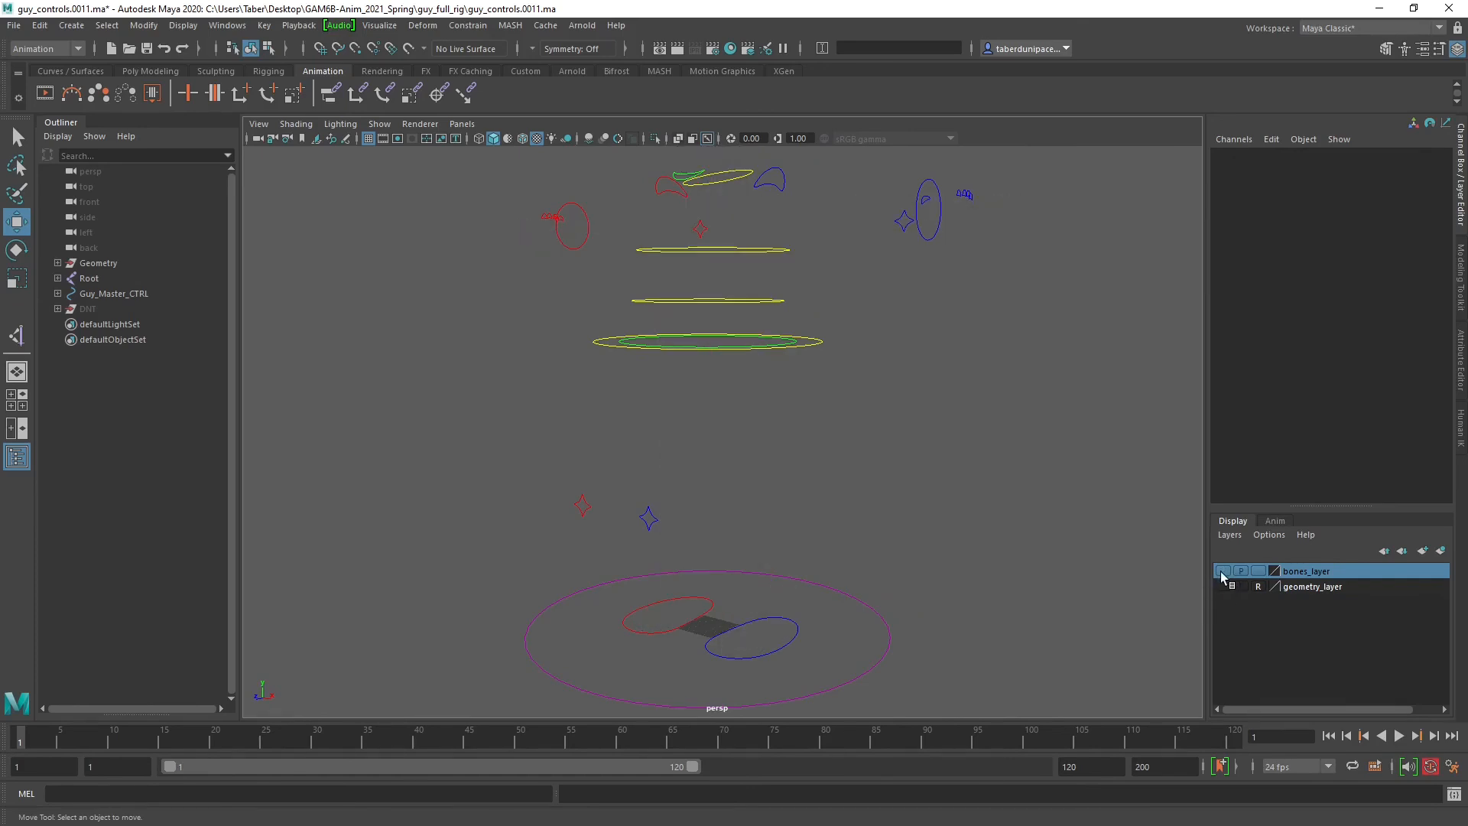
pyautogui.click(1222, 572)
pyautogui.click(1222, 586)
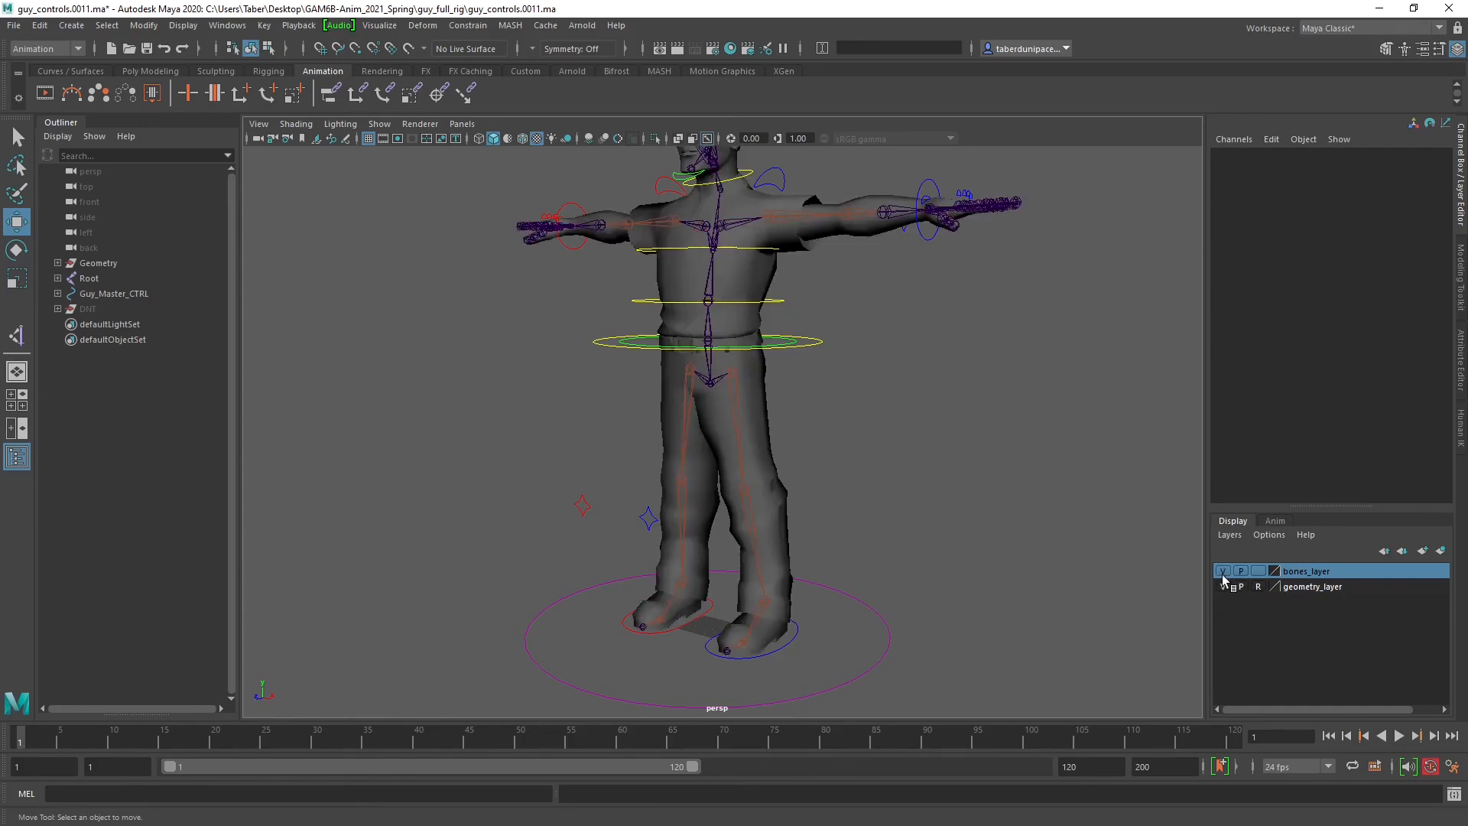
pyautogui.scroll(-4, 903, 405)
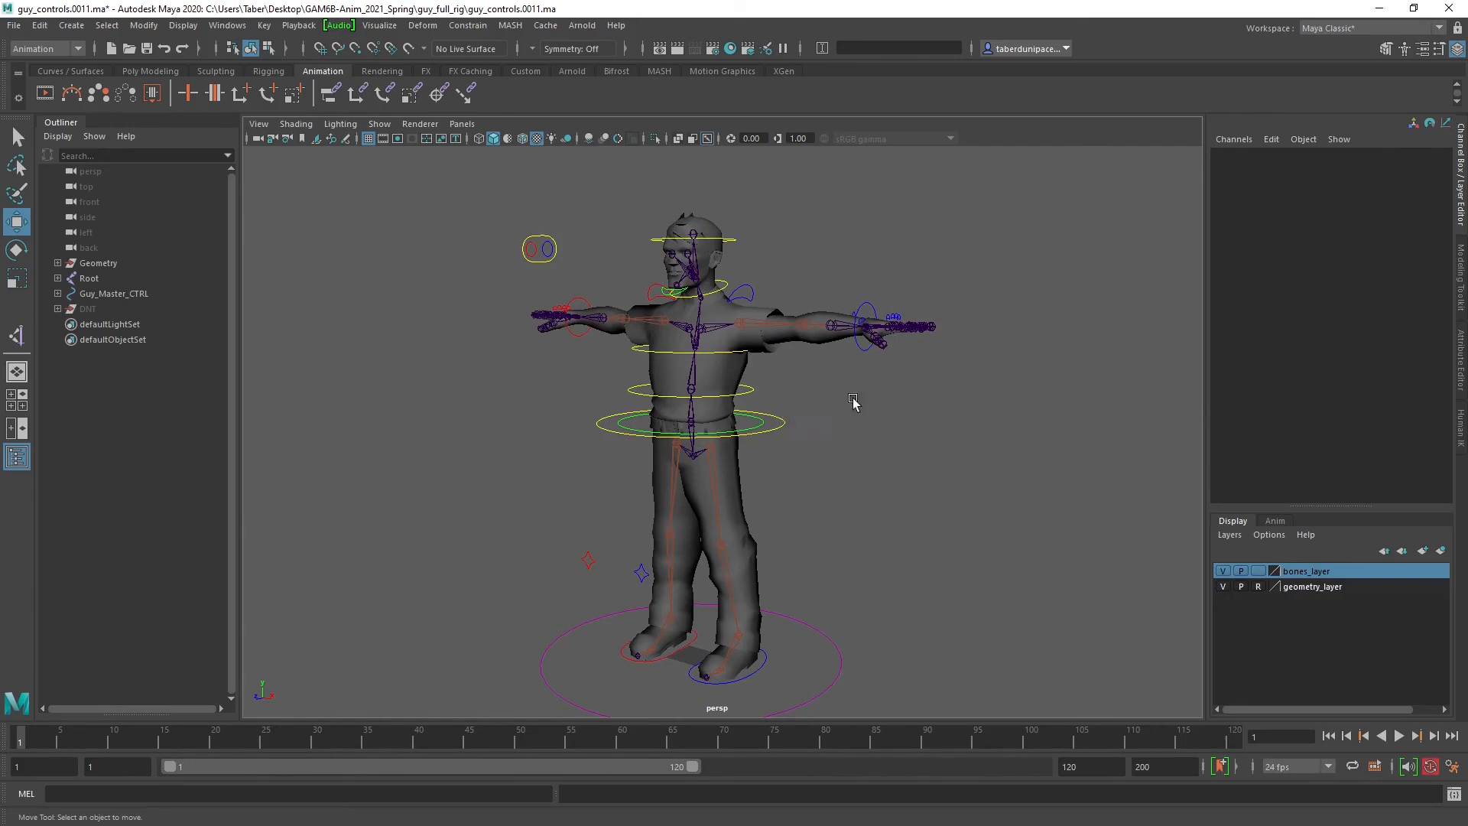
# Create a display layer containing Guy_Master_CTRL and name it Controls.
pyautogui.click(97, 295)
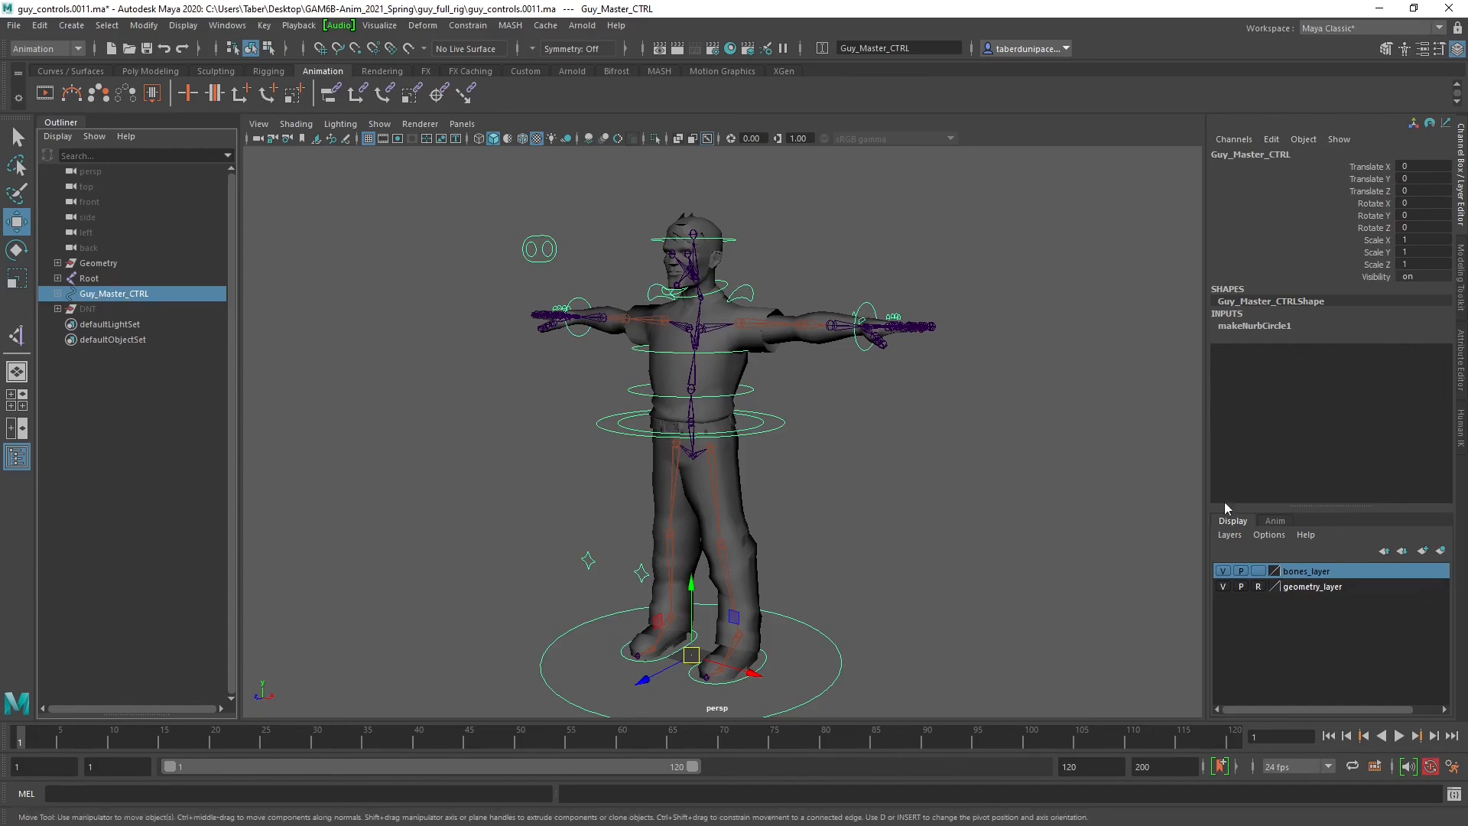
pyautogui.click(1442, 553)
pyautogui.click(1302, 572)
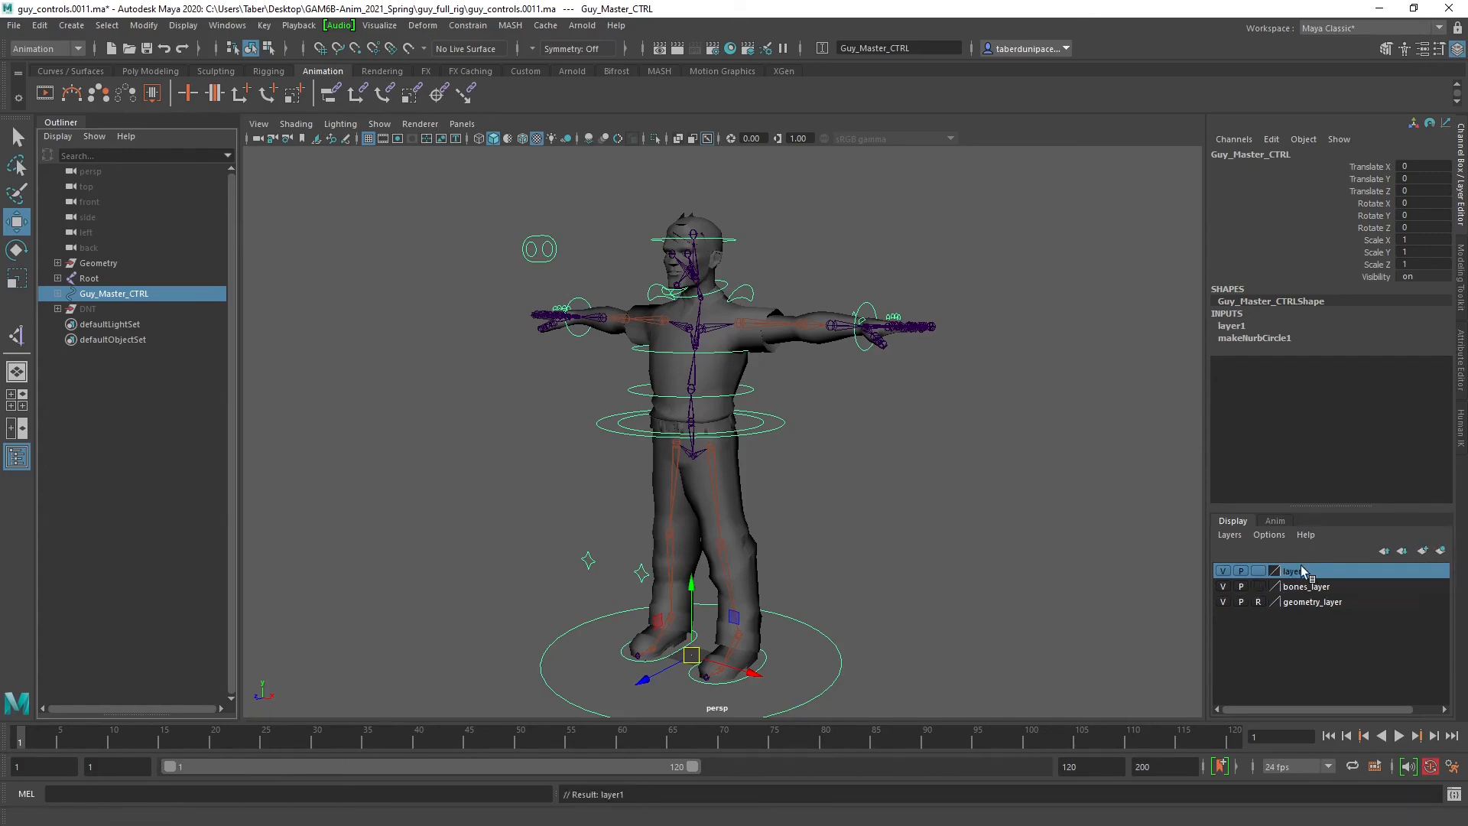
pyautogui.doubleClick(1301, 572)
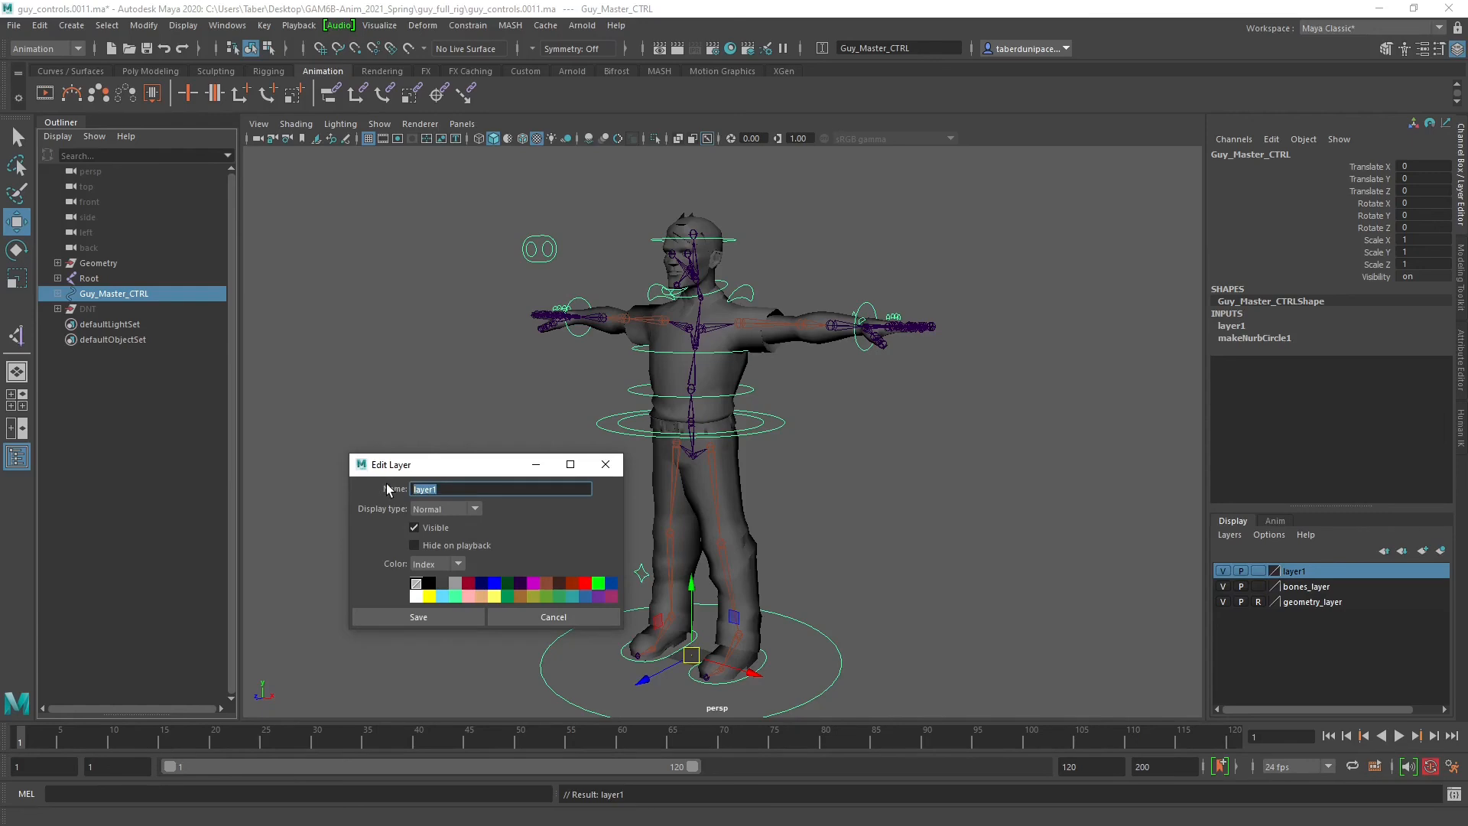
pyautogui.write('c')
pyautogui.click(422, 616)
# Hide the Controls layer and bones_layer so only the character mesh is displayed.
pyautogui.click(1223, 572)
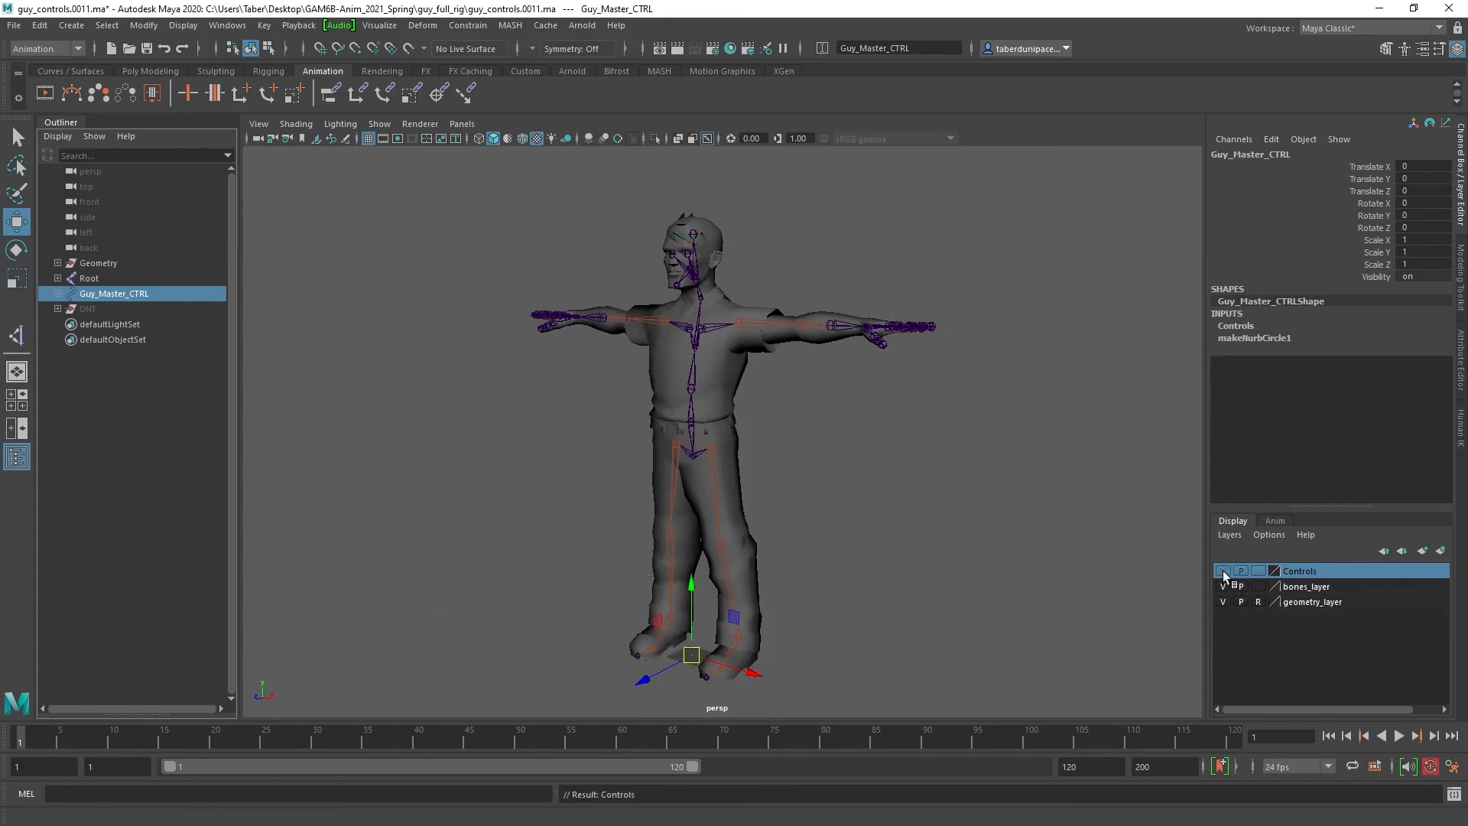
pyautogui.click(921, 458)
pyautogui.keyDown('alt'); pyautogui.moveTo(921, 459); pyautogui.dragTo(746, 470); pyautogui.keyUp('alt')
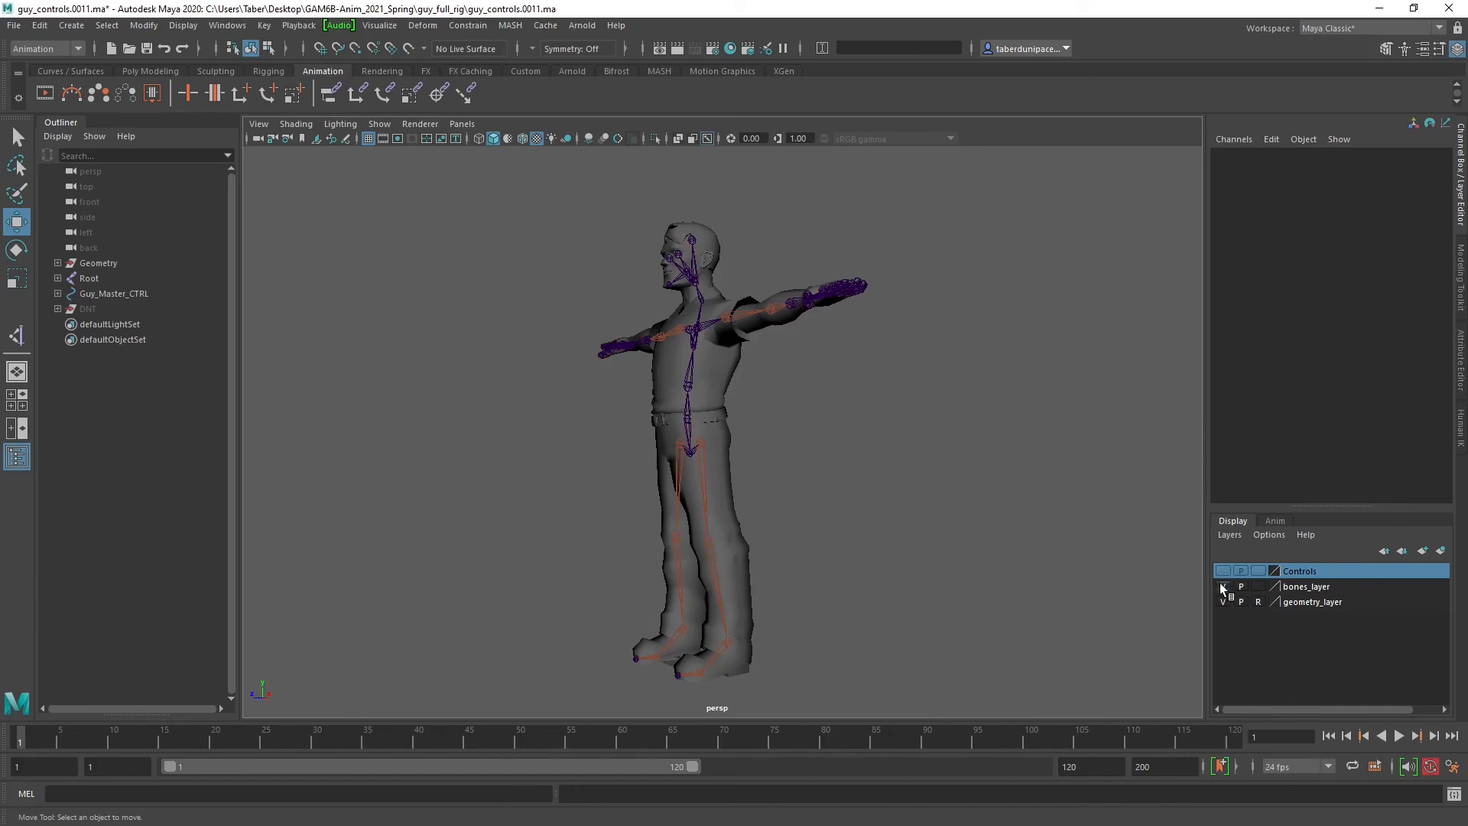
pyautogui.click(1223, 587)
pyautogui.keyDown('alt'); pyautogui.moveTo(849, 495); pyautogui.dragTo(882, 505); pyautogui.keyUp('alt')
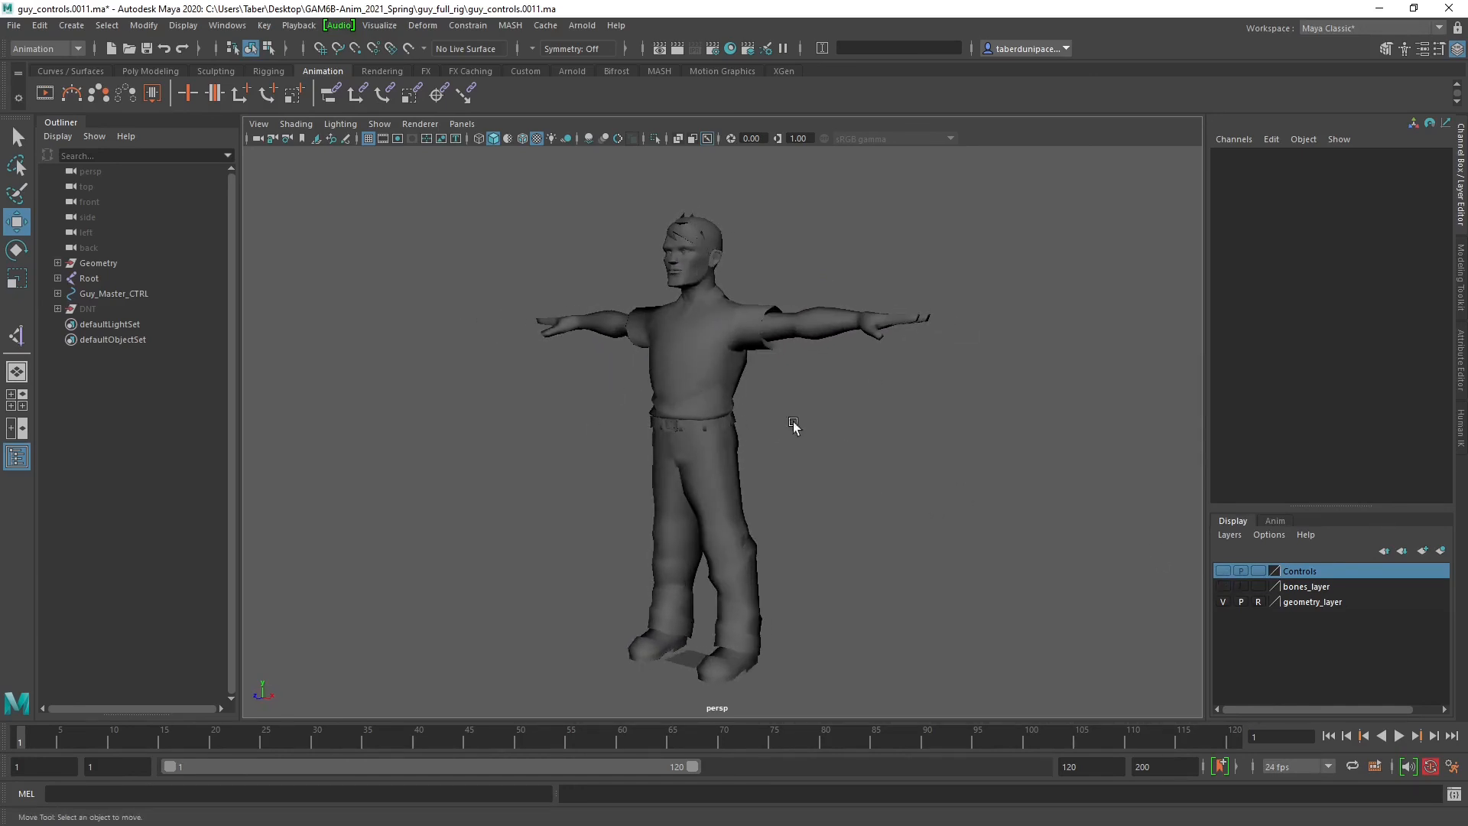
# Make bones_layer and the Controls layer visible again, and toggle geometry_layer off and back on to check the rig.
pyautogui.click(1223, 586)
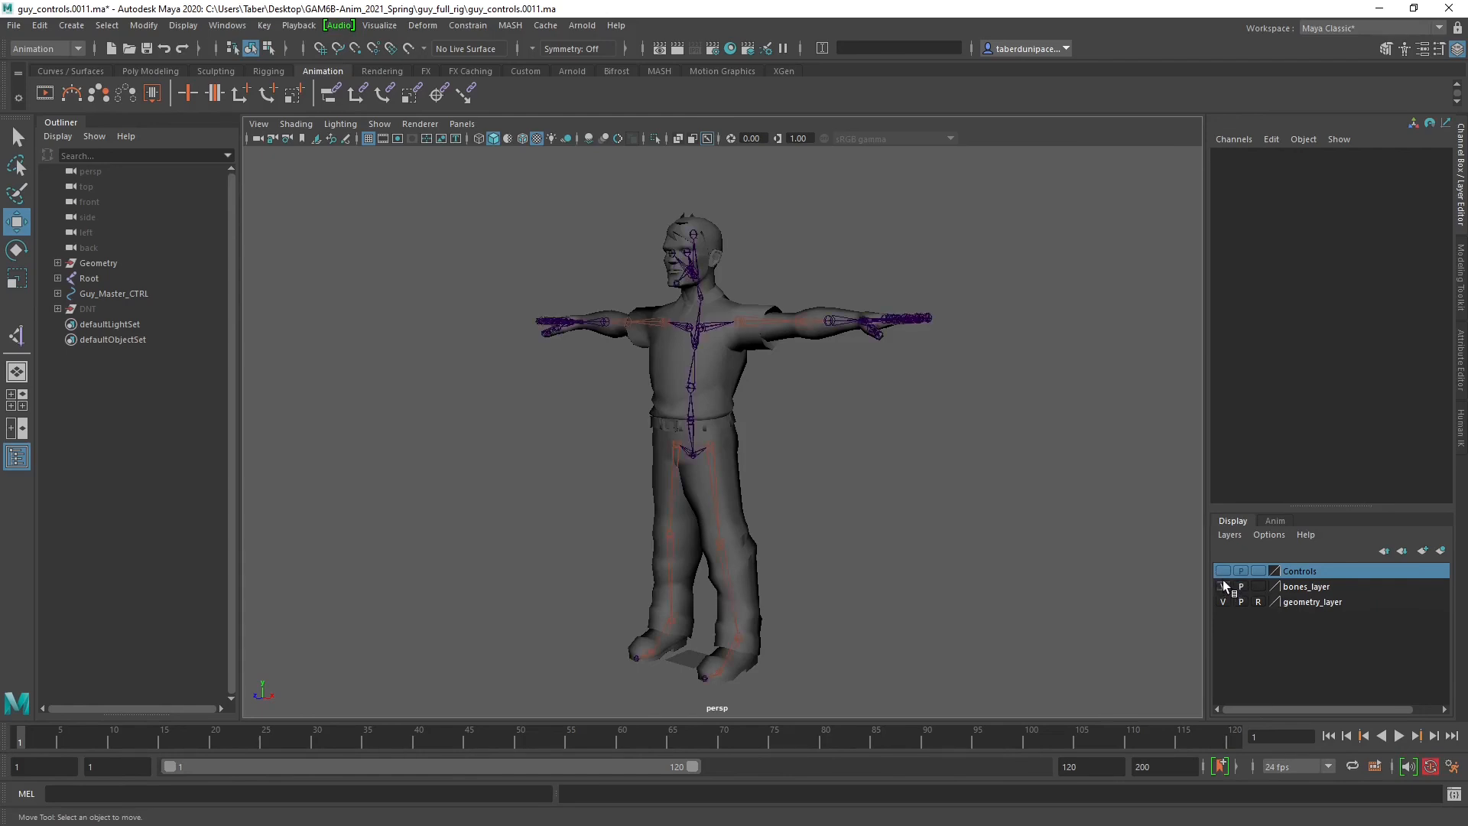
pyautogui.click(1223, 570)
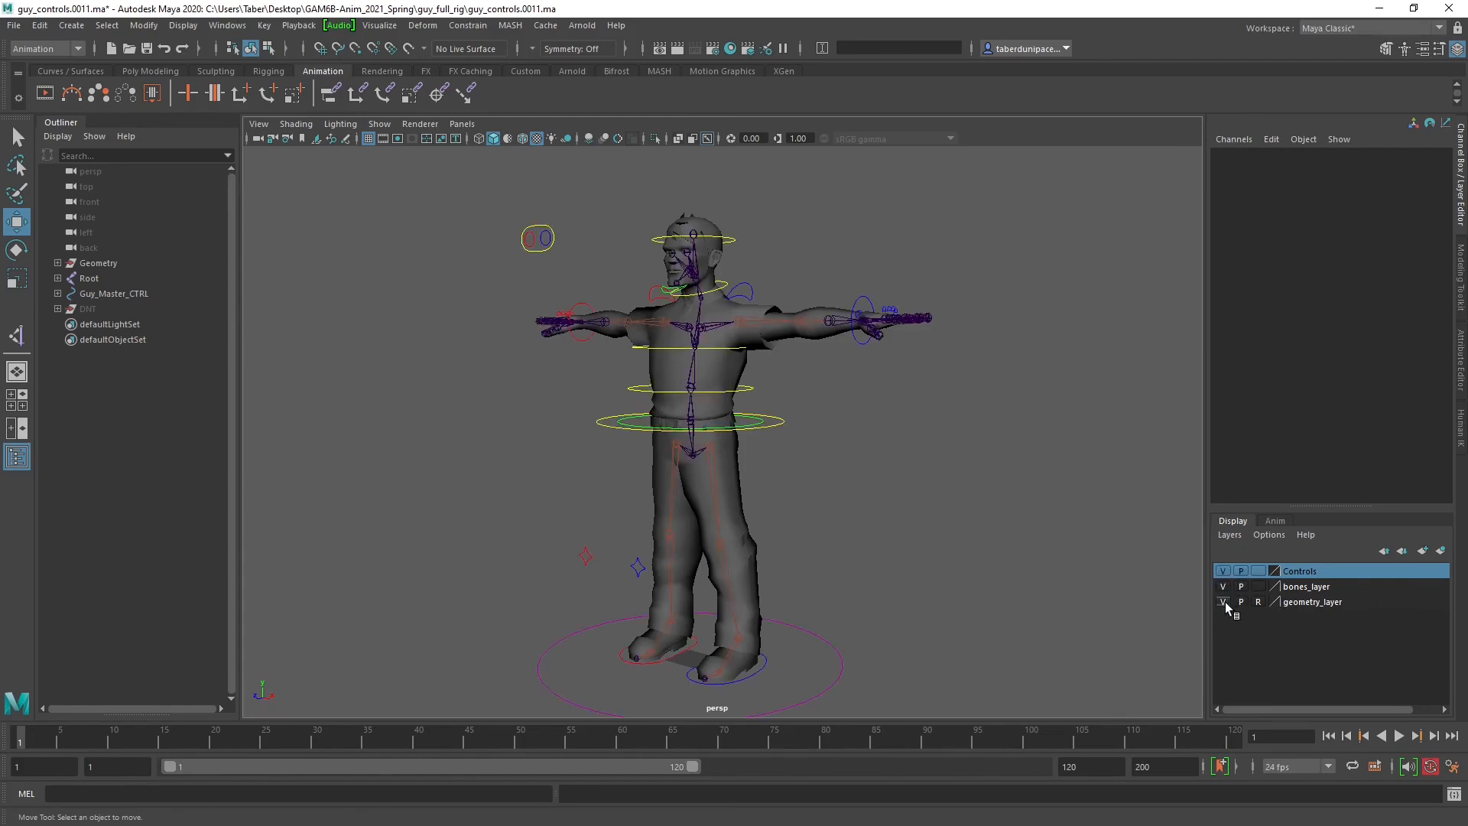
pyautogui.click(1223, 602)
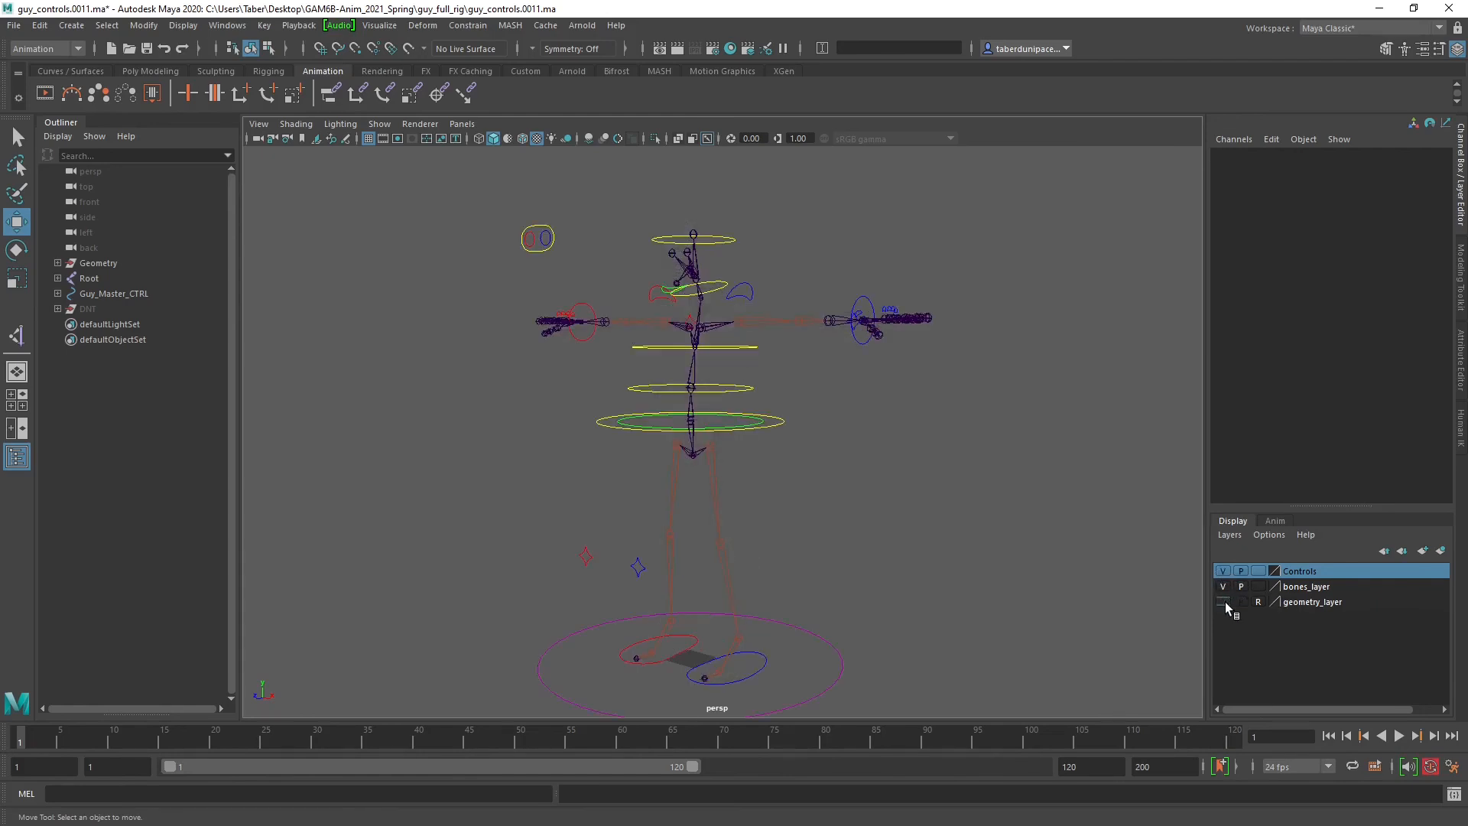
pyautogui.keyDown('alt'); pyautogui.moveTo(910, 563); pyautogui.dragTo(865, 547); pyautogui.keyUp('alt')
pyautogui.click(1223, 601)
pyautogui.keyDown('alt'); pyautogui.moveTo(986, 485); pyautogui.dragTo(928, 463); pyautogui.keyUp('alt')
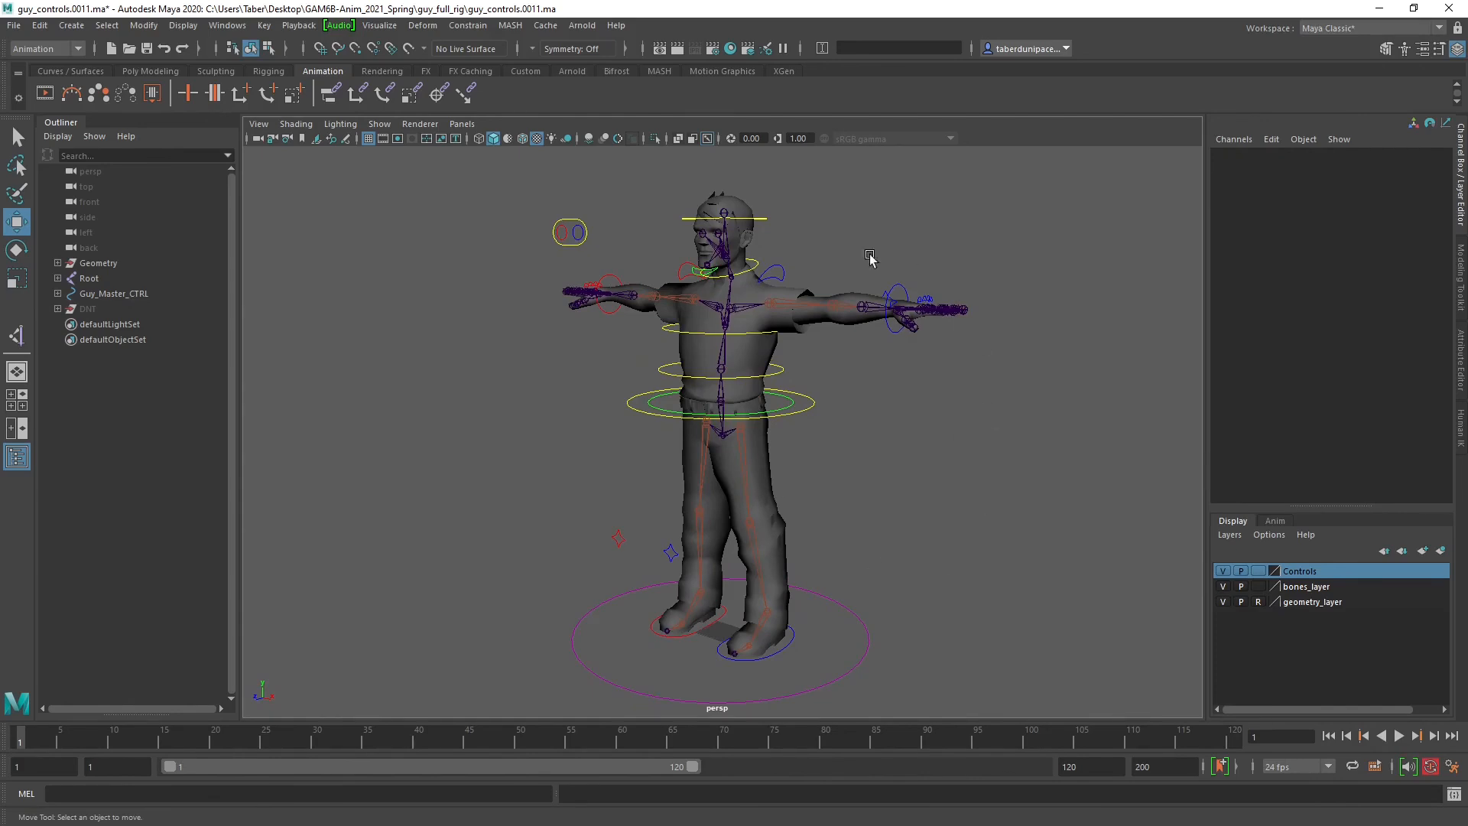
pyautogui.scroll(-2, 949, 436)
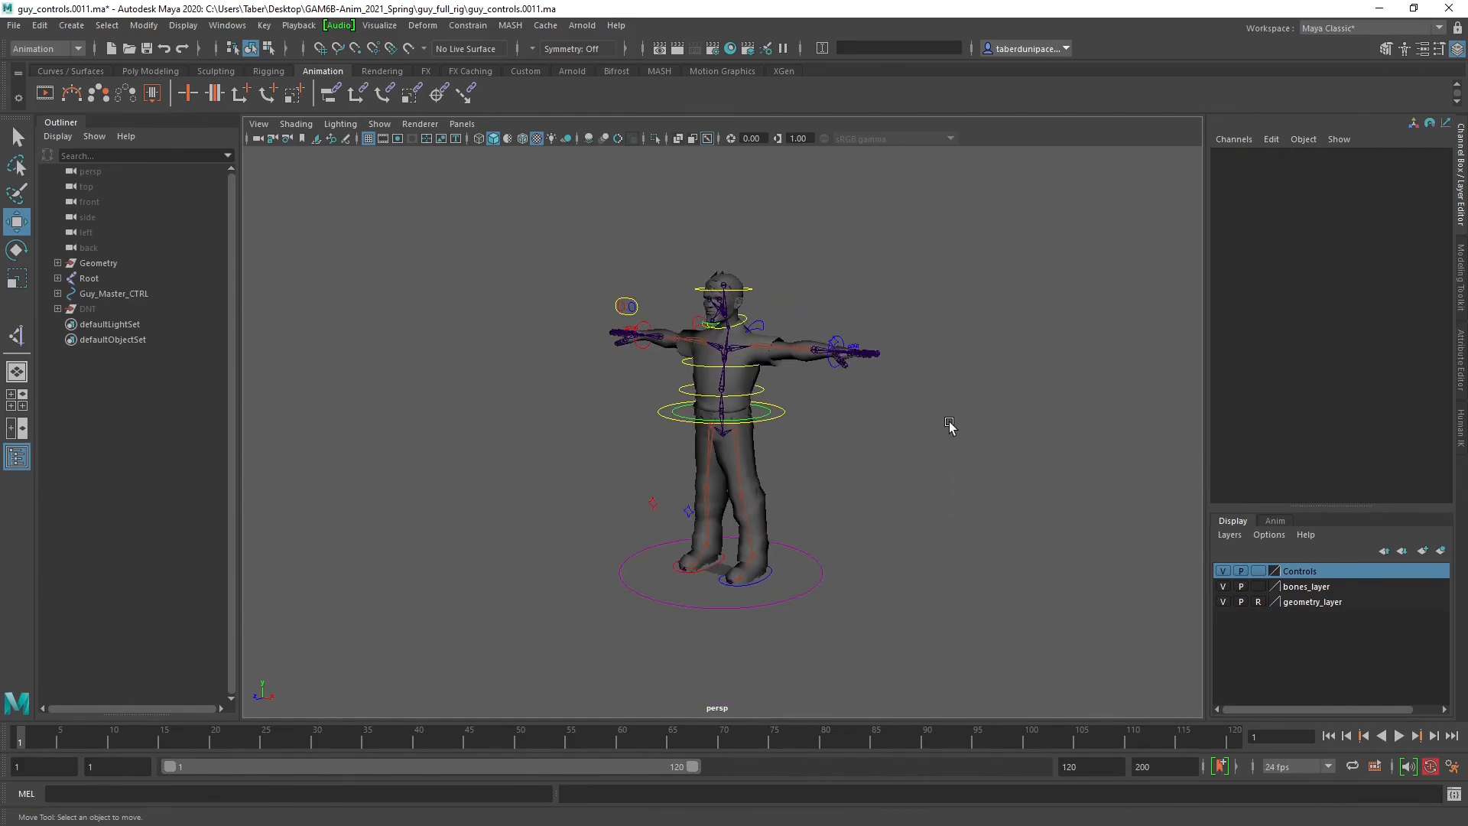
pyautogui.keyDown('alt'); pyautogui.moveTo(834, 472); pyautogui.dragTo(893, 455); pyautogui.keyUp('alt')
pyautogui.keyDown('alt'); pyautogui.moveTo(893, 455); pyautogui.dragTo(949, 482, button='right'); pyautogui.keyUp('alt')
pyautogui.keyDown('alt'); pyautogui.moveTo(948, 482); pyautogui.dragTo(921, 482); pyautogui.keyUp('alt')
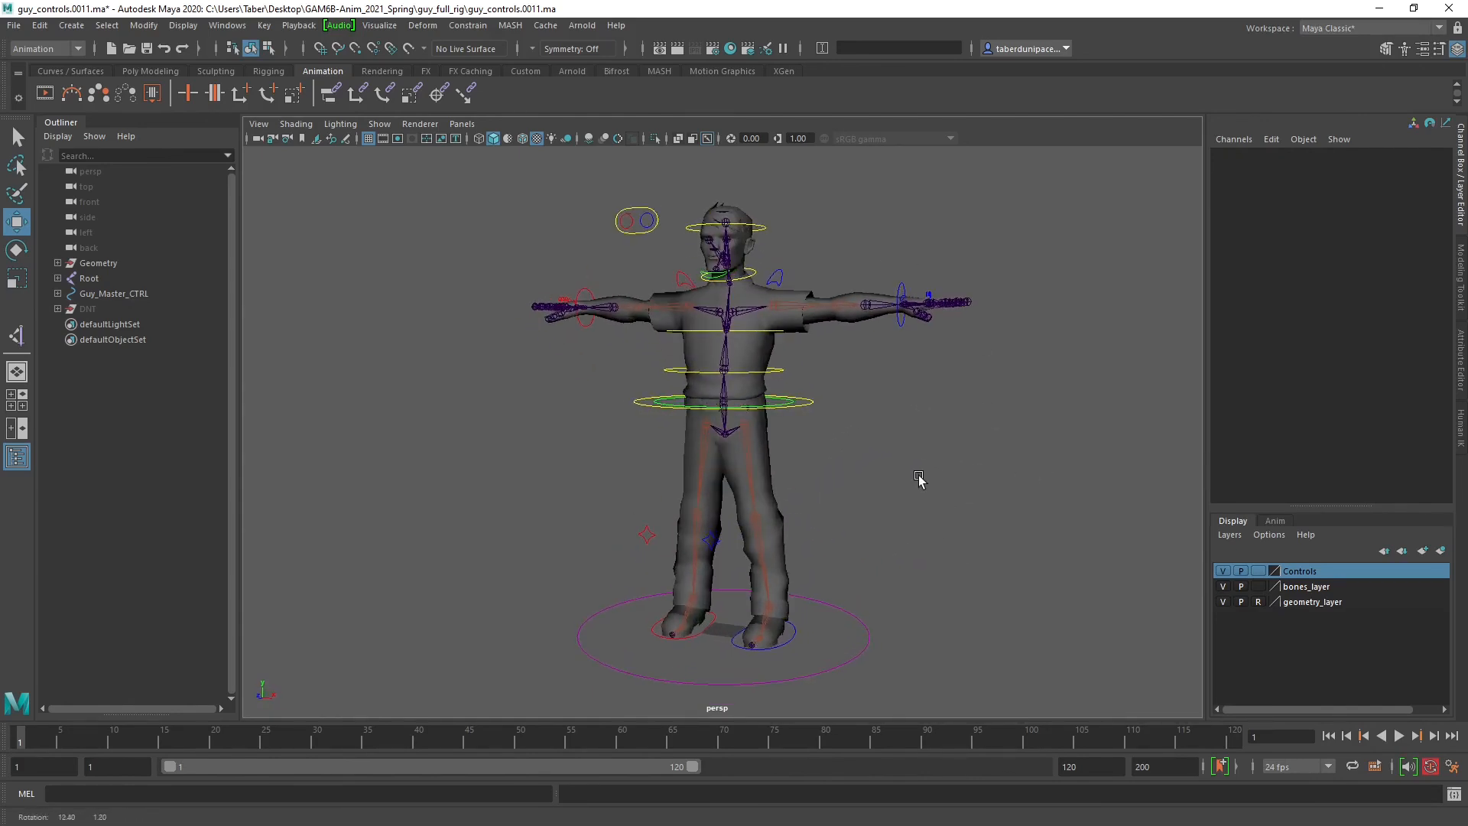
pyautogui.keyDown('alt'); pyautogui.moveTo(911, 453); pyautogui.dragTo(880, 483, button='middle'); pyautogui.keyUp('alt')
pyautogui.keyDown('alt'); pyautogui.moveTo(880, 483); pyautogui.dragTo(878, 481); pyautogui.keyUp('alt')
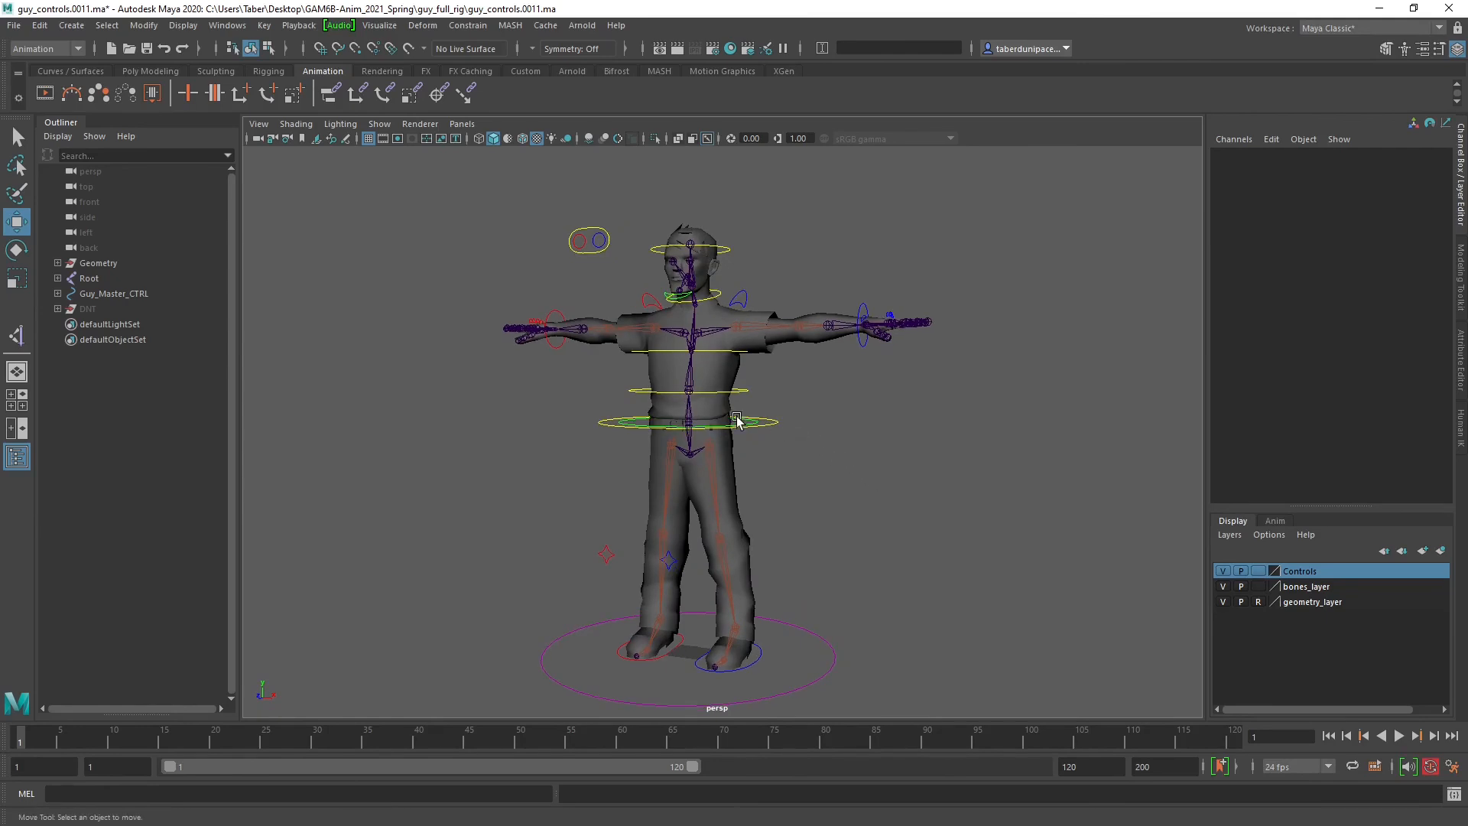
# Try parenting the Root joint under the DNT group, check it among the group's children, and clear the selection.
pyautogui.click(90, 278)
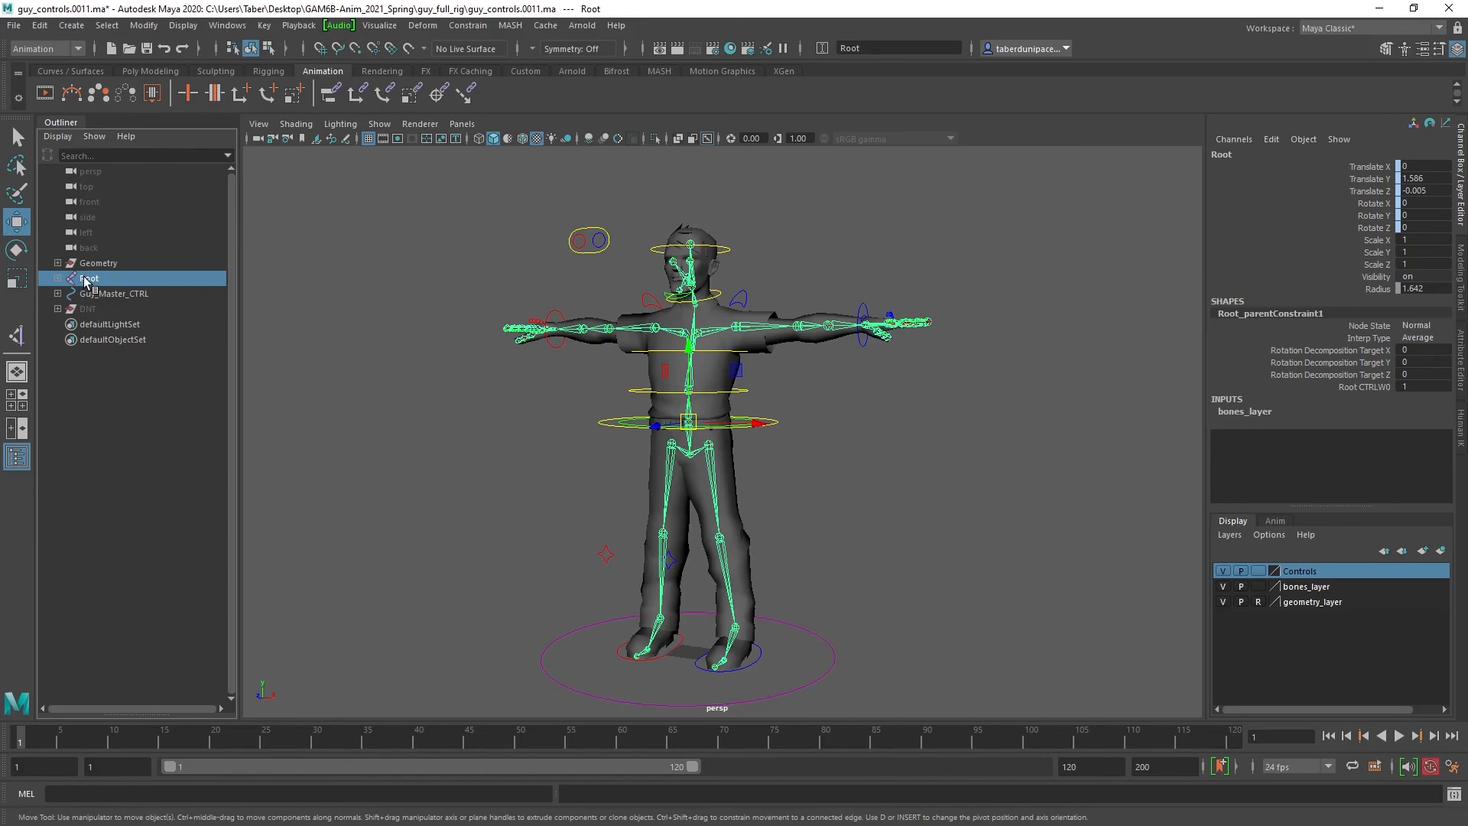
pyautogui.moveTo(86, 280); pyautogui.dragTo(84, 309)
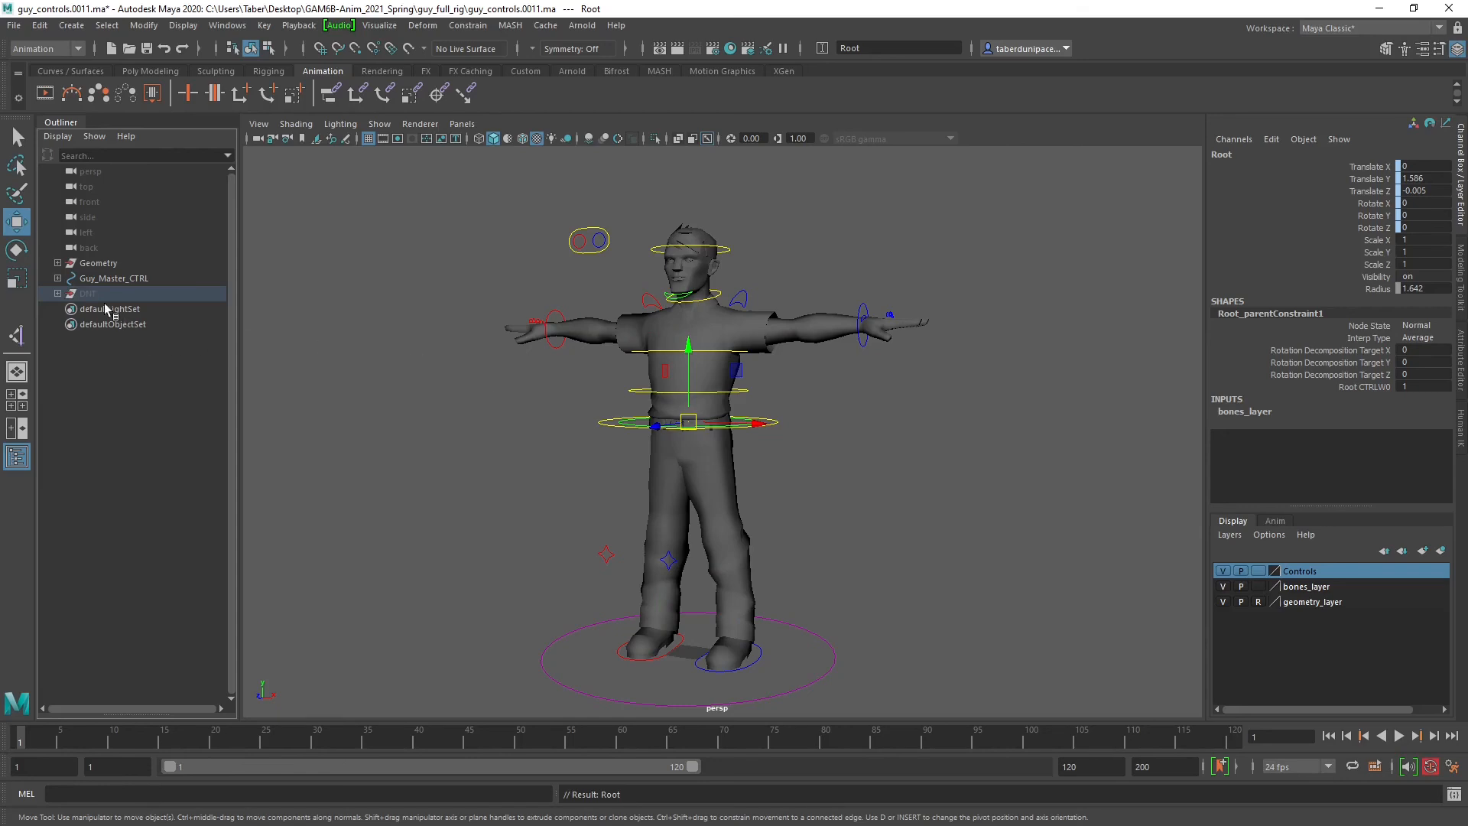
pyautogui.click(57, 294)
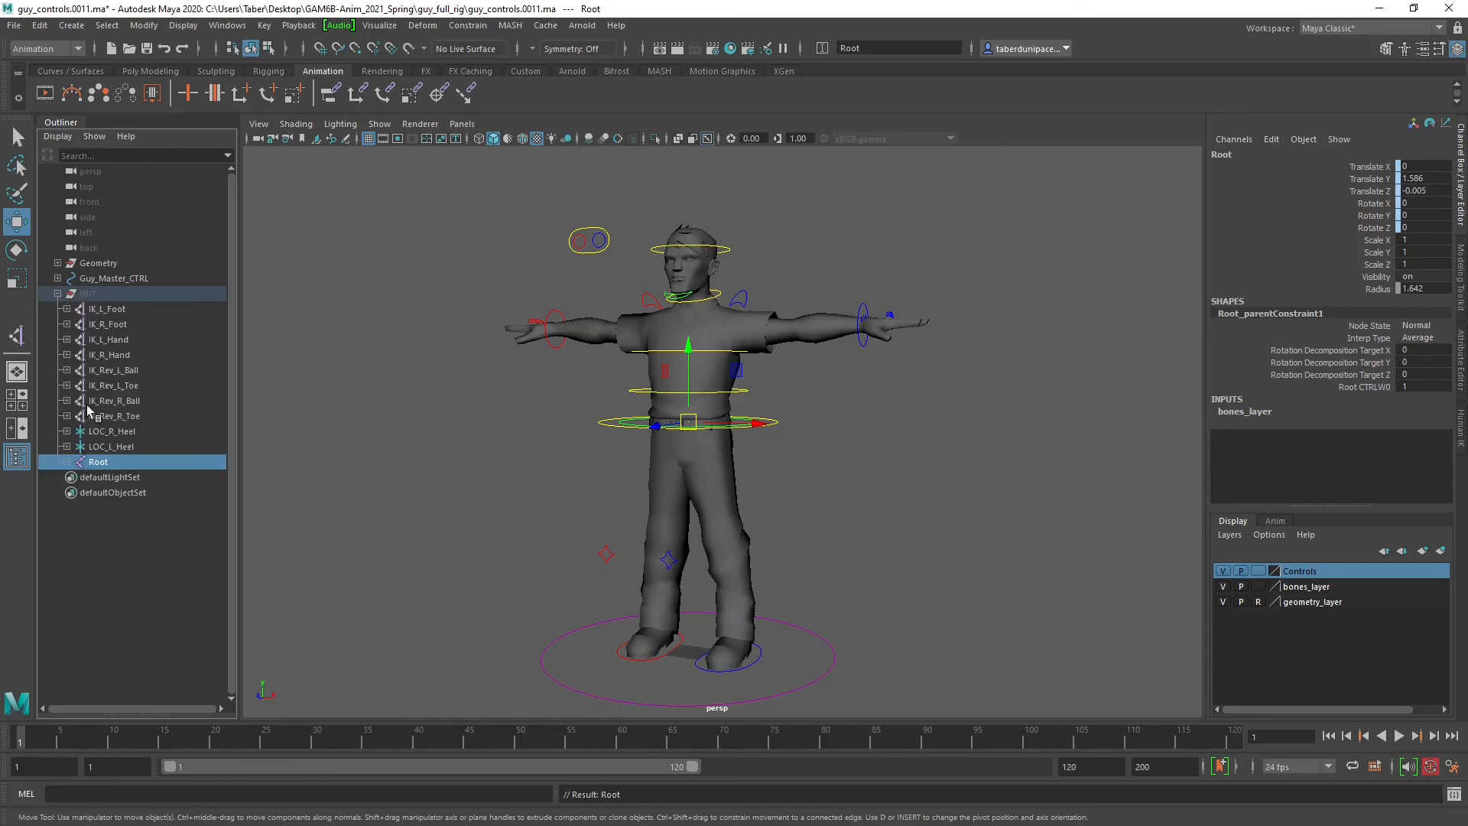
pyautogui.click(111, 446)
pyautogui.click(99, 462)
pyautogui.click(492, 482)
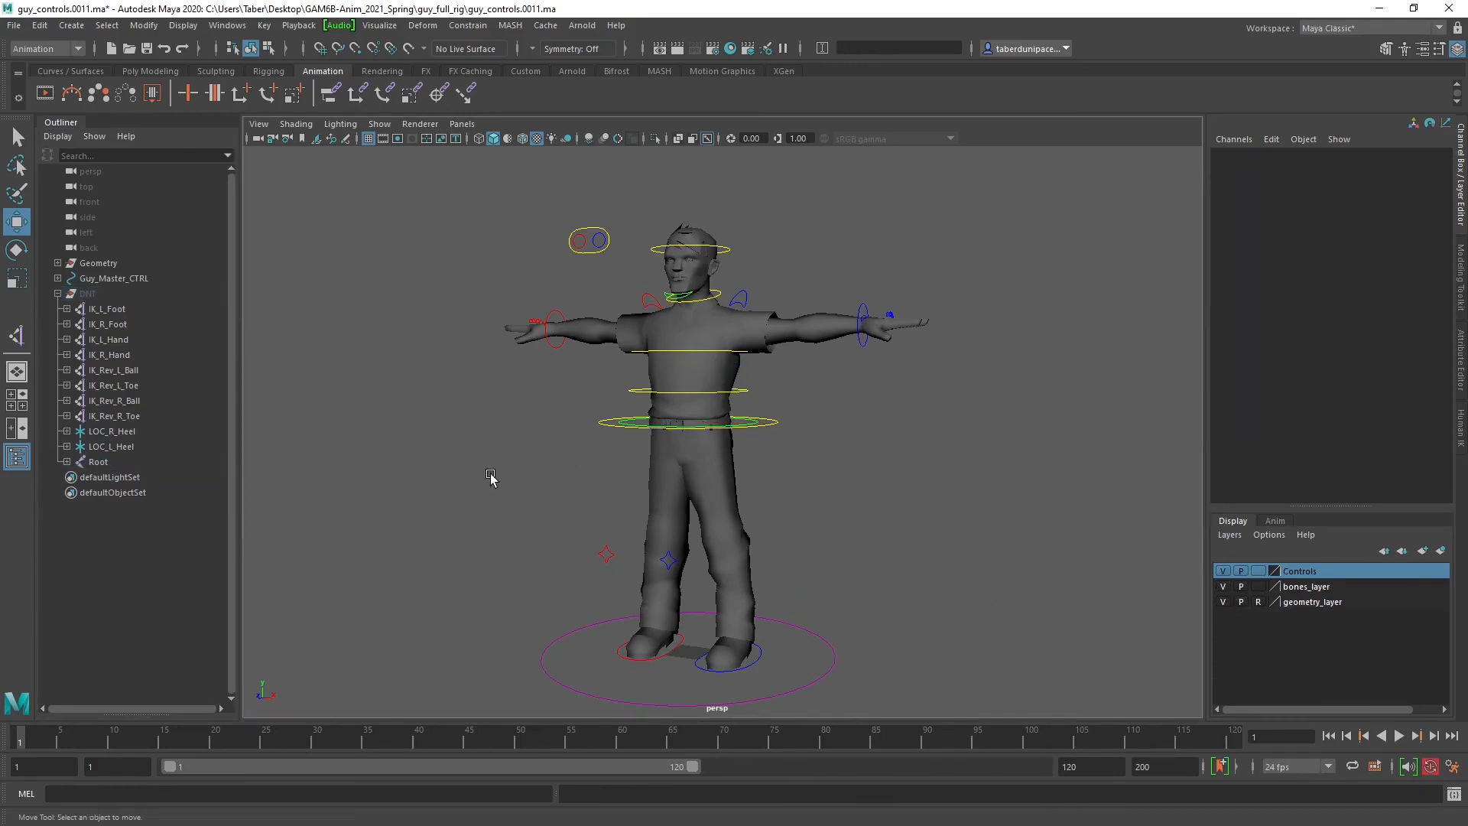
# Test-move Root_CTRL at the character's waist and undo the move.
pyautogui.keyDown('alt'); pyautogui.moveTo(492, 482); pyautogui.dragTo(595, 560); pyautogui.keyUp('alt')
pyautogui.keyDown('alt'); pyautogui.moveTo(595, 560); pyautogui.dragTo(816, 549, button='right'); pyautogui.keyUp('alt')
pyautogui.click(812, 431)
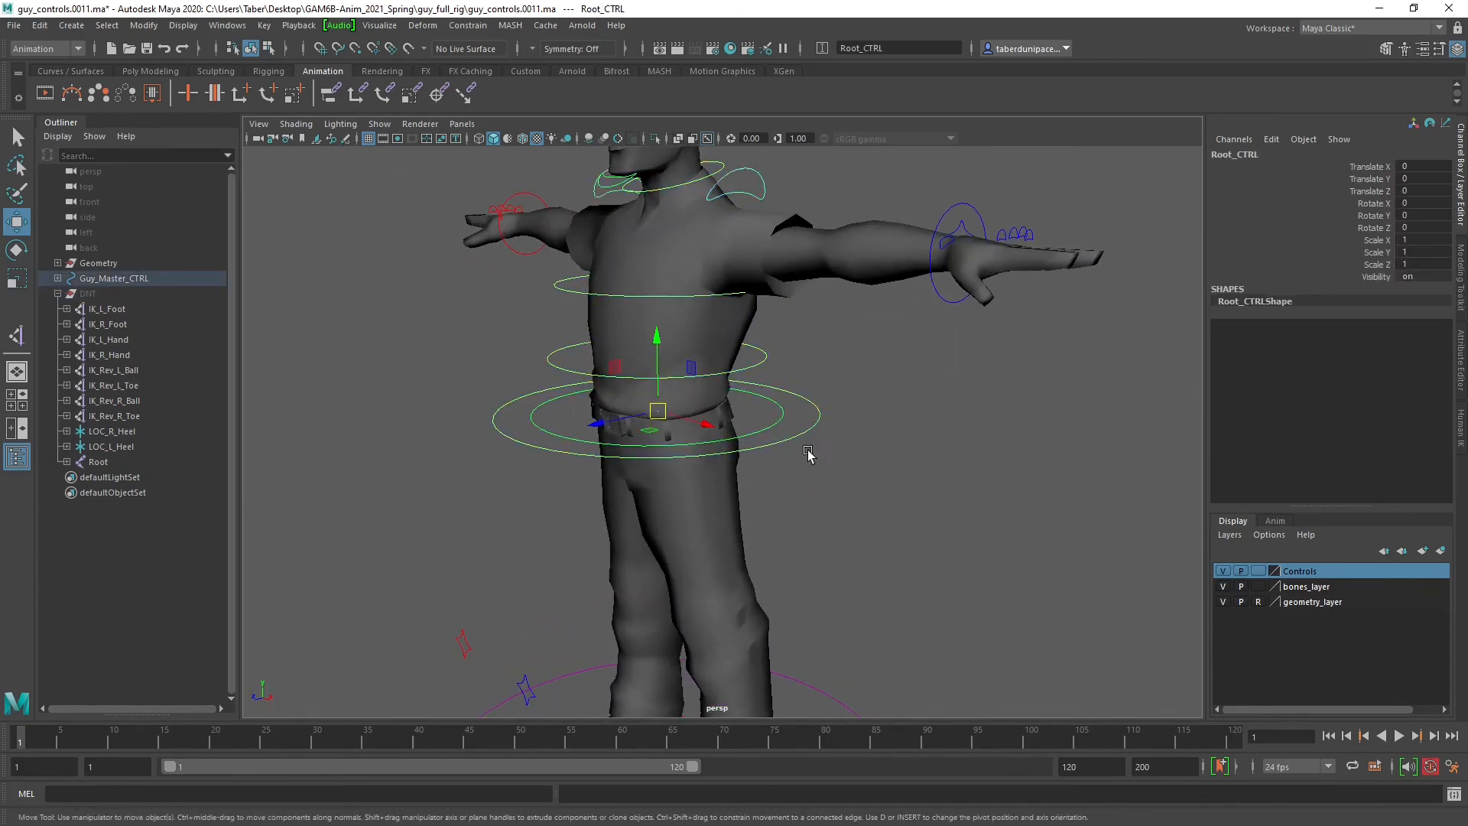
pyautogui.keyDown('alt'); pyautogui.moveTo(810, 456); pyautogui.dragTo(765, 511, button='right'); pyautogui.keyUp('alt')
pyautogui.moveTo(696, 442); pyautogui.dragTo(786, 501, button='middle')
pyautogui.hotkey('ctrl', 'z')
# Set the DNT group's Visibility to 1 and deselect it.
pyautogui.click(114, 294)
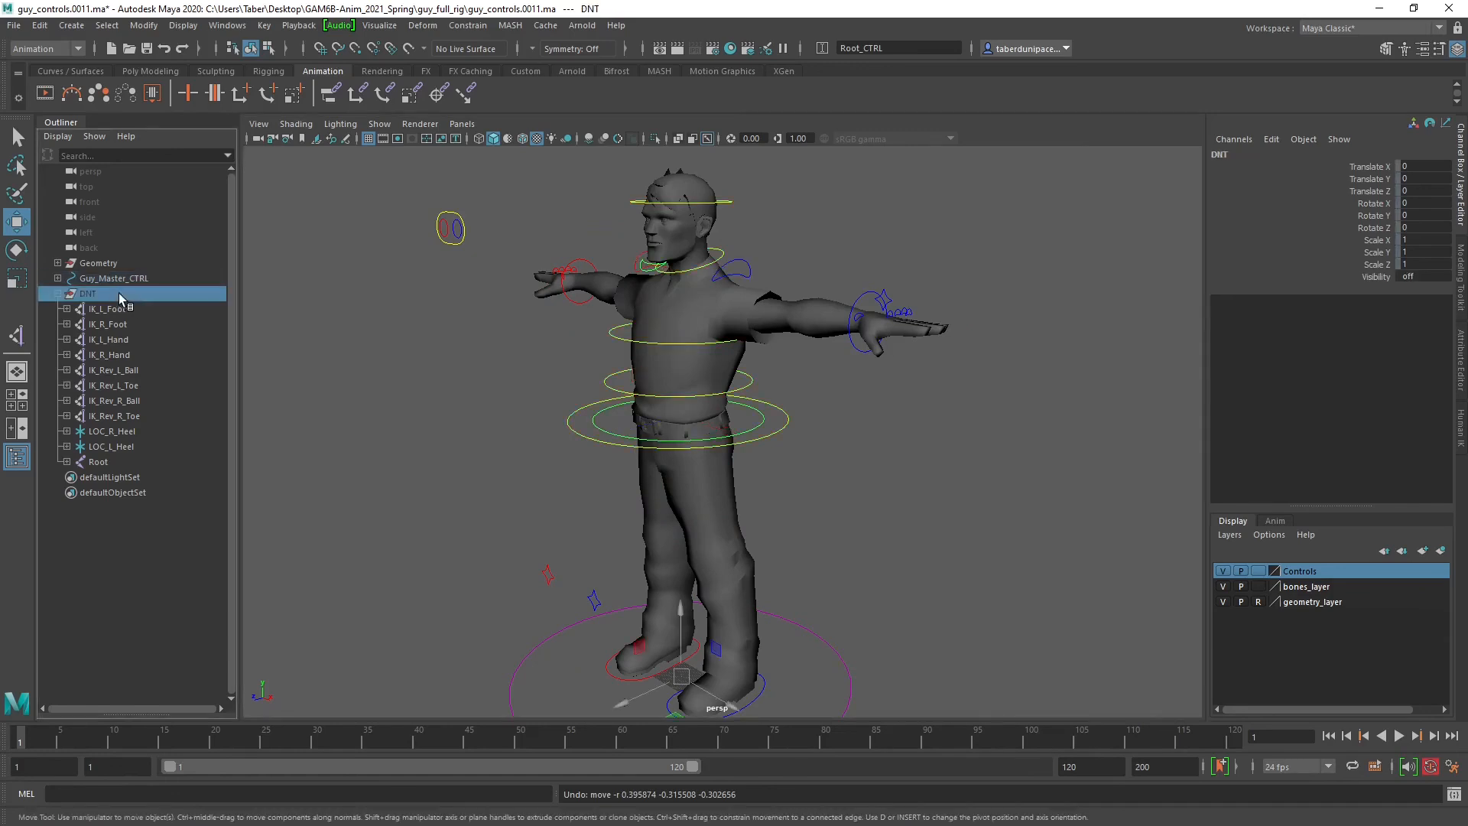
pyautogui.doubleClick(1431, 275)
pyautogui.write('1')
pyautogui.press('Return')
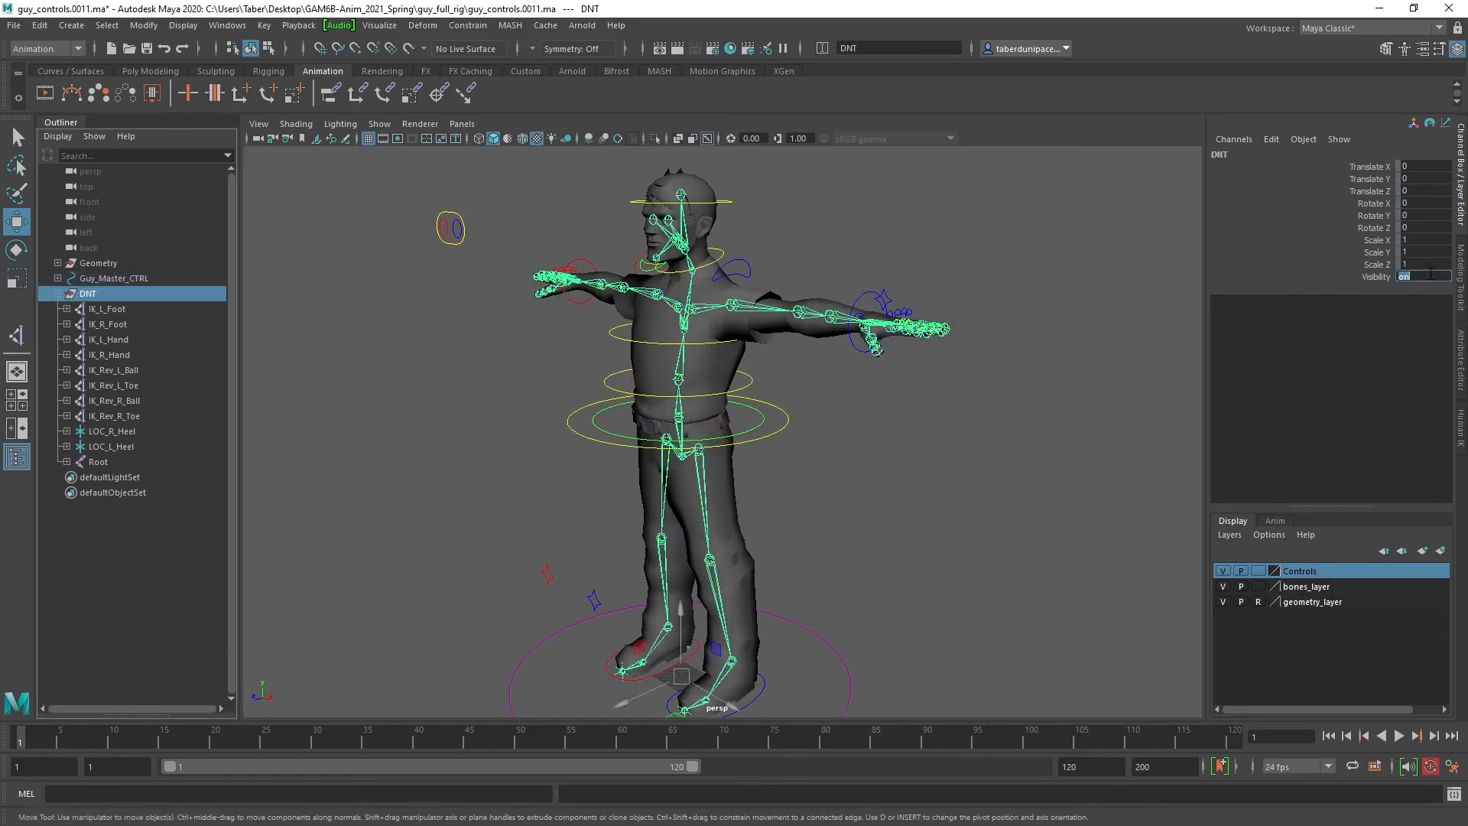
pyautogui.click(986, 562)
# Test moving and rotating Root_CTRL with the skeleton displayed, and undo the transformations.
pyautogui.click(787, 419)
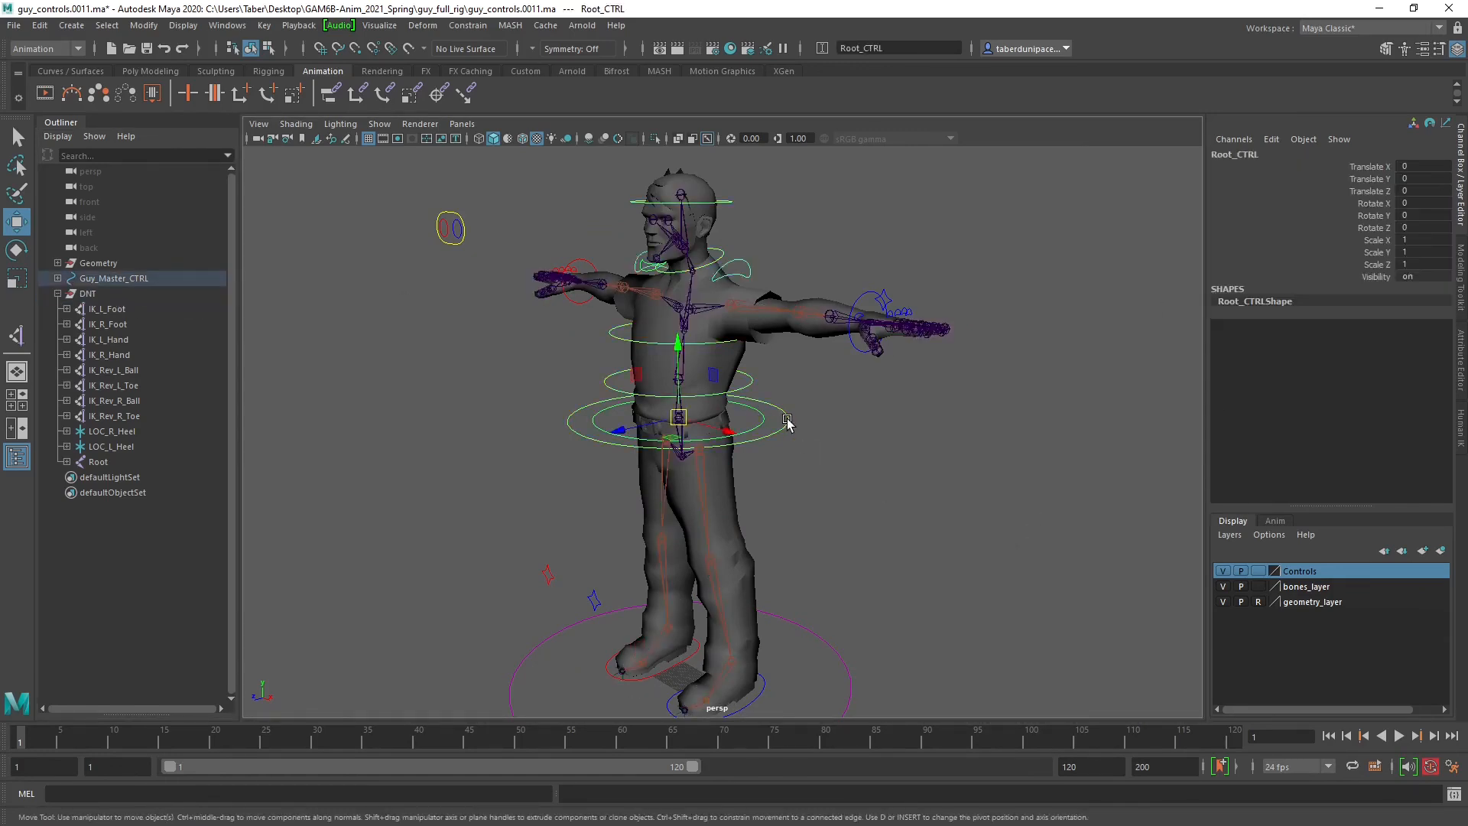
pyautogui.moveTo(679, 420); pyautogui.dragTo(755, 495)
pyautogui.press('e')
pyautogui.hotkey('ctrl', 'z')
pyautogui.hotkey('ctrl', 'z')
pyautogui.hotkey('ctrl', 'z')
pyautogui.hotkey('ctrl', 'z')
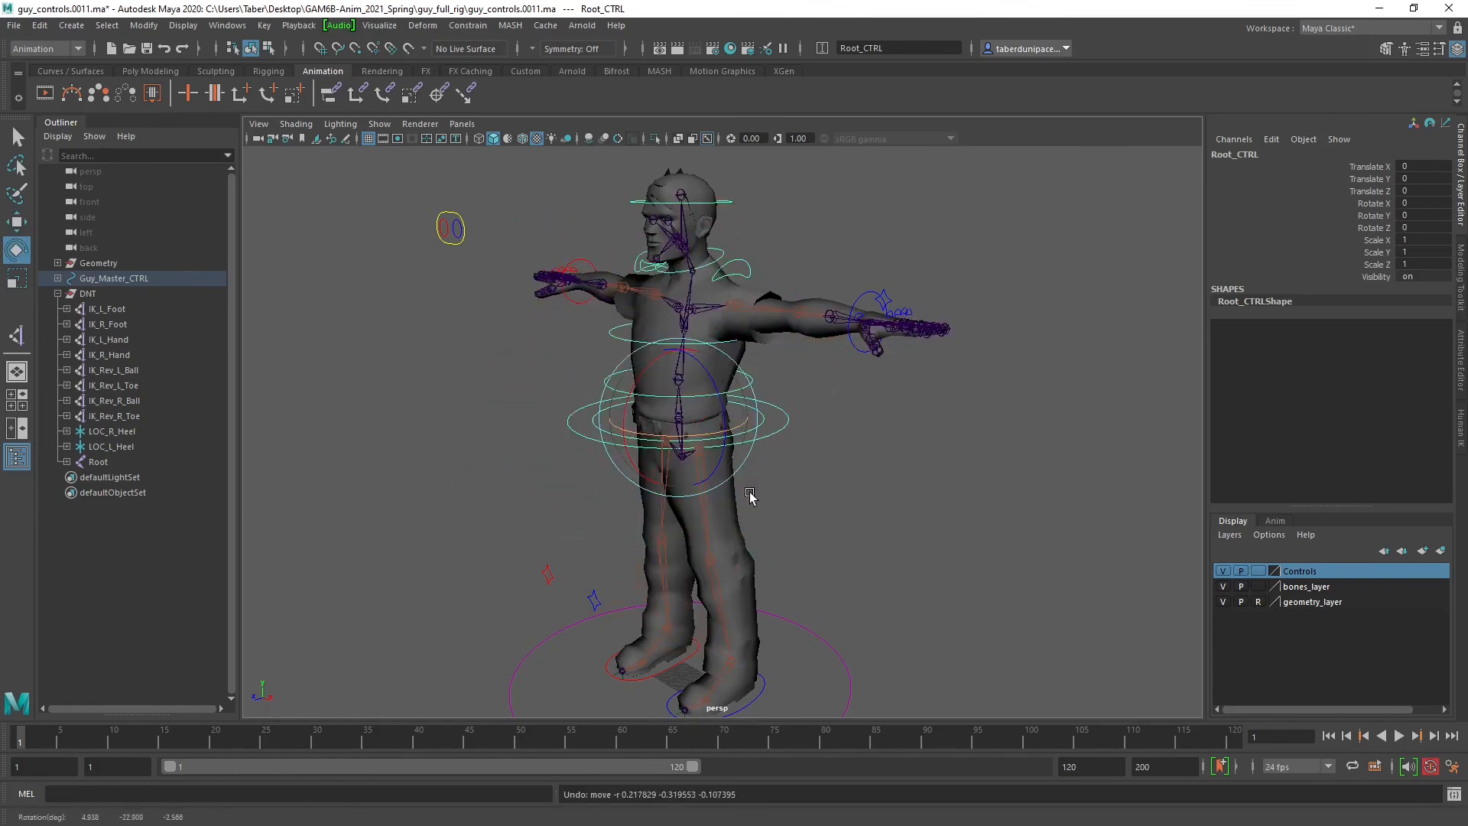
# Undo the DNT visibility change and the parenting of Root under DNT, and collapse the DNT group.
pyautogui.hotkey('ctrl', 'z')
pyautogui.hotkey('ctrl', 'z')
pyautogui.hotkey('ctrl', 'z')
pyautogui.hotkey('ctrl', 'z')
pyautogui.hotkey('ctrl', 'z')
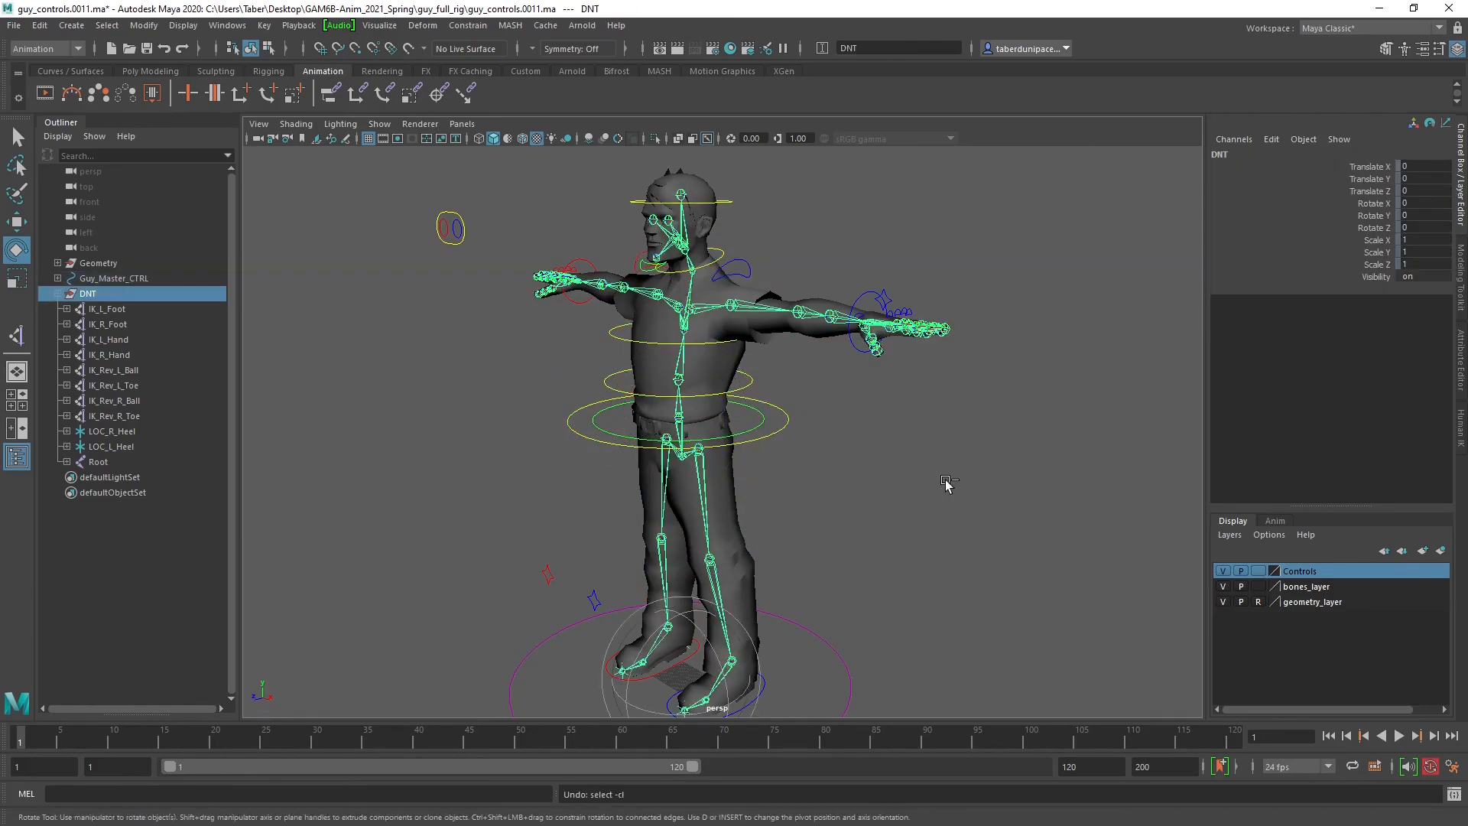
pyautogui.hotkey('ctrl', 'z')
pyautogui.hotkey('ctrl', 'z')
pyautogui.hotkey('ctrl', 'z')
pyautogui.hotkey('ctrl', 'z')
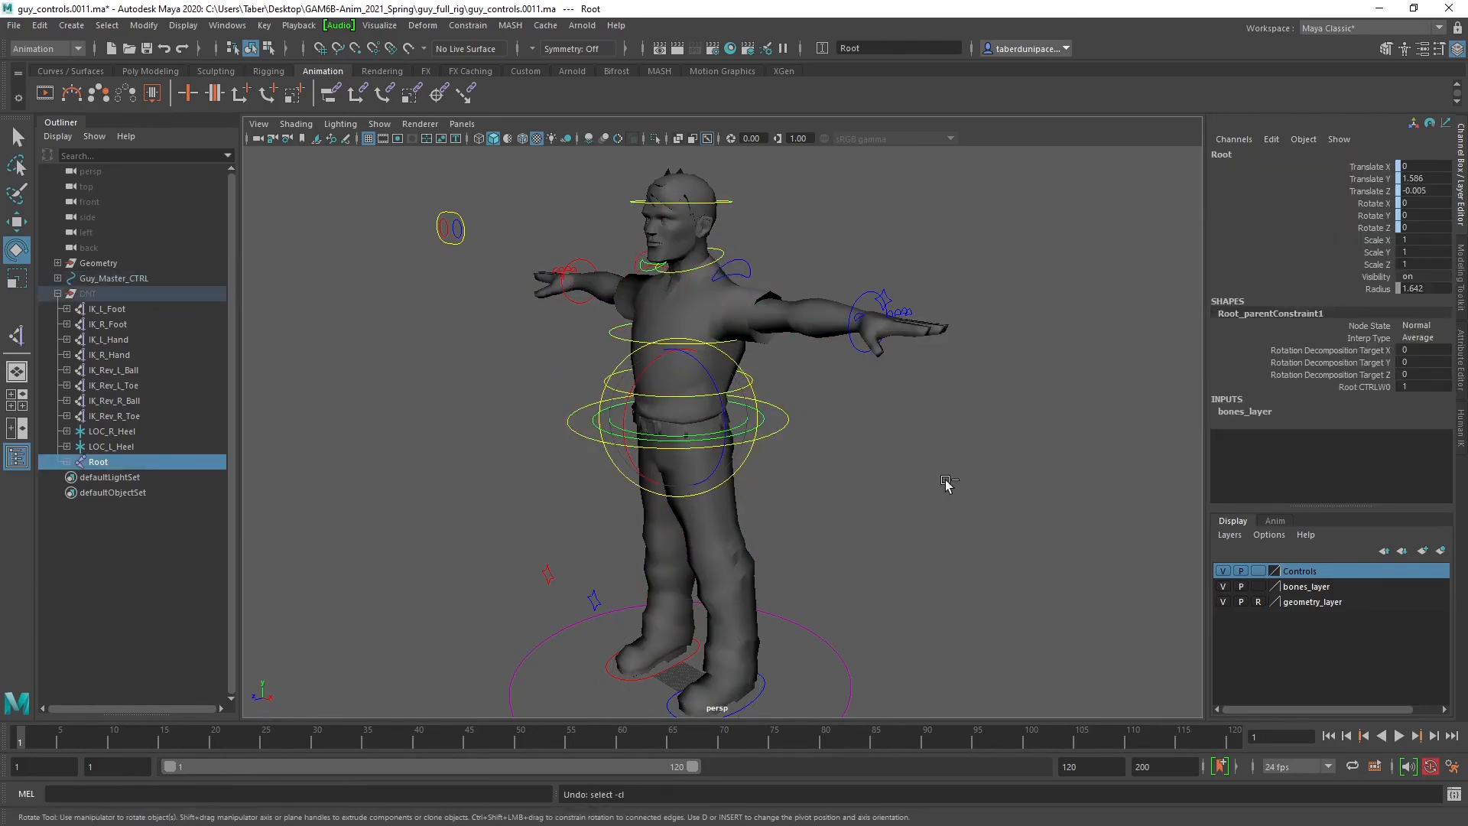
pyautogui.hotkey('ctrl', 'z')
pyautogui.hotkey('ctrl', 'z')
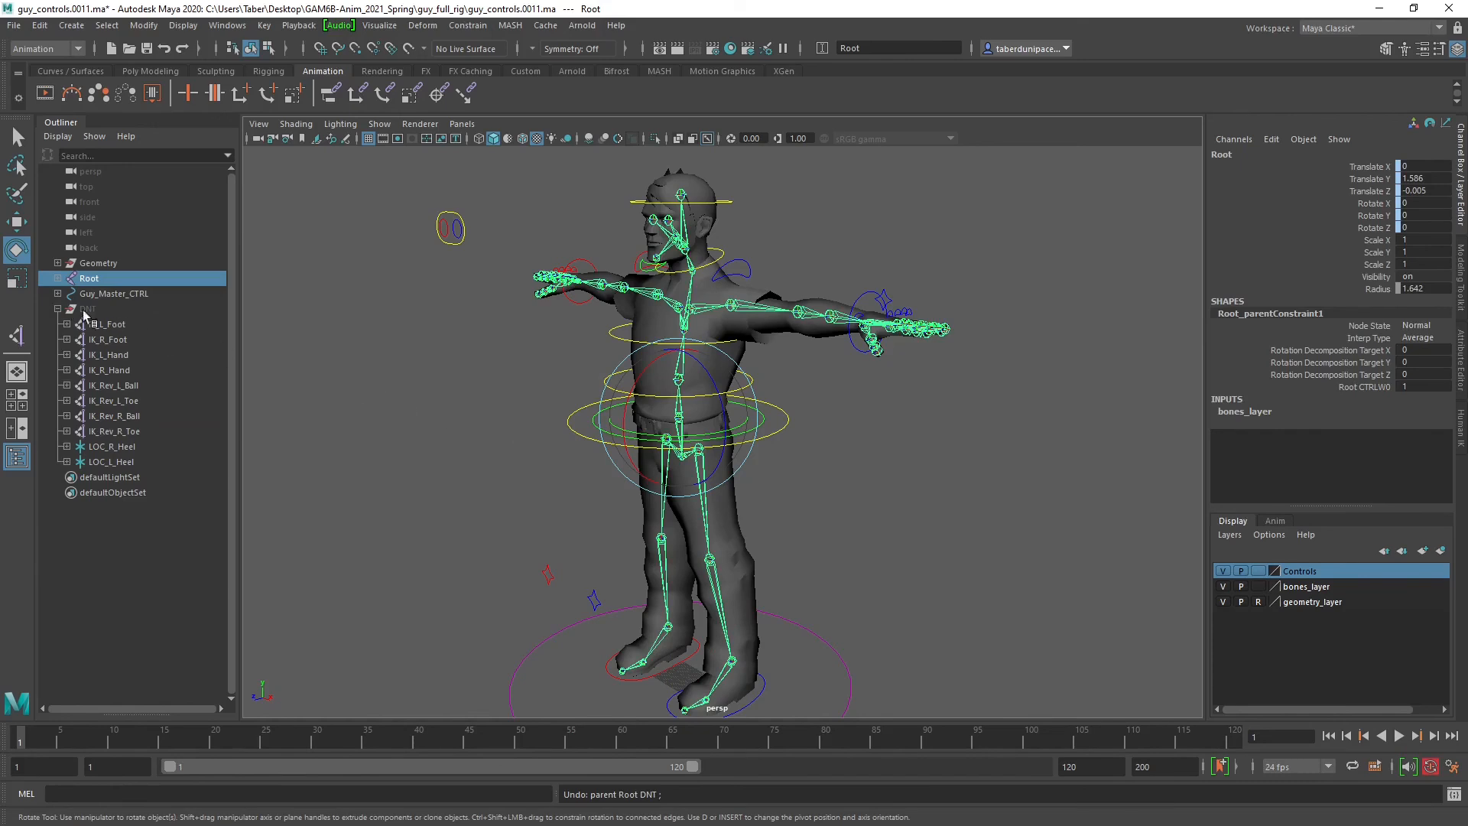
pyautogui.click(58, 309)
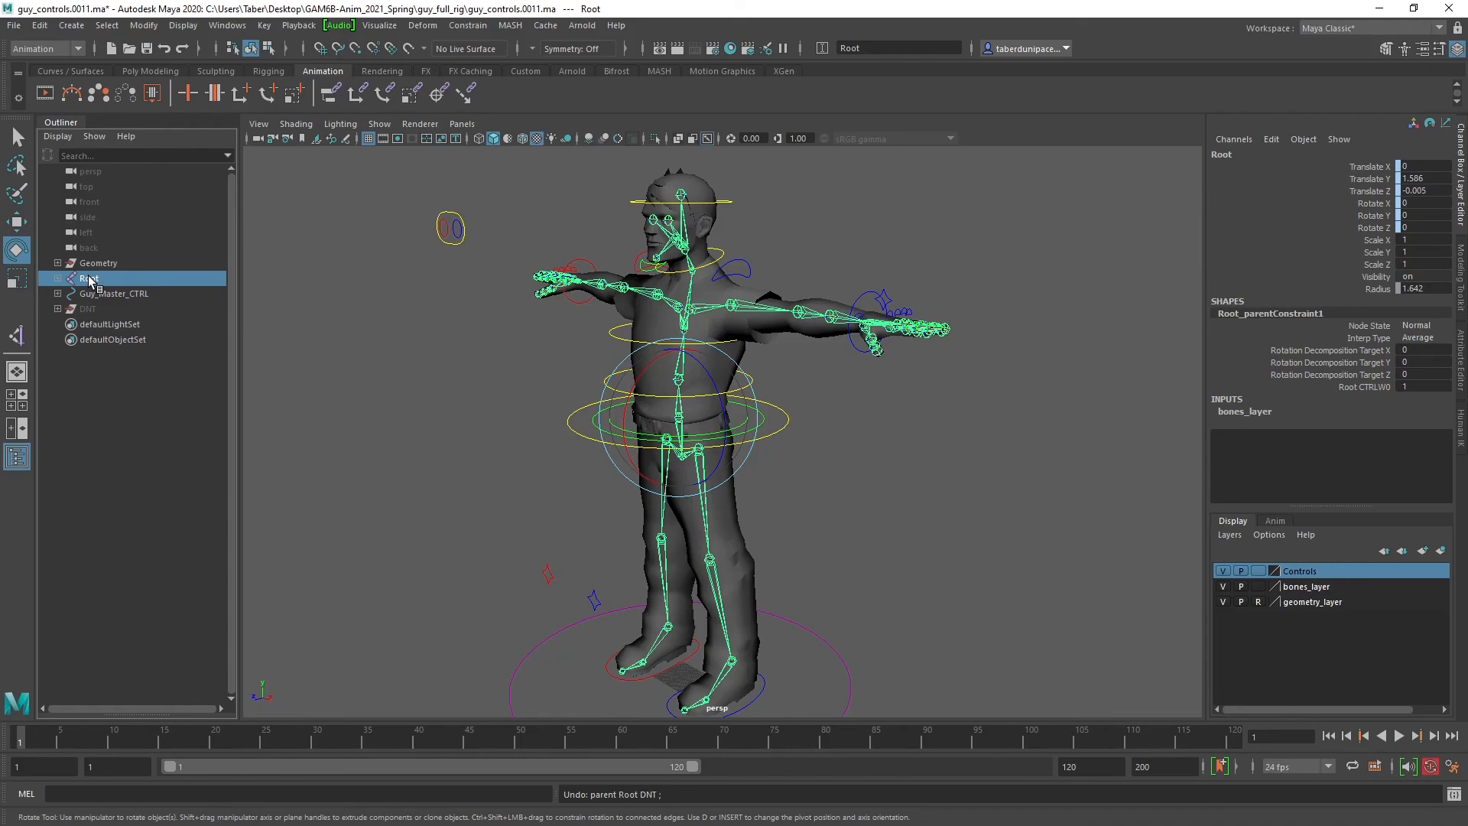
# Examine the meshes inside the Geometry group, collapse the group and deselect it.
pyautogui.click(90, 262)
pyautogui.click(58, 263)
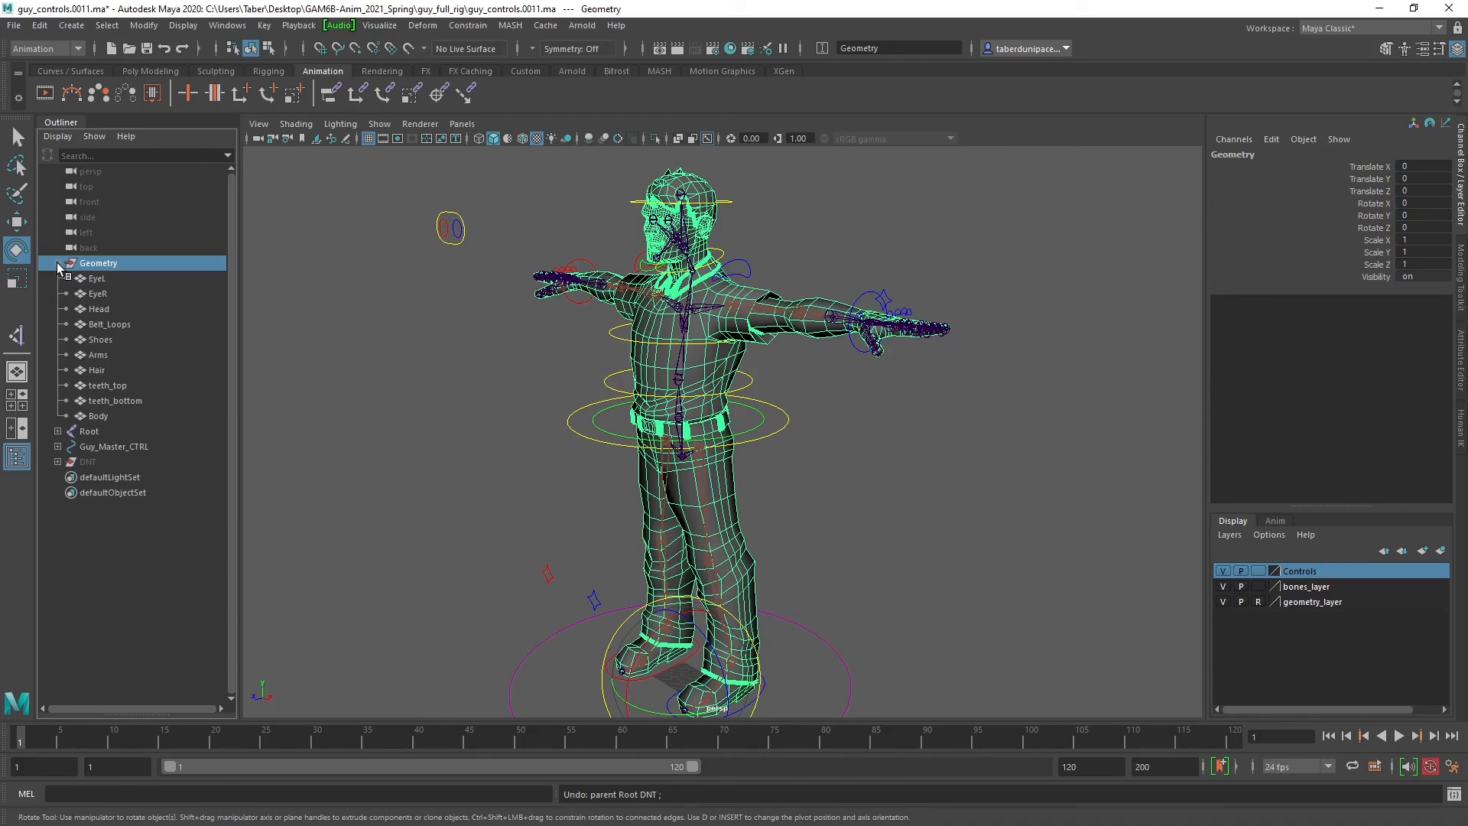
pyautogui.click(58, 263)
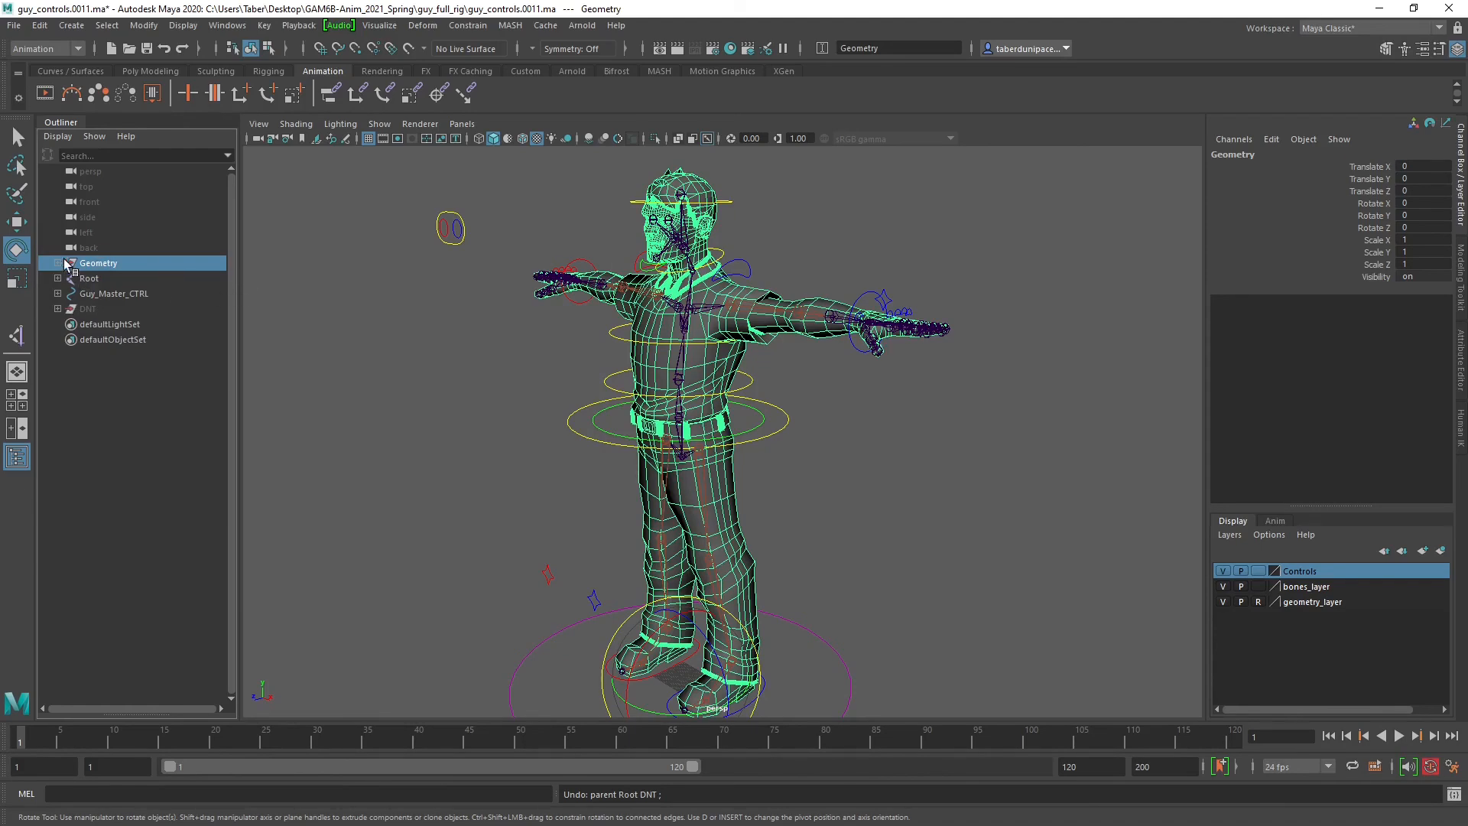
pyautogui.click(376, 289)
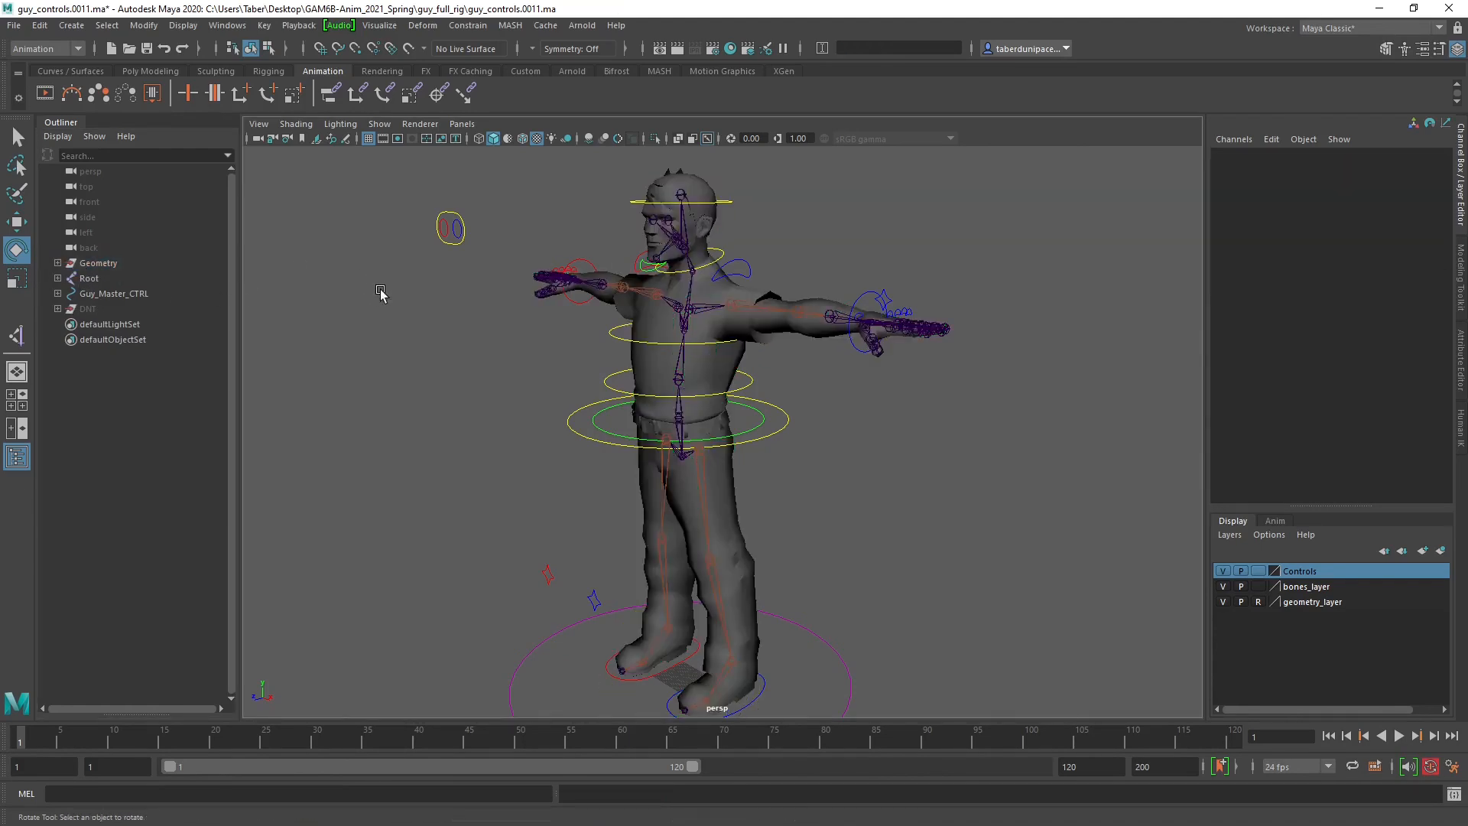
pyautogui.scroll(-3, 642, 392)
pyautogui.scroll(-2, 675, 413)
pyautogui.moveTo(682, 429)
pyautogui.keyDown('alt'); pyautogui.mouseDown()
pyautogui.moveTo(911, 433)
pyautogui.moveTo(695, 429)
pyautogui.mouseUp(); pyautogui.keyUp('alt')
pyautogui.keyDown('alt'); pyautogui.moveTo(694, 429); pyautogui.dragTo(806, 449, button='right'); pyautogui.keyUp('alt')
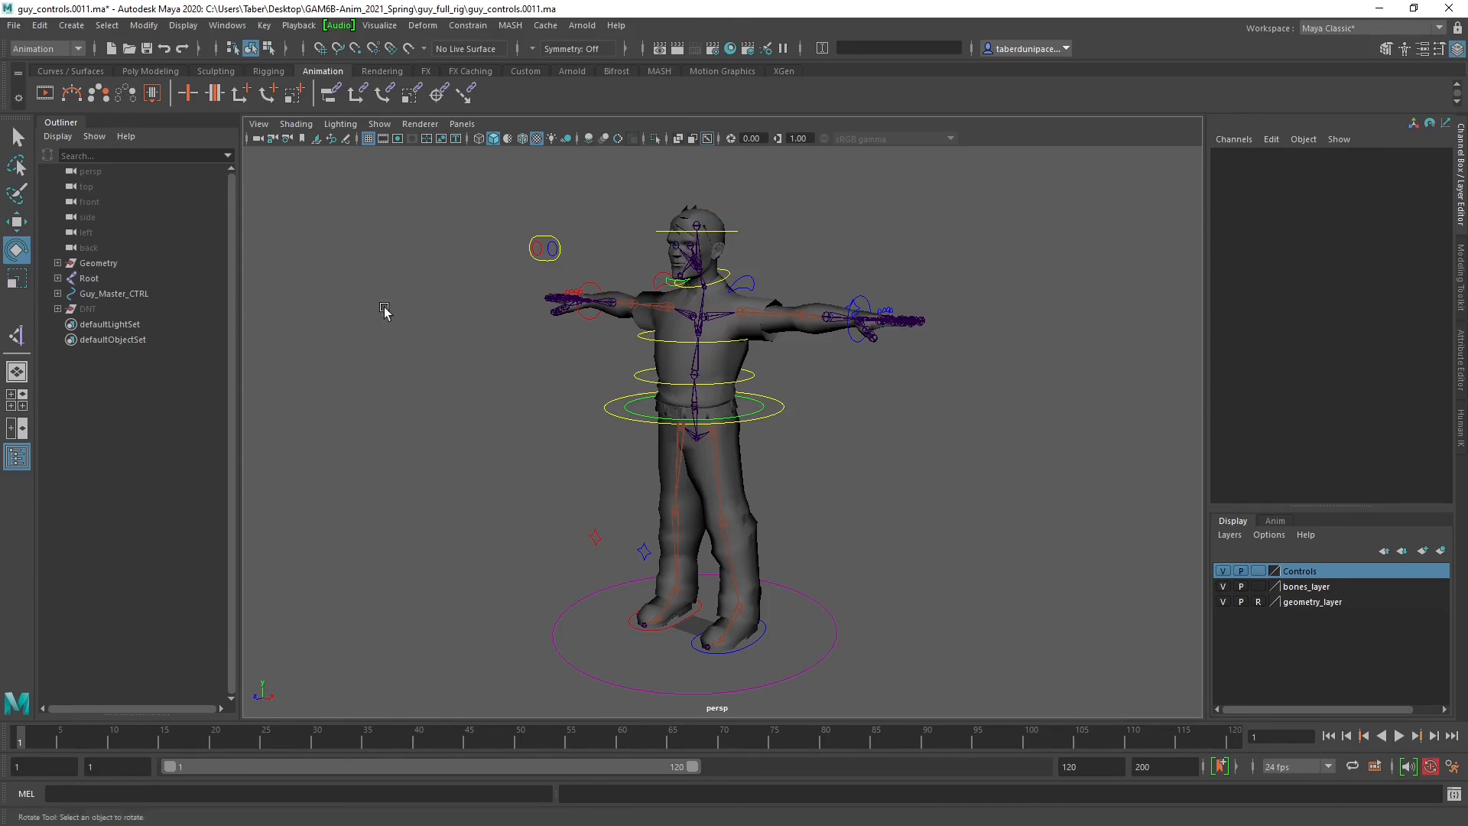
pyautogui.scroll(-2, 590, 374)
pyautogui.keyDown('alt'); pyautogui.moveTo(589, 374); pyautogui.dragTo(655, 382); pyautogui.keyUp('alt')
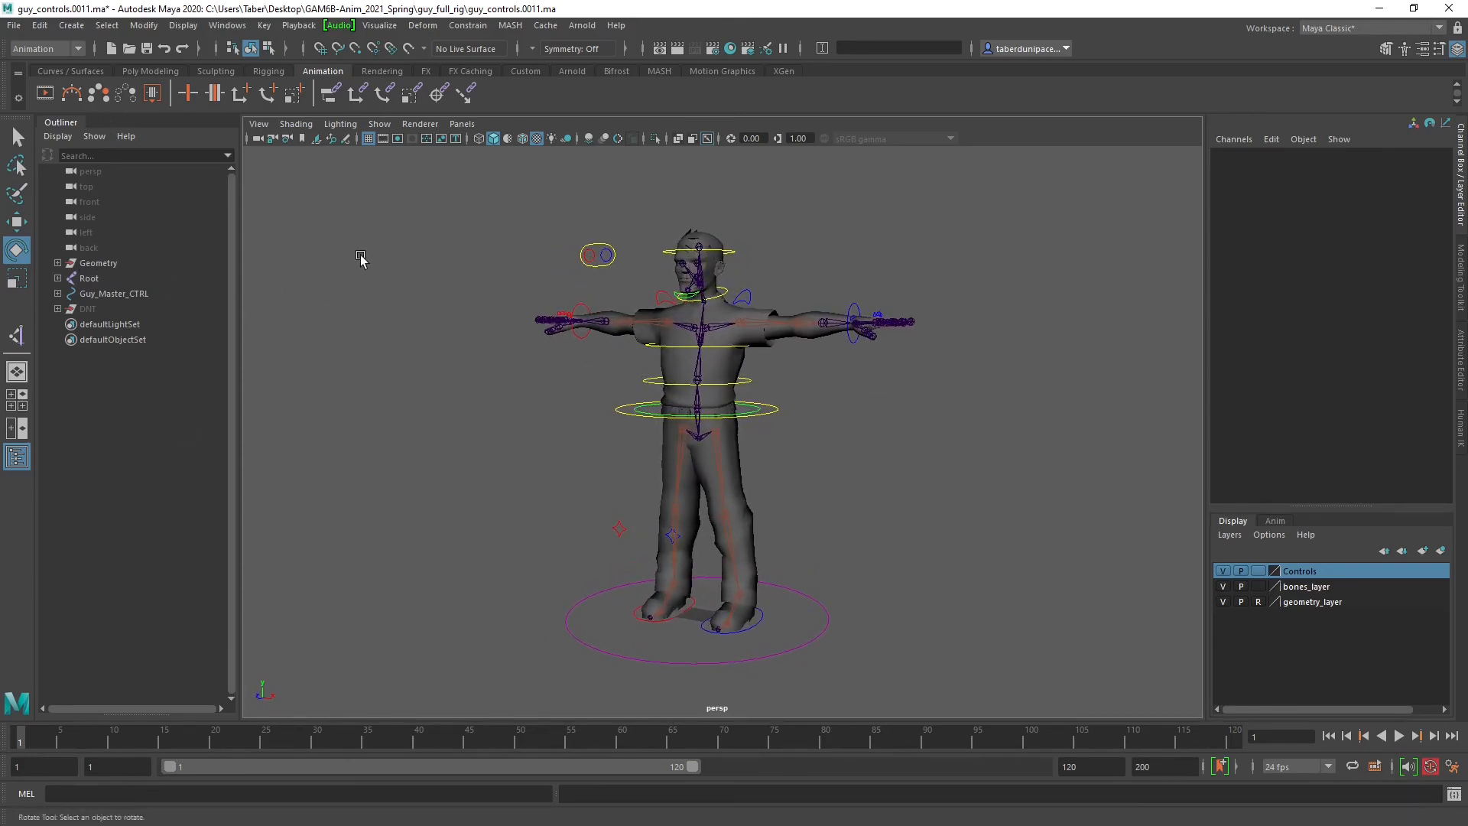
# Save the scene guy_controls.0011.ma, accepting the student version notice.
pyautogui.click(146, 51)
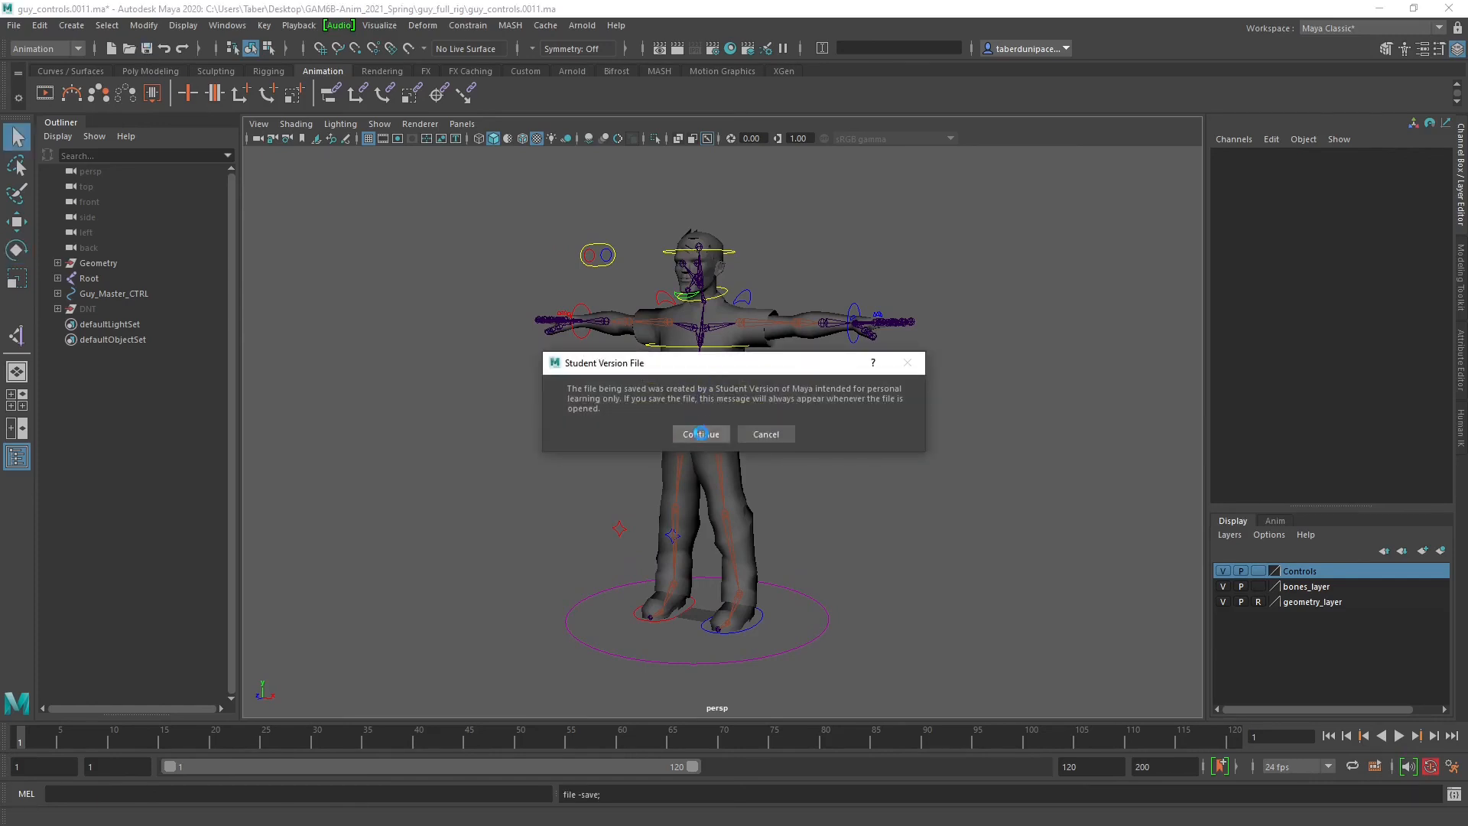
pyautogui.click(701, 436)
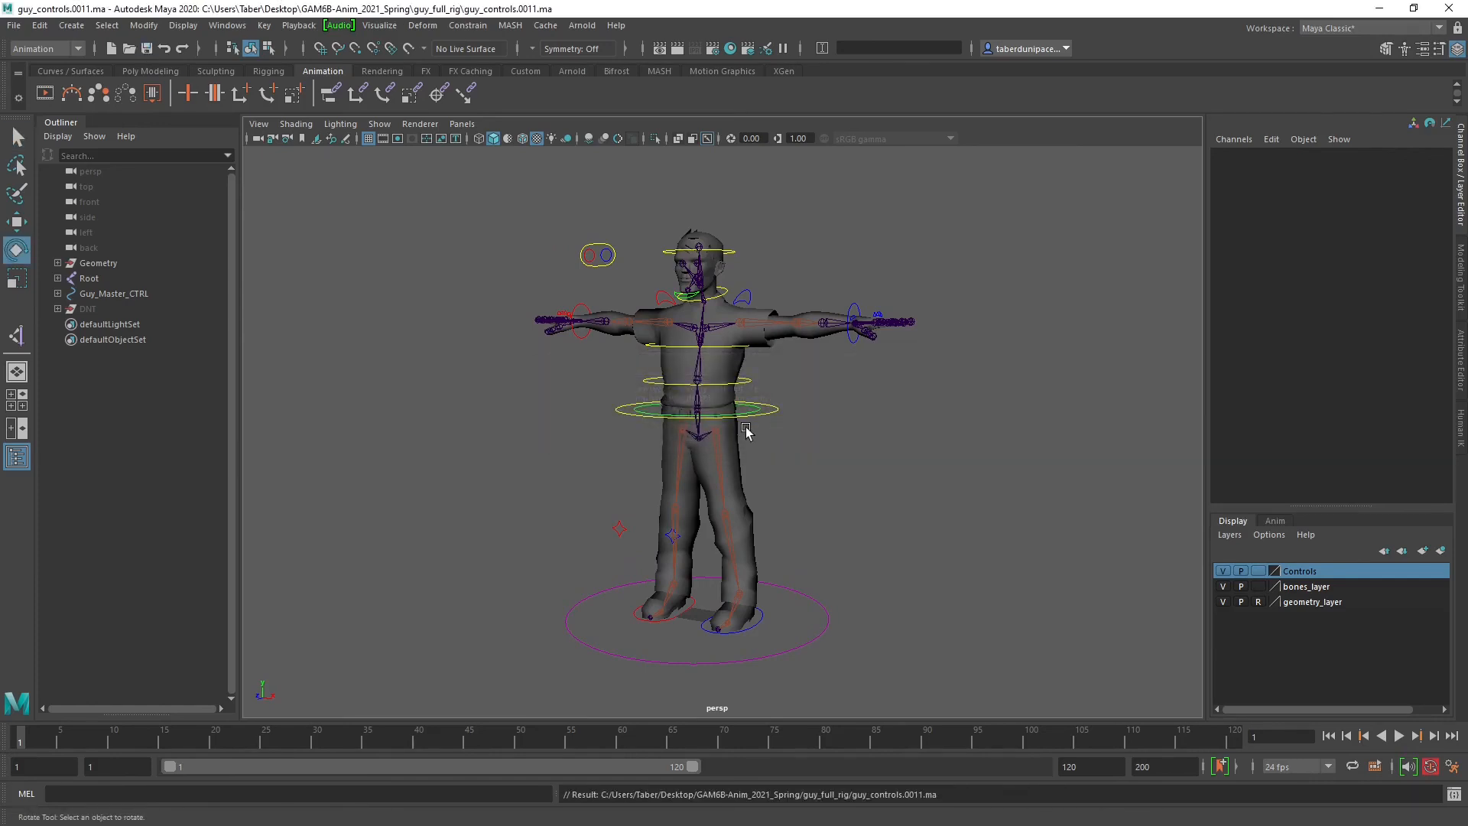
pyautogui.scroll(2, 746, 432)
pyautogui.scroll(1, 747, 432)
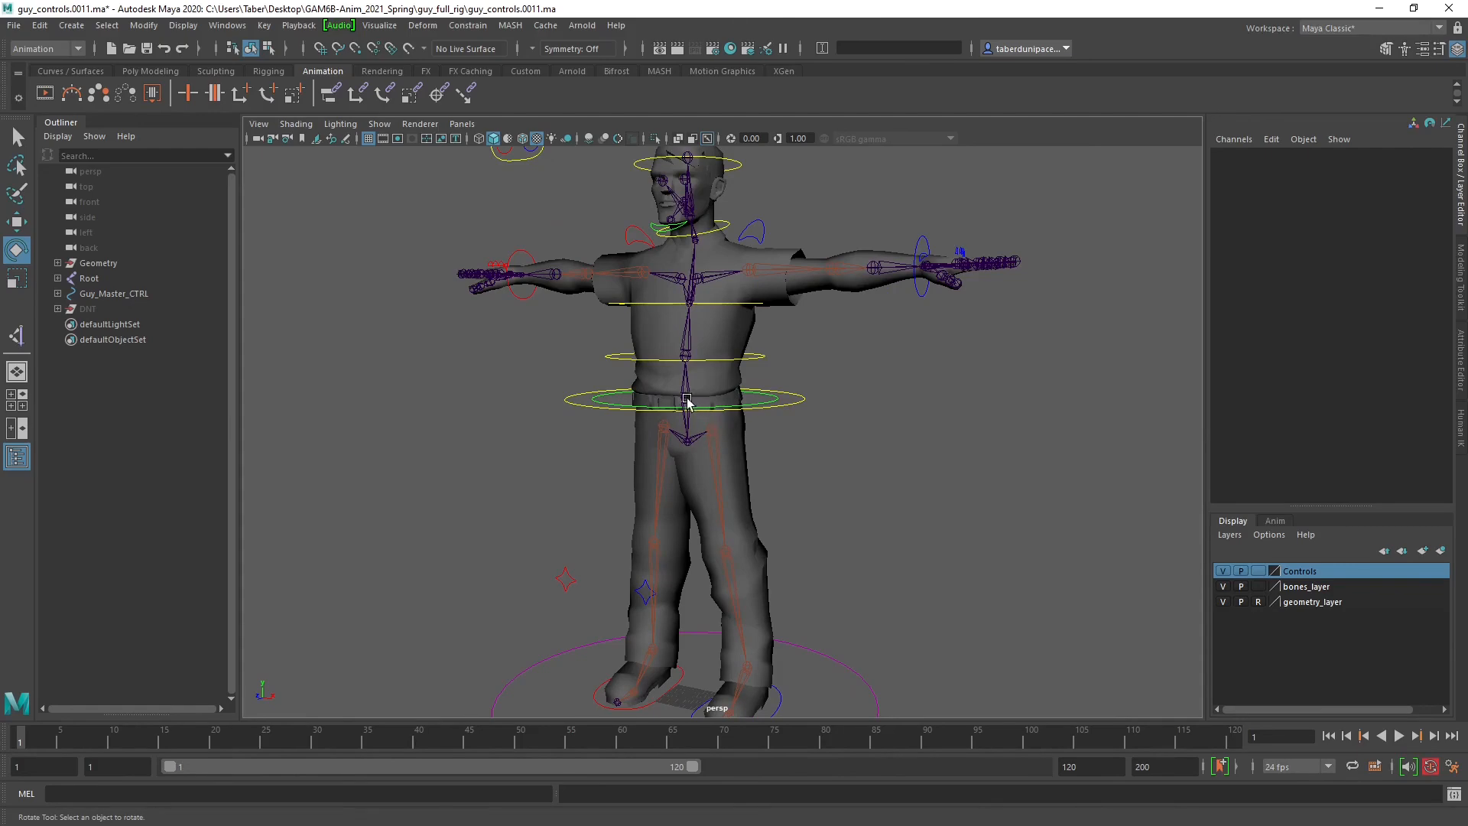
pyautogui.keyDown('alt'); pyautogui.moveTo(686, 400); pyautogui.dragTo(740, 413); pyautogui.keyUp('alt')
pyautogui.scroll(-3, 811, 417)
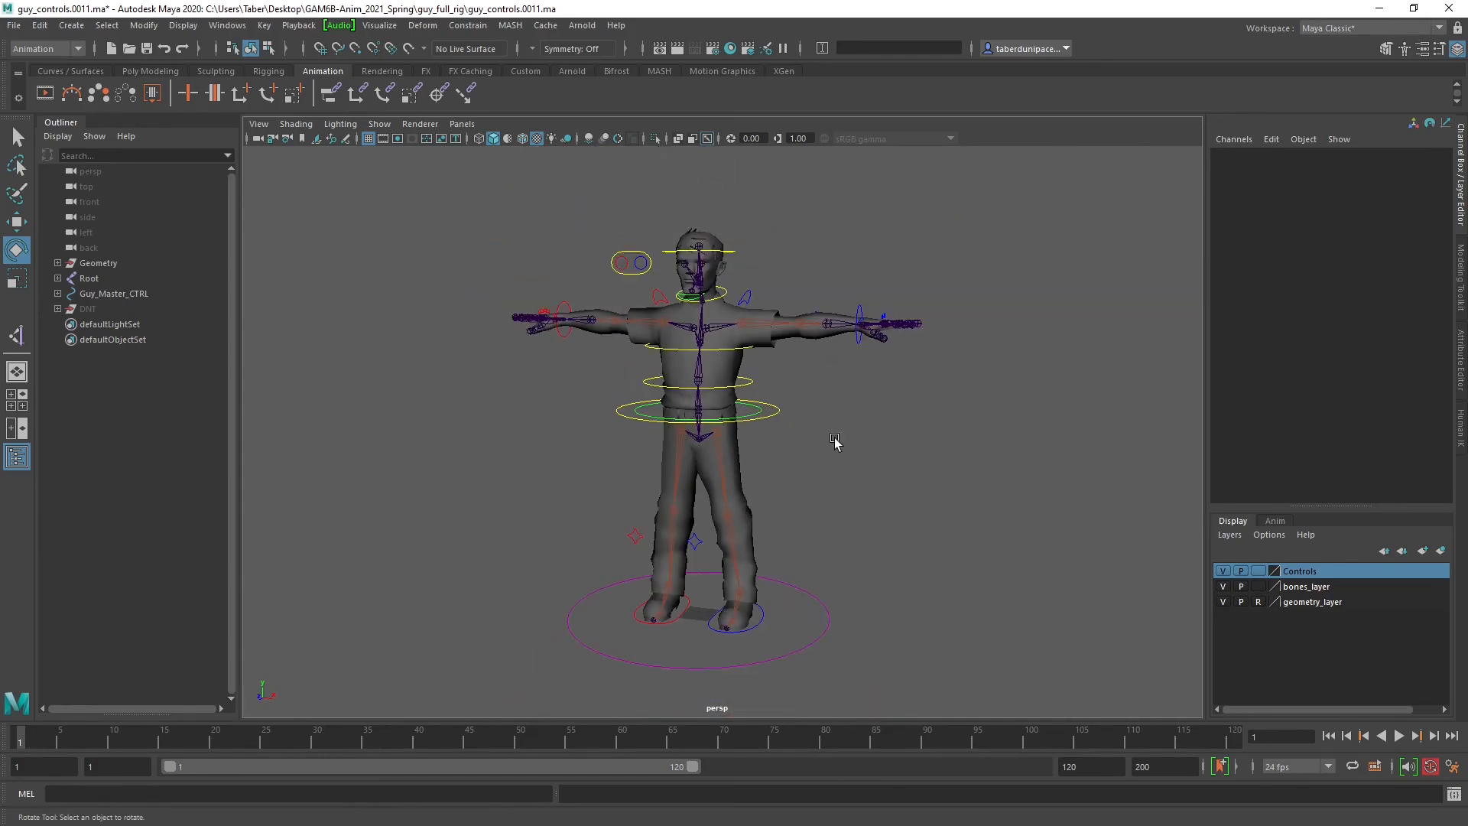
pyautogui.keyDown('alt'); pyautogui.moveTo(819, 452); pyautogui.dragTo(808, 444); pyautogui.keyUp('alt')
pyautogui.keyDown('alt'); pyautogui.moveTo(794, 441); pyautogui.dragTo(927, 475, button='right'); pyautogui.keyUp('alt')
pyautogui.keyDown('alt'); pyautogui.moveTo(928, 475); pyautogui.dragTo(901, 482); pyautogui.keyUp('alt')
pyautogui.keyDown('alt'); pyautogui.moveTo(901, 485); pyautogui.dragTo(872, 475, button='right'); pyautogui.keyUp('alt')
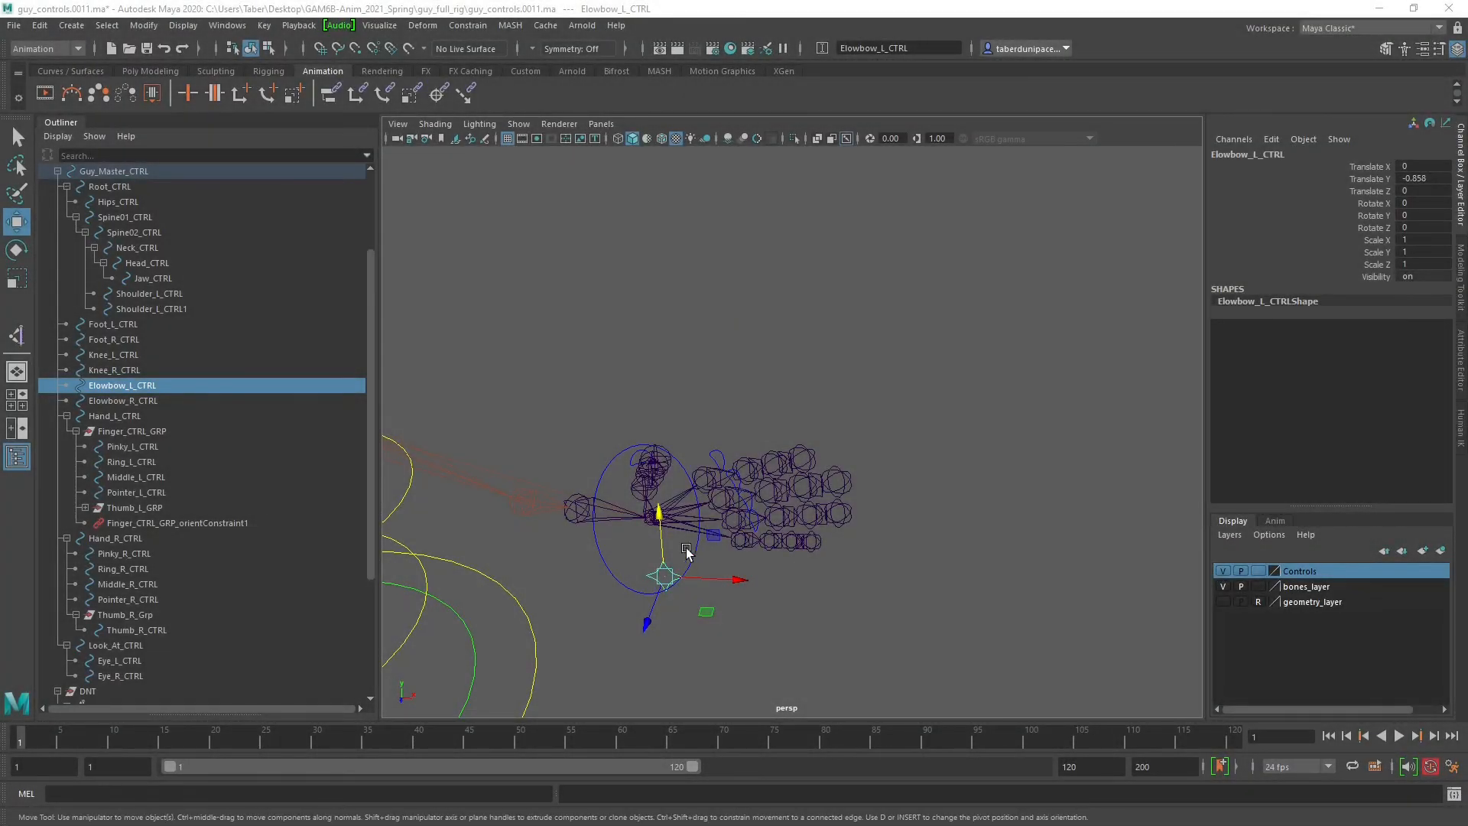
# Move Hand_L_CTRL to about X -0.26, Y -0.085 and Z -0.03 to test the left arm.
pyautogui.keyDown('alt'); pyautogui.moveTo(618, 528); pyautogui.dragTo(629, 434); pyautogui.keyUp('alt')
pyautogui.scroll(3, 661, 509)
pyautogui.keyDown('alt'); pyautogui.moveTo(666, 521); pyautogui.dragTo(689, 535); pyautogui.keyUp('alt')
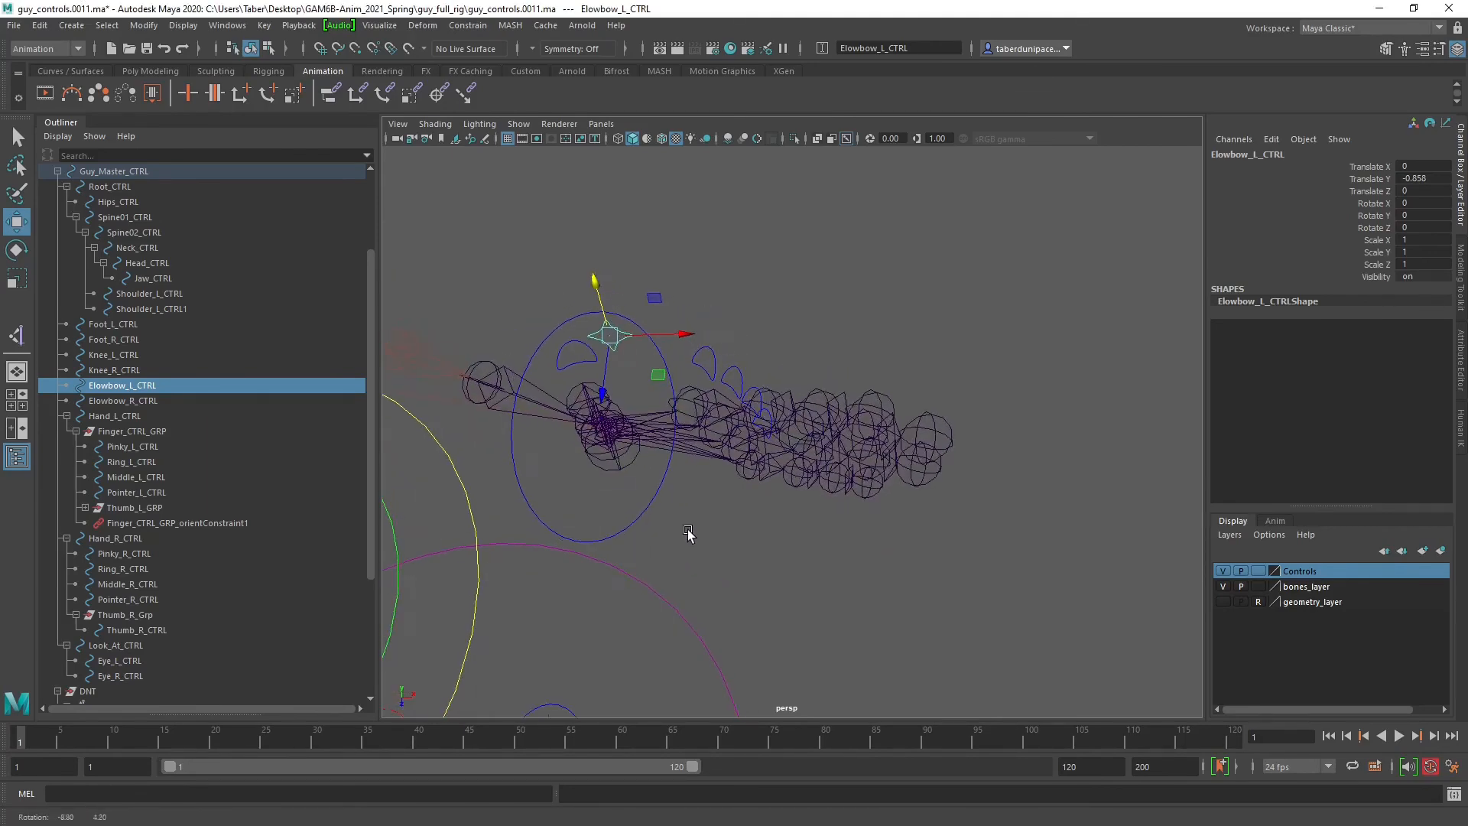
pyautogui.keyDown('alt'); pyautogui.moveTo(688, 535); pyautogui.dragTo(786, 543, button='middle'); pyautogui.keyUp('alt')
pyautogui.click(760, 423)
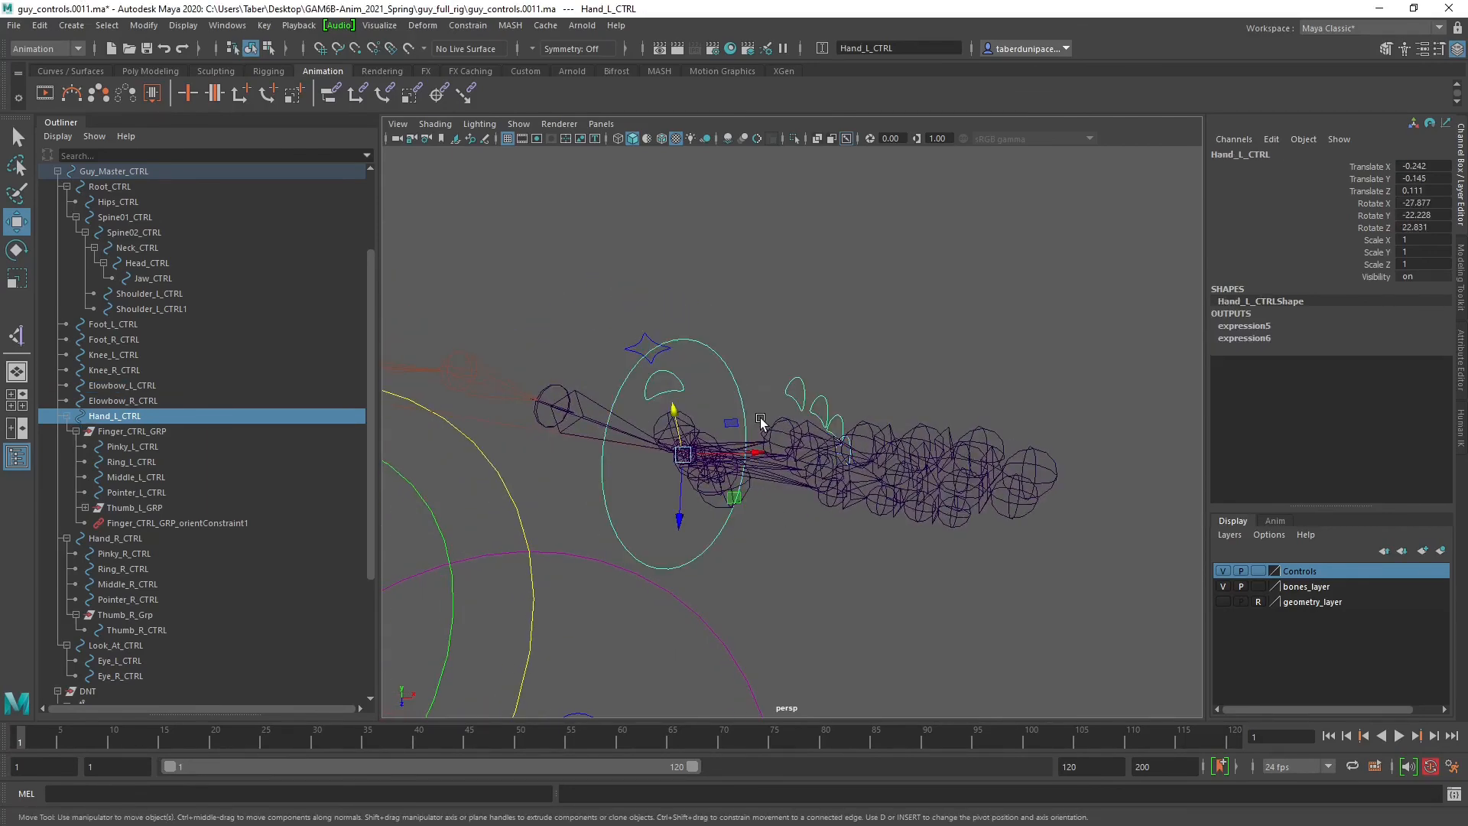
pyautogui.moveTo(689, 452); pyautogui.dragTo(698, 439)
pyautogui.keyDown('alt'); pyautogui.moveTo(727, 275); pyautogui.dragTo(818, 397); pyautogui.keyUp('alt')
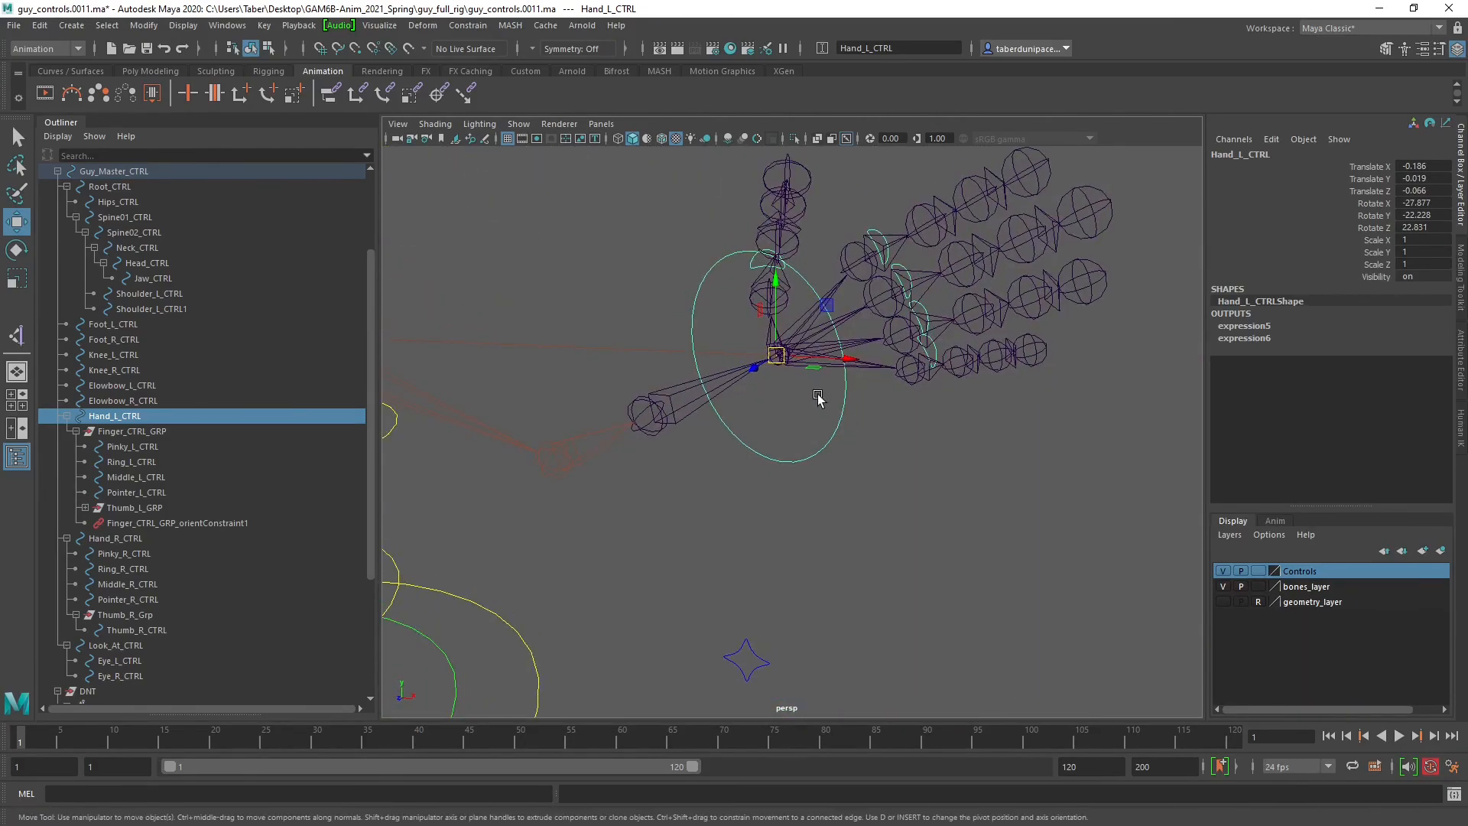
pyautogui.moveTo(770, 354); pyautogui.dragTo(771, 303)
# Rotate Hand_L_CTRL to about 45.6, -35.9, 10.9, move Elowbow_L_CTRL to about -0.164 in Y, and reselect Hand_L_CTRL.
pyautogui.press('e')
pyautogui.click(894, 373)
pyautogui.click(777, 451)
pyautogui.press('w')
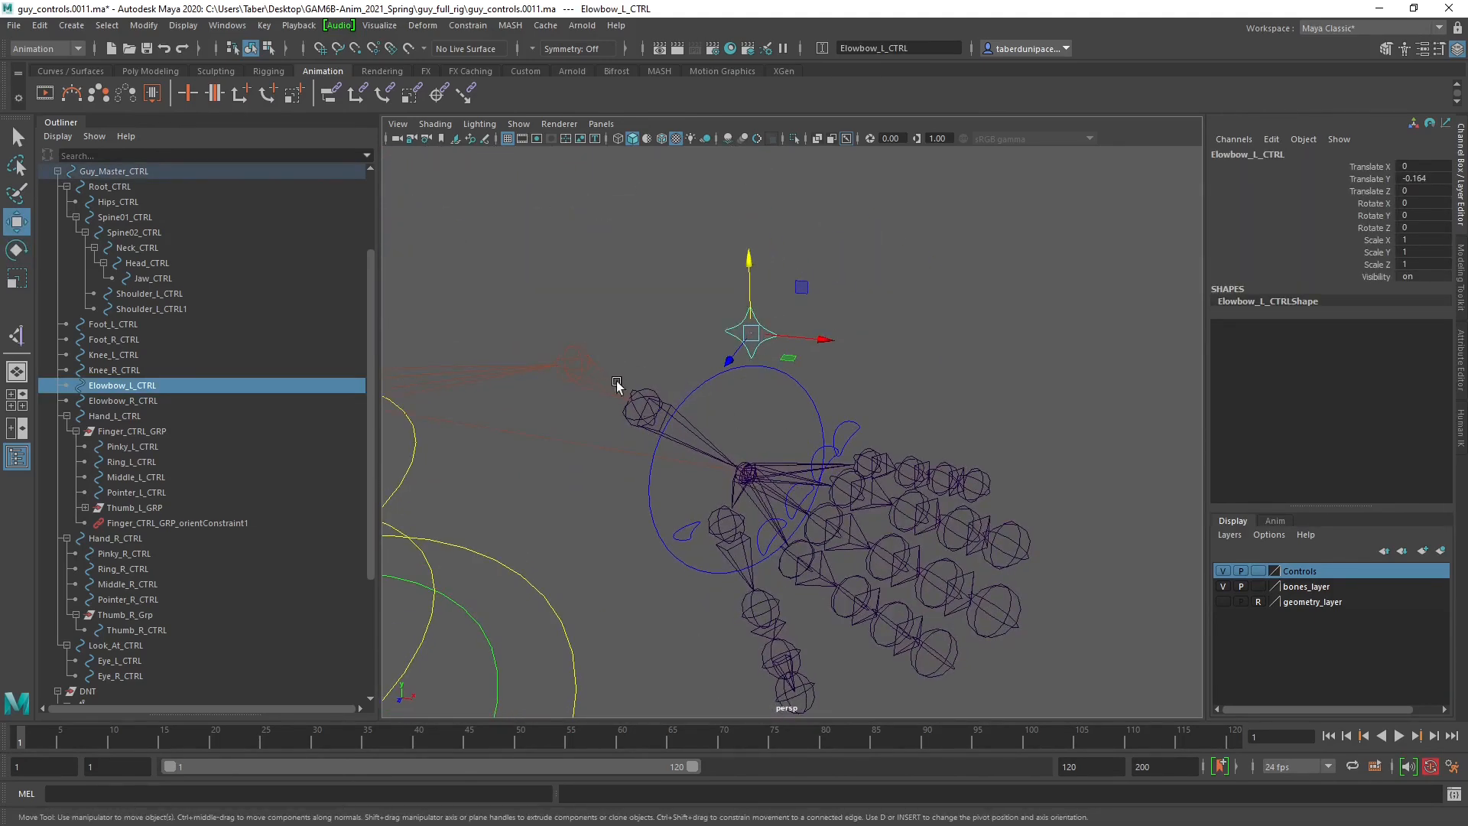
pyautogui.click(804, 403)
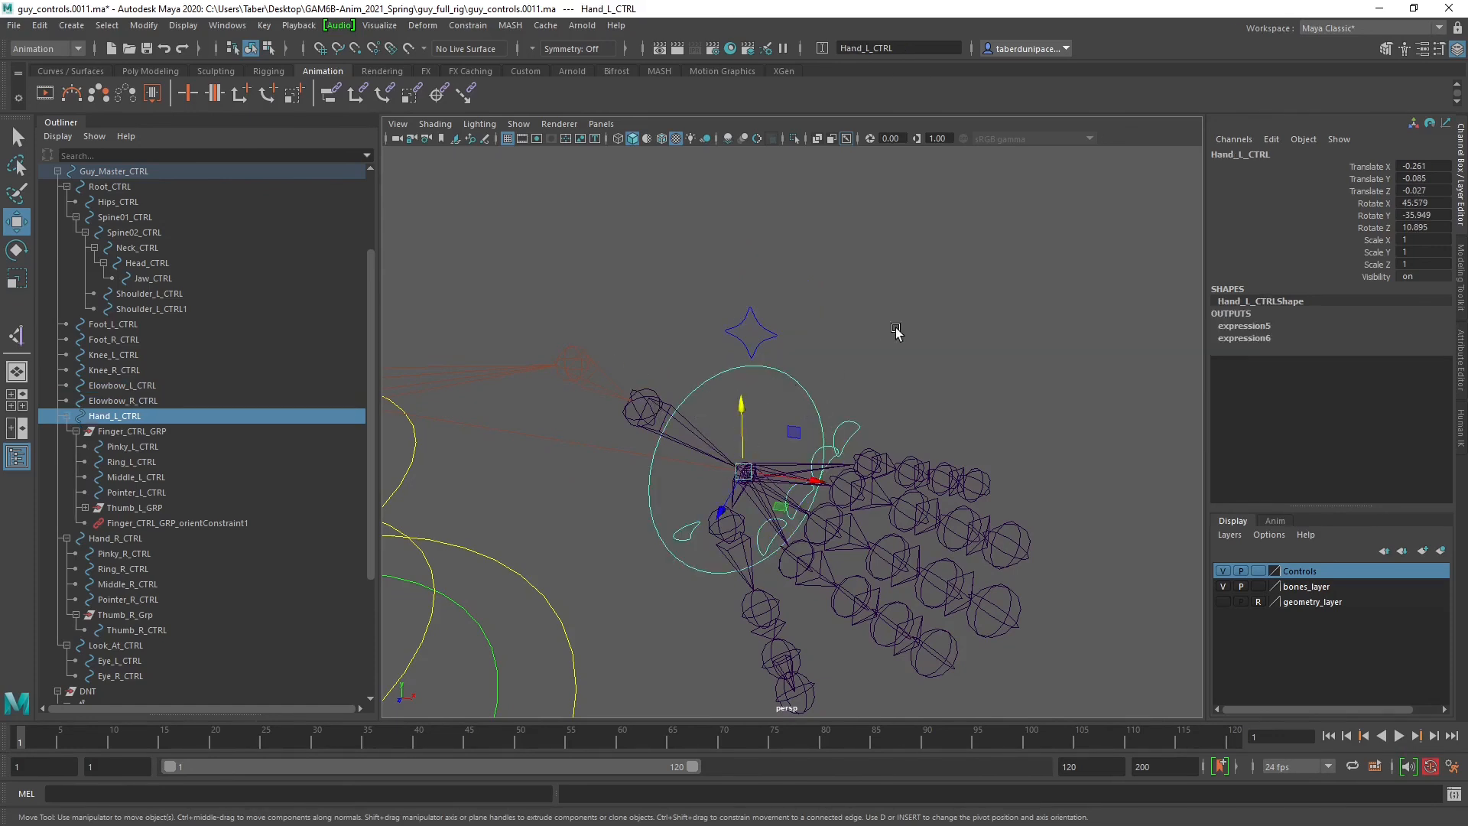
# Move Hand_L_CTRL to about X -0.26, Y -0.033 and Z -0.038 to straighten the left arm.
pyautogui.keyDown('alt'); pyautogui.moveTo(896, 331); pyautogui.dragTo(859, 324); pyautogui.keyUp('alt')
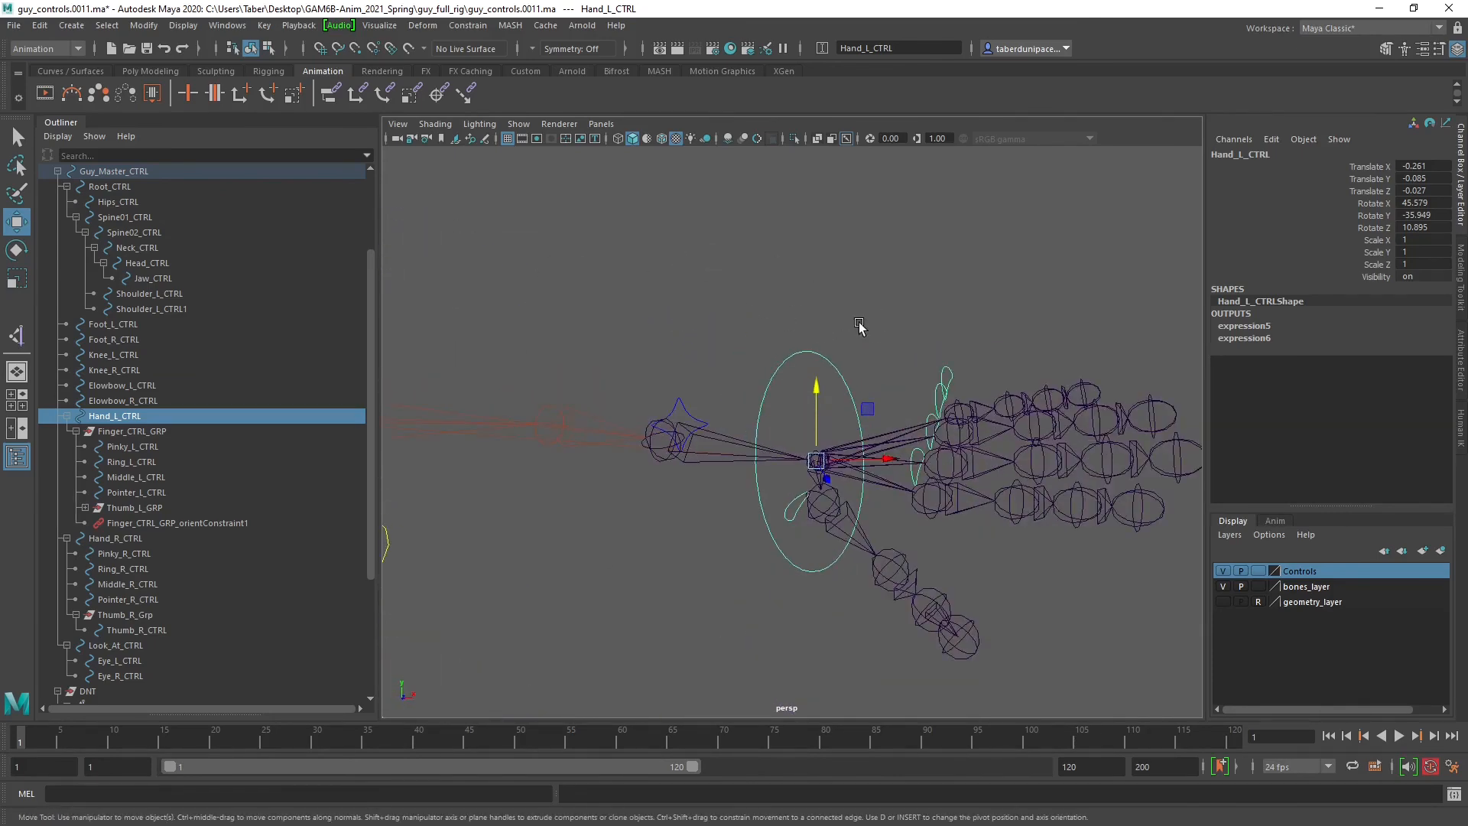
pyautogui.click(841, 367)
pyautogui.click(837, 366)
pyautogui.moveTo(817, 462); pyautogui.dragTo(704, 308)
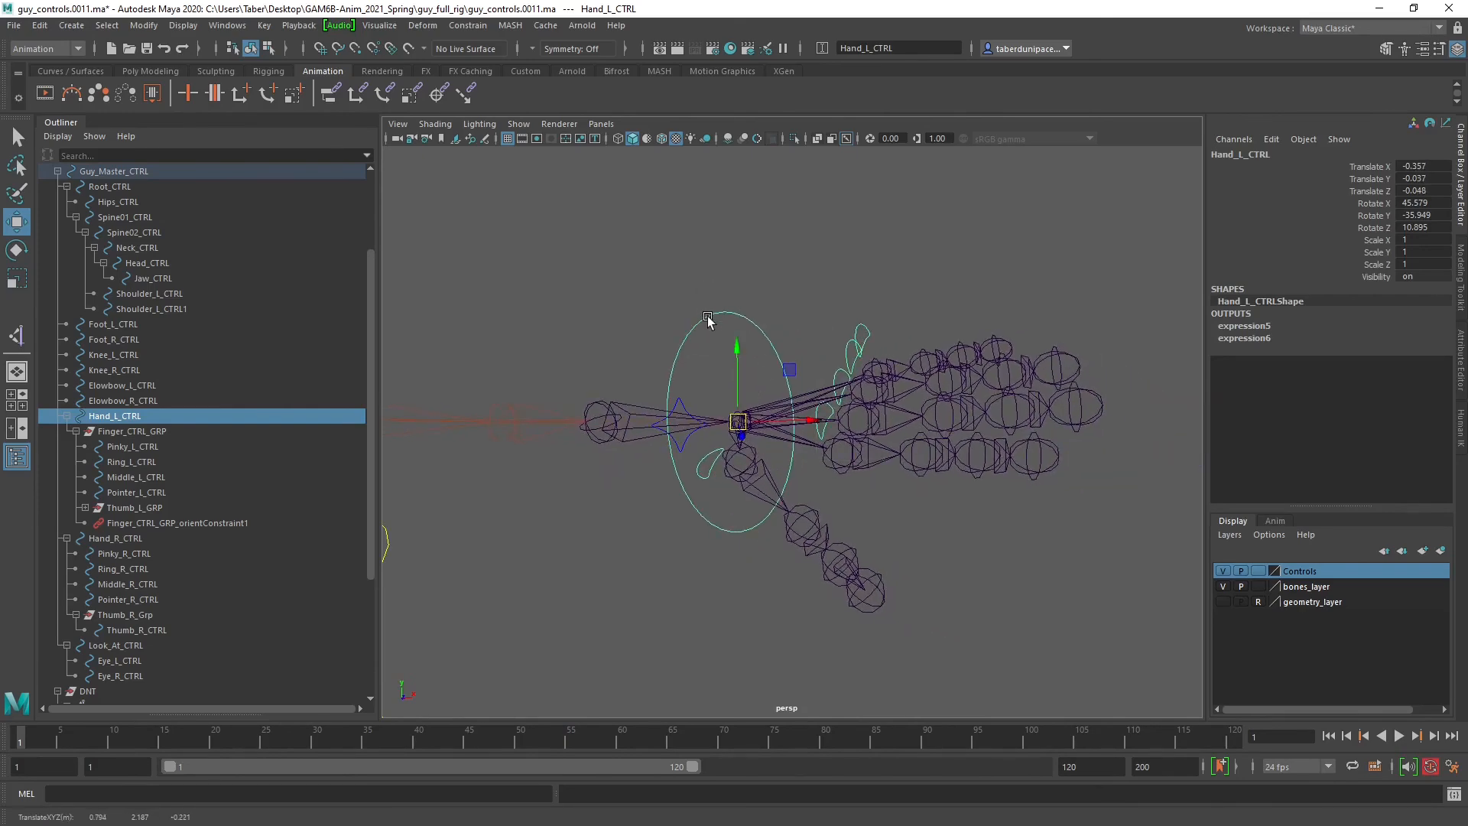
pyautogui.moveTo(739, 421); pyautogui.dragTo(824, 422)
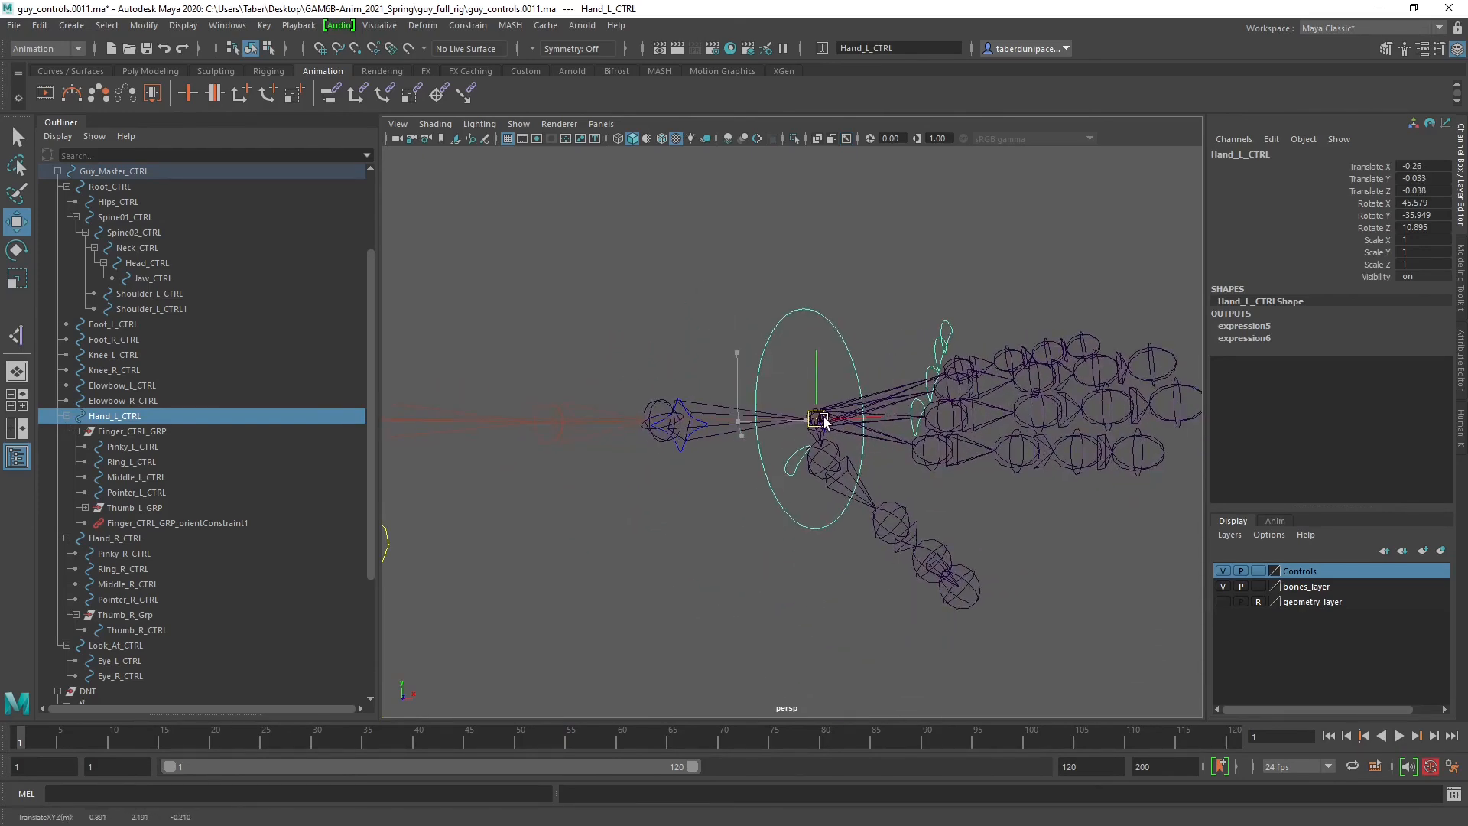
# Inspect the left finger controls, Finger_CTRL_GRP, the IK_L_Hand handle and the Wrist_L joint with its constraint channels.
pyautogui.moveTo(968, 307); pyautogui.dragTo(932, 367)
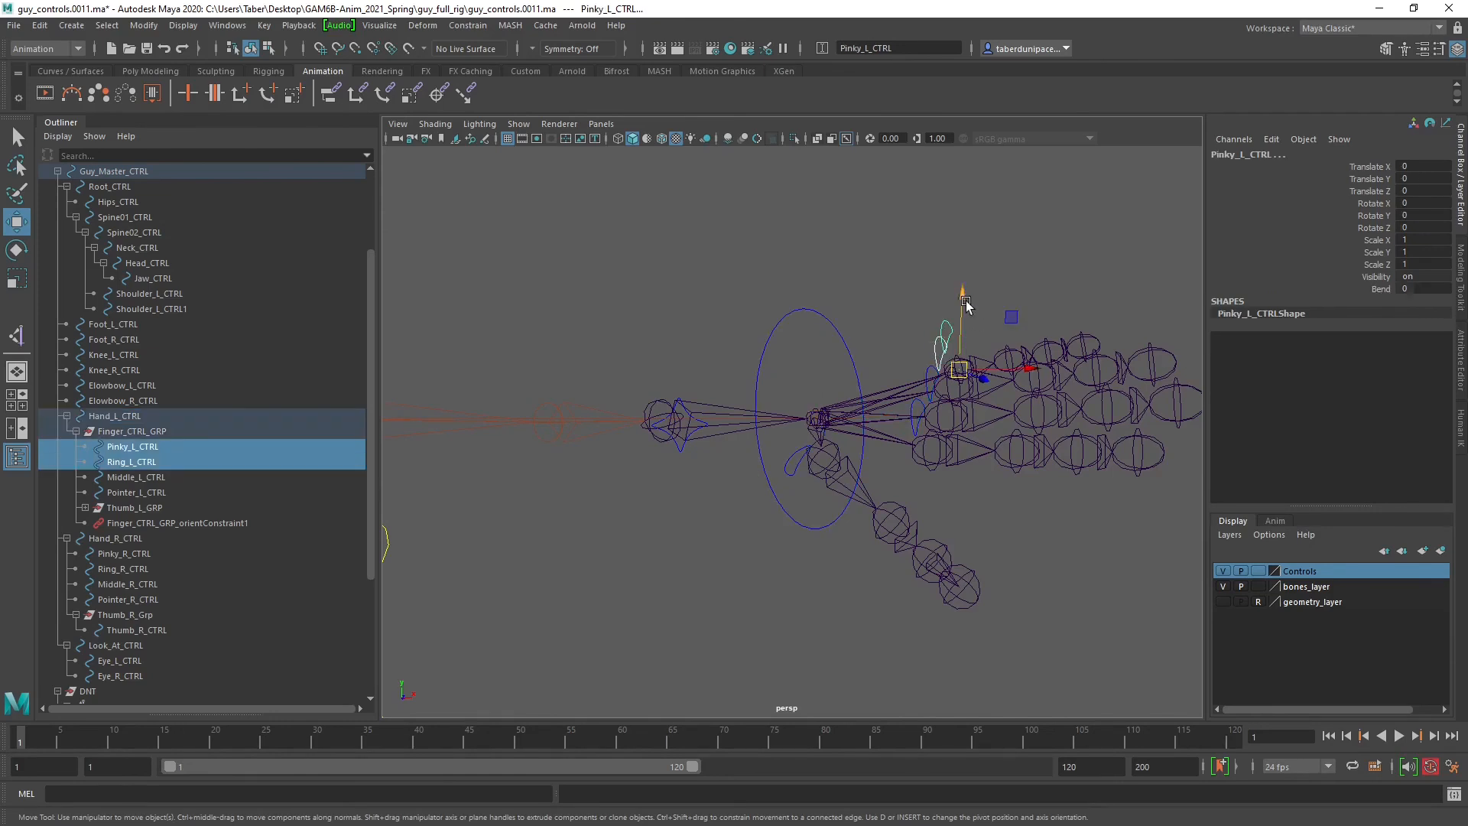
pyautogui.click(112, 433)
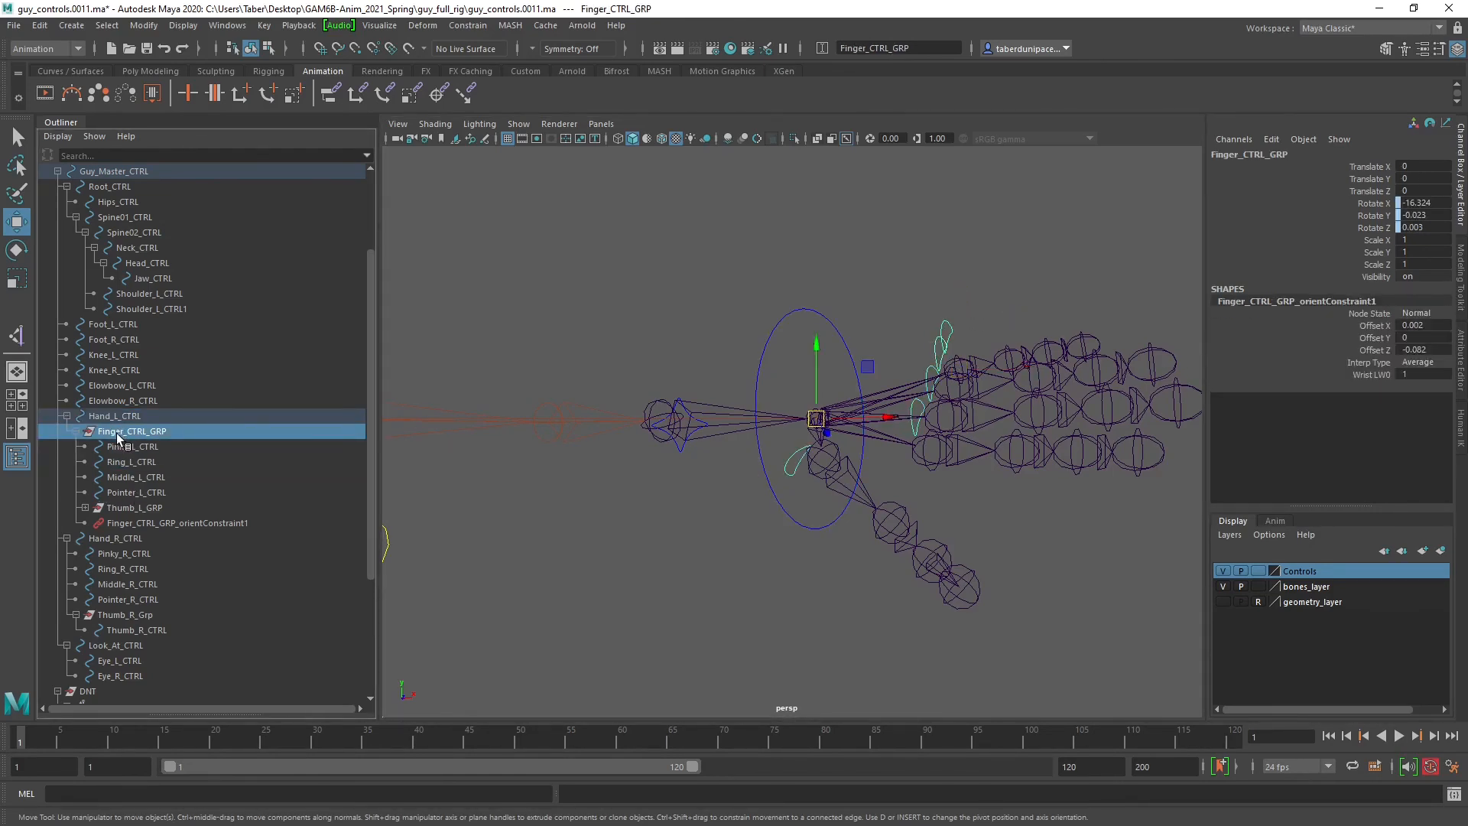
pyautogui.click(758, 276)
pyautogui.click(815, 414)
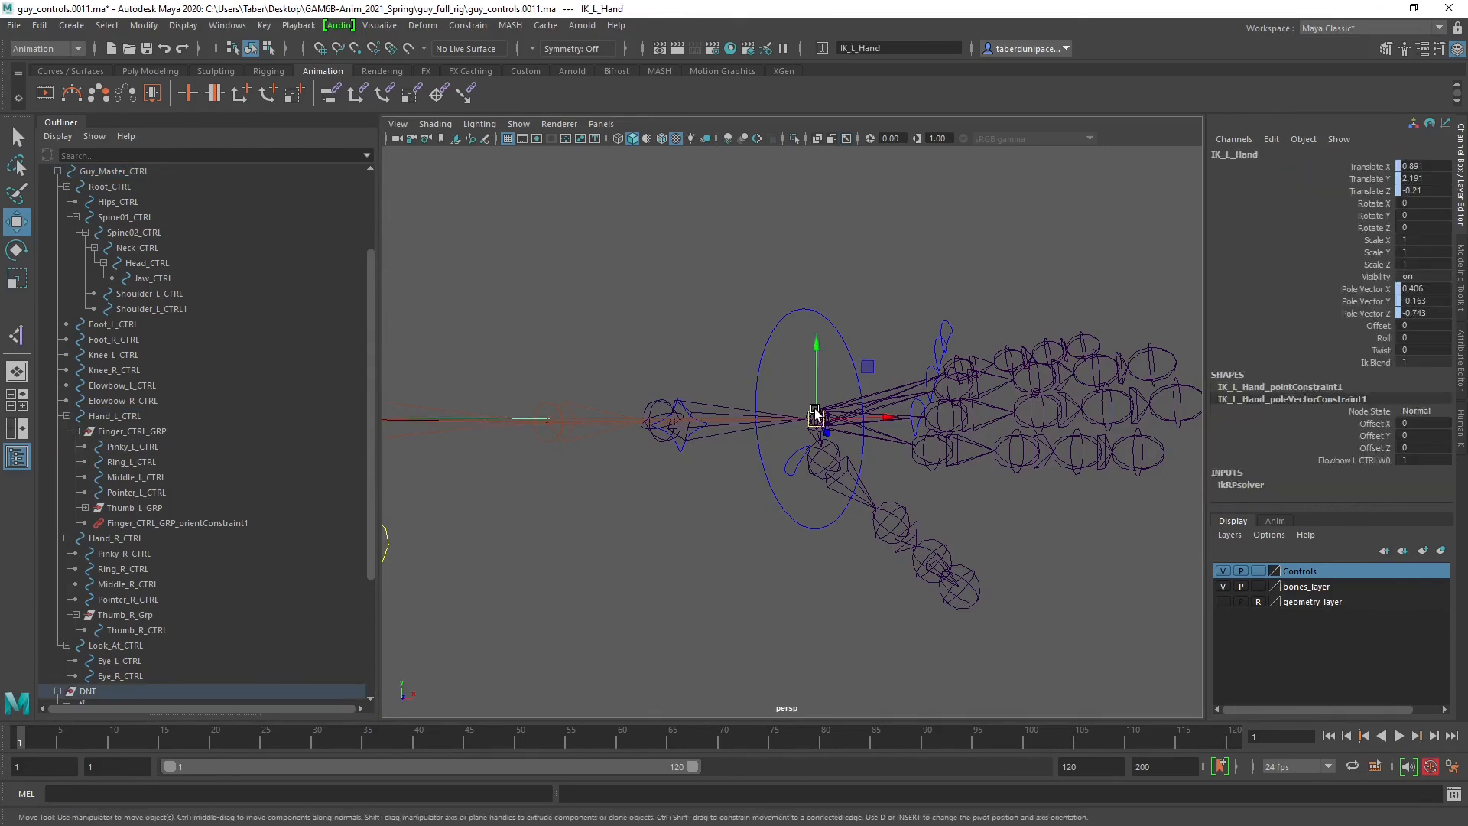
pyautogui.scroll(6, 815, 413)
pyautogui.scroll(-3, 801, 342)
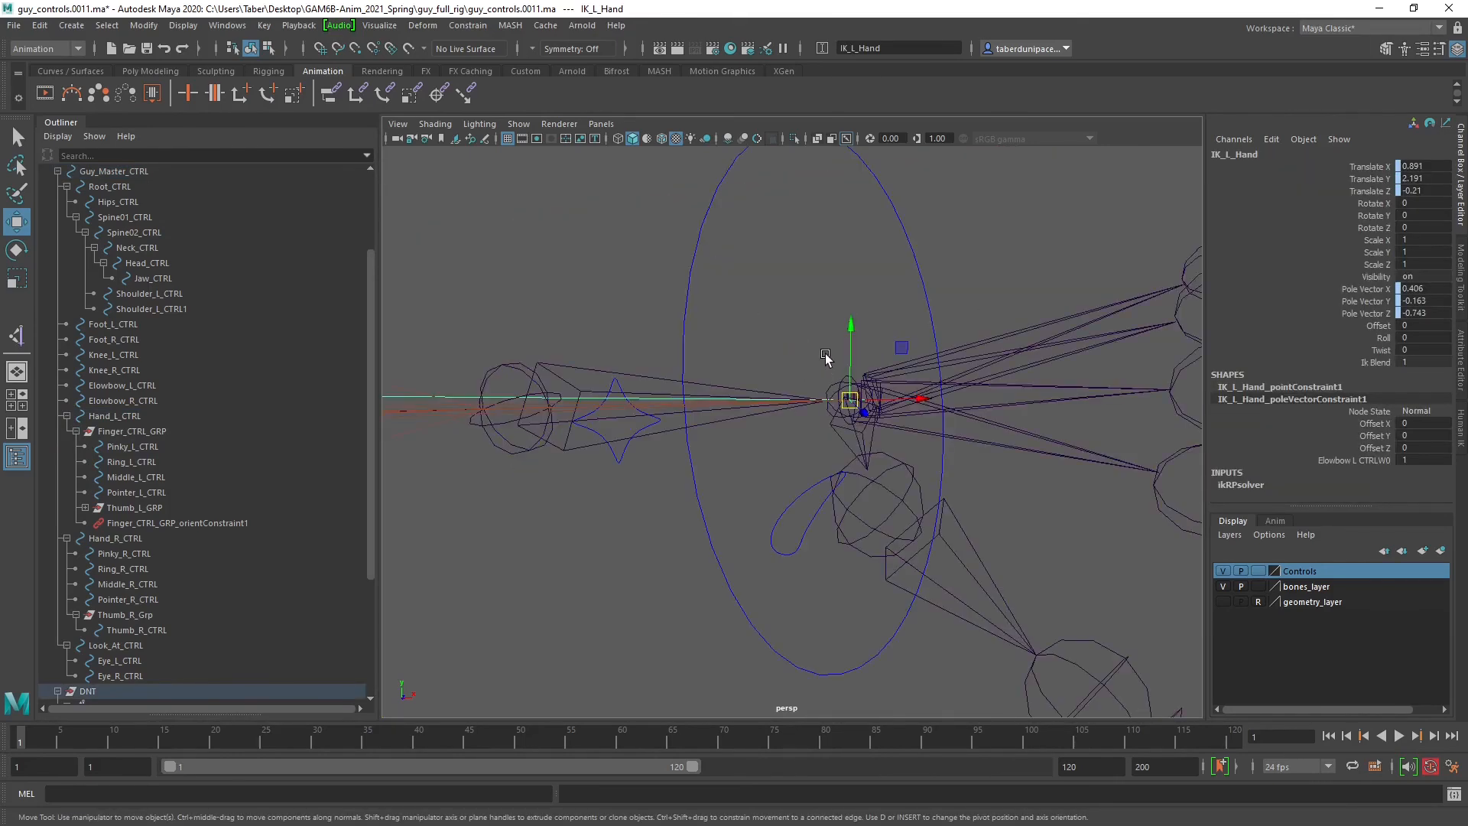
pyautogui.click(826, 358)
pyautogui.click(843, 378)
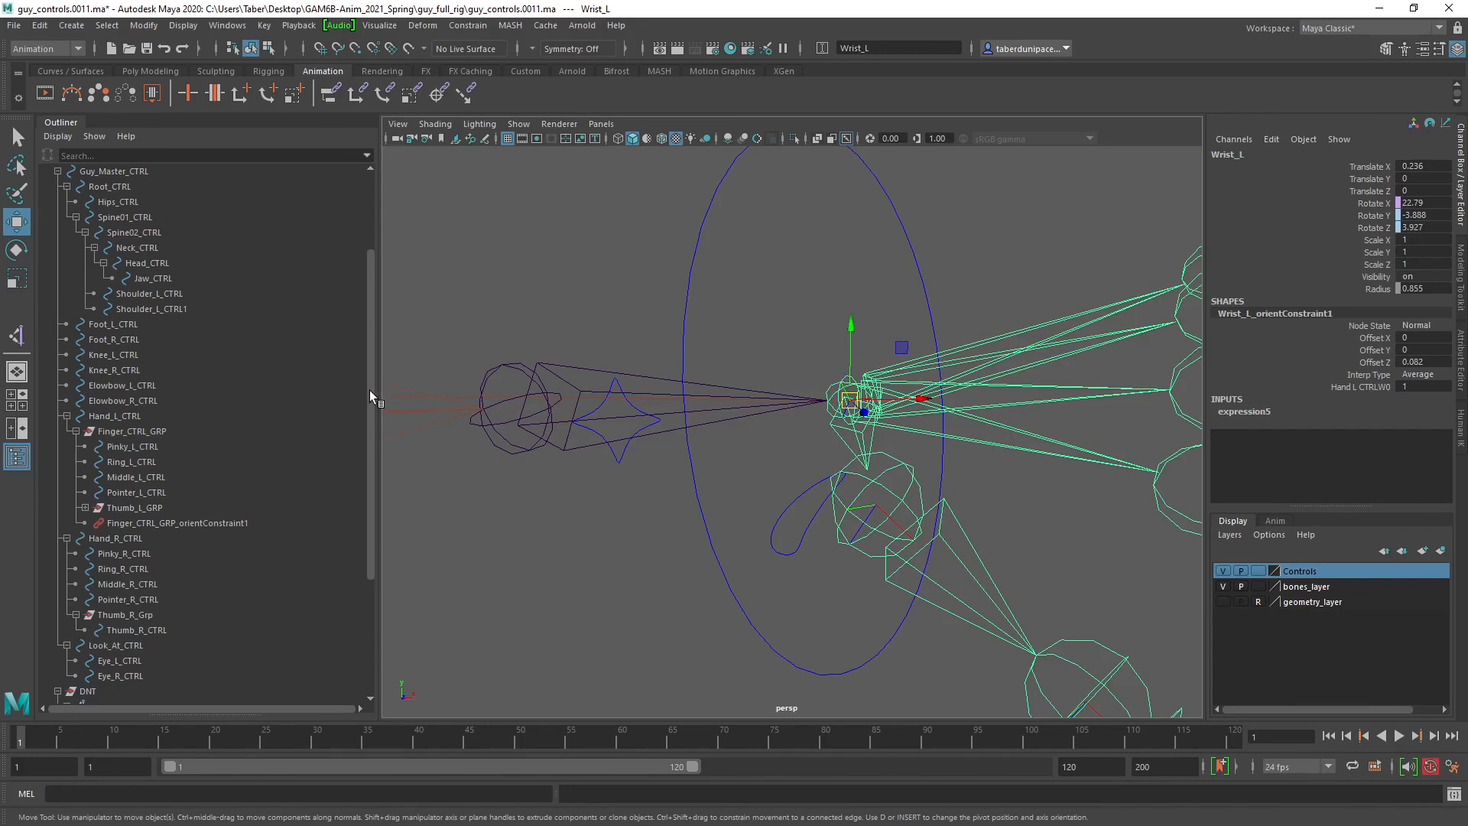
# Review the contents of Finger_CTRL_GRP from Pinky_L_CTRL to Thumb_L_GRP, expand Thumb_L_GRP and reselect the Wrist_L joint.
pyautogui.click(149, 430)
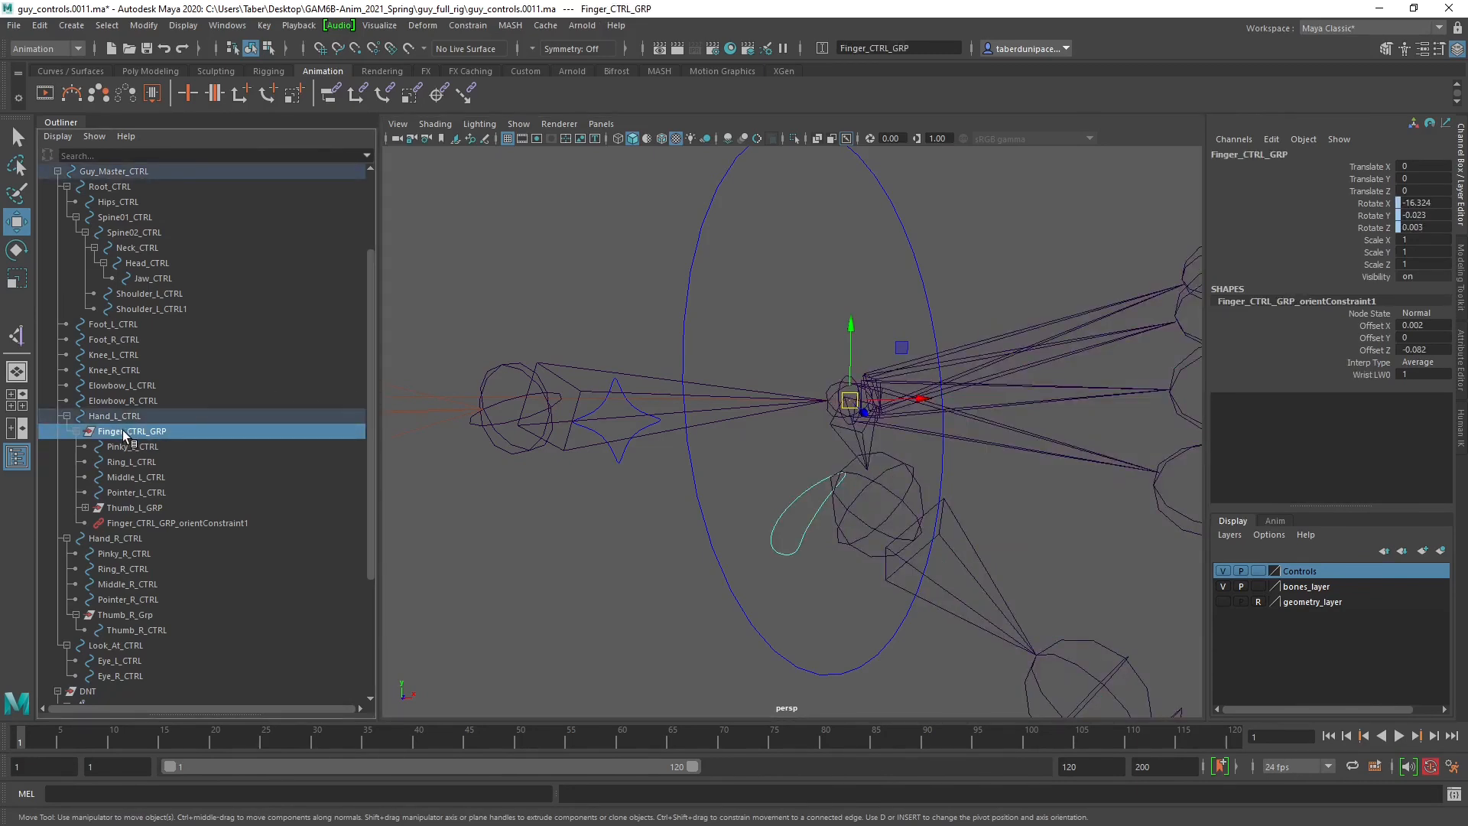
pyautogui.click(135, 447)
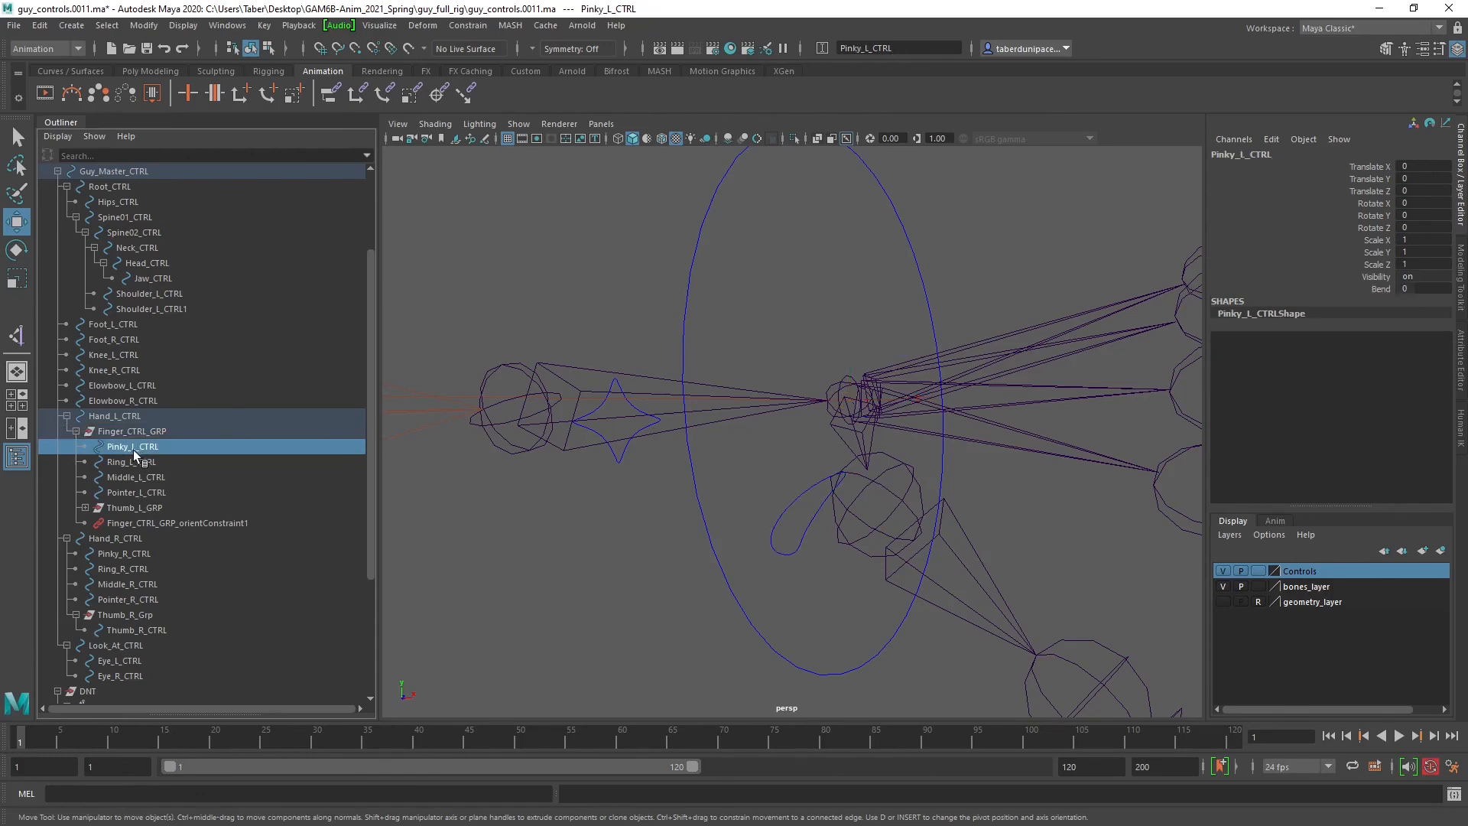
pyautogui.keyDown('shift'); pyautogui.click(128, 509); pyautogui.keyUp('shift')
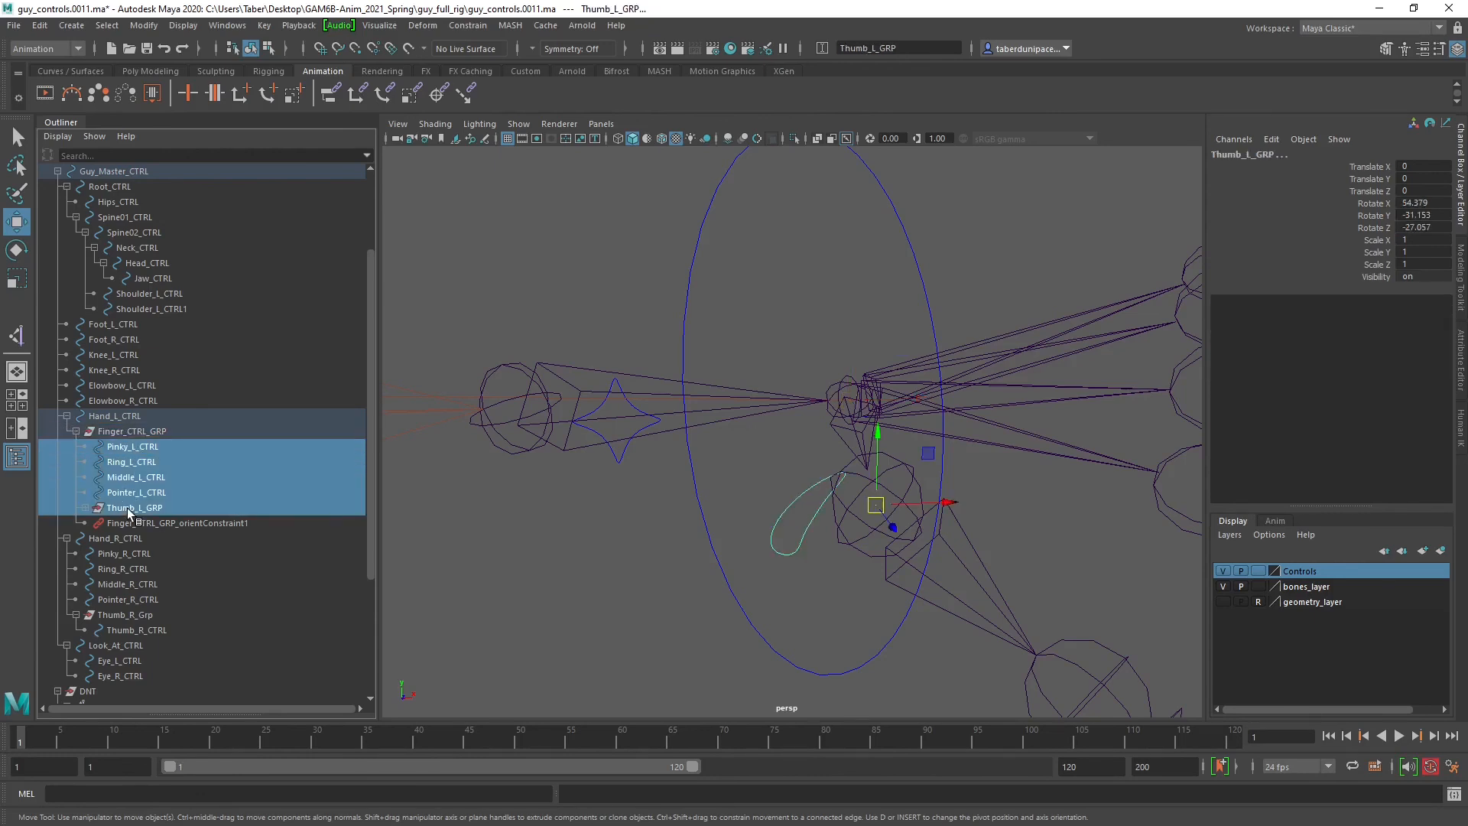
pyautogui.click(84, 508)
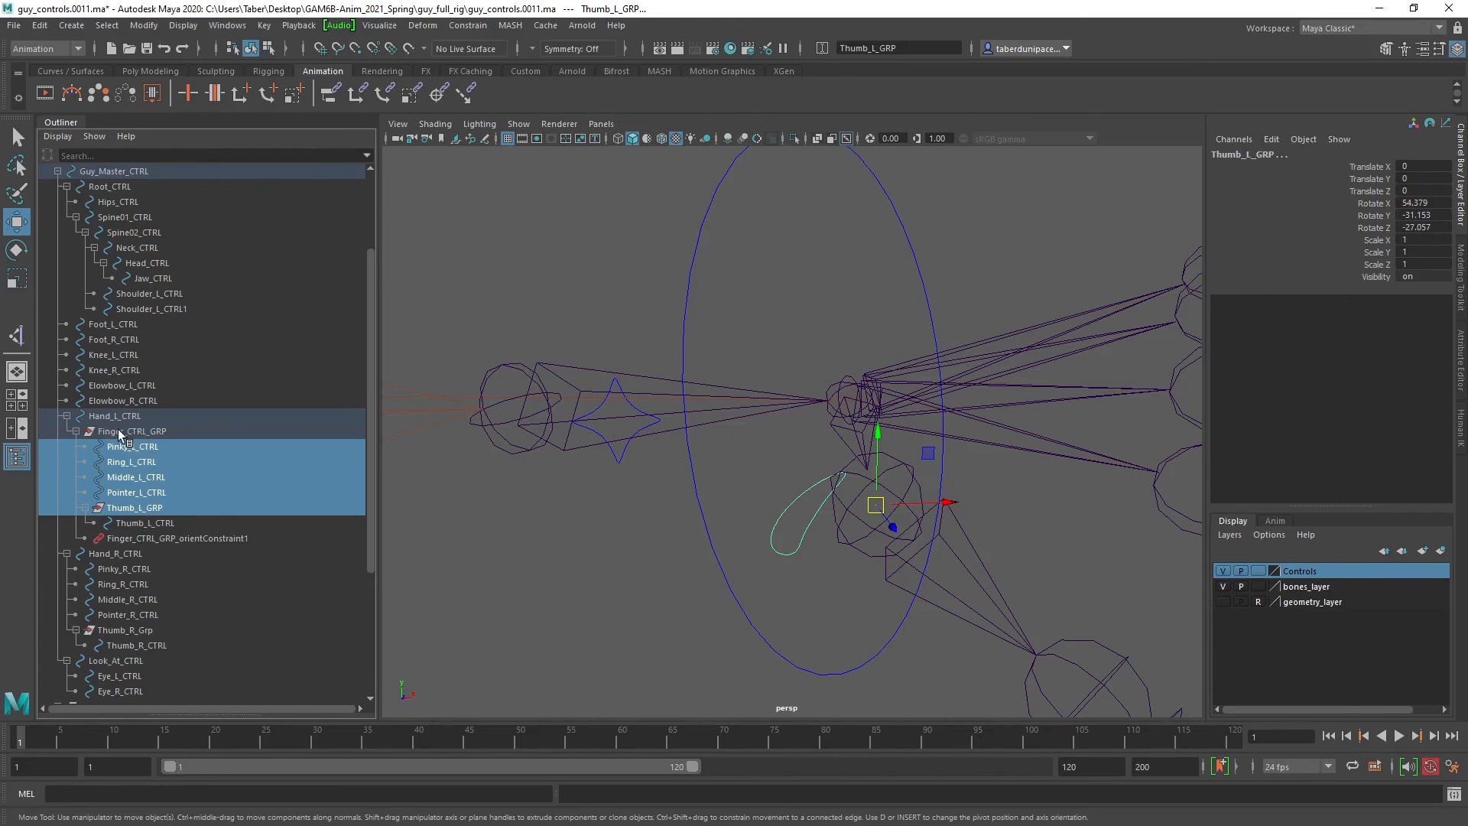
pyautogui.click(842, 381)
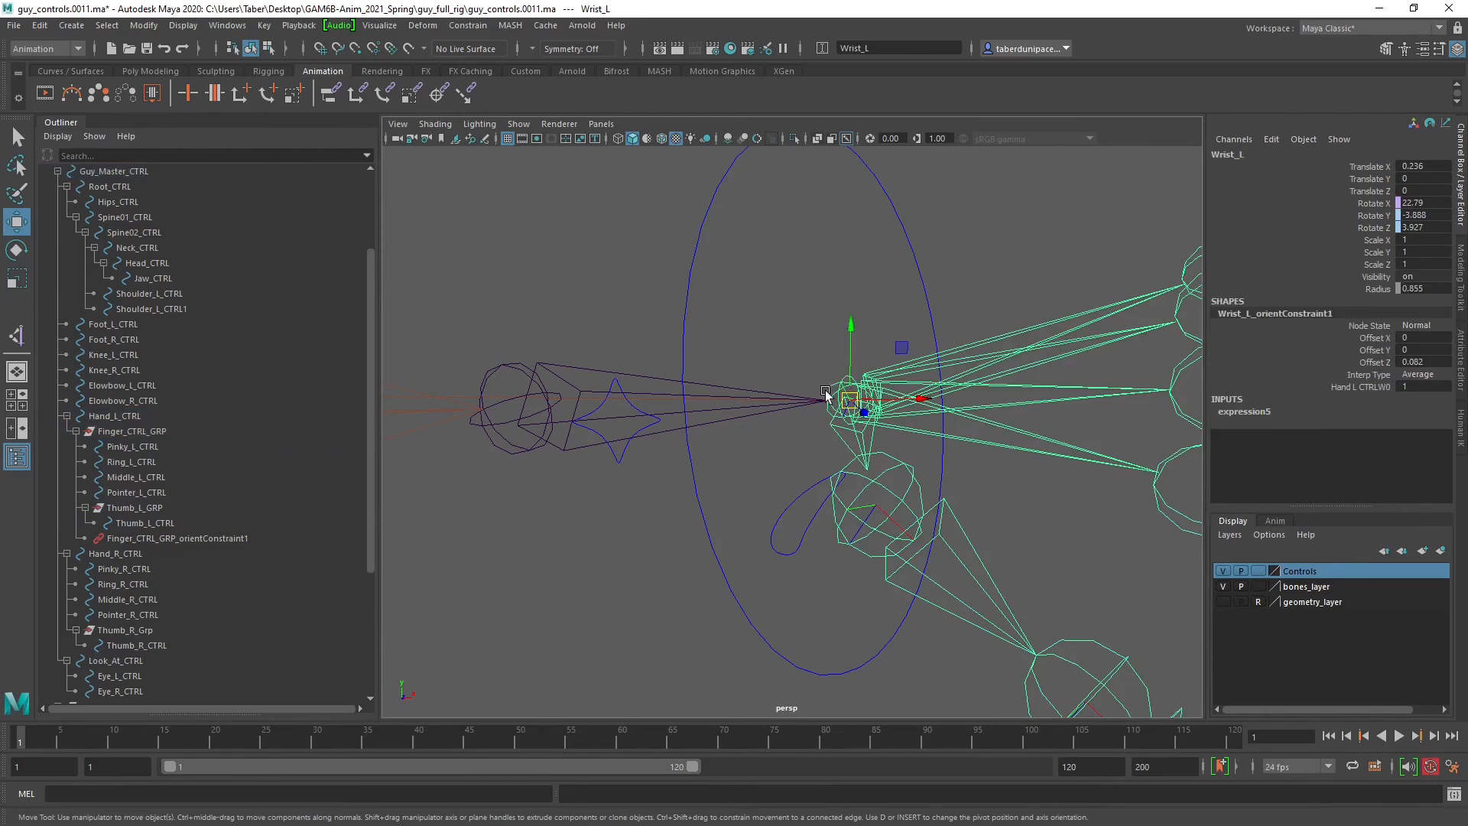
# Select the Wrist_L joint together with Finger_CTRL_GRP to review their constraint pairing, and clear the selection.
pyautogui.click(146, 434)
pyautogui.click(812, 267)
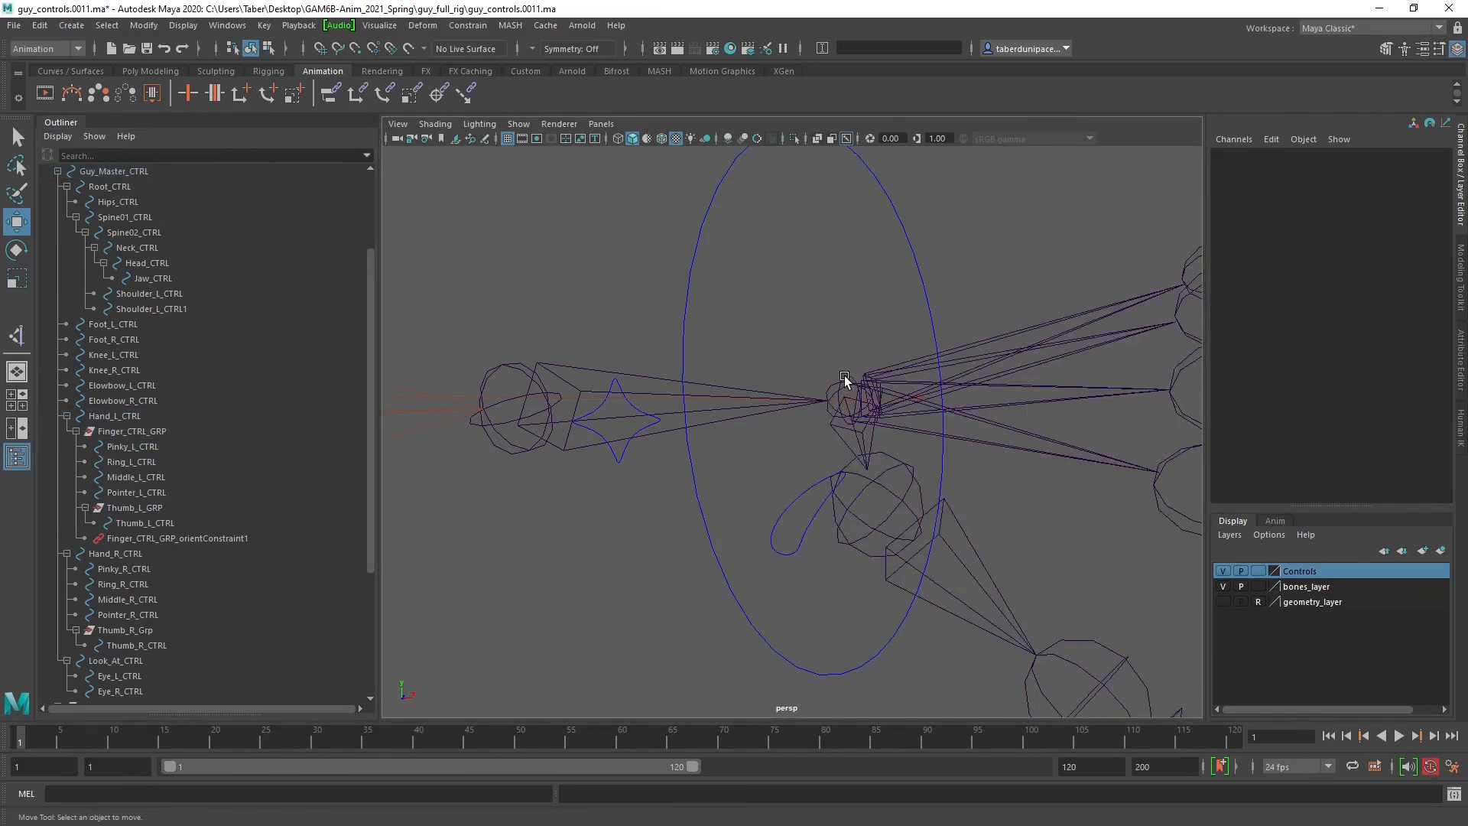
pyautogui.click(842, 379)
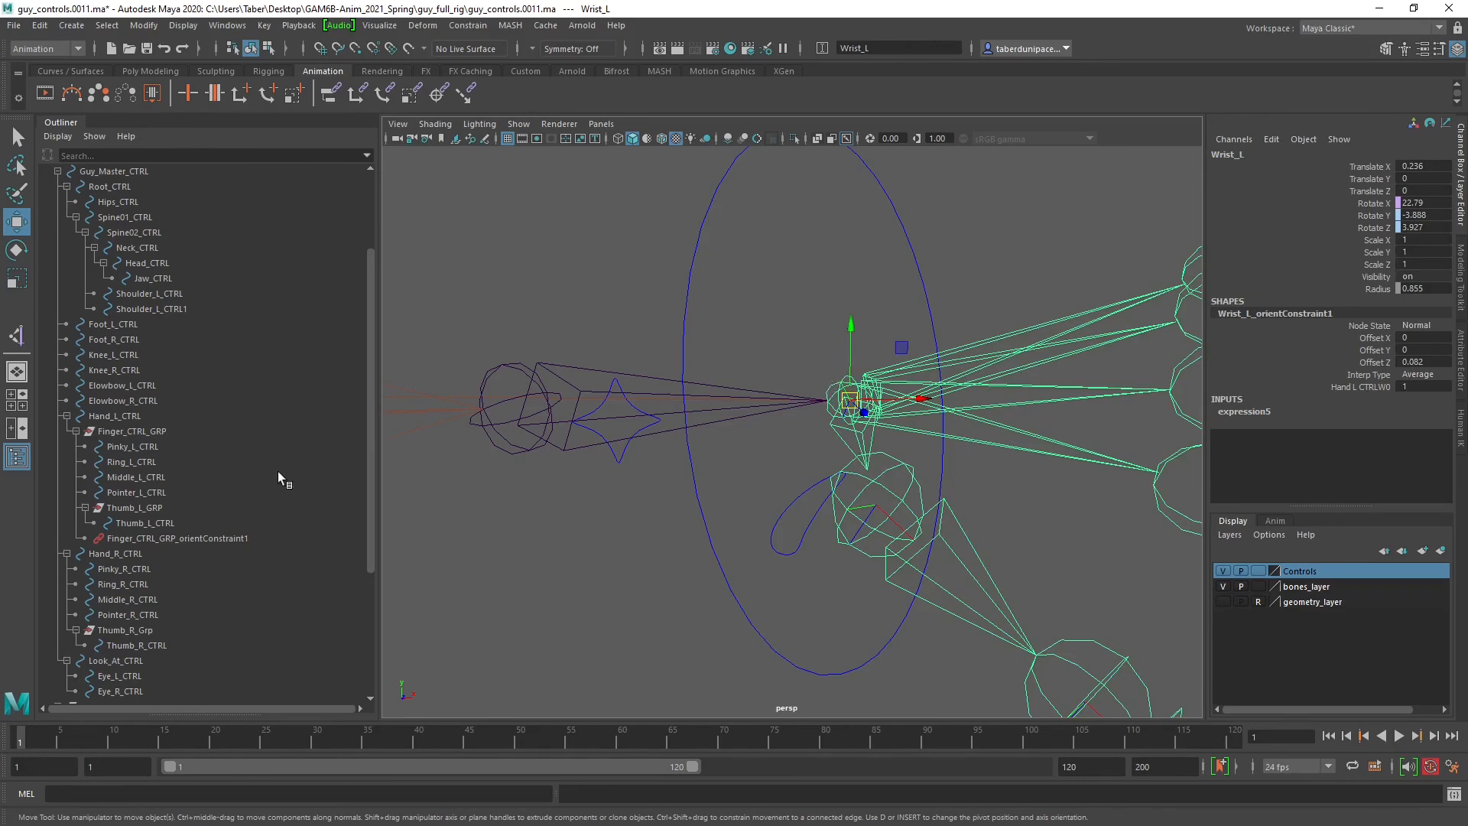
pyautogui.click(140, 434)
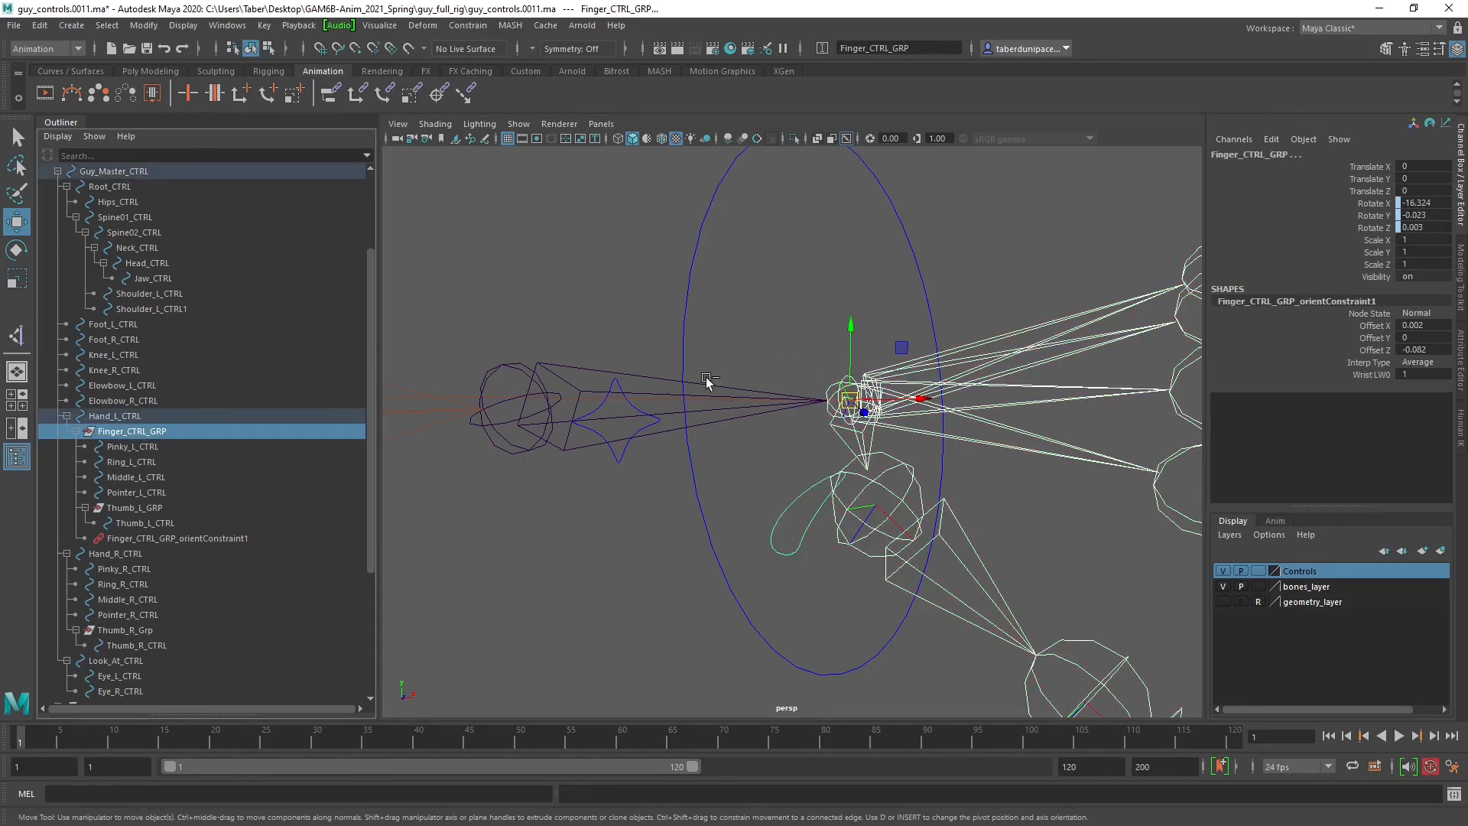
pyautogui.click(818, 234)
pyautogui.scroll(-8, 826, 252)
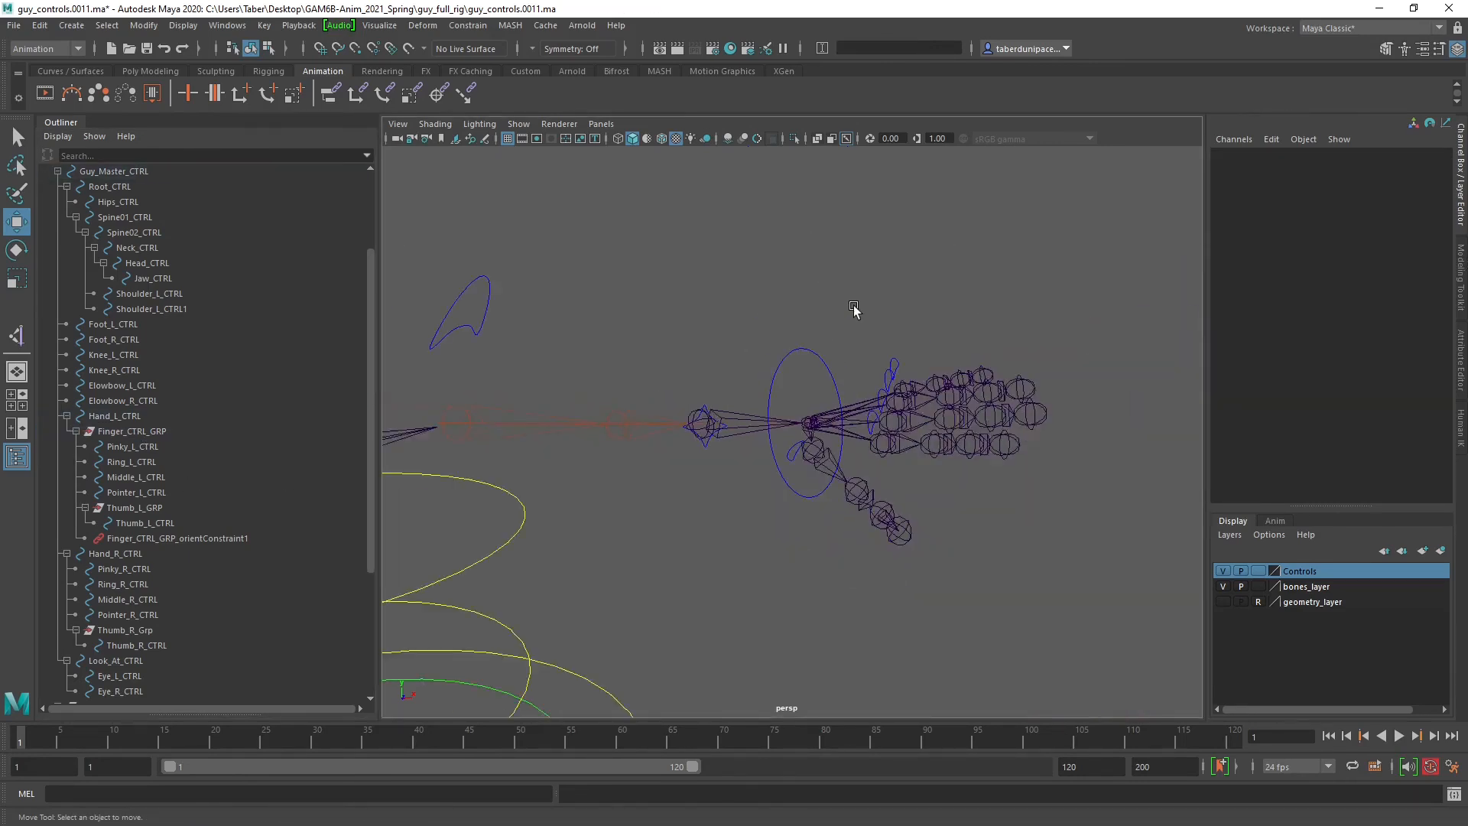
# Move Hand_L_CTRL to about -0.328, 0.11, -0.046 and Elowbow_L_CTRL to about -0.303, -0.518, 0.384 to bend the left arm.
pyautogui.keyDown('alt'); pyautogui.moveTo(856, 311); pyautogui.dragTo(798, 371); pyautogui.keyUp('alt')
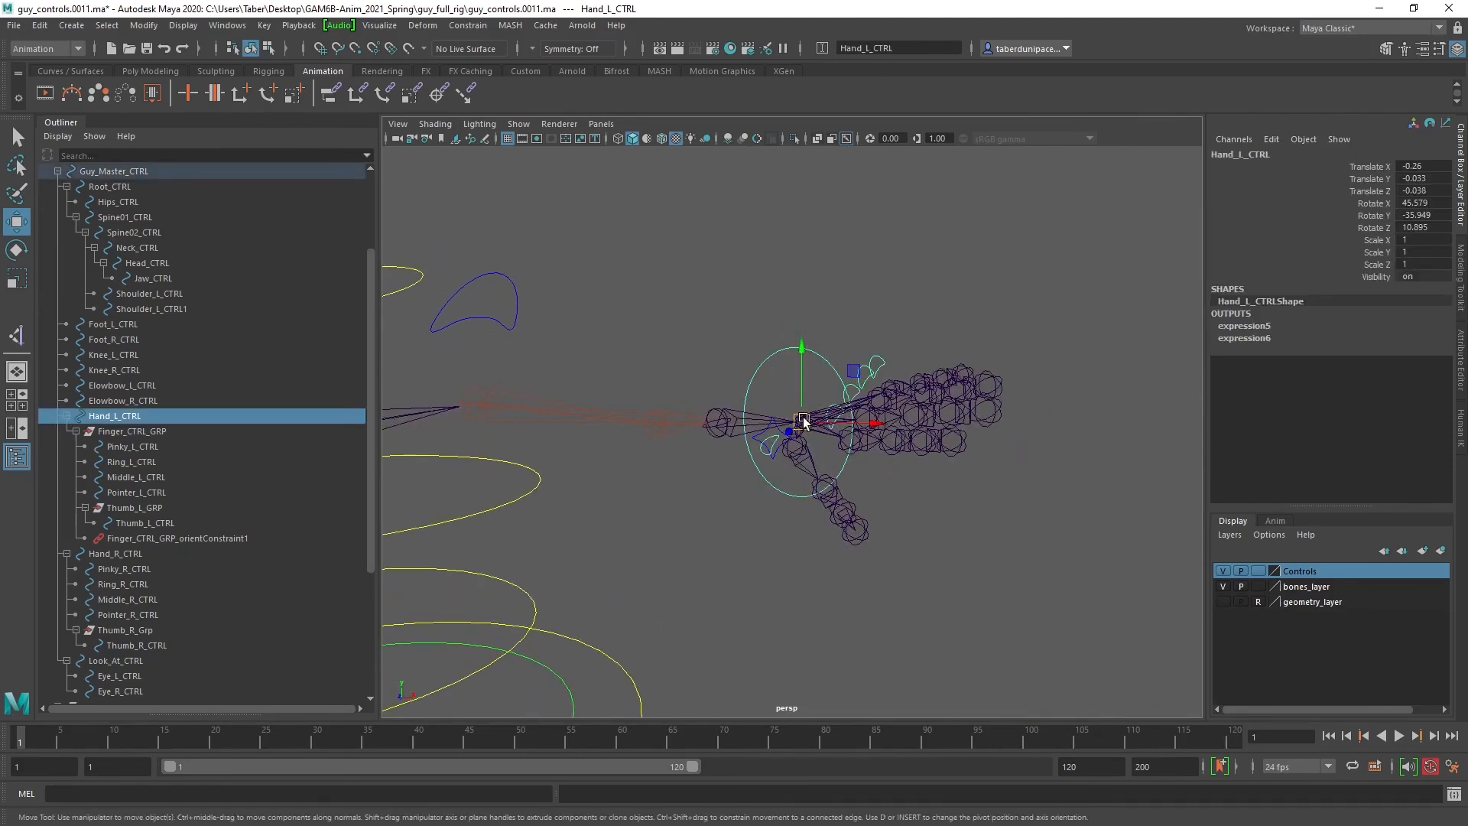
pyautogui.moveTo(801, 422); pyautogui.dragTo(765, 342)
pyautogui.keyDown('alt'); pyautogui.moveTo(742, 420); pyautogui.dragTo(650, 485); pyautogui.keyUp('alt')
pyautogui.moveTo(641, 489)
pyautogui.keyDown('alt'); pyautogui.mouseDown()
pyautogui.moveTo(606, 498)
pyautogui.moveTo(642, 500)
pyautogui.mouseUp(); pyautogui.keyUp('alt')
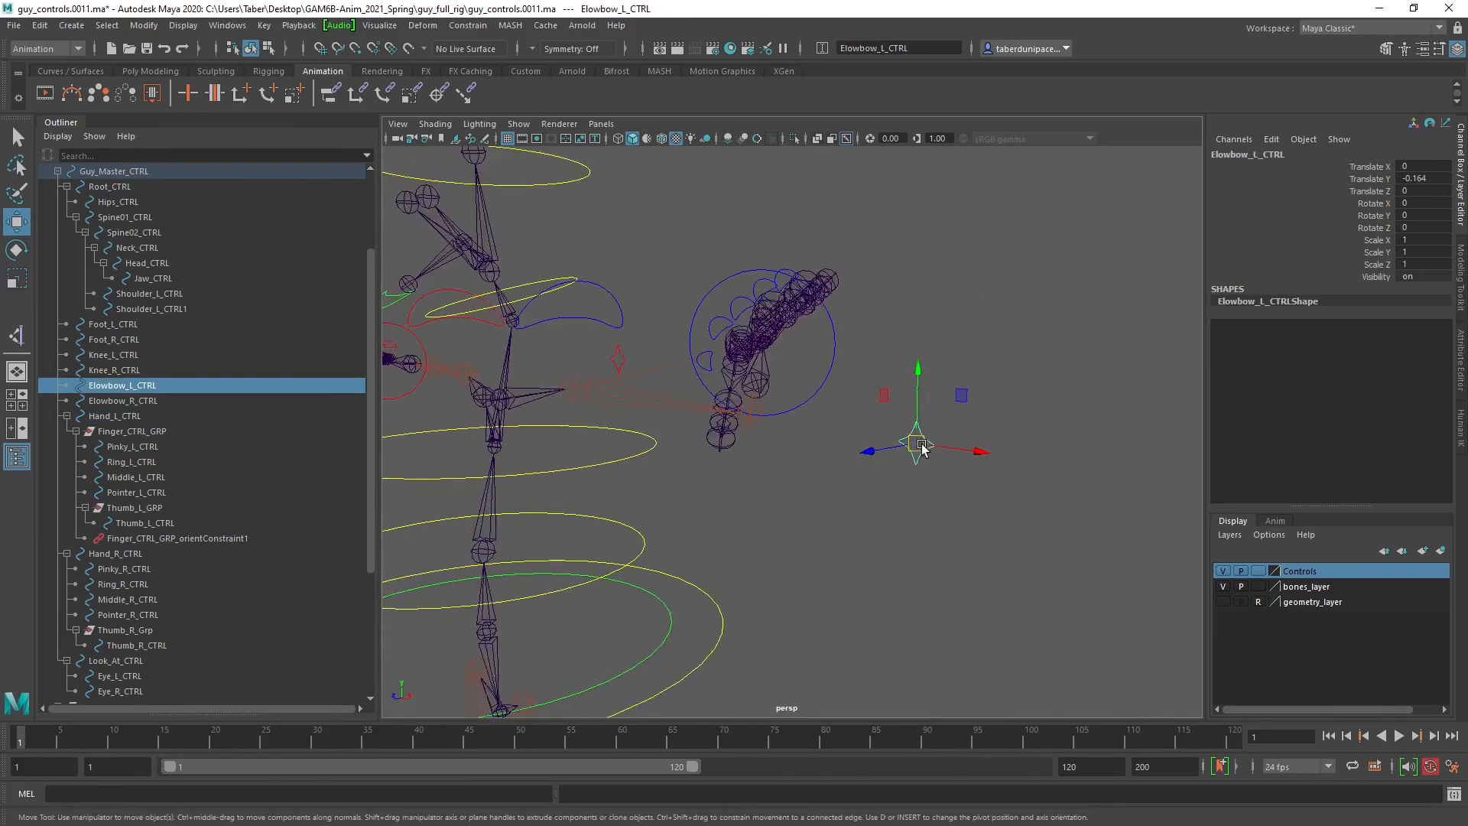
pyautogui.moveTo(916, 443); pyautogui.dragTo(871, 416)
# Try the rotation and Bend of Pinky_L_CTRL, undo the test changes, and check Thumb_L_CTRL.
pyautogui.click(928, 299)
pyautogui.click(855, 341)
pyautogui.press('e')
pyautogui.hotkey('ctrl', 'z')
pyautogui.keyDown('alt'); pyautogui.moveTo(944, 356); pyautogui.dragTo(1128, 309); pyautogui.keyUp('alt')
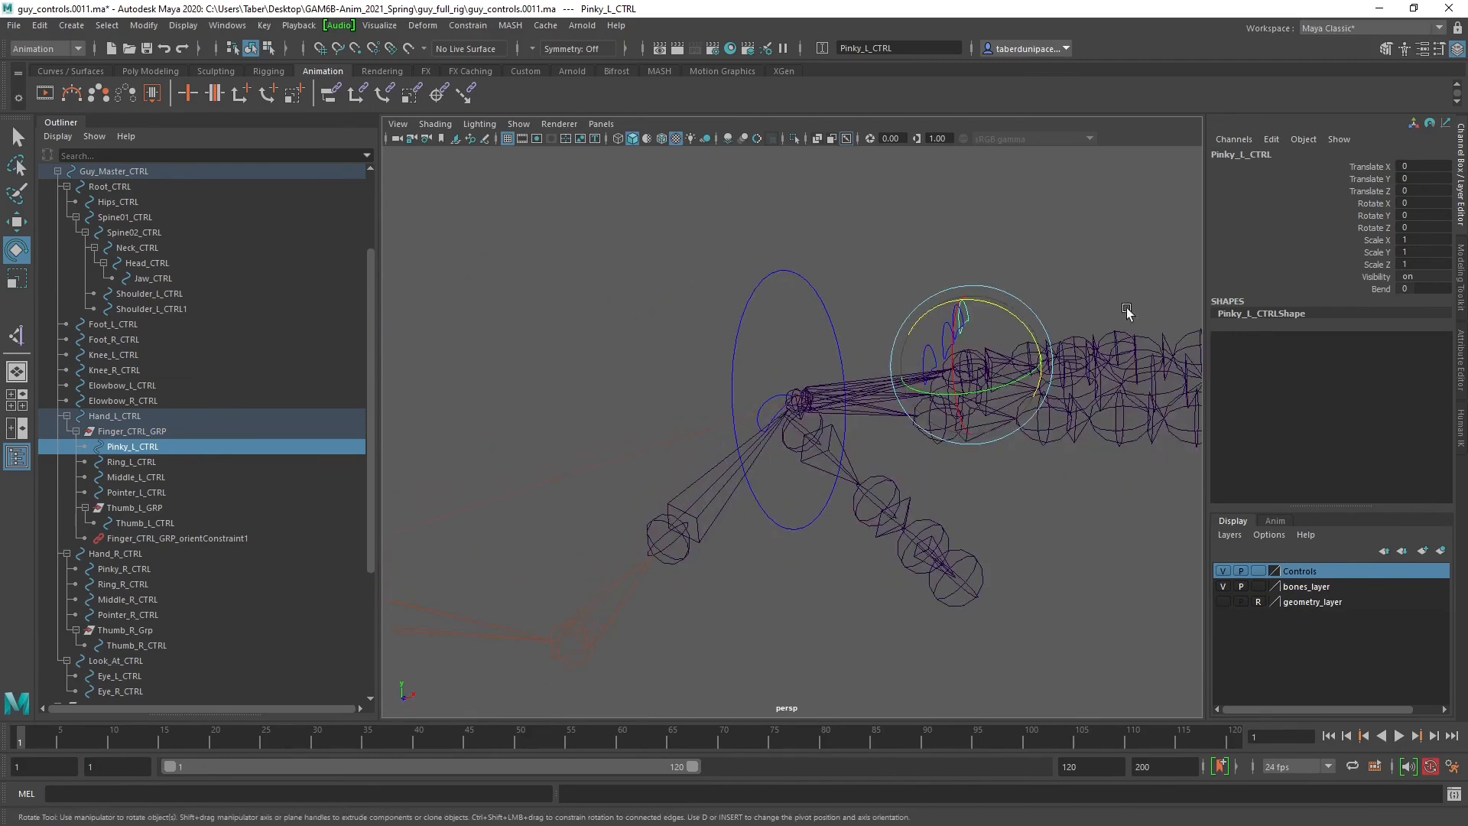
pyautogui.click(1376, 291)
pyautogui.moveTo(898, 243)
pyautogui.mouseDown(button='middle')
pyautogui.moveTo(1000, 244)
pyautogui.moveTo(905, 237)
pyautogui.mouseUp(button='middle')
pyautogui.hotkey('ctrl', 'z')
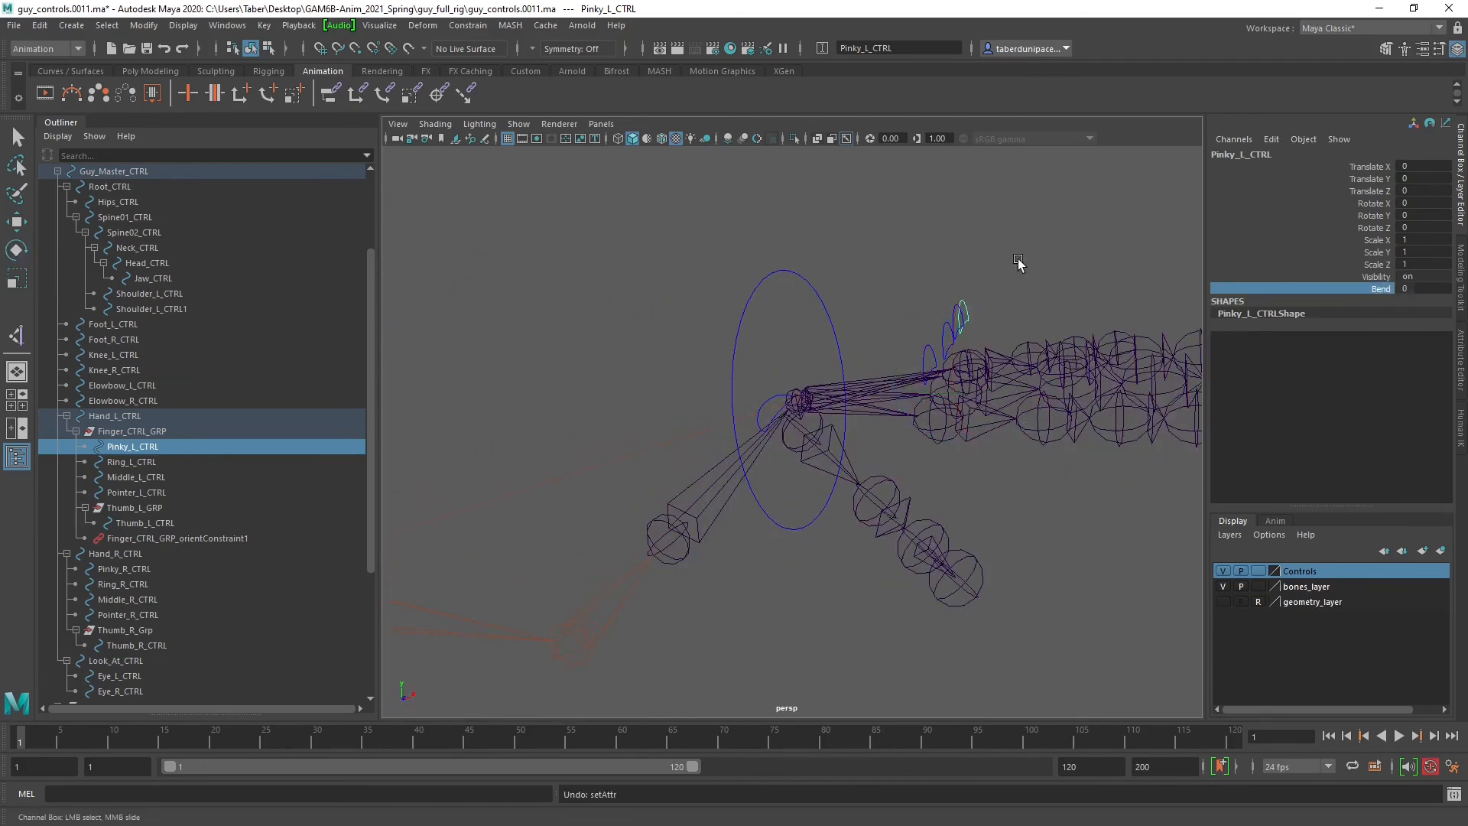
pyautogui.keyDown('alt'); pyautogui.moveTo(1018, 263); pyautogui.dragTo(646, 371); pyautogui.keyUp('alt')
pyautogui.click(649, 367)
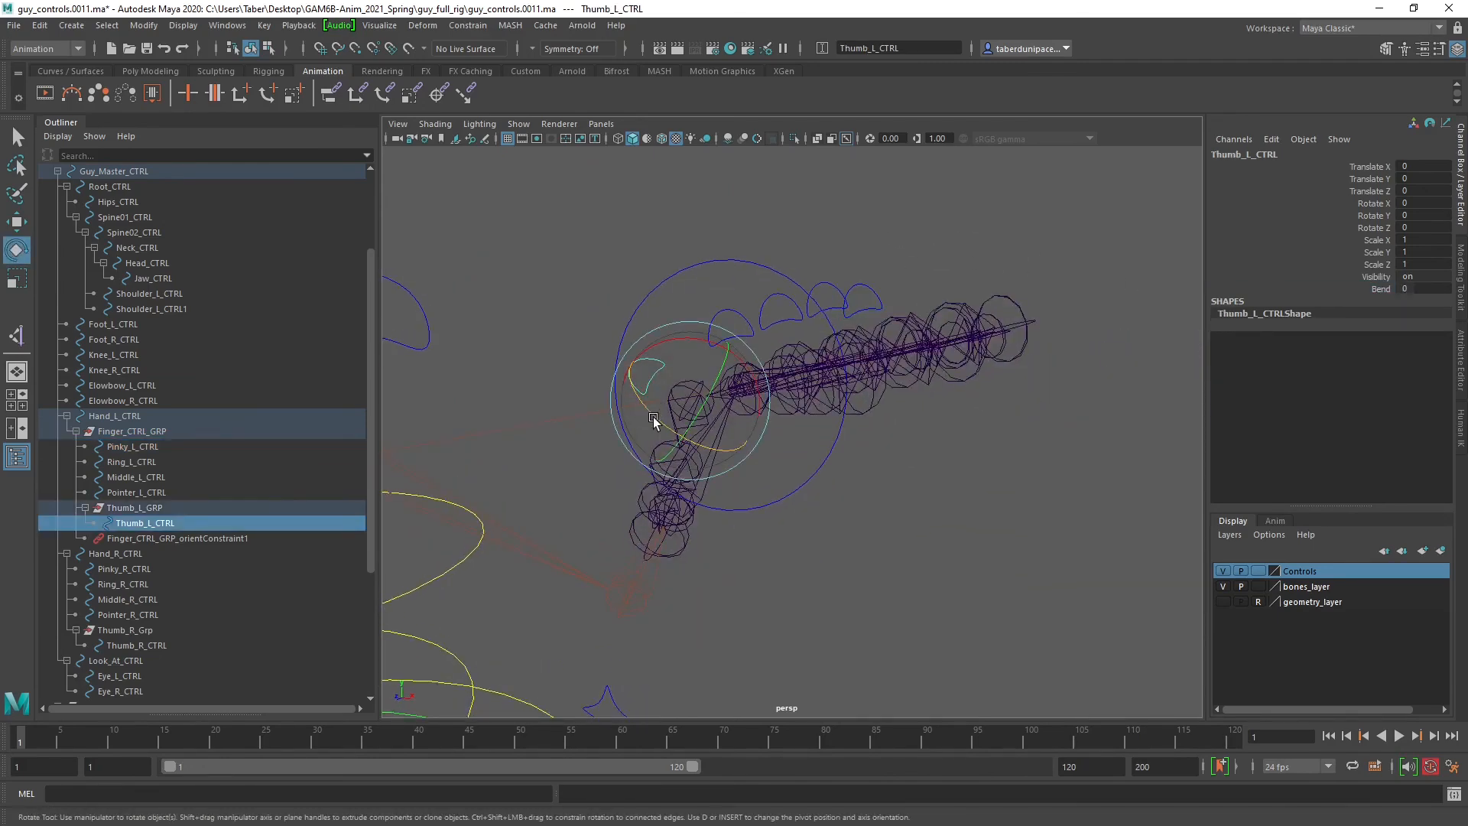
pyautogui.click(735, 227)
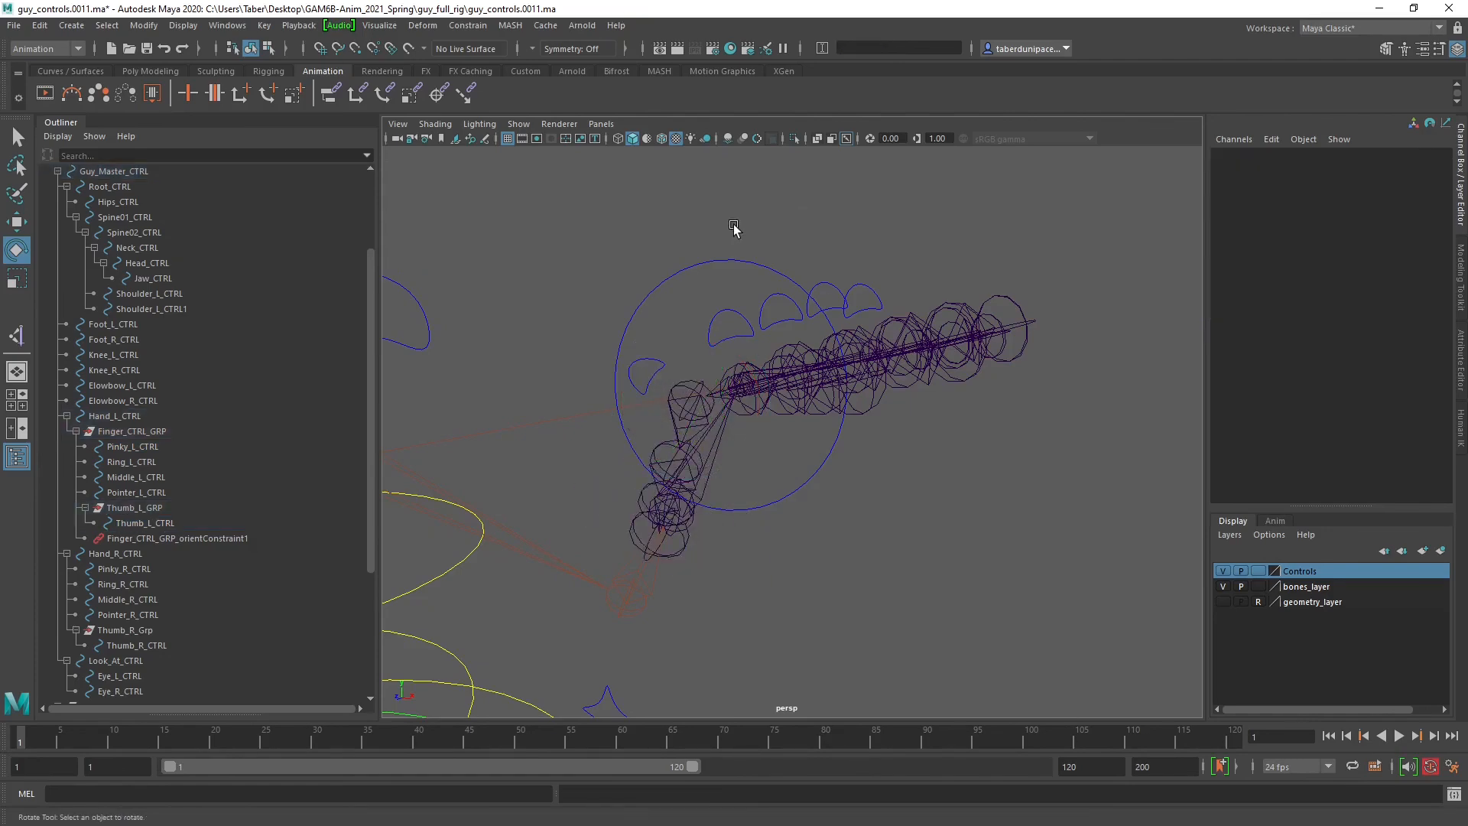
# Reset all translate and rotate values of Hand_L_CTRL to 0.
pyautogui.click(730, 279)
pyautogui.keyDown('alt'); pyautogui.moveTo(760, 328); pyautogui.dragTo(856, 329); pyautogui.keyUp('alt')
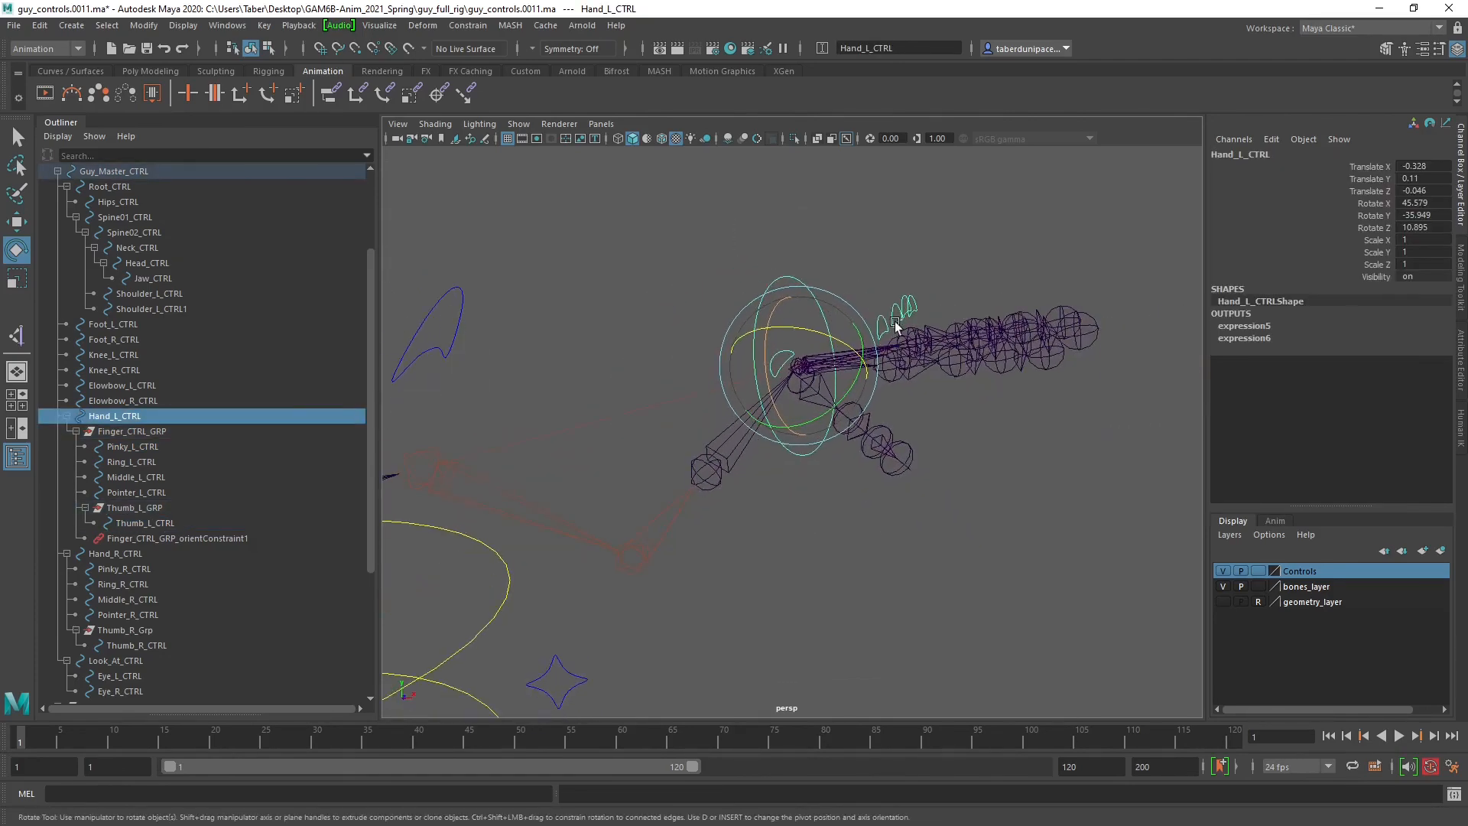
pyautogui.moveTo(1429, 174); pyautogui.dragTo(1432, 227)
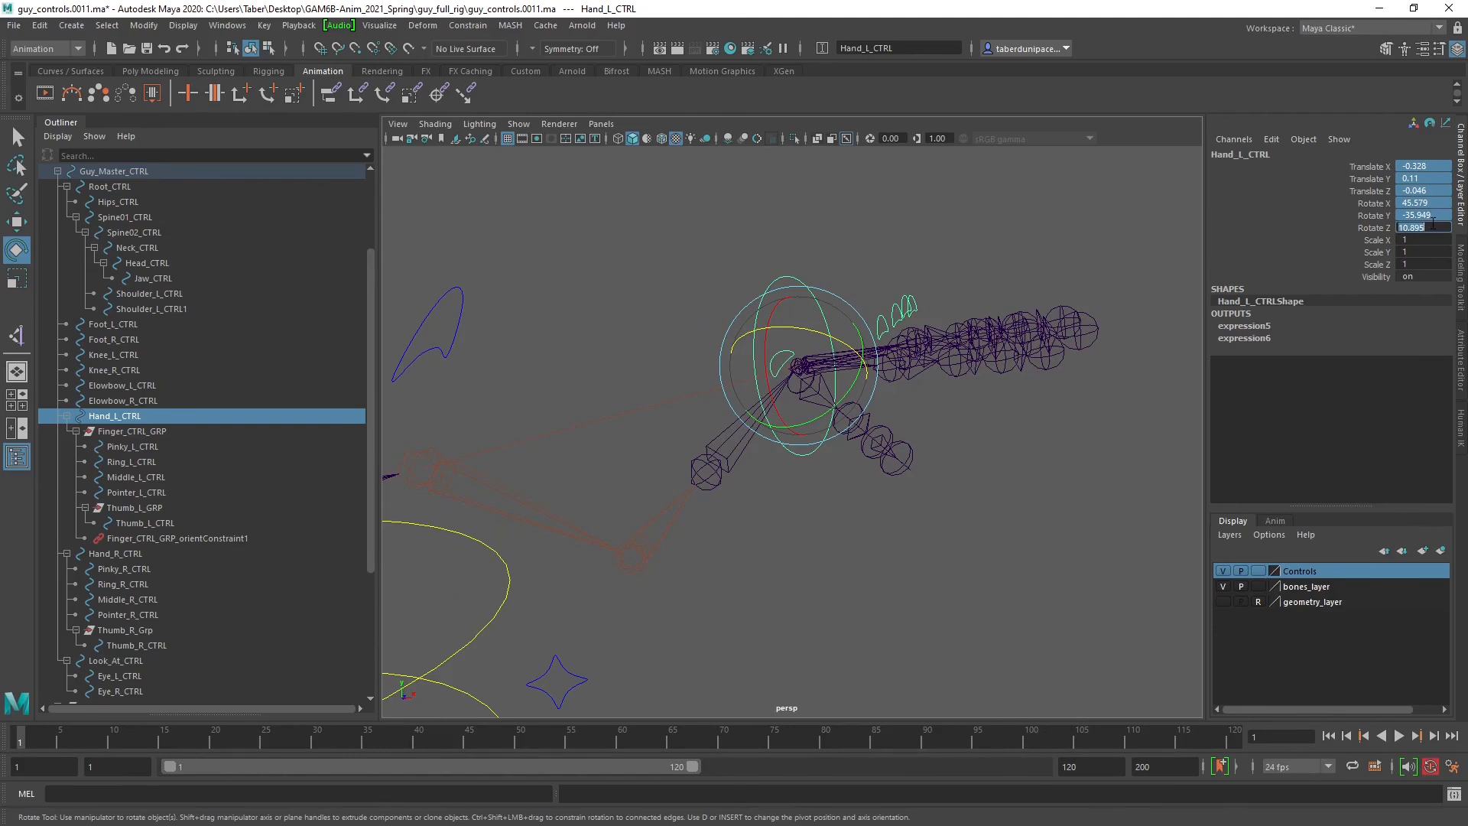
pyautogui.write('0')
pyautogui.press('Return')
# Reset all translate and rotate values of Elowbow_L_CTRL to 0 and deselect it.
pyautogui.keyDown('alt'); pyautogui.moveTo(865, 407); pyautogui.dragTo(606, 606); pyautogui.keyUp('alt')
pyautogui.click(587, 612)
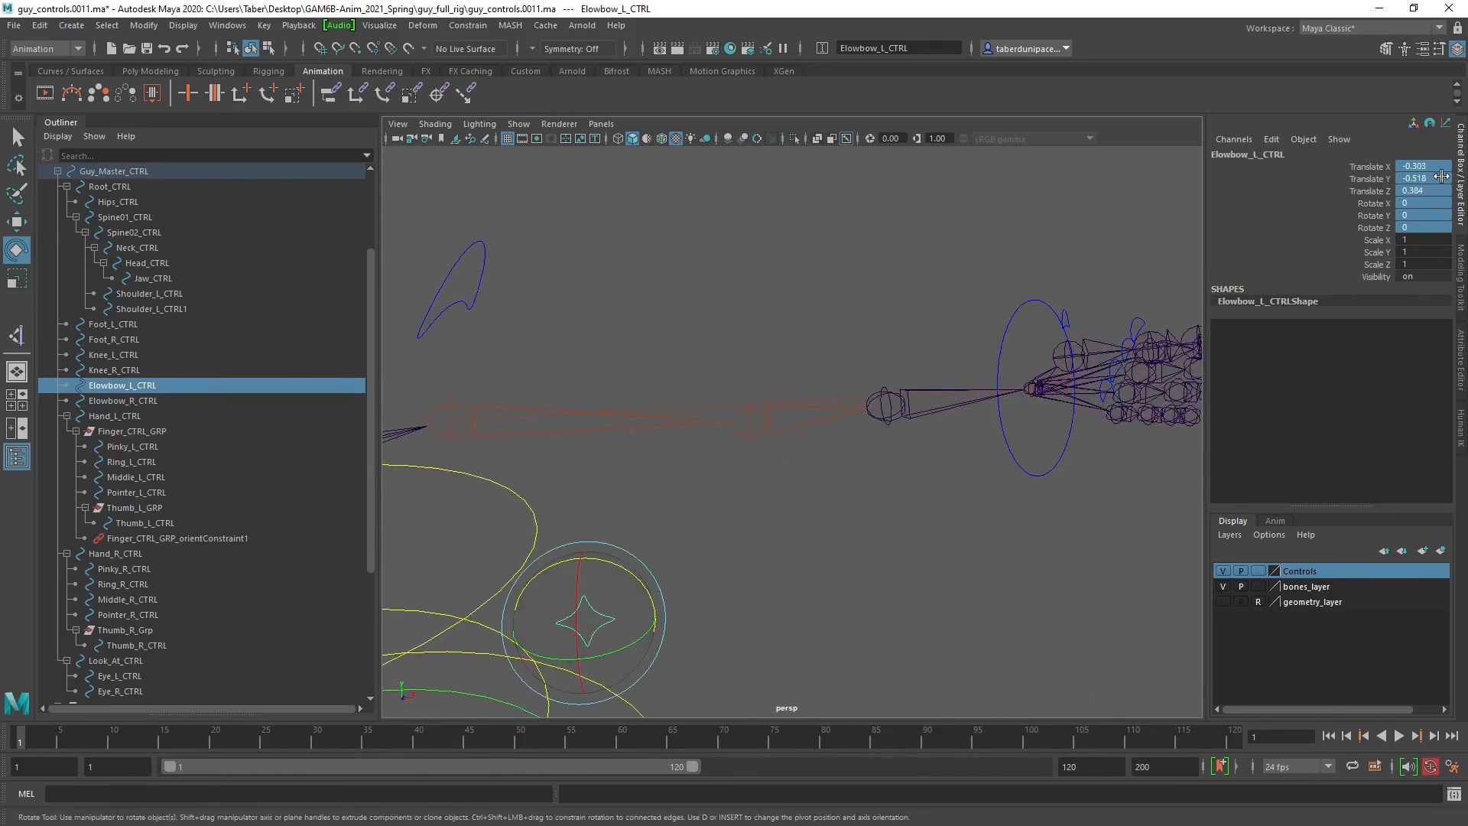
pyautogui.moveTo(1434, 165); pyautogui.dragTo(1430, 228)
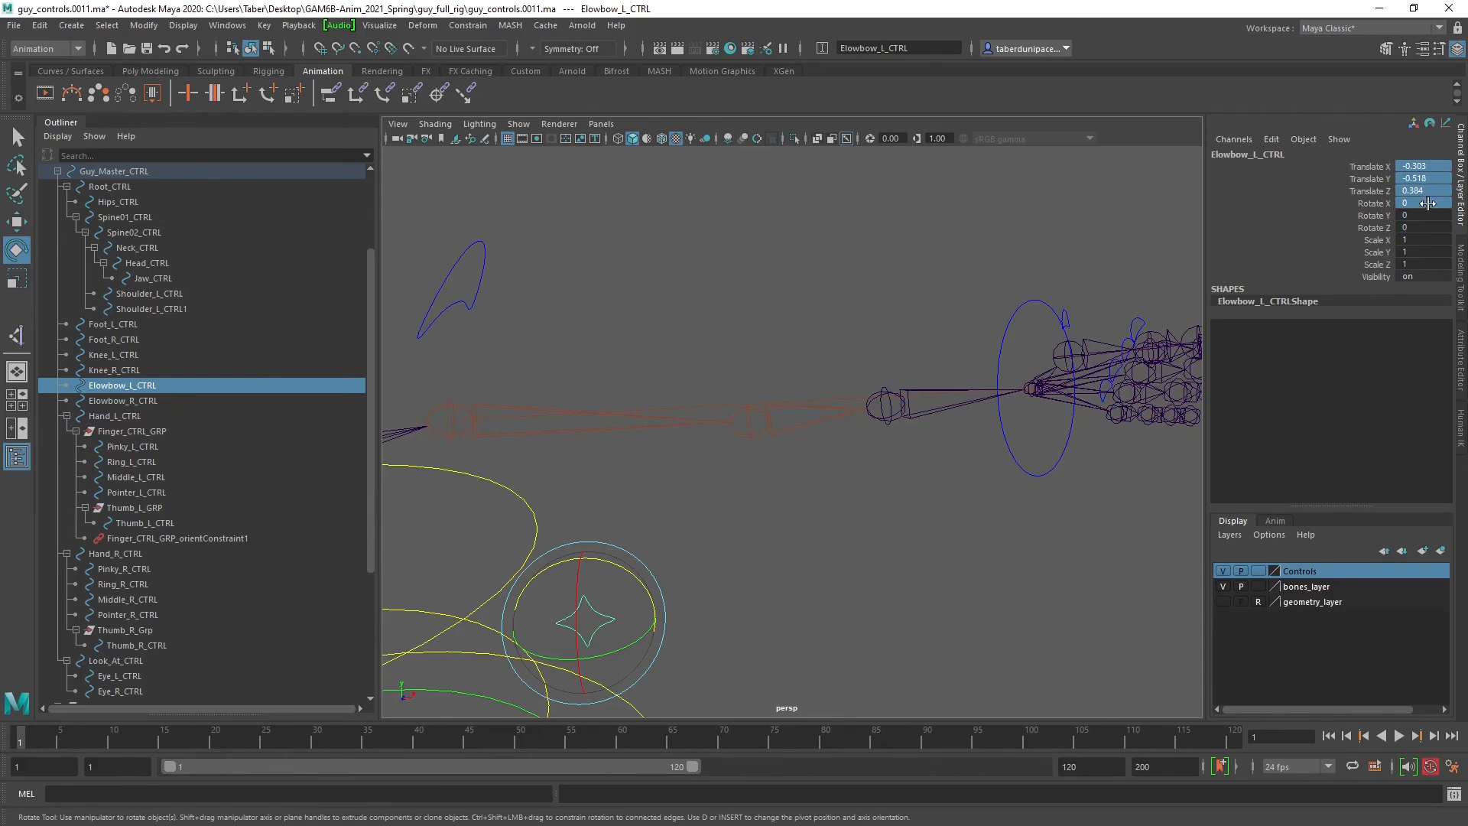
pyautogui.write('0')
pyautogui.press('Return')
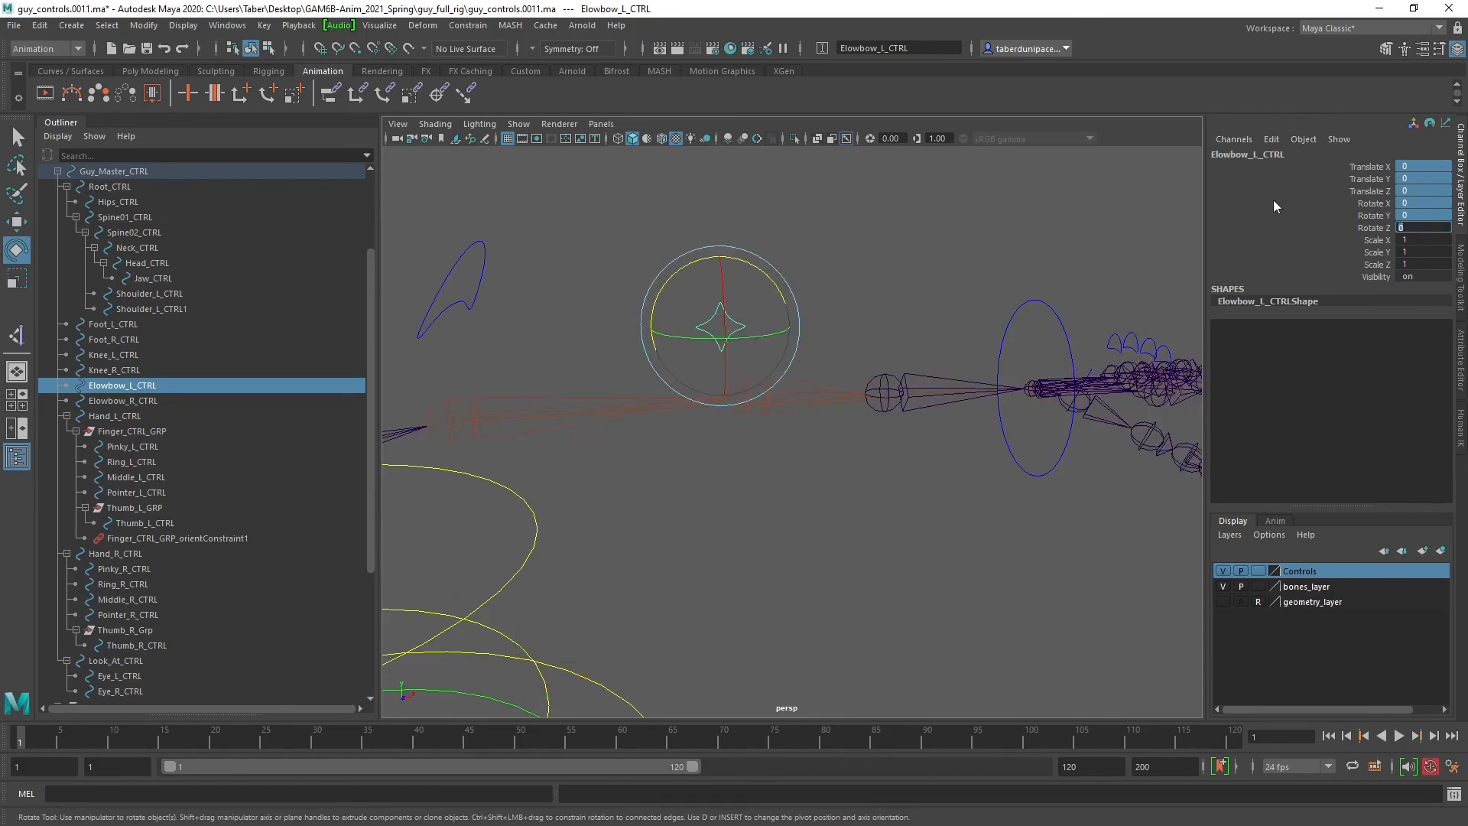
pyautogui.click(976, 223)
# Try moving the left hand control, undo the move and clear the selection.
pyautogui.keyDown('alt'); pyautogui.moveTo(977, 222); pyautogui.dragTo(918, 354); pyautogui.keyUp('alt')
pyautogui.scroll(-3, 893, 330)
pyautogui.press('w')
pyautogui.moveTo(913, 442); pyautogui.dragTo(884, 428)
pyautogui.hotkey('ctrl', 'z')
pyautogui.click(918, 279)
# Check the channel values of Shoulder_L_CTRL, Elowbow_L_CTRL and Hand_L_CTRL, and clear the selection.
pyautogui.keyDown('alt'); pyautogui.moveTo(850, 350); pyautogui.dragTo(816, 384); pyautogui.keyUp('alt')
pyautogui.click(582, 320)
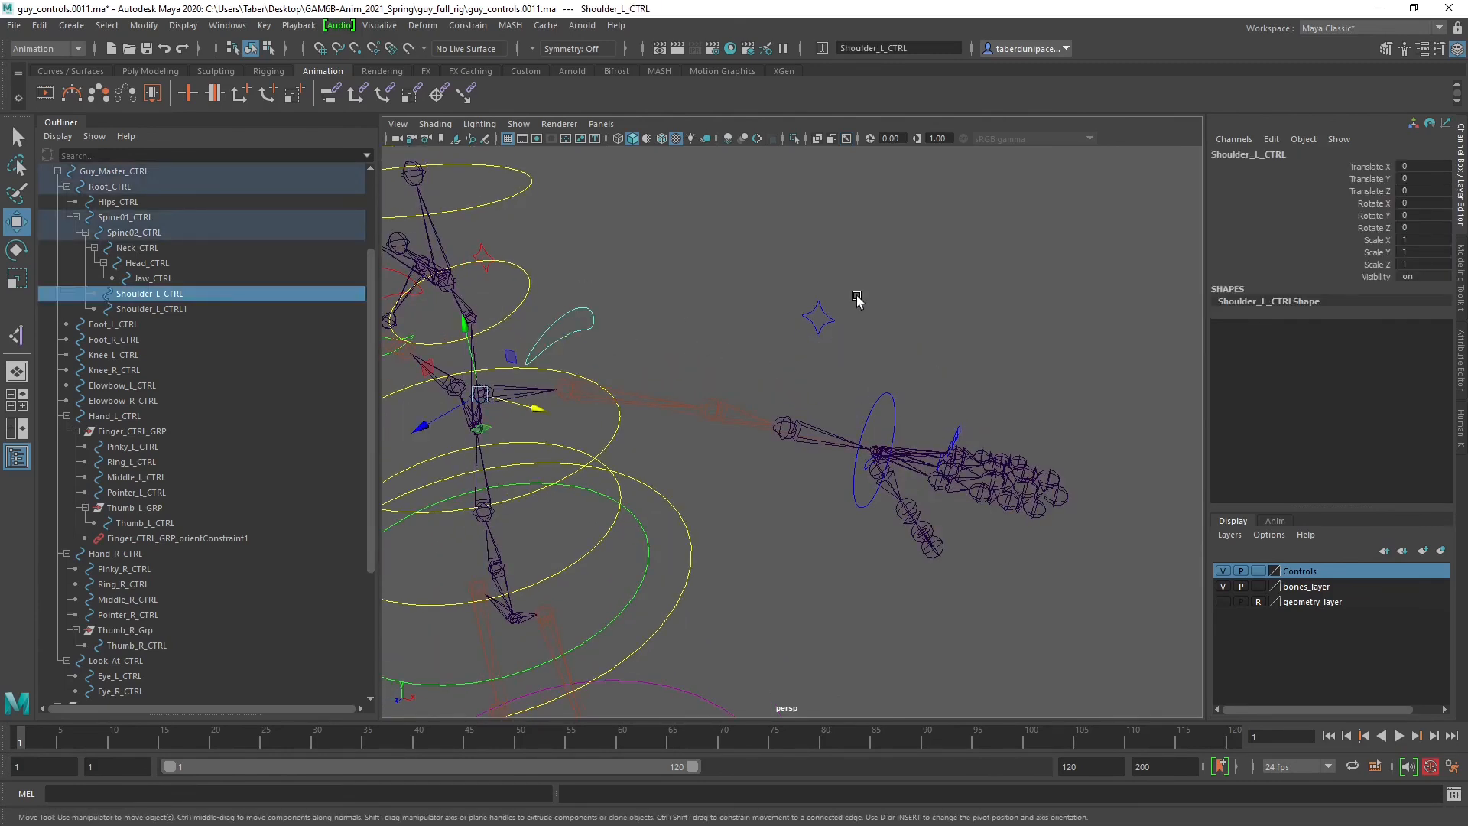
pyautogui.click(819, 318)
pyautogui.click(922, 348)
pyautogui.click(887, 399)
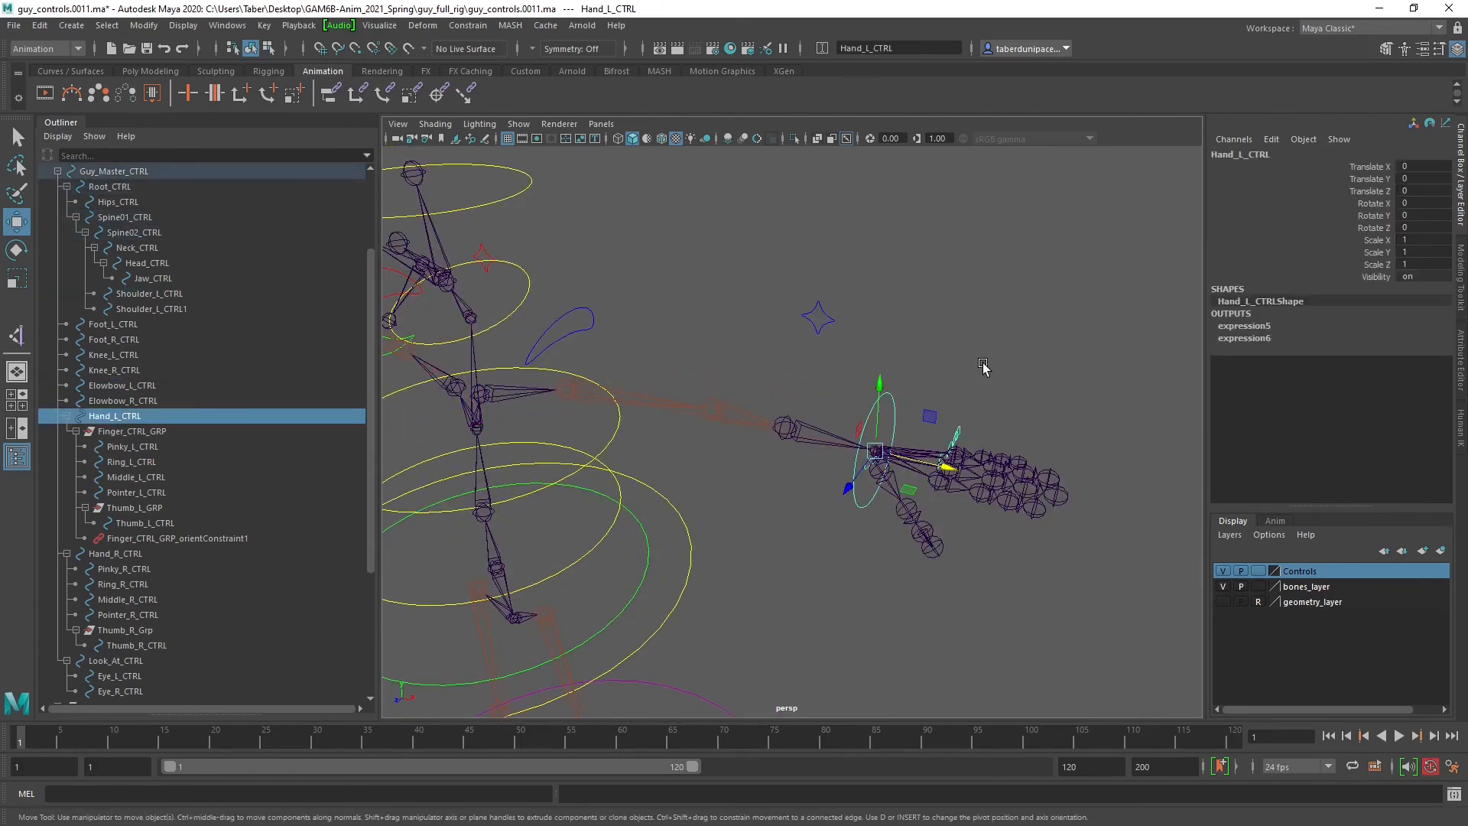
pyautogui.click(984, 368)
# Review Hand_L_CTRL and its child Finger_CTRL_GRP, collapse and re-expand the group, and deselect it.
pyautogui.click(122, 417)
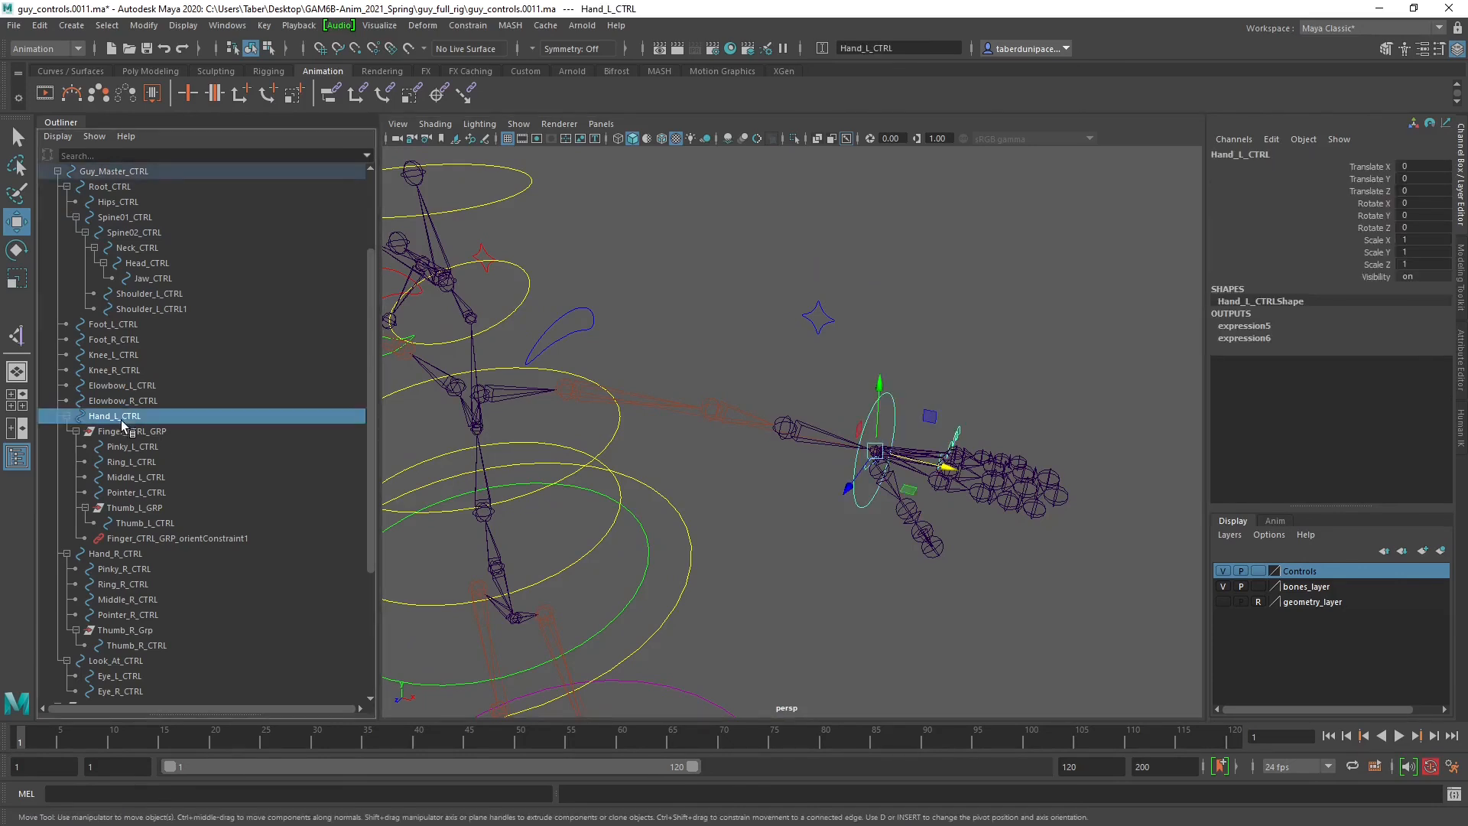
pyautogui.click(120, 432)
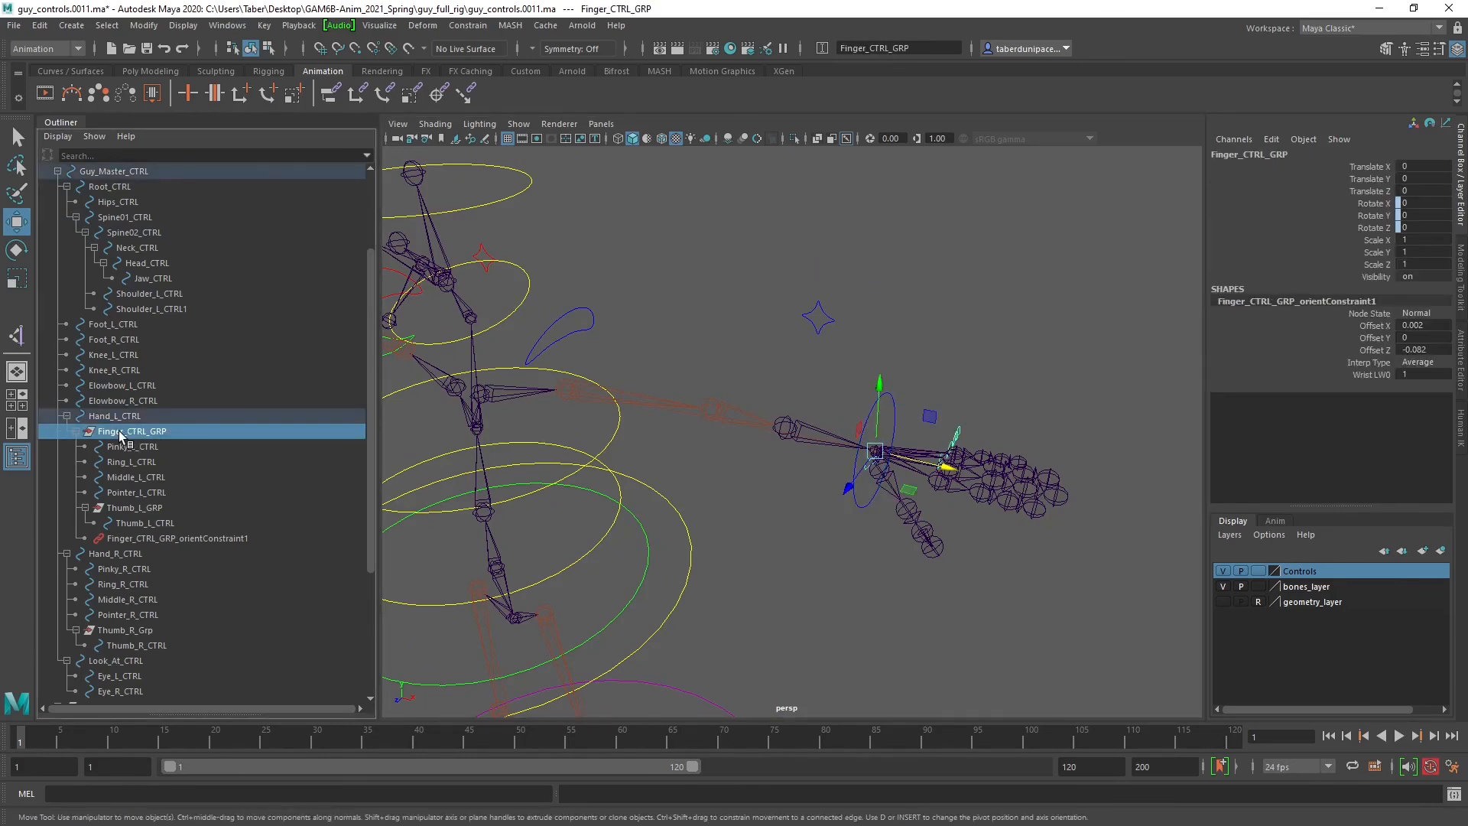
pyautogui.click(75, 431)
pyautogui.click(77, 430)
pyautogui.click(968, 275)
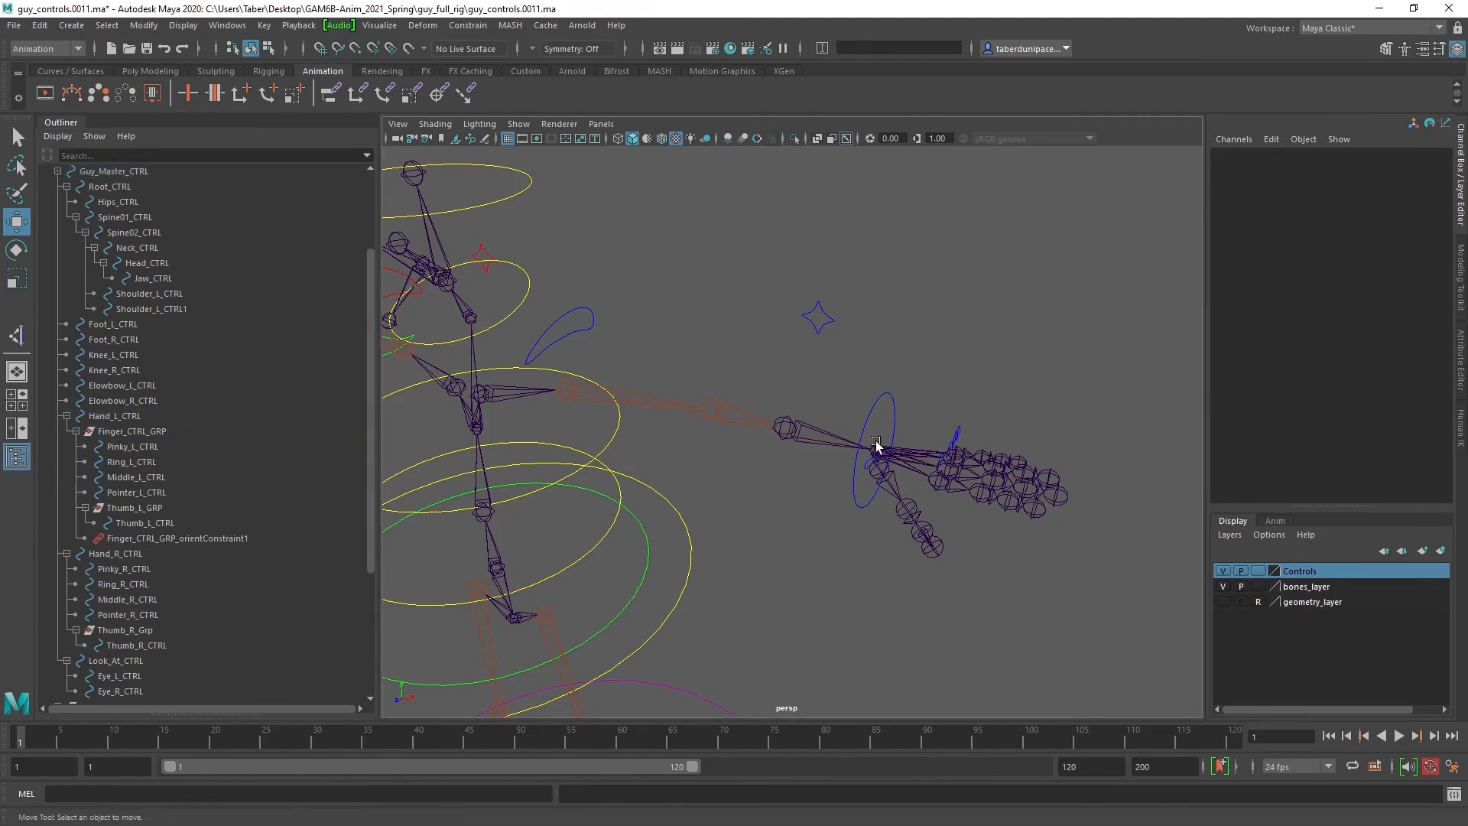
# Inspect the Wrist_L joint and its orient constraint up close, and deselect it.
pyautogui.scroll(10, 969, 445)
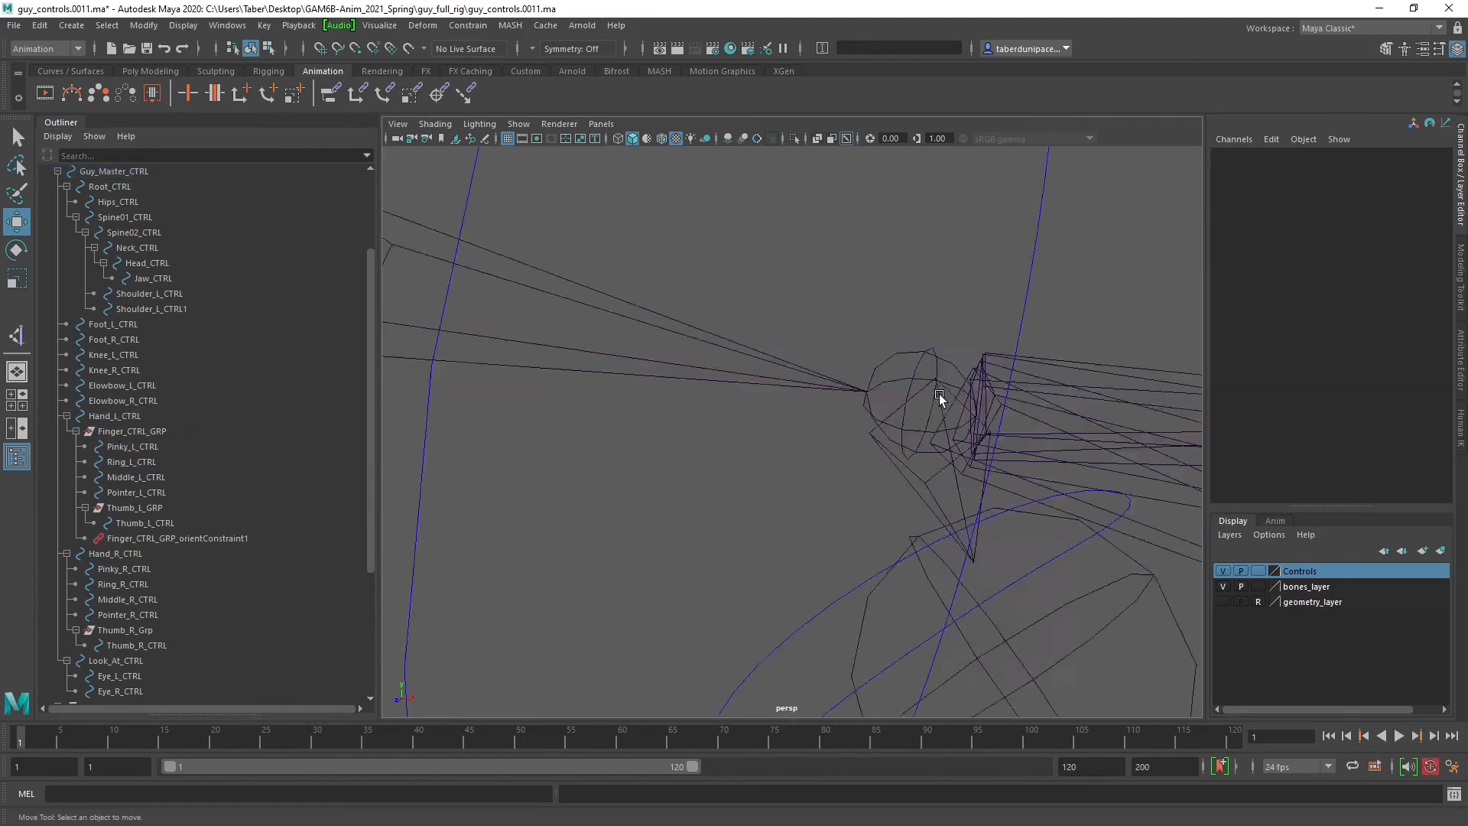
pyautogui.click(840, 410)
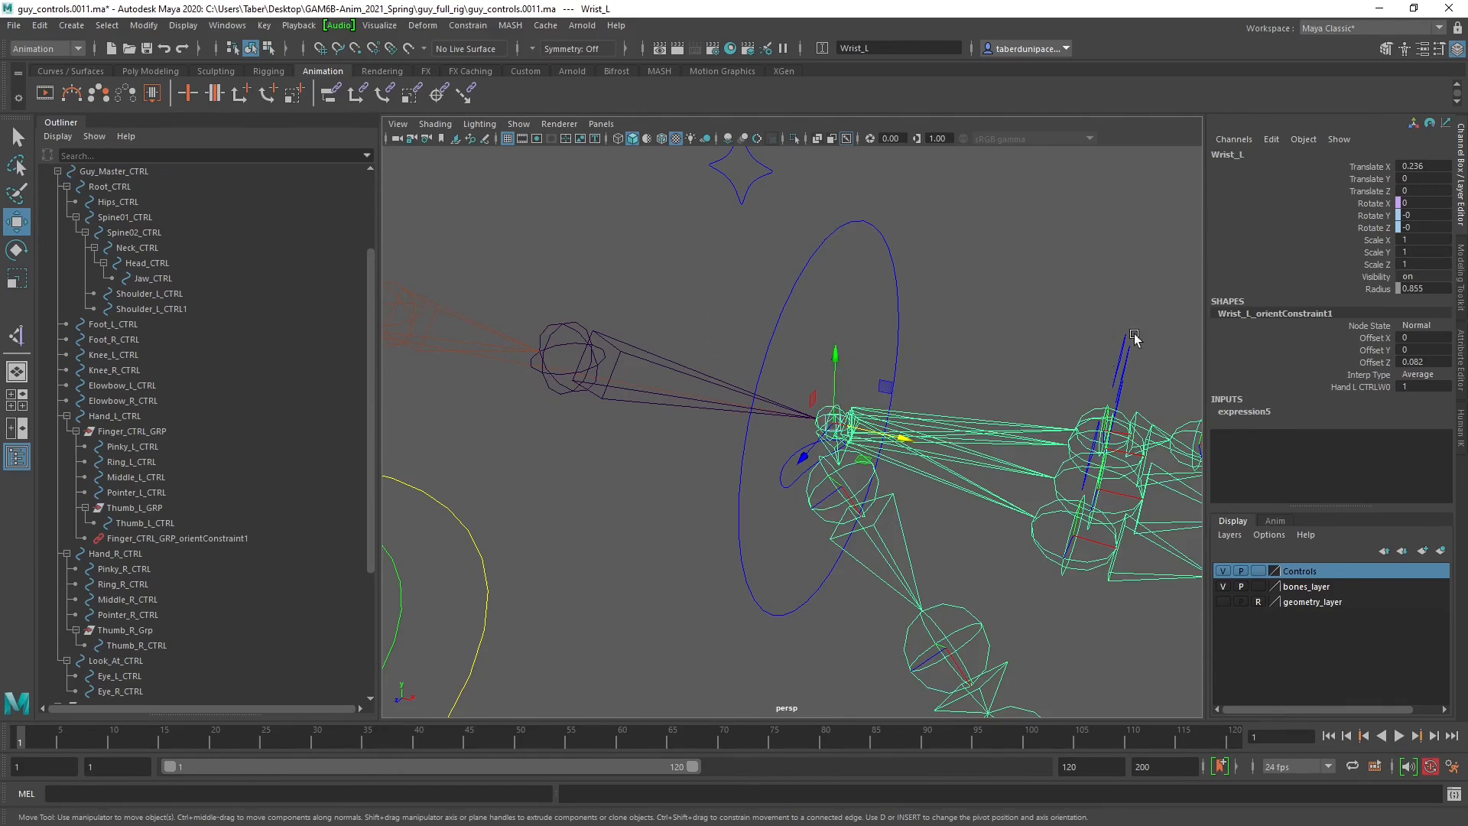
pyautogui.keyDown('alt'); pyautogui.moveTo(1135, 338); pyautogui.dragTo(995, 313); pyautogui.keyUp('alt')
pyautogui.click(1066, 277)
pyautogui.click(1014, 247)
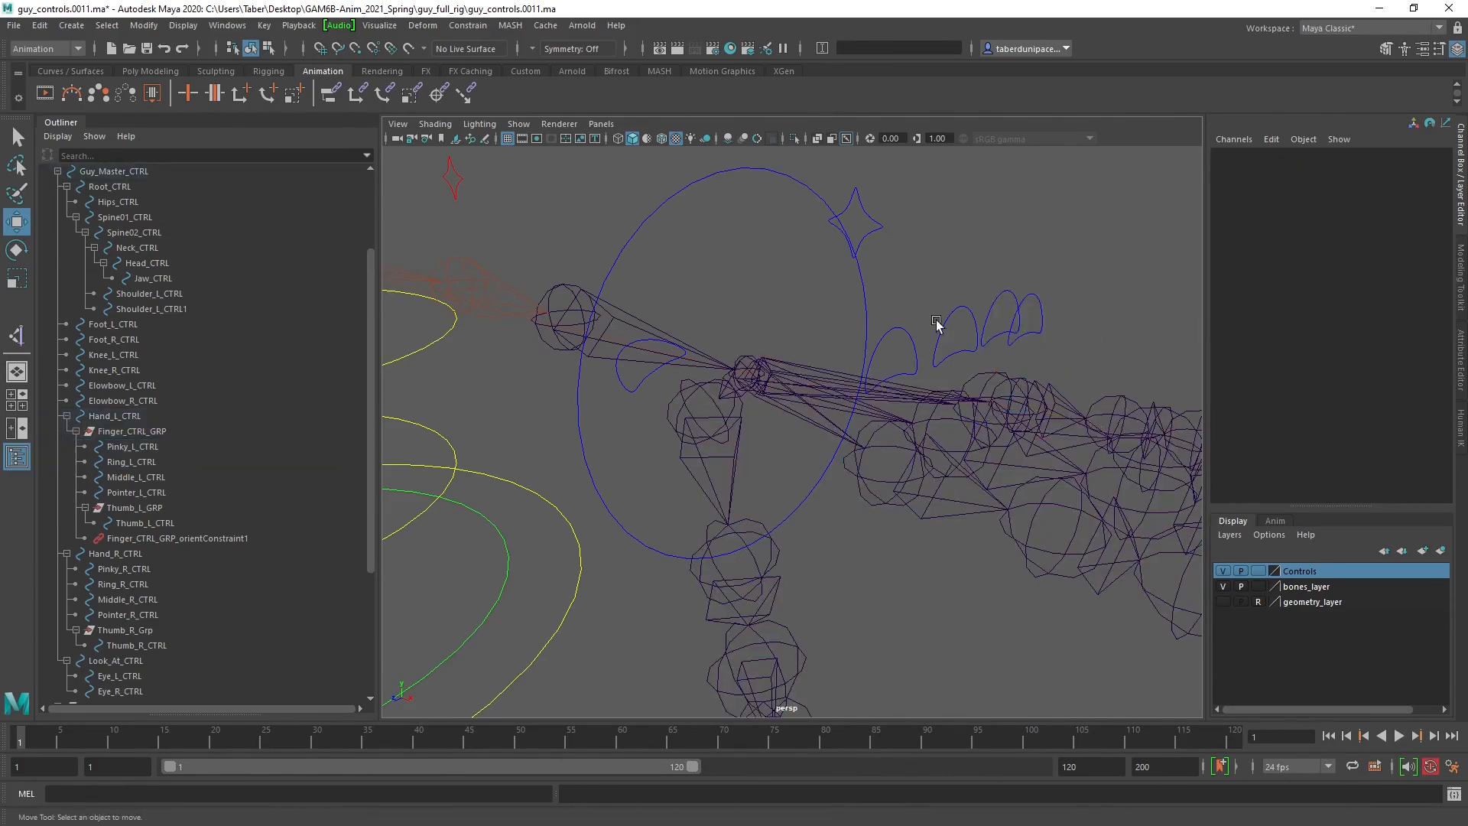
pyautogui.scroll(-6, 937, 321)
pyautogui.keyDown('alt'); pyautogui.moveTo(864, 385); pyautogui.dragTo(790, 348); pyautogui.keyUp('alt')
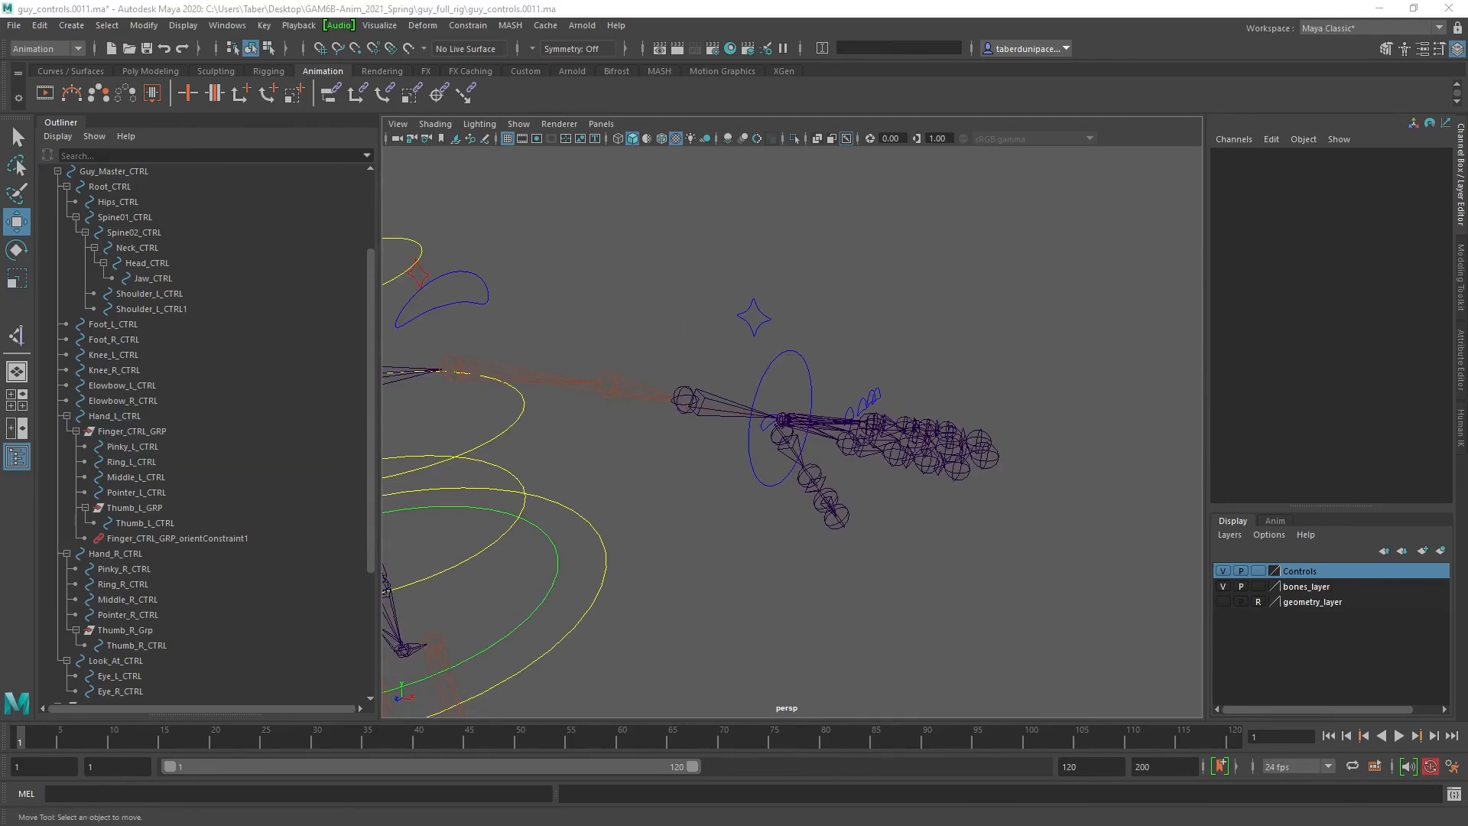